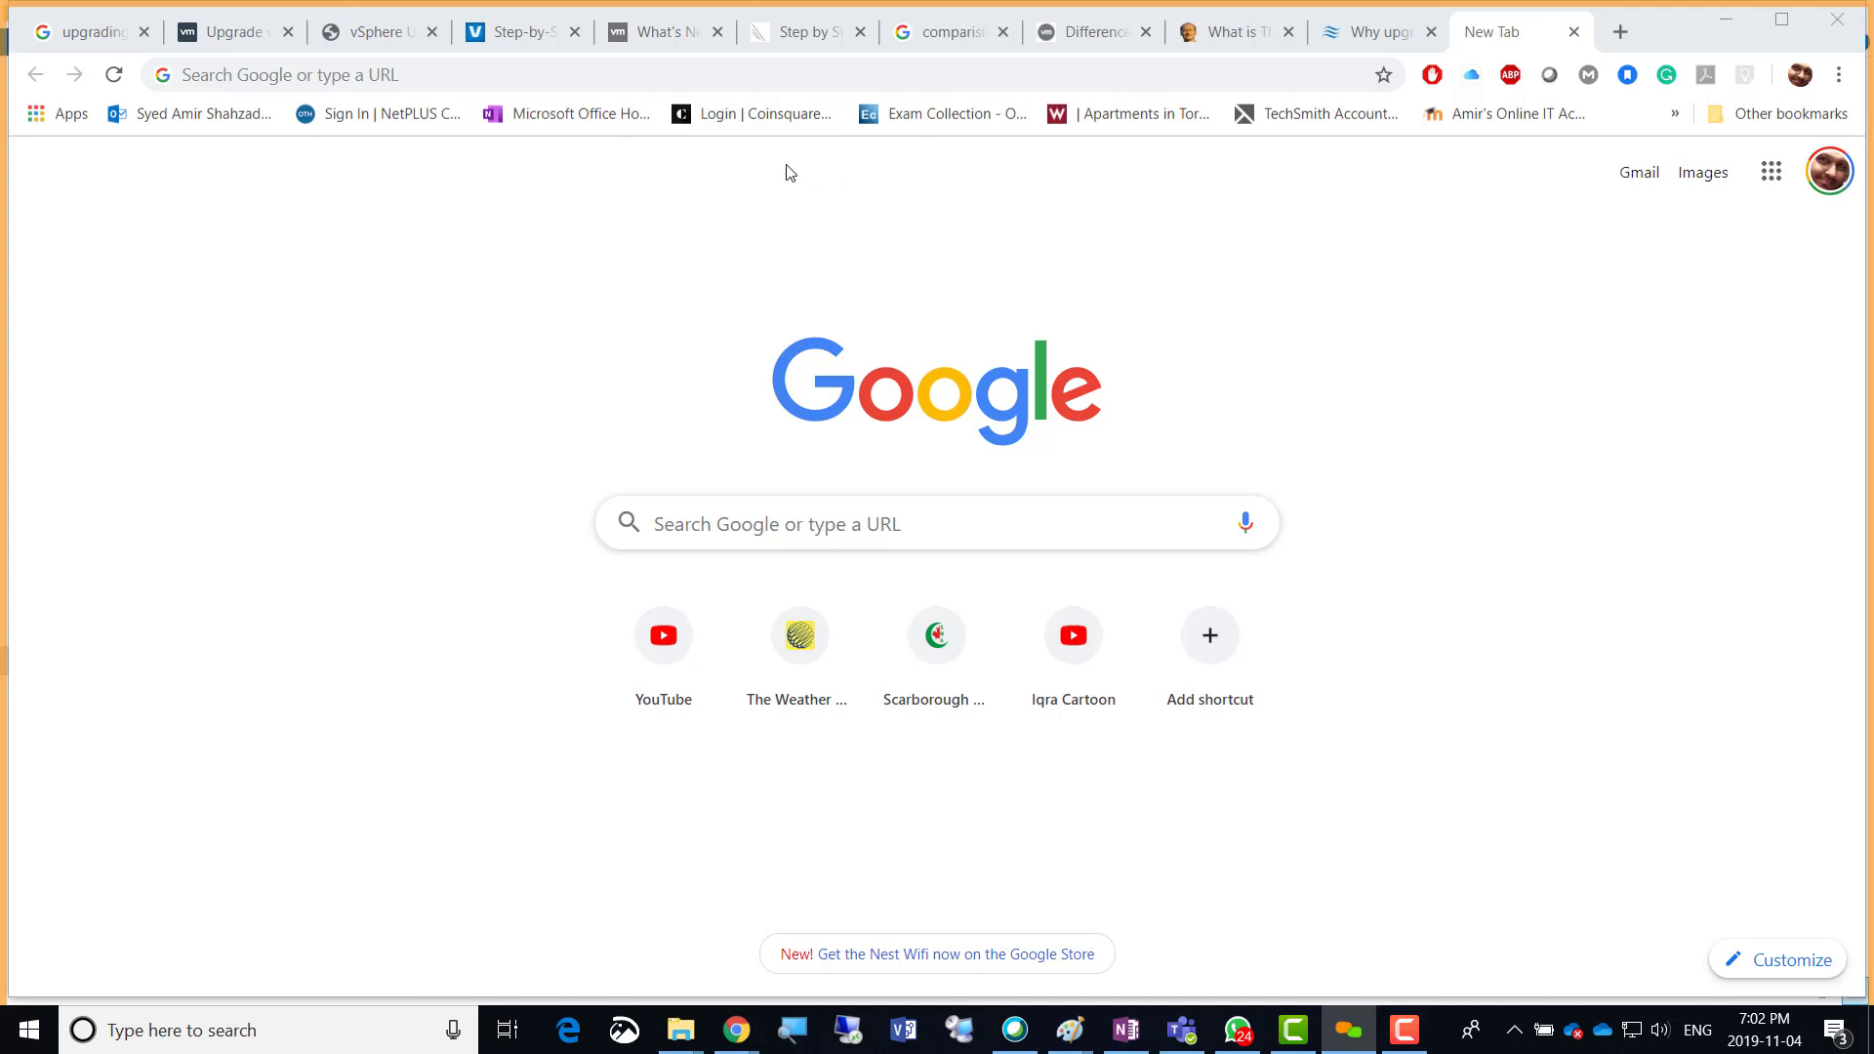
Move the new tab into its own Chrome window and open portal.azure.com from the 'azu' suggestion.
drag(1483, 35, 1062, 184)
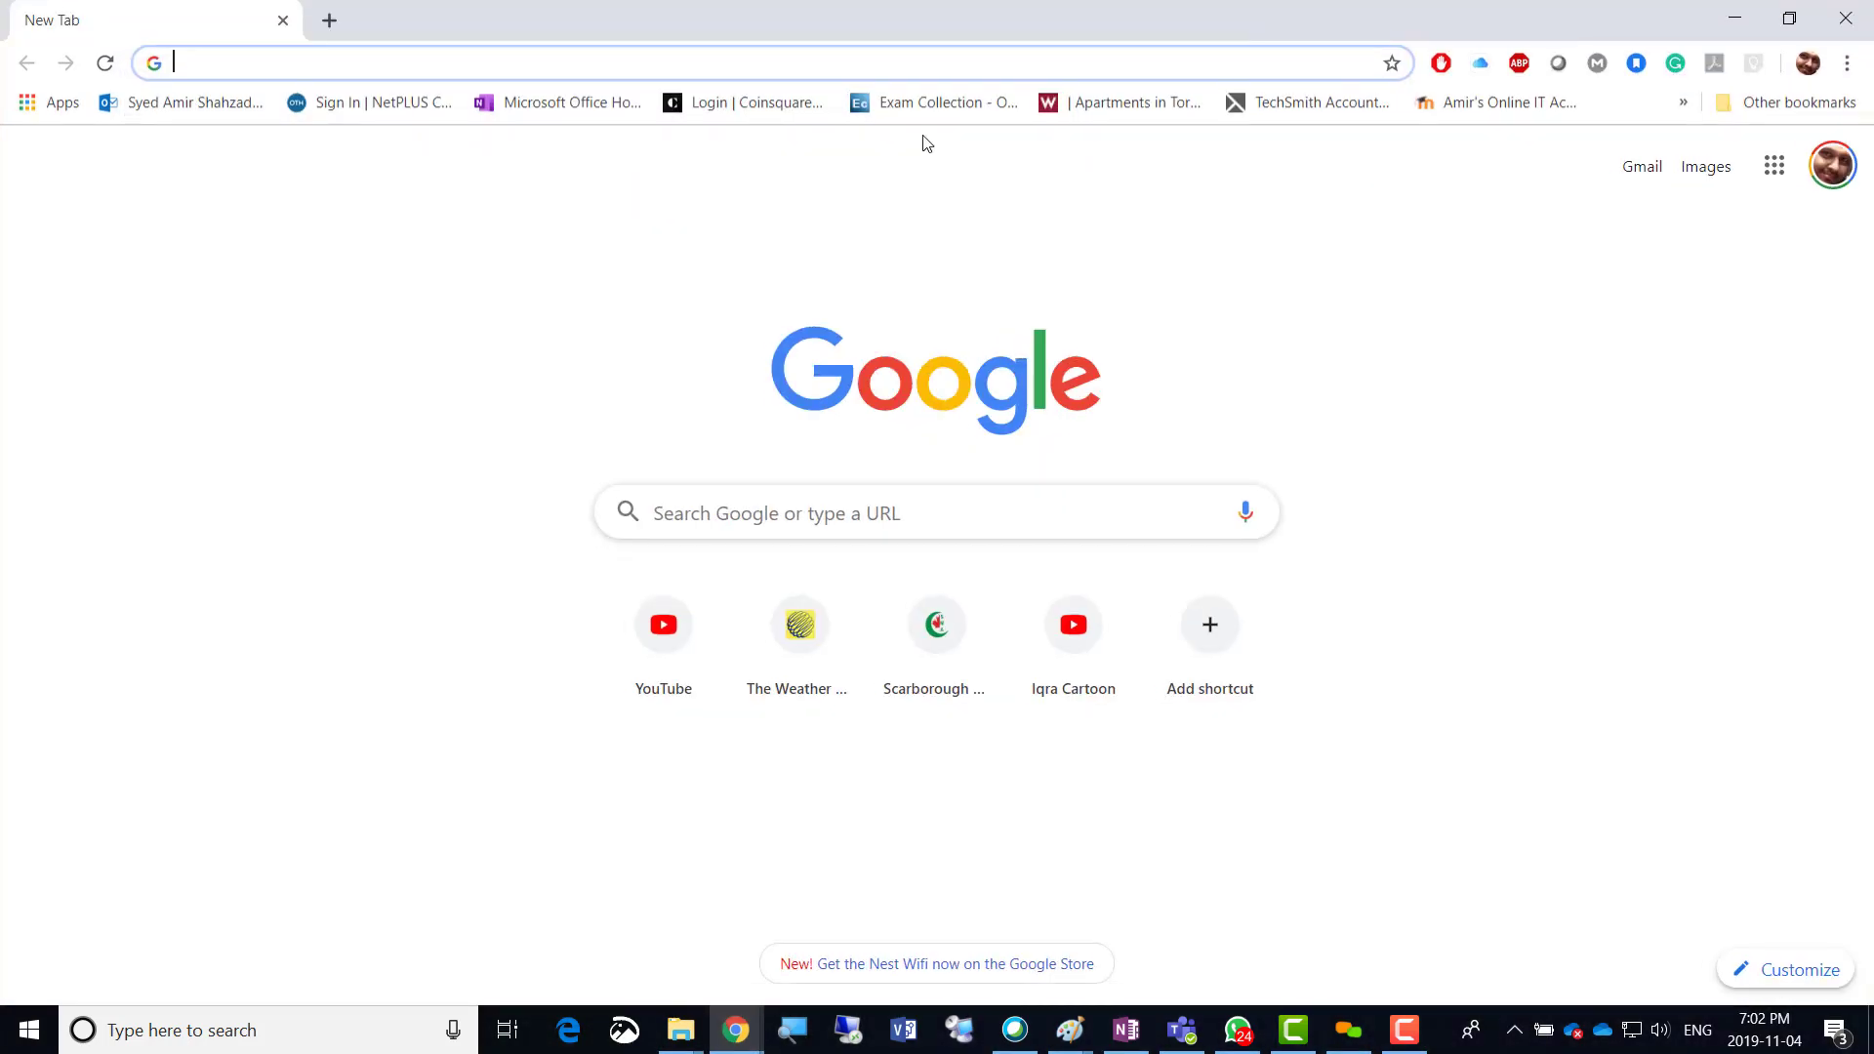
text(azu)
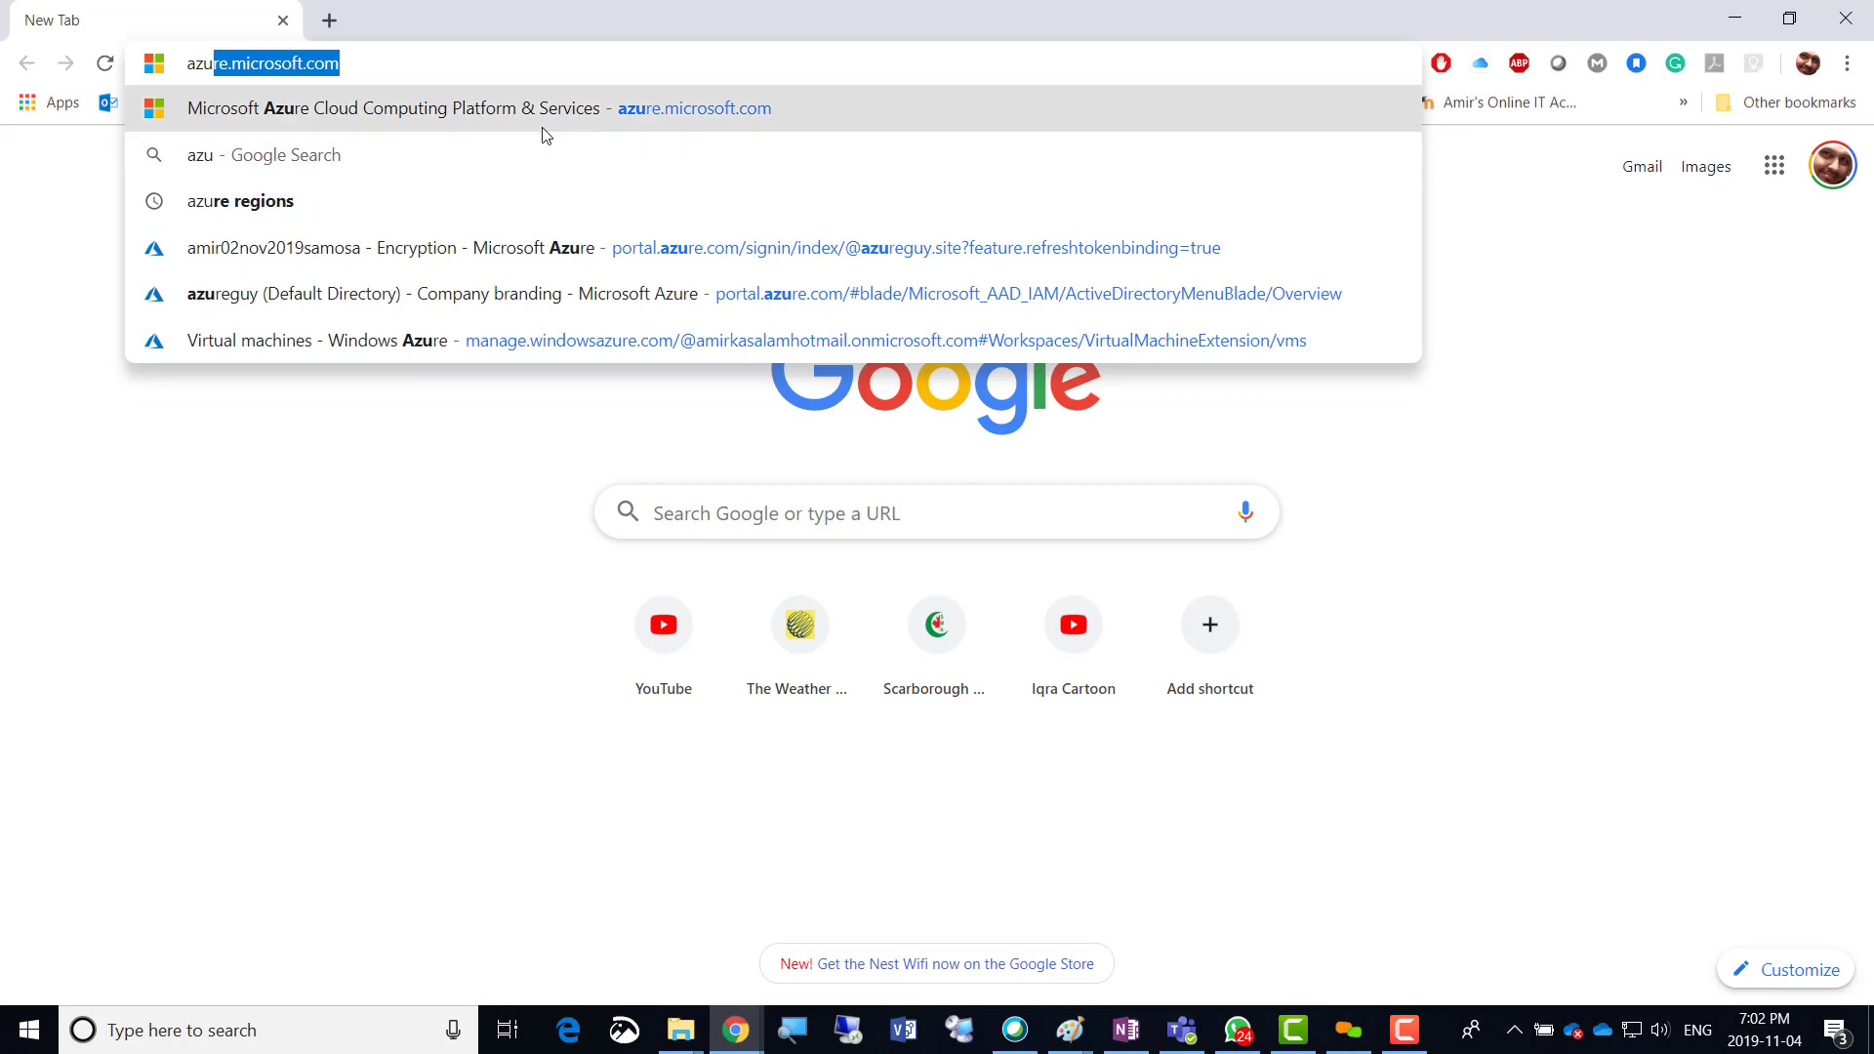
click(635, 265)
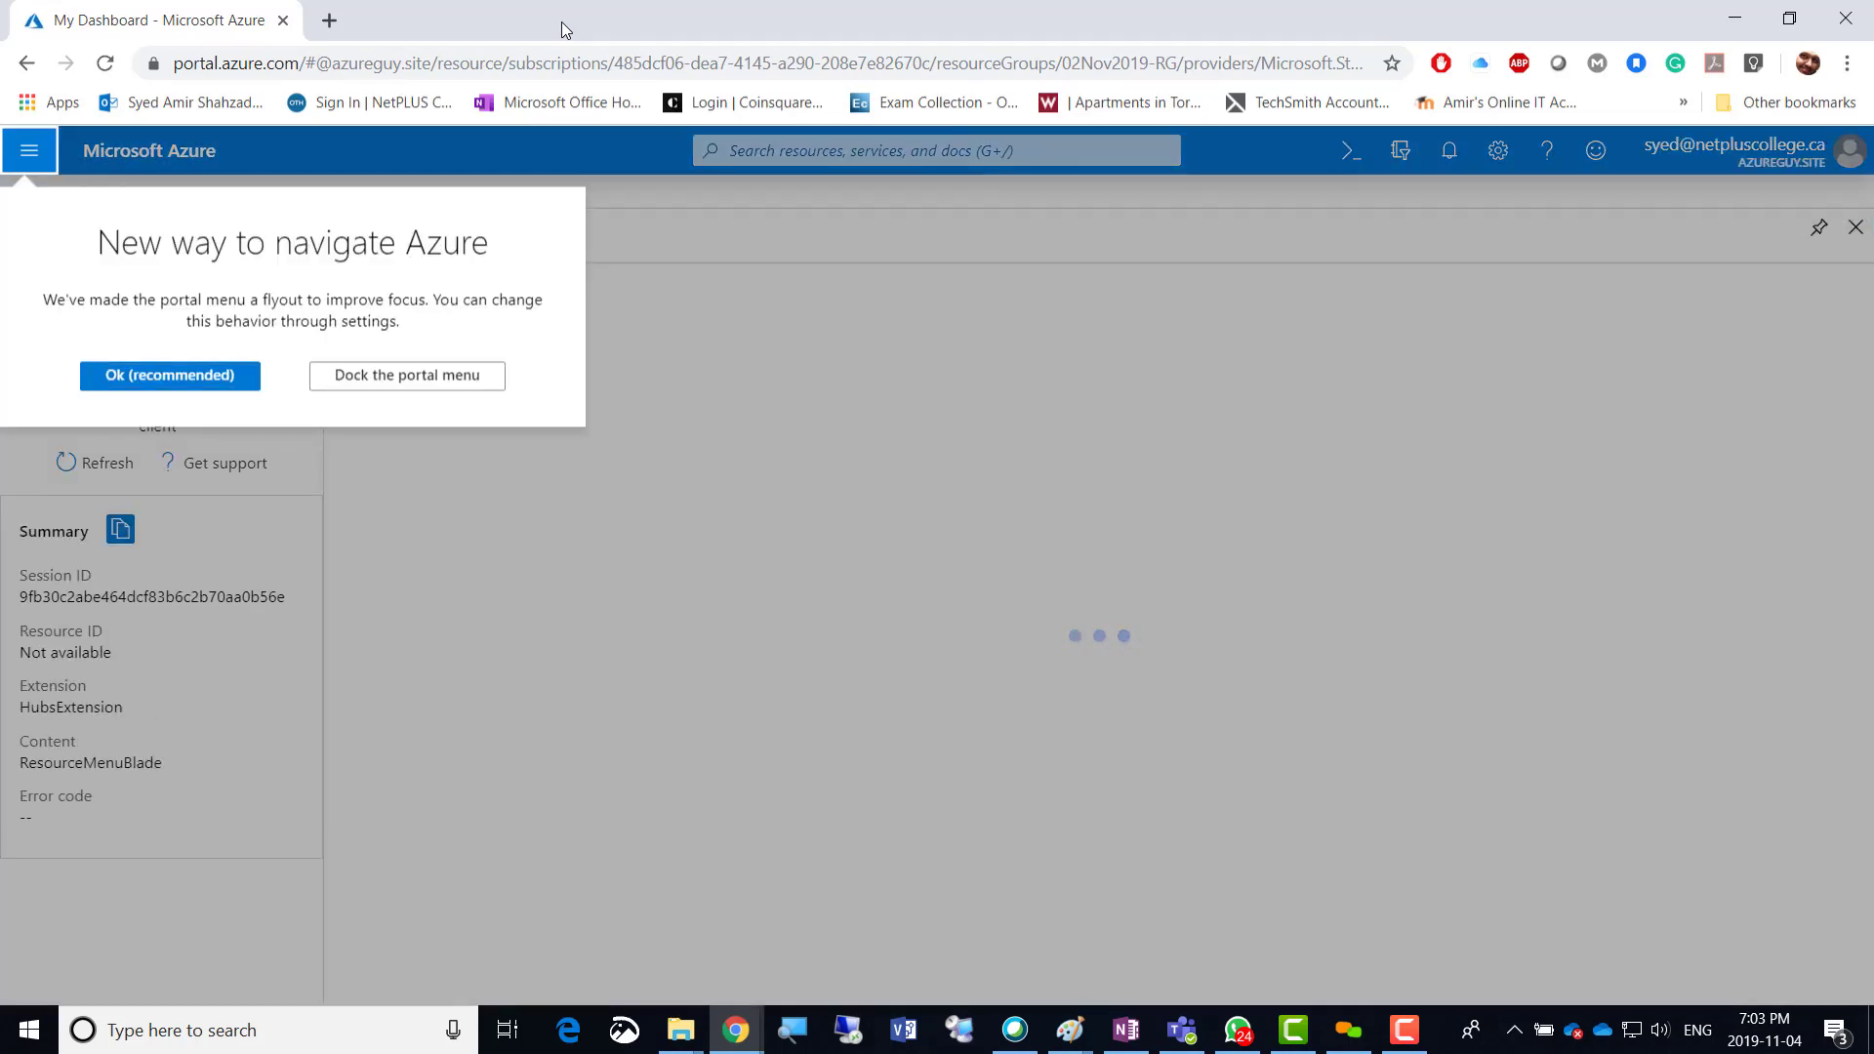
Dismiss the new-navigation notice, return Home and switch to the other signed-in account.
click(204, 379)
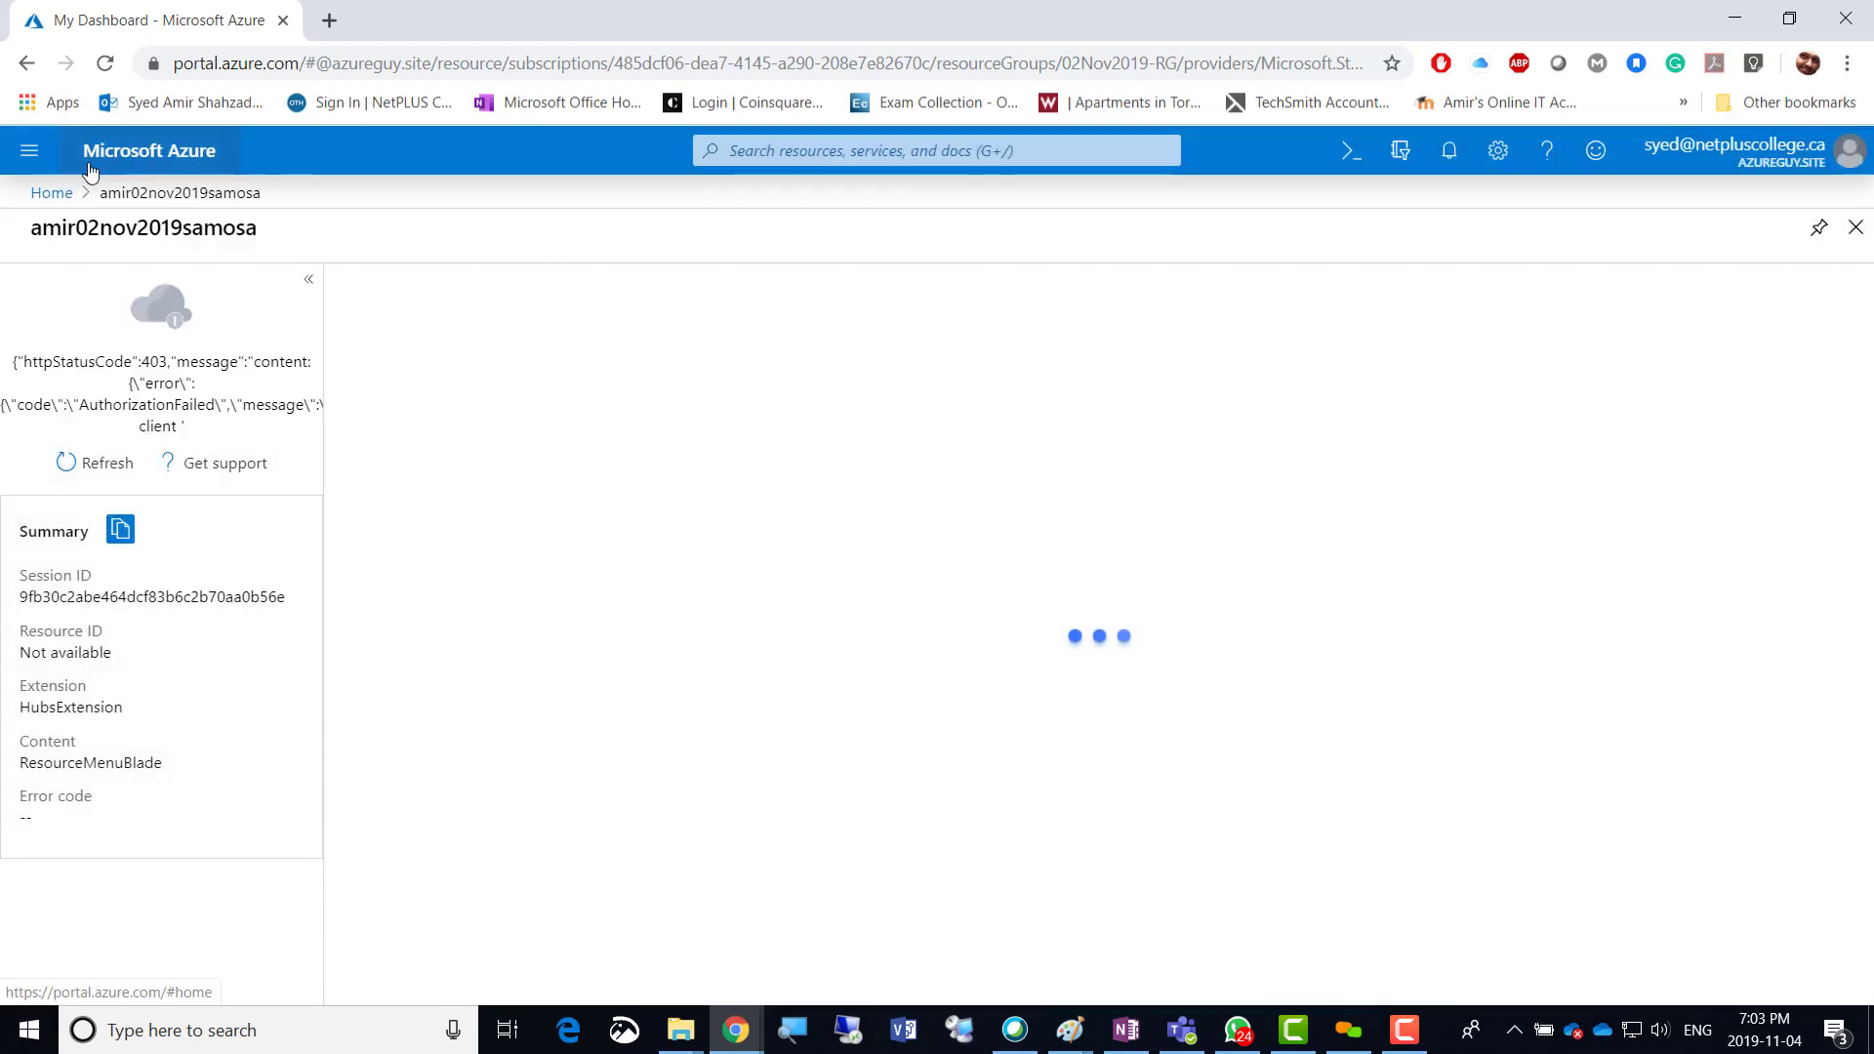
click(47, 193)
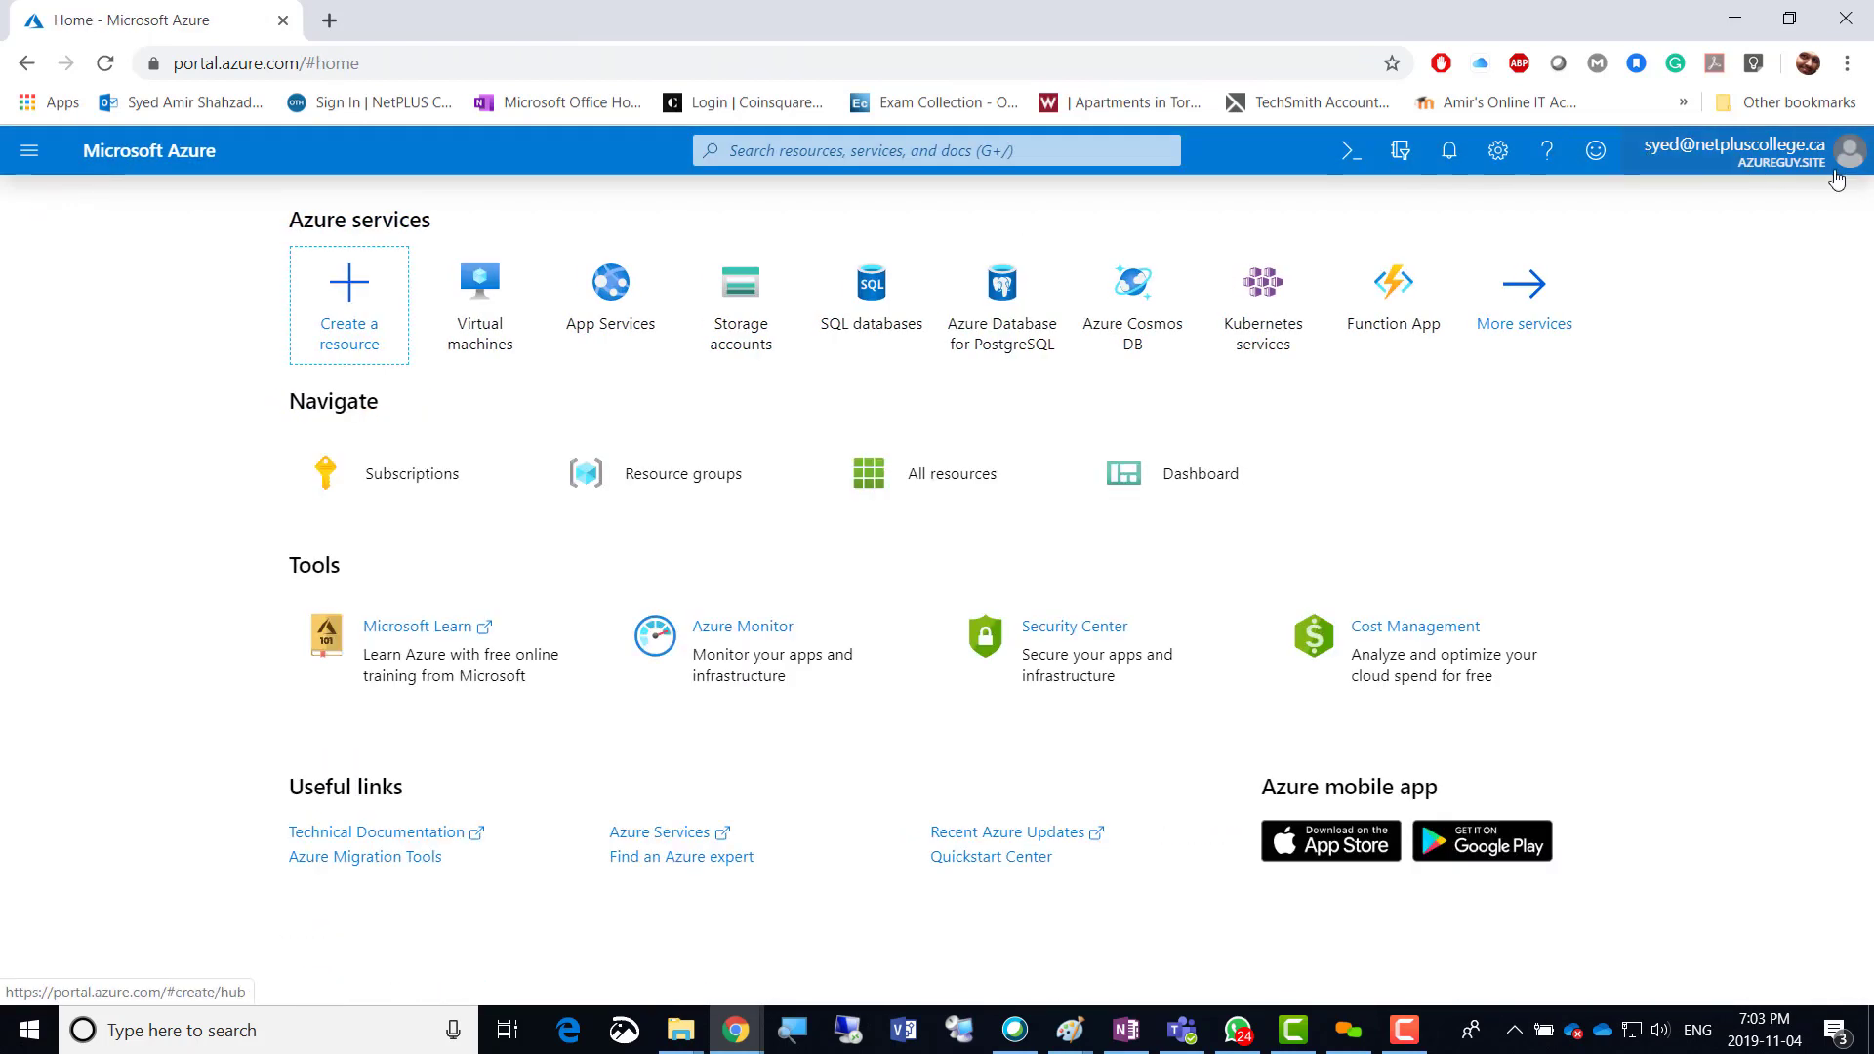
click(1733, 152)
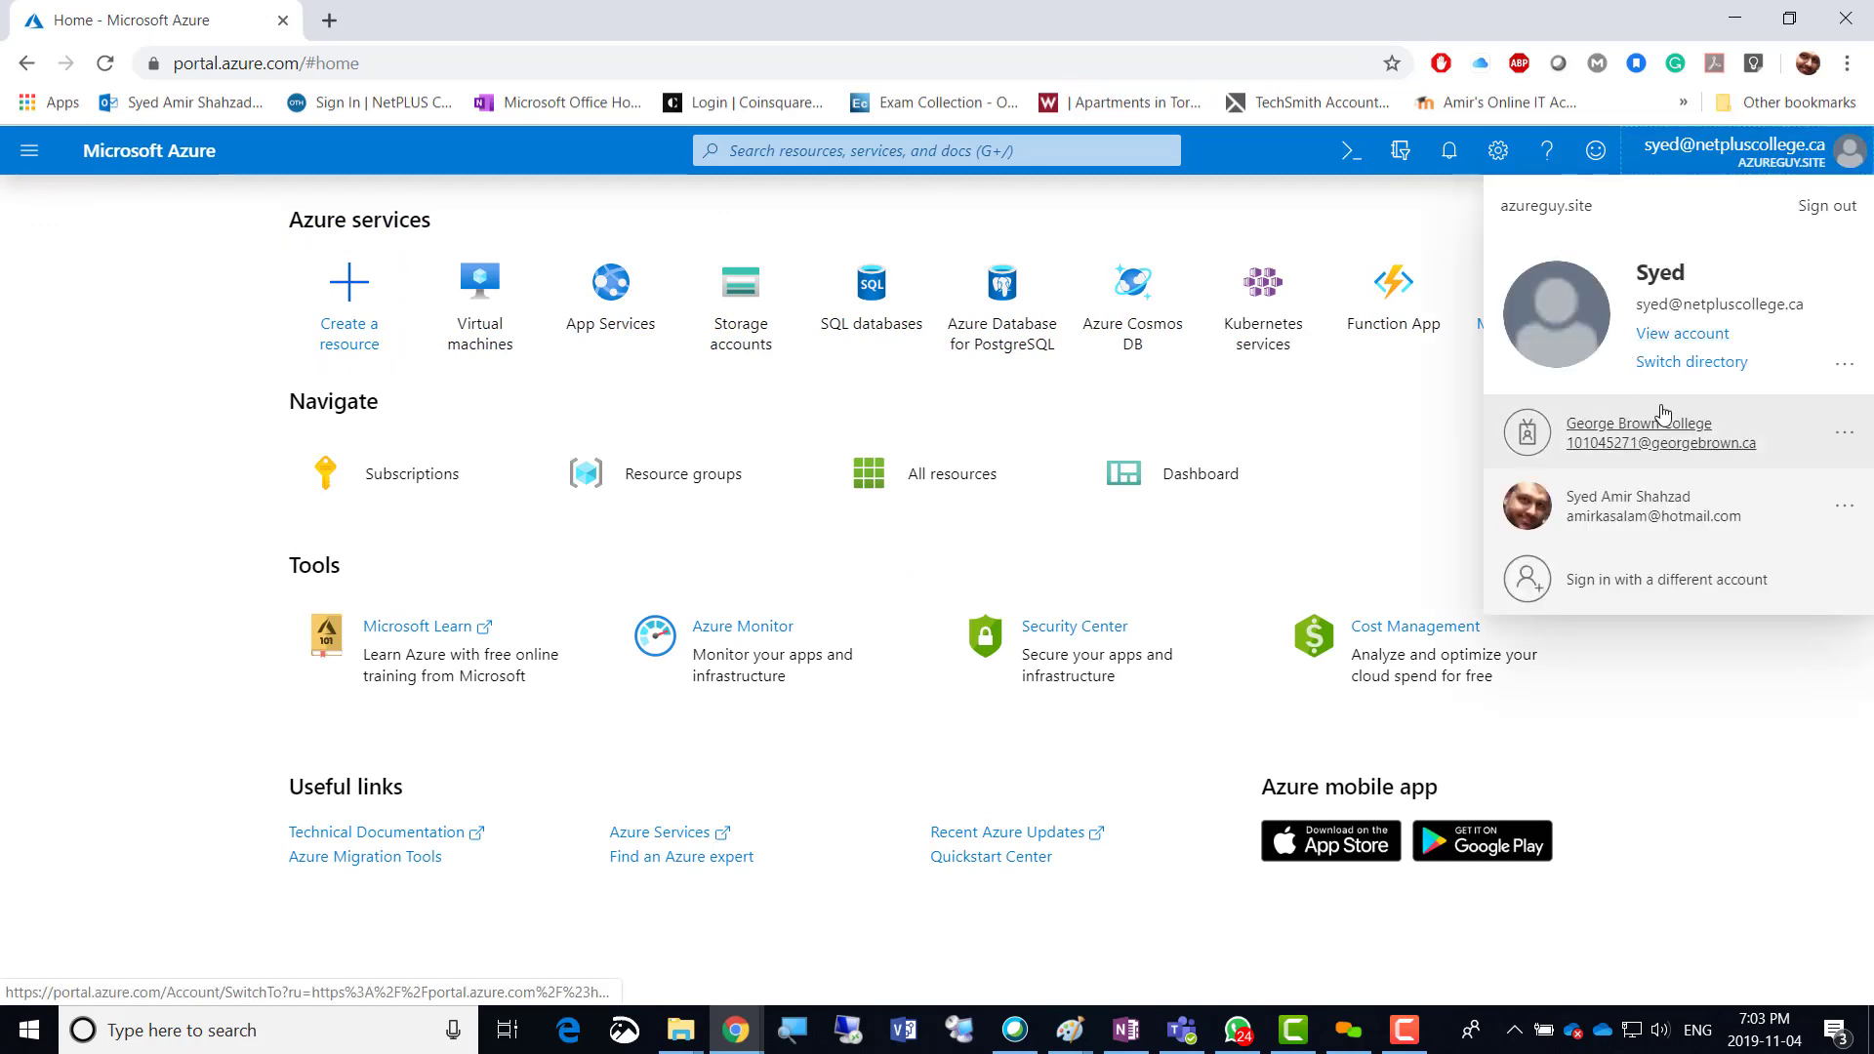
click(1650, 514)
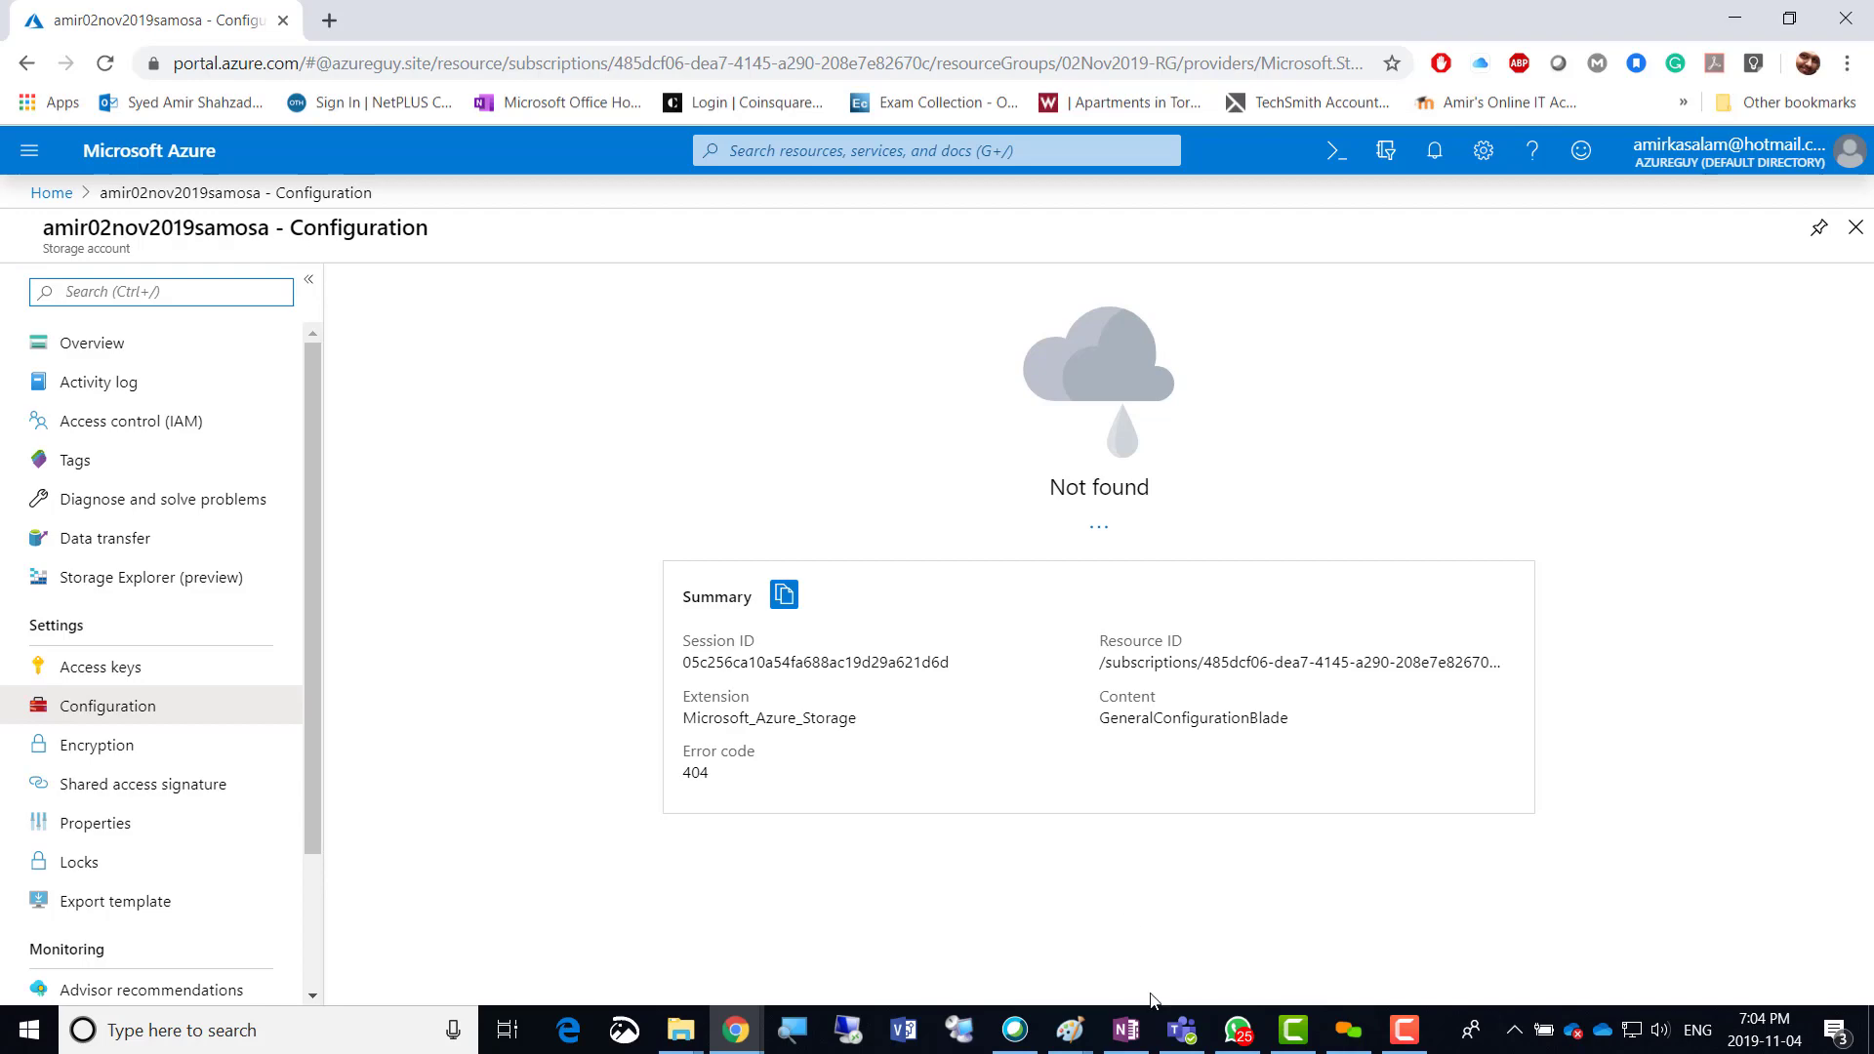
Add OneNote page Week7-04Nov2019 with a bullet about creating a storage account and exploring Storage.
click(1125, 1029)
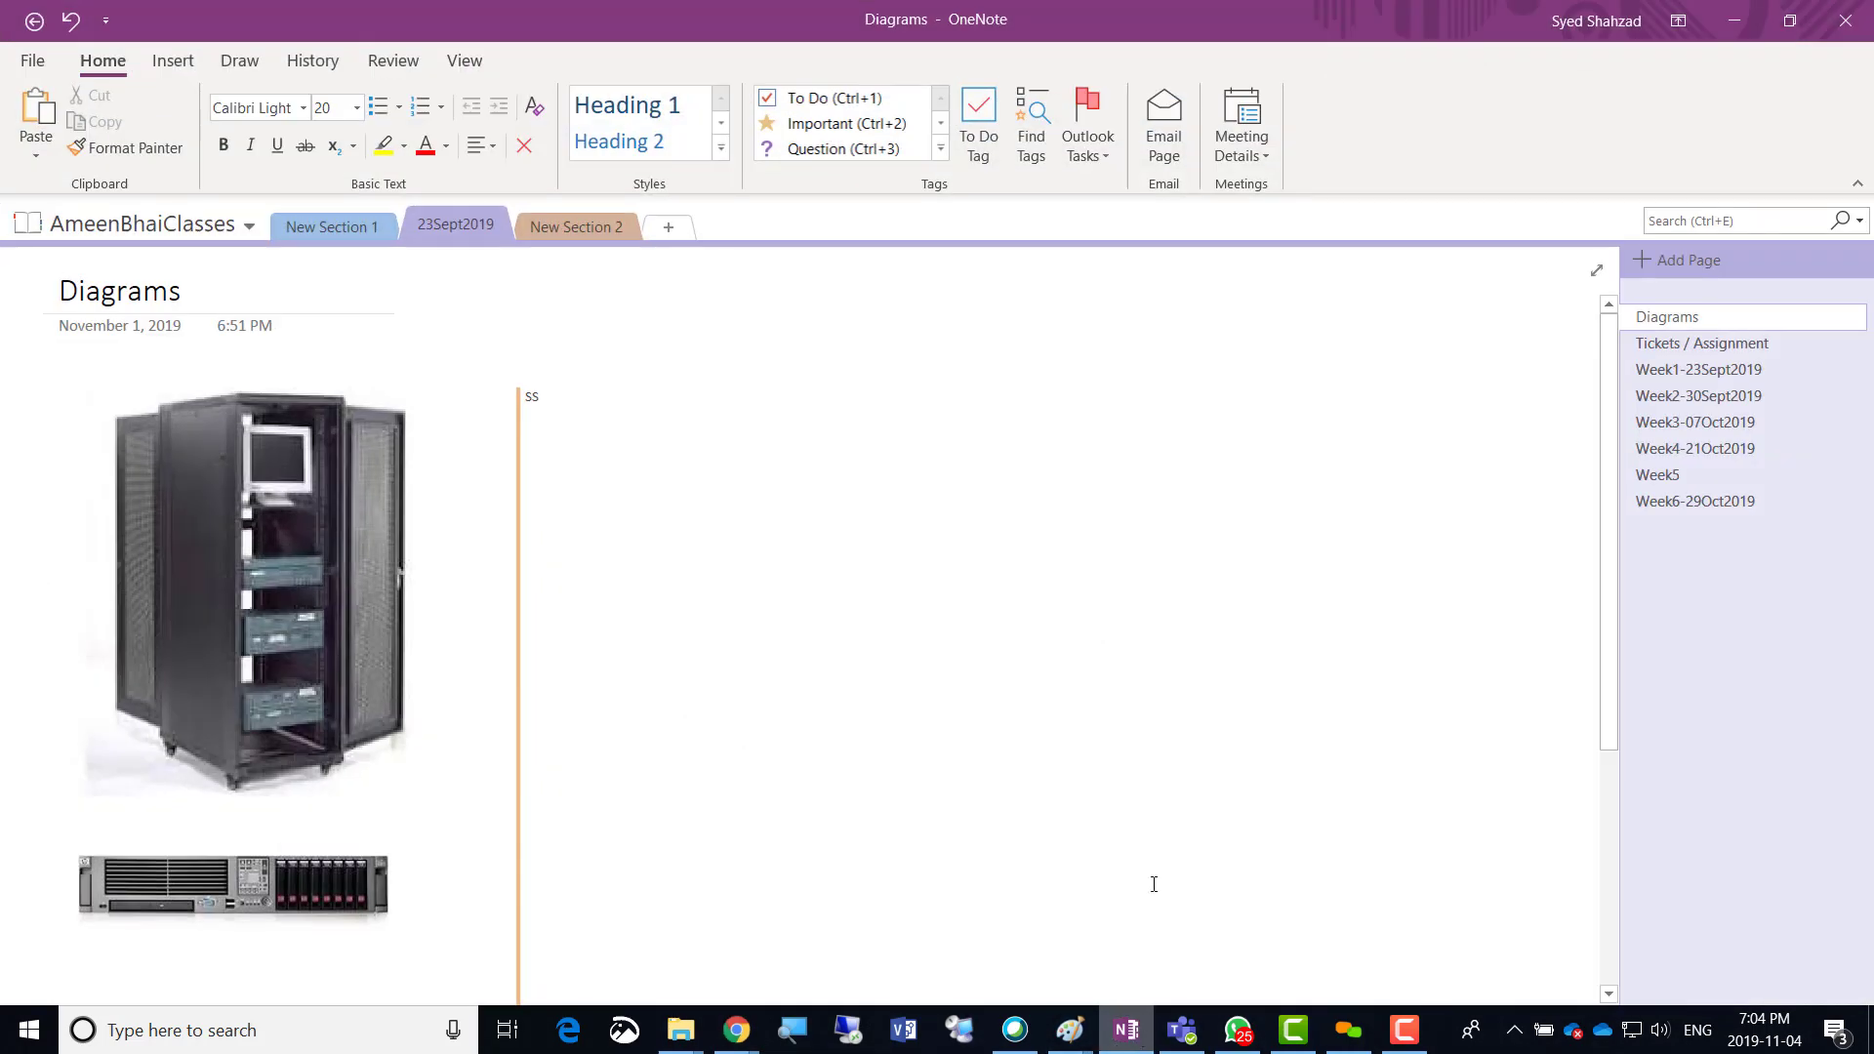
click(1677, 500)
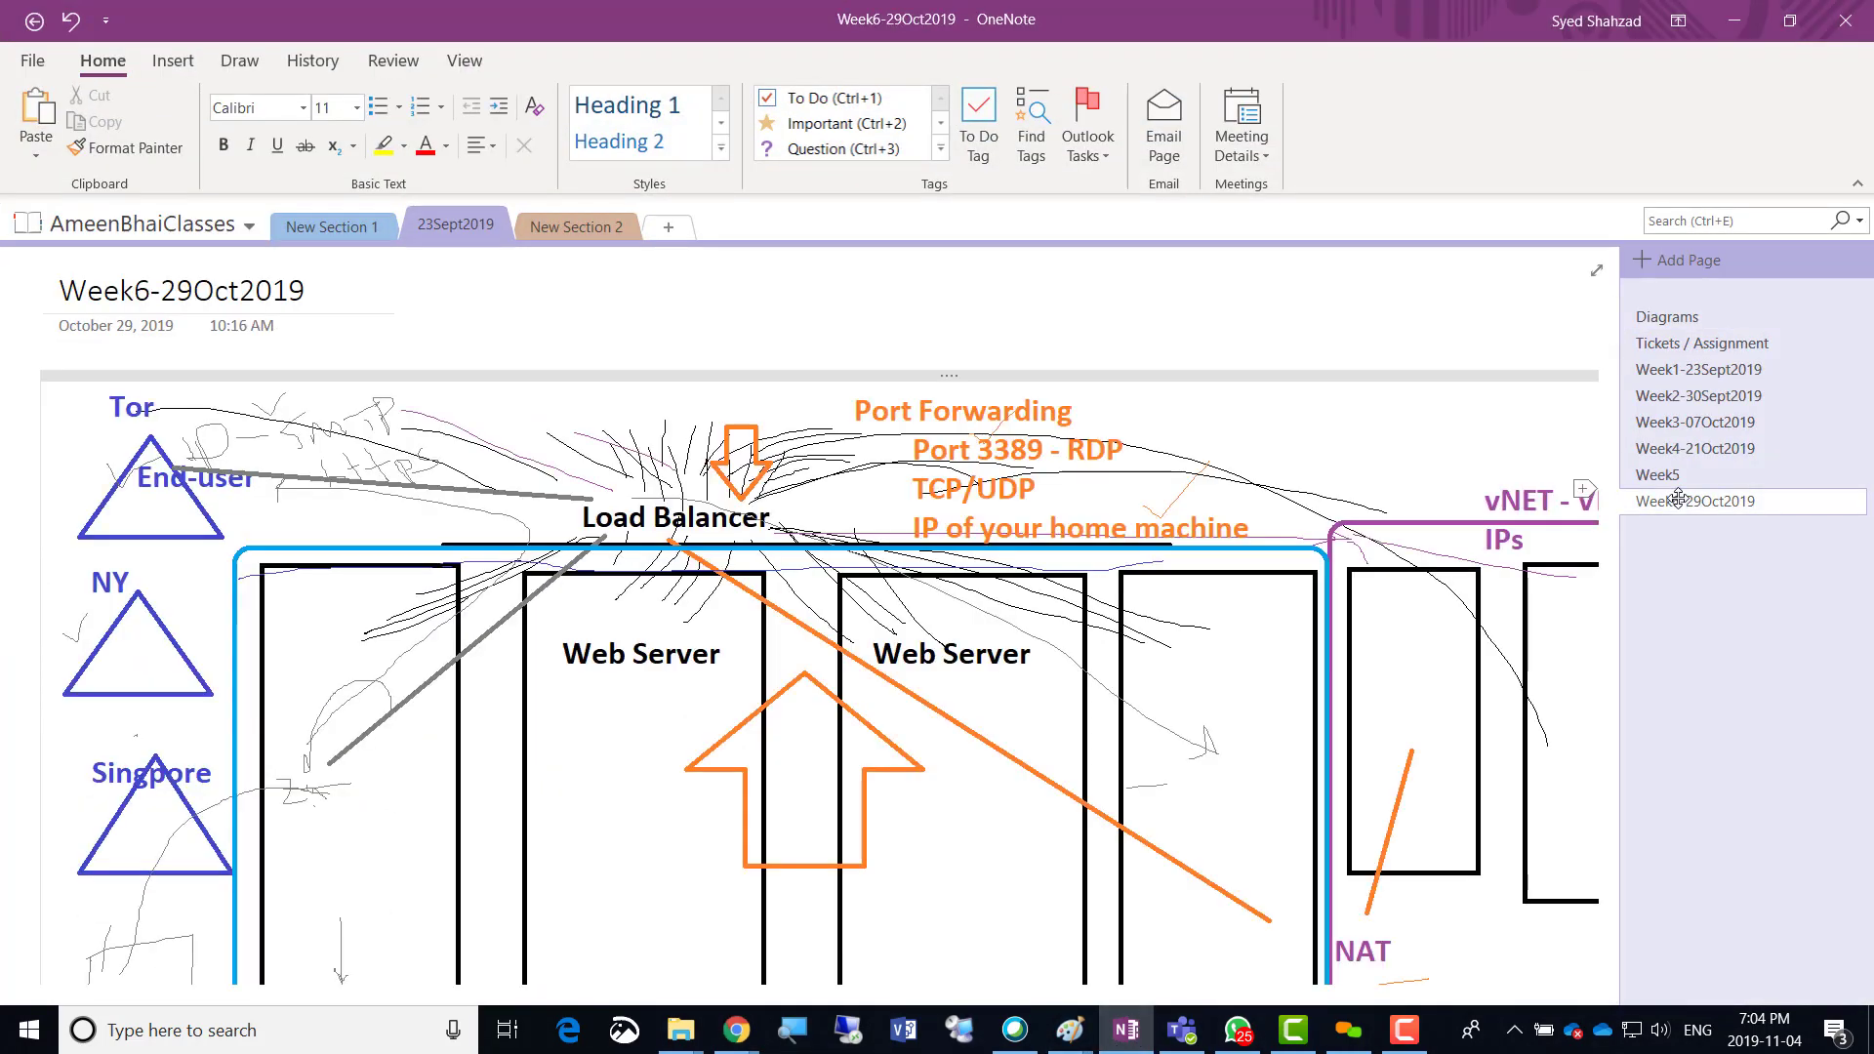
scroll(1221, 738, down, 3)
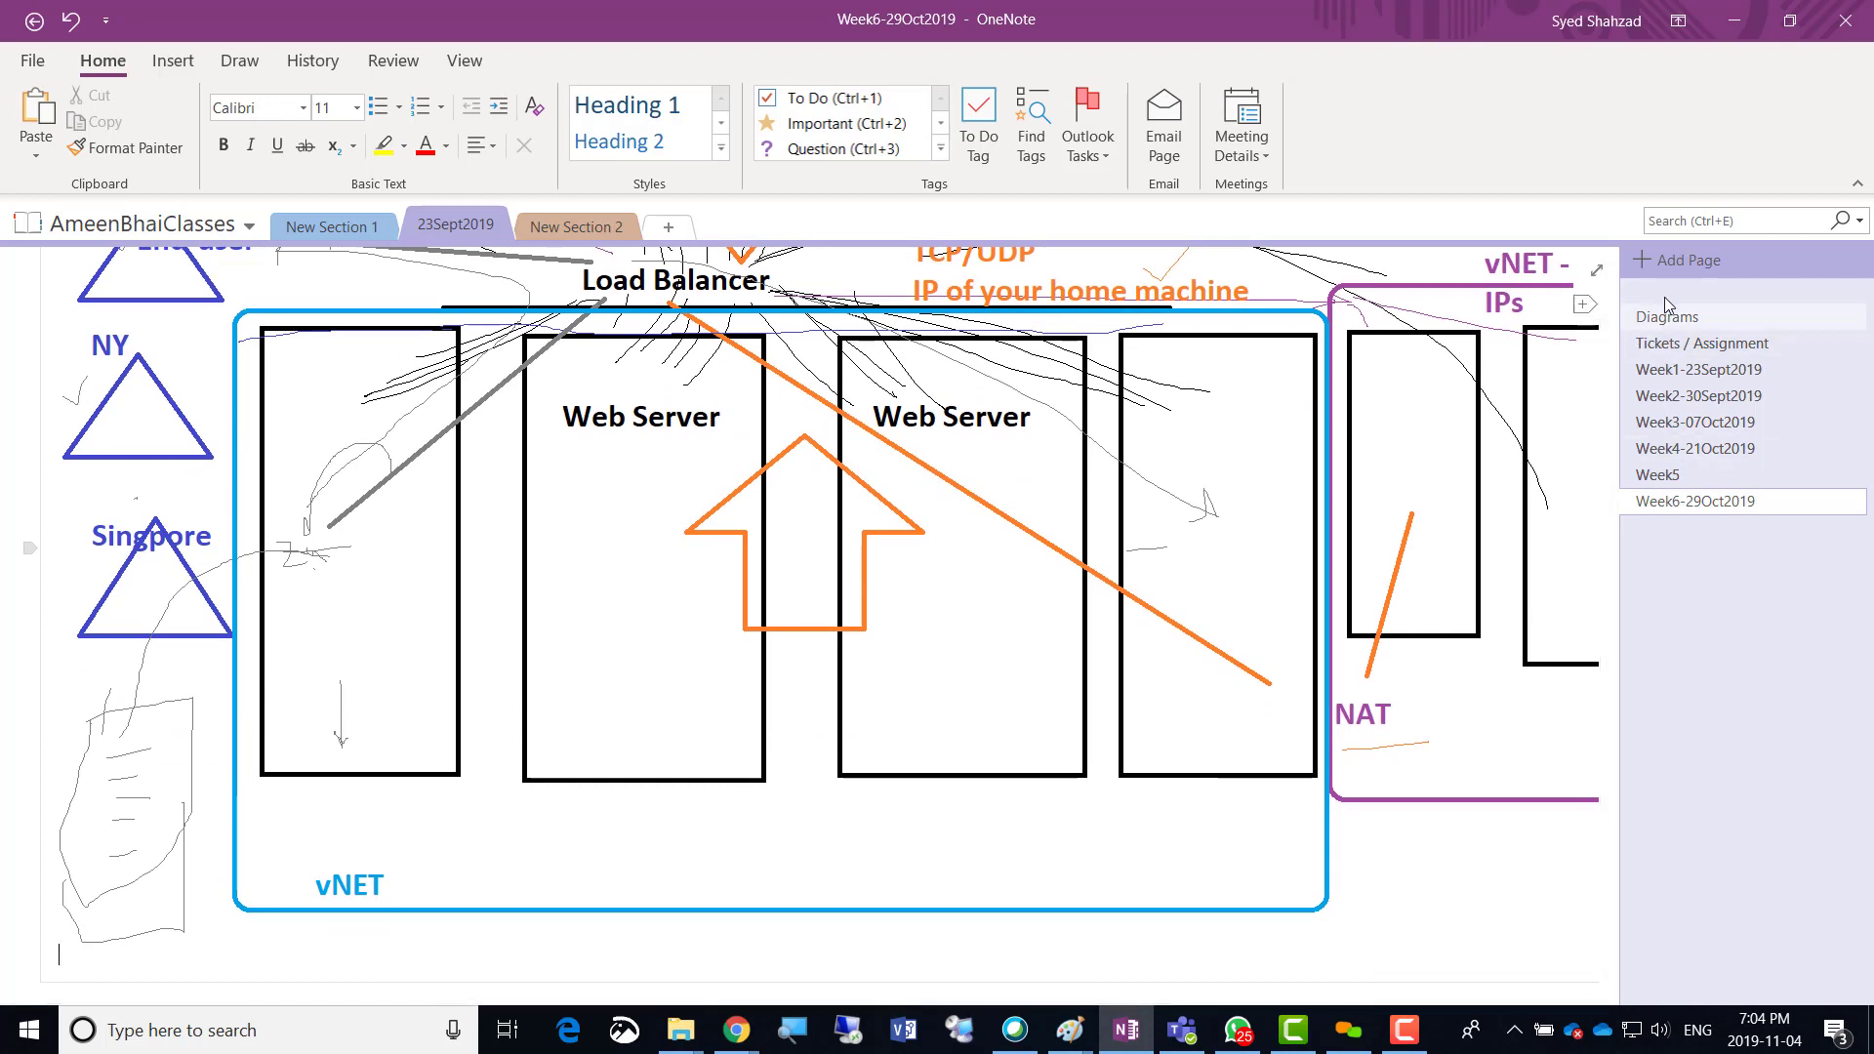
click(1652, 271)
text(Week7)
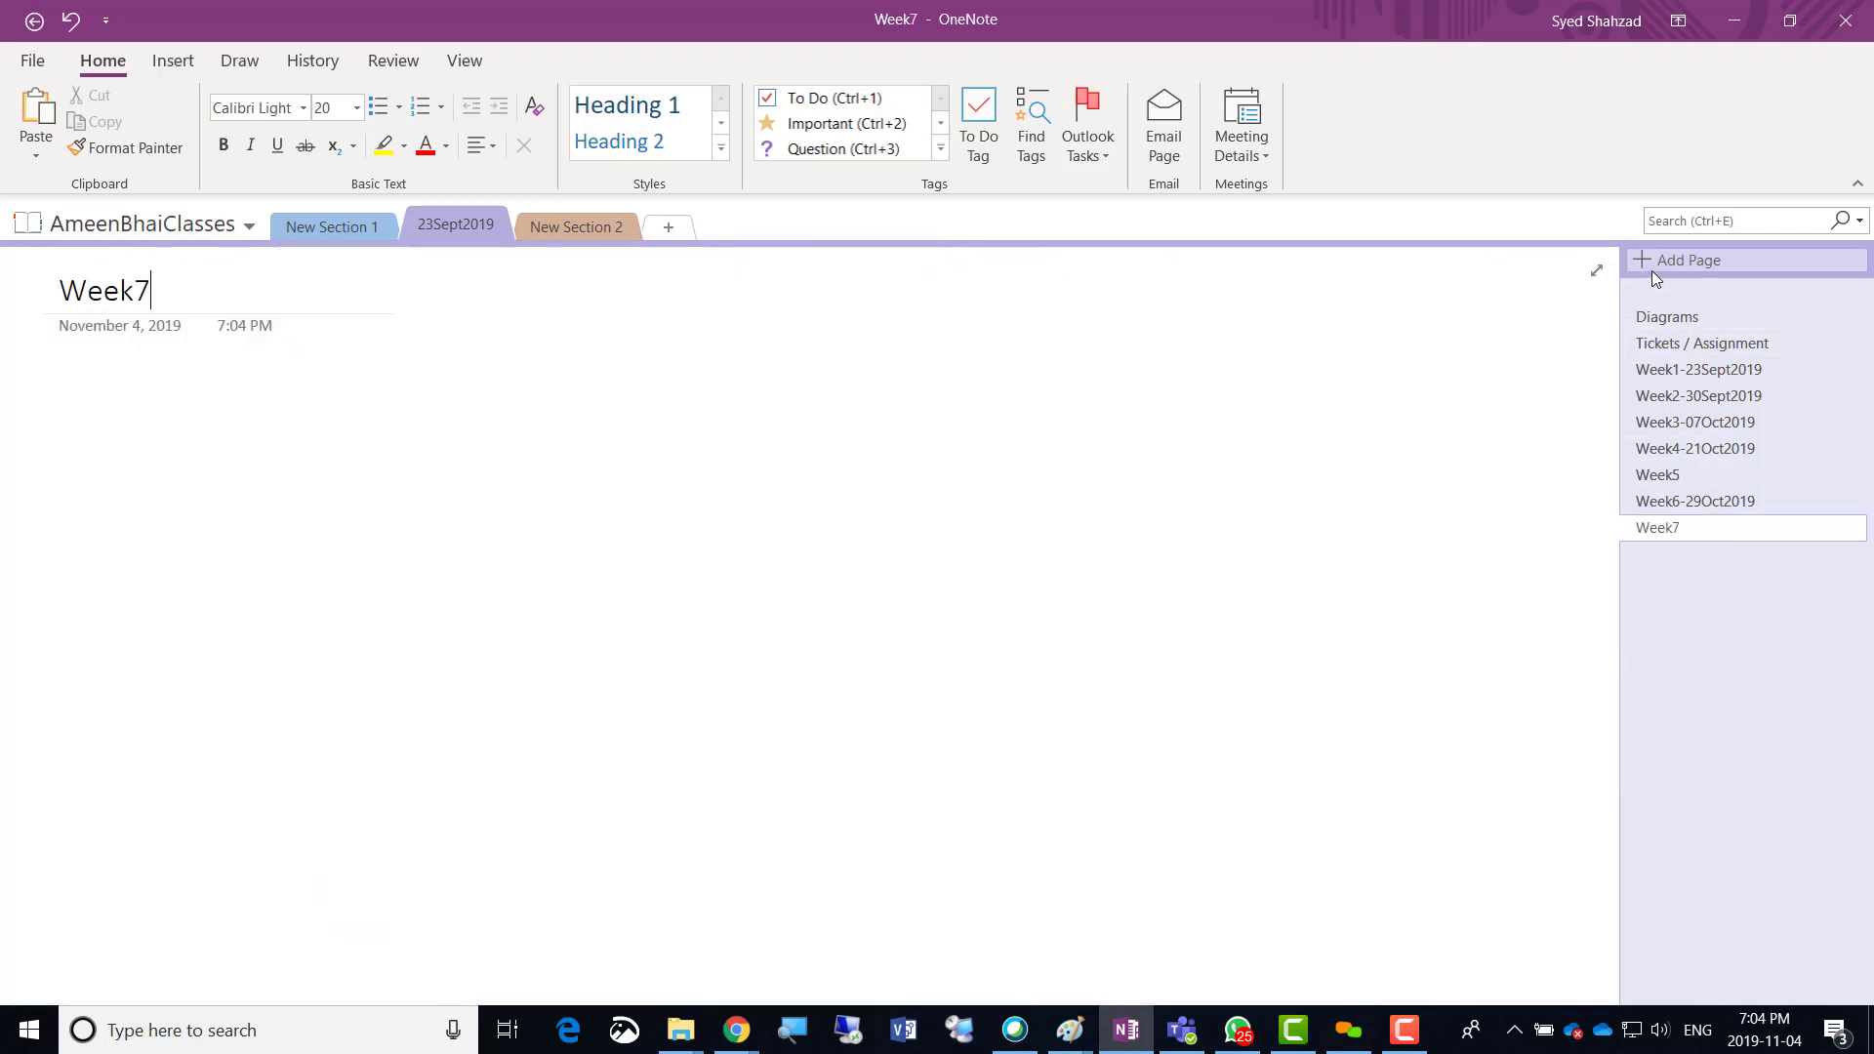
text(-04)
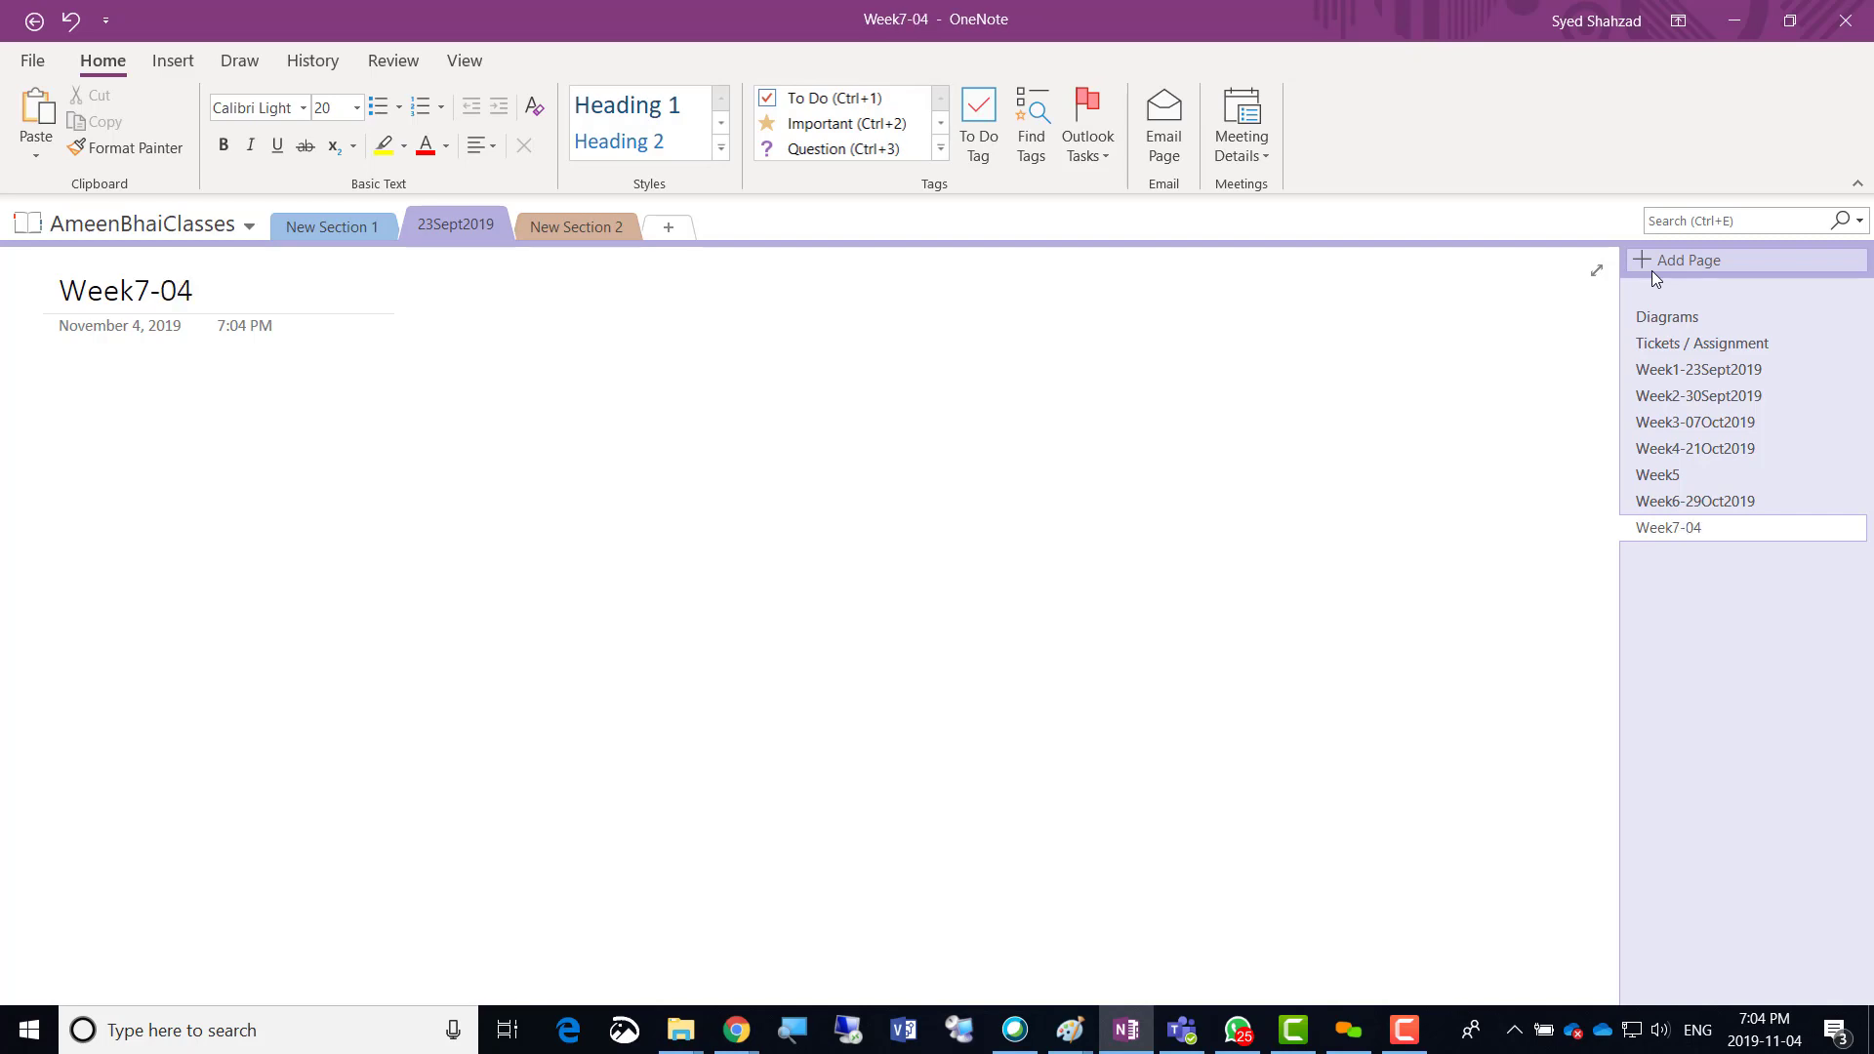
text(Nov2019)
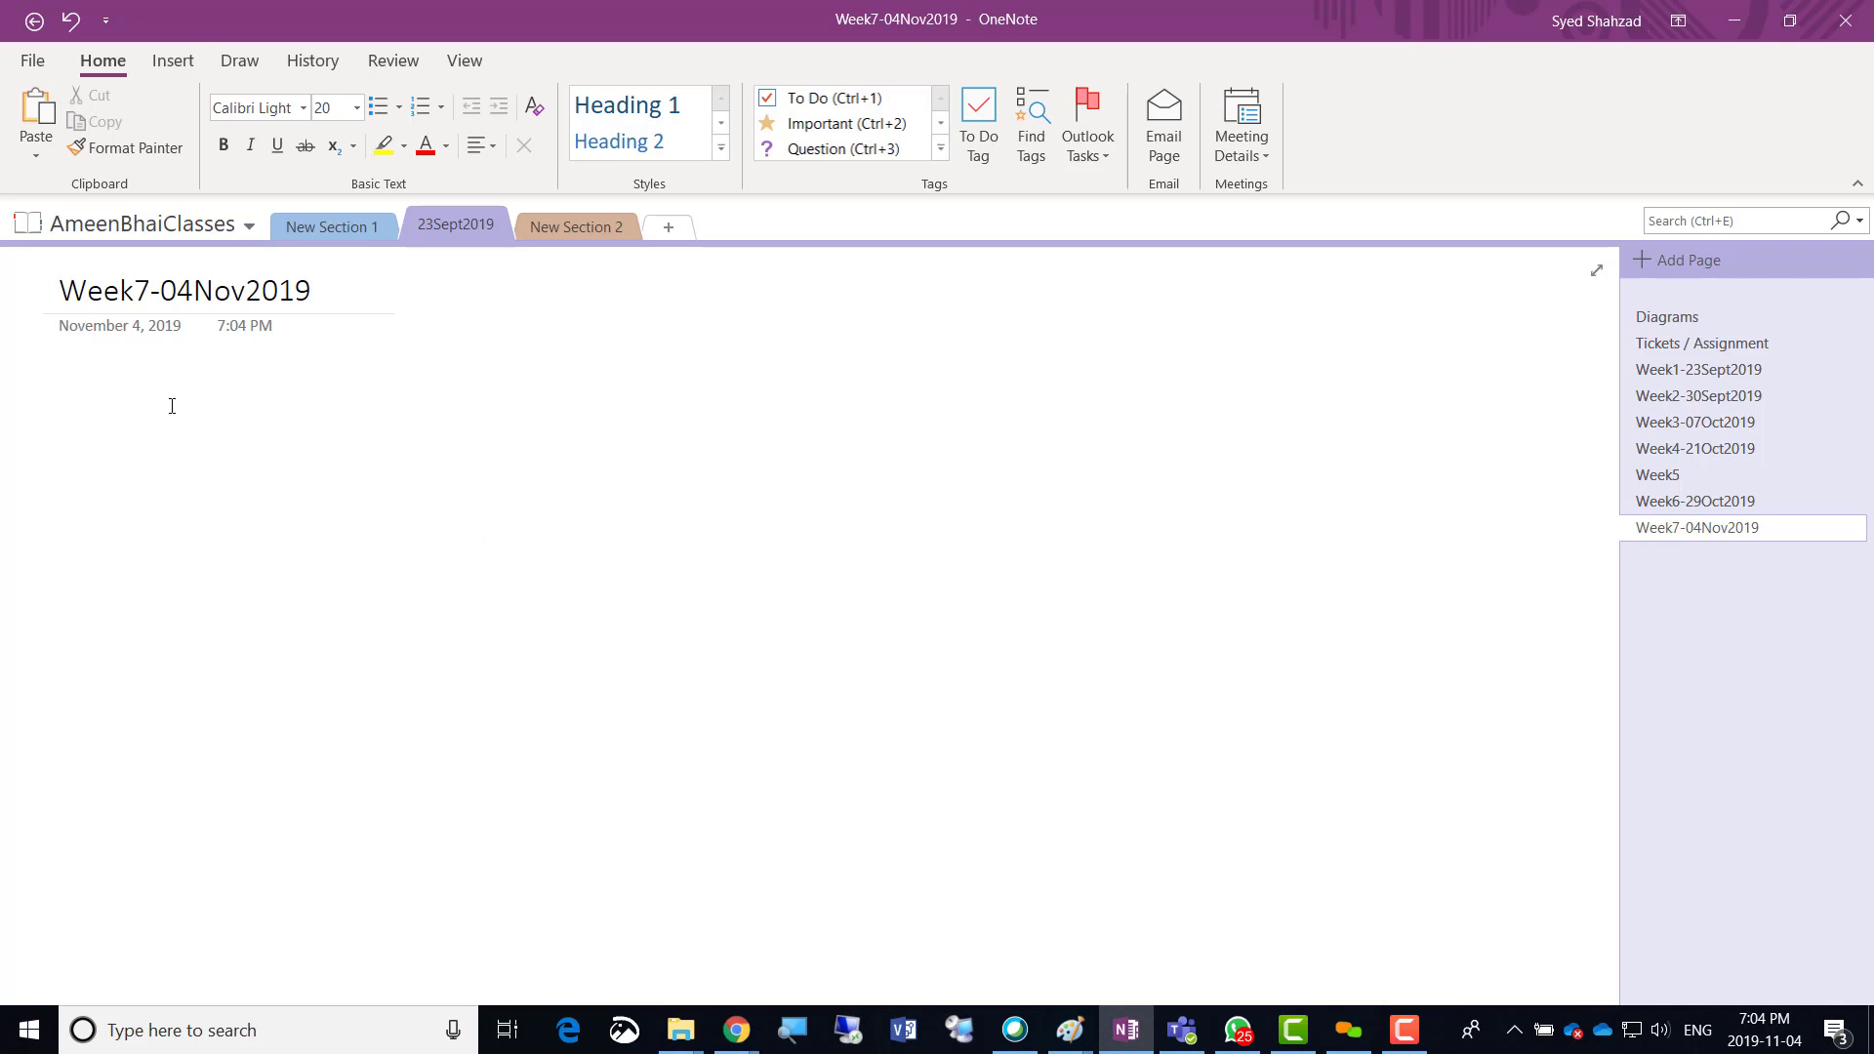
click(60, 387)
text(-)
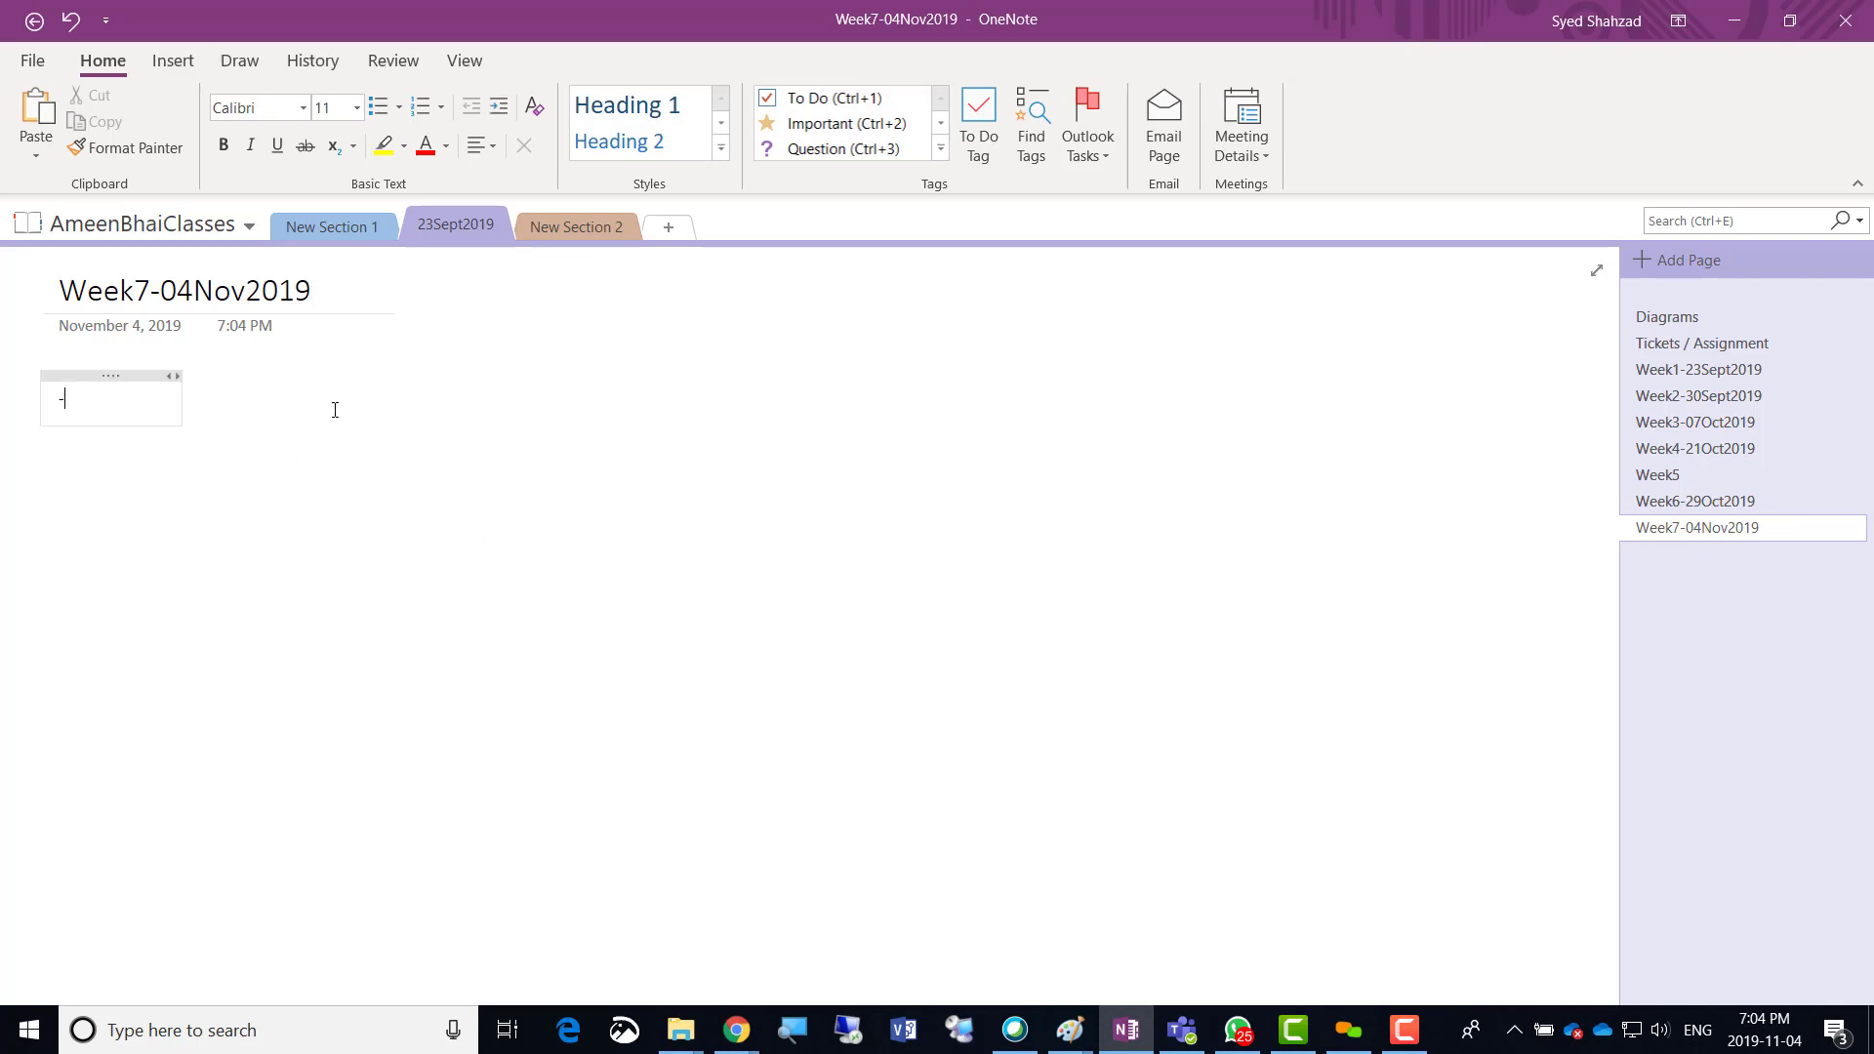
text( We will n)
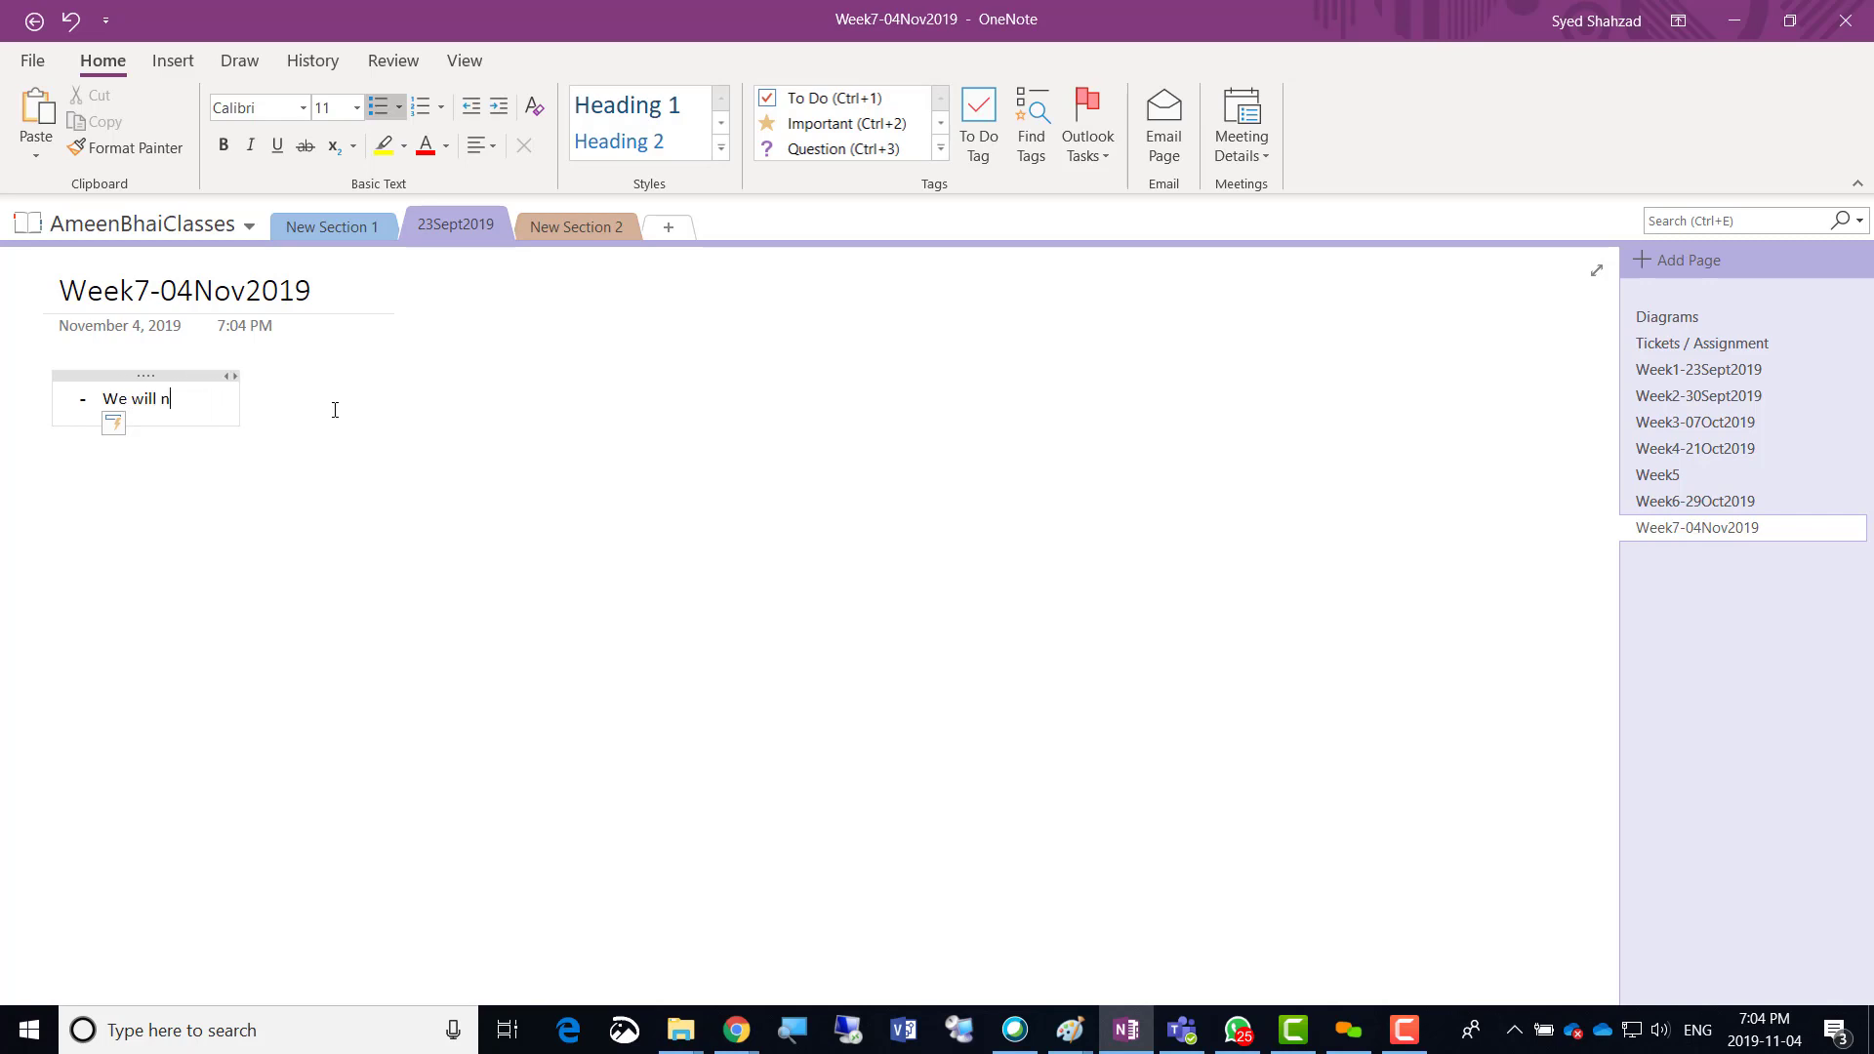
text(ow create a st)
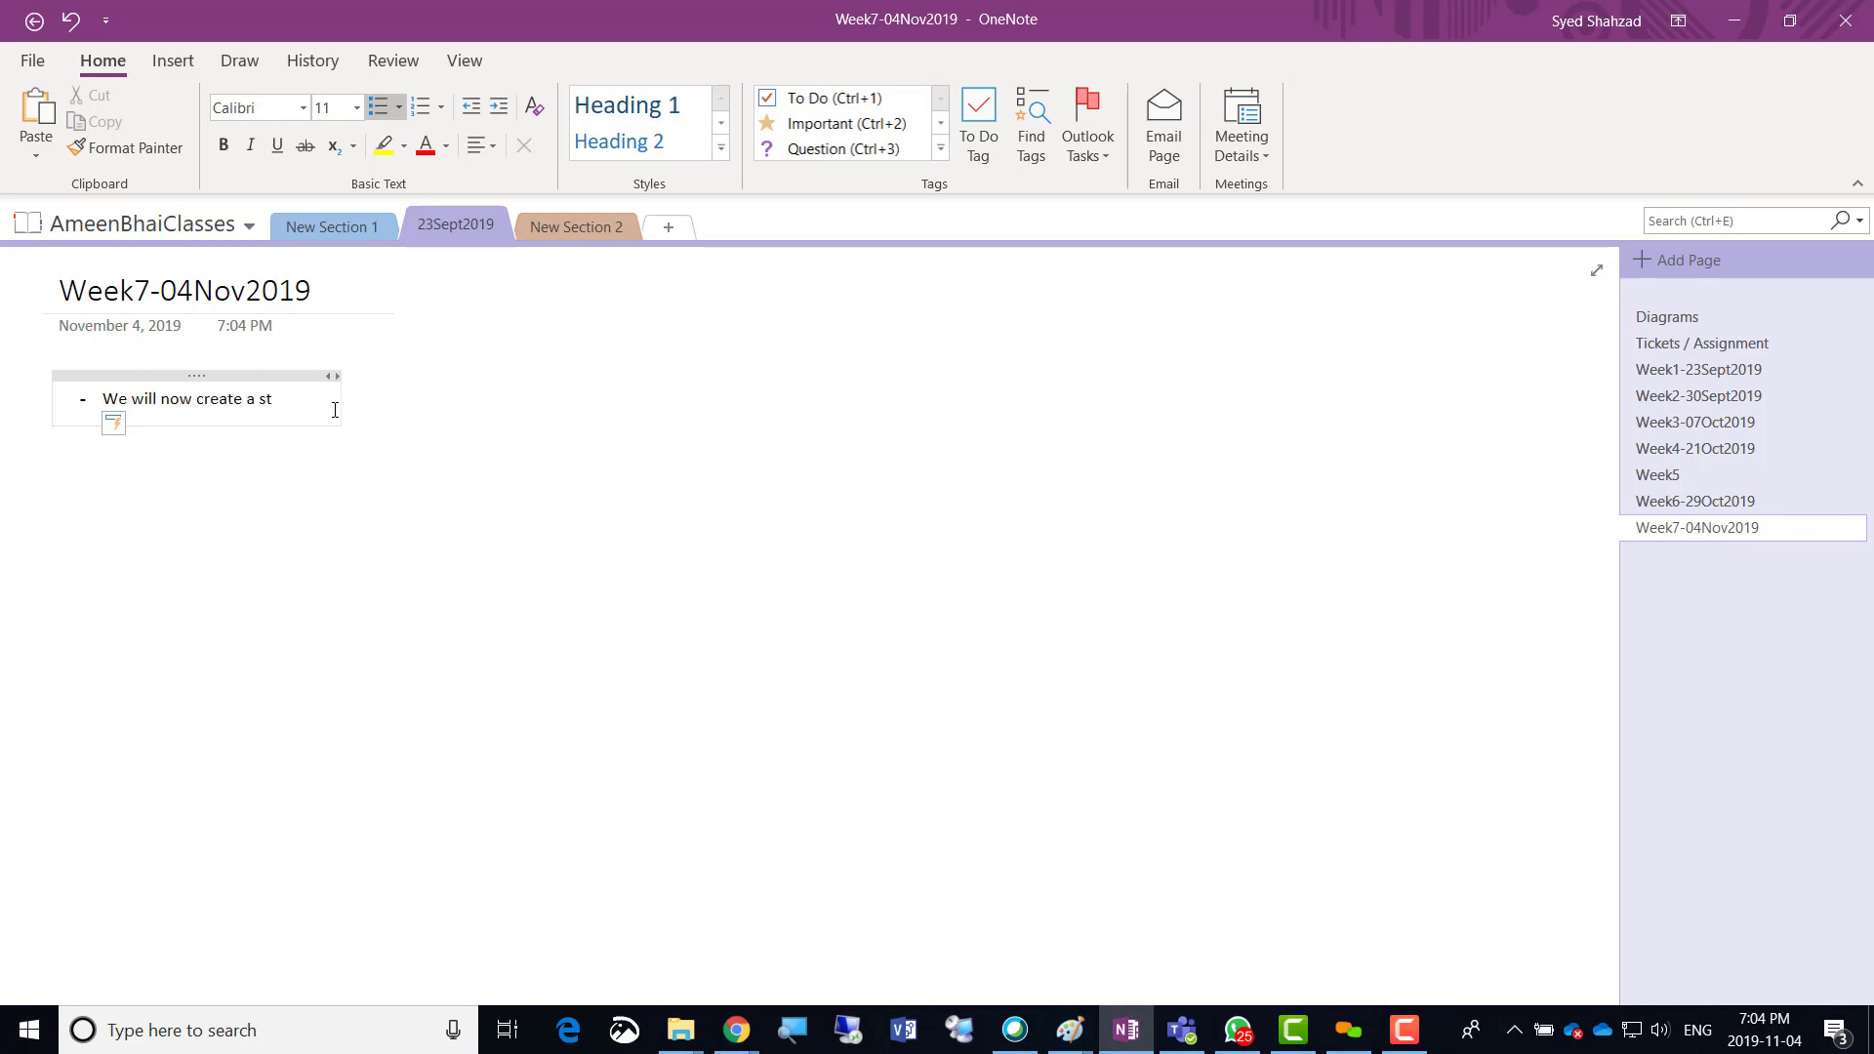
text(orage account )
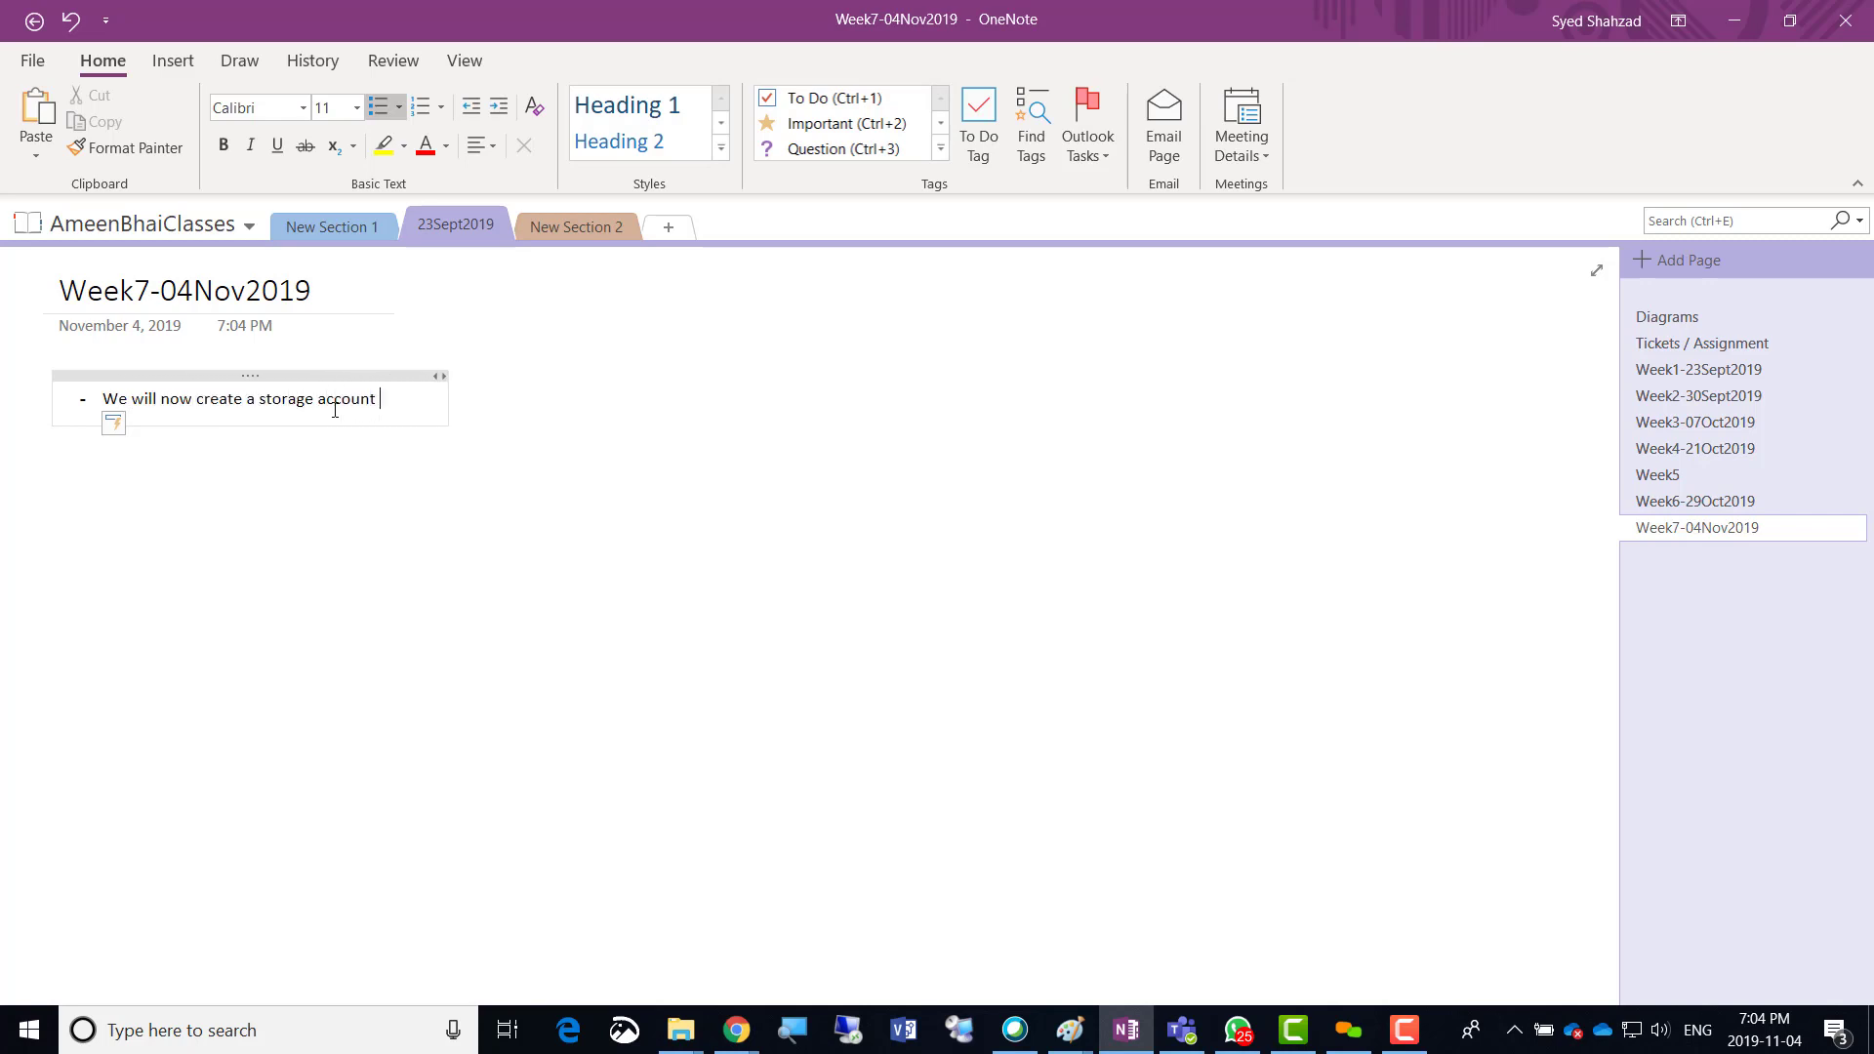
text(and explore all t)
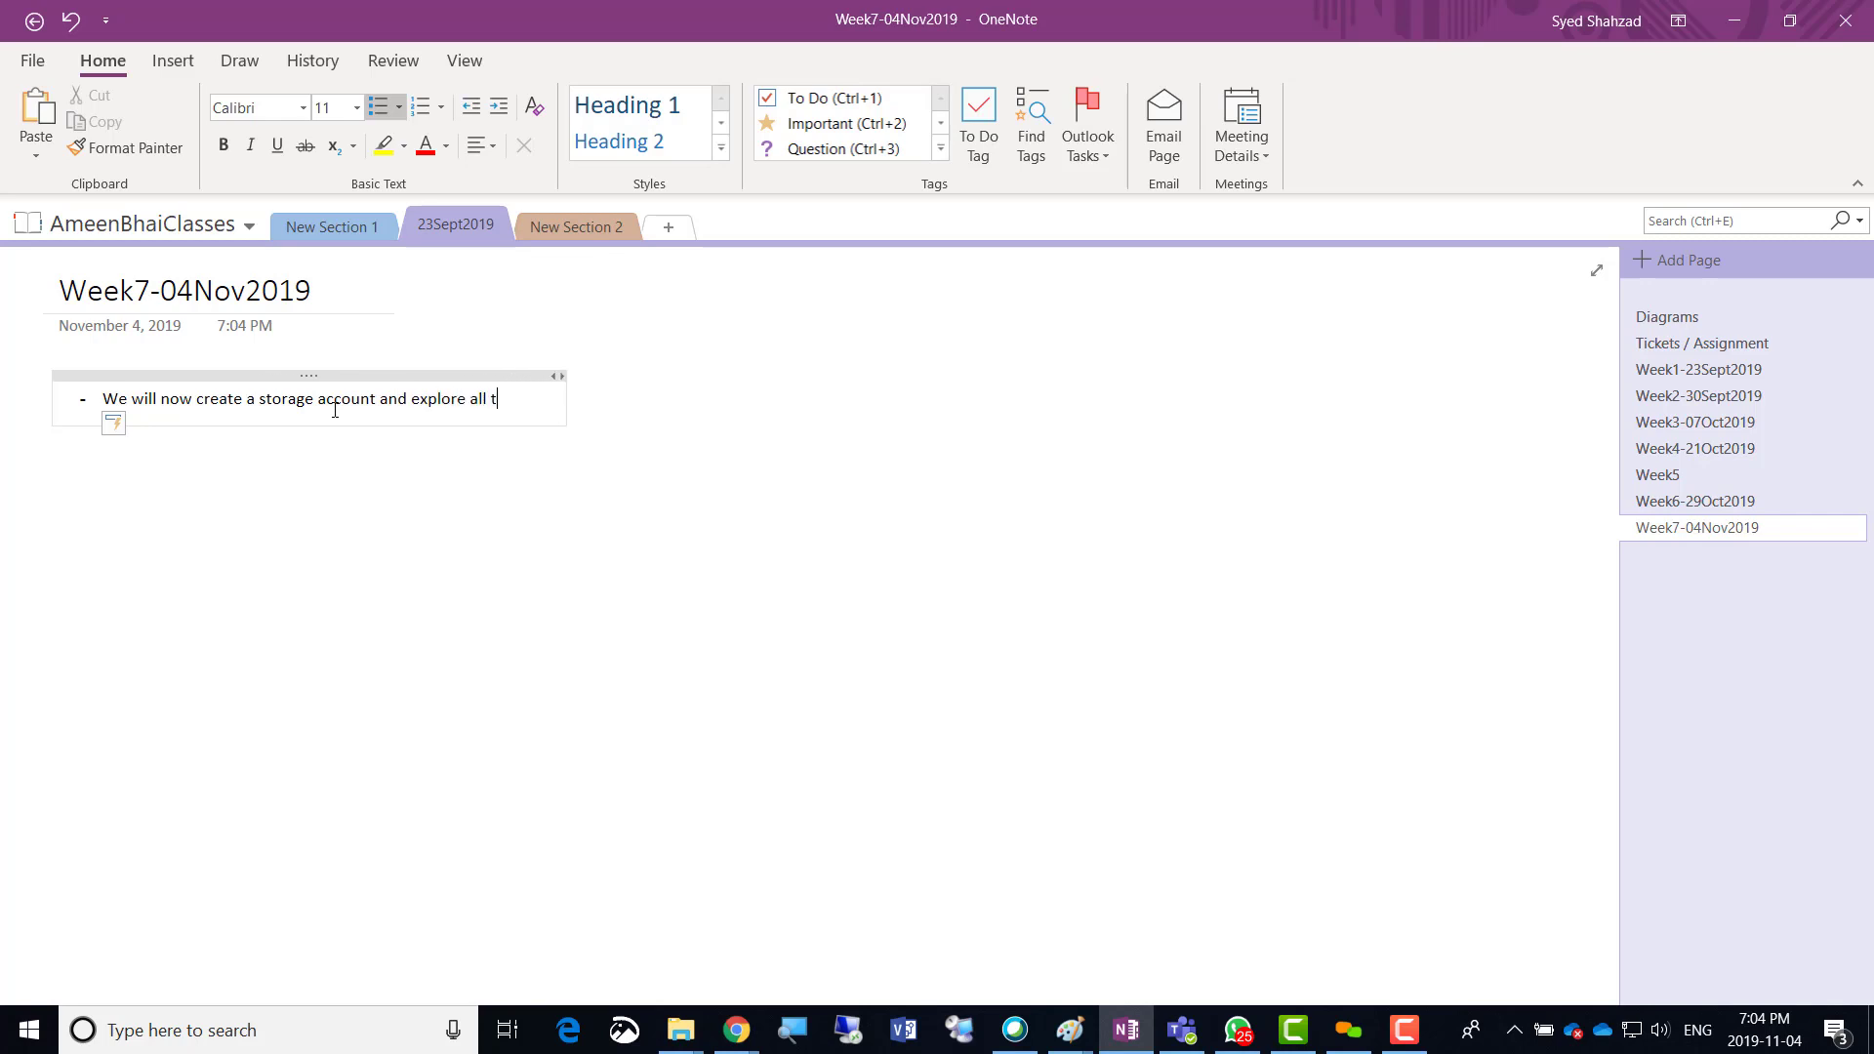
text(he features of)
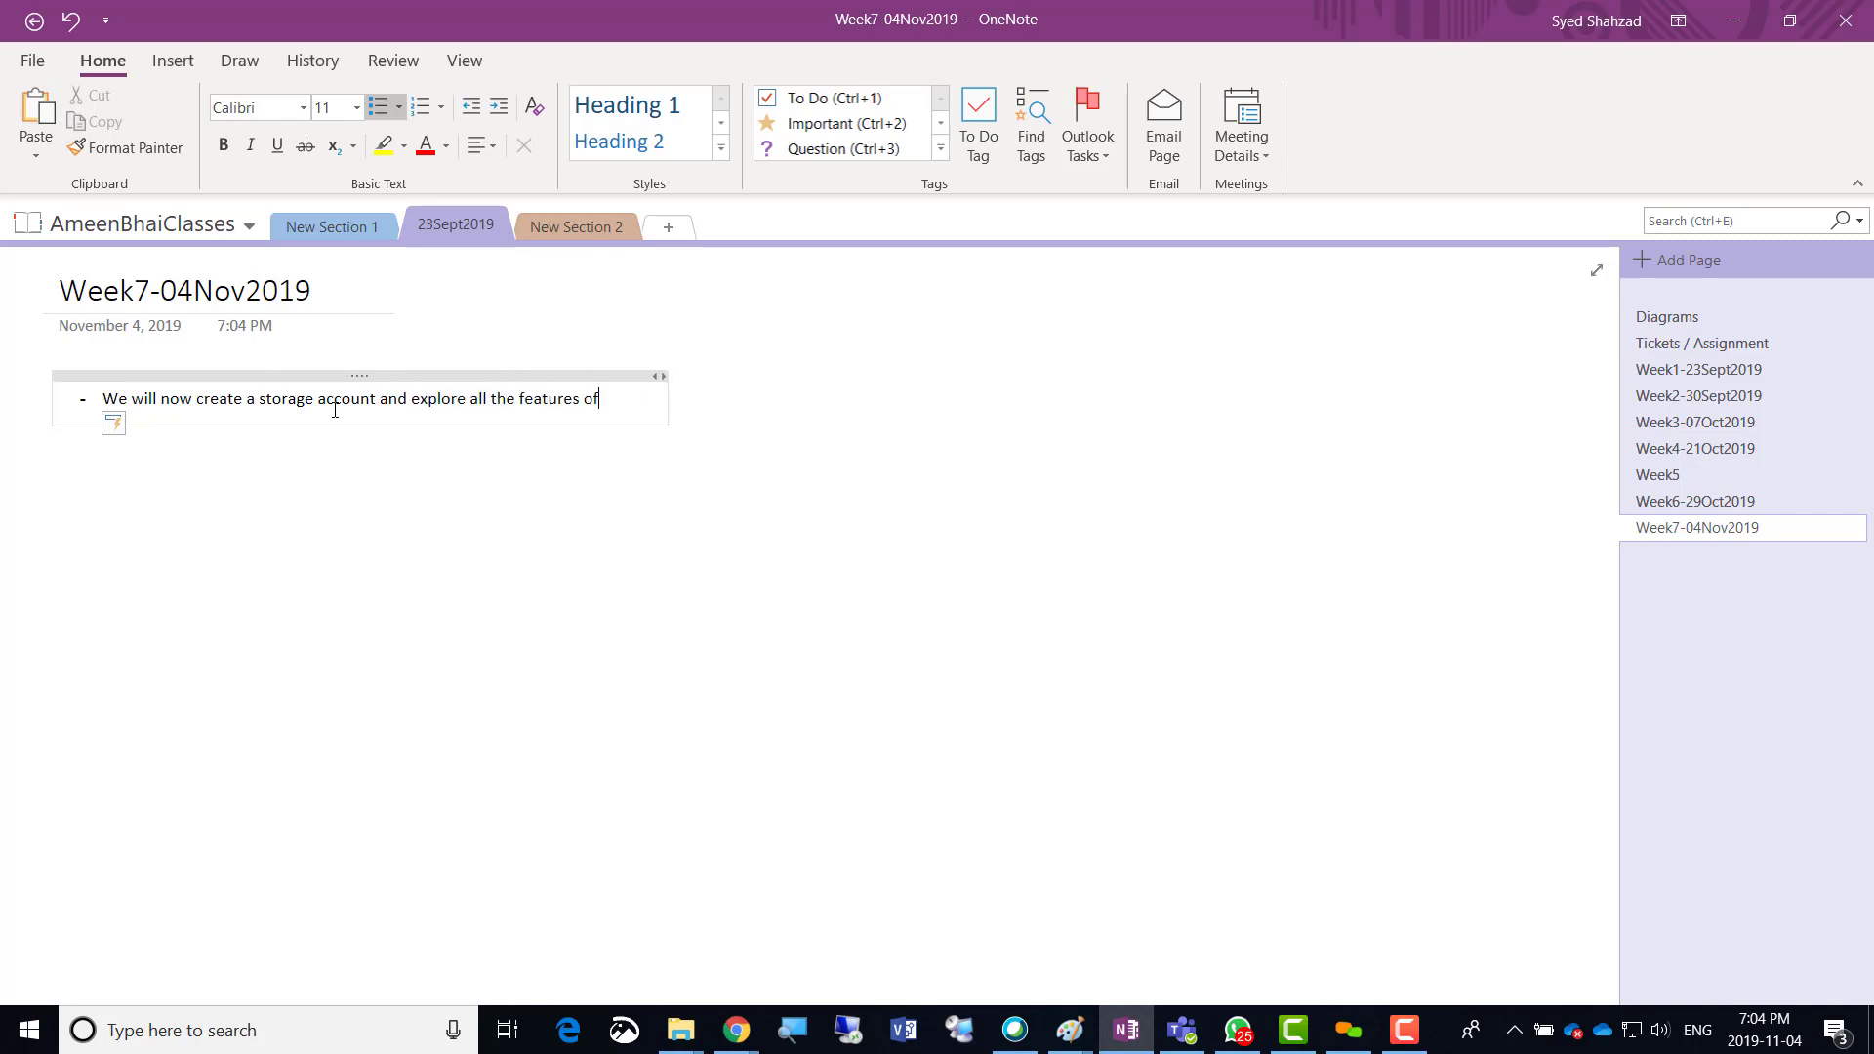
text( Storage)
Widen the note container across the page and set the bullet line to font size 20.
drag(724, 407, 1550, 394)
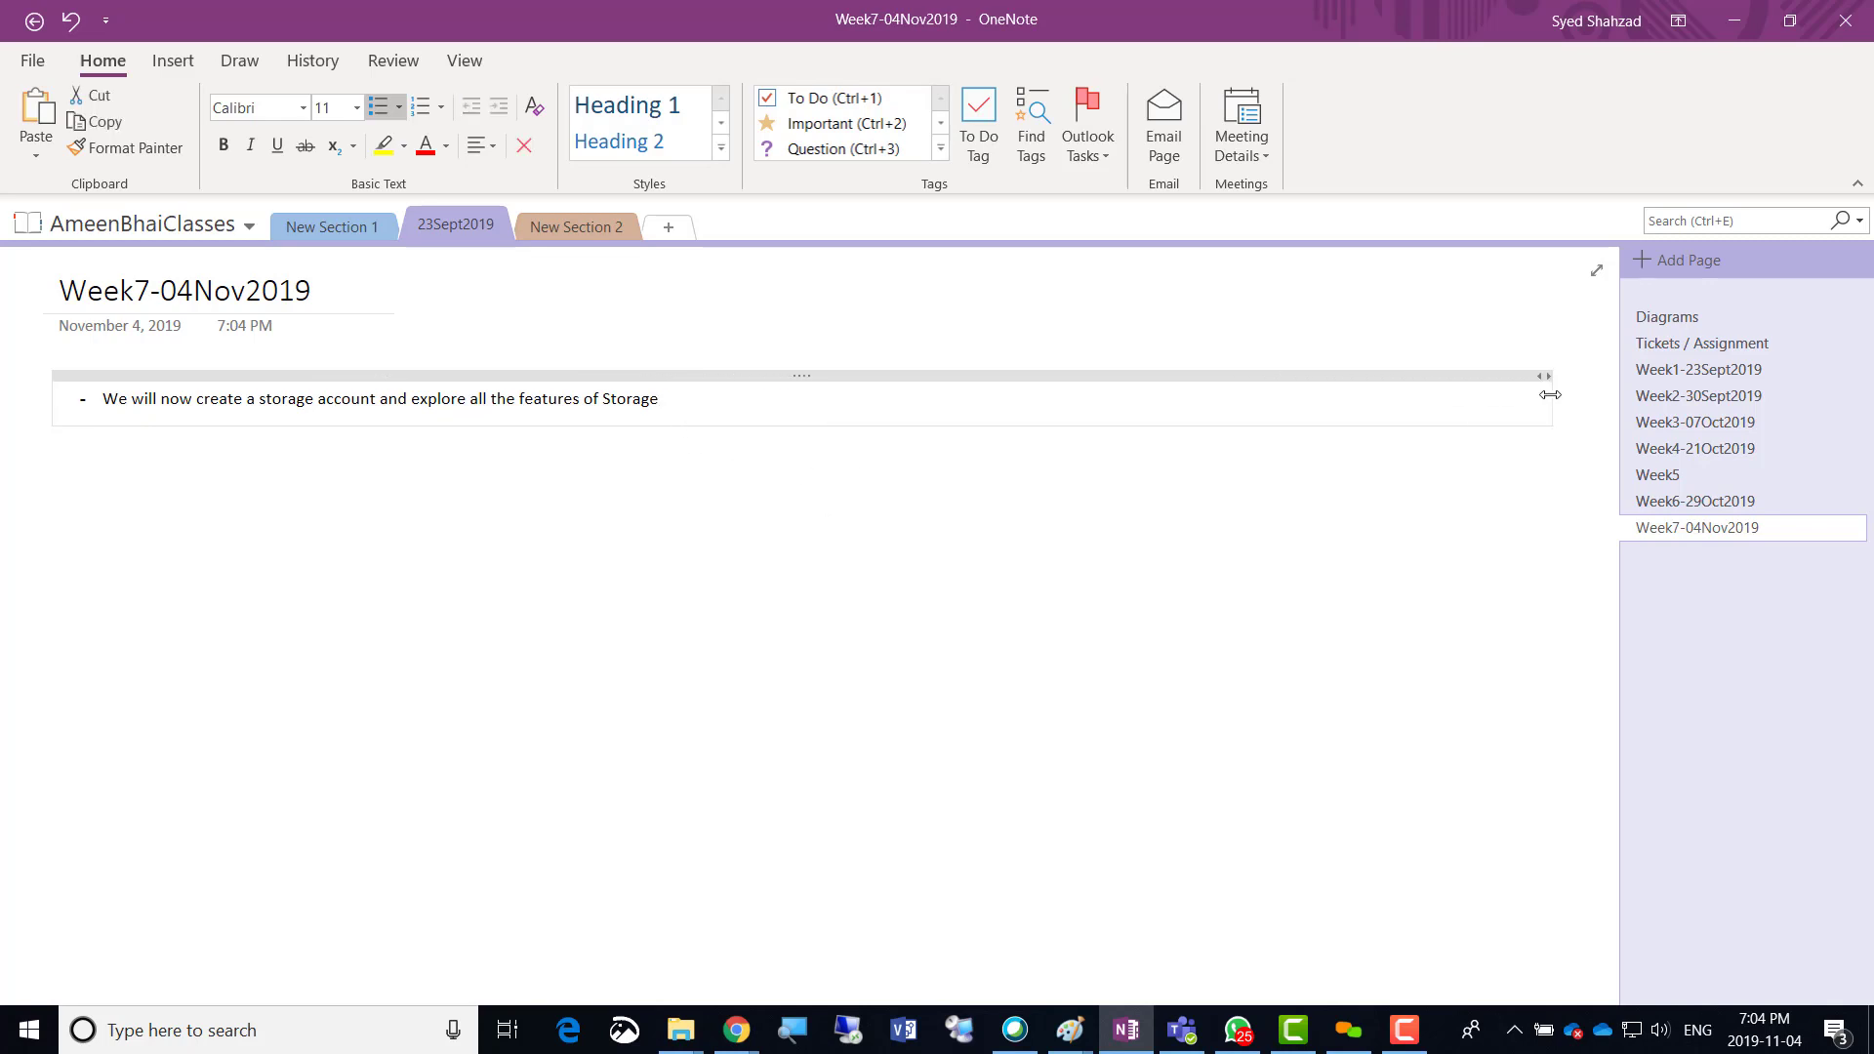
triple_click(421, 403)
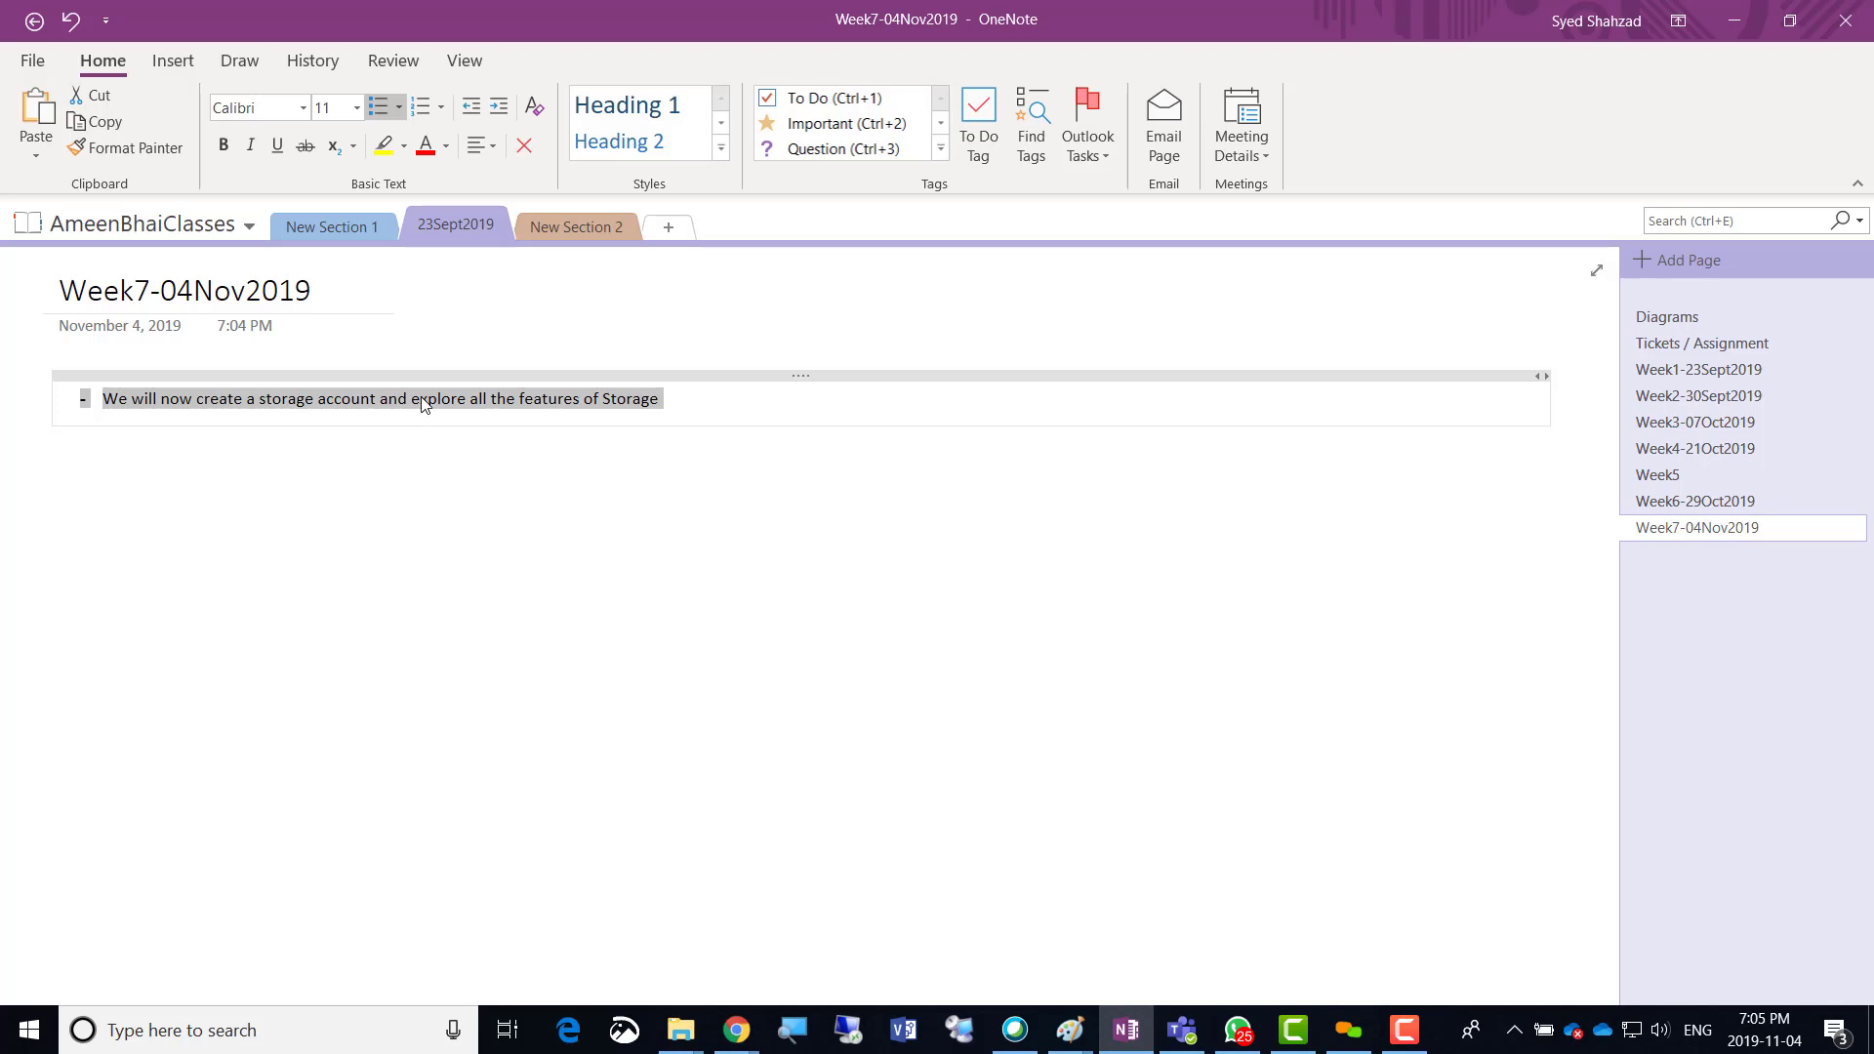
click(357, 108)
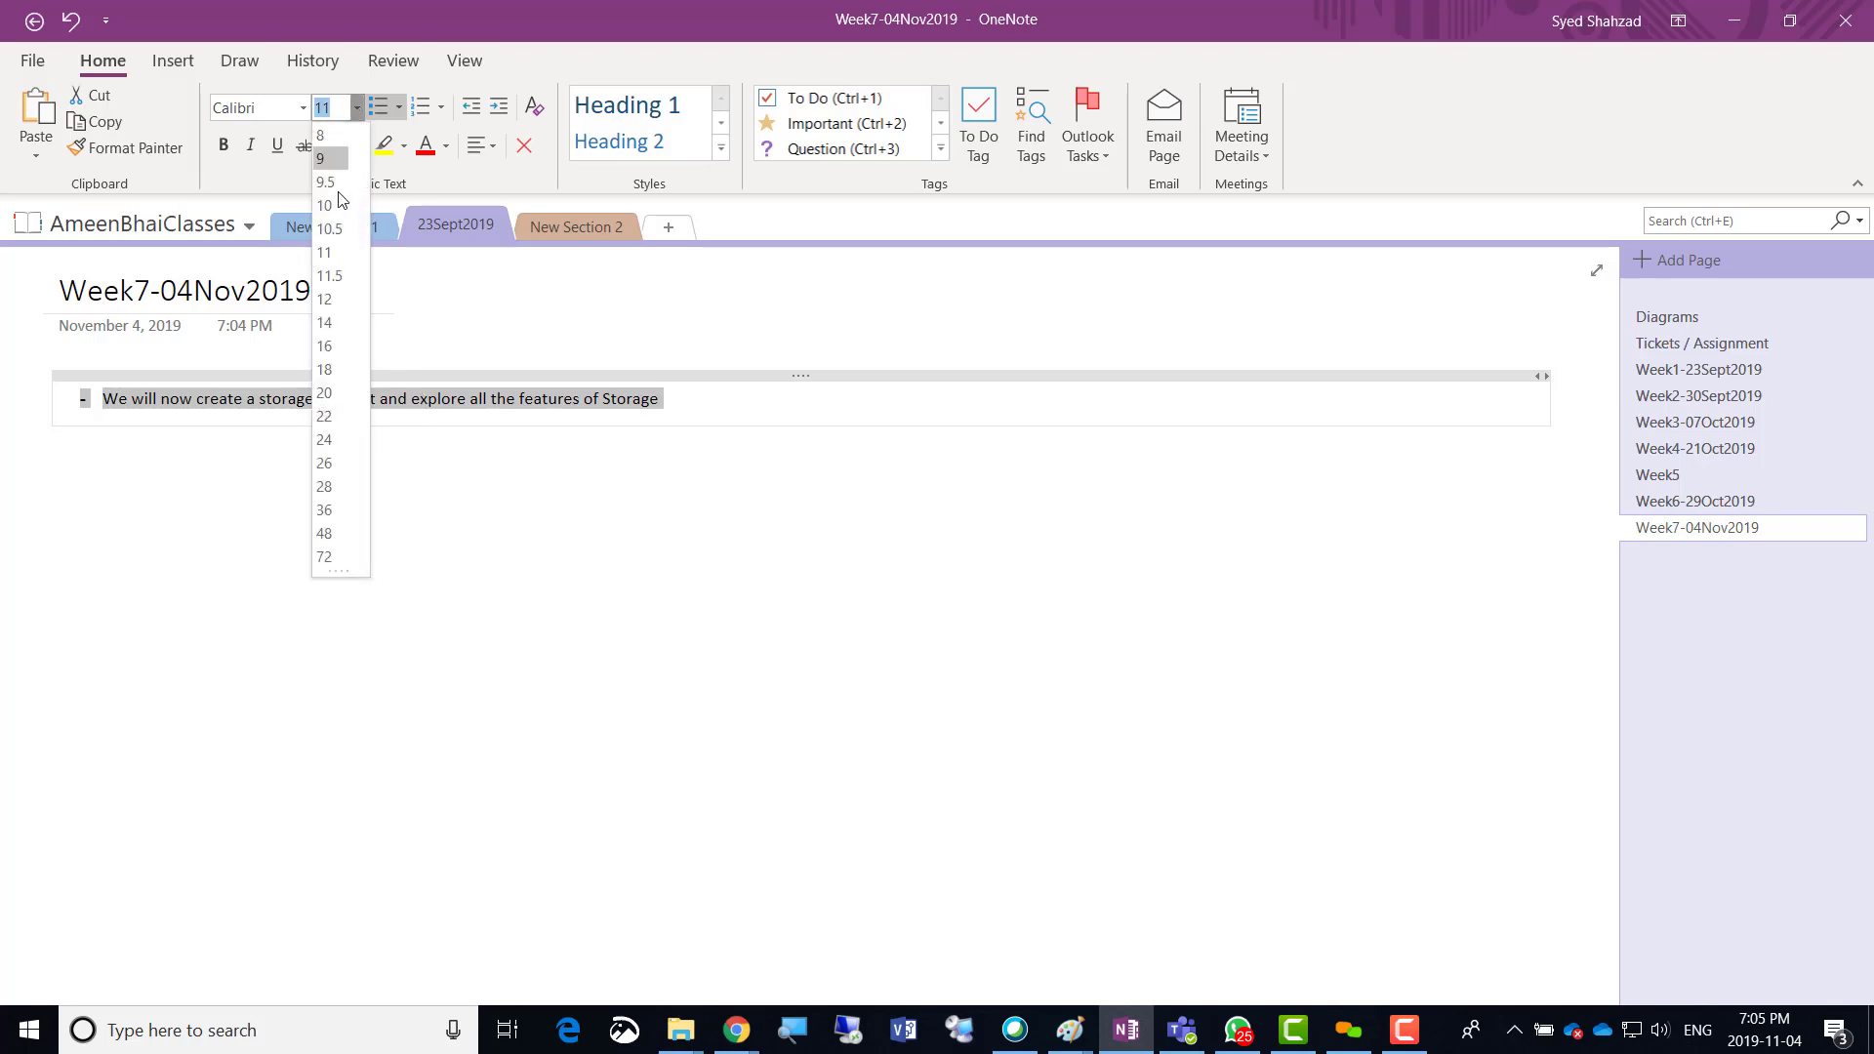
click(342, 394)
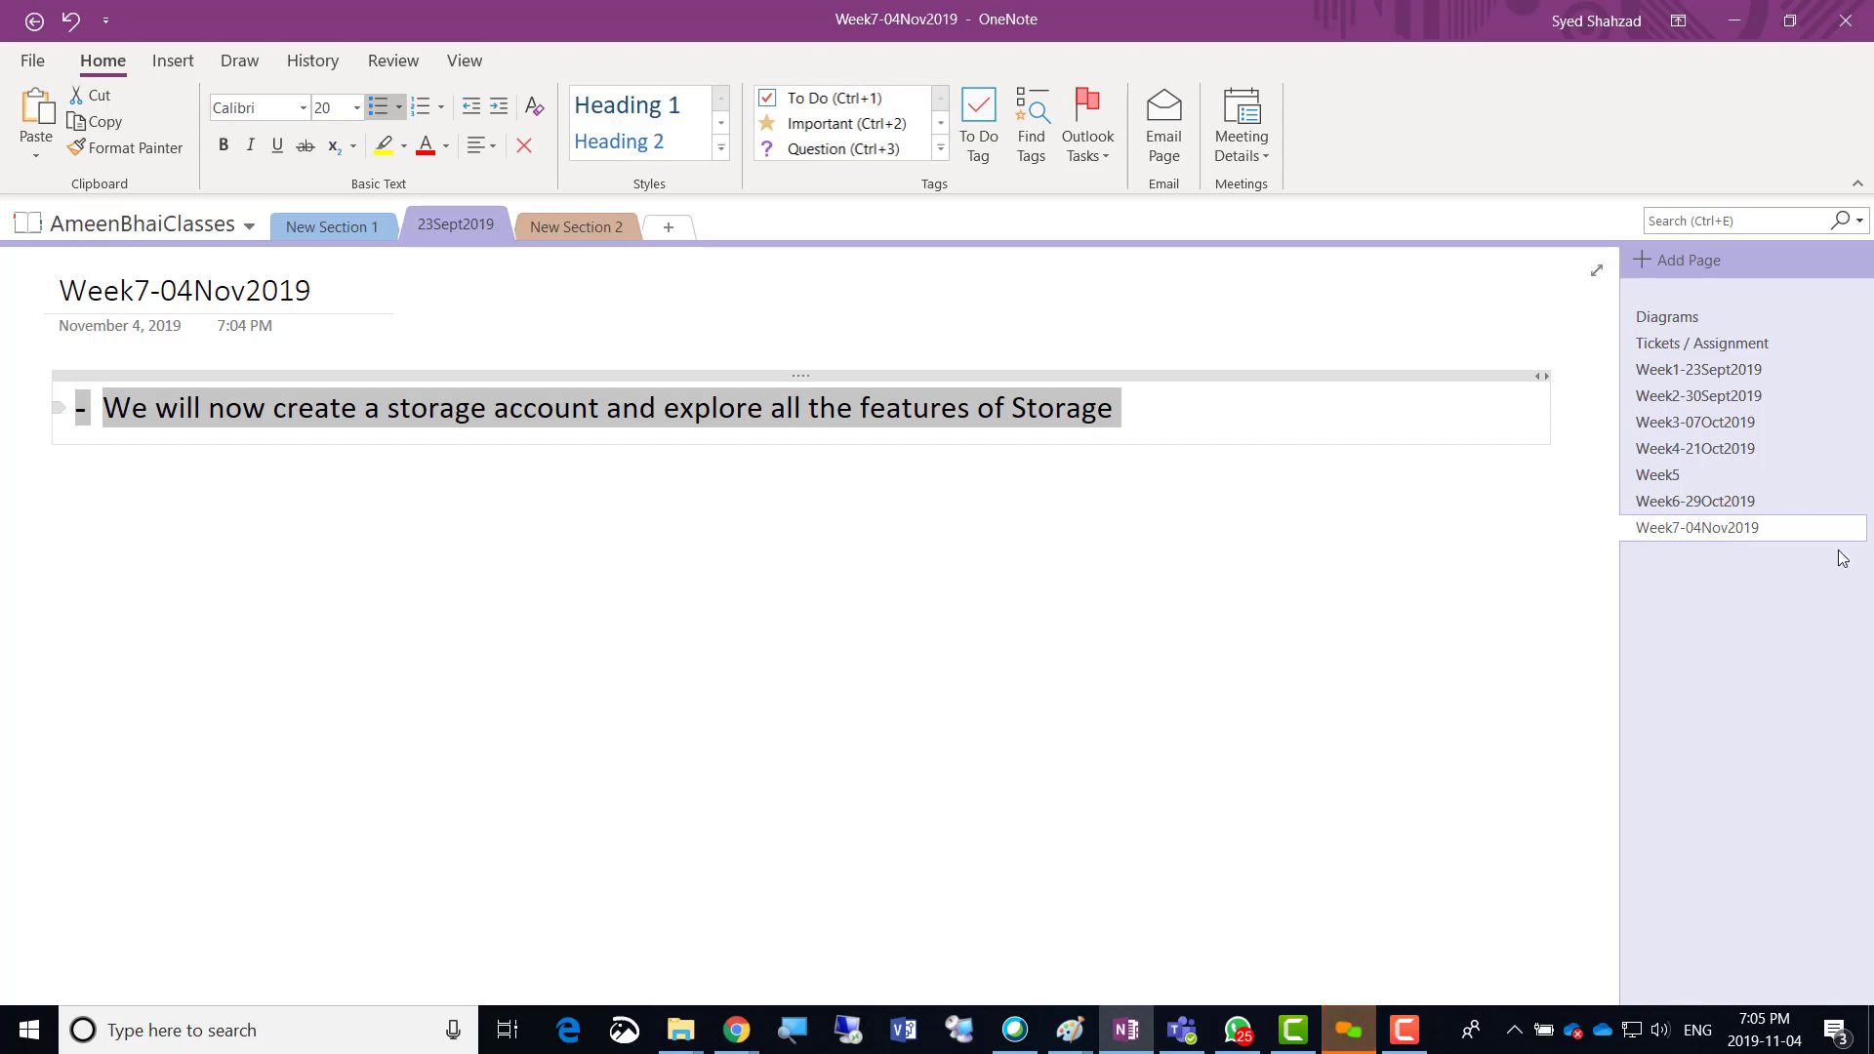
click(1348, 1030)
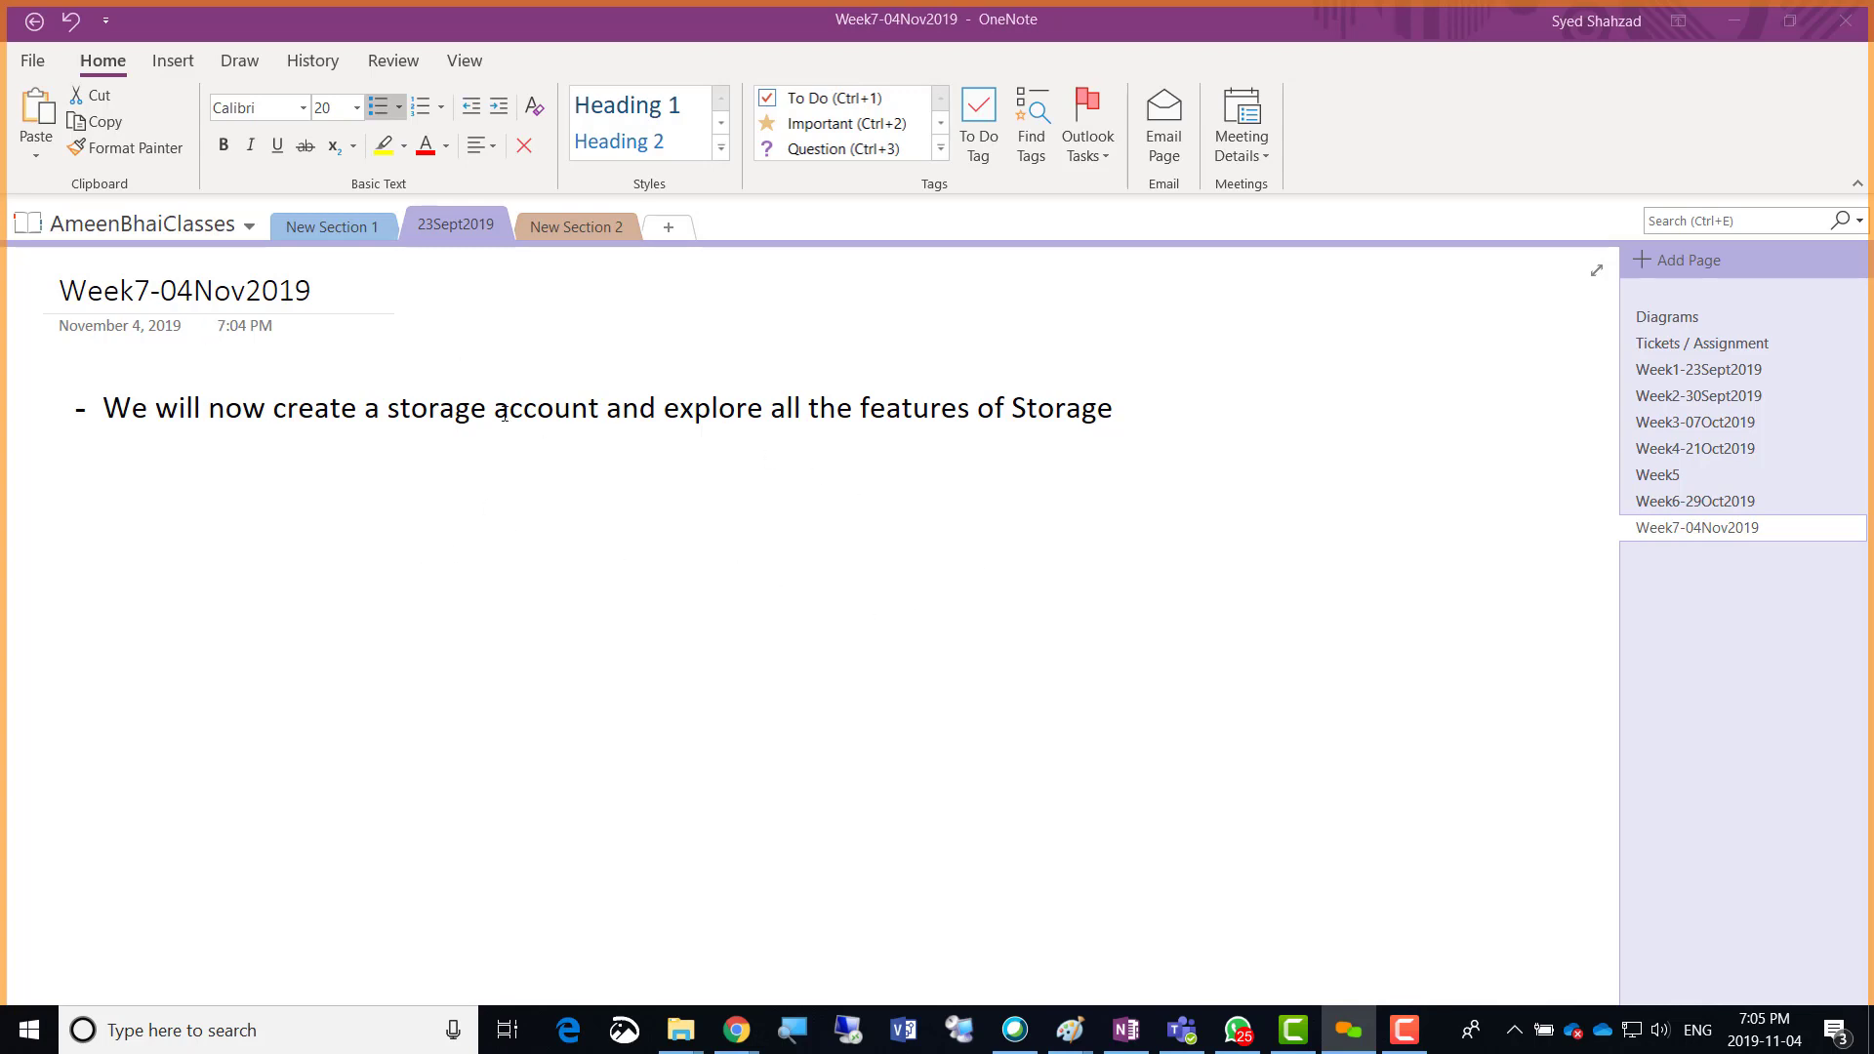
click(737, 1030)
Back in the Azure portal, go Home and open Storage accounts from the portal menu.
click(1345, 928)
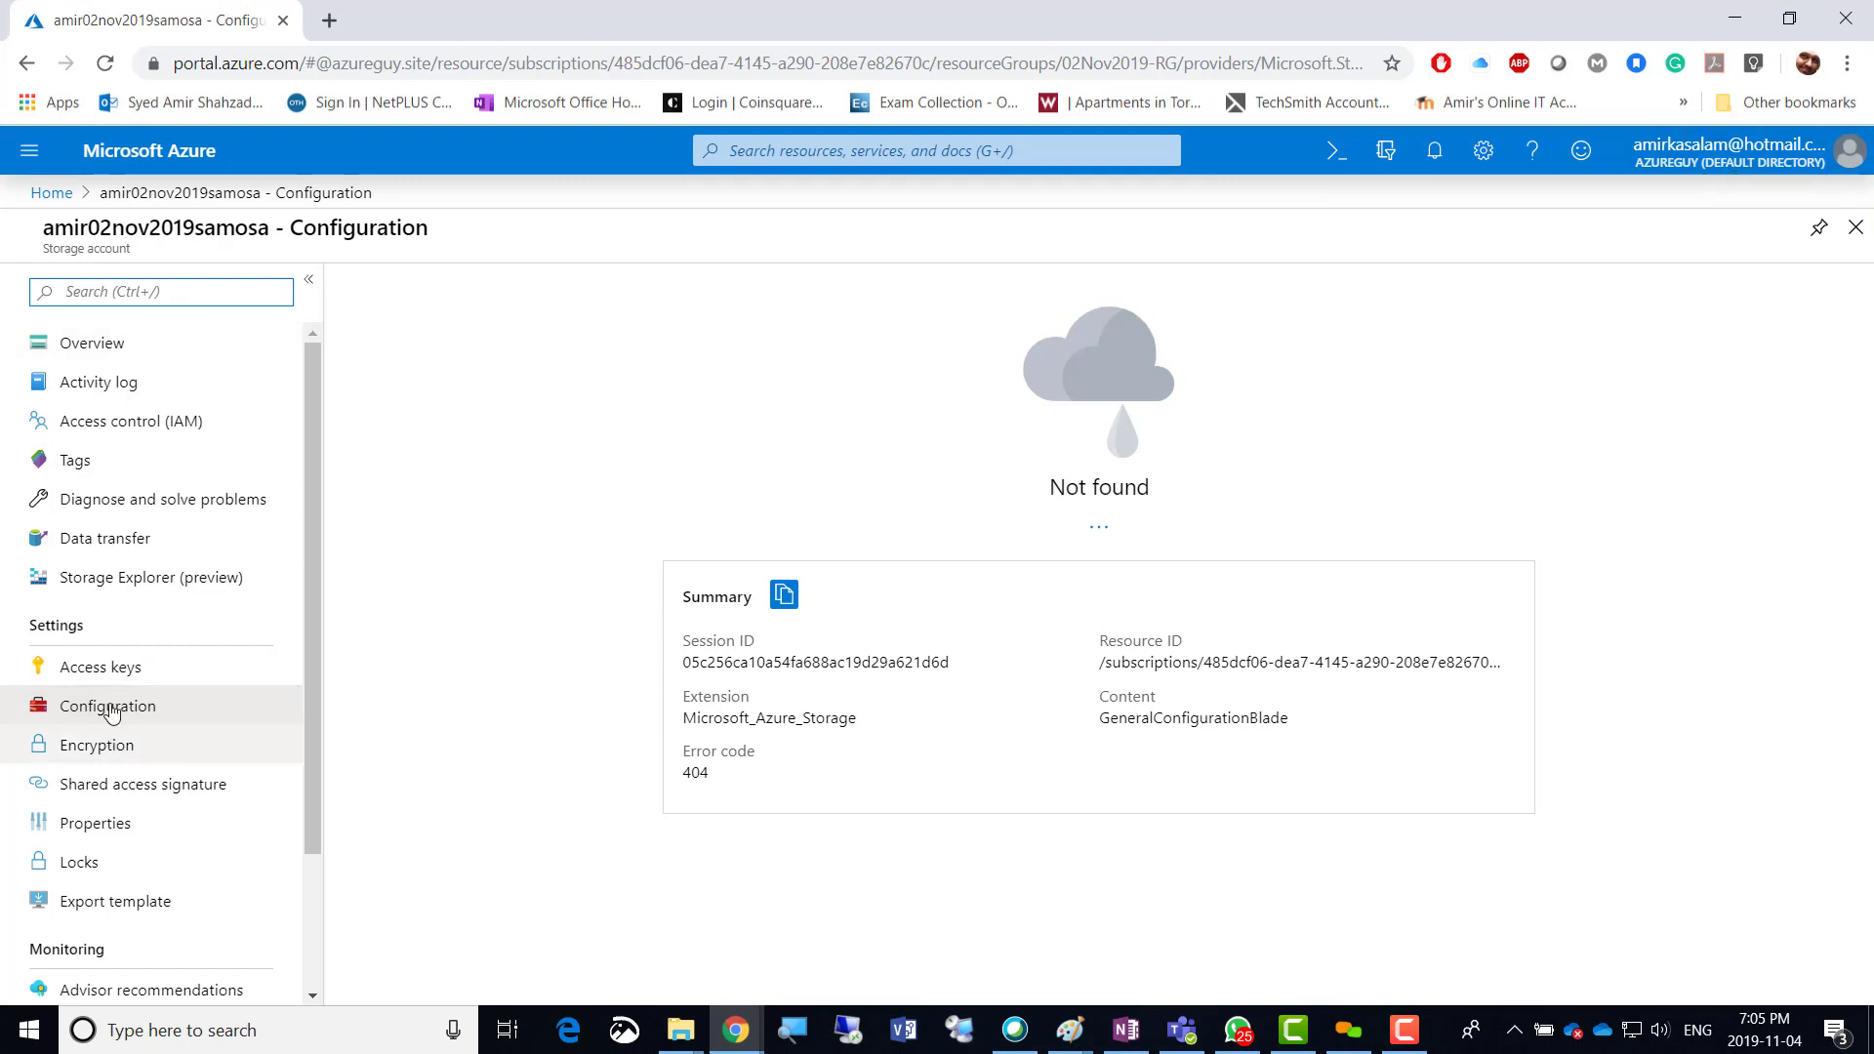
click(51, 192)
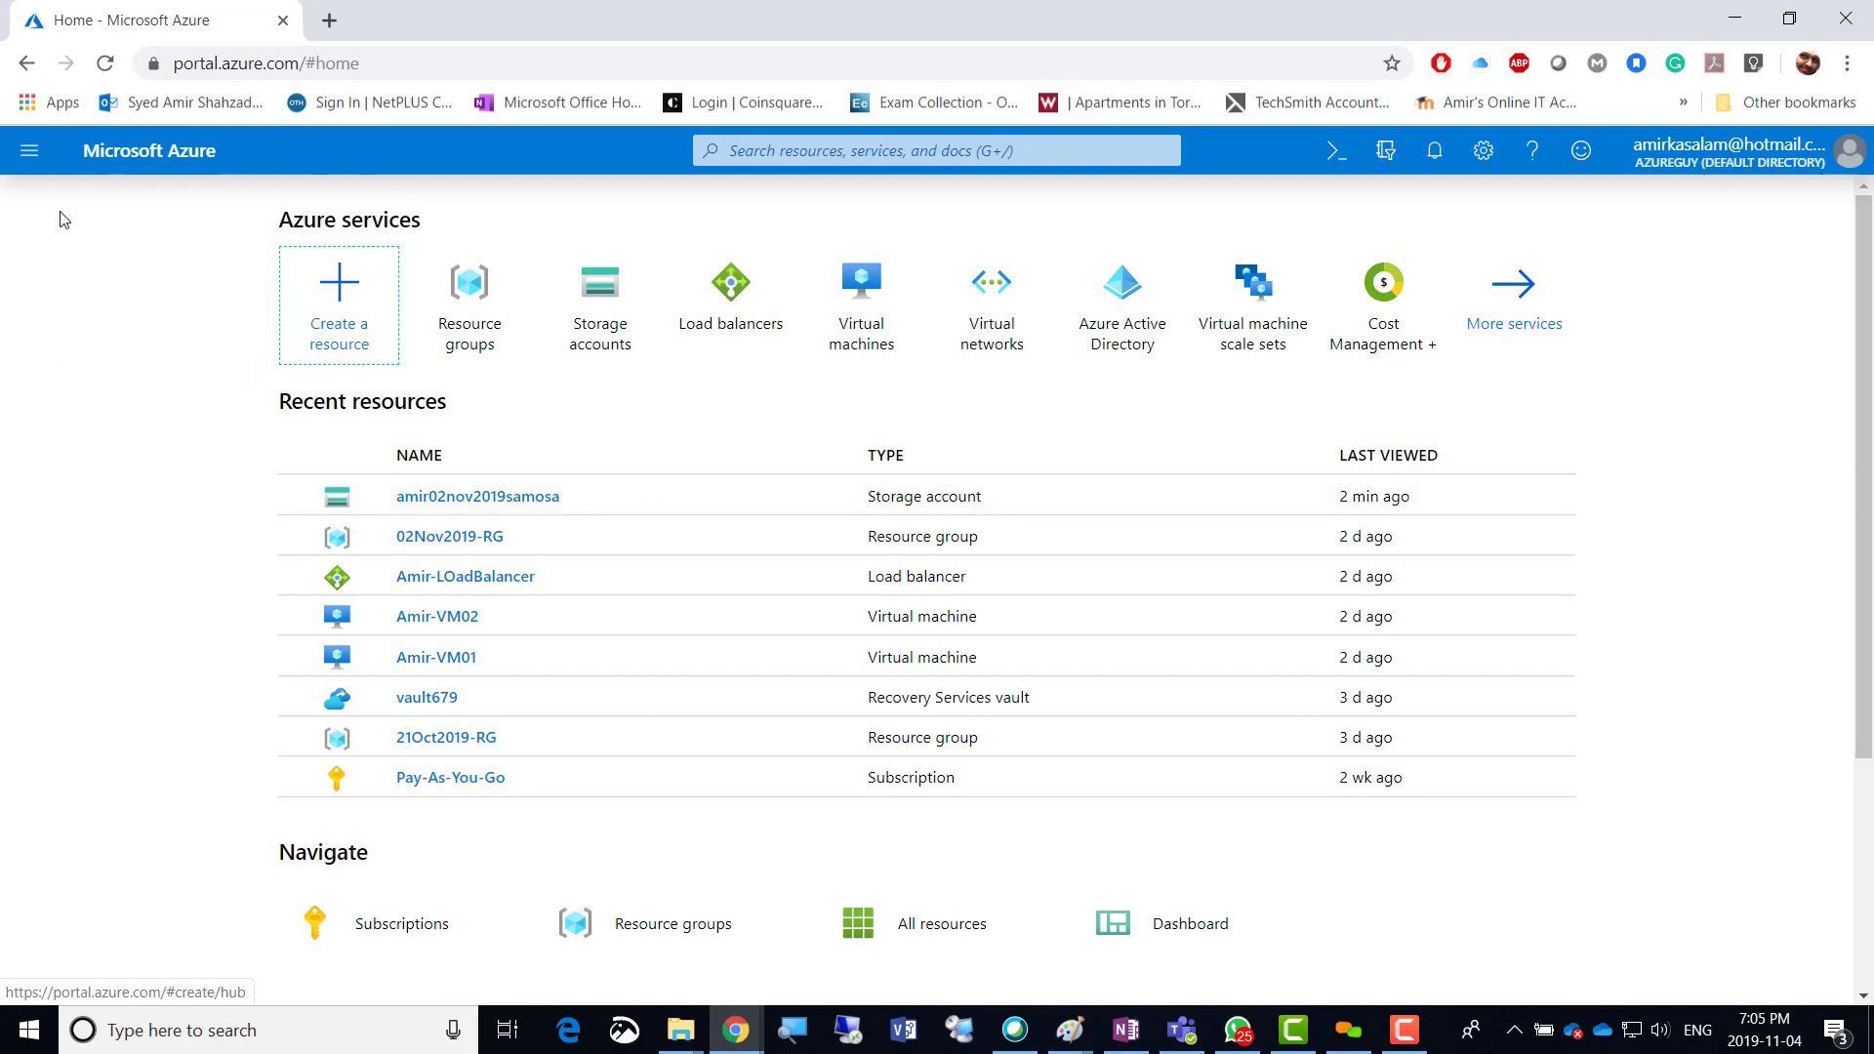
click(29, 150)
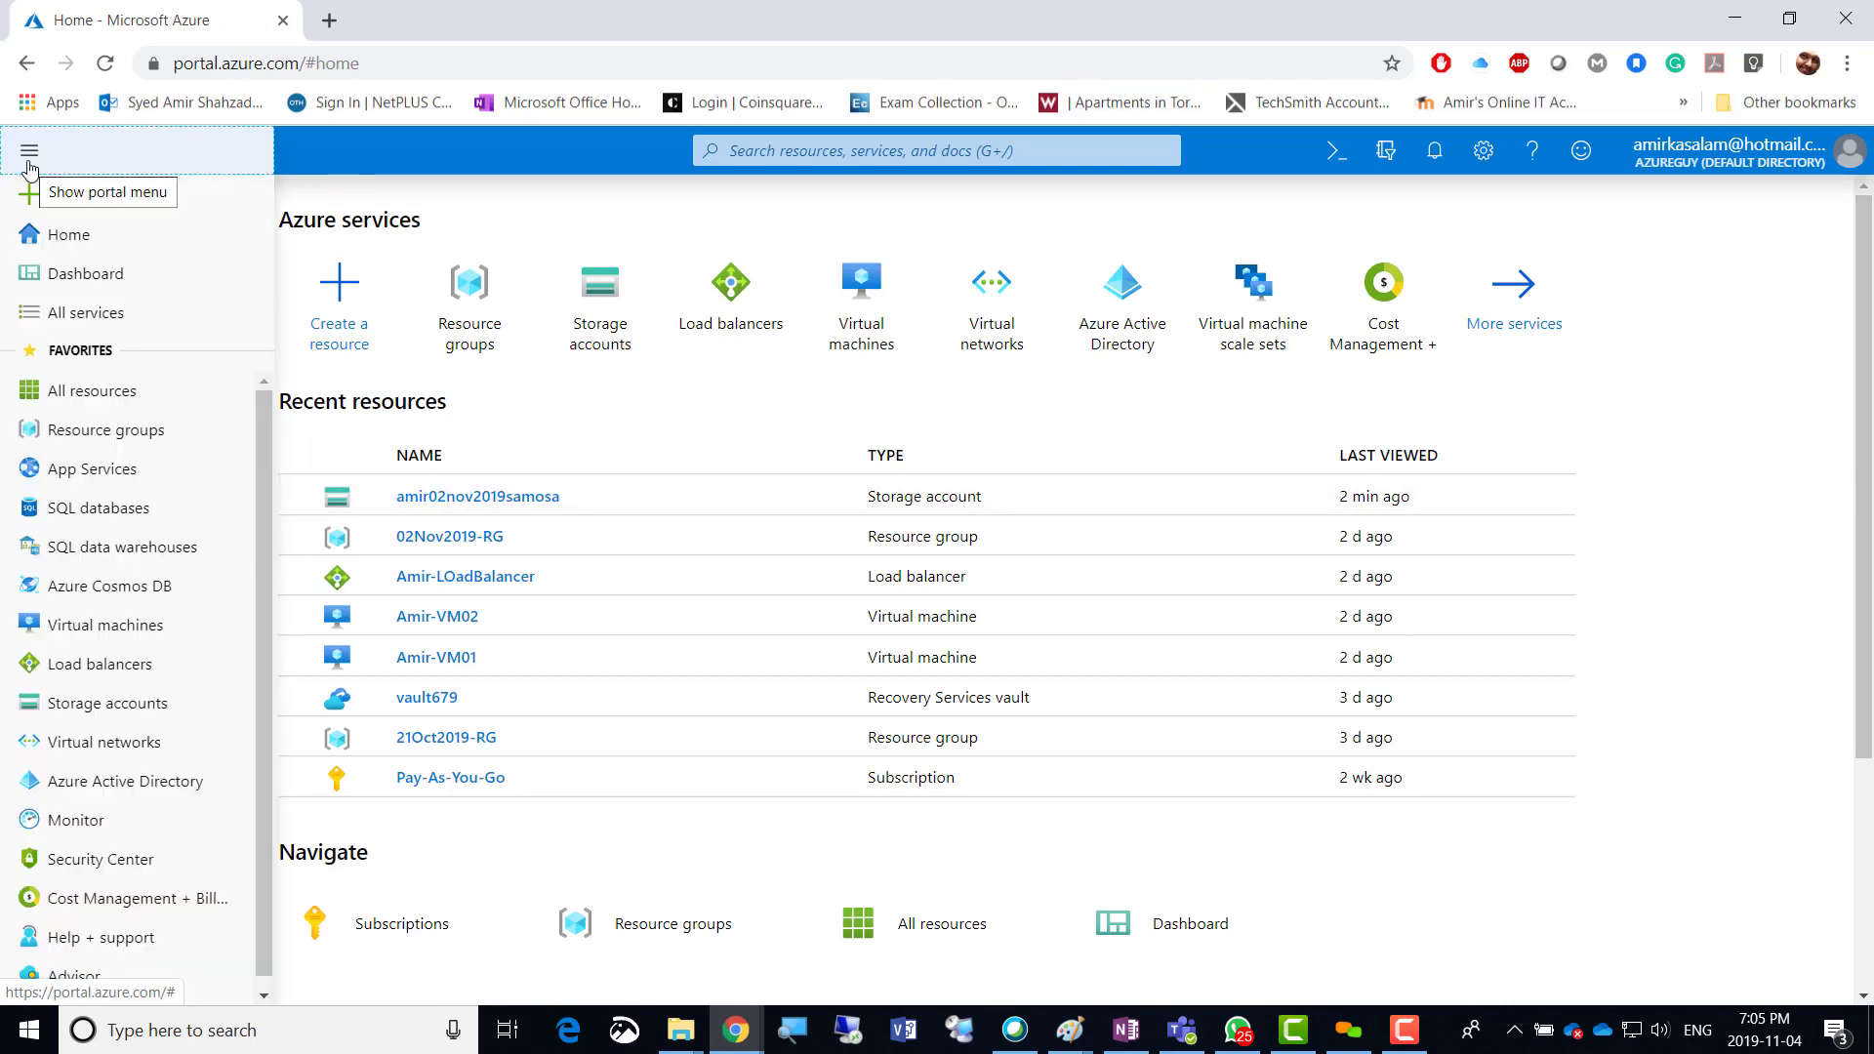
click(105, 705)
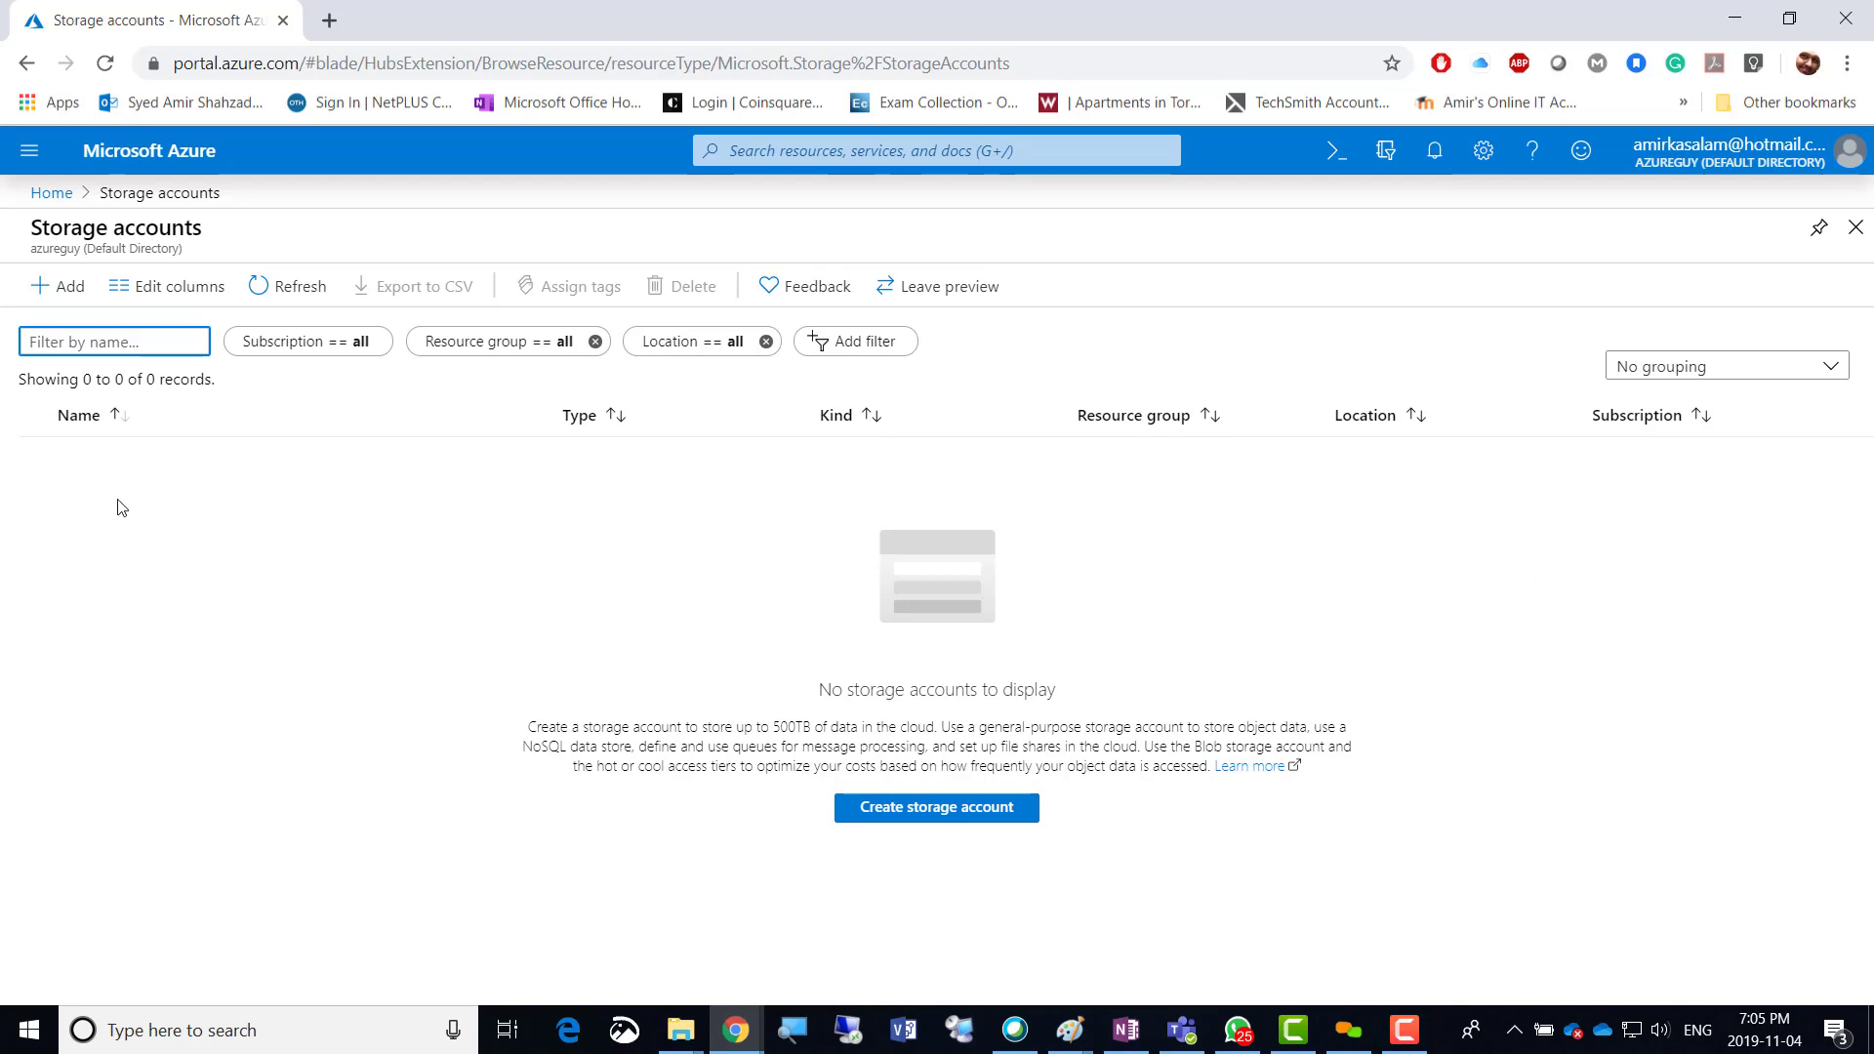
Start a new storage account and create resource group 04Nov2019-RG for it.
click(64, 291)
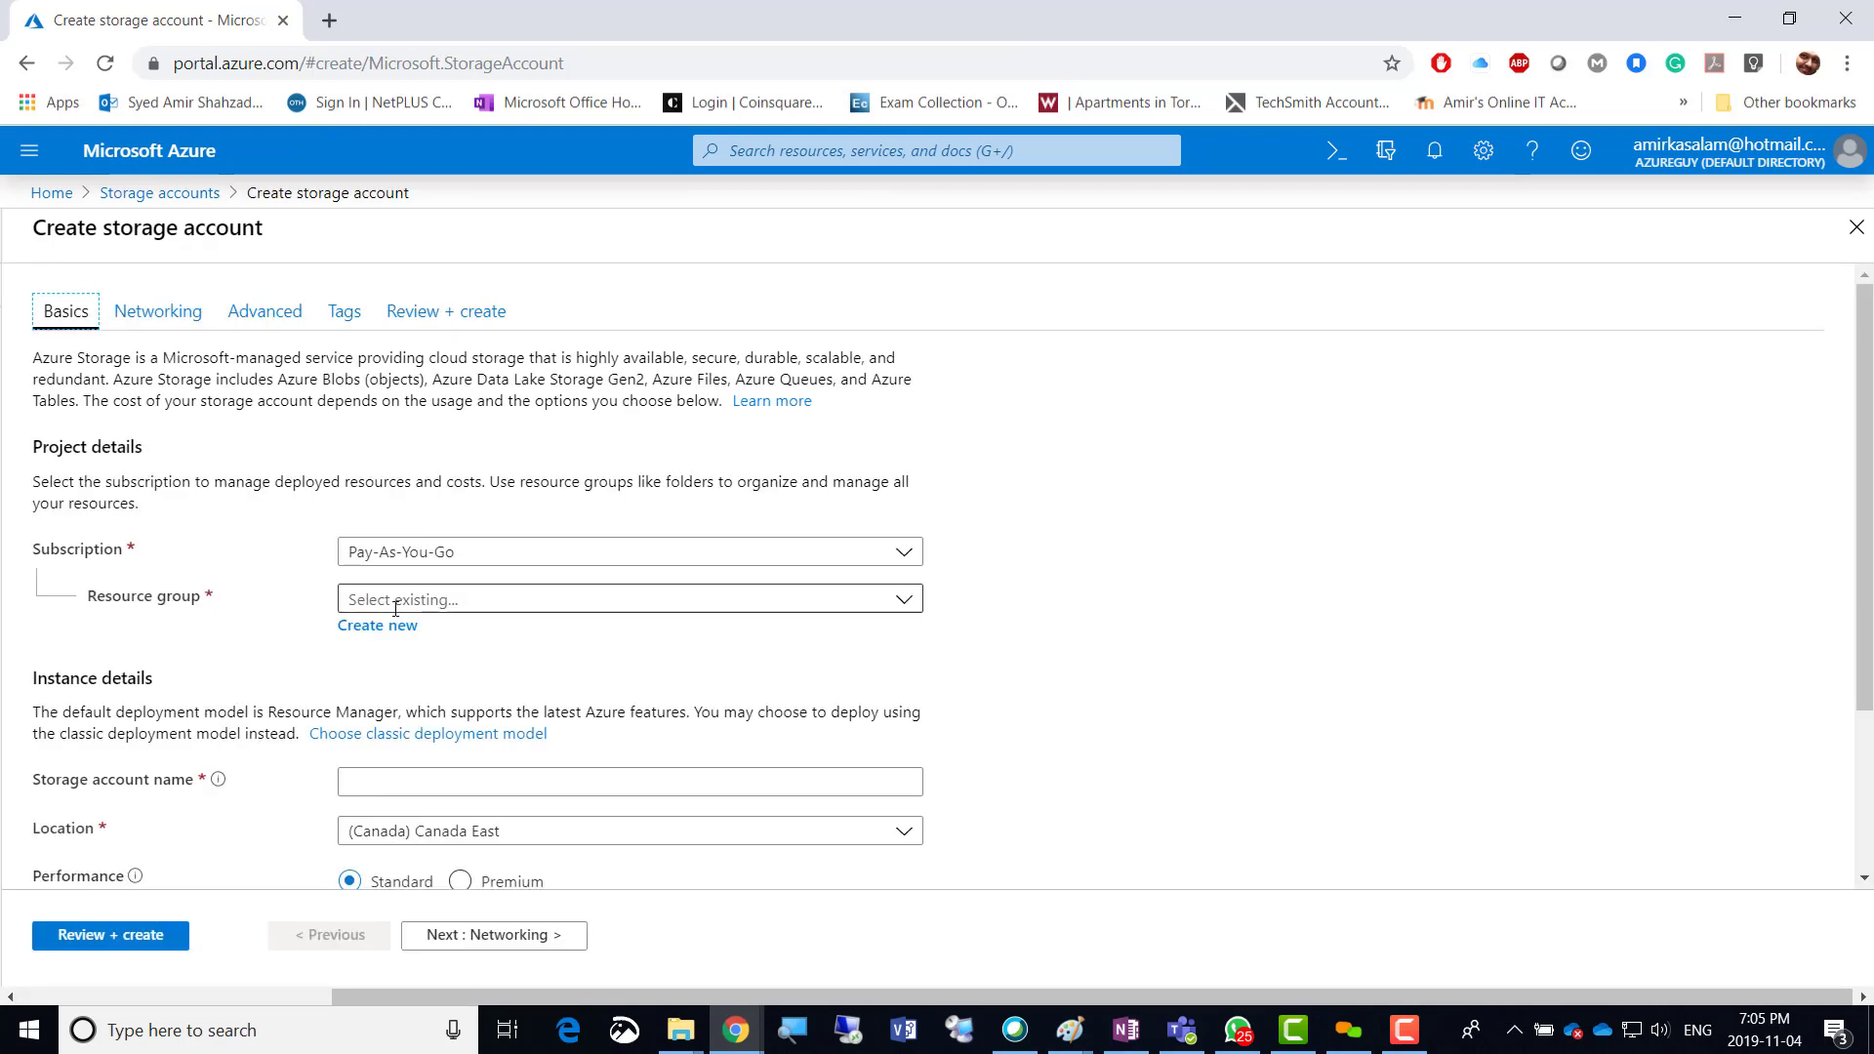
click(431, 600)
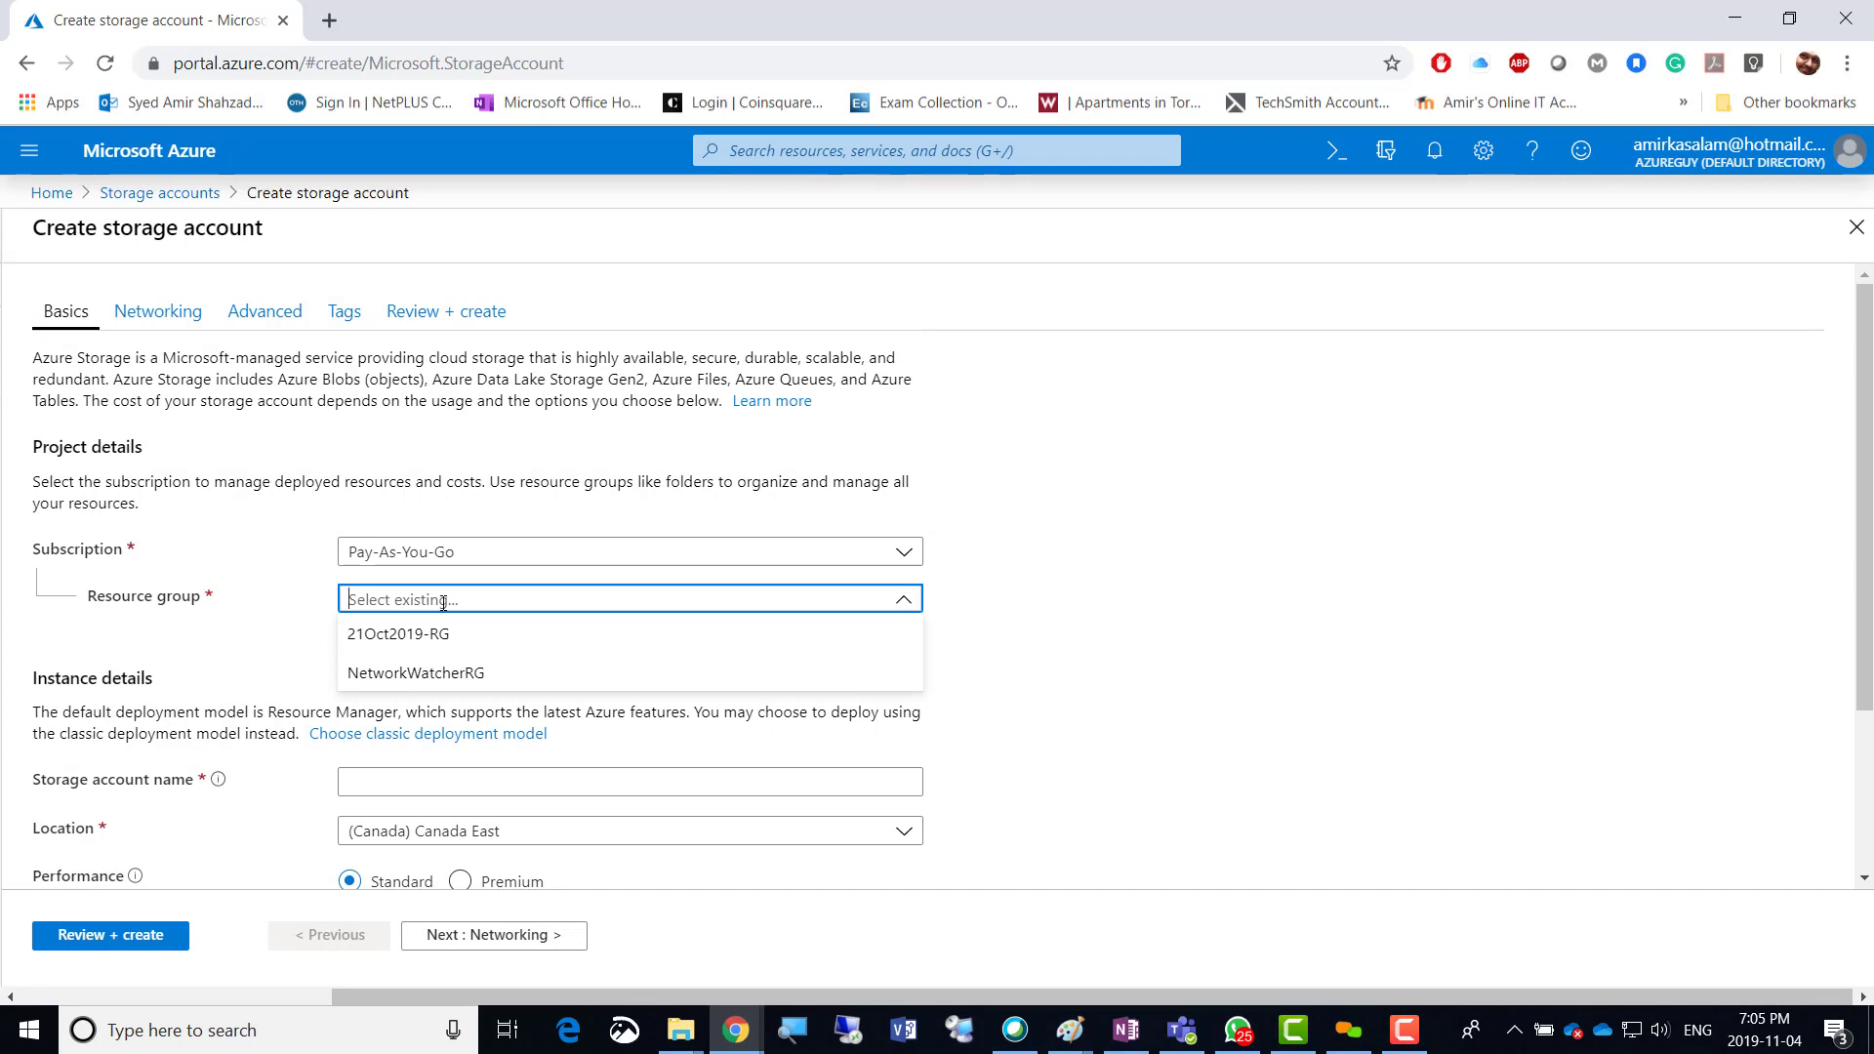
text(04)
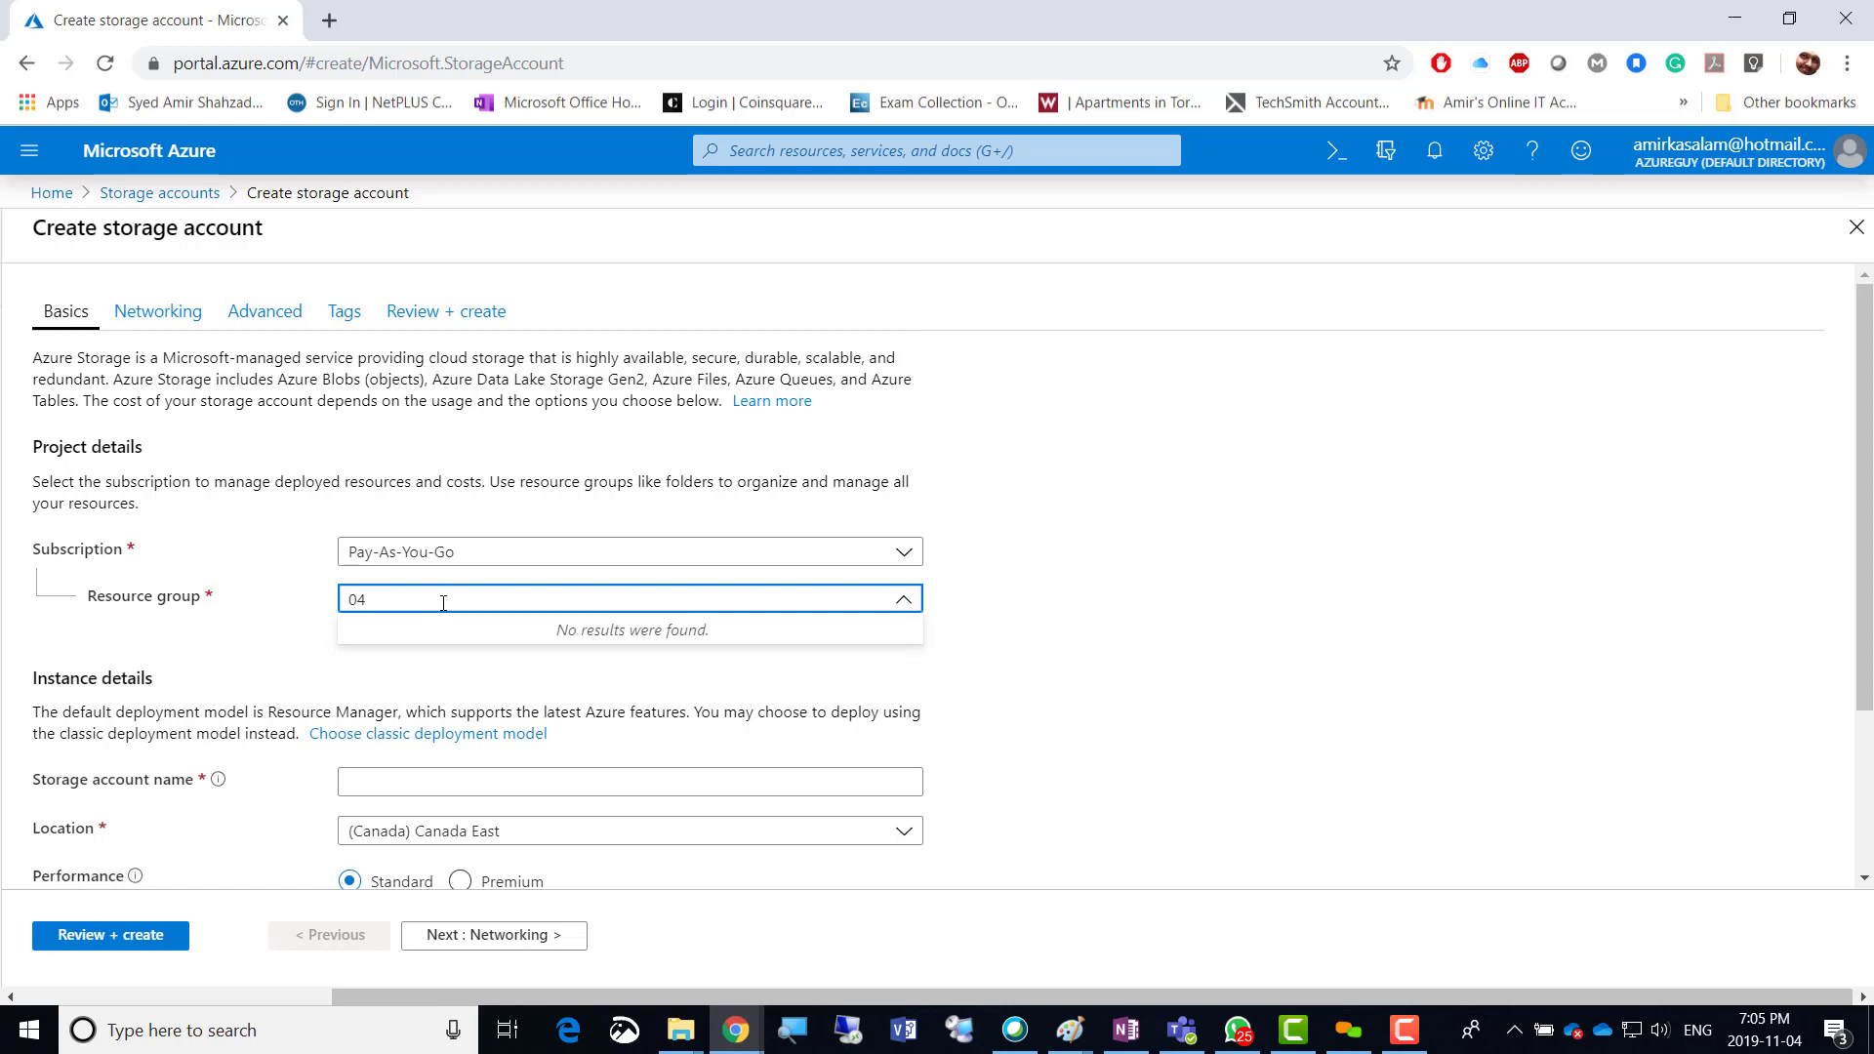
key(BackSpace)
key(BackSpace)
click(876, 624)
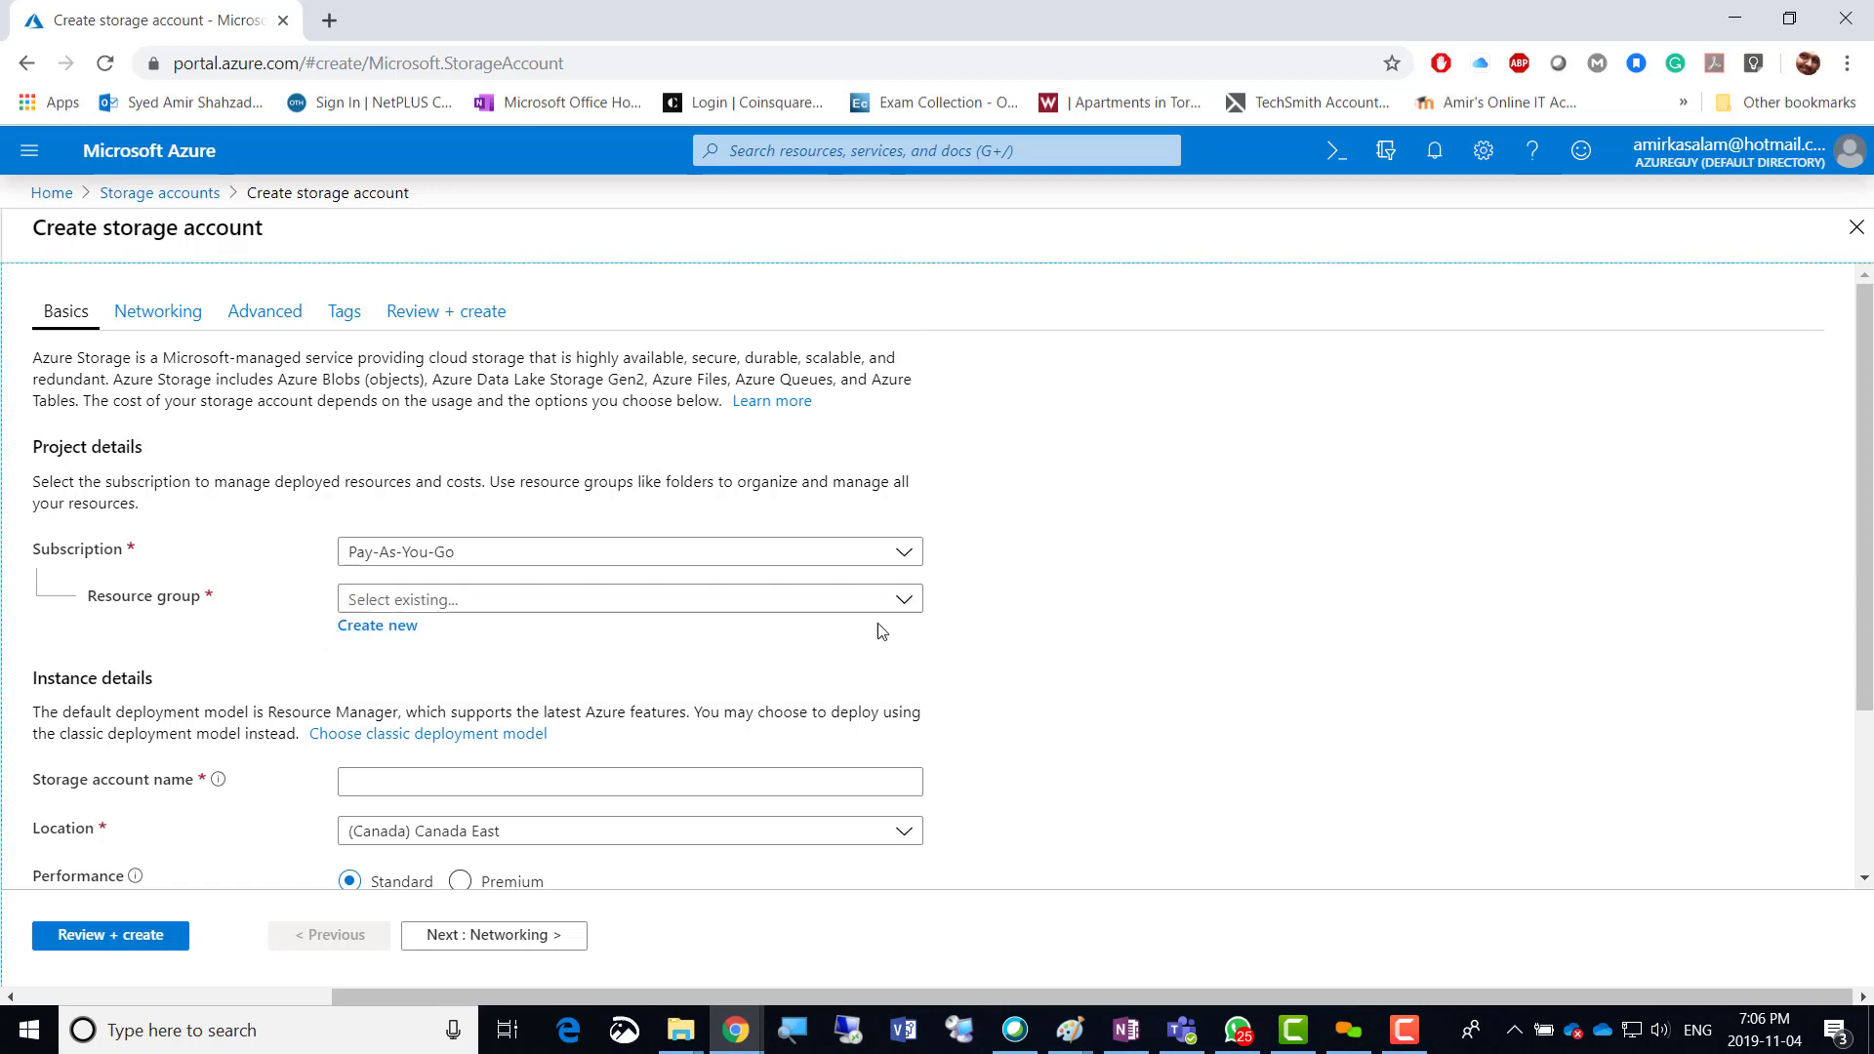
click(370, 634)
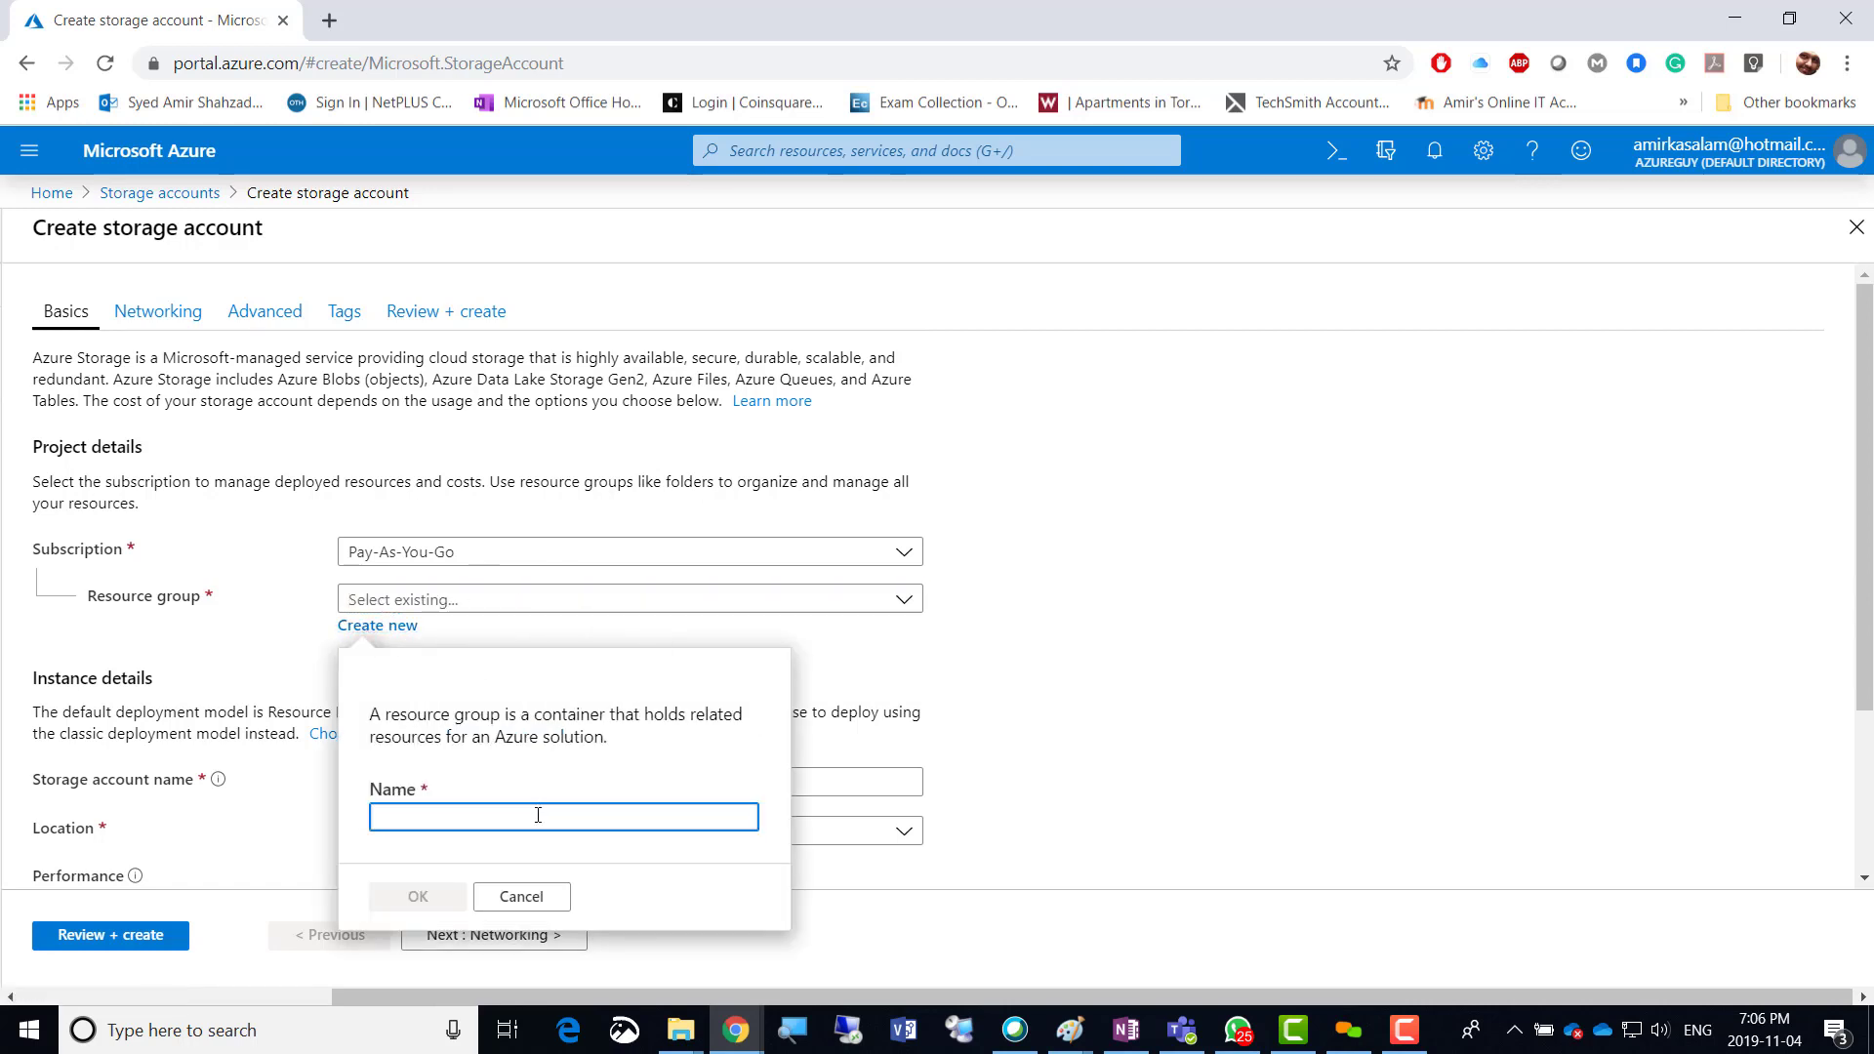
text(04)
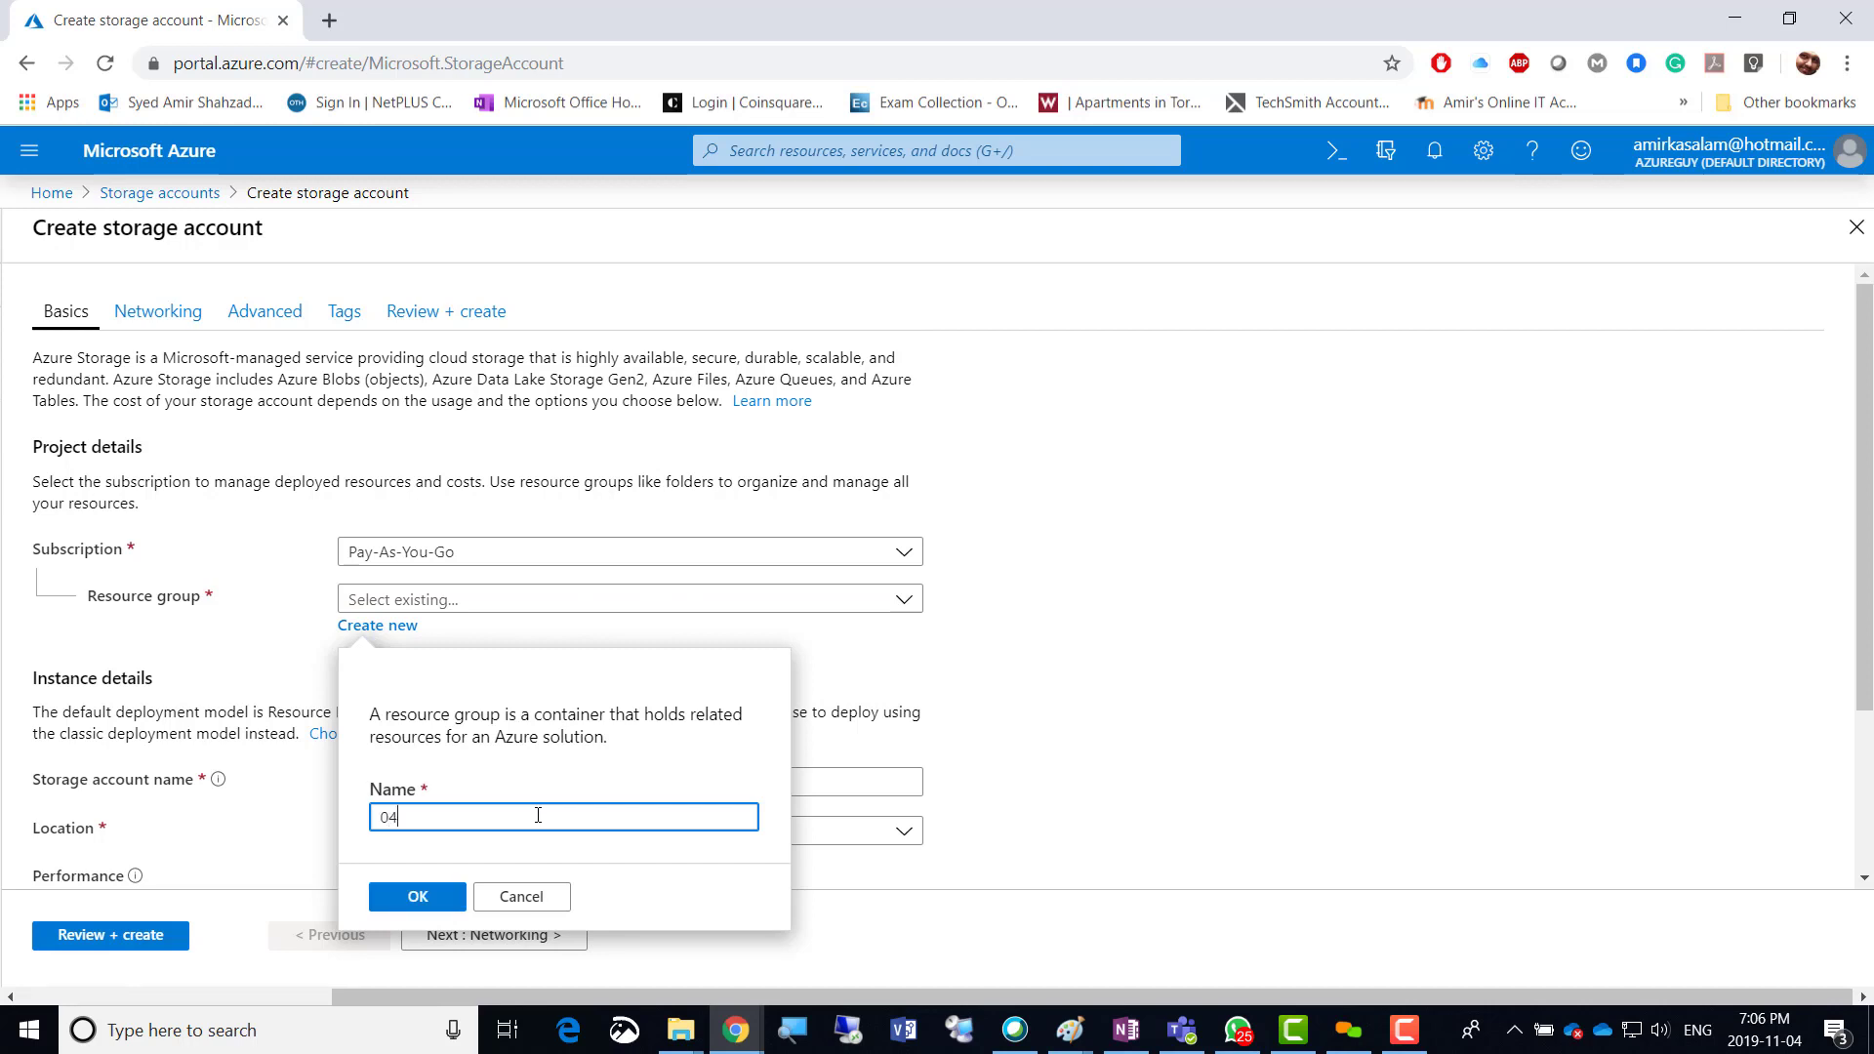
text(Nov2019-RG)
click(415, 898)
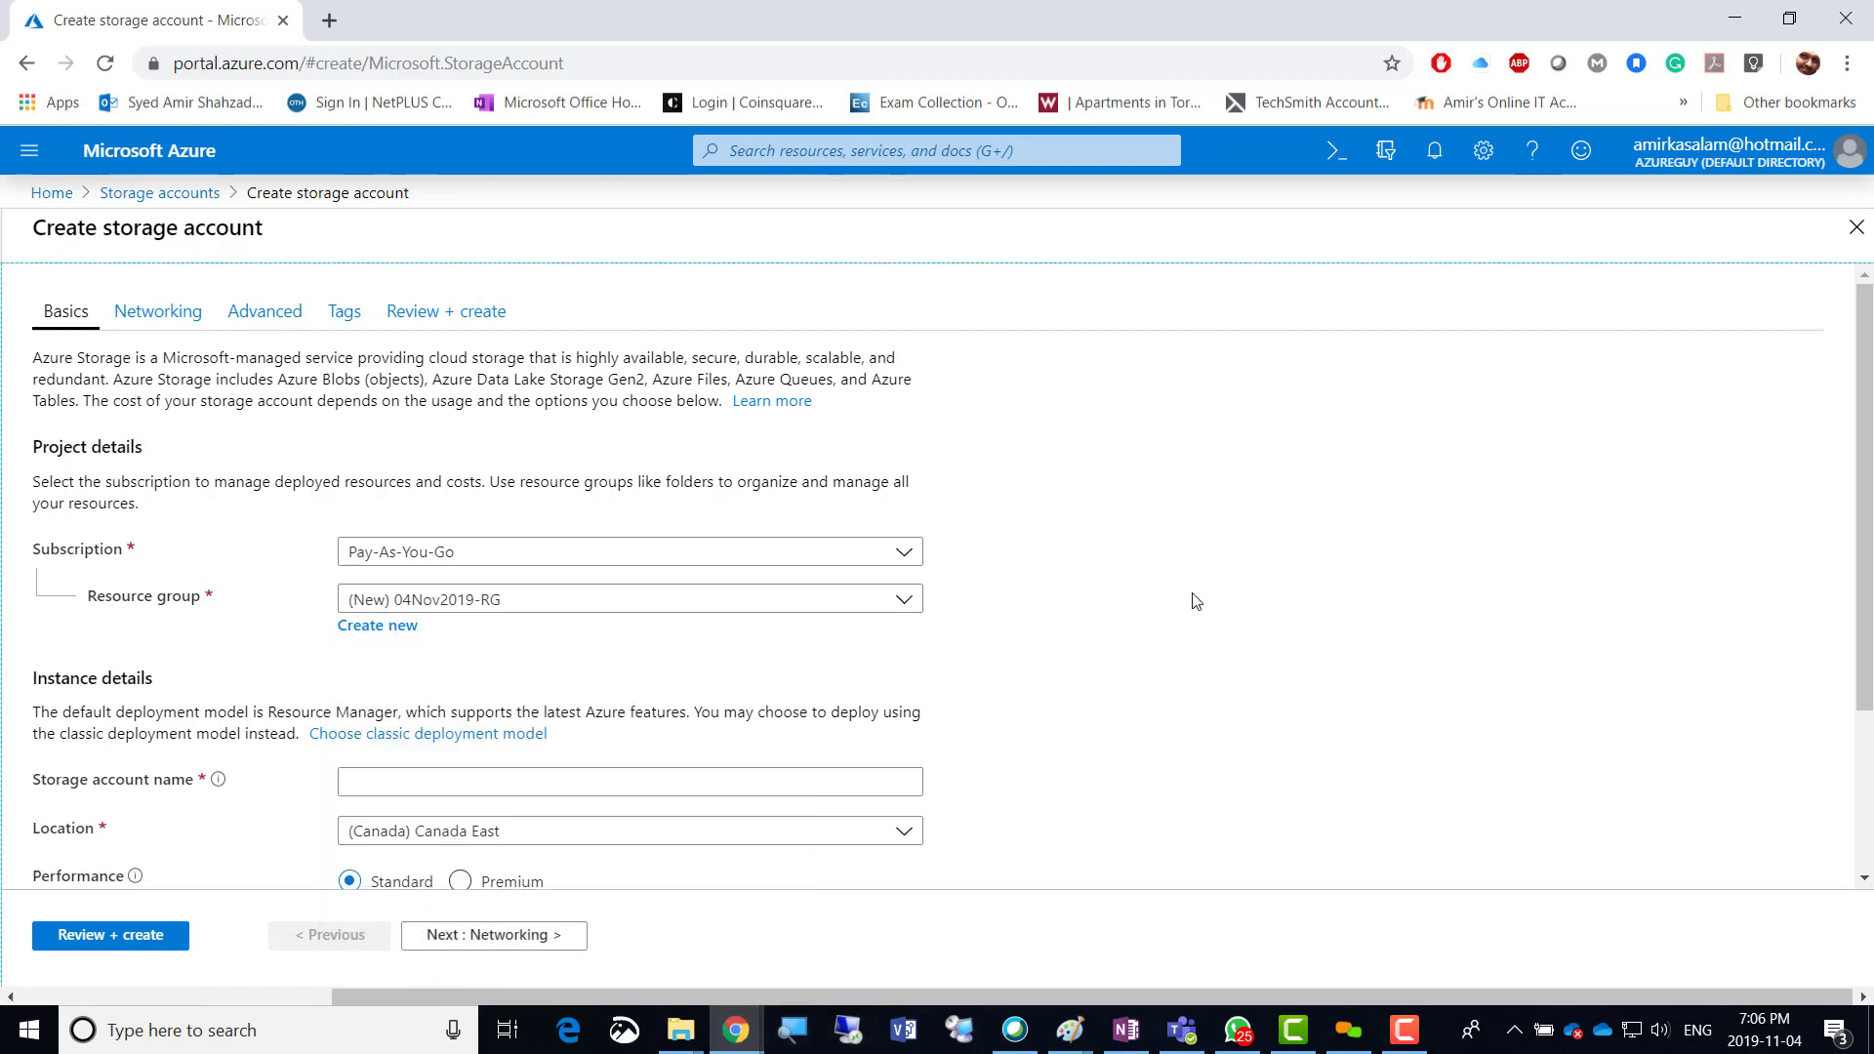
Name the storage account amir04nov2019biryani until it shows the green validation check.
scroll(986, 685, down, 1)
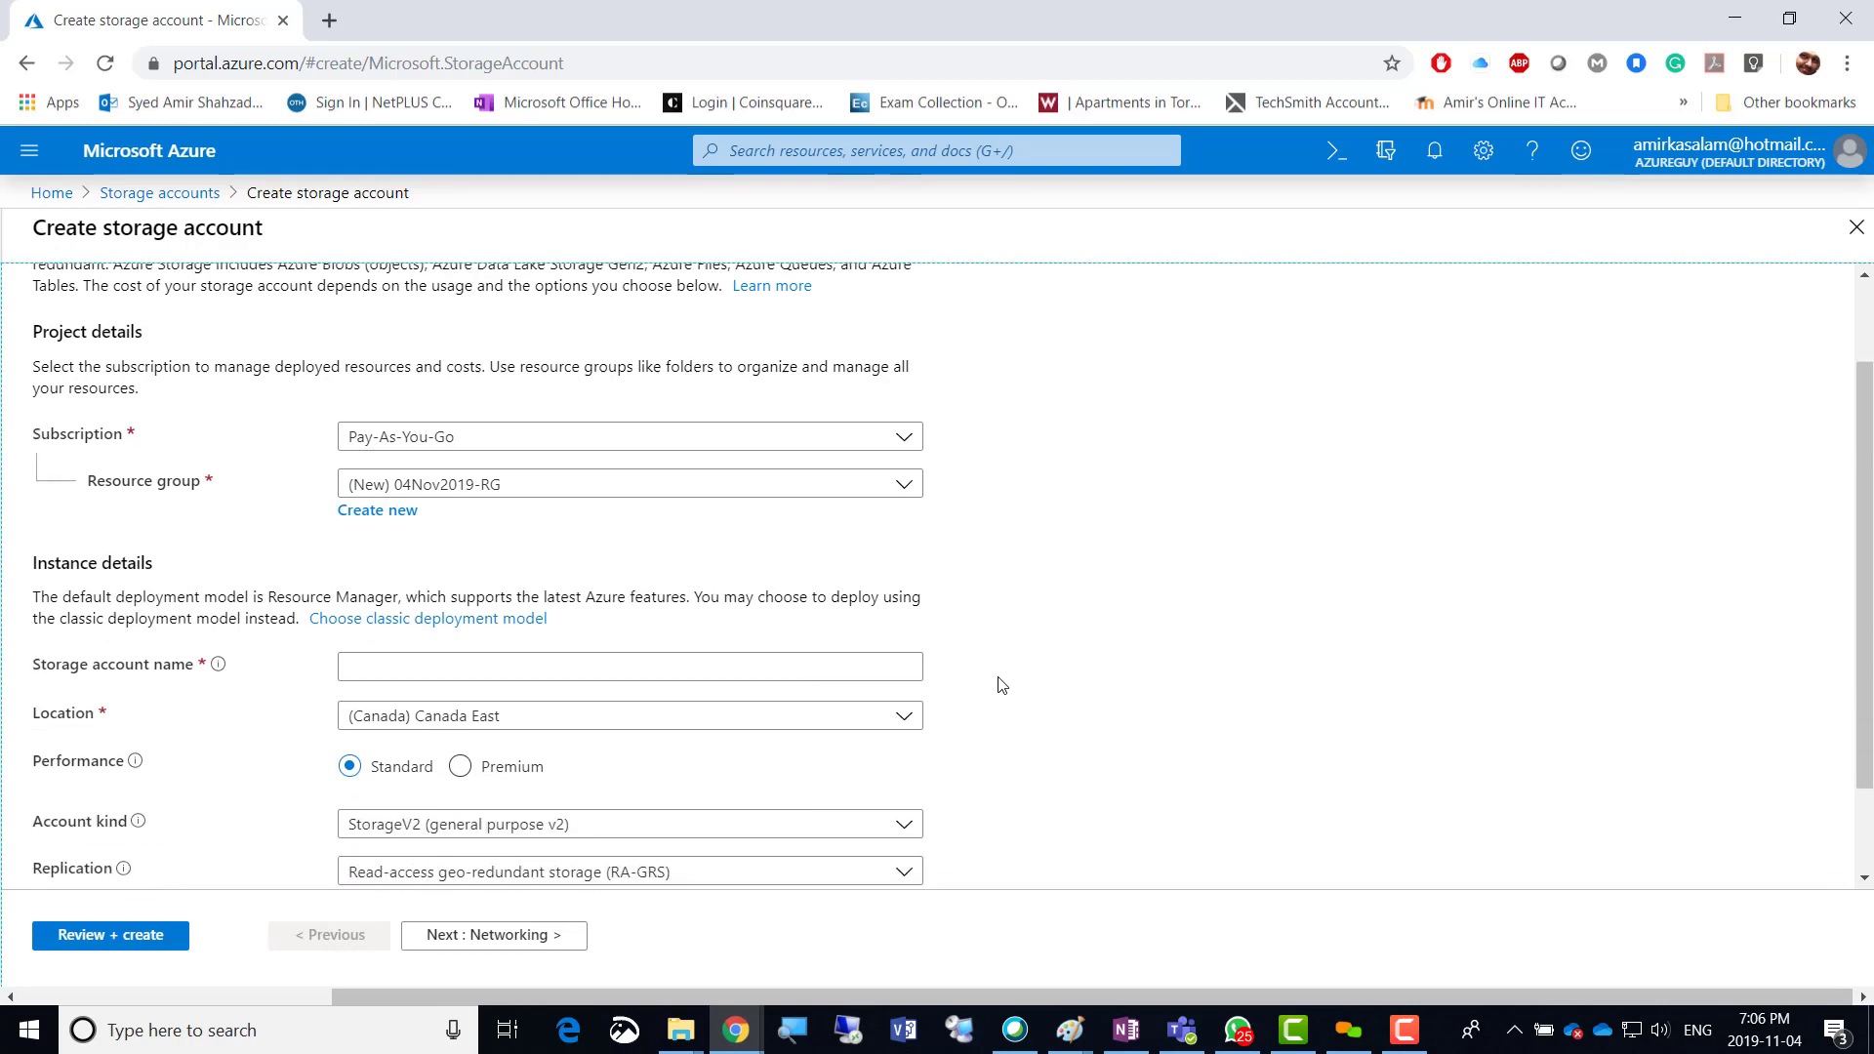
click(471, 665)
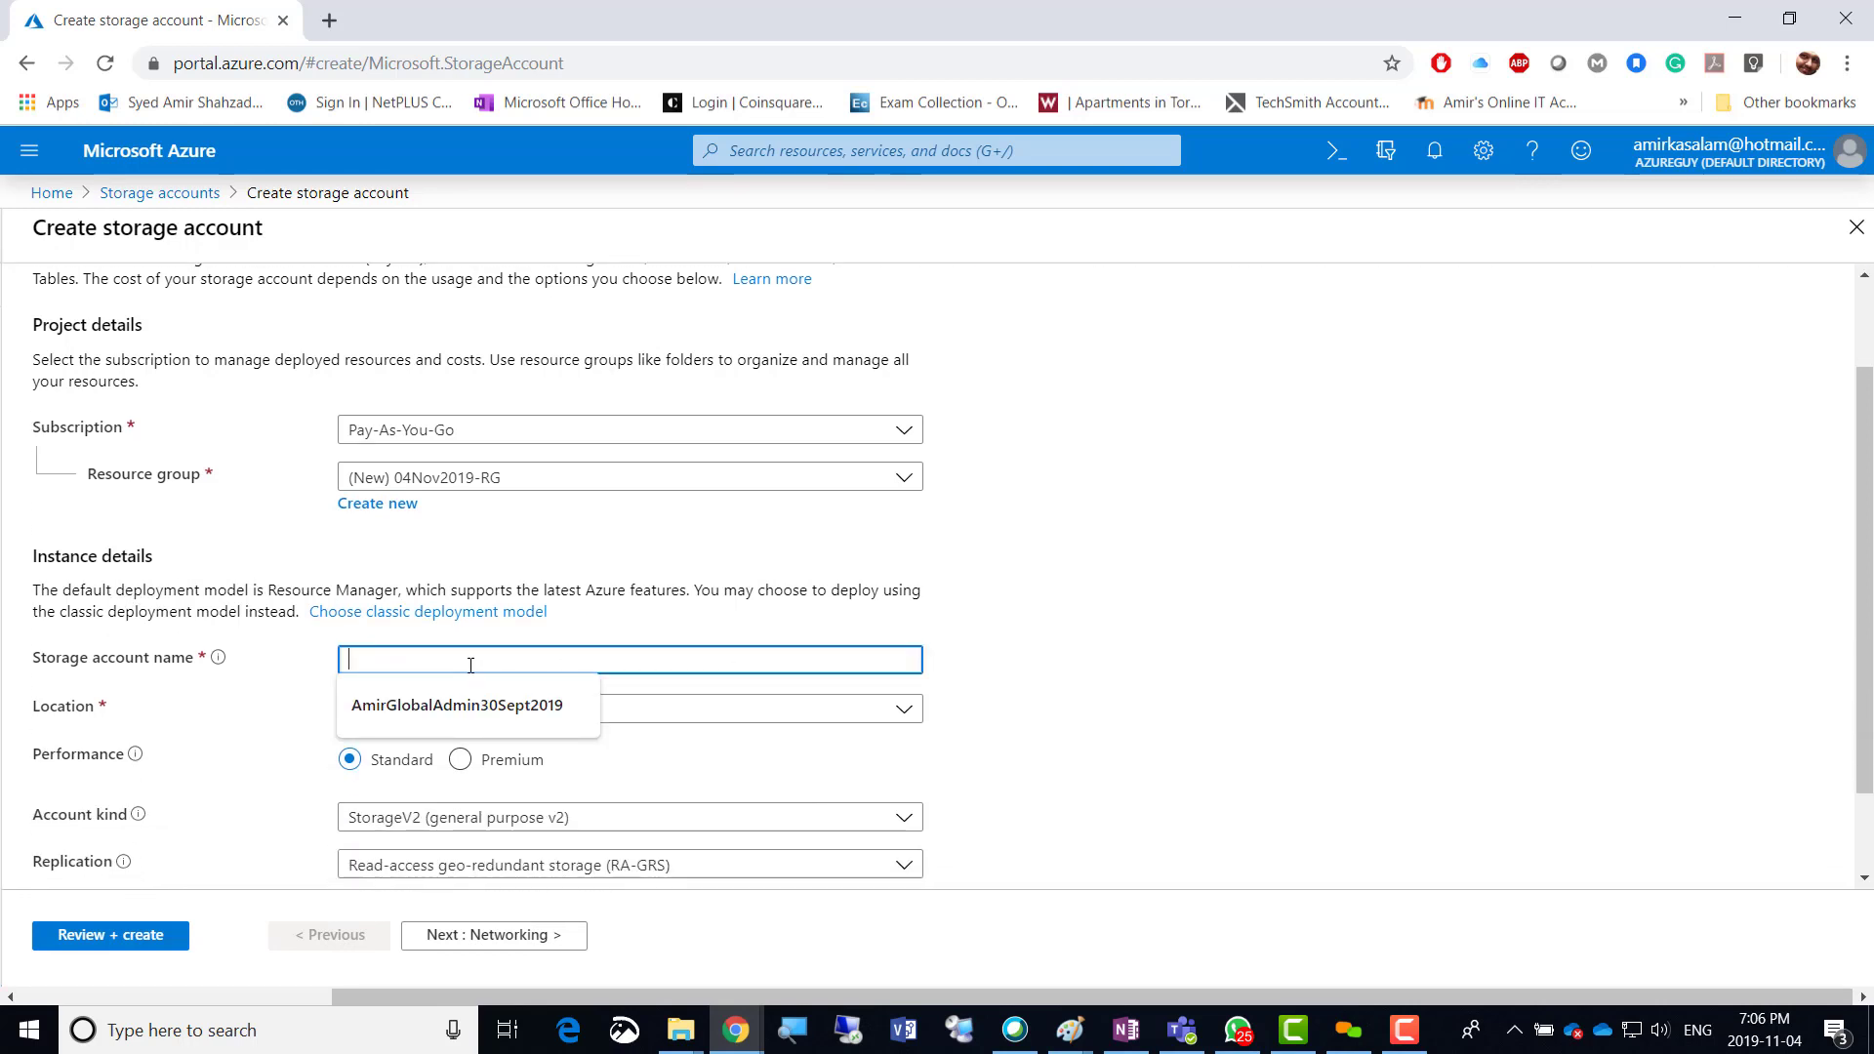
text(amir)
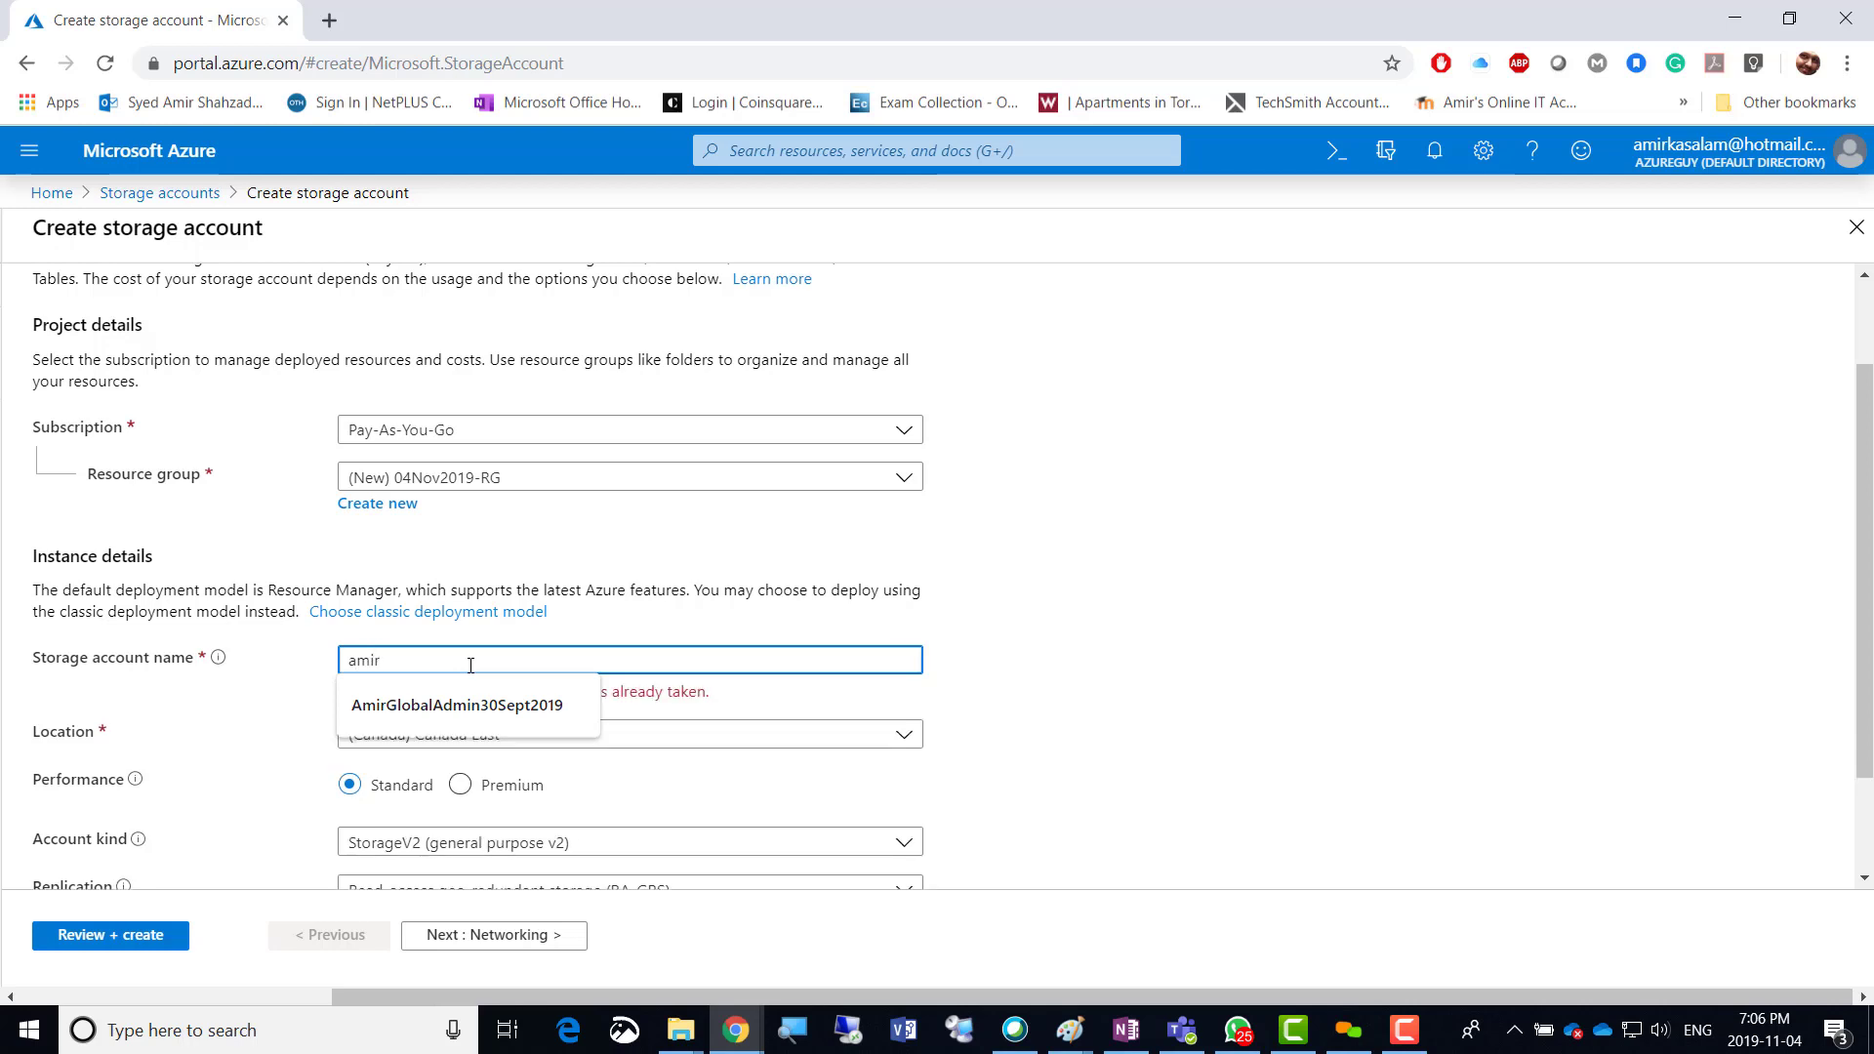
text(04)
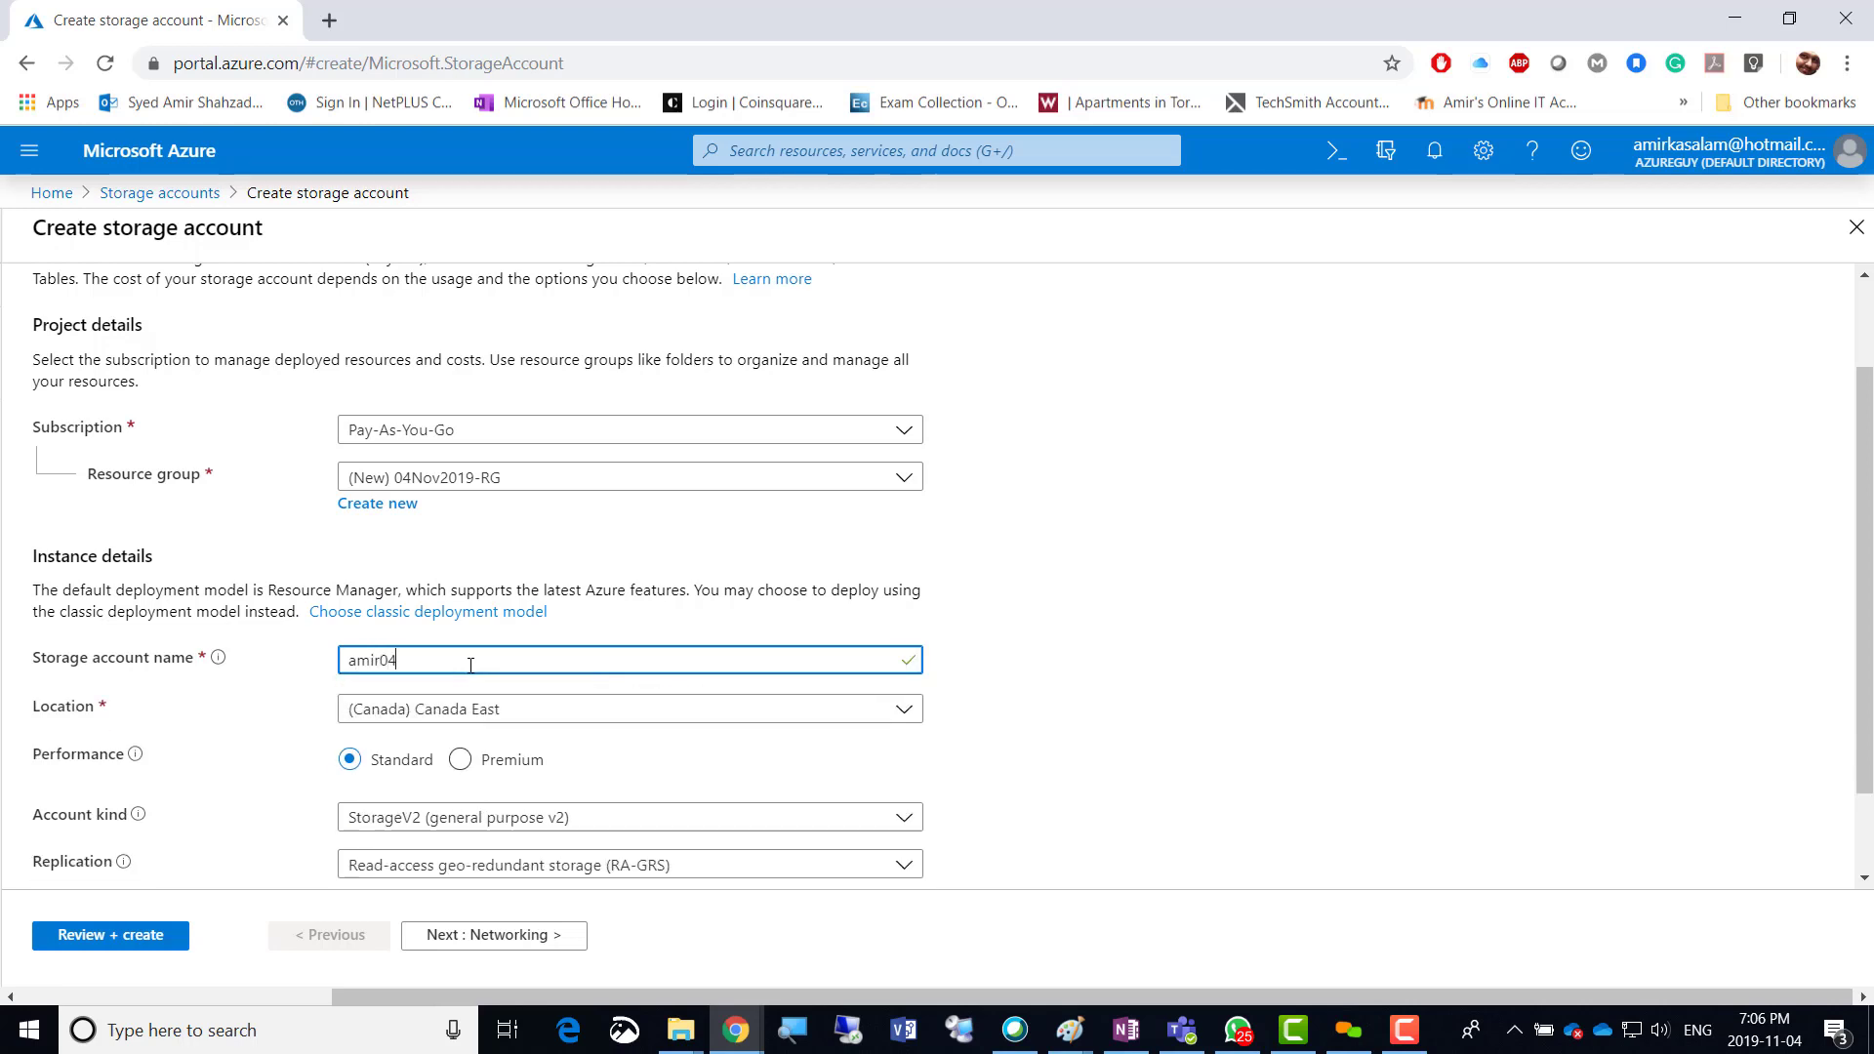
text(nov)
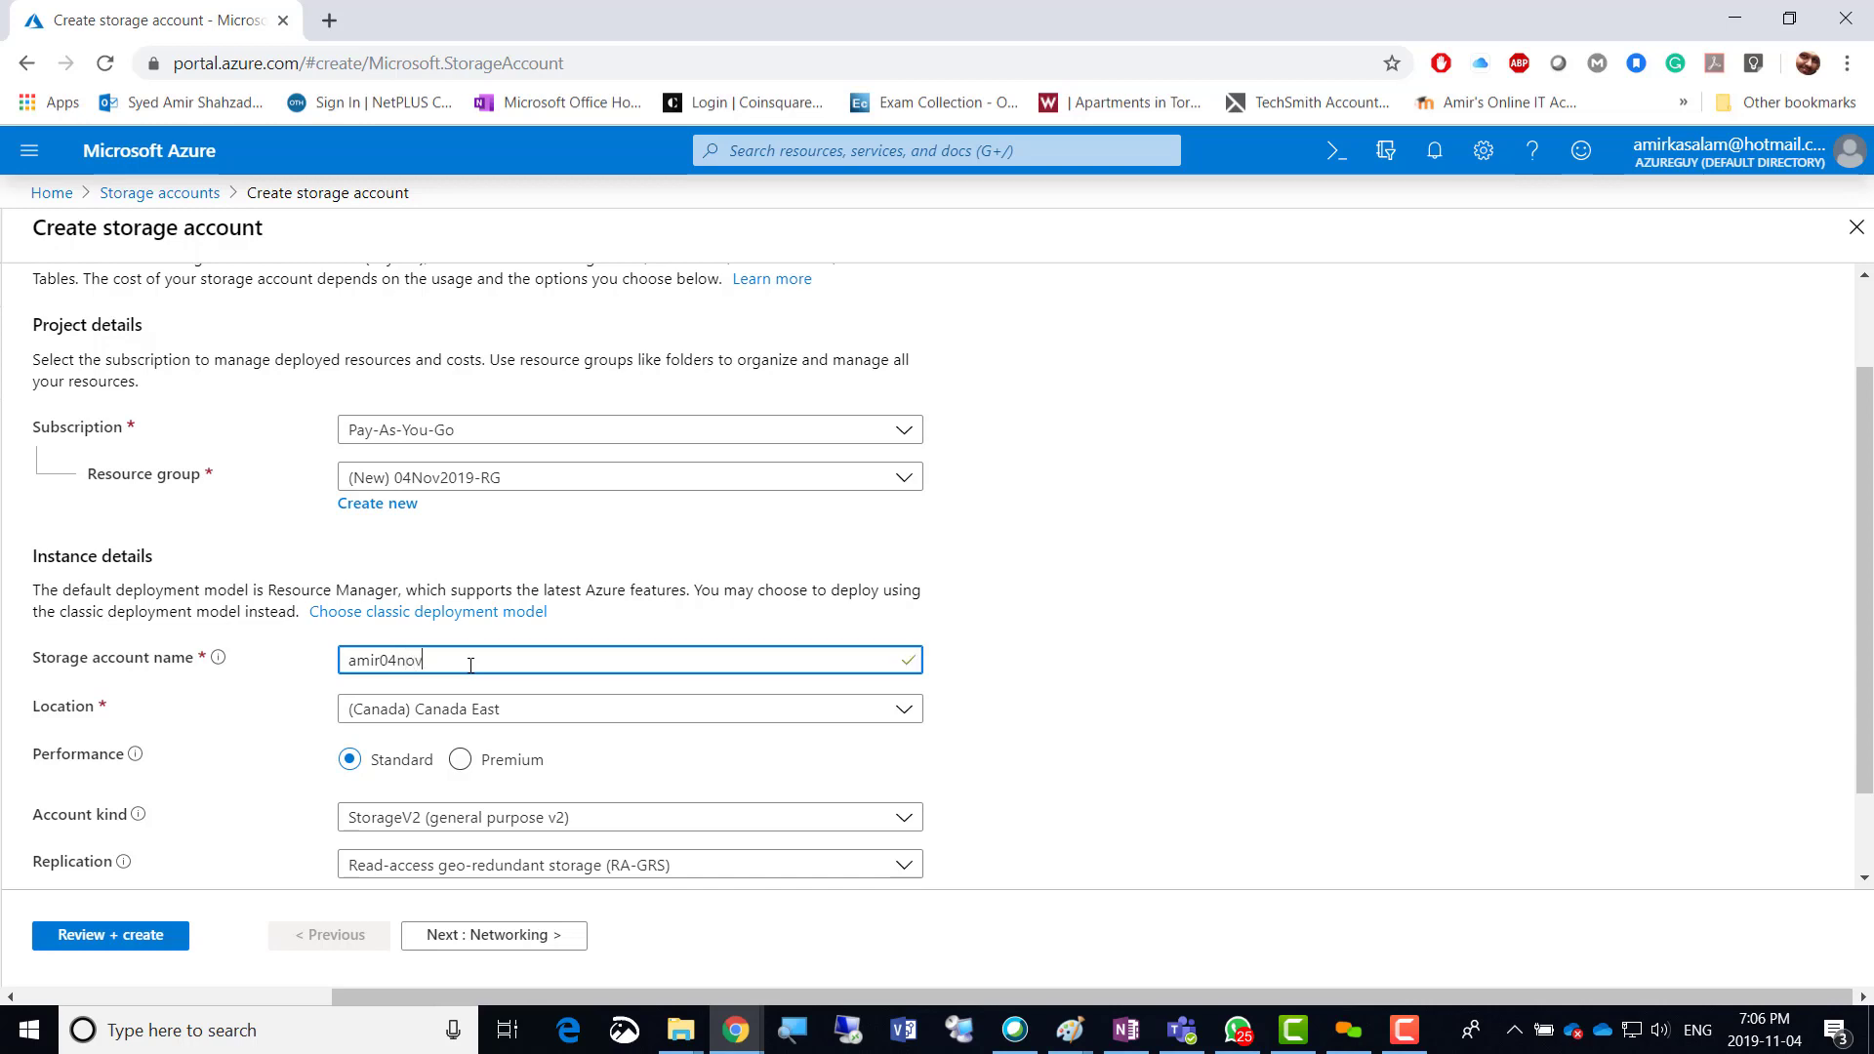
text(2019biryani)
click(1116, 678)
scroll(1115, 677, down, 1)
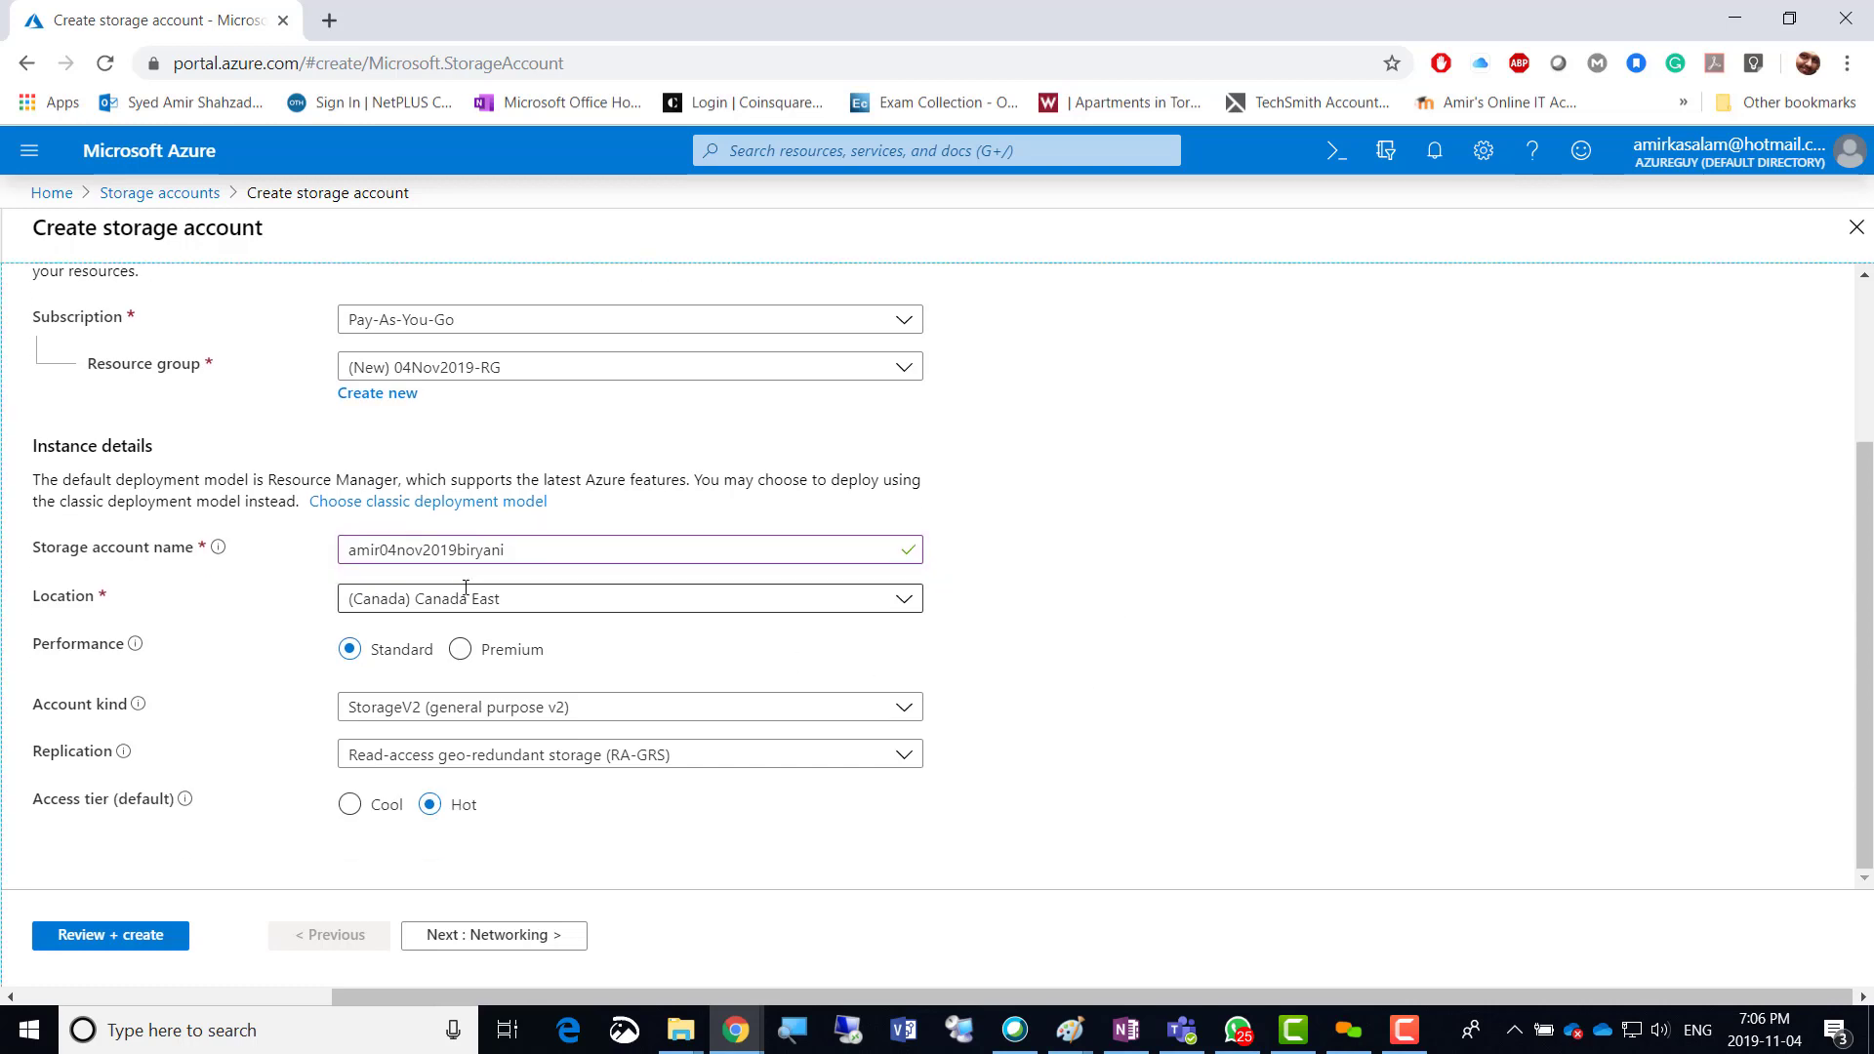
Change the location from Canada East to (US) East US and keep StorageV2 as the account kind.
click(523, 596)
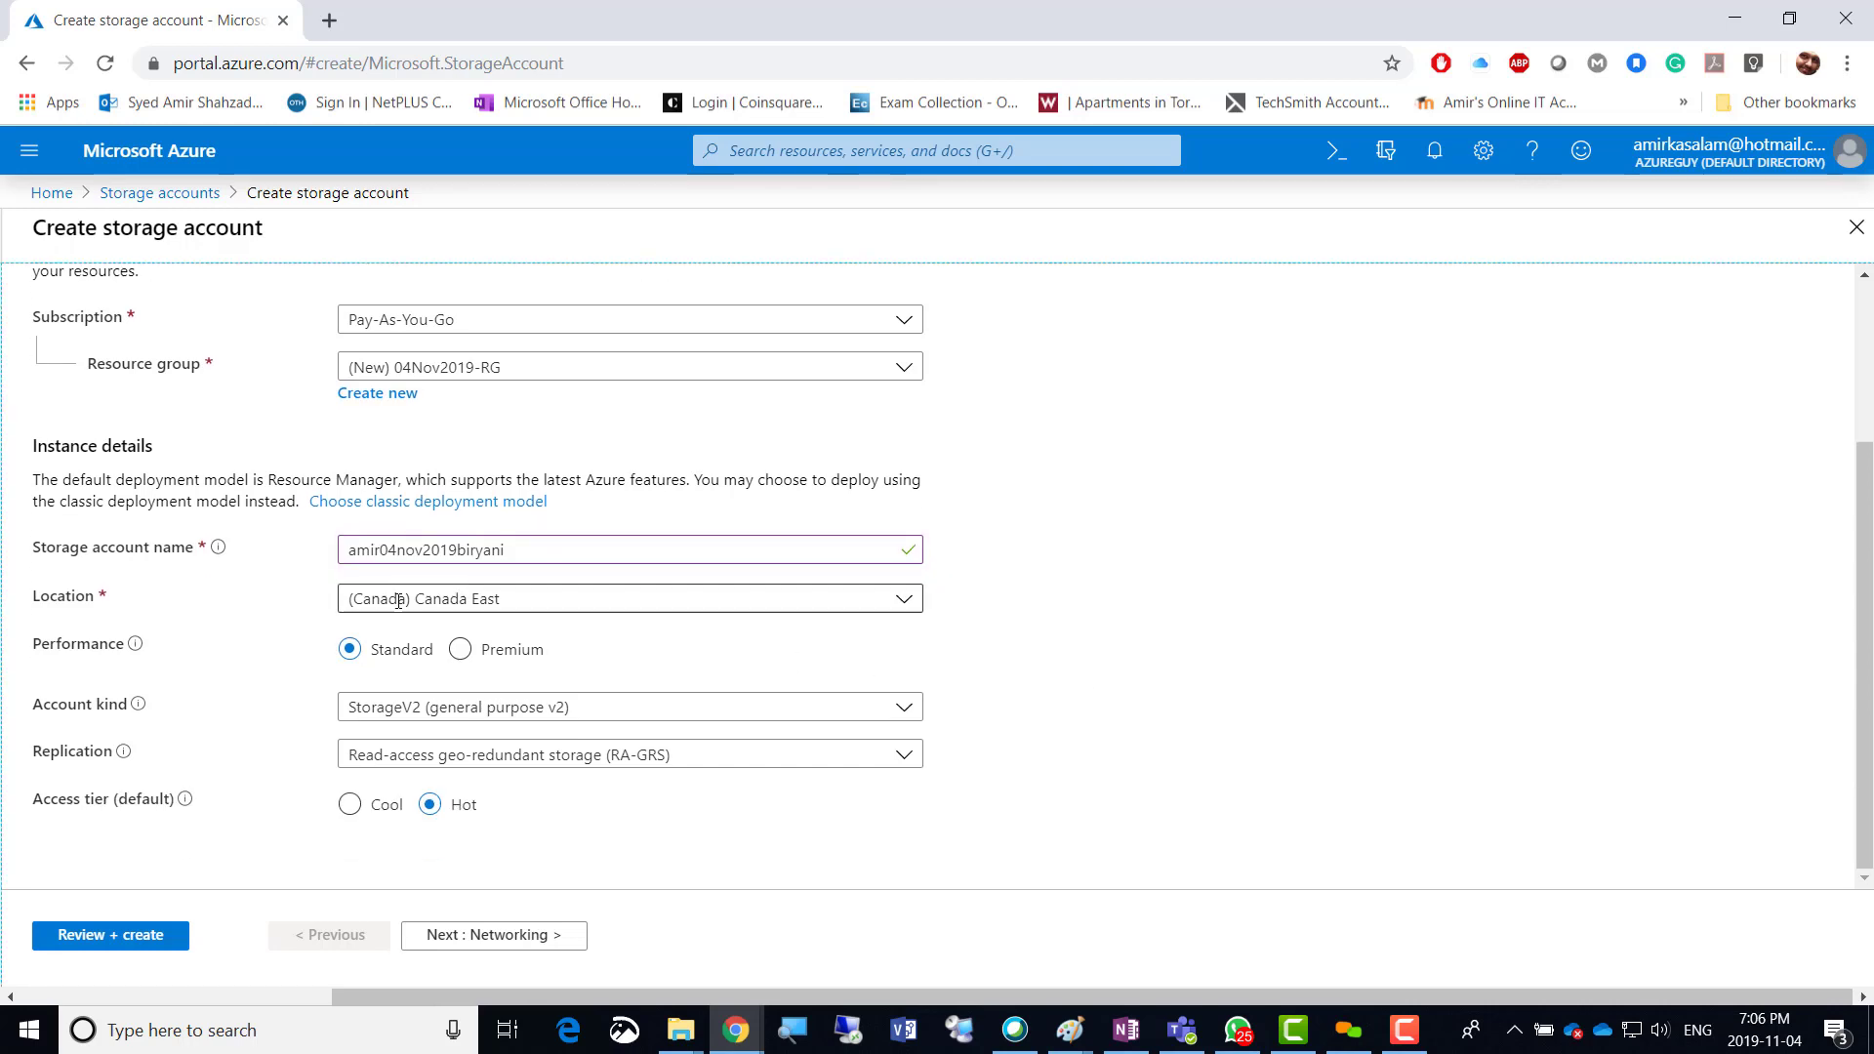
click(886, 597)
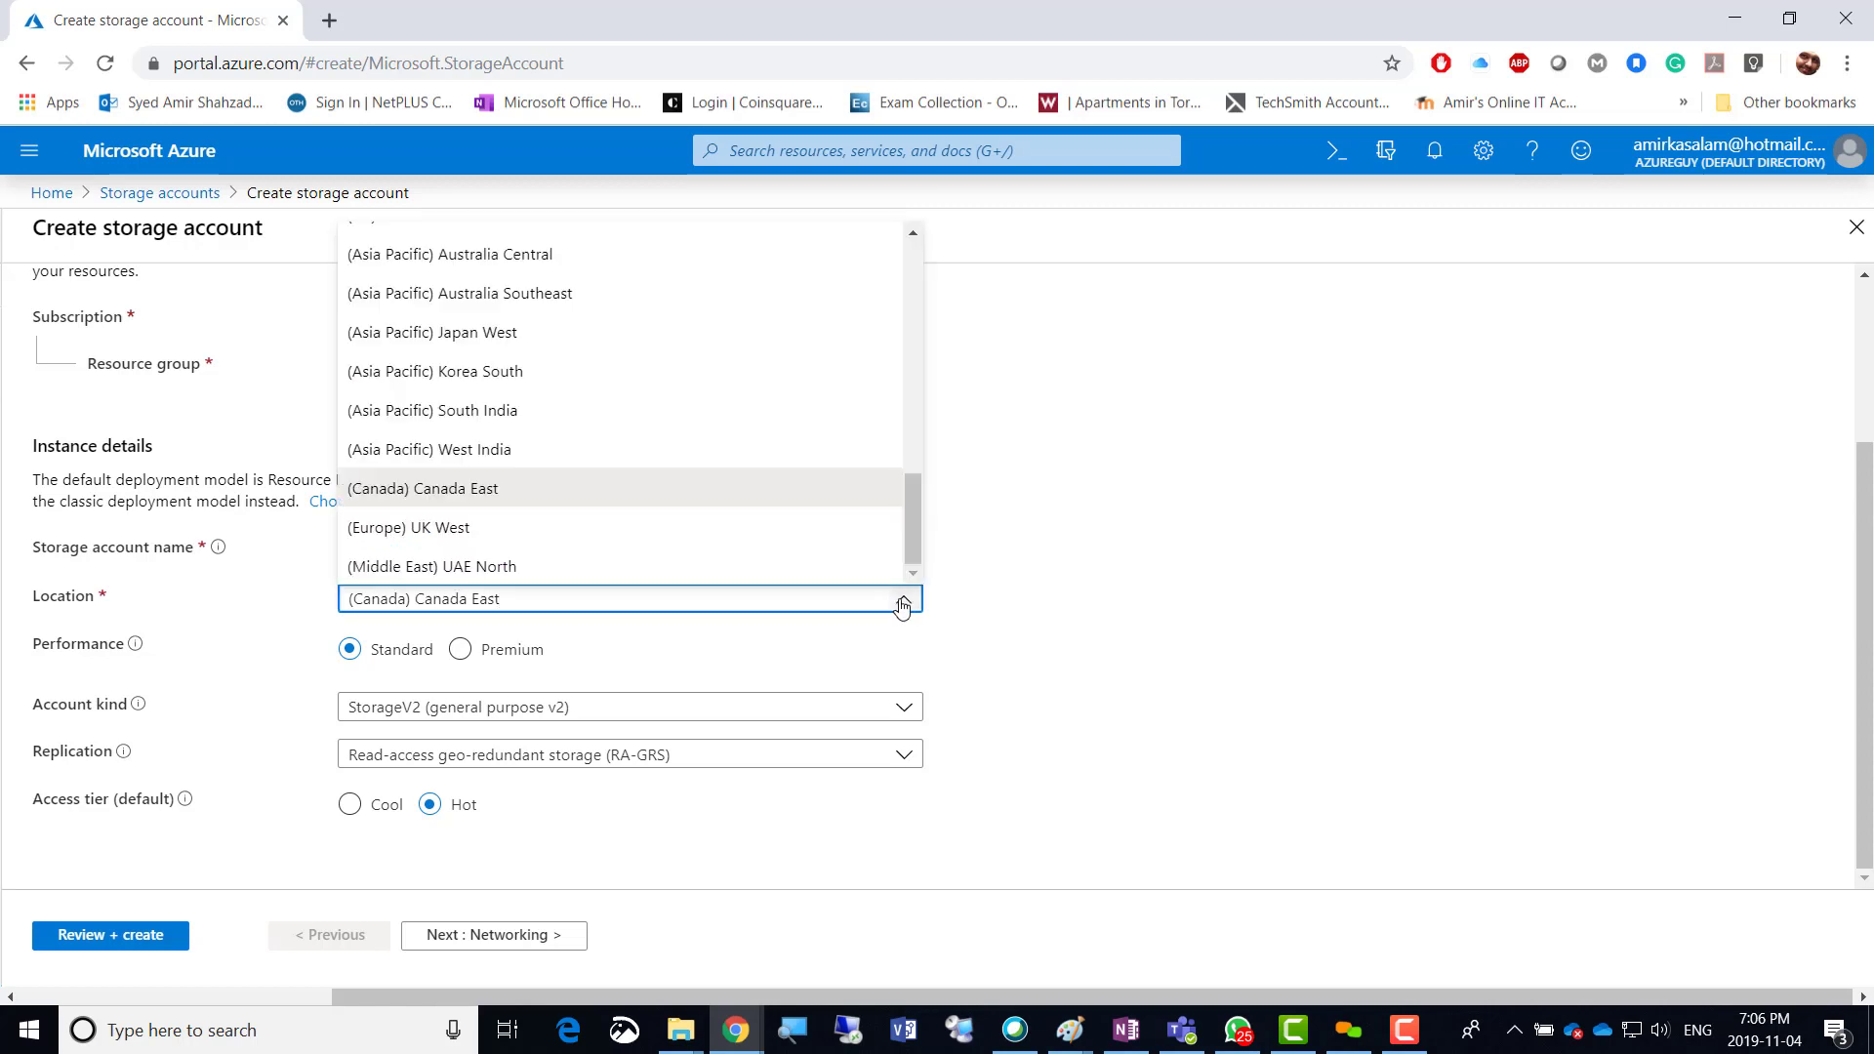
scroll(742, 459, up, 5)
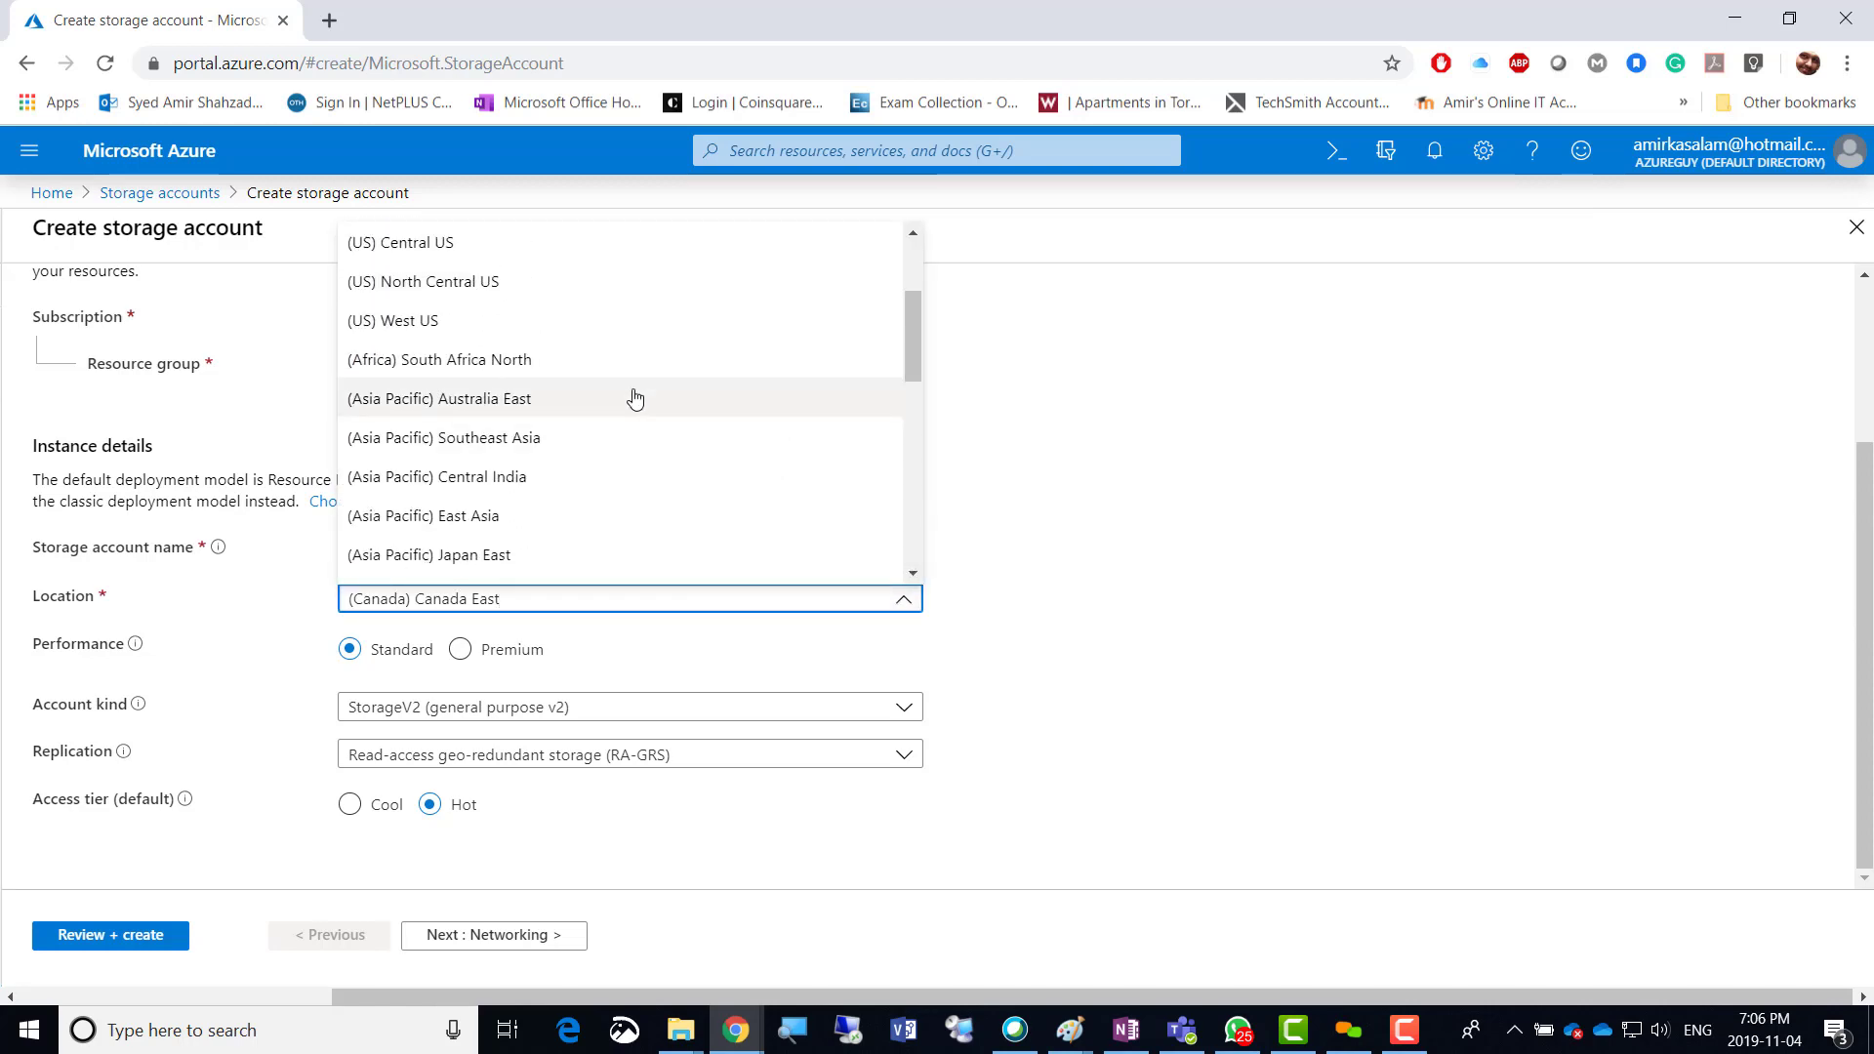
scroll(653, 405, up, 3)
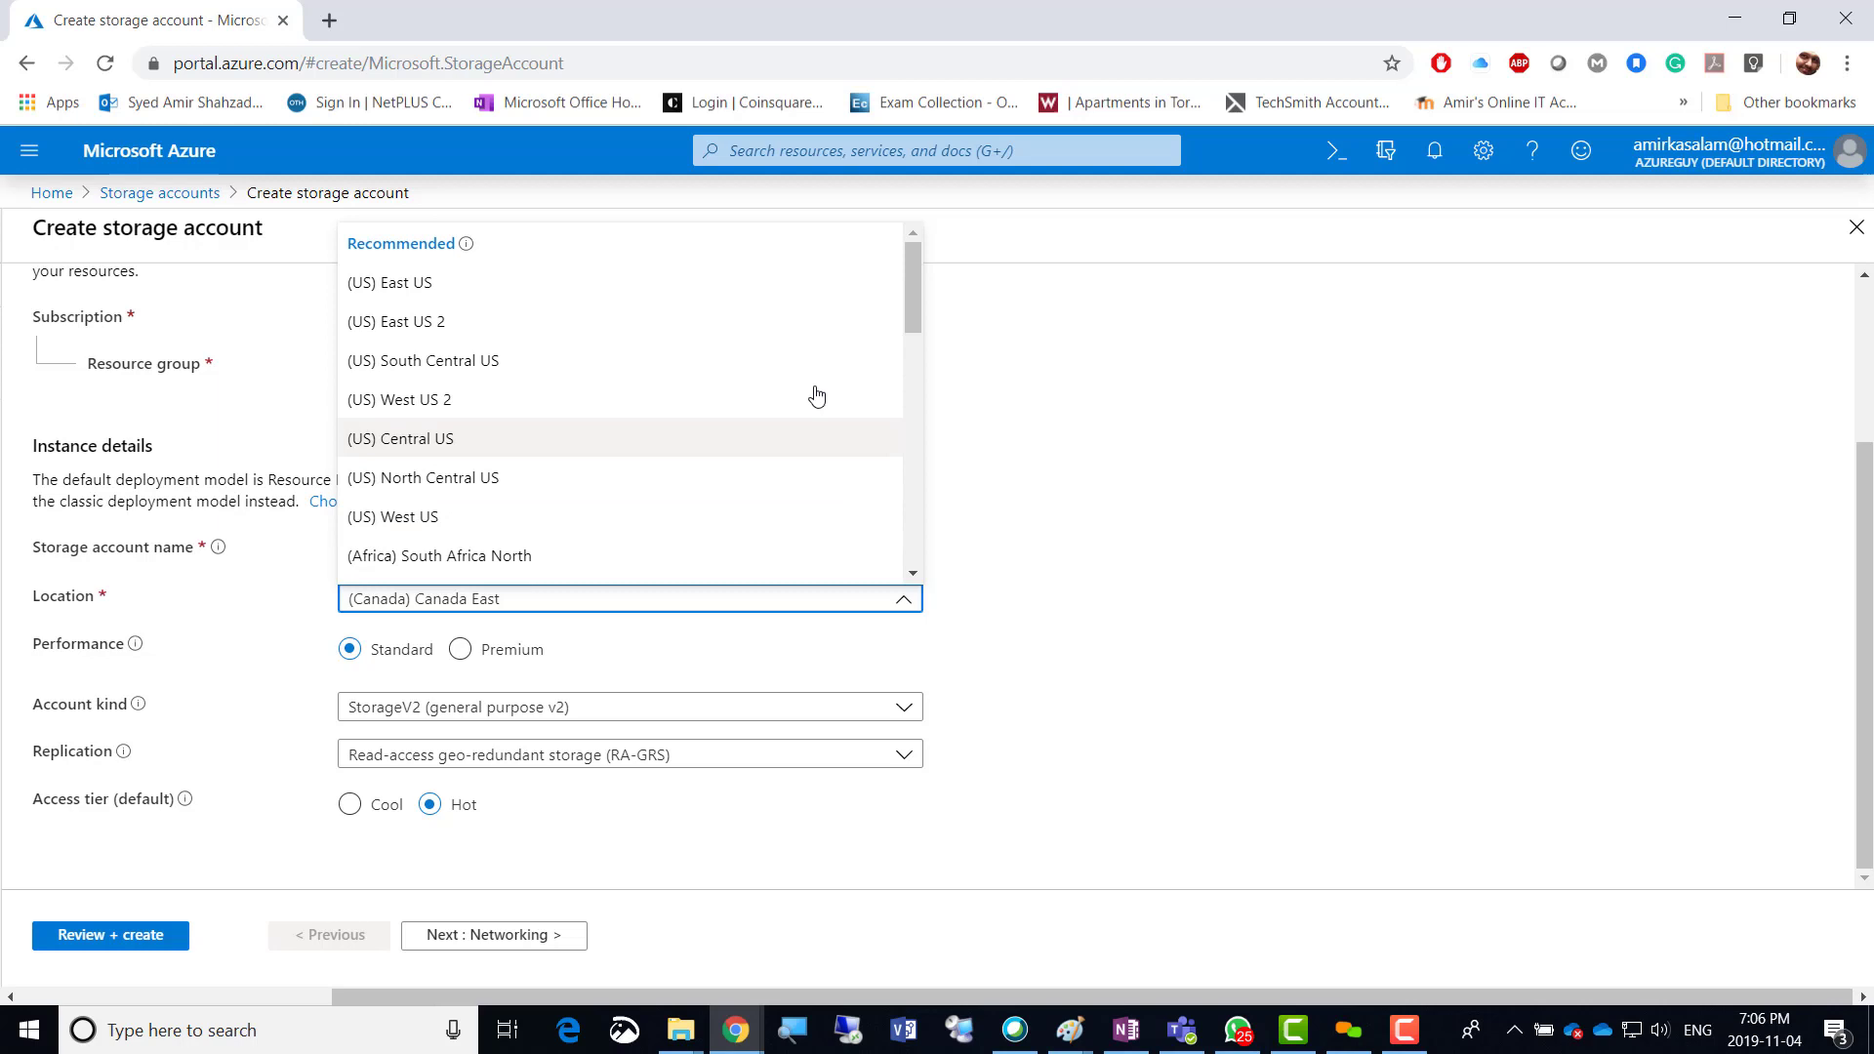
click(578, 291)
click(1063, 466)
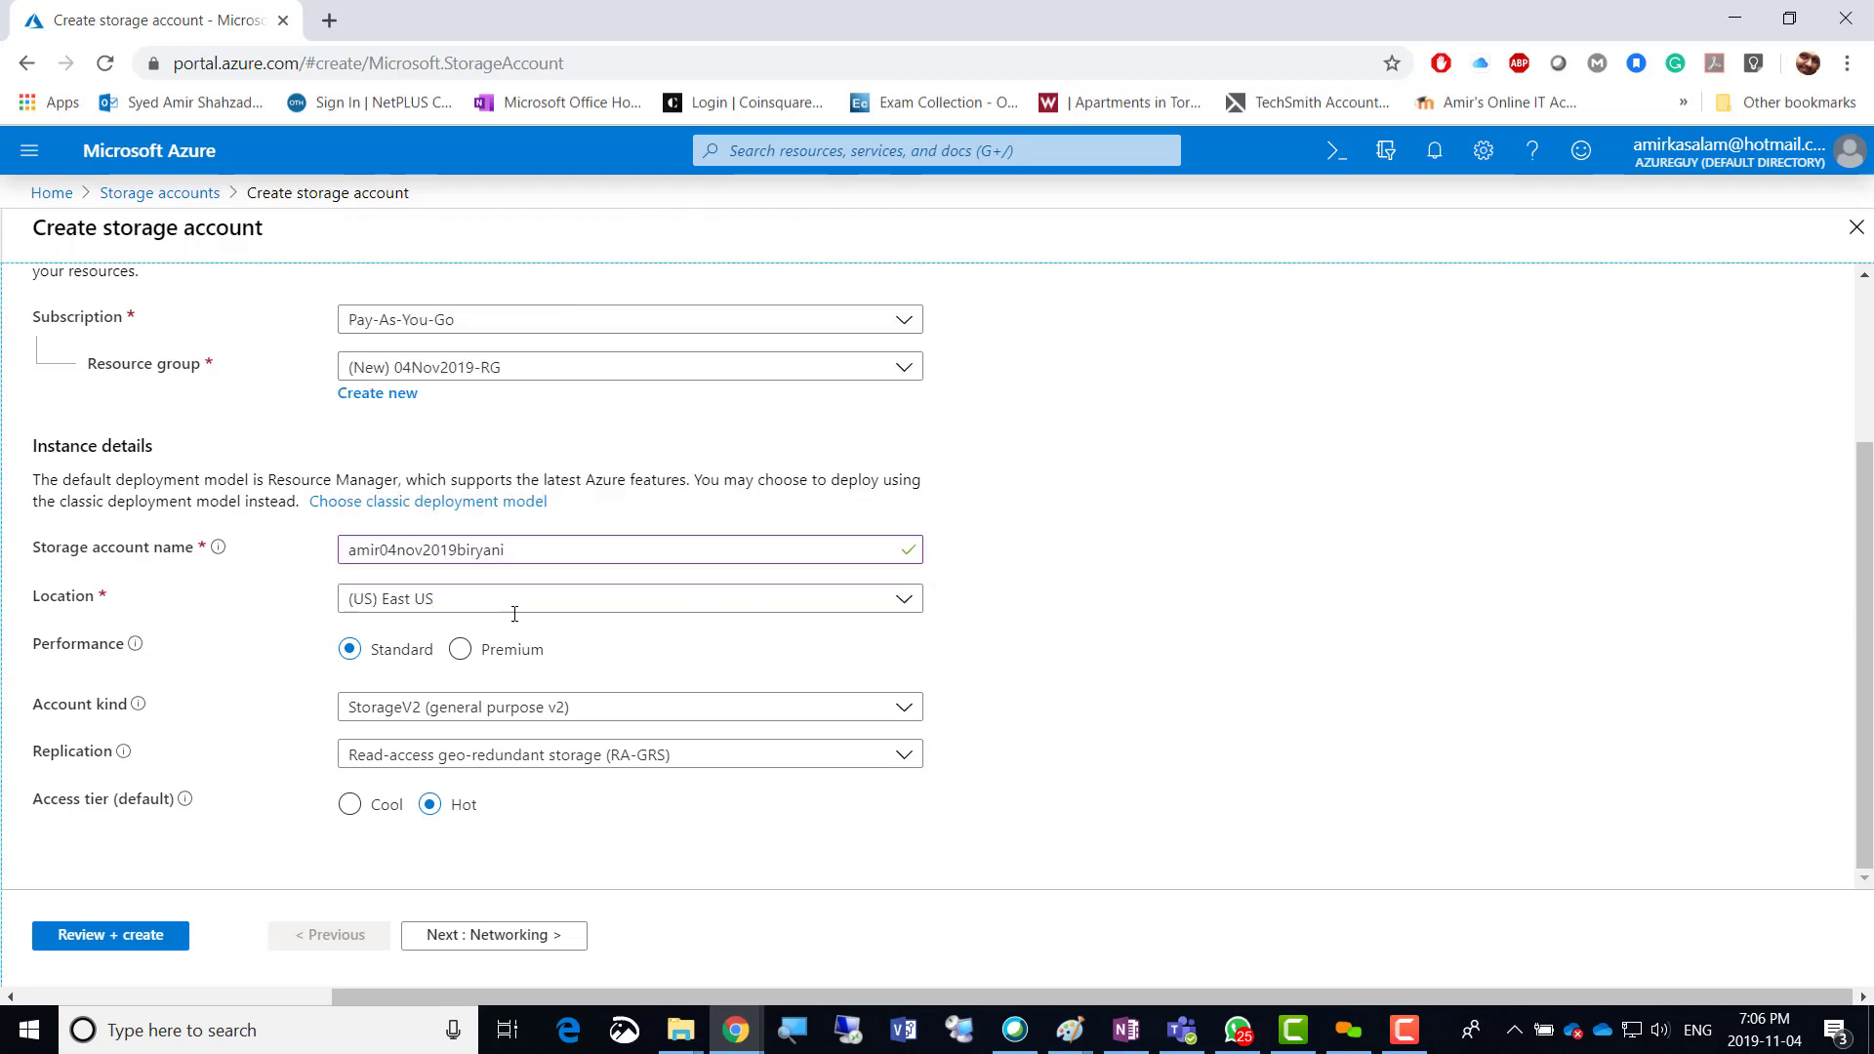
click(906, 709)
click(909, 717)
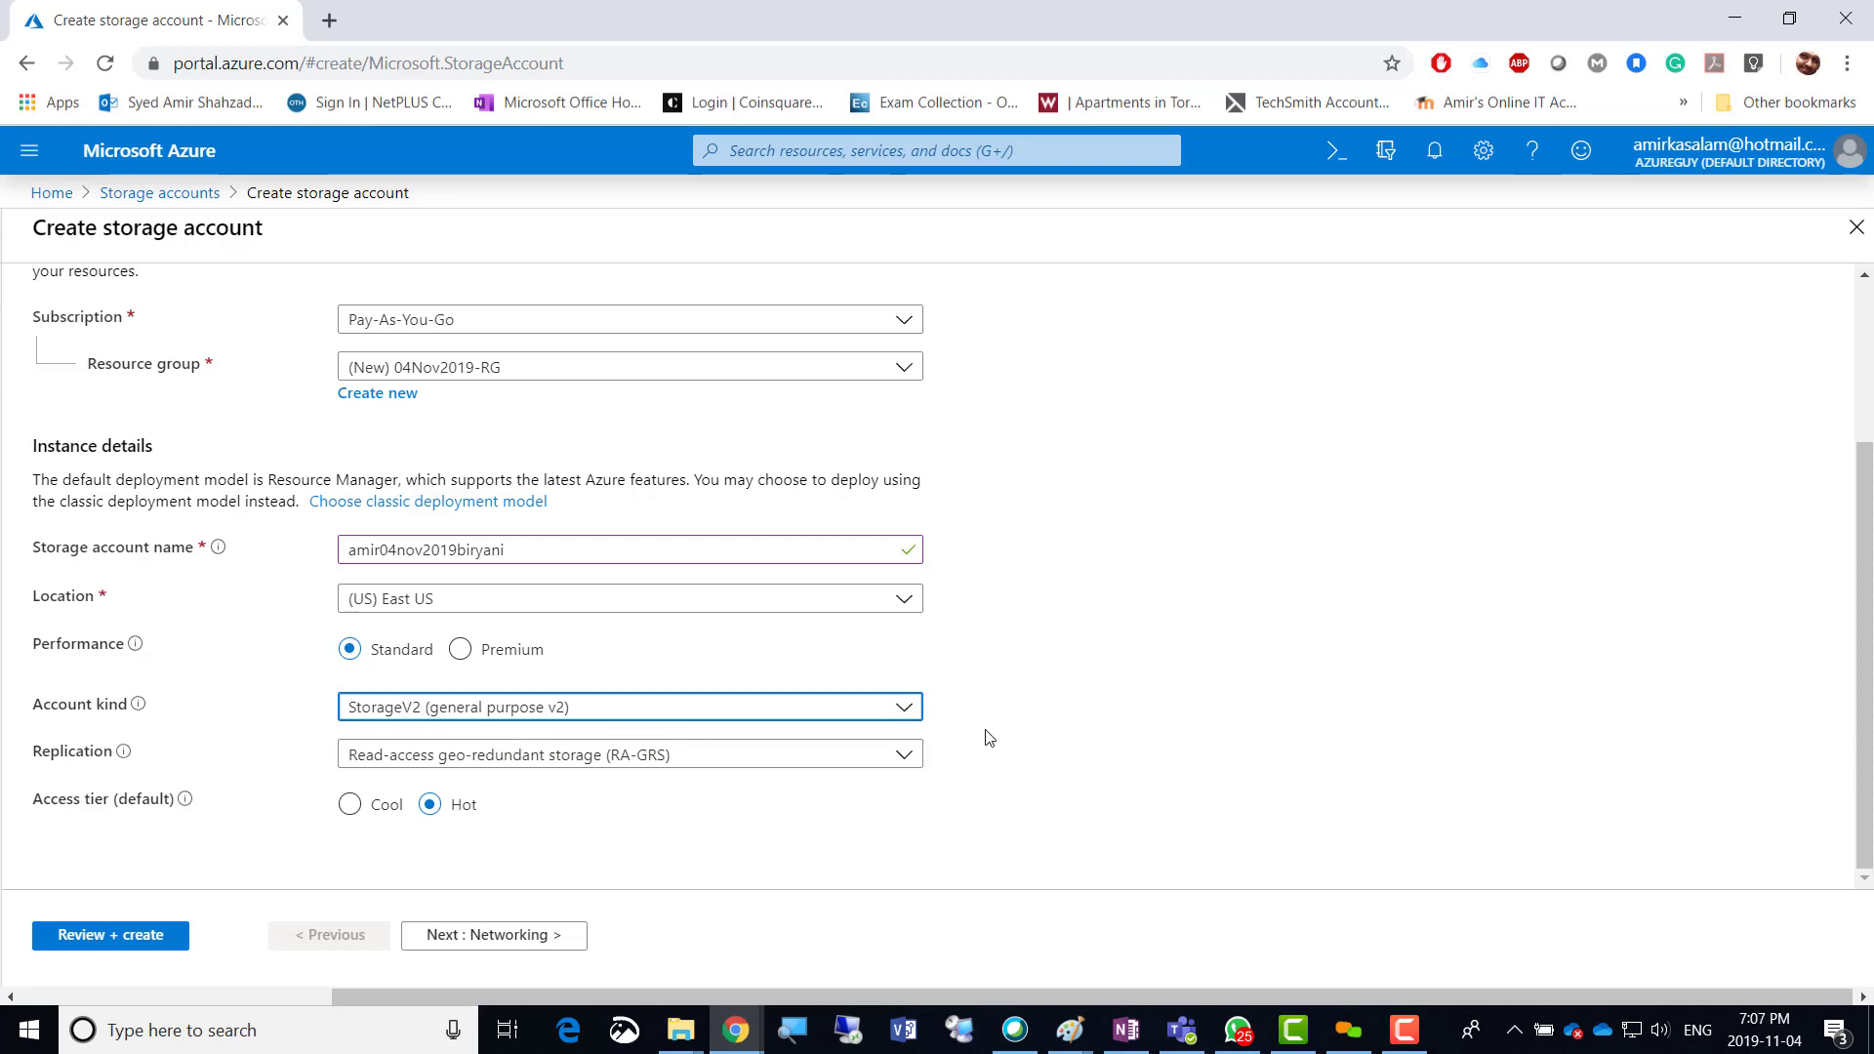
Expand the Replication dropdown to view the redundancy options, currently RA-GRS.
click(1071, 712)
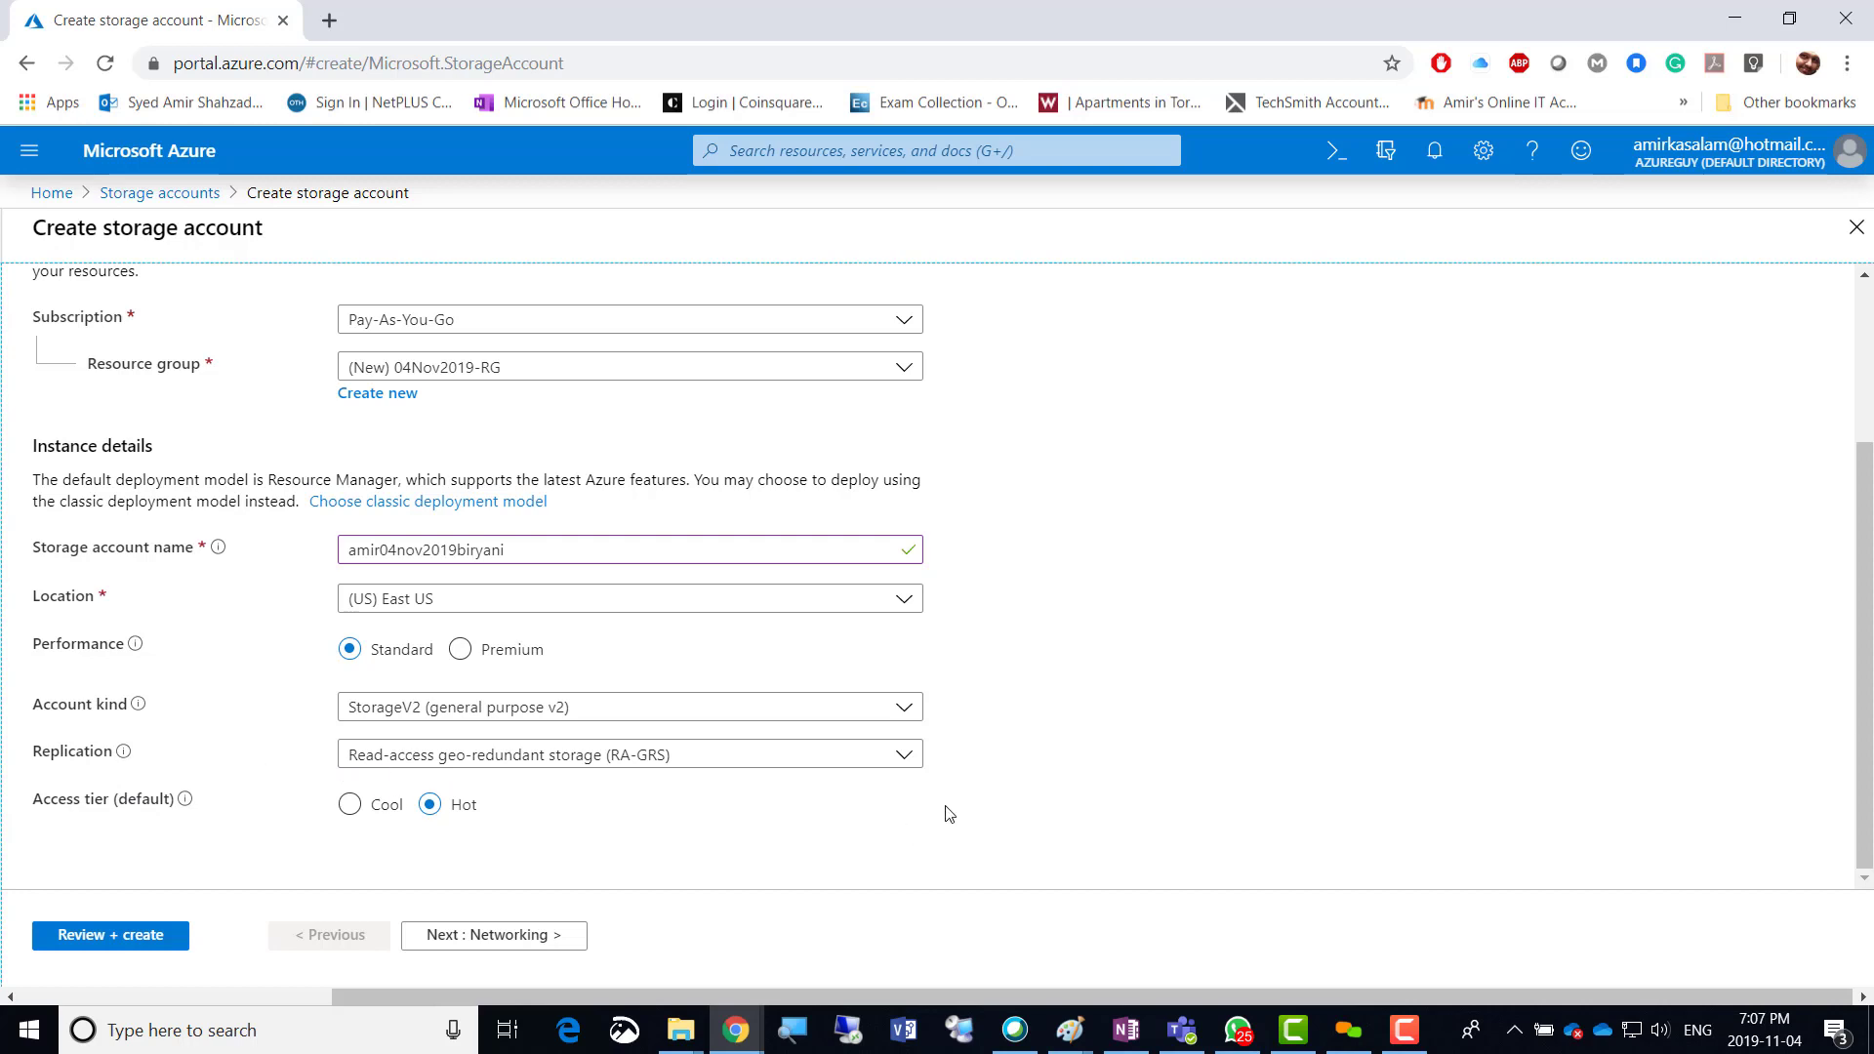
click(904, 761)
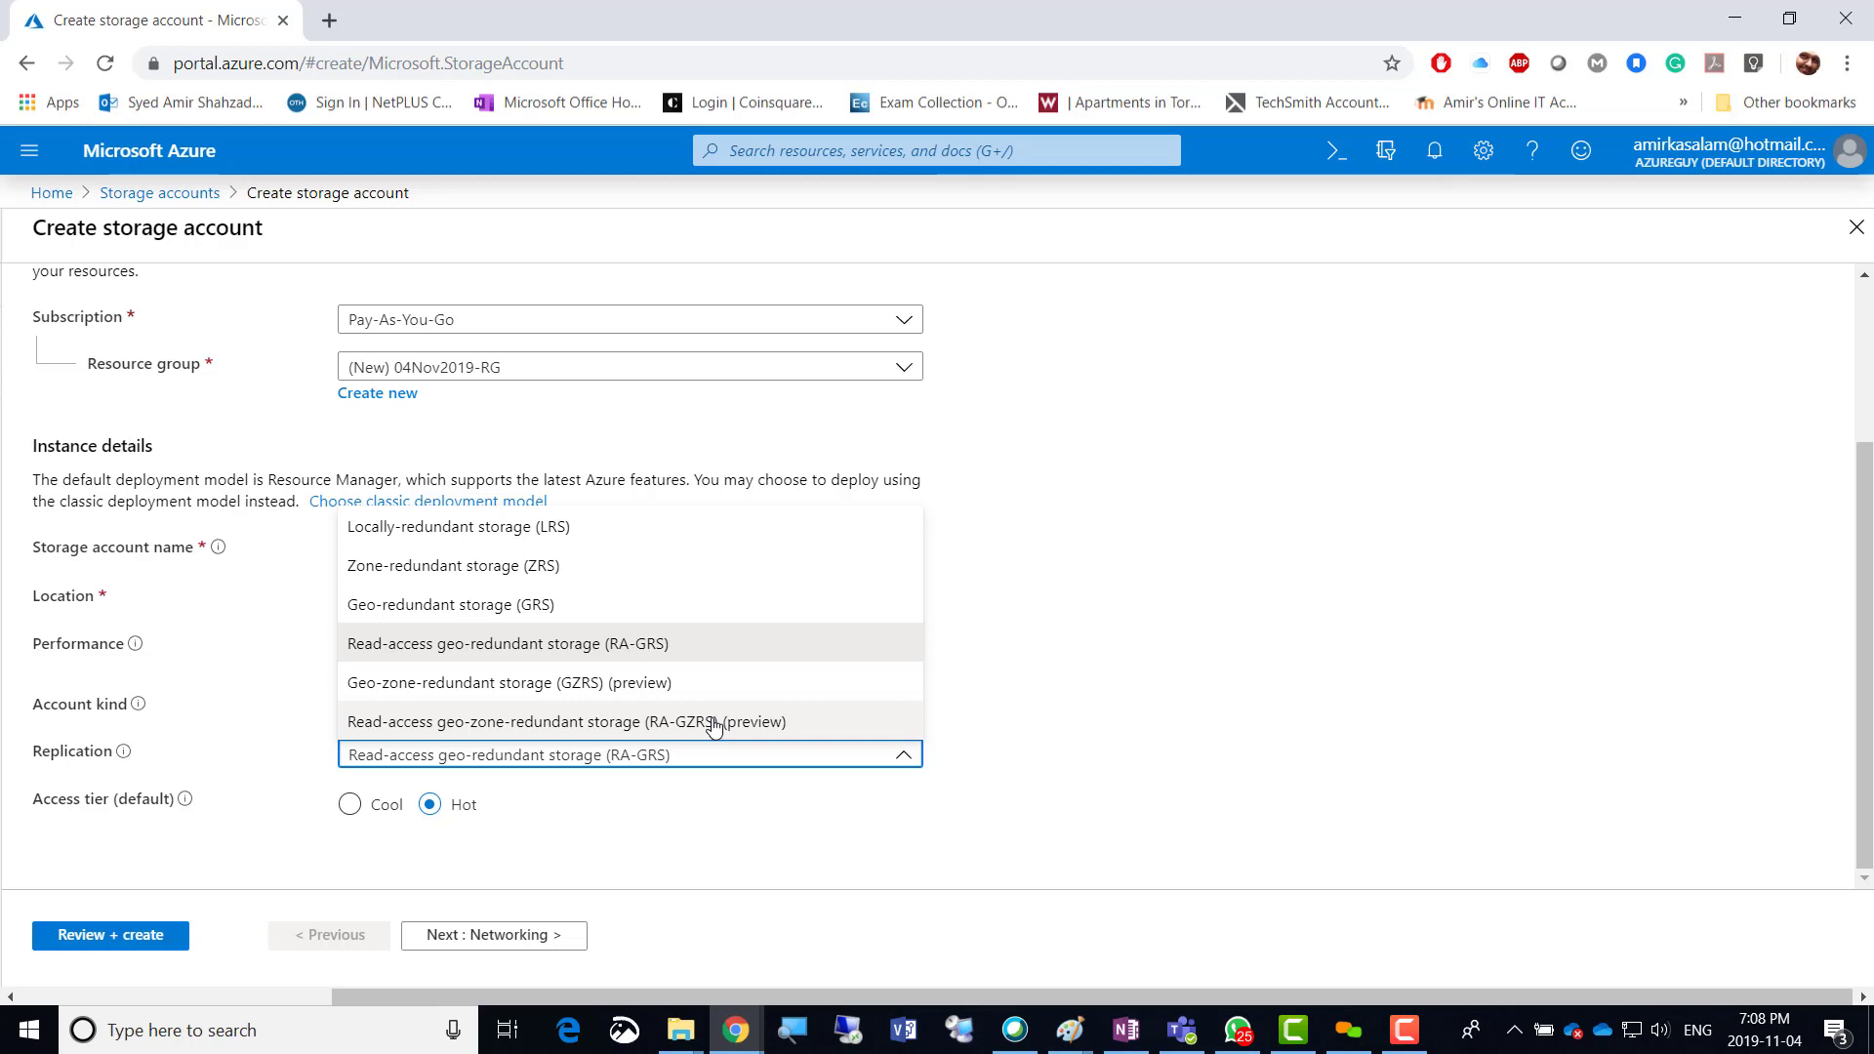
Switch replication from RA-GRS to Locally-redundant storage (LRS), leaving the Hot access tier.
click(517, 532)
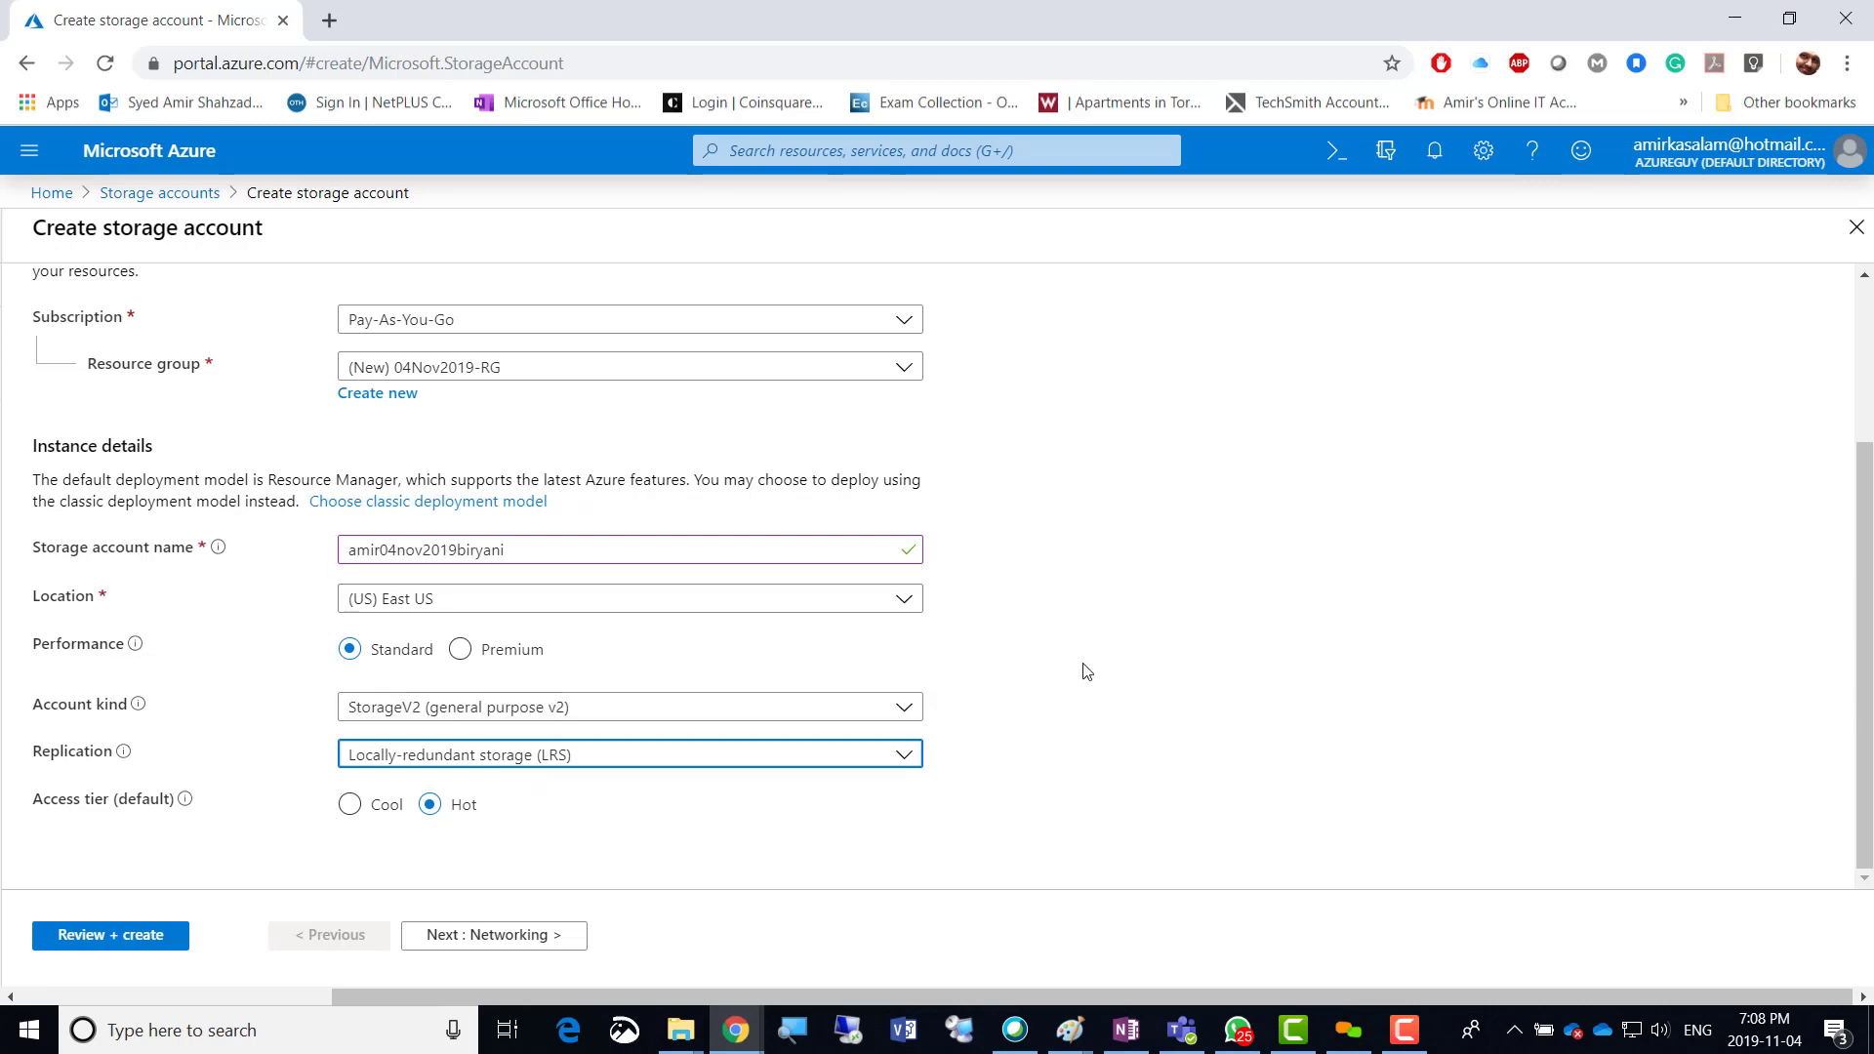
click(1083, 615)
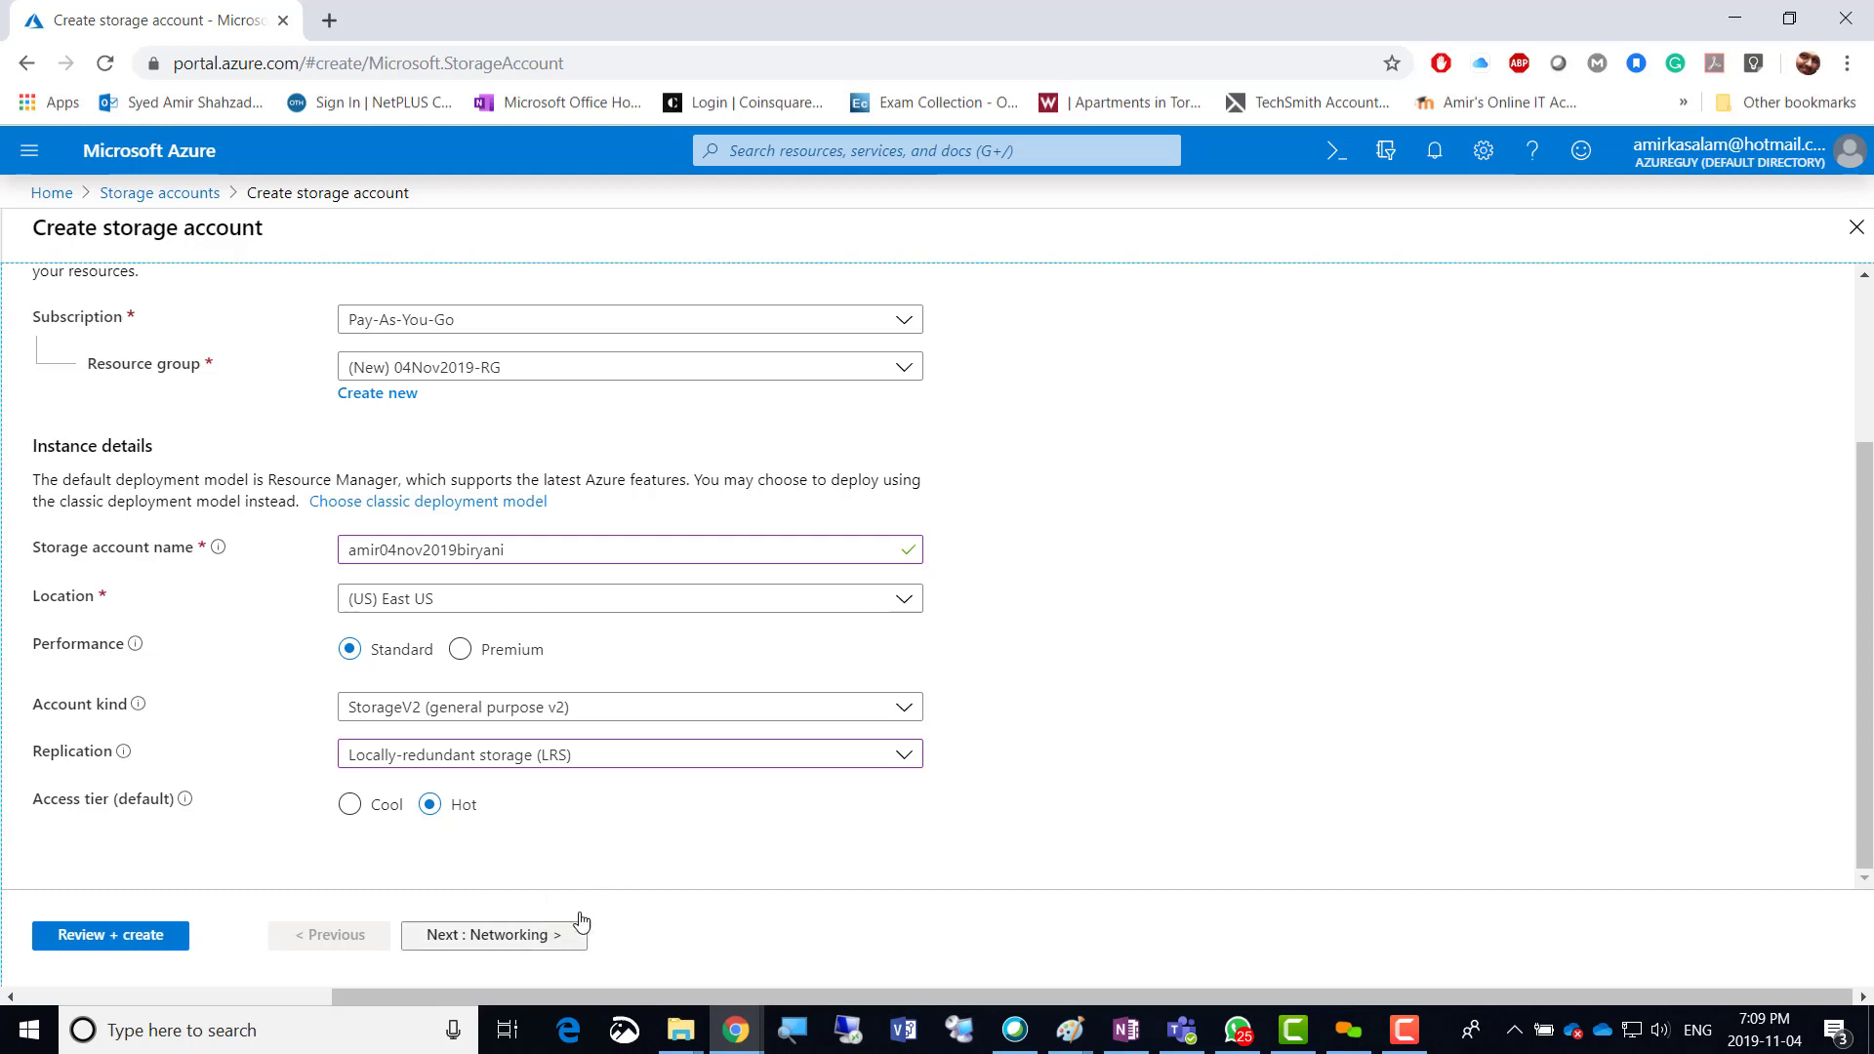
Advance to the Networking tab, keeping Public endpoint (all networks) as connectivity.
click(542, 939)
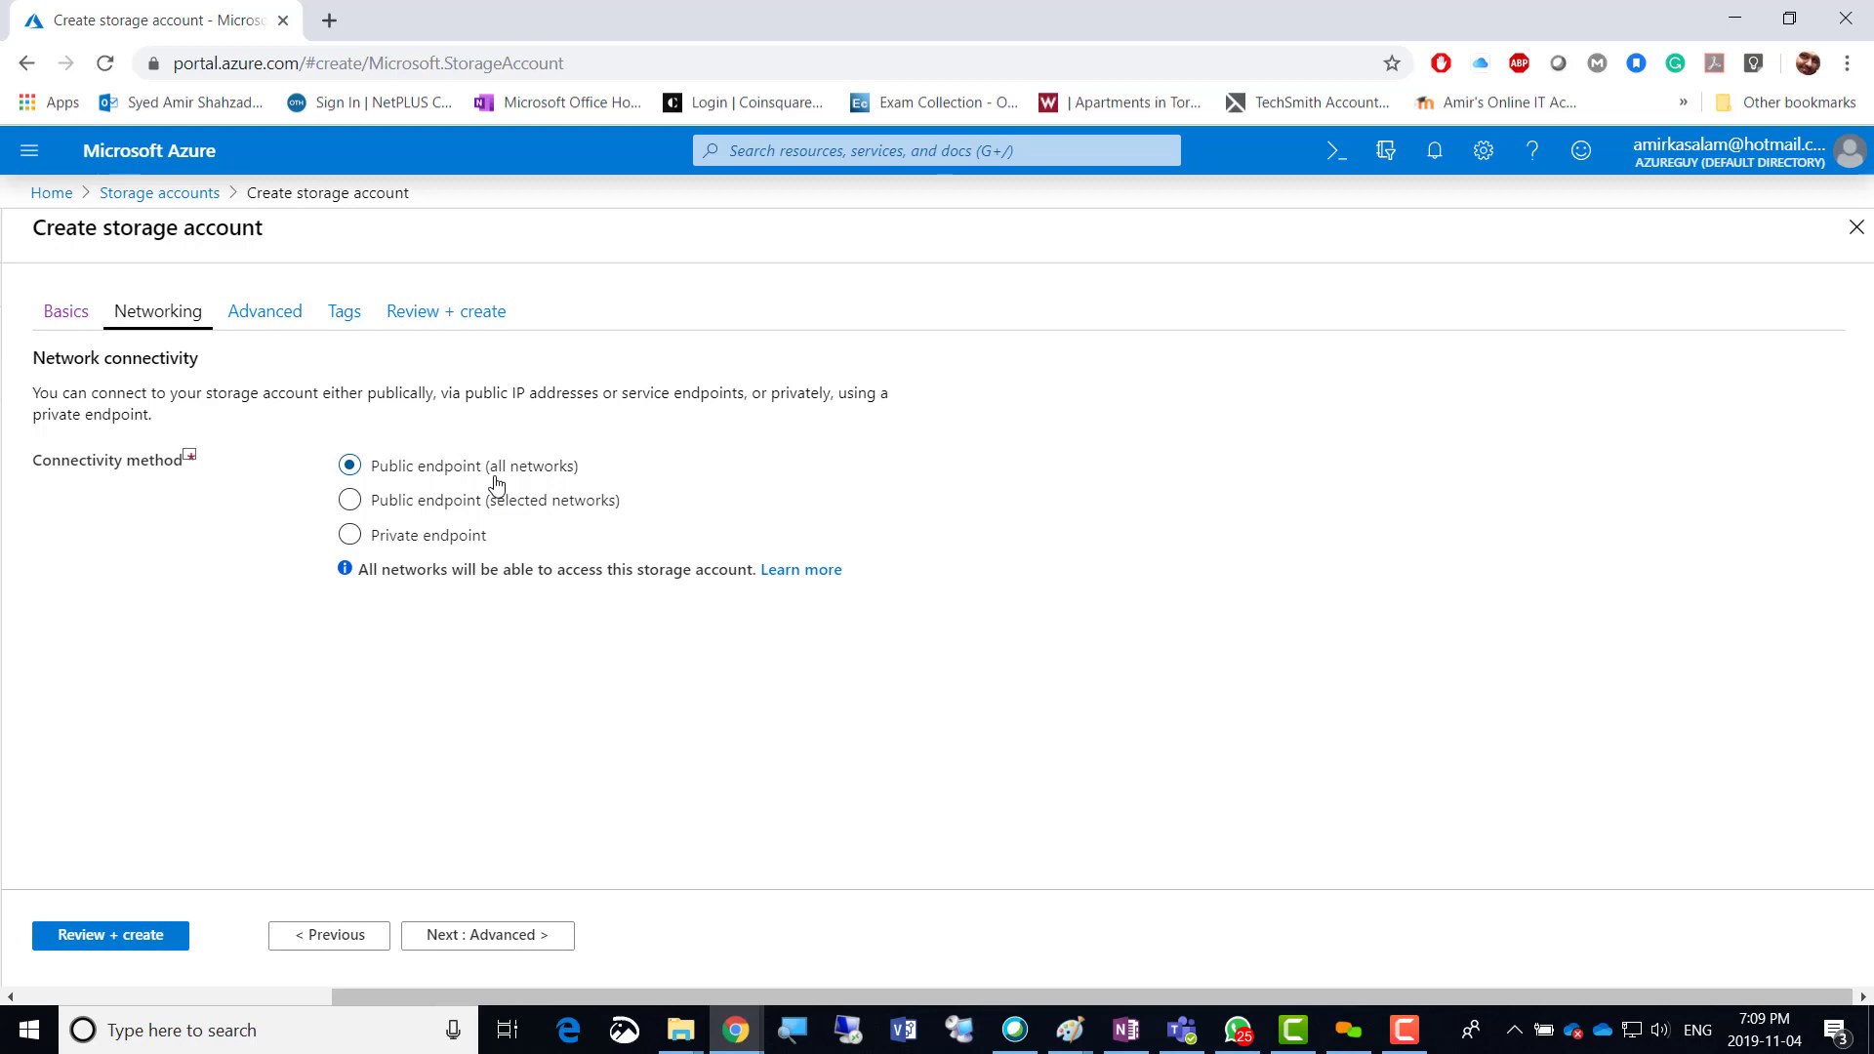
Move to the Advanced tab and toggle Large file shares on, then back to Disabled.
click(494, 939)
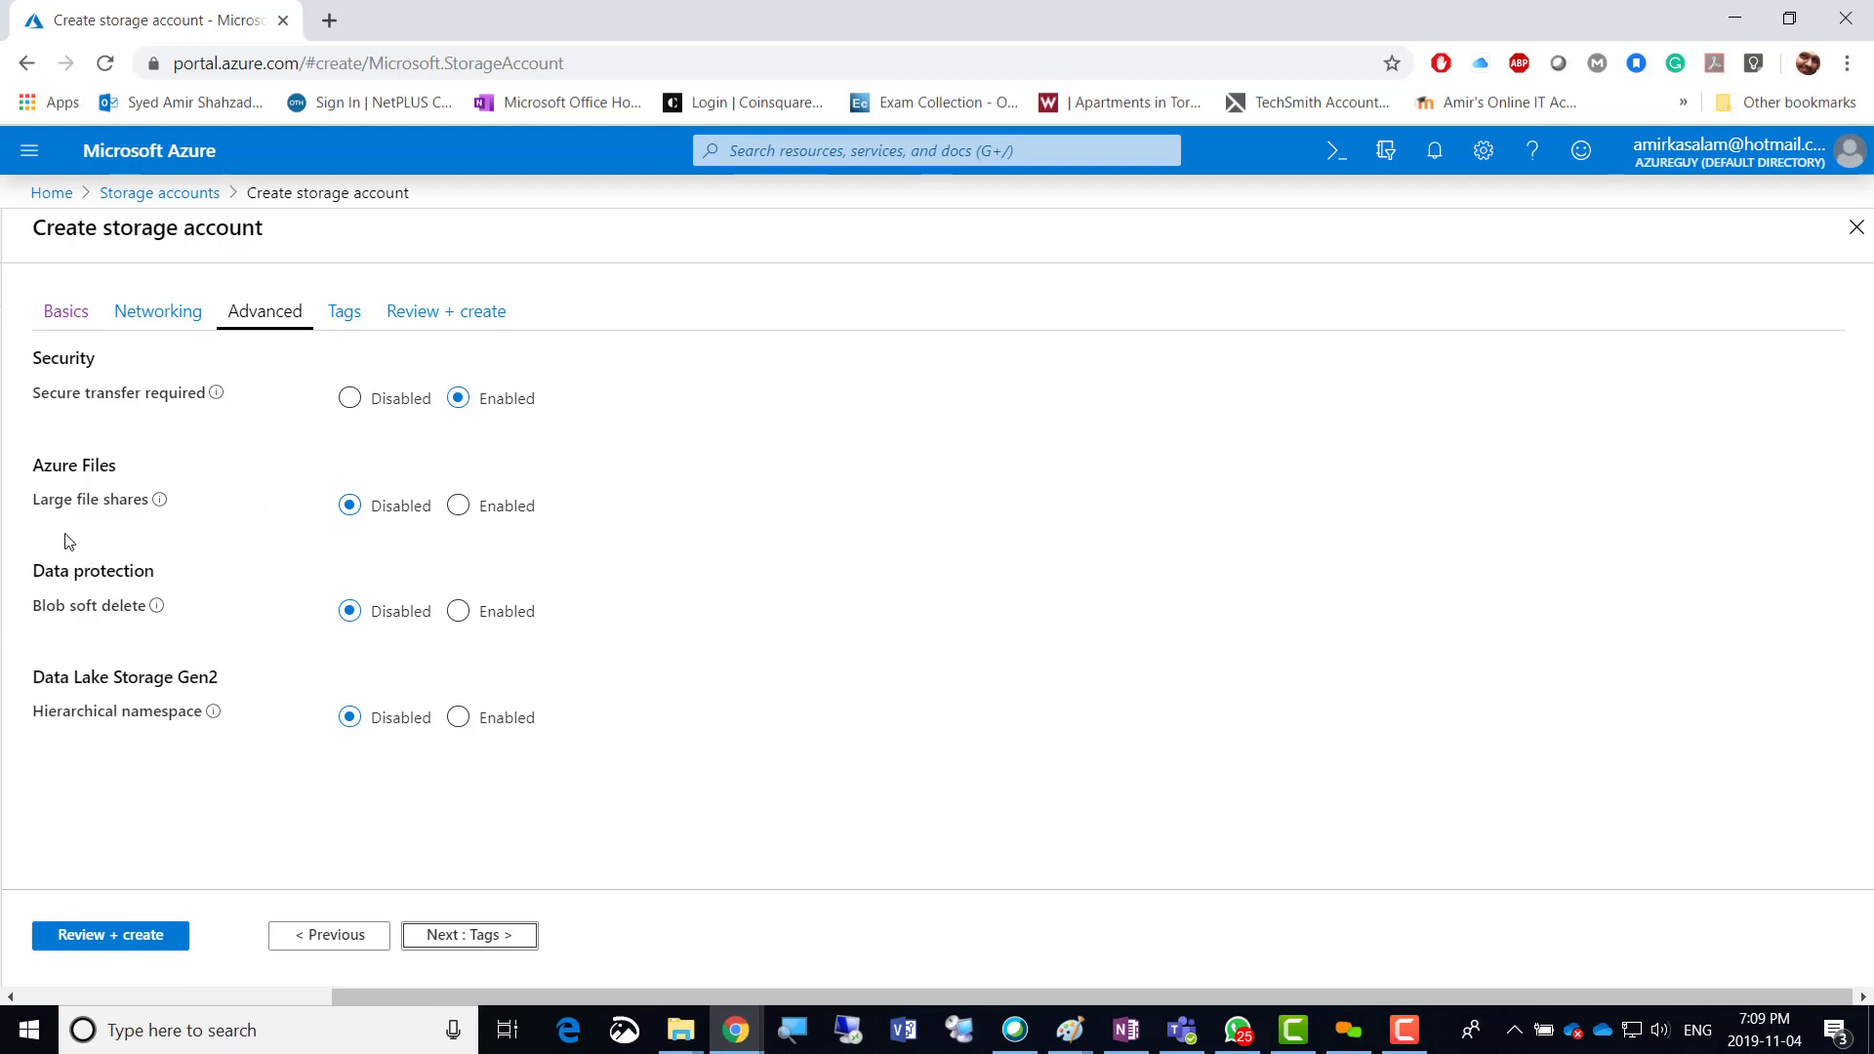
mouse_move(161, 502)
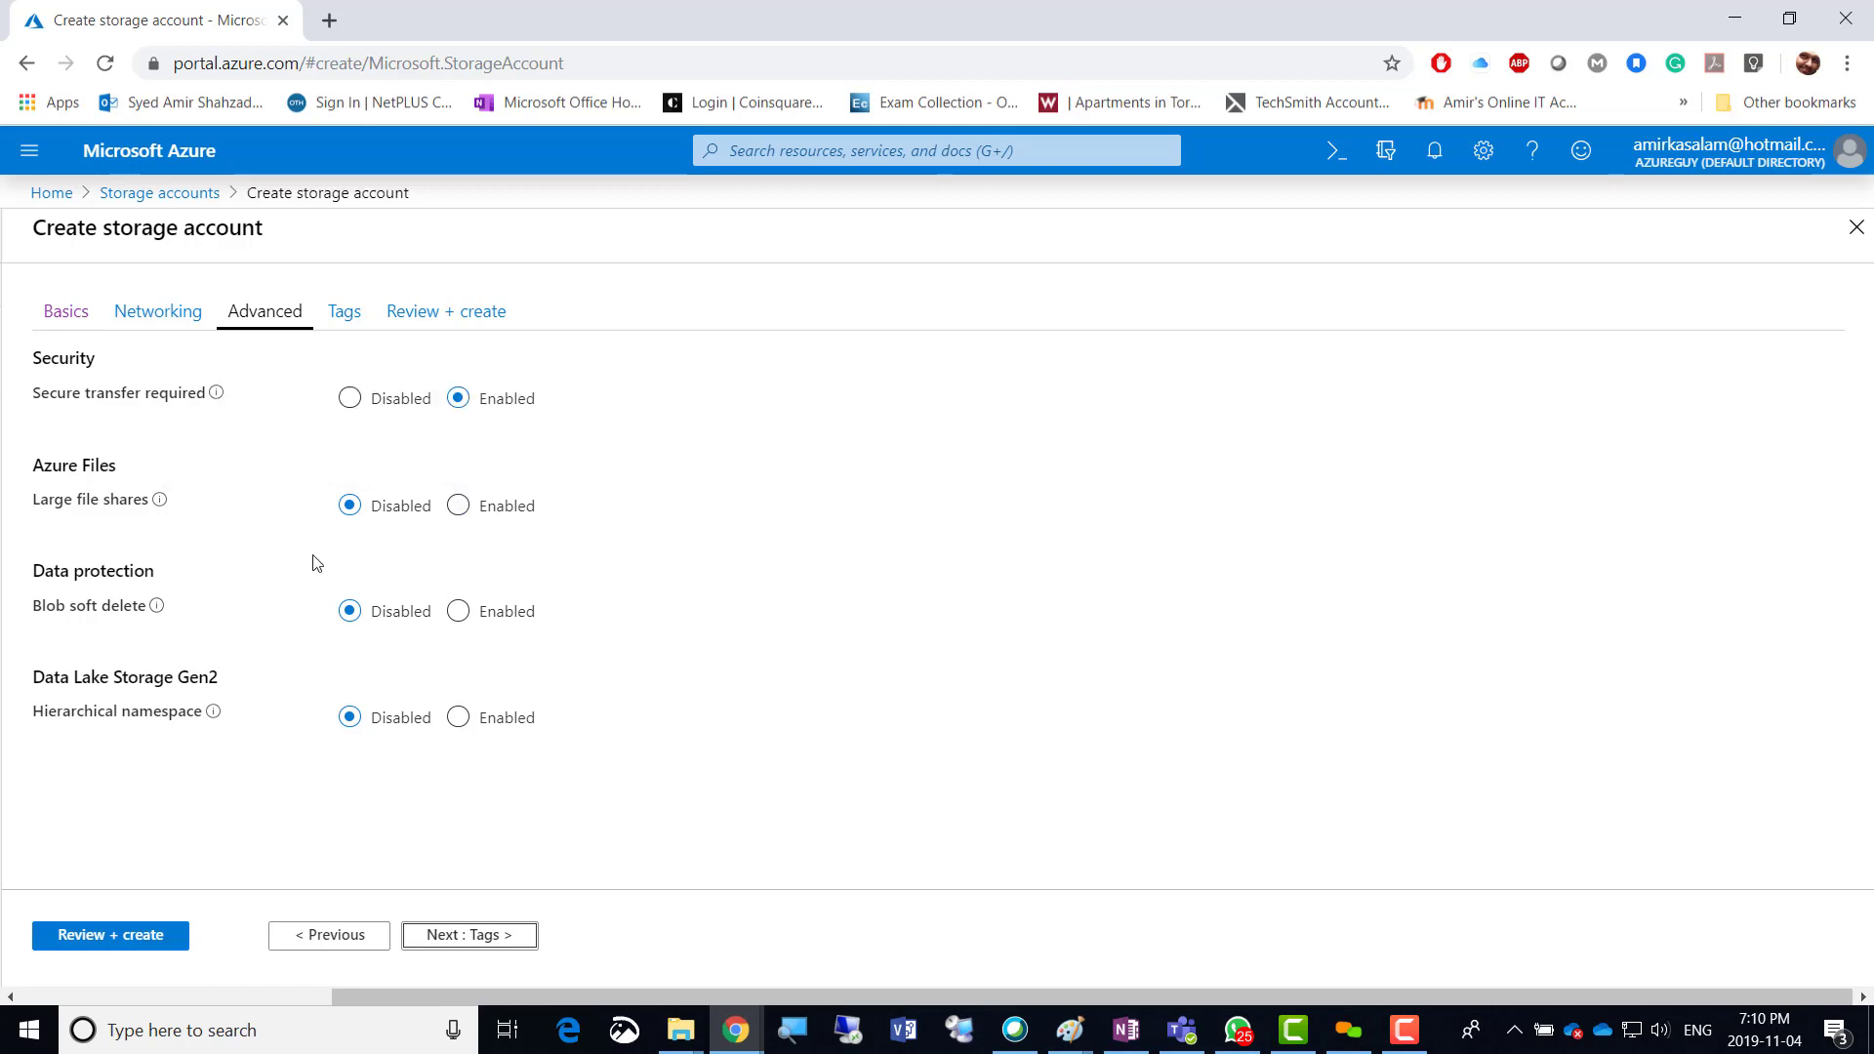
click(453, 517)
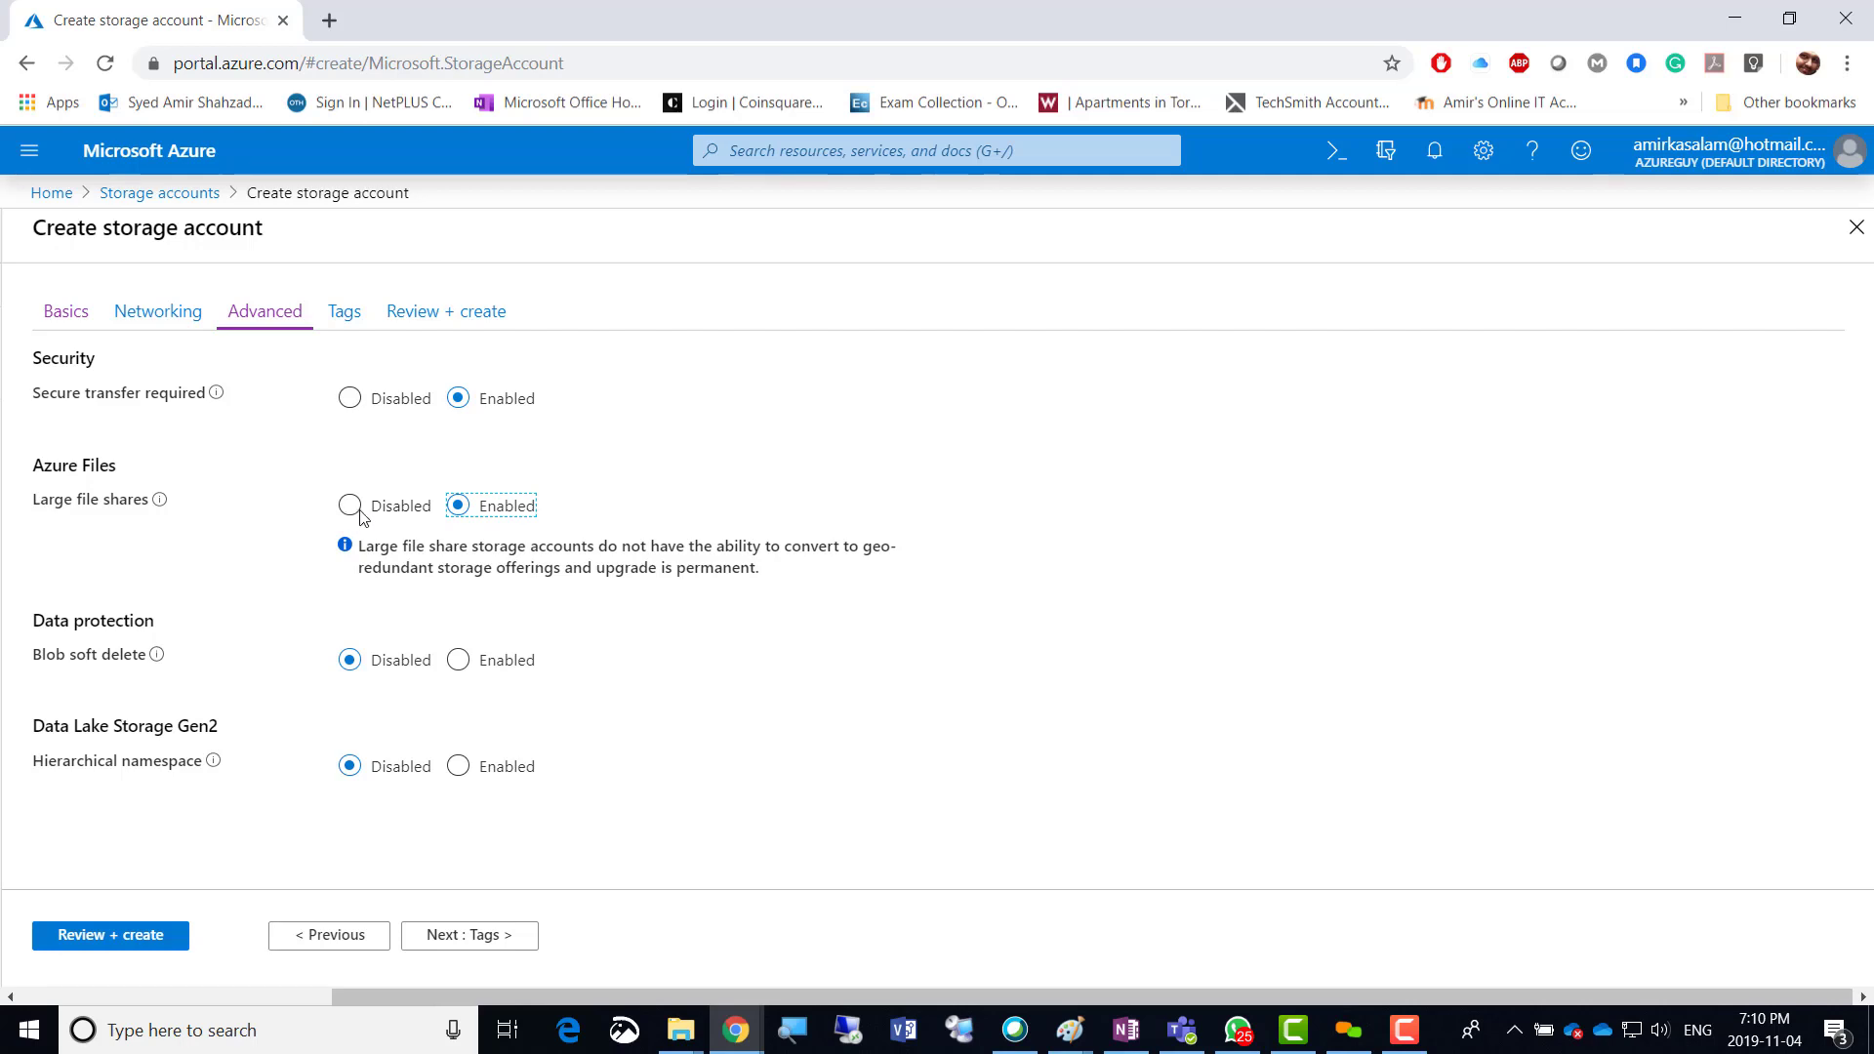
click(354, 511)
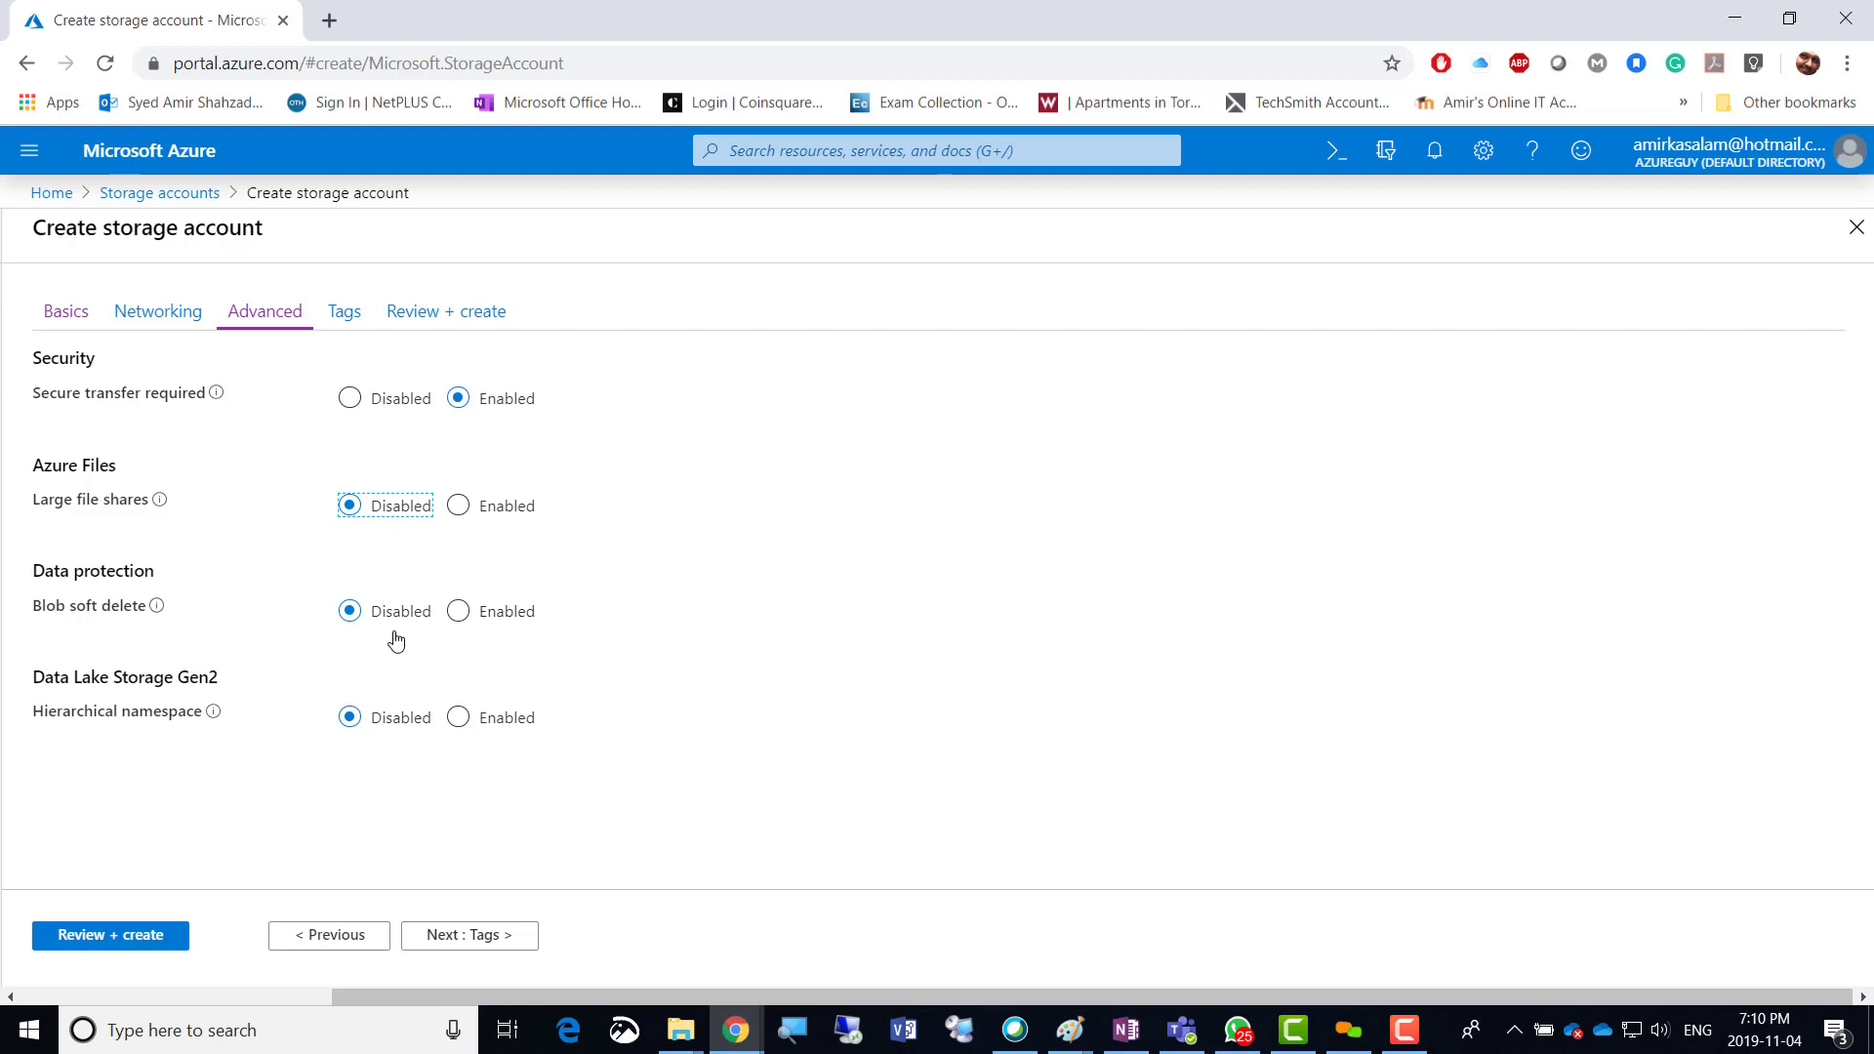
mouse_move(159, 611)
Turn on blob soft delete, adjust its retention days, then switch it back off.
click(374, 682)
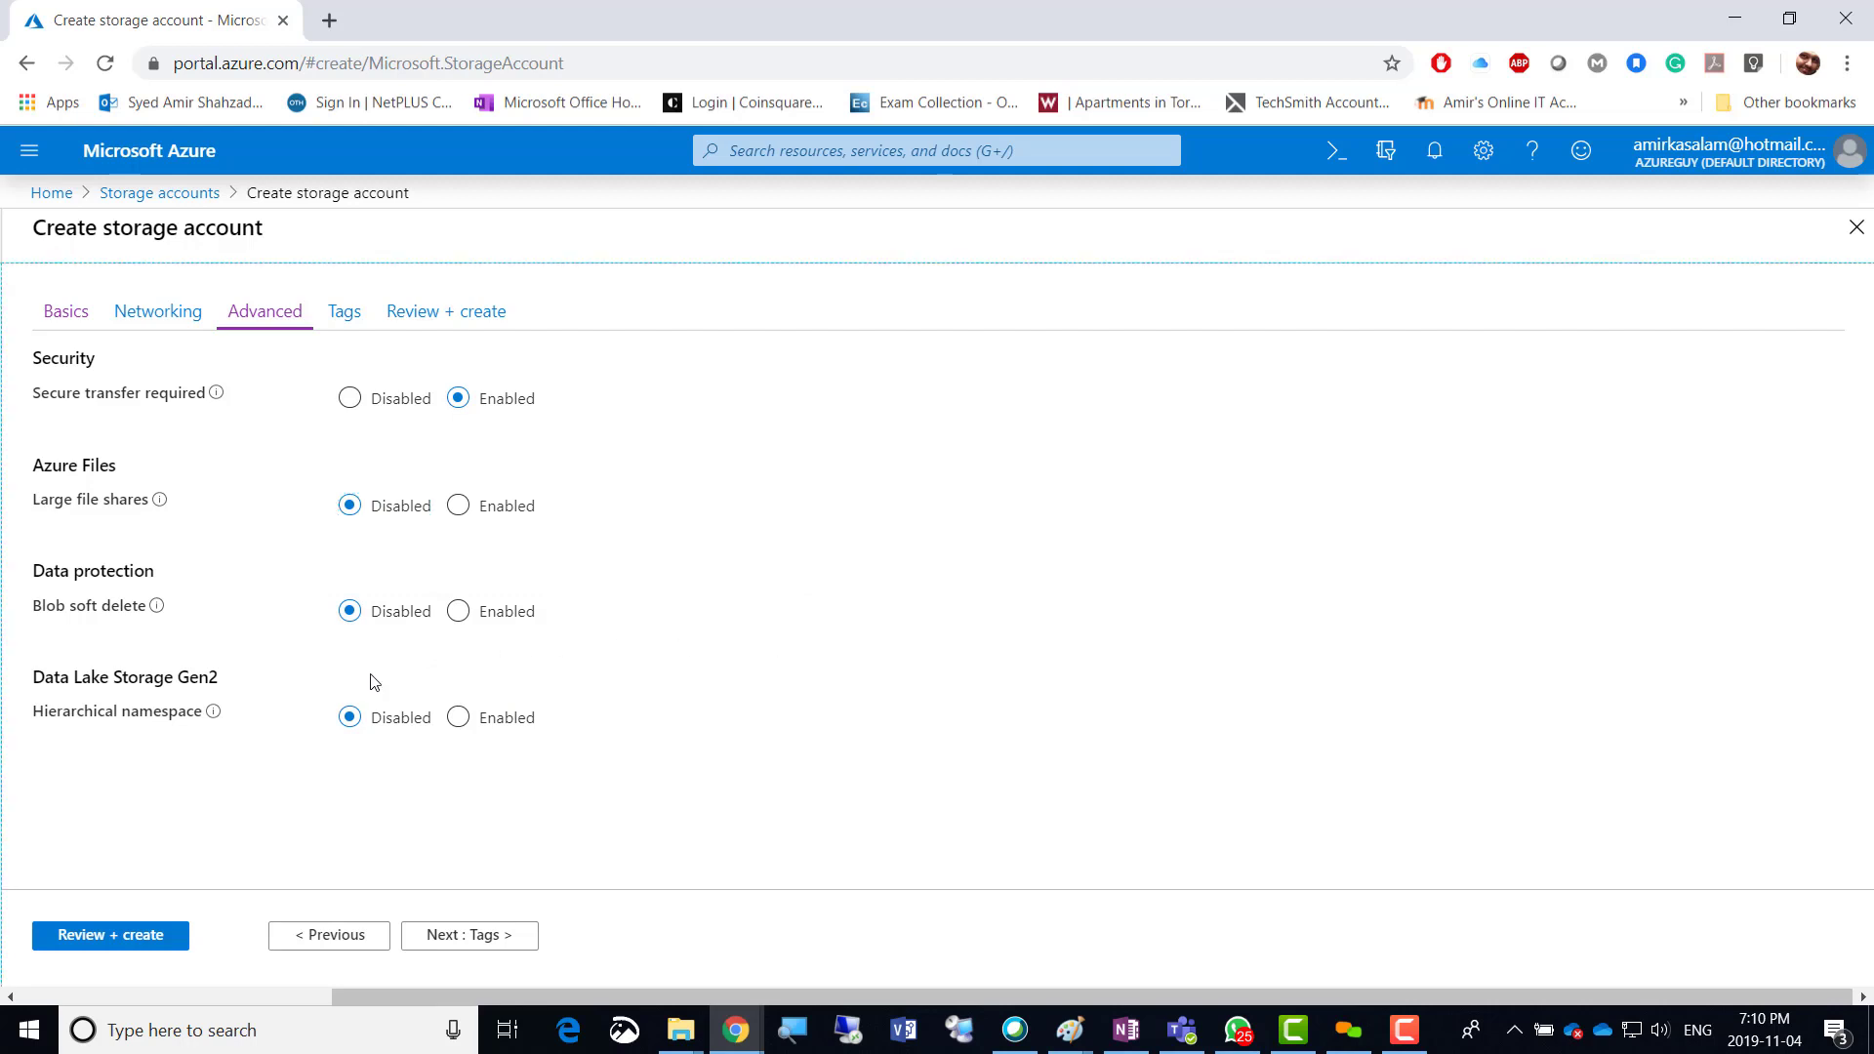
click(457, 612)
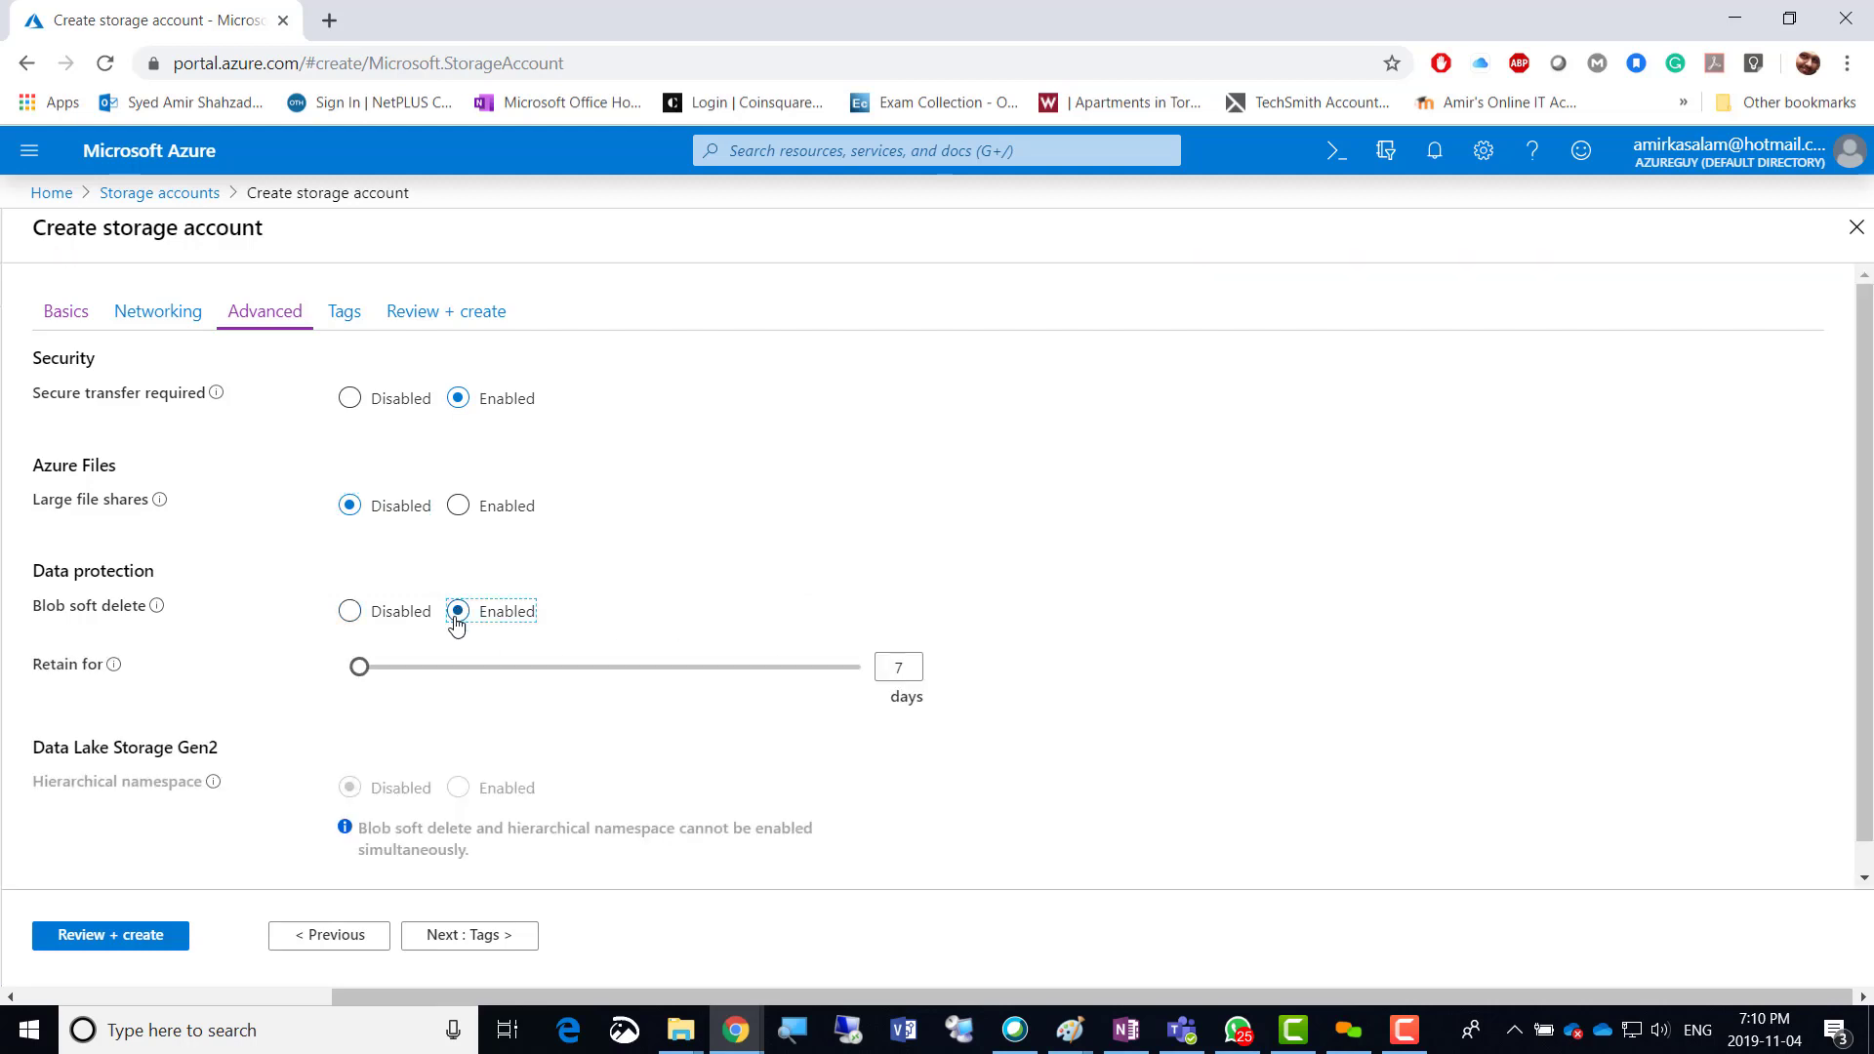
drag(359, 666, 288, 693)
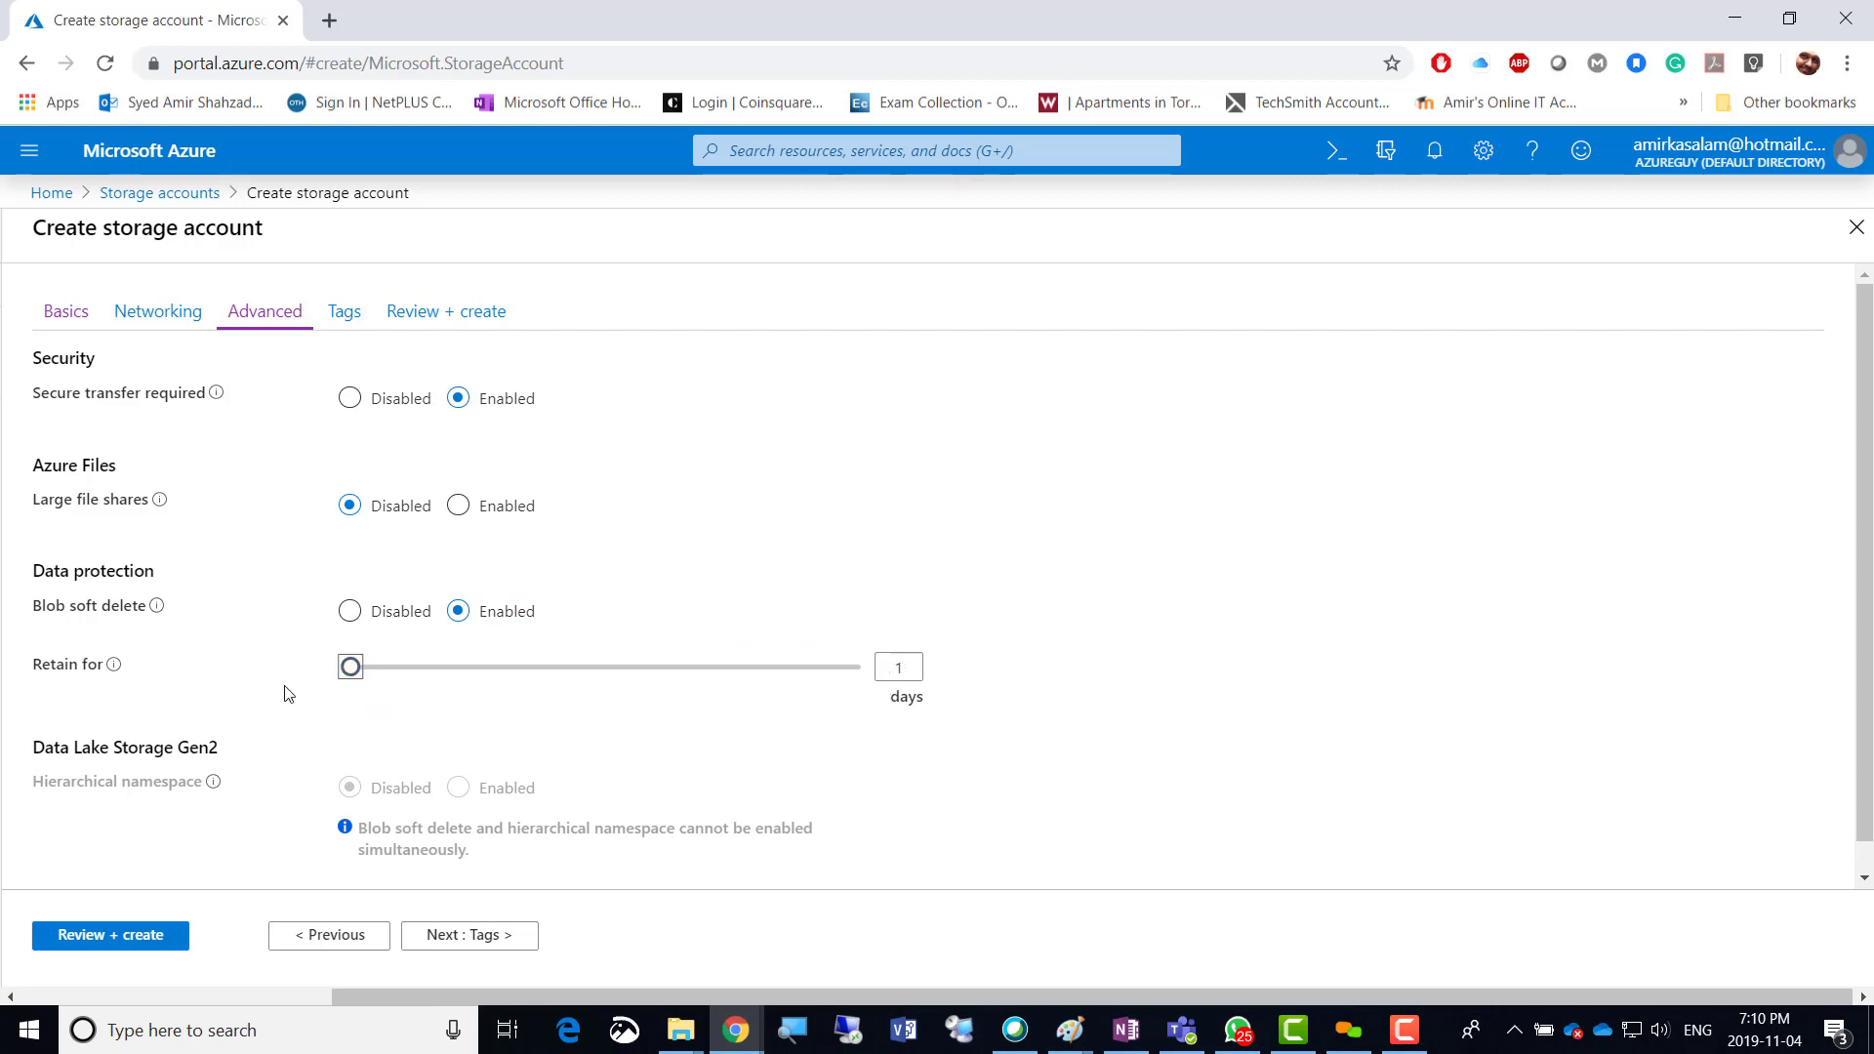
click(350, 613)
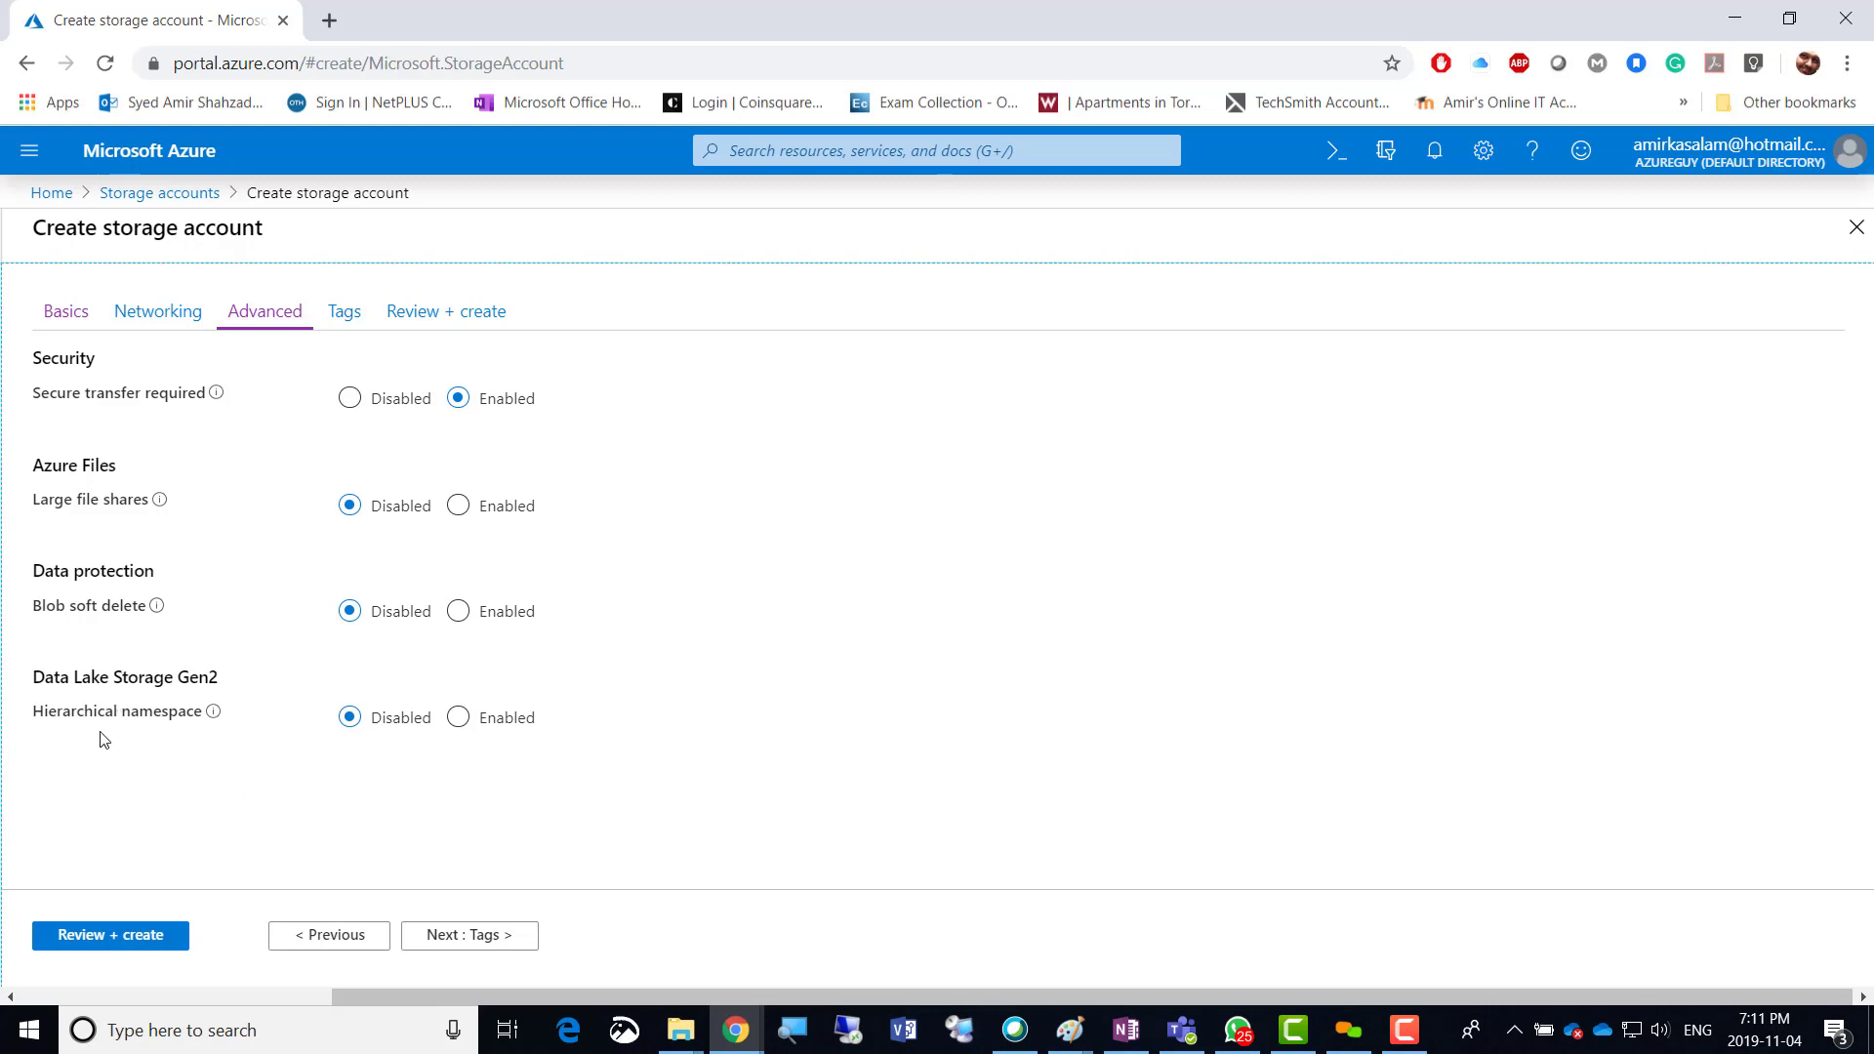
Advance through Tags to Review + create and create the storage account.
click(494, 938)
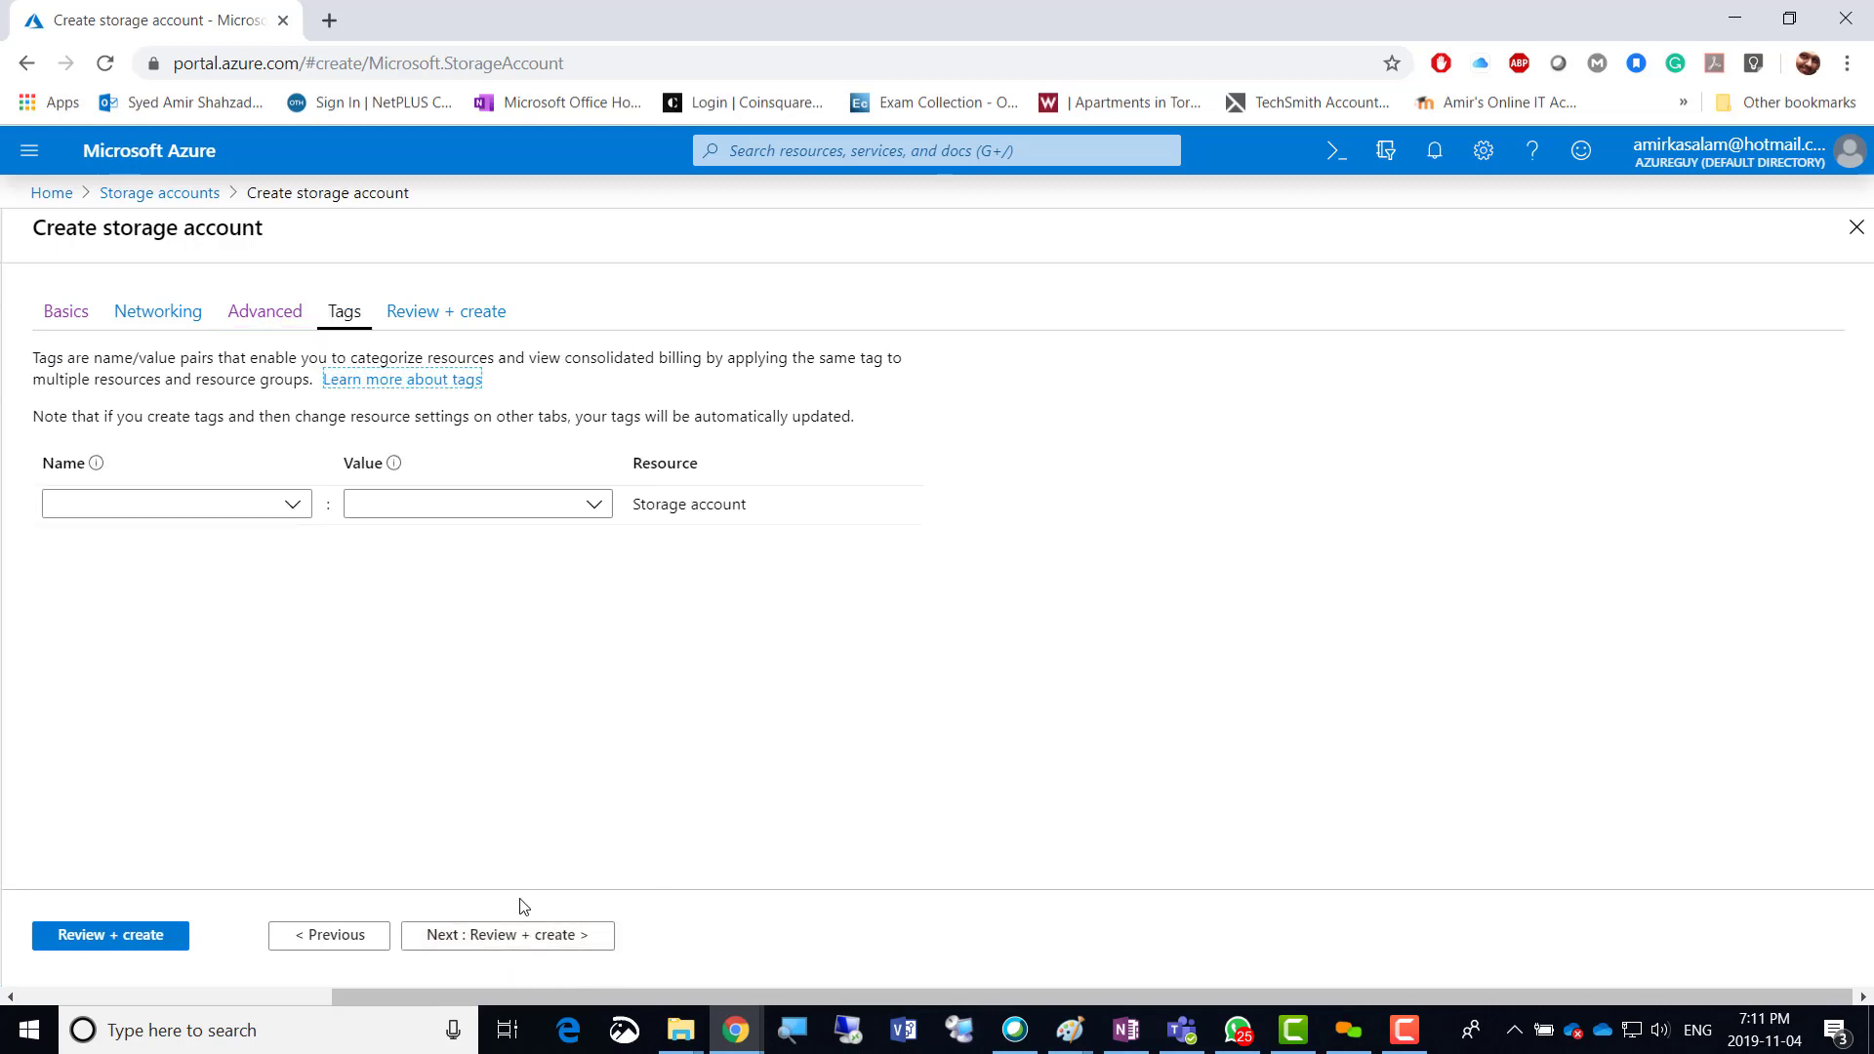
click(535, 940)
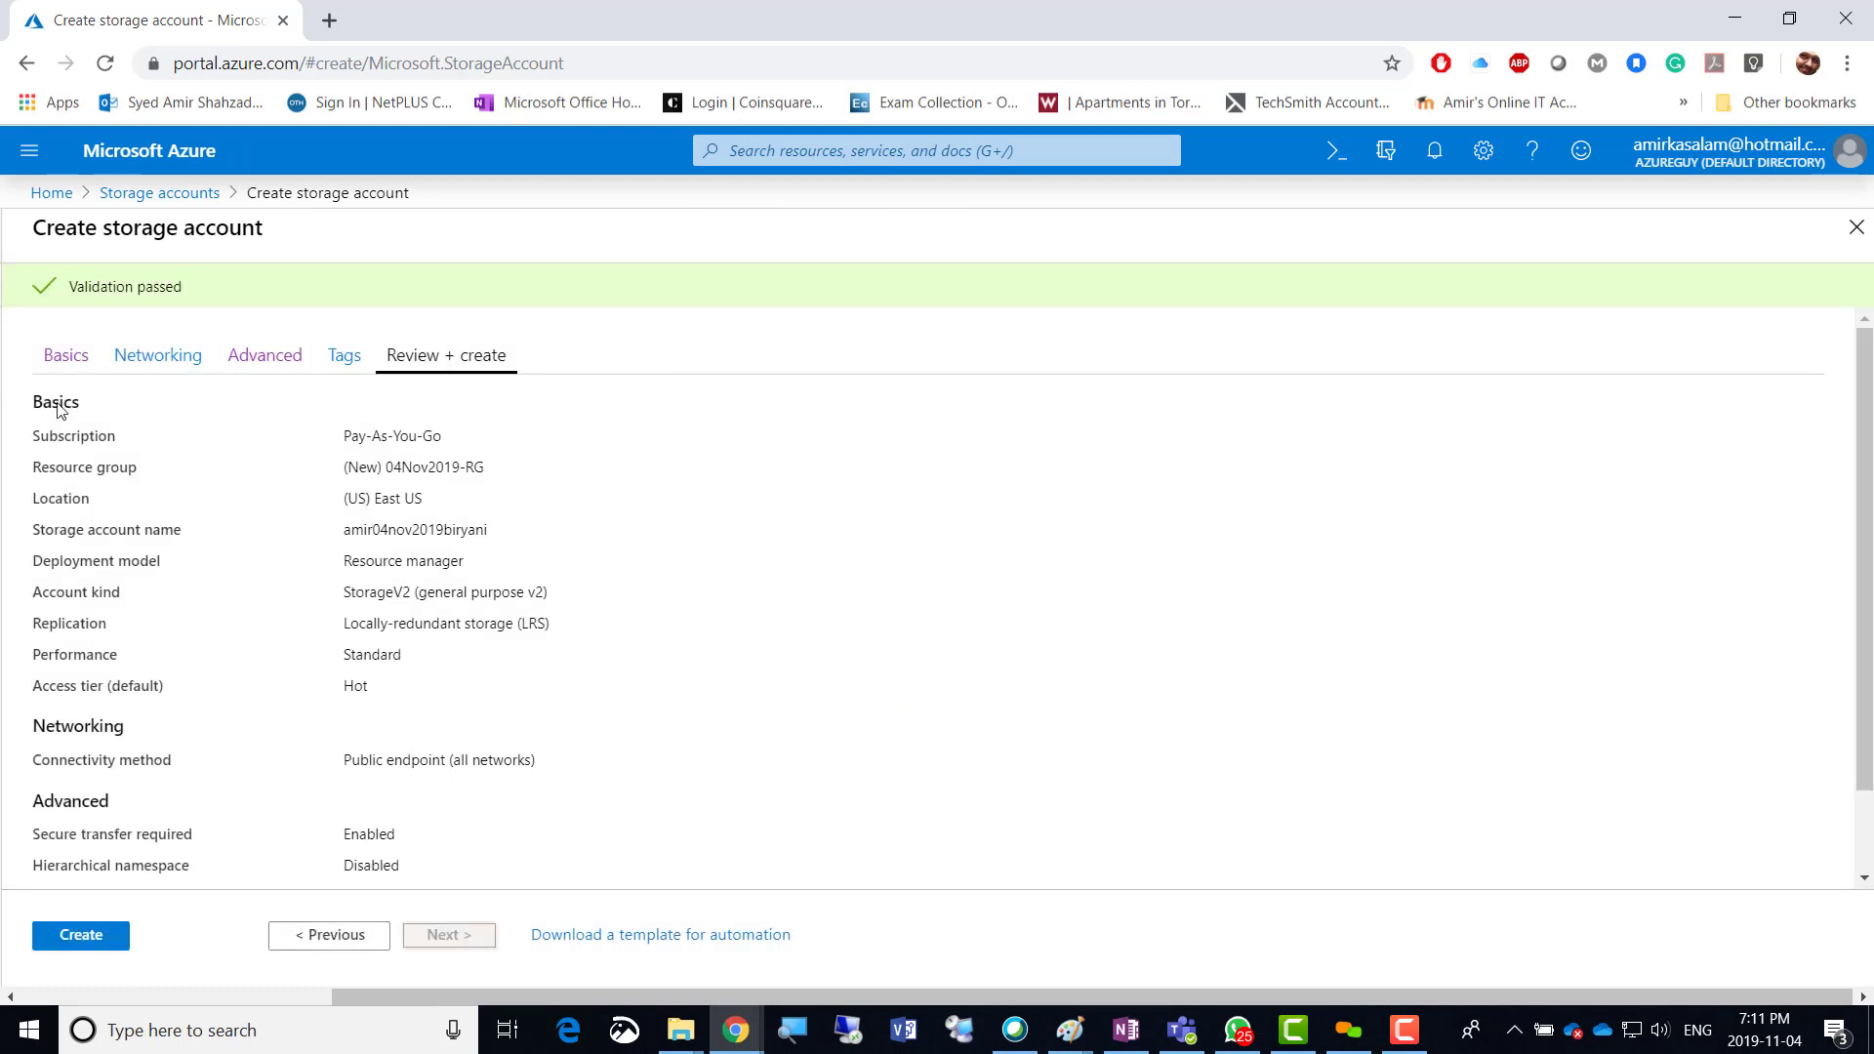
scroll(517, 724, down, 1)
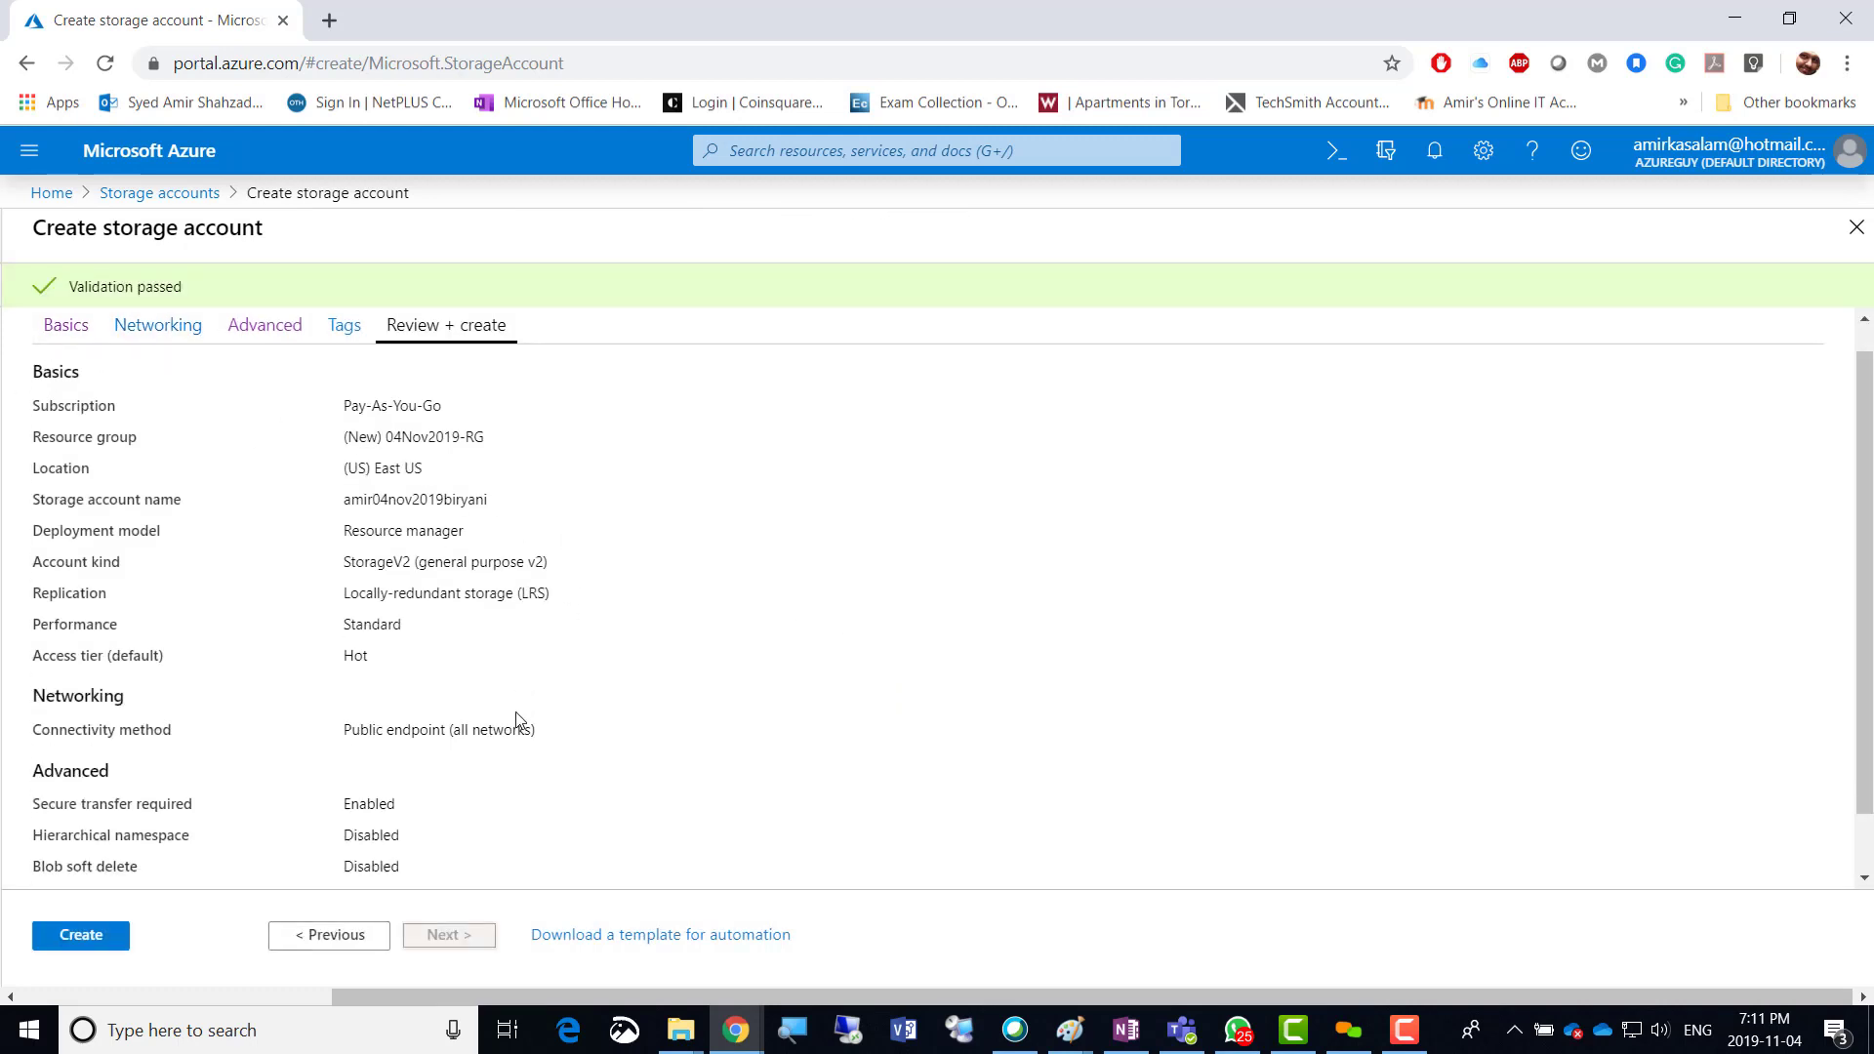
click(75, 934)
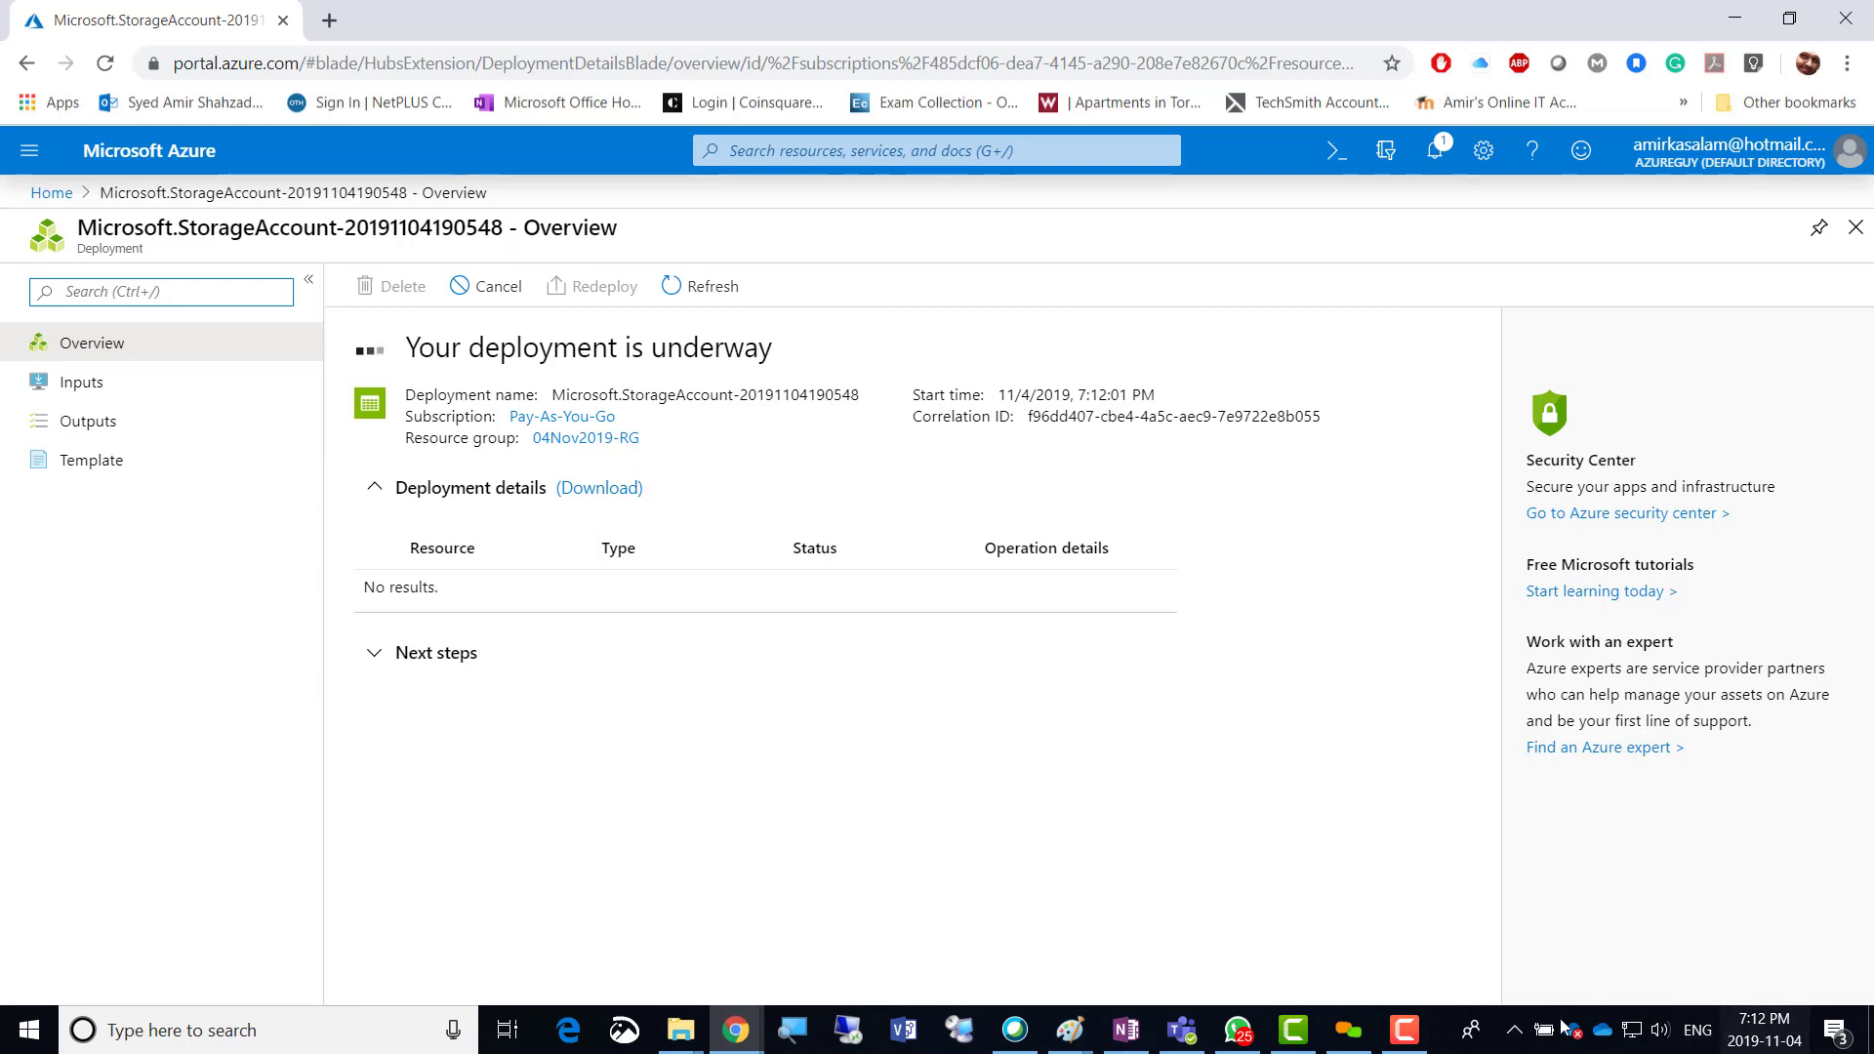
Wait on the deployment overview while it still reports the deployment is underway.
click(1404, 1029)
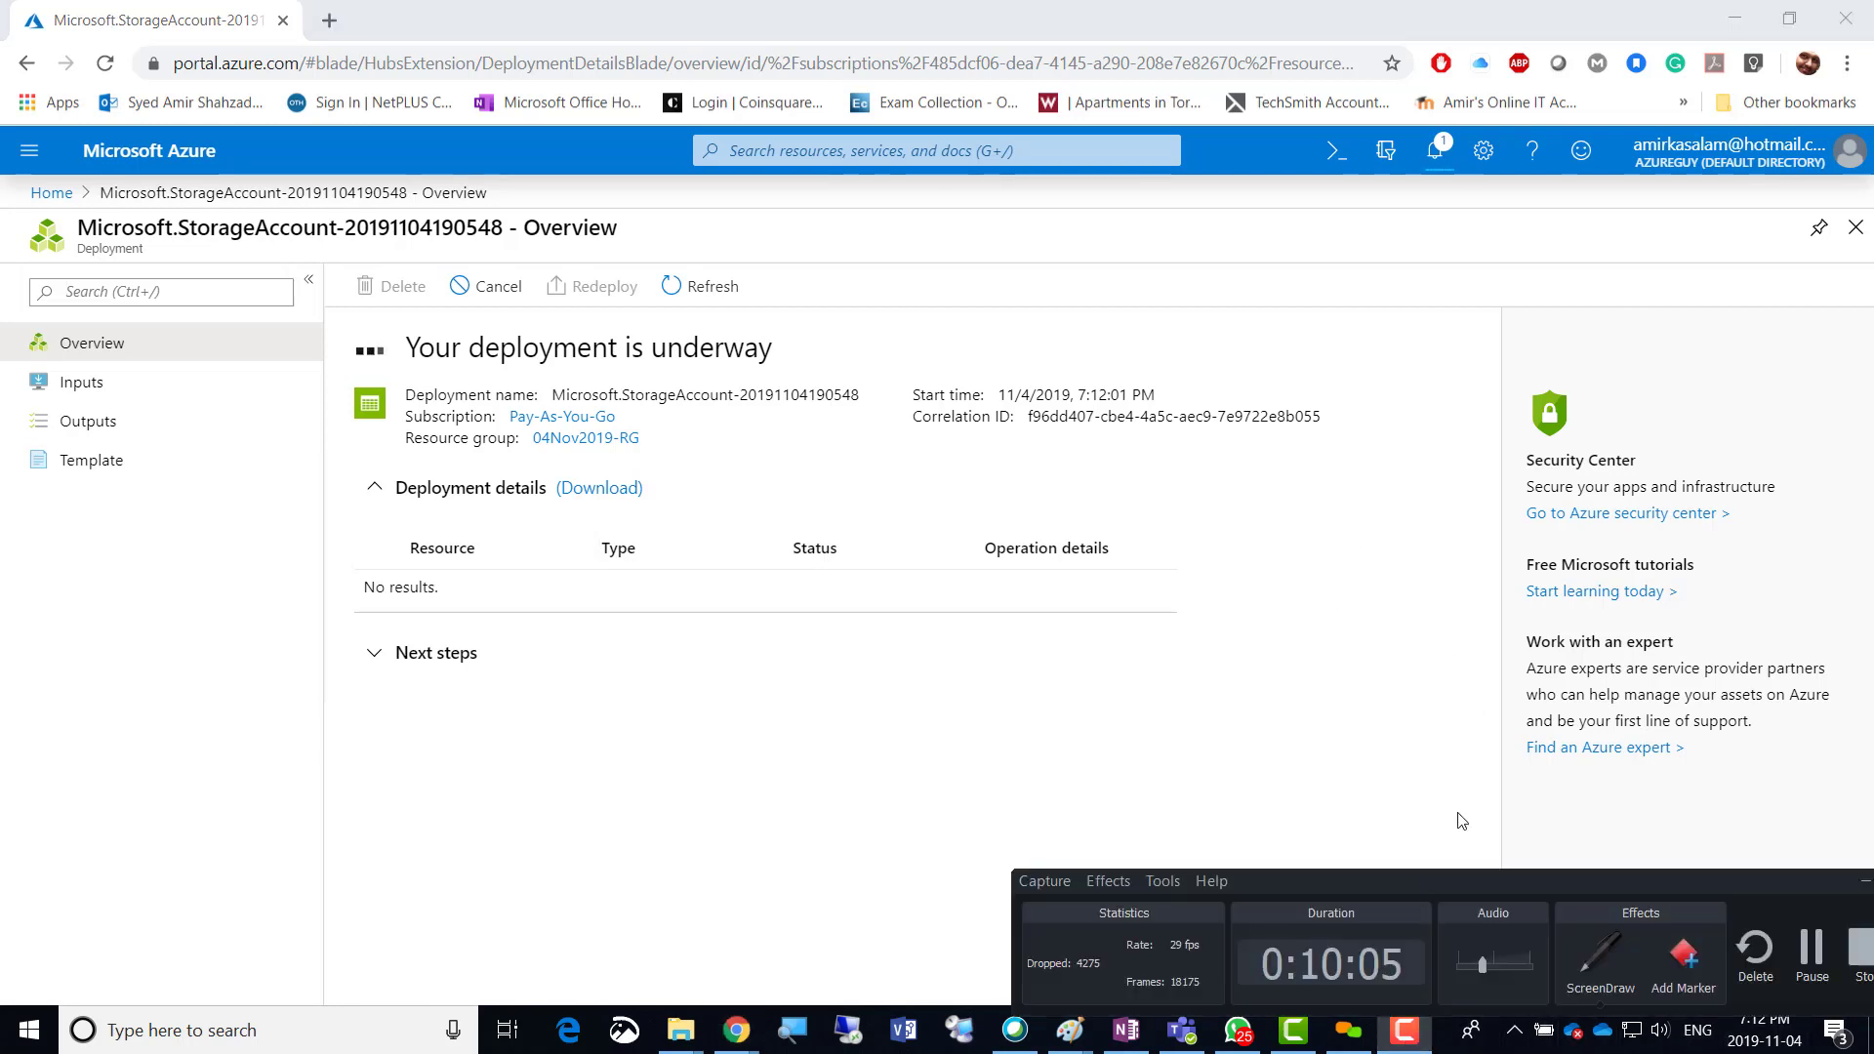
click(1811, 954)
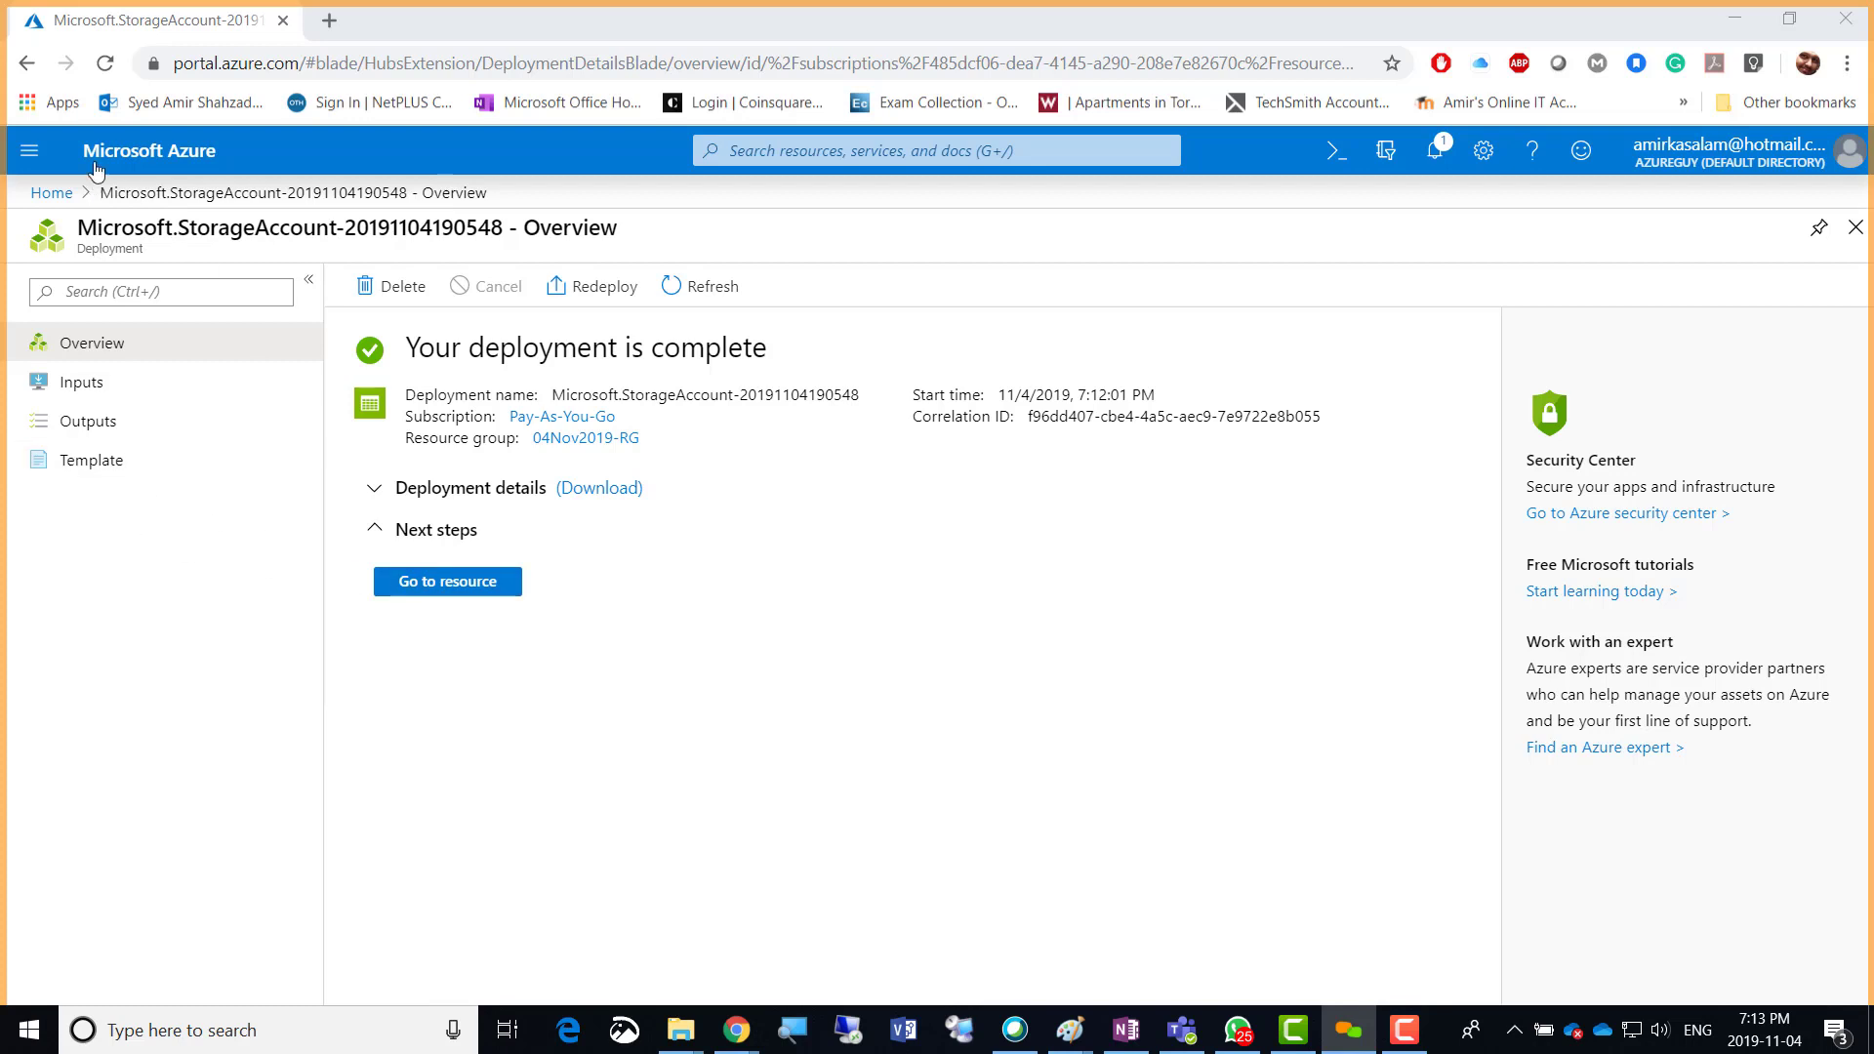
Open the newly created storage account from the portal menu's Storage accounts list.
click(30, 150)
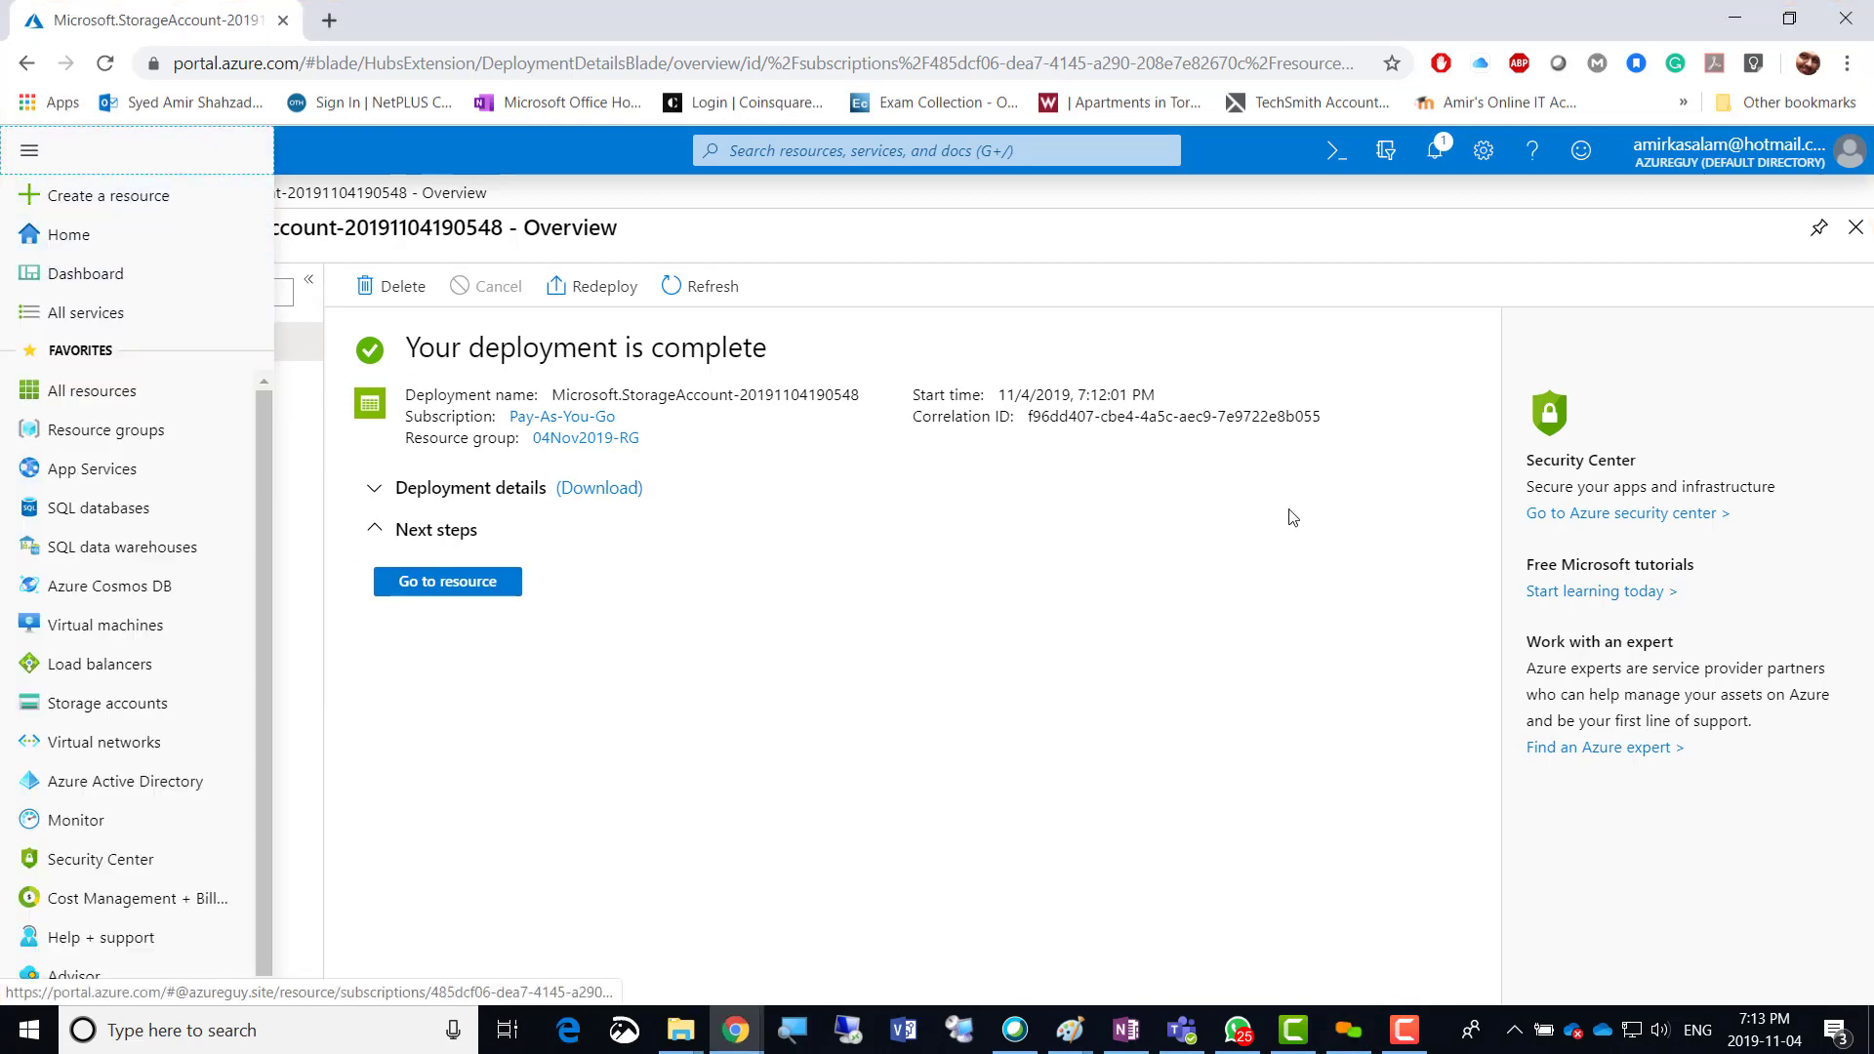
click(777, 613)
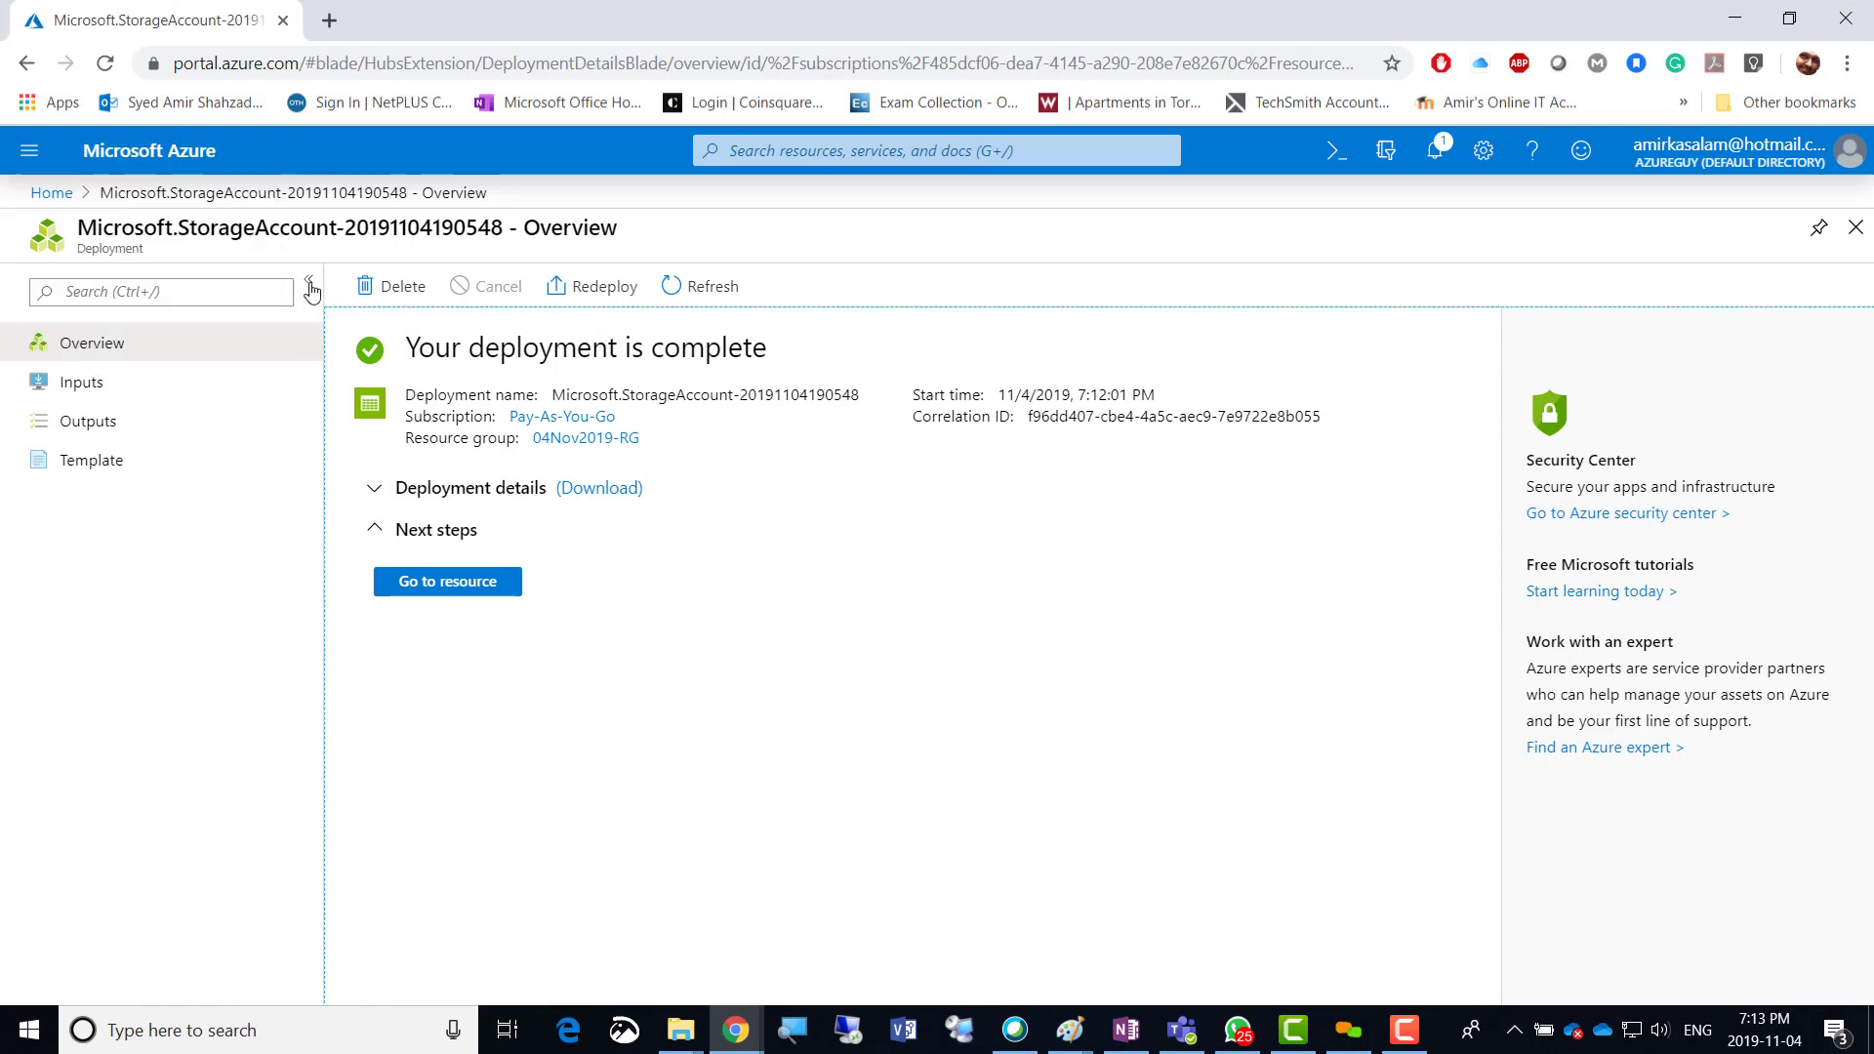
click(43, 192)
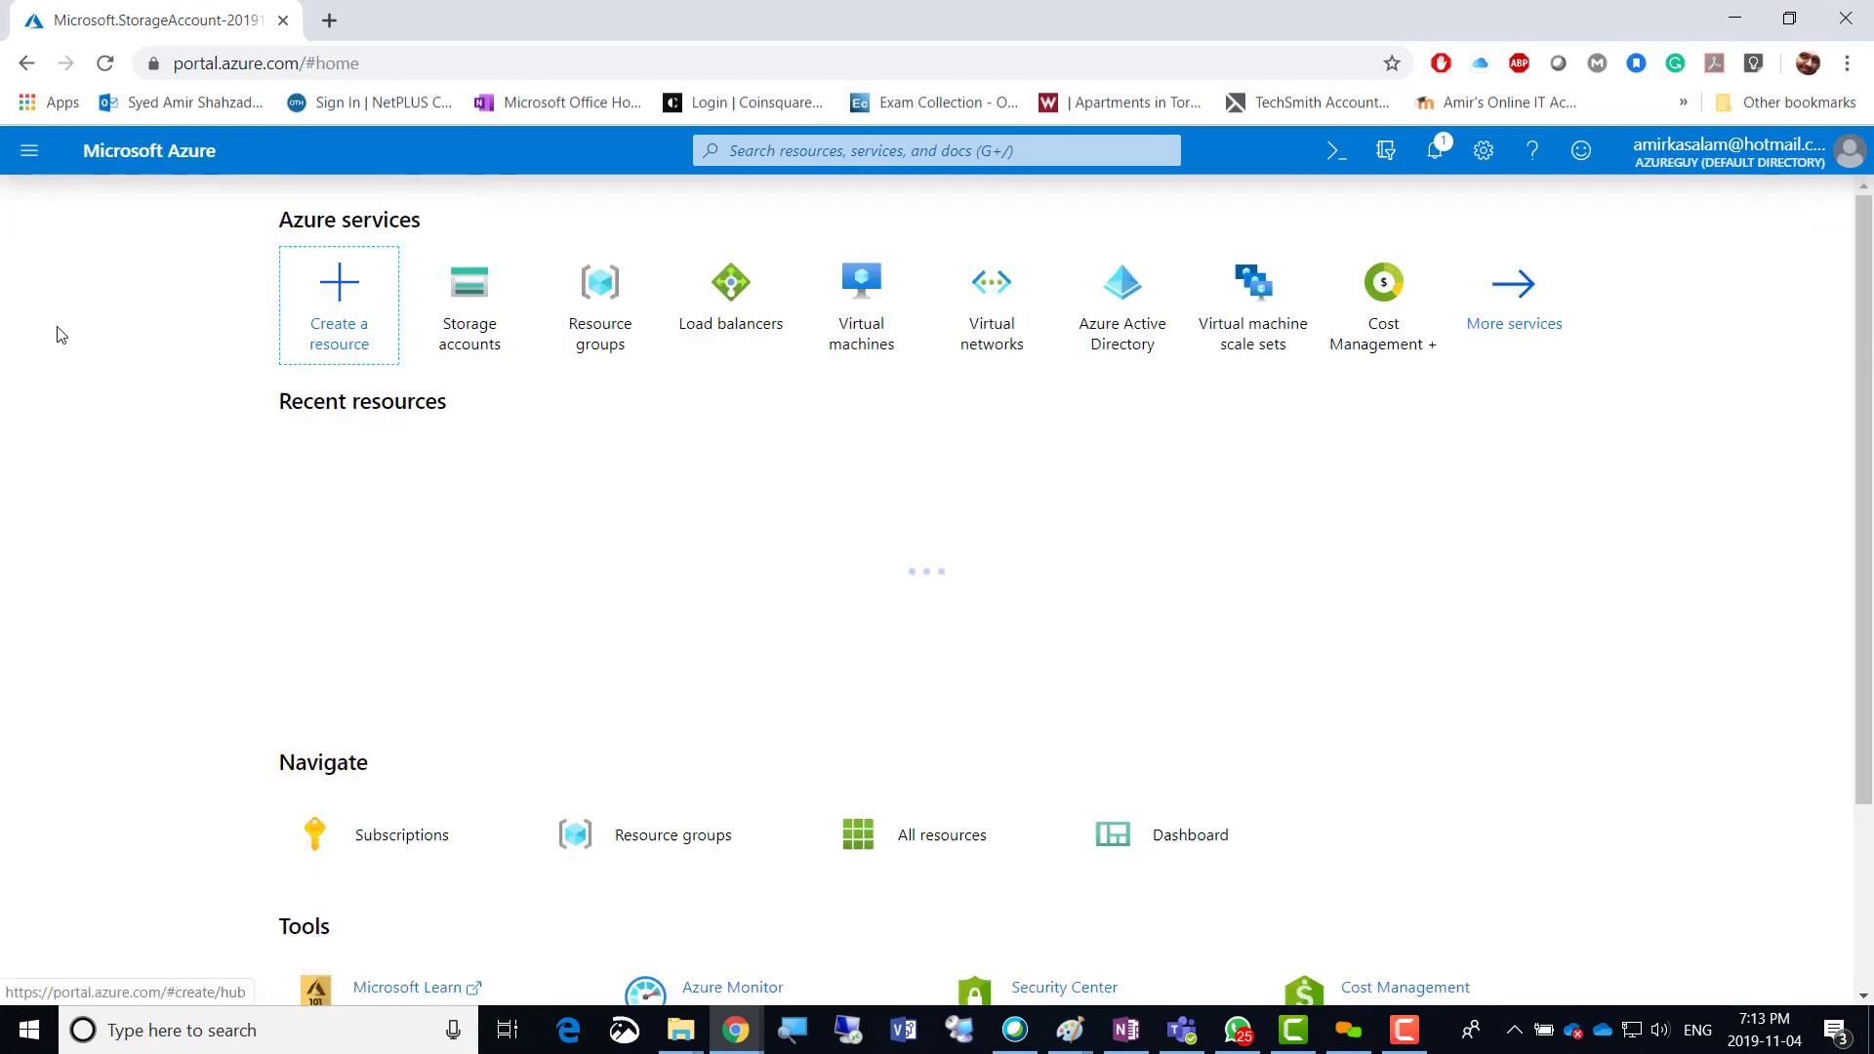
click(30, 151)
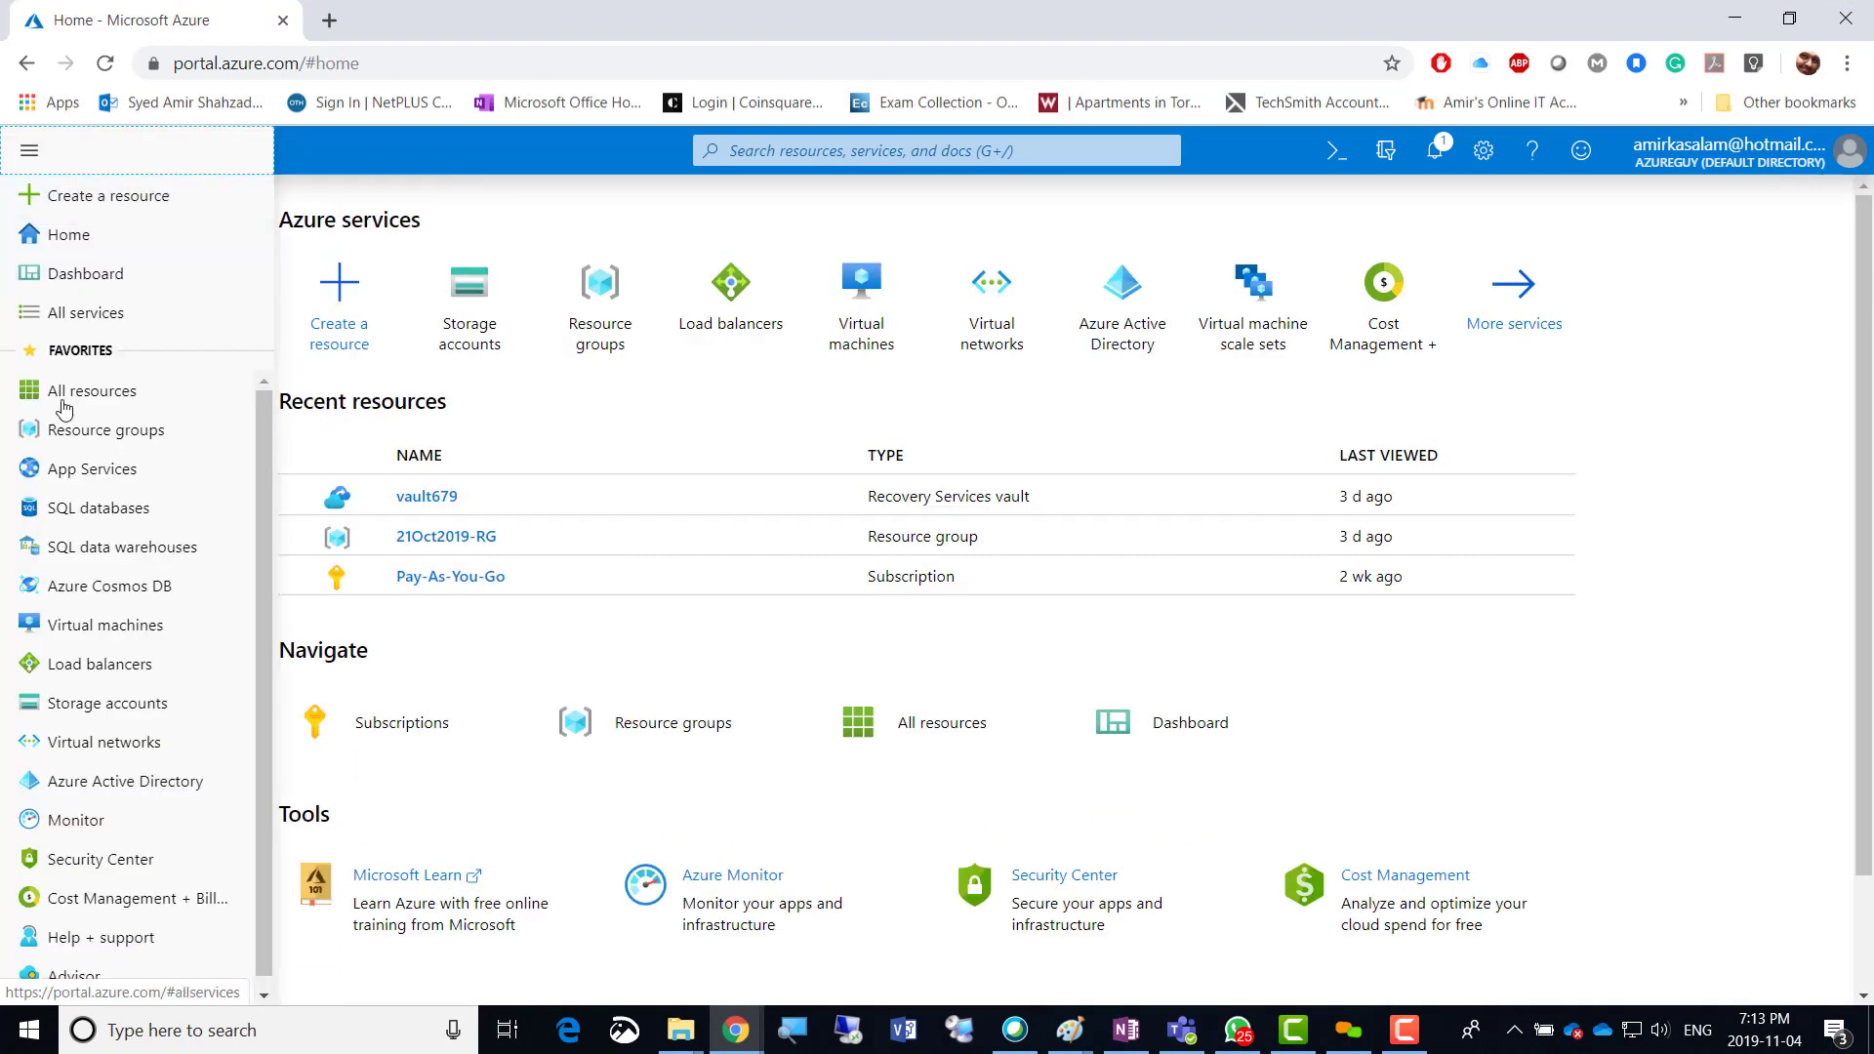
click(92, 719)
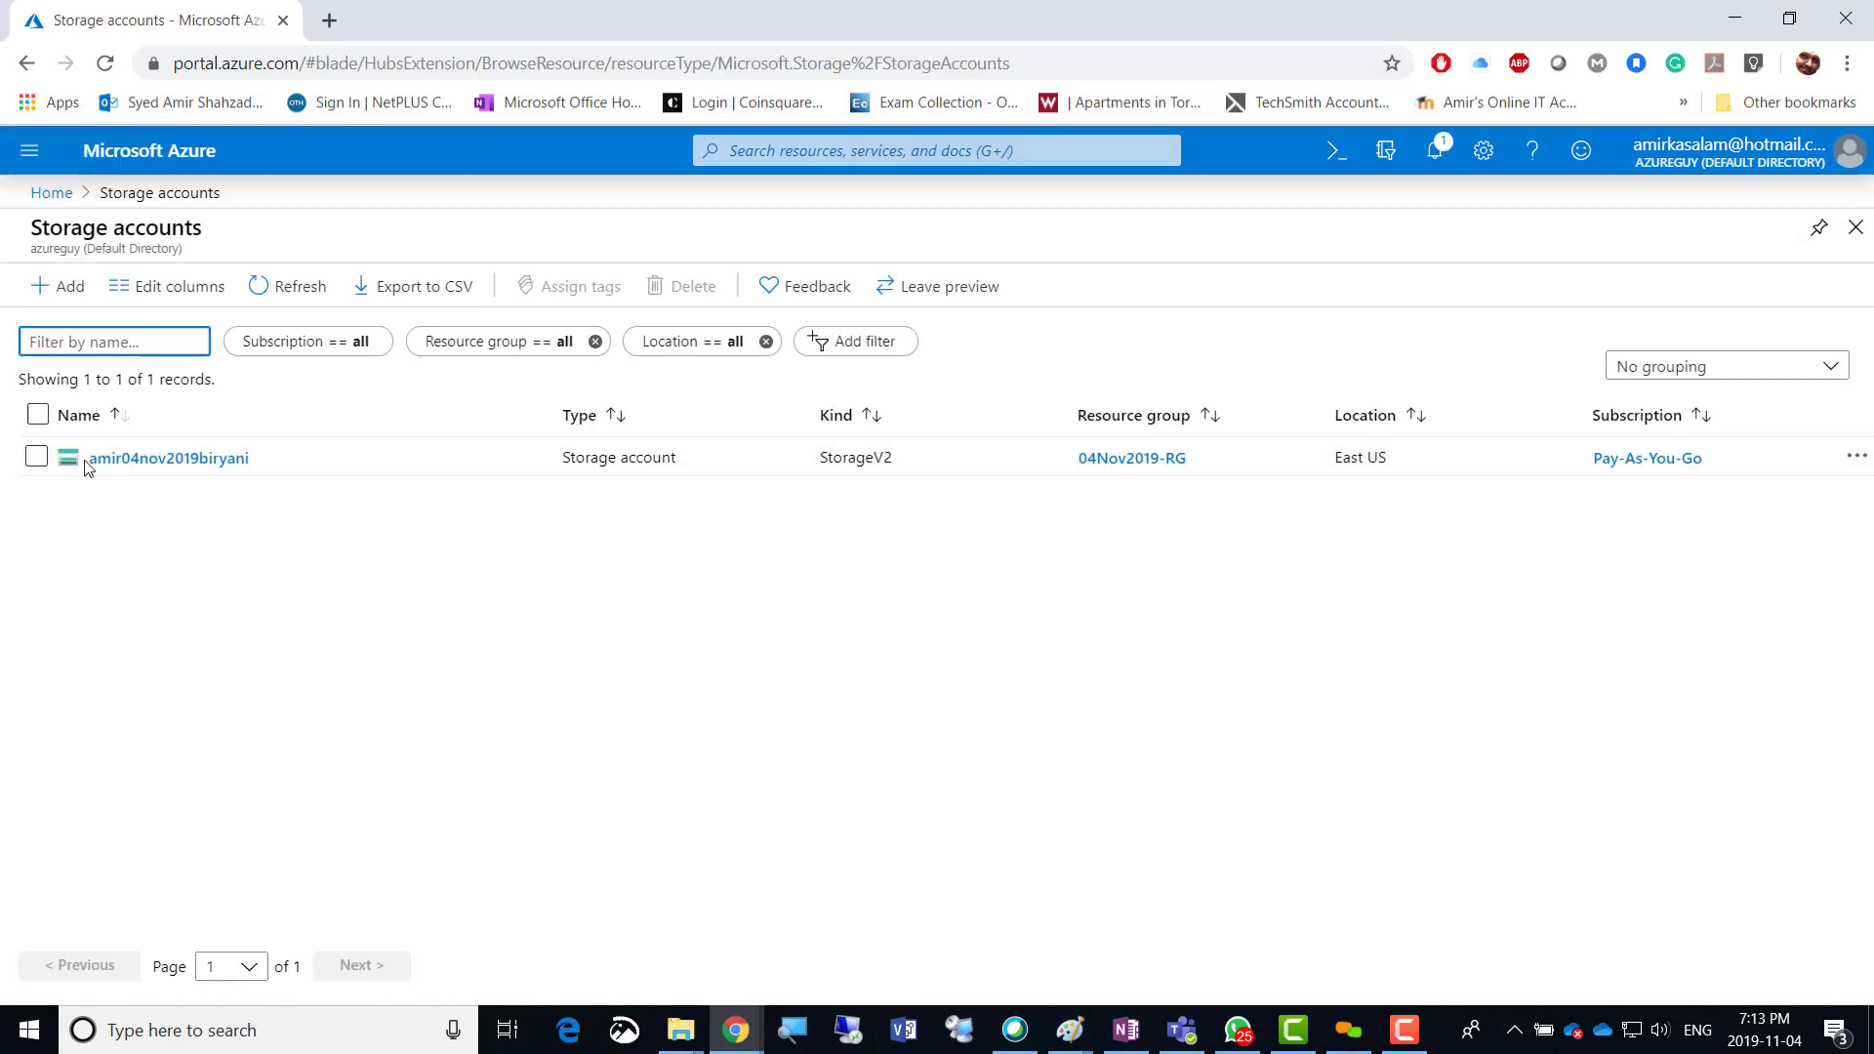
click(173, 459)
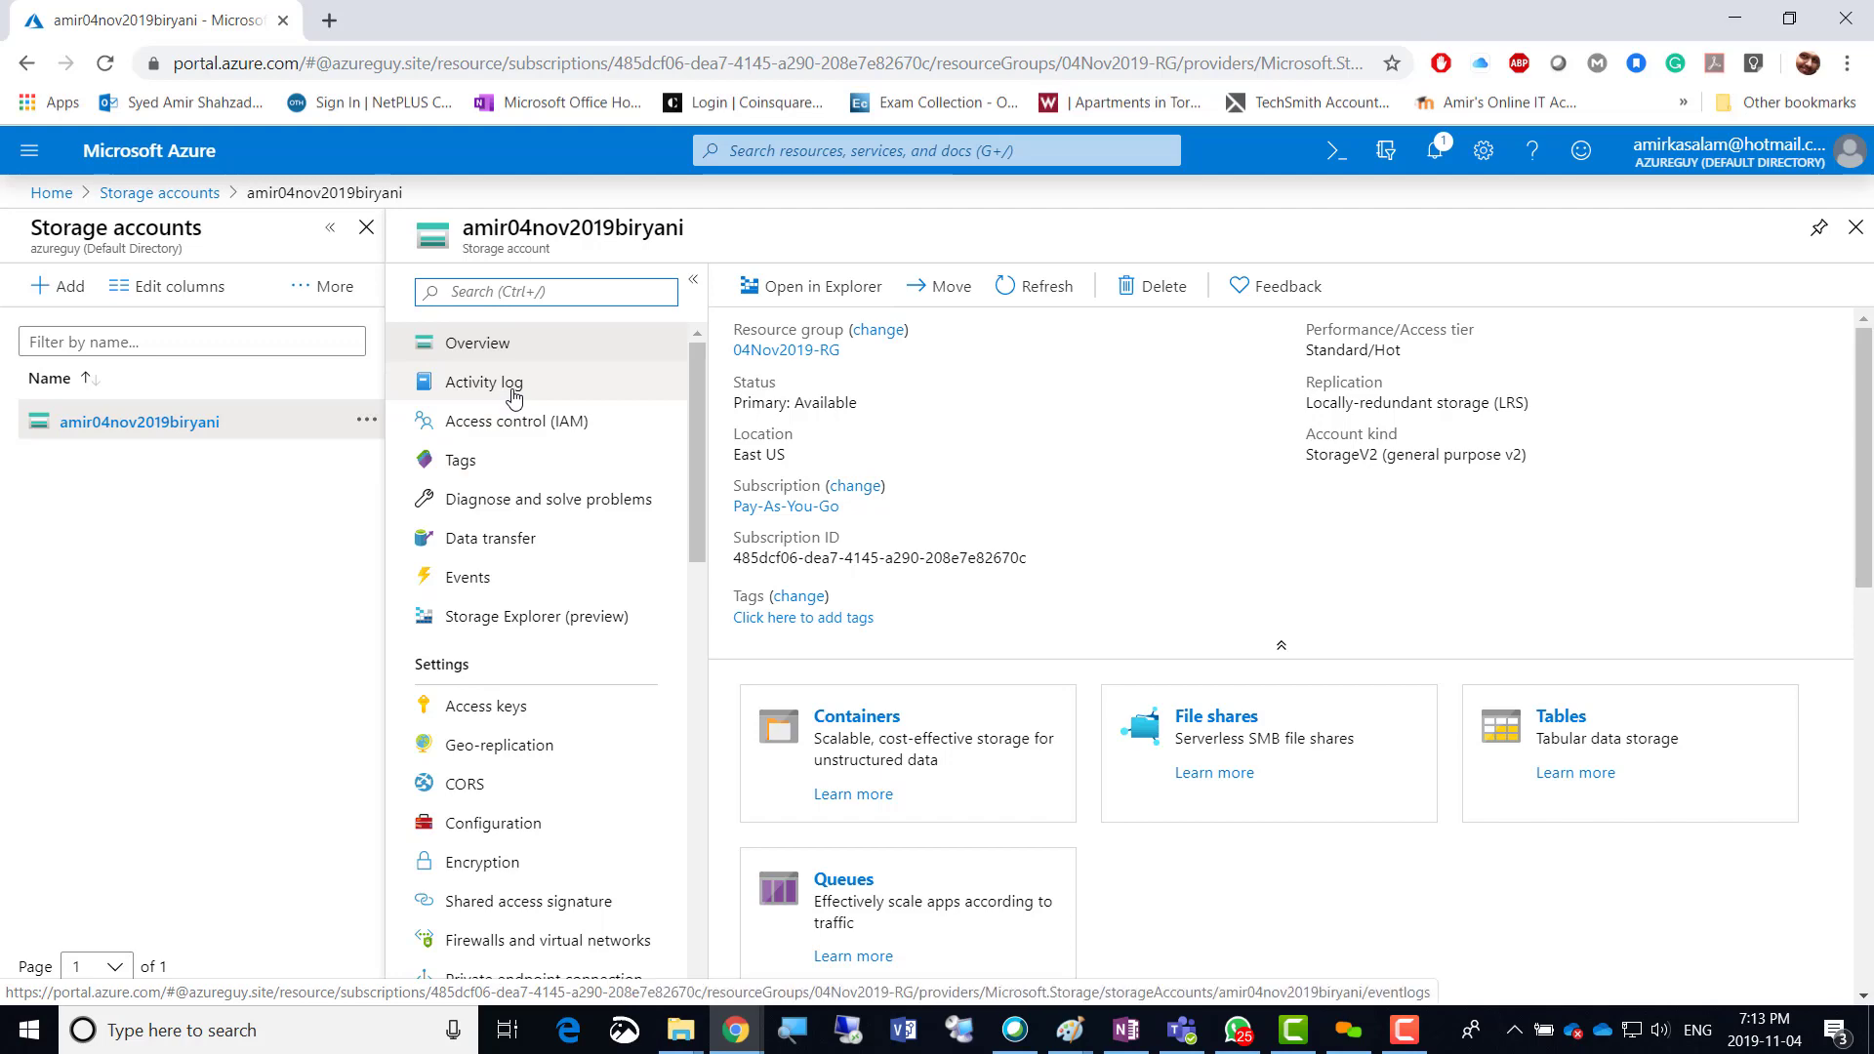
View the account's Access control (IAM), Tags and Diagnose and solve problems pages, then Data transfer.
click(544, 422)
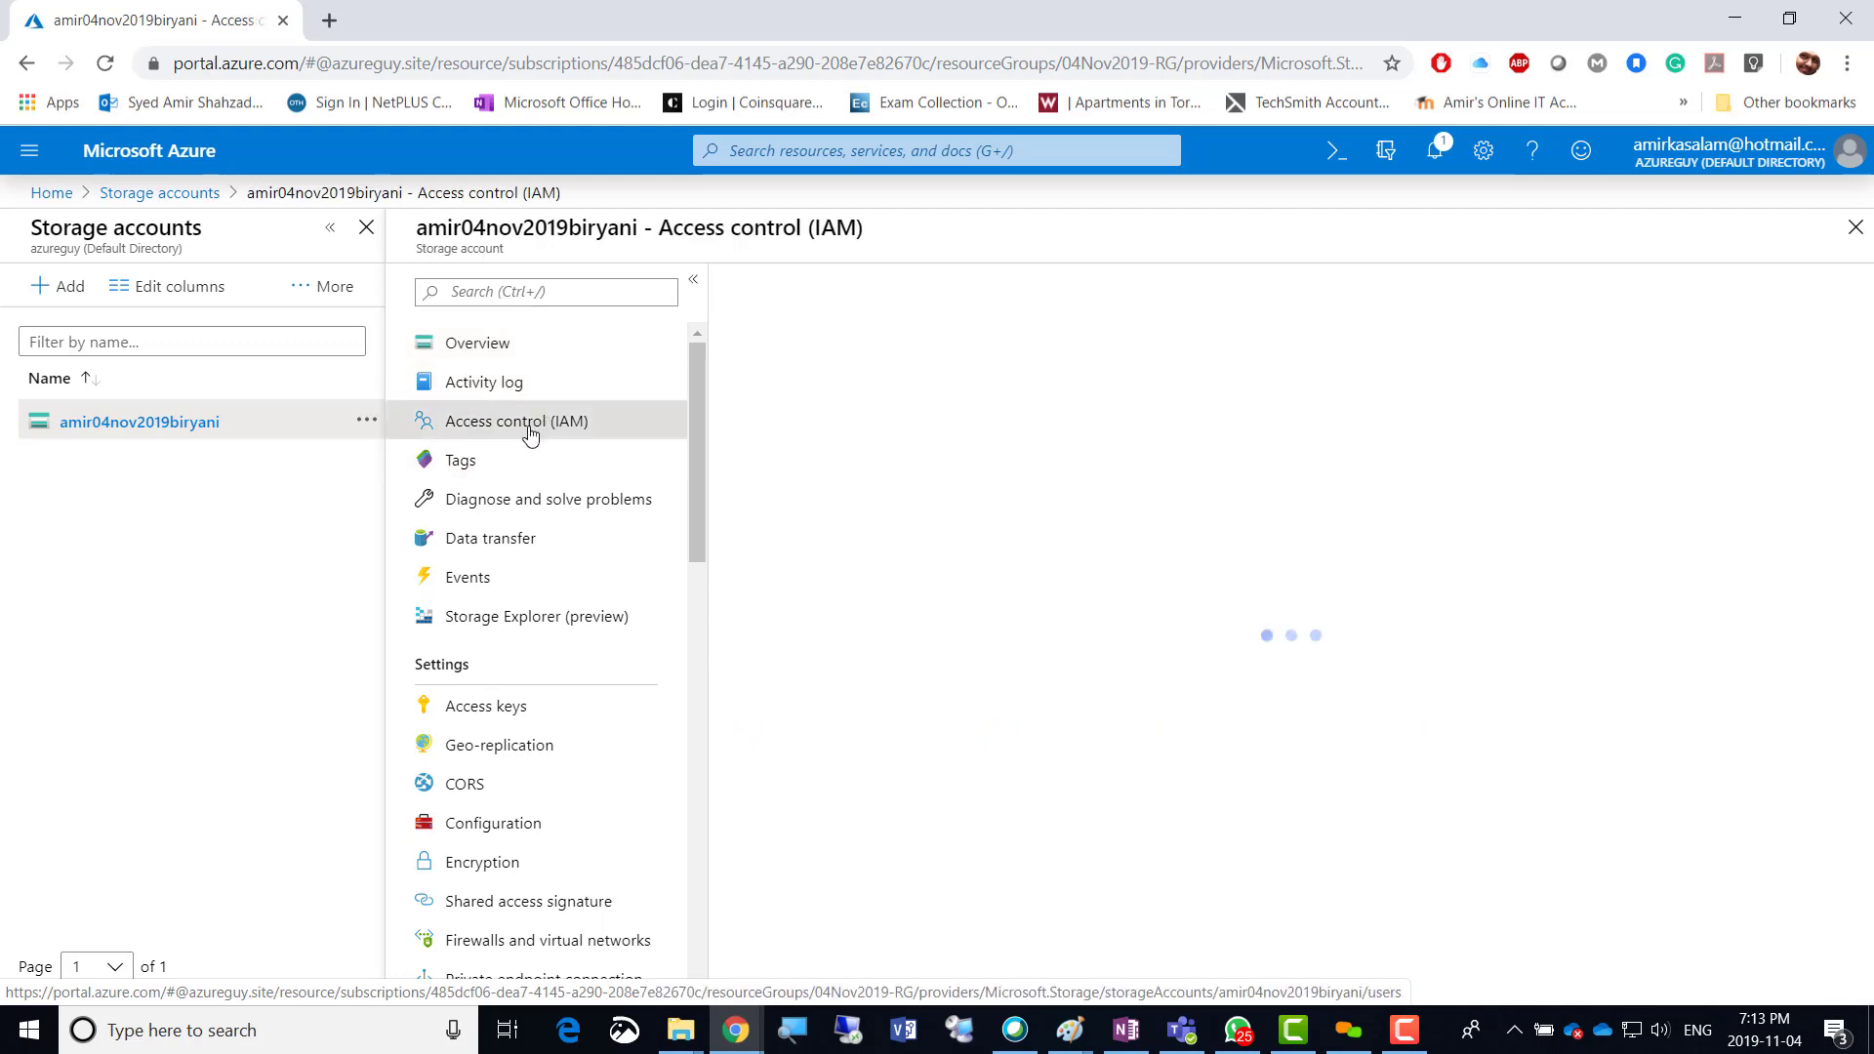
click(472, 473)
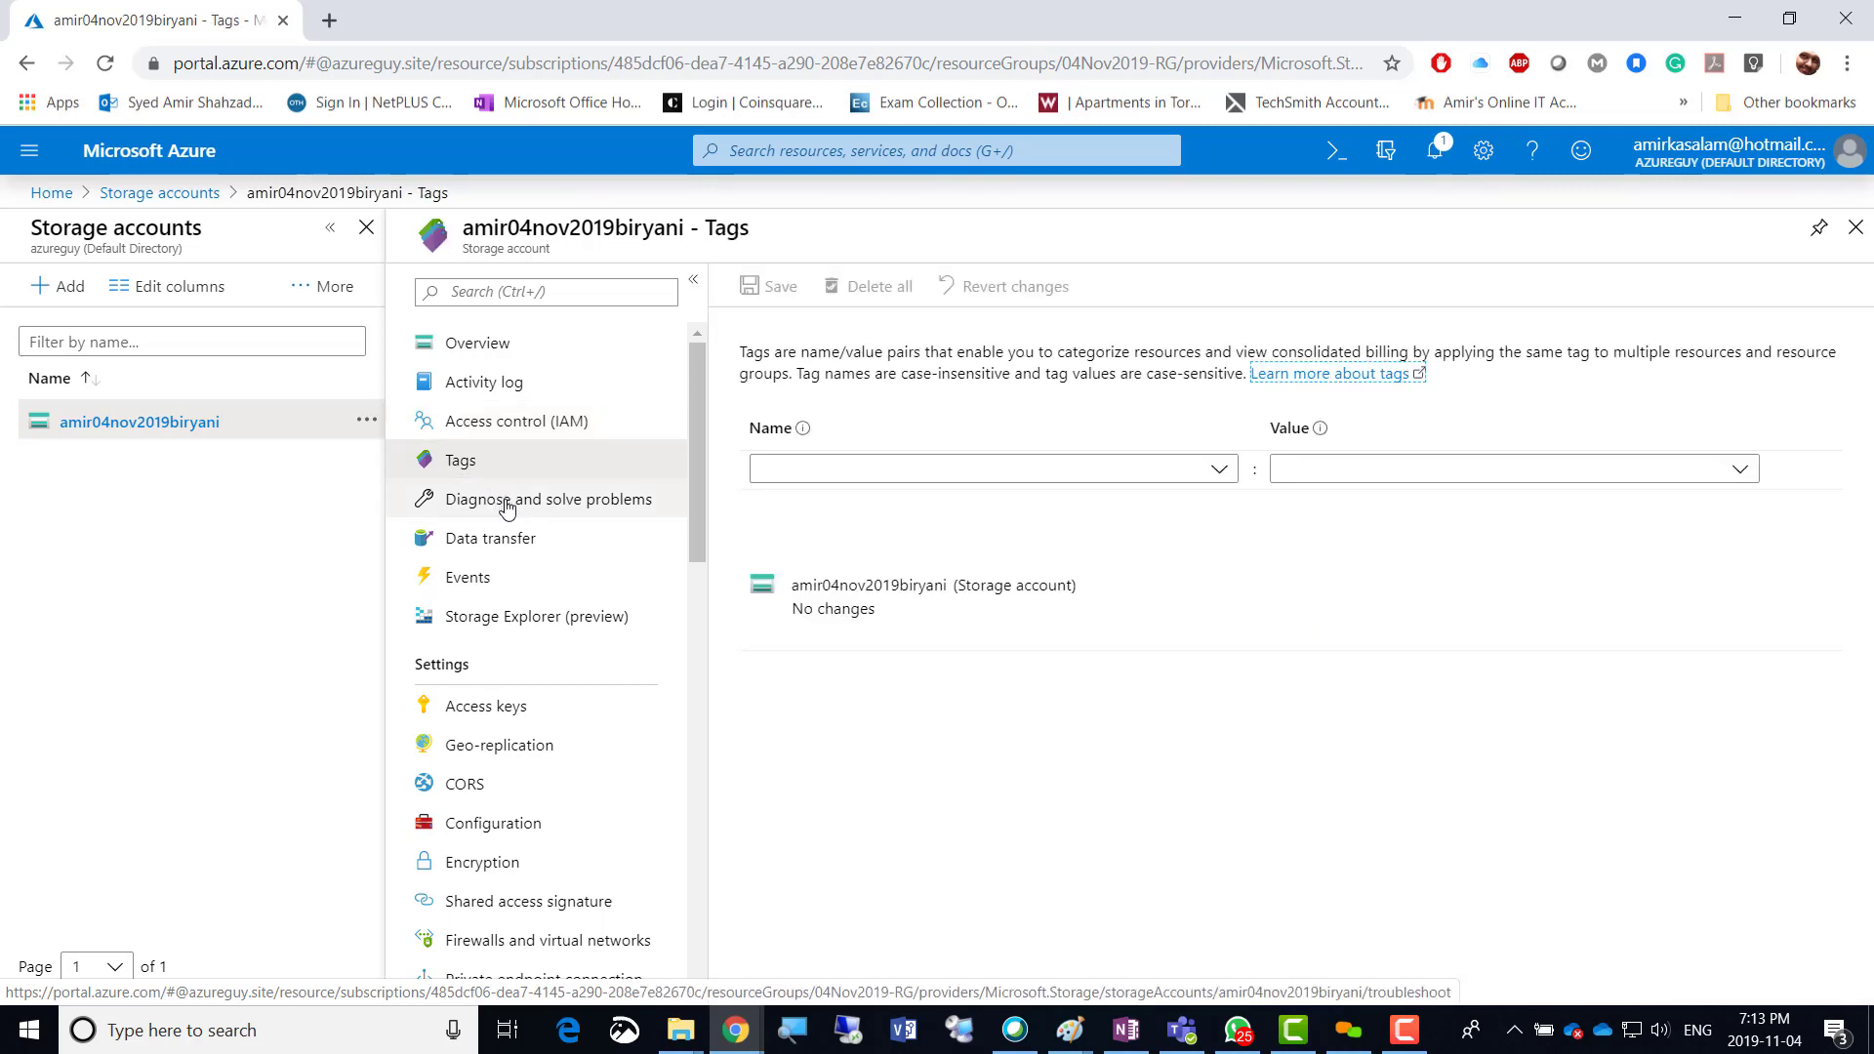
click(506, 500)
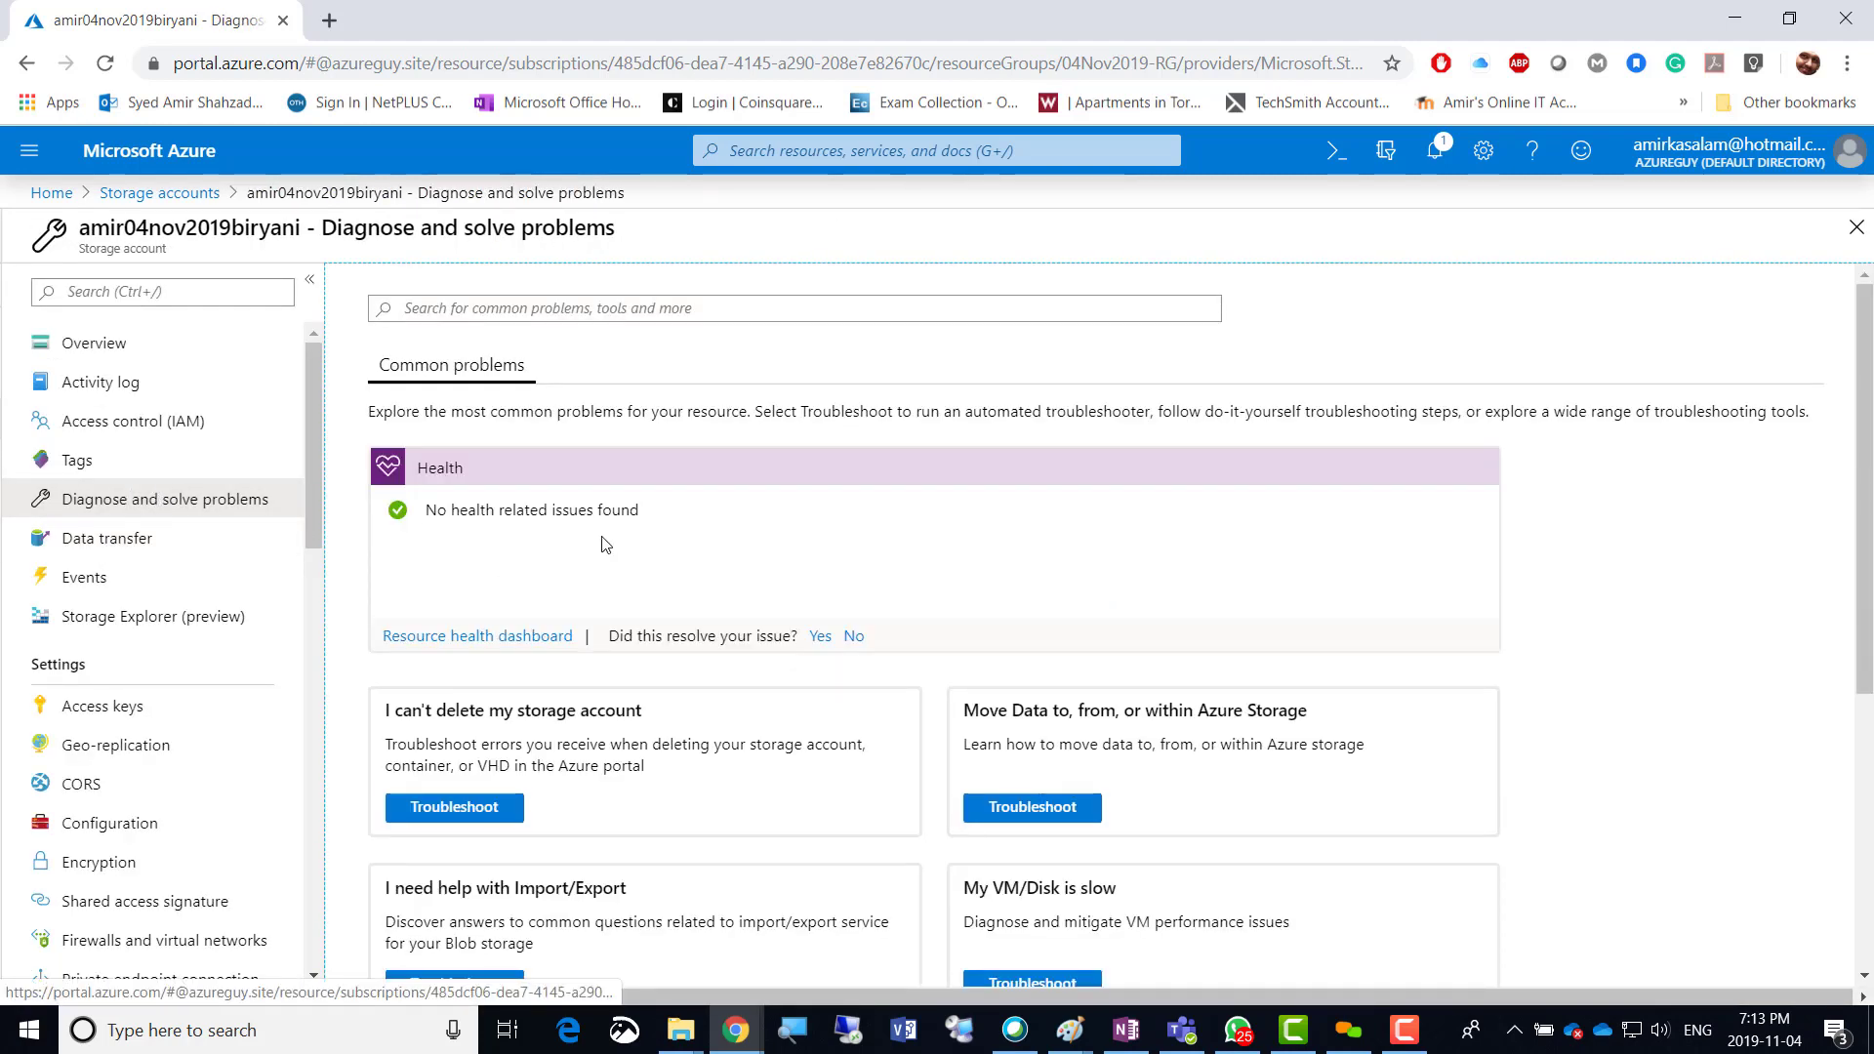
scroll(634, 556, down, 4)
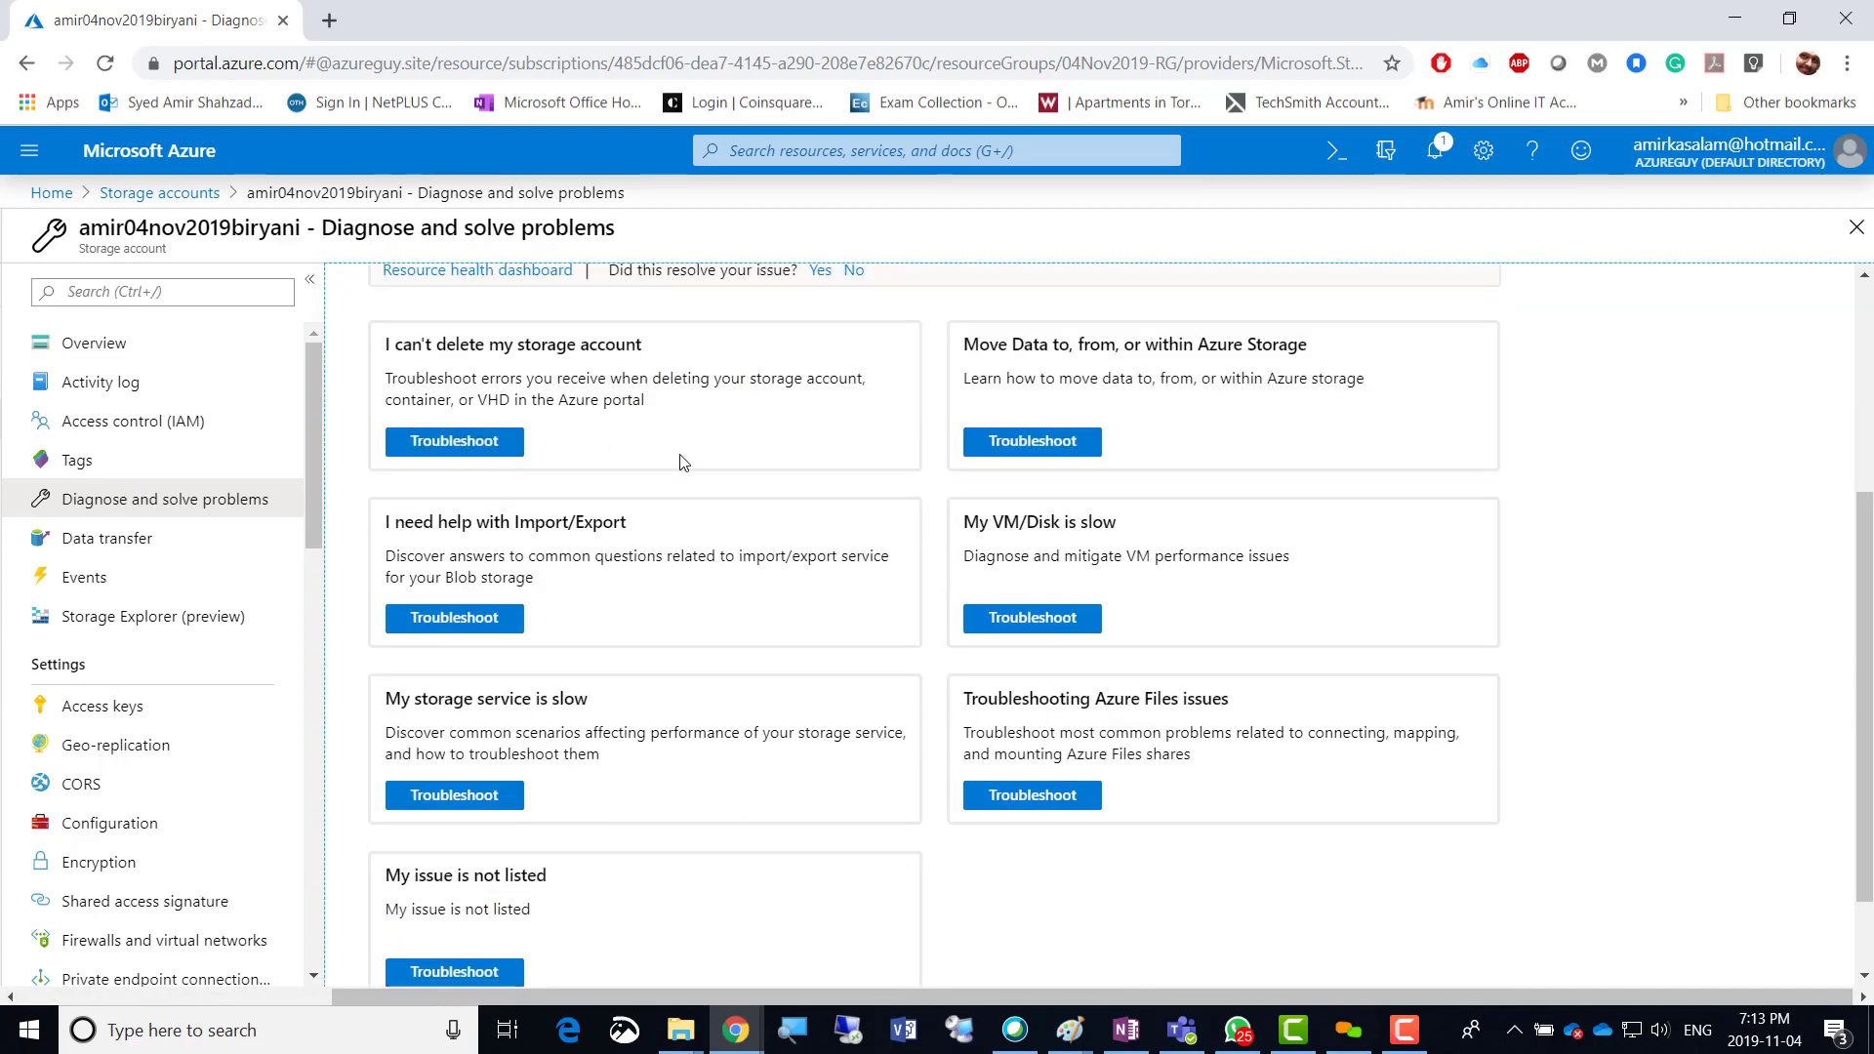
click(105, 548)
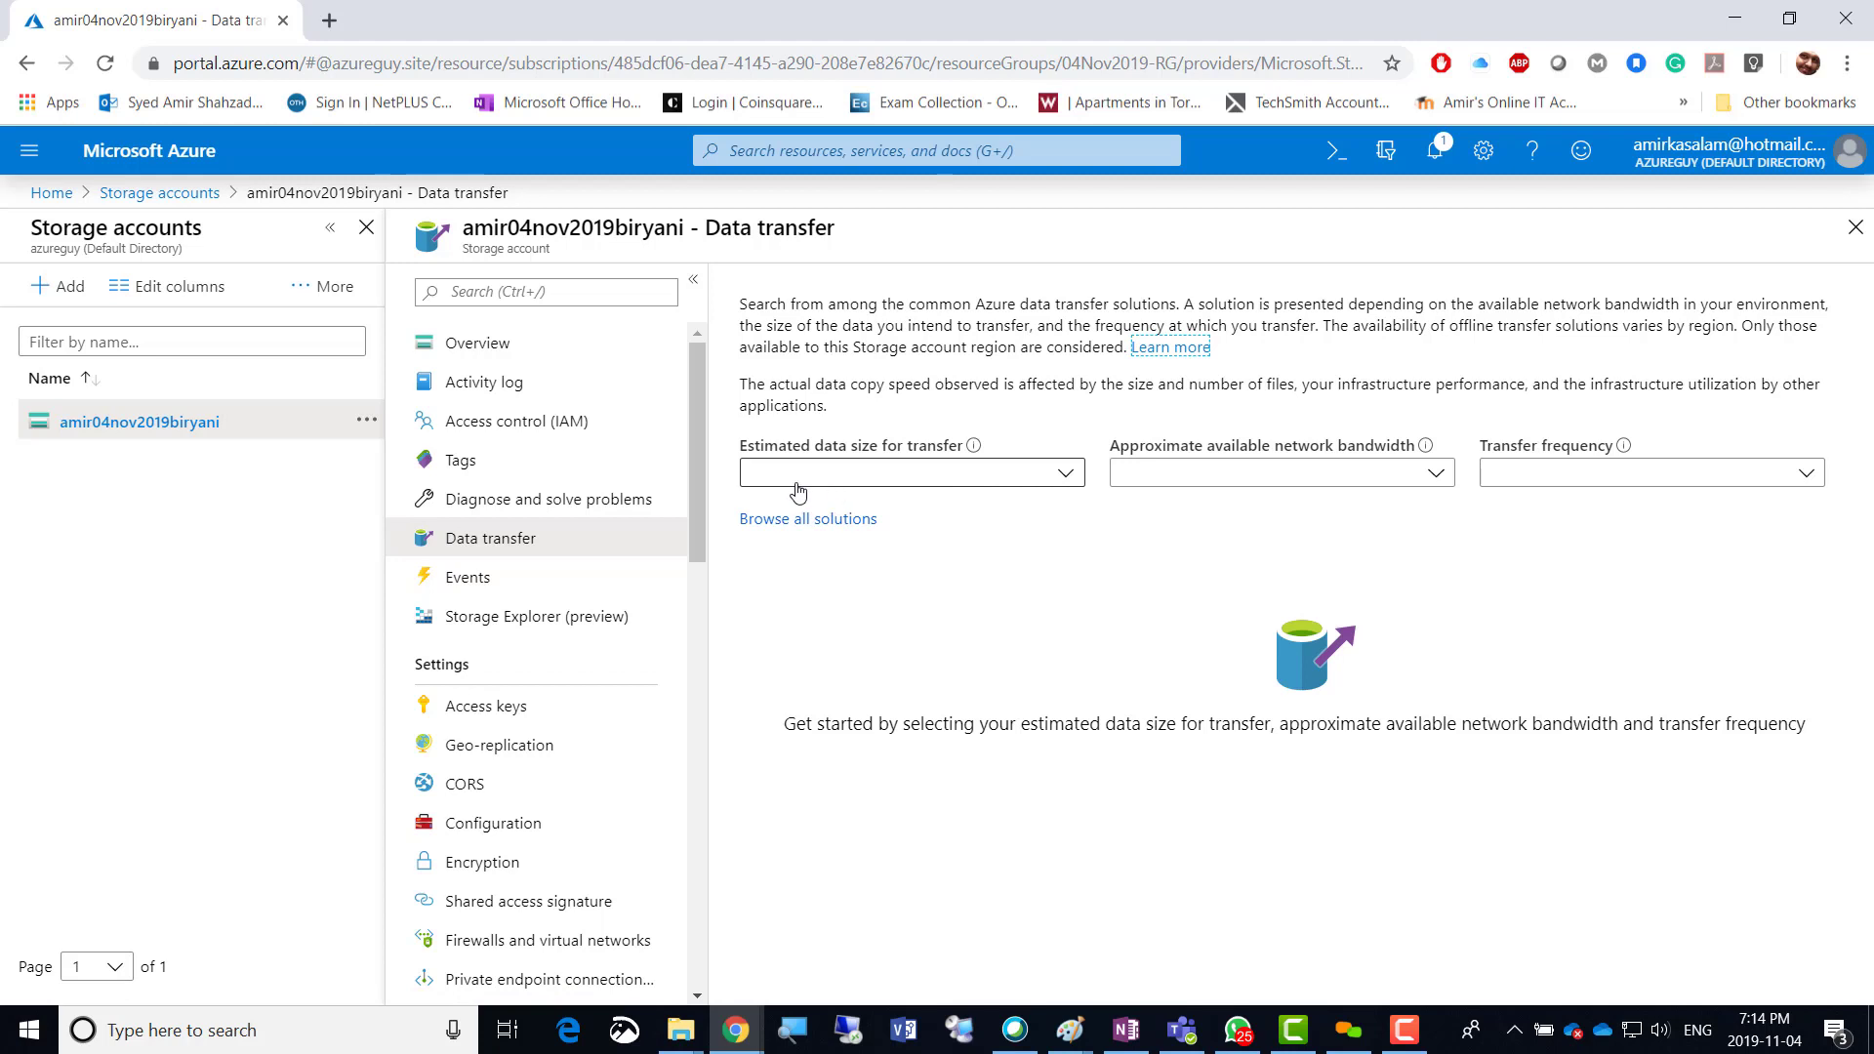
Set data transfer filters to 100 GB, 10 Gbps, Repeatedly and browse the six solutions.
click(1064, 477)
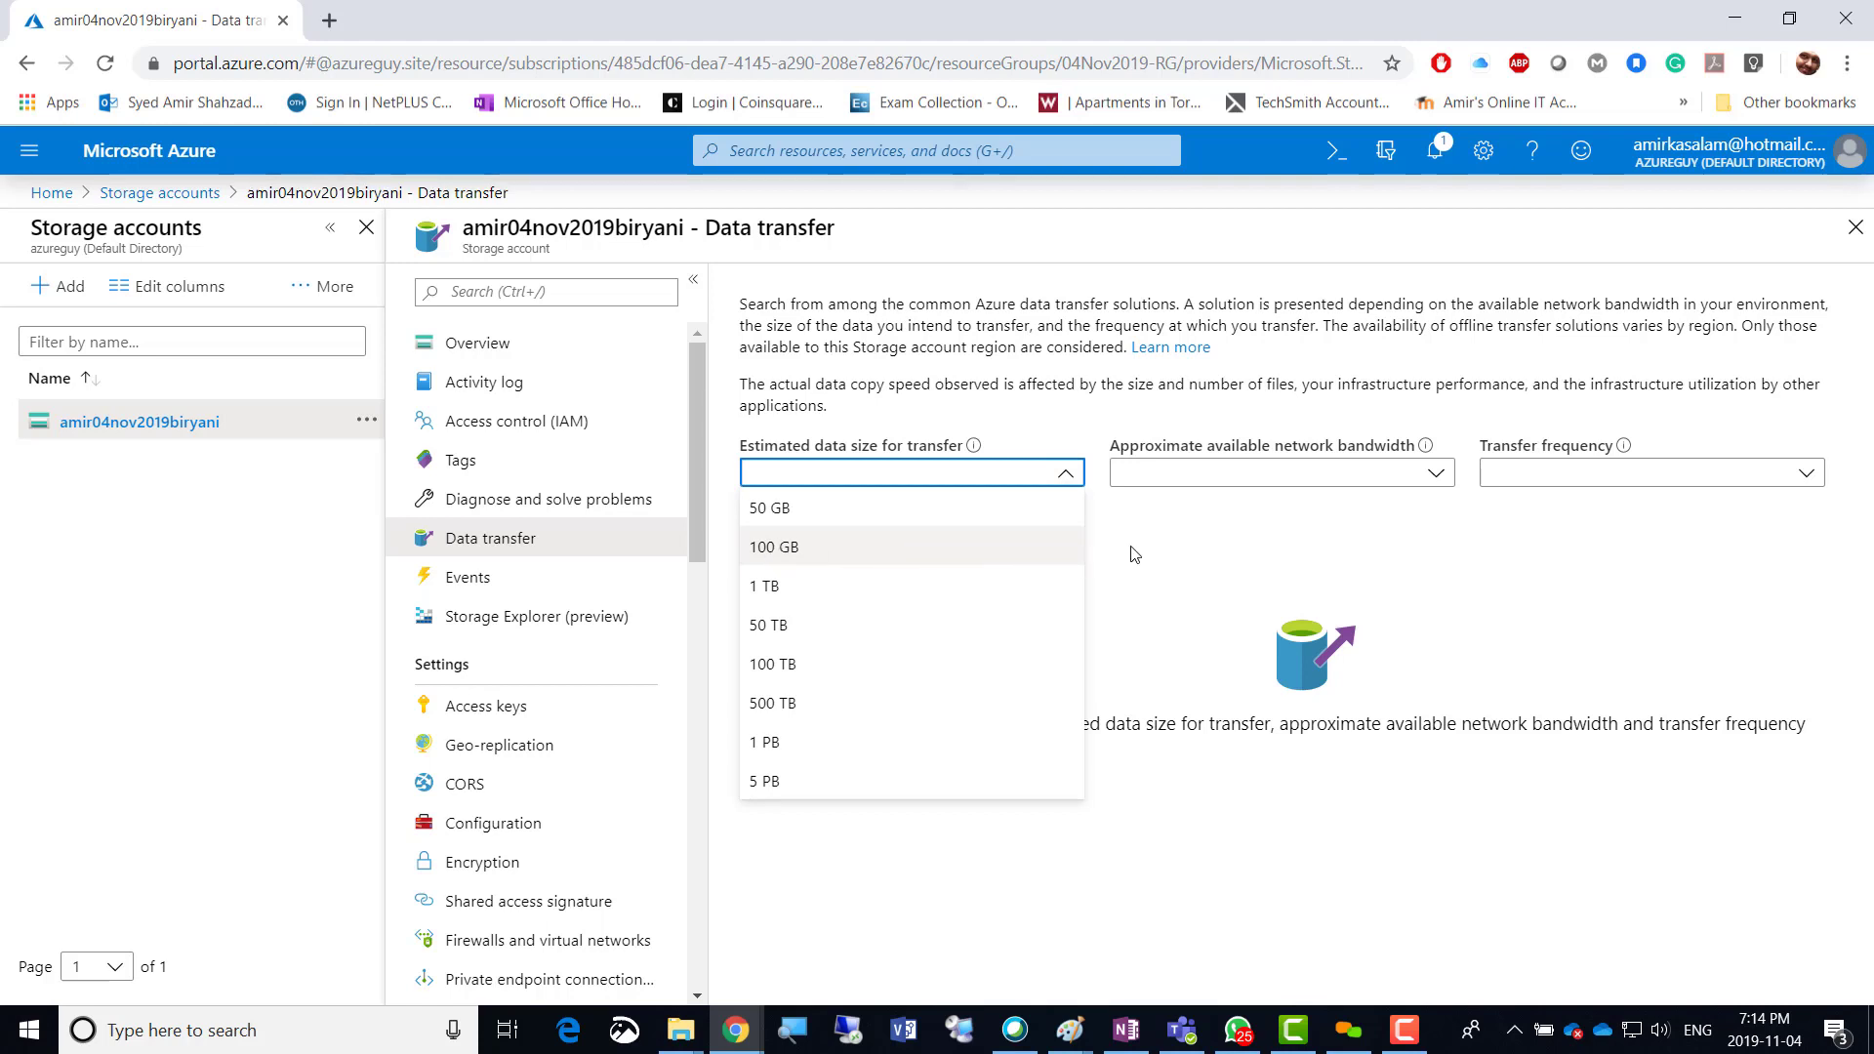
click(857, 552)
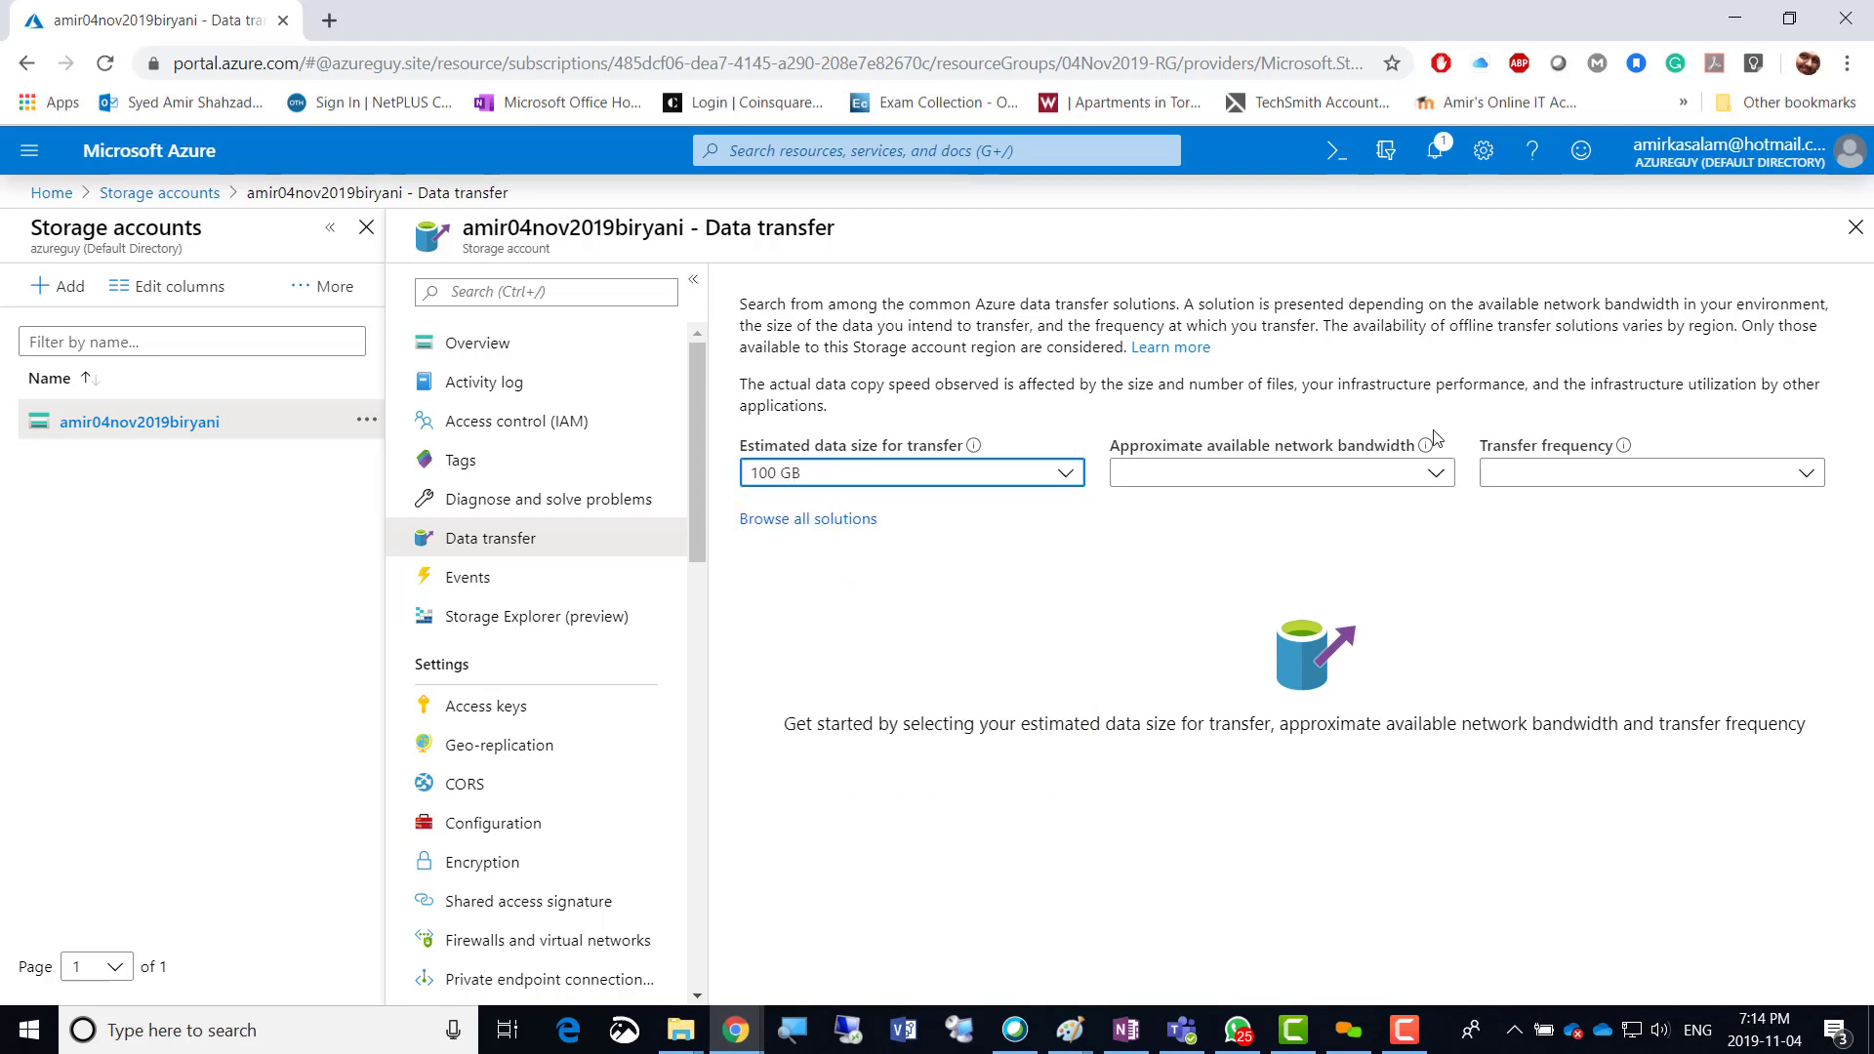
click(1434, 475)
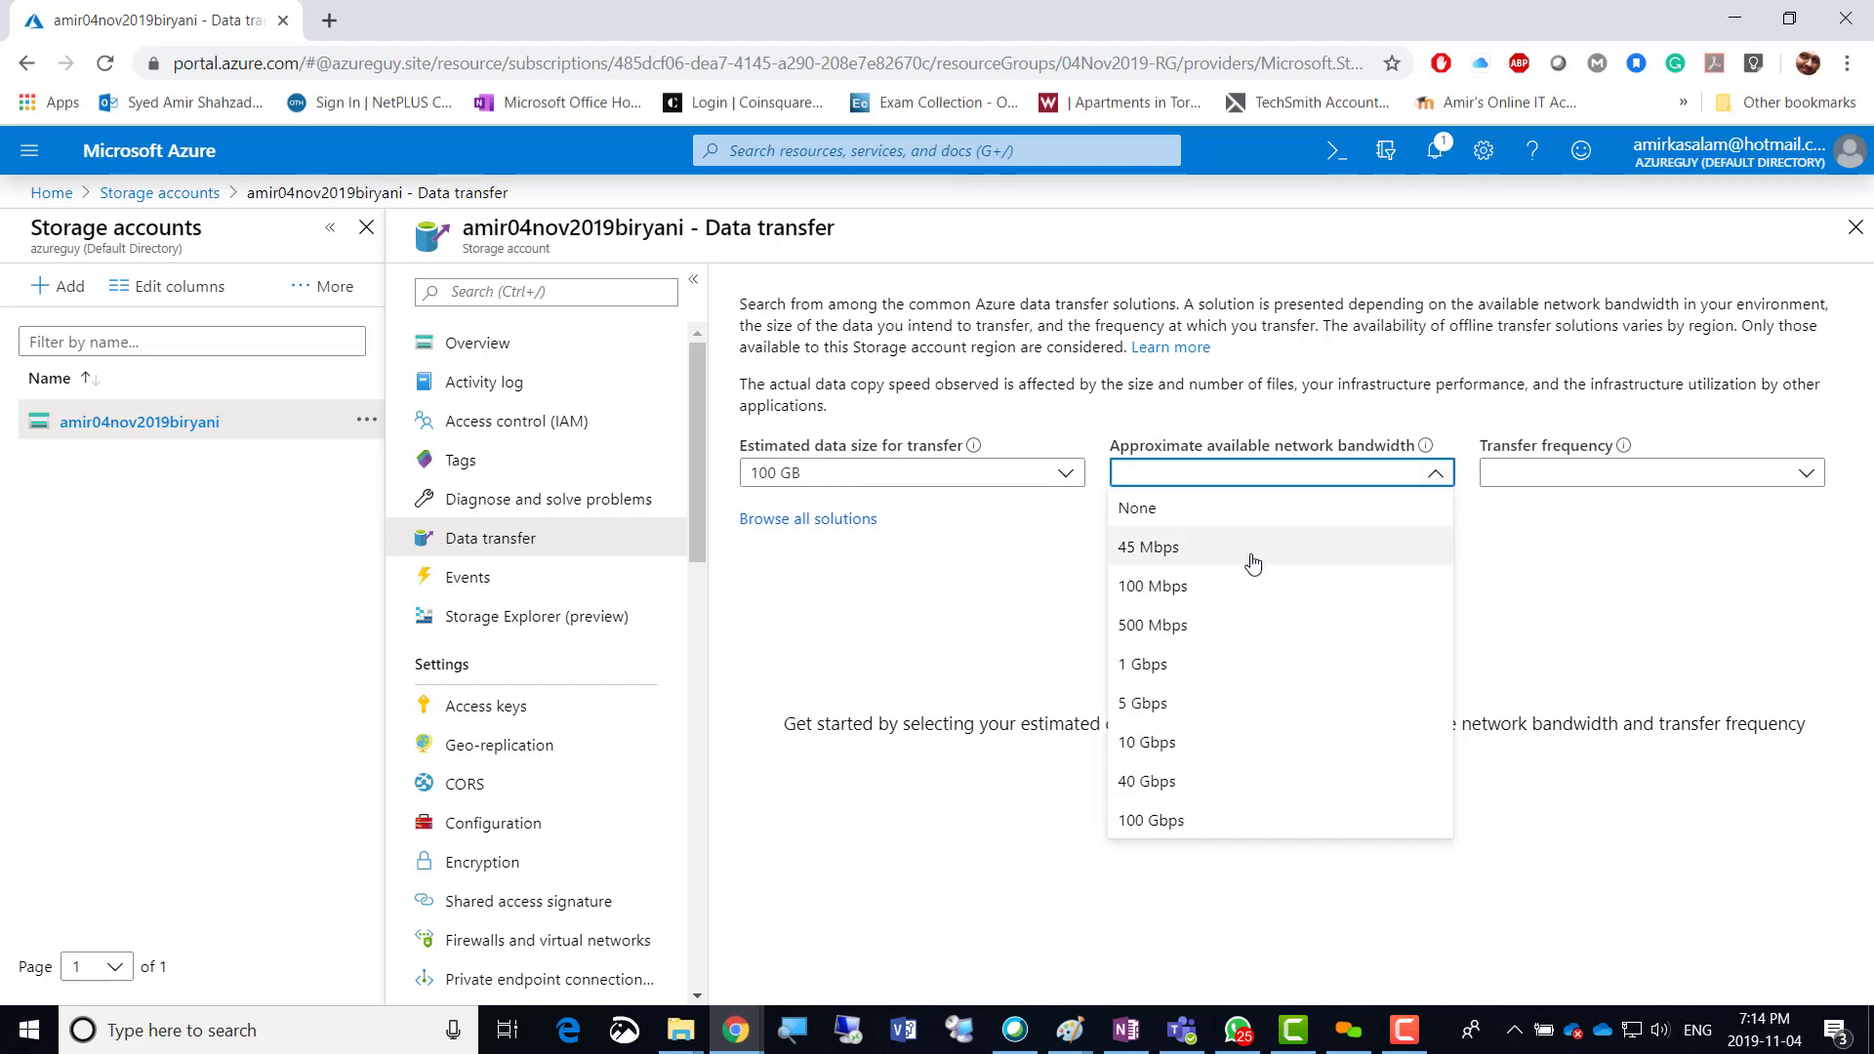
click(1179, 756)
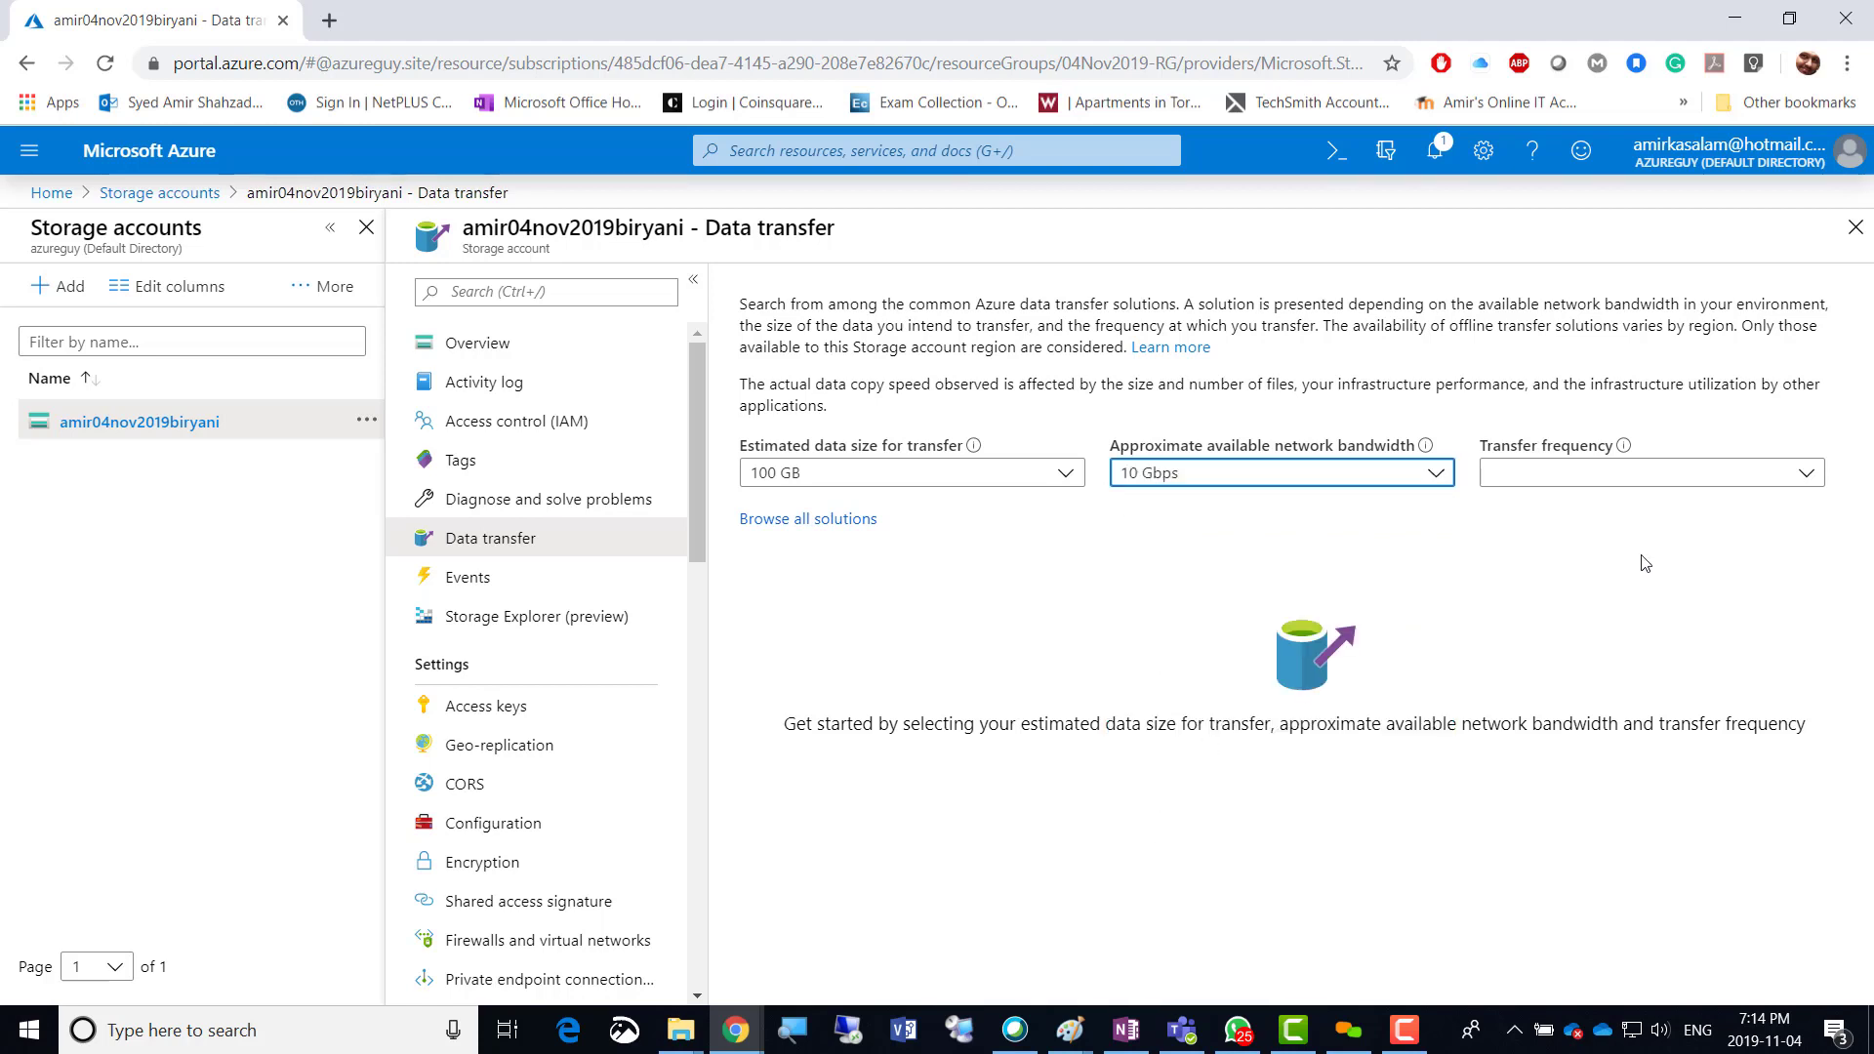
click(1806, 478)
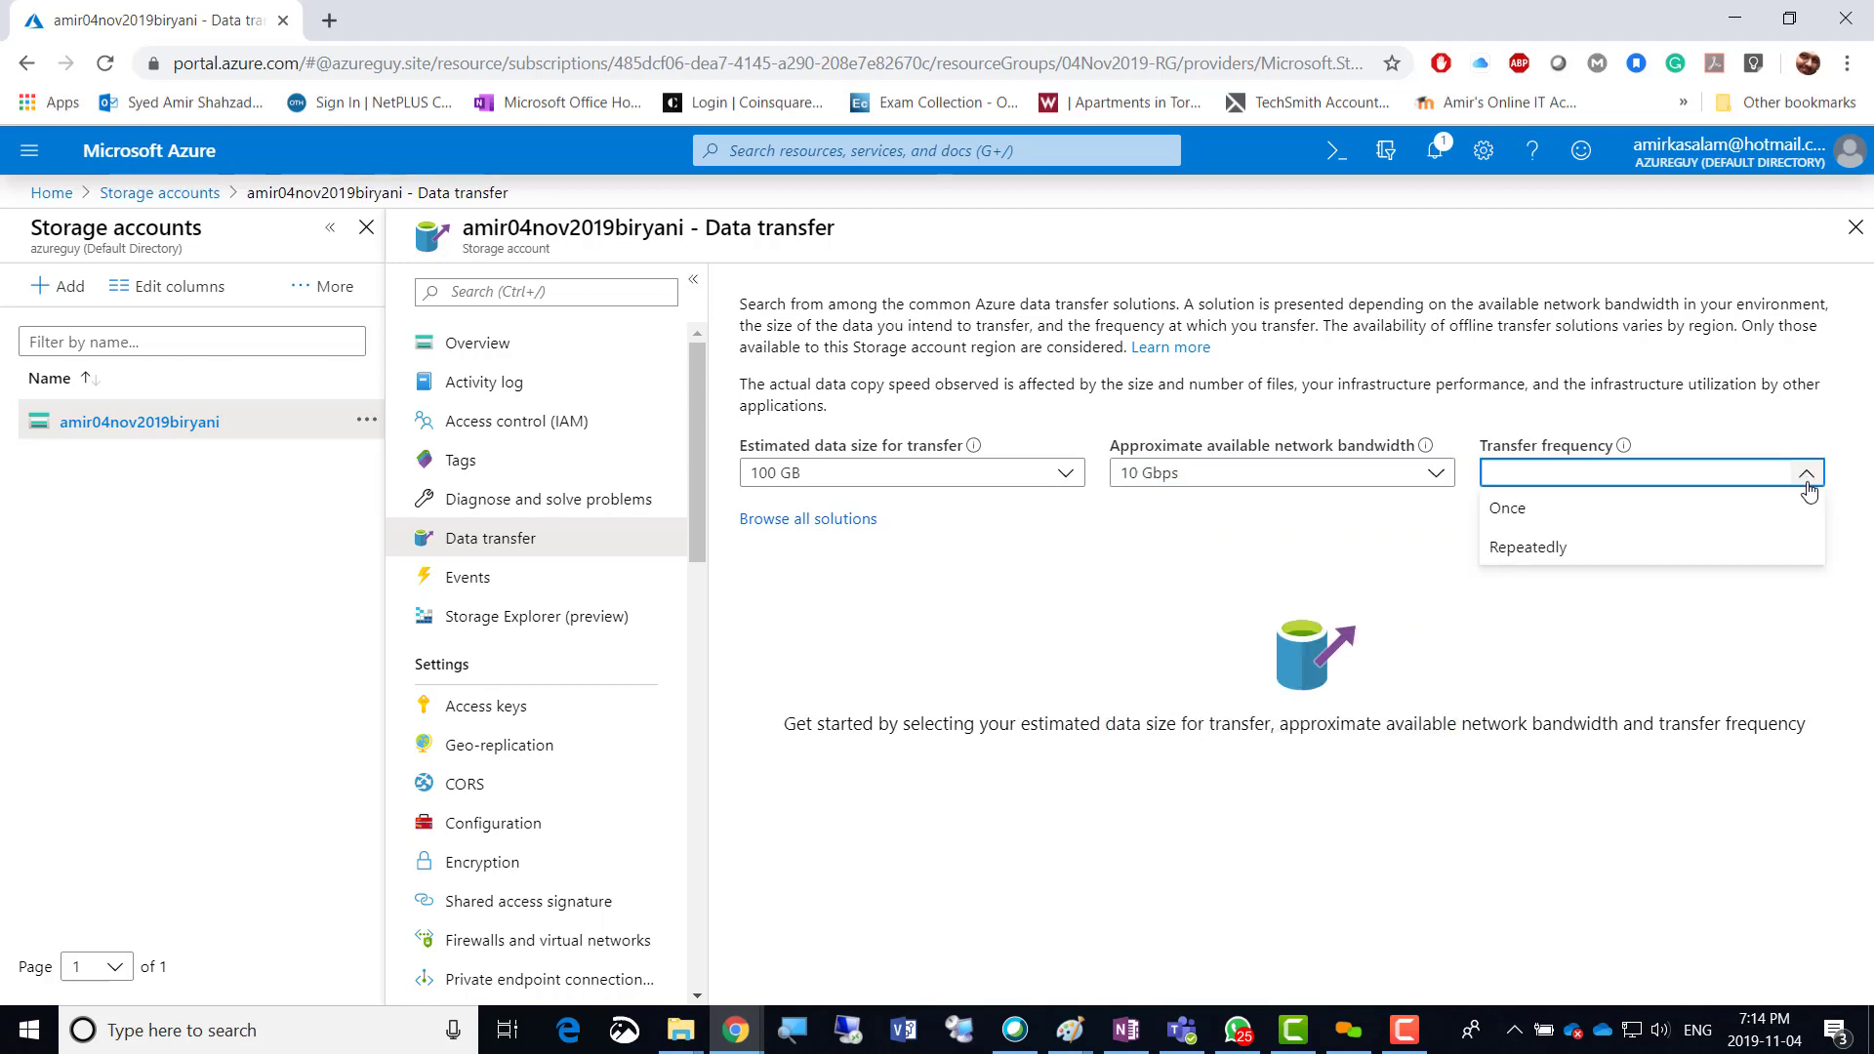
click(1528, 556)
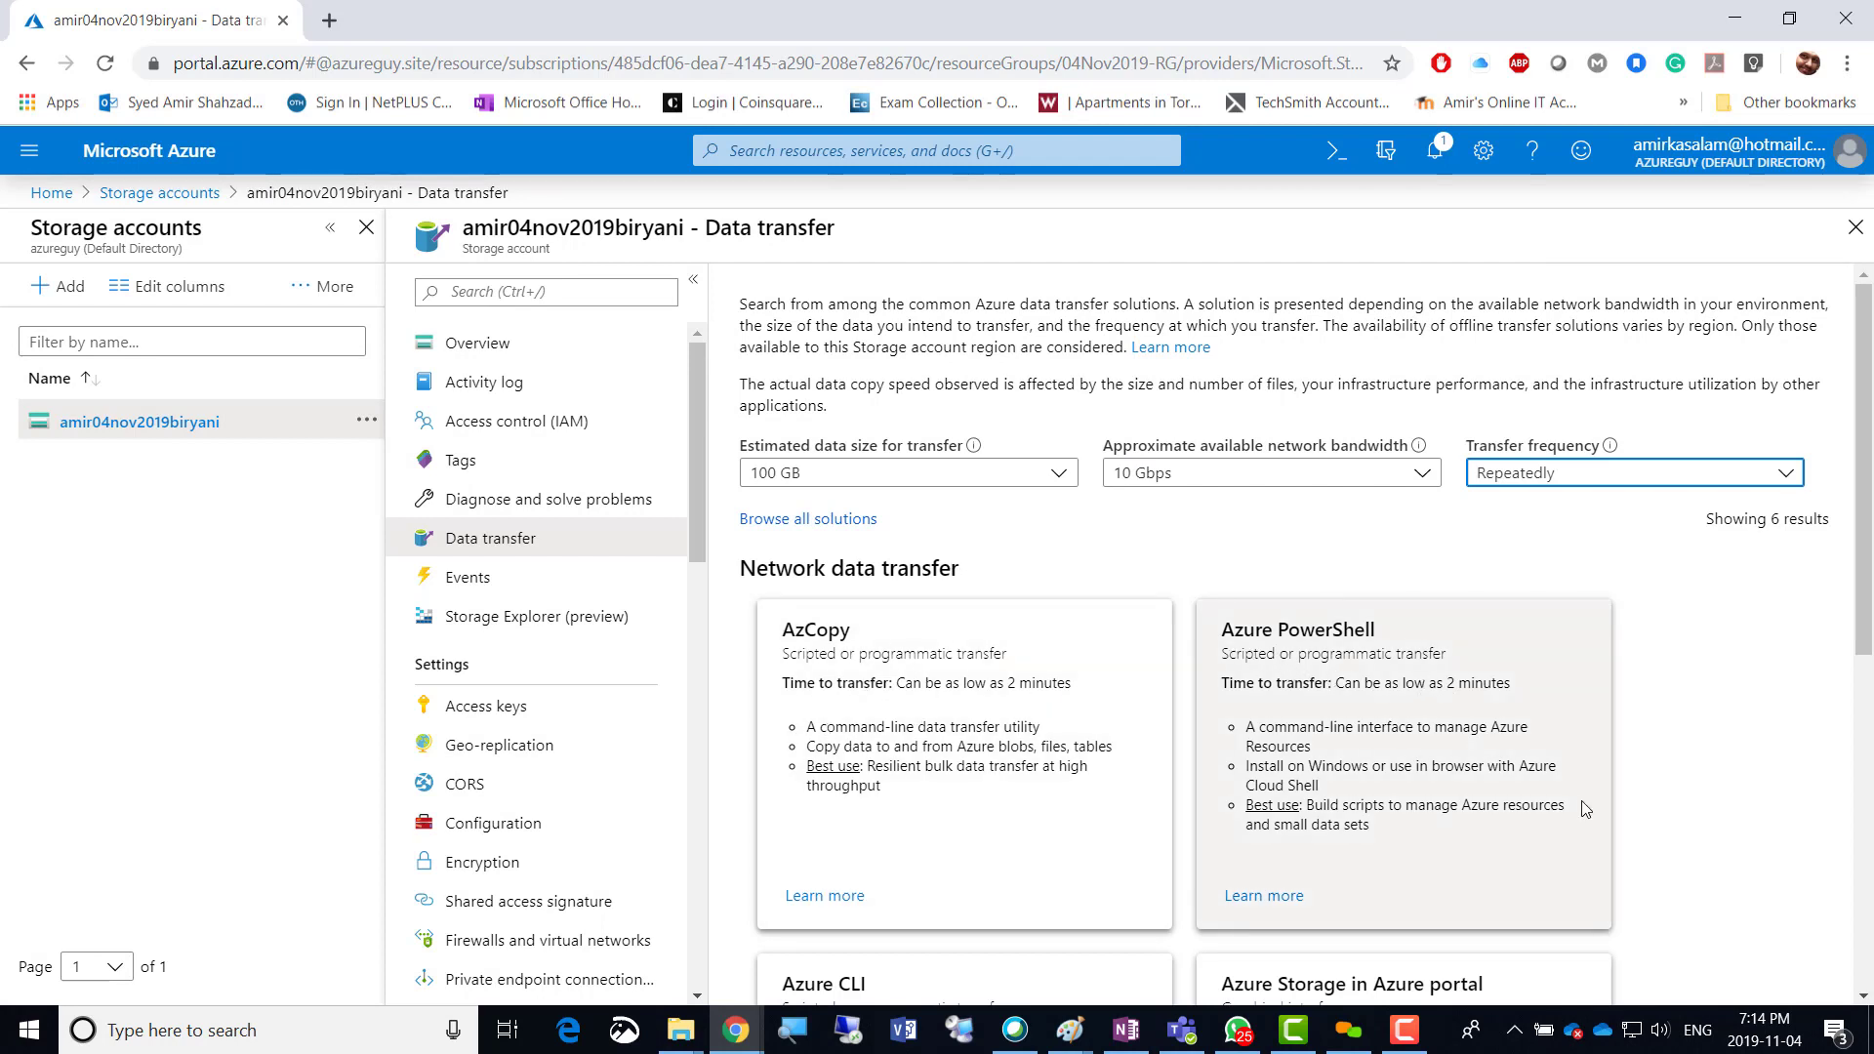
scroll(1585, 808, down, 4)
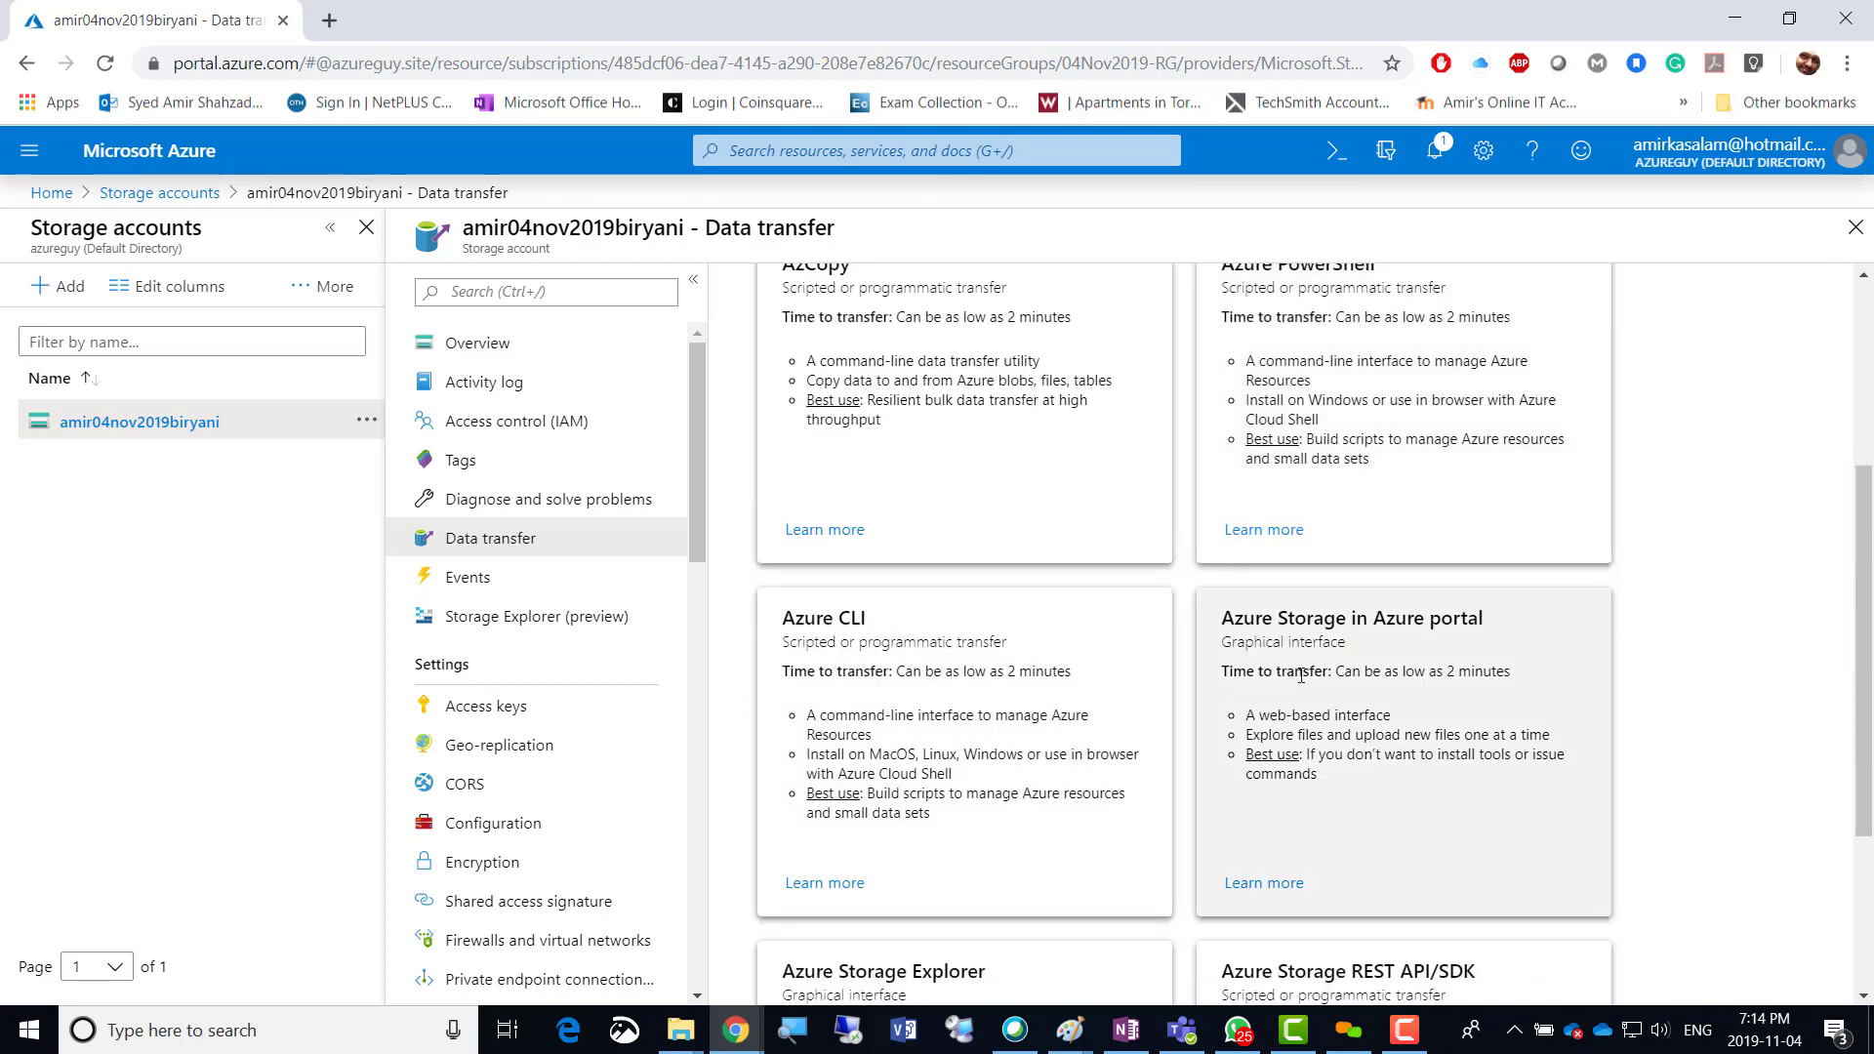
scroll(1651, 781, down, 3)
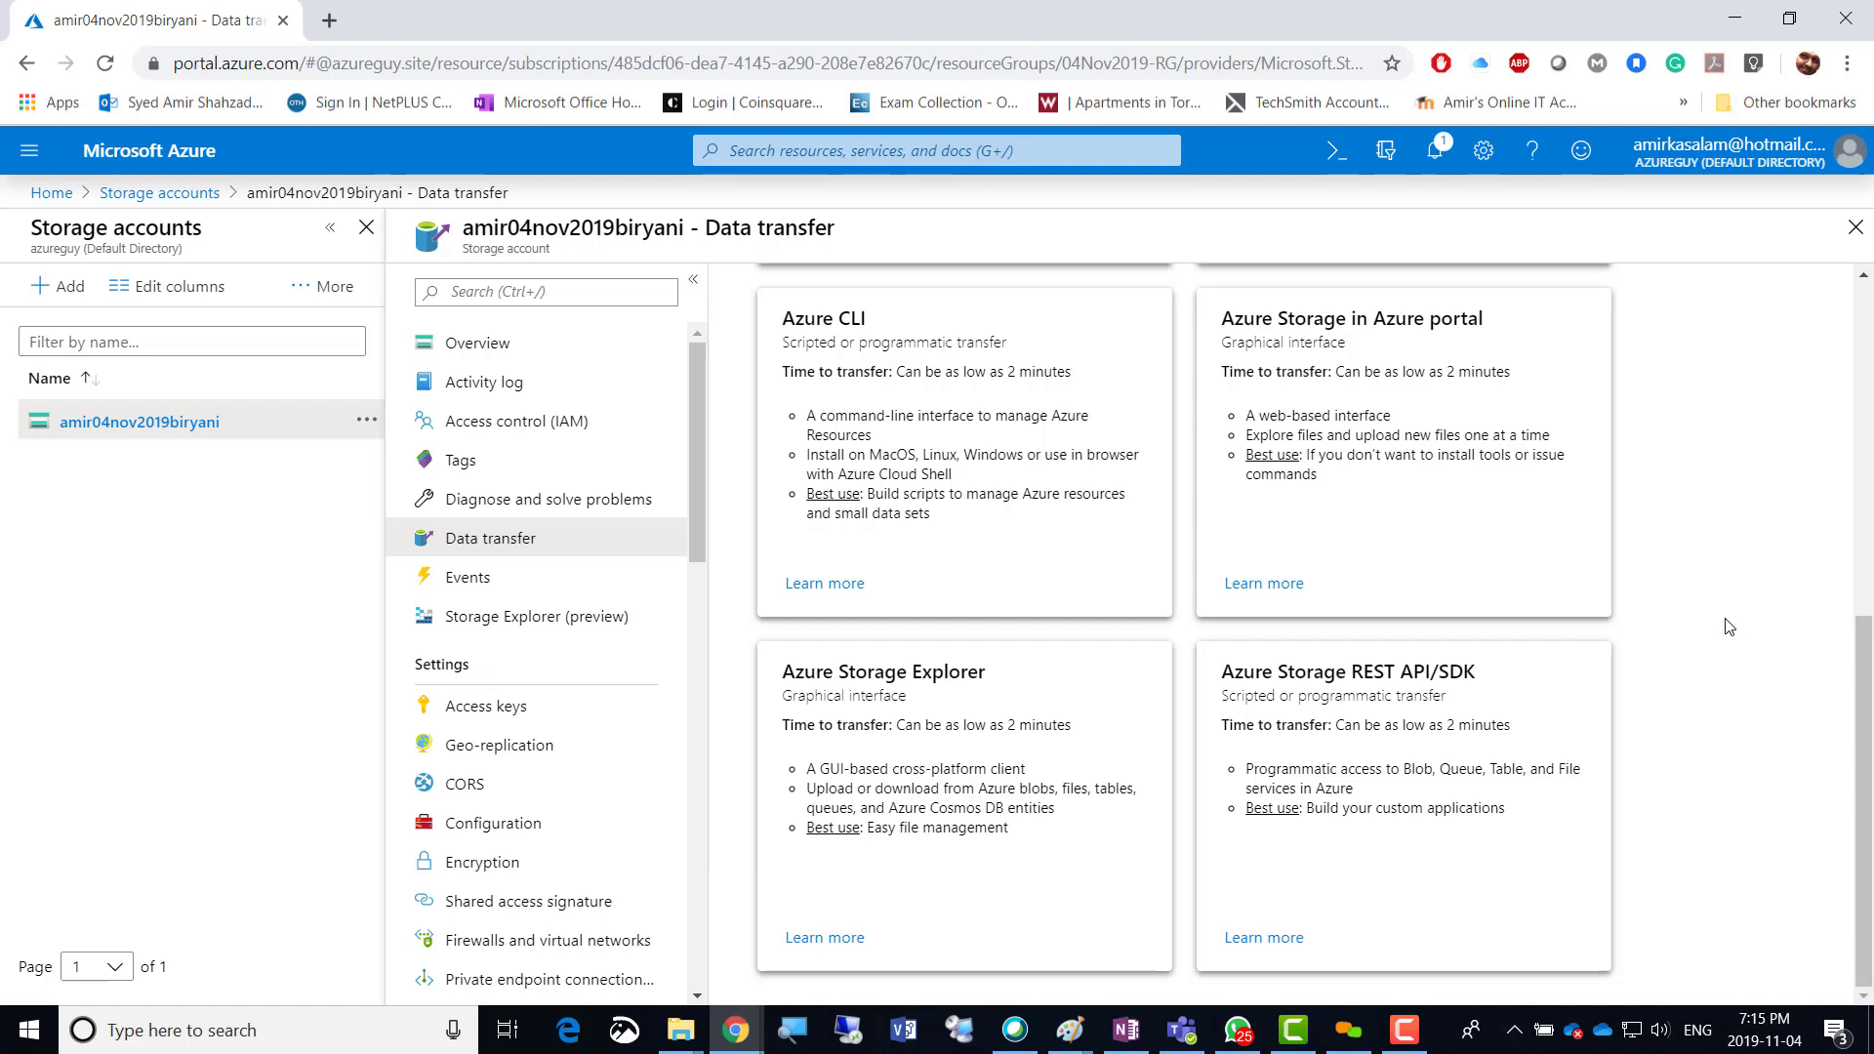
scroll(1728, 625, up, 7)
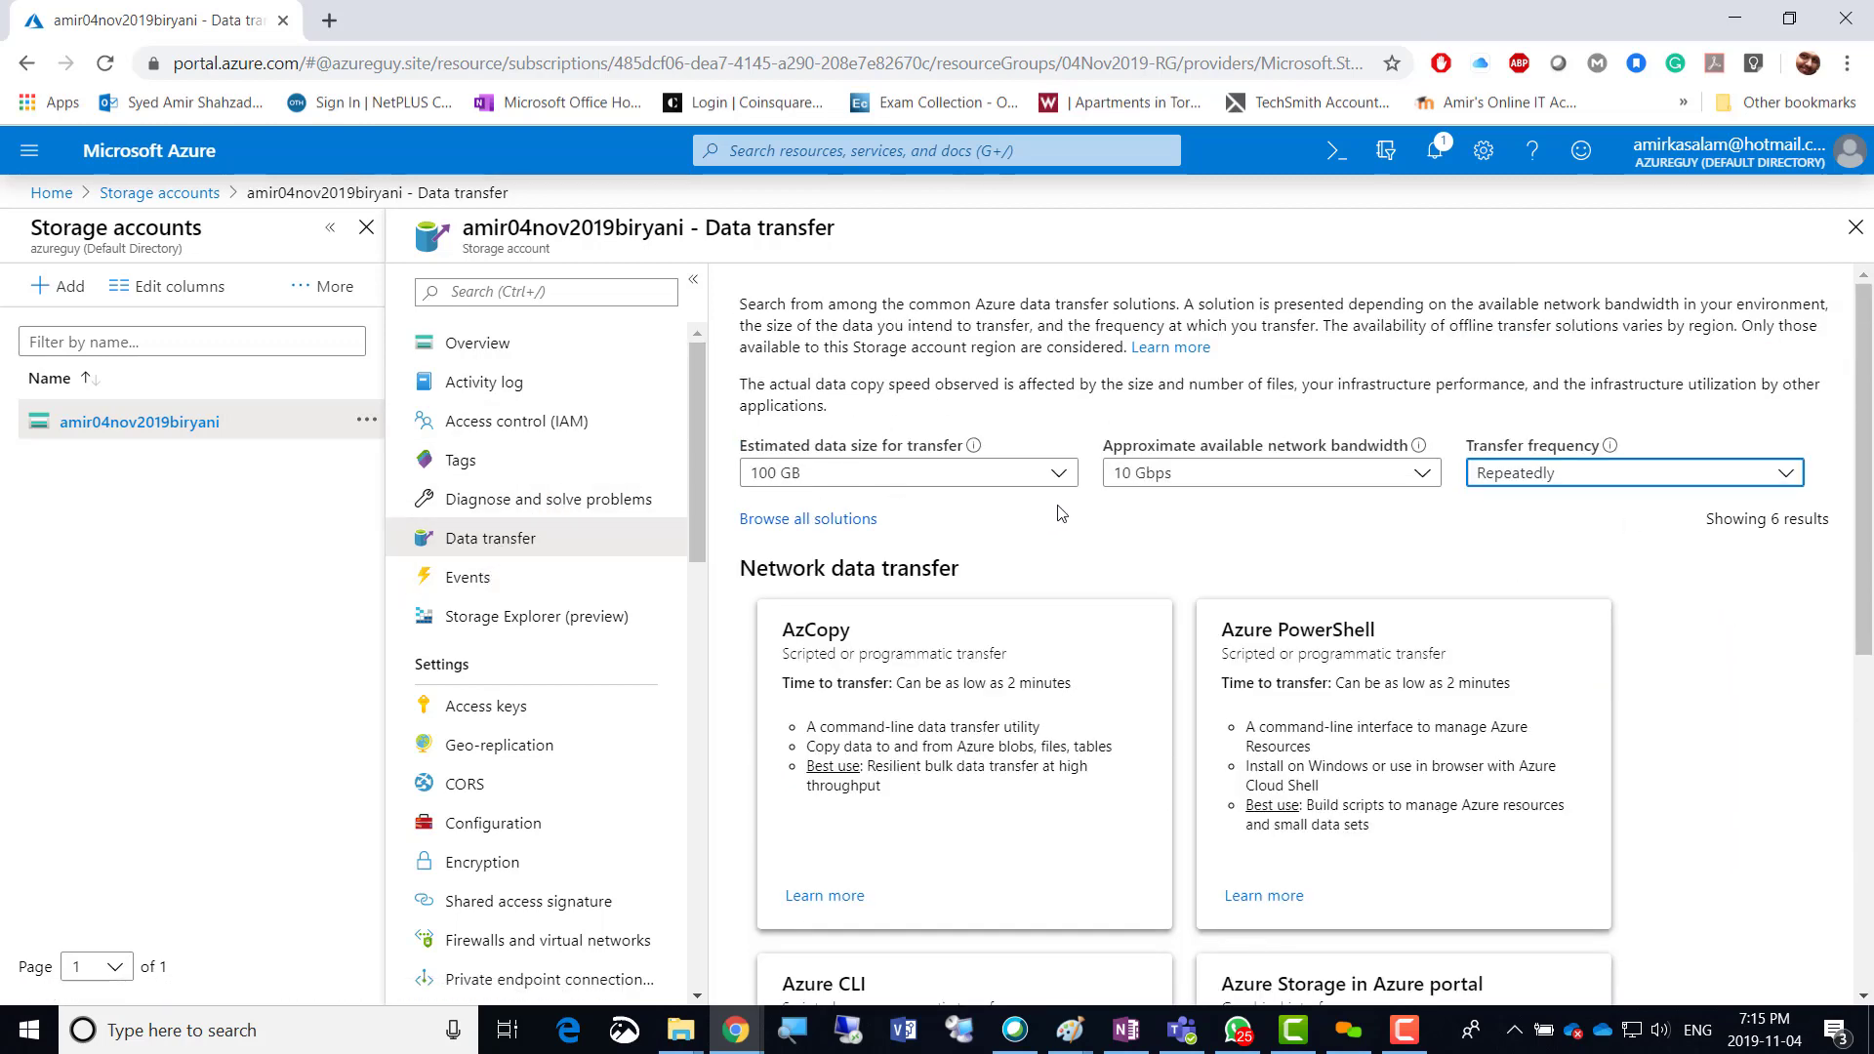
scroll(1757, 650, down, 7)
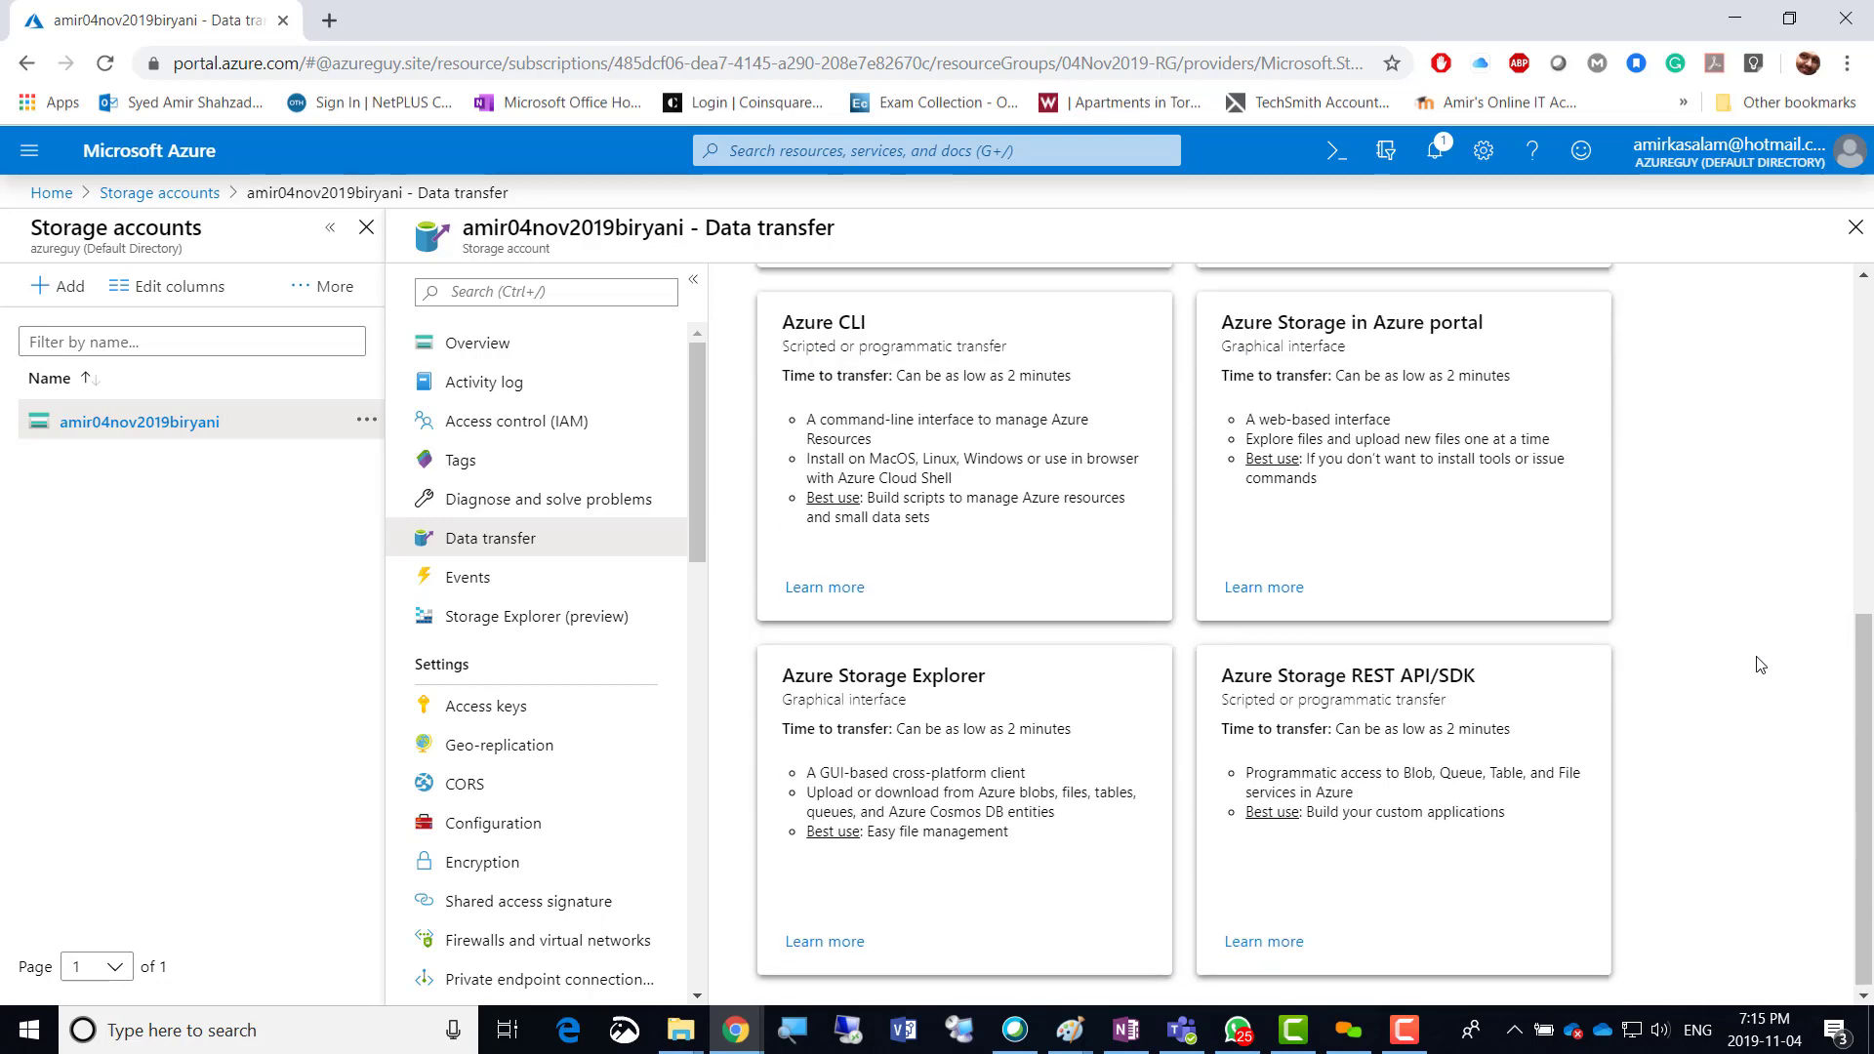
scroll(1760, 665, up, 7)
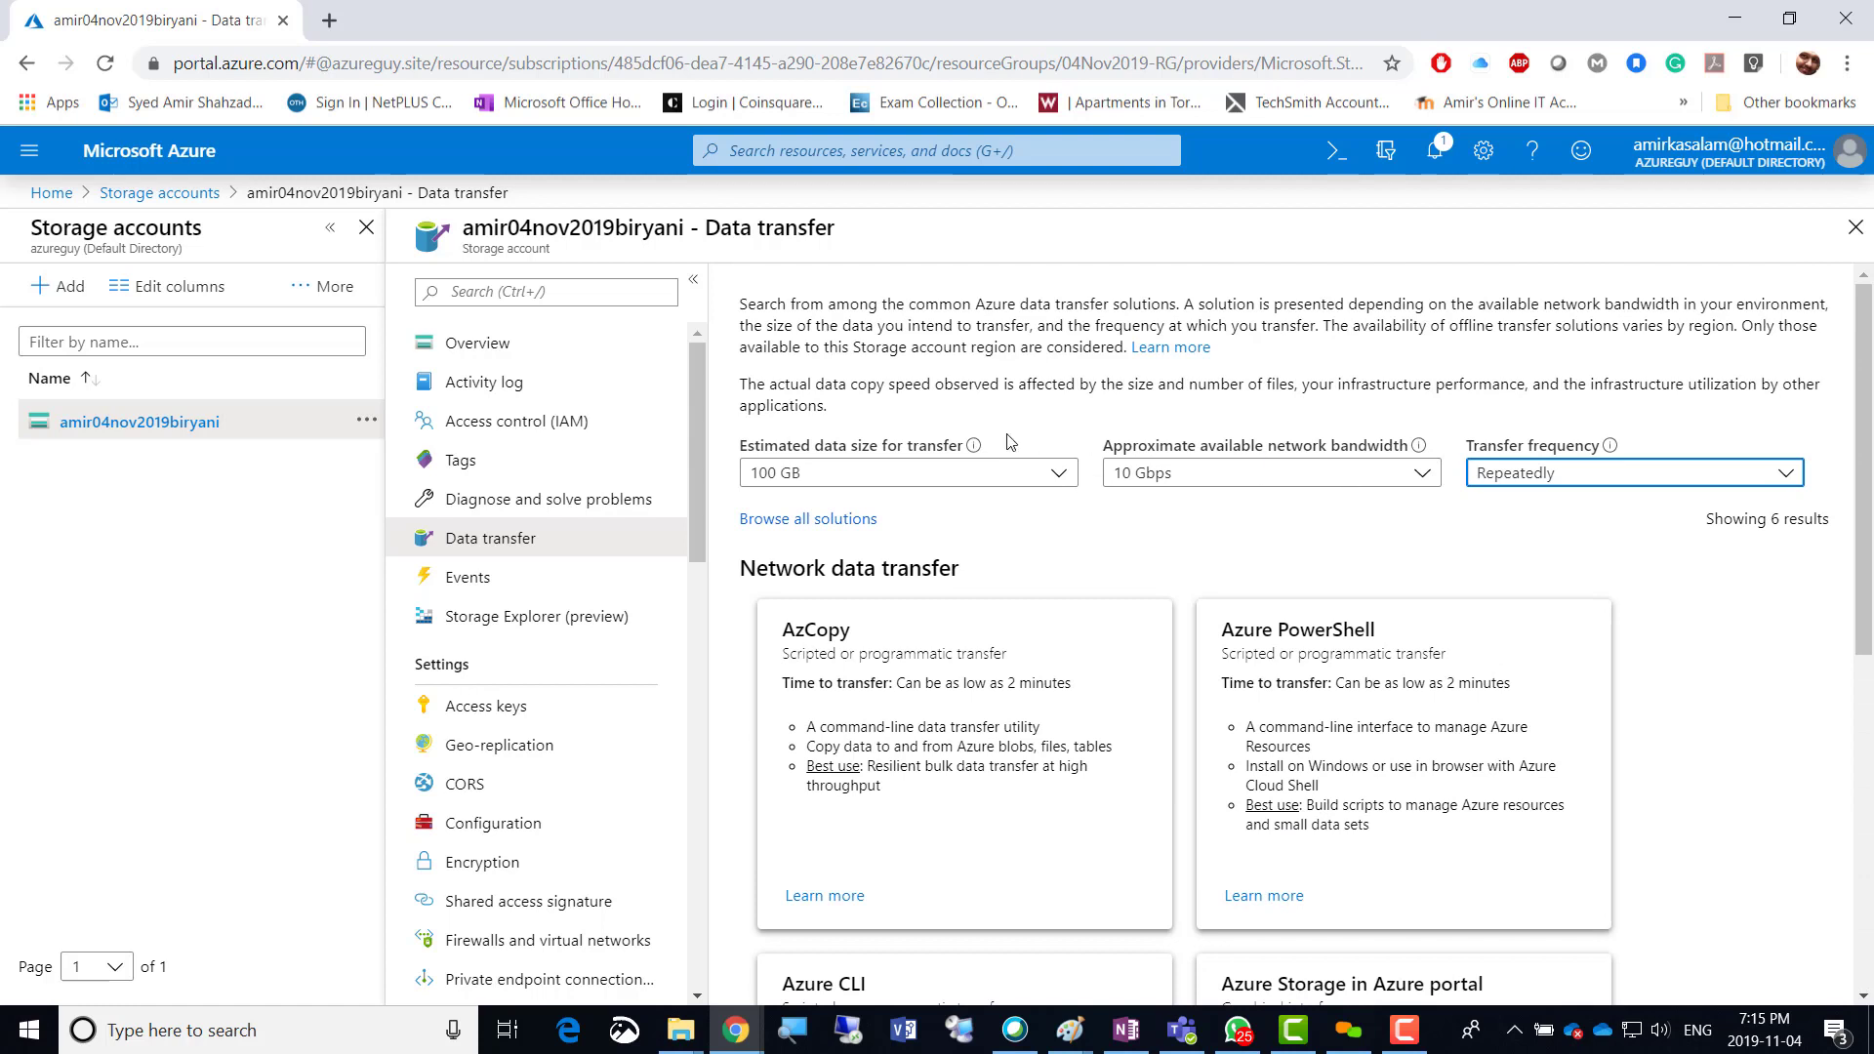
Change the estimate to 5 PB estimated data size with 100 Gbps available bandwidth.
click(1062, 475)
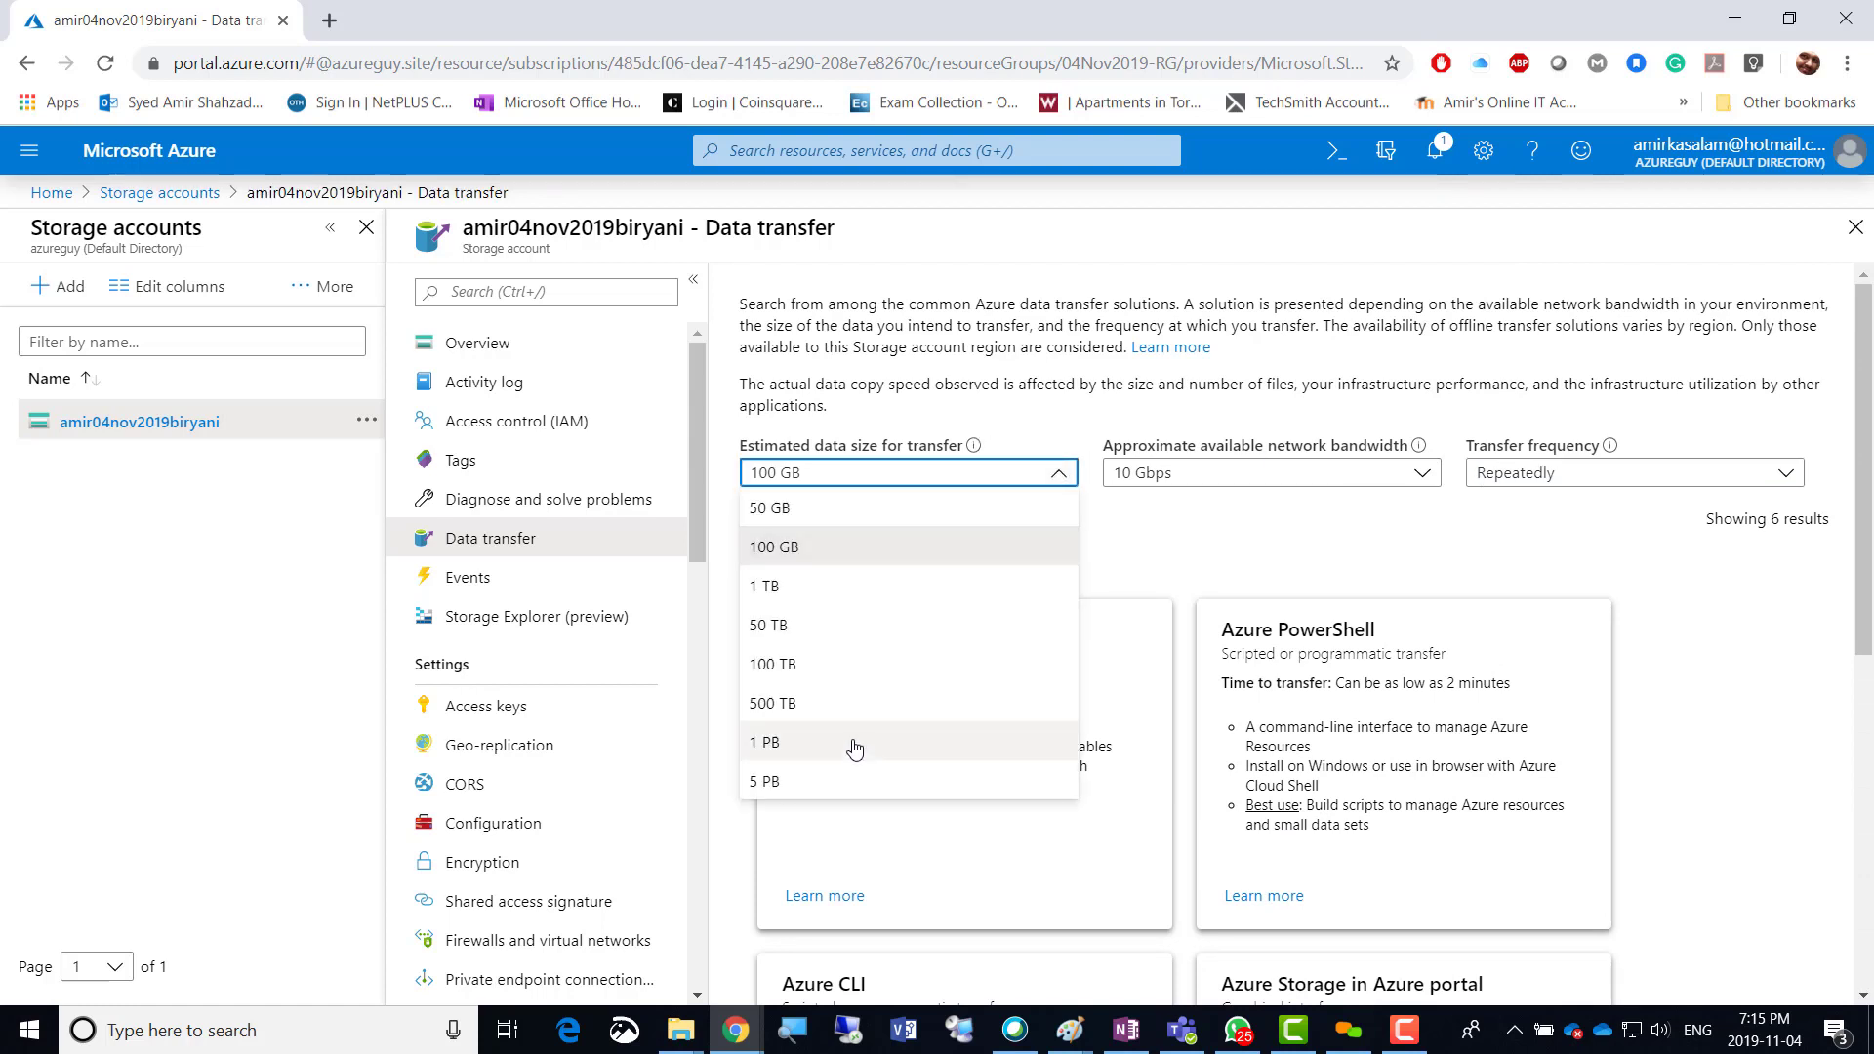
click(835, 782)
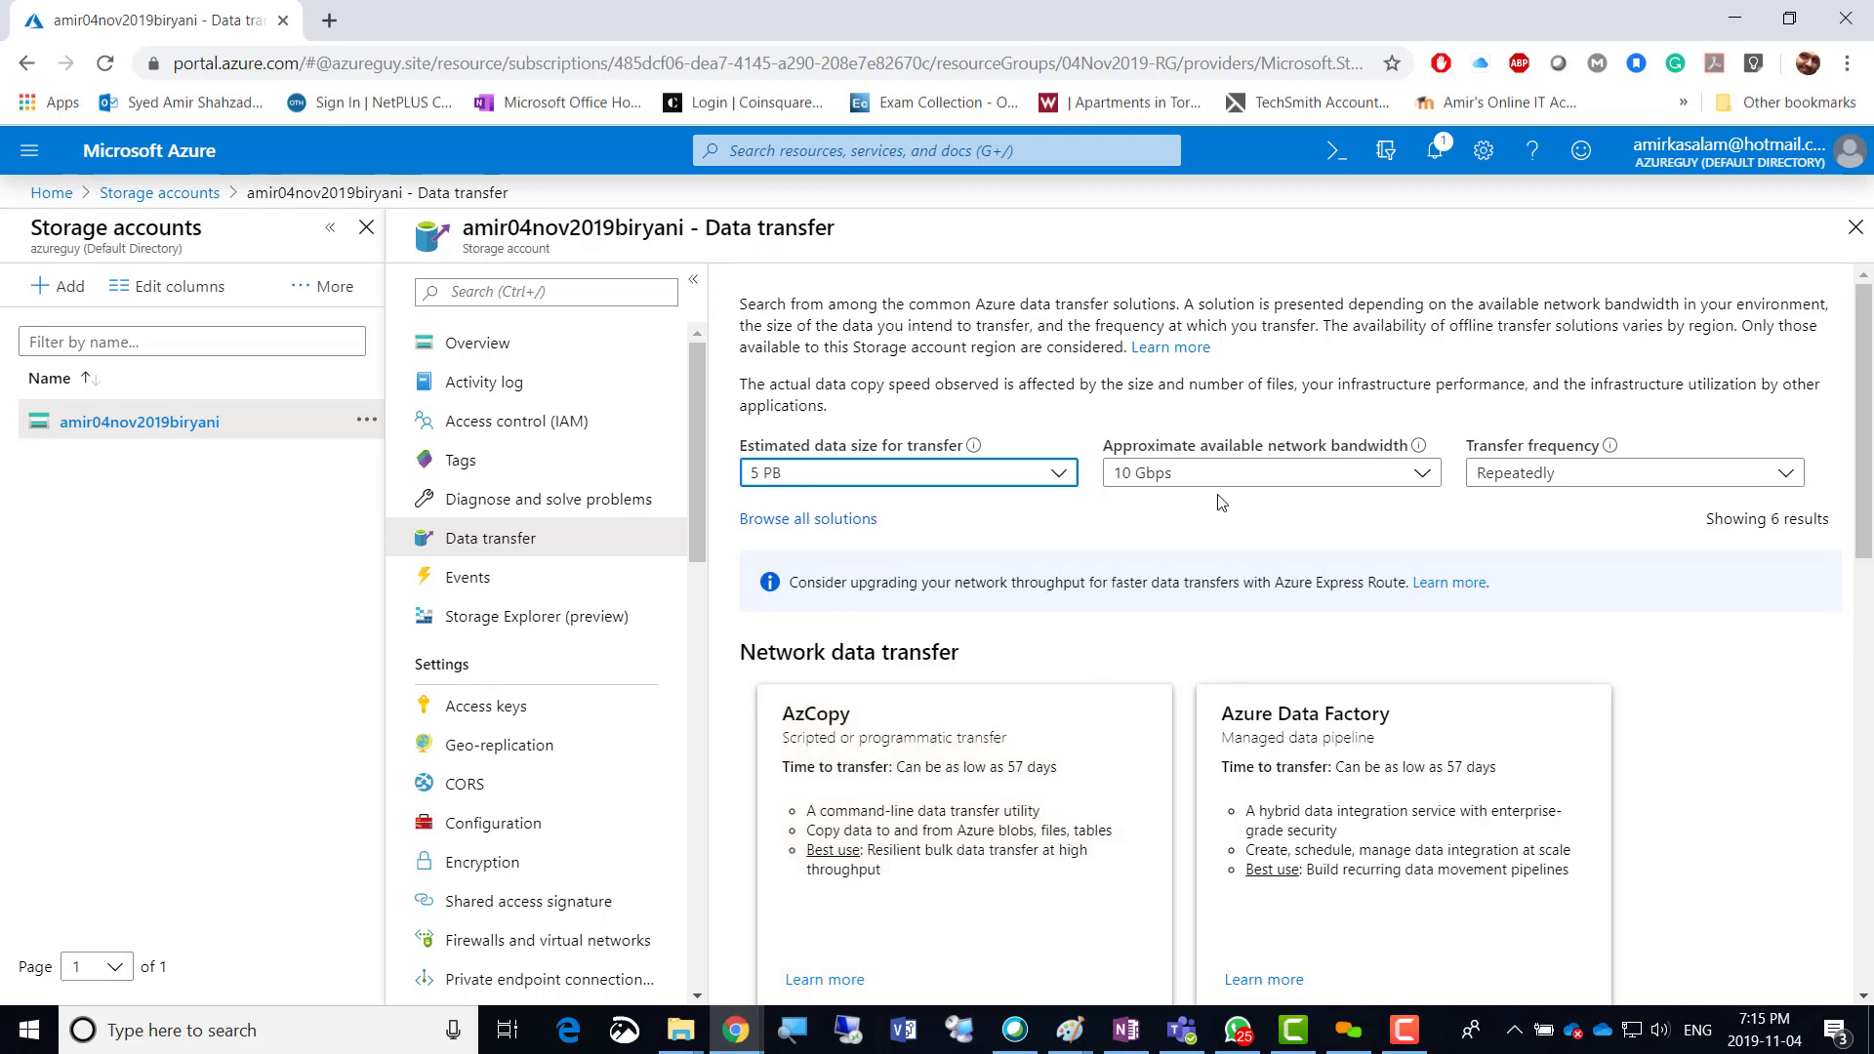
click(1415, 478)
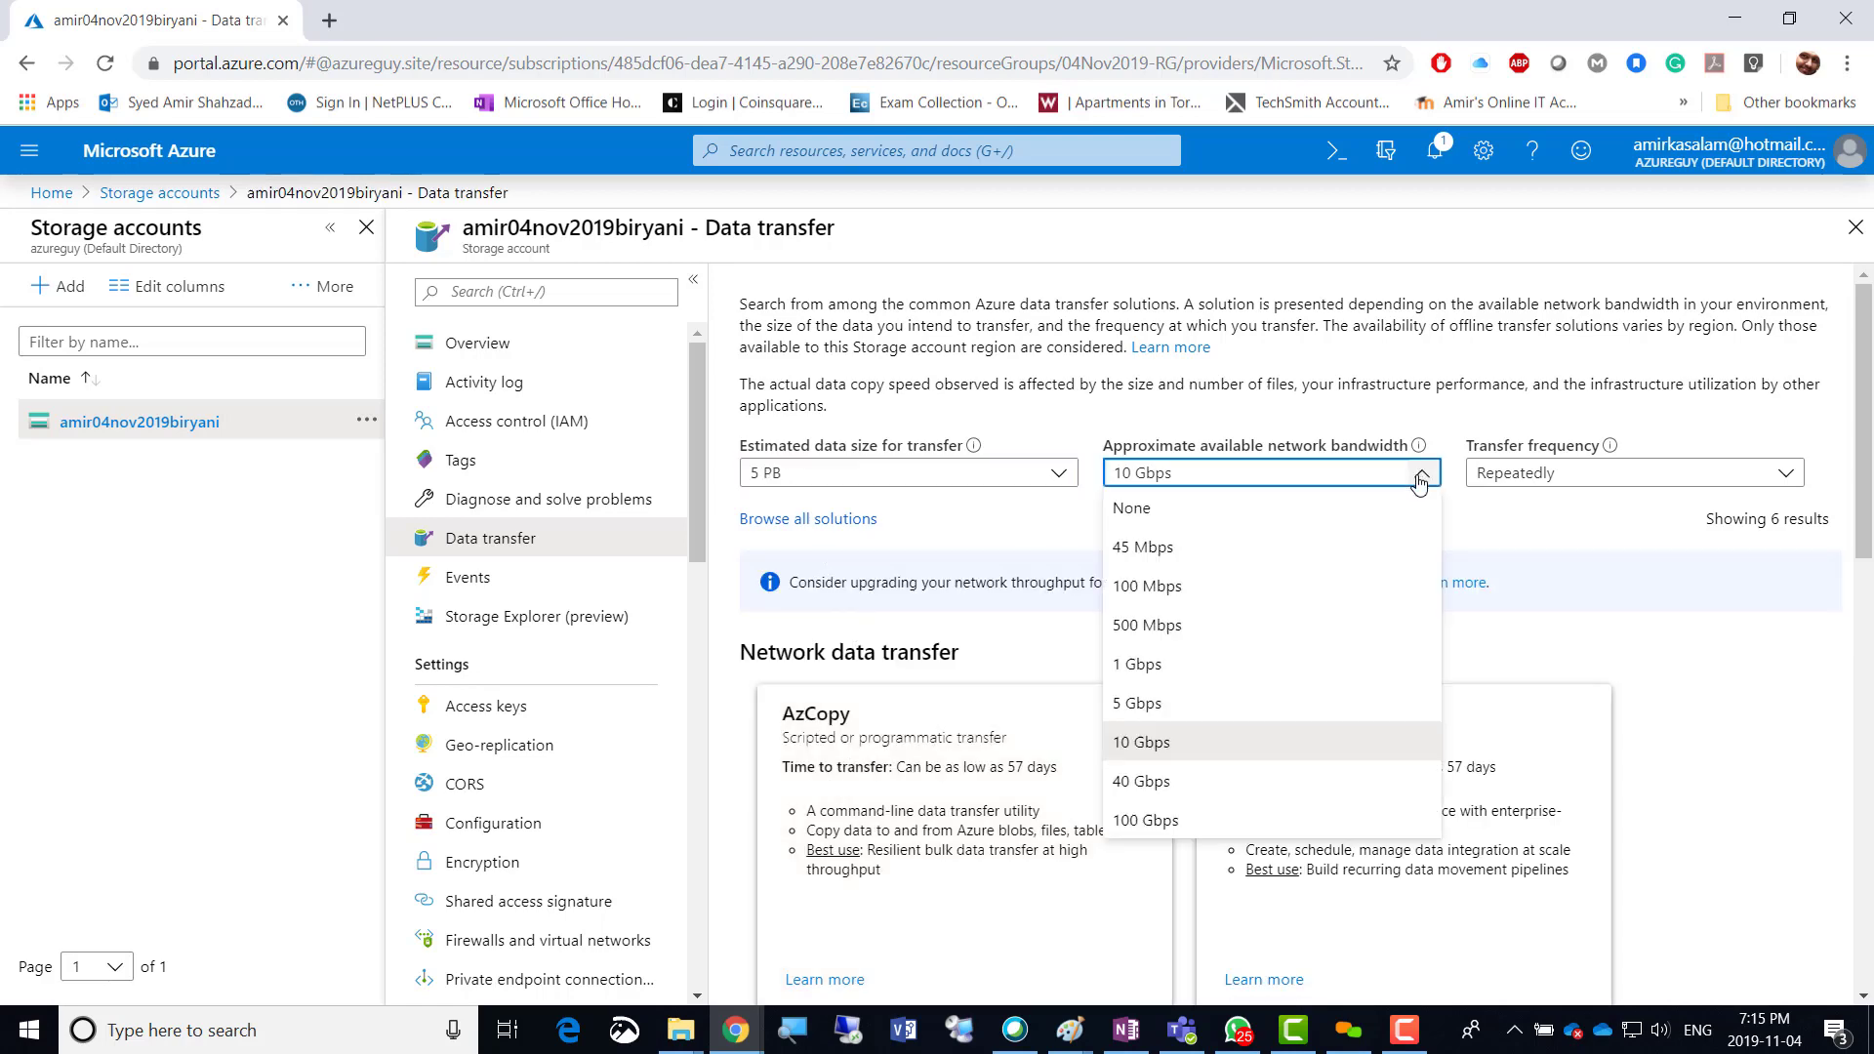
click(1162, 825)
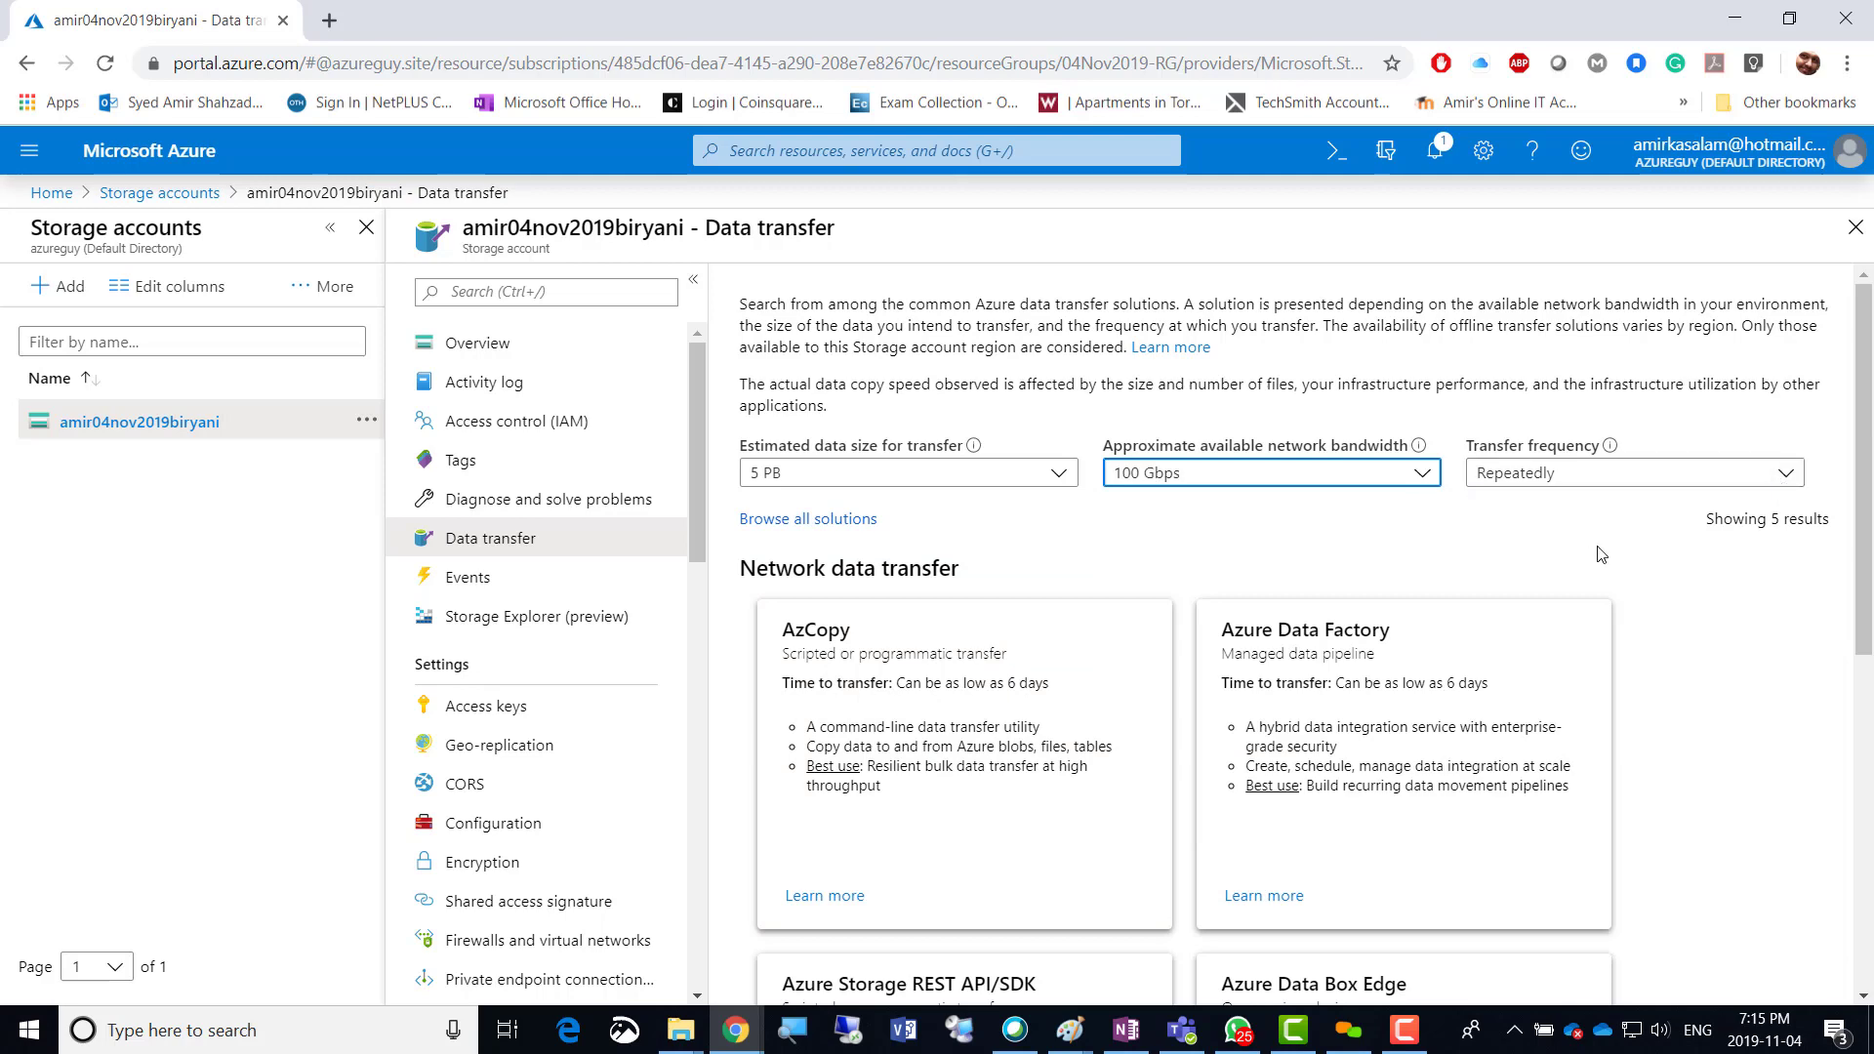
click(1751, 698)
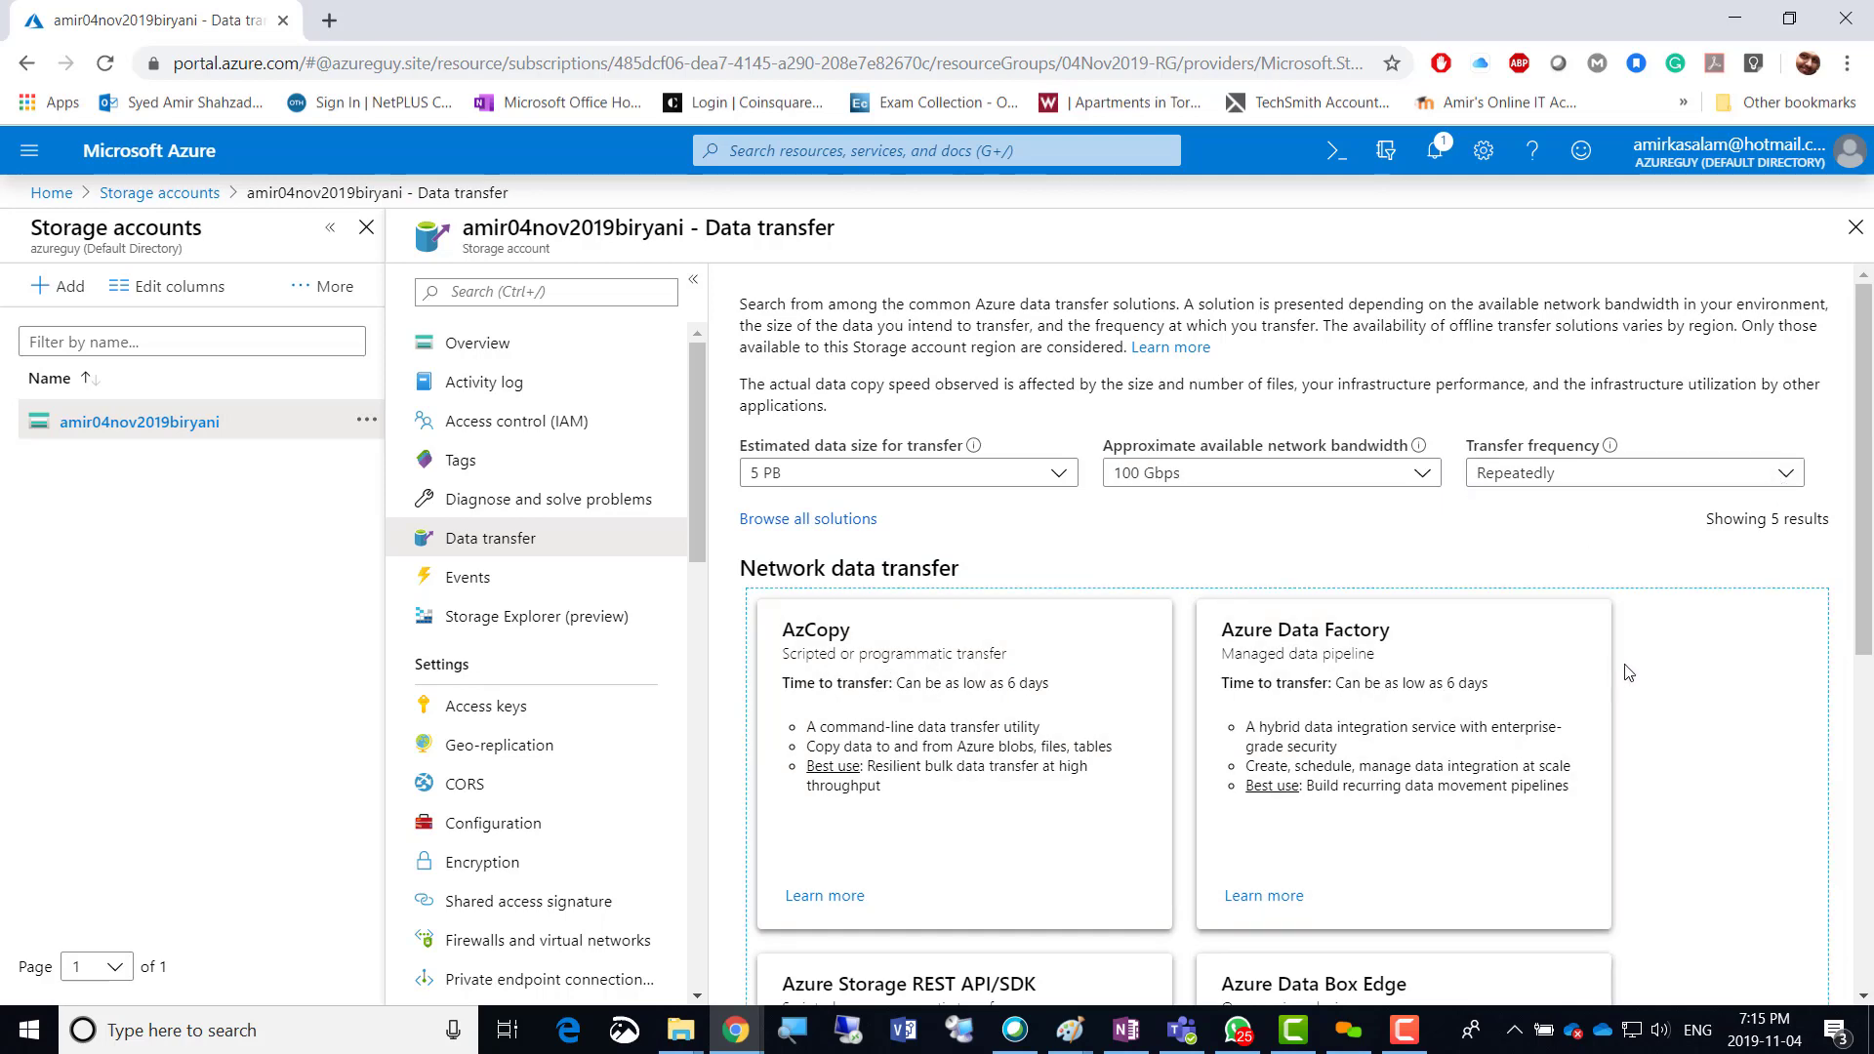
Scroll through the five suggested solutions, including Azure Data Box Edge and Gateway.
scroll(1692, 695, down, 3)
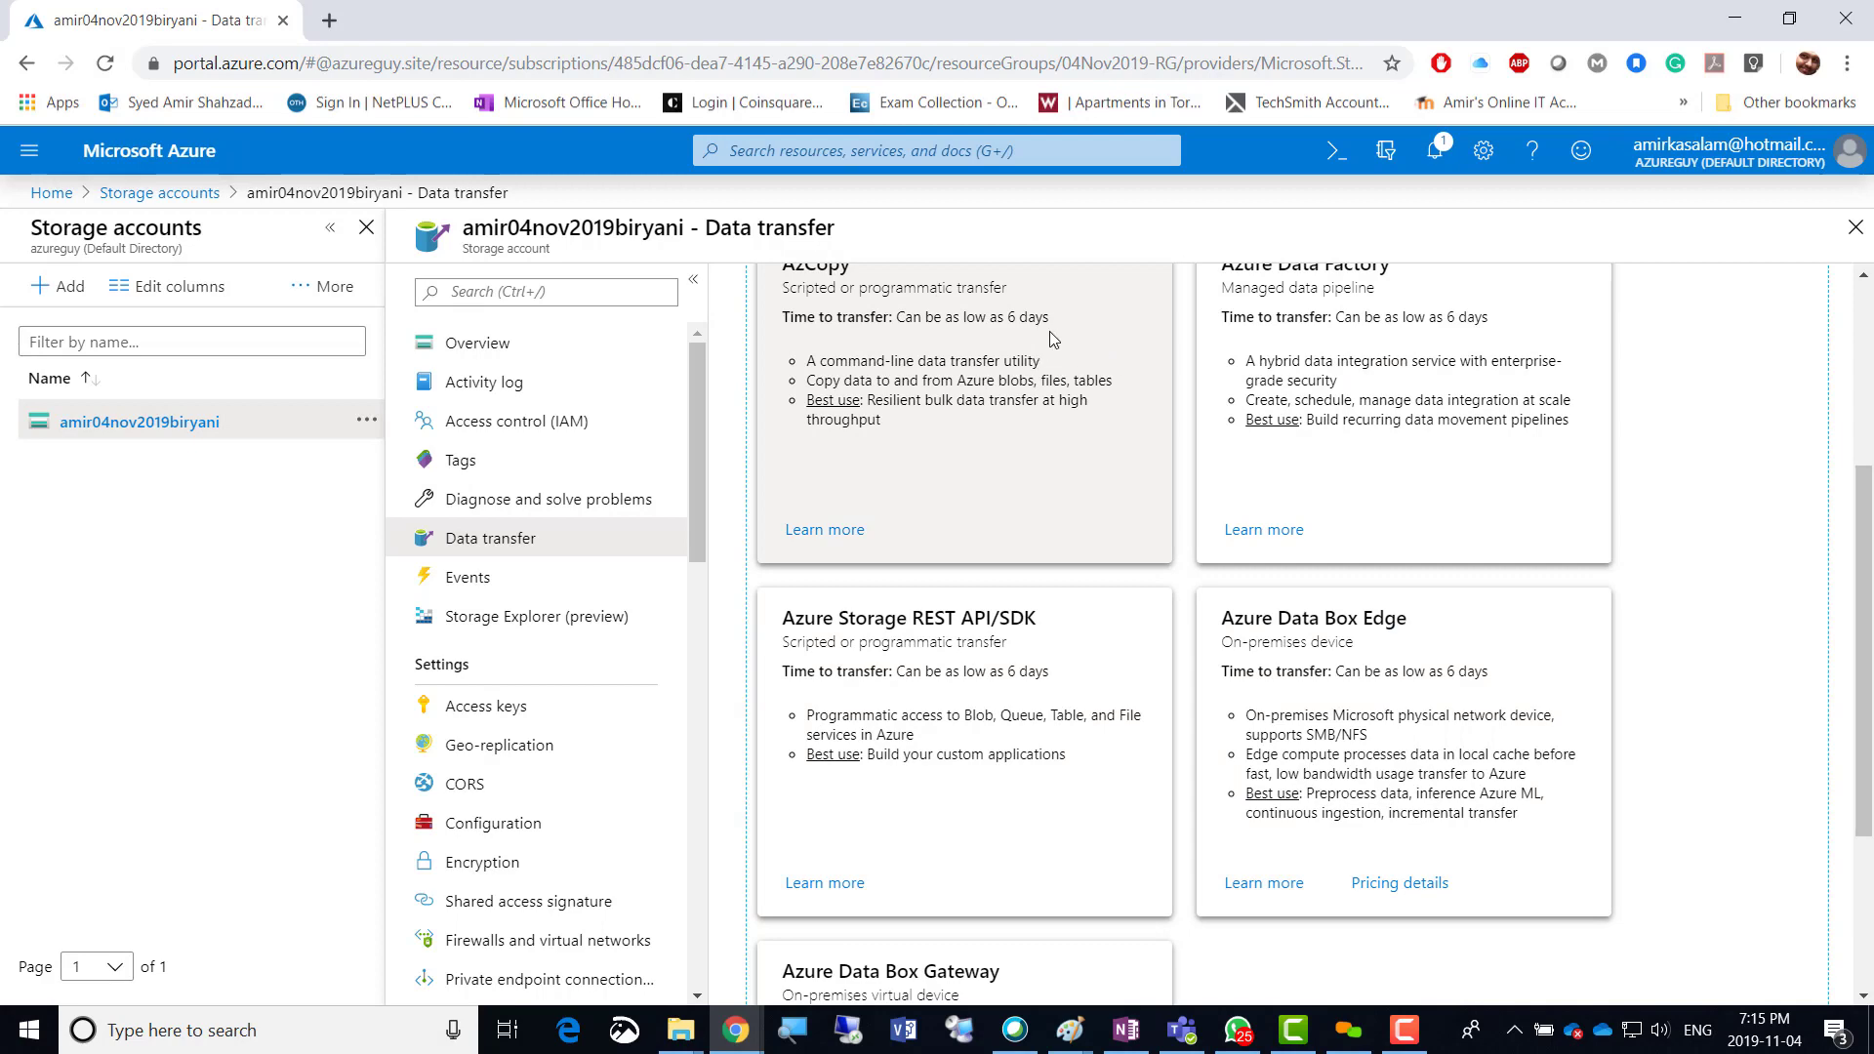
scroll(1038, 332, up, 3)
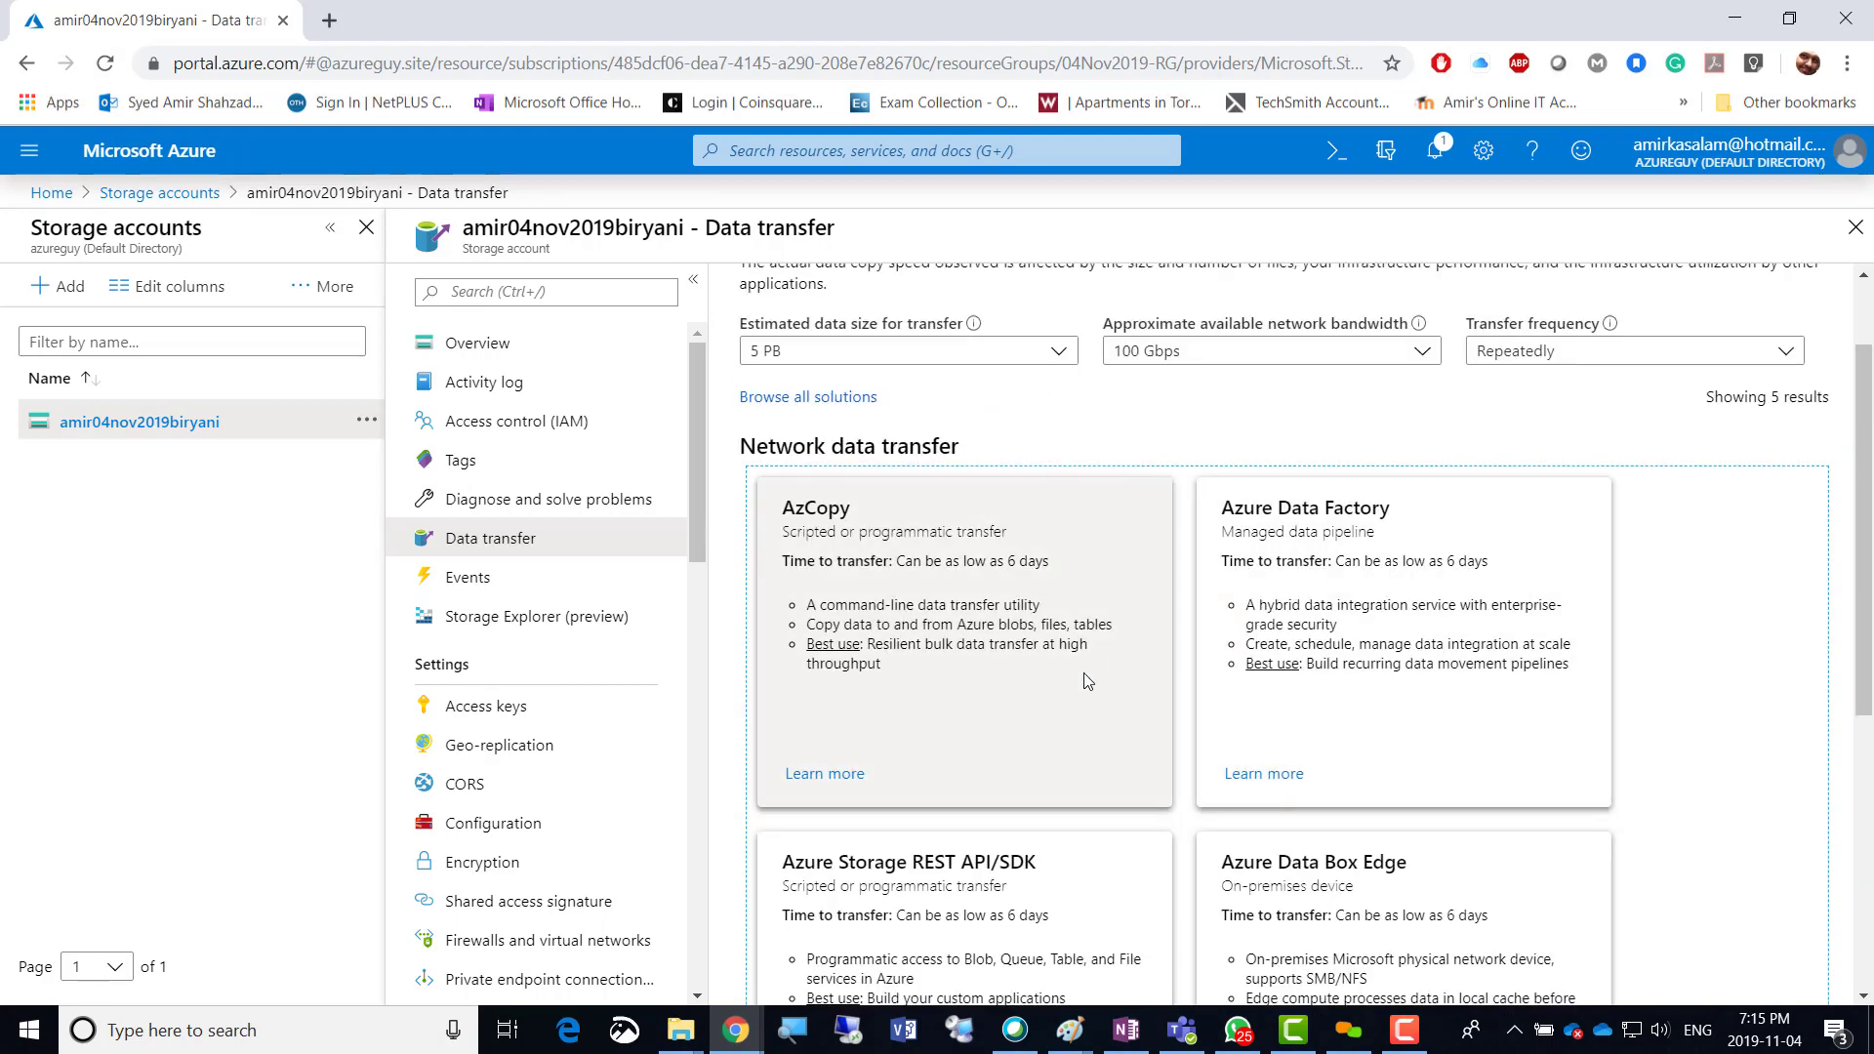
scroll(1063, 682, down, 3)
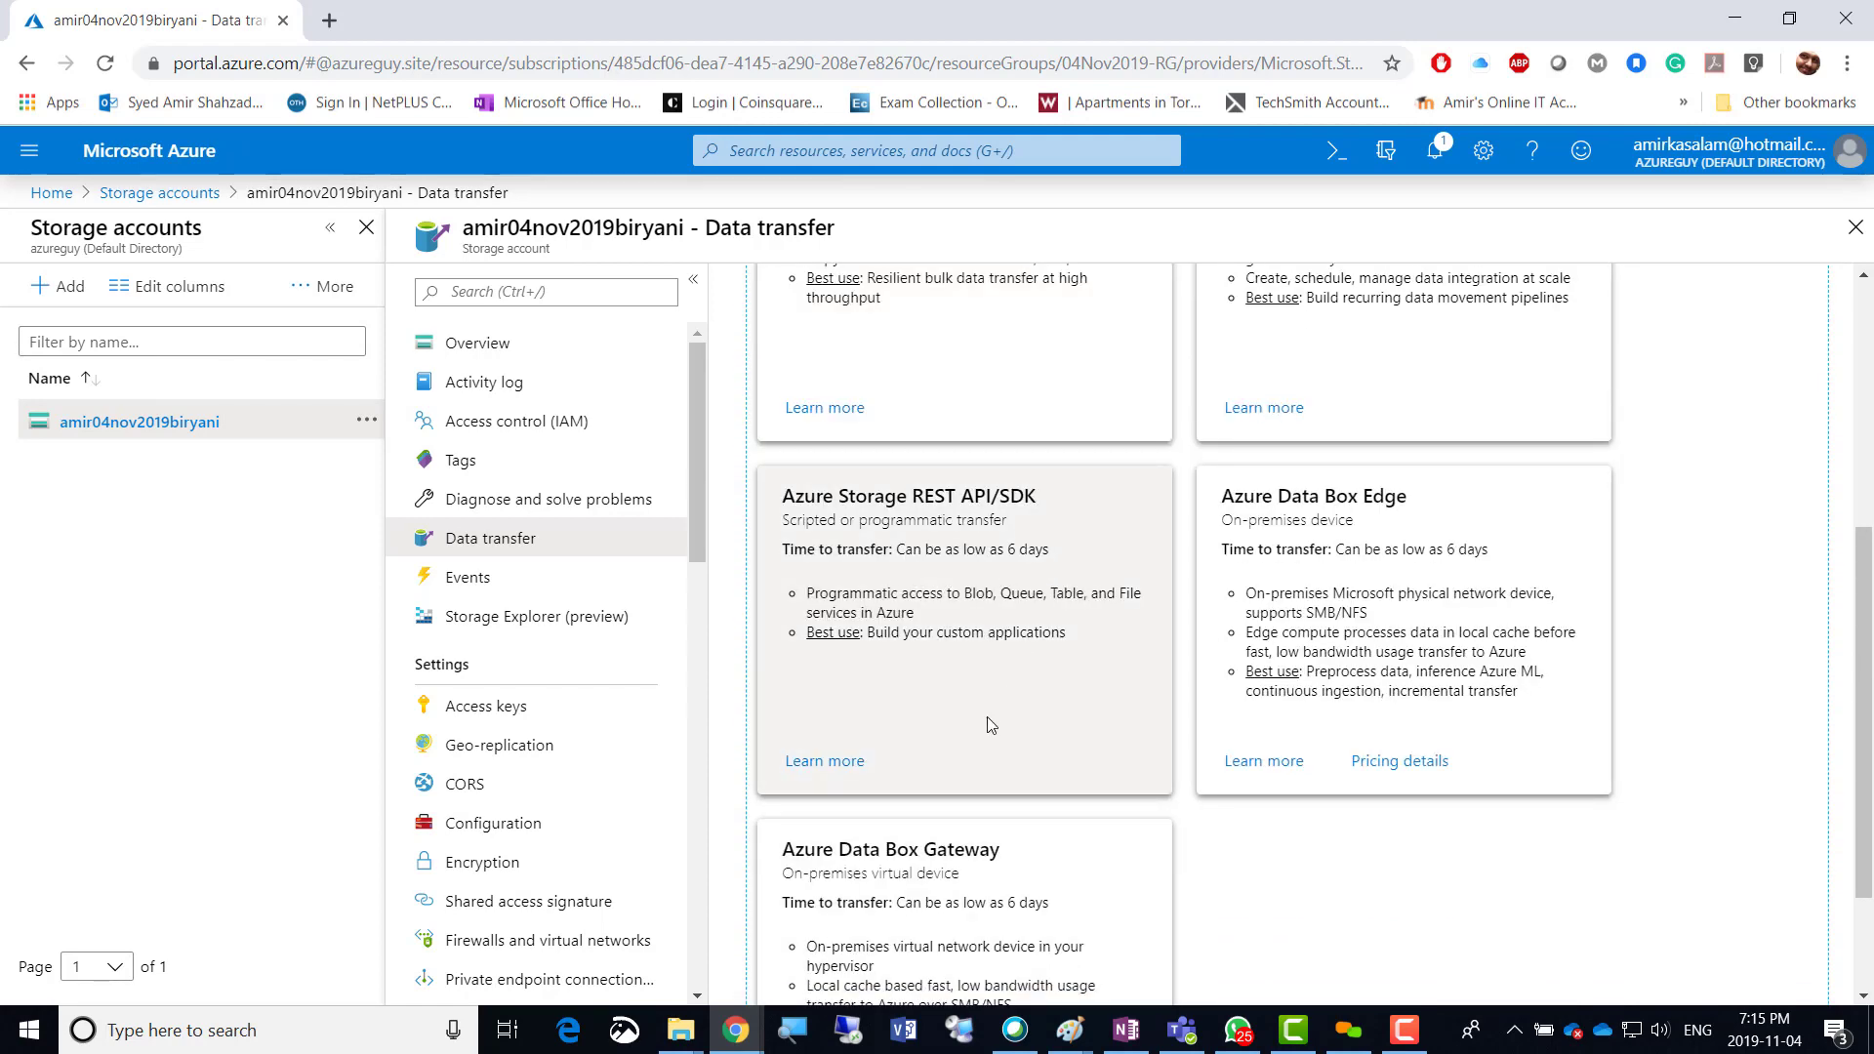
scroll(990, 724, down, 1)
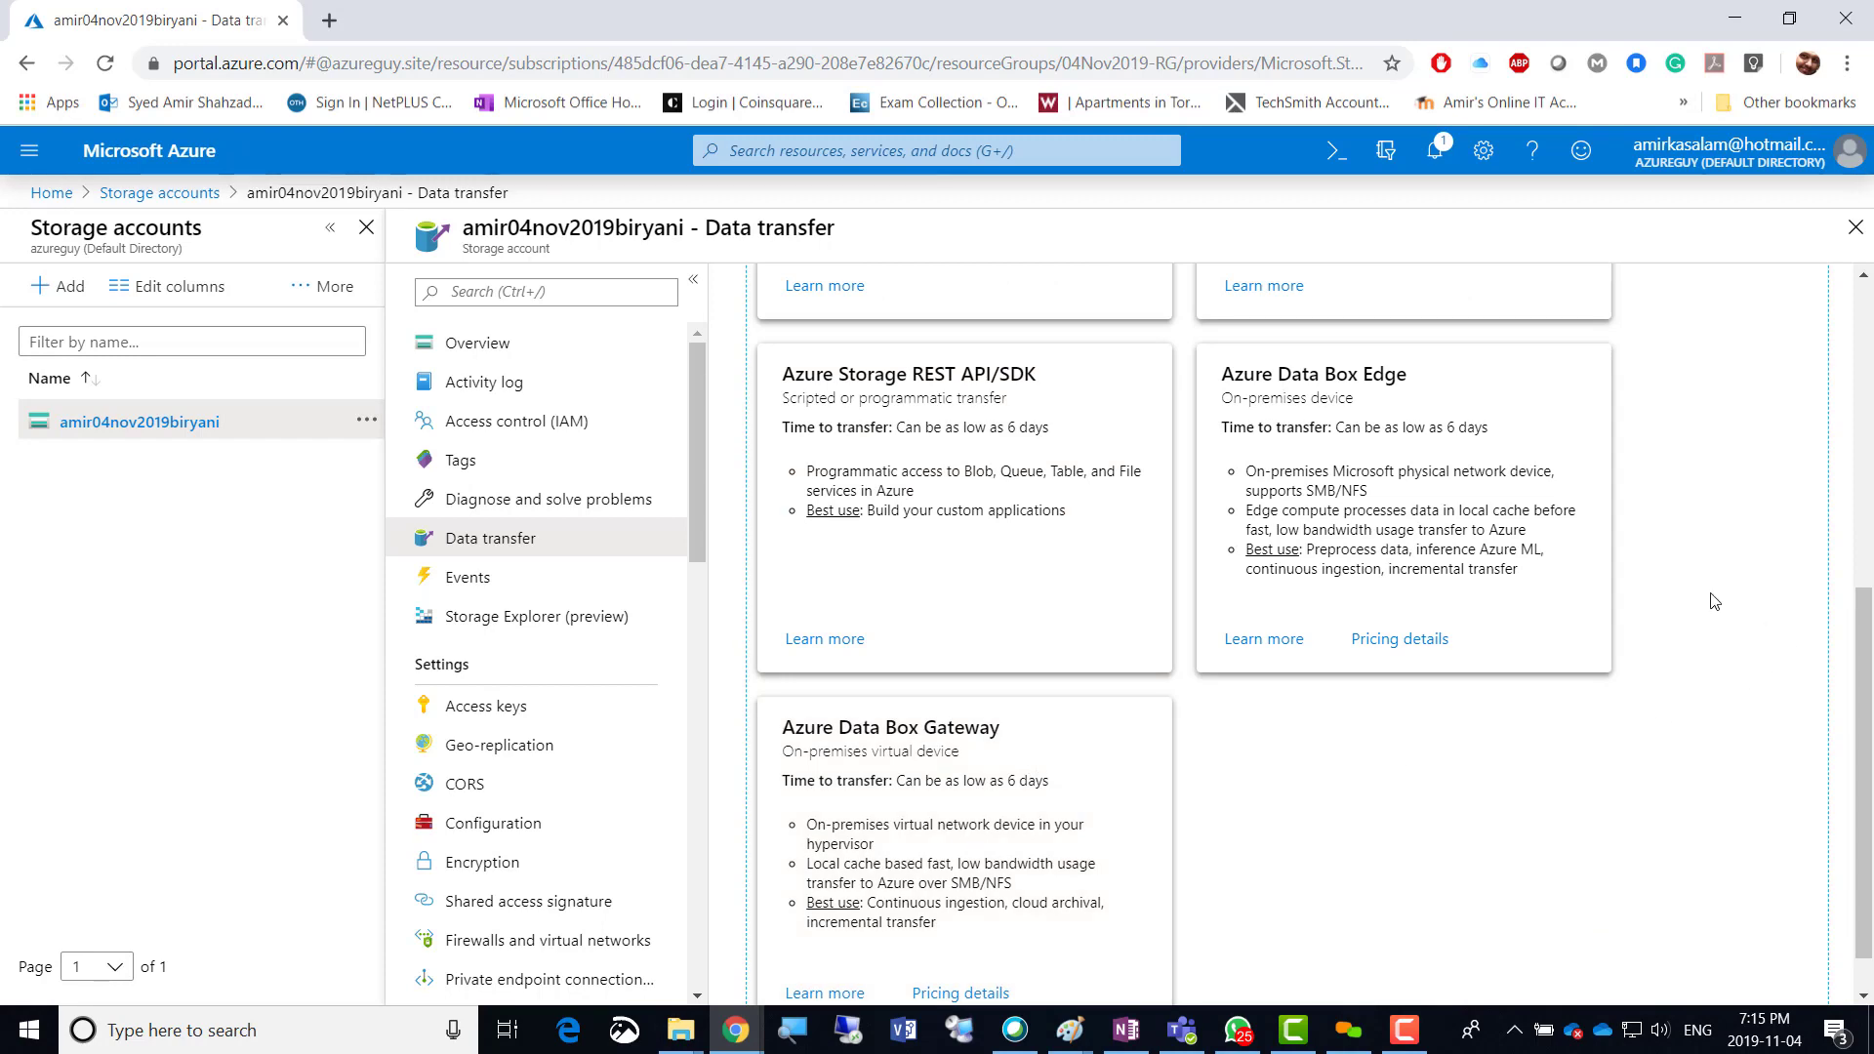
scroll(1715, 601, up, 5)
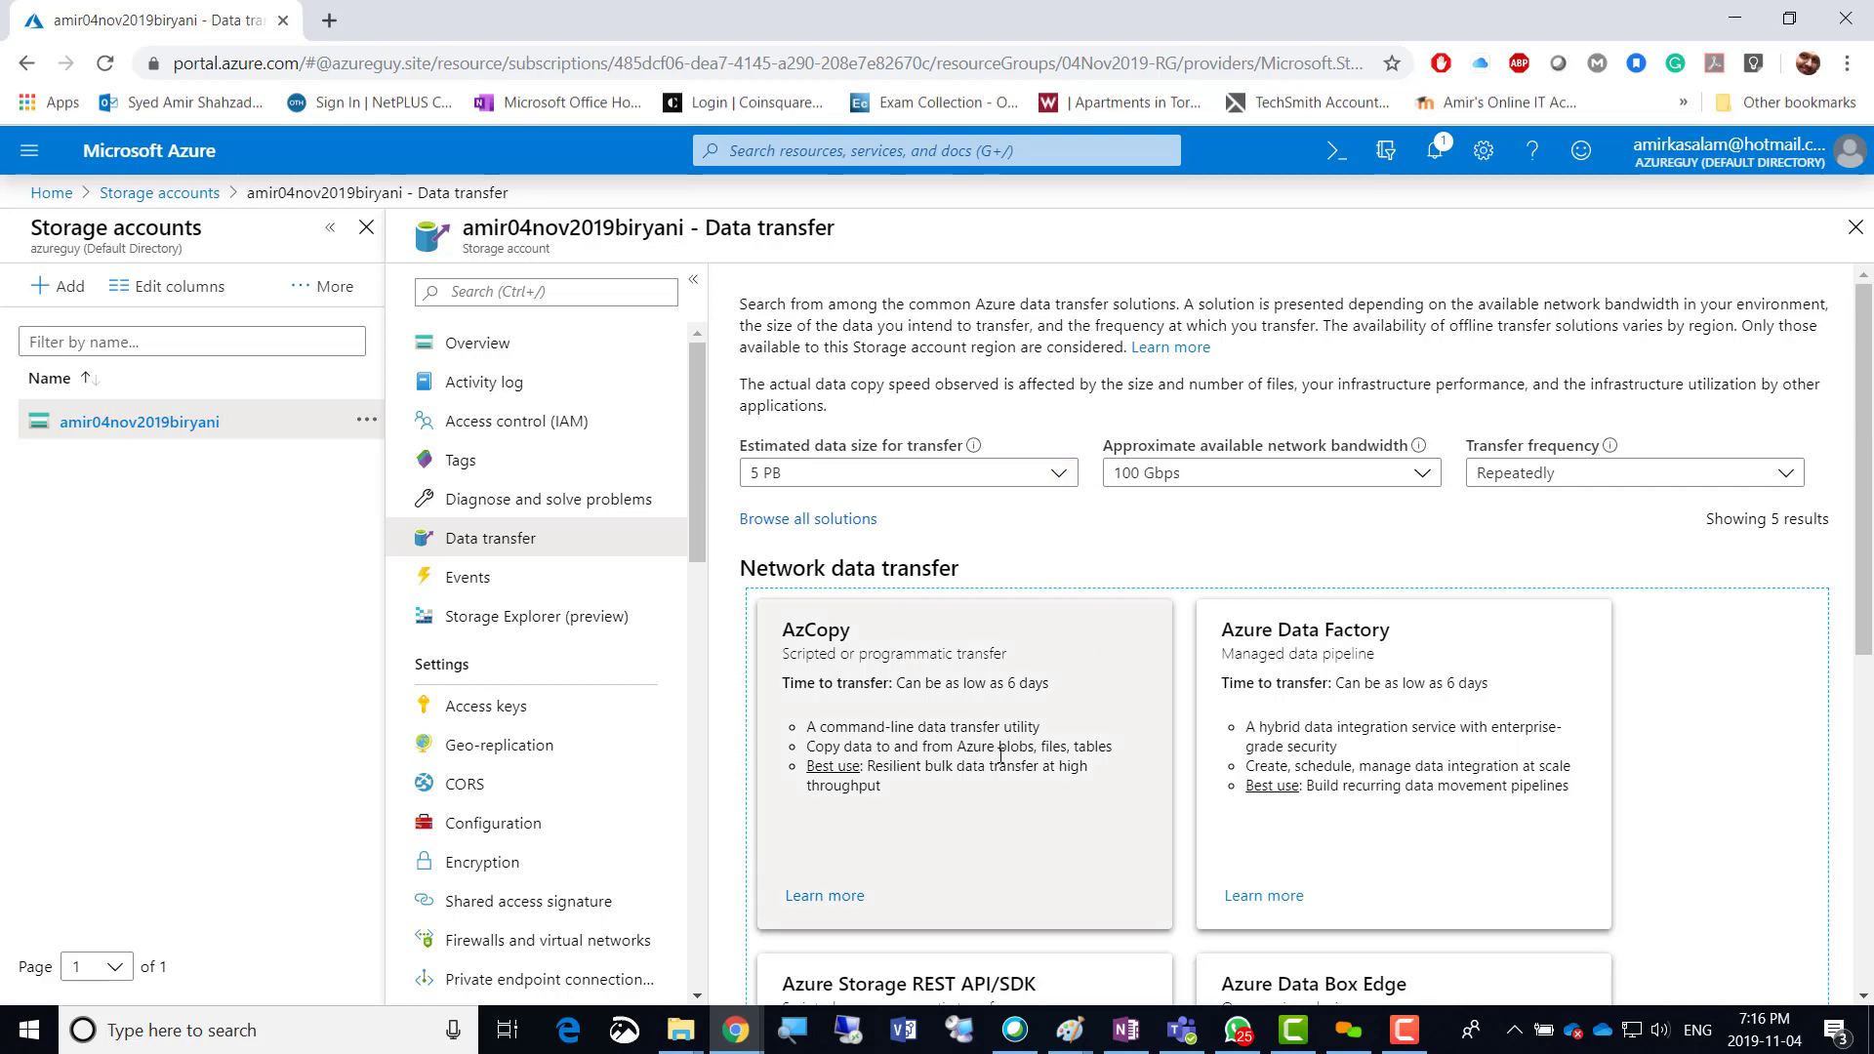
scroll(1000, 755, down, 3)
scroll(1000, 755, down, 4)
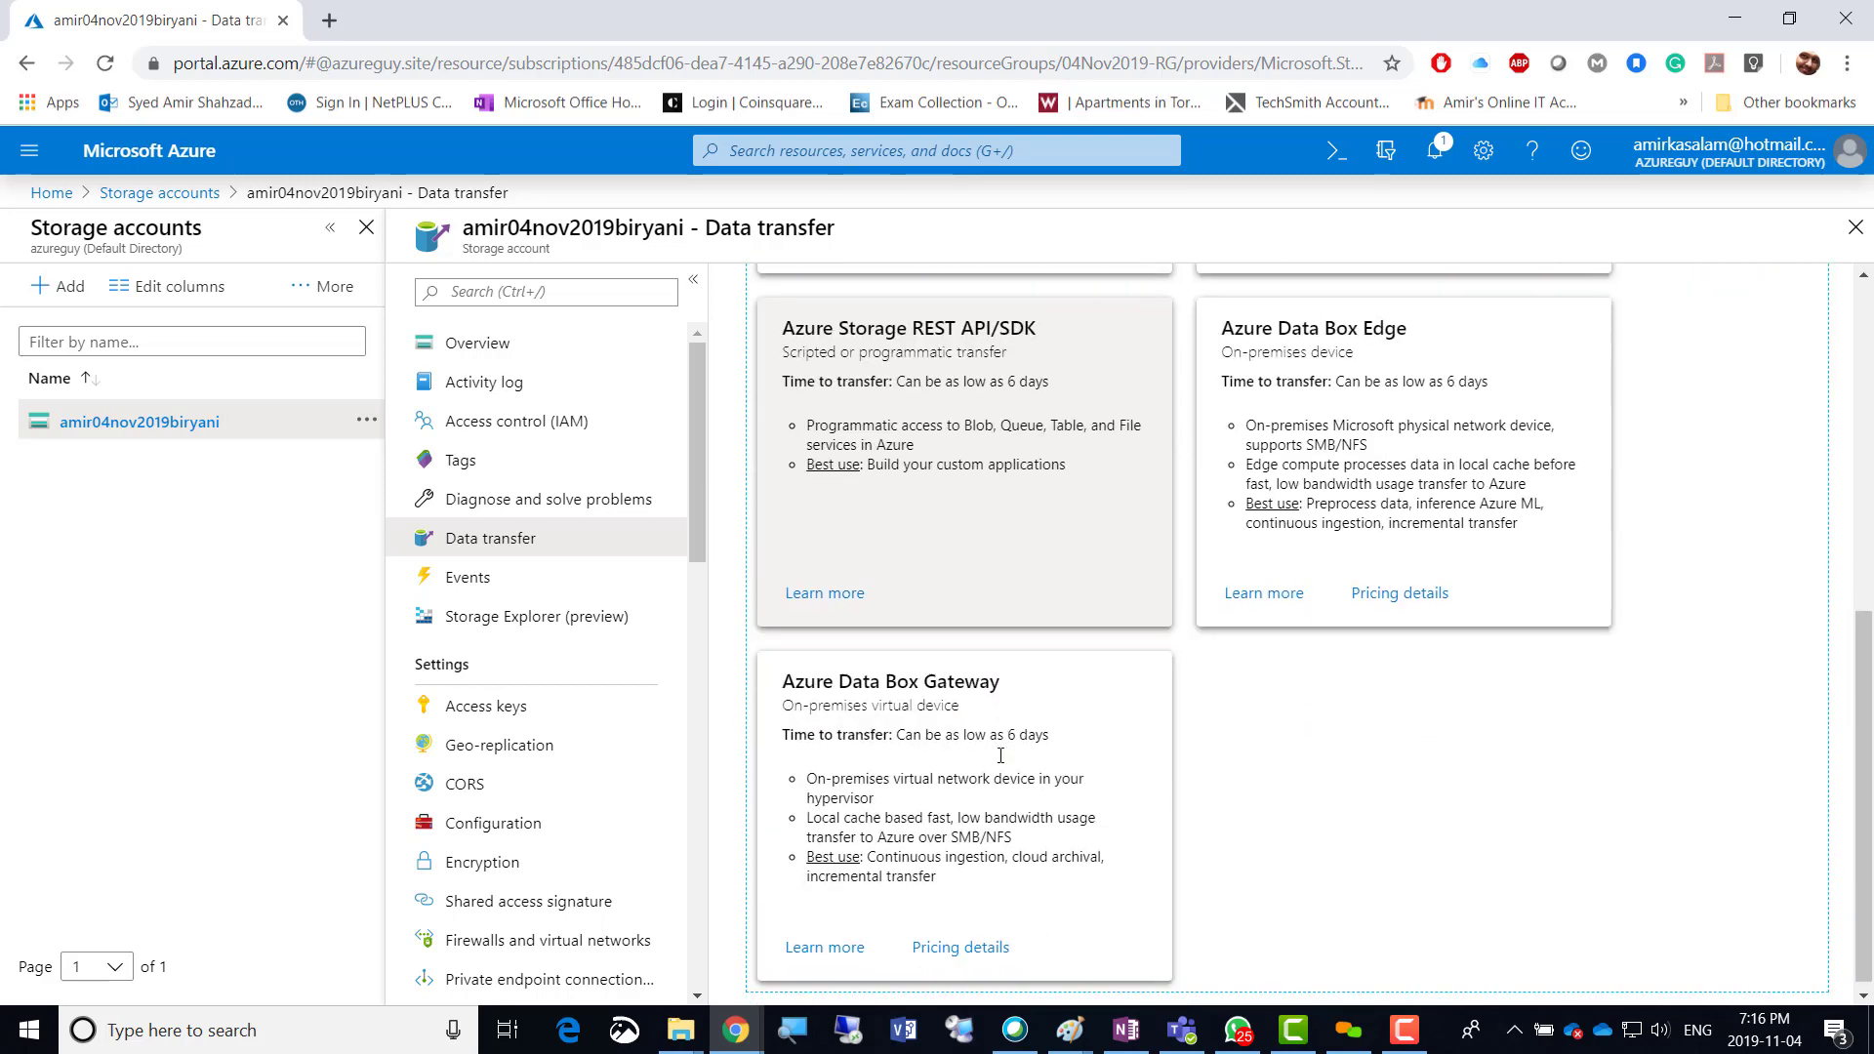
scroll(1000, 755, up, 7)
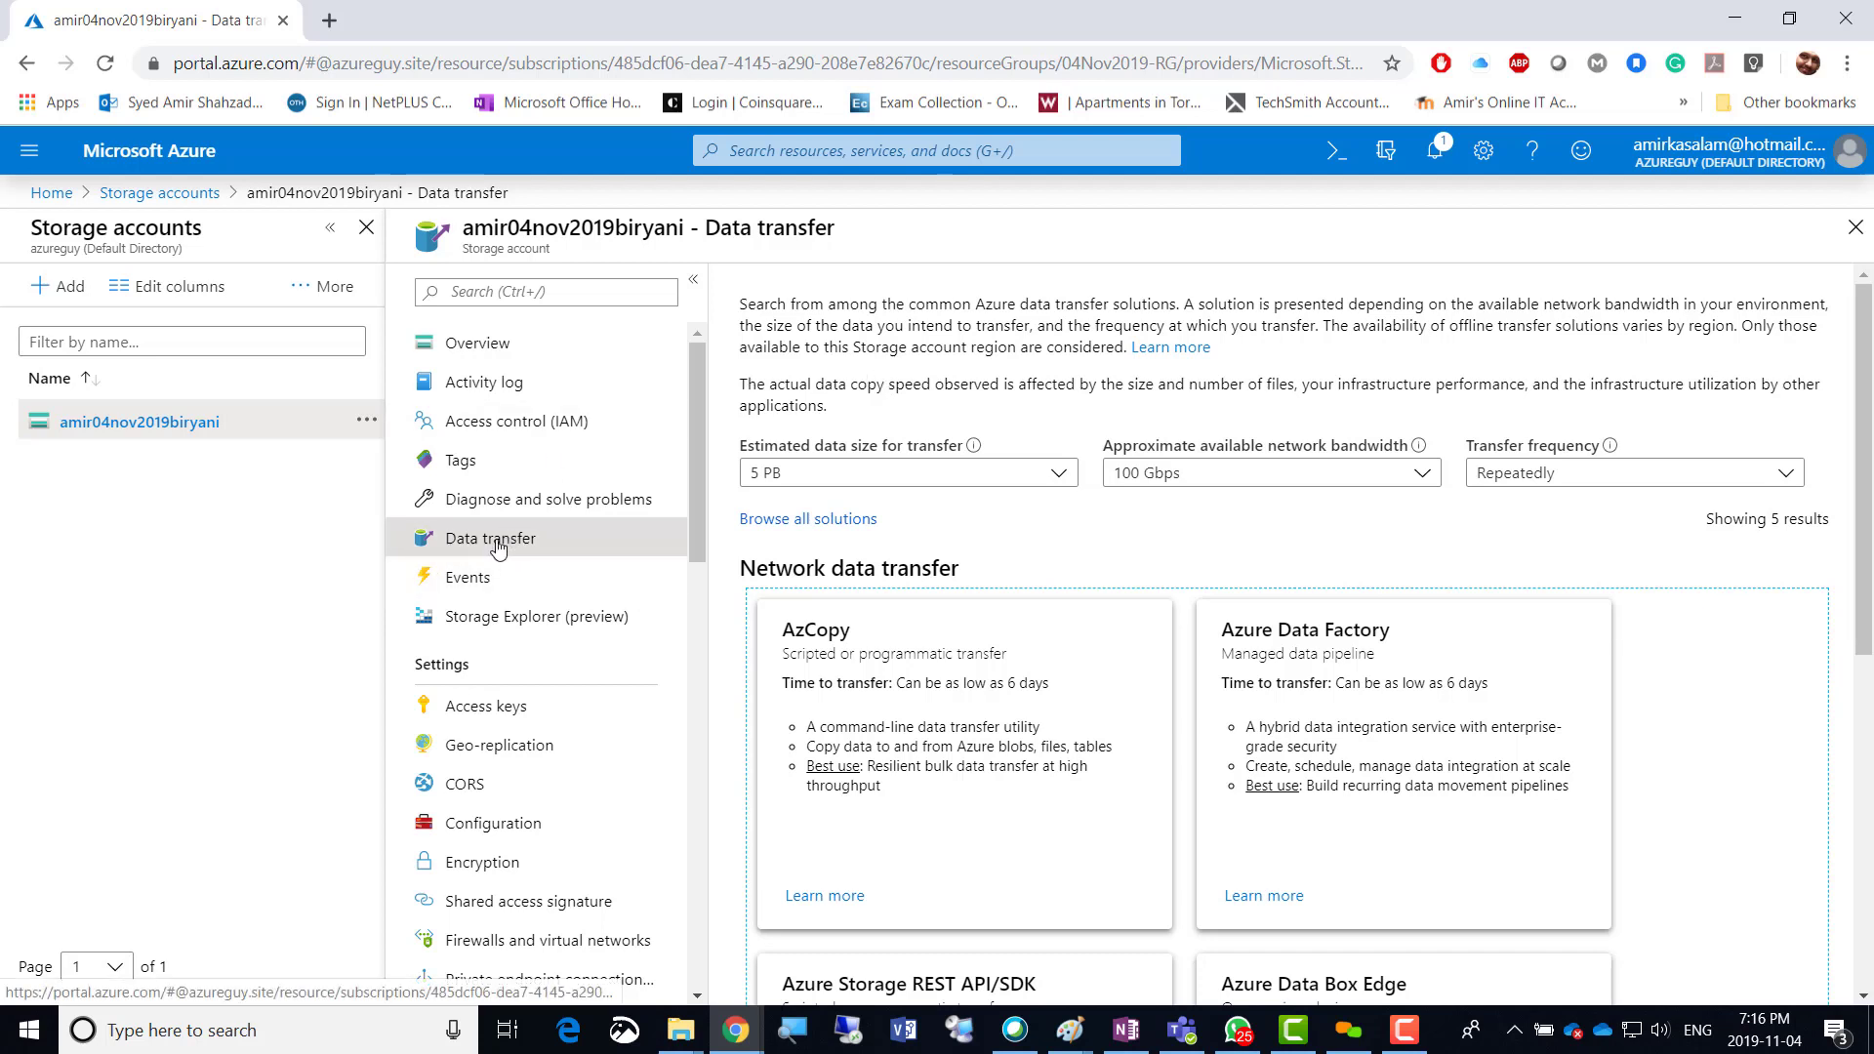
Go to the account Overview, then back to Data transfer with empty filters.
click(535, 347)
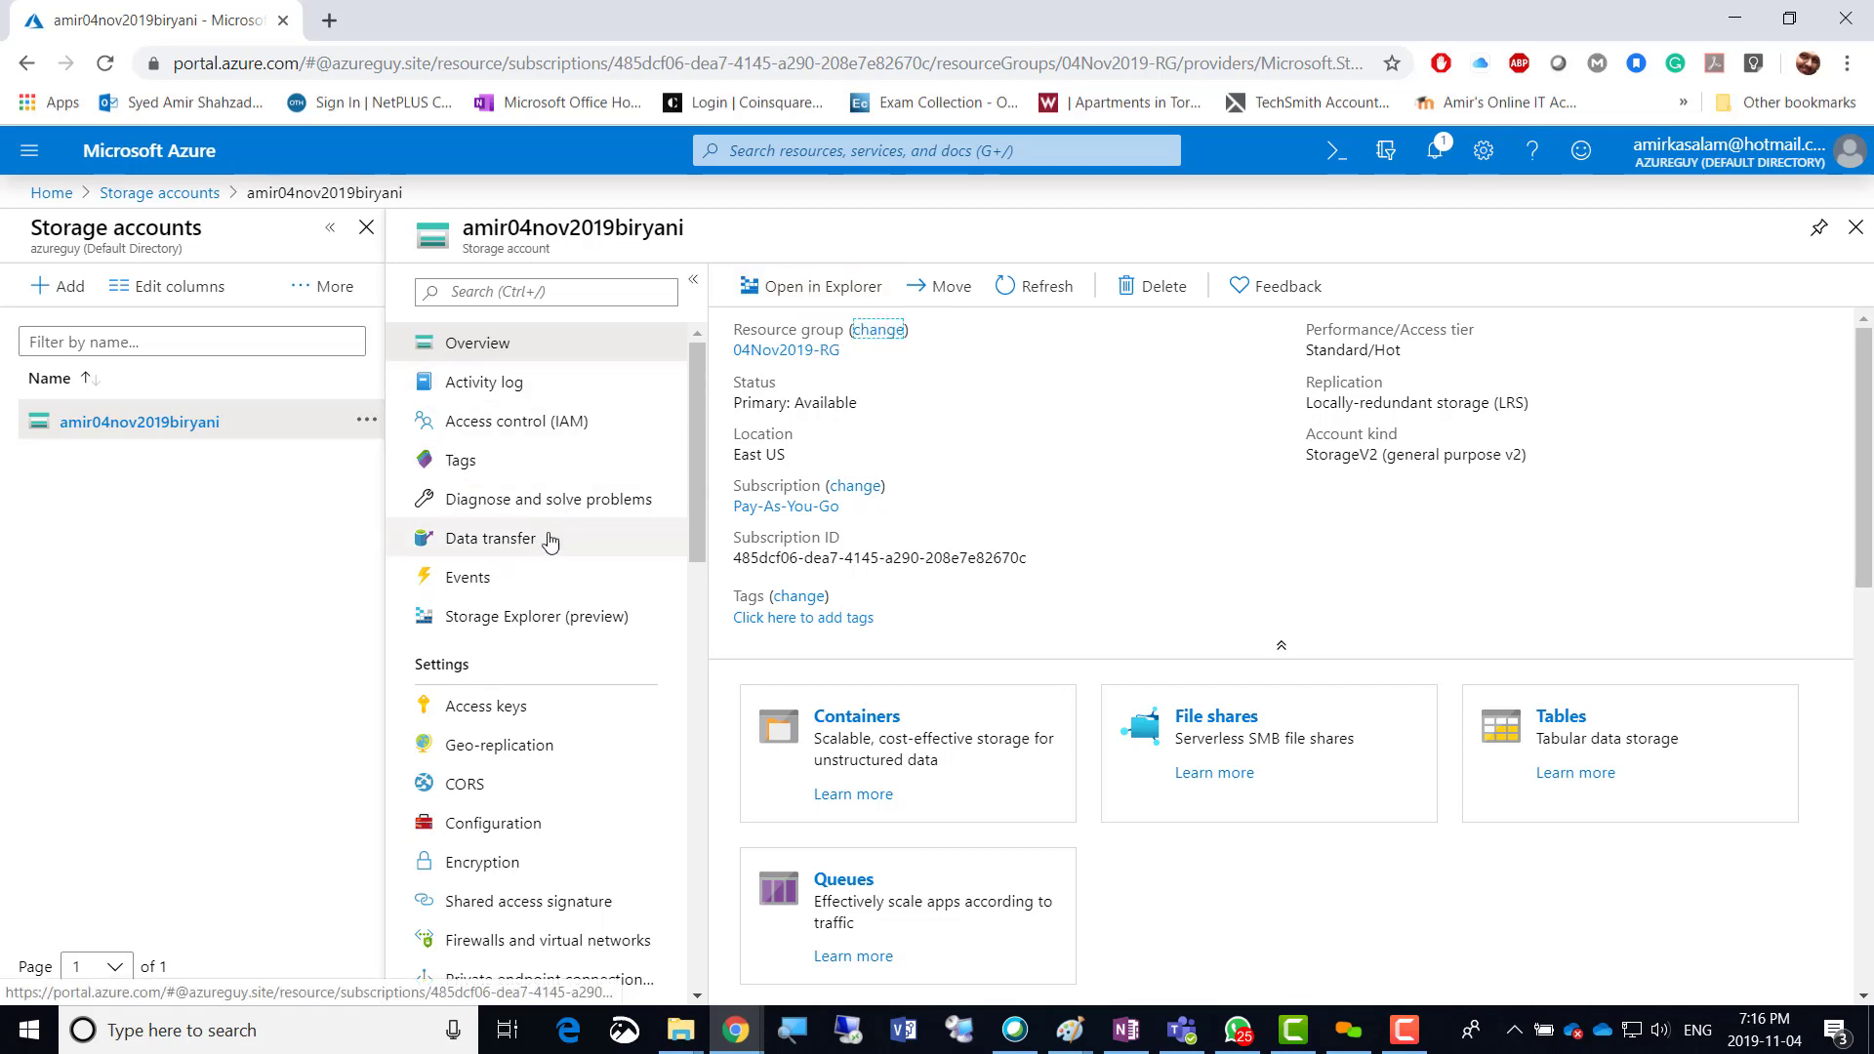
click(527, 539)
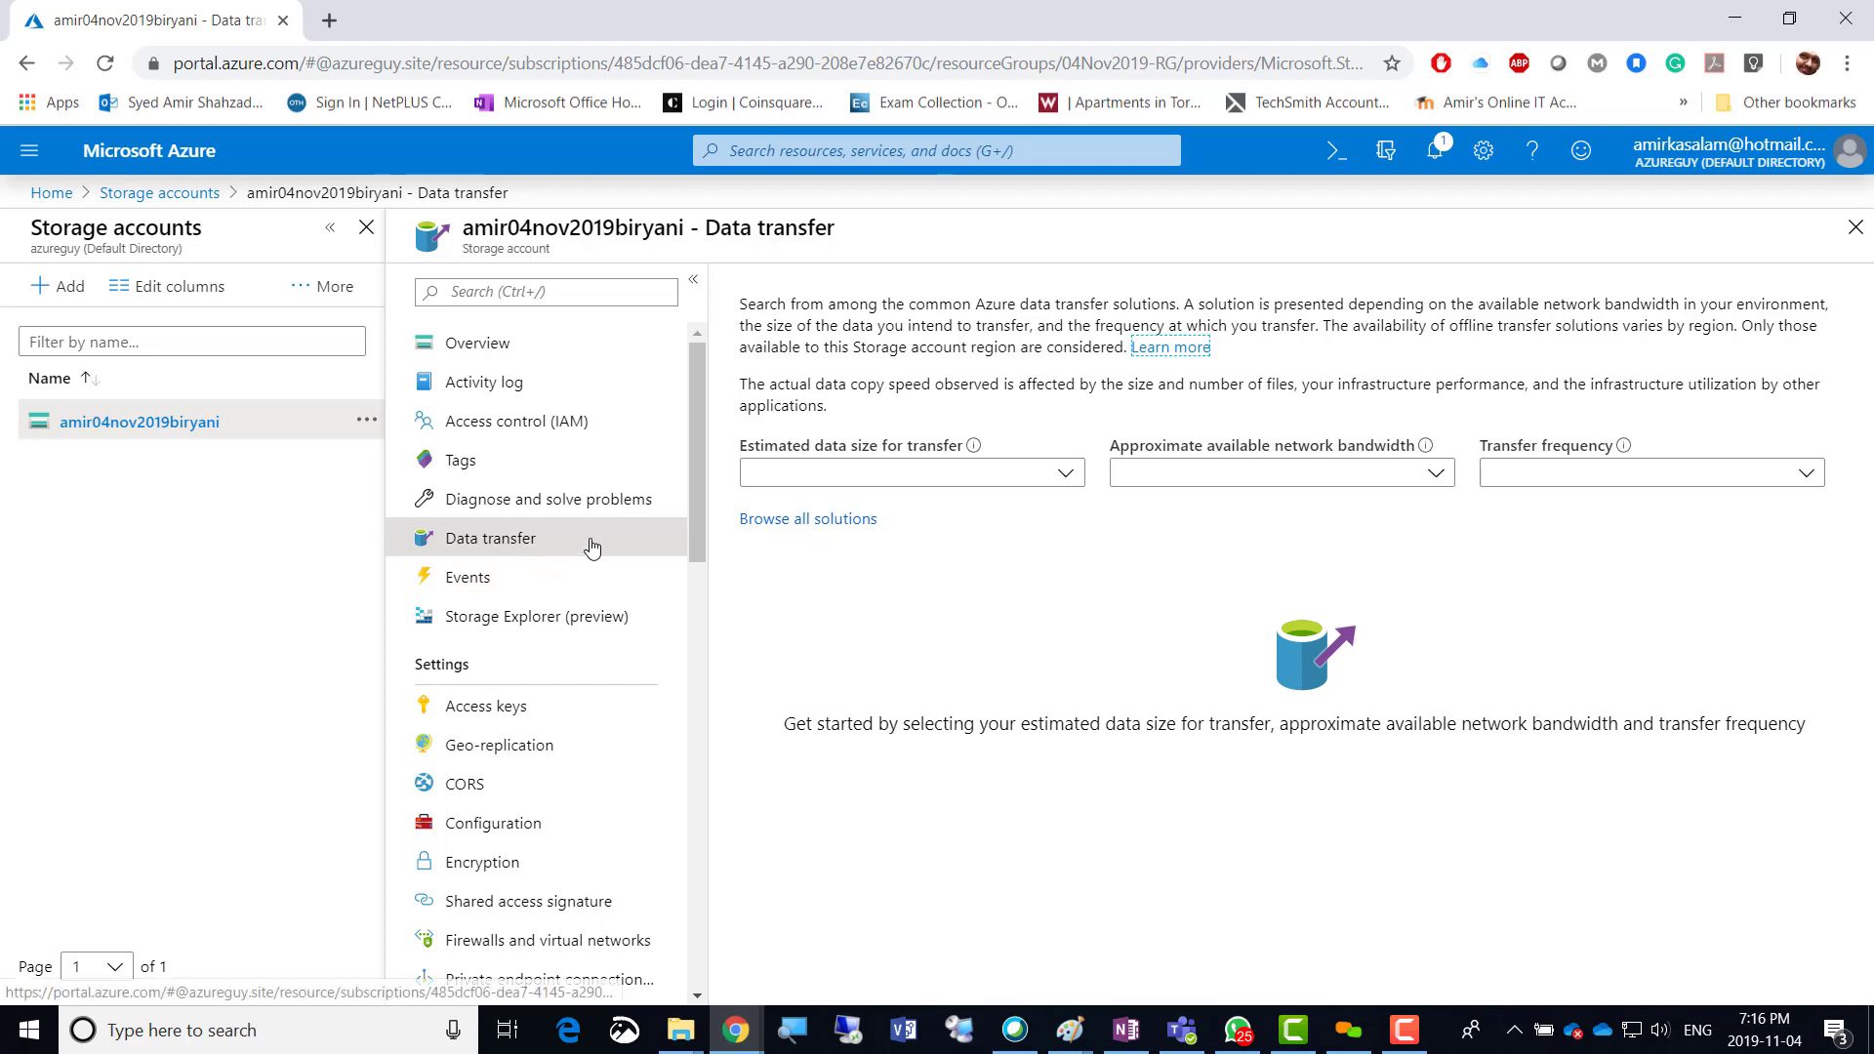
Open the account's Events, check Event Subscriptions, and start a new event subscription.
click(468, 577)
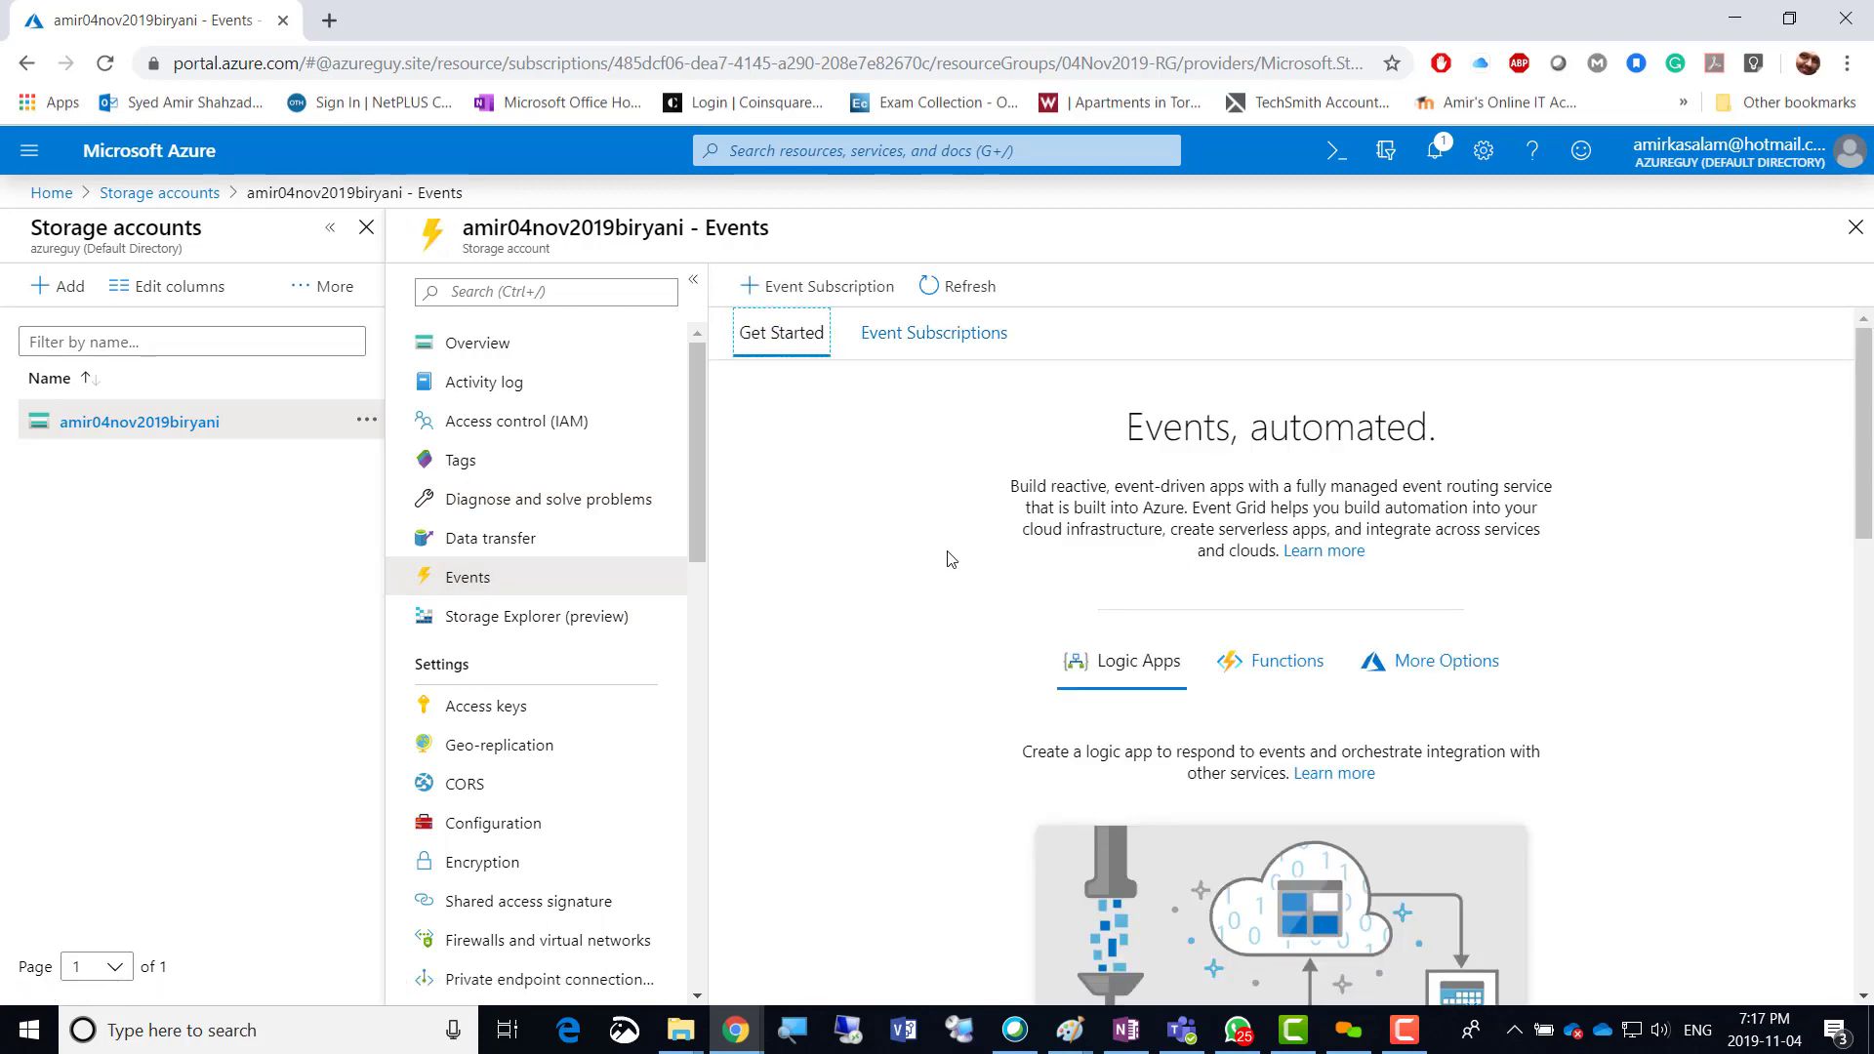
scroll(950, 558, down, 3)
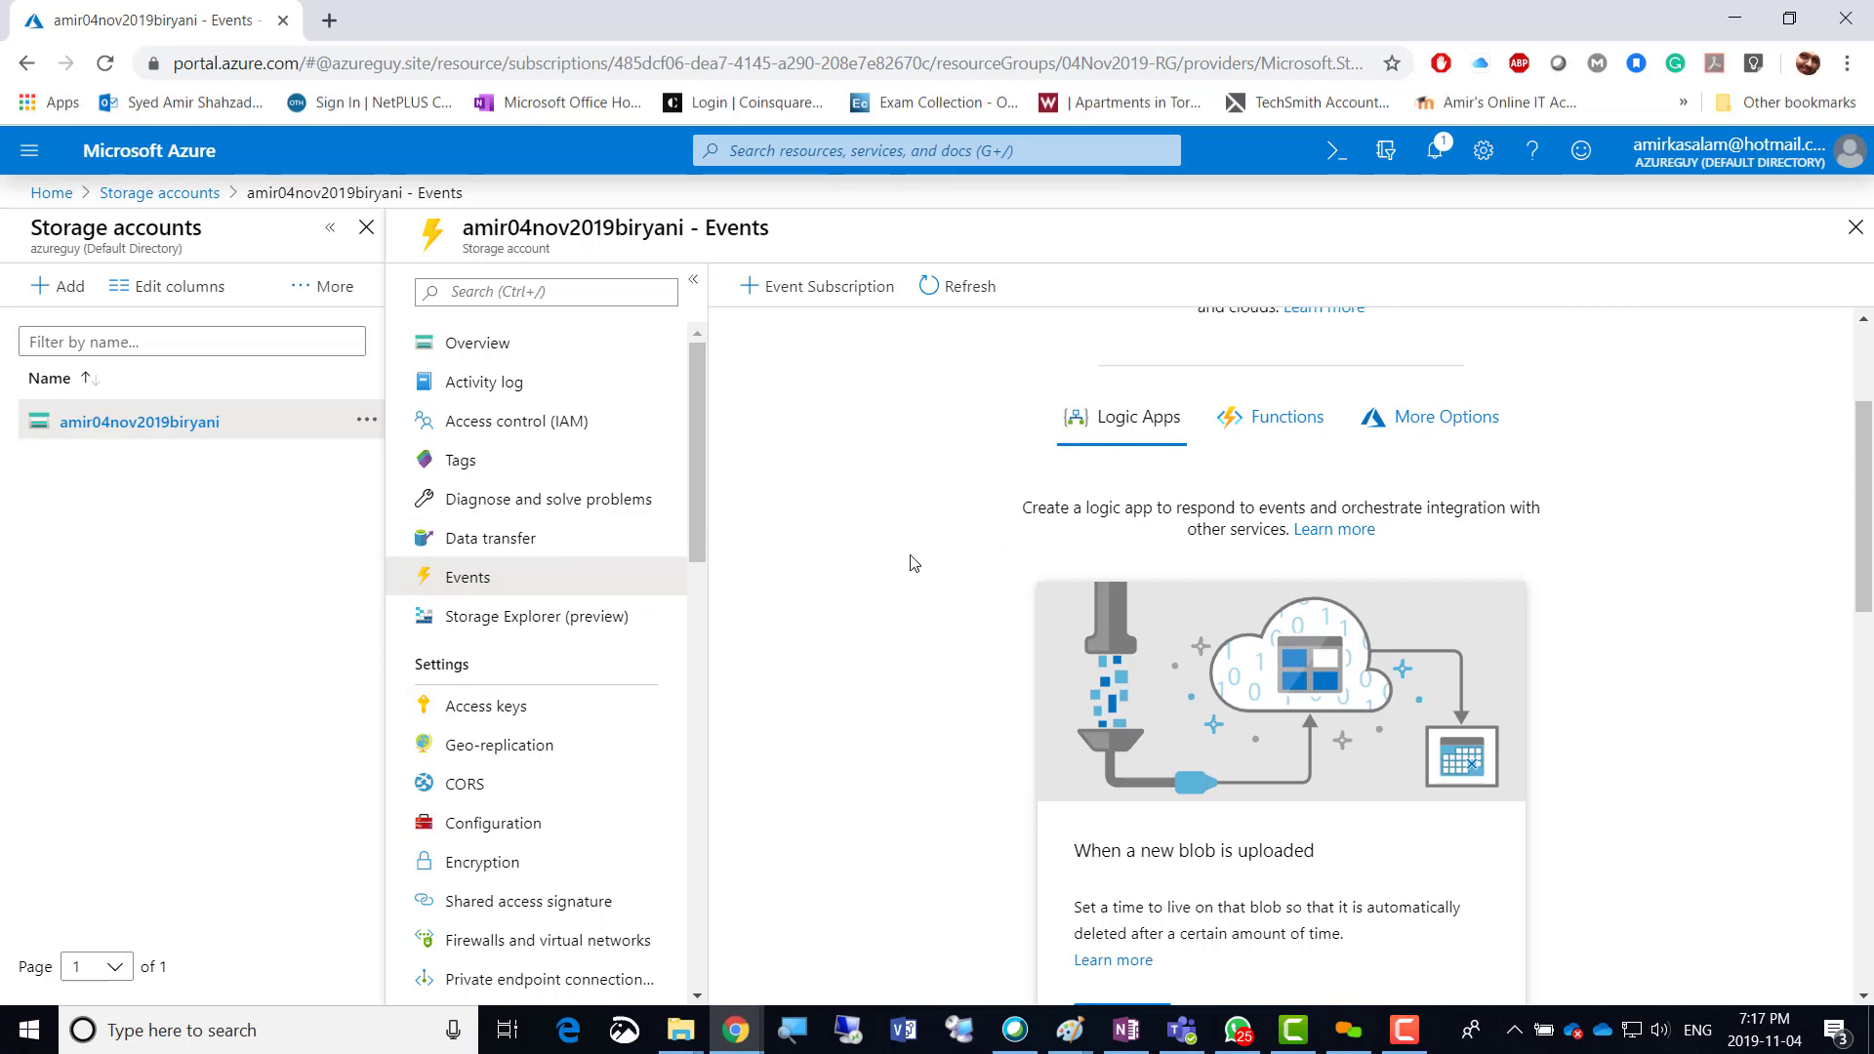
scroll(914, 563, up, 3)
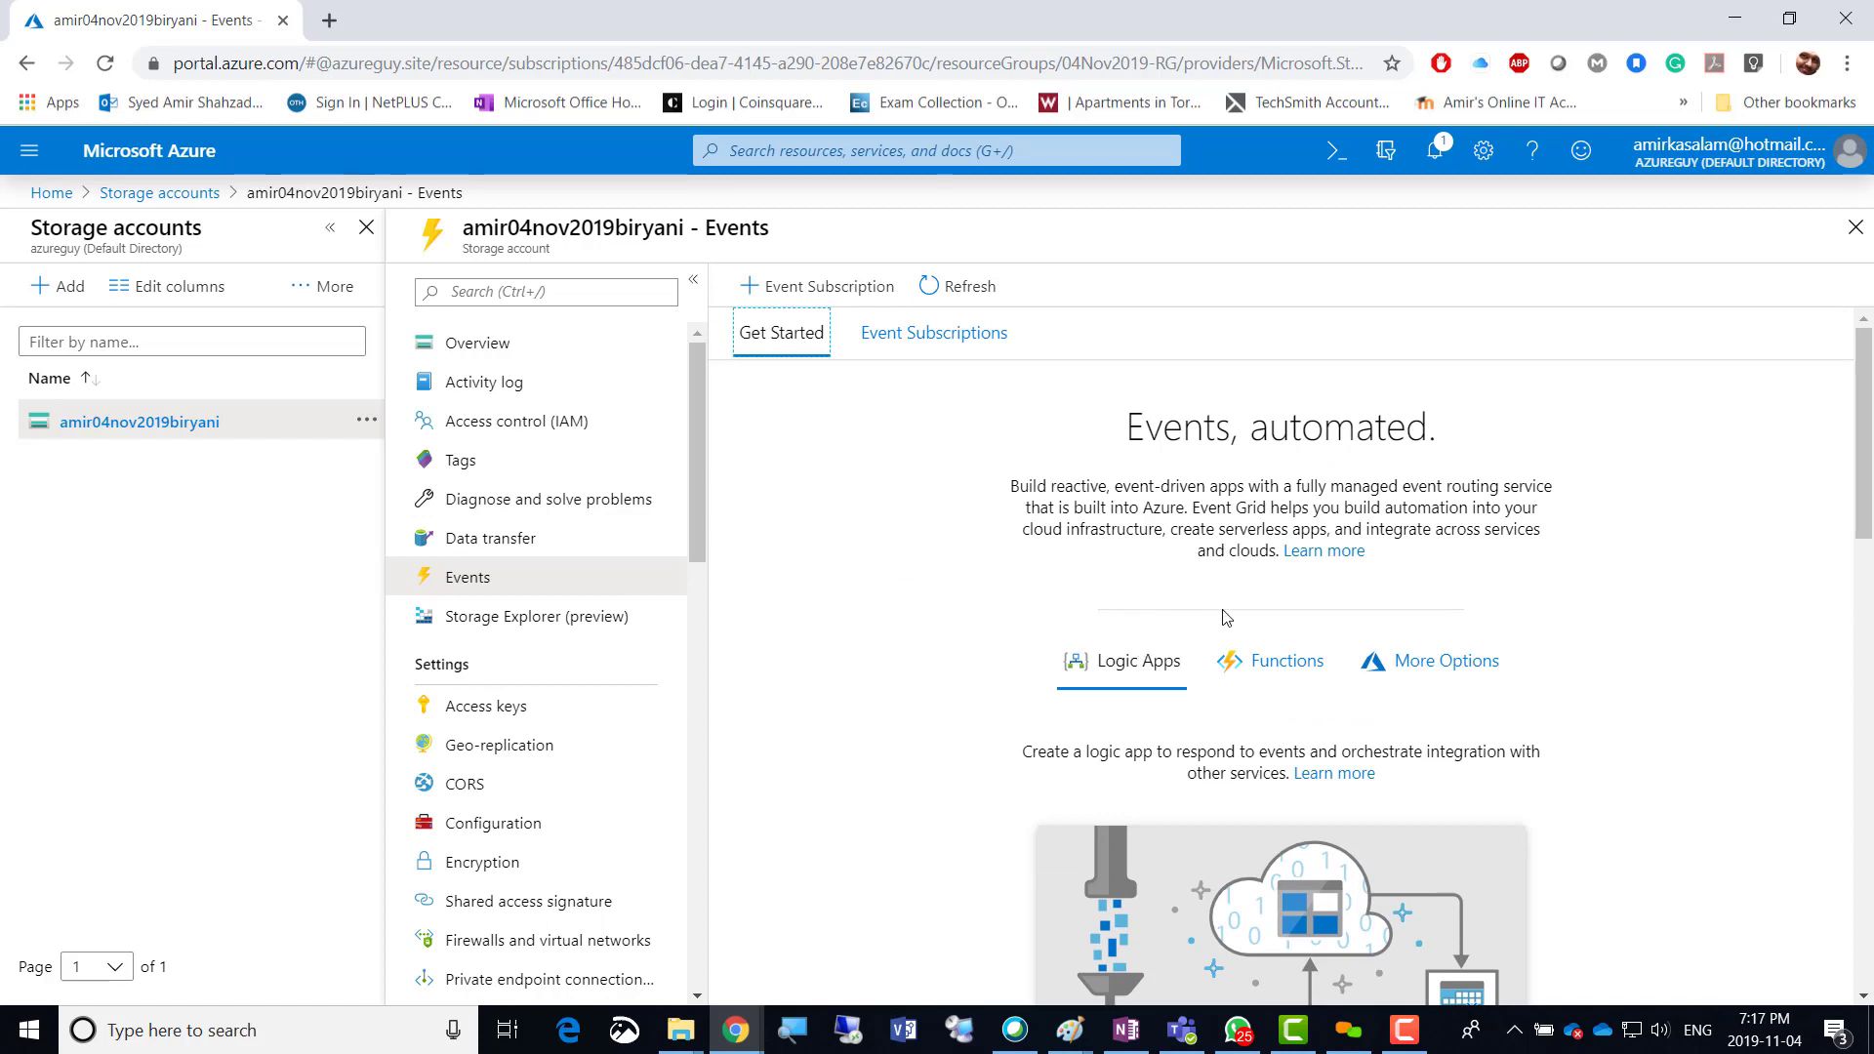
click(917, 336)
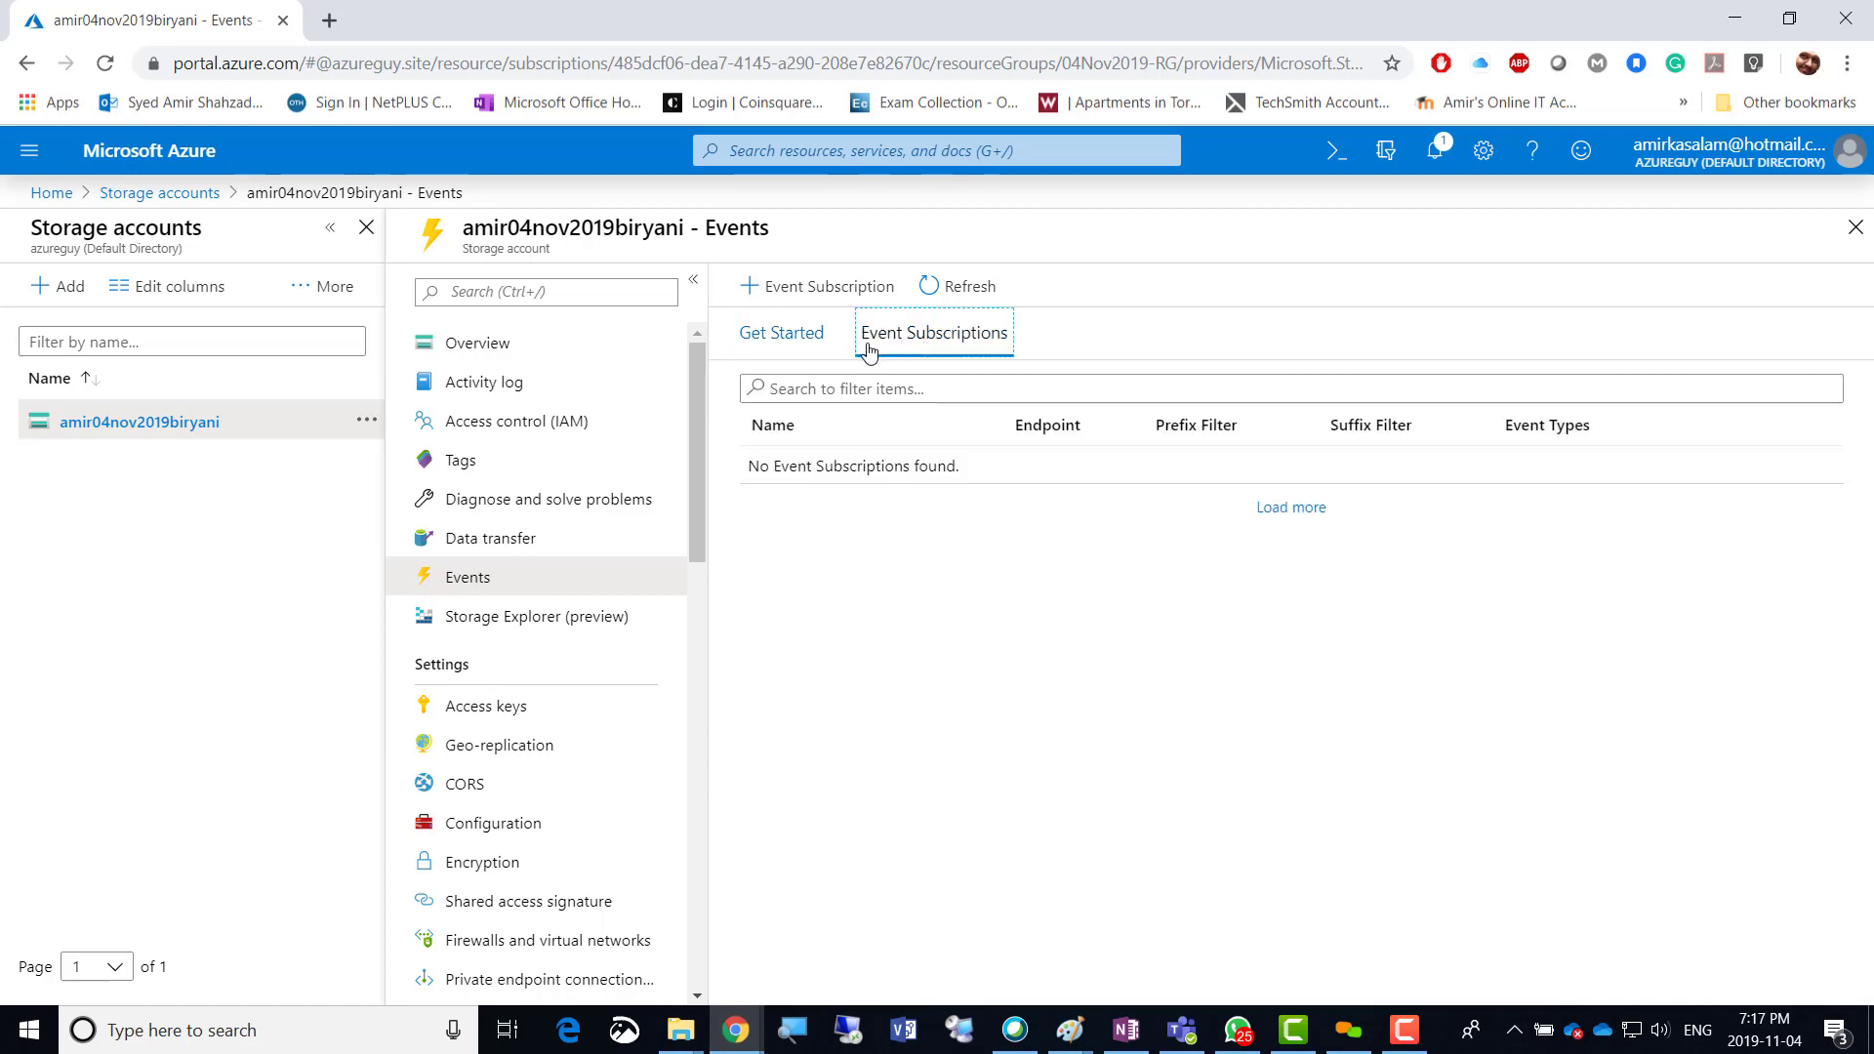
click(796, 295)
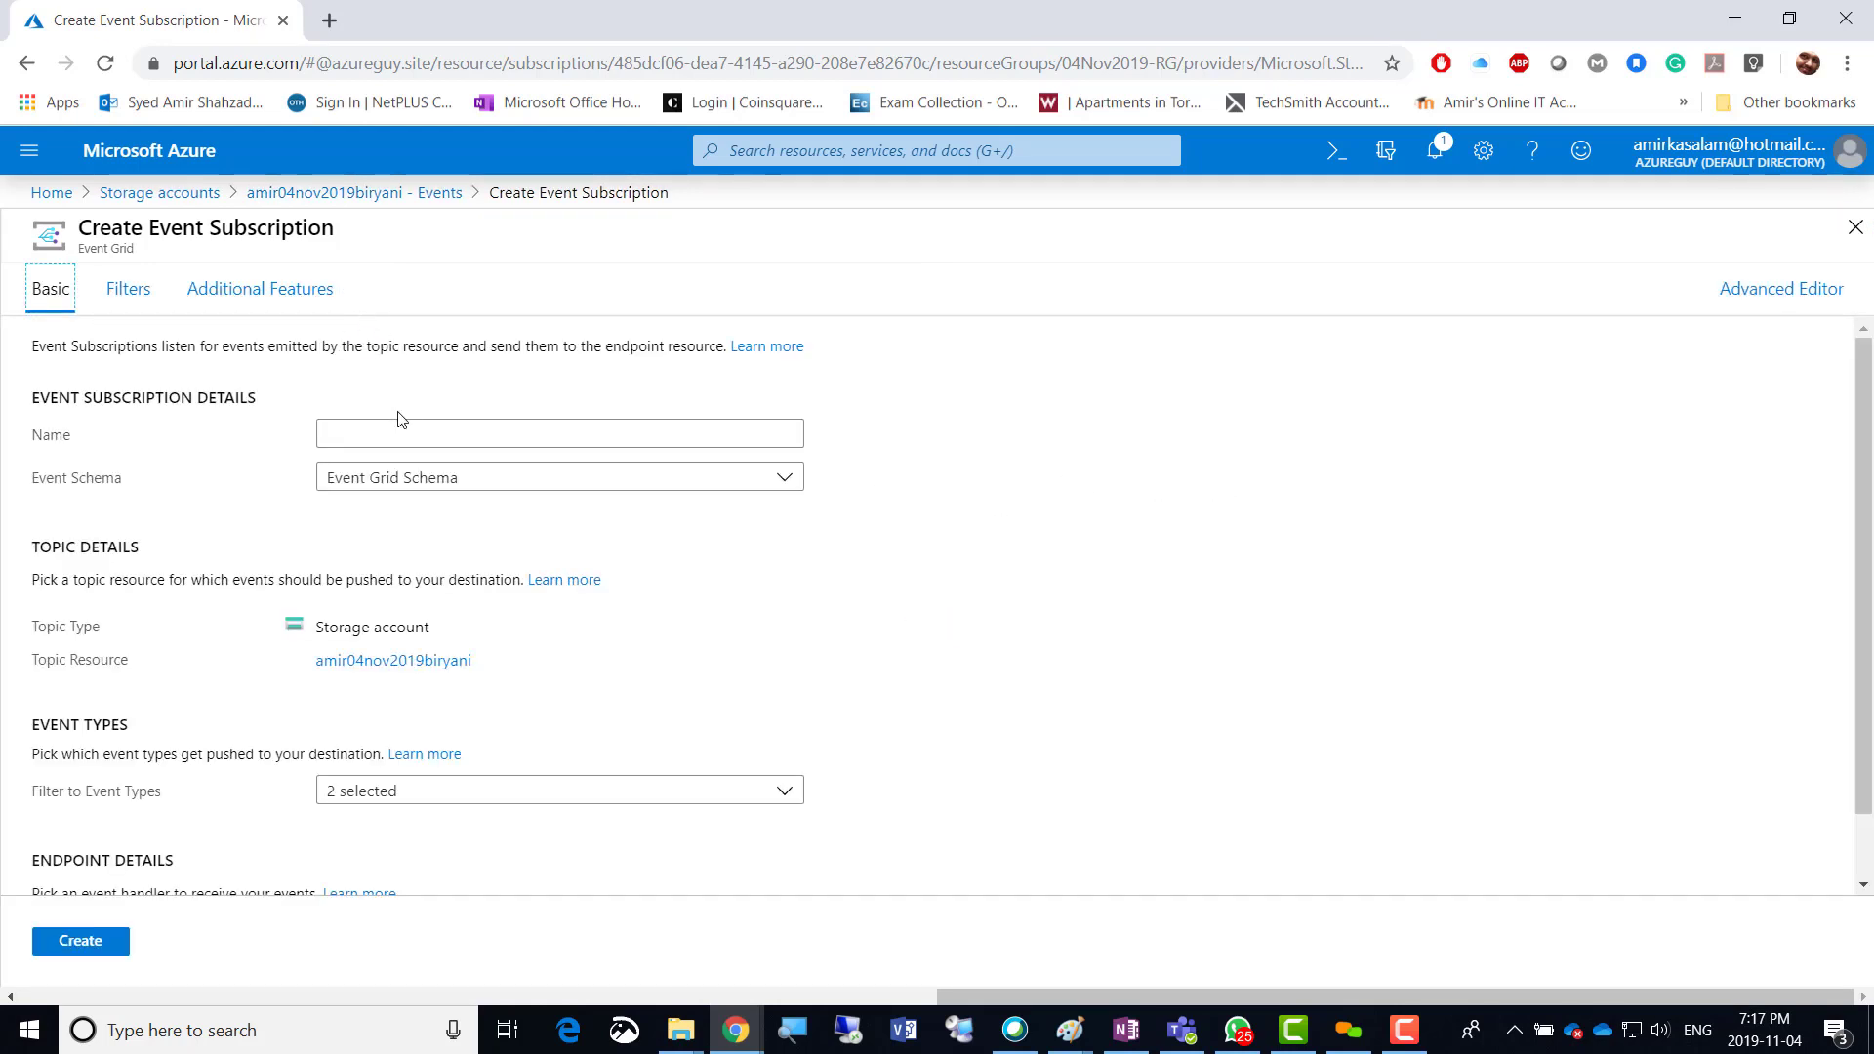
Review the event subscription's Additional Features, then return to Storage accounts without saving.
scroll(951, 605, down, 1)
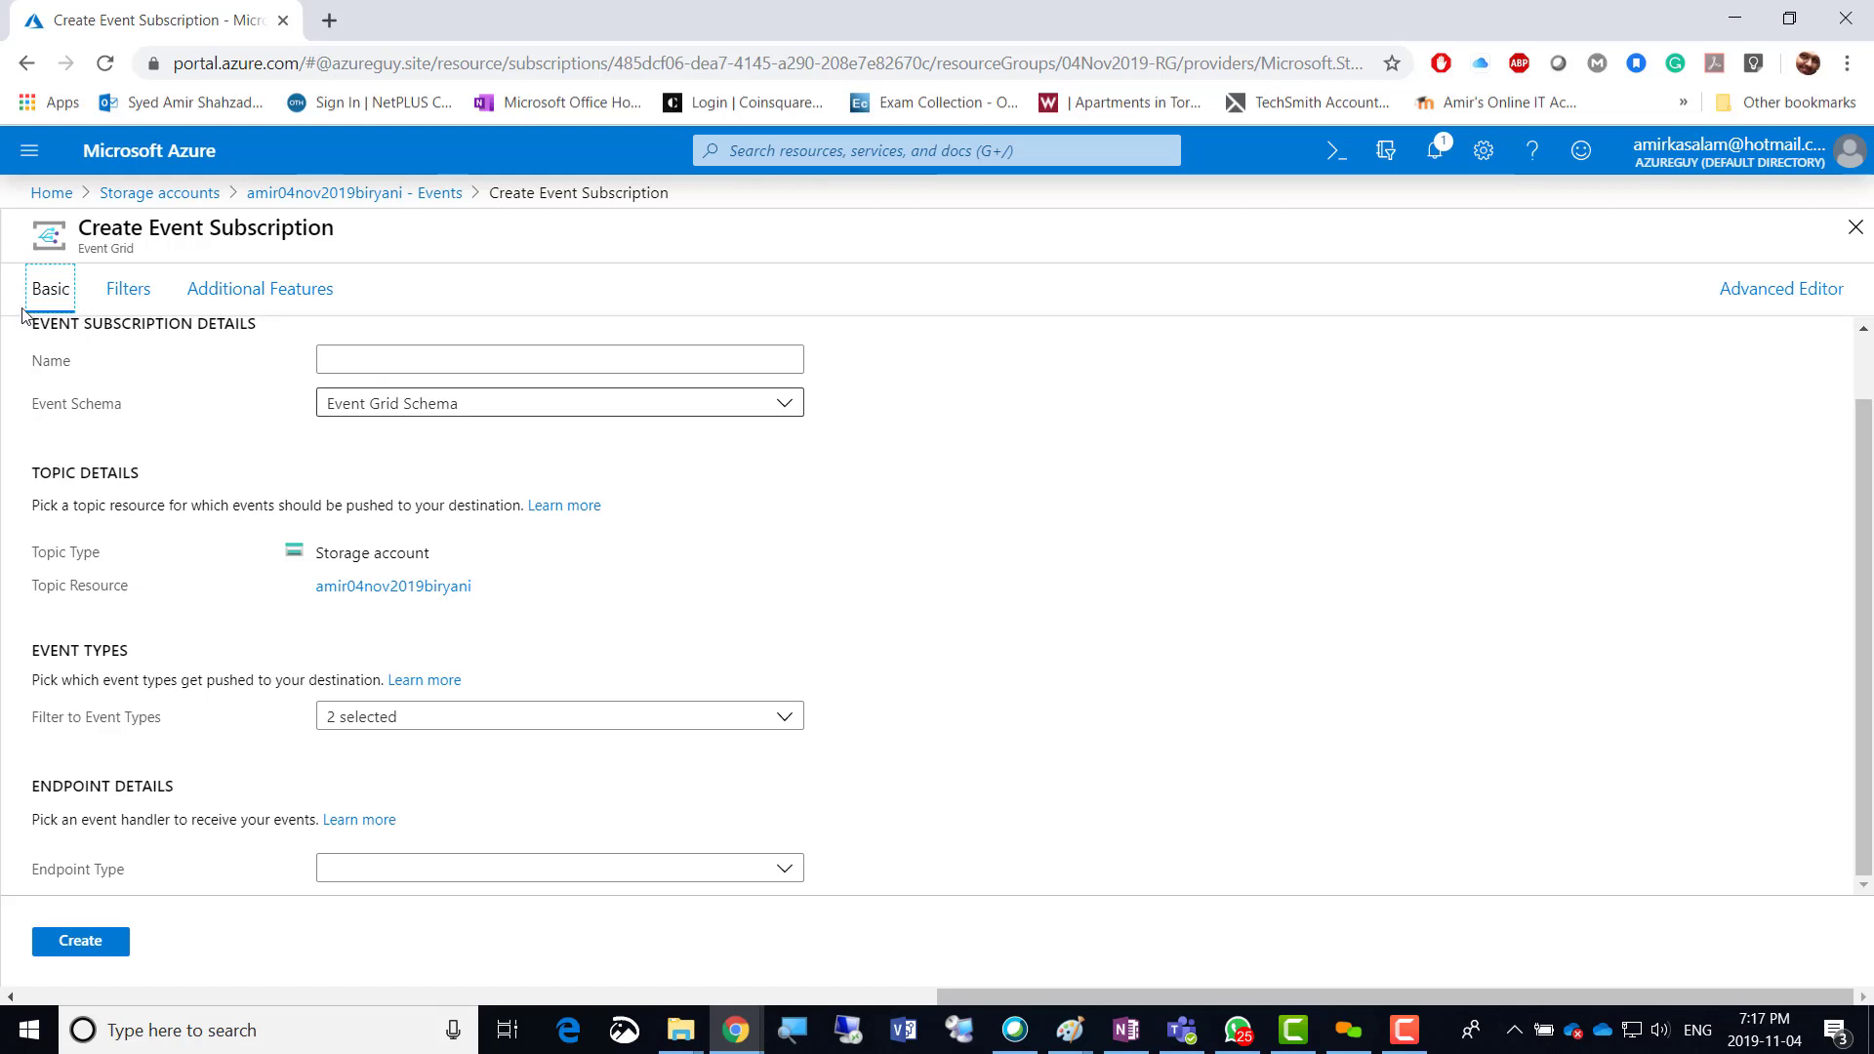
click(264, 294)
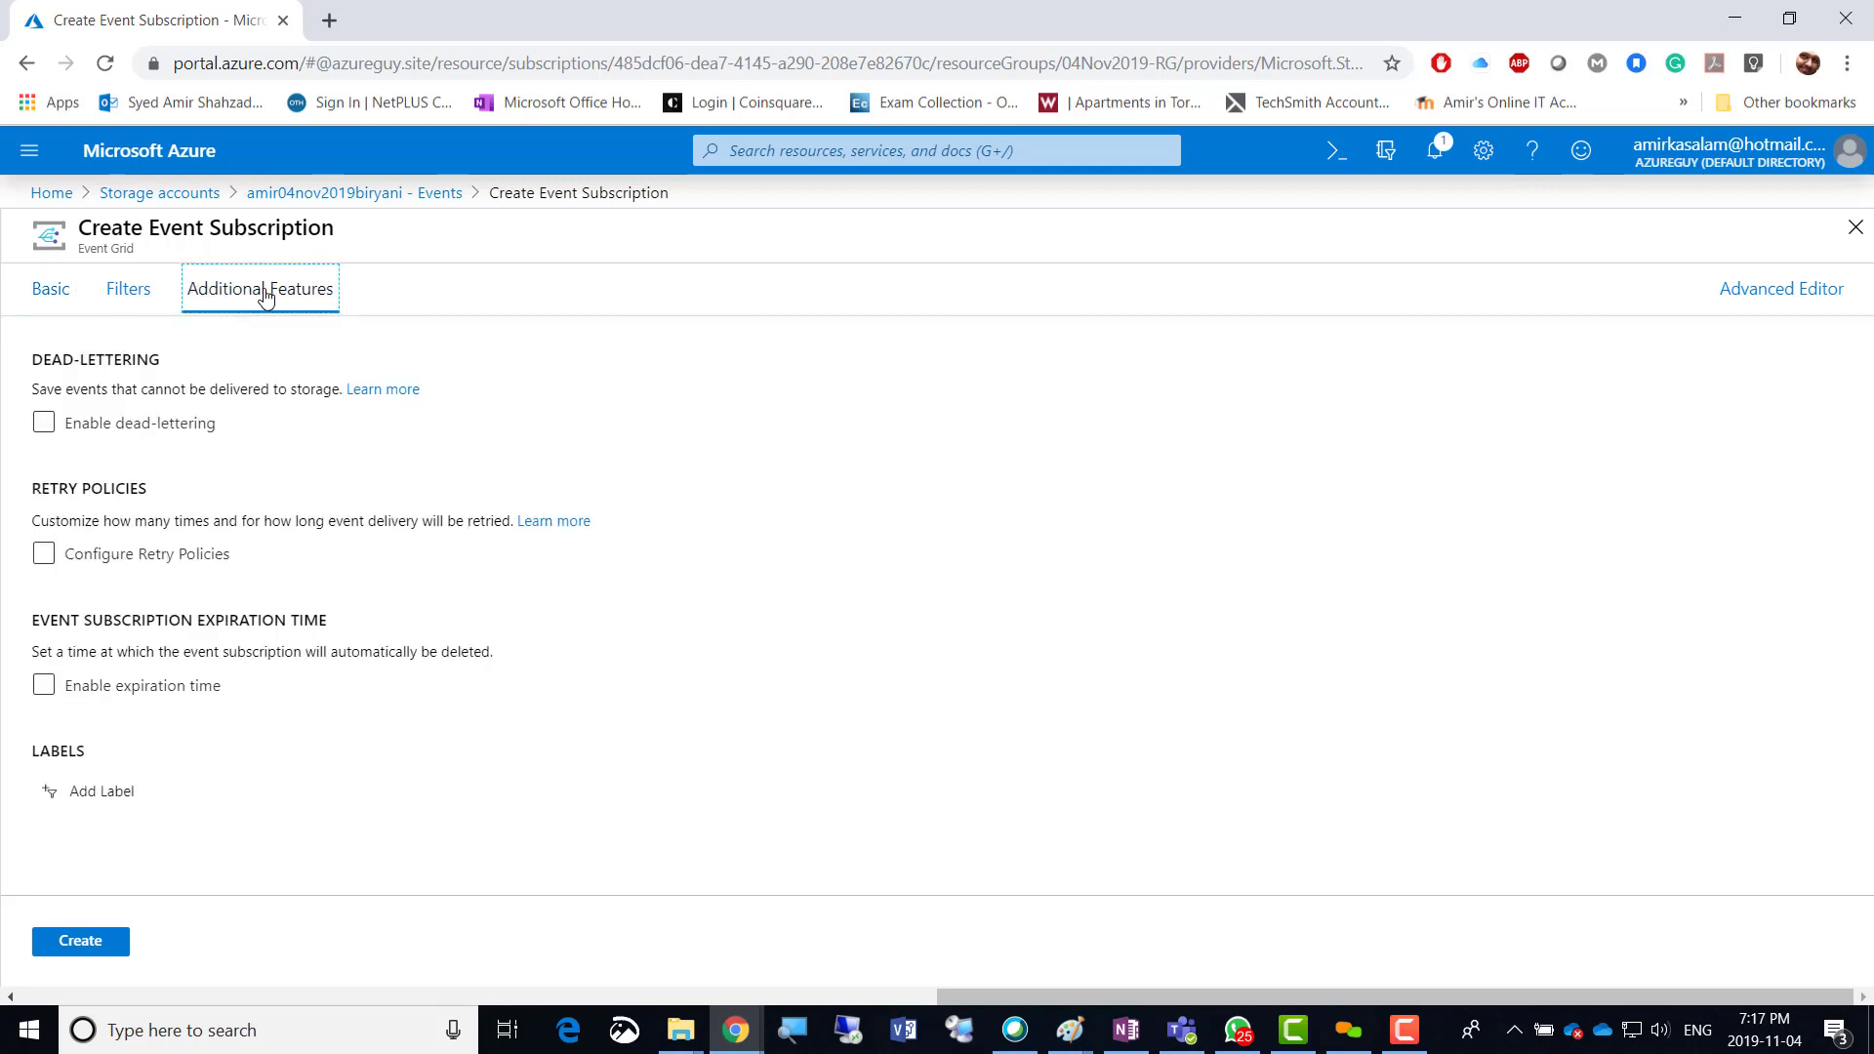
click(142, 194)
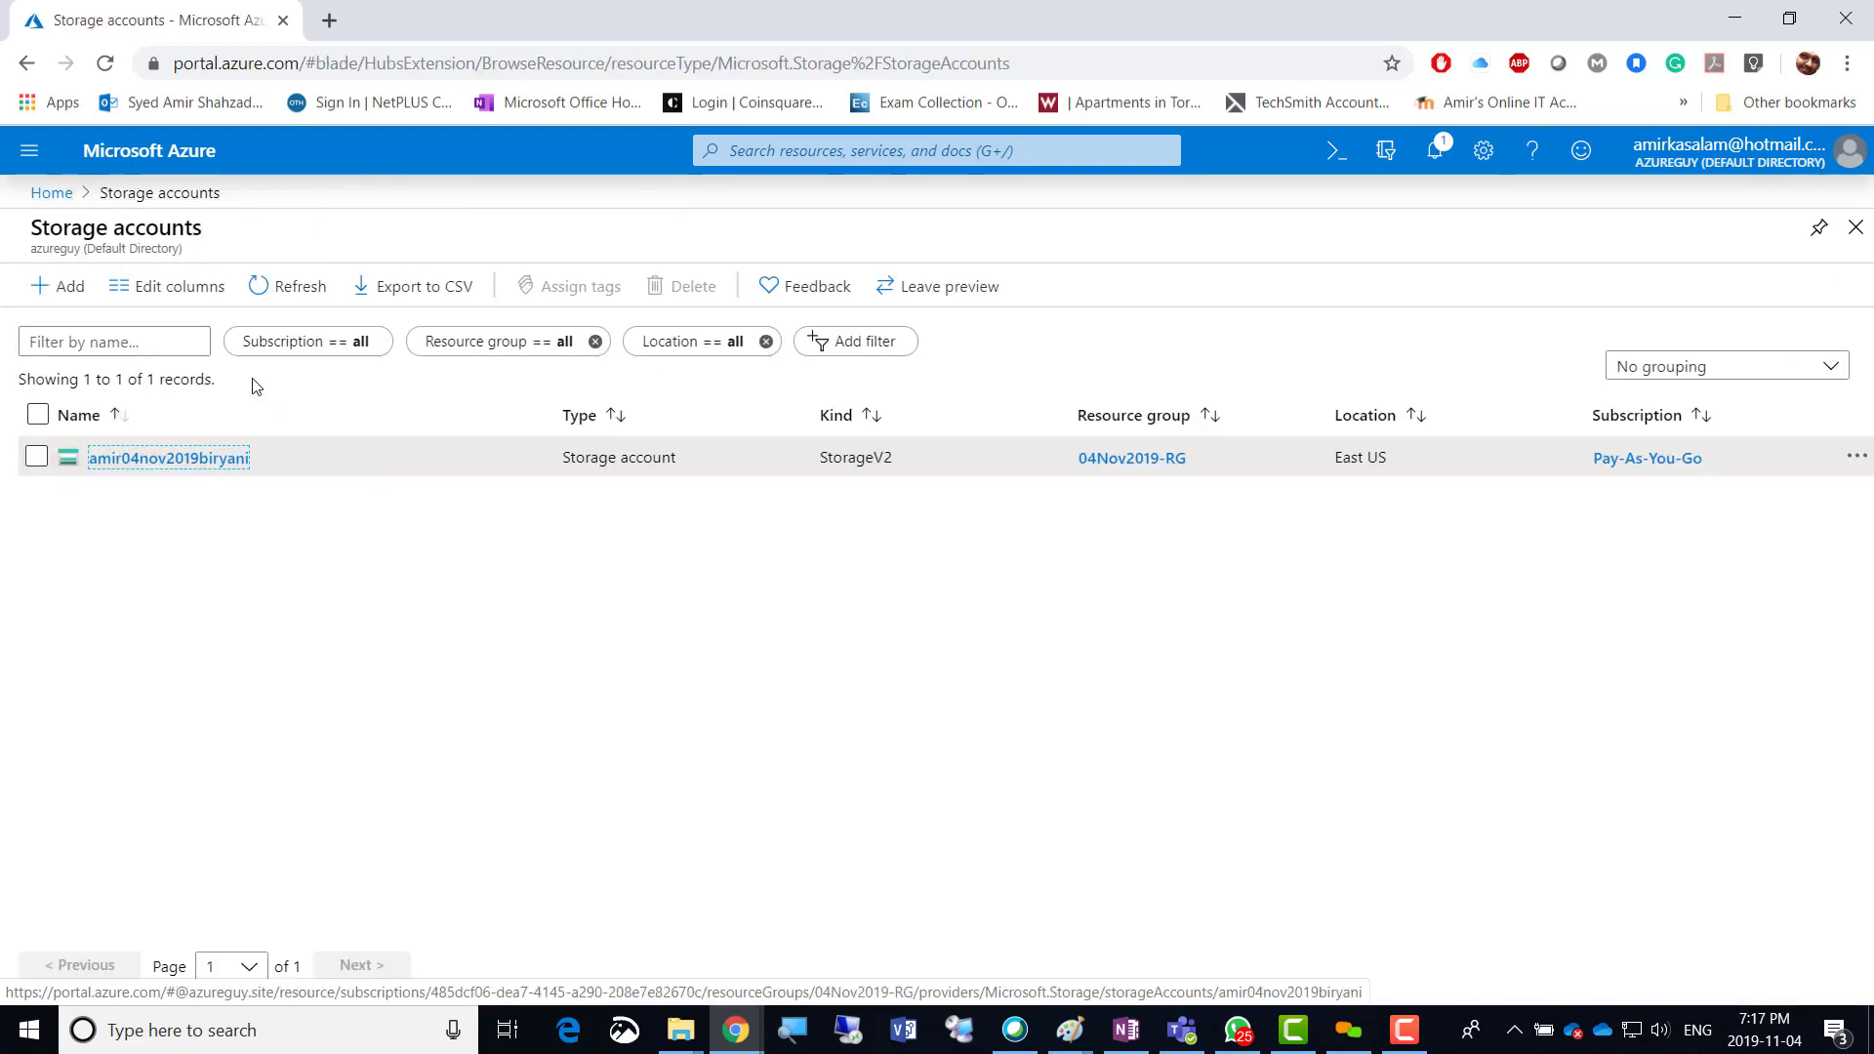
Open the amir04nov2019biryani storage account overview and scroll through its resource menu.
click(161, 461)
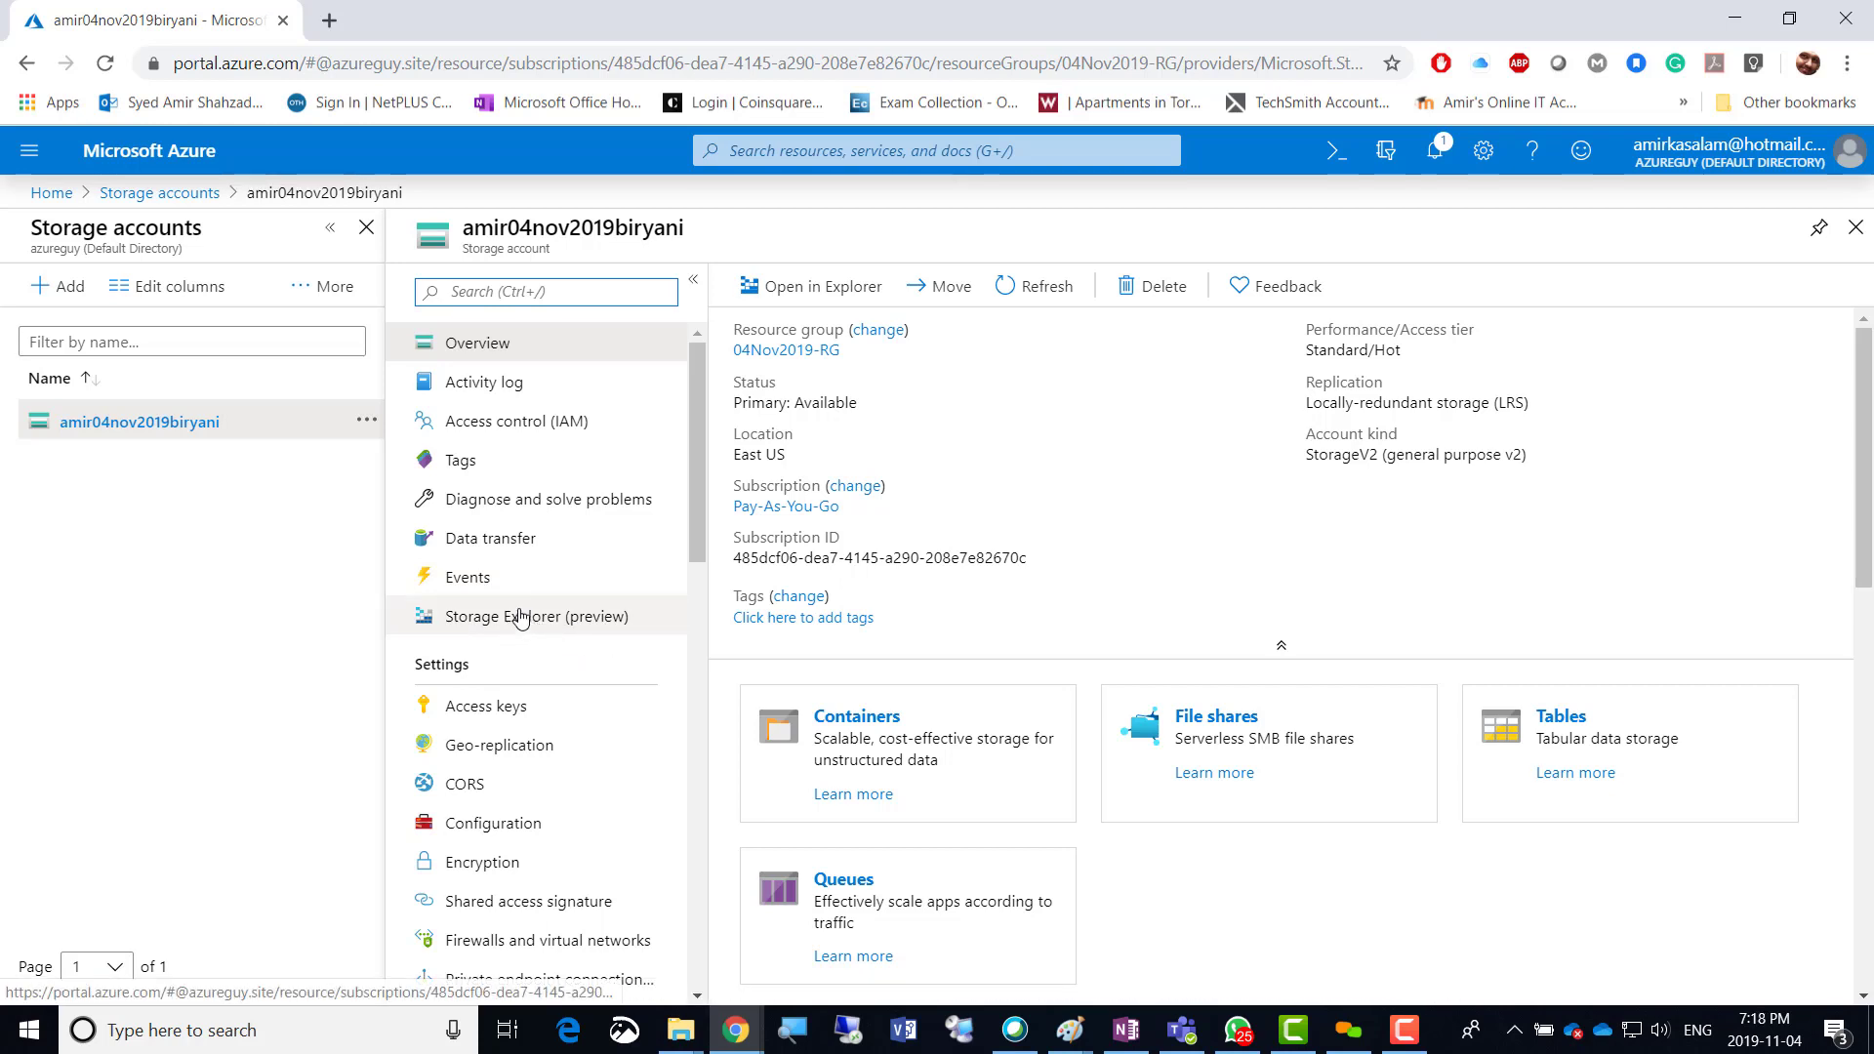
scroll(520, 616, down, 3)
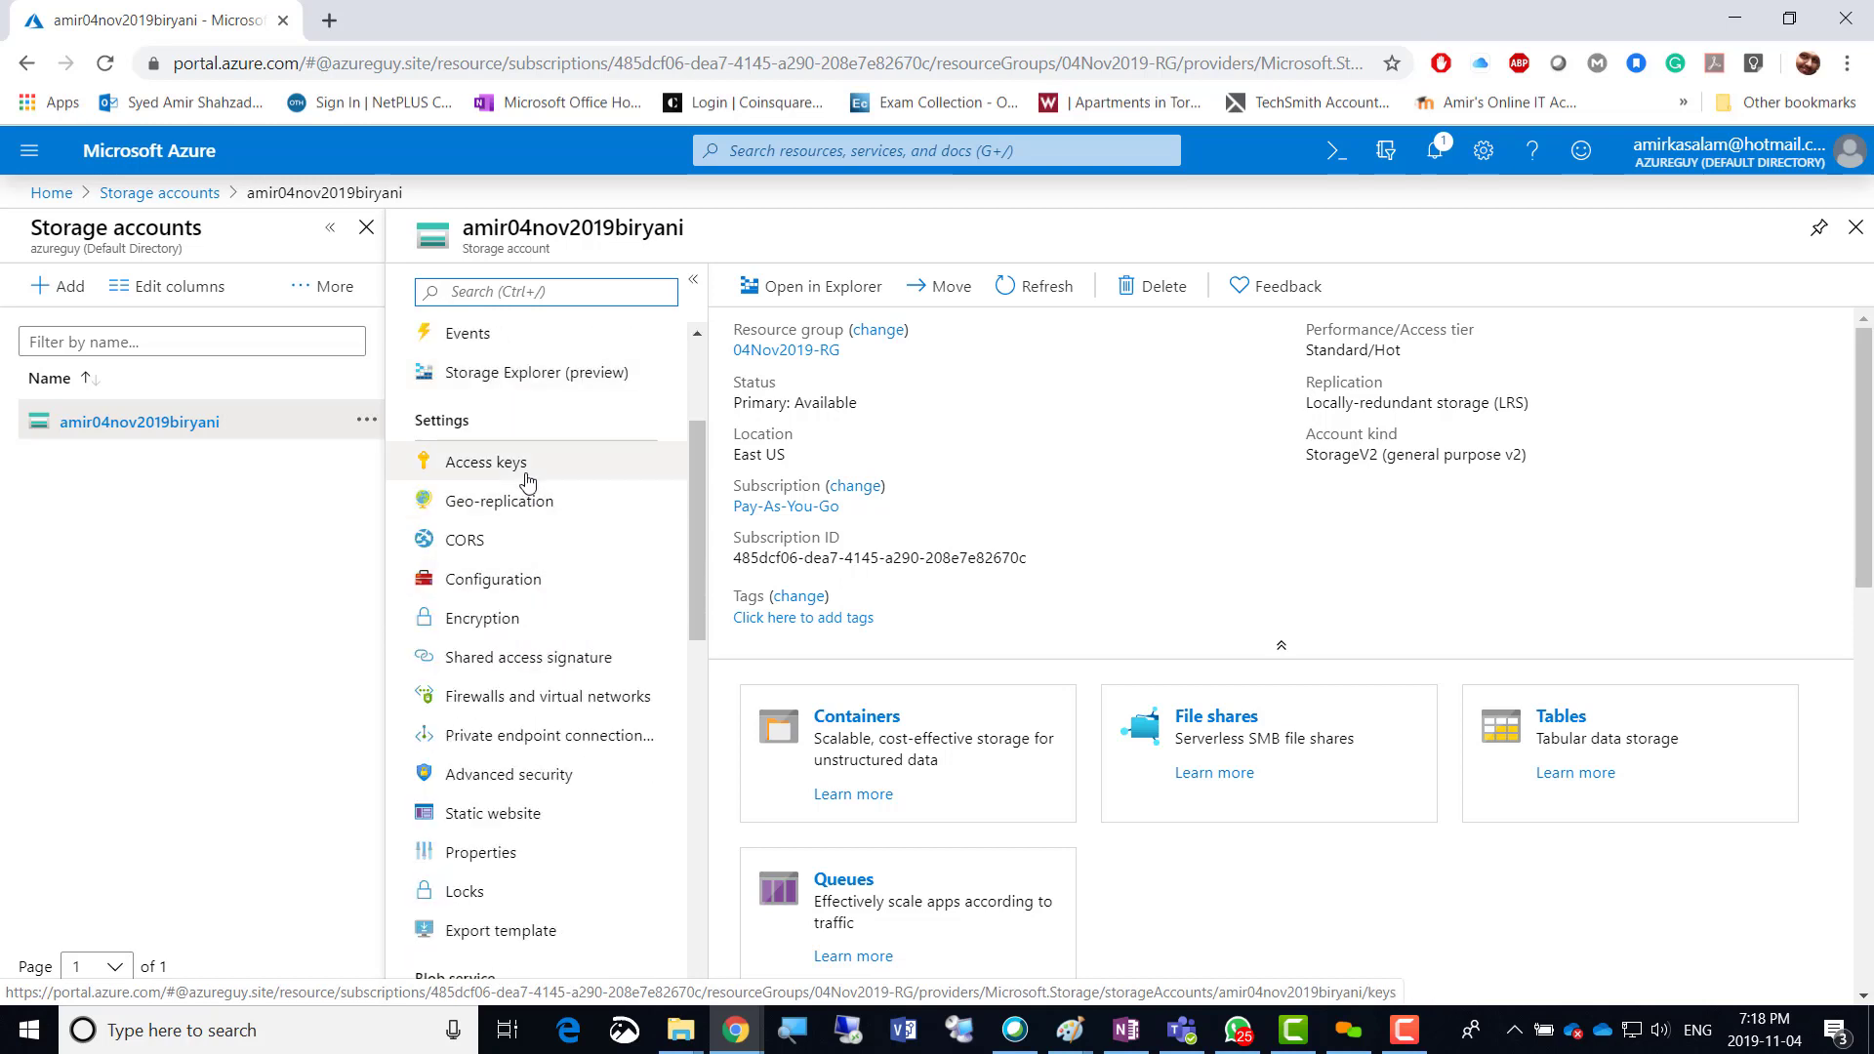
scroll(527, 481, up, 3)
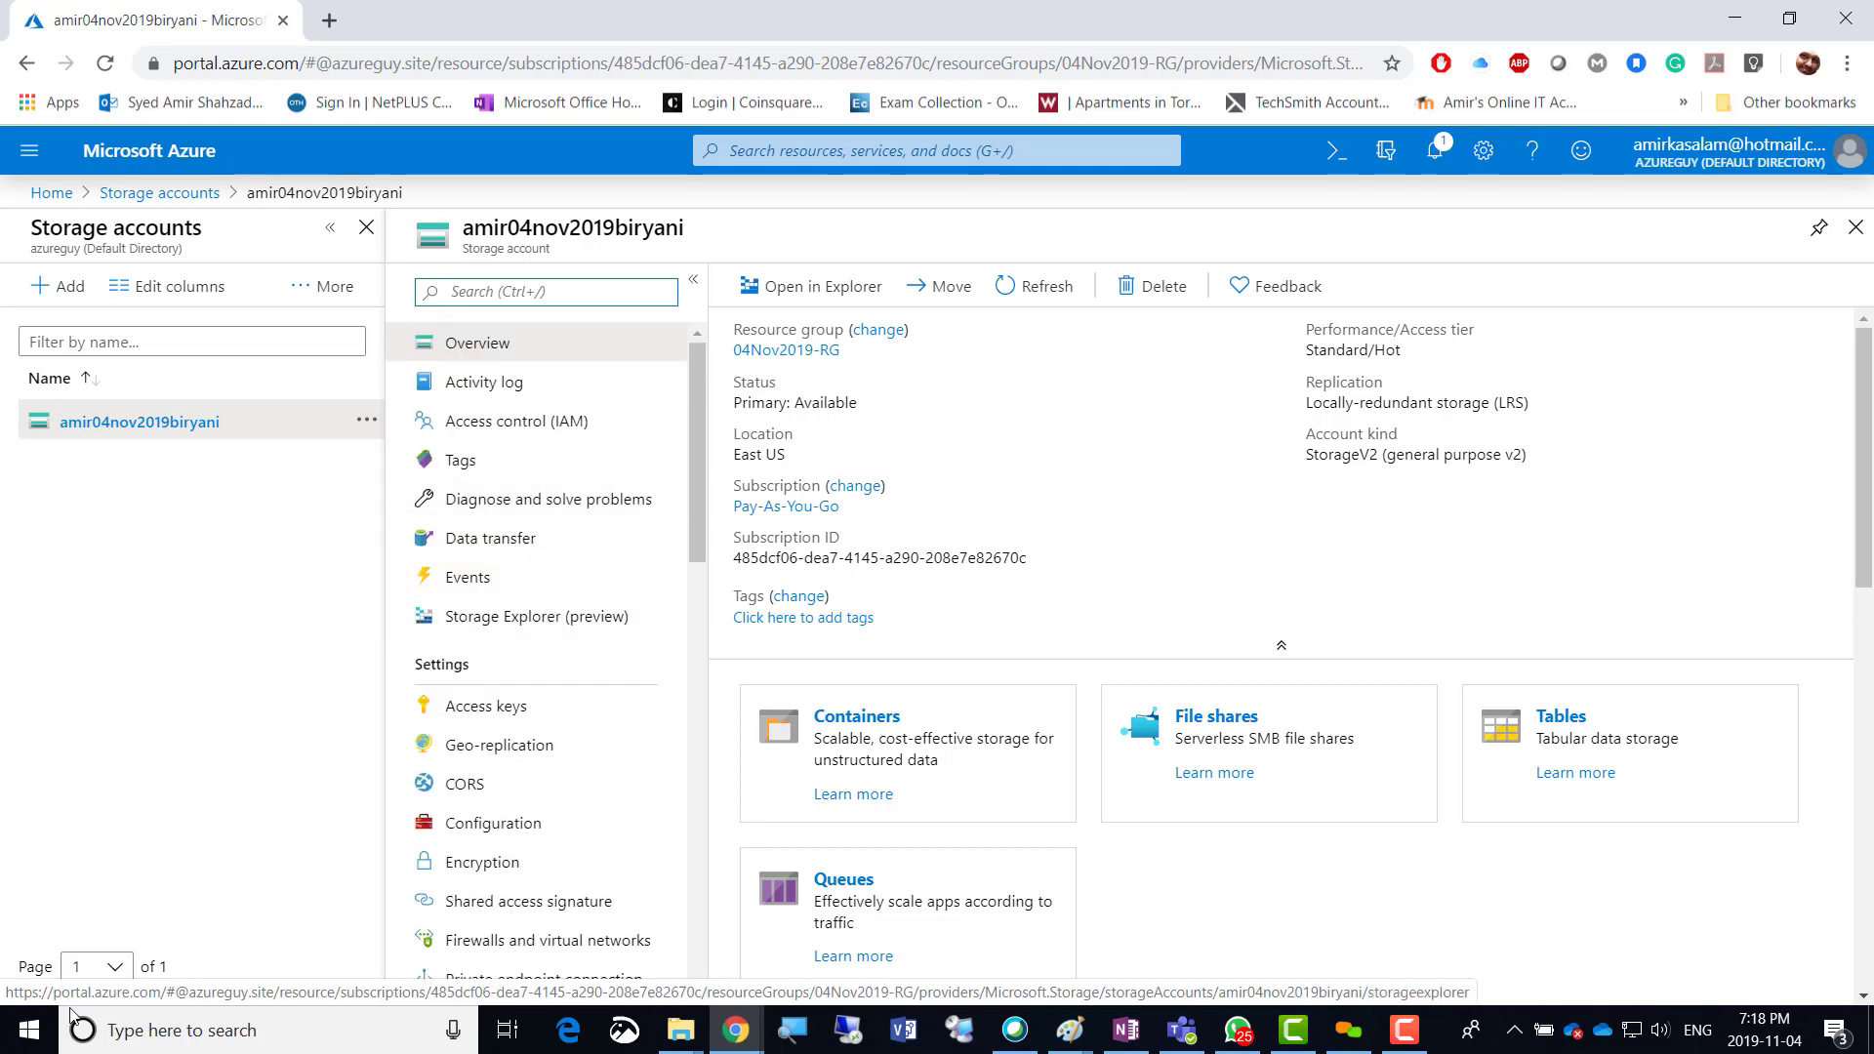
Search Windows for 'stora' and launch Microsoft Azure Storage Explorer.
click(141, 1032)
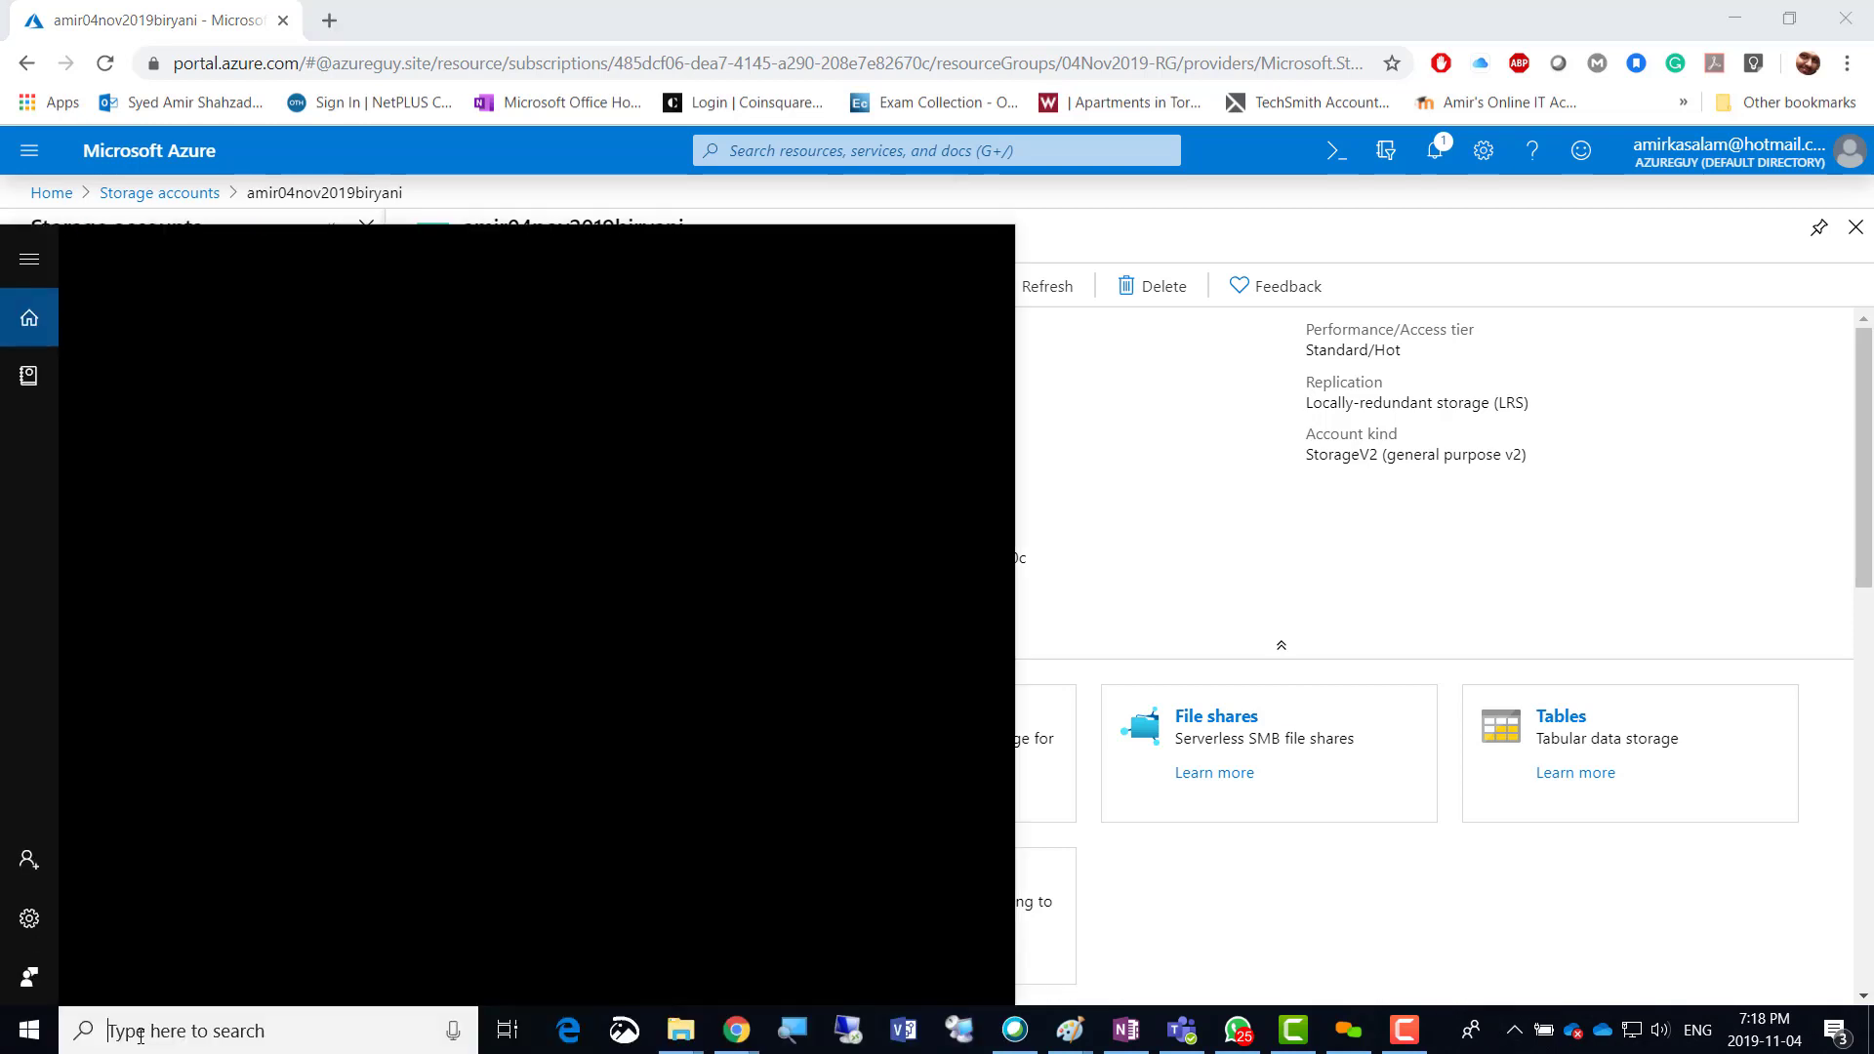
text(stor)
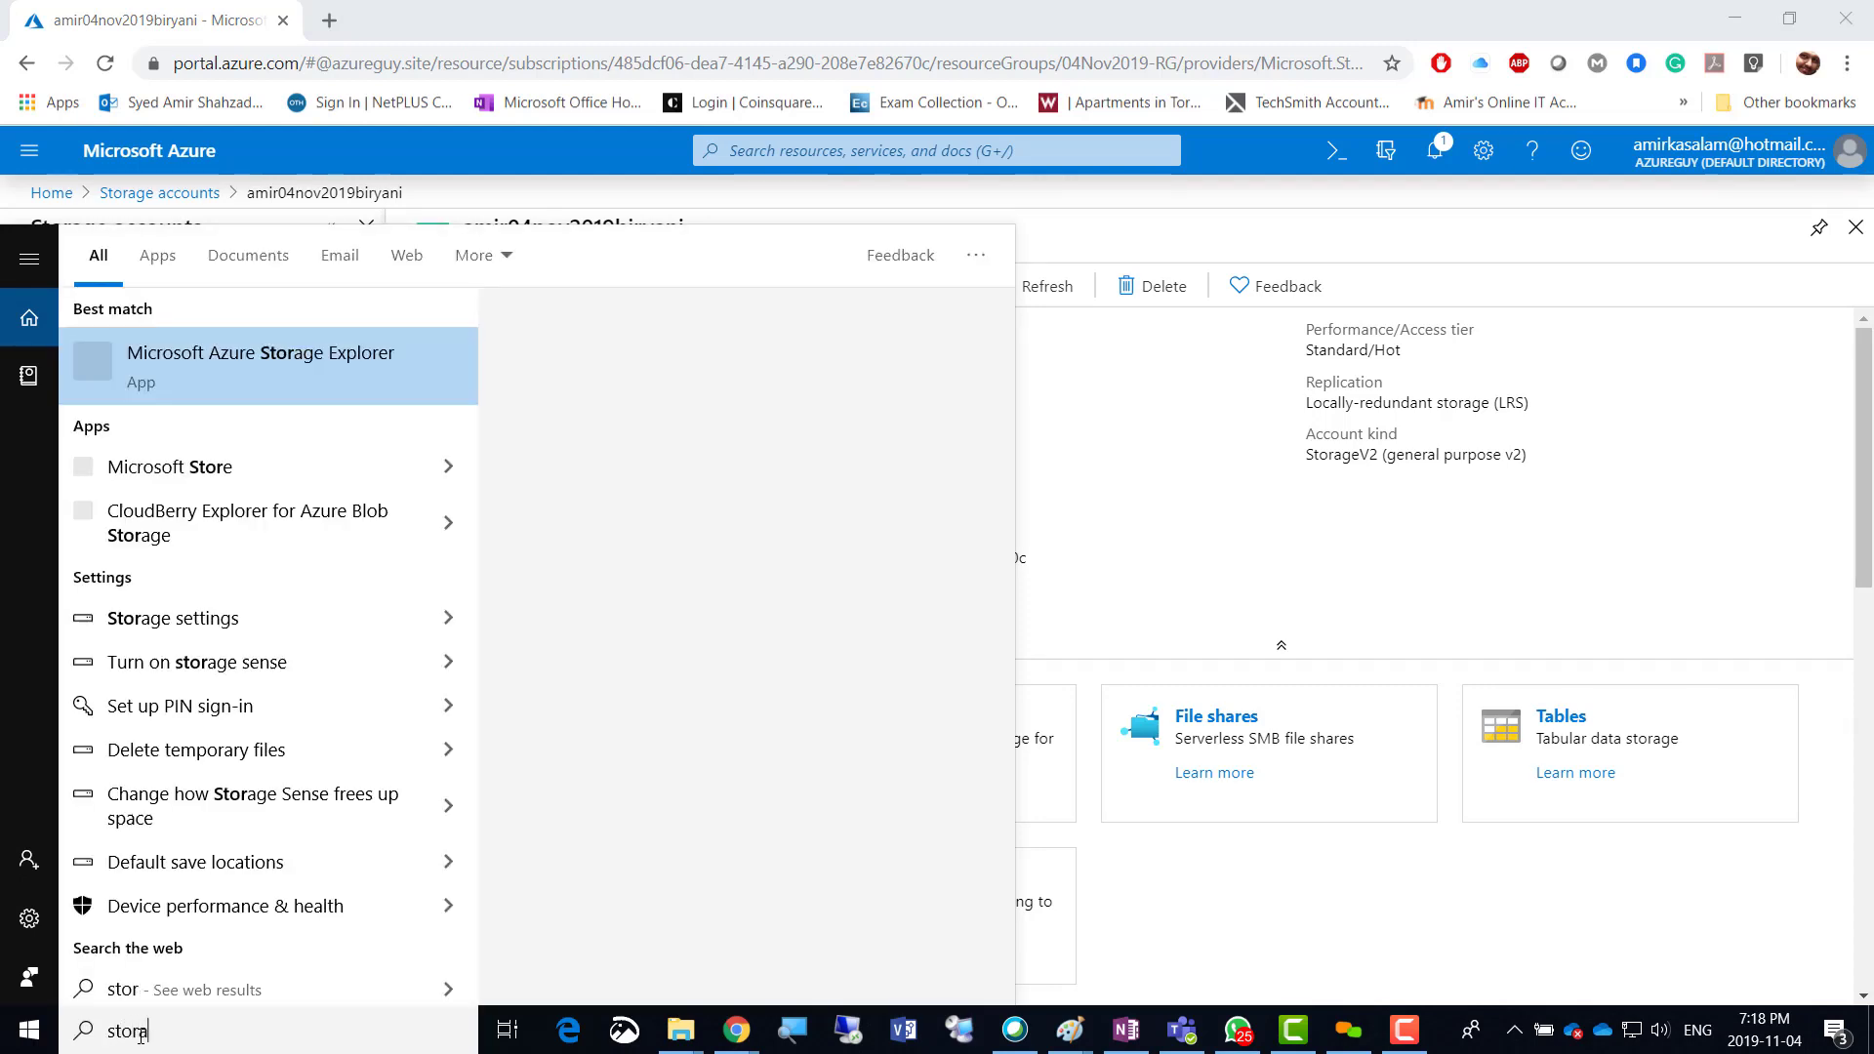
text(a)
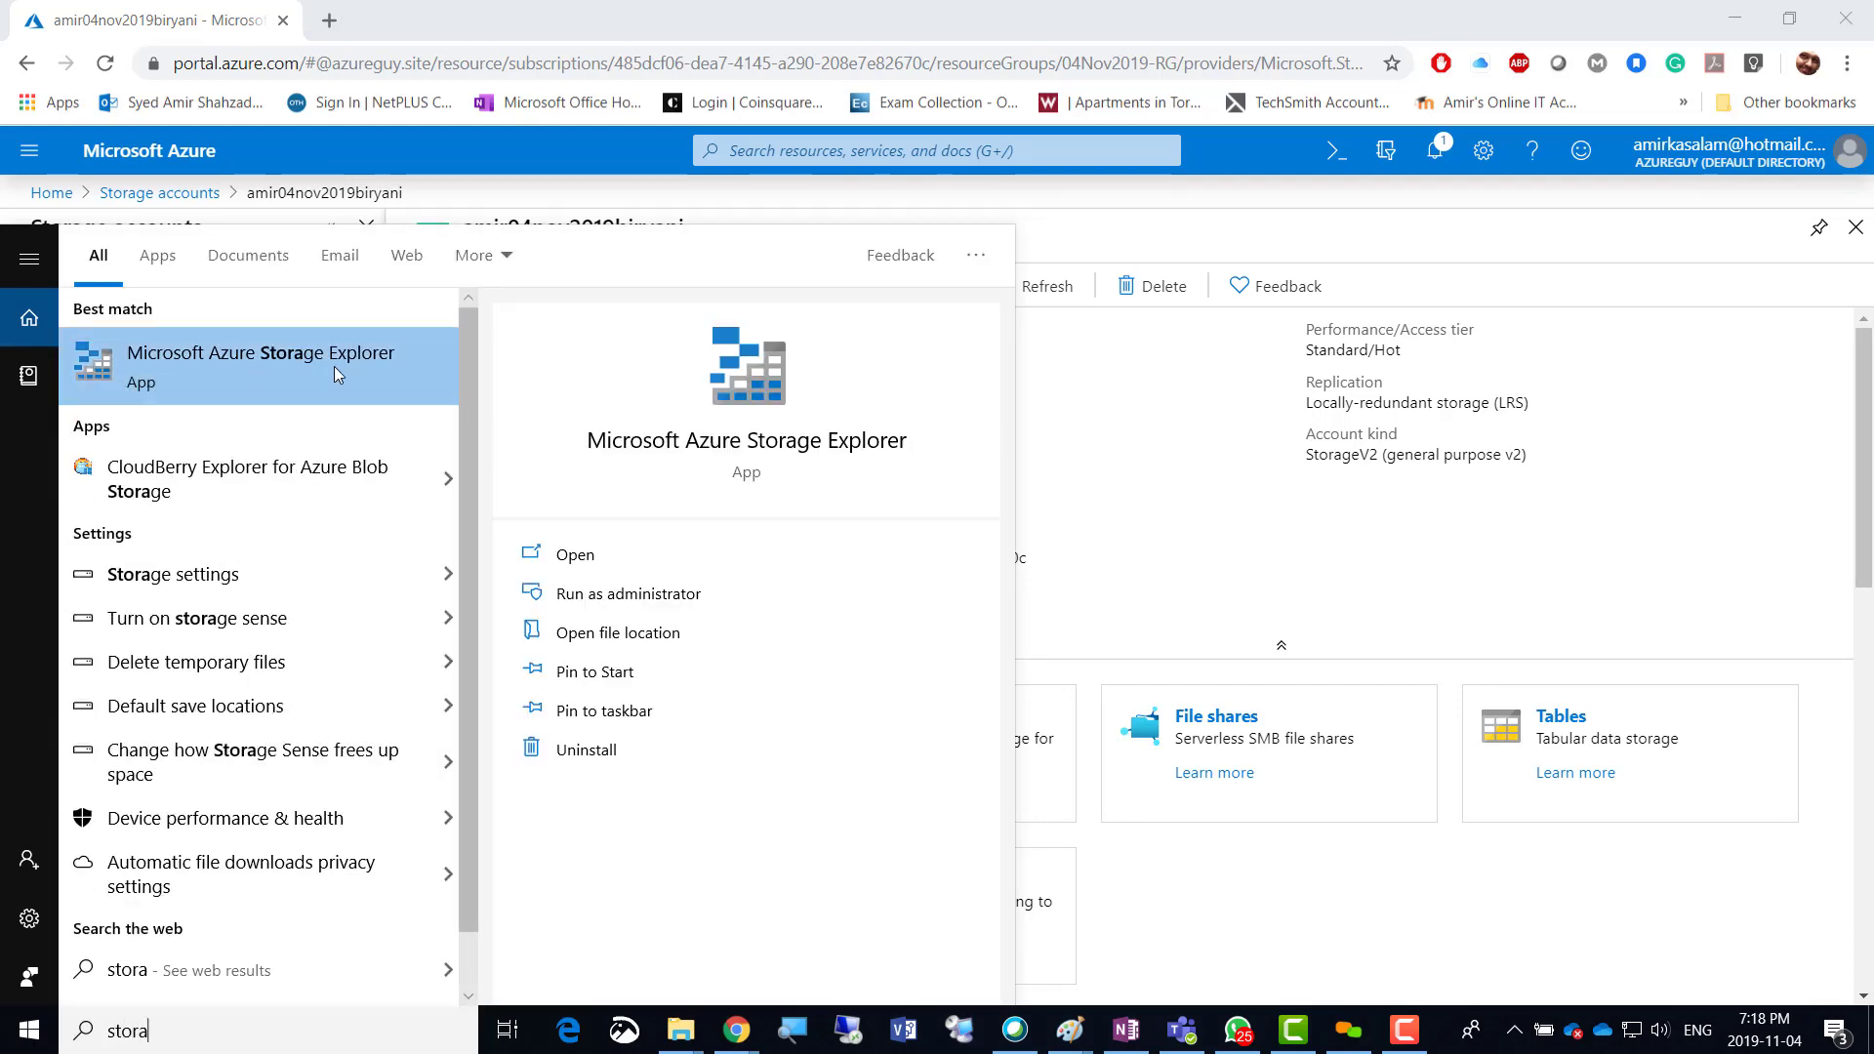
click(308, 374)
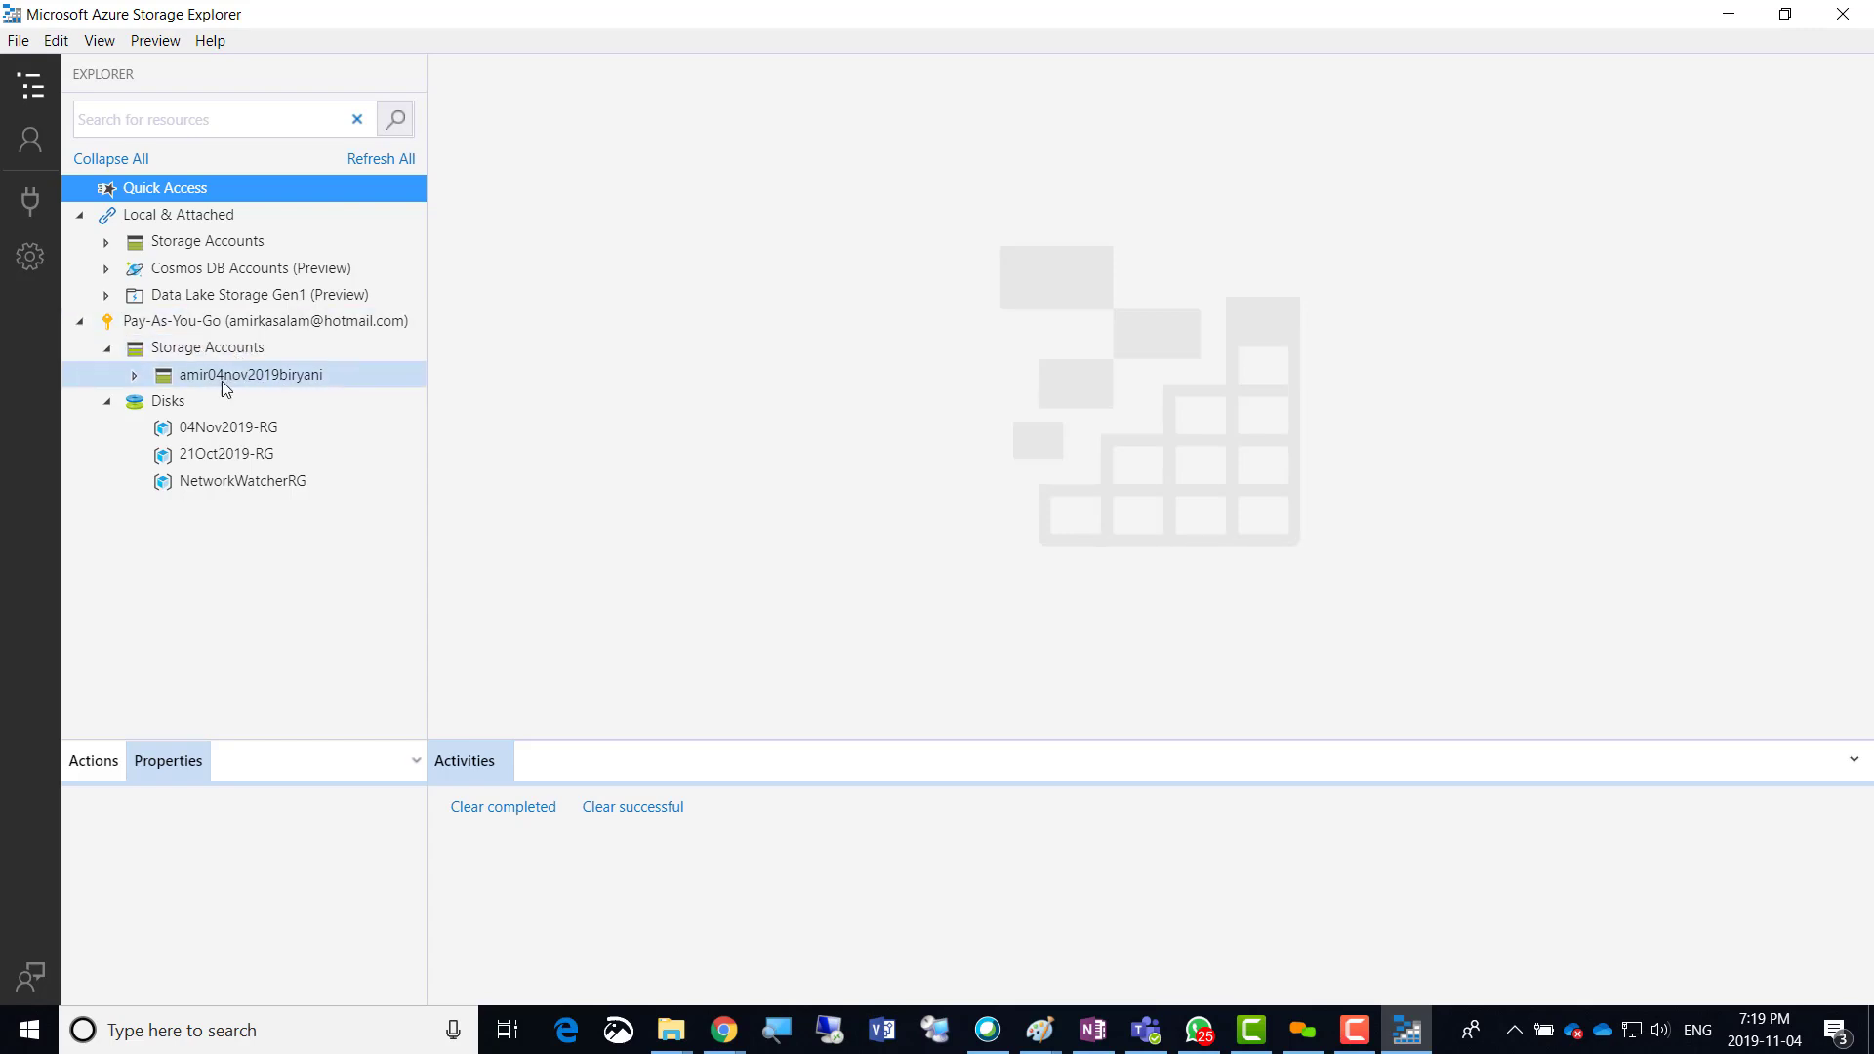
Expand the amir04nov2019biryani account and its Blob Containers to view their properties.
click(223, 385)
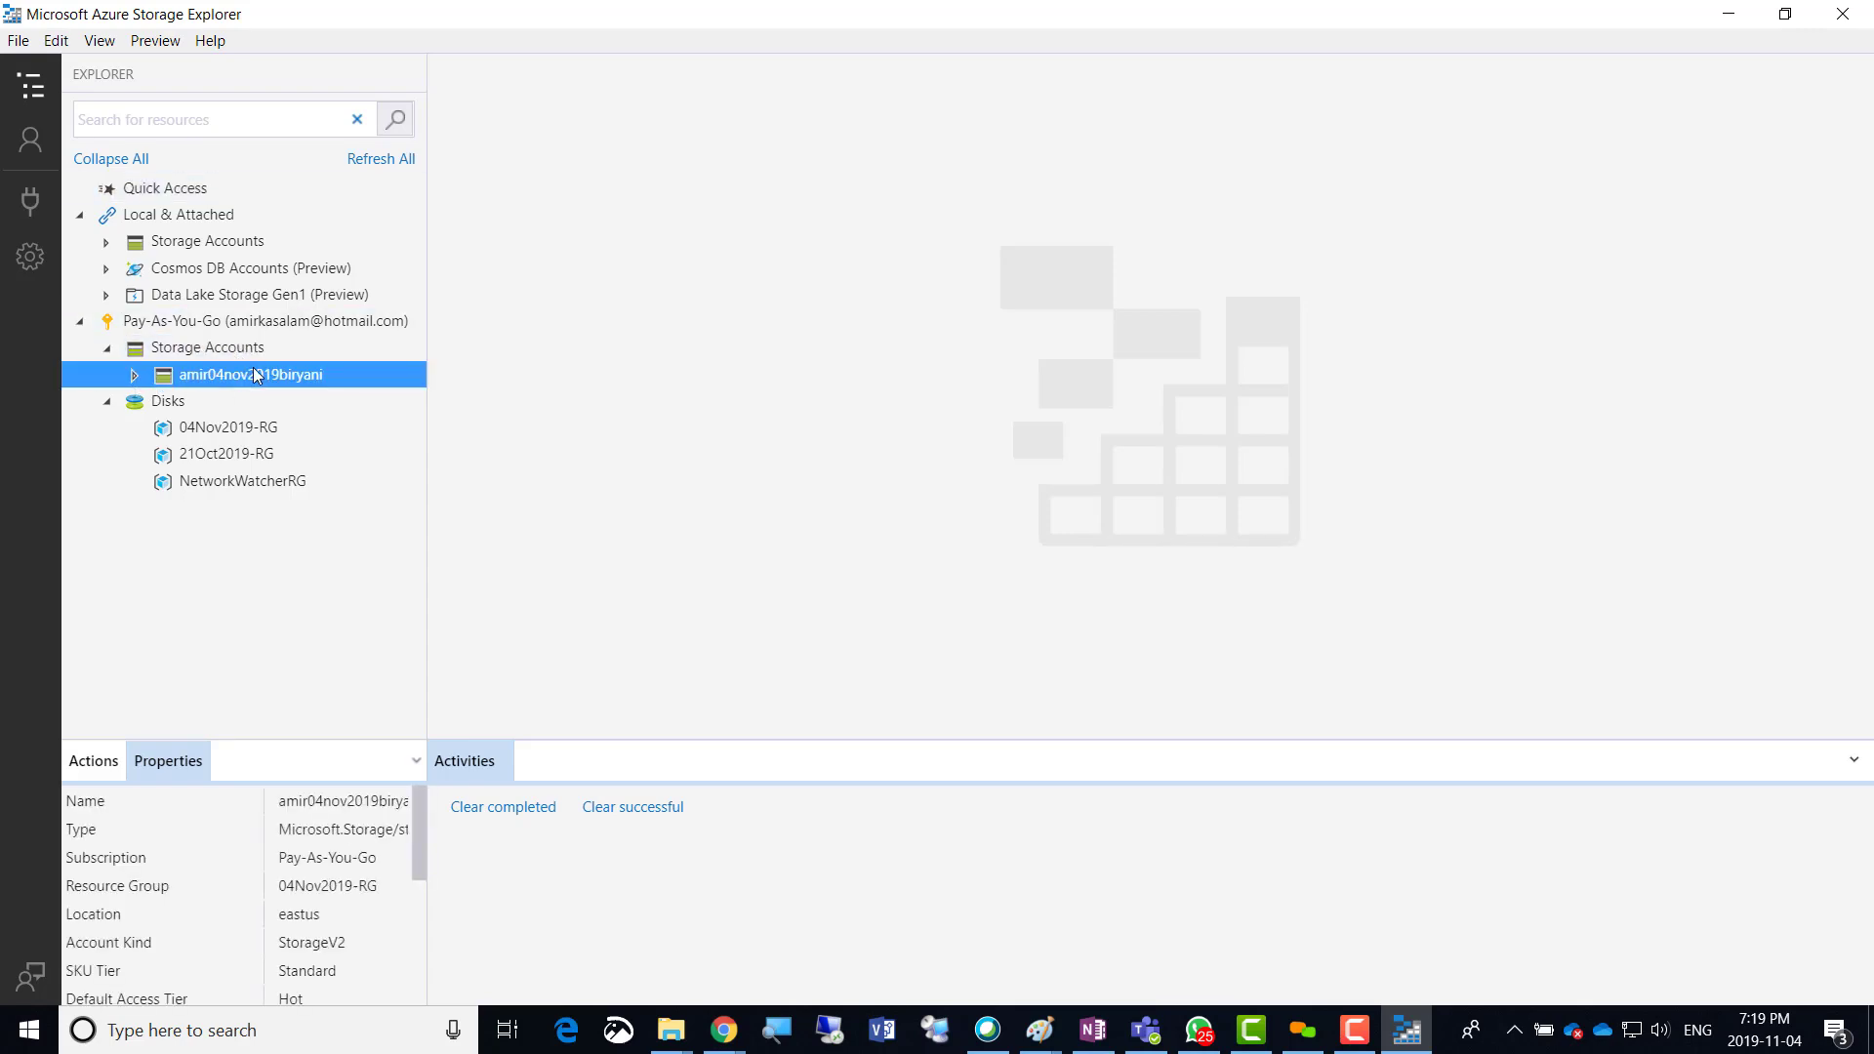
click(136, 375)
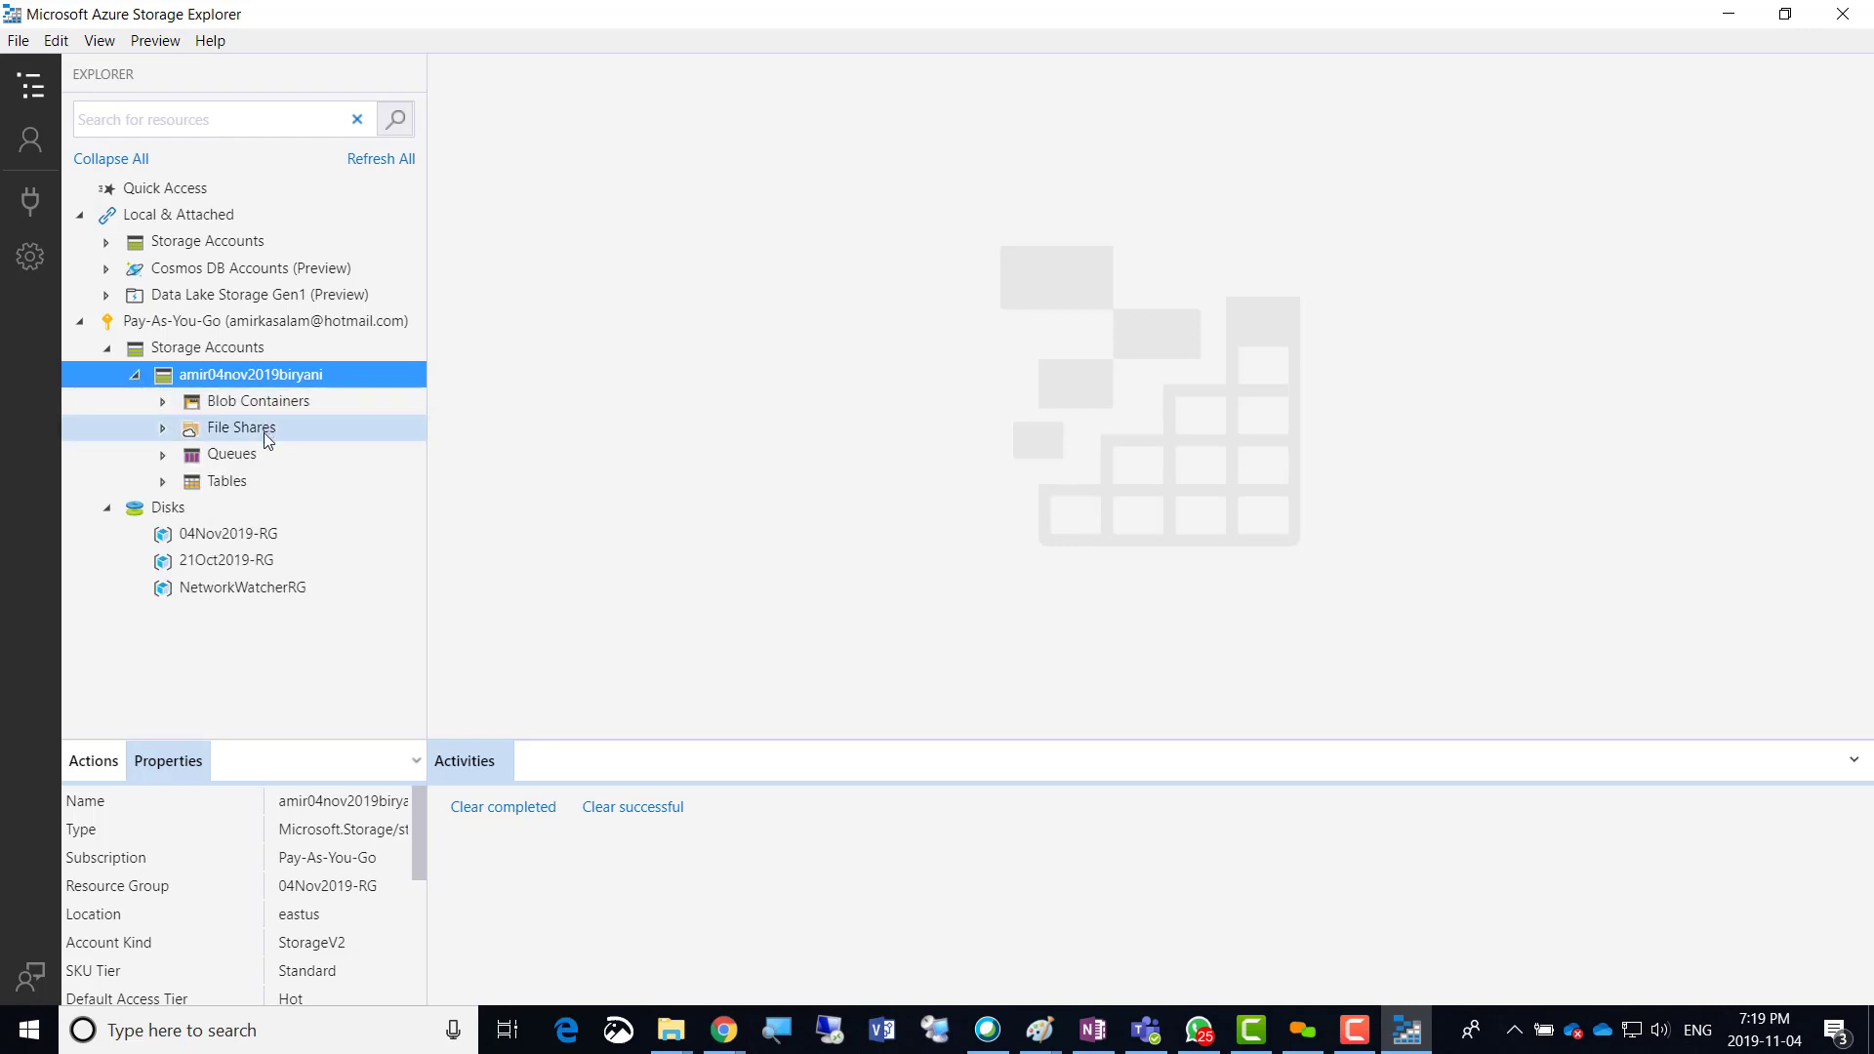
click(259, 404)
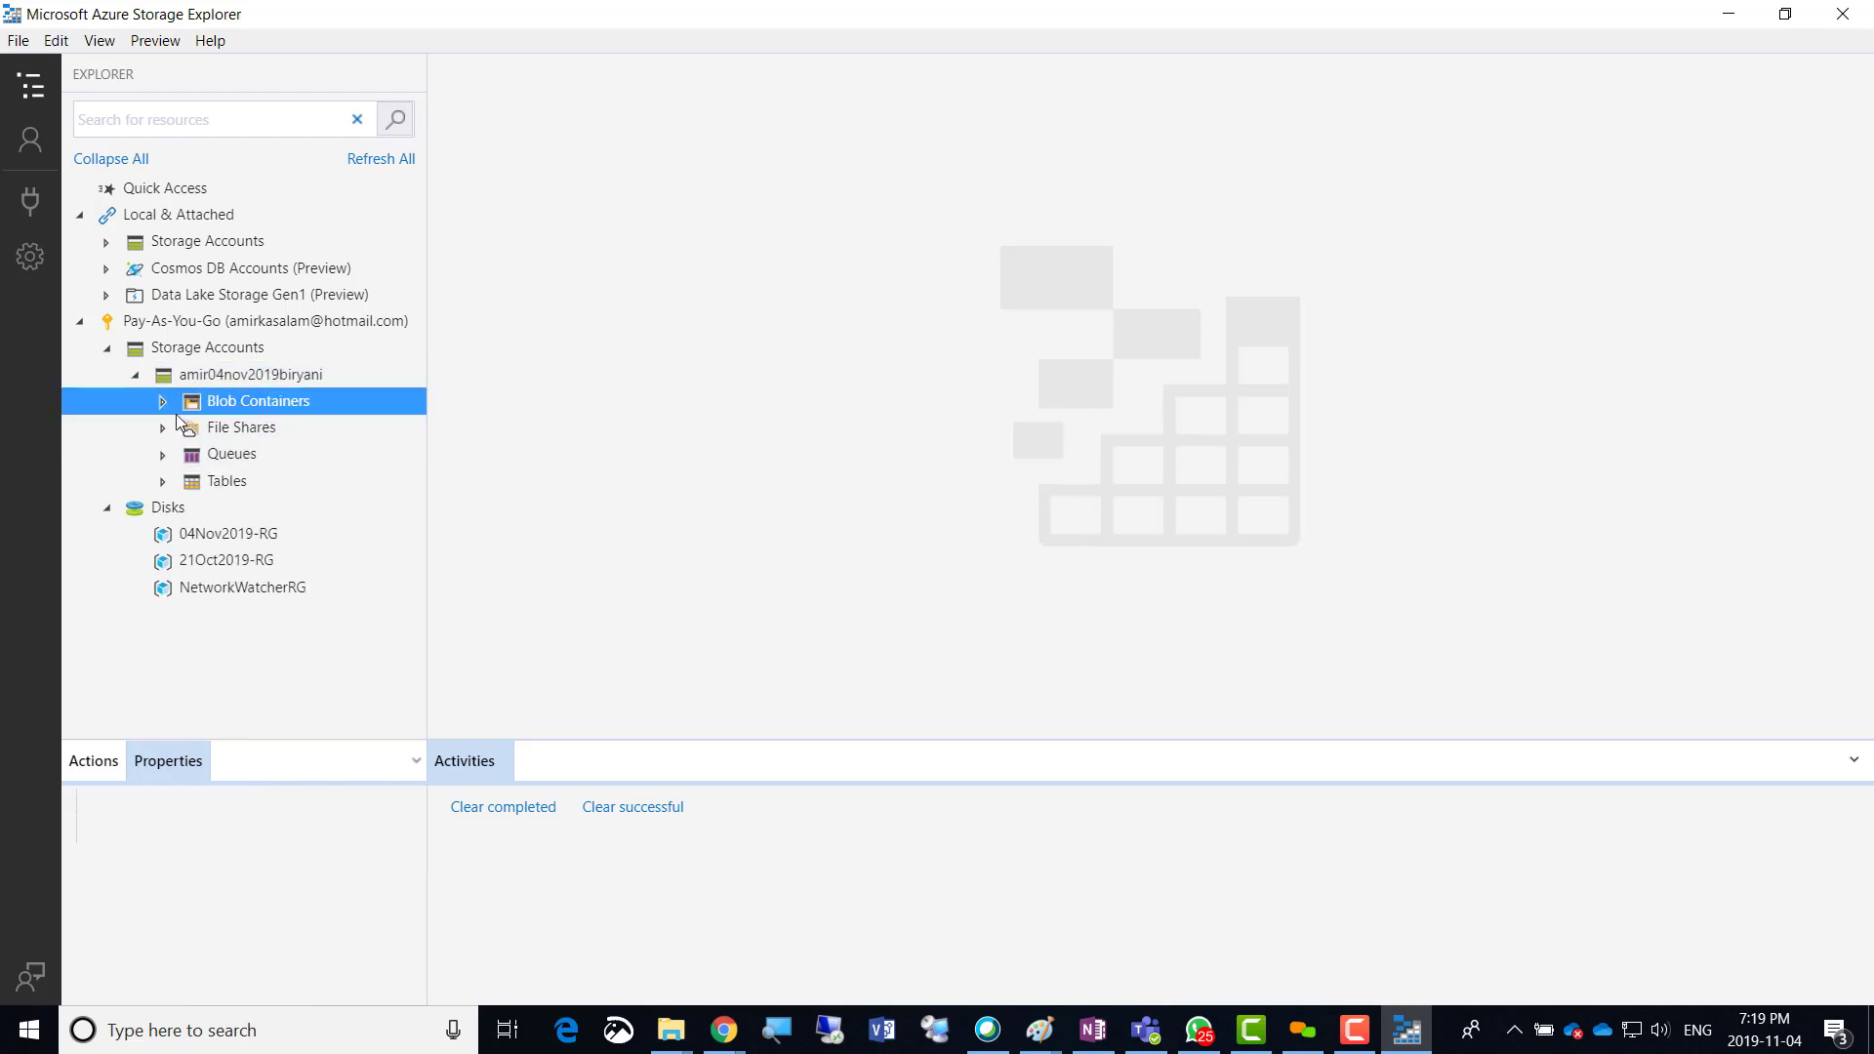
click(162, 402)
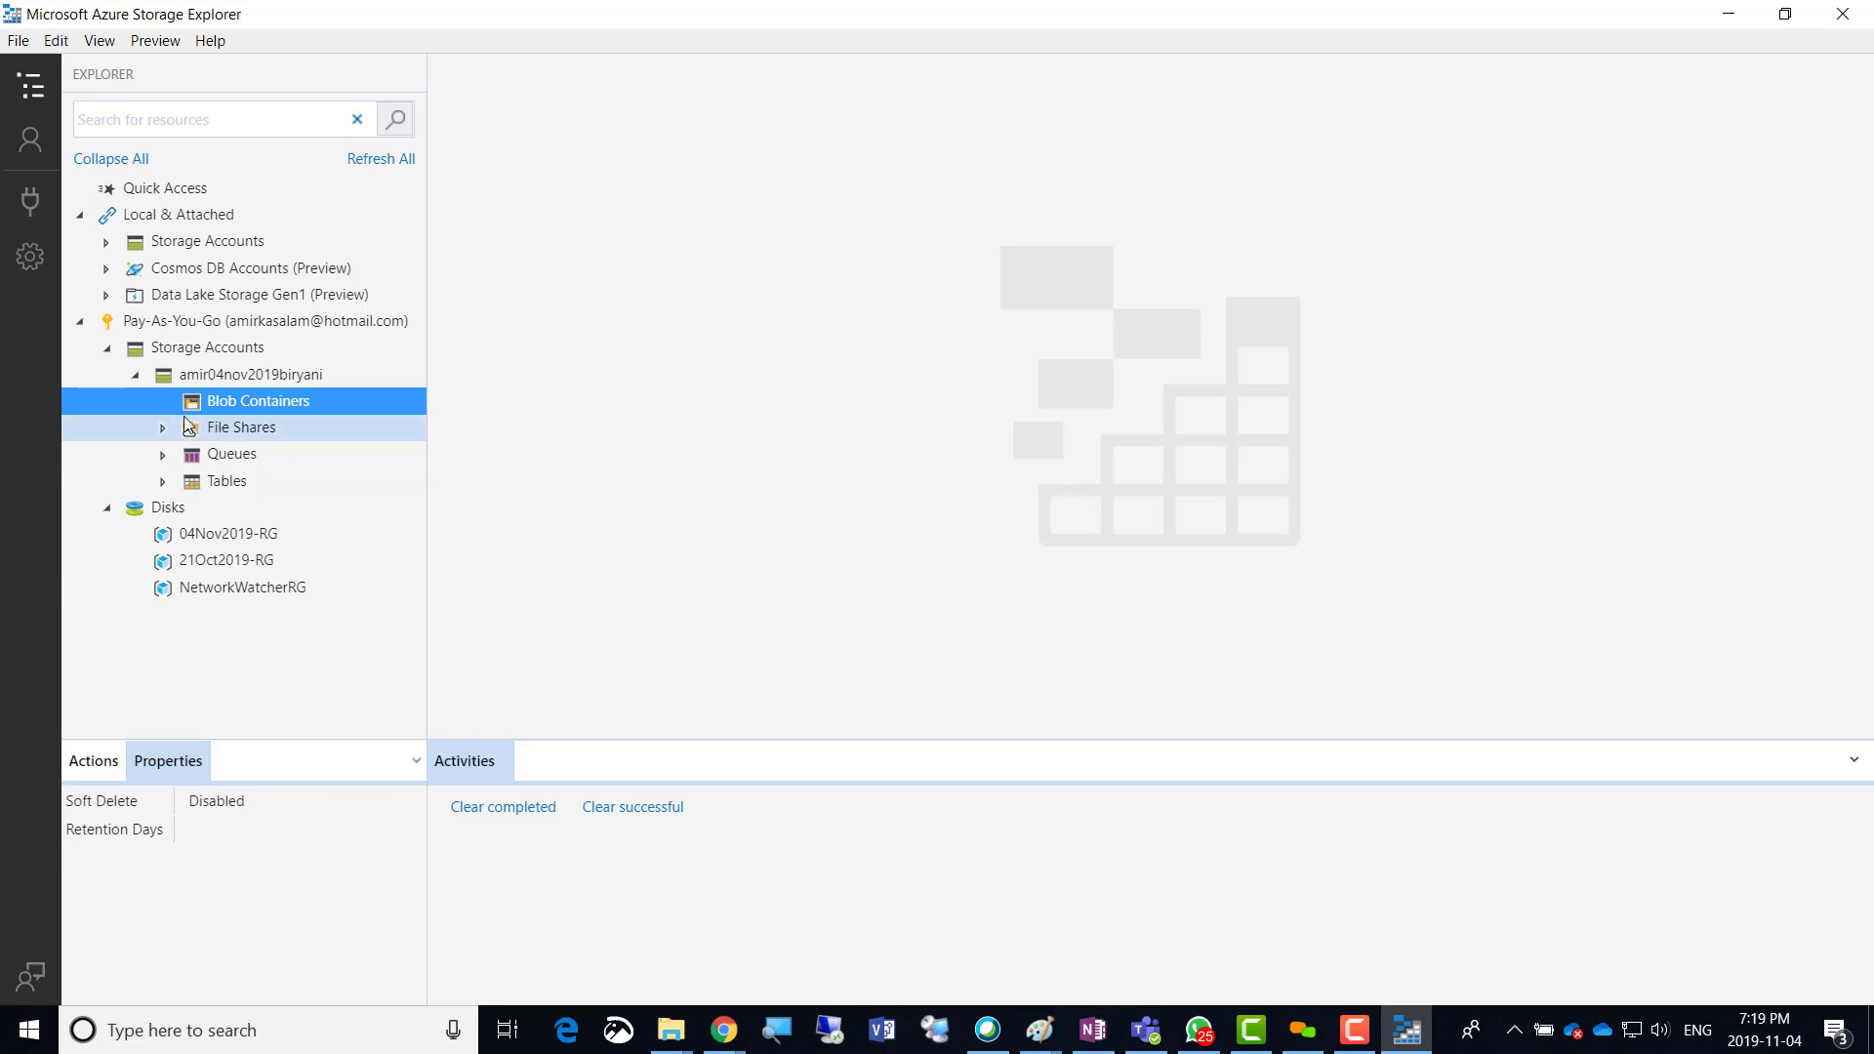
Create an empty blob container named salesdept, then restore down the Storage Explorer window.
right_click(273, 402)
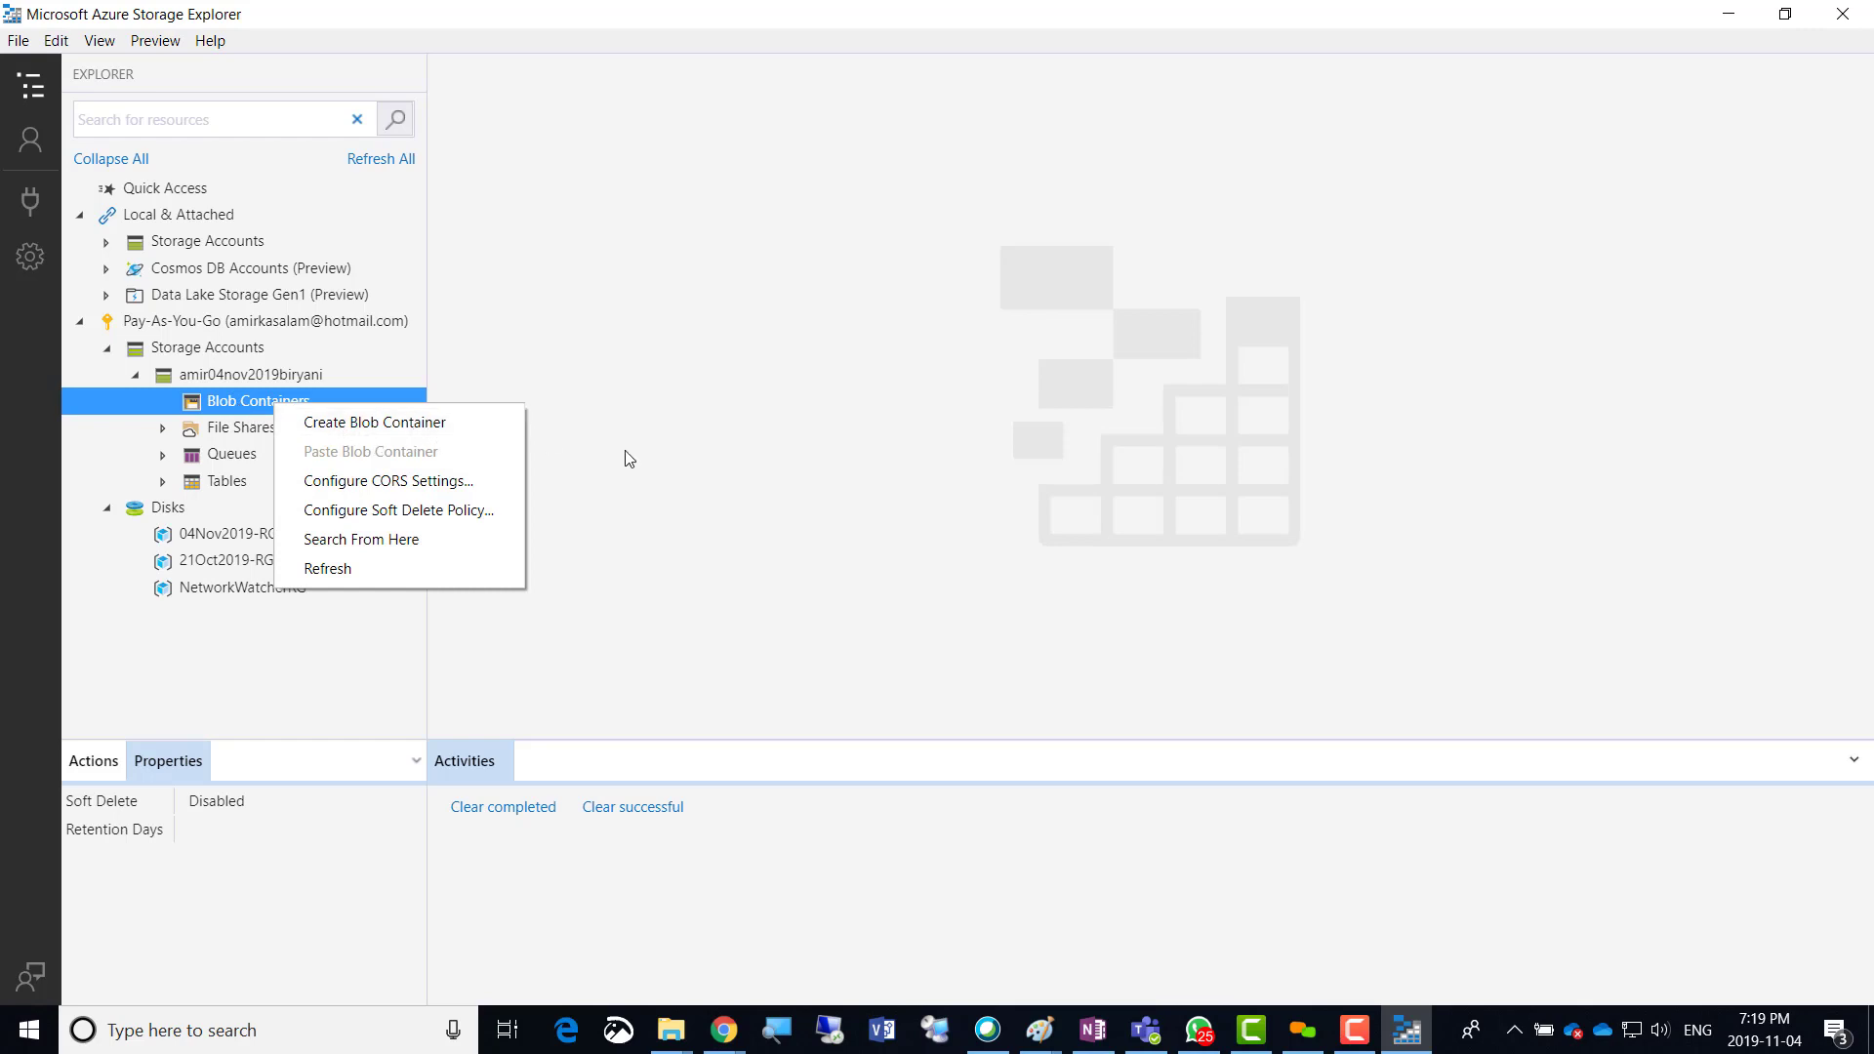
click(419, 424)
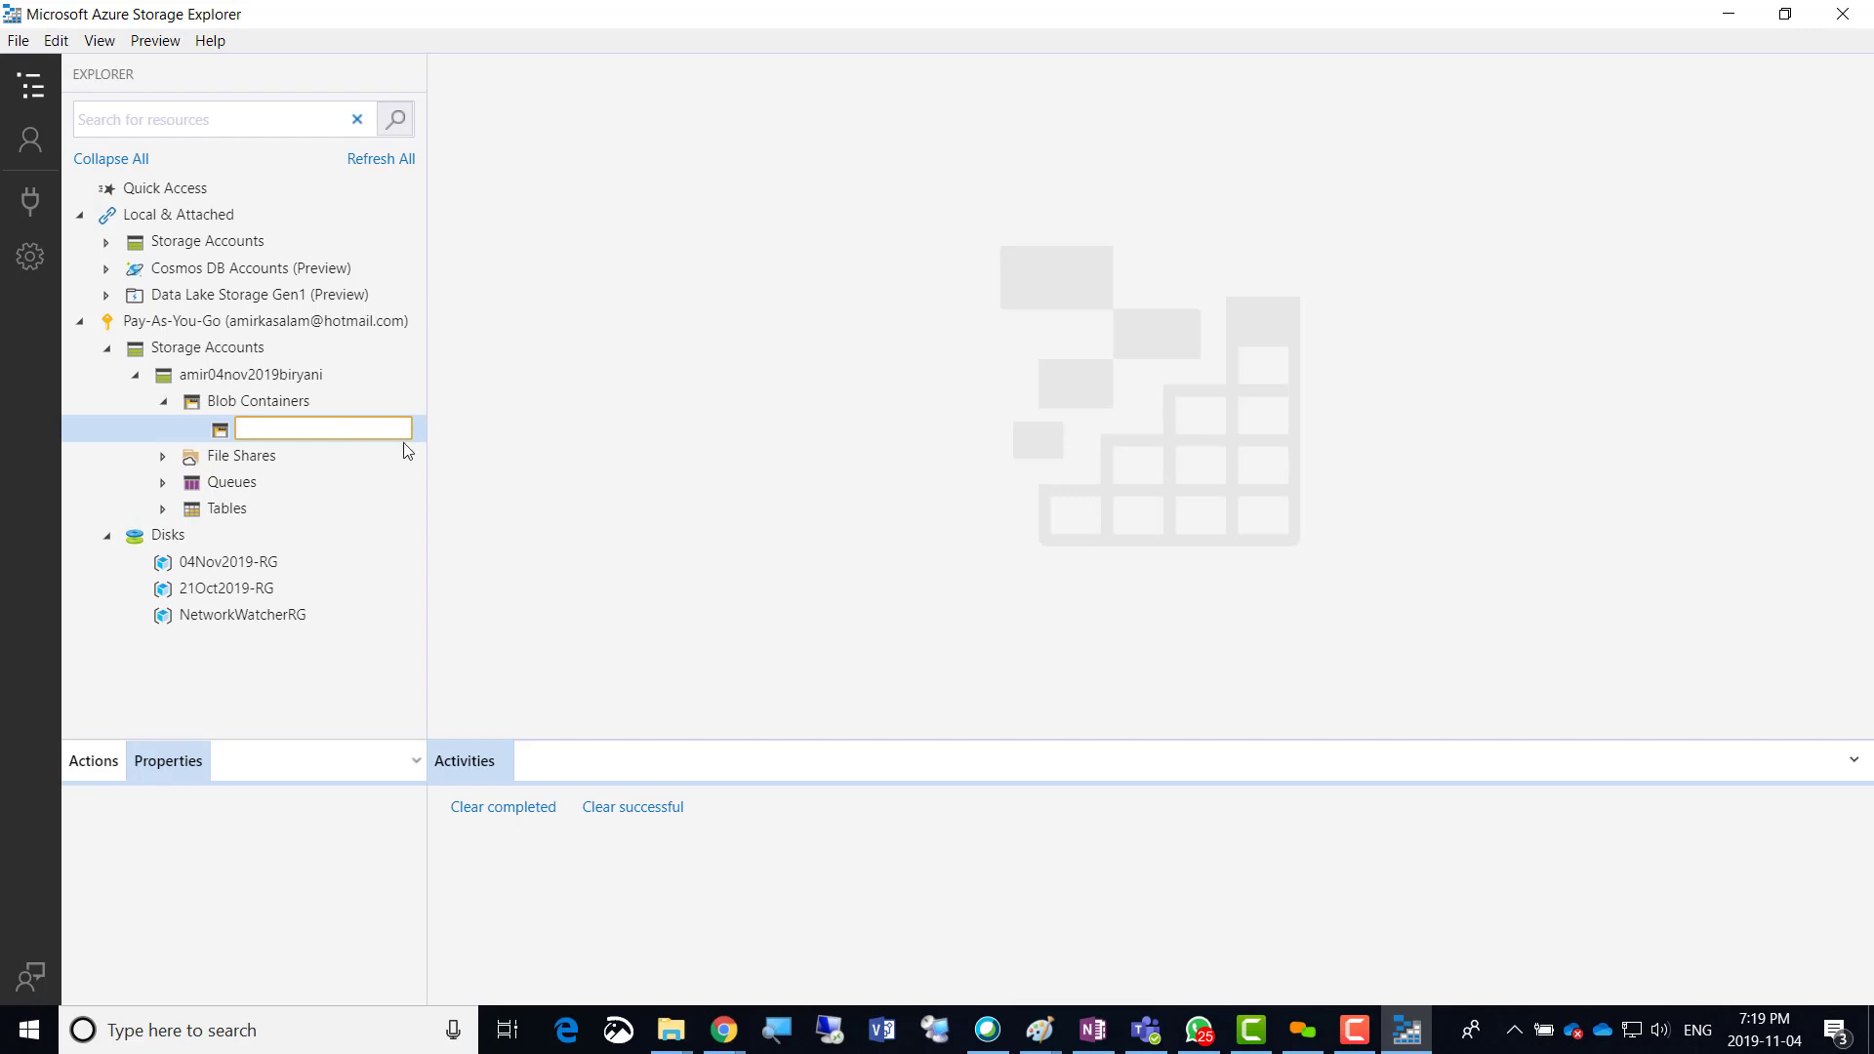
text(Salesdept)
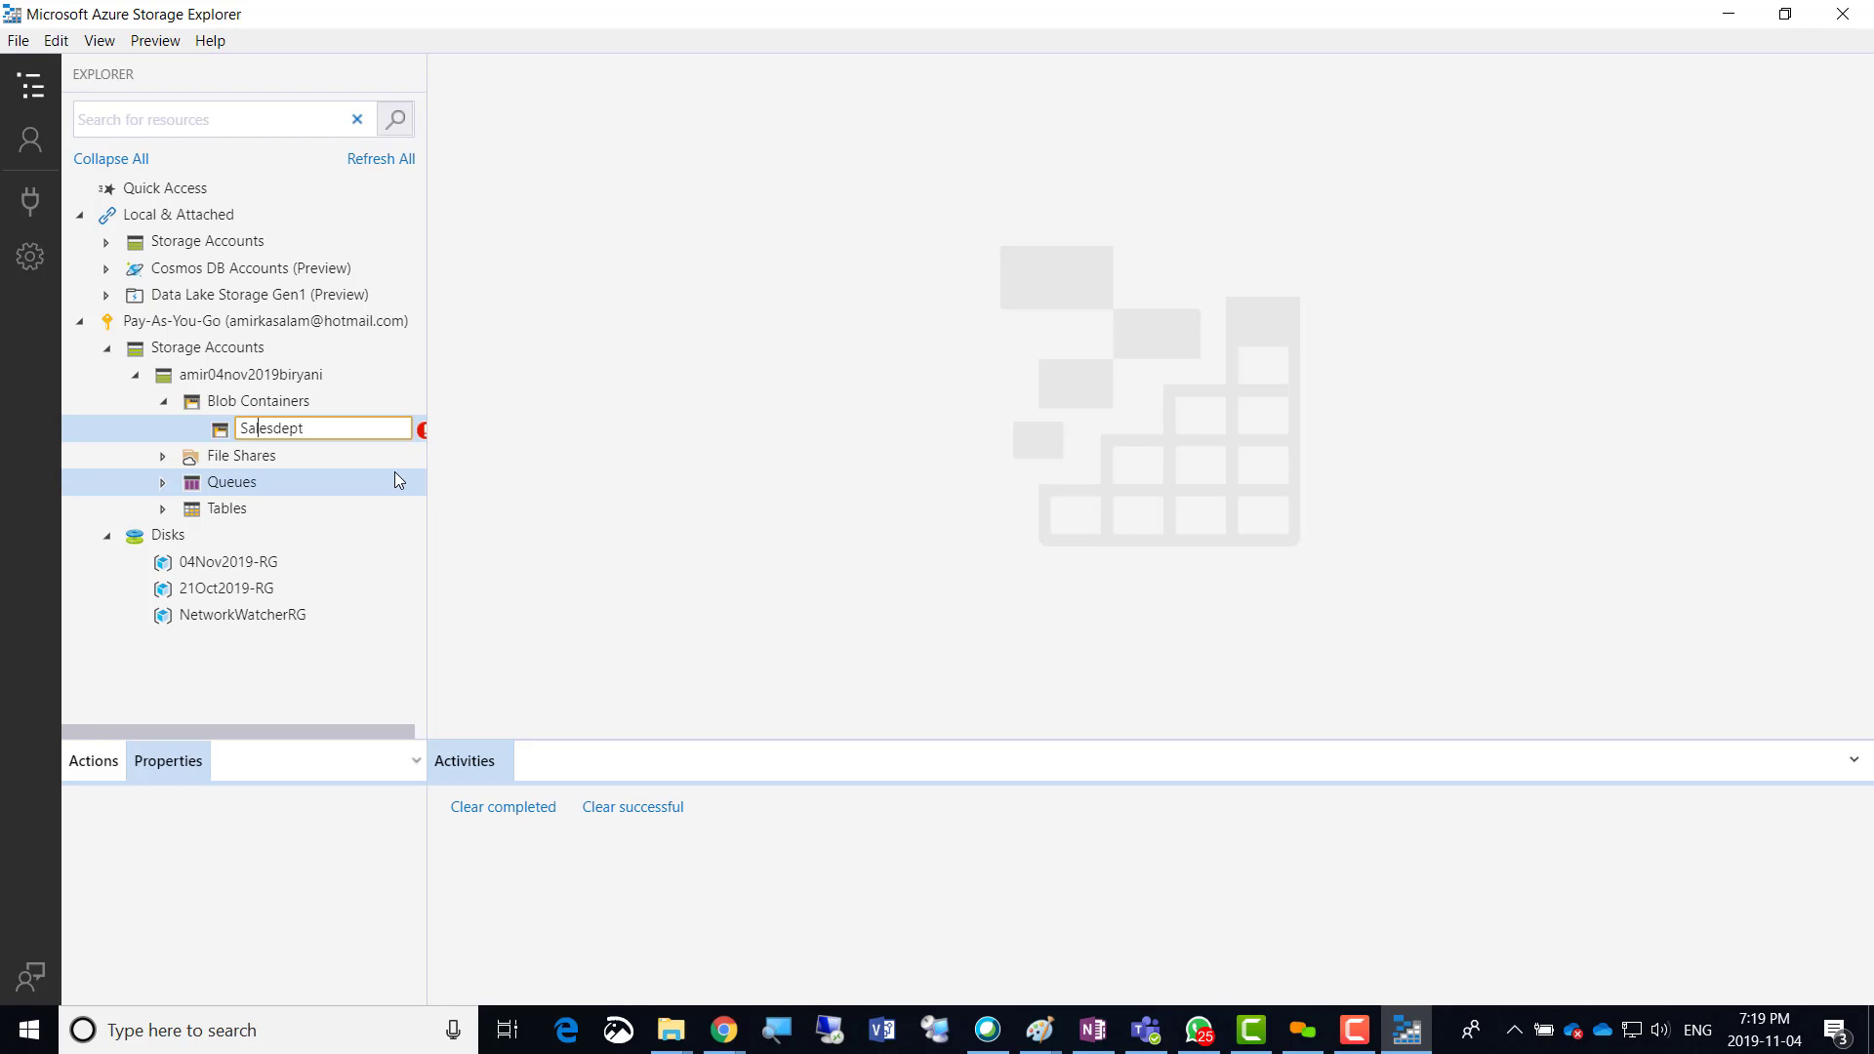
key(Left)
key(shift+Left)
text(s)
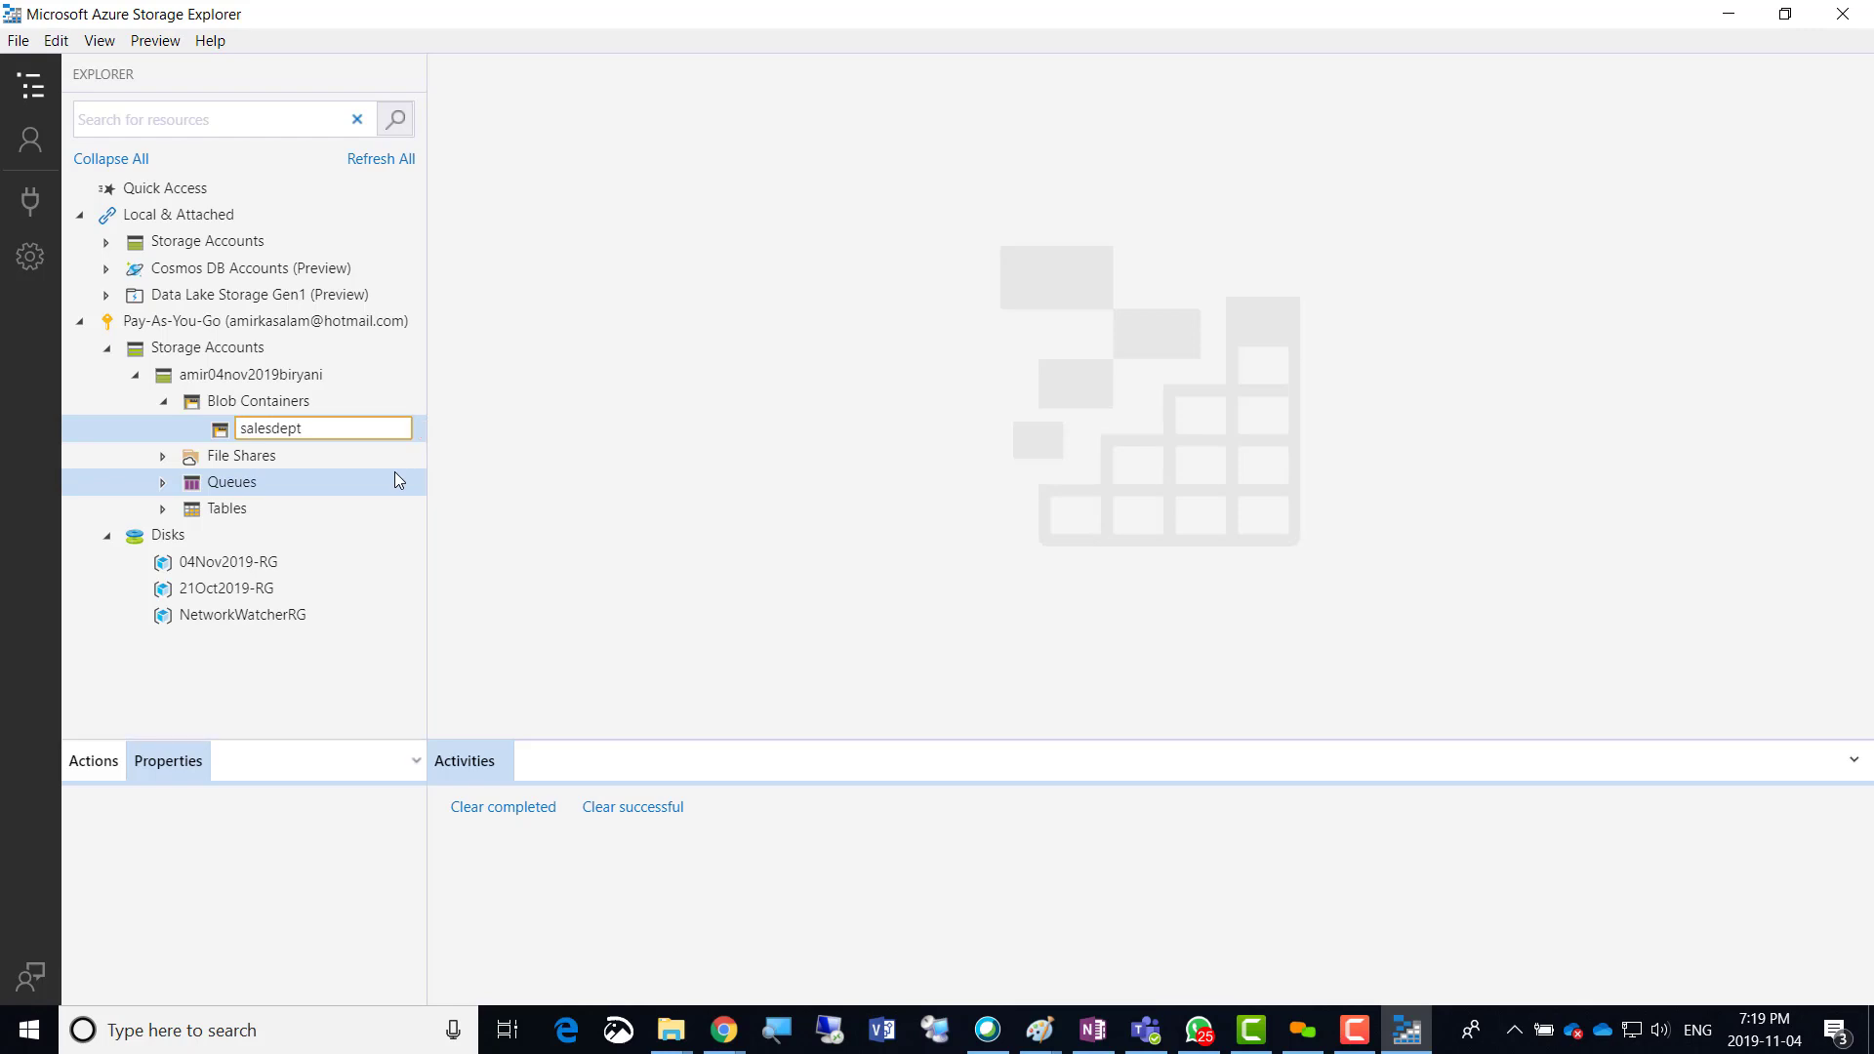
key(Return)
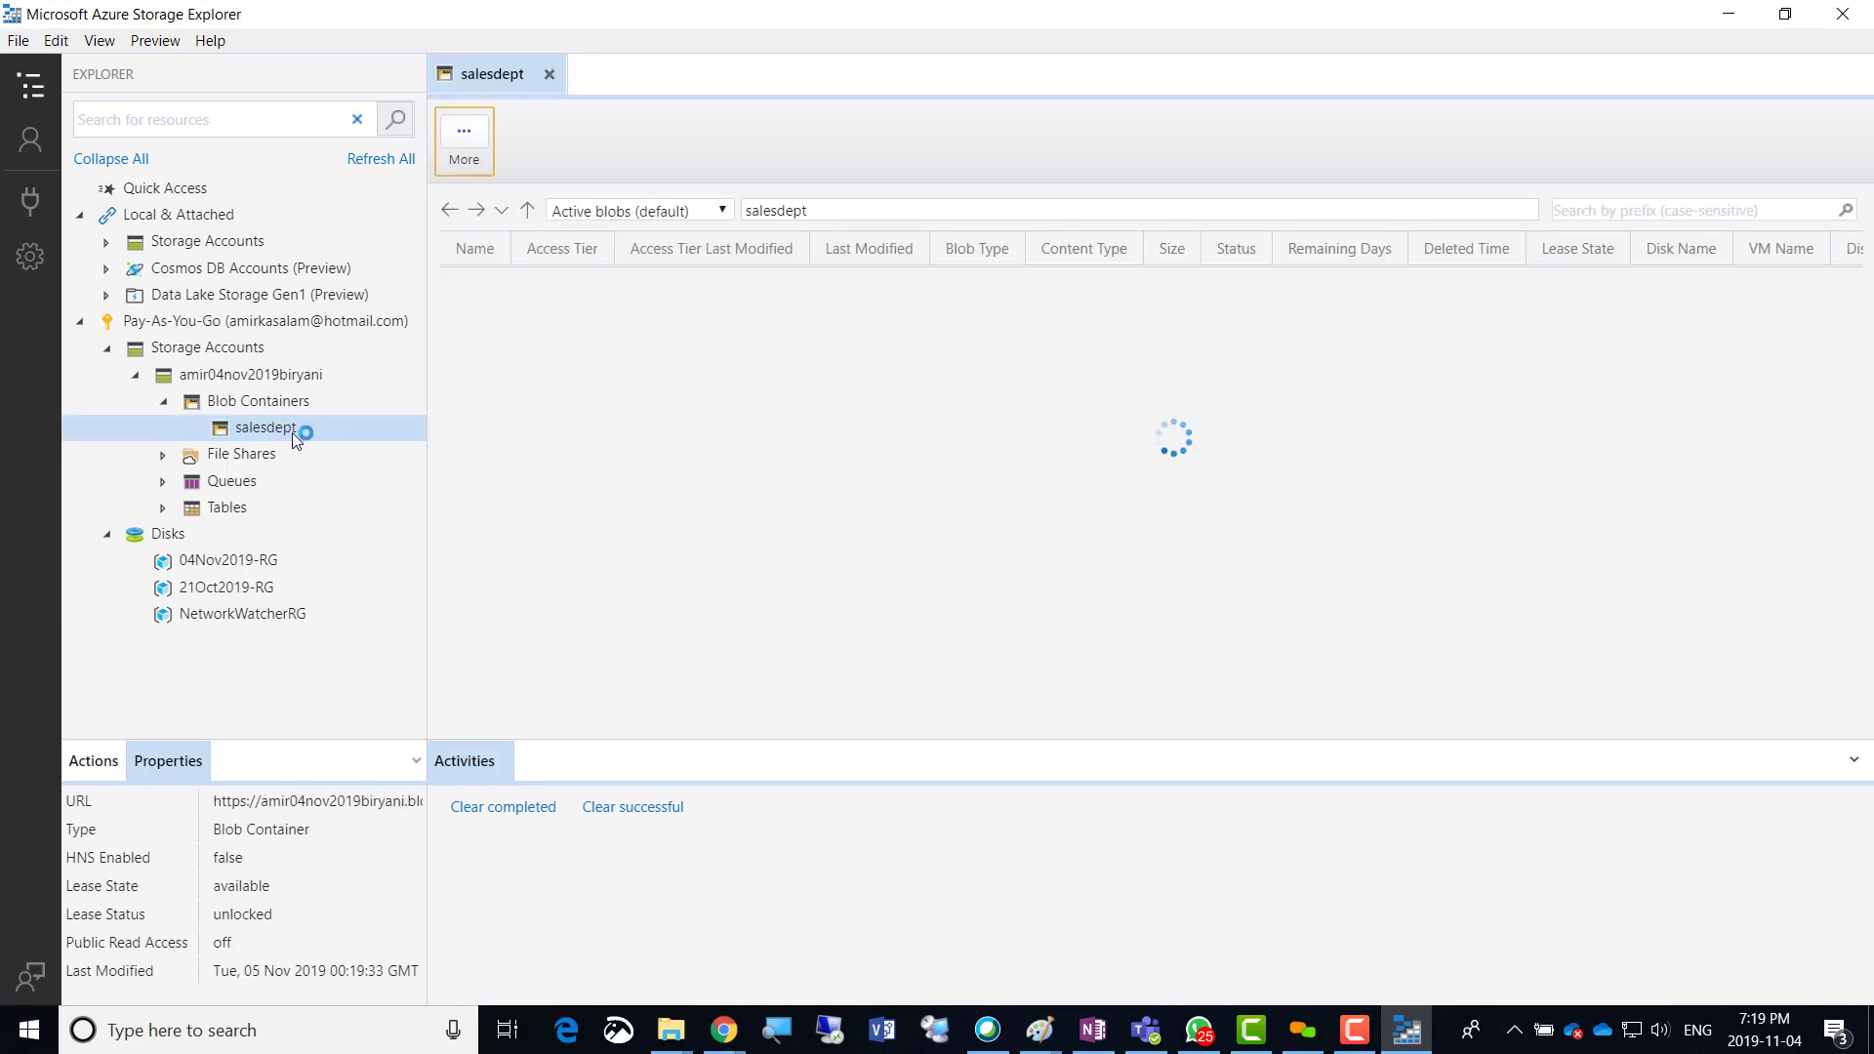
click(269, 402)
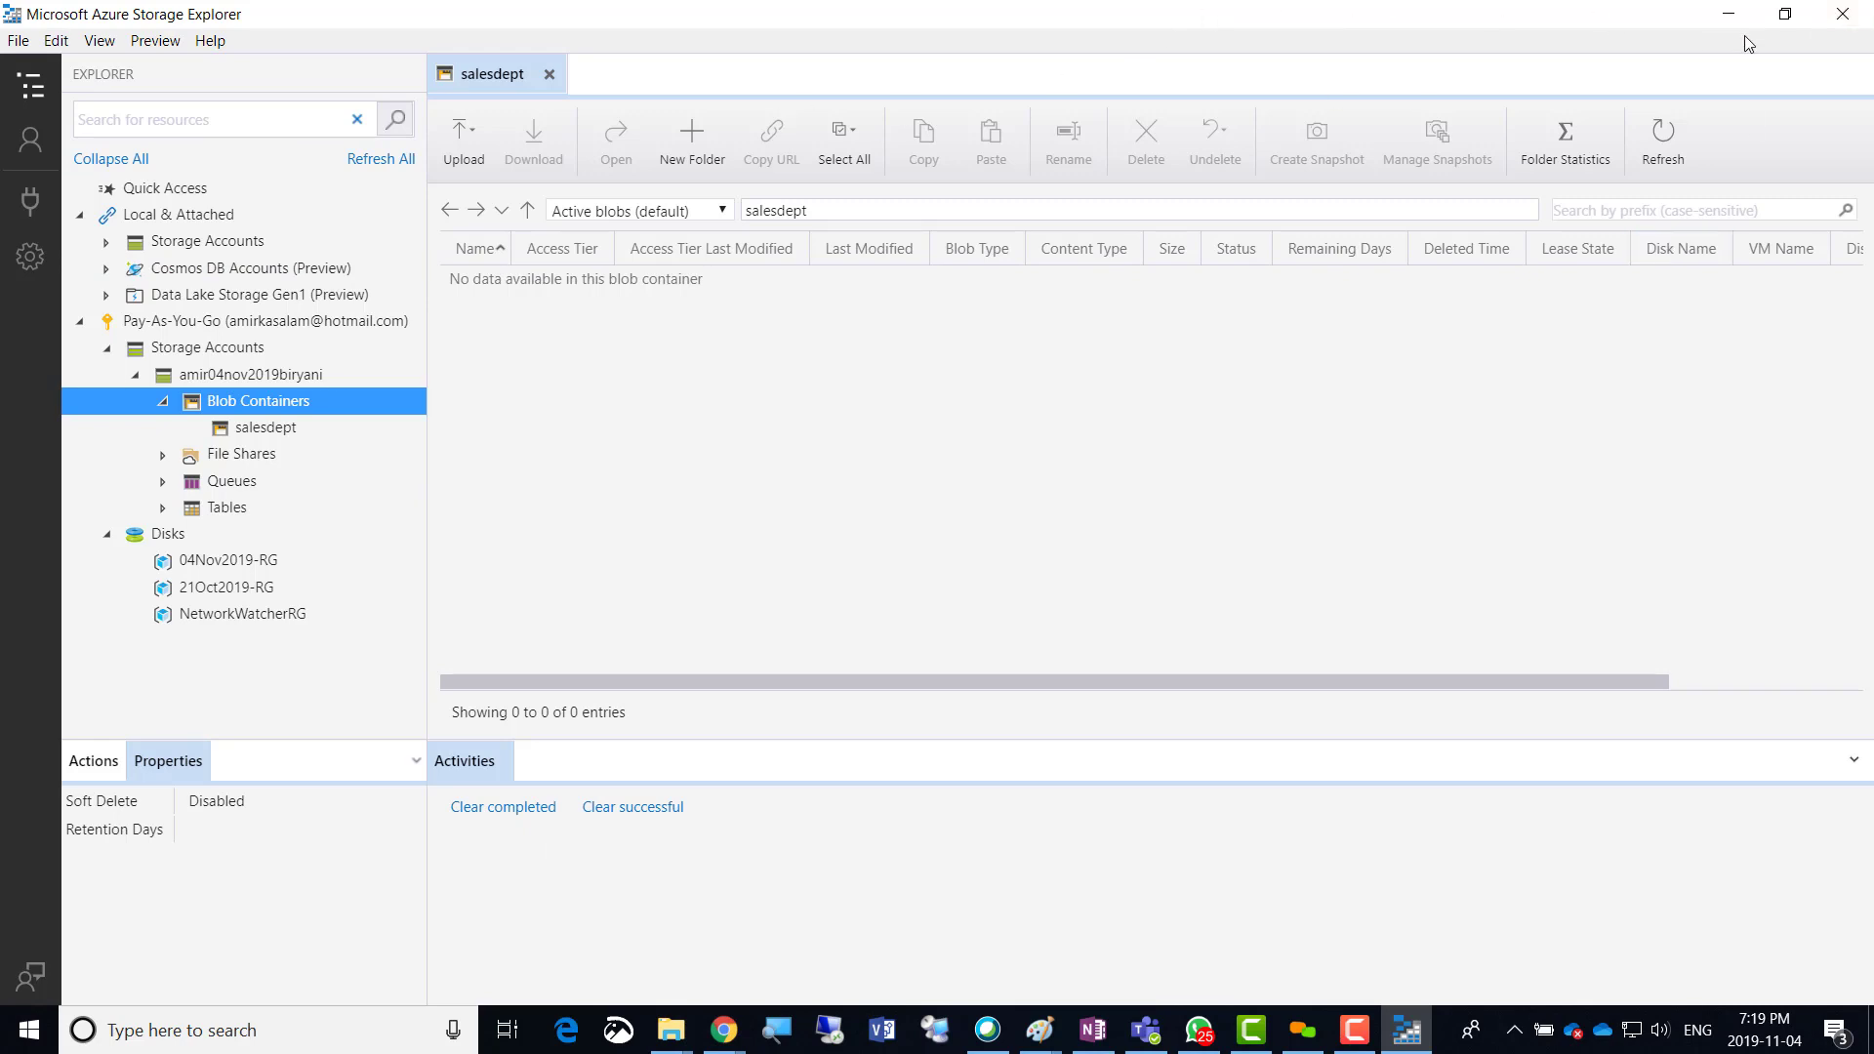
click(1784, 14)
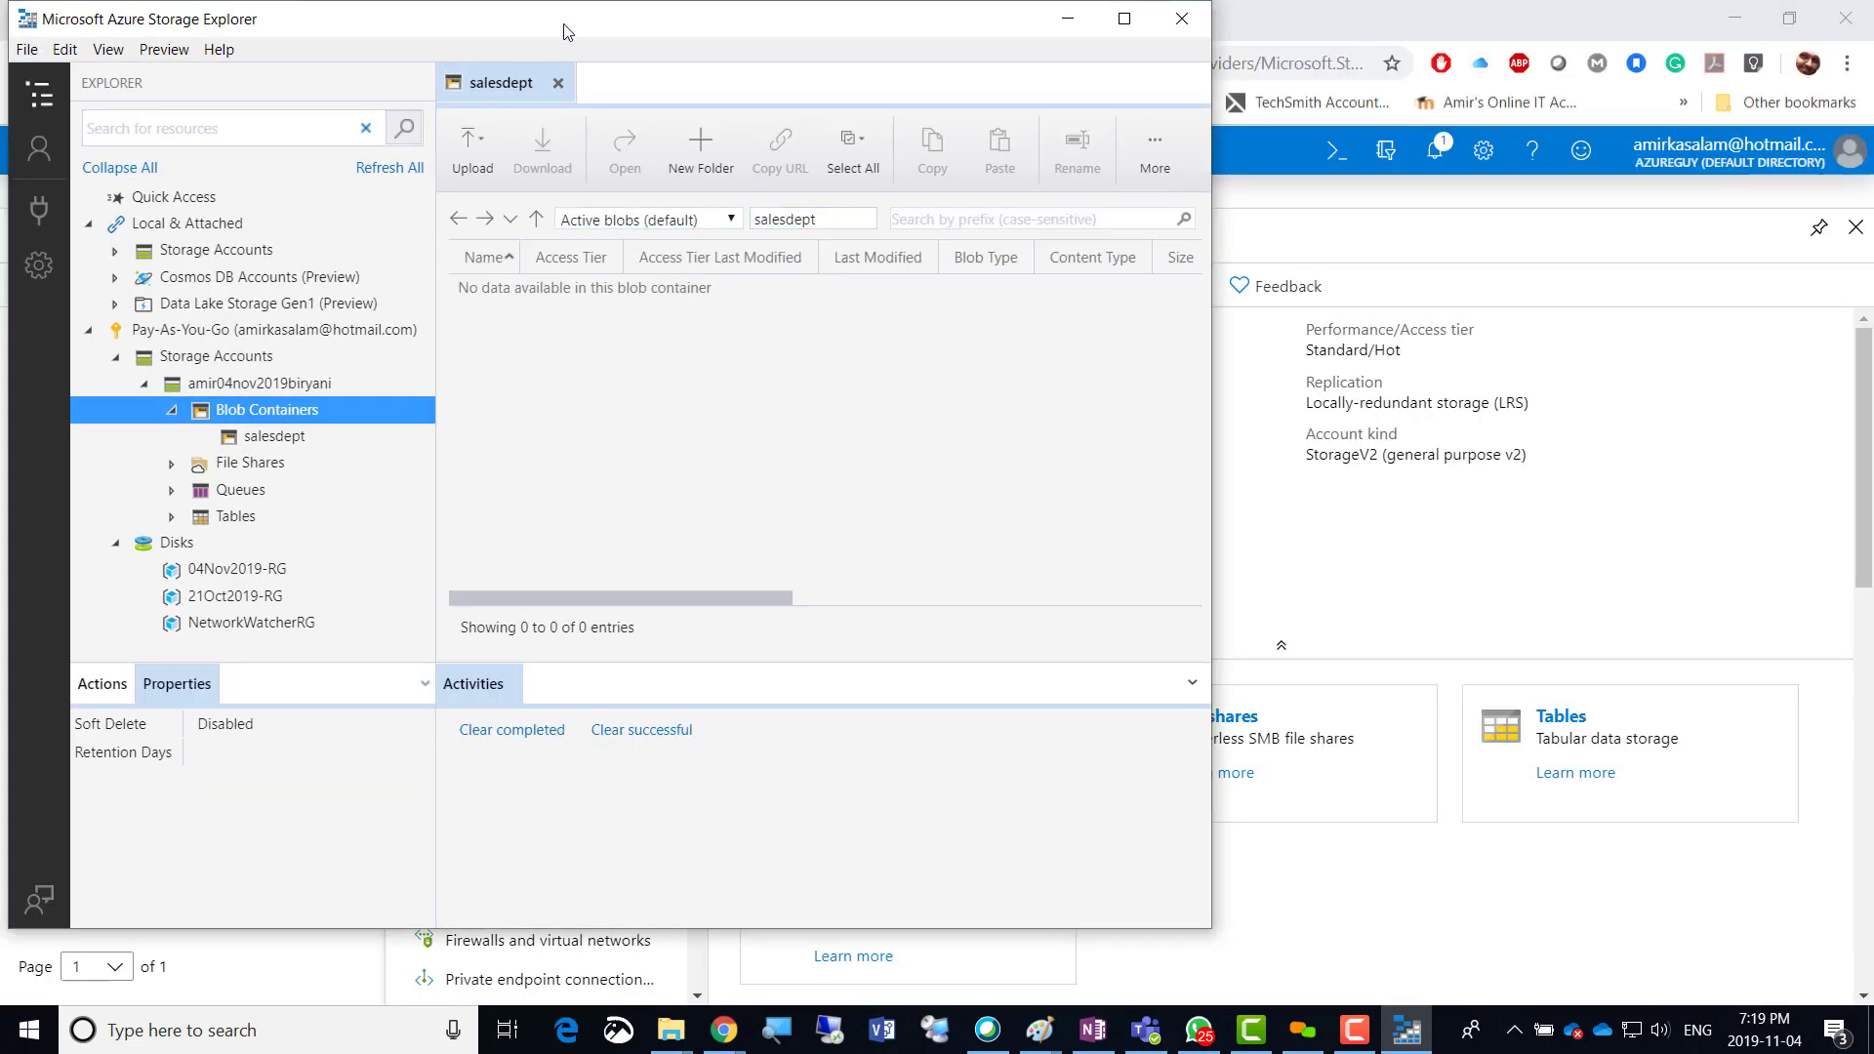
Confirm salesdept appears in the portal's Blob service Containers list, then bring Storage Explorer back.
drag(567, 32, 739, 62)
click(1204, 60)
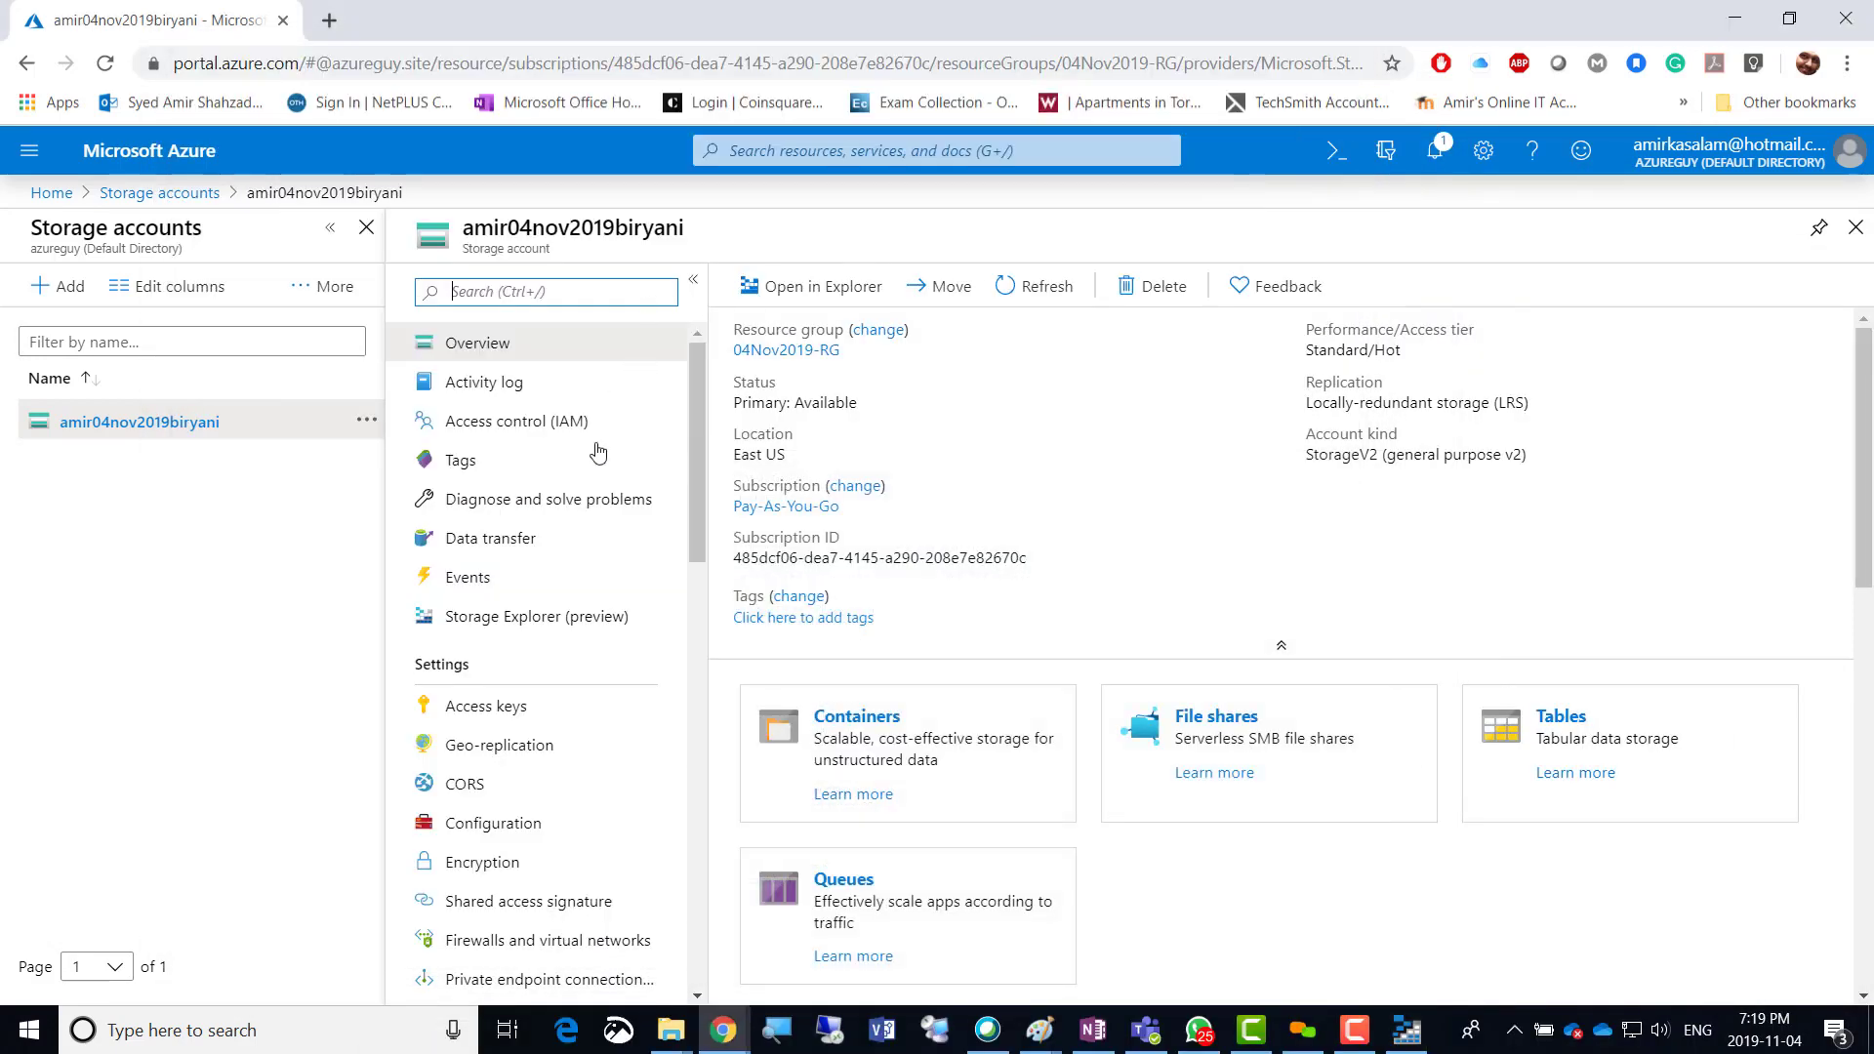
scroll(543, 686, down, 4)
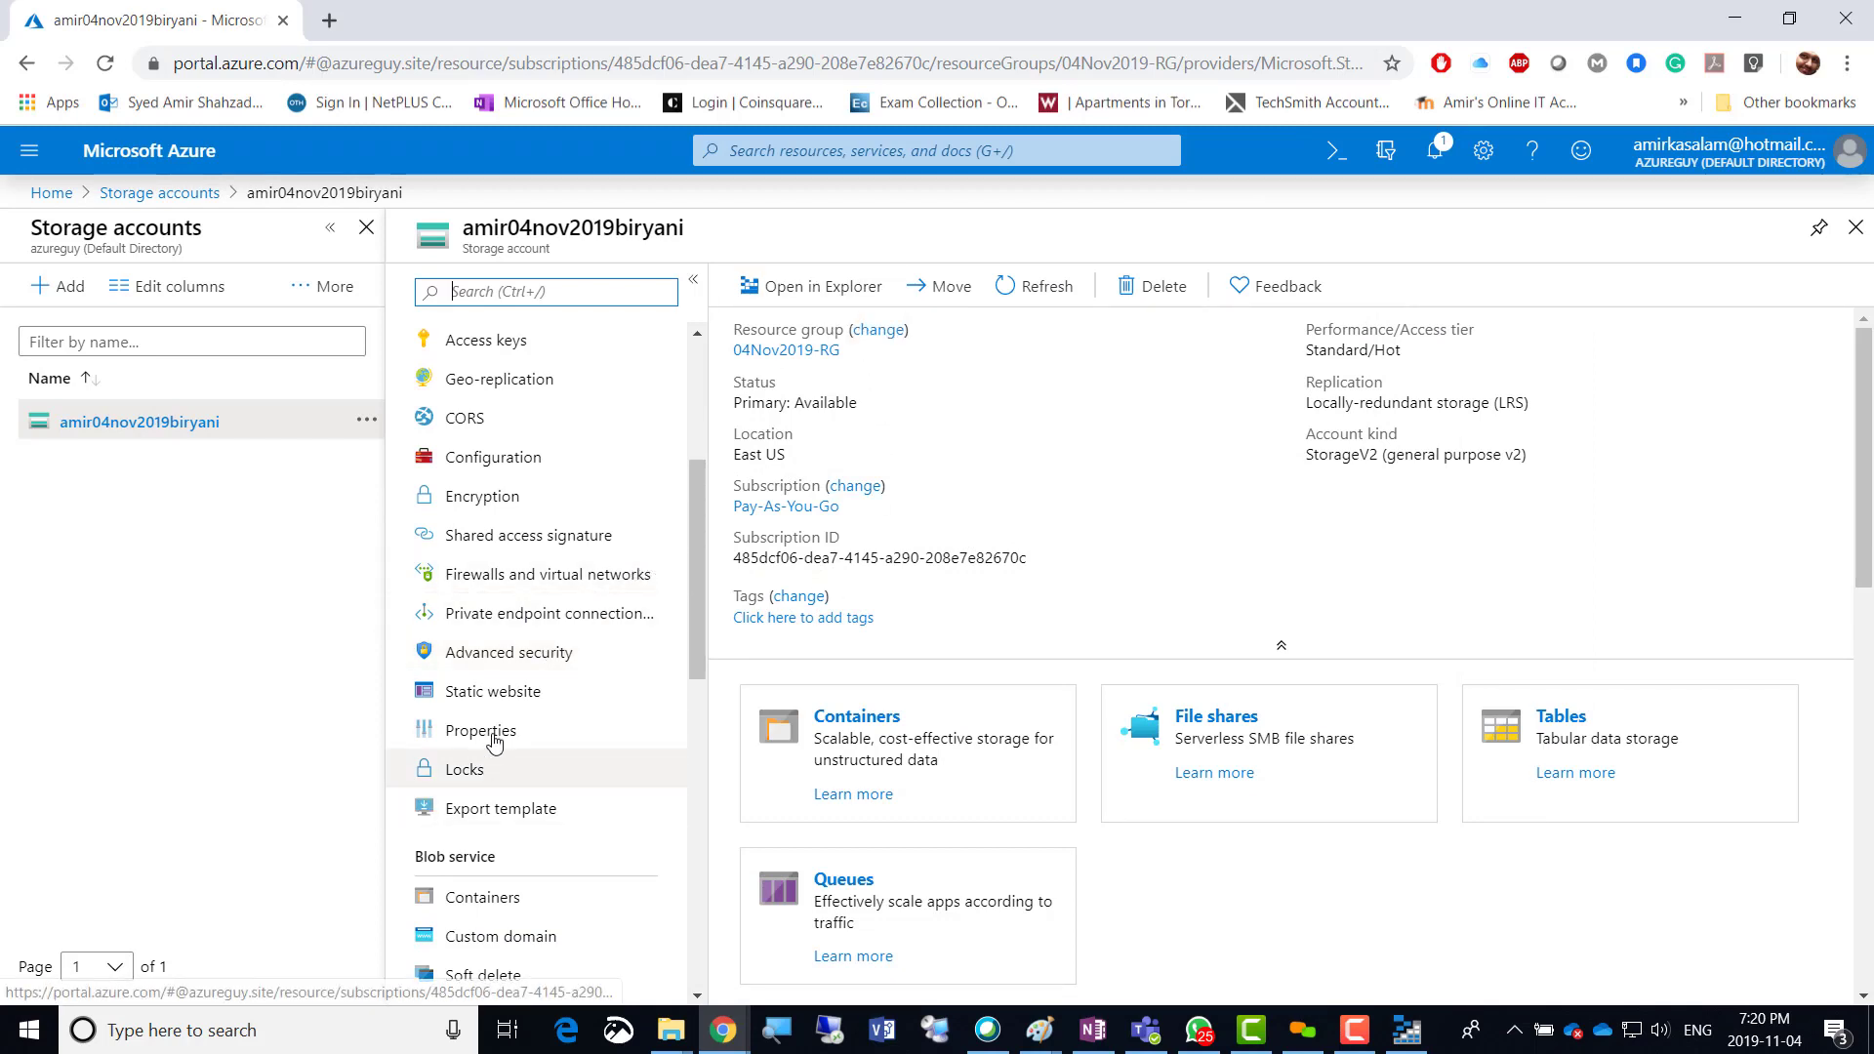
scroll(525, 590, down, 1)
scroll(525, 590, down, 2)
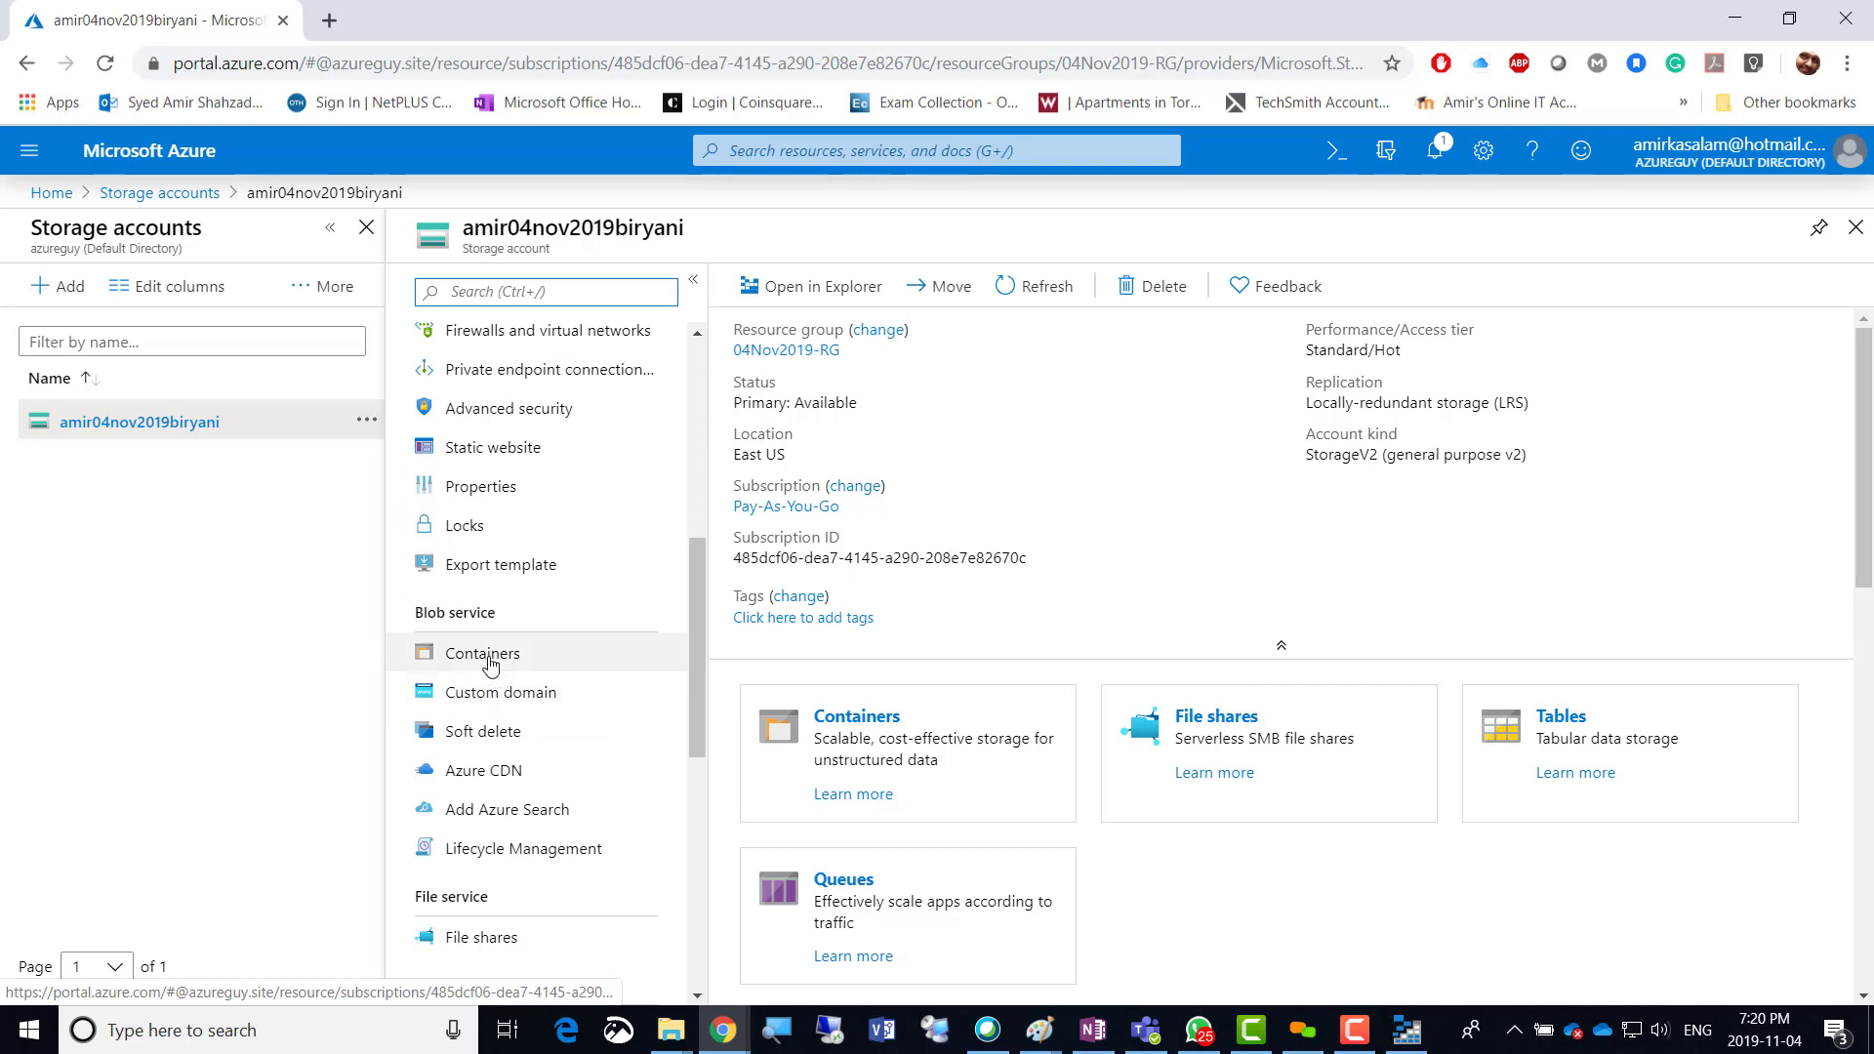
click(504, 662)
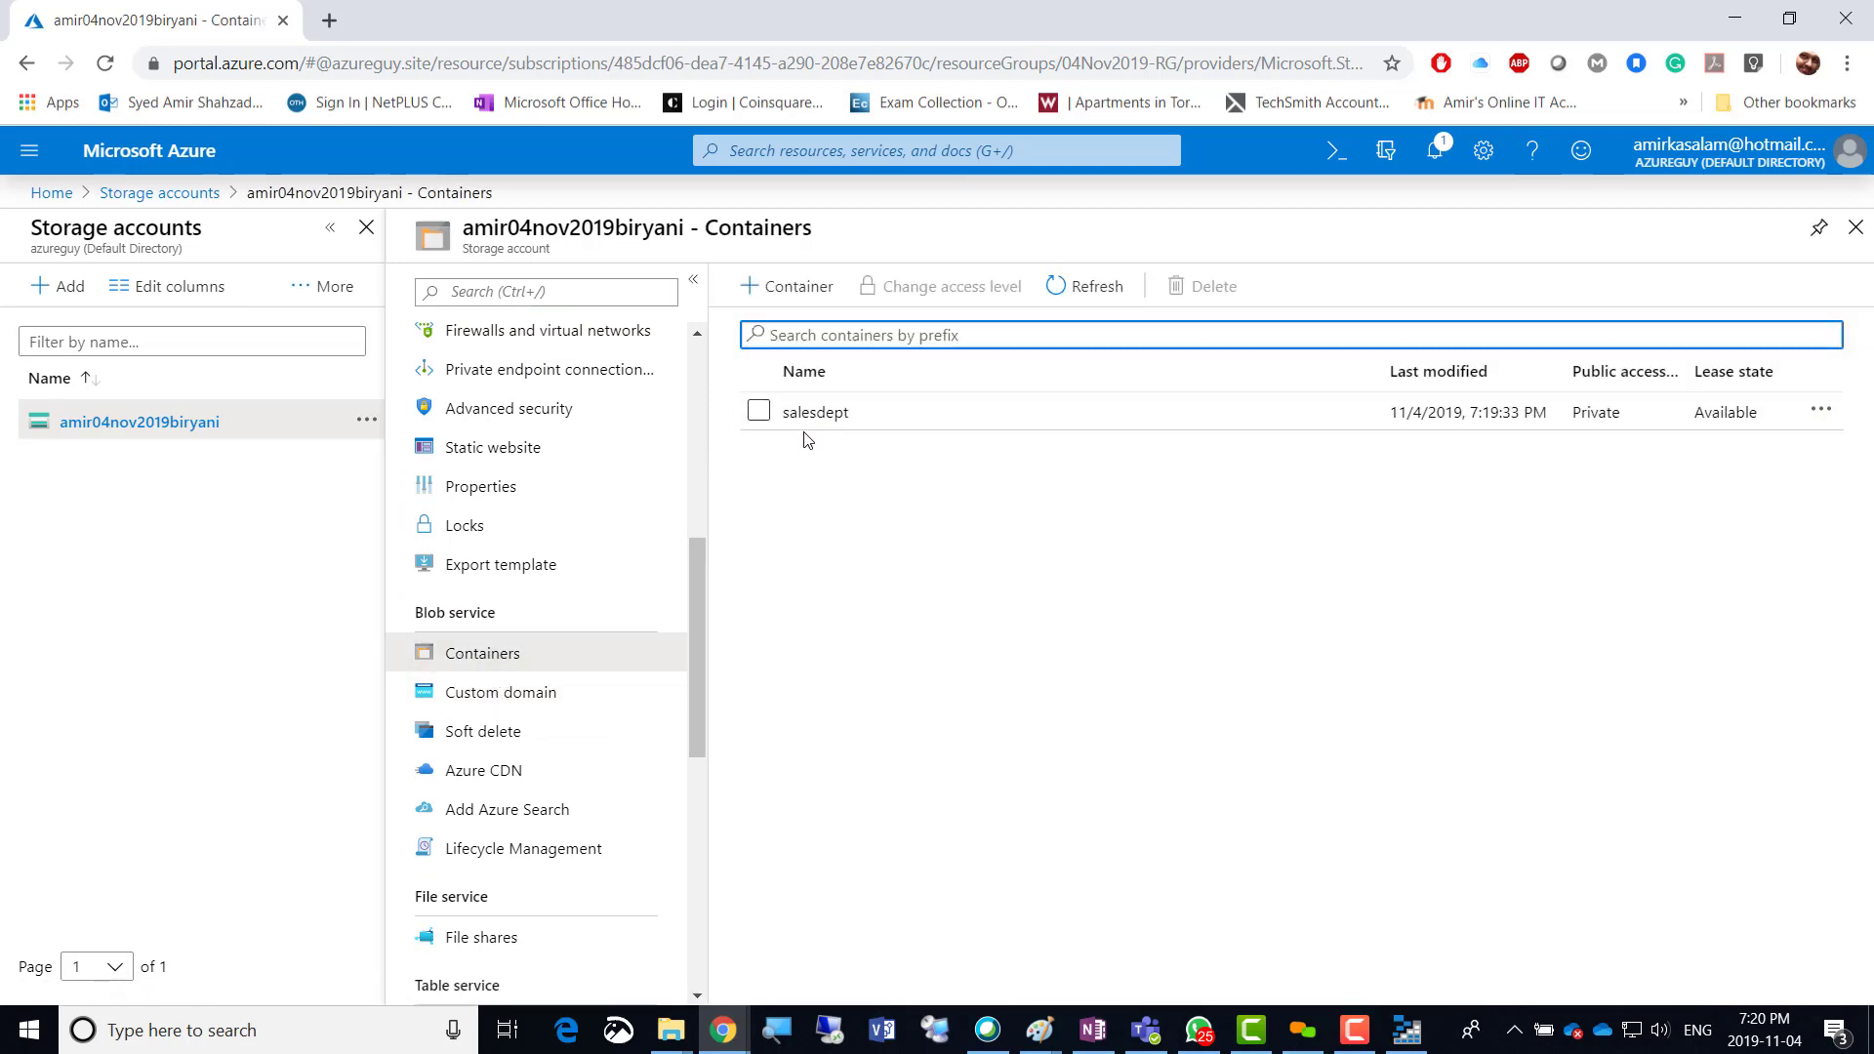
click(1416, 1034)
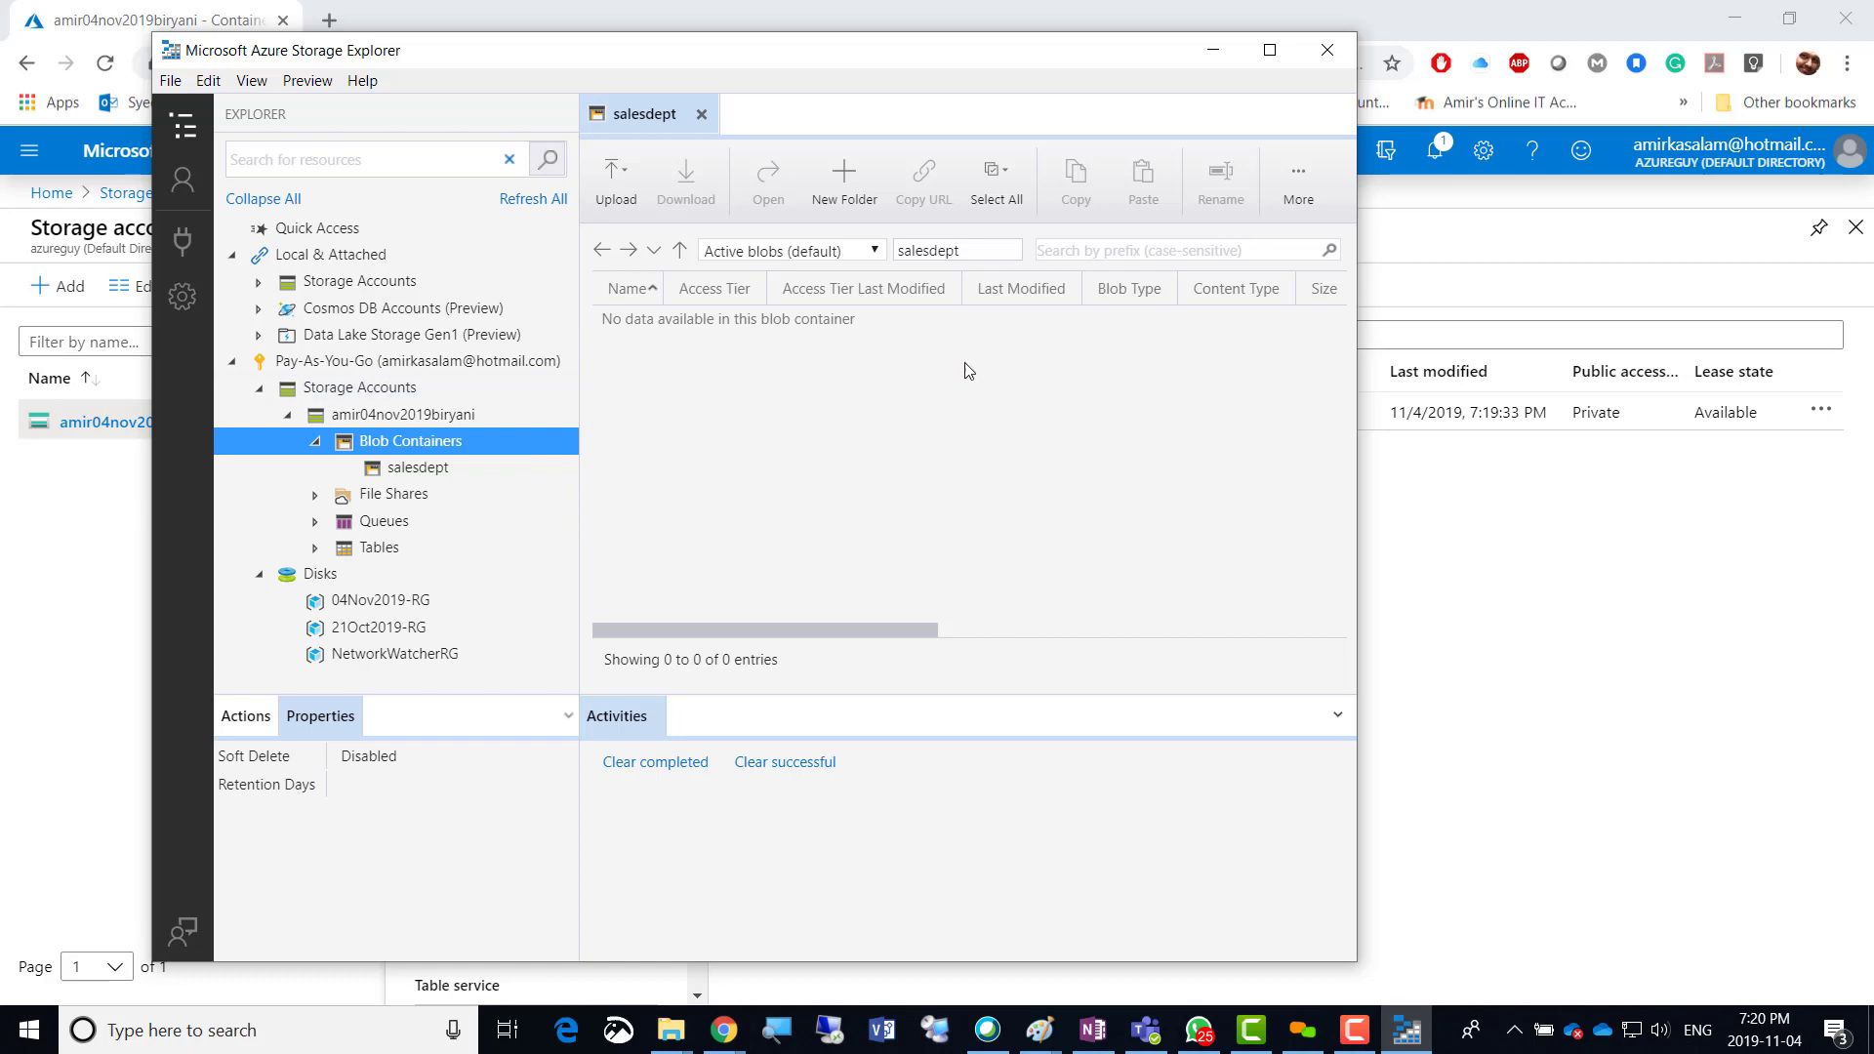
Close Azure Storage Explorer.
click(1326, 50)
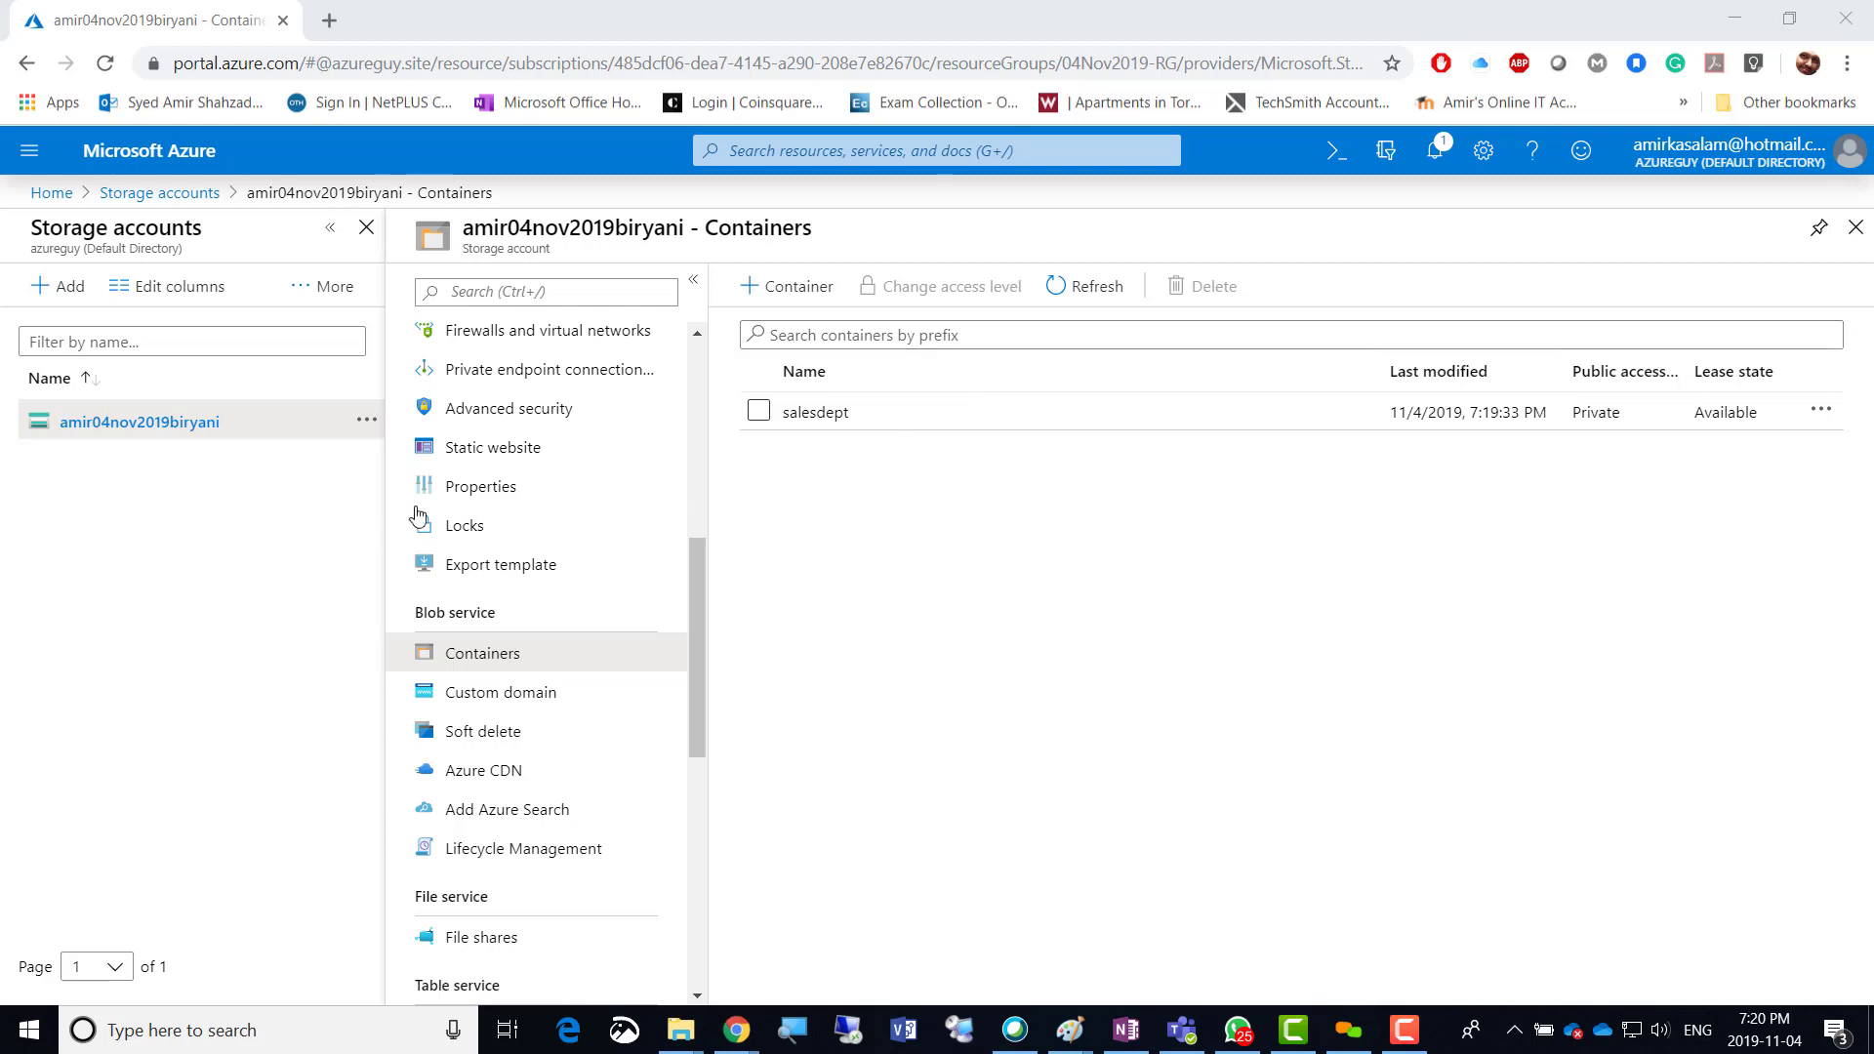
Scroll the storage account menu back up and open Data transfer.
drag(697, 624, 697, 434)
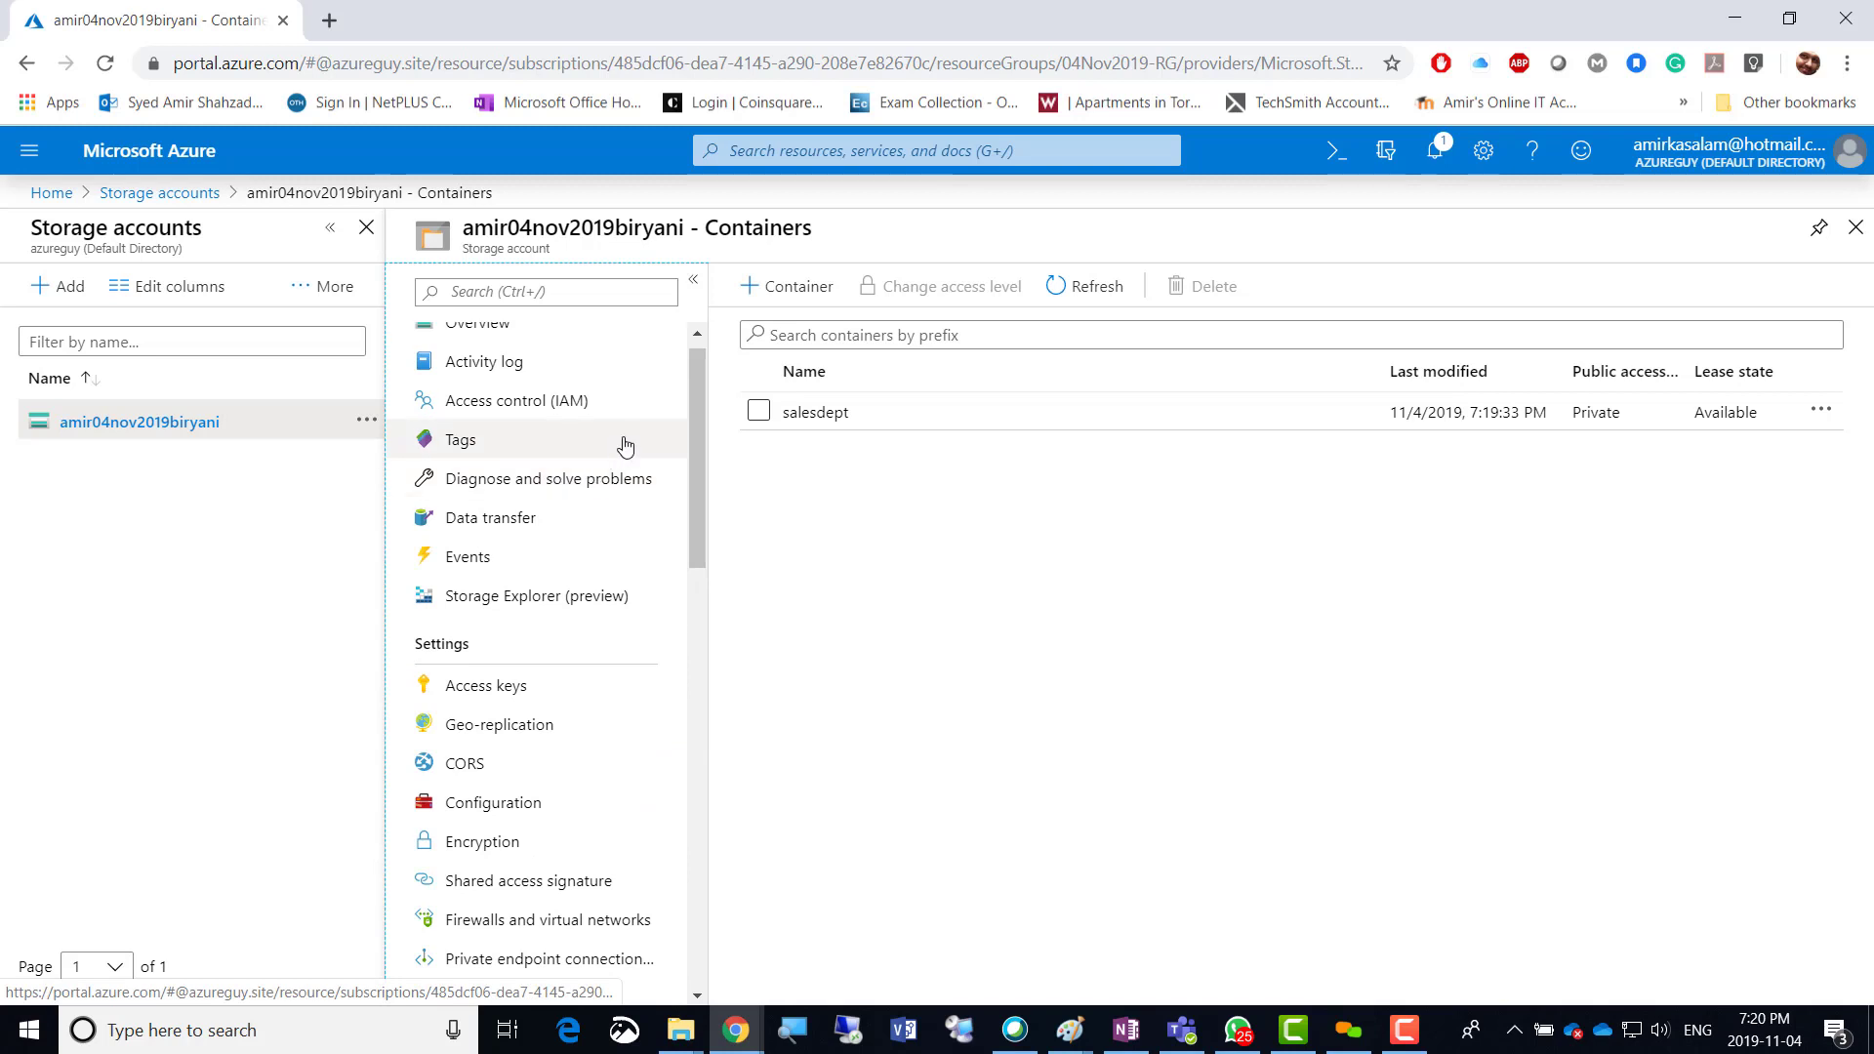
click(482, 519)
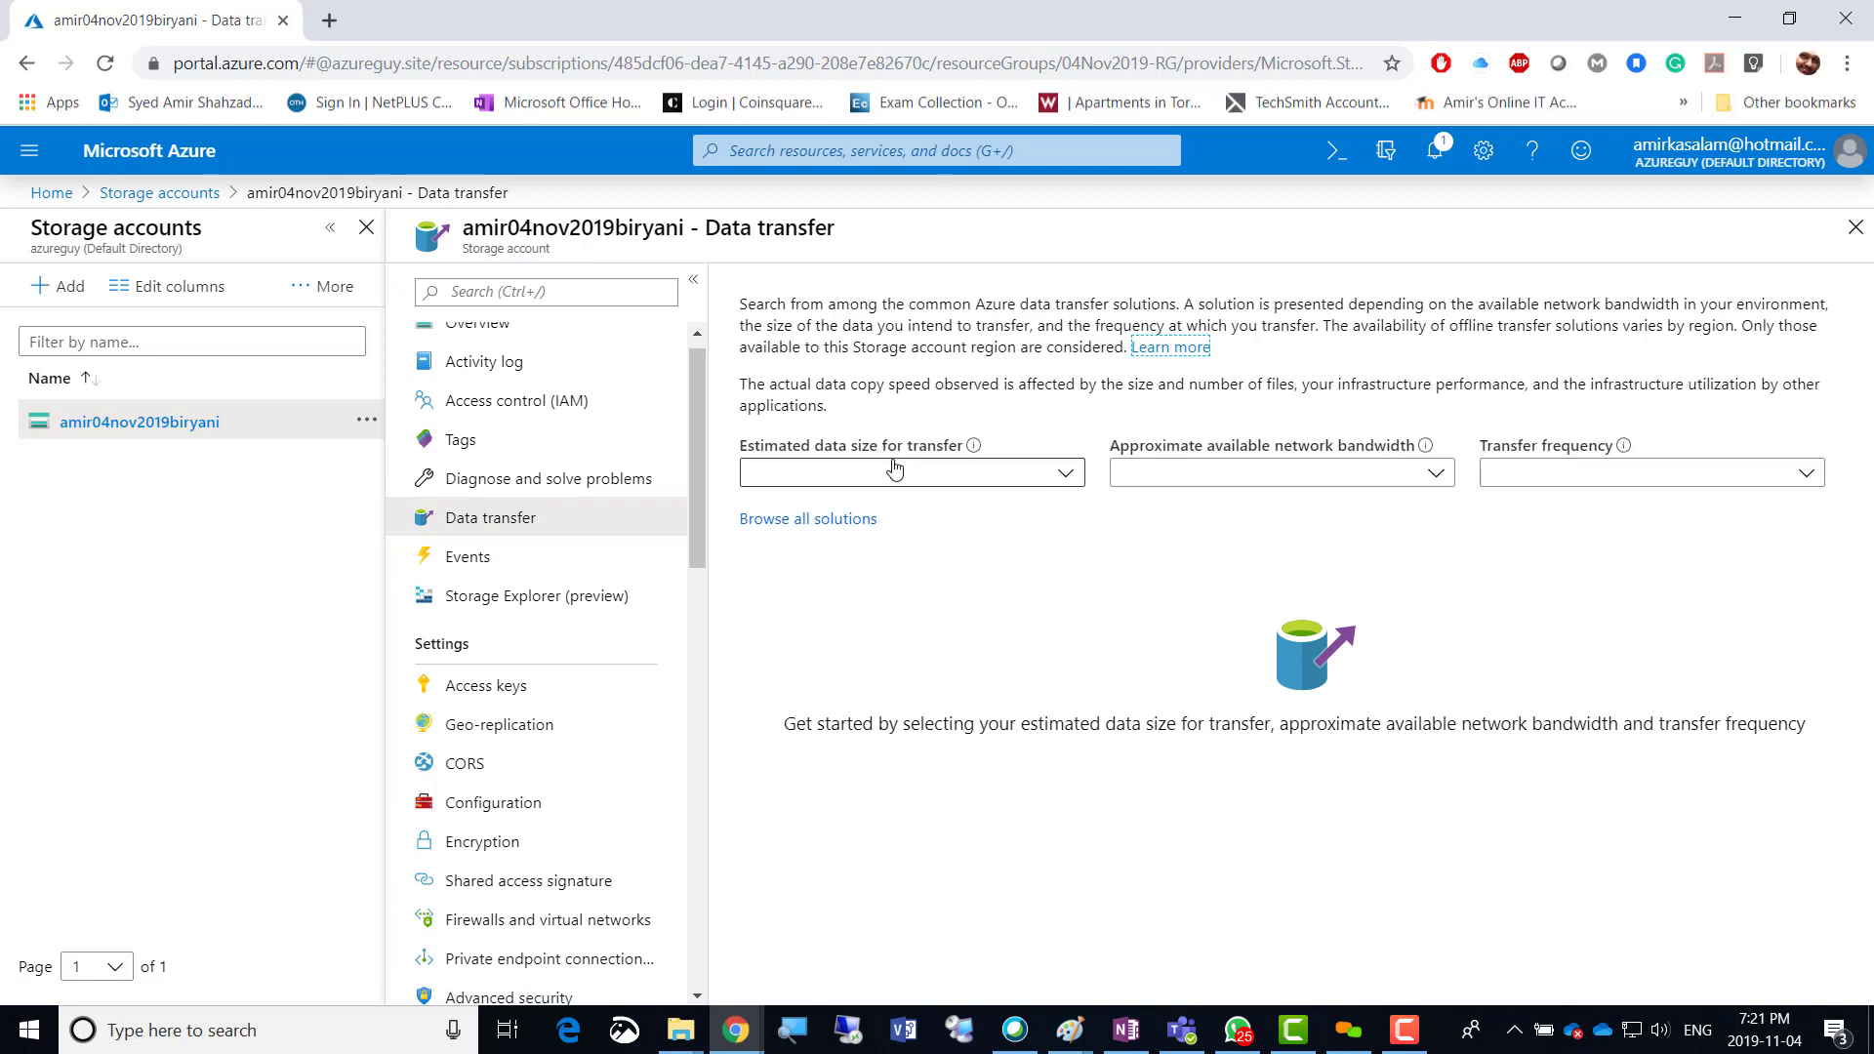
Set transfer filters to 5 PB data size, 100 Gbps bandwidth and Repeatedly frequency.
click(1063, 476)
click(769, 781)
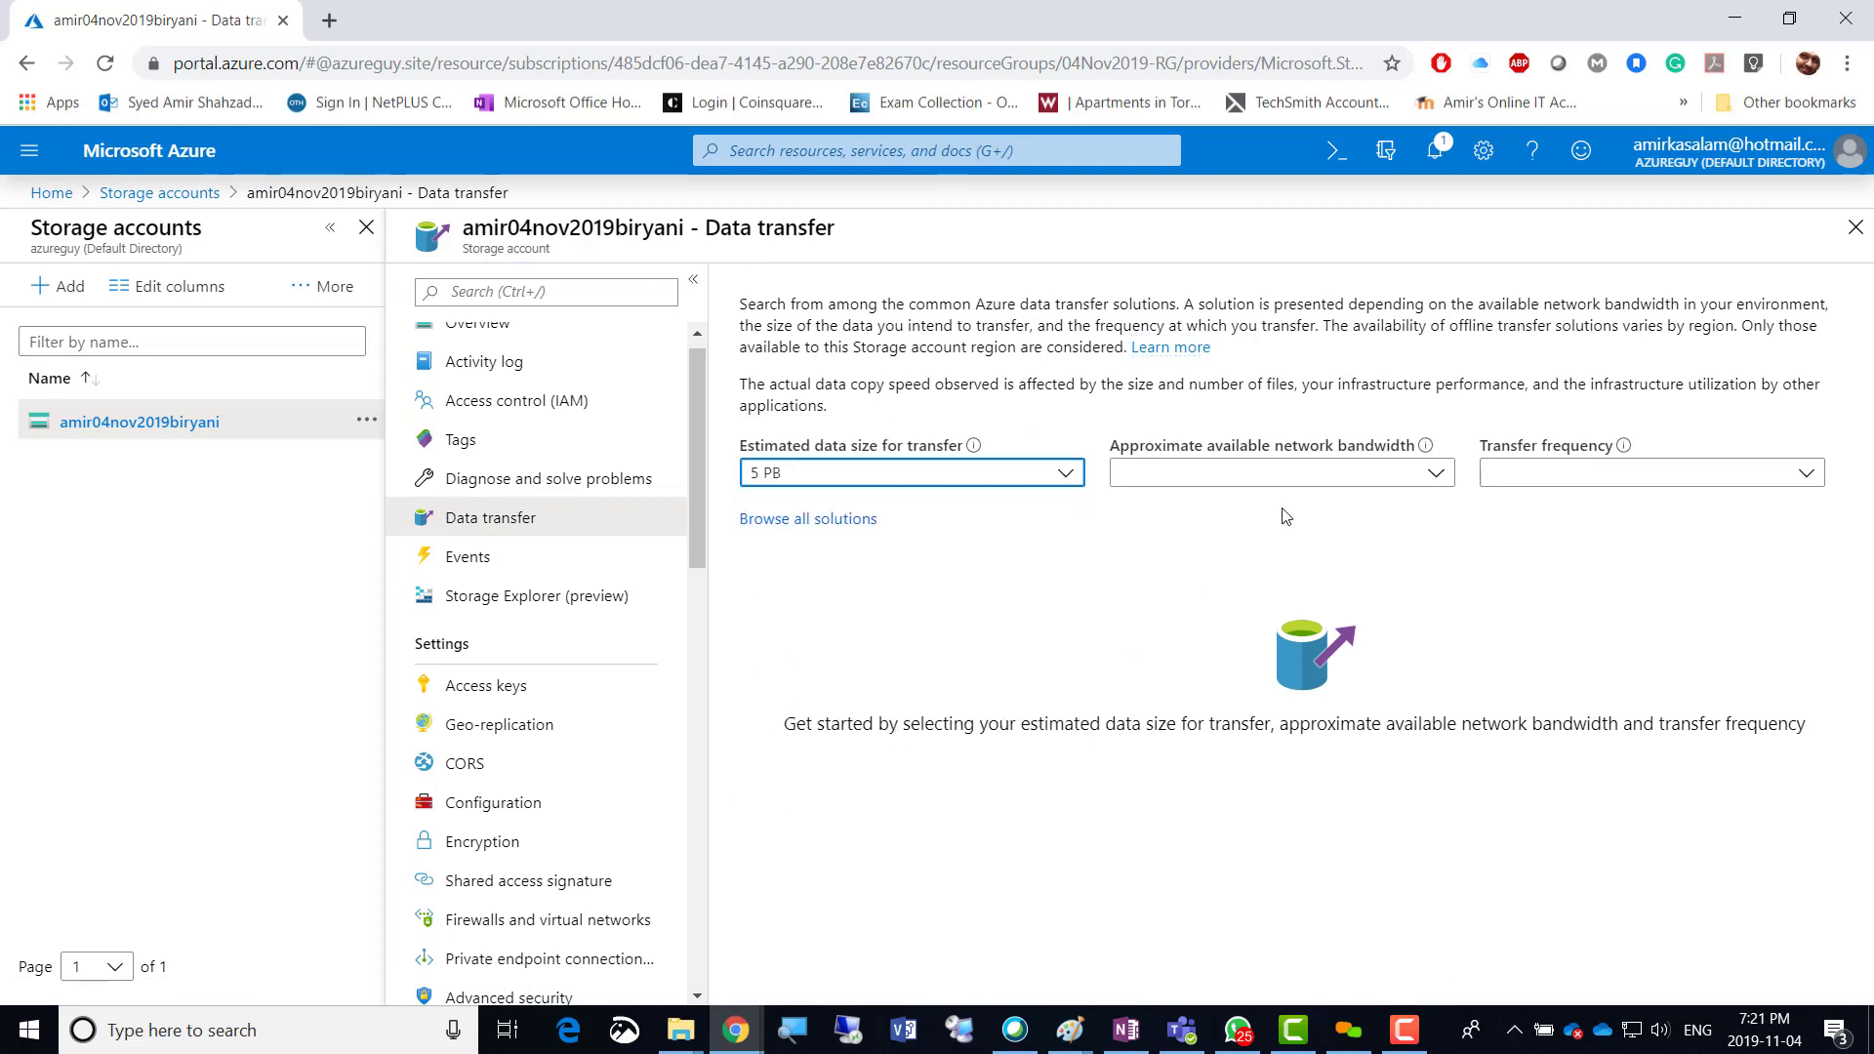
click(1434, 473)
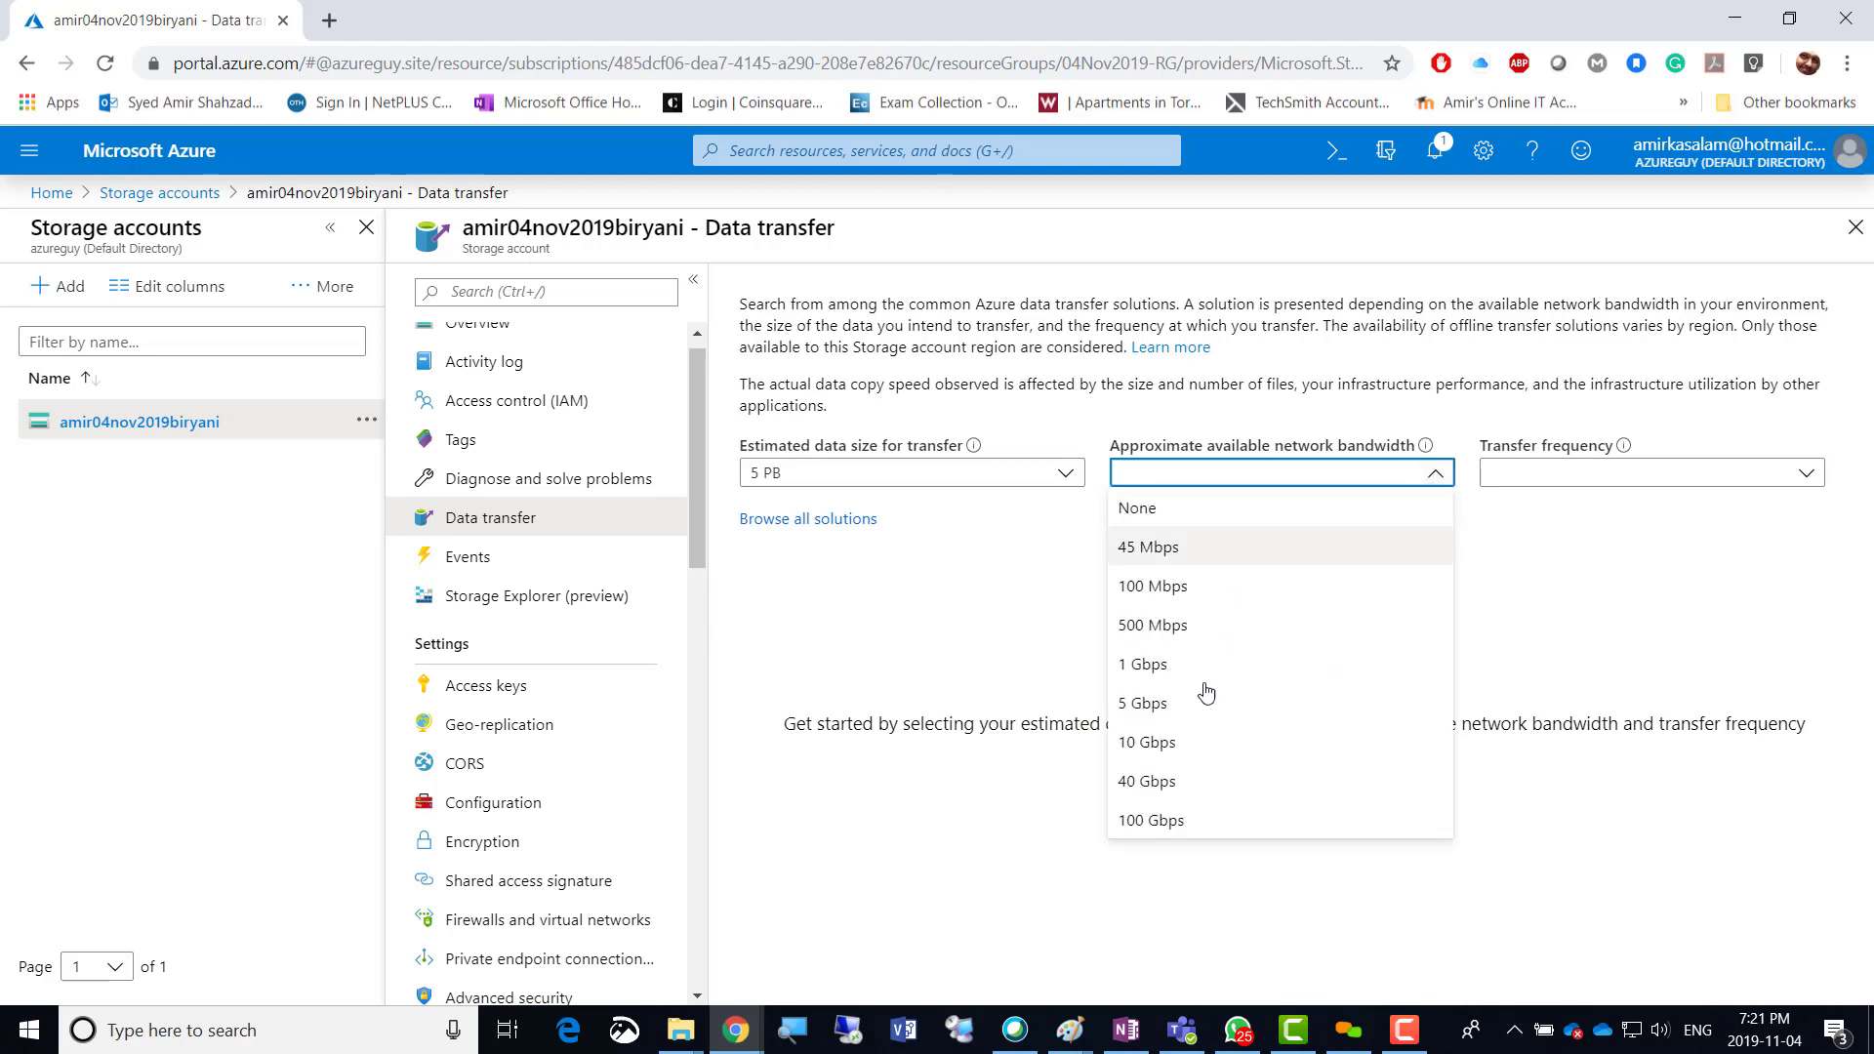
click(1173, 818)
click(1651, 478)
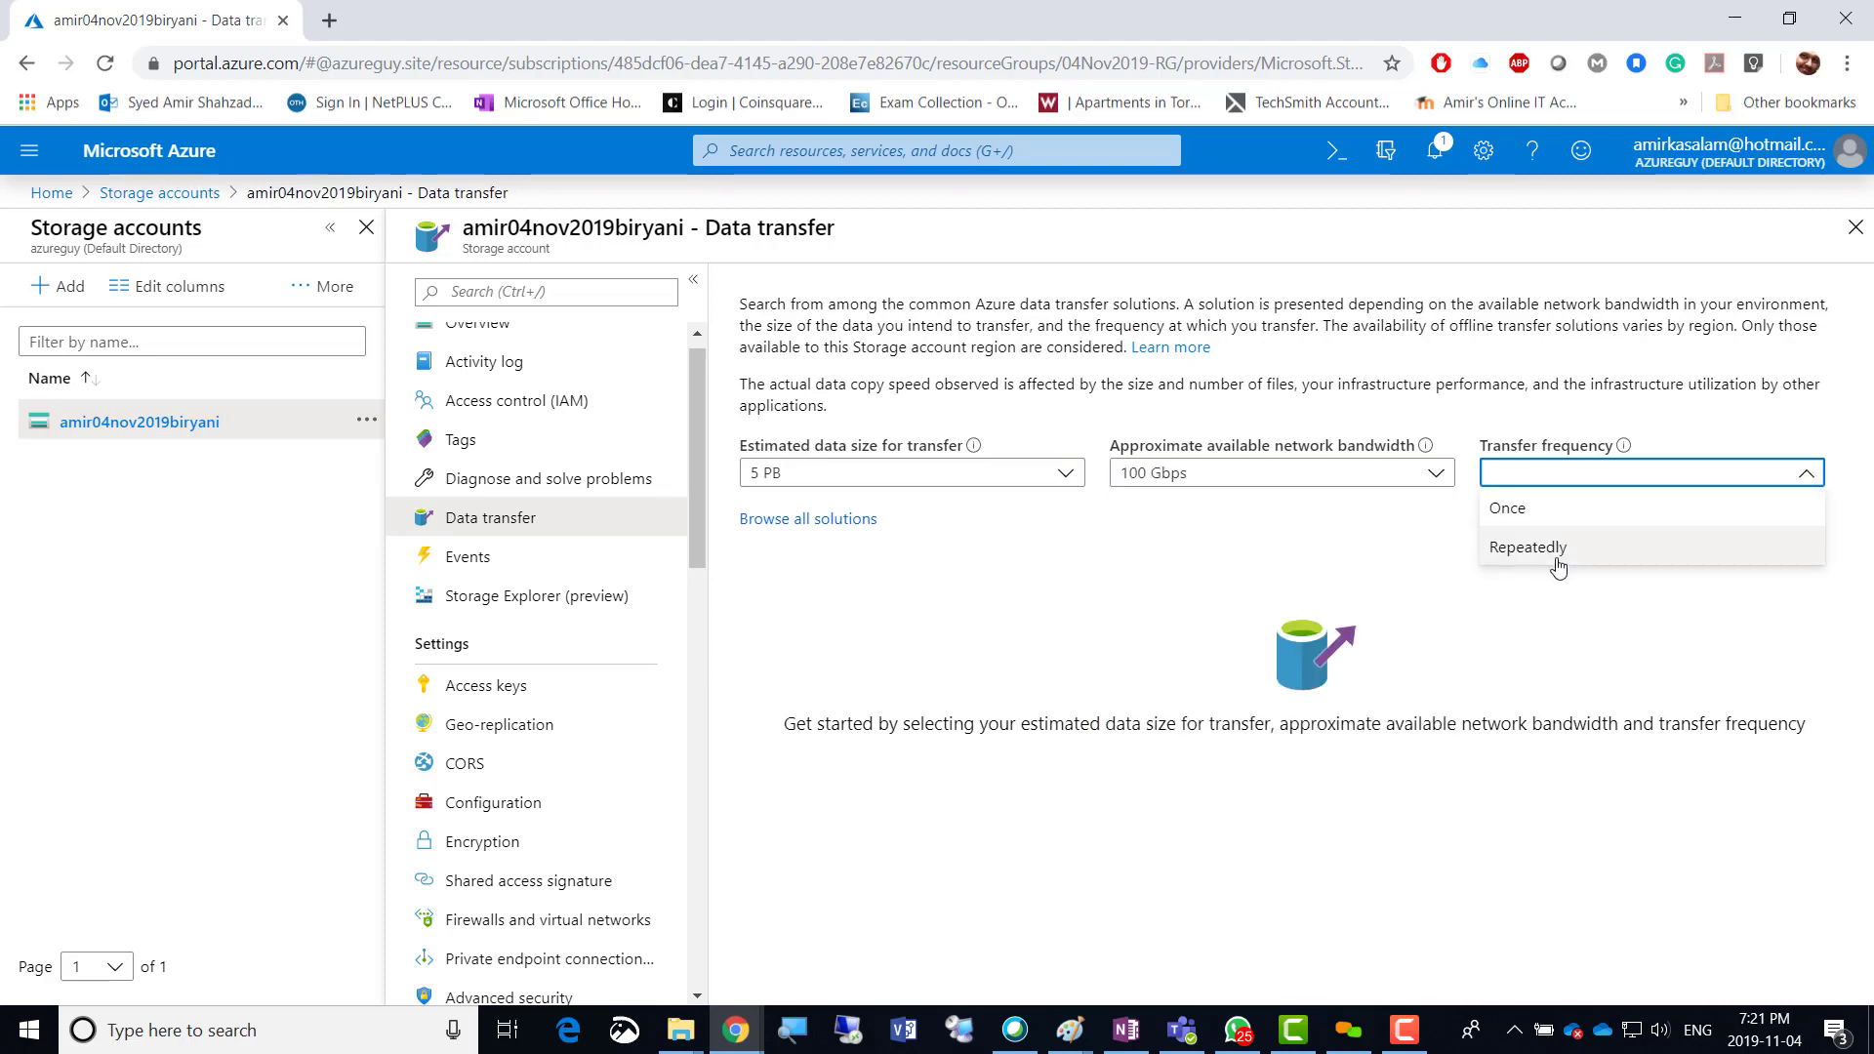
click(1558, 549)
scroll(1707, 713, down, 1)
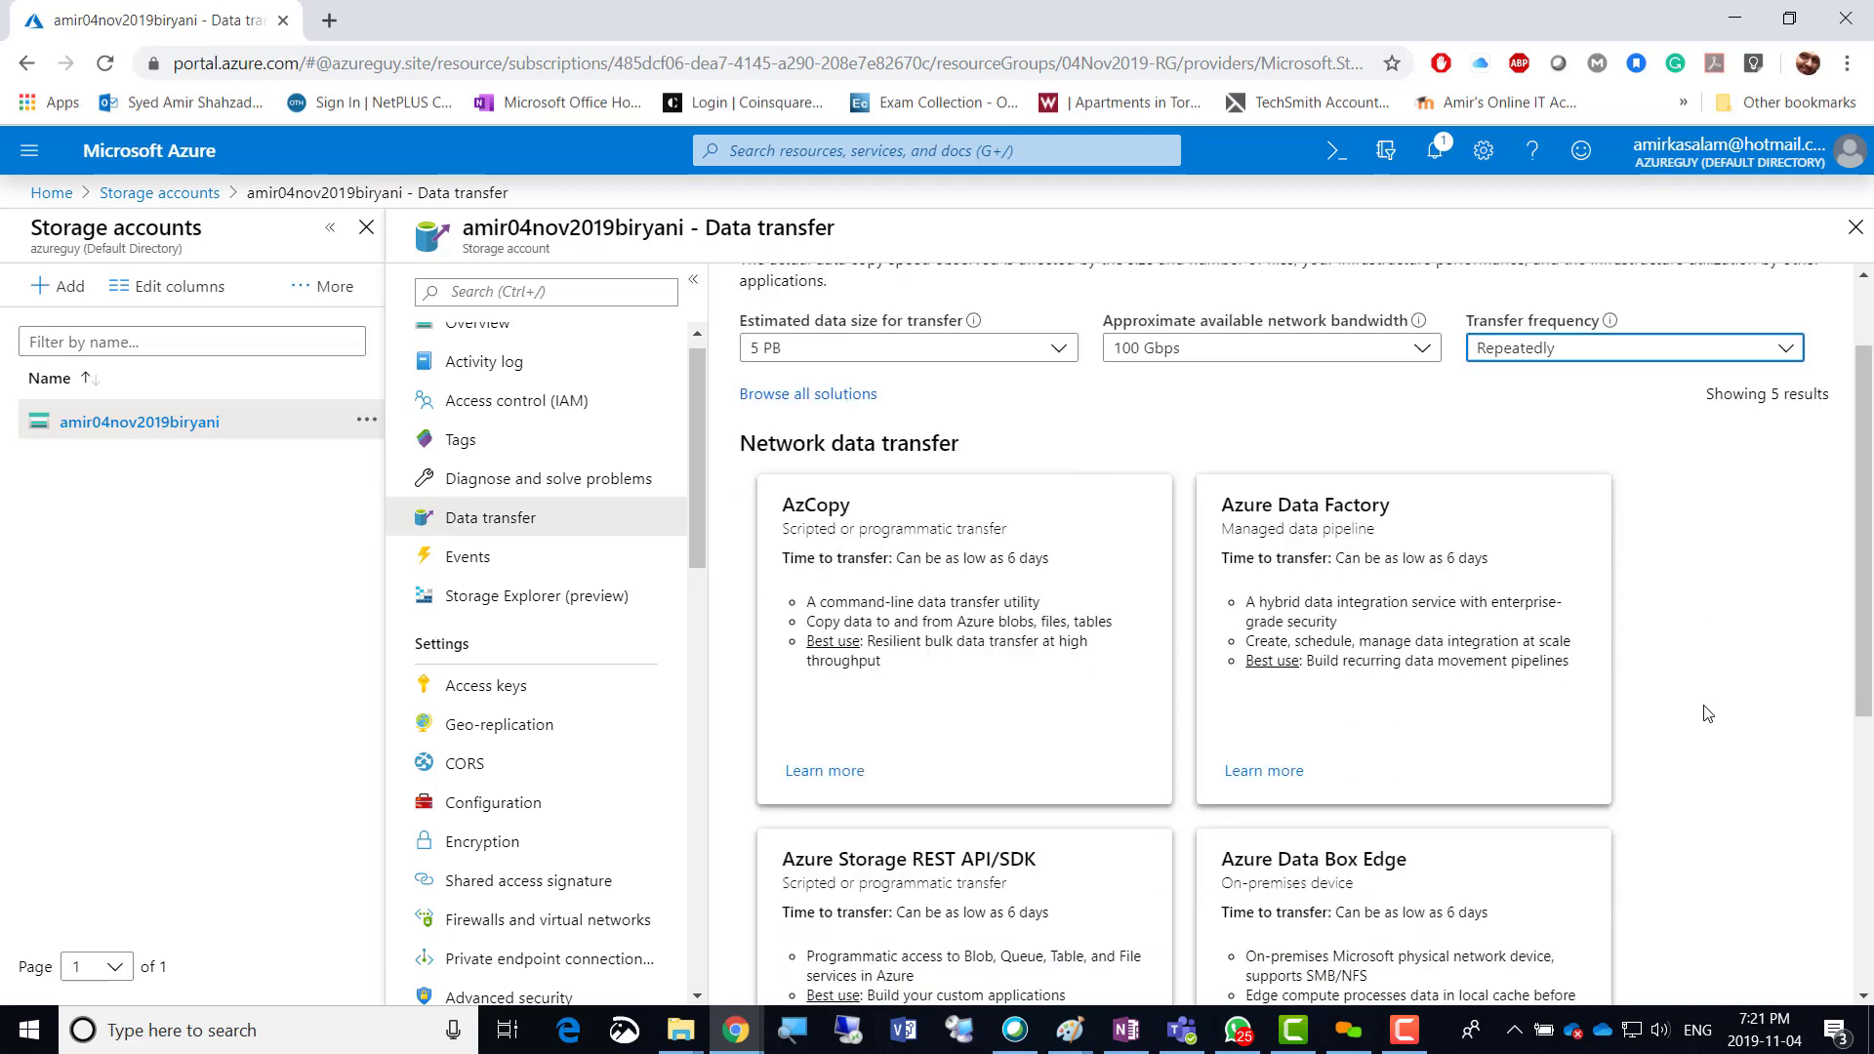
scroll(1708, 713, down, 5)
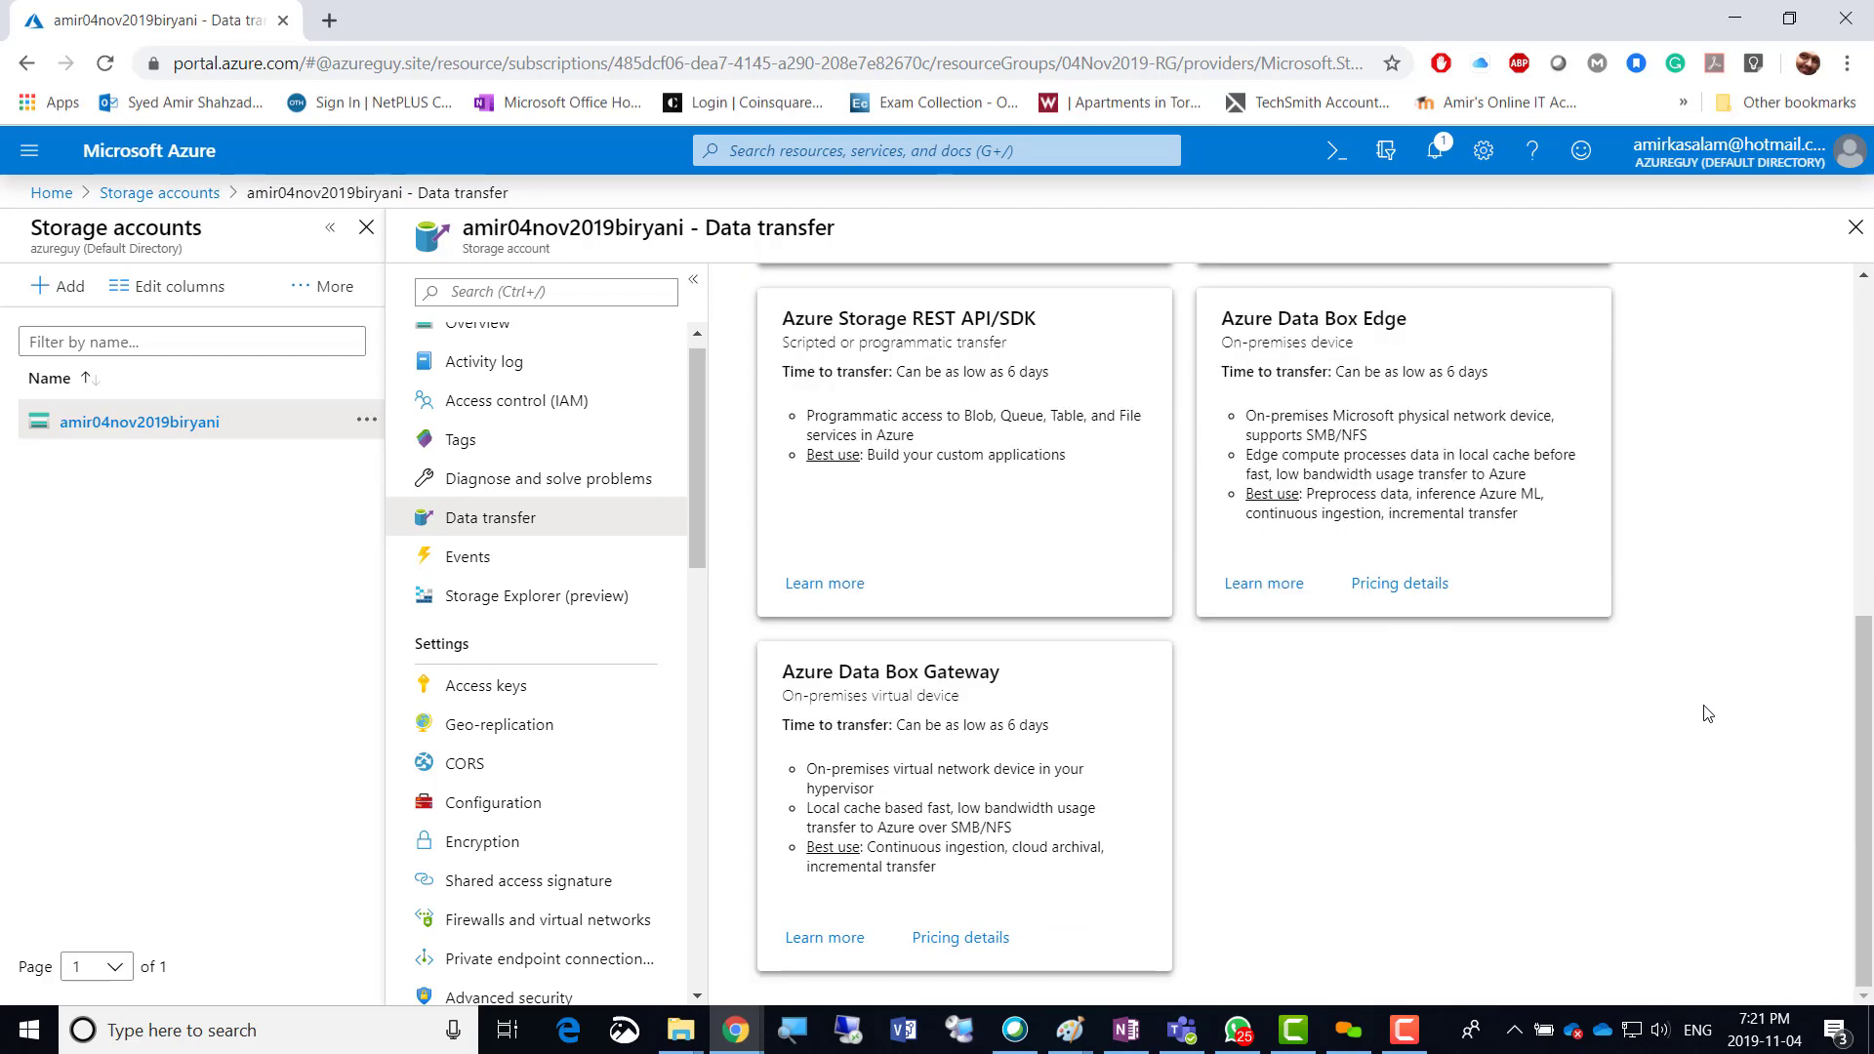
scroll(1708, 713, up, 6)
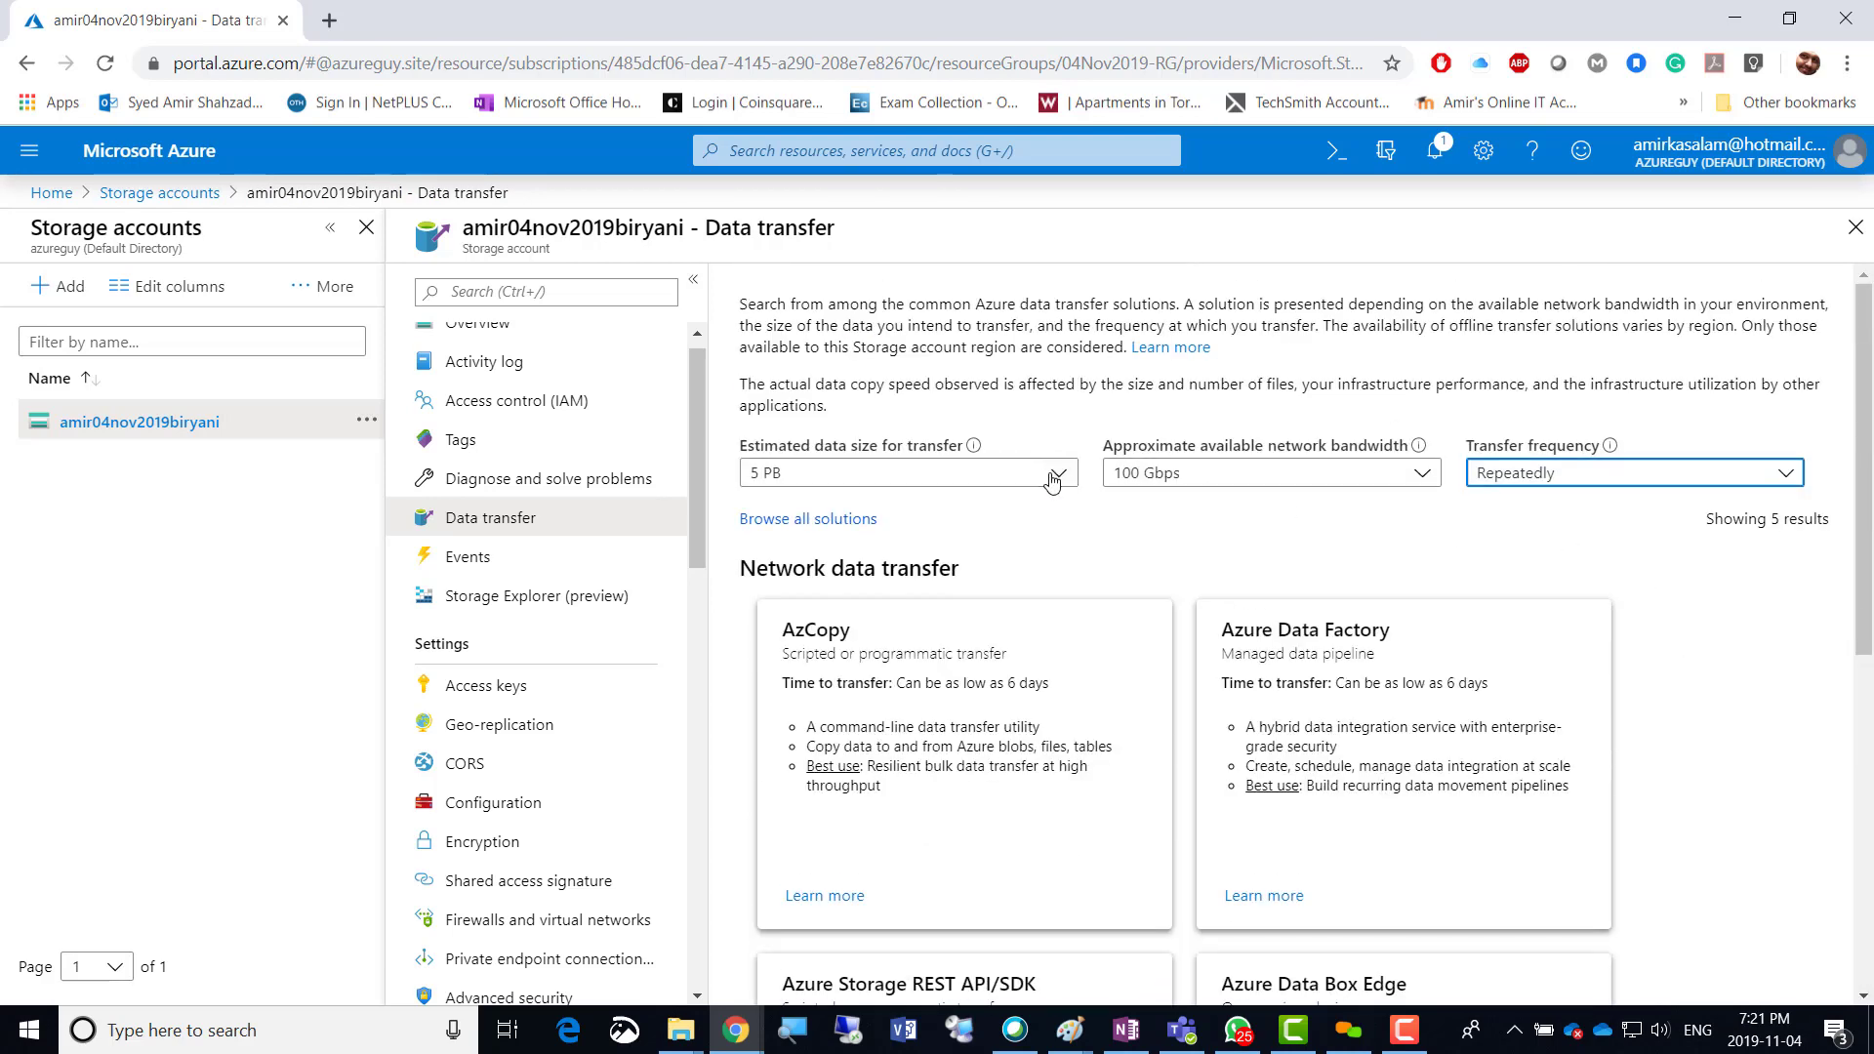
Try estimated data sizes of 500 TB and then 1 TB, keeping bandwidth at 100 Gbps.
click(1051, 477)
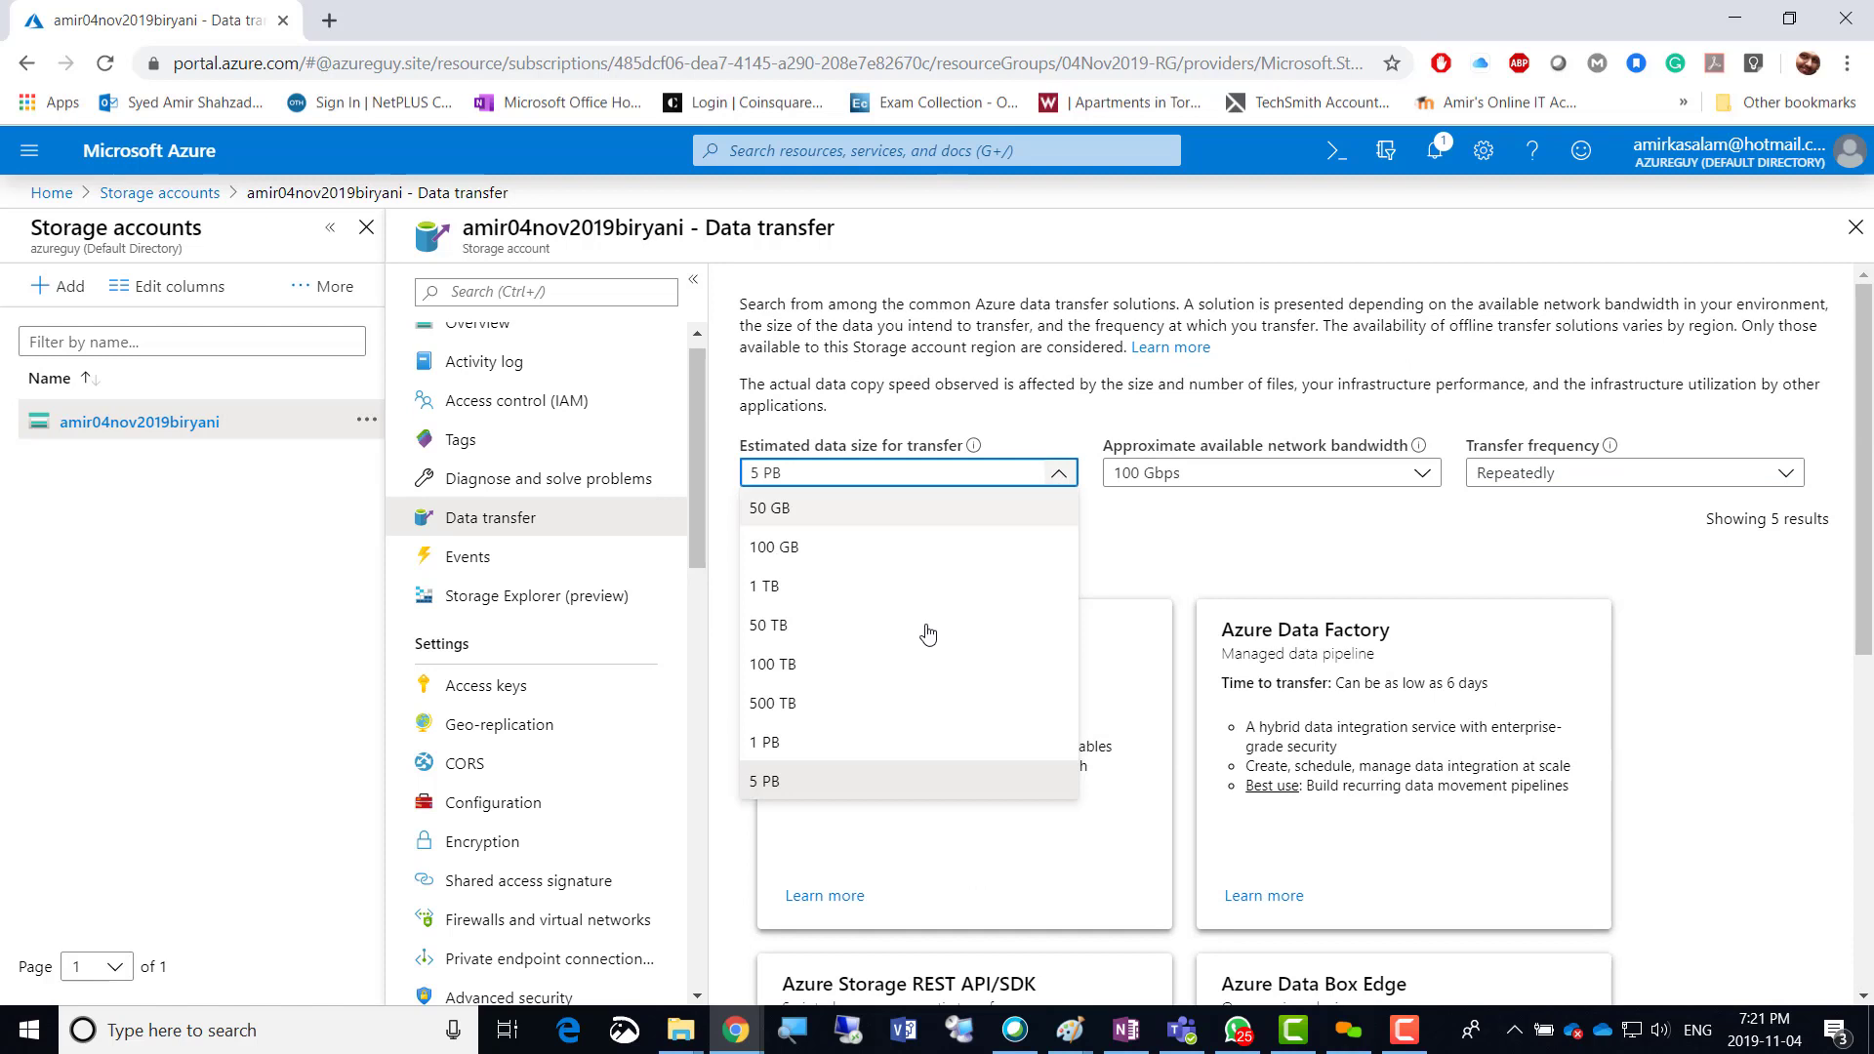
click(797, 711)
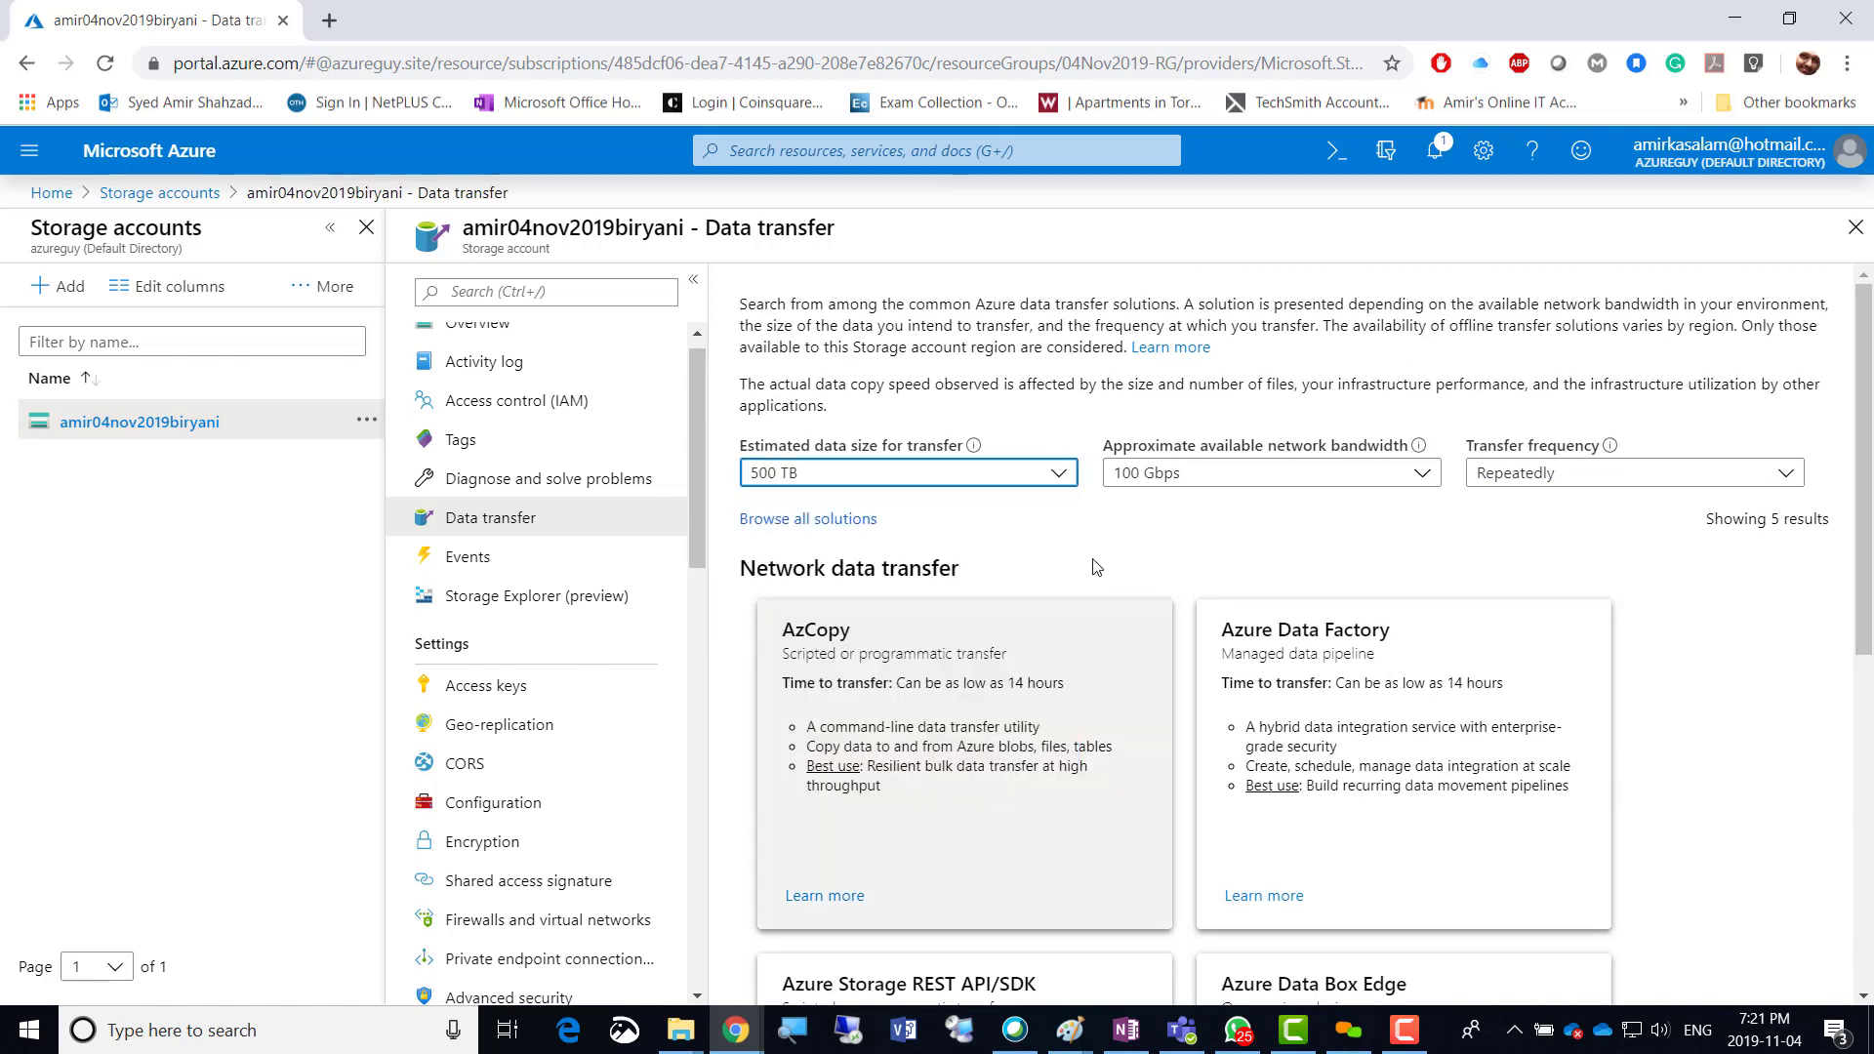
click(1421, 477)
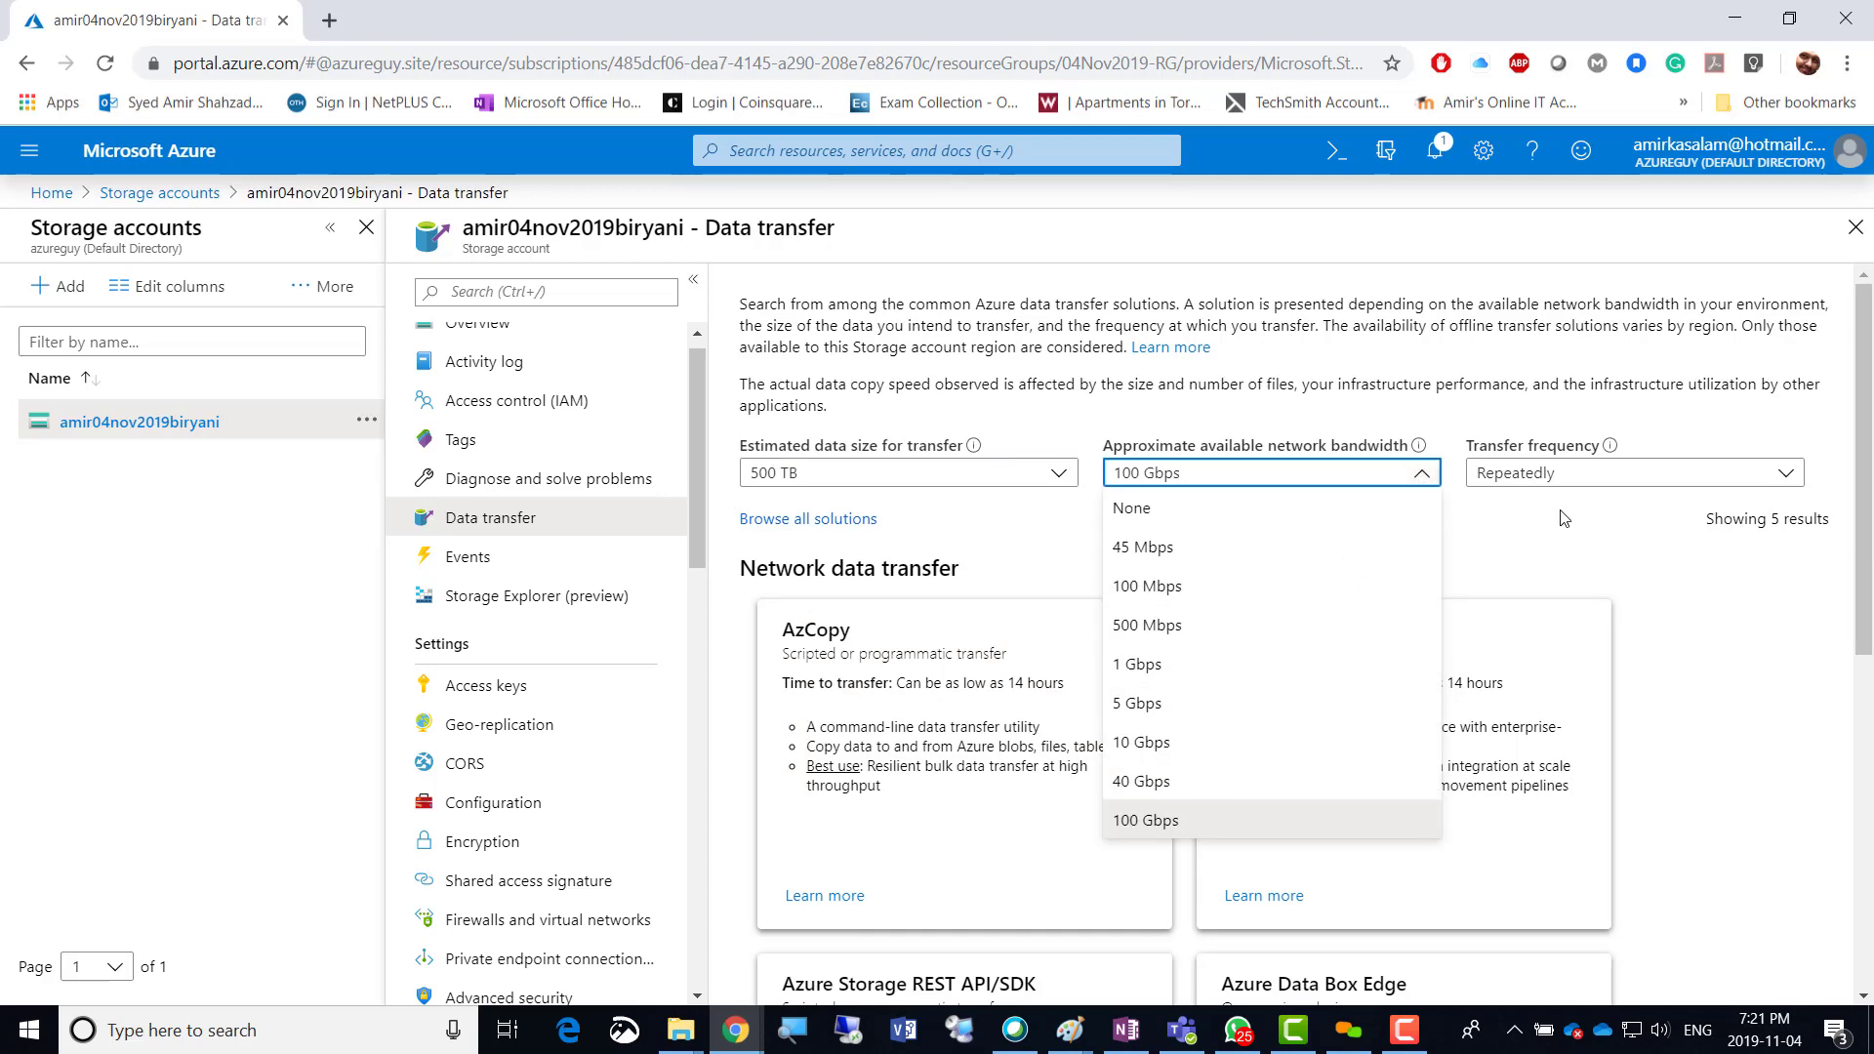
click(1622, 543)
scroll(1727, 669, down, 3)
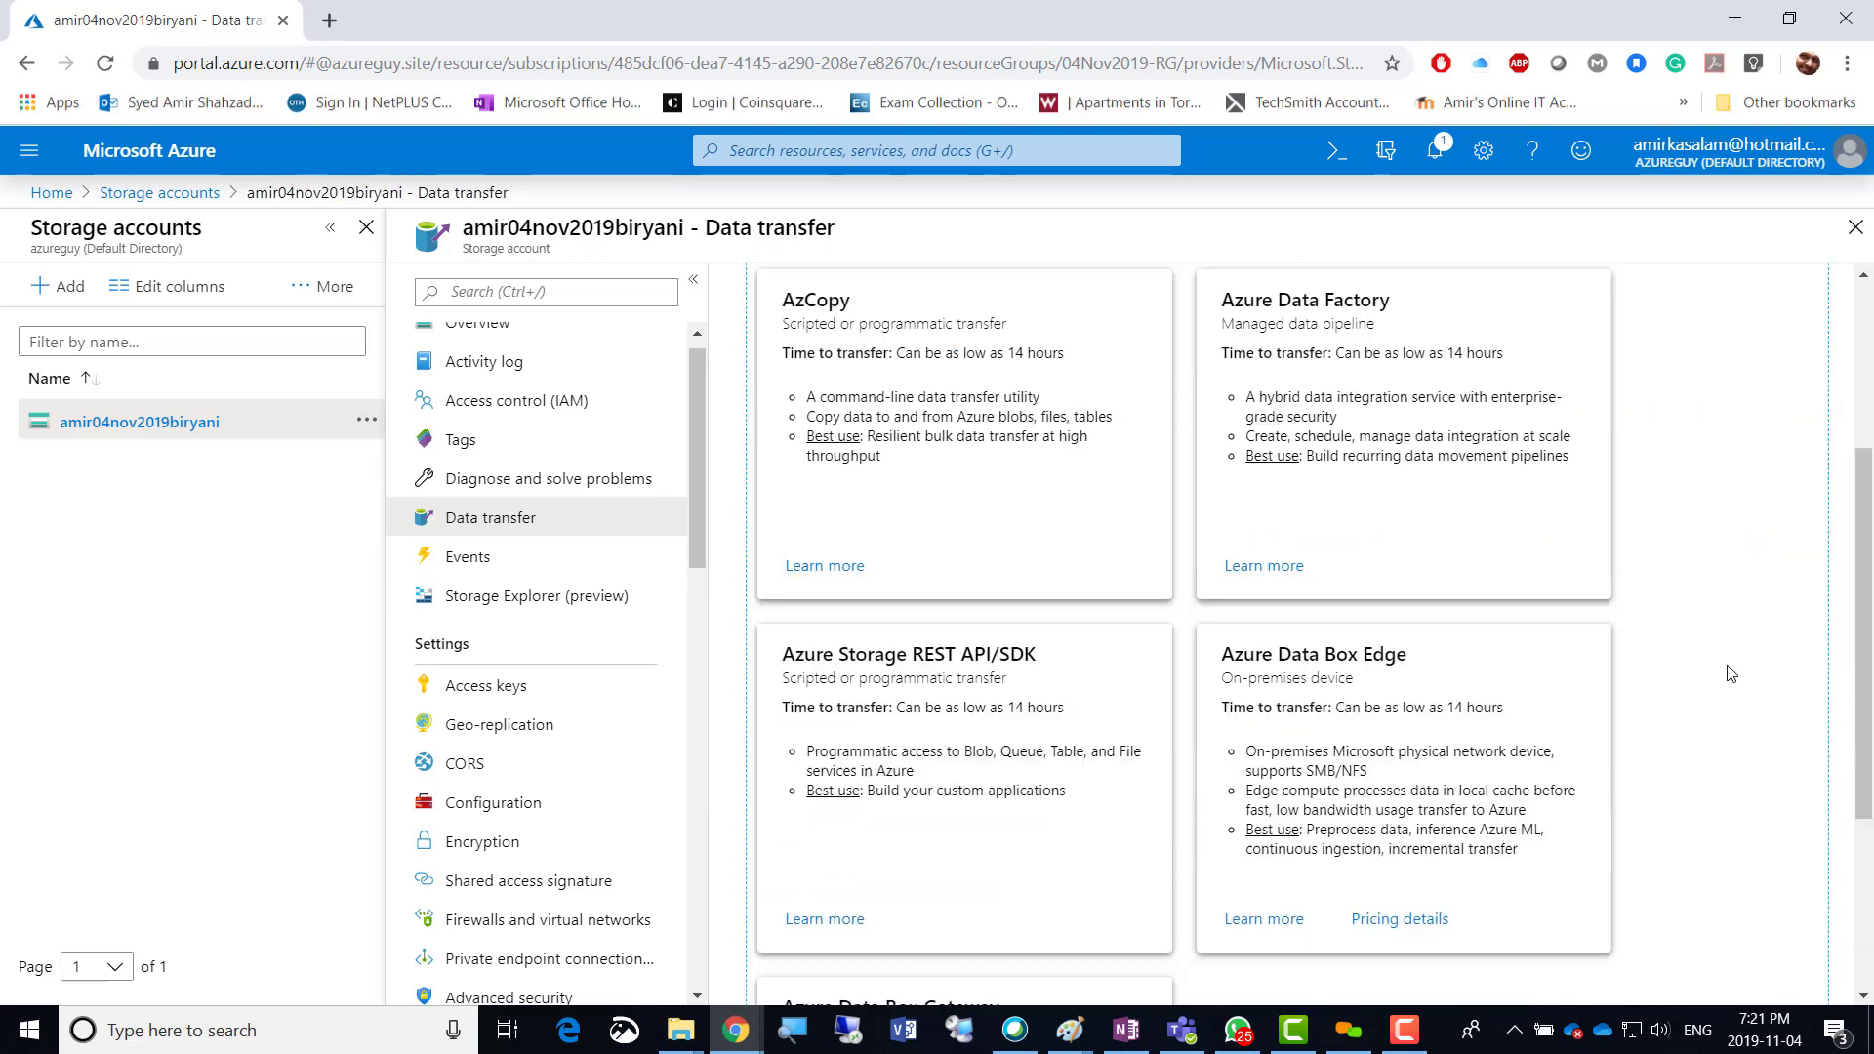
scroll(1727, 671, down, 3)
scroll(1727, 669, up, 7)
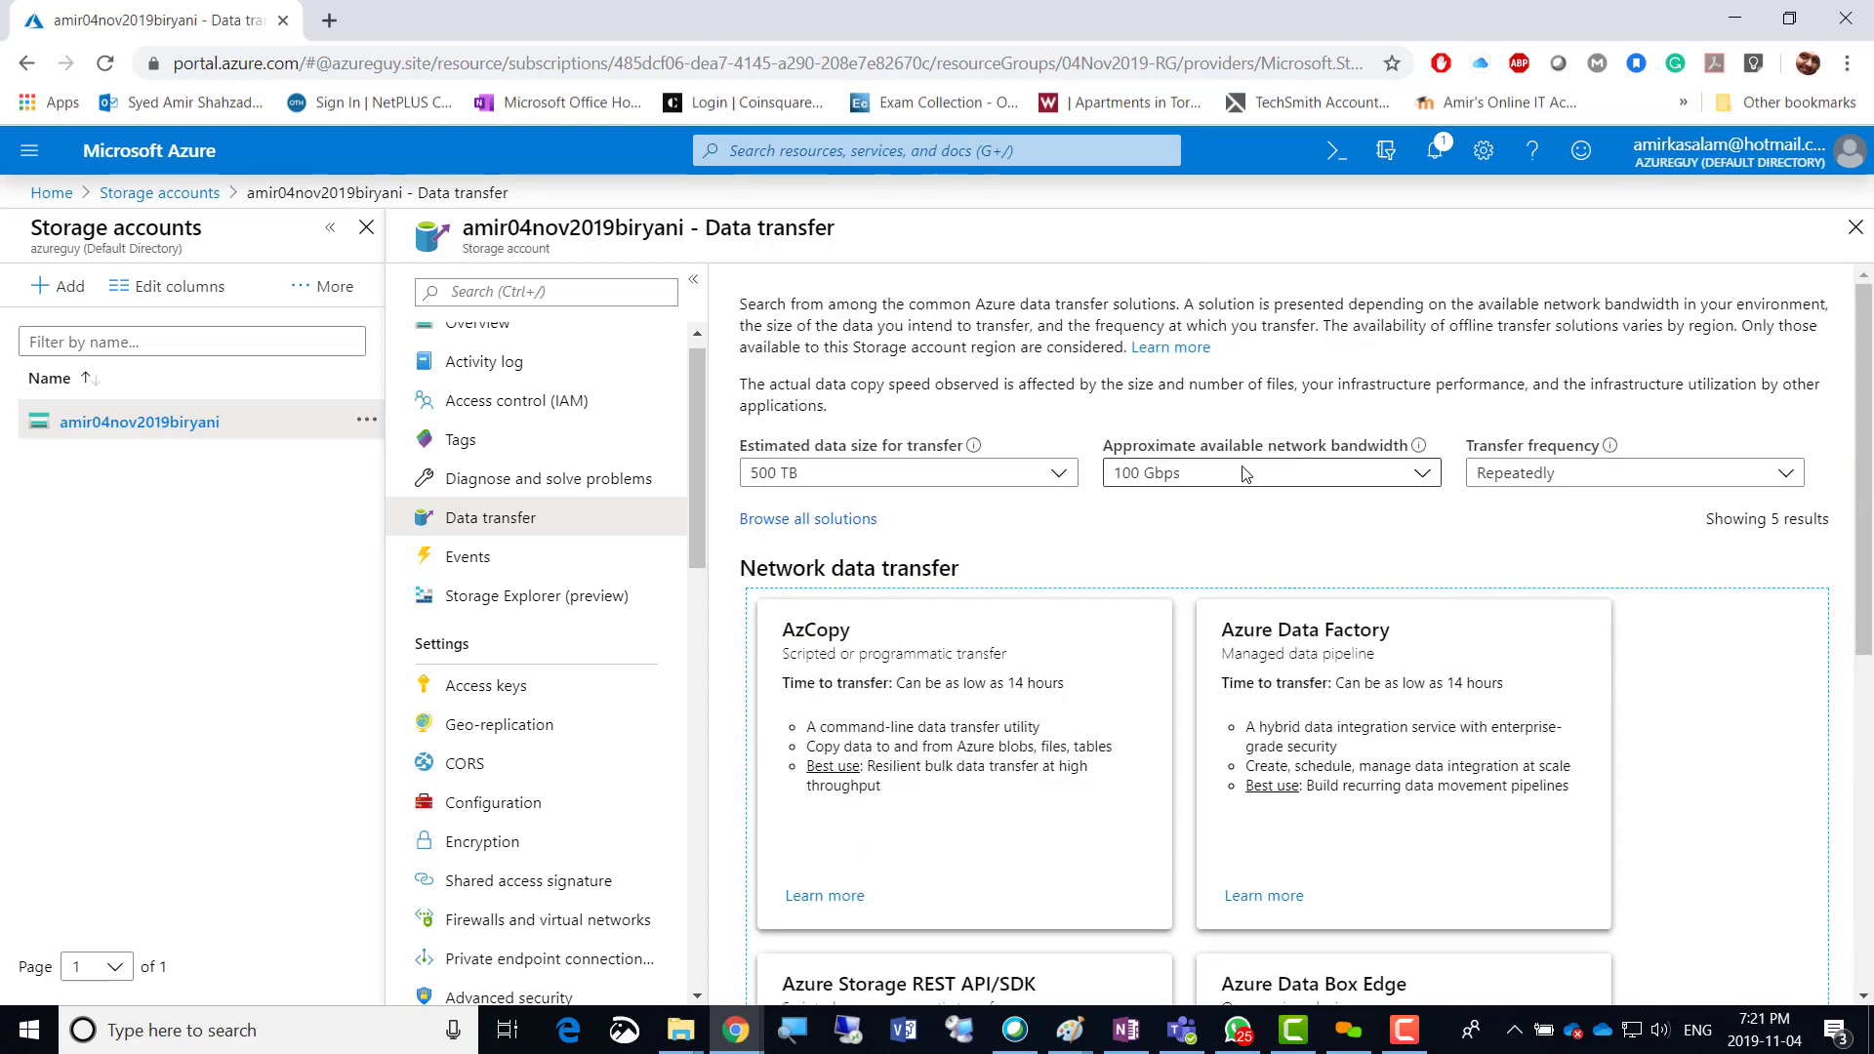
click(1011, 472)
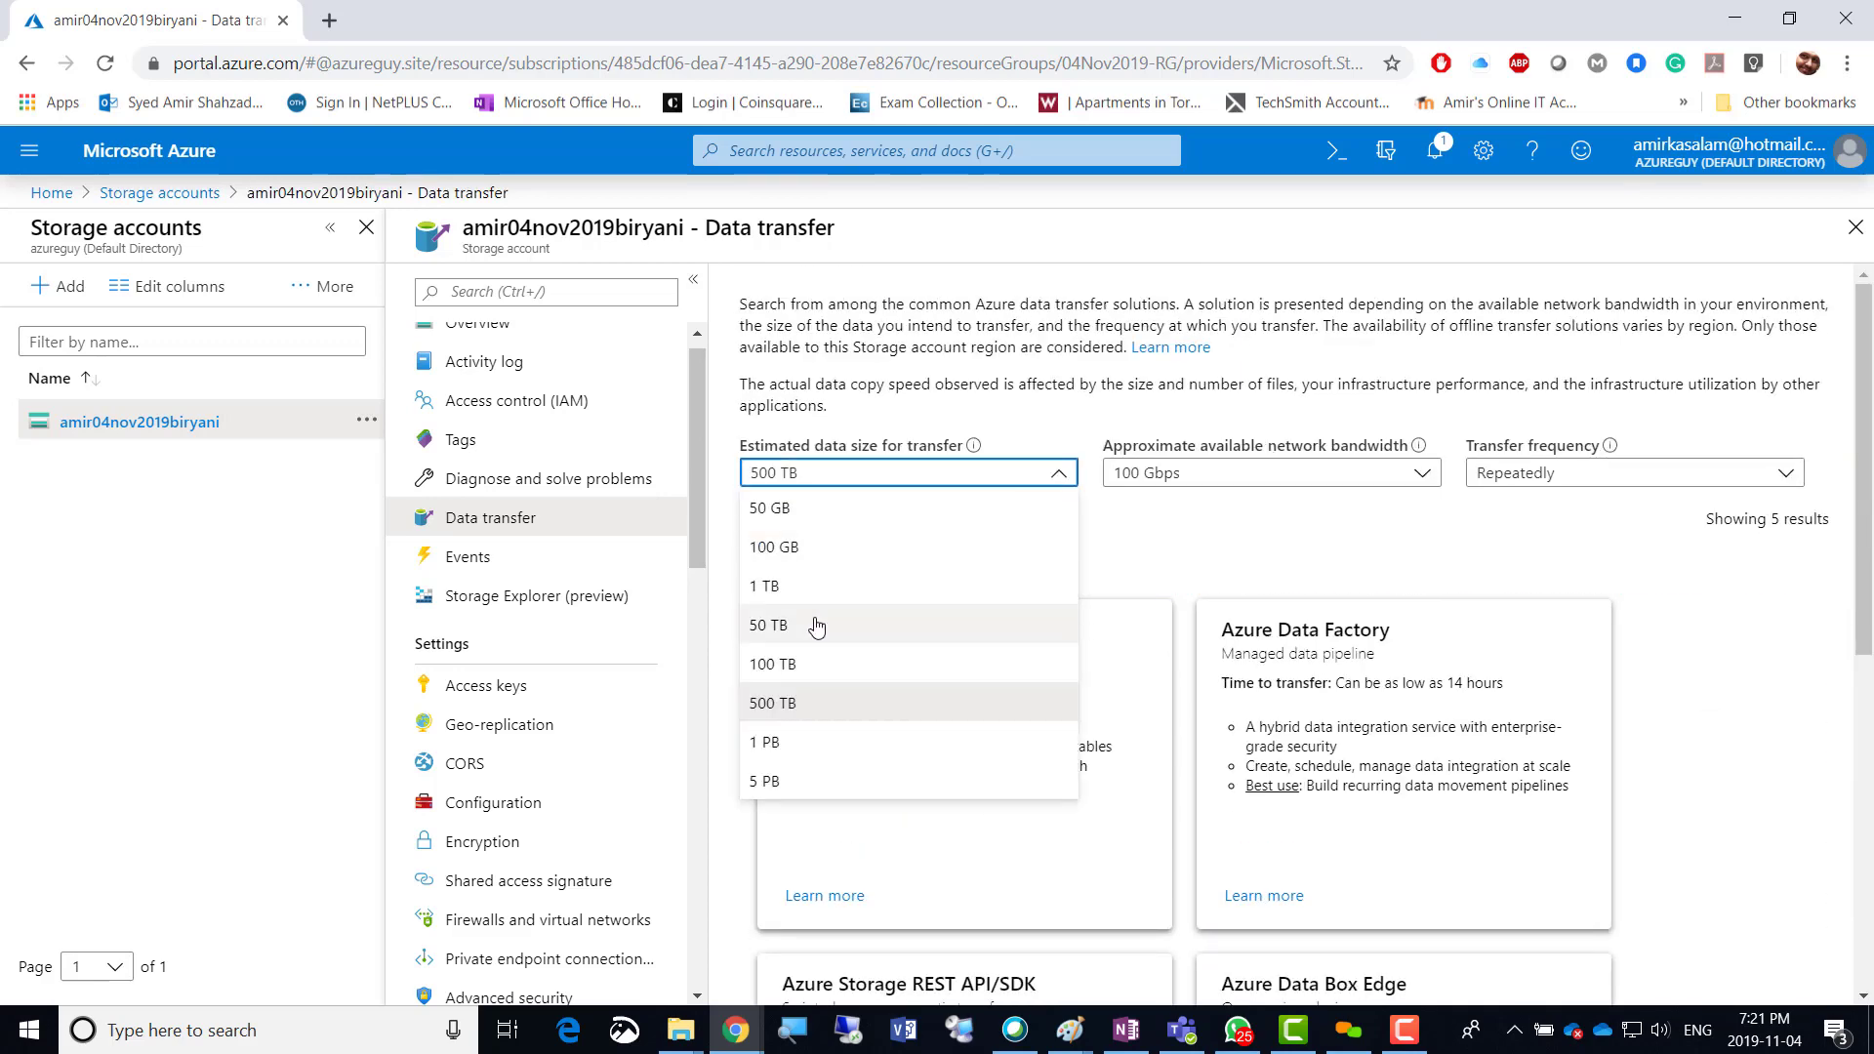
click(810, 585)
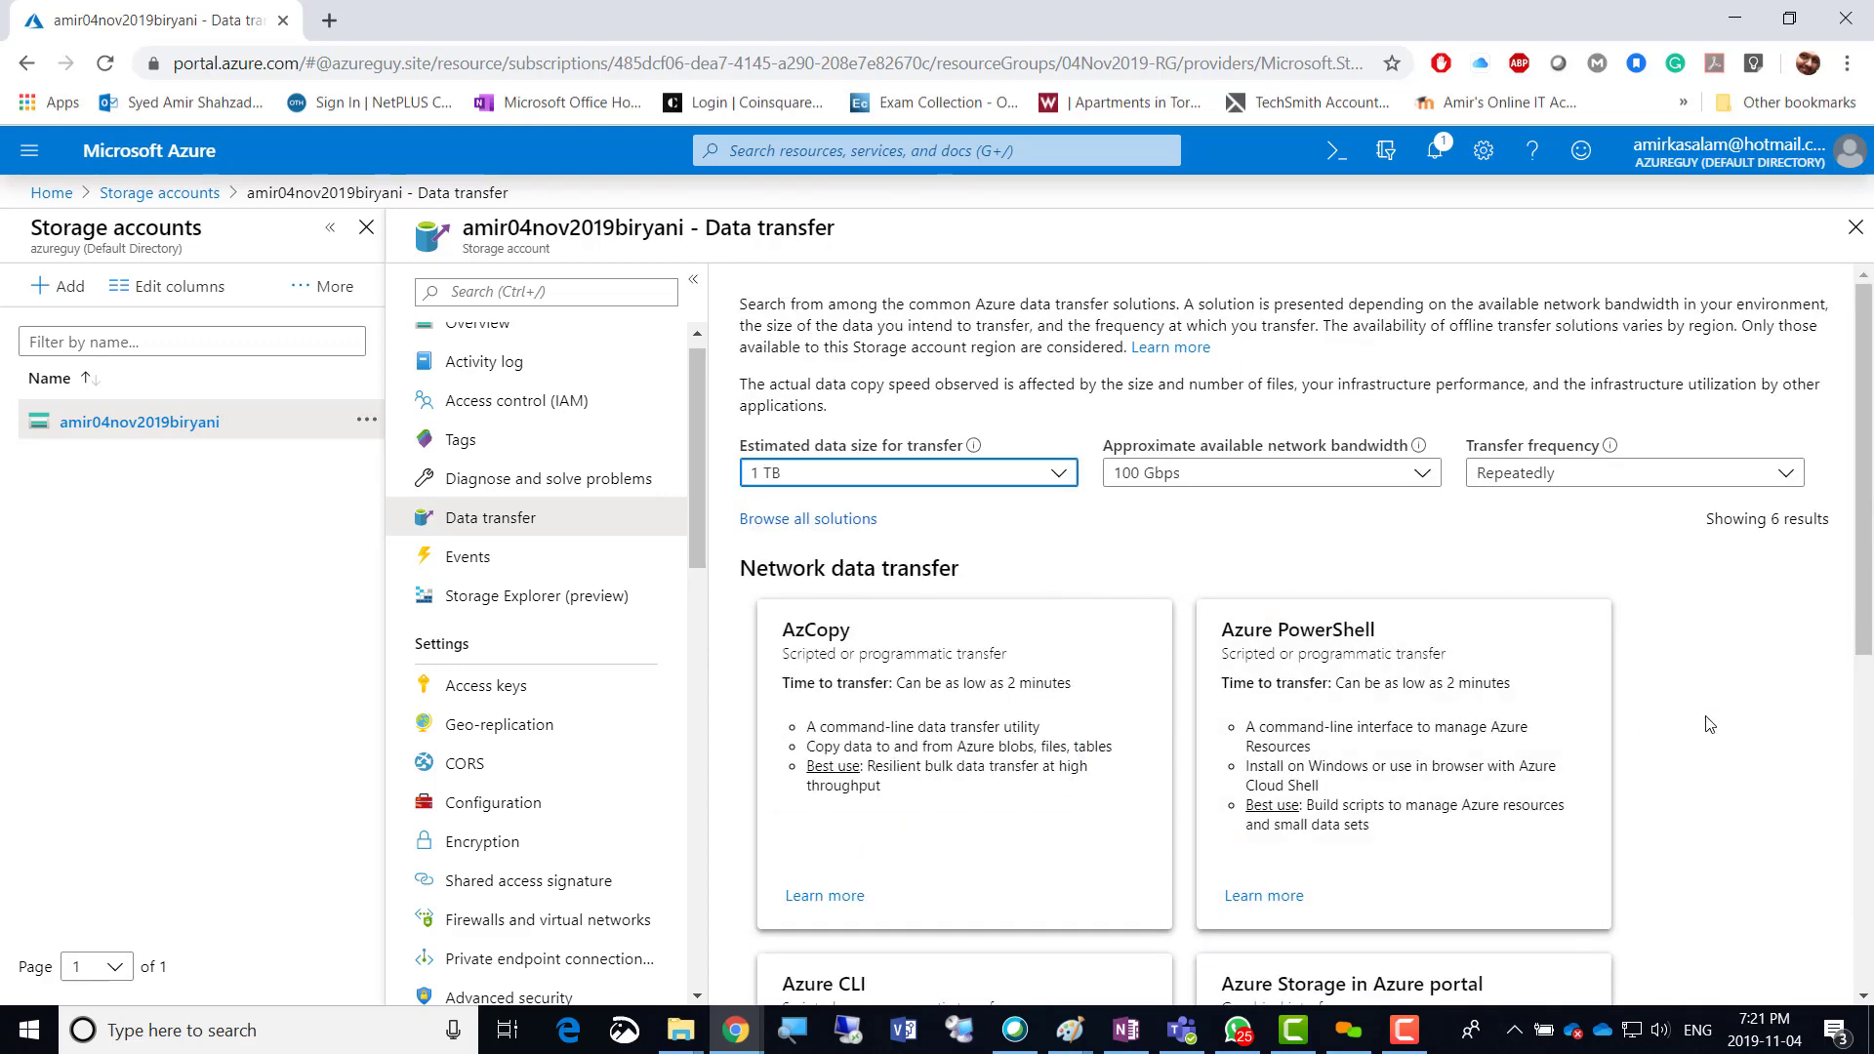
scroll(1709, 724, down, 6)
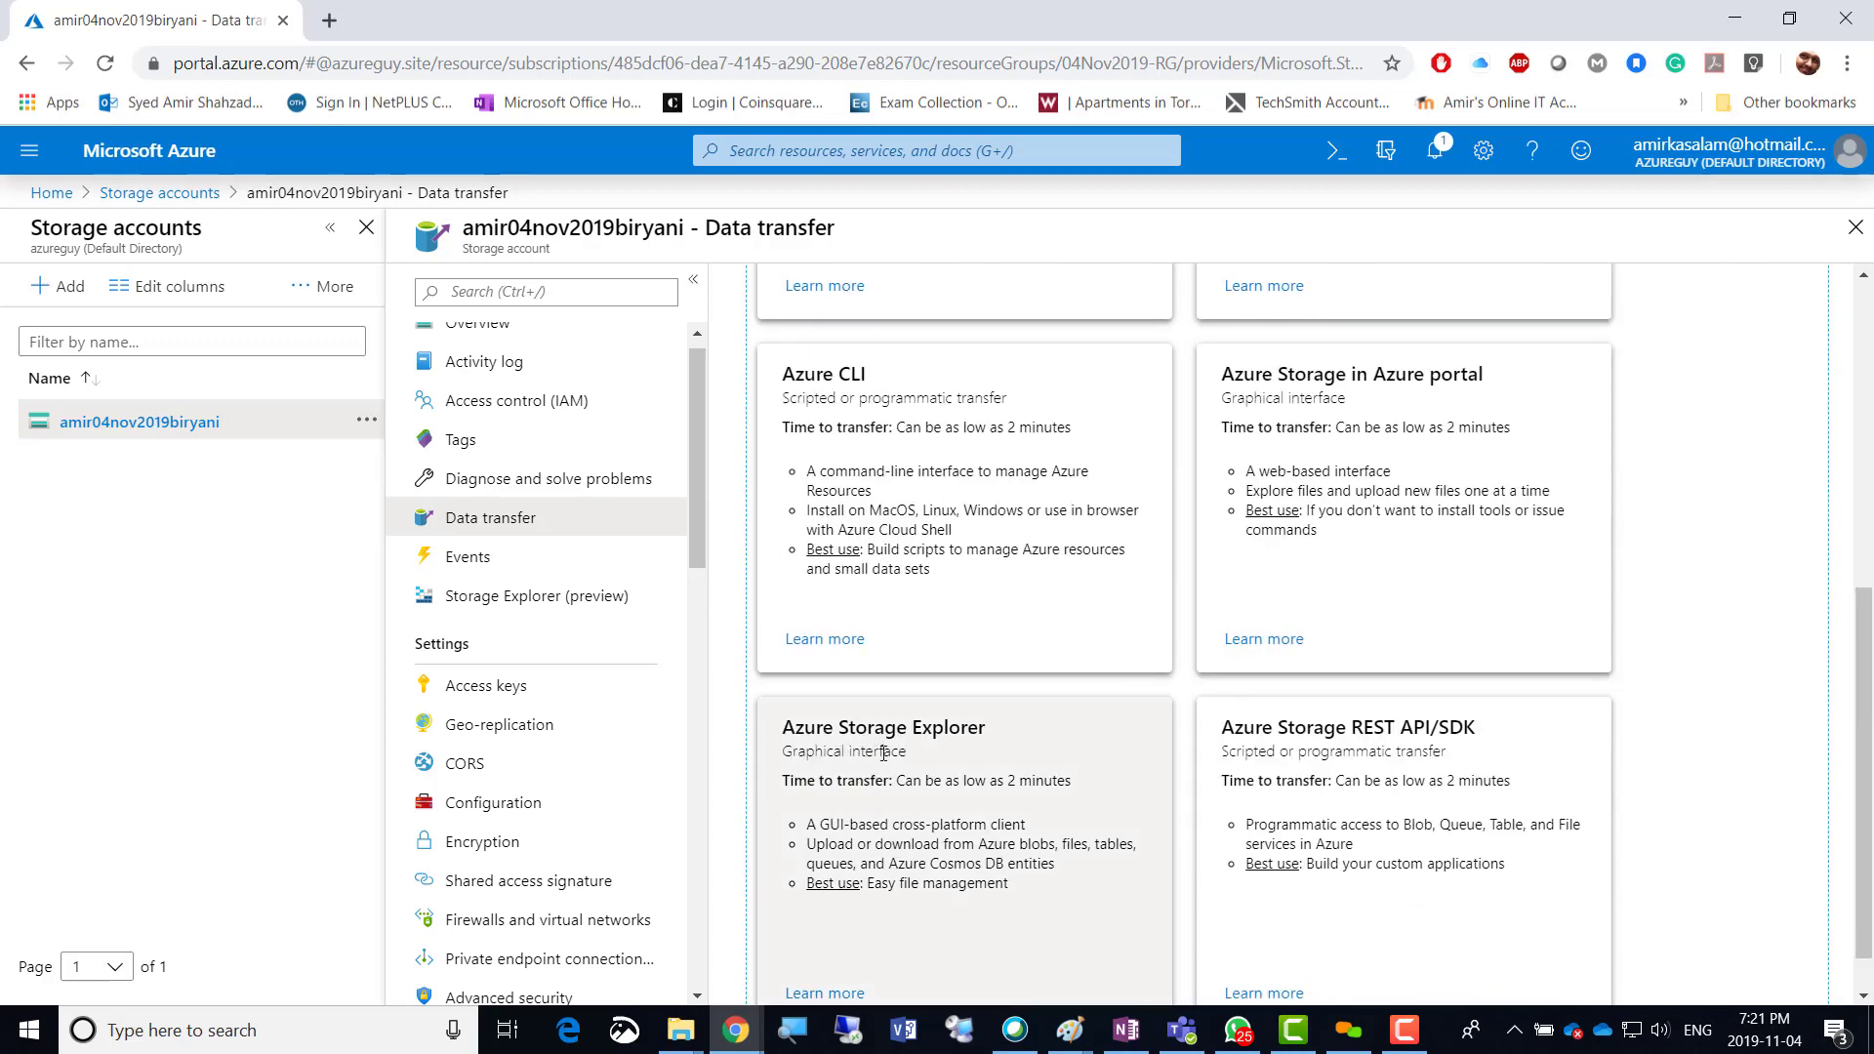
scroll(886, 747, up, 6)
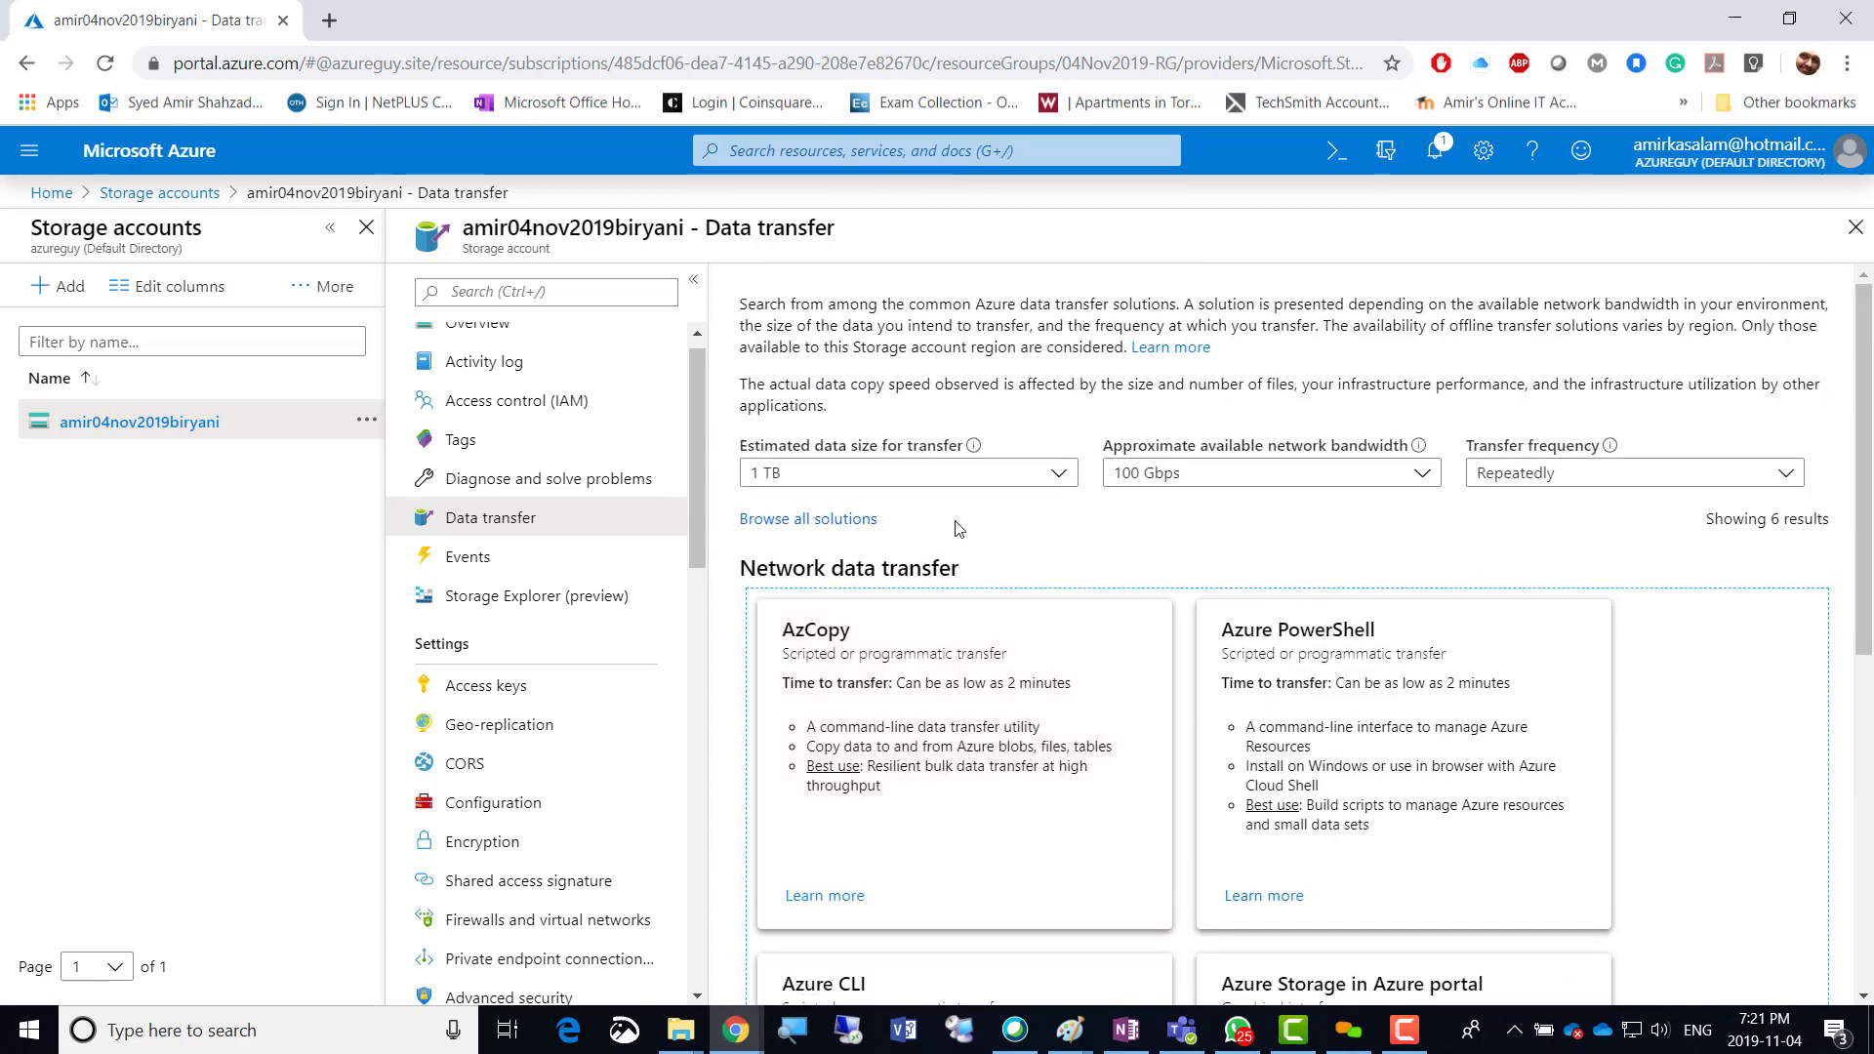
Switch the estimated data size to 50 TB, then settle on 100 TB.
click(1056, 473)
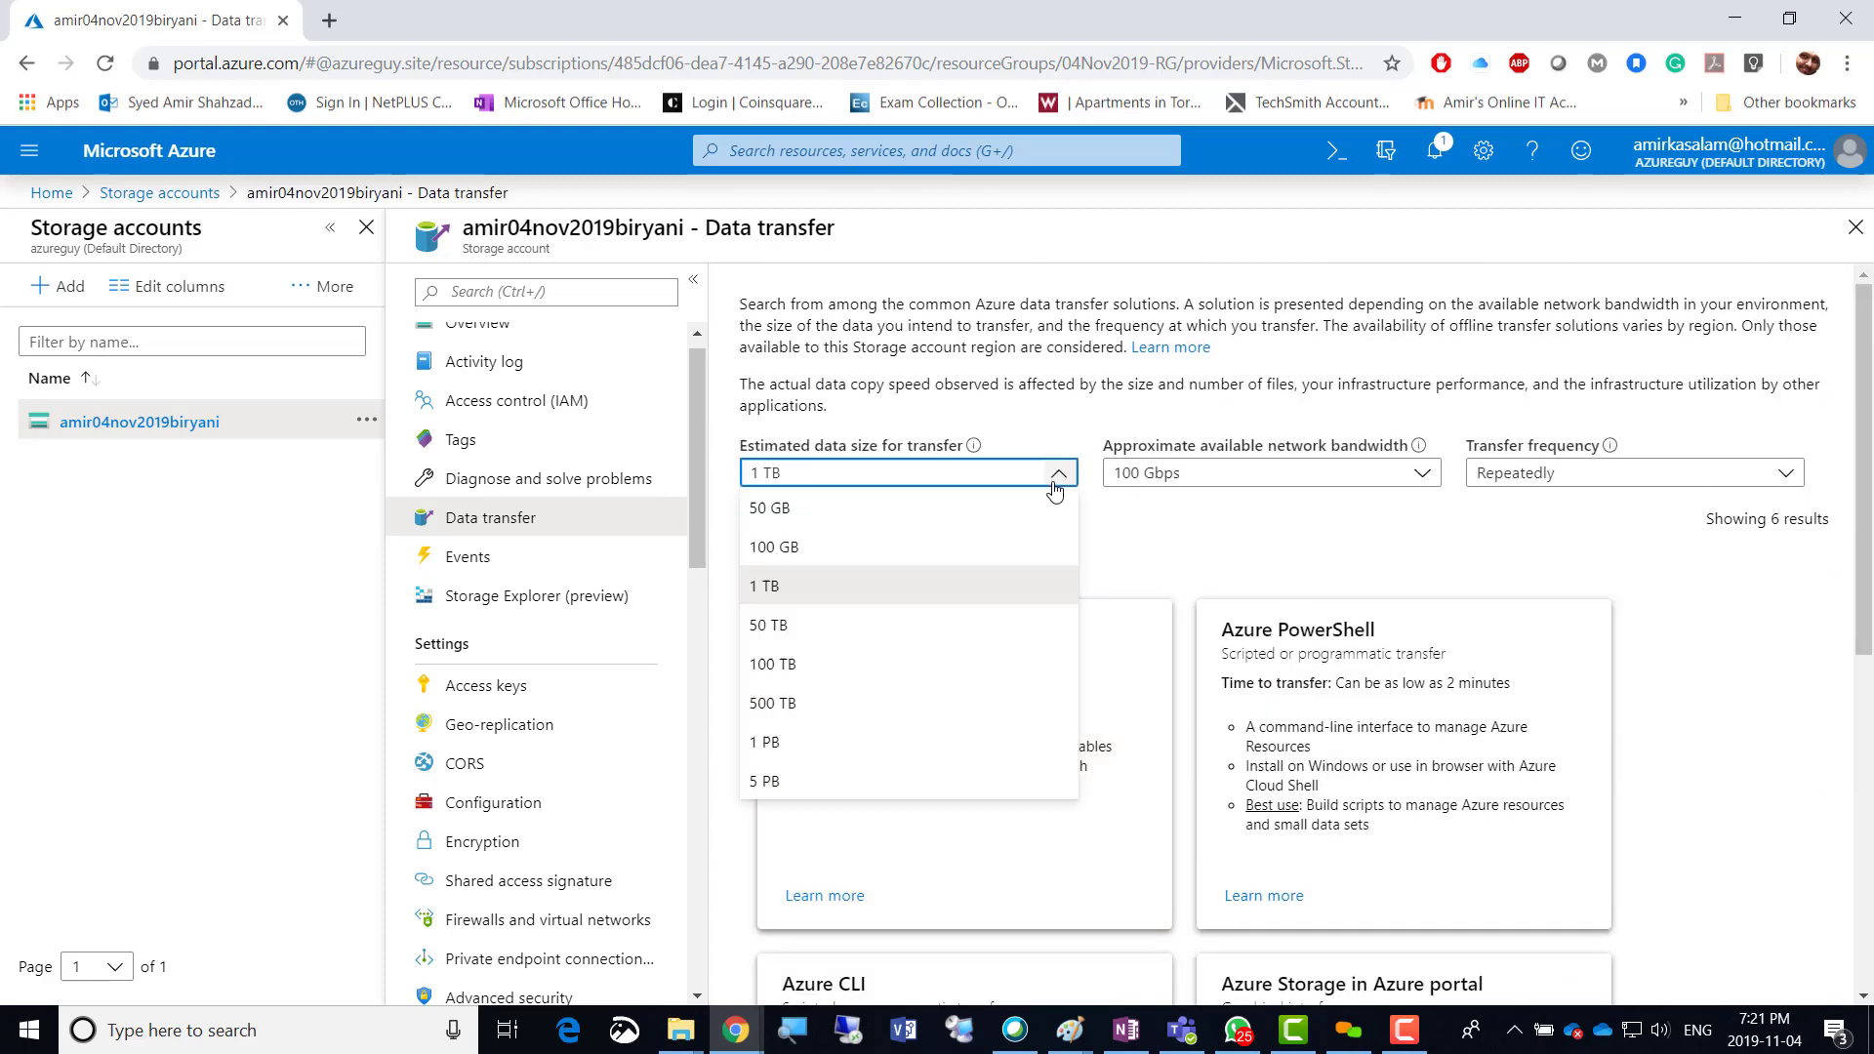
click(859, 624)
scroll(1649, 747, down, 3)
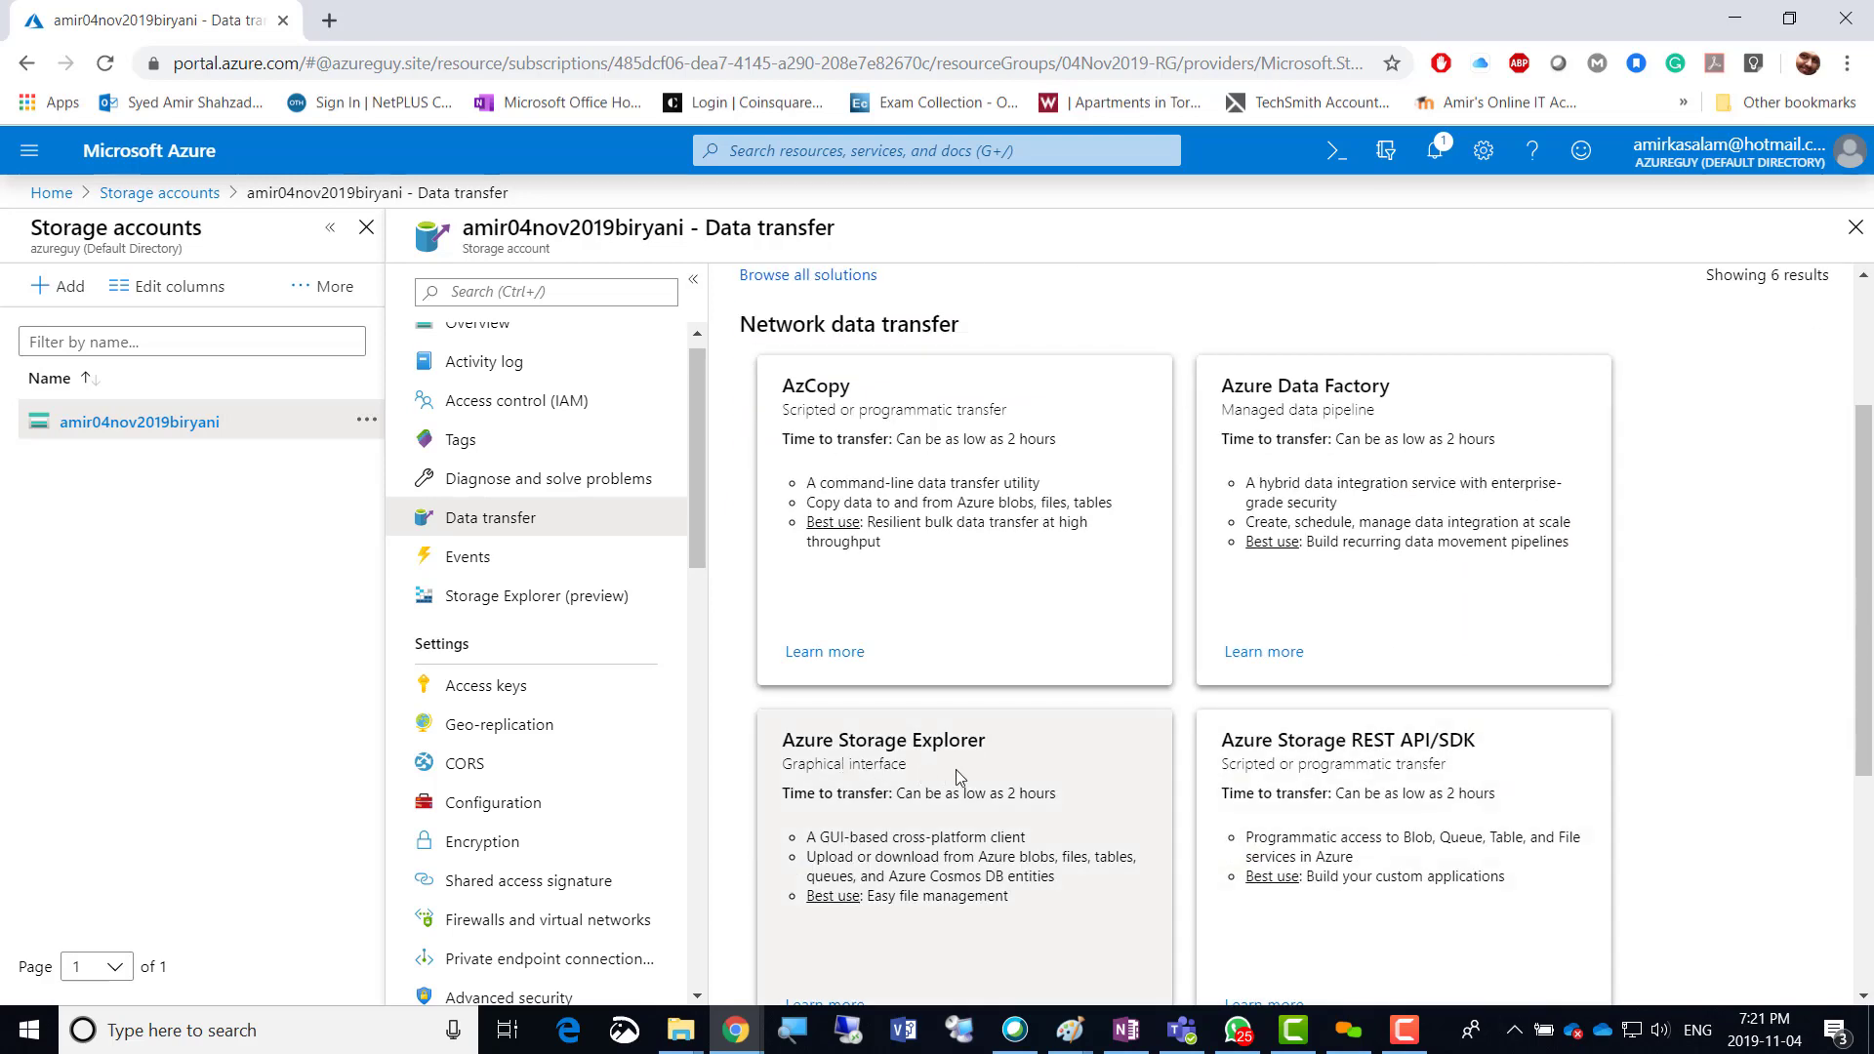
scroll(953, 754, up, 3)
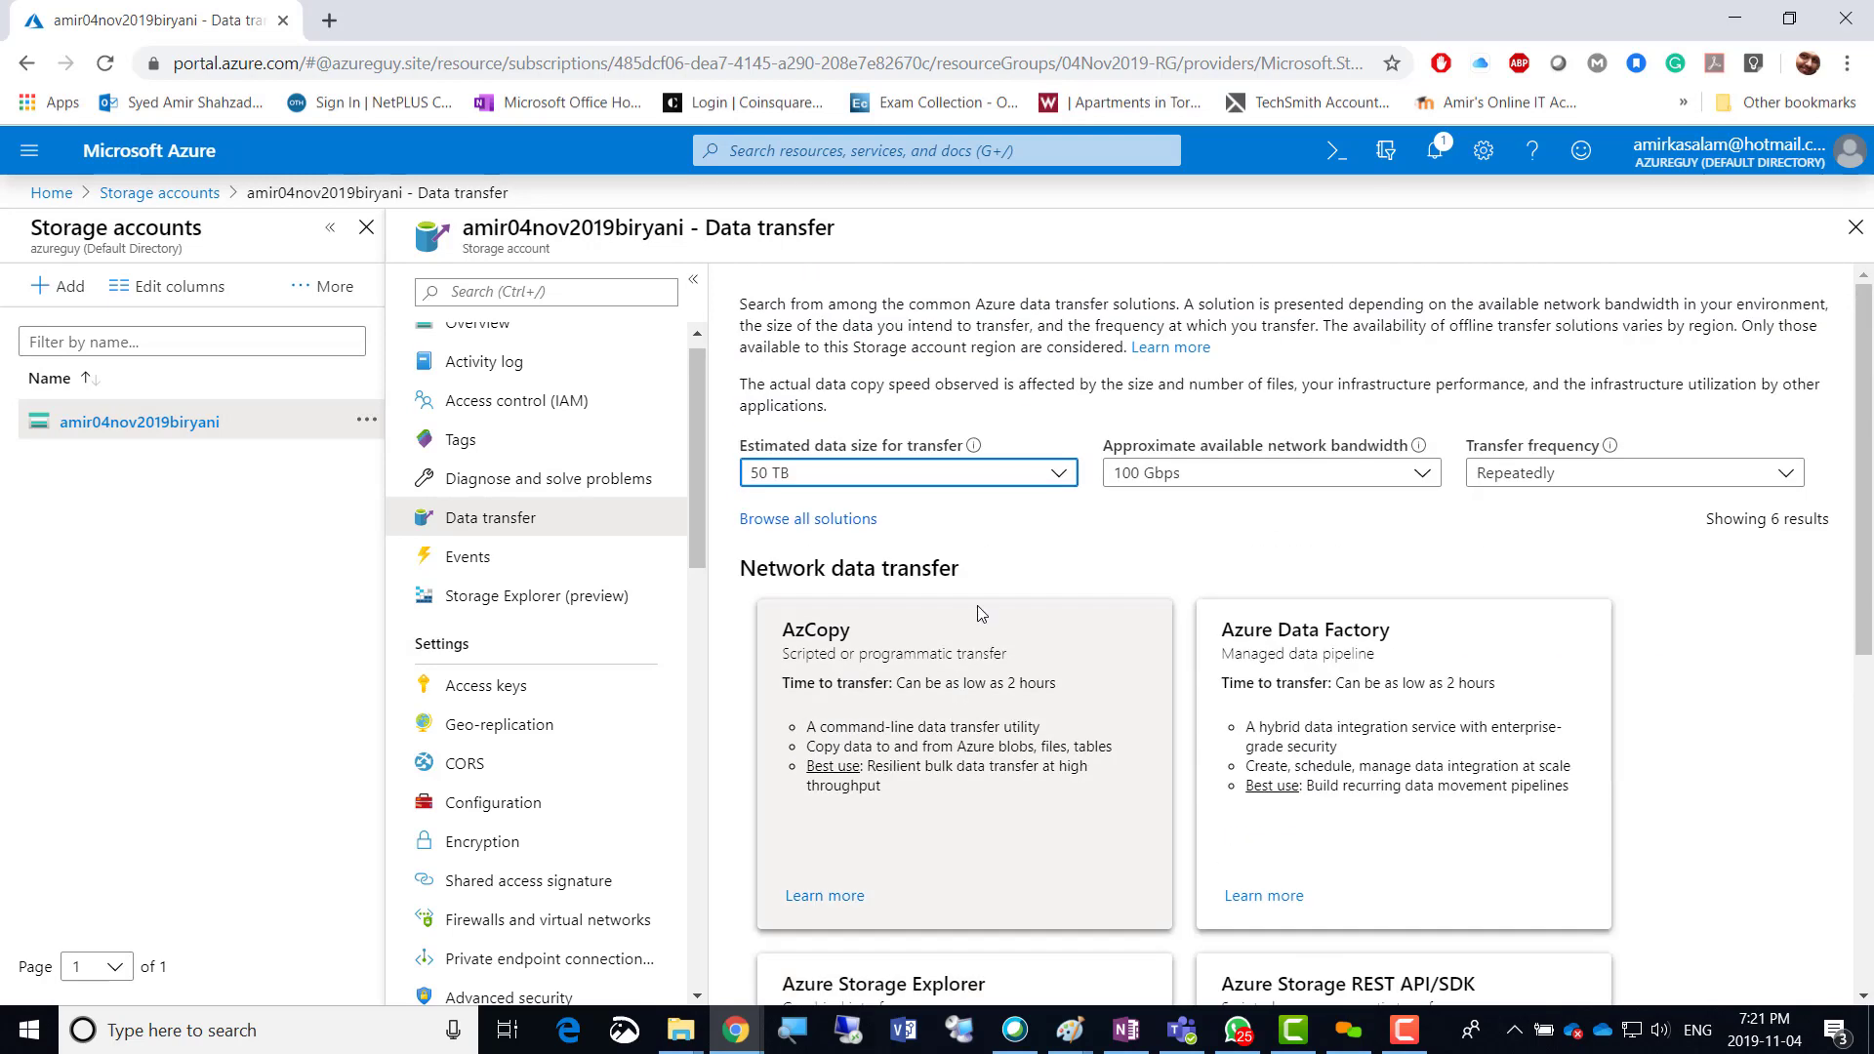
click(1058, 473)
click(803, 664)
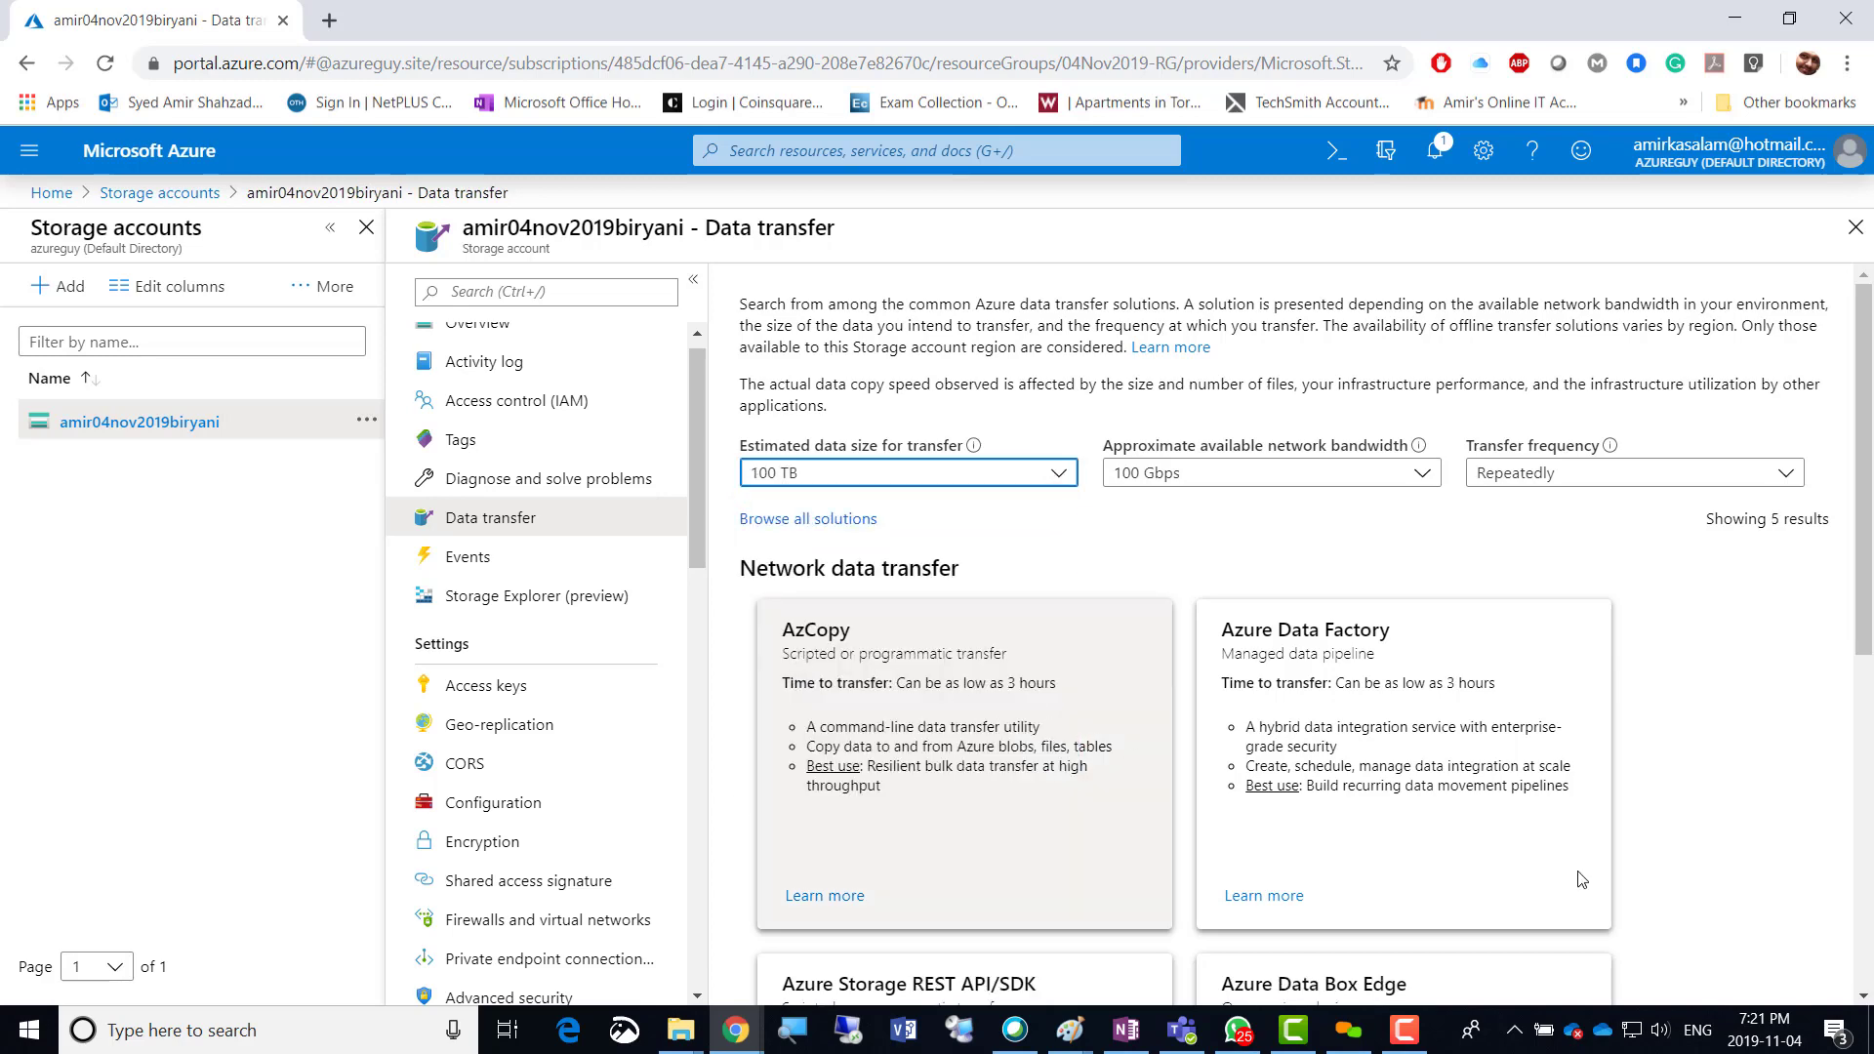
scroll(1786, 864, down, 5)
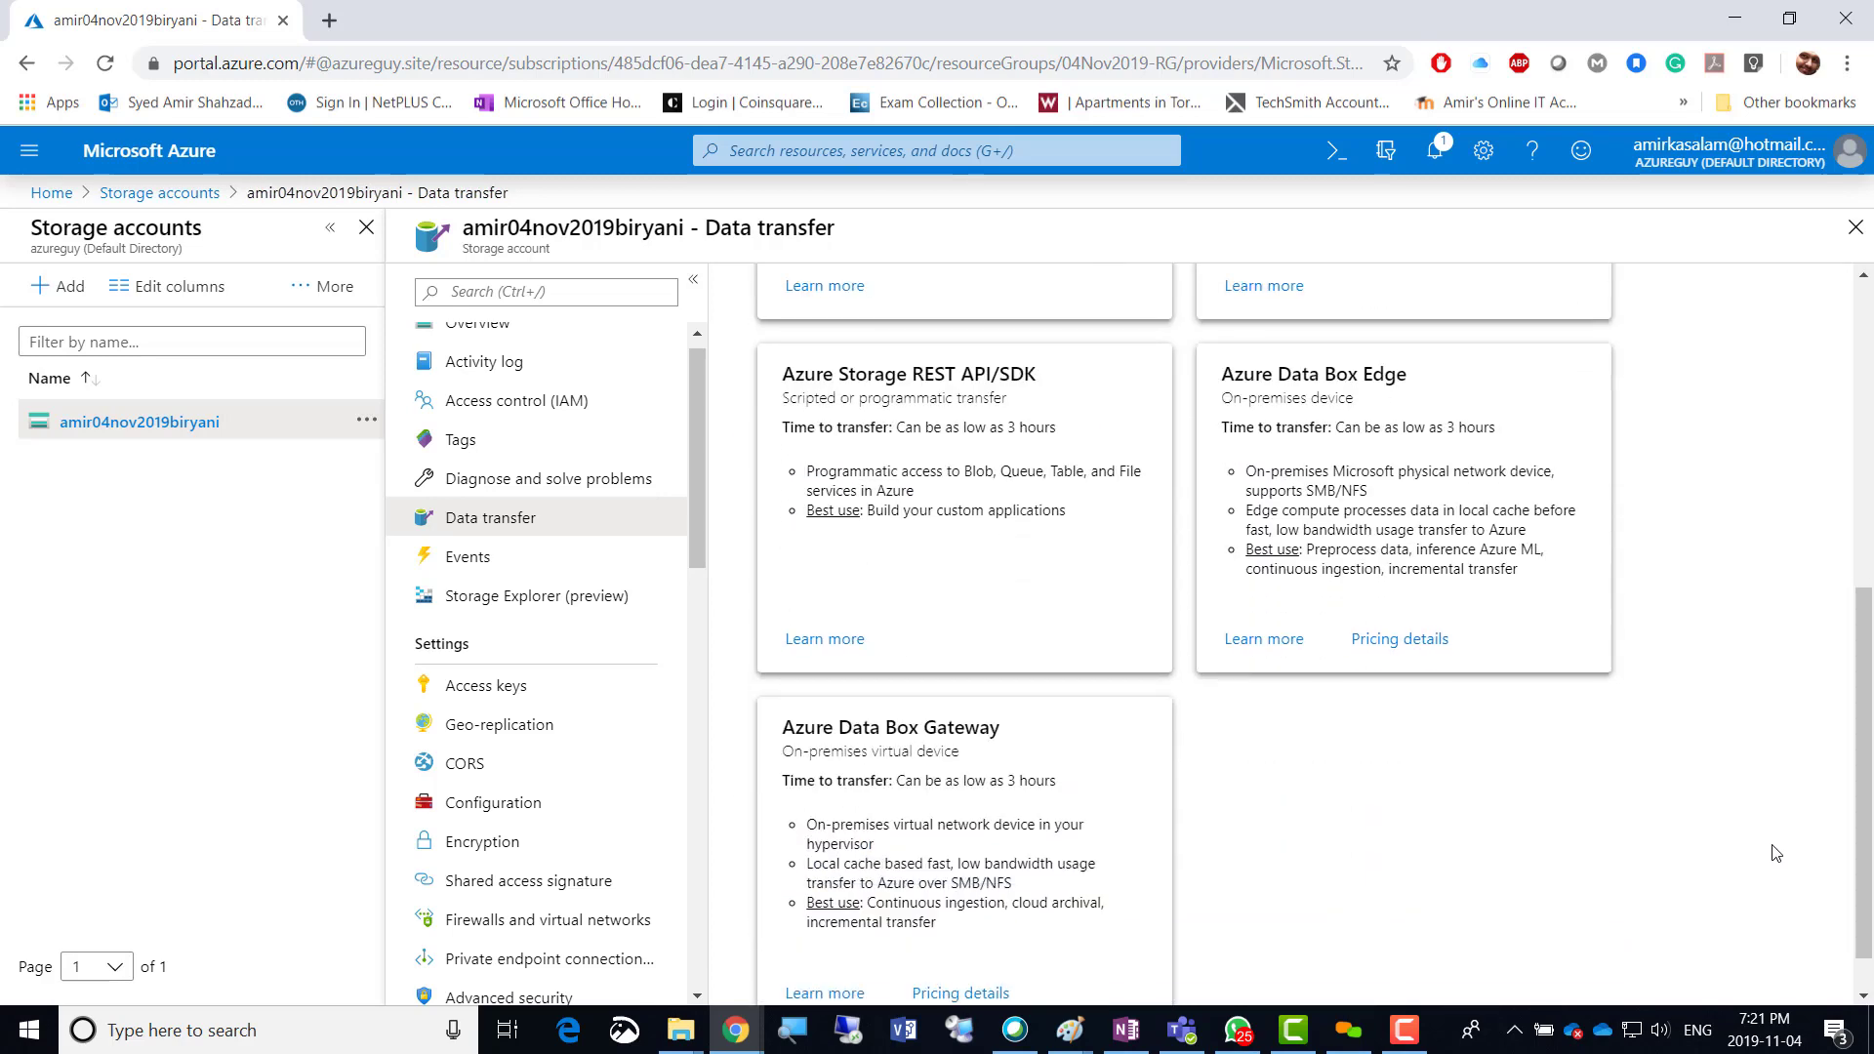
scroll(1774, 853, up, 5)
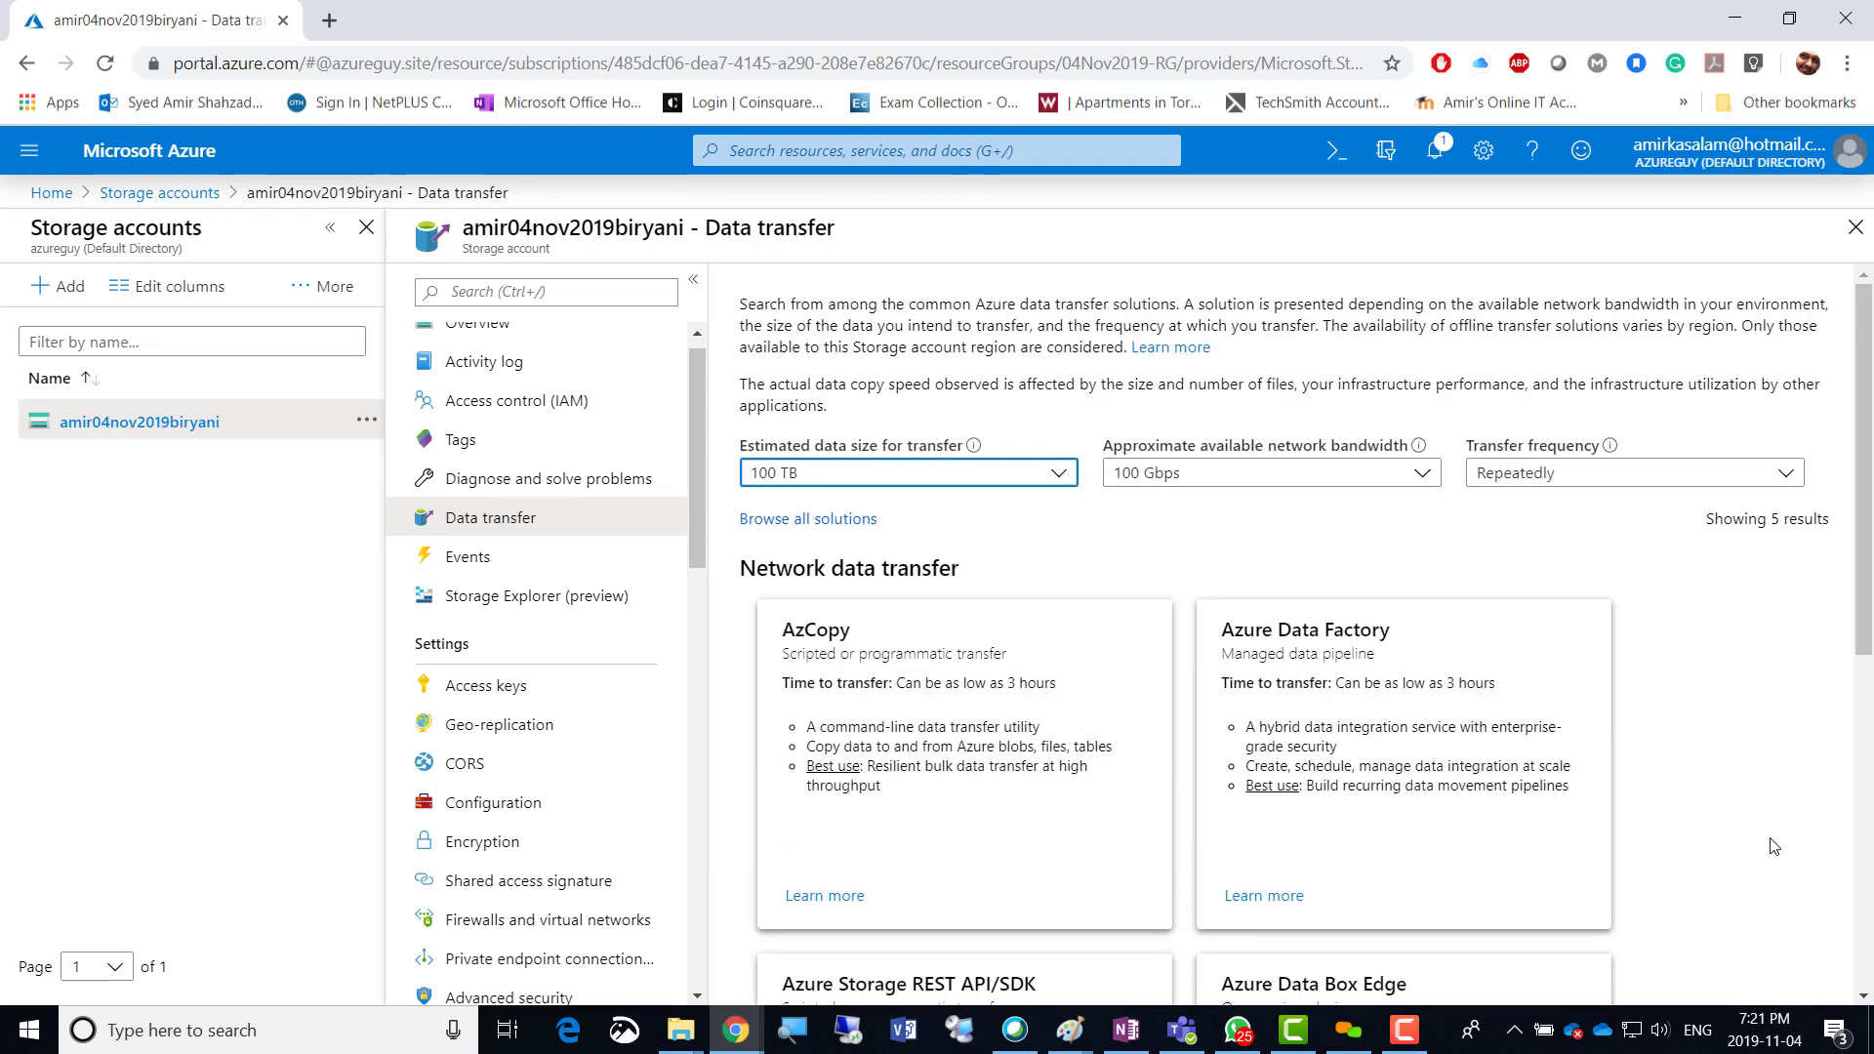
click(1059, 475)
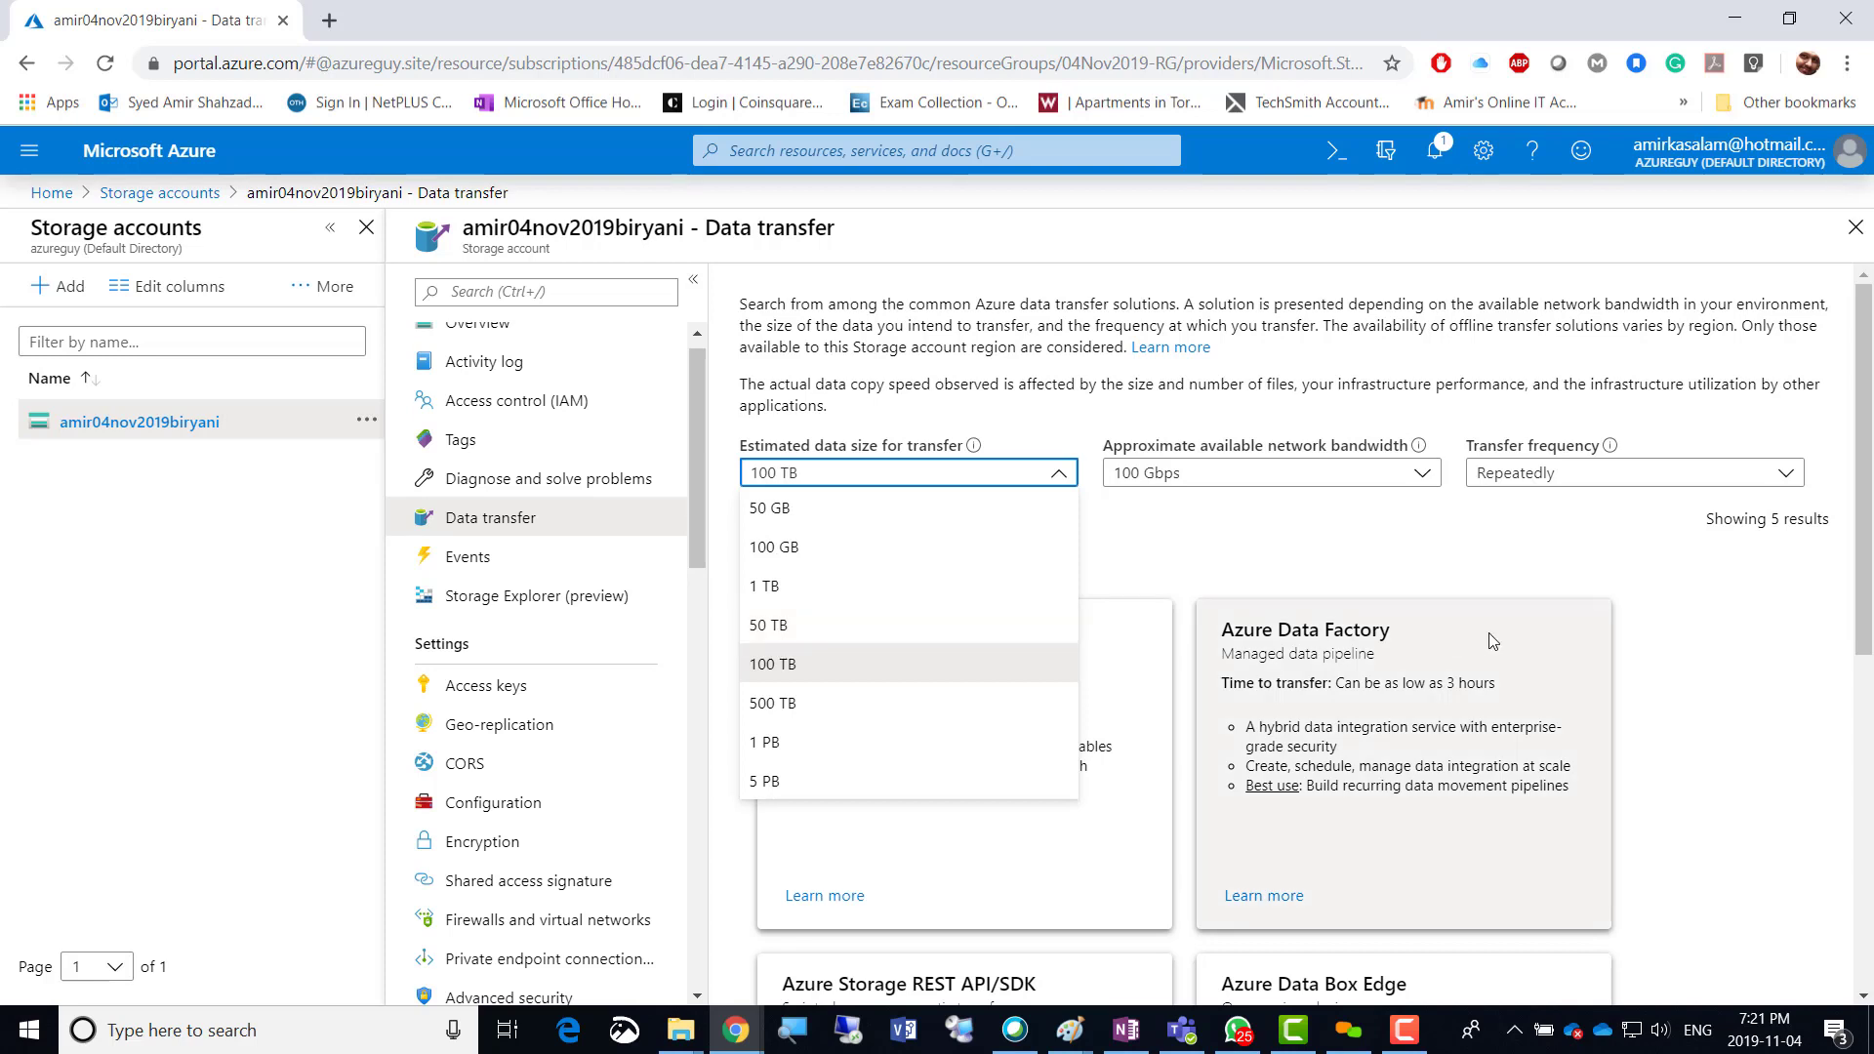
click(1639, 652)
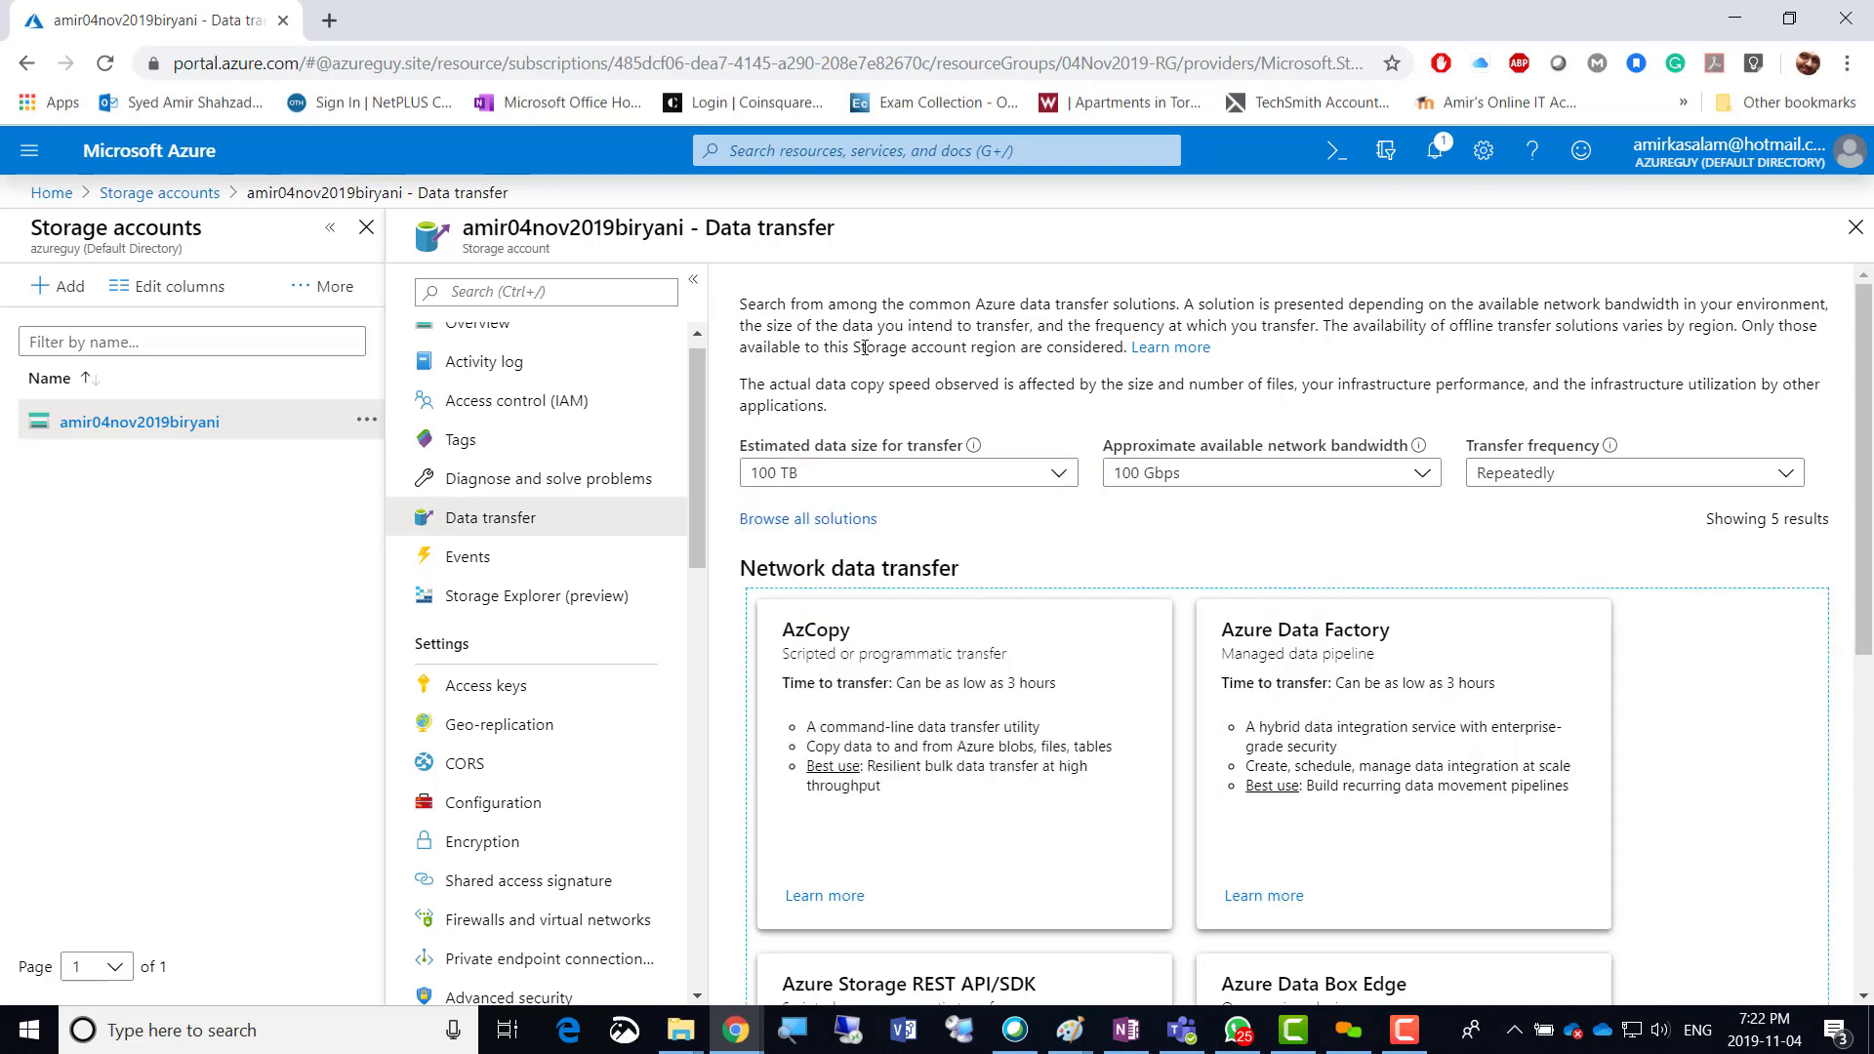
click(696, 445)
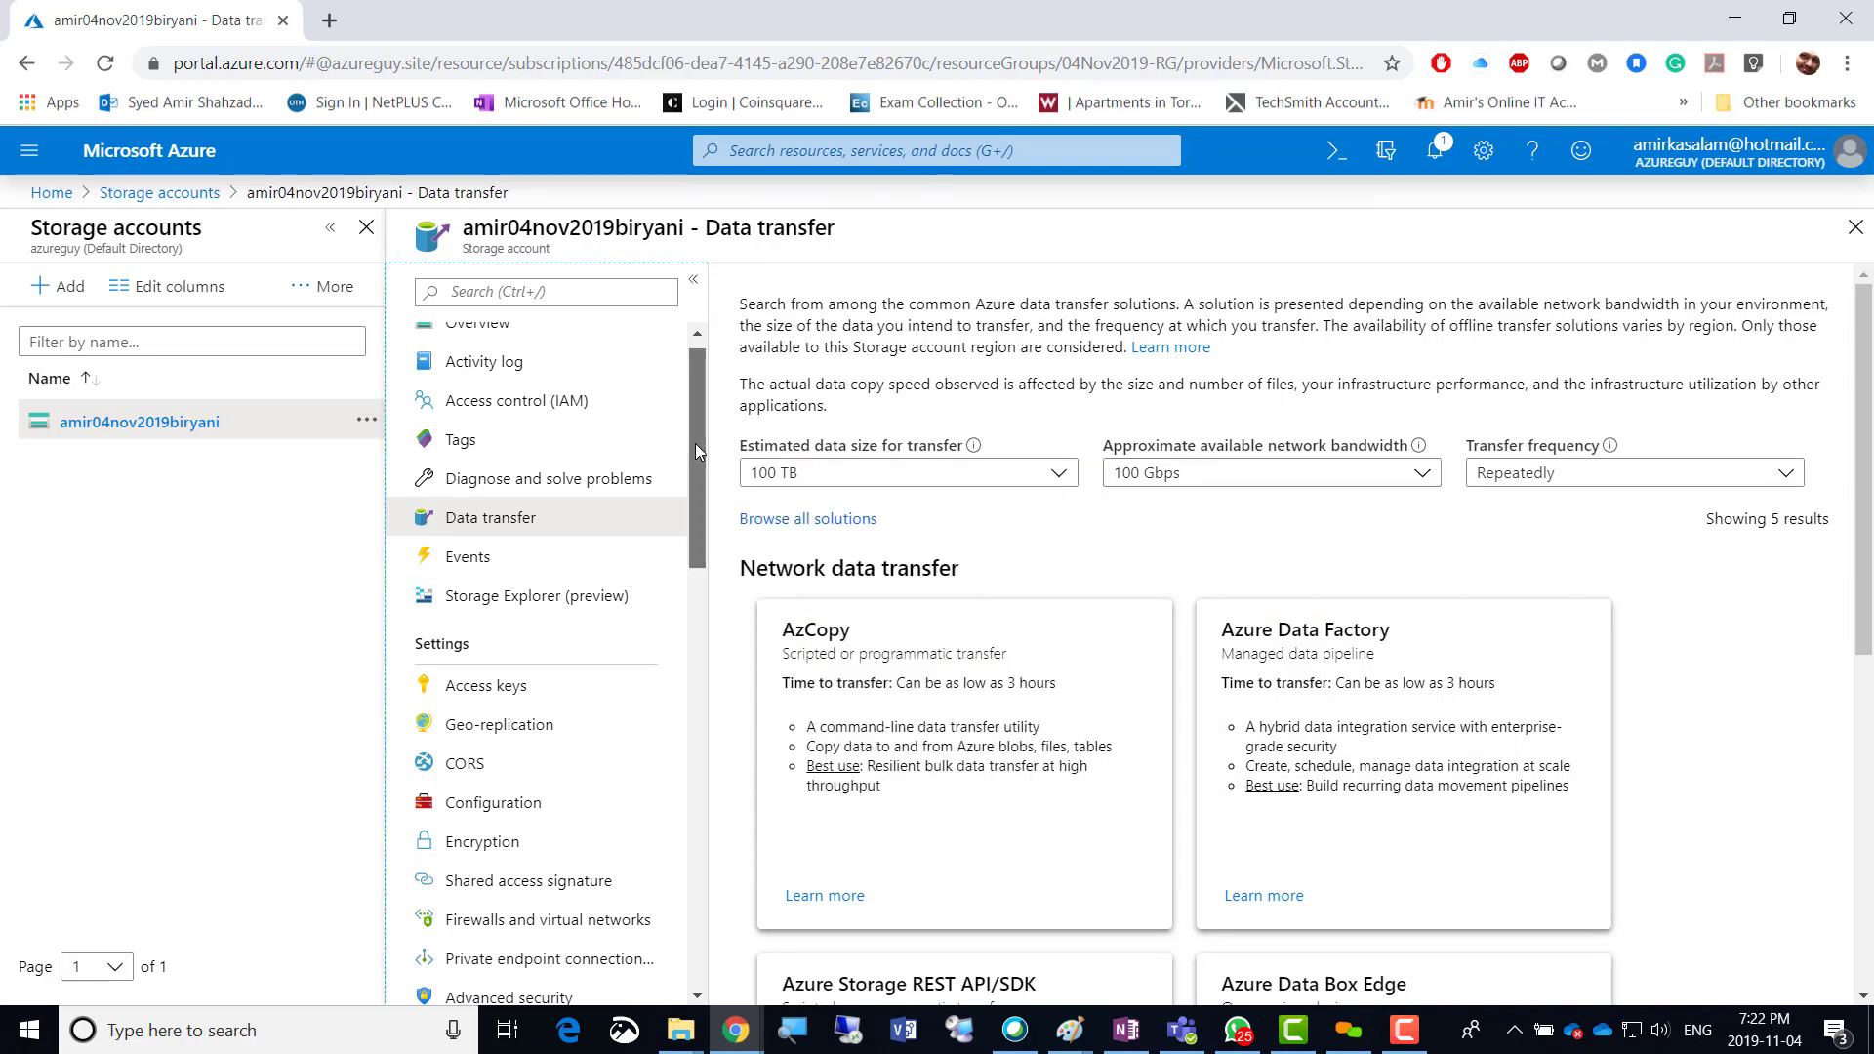
Open the in-portal Storage Explorer (preview), then the account's Access keys page.
drag(695, 443, 719, 481)
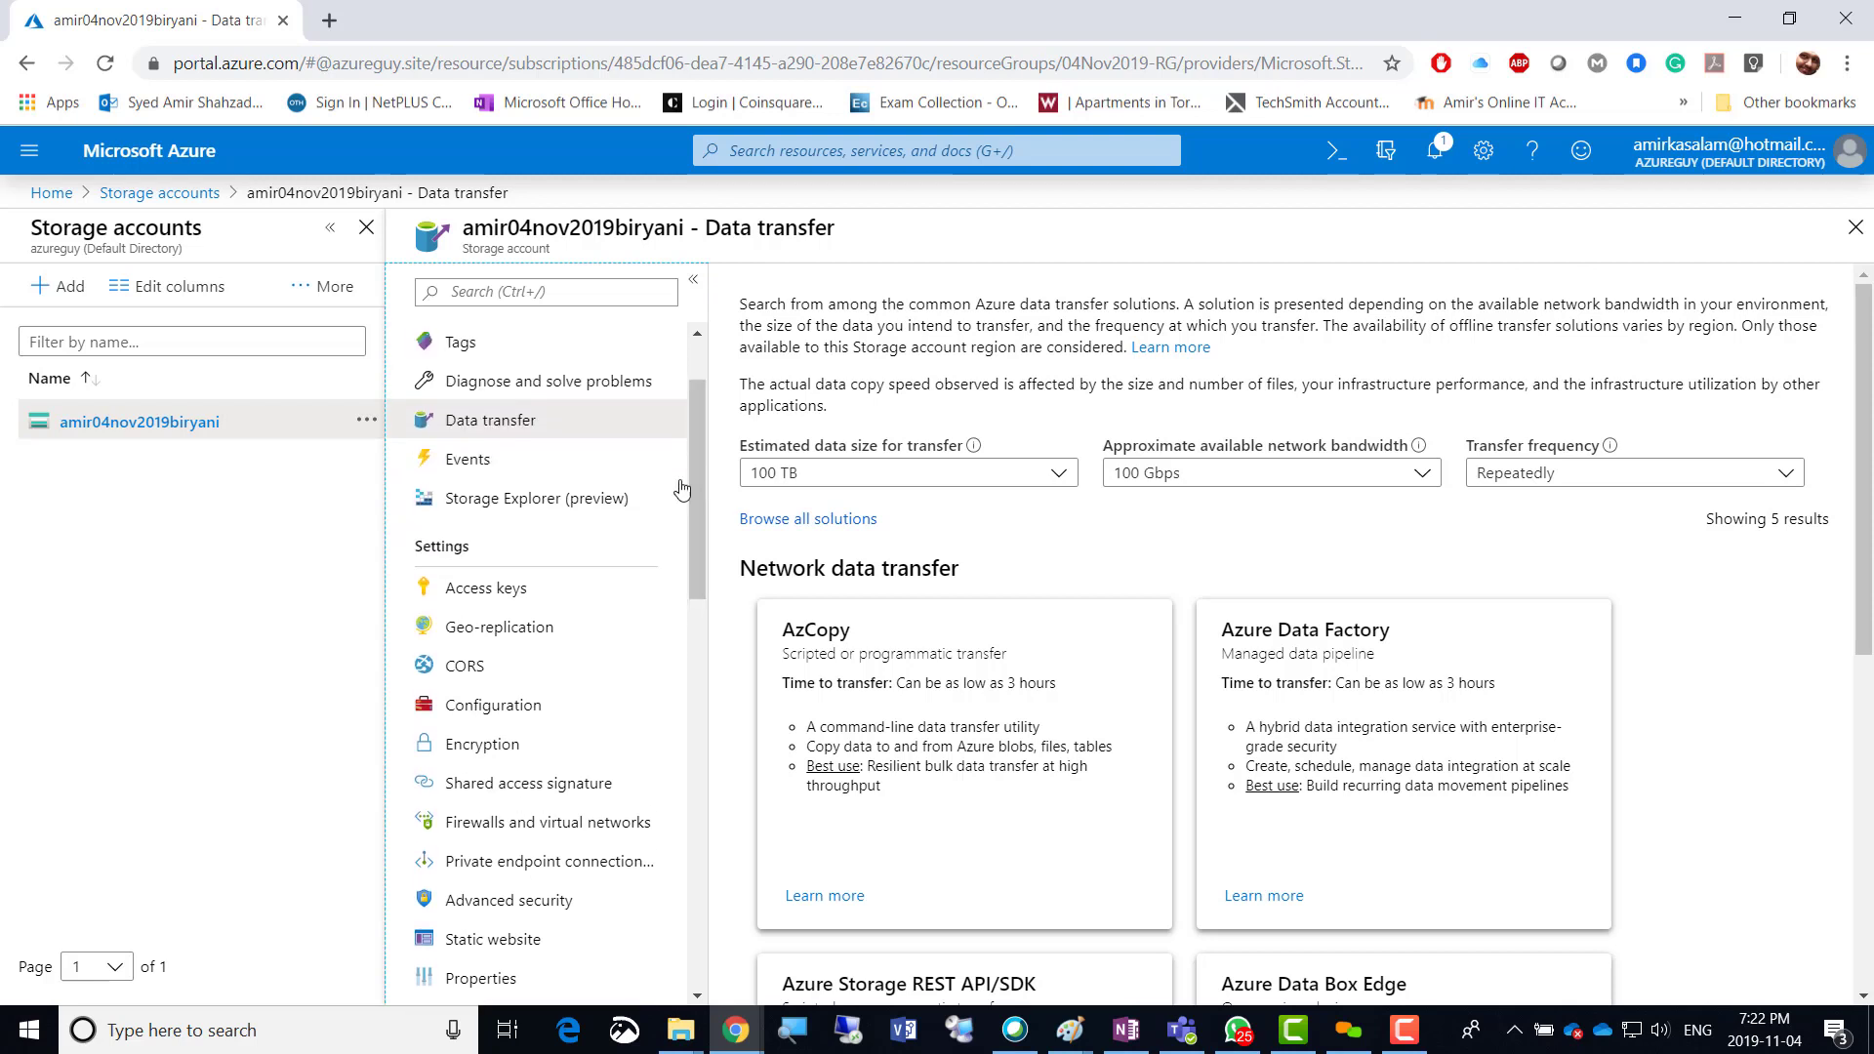
click(515, 499)
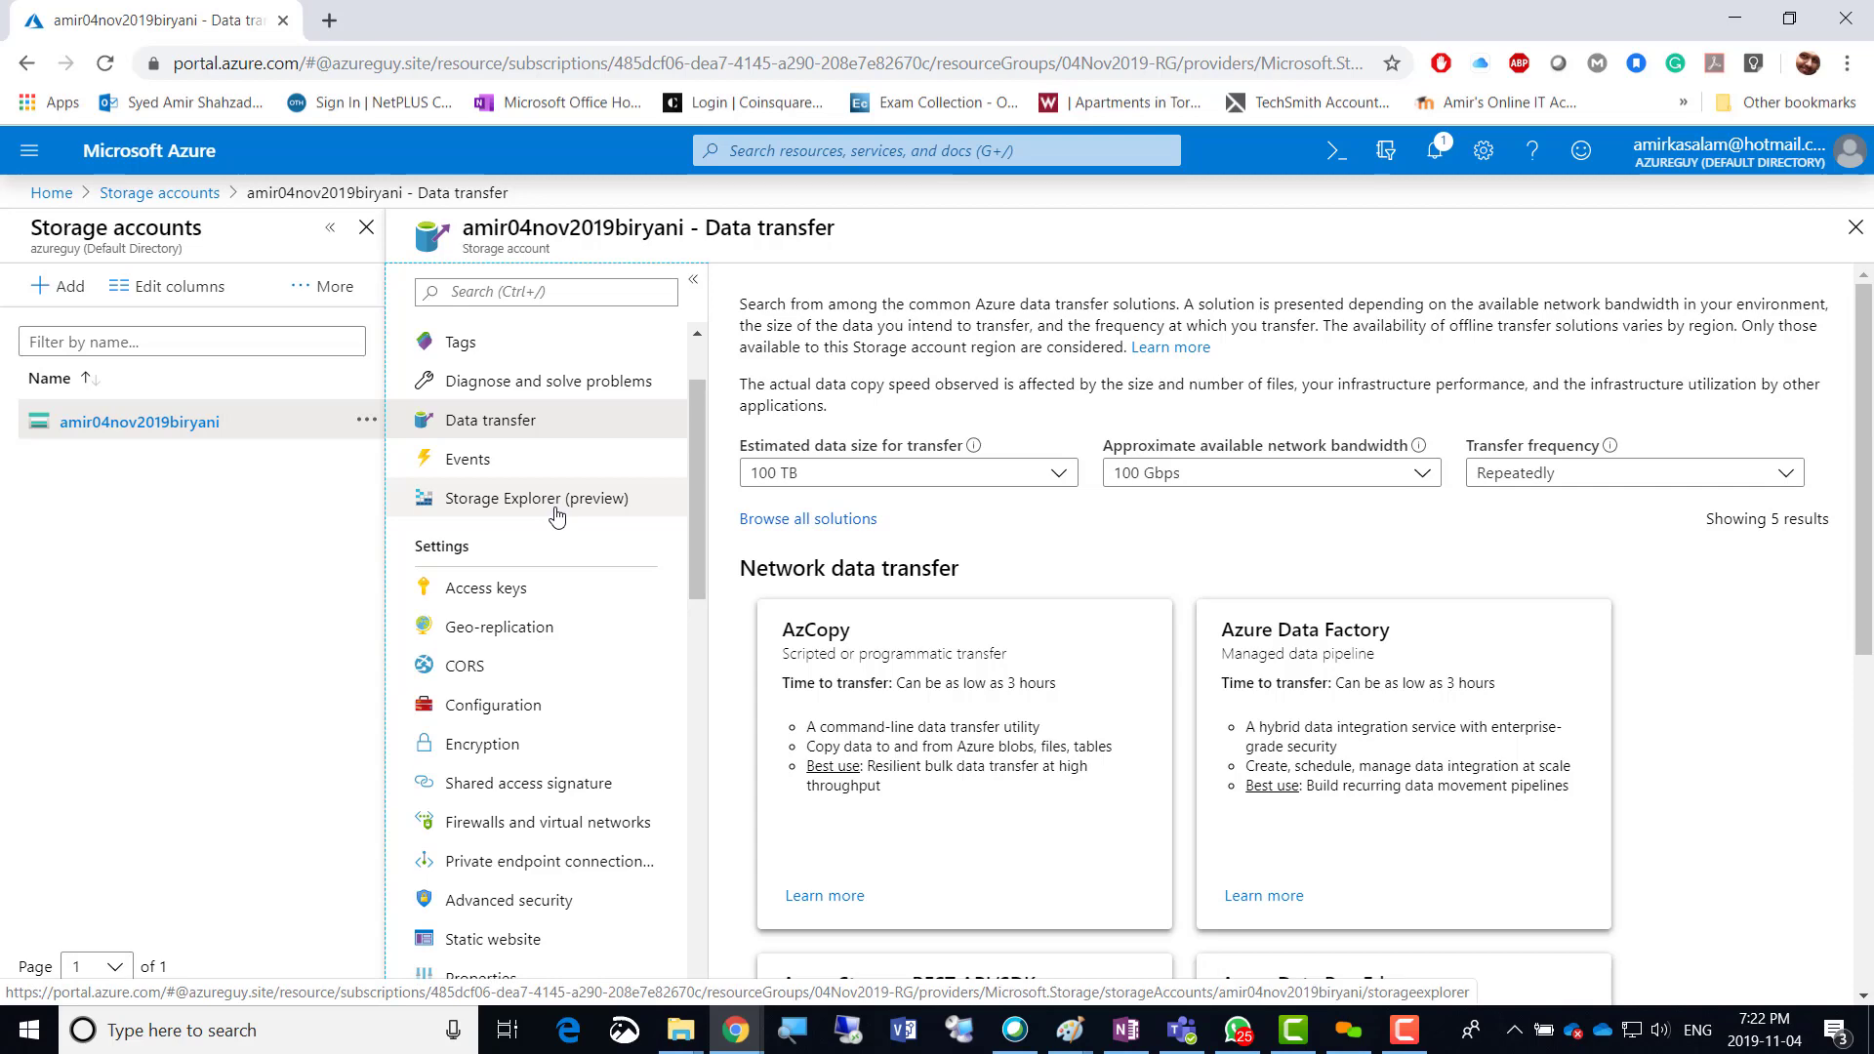
click(518, 599)
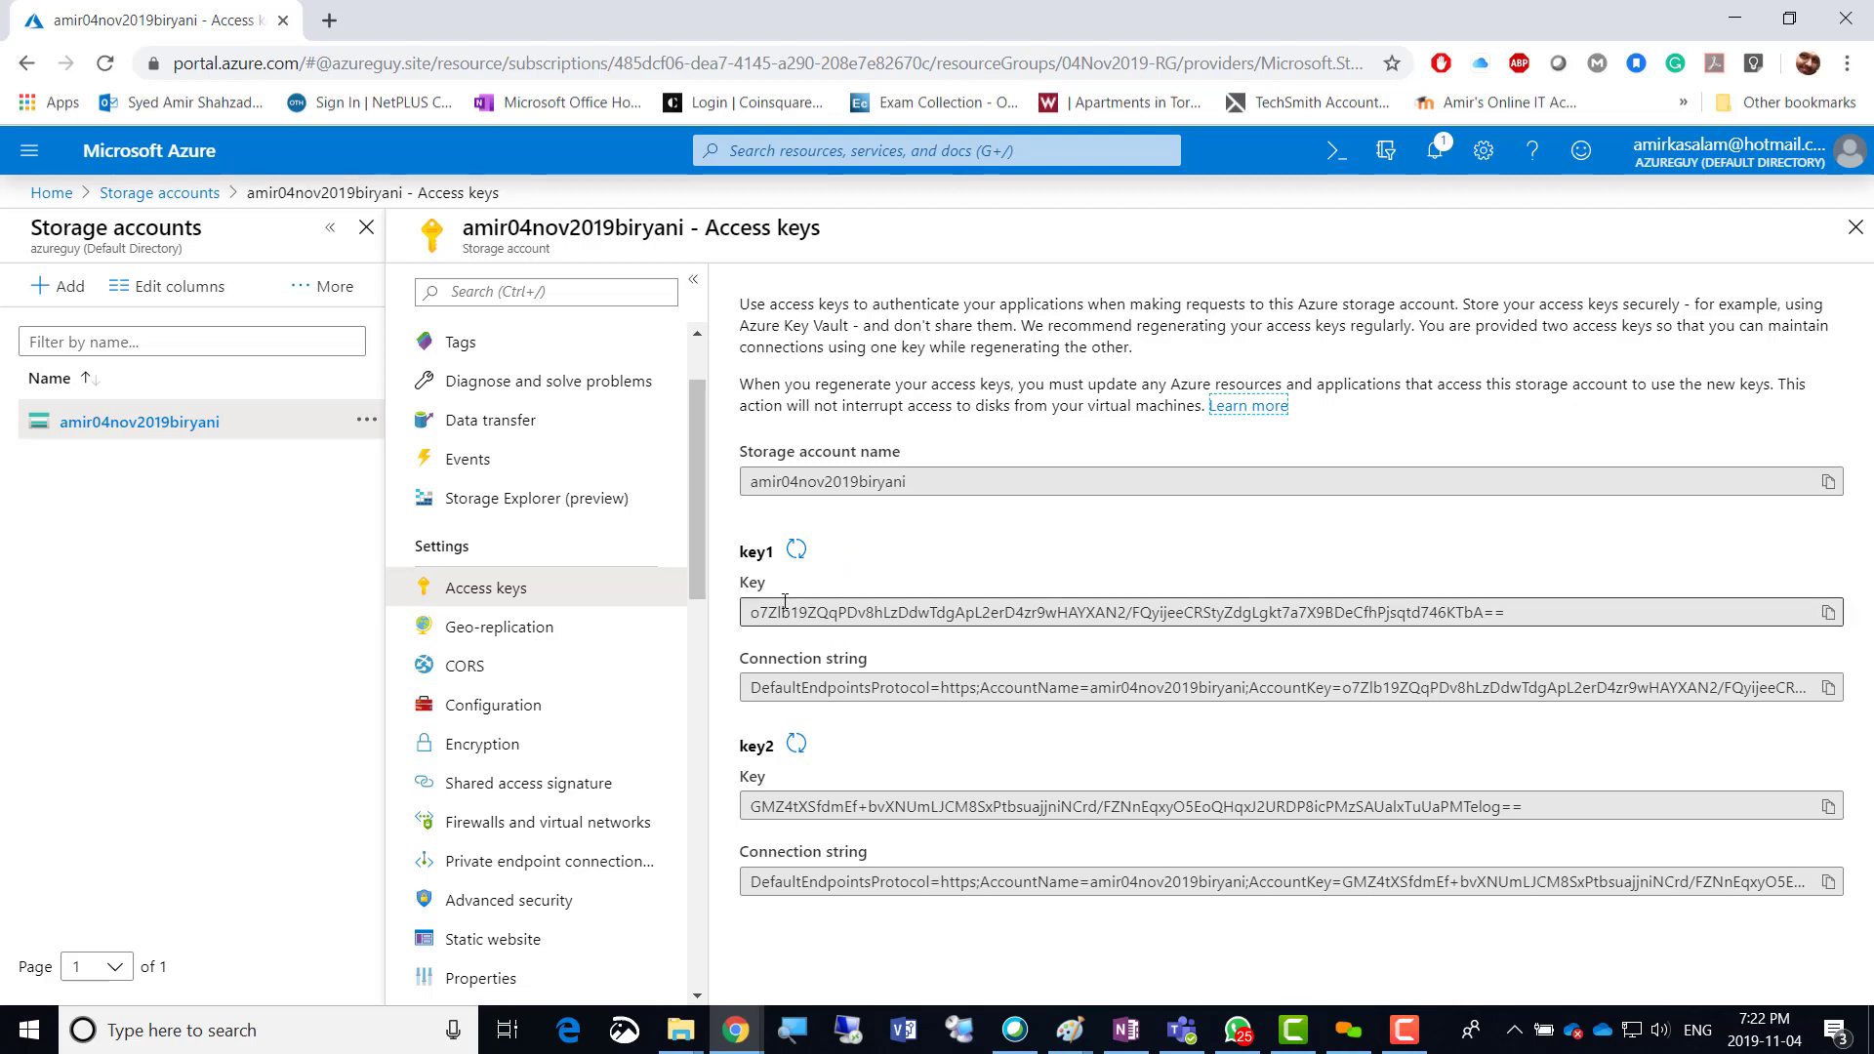
Start regenerating key1 on the Access keys blade so its Yes/No confirmation appears.
click(889, 555)
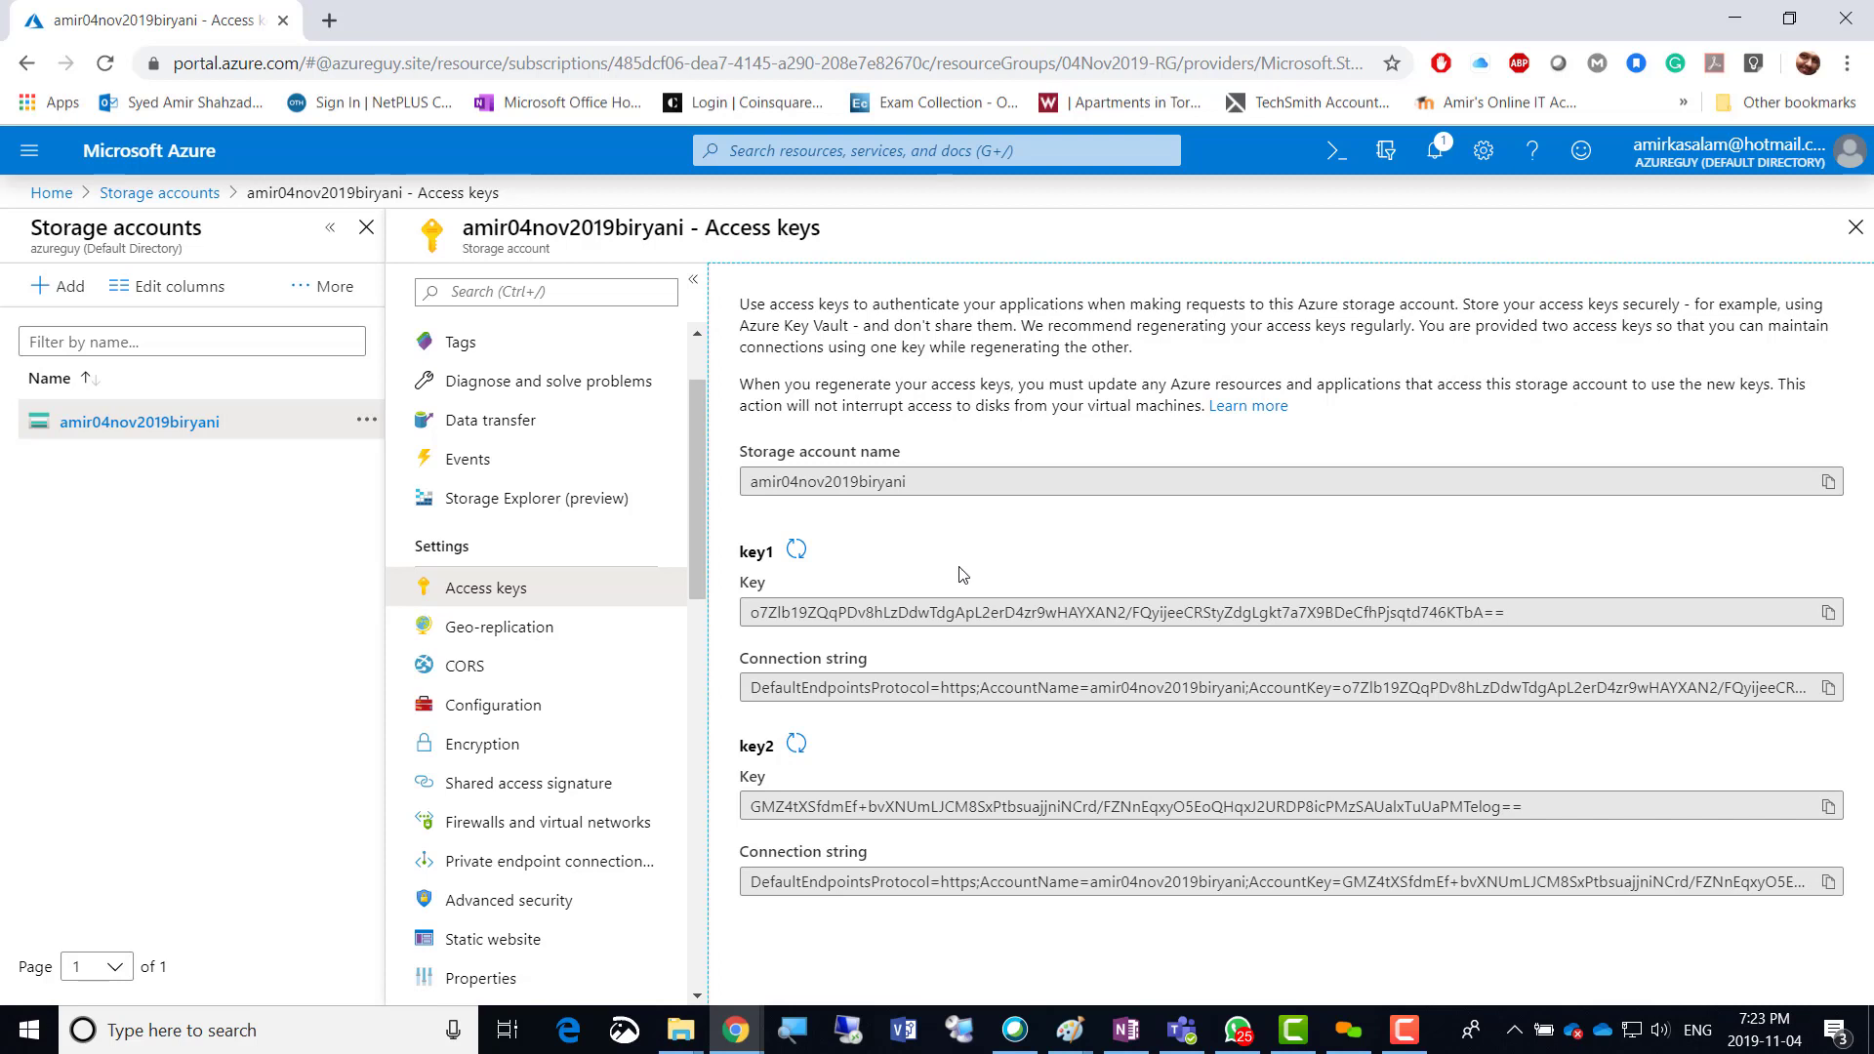
click(797, 551)
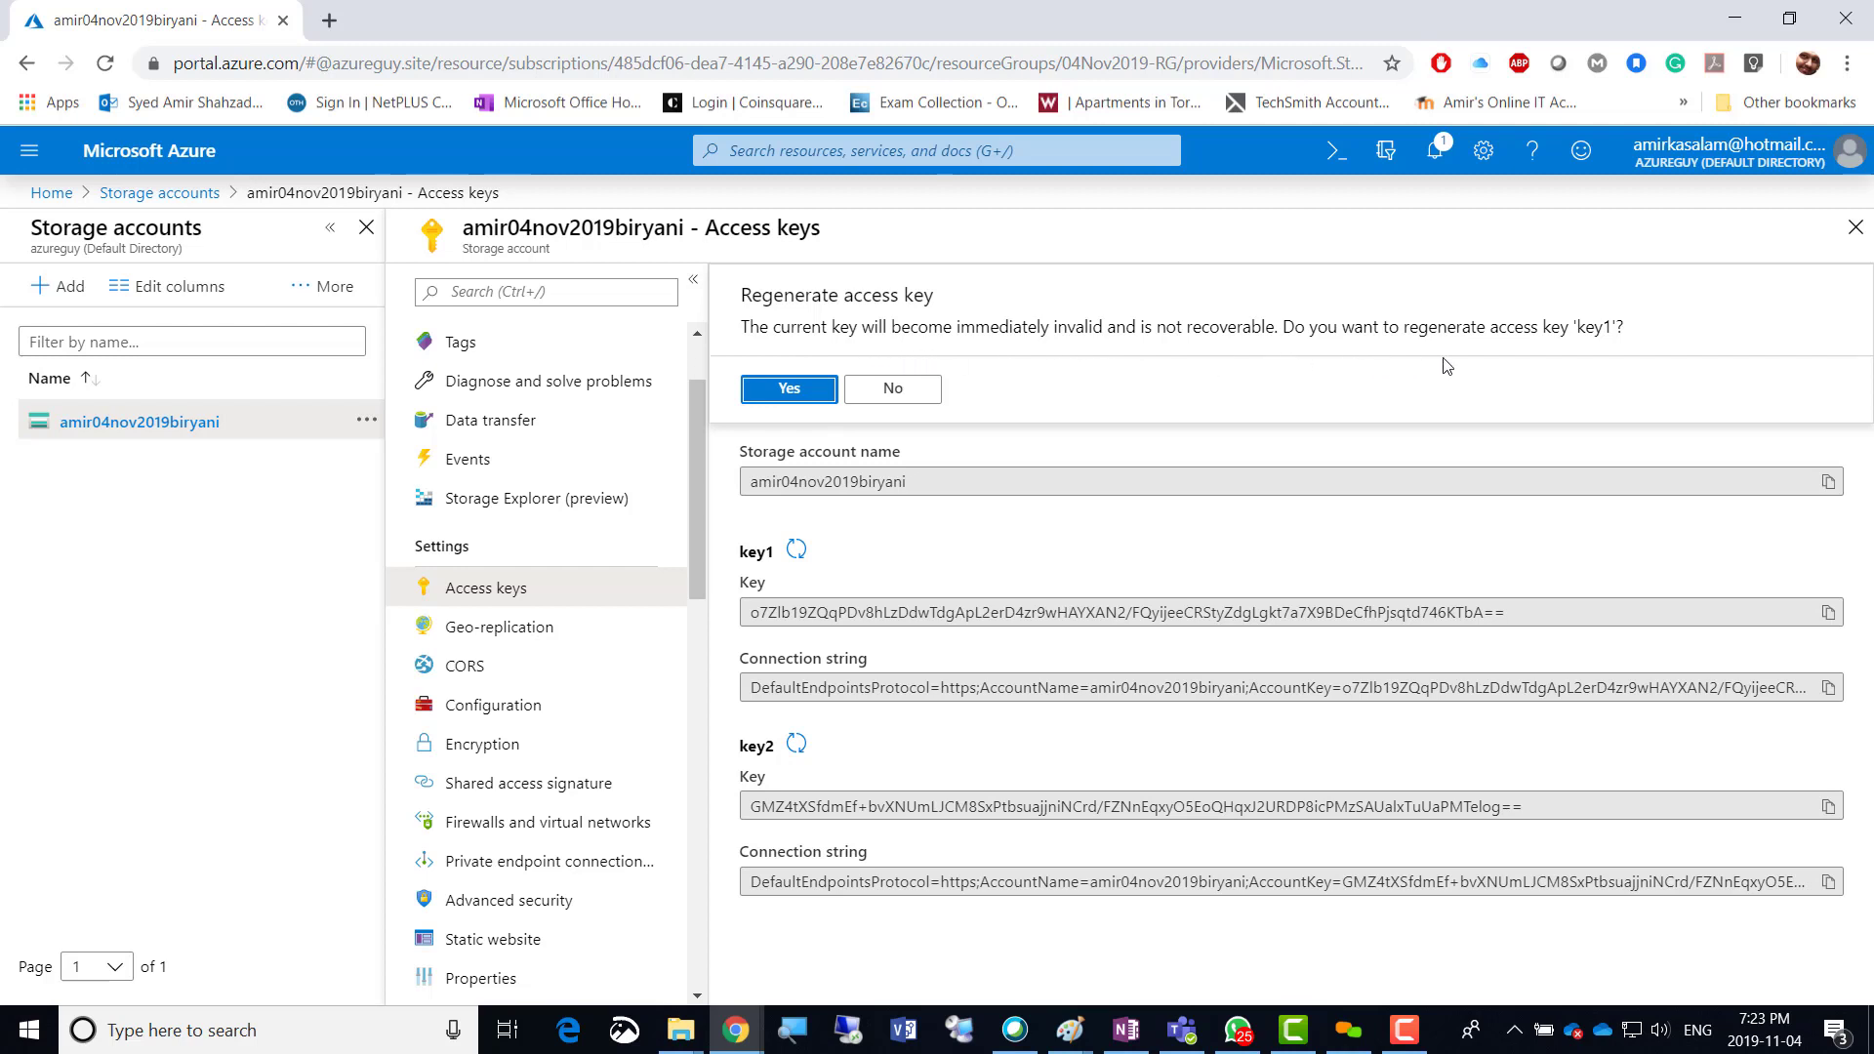
Decline the key1 regeneration prompt twice, keeping key1's original value unchanged.
click(895, 395)
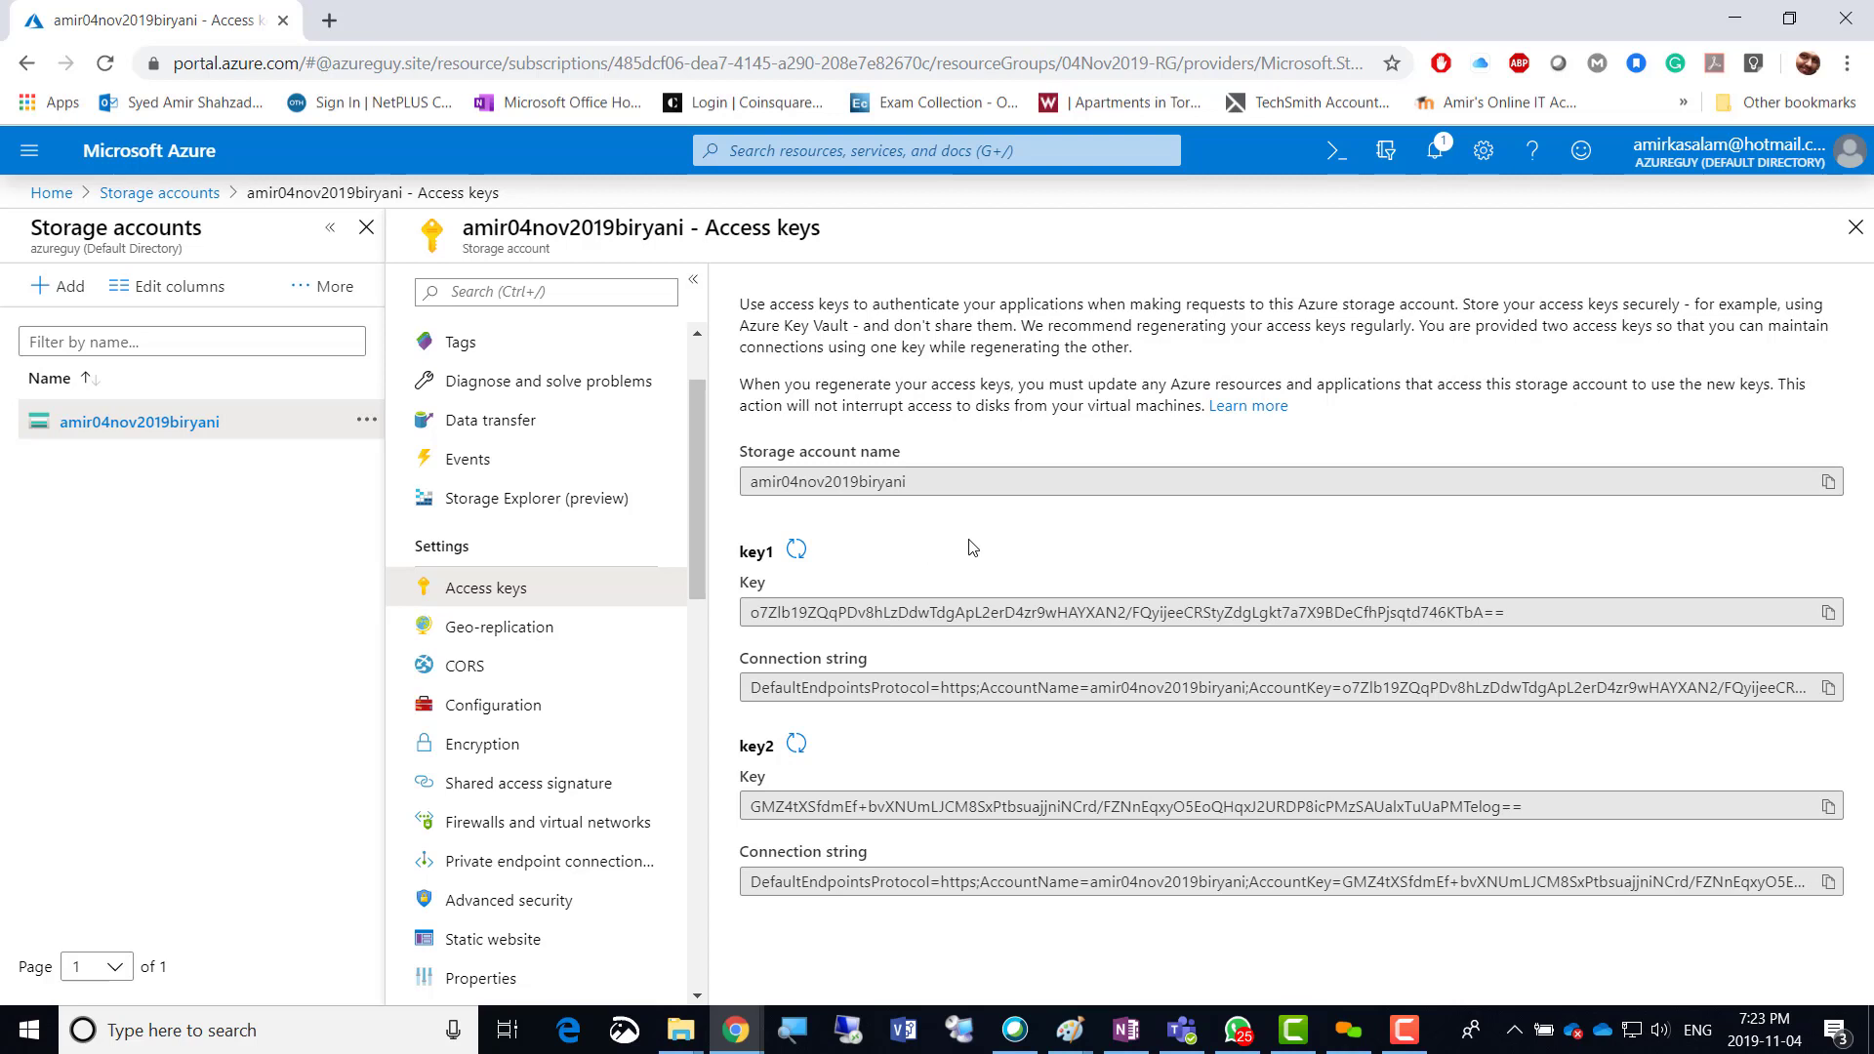
click(942, 557)
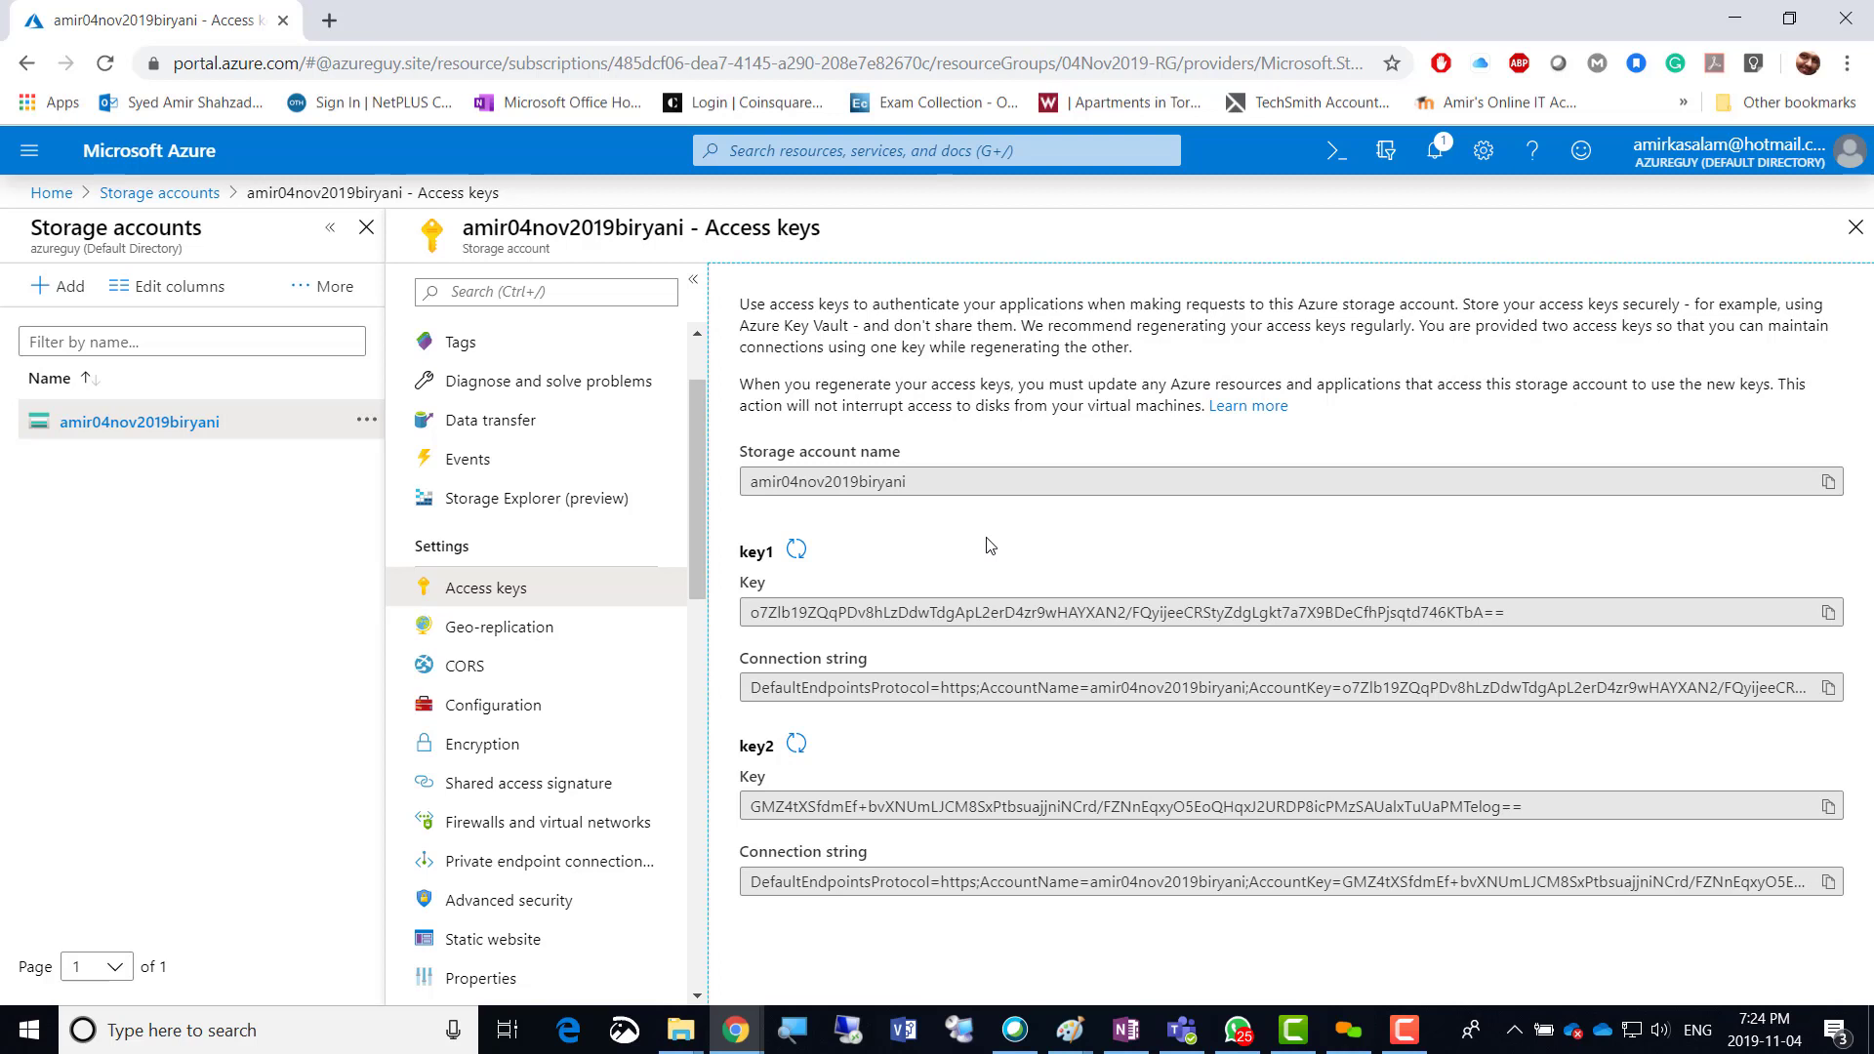
click(796, 549)
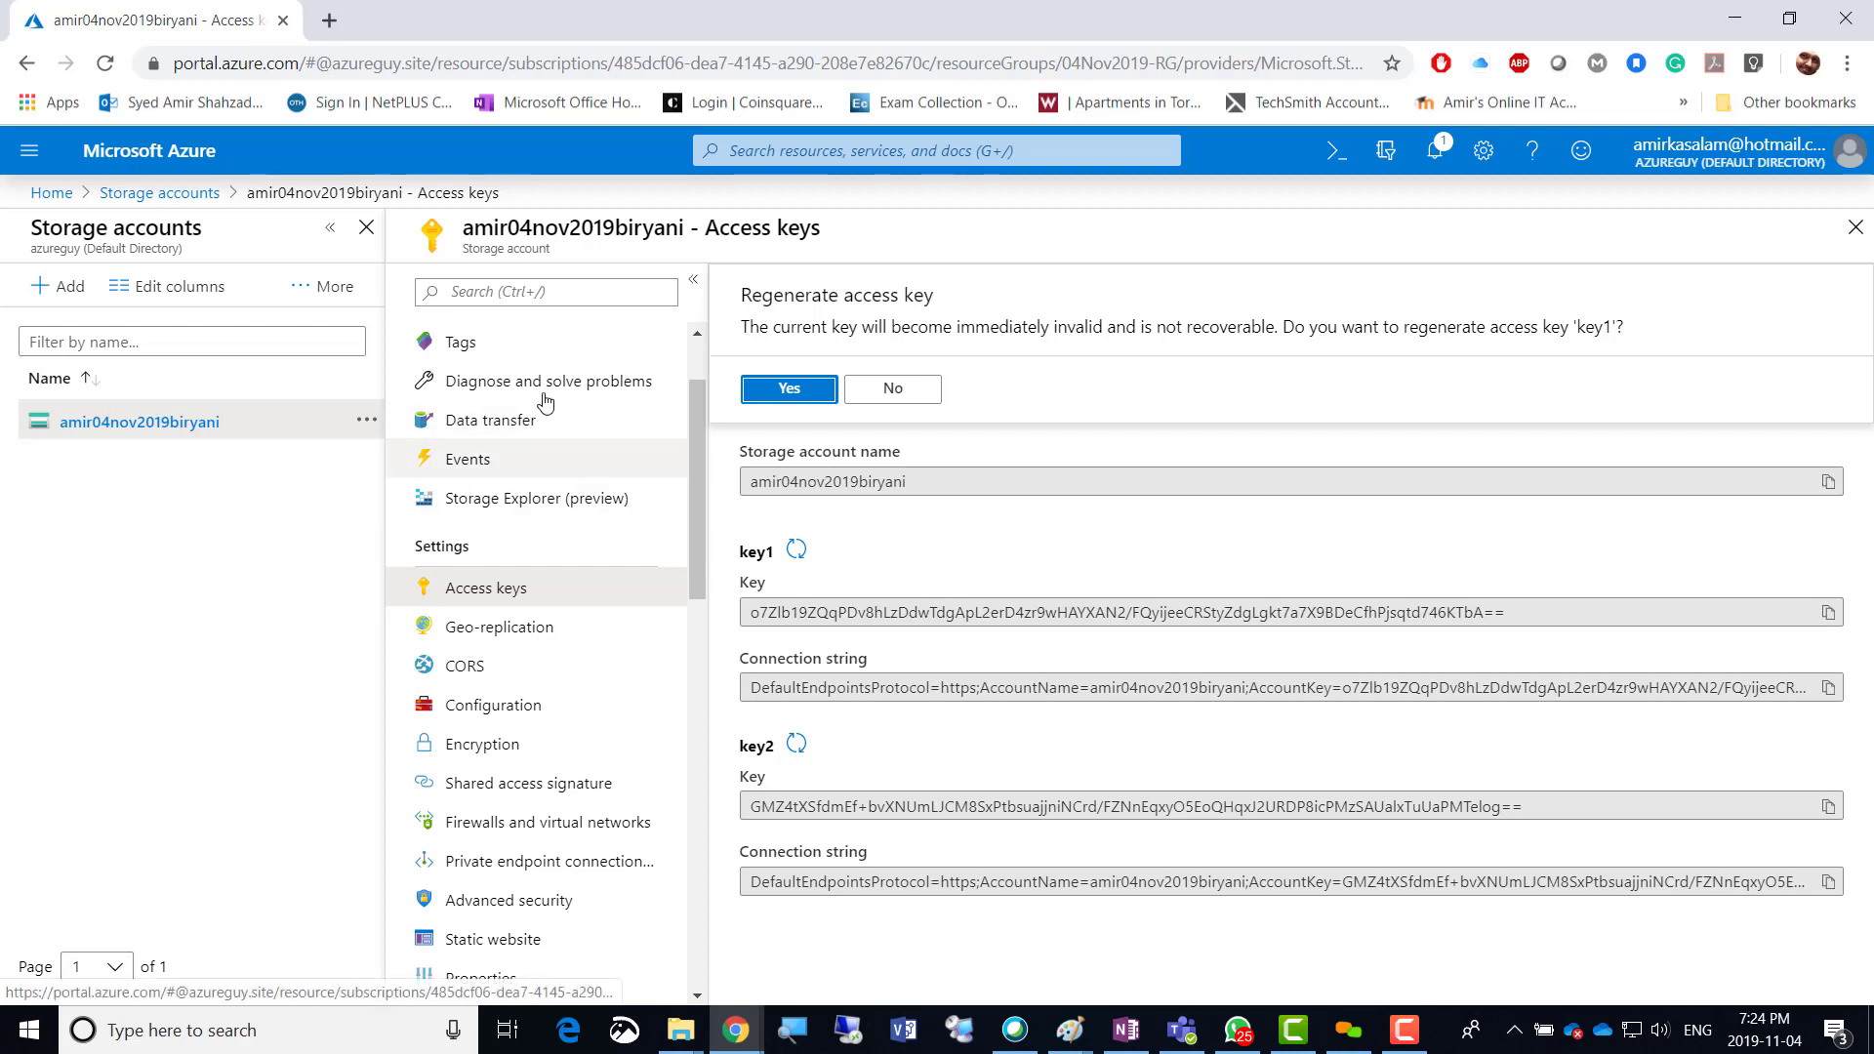
click(1048, 549)
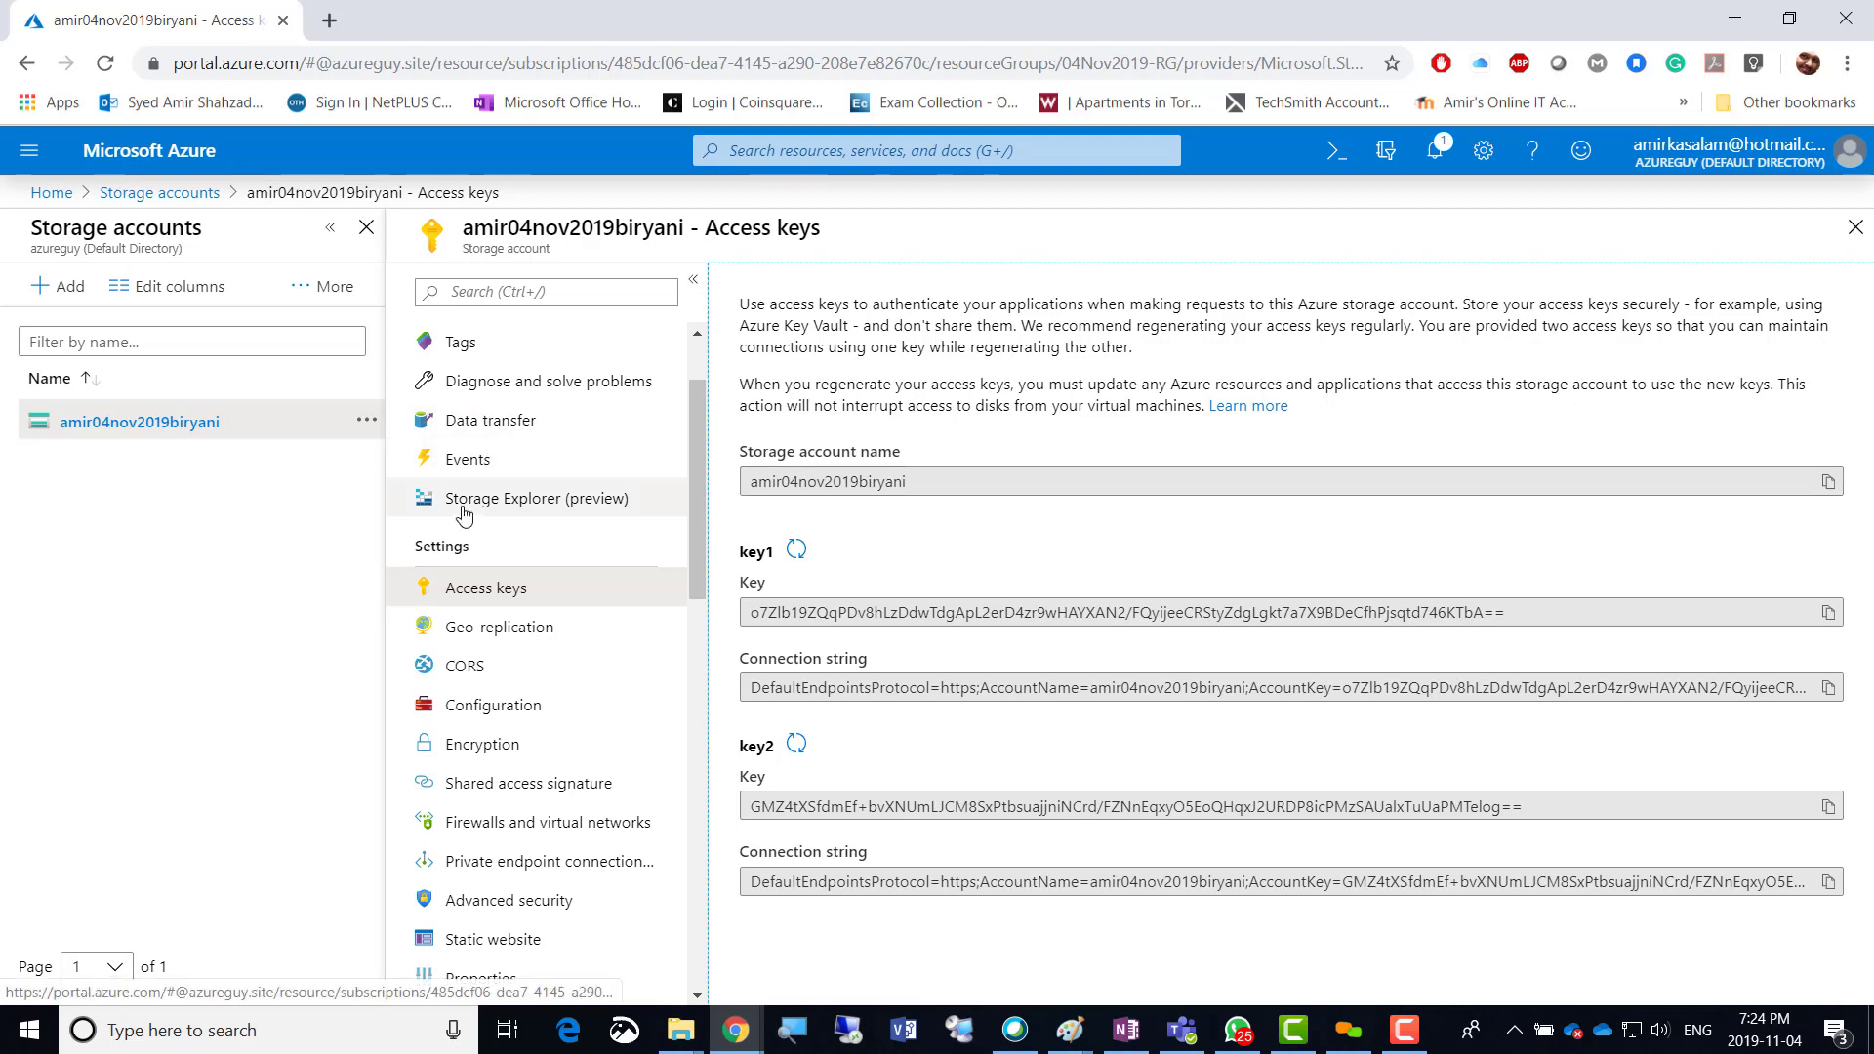
Open the amir04nov2019biryani Events page and scroll the resource menu down to Monitoring.
click(464, 470)
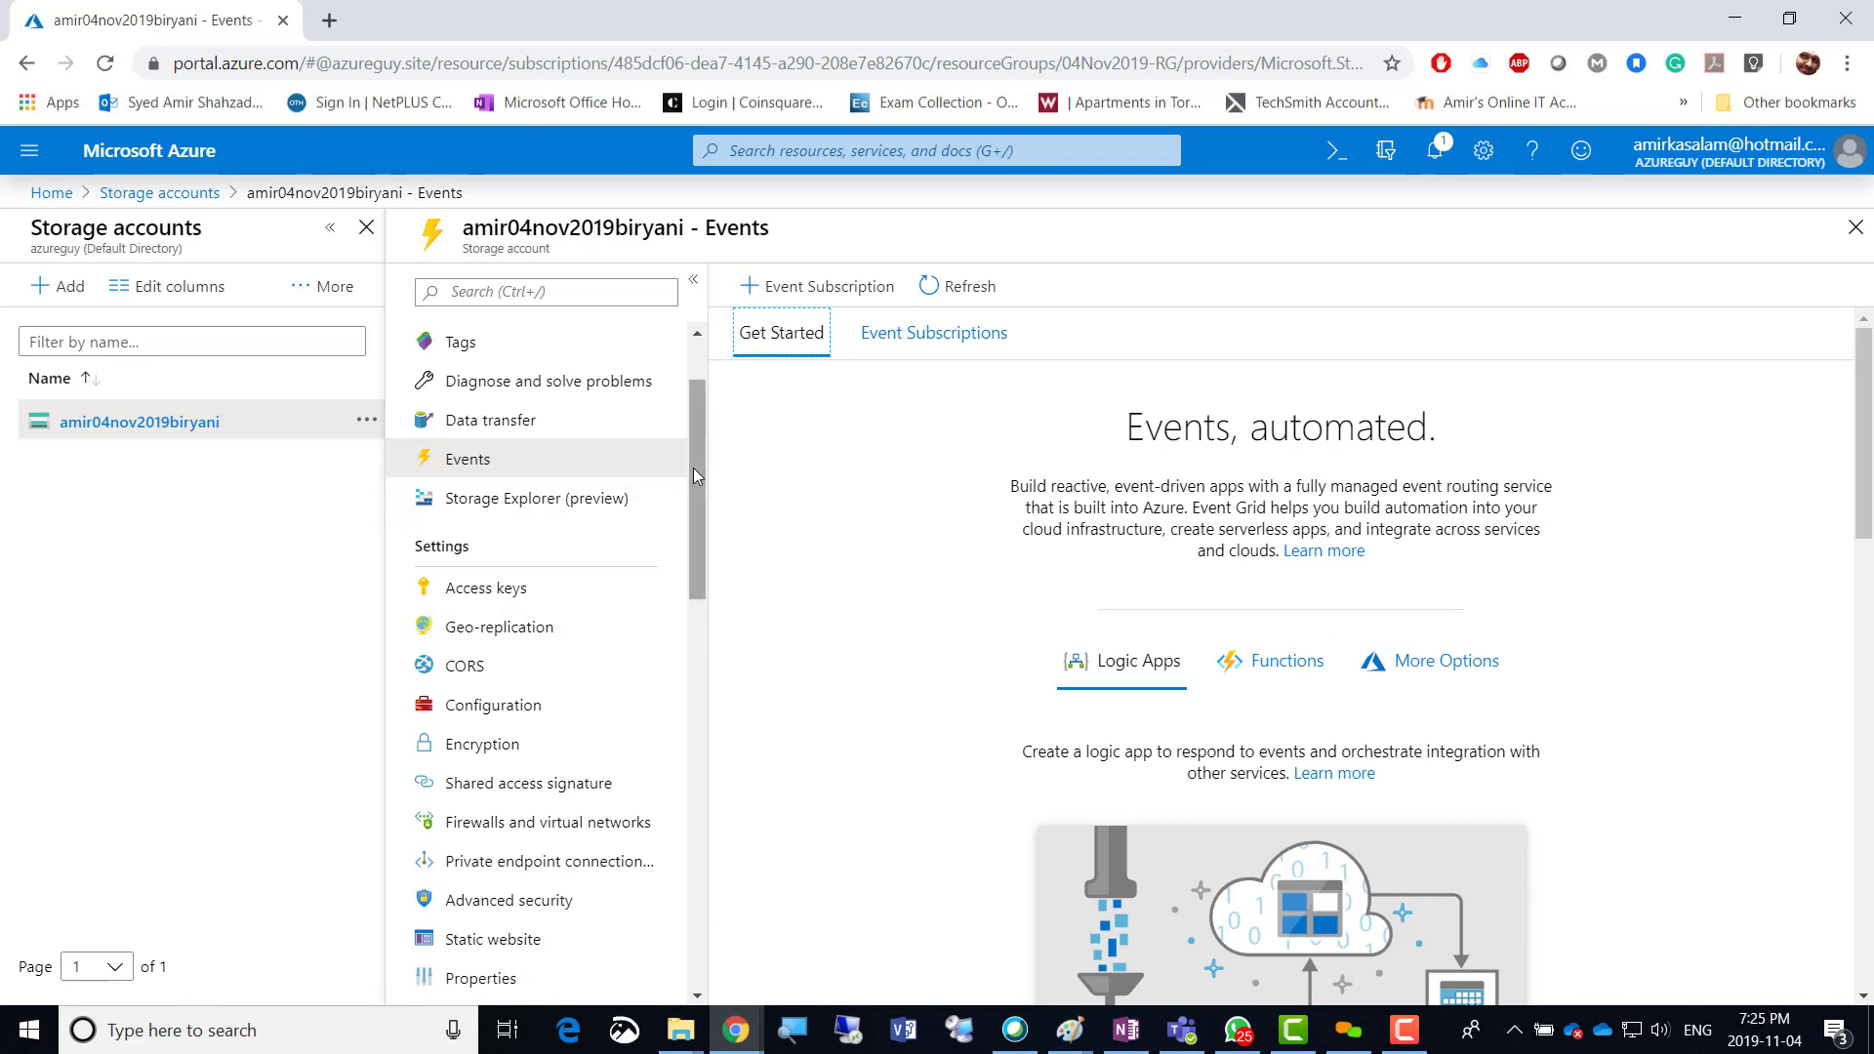
scroll(683, 554, down, 2)
drag(683, 554, 687, 939)
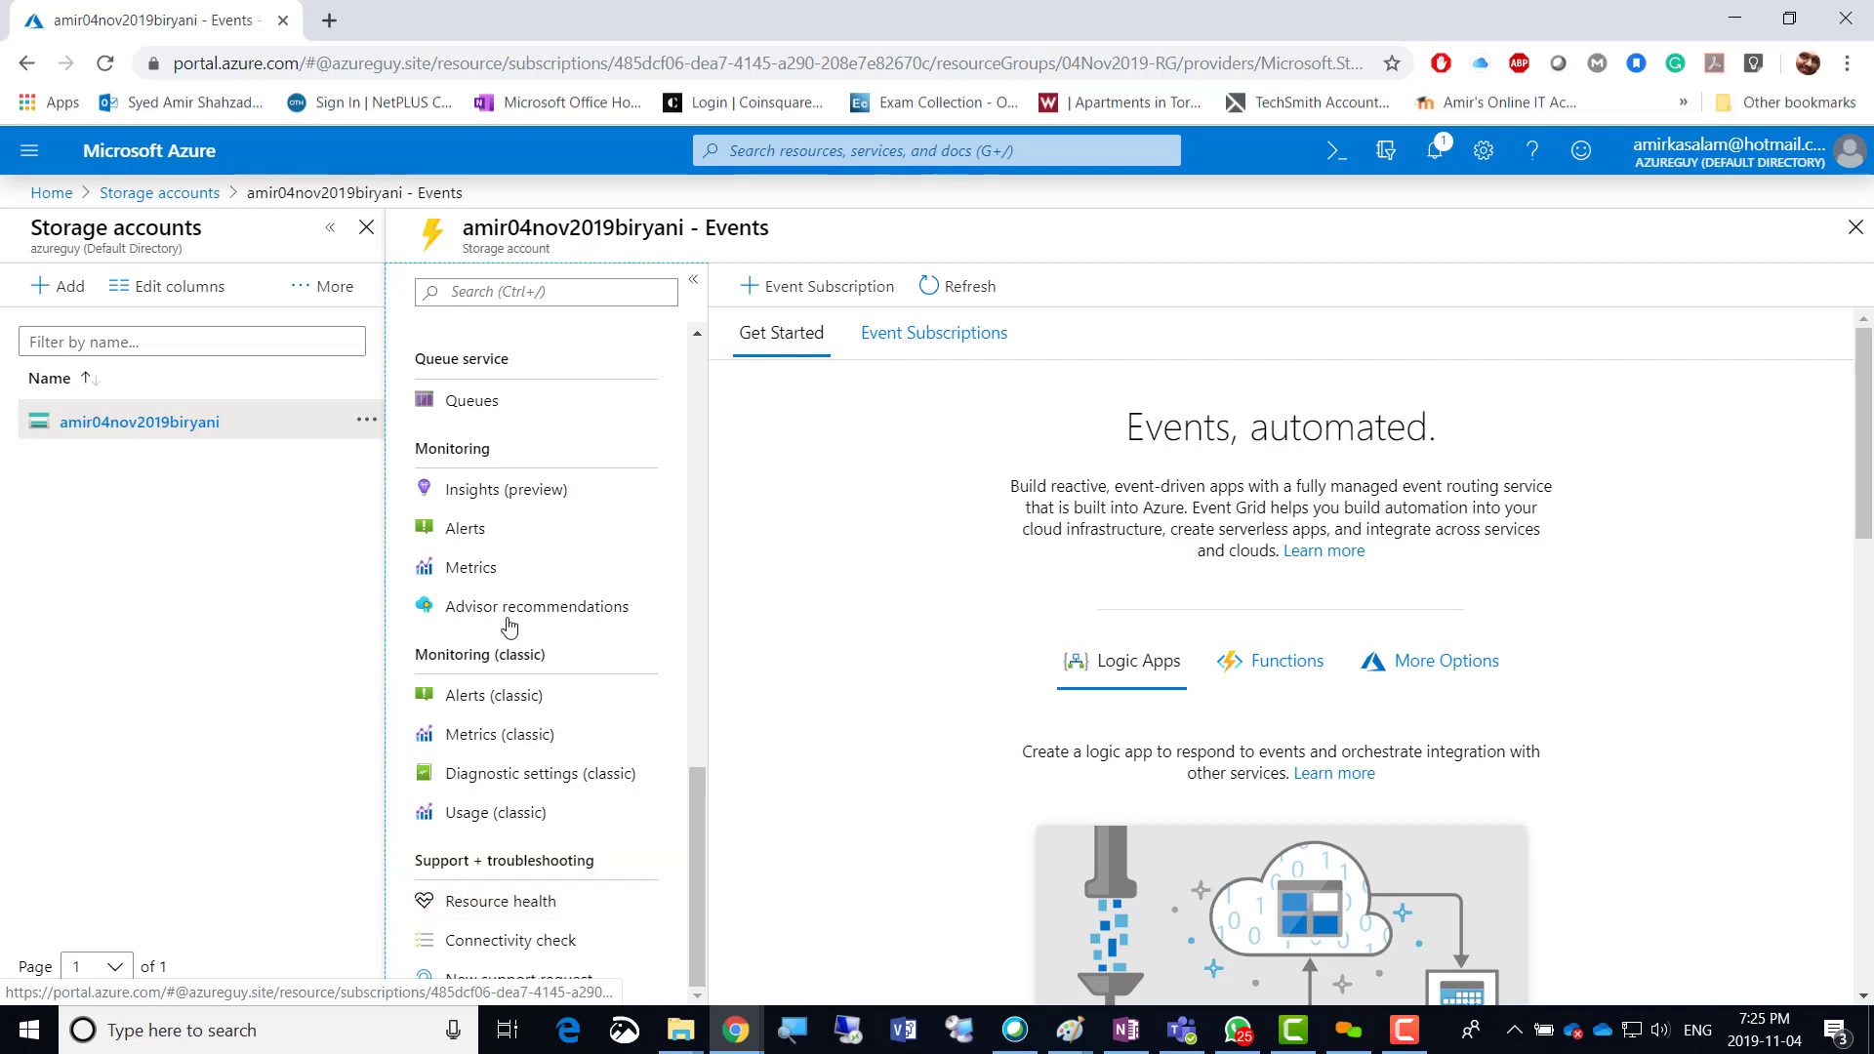
View Alerts, then Metrics, then return to Alerts showing no alert rules configured.
click(480, 530)
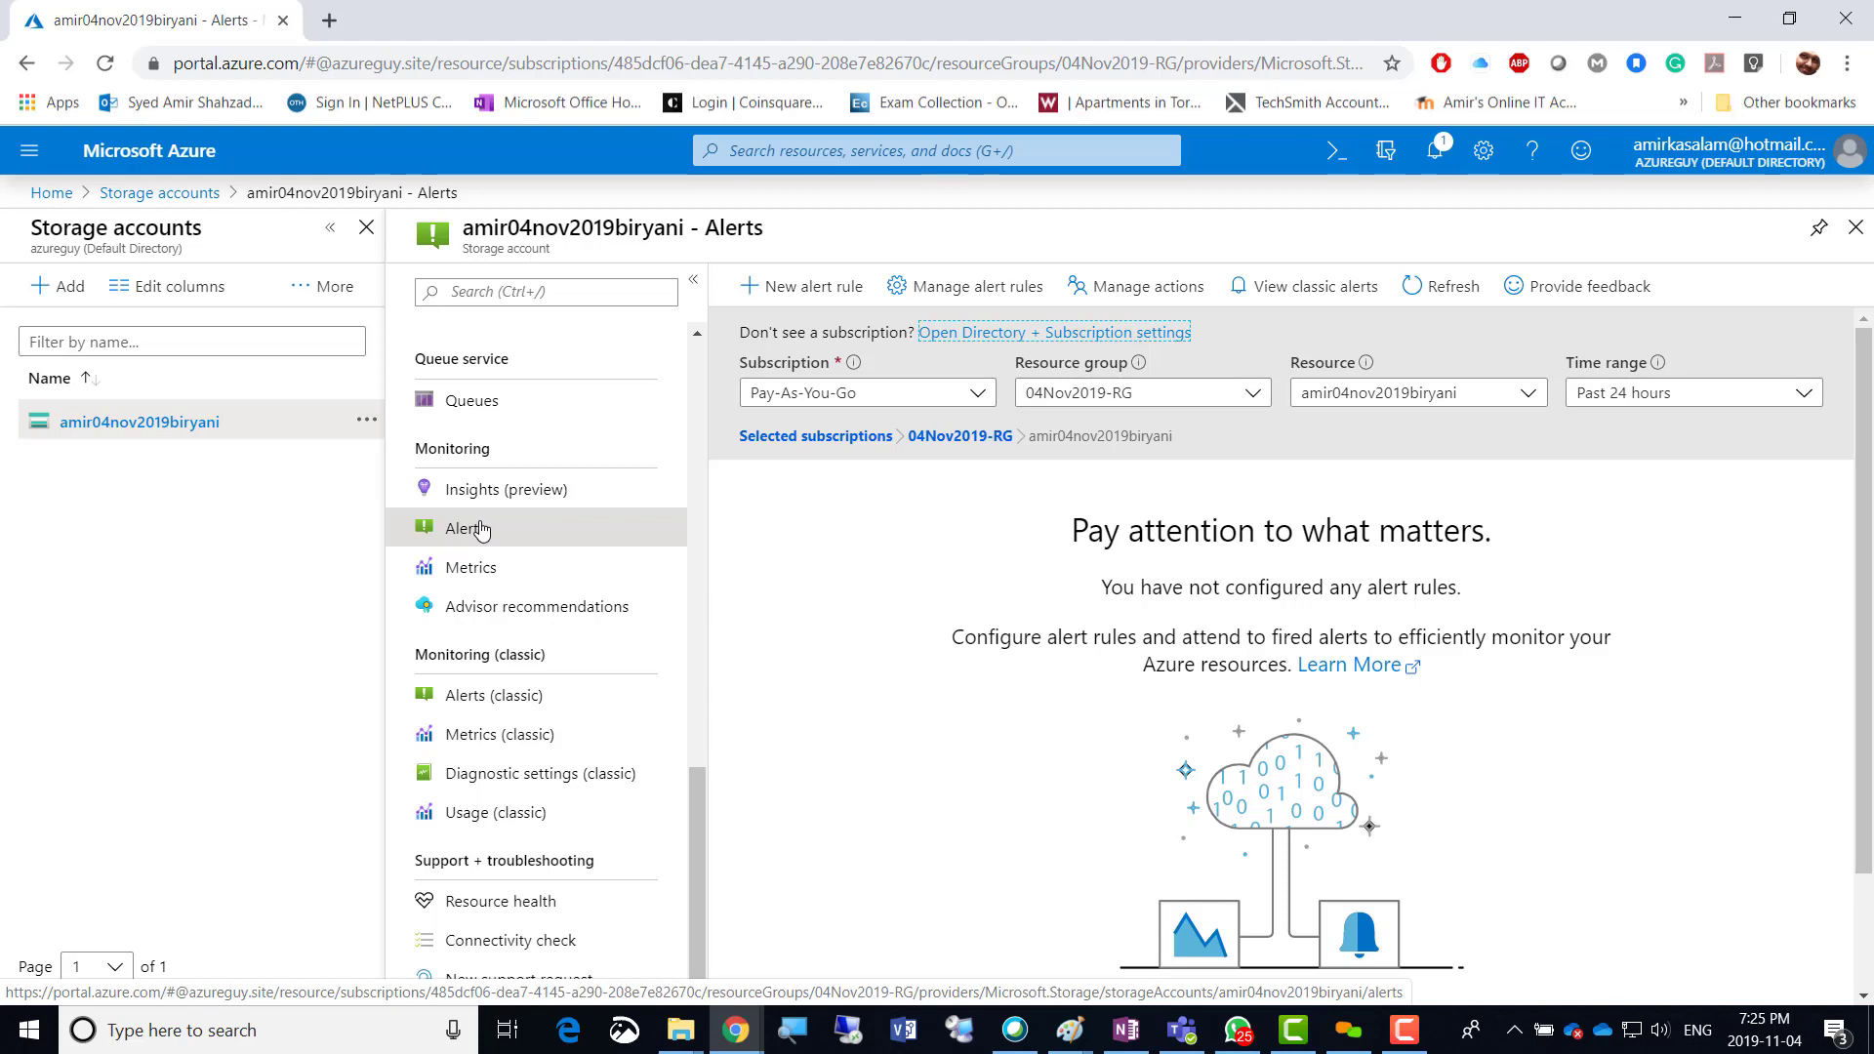
click(490, 580)
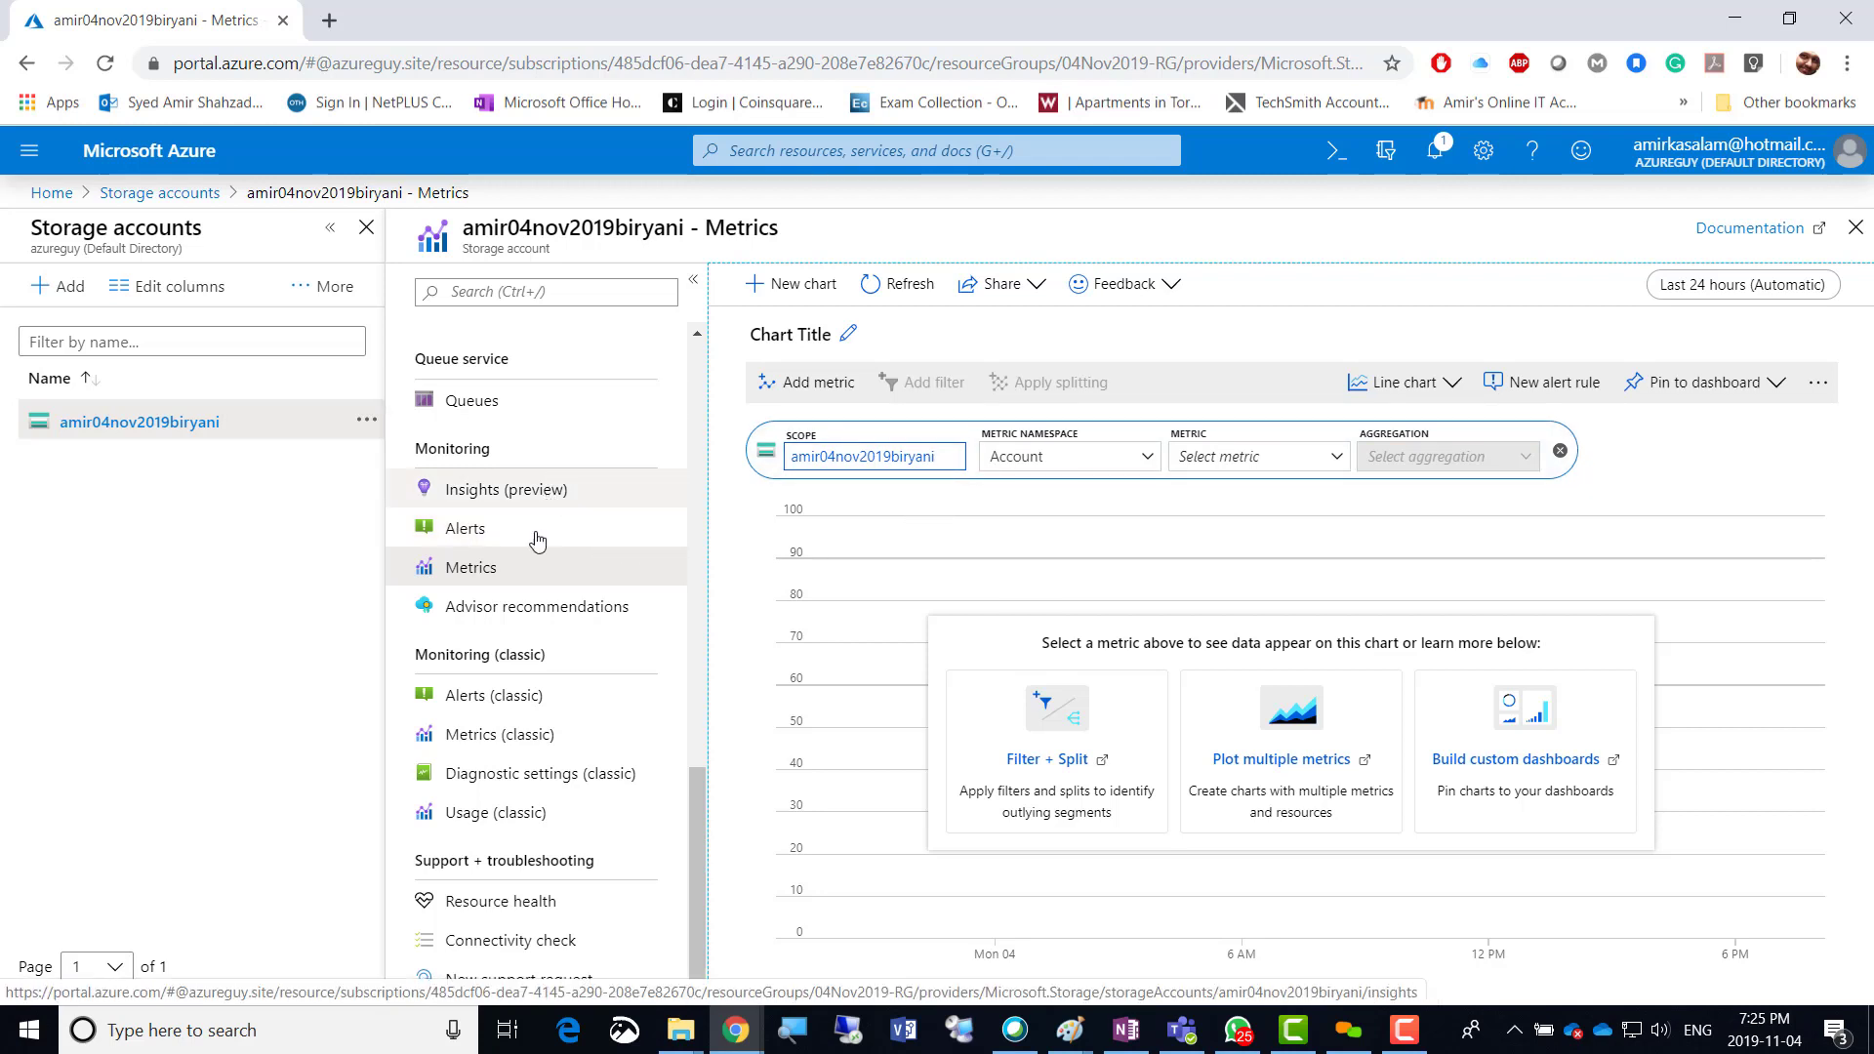
click(477, 537)
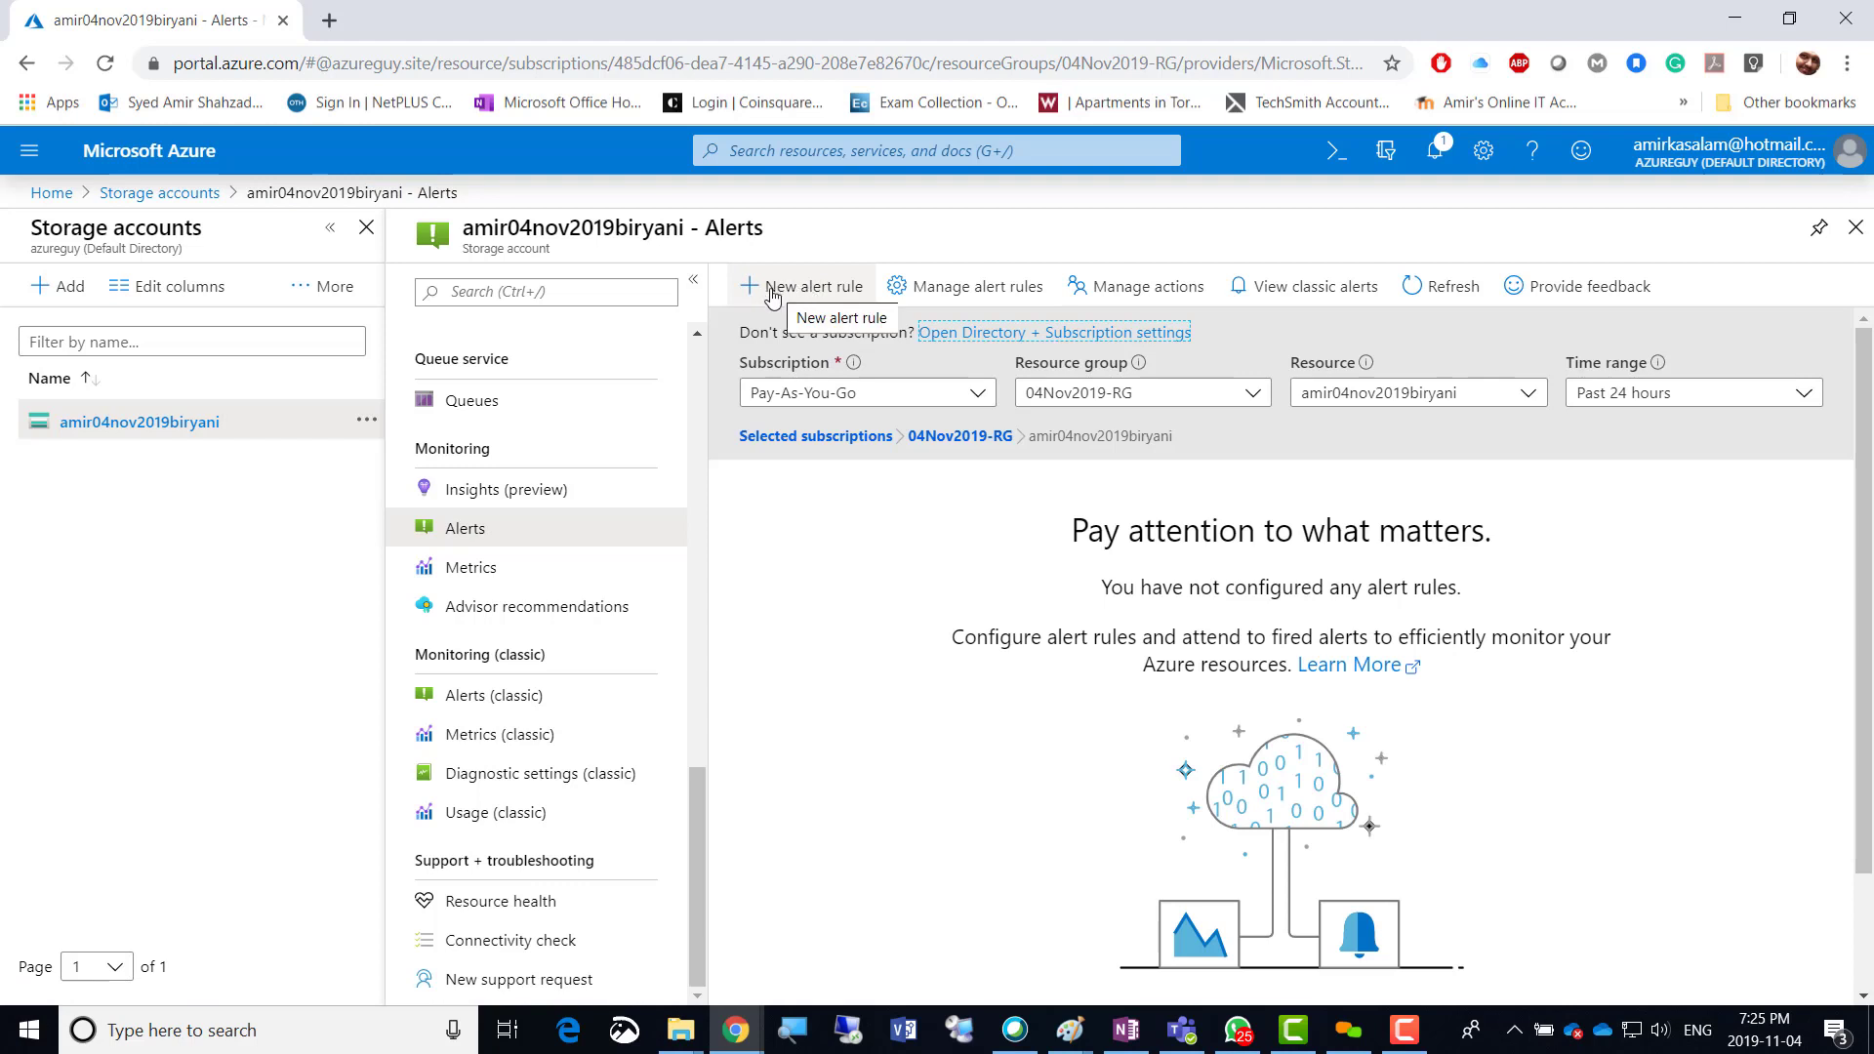
Start a new alert rule for amir04nov2019biryani and bring up the Select a resource pane.
click(804, 288)
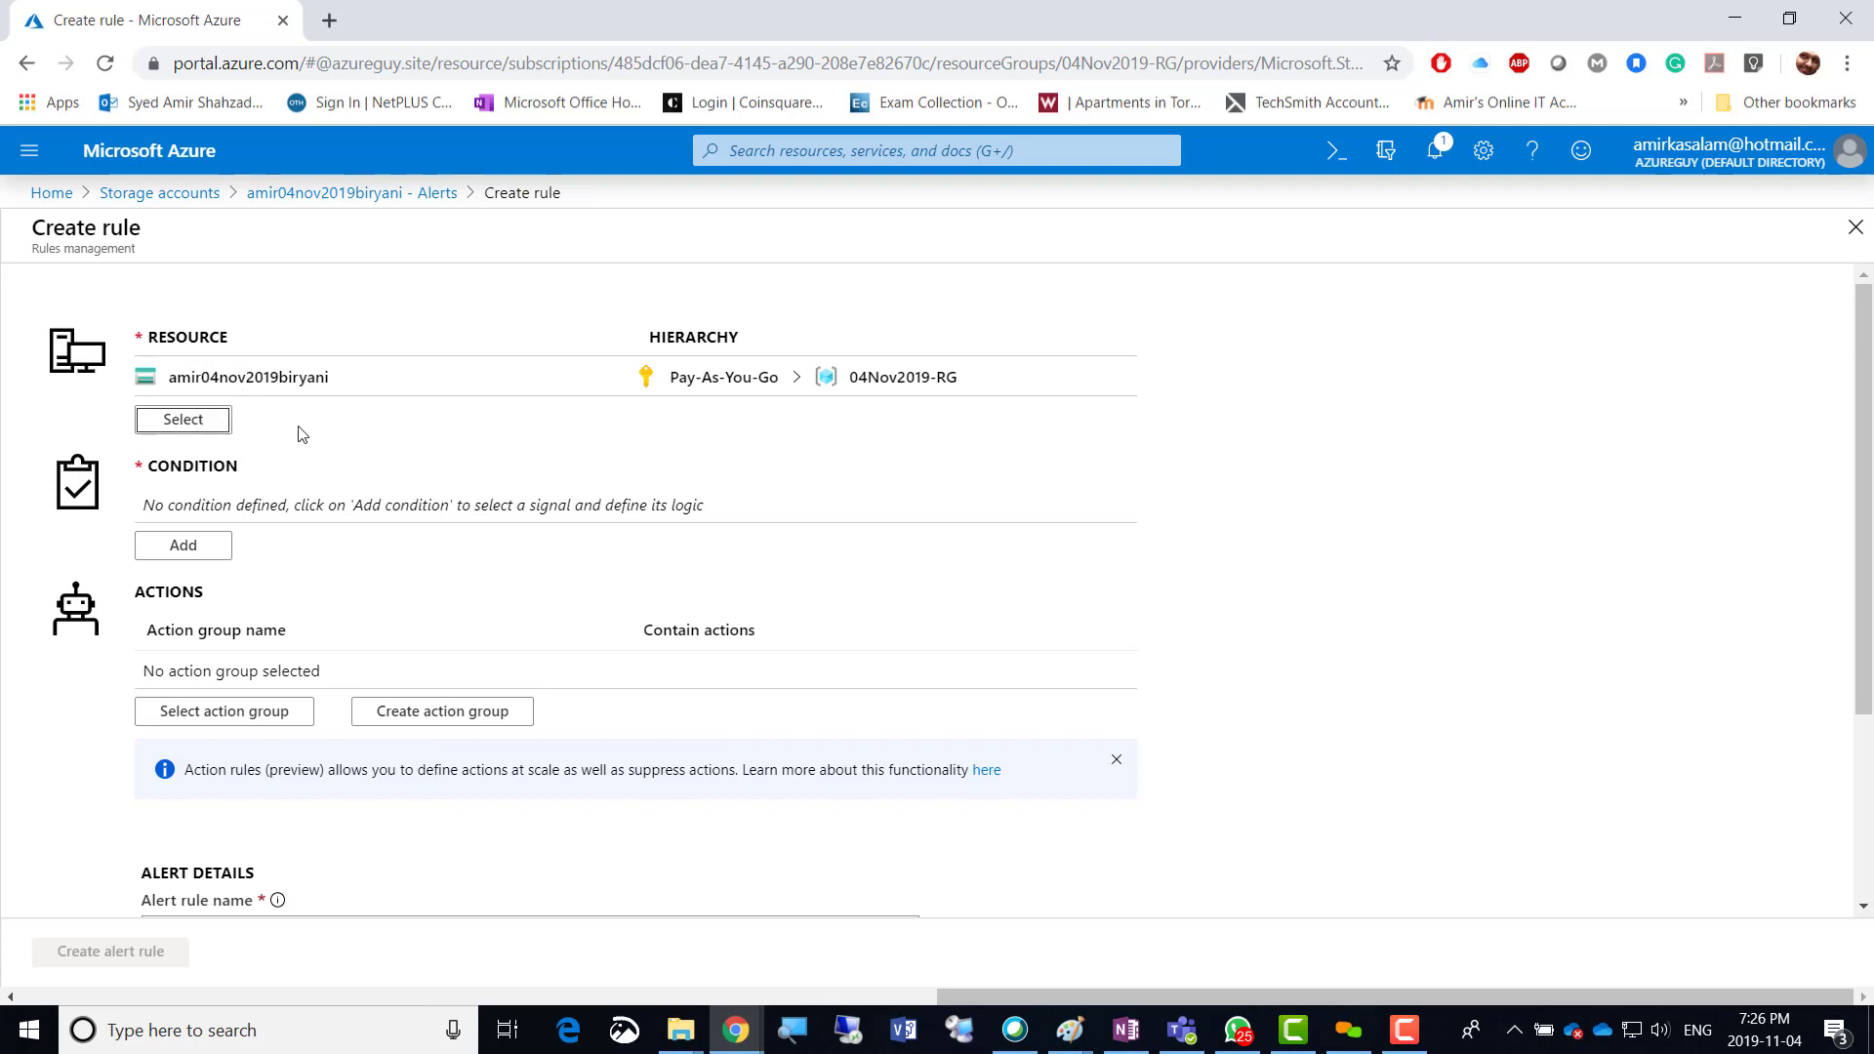
click(182, 420)
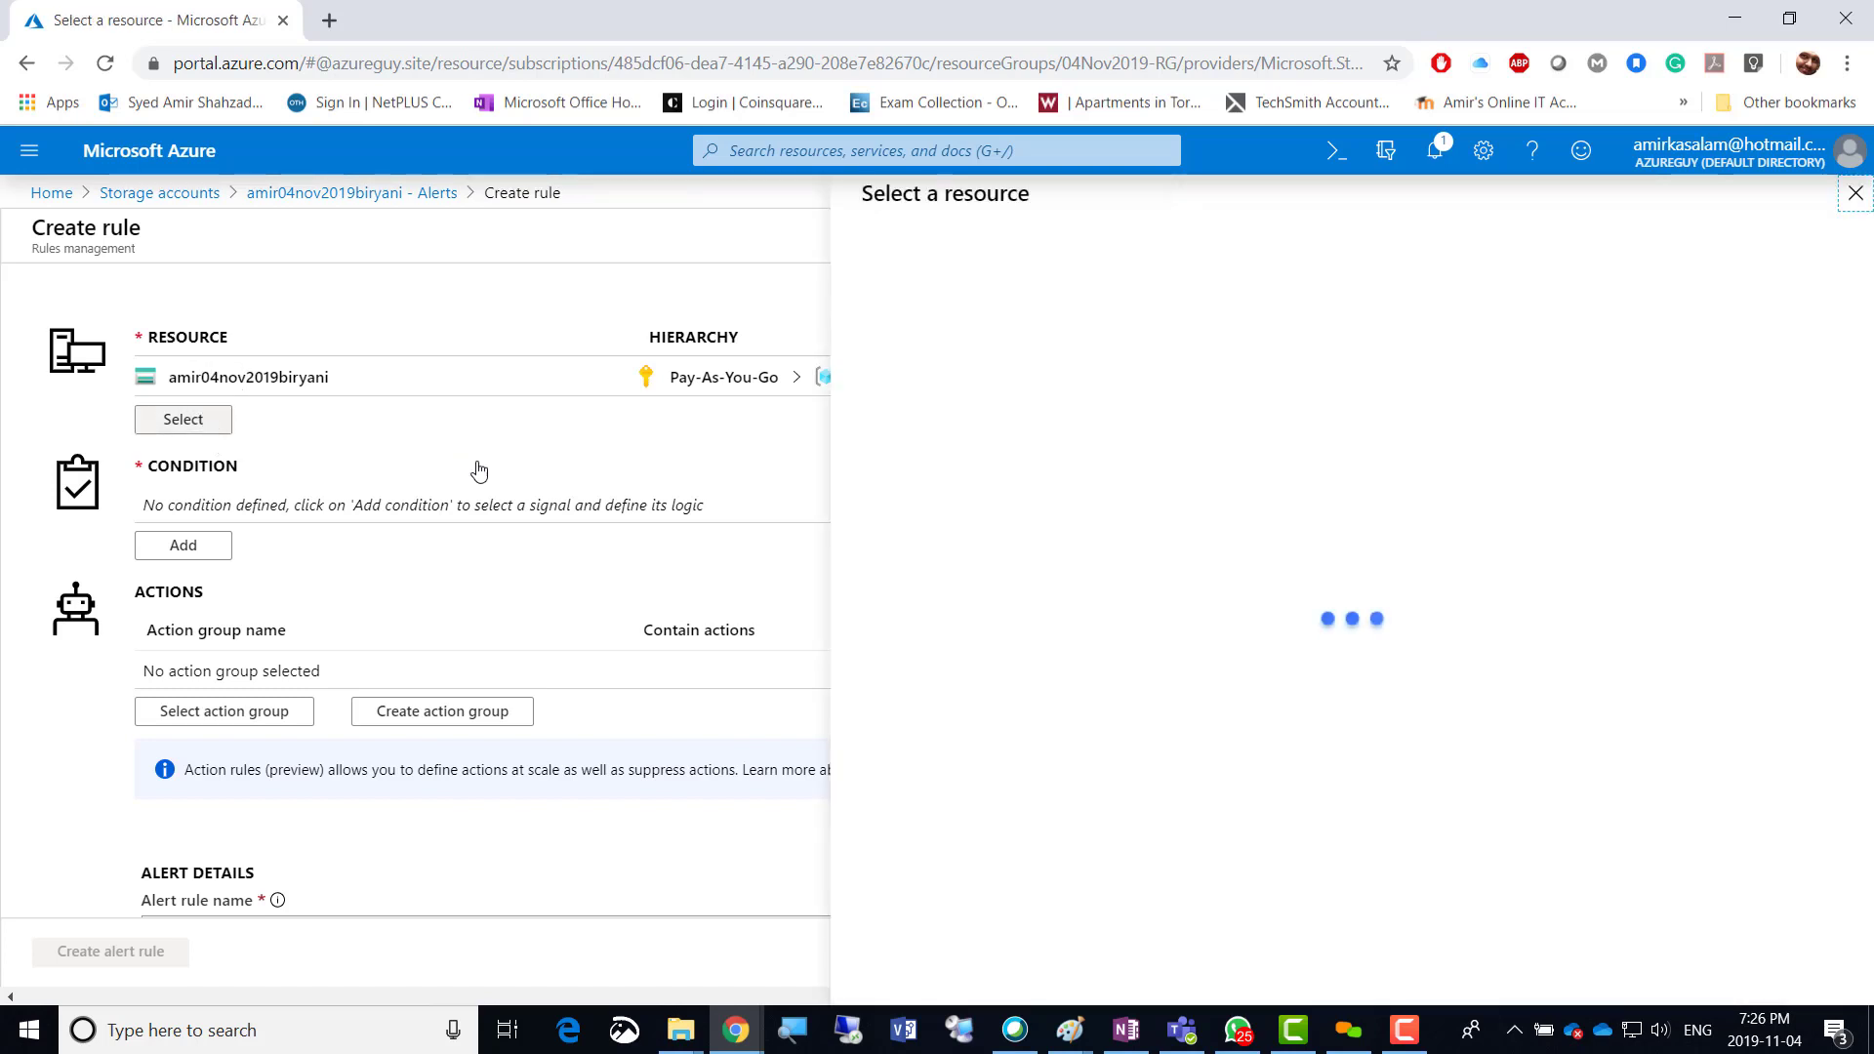
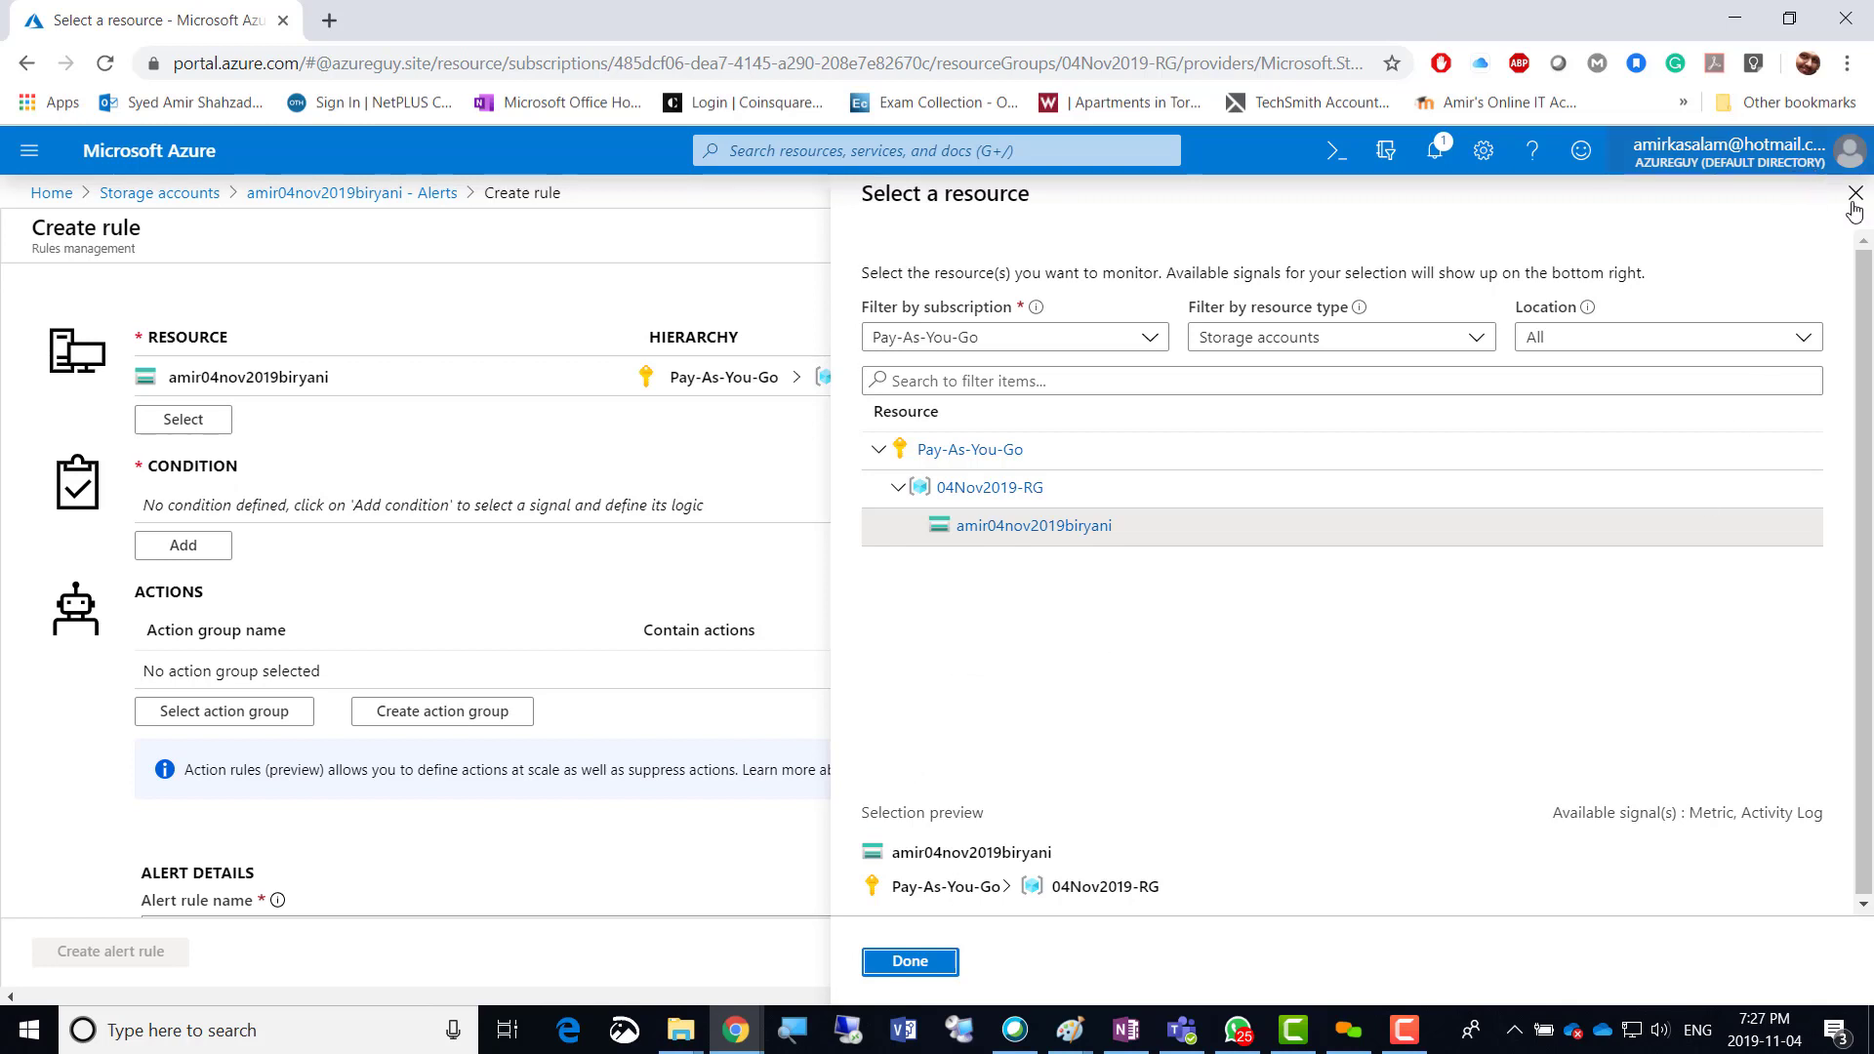
Discard the unsaved alert rule for amir04nov2019biryani and scroll the resource menu back up.
click(910, 961)
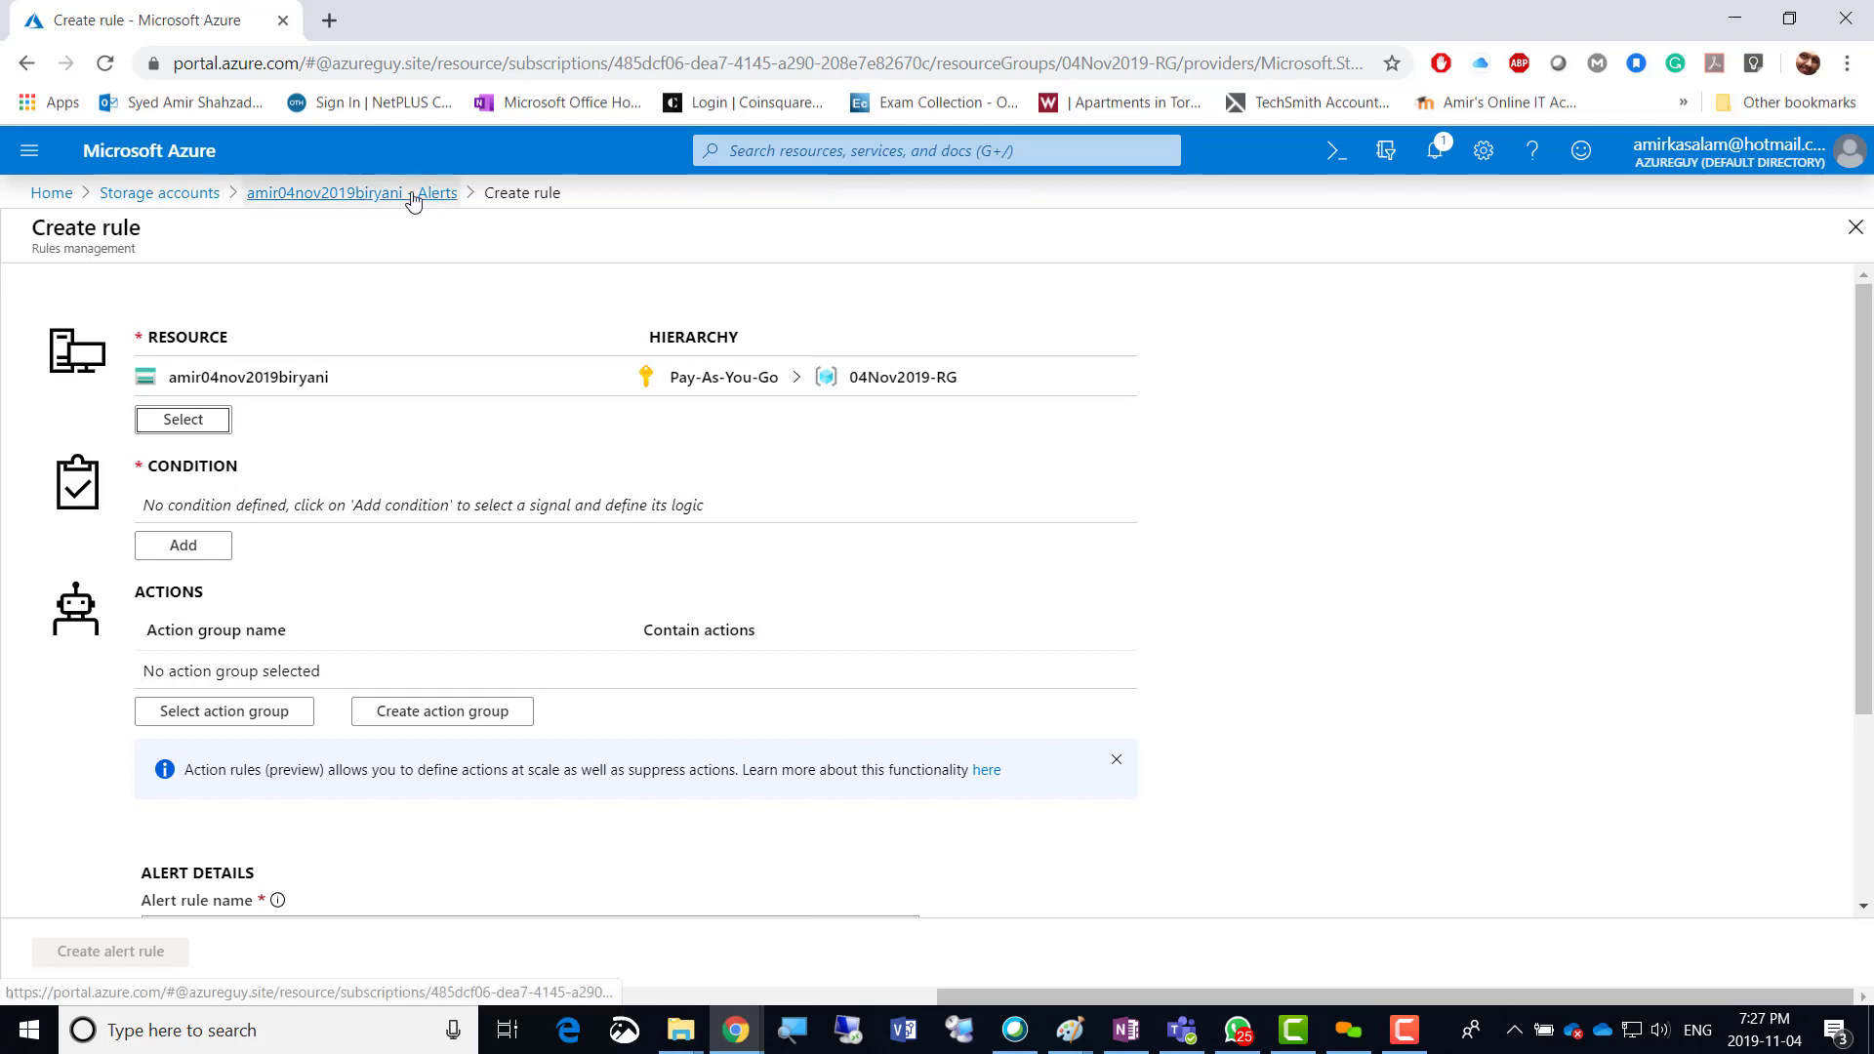
click(353, 195)
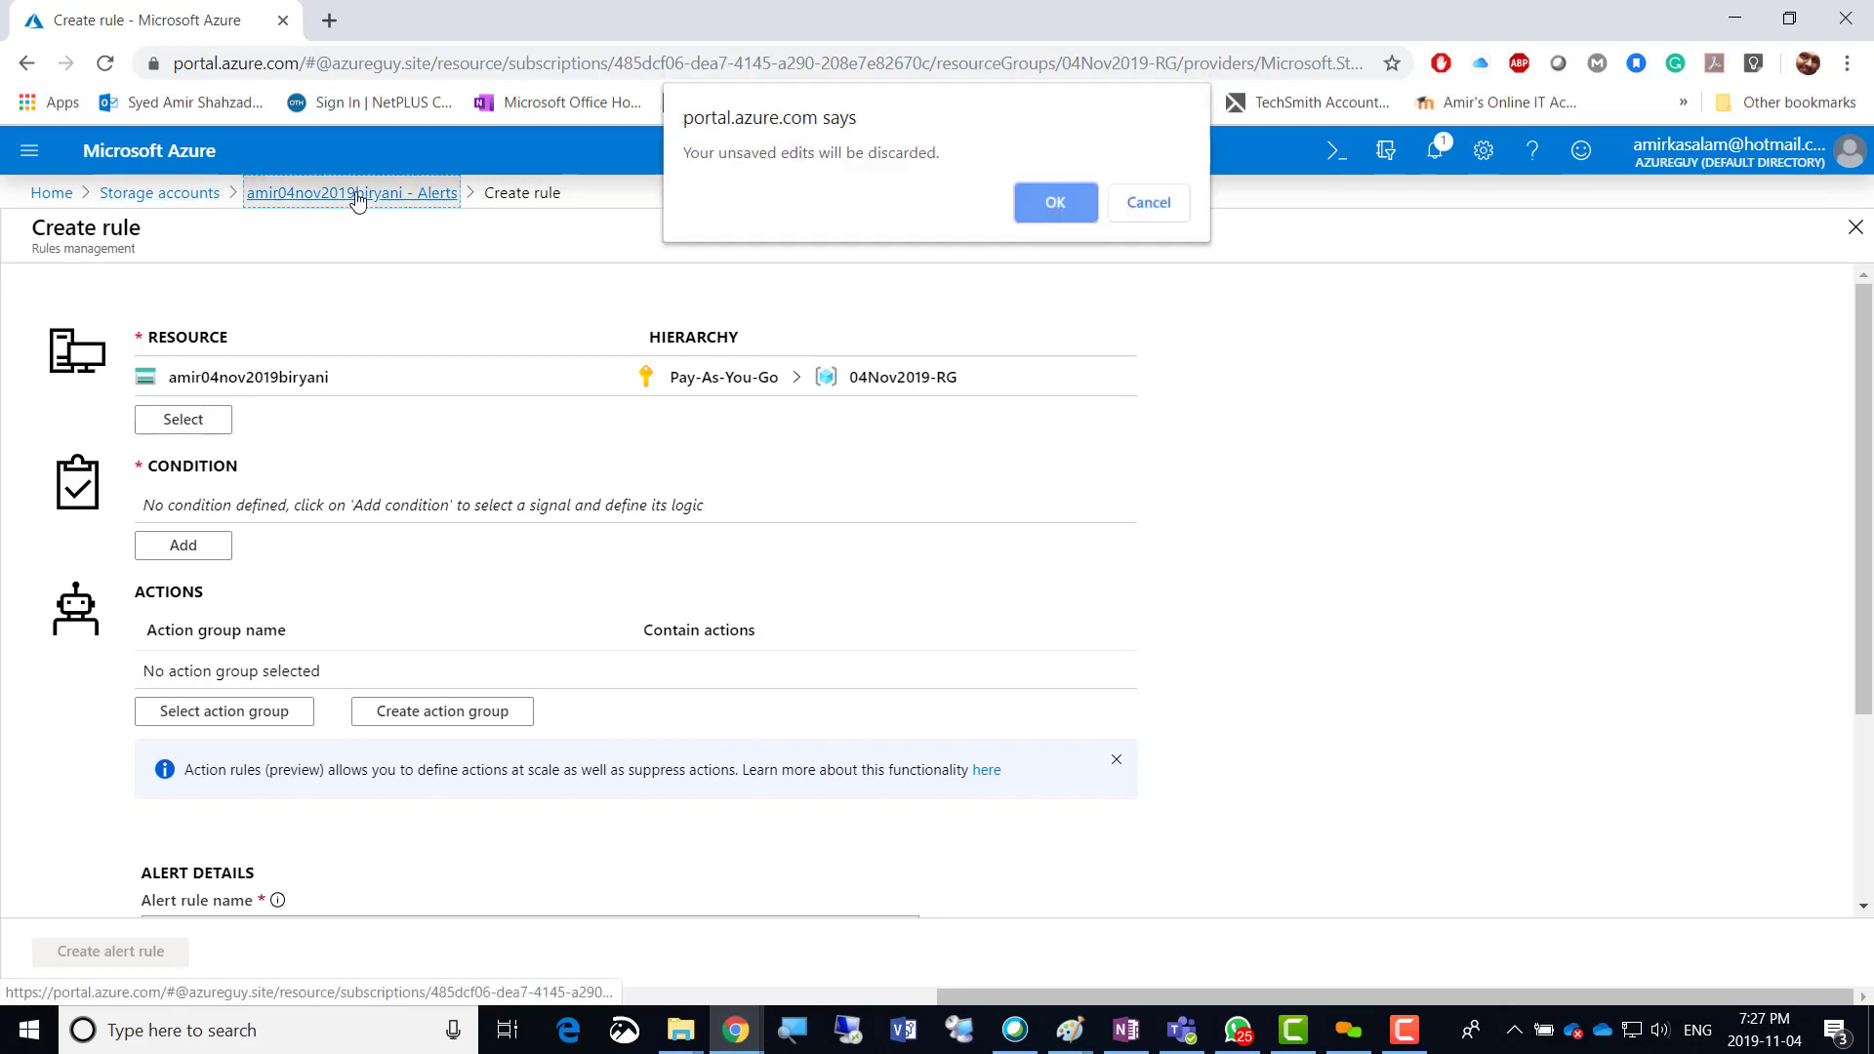
click(1050, 203)
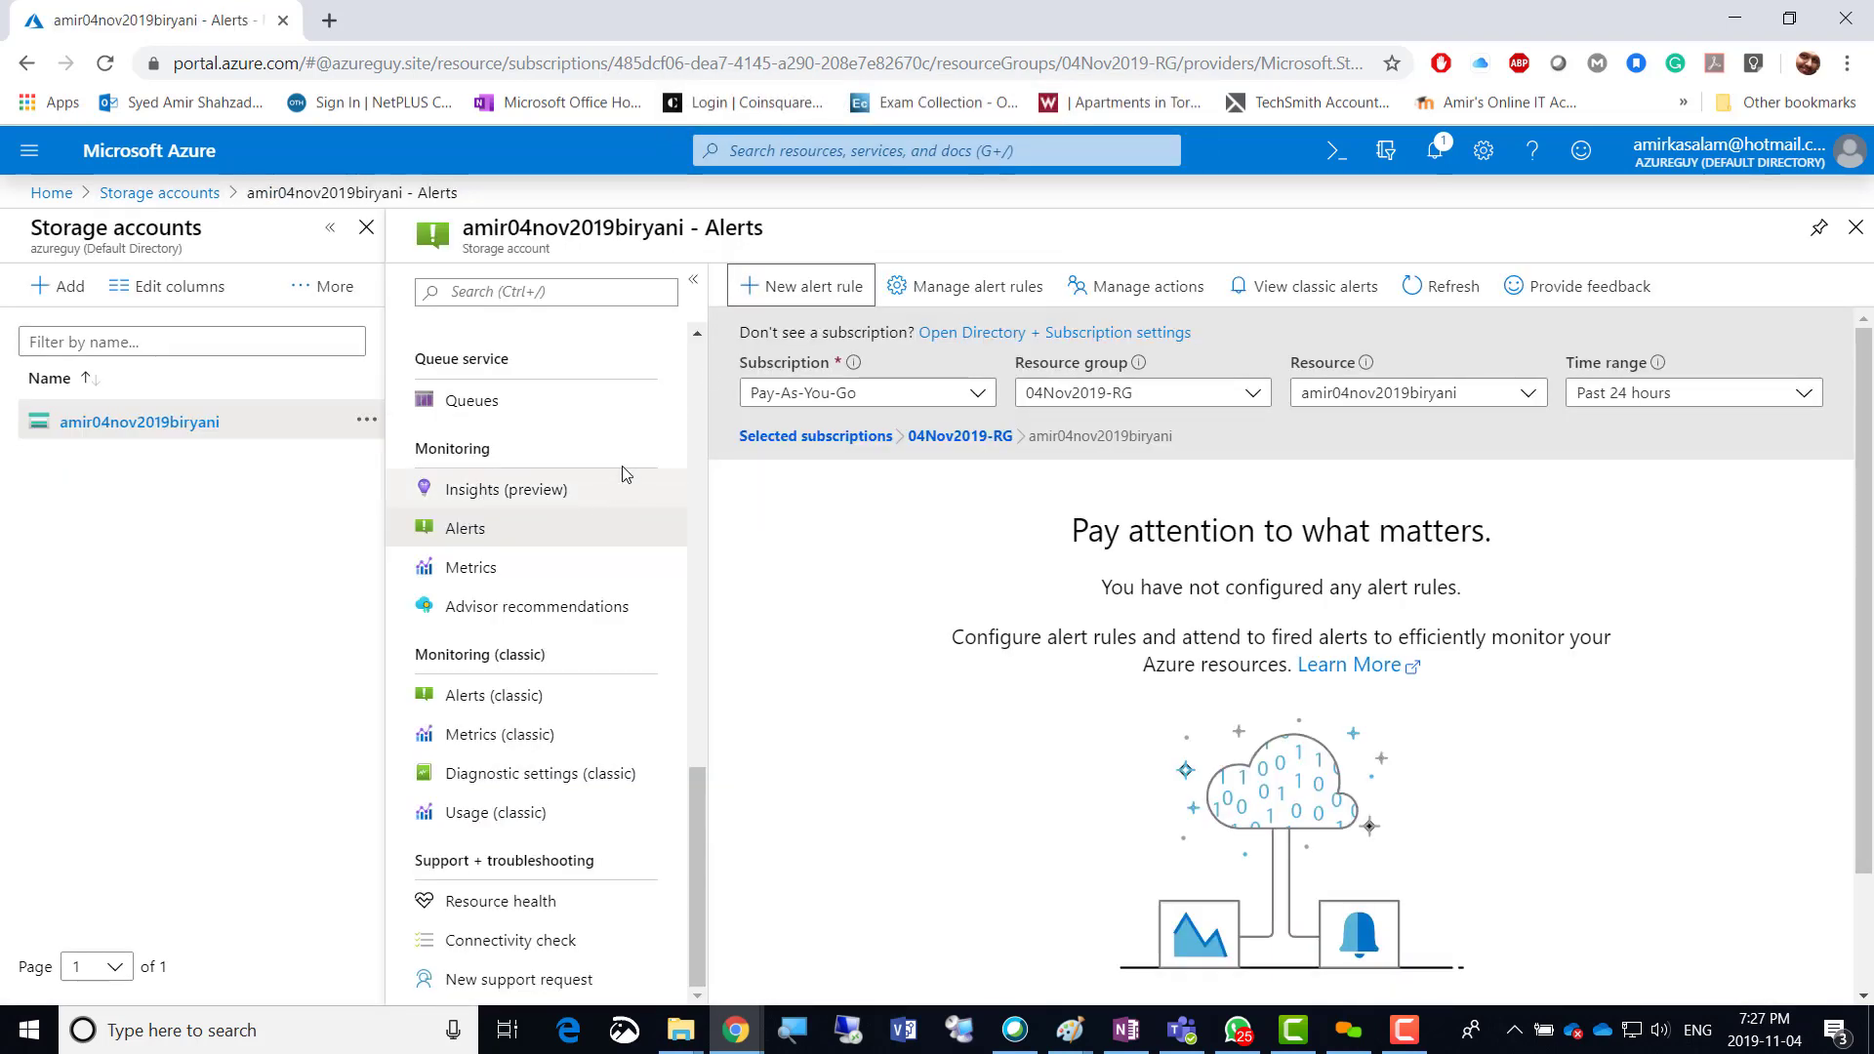
scroll(699, 374, up, 6)
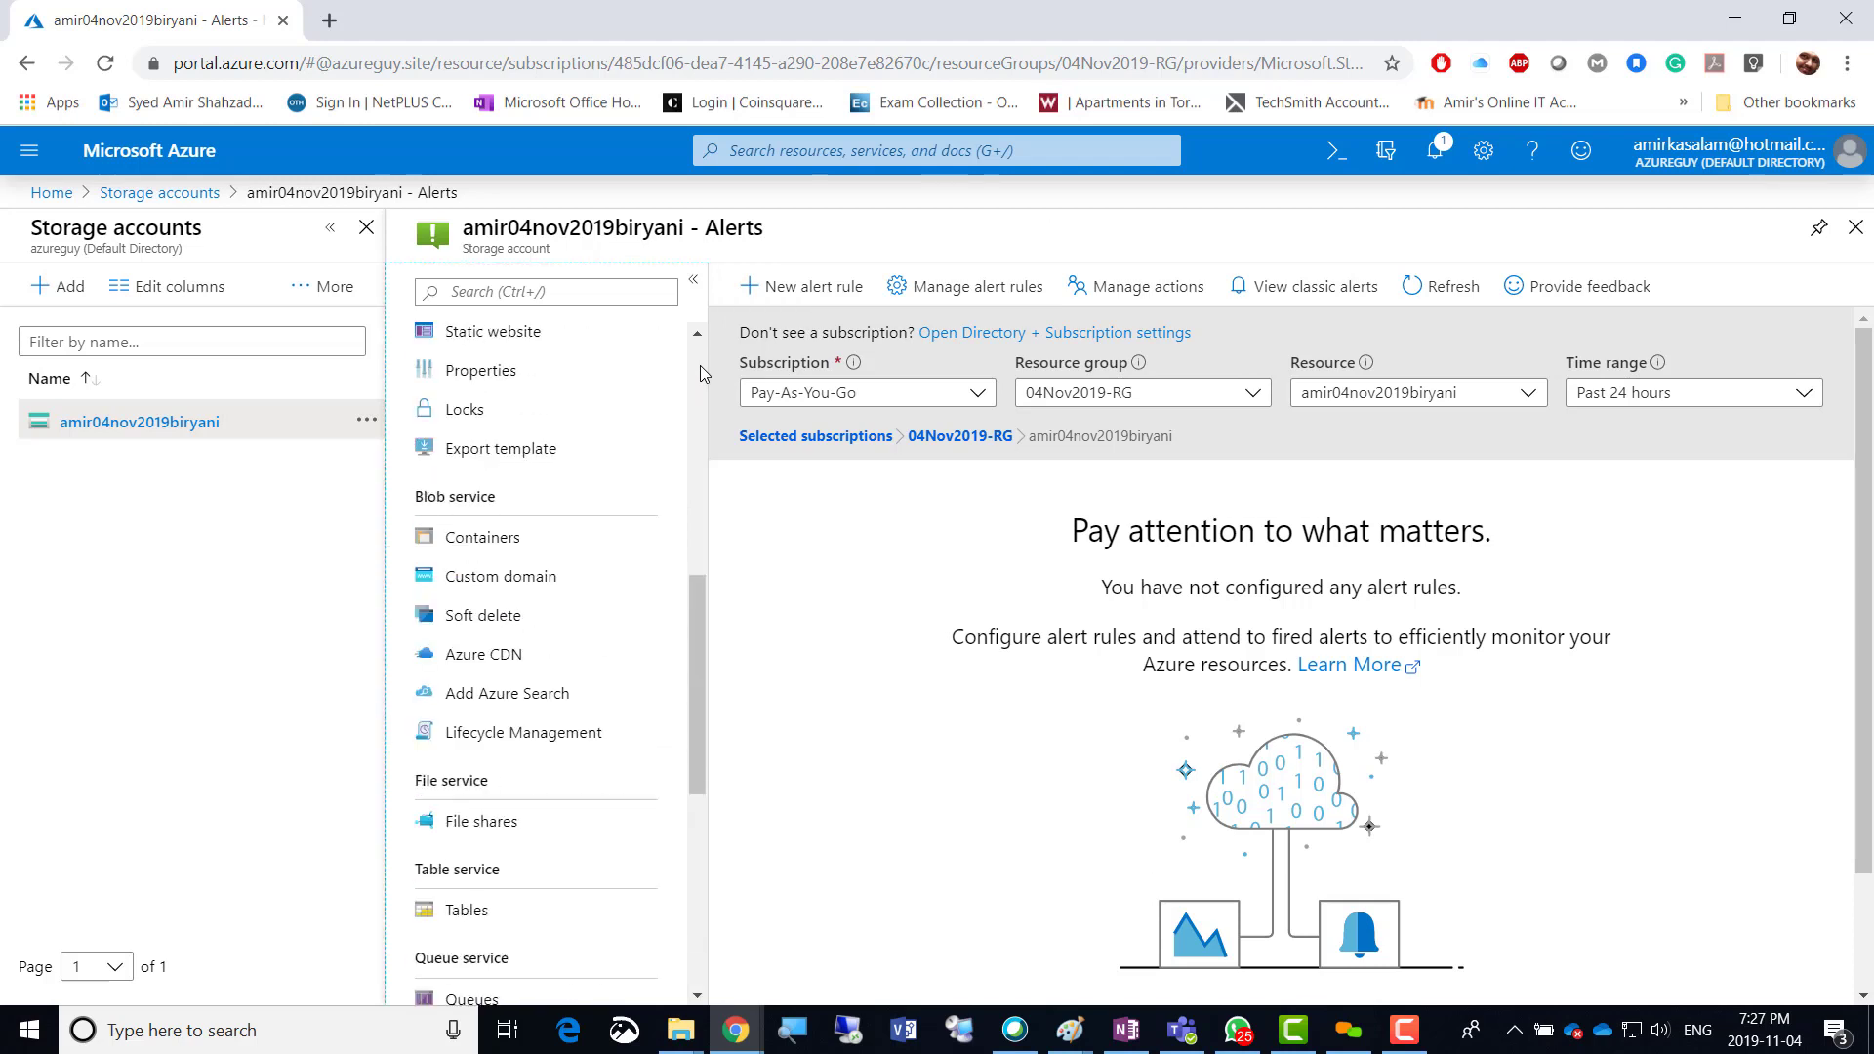
scroll(700, 365, up, 5)
scroll(700, 363, up, 1)
scroll(699, 355, up, 1)
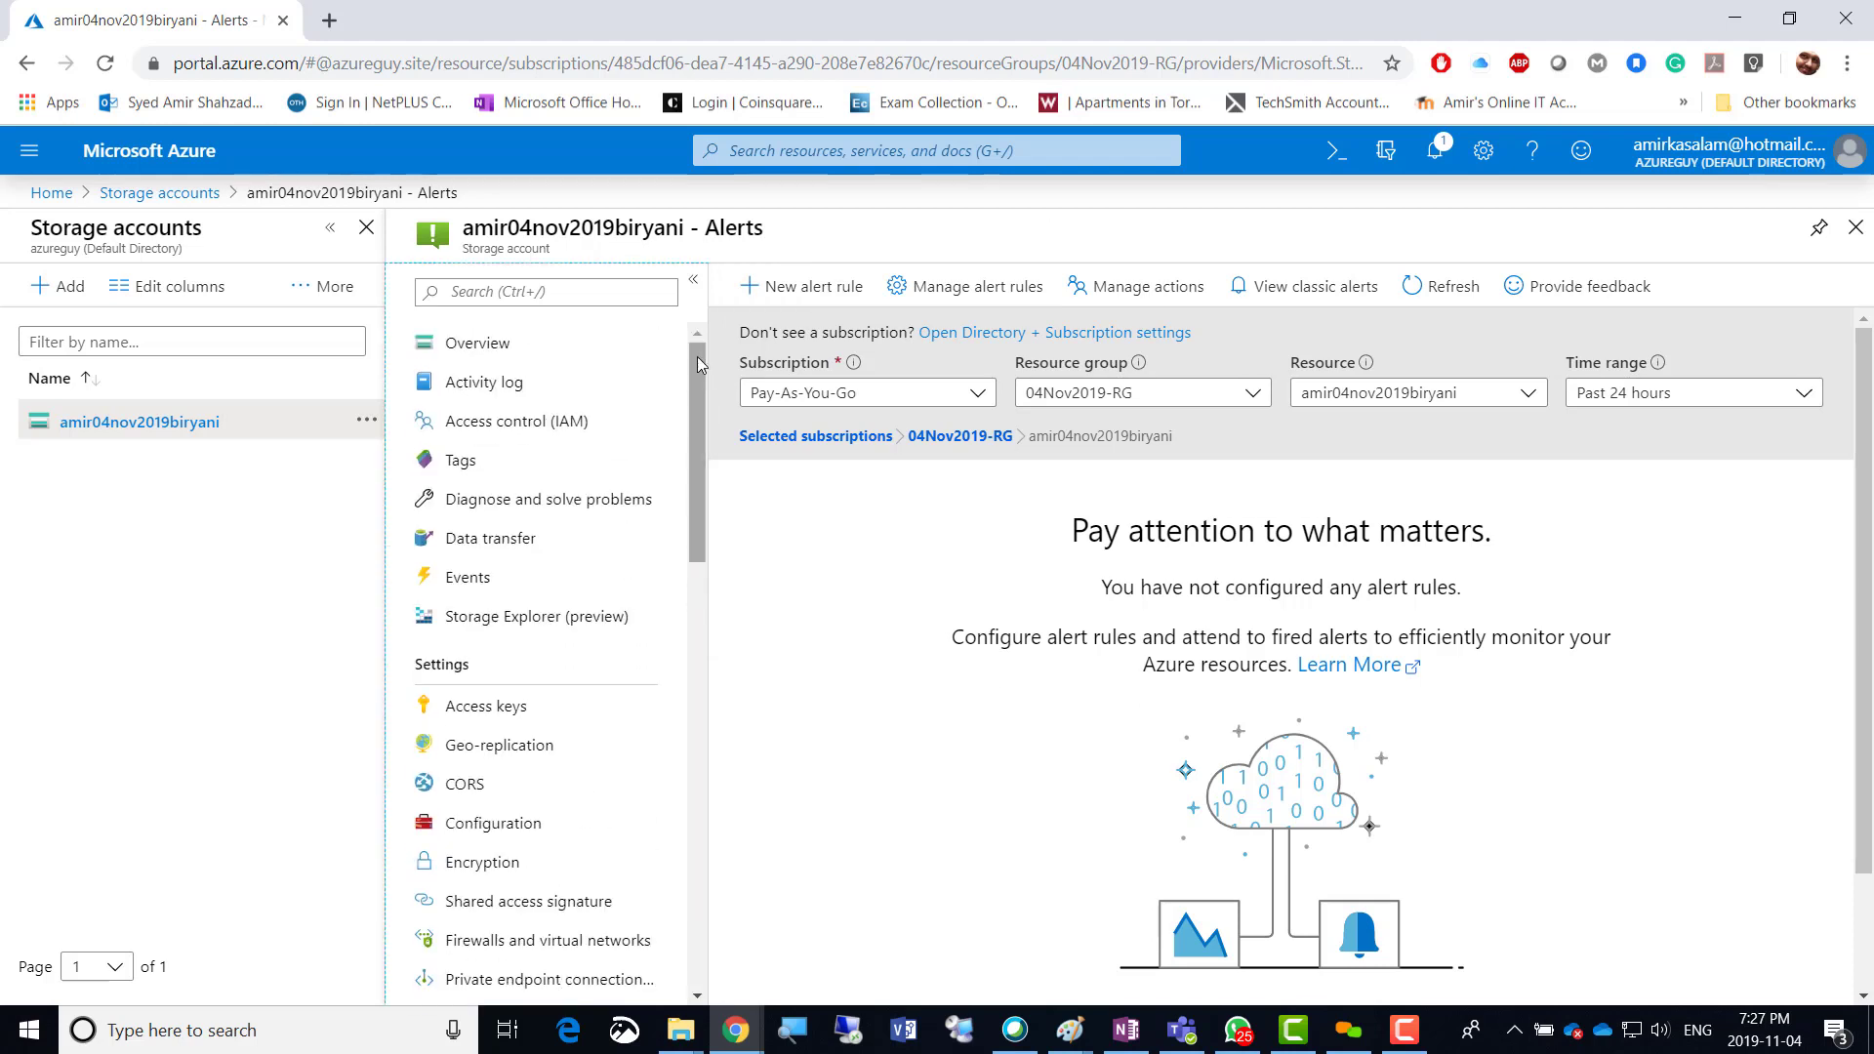
drag(698, 358, 683, 441)
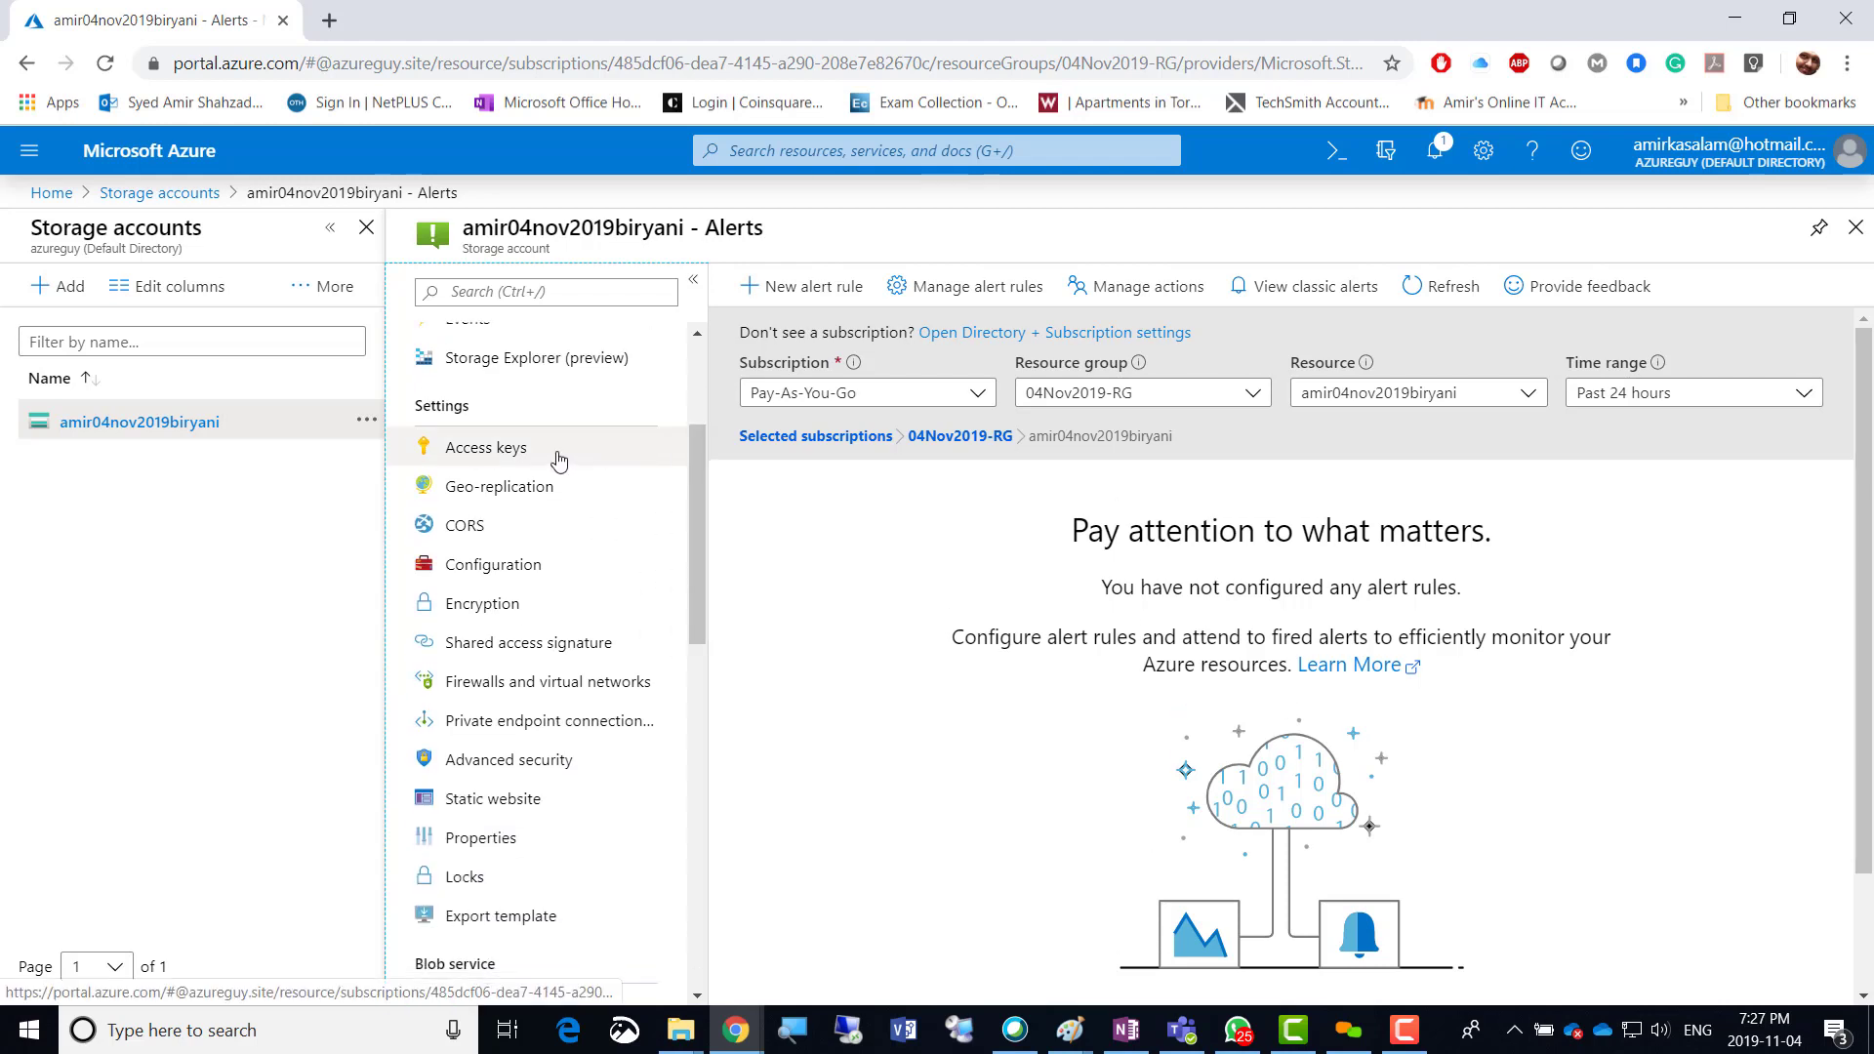
Review Geo-replication showing locally-redundant storage in East US, including the full endpoints list.
click(511, 501)
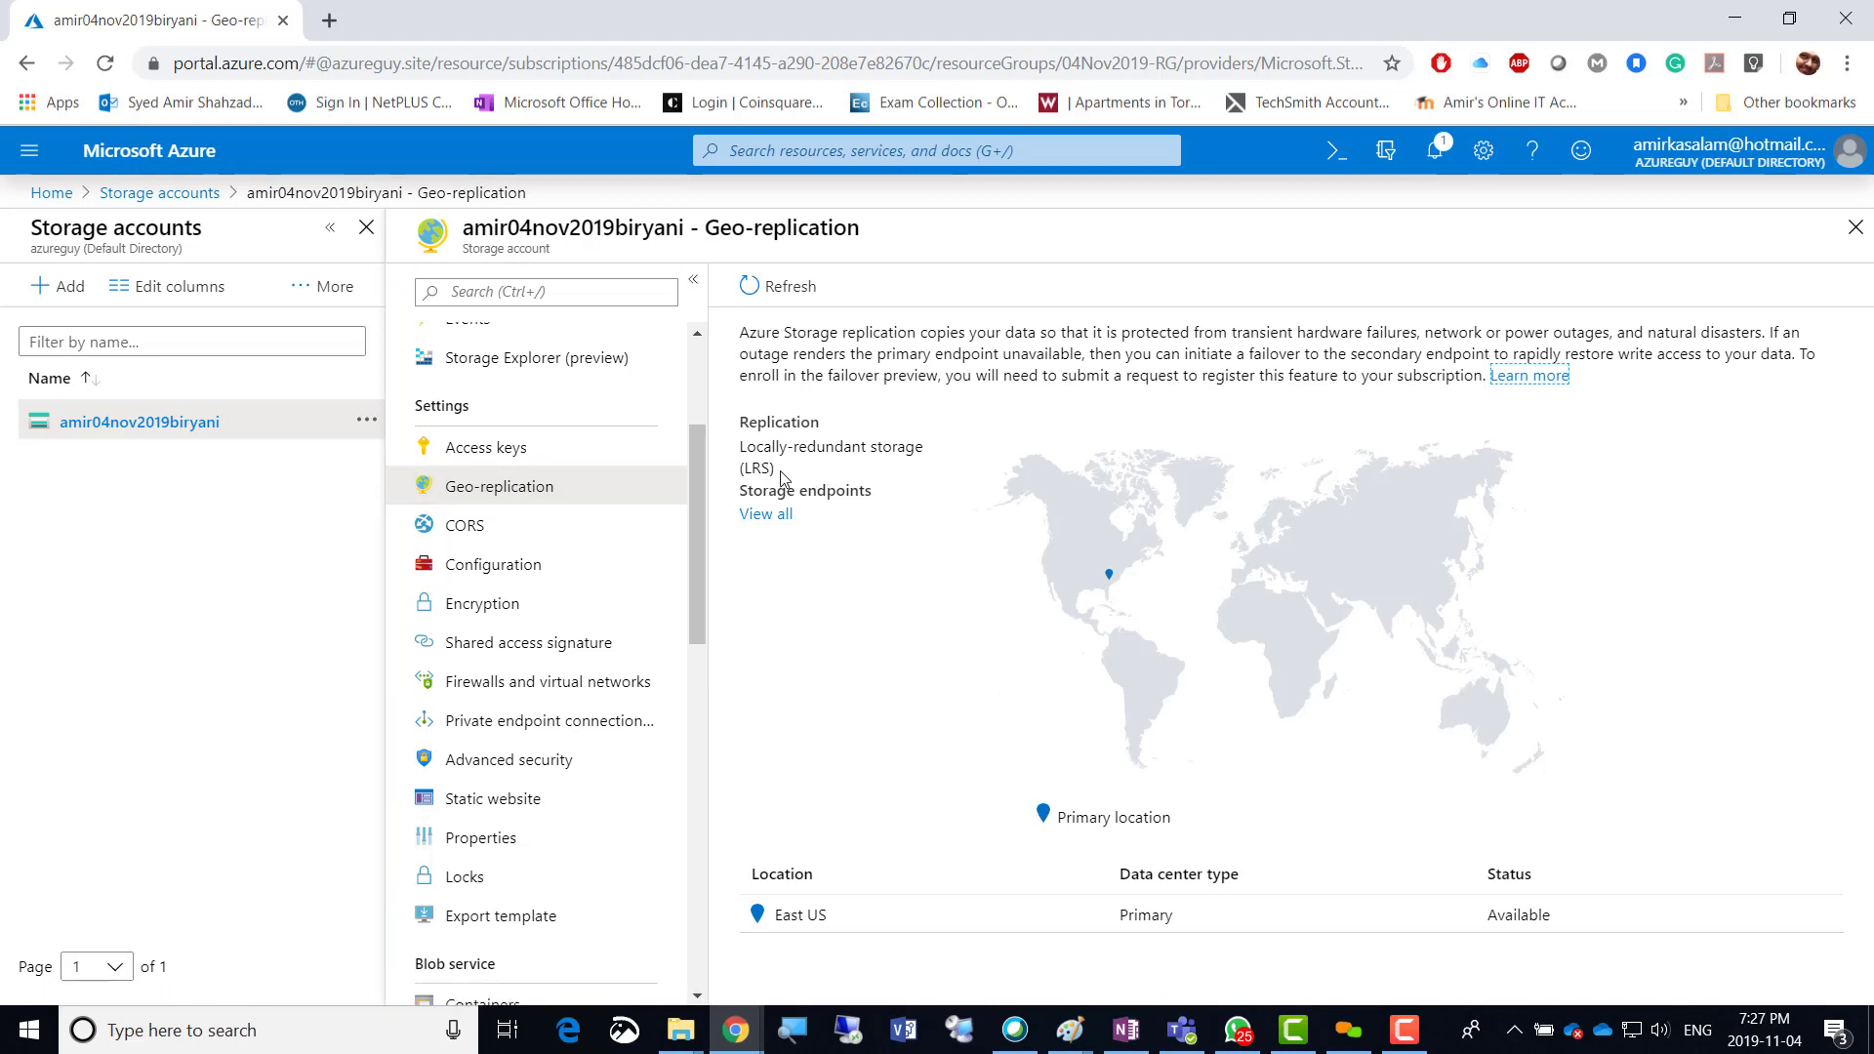
drag(781, 470, 740, 453)
click(839, 573)
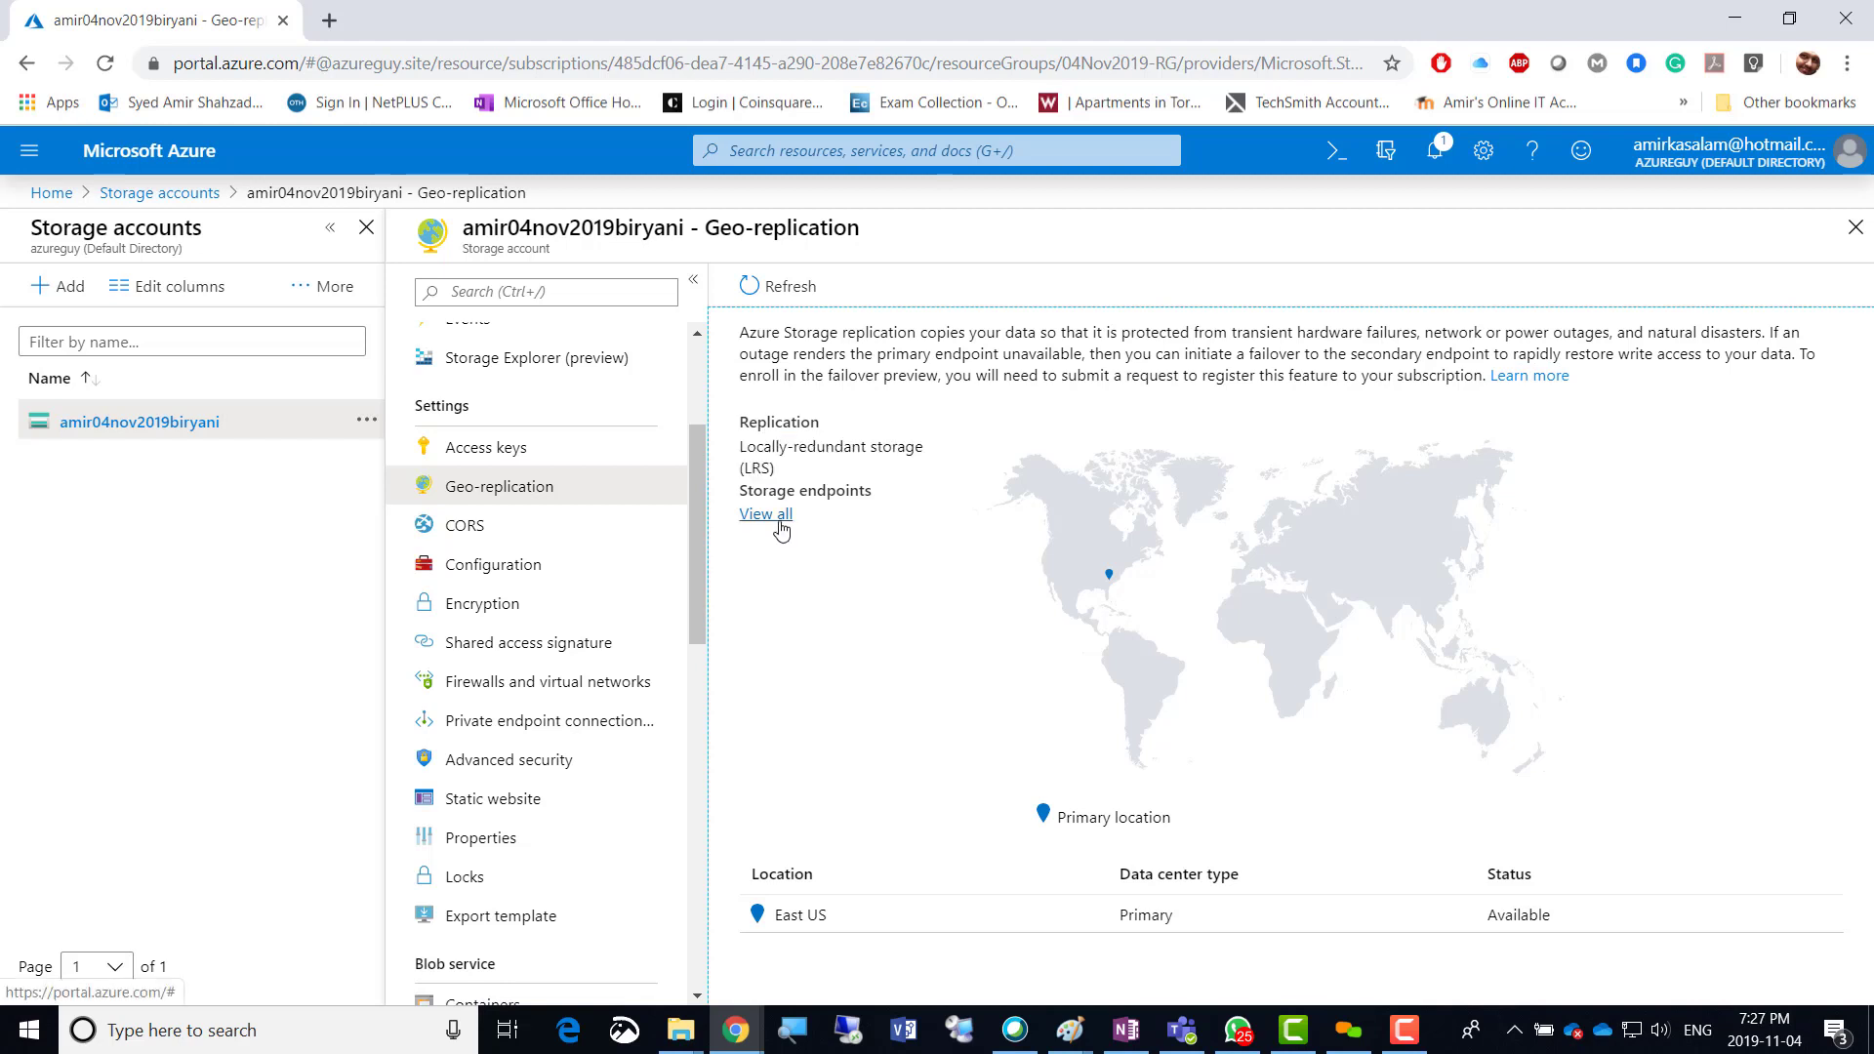
click(776, 524)
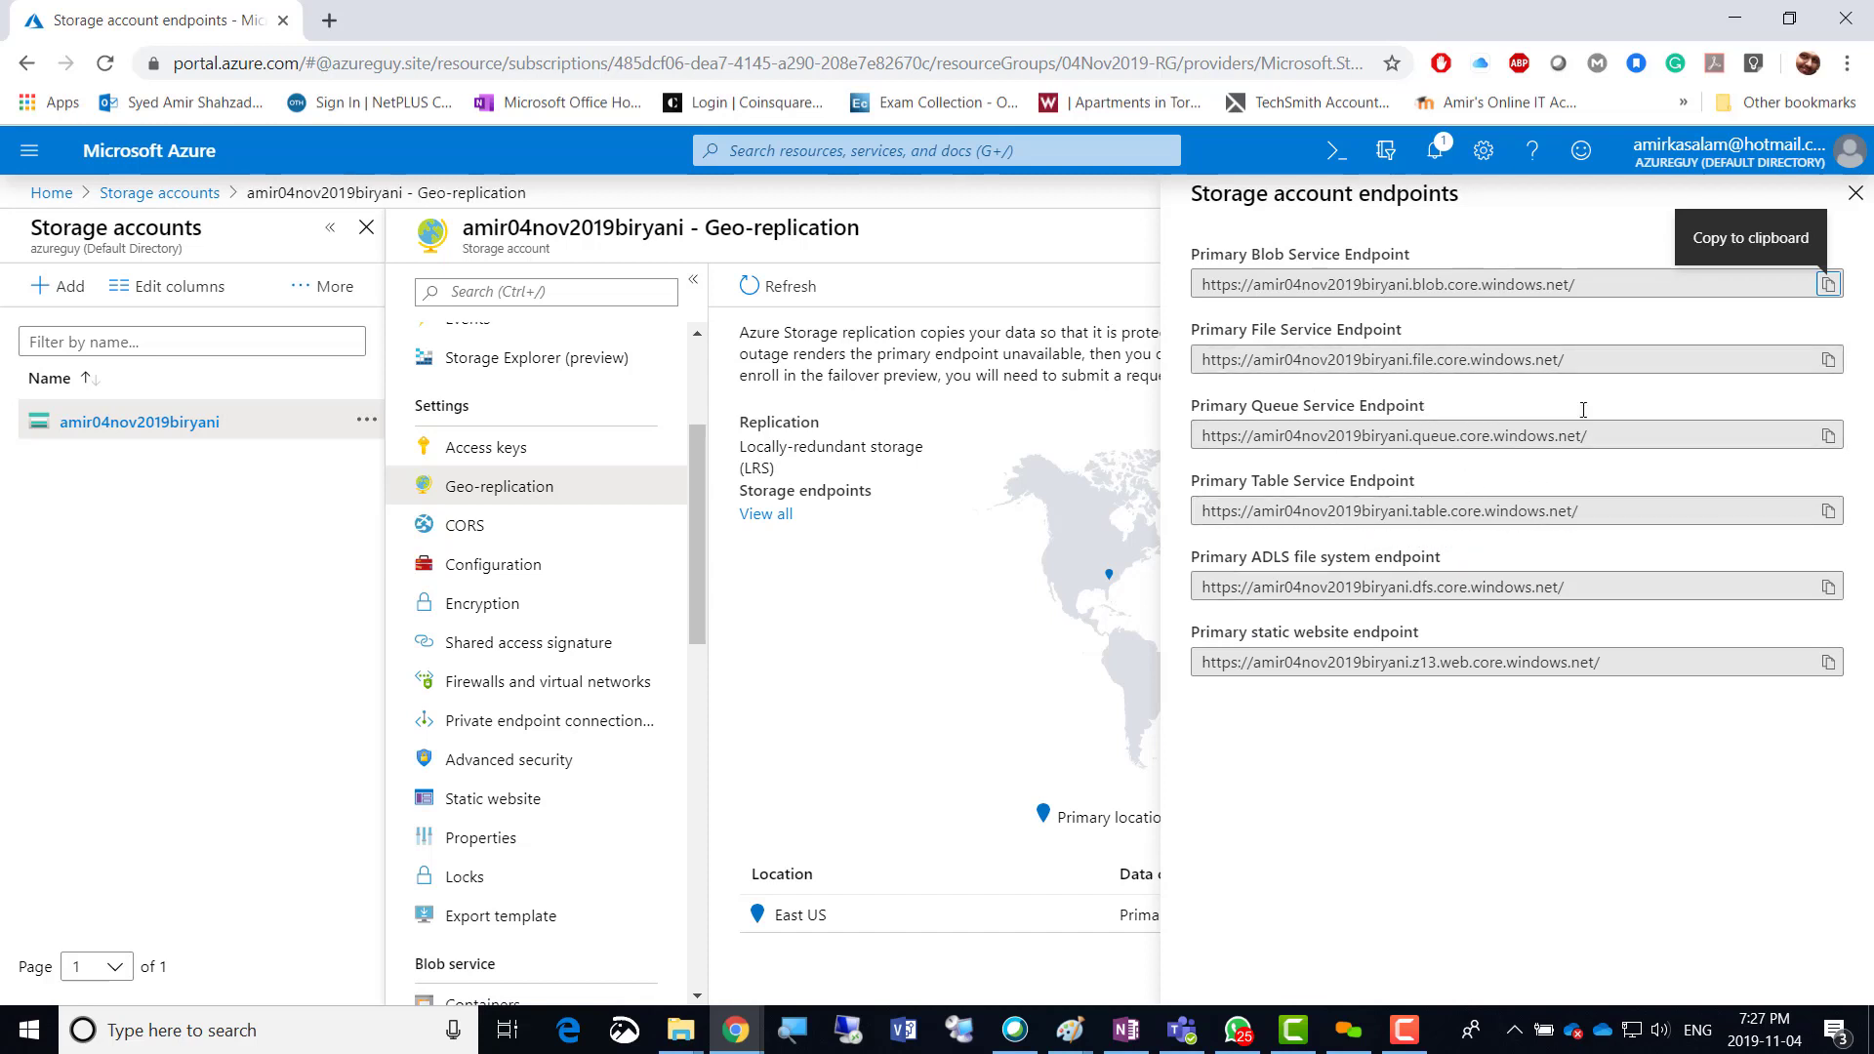
click(1857, 198)
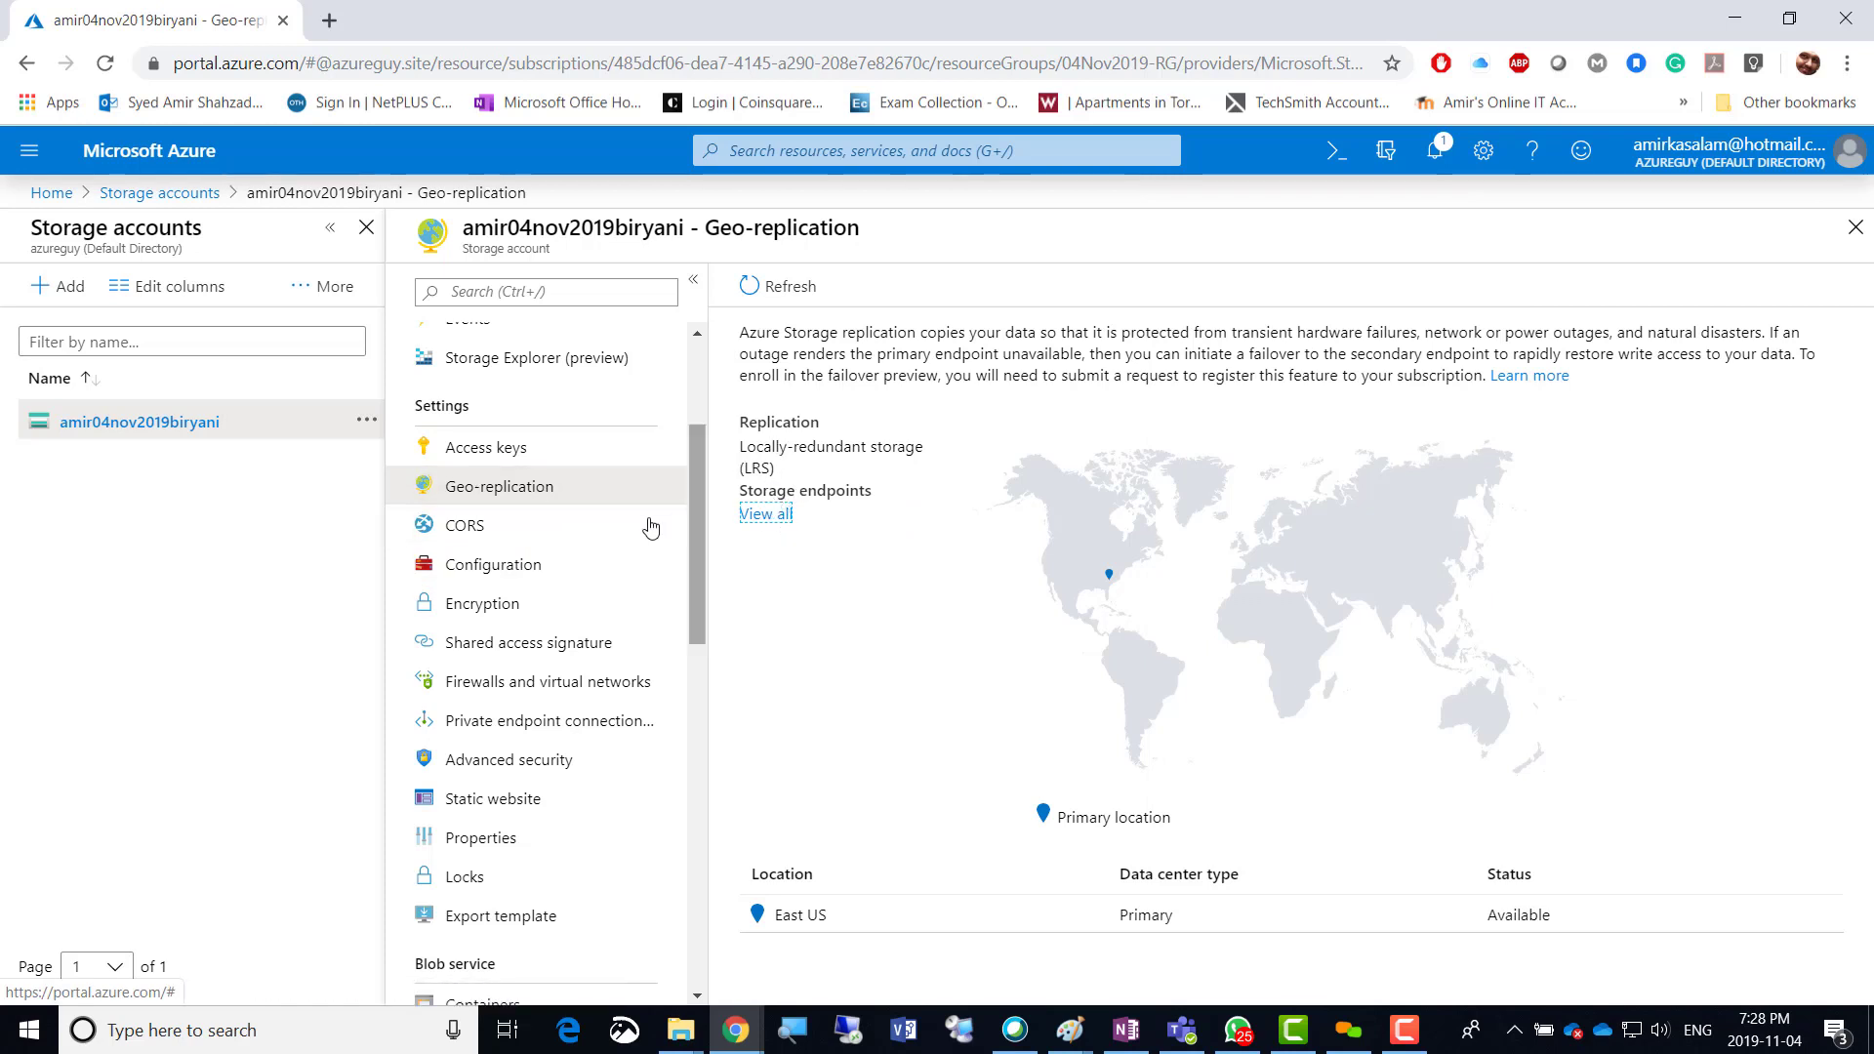
Change replication to Geo-redundant storage (GRS) in the Configuration settings and save.
click(490, 573)
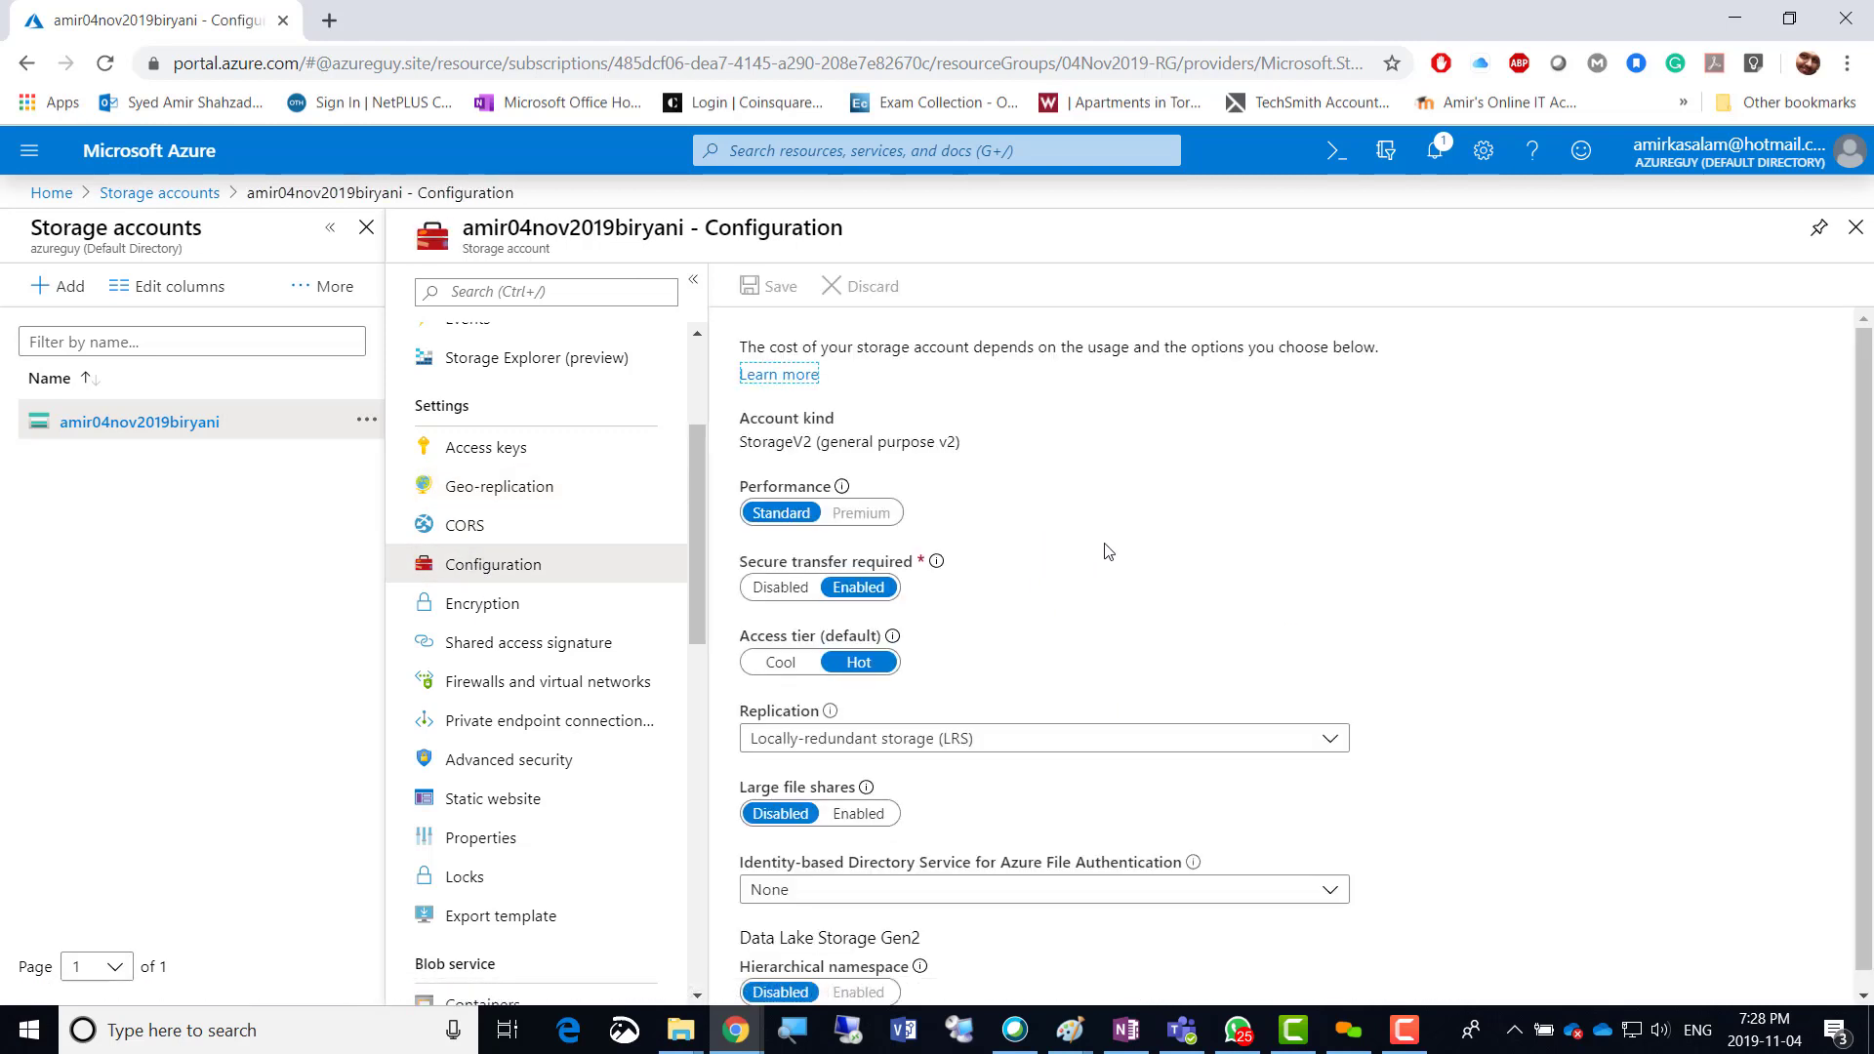
scroll(1330, 640, down, 1)
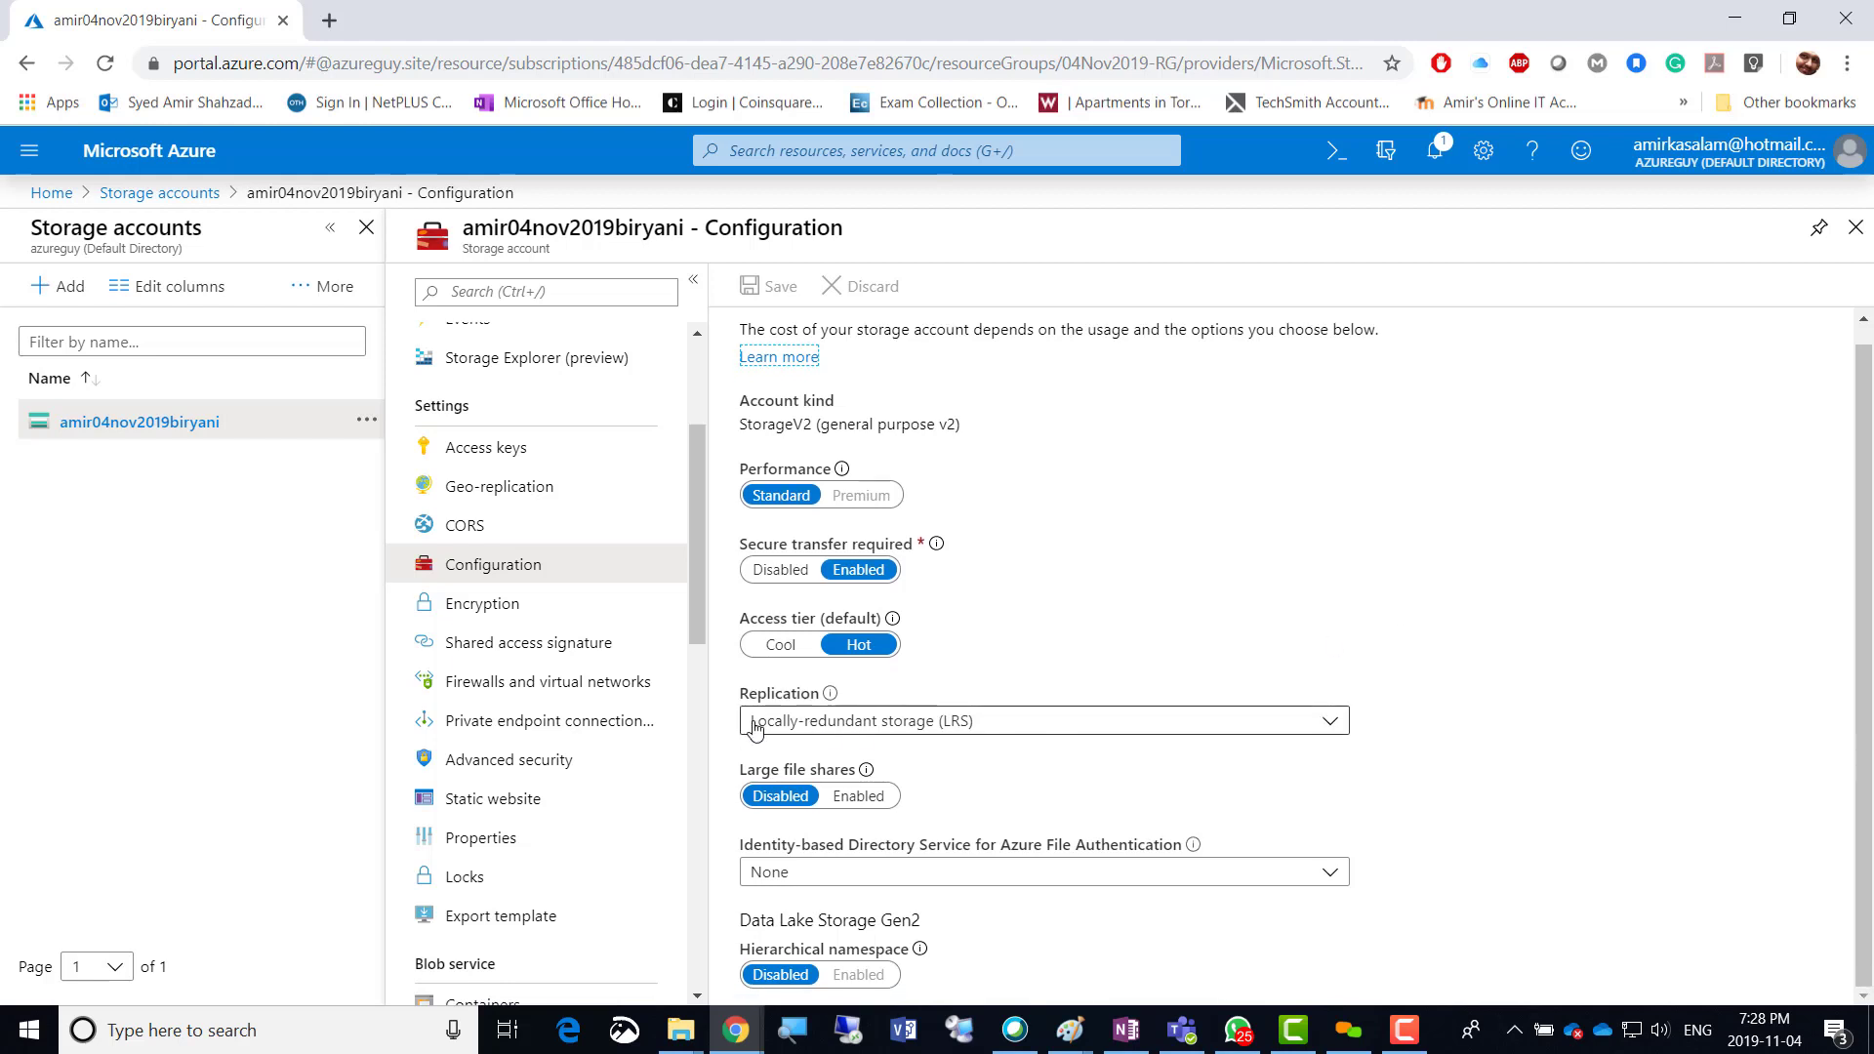
click(1329, 720)
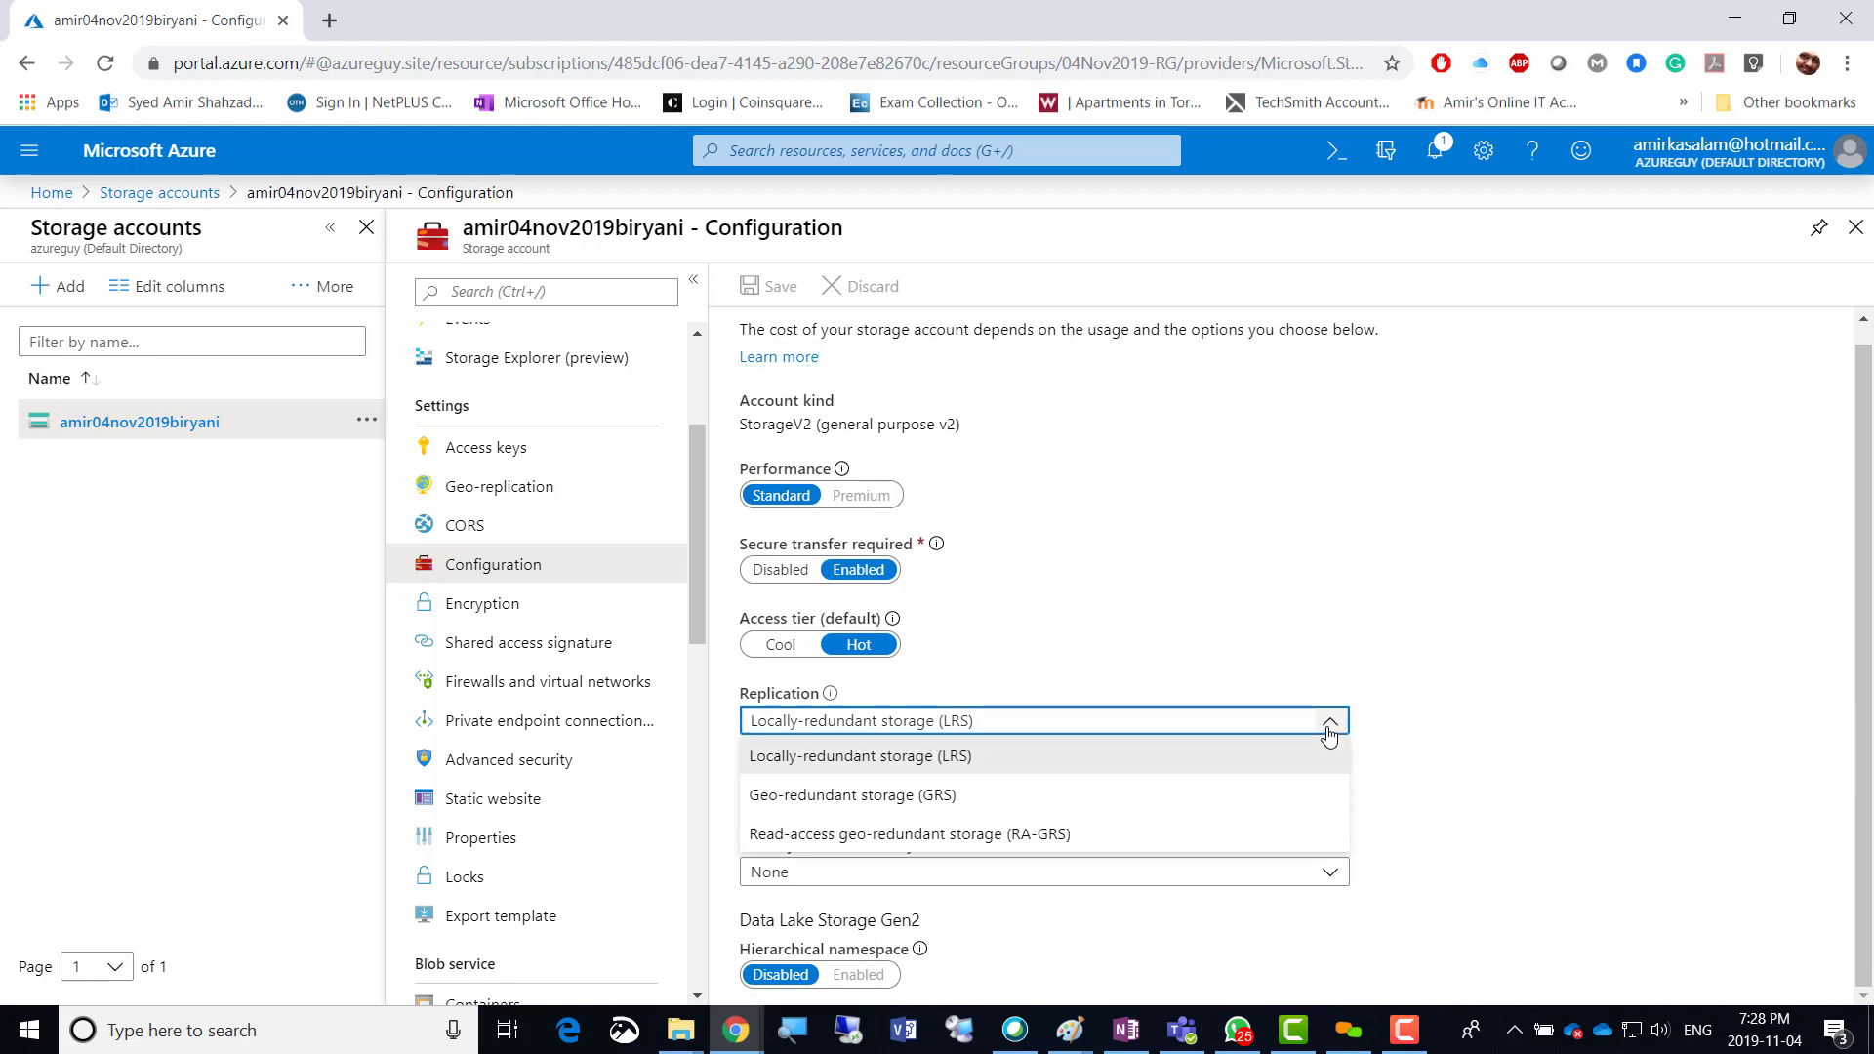
click(934, 797)
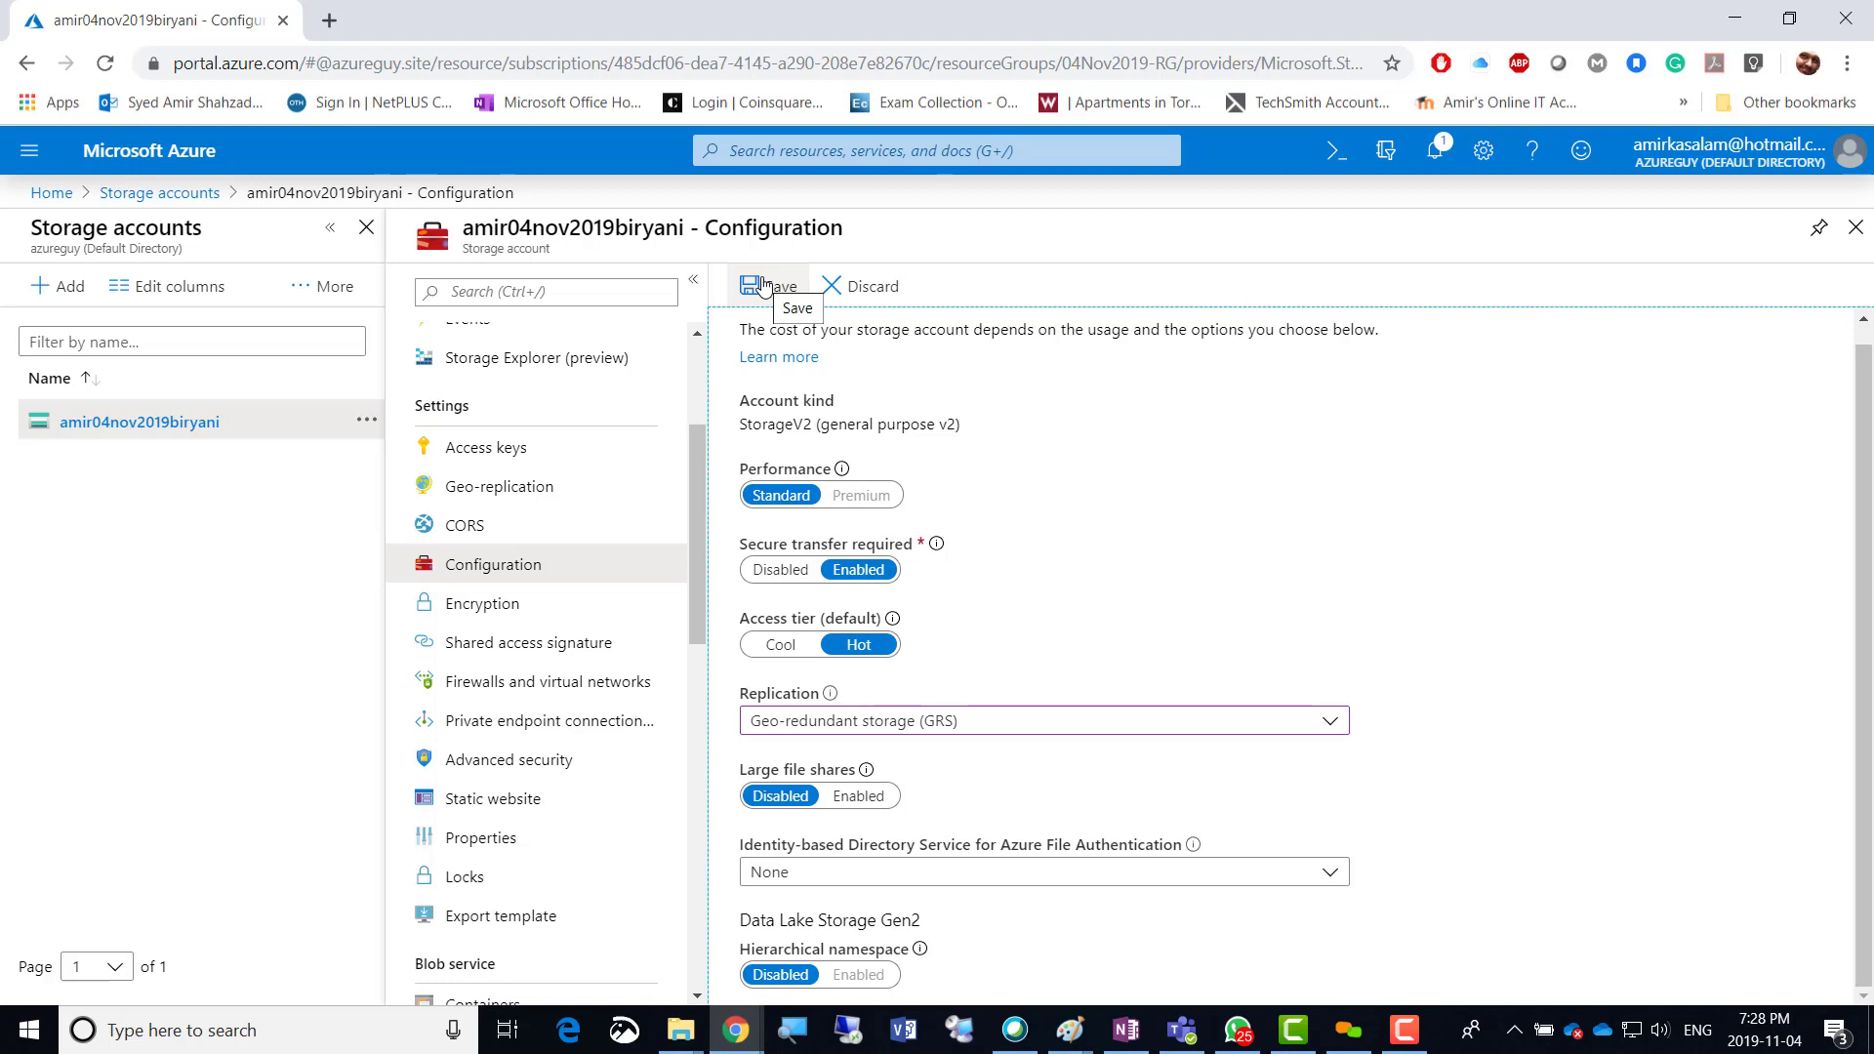
click(764, 285)
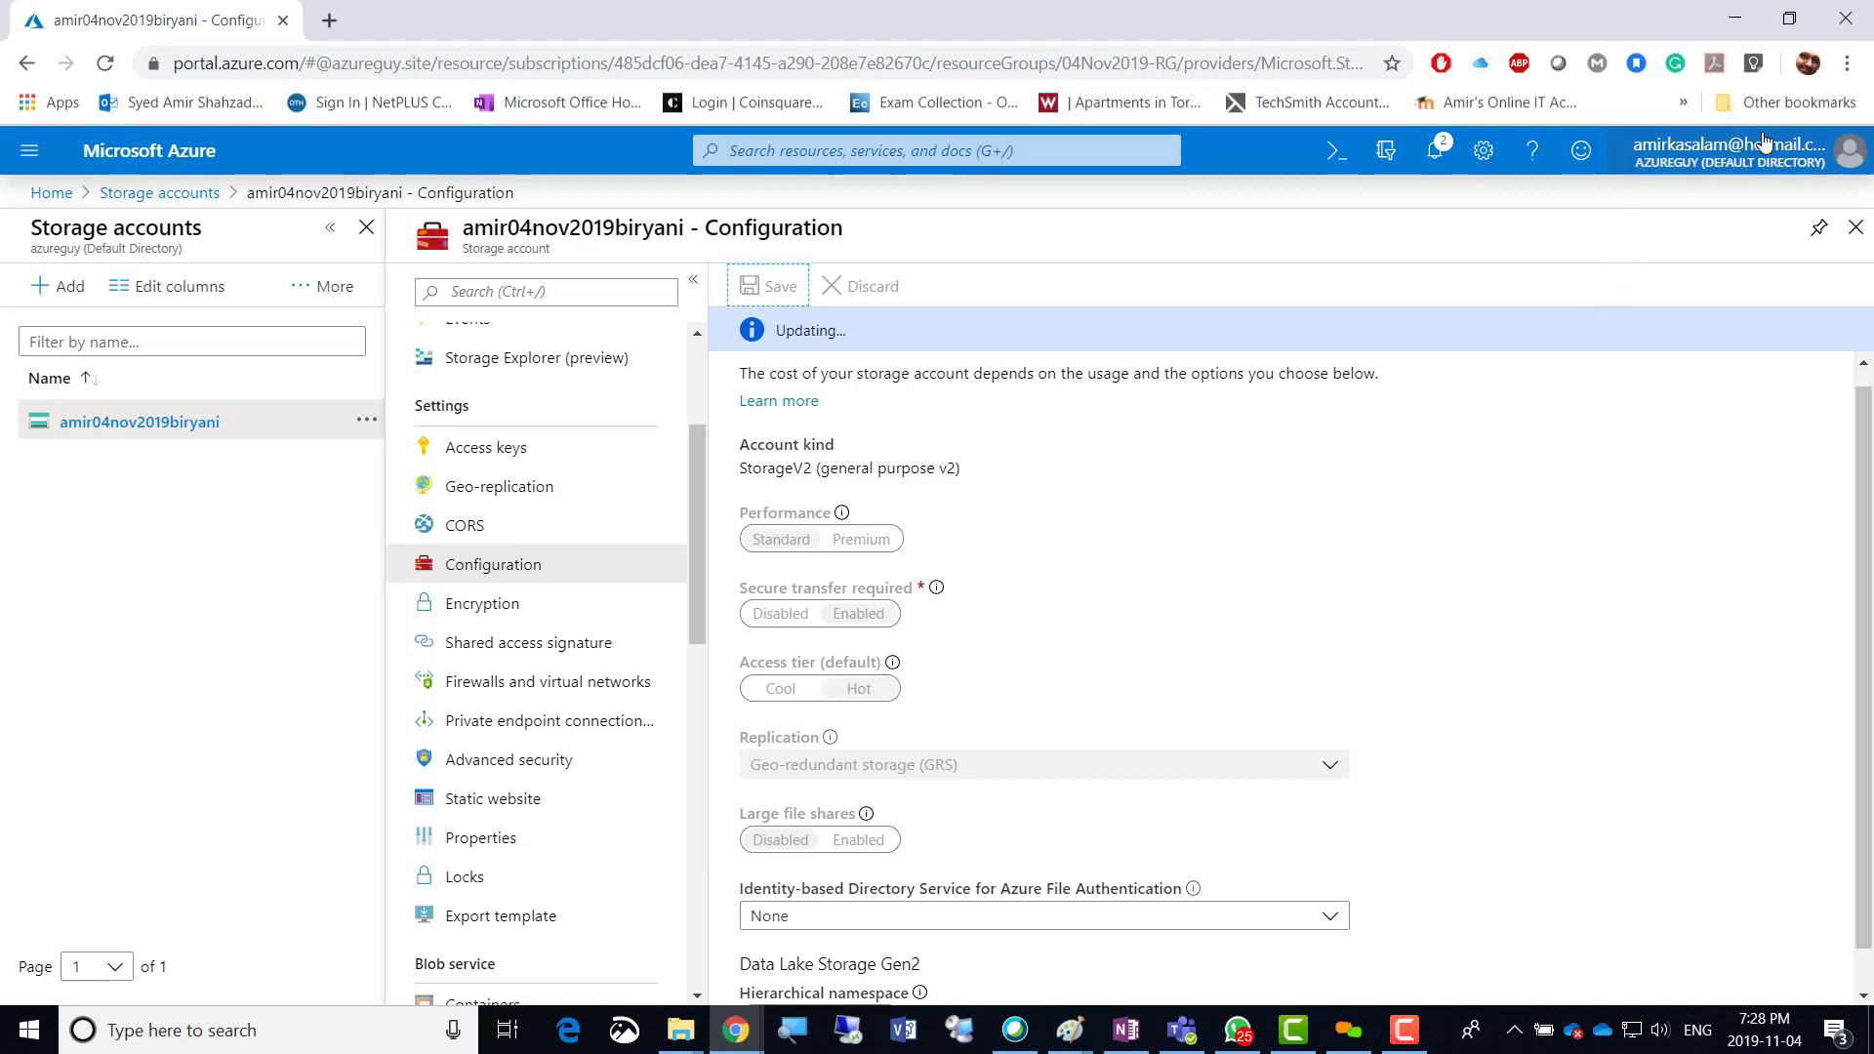
Check the failed GRS update in Notifications, then switch replication to RA-GRS and save.
click(1435, 151)
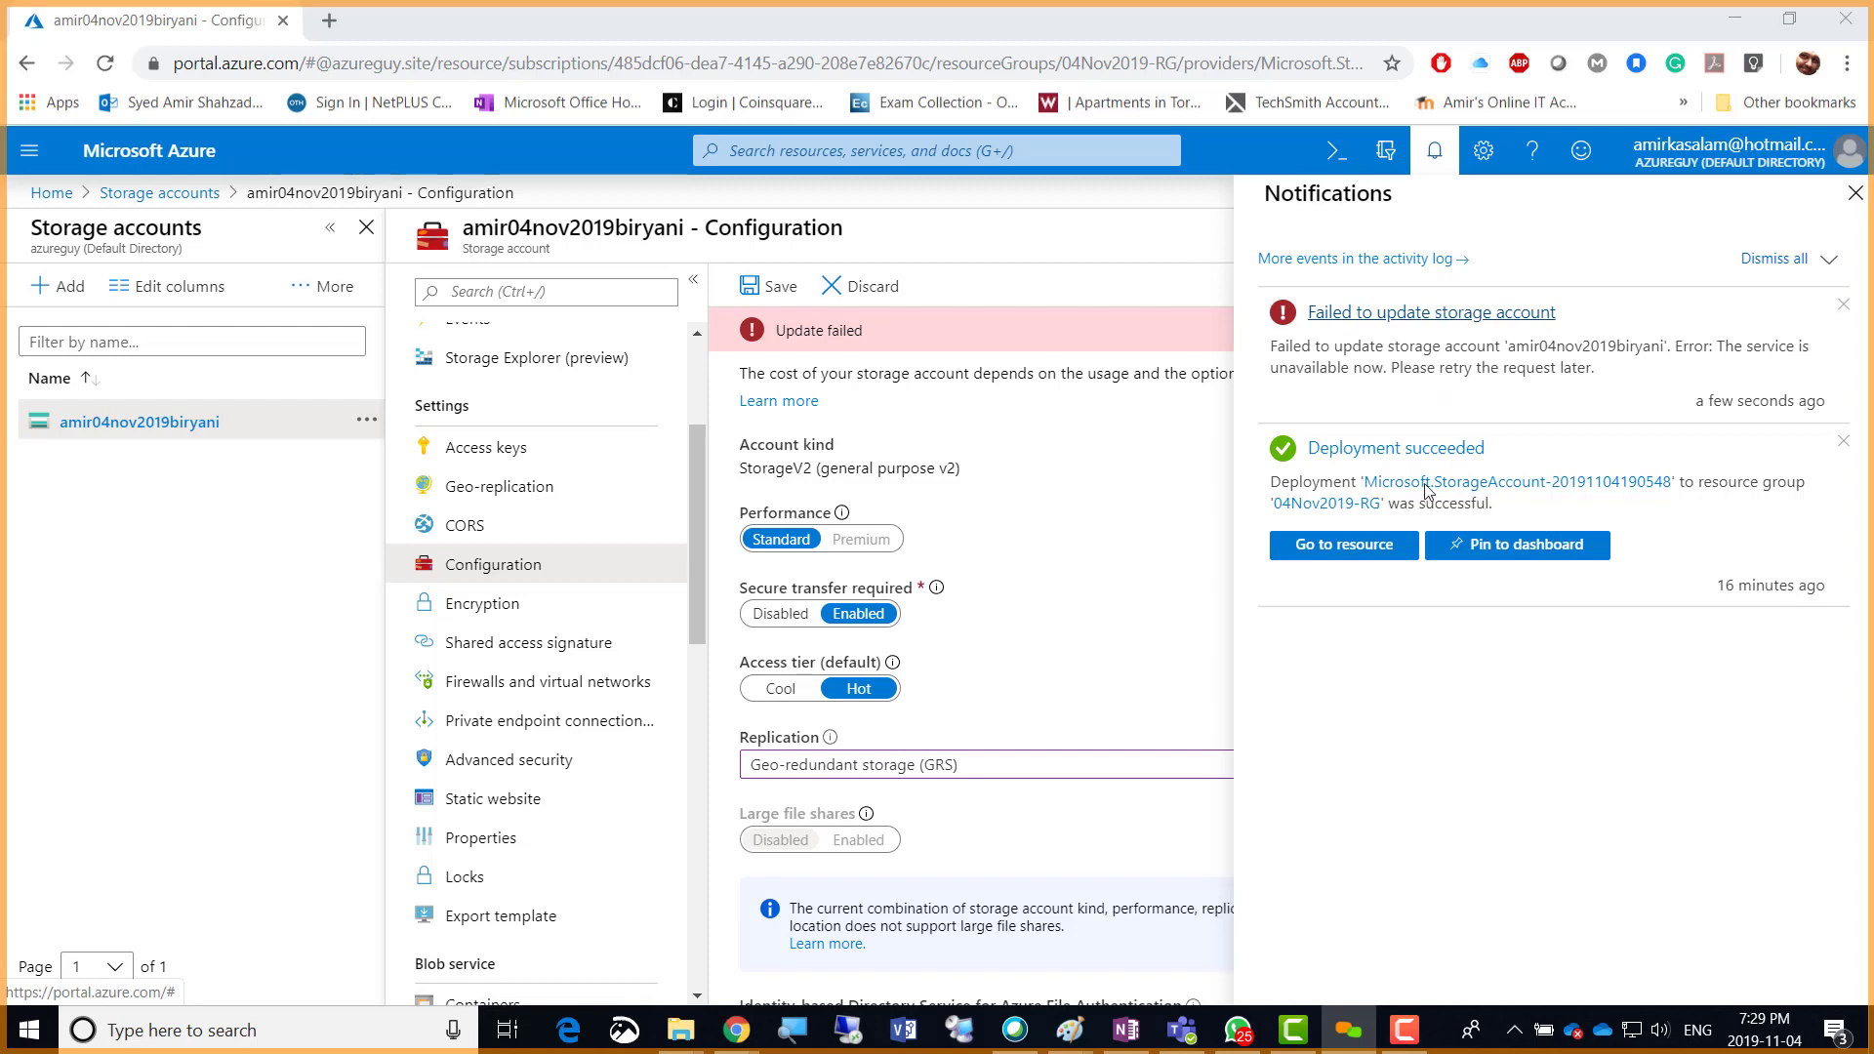
click(1854, 195)
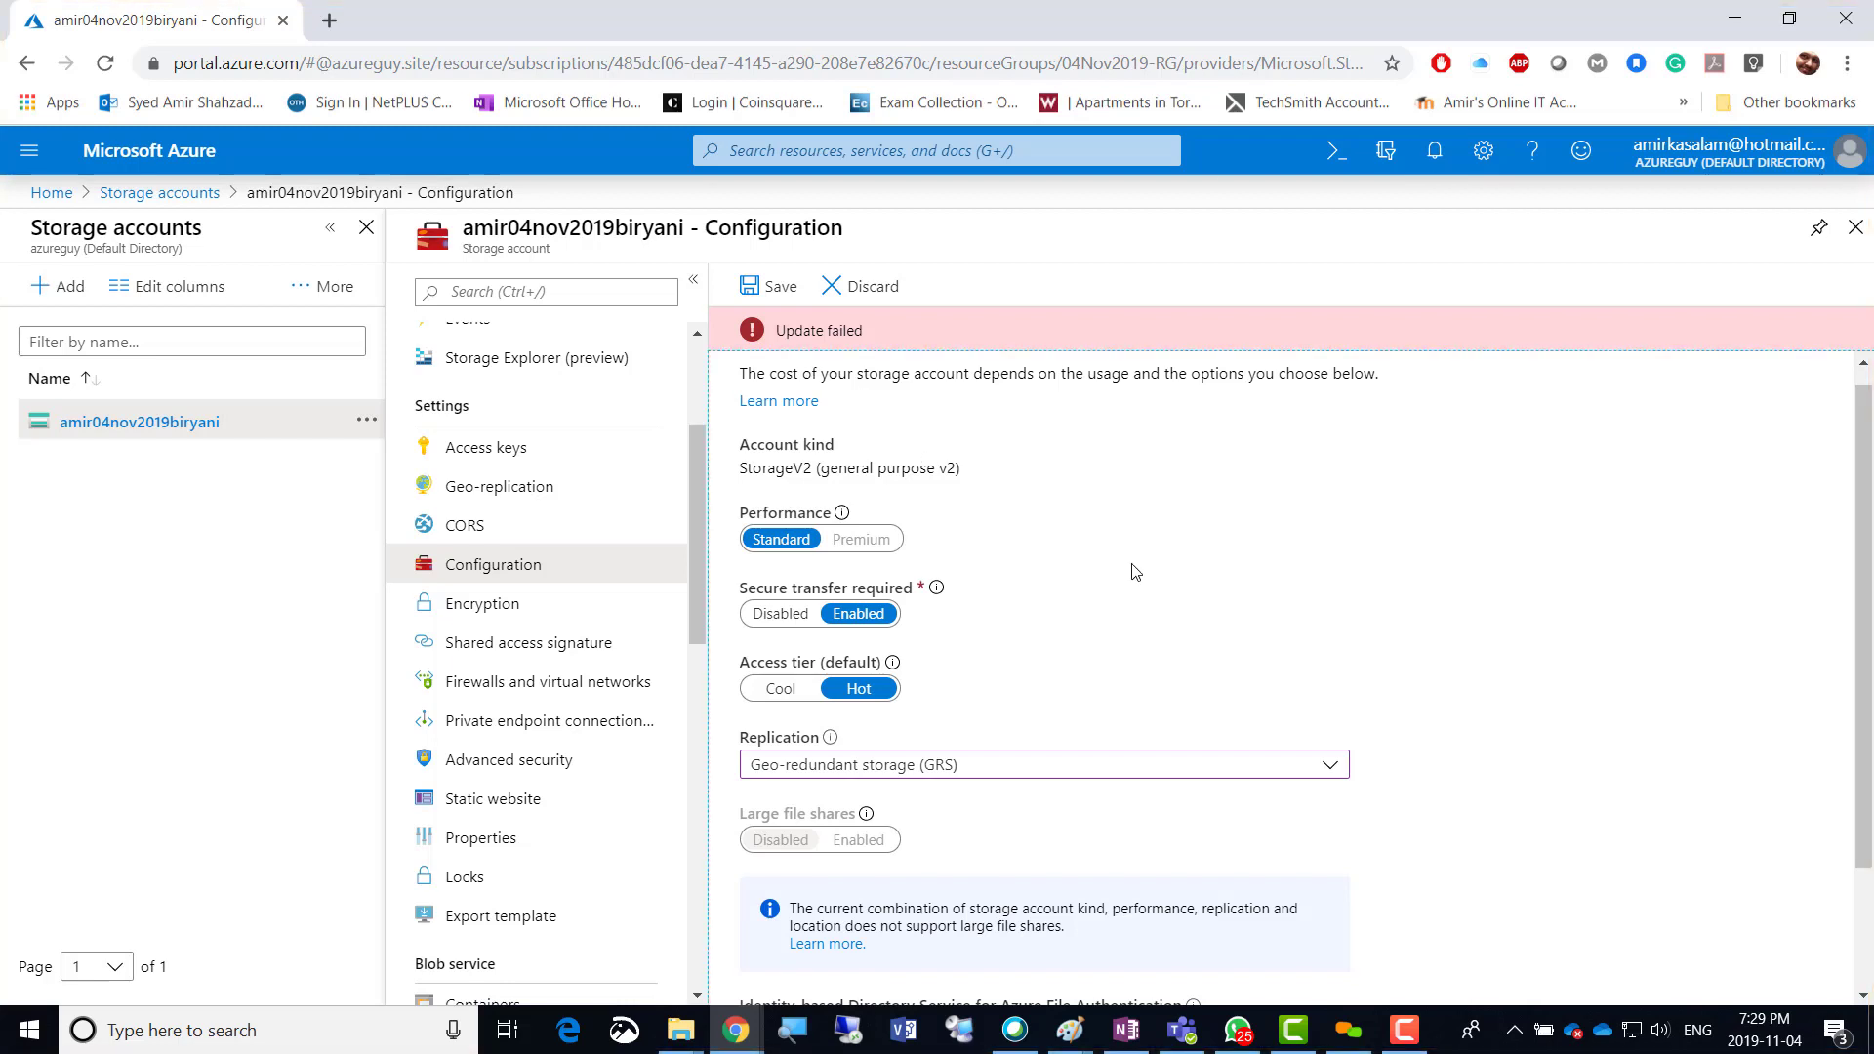
scroll(1122, 576, down, 2)
click(1139, 610)
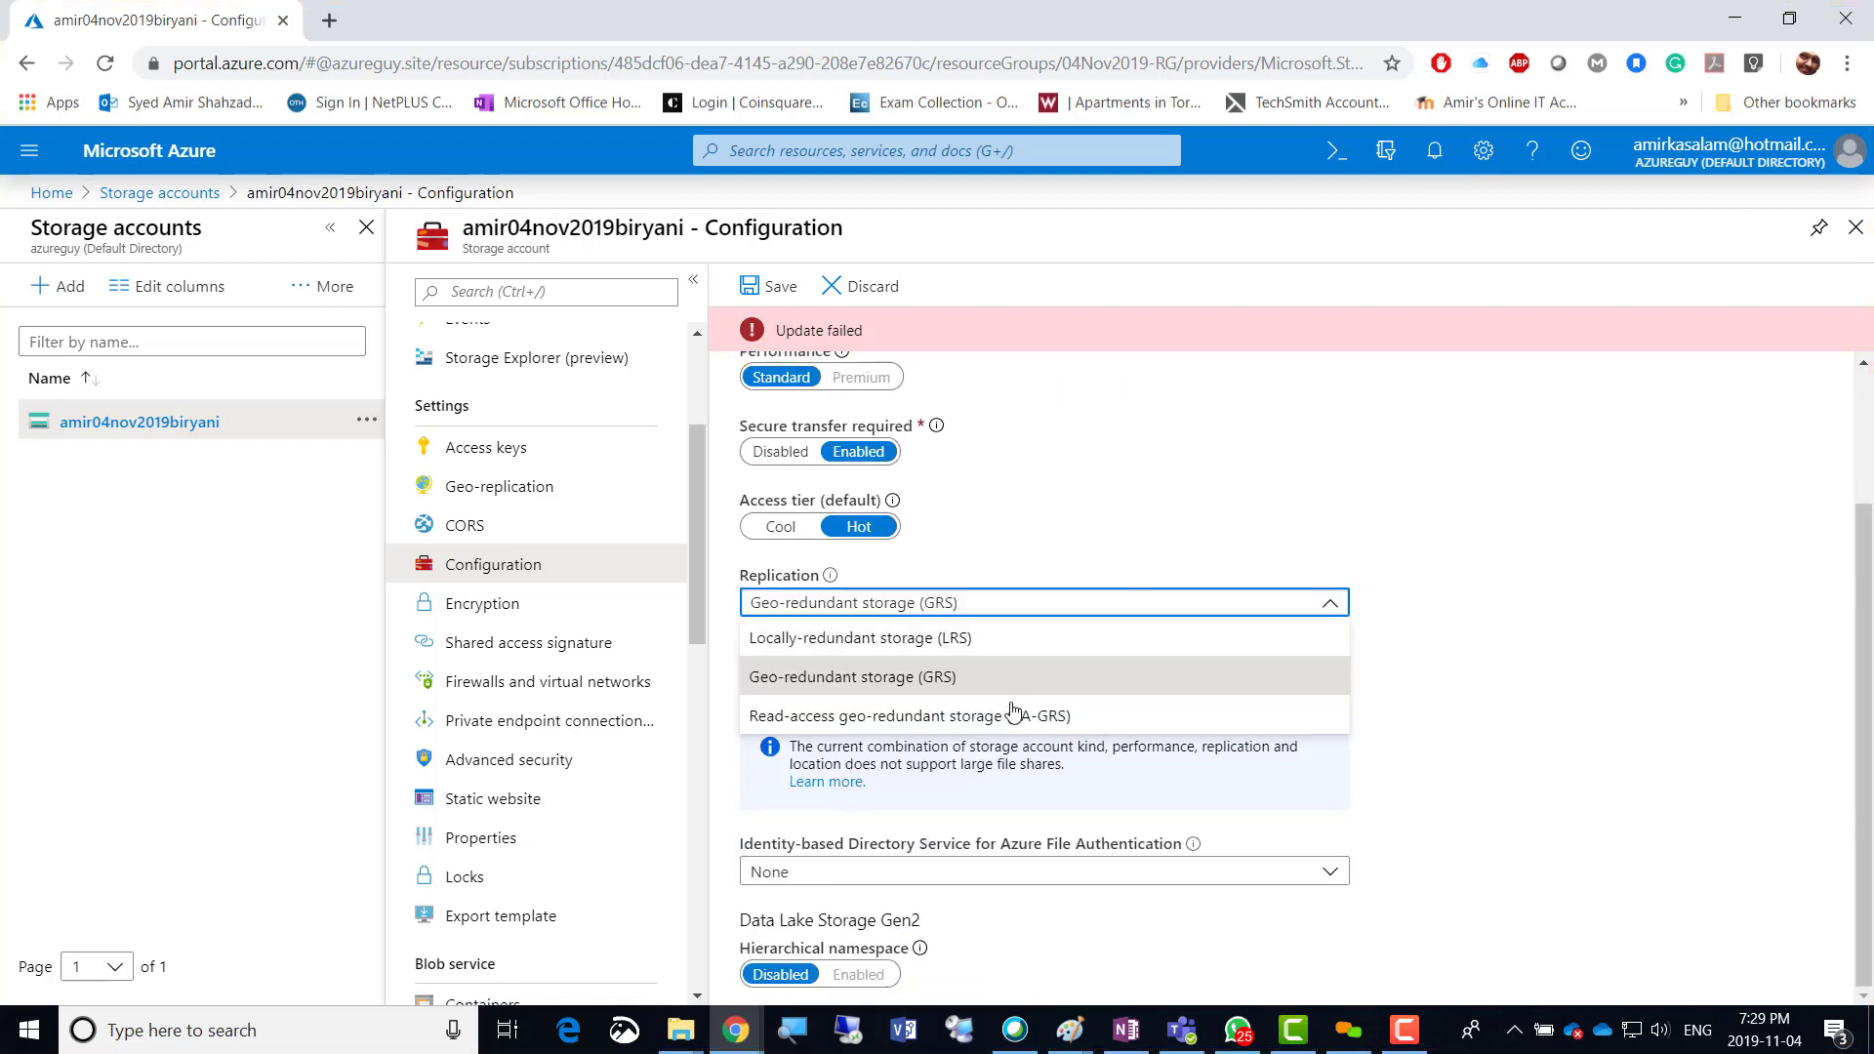
click(1010, 717)
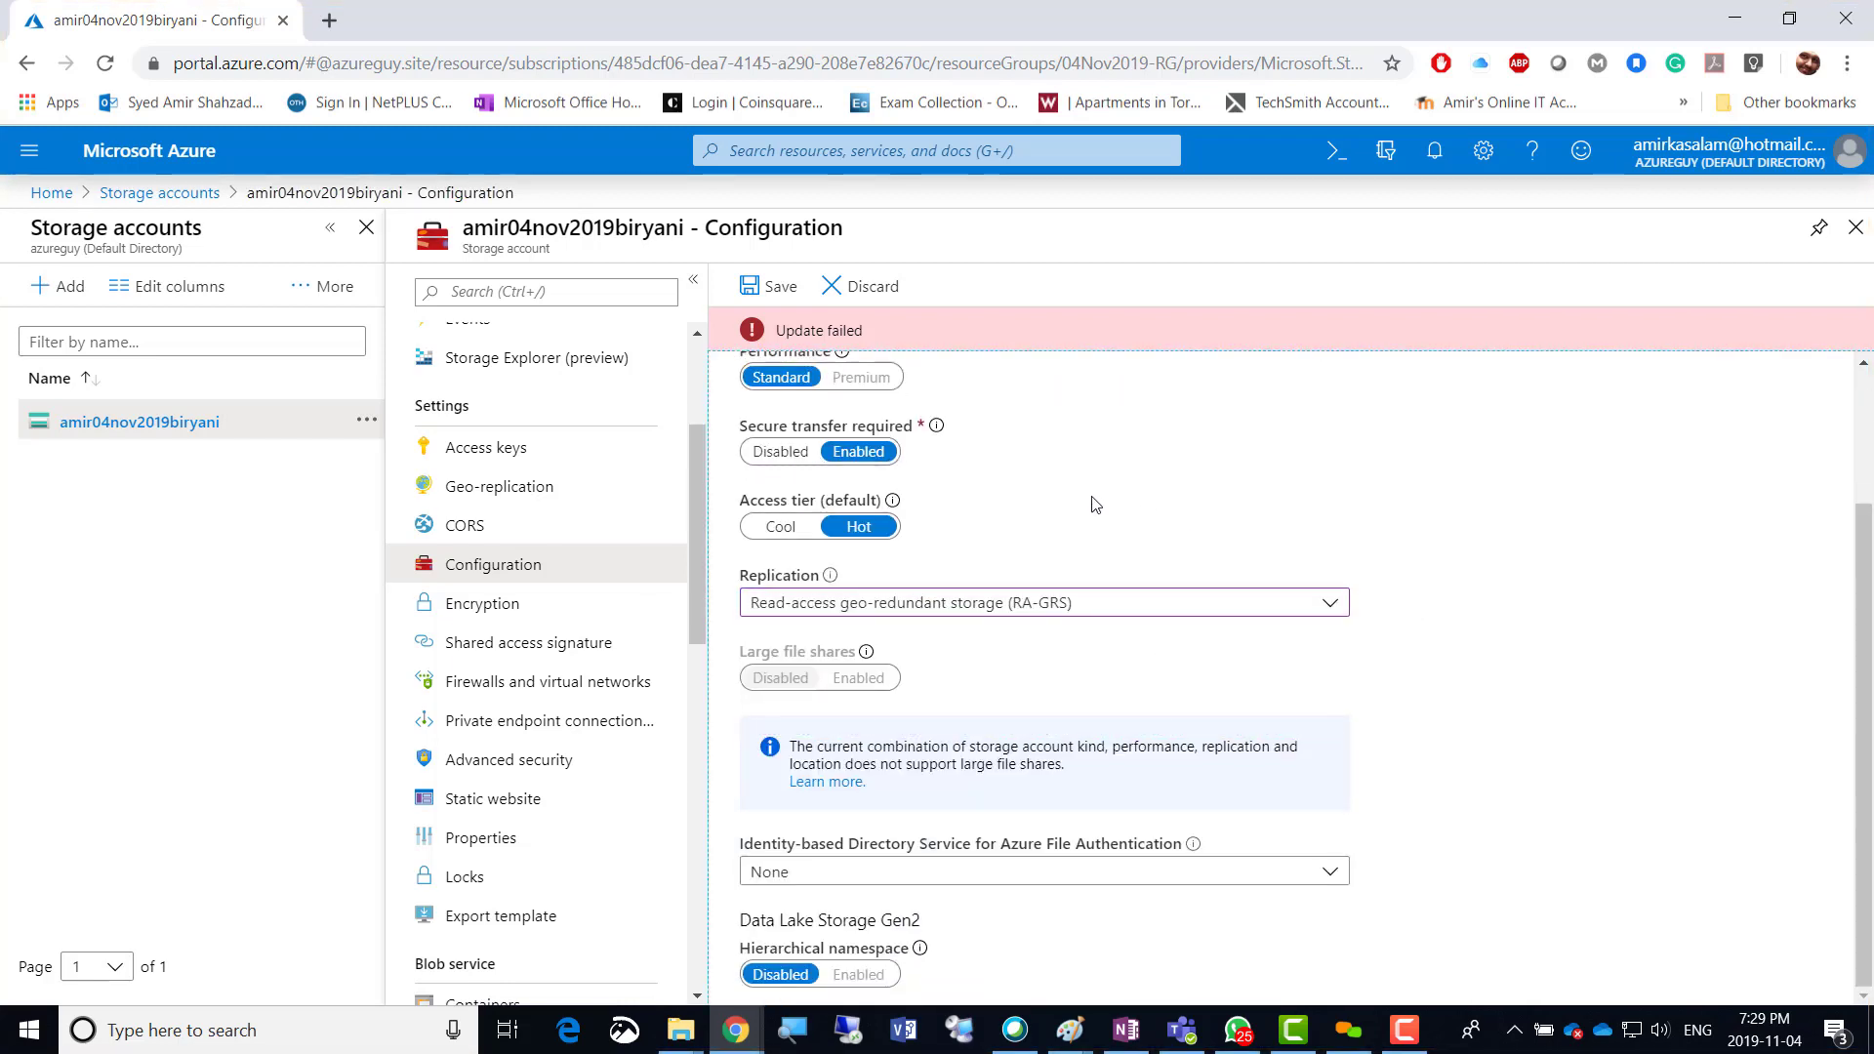
scroll(1040, 495, up, 1)
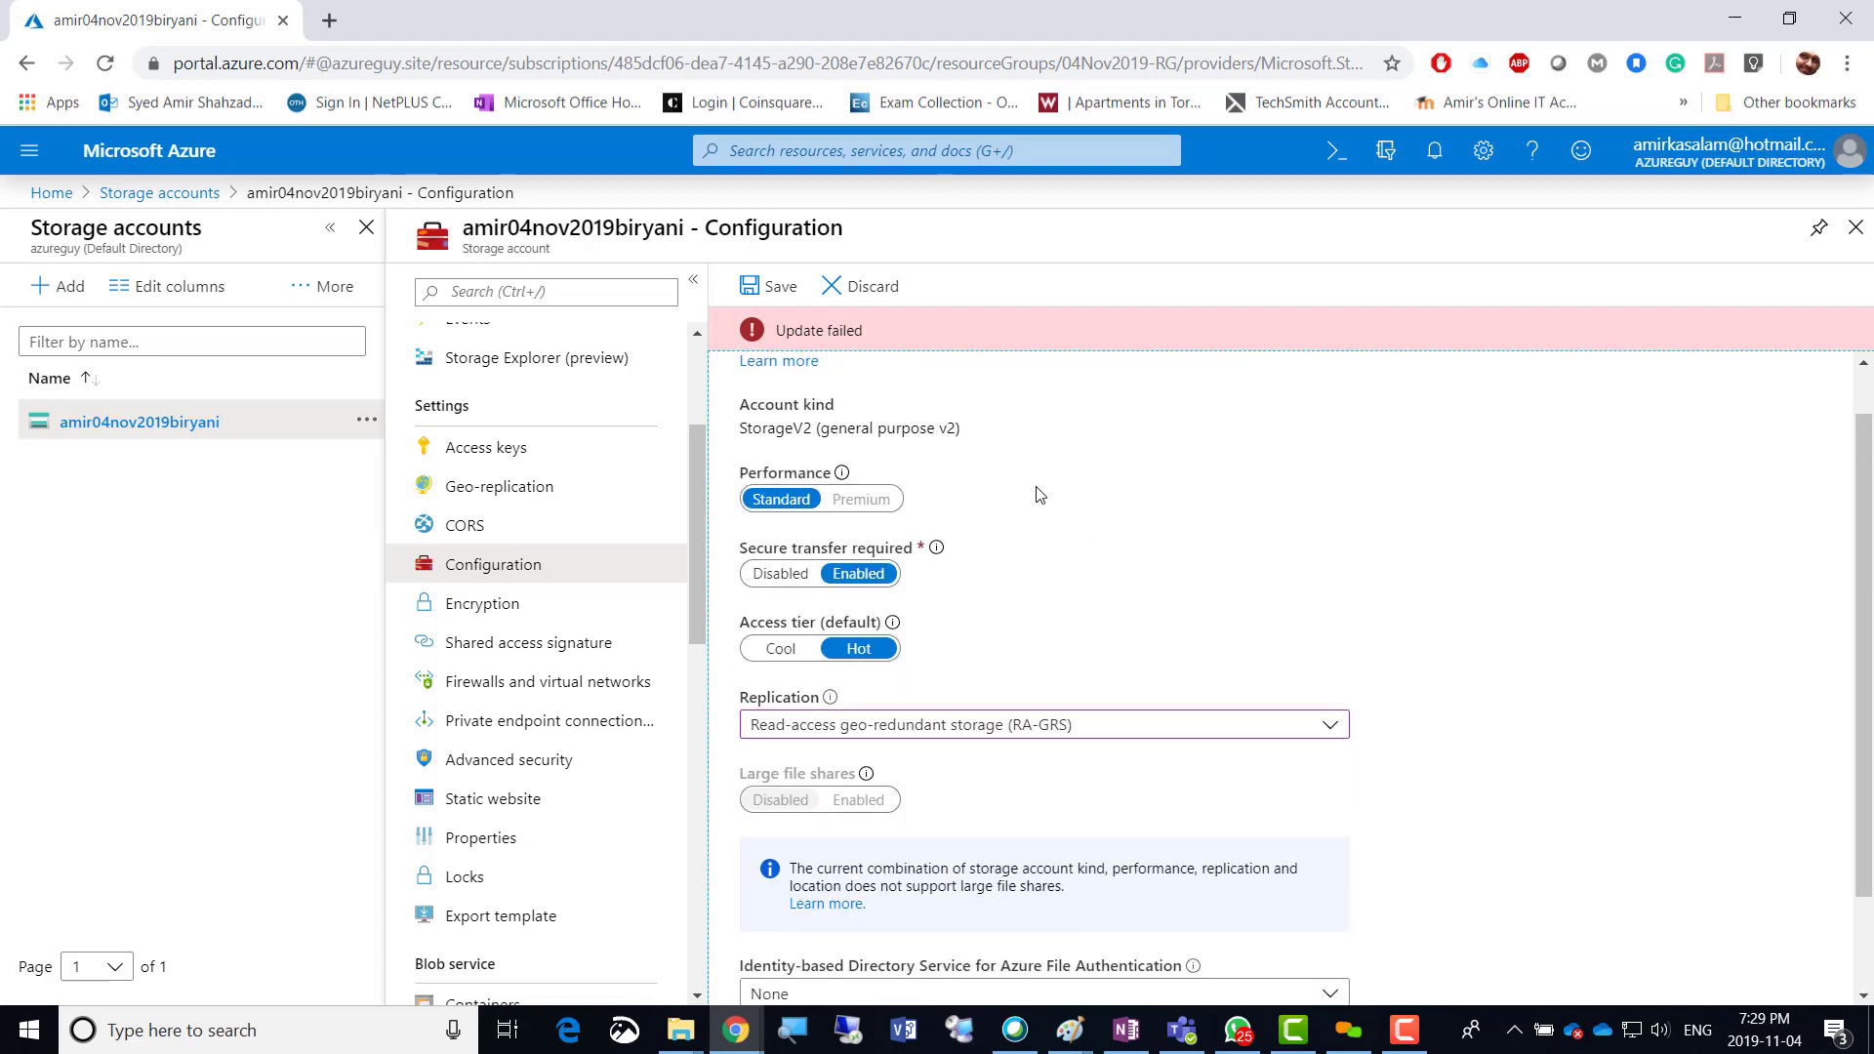
click(759, 293)
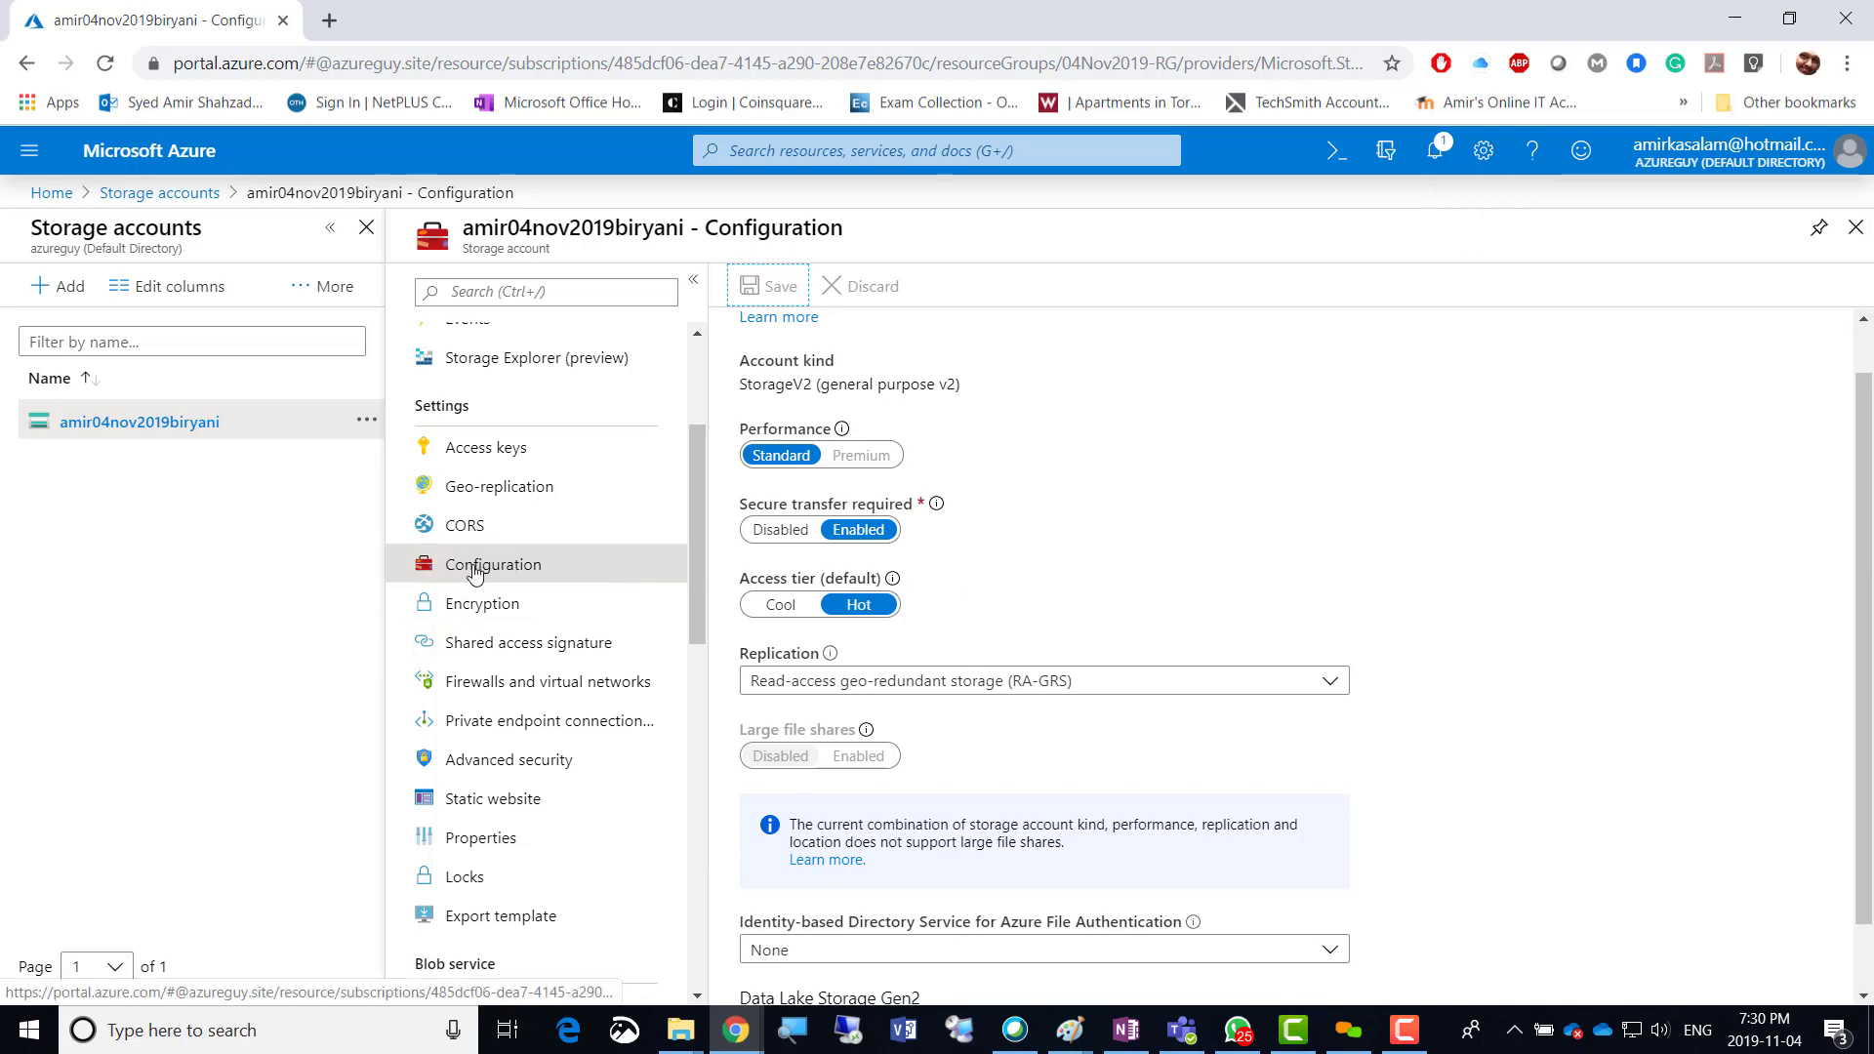
Review Geo-replication's map and table: RA-GRS with East US primary, West US secondary.
click(511, 488)
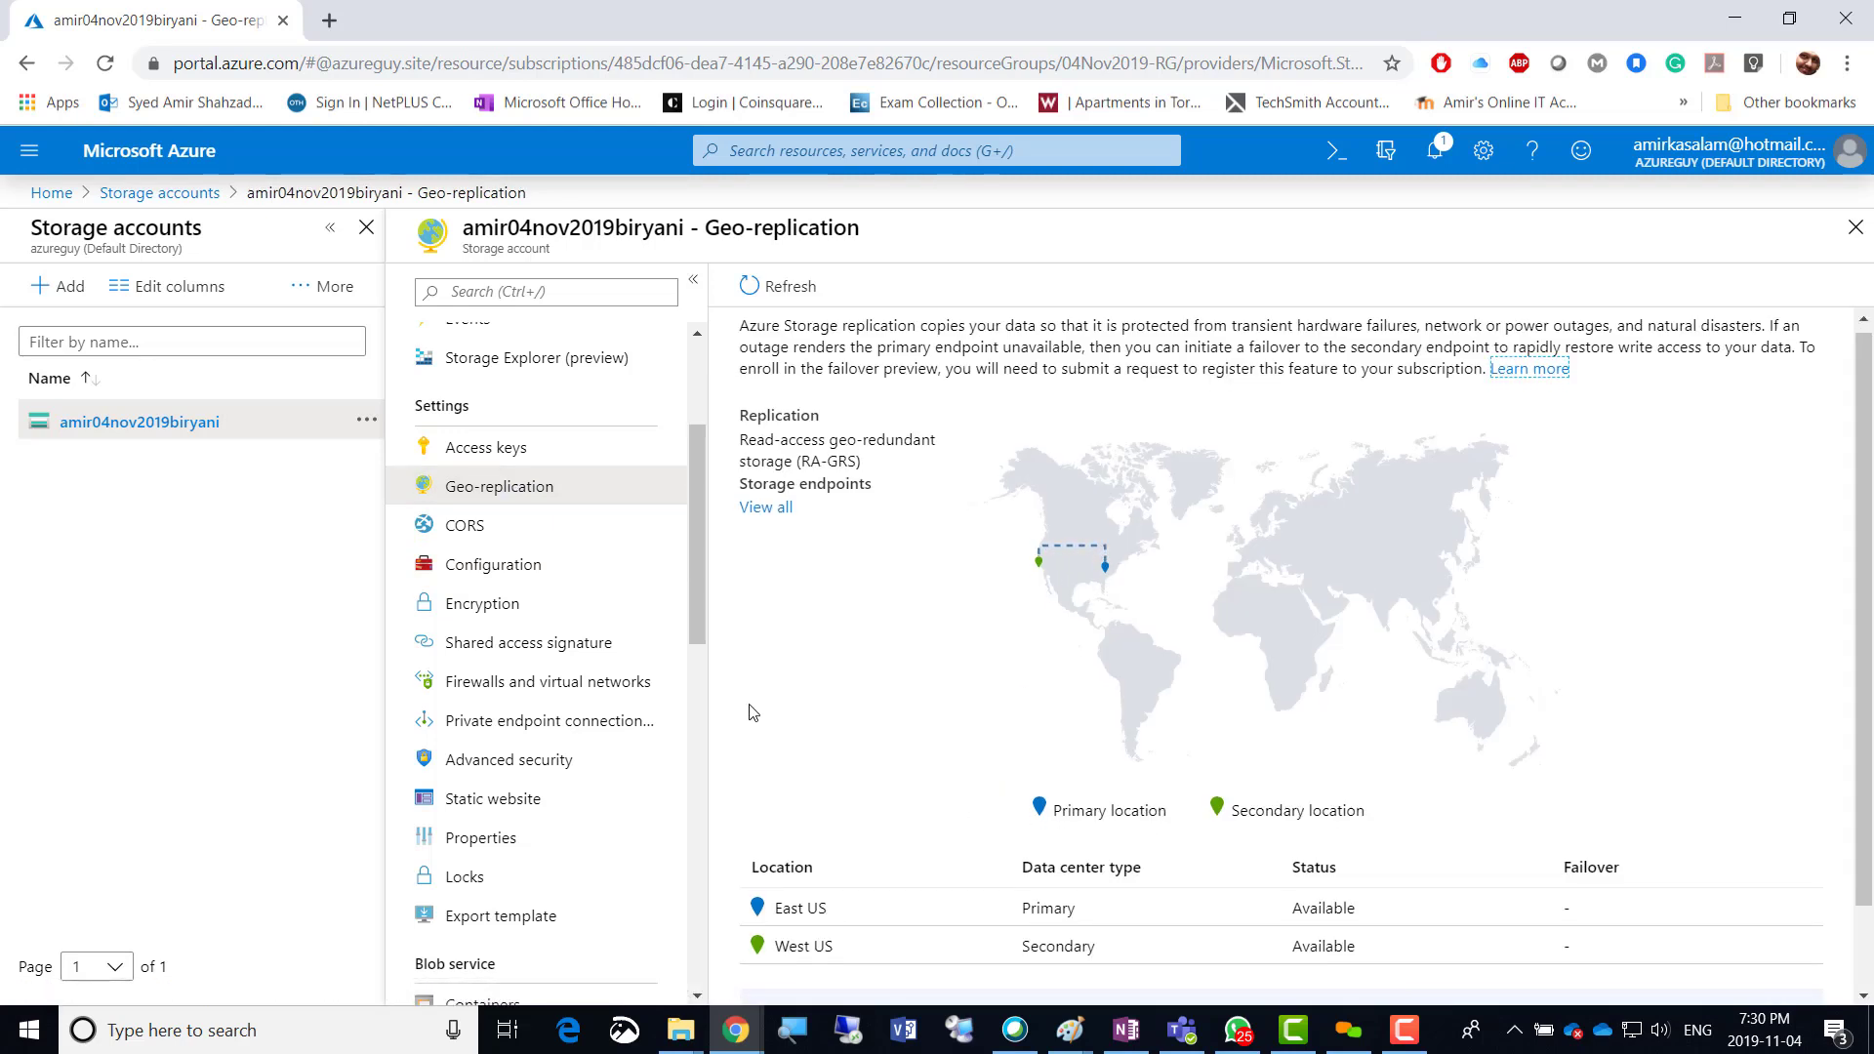
scroll(756, 717, down, 1)
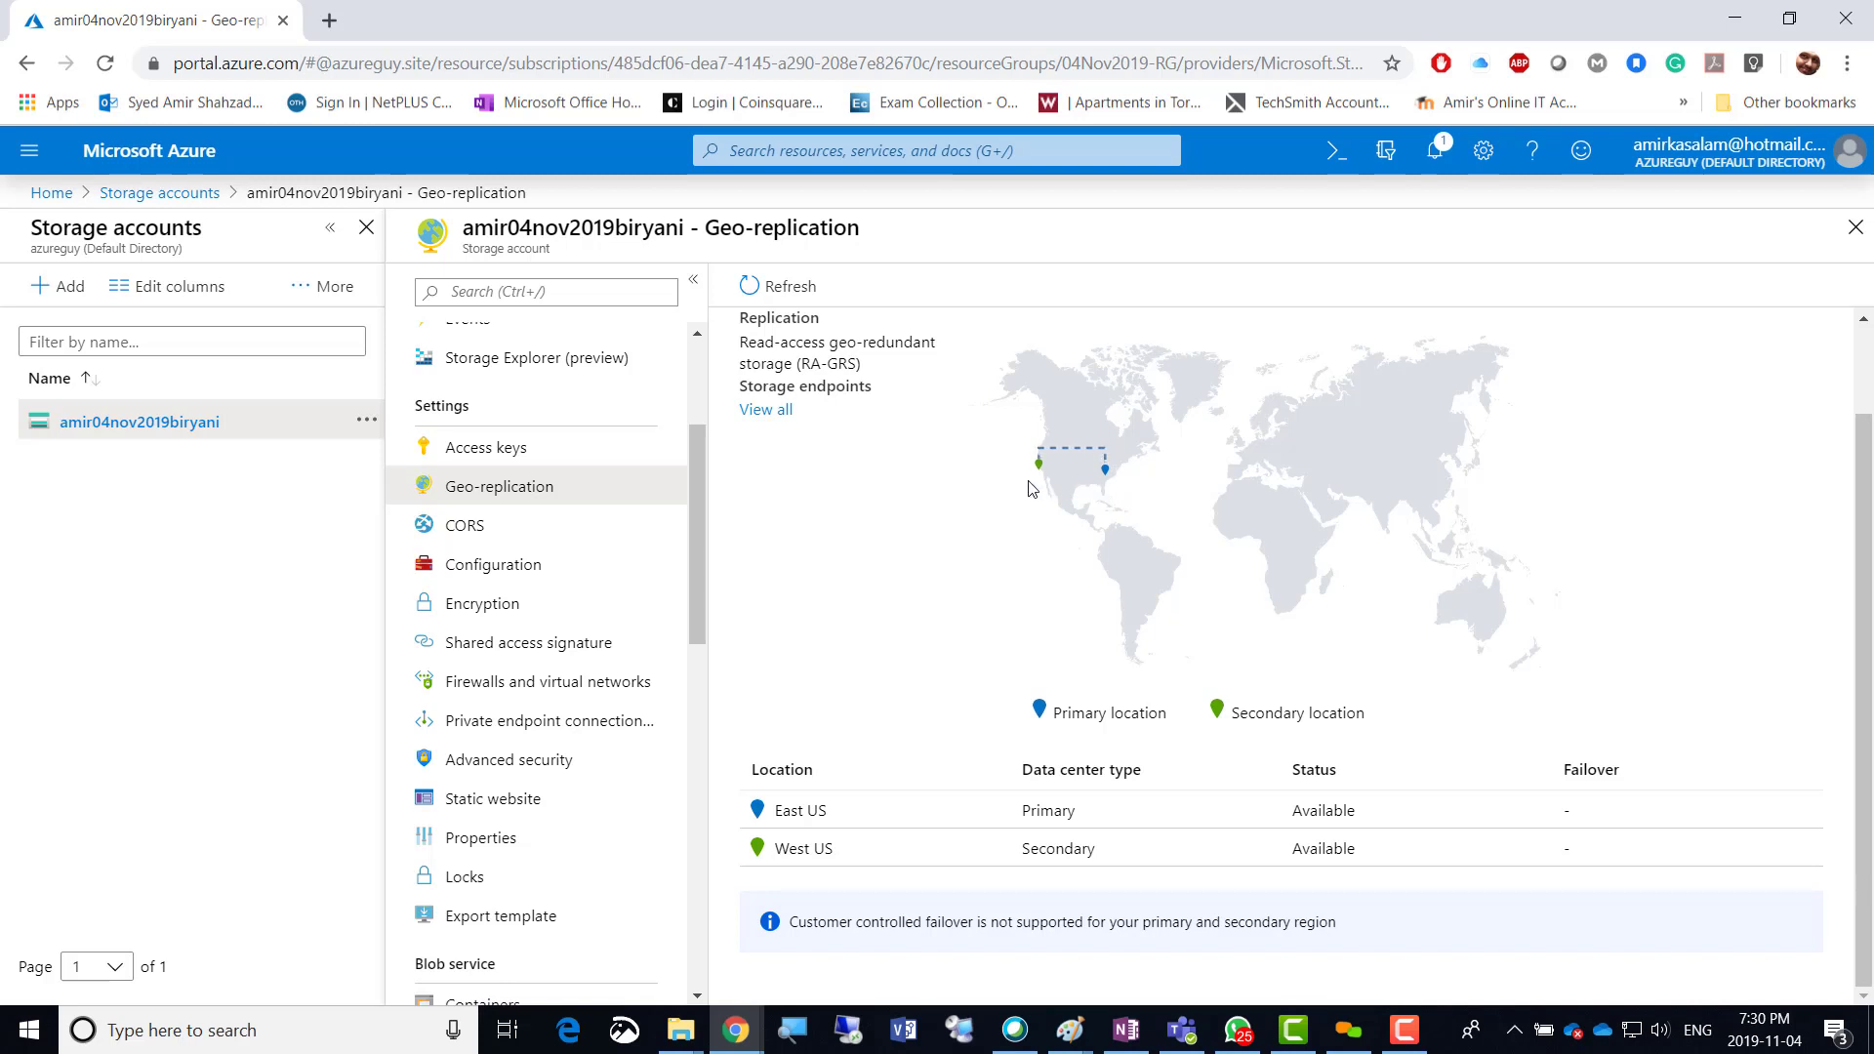
scroll(891, 483, up, 1)
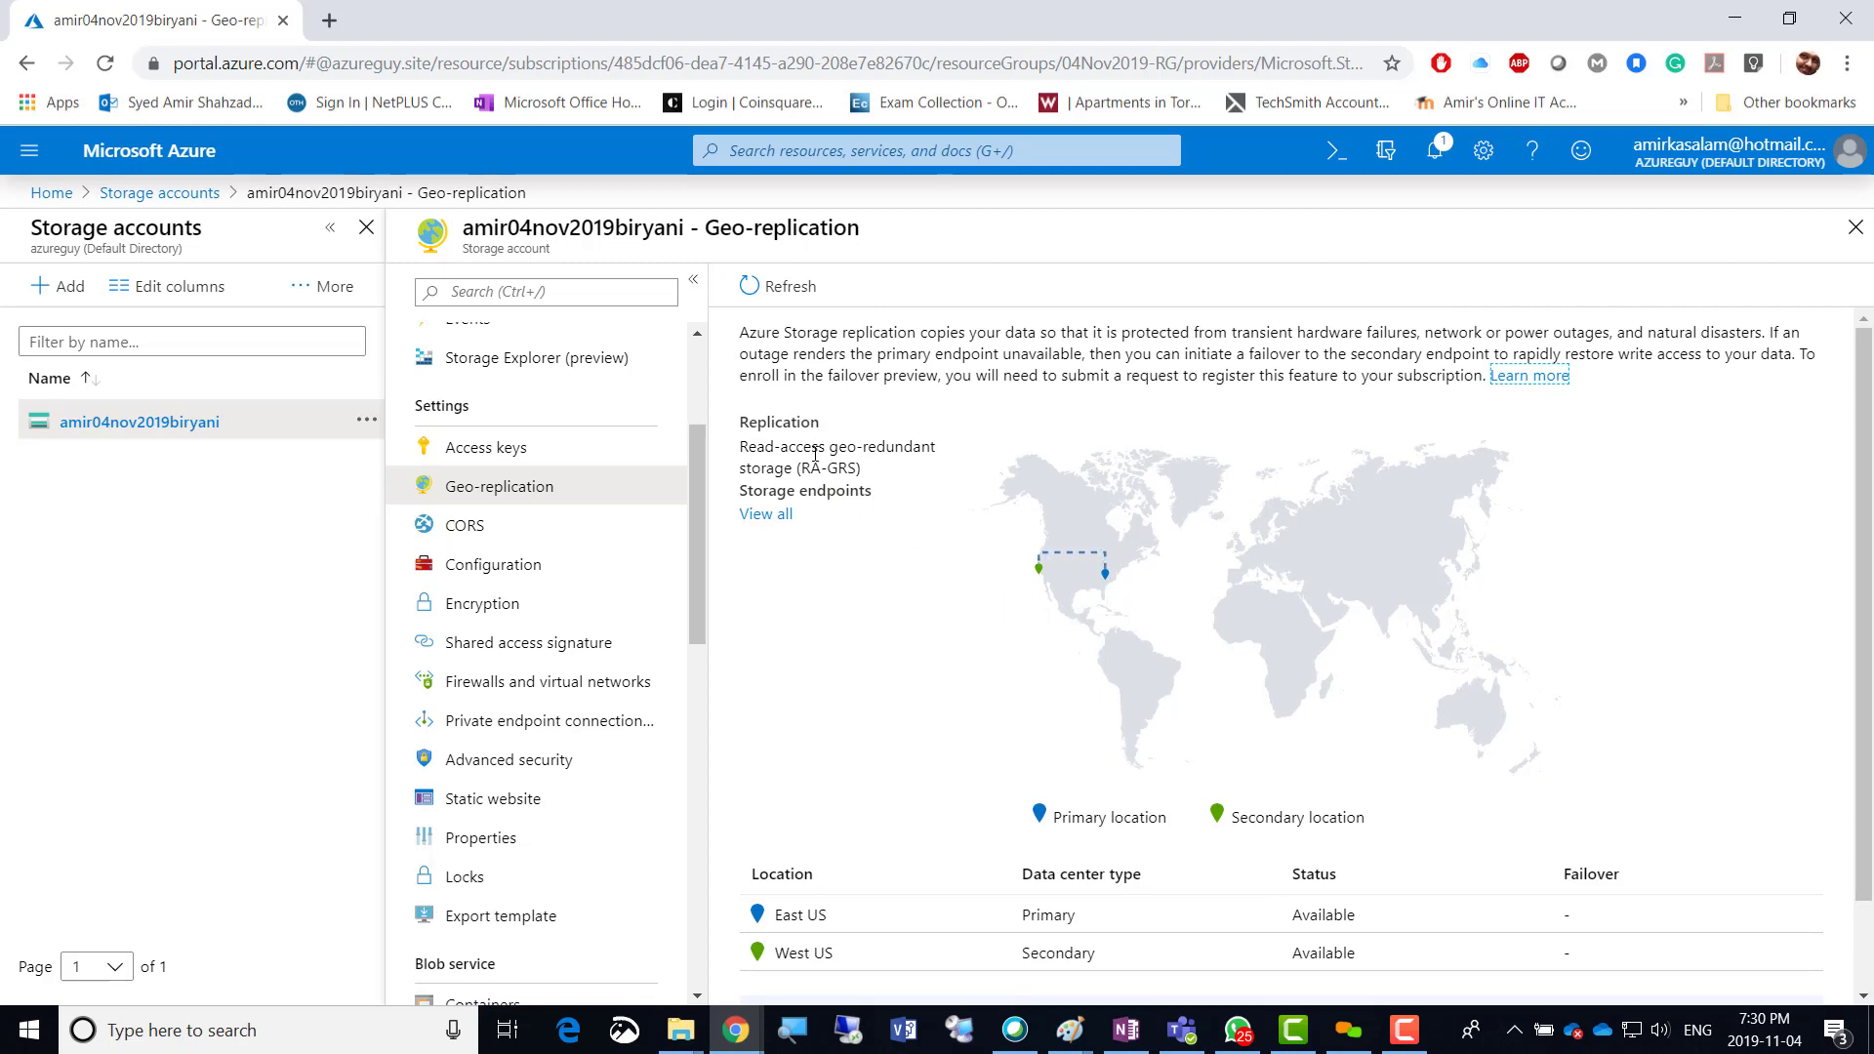
click(773, 522)
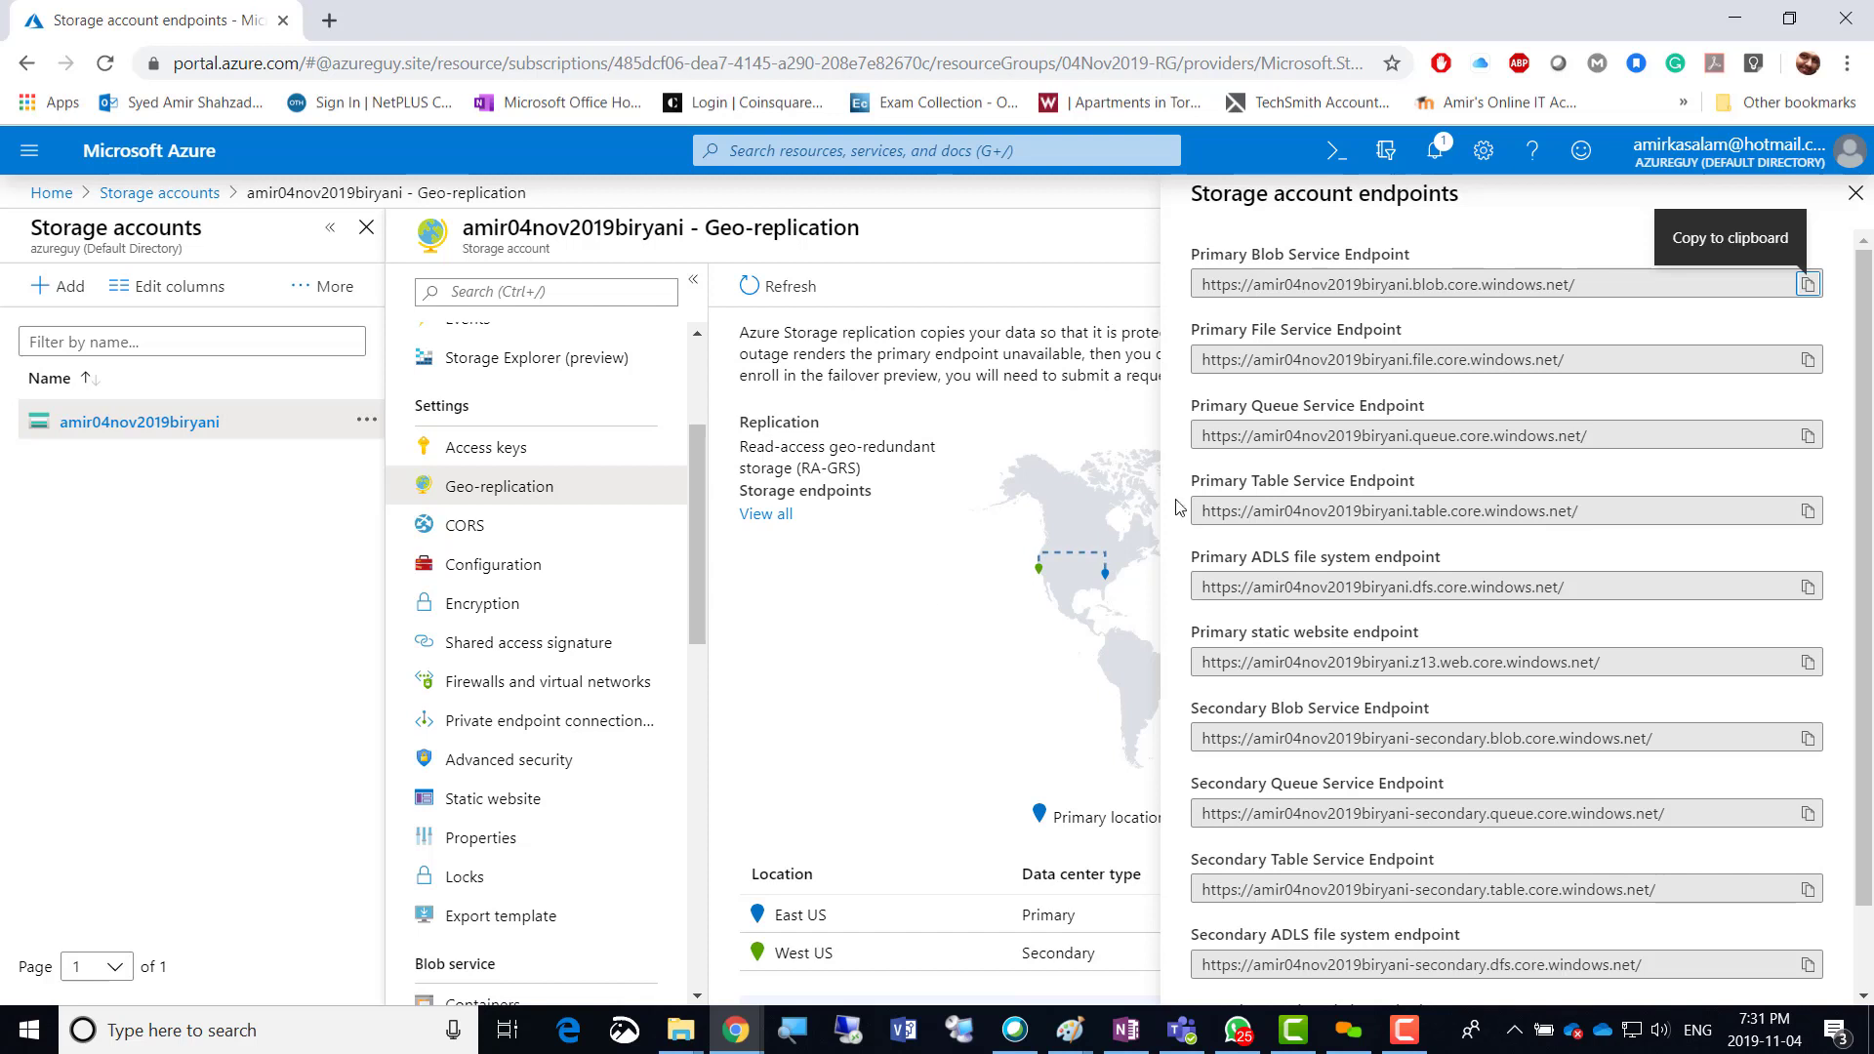
click(1854, 193)
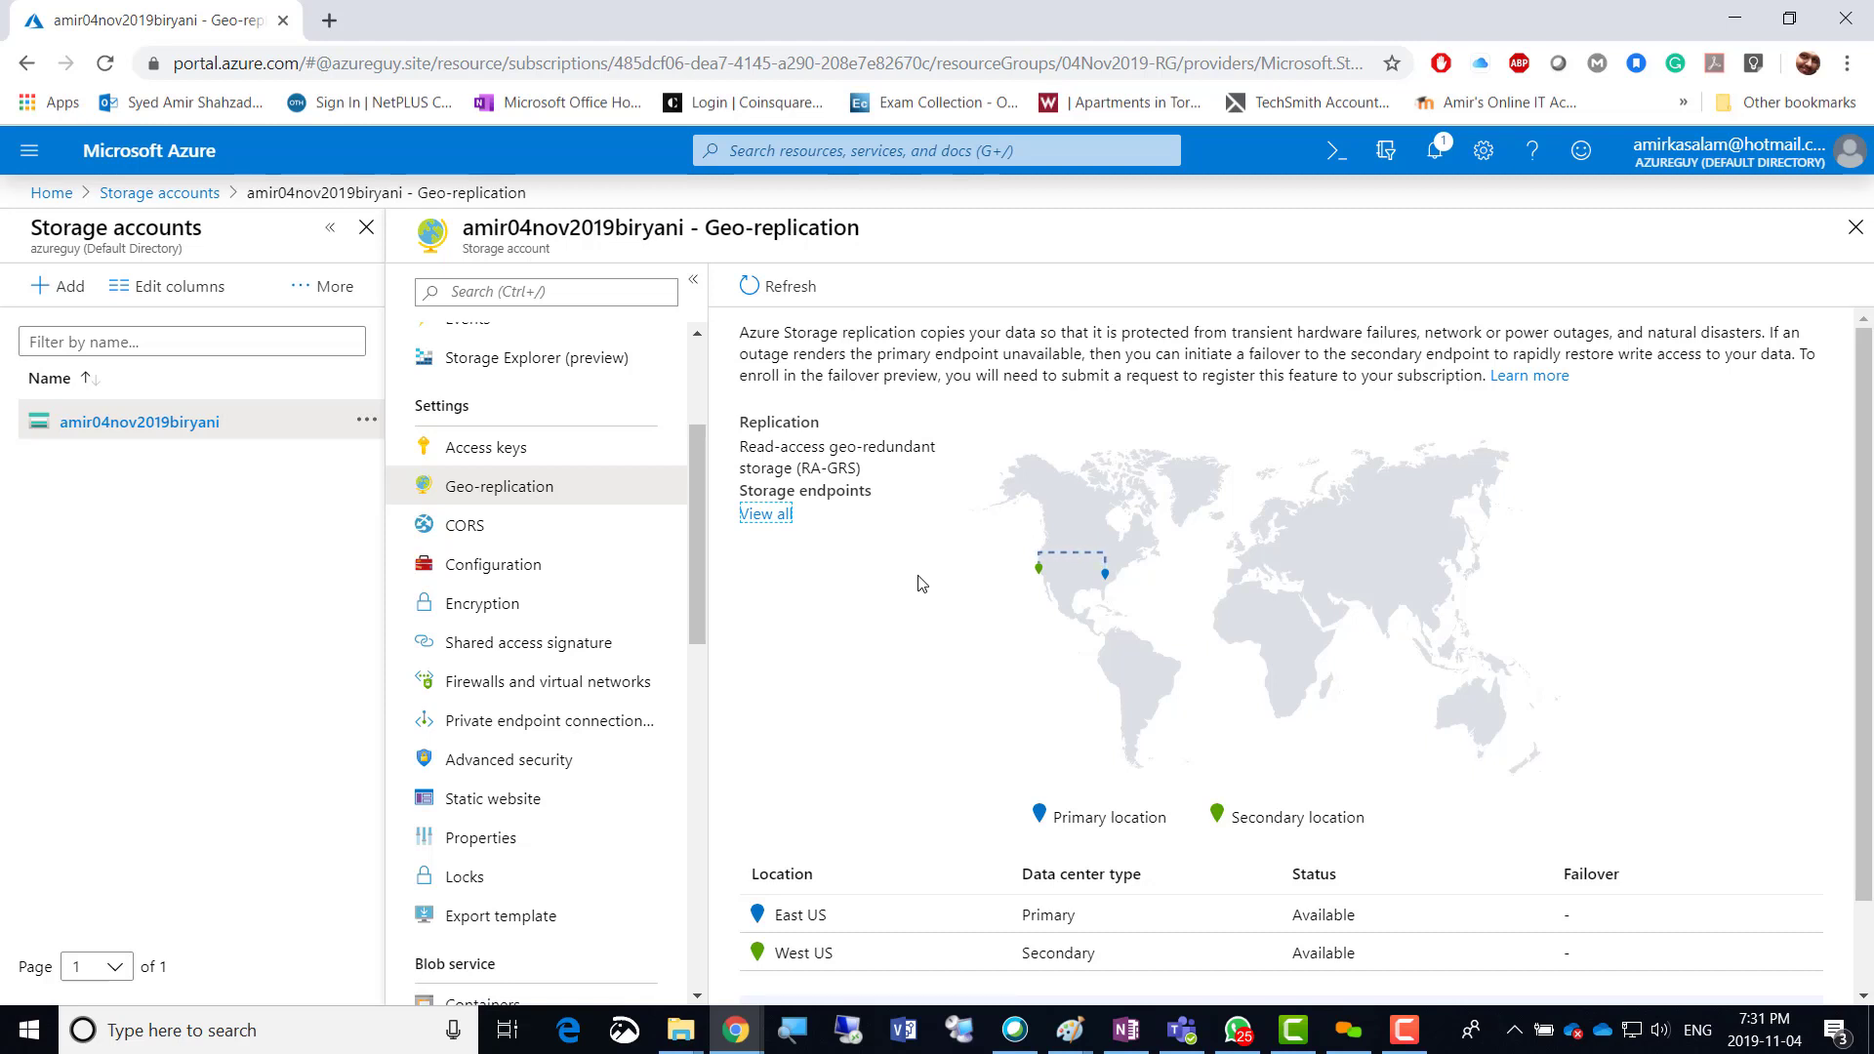
click(850, 600)
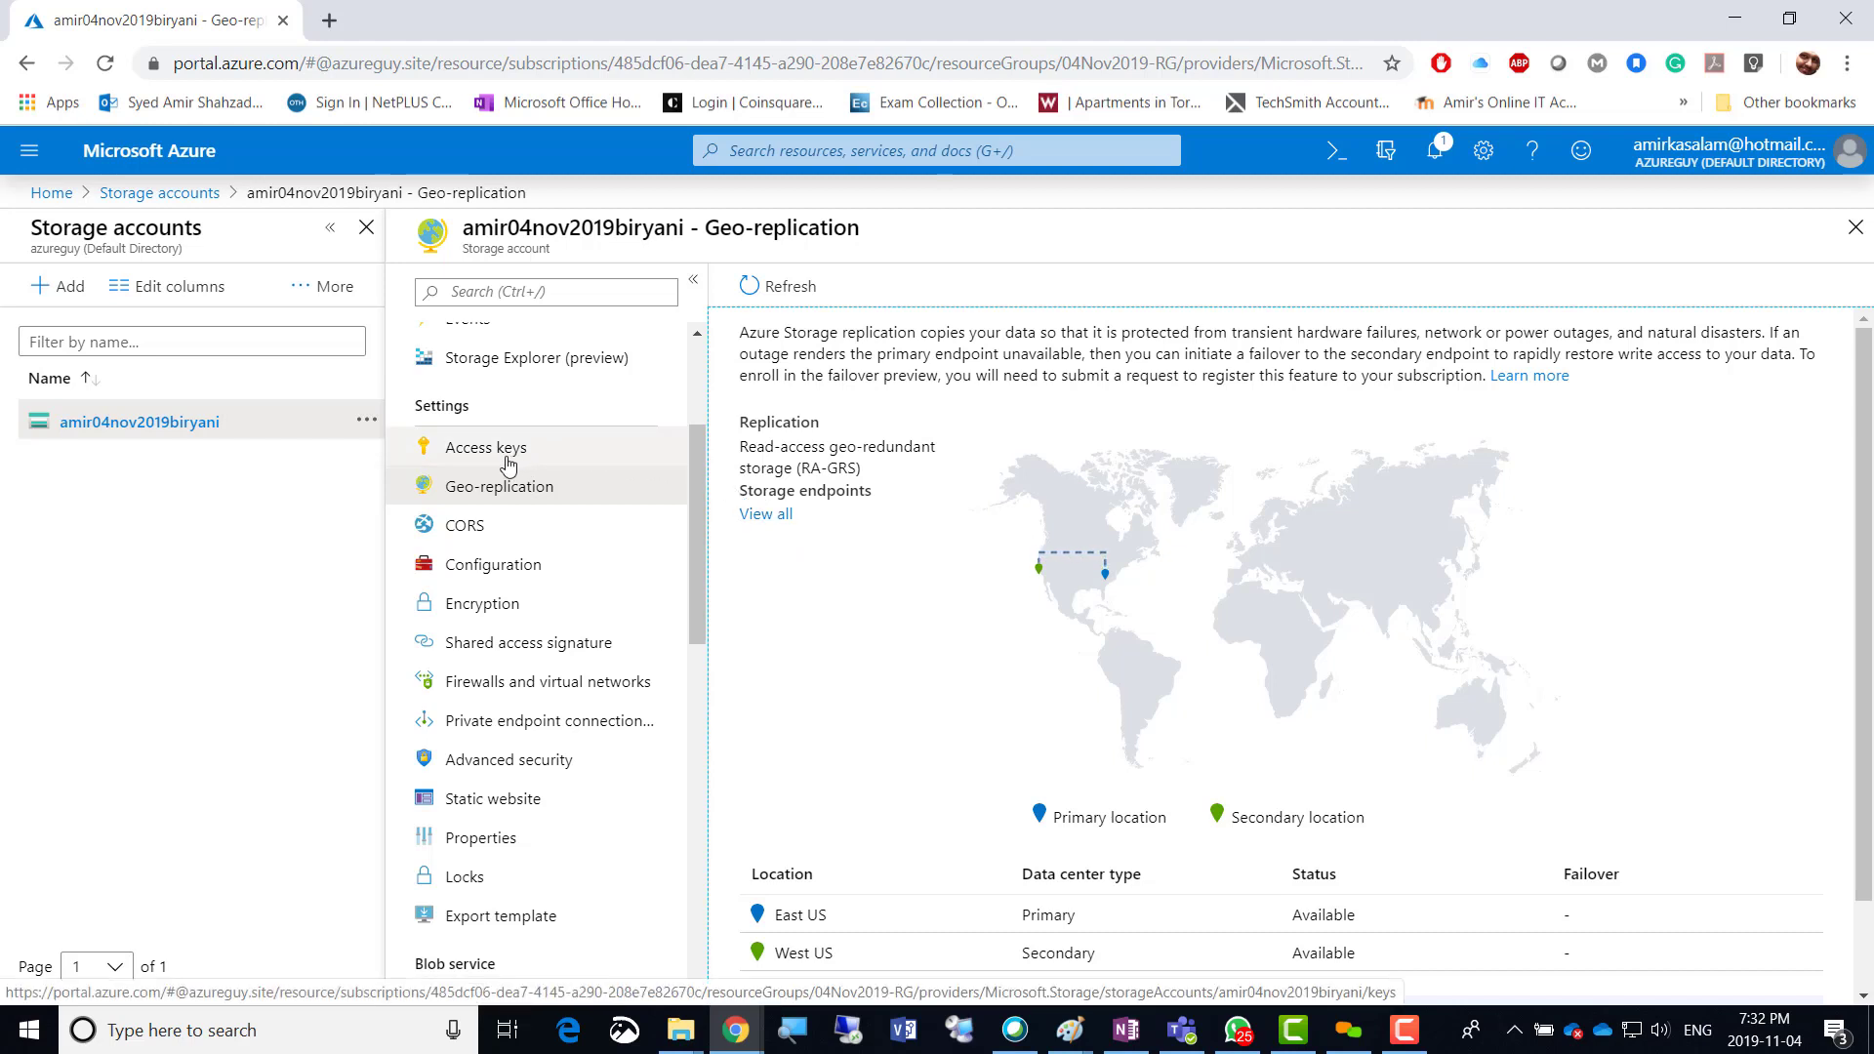
Read the CORS page's same-origin policy explanation, then bring up the Configuration settings.
click(473, 534)
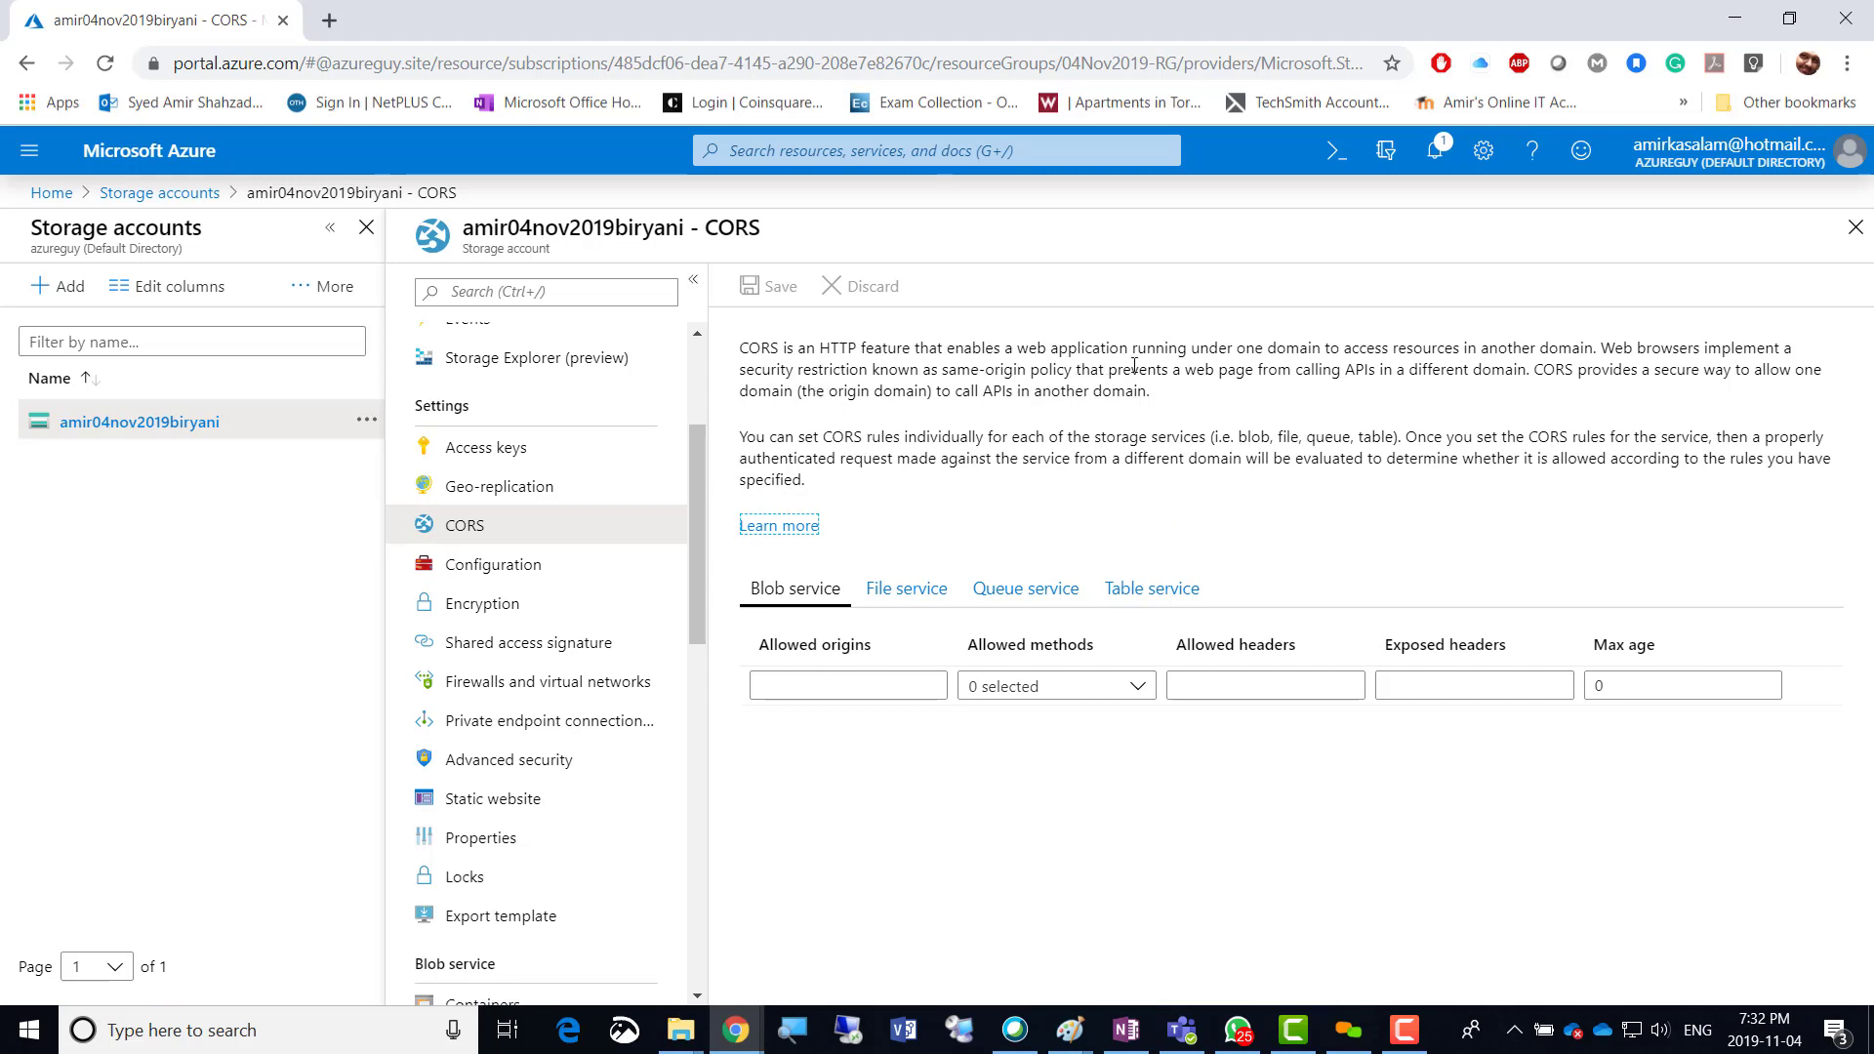
drag(1018, 349, 1070, 374)
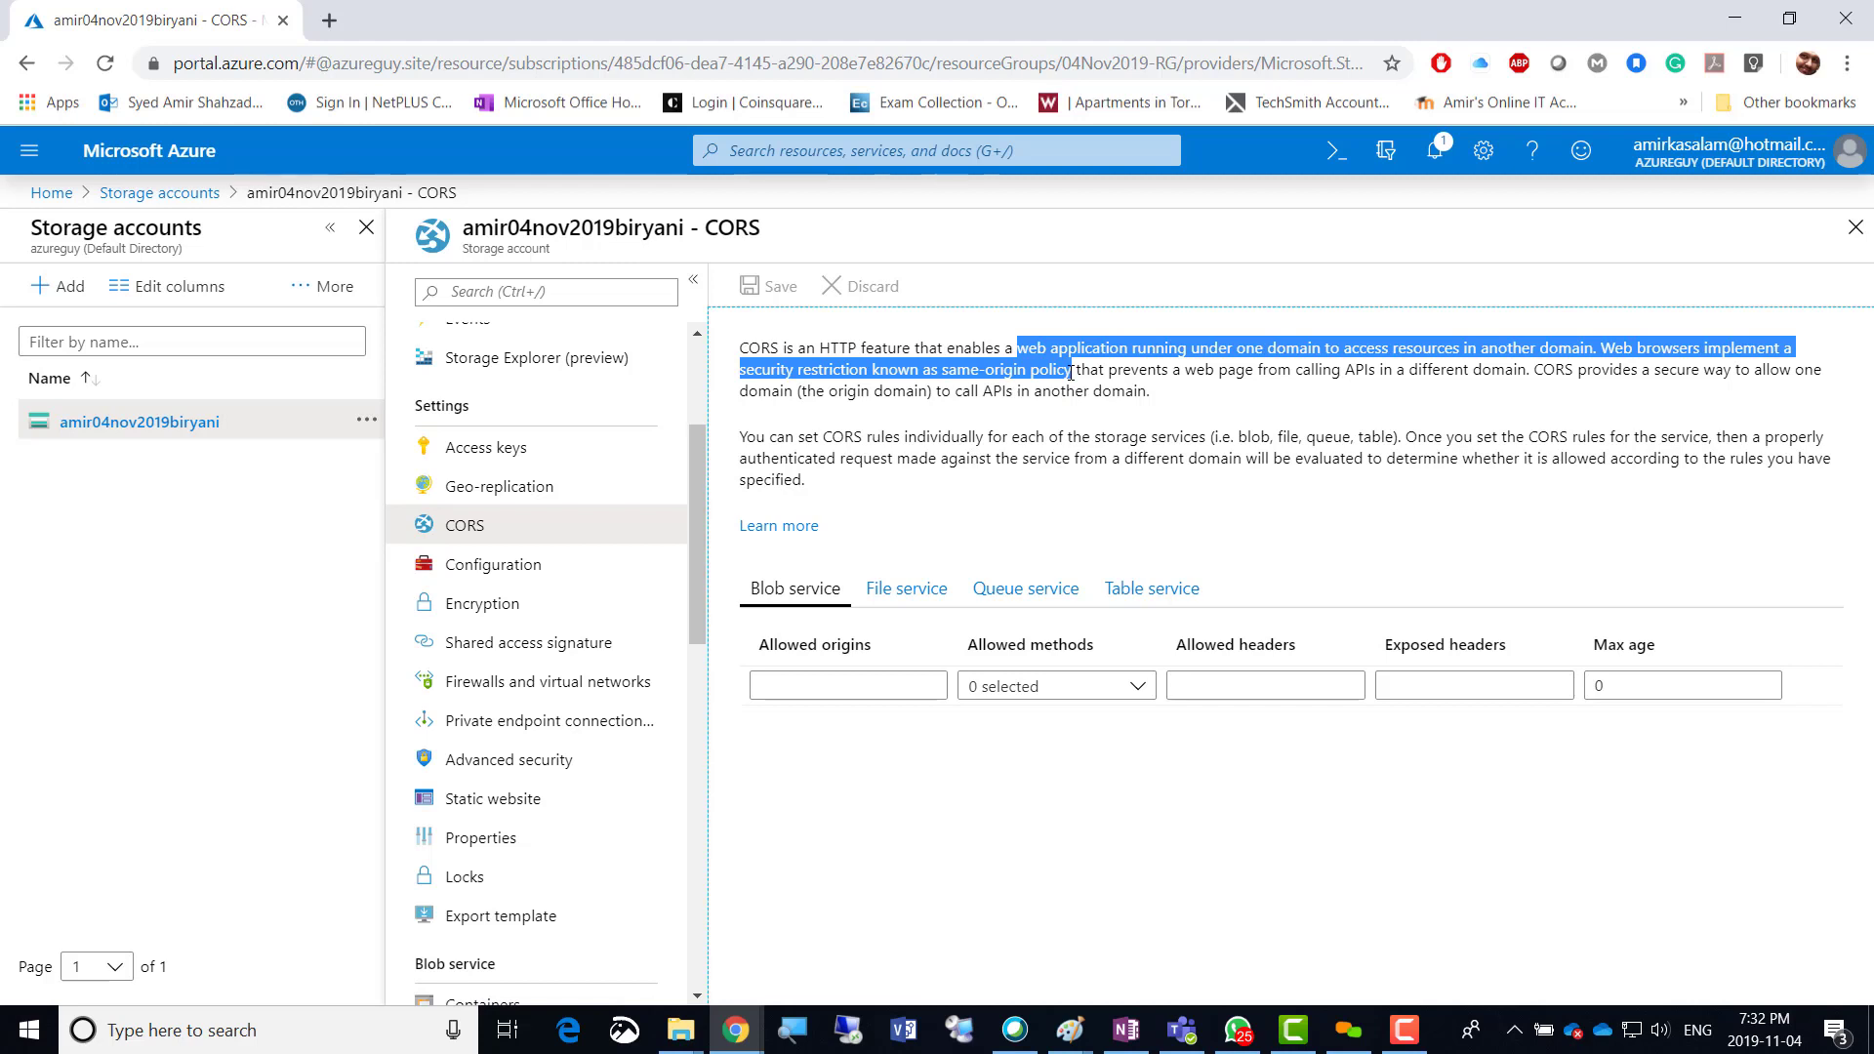
drag(1070, 373, 1373, 368)
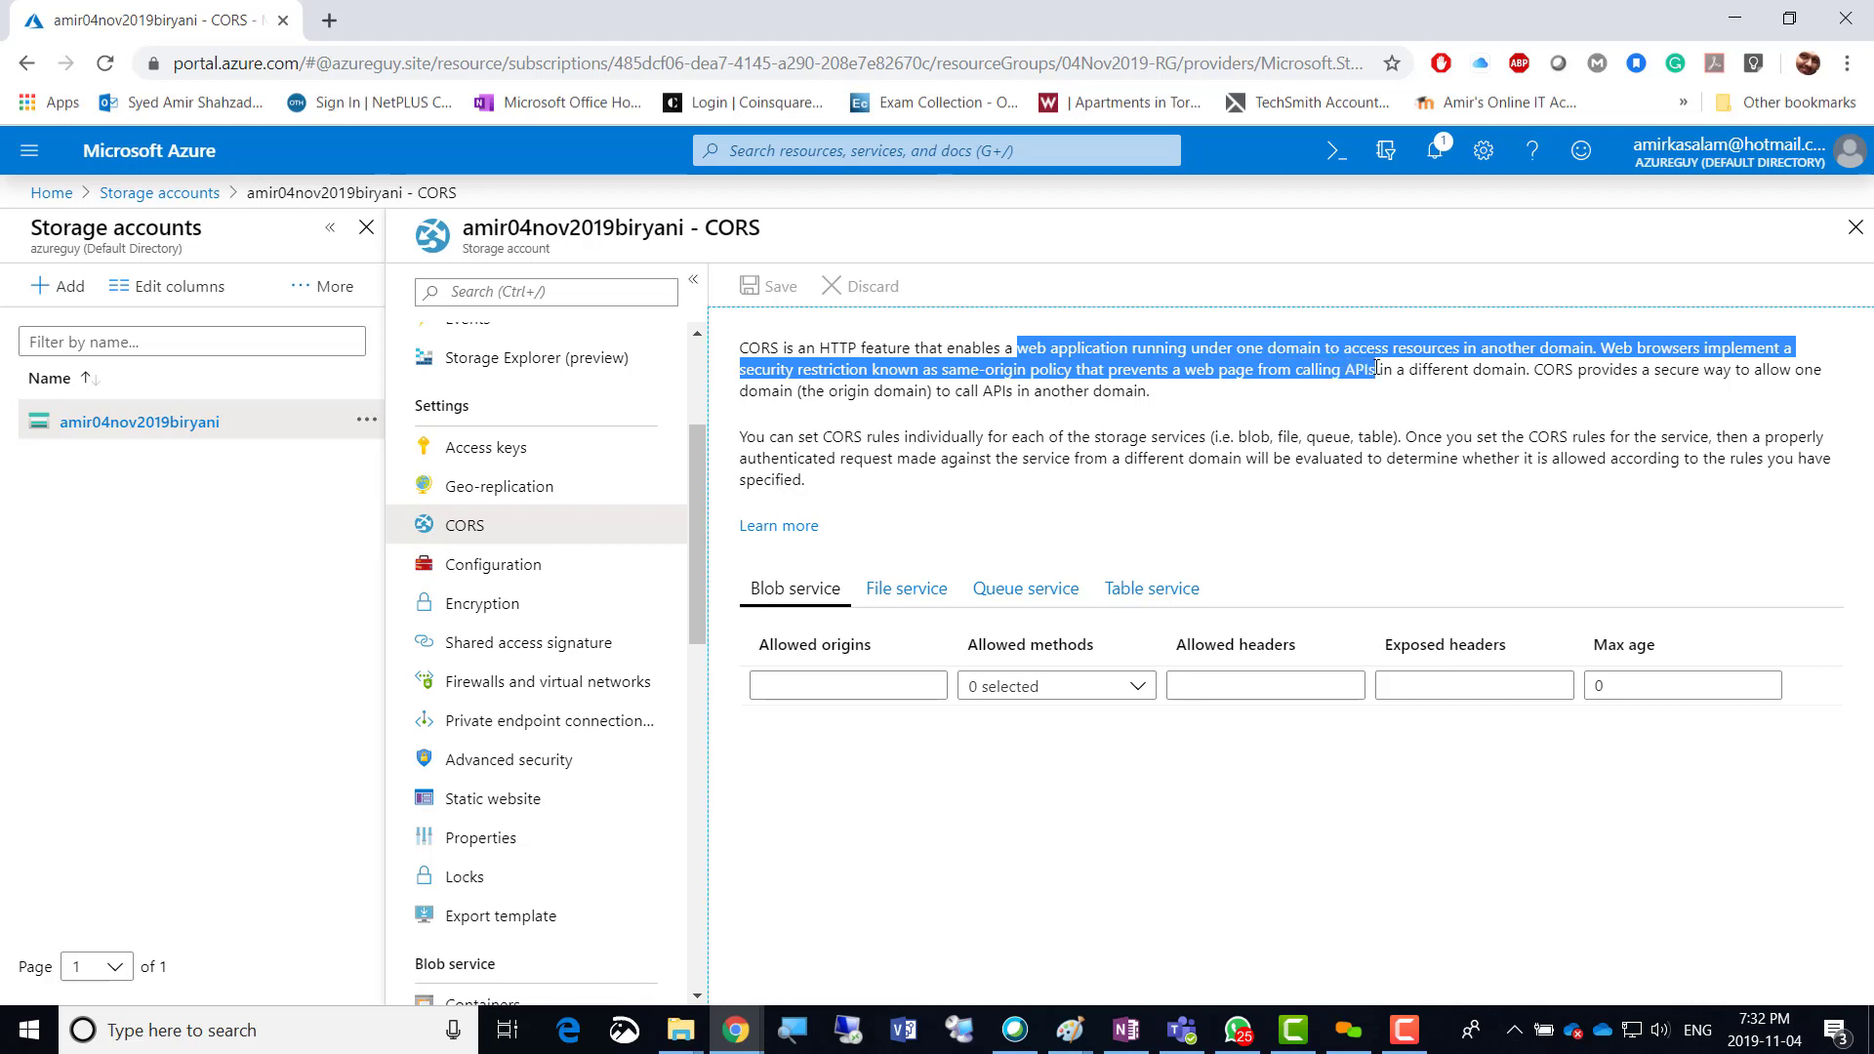
drag(1457, 364, 1147, 395)
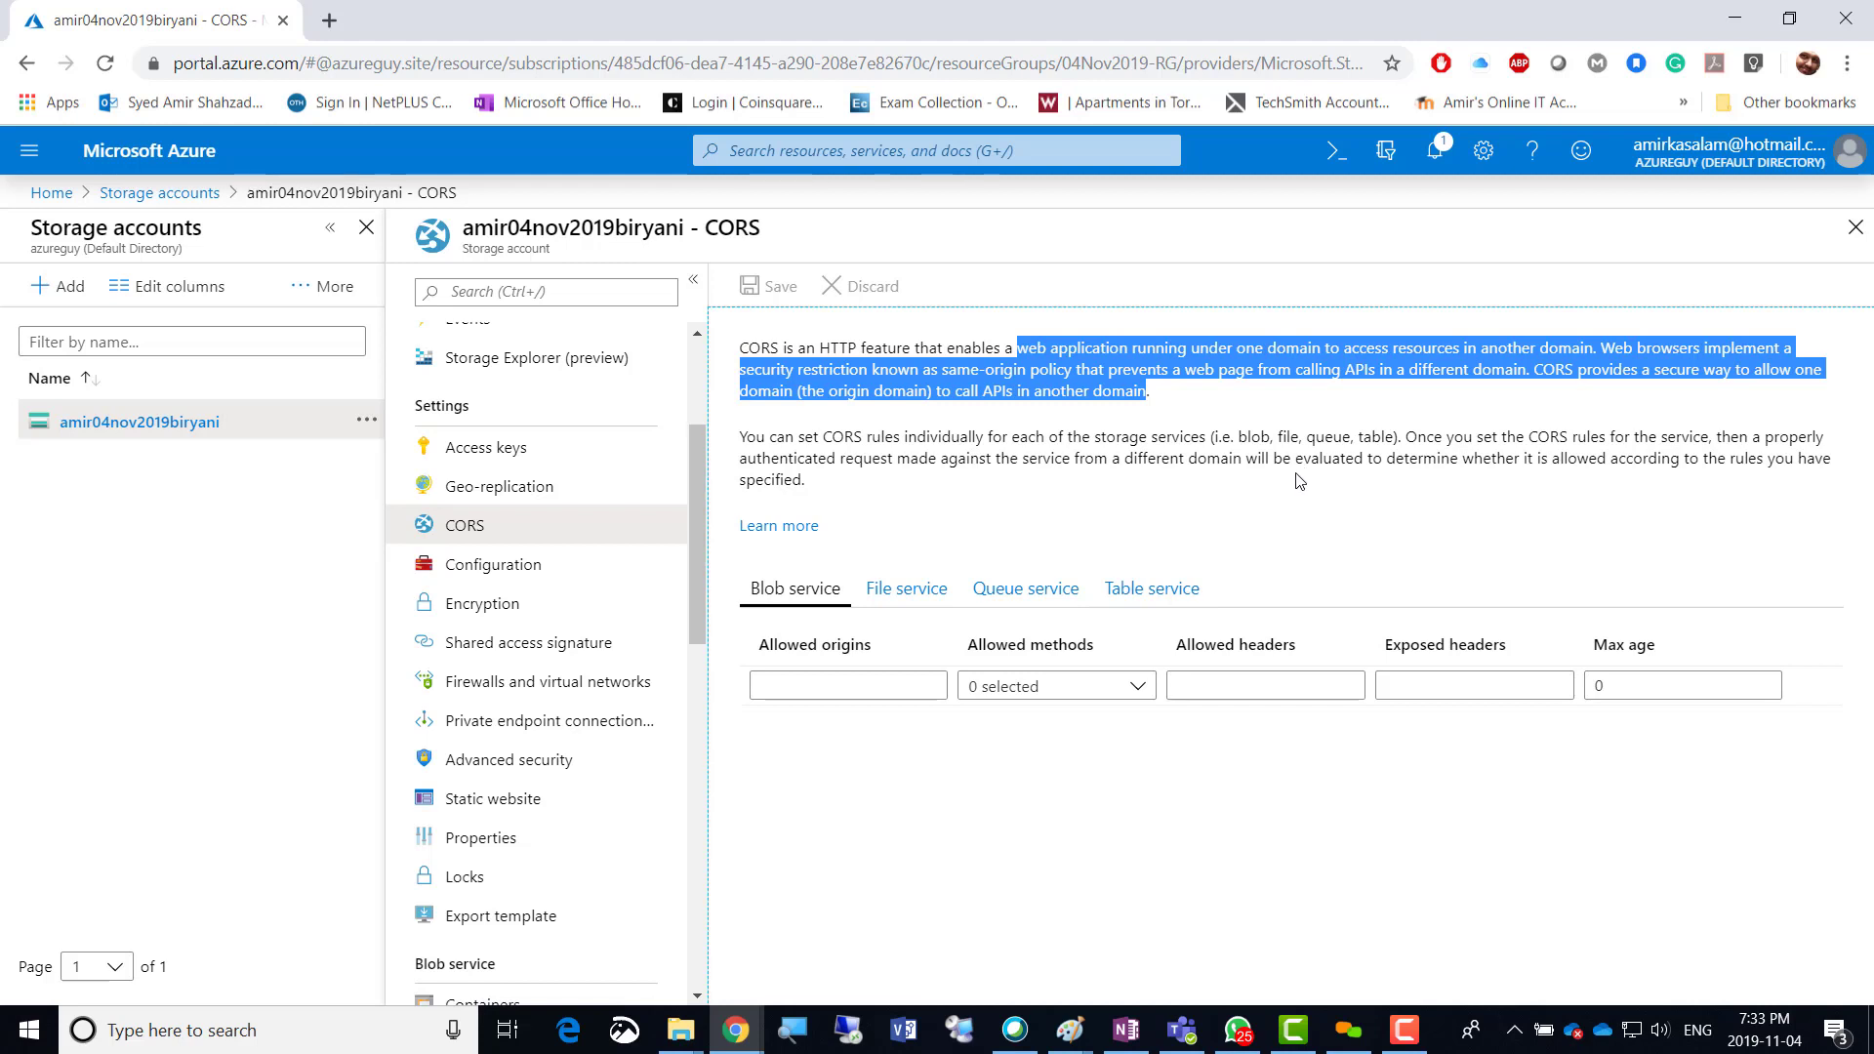
click(516, 583)
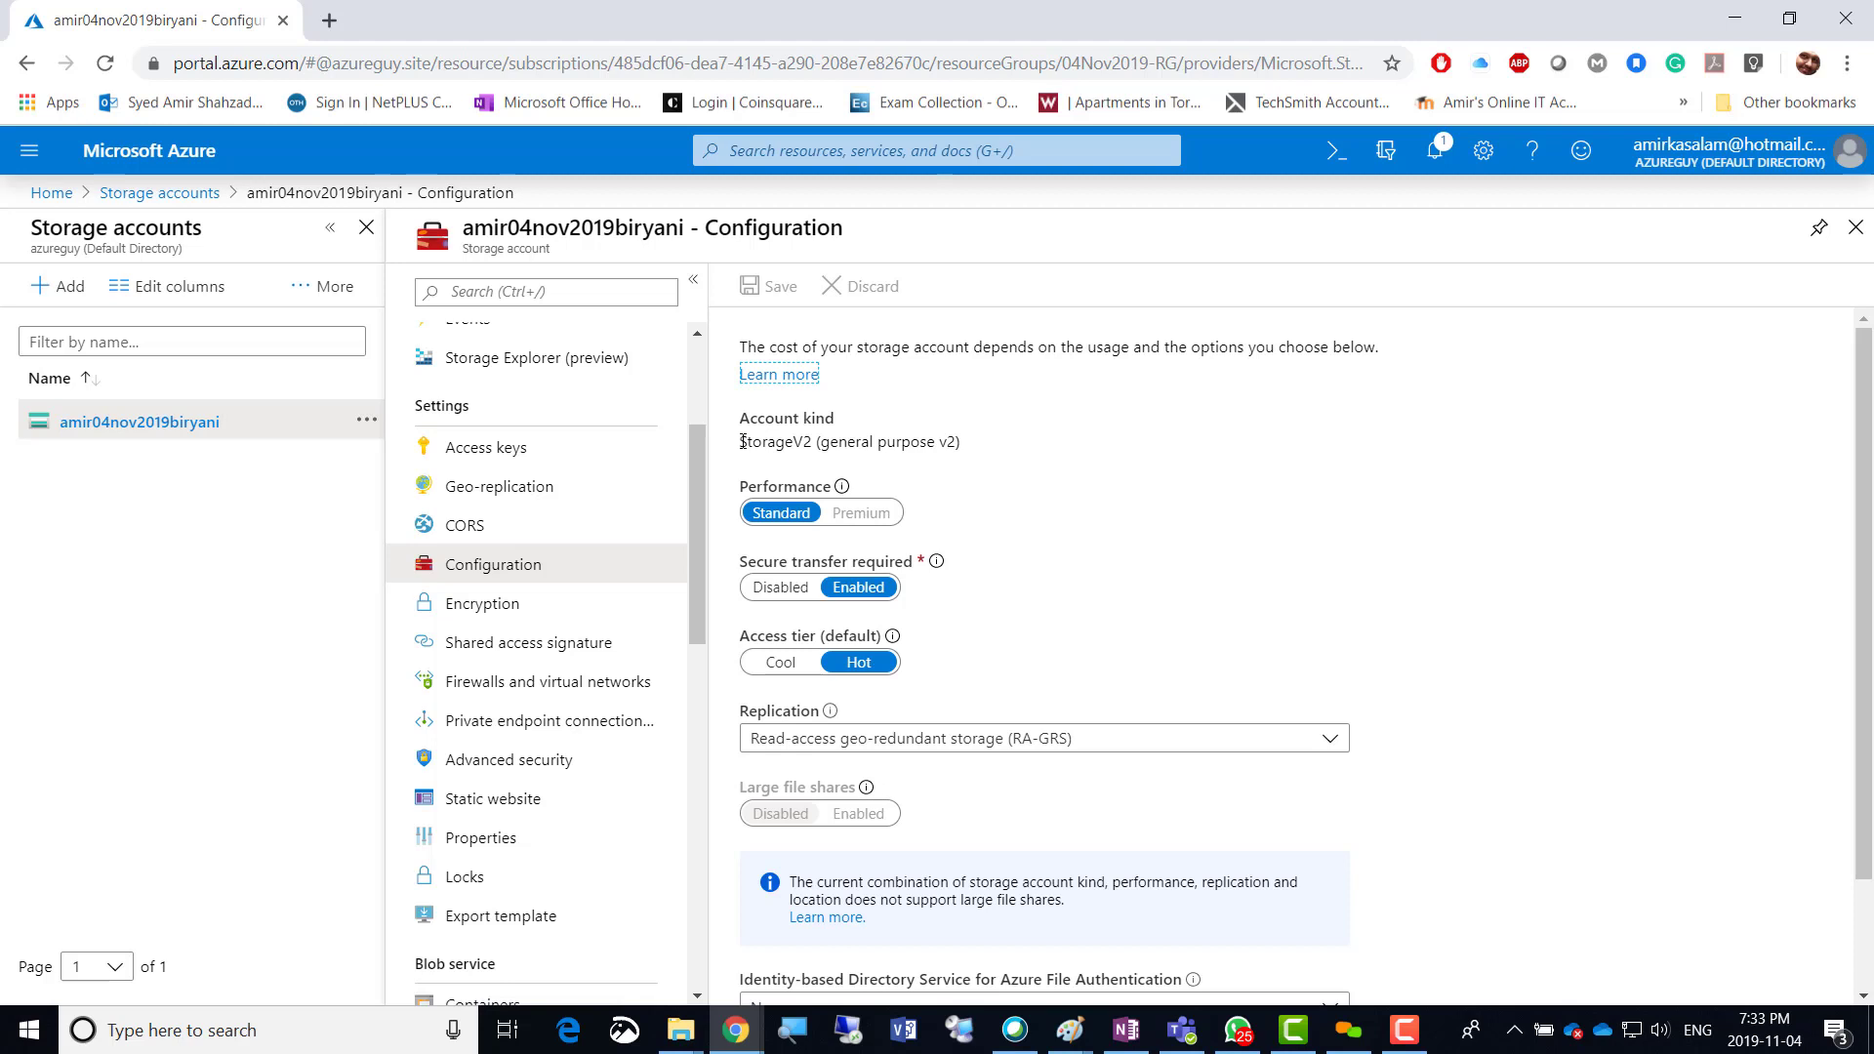
drag(739, 441, 1007, 458)
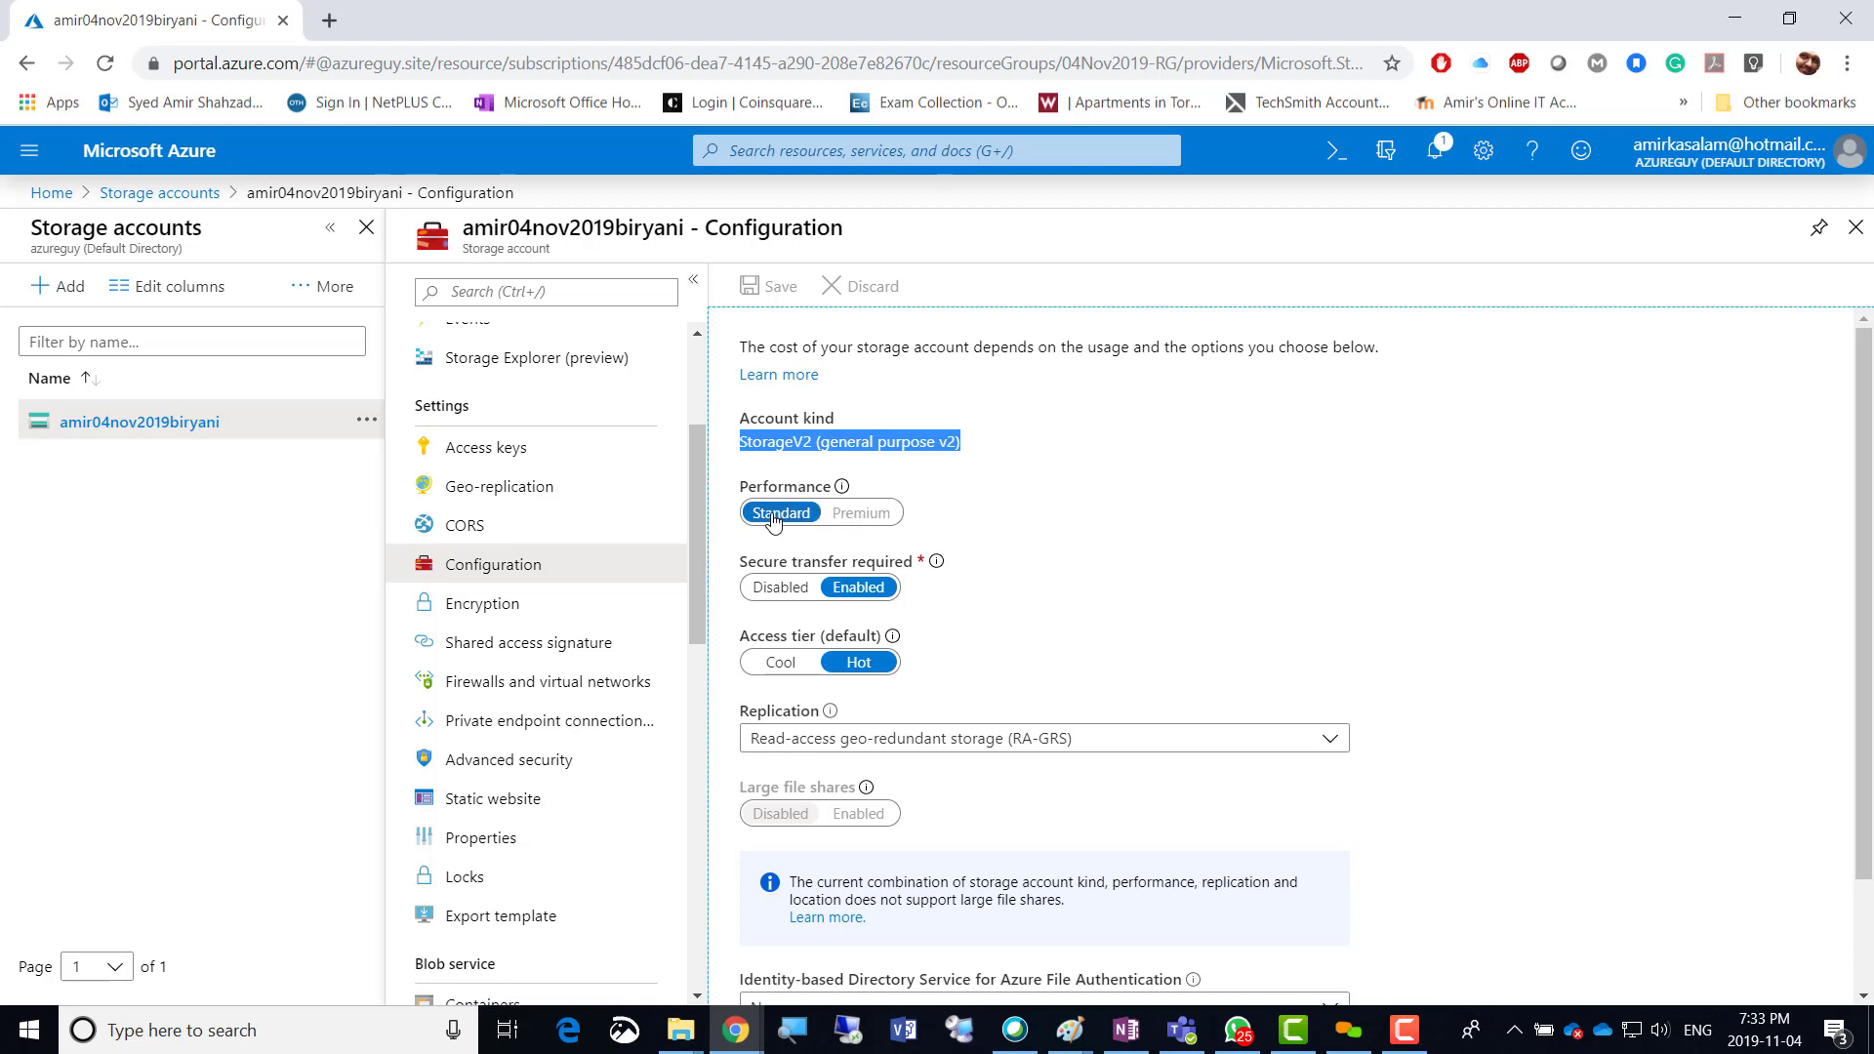
double_click(861, 514)
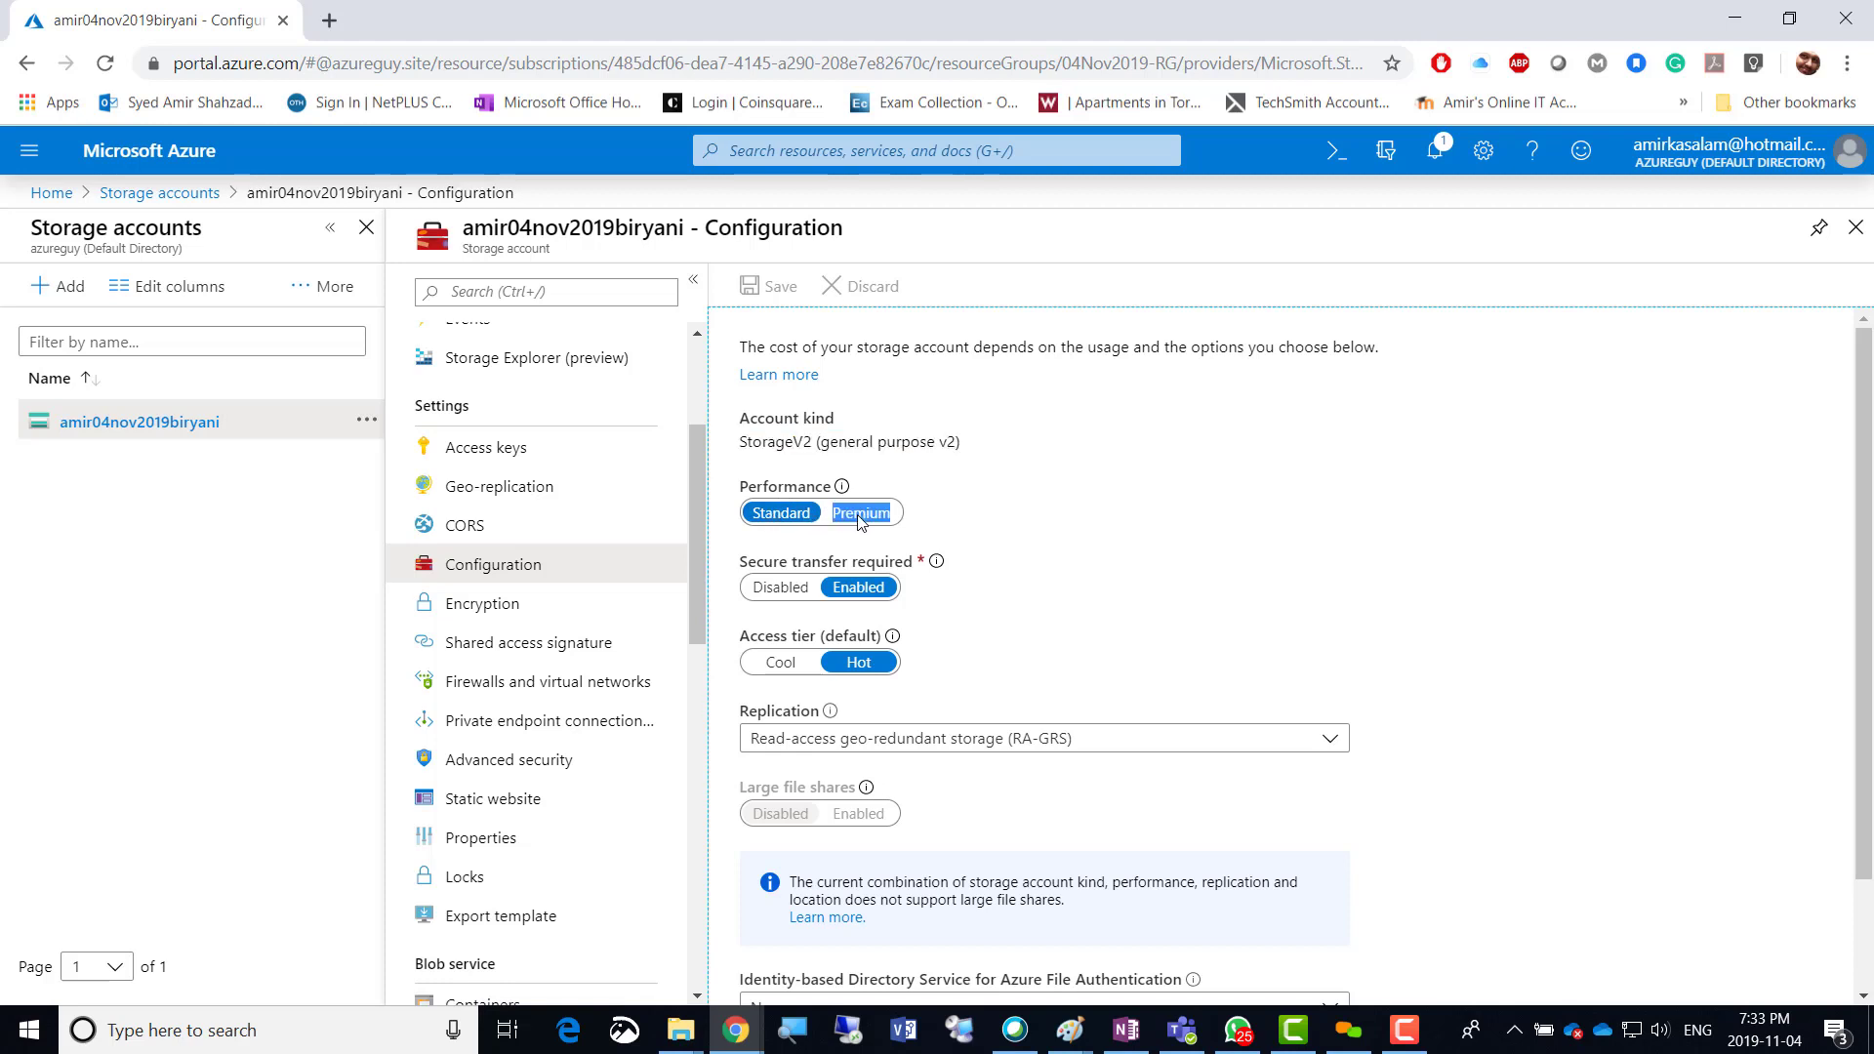
click(934, 513)
mouse_move(940, 563)
click(781, 664)
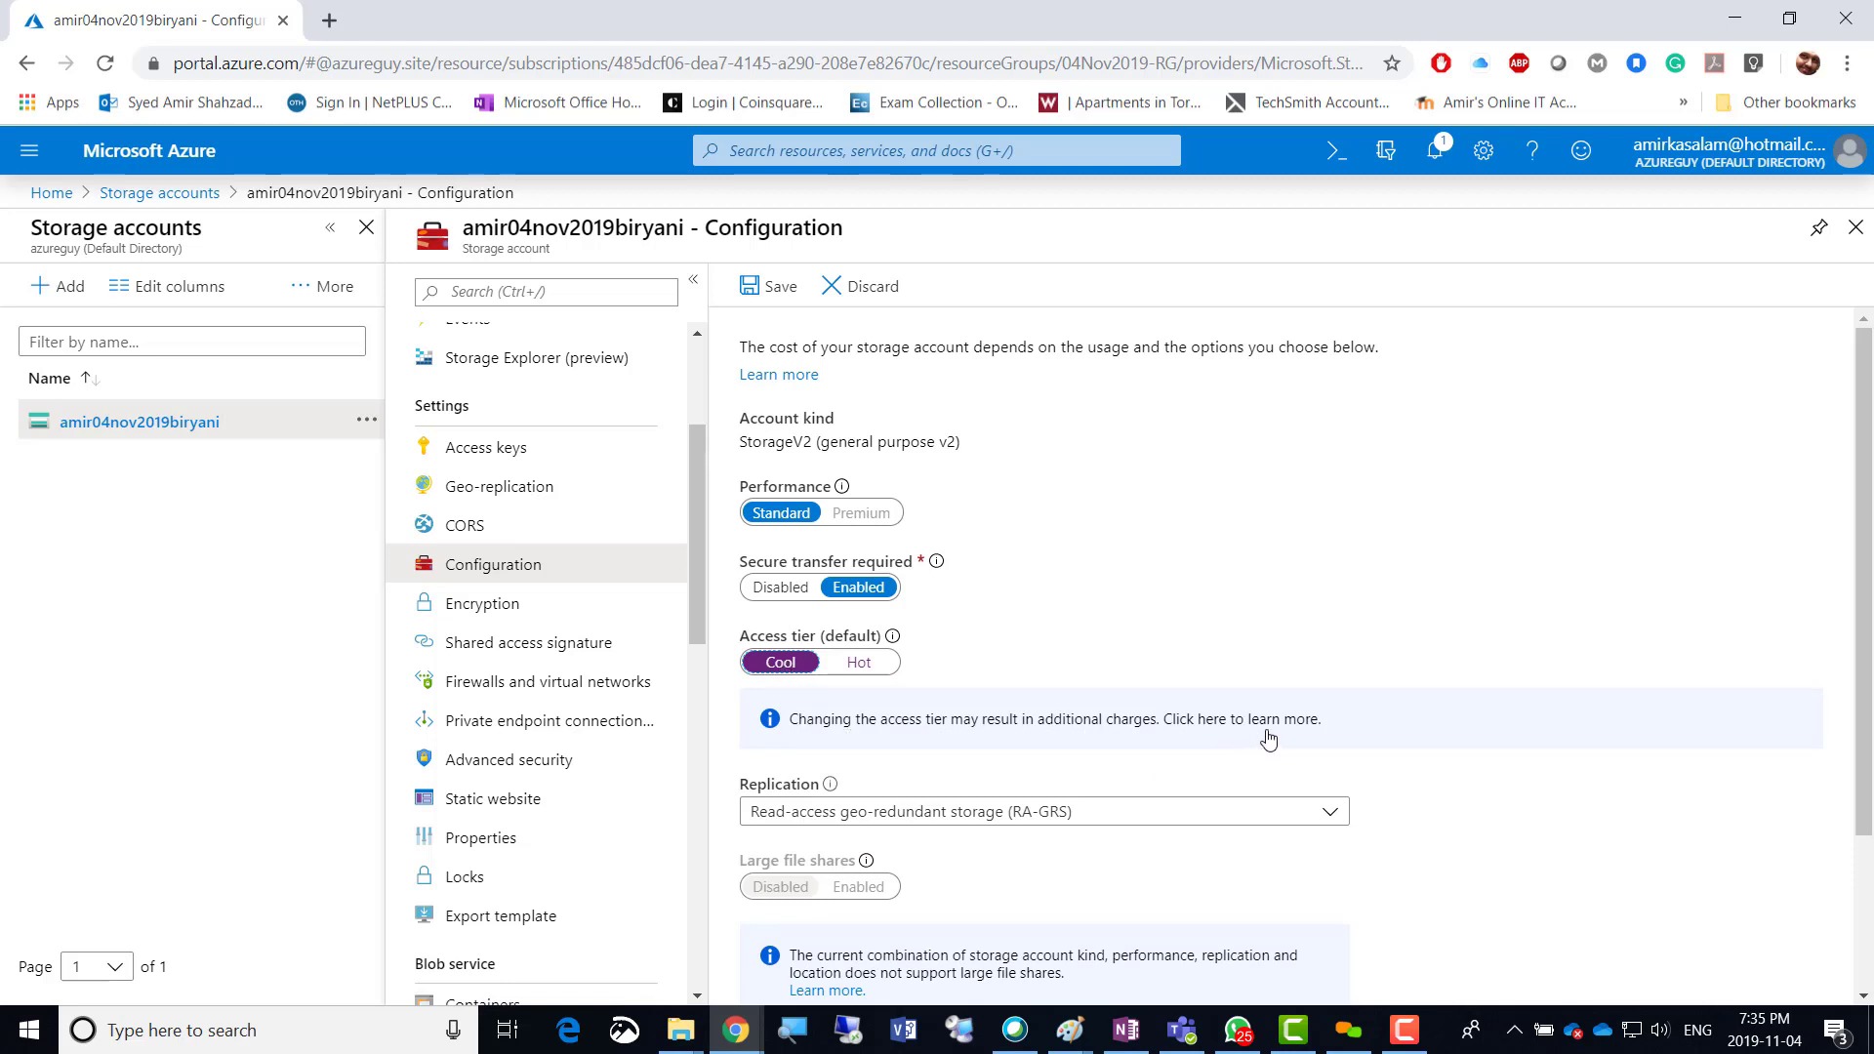
click(1047, 590)
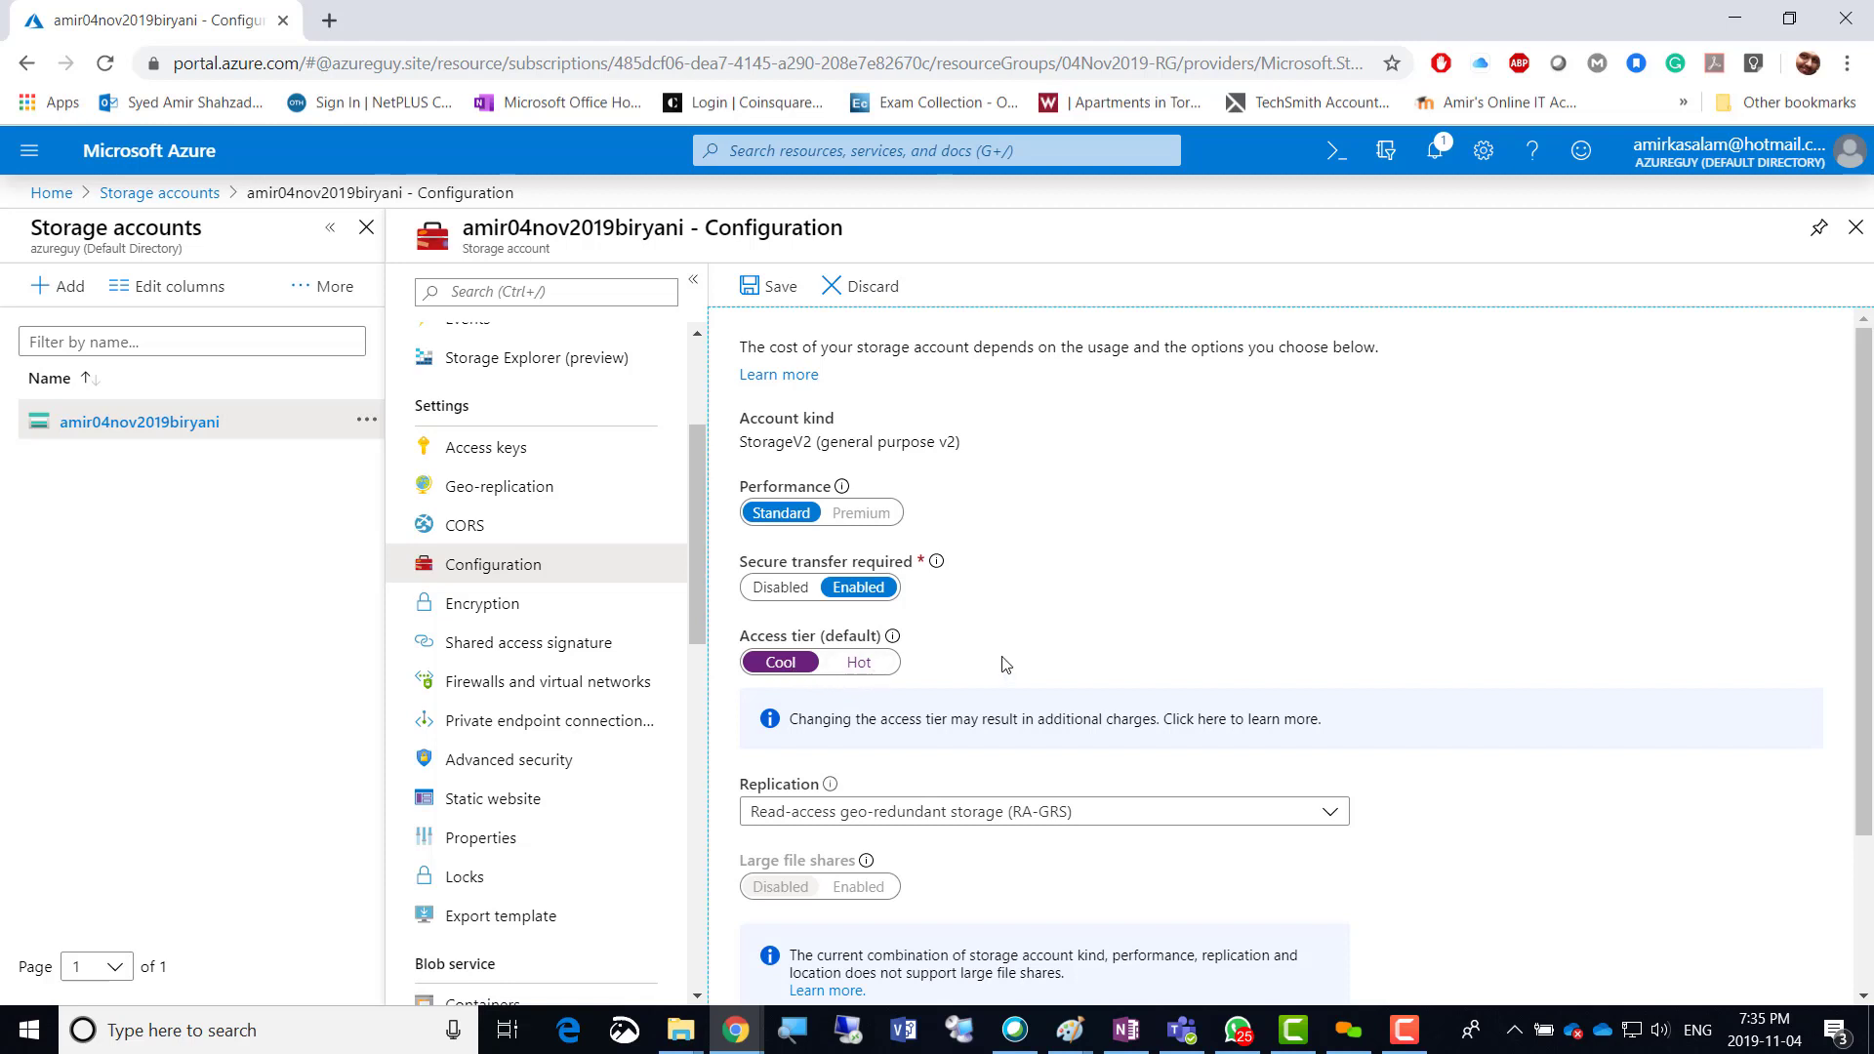
click(859, 663)
click(1318, 613)
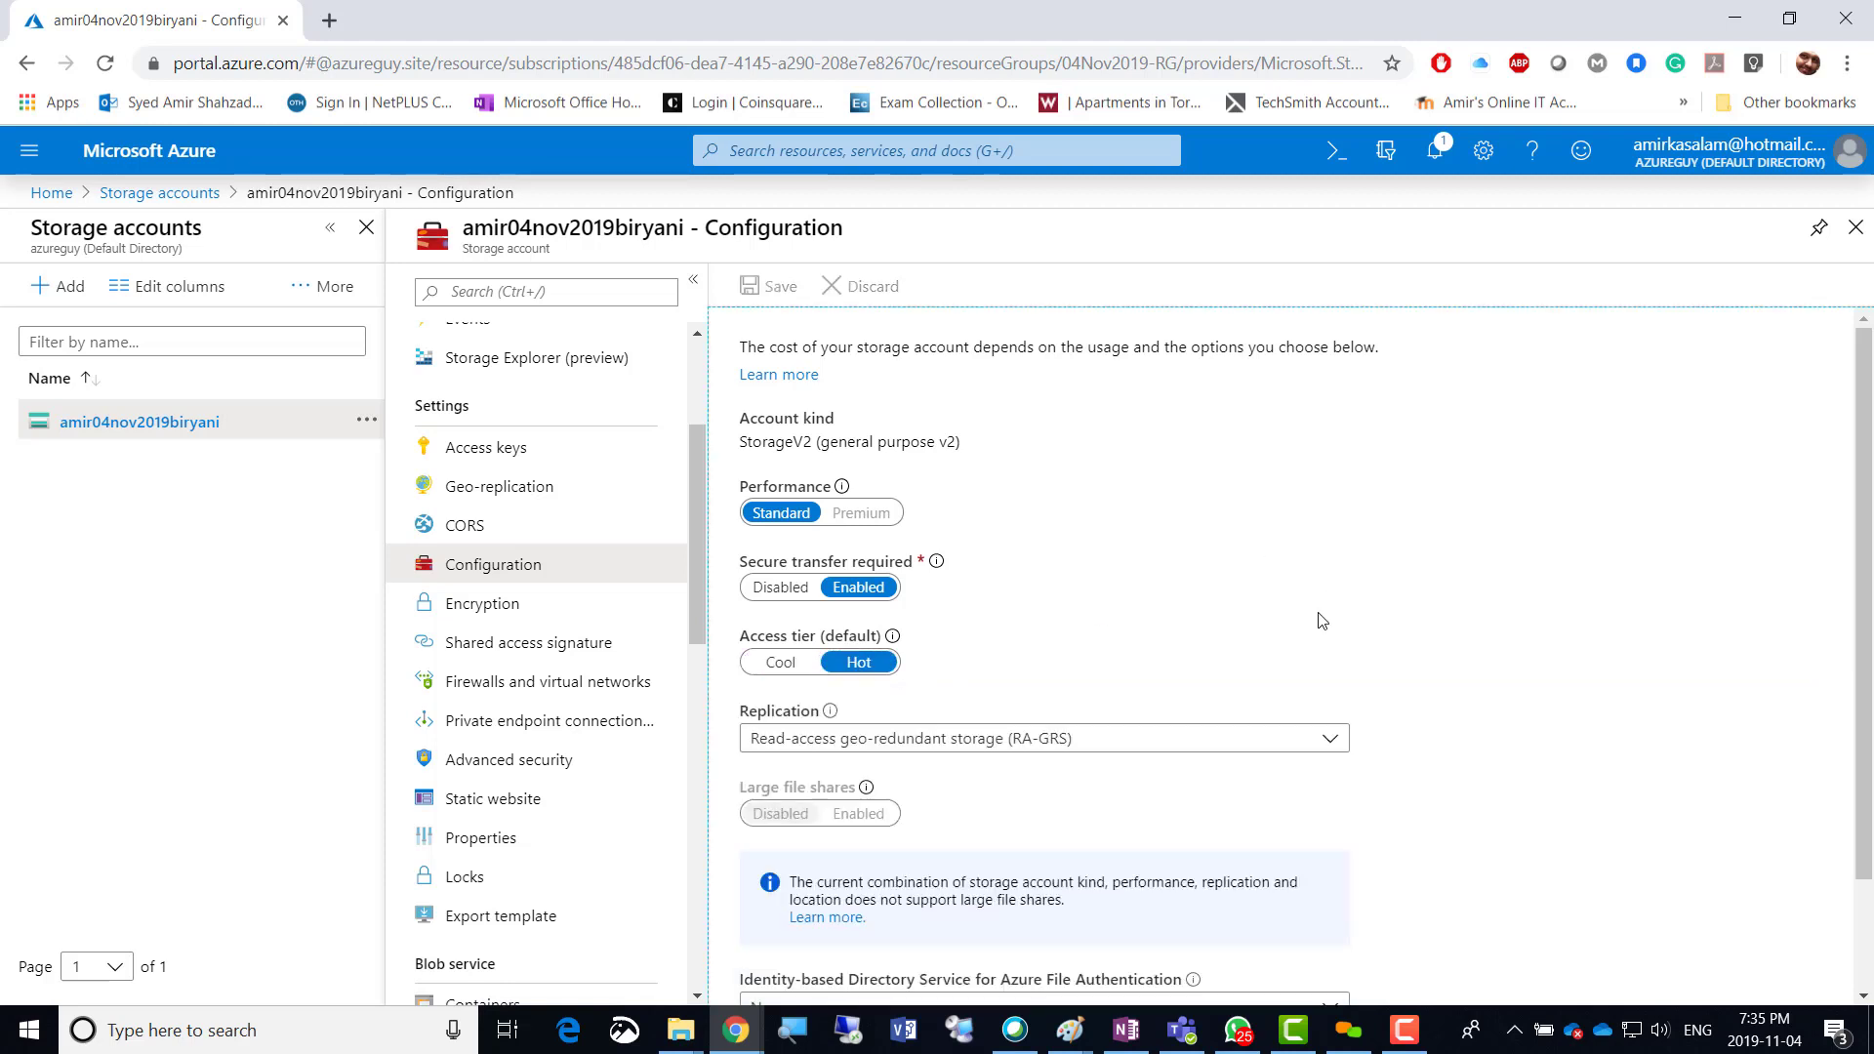
scroll(1468, 669, down, 2)
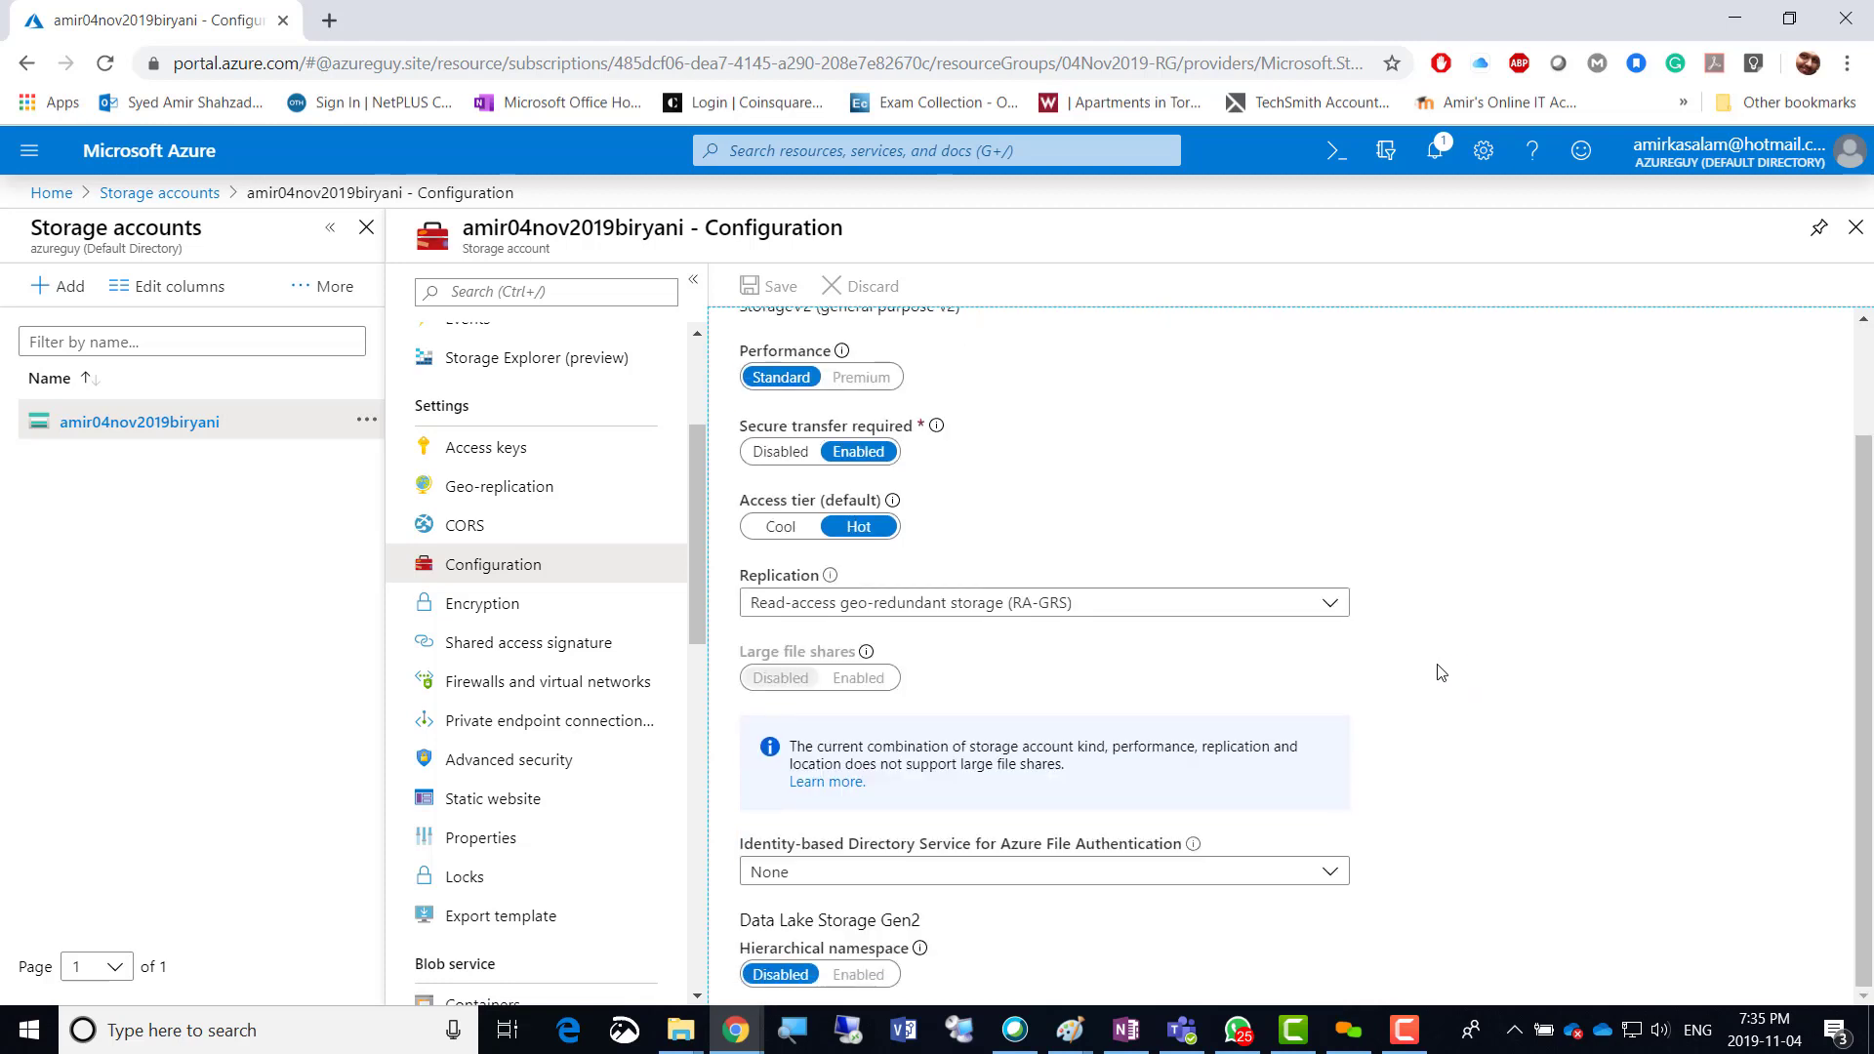
click(1329, 609)
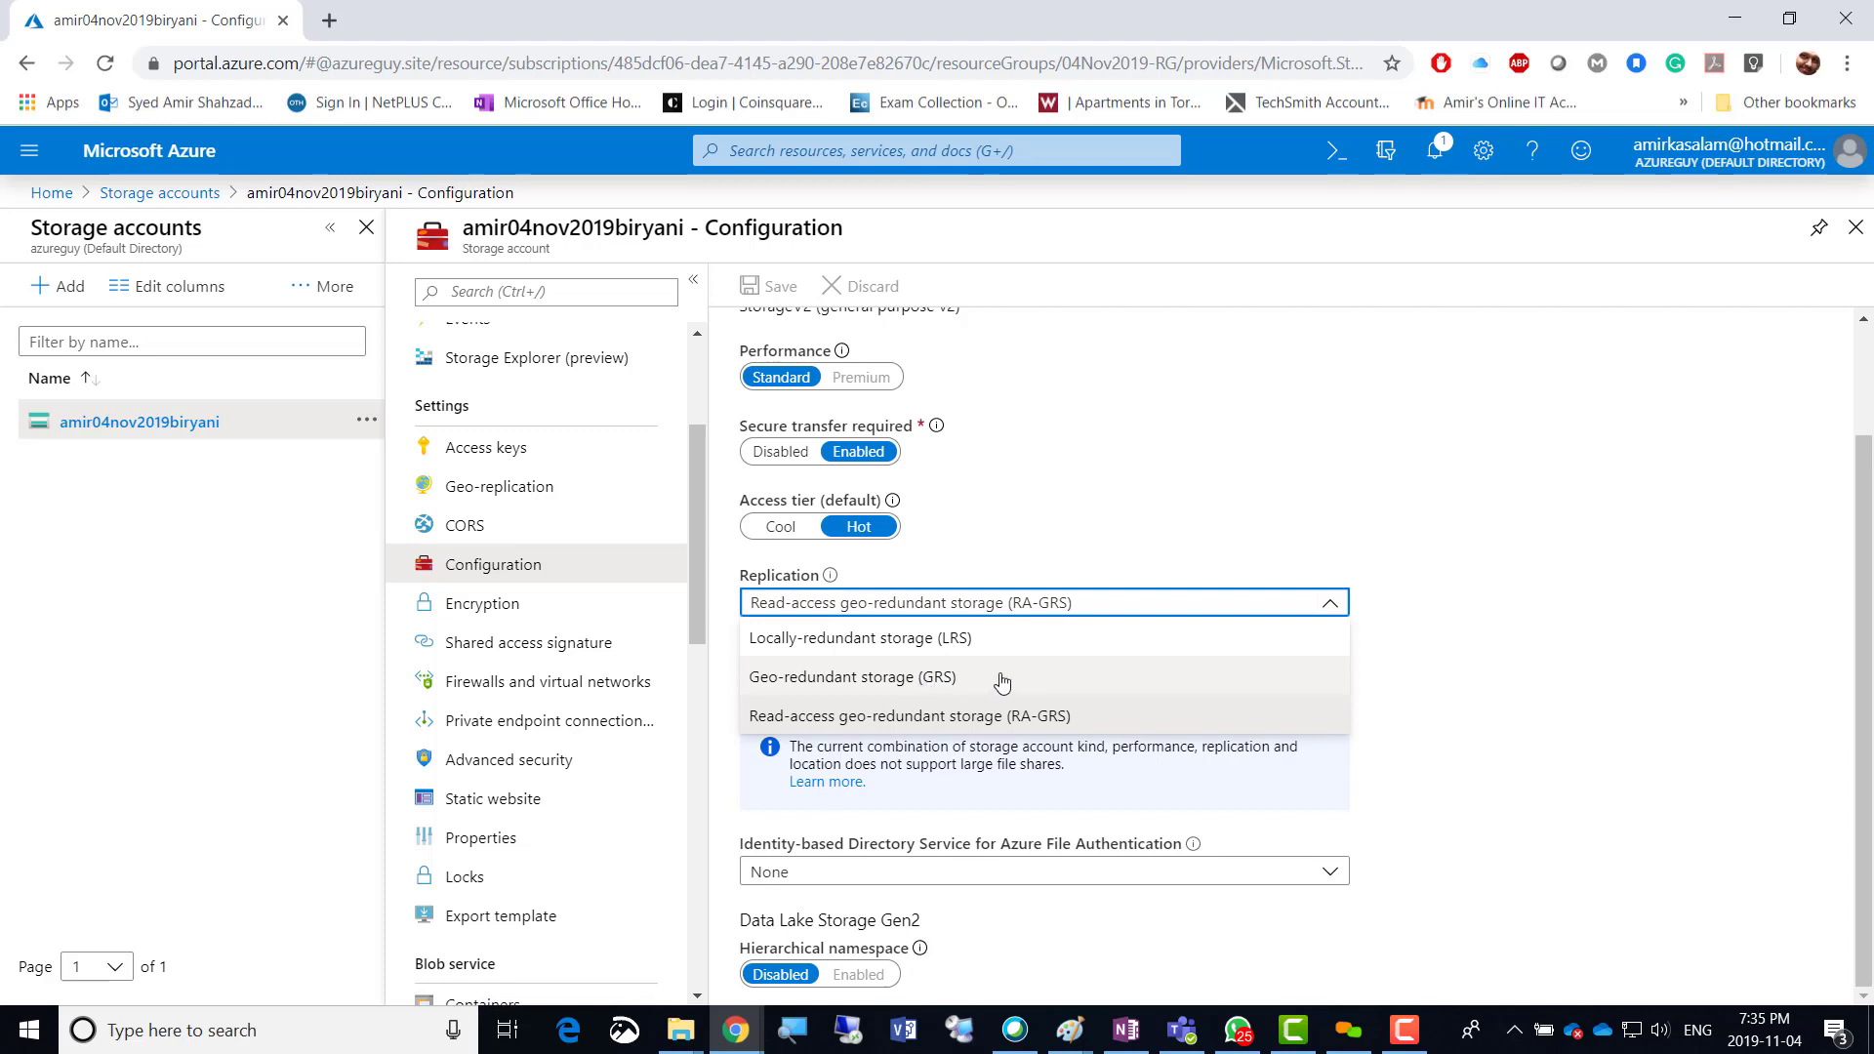
click(1439, 668)
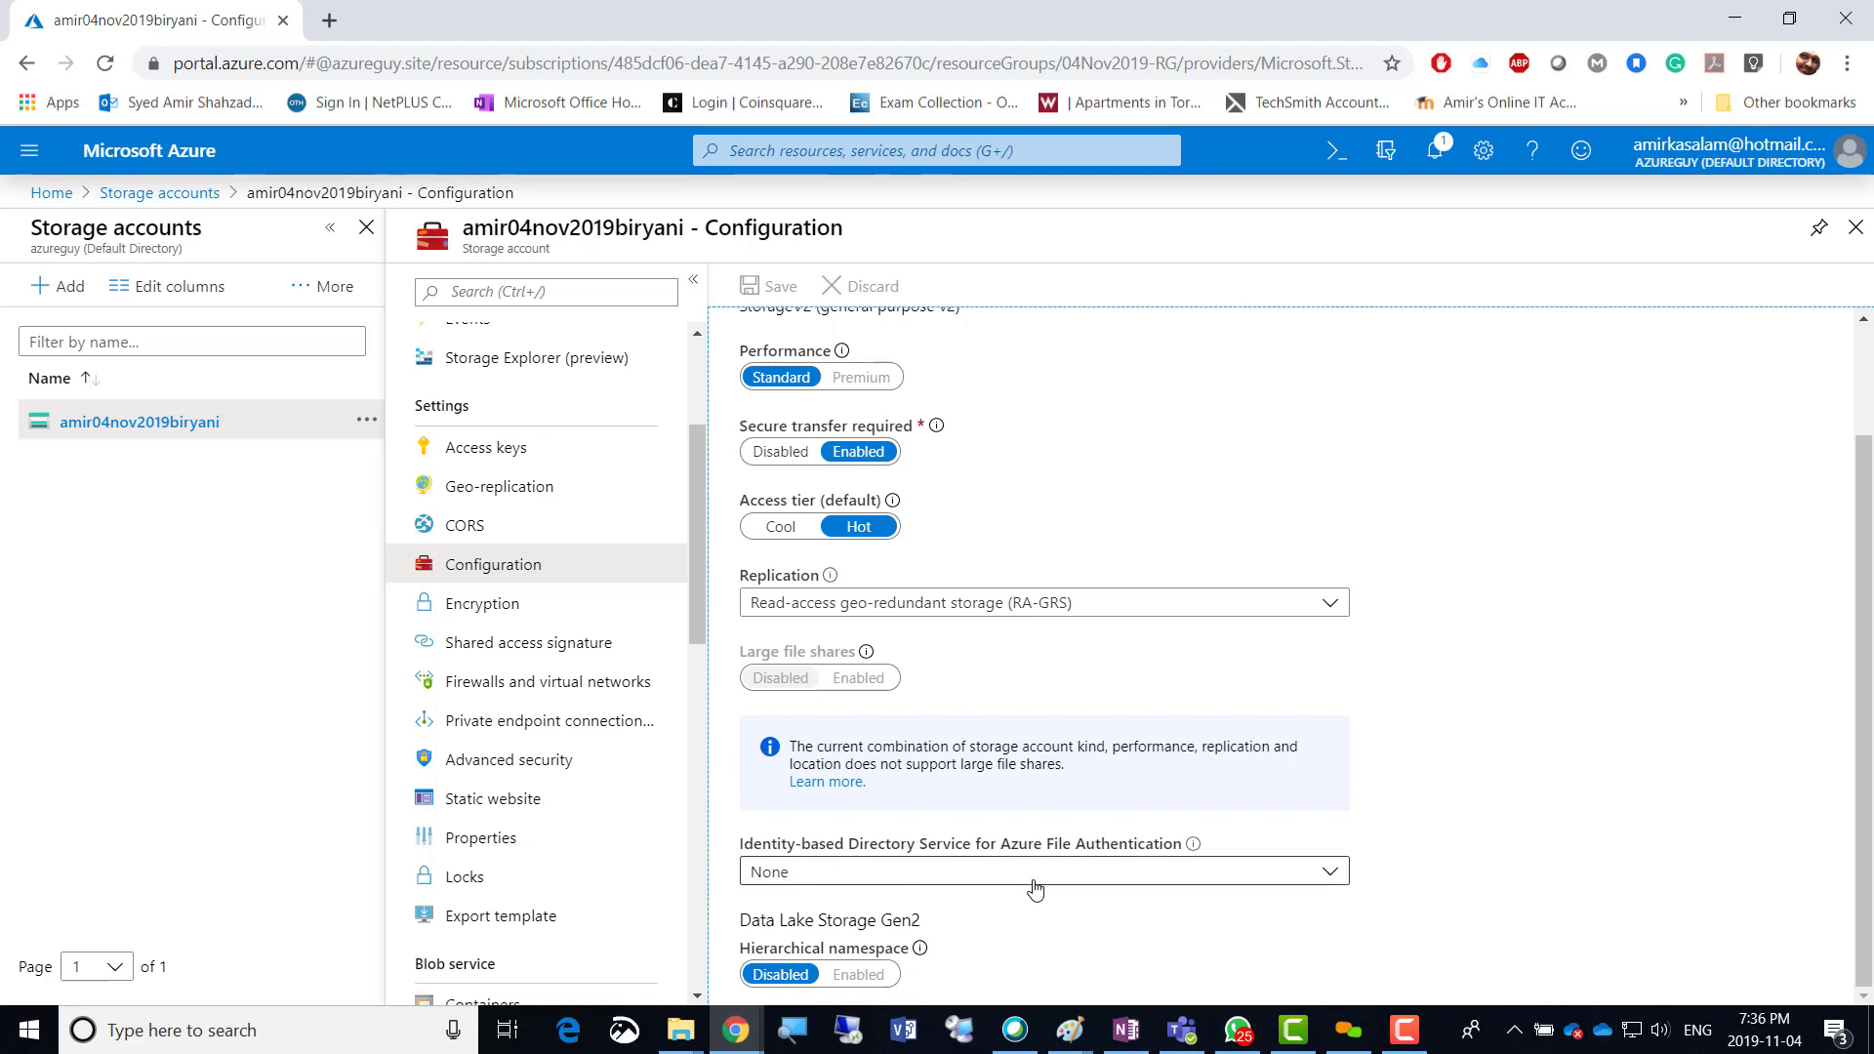
click(1338, 879)
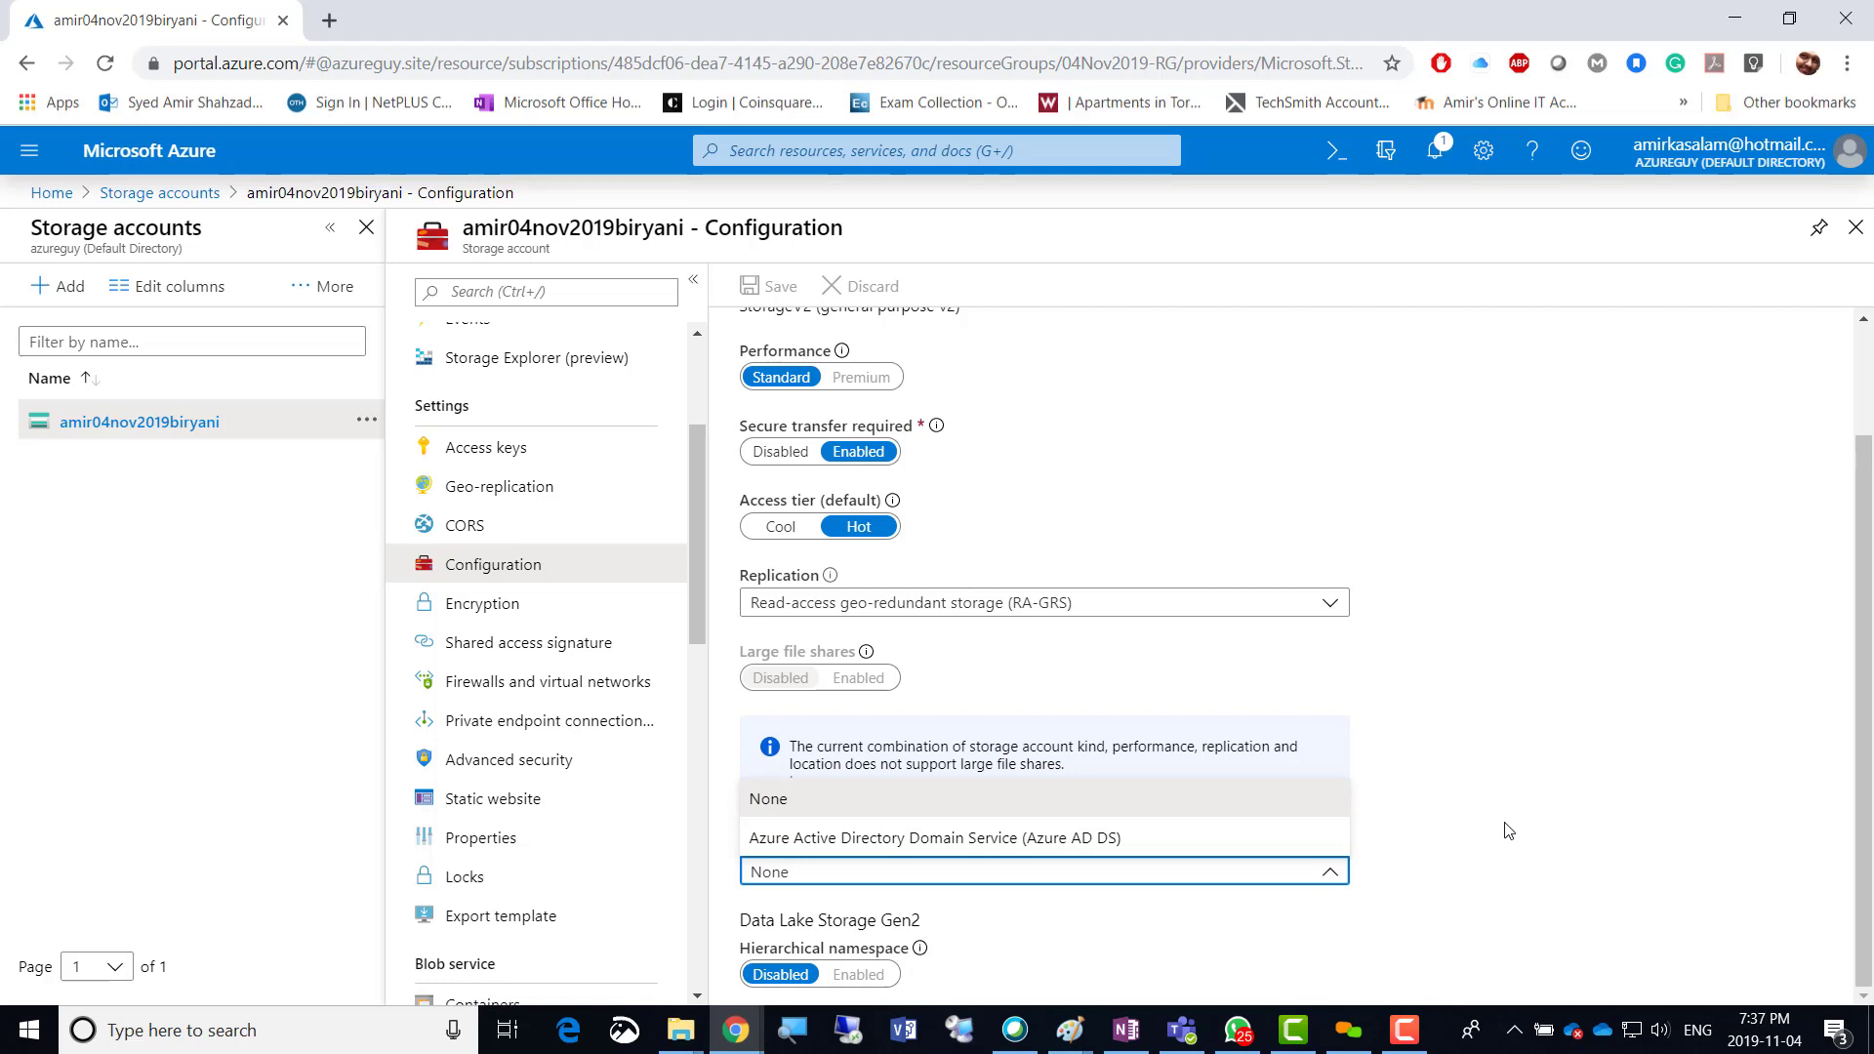
click(1508, 831)
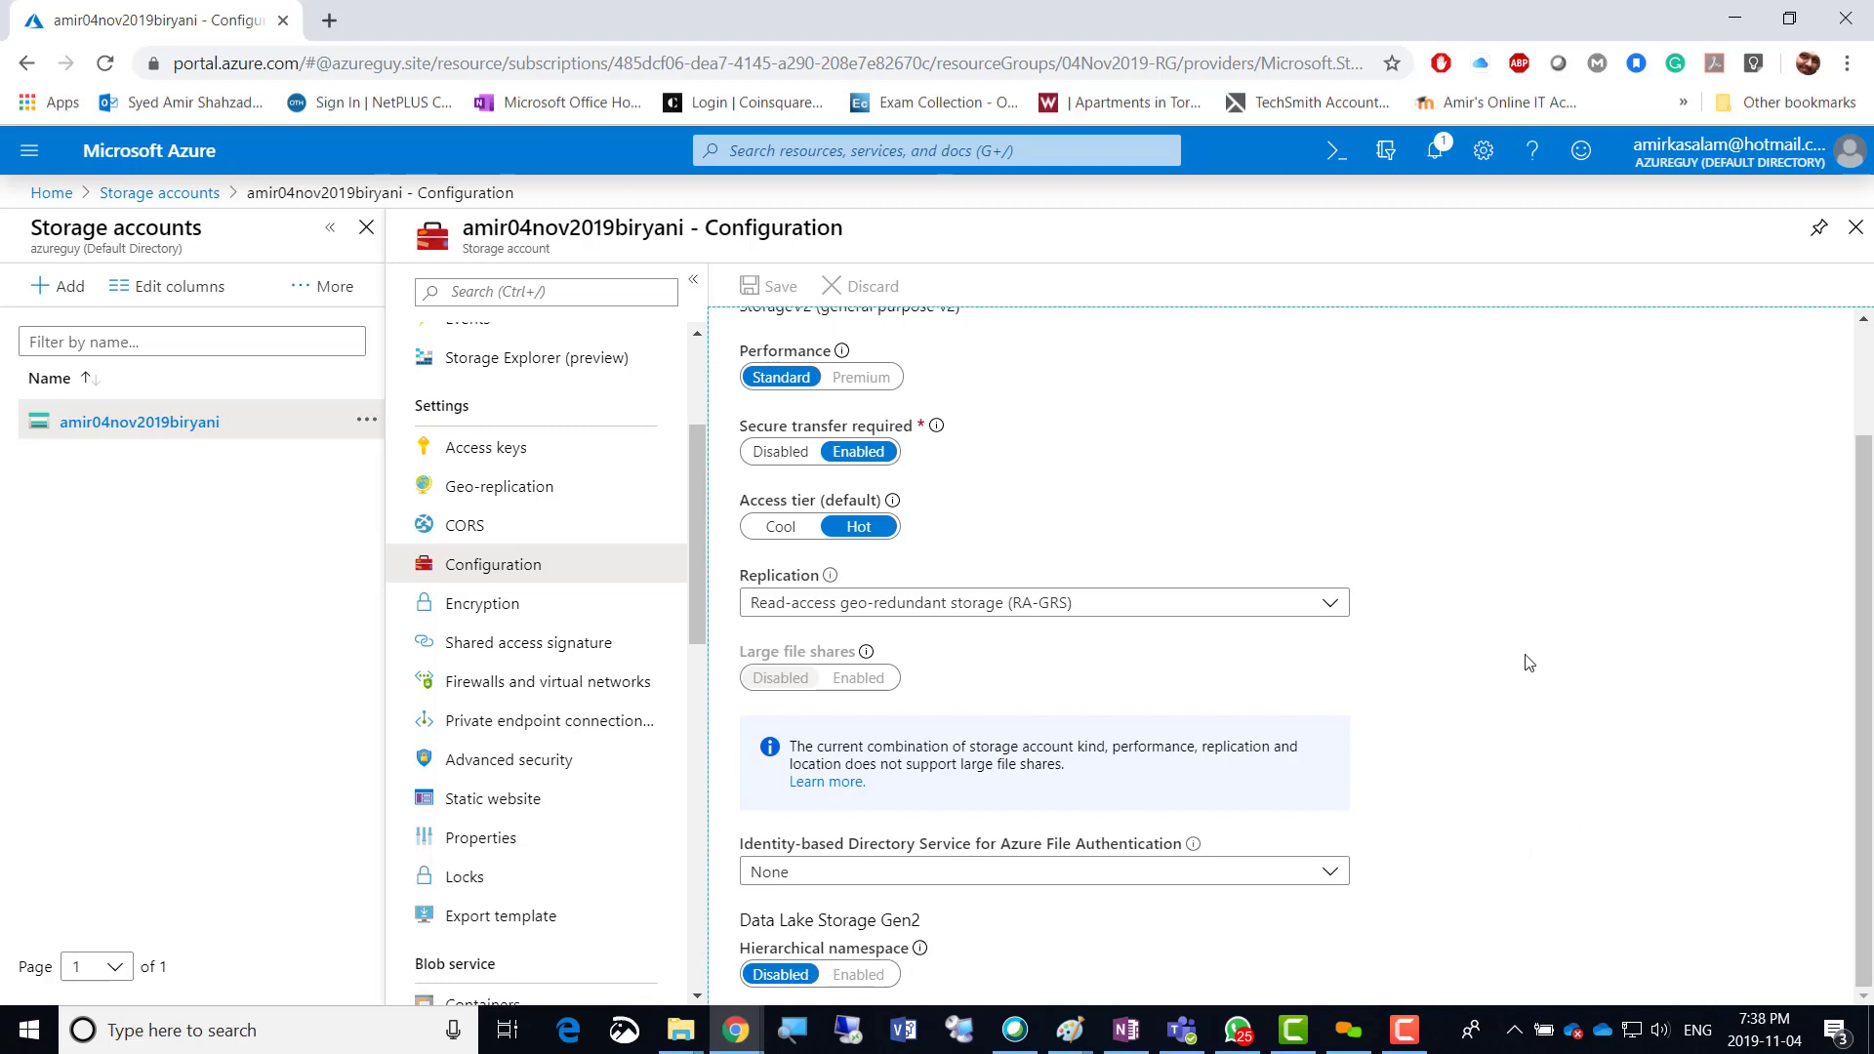
Read the encryption page's Microsoft Managed Keys note, dismiss the Google alert, and open Shared access signature.
click(473, 609)
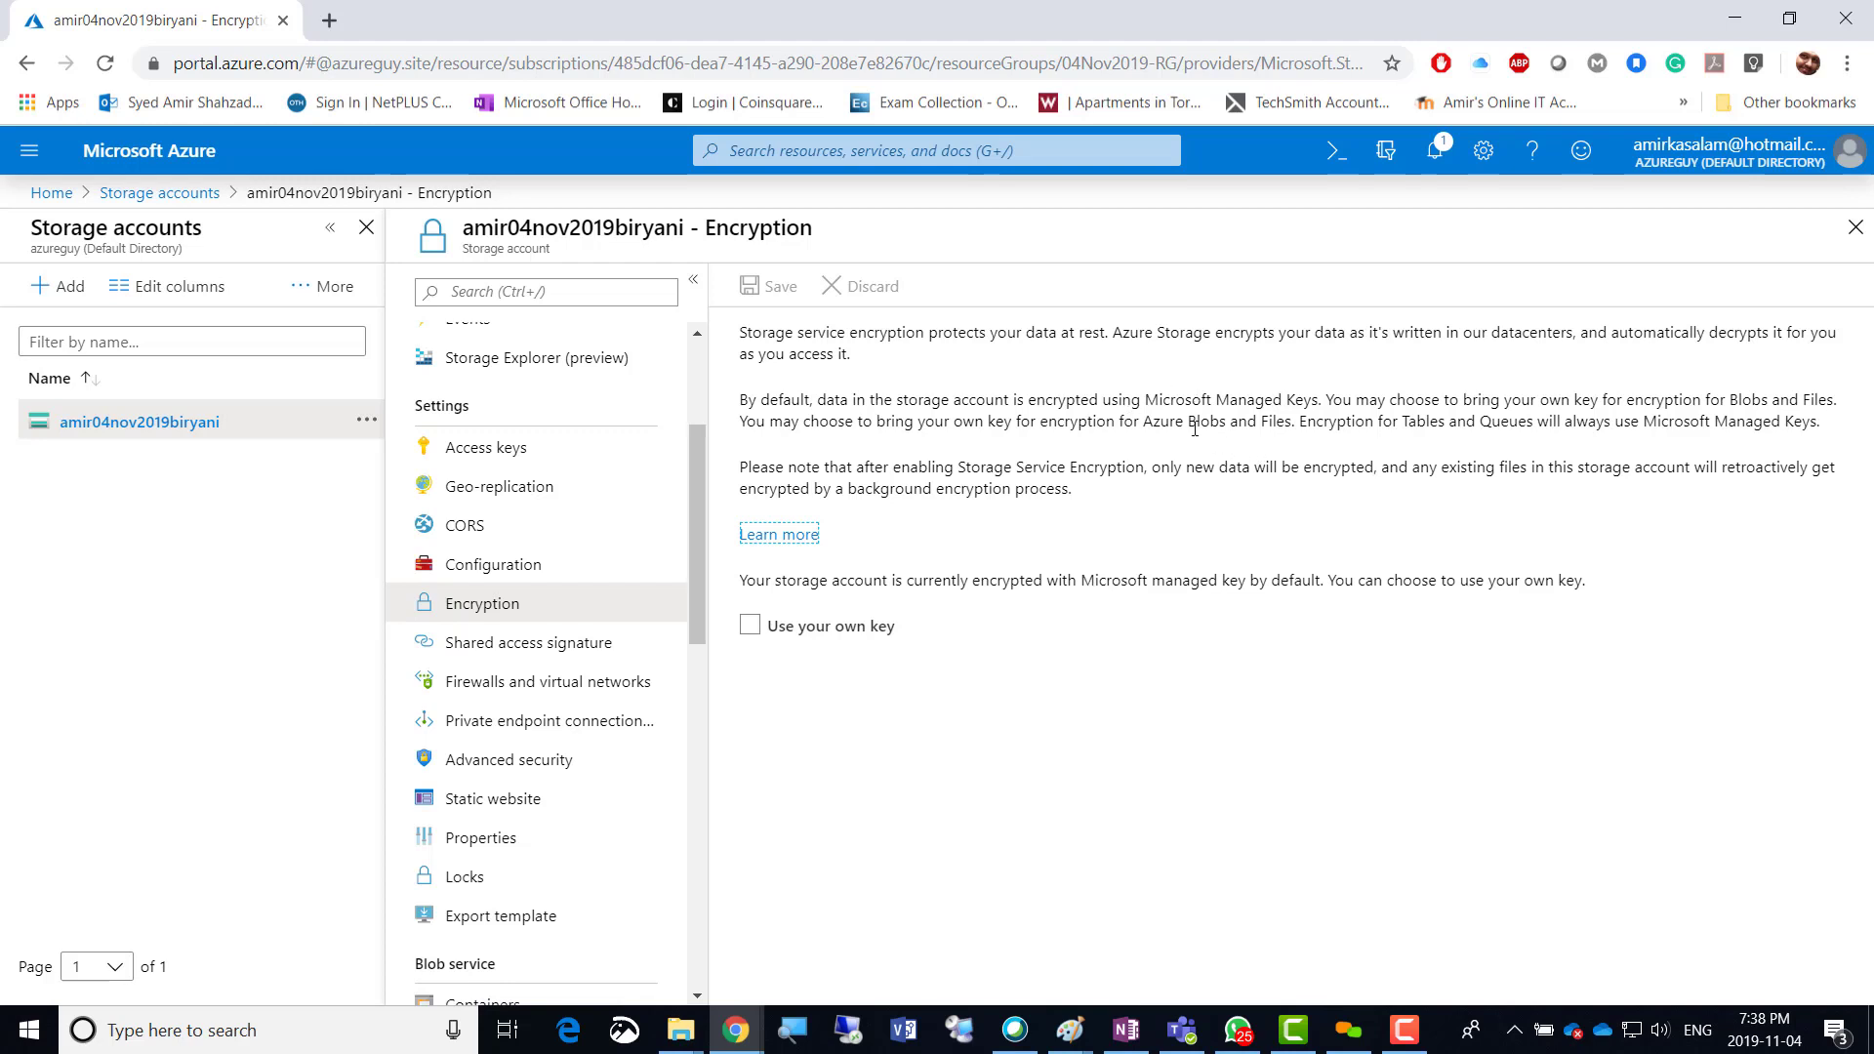
drag(1162, 399, 1320, 390)
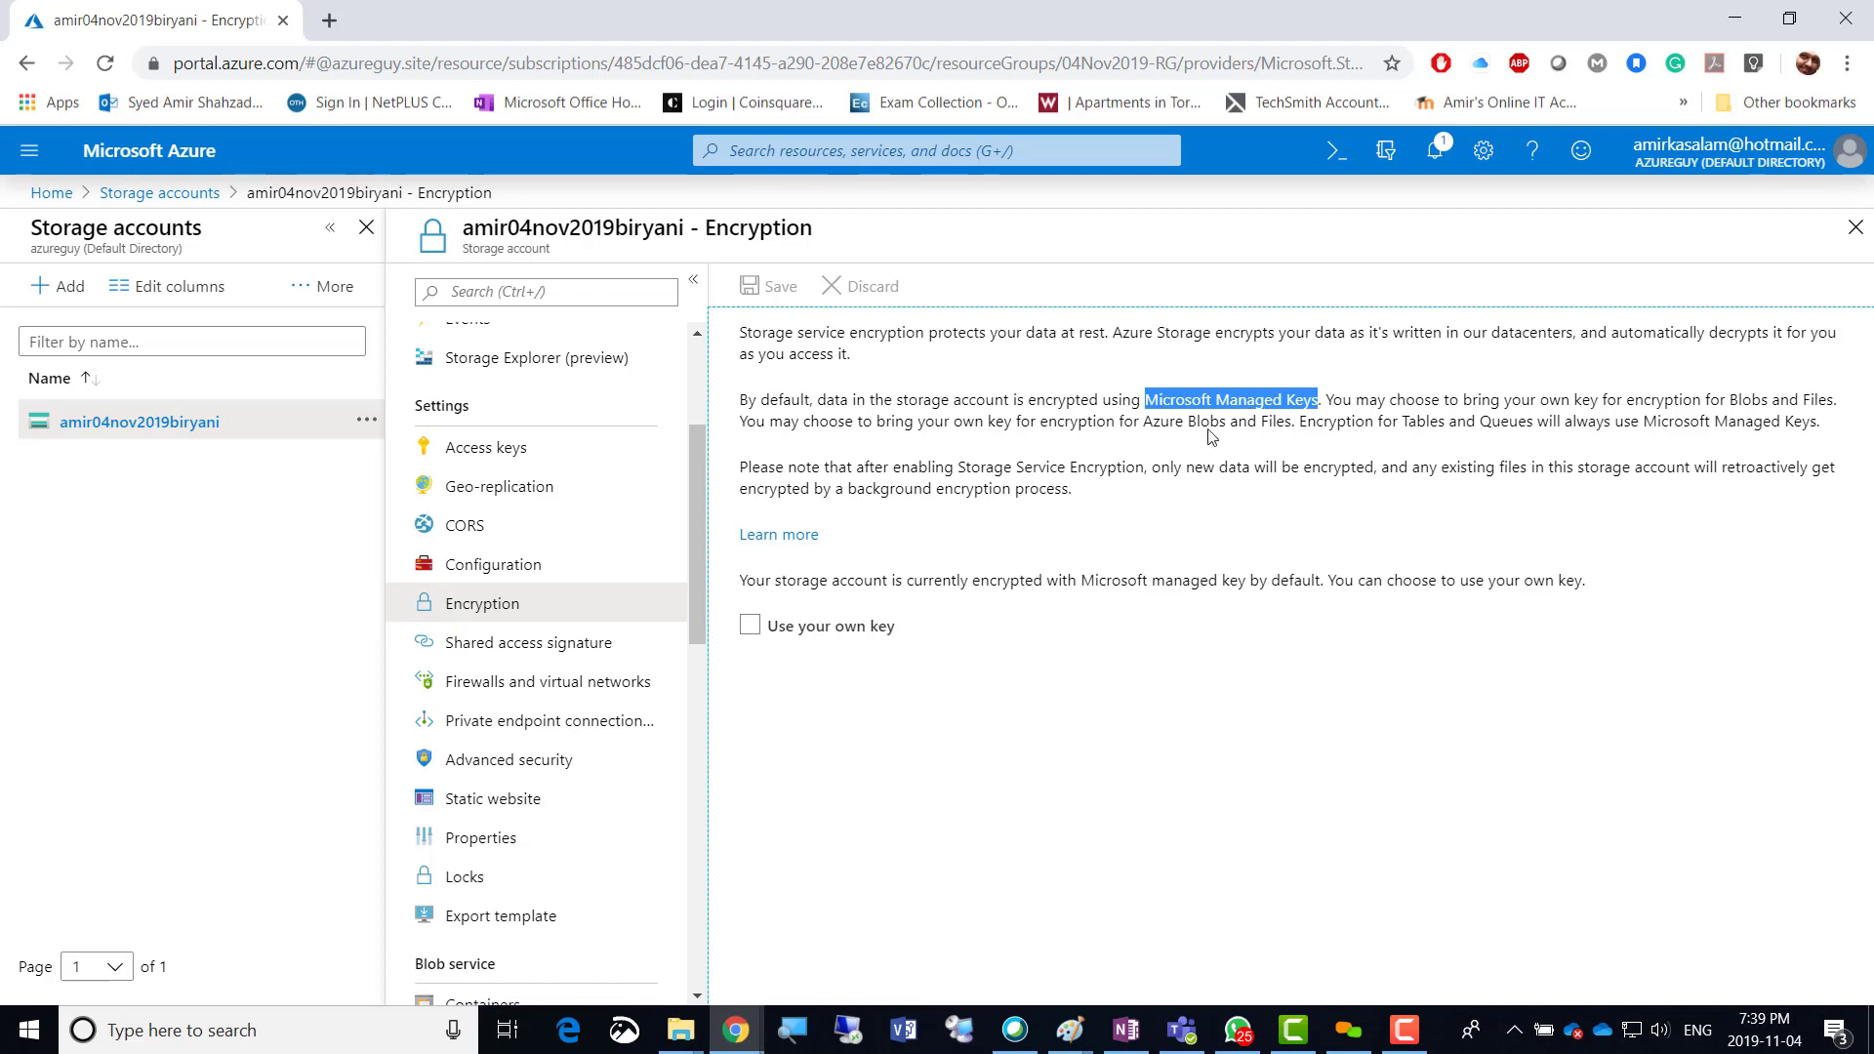
drag(1145, 400, 1319, 402)
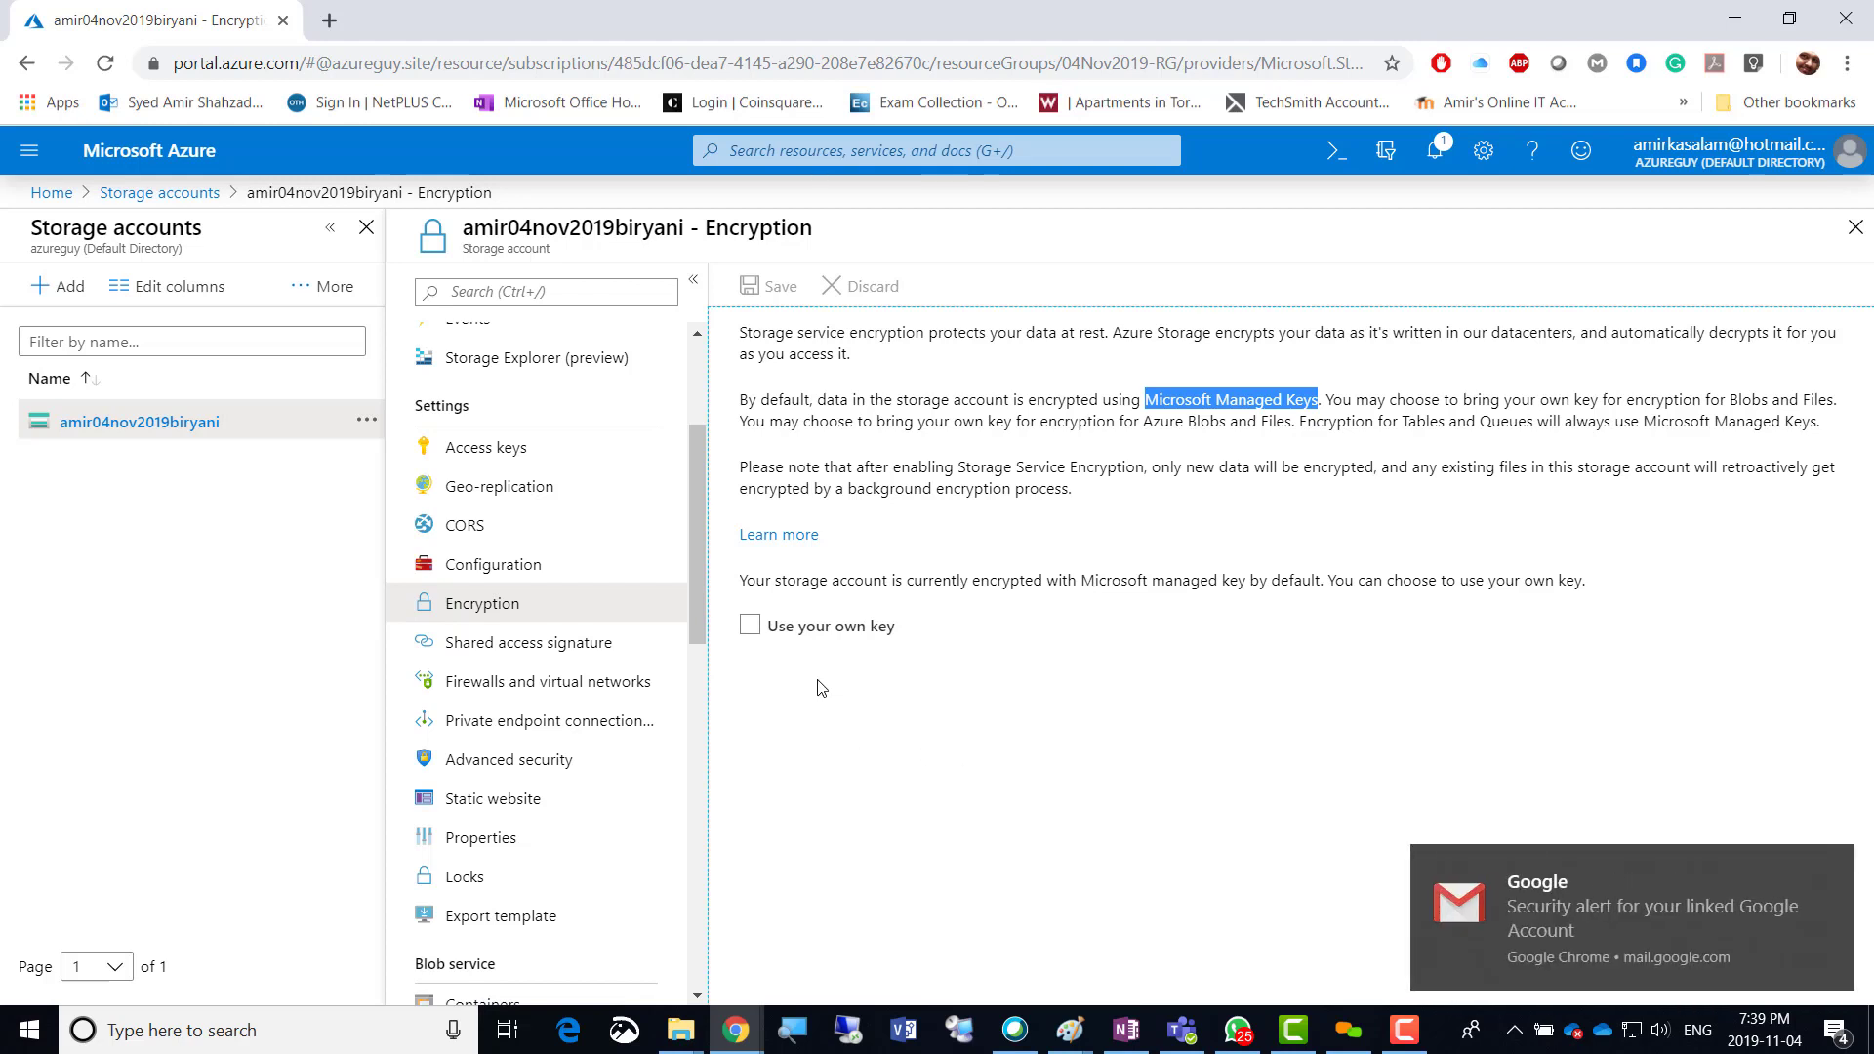
click(1832, 869)
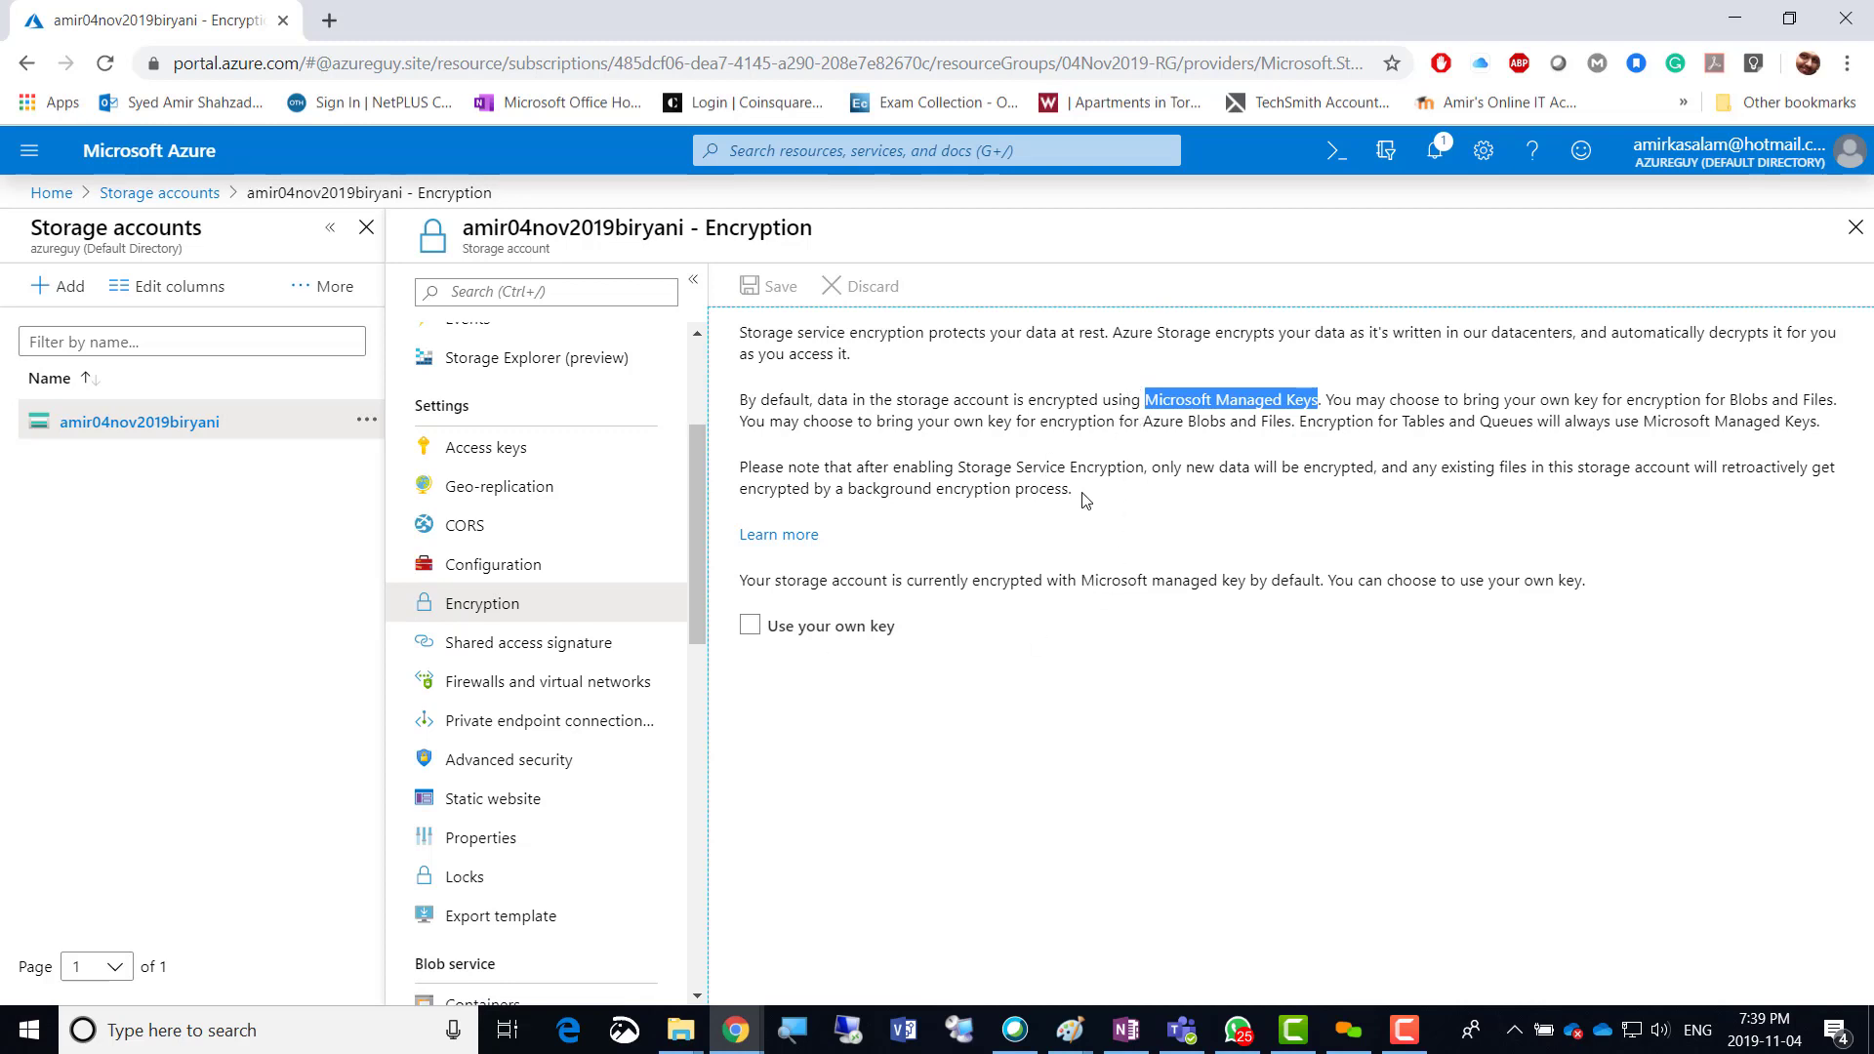
click(454, 659)
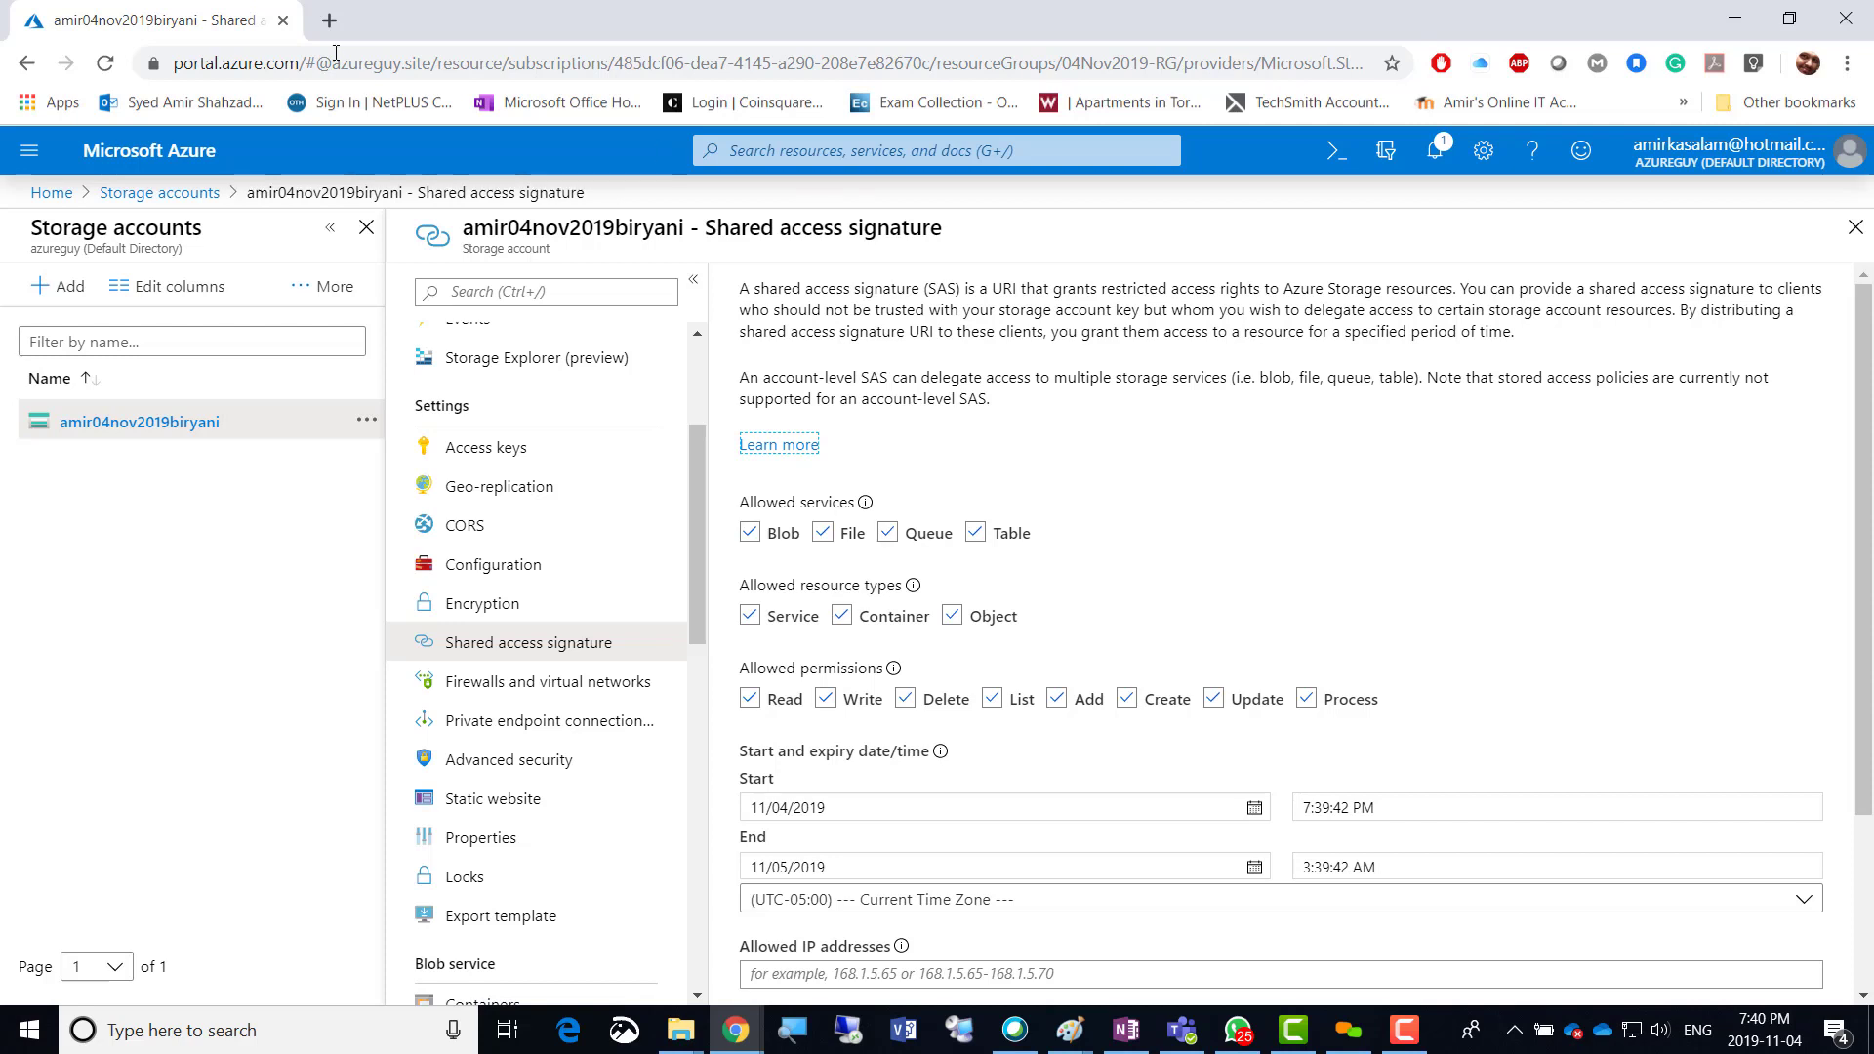
Search Google for 'cloudberry' in a new tab and scroll through the results.
click(329, 21)
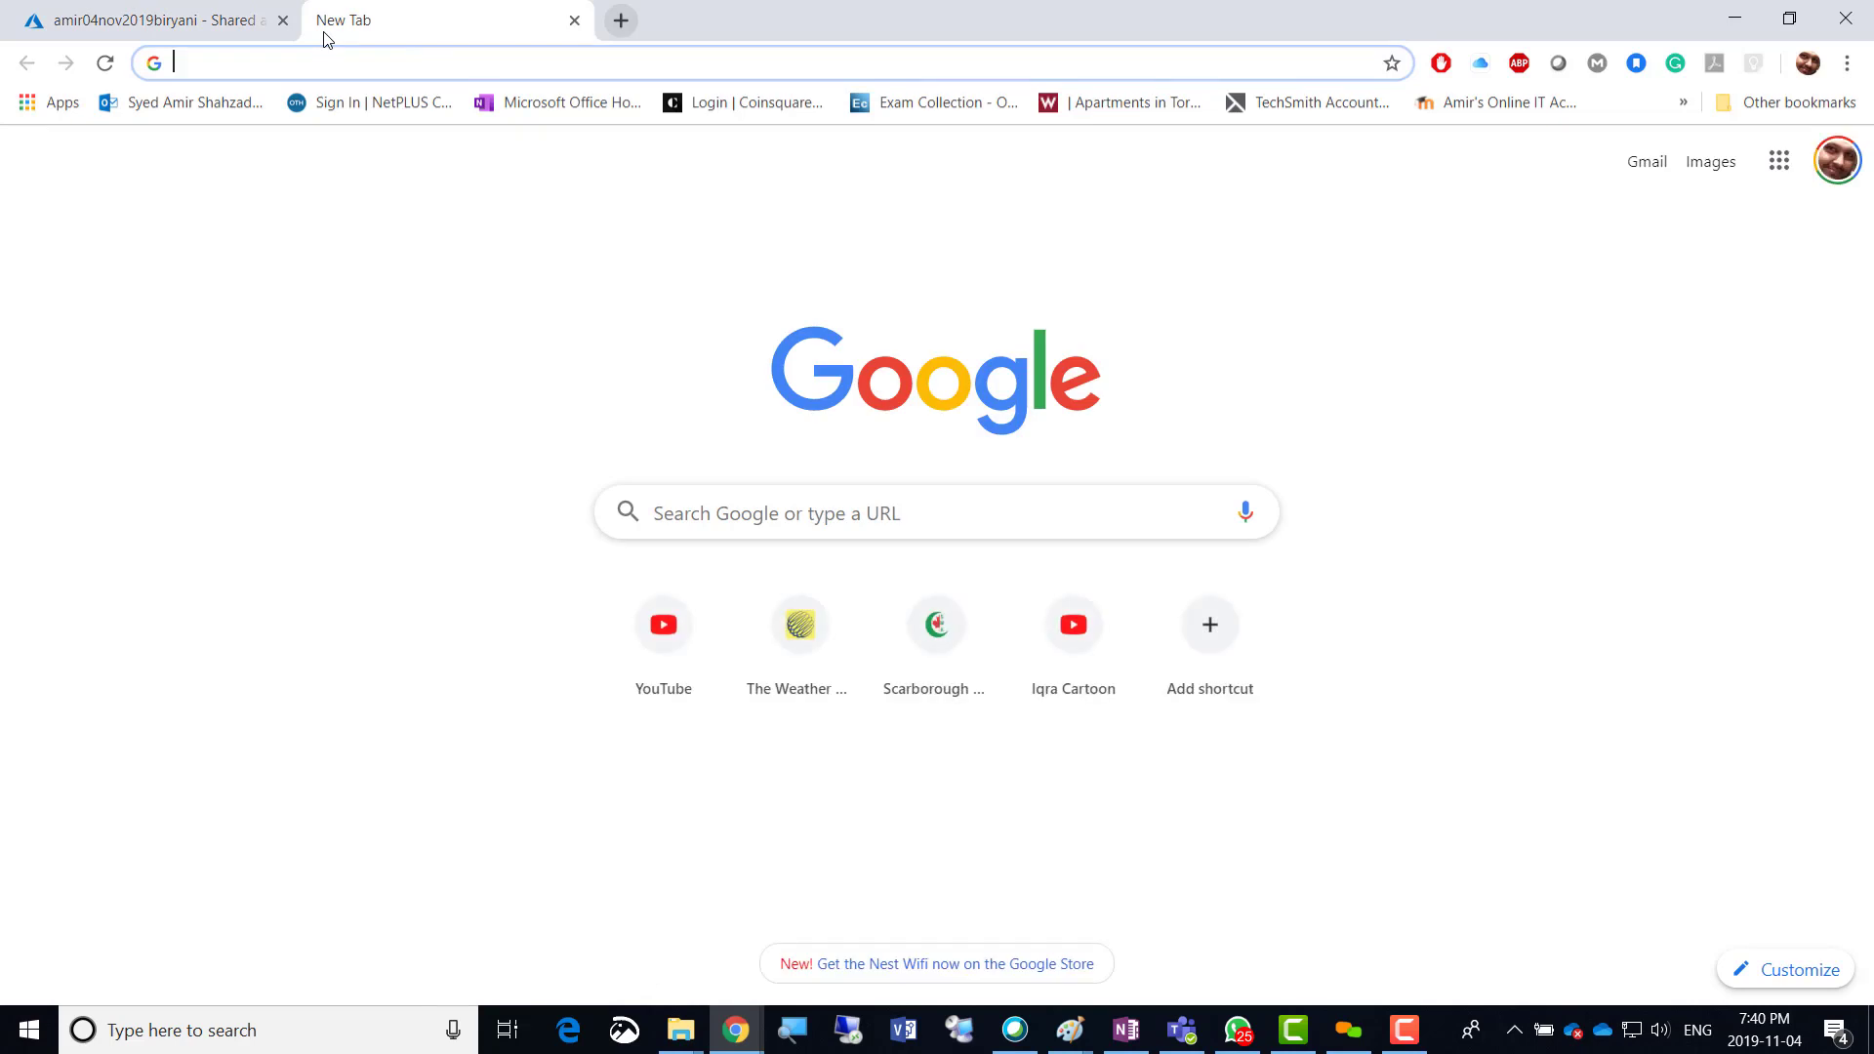
text(cloudberry)
key(Return)
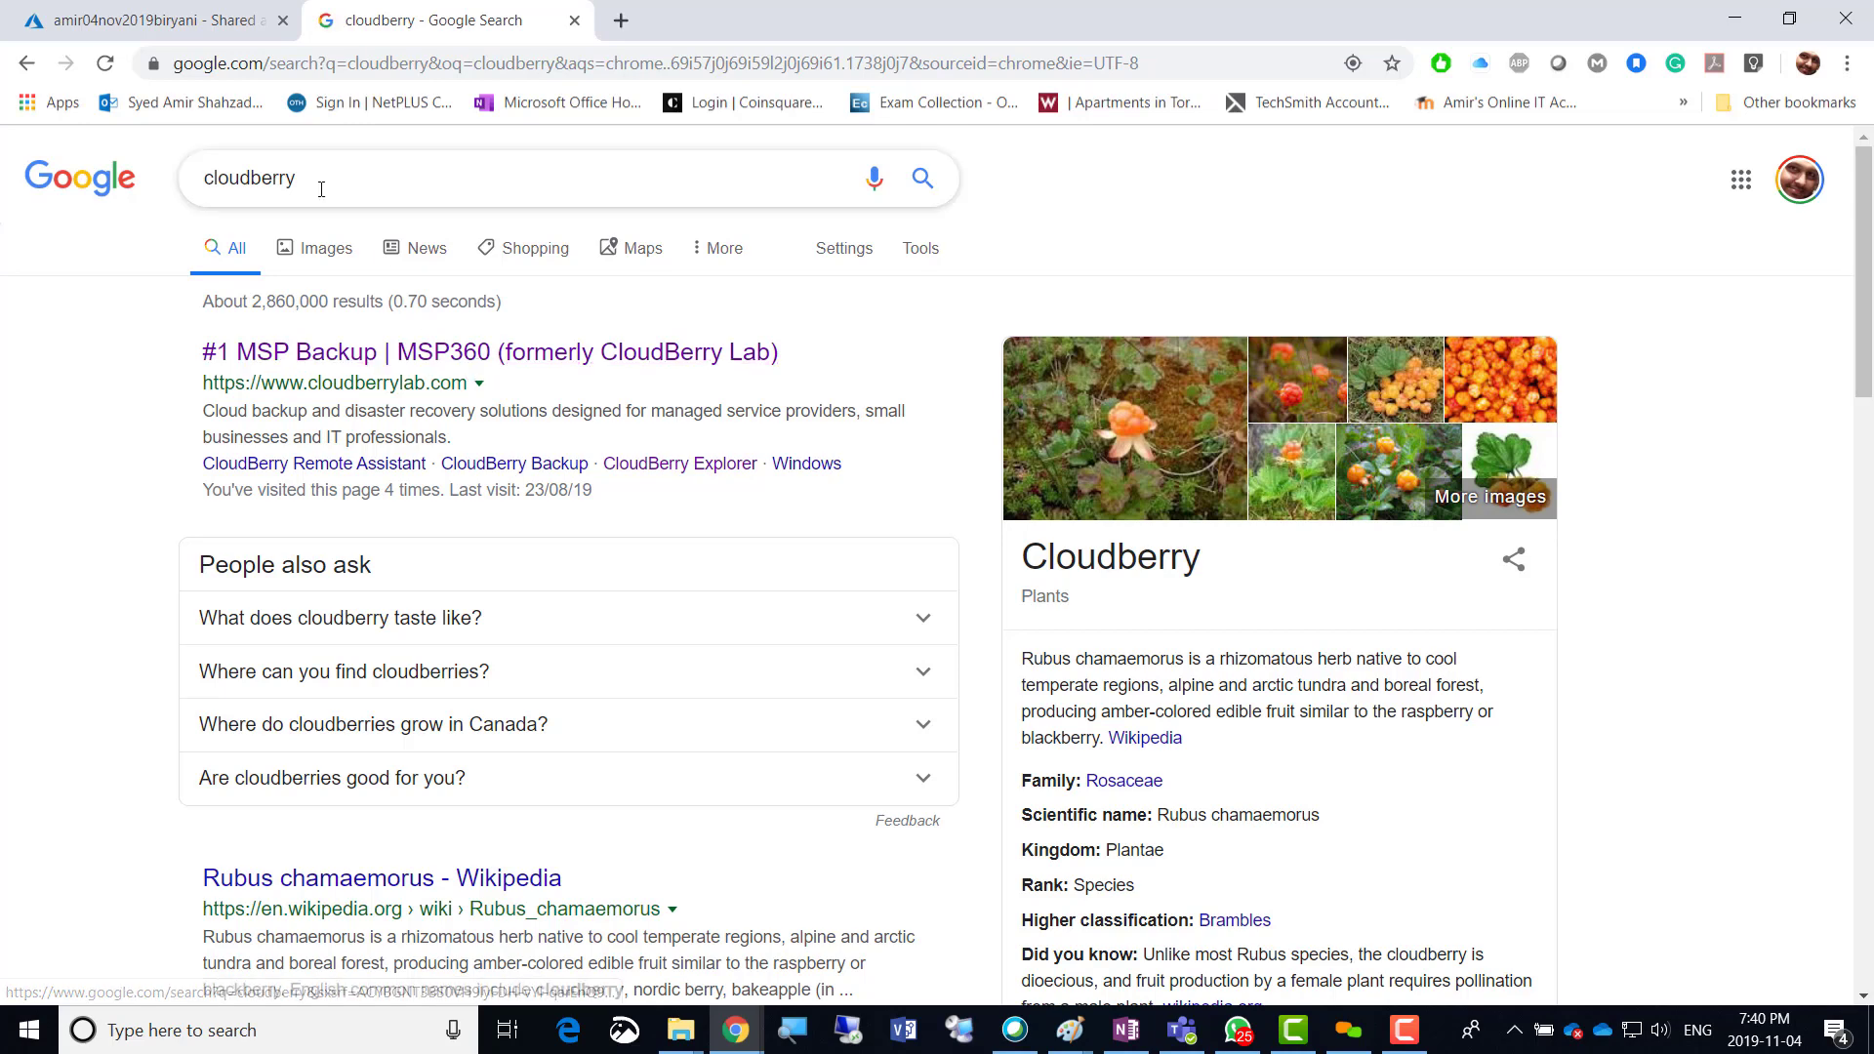
scroll(368, 487, down, 3)
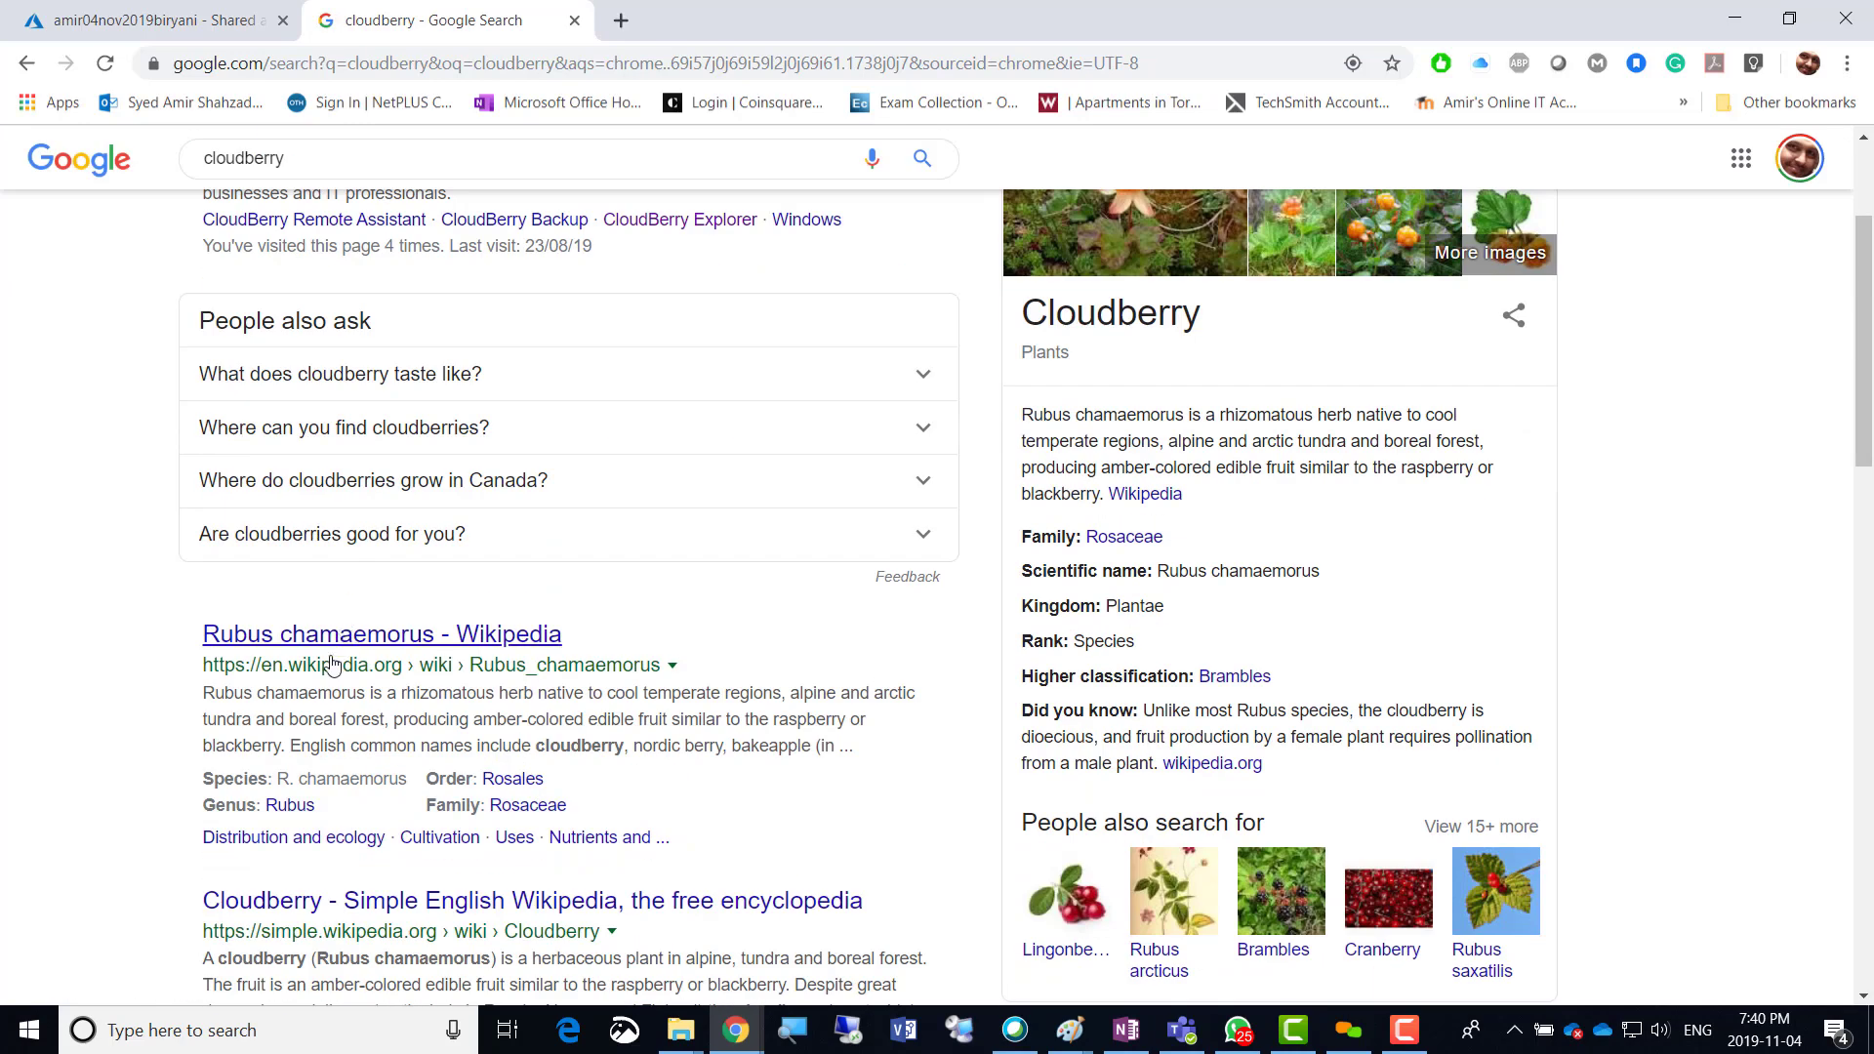
scroll(344, 654, down, 3)
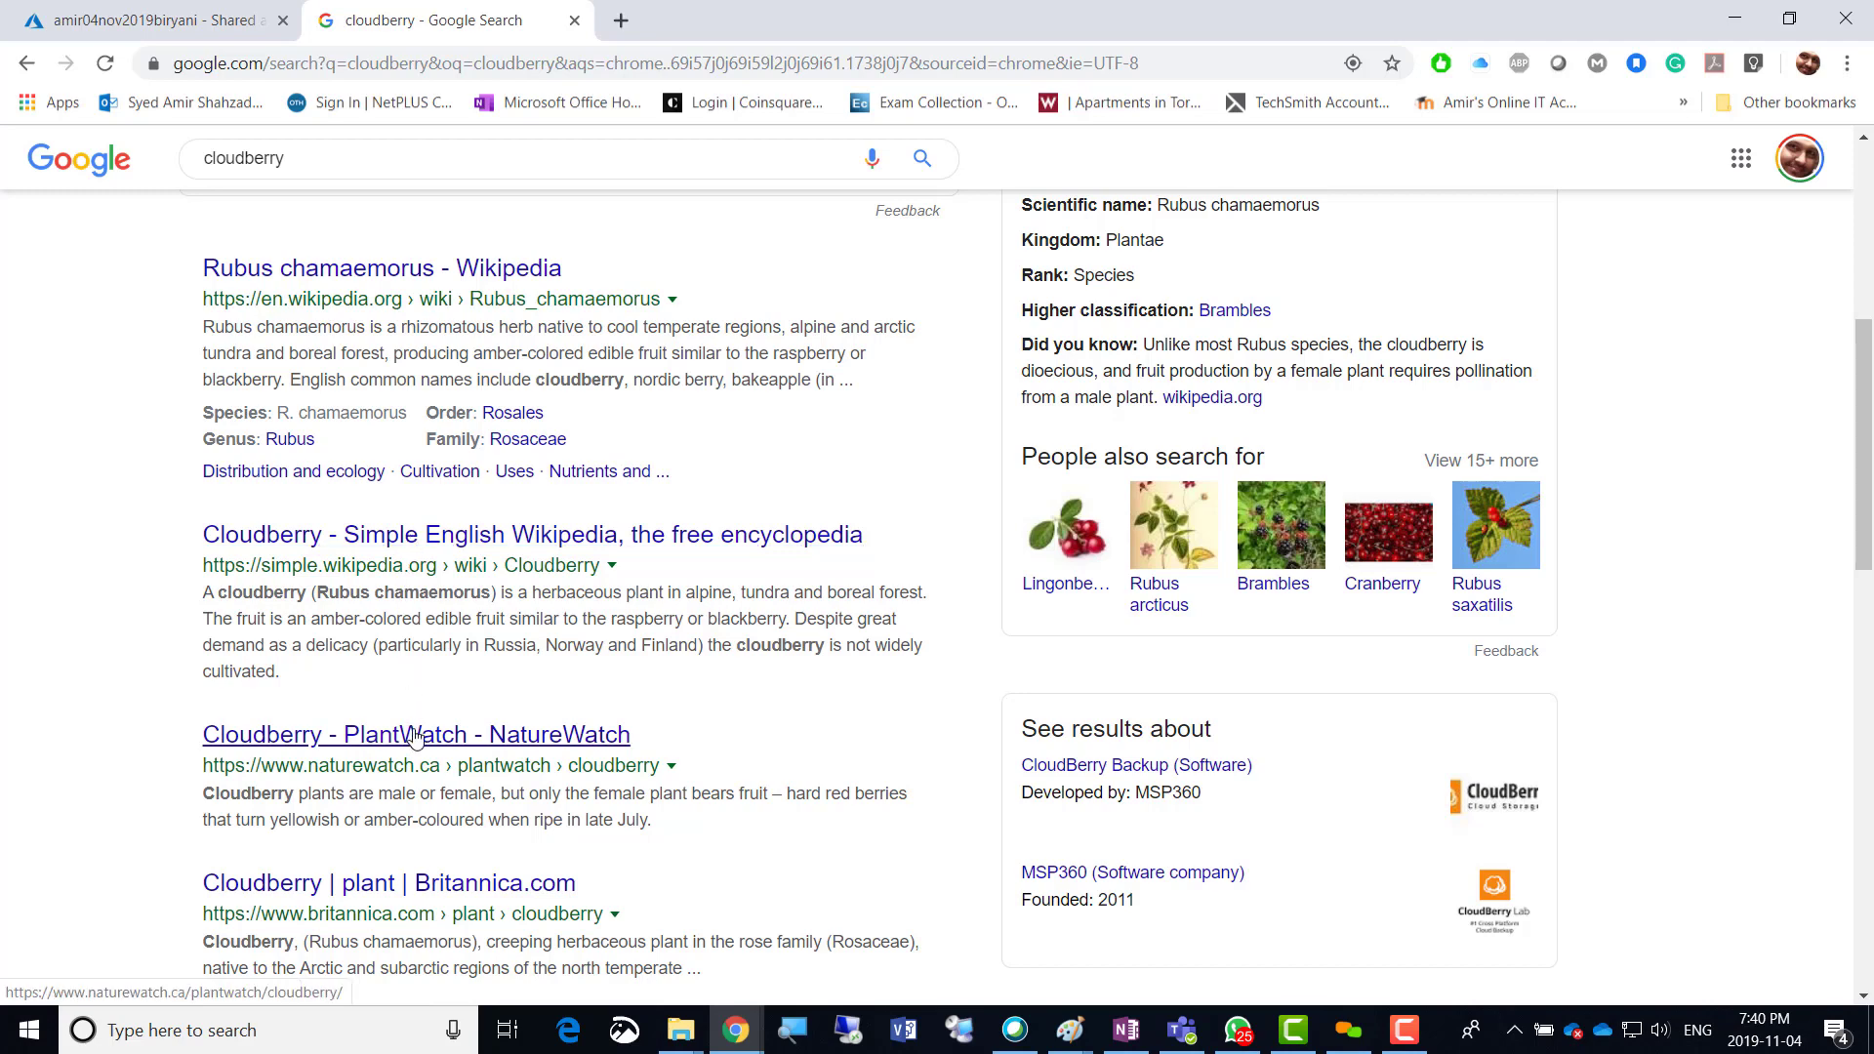
scroll(429, 696, up, 1)
scroll(429, 696, up, 5)
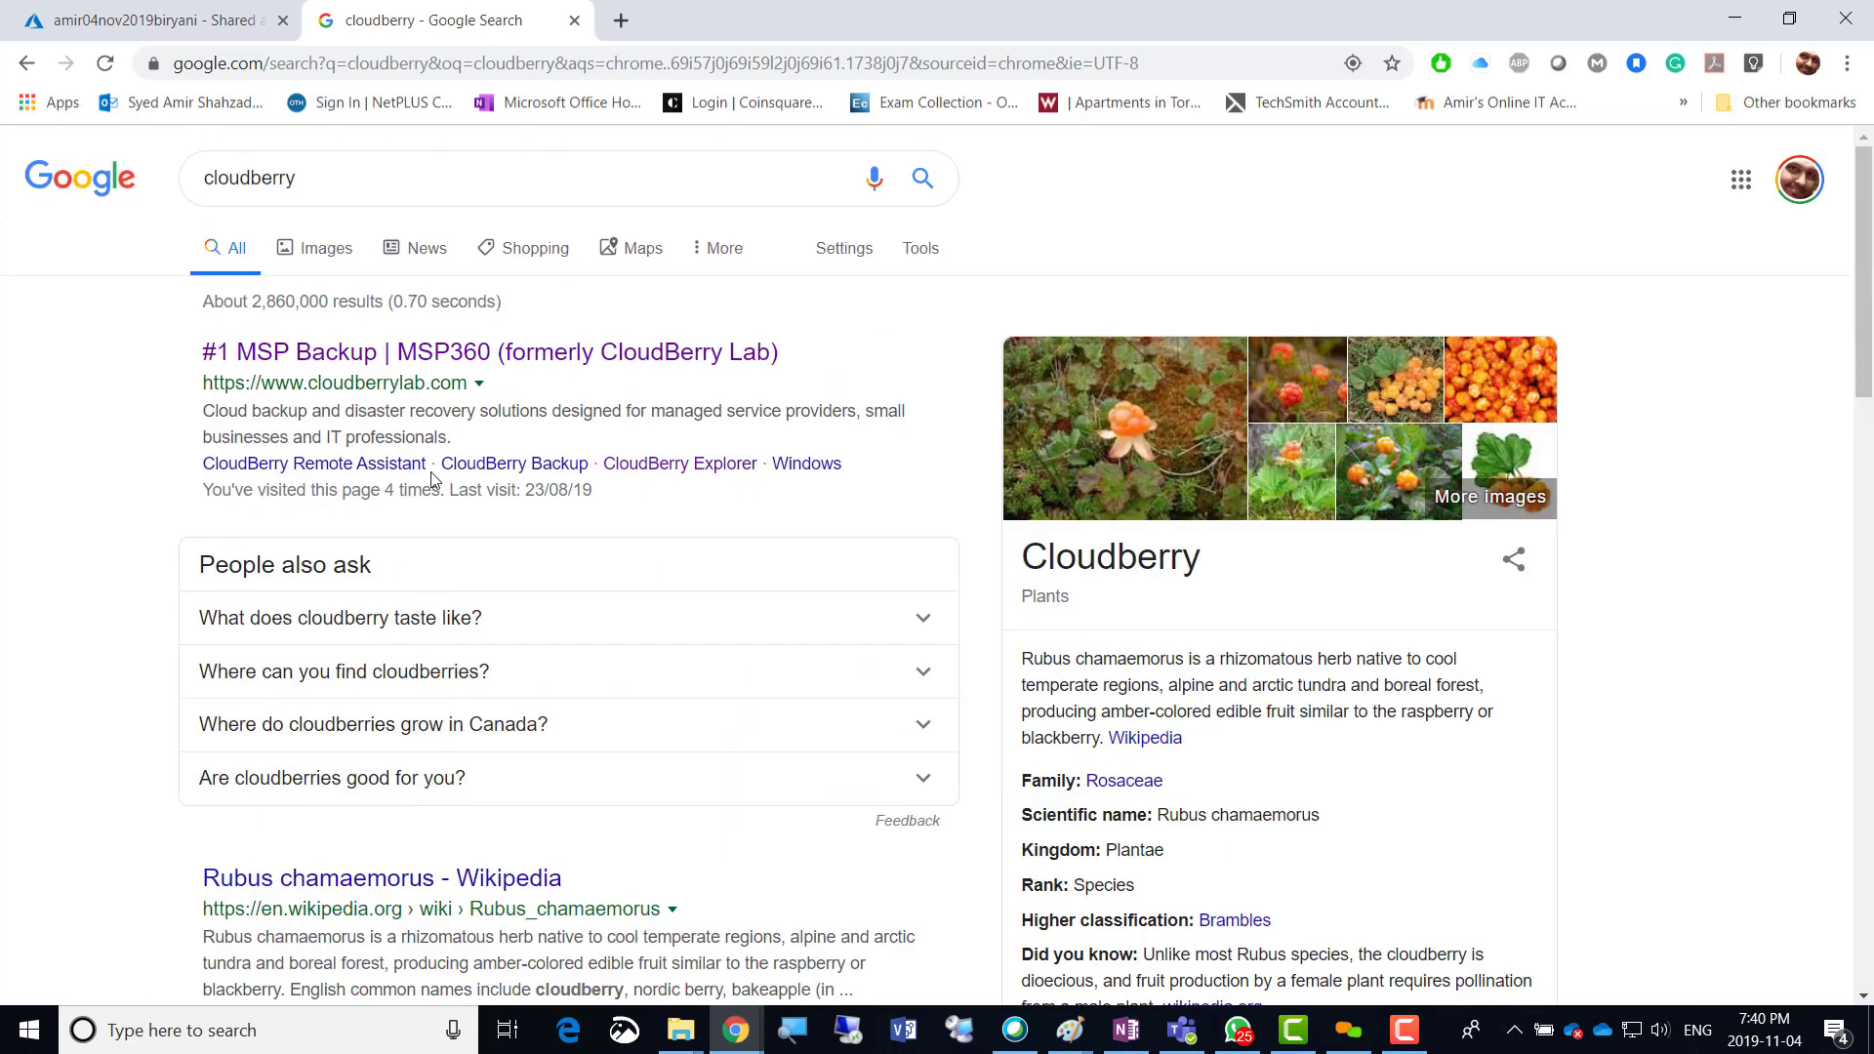
Go to the MSP360 site and its Microsoft Azure storage tools page.
click(380, 353)
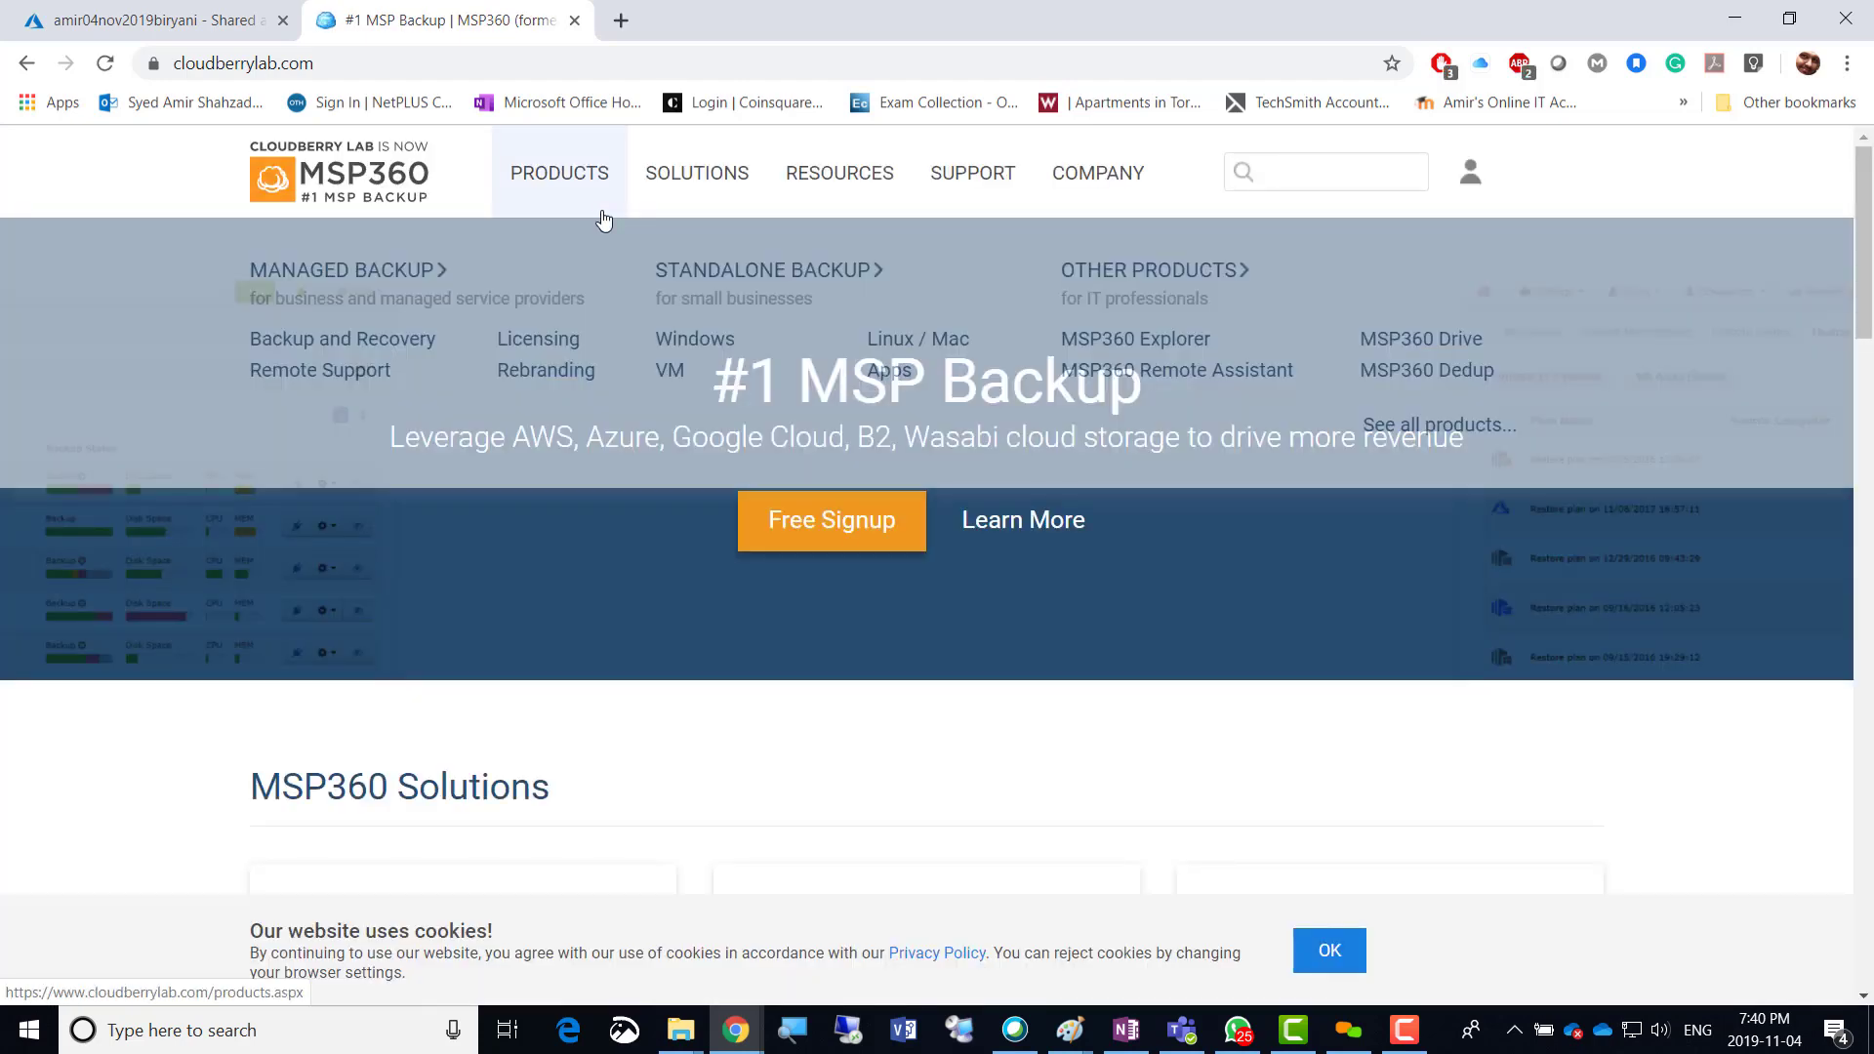
mouse_move(749, 200)
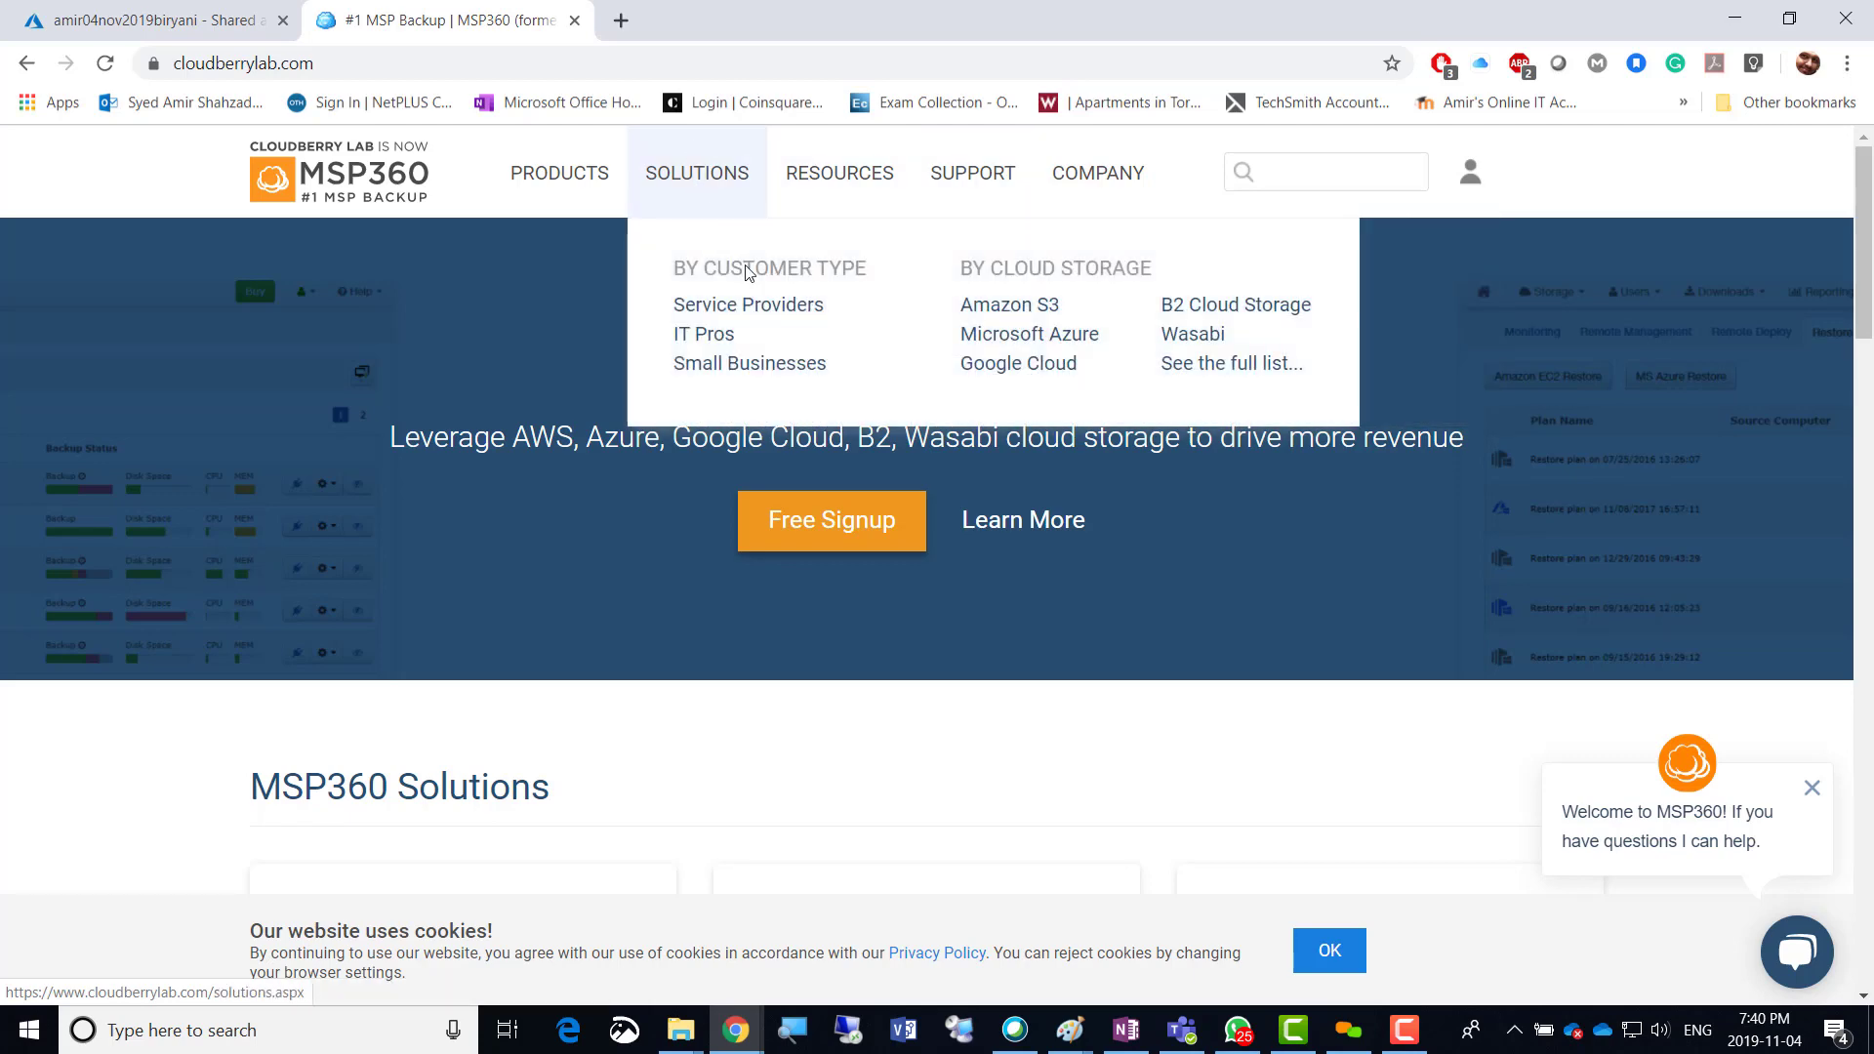
click(1024, 336)
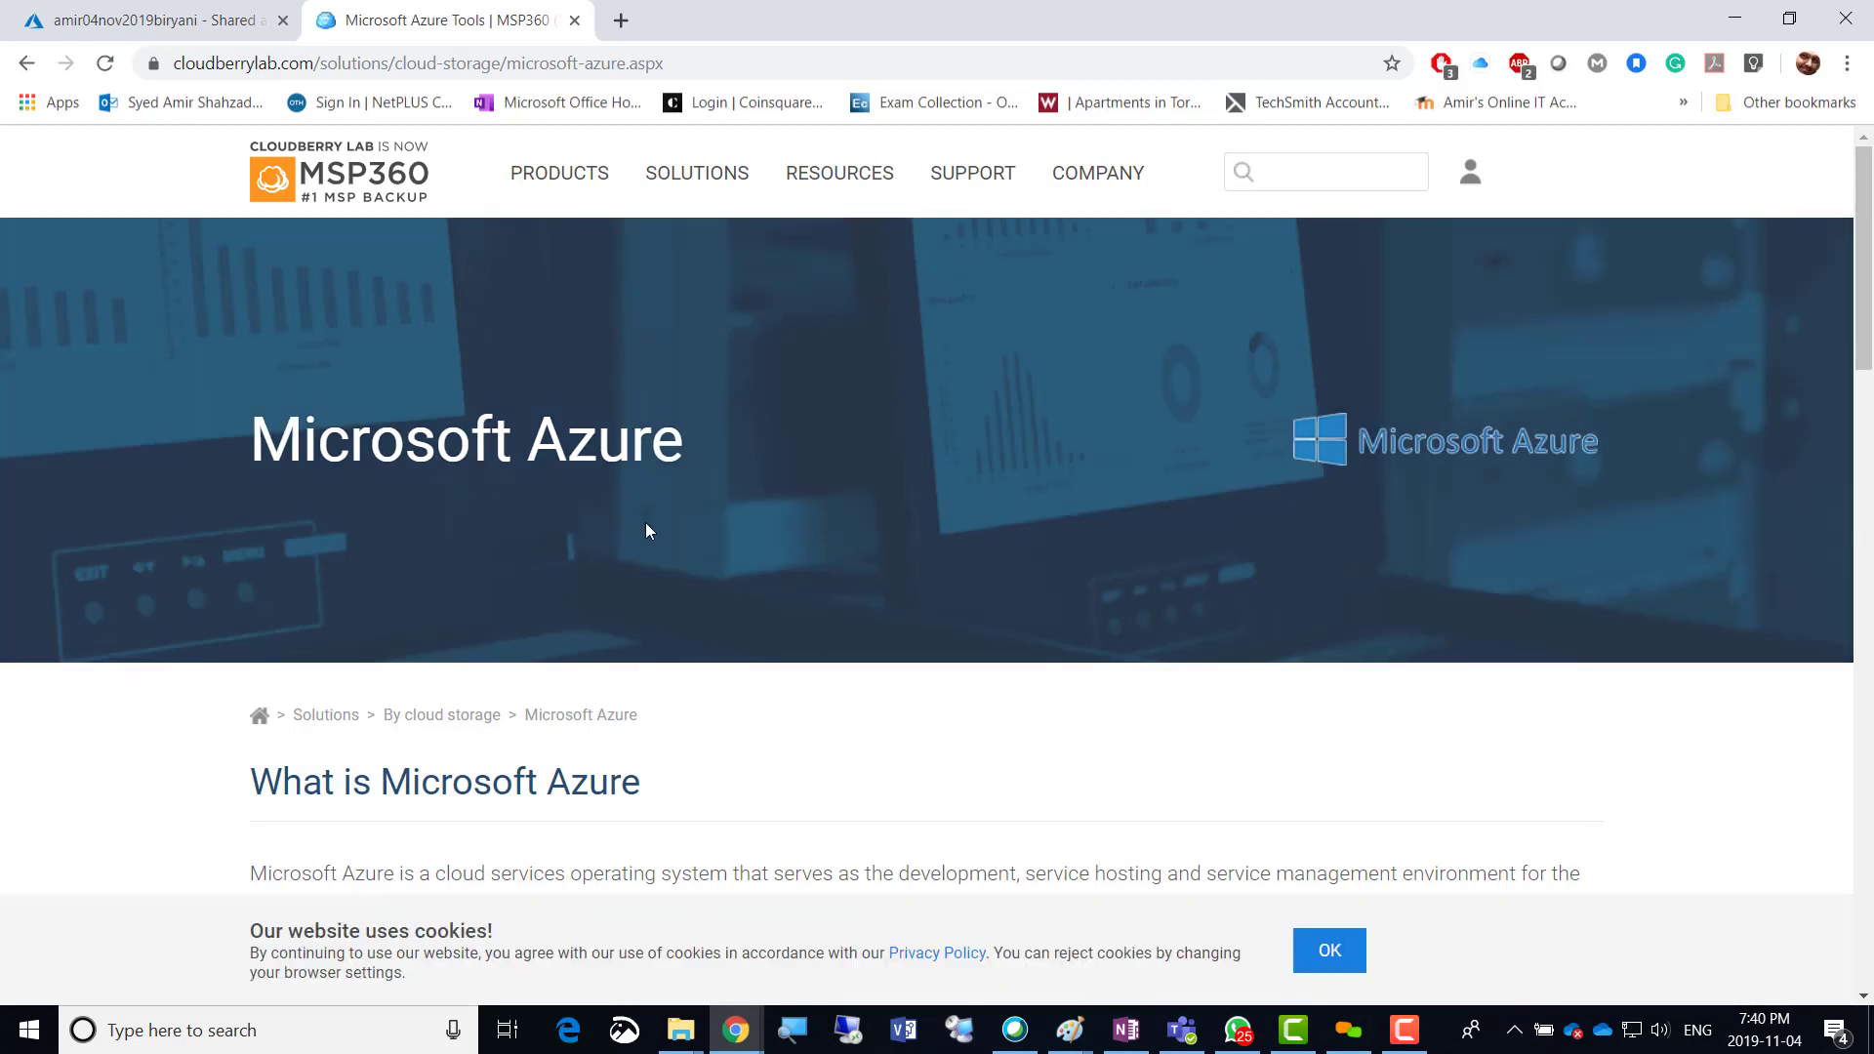
Look over MSP360 Explorer, Backup, Managed Backup and Drive, then return to the Azure portal.
scroll(817, 351, down, 8)
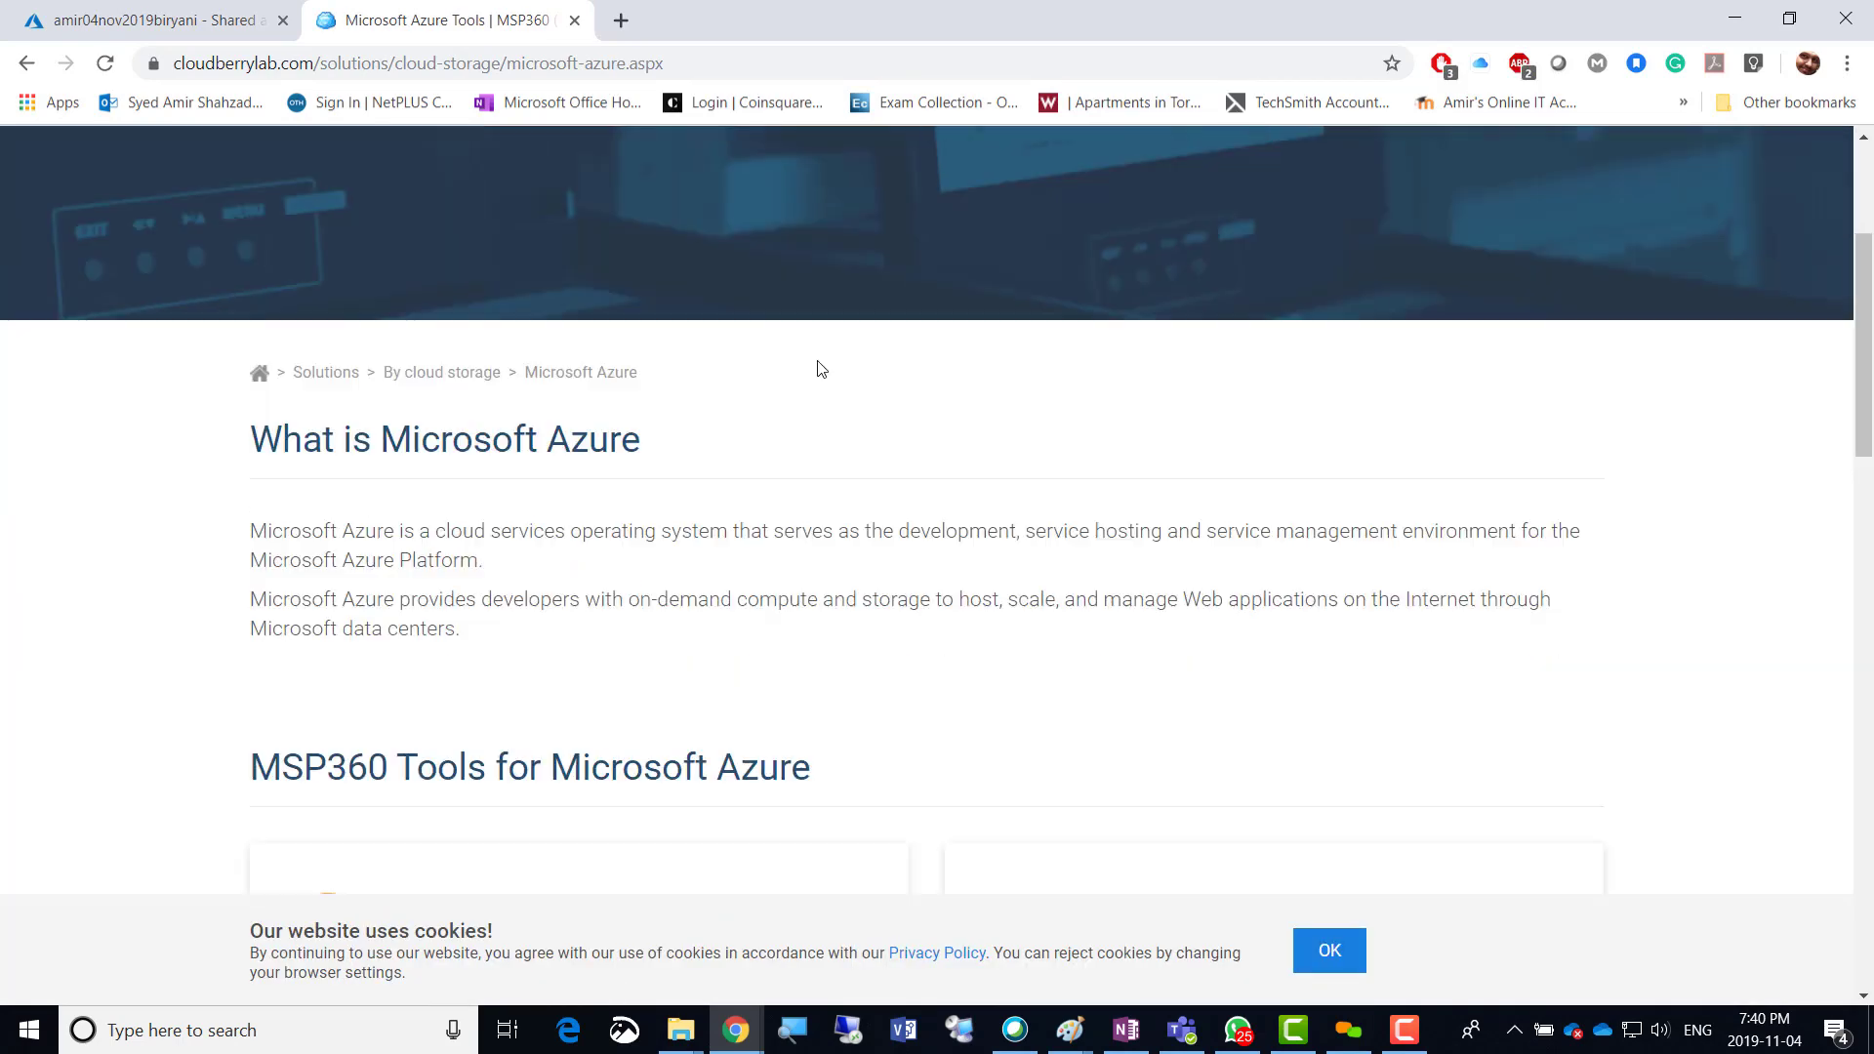
scroll(784, 624, down, 1)
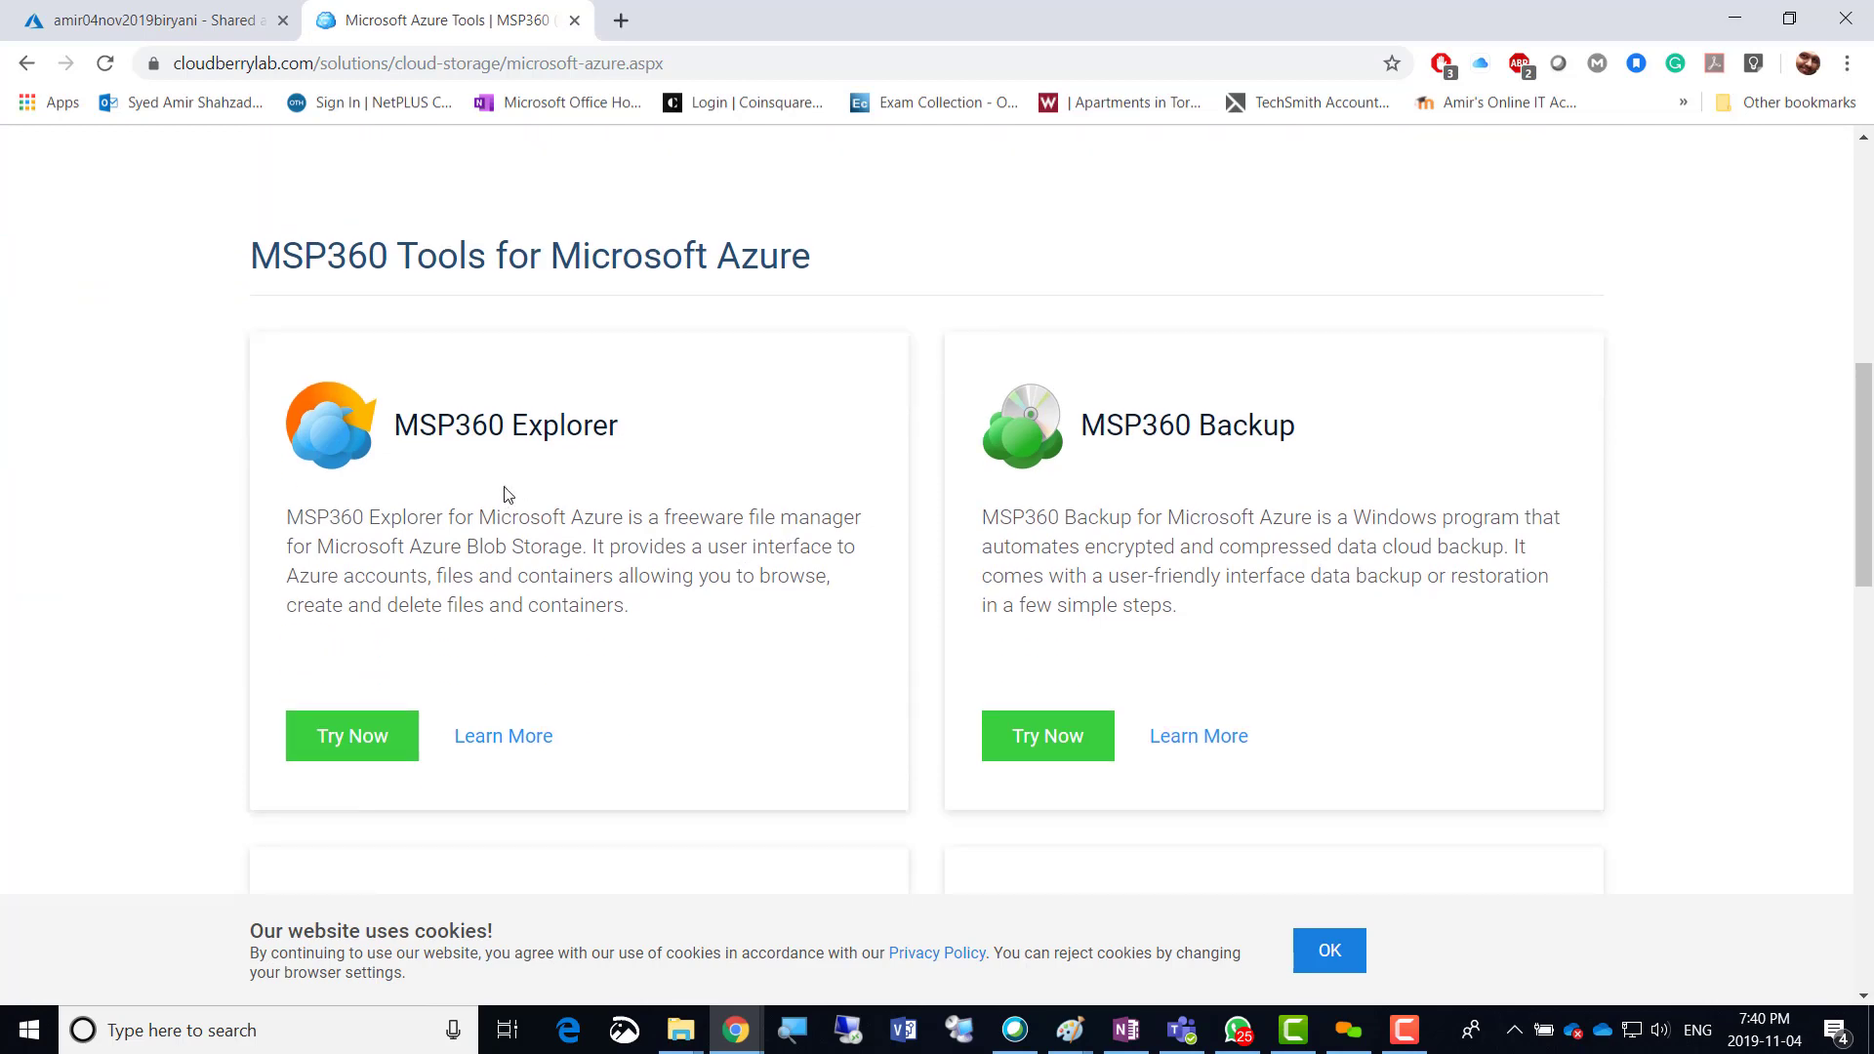
scroll(1289, 493, down, 5)
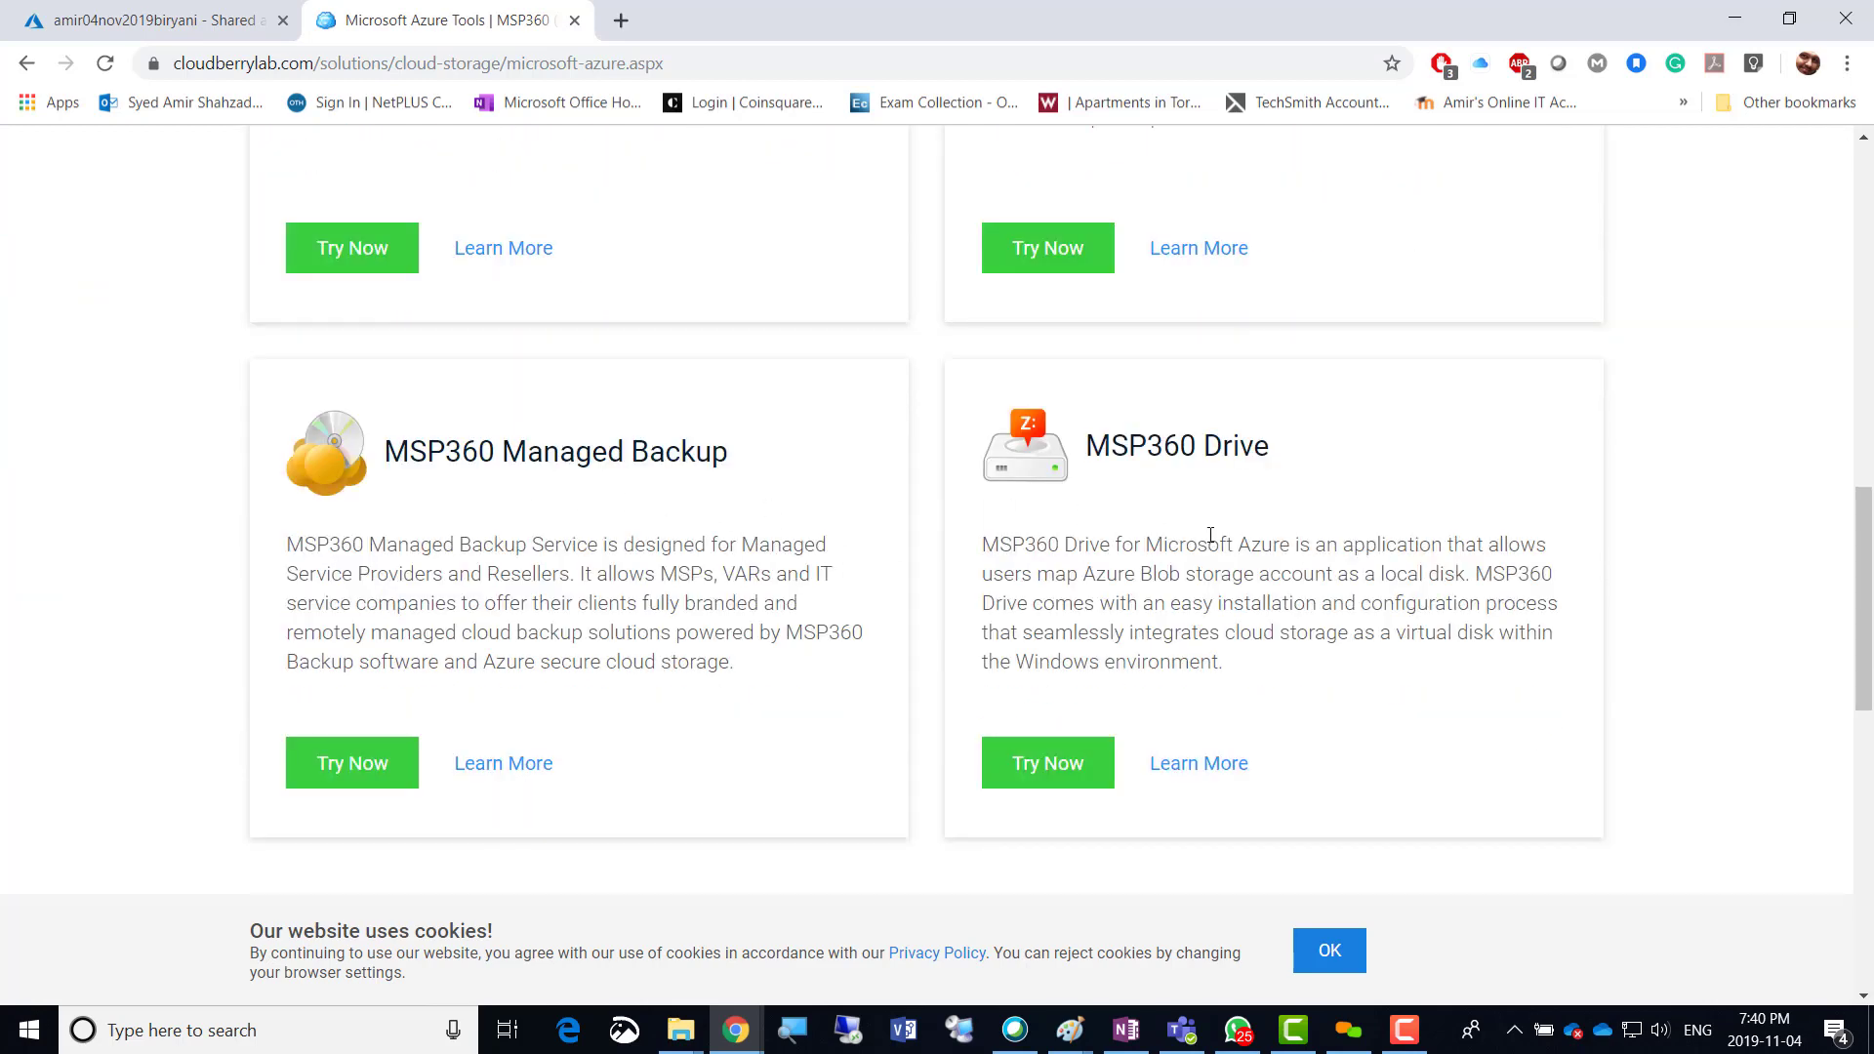
scroll(1210, 535, down, 5)
scroll(1209, 530, up, 7)
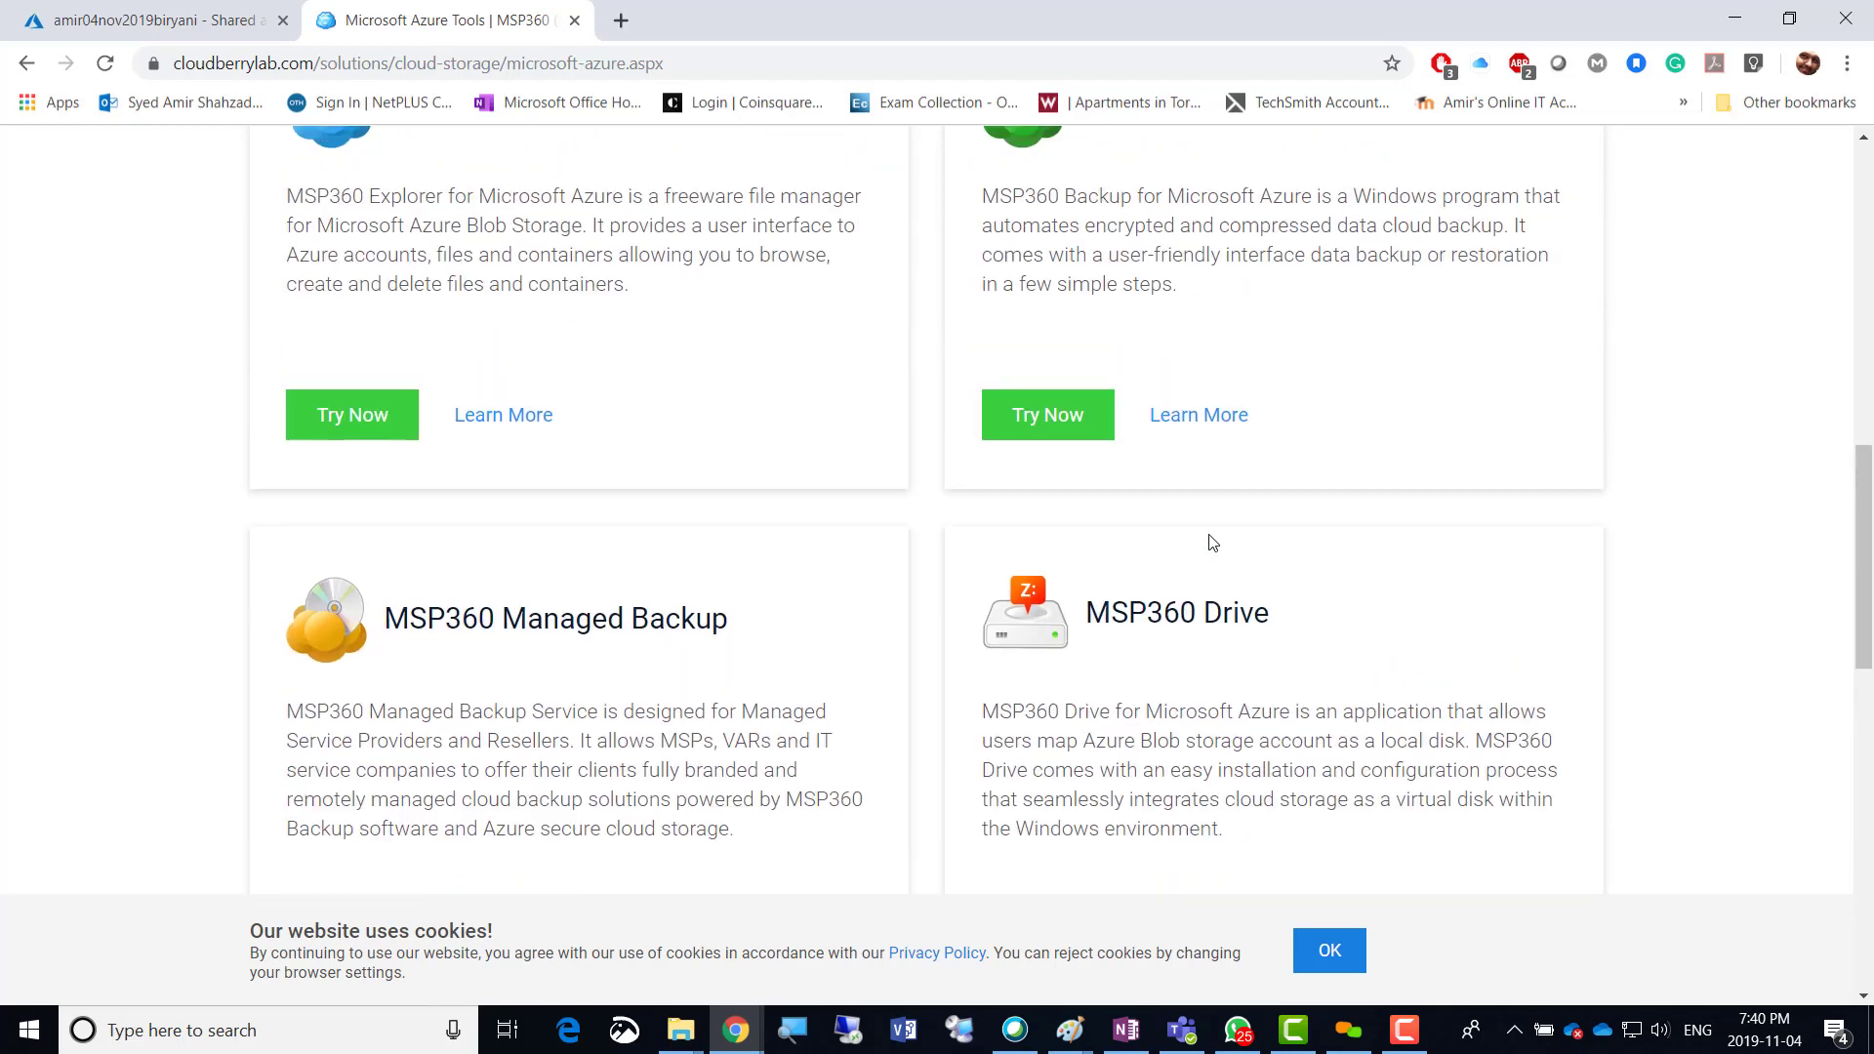
scroll(1210, 541, up, 5)
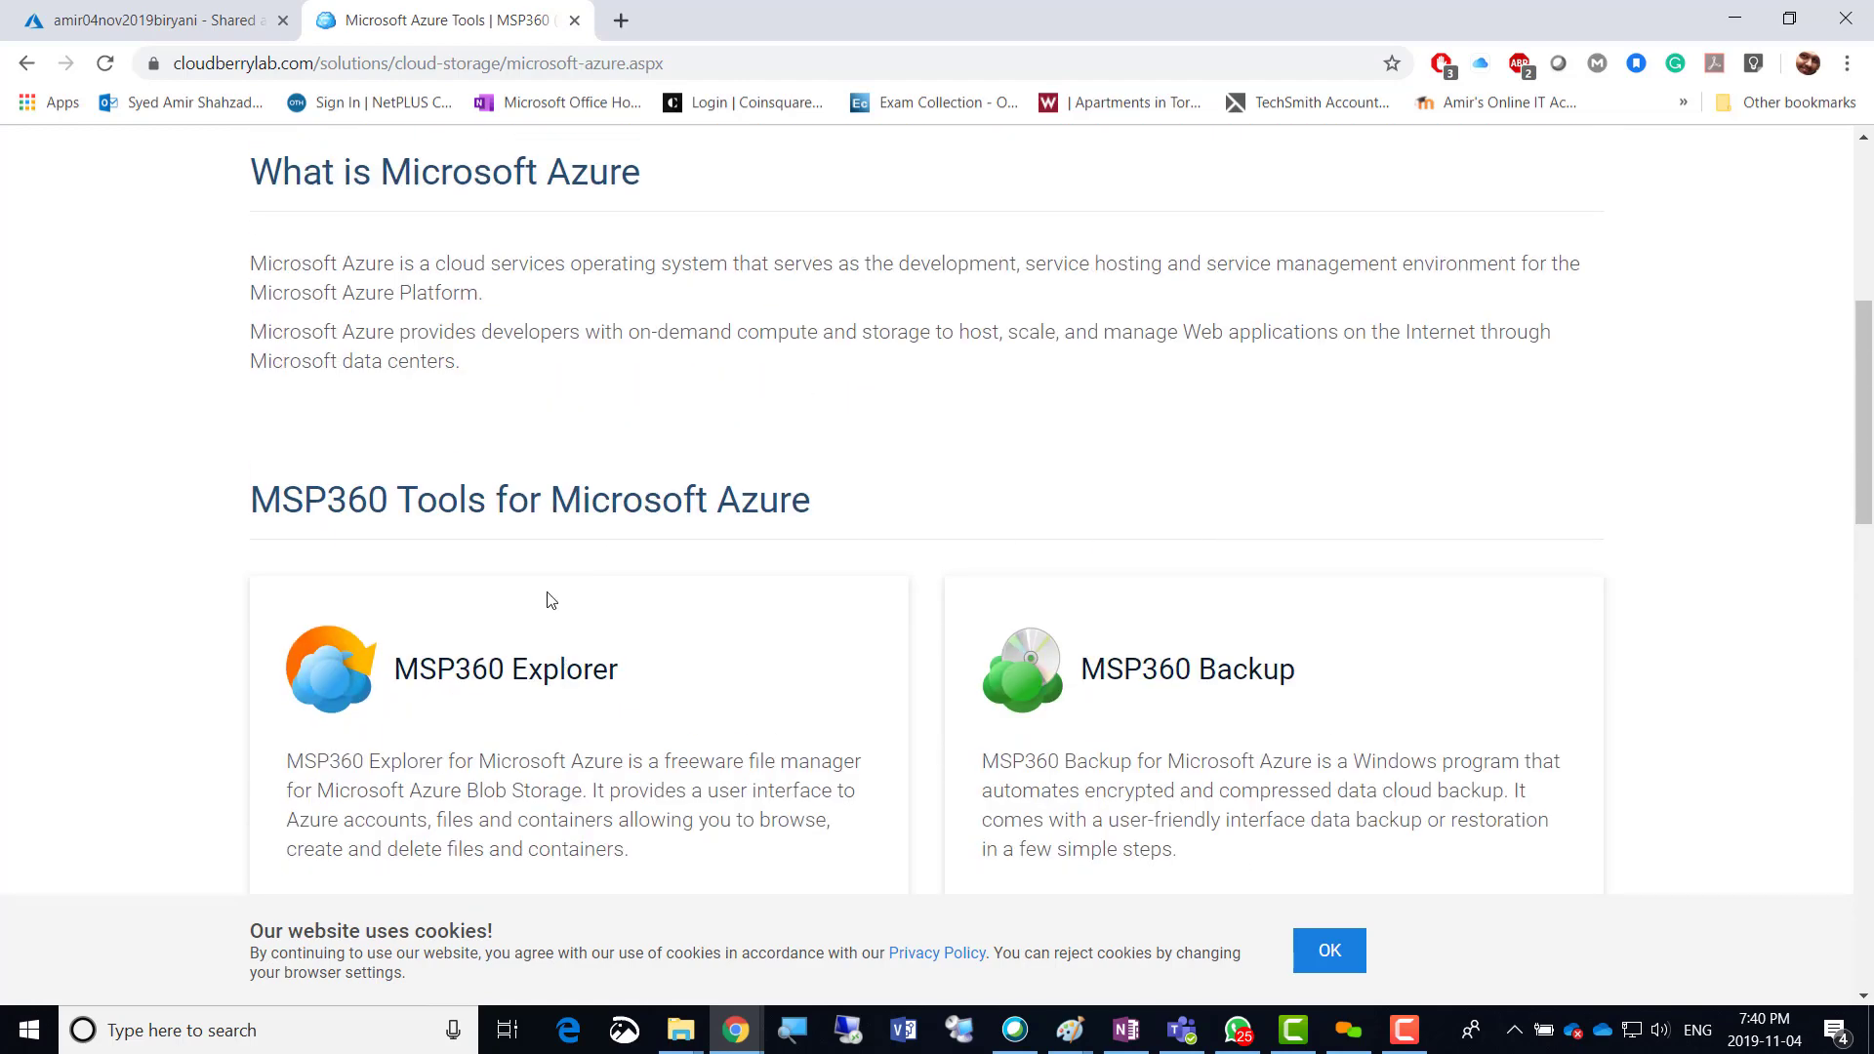
scroll(431, 343, up, 6)
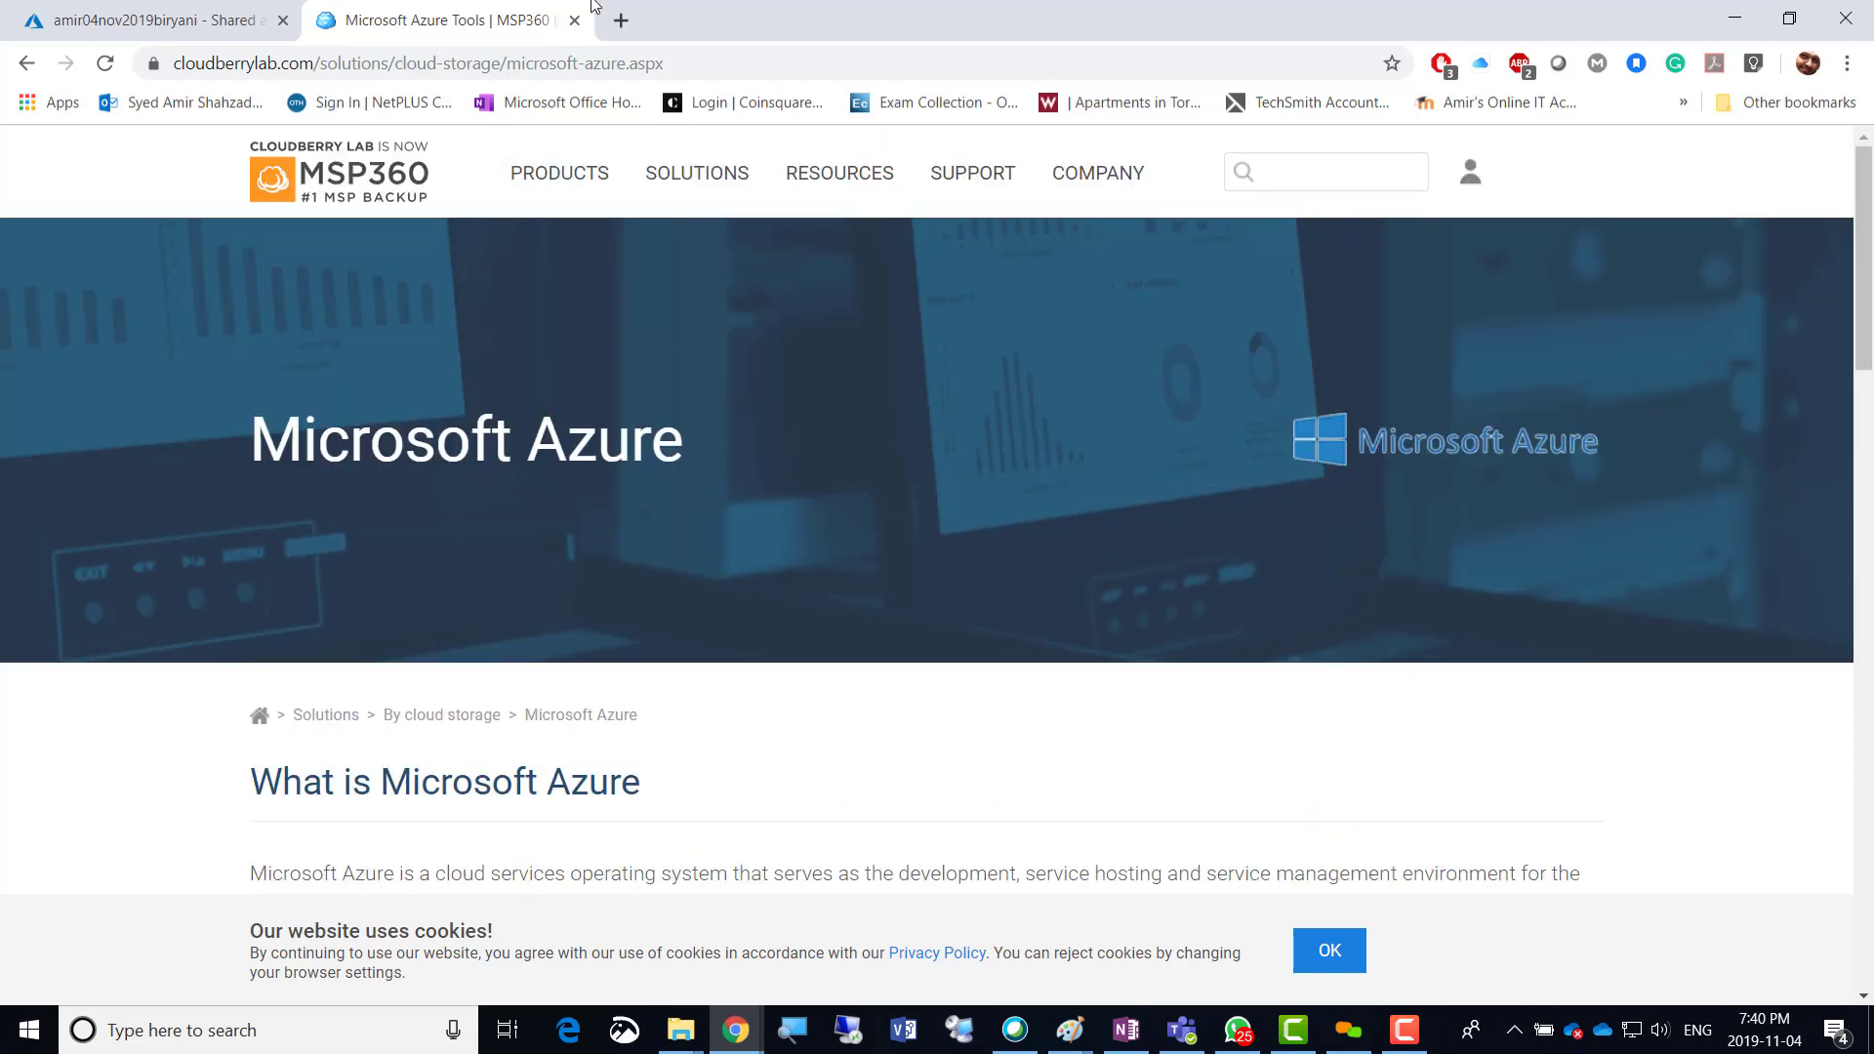
click(156, 24)
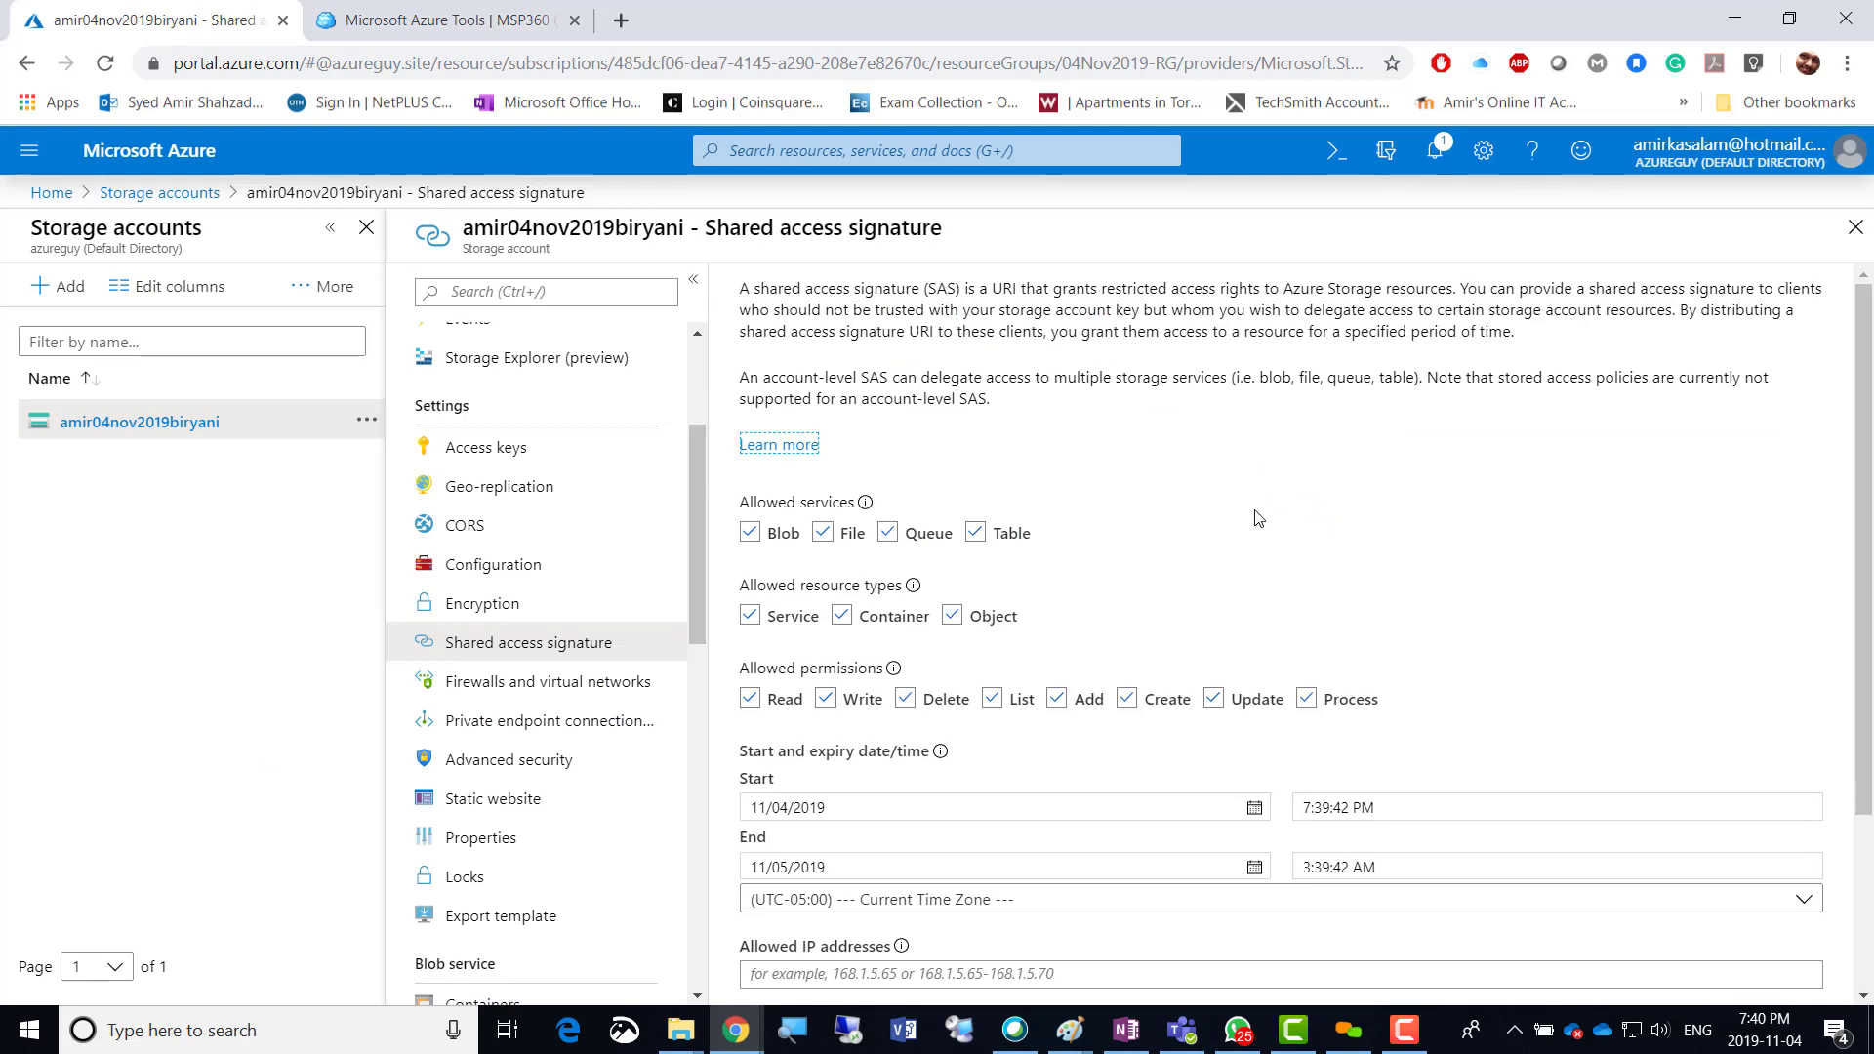
Exclude the Blob service, Write and Delete permissions, and Object resource type from the signature.
scroll(1258, 518, down, 1)
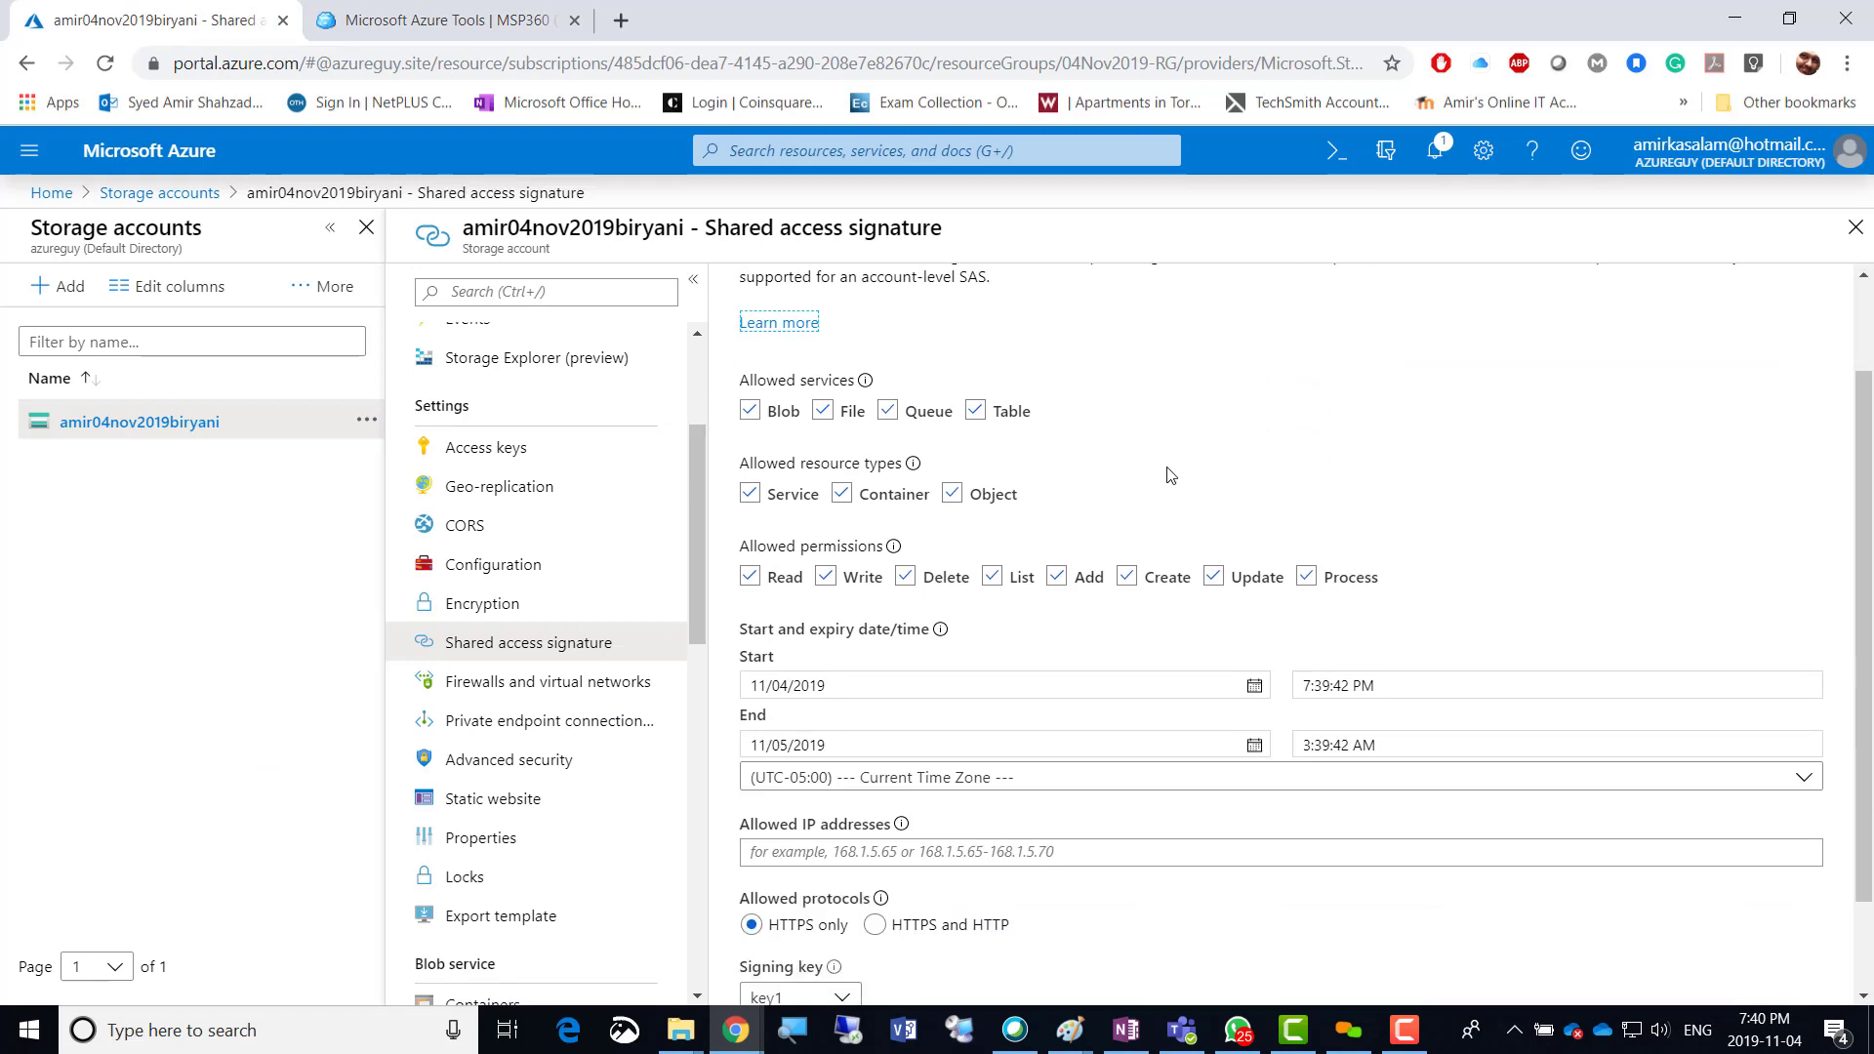
click(751, 415)
click(825, 576)
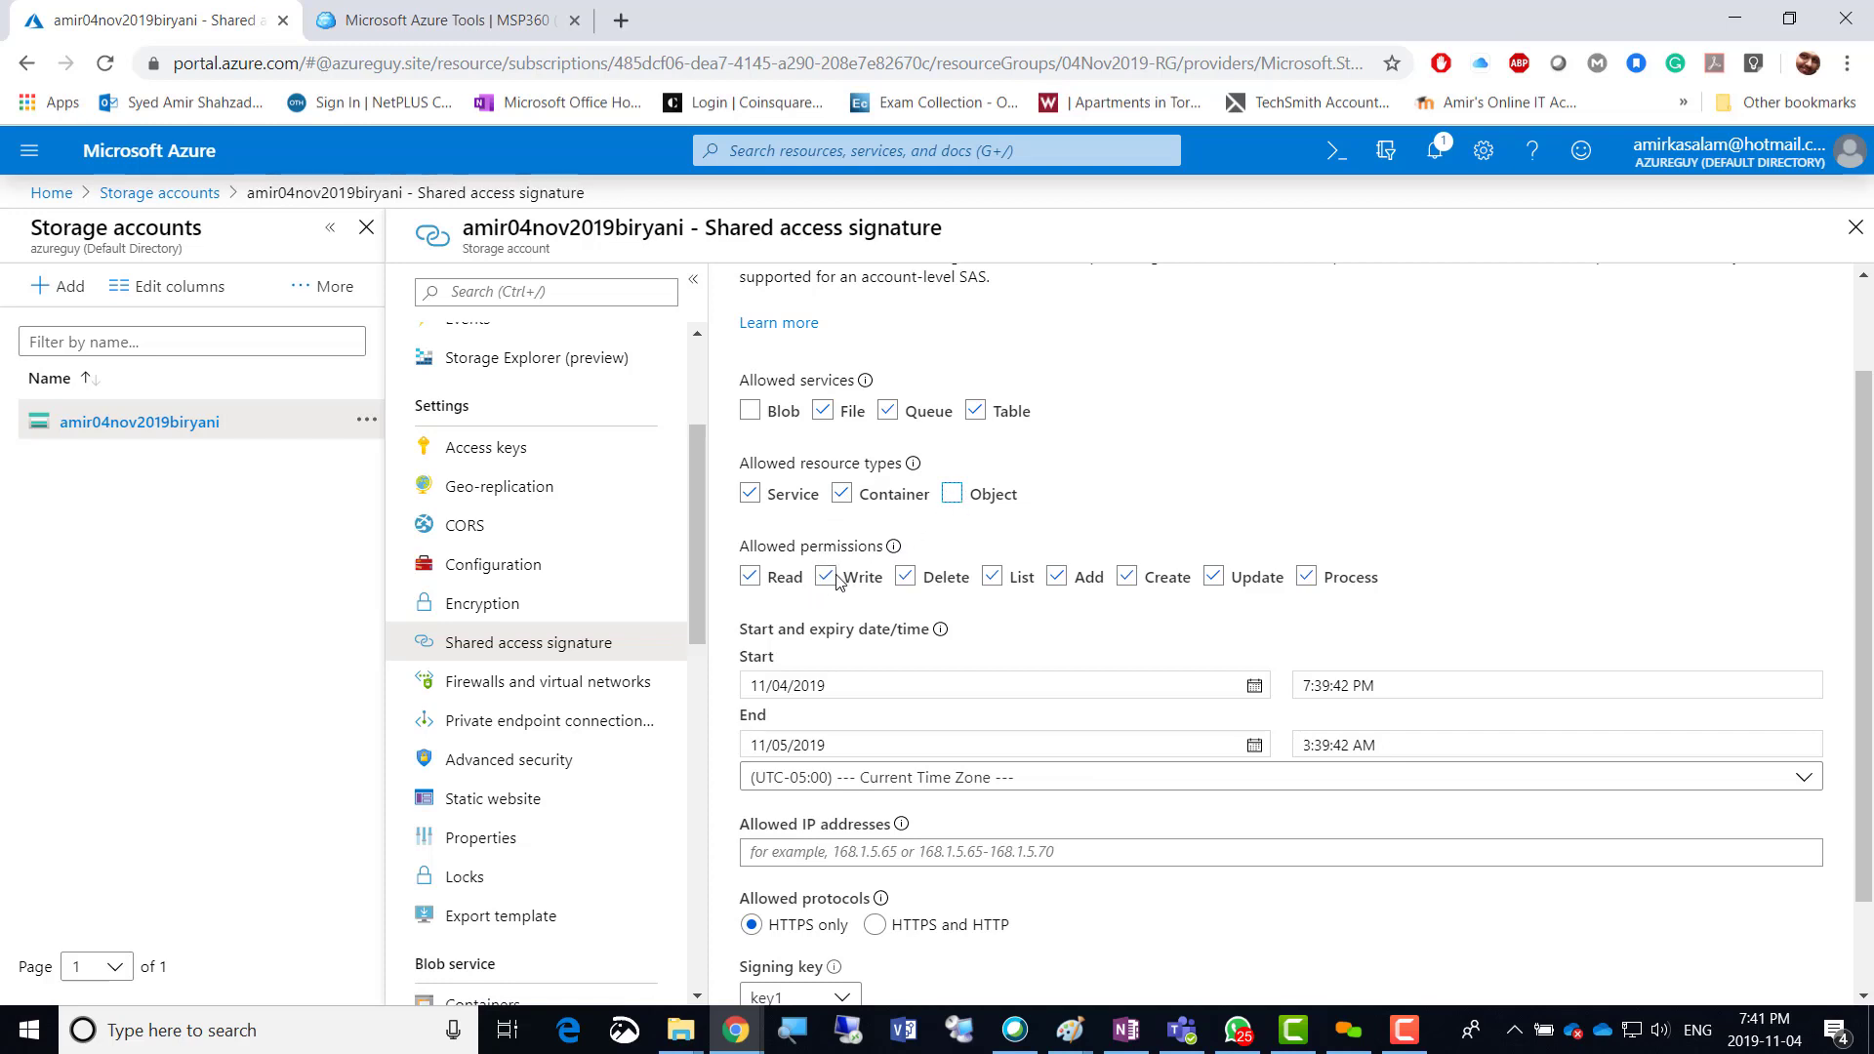
click(905, 579)
click(990, 632)
Begin filling the allowed IP addresses field and keep key1 as the signing key.
scroll(992, 632, down, 1)
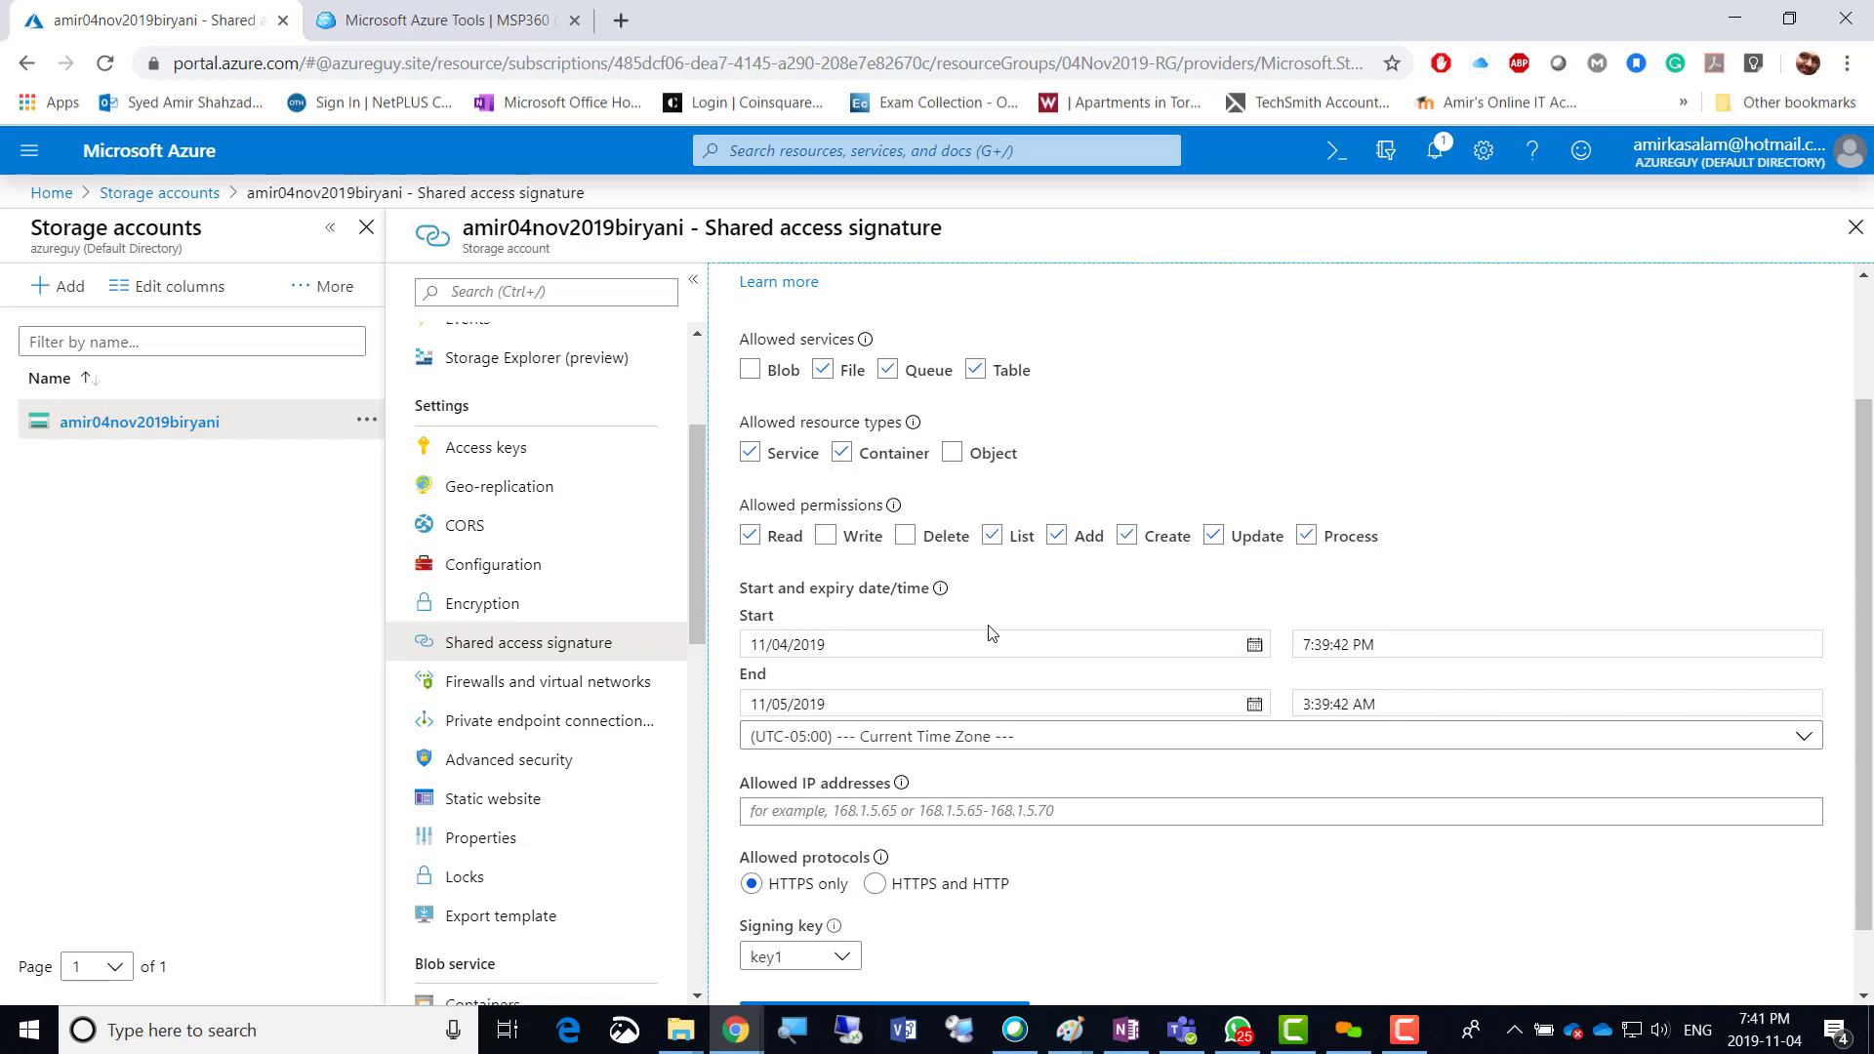
scroll(991, 632, down, 1)
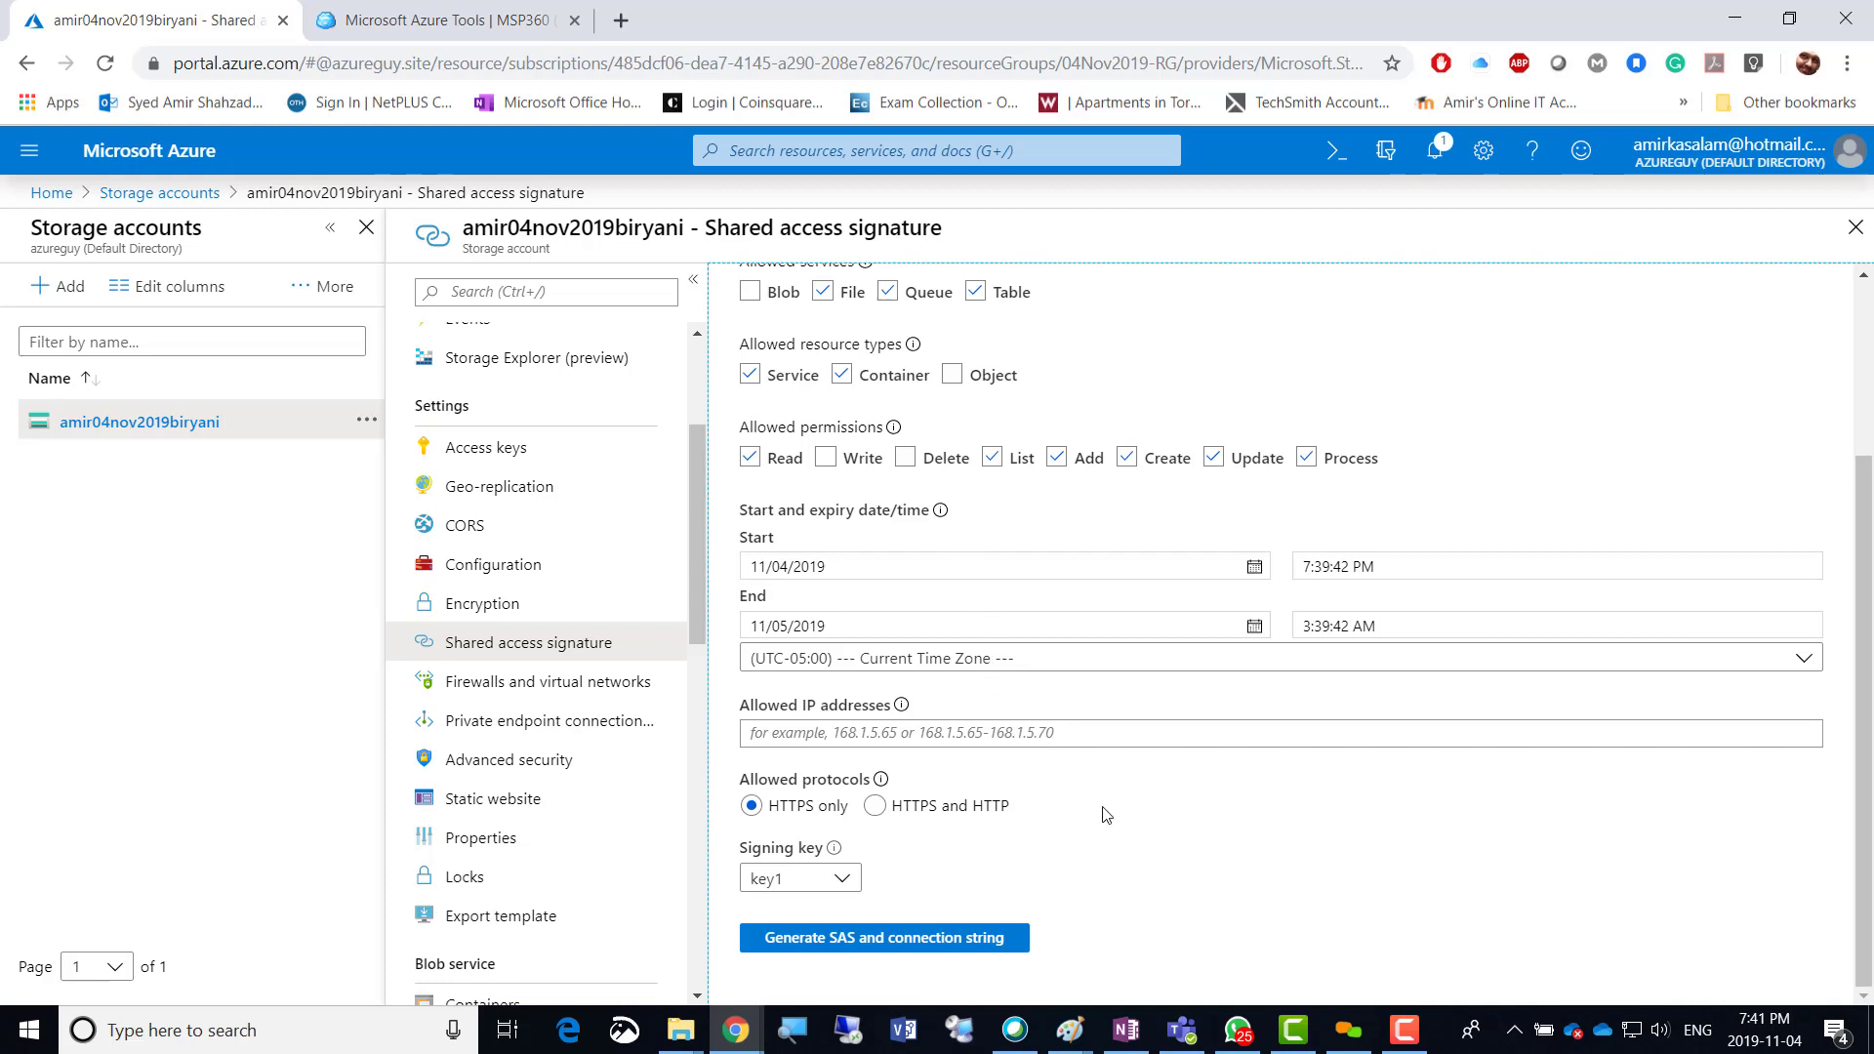
click(912, 732)
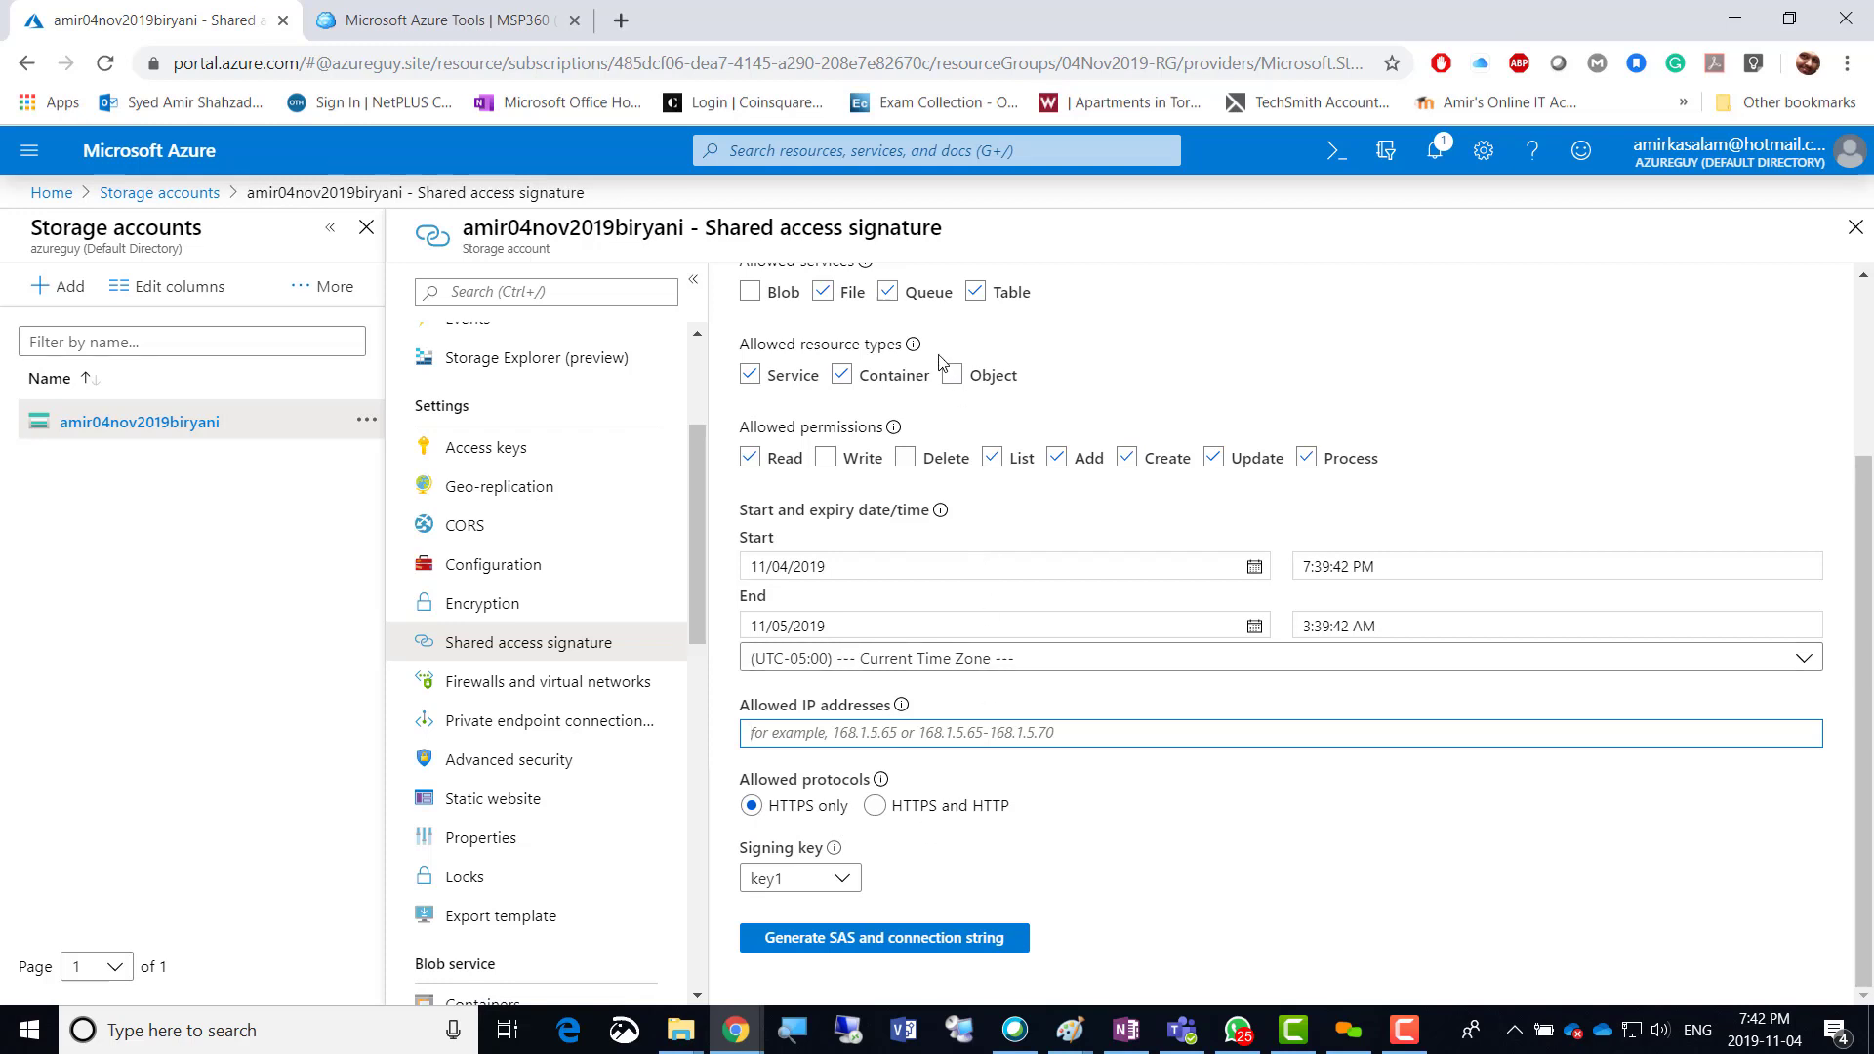
click(841, 880)
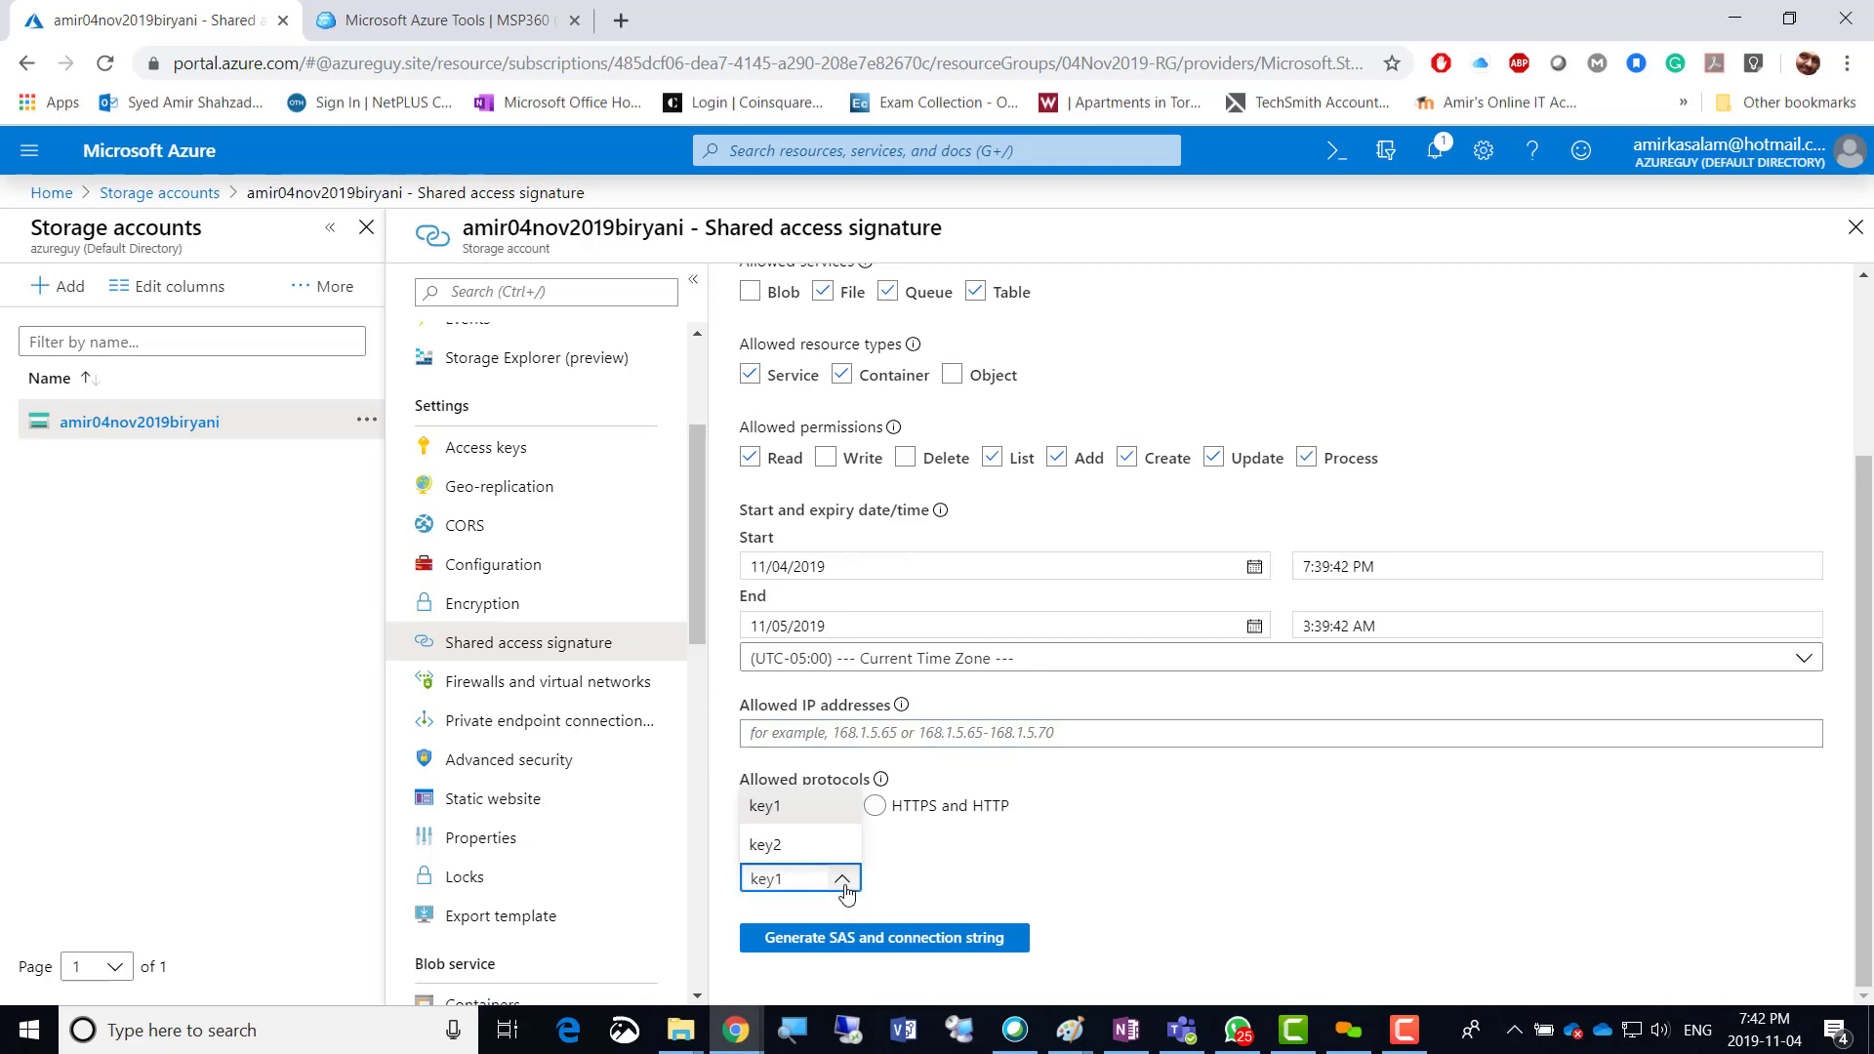
click(845, 891)
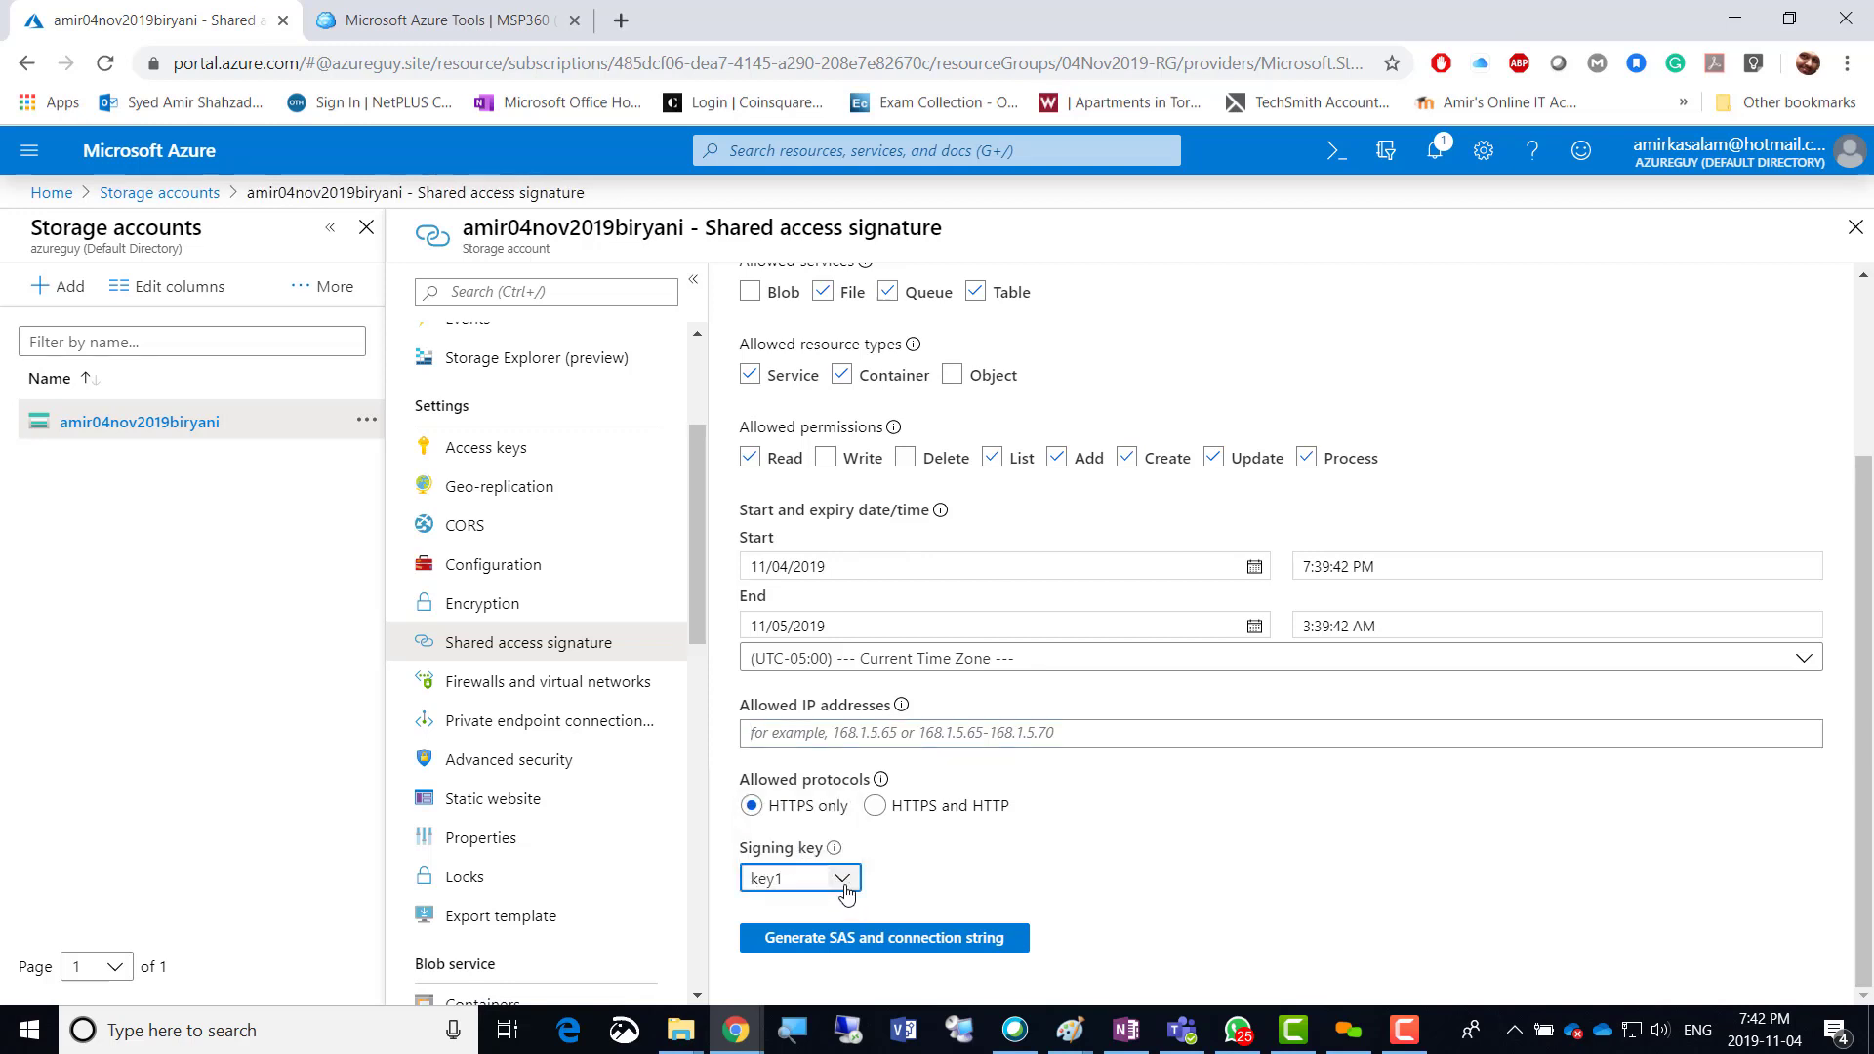
Review the access keys, then clear Blob, Object, Write and Delete on the Shared access signature form.
click(493, 451)
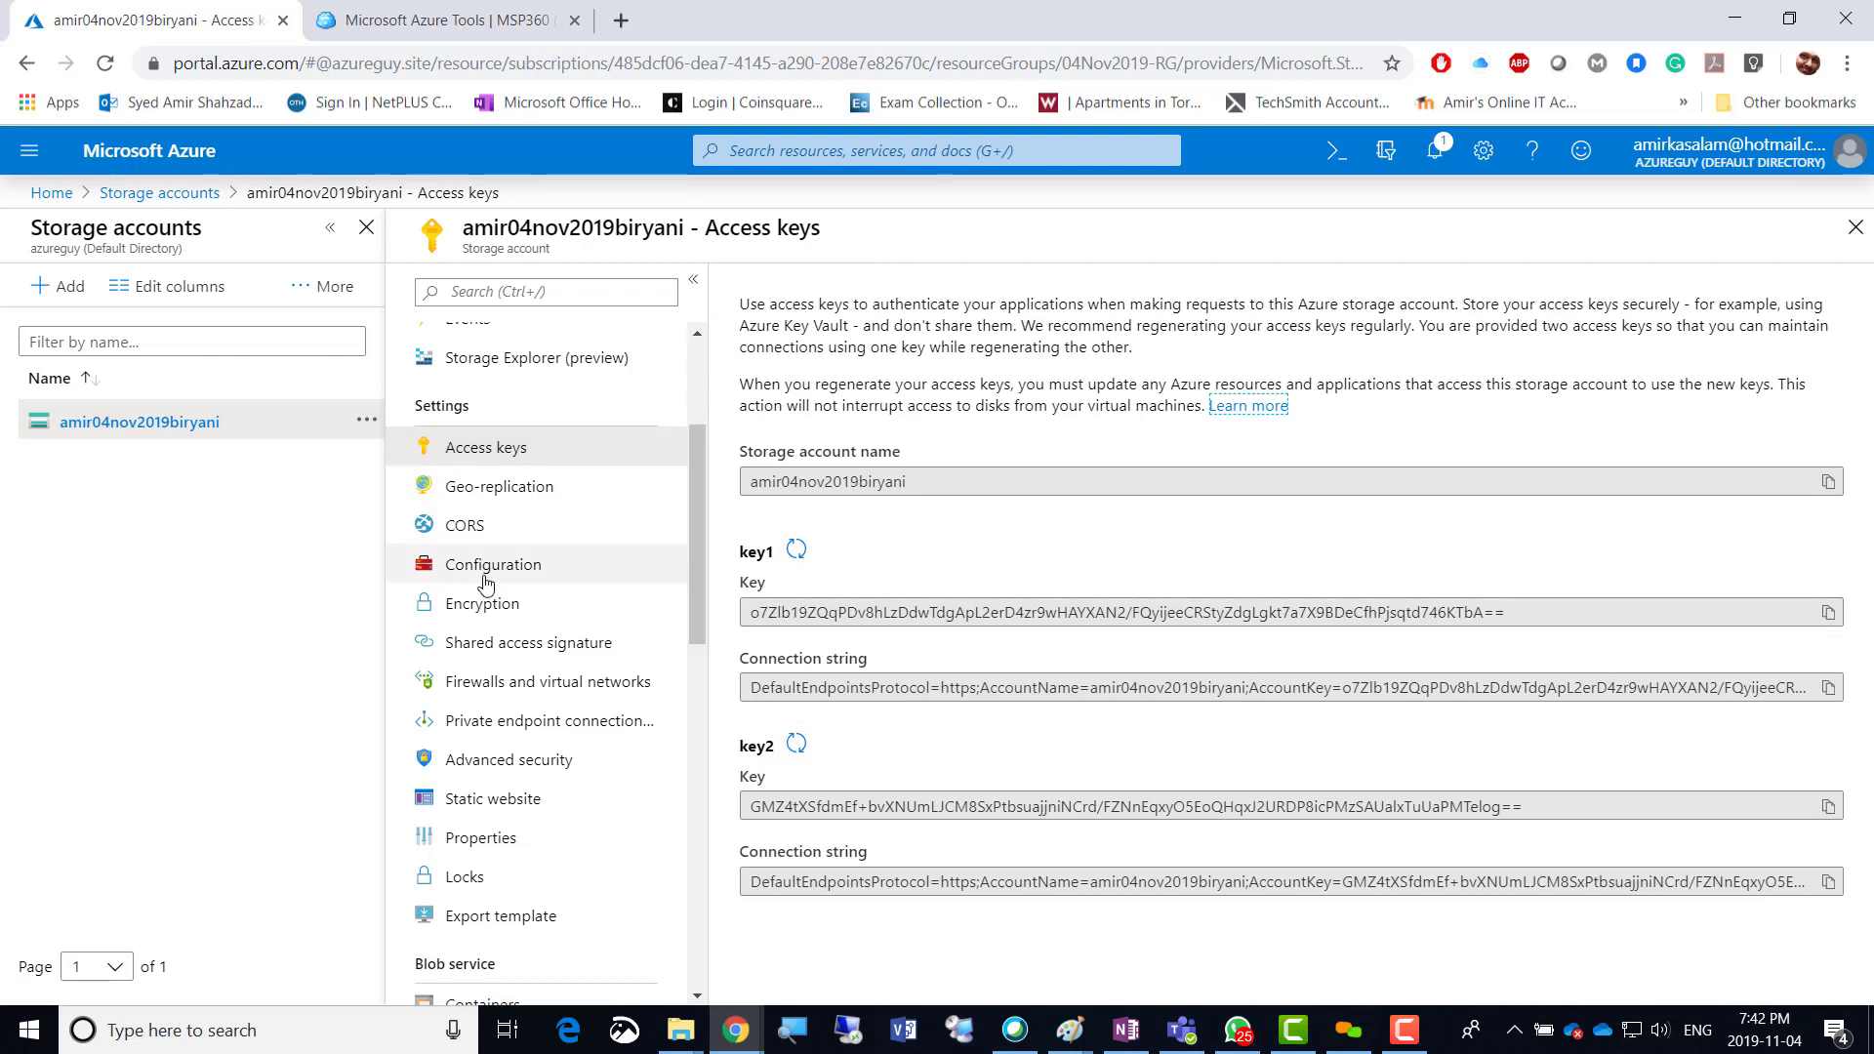
click(478, 652)
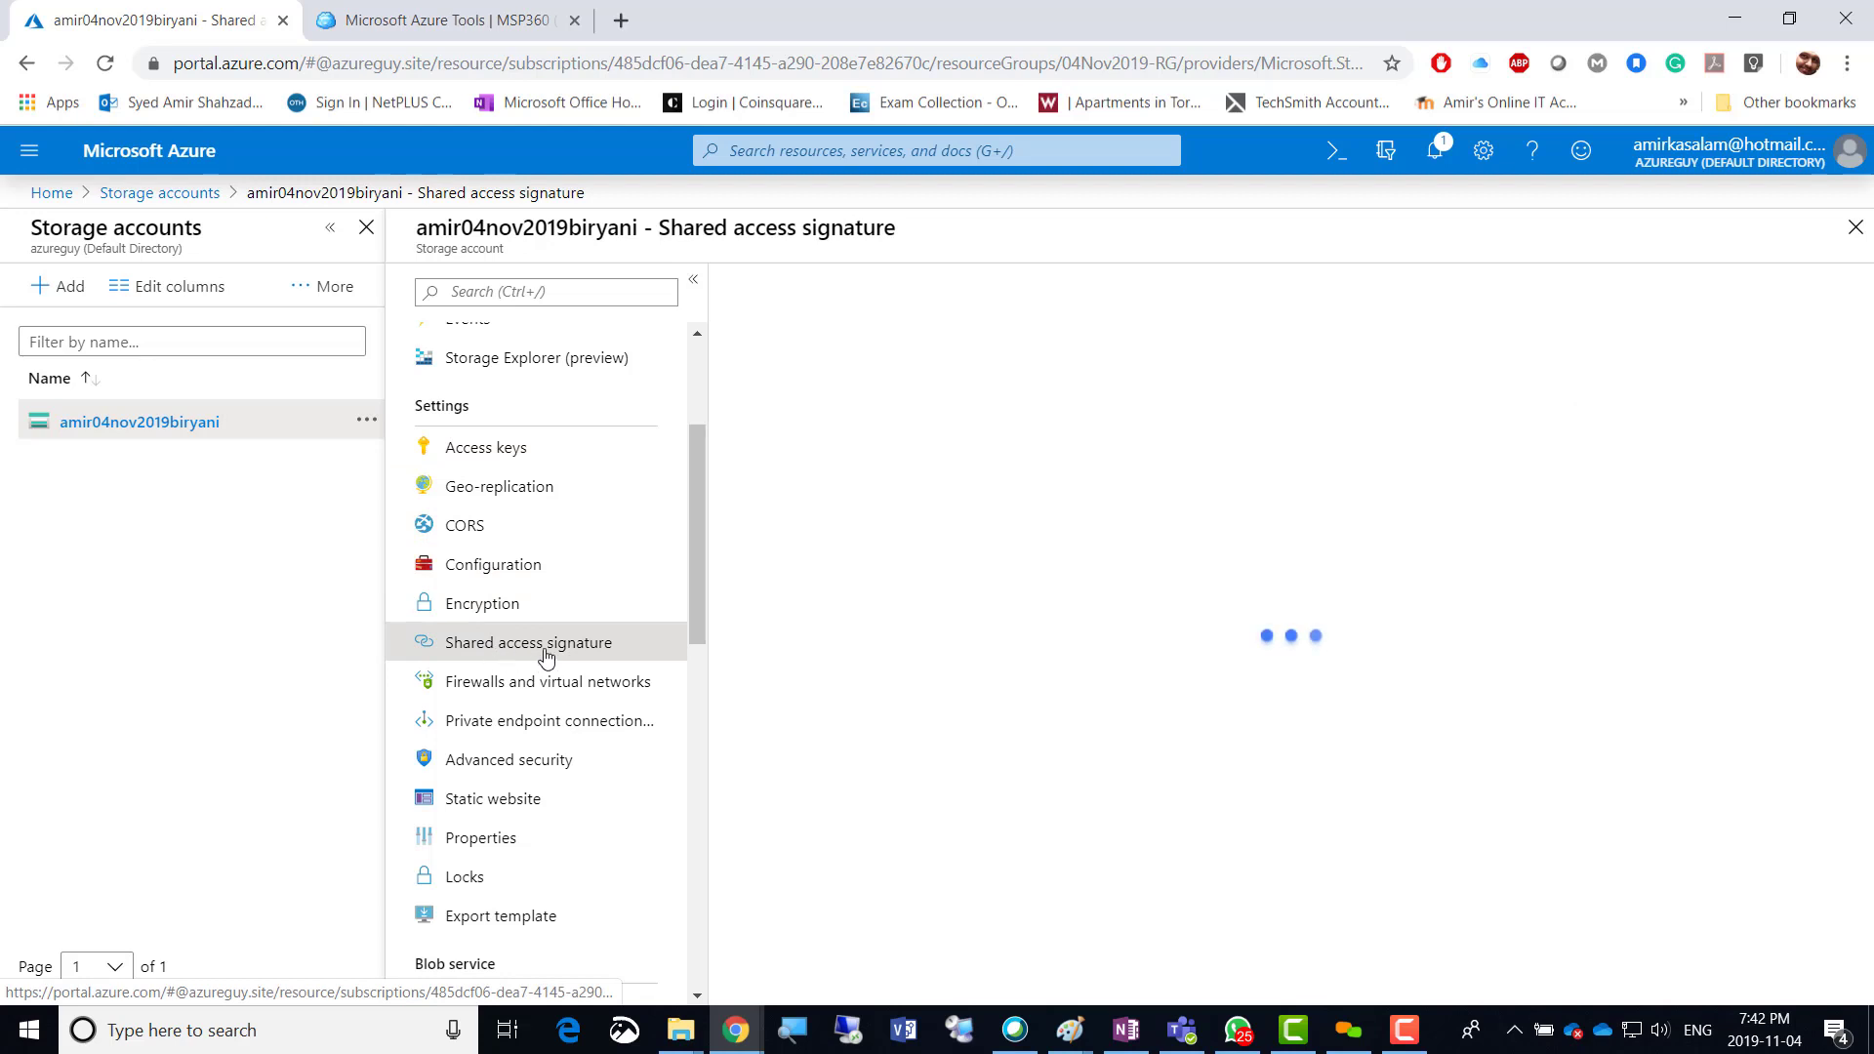
click(749, 533)
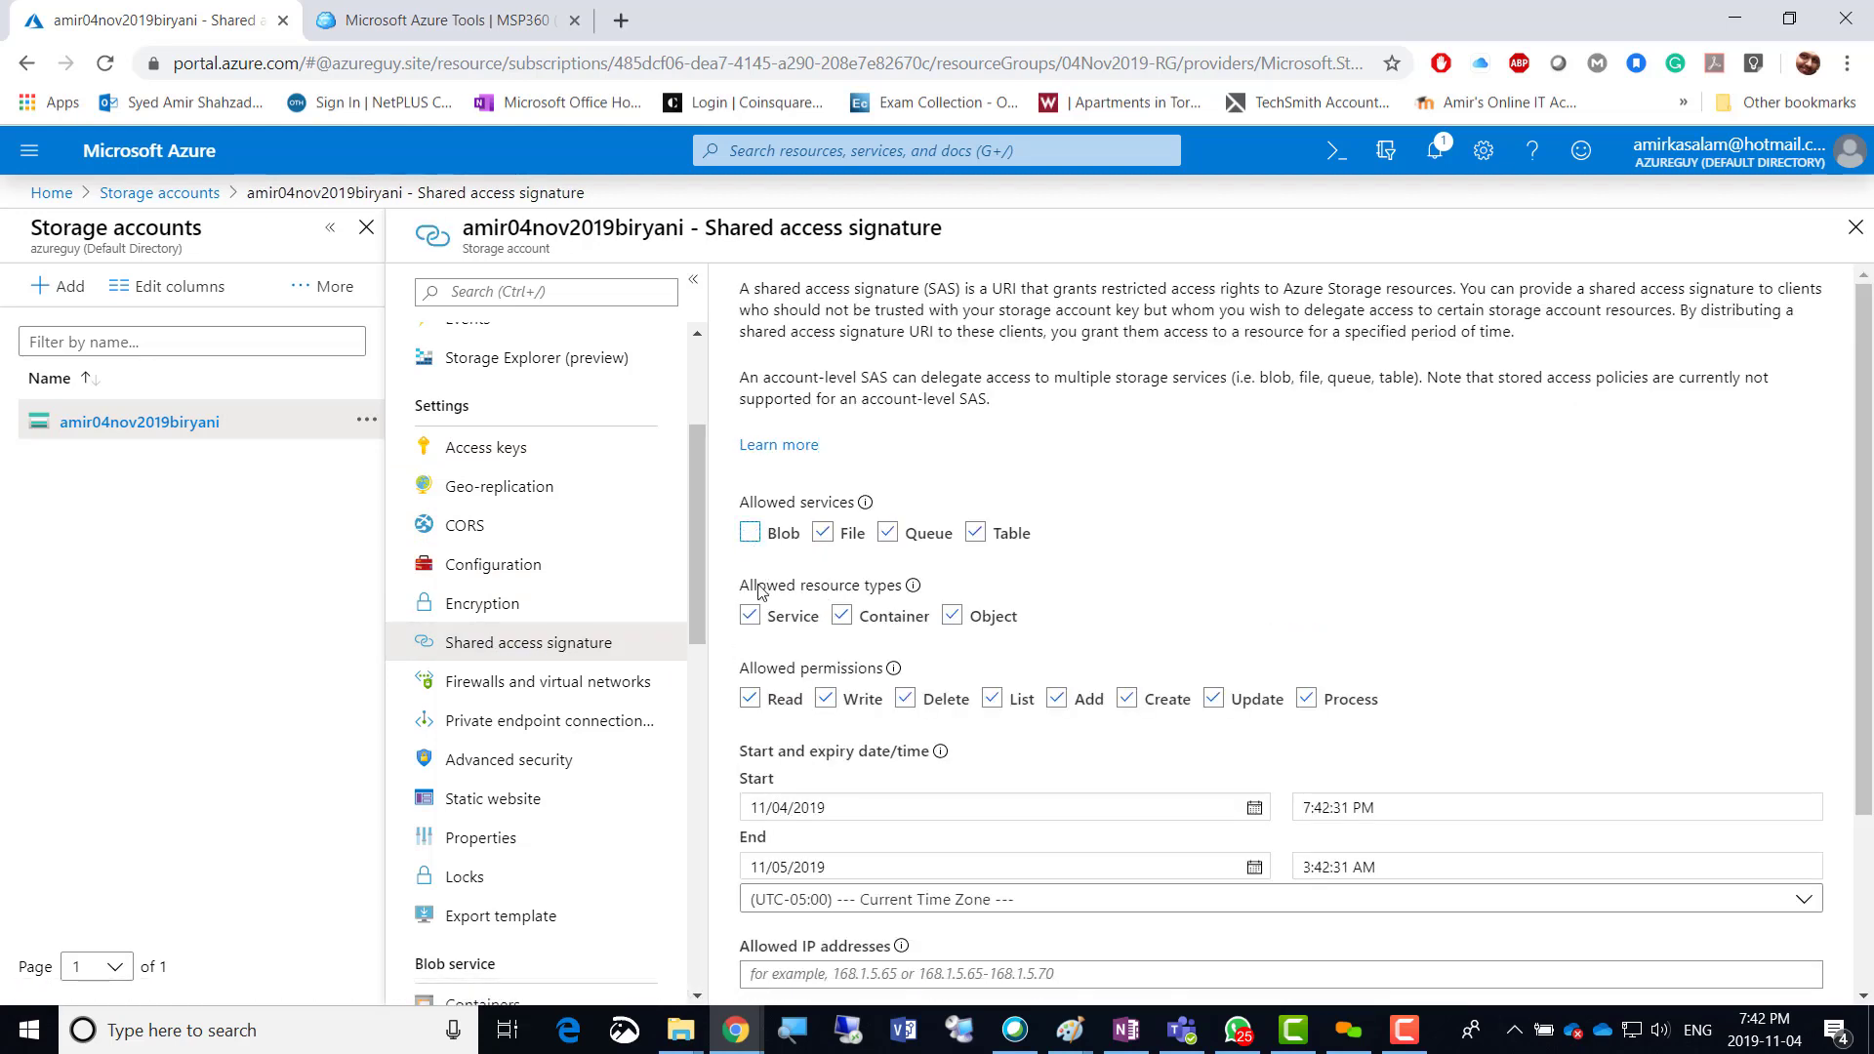
click(951, 616)
click(826, 699)
click(906, 698)
scroll(1124, 609, down, 3)
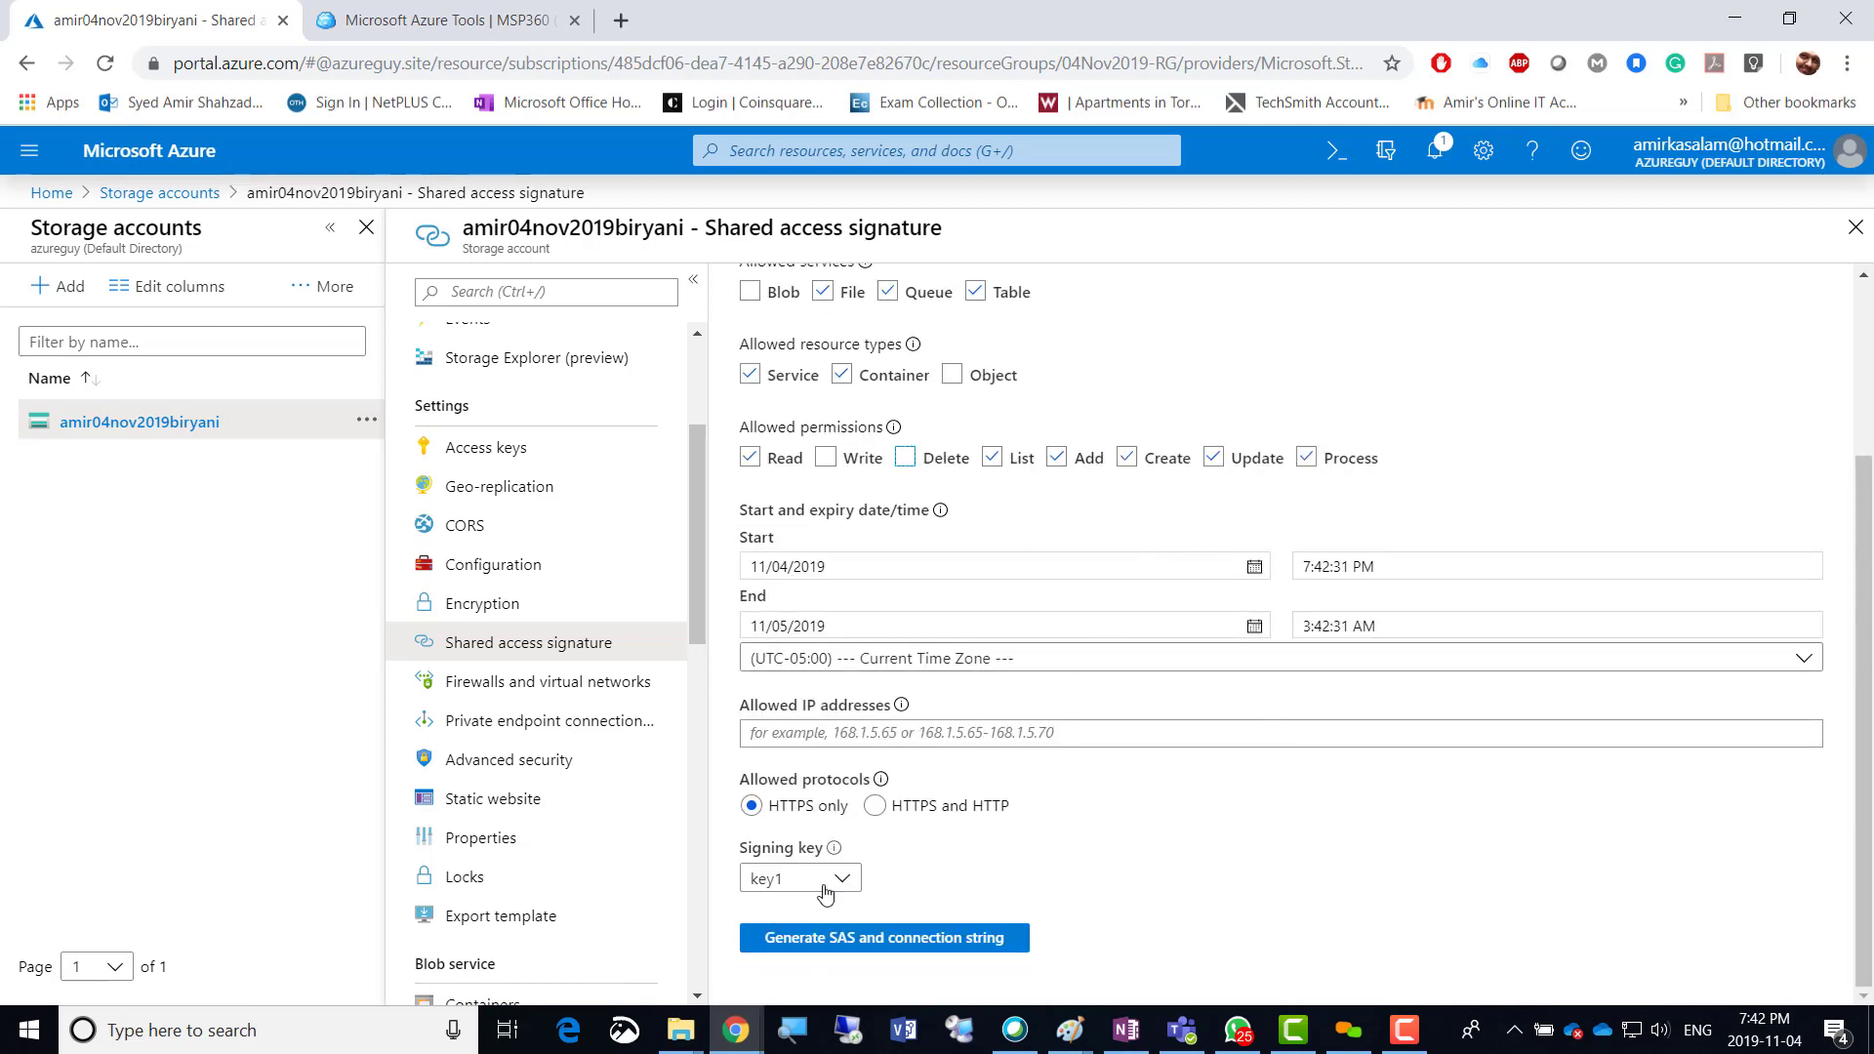
Generate the SAS, then review the connection string, SAS token and File, Queue and Table SAS URLs.
click(888, 942)
scroll(1151, 859, down, 4)
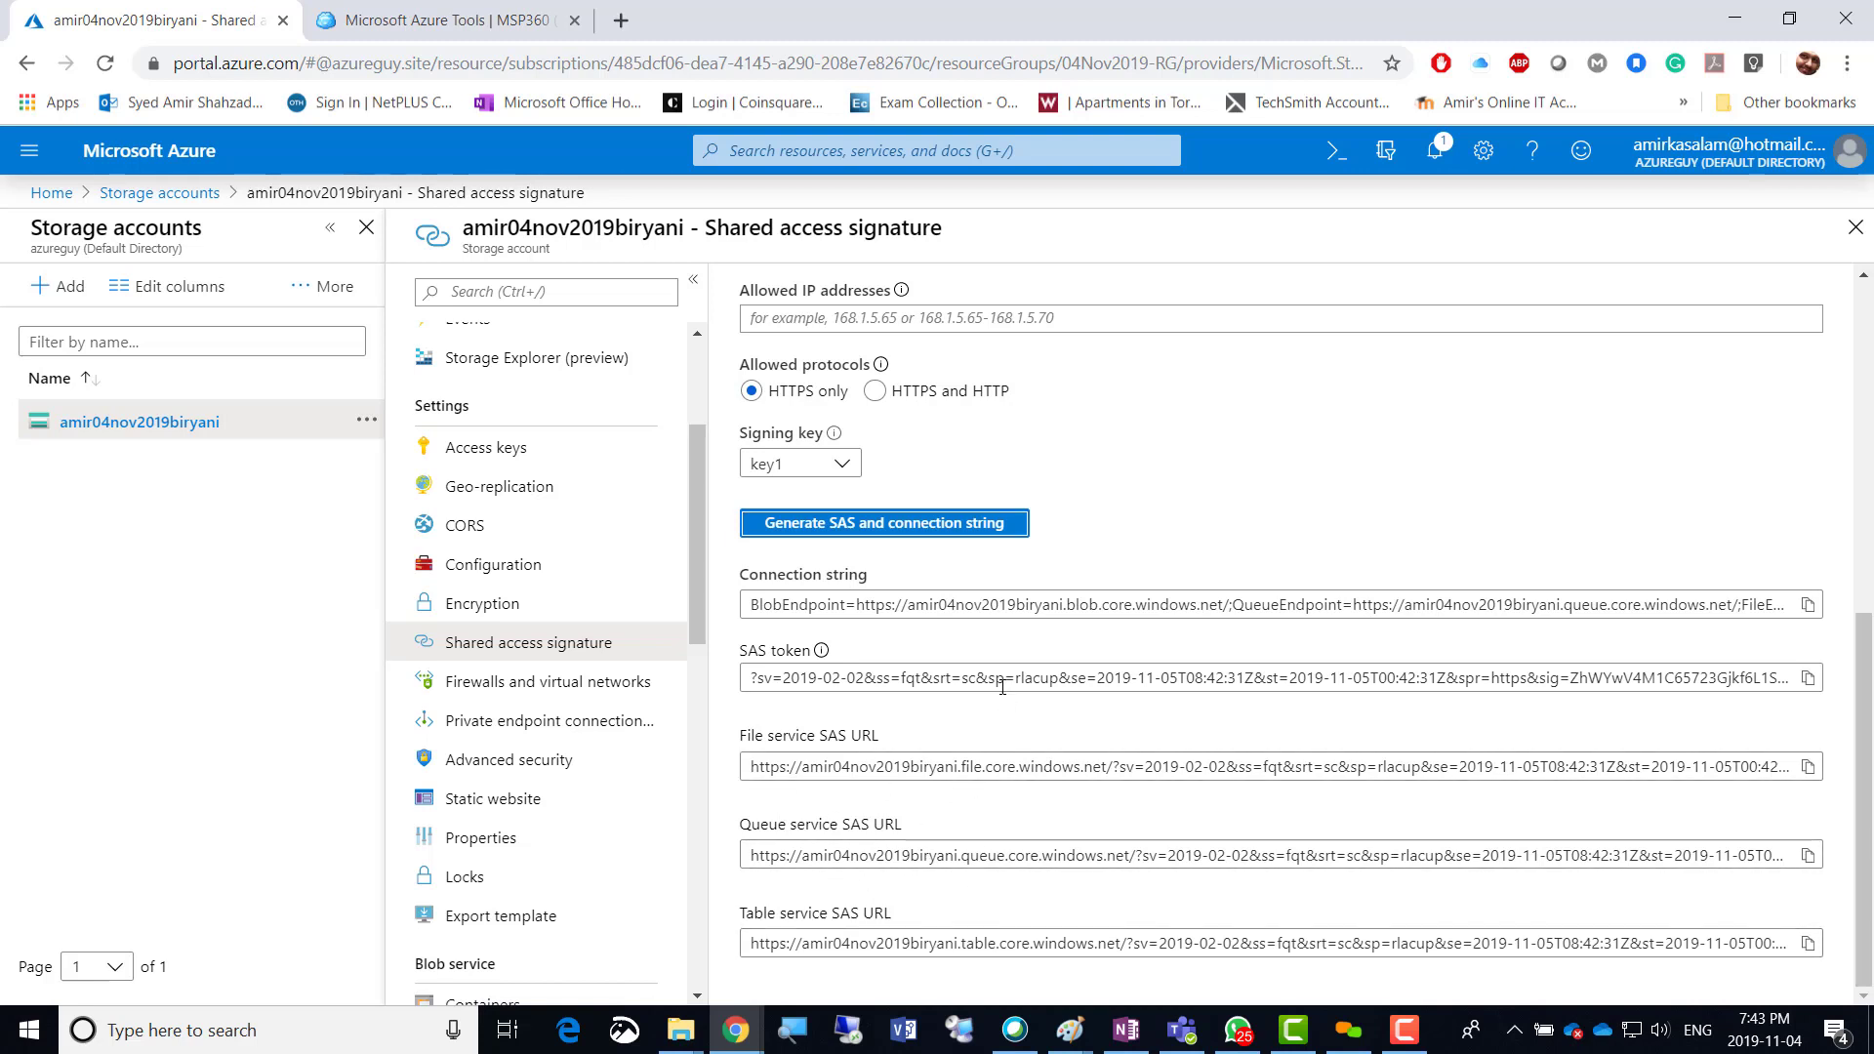
scroll(1129, 512, up, 1)
scroll(1129, 512, up, 5)
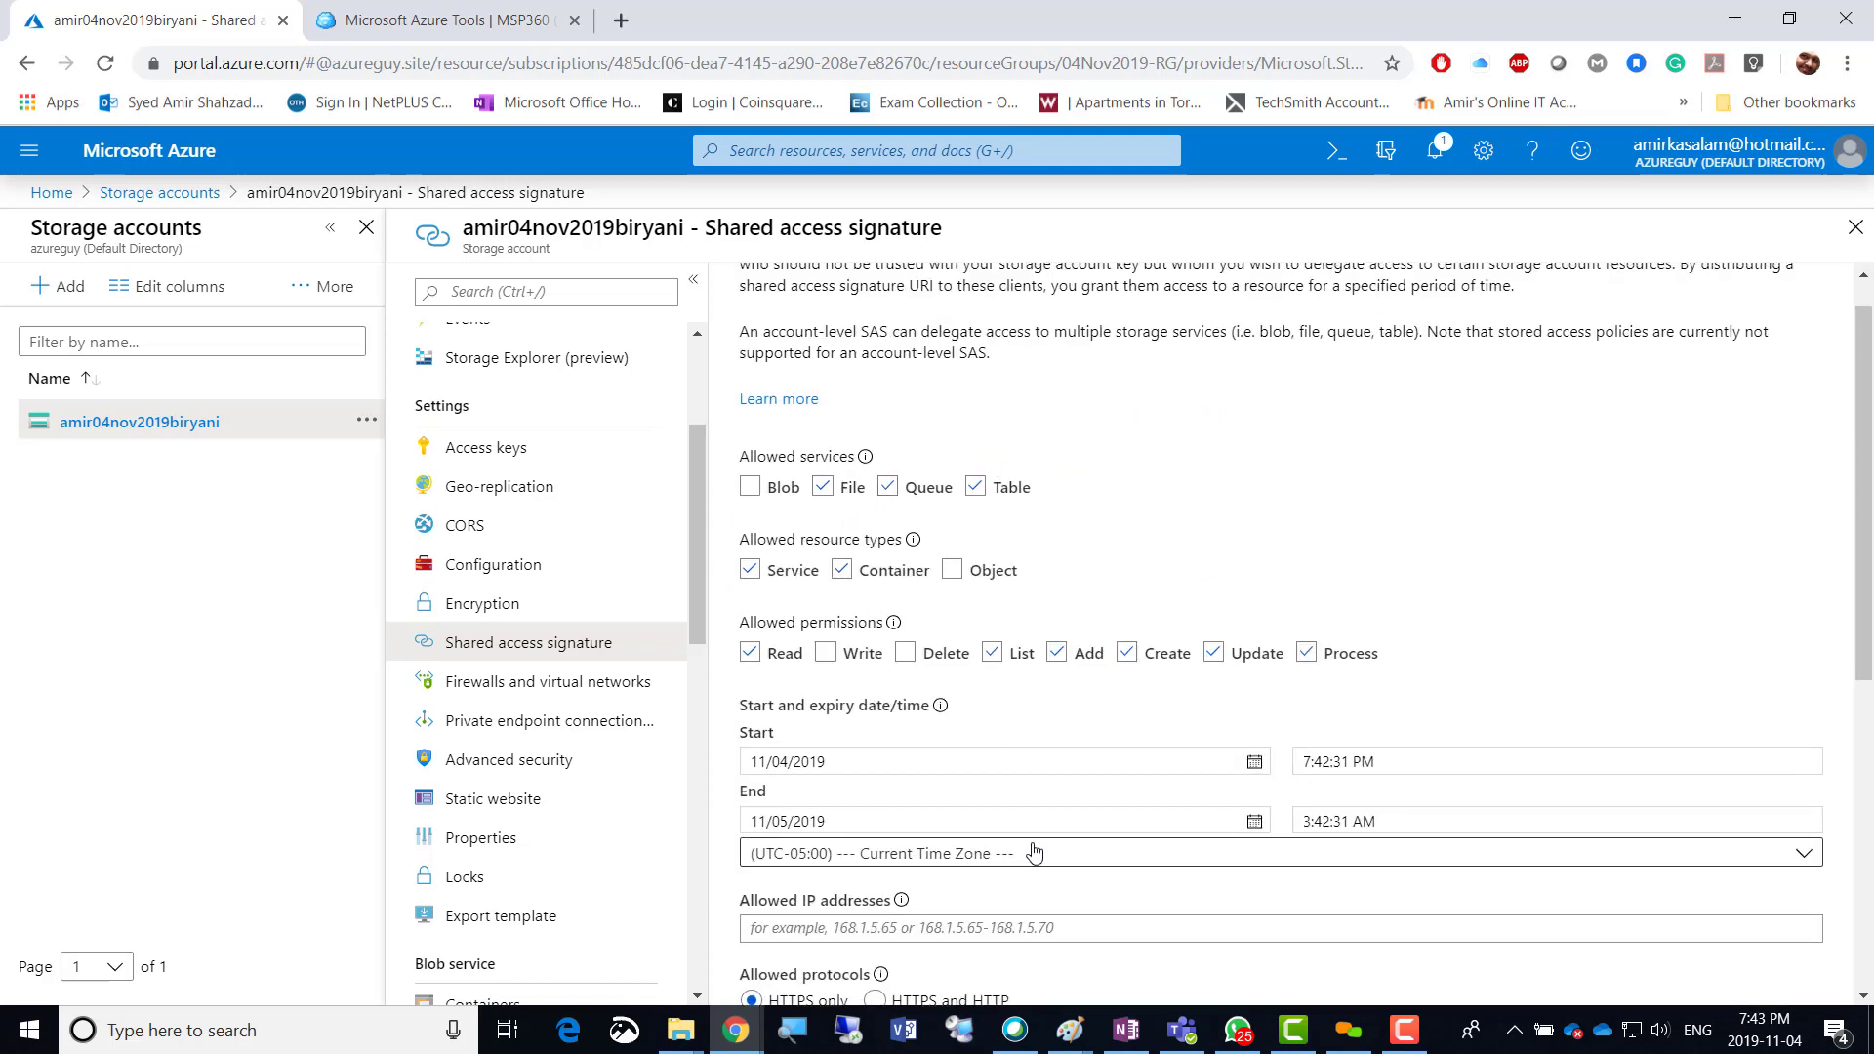
scroll(1035, 856, down, 6)
scroll(1098, 672, up, 3)
scroll(1098, 672, up, 1)
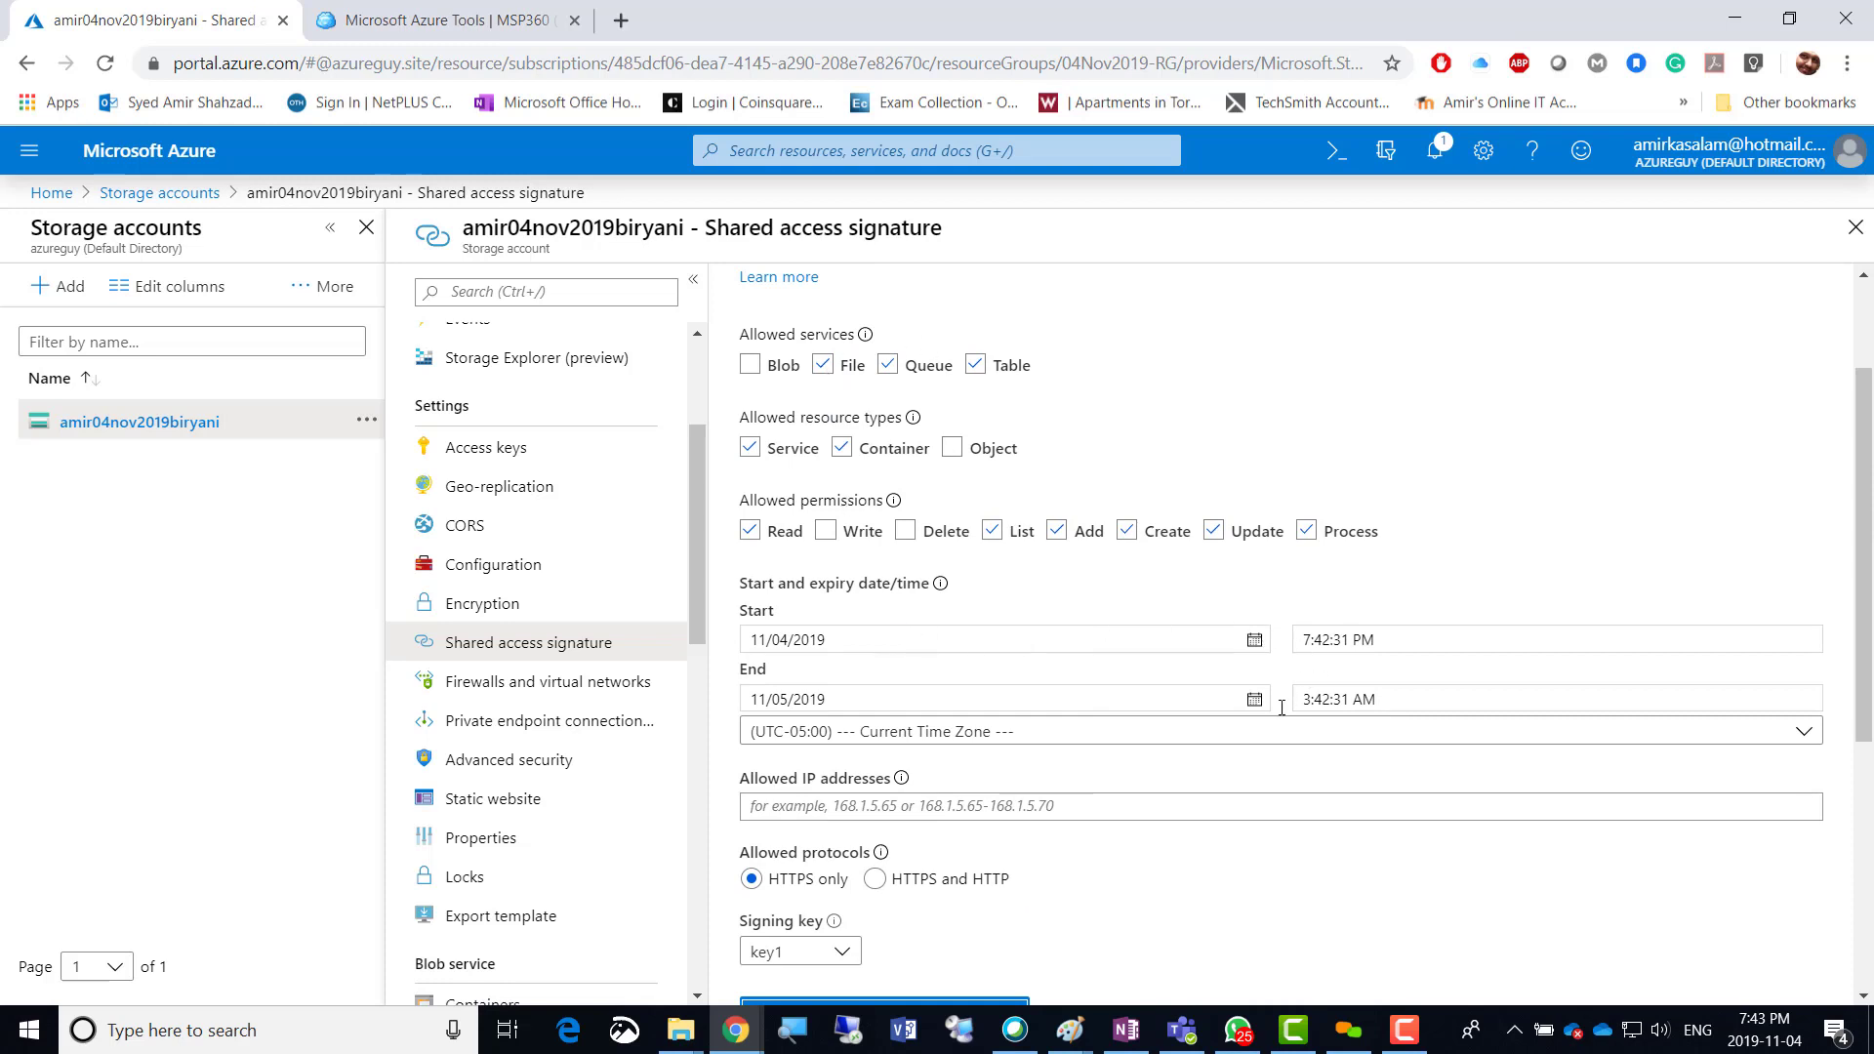
scroll(902, 690, down, 1)
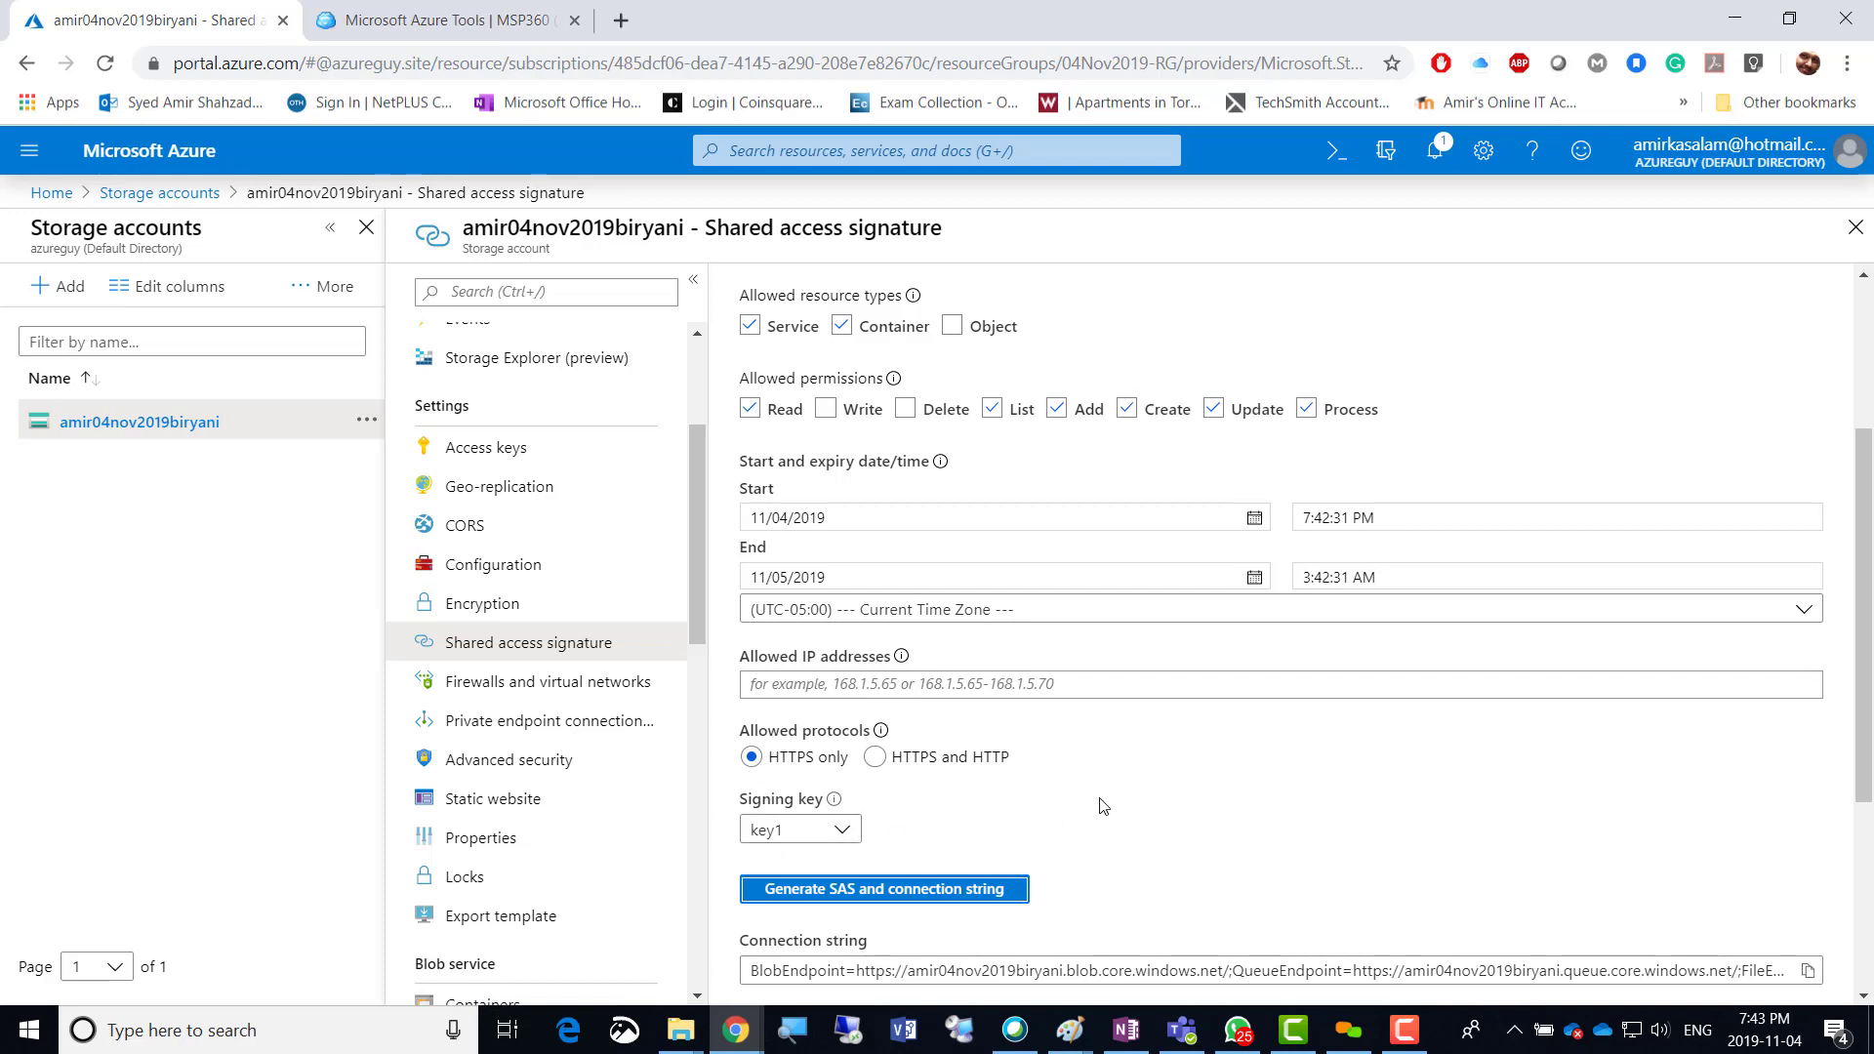
scroll(1103, 800, down, 2)
scroll(1103, 801, down, 2)
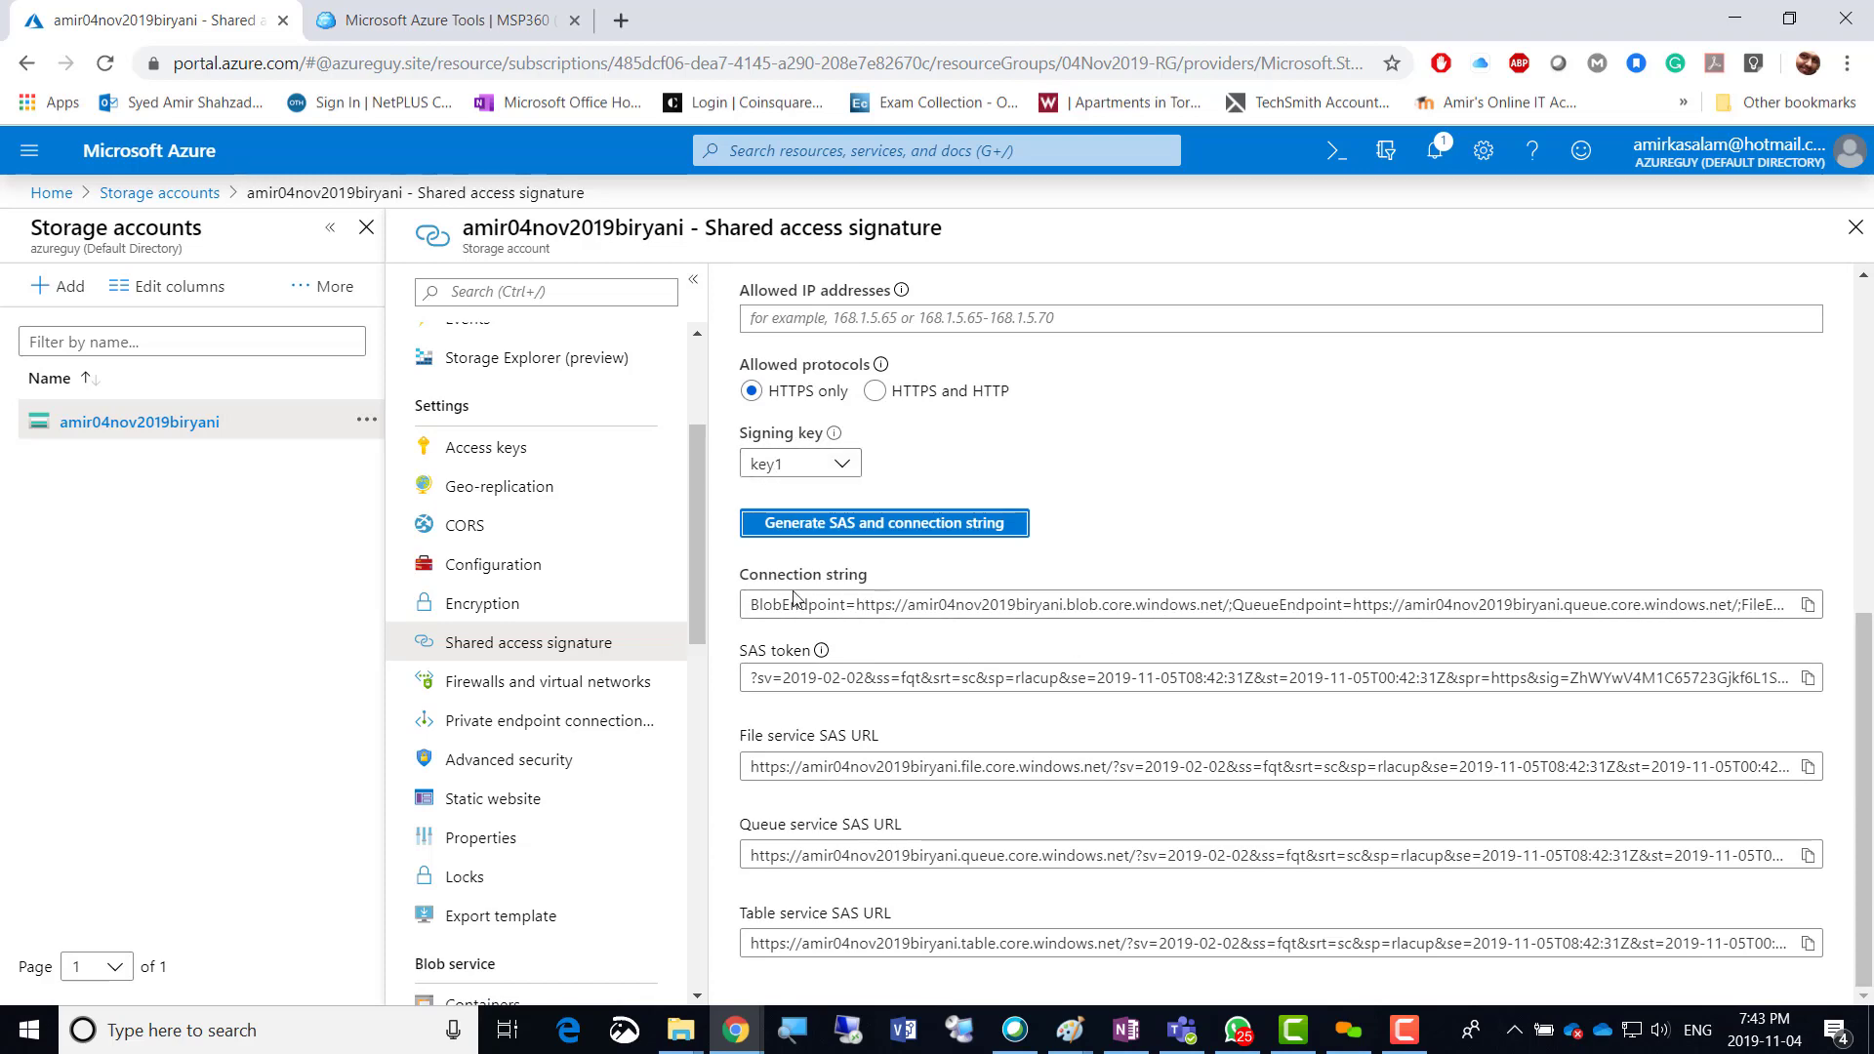
scroll(1233, 472, up, 5)
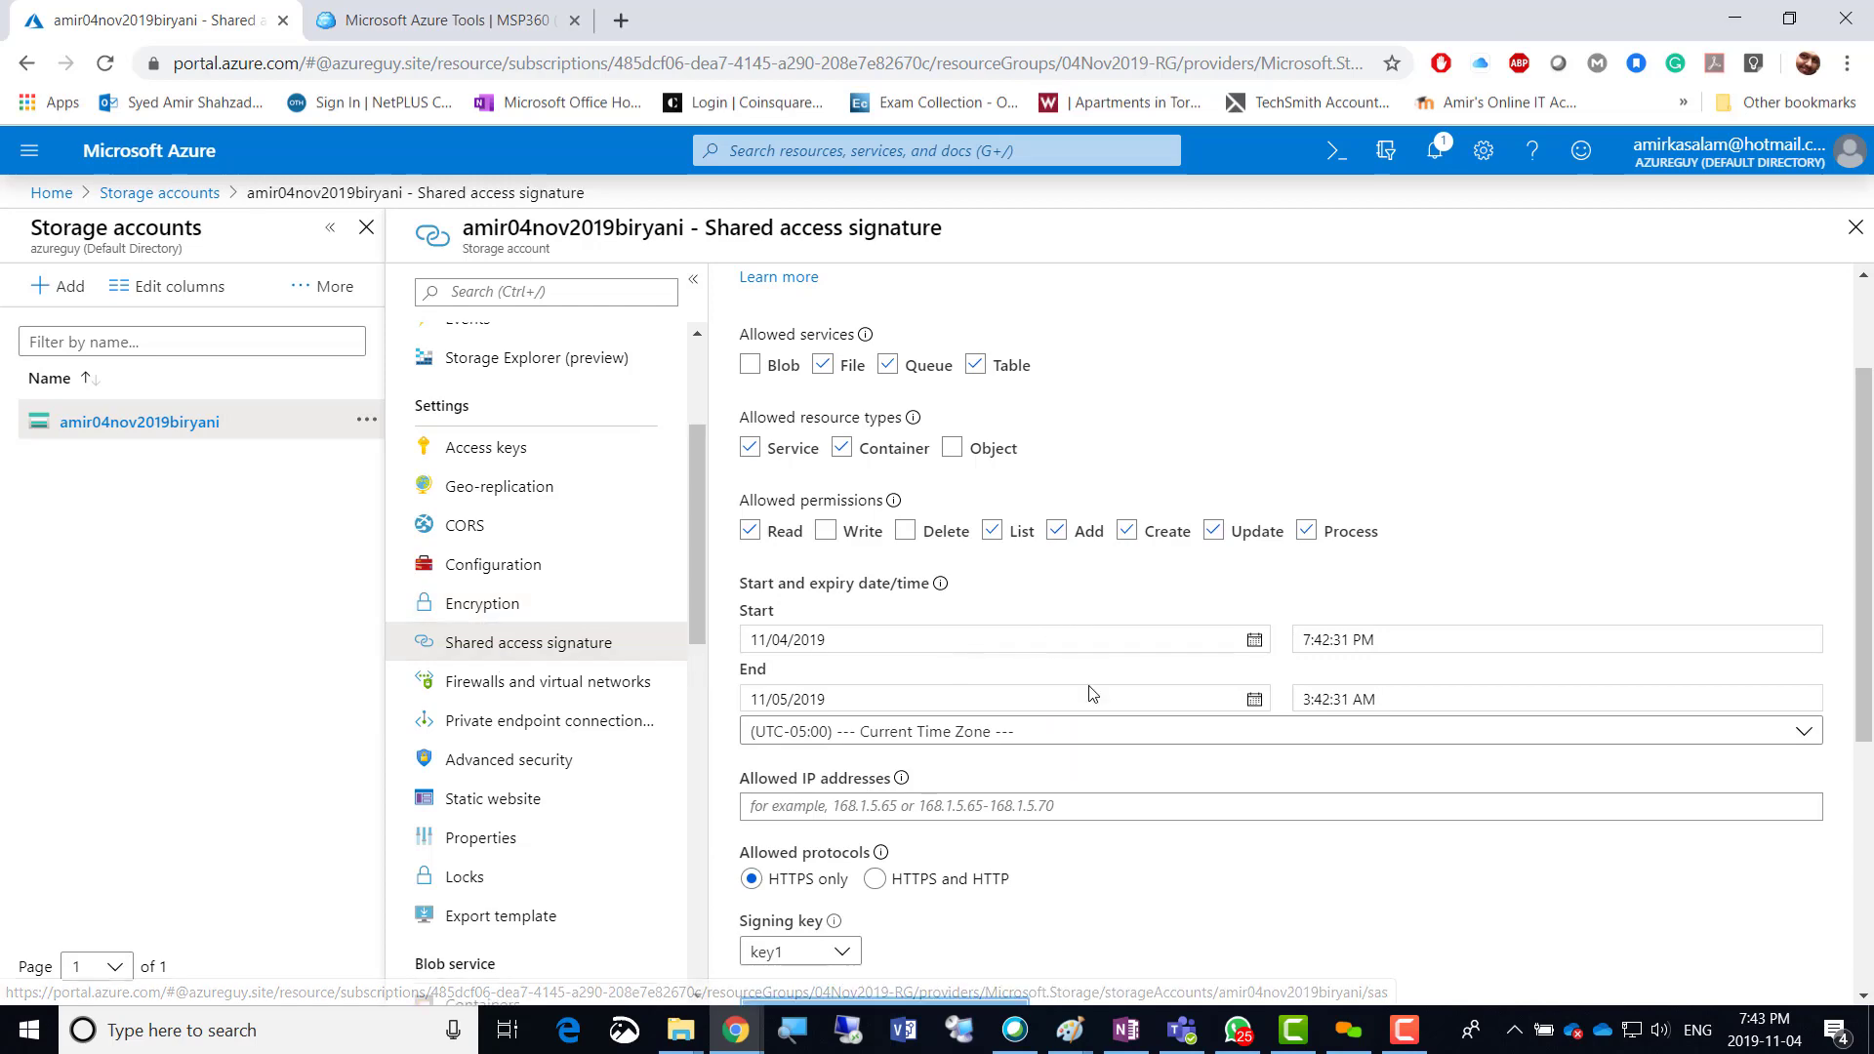
scroll(1122, 749, down, 5)
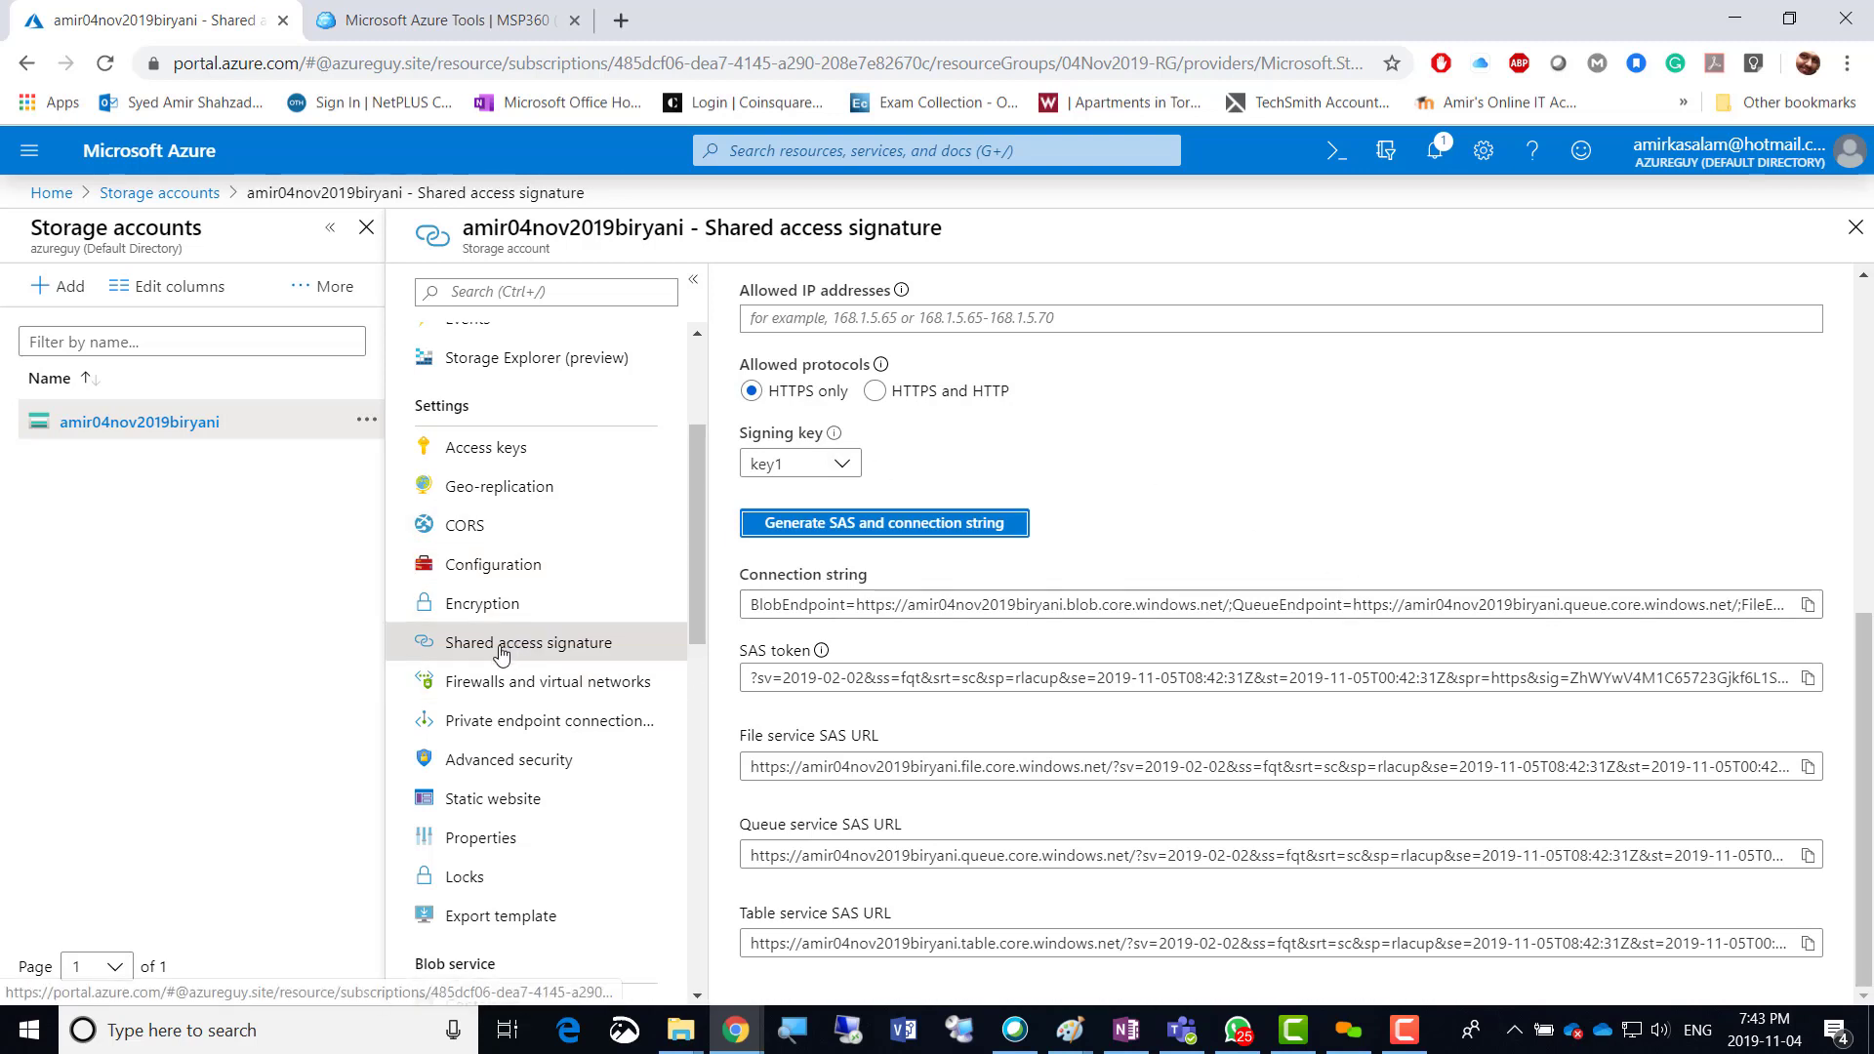
Show the Firewalls and virtual networks page, which allows access from All networks.
click(473, 685)
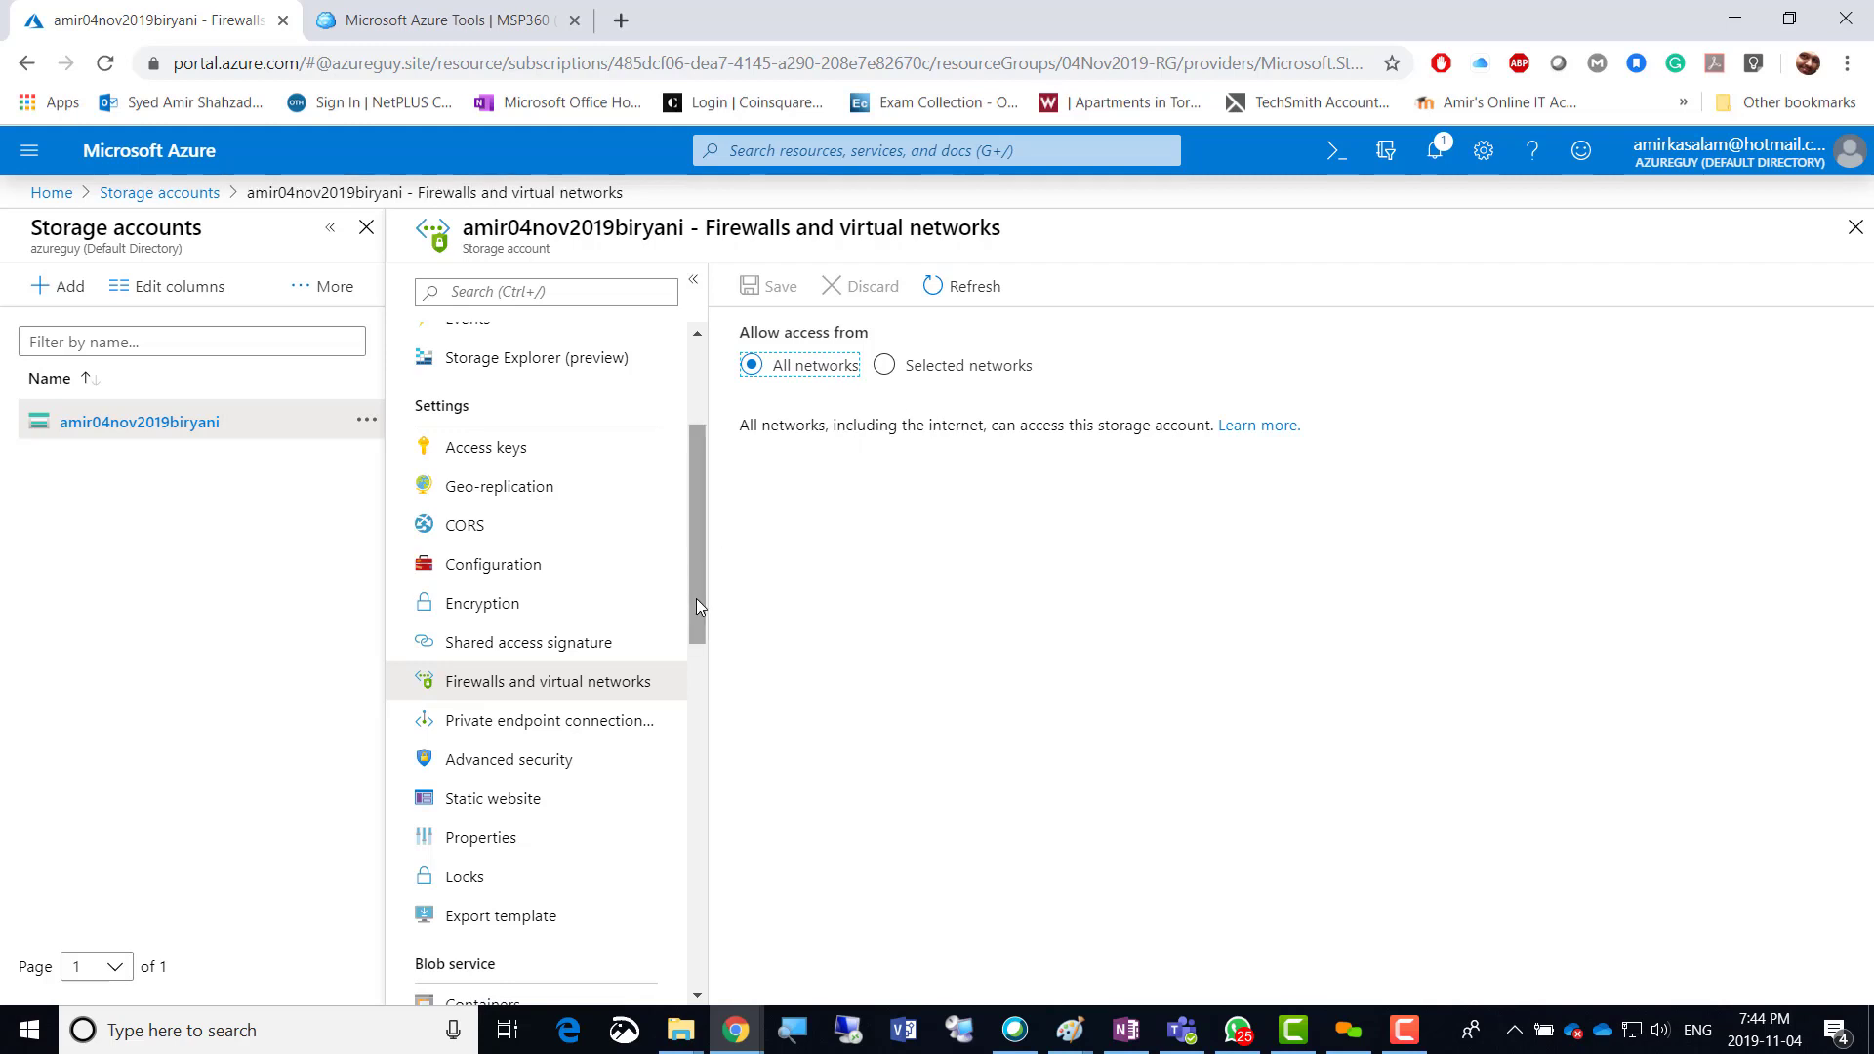
drag(695, 599, 688, 663)
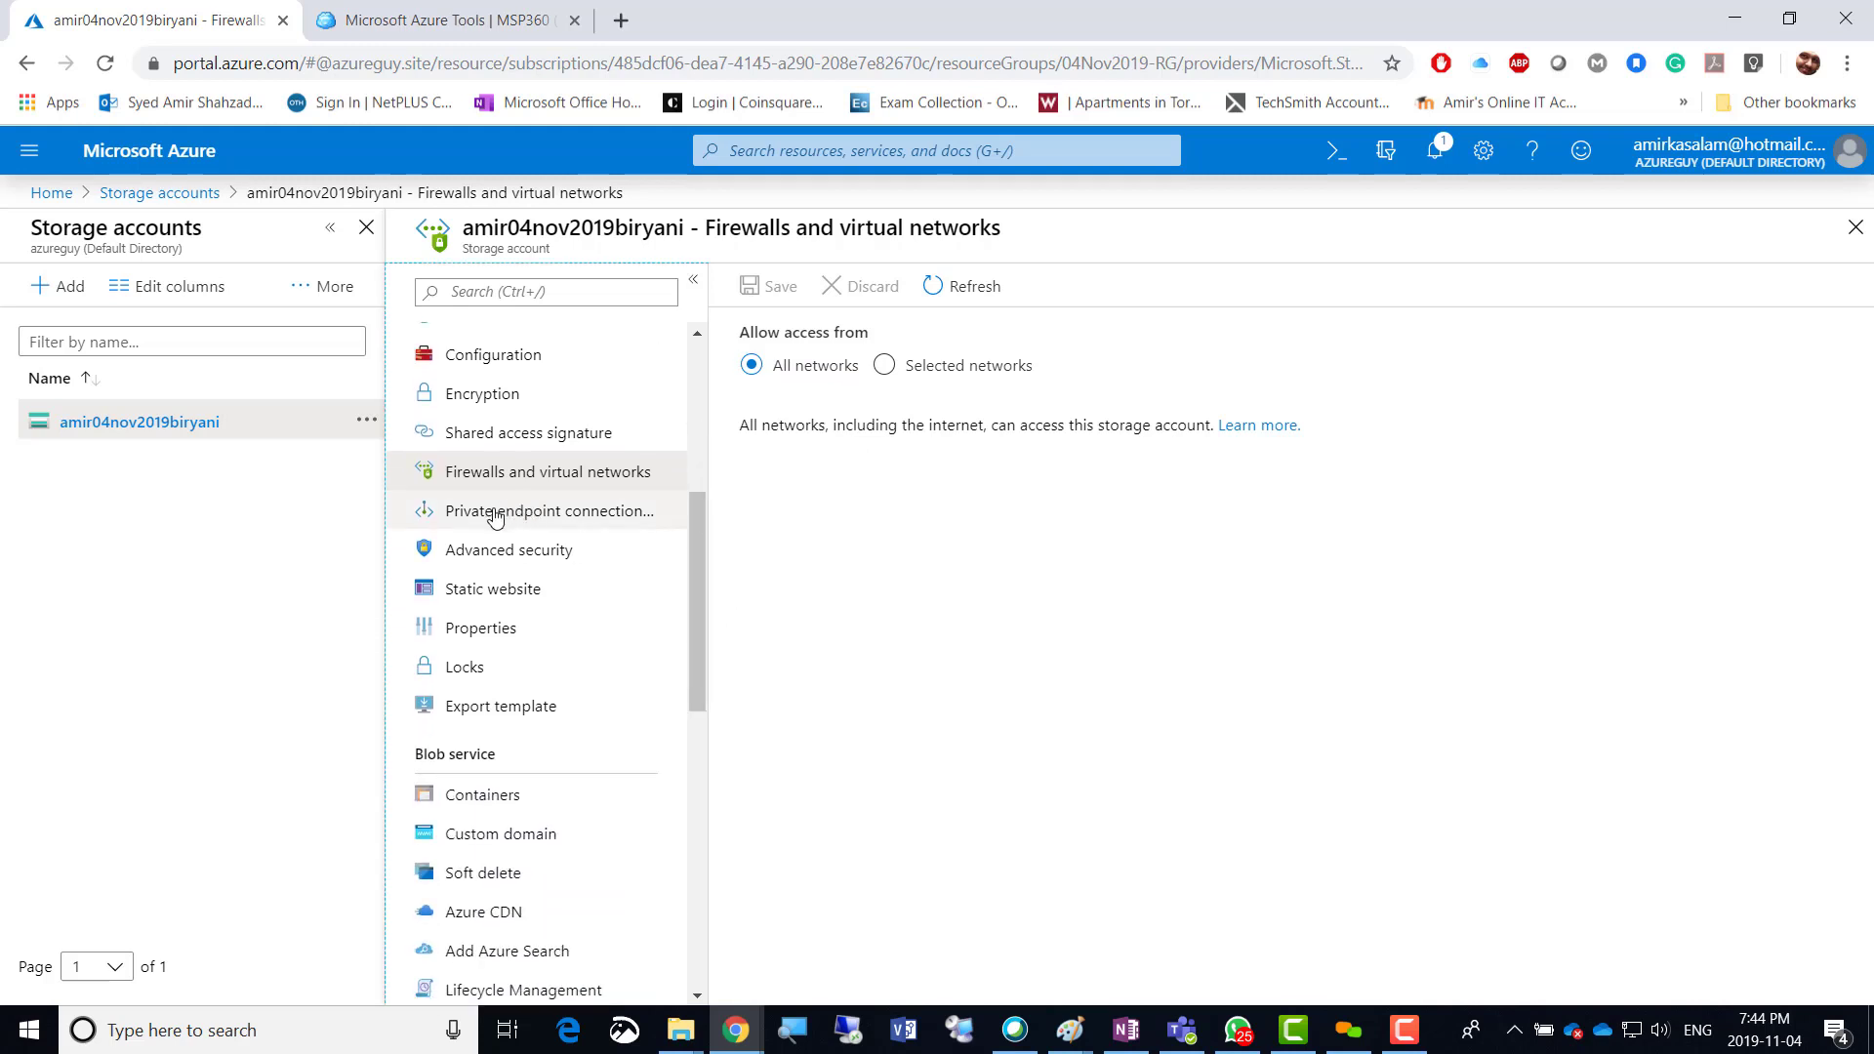
Start a new private endpoint from Private endpoint connections, then close the creation form without creating it.
click(528, 512)
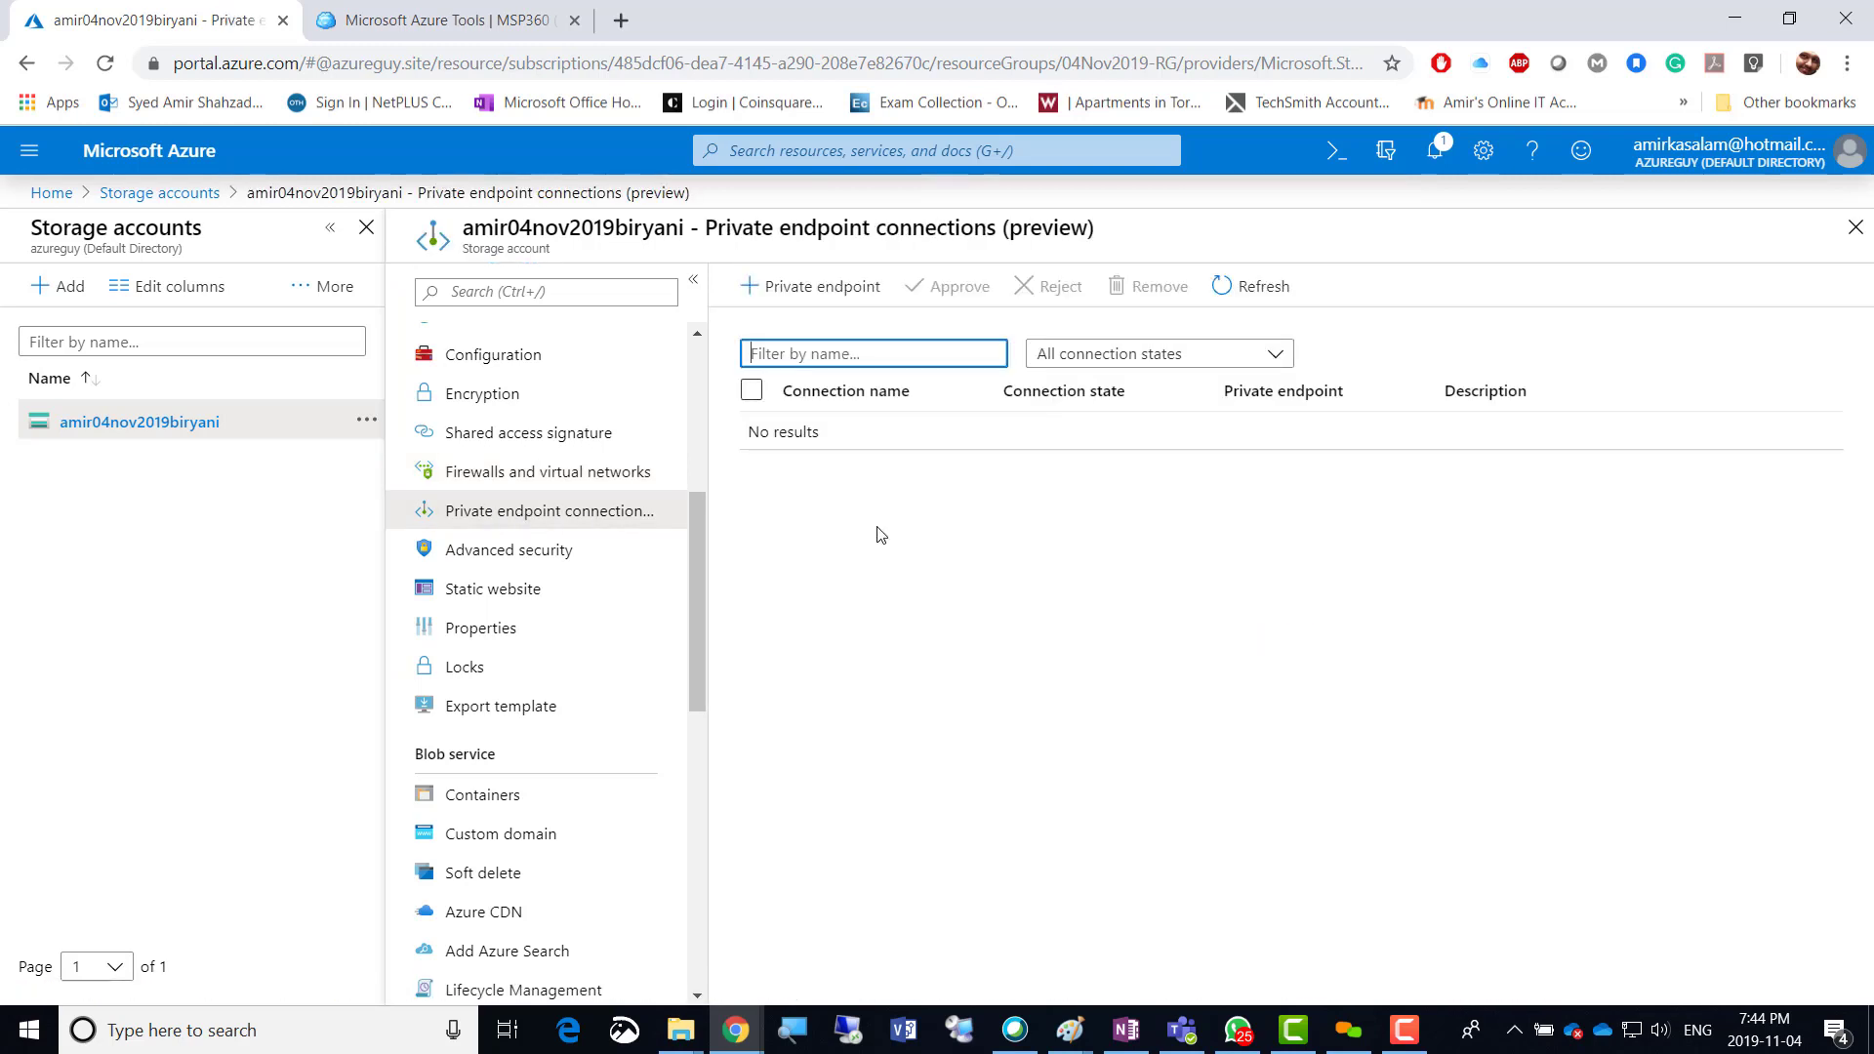
click(806, 288)
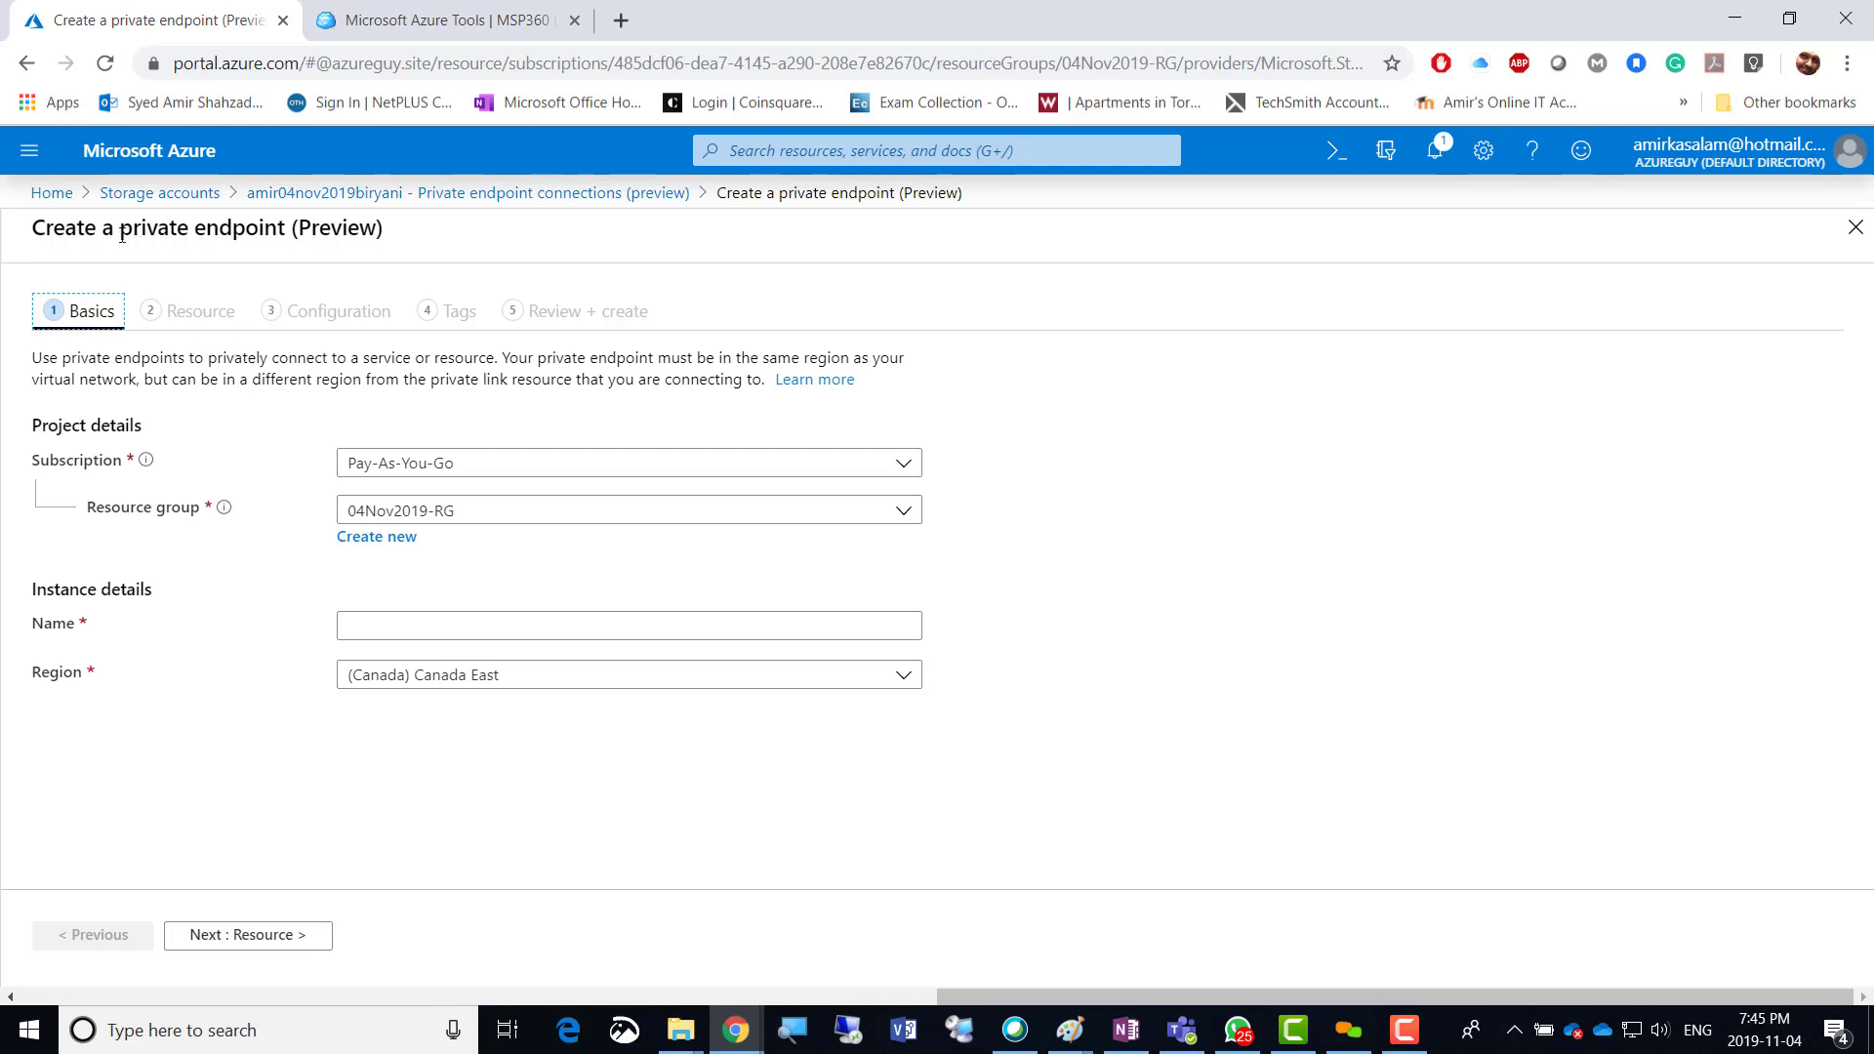
drag(122, 234, 284, 229)
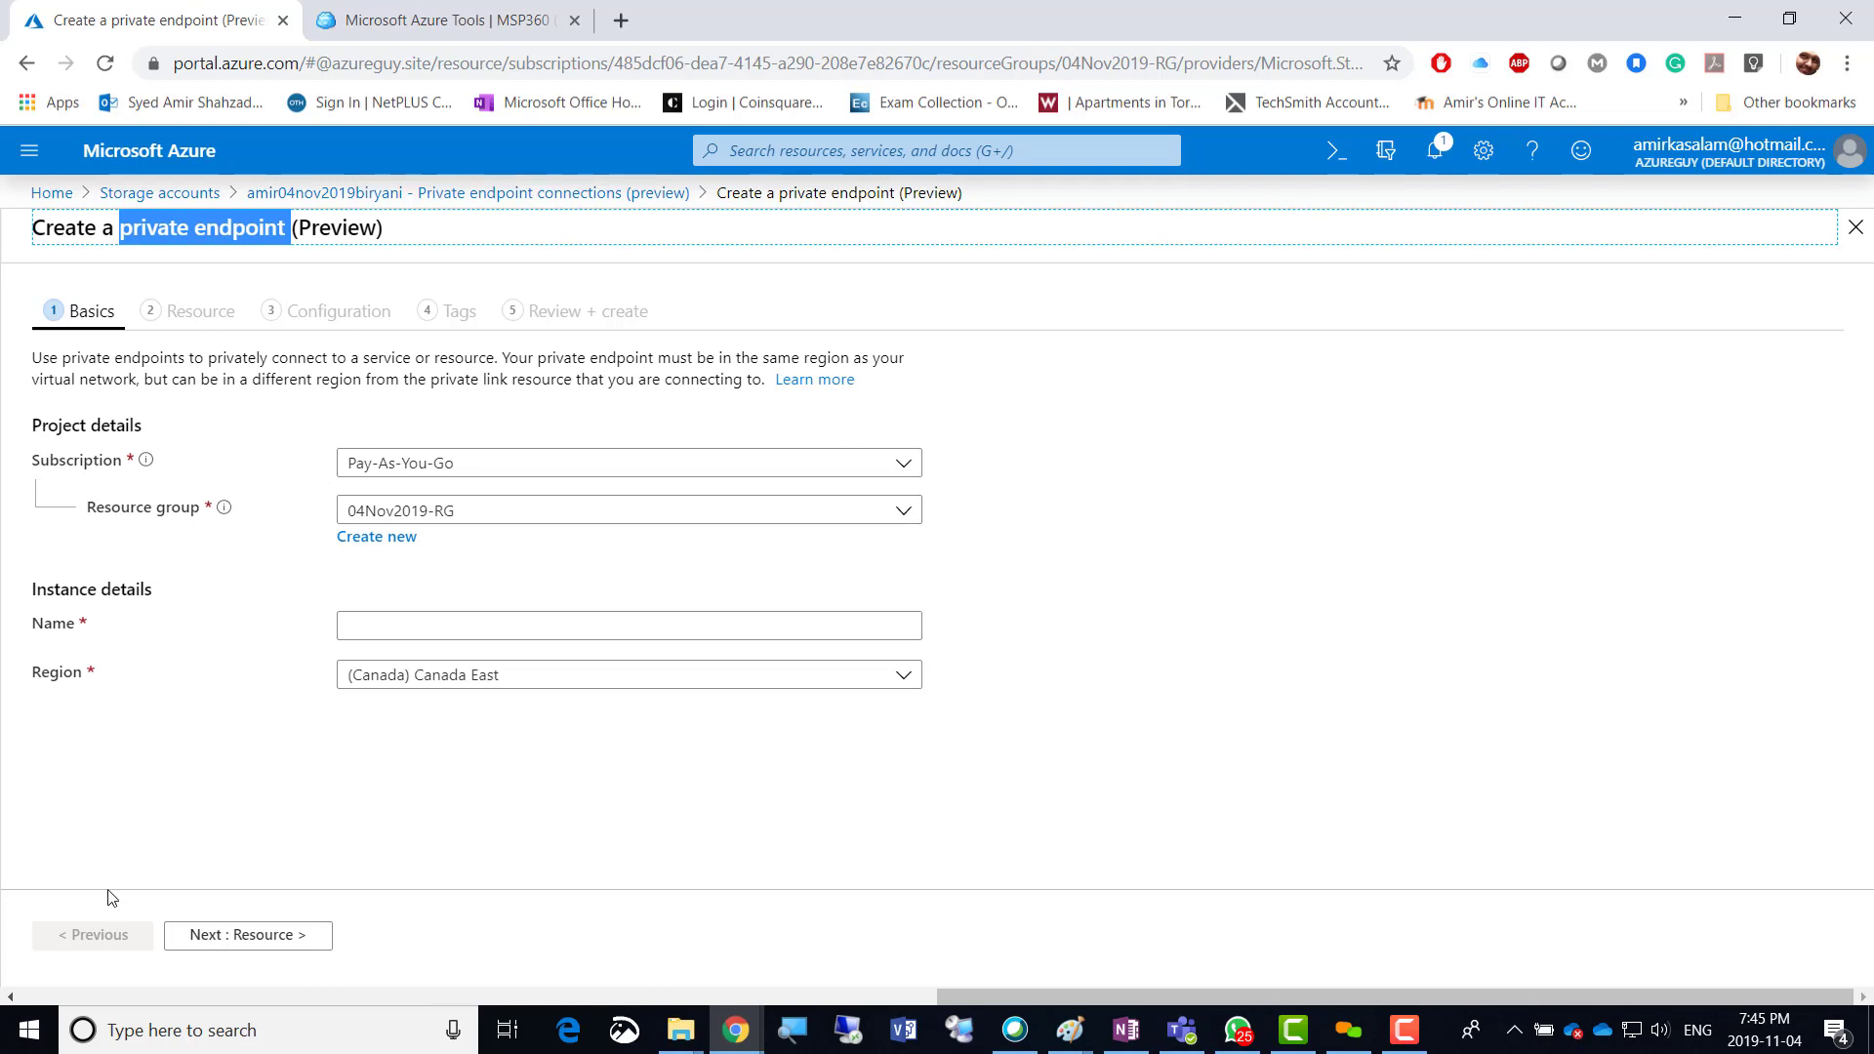
click(1839, 243)
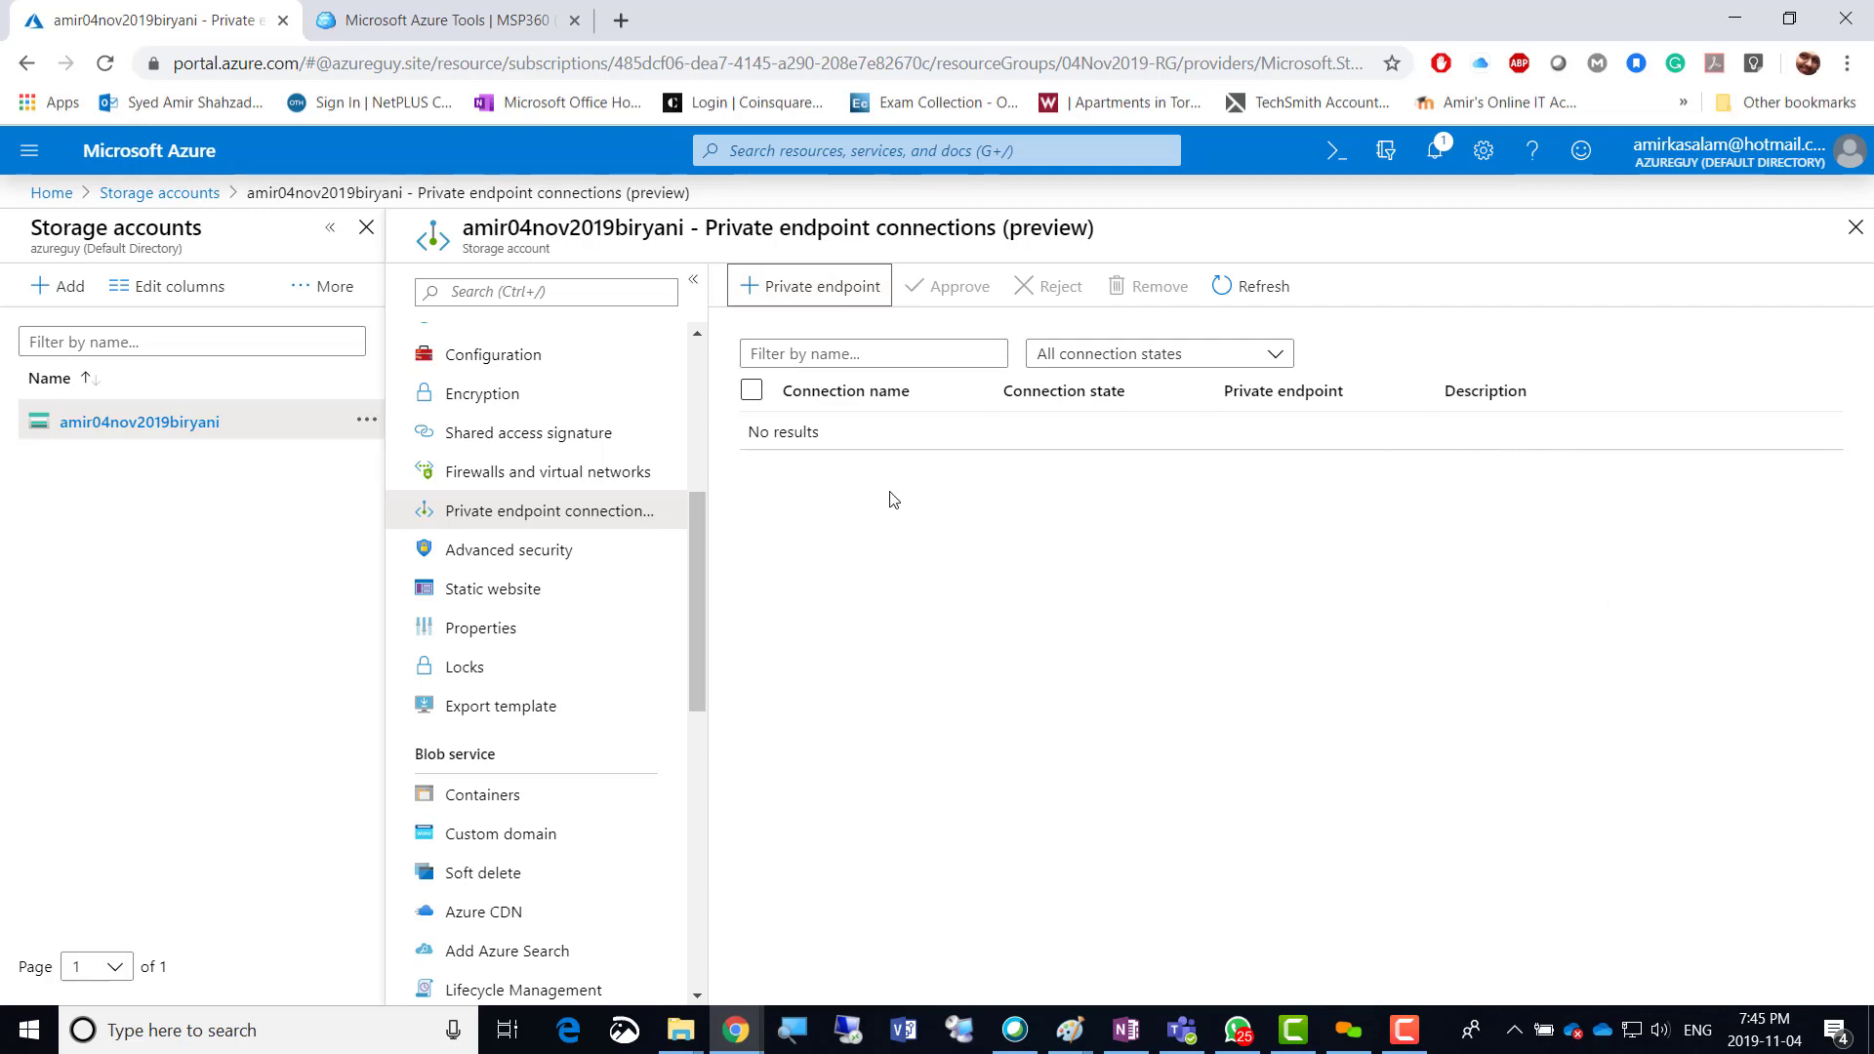
Enable Advanced Threat Protection on the storage account's Advanced security page.
click(537, 554)
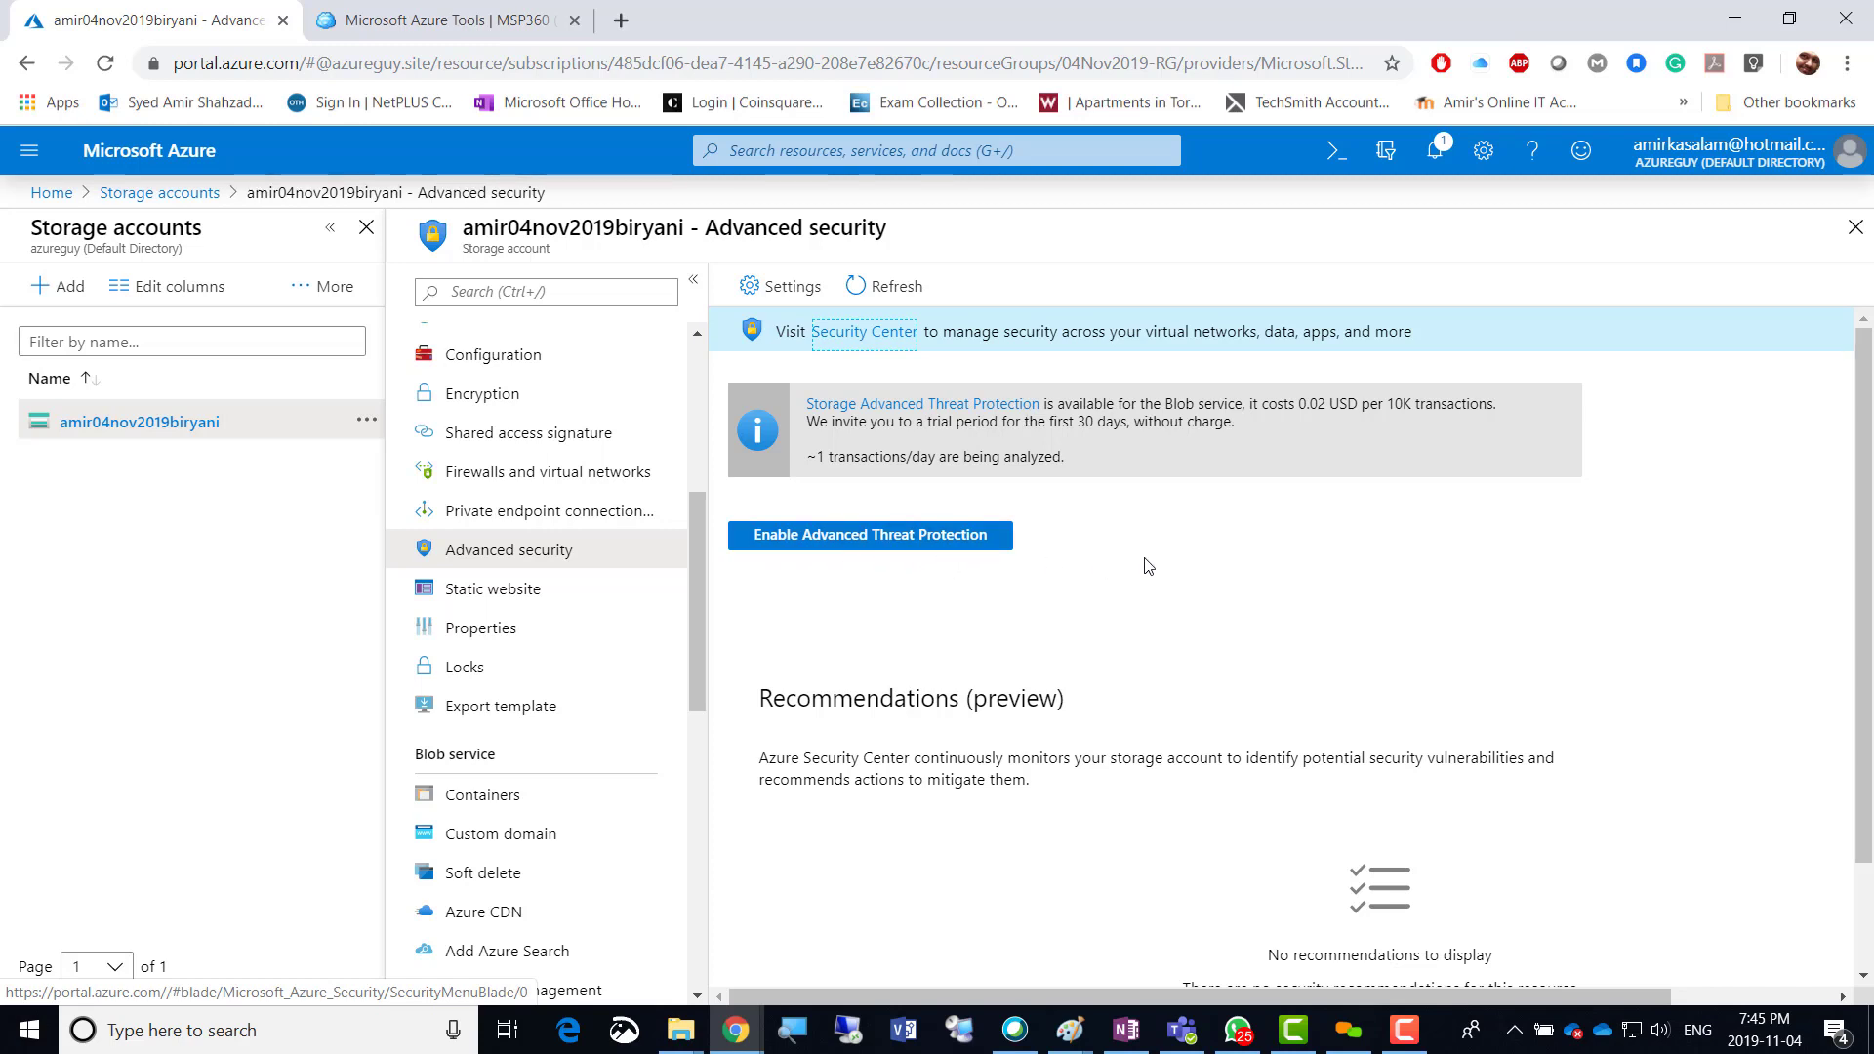
scroll(1178, 568, down, 1)
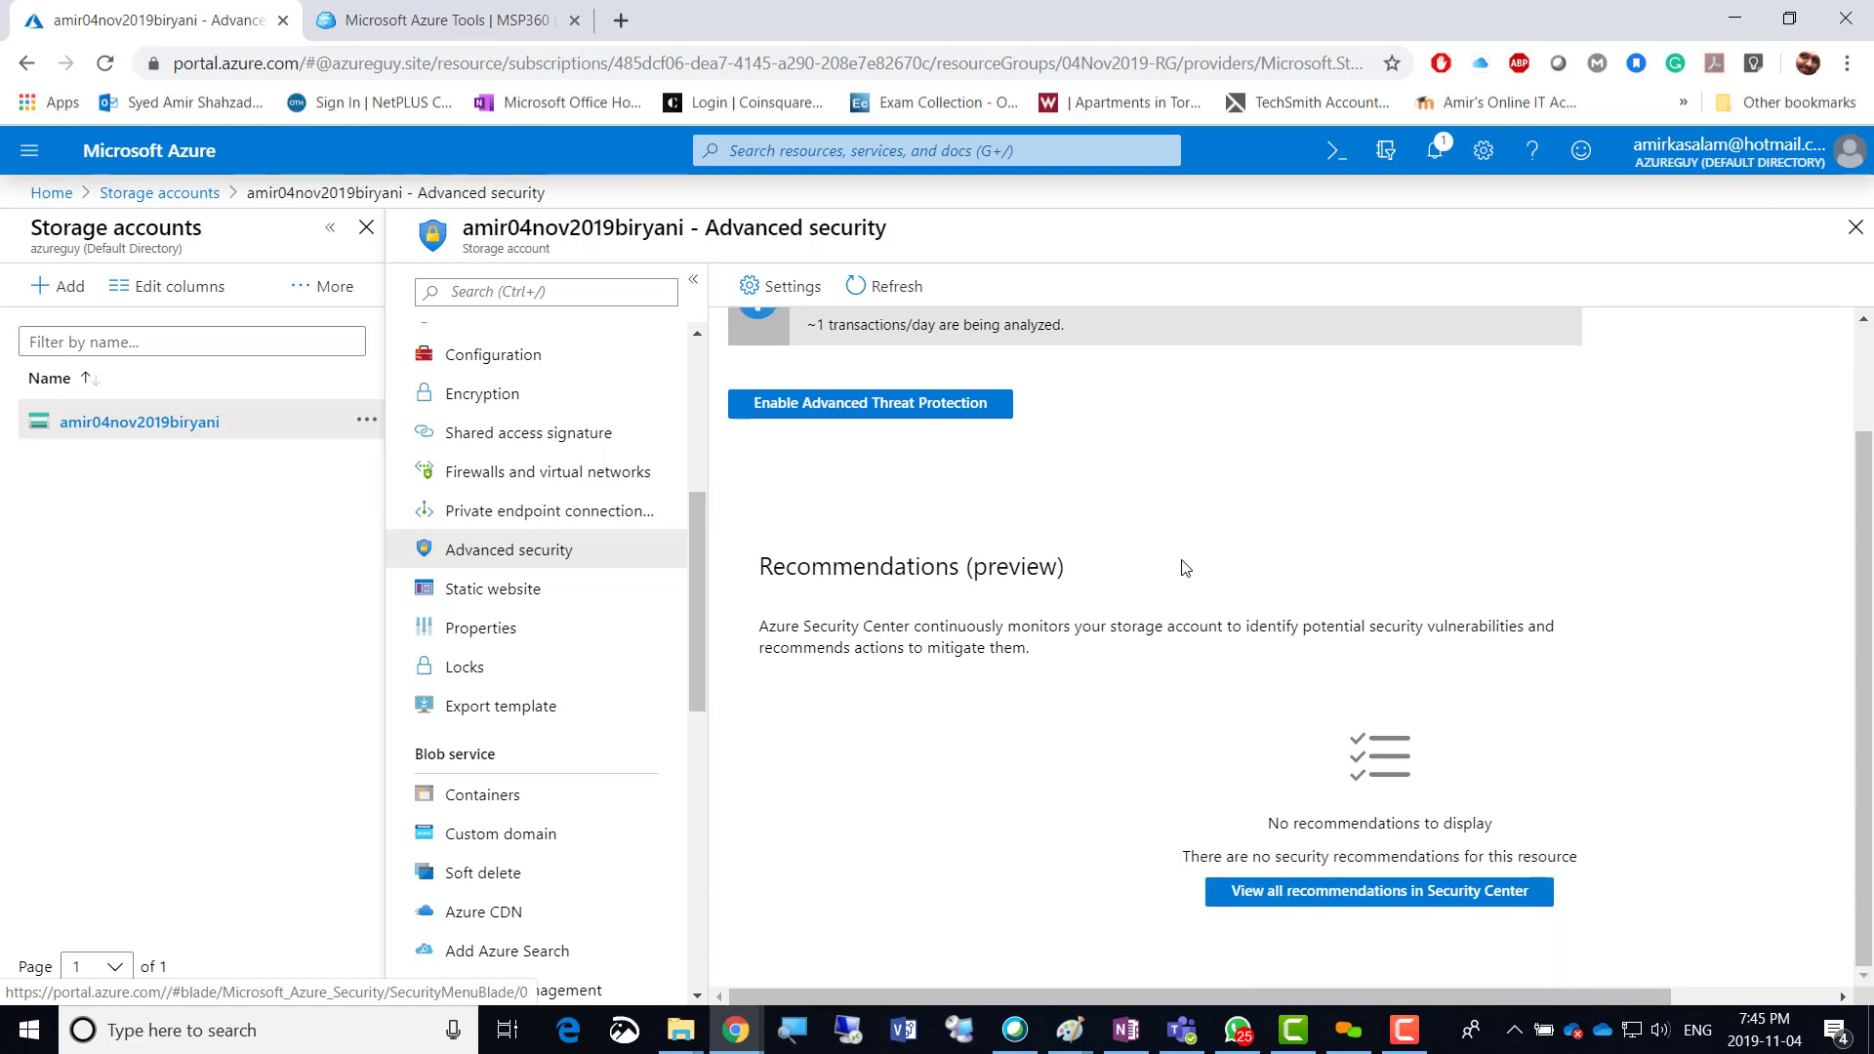
scroll(1184, 568, up, 1)
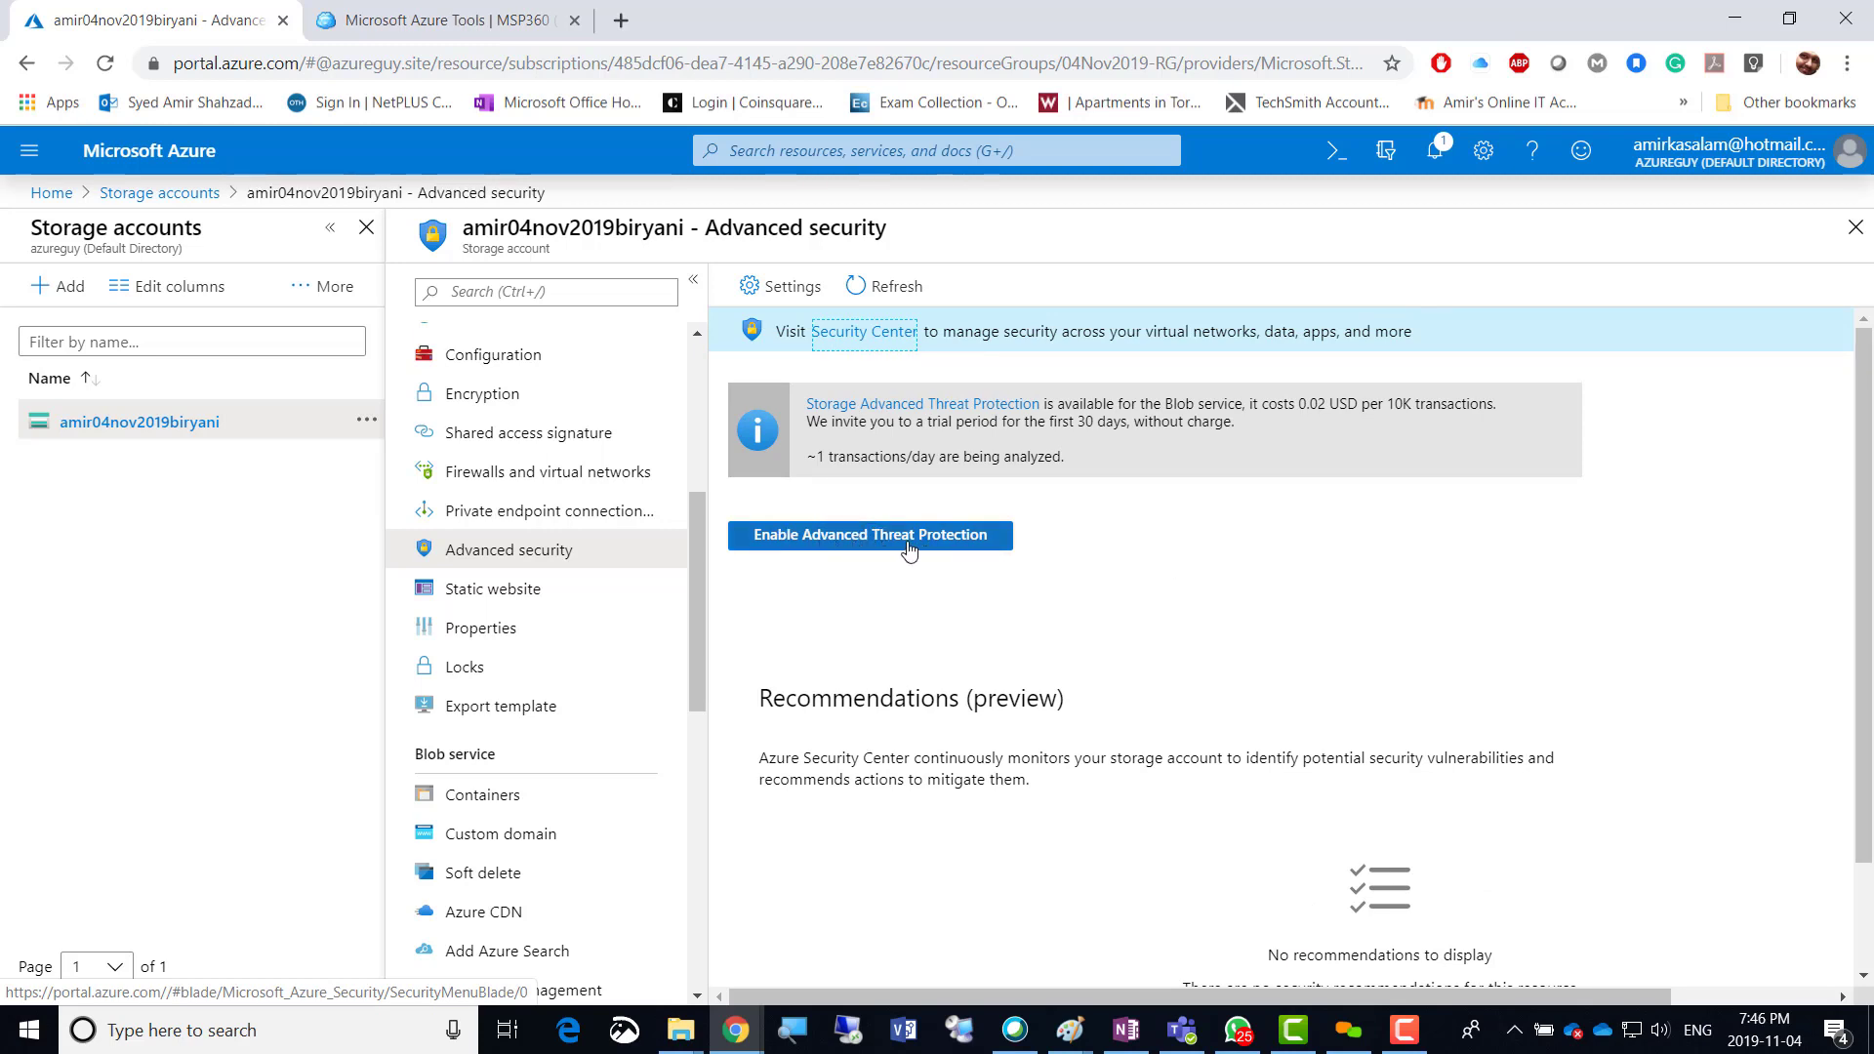
click(857, 543)
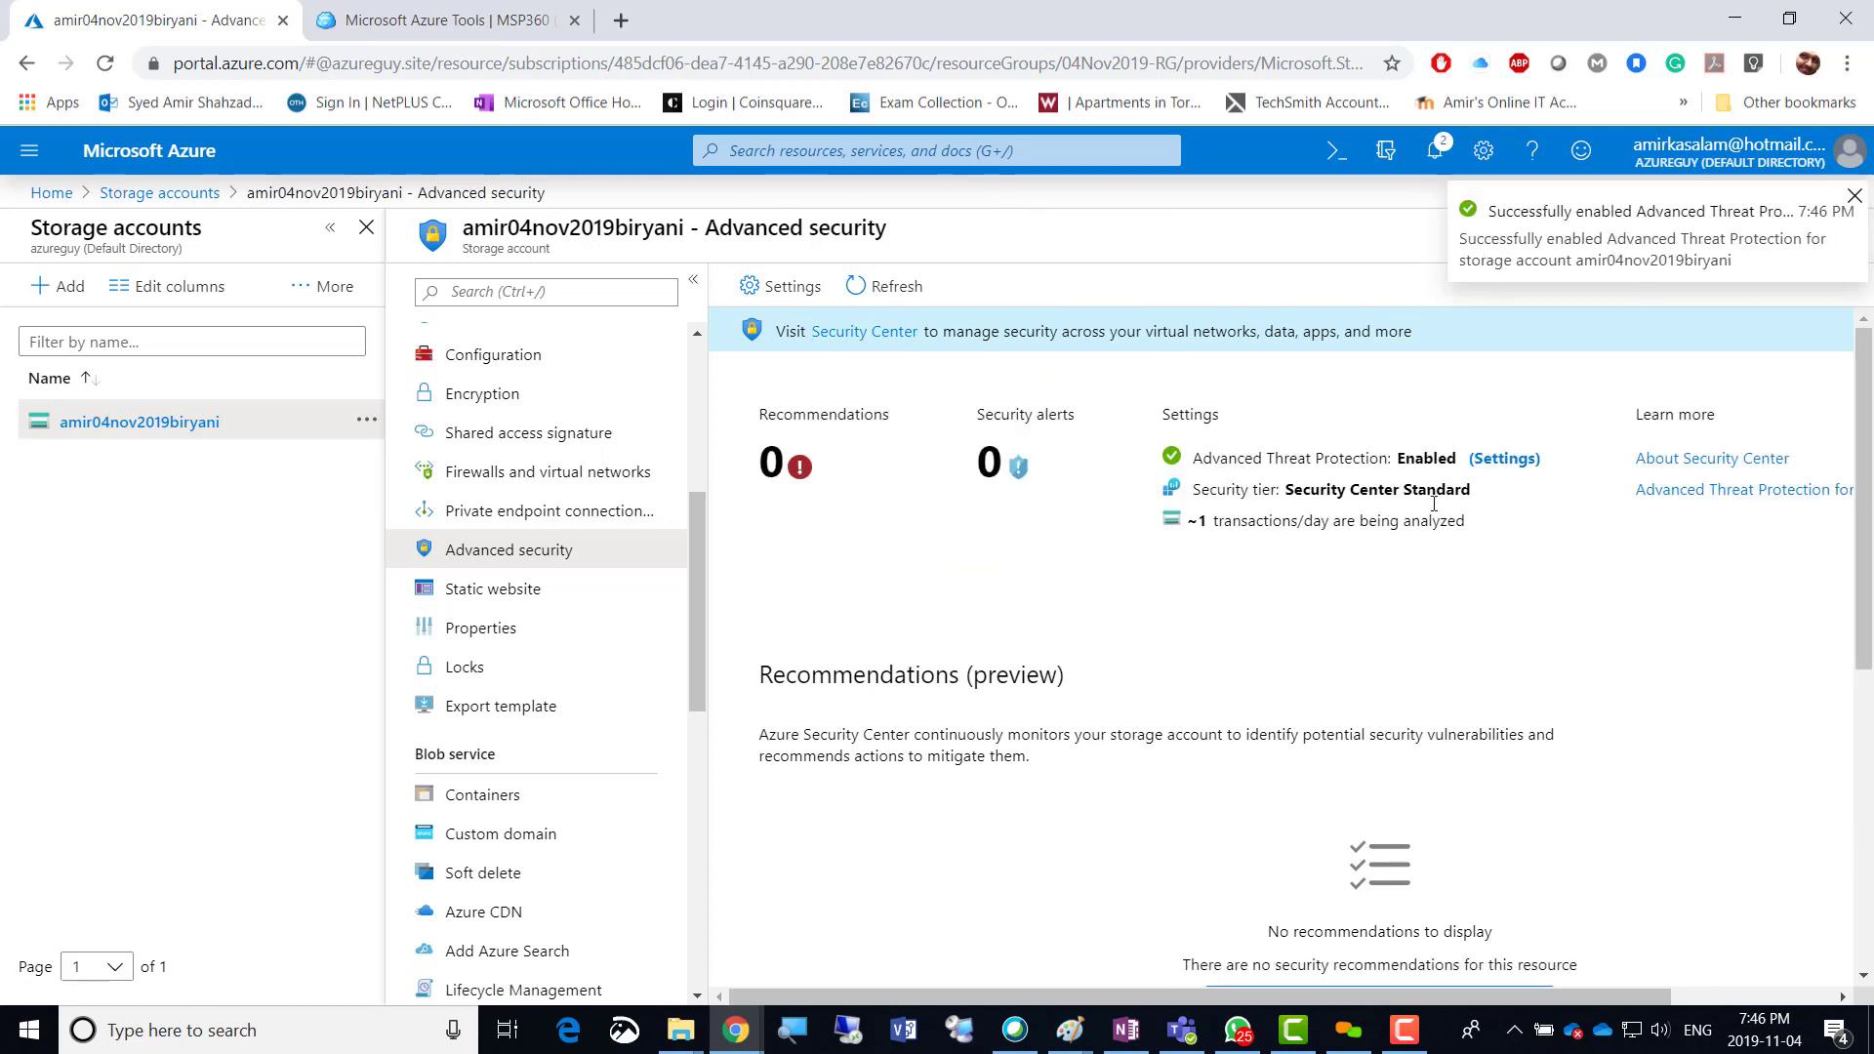
click(1512, 464)
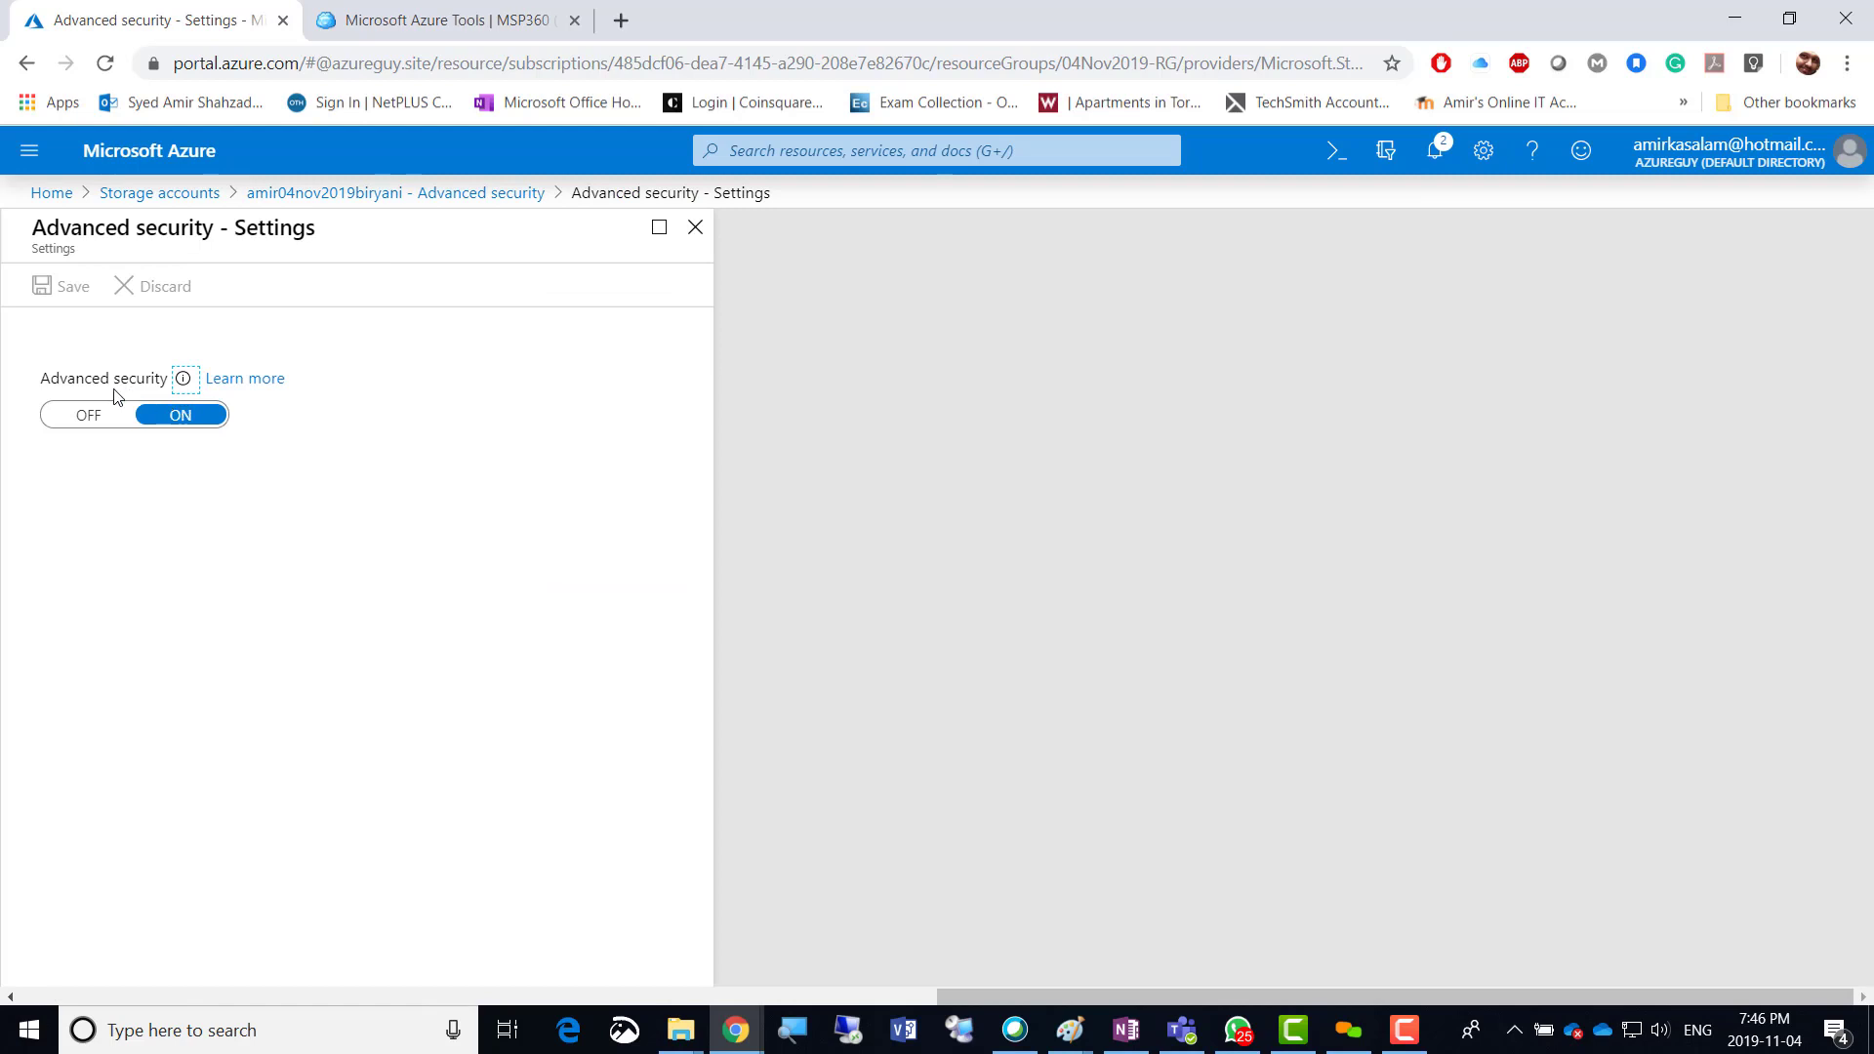
mouse_move(184, 385)
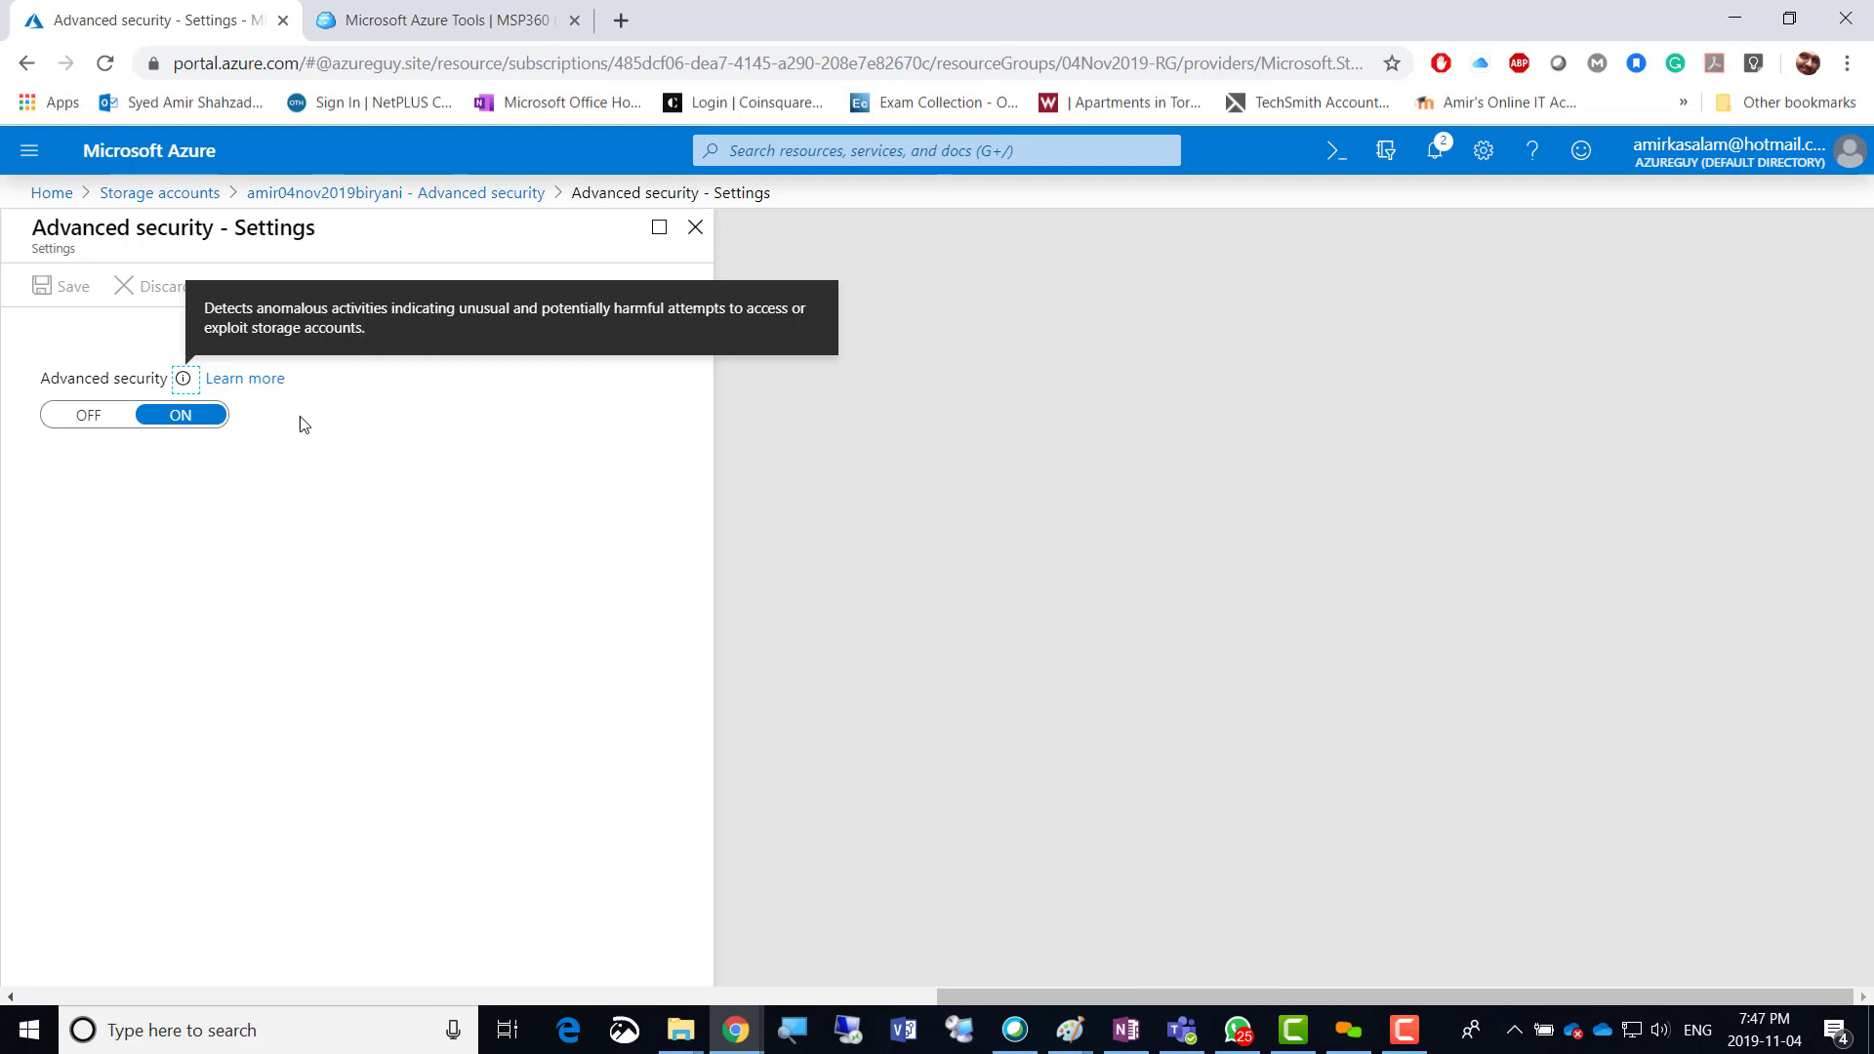
click(349, 481)
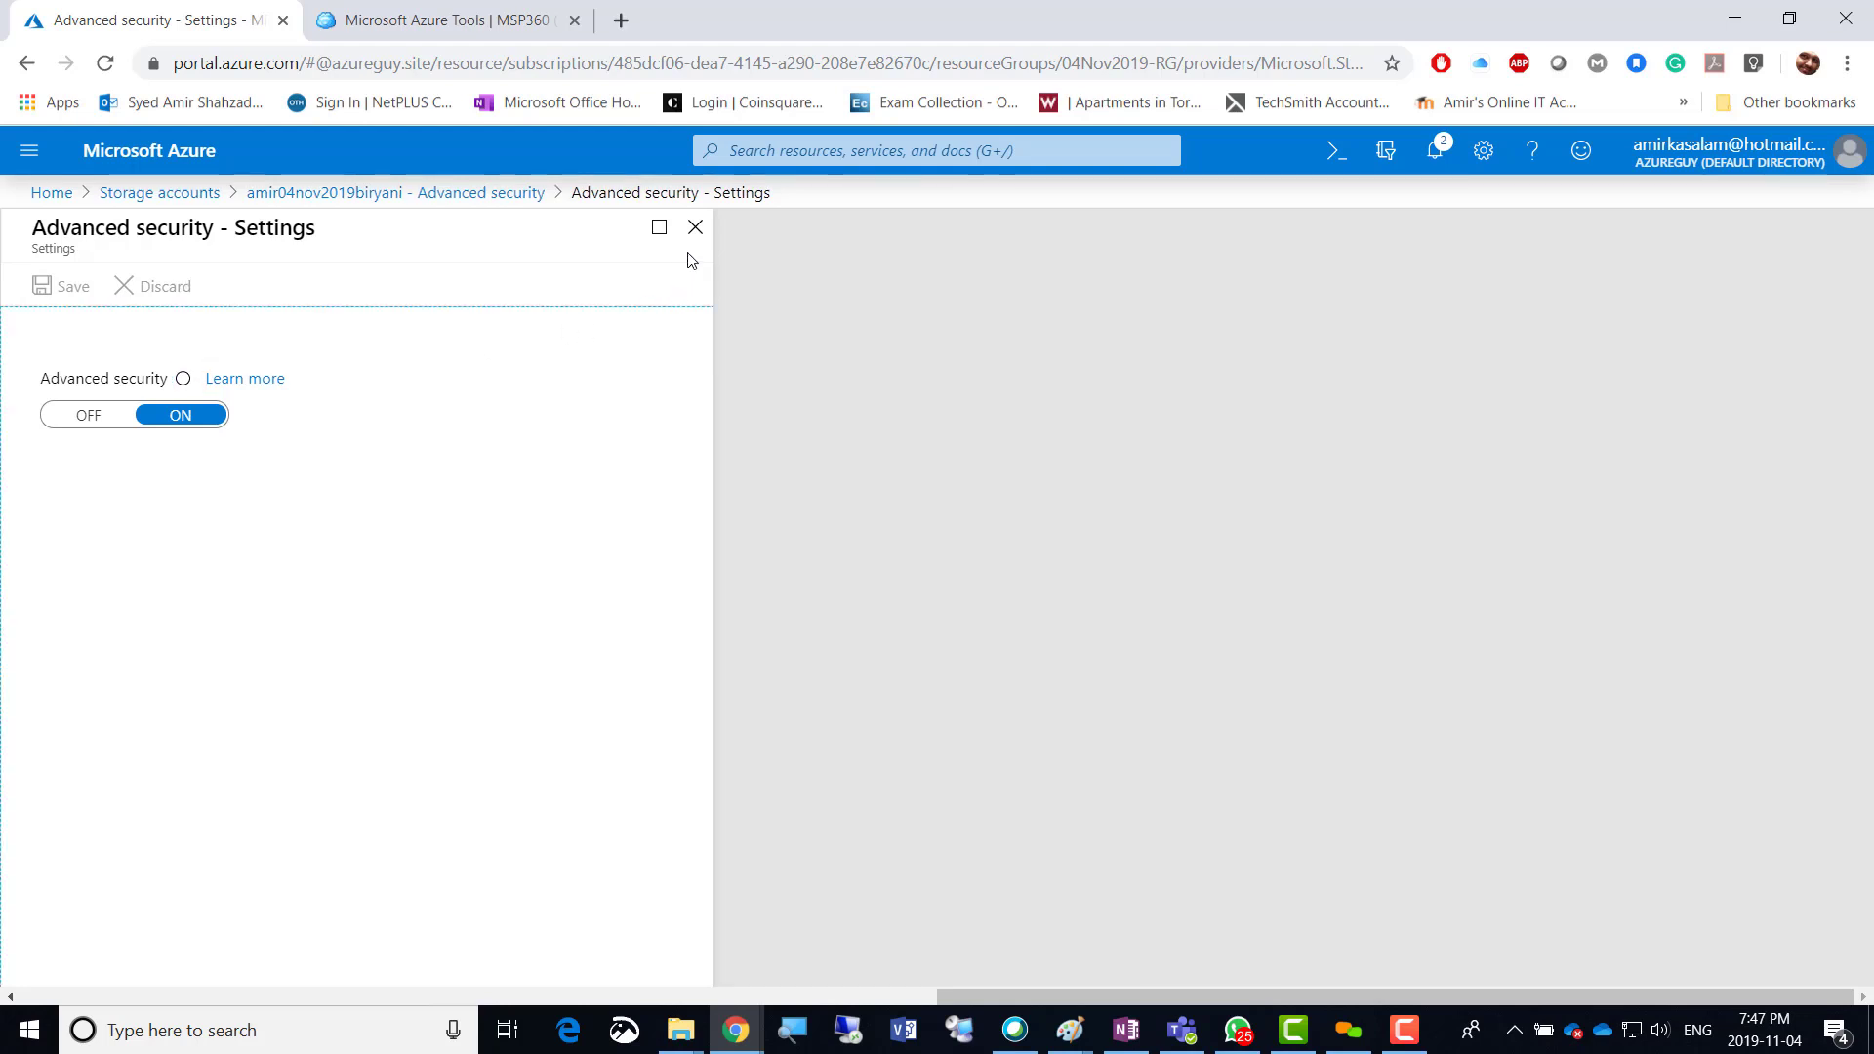
click(694, 226)
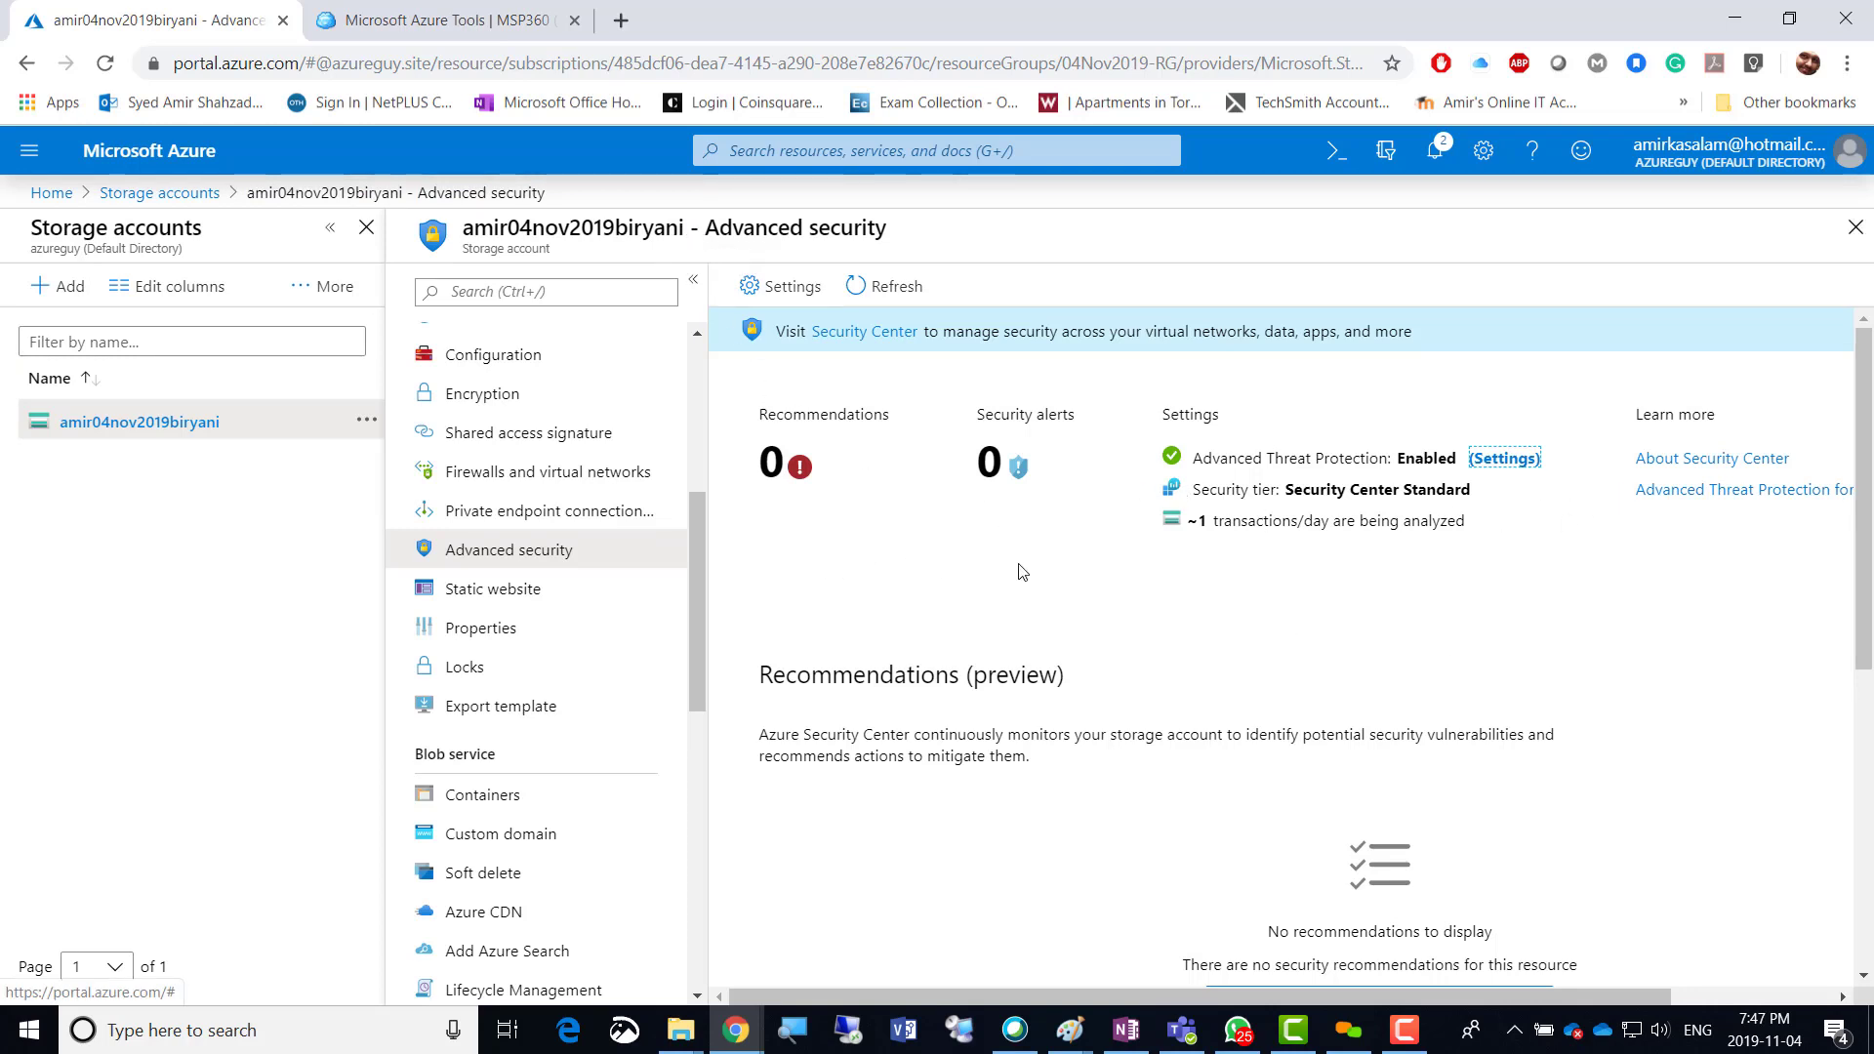
Review the Advanced security page and follow the Security Center link into a new tab.
scroll(1022, 571, down, 4)
scroll(1022, 566, up, 1)
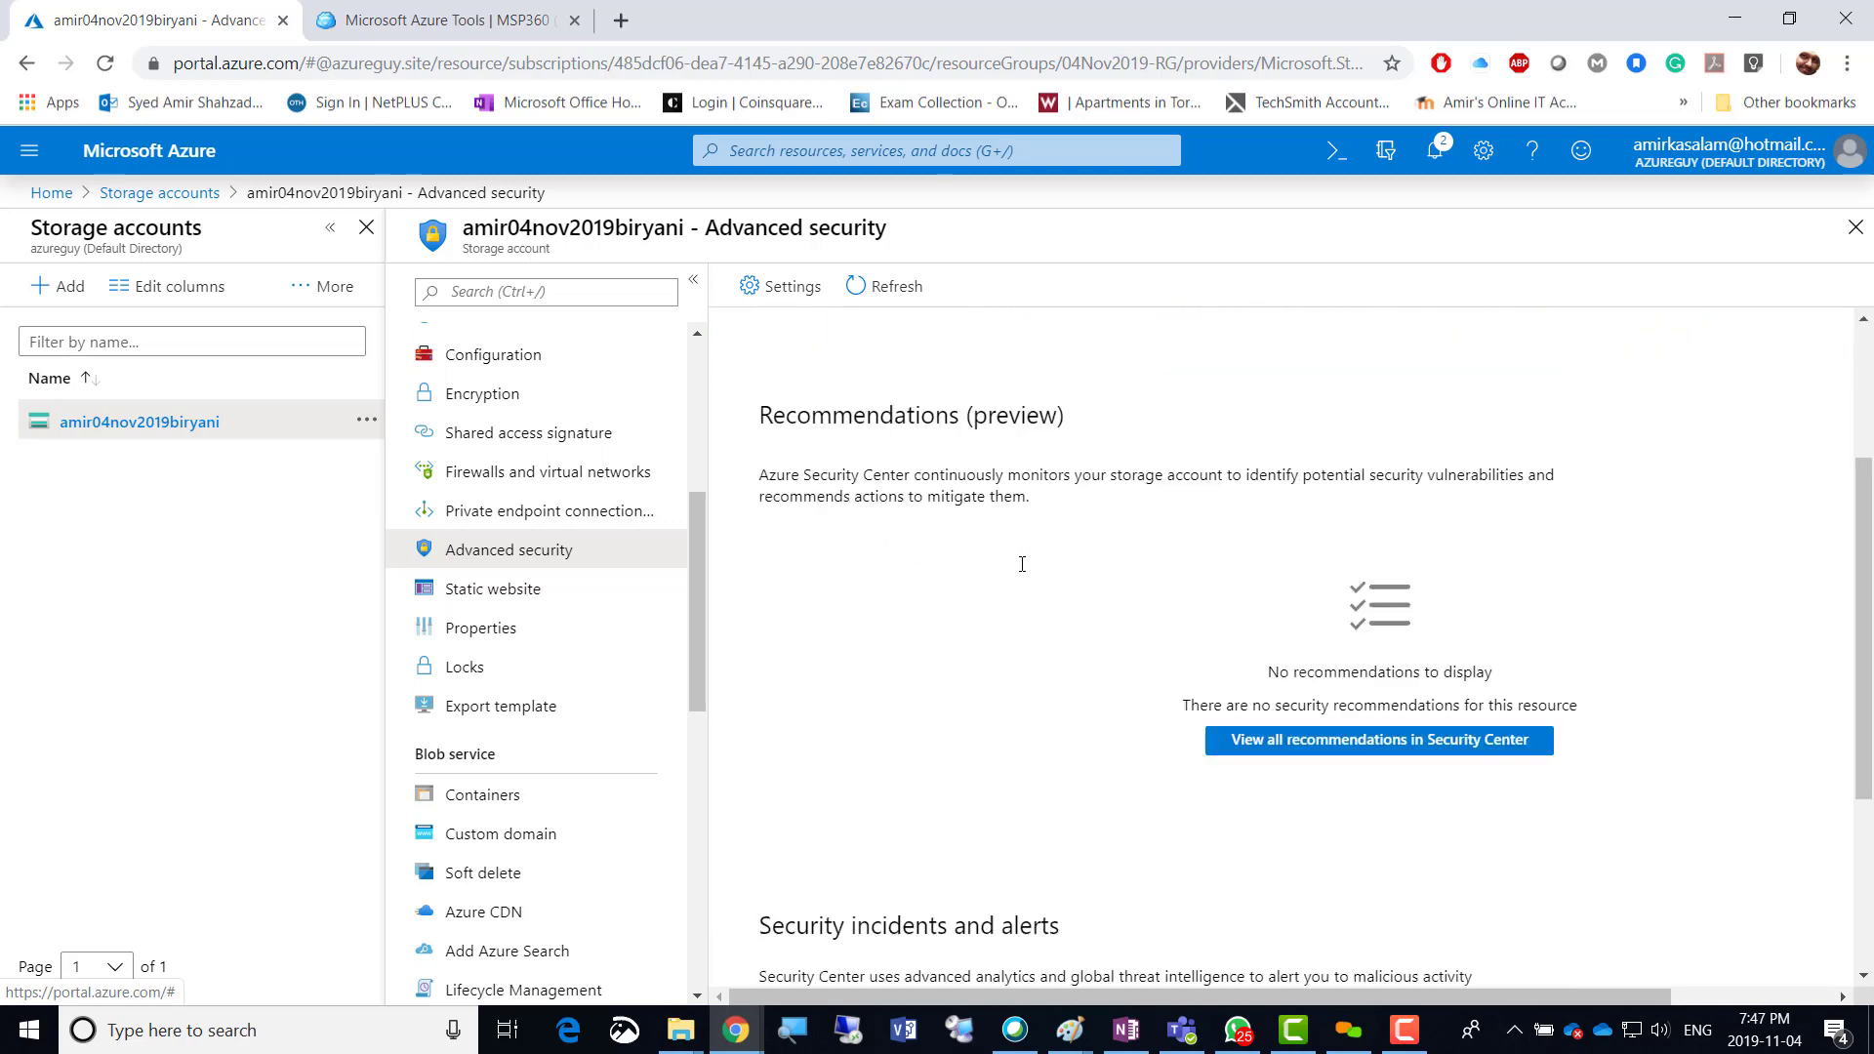
scroll(1022, 564, down, 3)
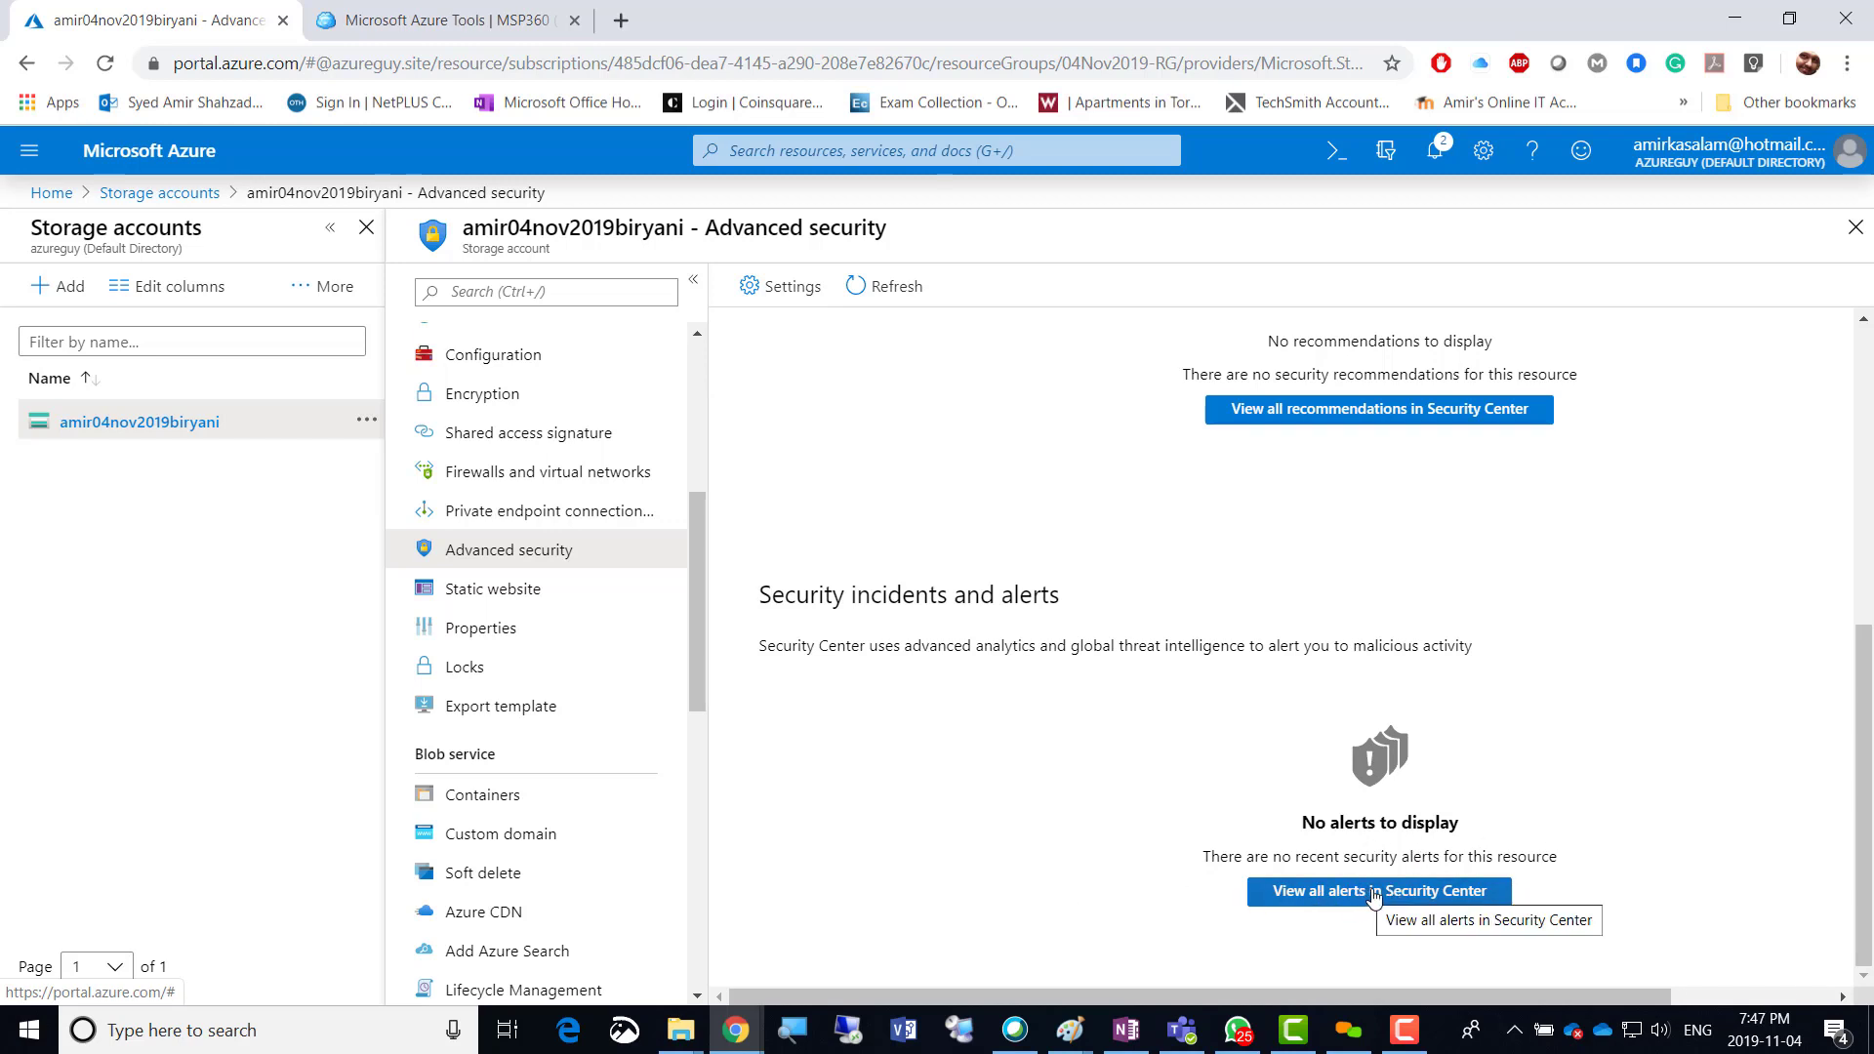
scroll(1213, 713, up, 1)
scroll(1213, 713, up, 4)
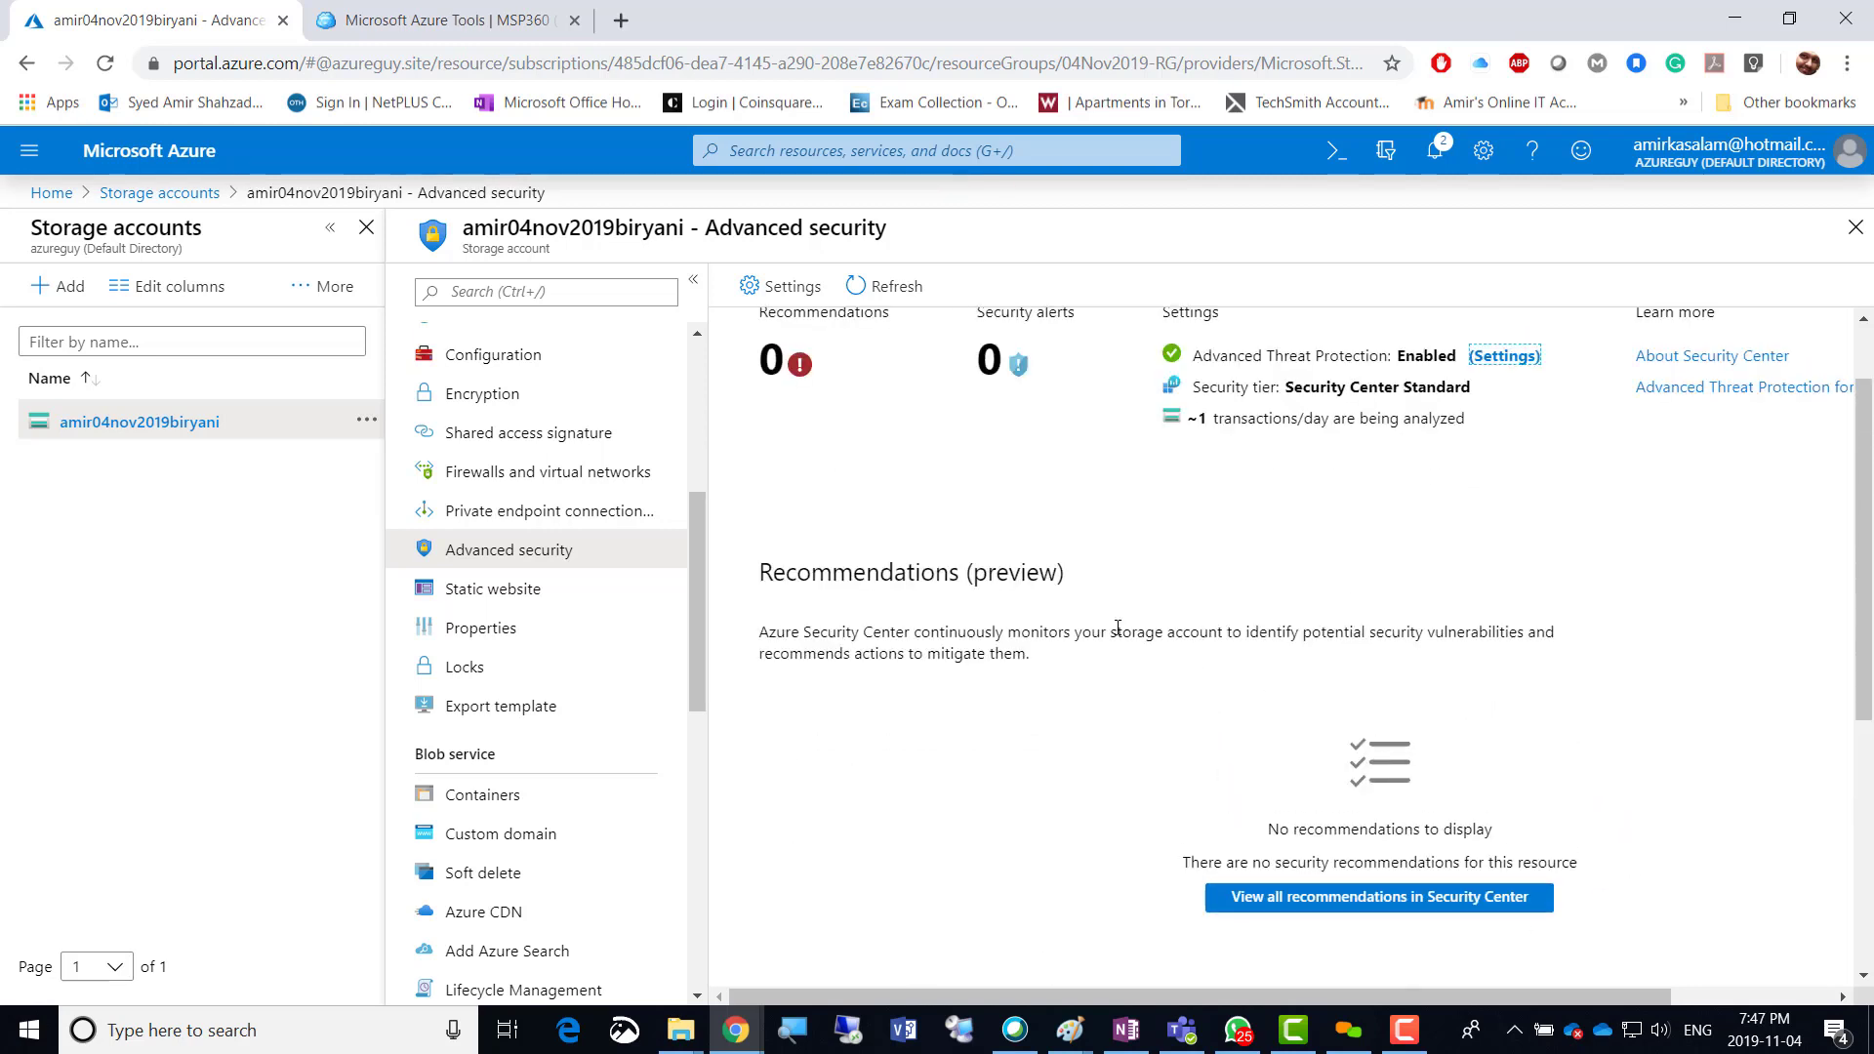
scroll(1117, 627, up, 1)
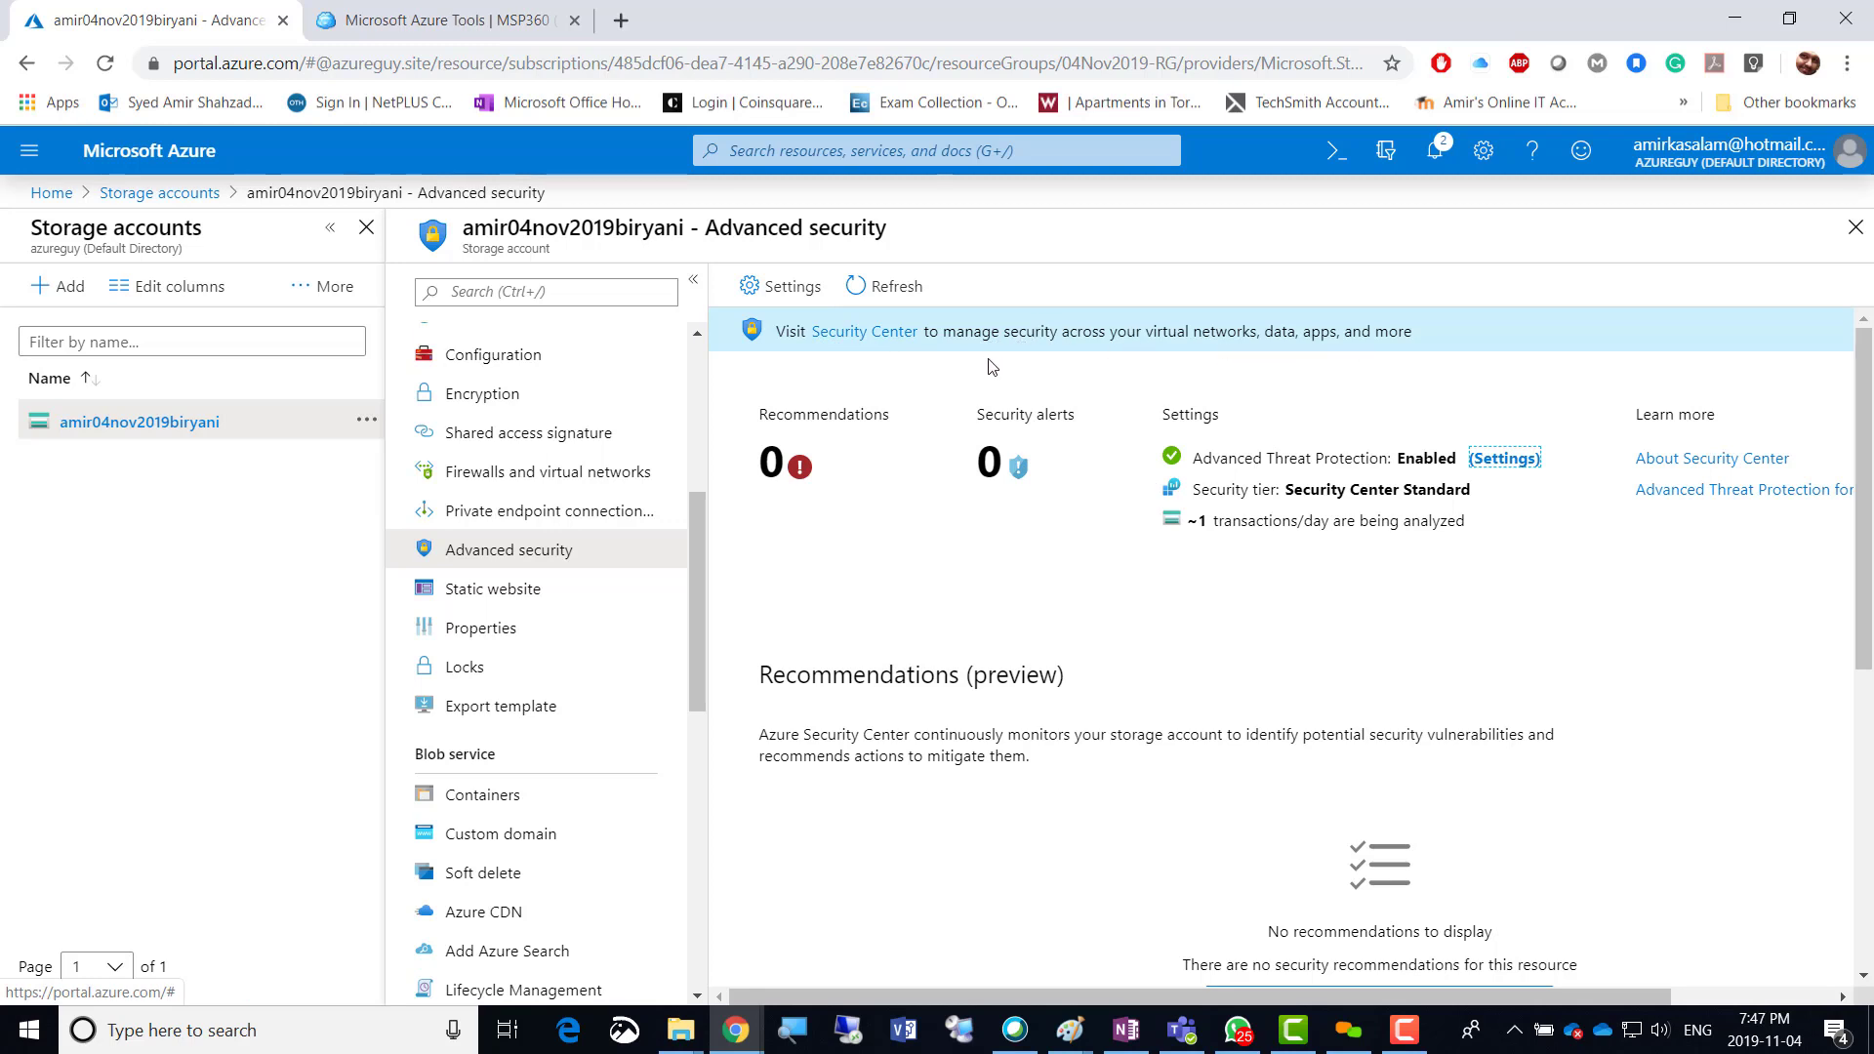
click(841, 337)
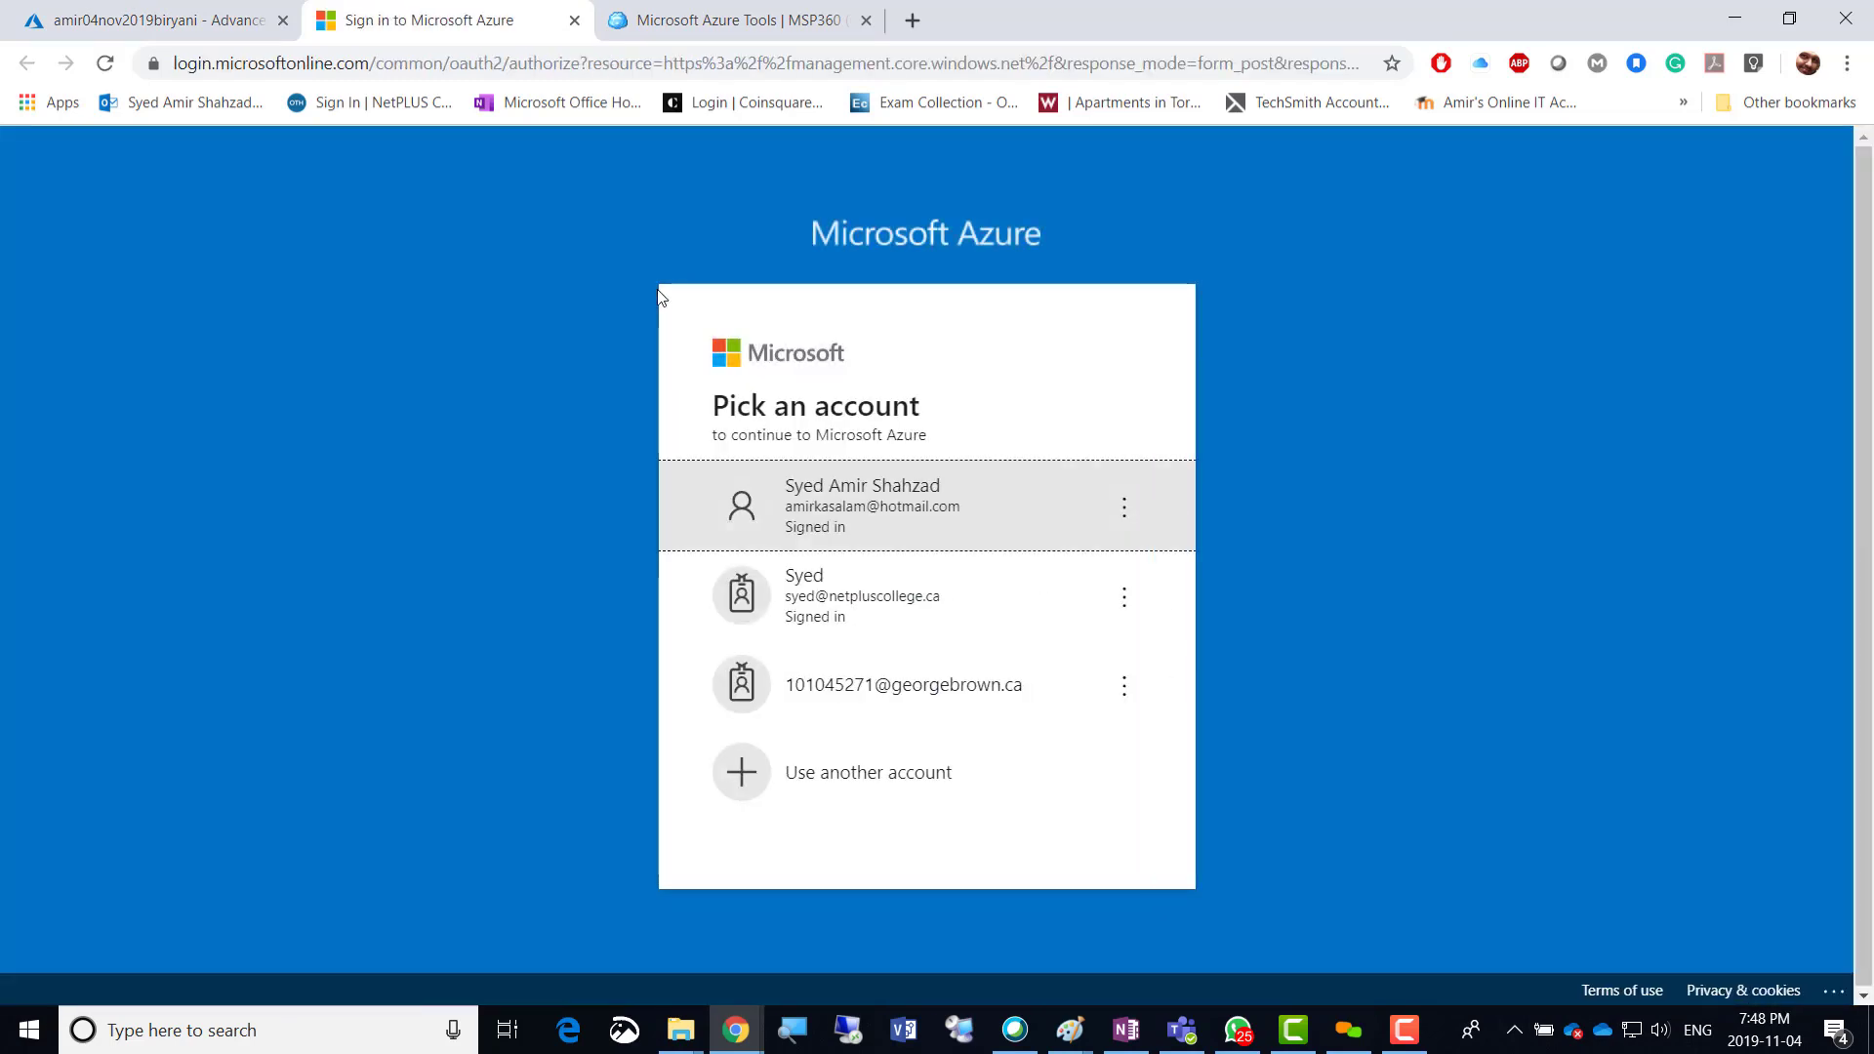
Continue with the signed-in account, browse the Security Center overview, and switch back to the storage account tab.
click(894, 515)
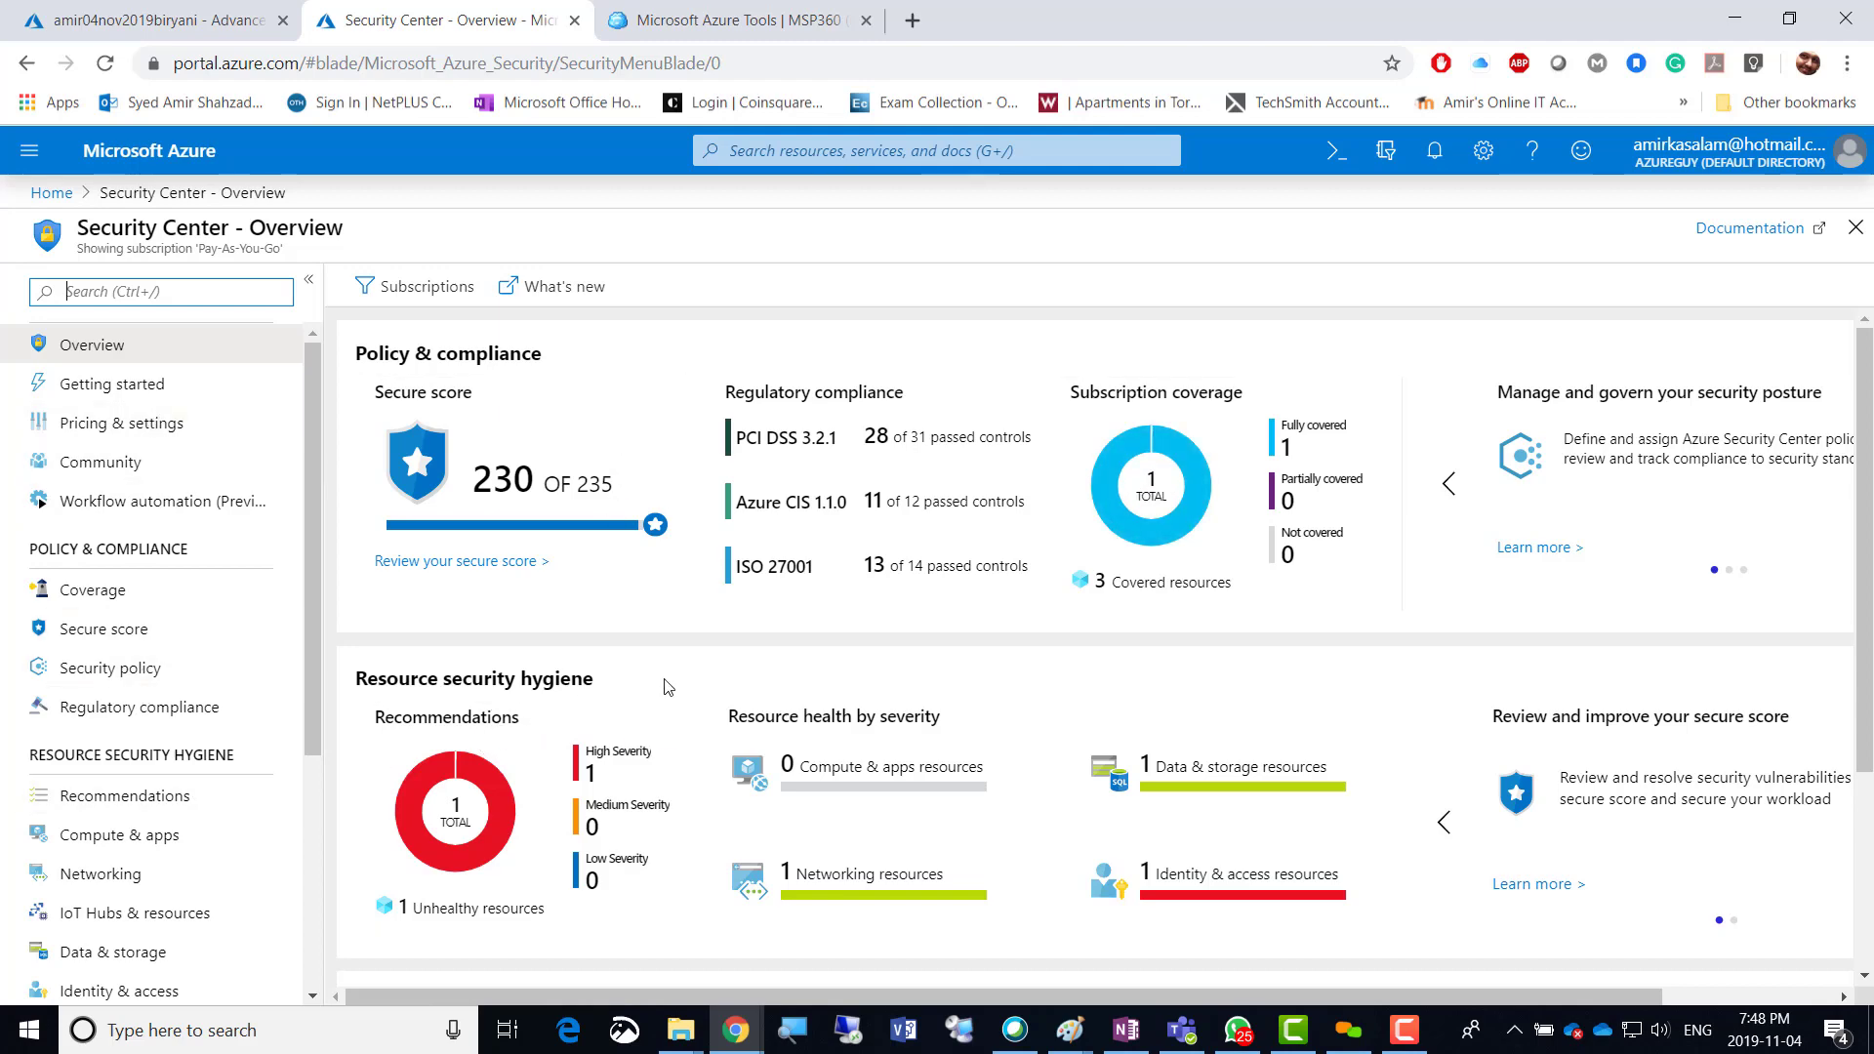
scroll(687, 680, down, 3)
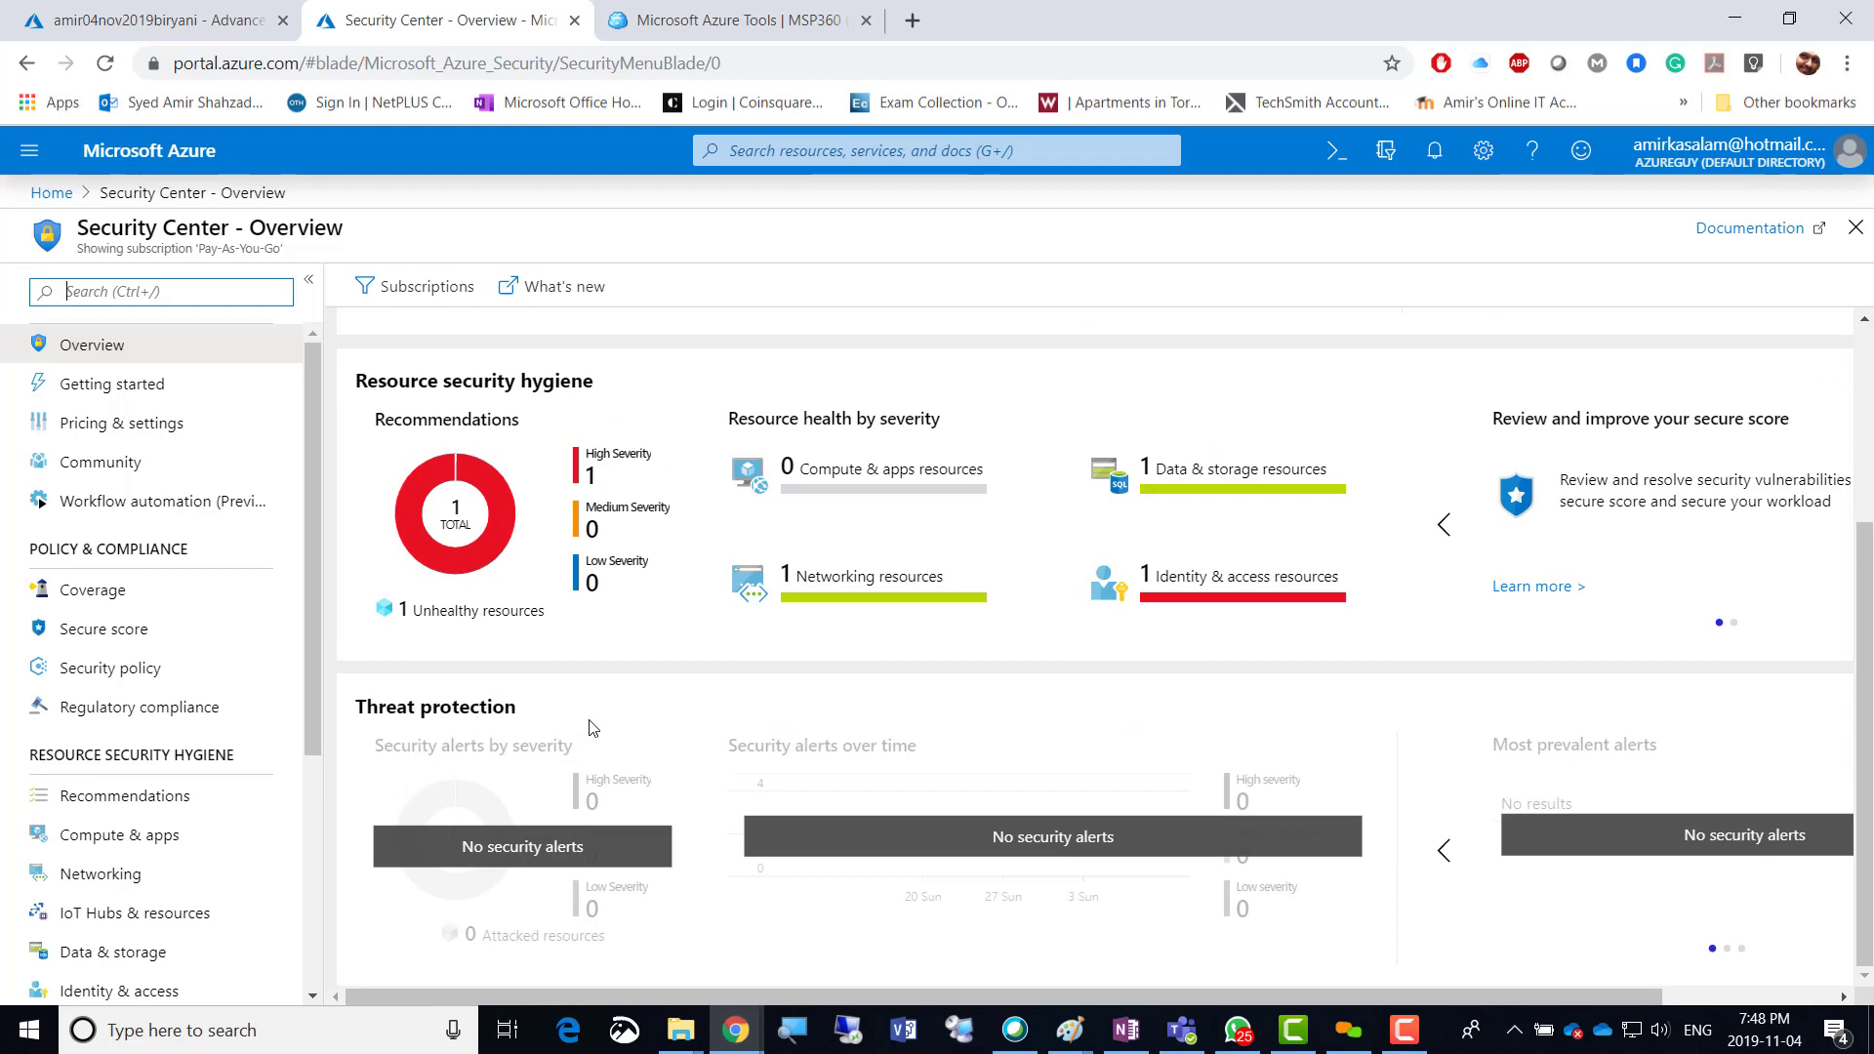
scroll(537, 722, up, 3)
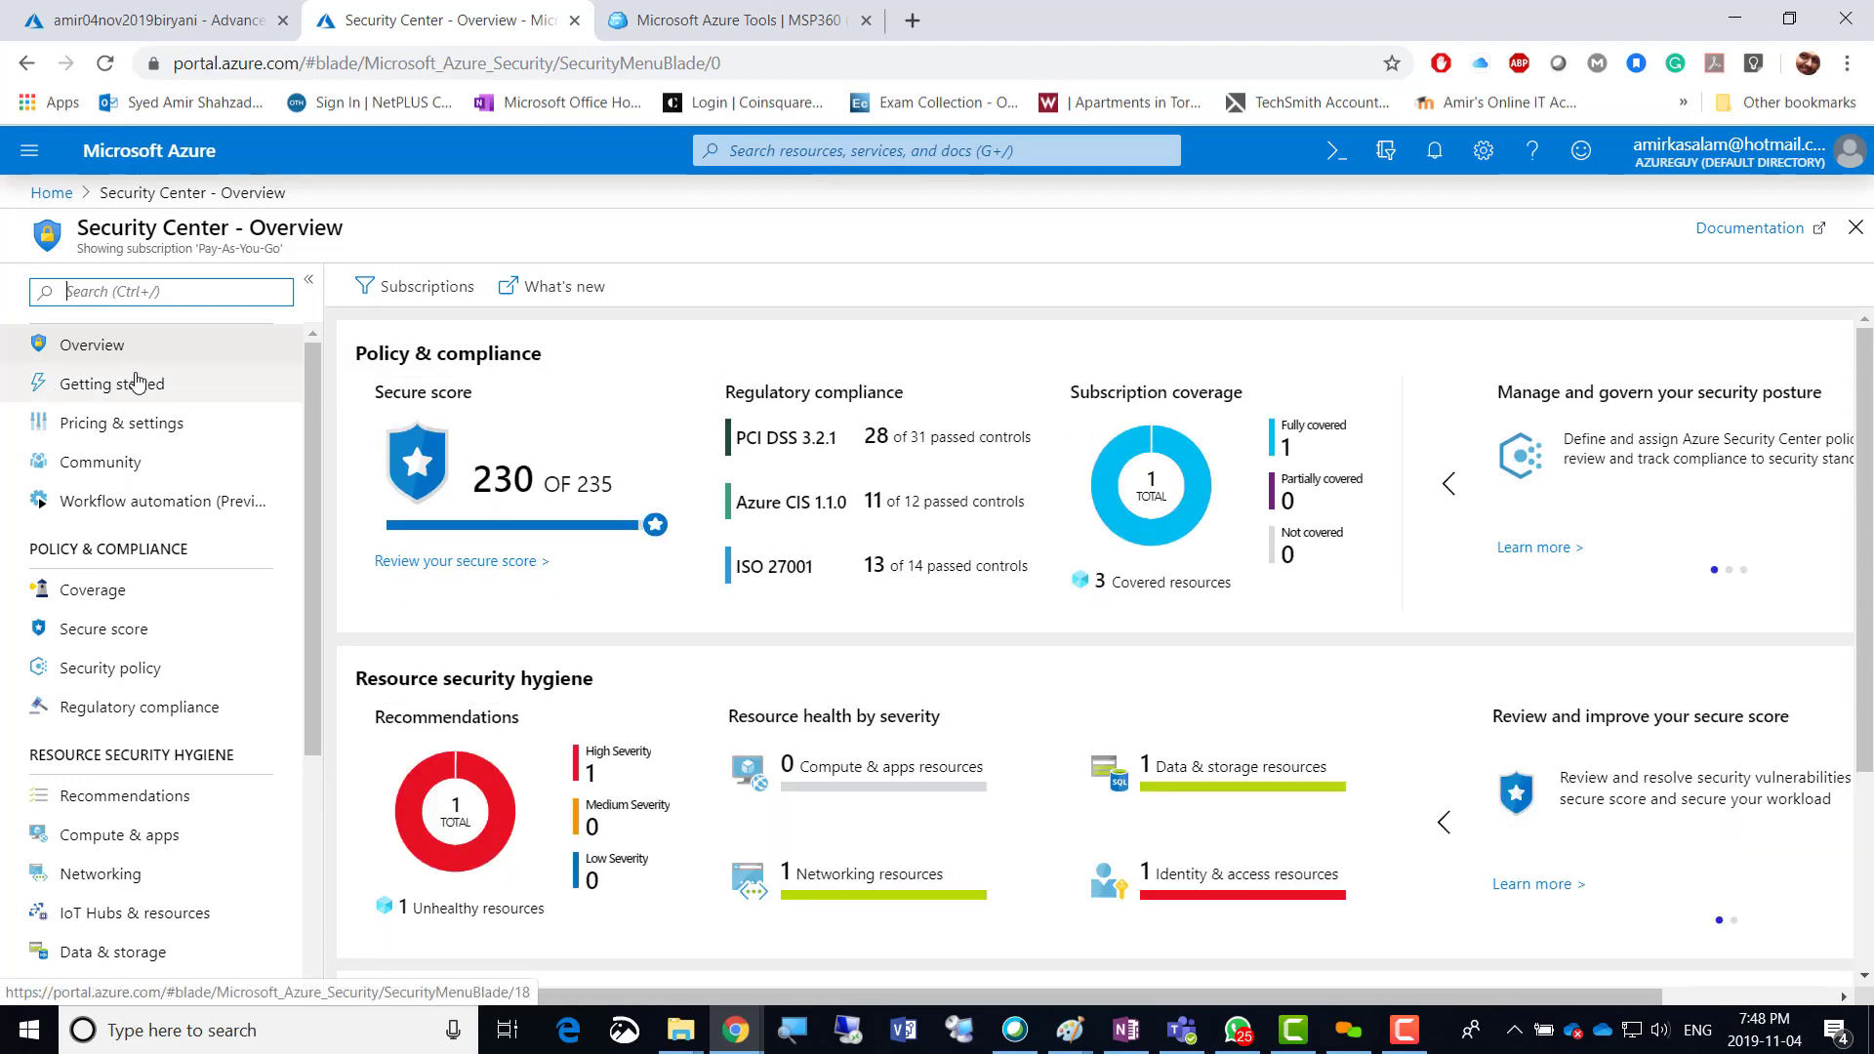
scroll(123, 868, down, 1)
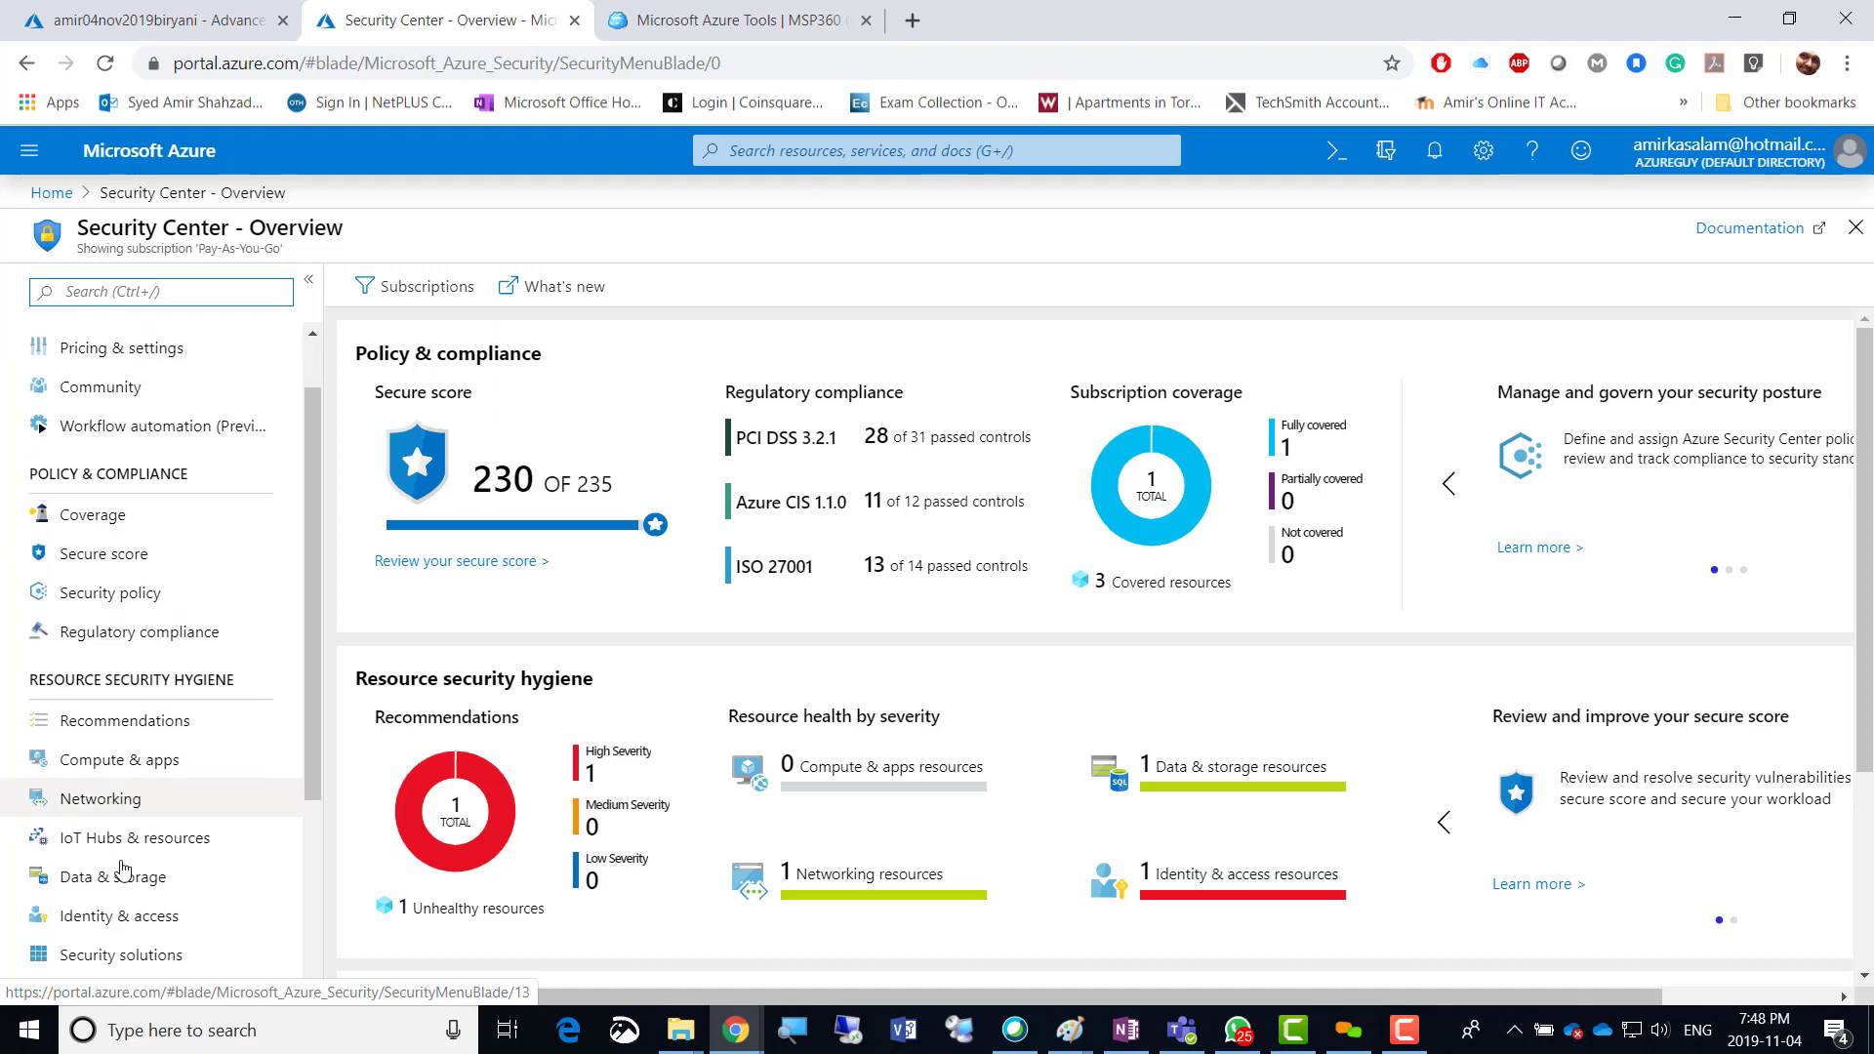
scroll(123, 868, down, 3)
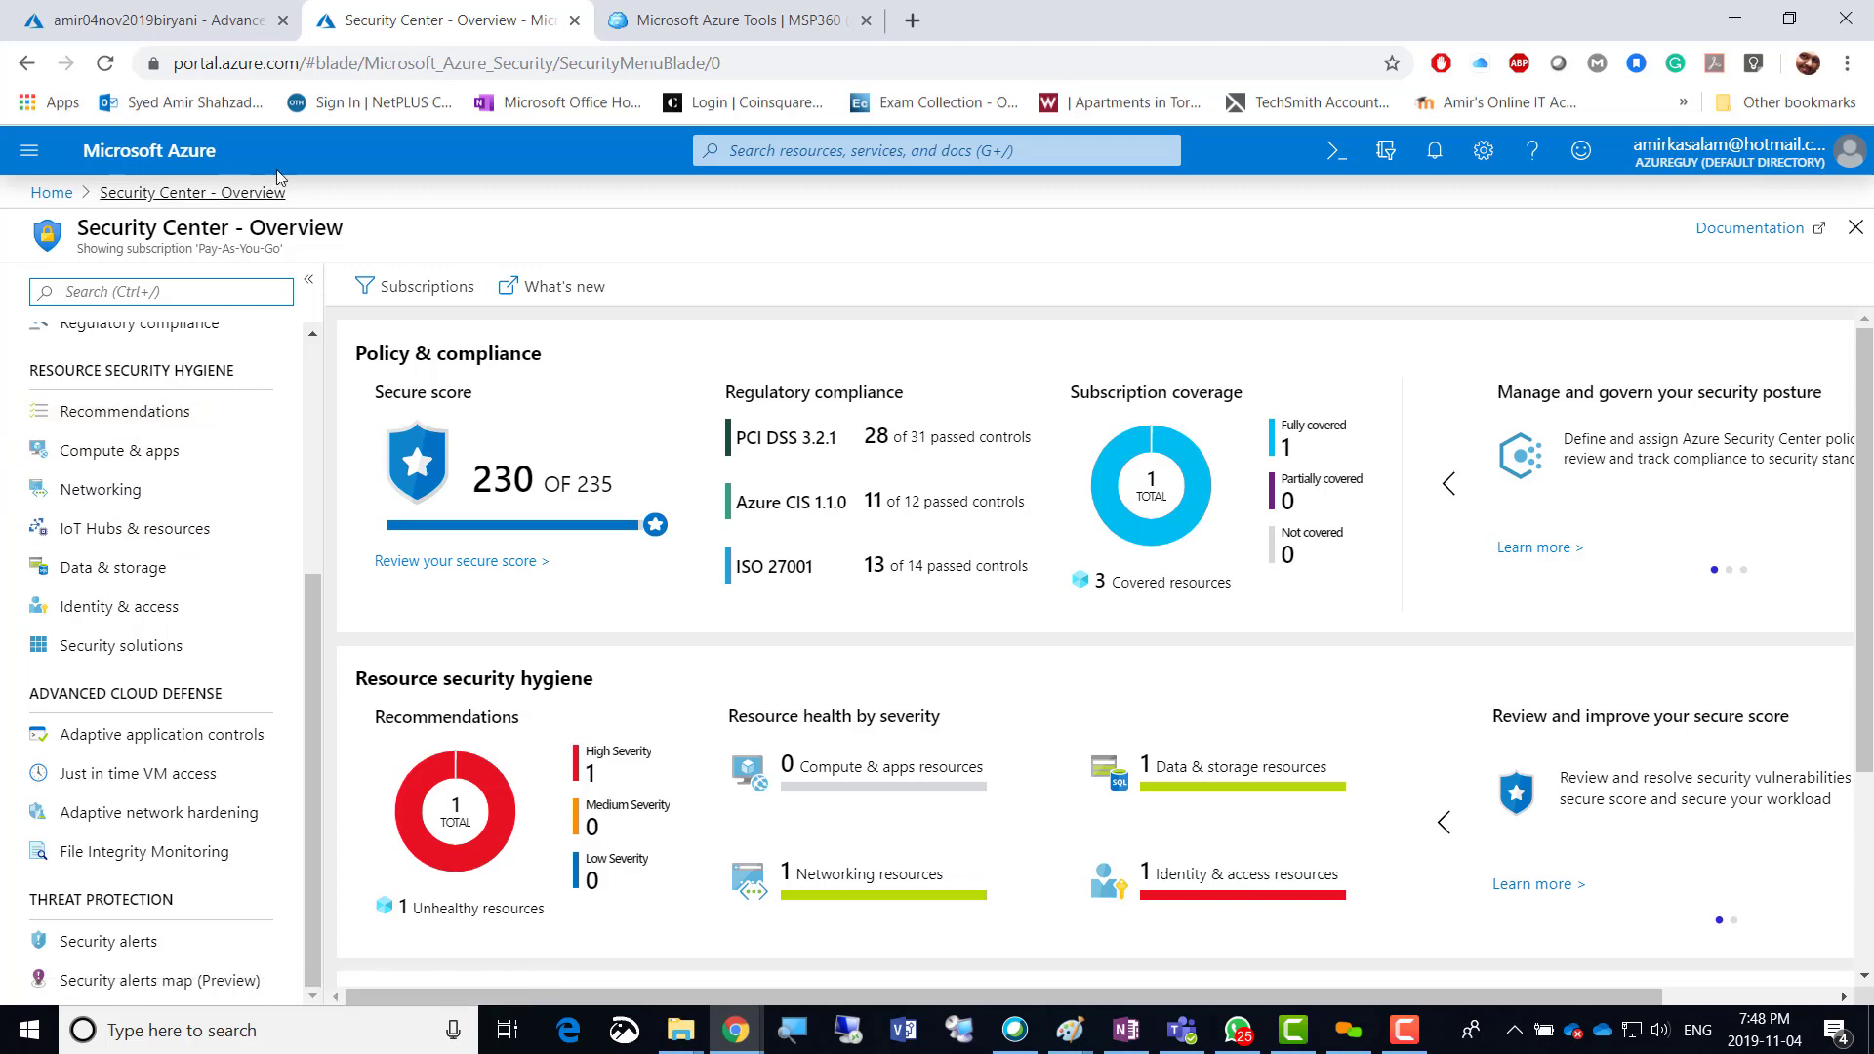
click(154, 24)
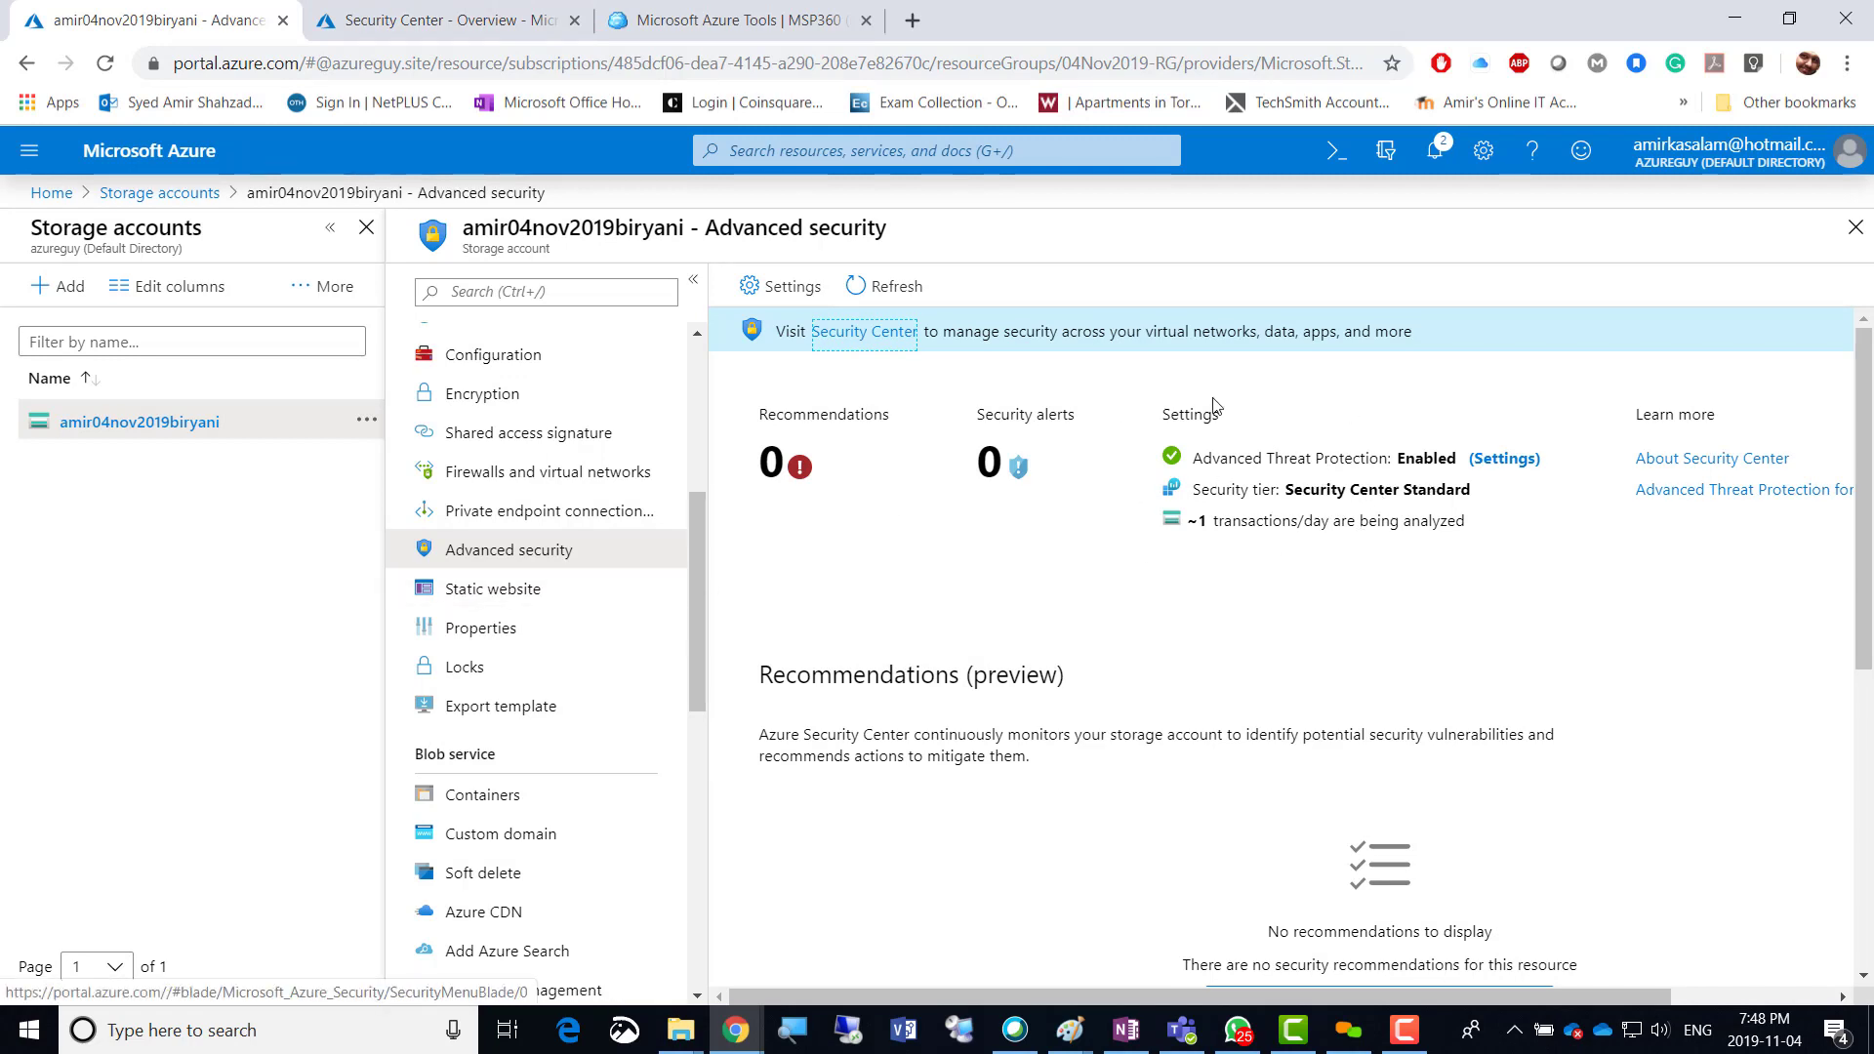
Show the Static website page, where hosting is currently Disabled.
click(480, 602)
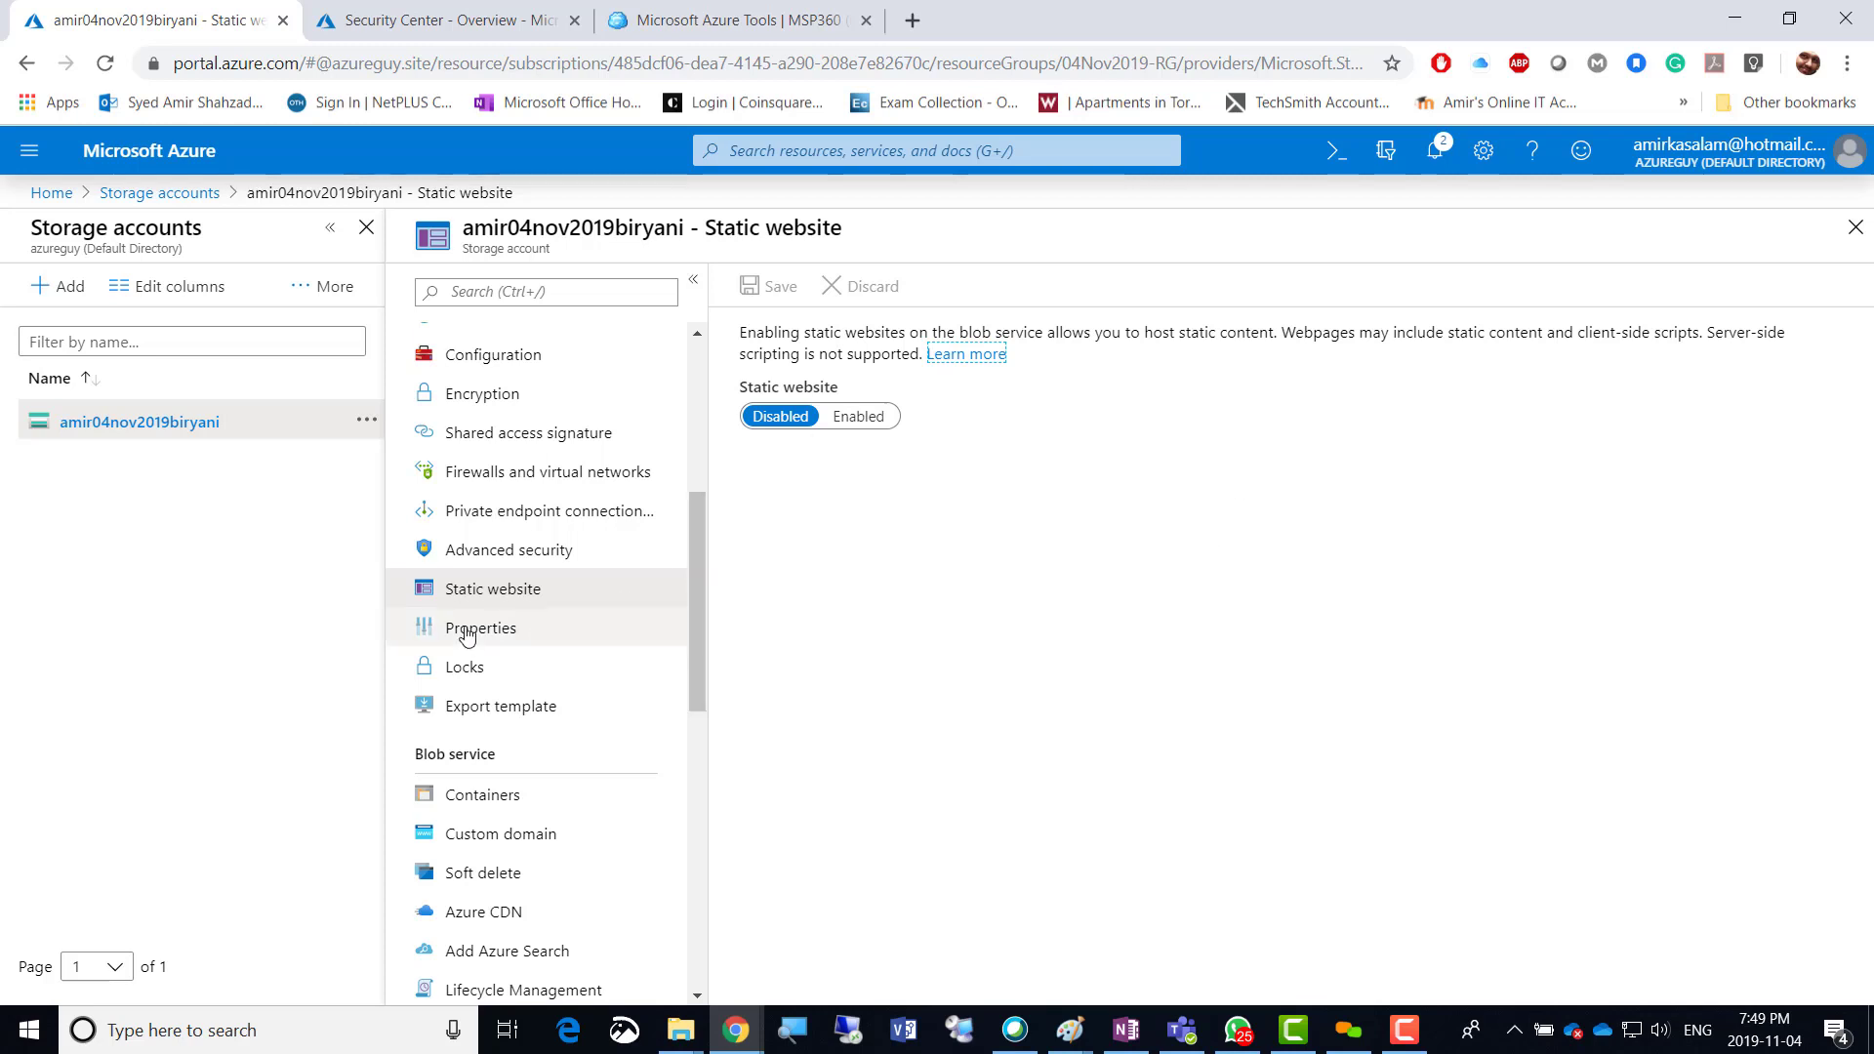
Switch Static website to Enabled and enter index.html as the index document name.
click(863, 427)
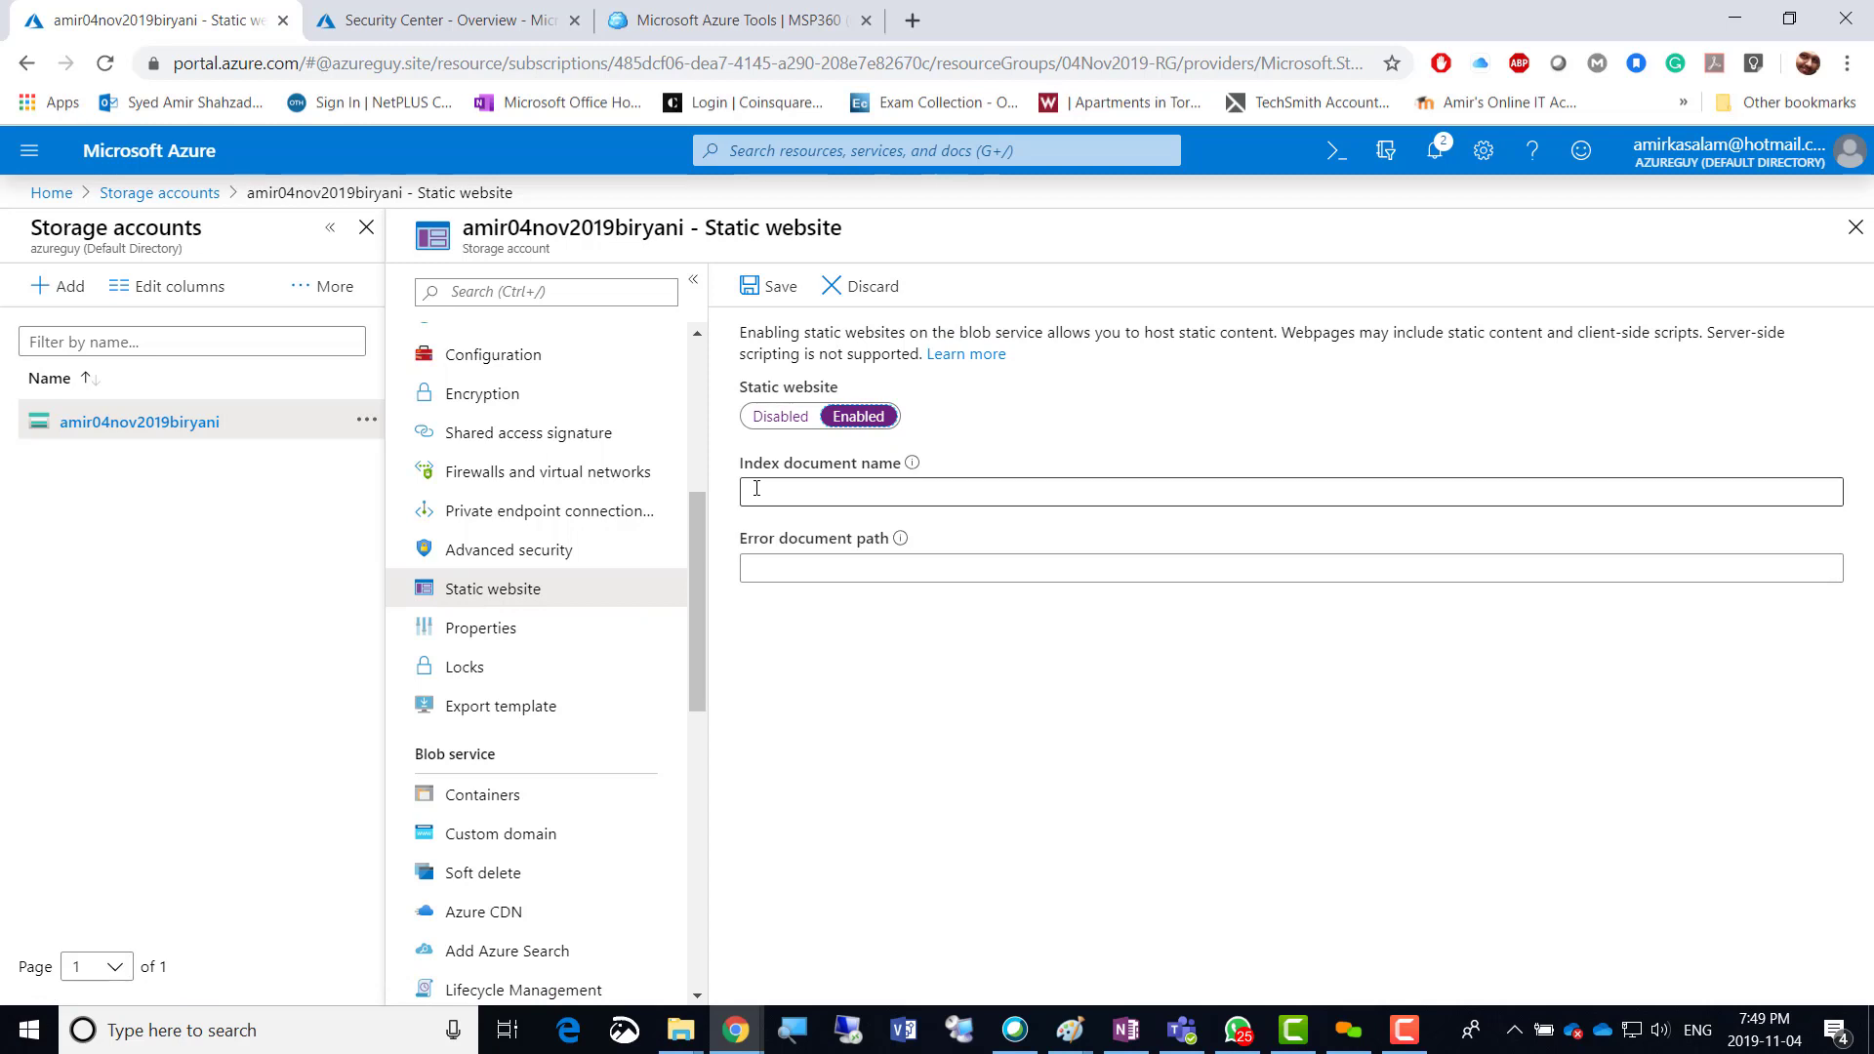
click(810, 490)
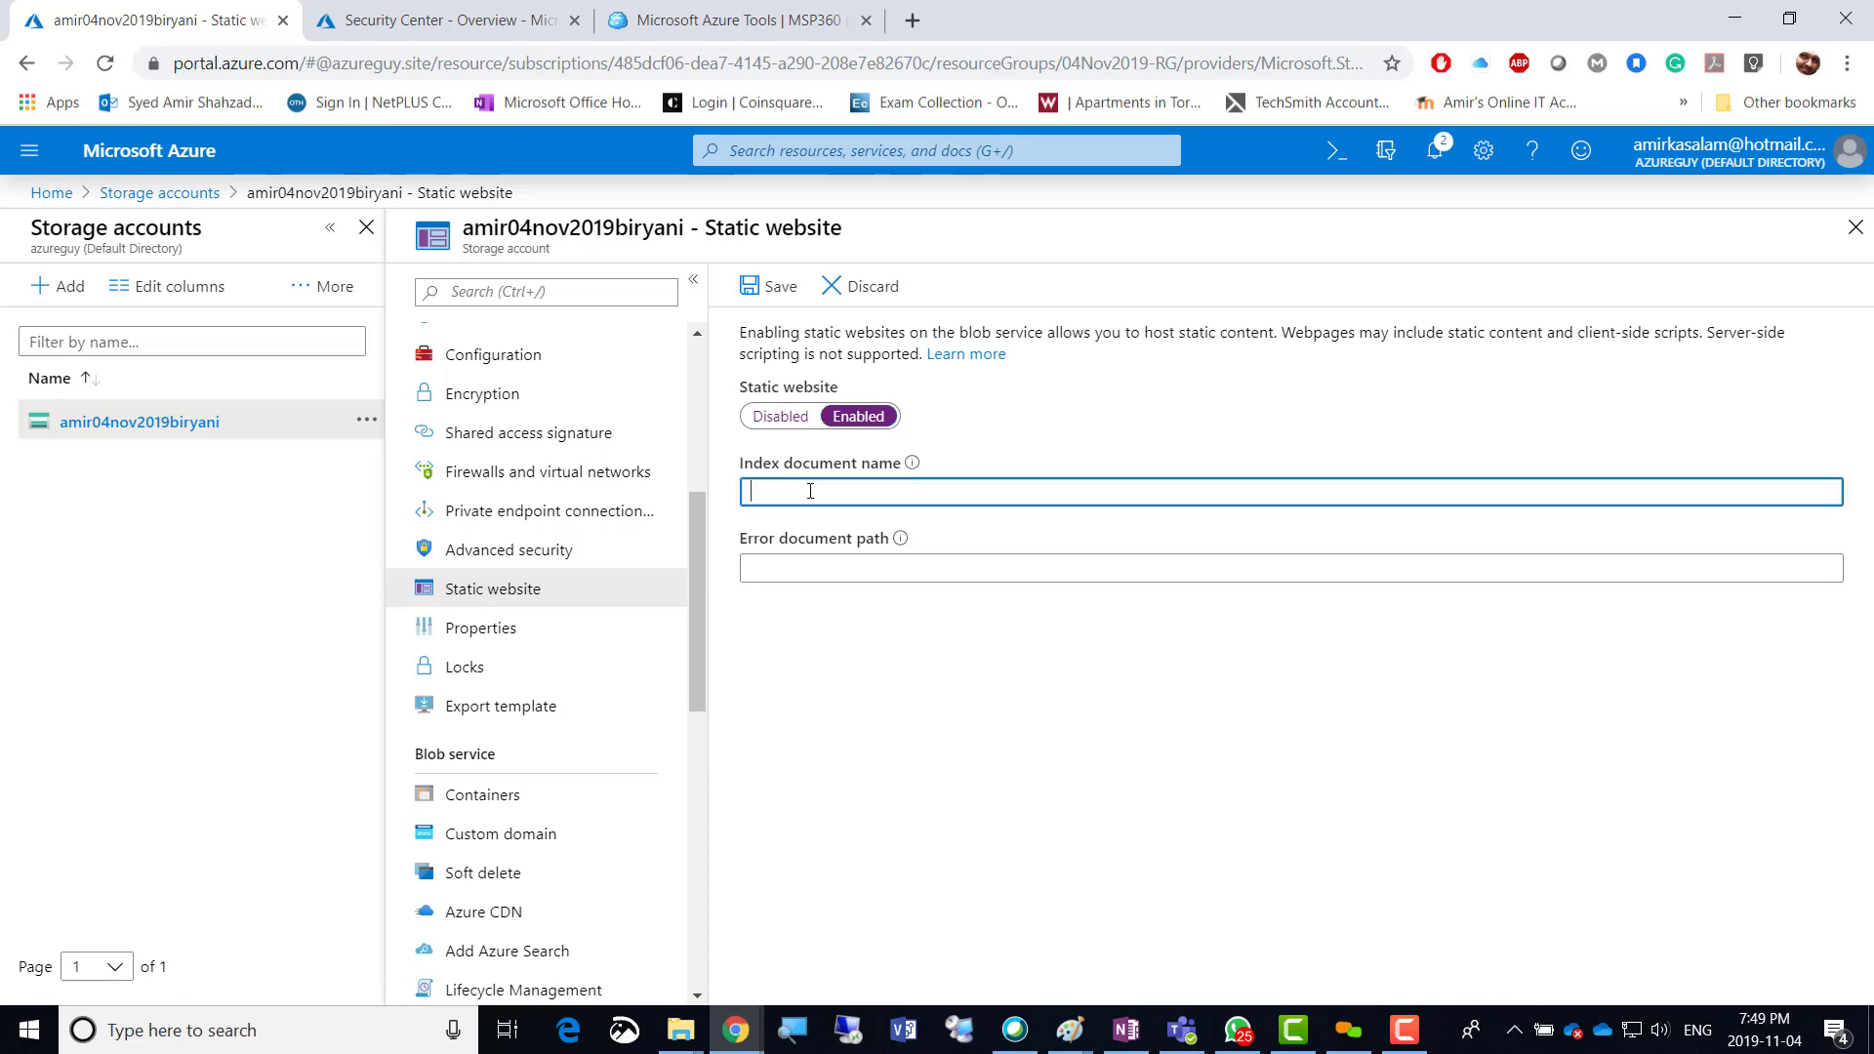
text(index.html)
click(773, 566)
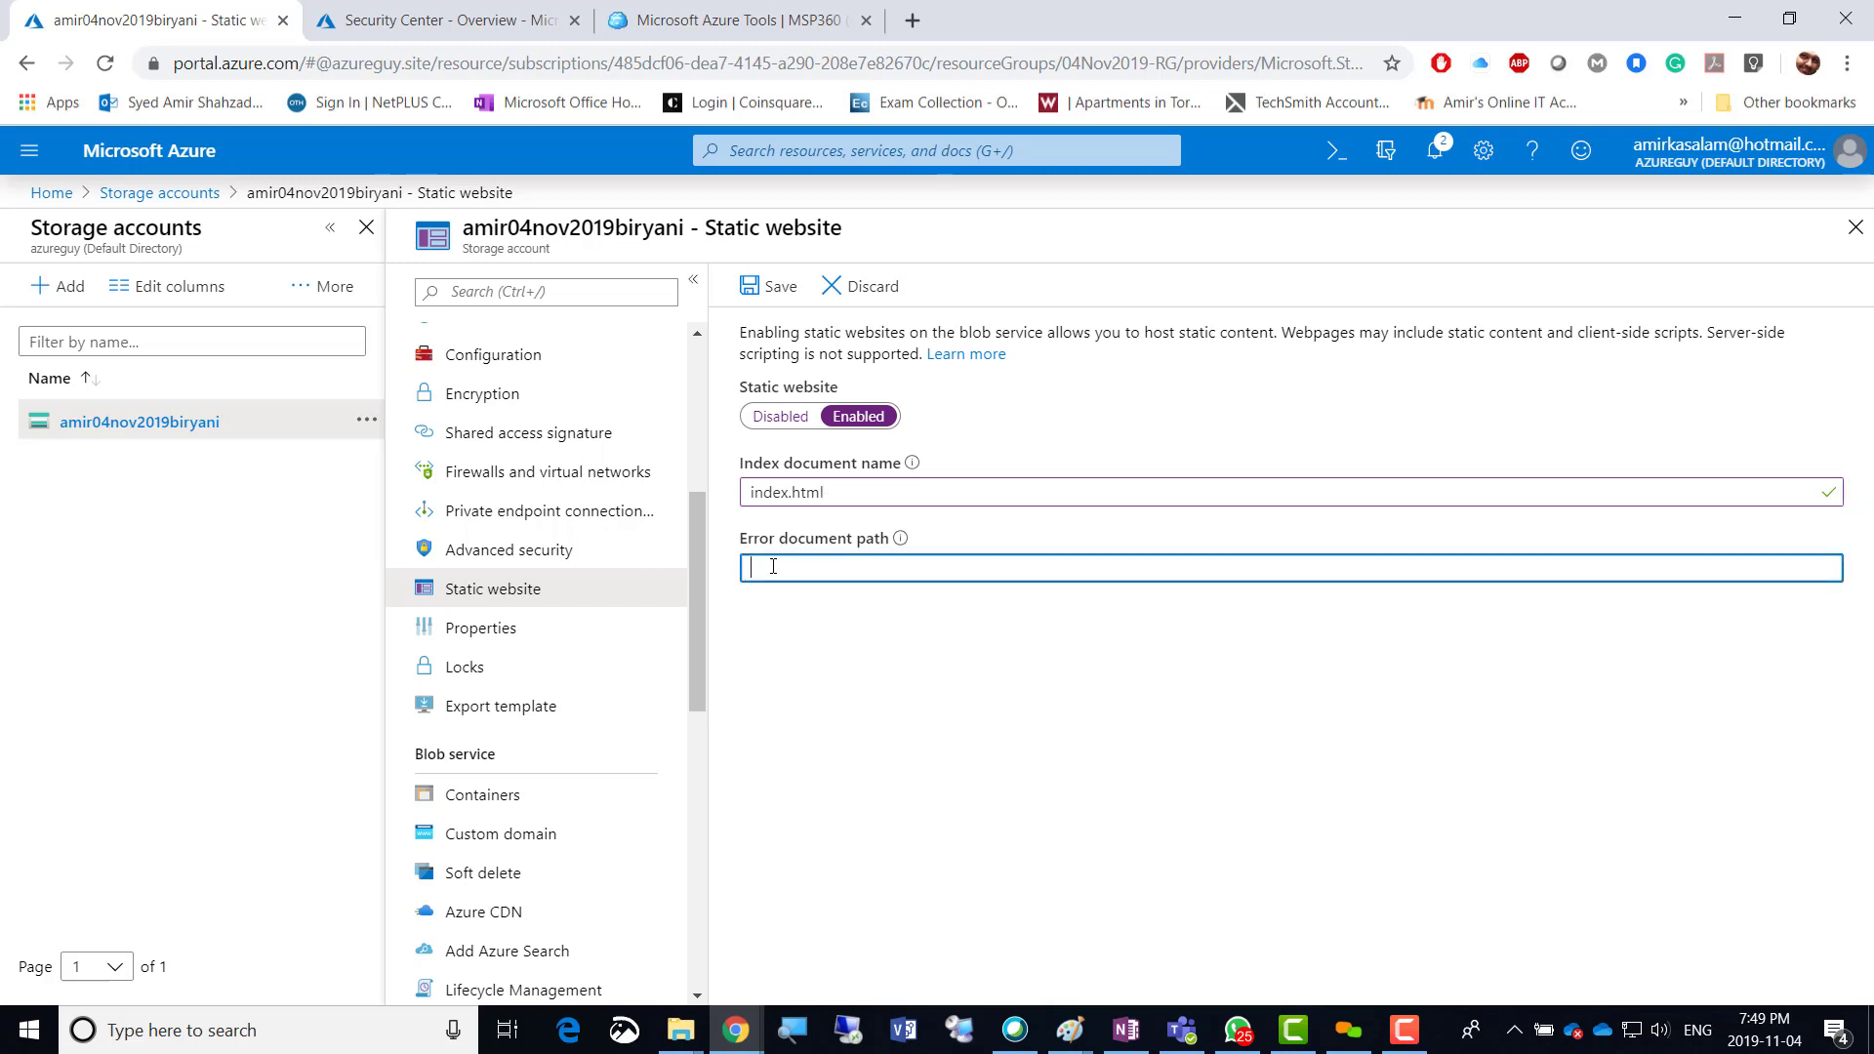
click(845, 493)
double_click(780, 493)
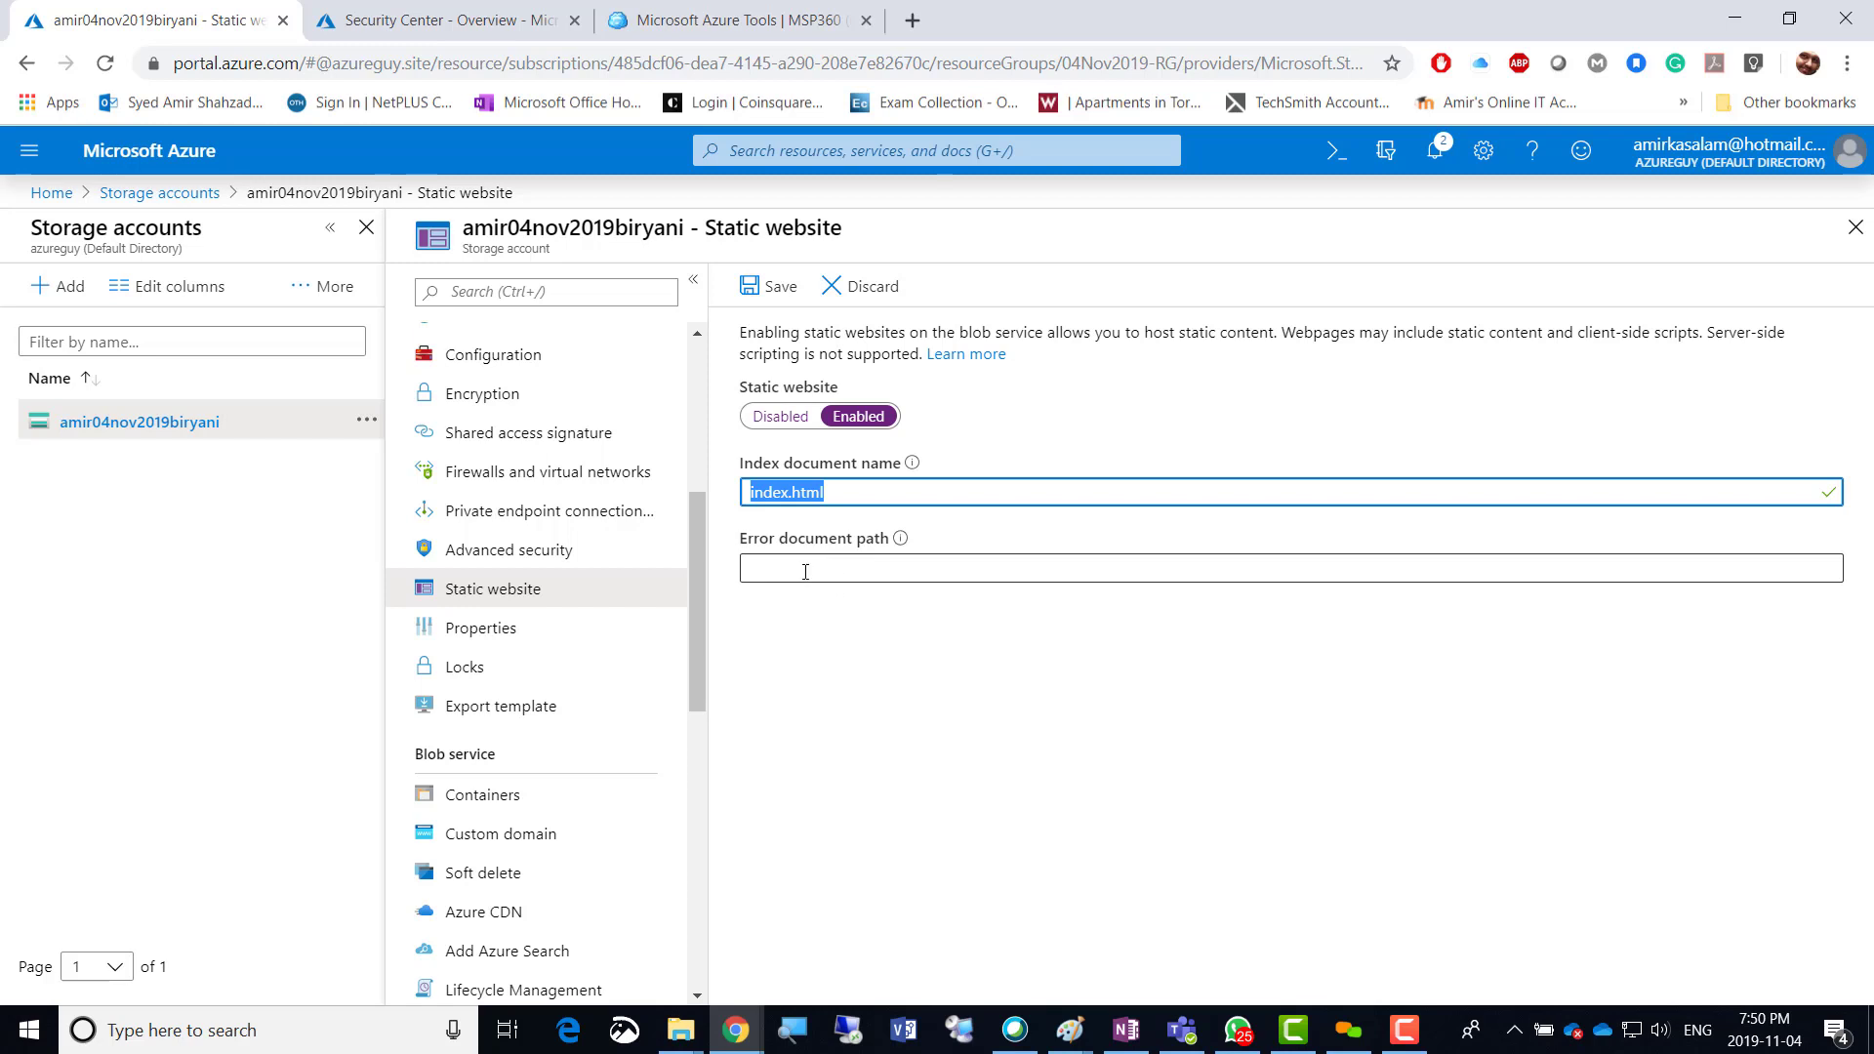
click(840, 495)
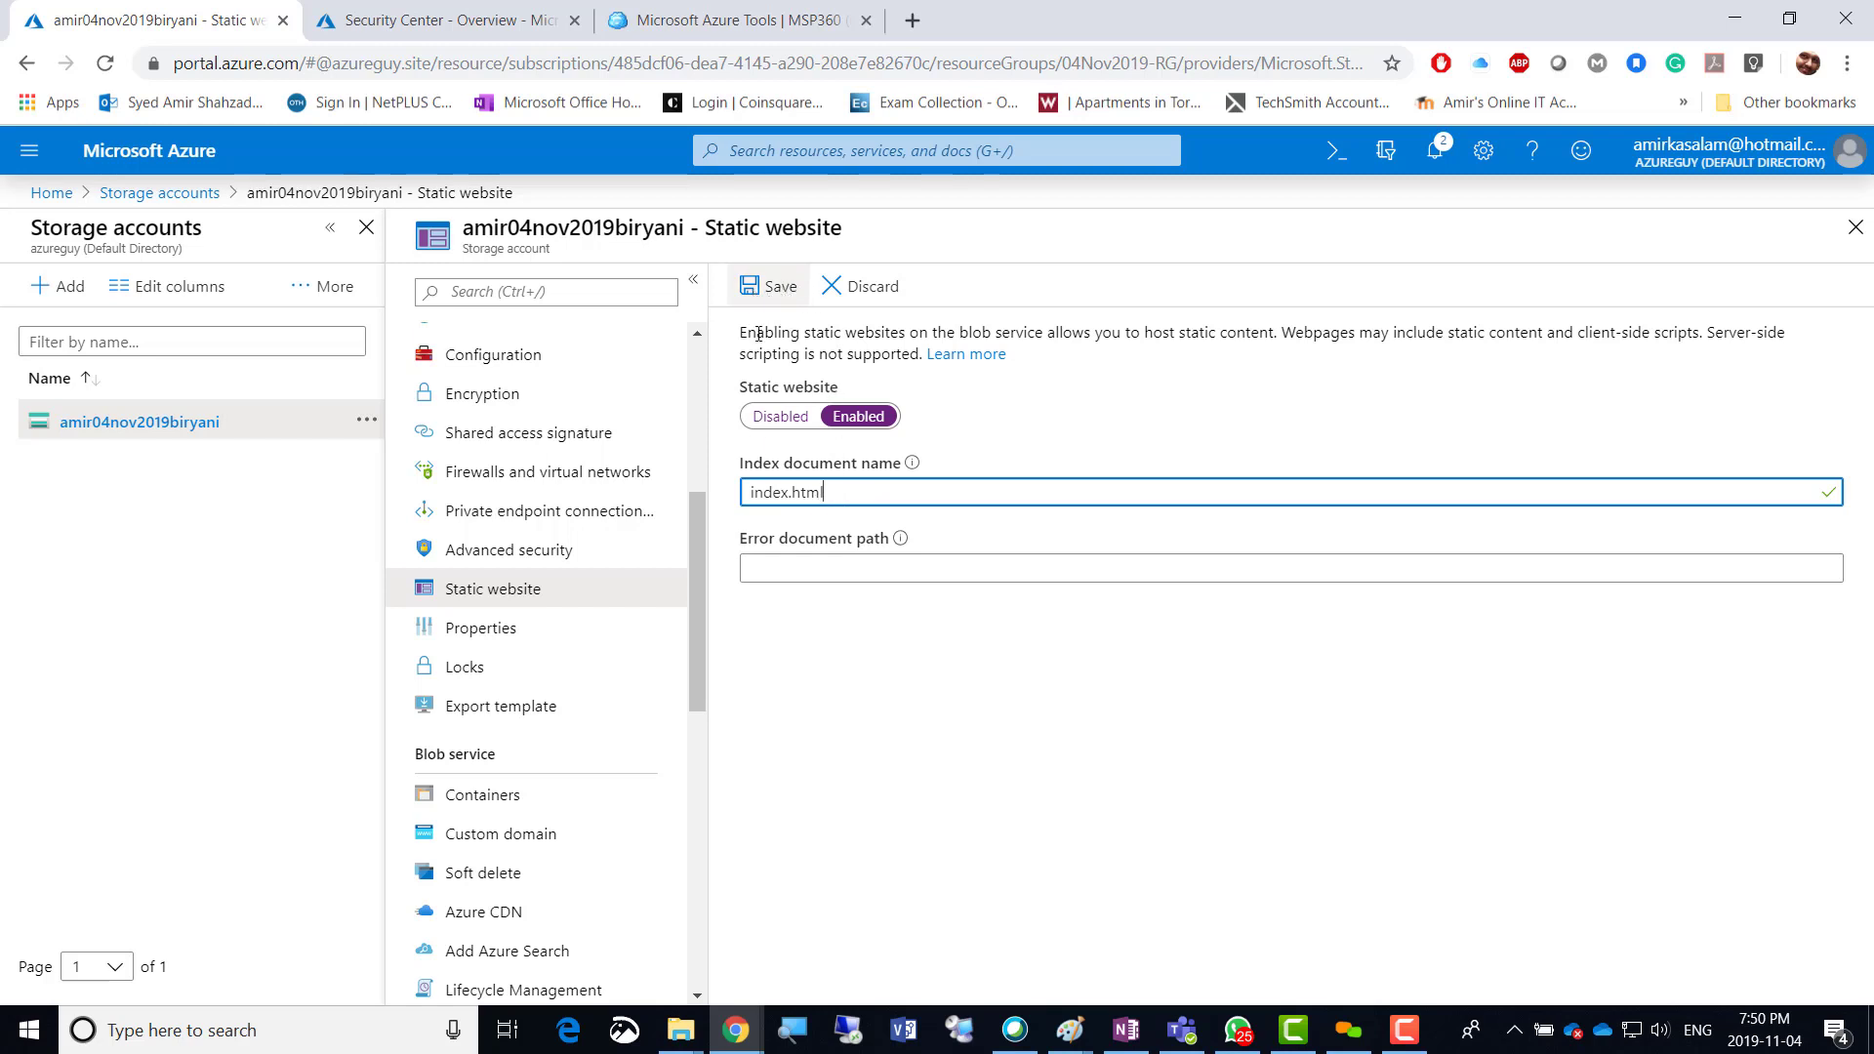
click(769, 286)
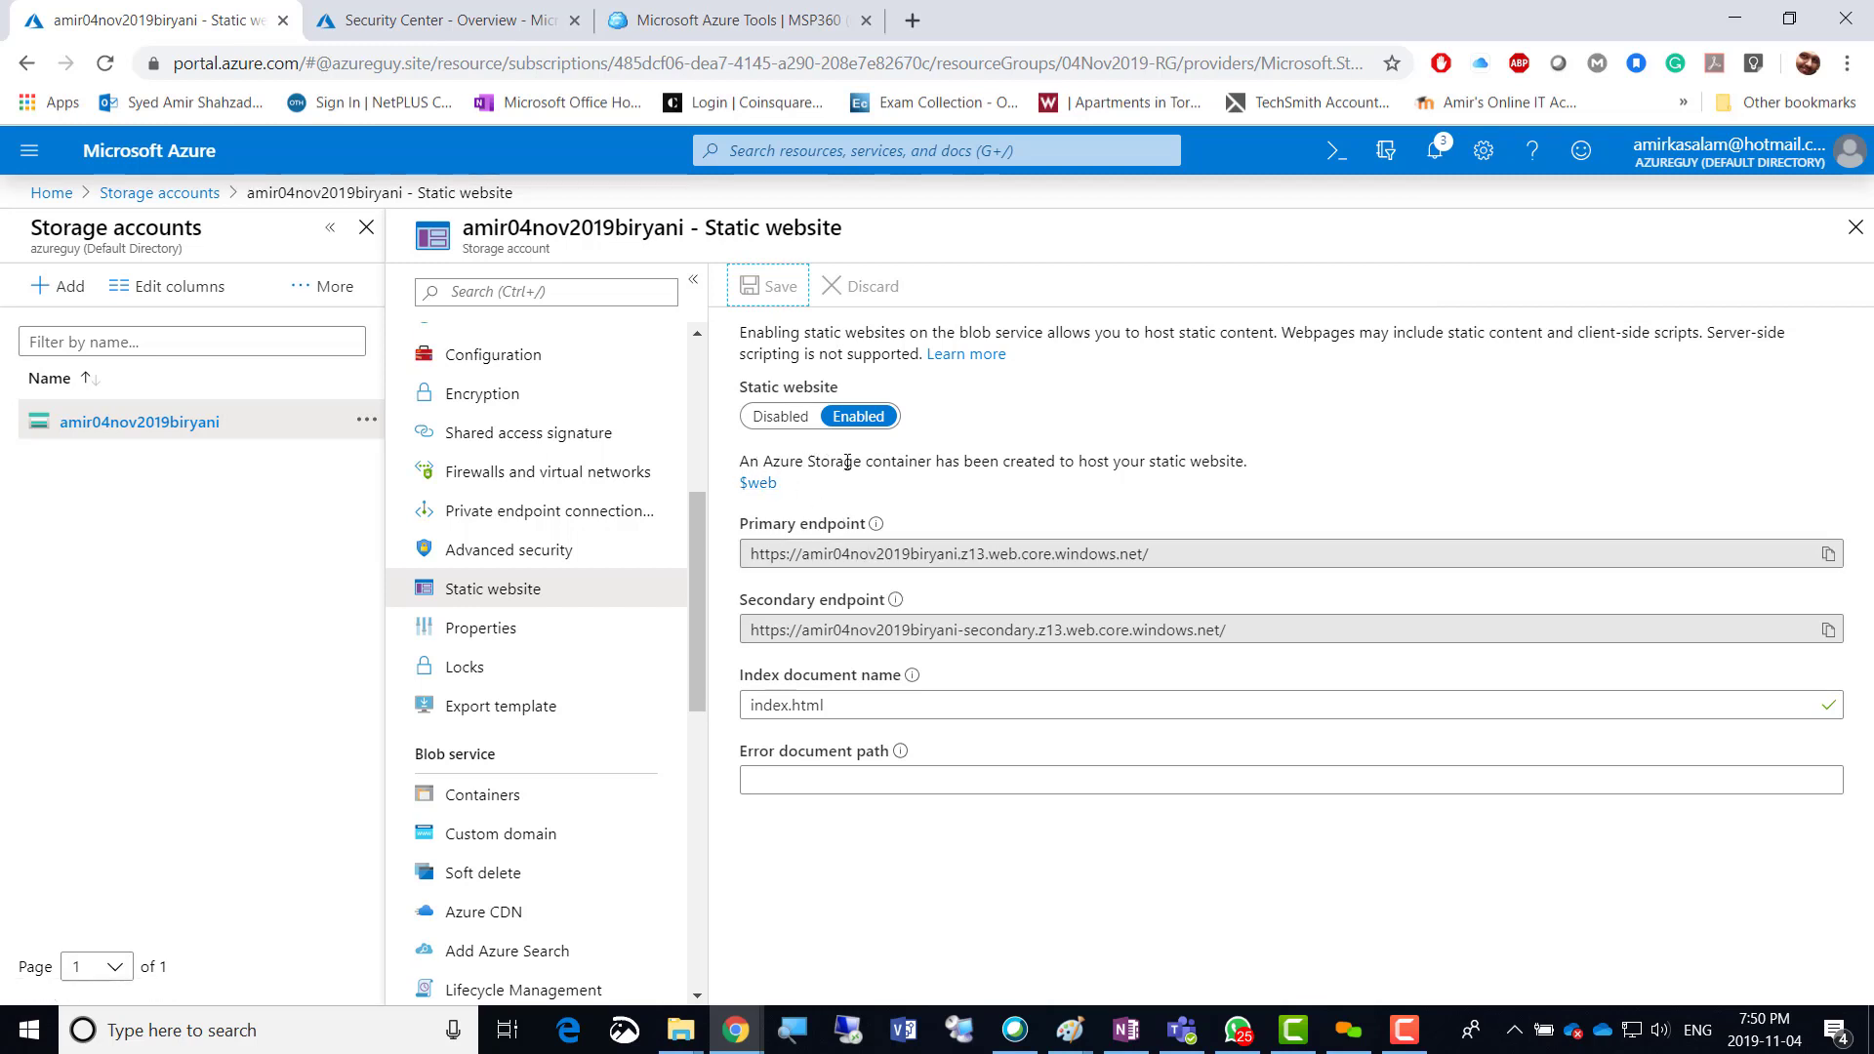
drag(829, 461, 1246, 472)
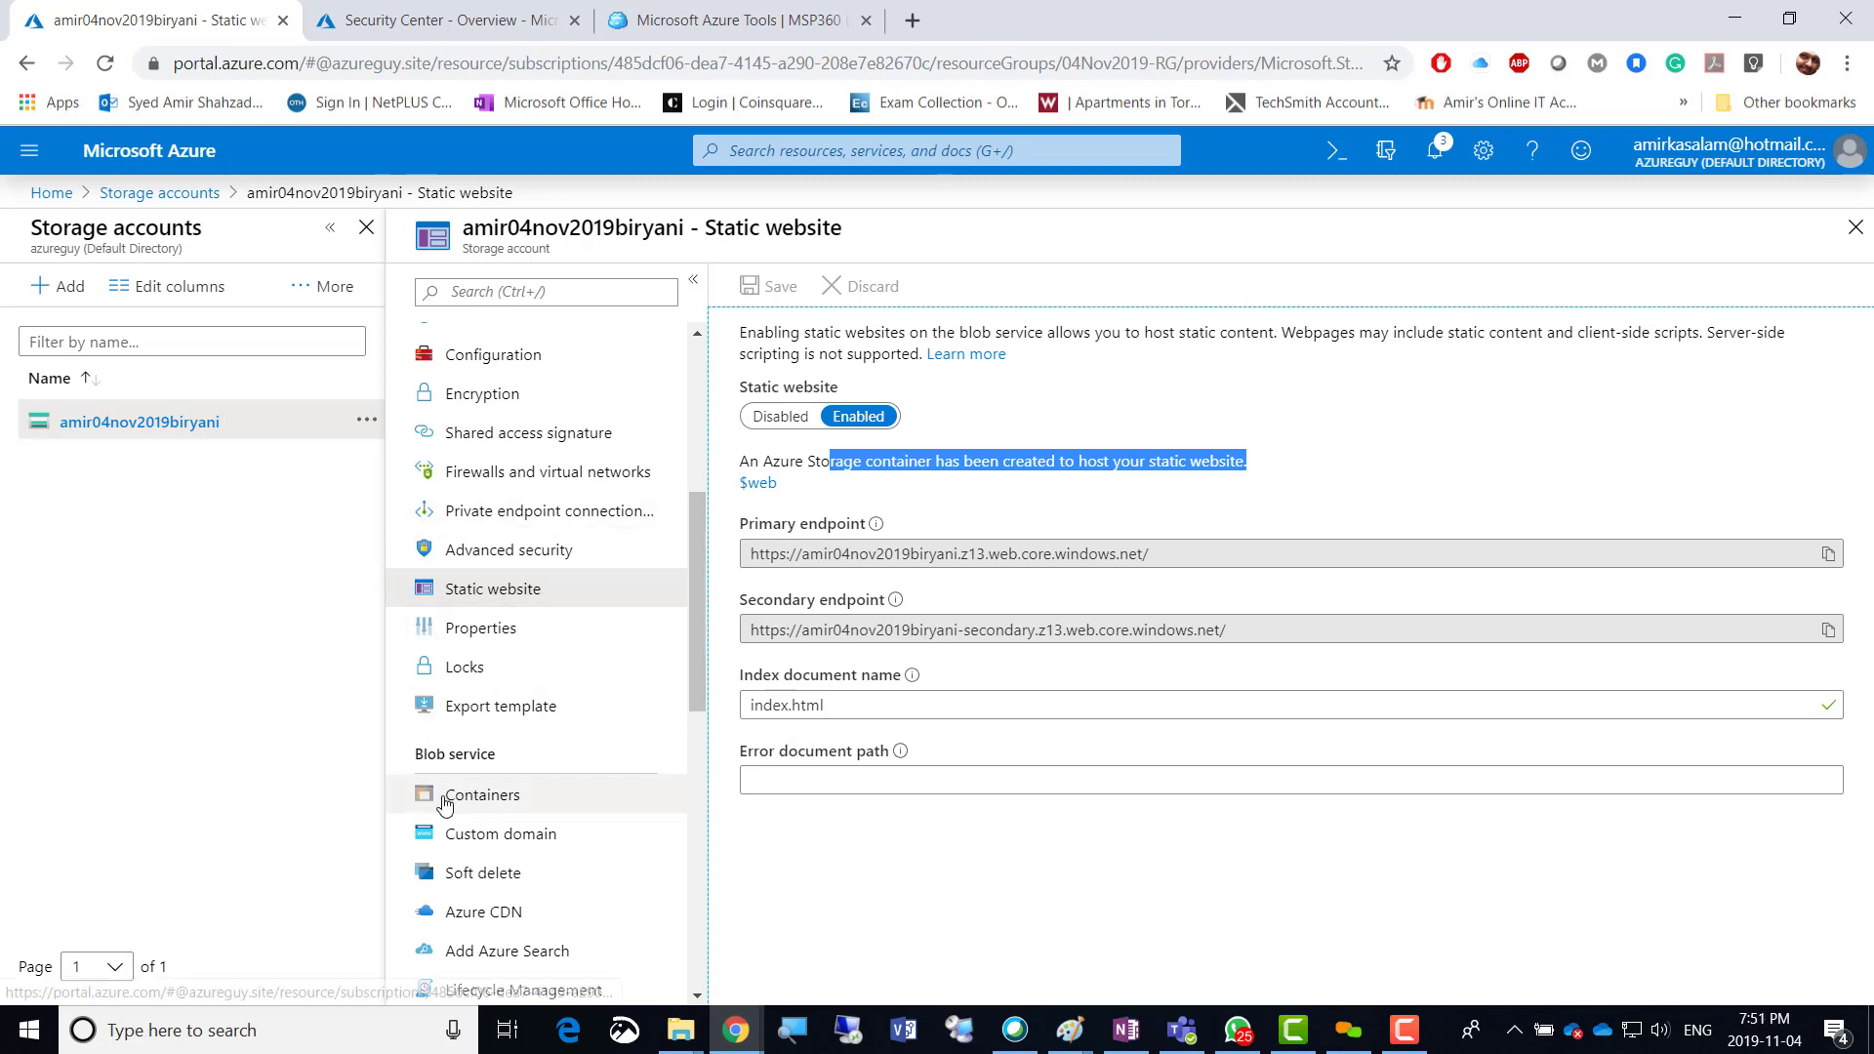
Go to Containers and open the empty $web container.
click(500, 804)
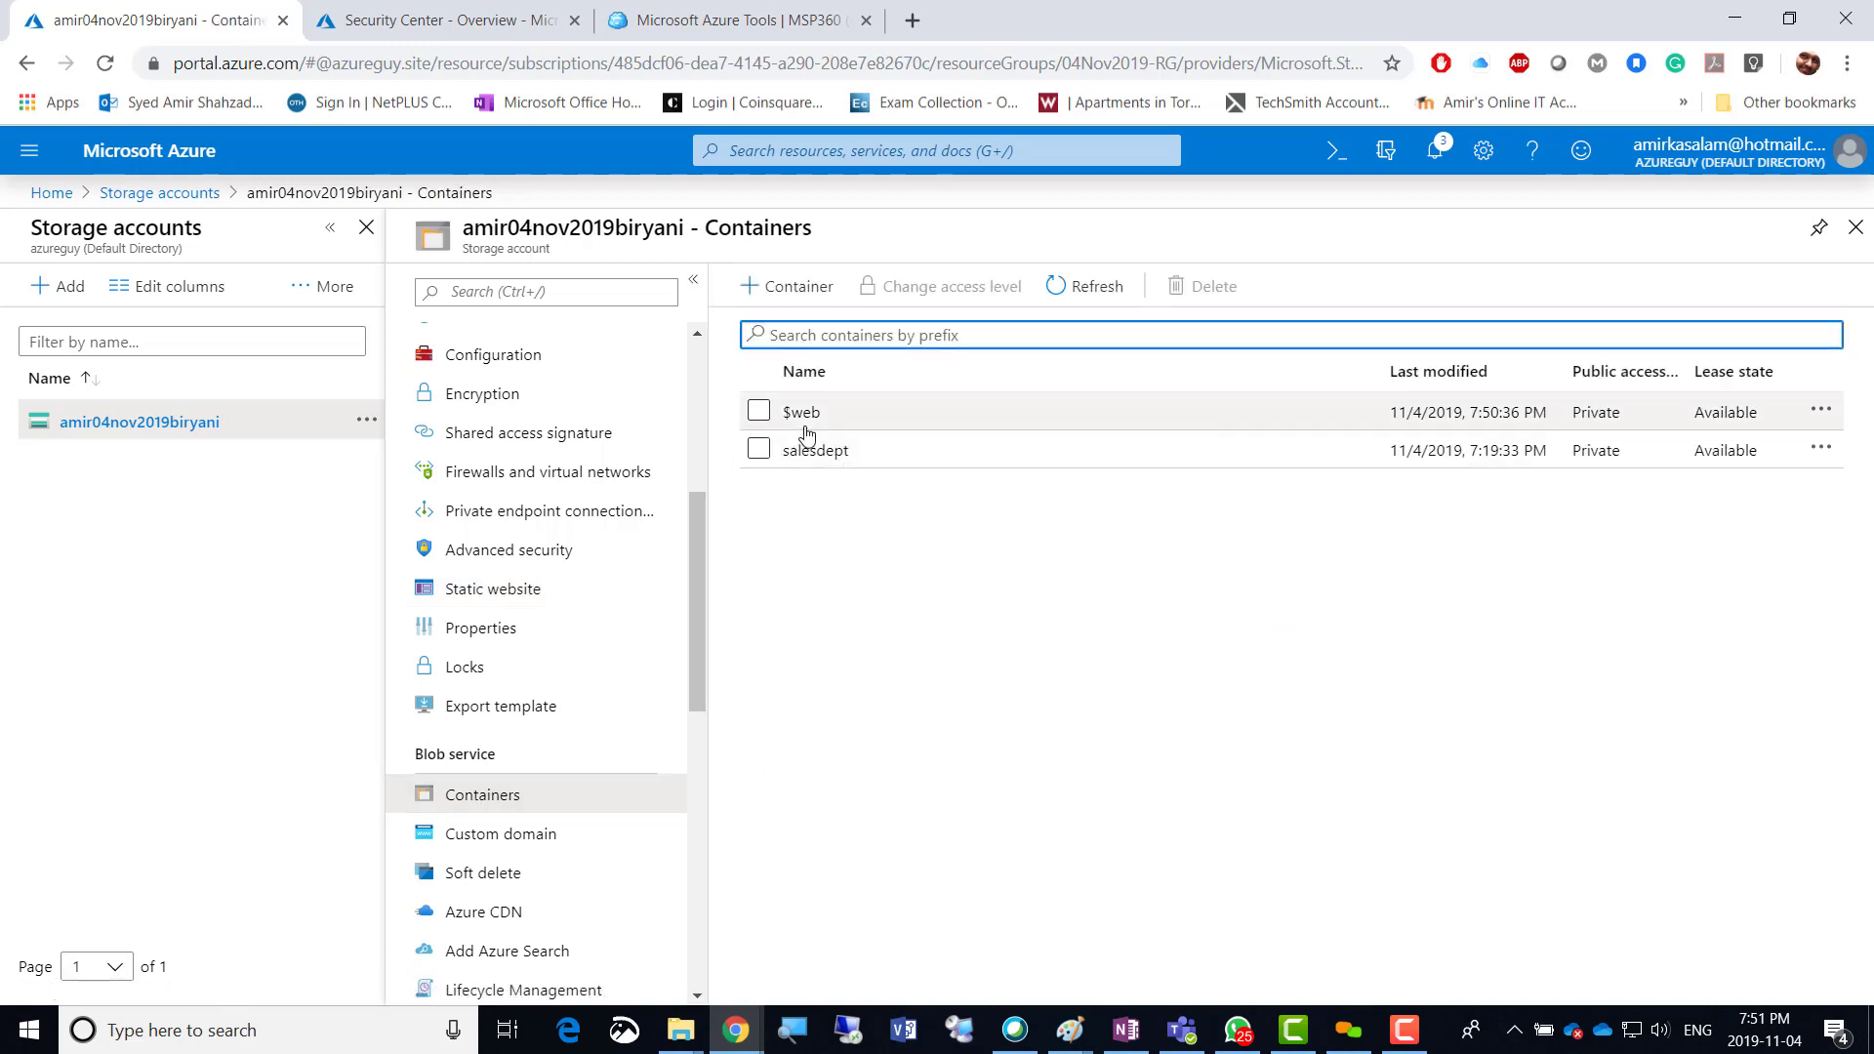
click(796, 415)
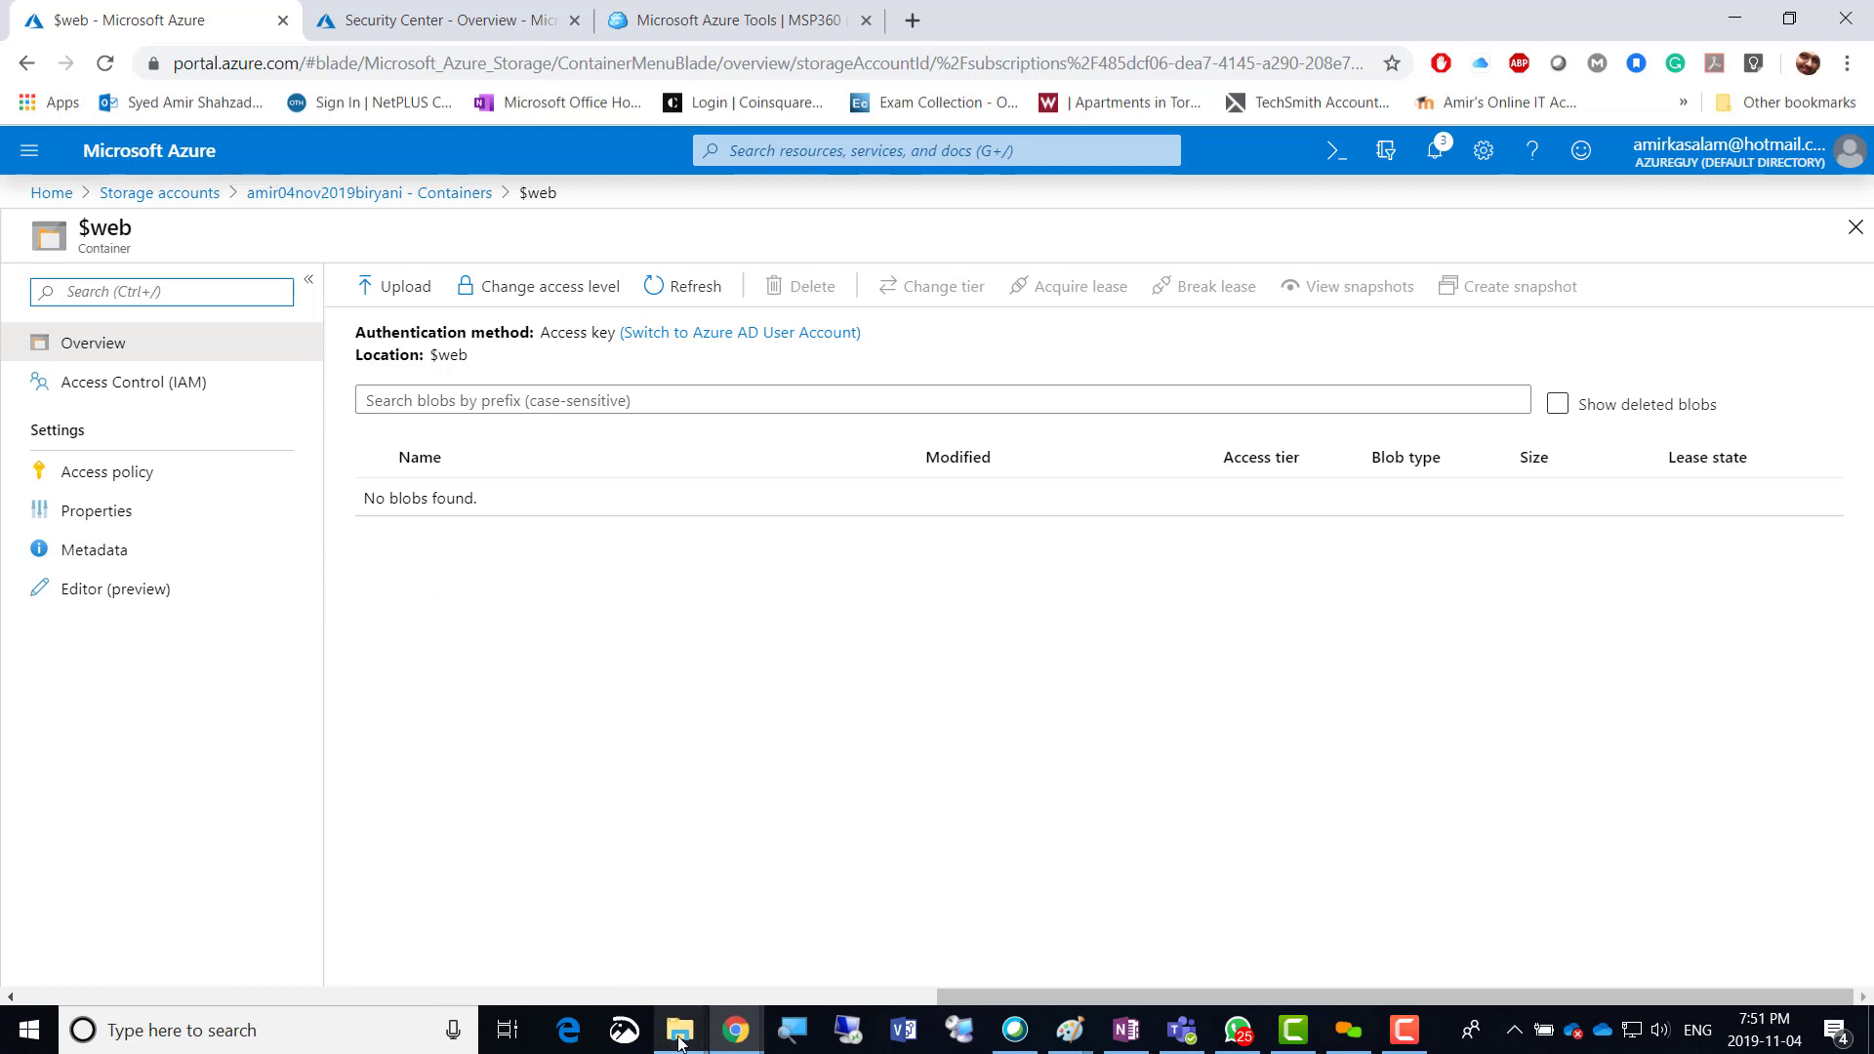
mouse_move(681, 1039)
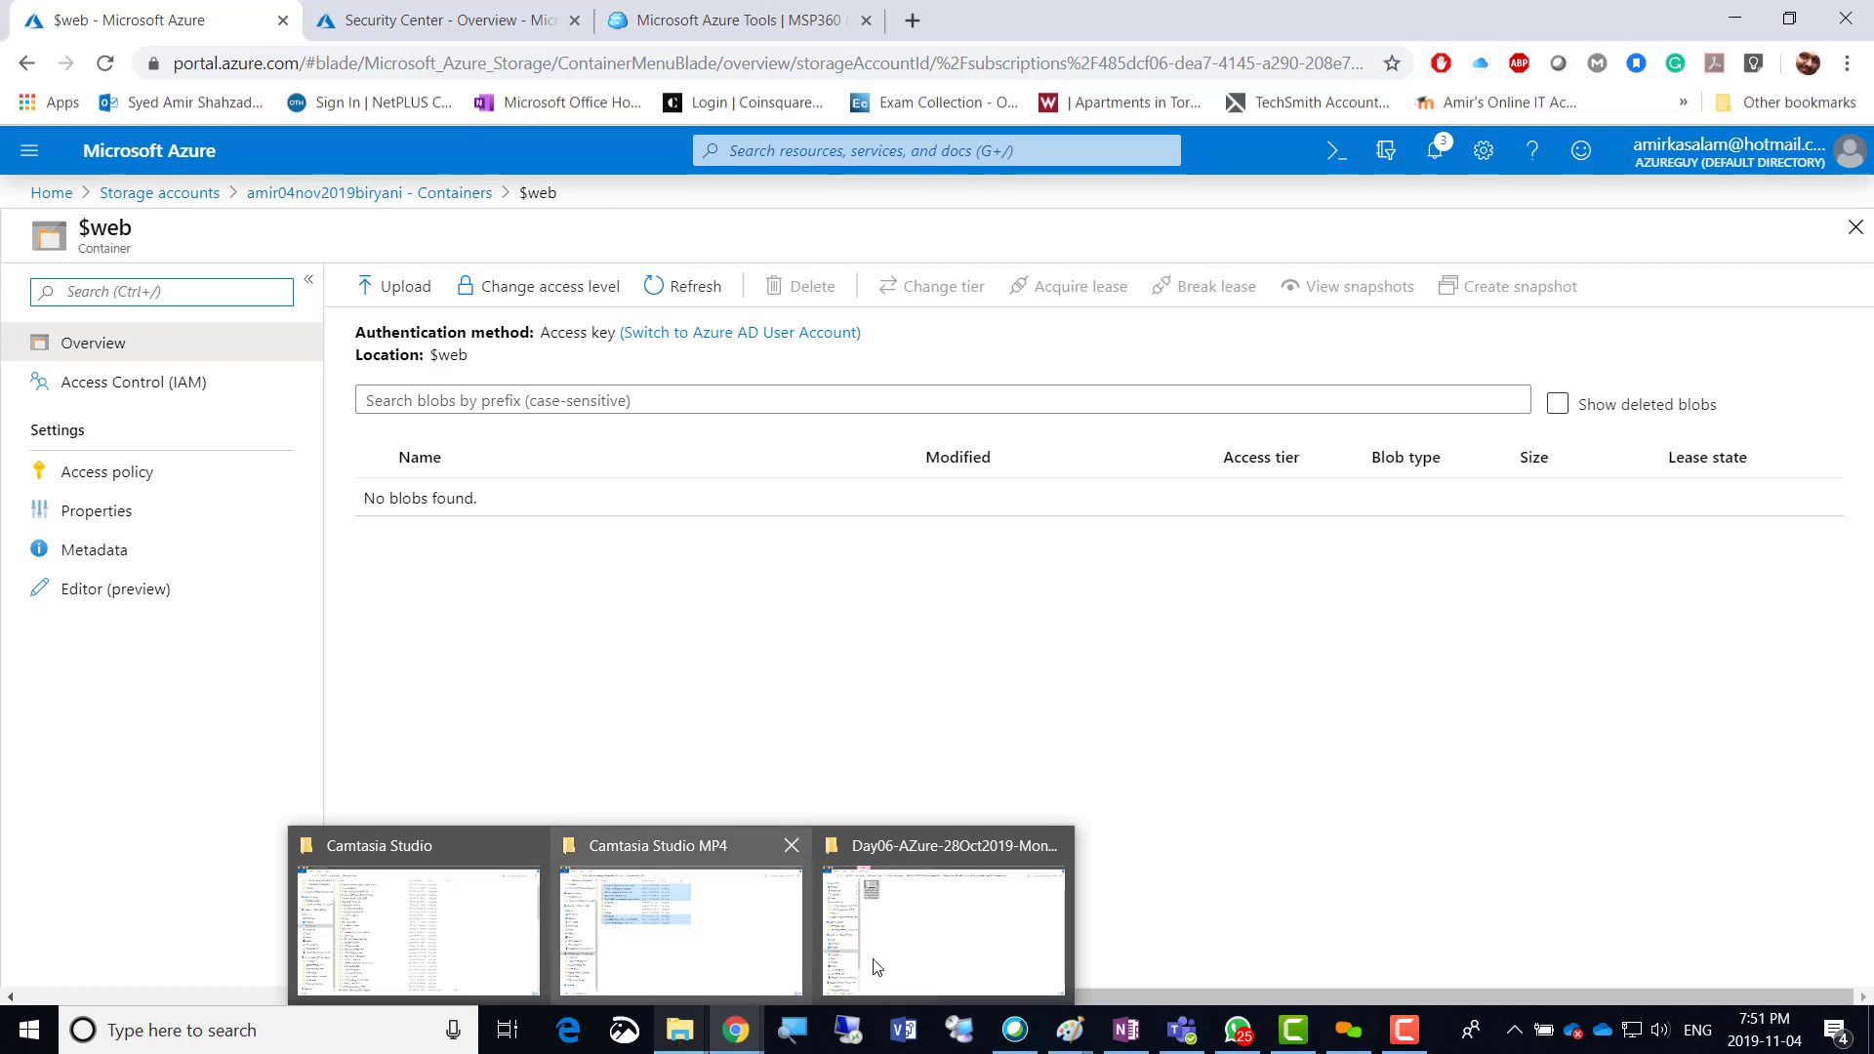
In File Explorer, go from drive D: into EDU > Central_DOCS > 1-Tech_DOCS, briefly entering 5-Azure-Az-103.
click(928, 946)
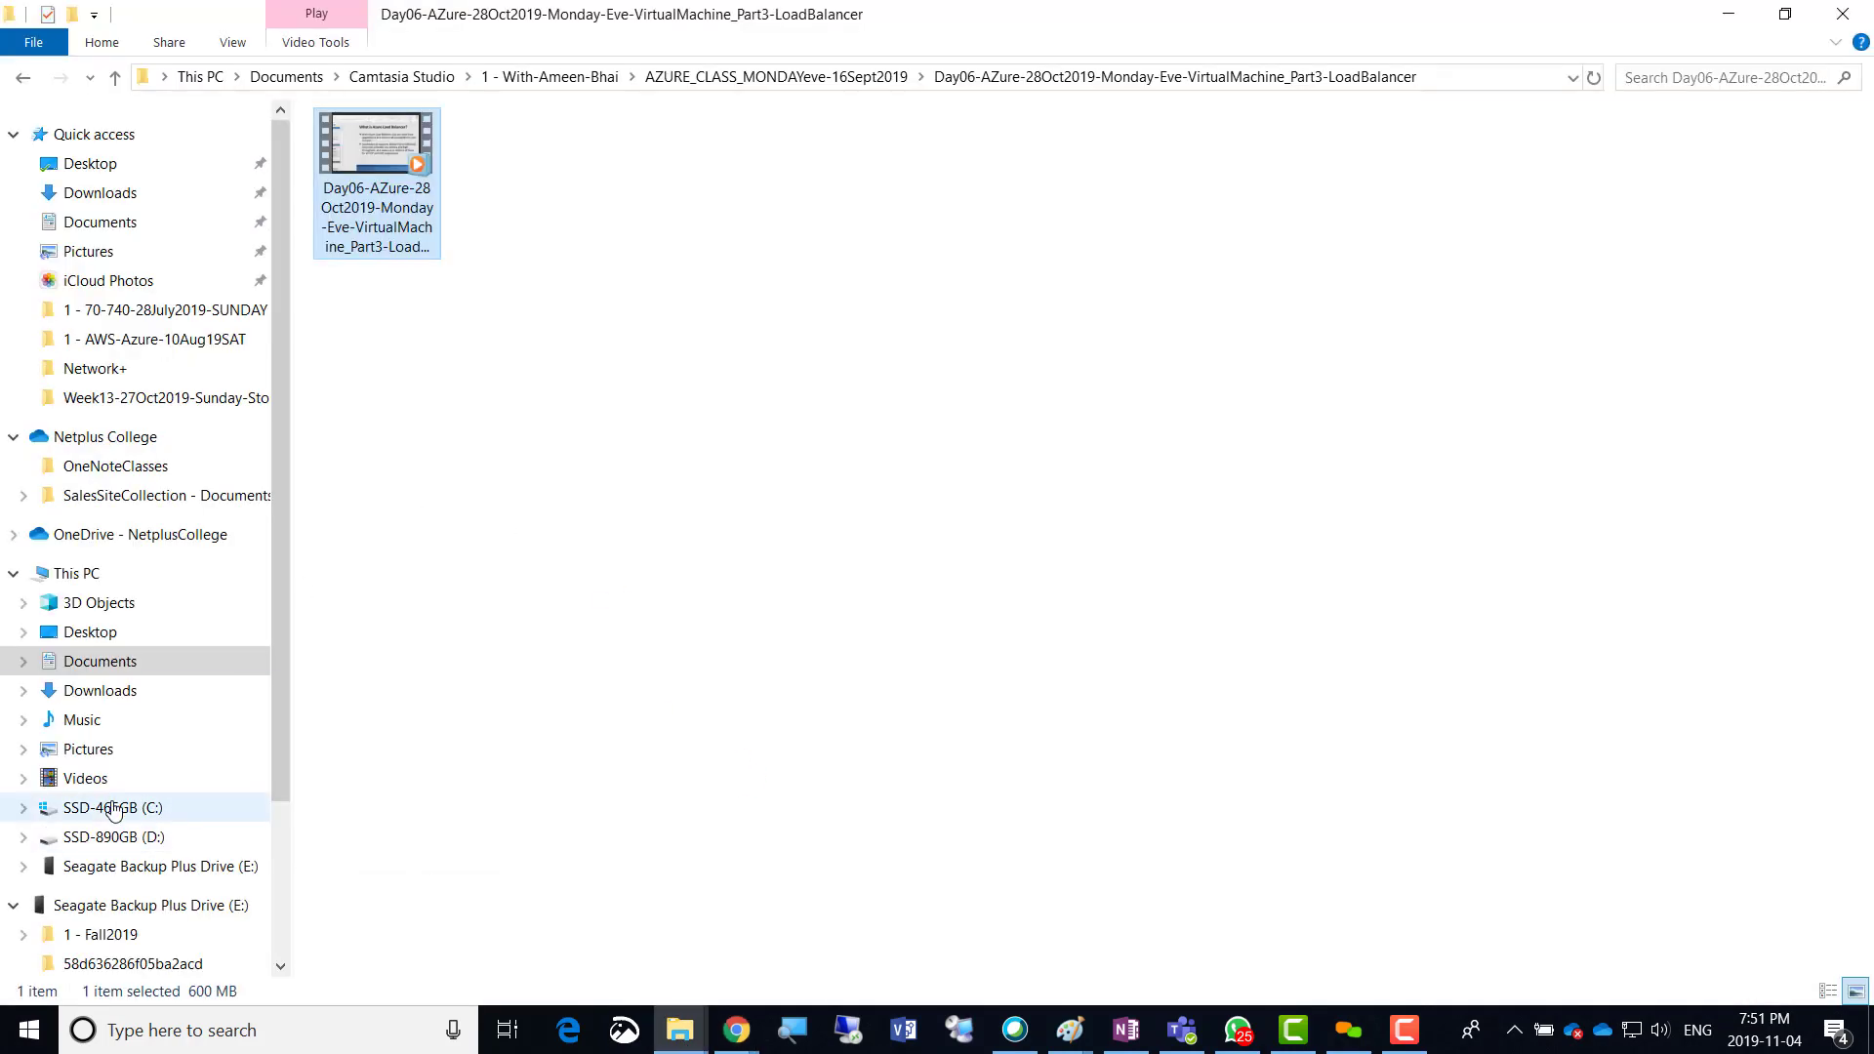
click(115, 836)
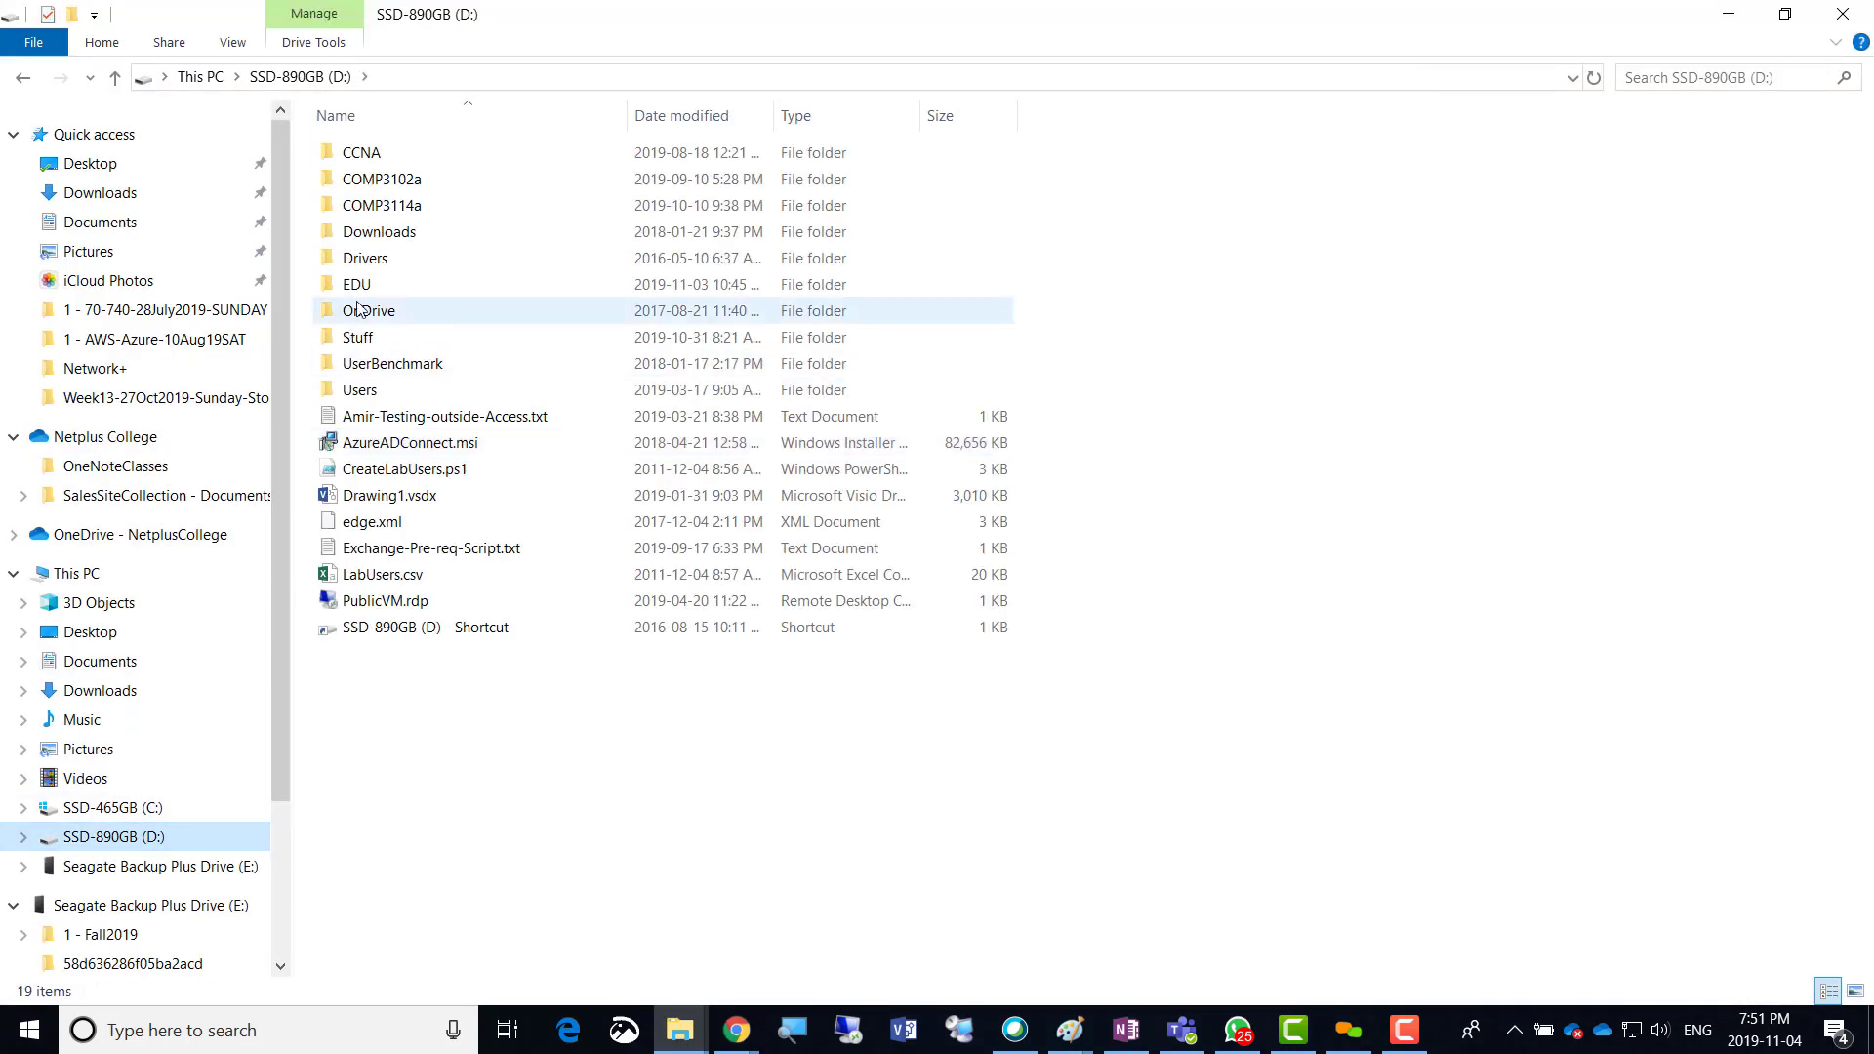
double_click(369, 286)
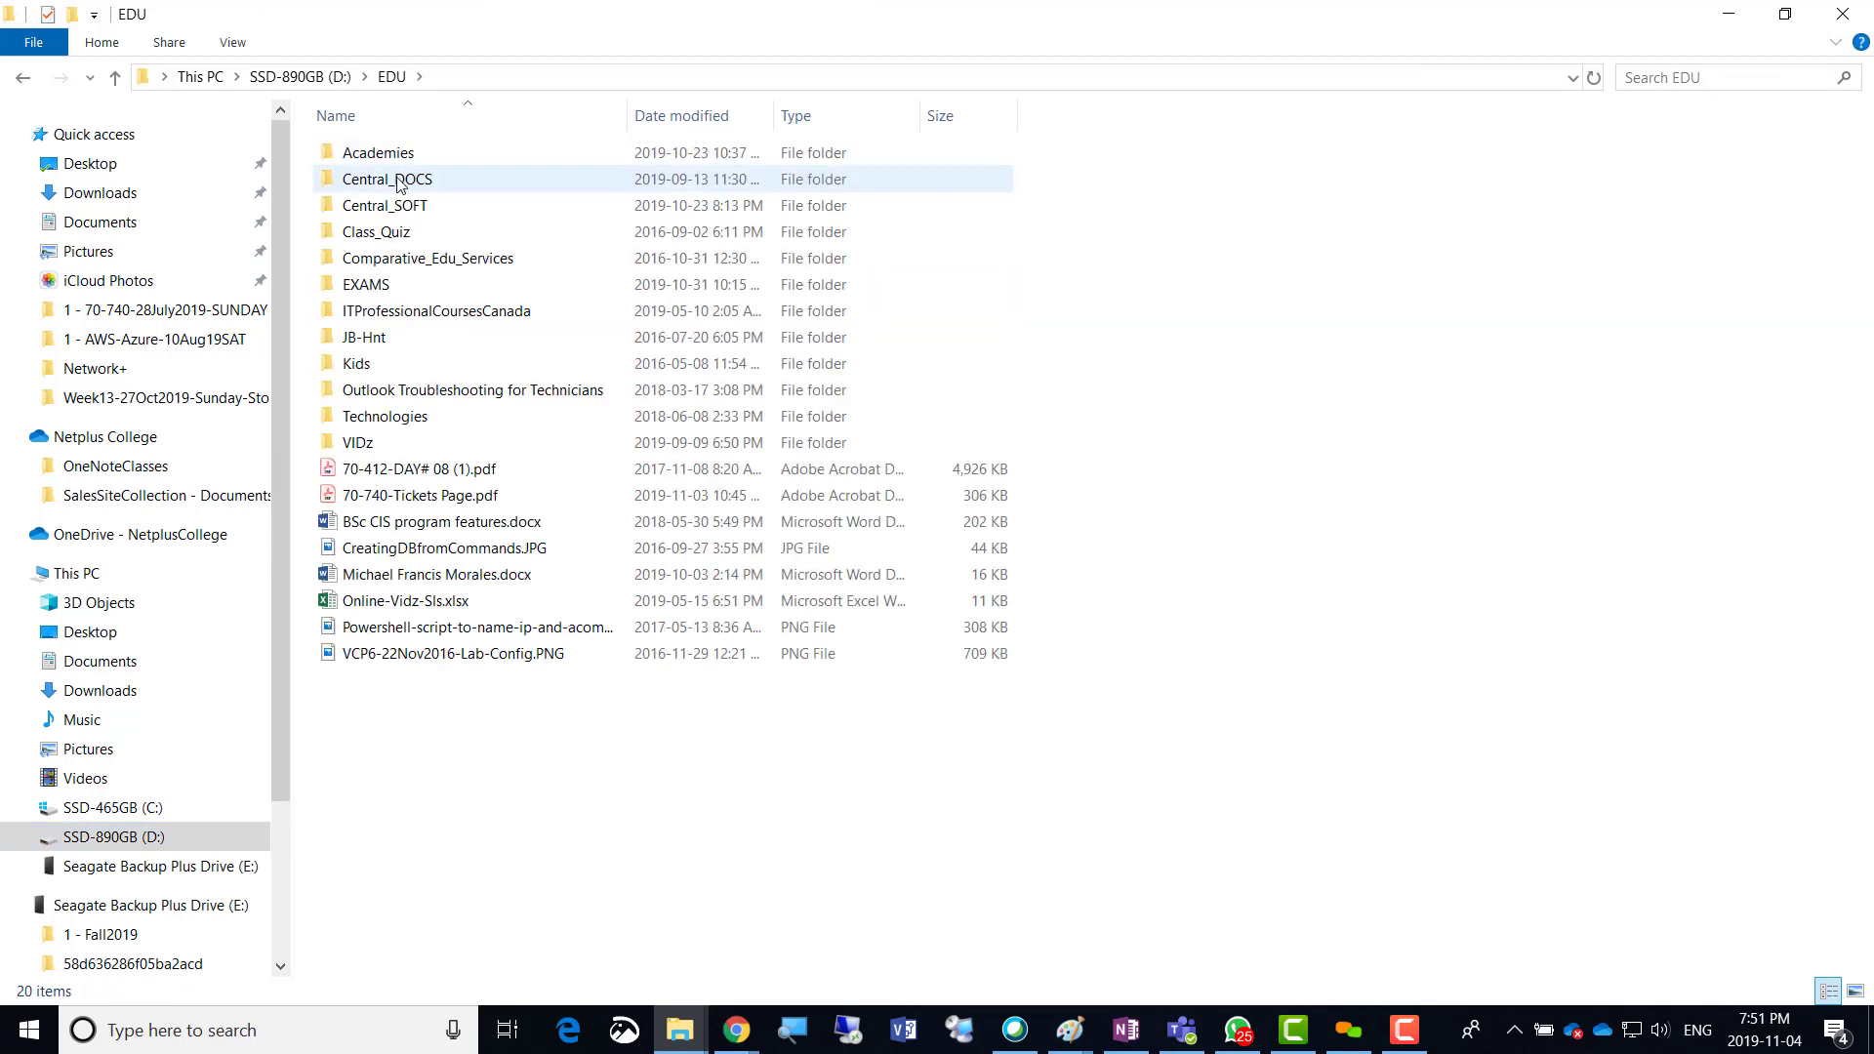
double_click(400, 179)
click(408, 159)
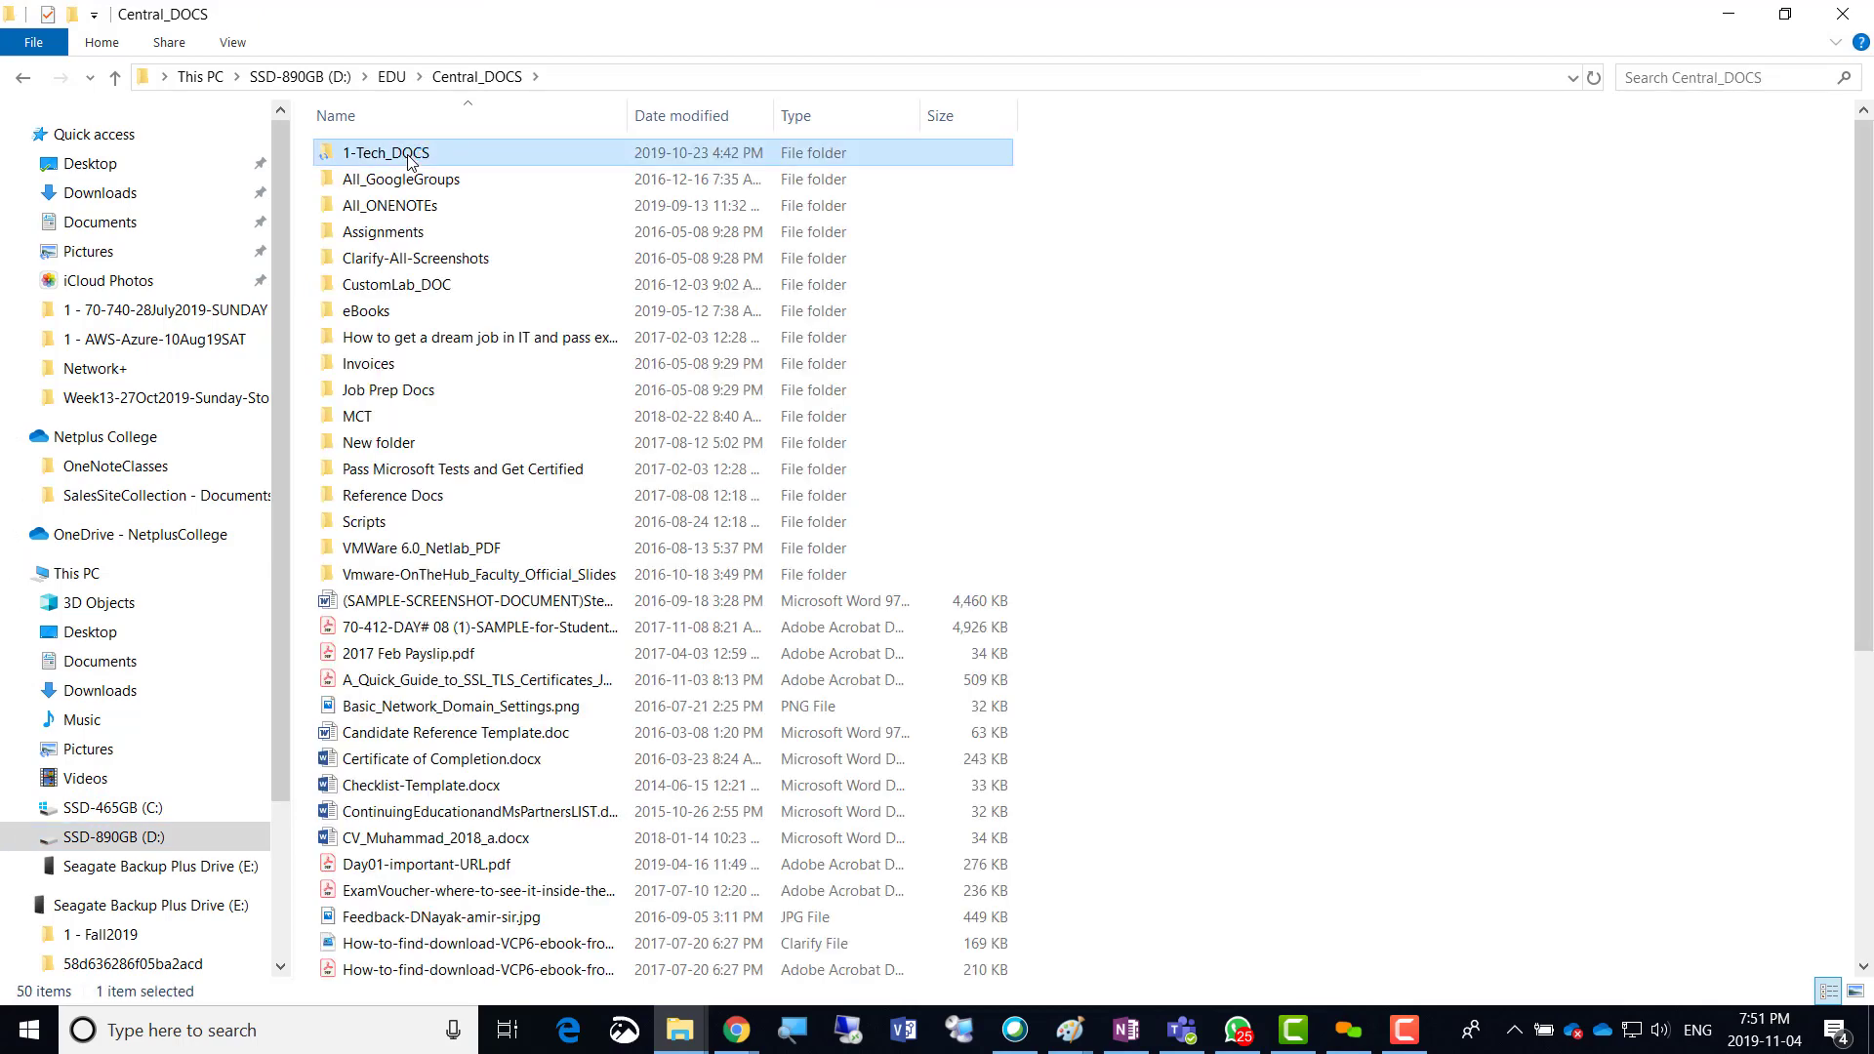
key(Return)
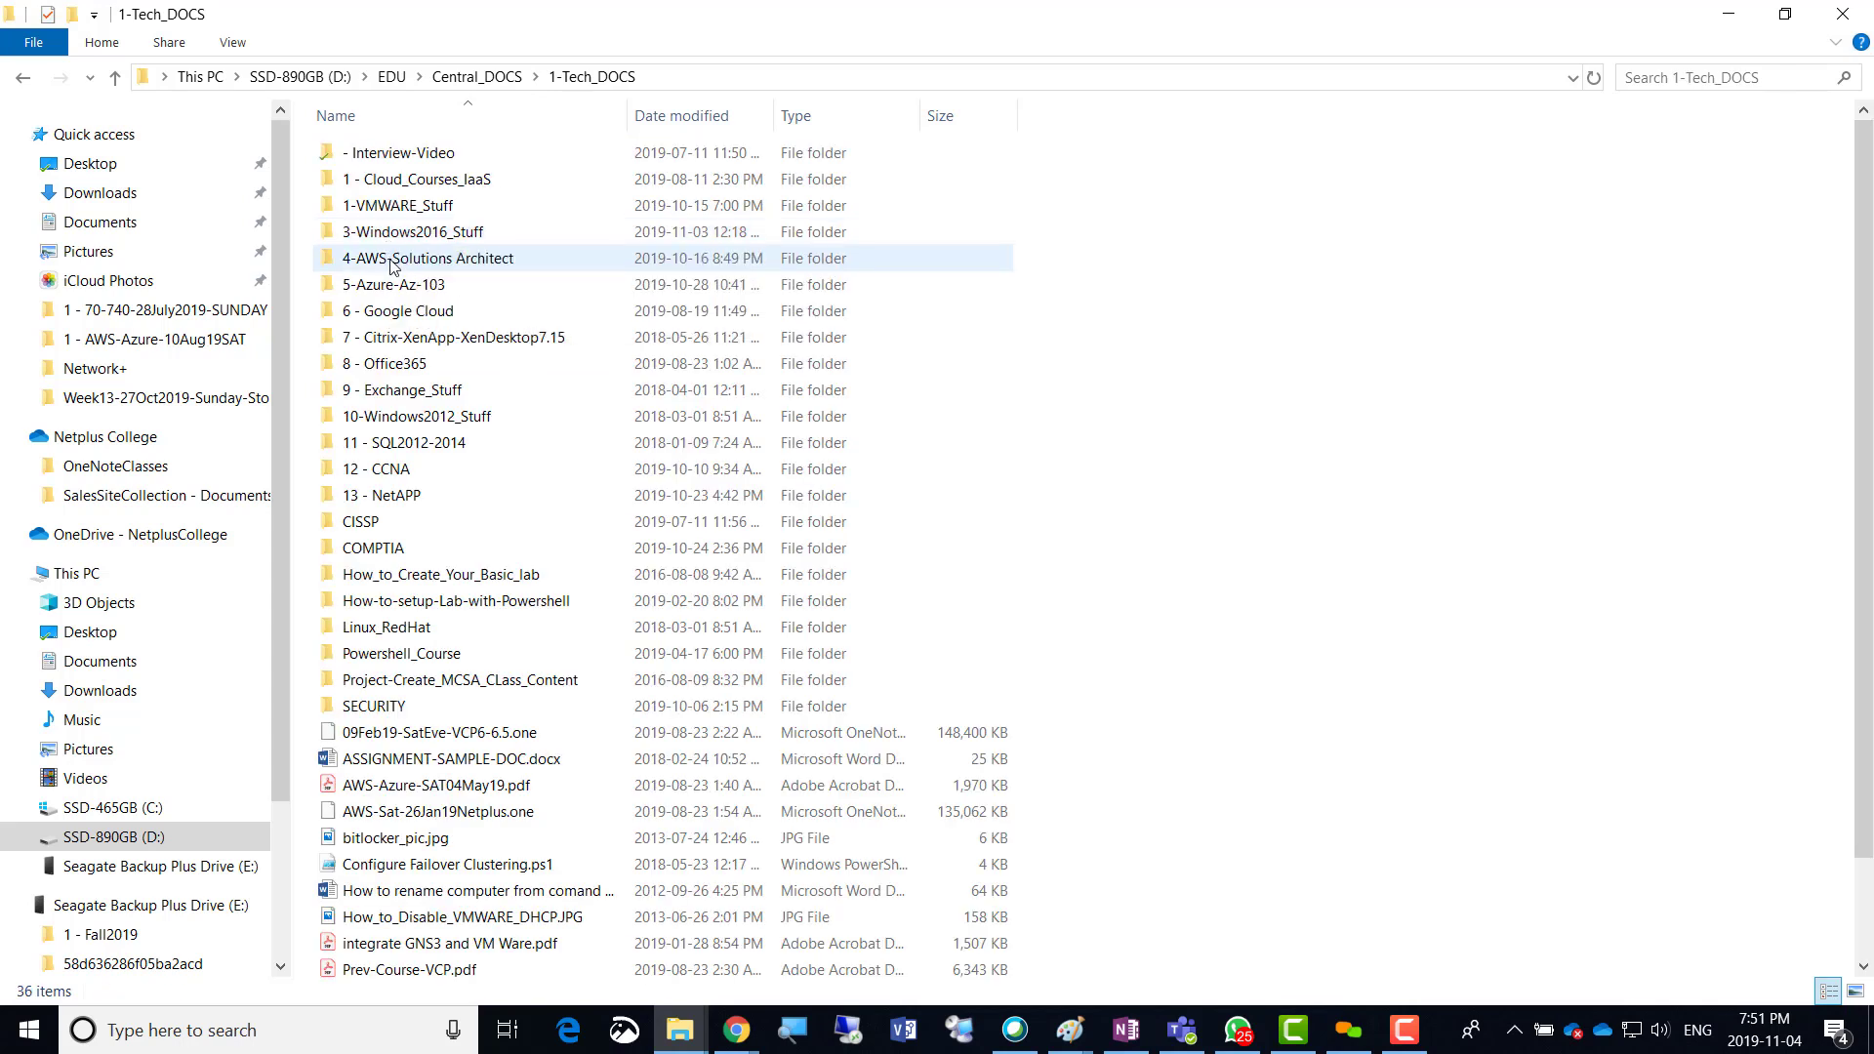
click(409, 284)
key(Return)
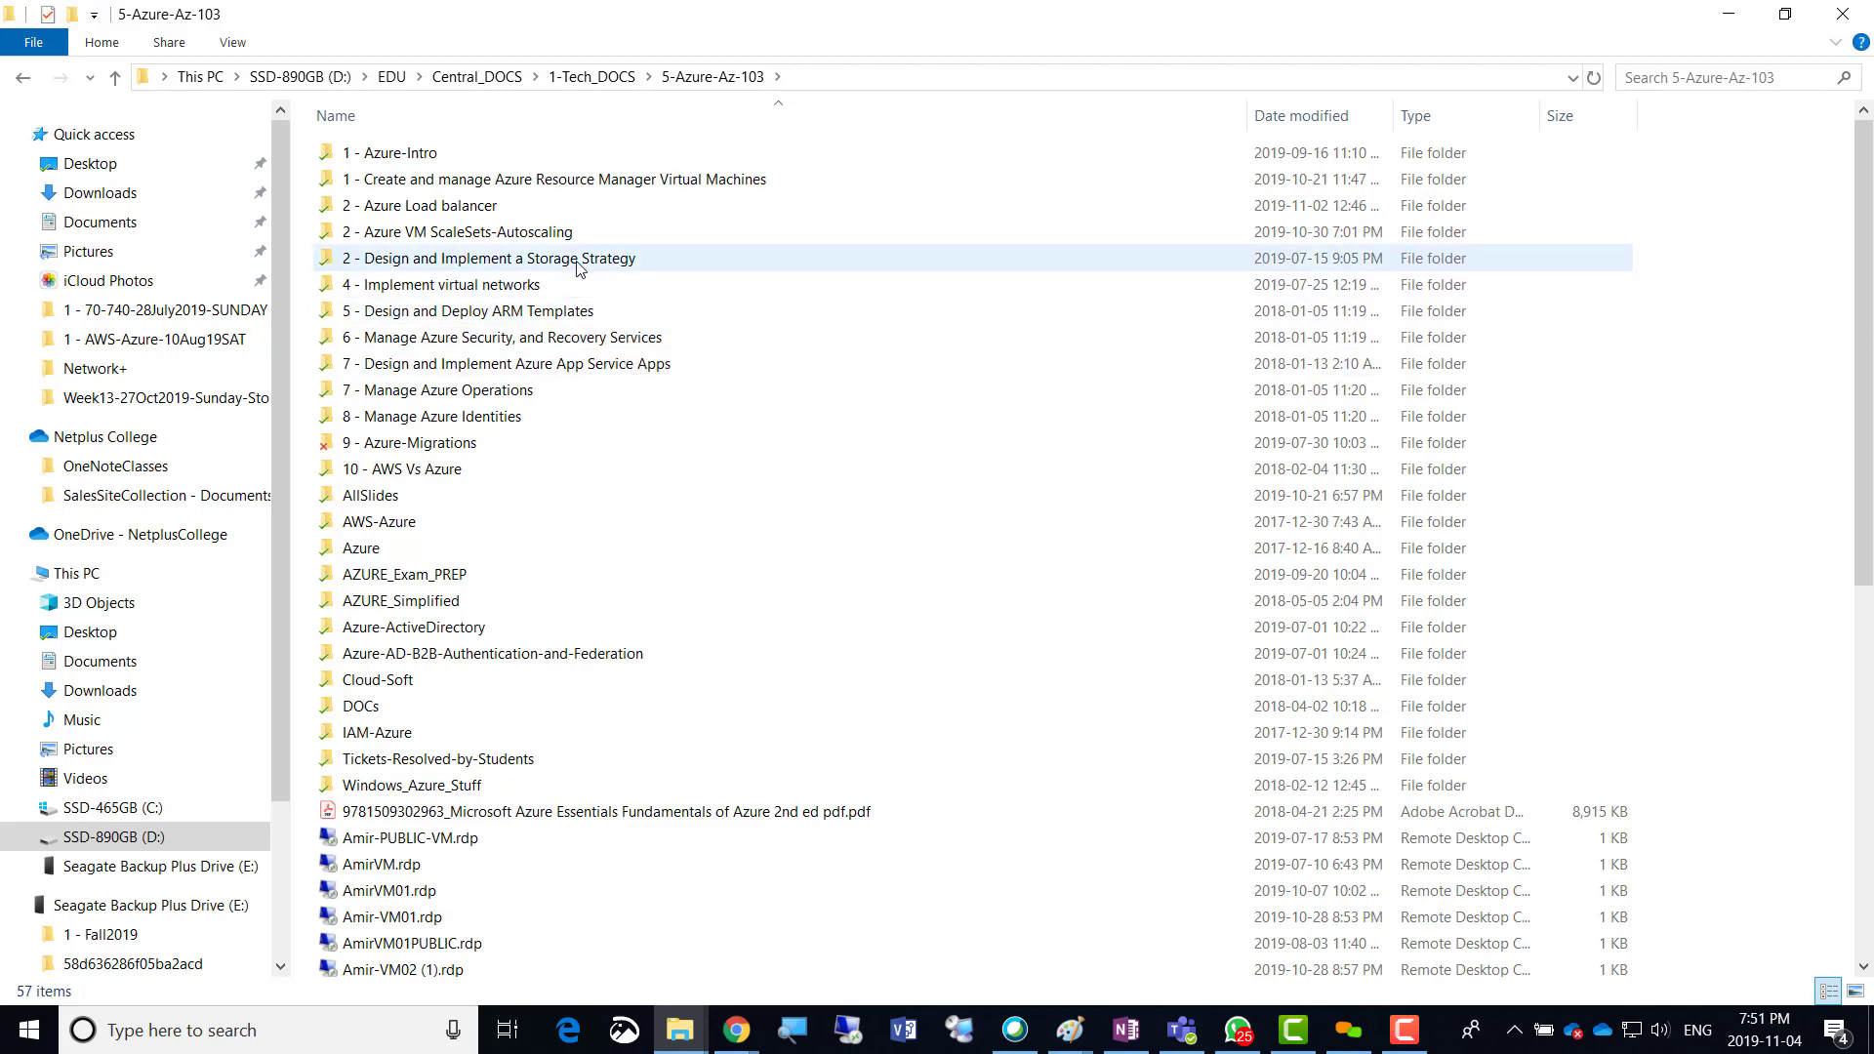
Go back and open 4-AWS-Solutions Architect > 4 - AWS Object Storage-S3-Glacier-CloudFront > S3-Static-Website, selecting index.html.
click(591, 76)
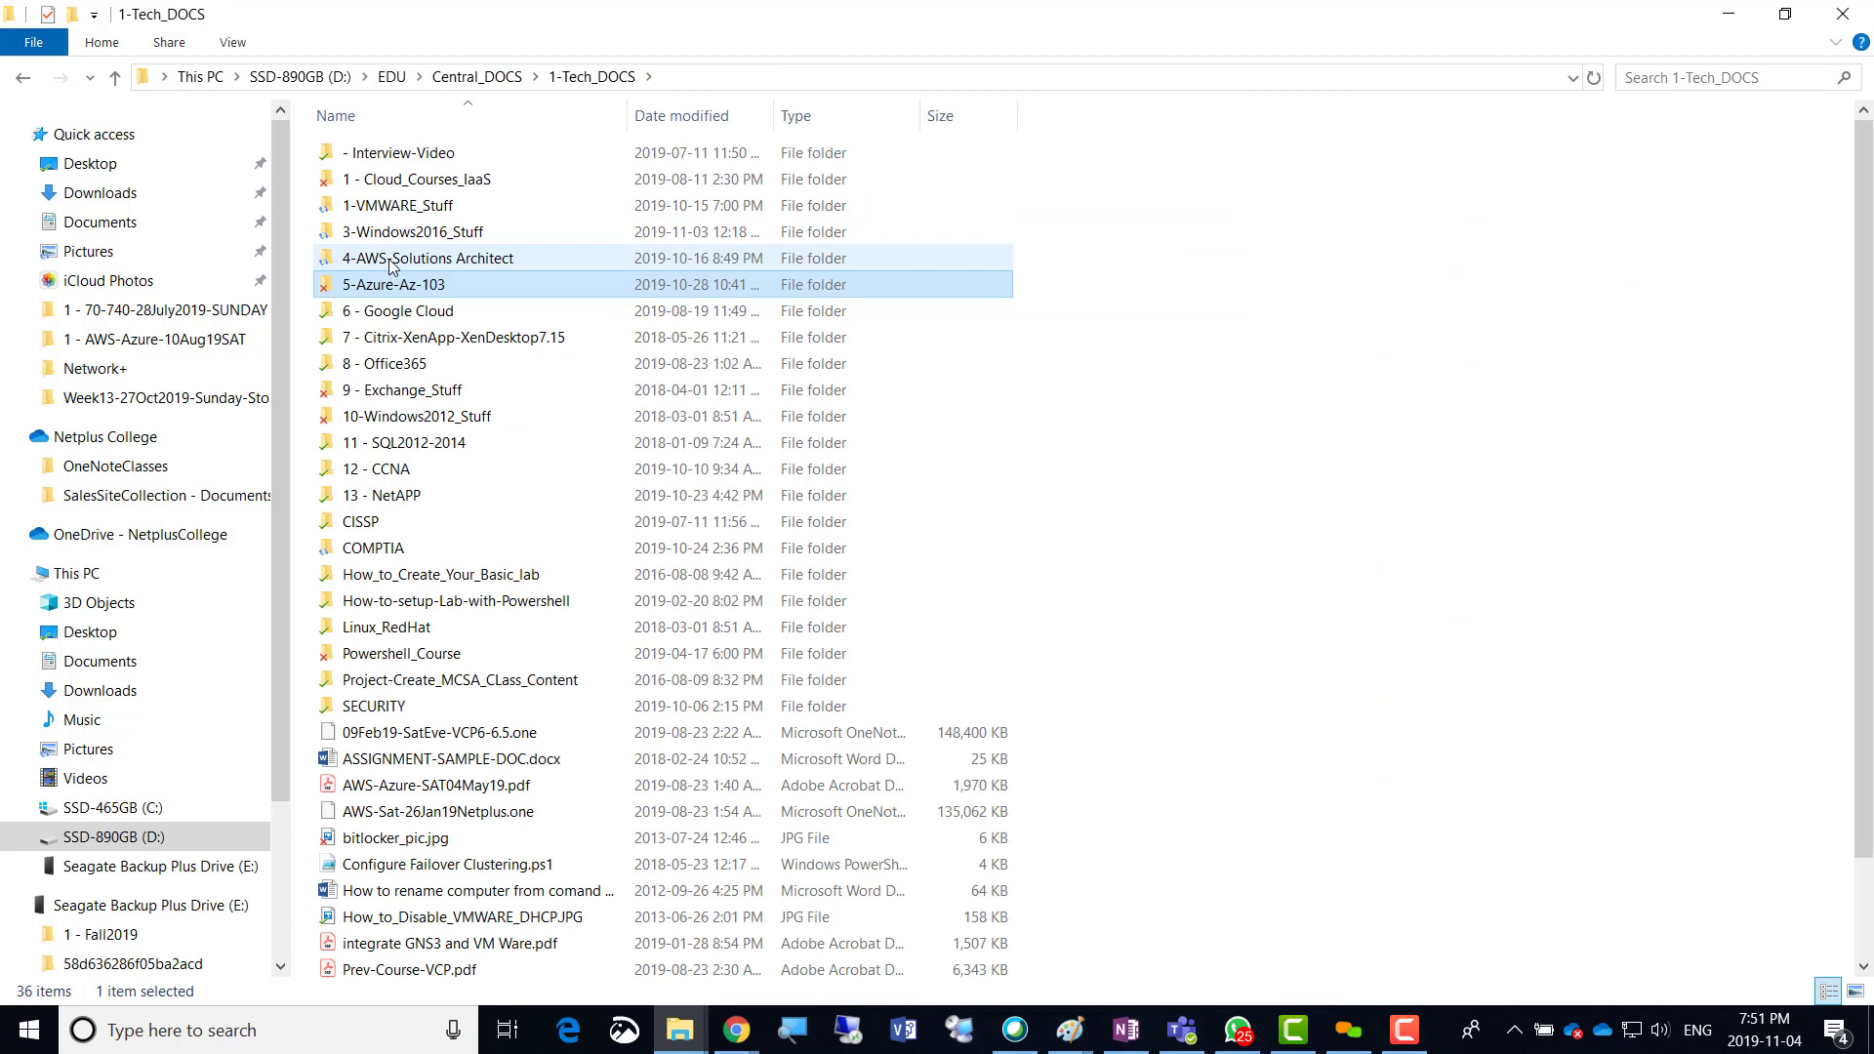
double_click(410, 256)
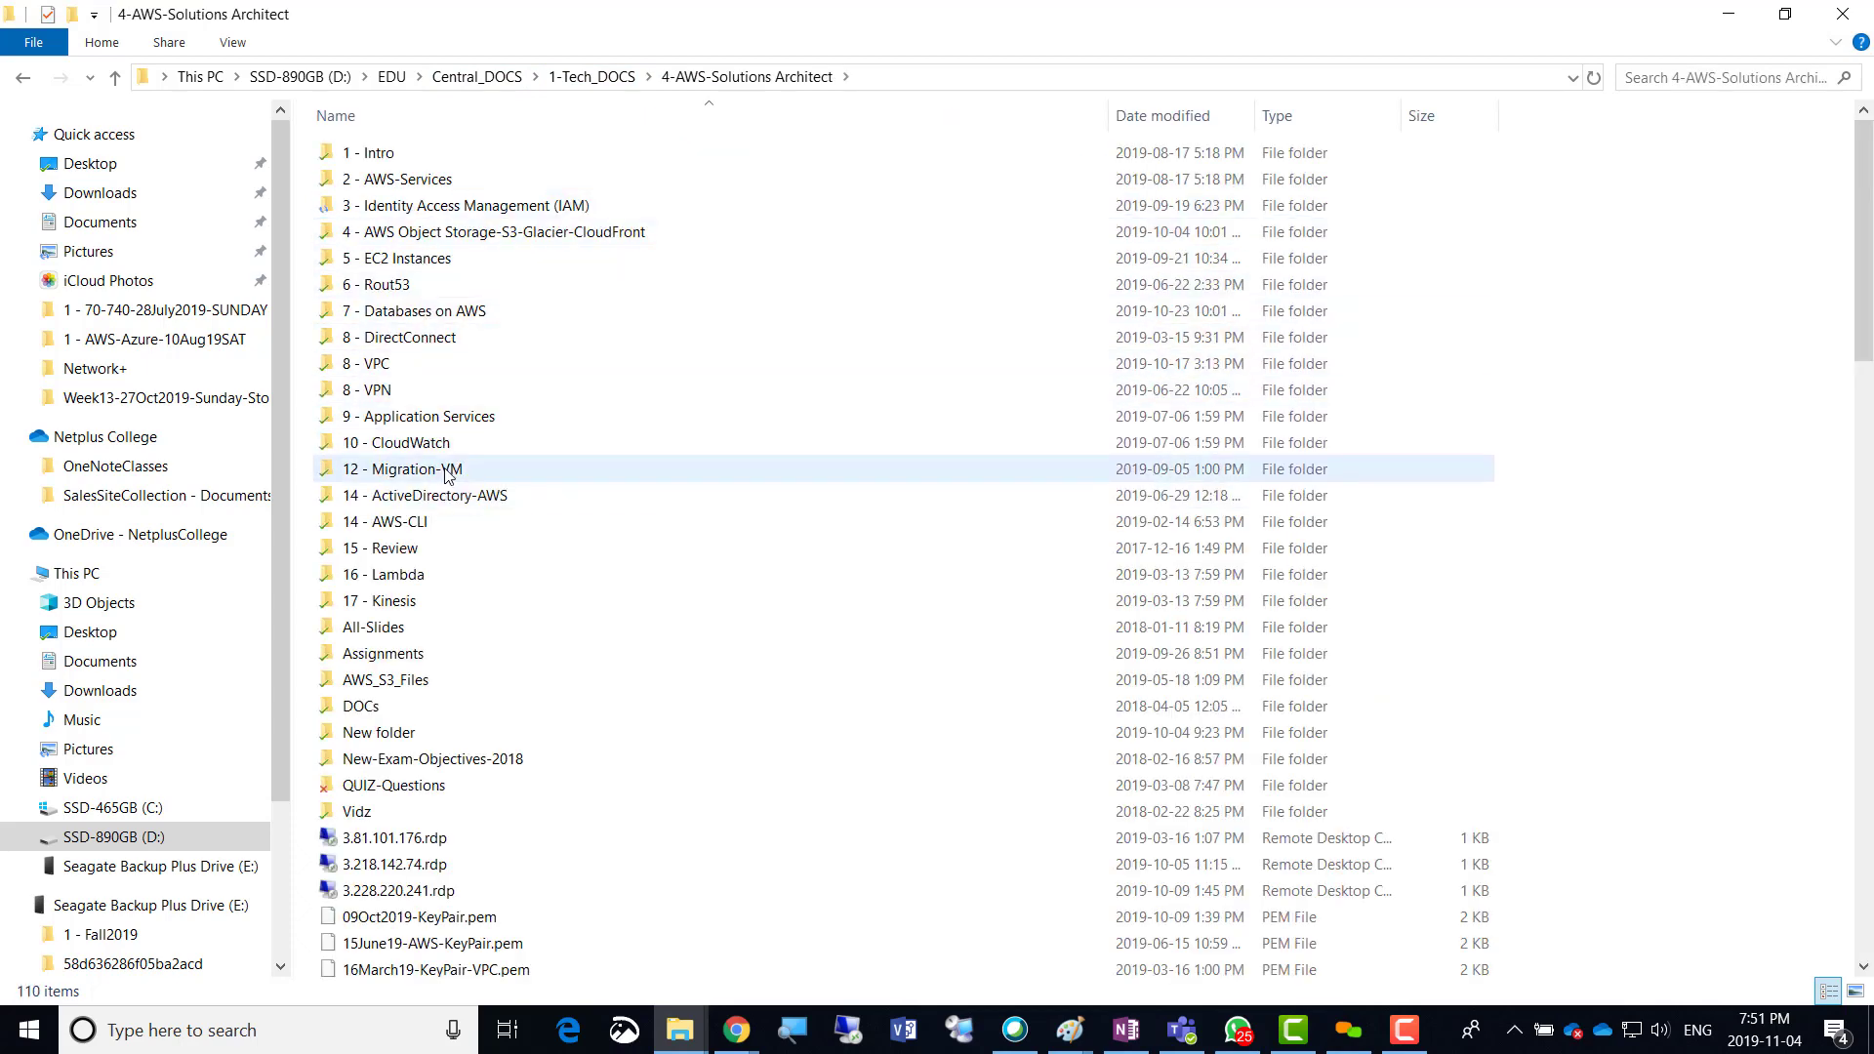
double_click(540, 240)
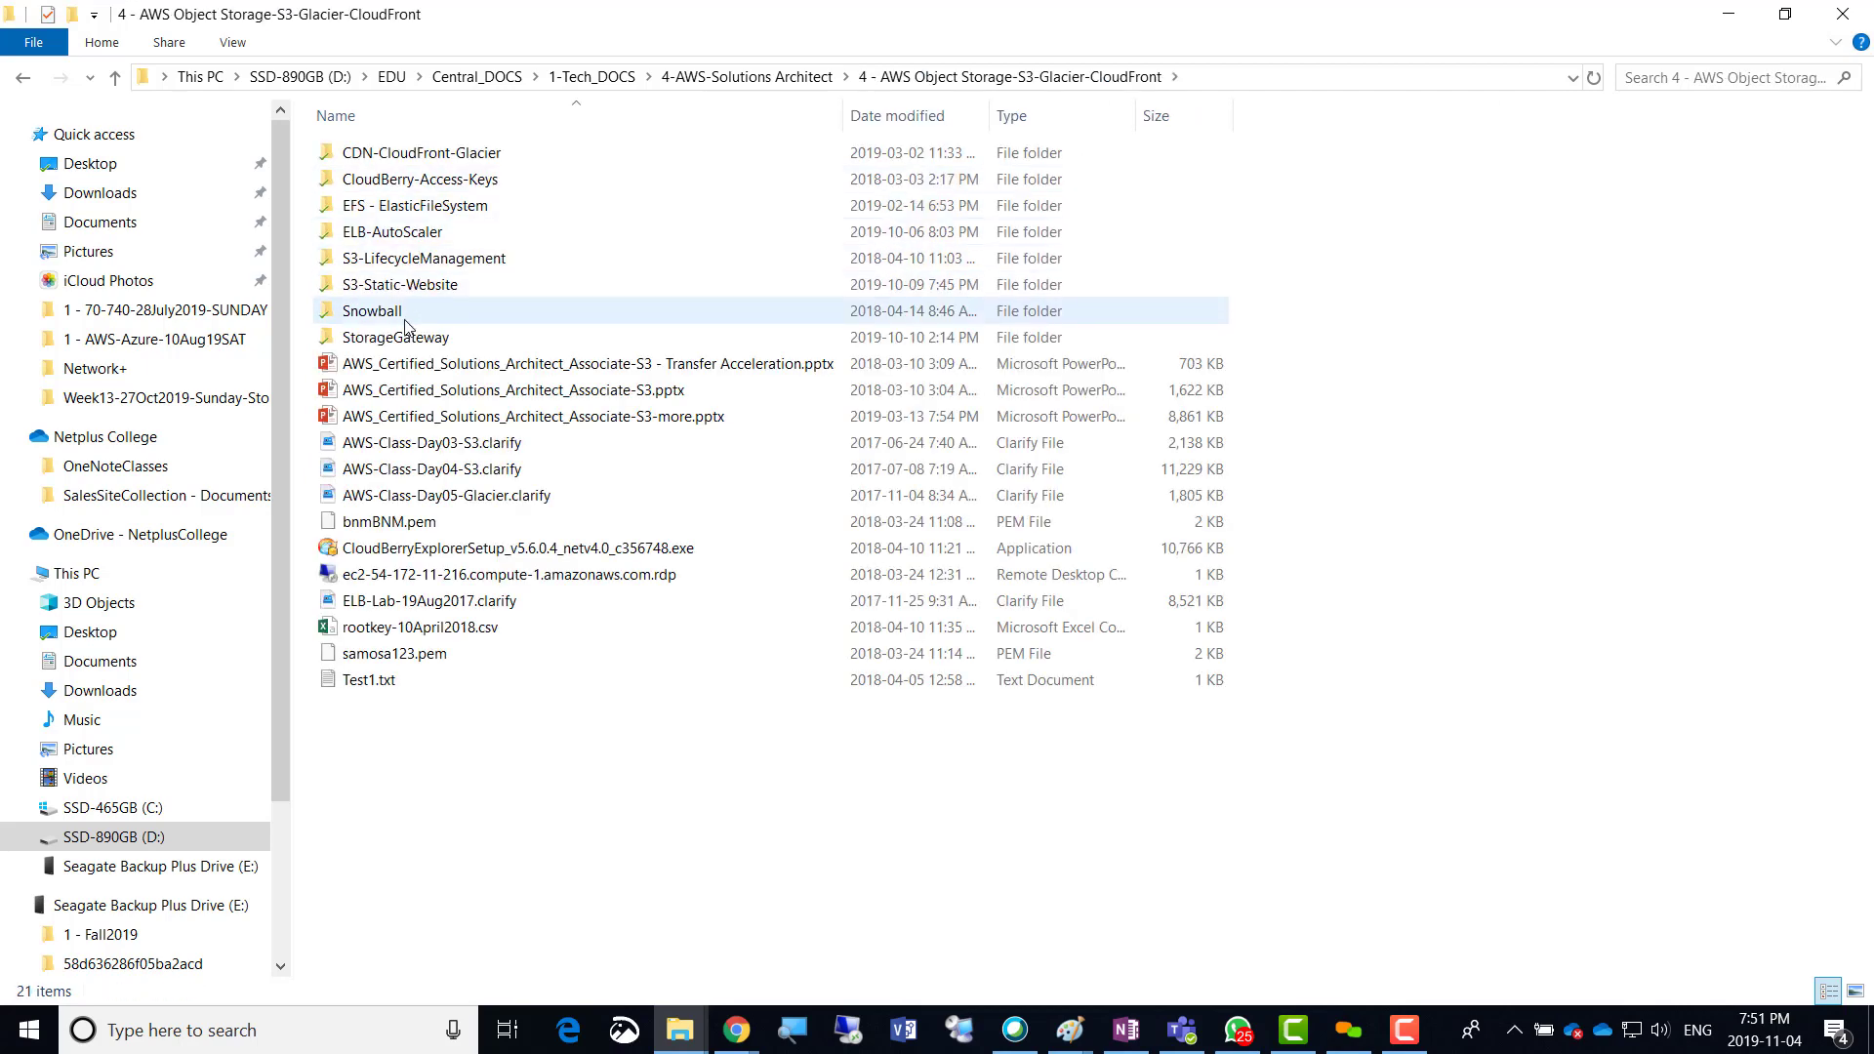
click(401, 289)
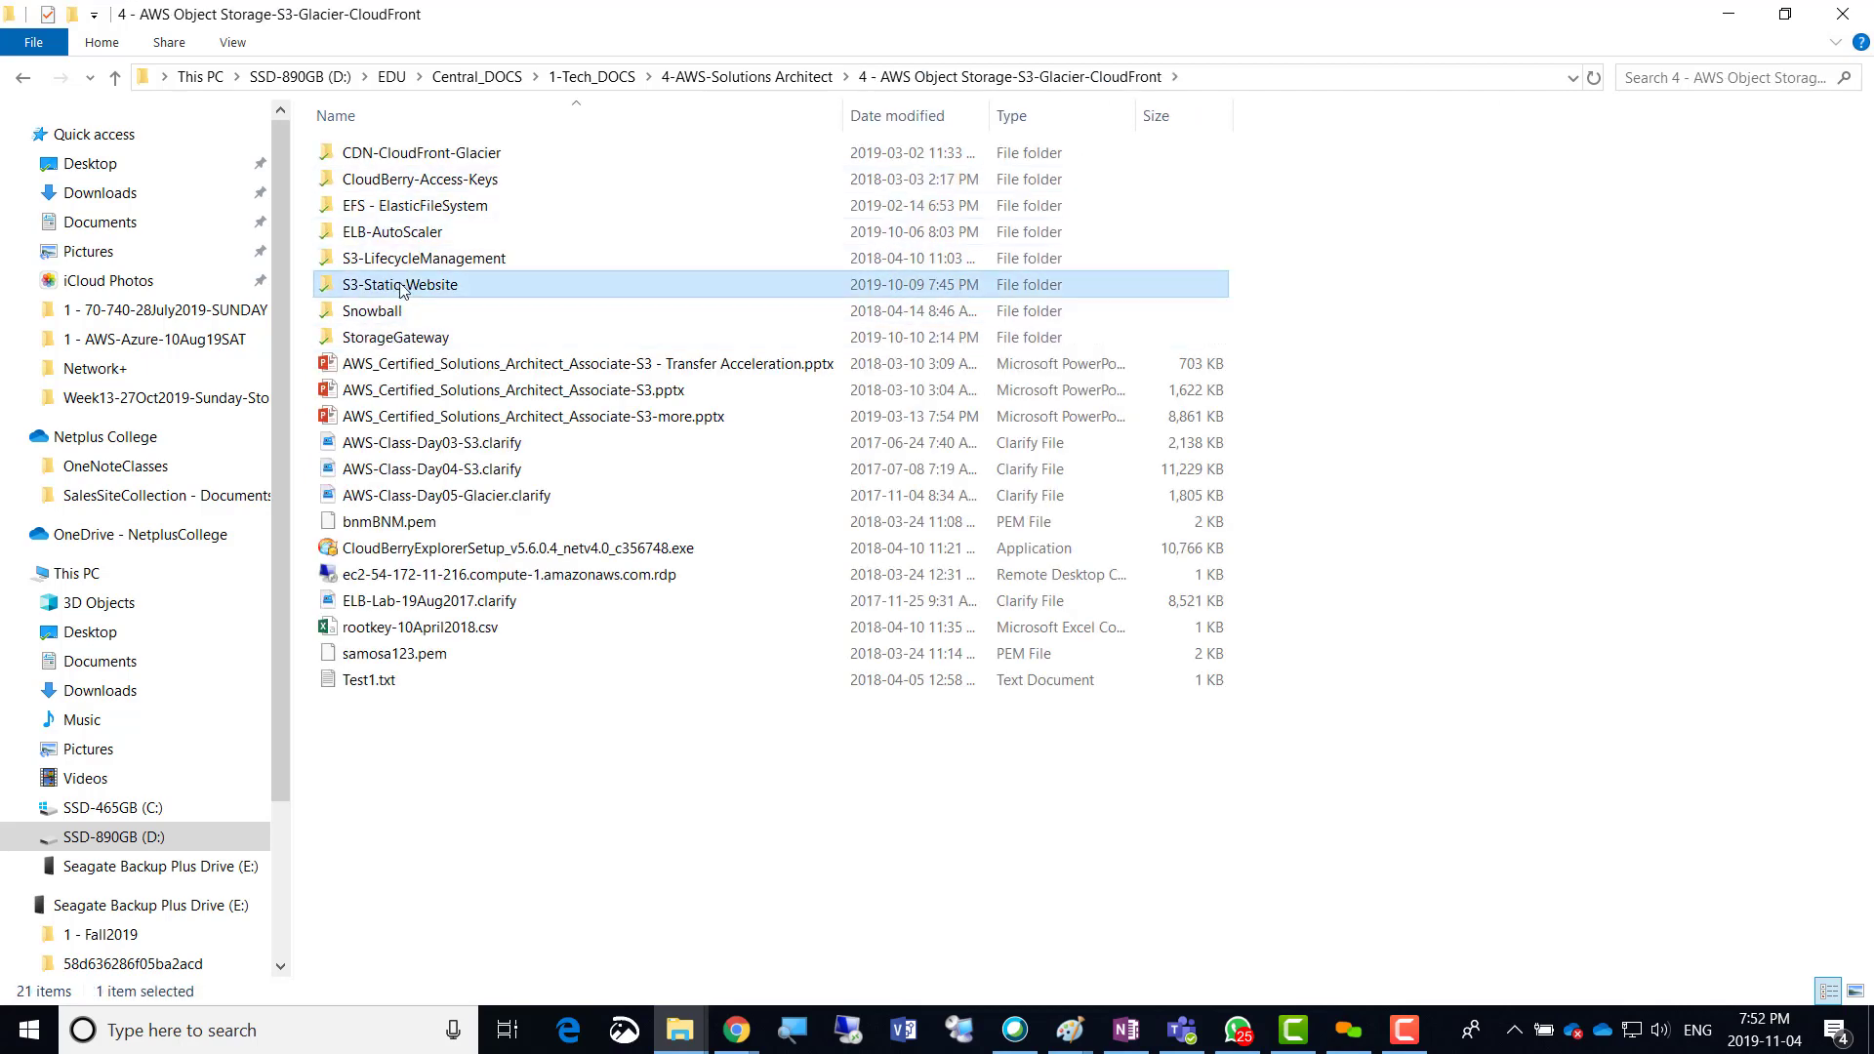
double_click(401, 285)
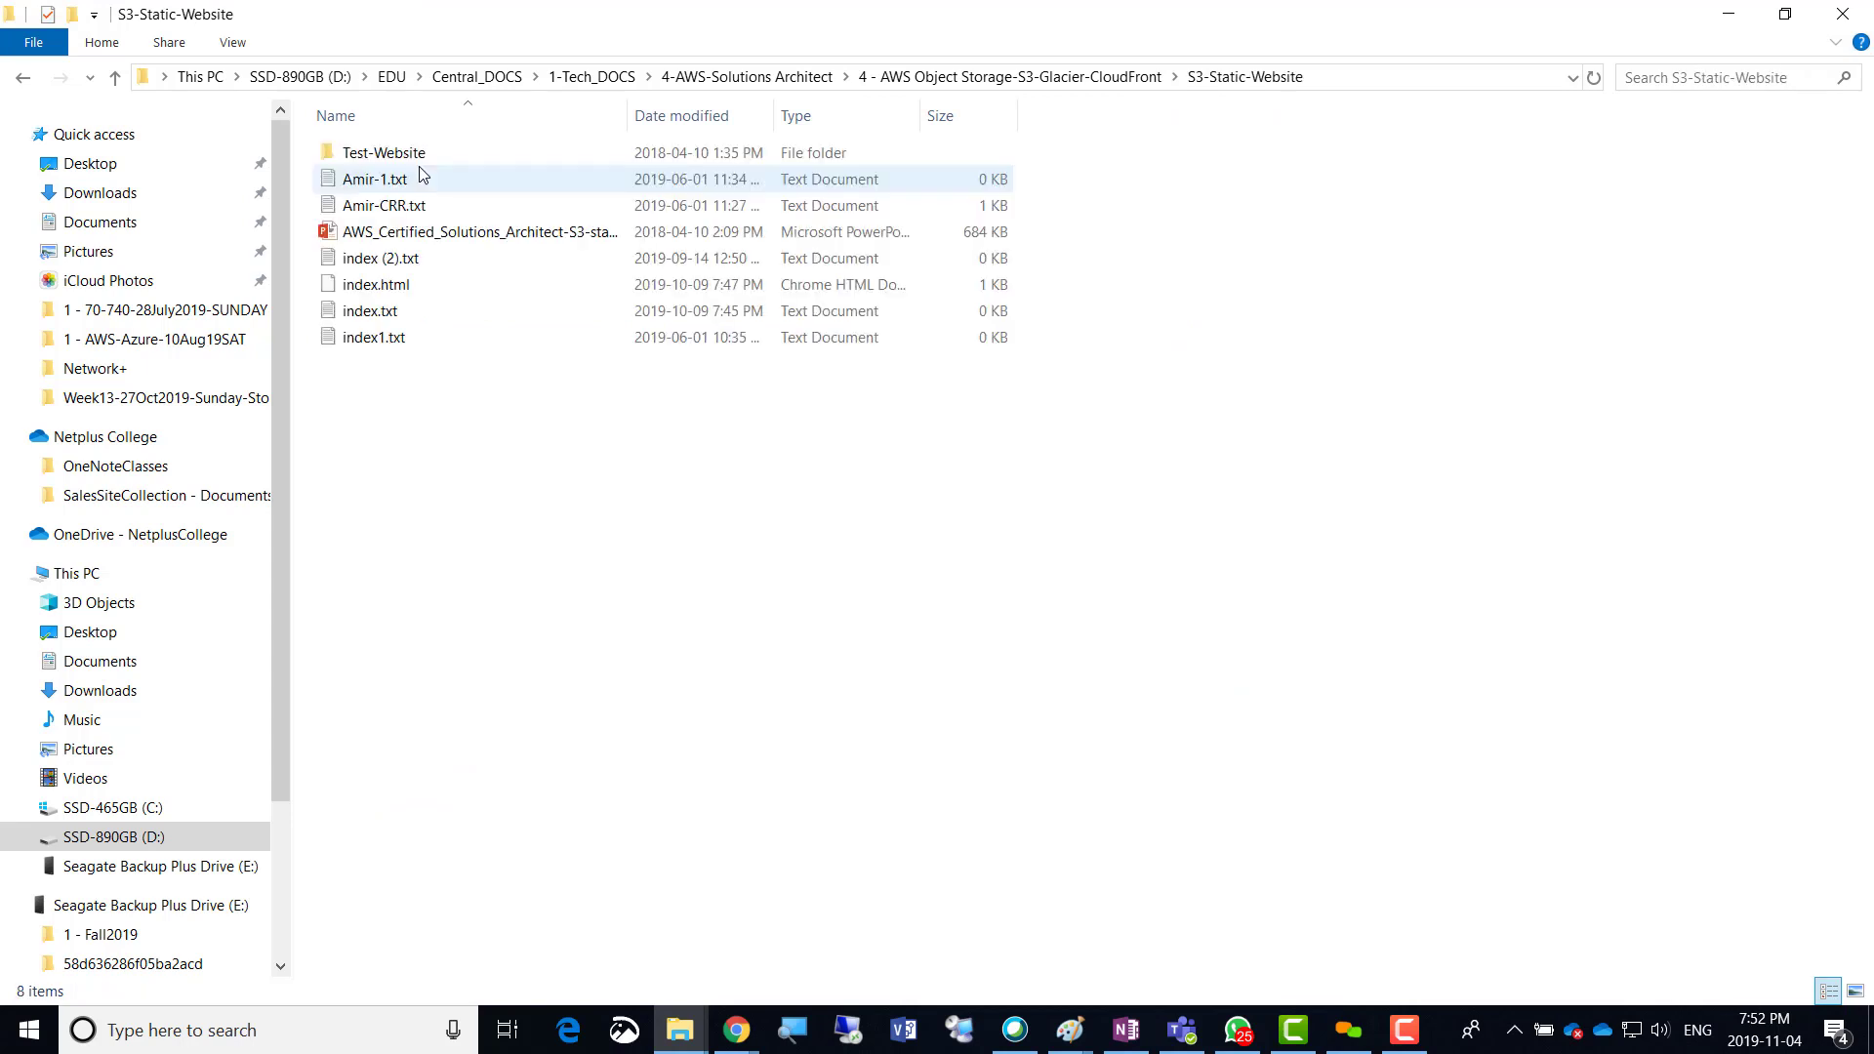
click(391, 292)
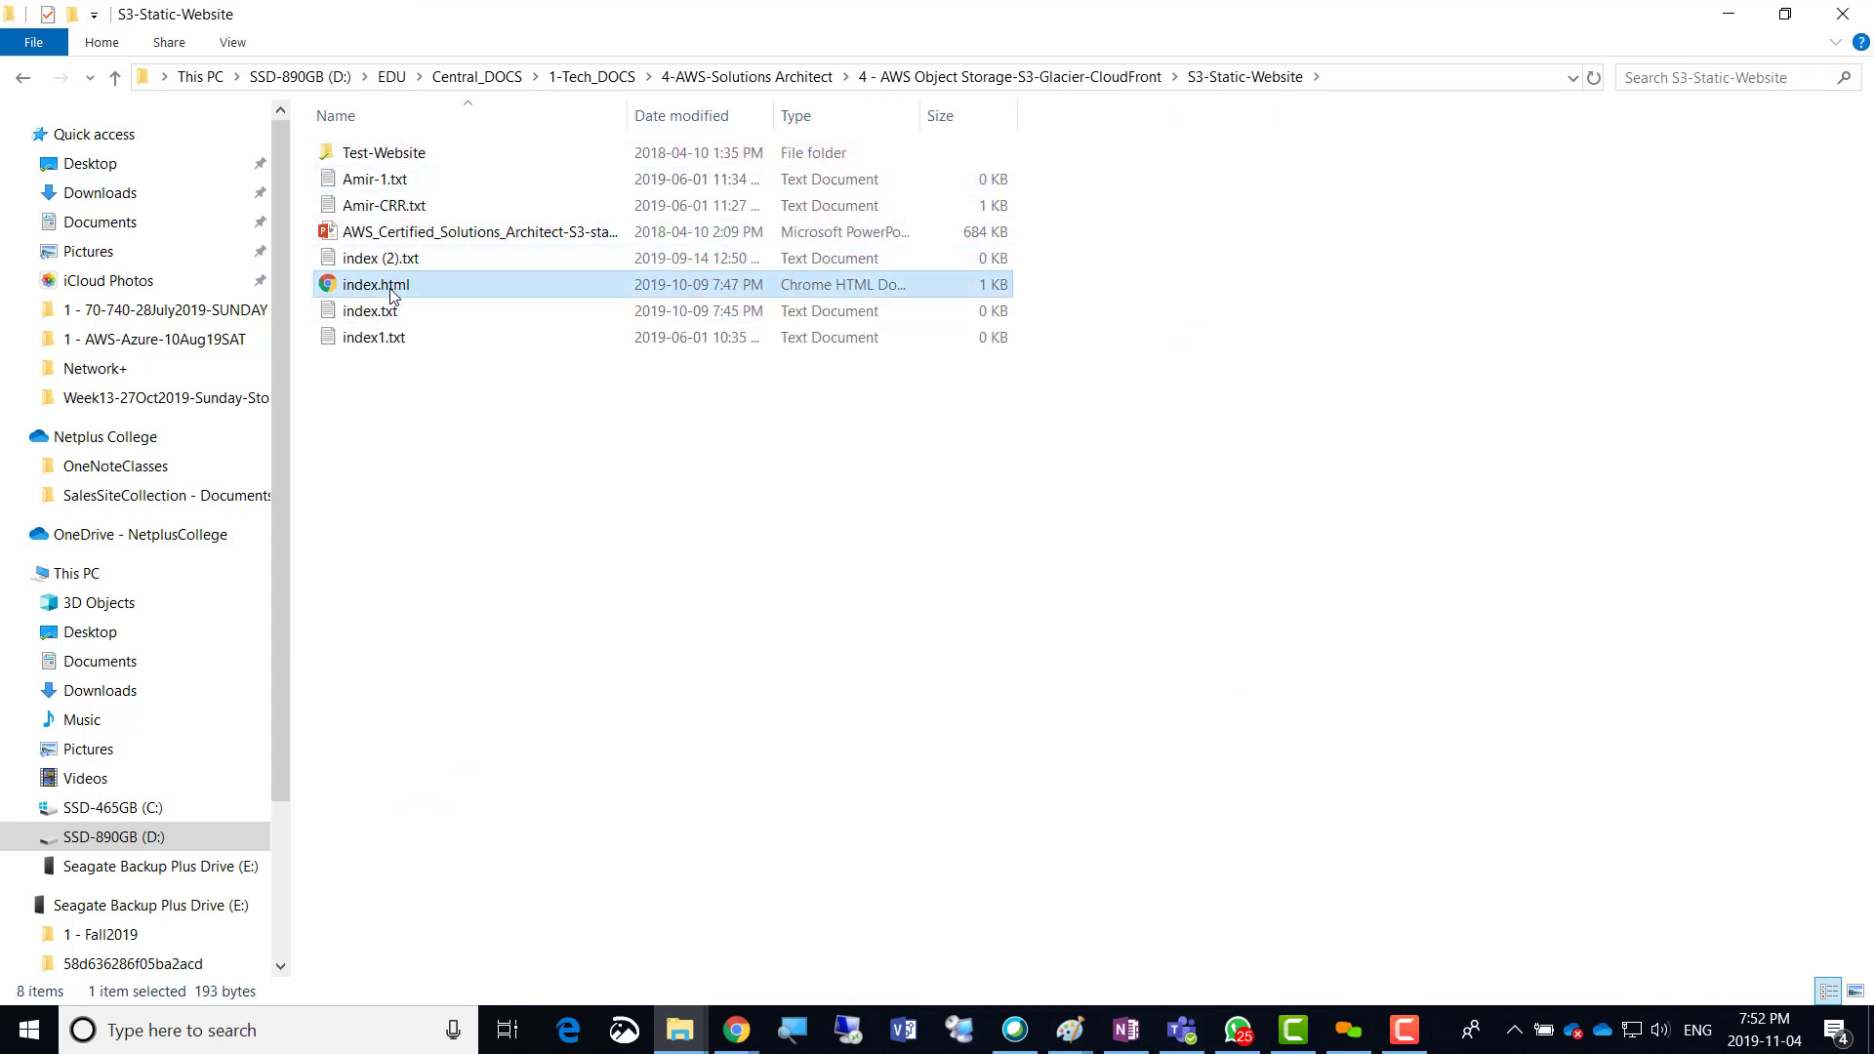
Open index.html in Google Chrome to view its 'This is Samosa' headings, then close that tab.
right_click(391, 296)
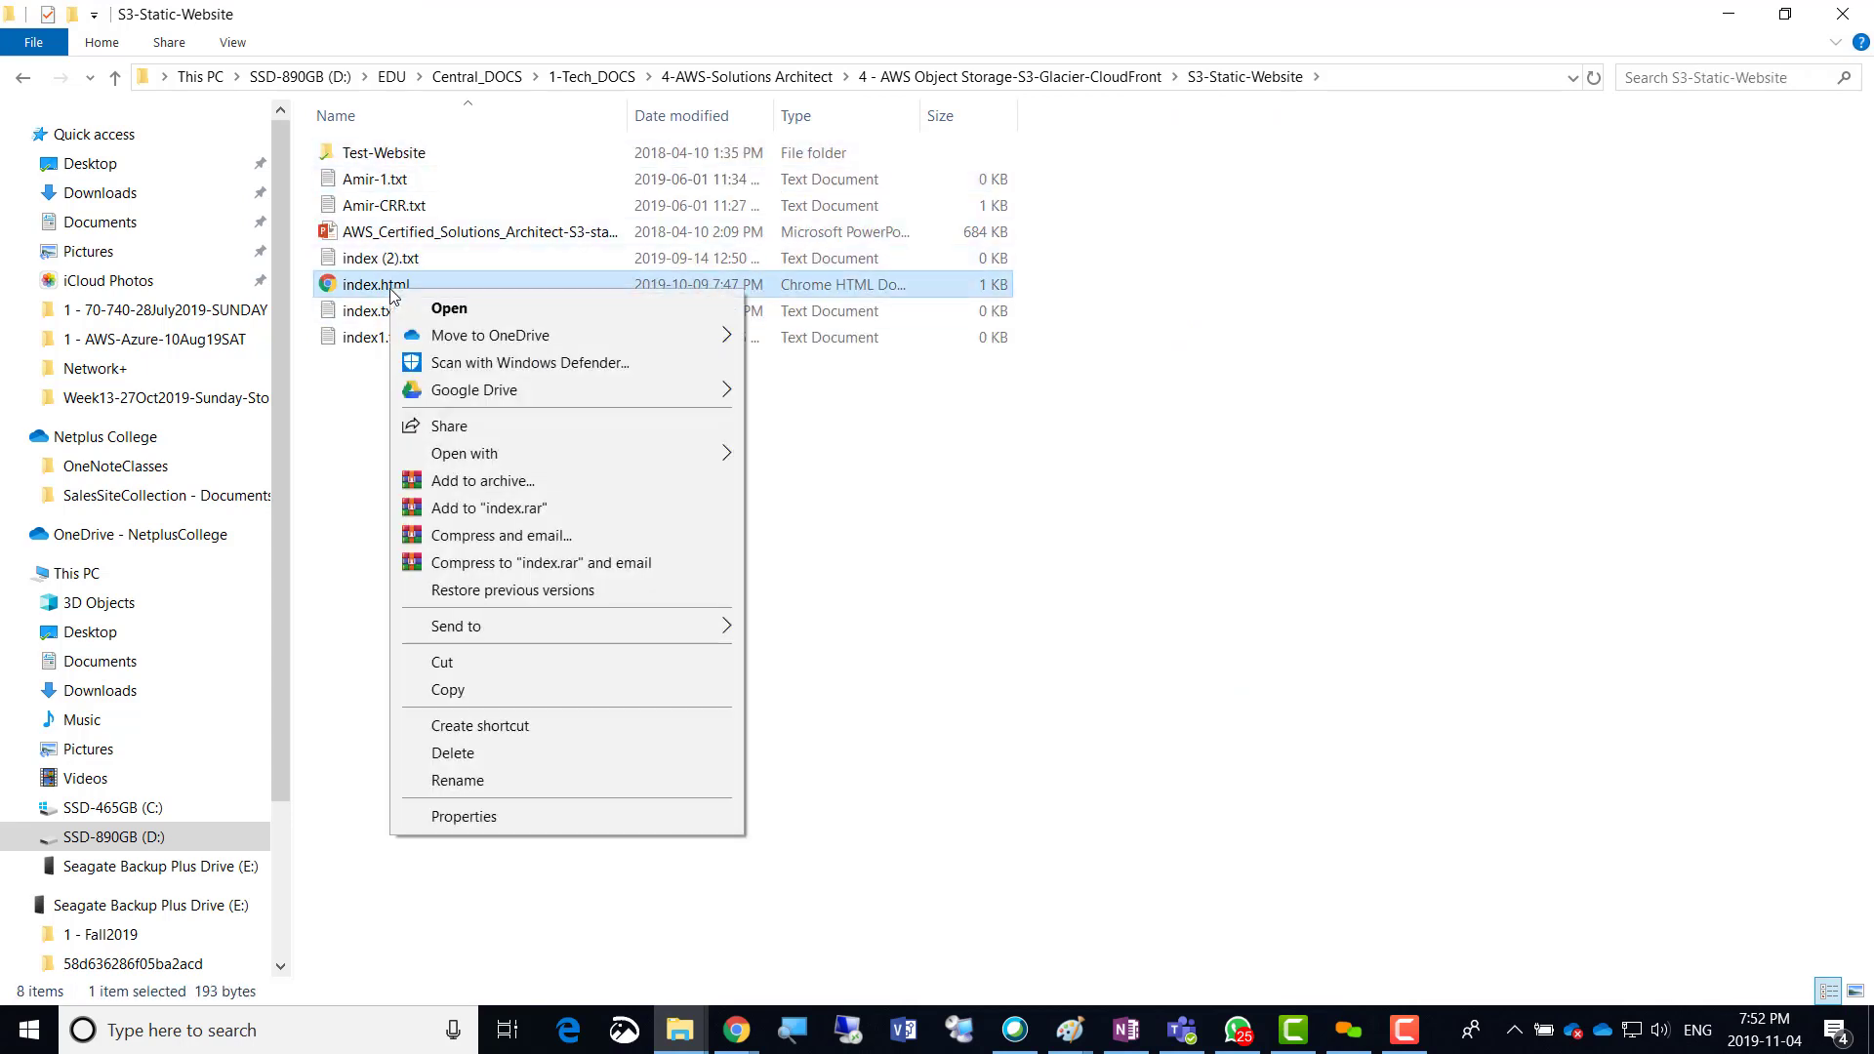
click(460, 310)
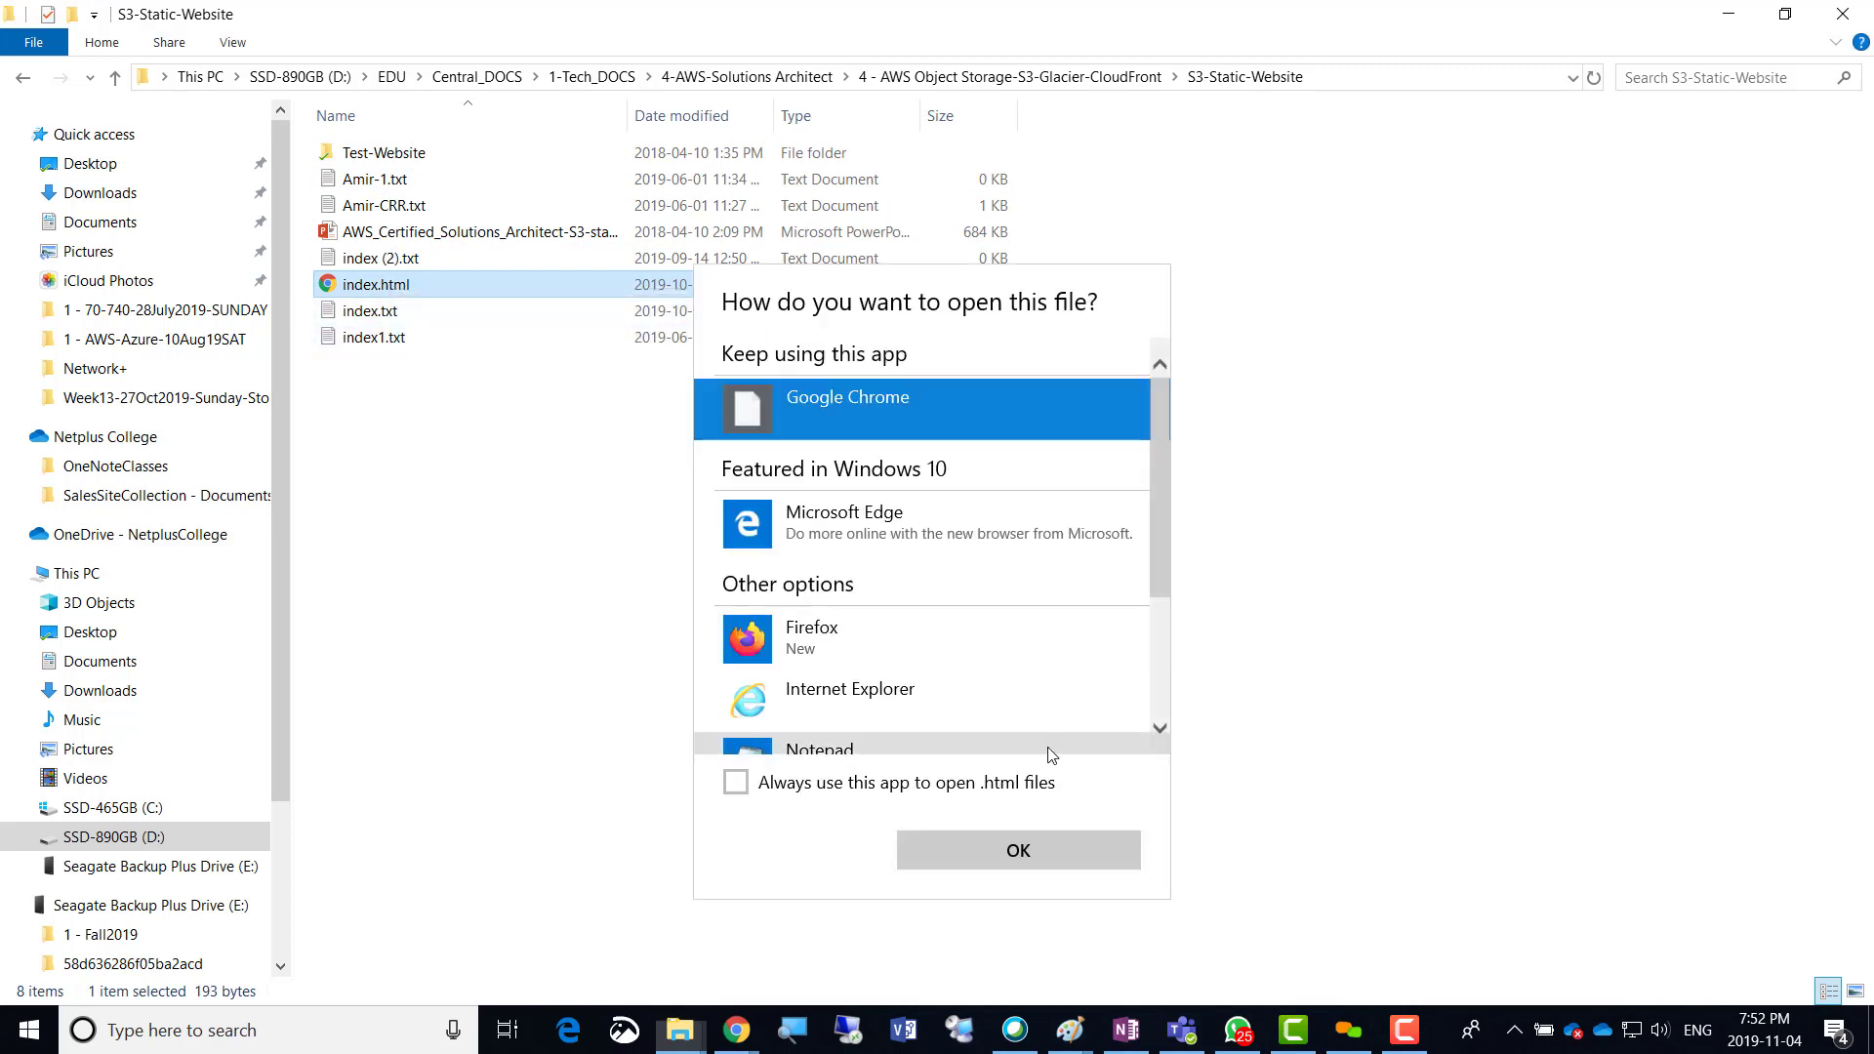
double_click(852, 408)
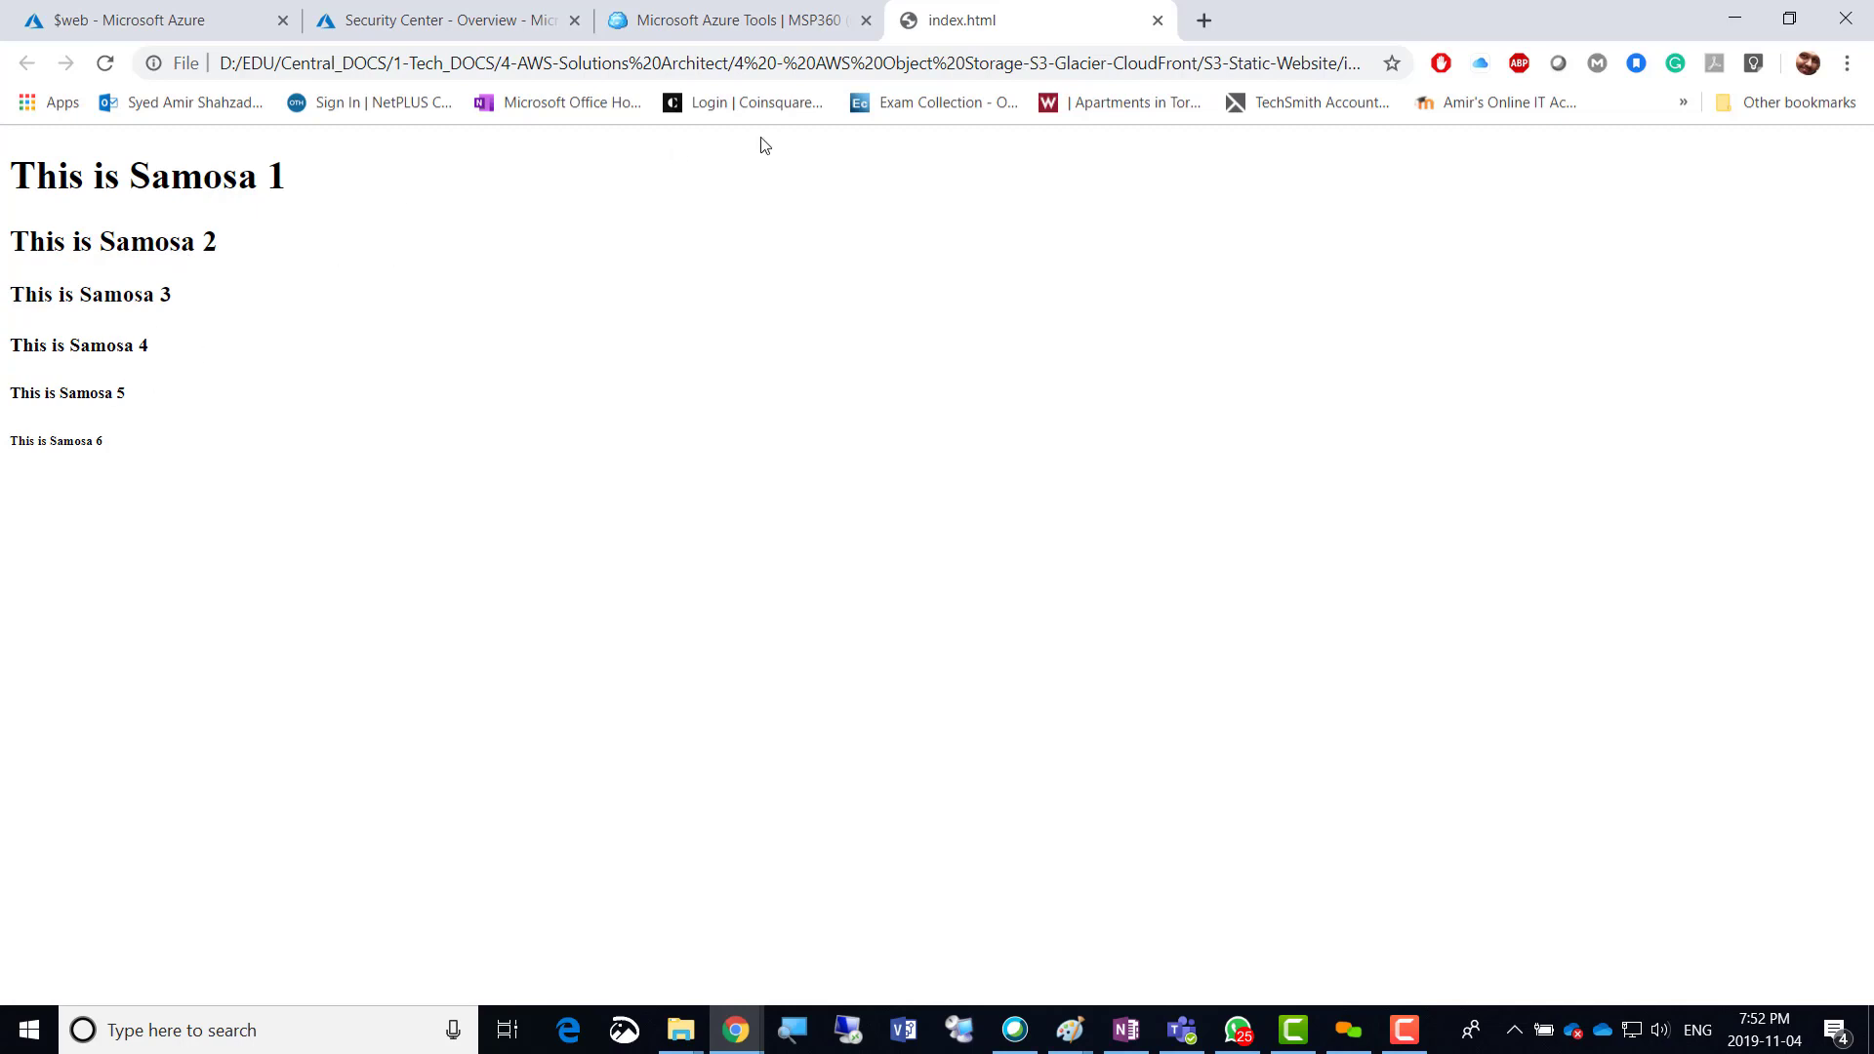
click(1157, 19)
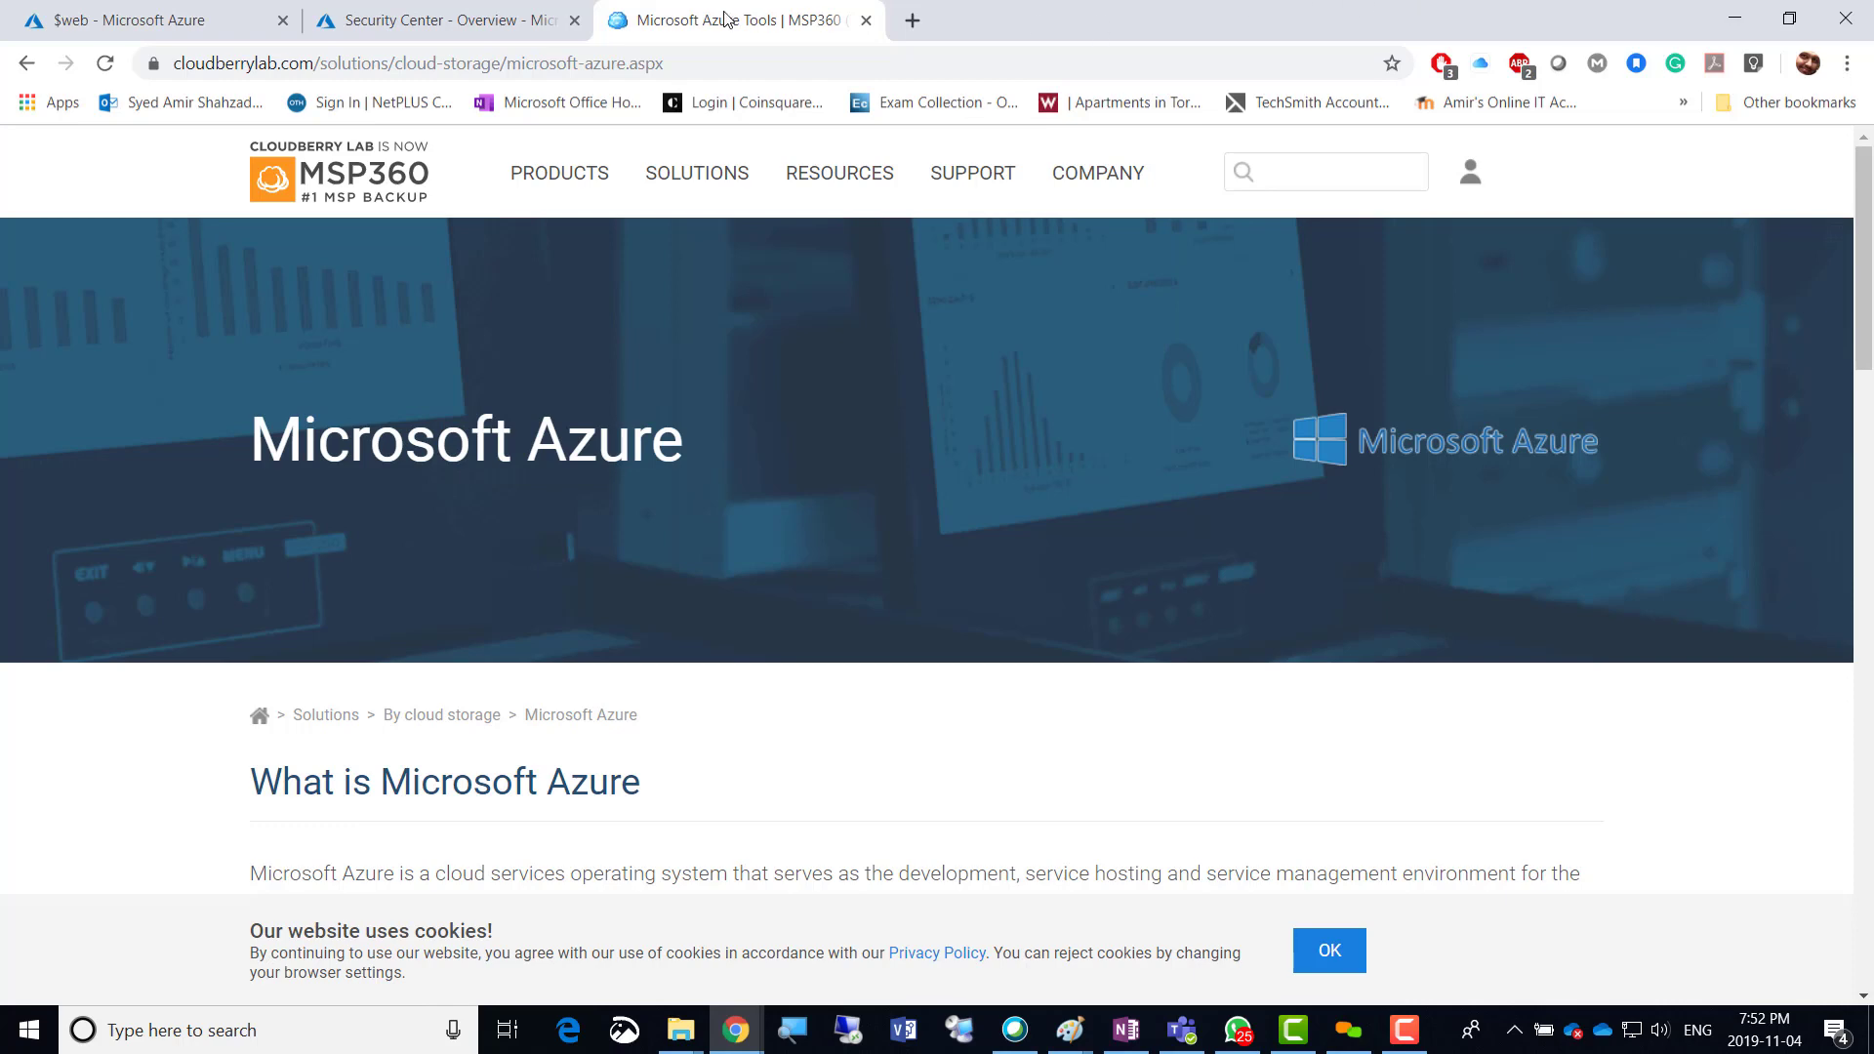
Back in File Explorer, show the folder path, then open and close index.txt and index1.txt in Notepad.
key(alt+Tab)
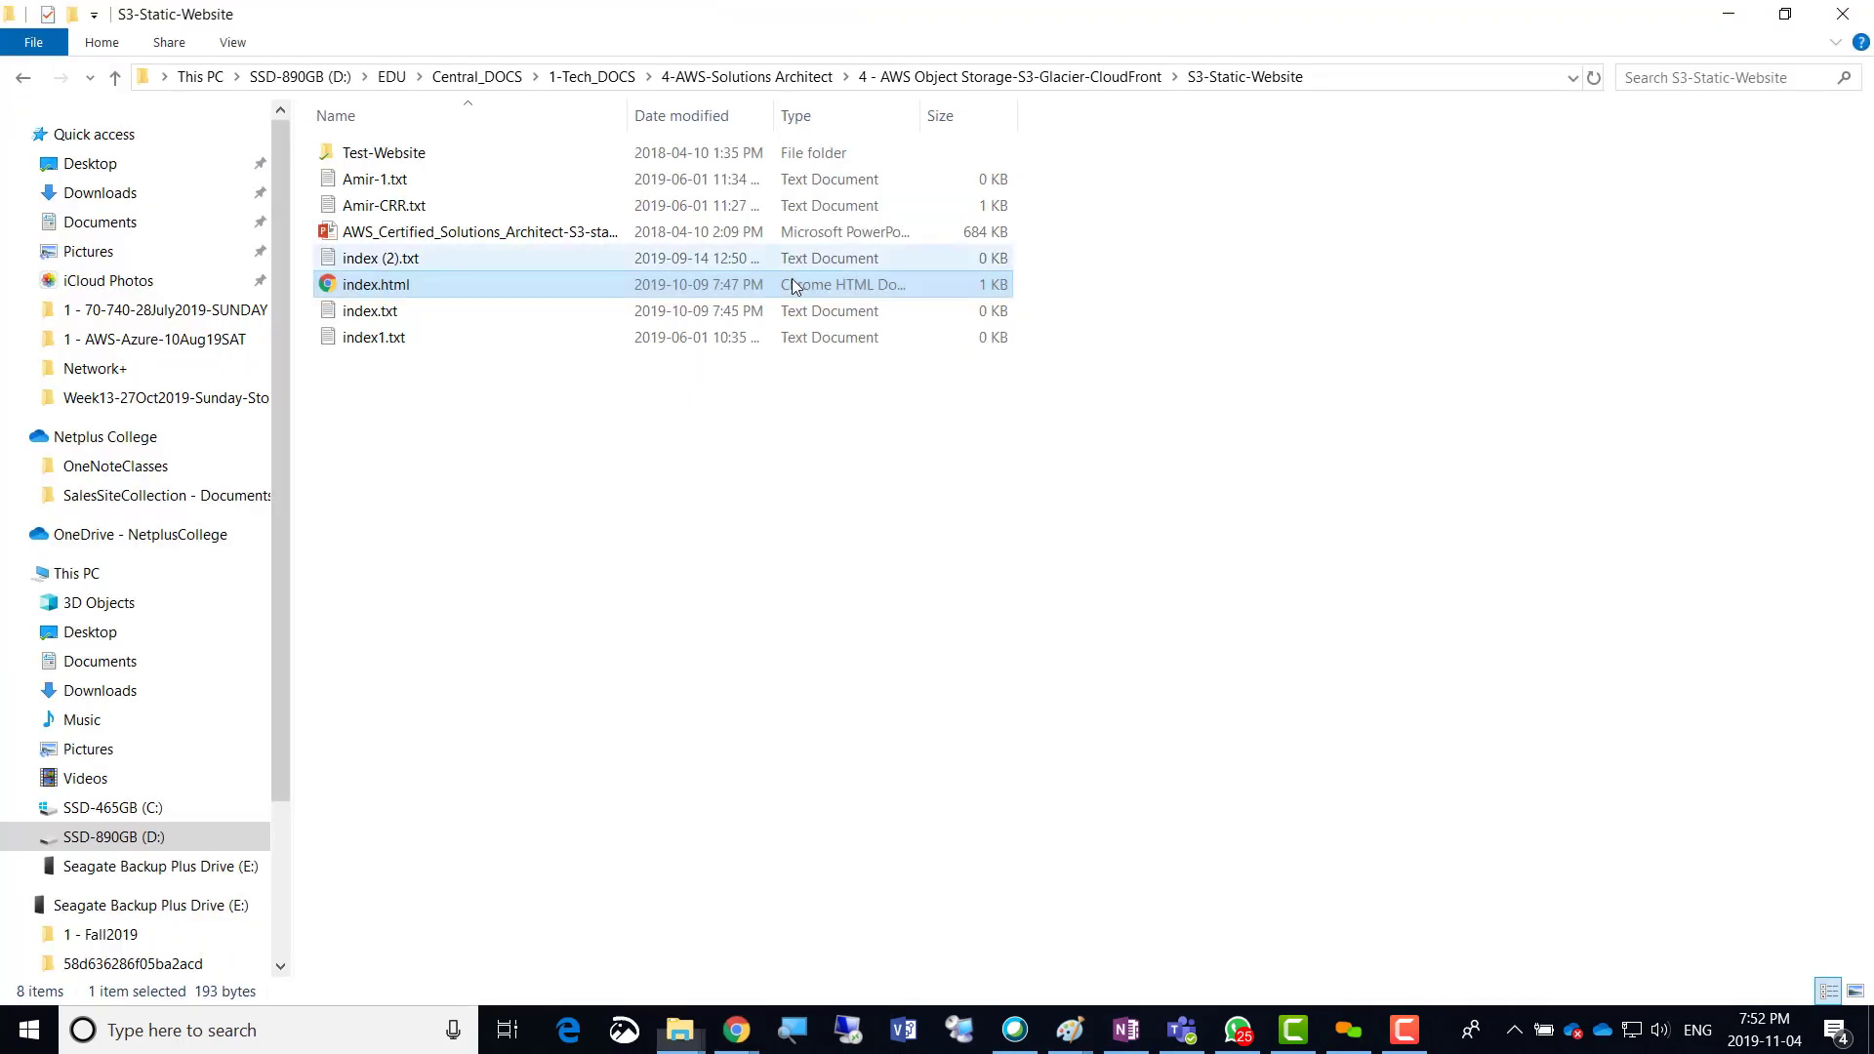
click(1344, 78)
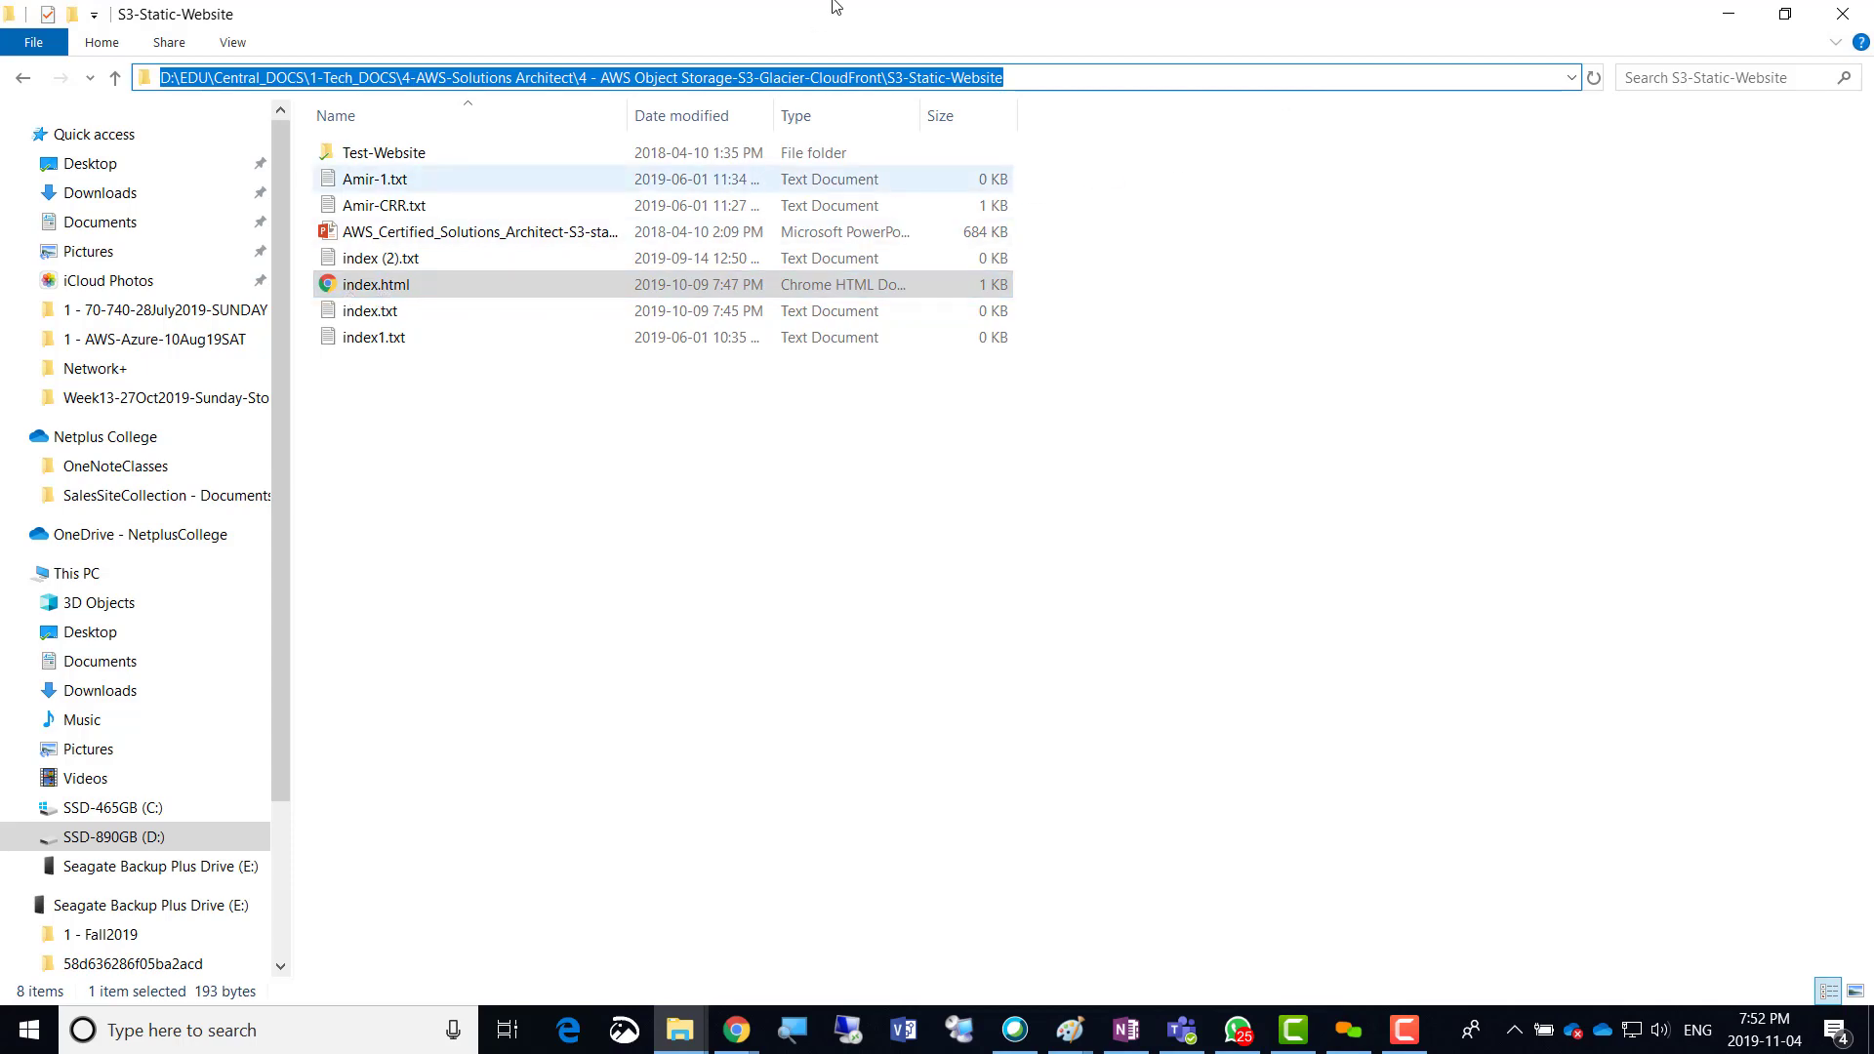
key(alt+Tab)
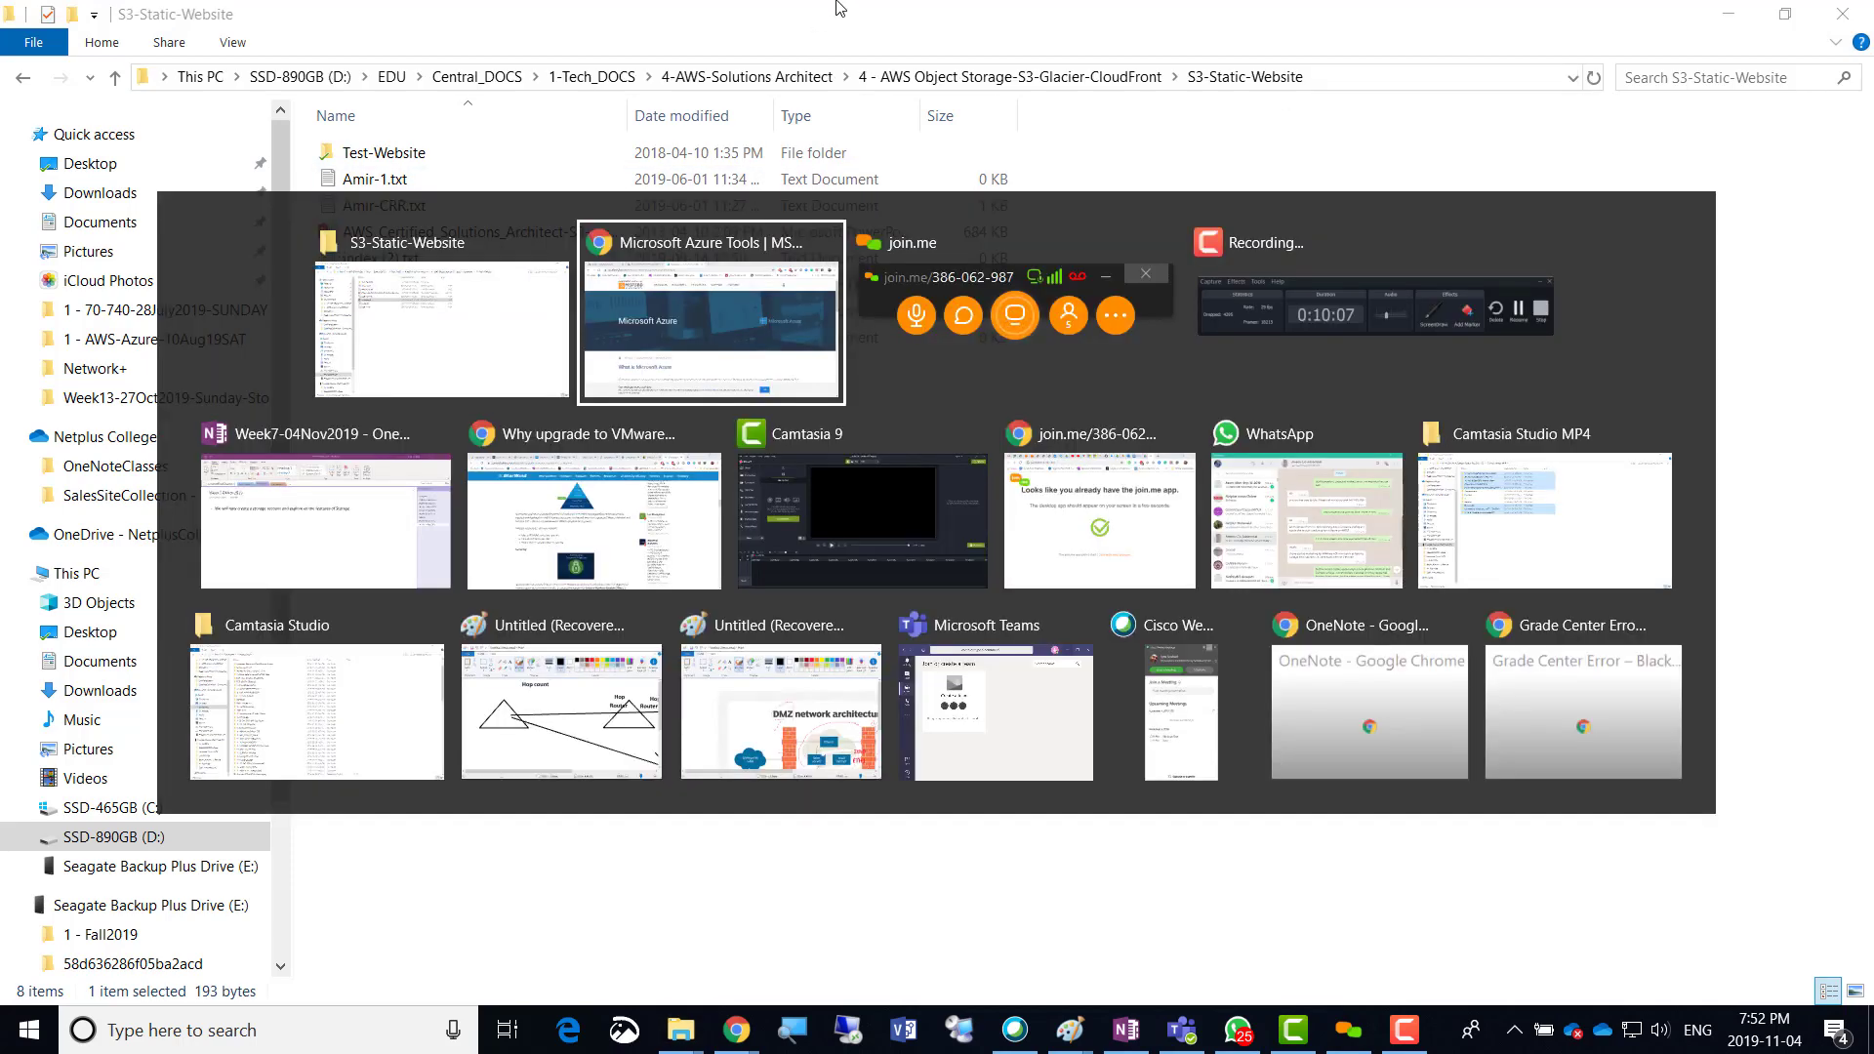
key(alt+Tab)
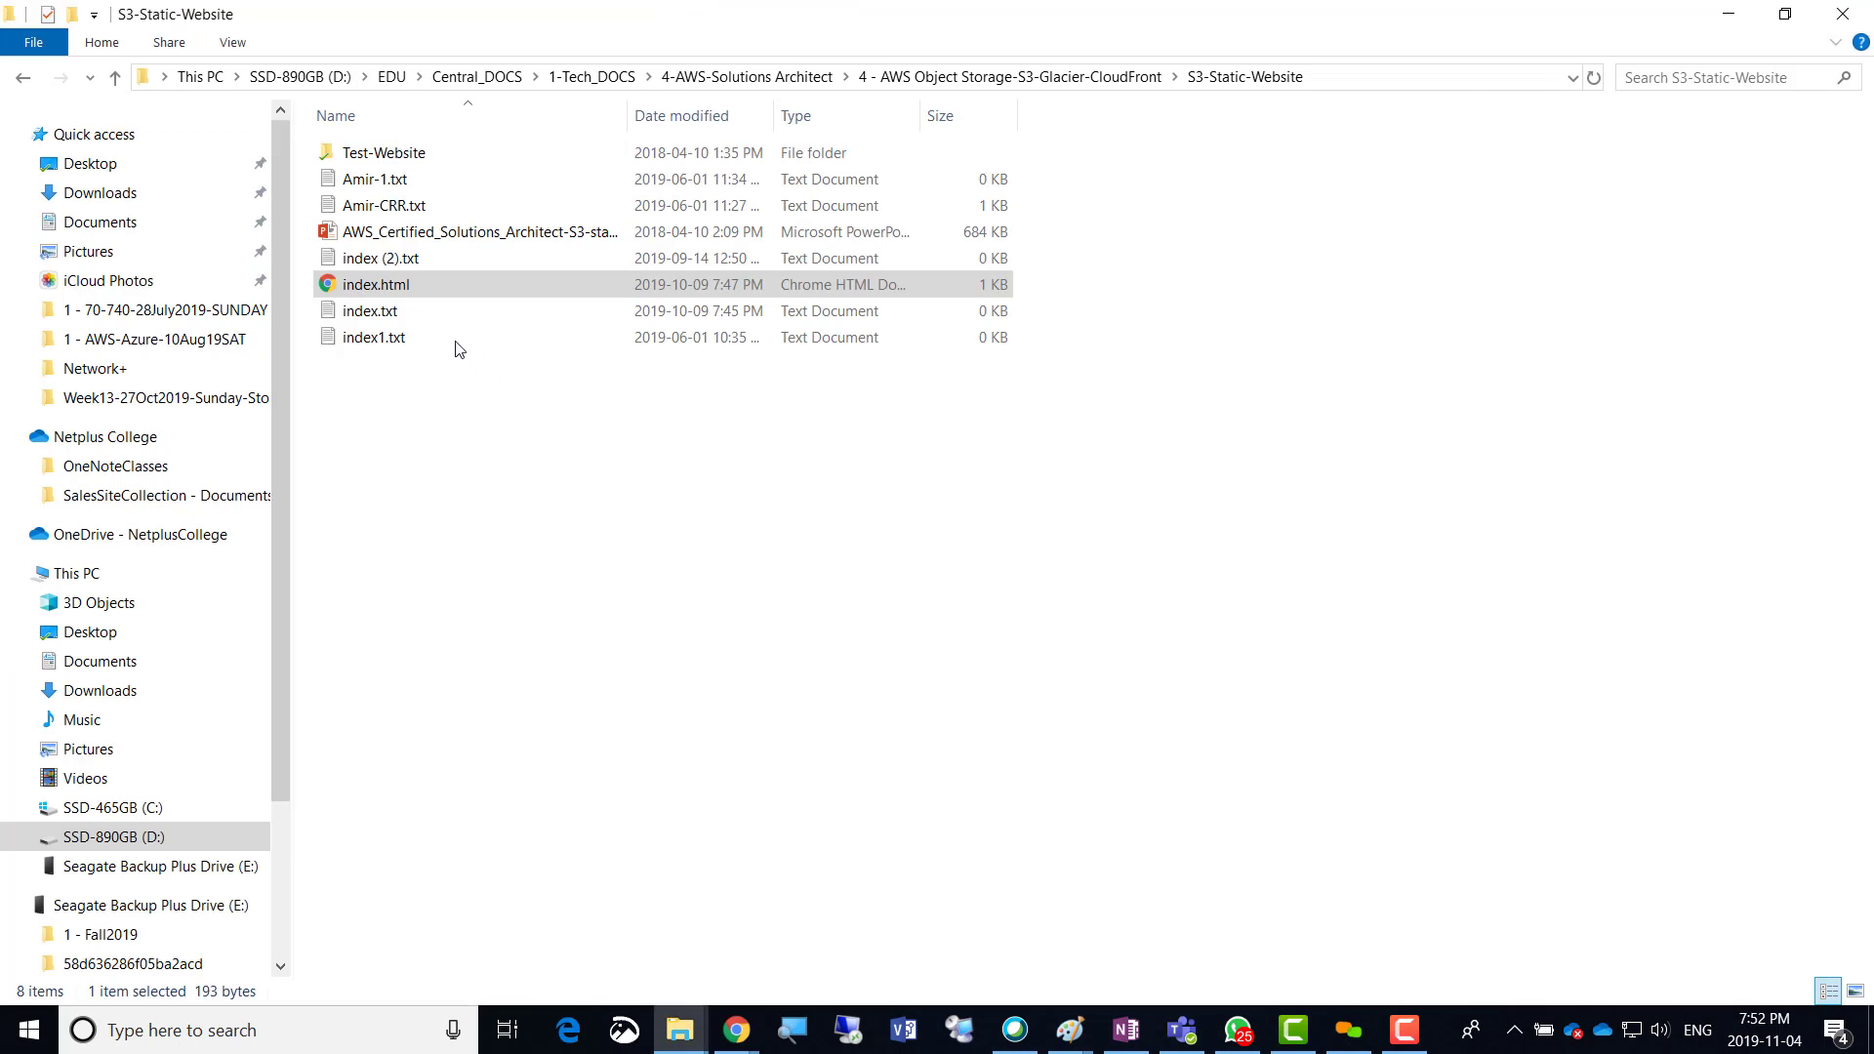
double_click(370, 312)
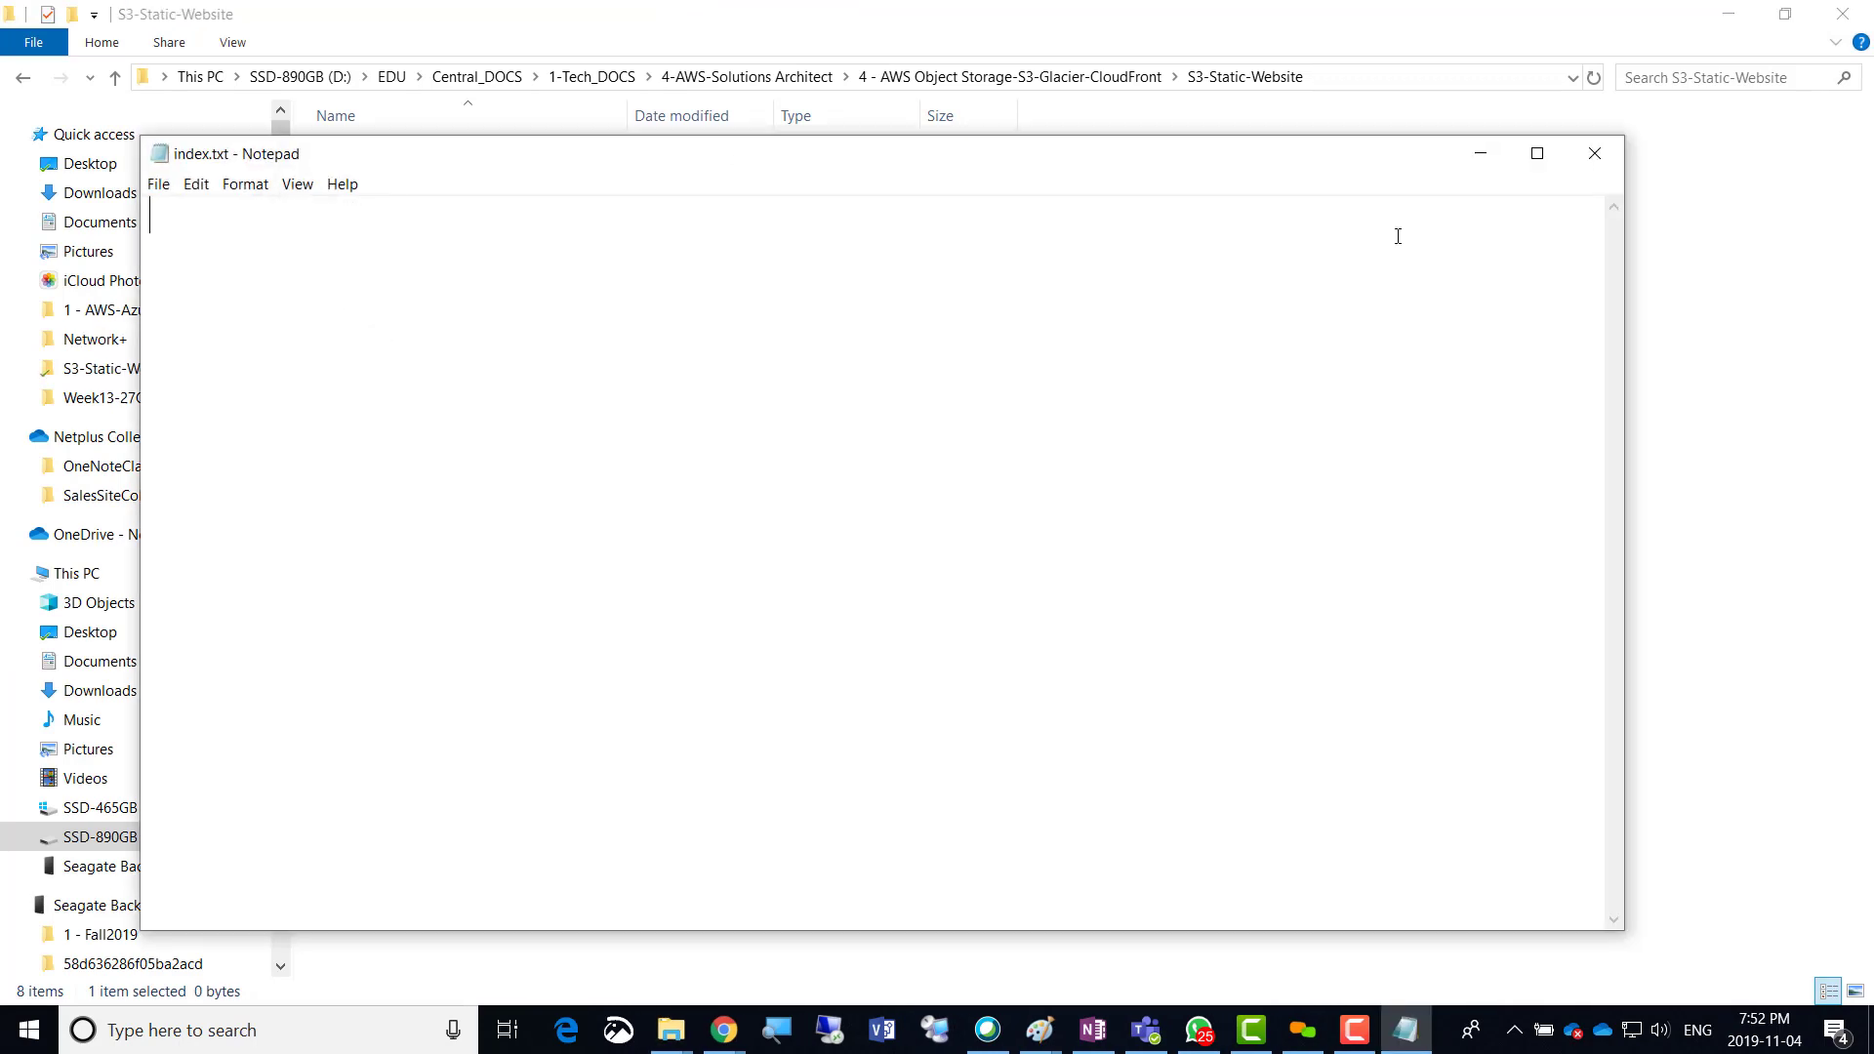
click(1594, 153)
double_click(358, 340)
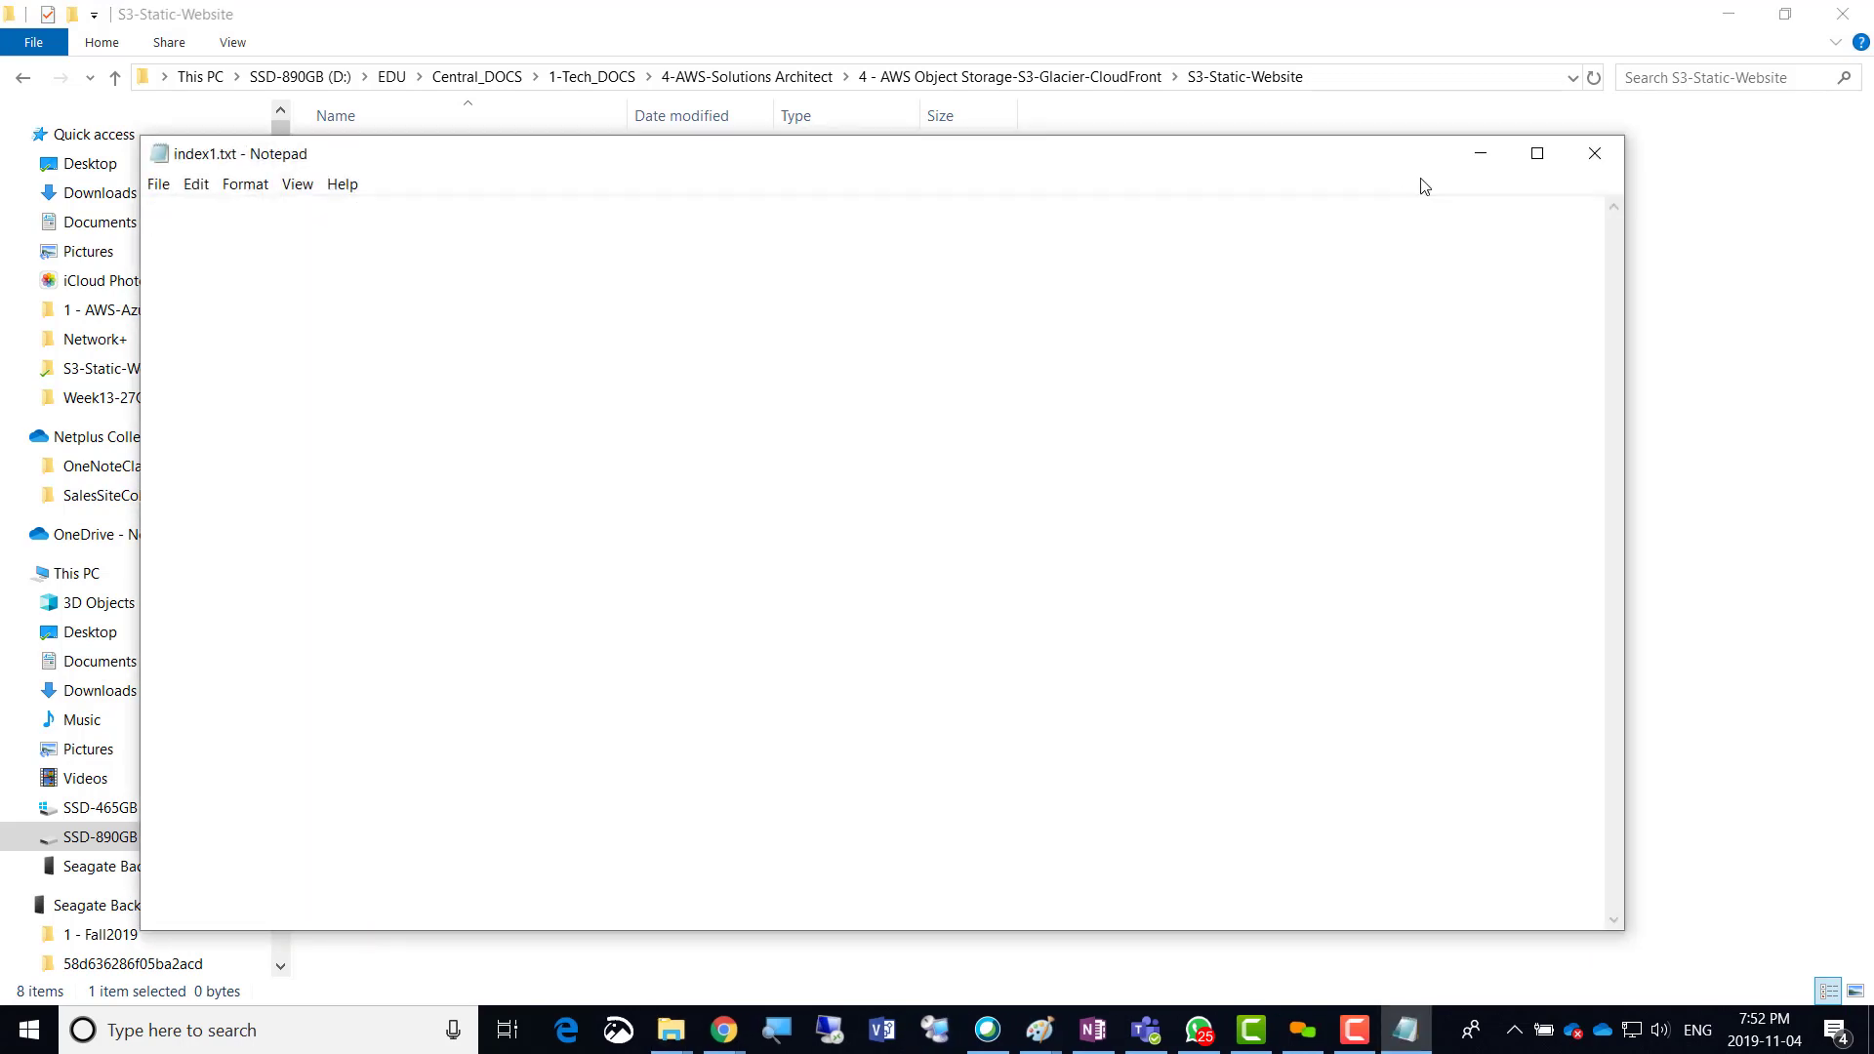
click(1594, 153)
Open and close index (2).txt and Amir-1.txt in Notepad, then select index.html.
click(404, 262)
double_click(404, 262)
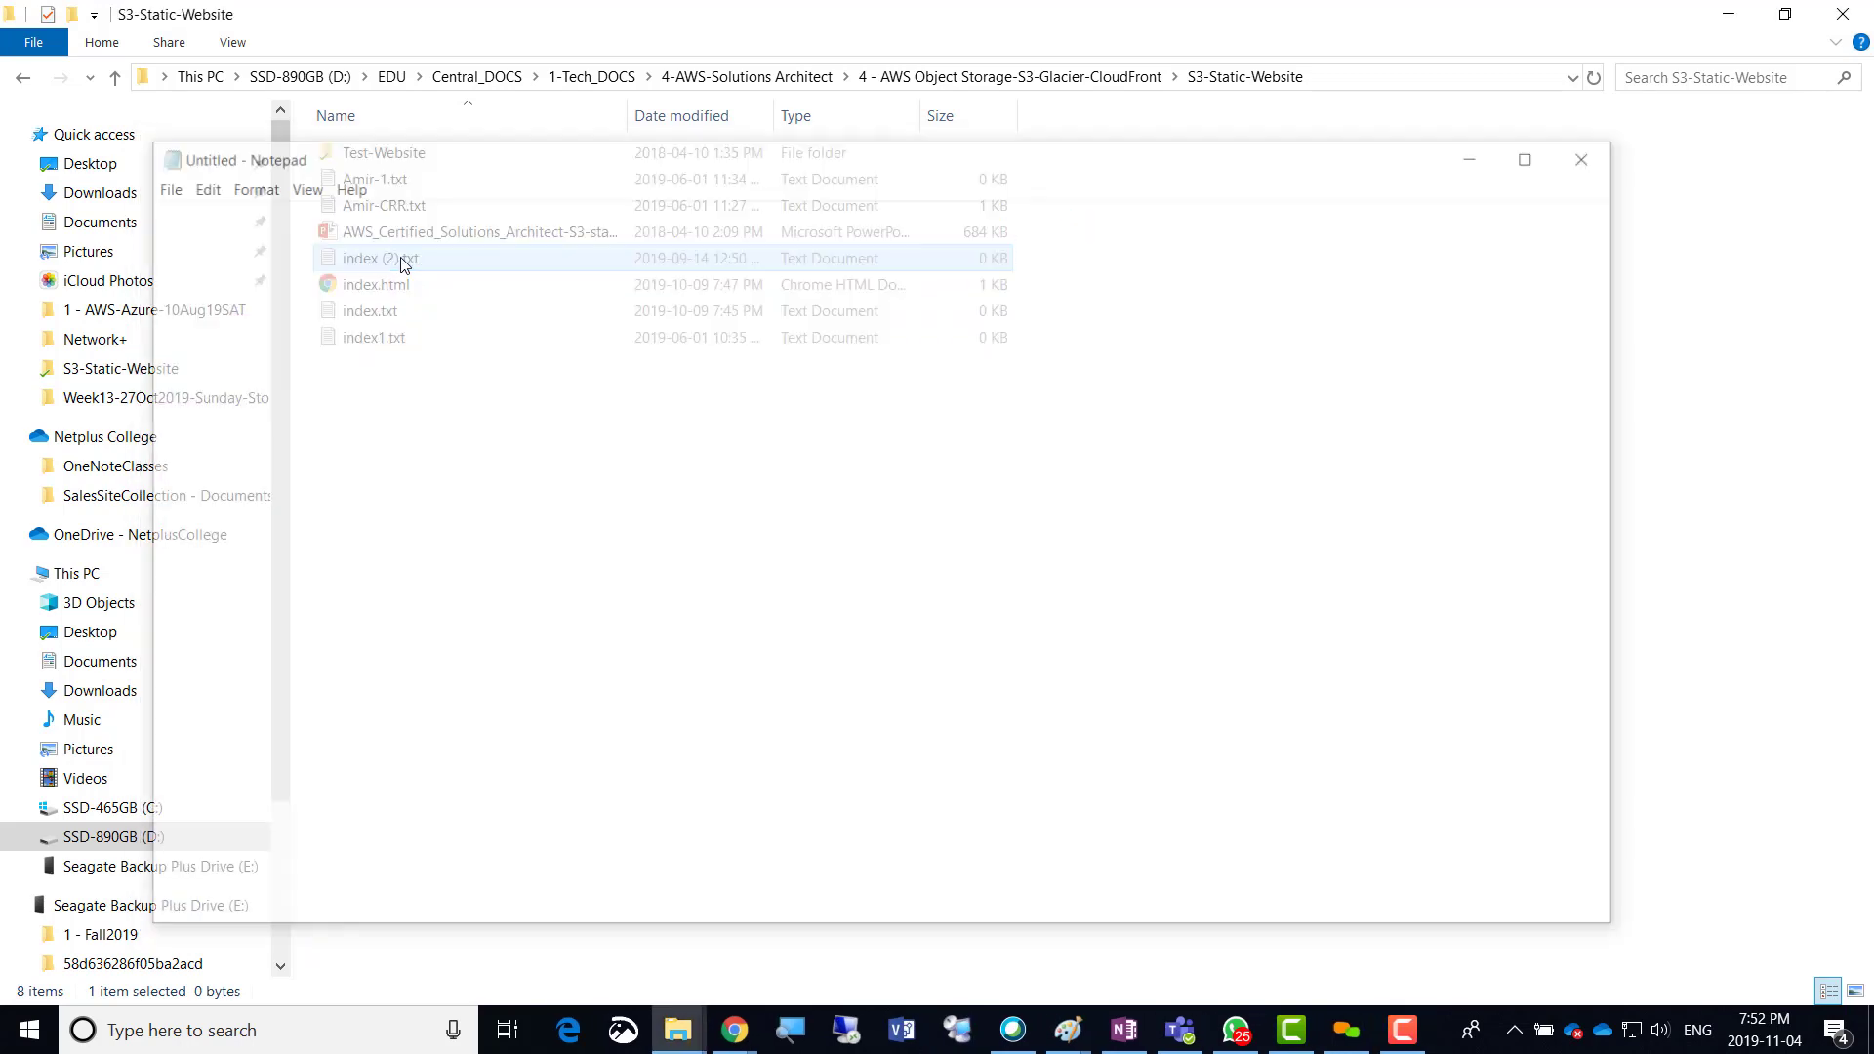
click(1606, 166)
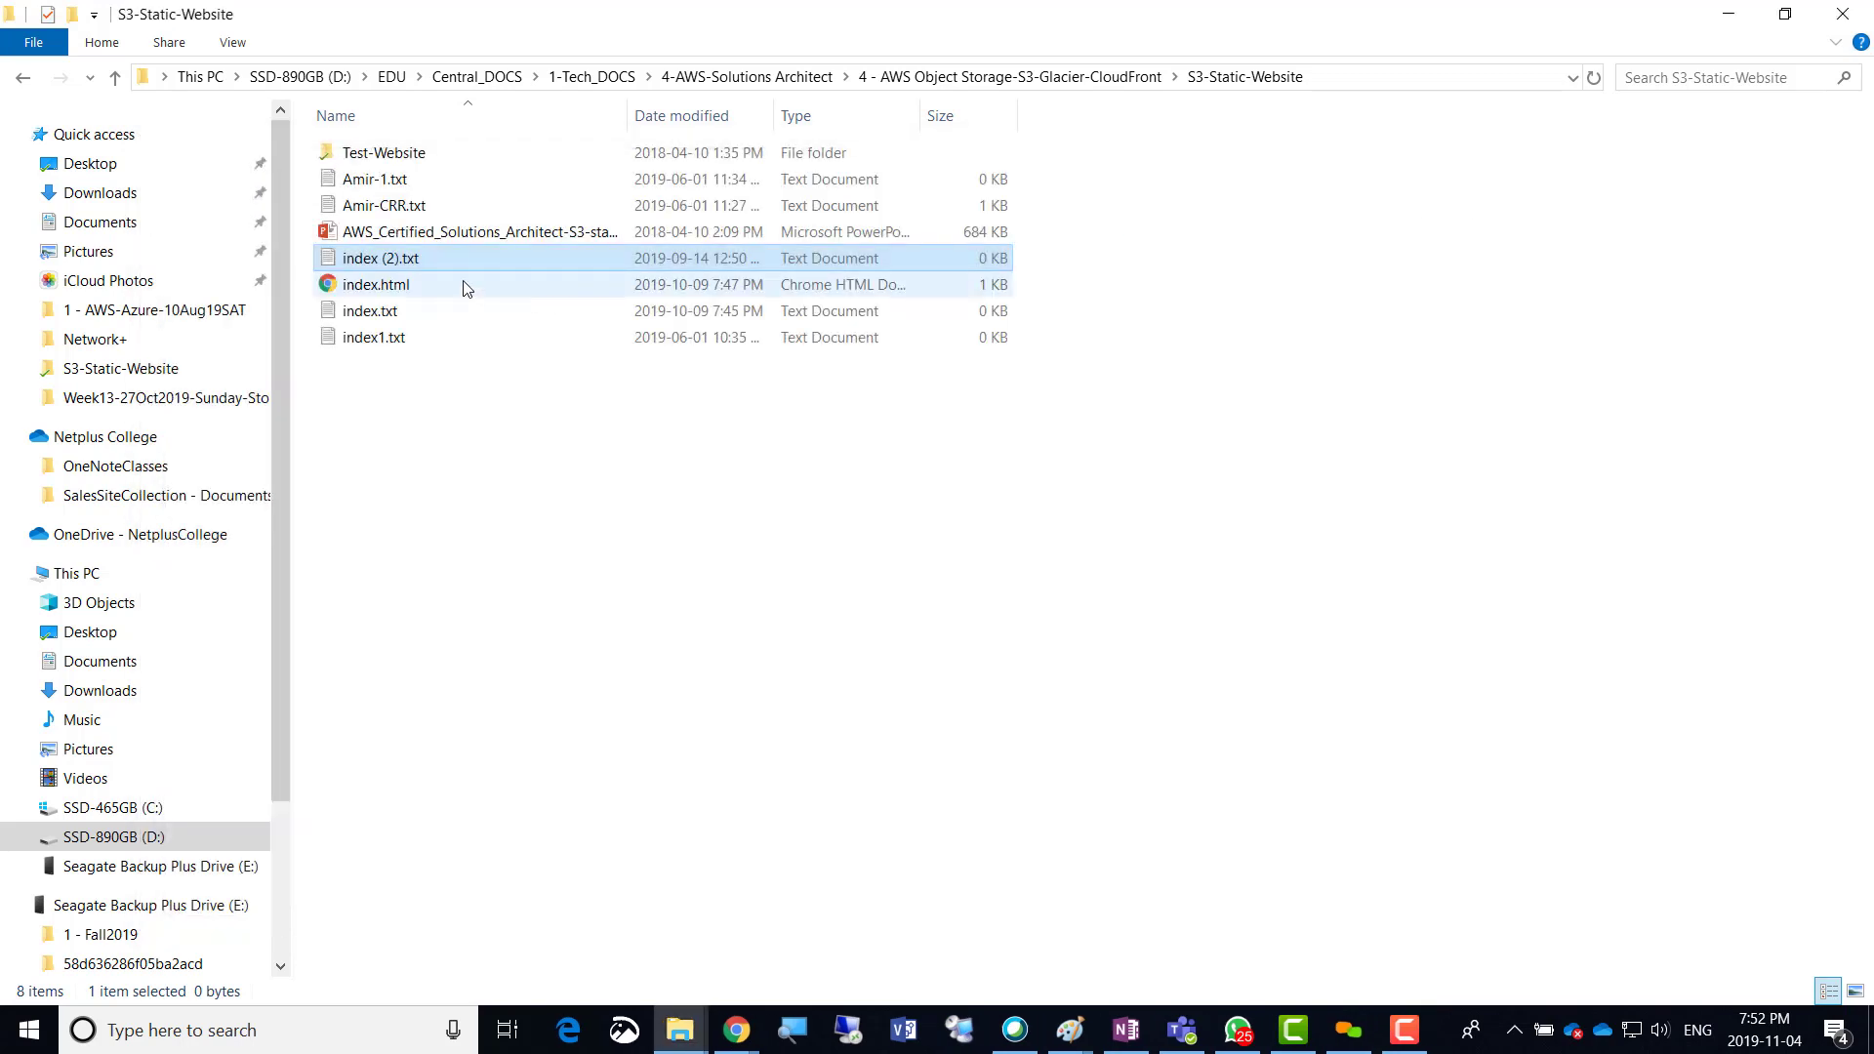
double_click(395, 179)
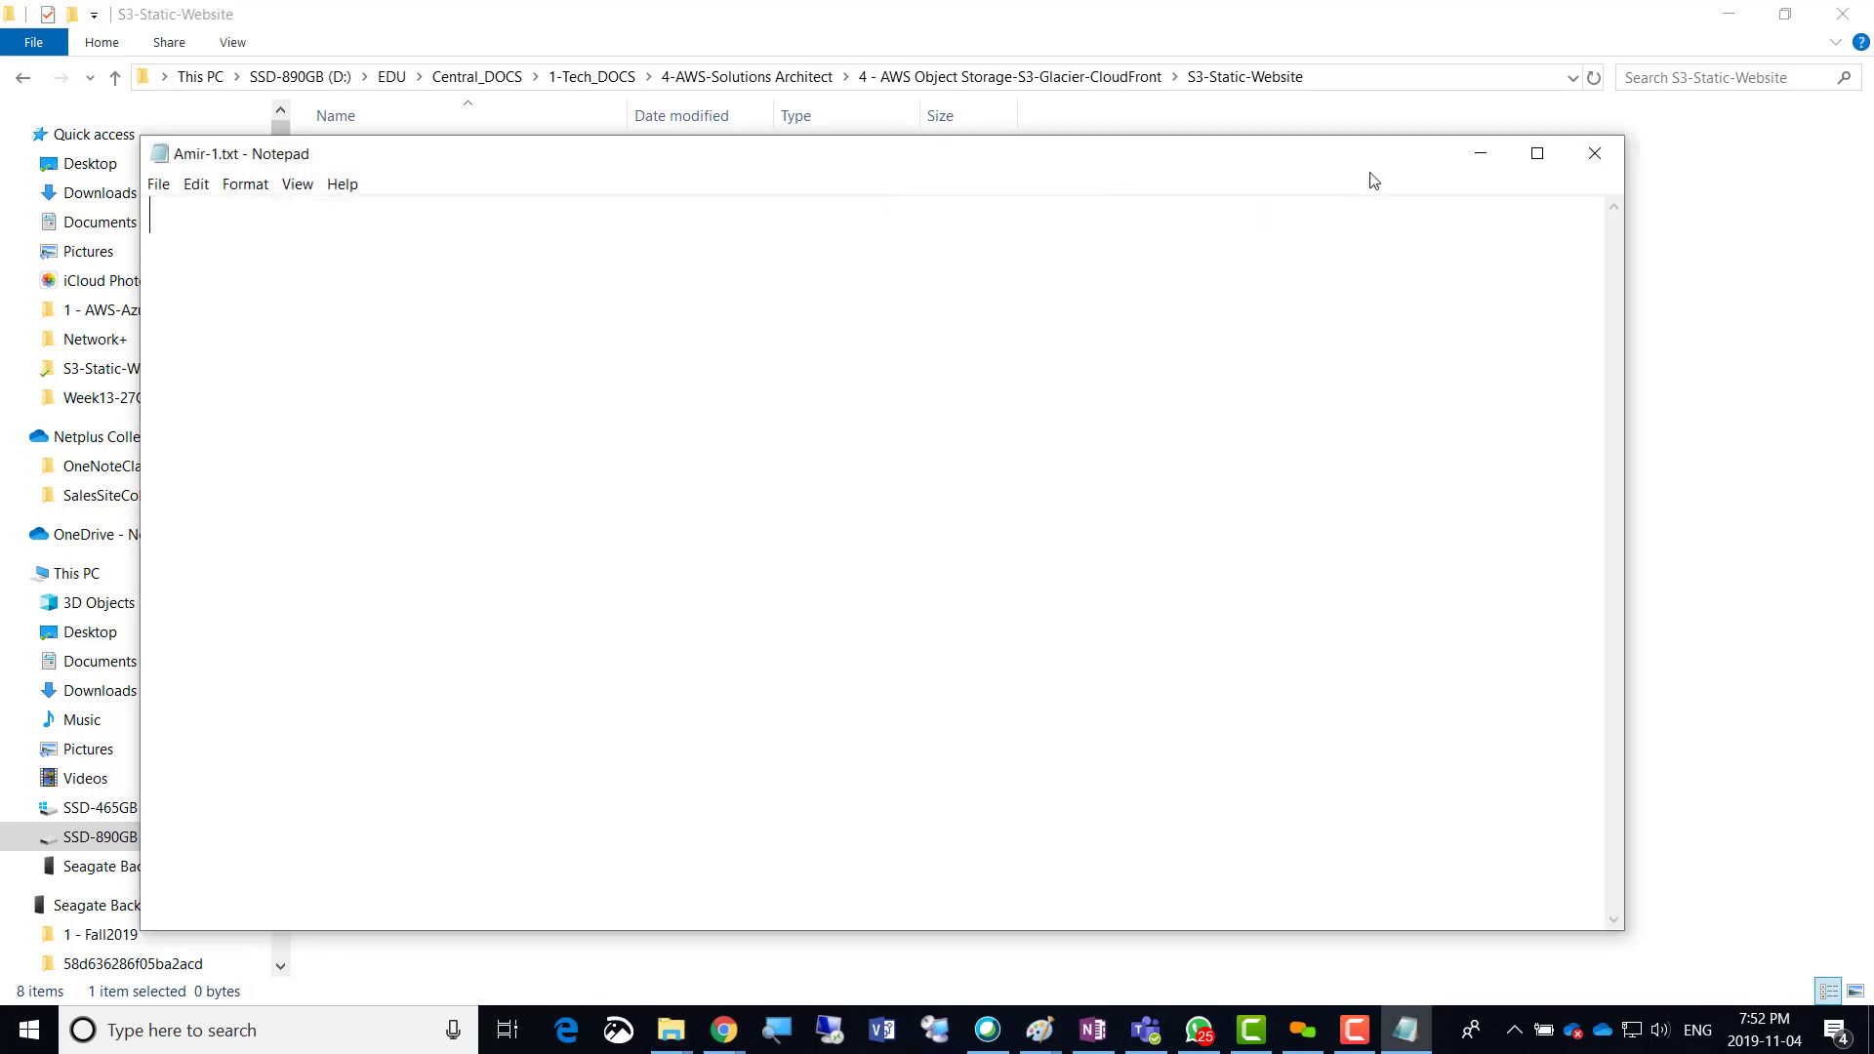
click(1591, 156)
click(381, 287)
Open index.html with Notepad to show its h1–h6 'This is Samosa' markup.
right_click(380, 287)
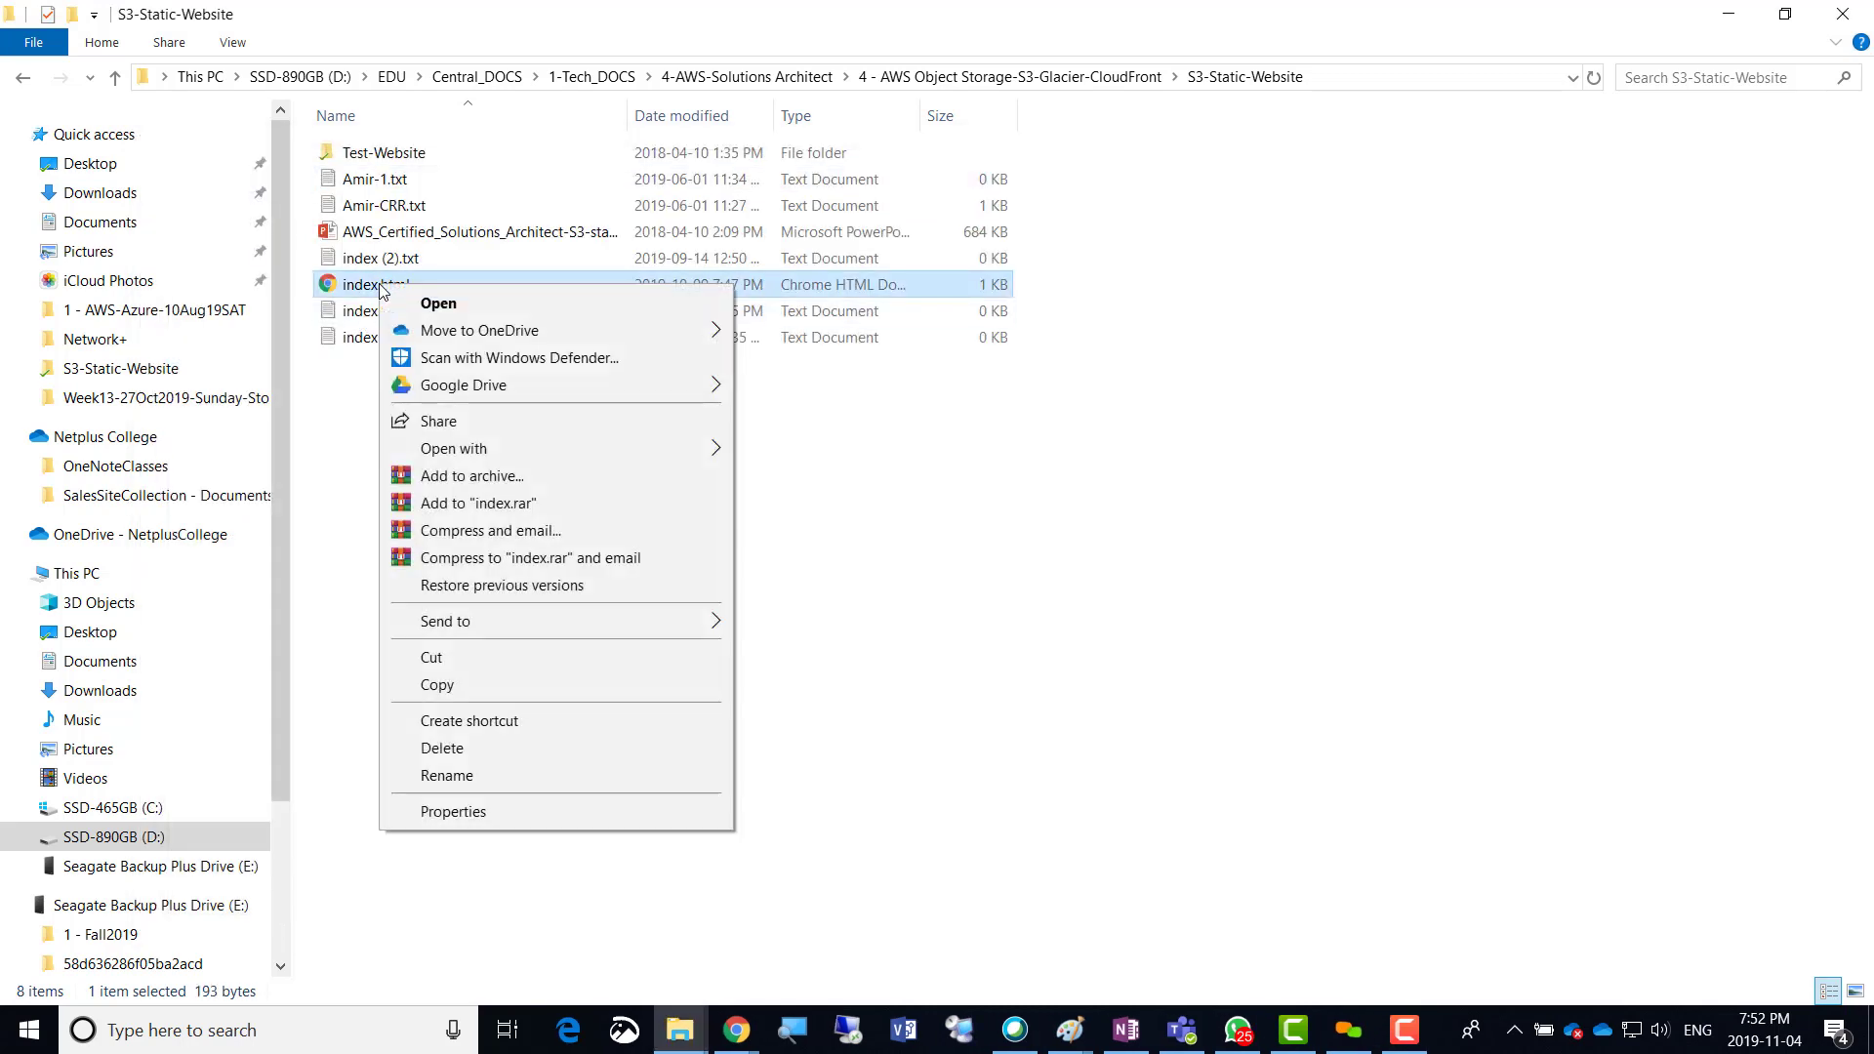
mouse_move(702, 447)
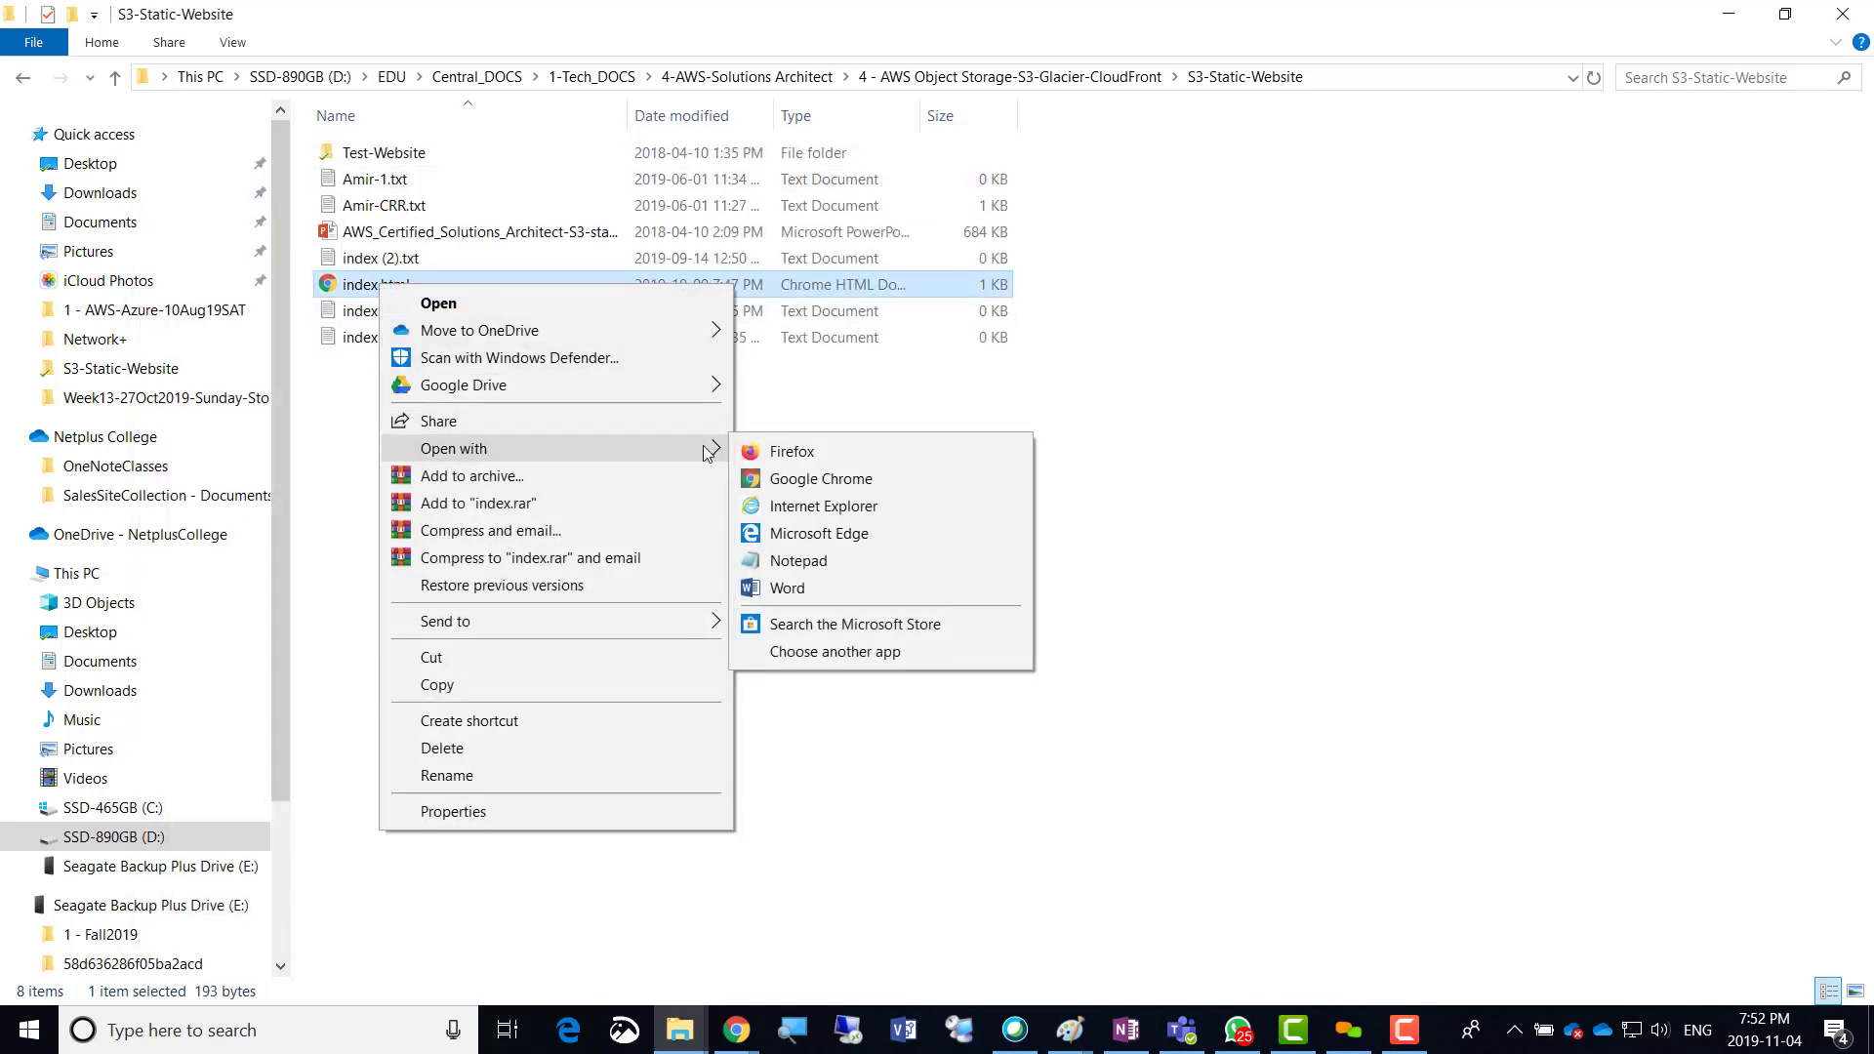
click(799, 564)
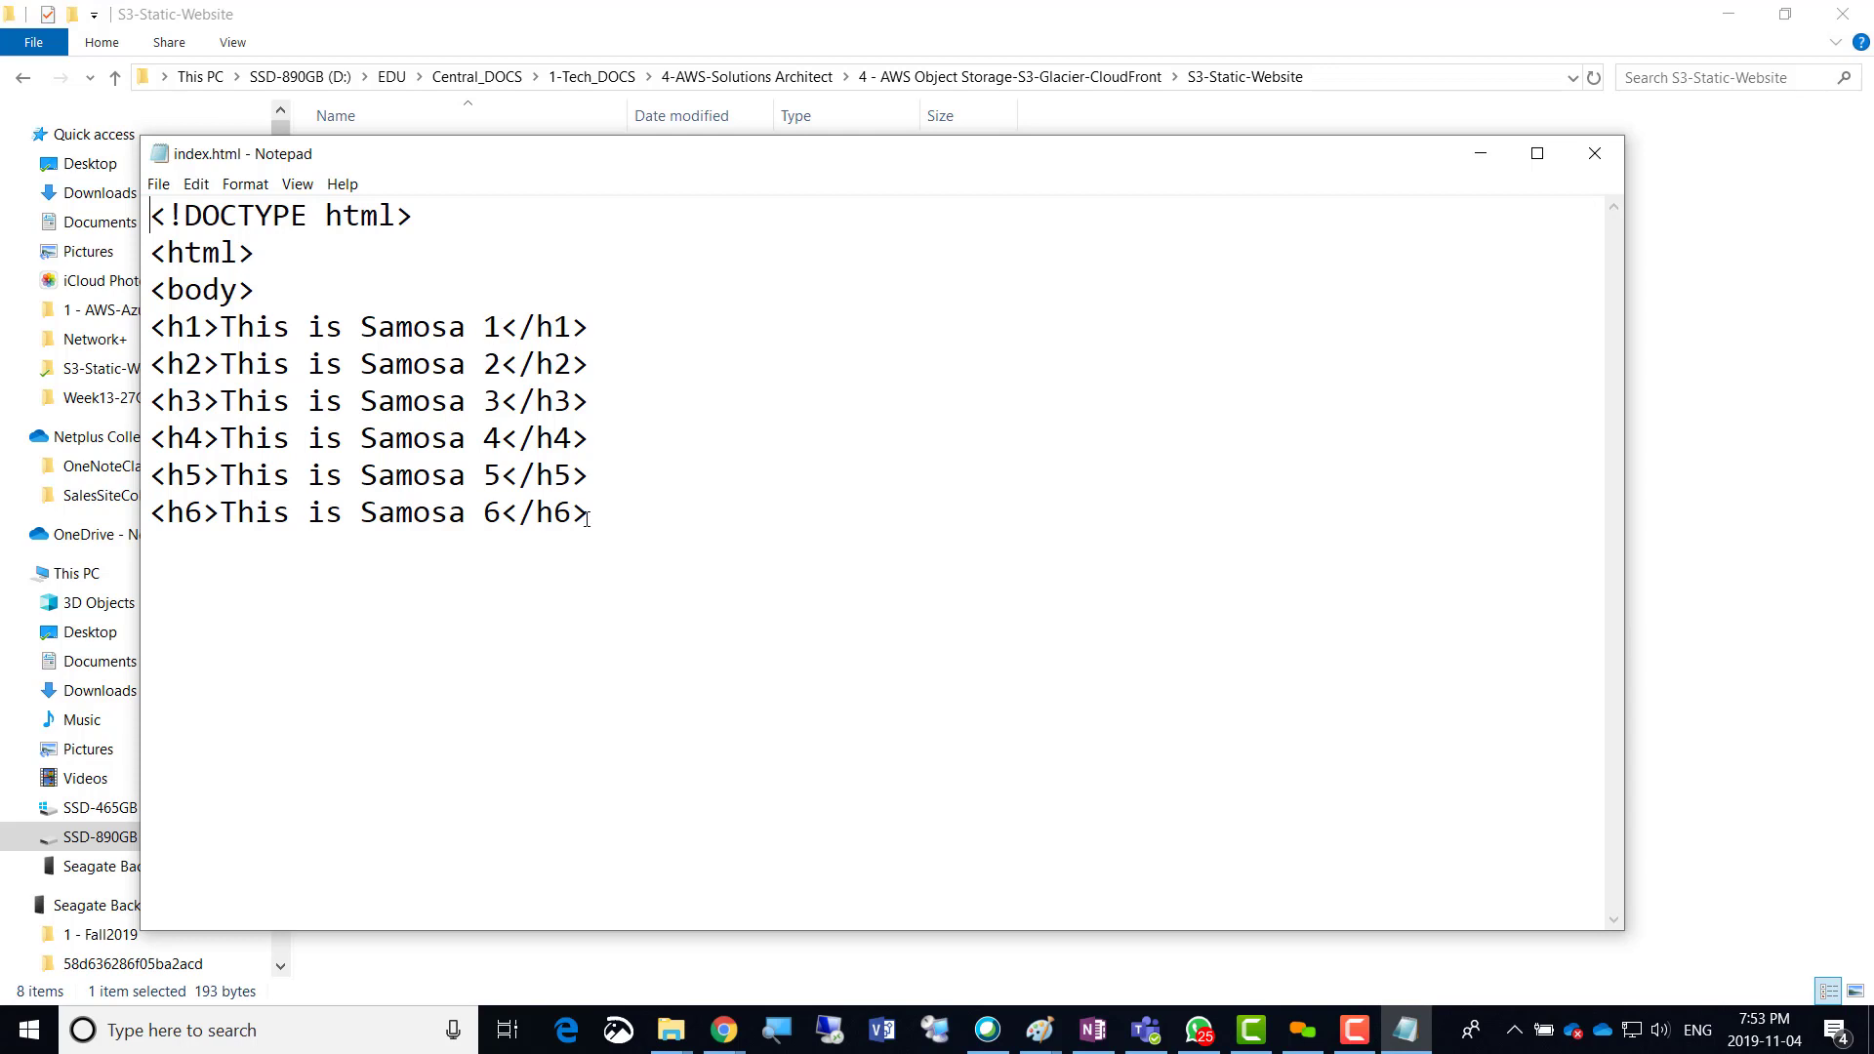
Duplicate the 'This is Samosa 6' h6 line four times below itself.
drag(592, 516, 154, 514)
key(ctrl+c)
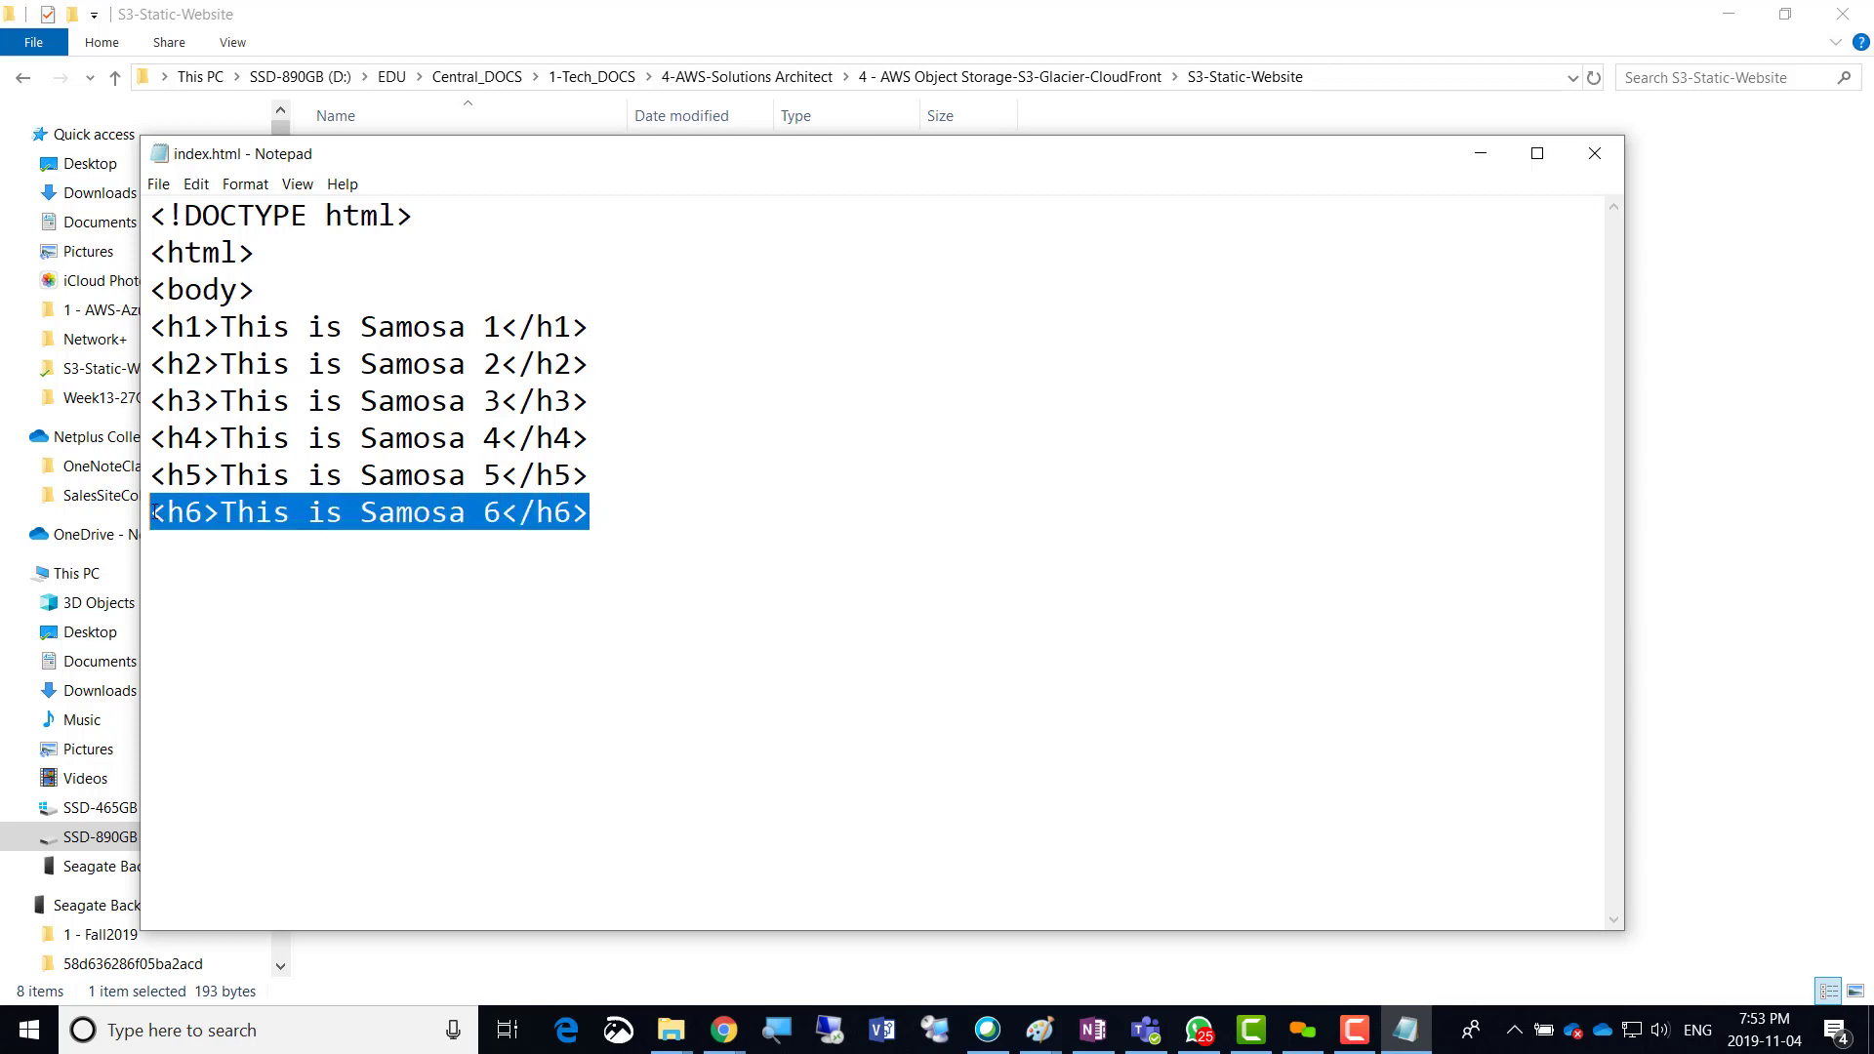
click(151, 558)
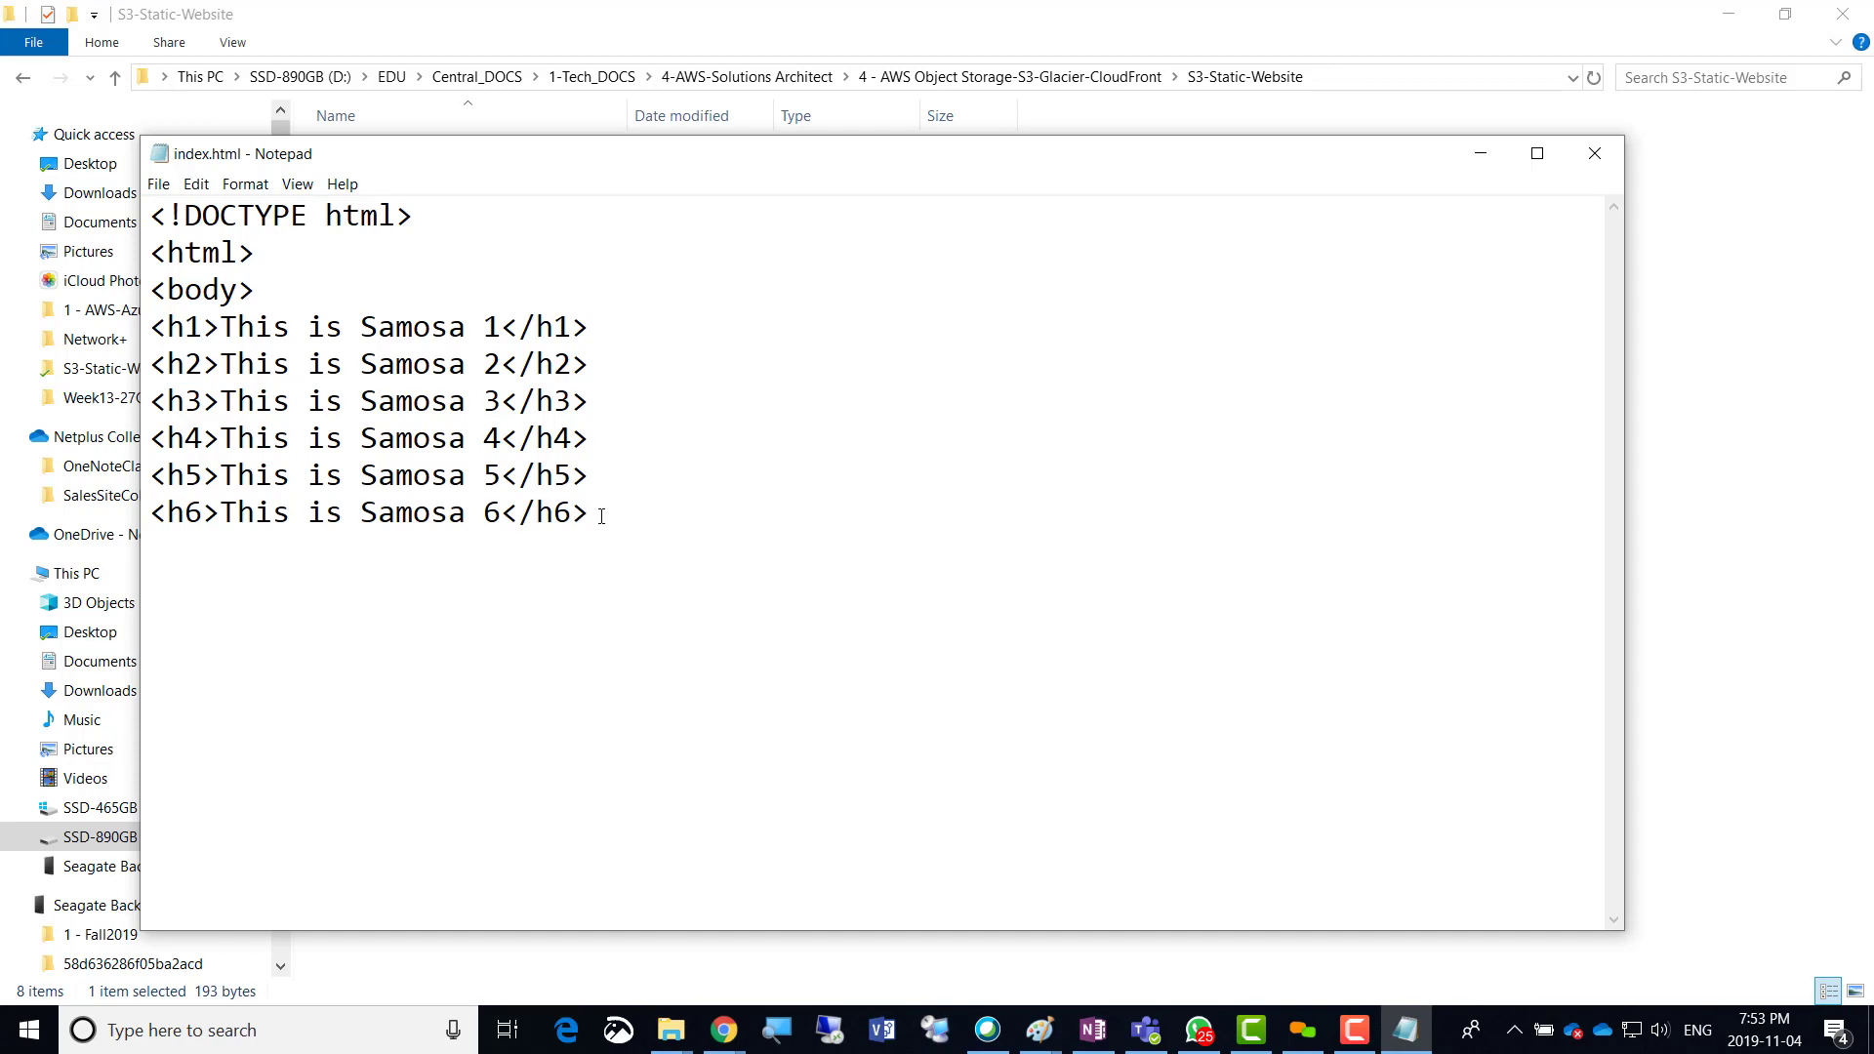
key(ctrl+v)
key(Return)
key(ctrl+v)
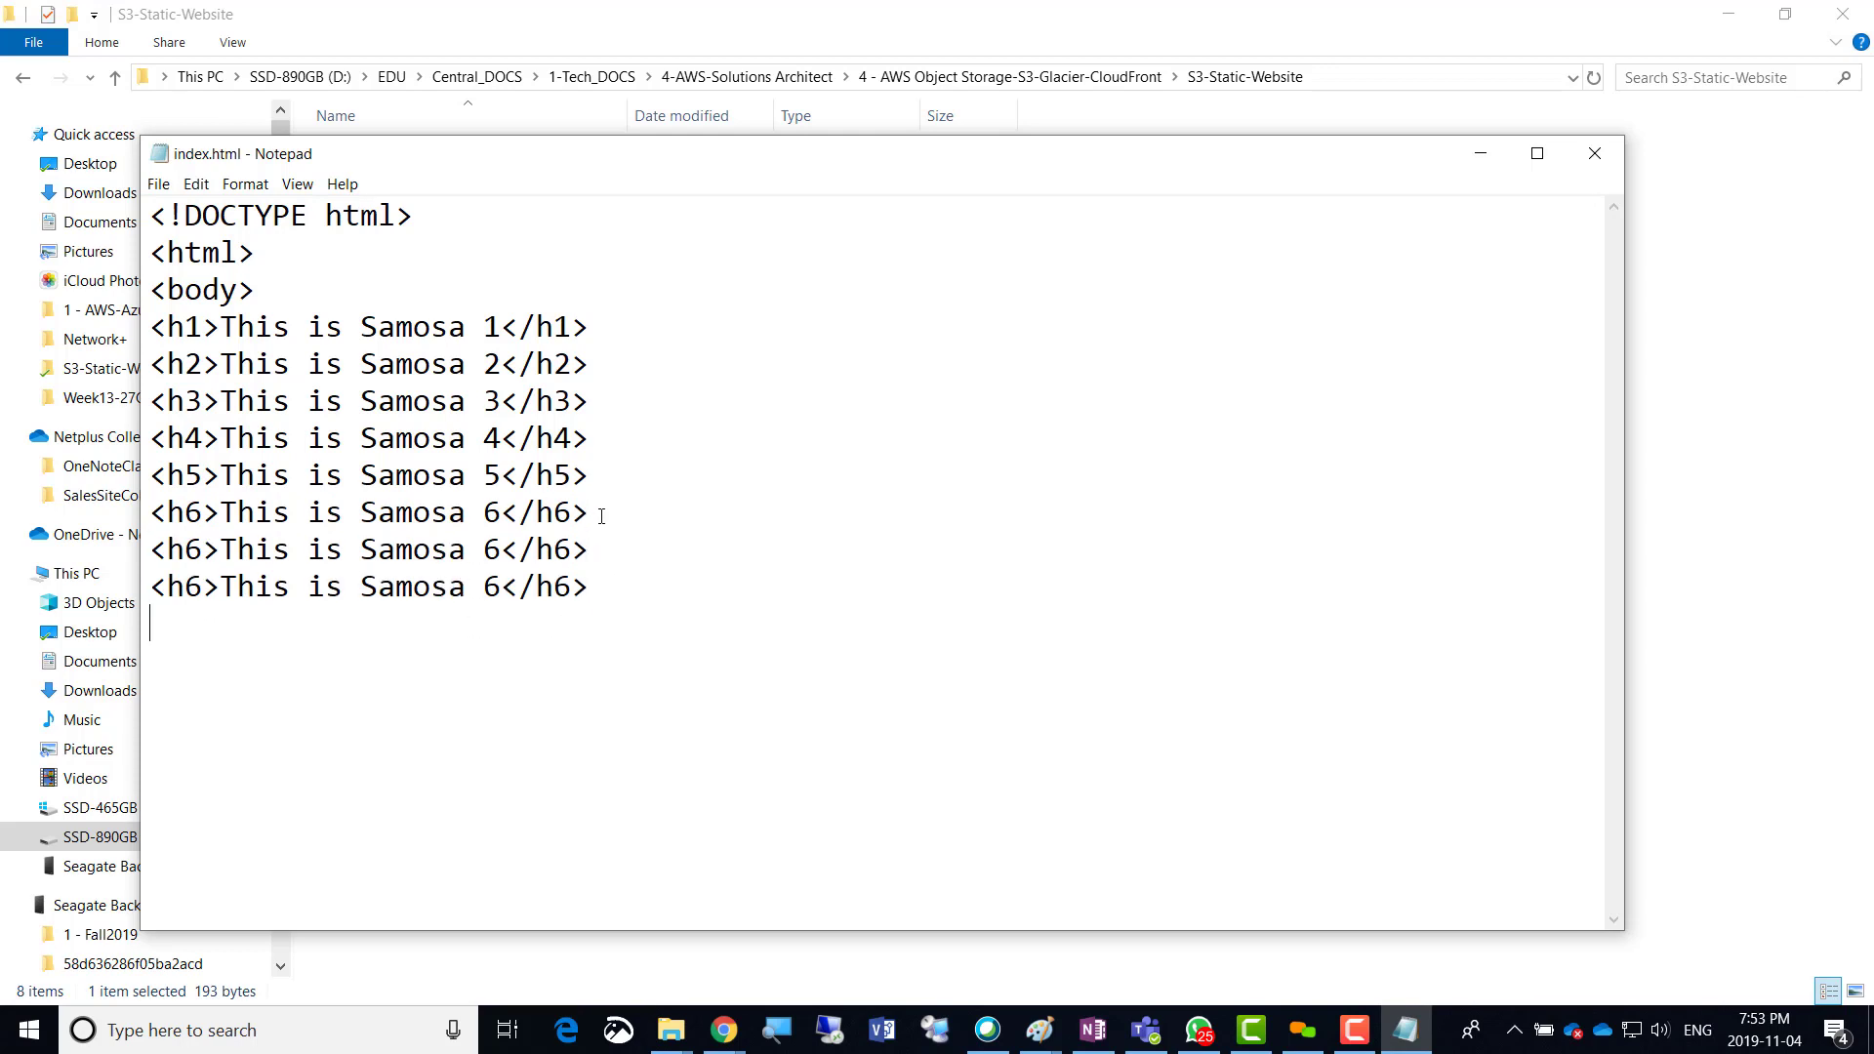
key(ctrl+v)
key(Return)
key(ctrl+v)
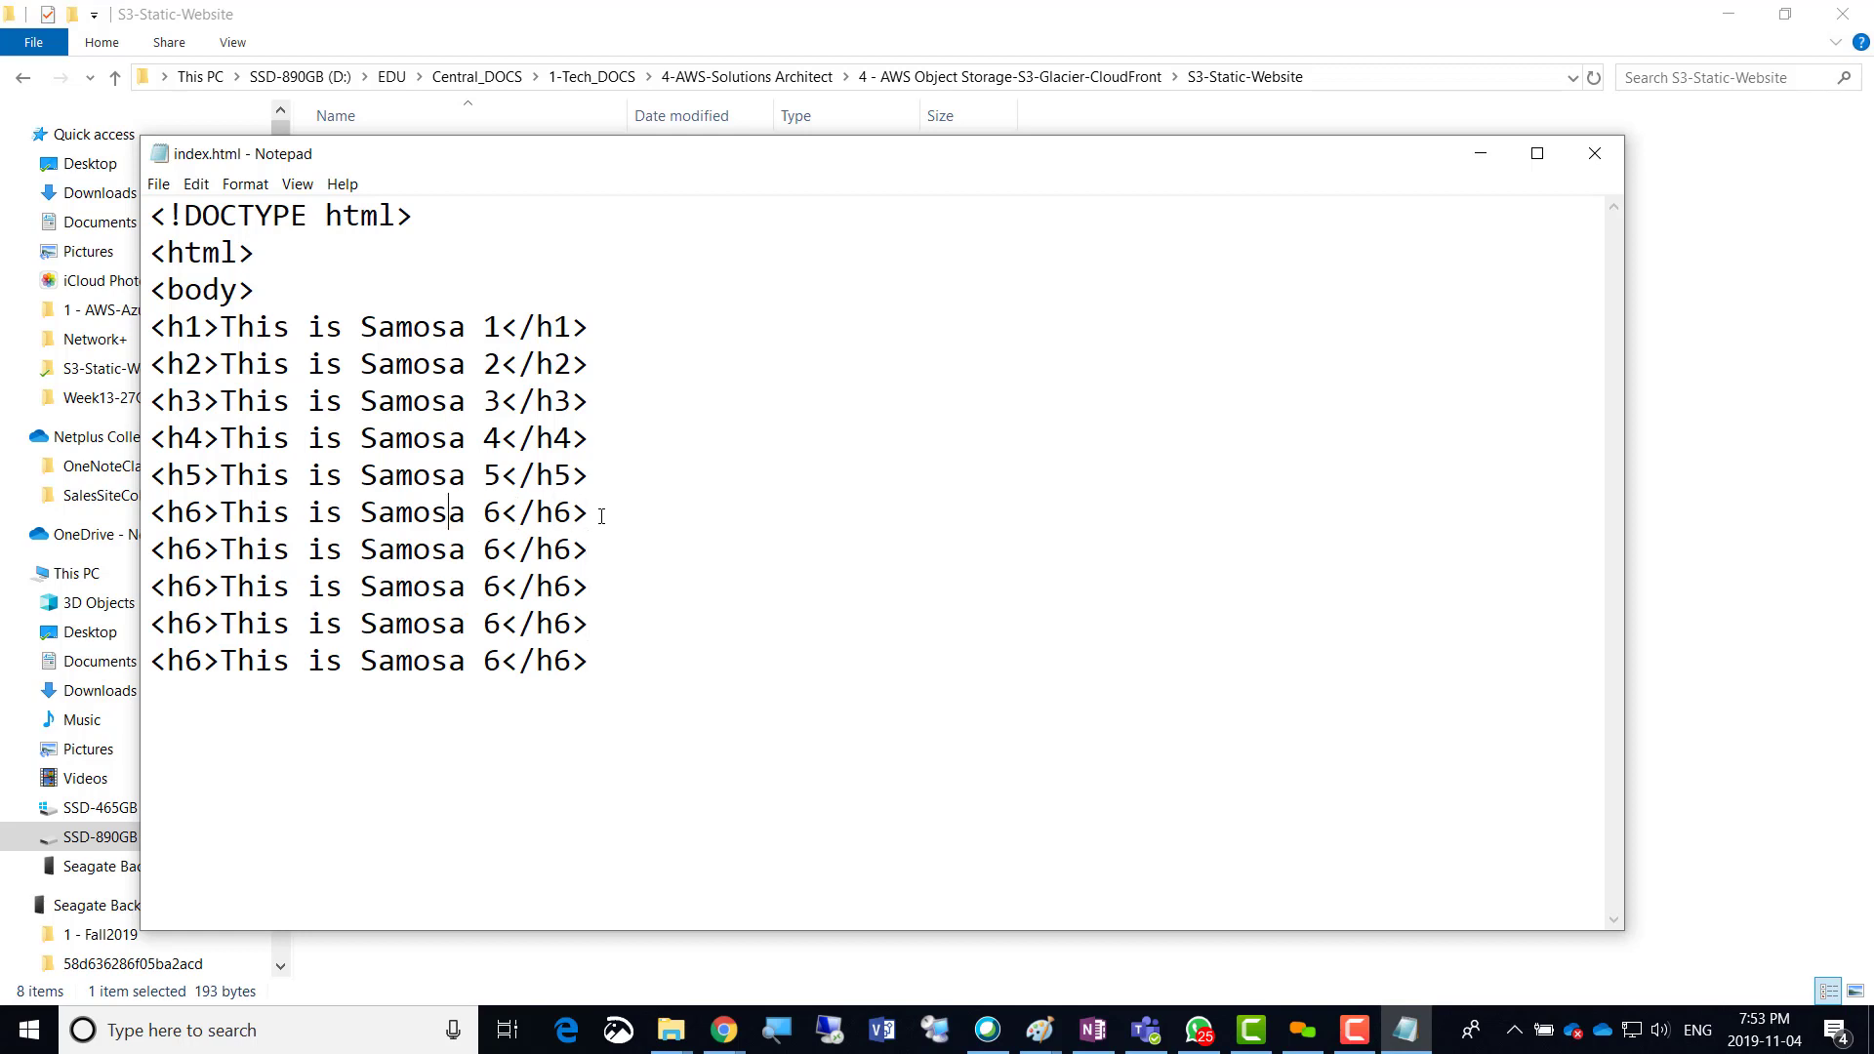
Renumber the first two copies to <h7>This is Samosa 7</h7> and <h8>This is Samosa 8</h8>.
key(shift+Right)
key(Down)
key(shift+Left)
text(7)
key(shift+Right)
text(7)
key(Right)
key(shift+Right)
text(7)
key(shift+Left)
text(8)
key(shift+Left)
text(8)
key(Right)
key(shift+Right)
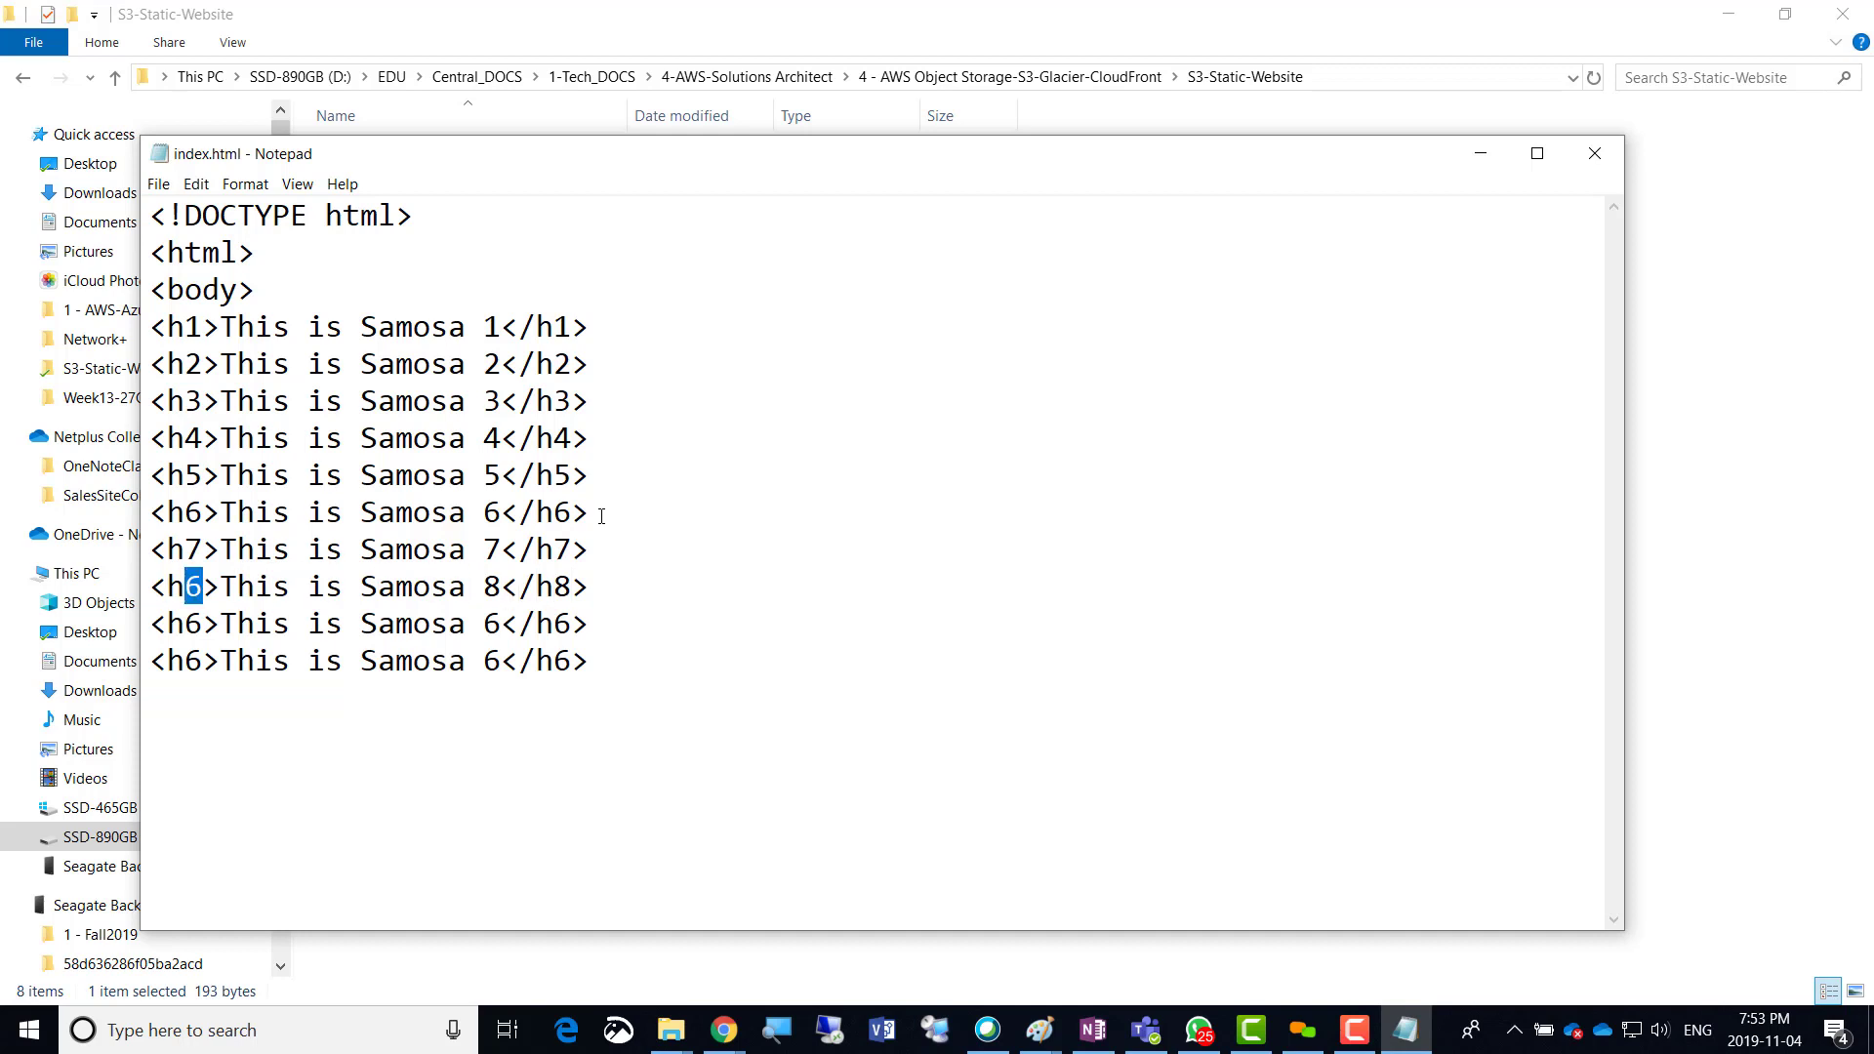
text(8)
Renumber the last two copies to <h9>This is Samosa 9</h9> and <h10>This is Samosa 10</h10>.
key(Down)
key(shift+Left)
text(9)
key(Right)
key(shift+Right)
text(9)
key(Right)
key(shift+Right)
text(9)
key(Down)
key(shift+Left)
text(10)
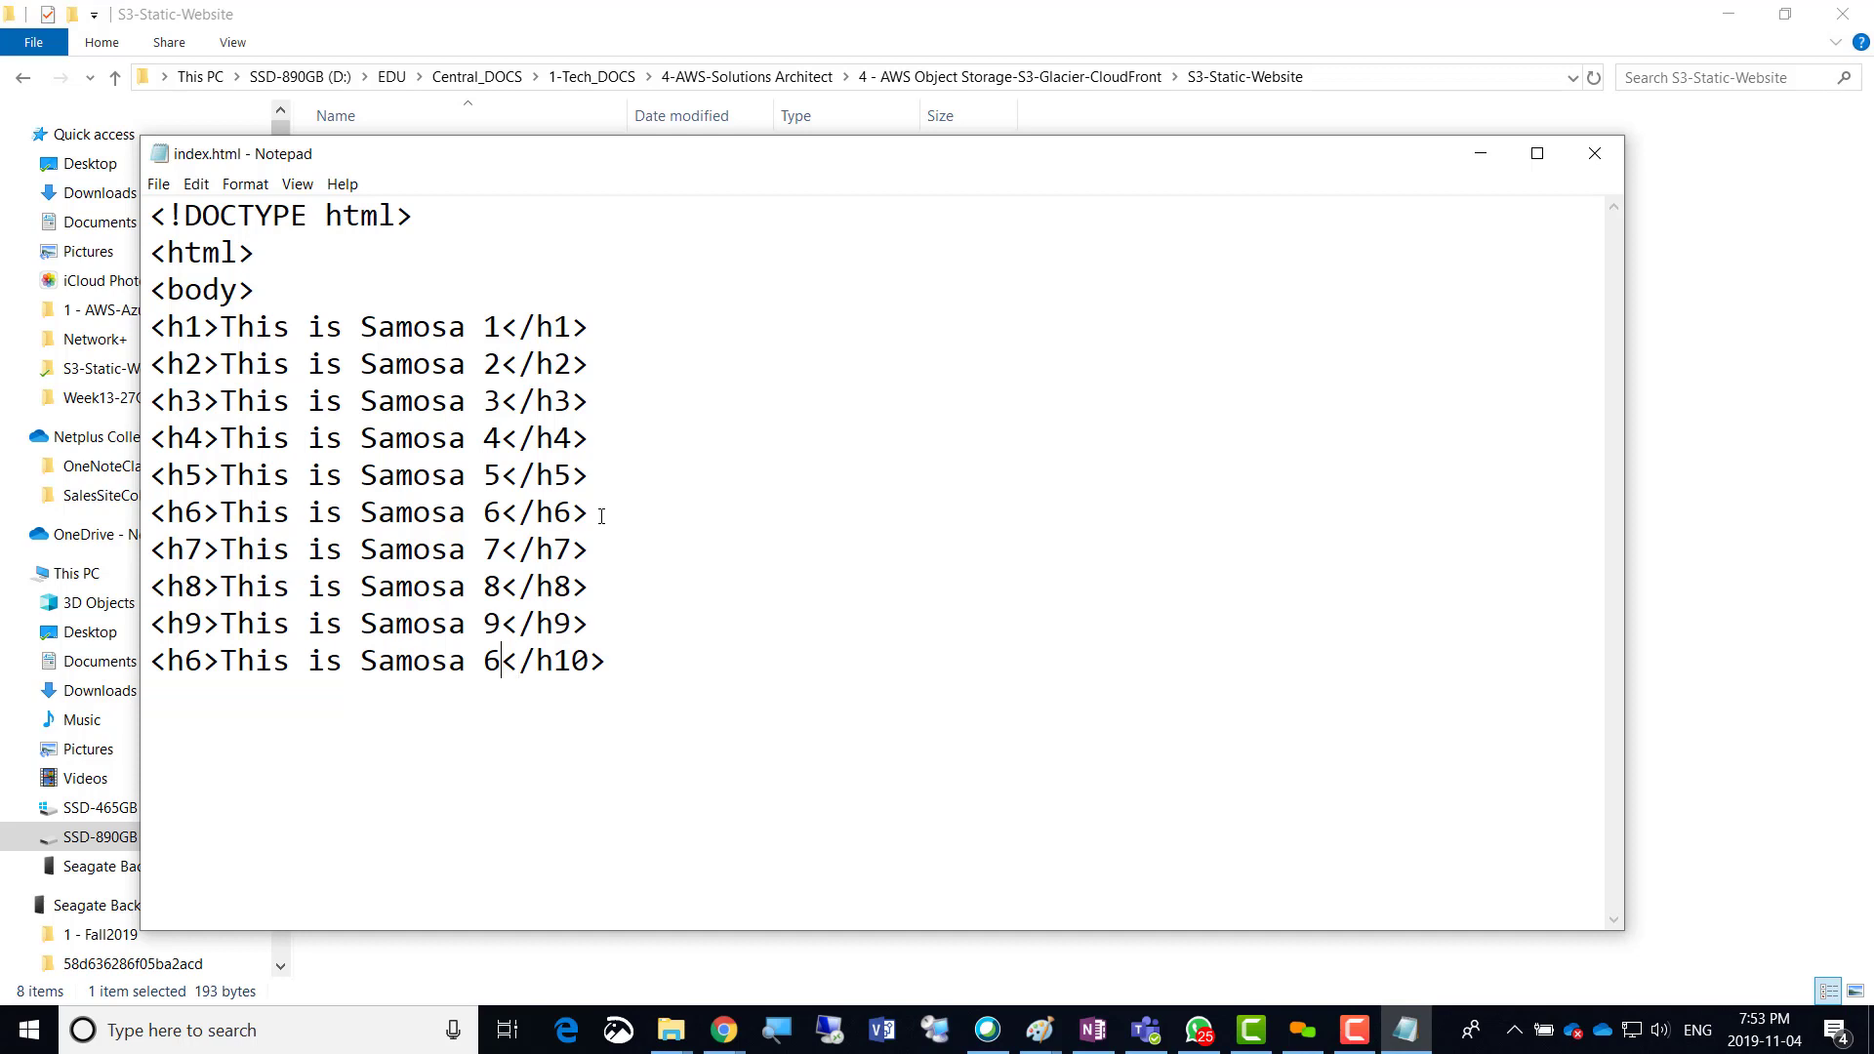
key(shift+Left)
text(10)
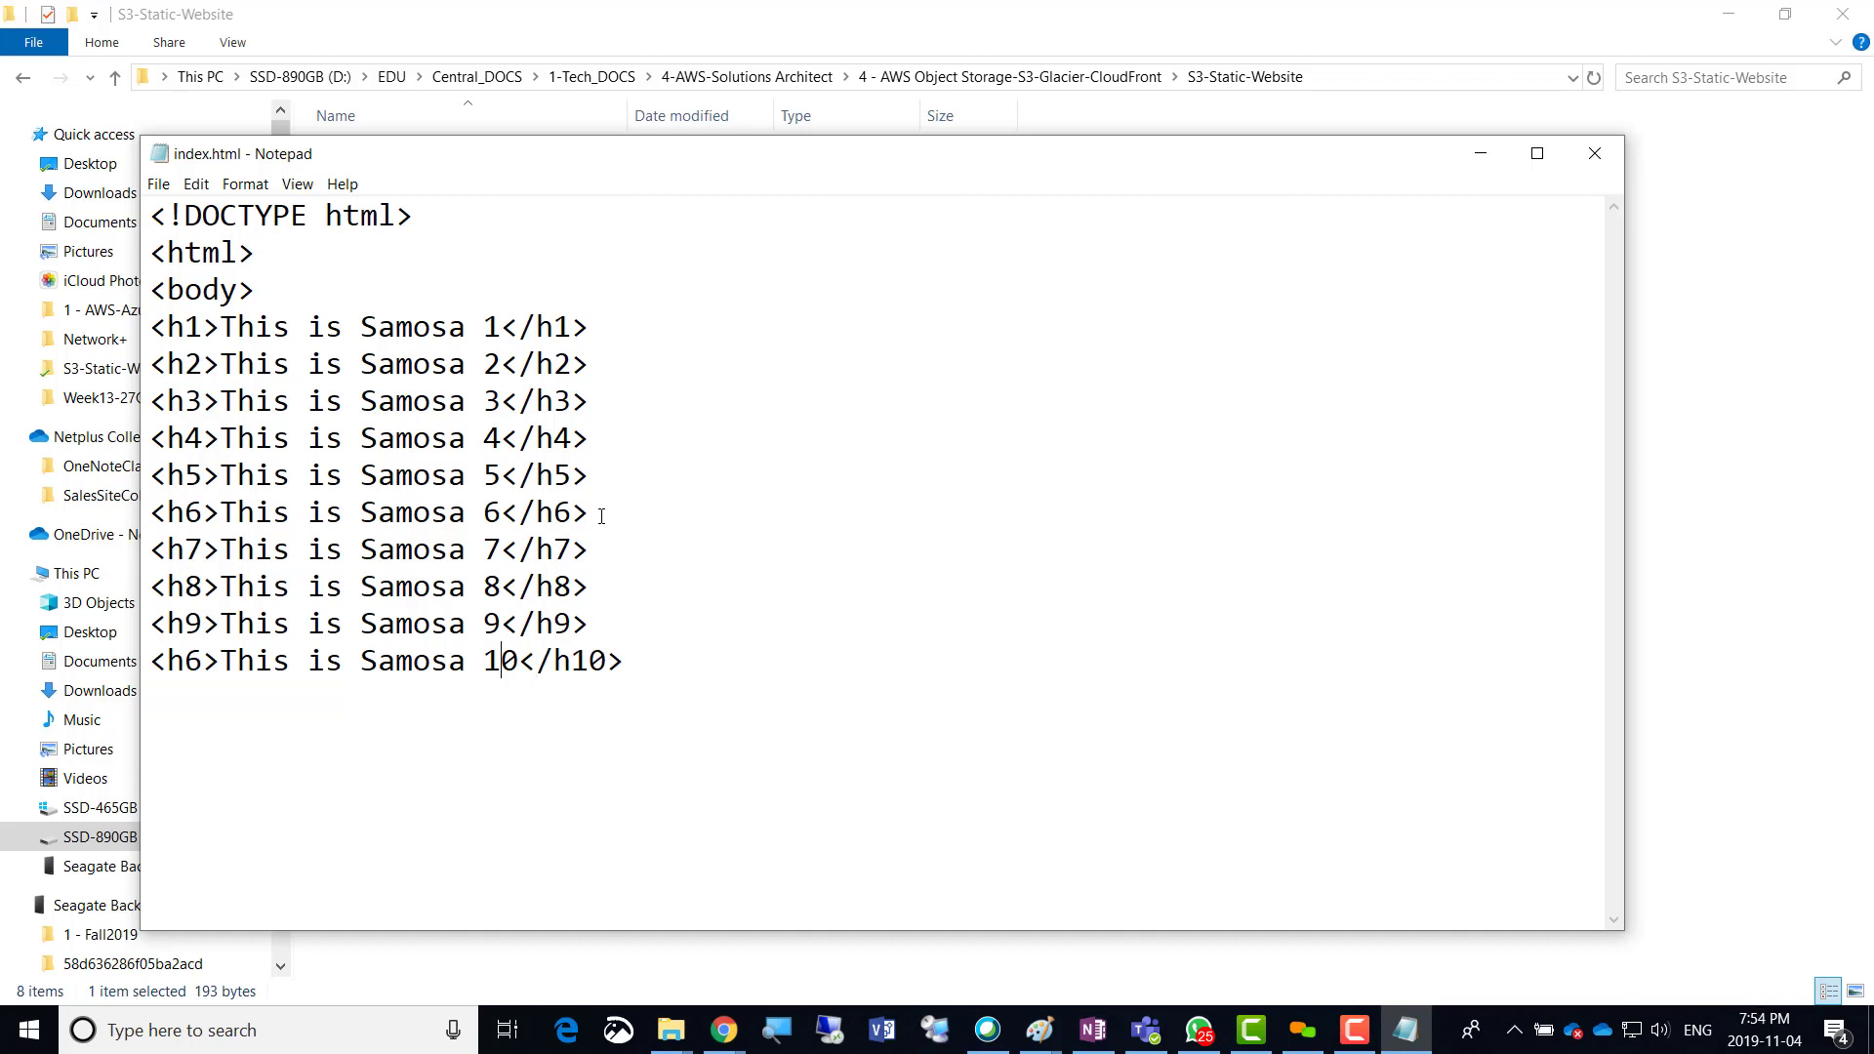
key(Right)
key(shift+Right)
text(10)
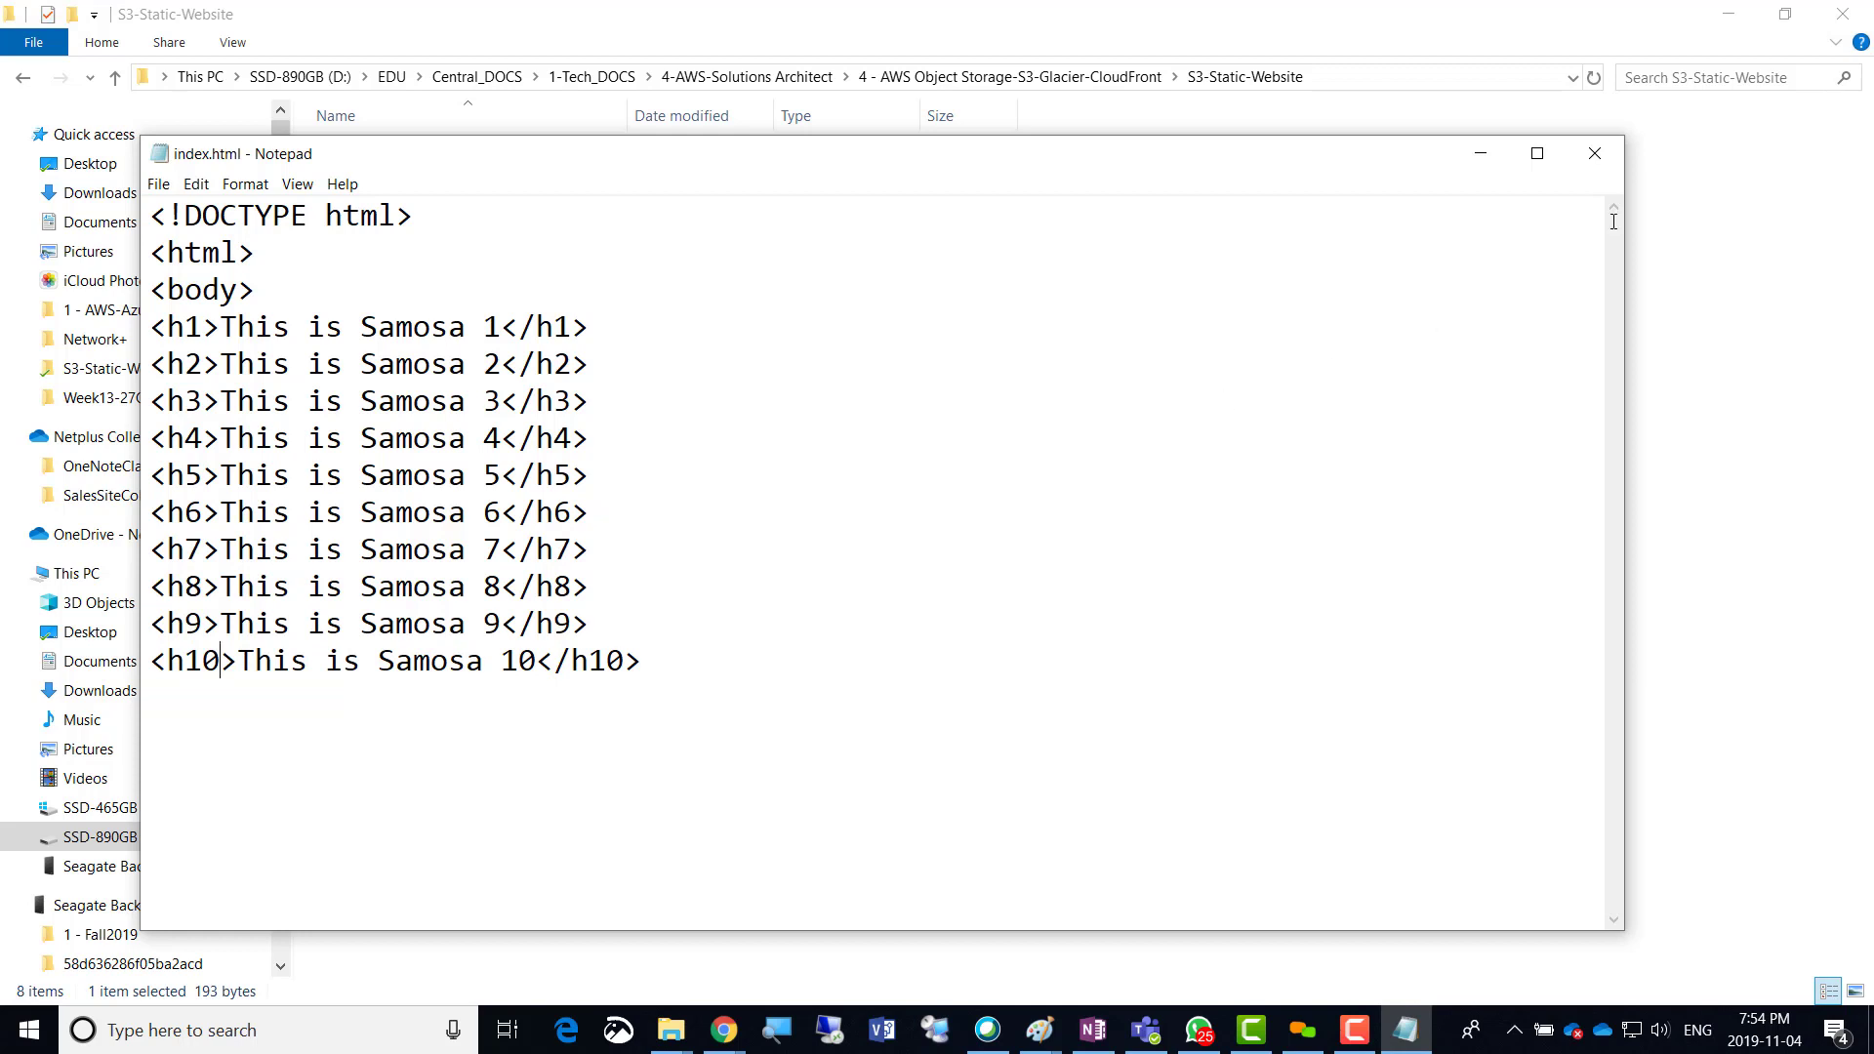
Save and close index.html, then return to the Azure $web container page in Chrome.
click(1593, 154)
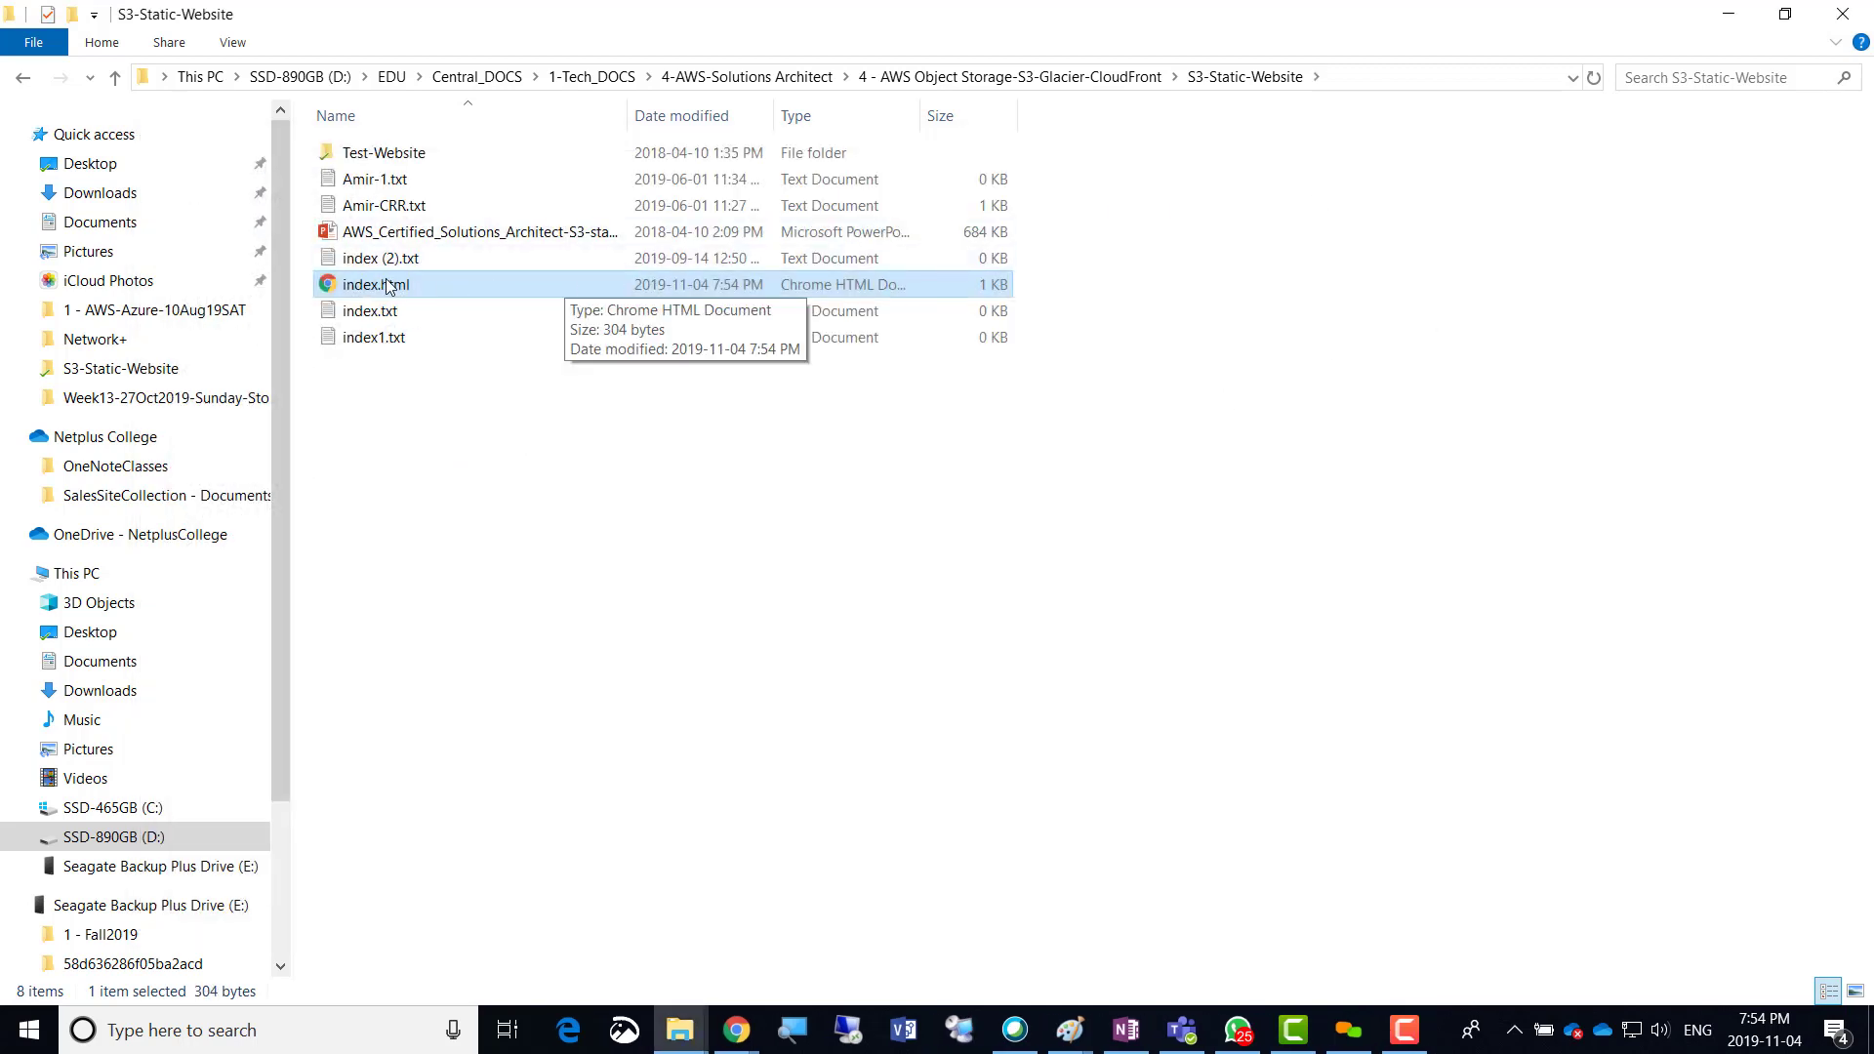
click(1346, 75)
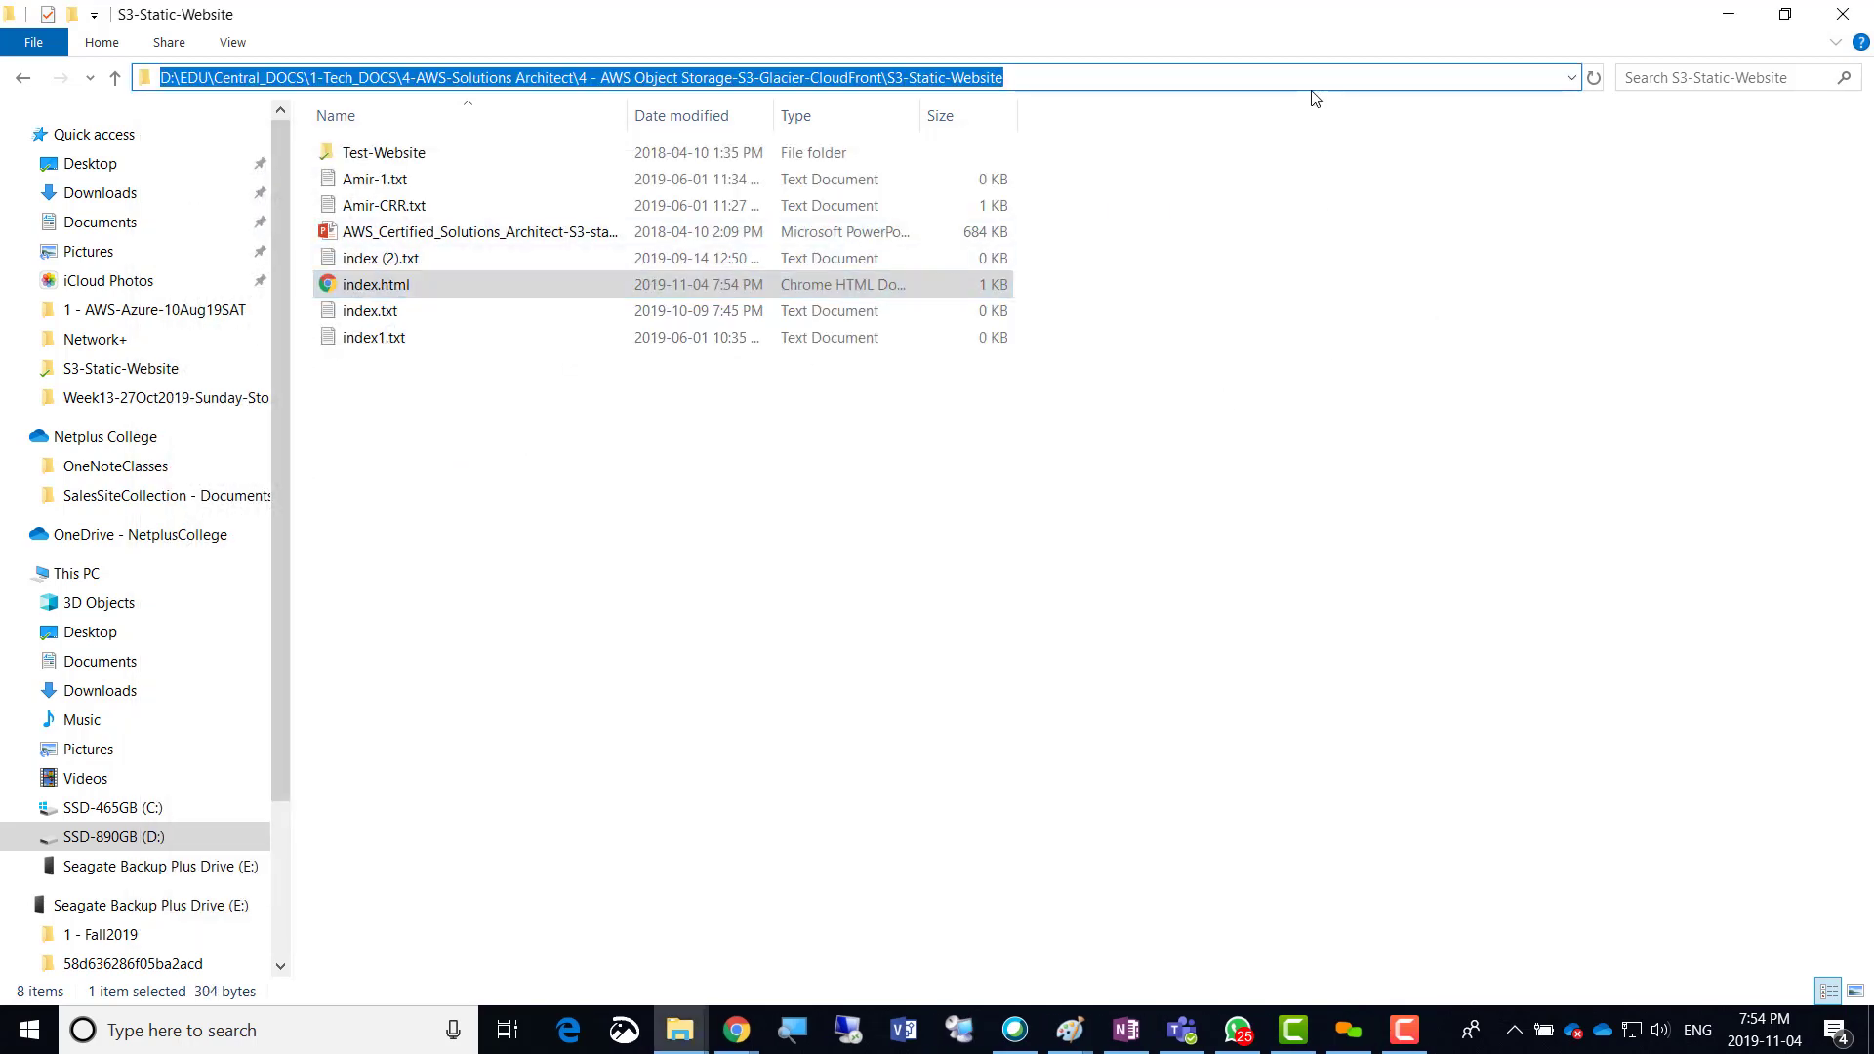
key(alt+Tab)
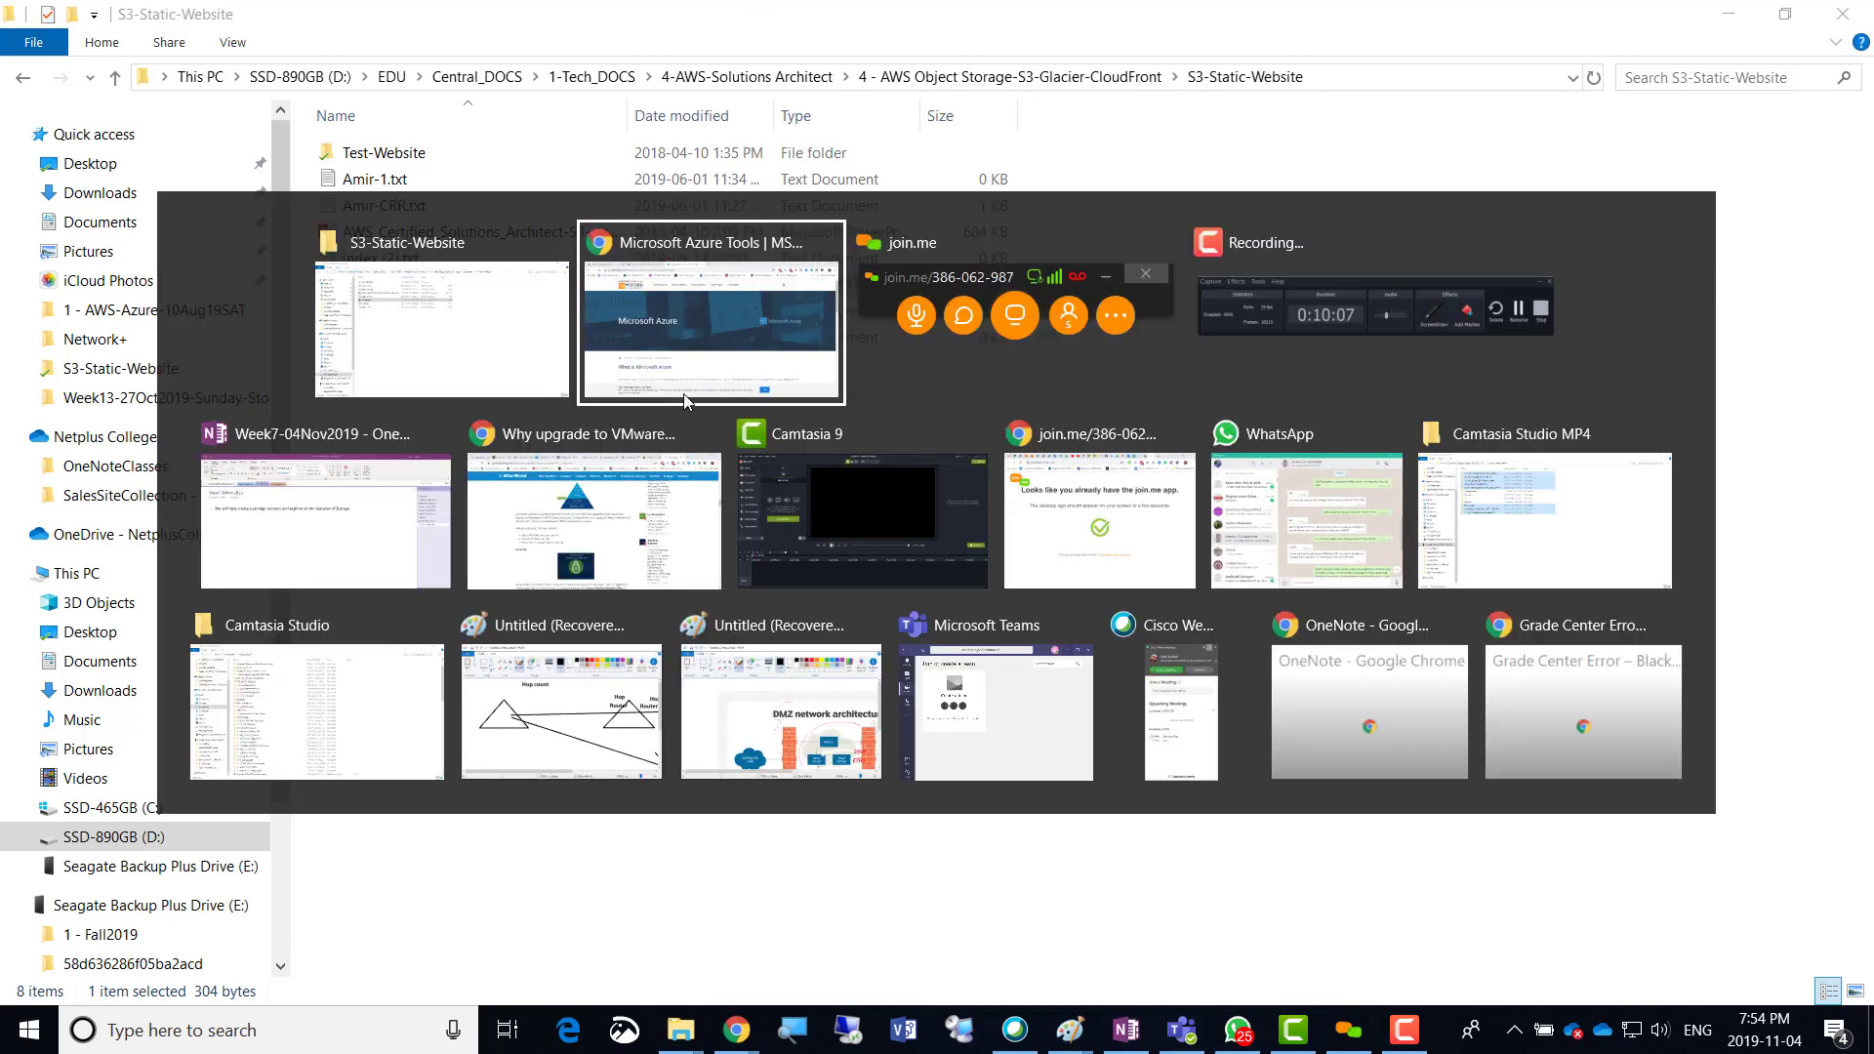
click(694, 396)
click(126, 20)
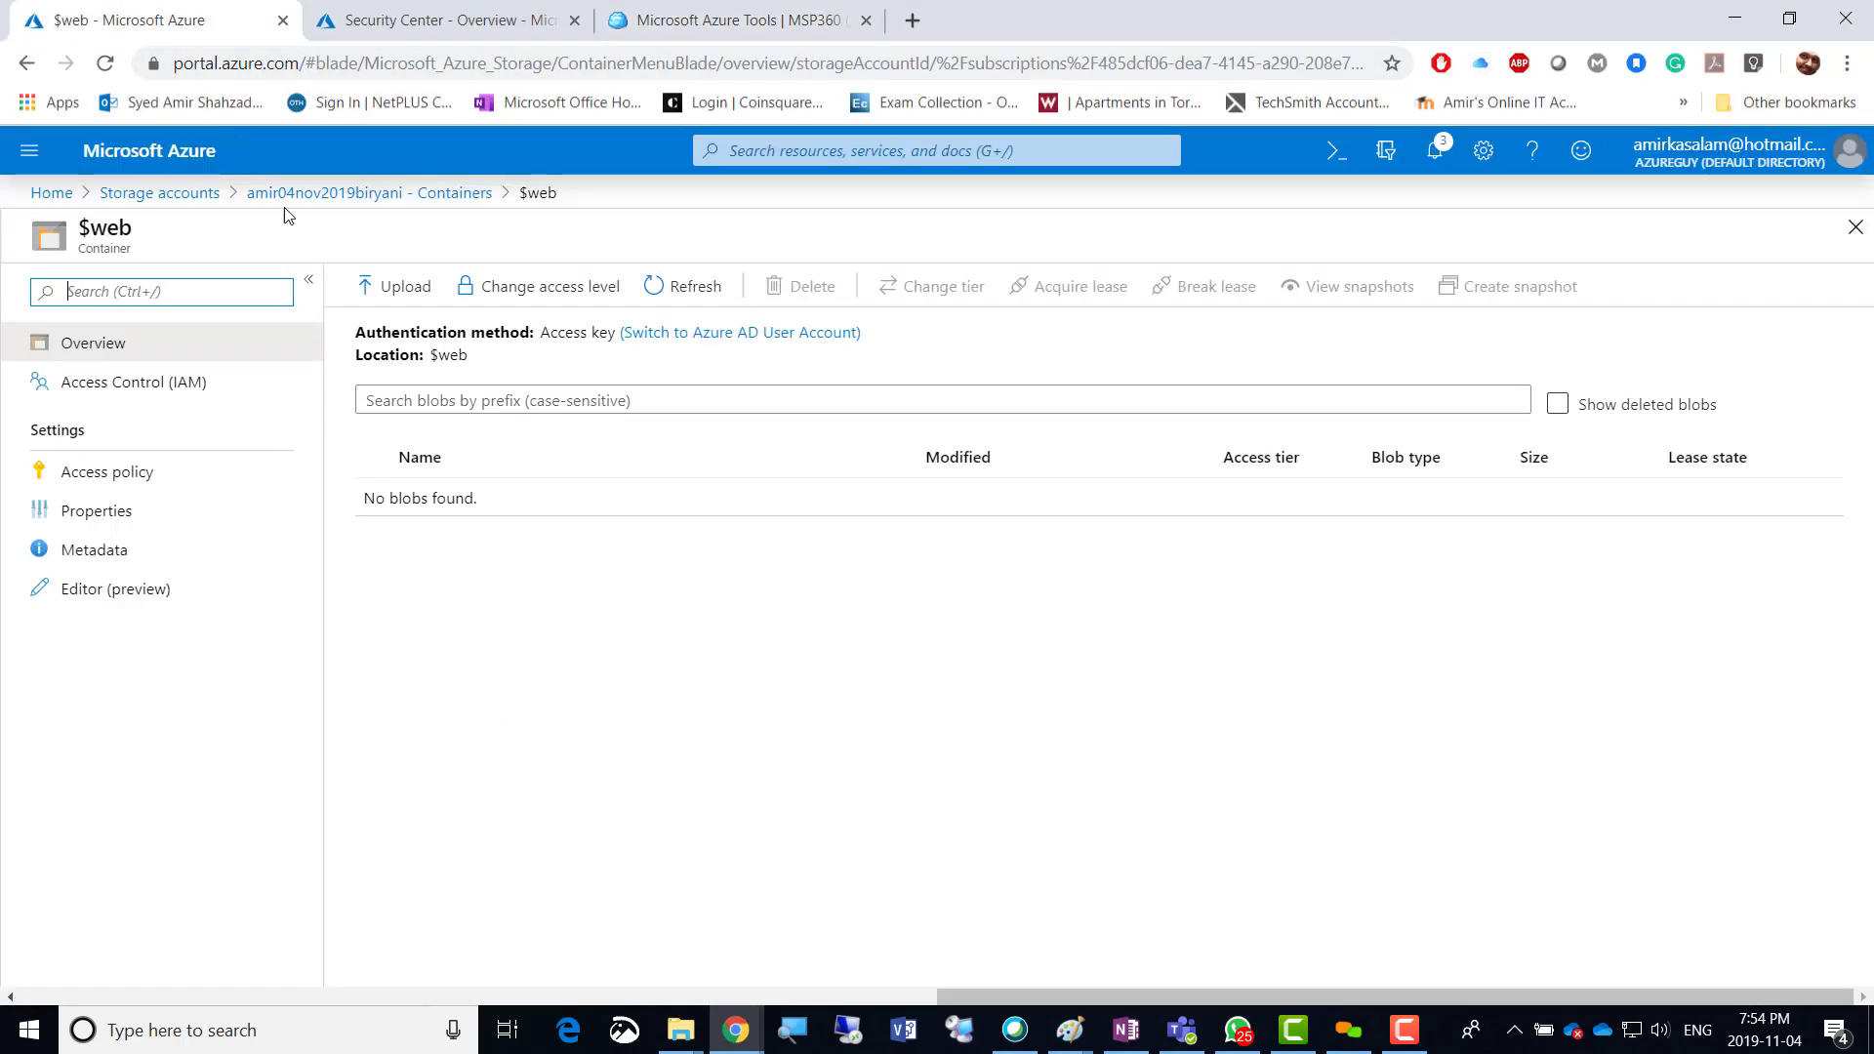
Upload index.html from S3-Static-Website into $web and refresh to see it listed at 304 B.
click(396, 289)
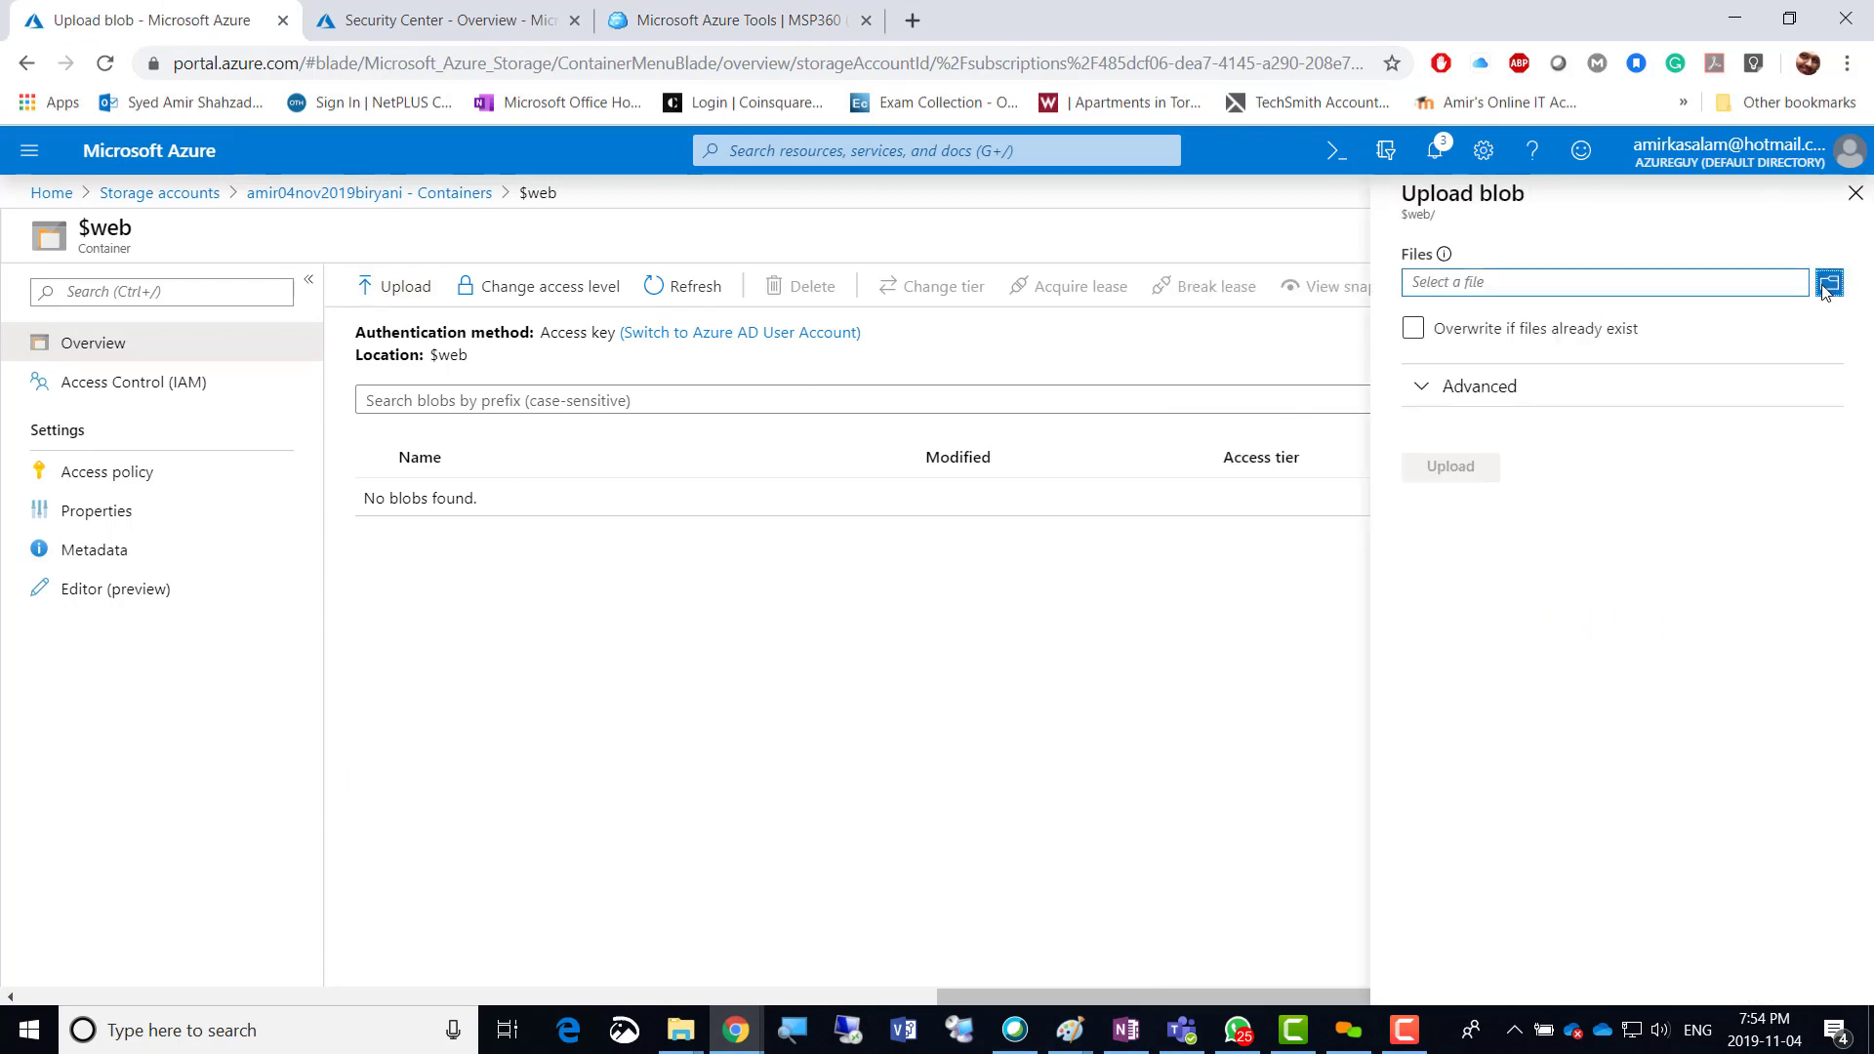
click(1826, 284)
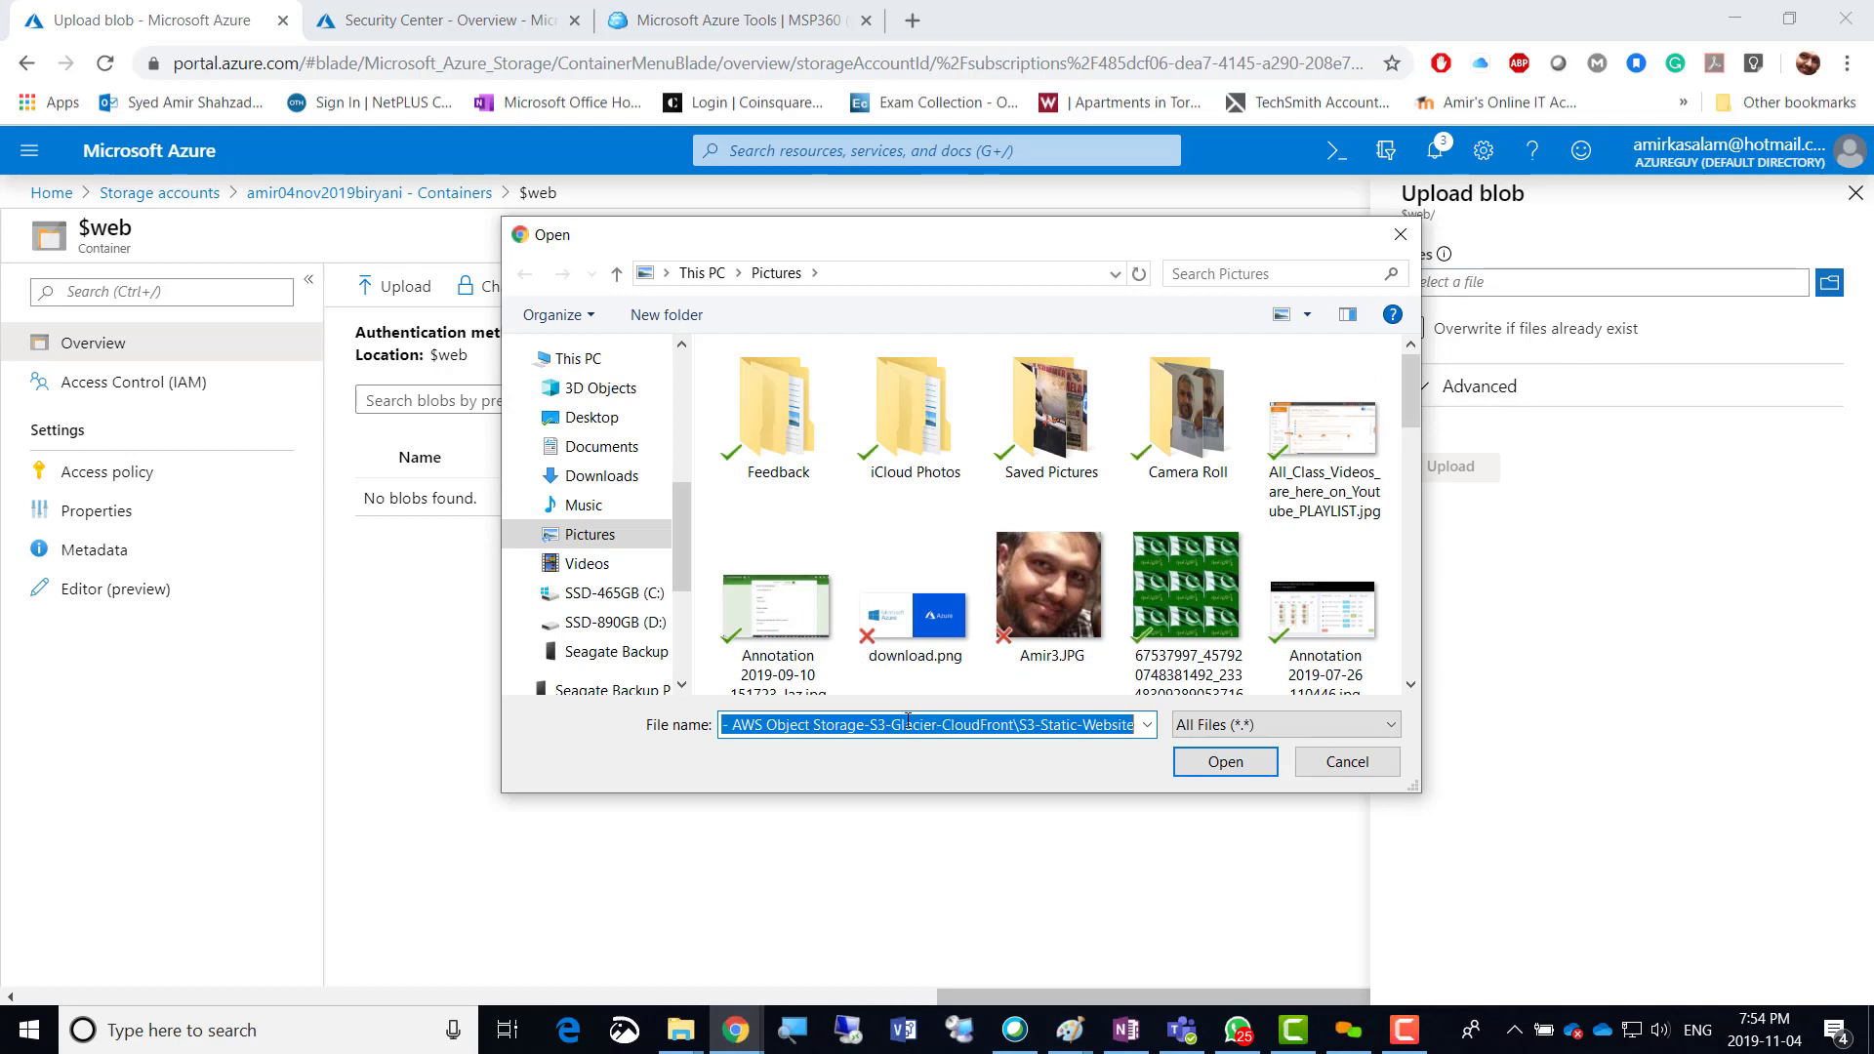
key(Return)
double_click(781, 519)
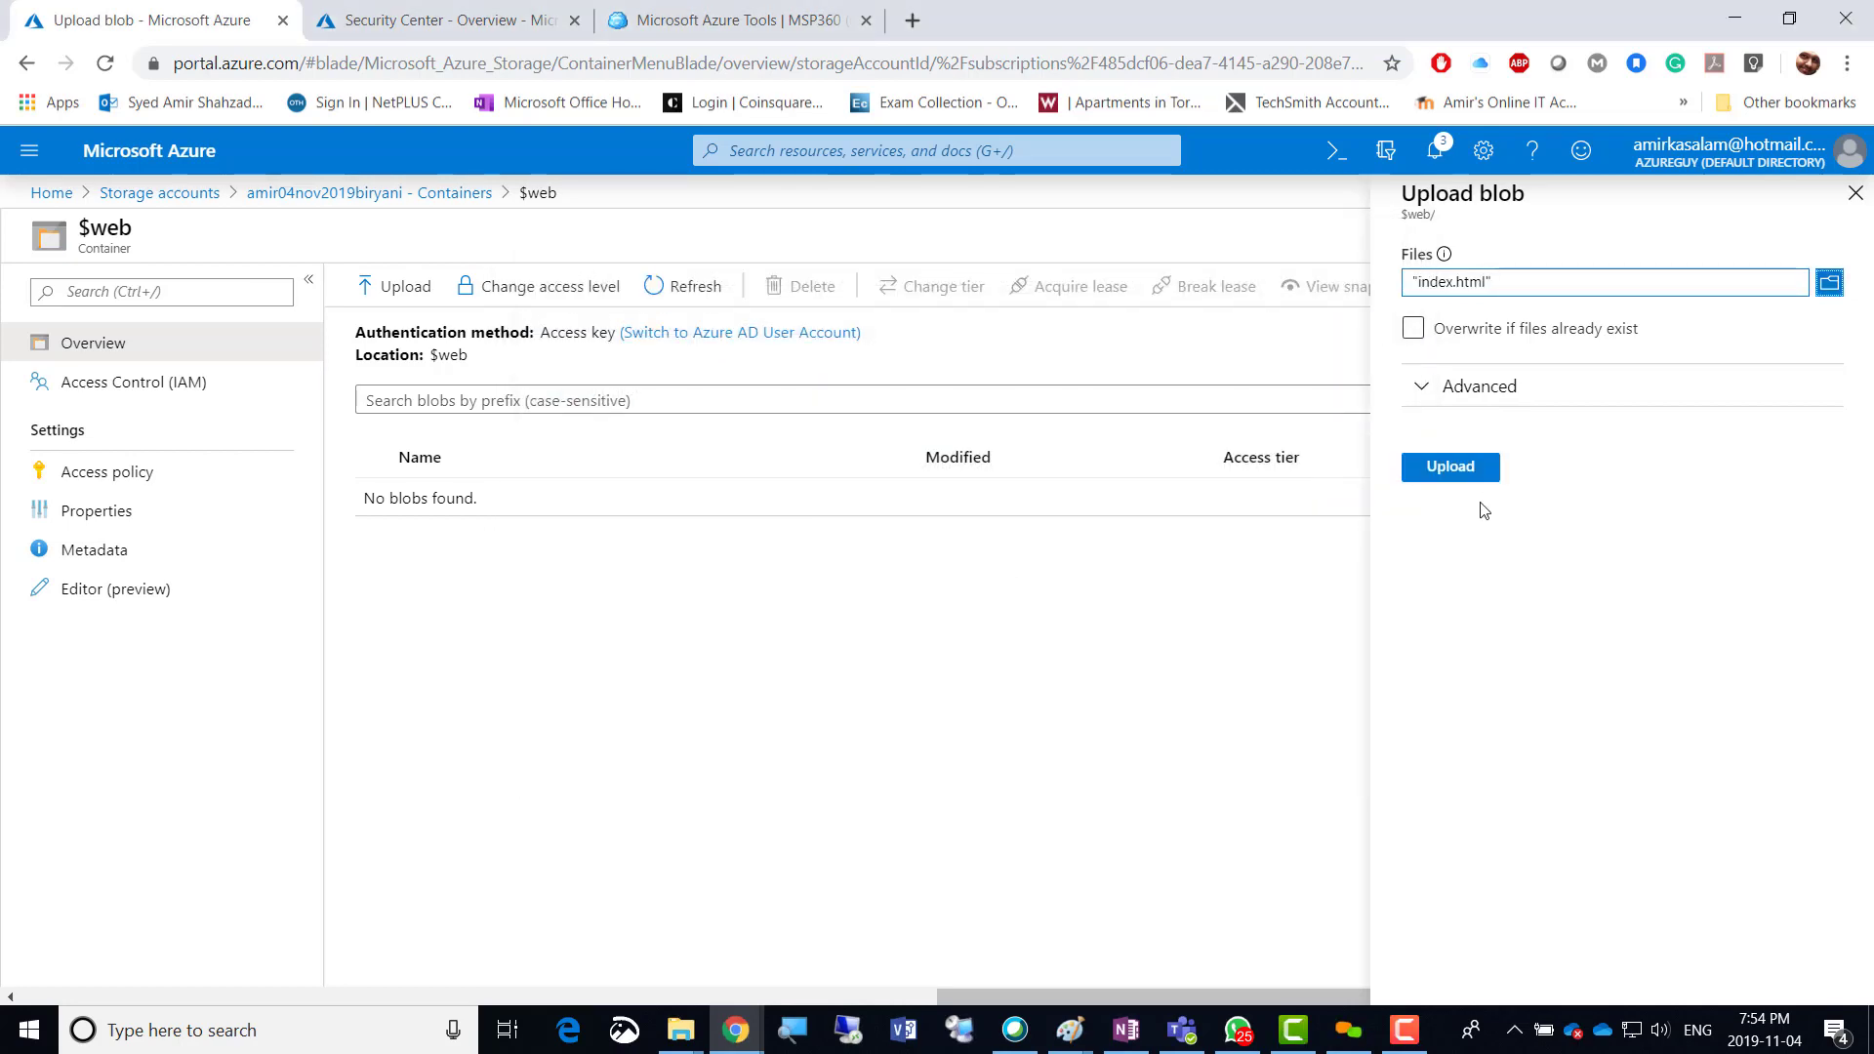
click(1459, 476)
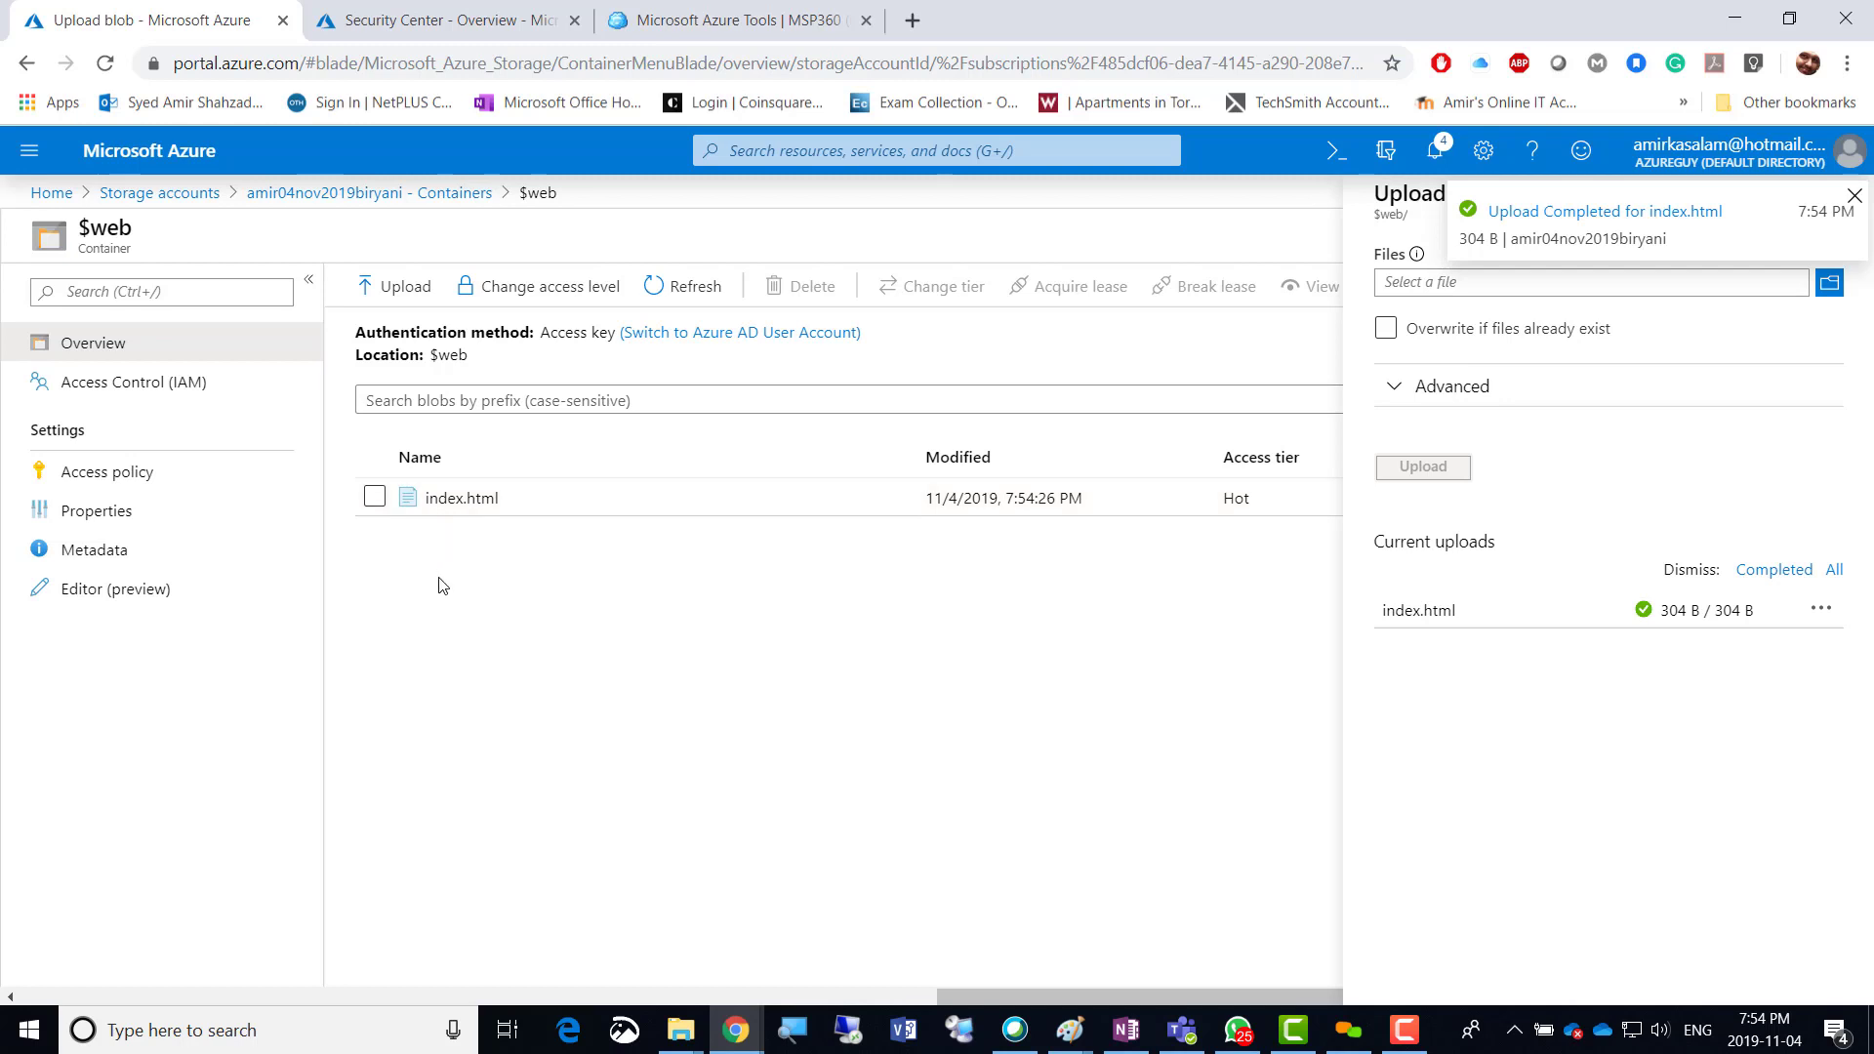
click(454, 601)
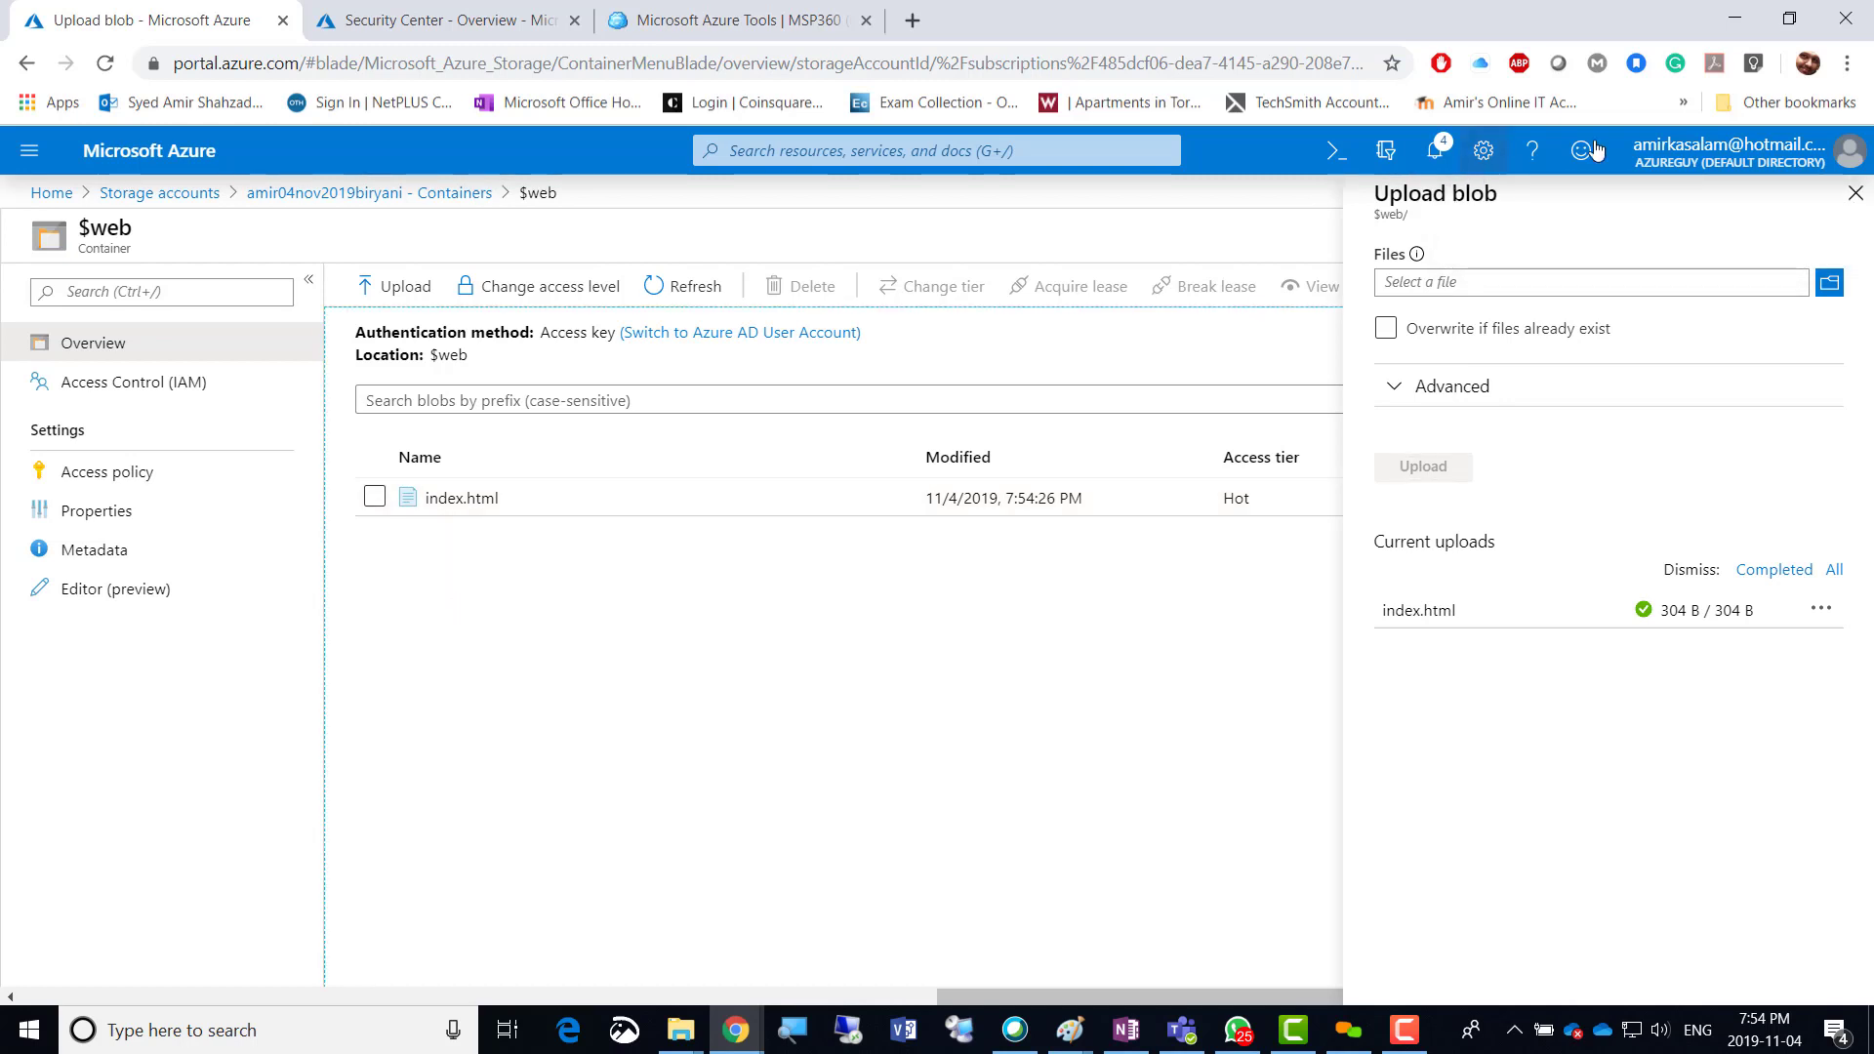
click(1854, 193)
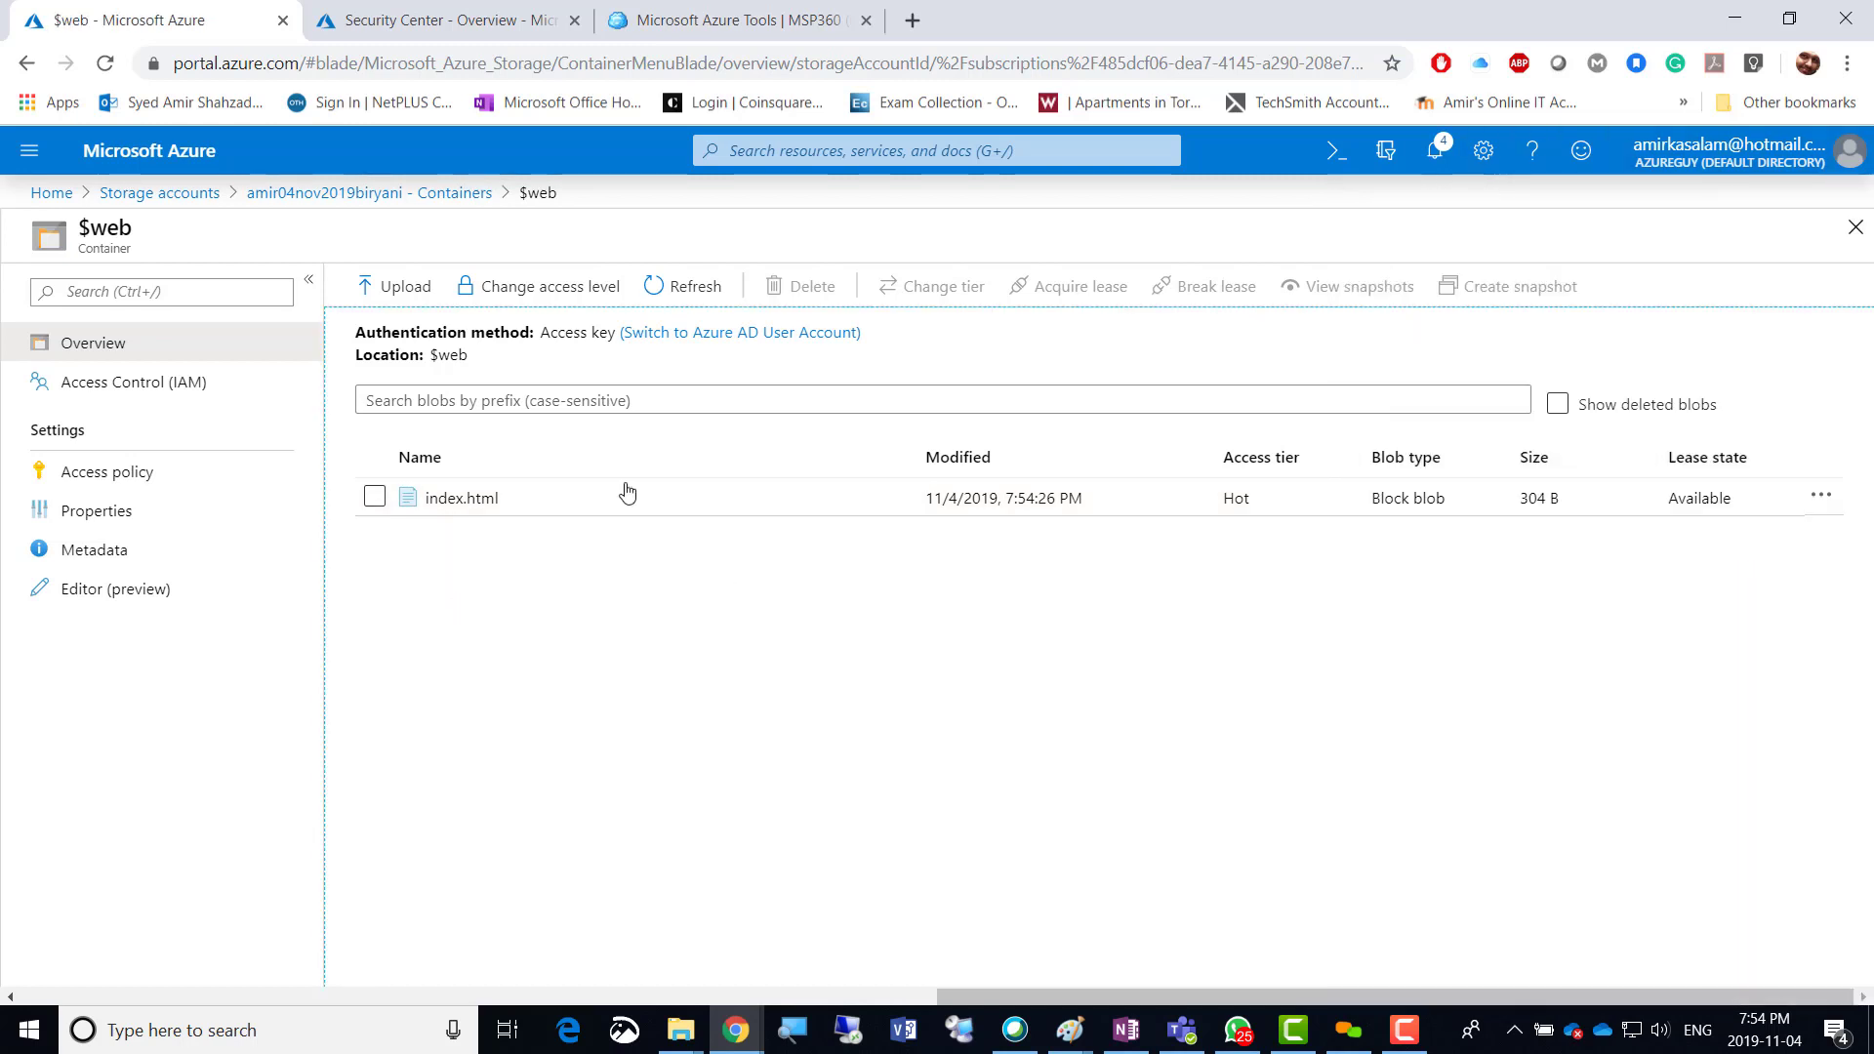
click(673, 285)
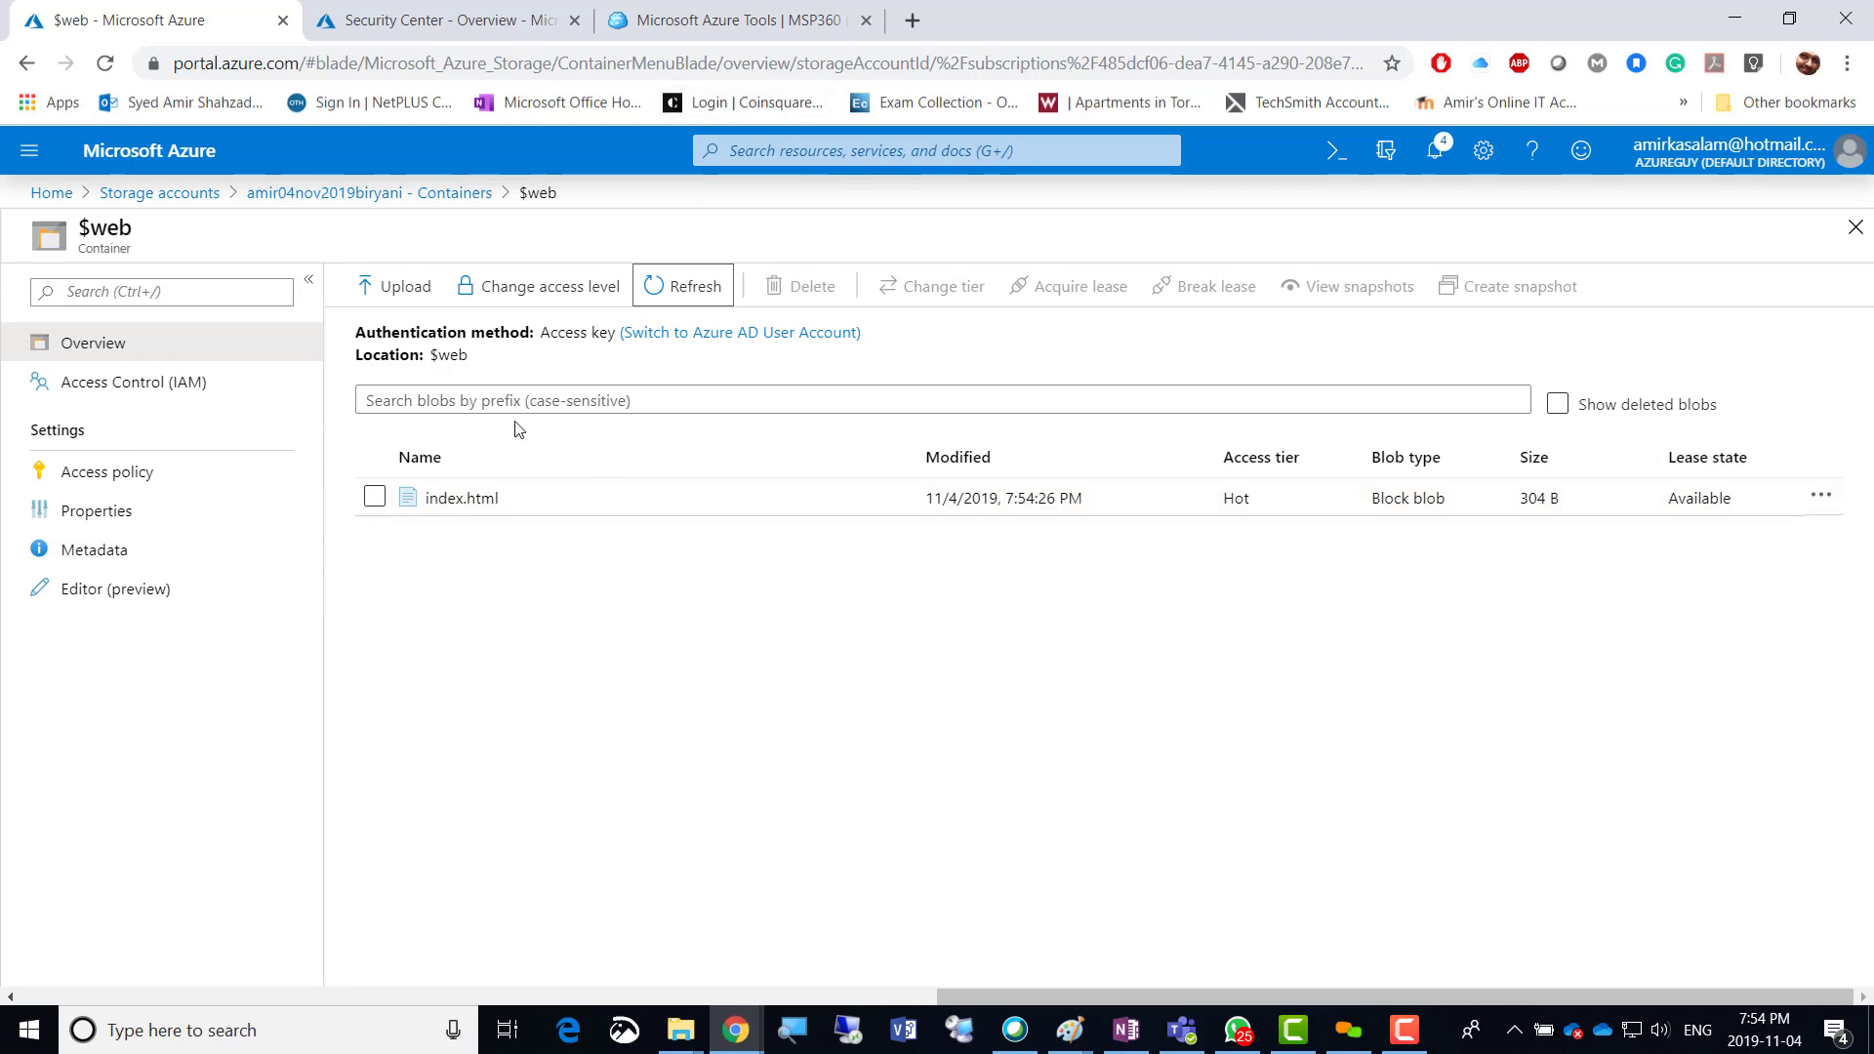
Open the index.html blob in the $web container and review its Overview properties.
click(461, 500)
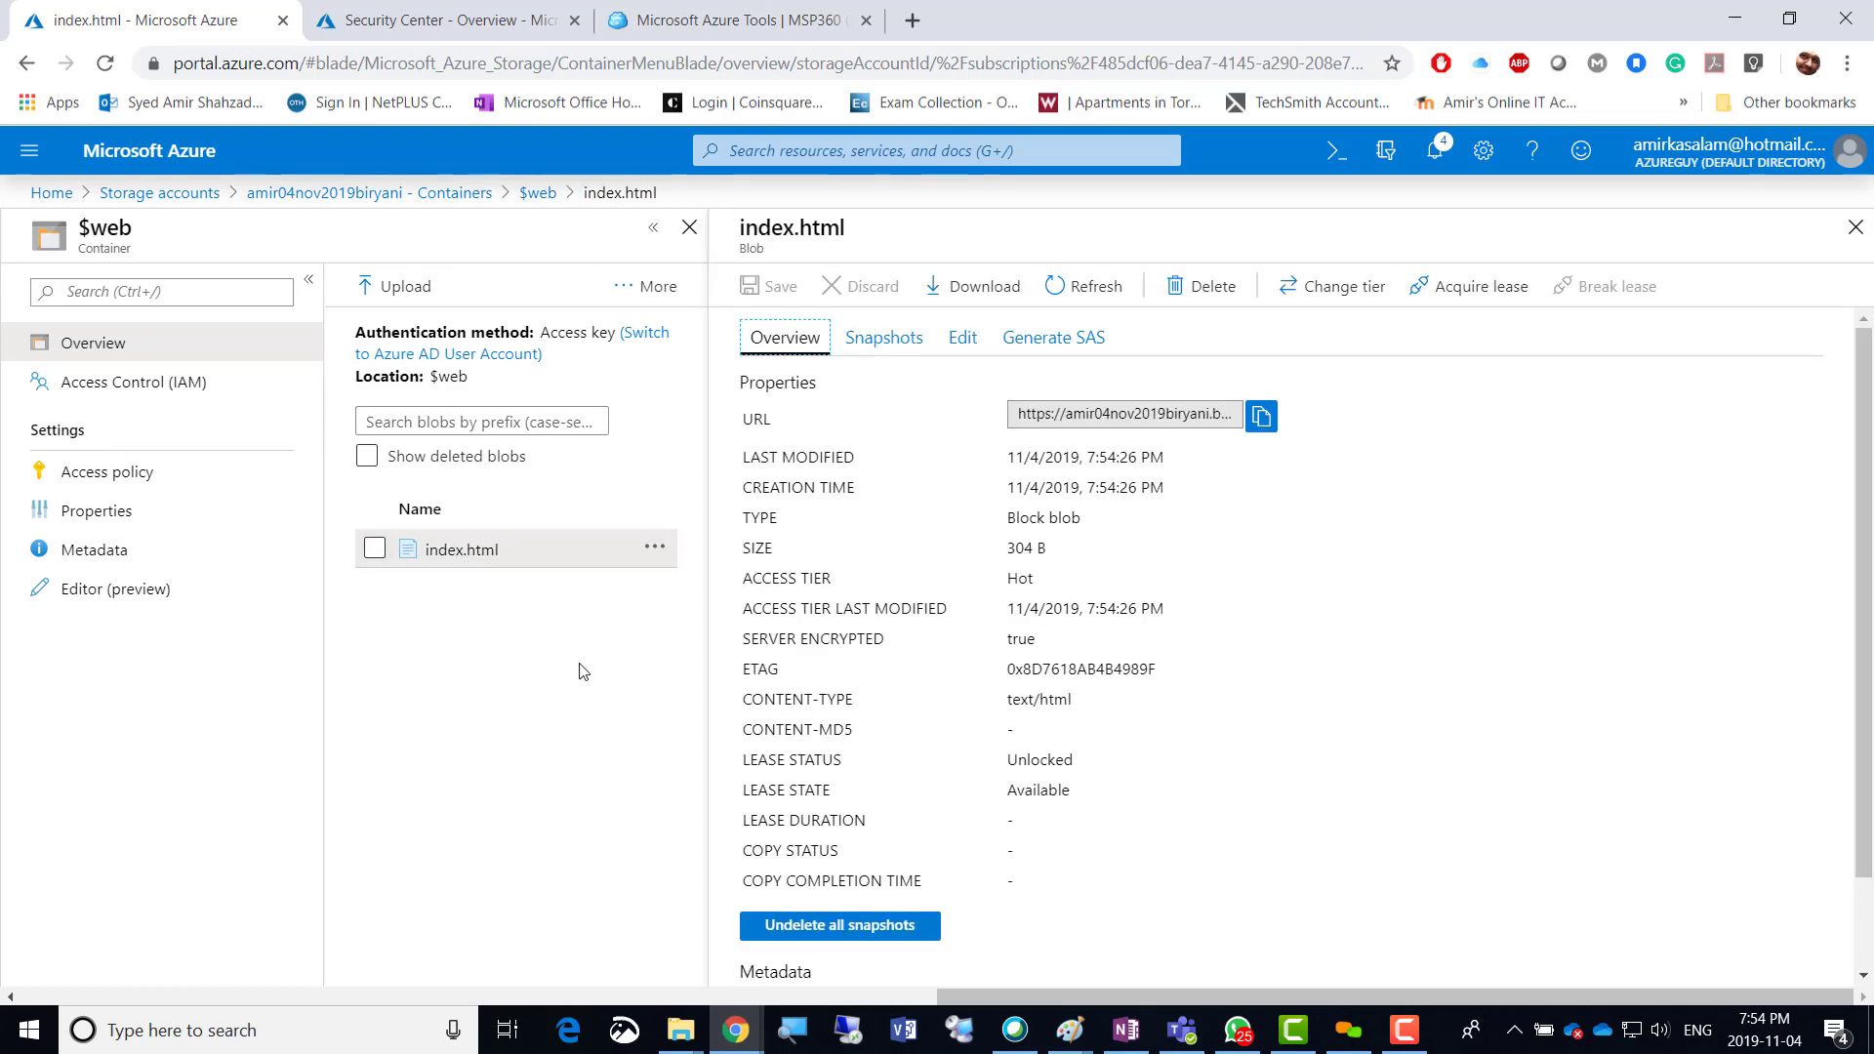
scroll(1293, 788, down, 1)
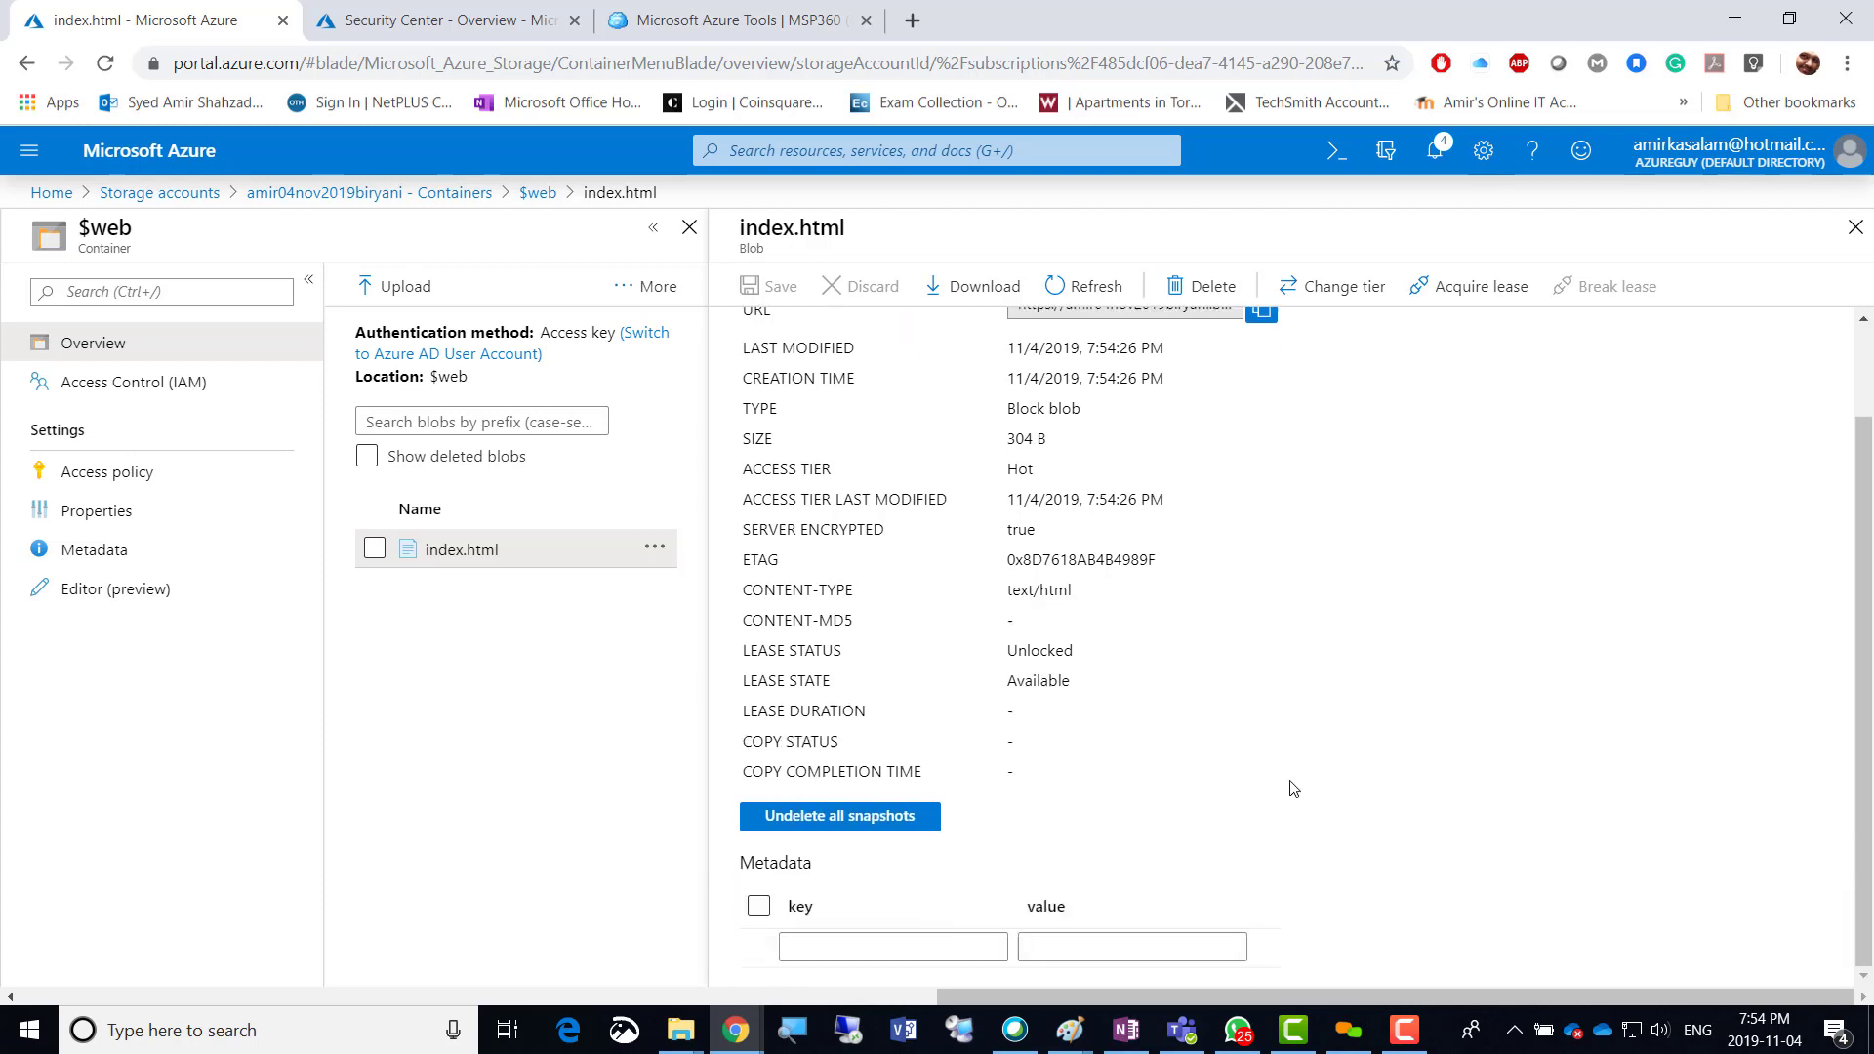
scroll(1293, 787, up, 1)
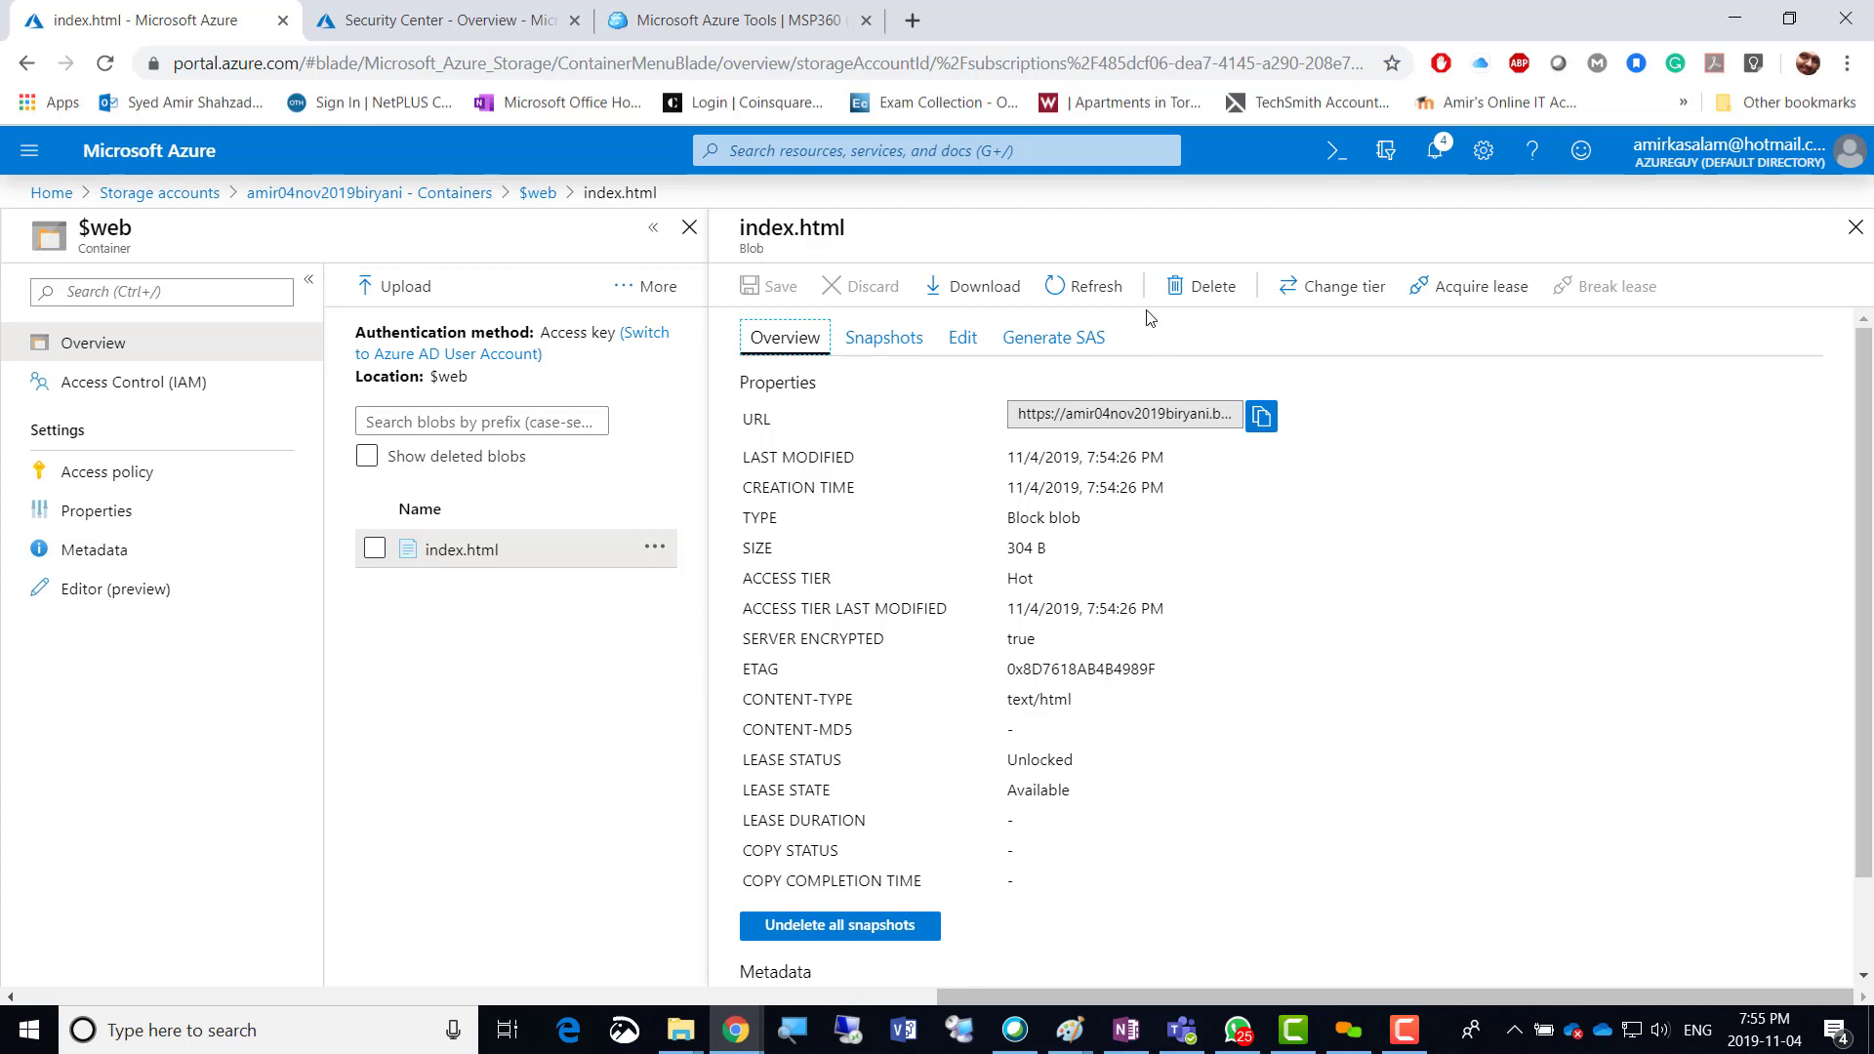
click(654, 547)
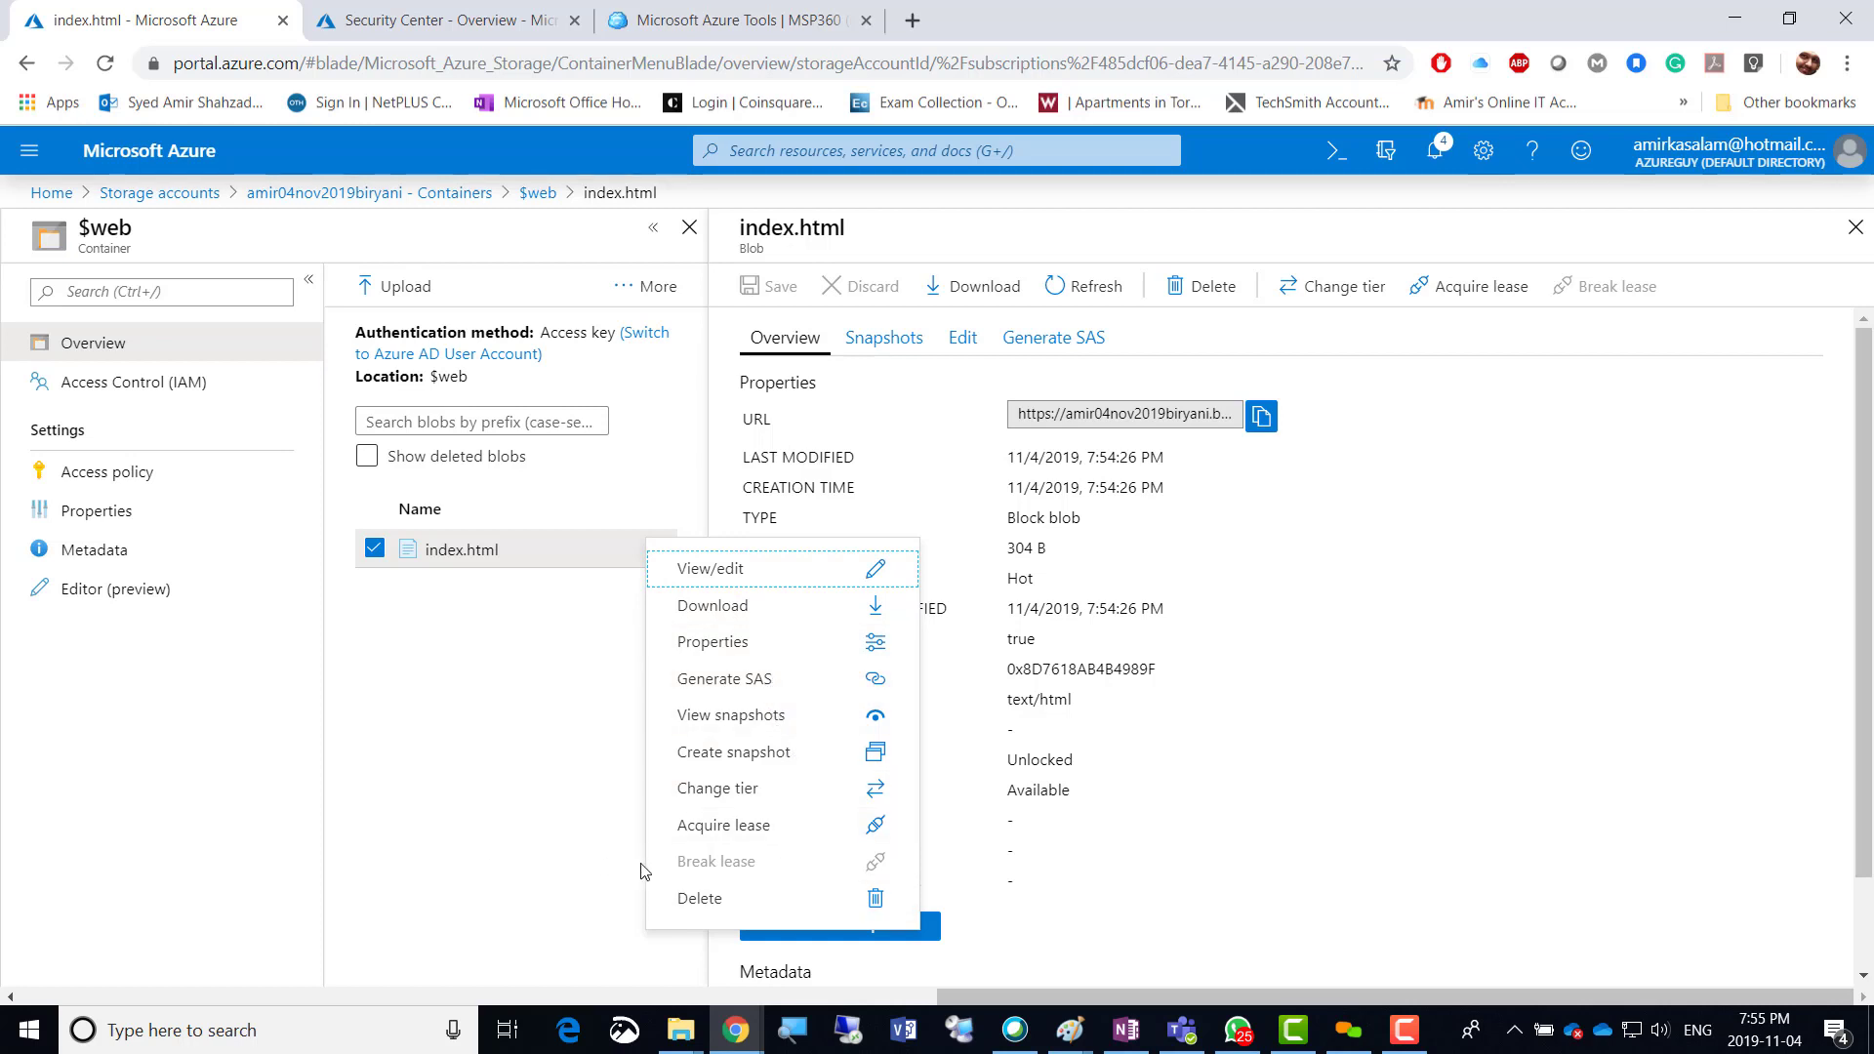
click(391, 758)
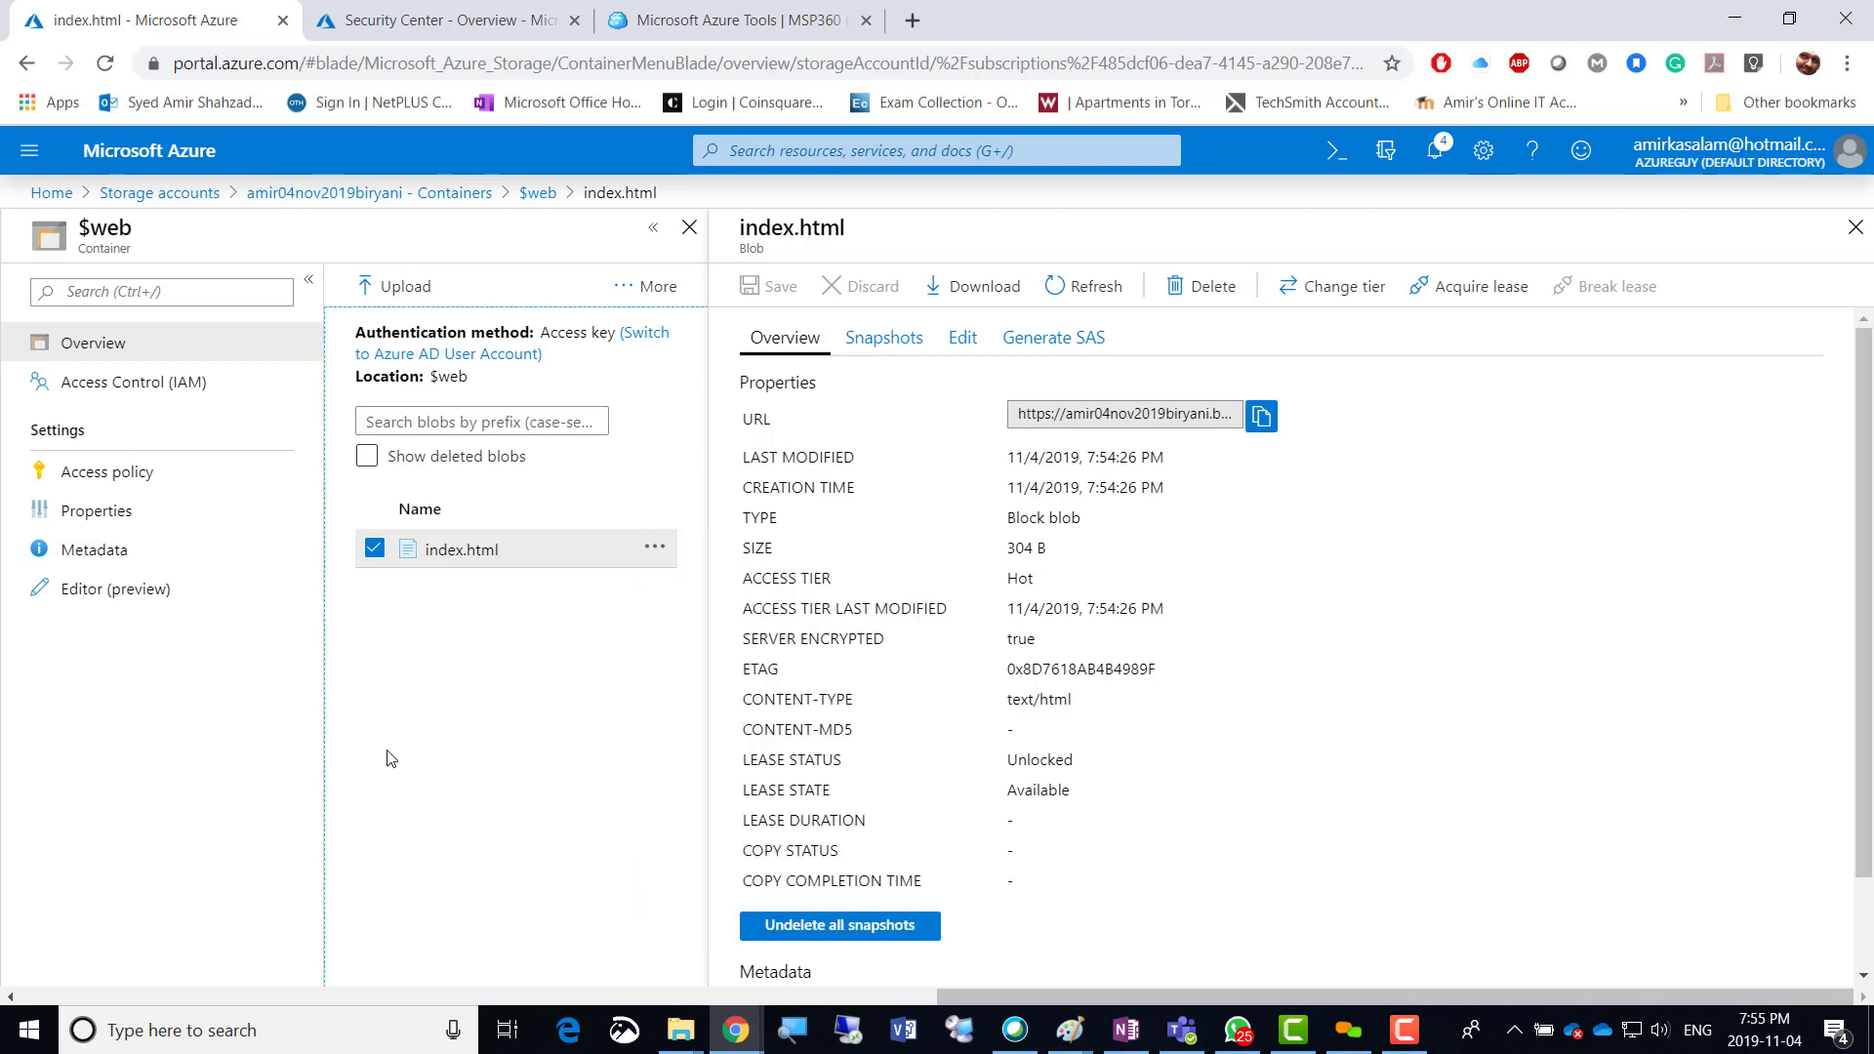
click(455, 555)
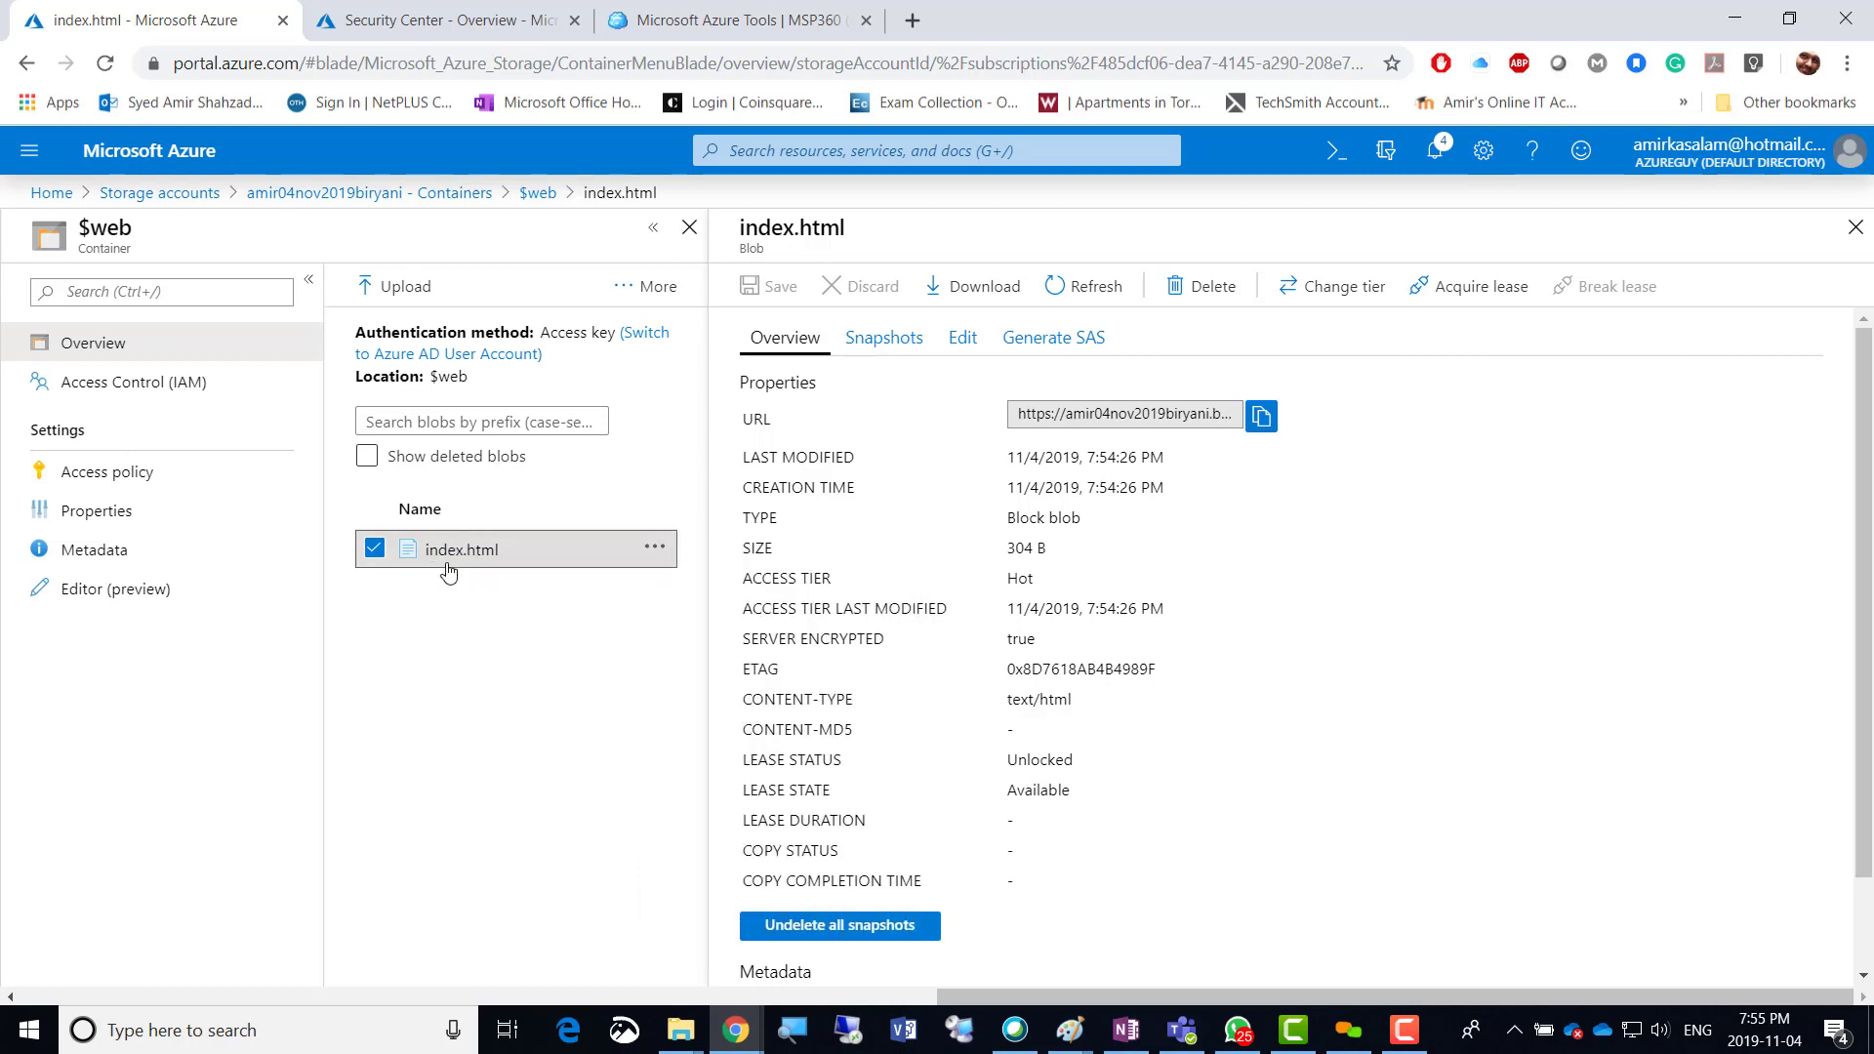
Copy the index.html blob URL for use in a new browser tab.
double_click(748, 419)
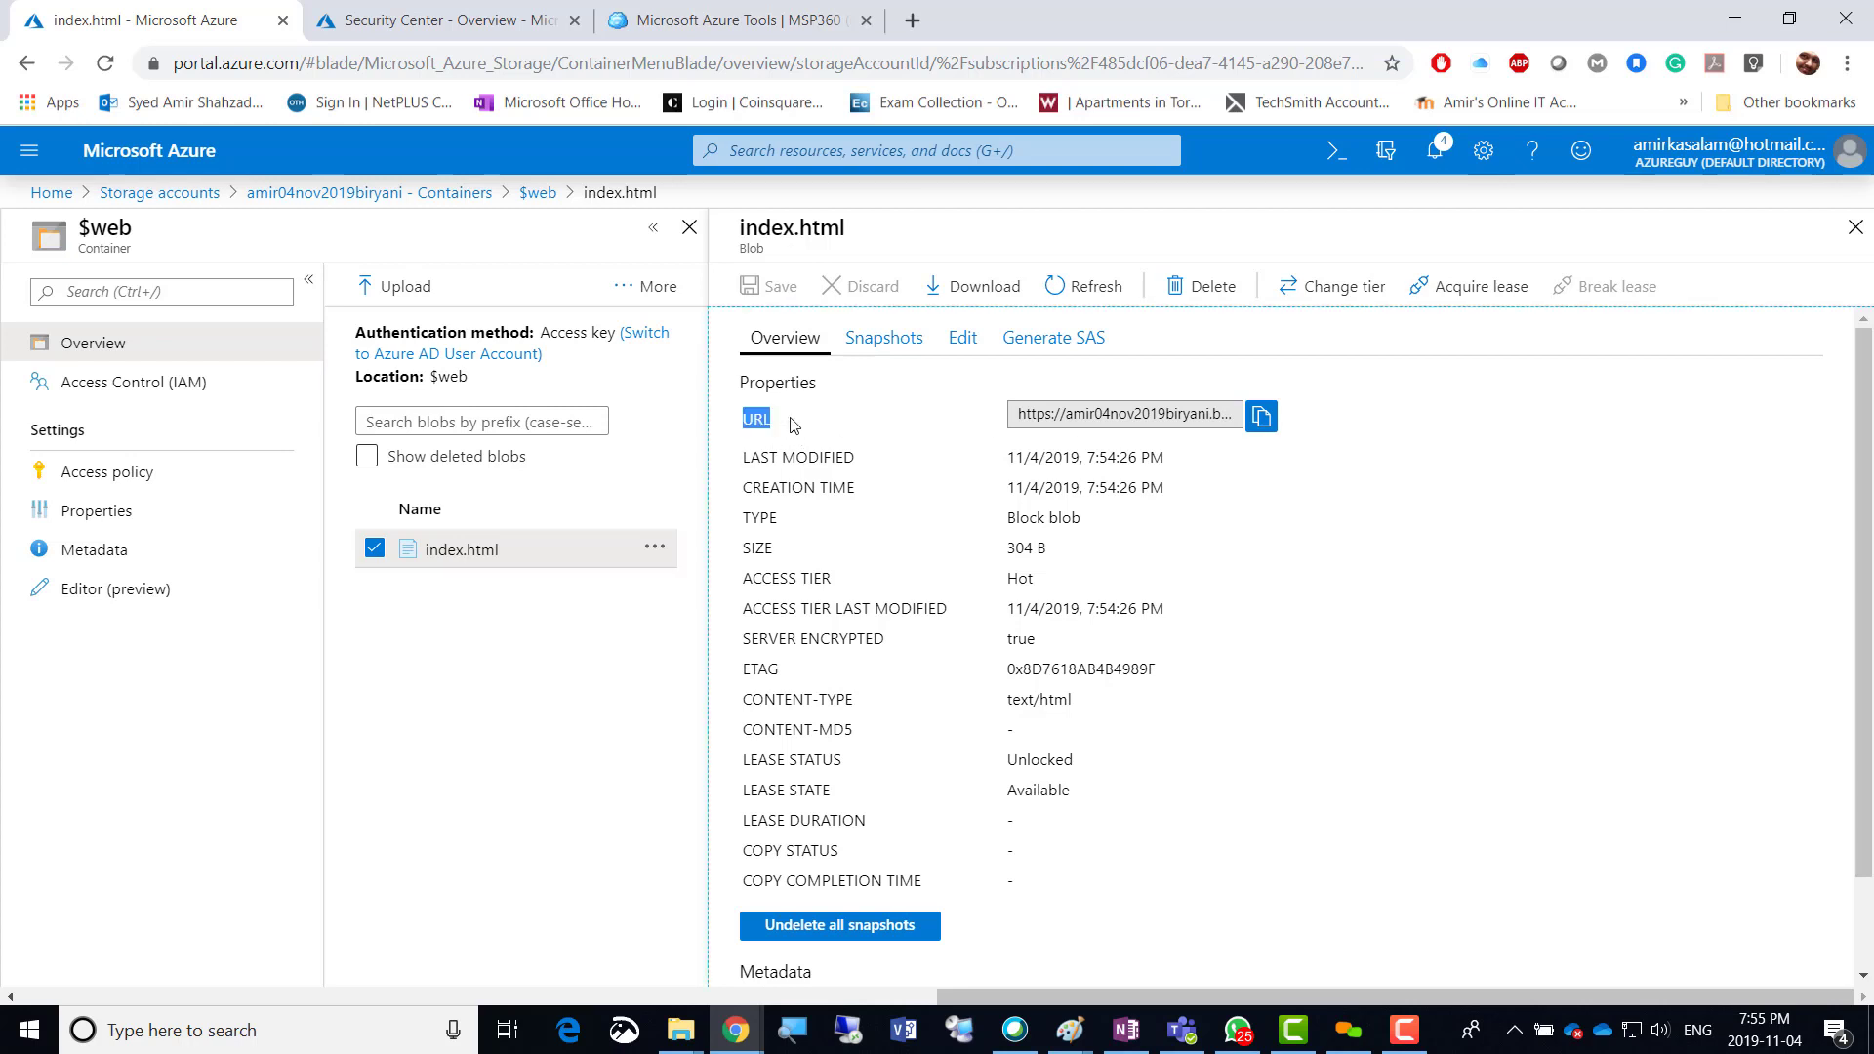
click(1267, 426)
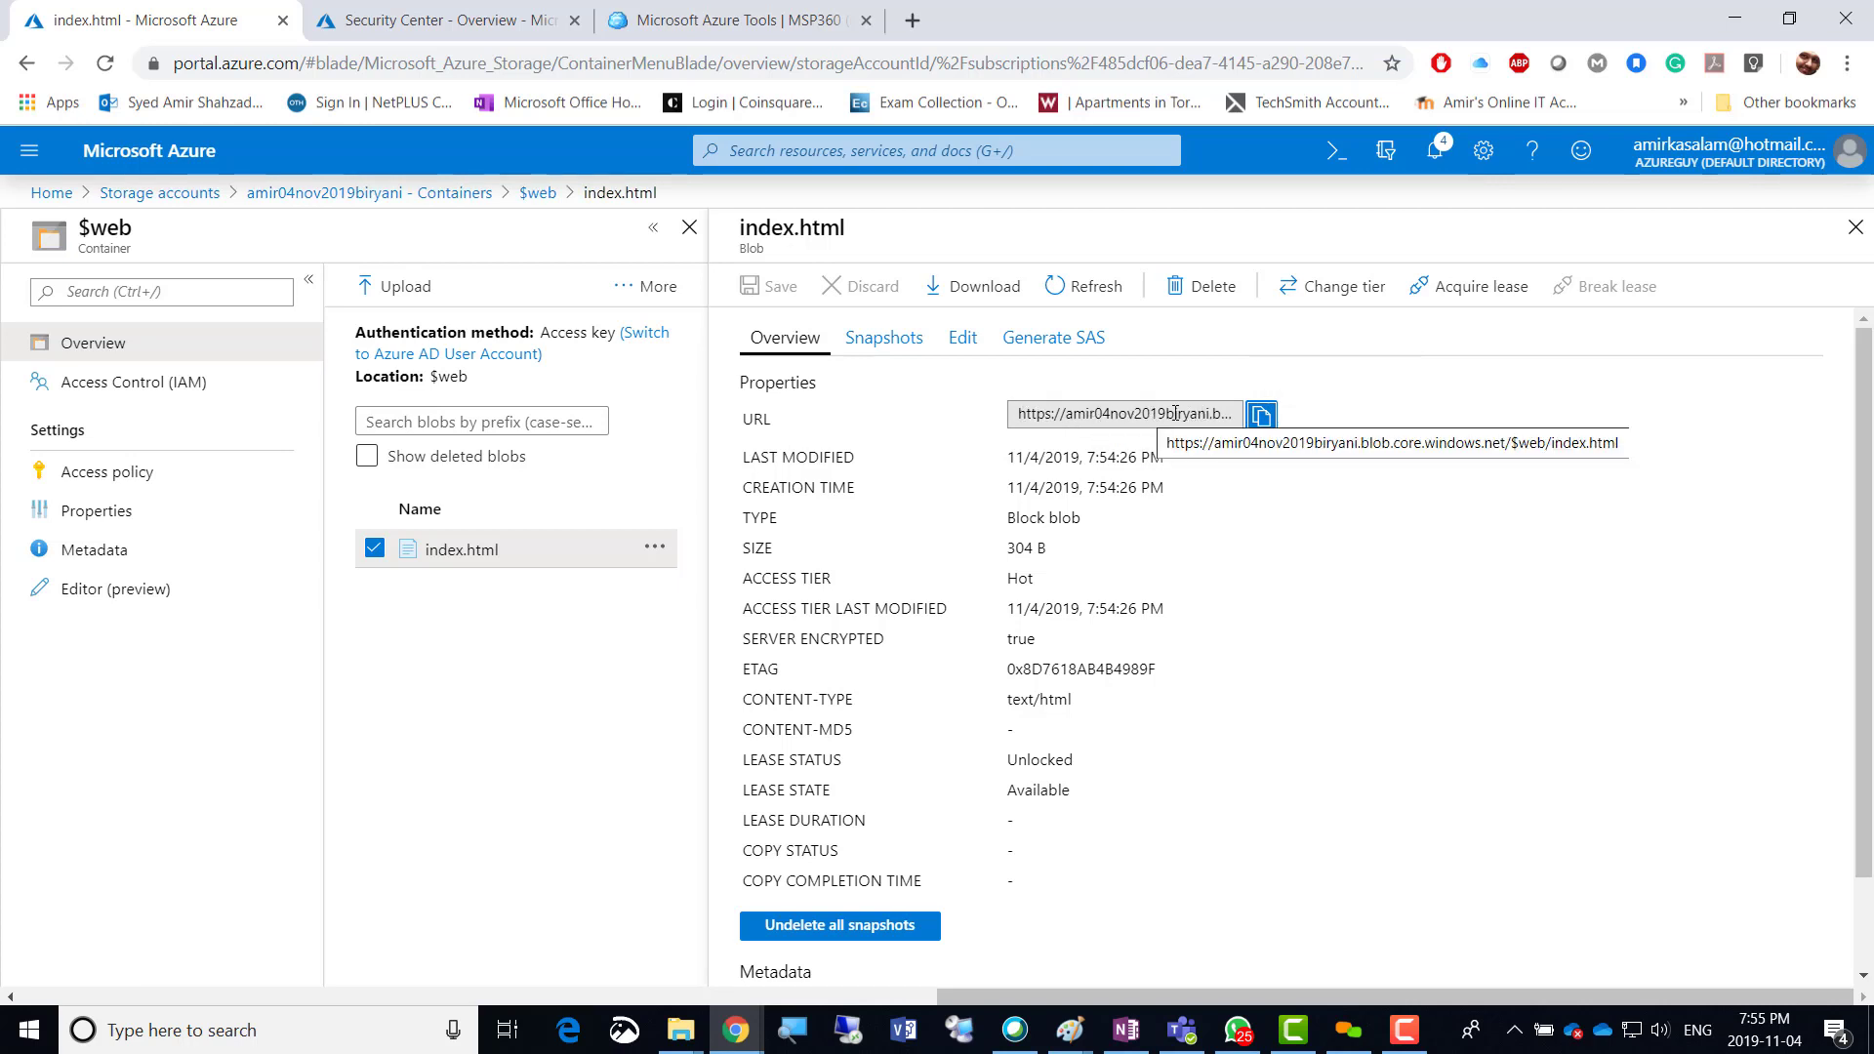
click(910, 21)
Load the copied blob URL, which returns ResourceNotFound, and inspect its container and file path.
key(ctrl+v)
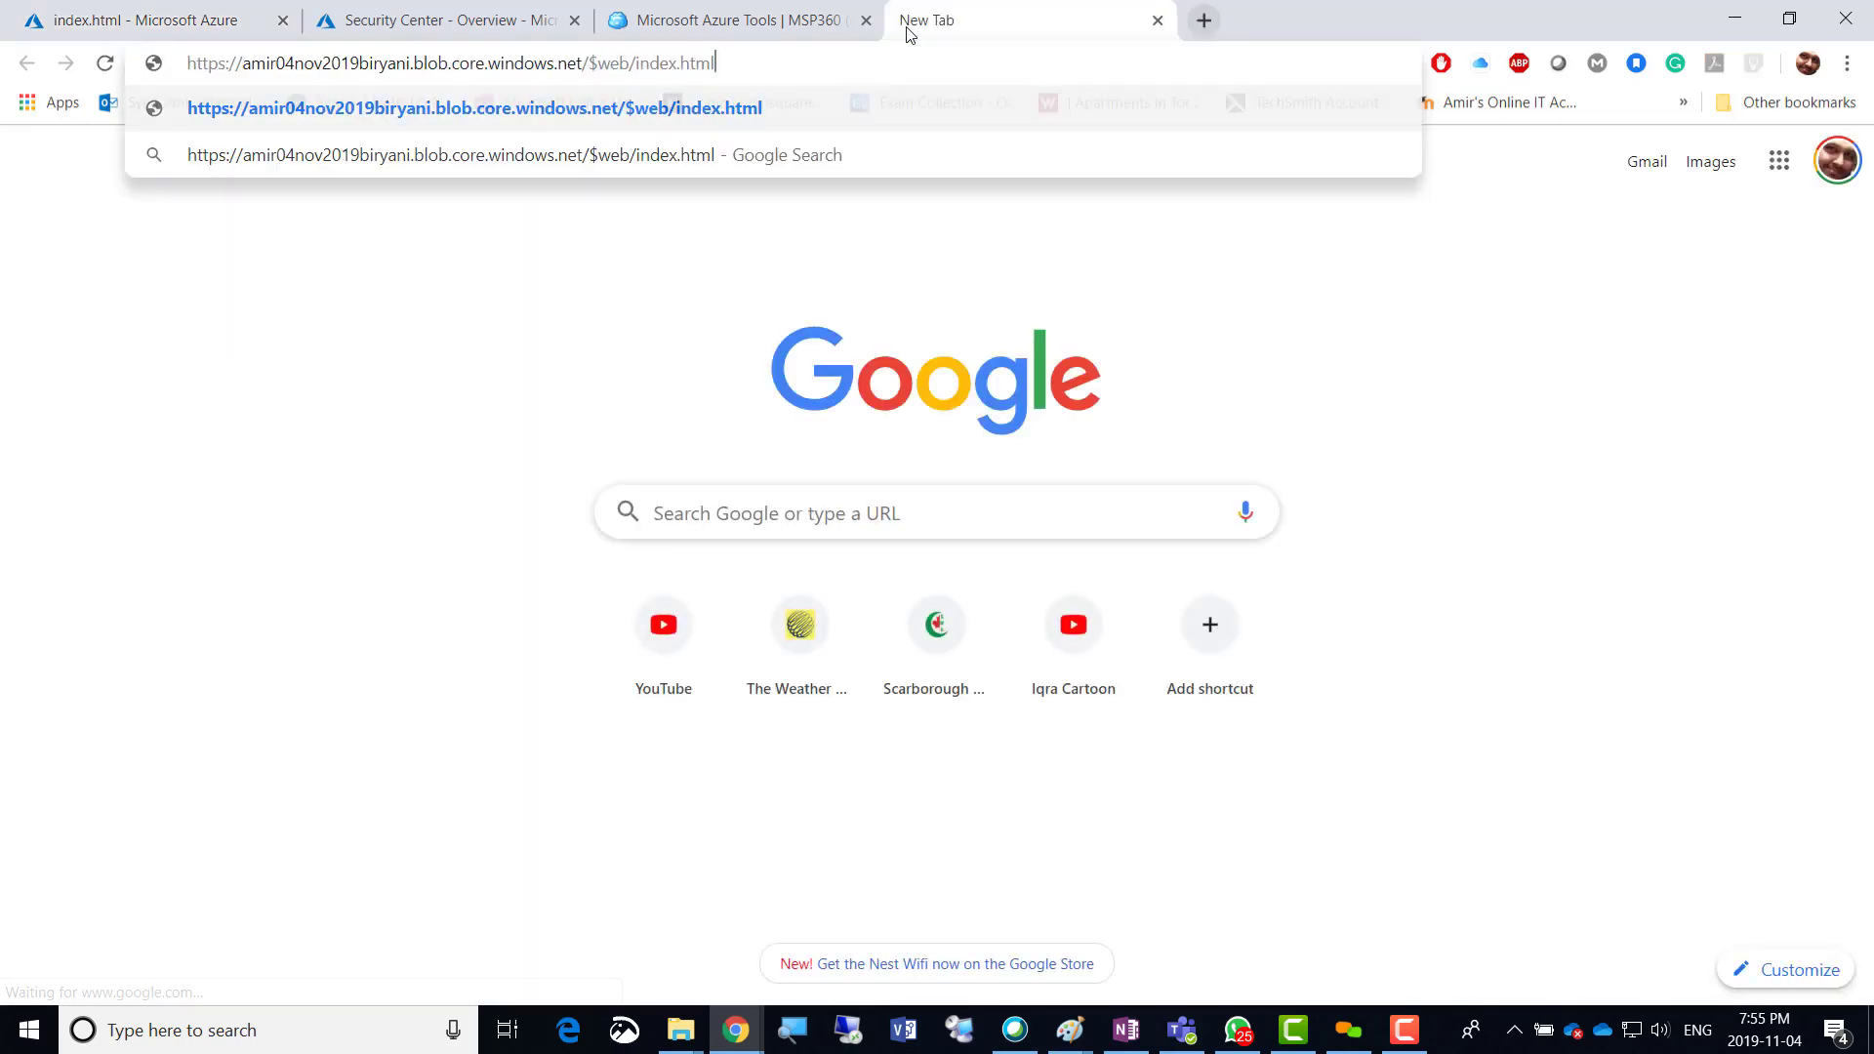
key(Return)
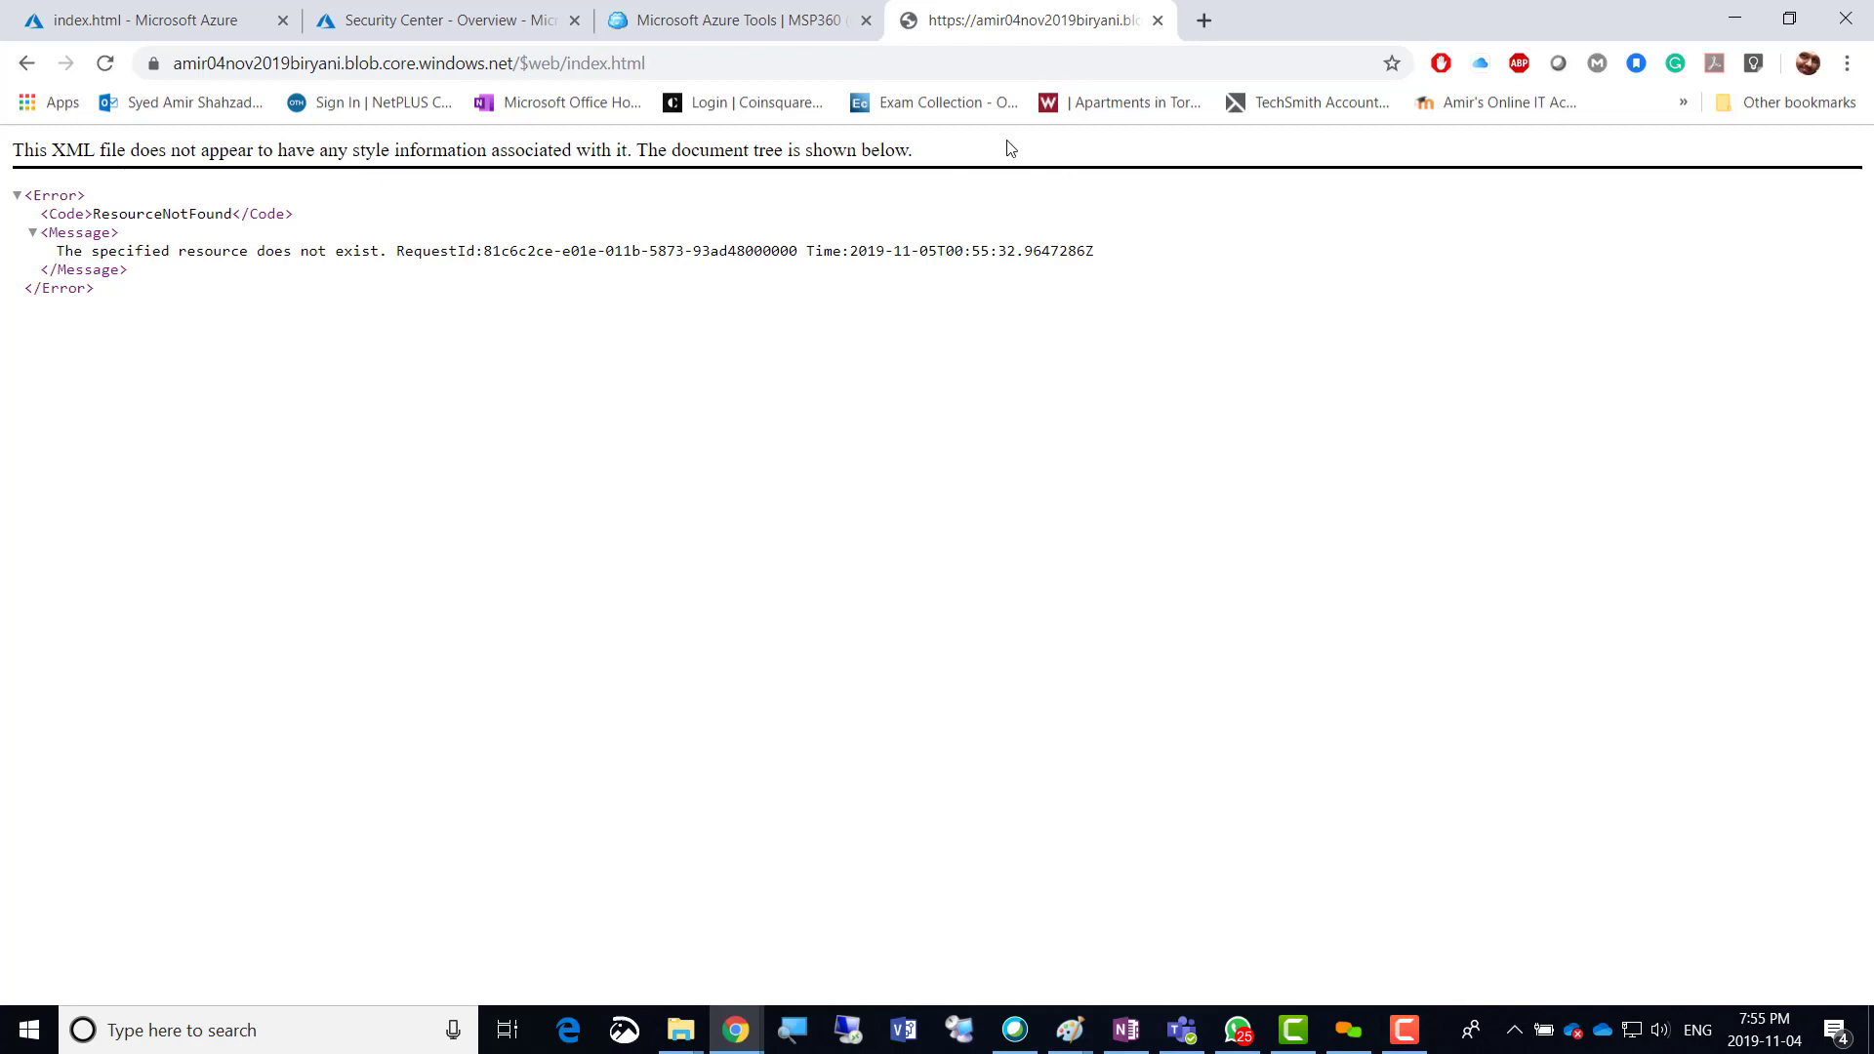
click(656, 64)
click(657, 64)
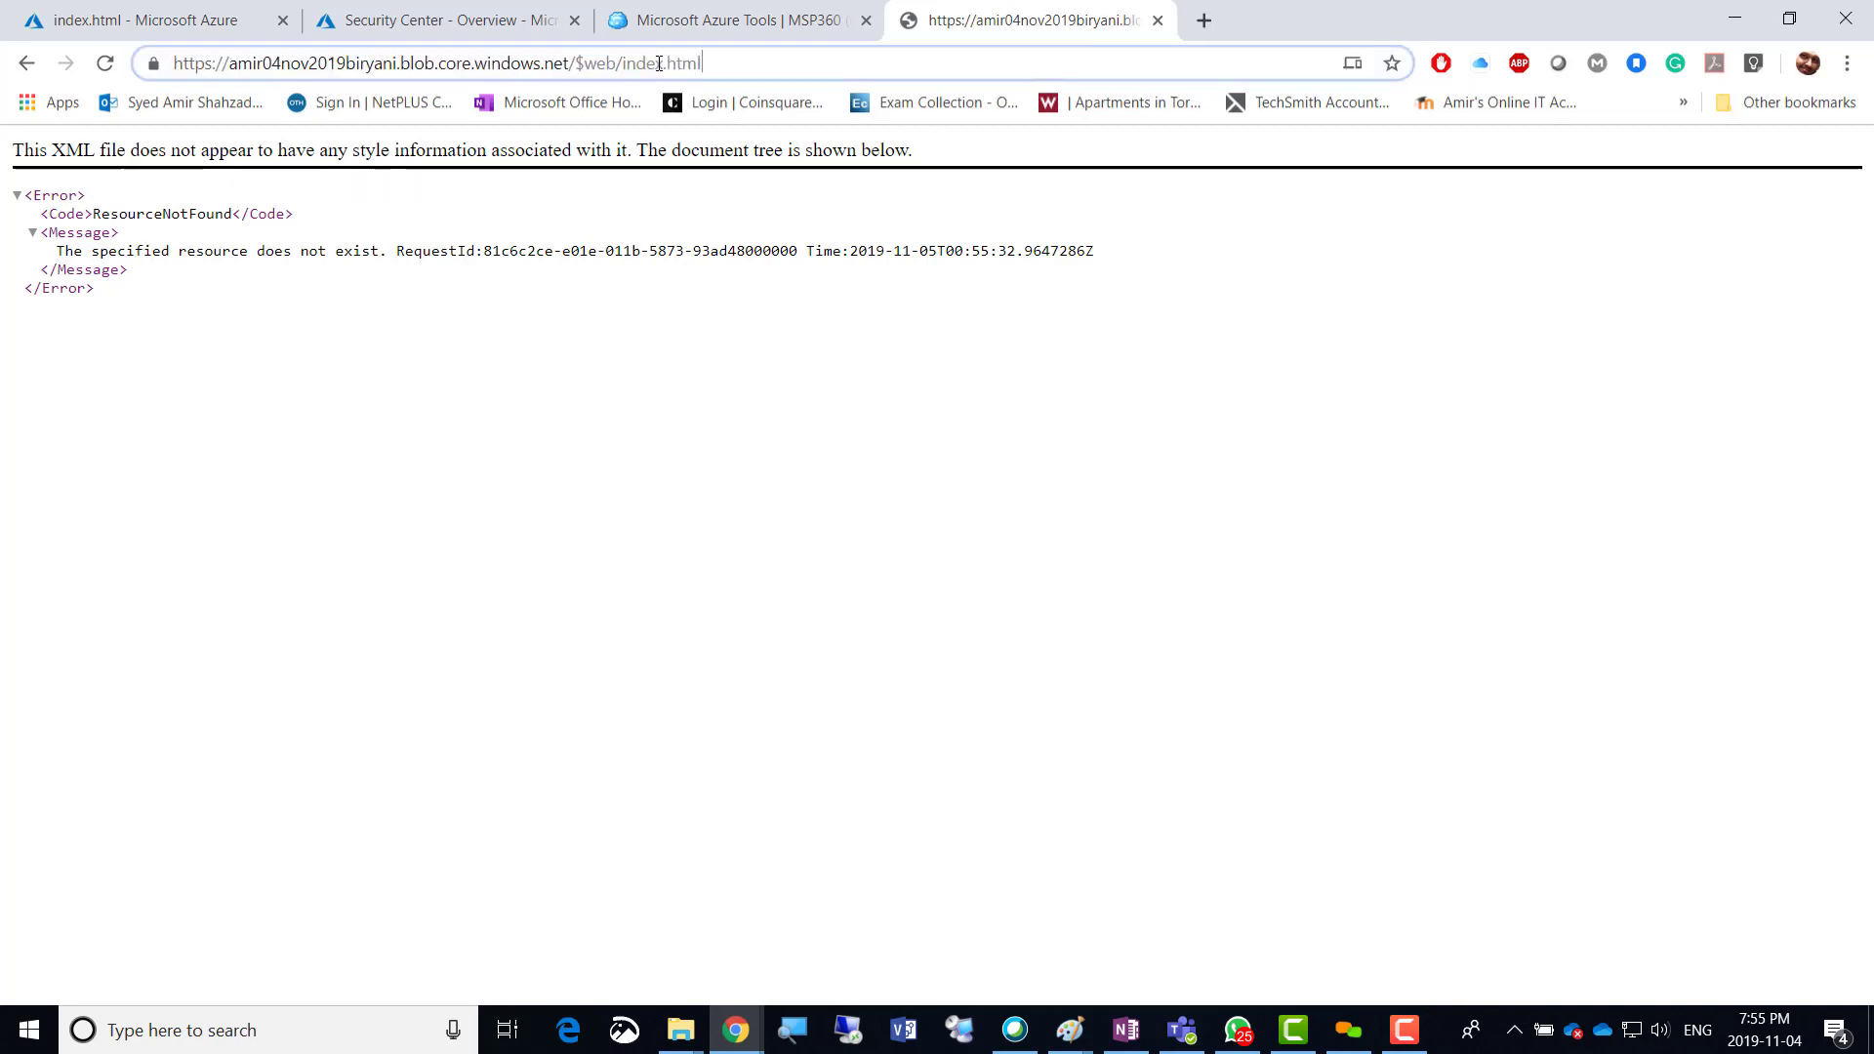
drag(726, 63, 151, 64)
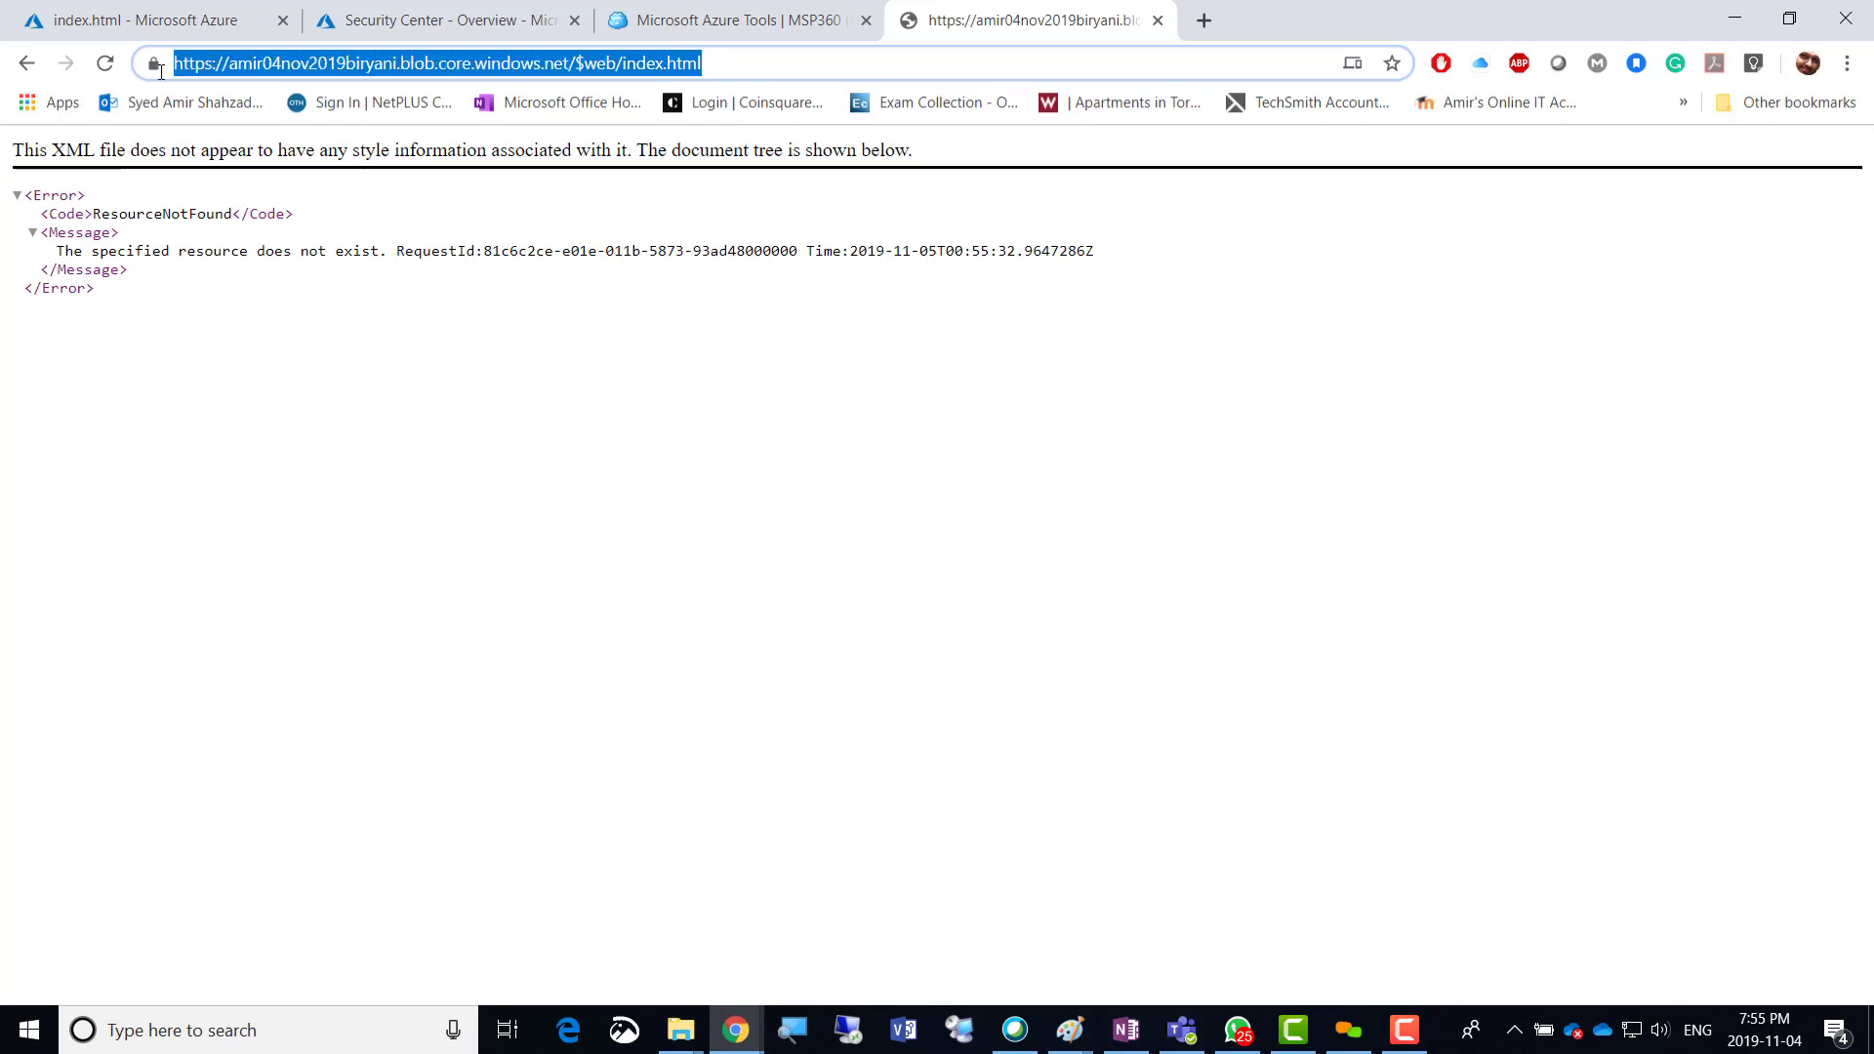
Go back through the open tabs to the Azure portal blob page.
click(730, 24)
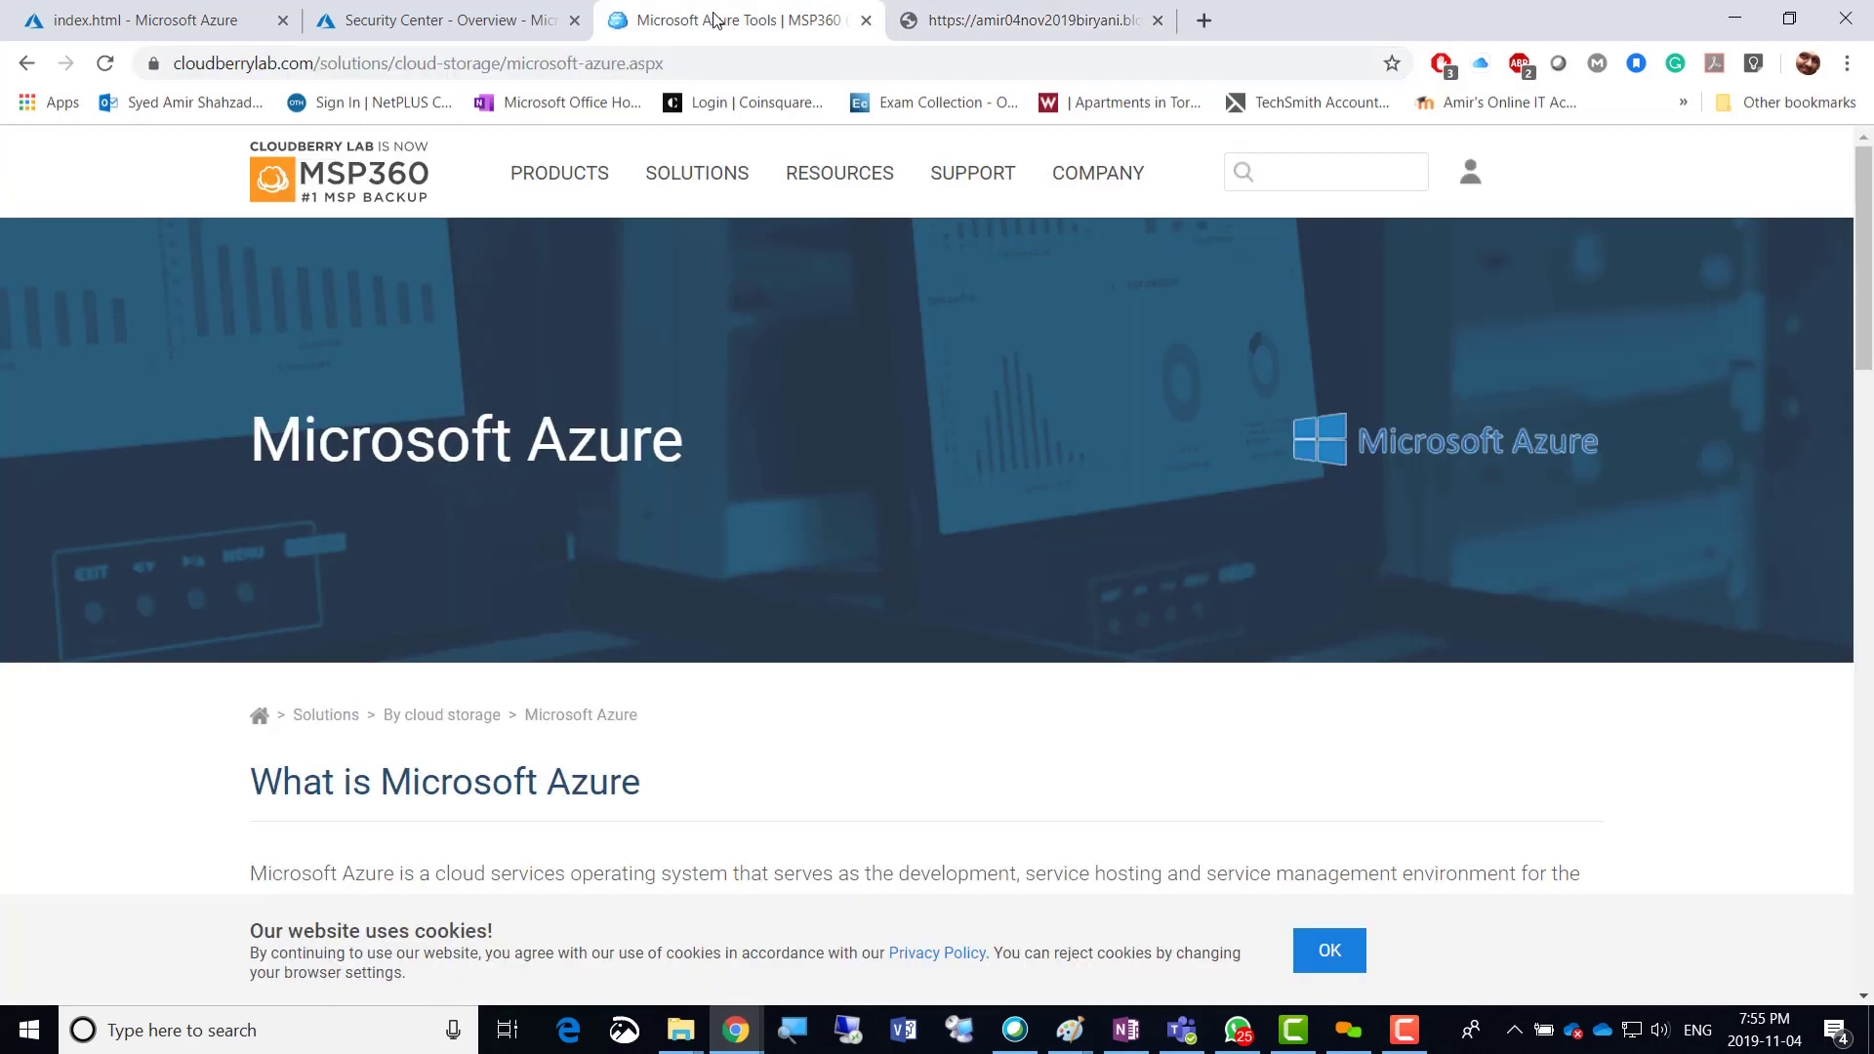
click(459, 22)
click(263, 19)
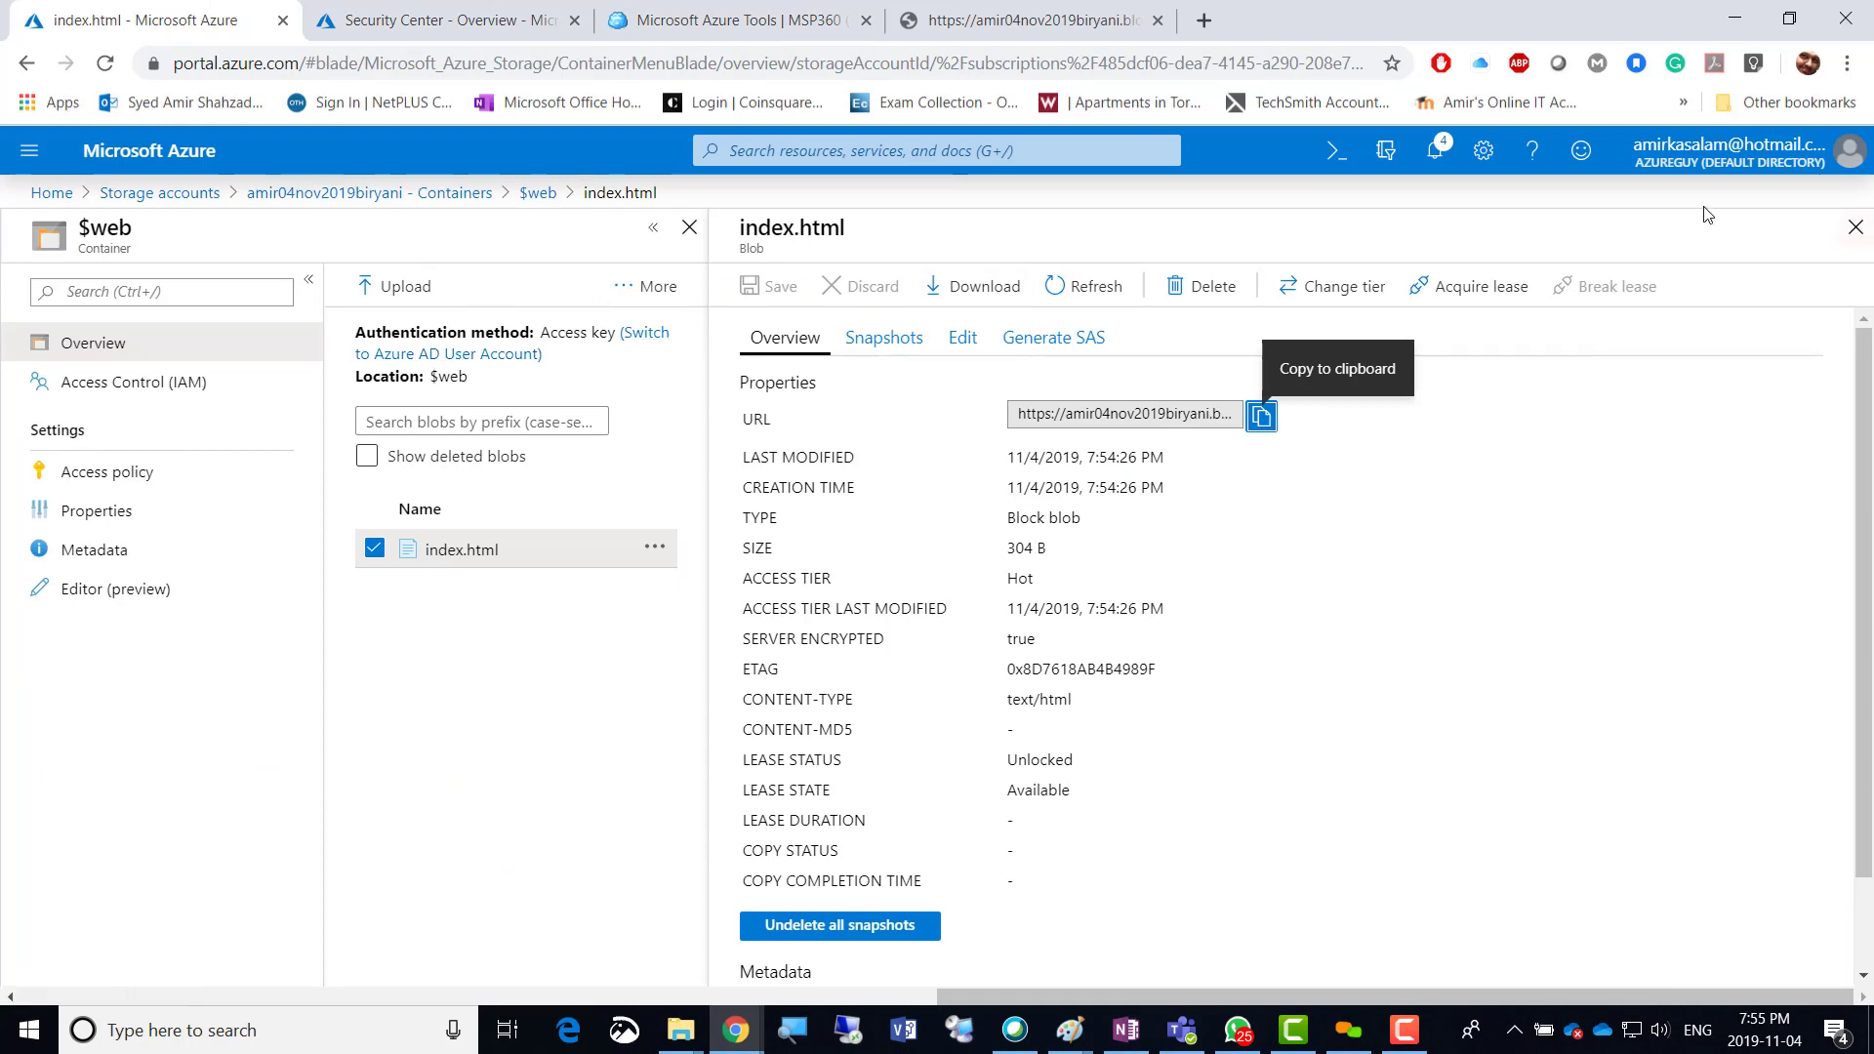
Close the index.html details and reach the $web container's Access policy from Containers.
click(1855, 228)
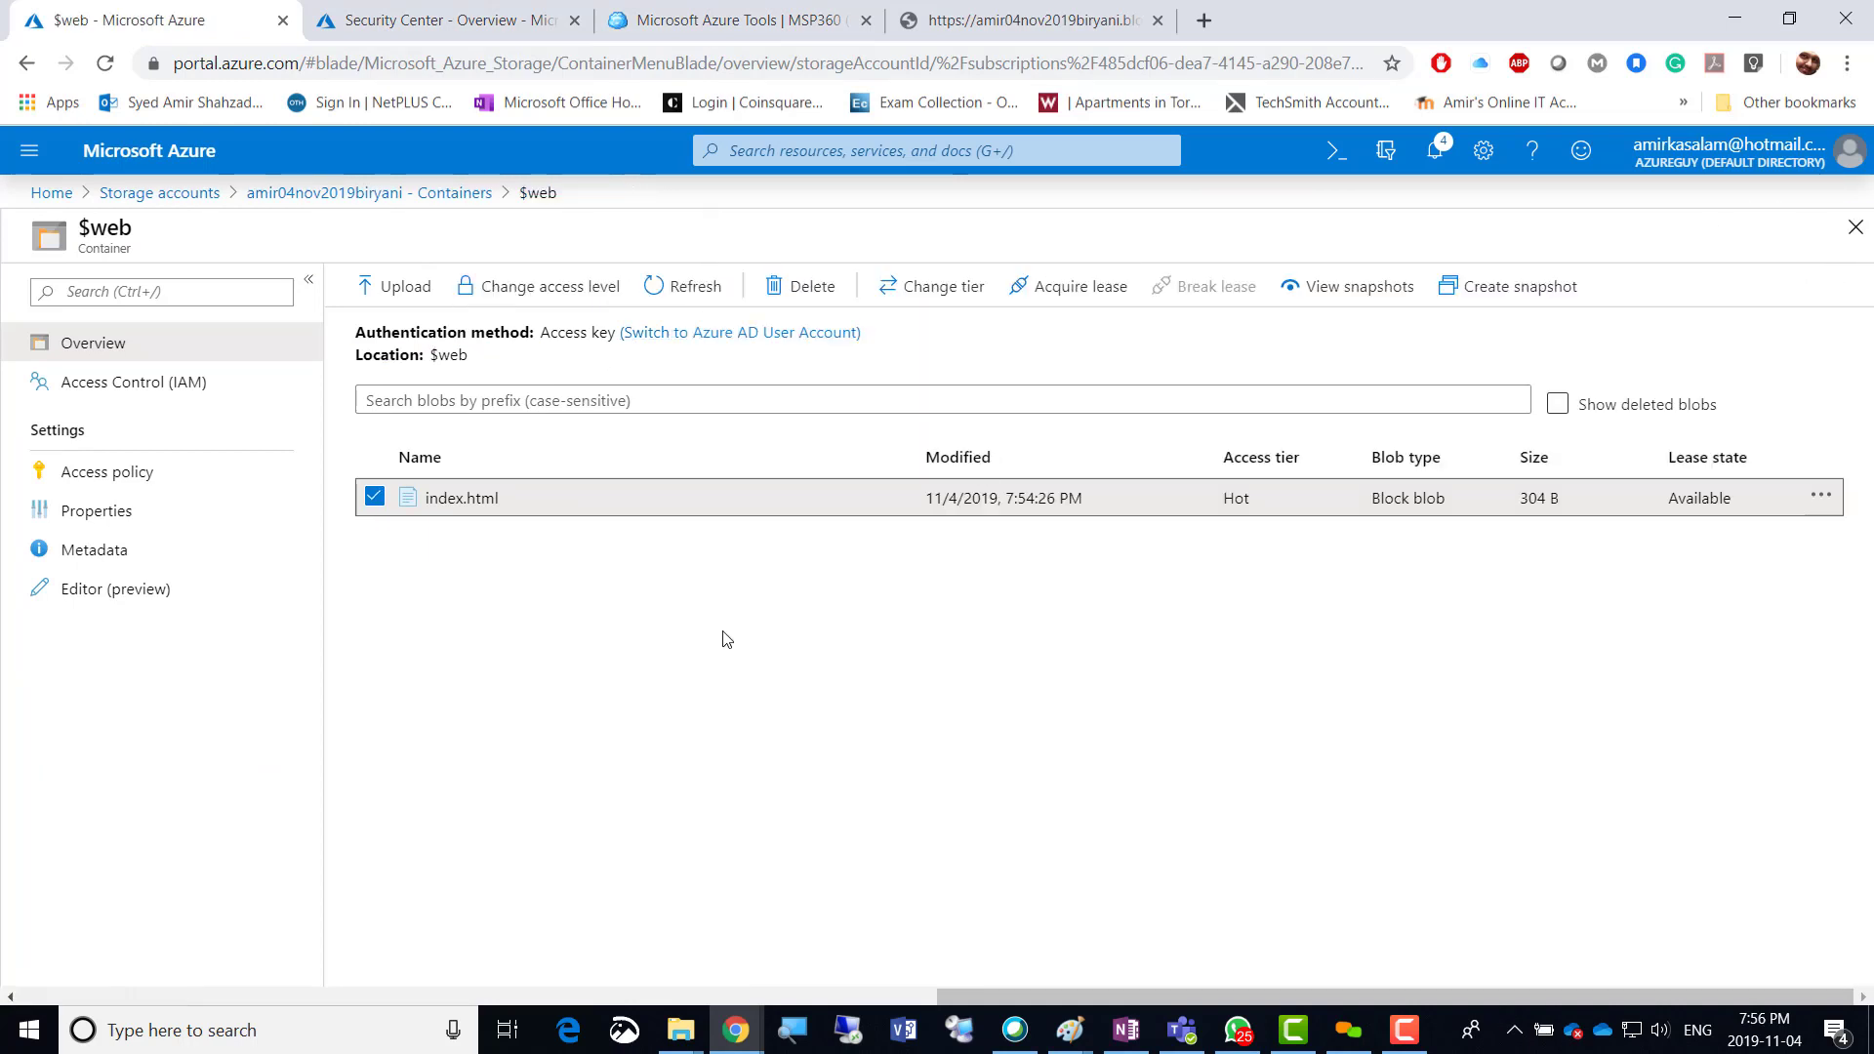
click(376, 503)
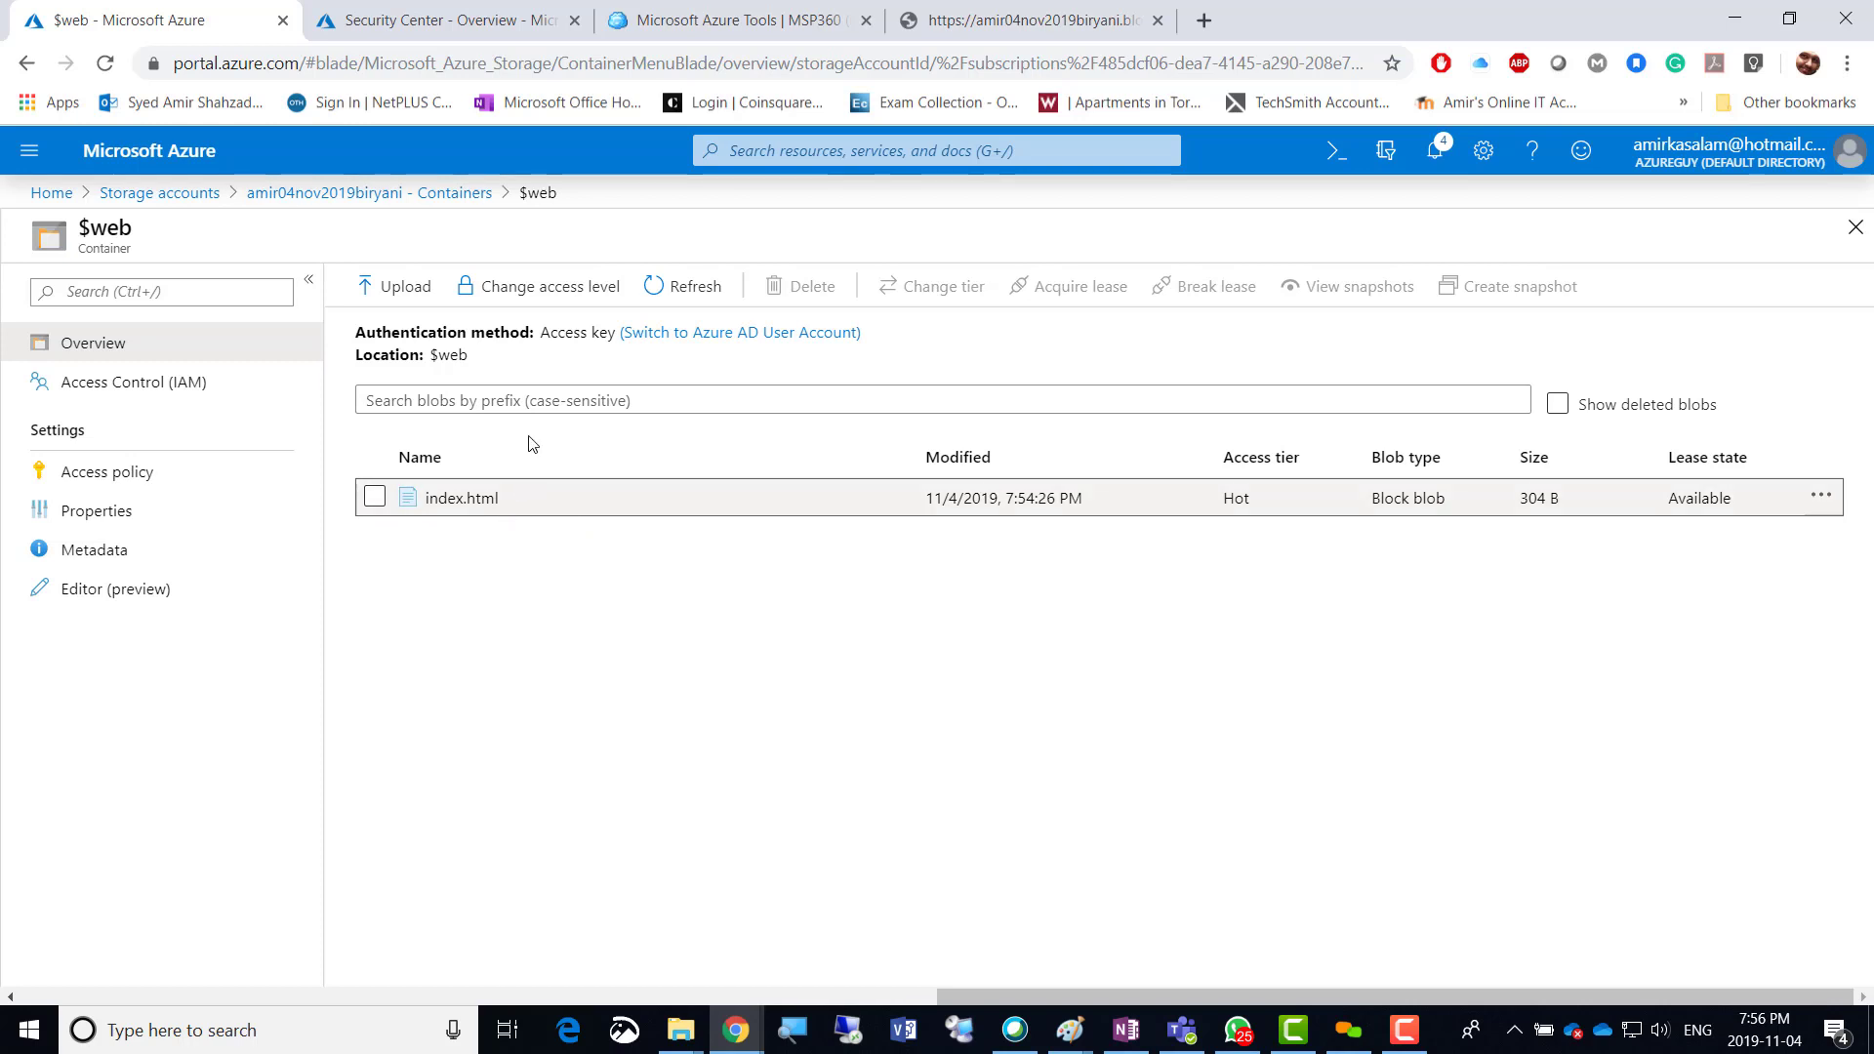
click(459, 194)
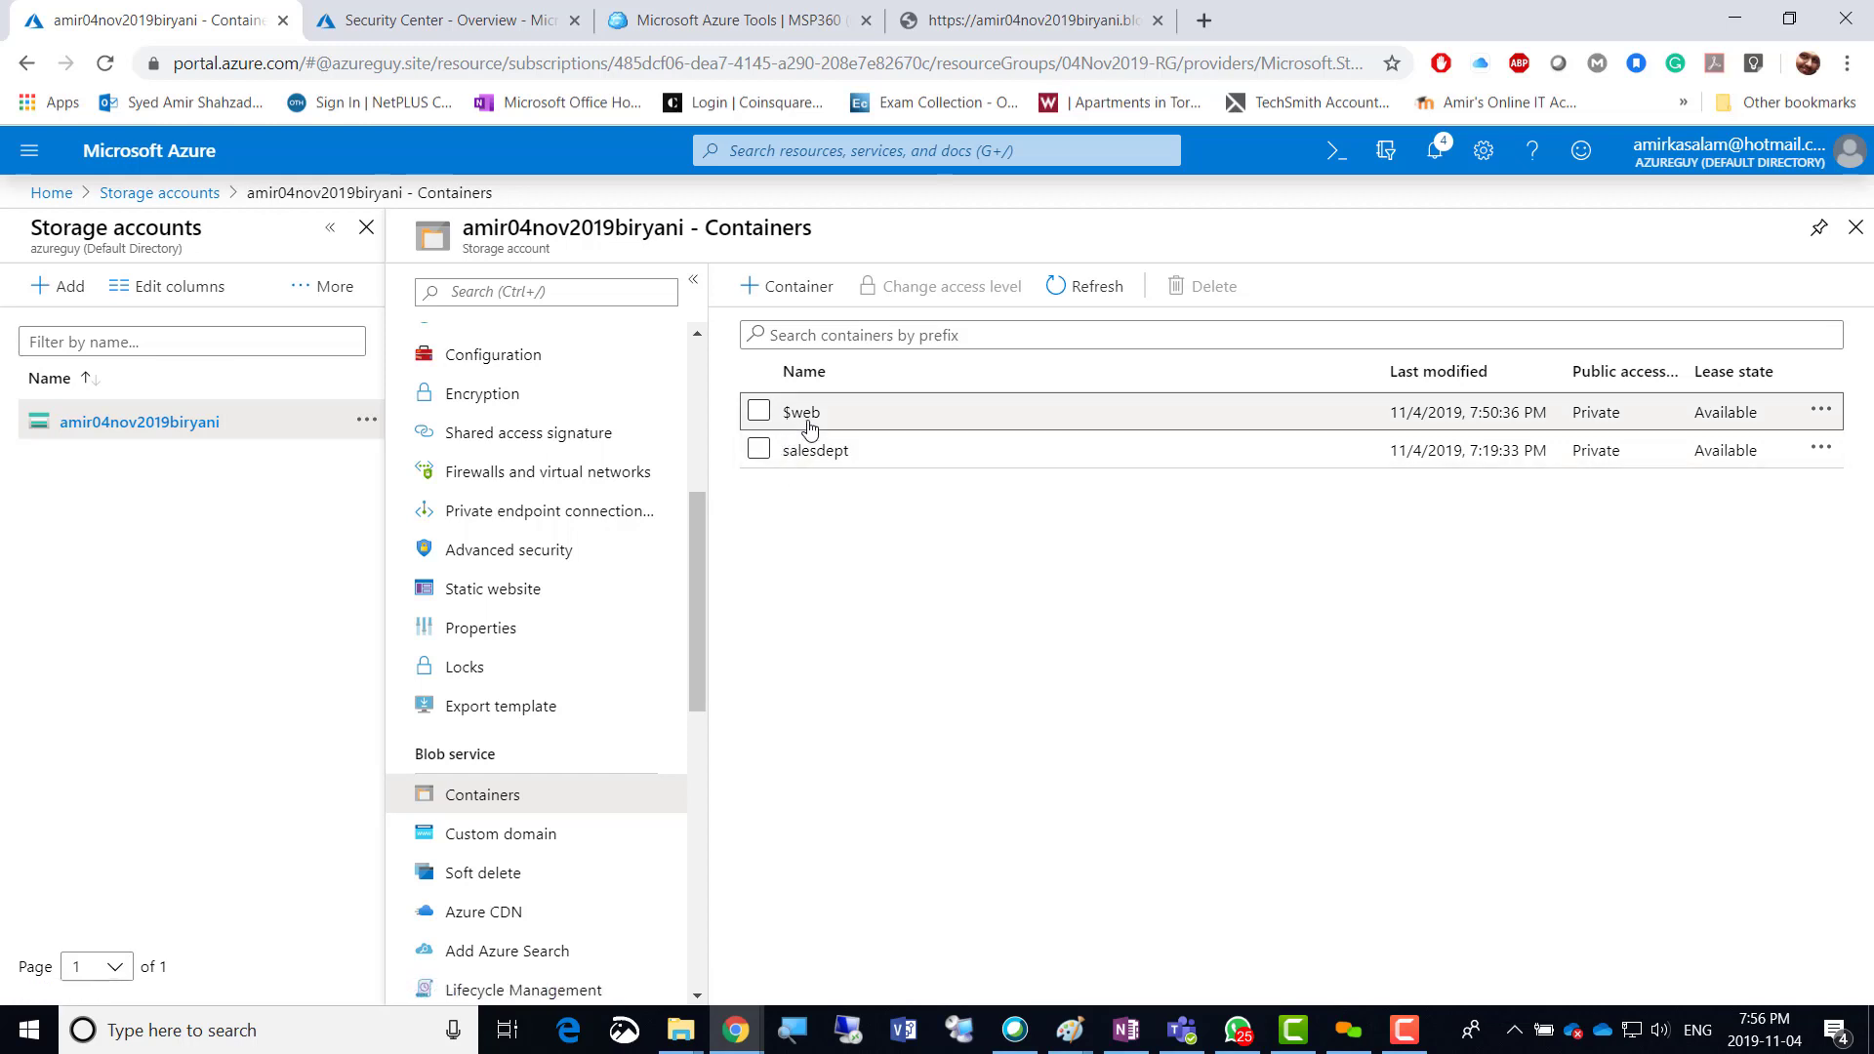
click(1820, 411)
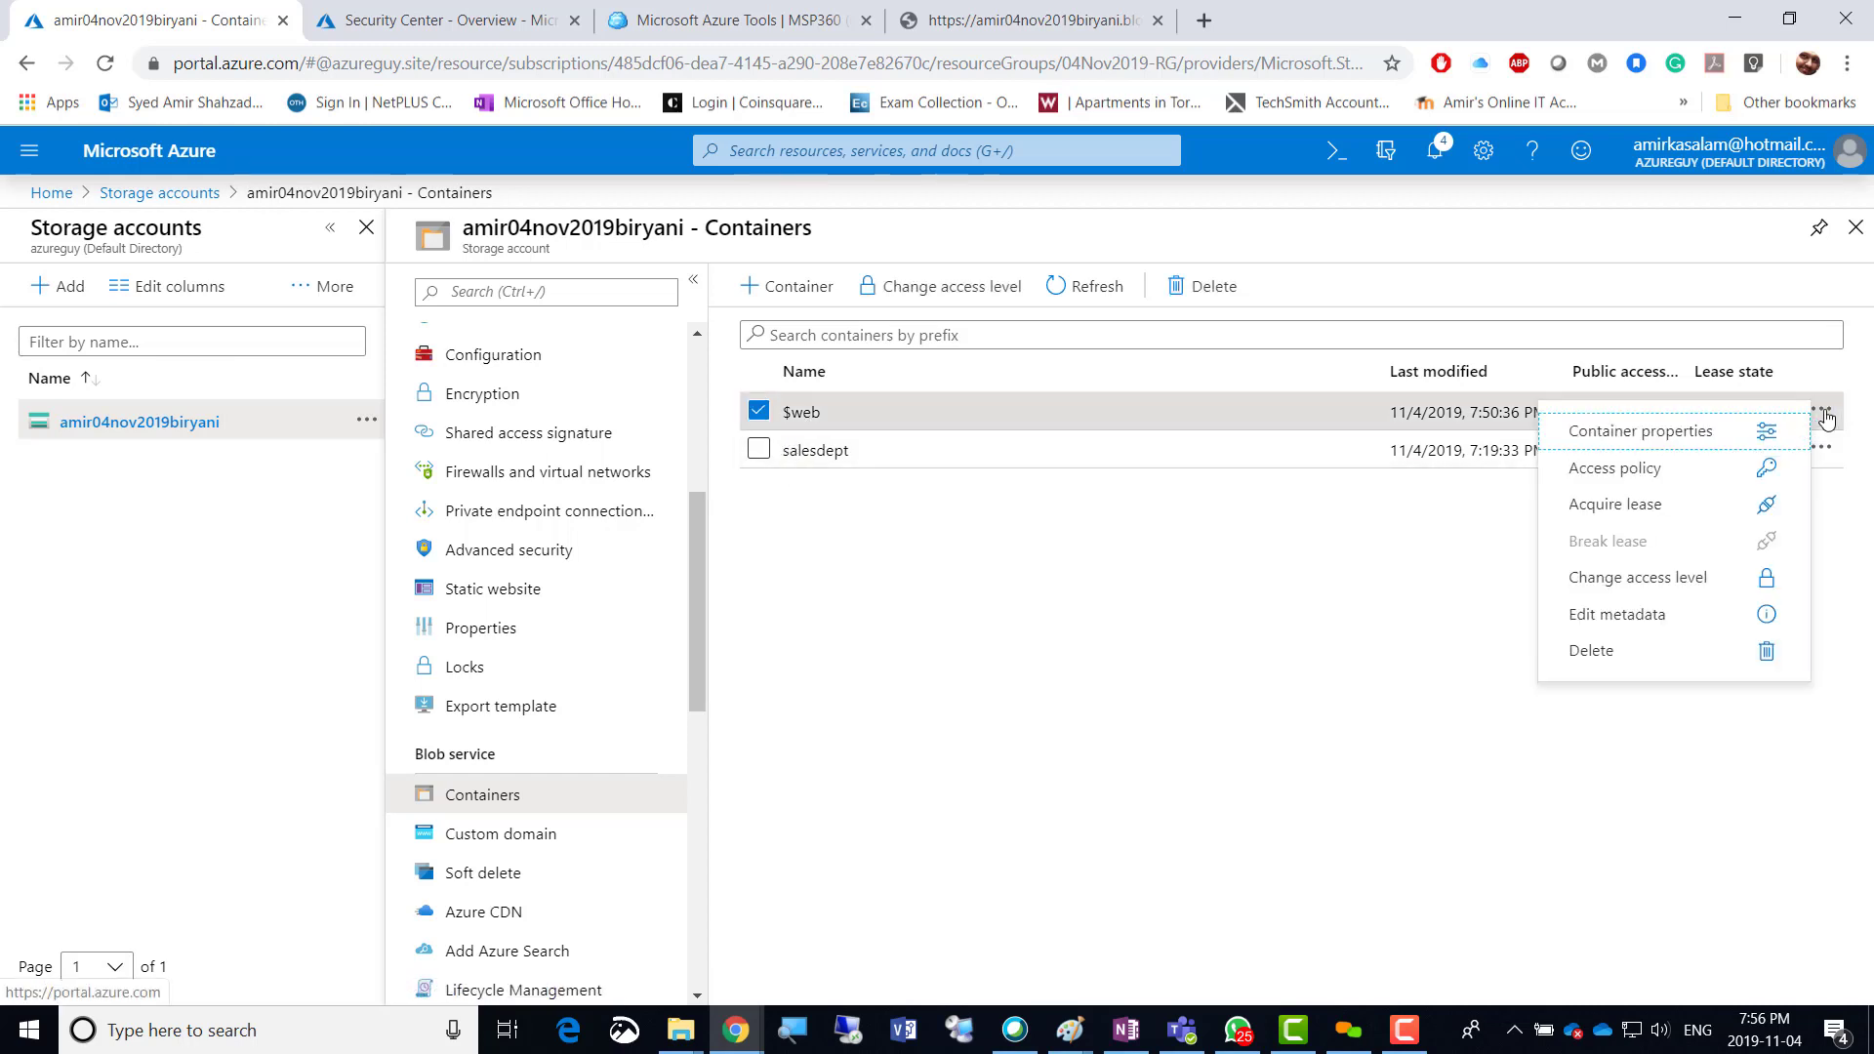
click(1642, 472)
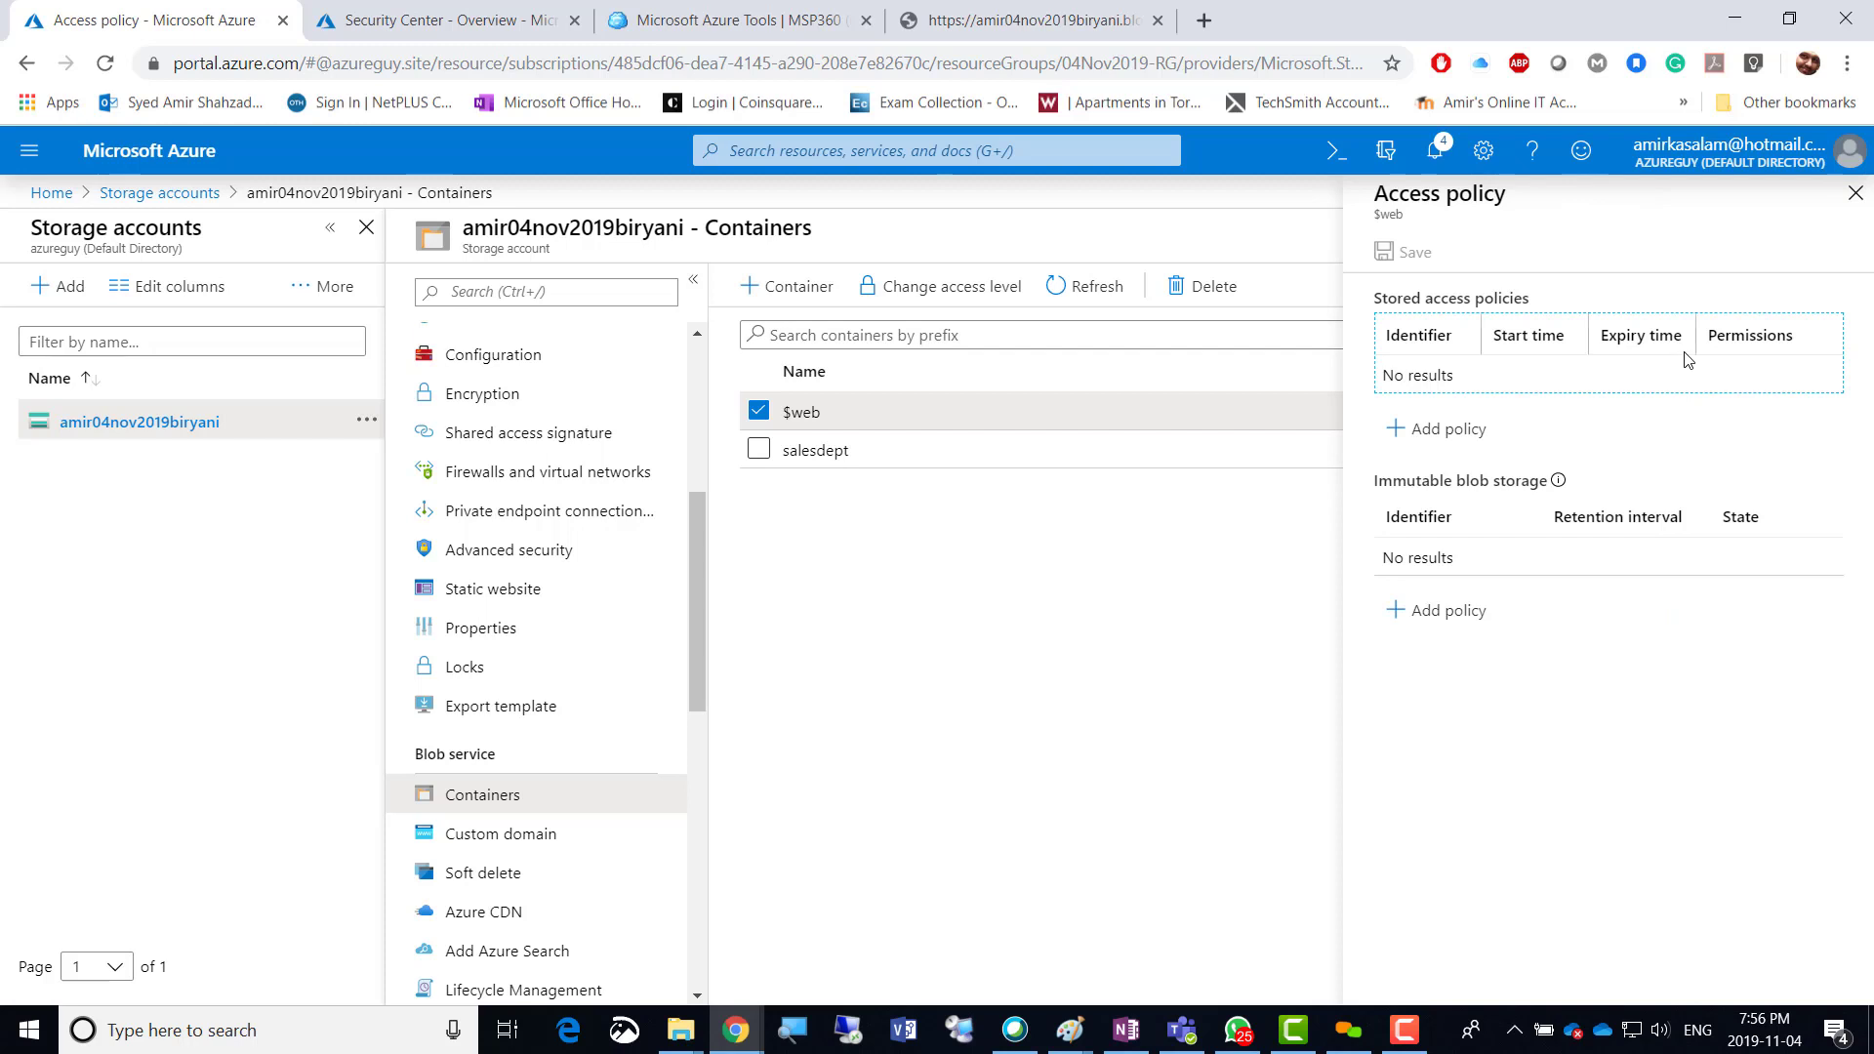
Add a stored access policy named 'test' with Read and List permissions and save it.
click(1431, 447)
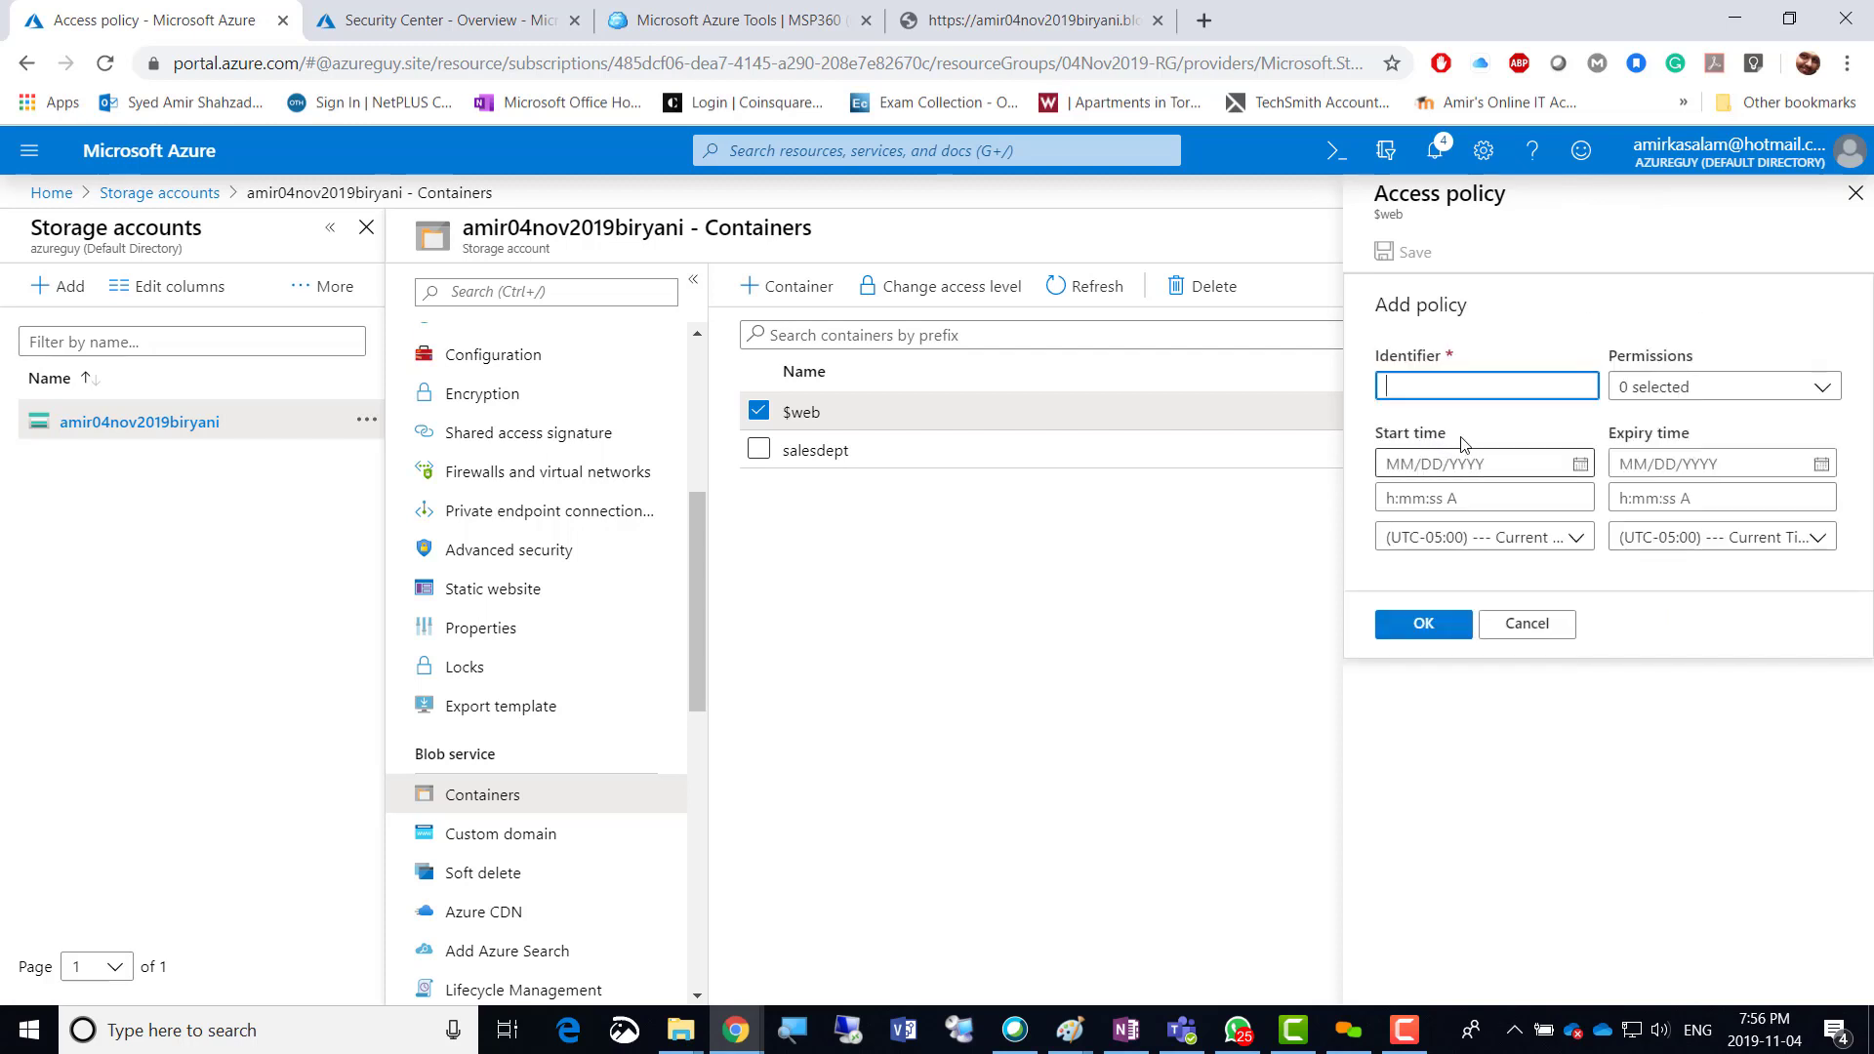
click(1803, 392)
click(1631, 423)
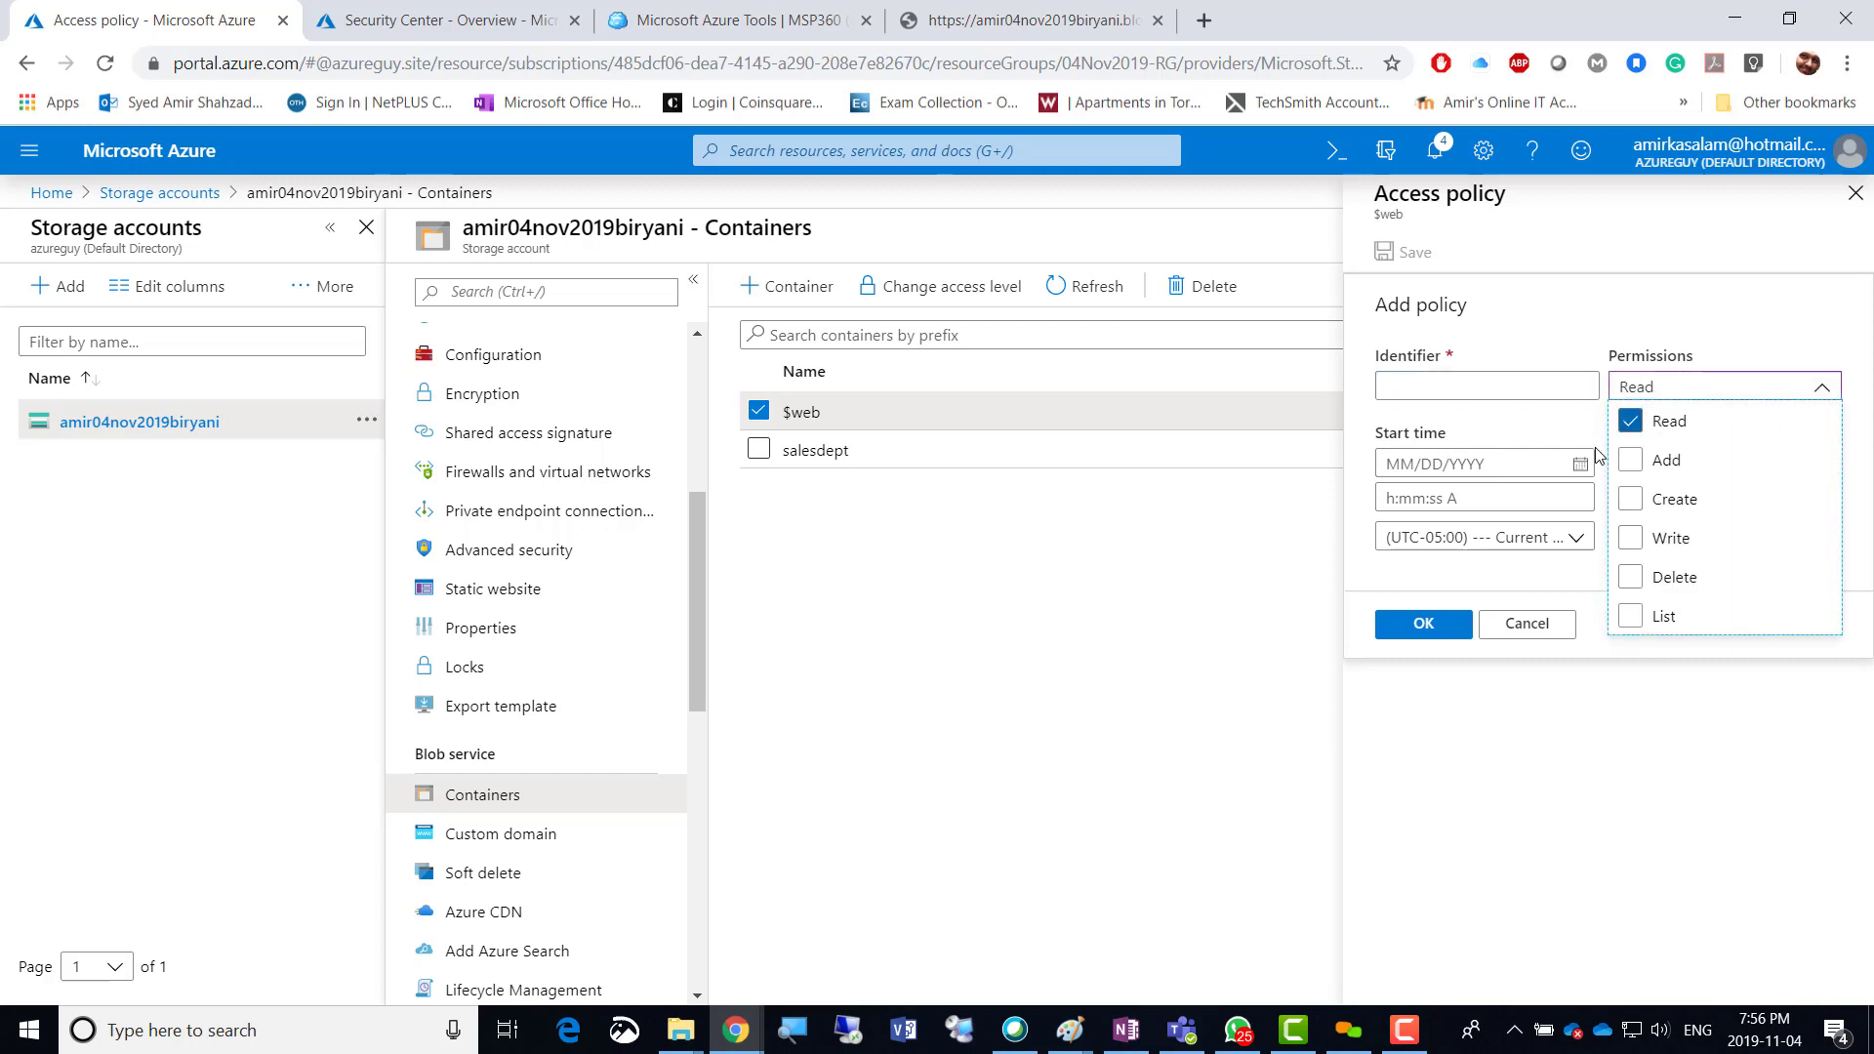
click(1491, 384)
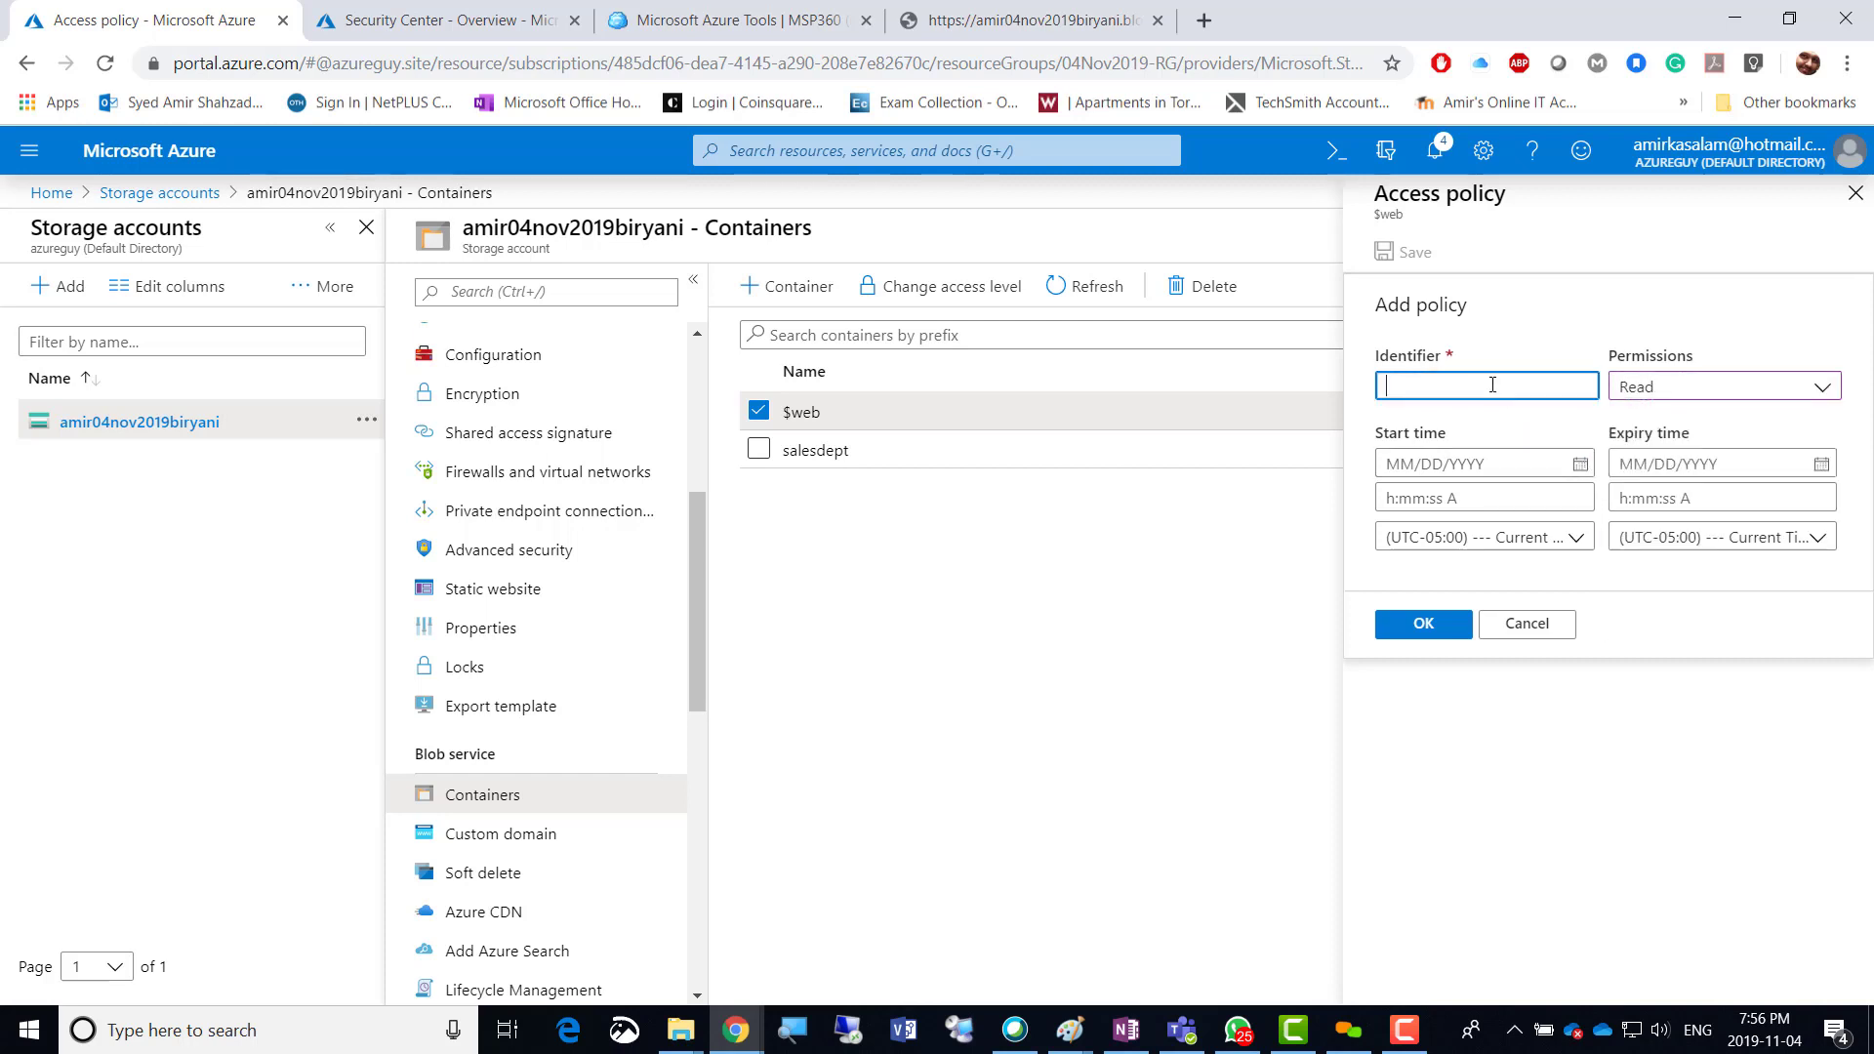
click(1671, 395)
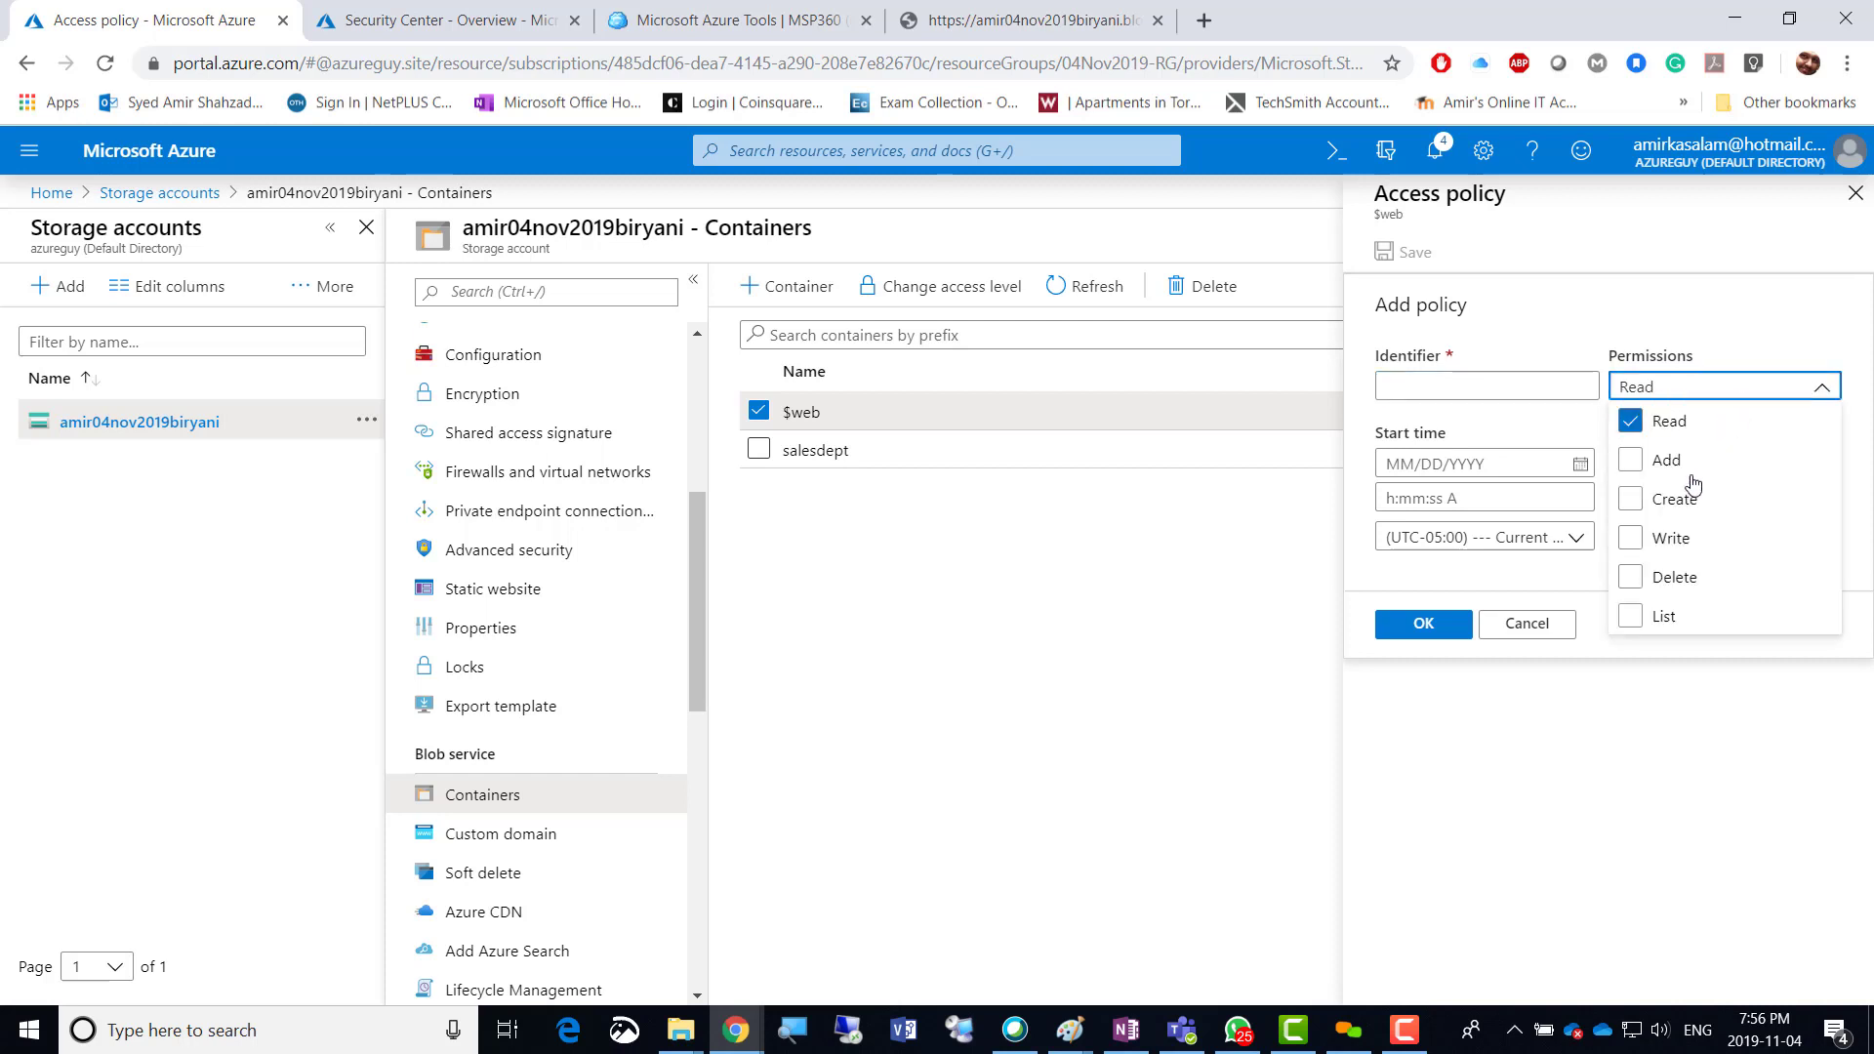
click(1630, 617)
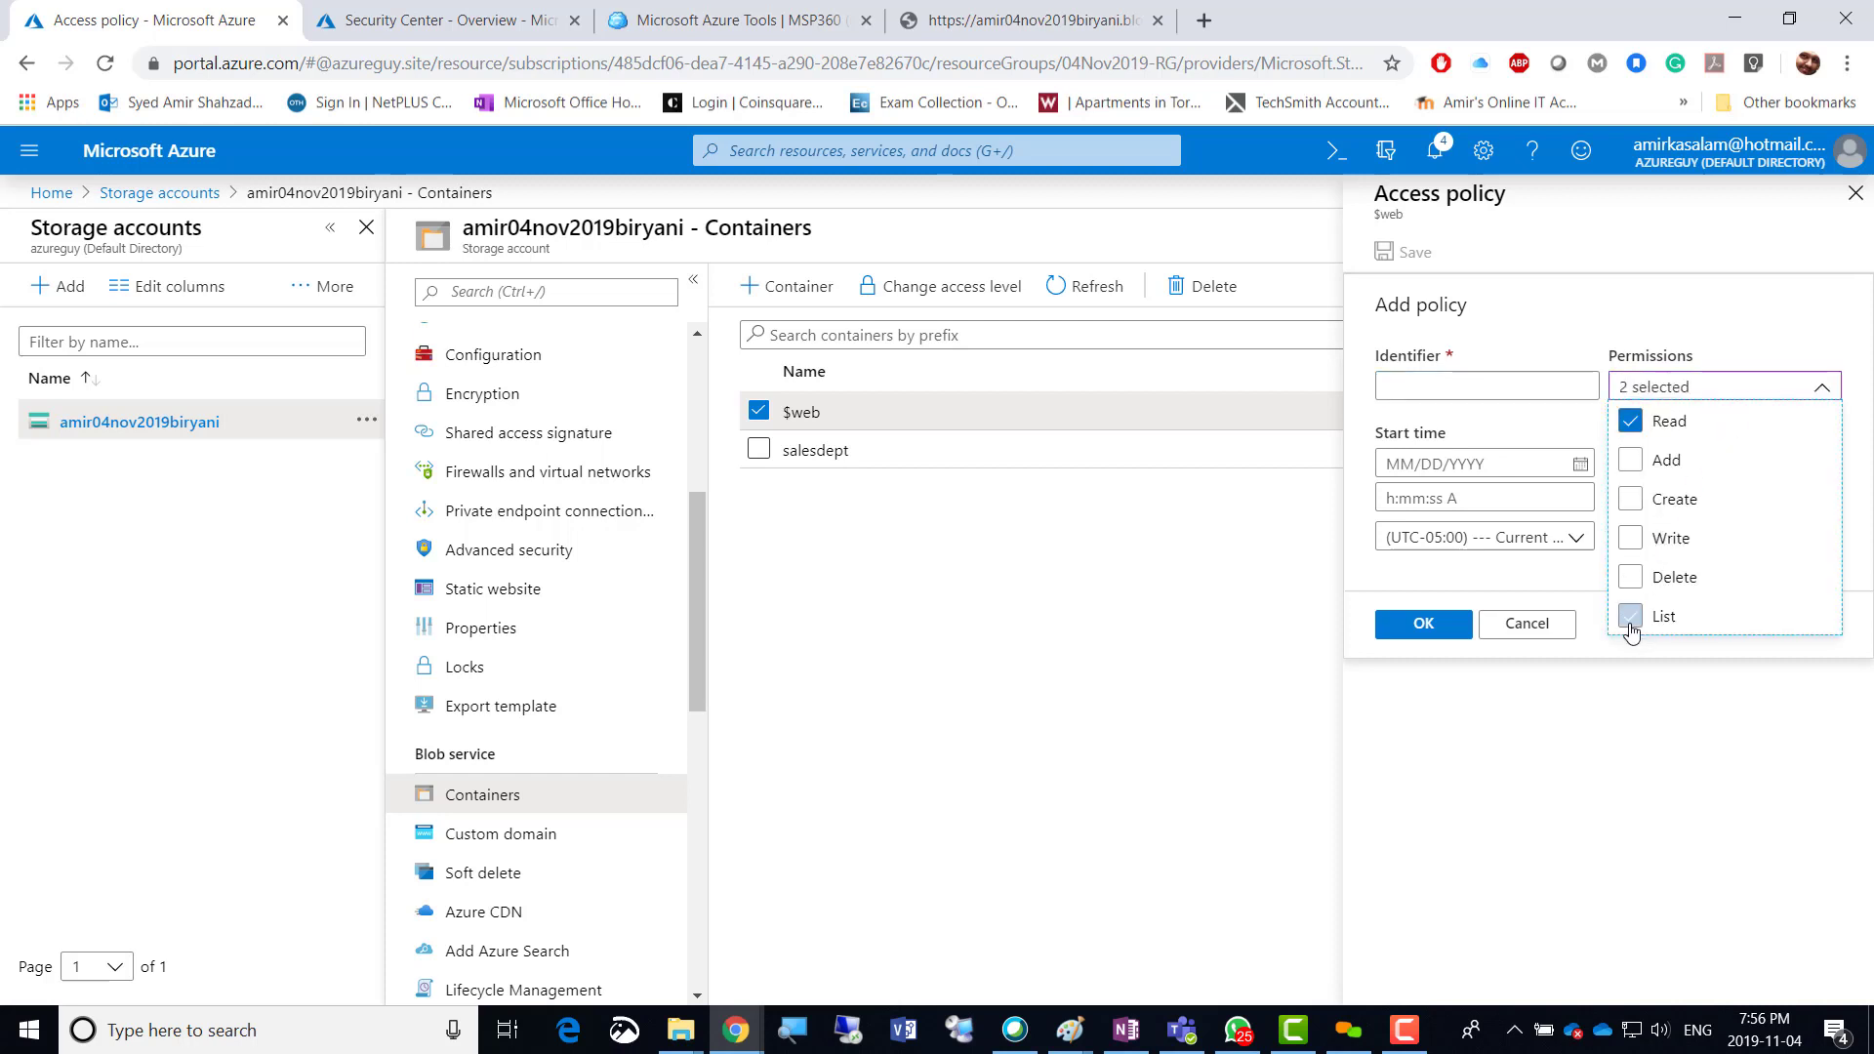
click(1530, 385)
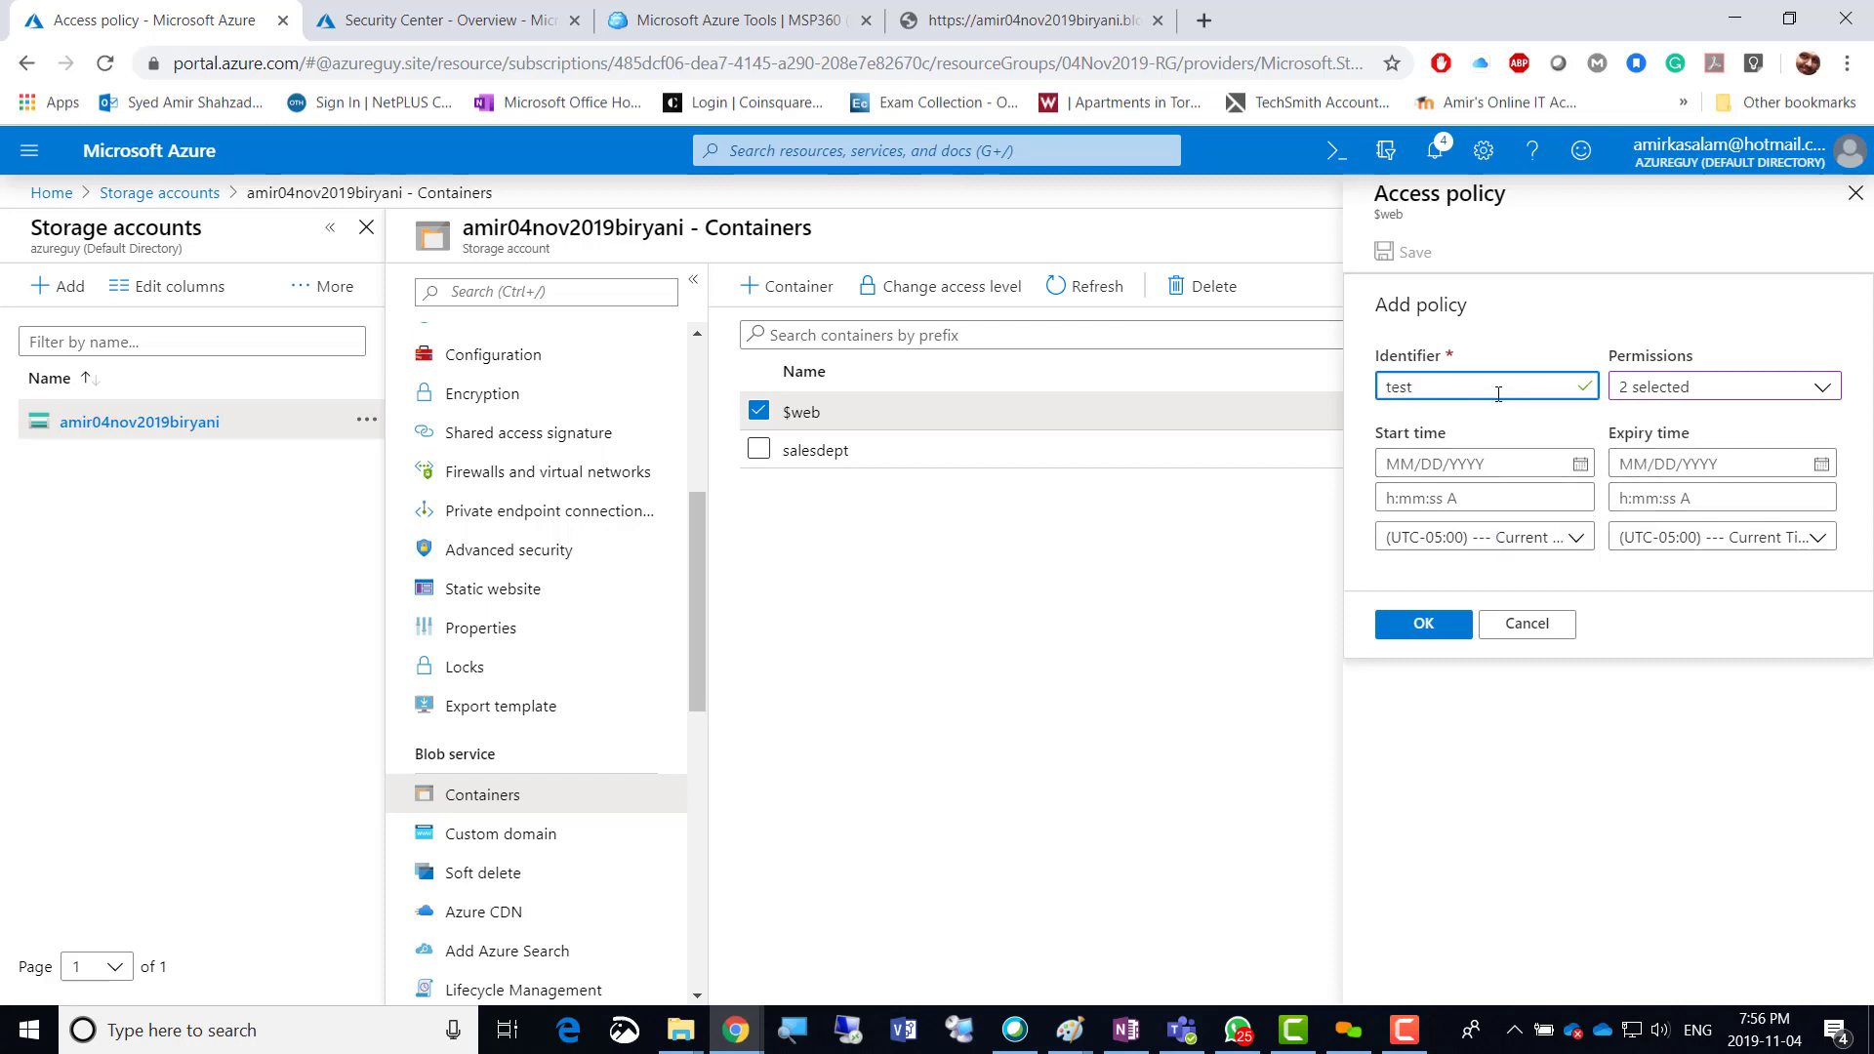
click(1423, 623)
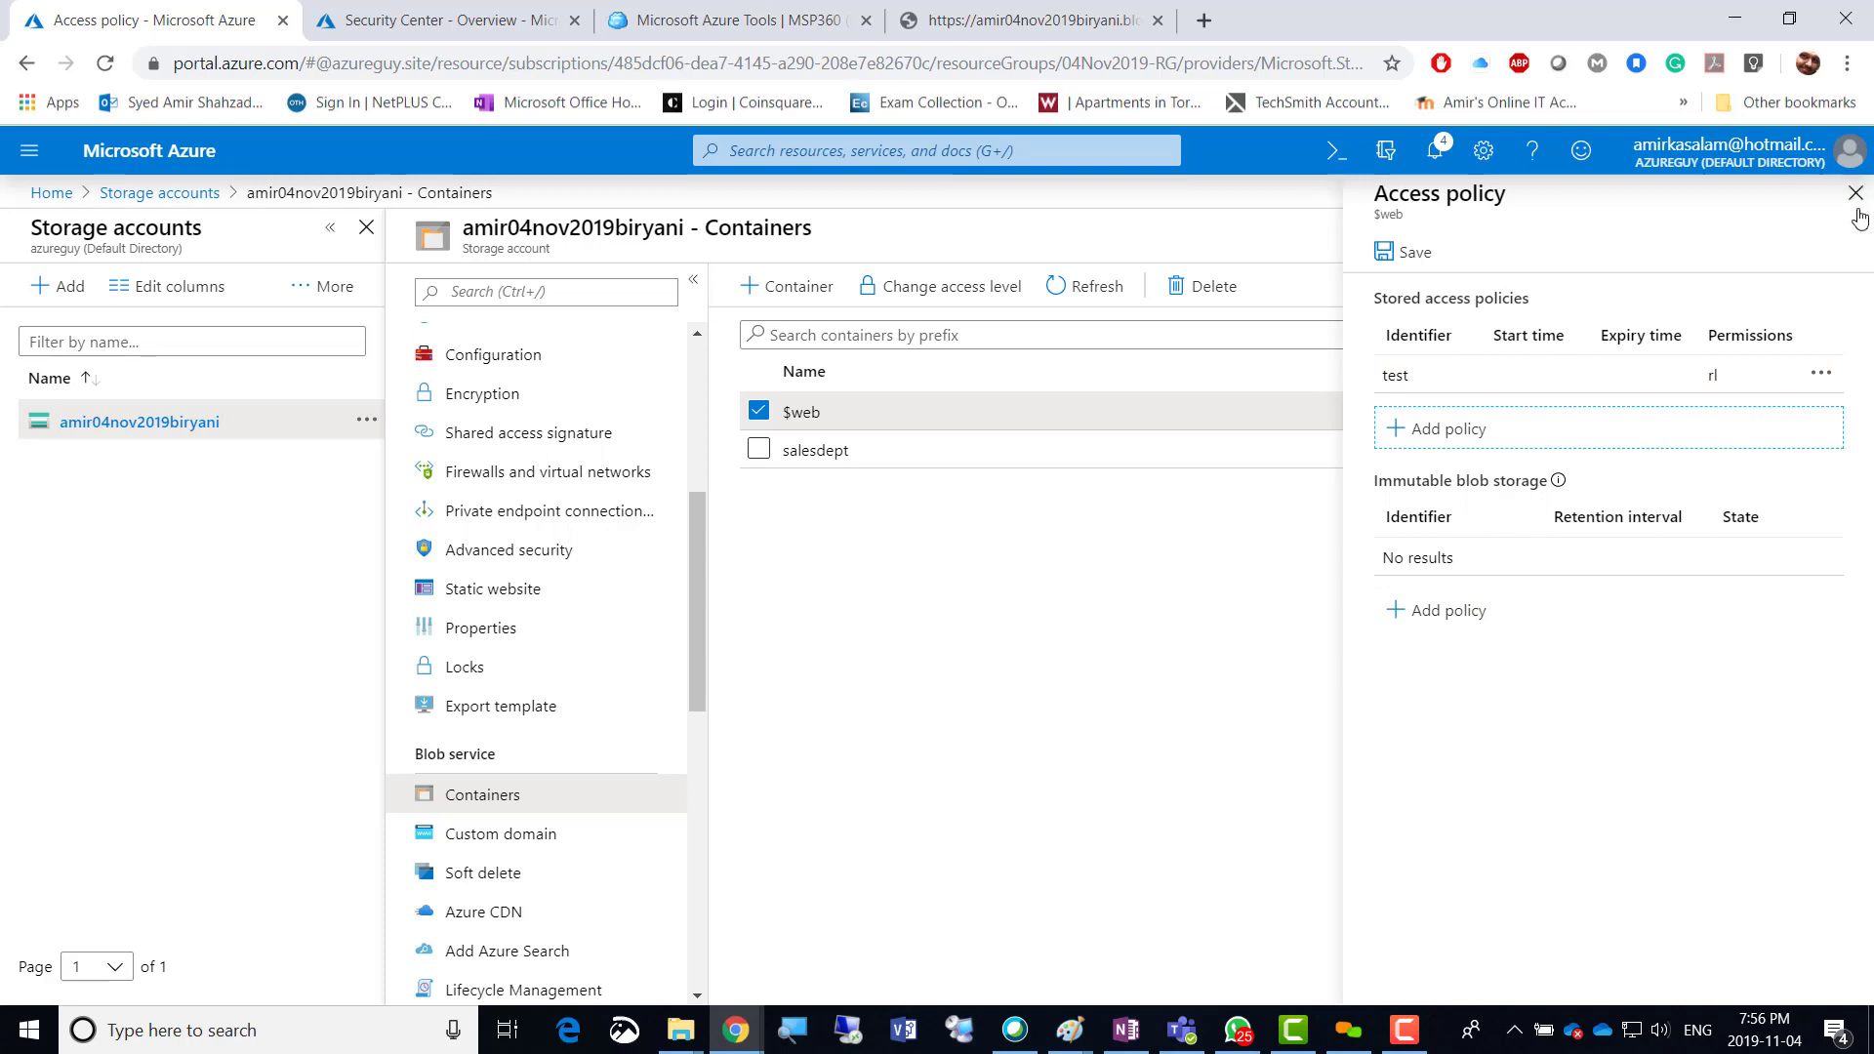
click(1401, 256)
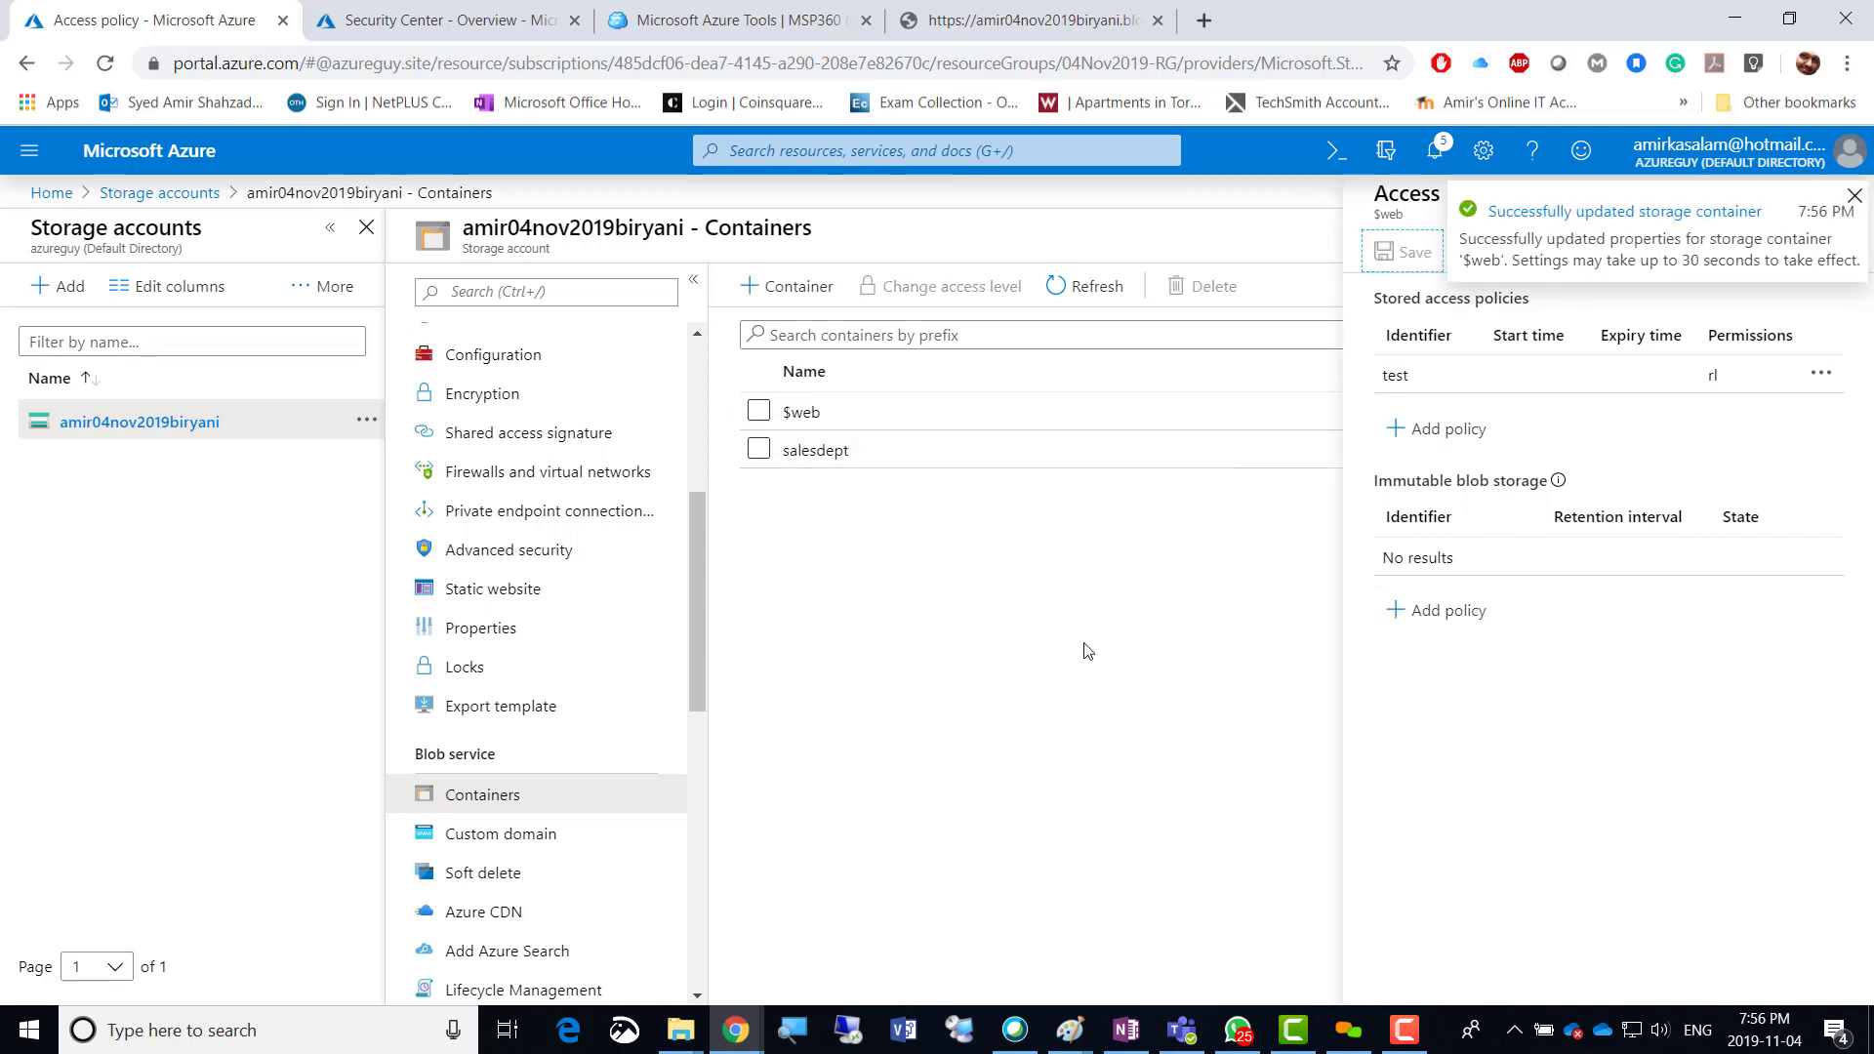
click(1851, 198)
click(1844, 200)
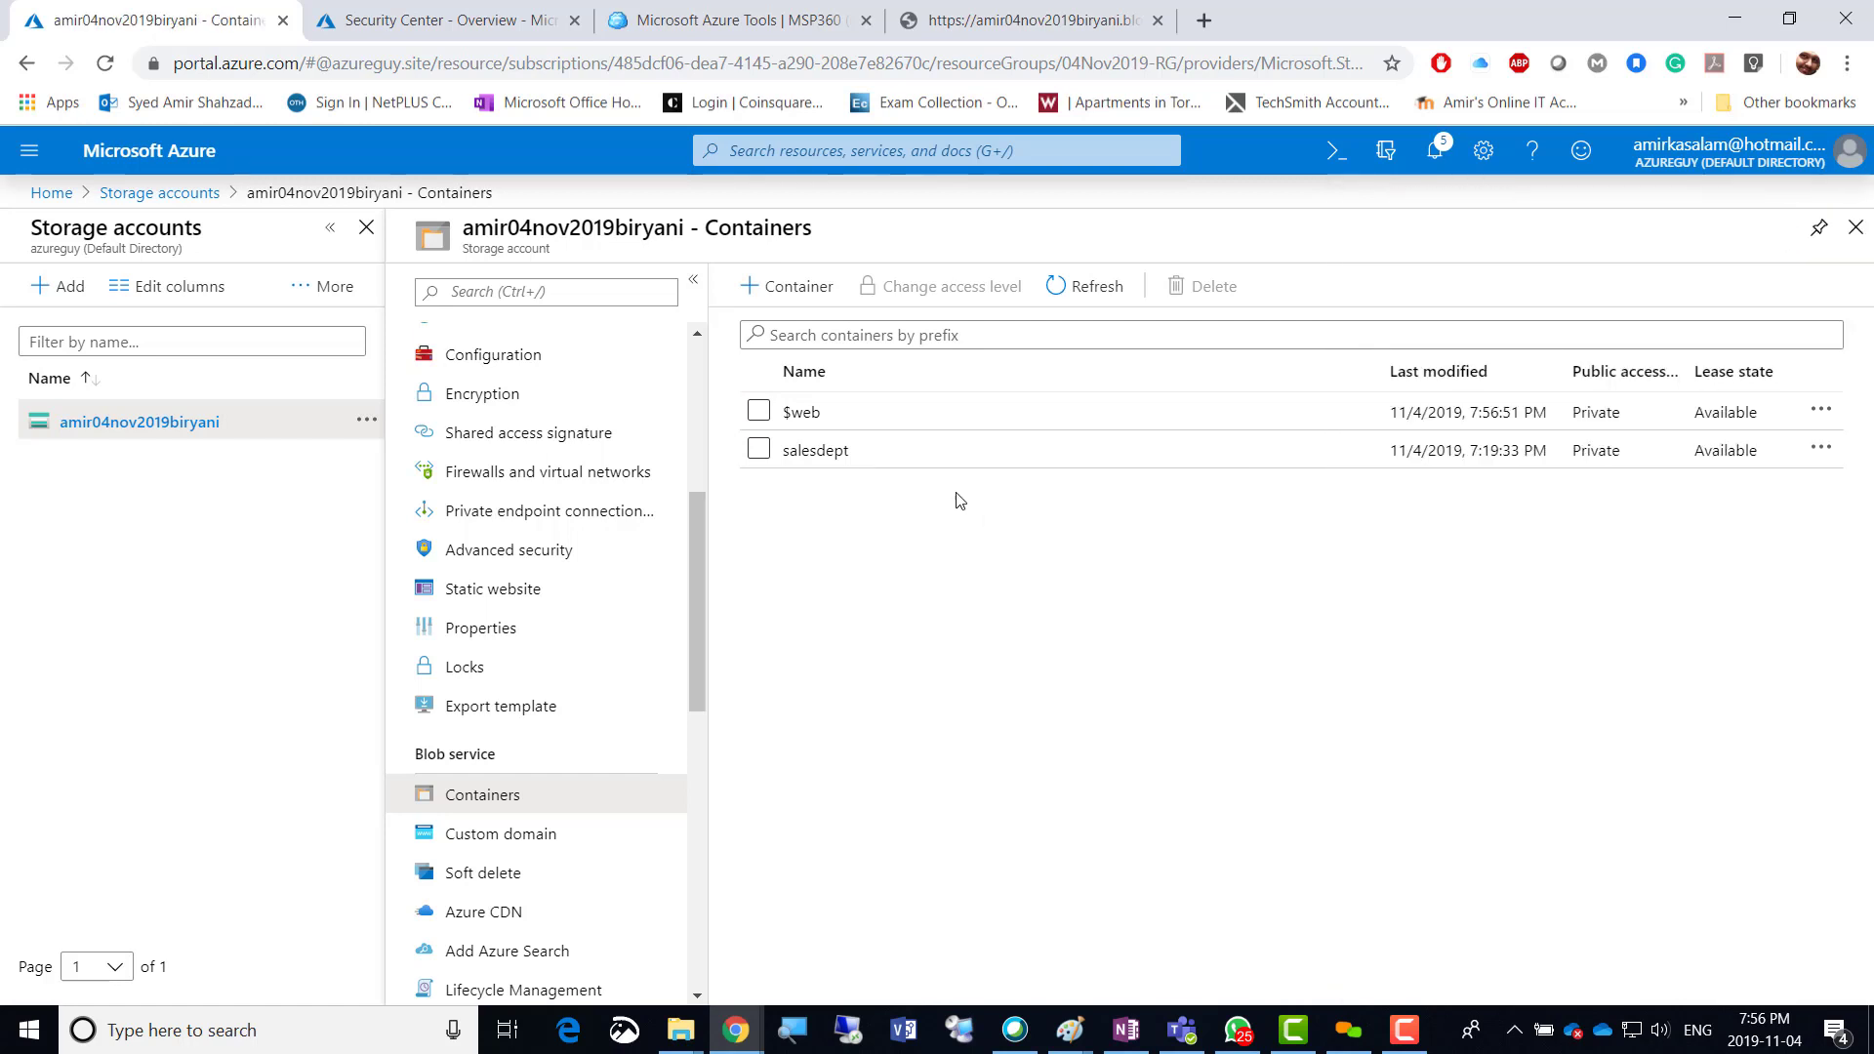
Open index.html's Properties from the $web container and copy its blob URL.
click(802, 412)
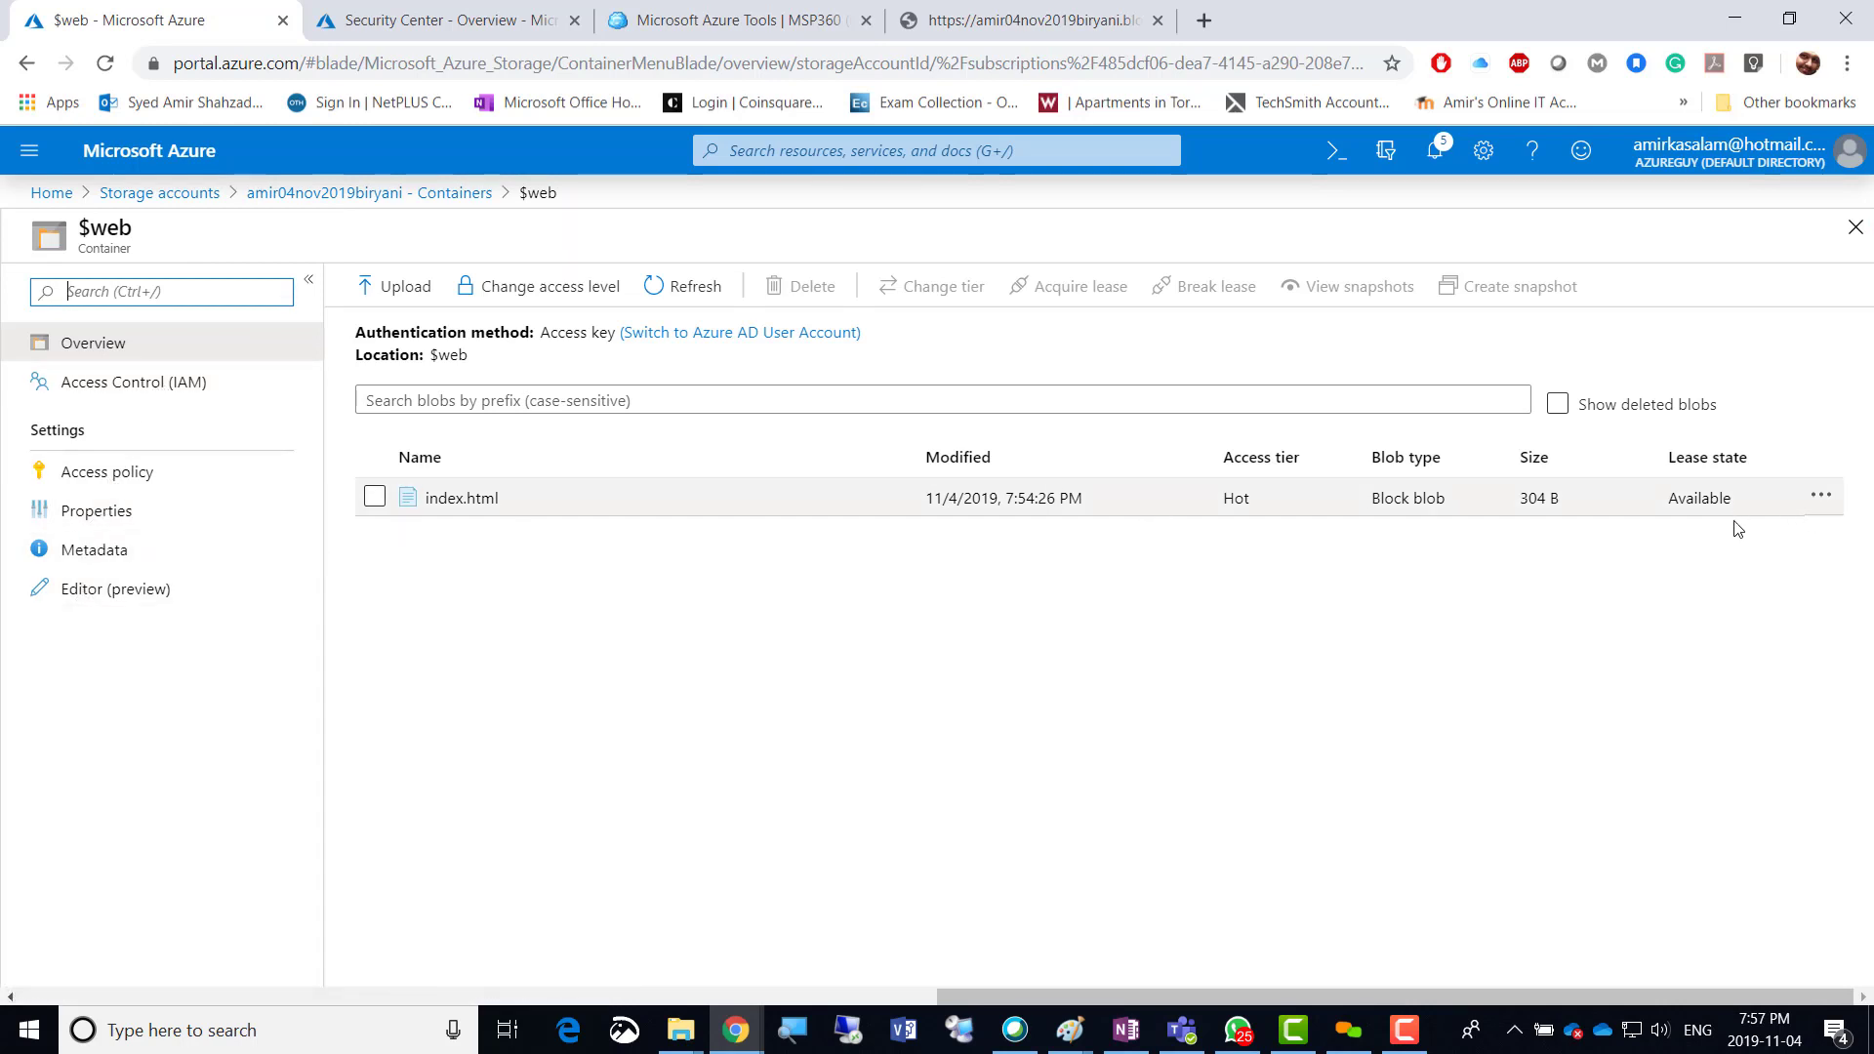
click(1821, 498)
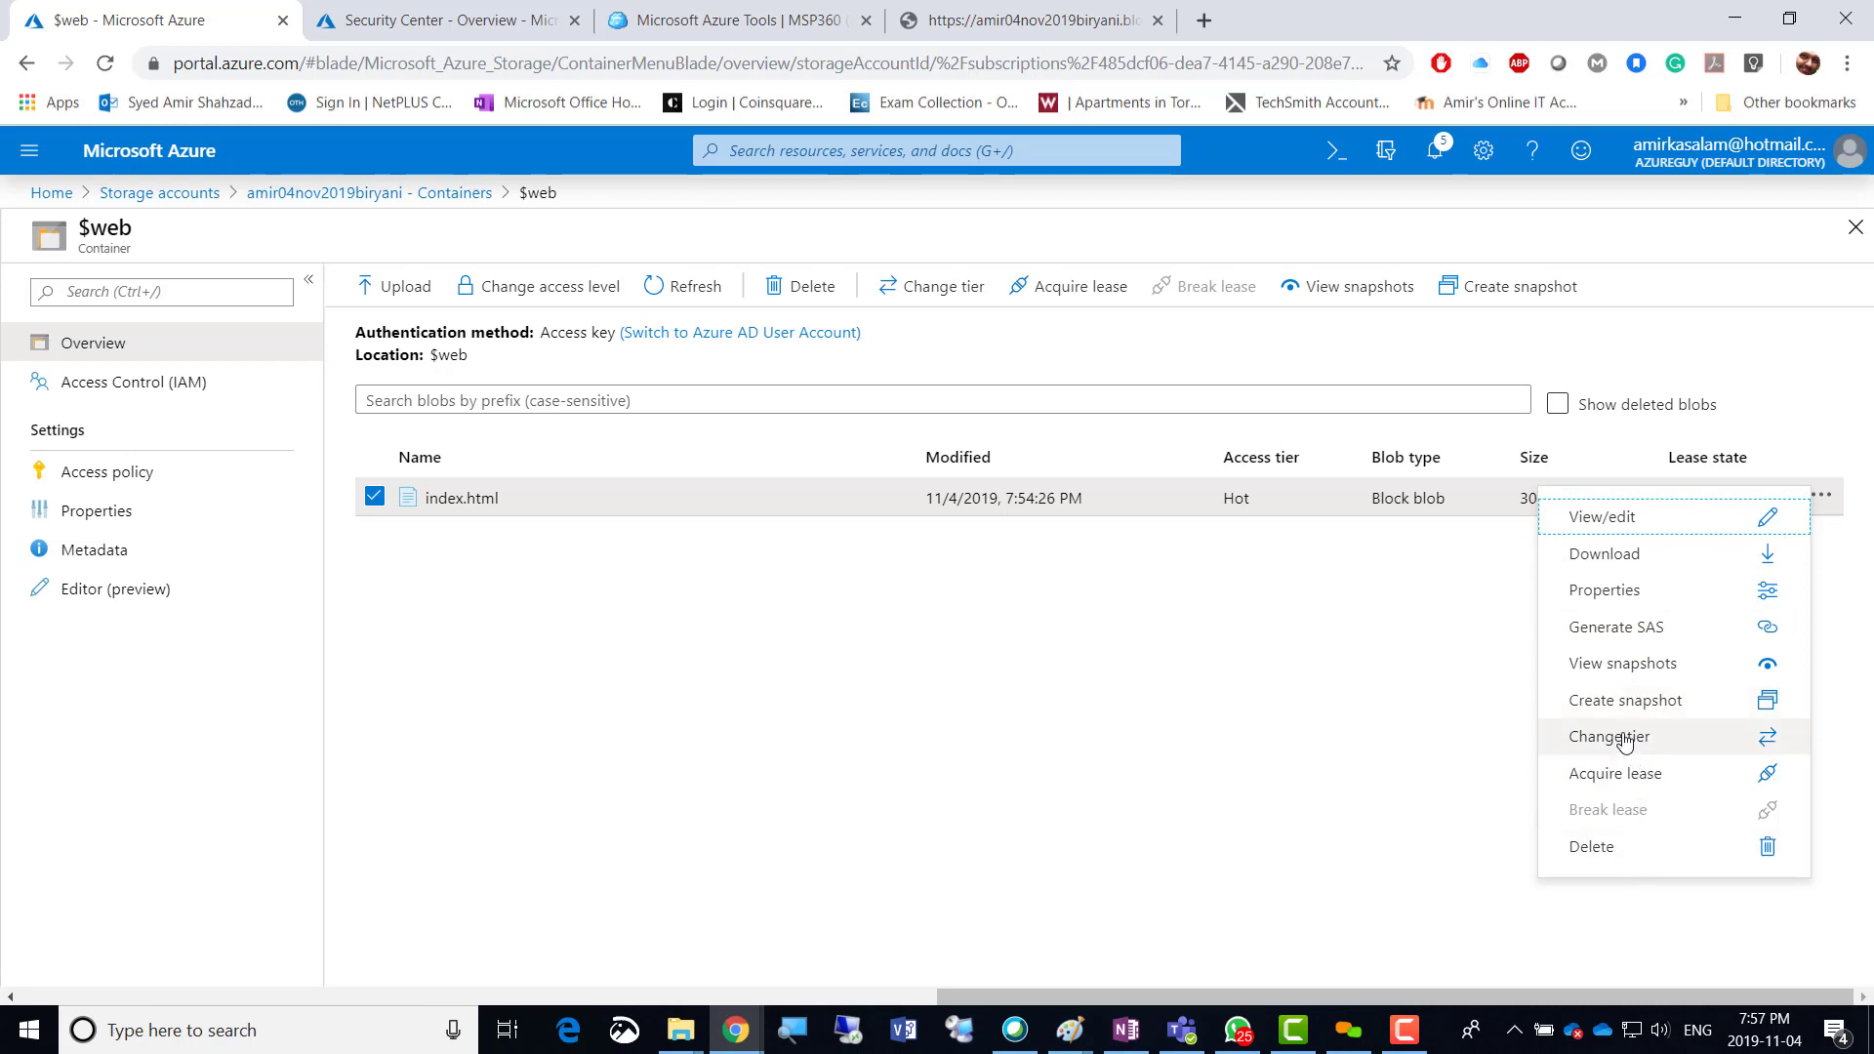
click(1615, 597)
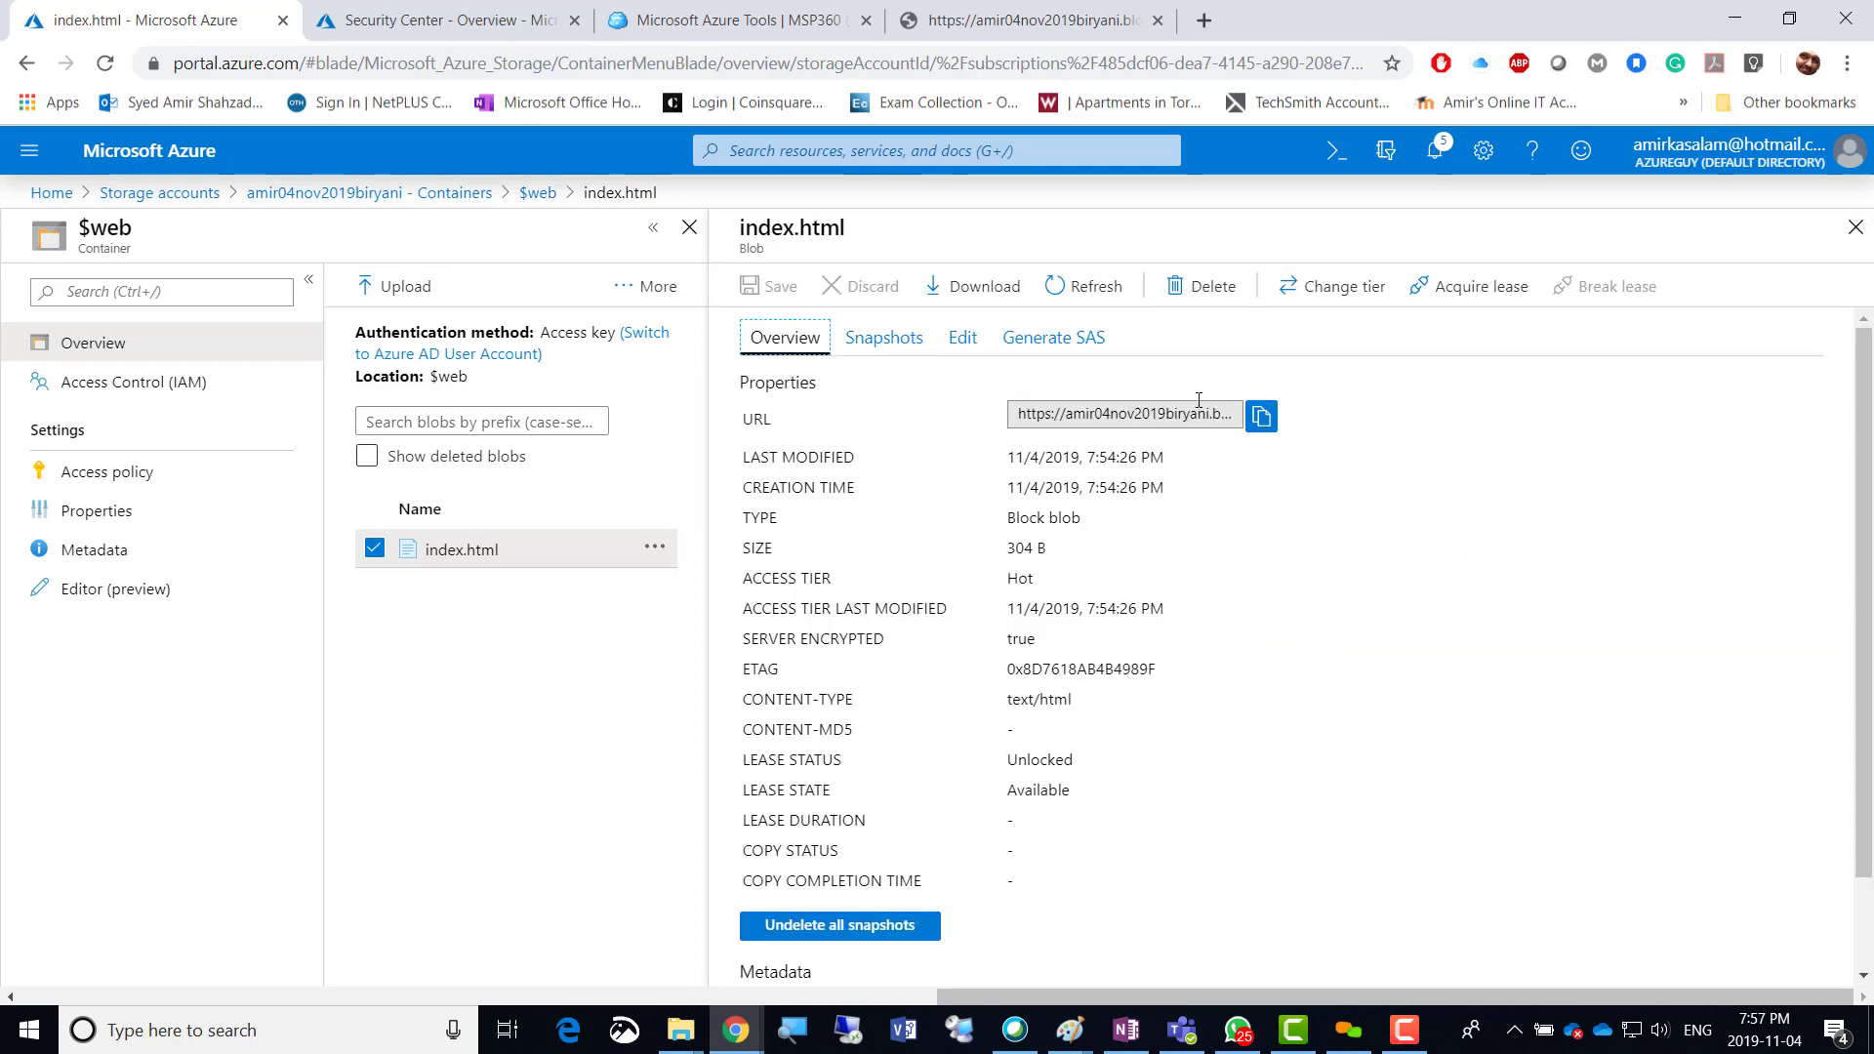
click(1264, 418)
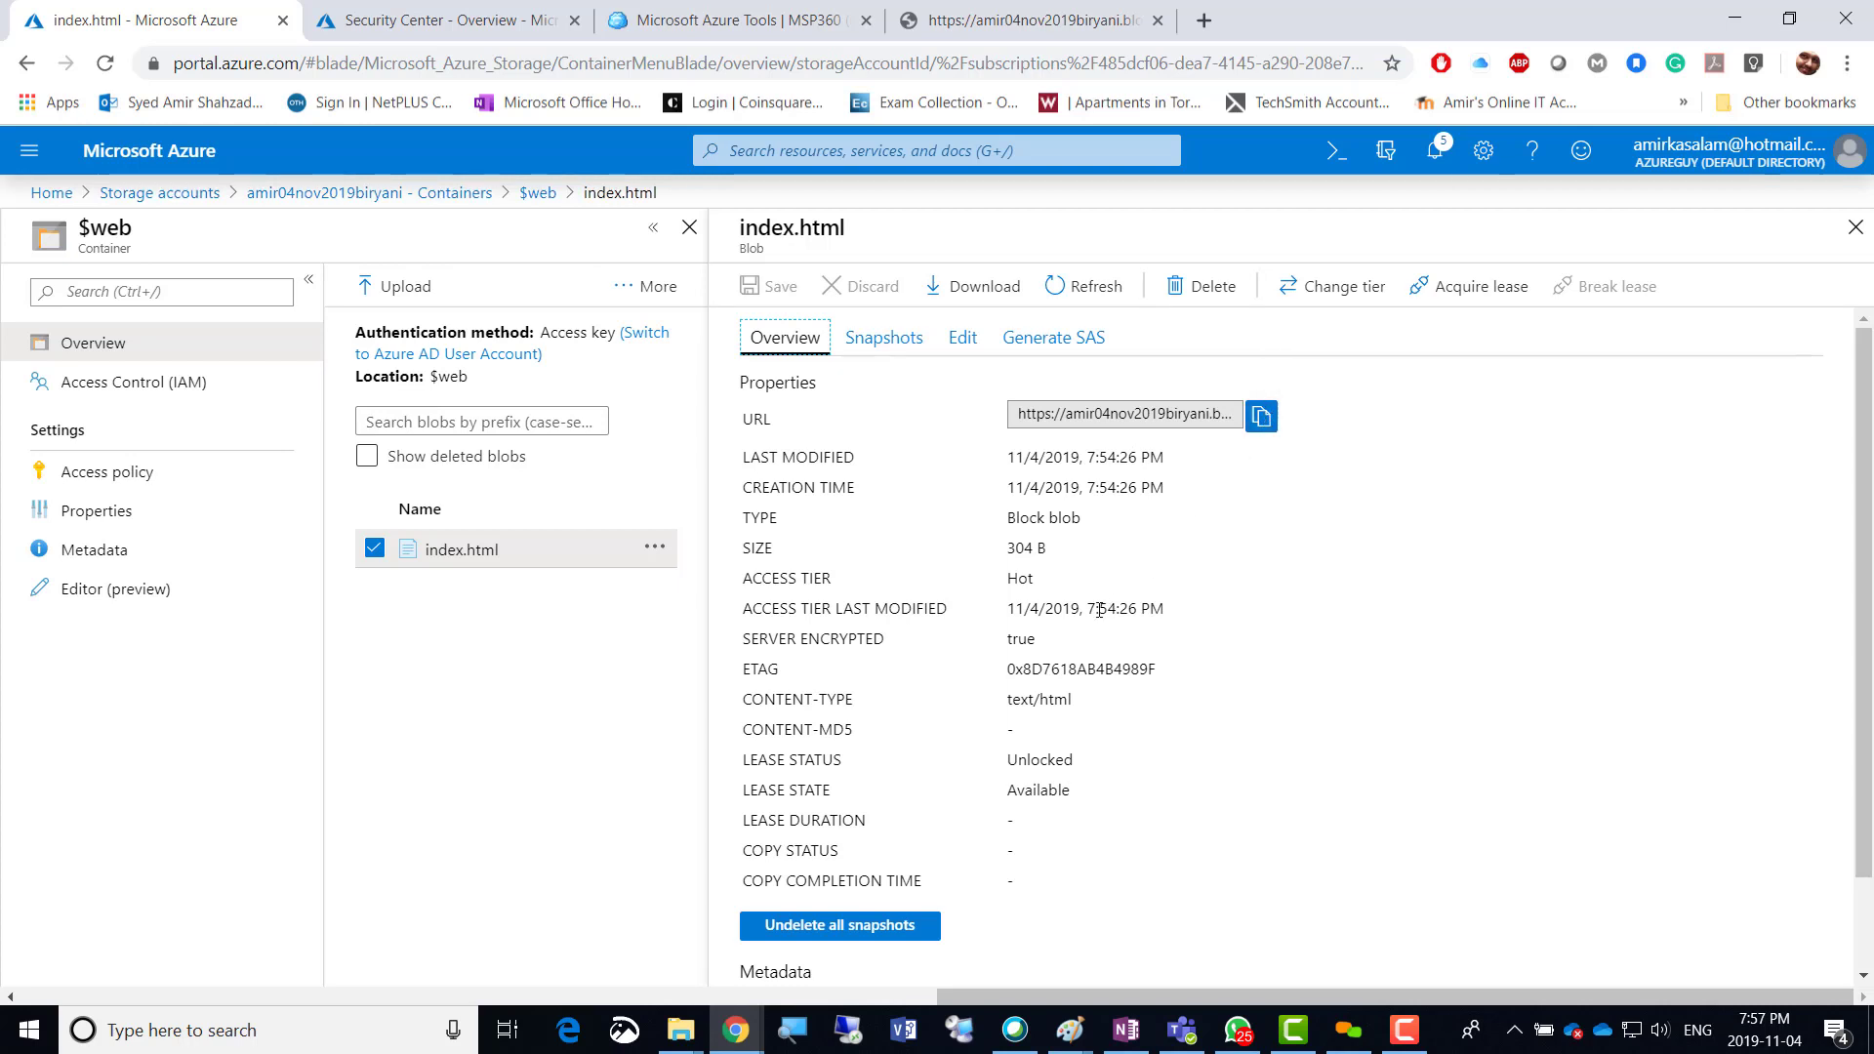
scroll(1100, 674, down, 1)
scroll(1103, 679, up, 1)
click(1266, 421)
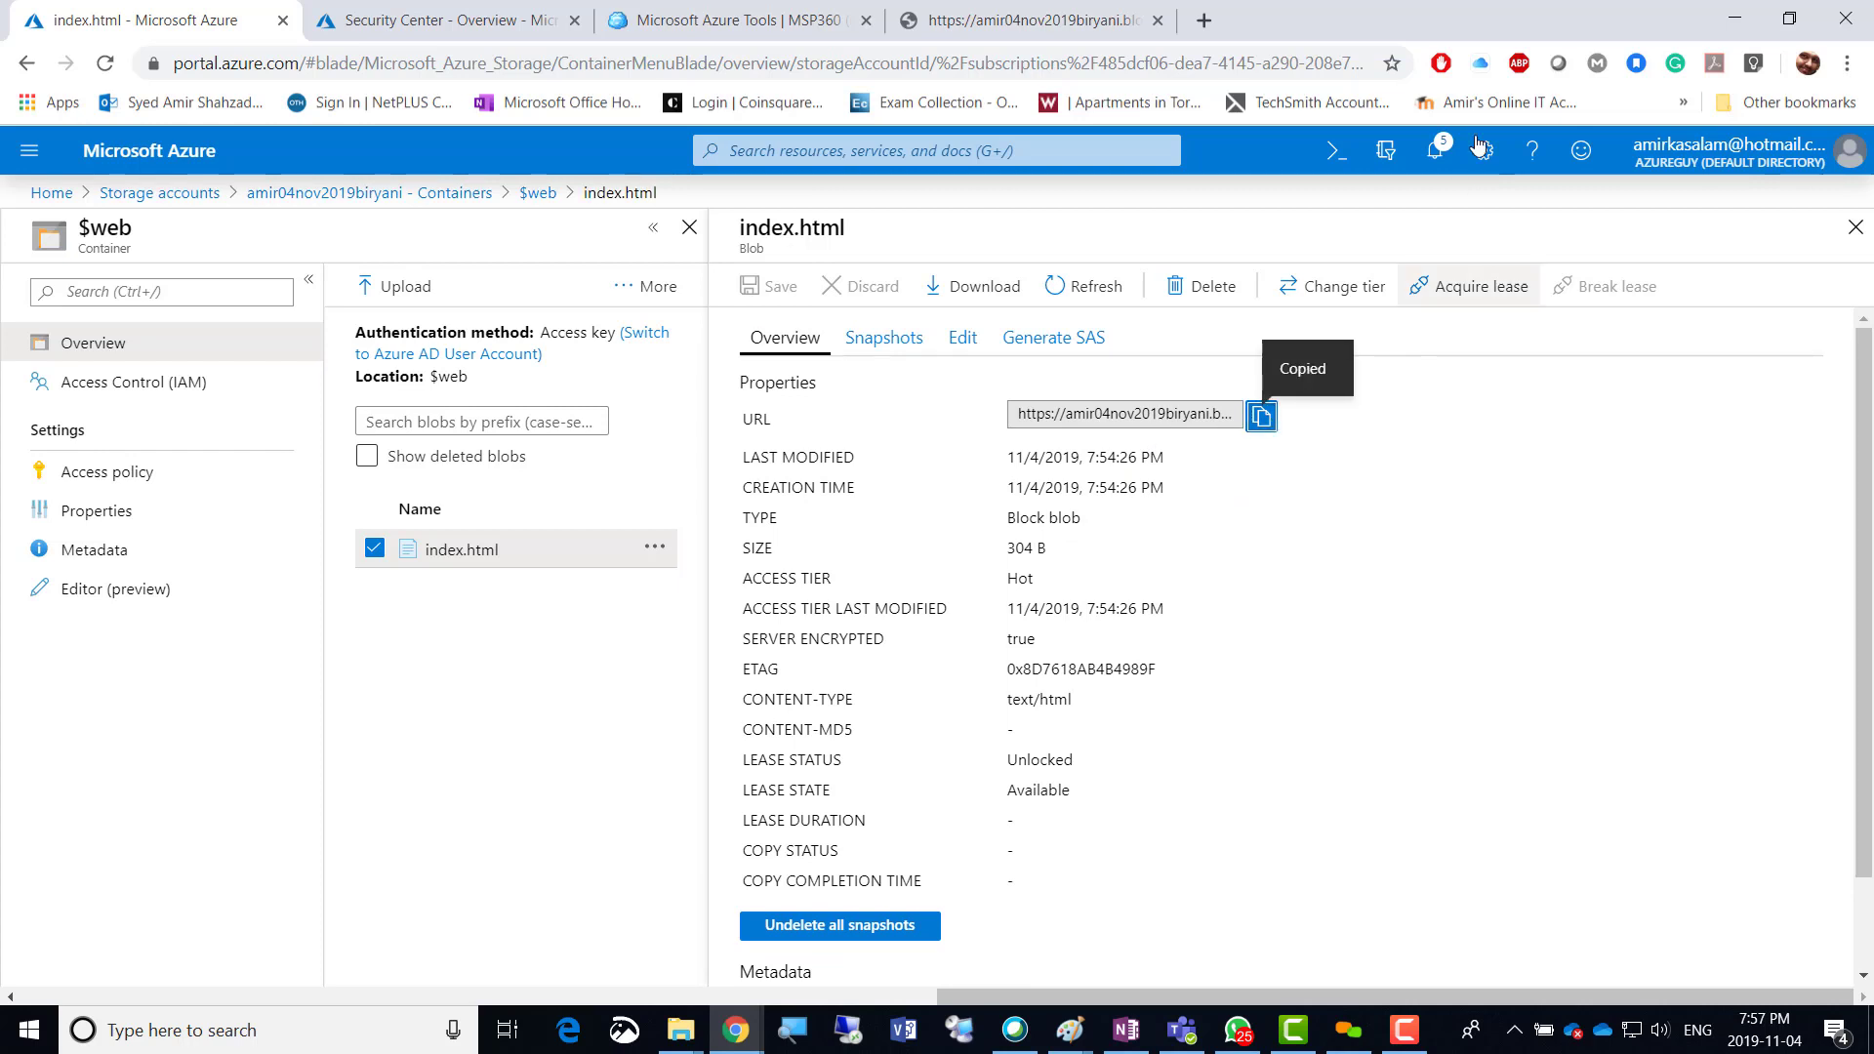
Load the URL in a new tab, still getting ResourceNotFound, and return to the portal.
click(1205, 20)
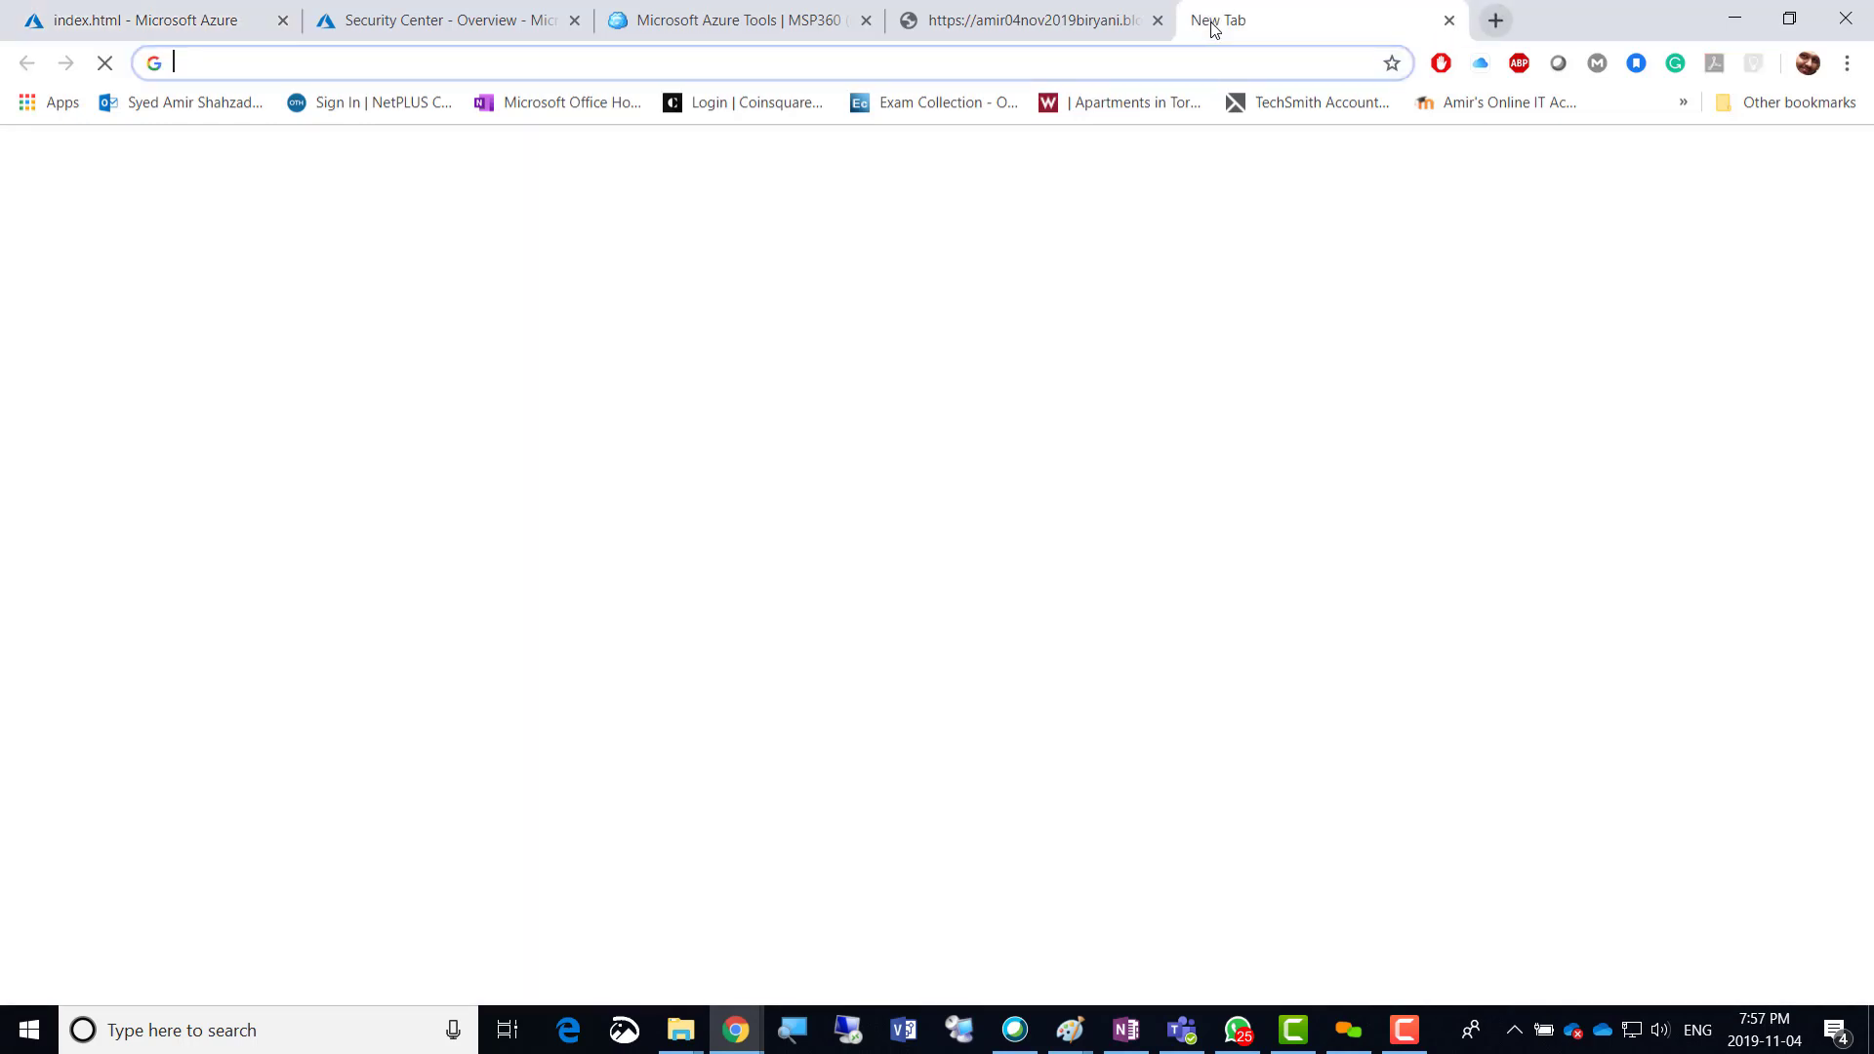
key(ctrl+v)
key(Return)
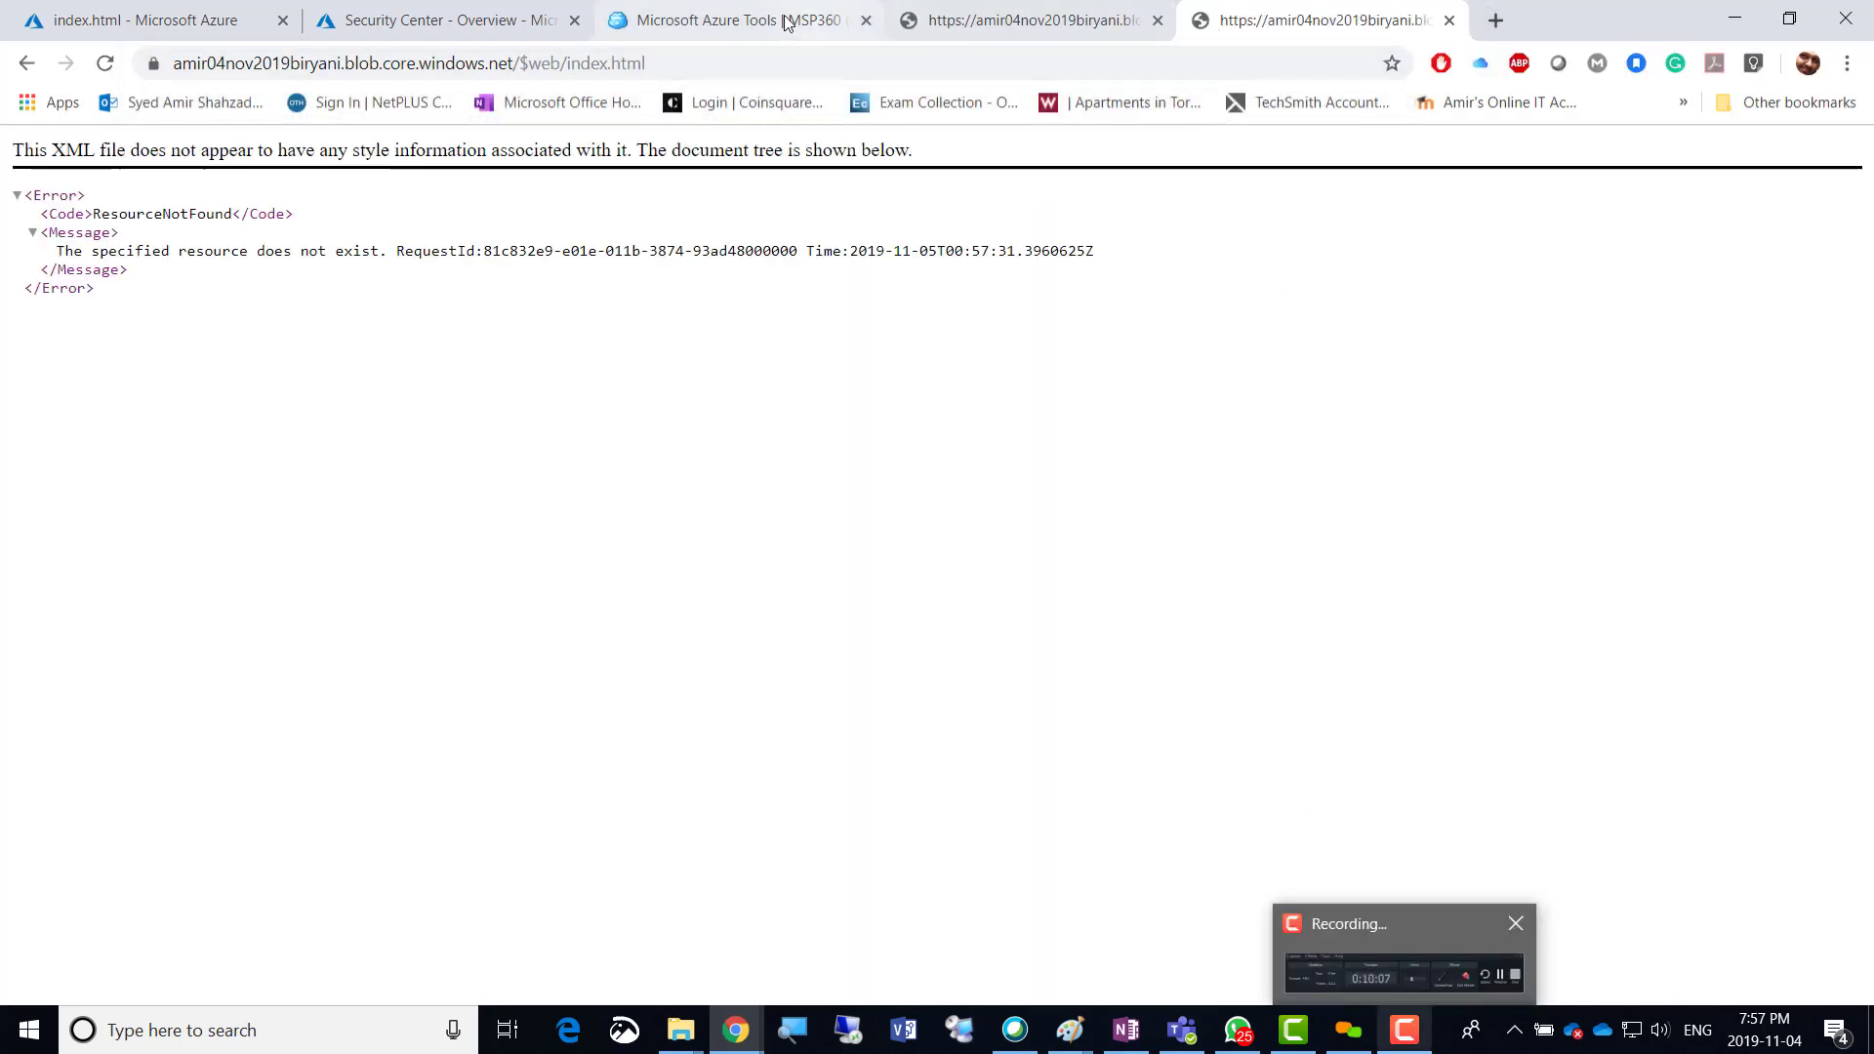
click(187, 21)
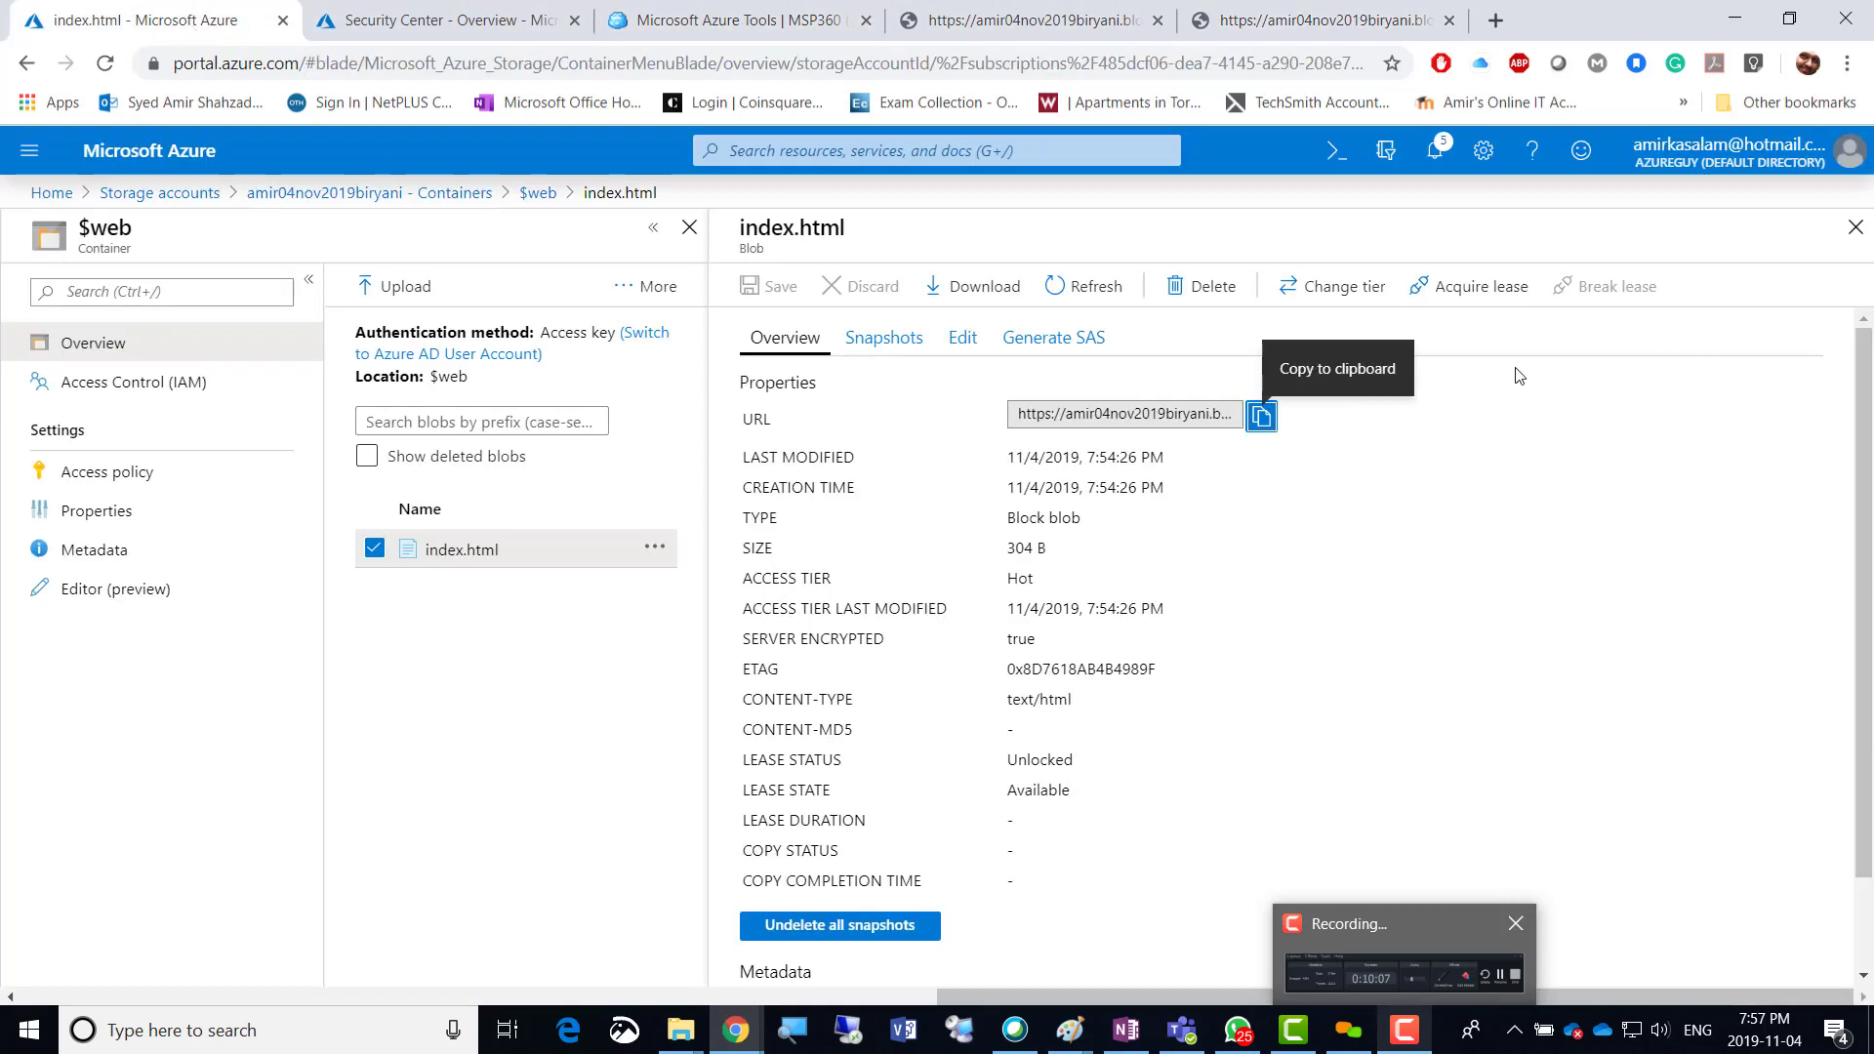
Delete the Samosa 7–10 heading lines in the blob editor, preview the result, and save index.html.
click(441, 562)
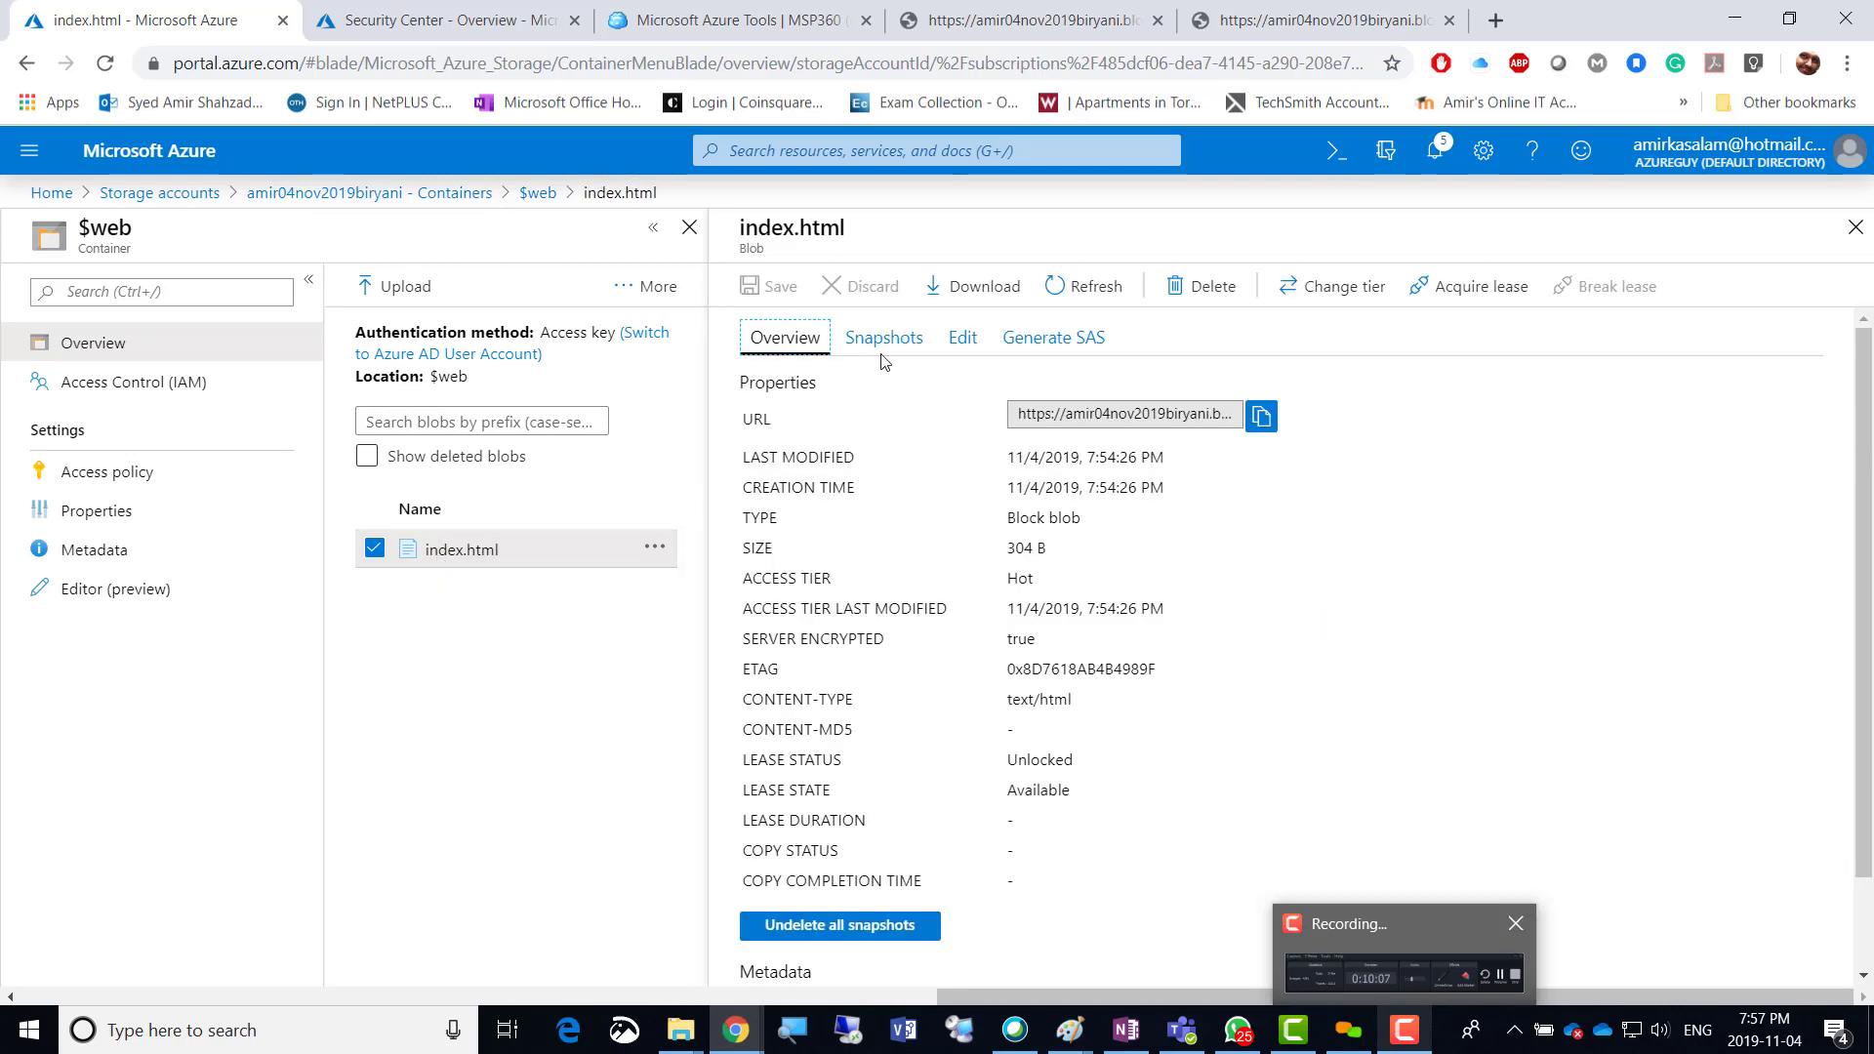
click(959, 338)
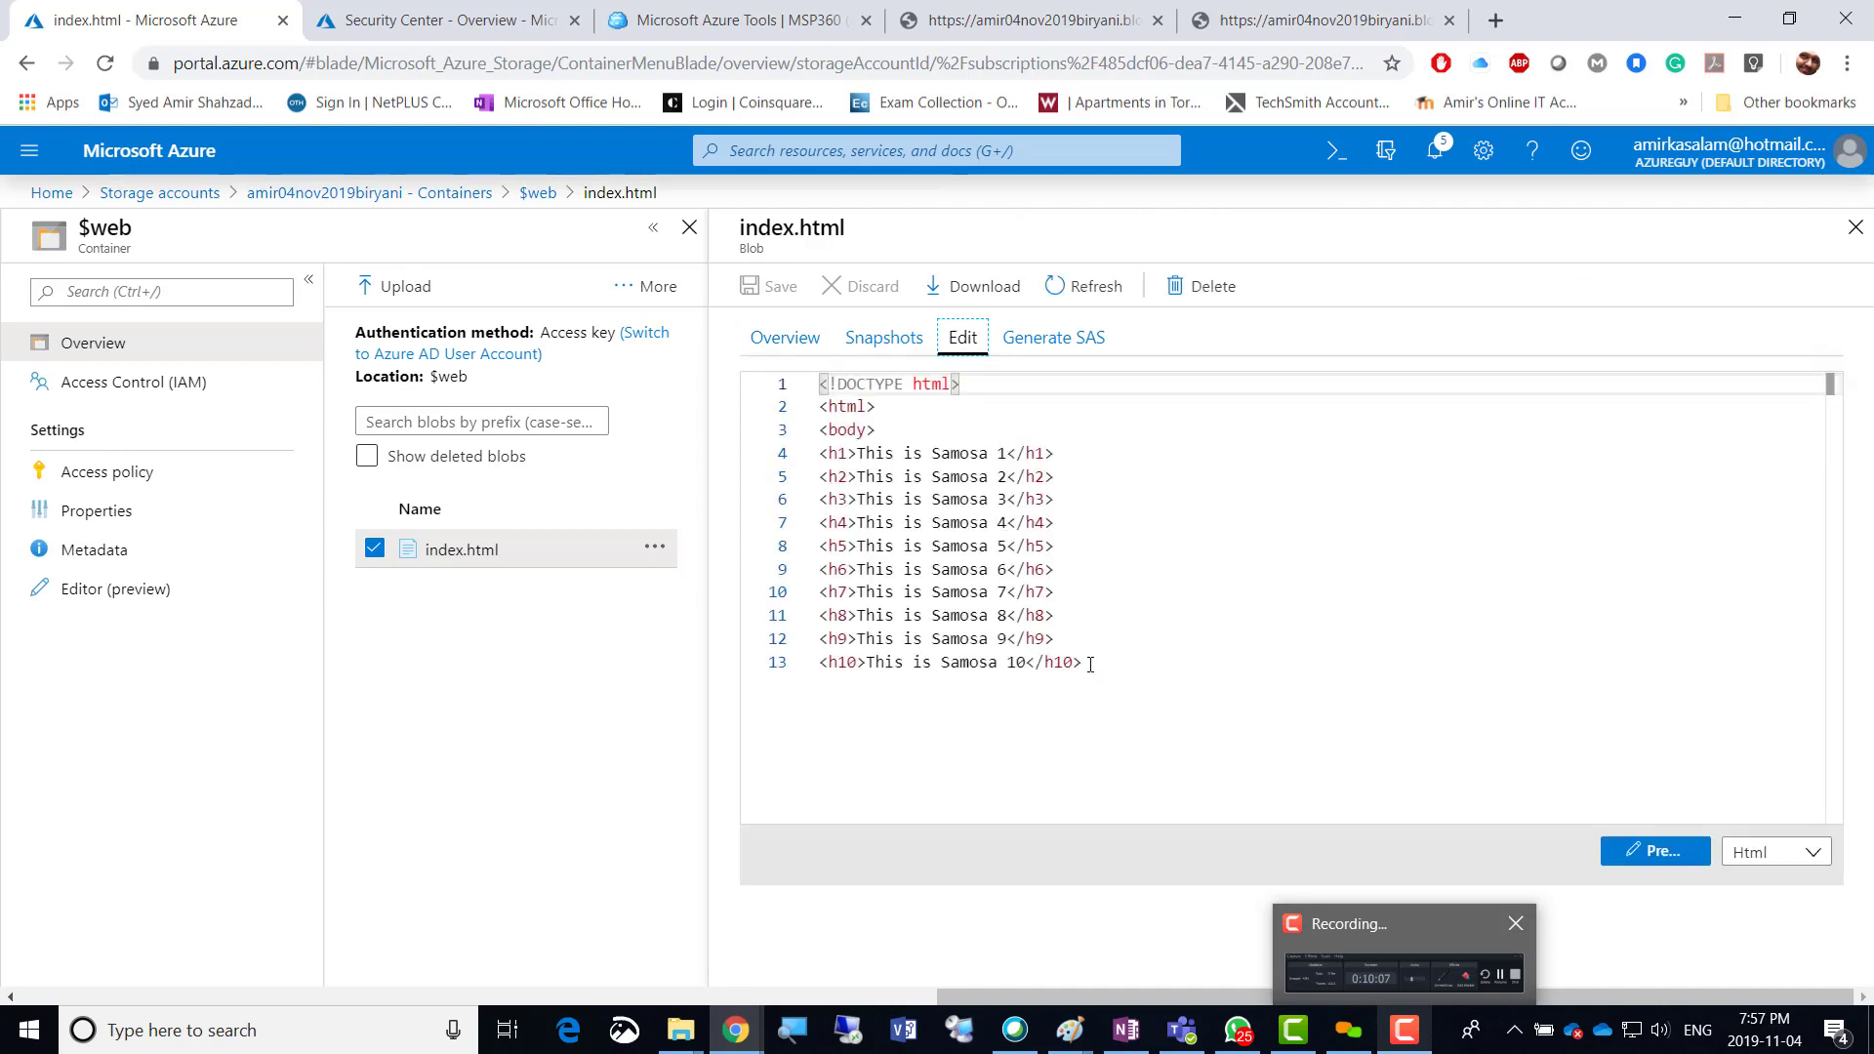
drag(1090, 663, 821, 592)
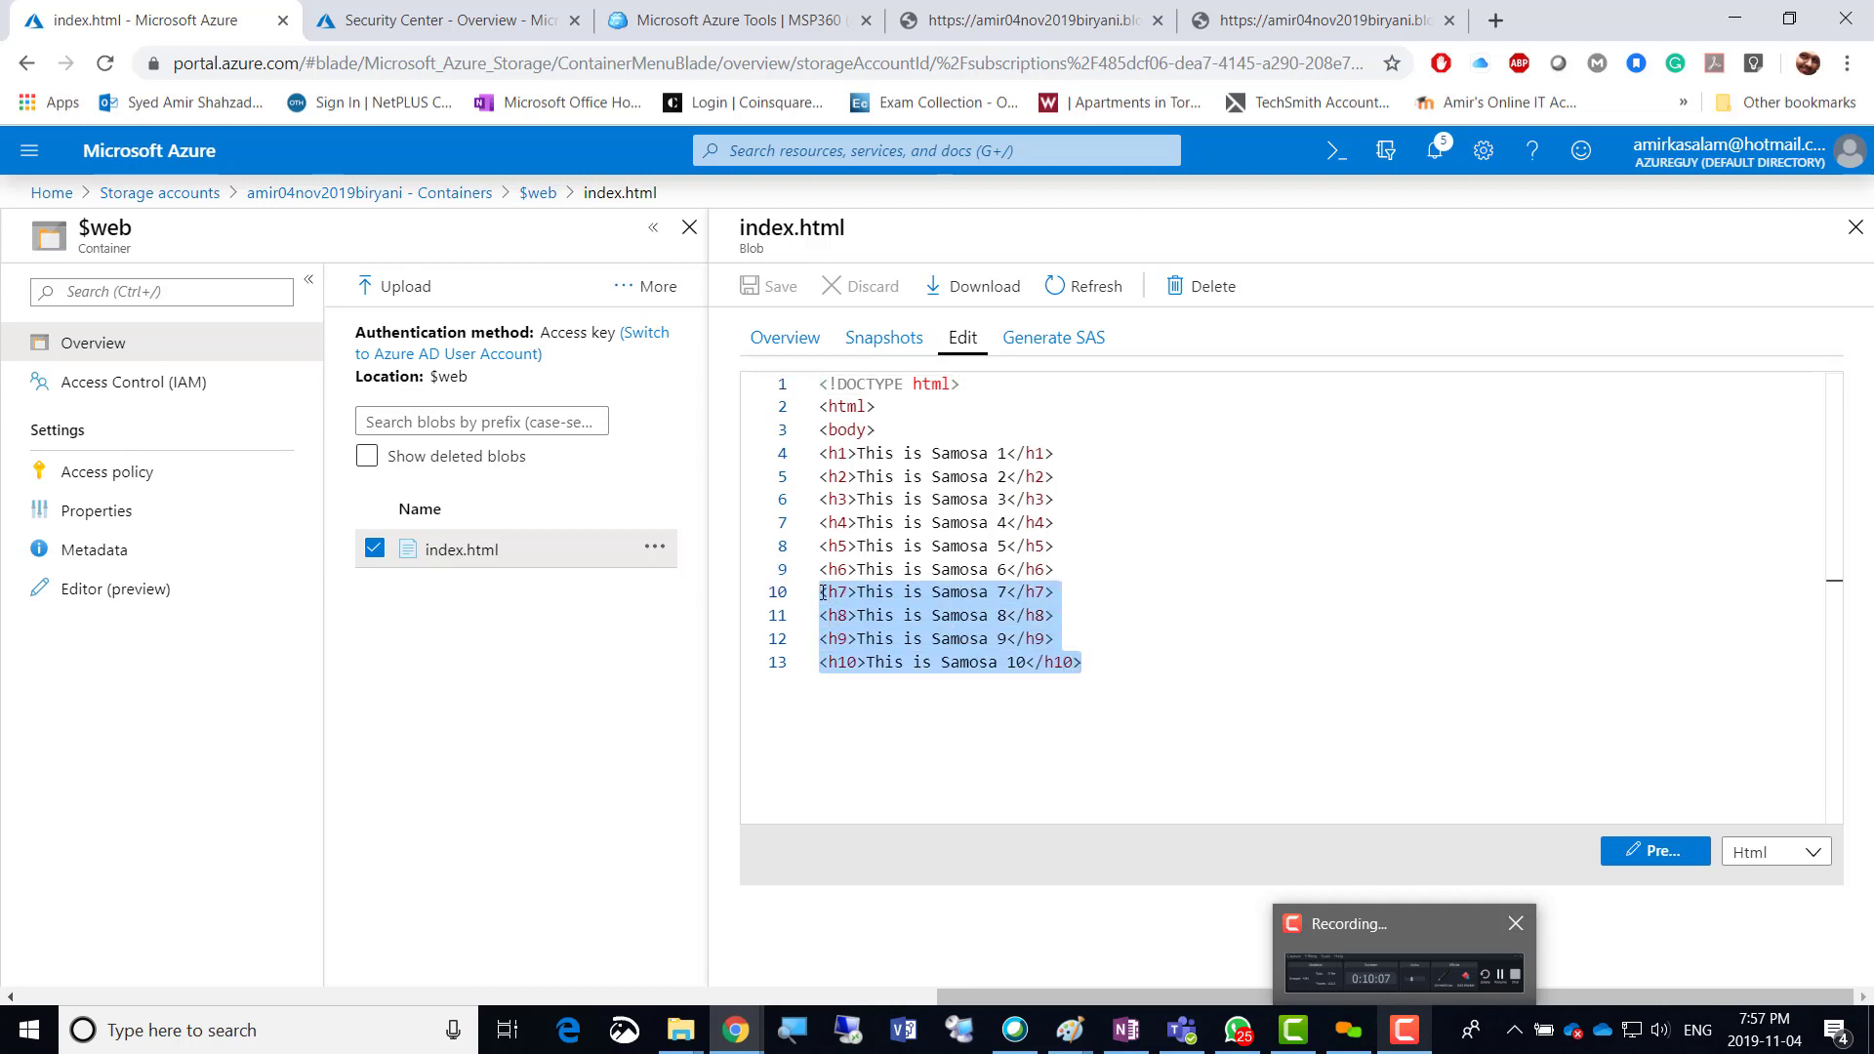
key(Delete)
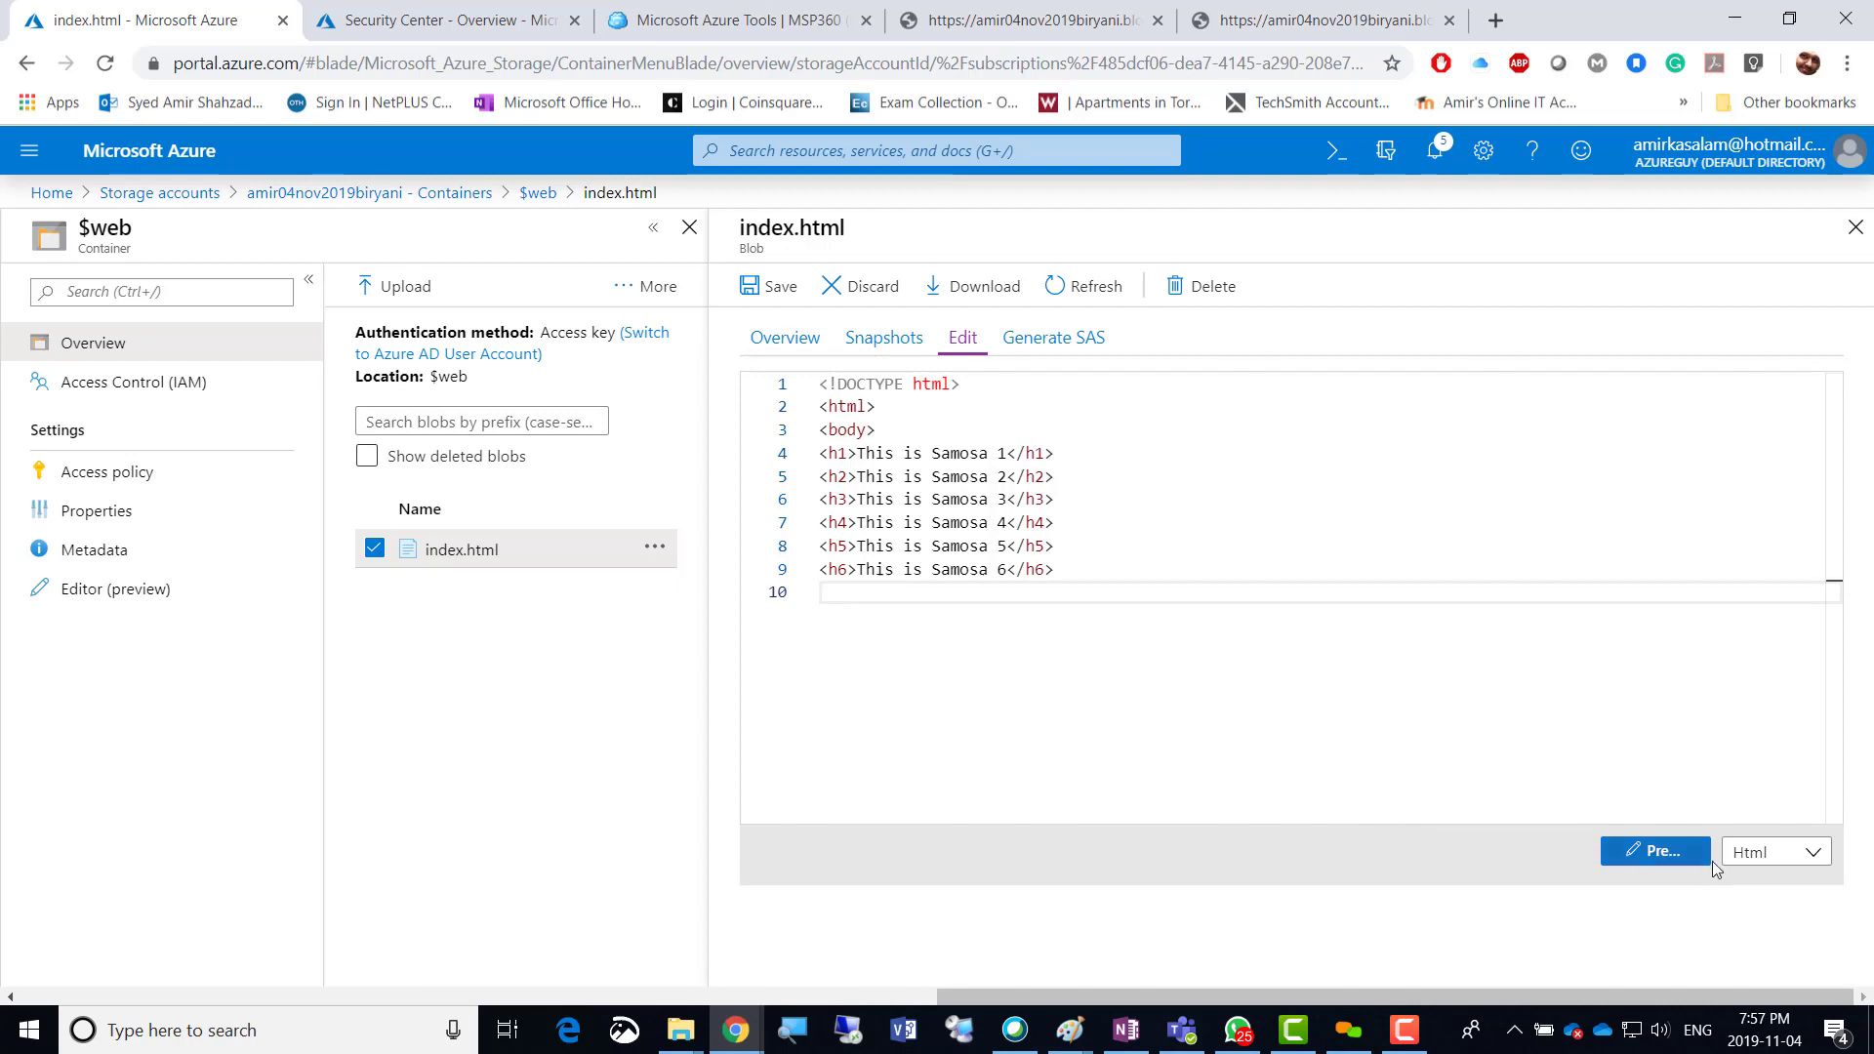
click(1653, 851)
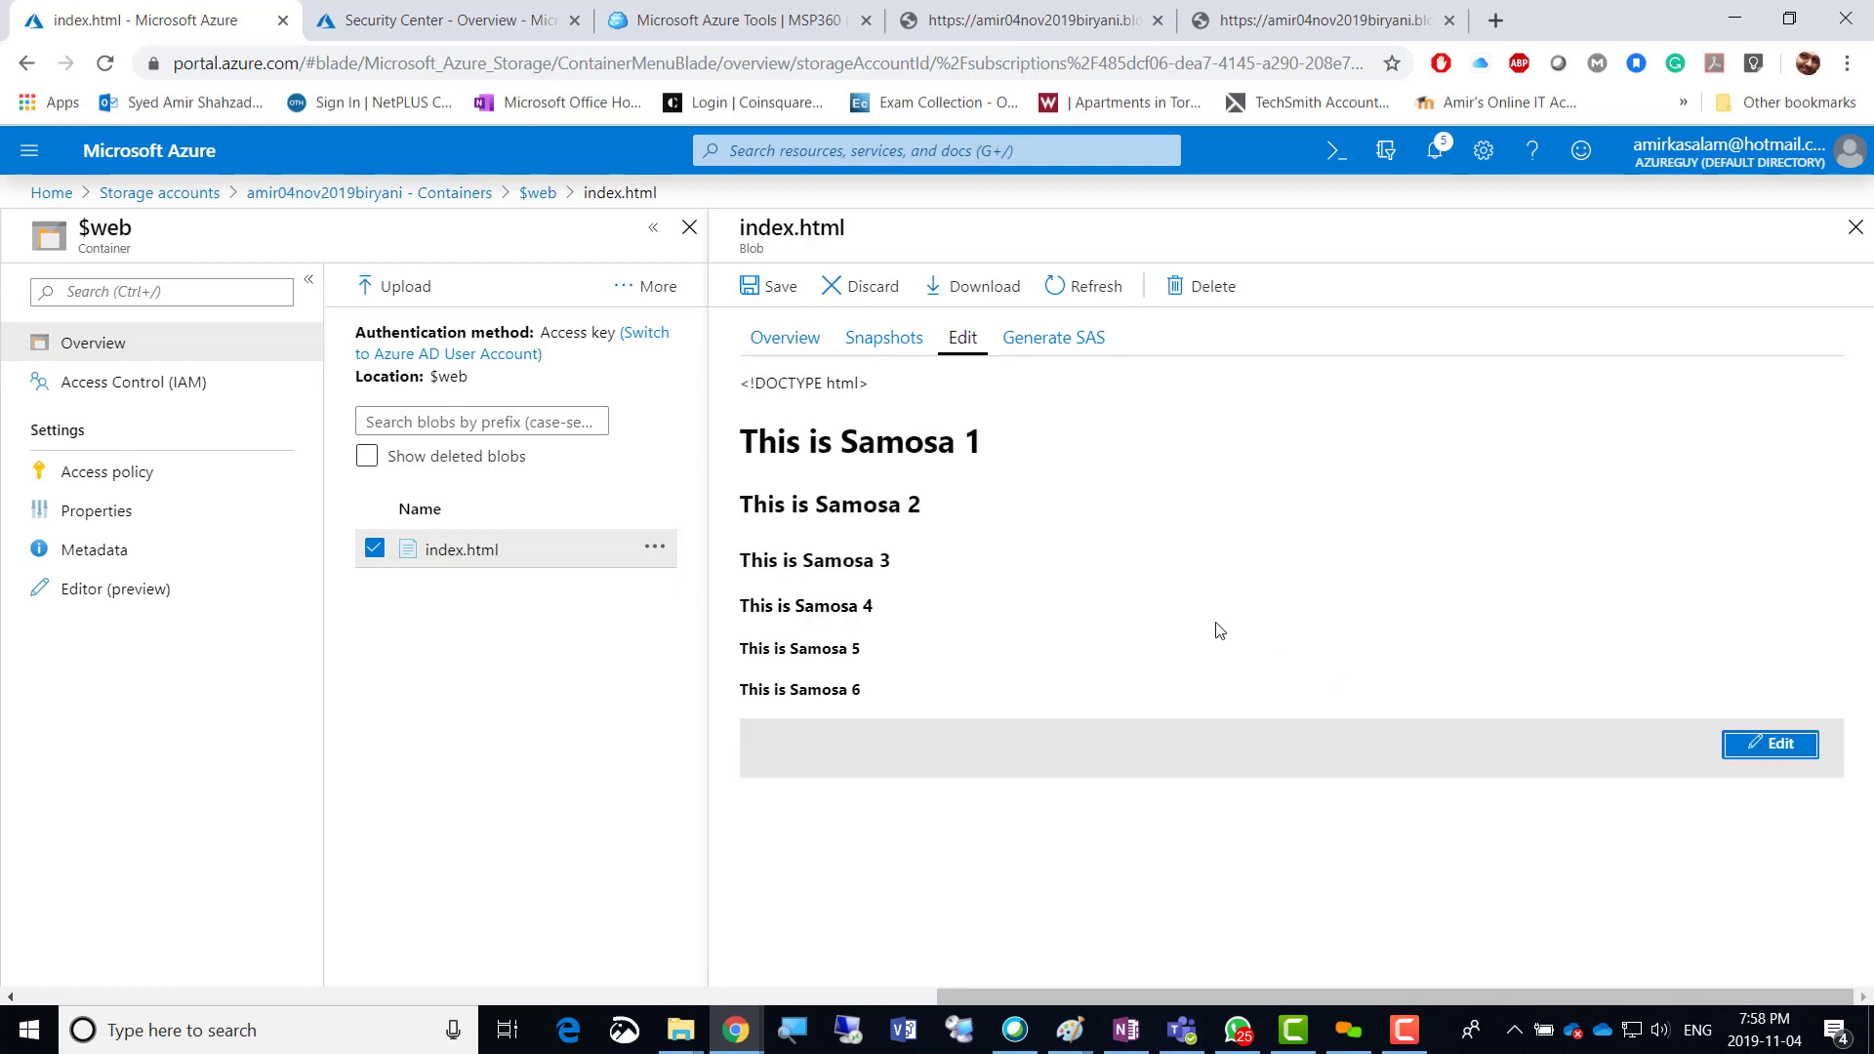
click(752, 288)
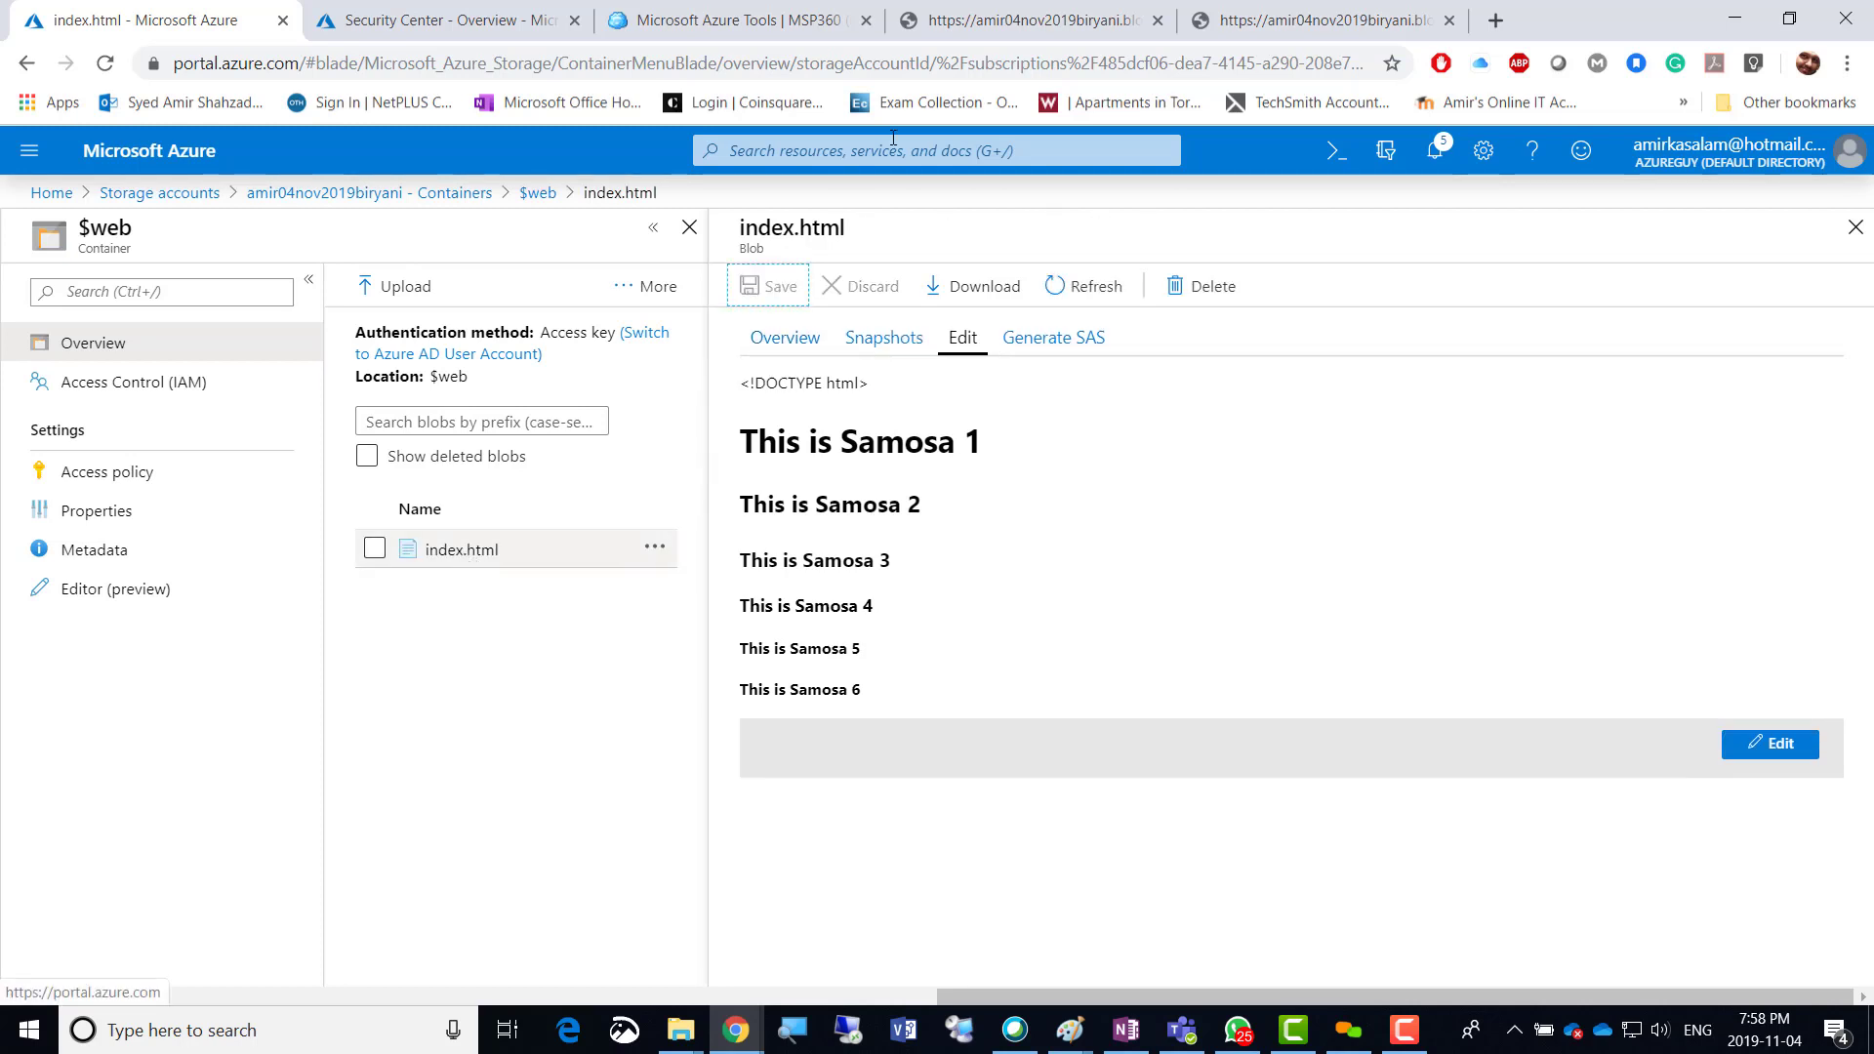
Reload the blob URL tab (still ResourceNotFound), close it, and return to the index.html portal tab.
click(968, 25)
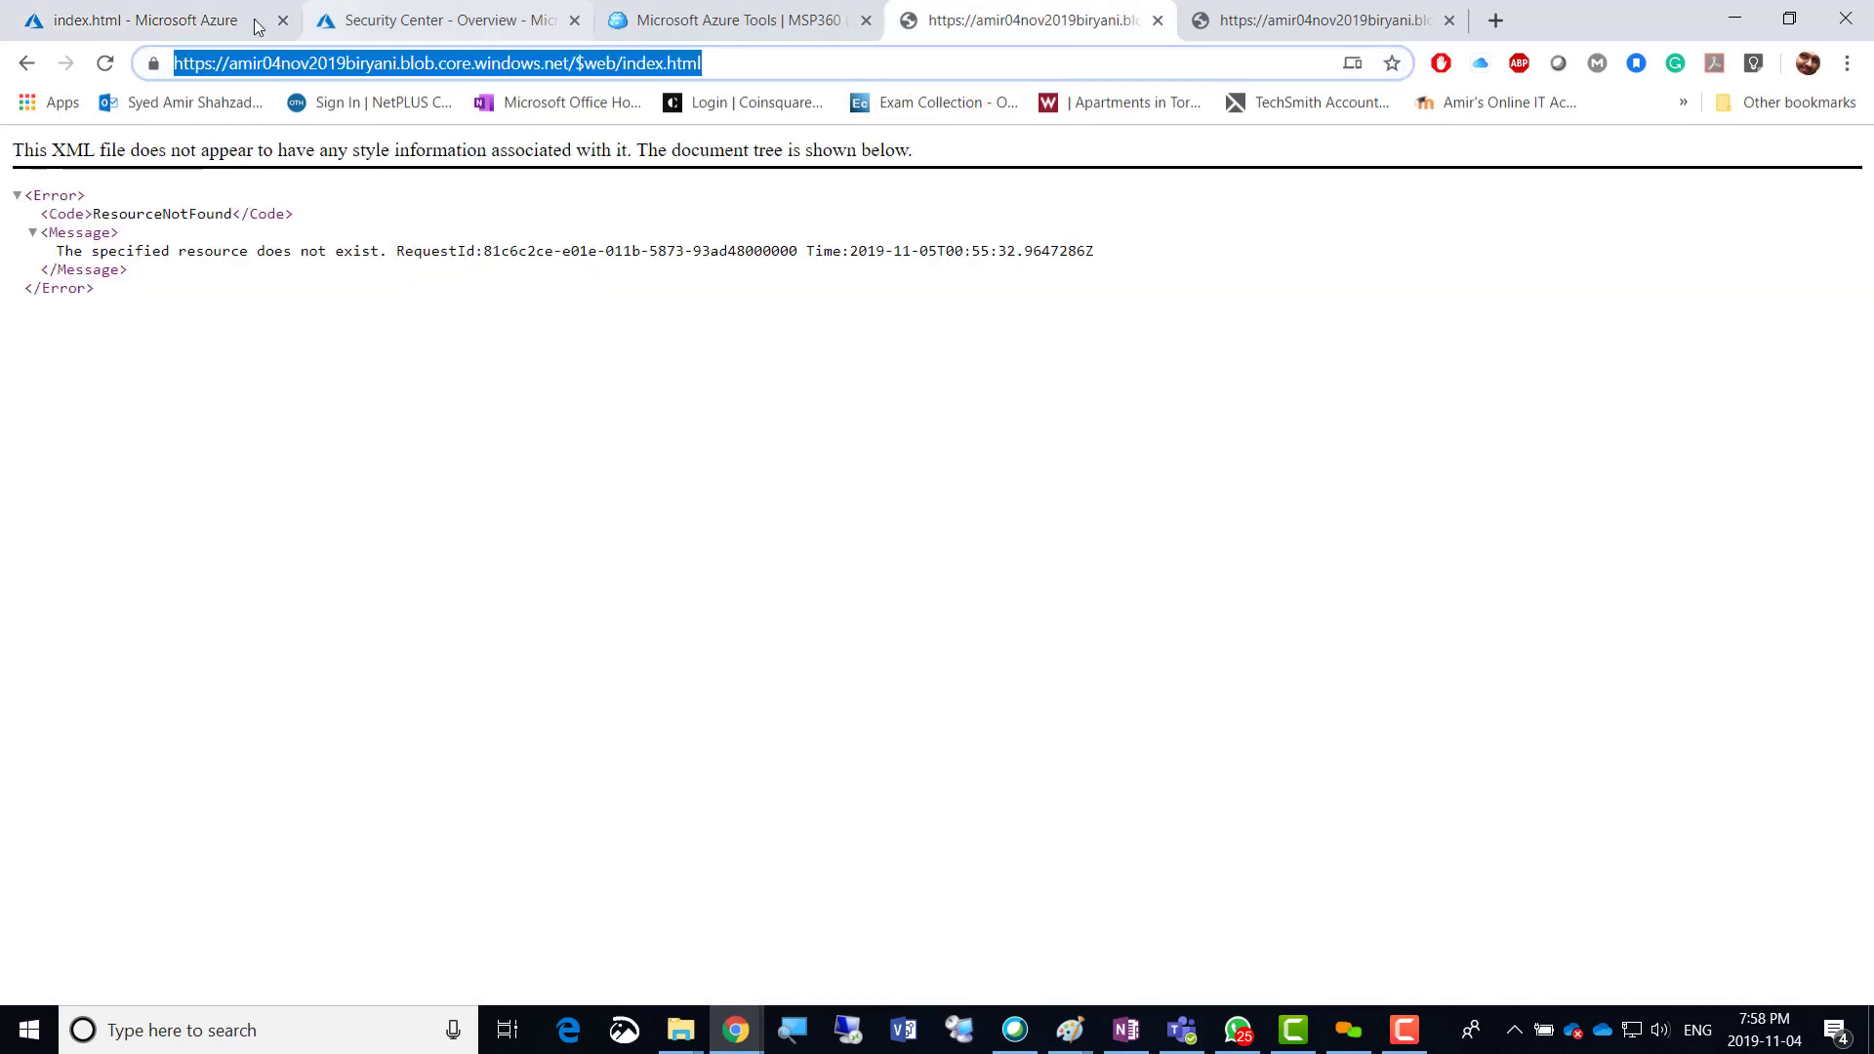
click(105, 64)
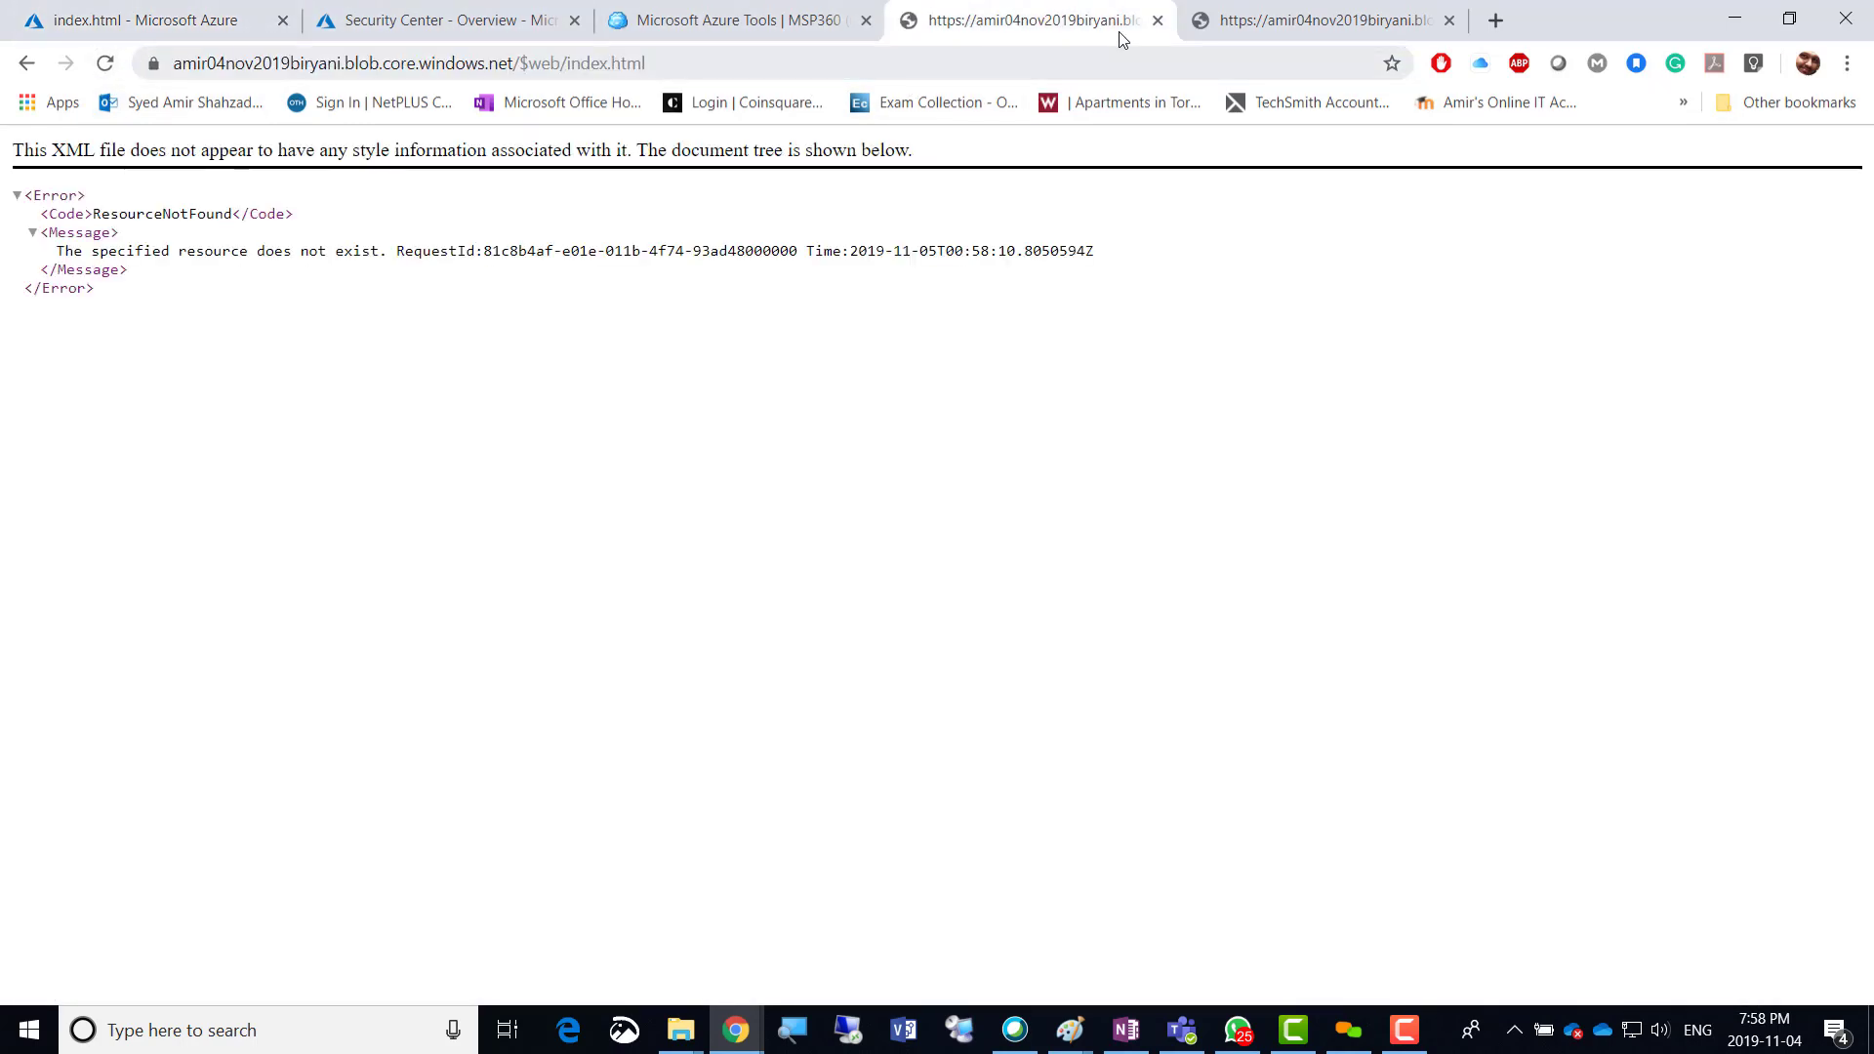
click(1159, 20)
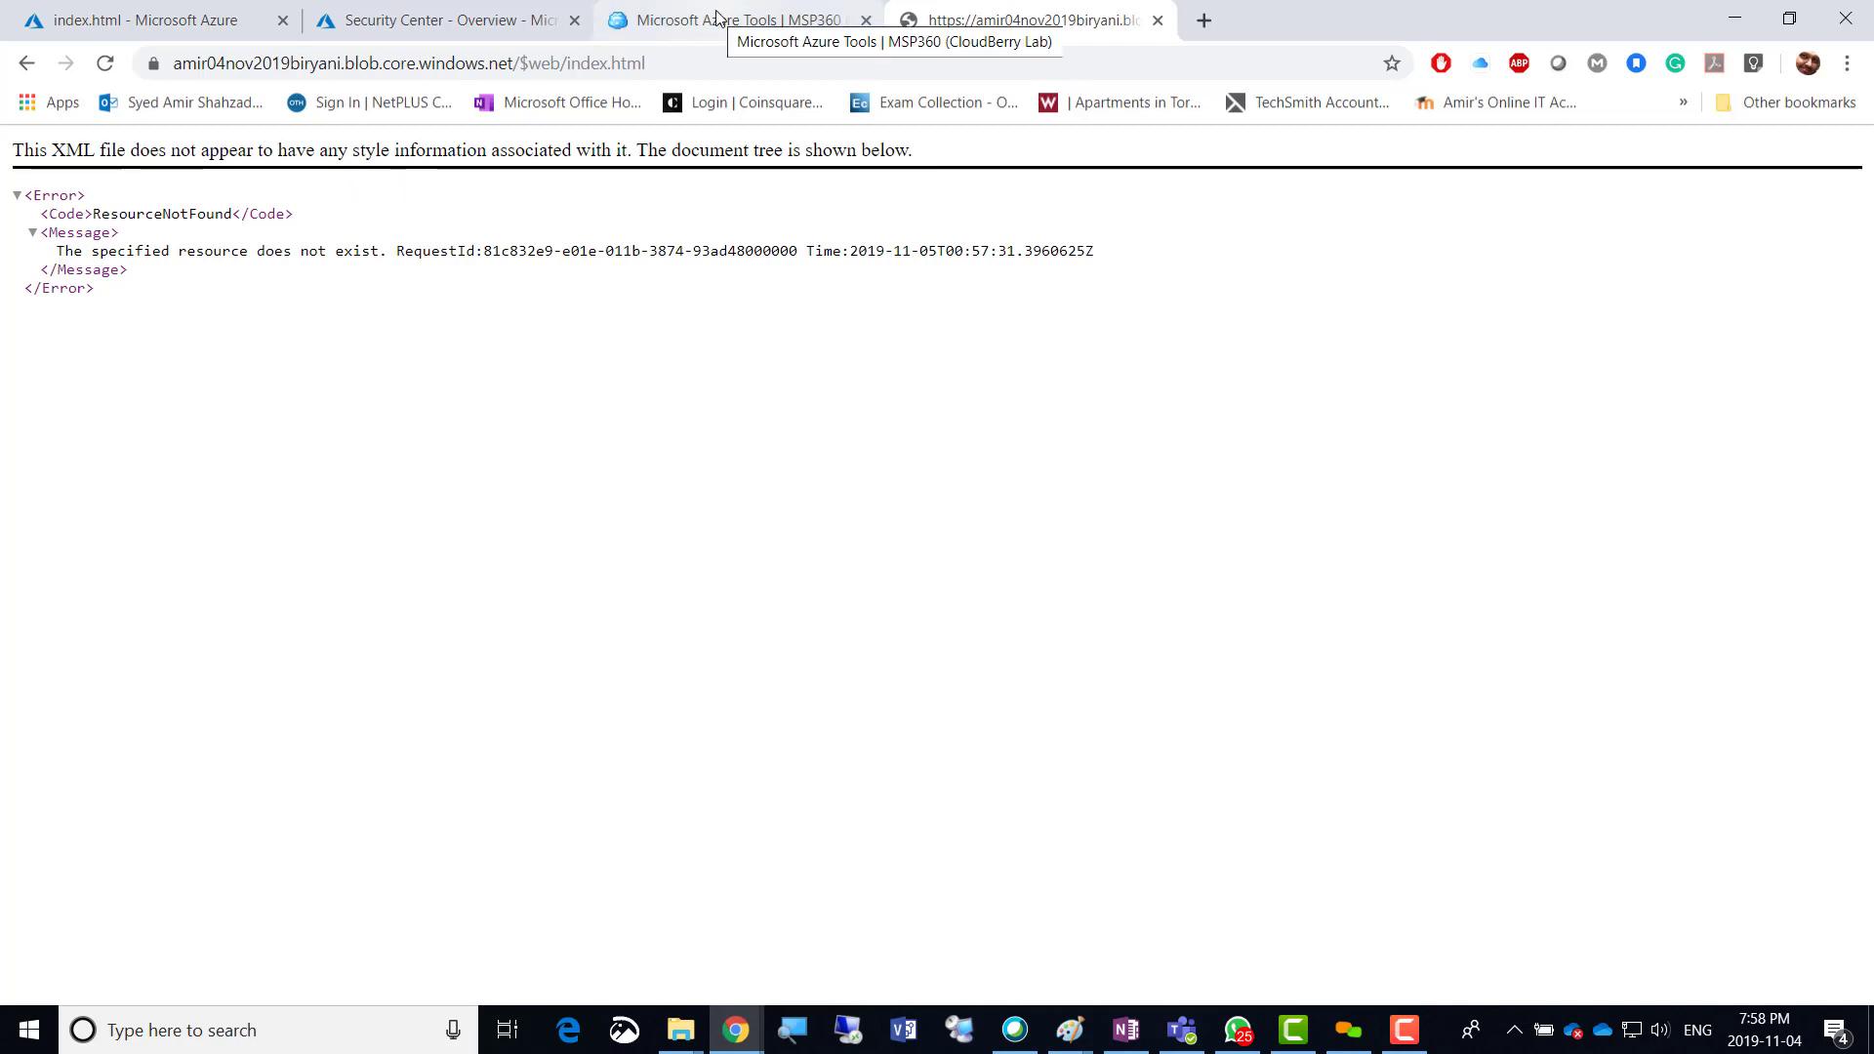
click(452, 29)
click(146, 19)
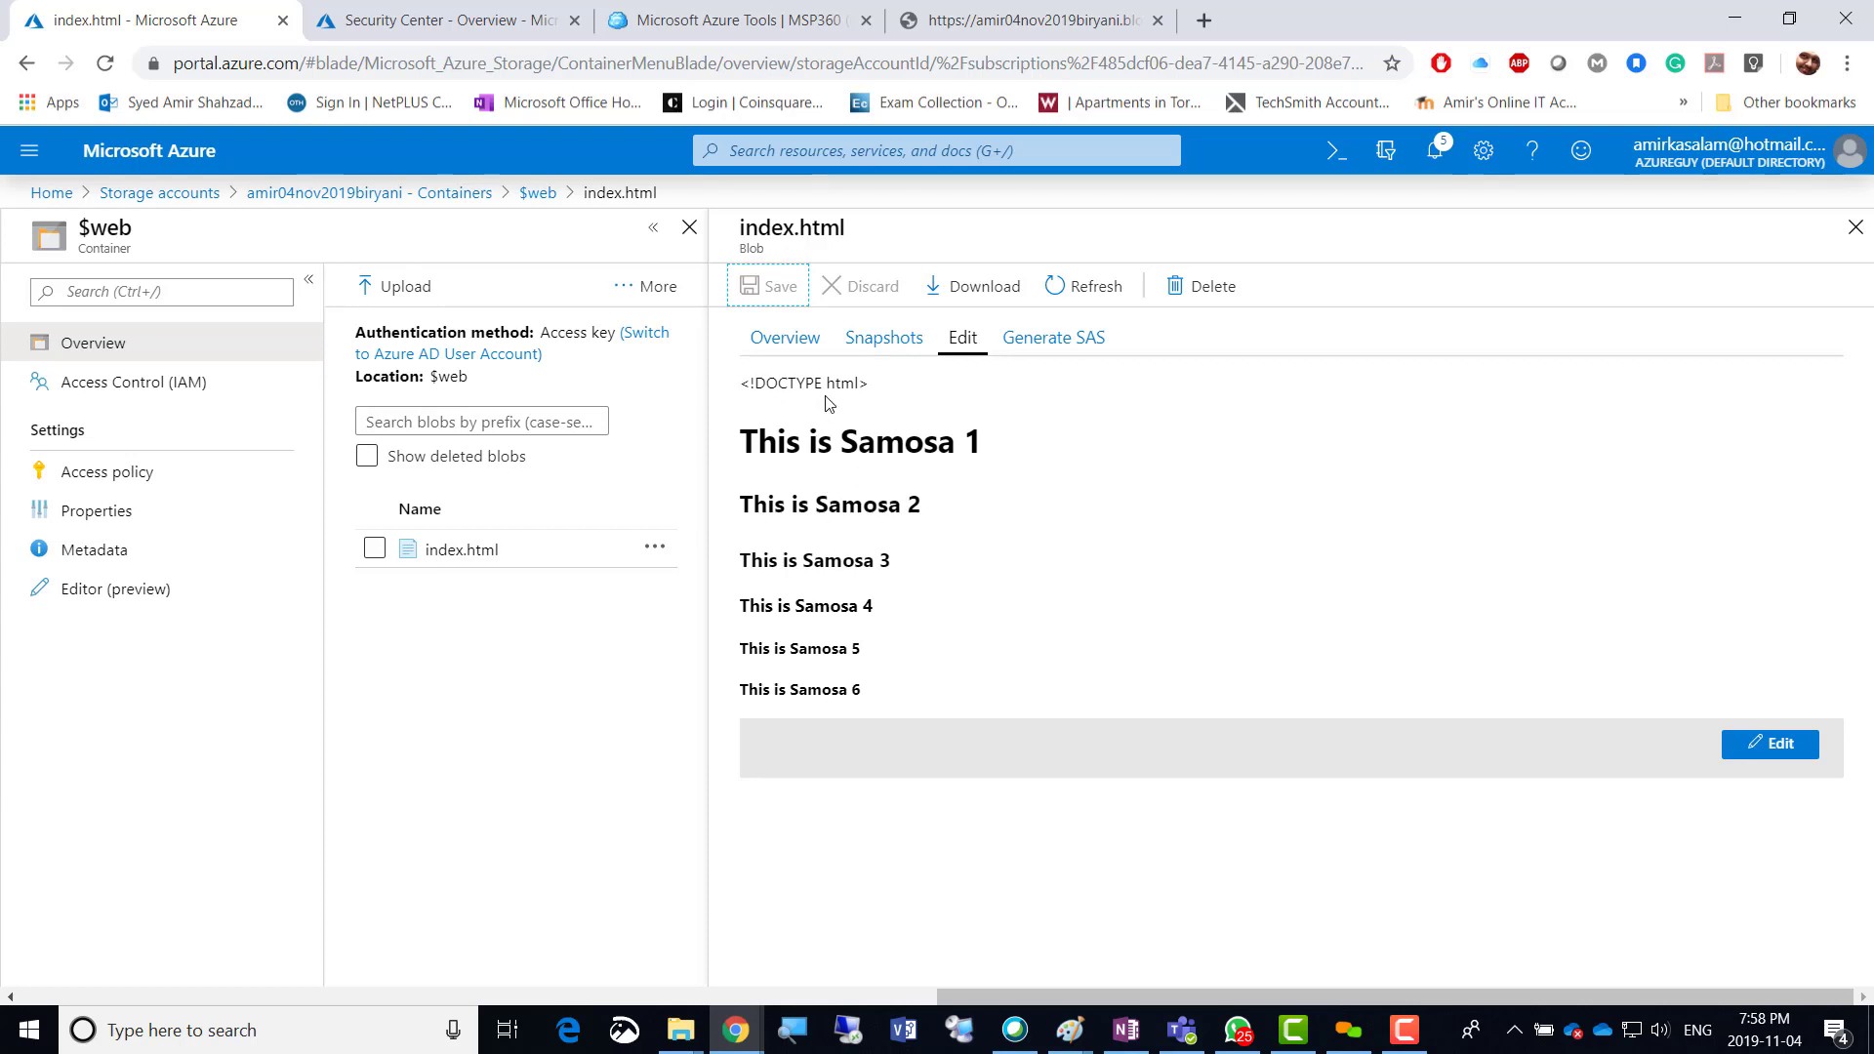
Delete the empty line 10 from index.html, preview headings Samosa 1–6, and save.
click(1758, 745)
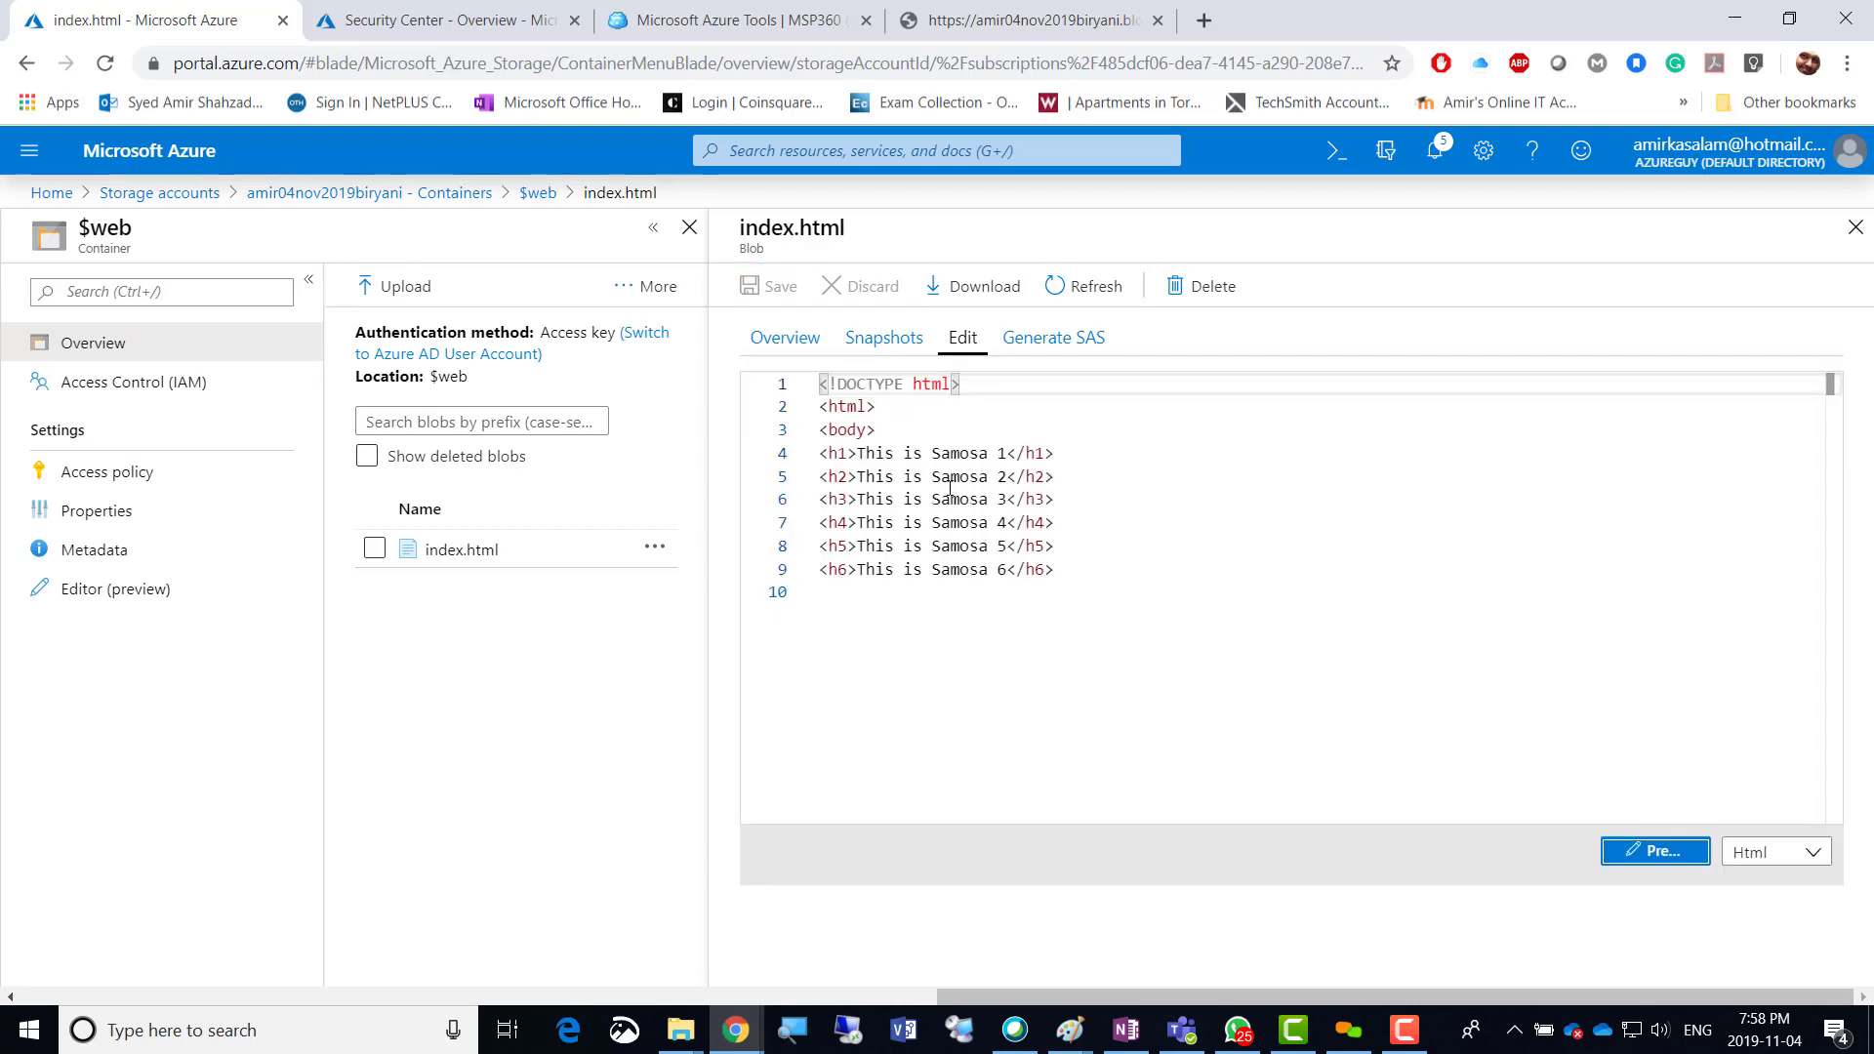
click(826, 593)
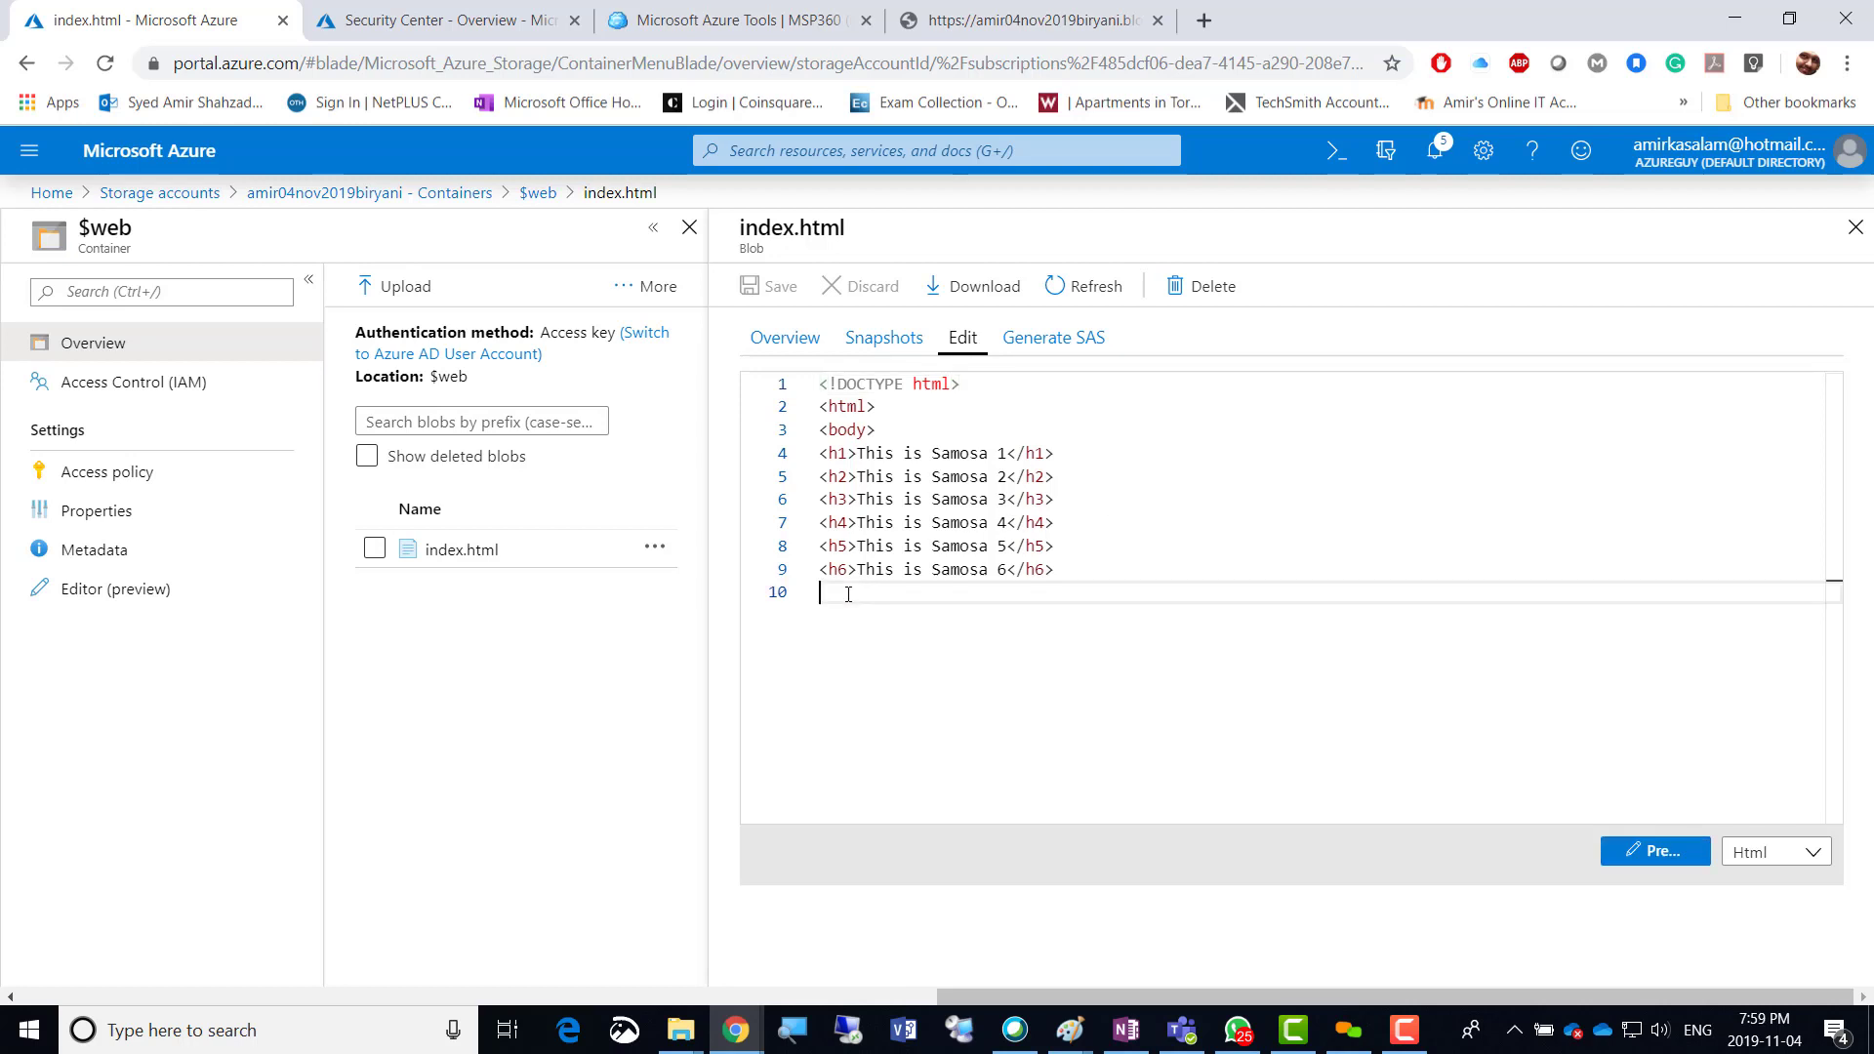
key(BackSpace)
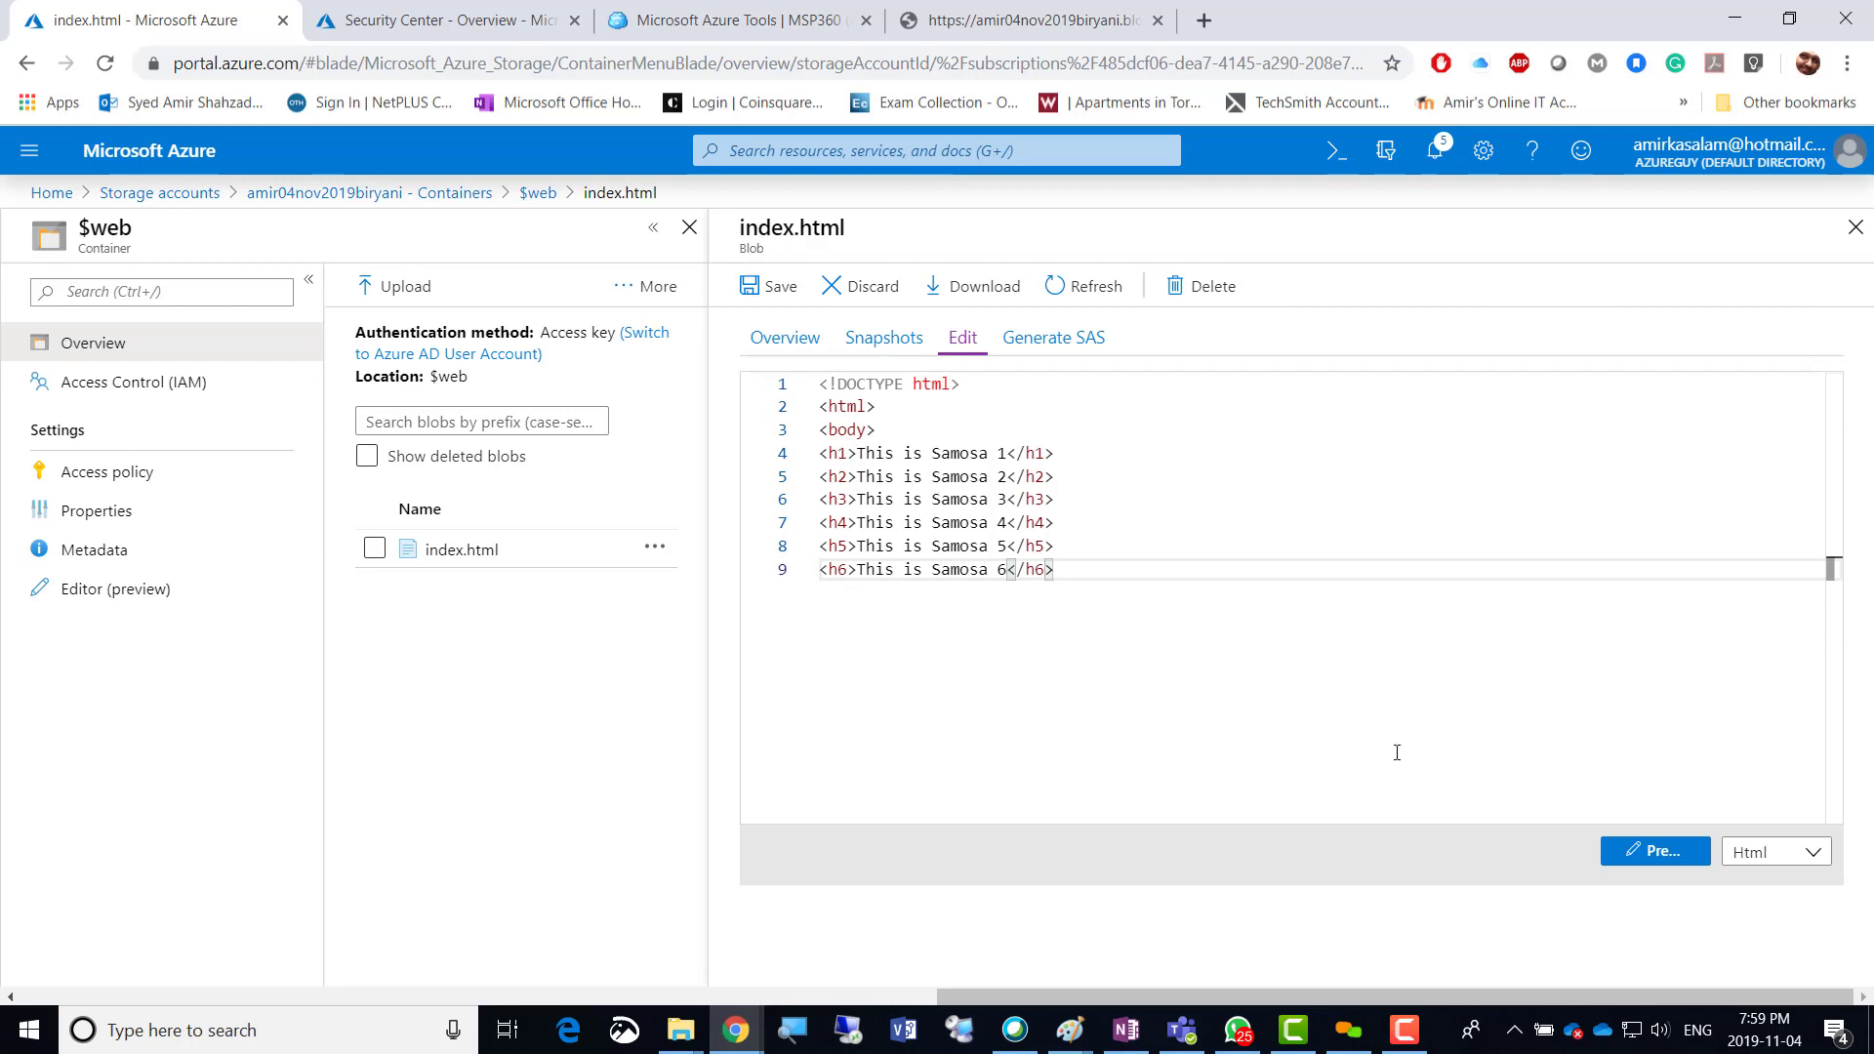
click(1655, 857)
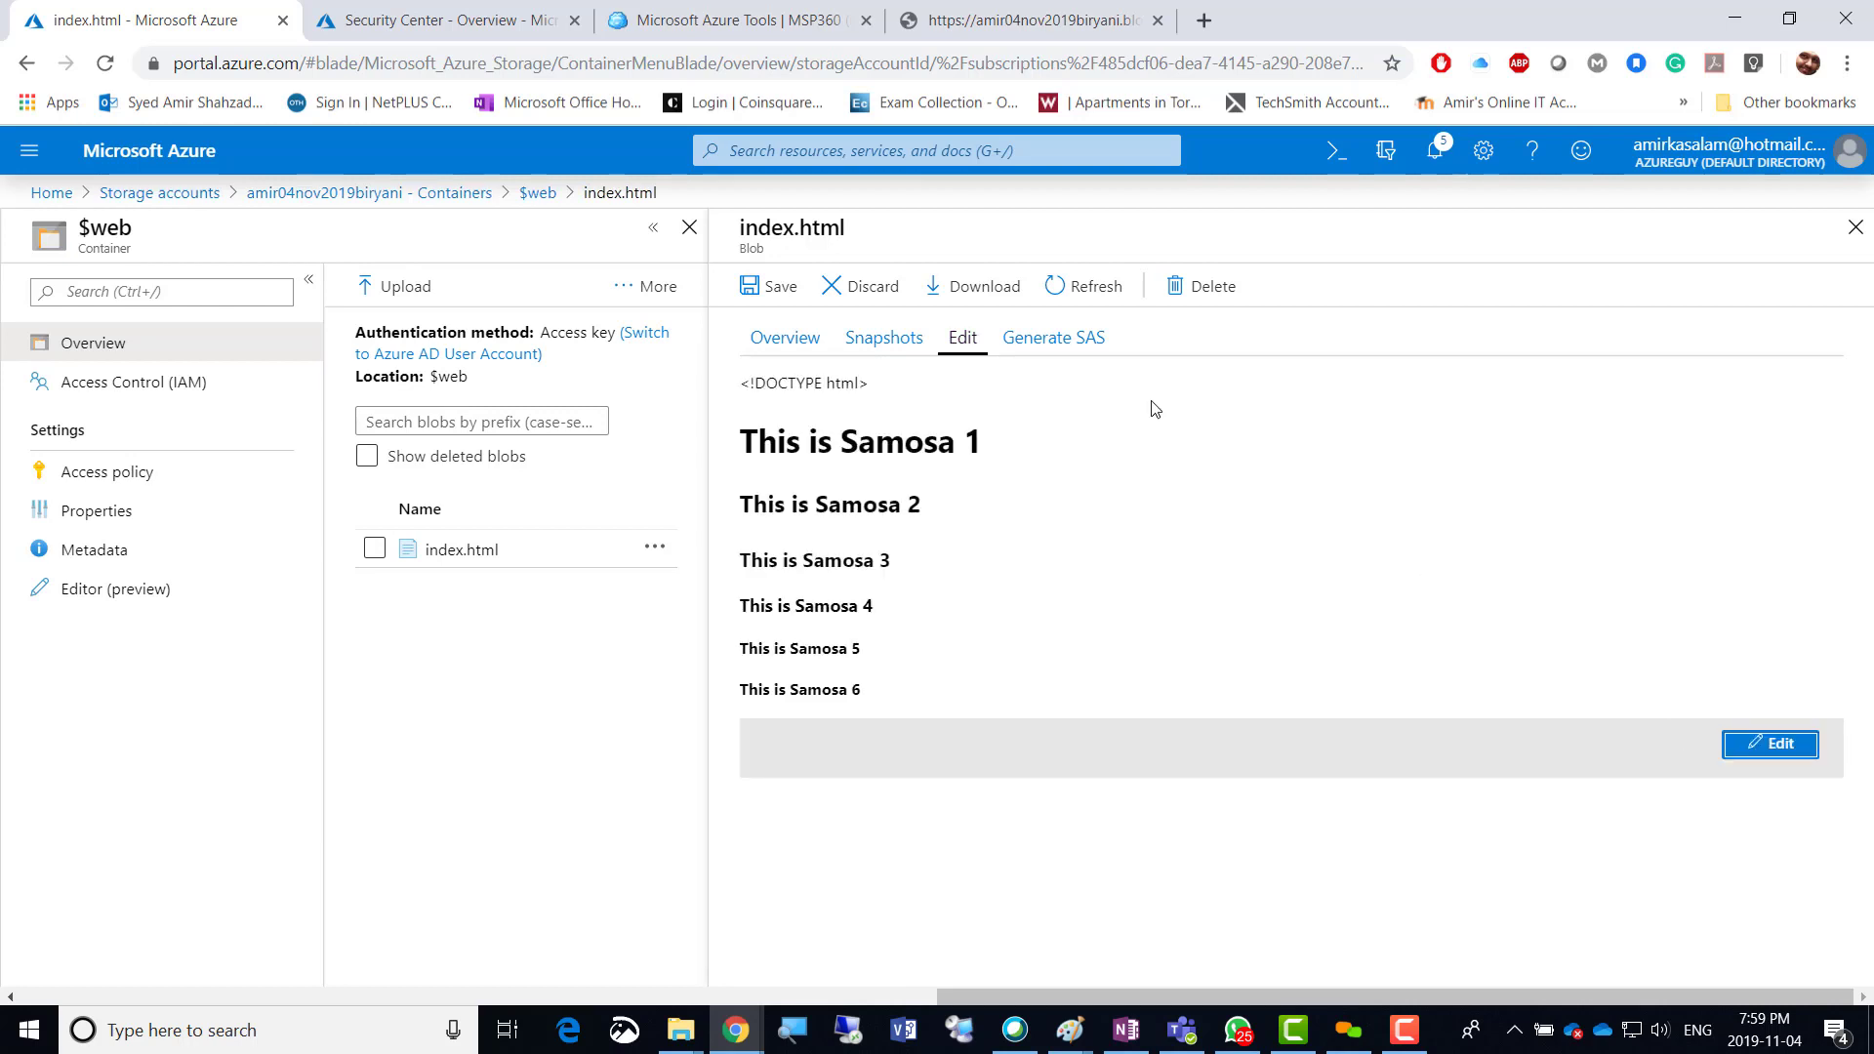
click(769, 287)
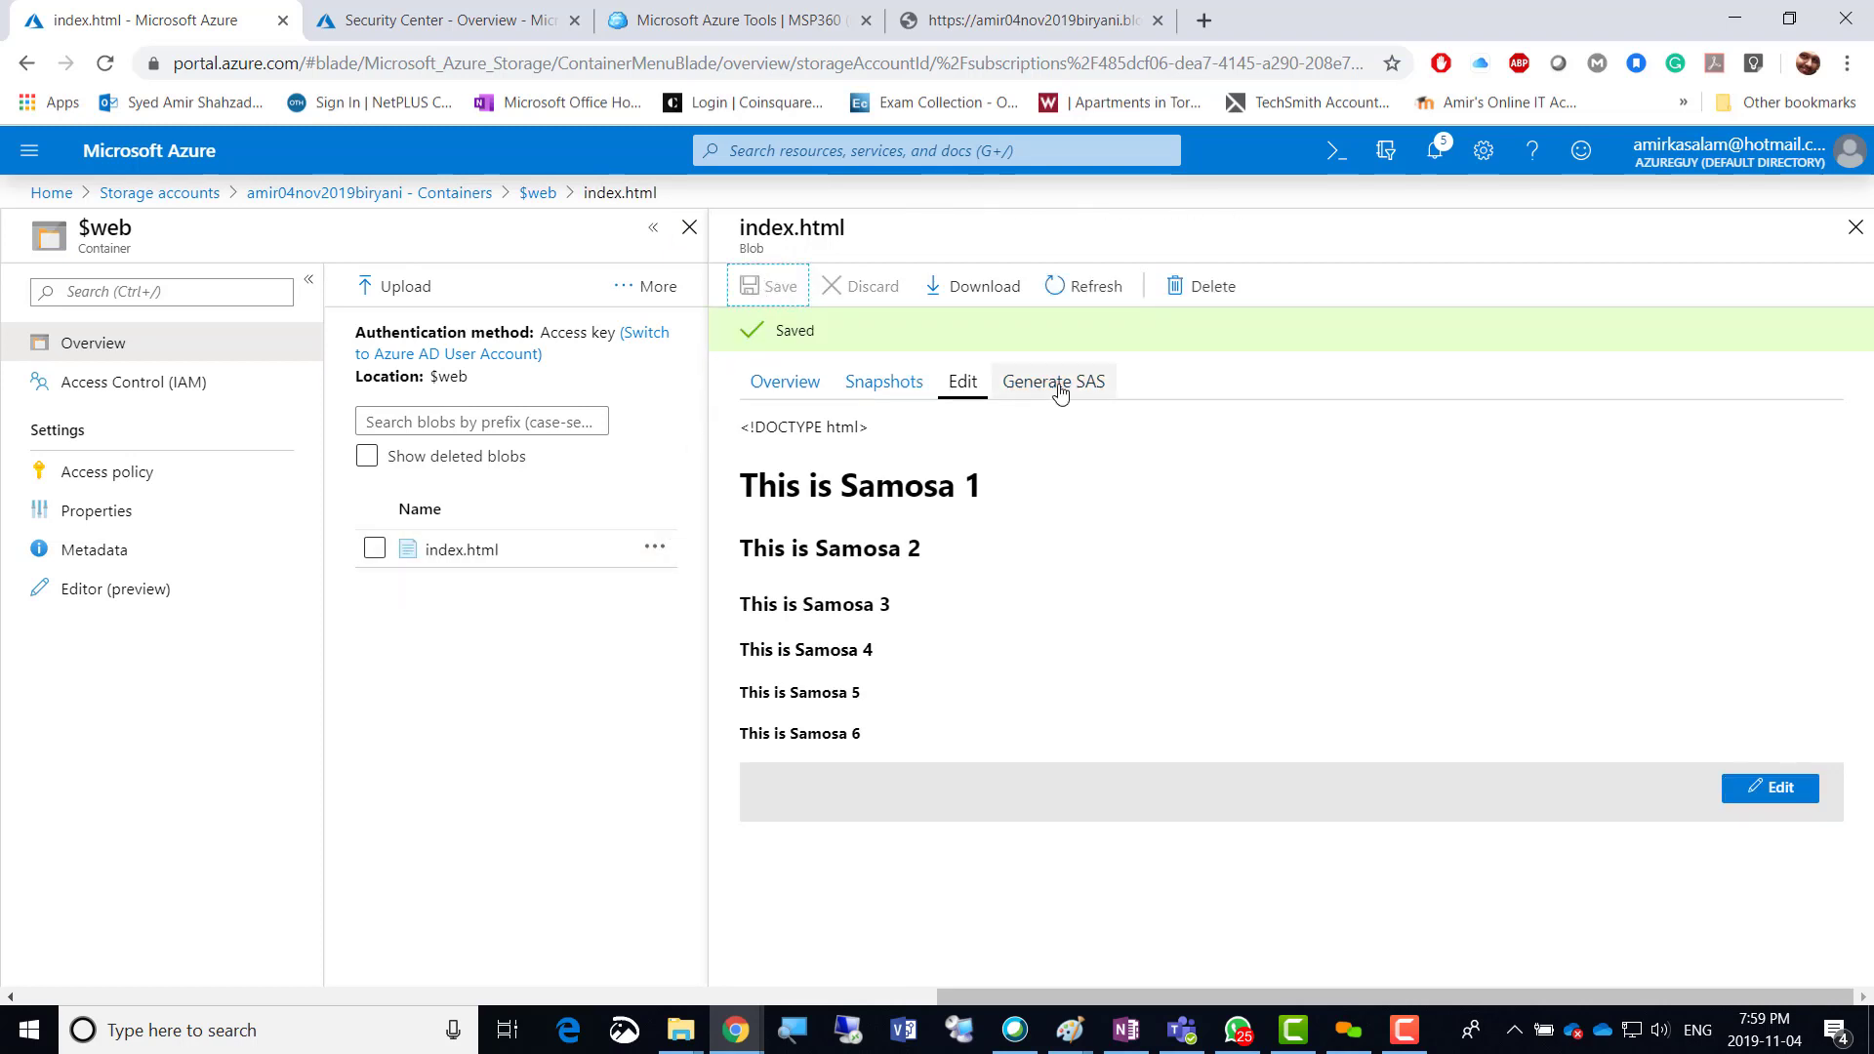
Look at the Generate SAS options, then copy the blob URL from Overview.
click(1057, 342)
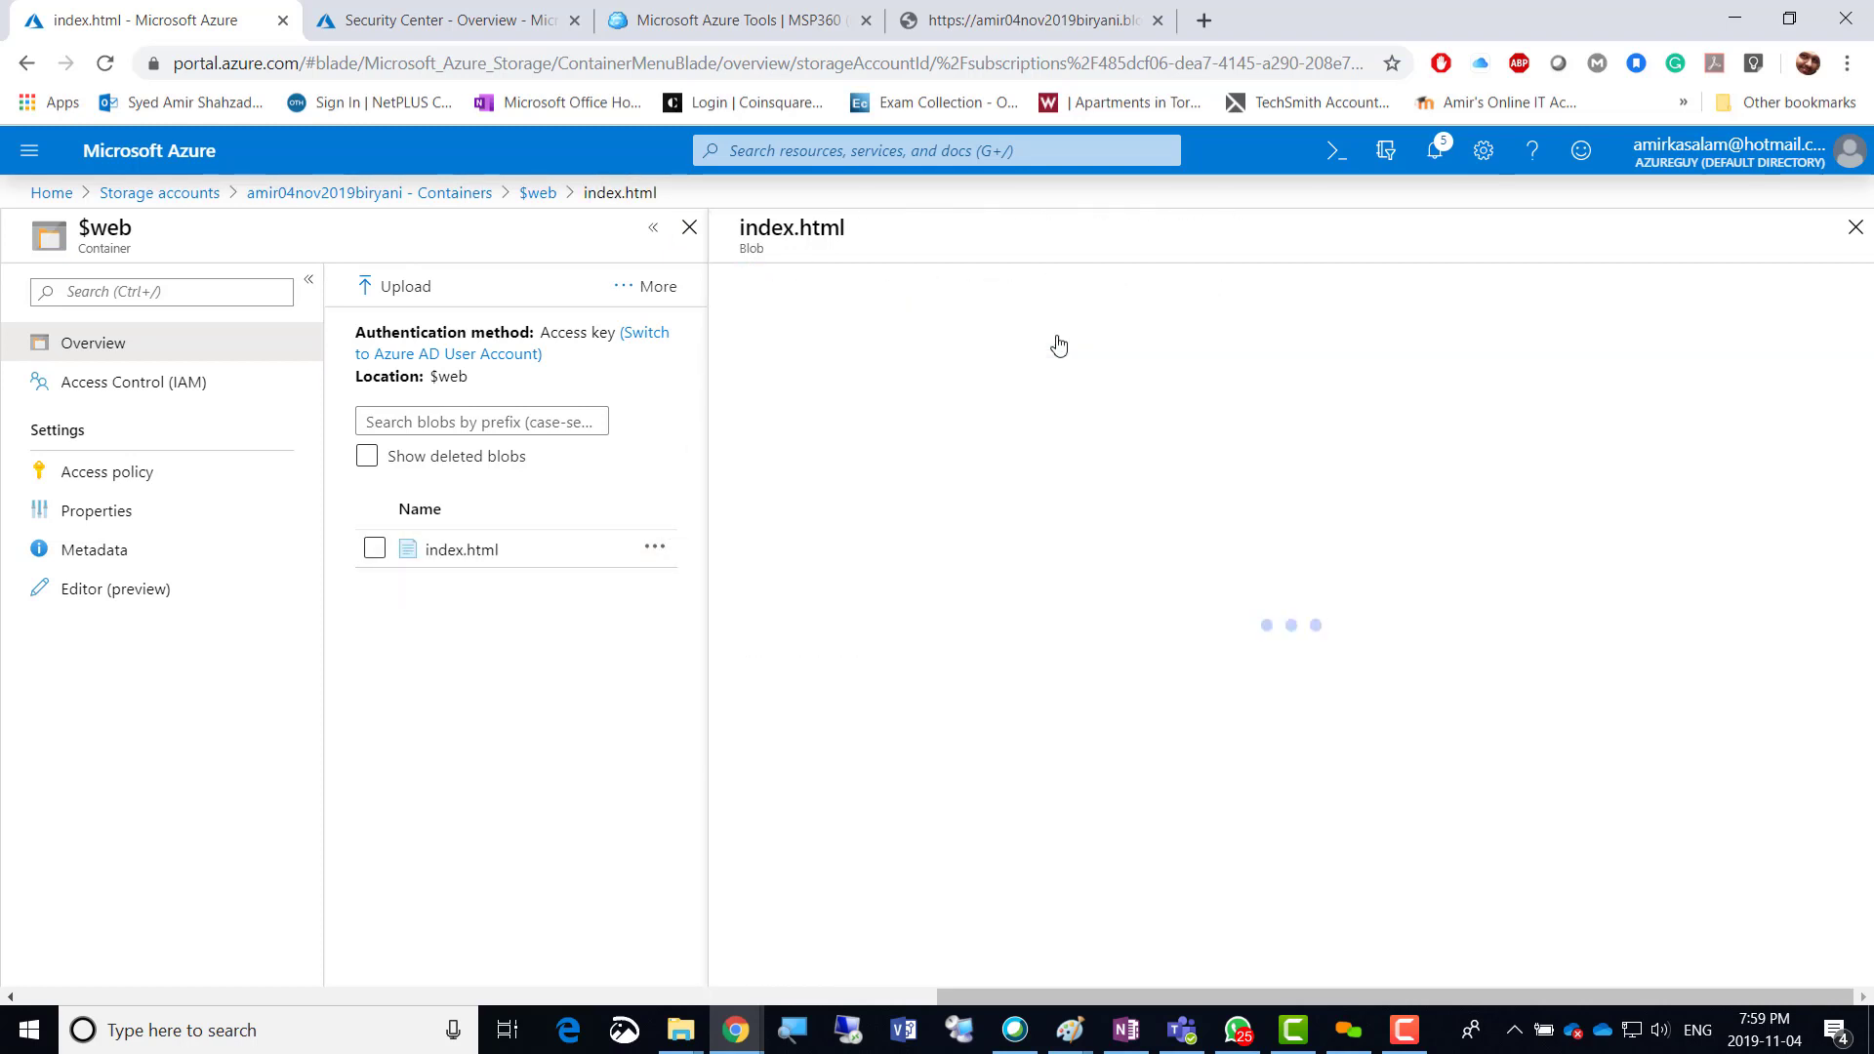
scroll(1155, 766, down, 1)
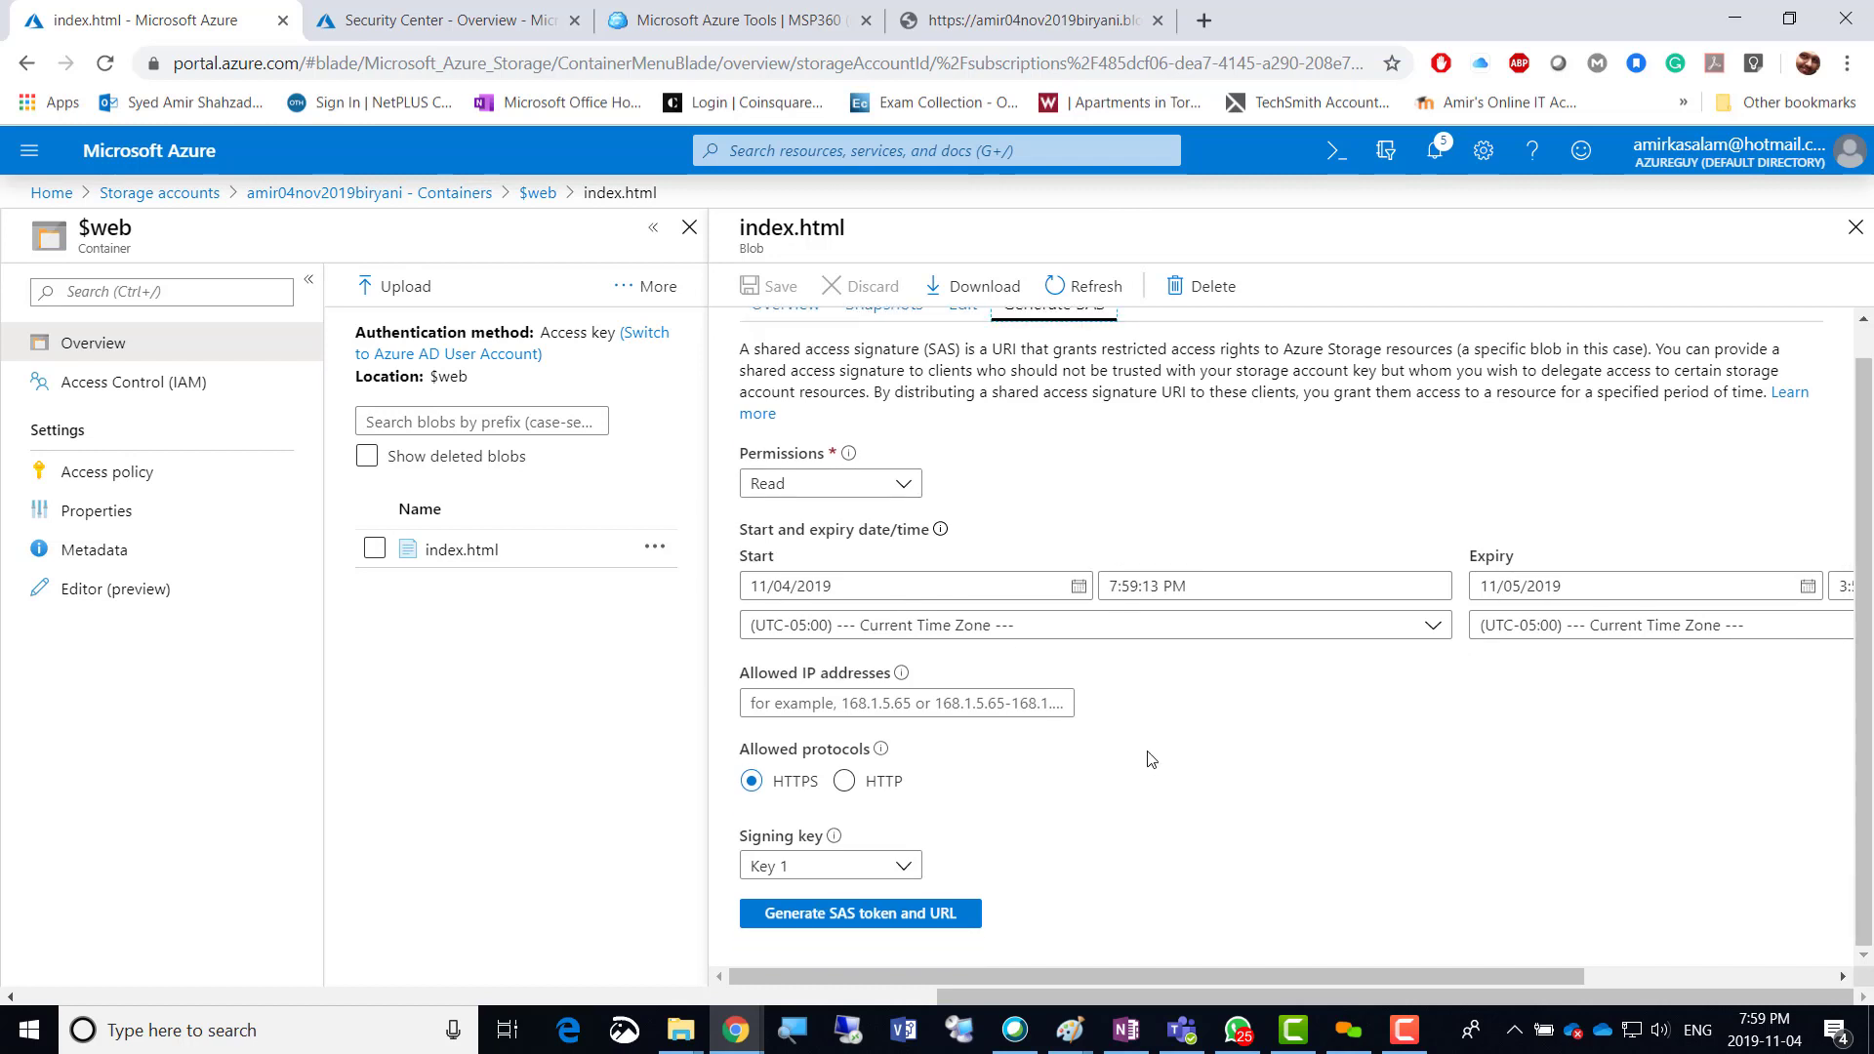
scroll(1132, 634, up, 1)
click(785, 337)
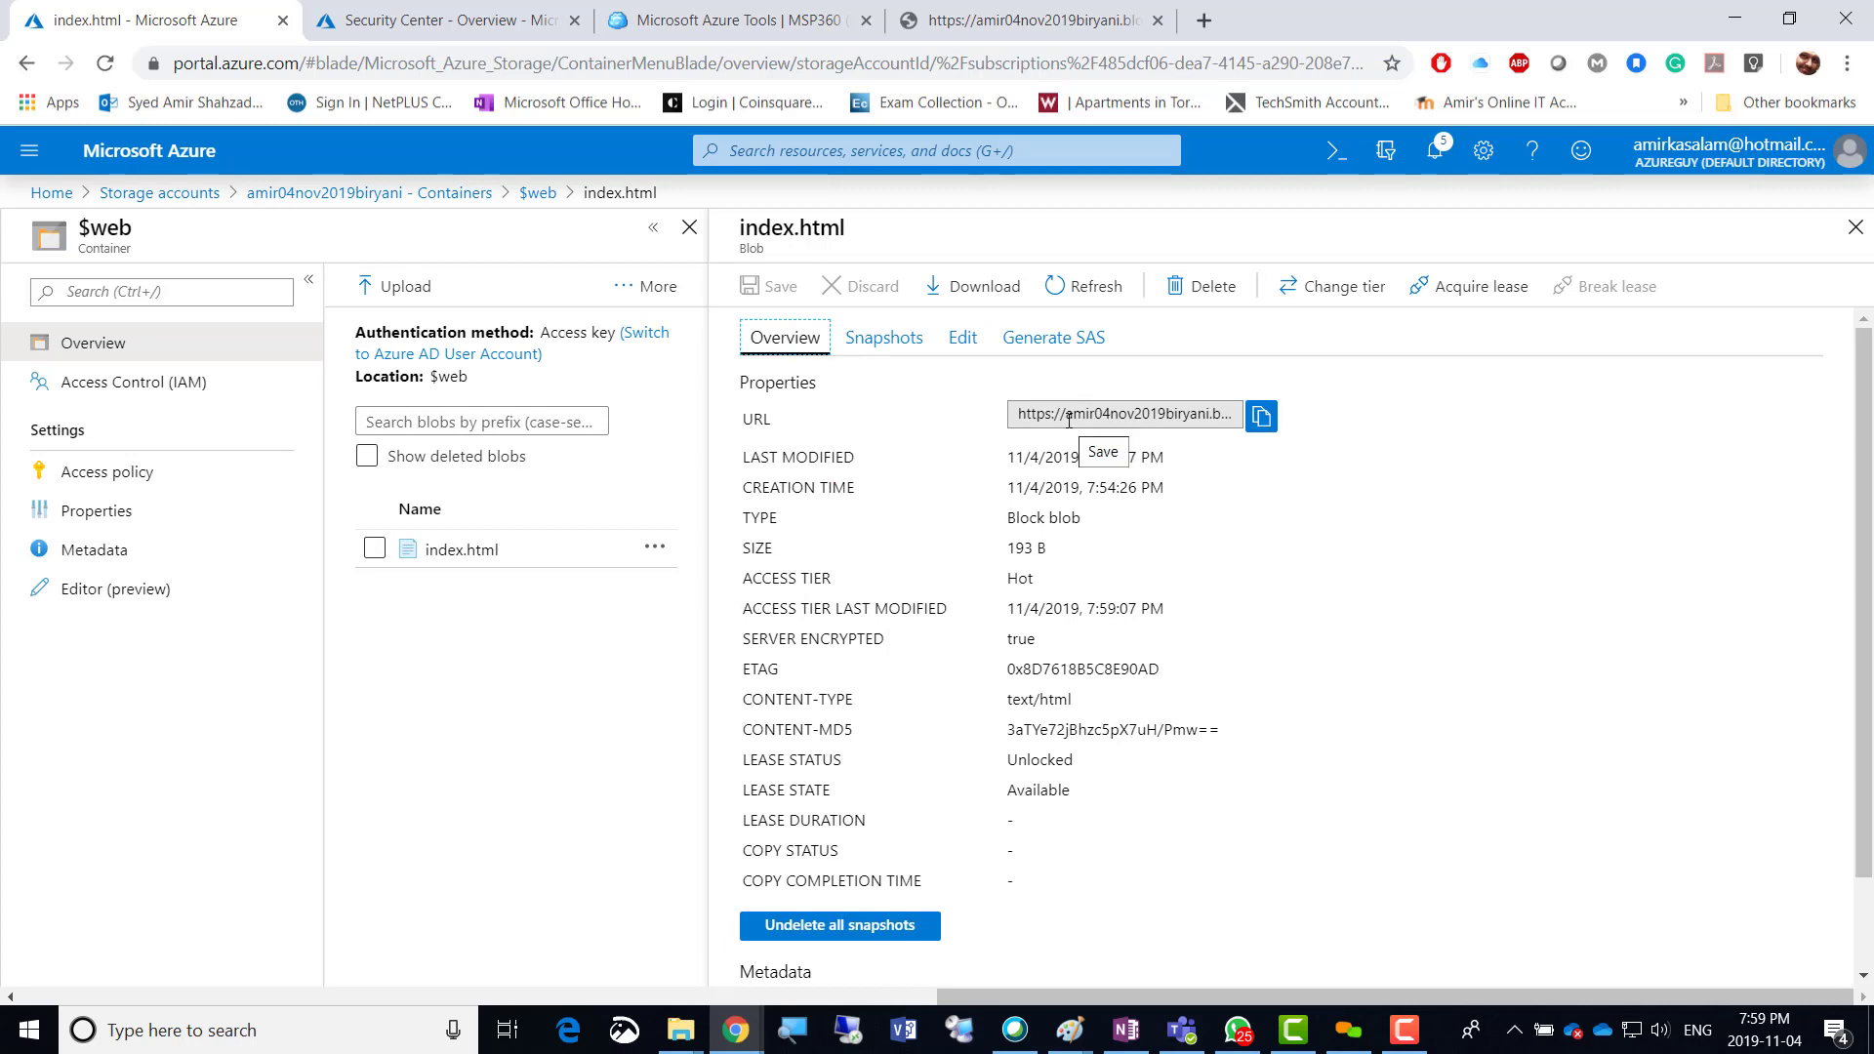
click(1261, 415)
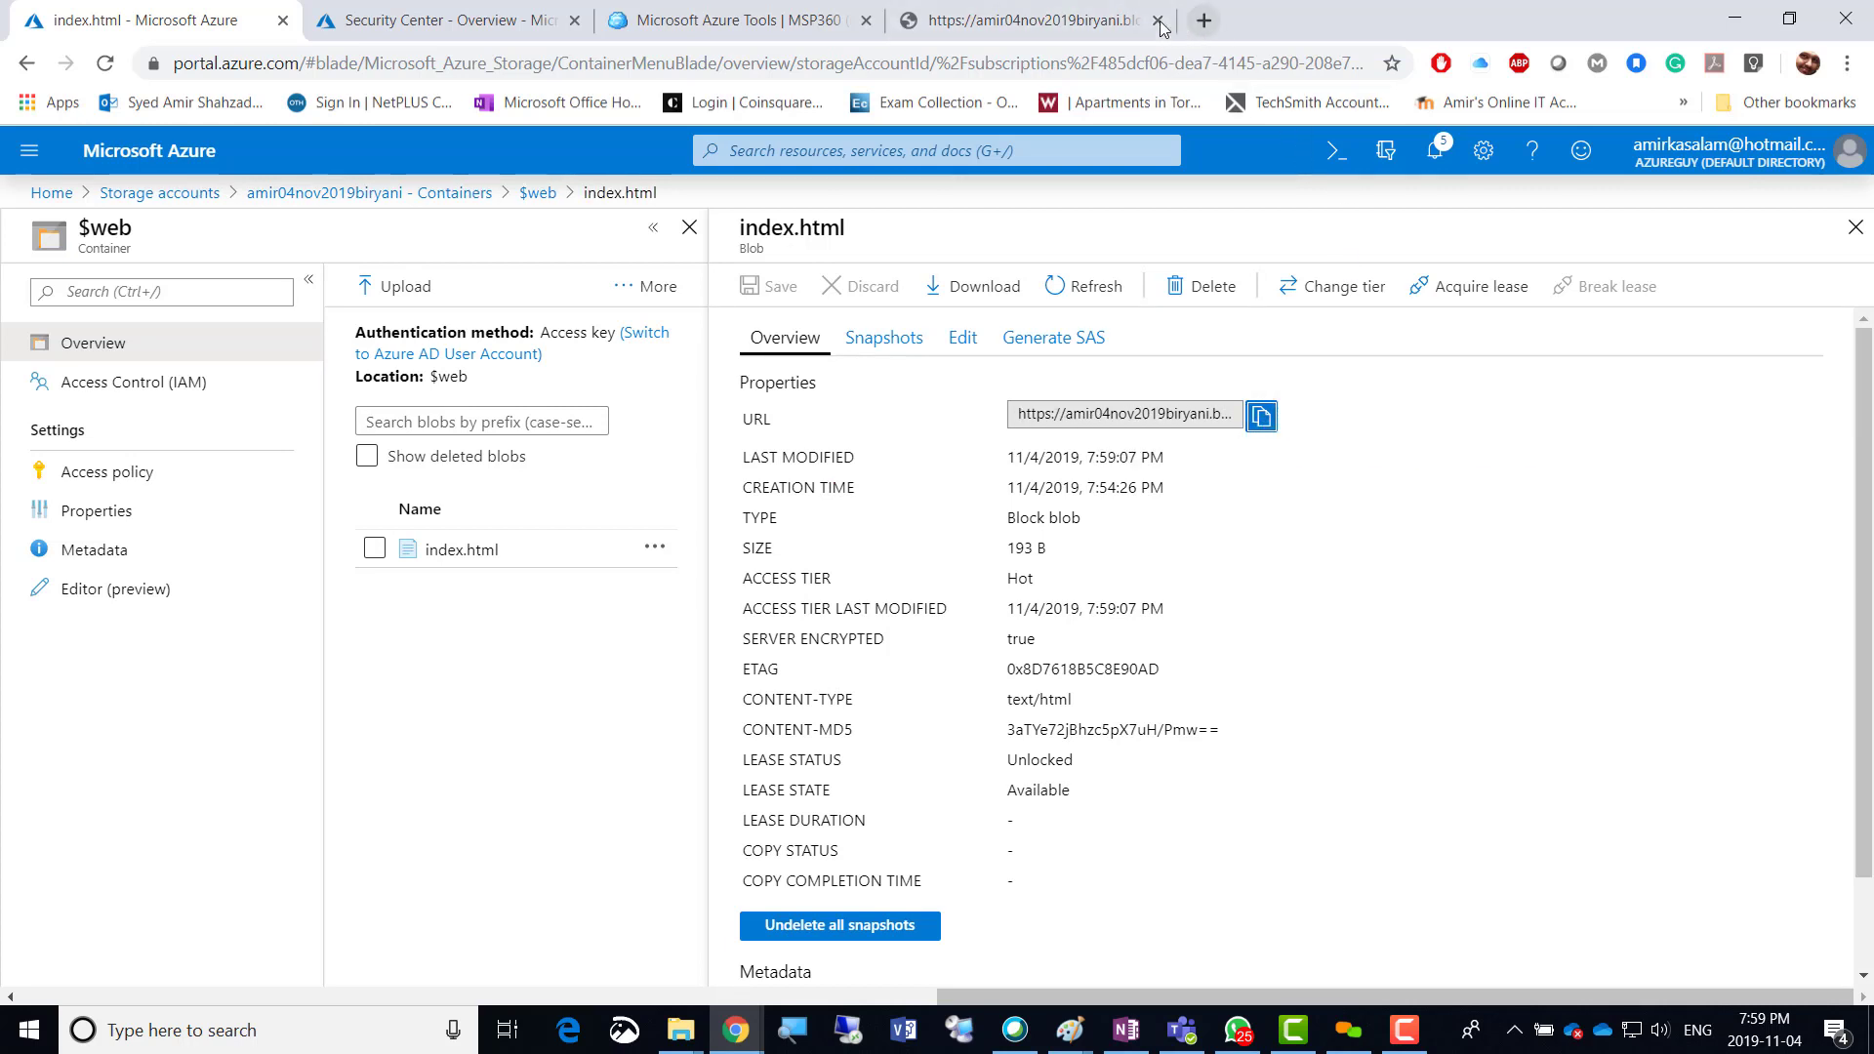
Test the URL in a new tab (still ResourceNotFound), close it, and open Access Control (IAM).
click(1203, 21)
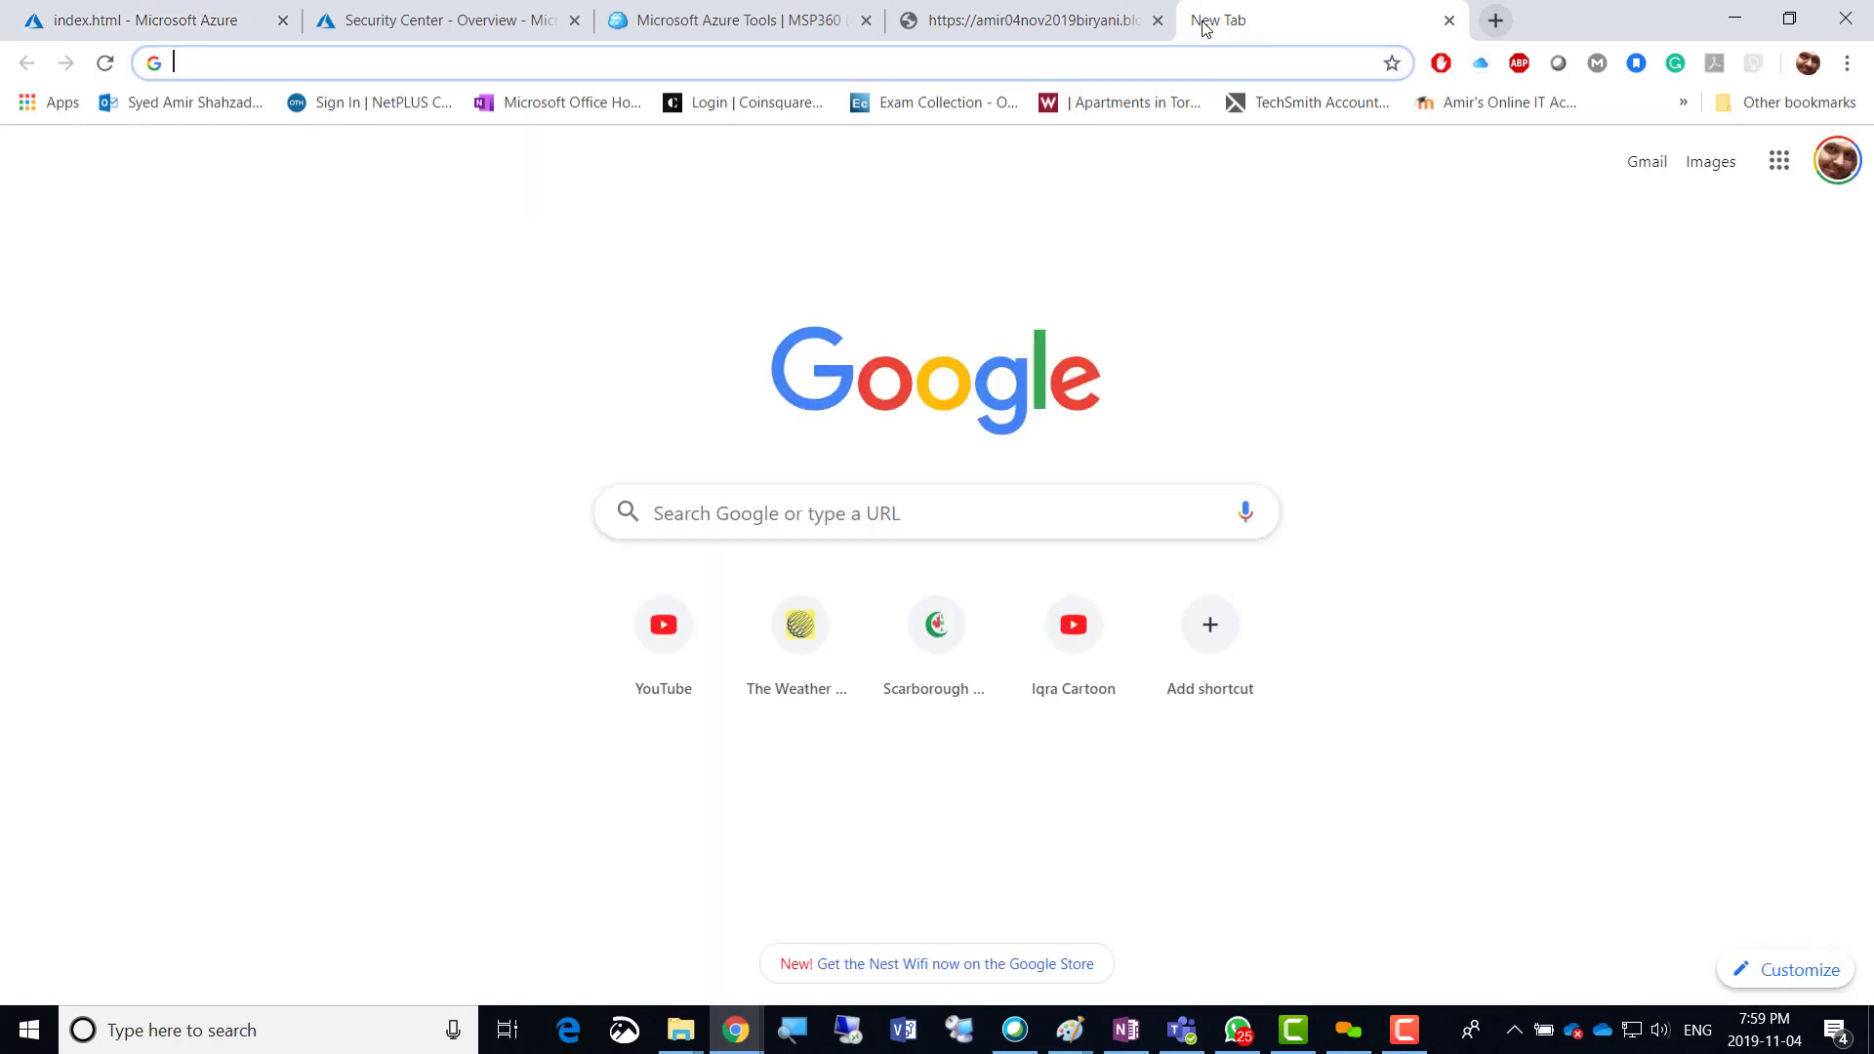
key(ctrl+v)
key(Return)
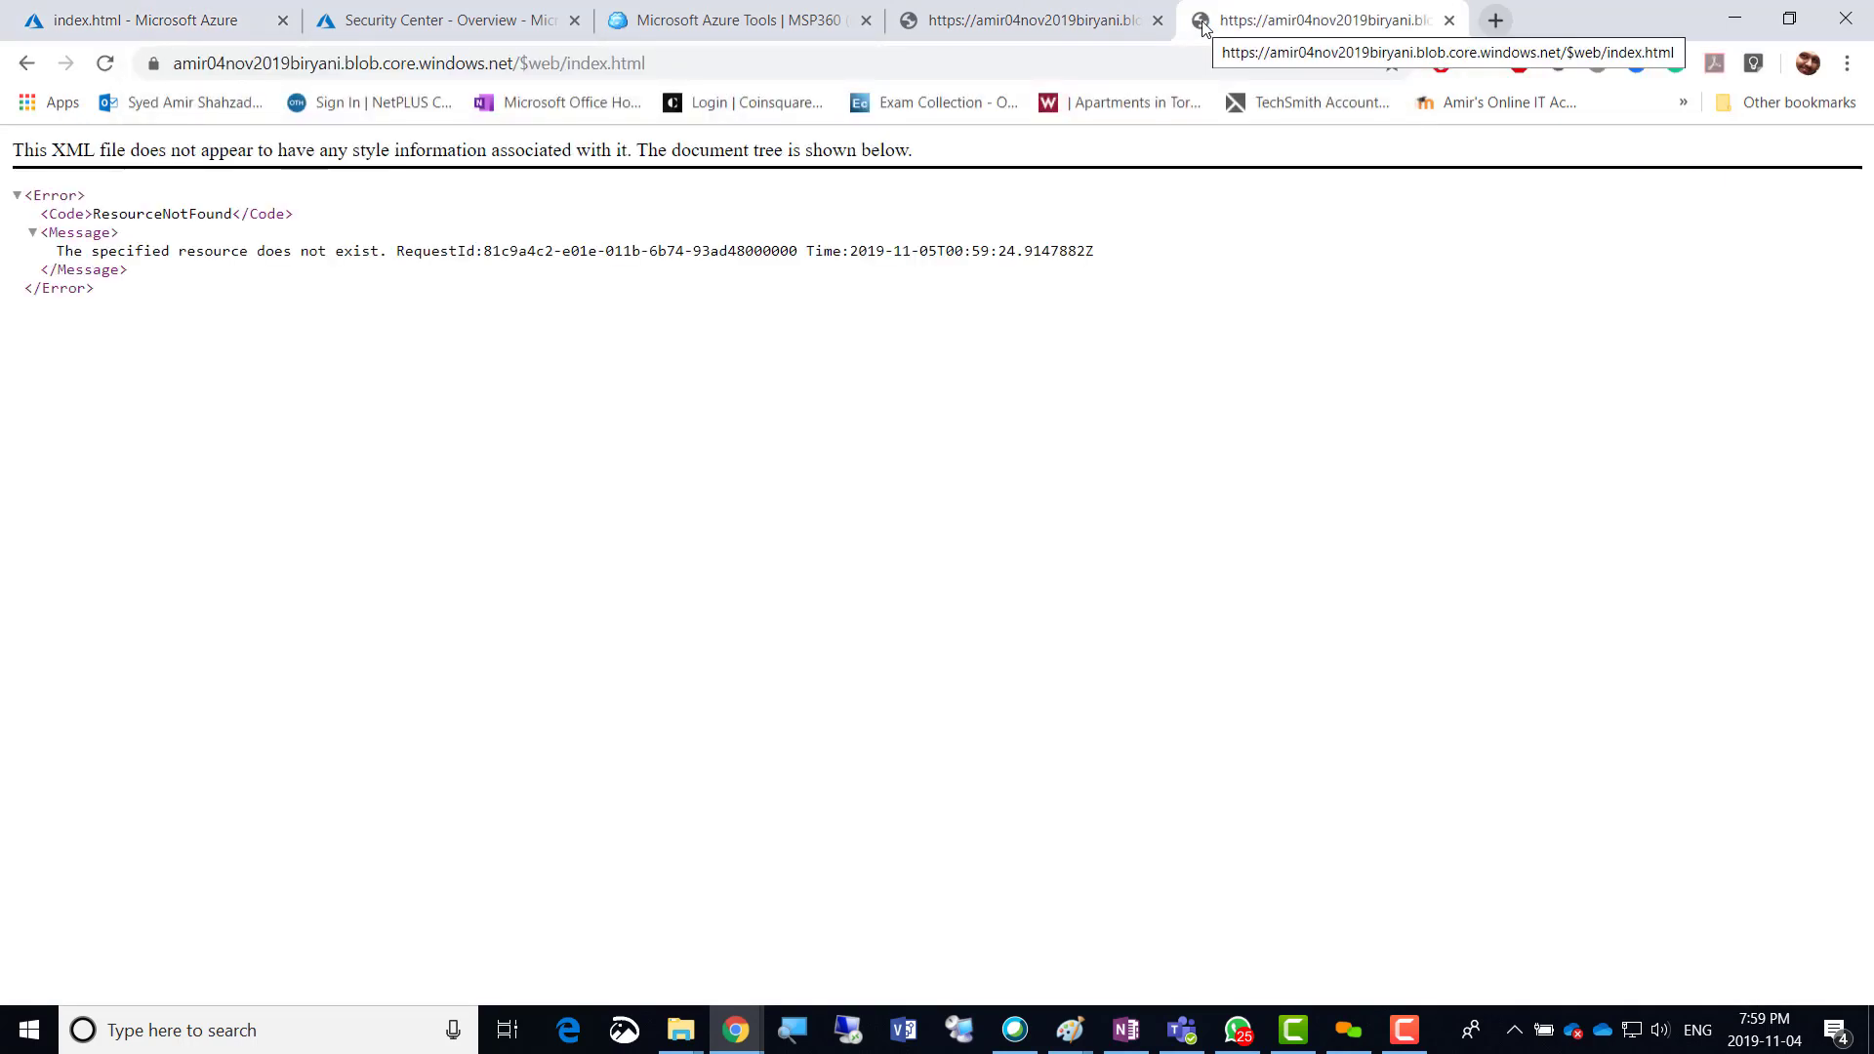
click(1449, 21)
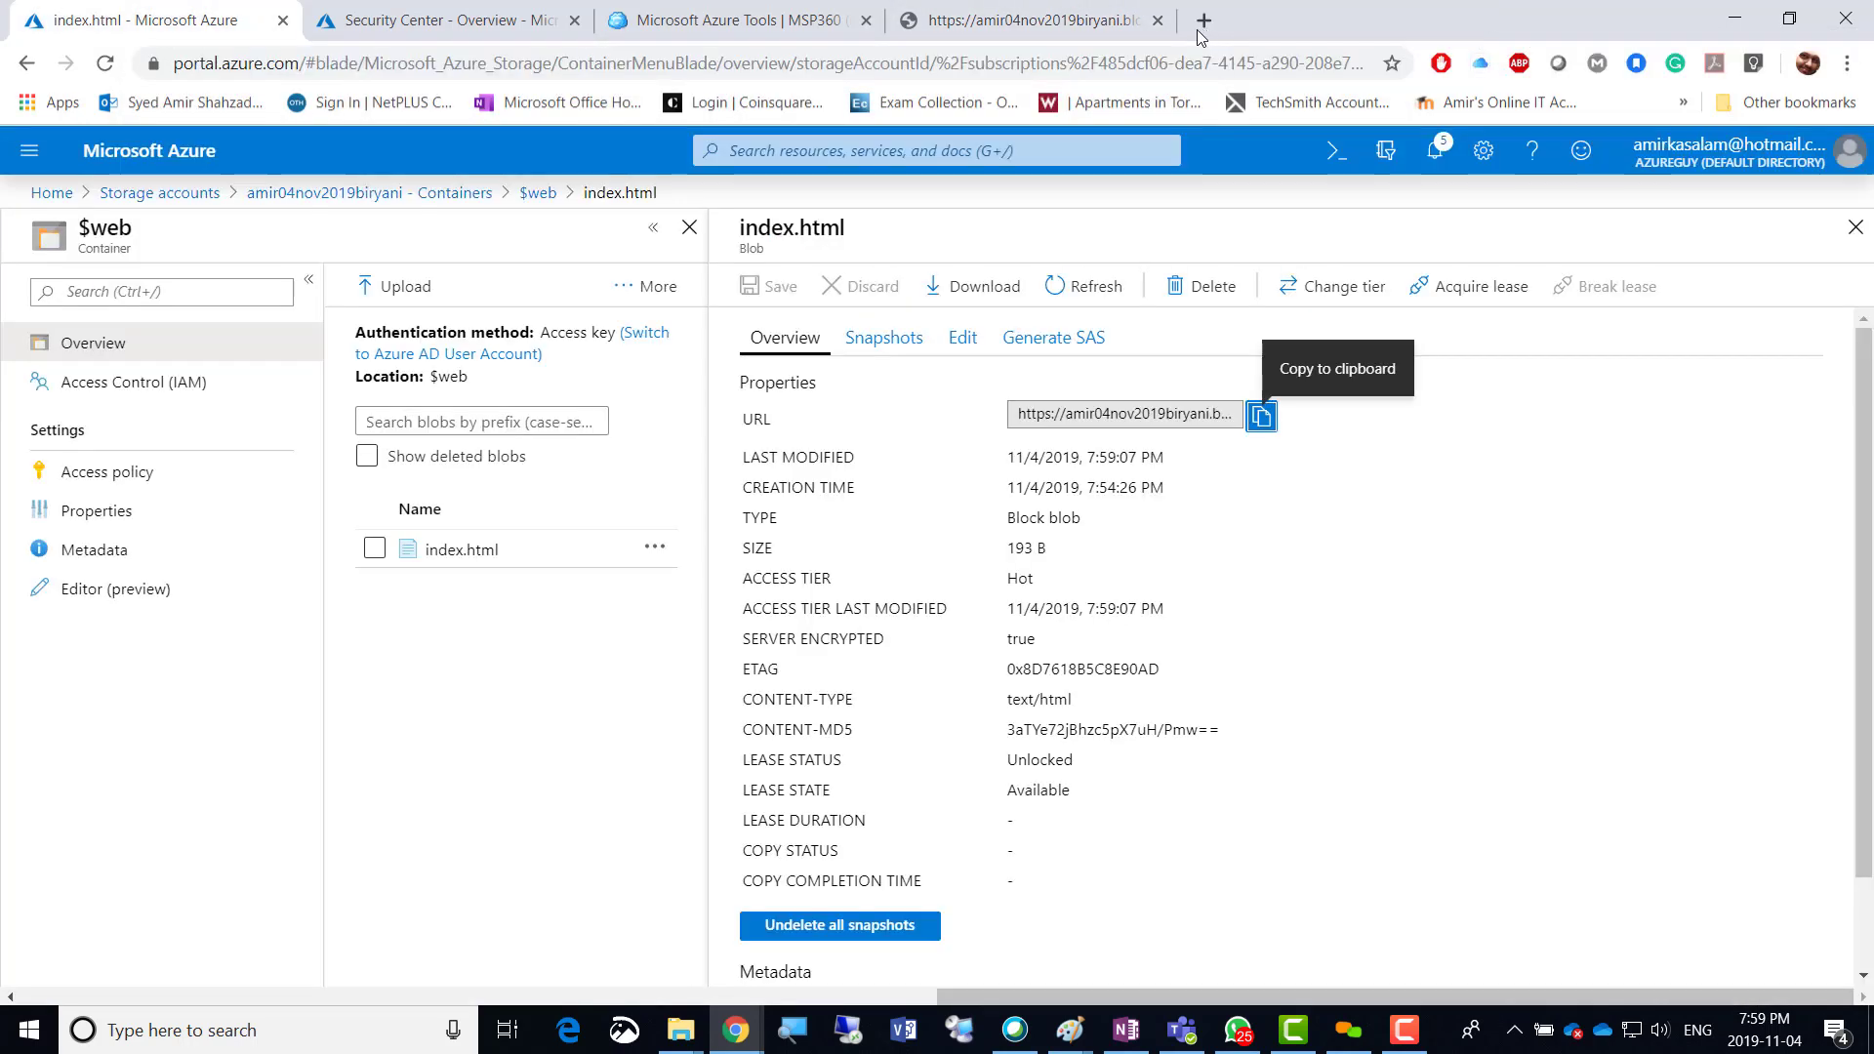
click(112, 382)
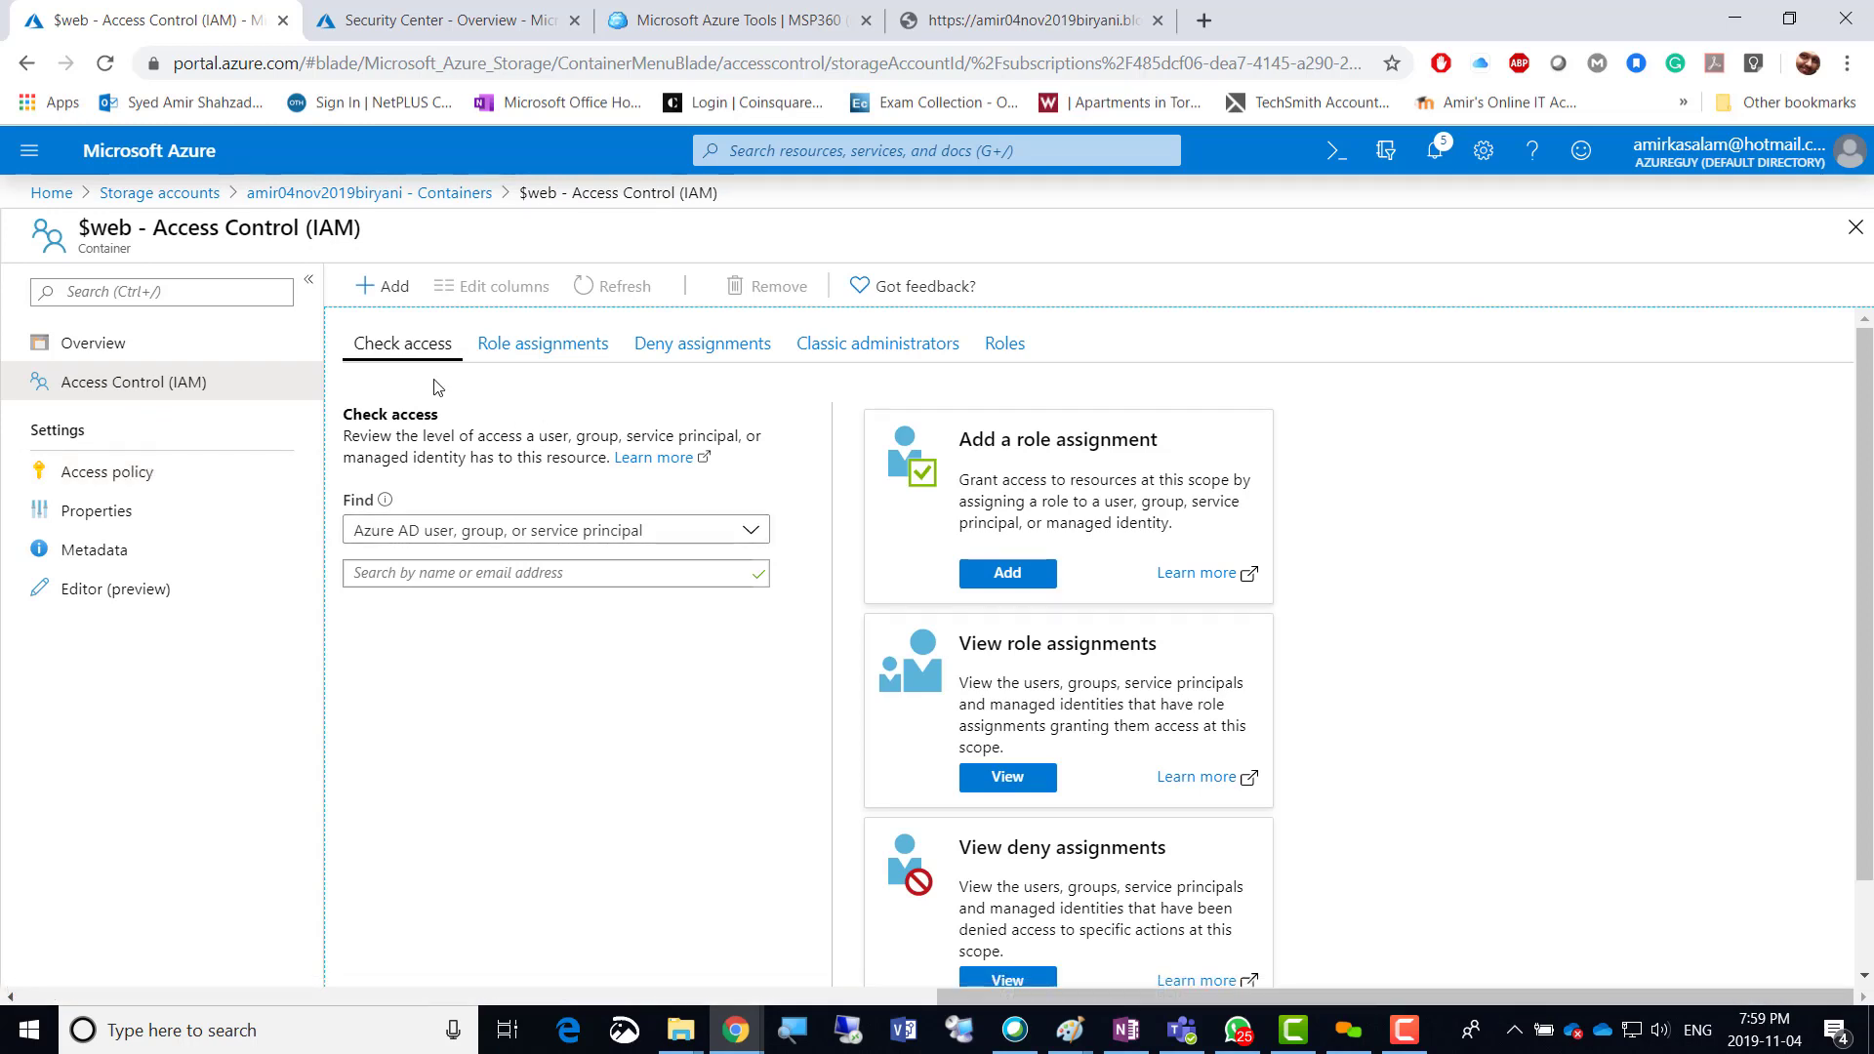
Browse the $web container's Access policy, Properties and Metadata, then open index.html in Editor (preview).
click(101, 484)
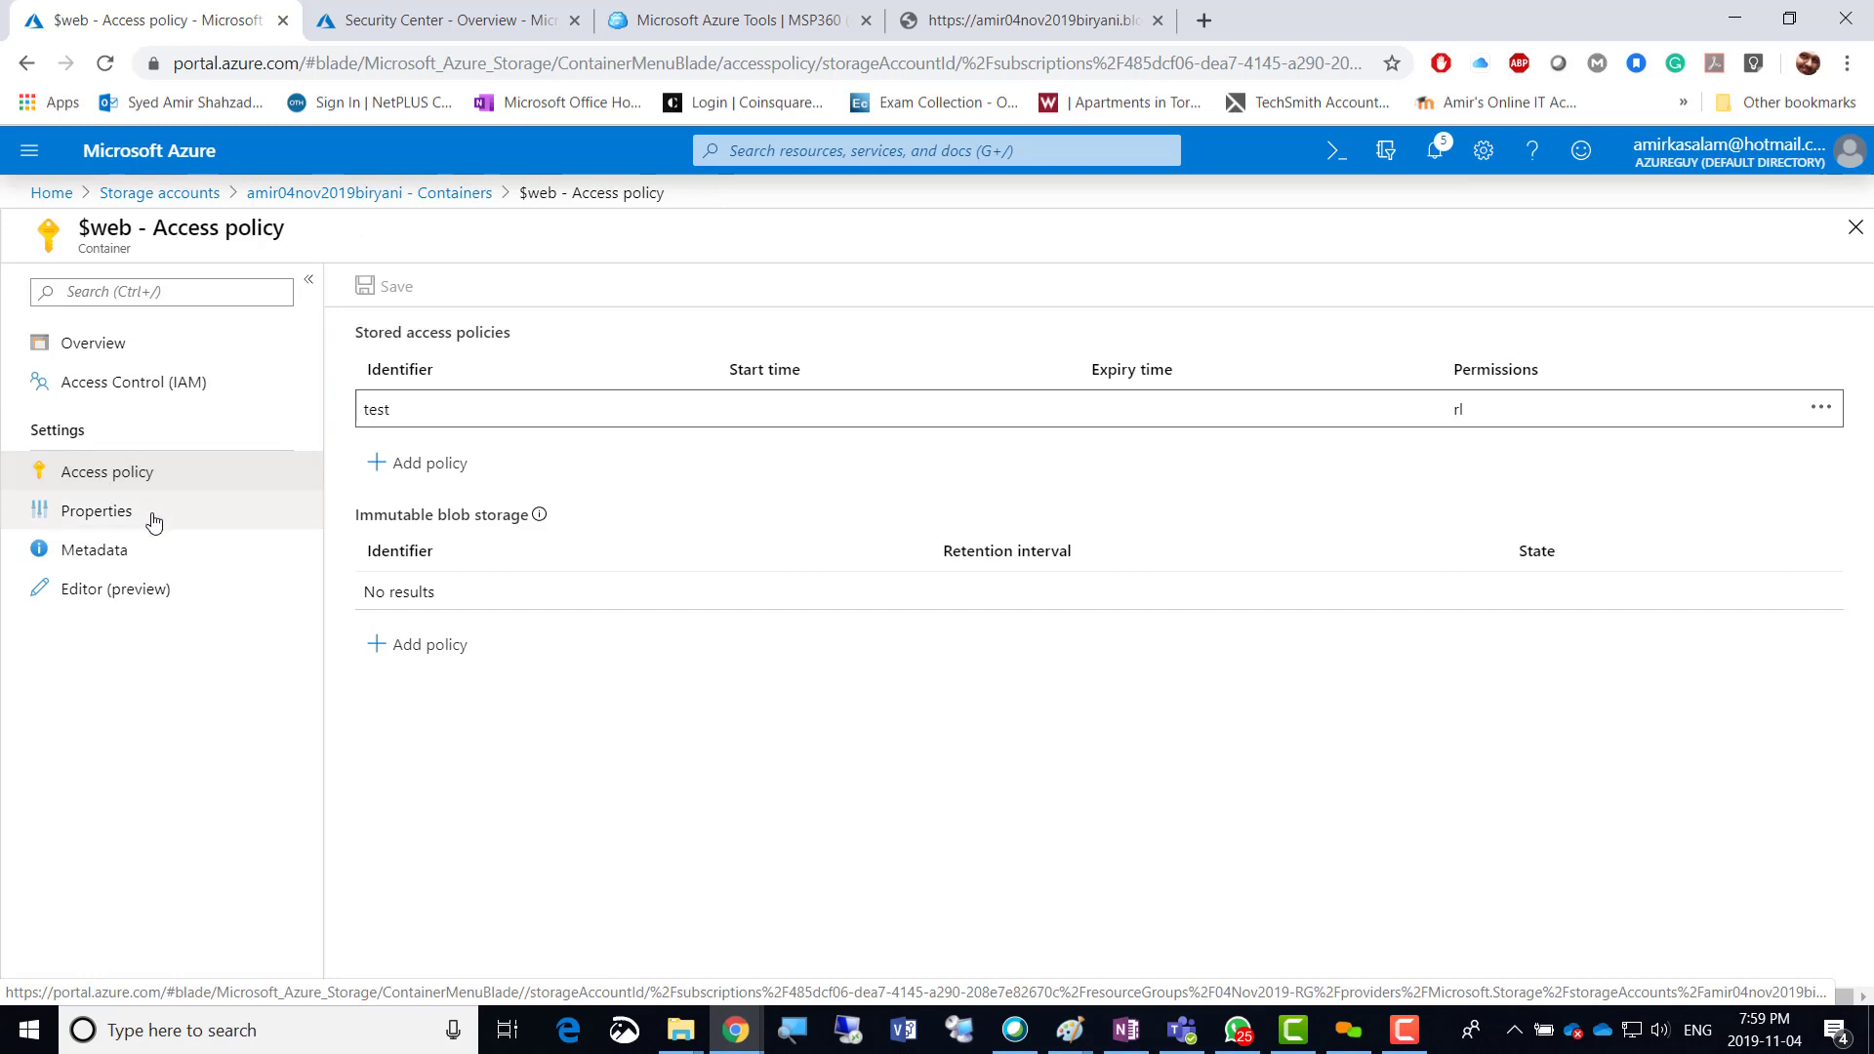
click(79, 521)
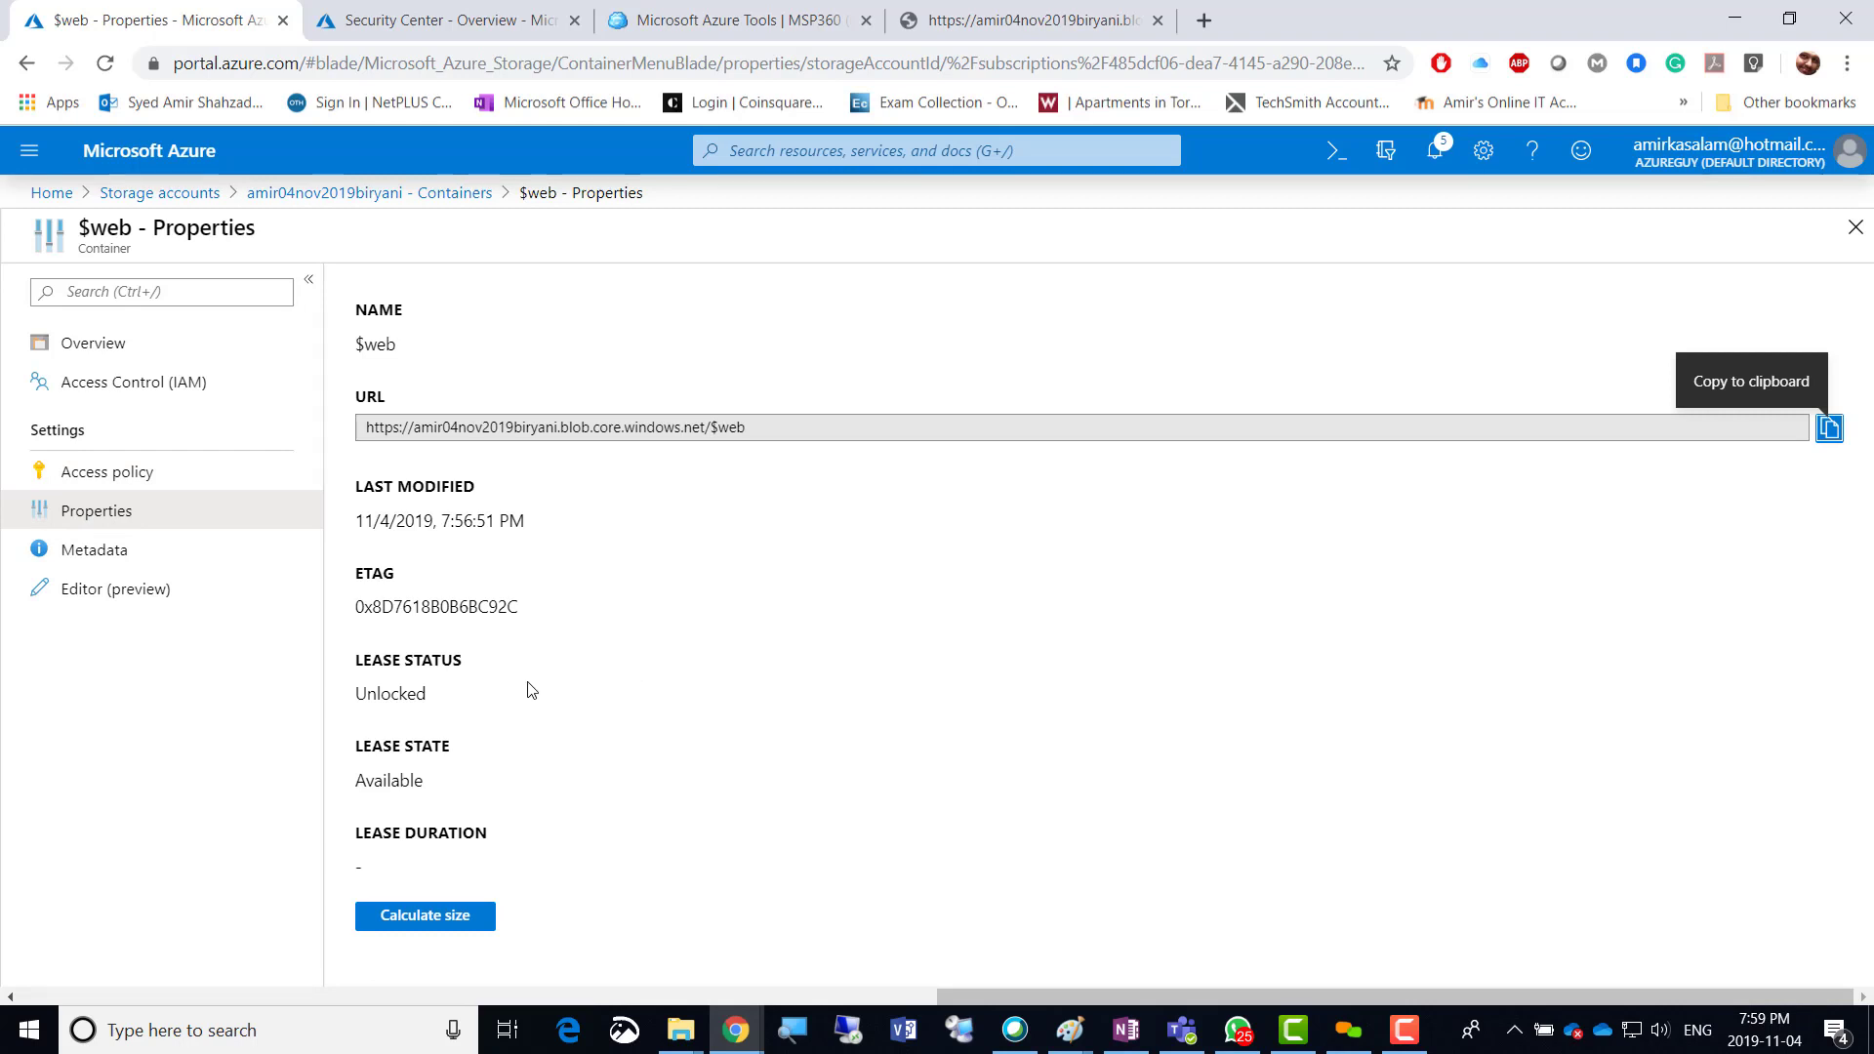
click(104, 554)
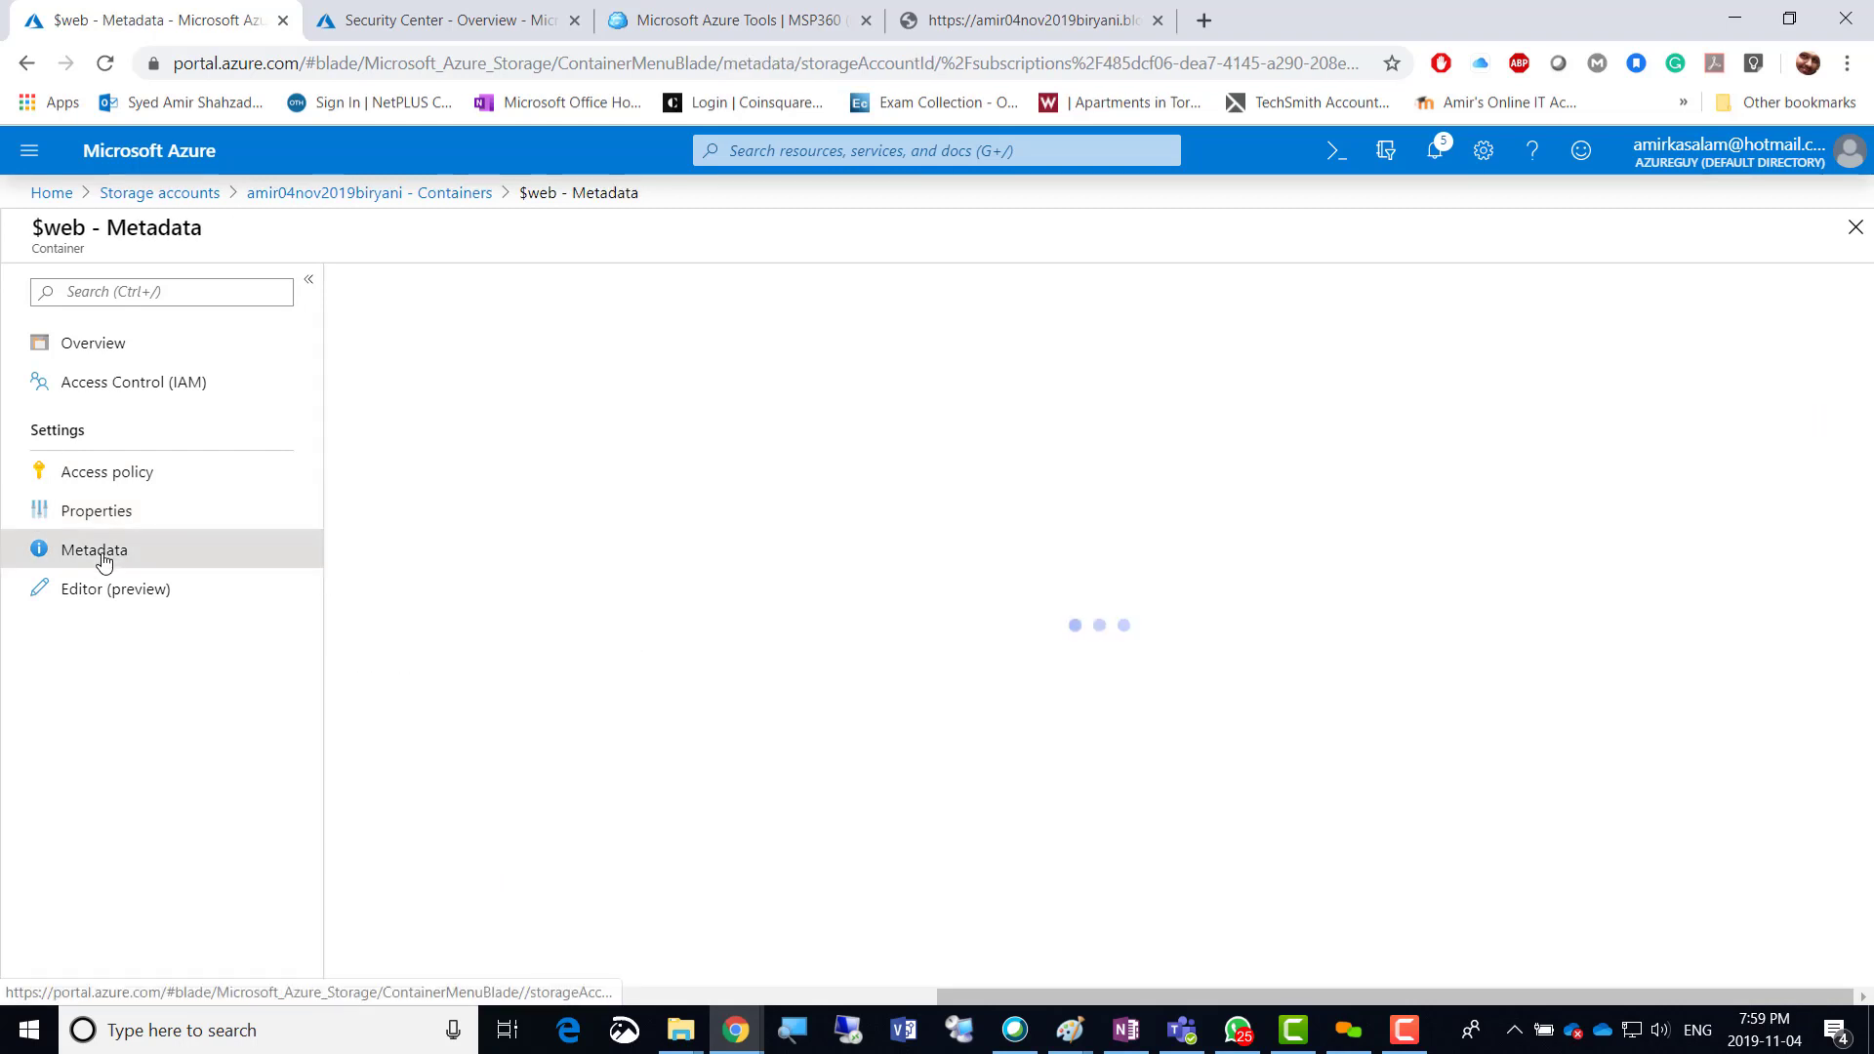
click(115, 598)
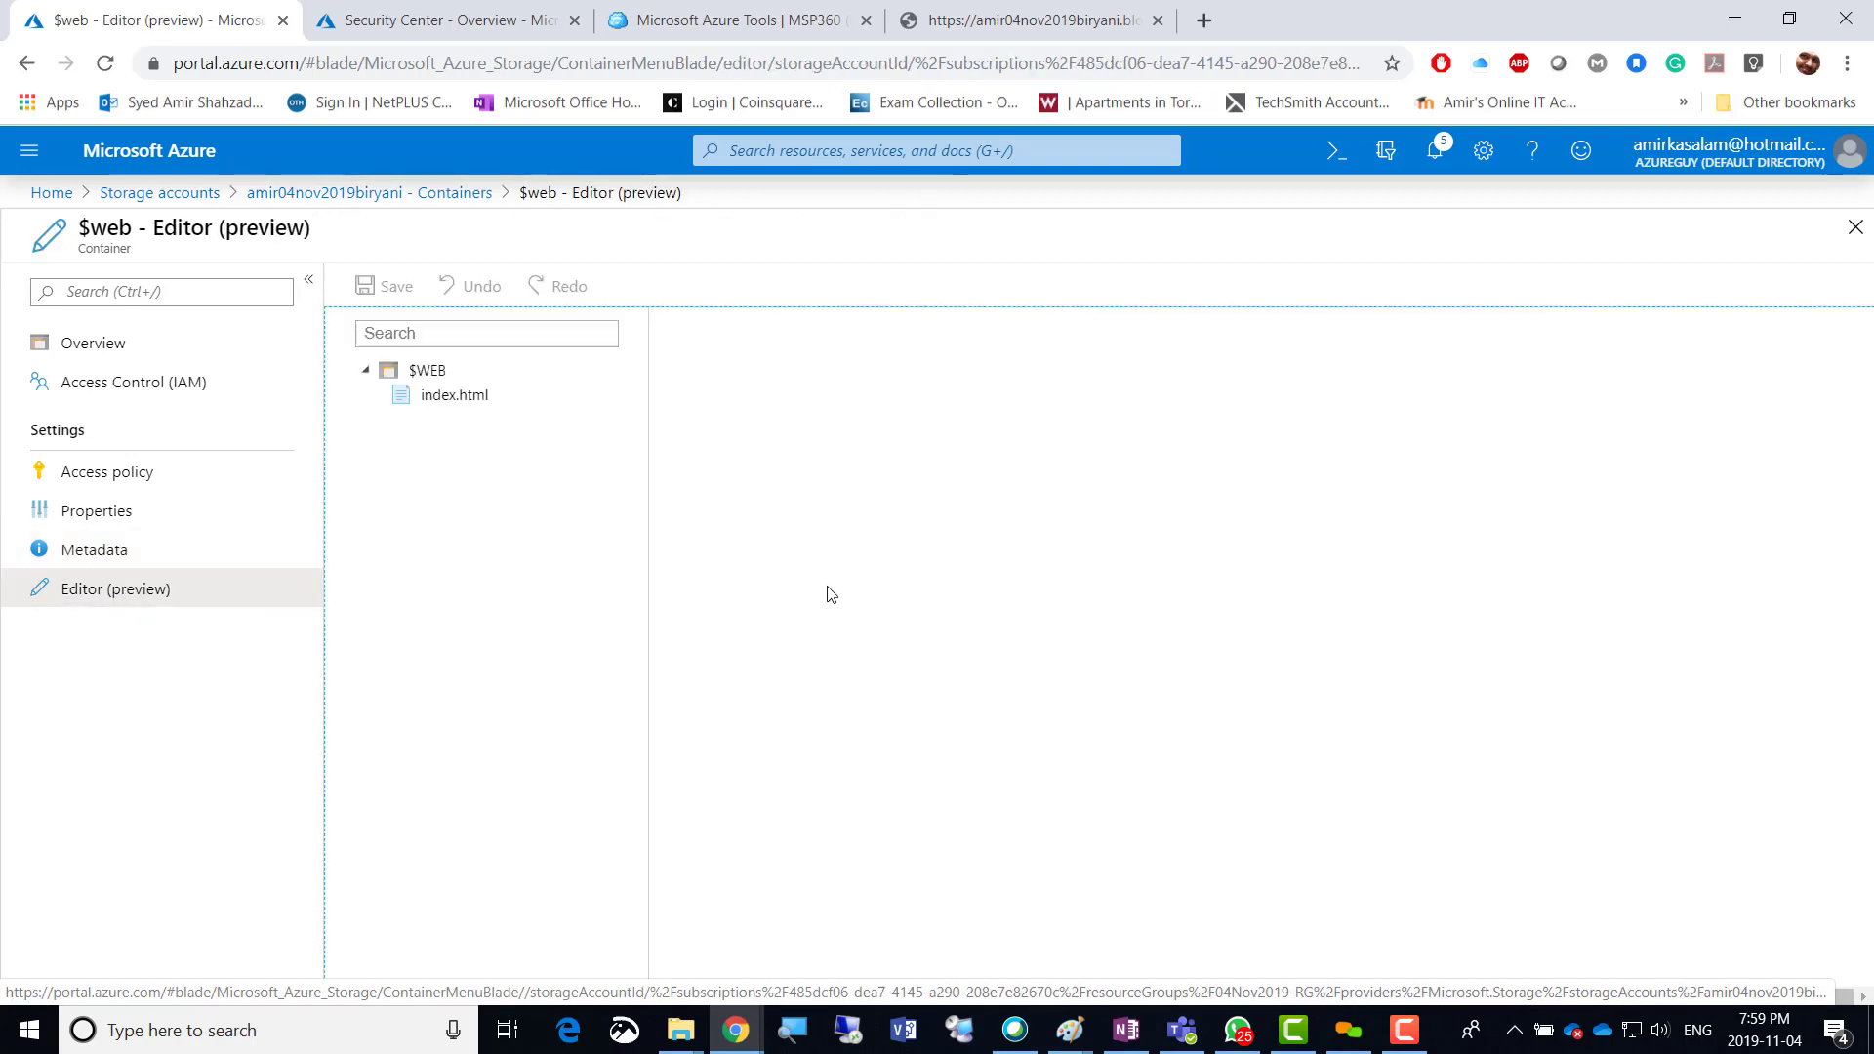
click(422, 402)
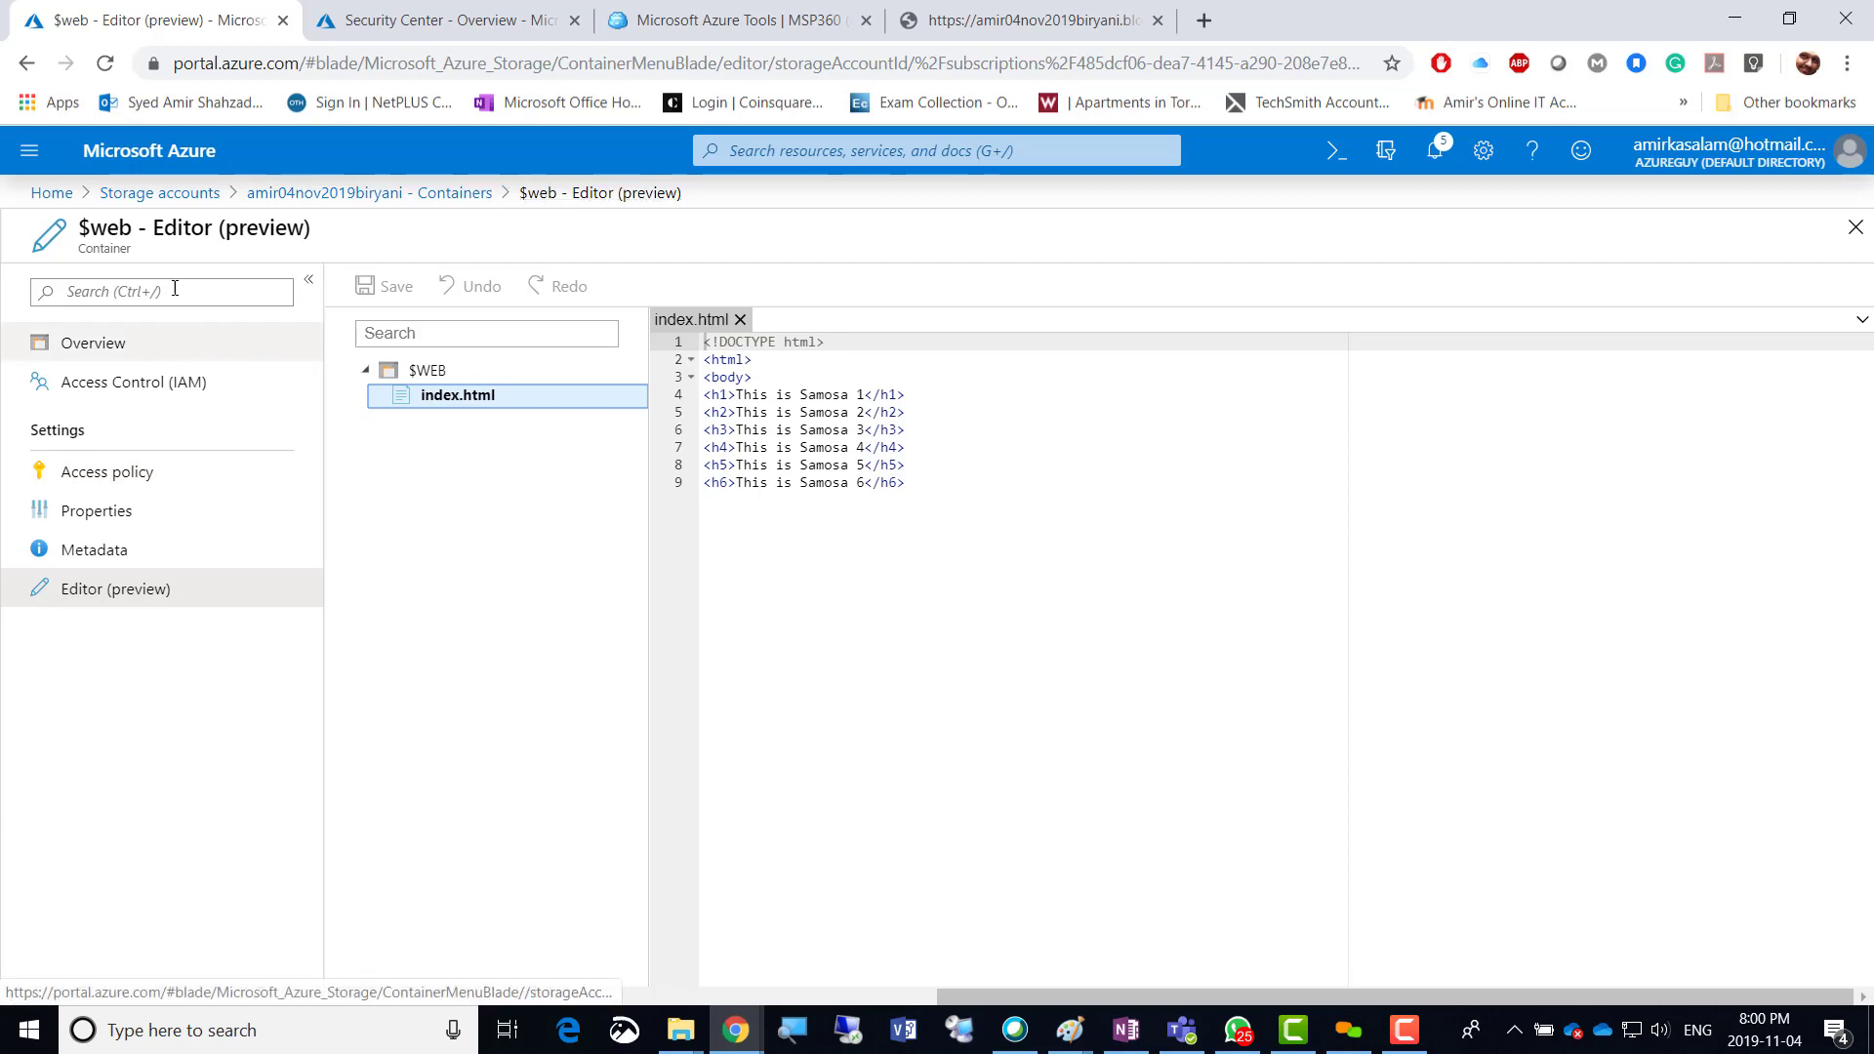
Open the storage account's Static website settings and copy the Primary endpoint URL.
click(291, 195)
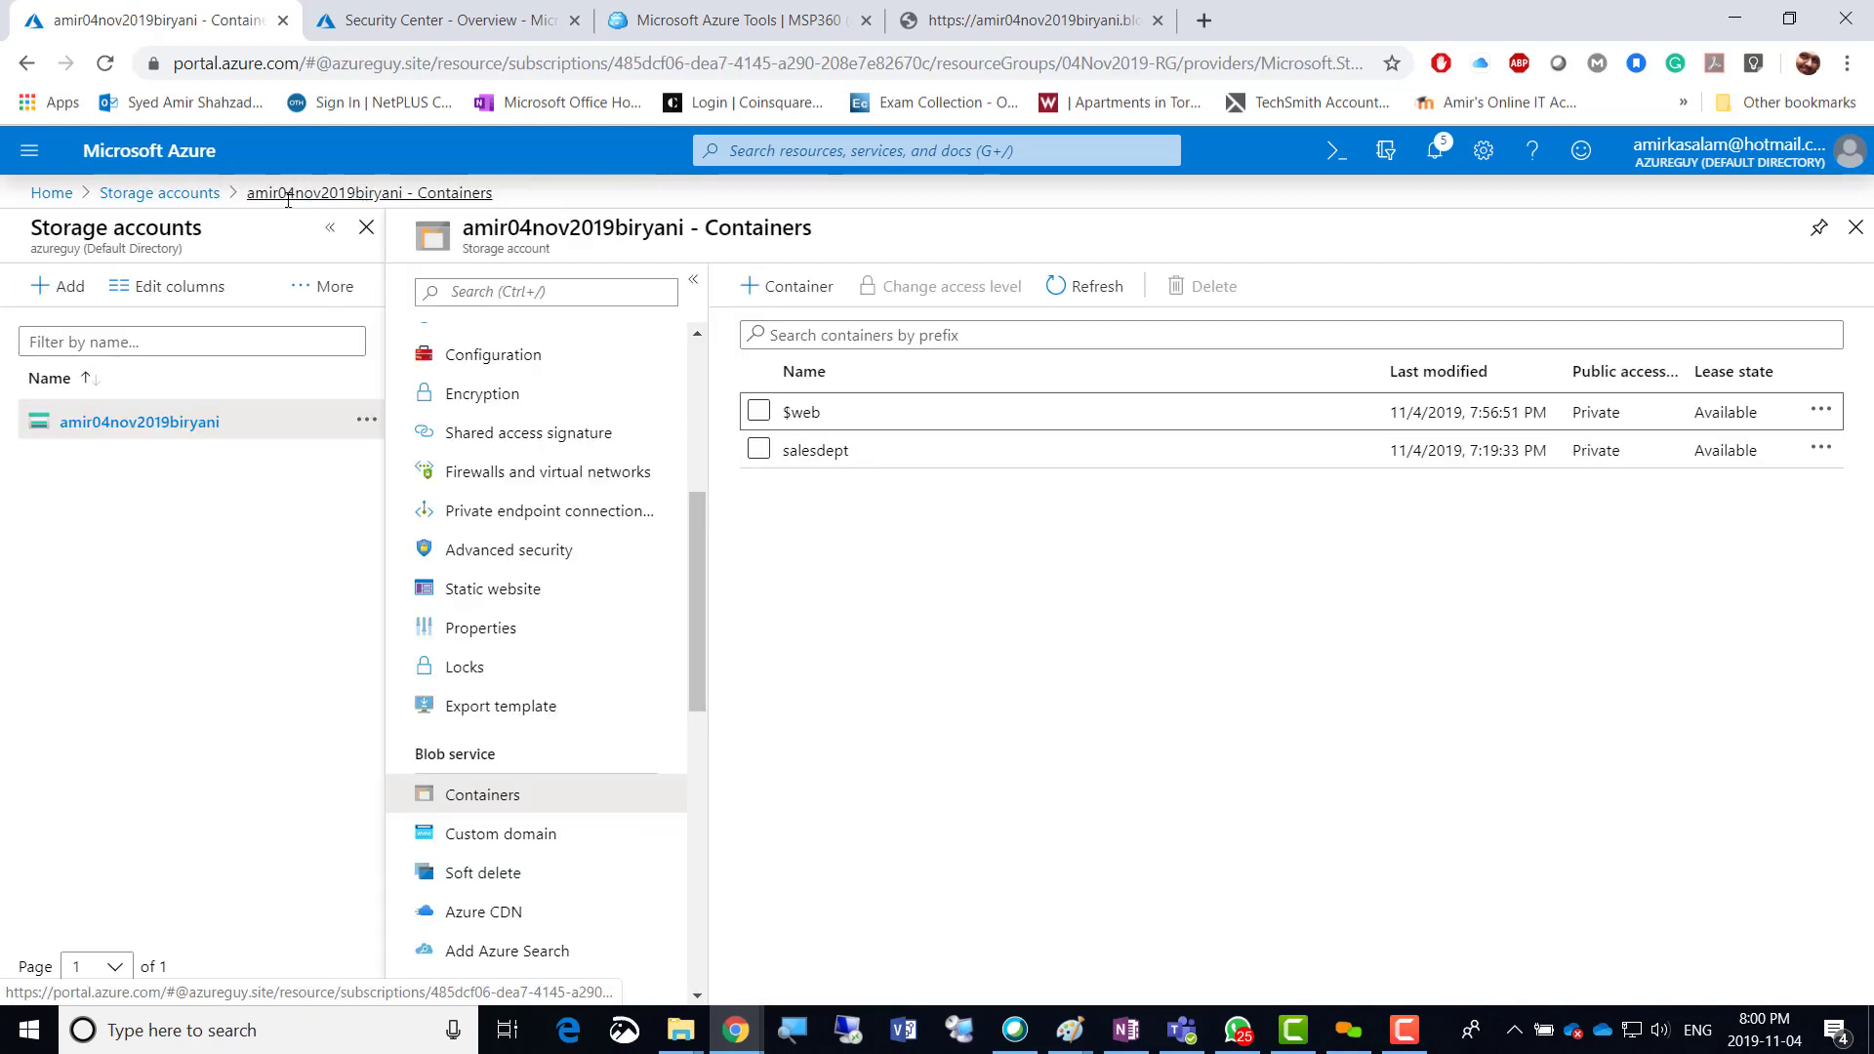
click(493, 587)
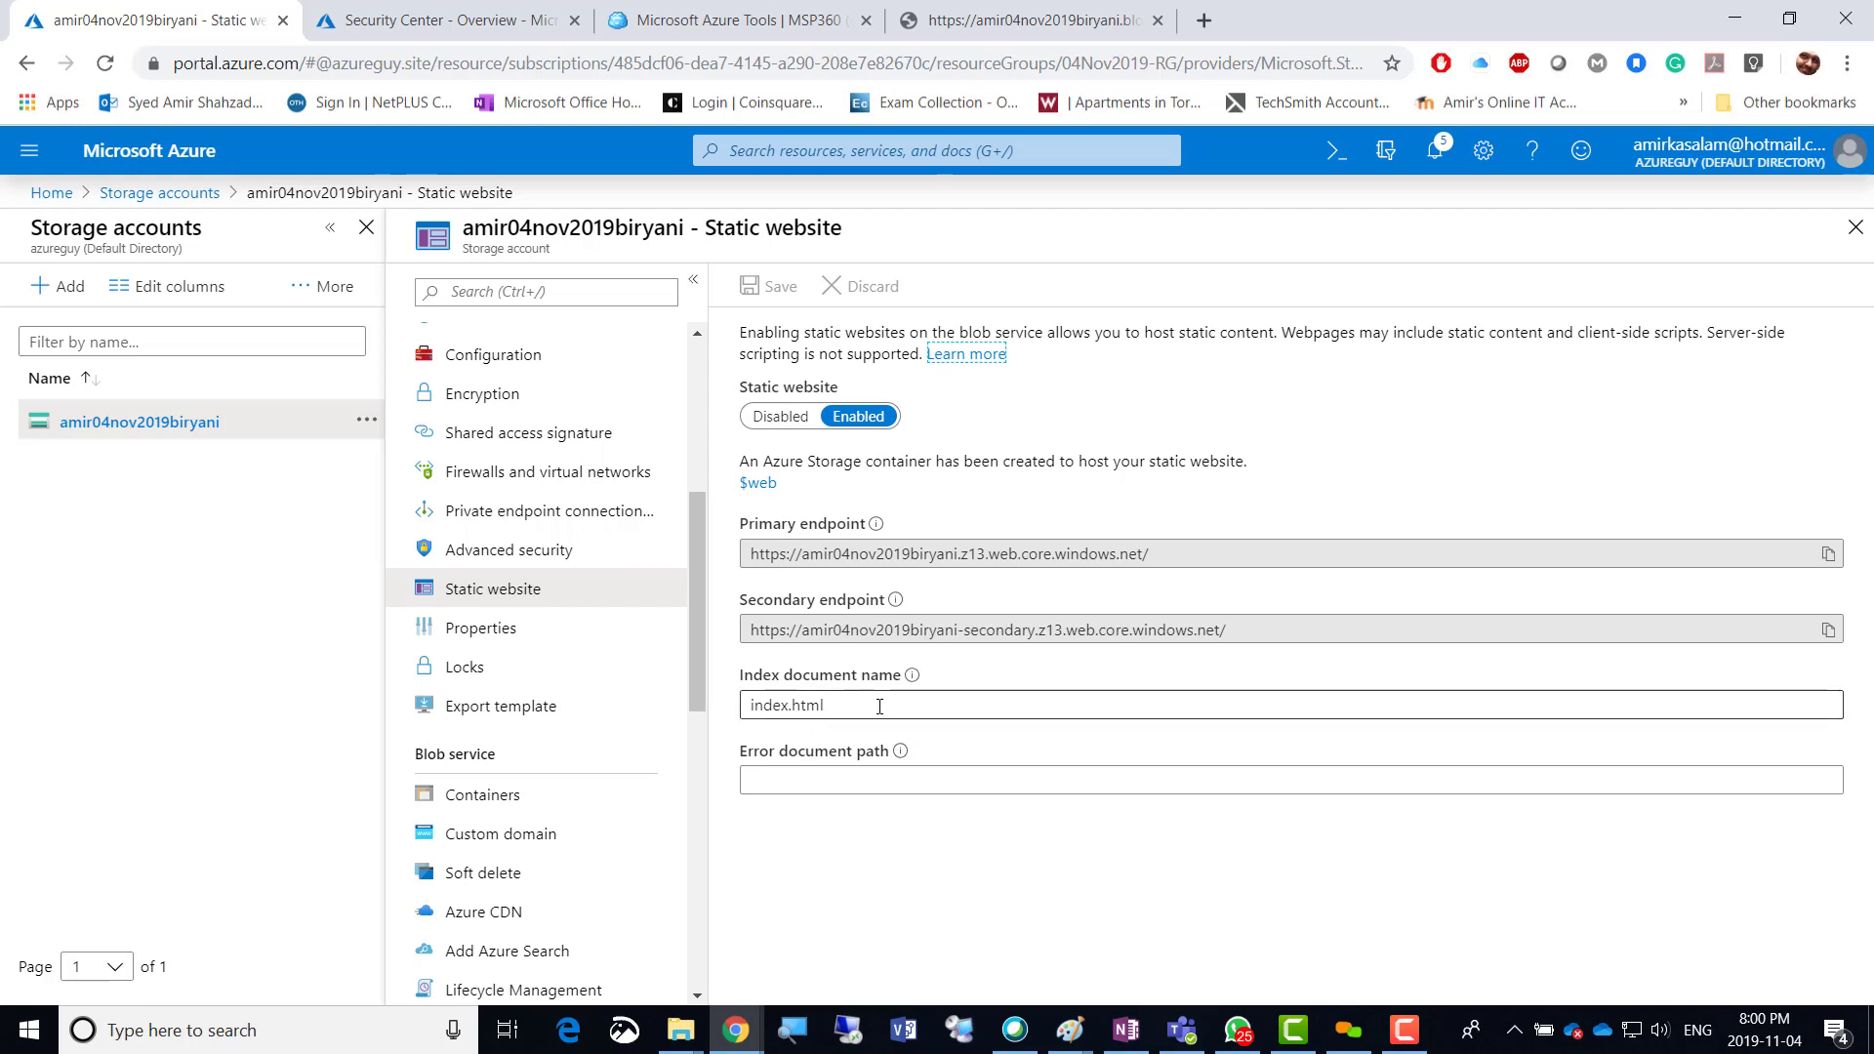
mouse_move(912, 680)
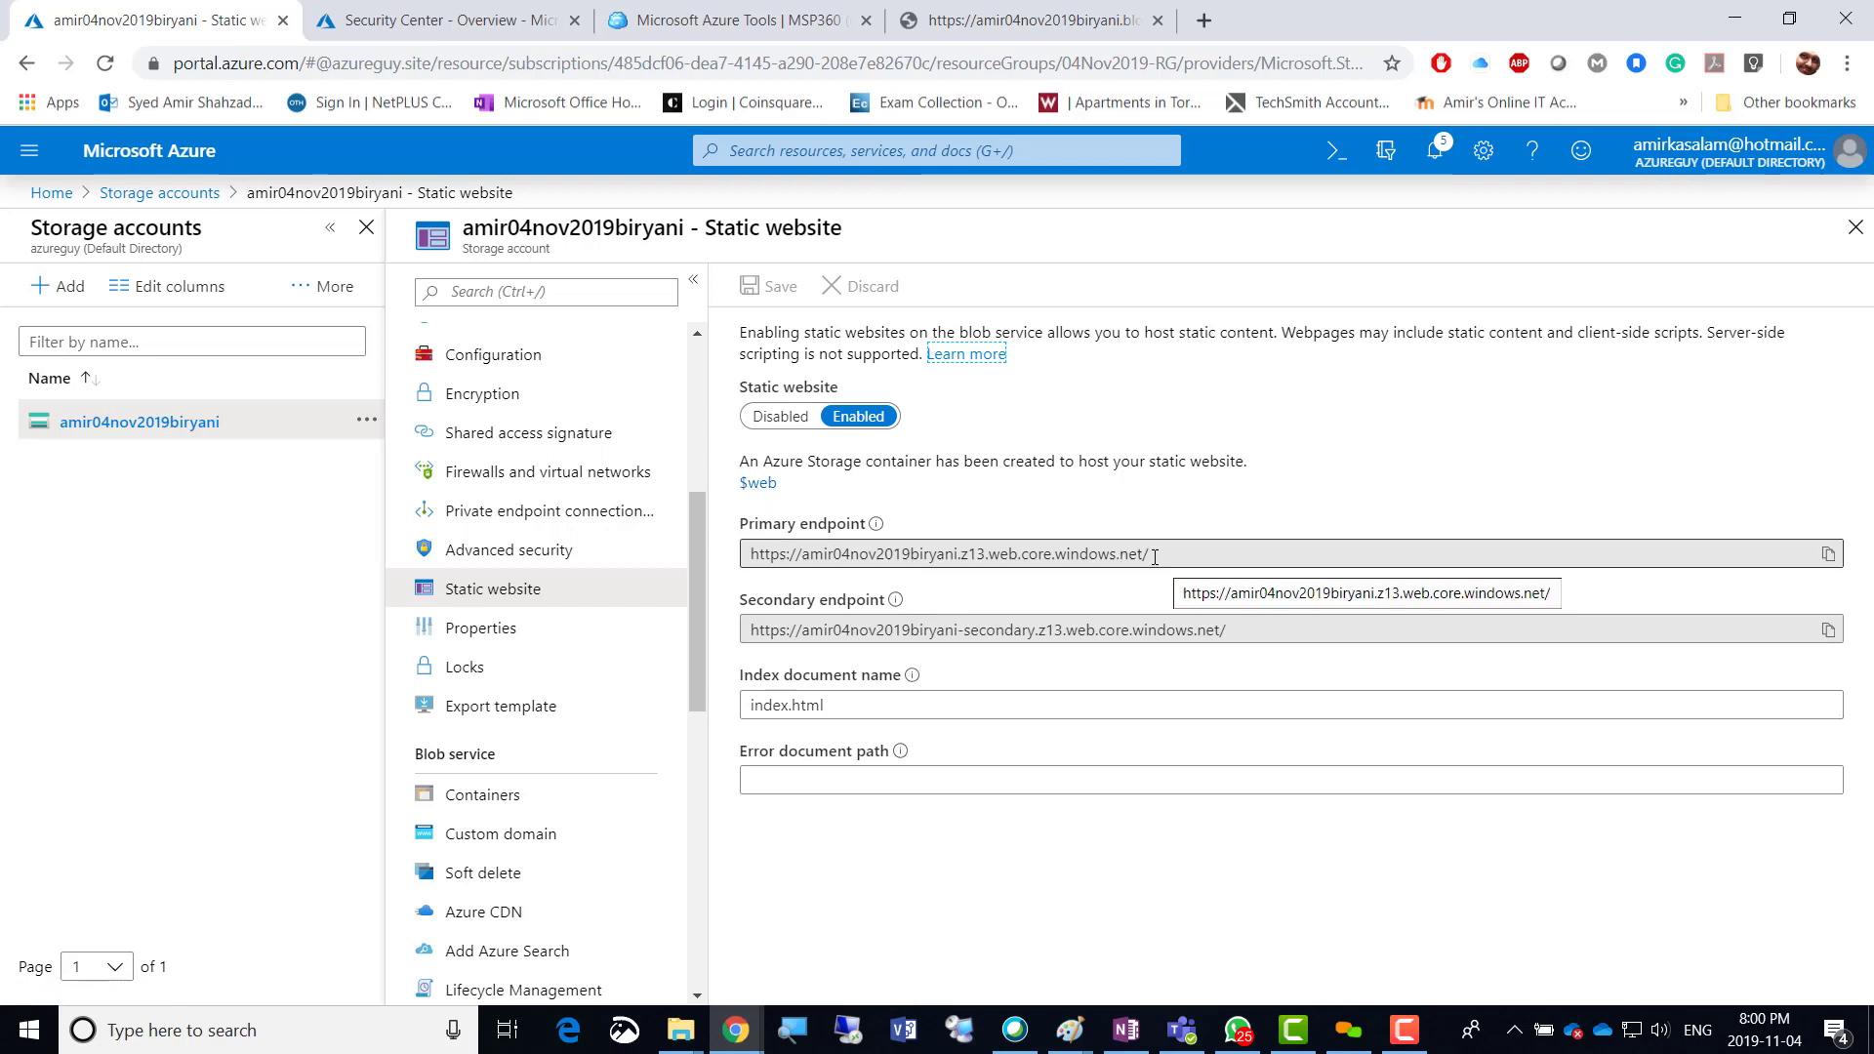
drag(1155, 557, 732, 574)
right_click(803, 553)
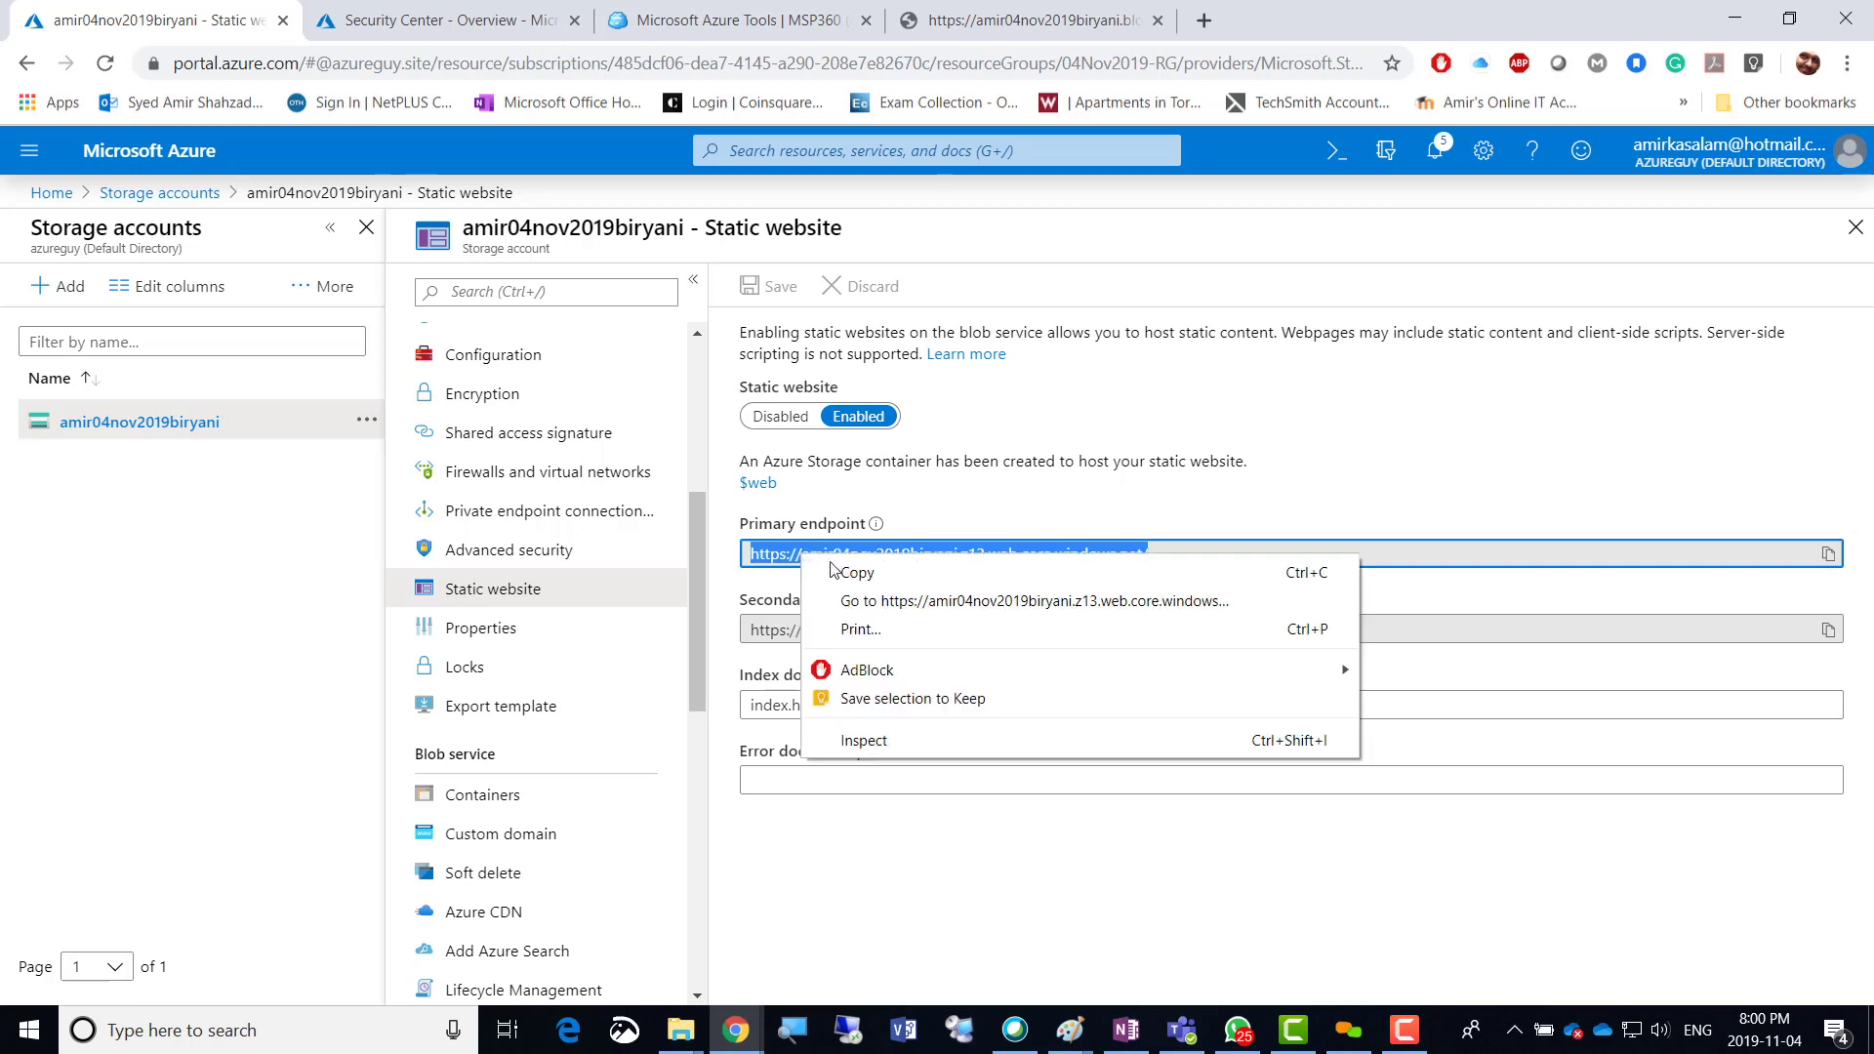
click(859, 574)
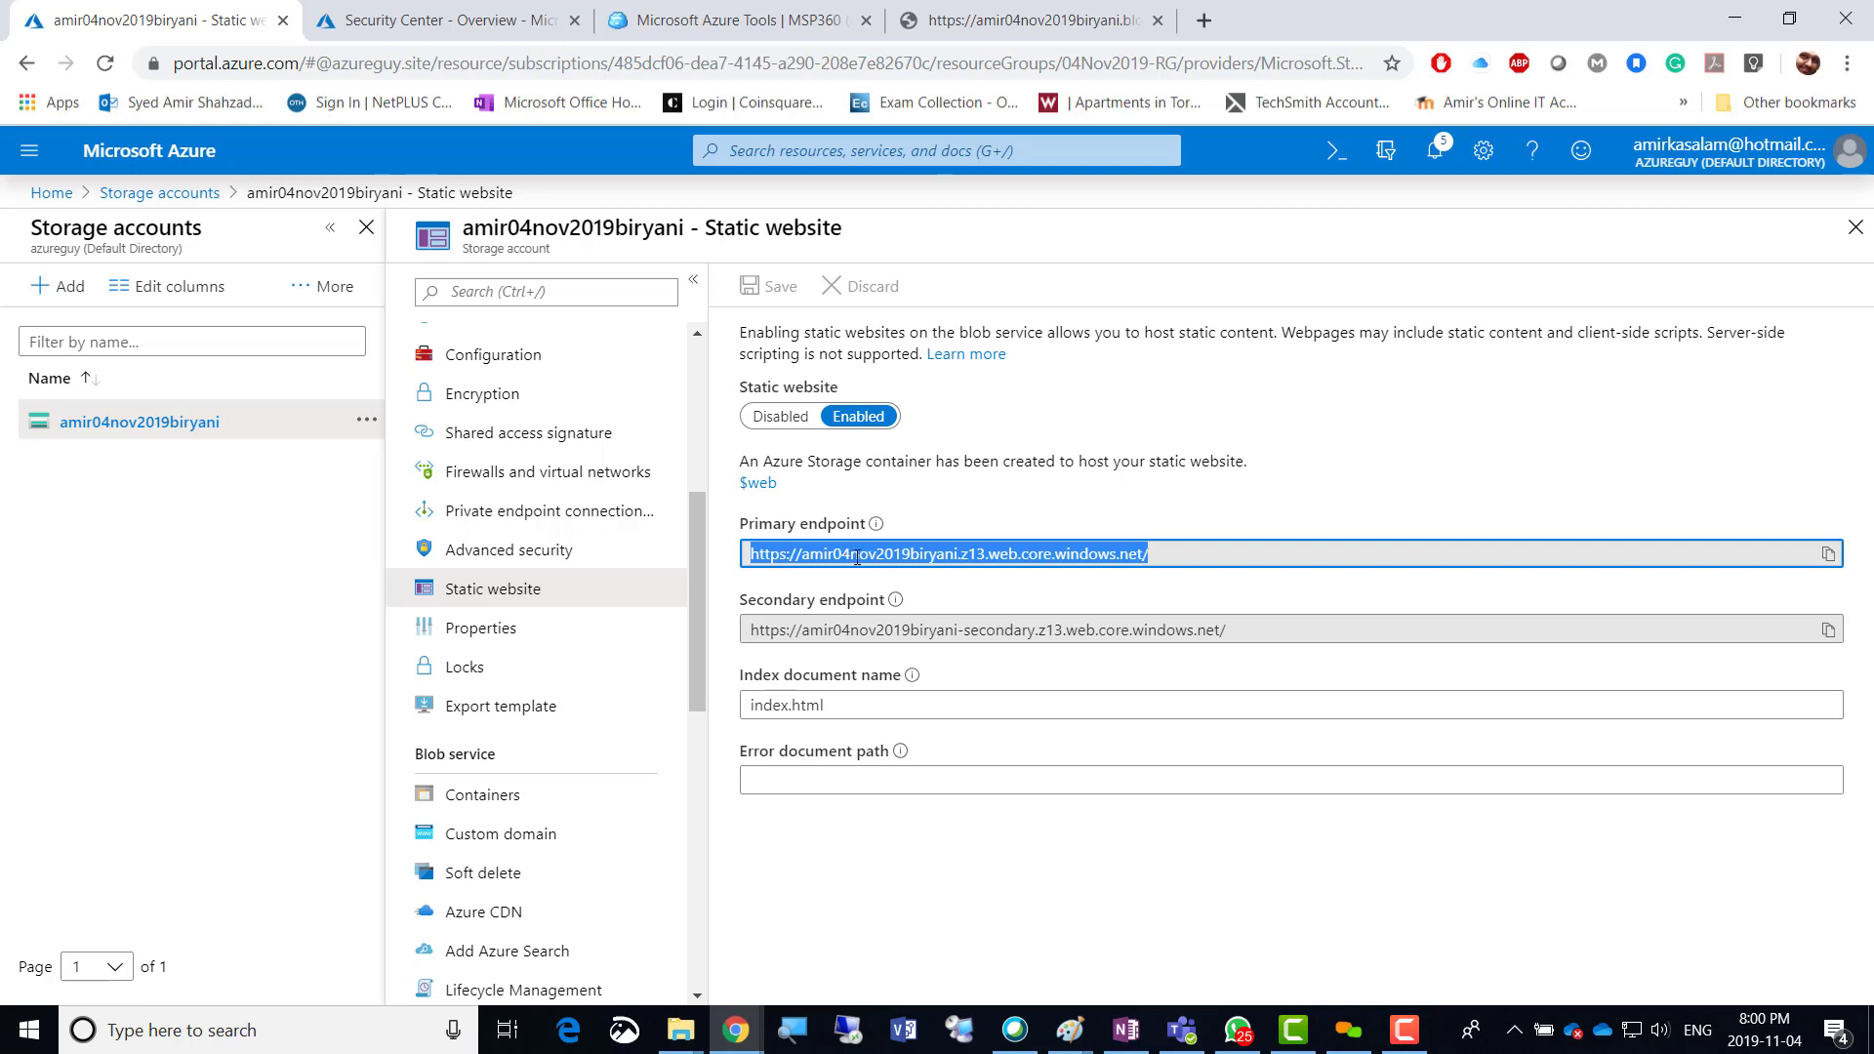
Load the pasted static website endpoint in a new tab to see the Samosa page, then return to Azure.
click(1199, 21)
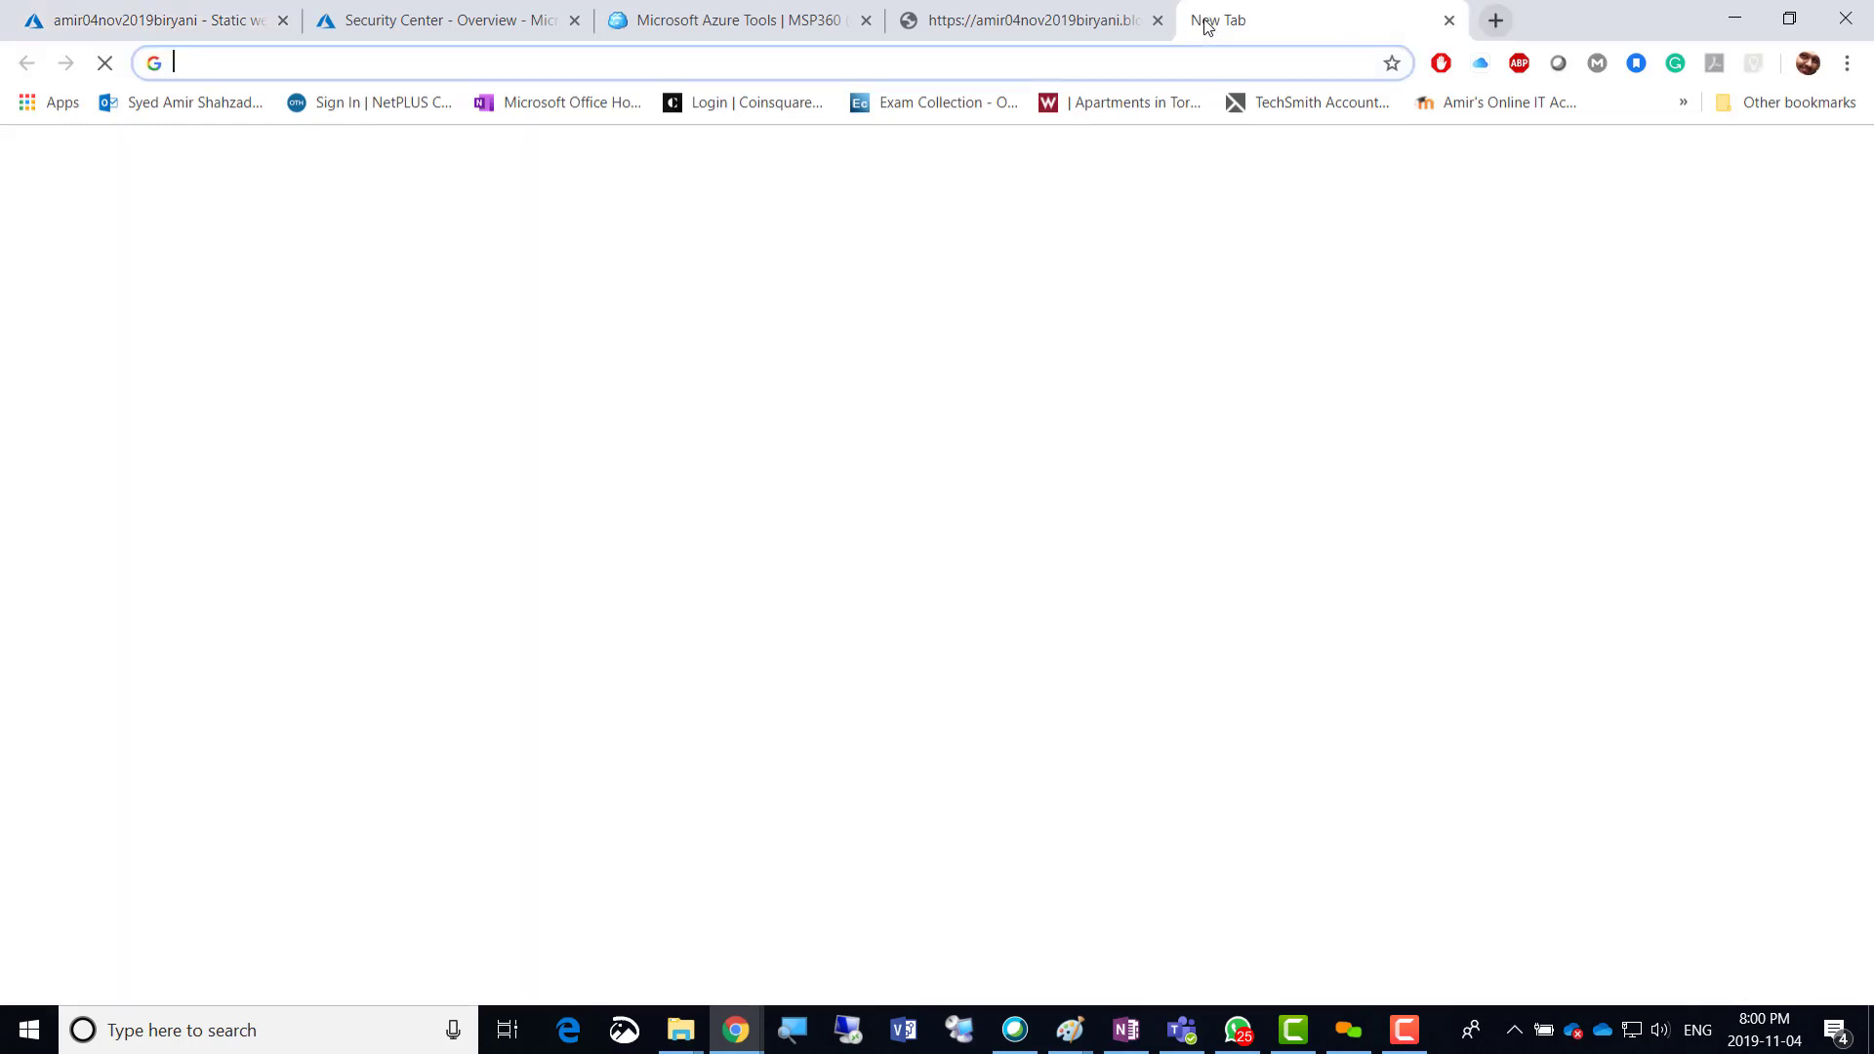
key(ctrl+v)
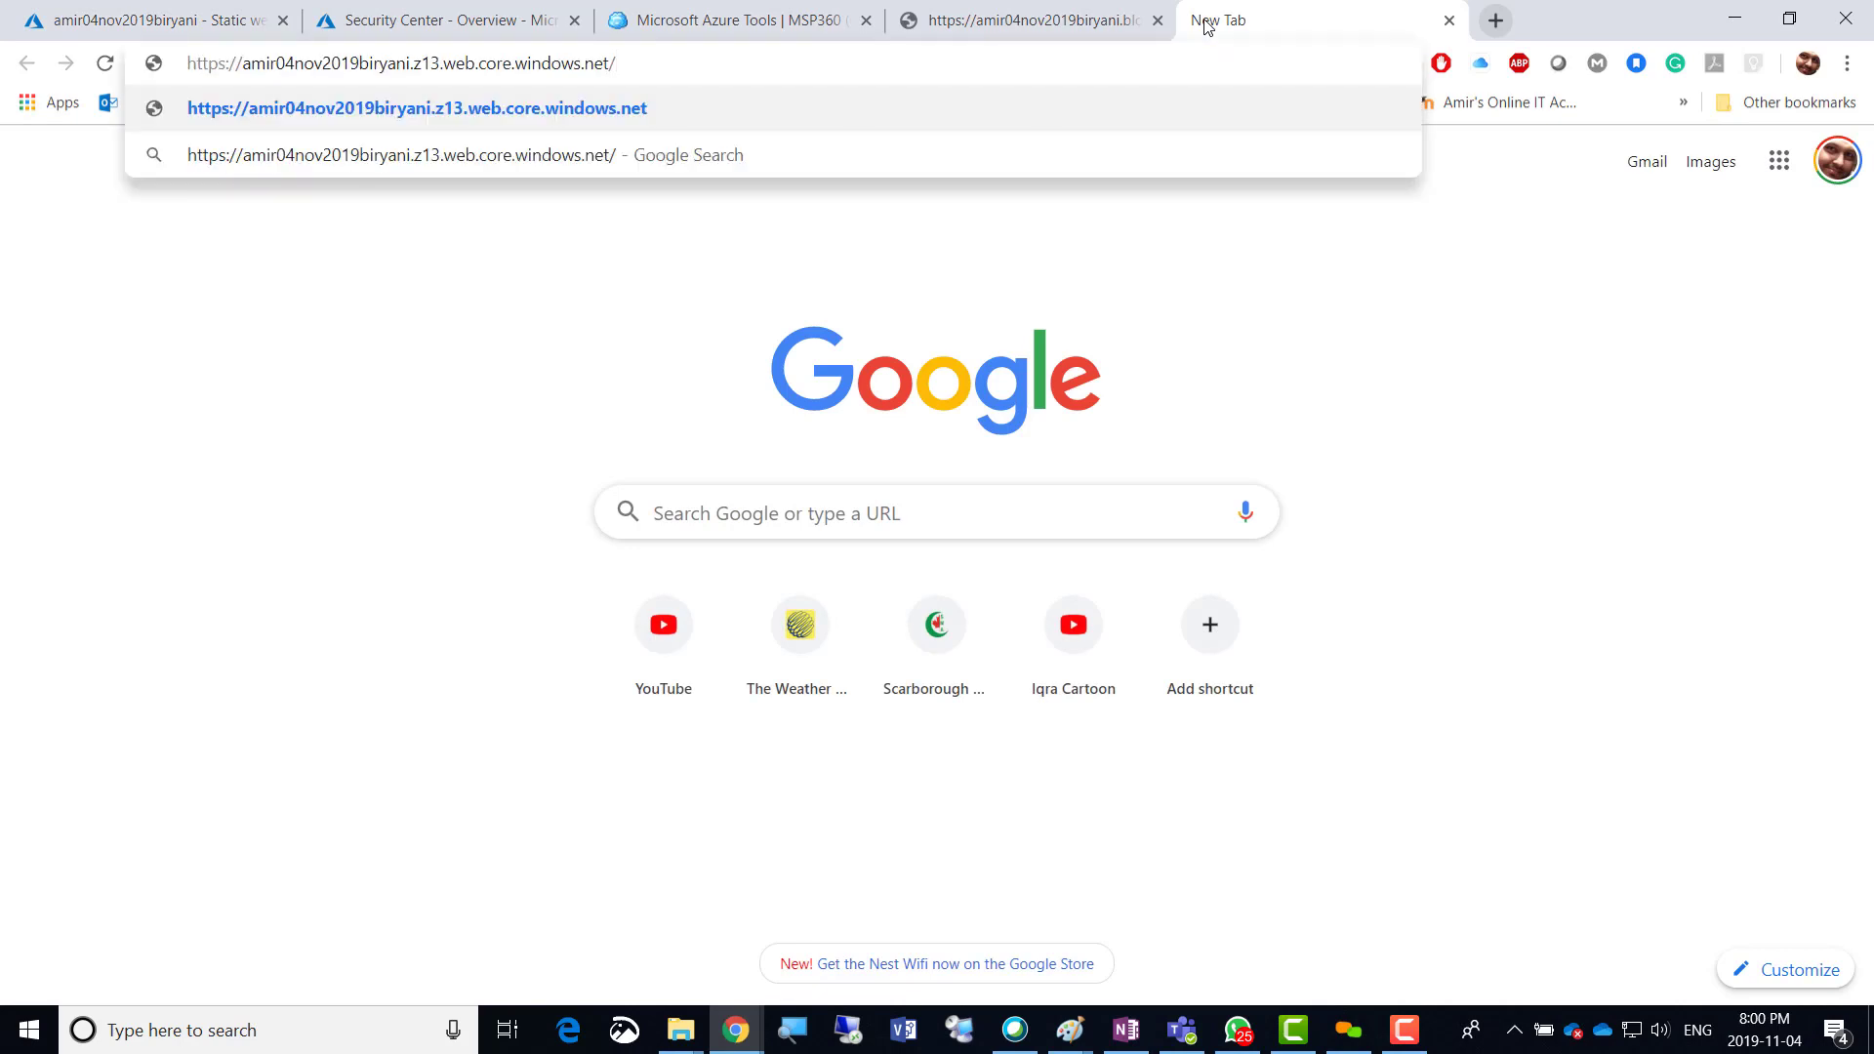
key(Return)
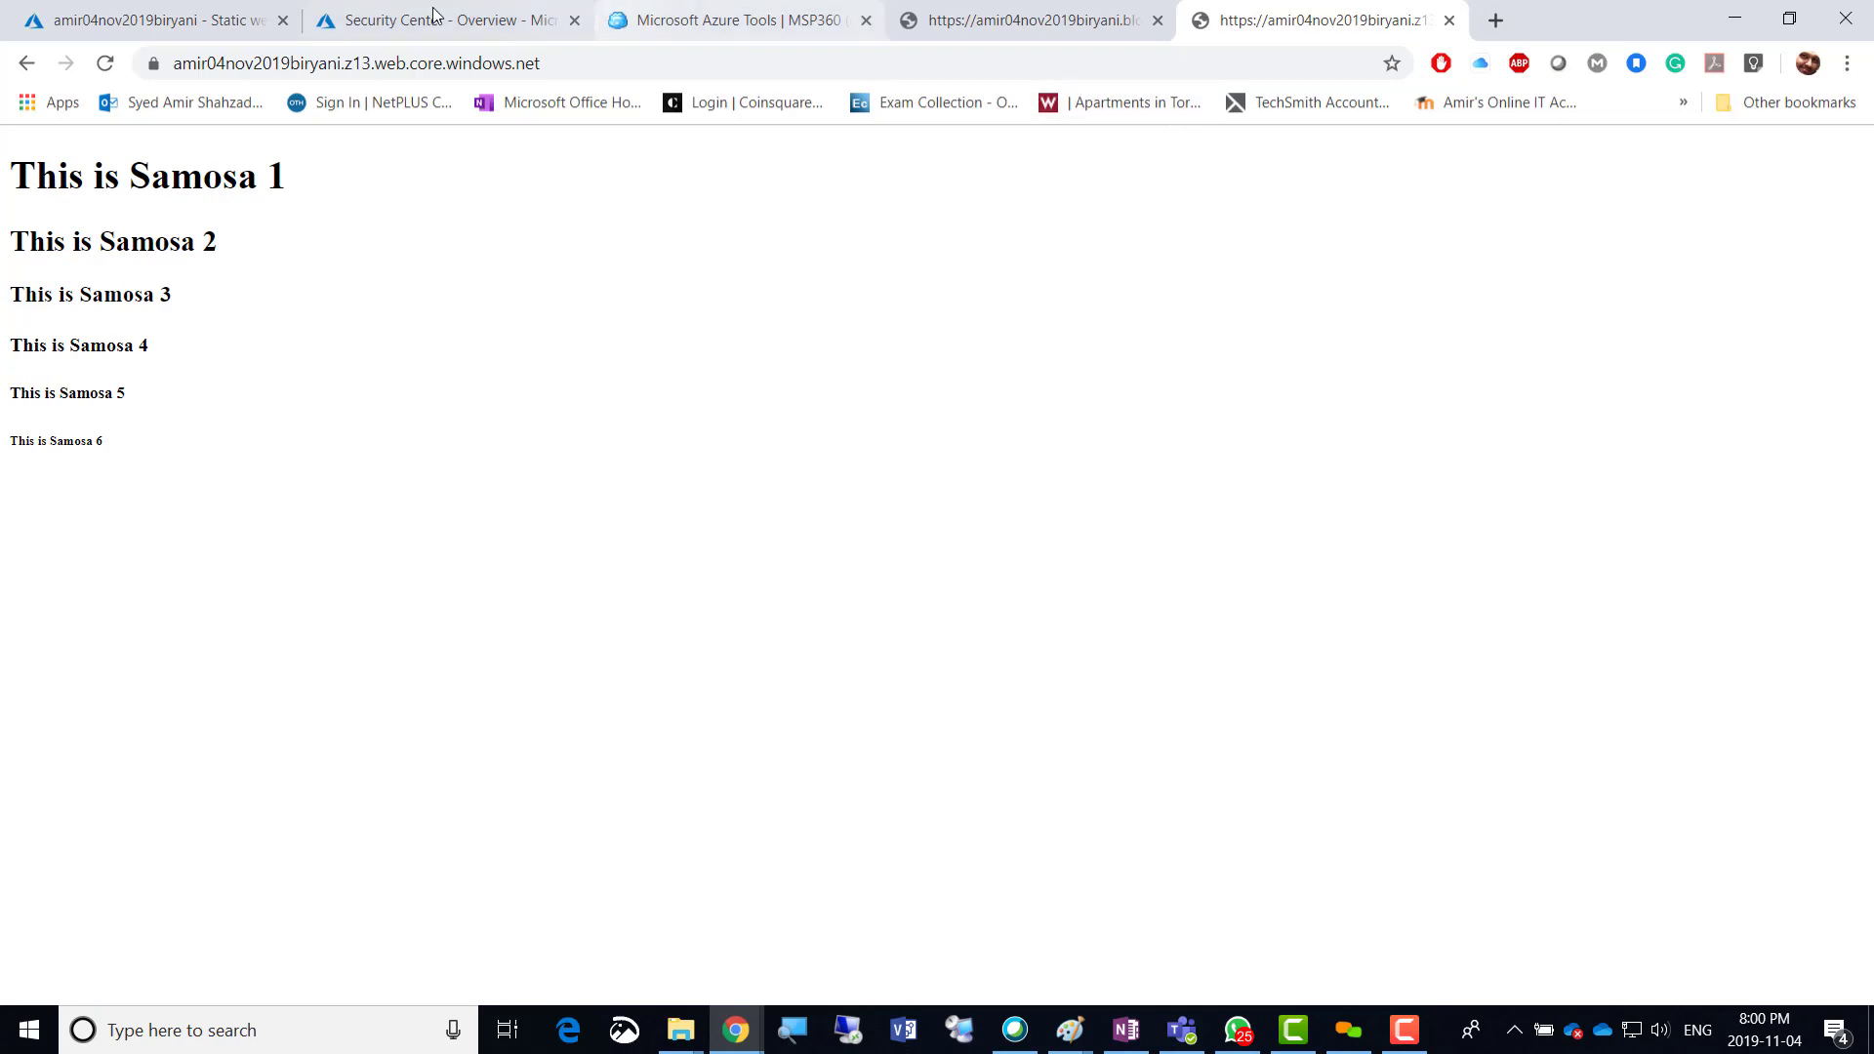
click(196, 20)
click(947, 554)
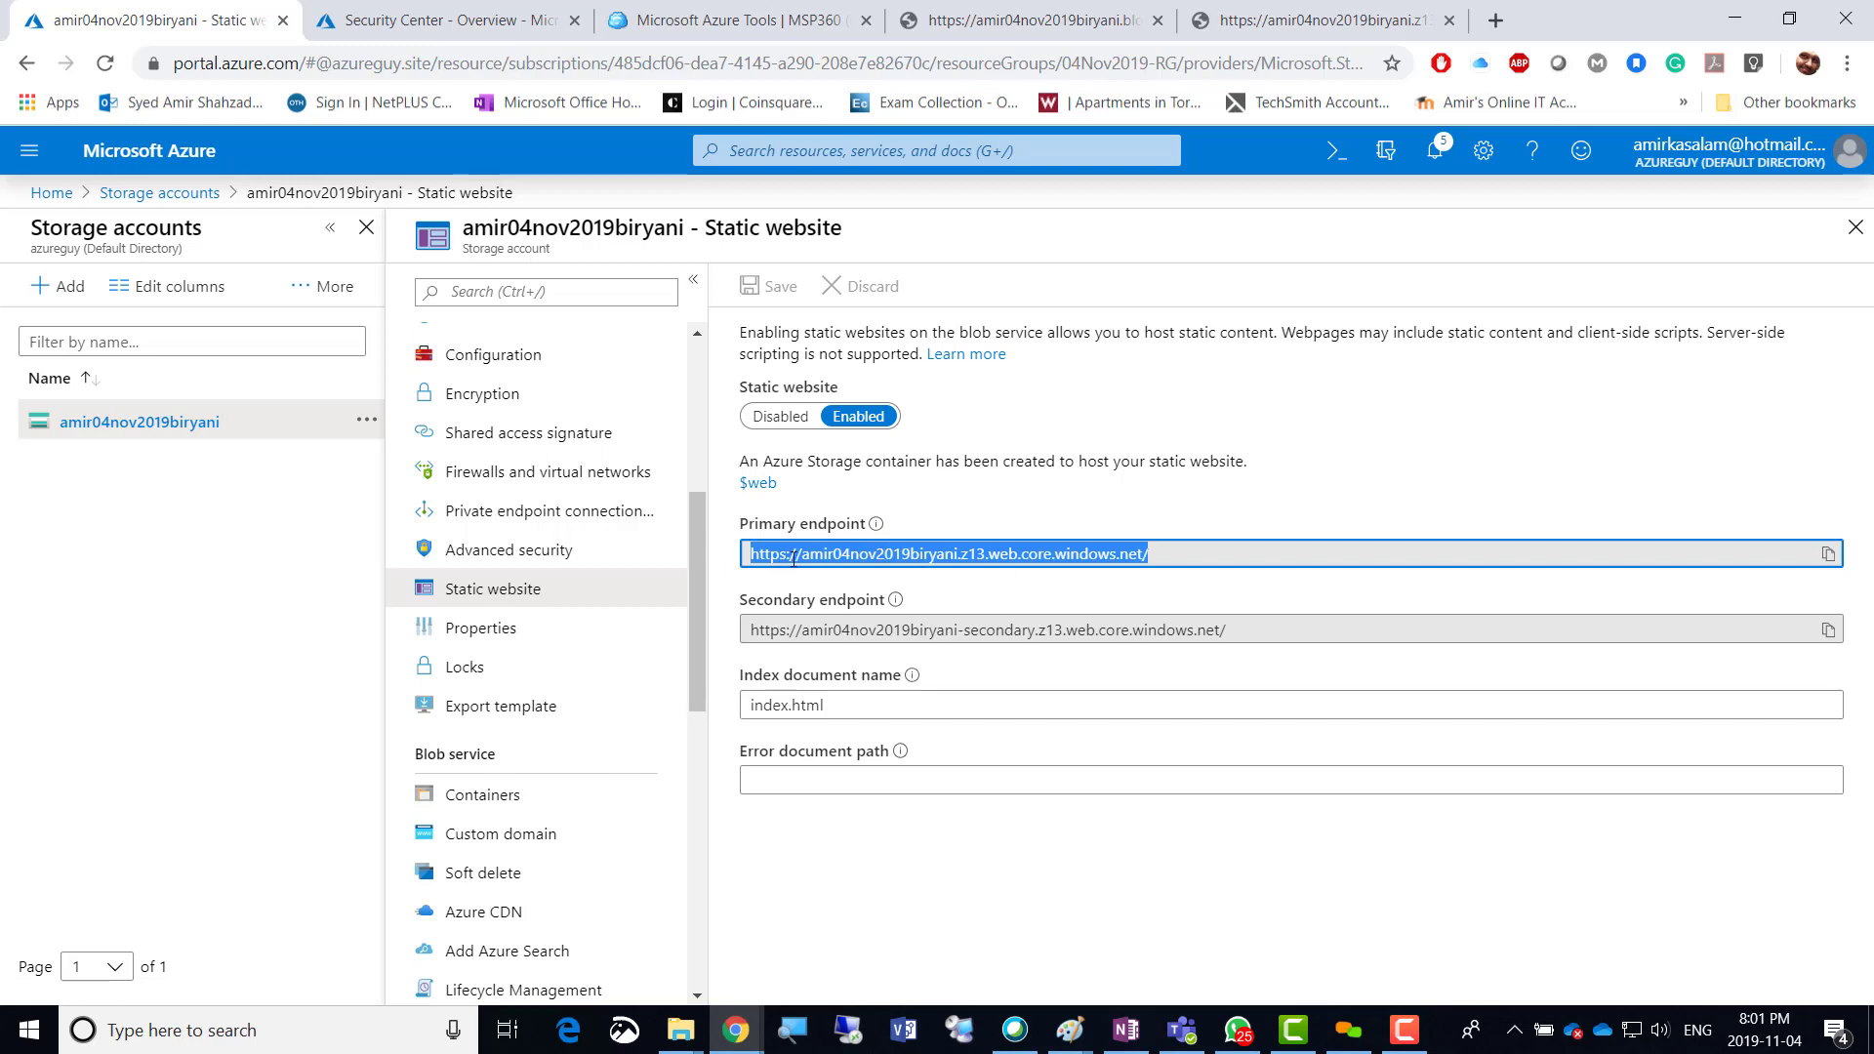
Copy the Primary endpoint URL and load it in another new tab, then return to the portal.
click(1157, 558)
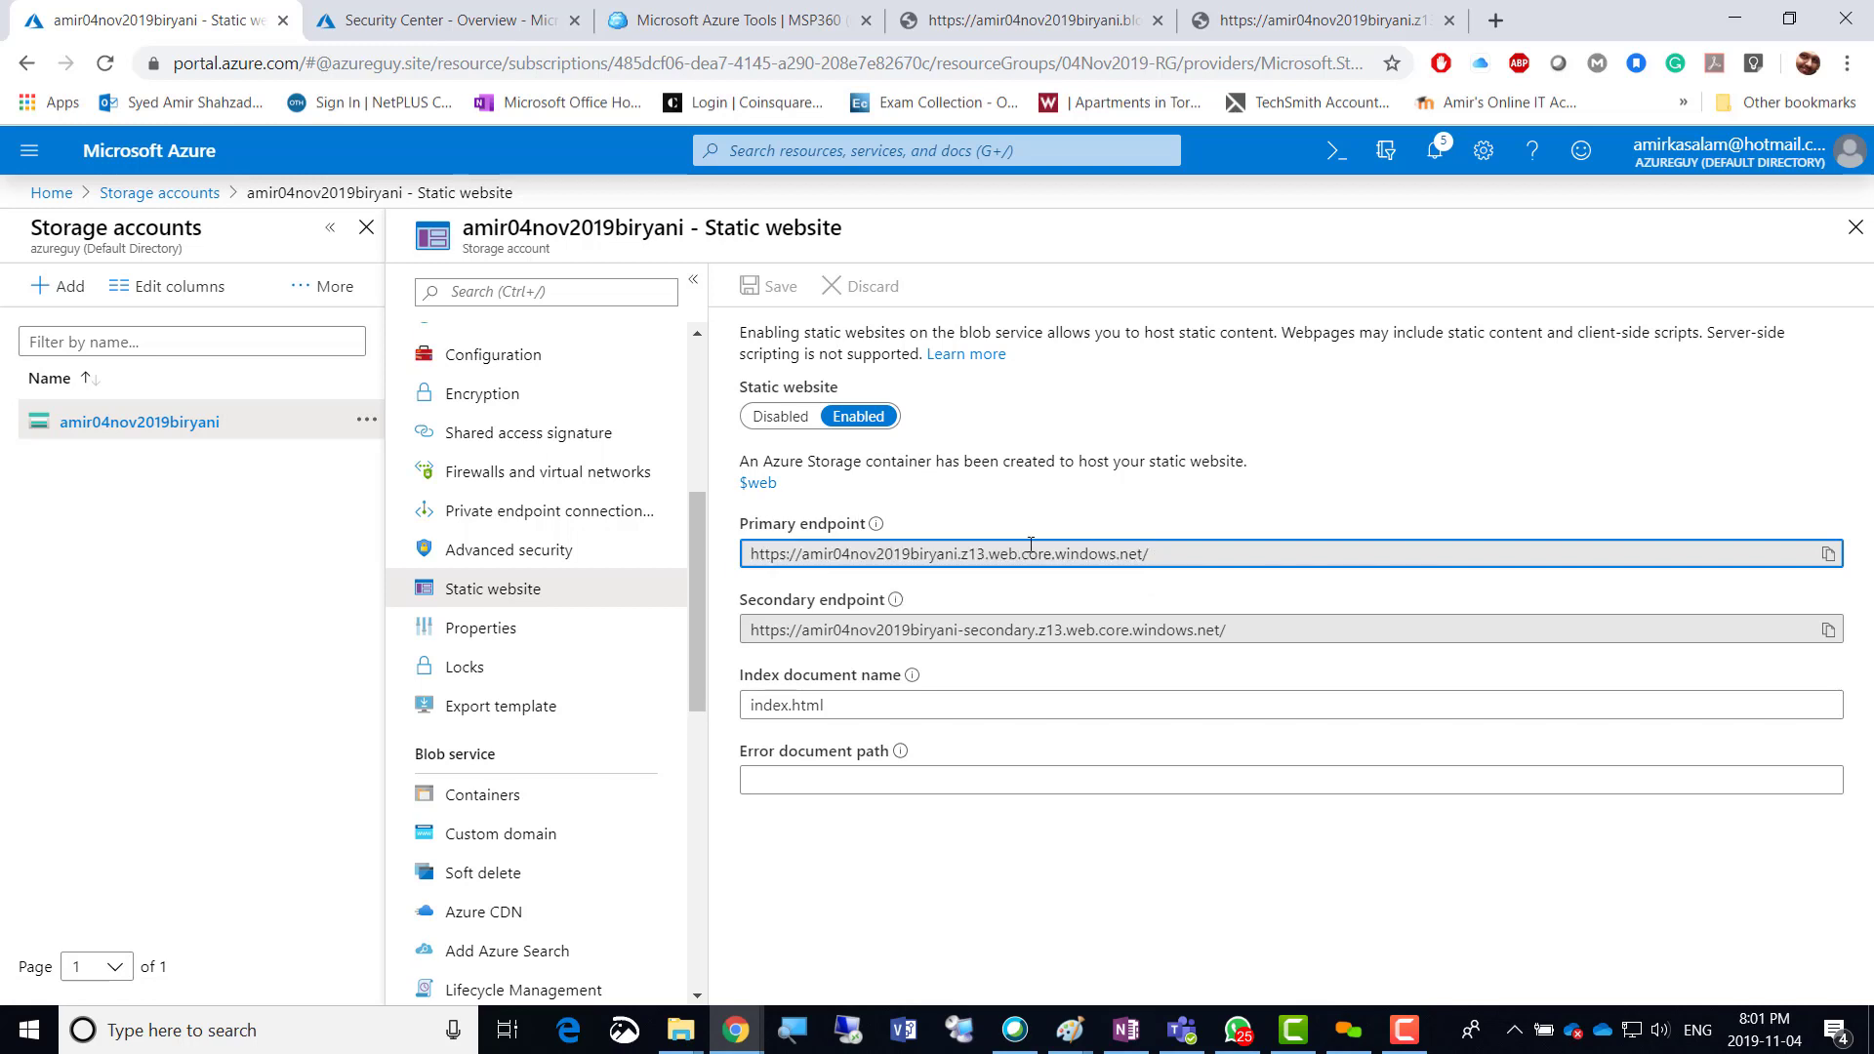
drag(1157, 558, 748, 555)
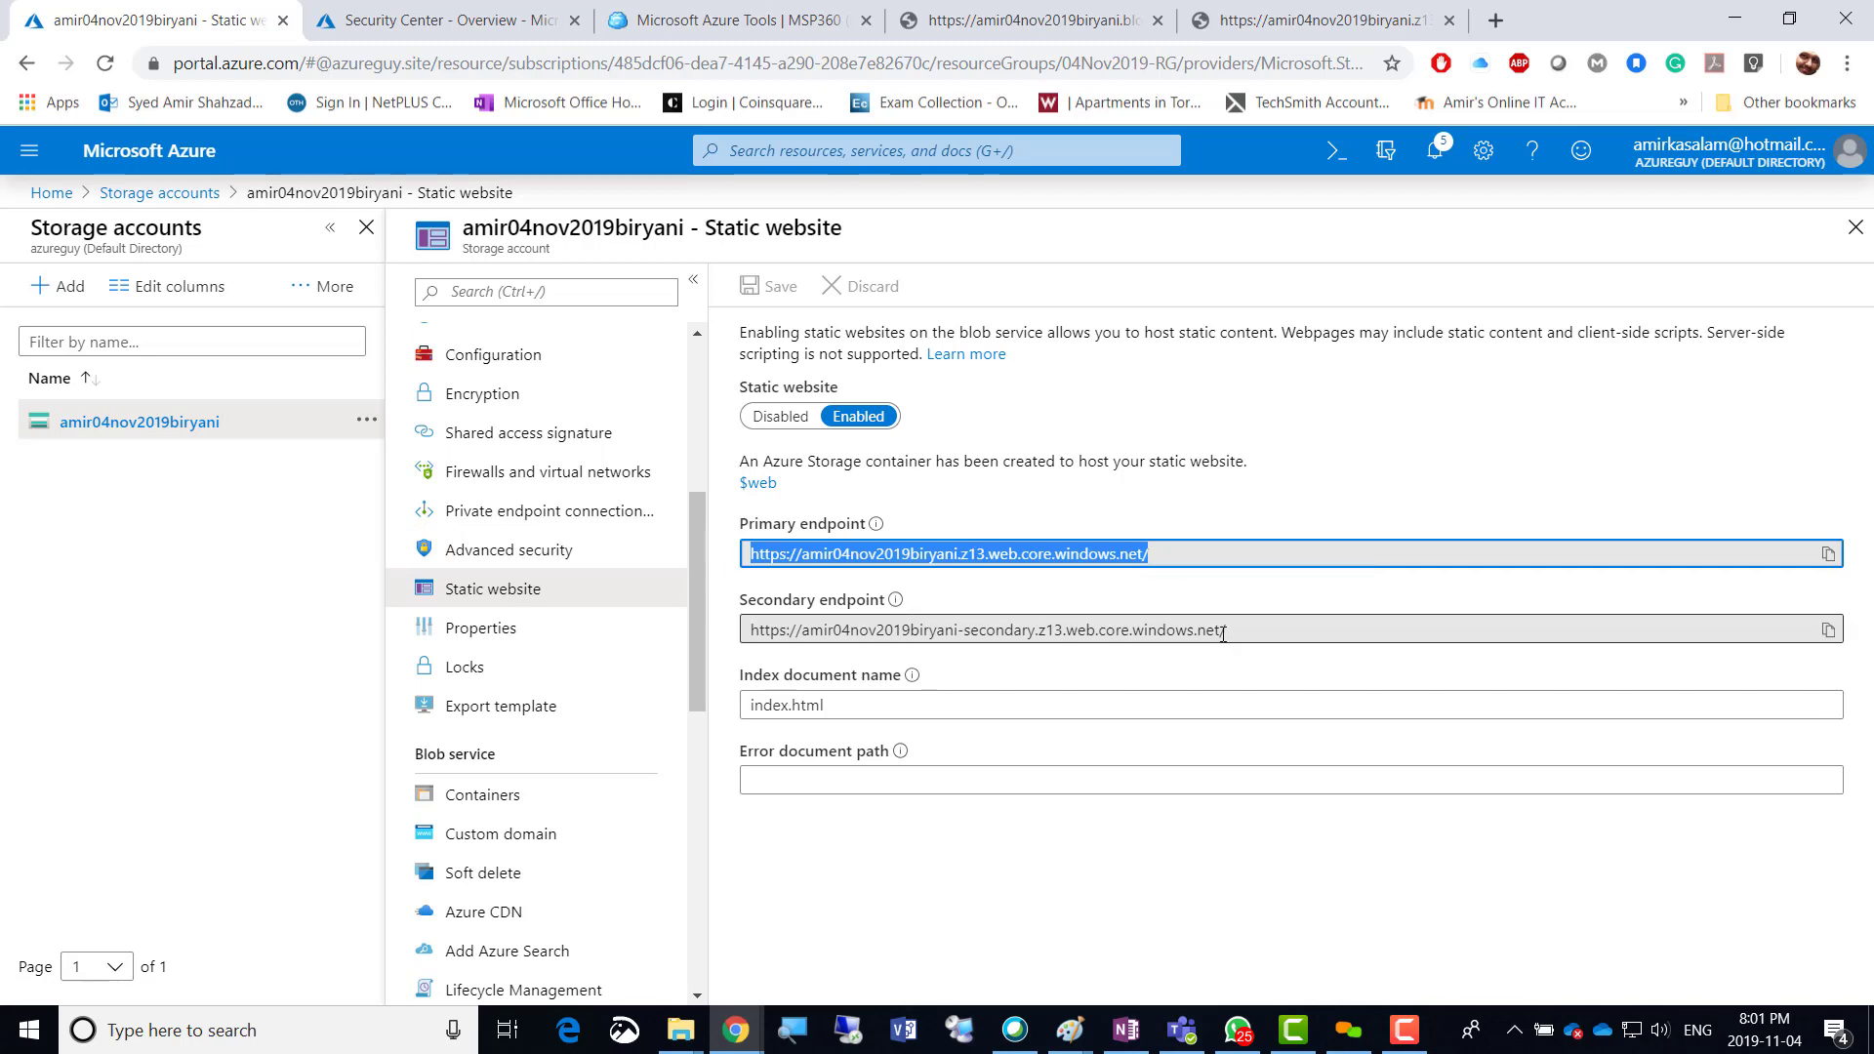
right_click(1008, 553)
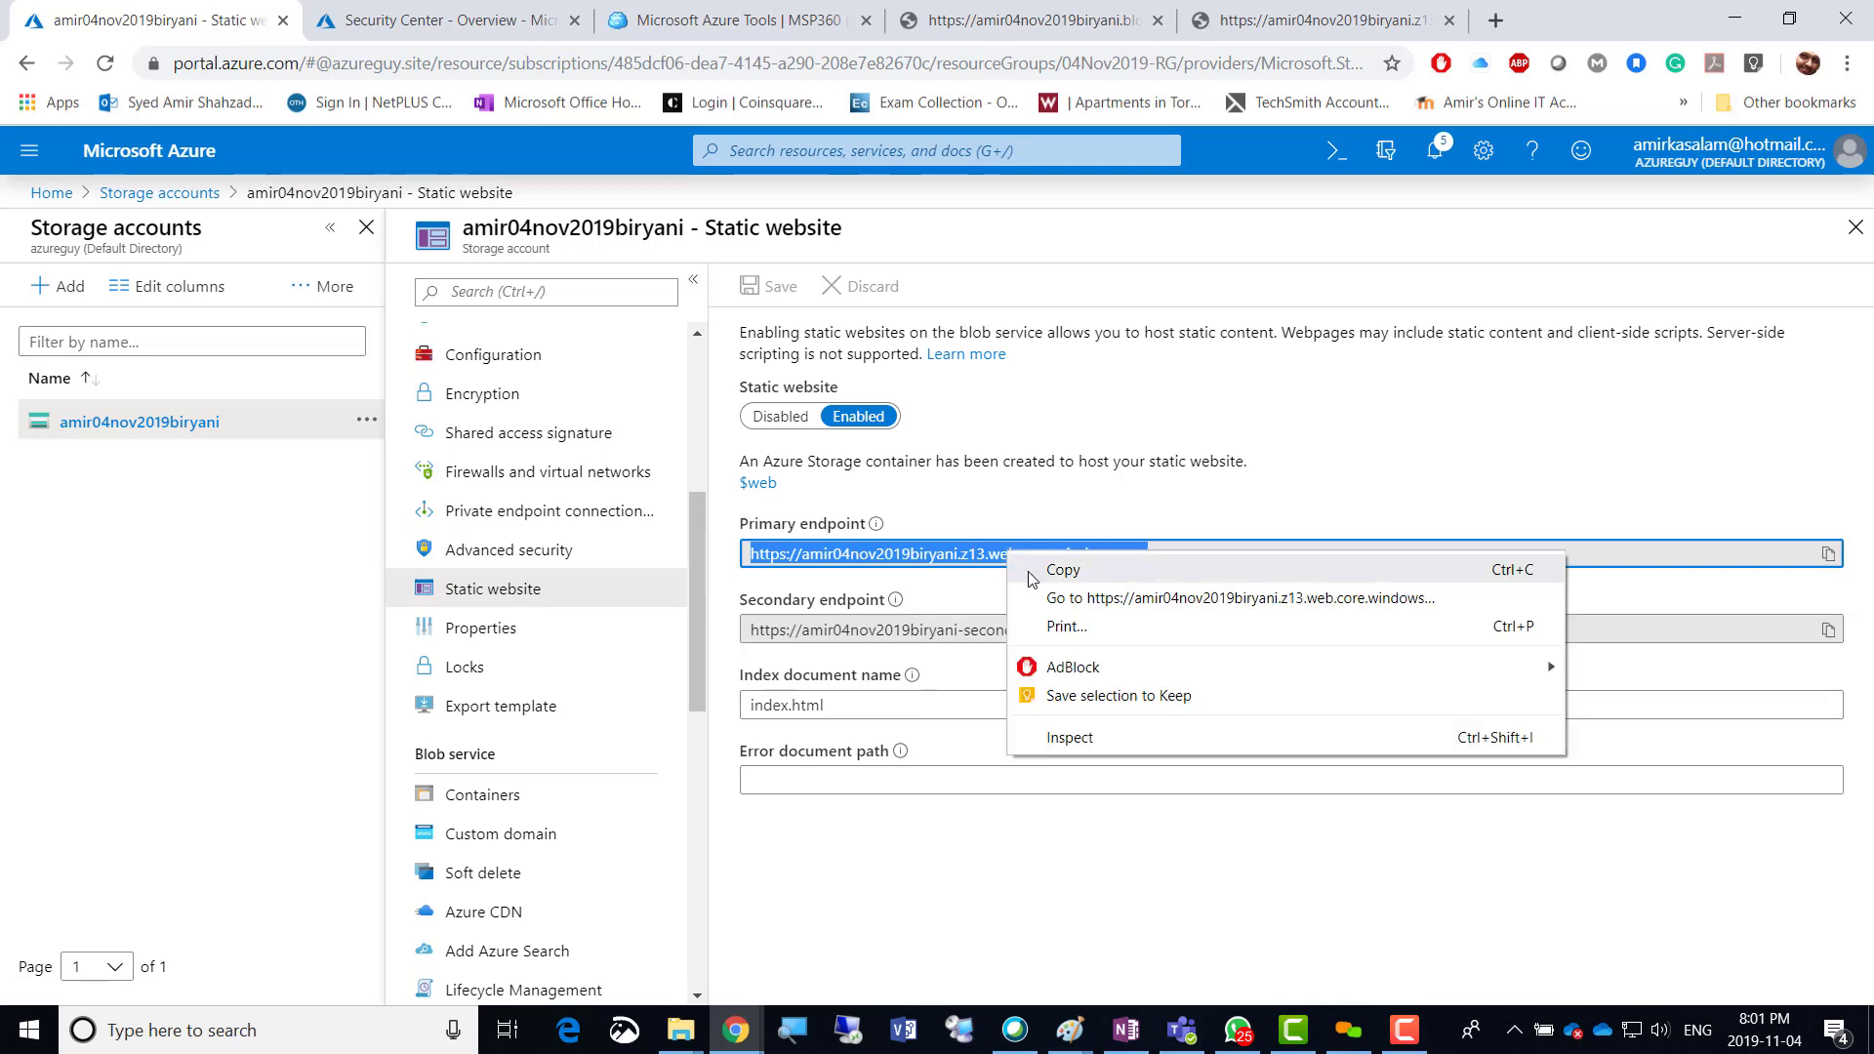
click(1033, 572)
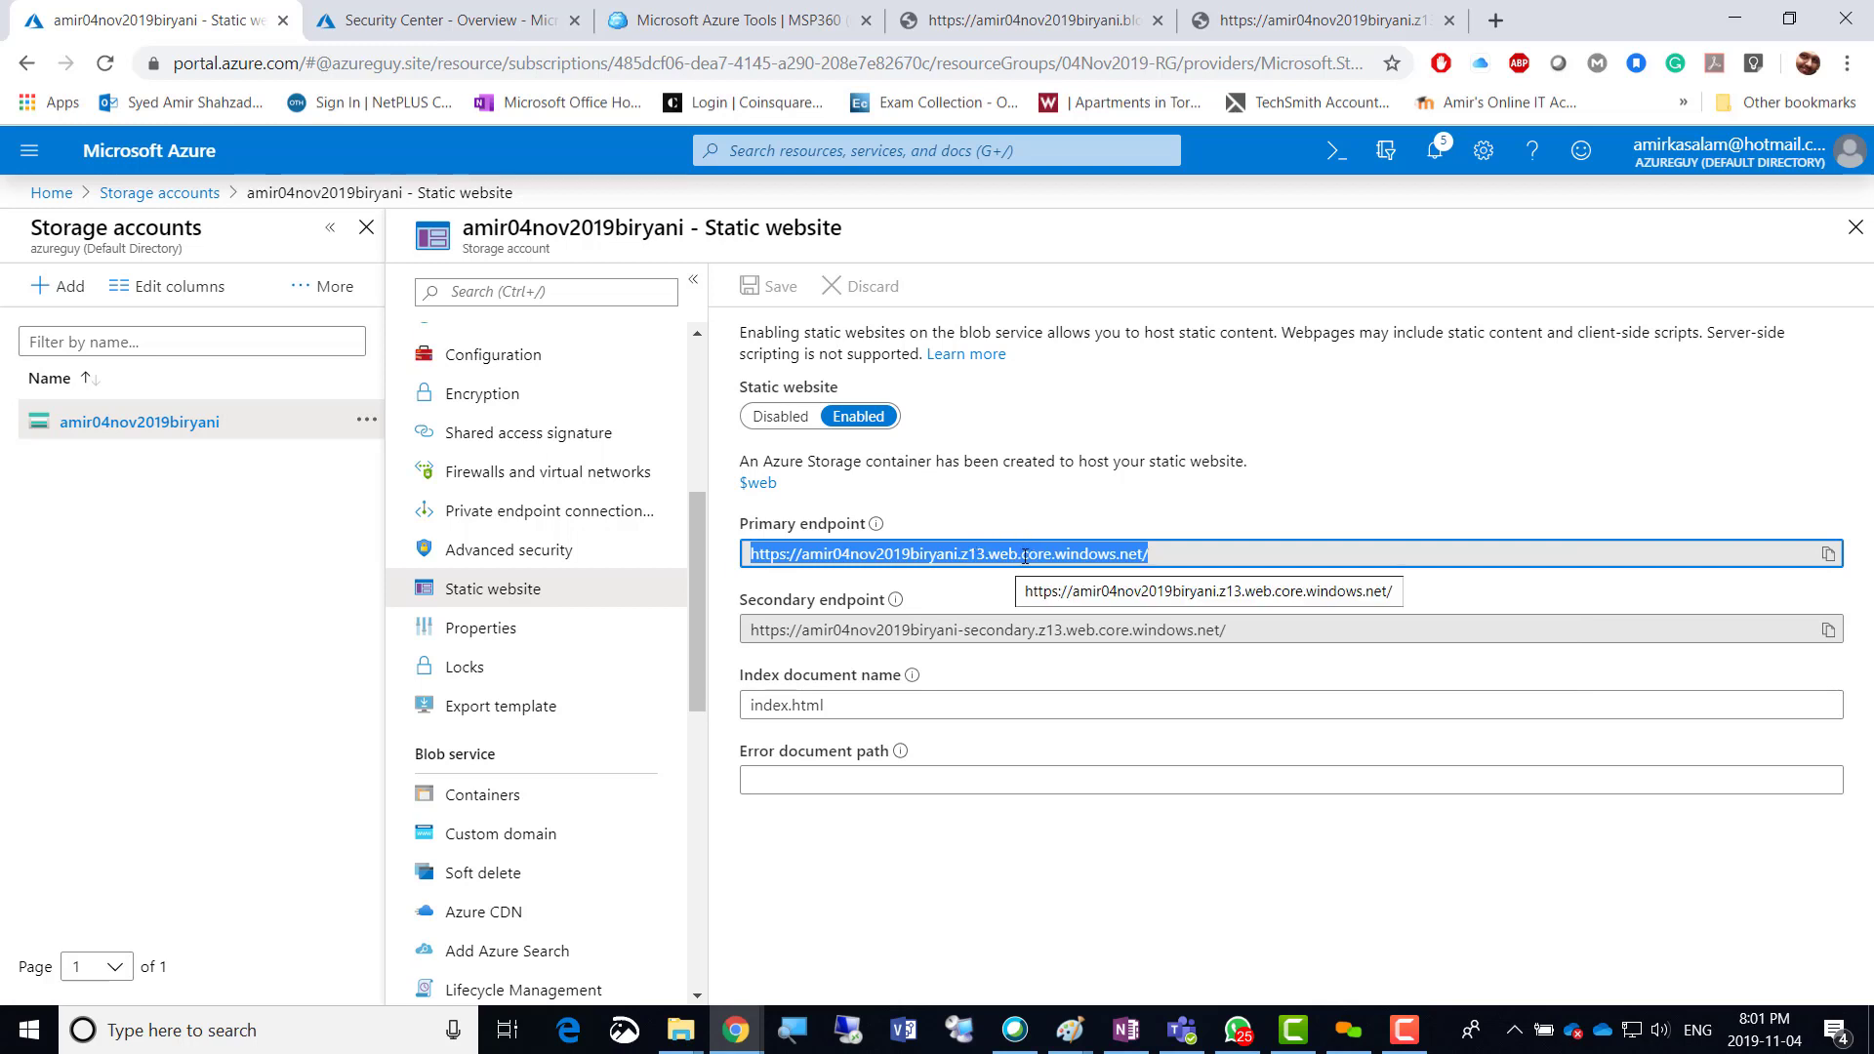
click(1496, 20)
key(ctrl+v)
key(Return)
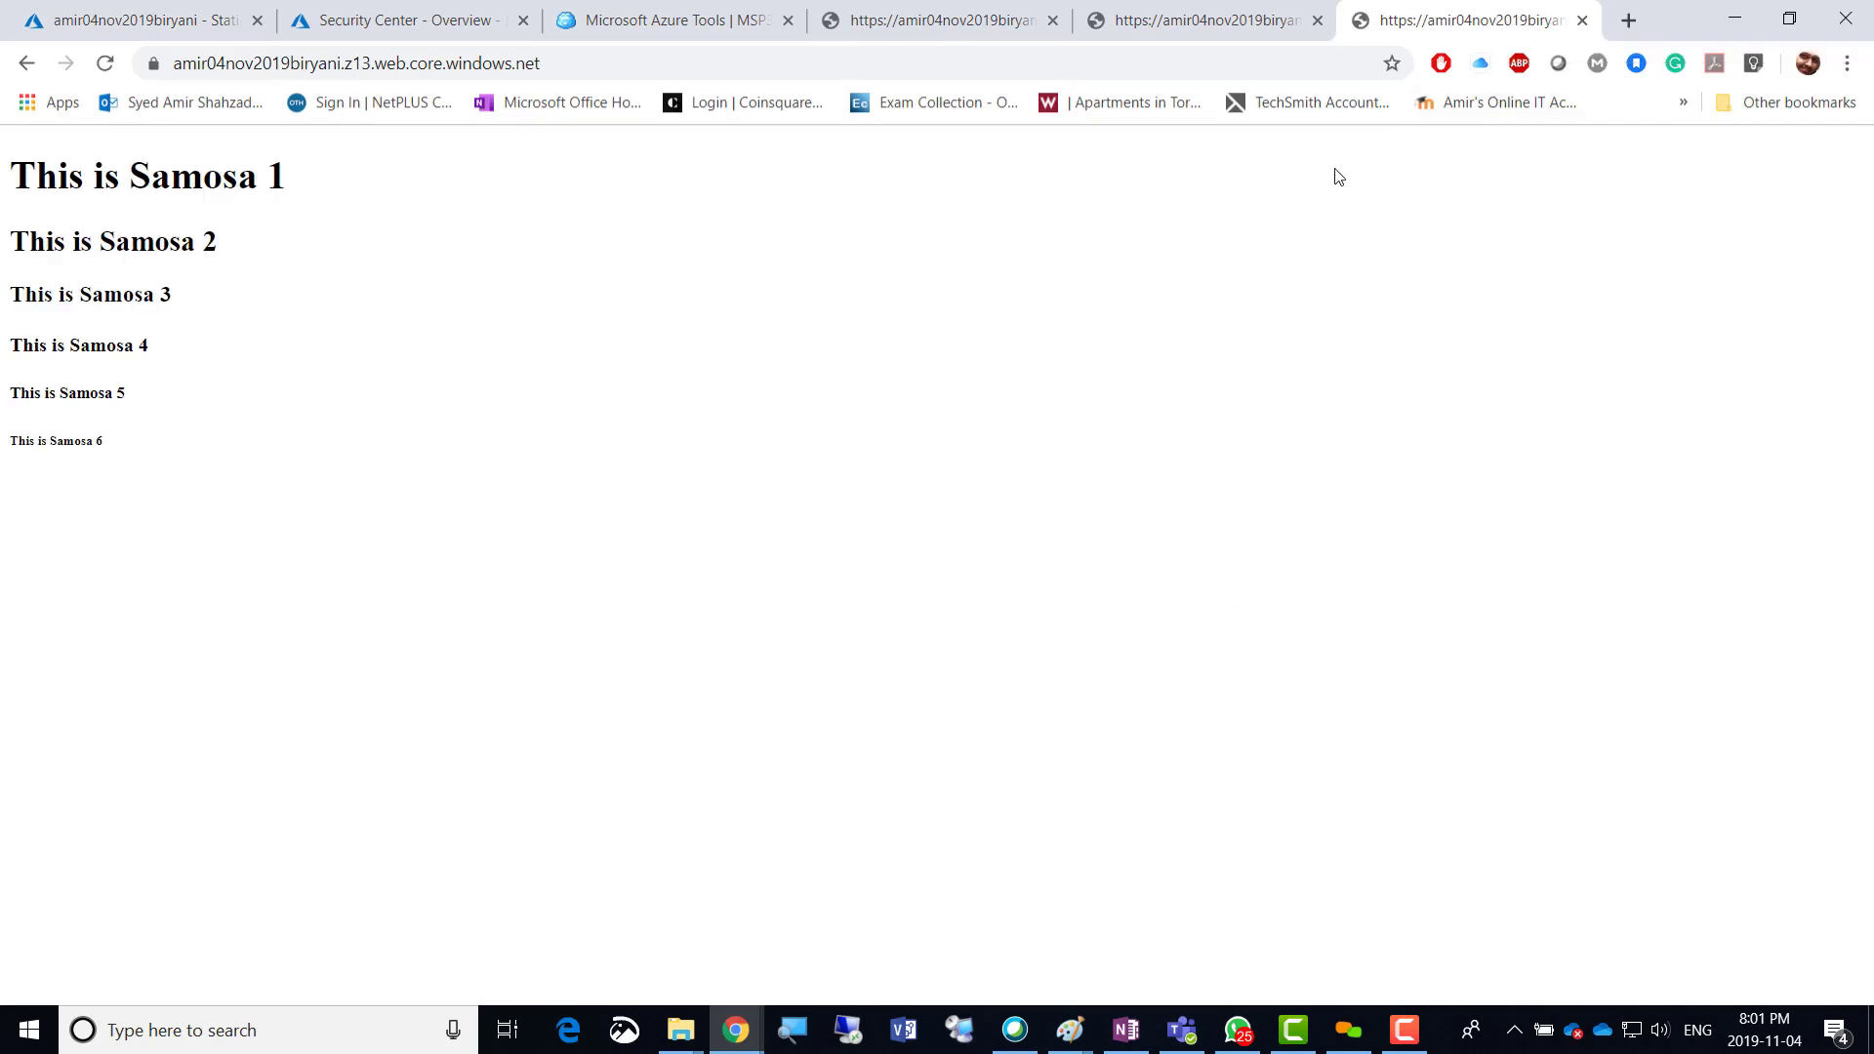
click(147, 21)
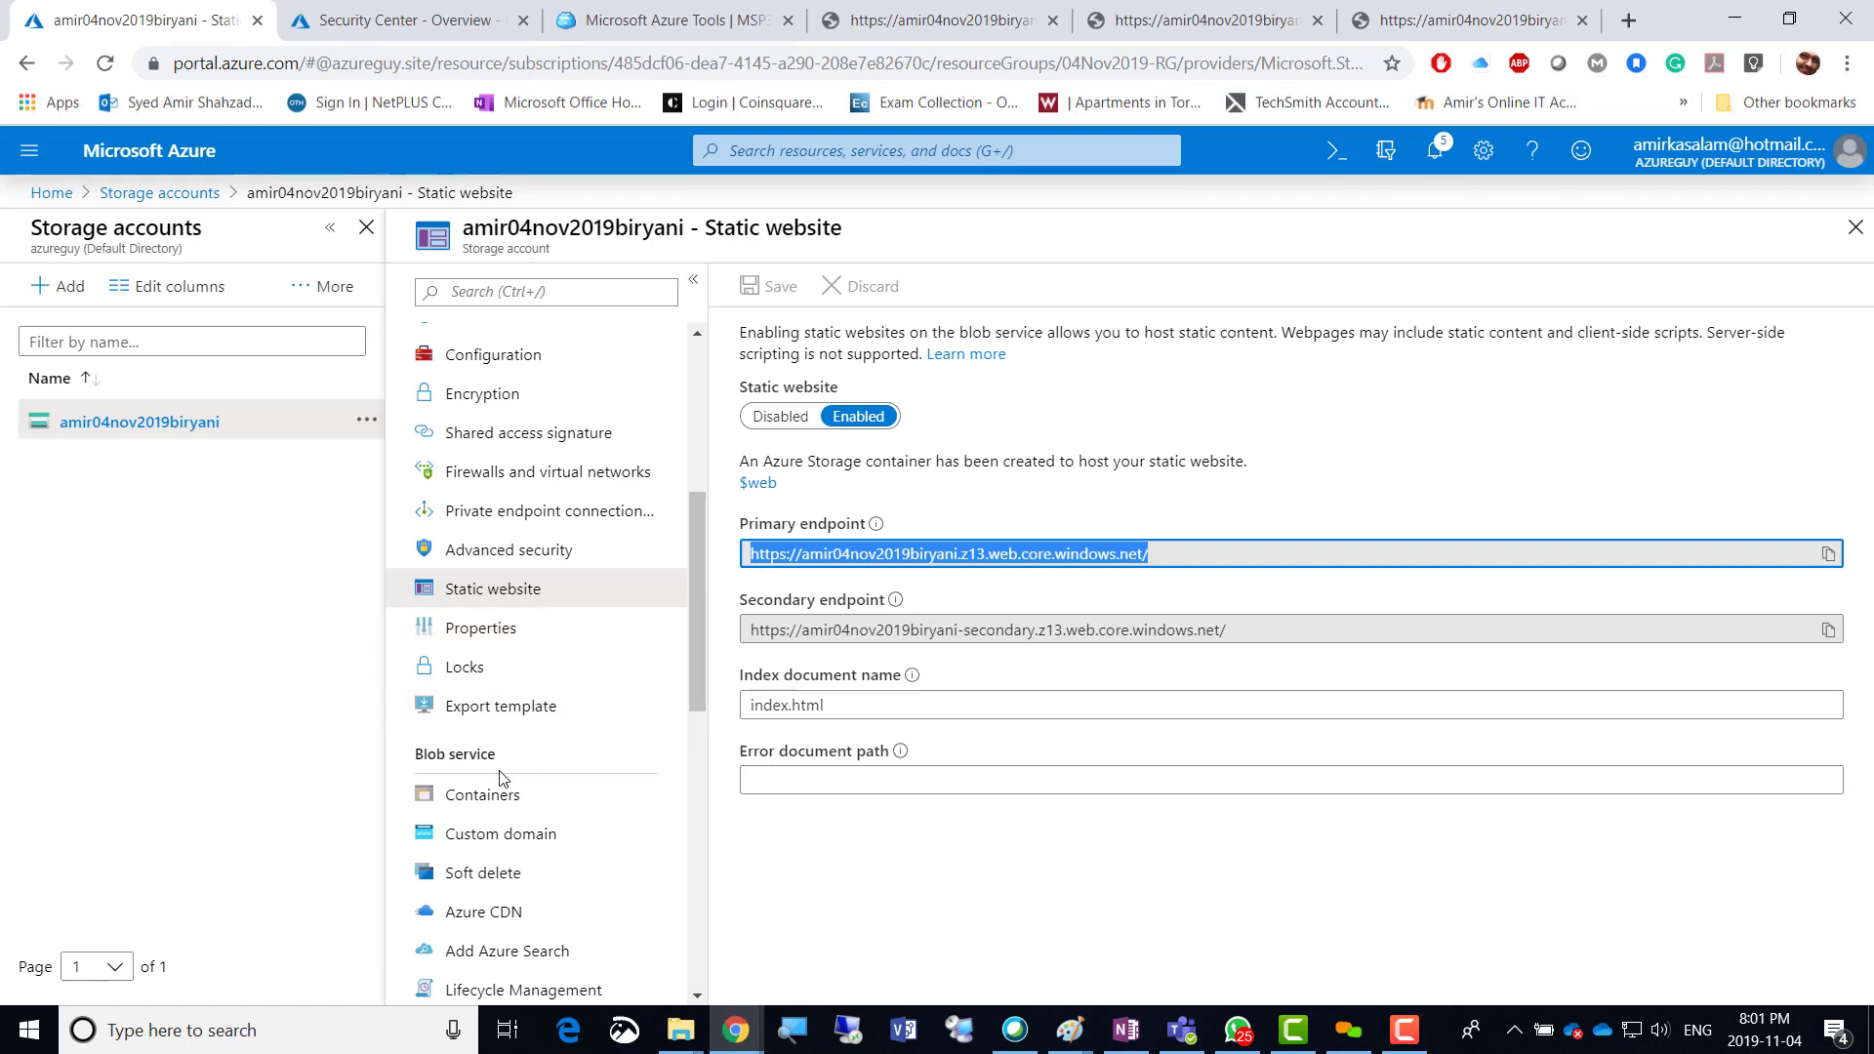
Browse Containers and the $web container, then reopen Static website and select the primary endpoint.
click(469, 794)
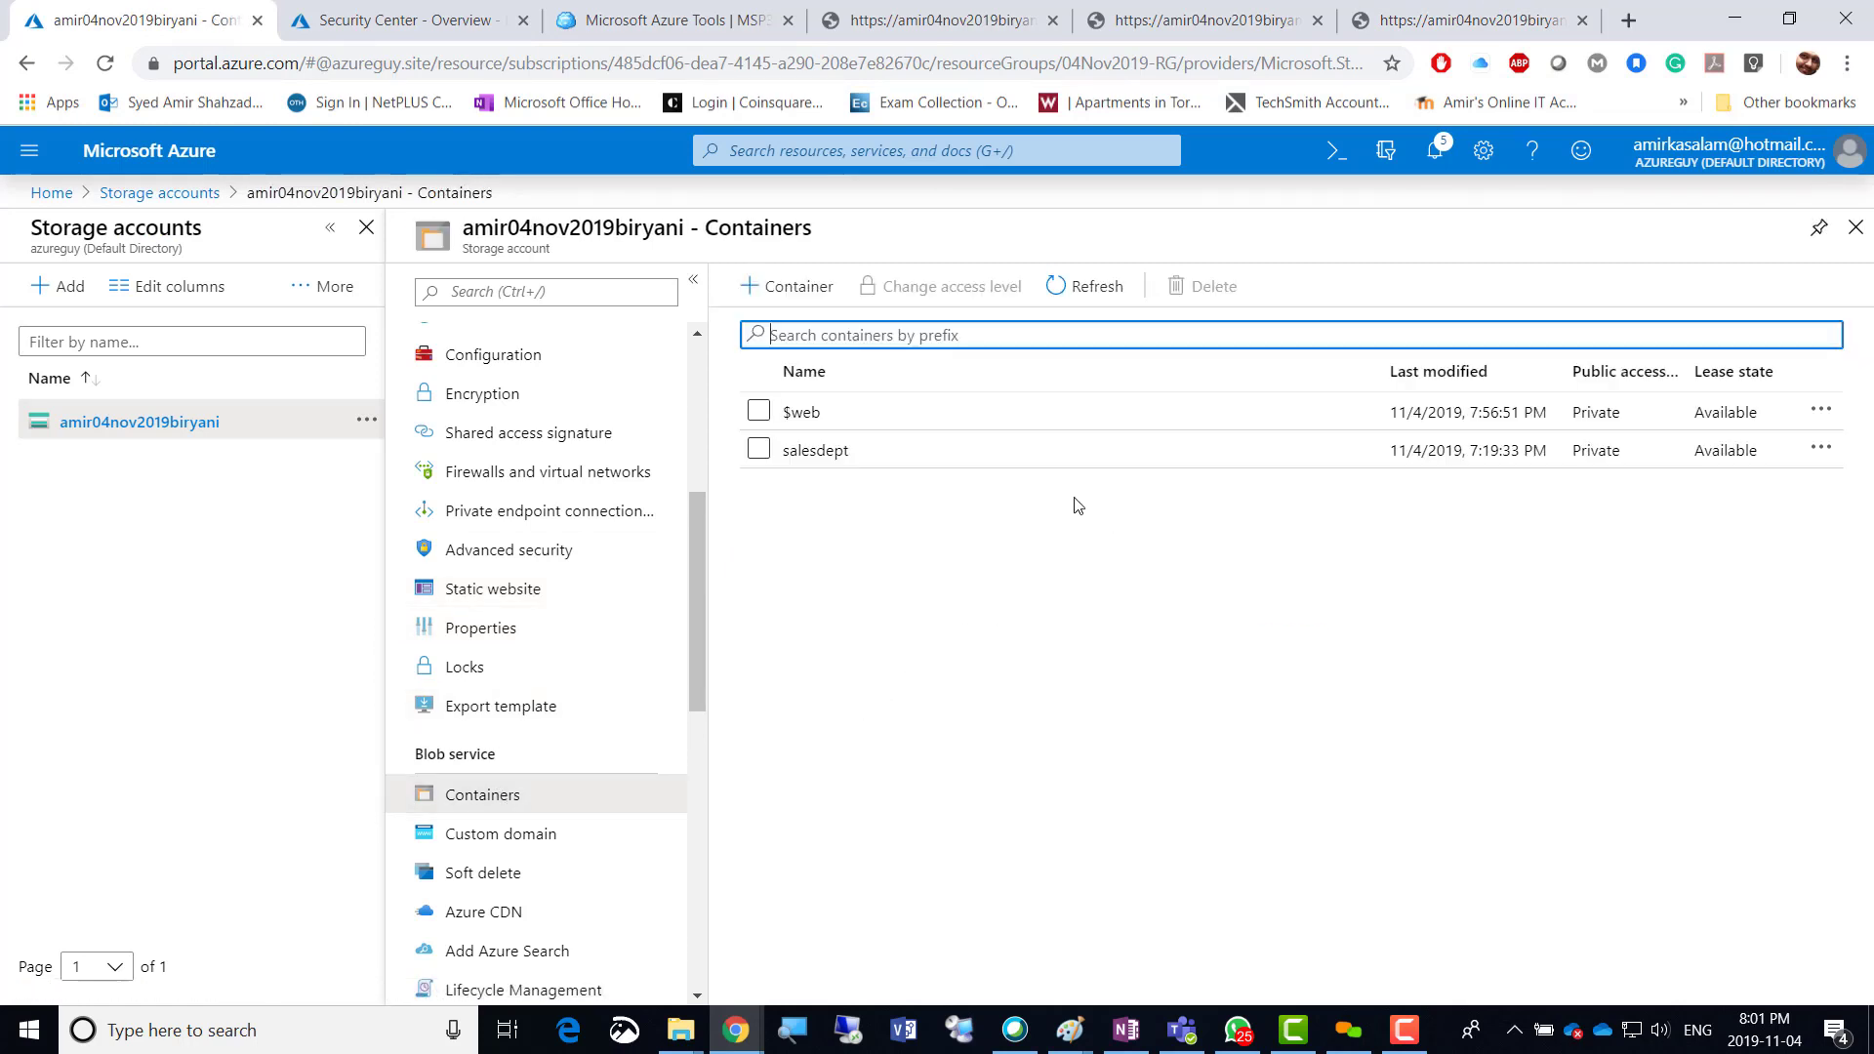
click(818, 414)
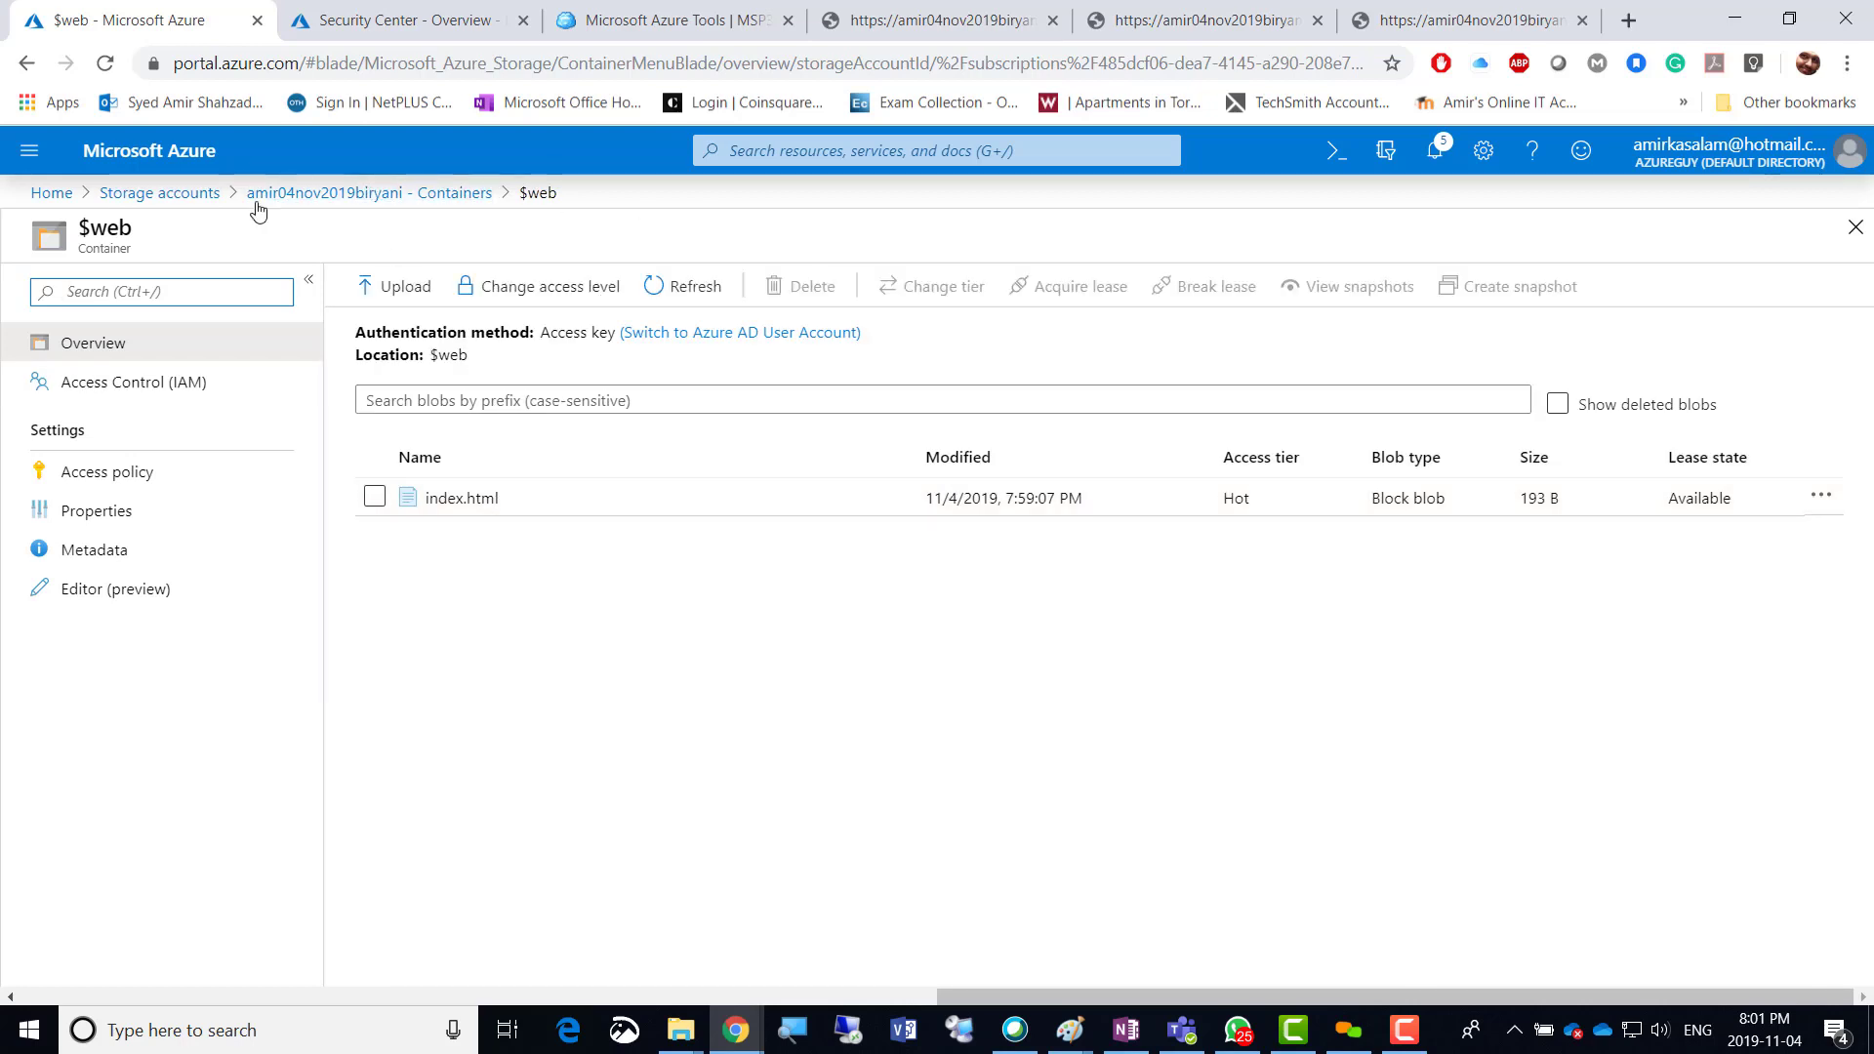
click(314, 193)
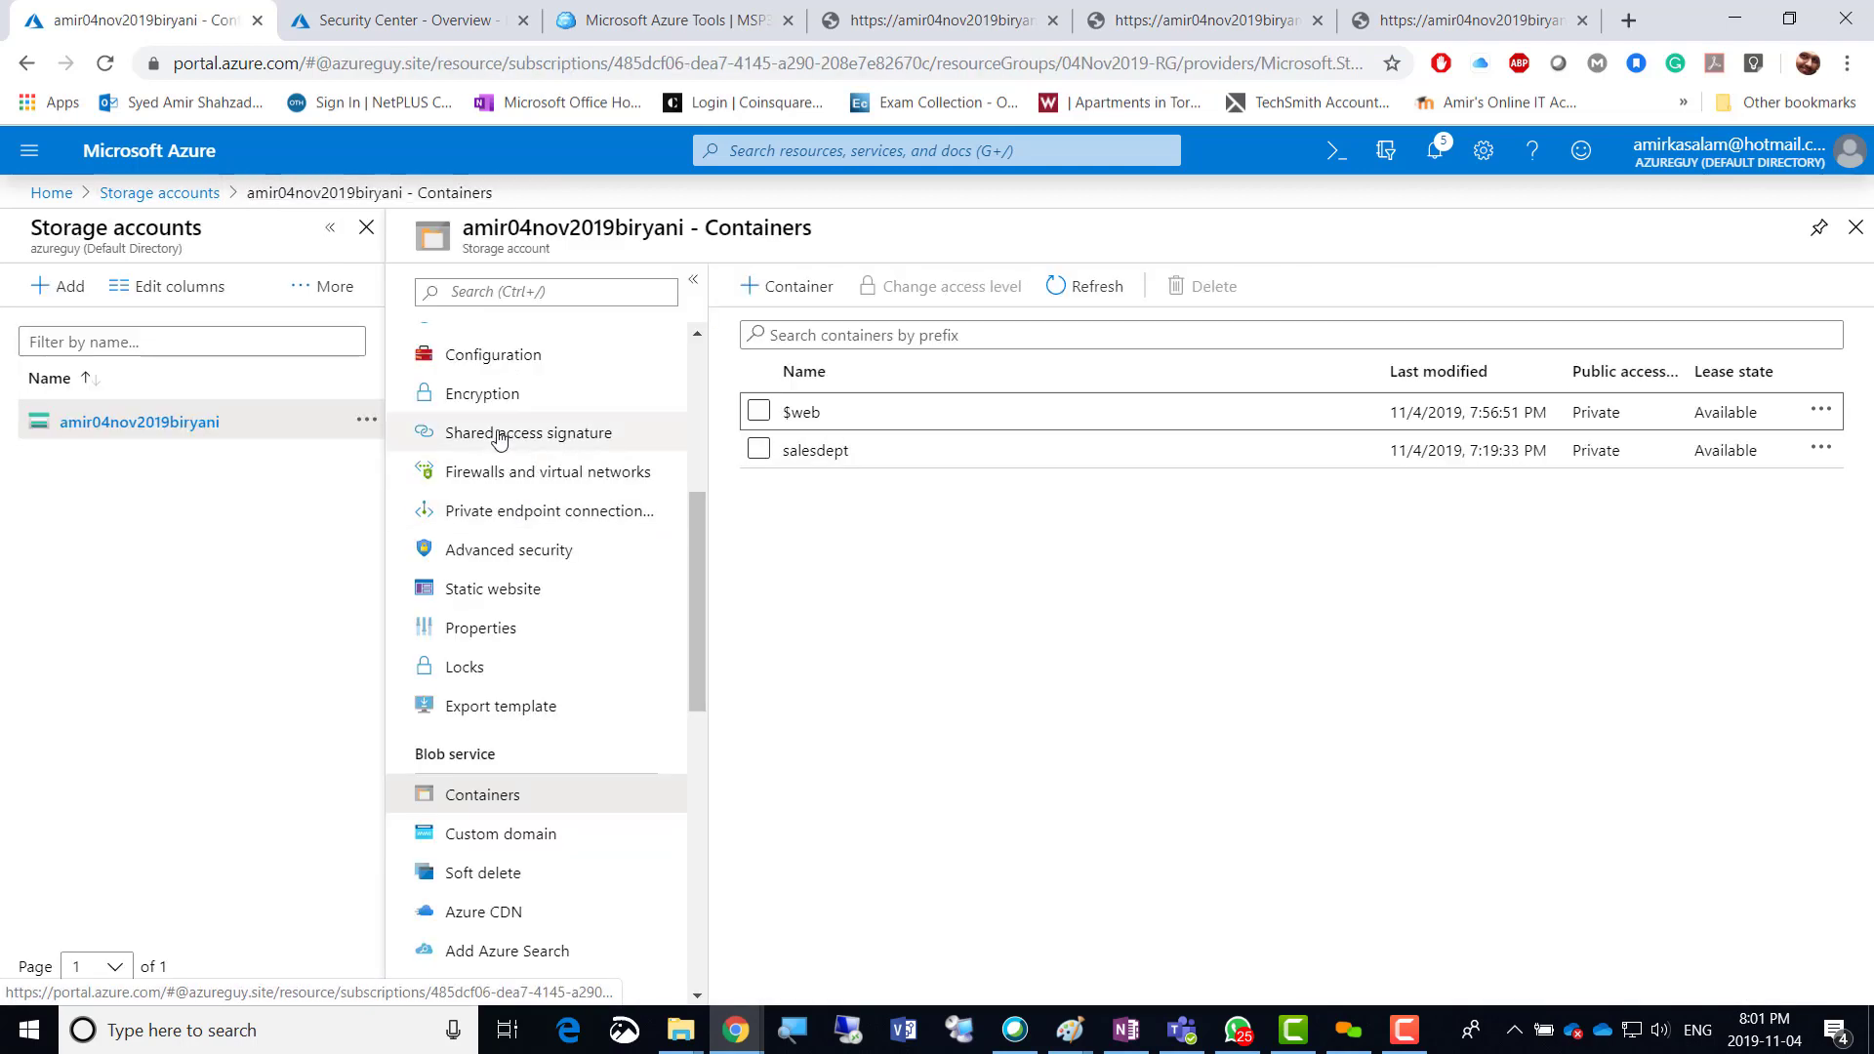
click(493, 589)
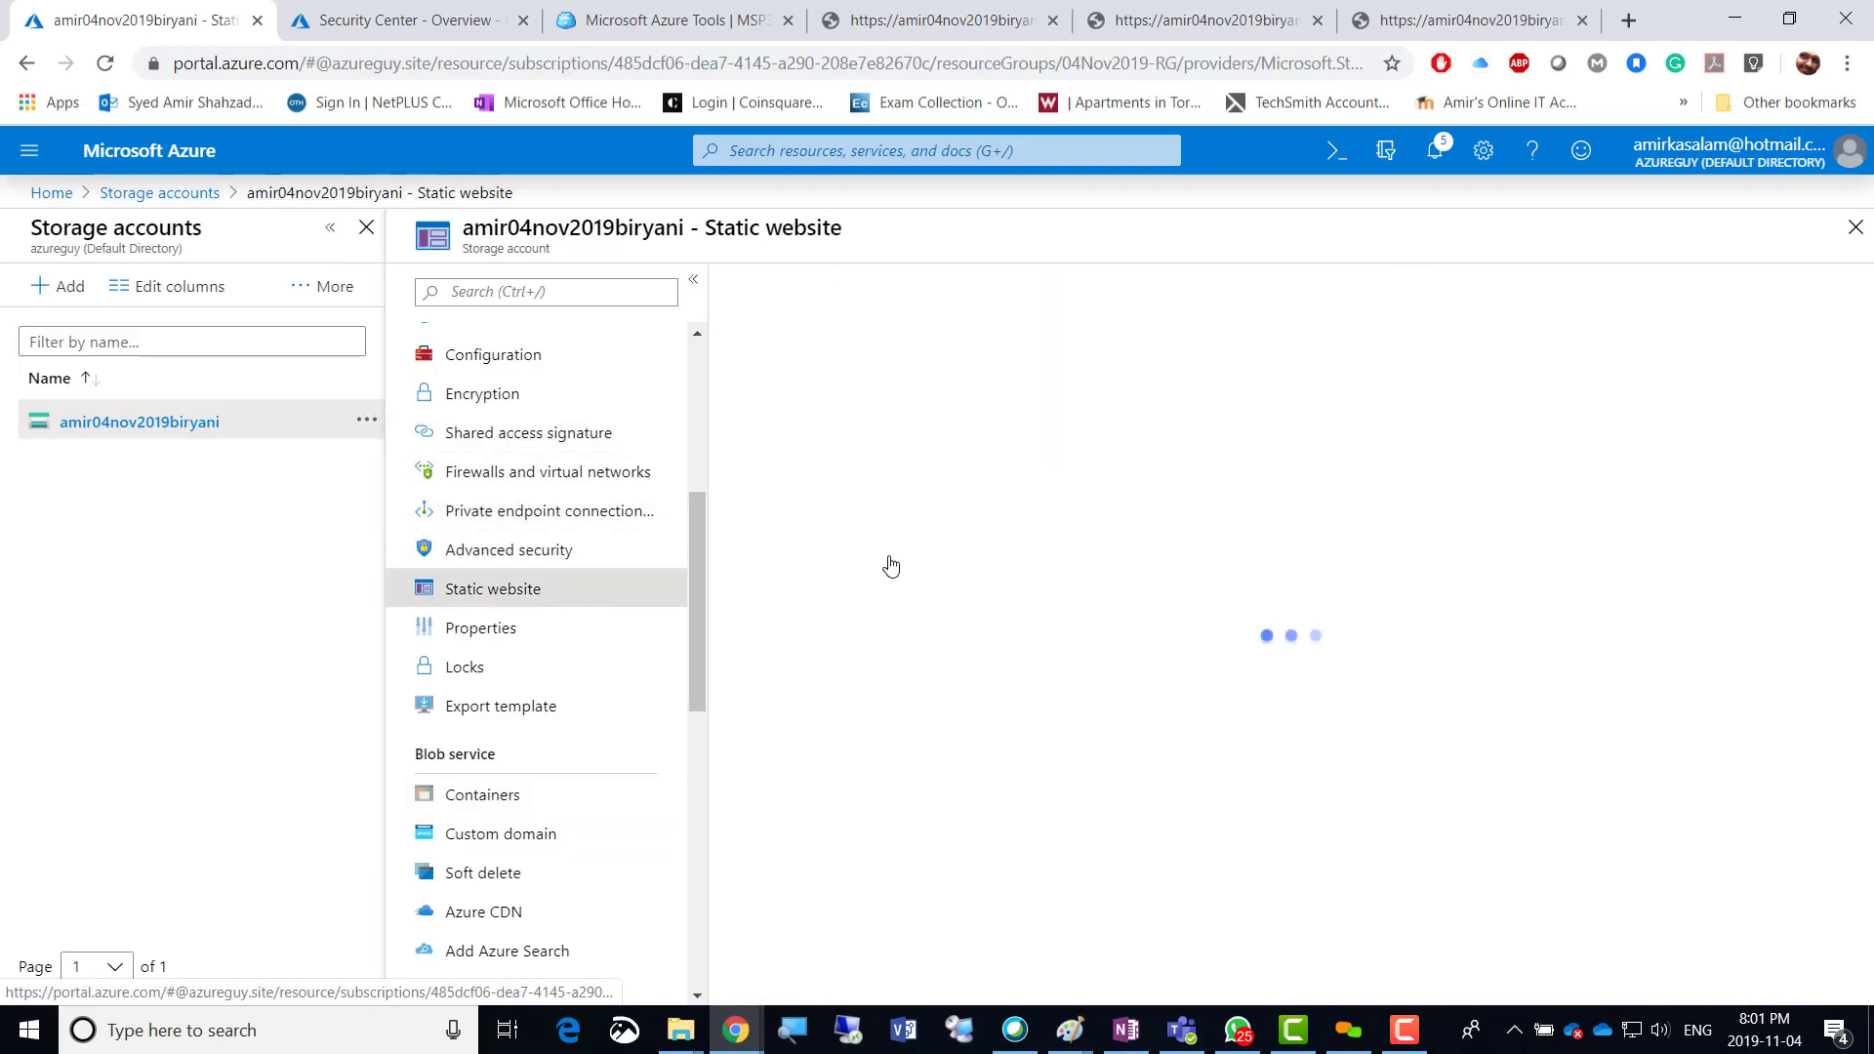
drag(823, 553, 707, 559)
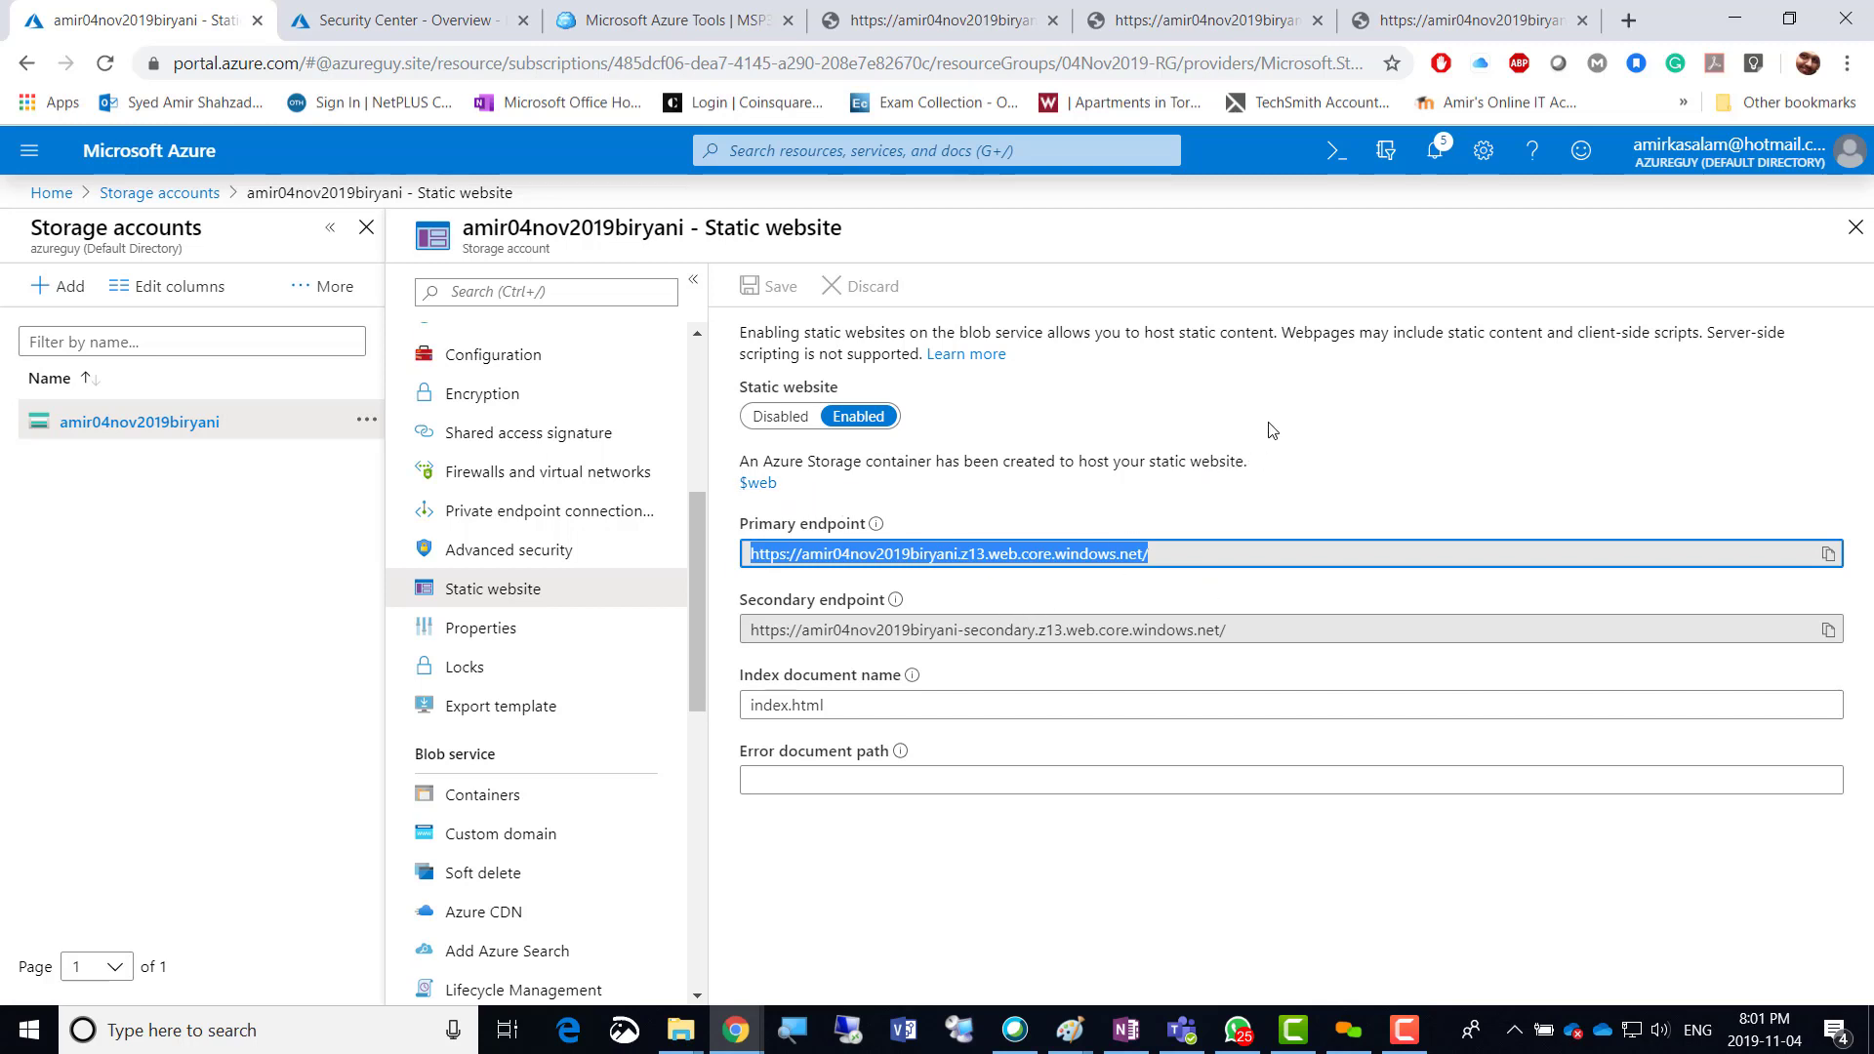
Reload the static site tab and compare it with the blob error page tab.
click(1445, 22)
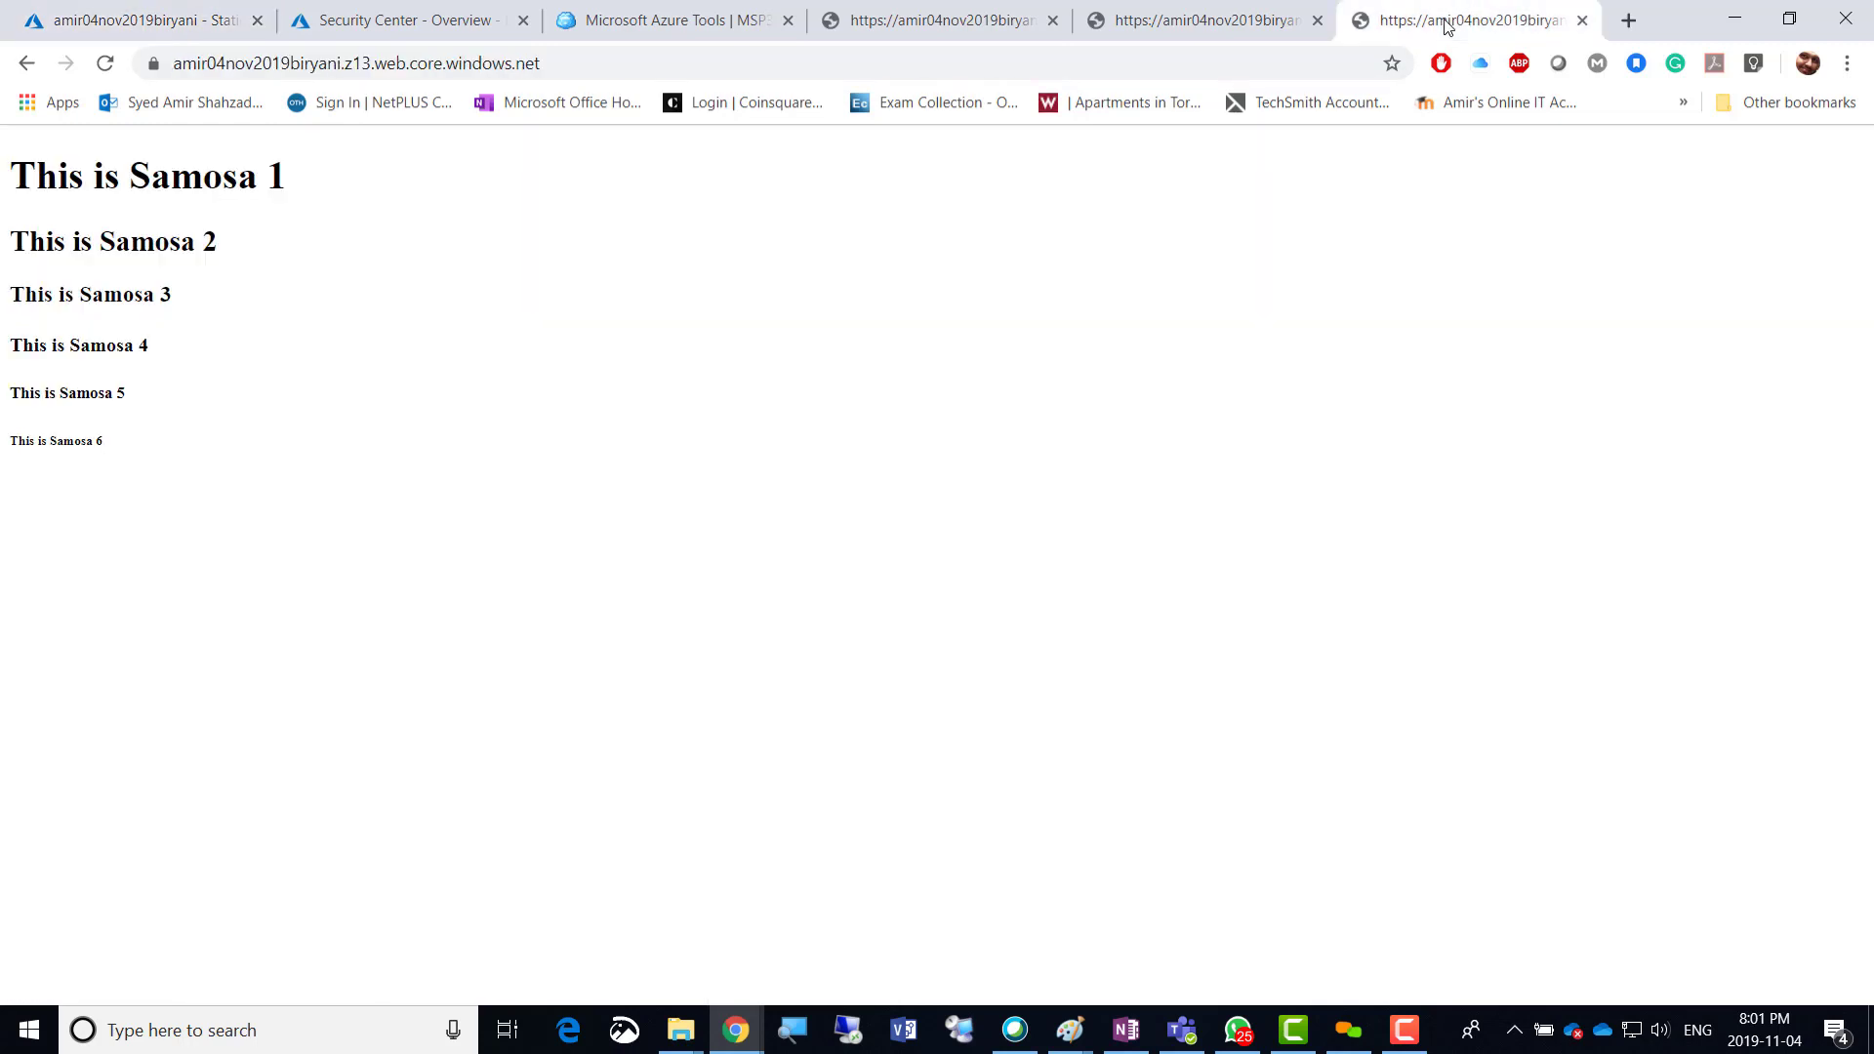
click(104, 63)
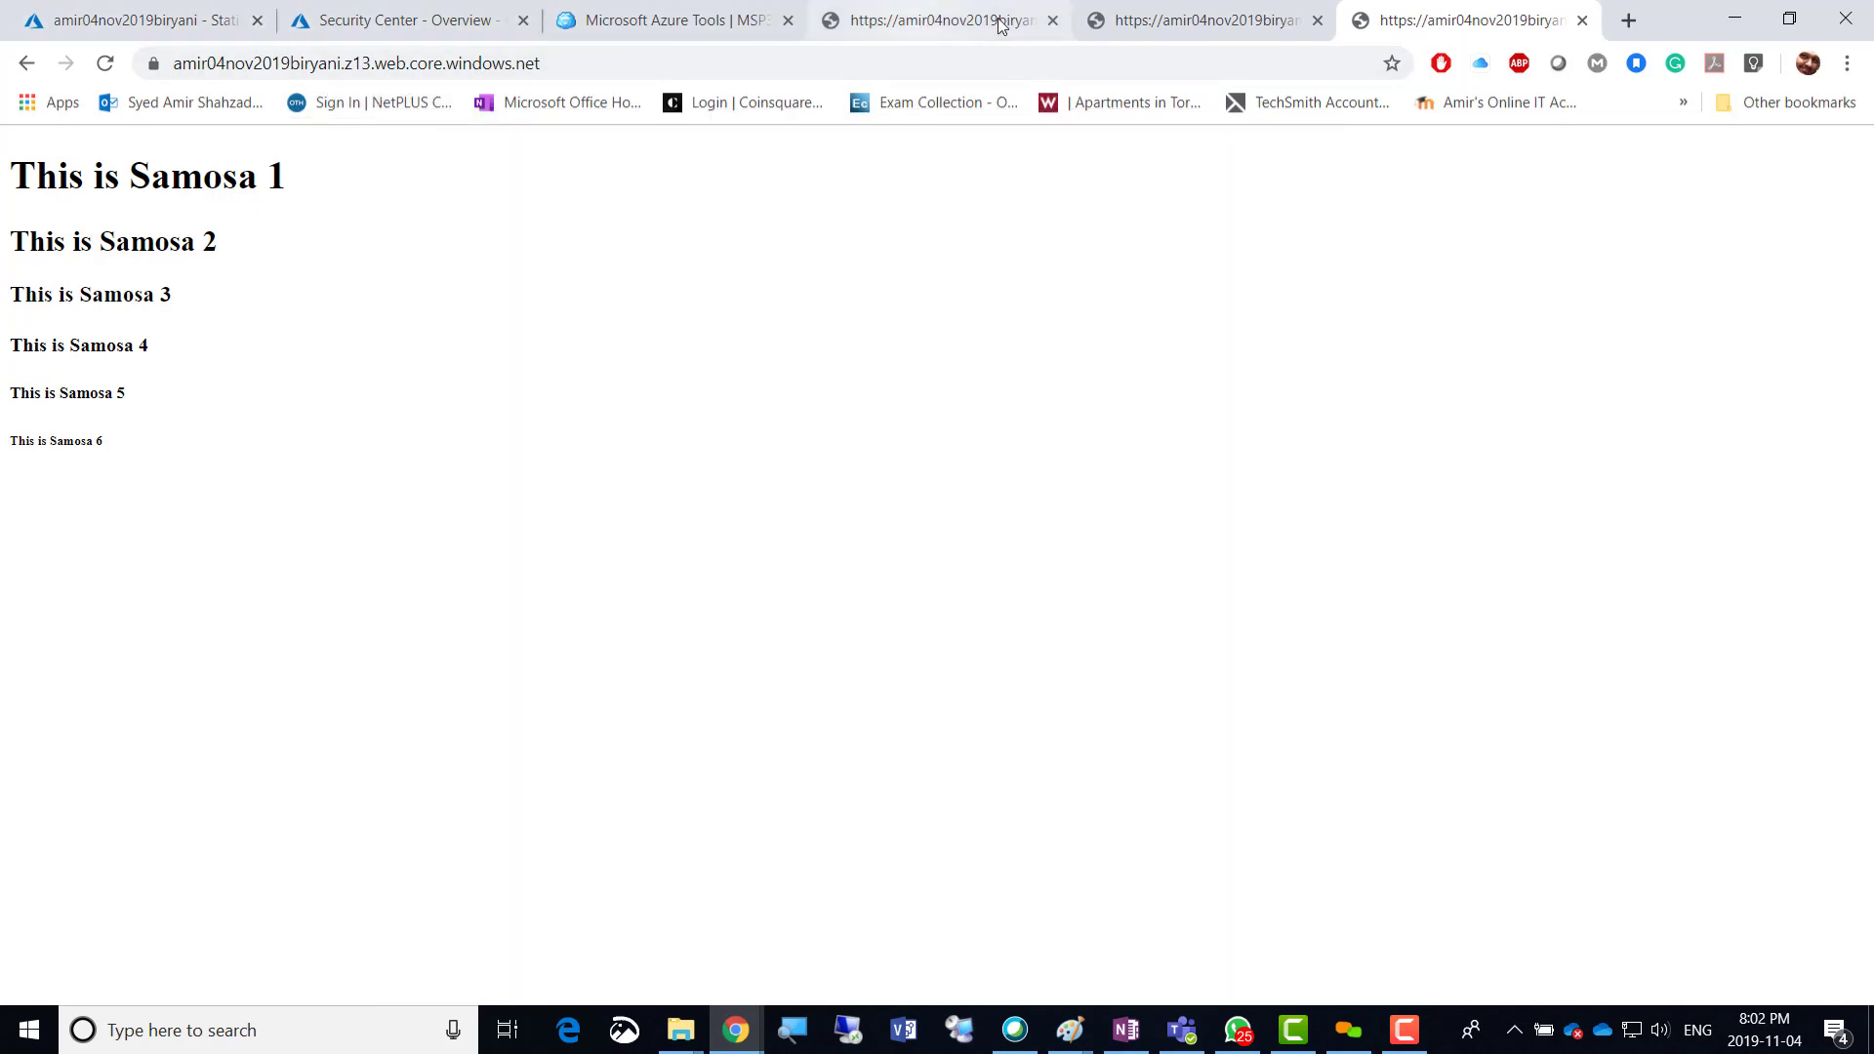
click(911, 25)
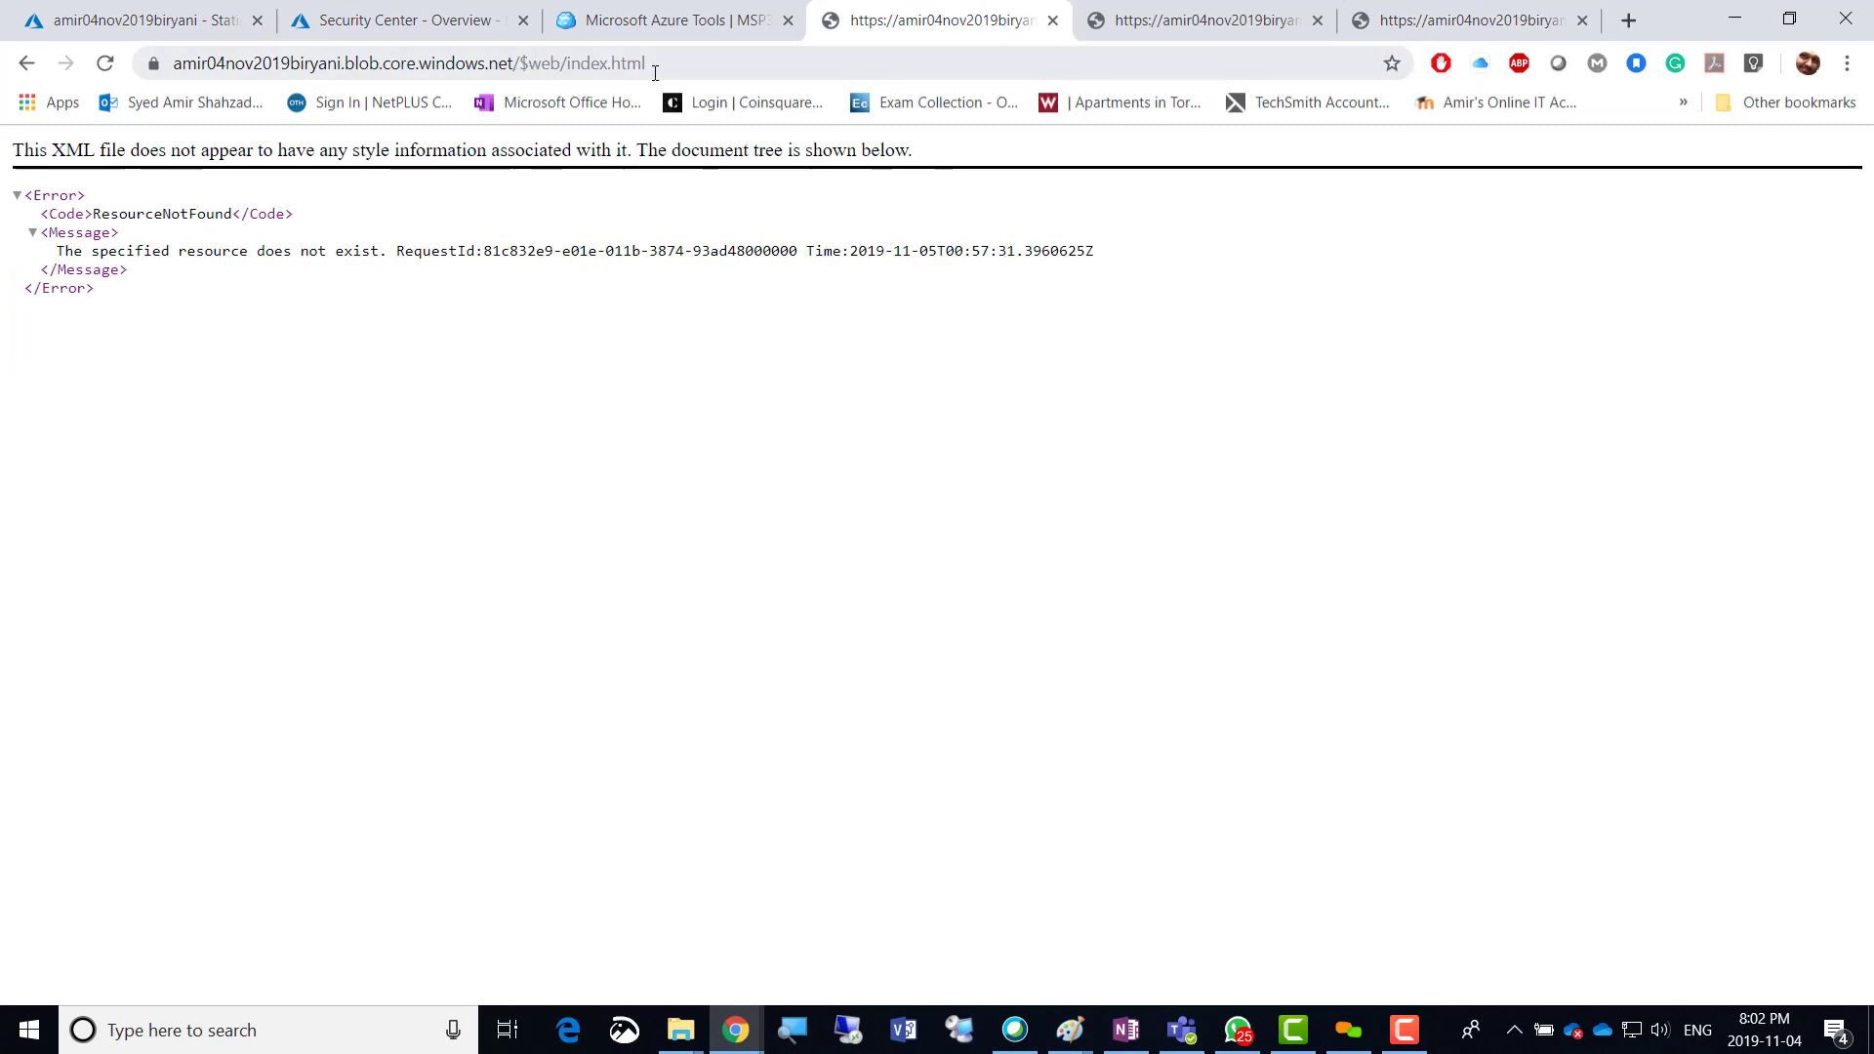
click(1425, 26)
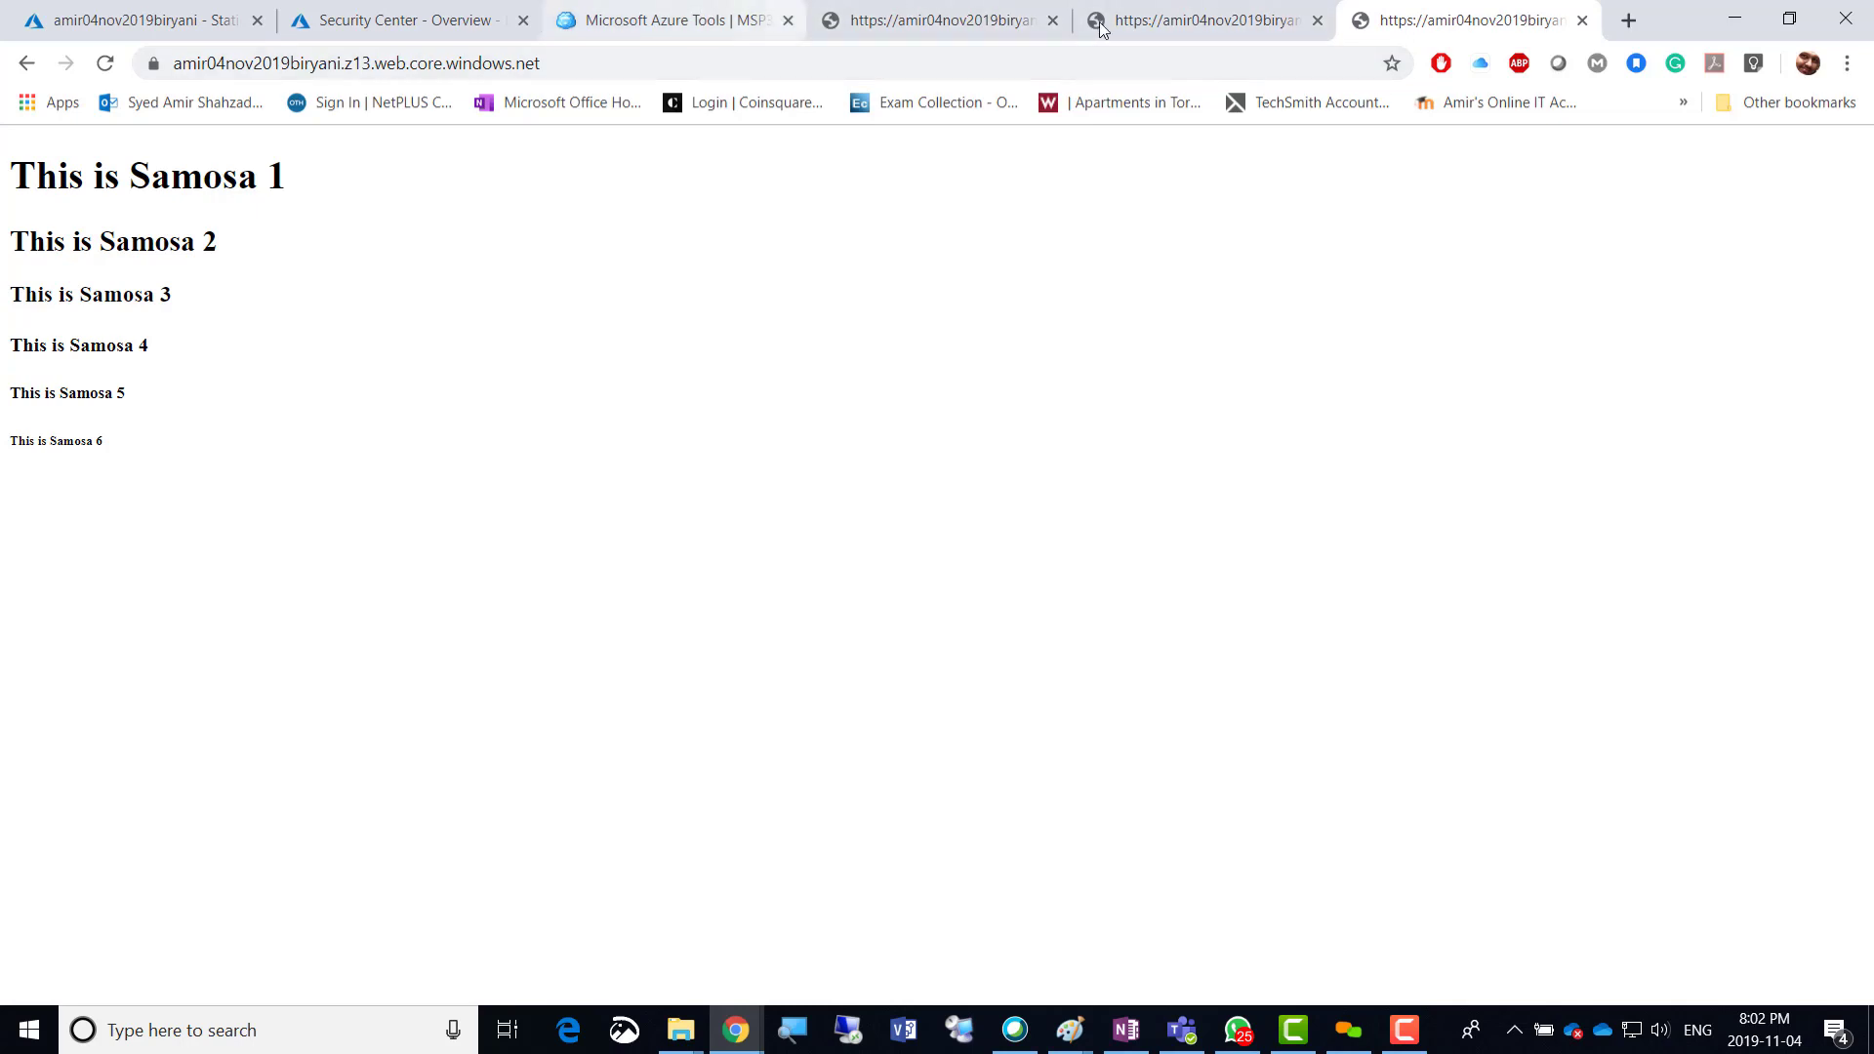
Close the duplicate static site tabs and the blob error page, back on Static website settings.
click(1582, 21)
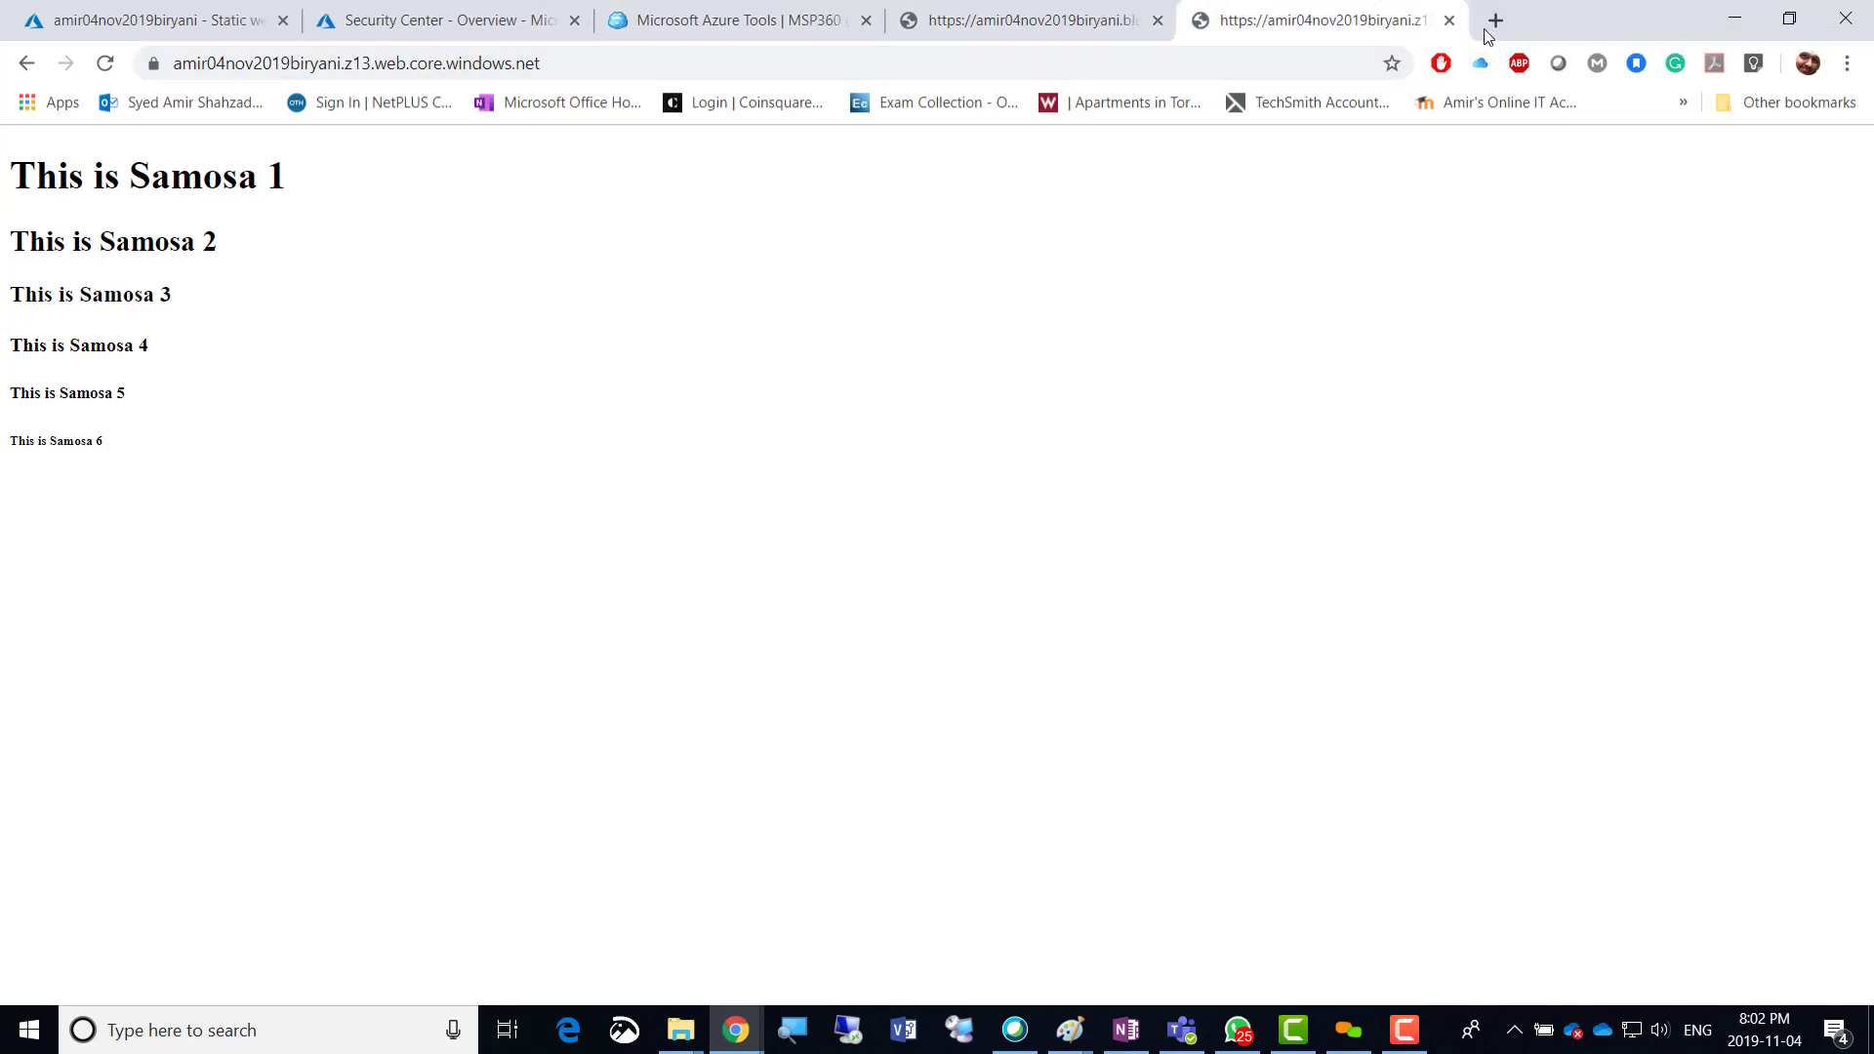
click(1452, 20)
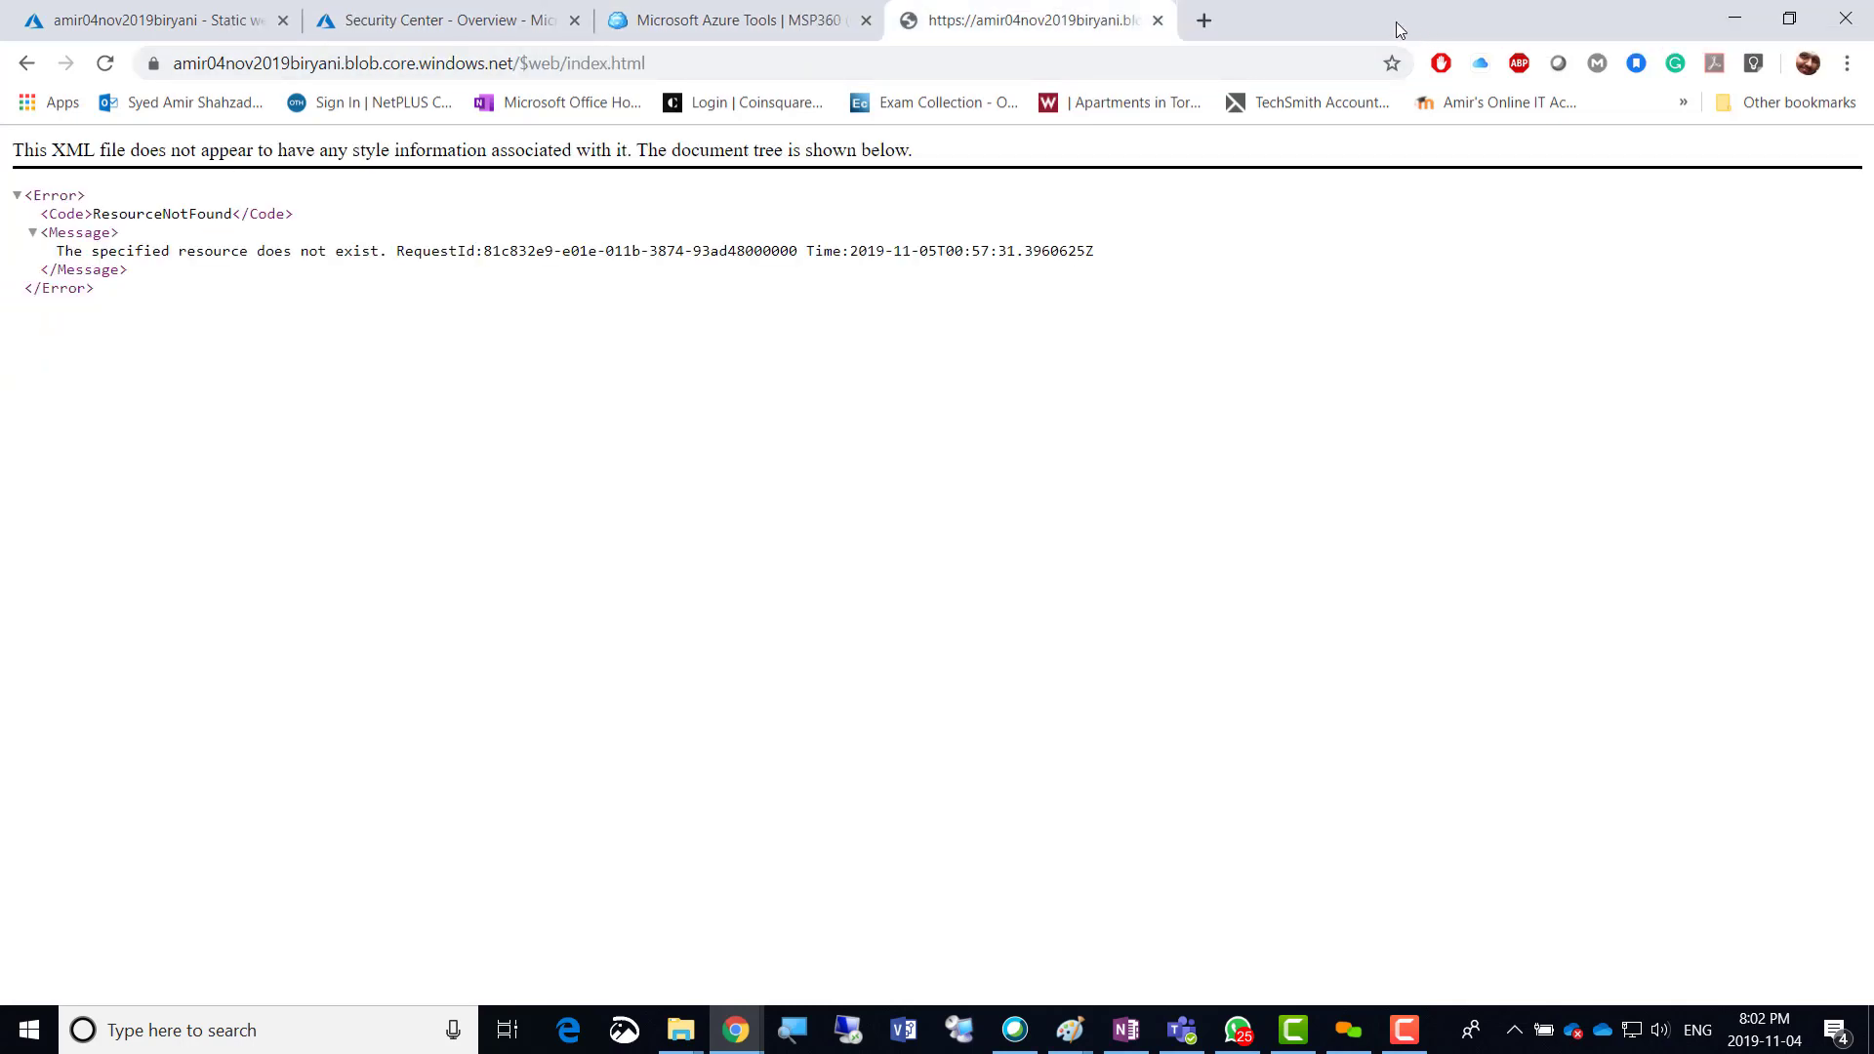
click(1157, 20)
click(83, 27)
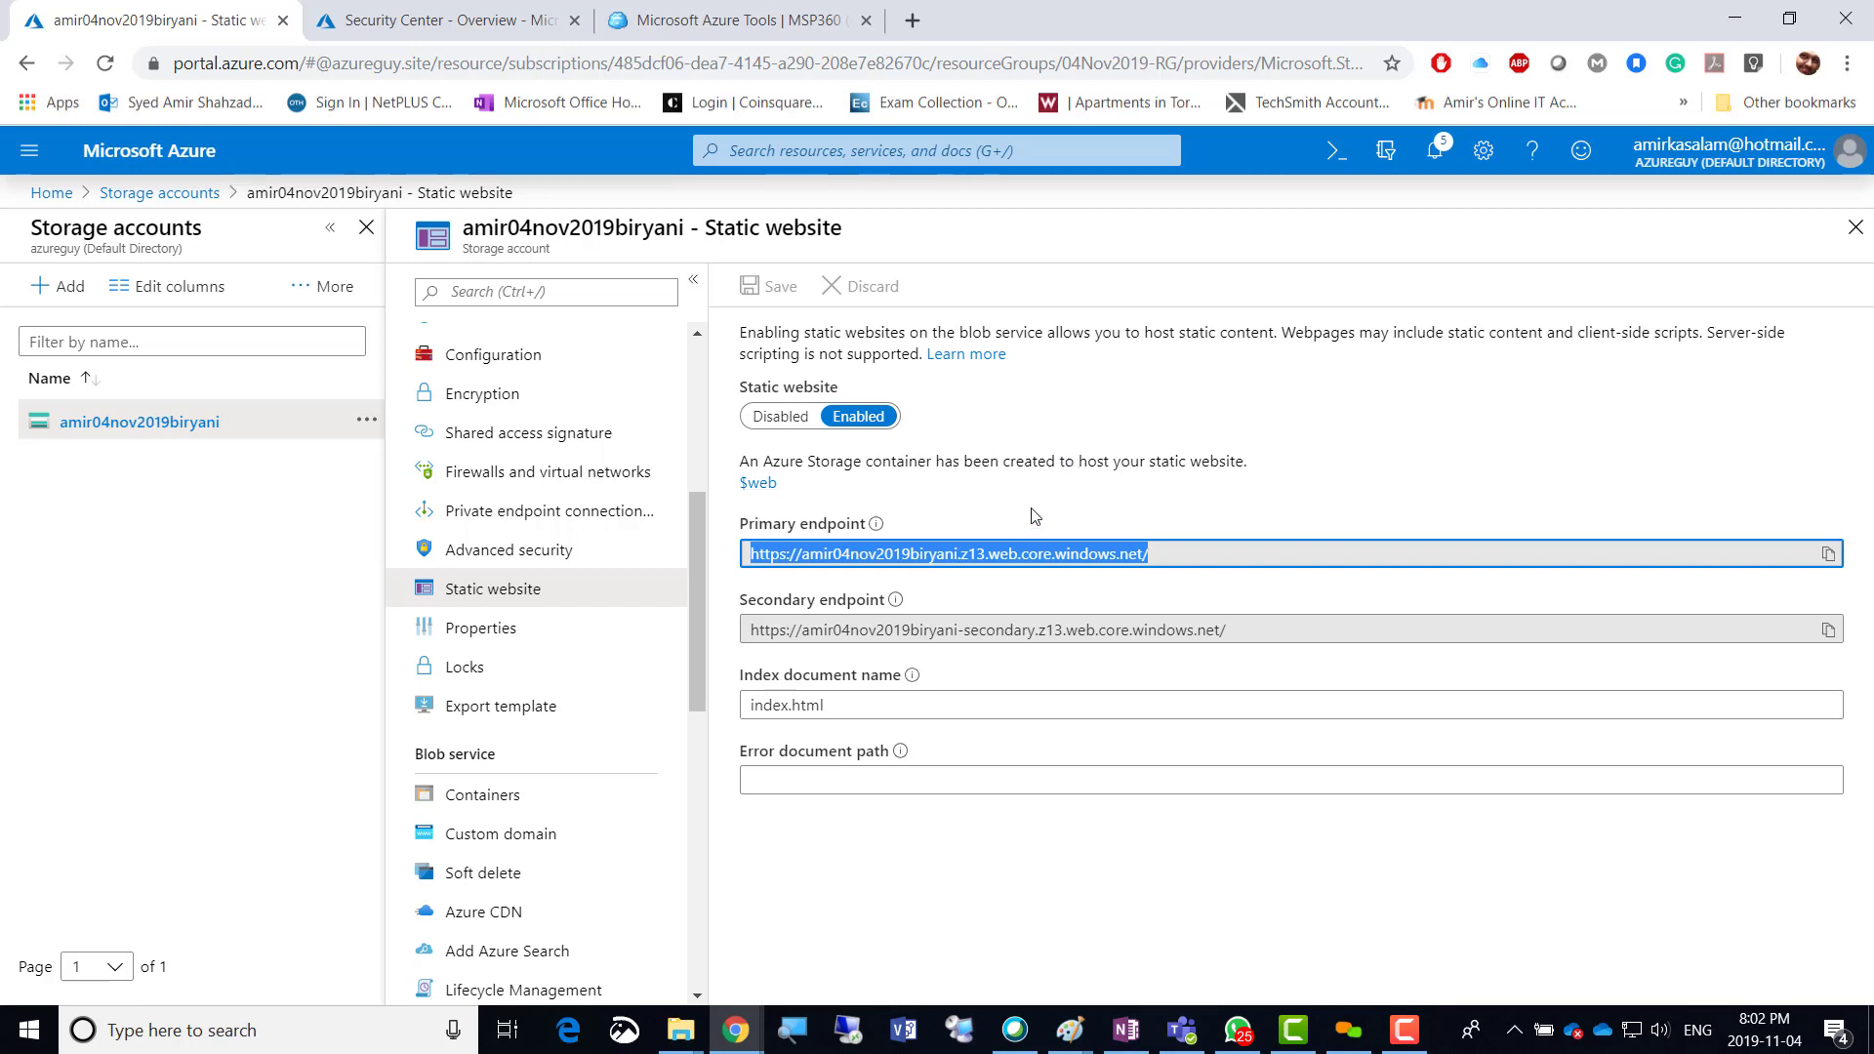
Open Properties and scroll through the blob, file, queue, table and static website endpoints.
click(489, 635)
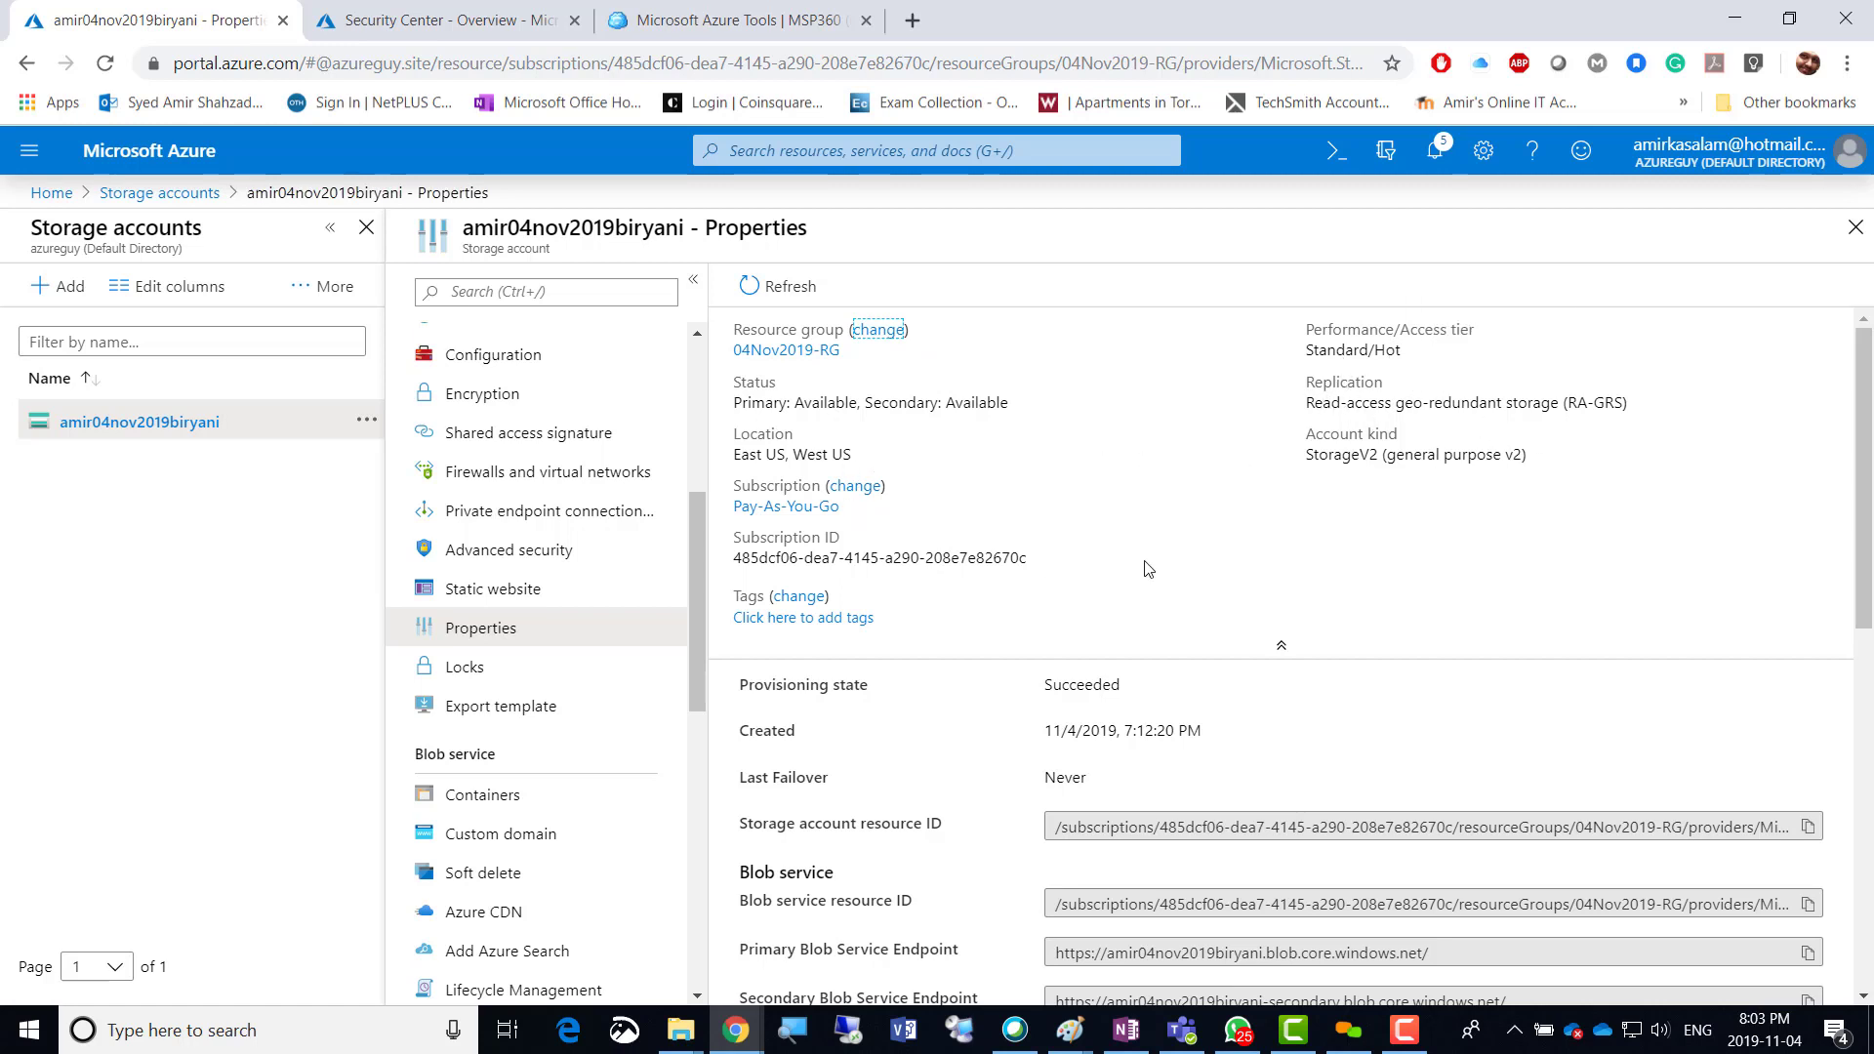
scroll(1191, 583, down, 5)
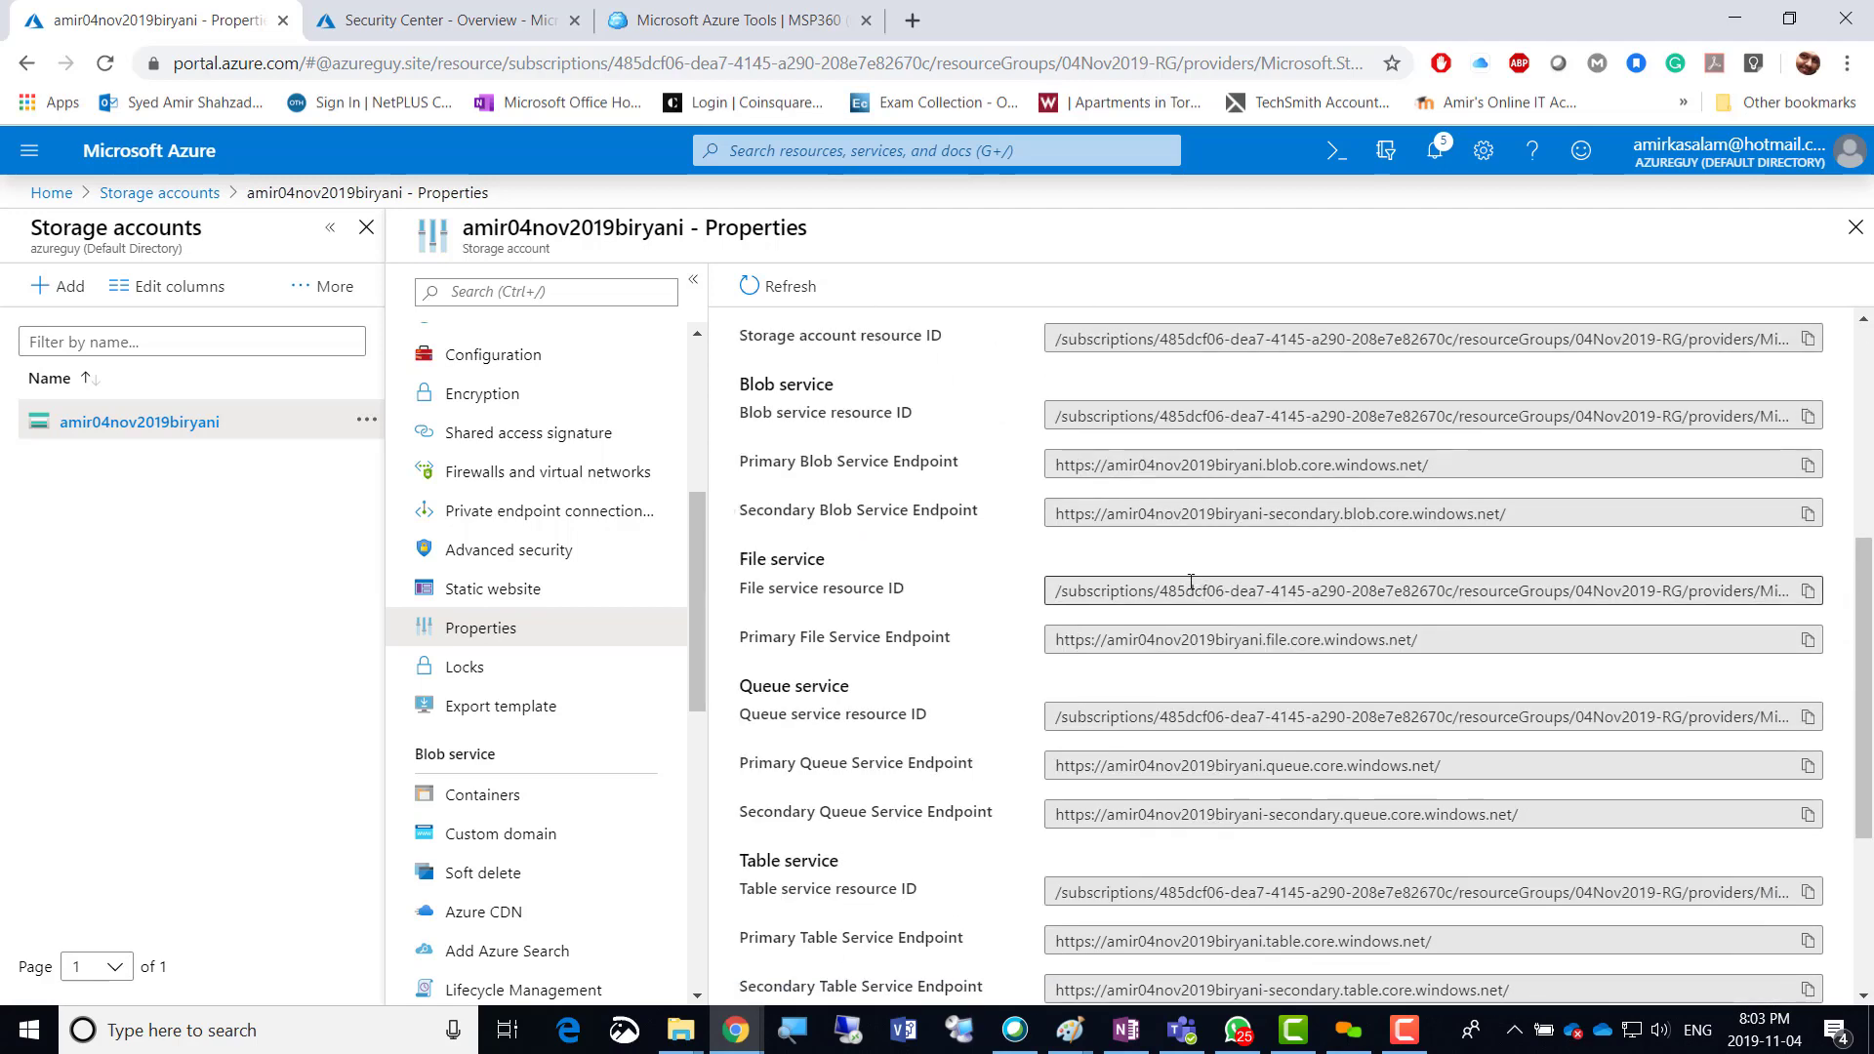
scroll(917, 372, up, 1)
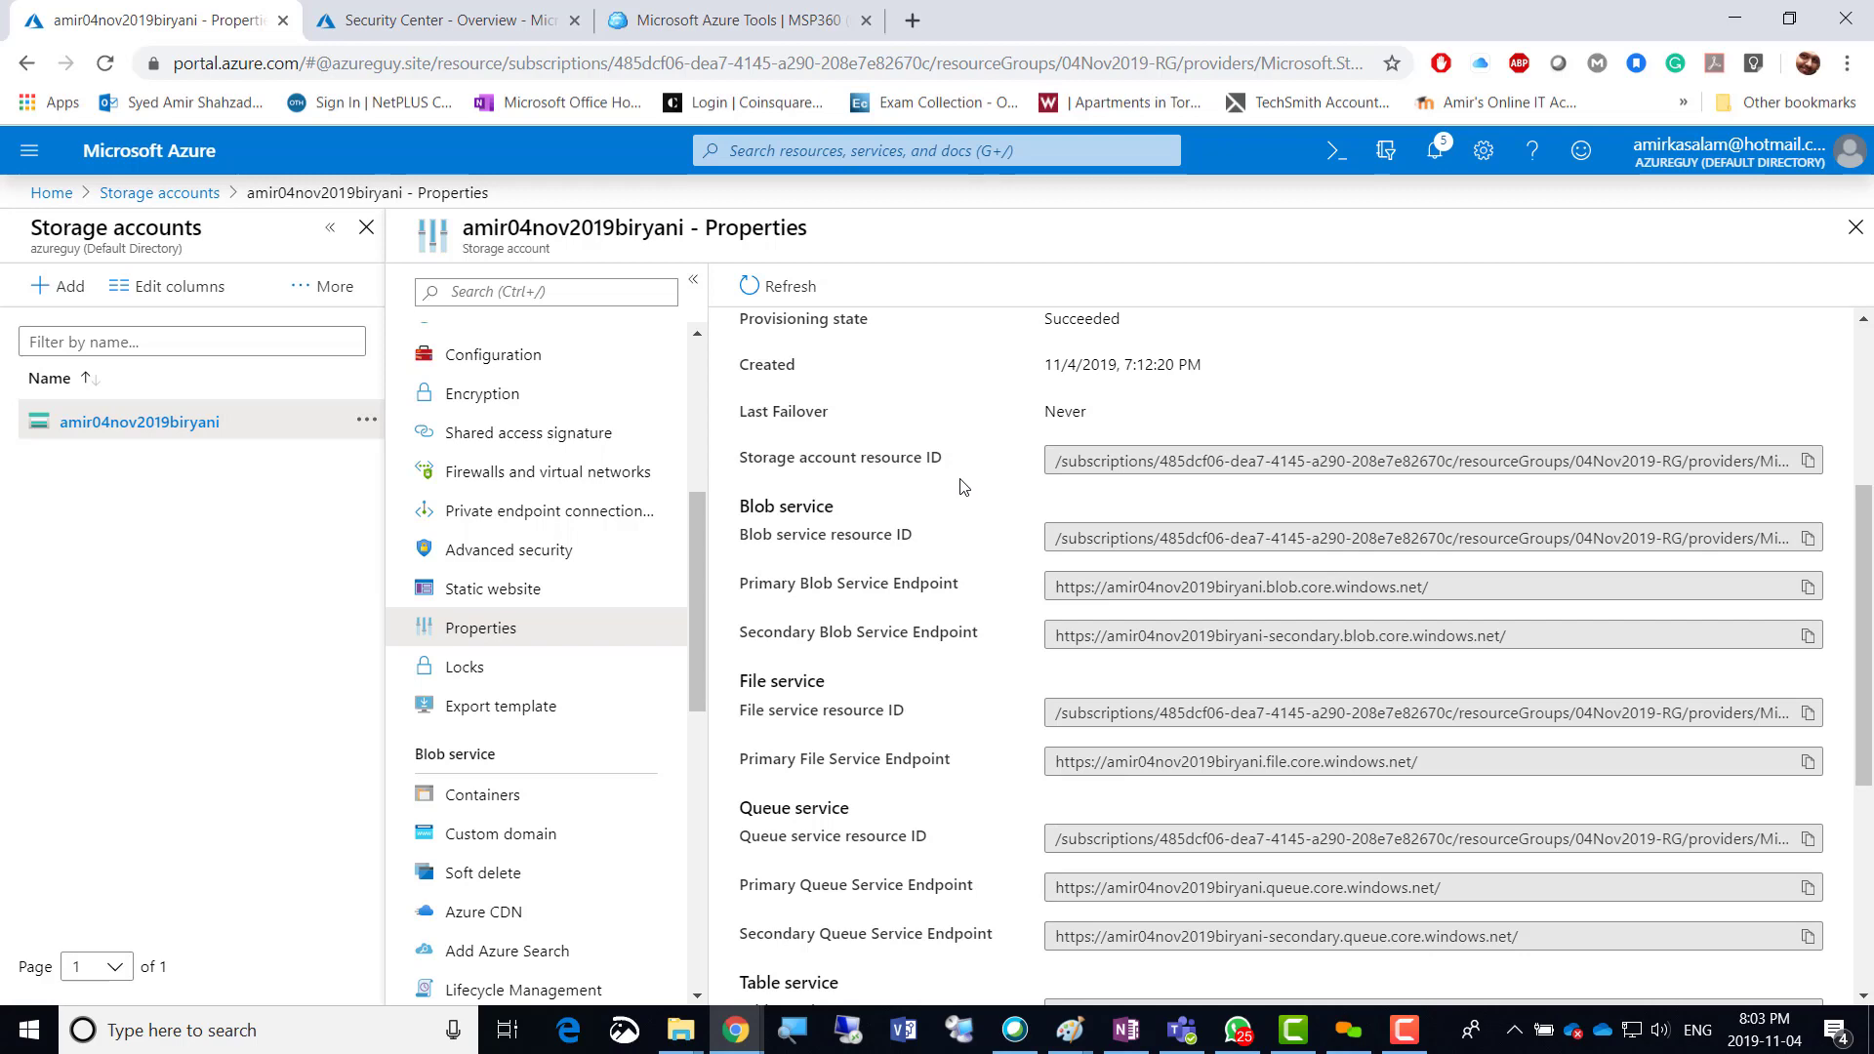
scroll(964, 486, down, 2)
scroll(964, 486, down, 2)
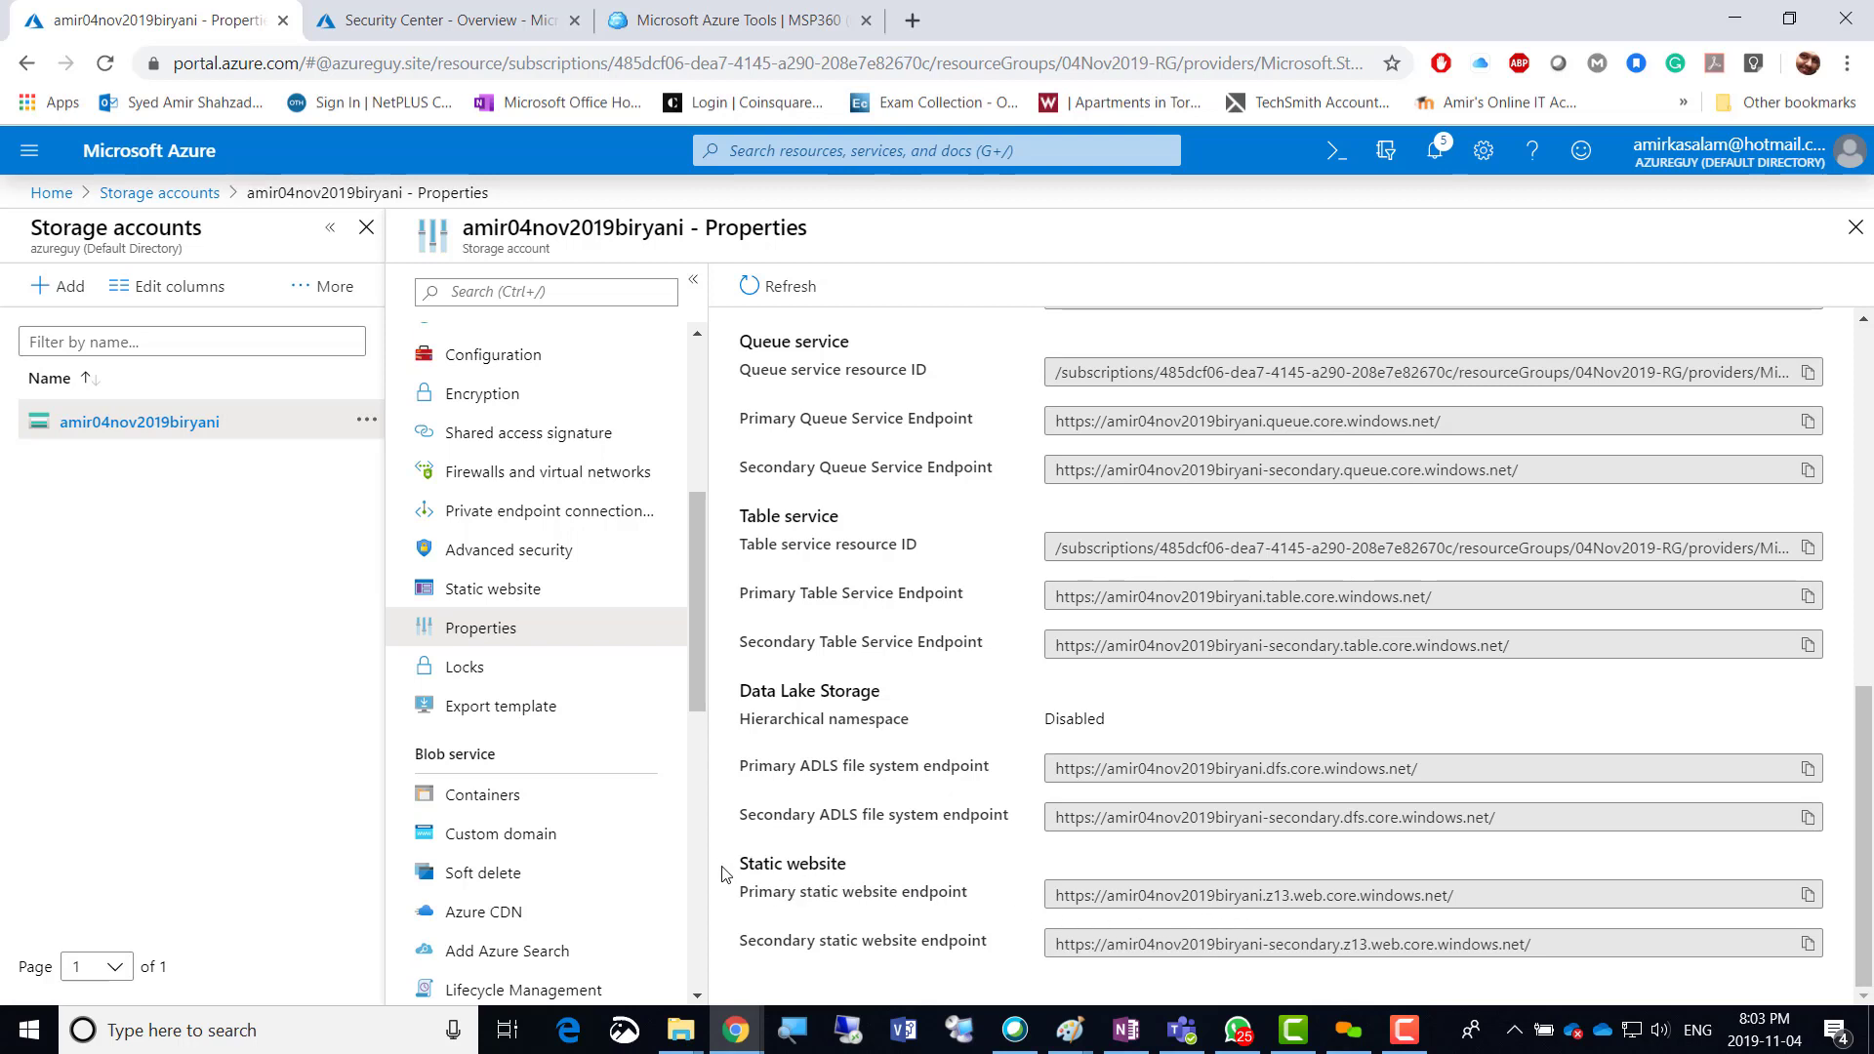
drag(739, 863, 830, 864)
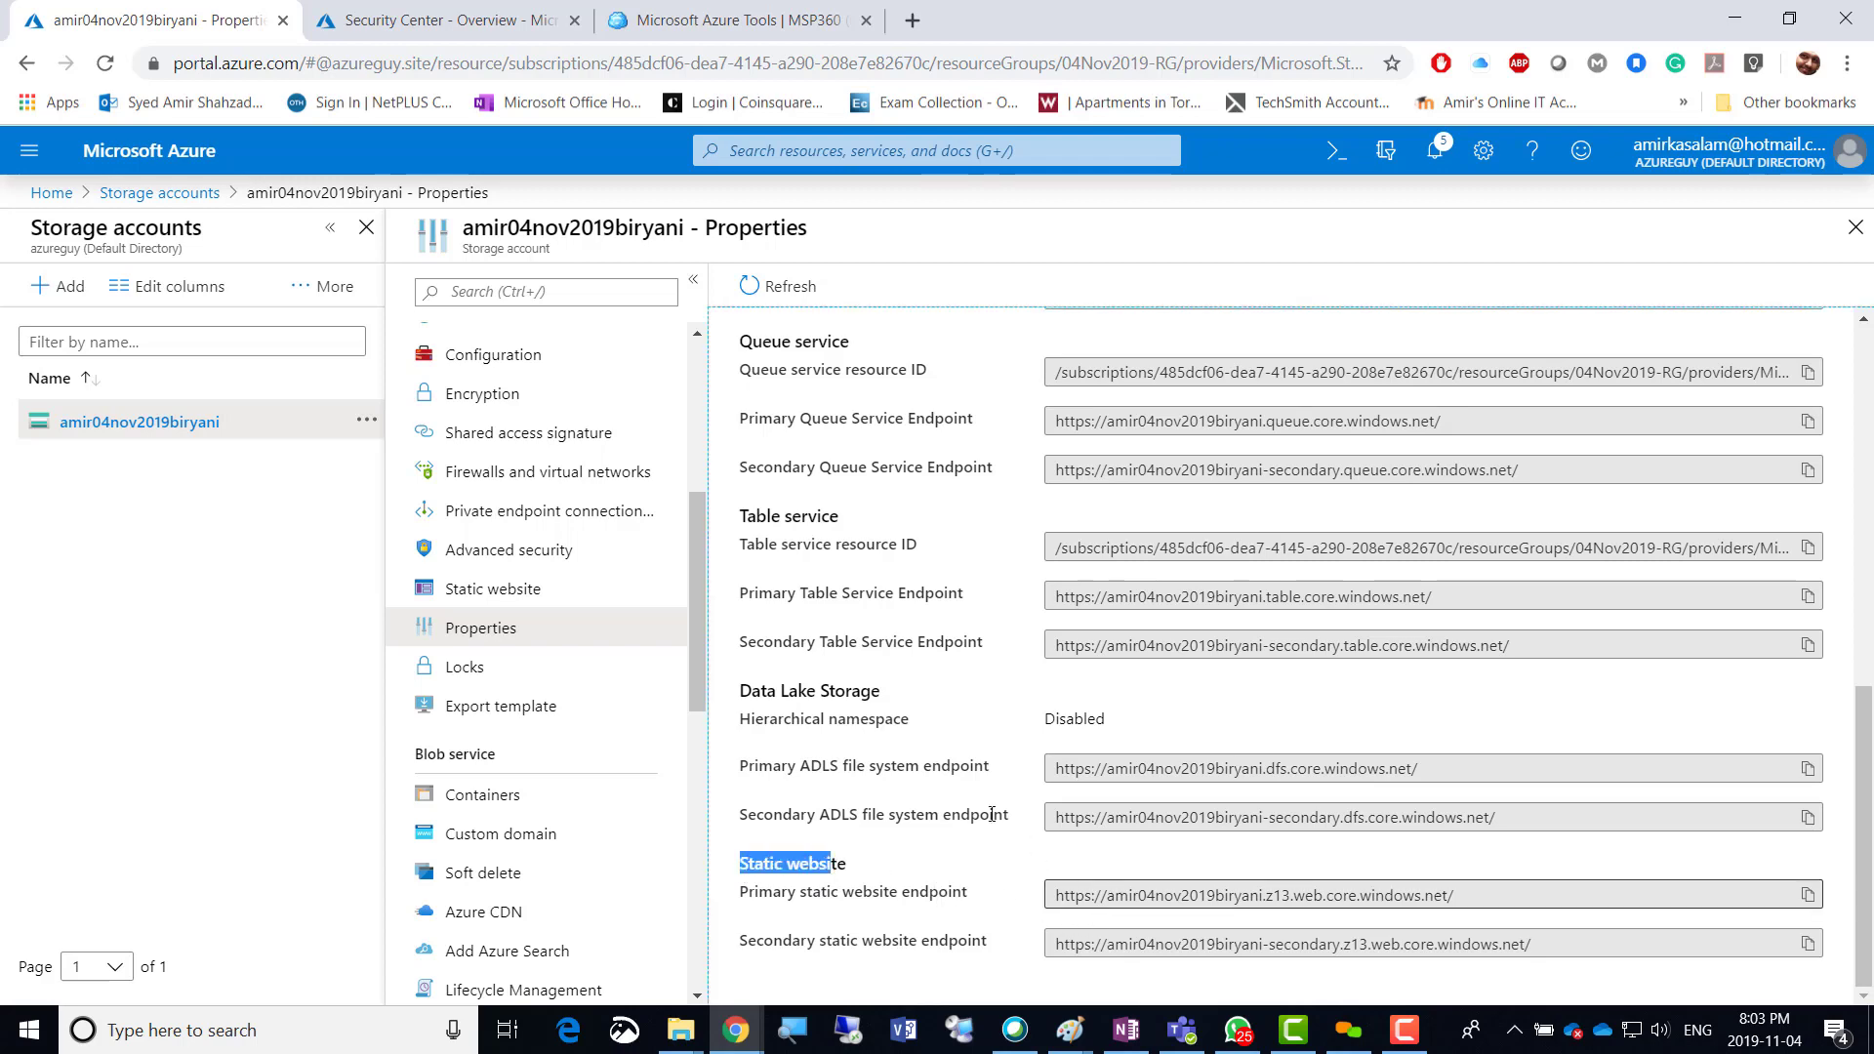
scroll(890, 654, up, 8)
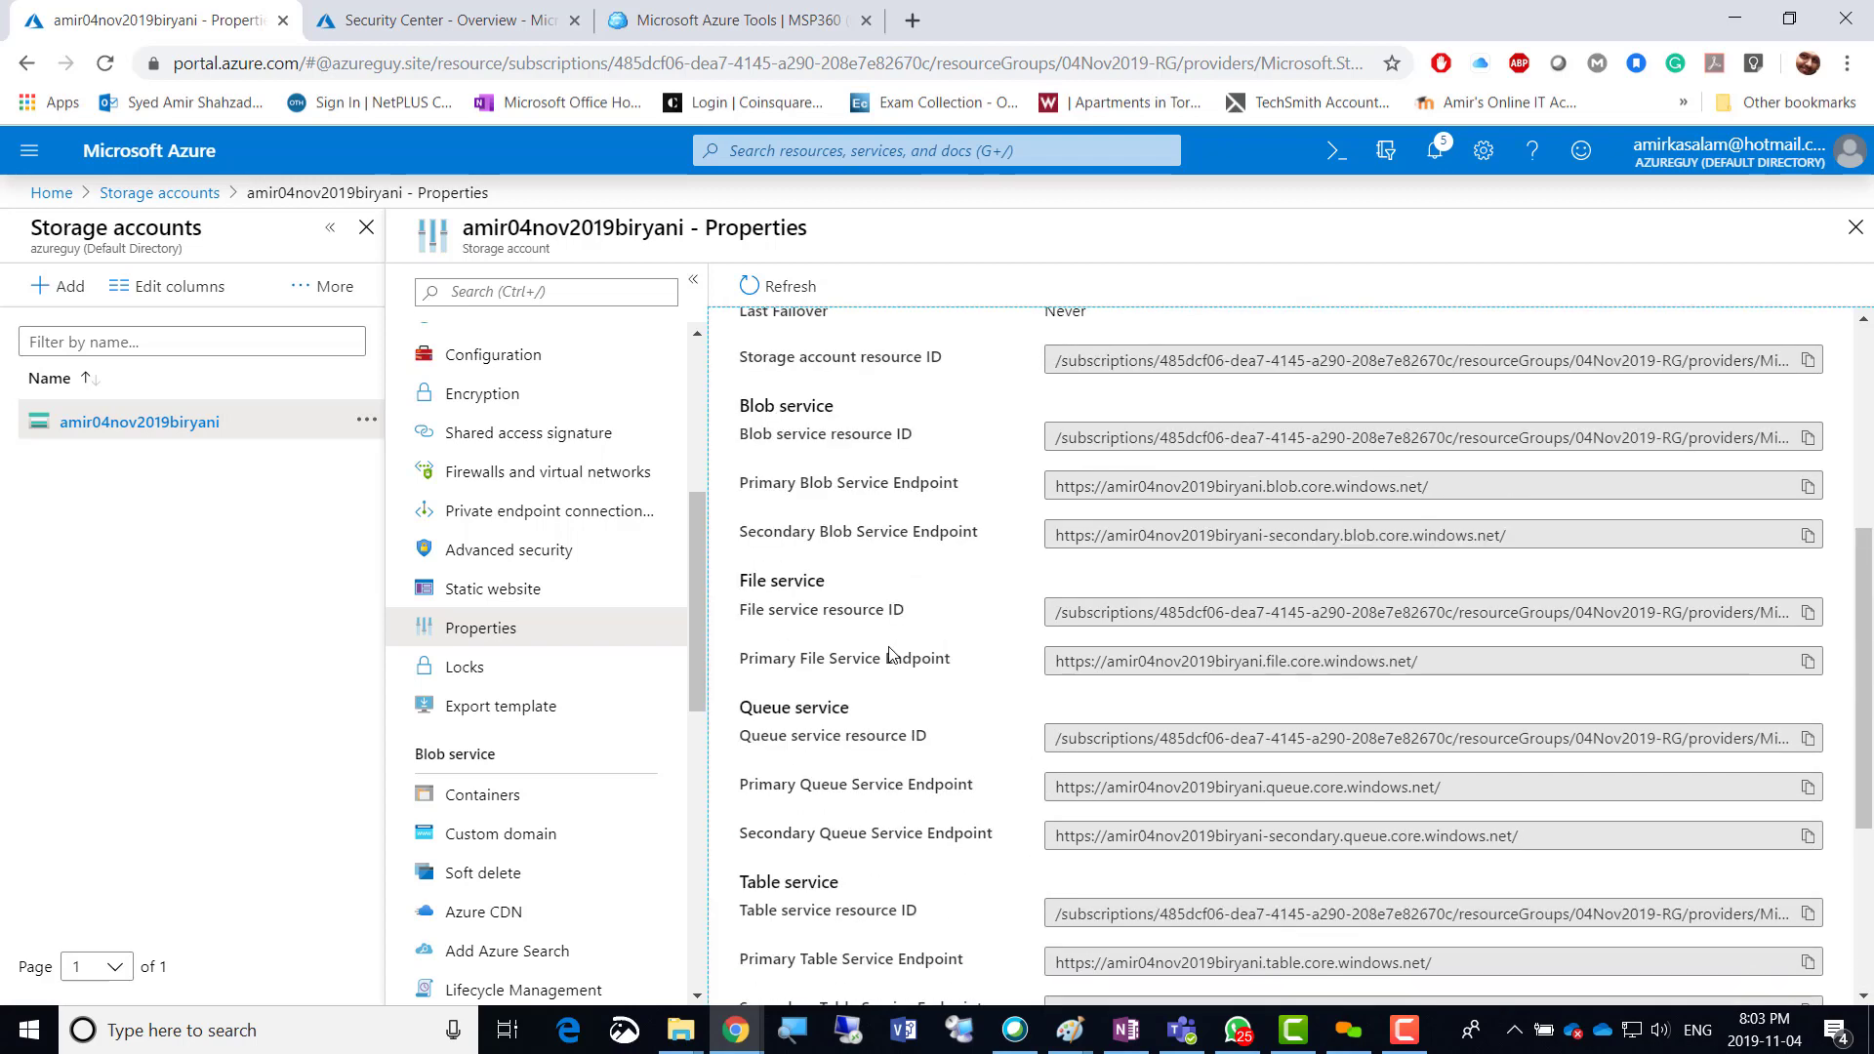
scroll(912, 699, down, 4)
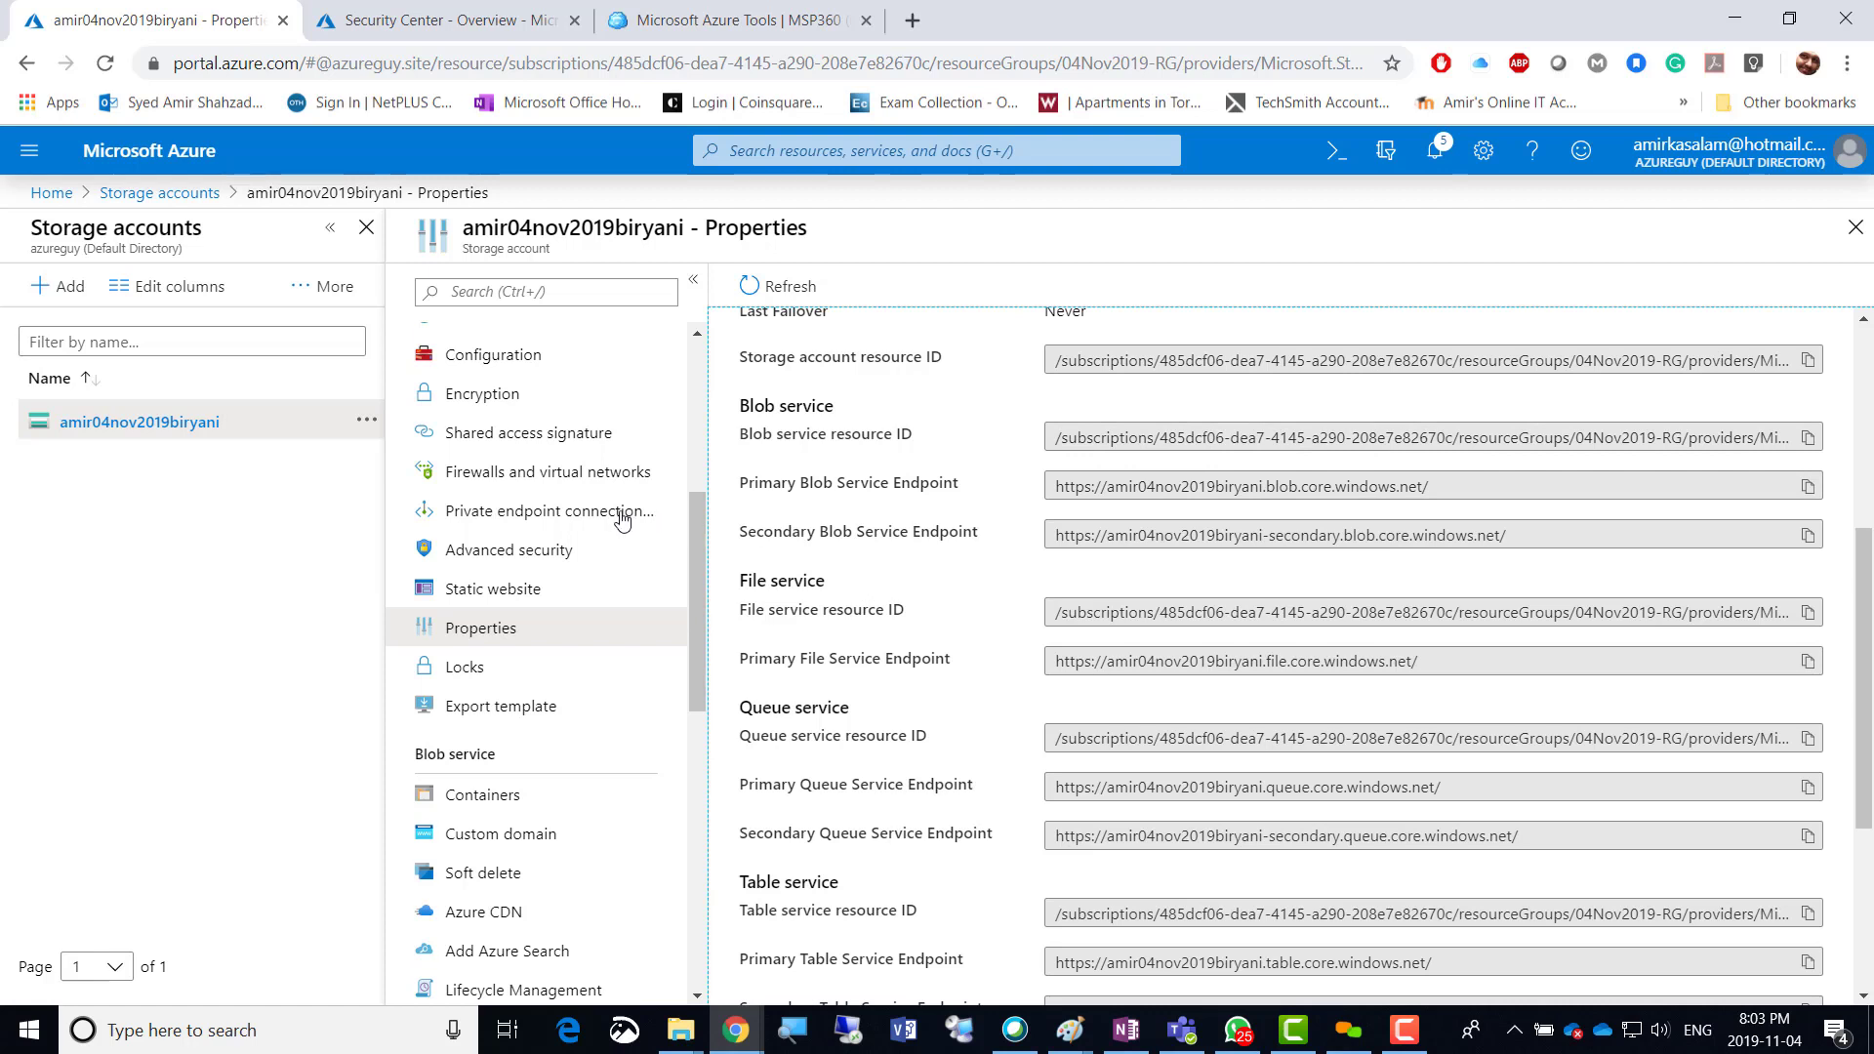
On the Locks page, add a Delete-type lock named 'Dont delete' and select its entry.
click(467, 674)
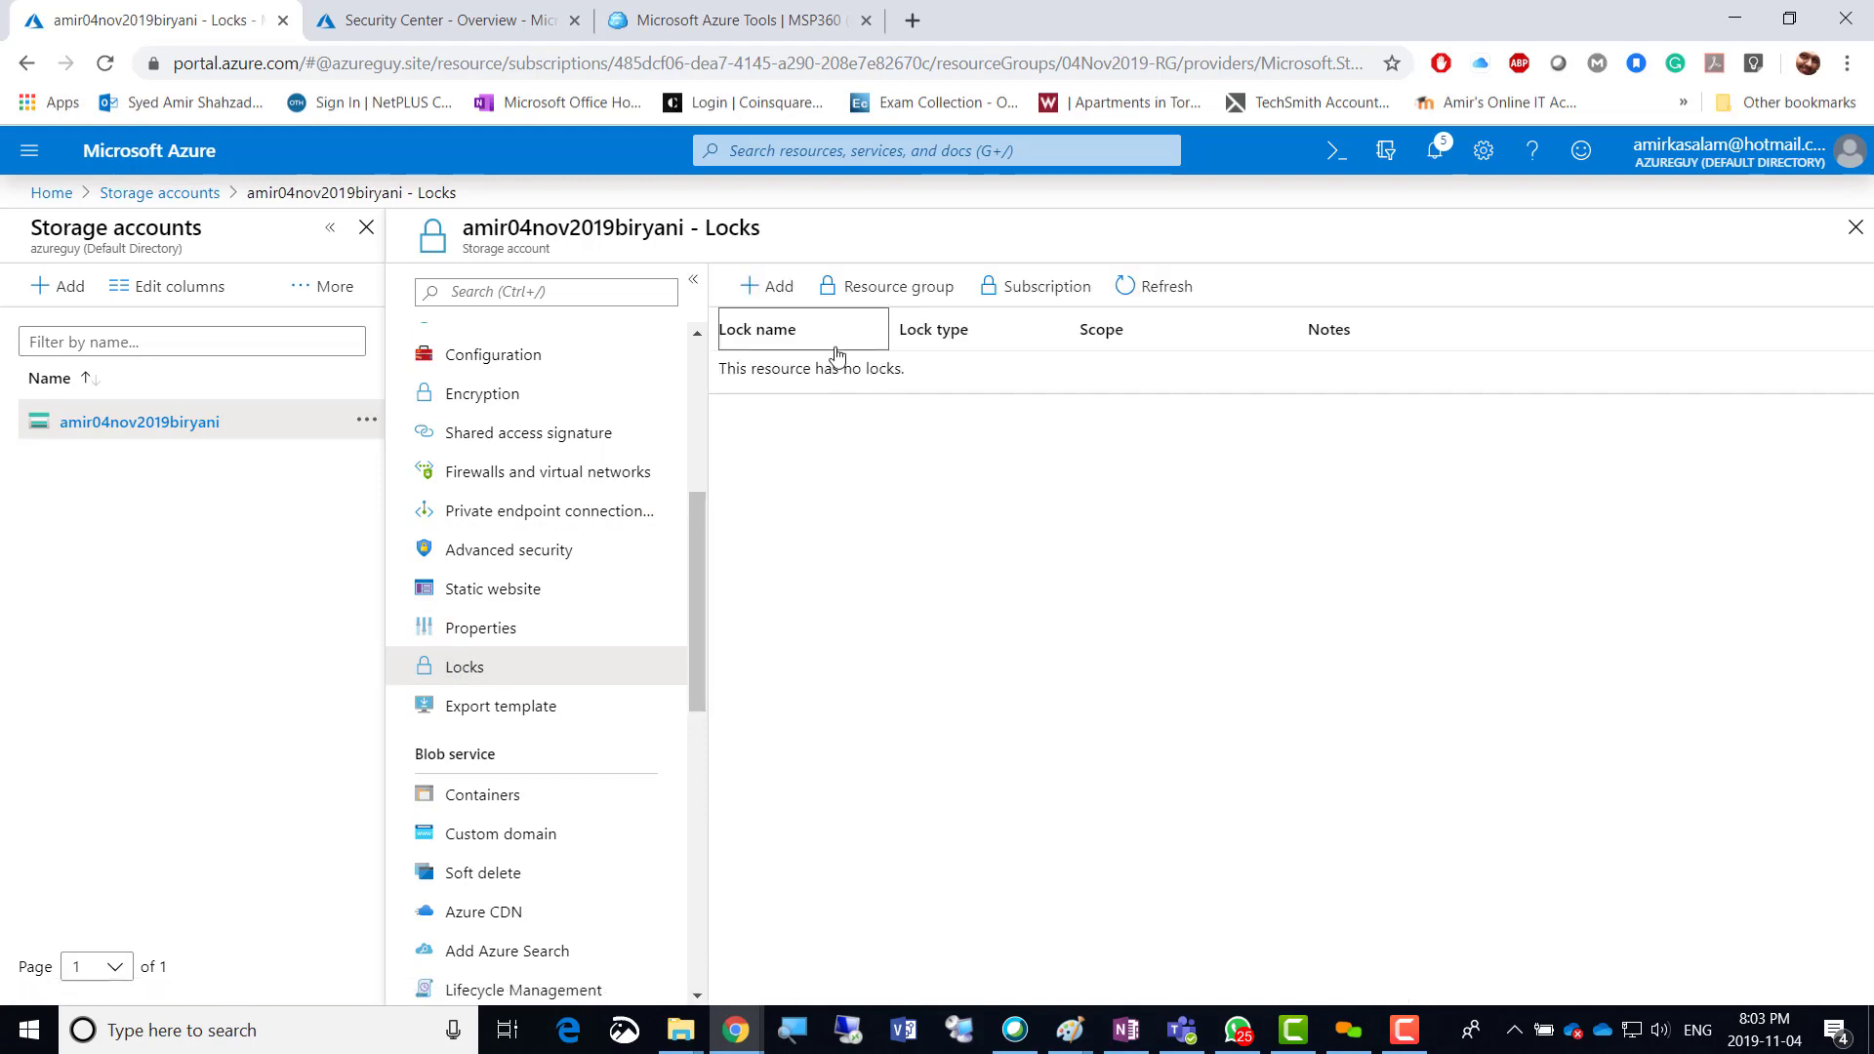
click(772, 293)
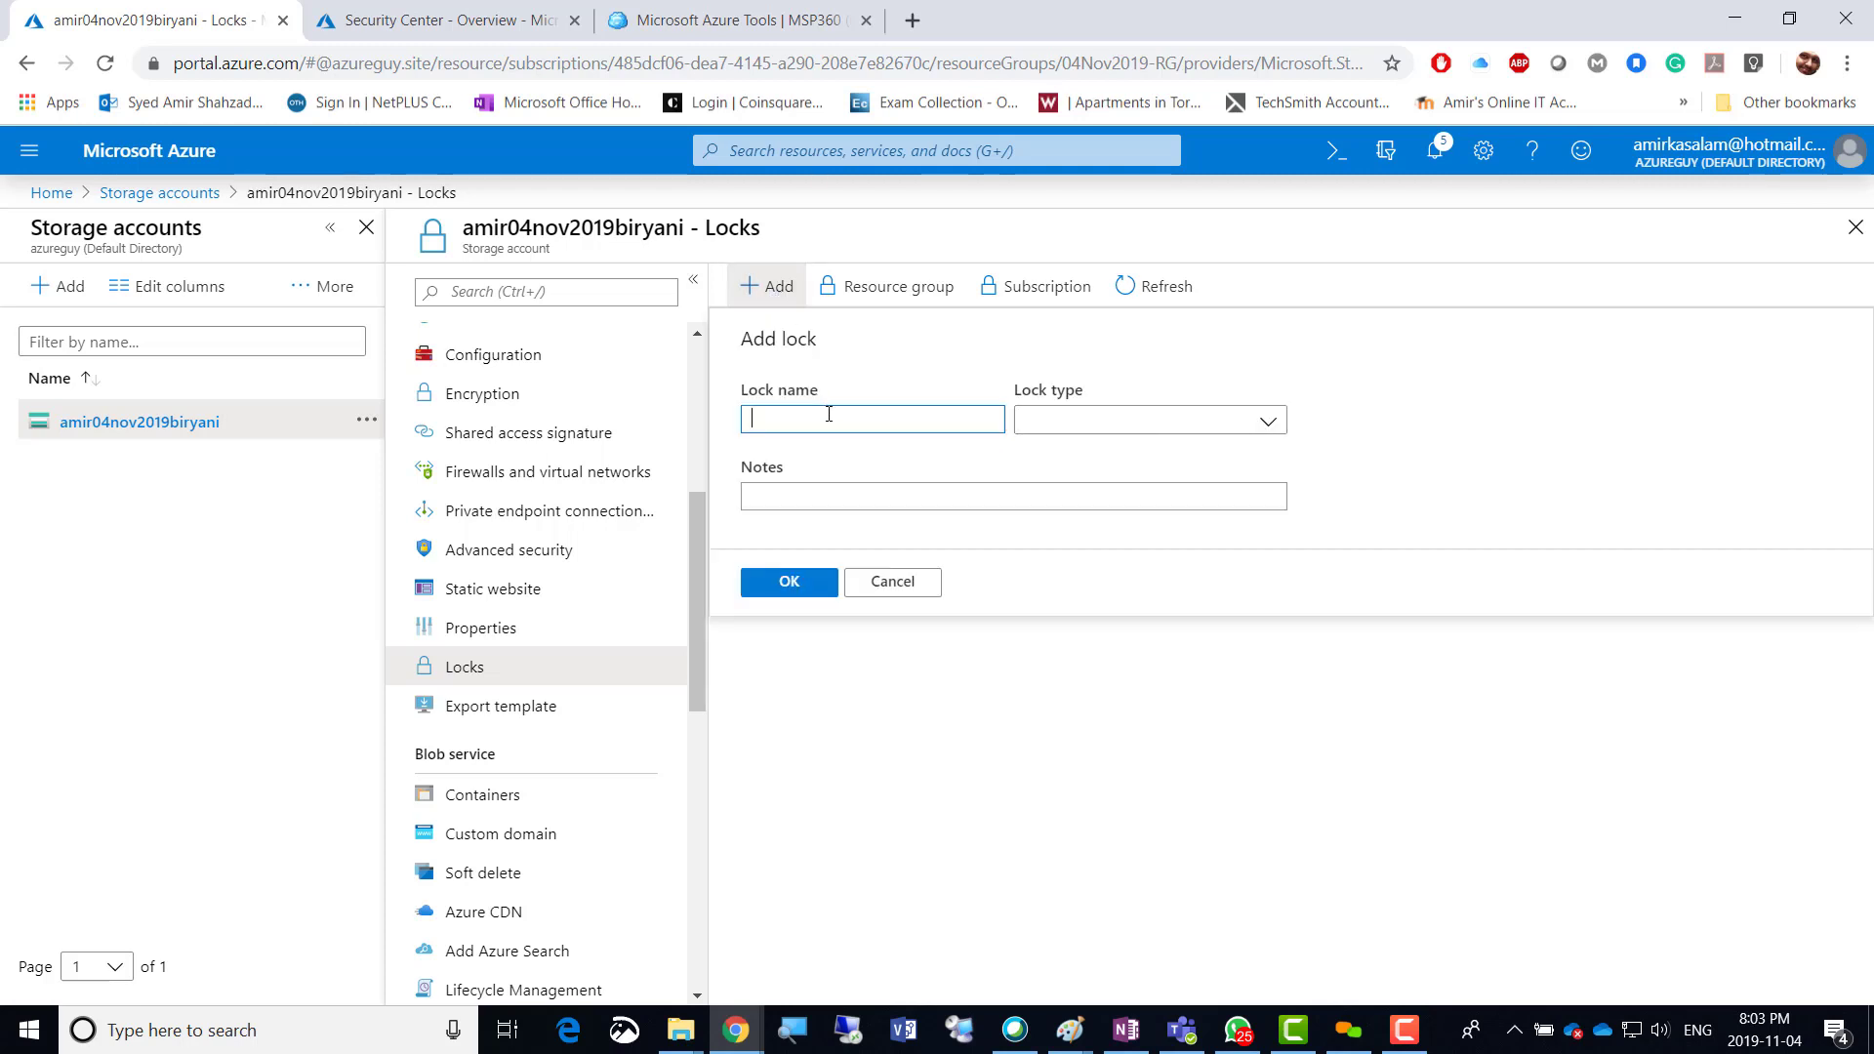
text(Dont delete)
click(1087, 422)
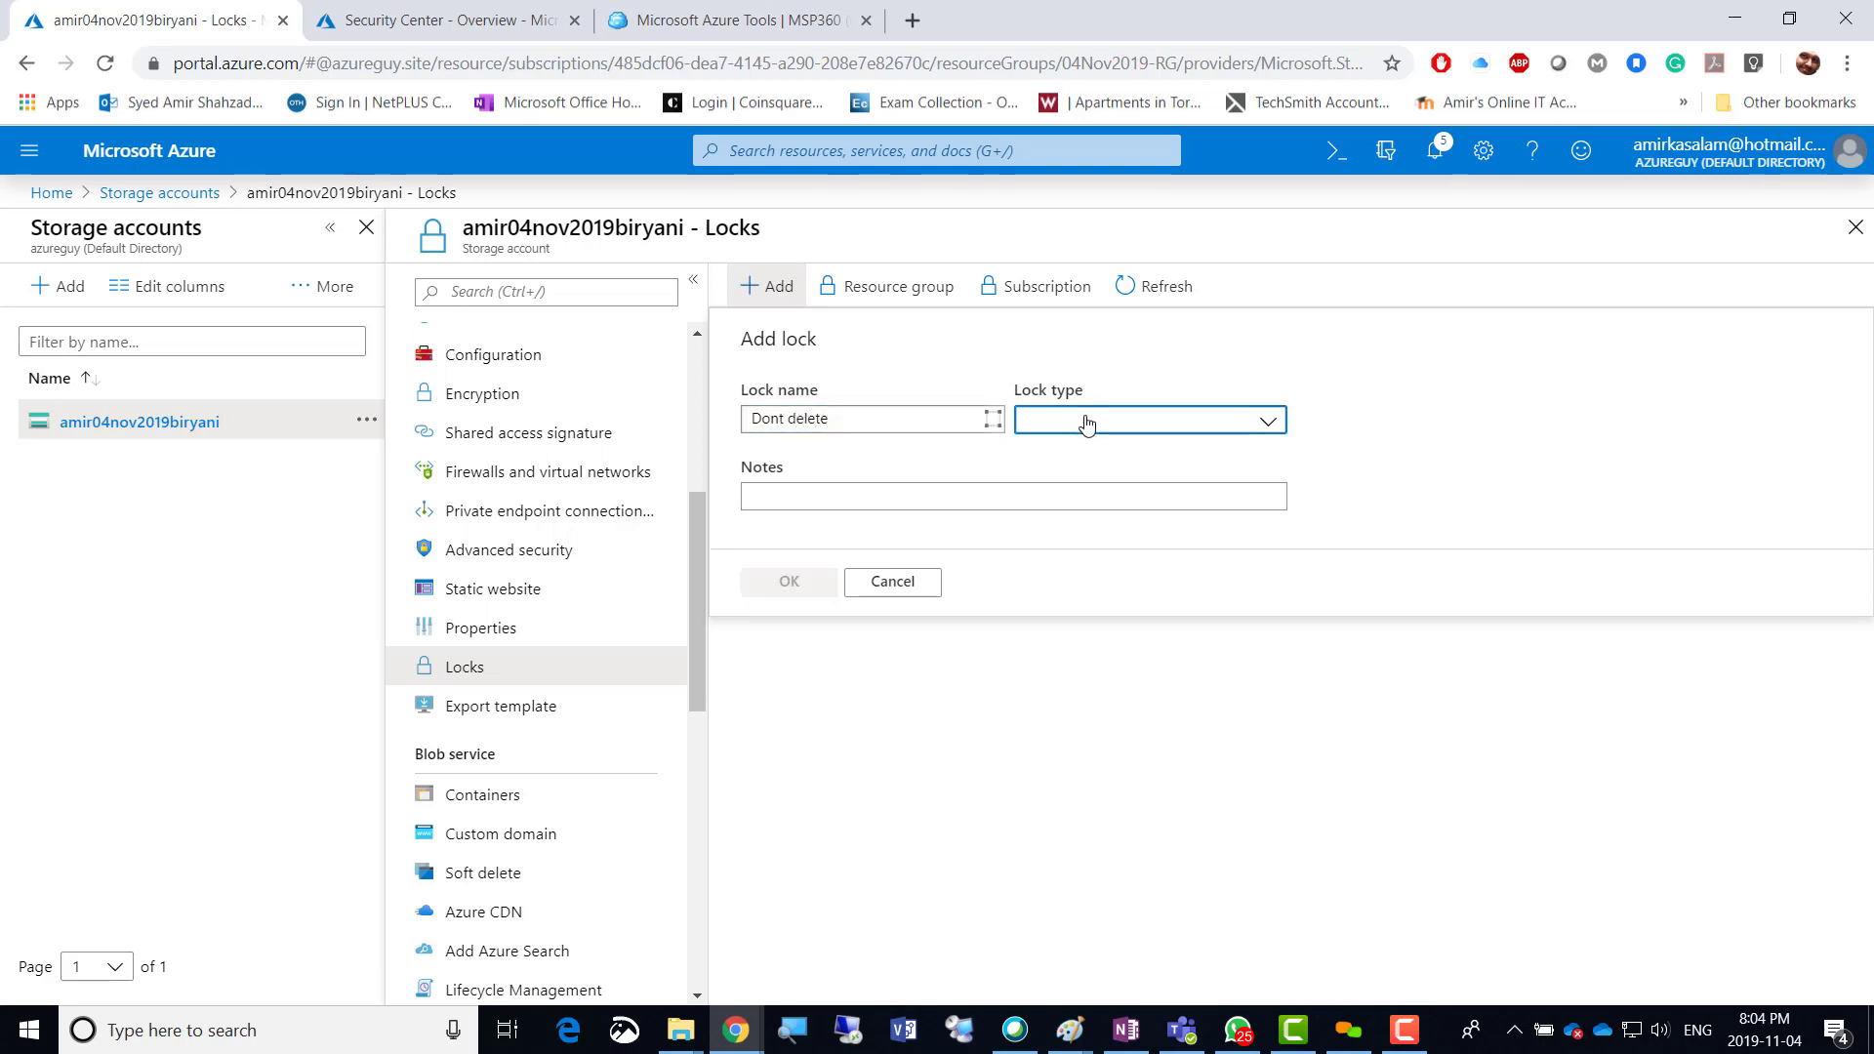
click(1068, 497)
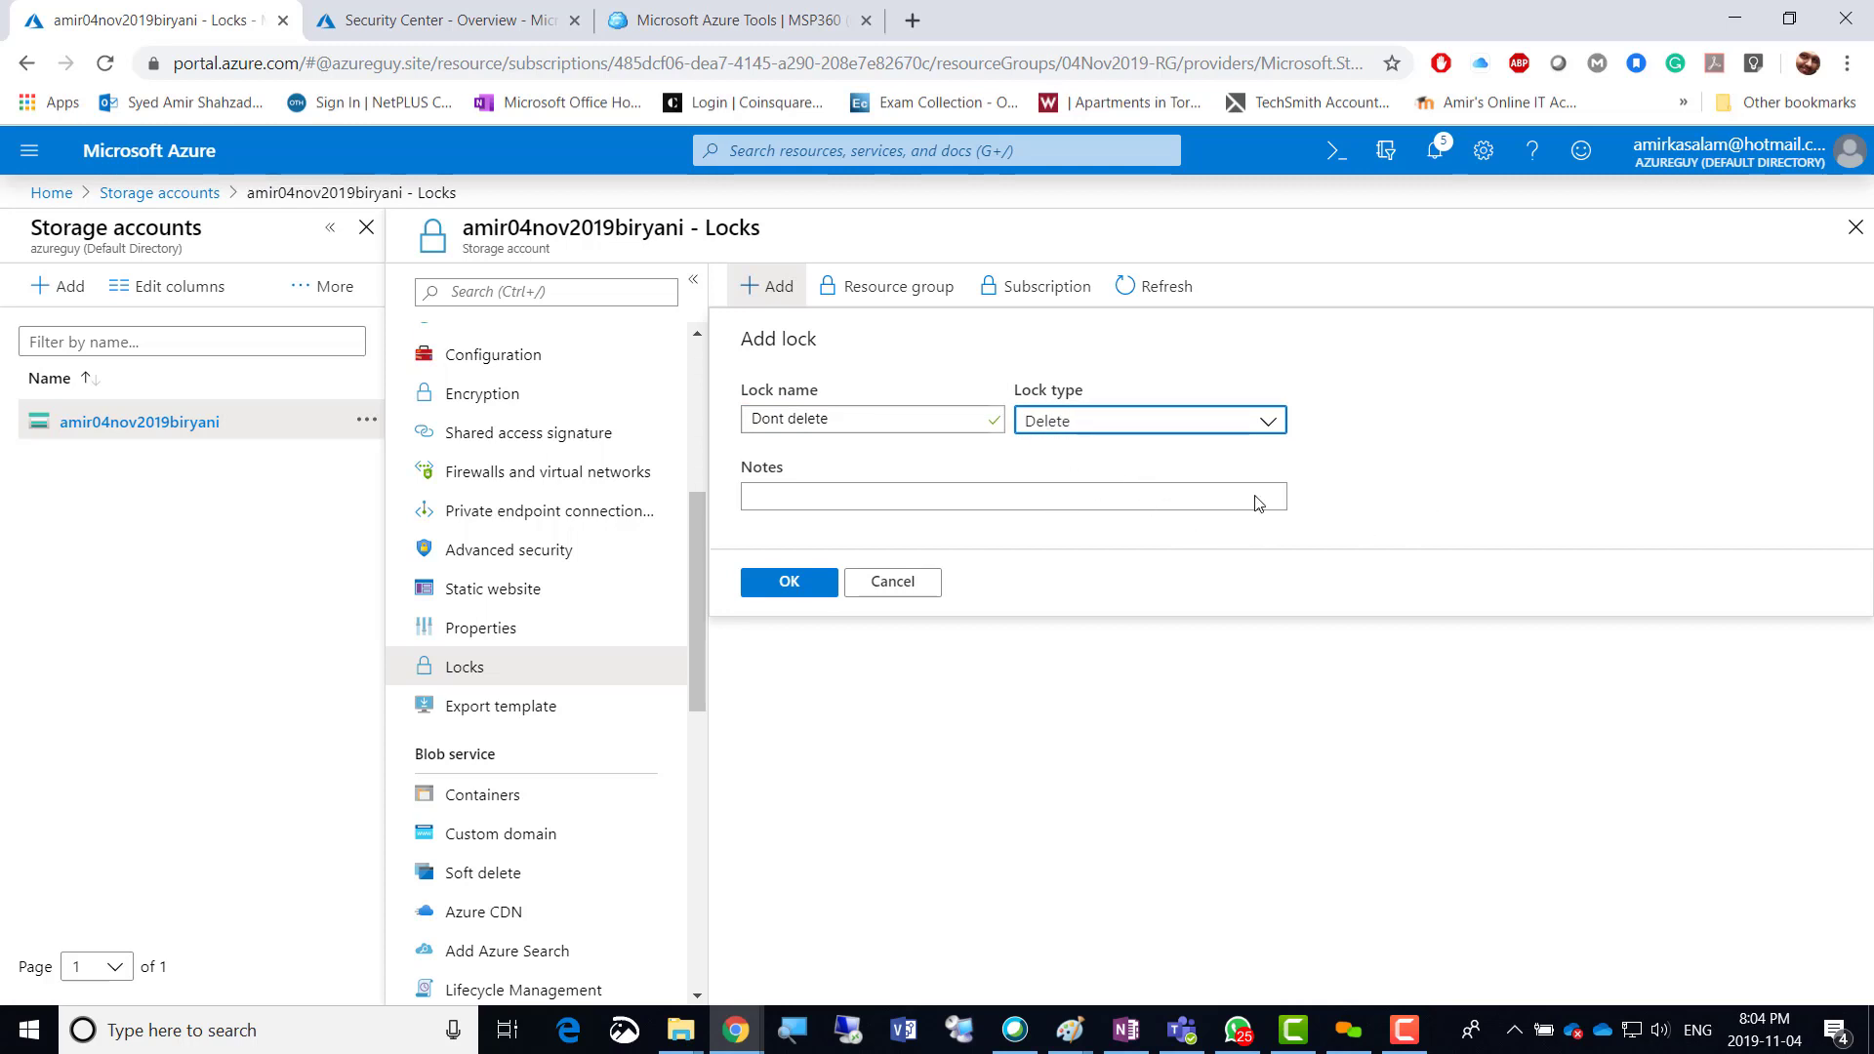
click(785, 583)
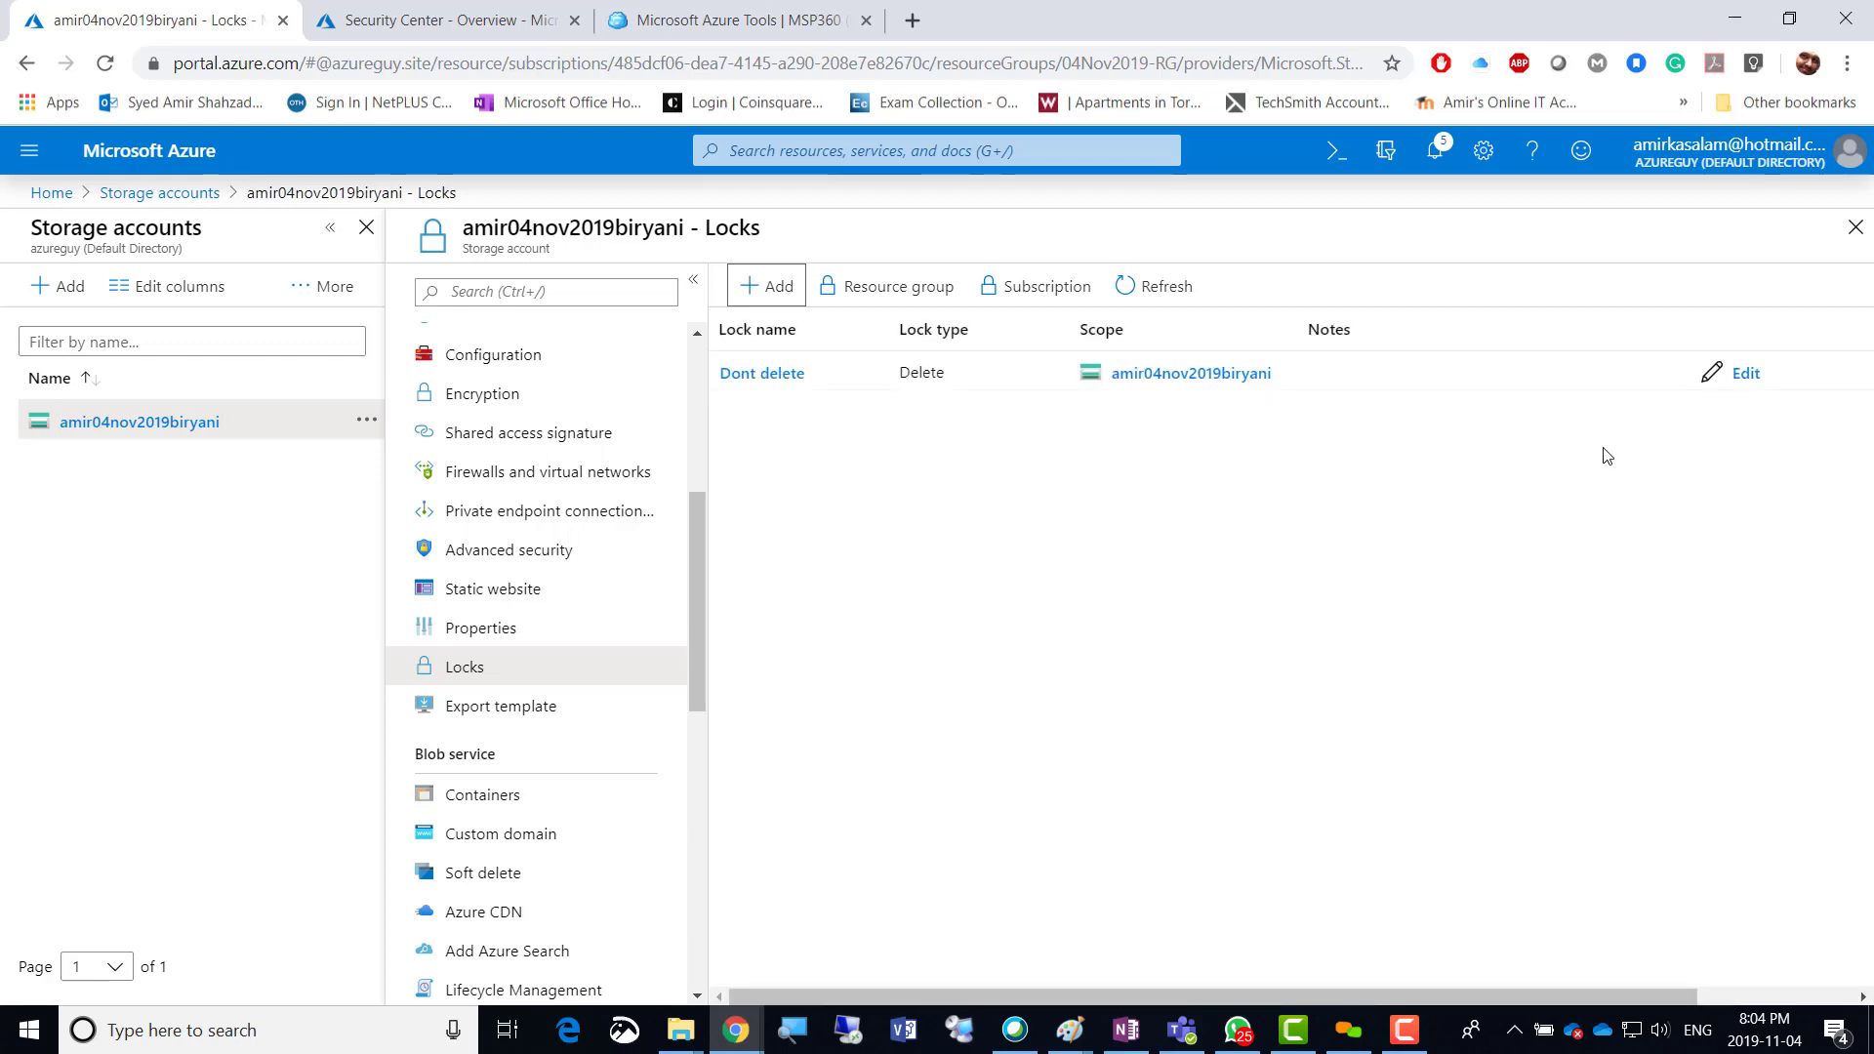
click(895, 371)
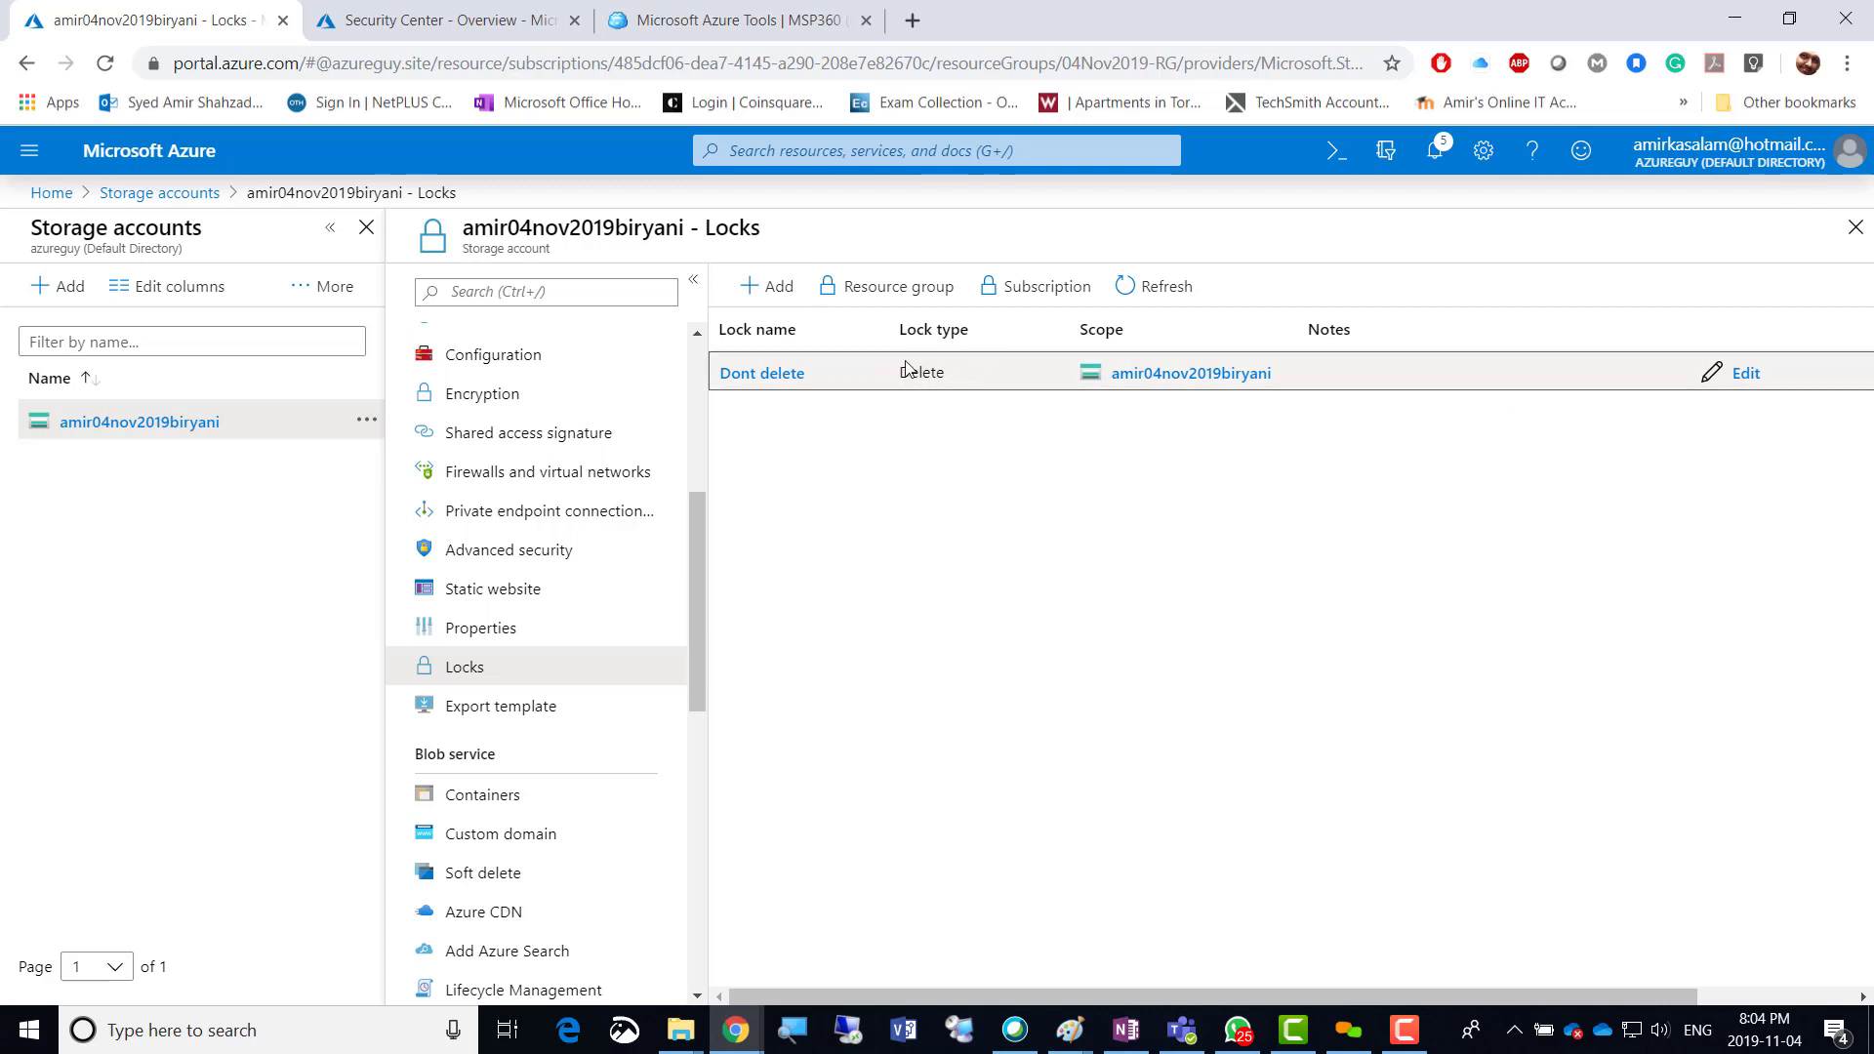
click(766, 379)
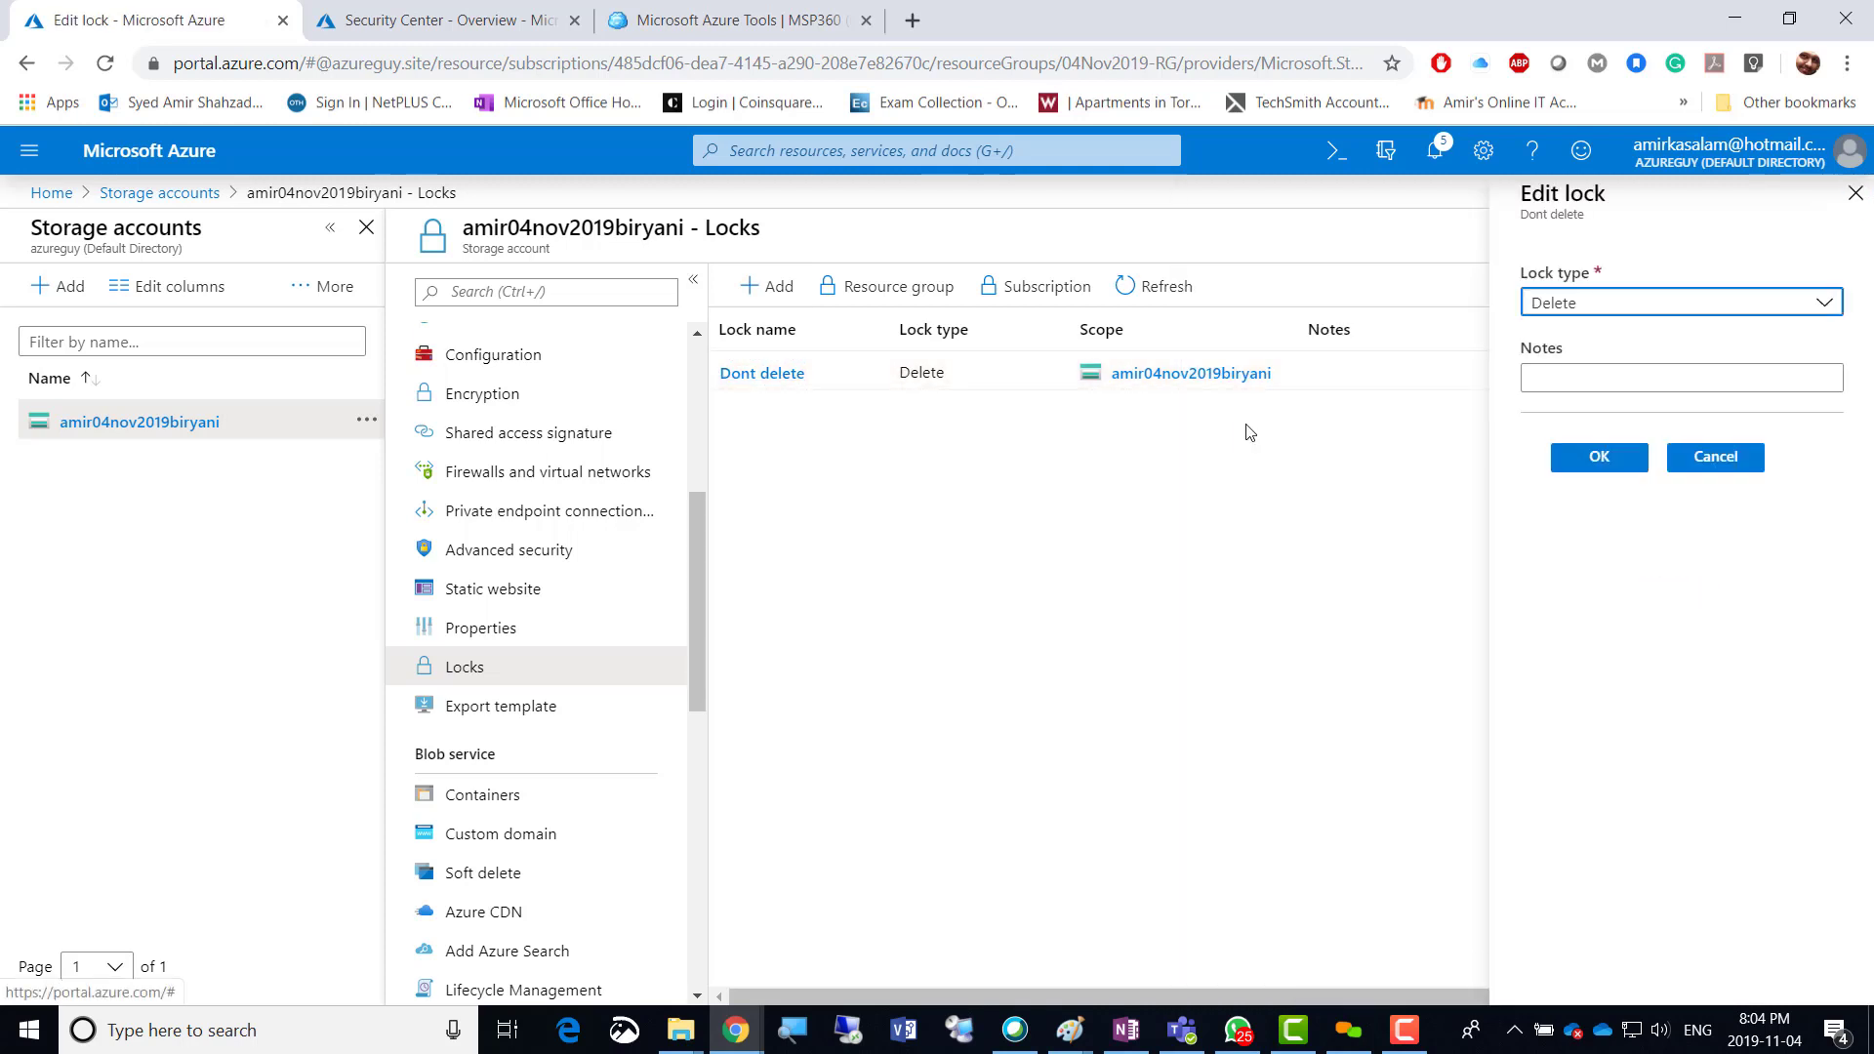
click(1687, 456)
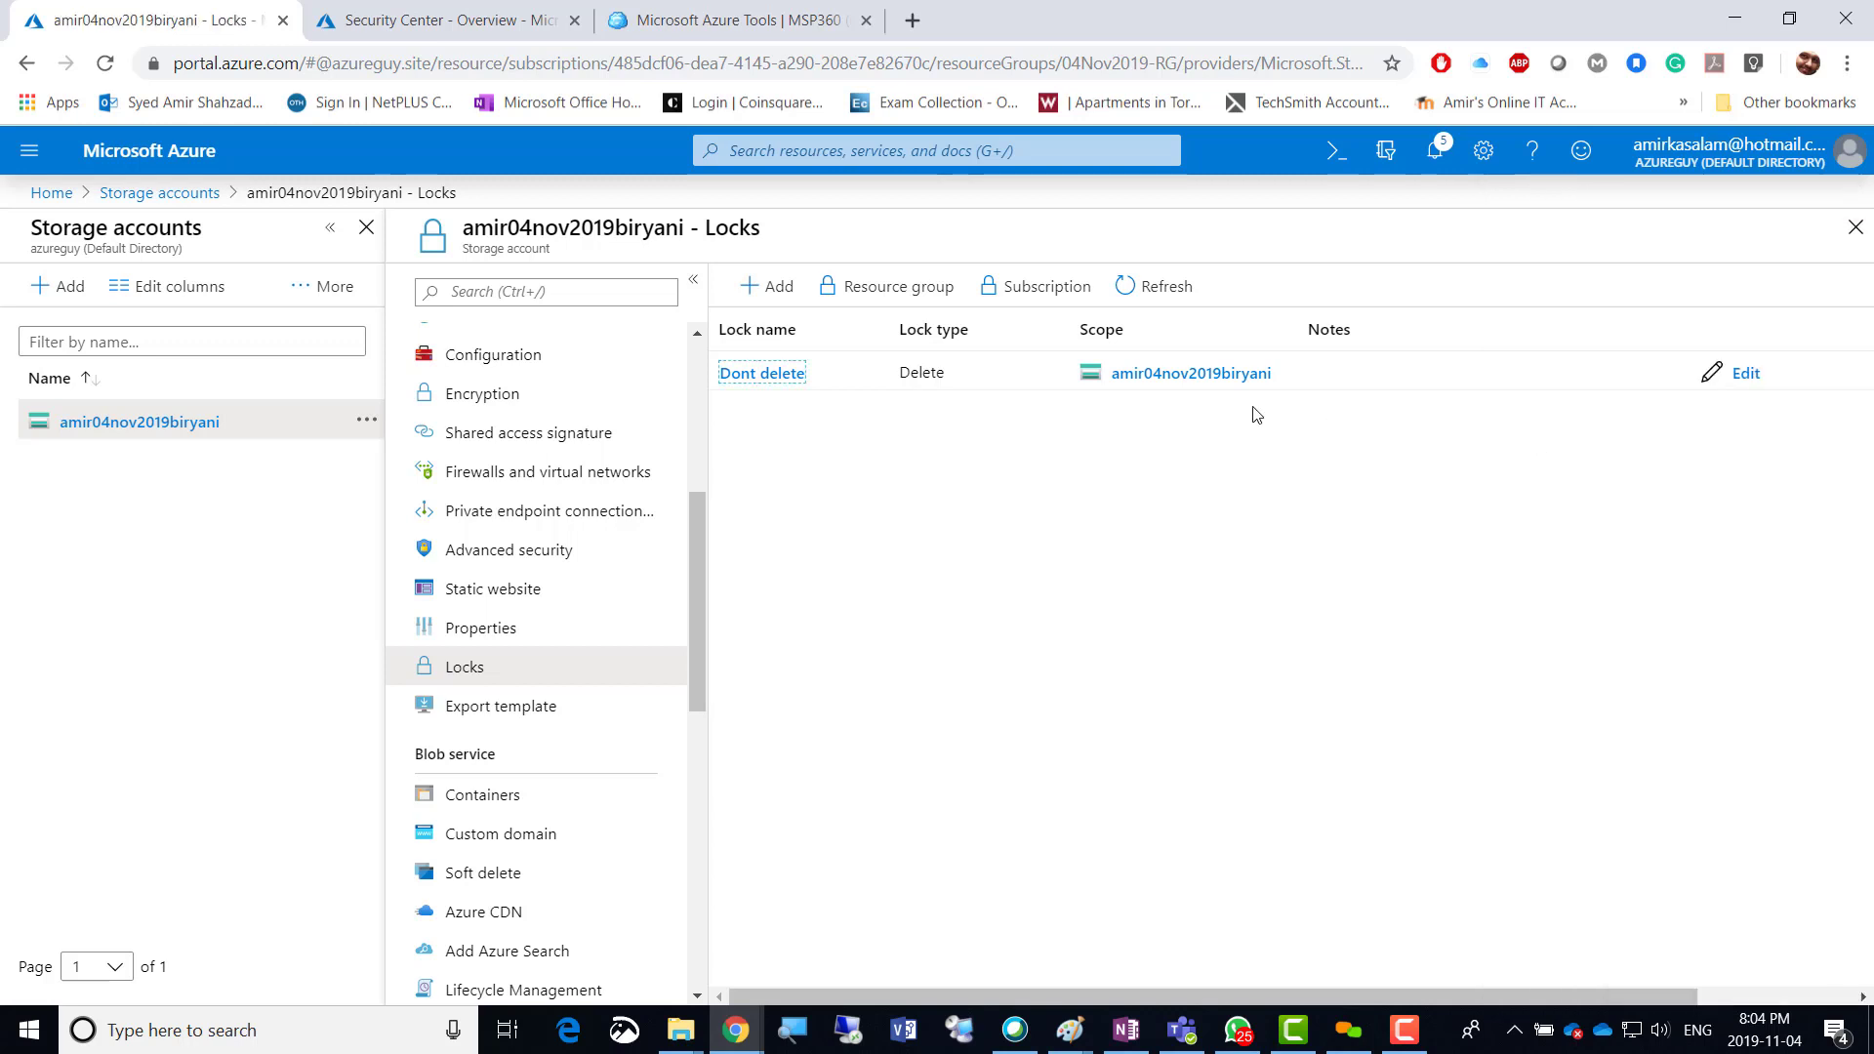
click(1744, 375)
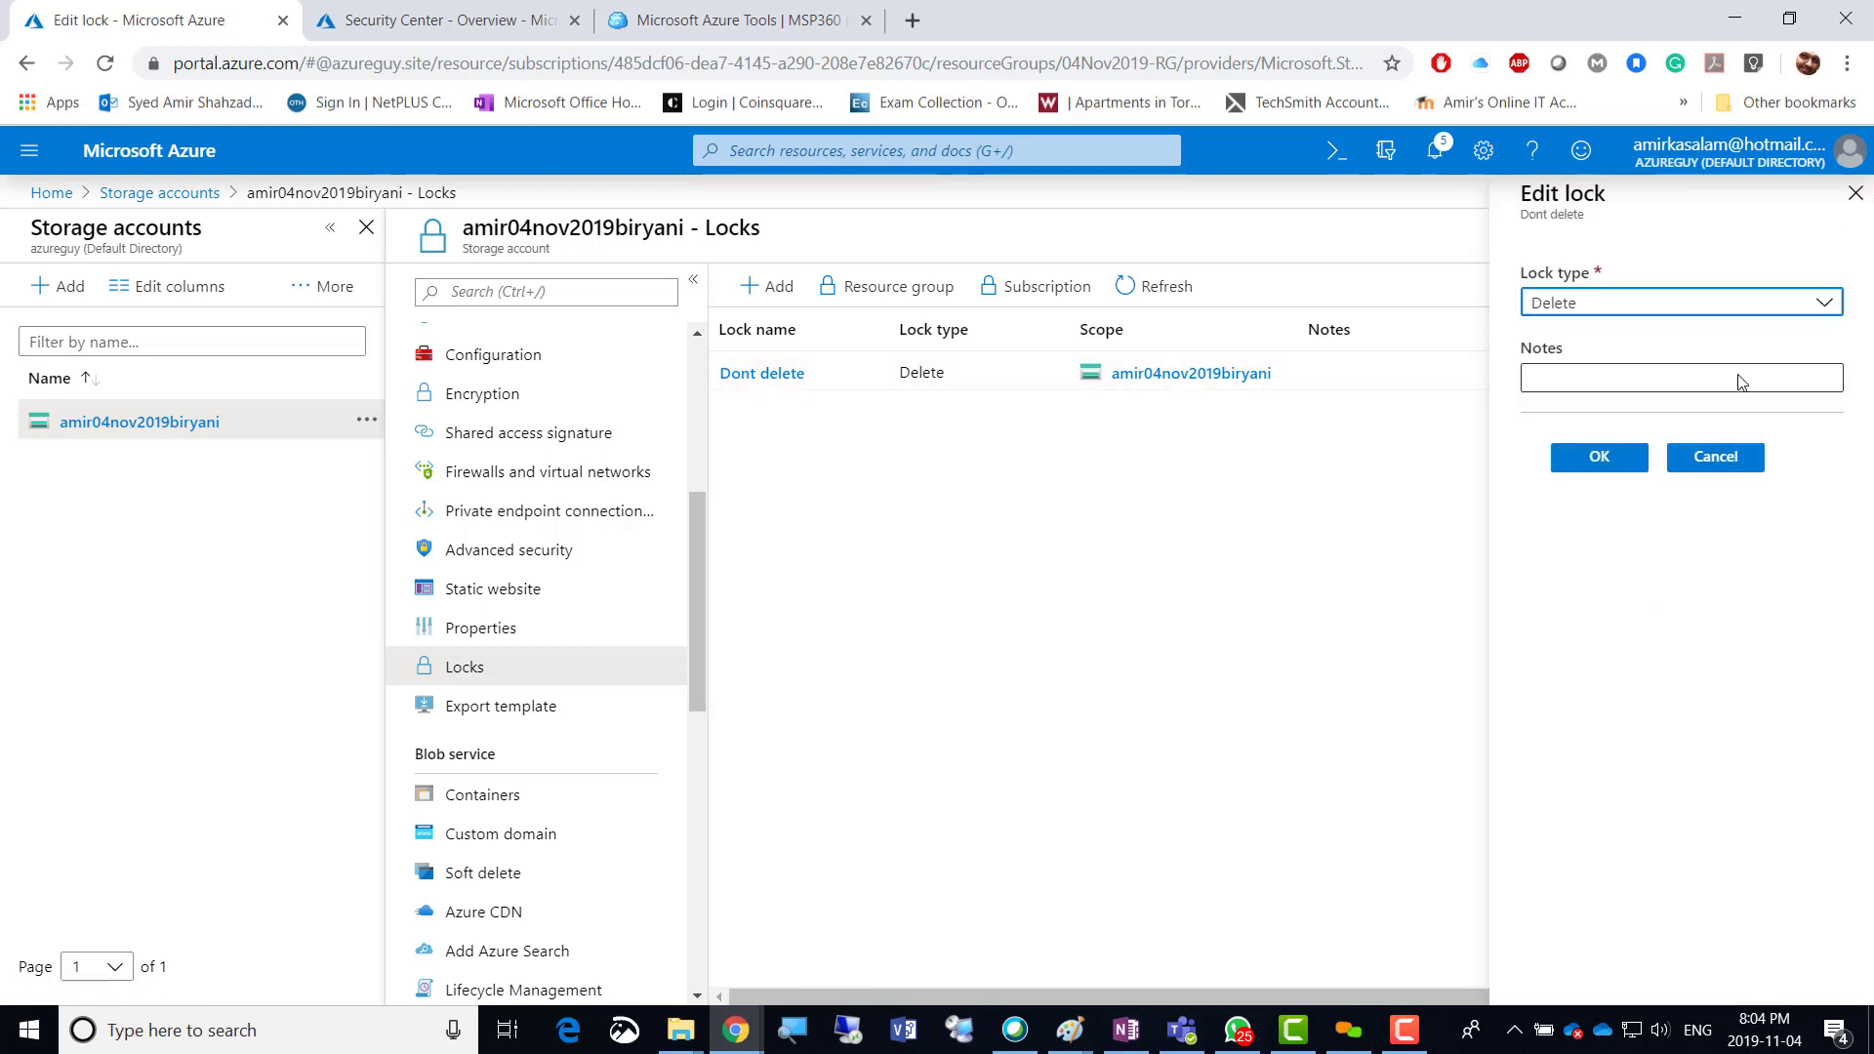
click(1712, 457)
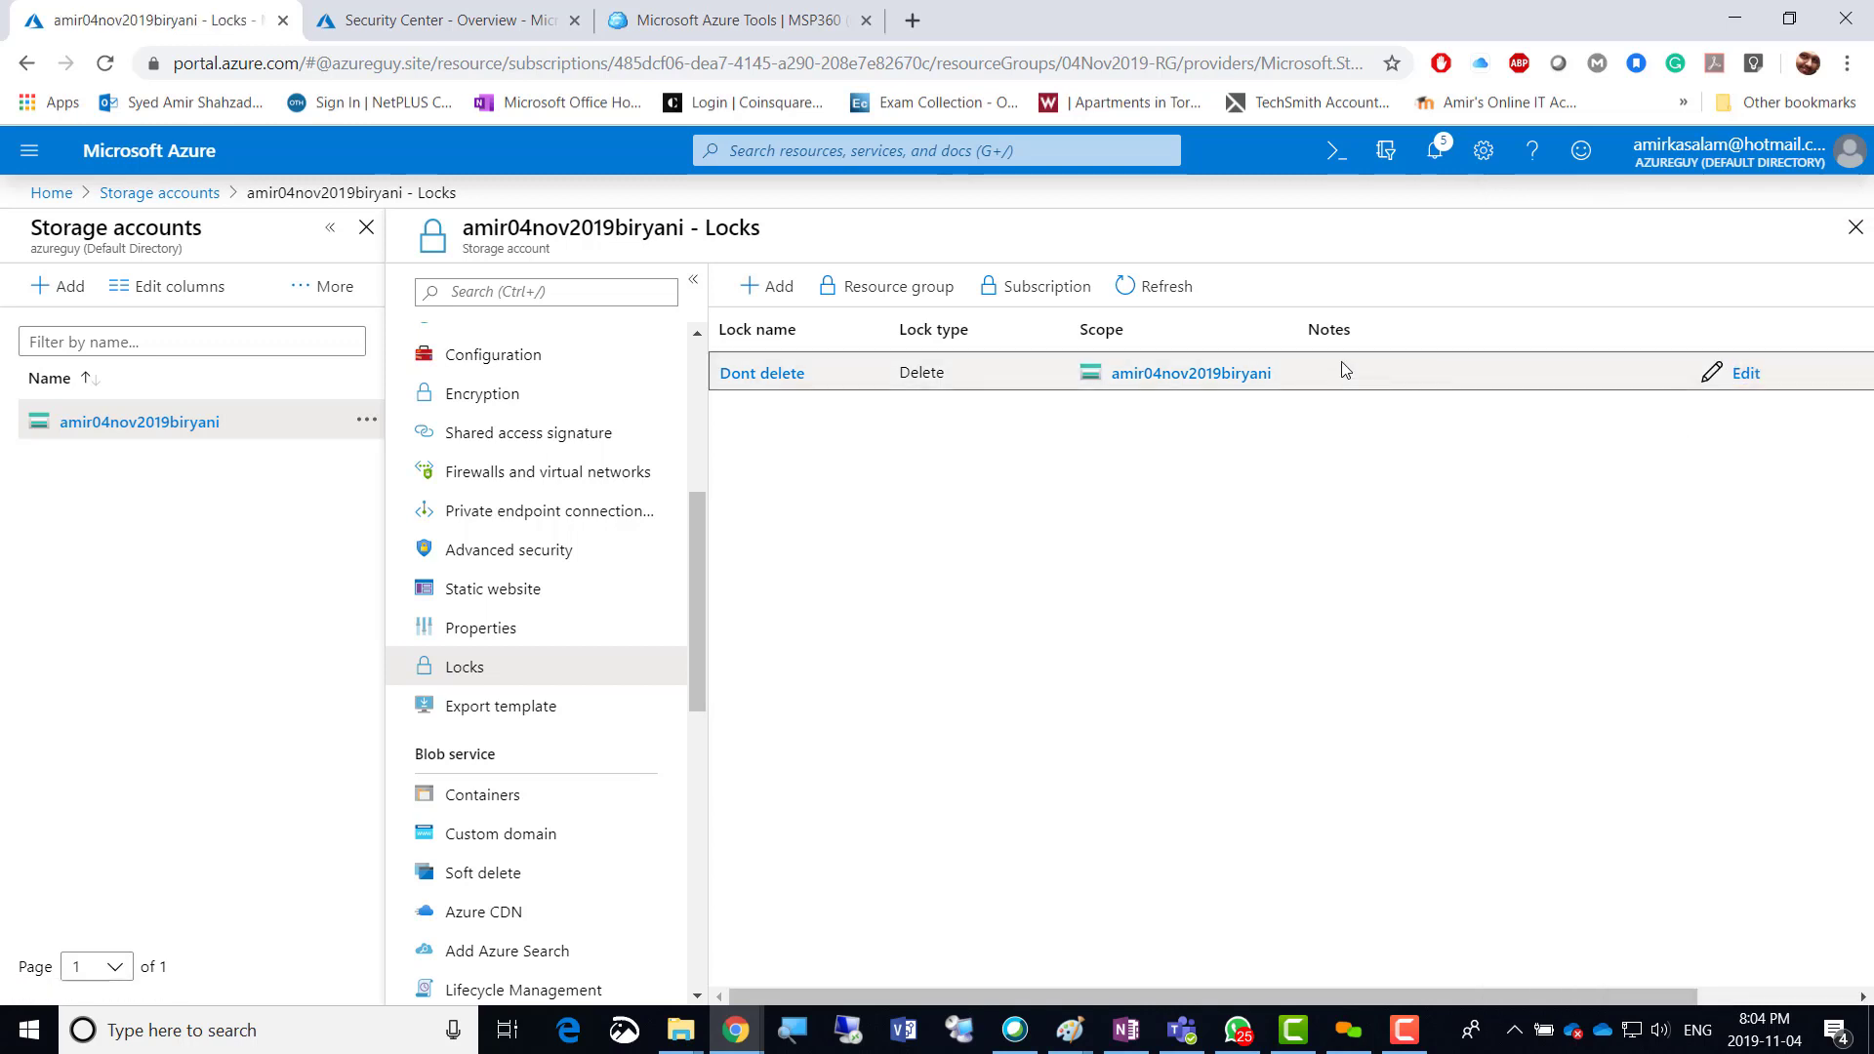
click(1156, 289)
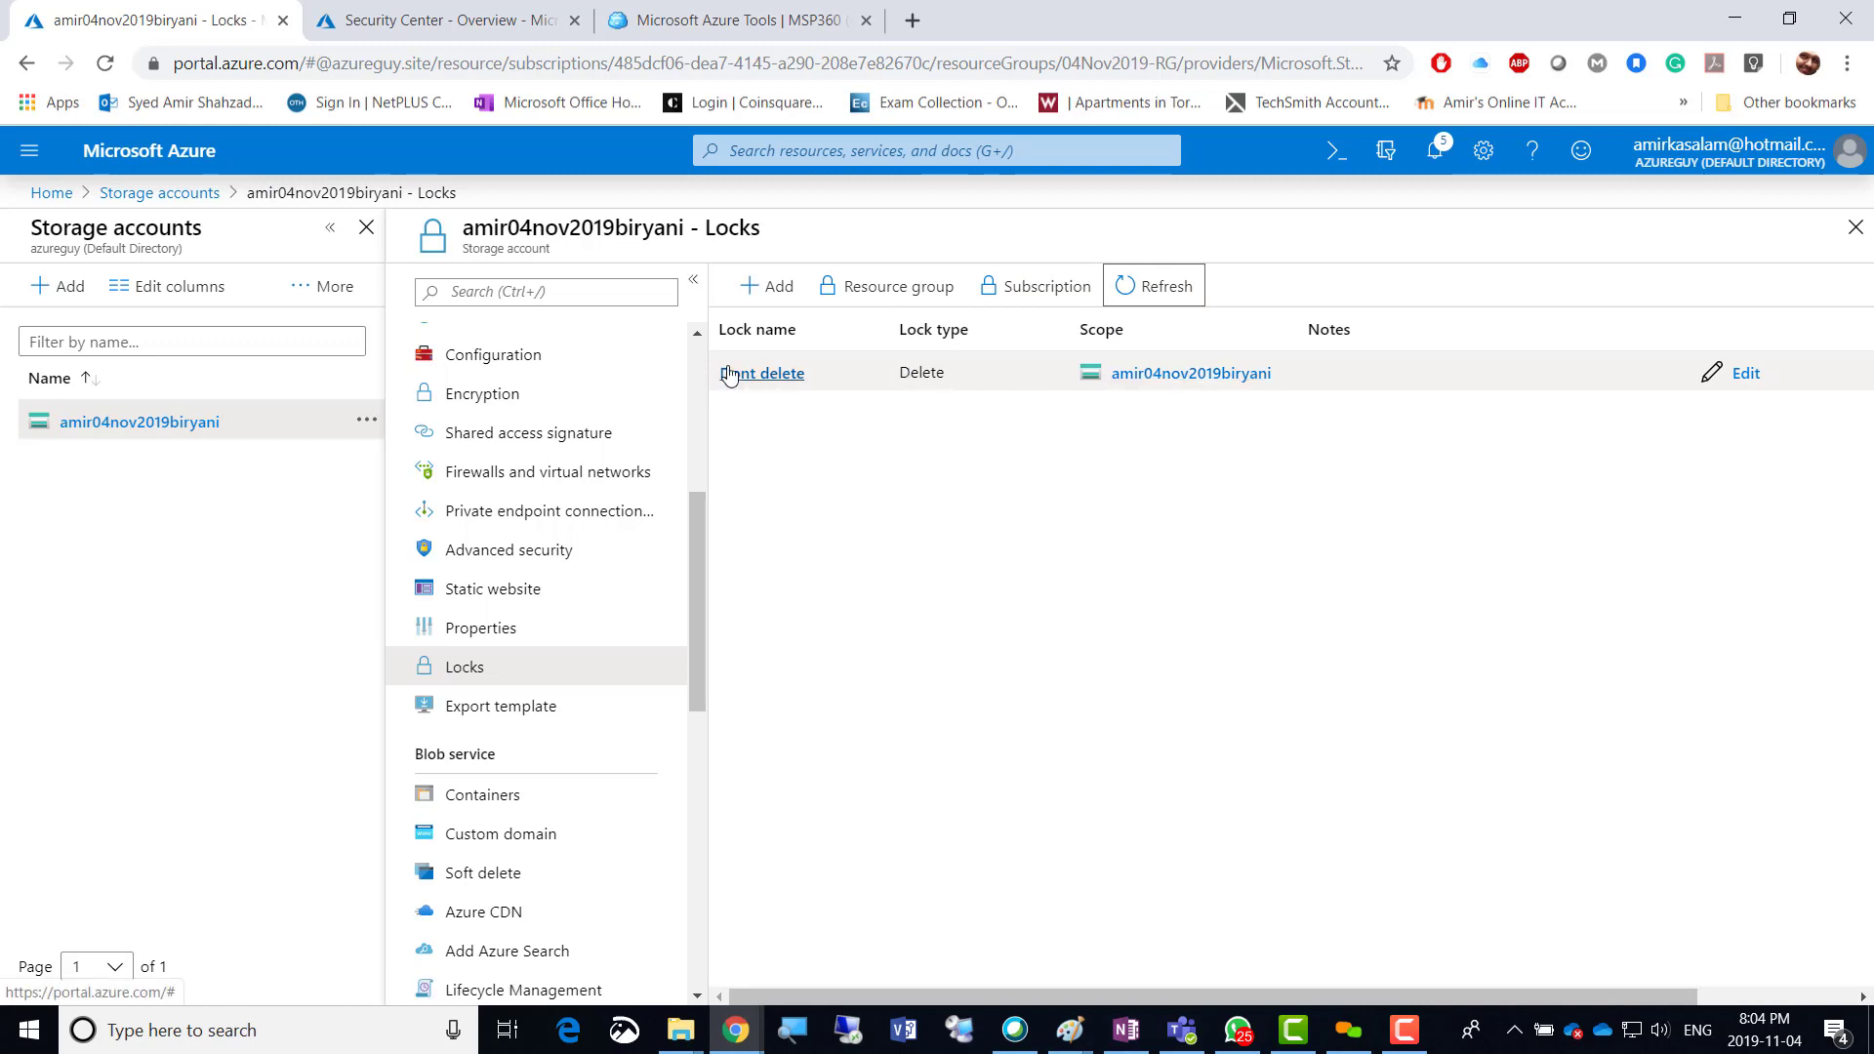
click(768, 379)
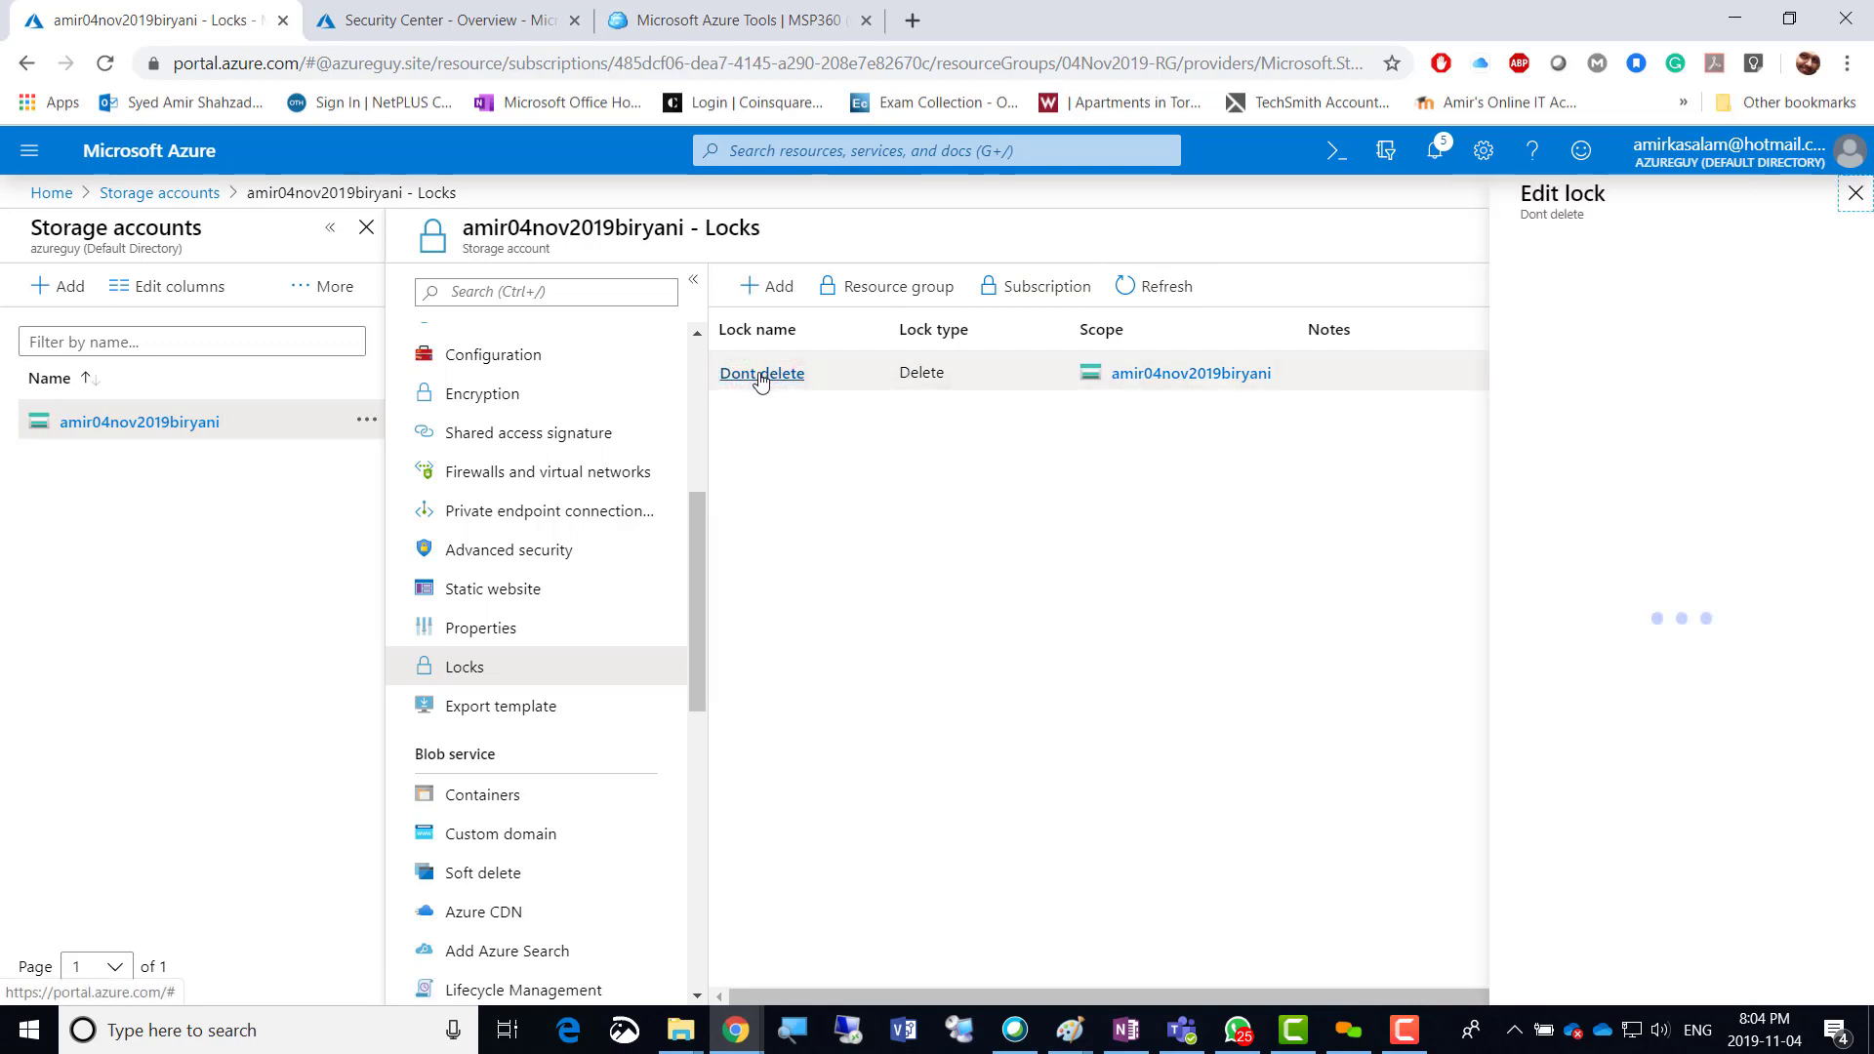
click(1698, 460)
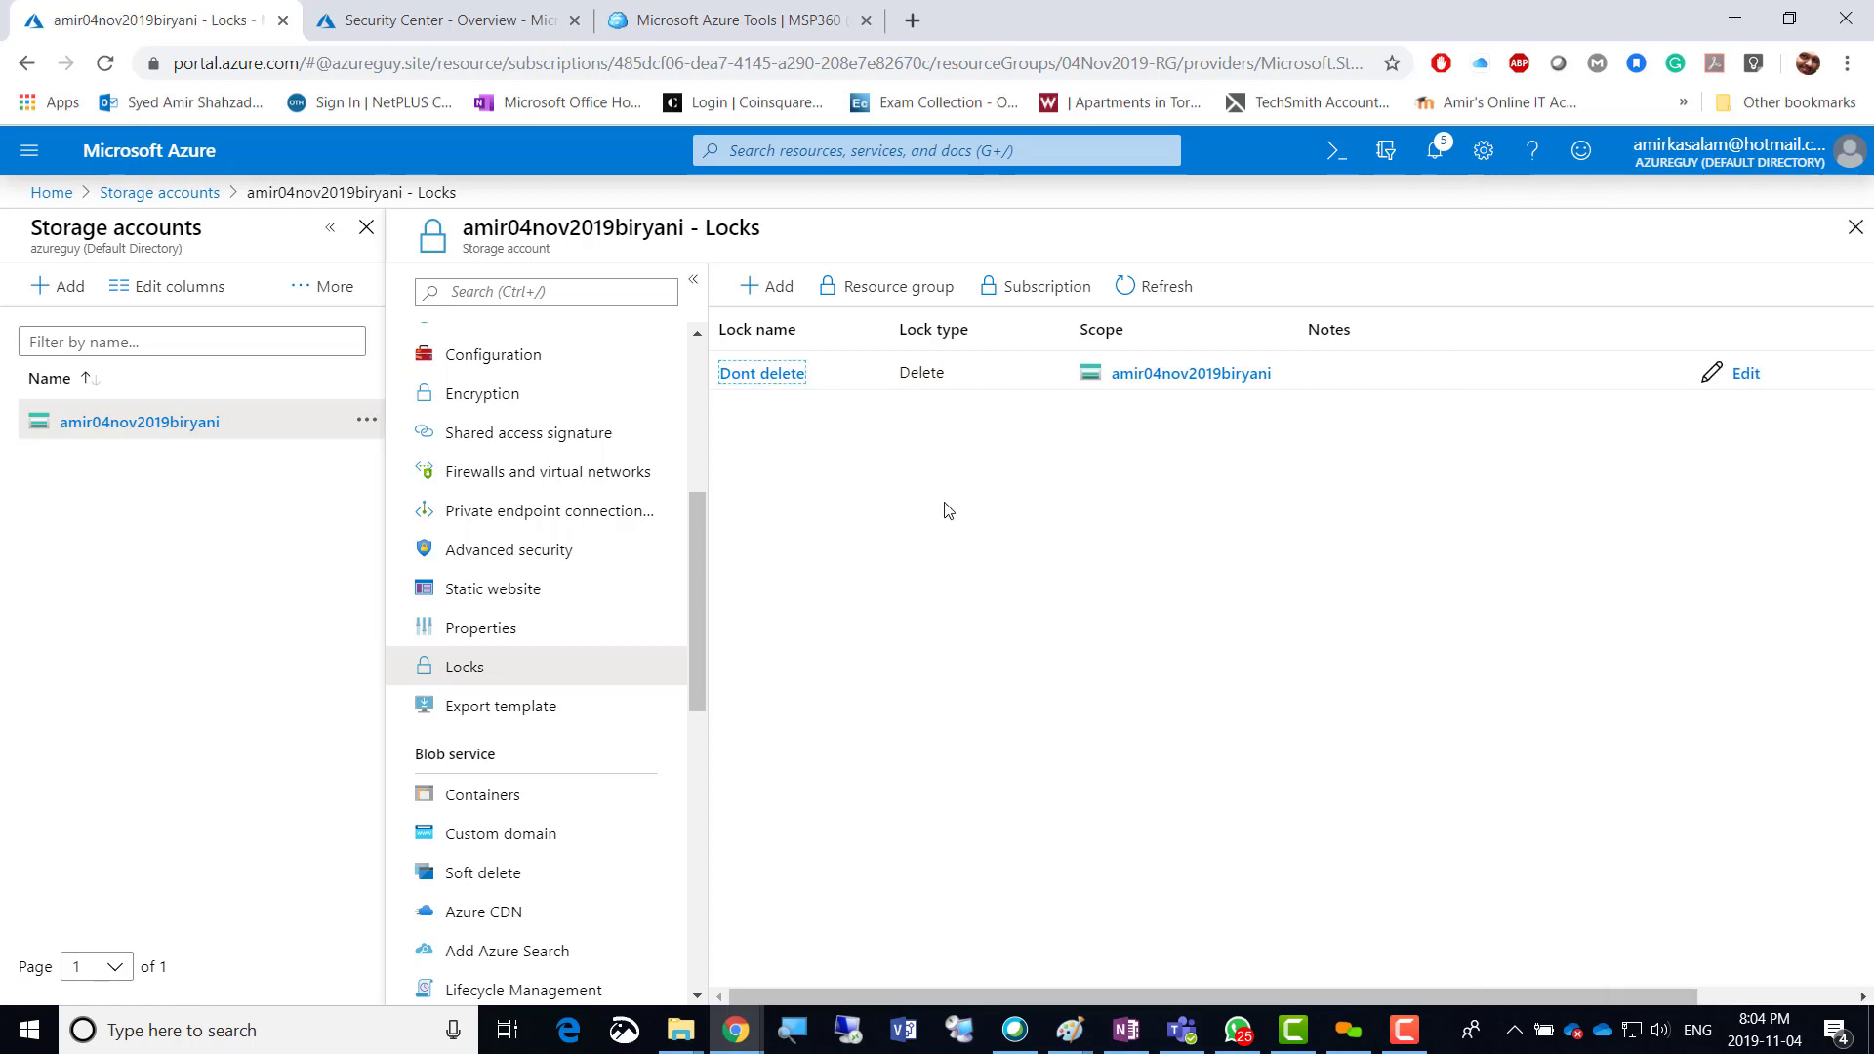
click(501, 632)
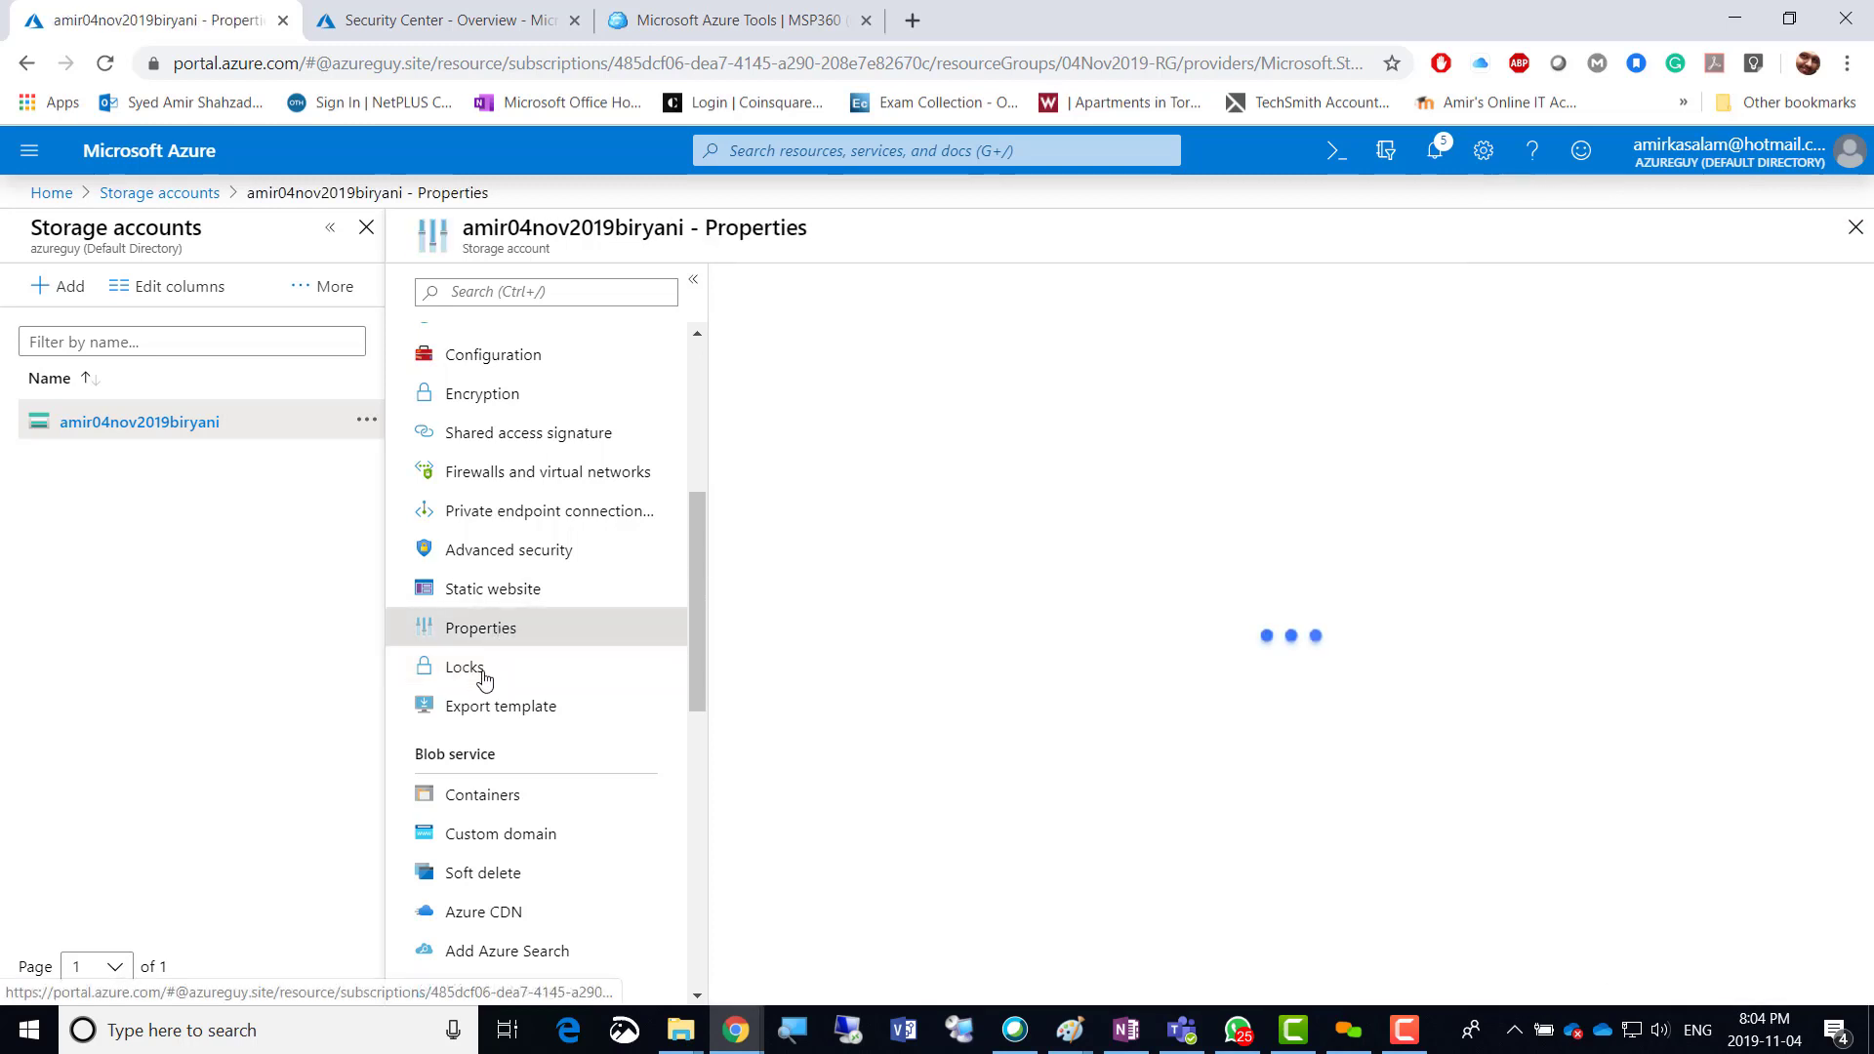
click(480, 671)
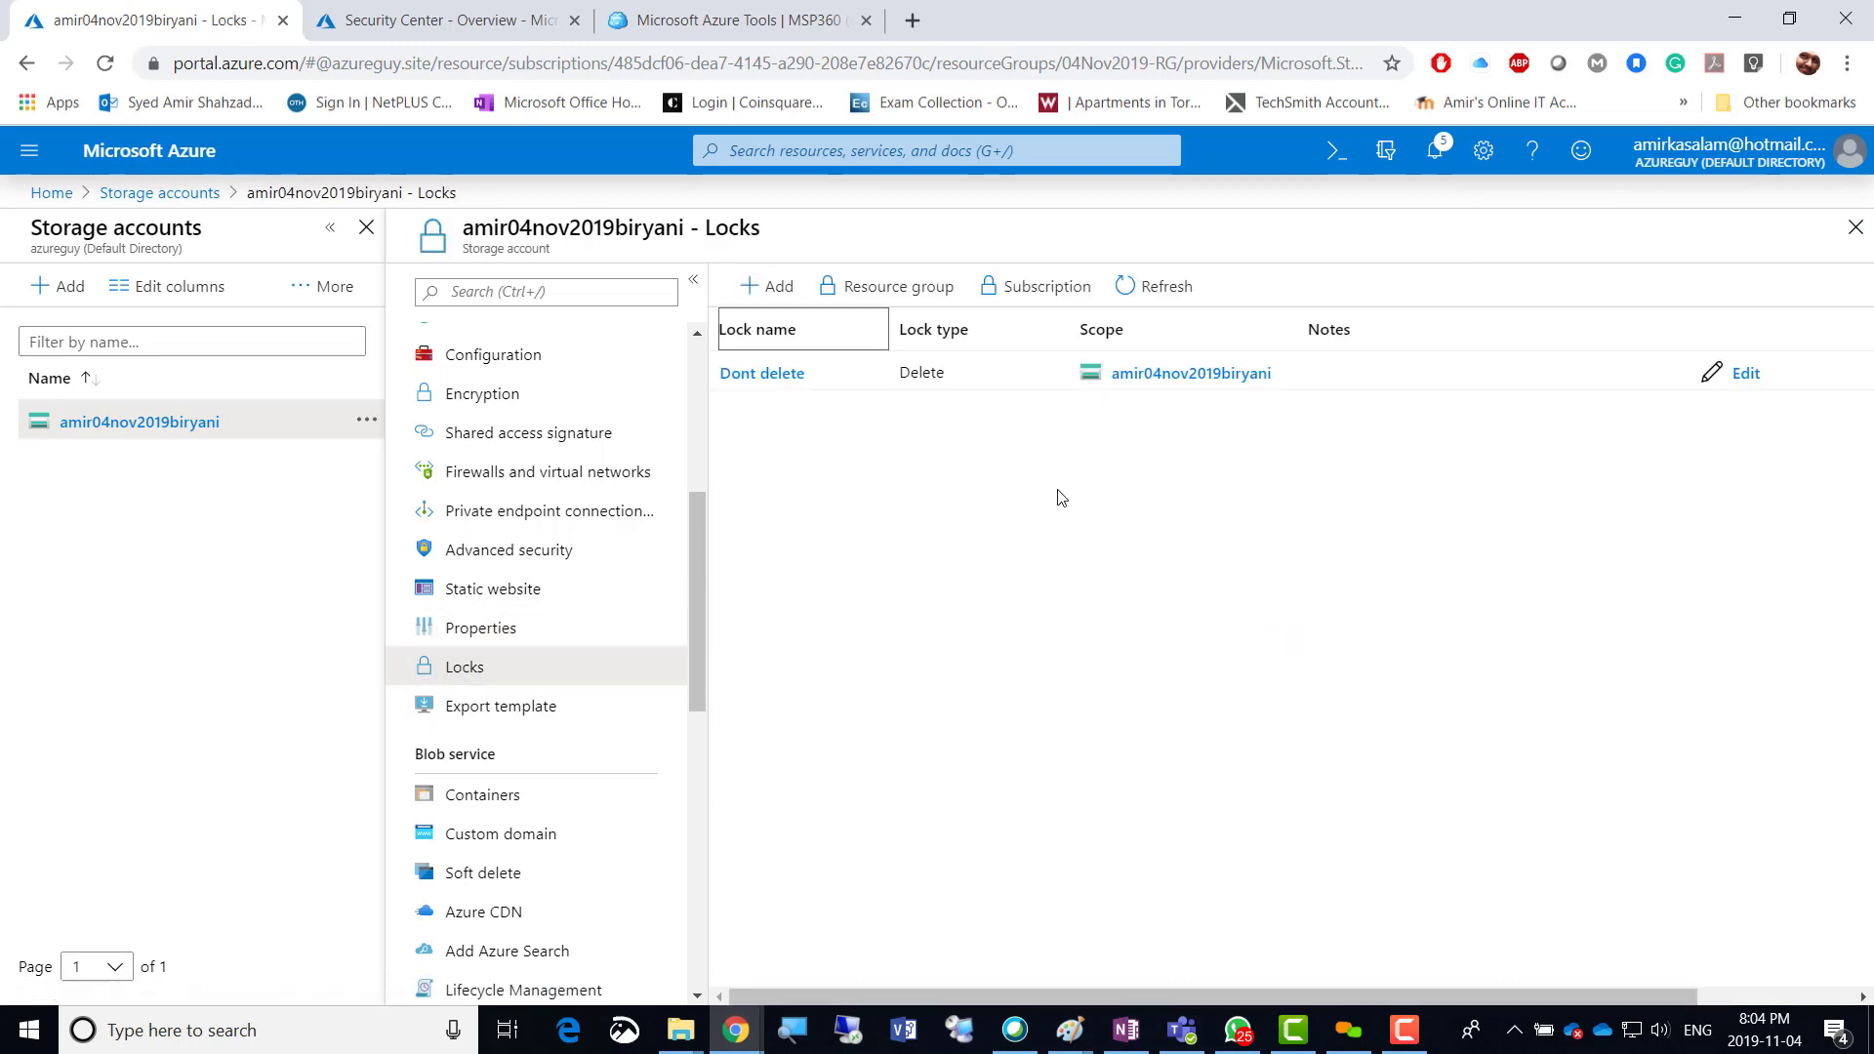
click(941, 376)
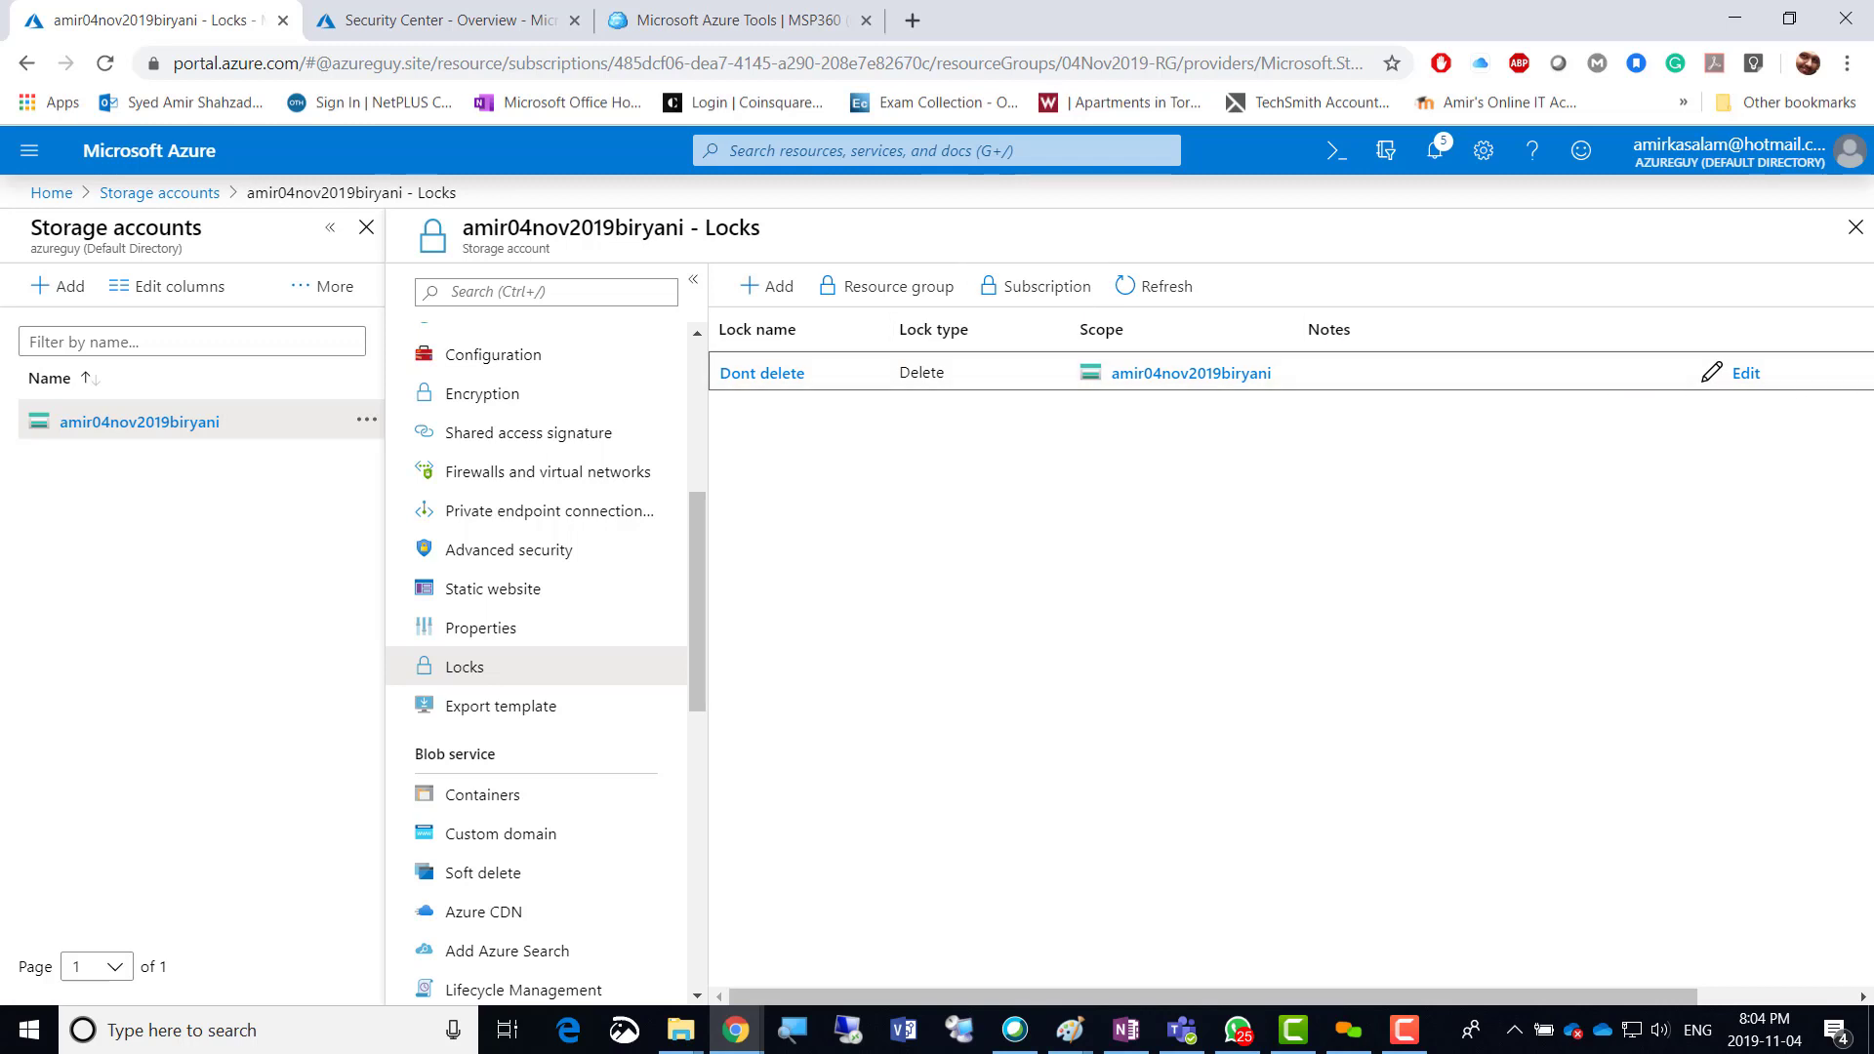
drag(1649, 997, 1354, 998)
drag(1621, 991, 1425, 992)
drag(1698, 1015, 1852, 1015)
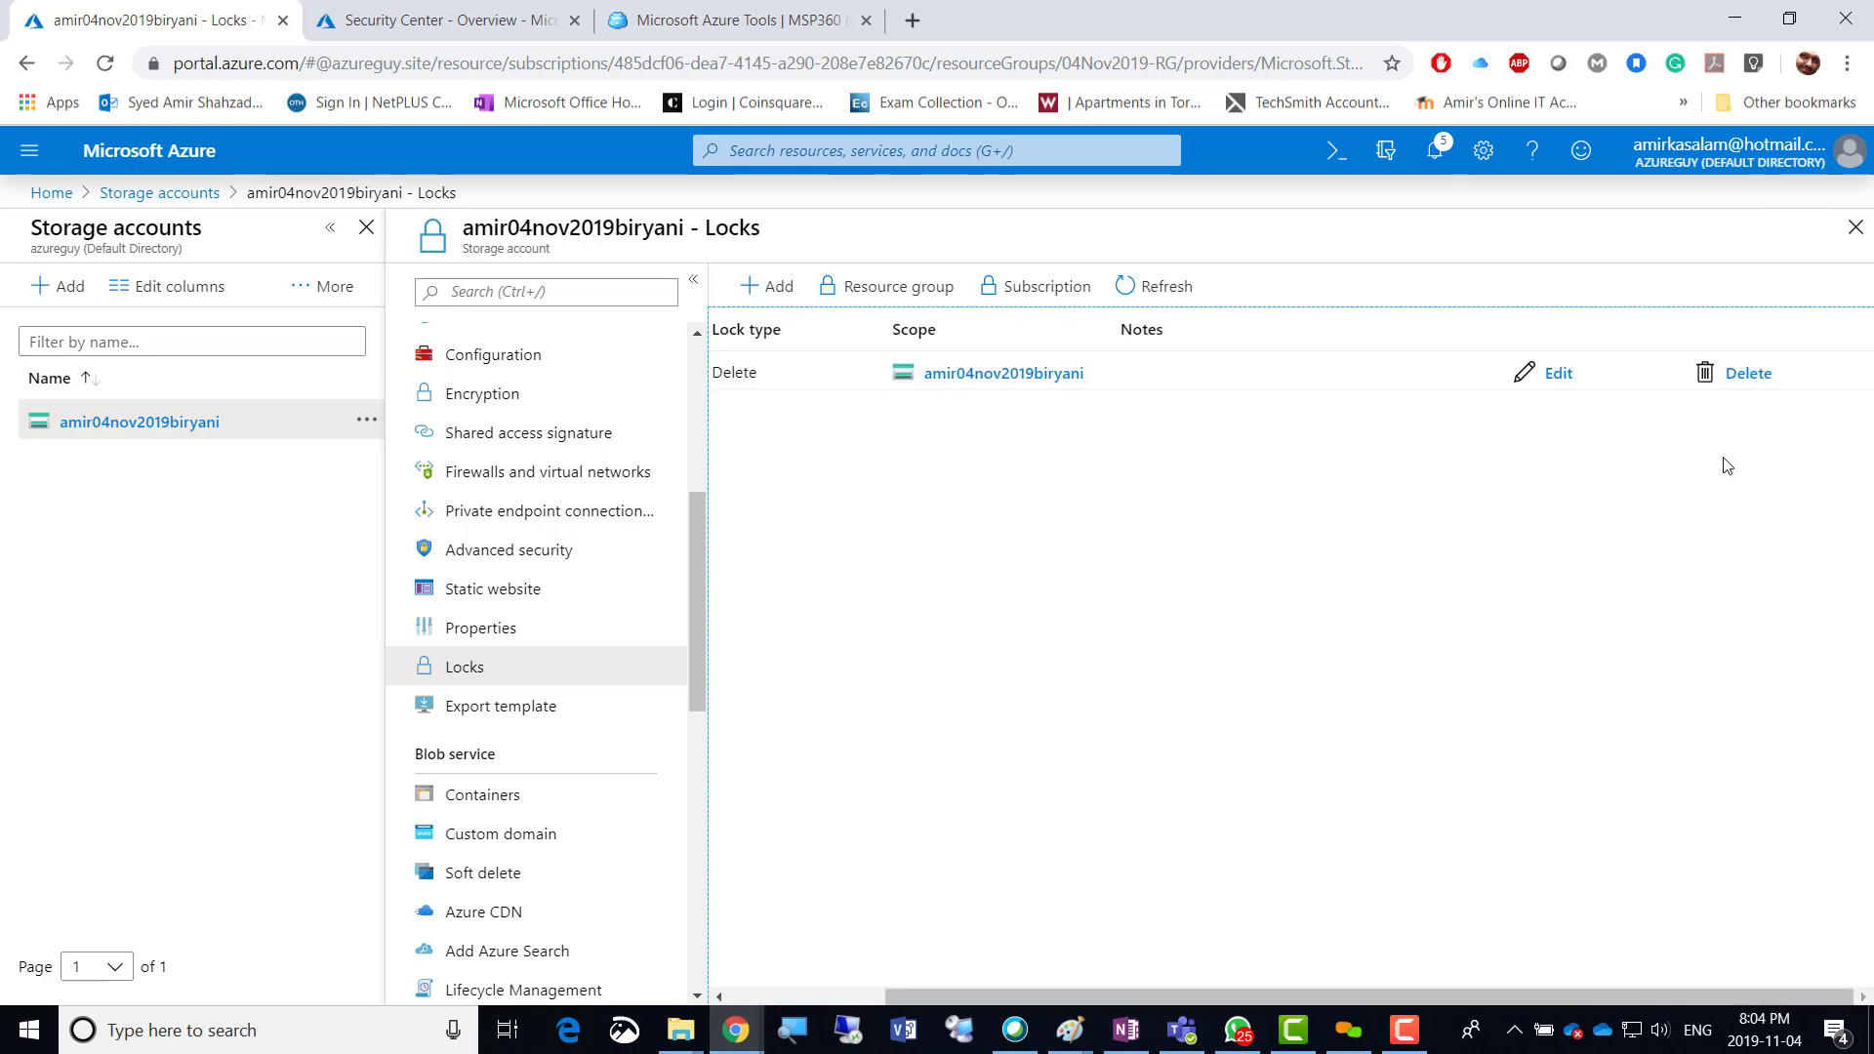
drag(1304, 999, 1071, 988)
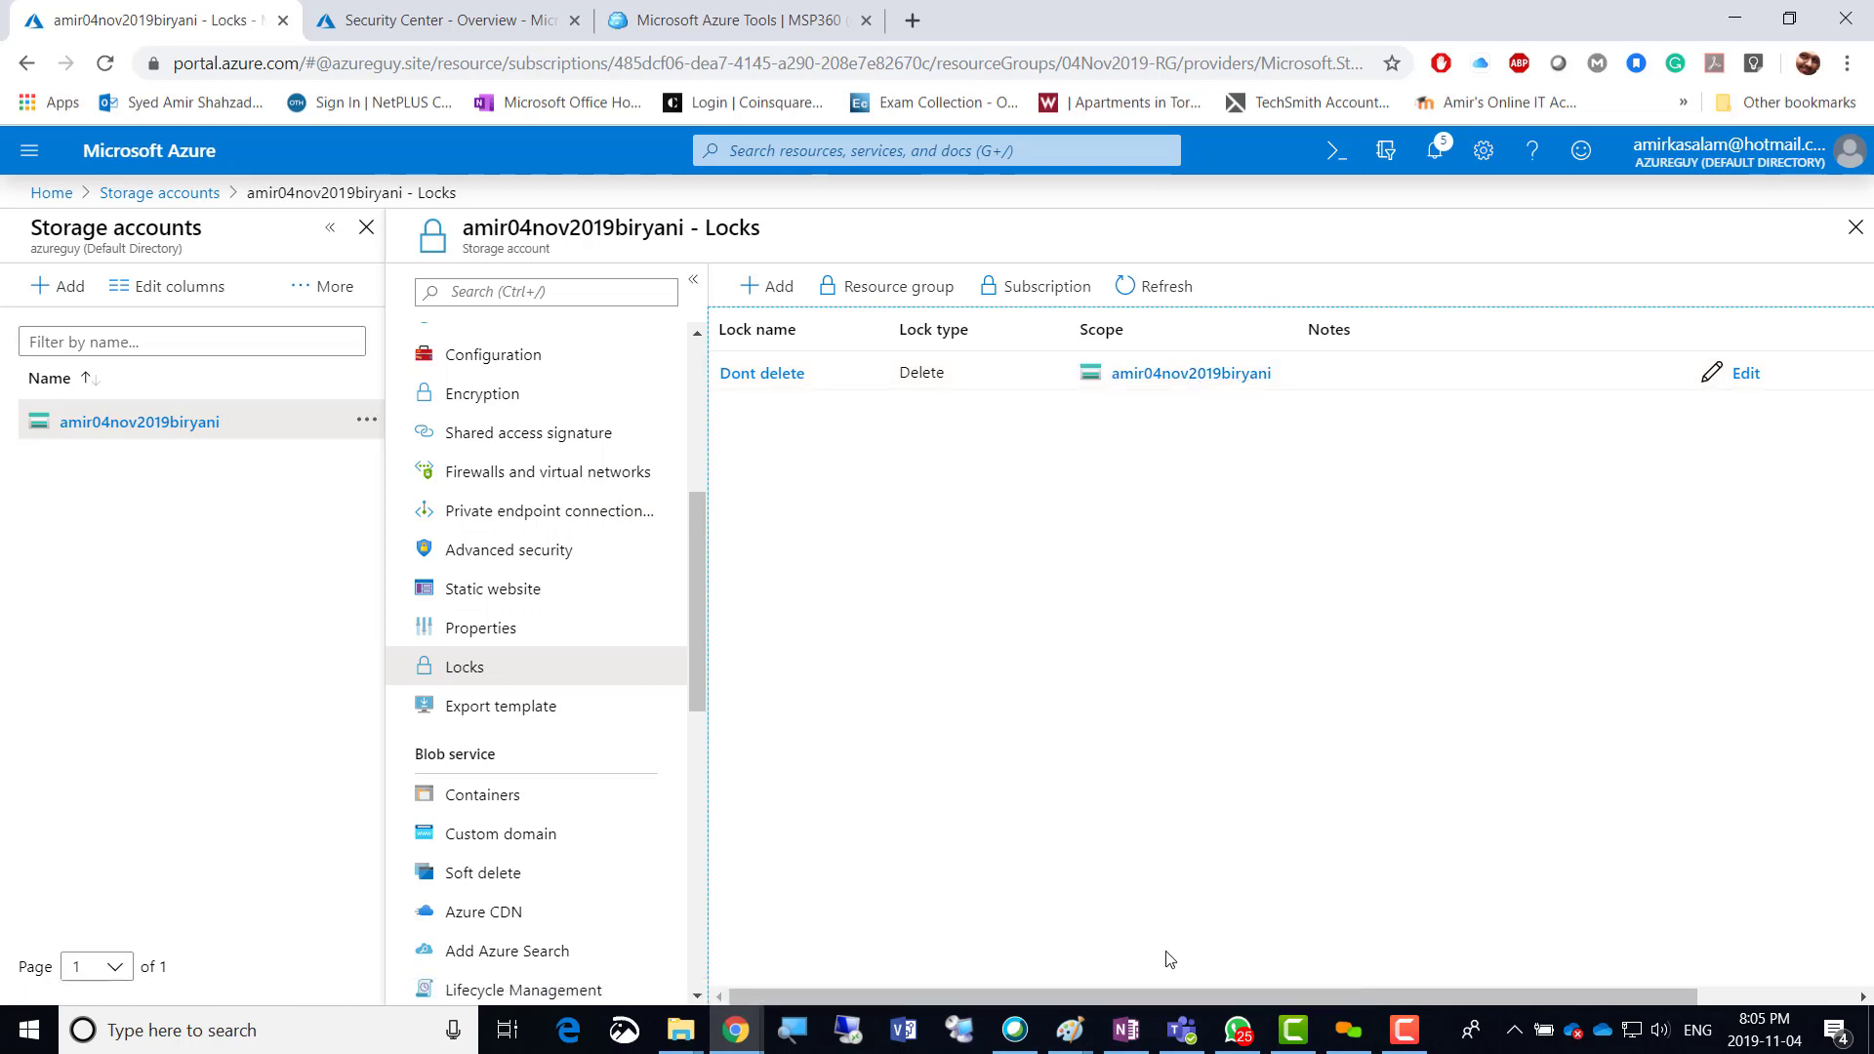
drag(1152, 995, 1718, 994)
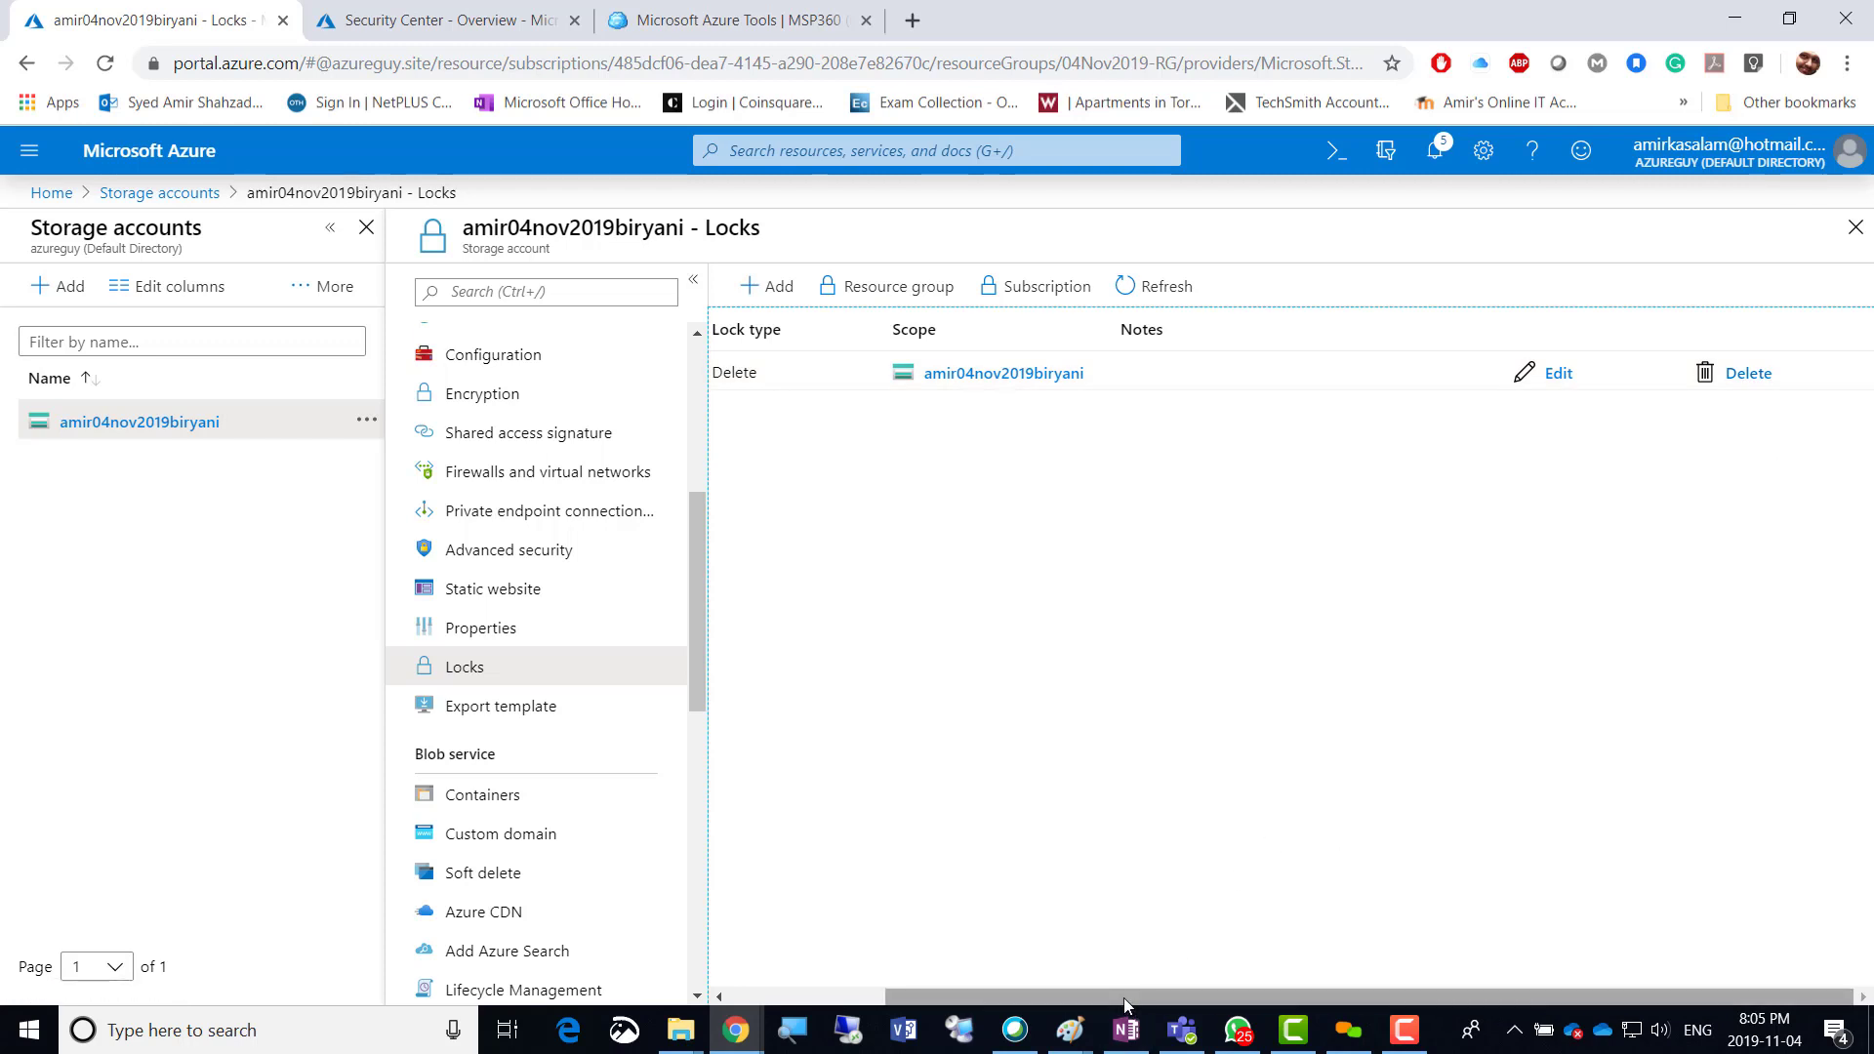
drag(1122, 997, 825, 968)
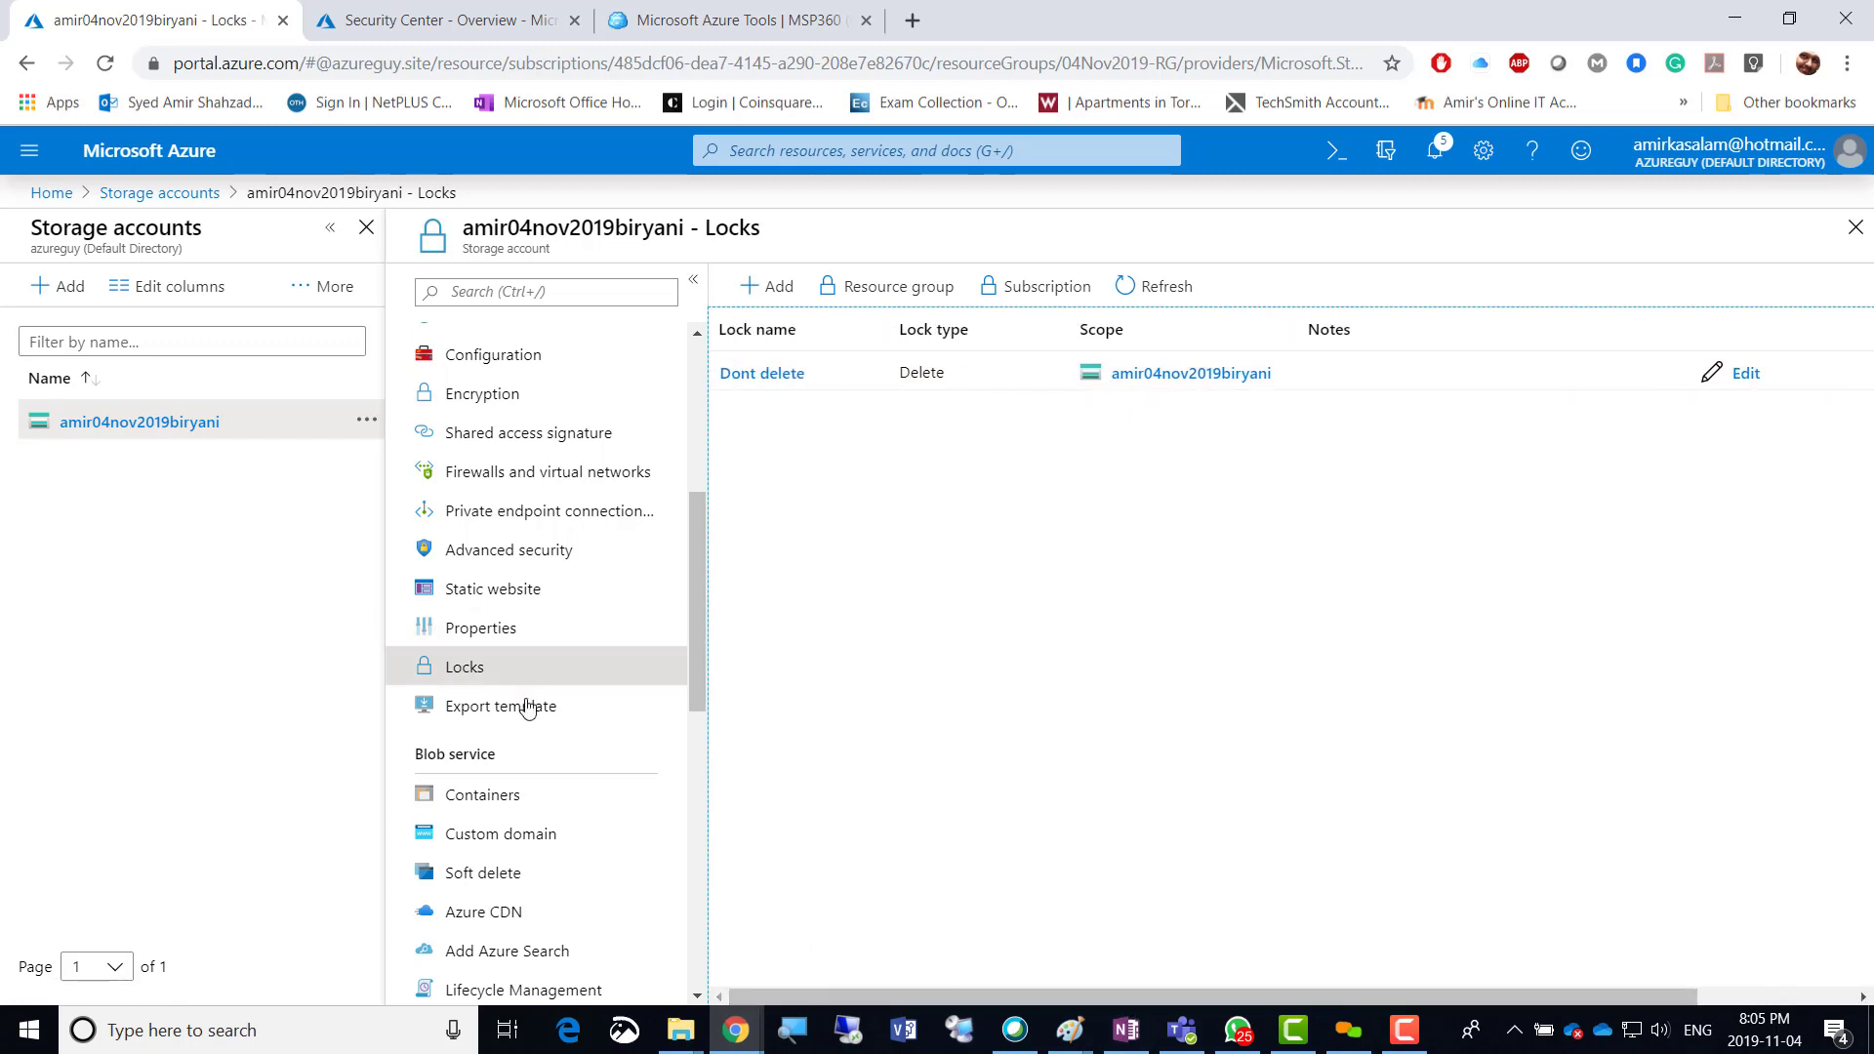
click(481, 710)
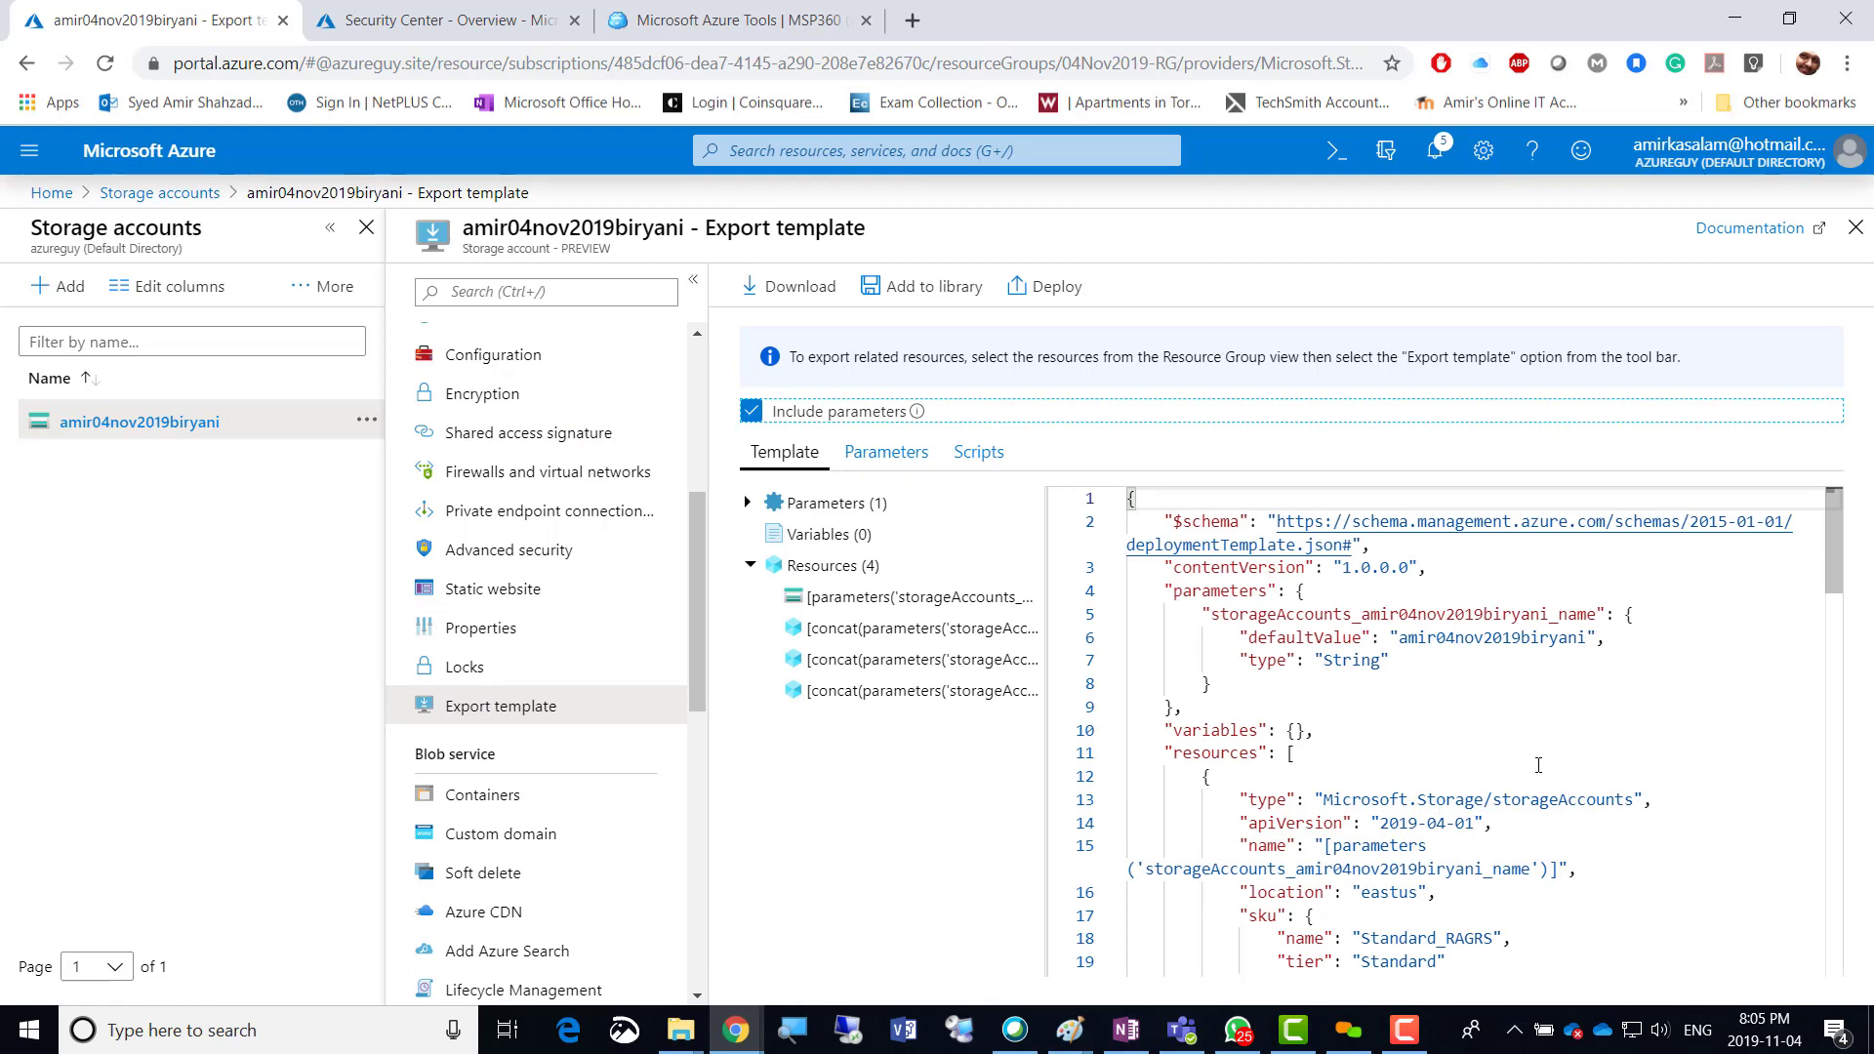
scroll(1439, 806, down, 15)
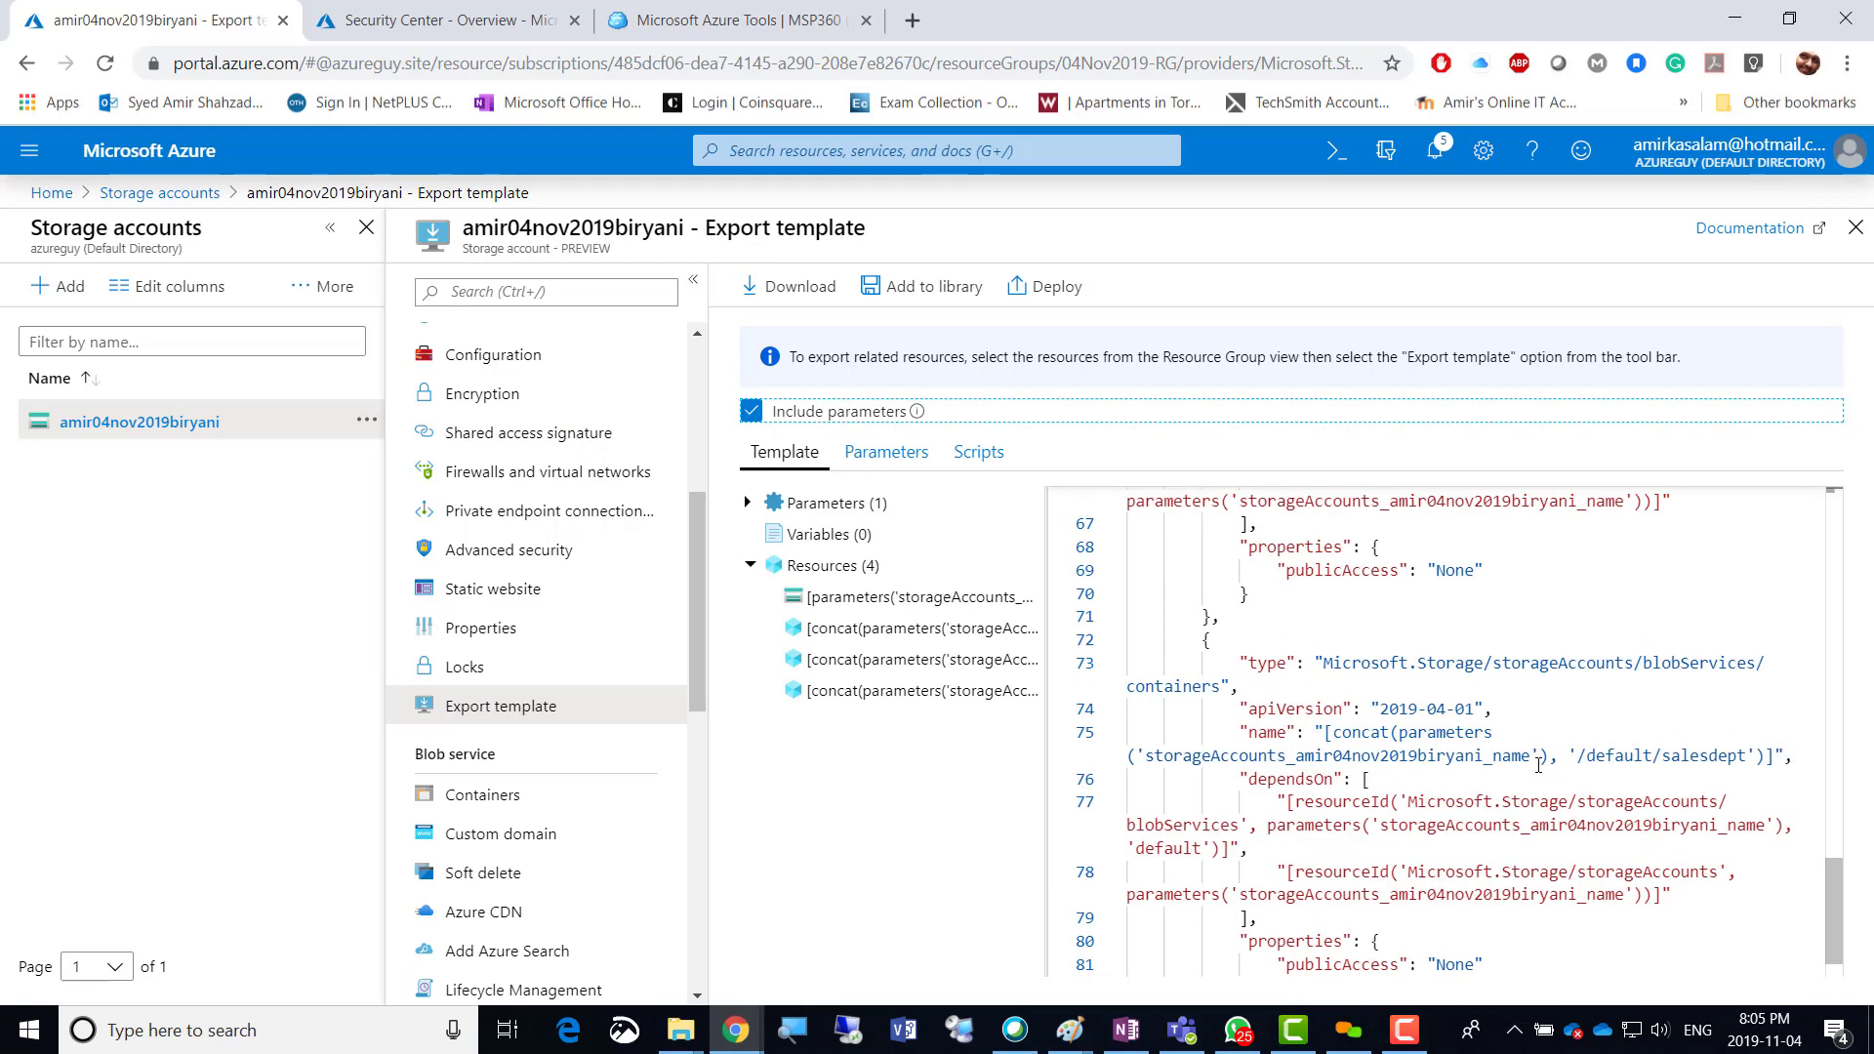
scroll(1538, 765, down, 2)
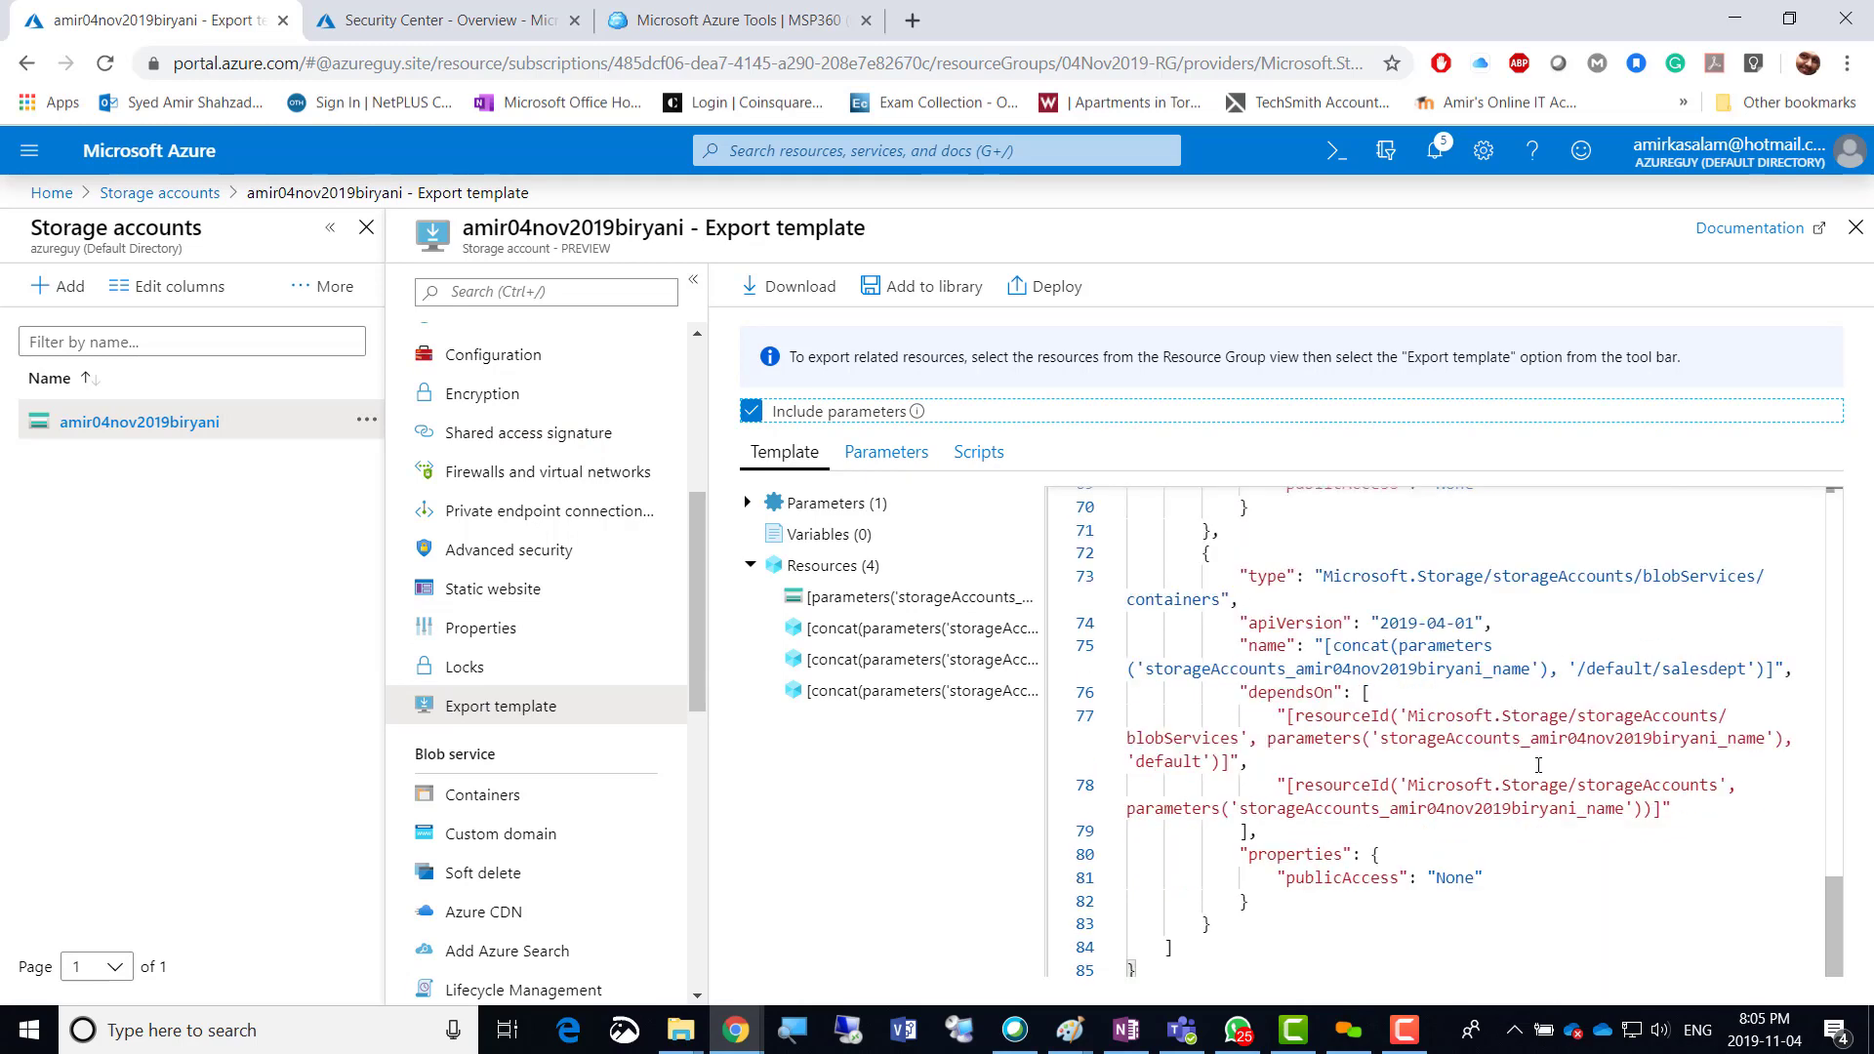
scroll(1538, 765, up, 10)
scroll(1538, 765, up, 7)
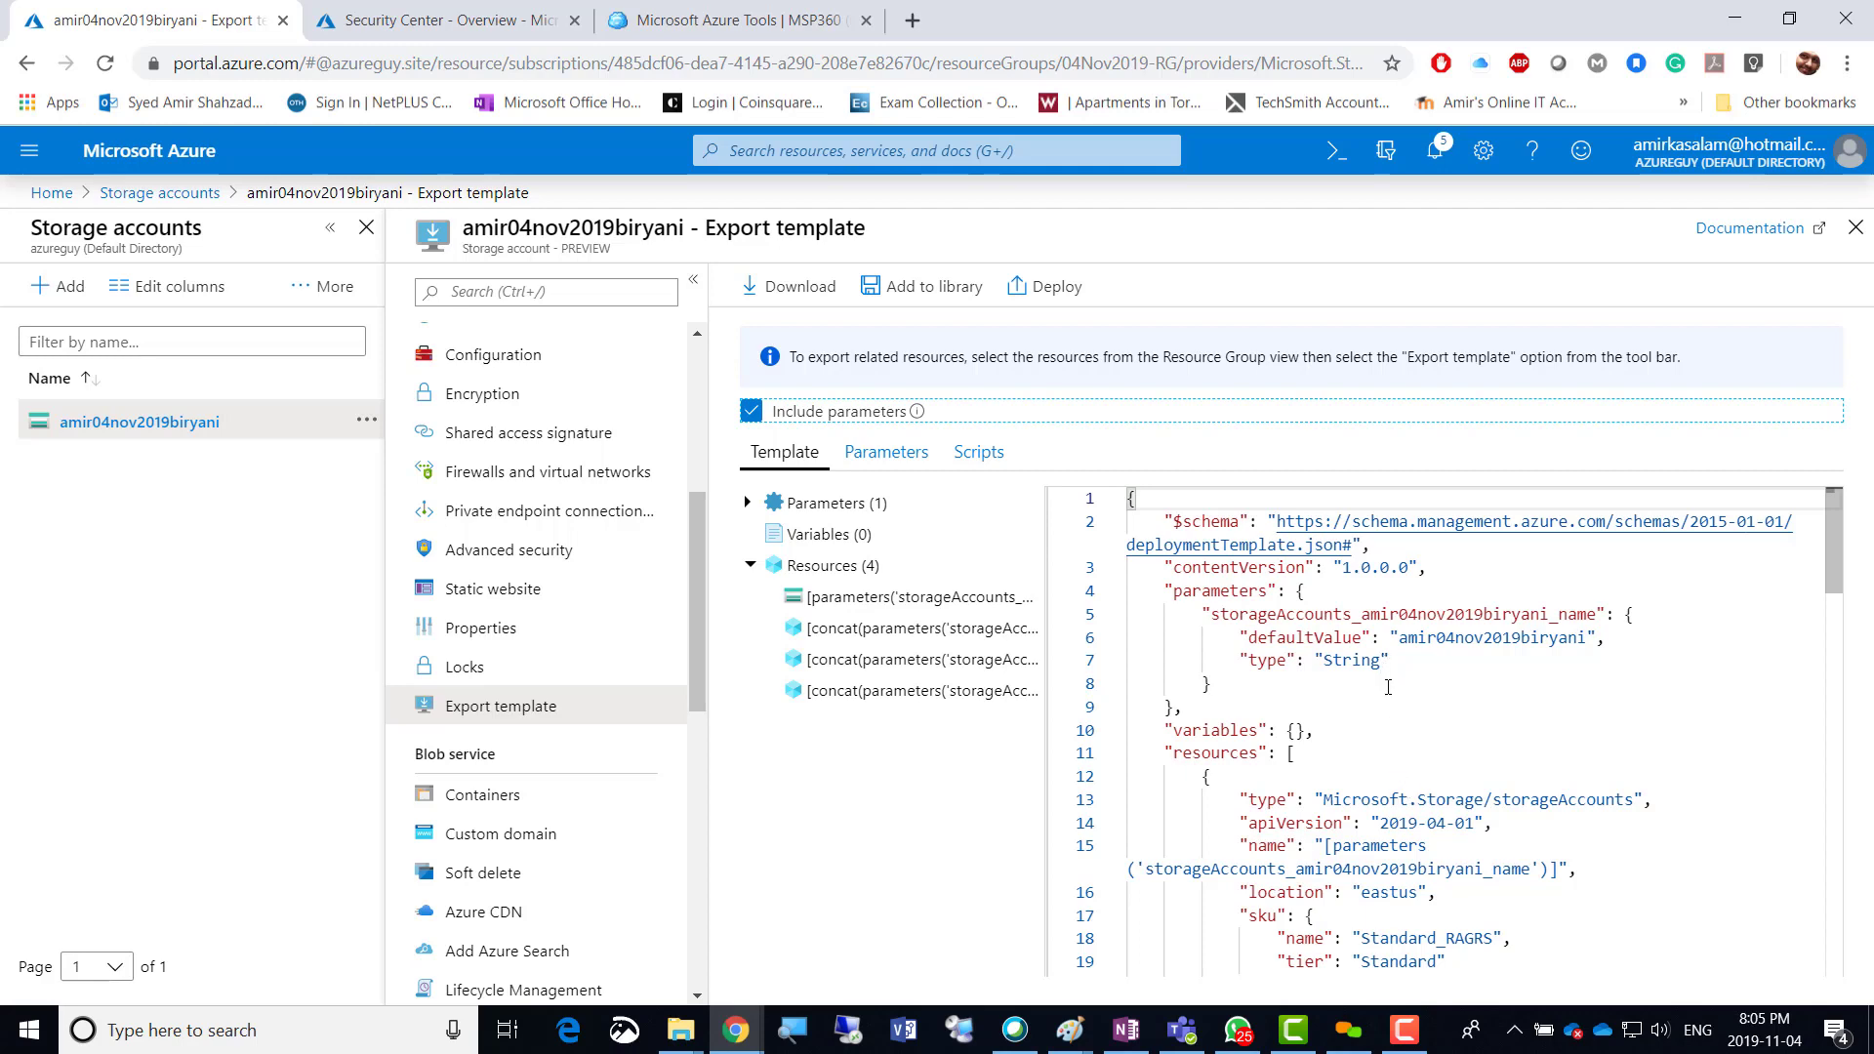
scroll(1388, 687, down, 8)
scroll(1387, 687, down, 10)
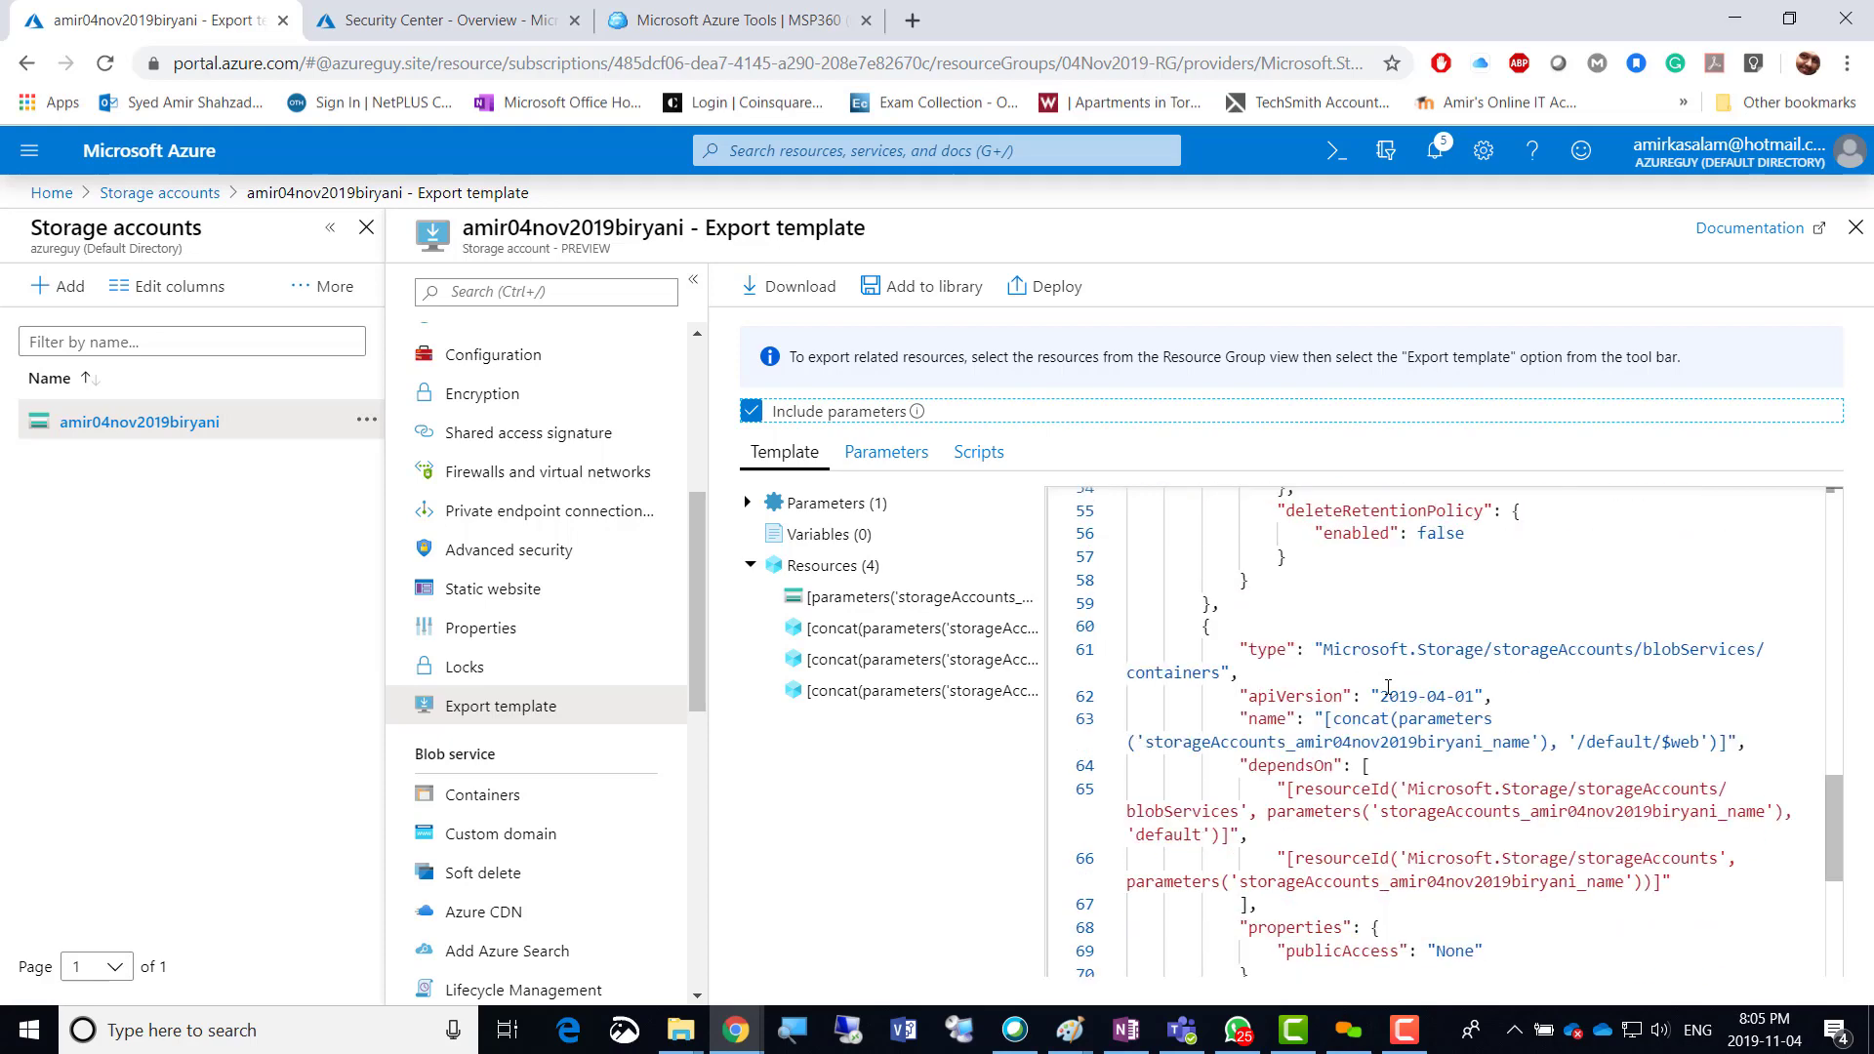
scroll(1387, 687, down, 5)
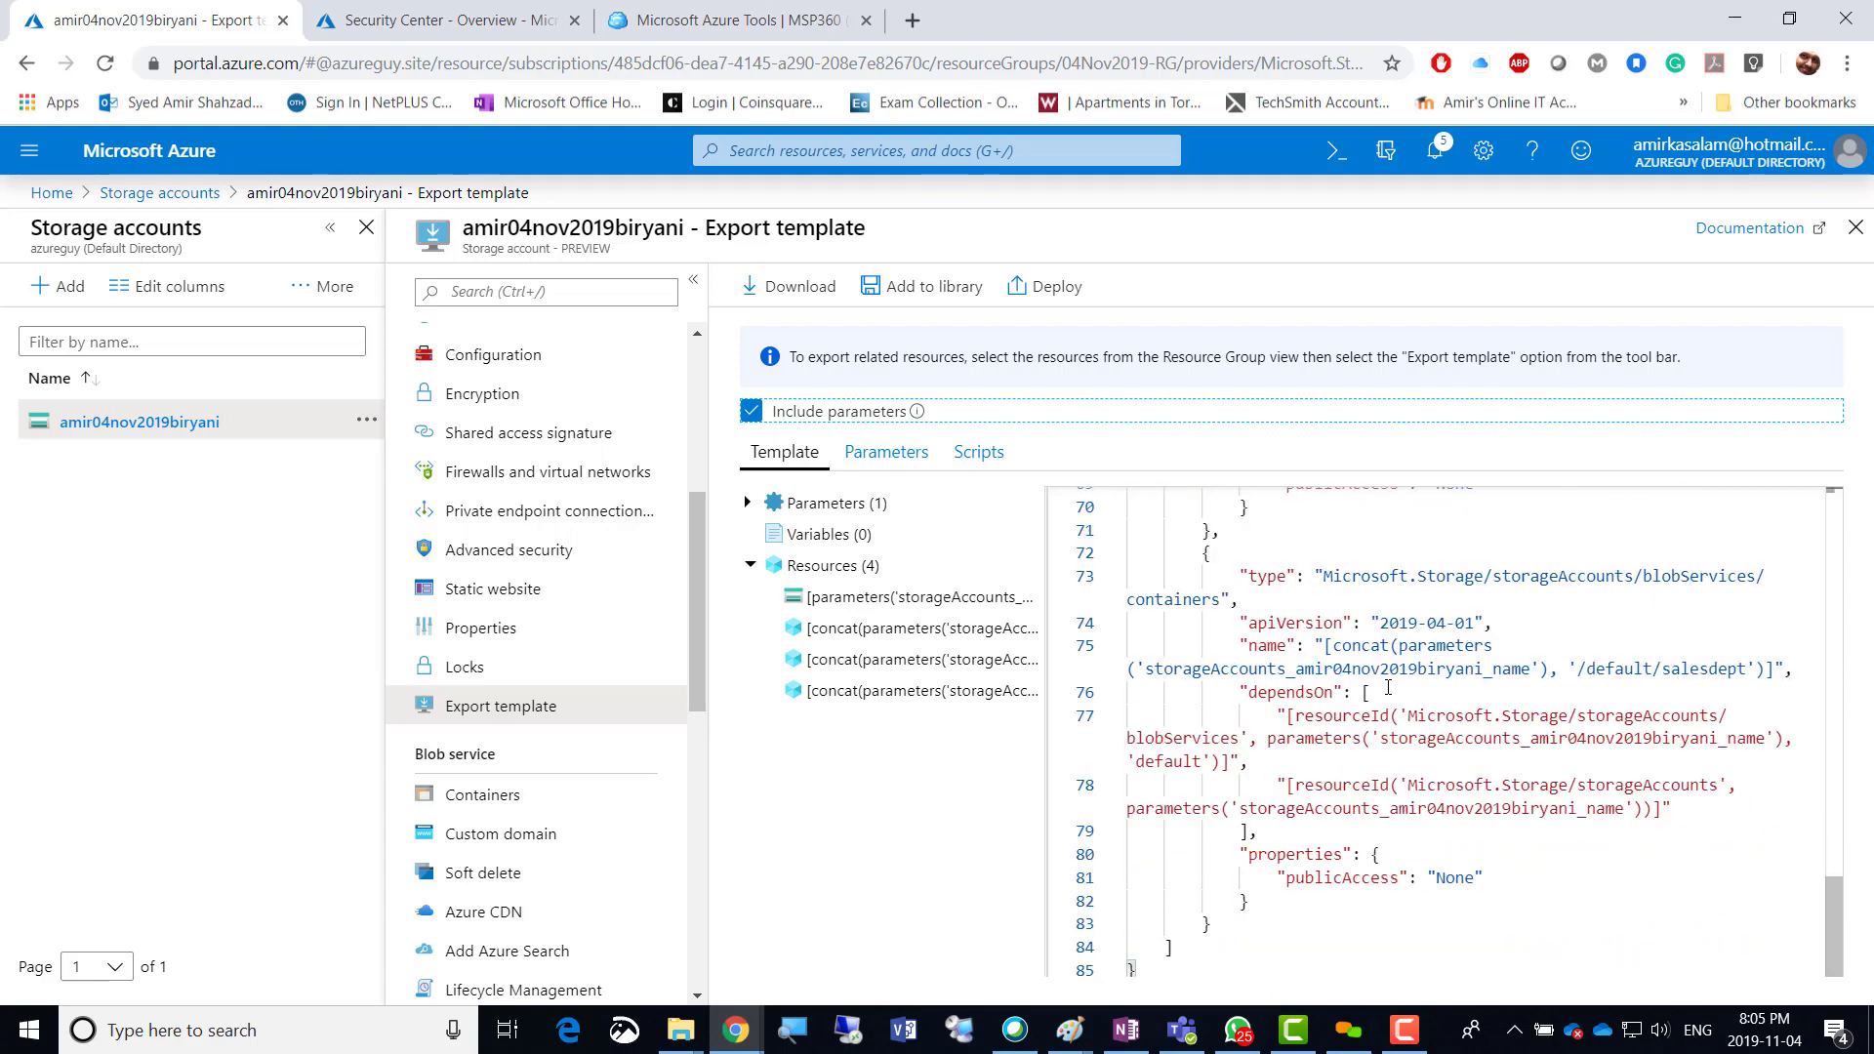
scroll(1388, 687, up, 20)
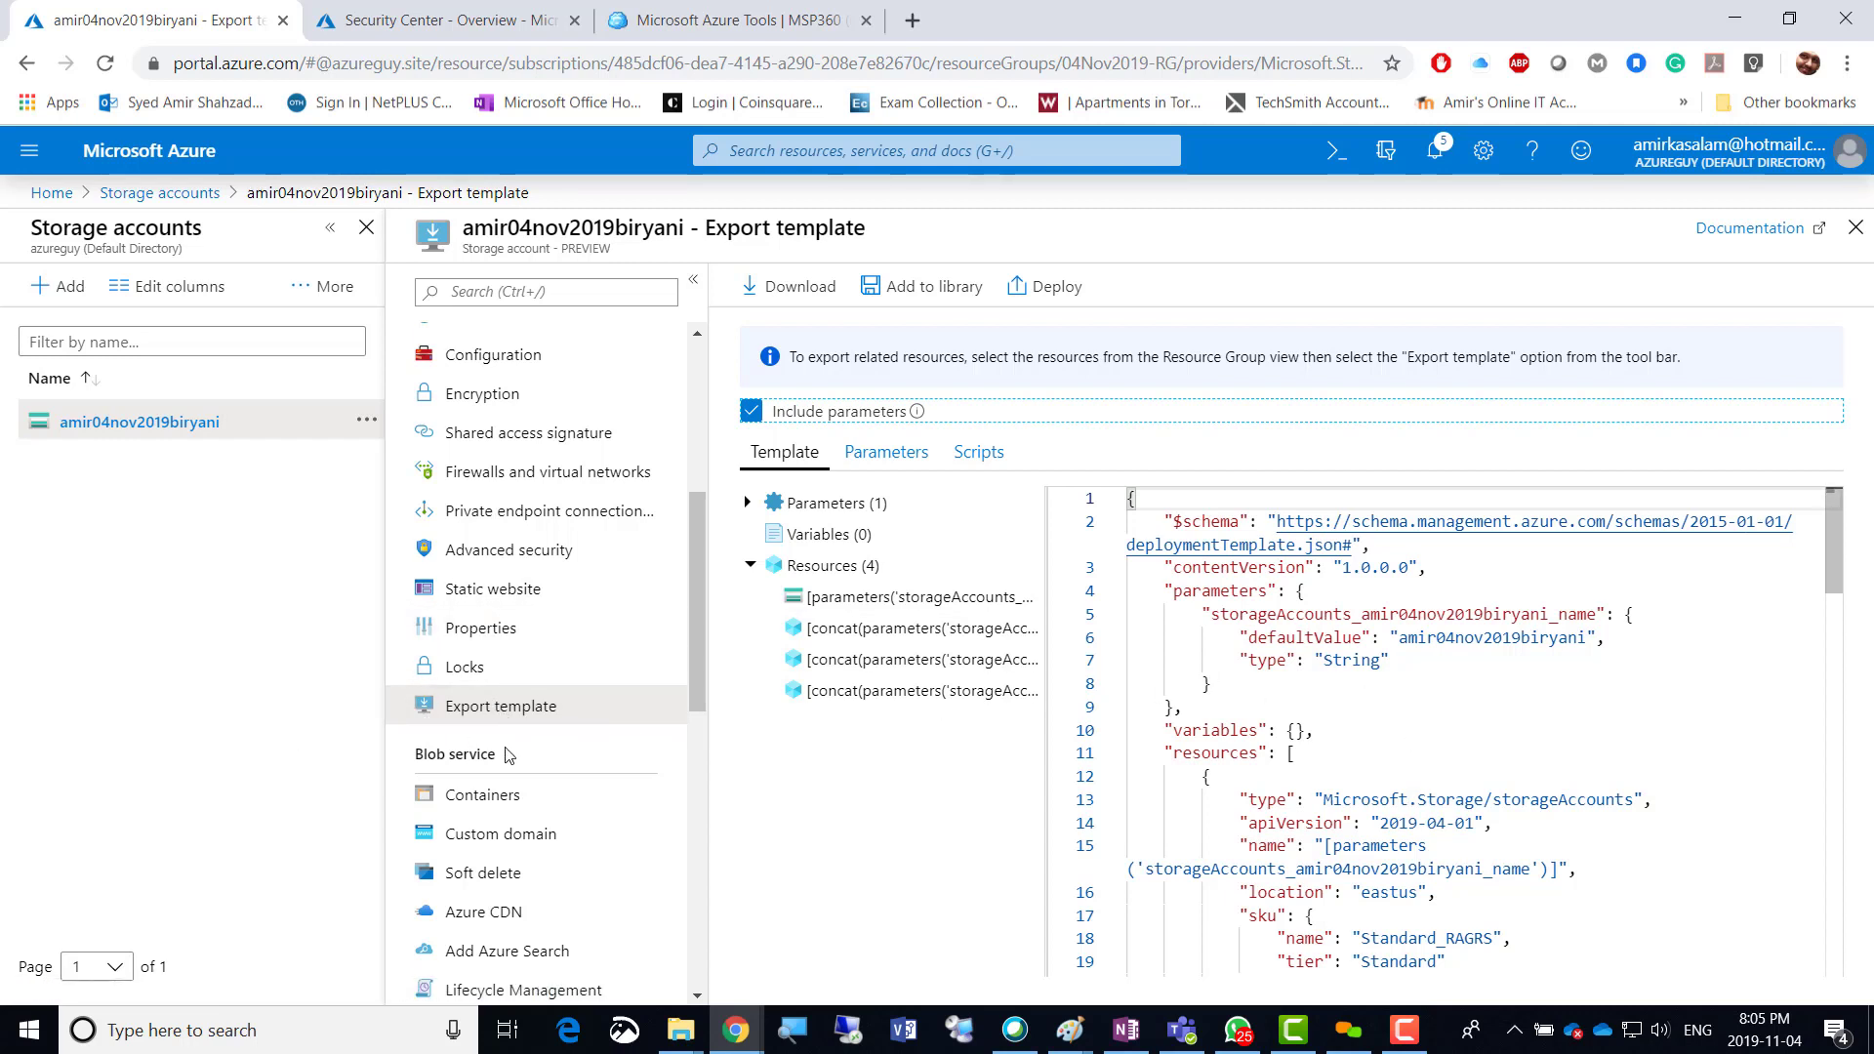
Create the Private-access container 'marketing' under Containers, then open the salesdept container.
scroll(480, 754, down, 3)
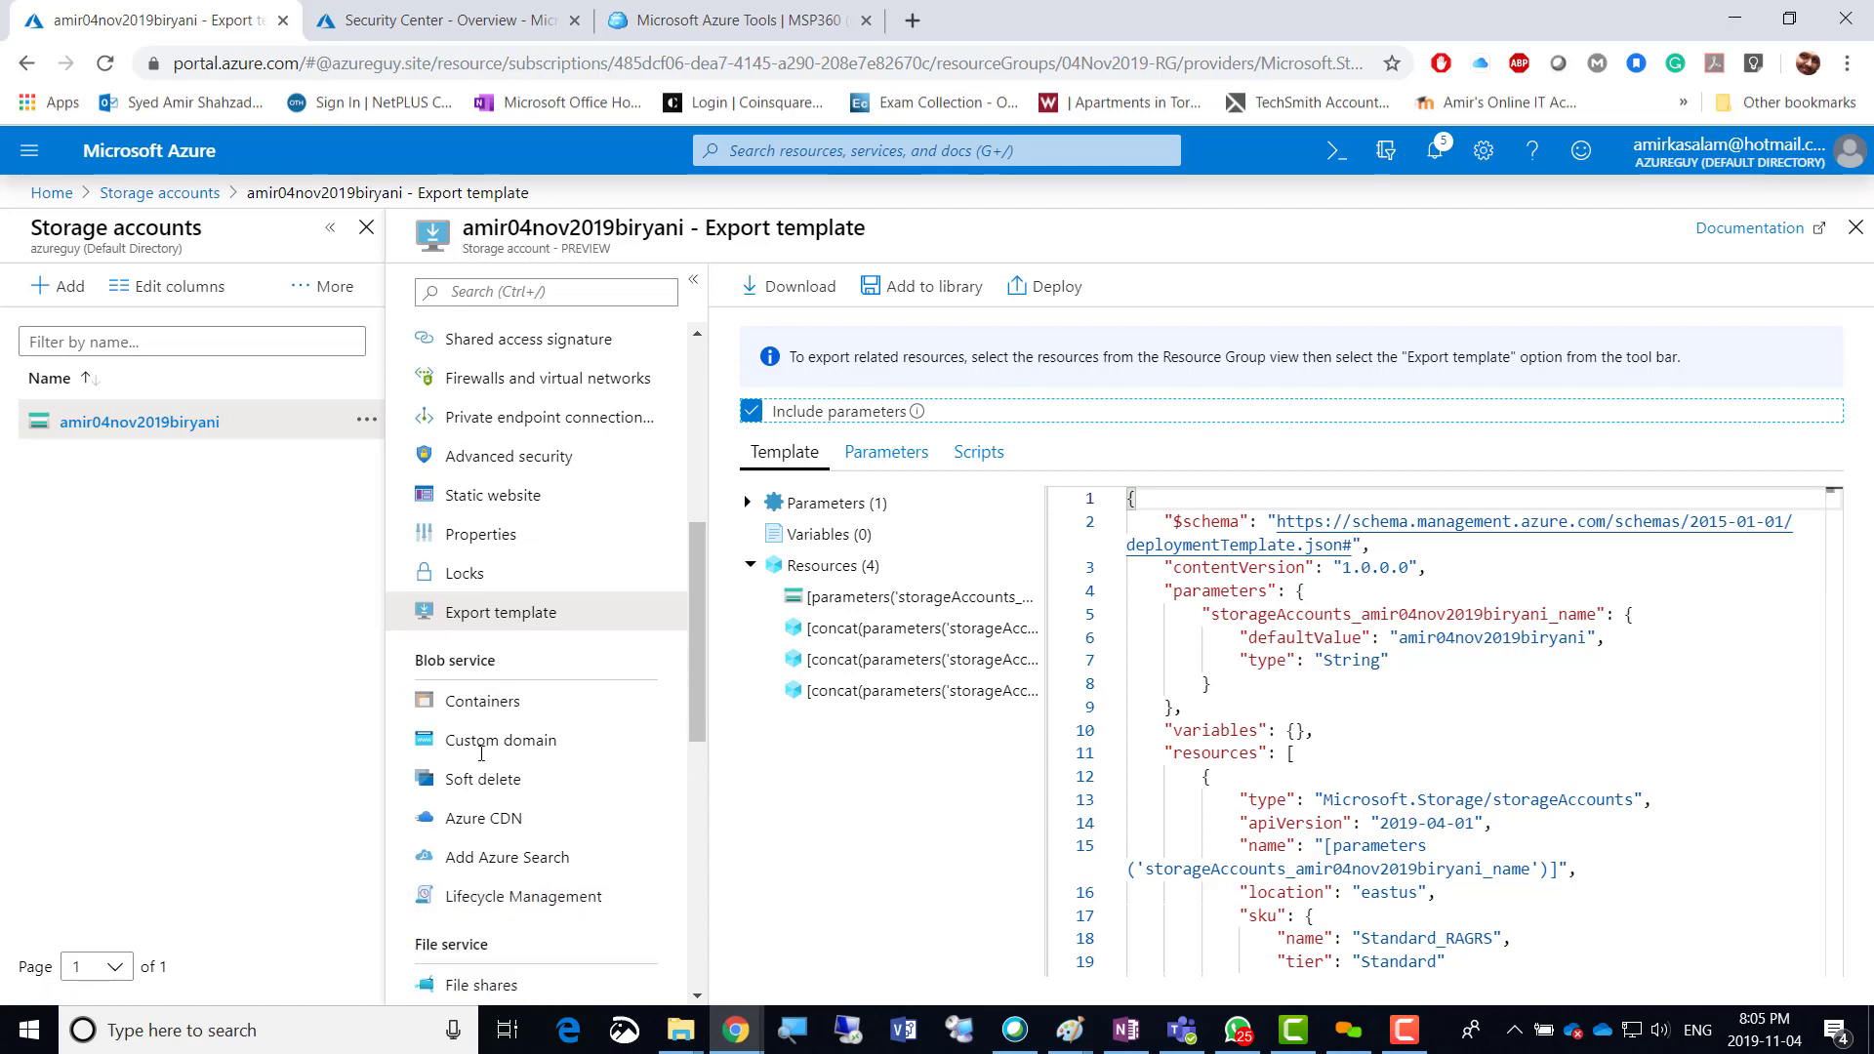
click(472, 558)
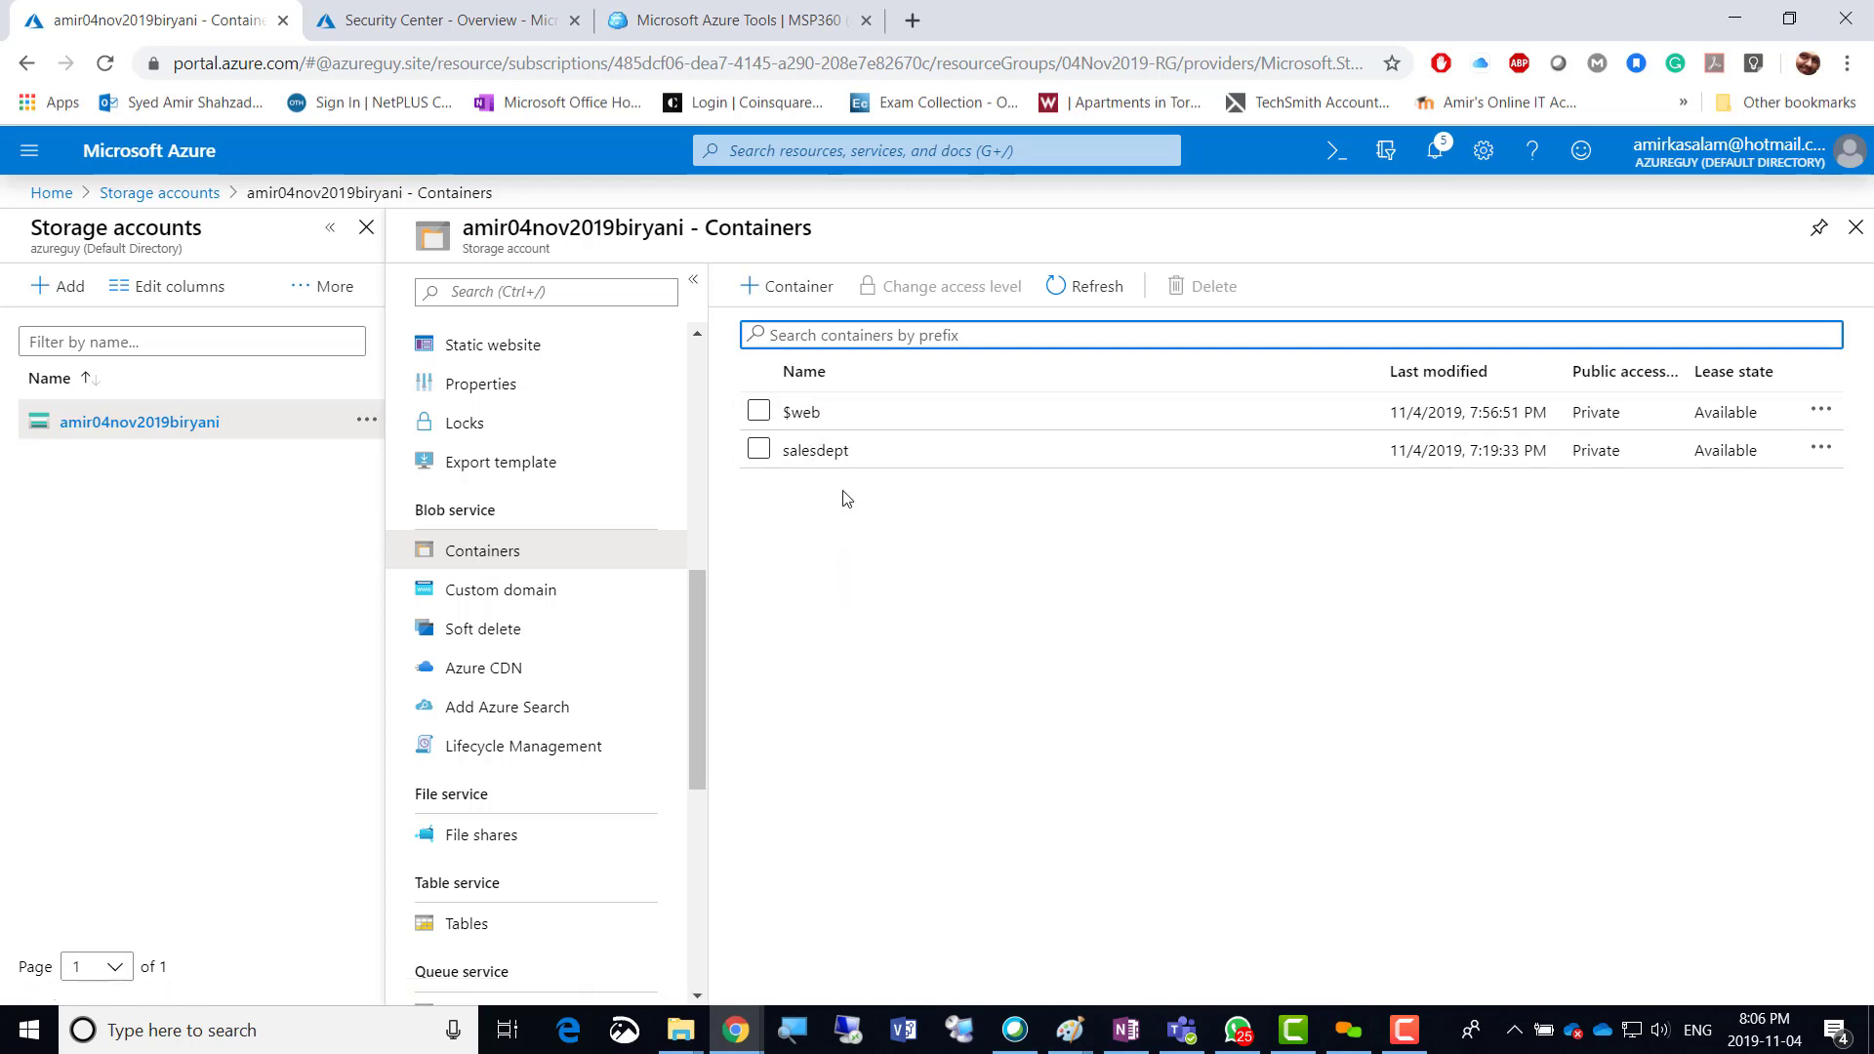
click(782, 290)
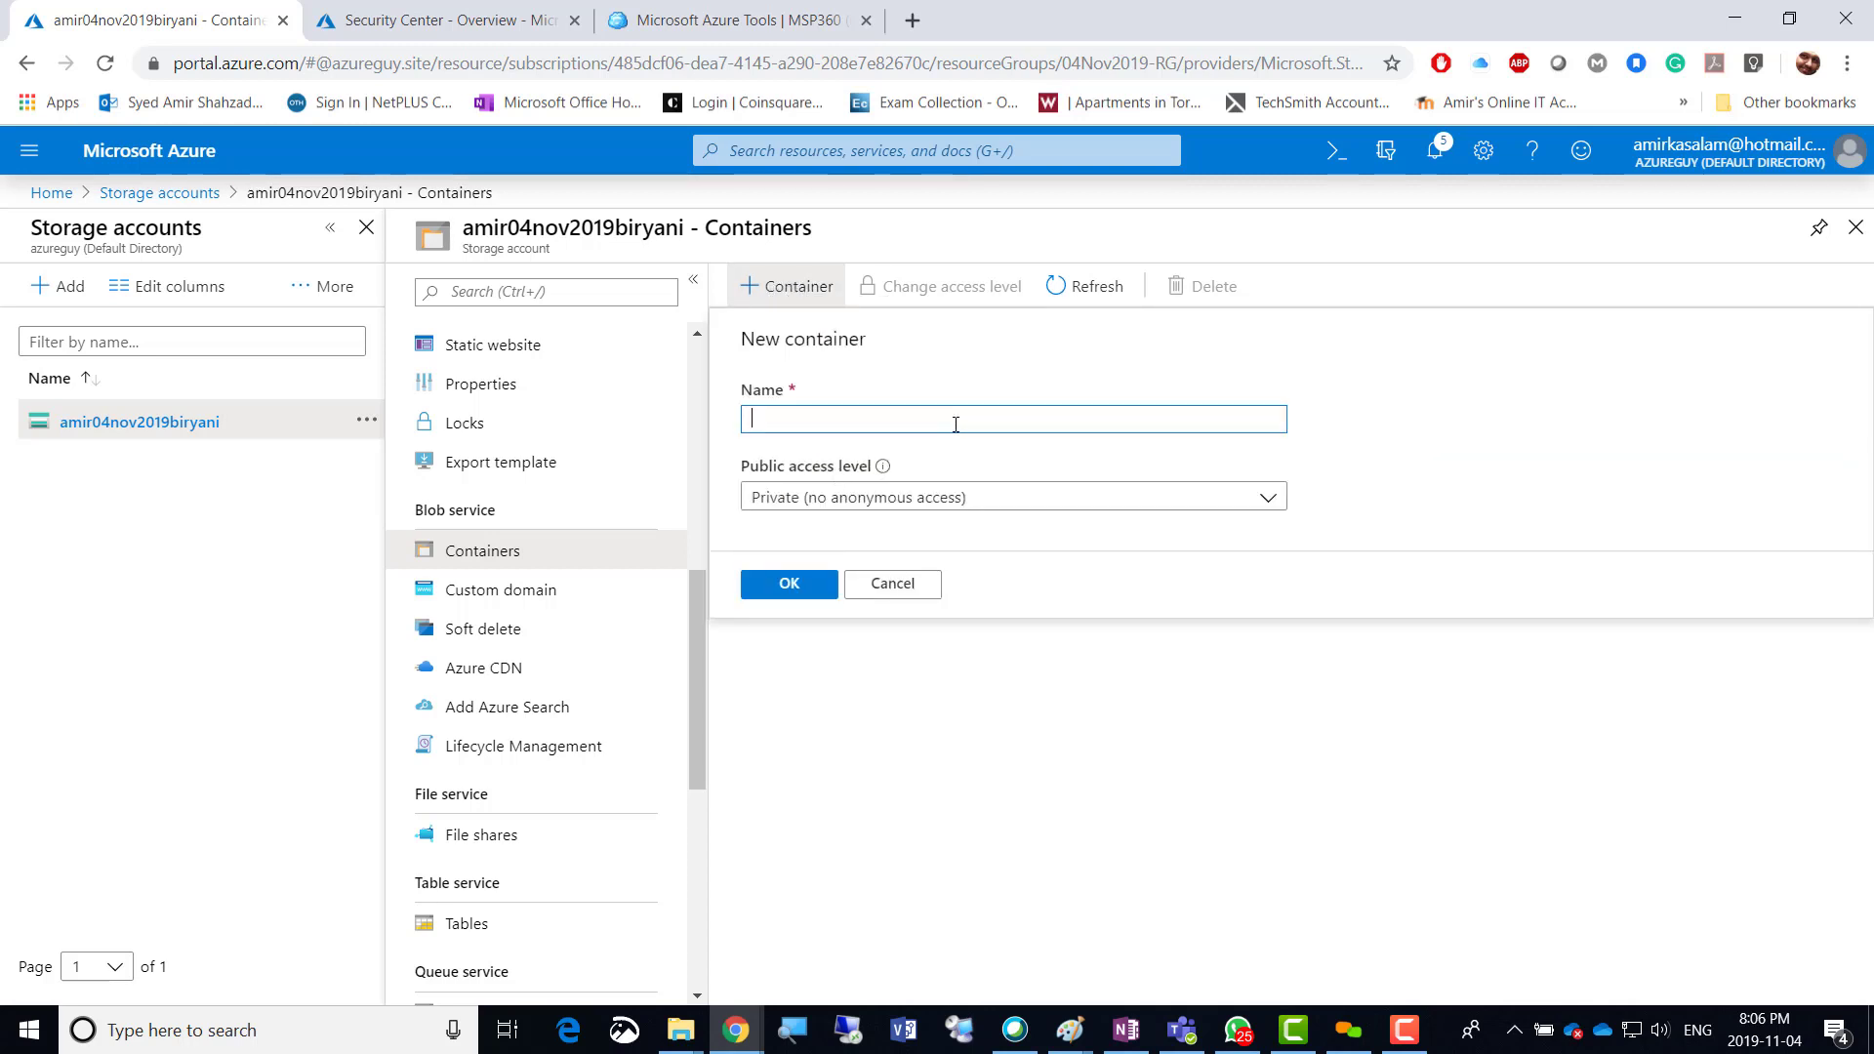
text(Marketing)
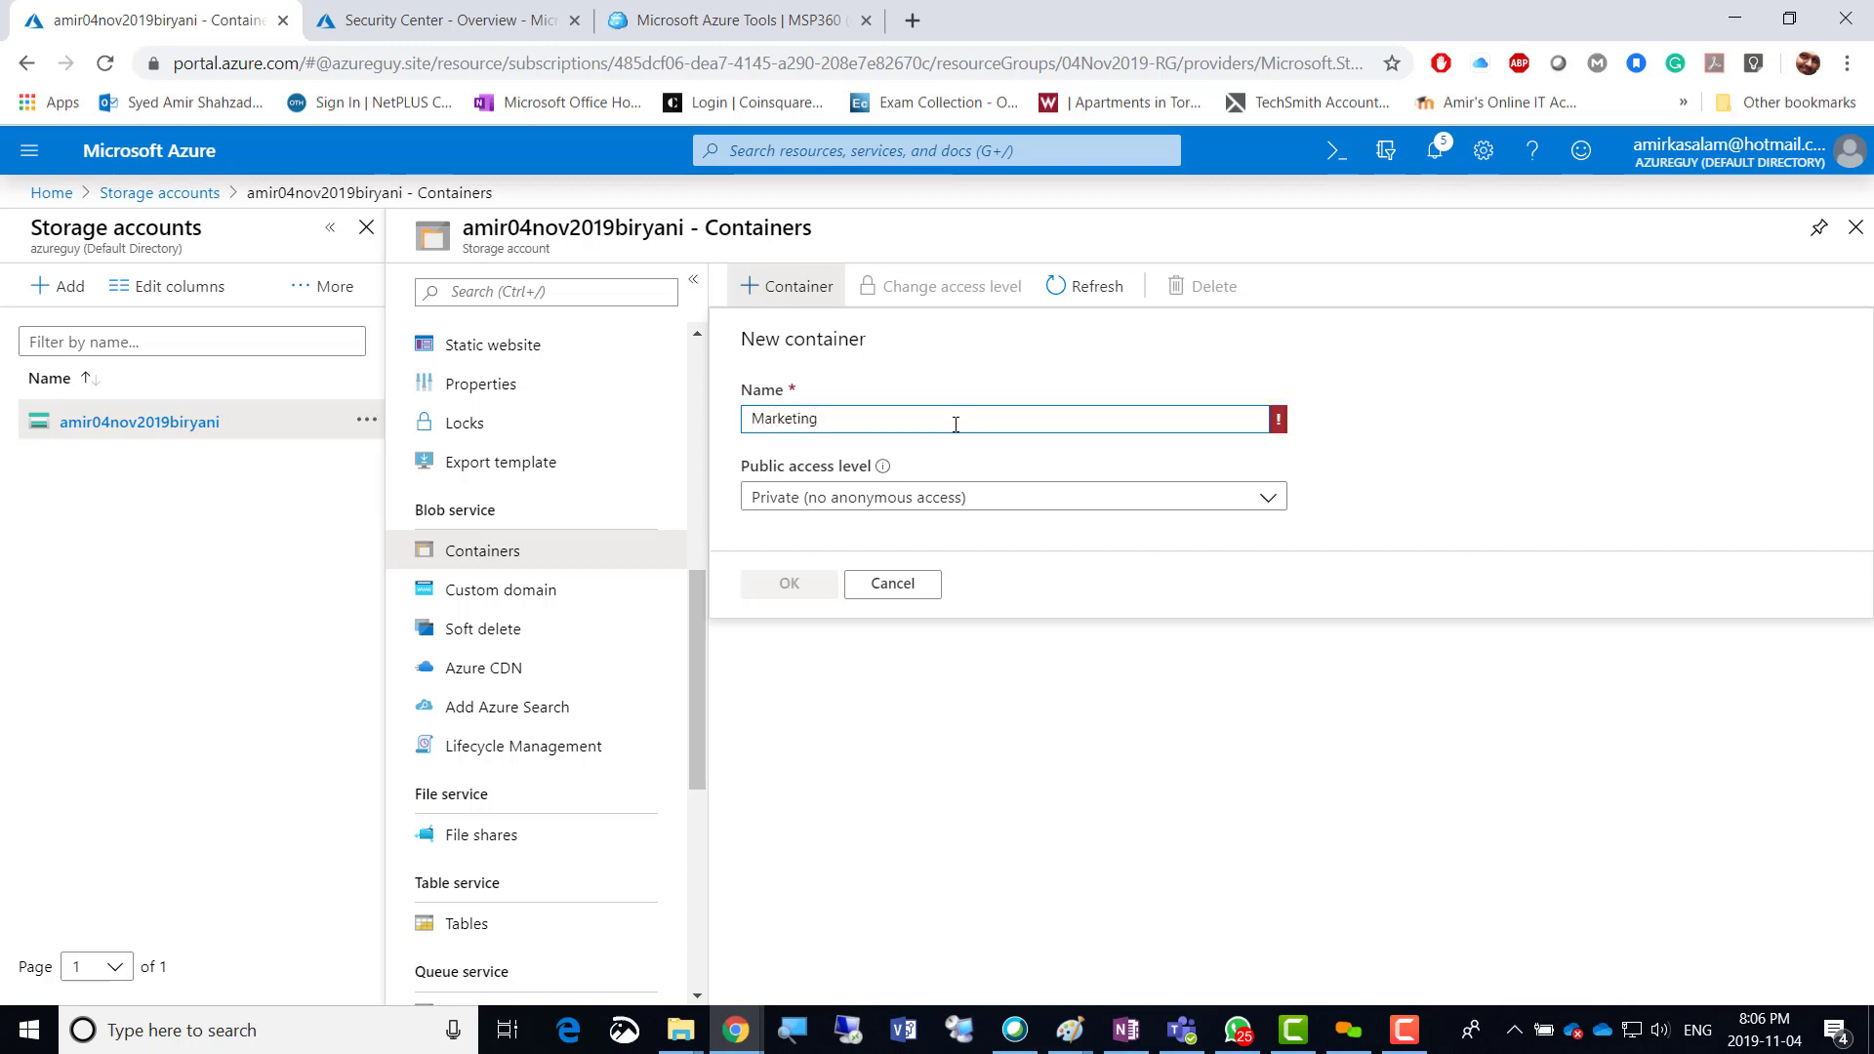
key(shift+Right)
text(m)
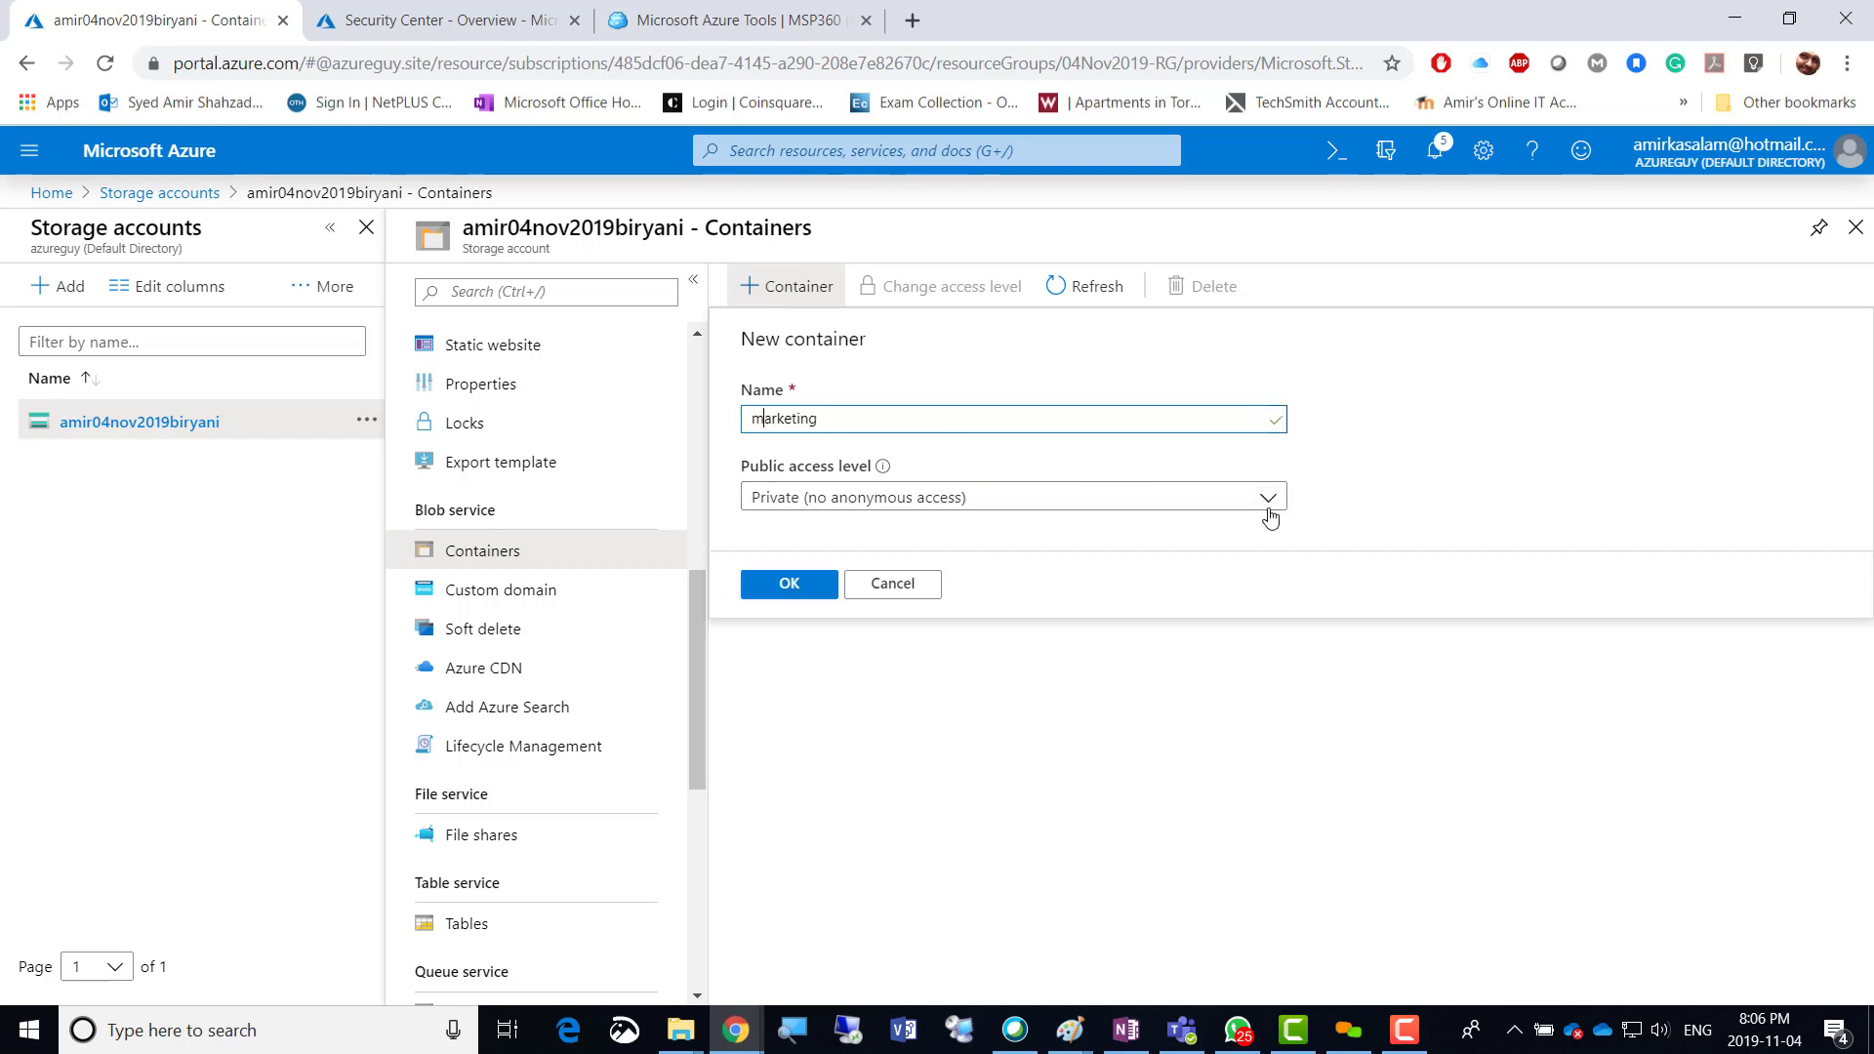
click(1272, 505)
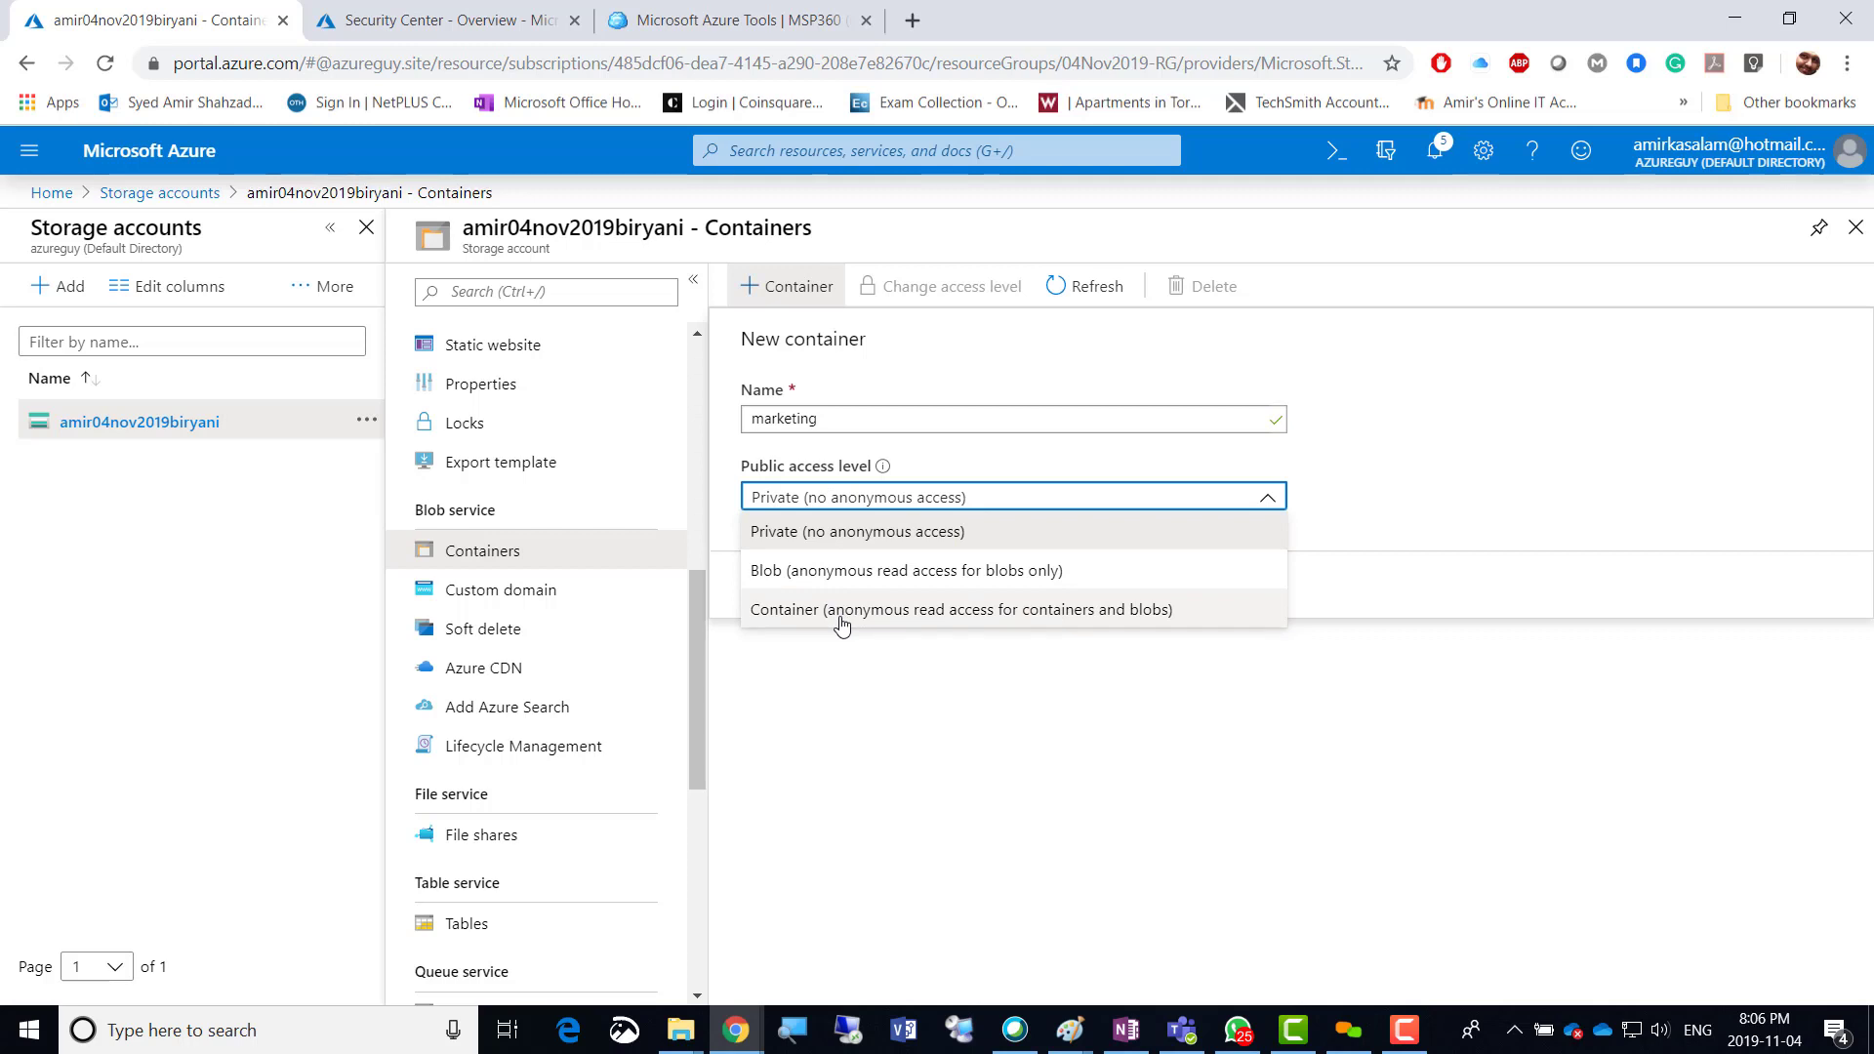
click(851, 534)
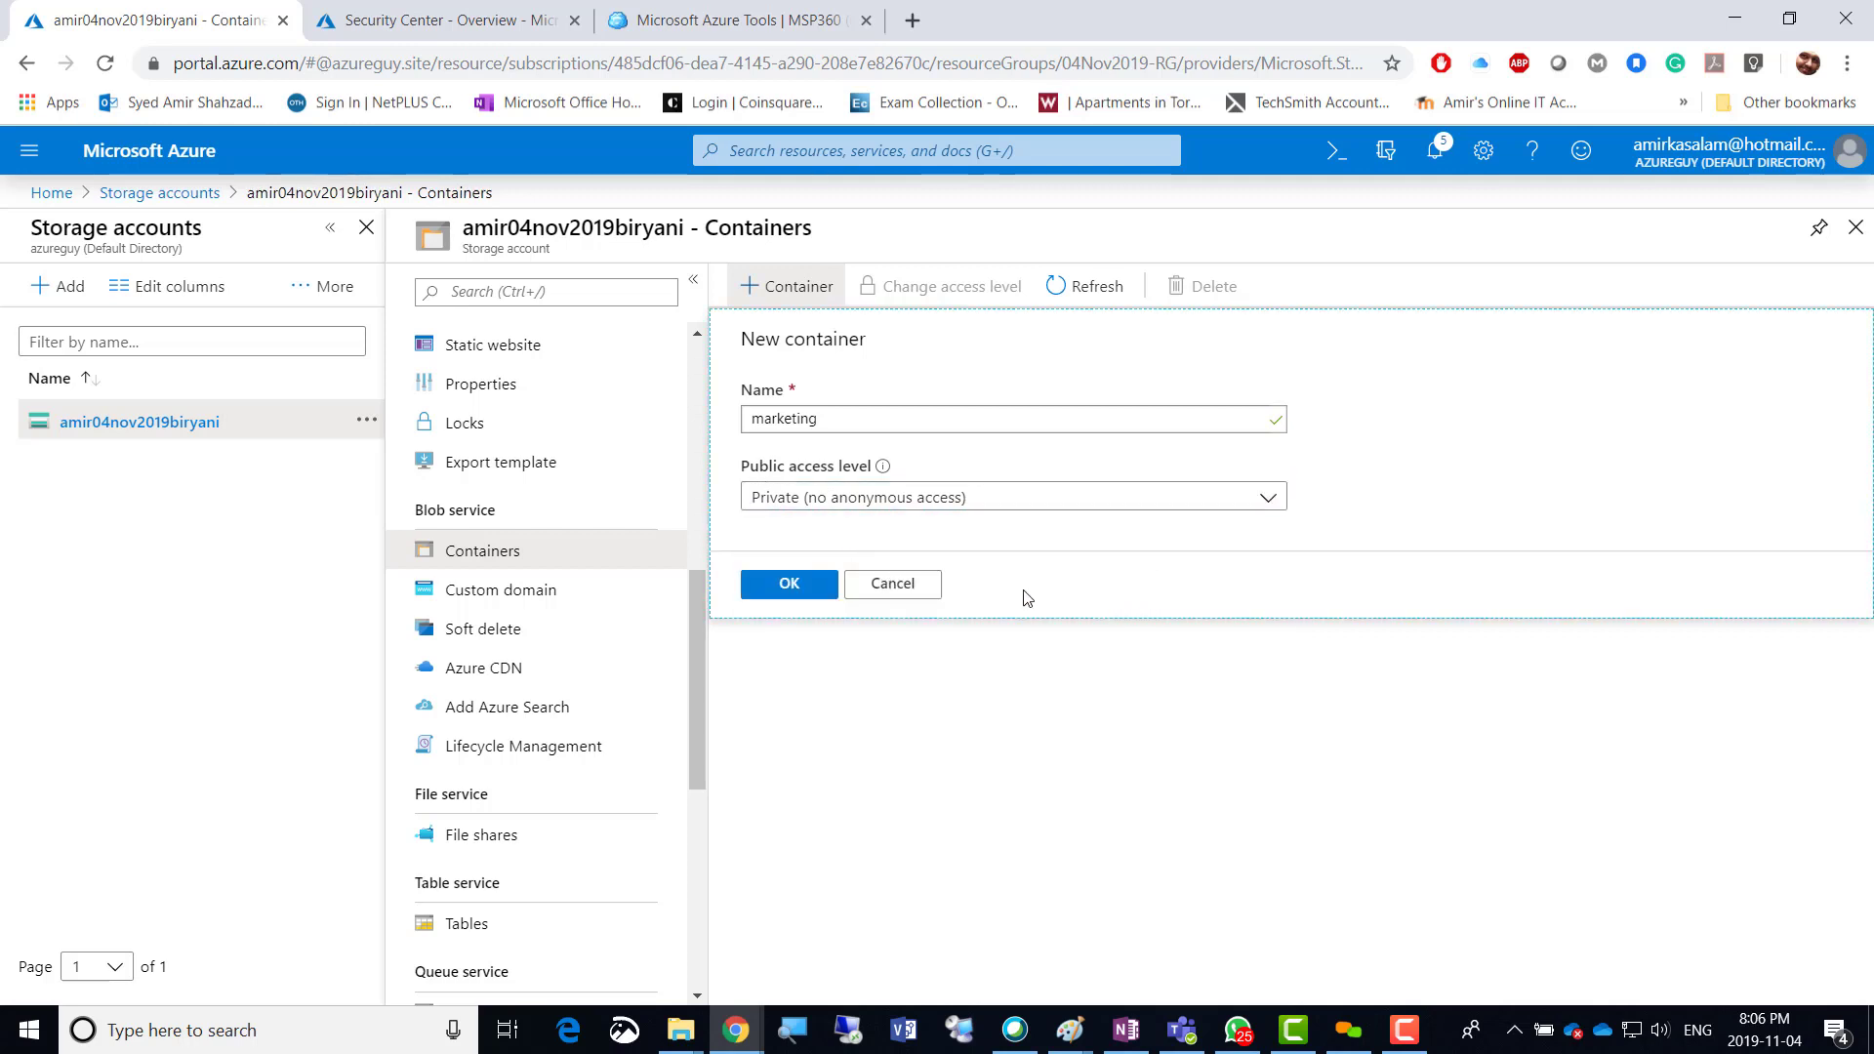
click(777, 591)
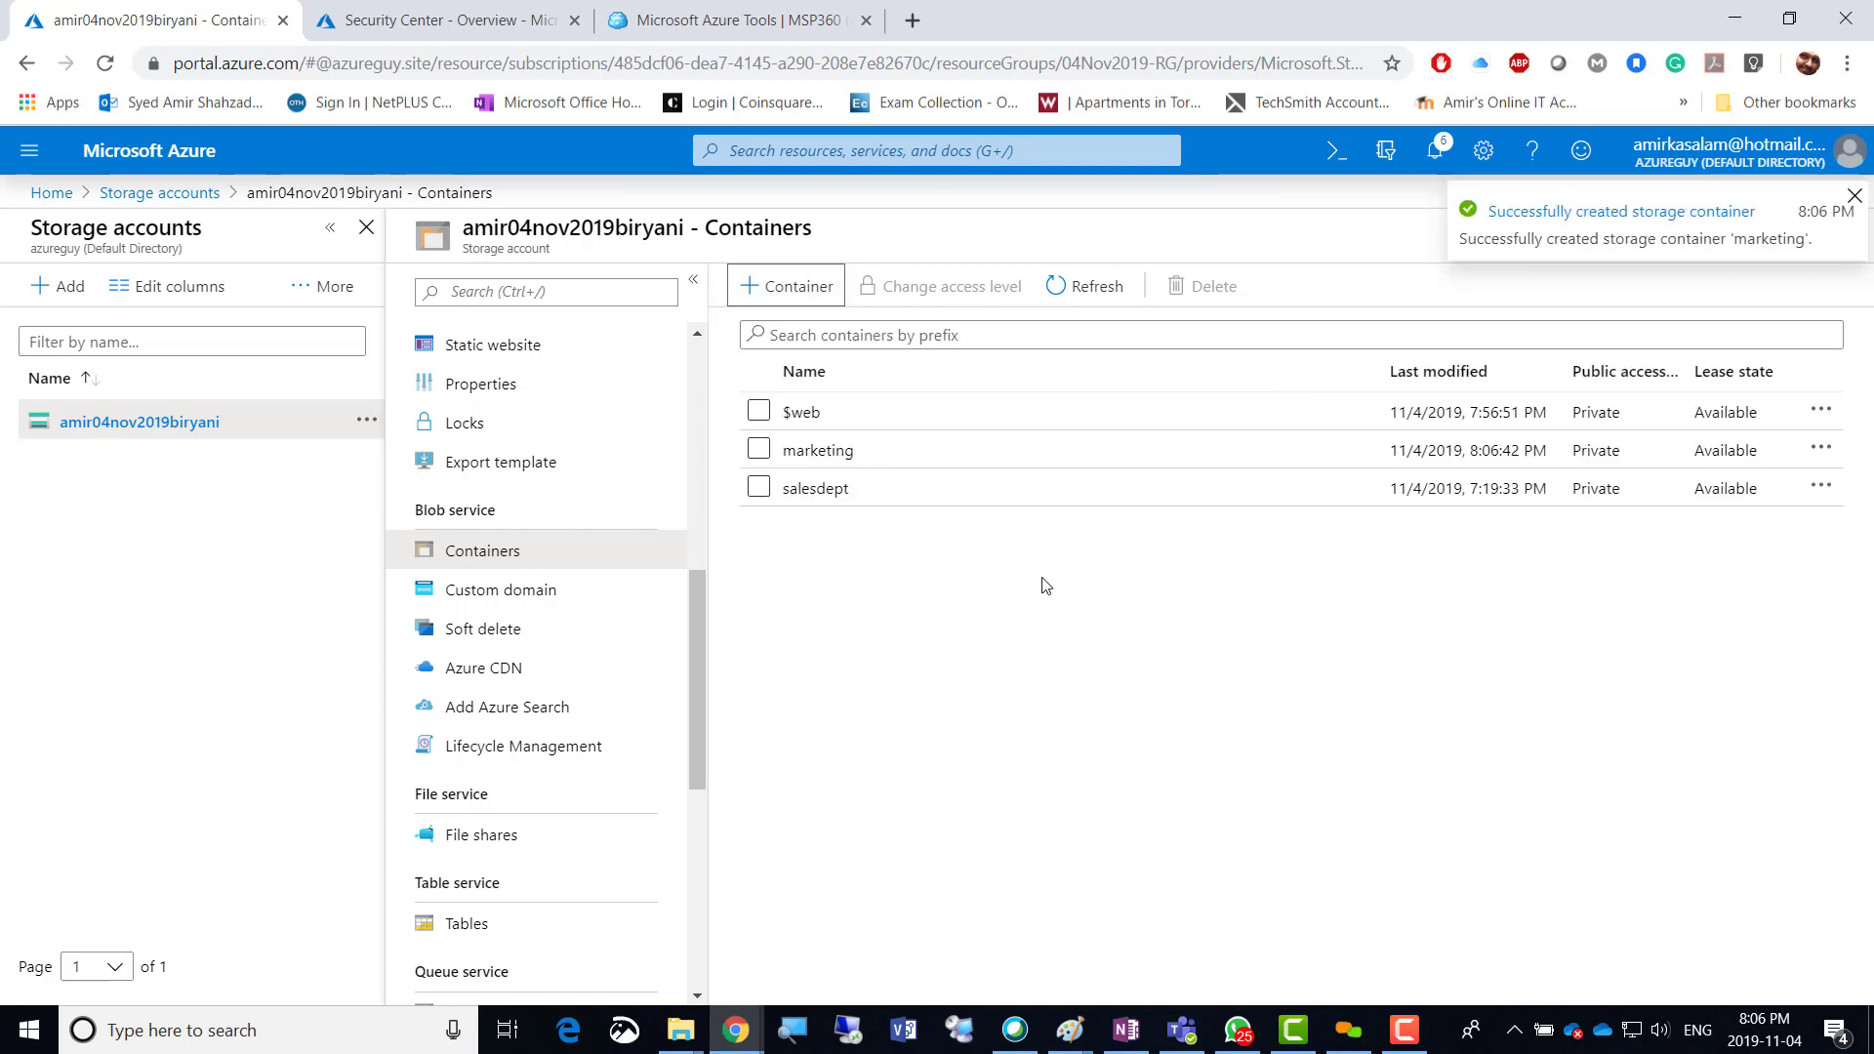
click(814, 489)
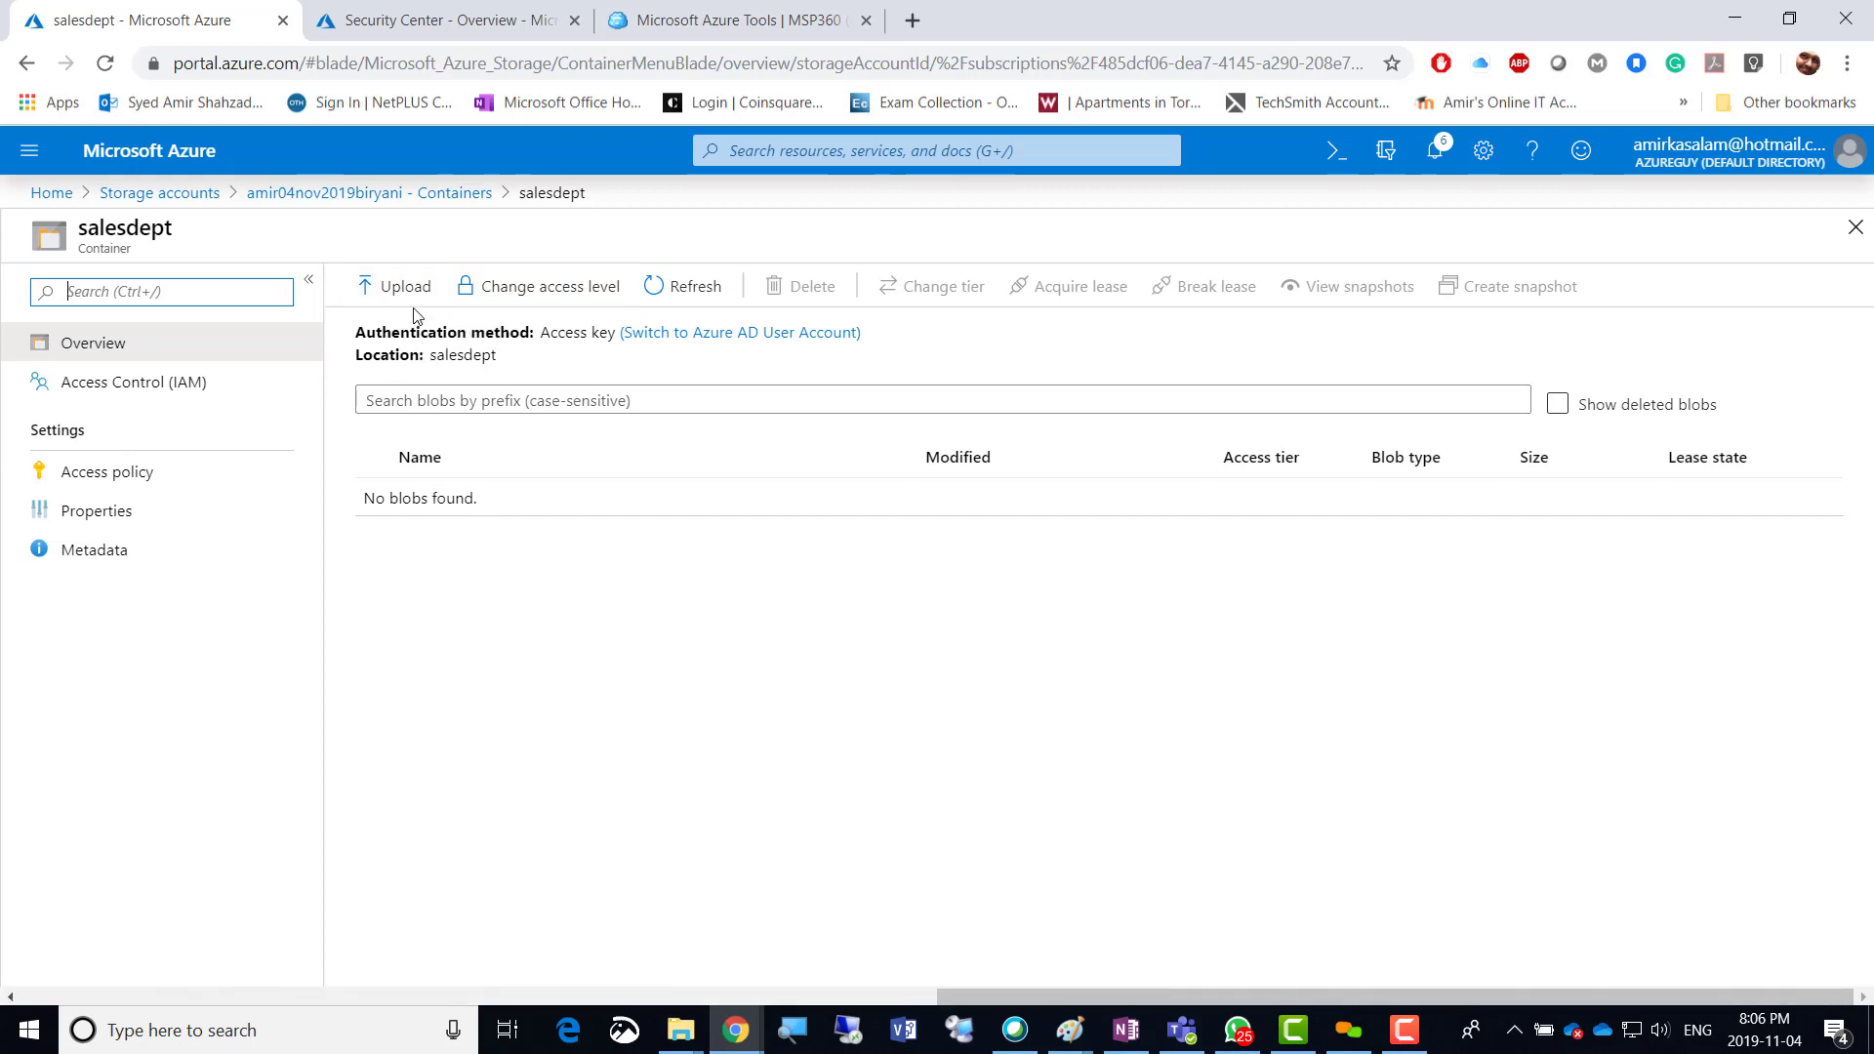
Review salesdept's public access level options, keeping Private and cancelling the change.
click(541, 293)
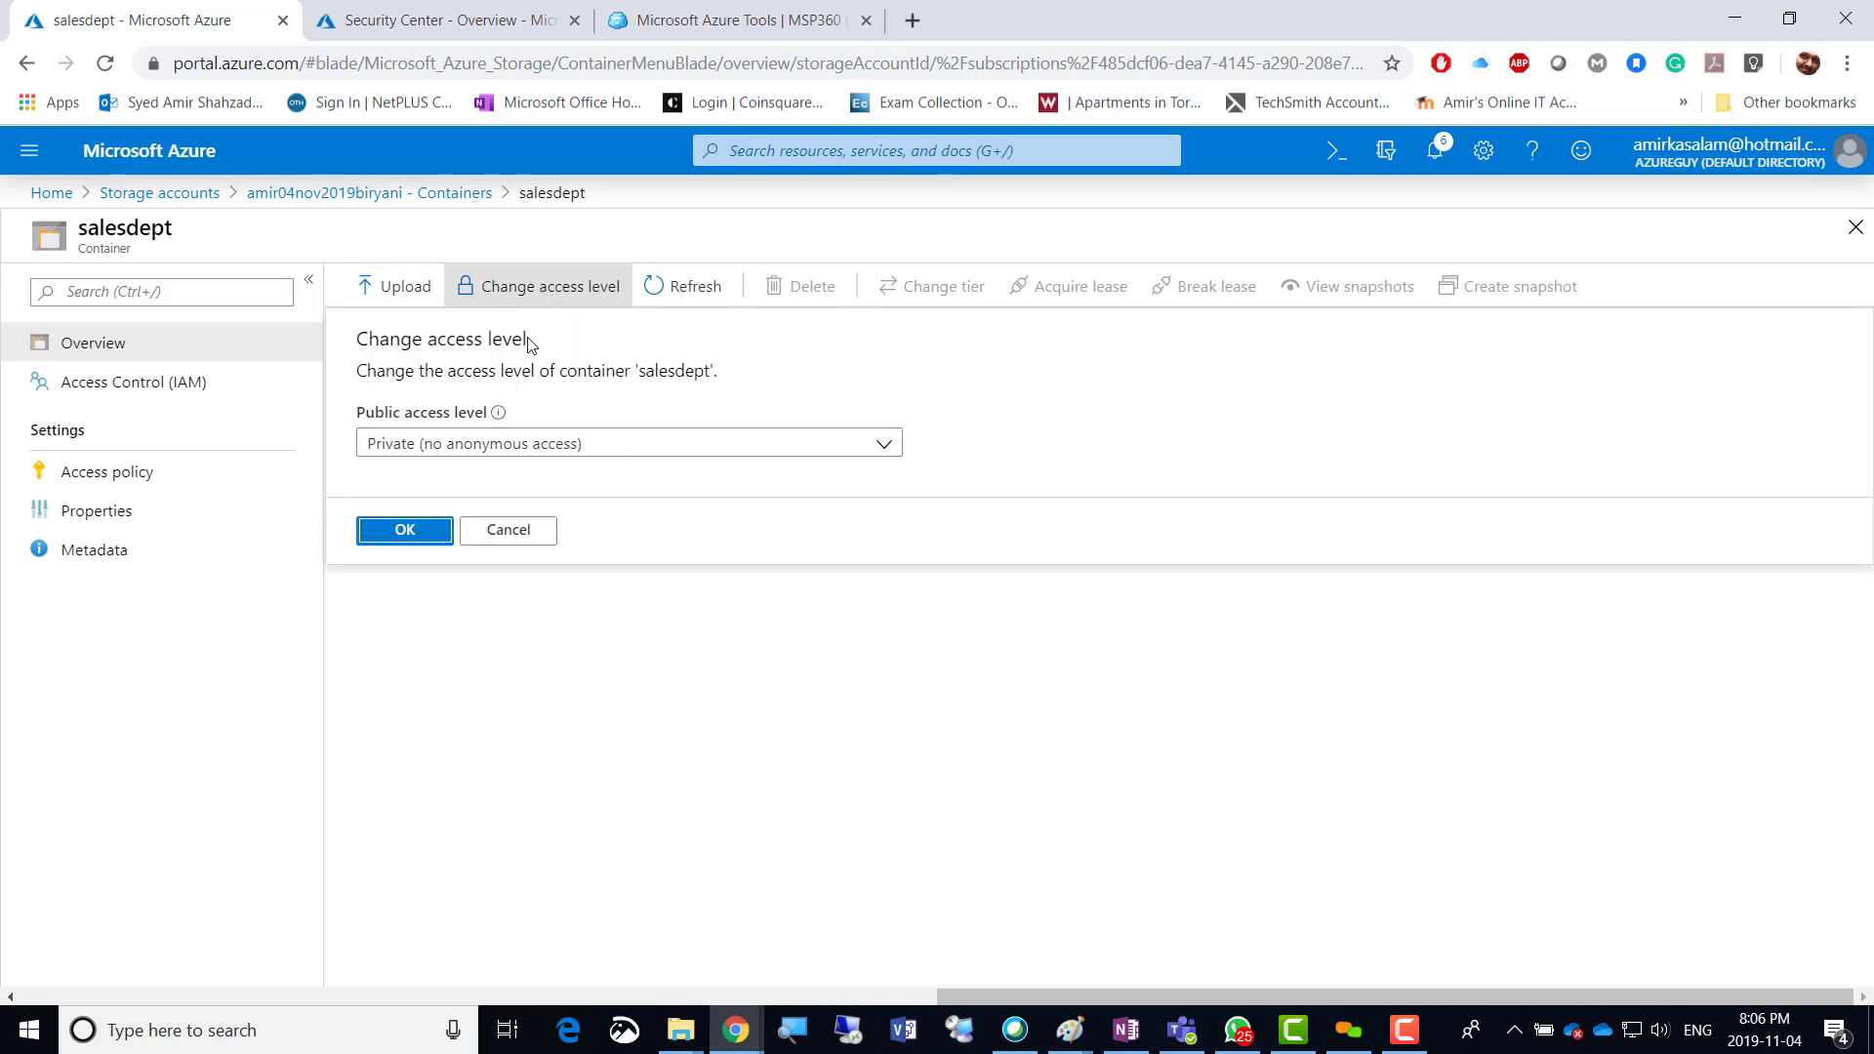
click(546, 447)
click(536, 474)
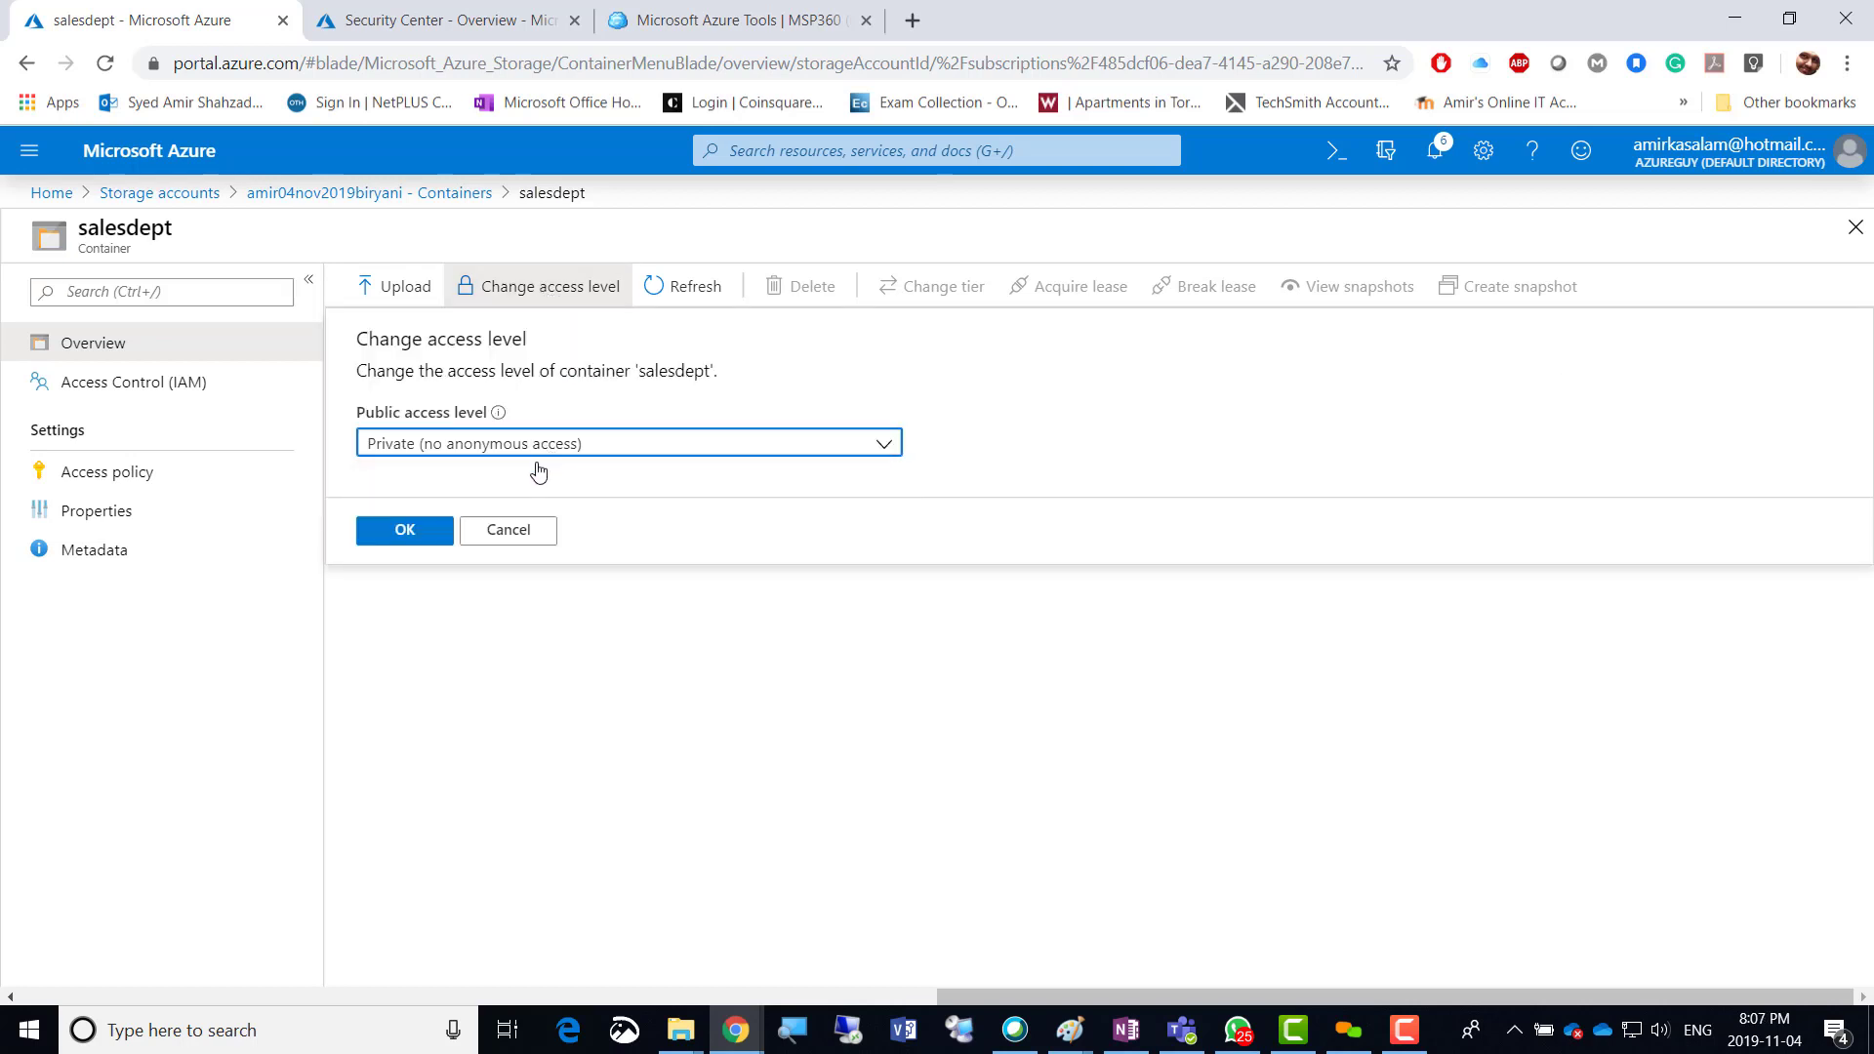
click(500, 535)
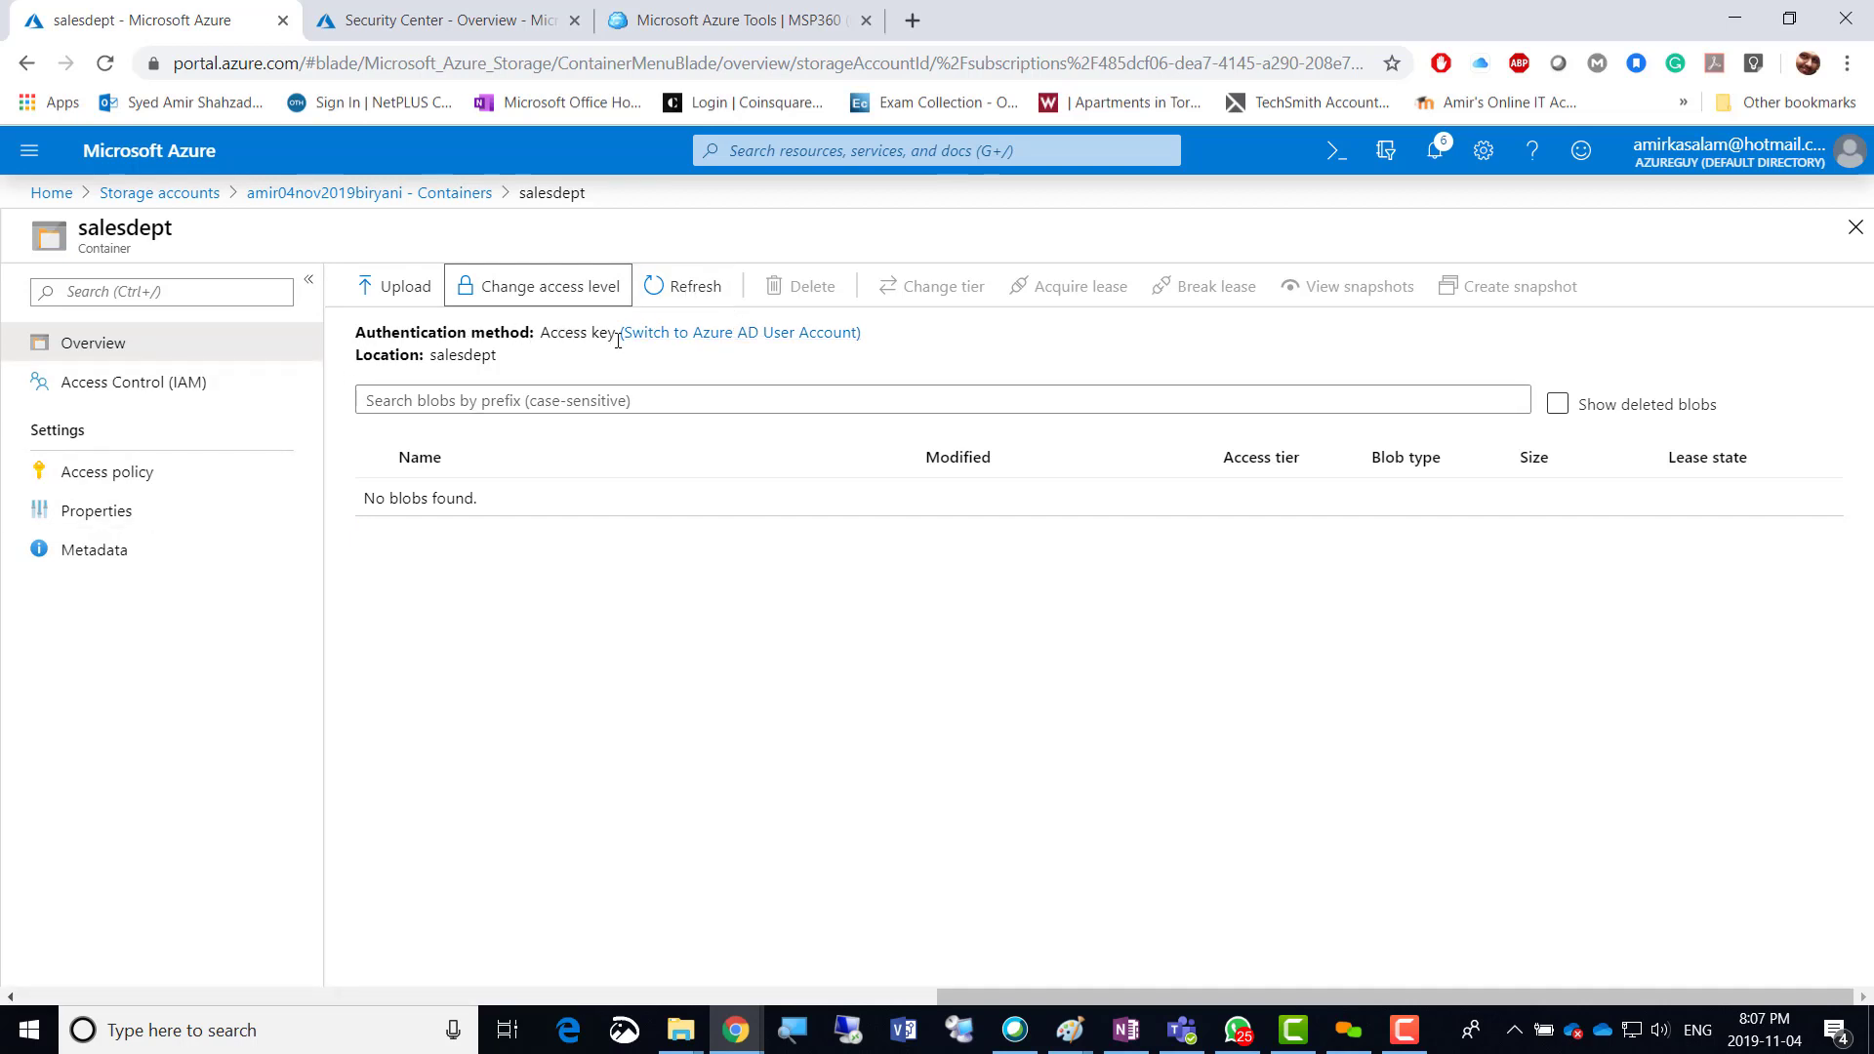
Switch authentication to Azure AD User Account and open the permission error's documentation link.
mouse_move(617, 335)
mouse_down()
mouse_move(512, 353)
mouse_move(615, 336)
mouse_up()
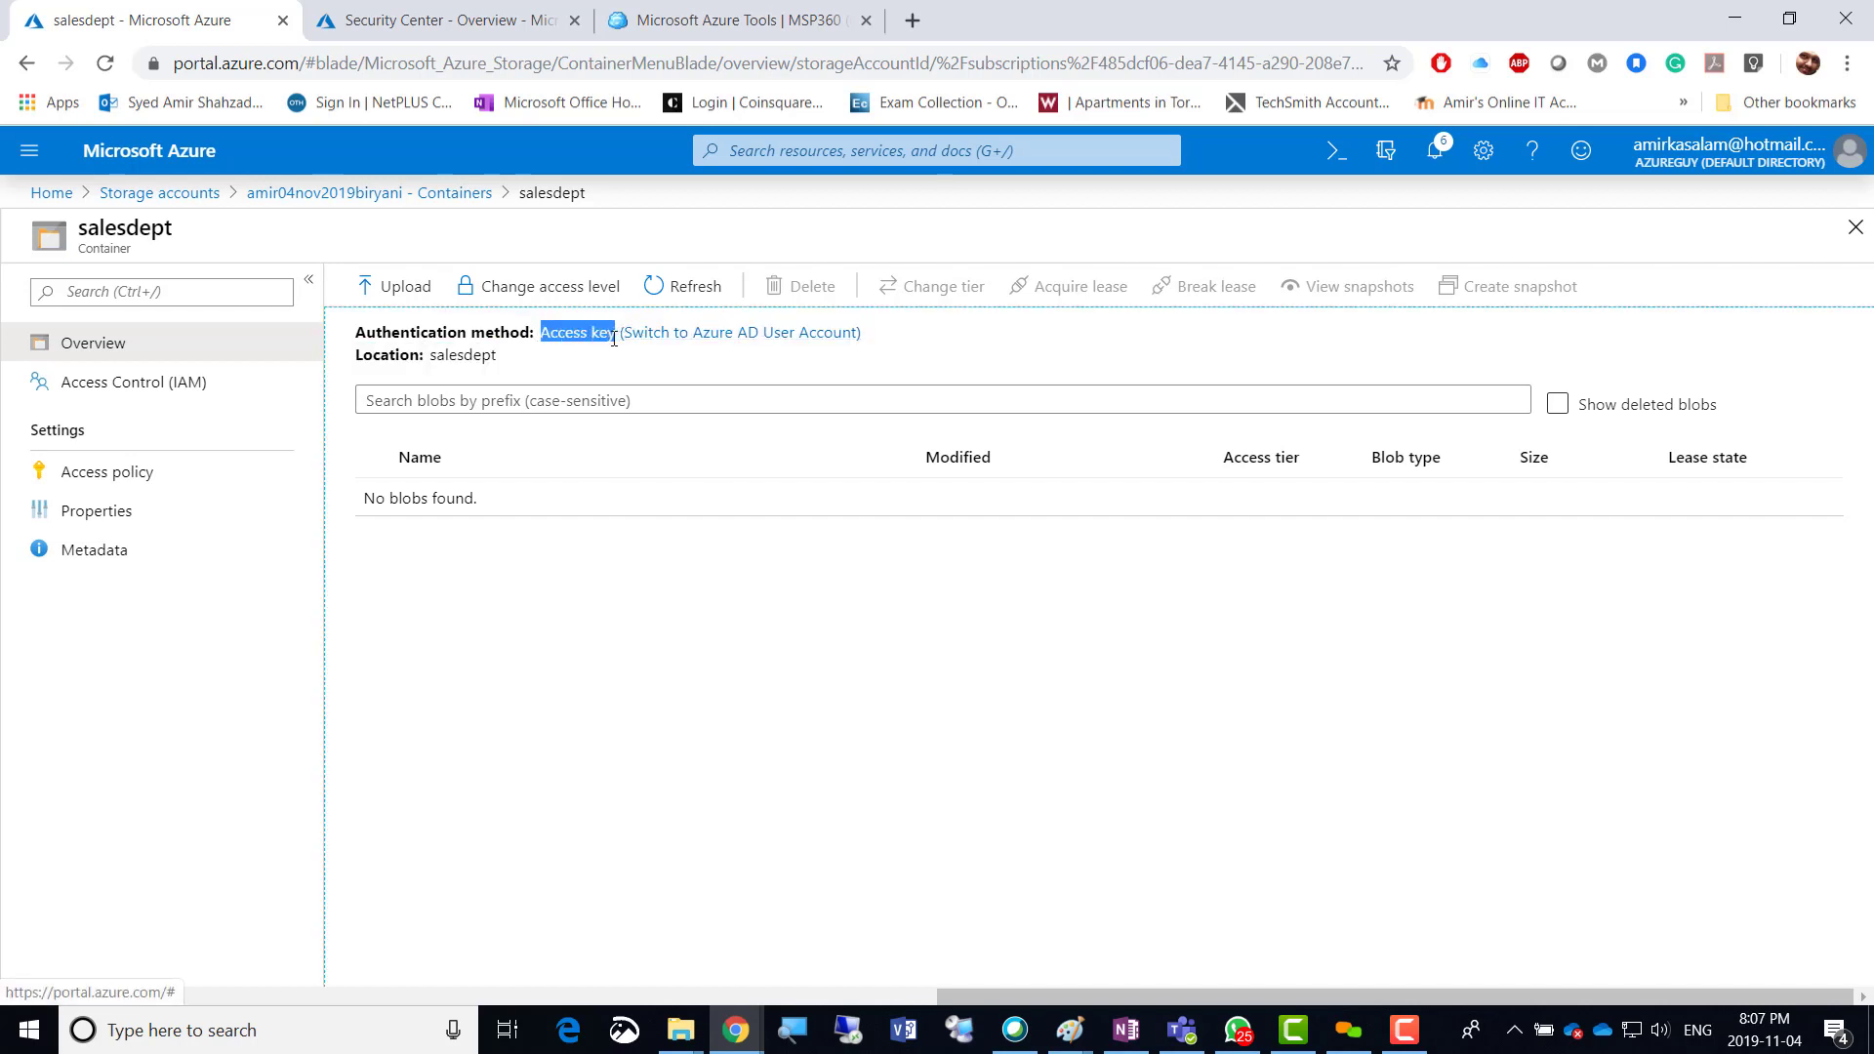
click(720, 334)
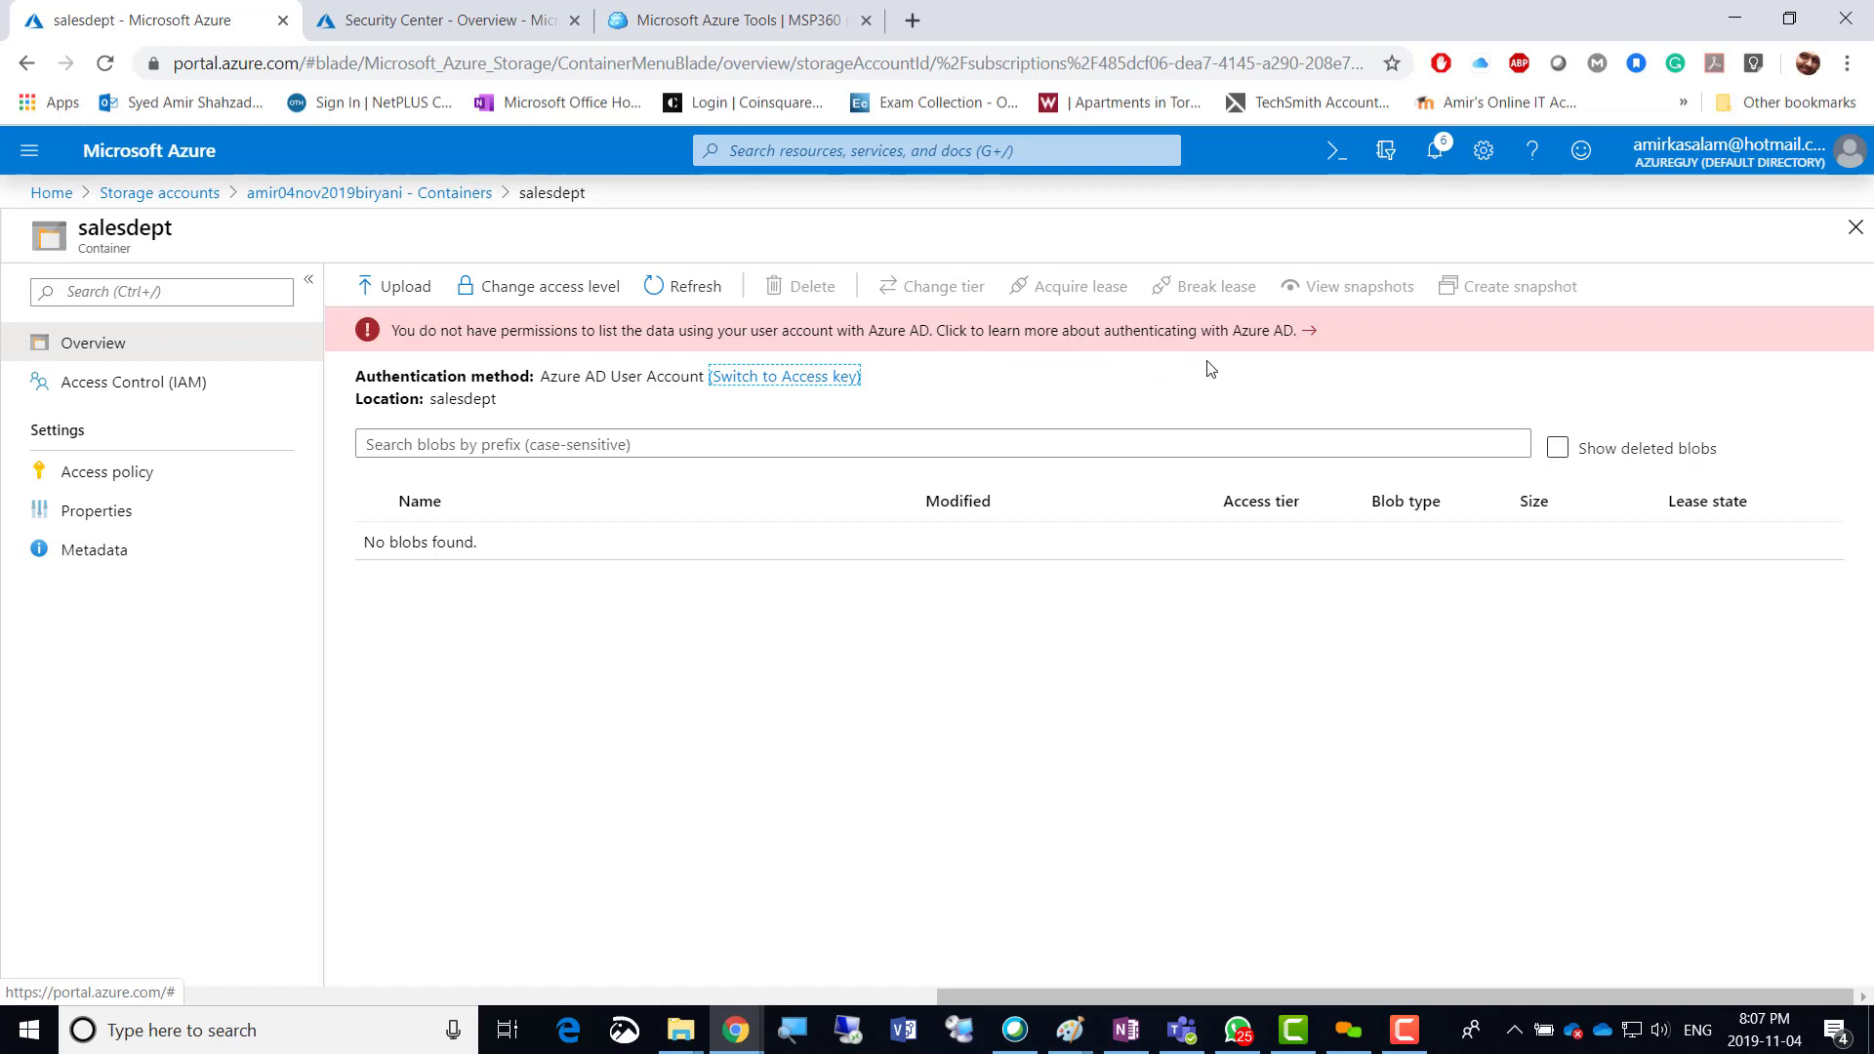
click(1235, 337)
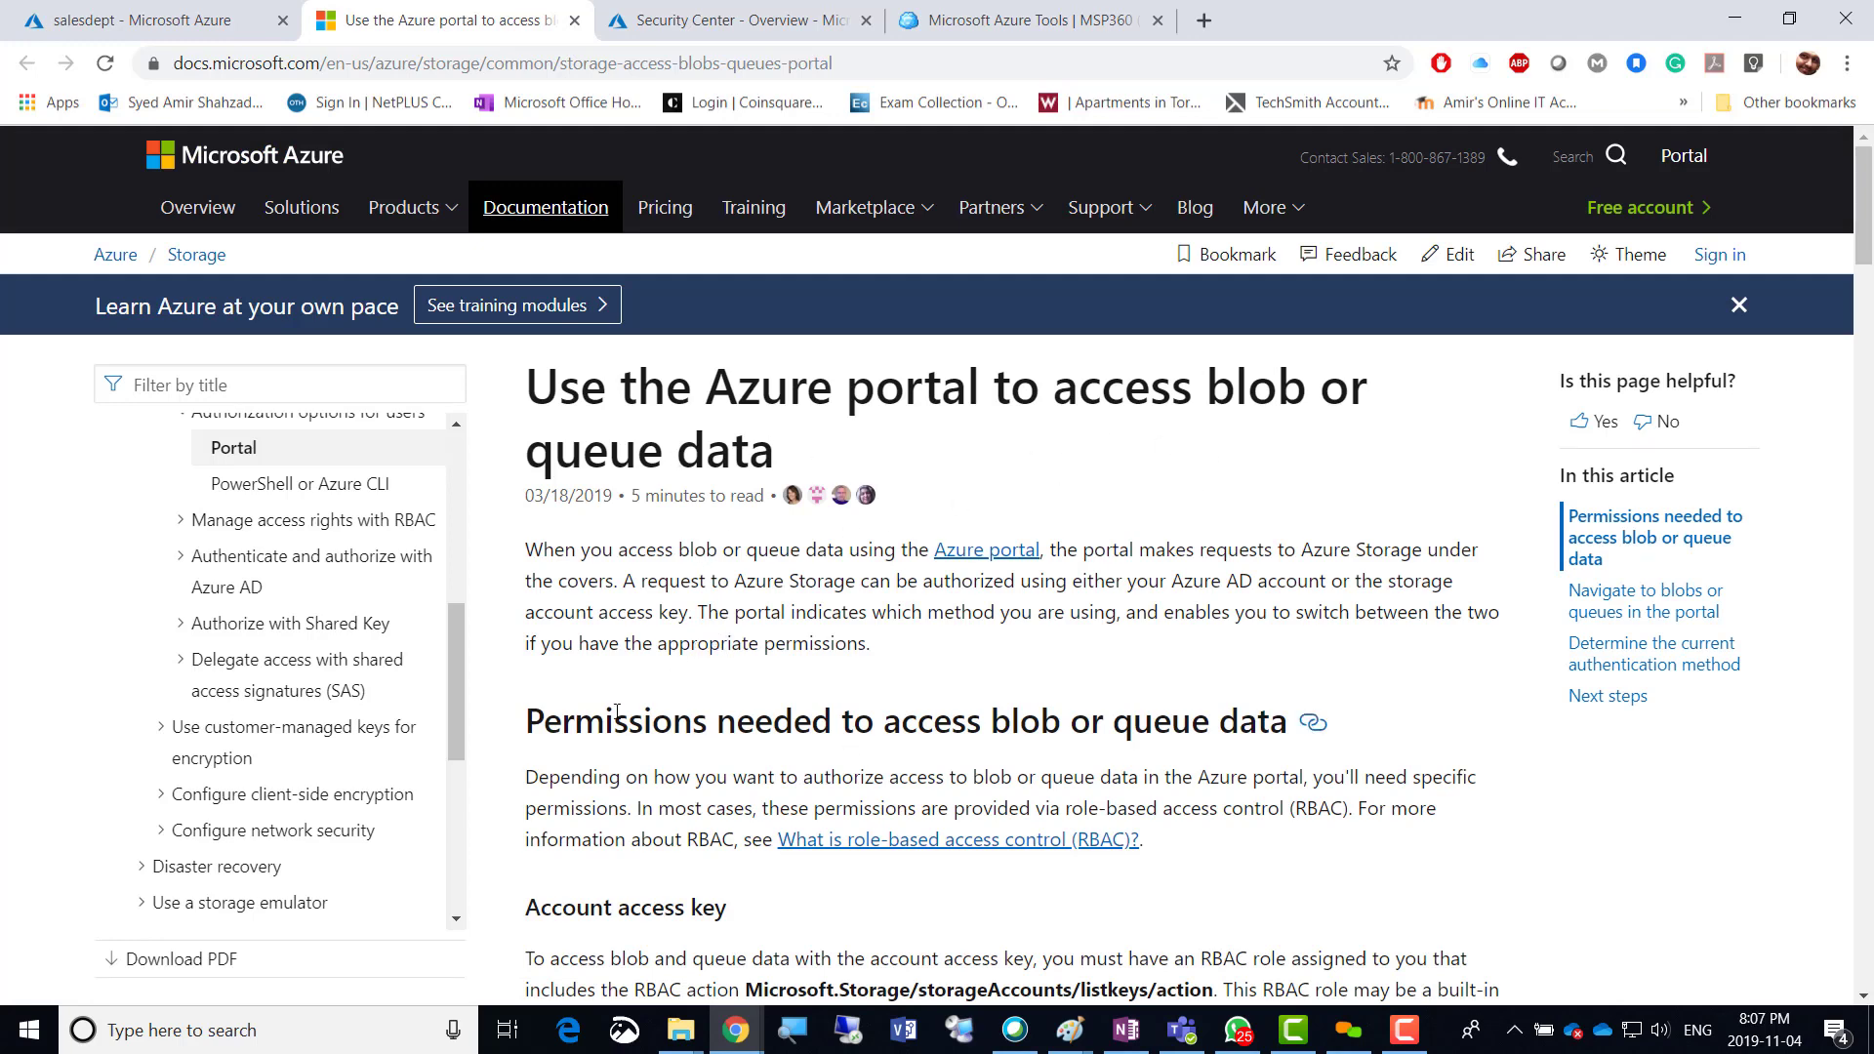
Highlight the article's requirements: Azure AD account, Reader role, Azure Resource Manager, blob data role.
scroll(616, 711, down, 1)
scroll(616, 711, down, 2)
scroll(552, 712, down, 9)
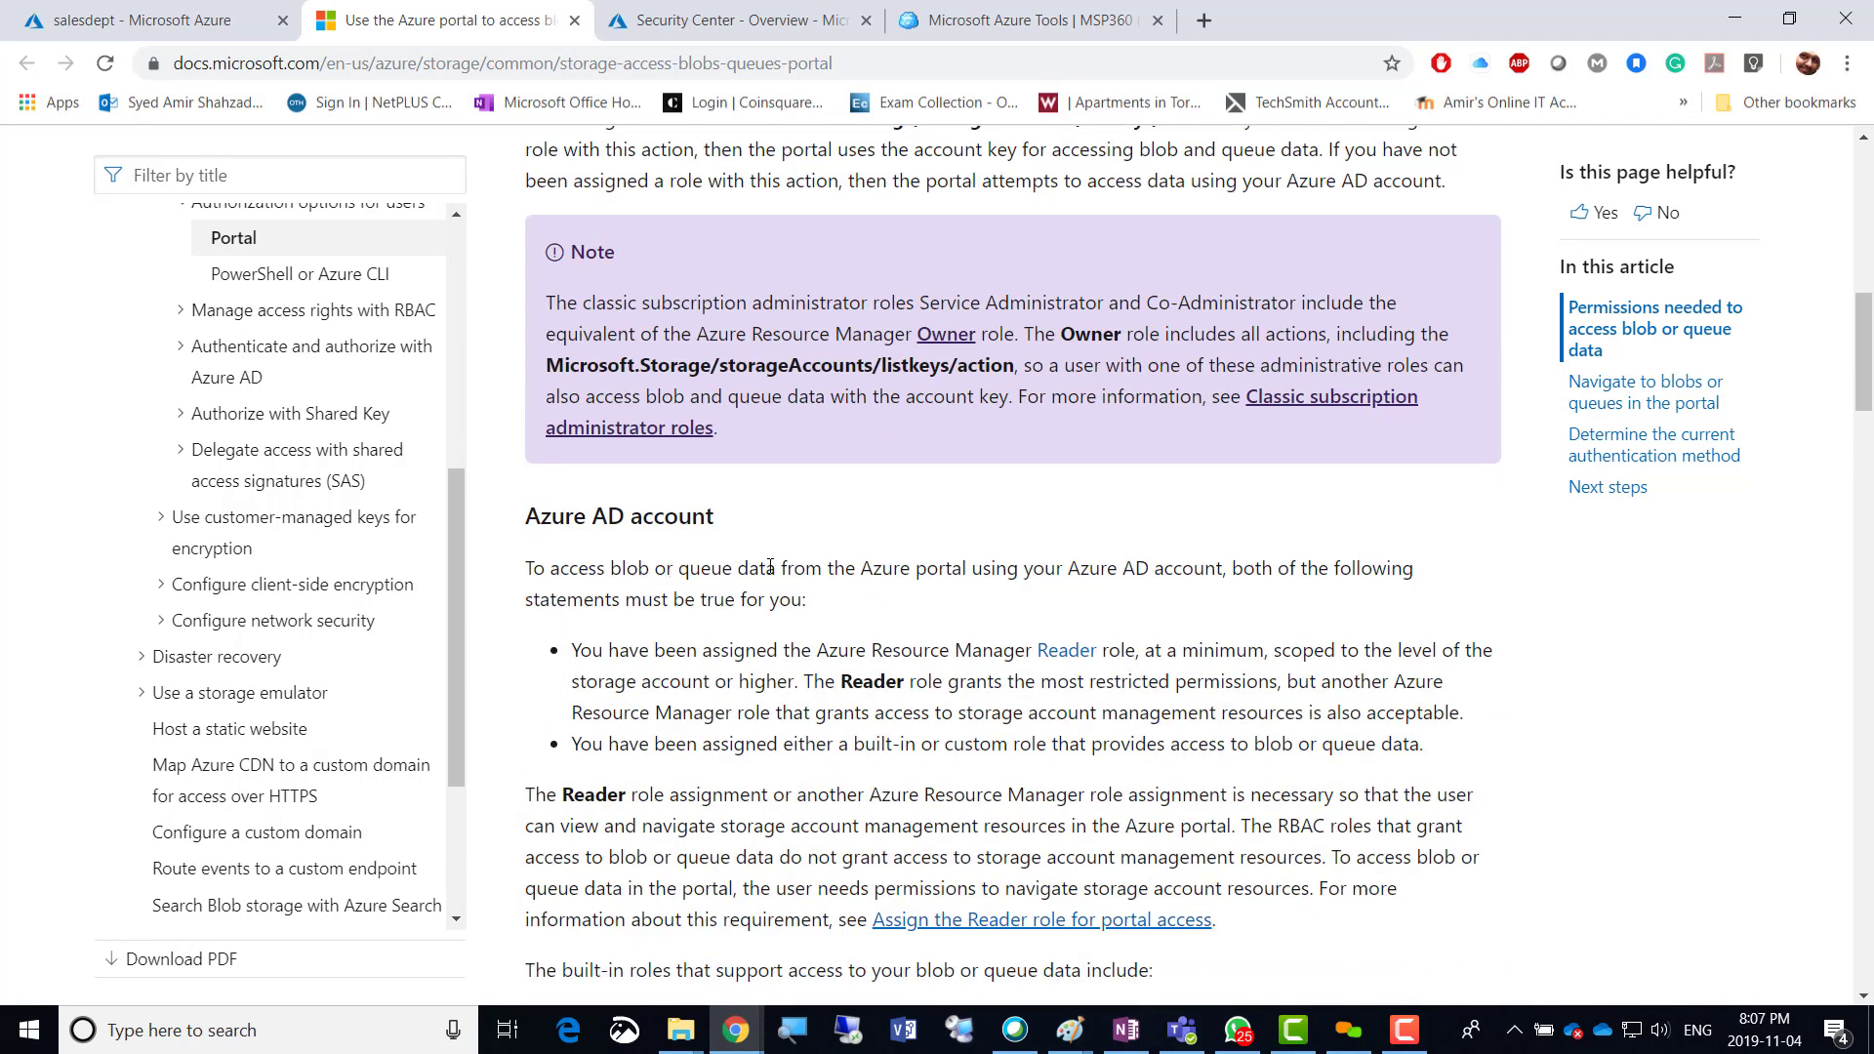
drag(775, 567, 824, 608)
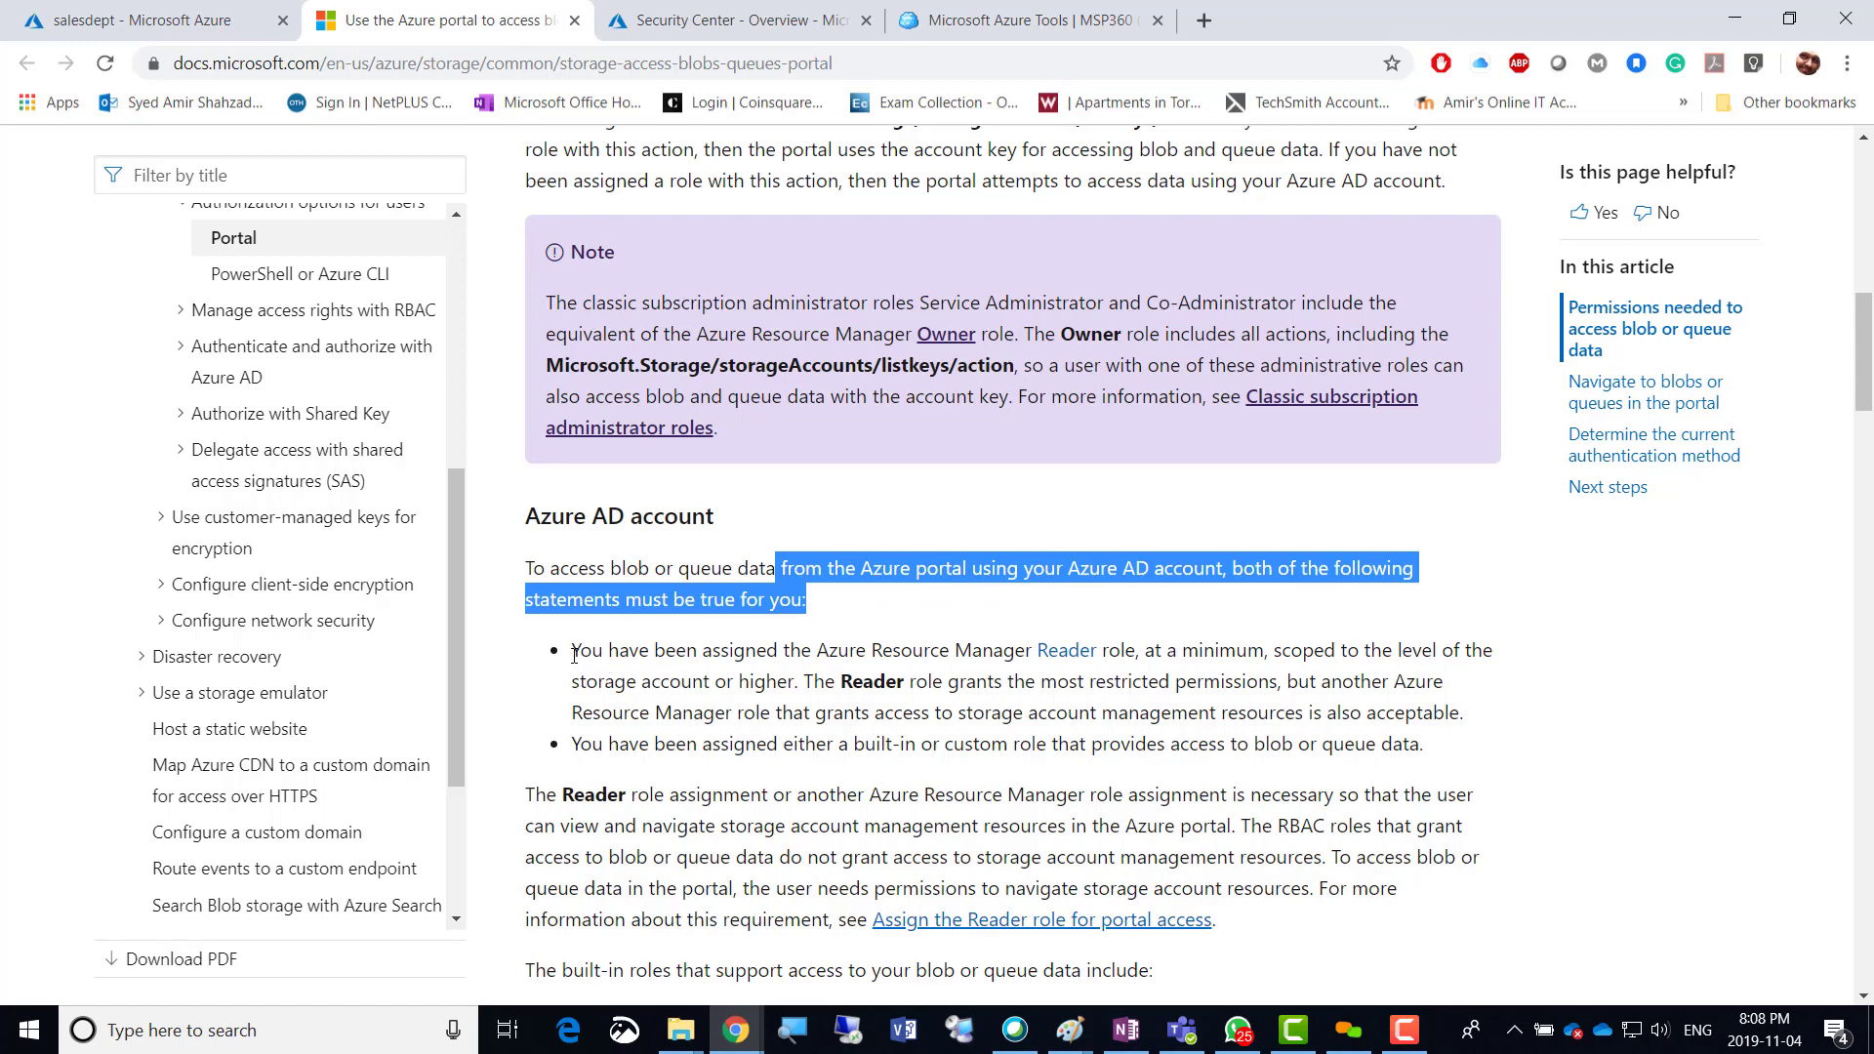
drag(573, 652, 1477, 720)
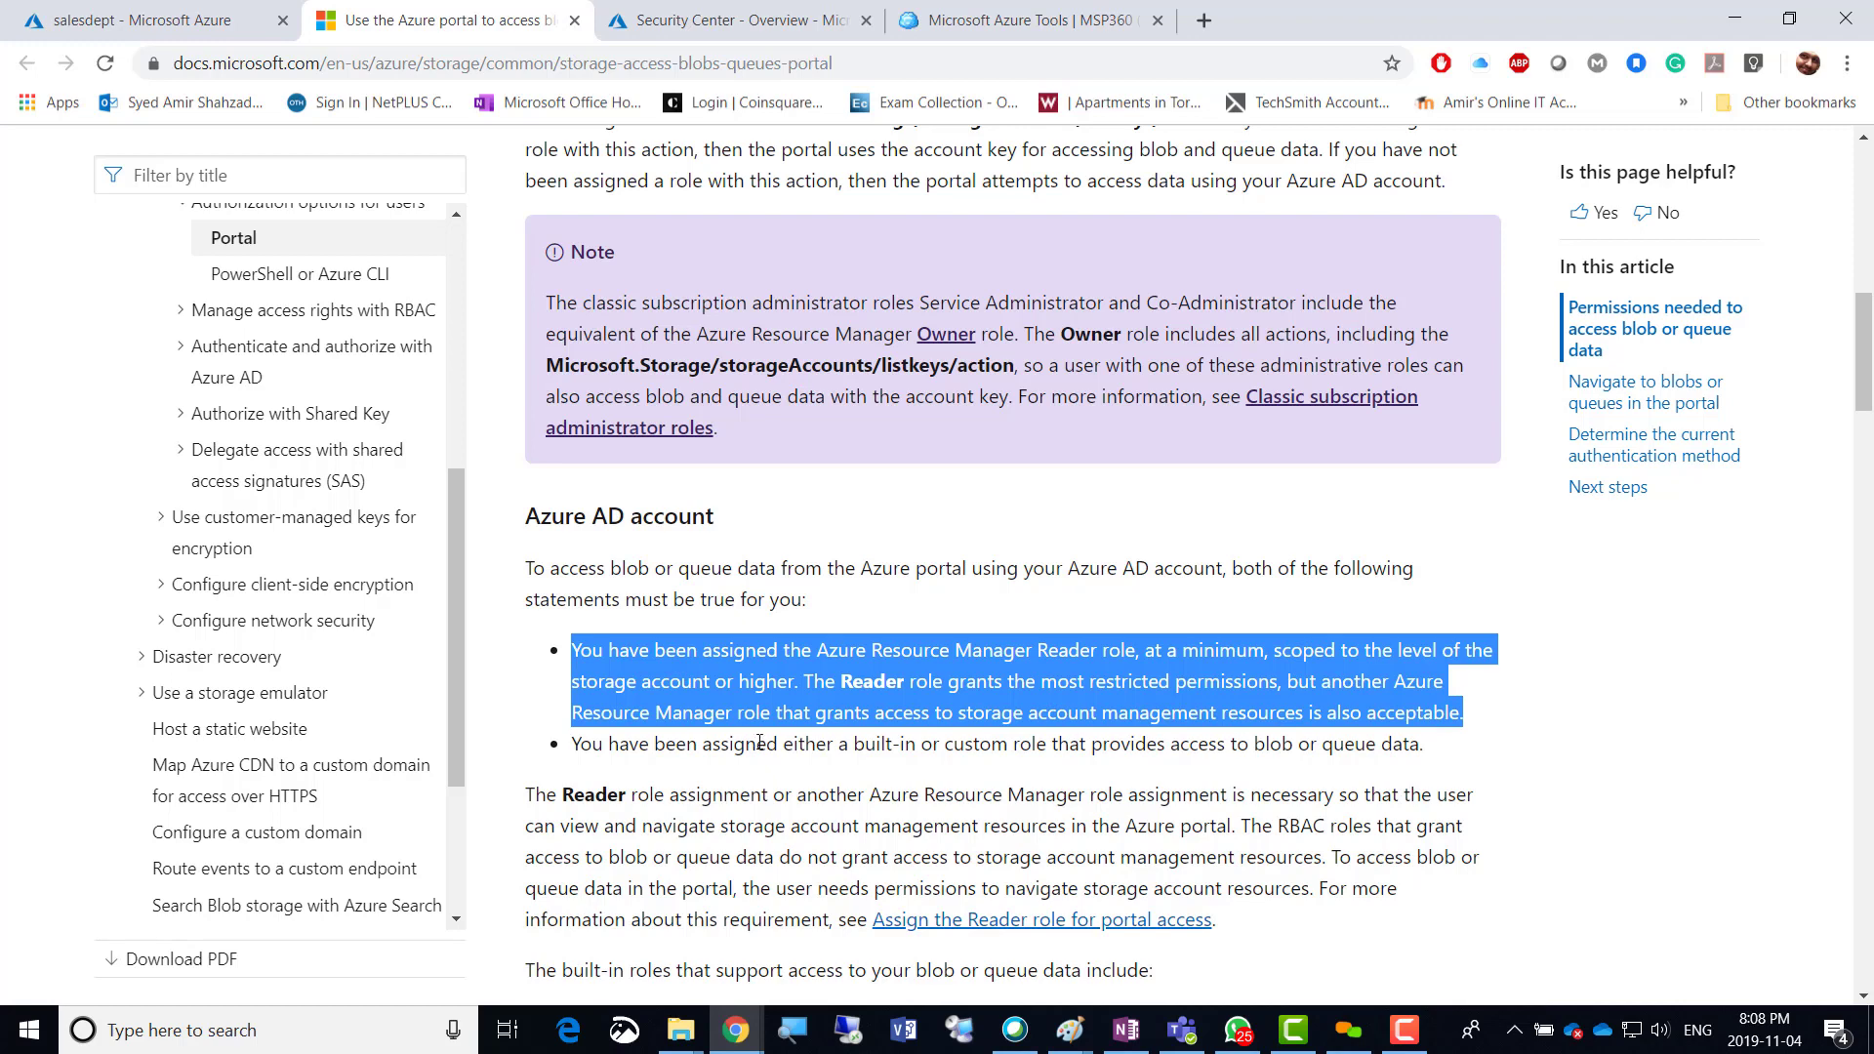
click(821, 648)
drag(823, 647, 1036, 652)
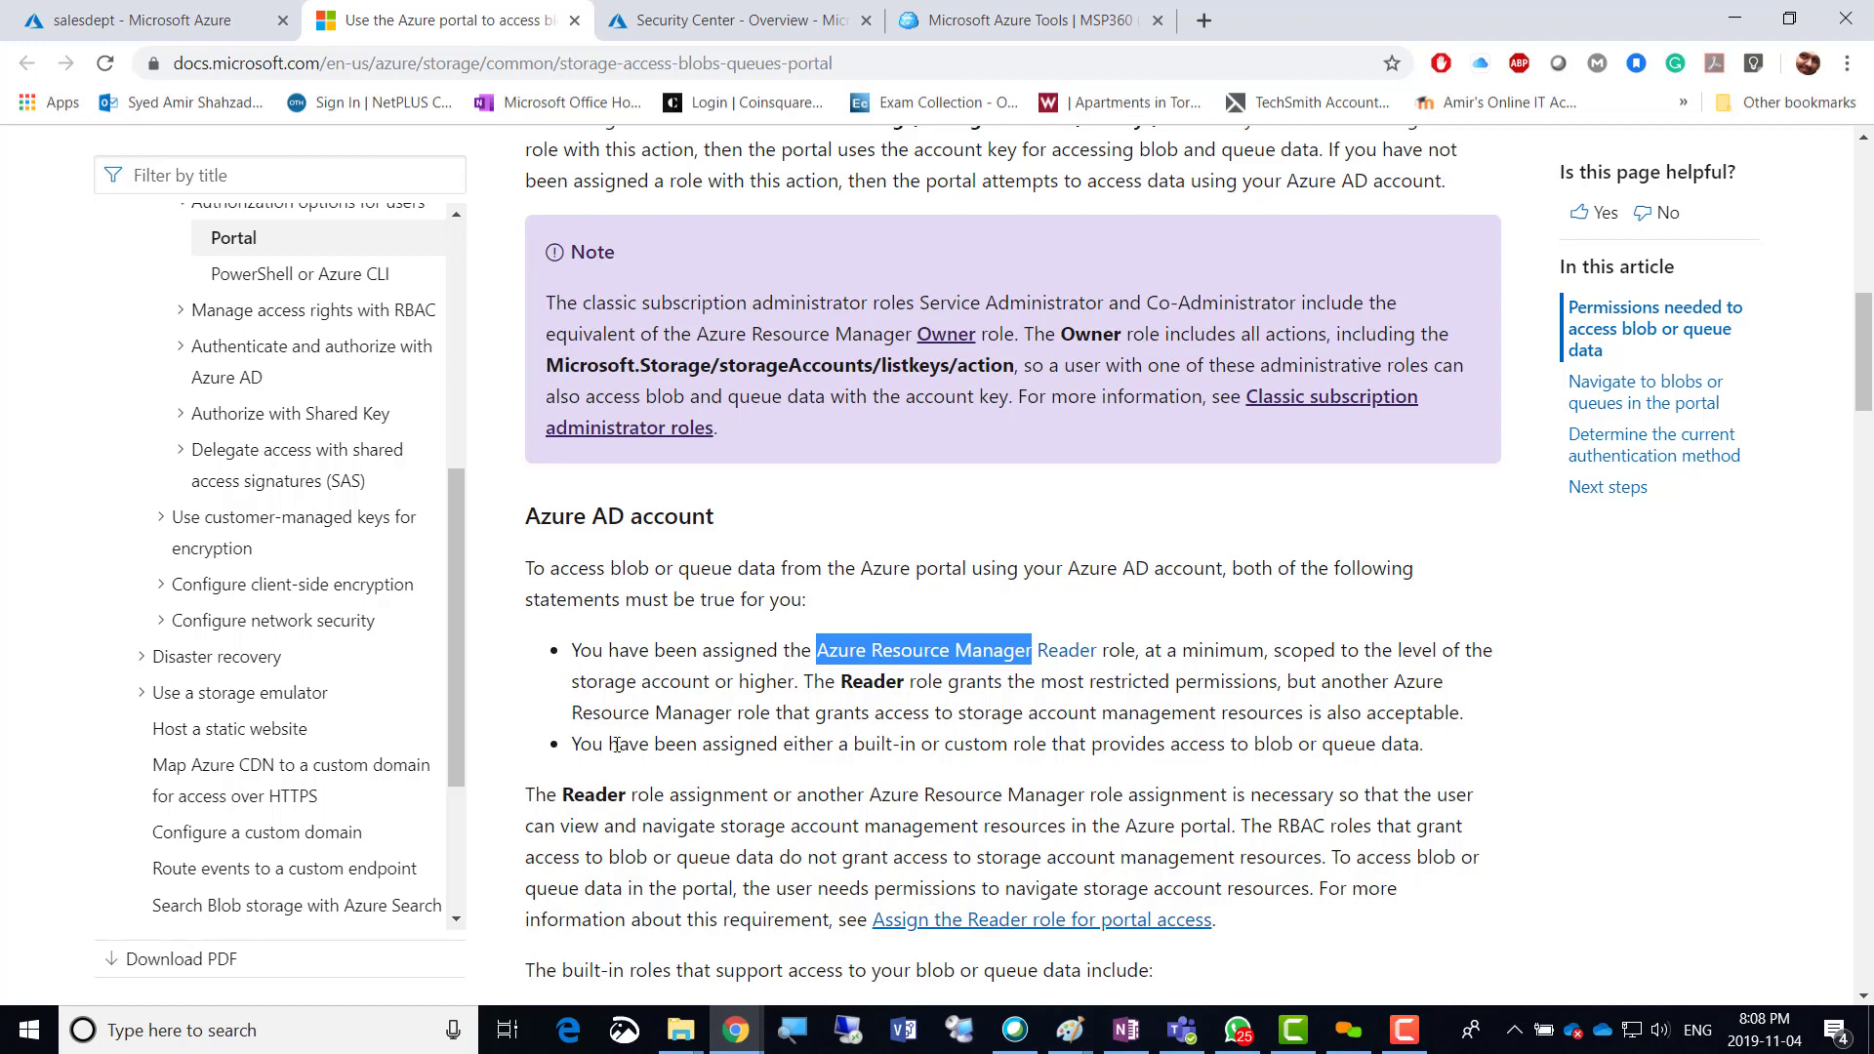
drag(582, 746, 1439, 764)
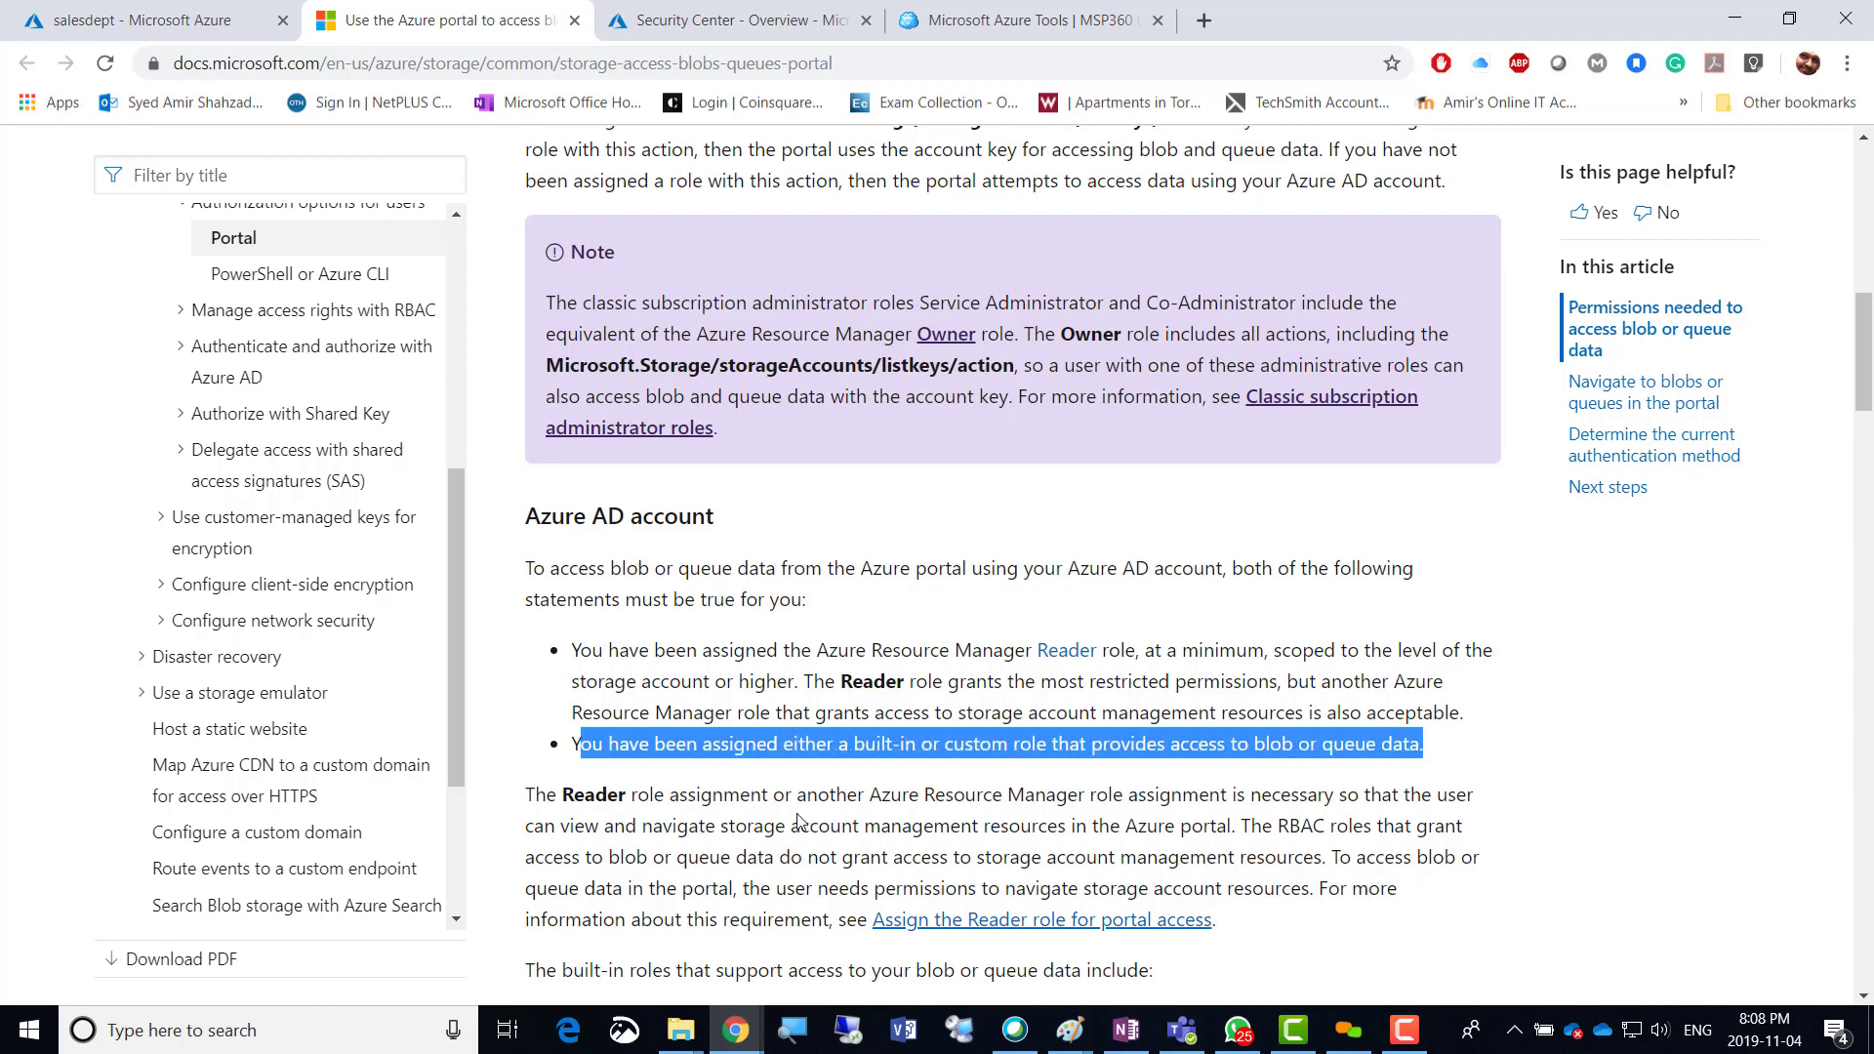
Scroll through the rest of the article, then go back to the salesdept container tab.
scroll(552, 818, down, 3)
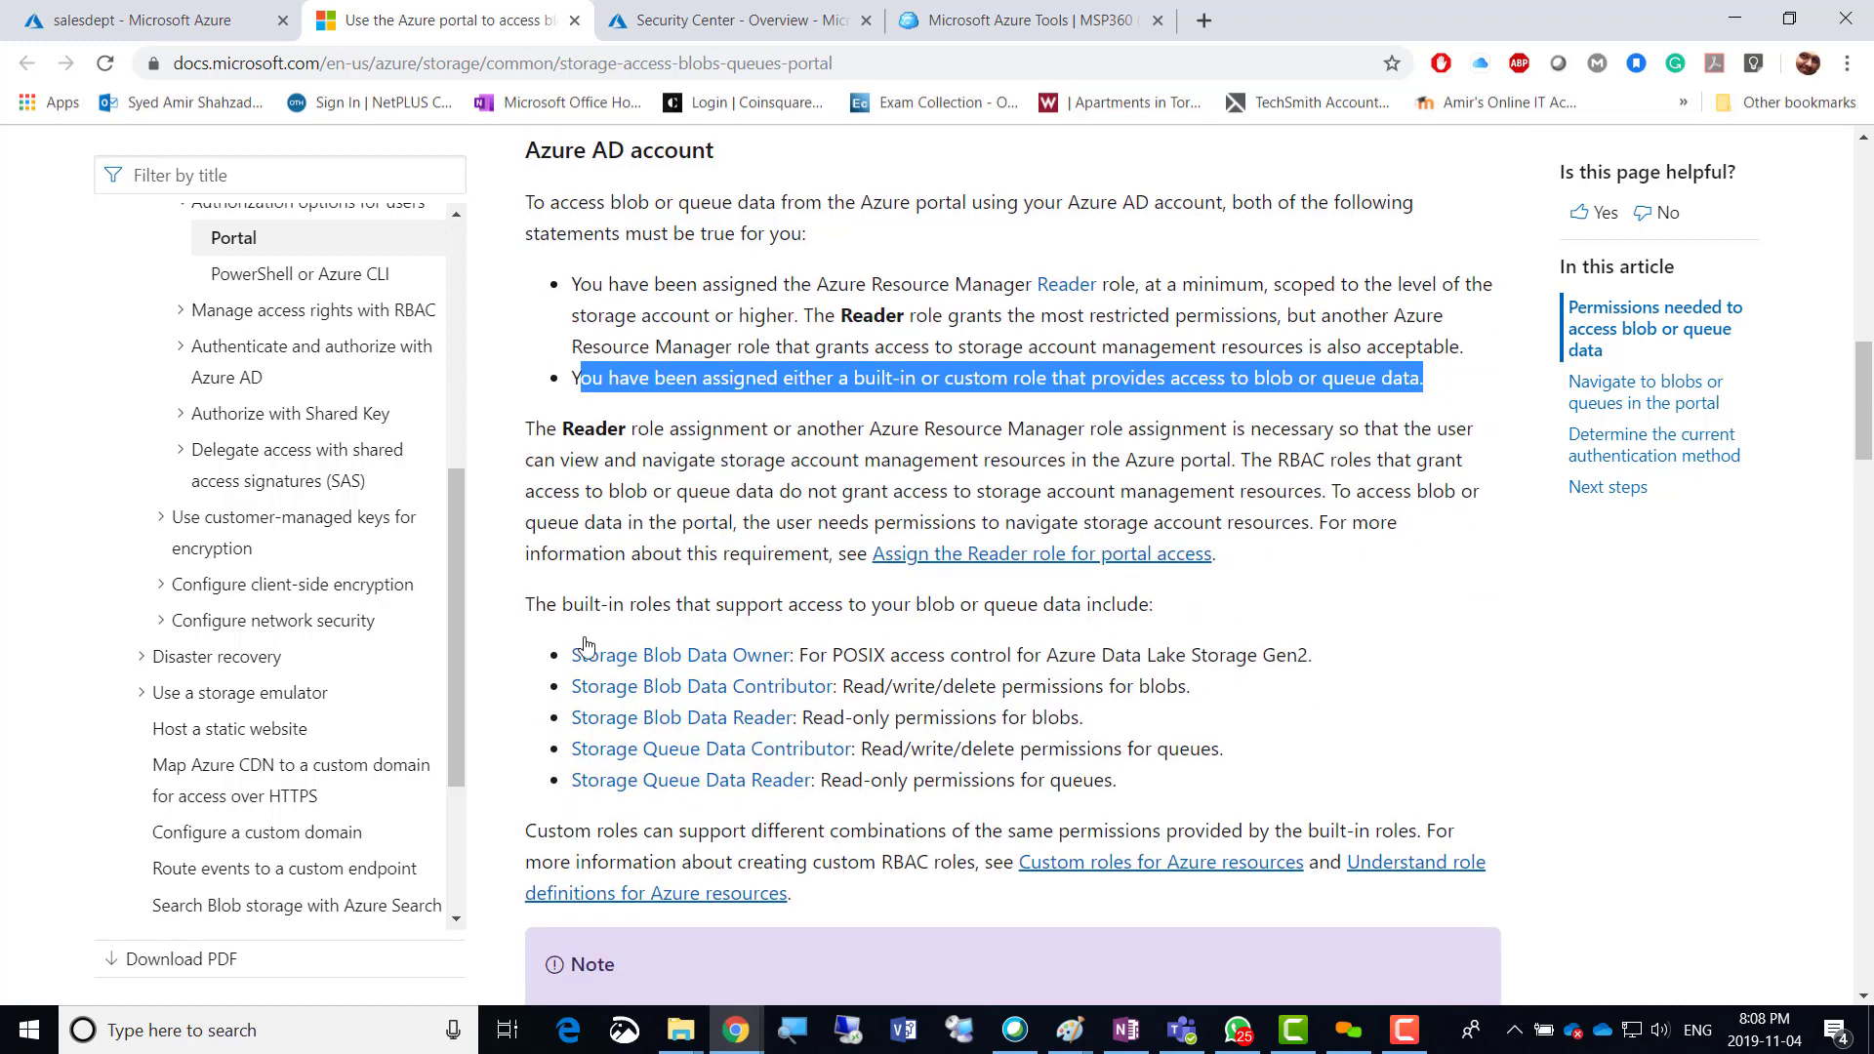
scroll(559, 471, down, 5)
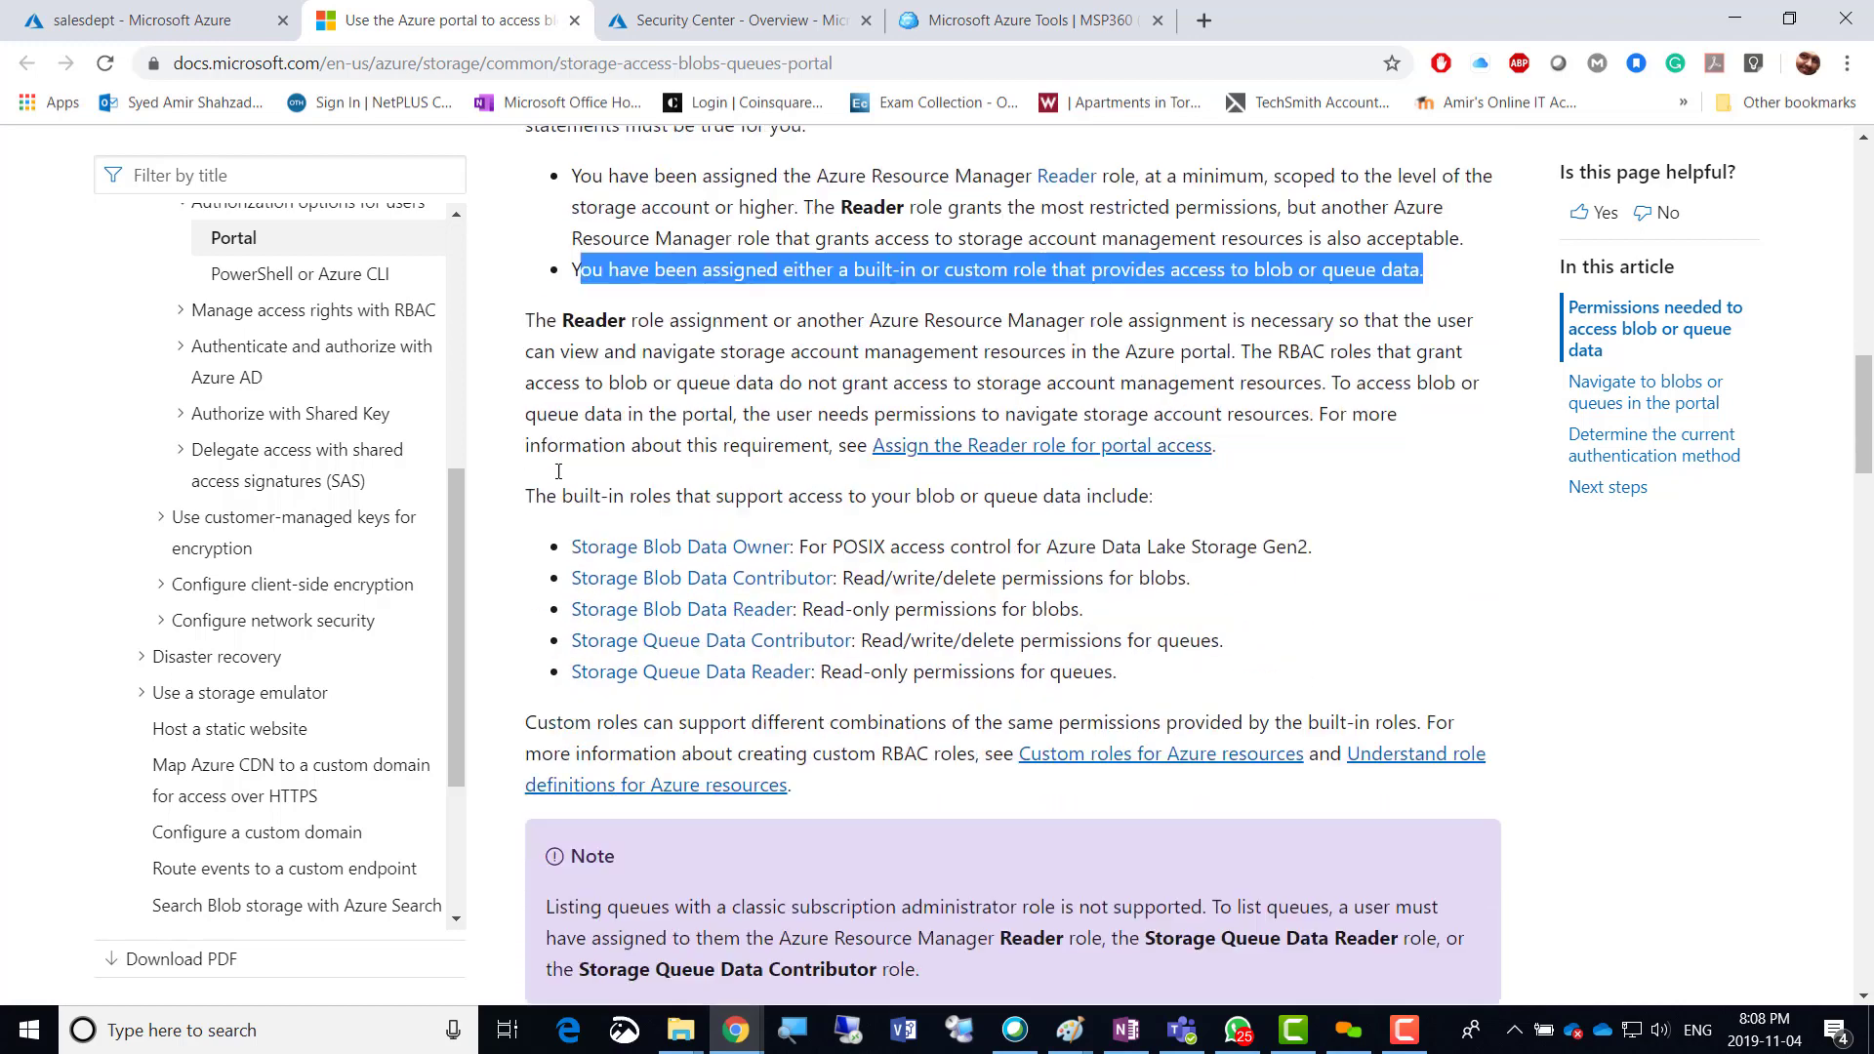
scroll(558, 472, down, 3)
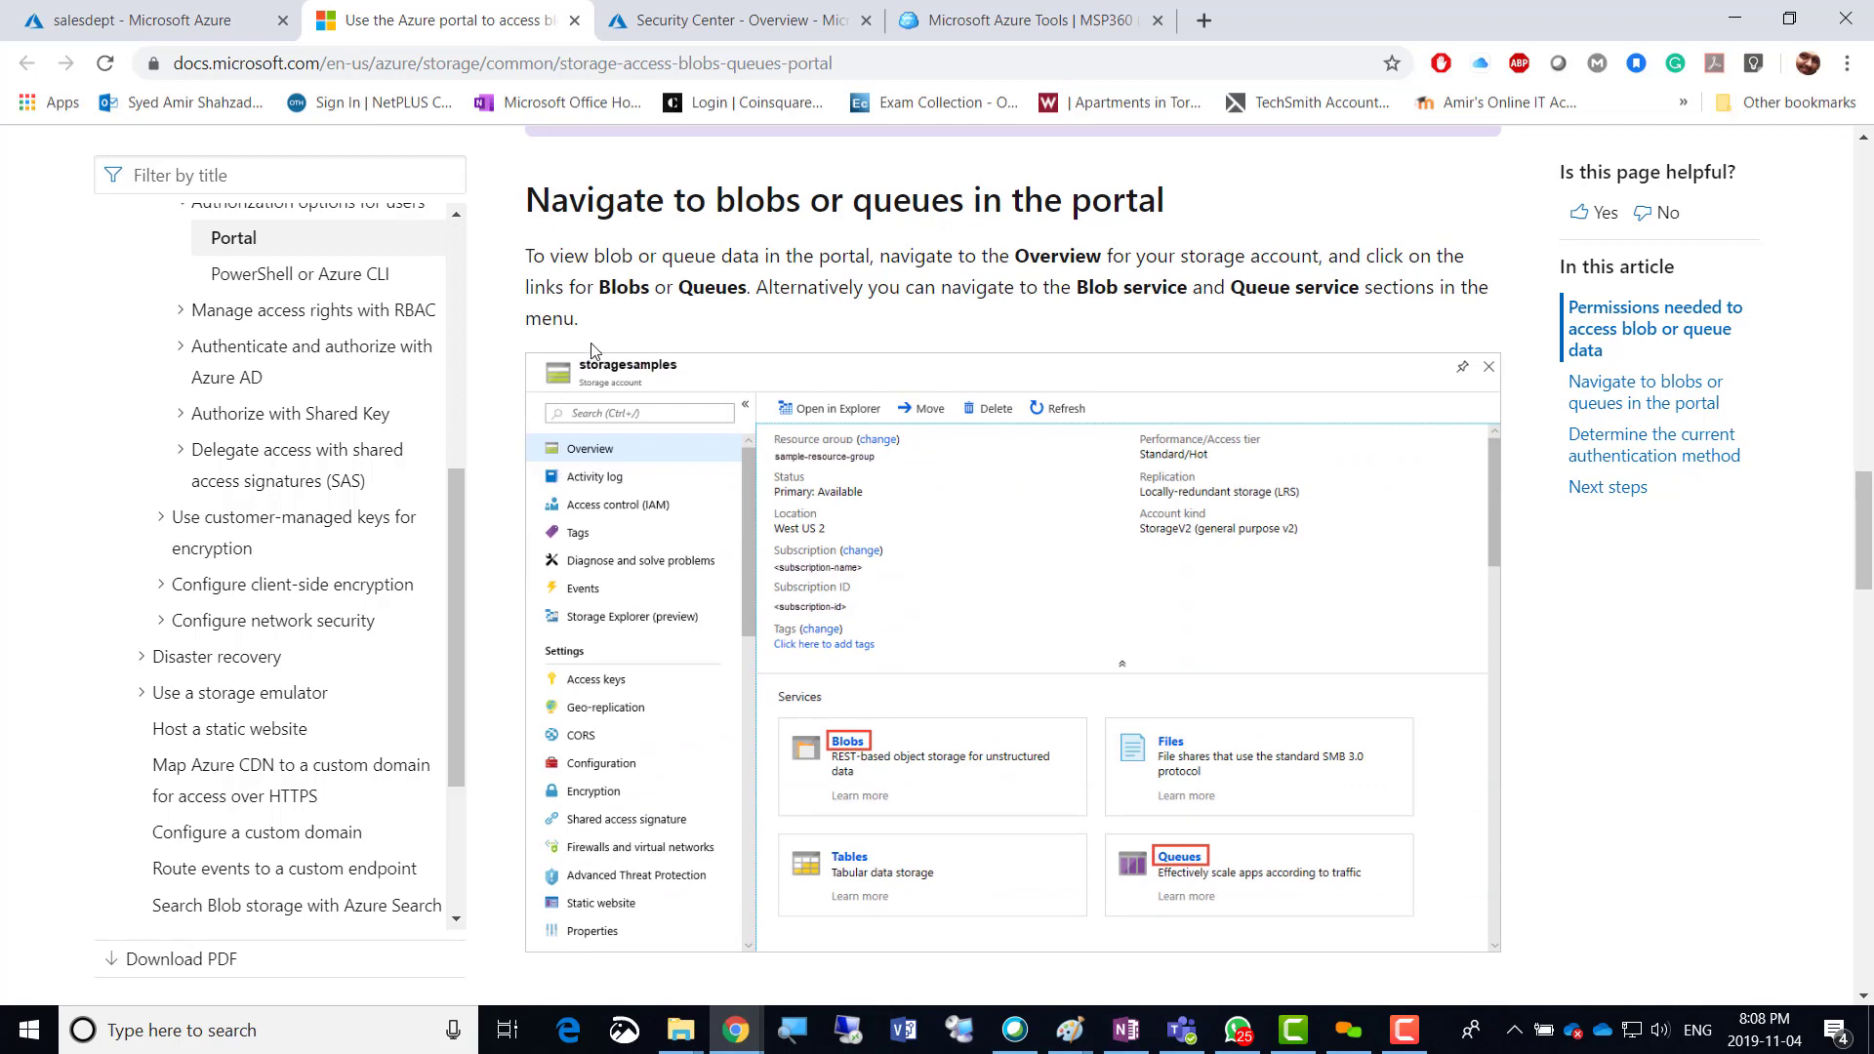
scroll(593, 352, up, 2)
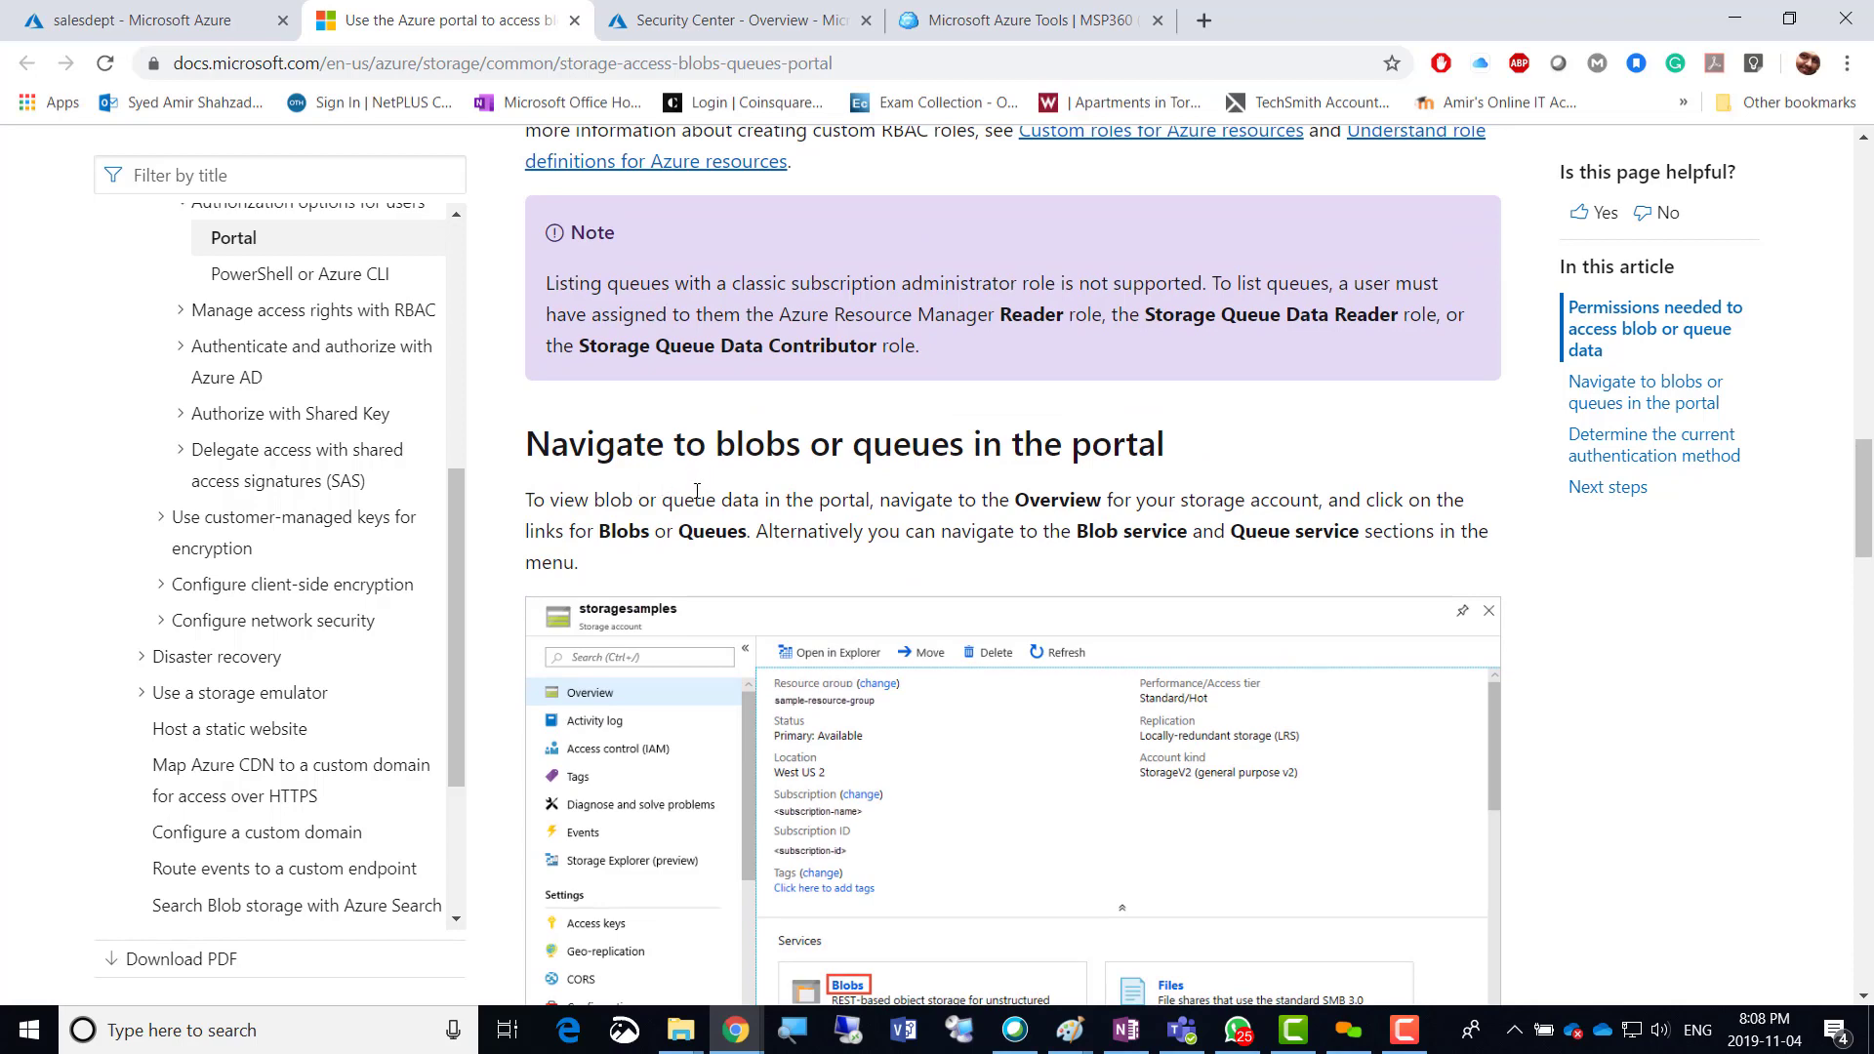
scroll(703, 483, down, 4)
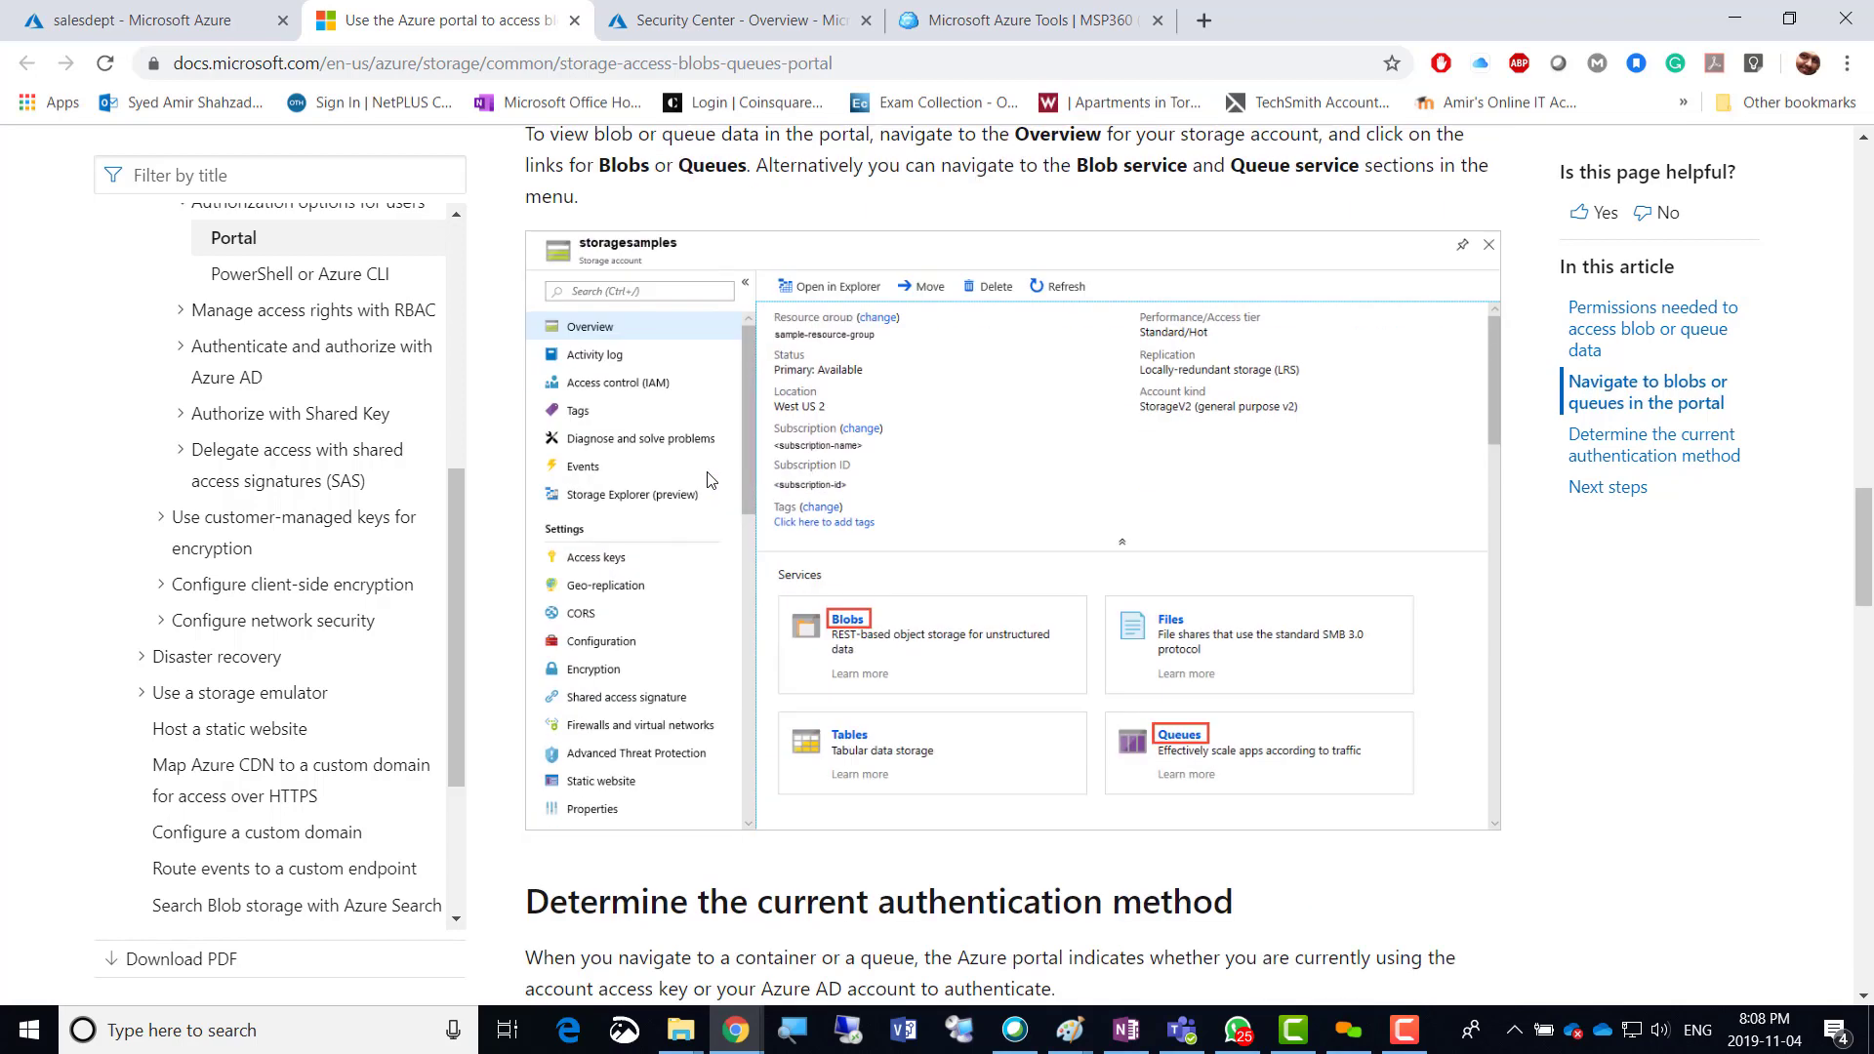
scroll(710, 478, down, 3)
scroll(709, 478, down, 5)
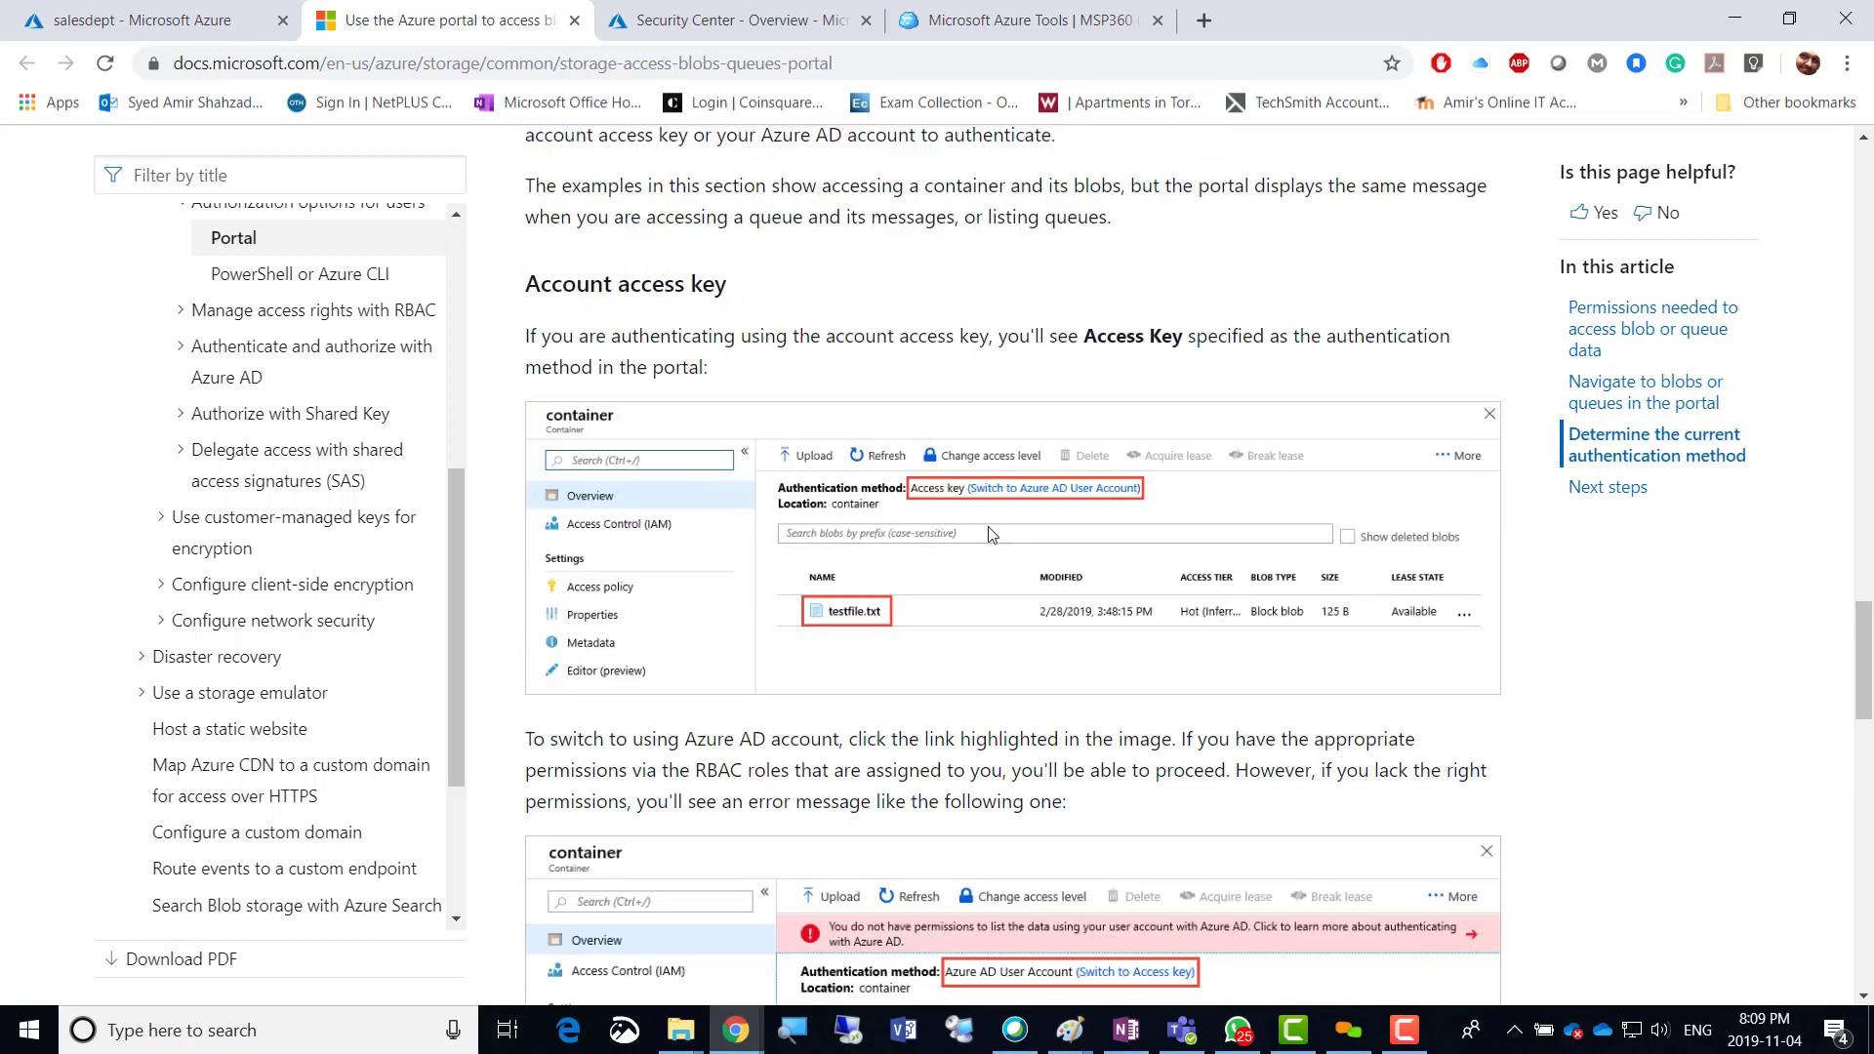
scroll(1021, 515, down, 3)
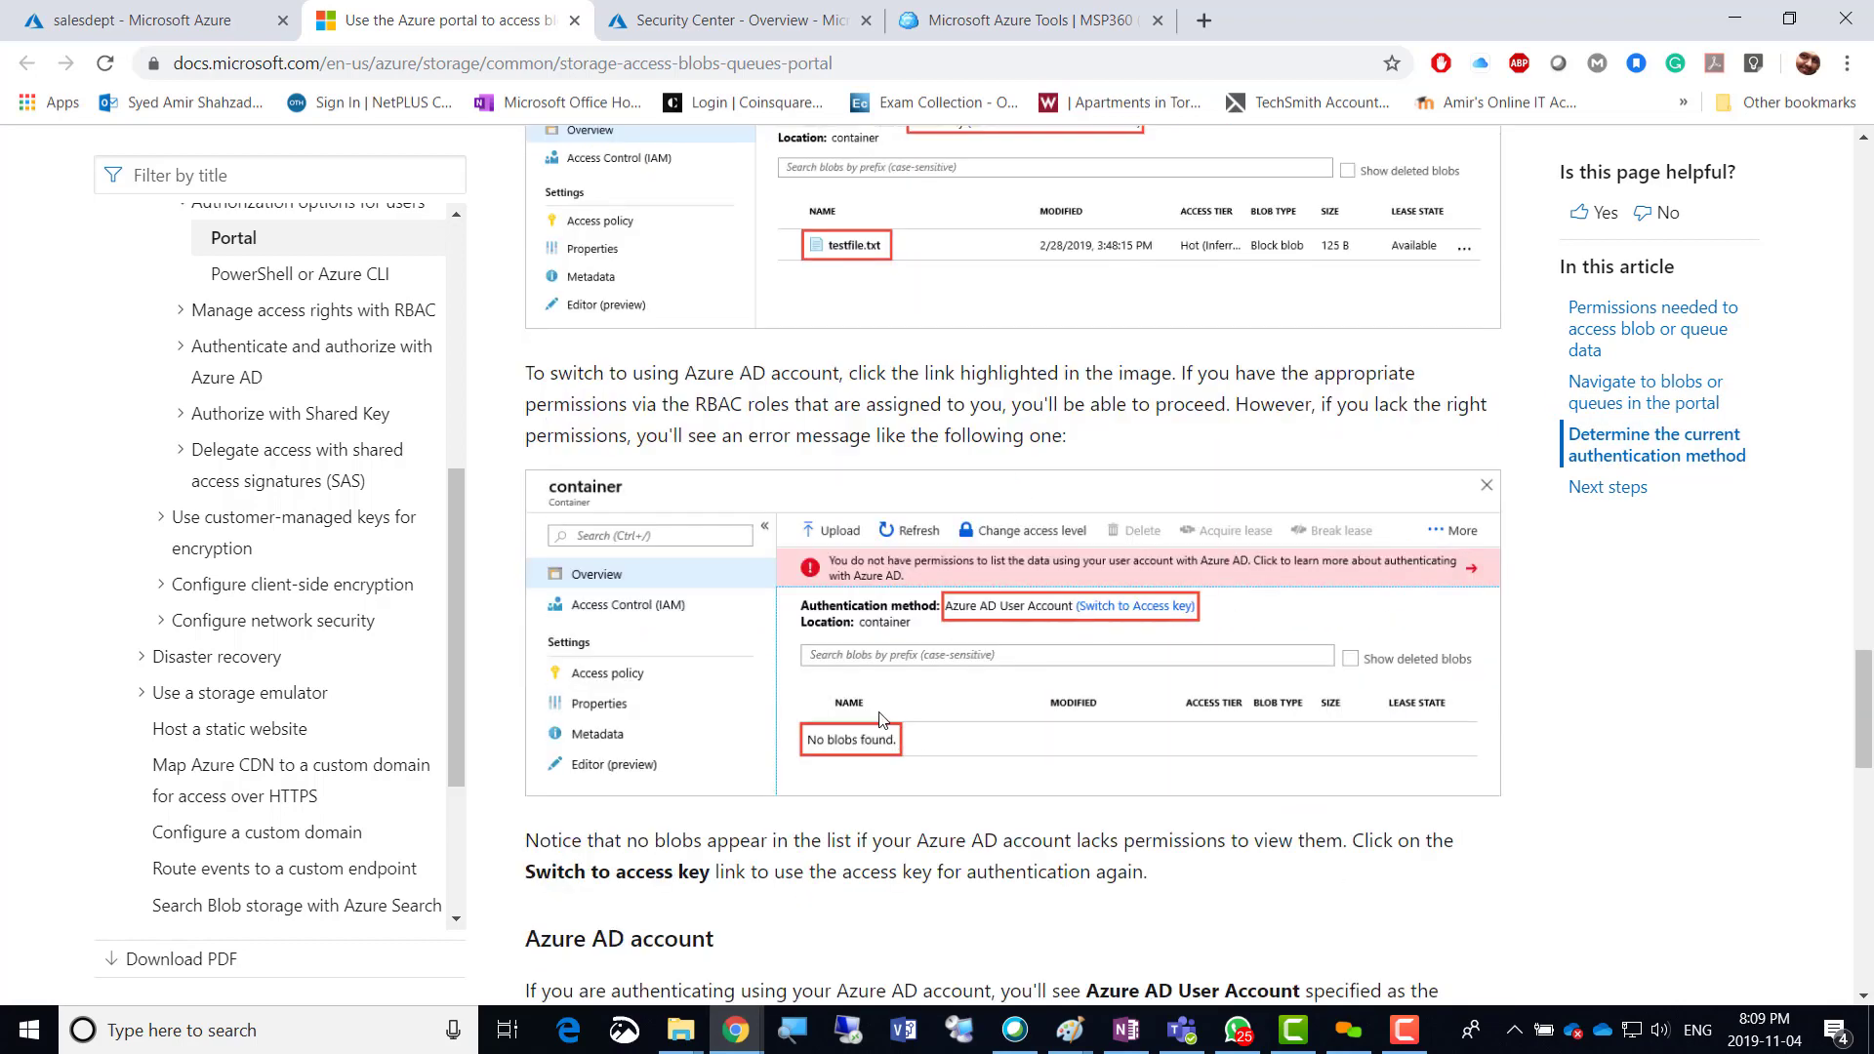
scroll(964, 622, down, 3)
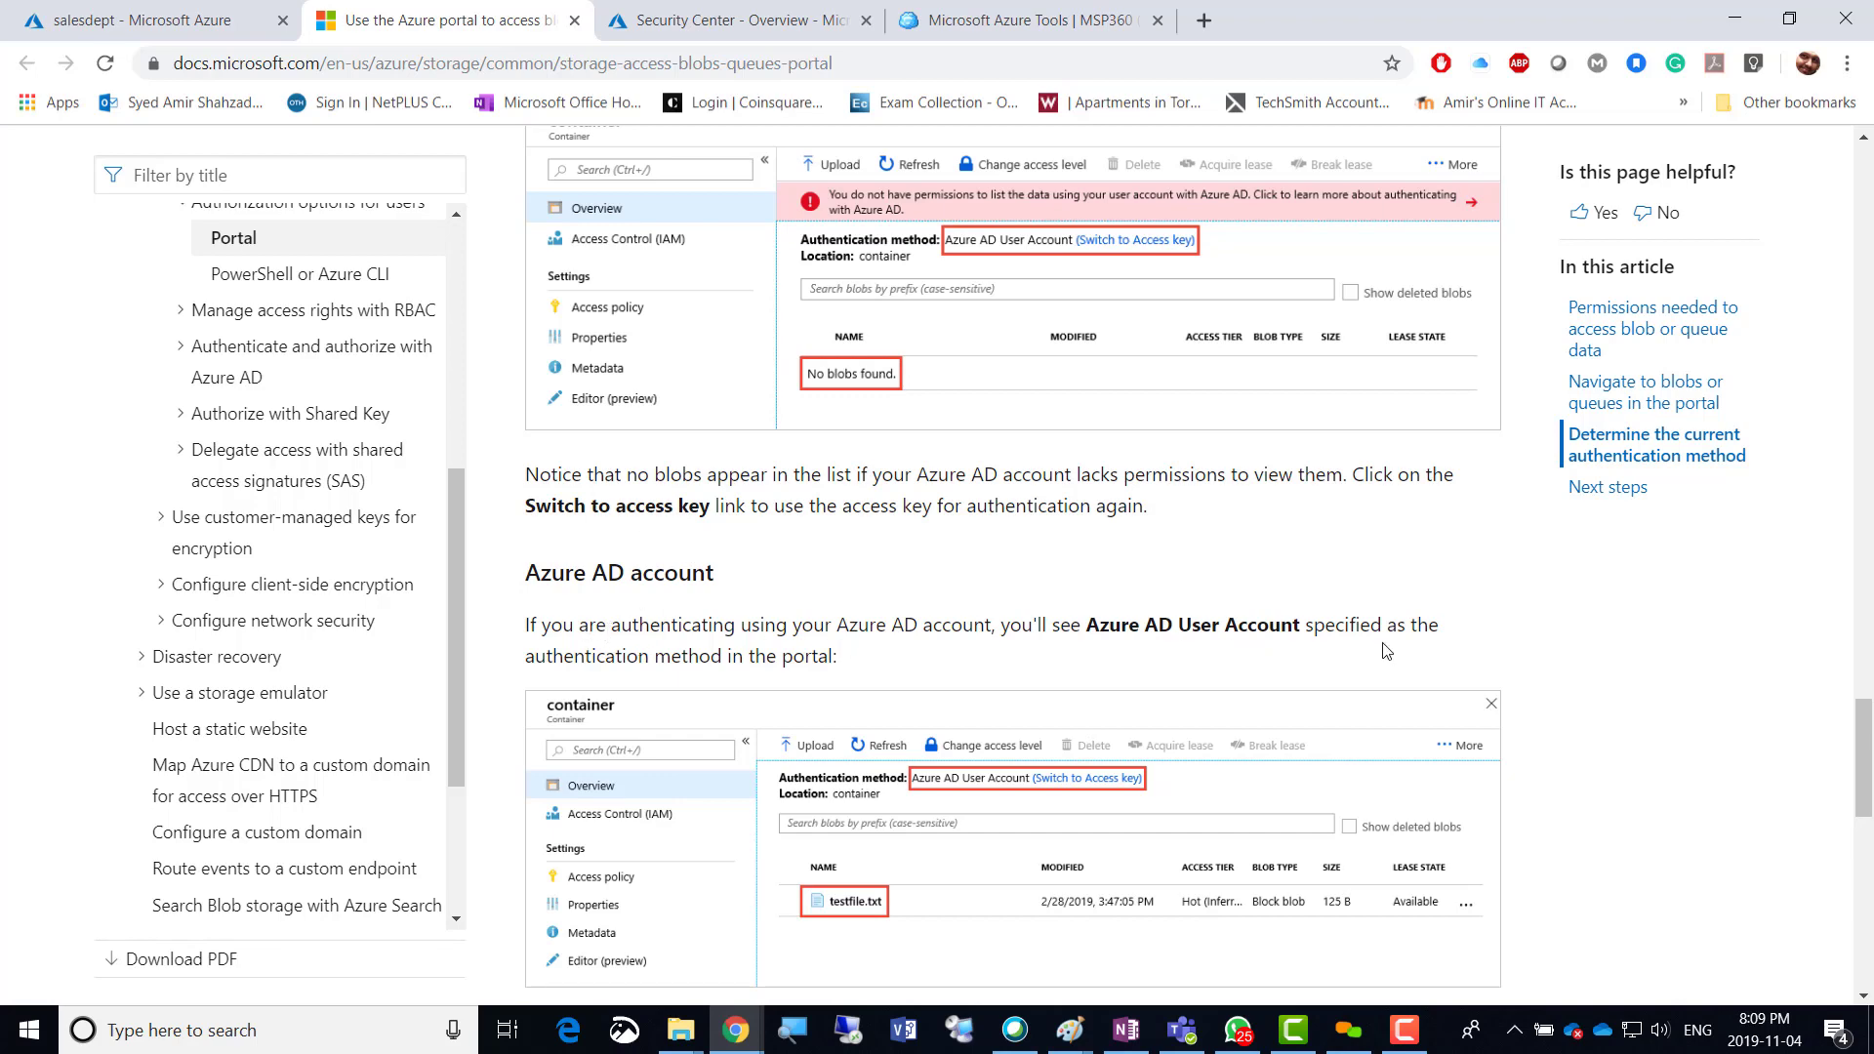
scroll(762, 634, down, 6)
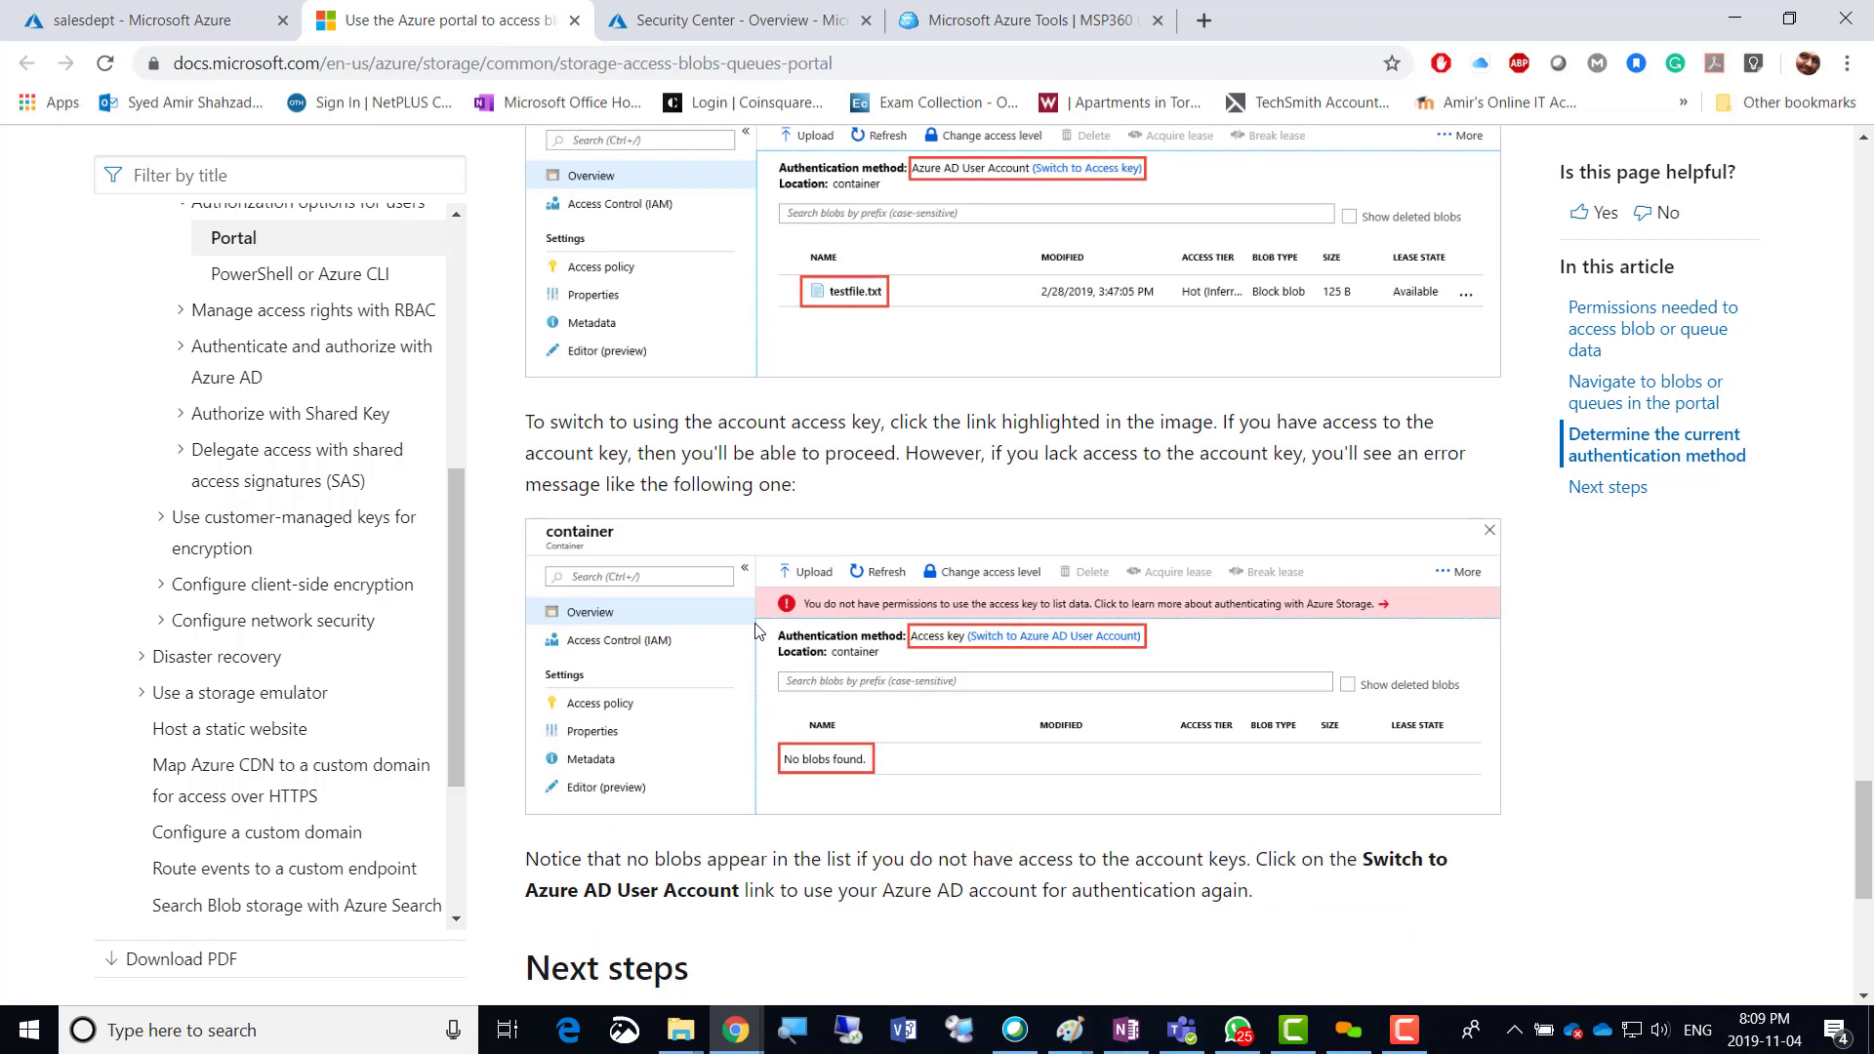
scroll(756, 631, down, 4)
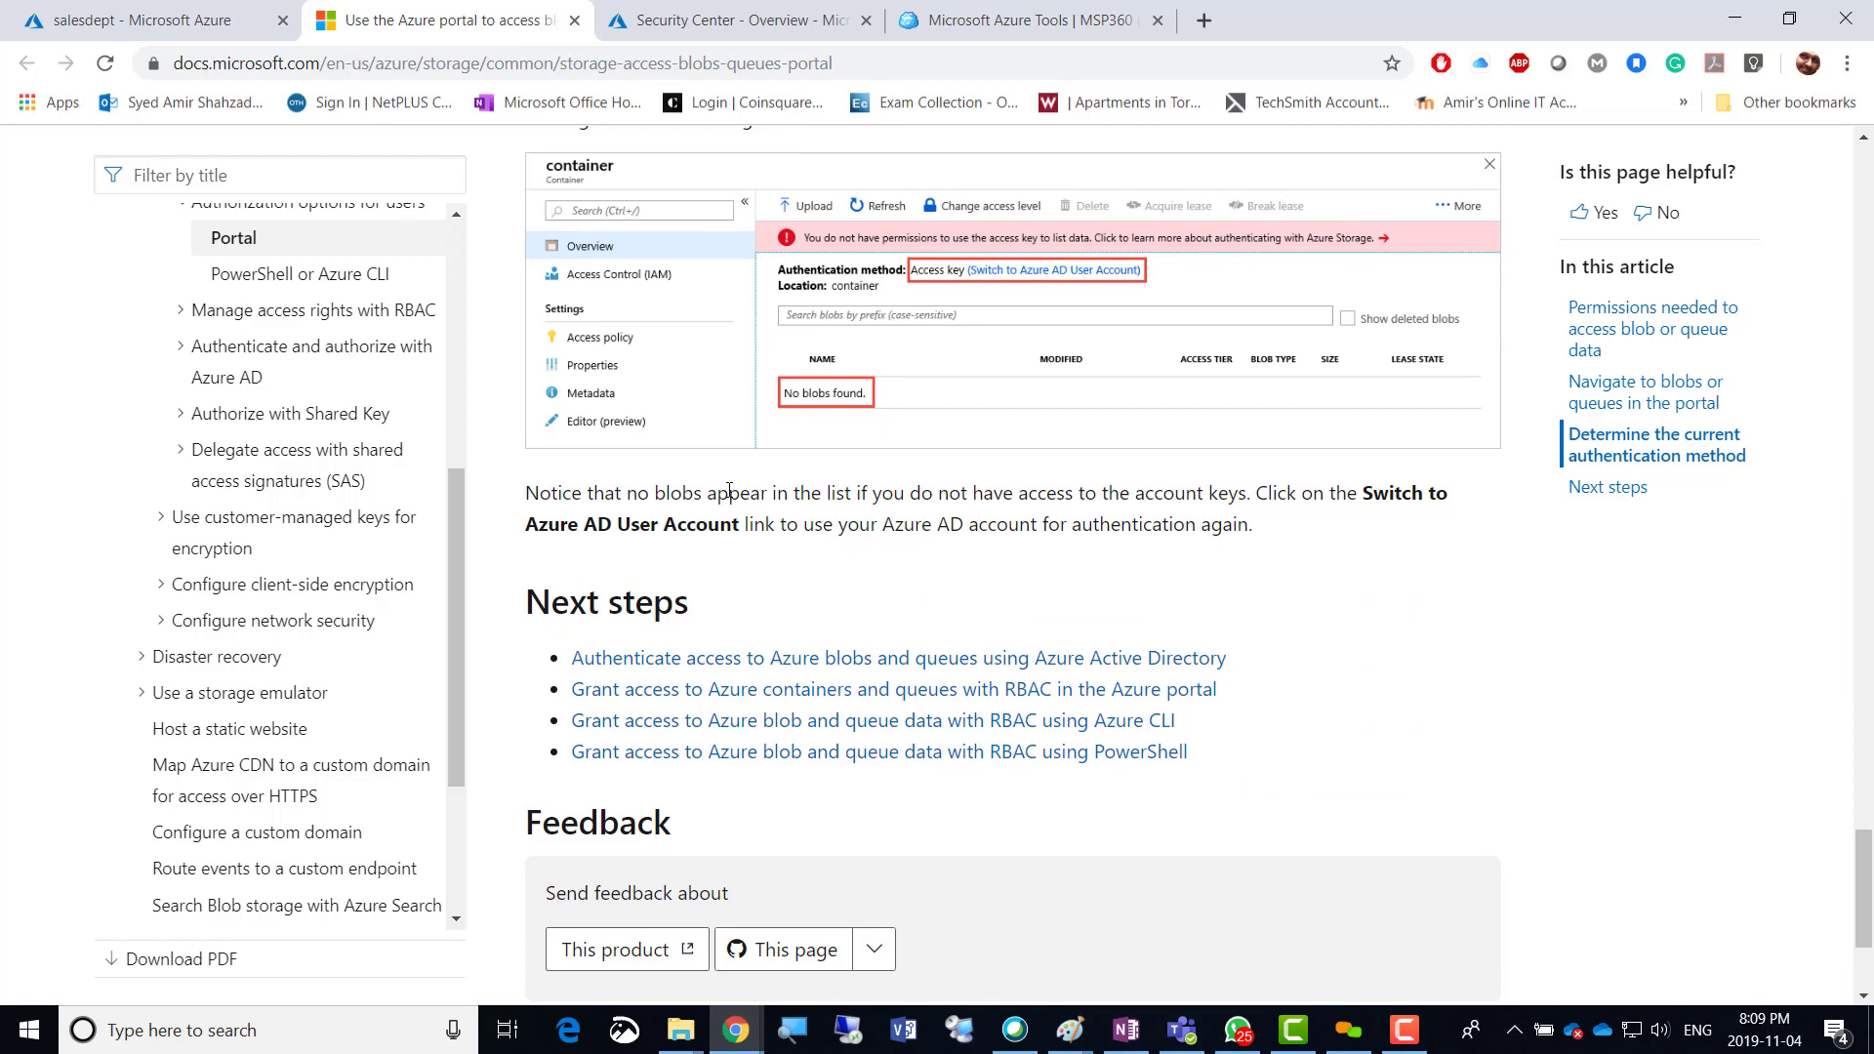
scroll(729, 490, up, 9)
scroll(729, 490, up, 20)
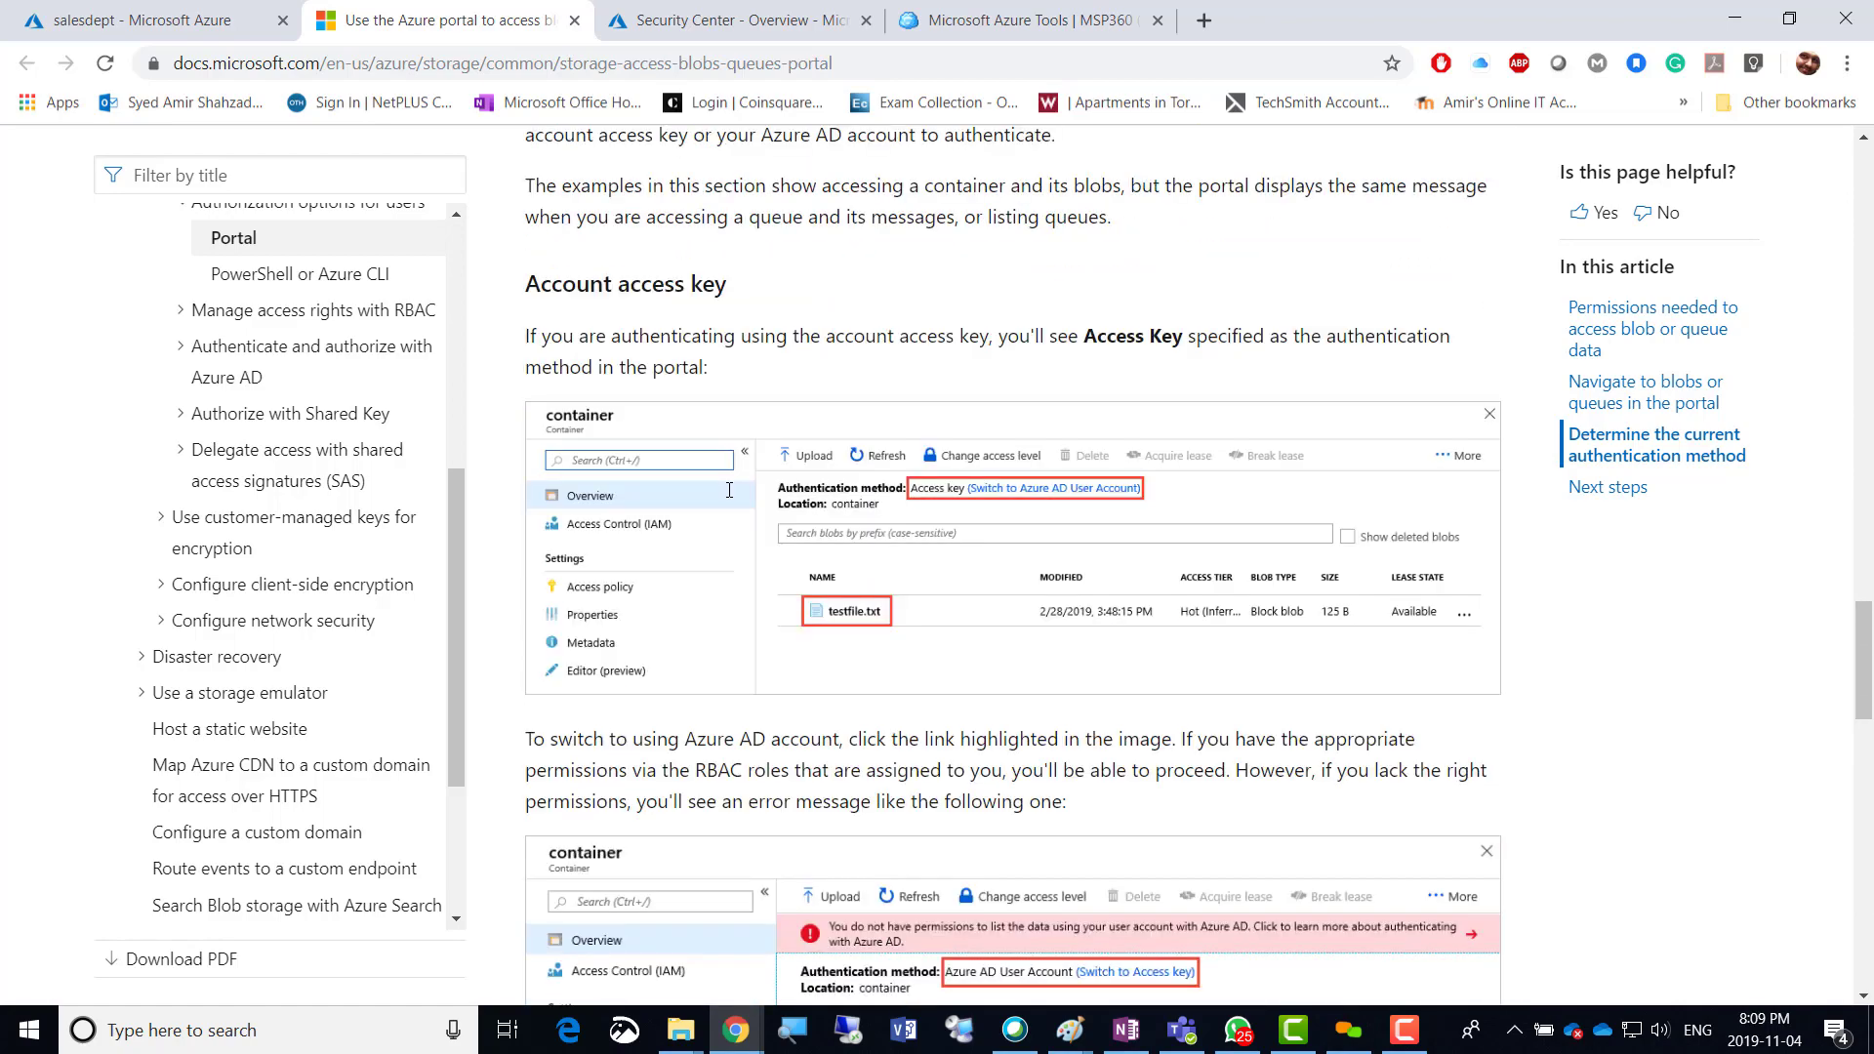
scroll(729, 490, up, 6)
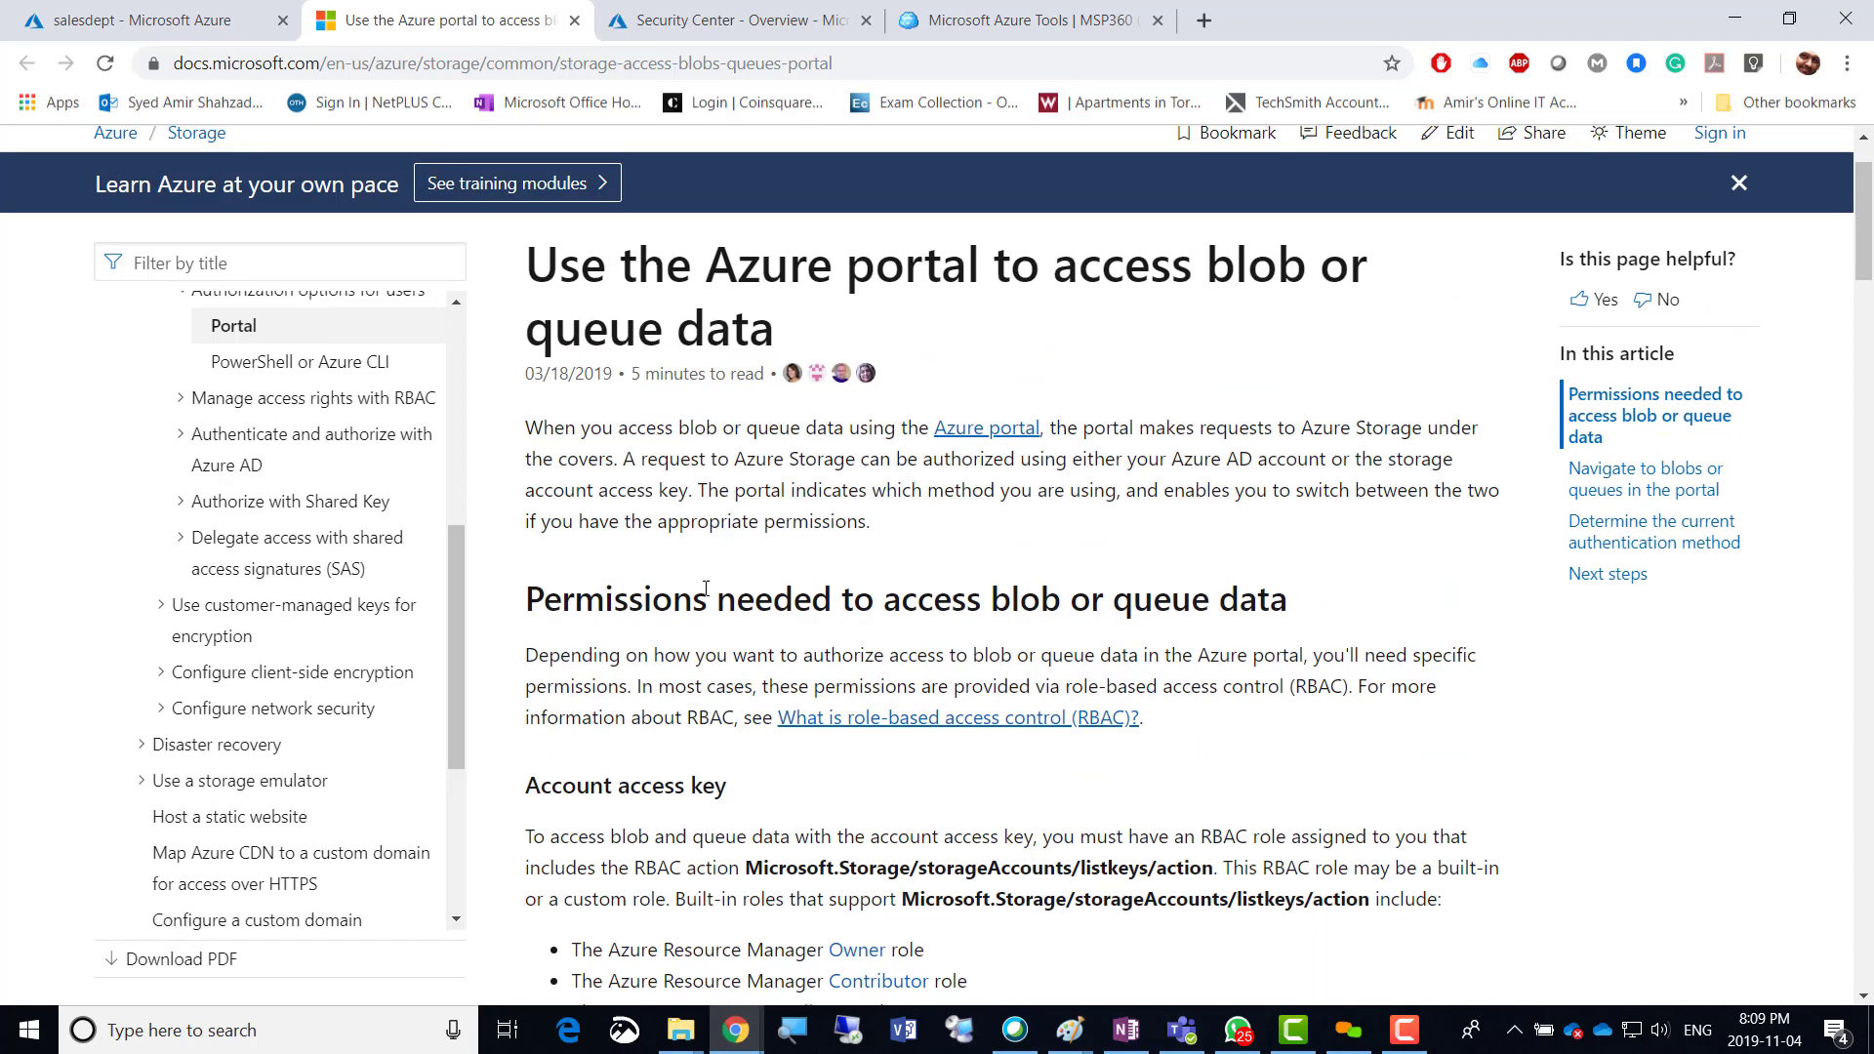
scroll(706, 588, down, 4)
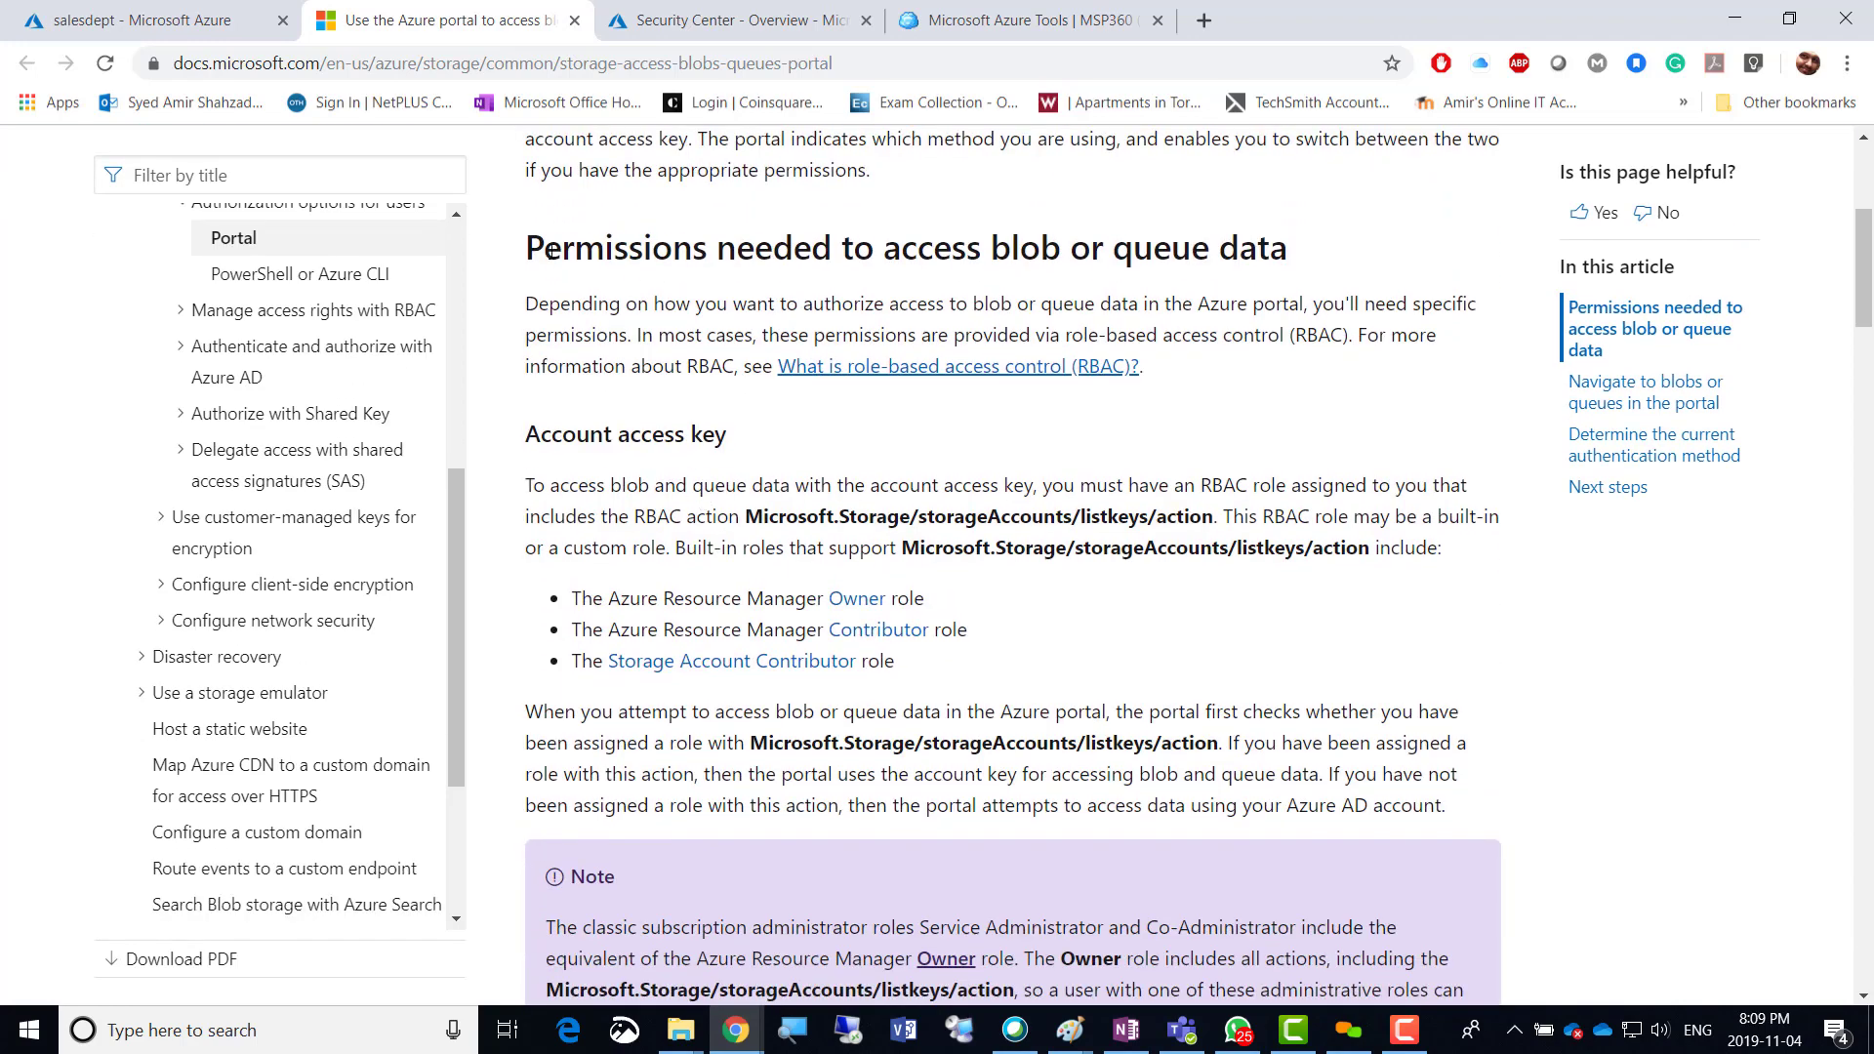
click(137, 17)
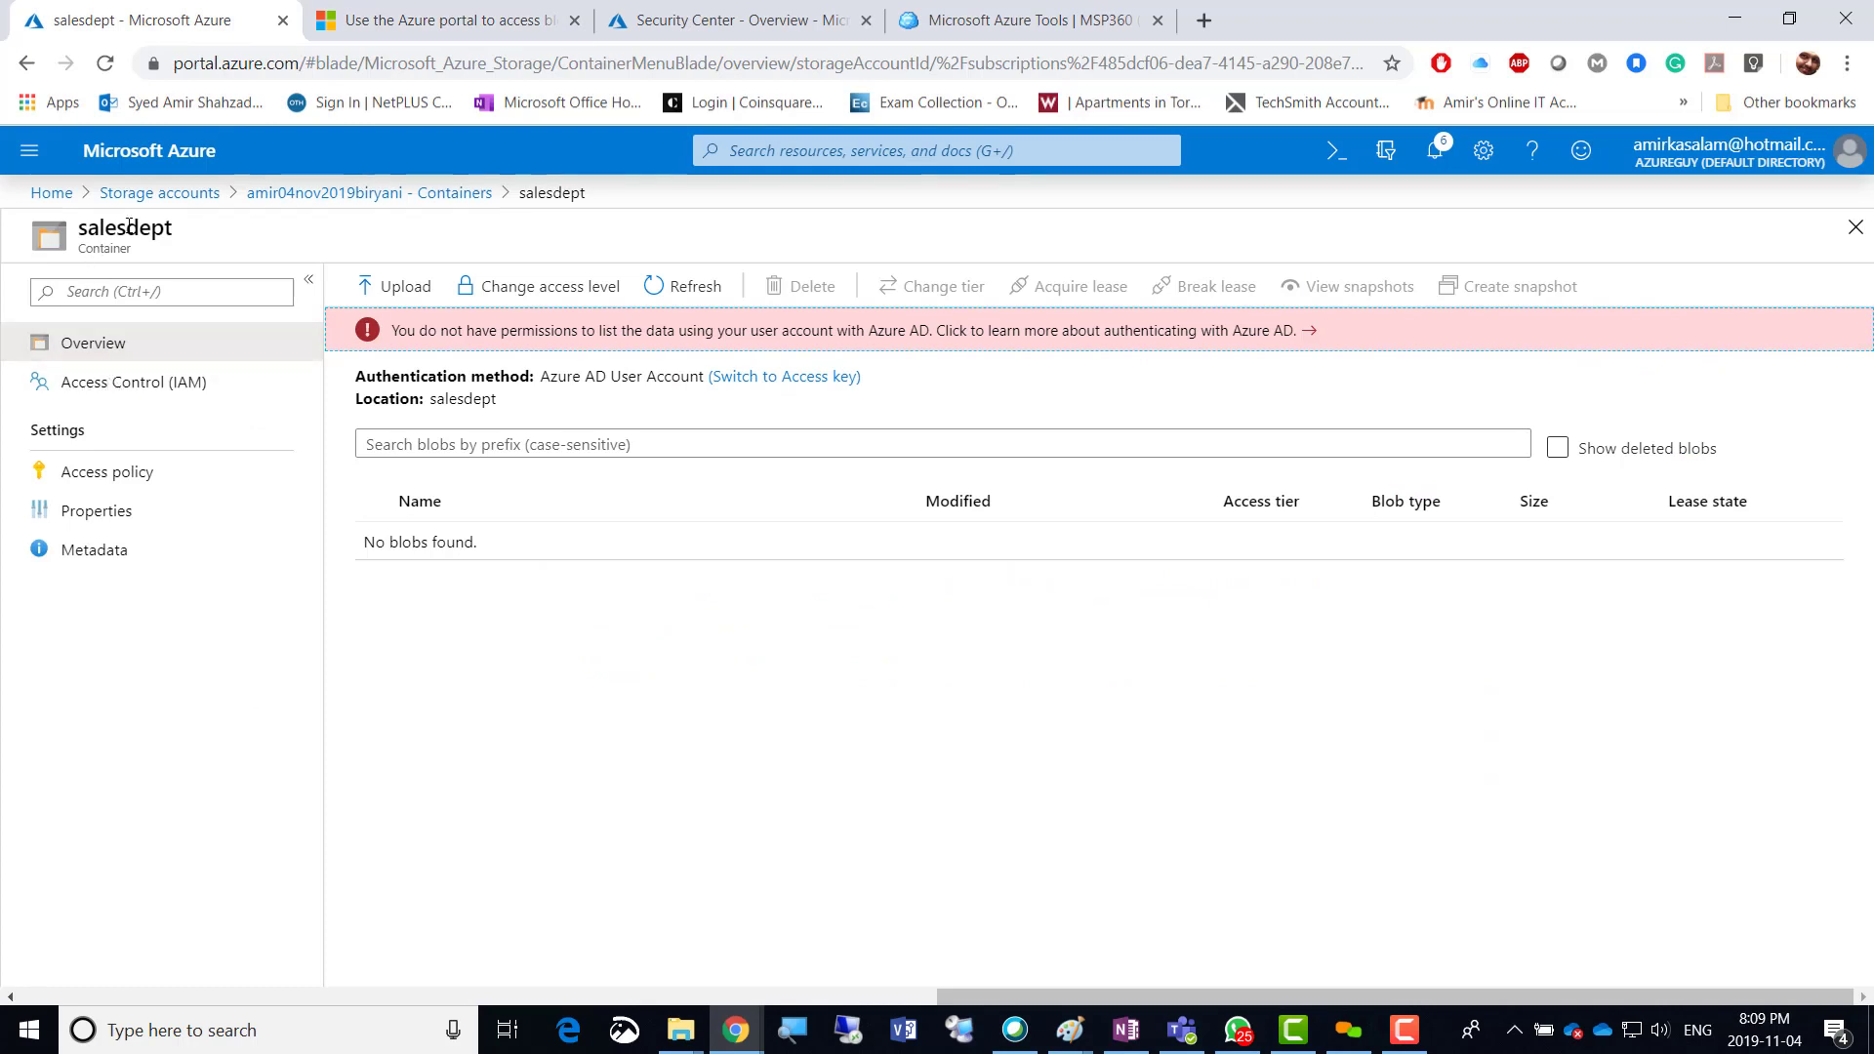
Duplicate the salesdept tab and sign in with the first listed account.
right_click(141, 22)
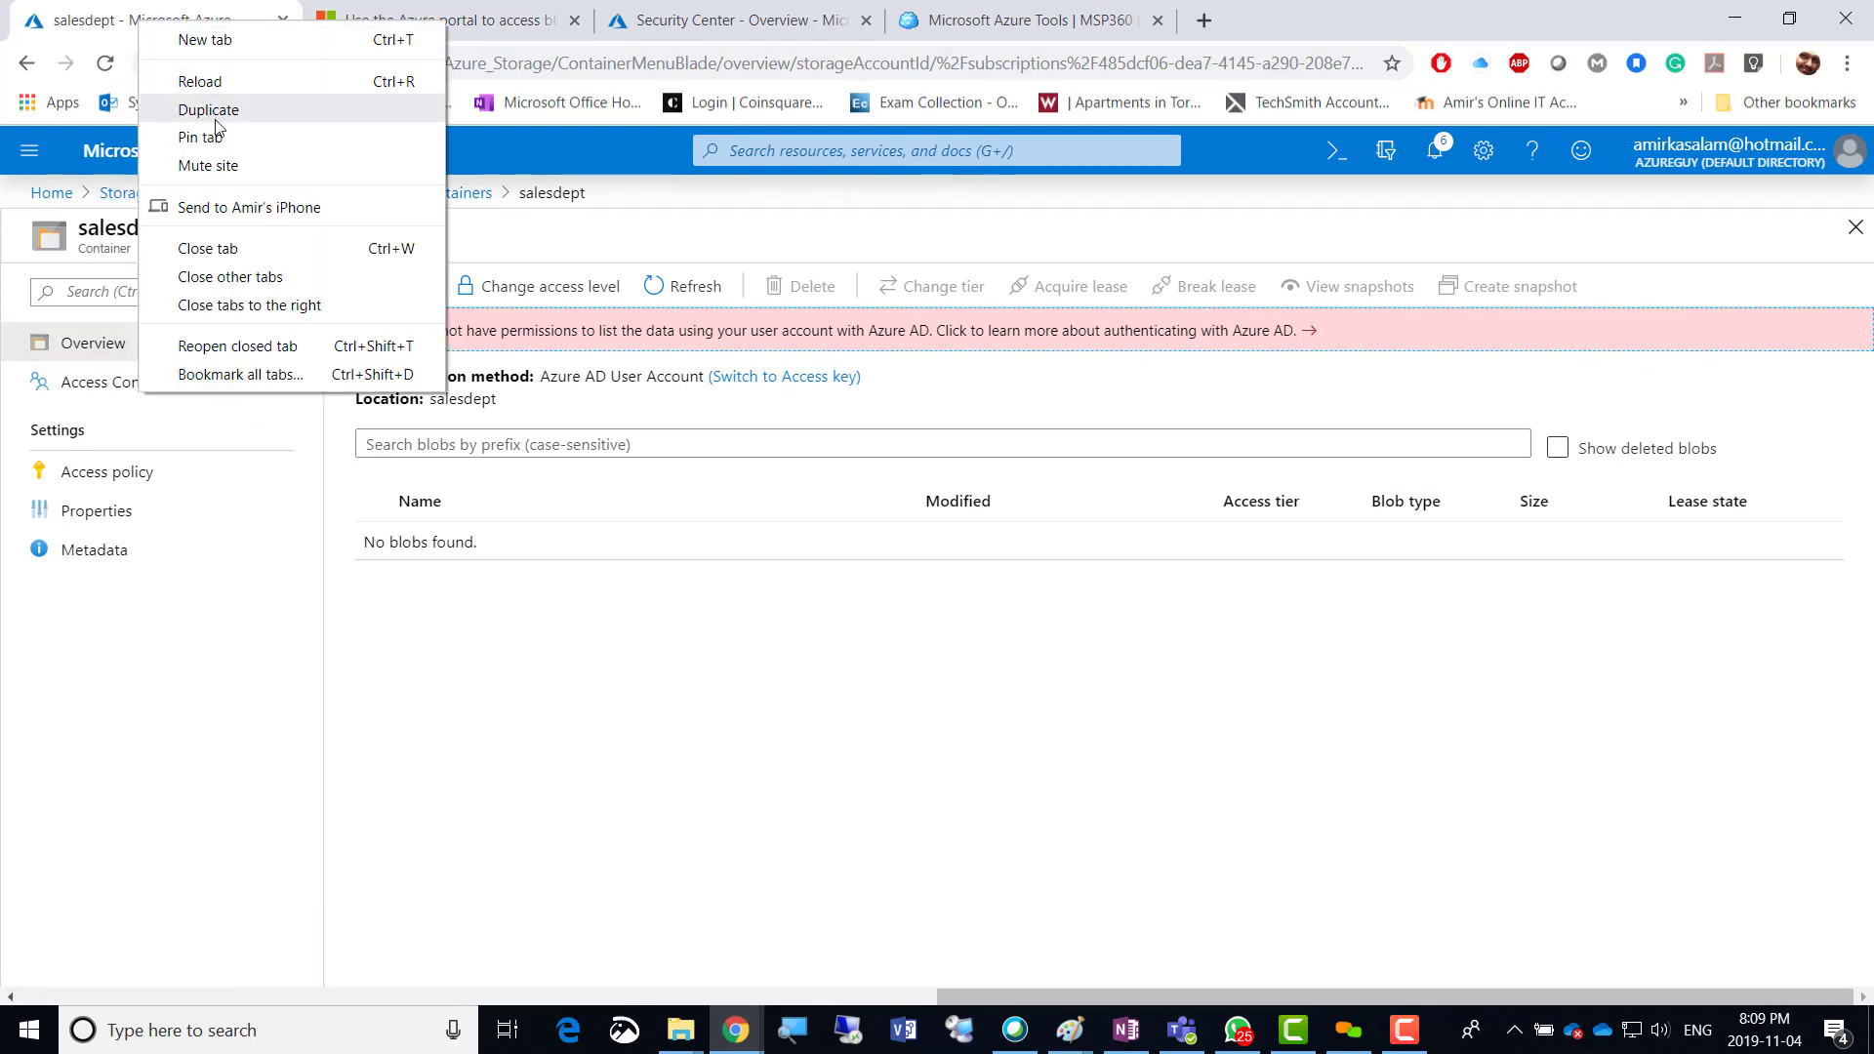
click(217, 115)
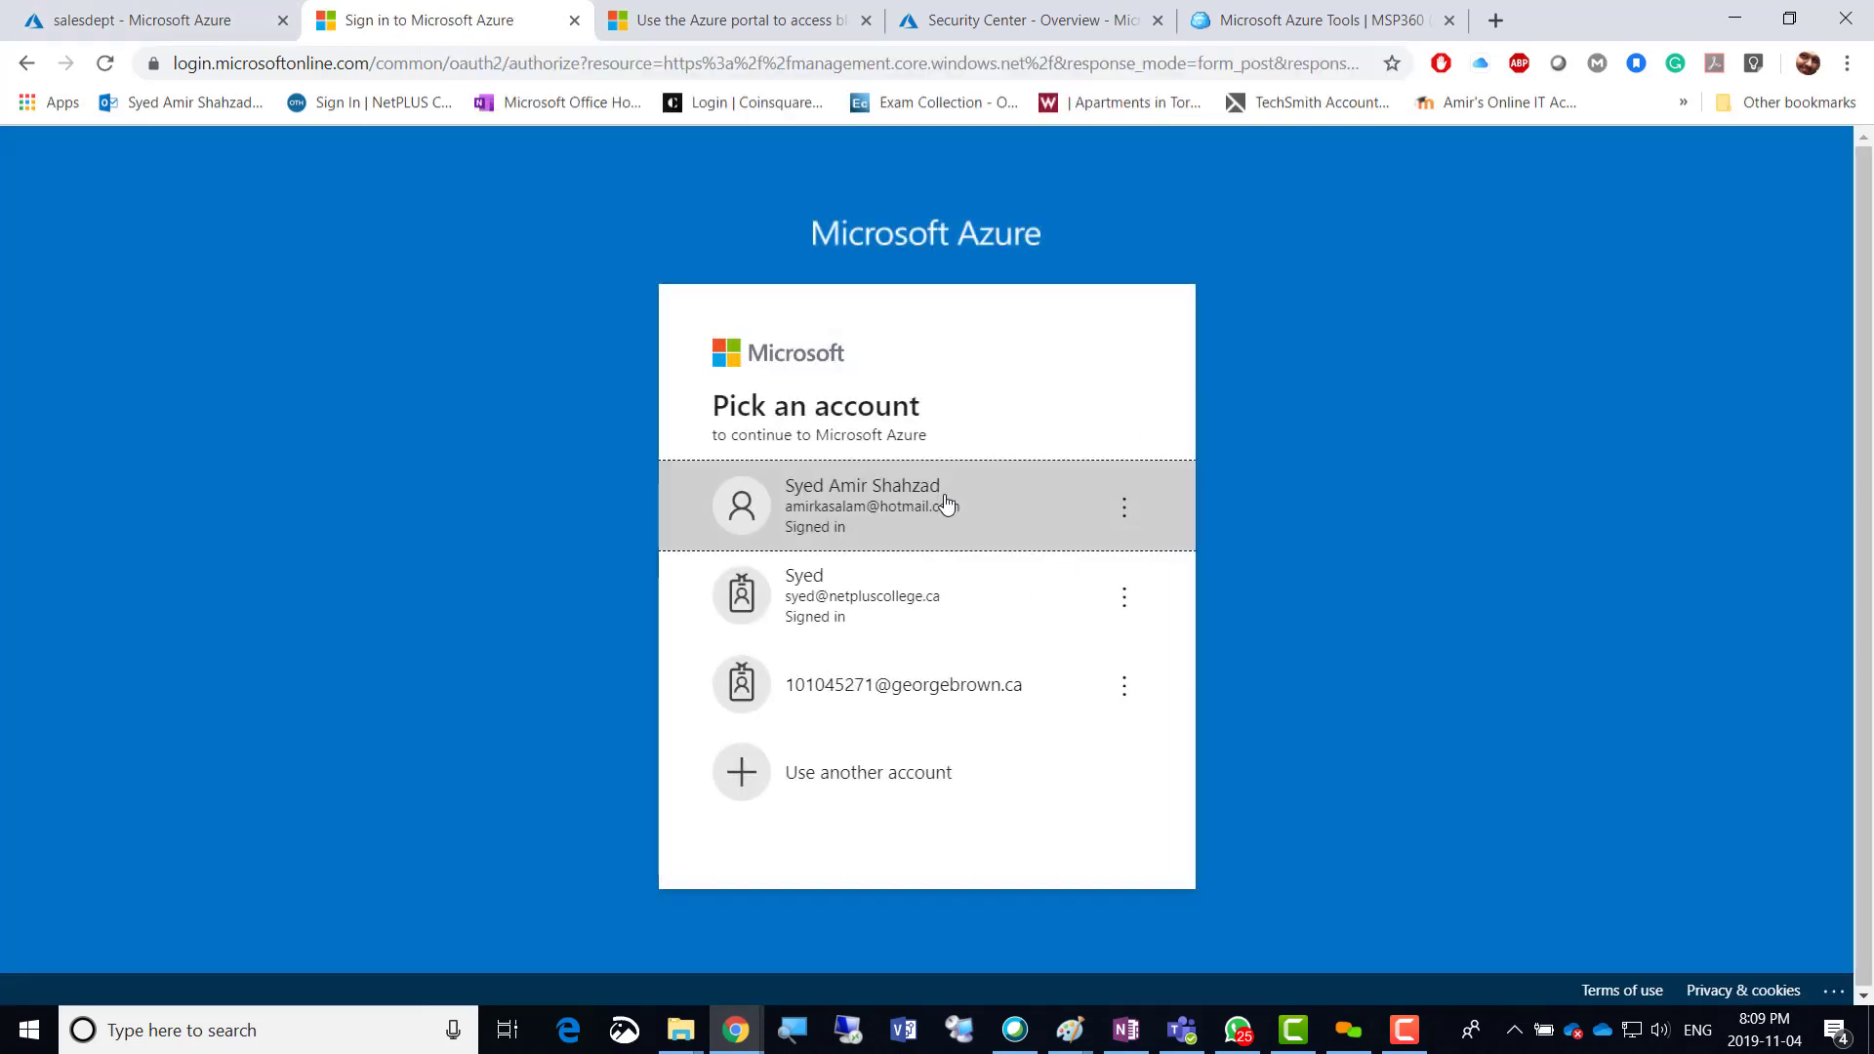
click(949, 504)
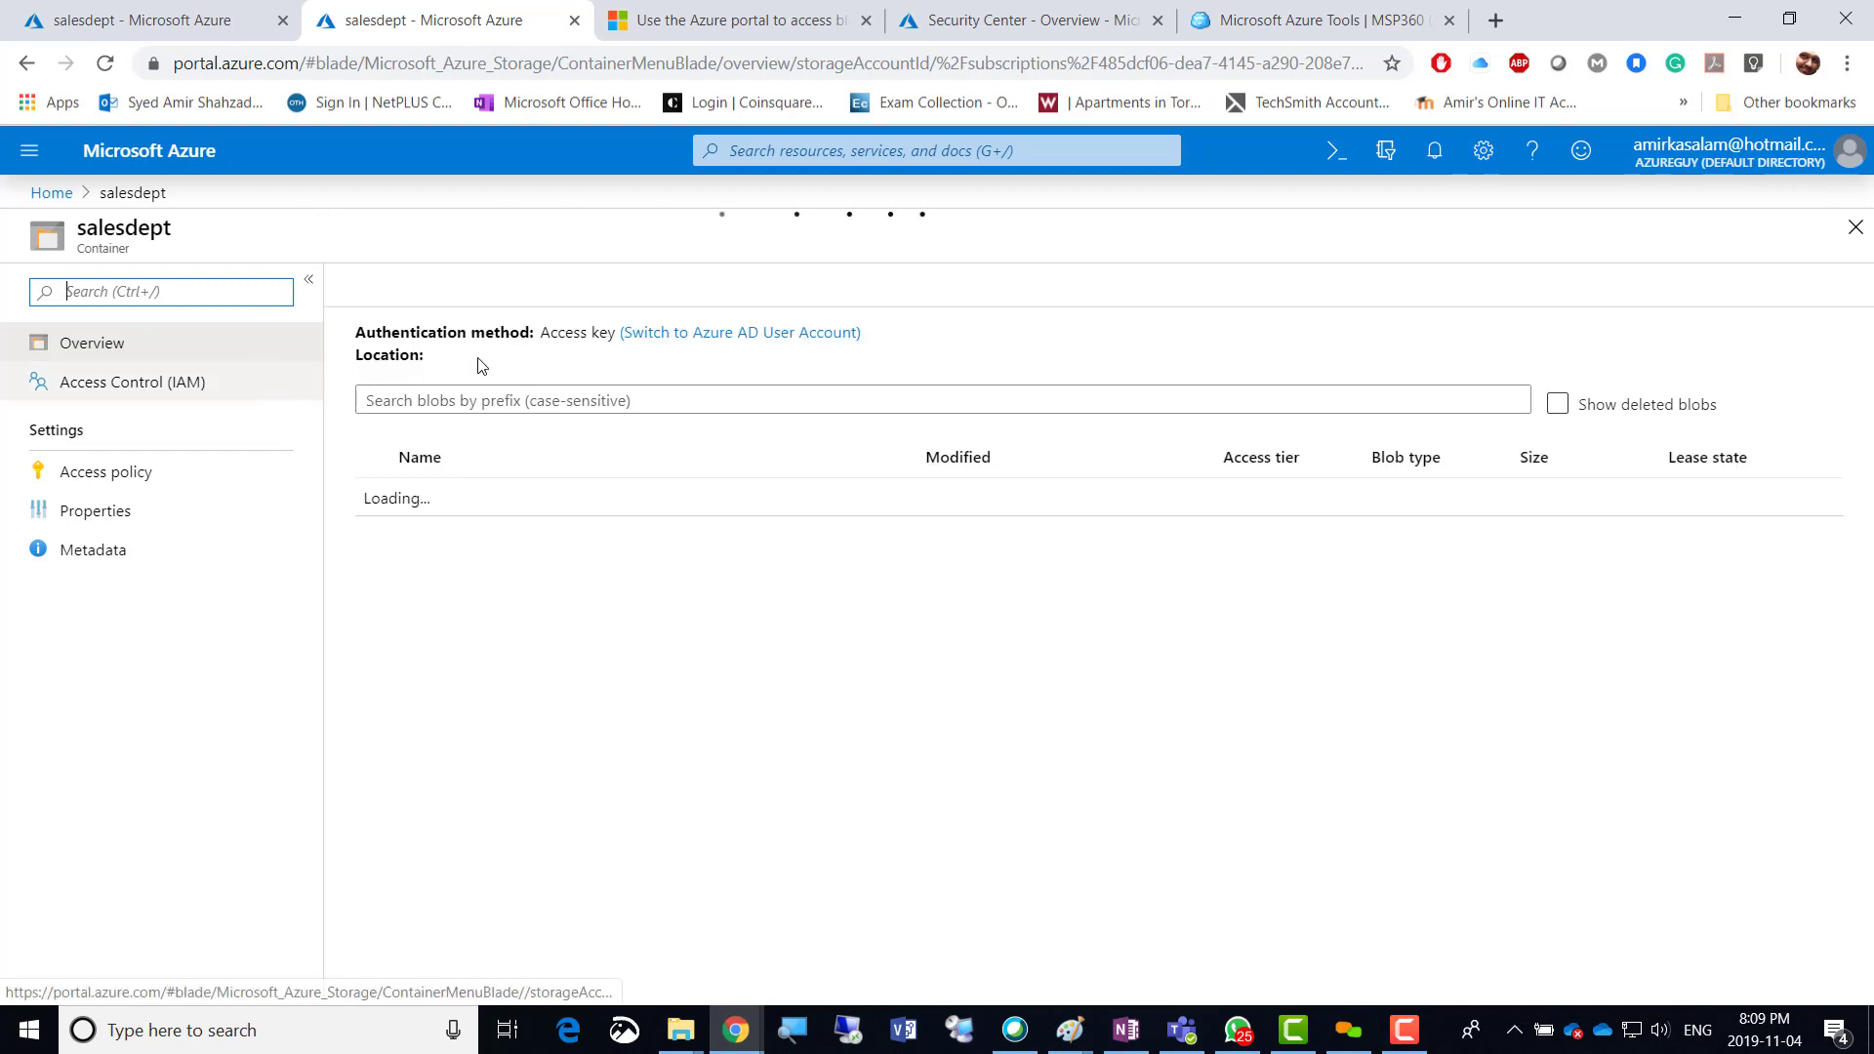
click(29, 149)
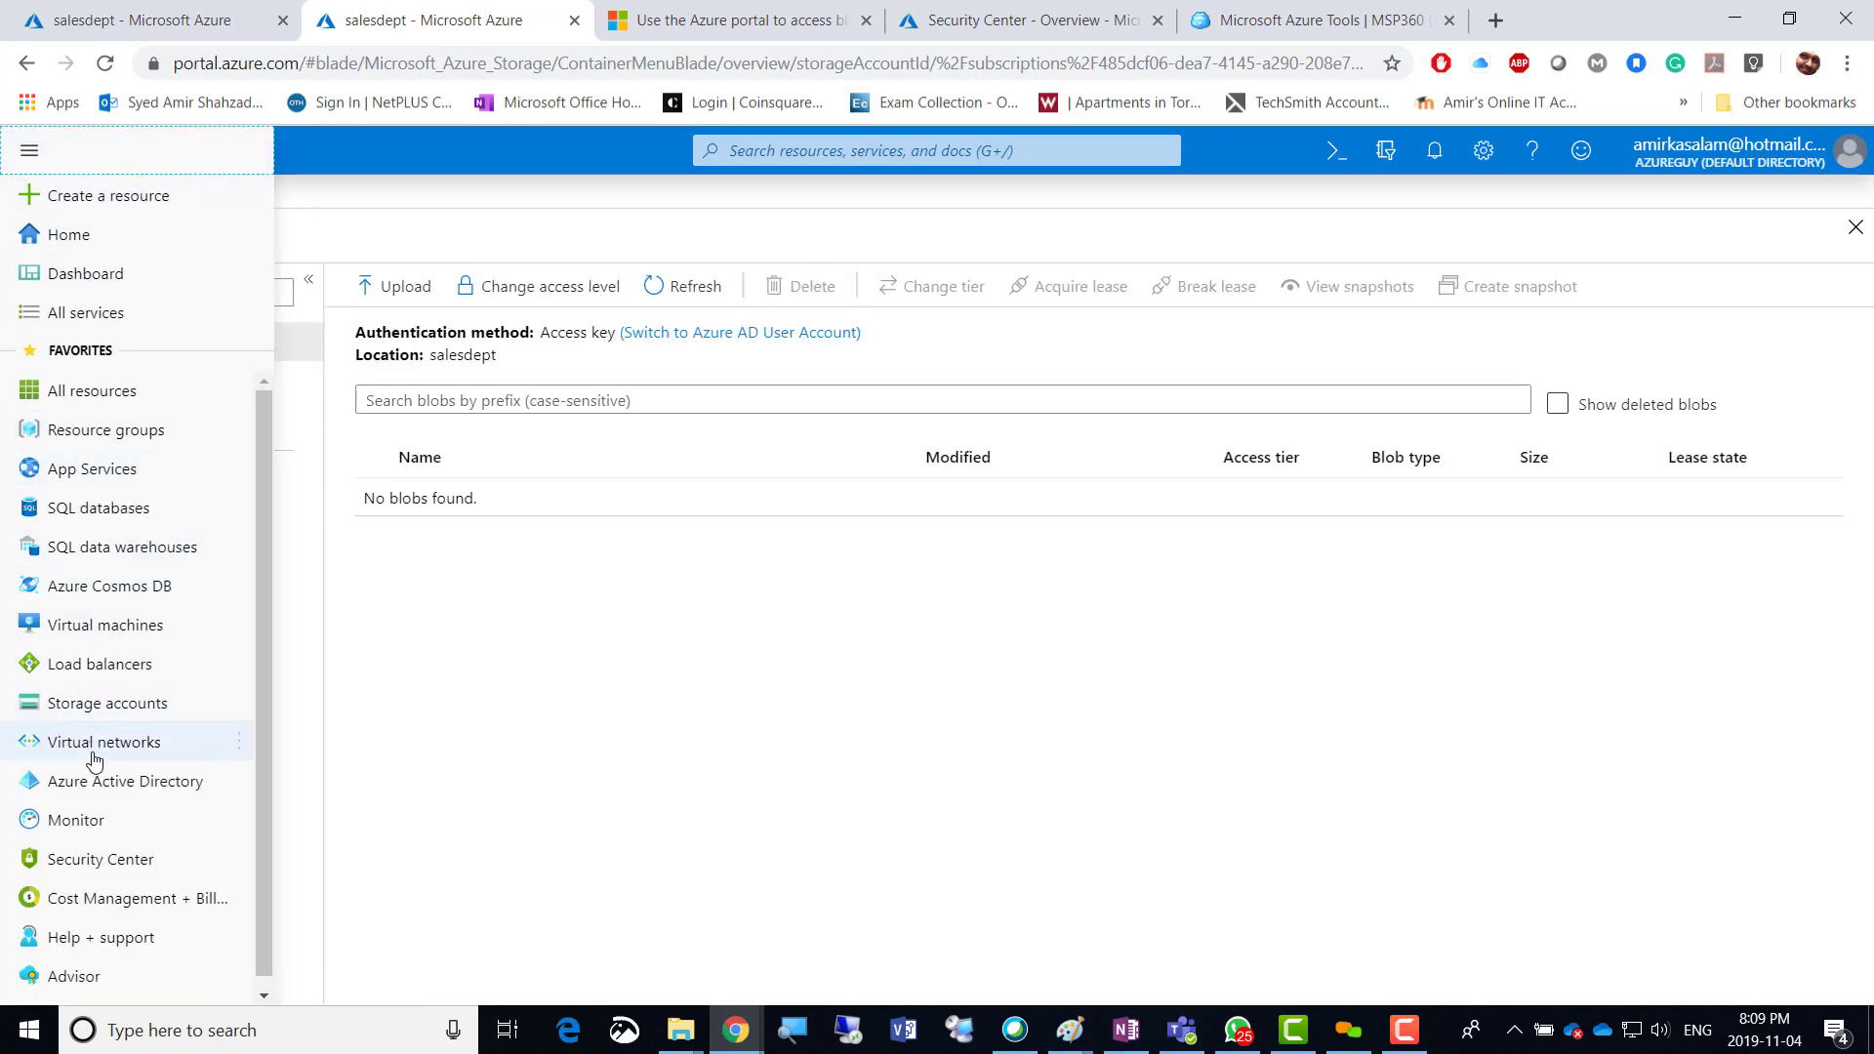
Open Roles and administrators in Azure Active Directory and search the roles, trying 'reso' then 'az'.
click(107, 791)
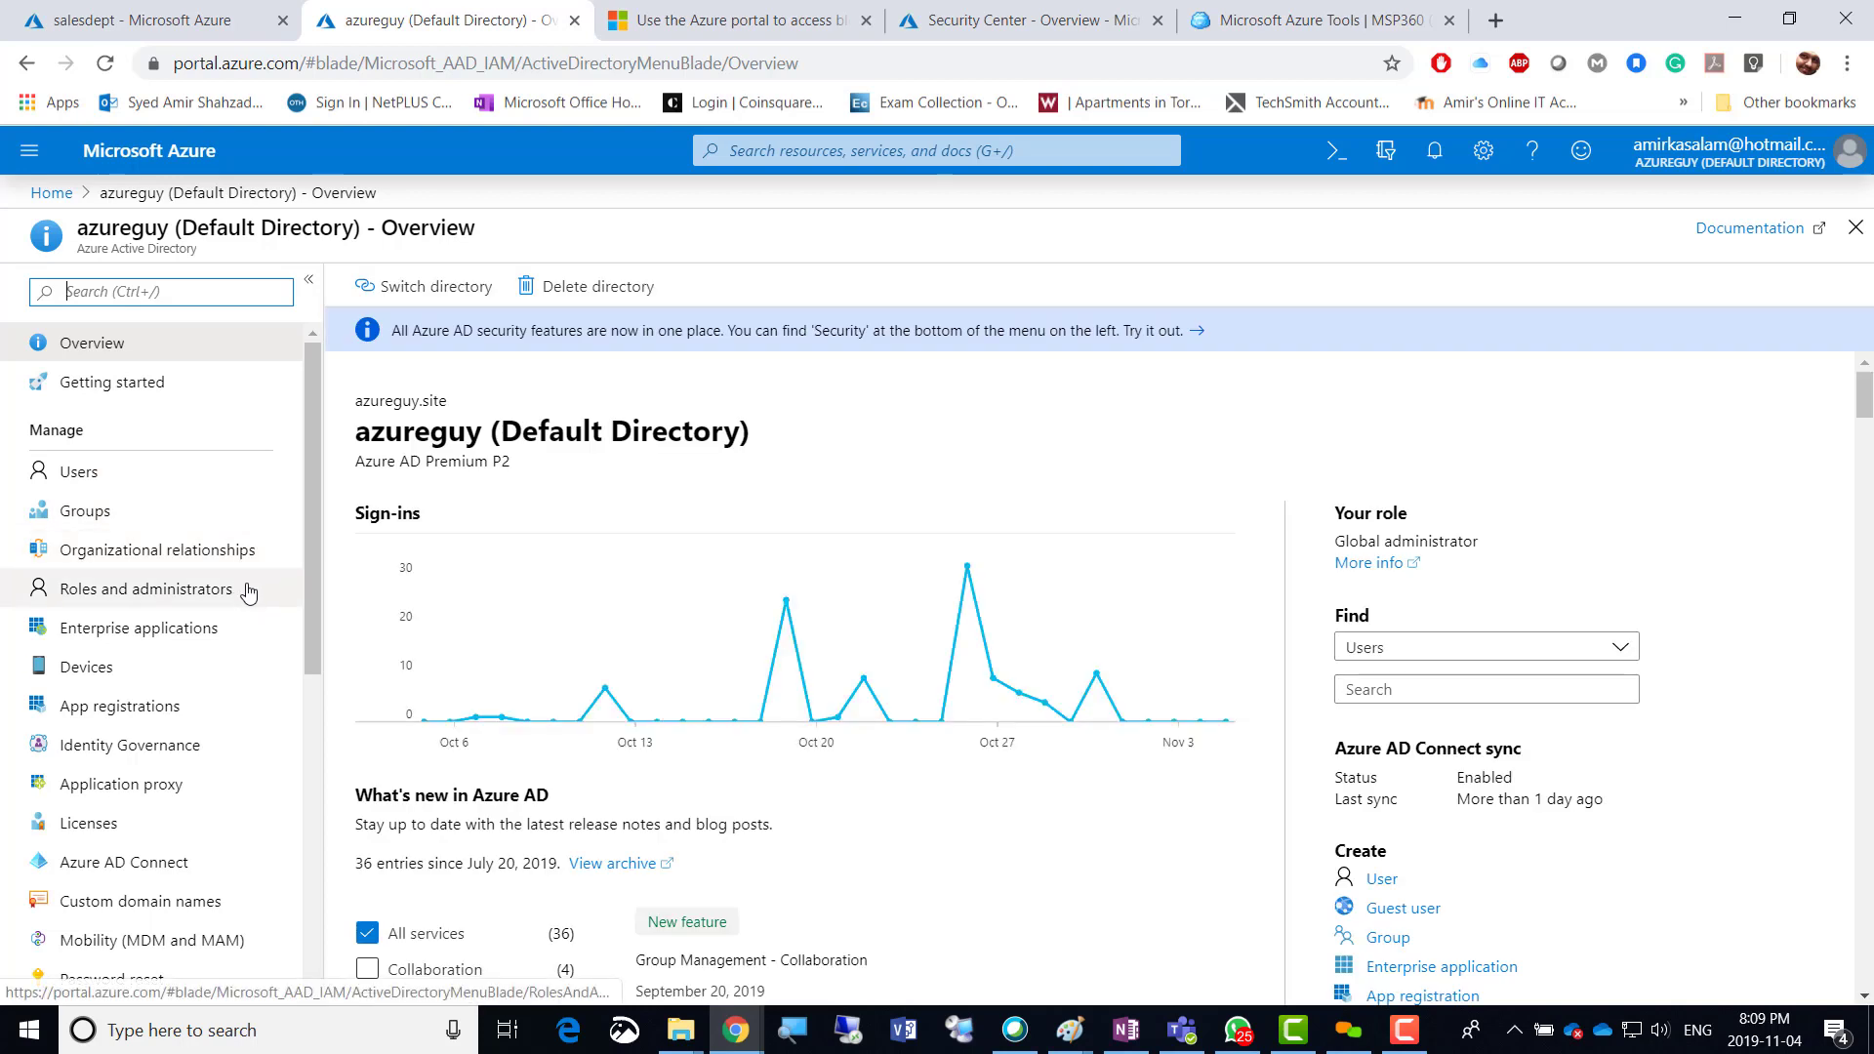
click(158, 598)
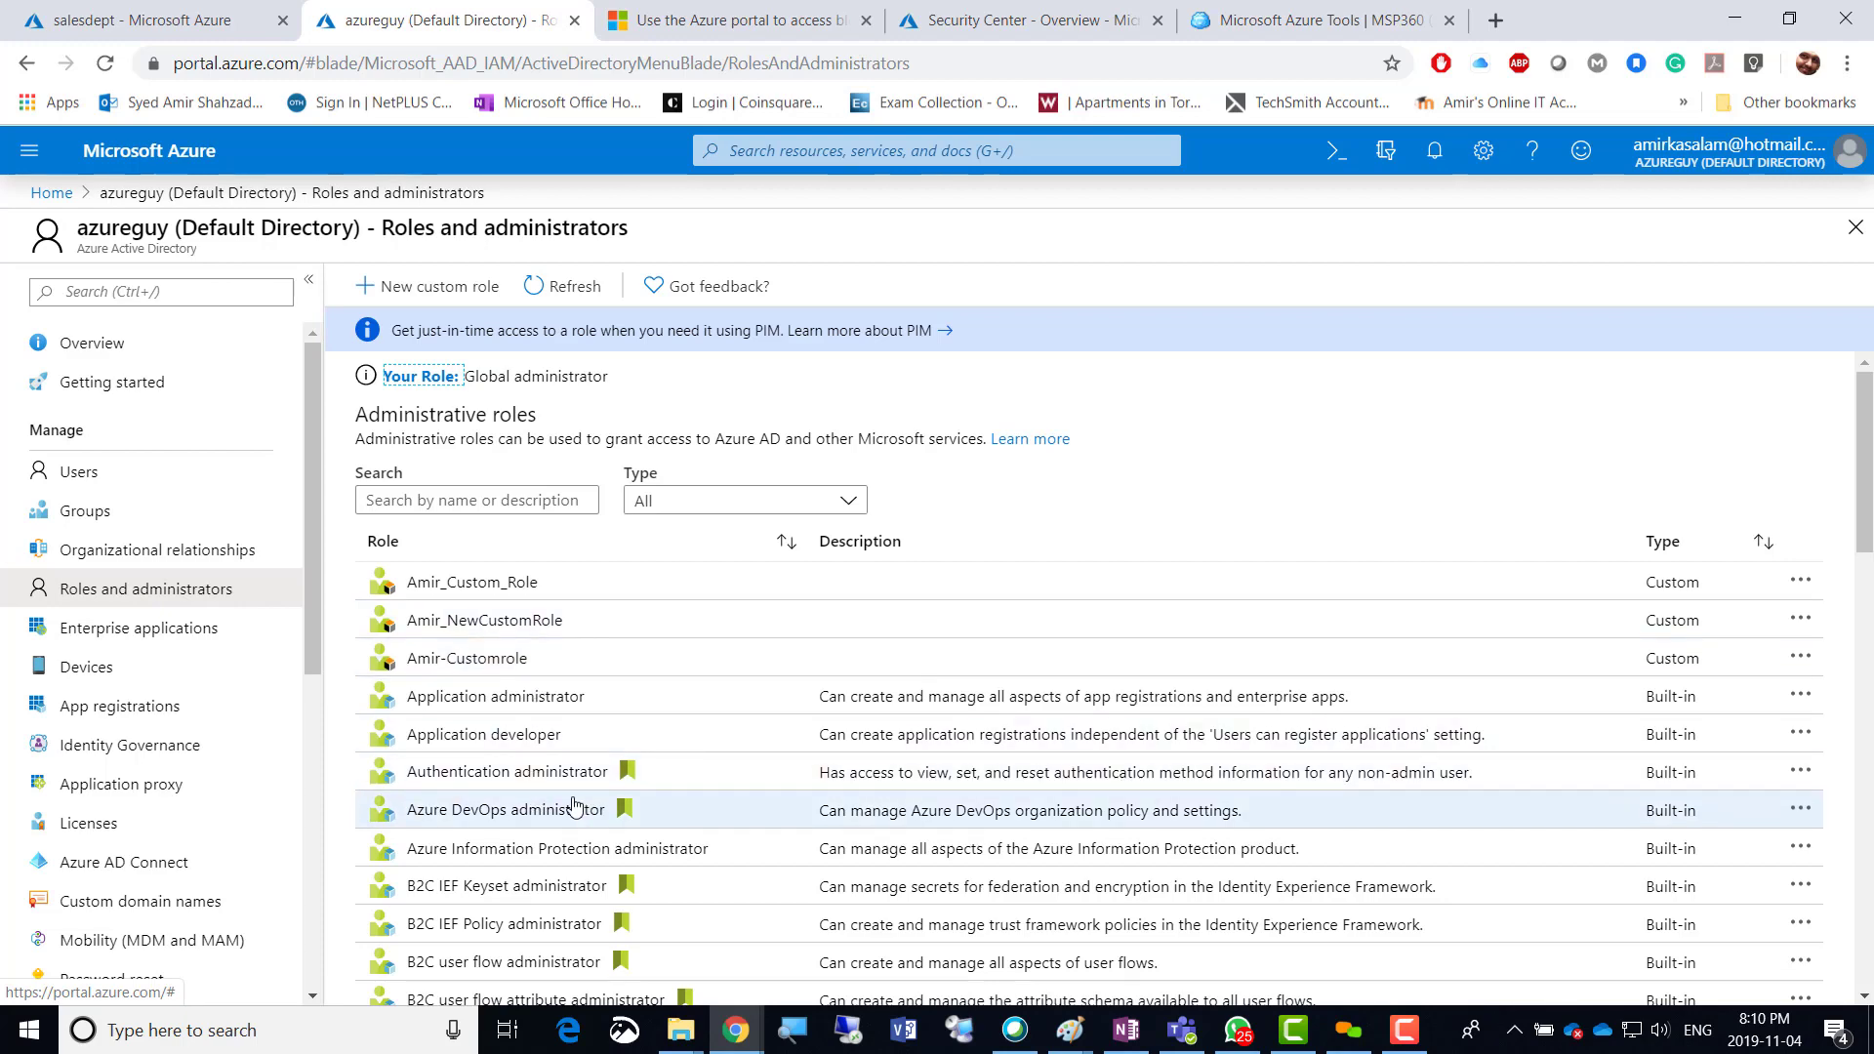
scroll(576, 806, down, 2)
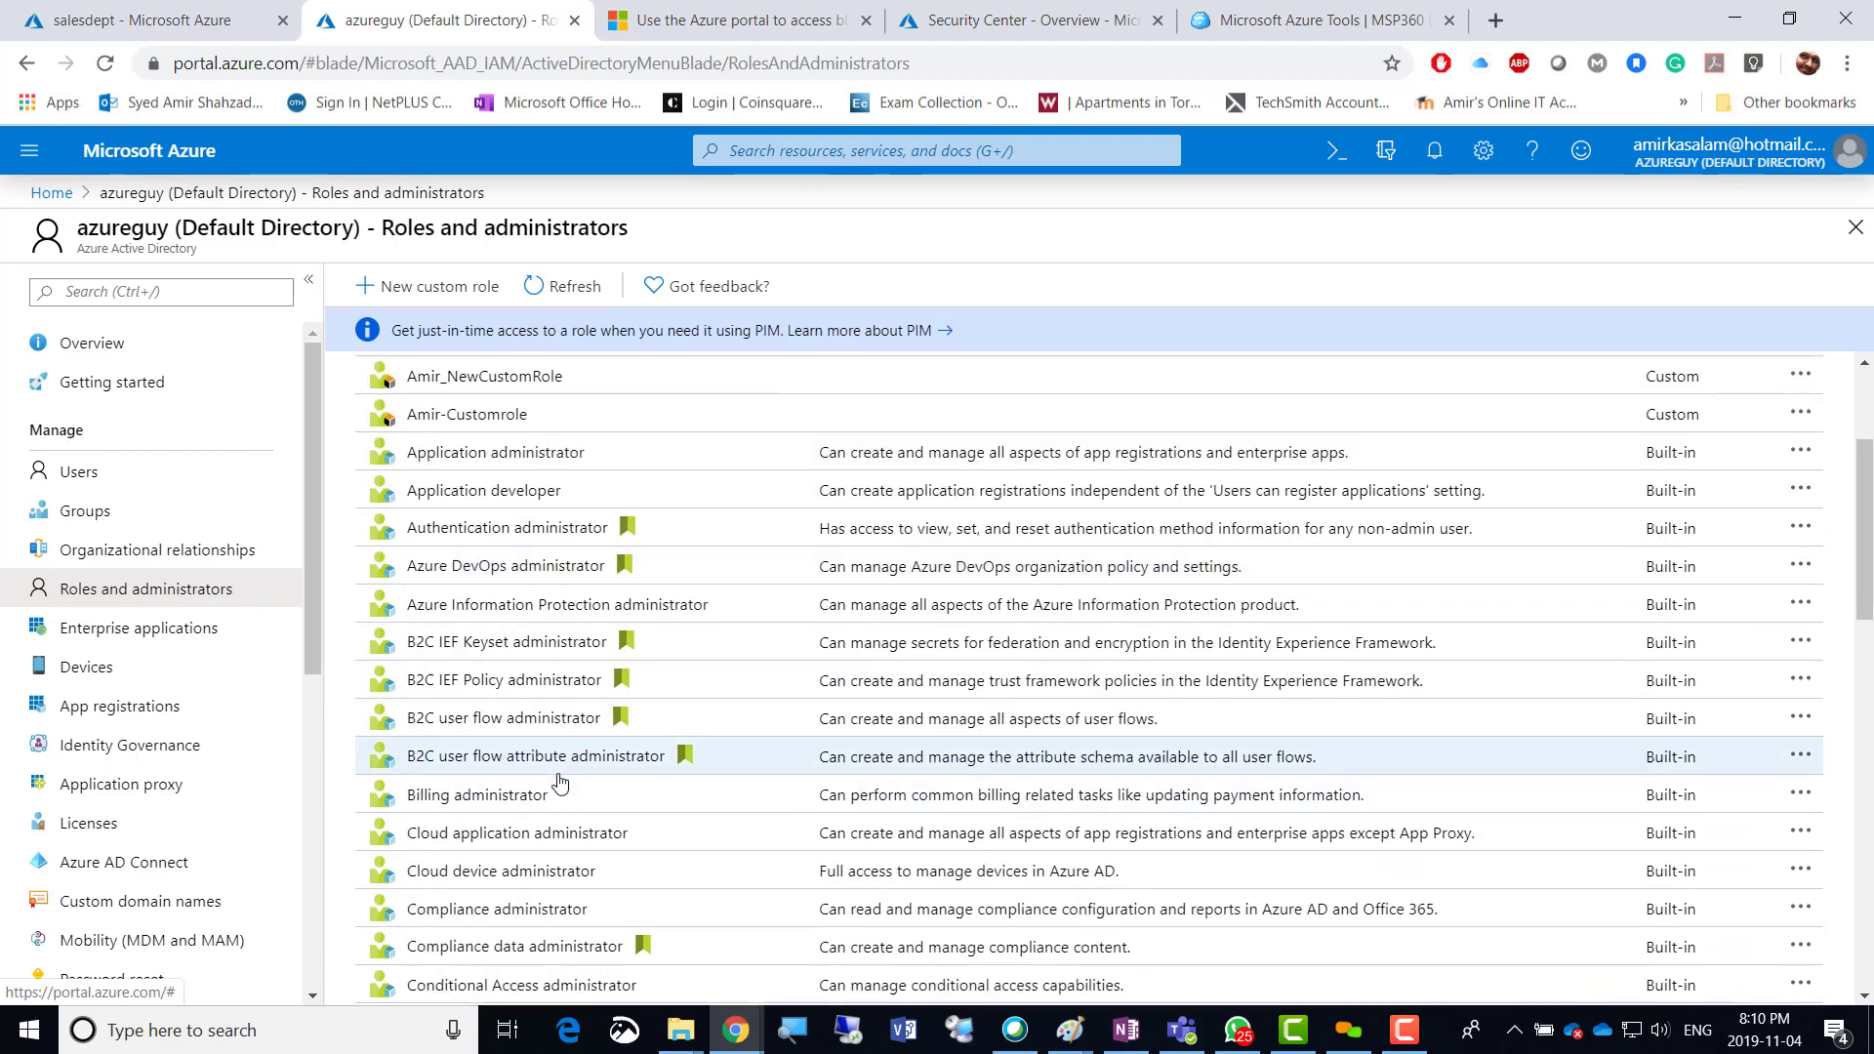
scroll(542, 635, up, 2)
click(457, 499)
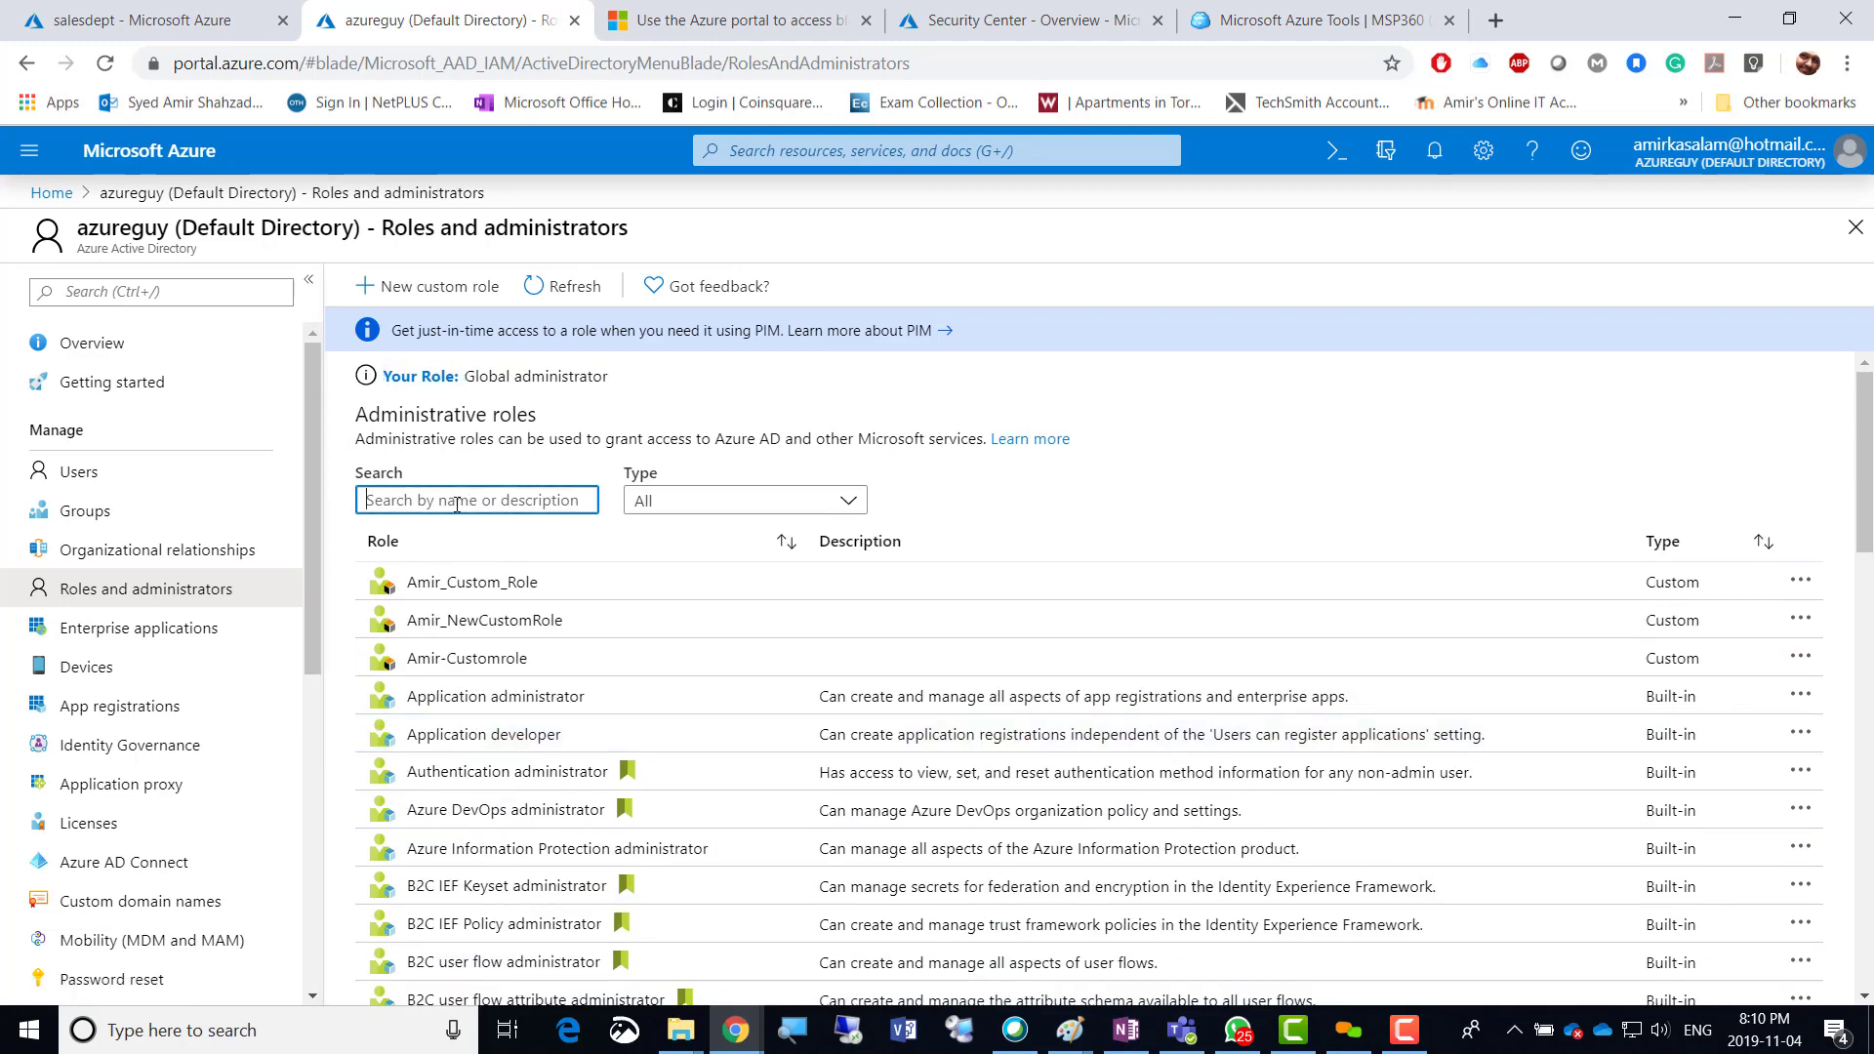
text(resource)
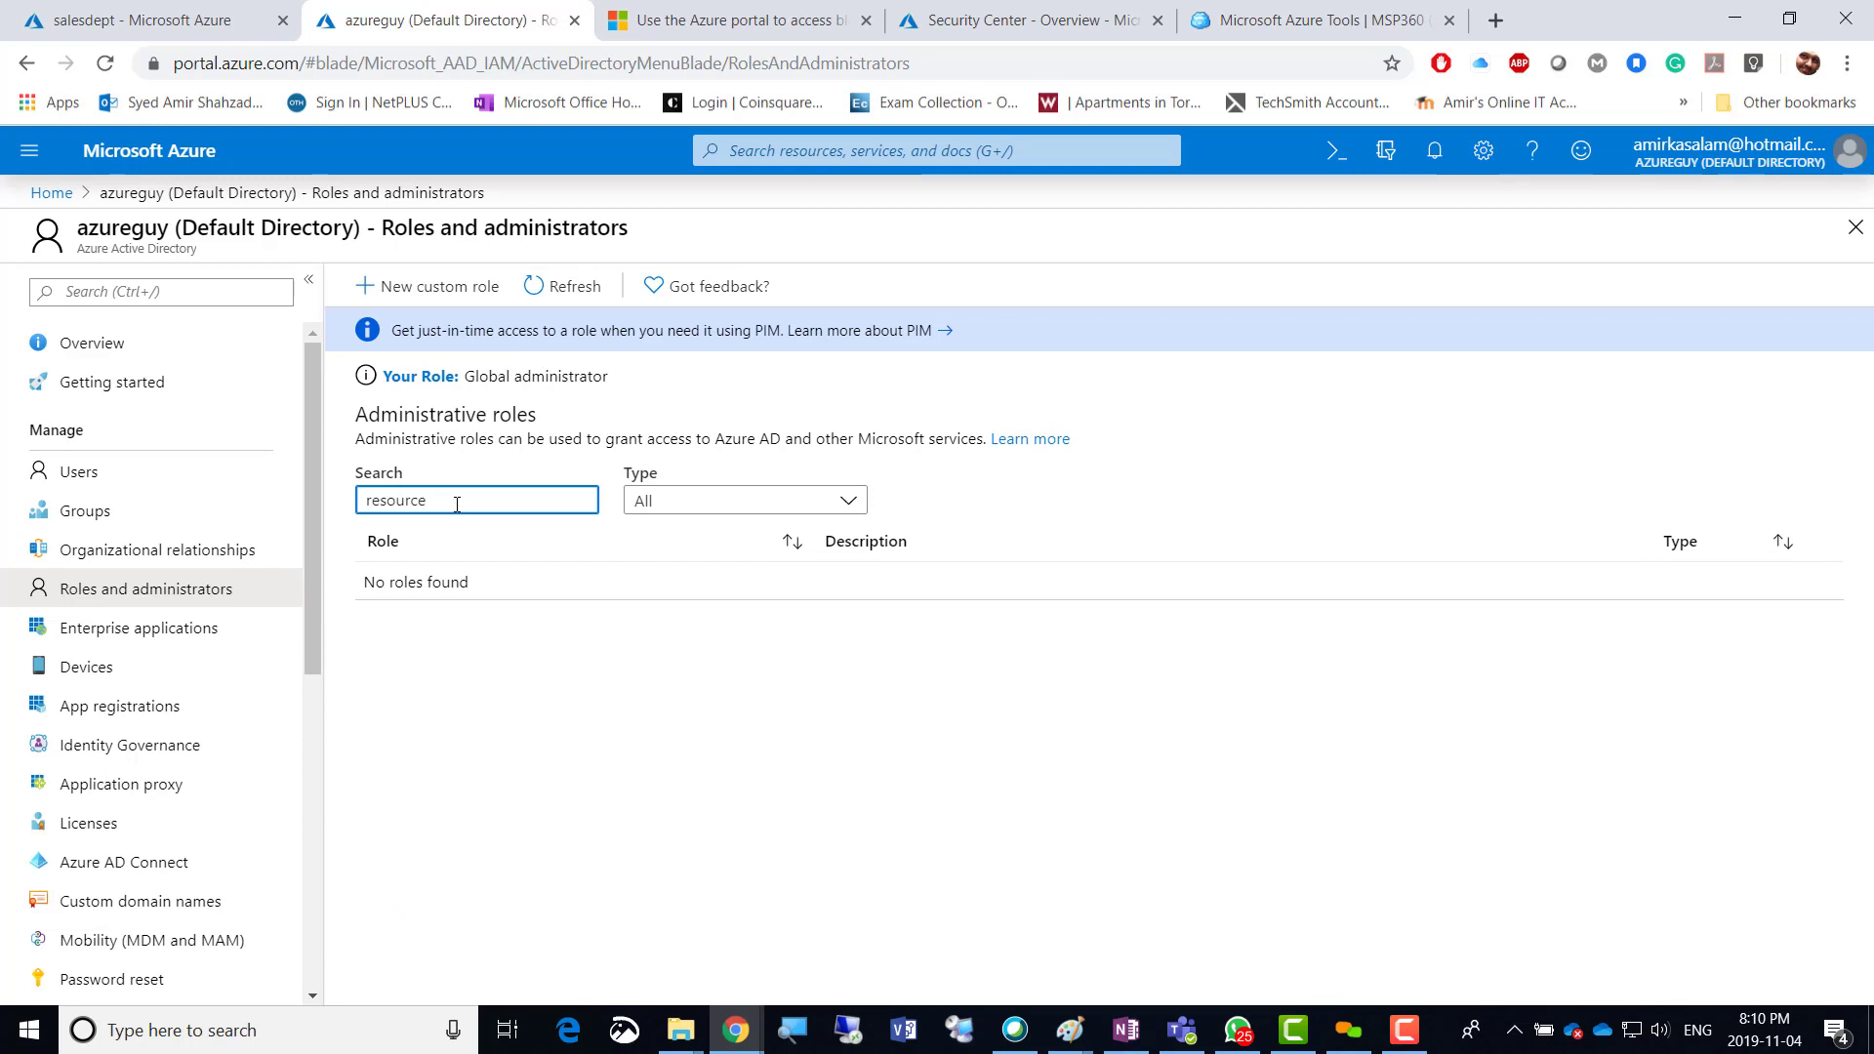
key(BackSpace)
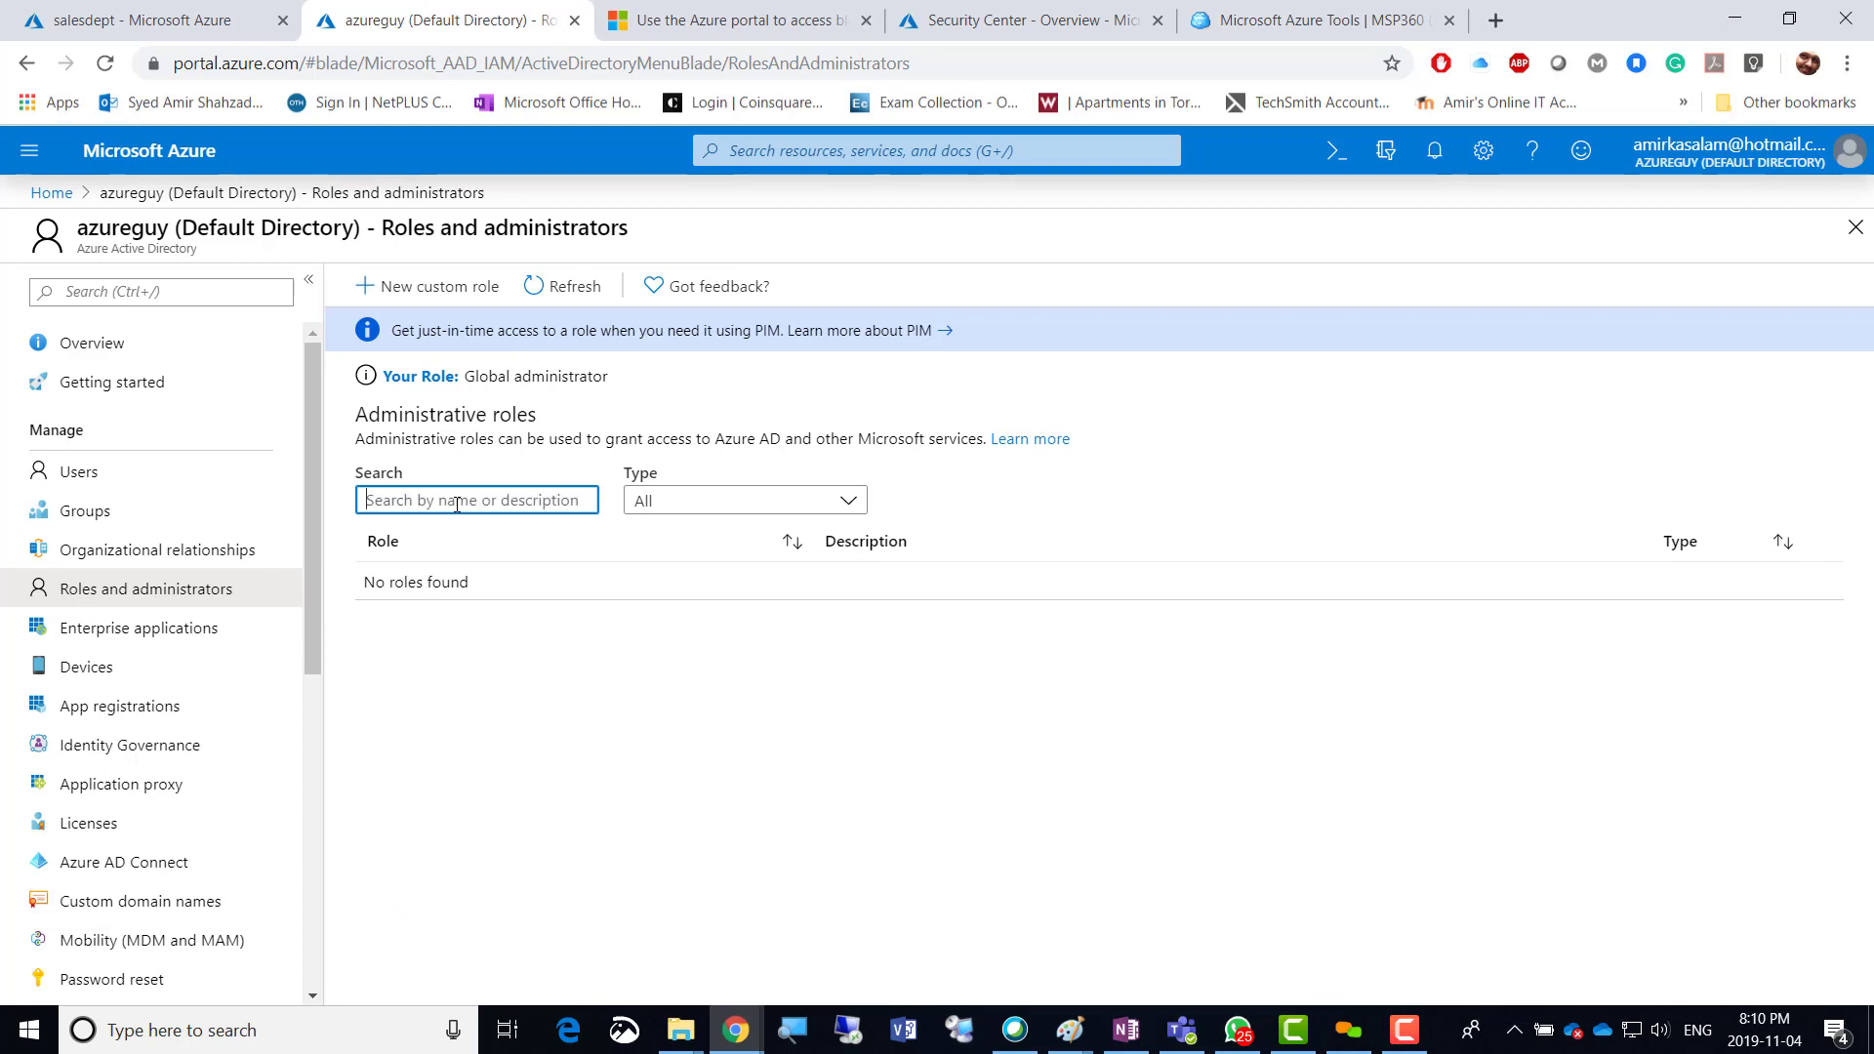
text(azure)
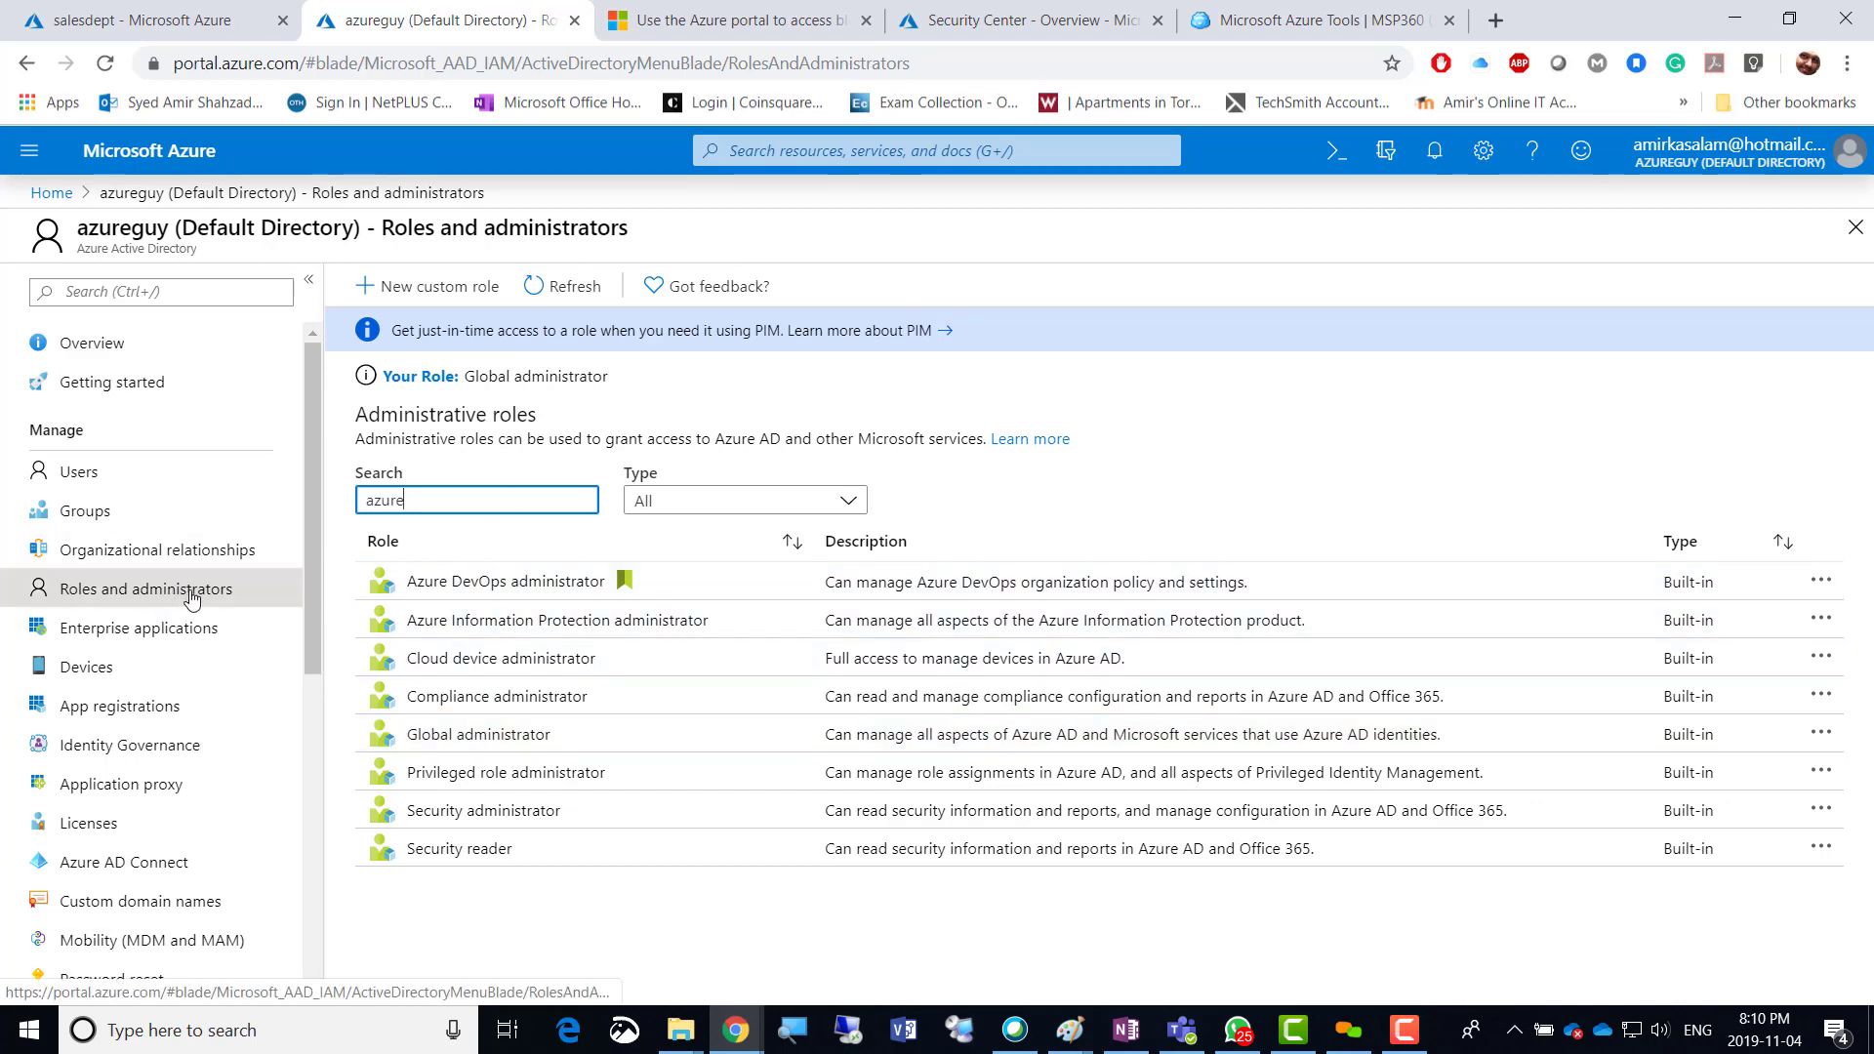
Scroll the blob-access article to the Azure AD account section and highlight 'Azure Resource Manager Reader role'.
click(734, 21)
scroll(784, 581, up, 2)
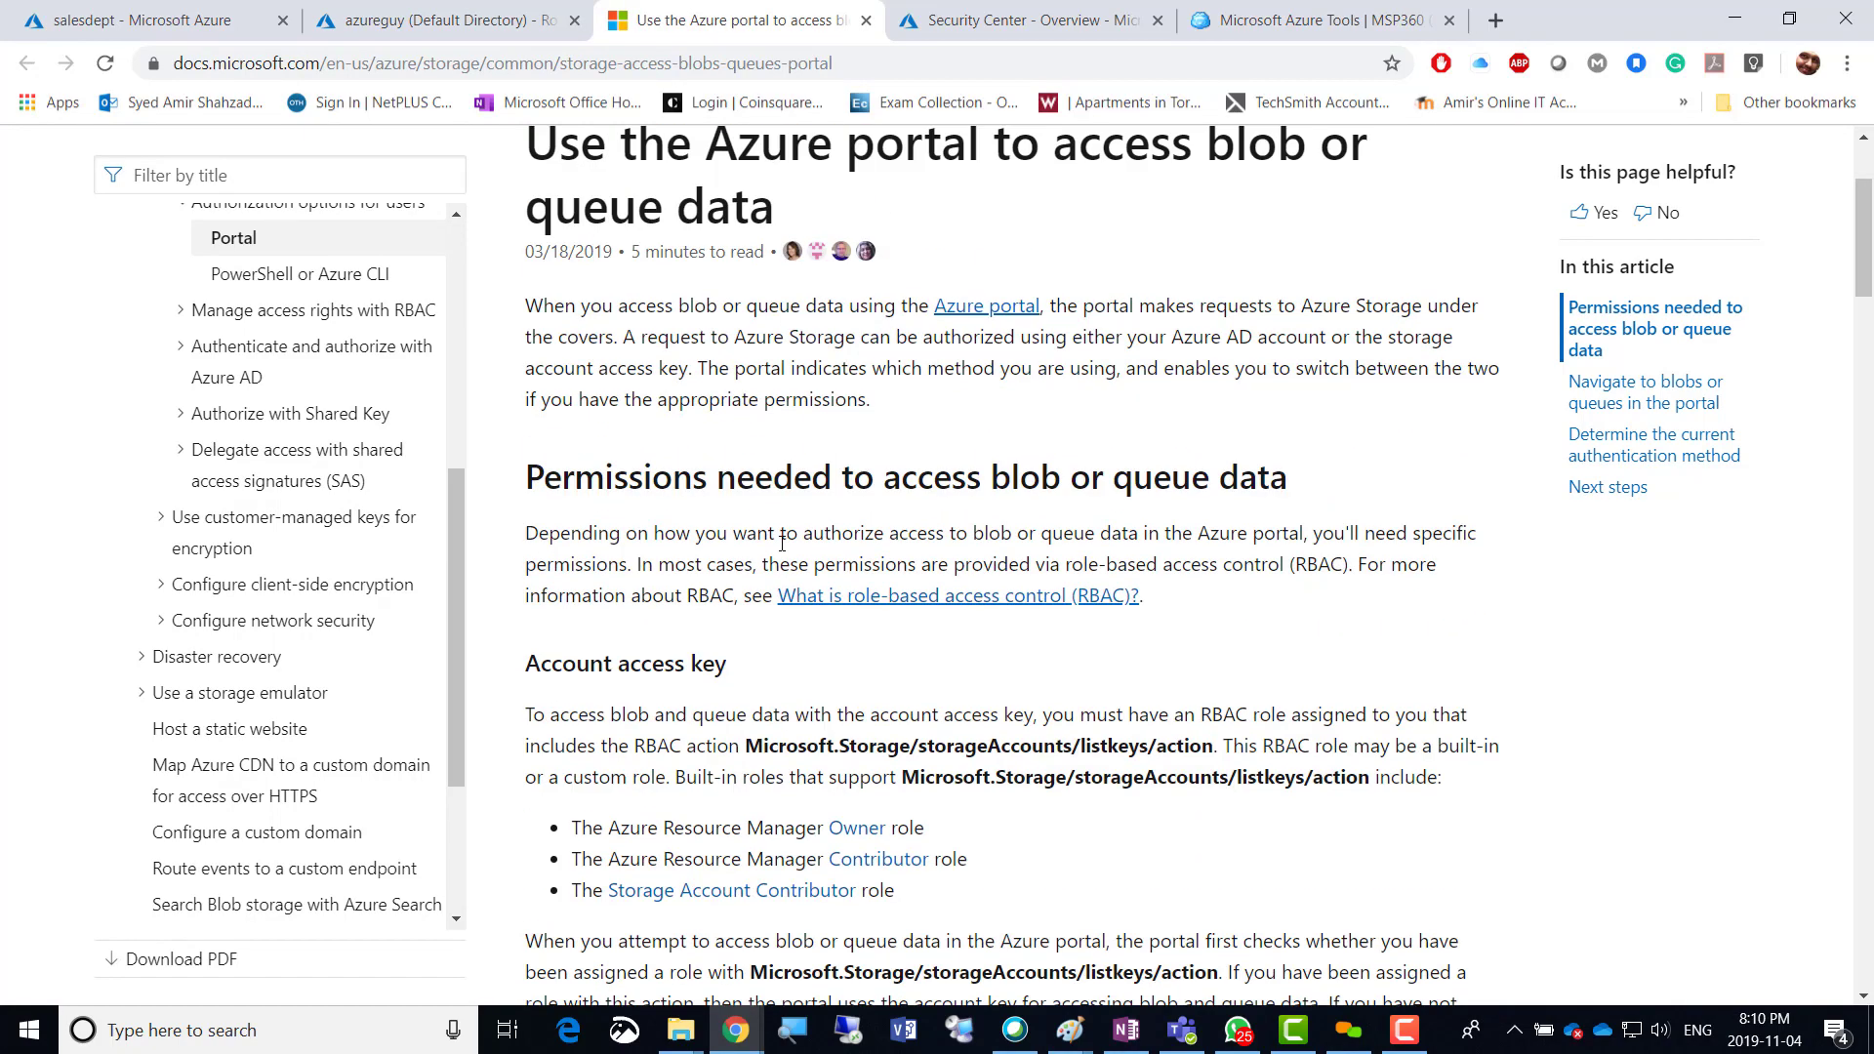
scroll(778, 542, down, 1)
scroll(778, 541, down, 3)
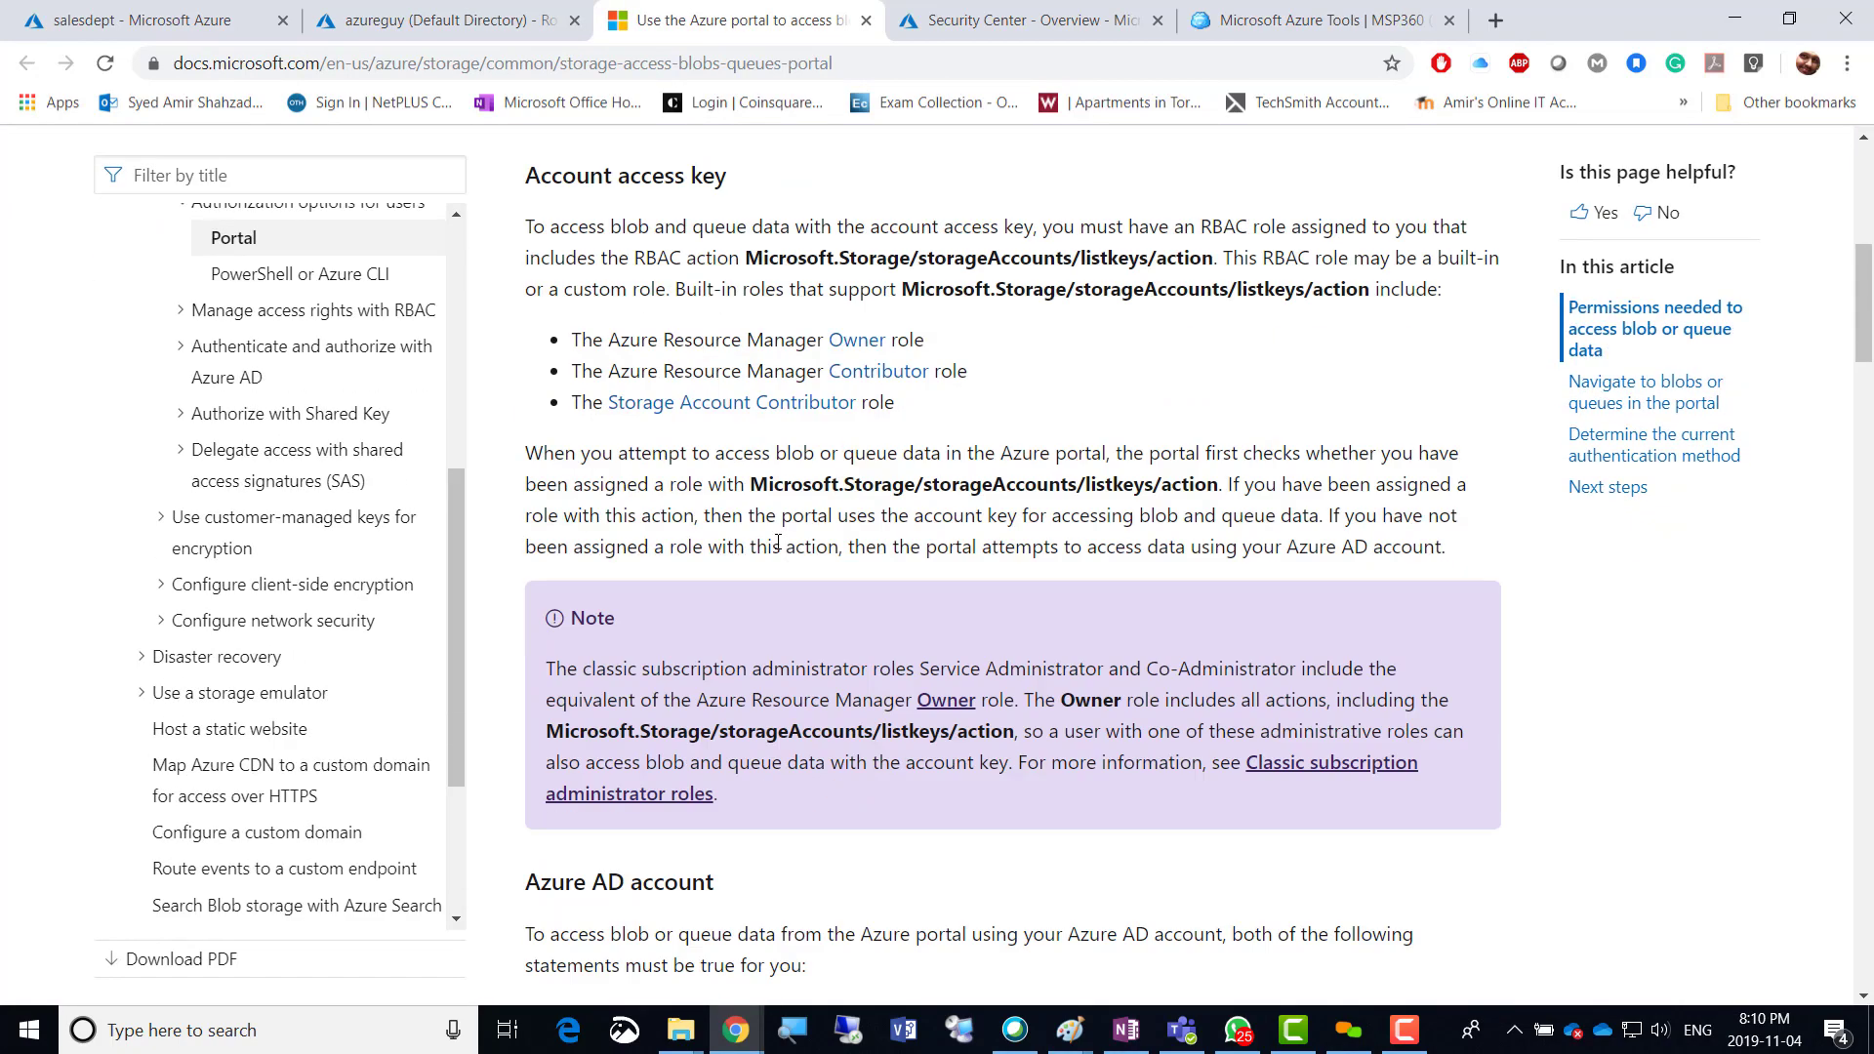
scroll(778, 542, down, 4)
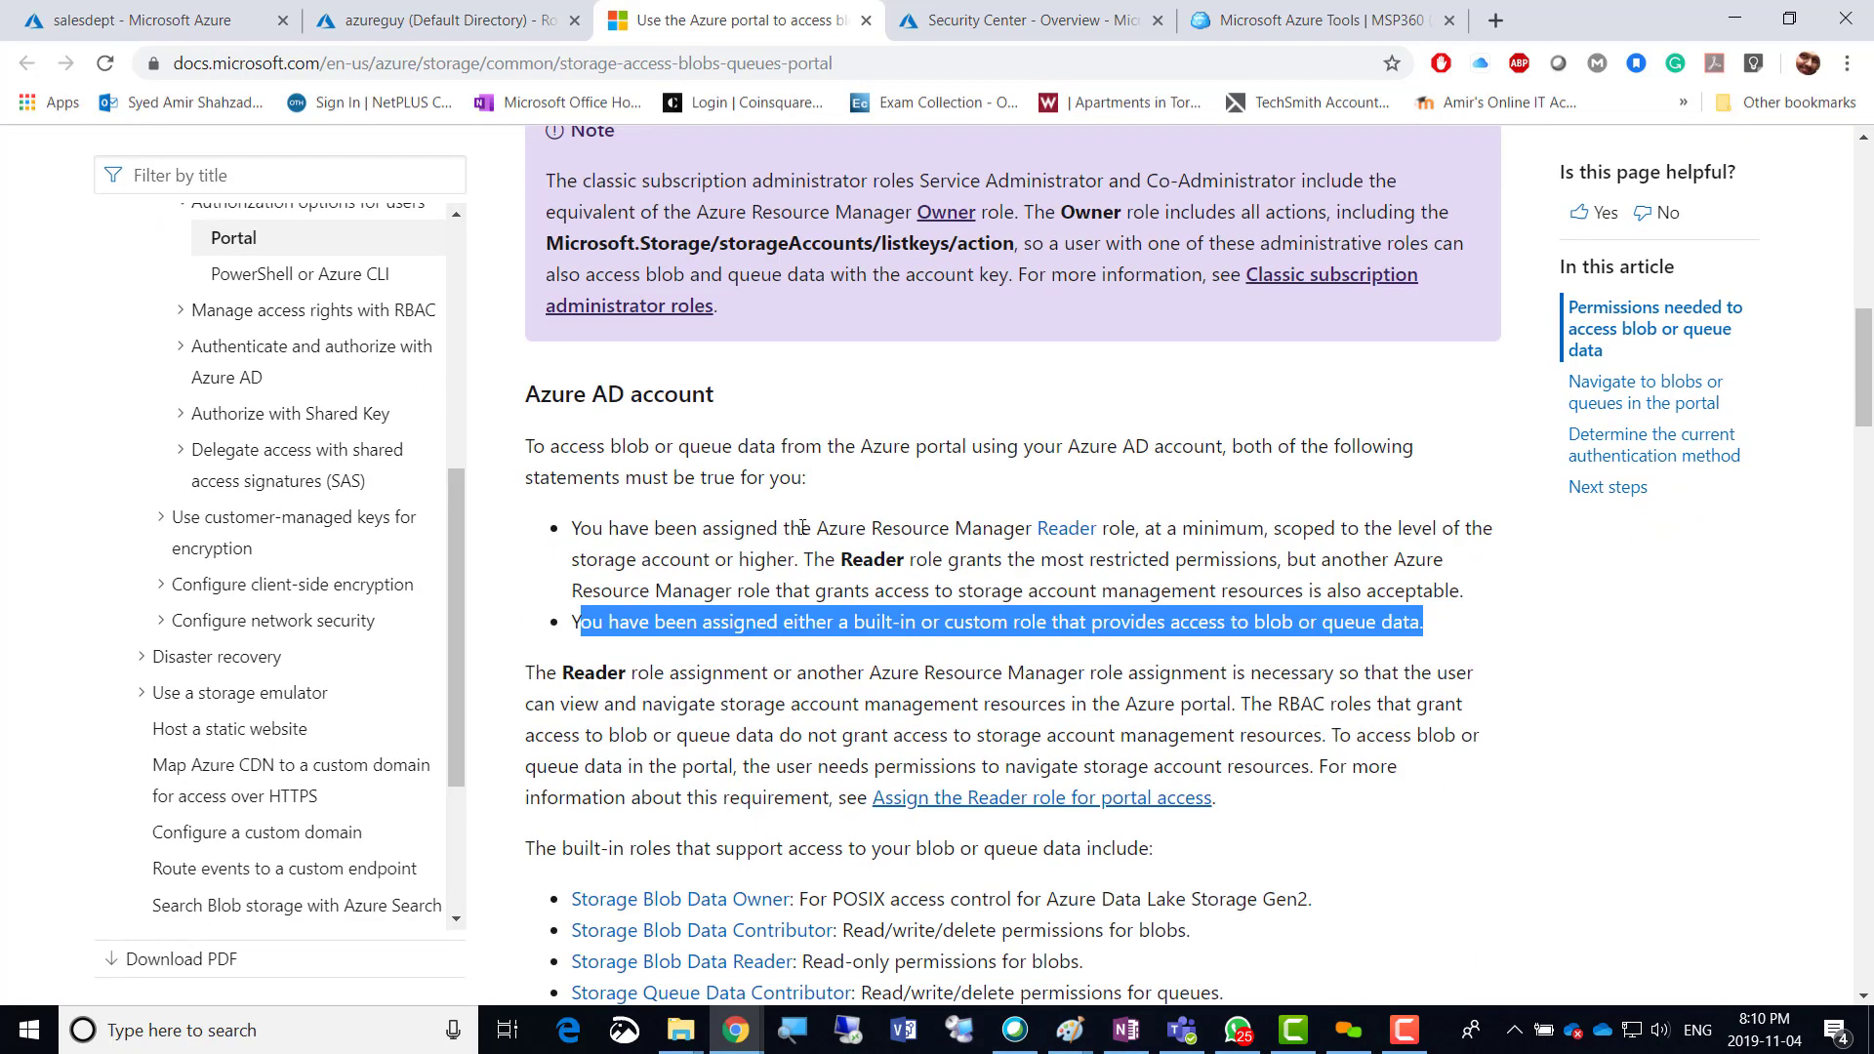
drag(820, 529, 1140, 532)
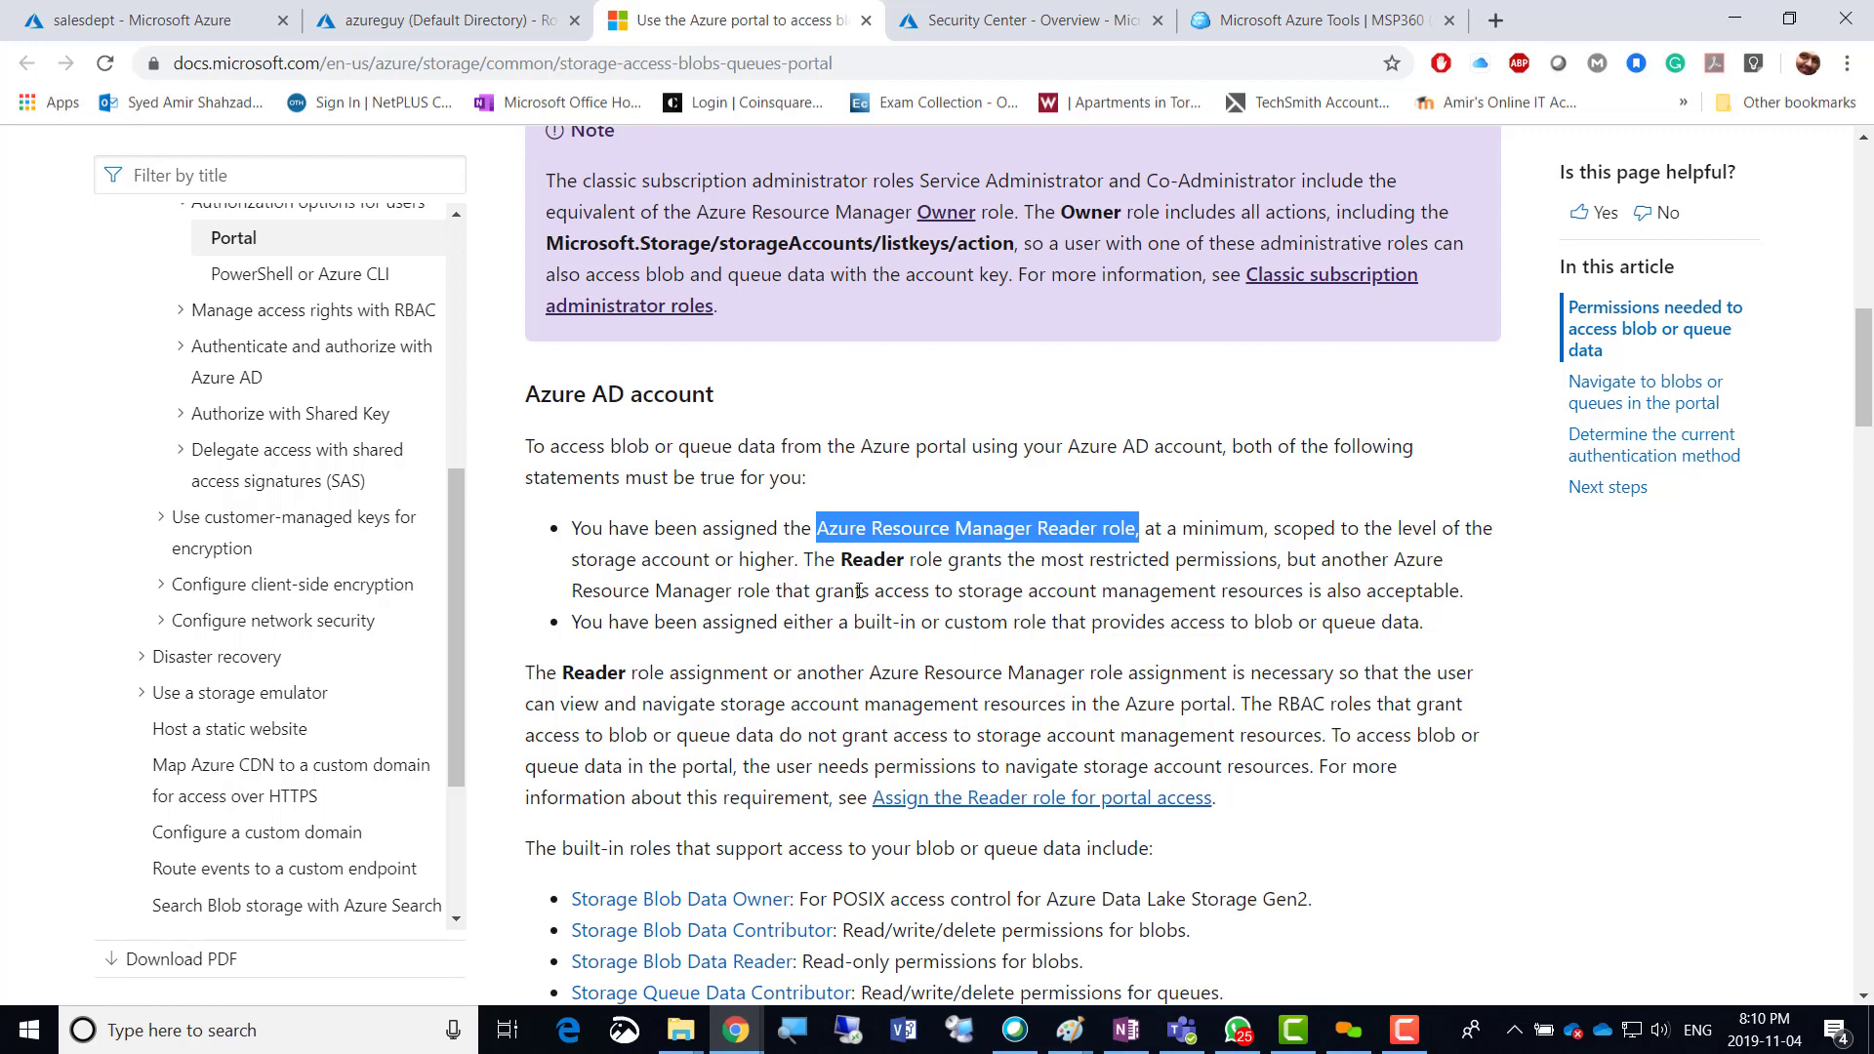
Switch the salesdept container's authentication to Access key and open its Access control (IAM) page.
click(117, 14)
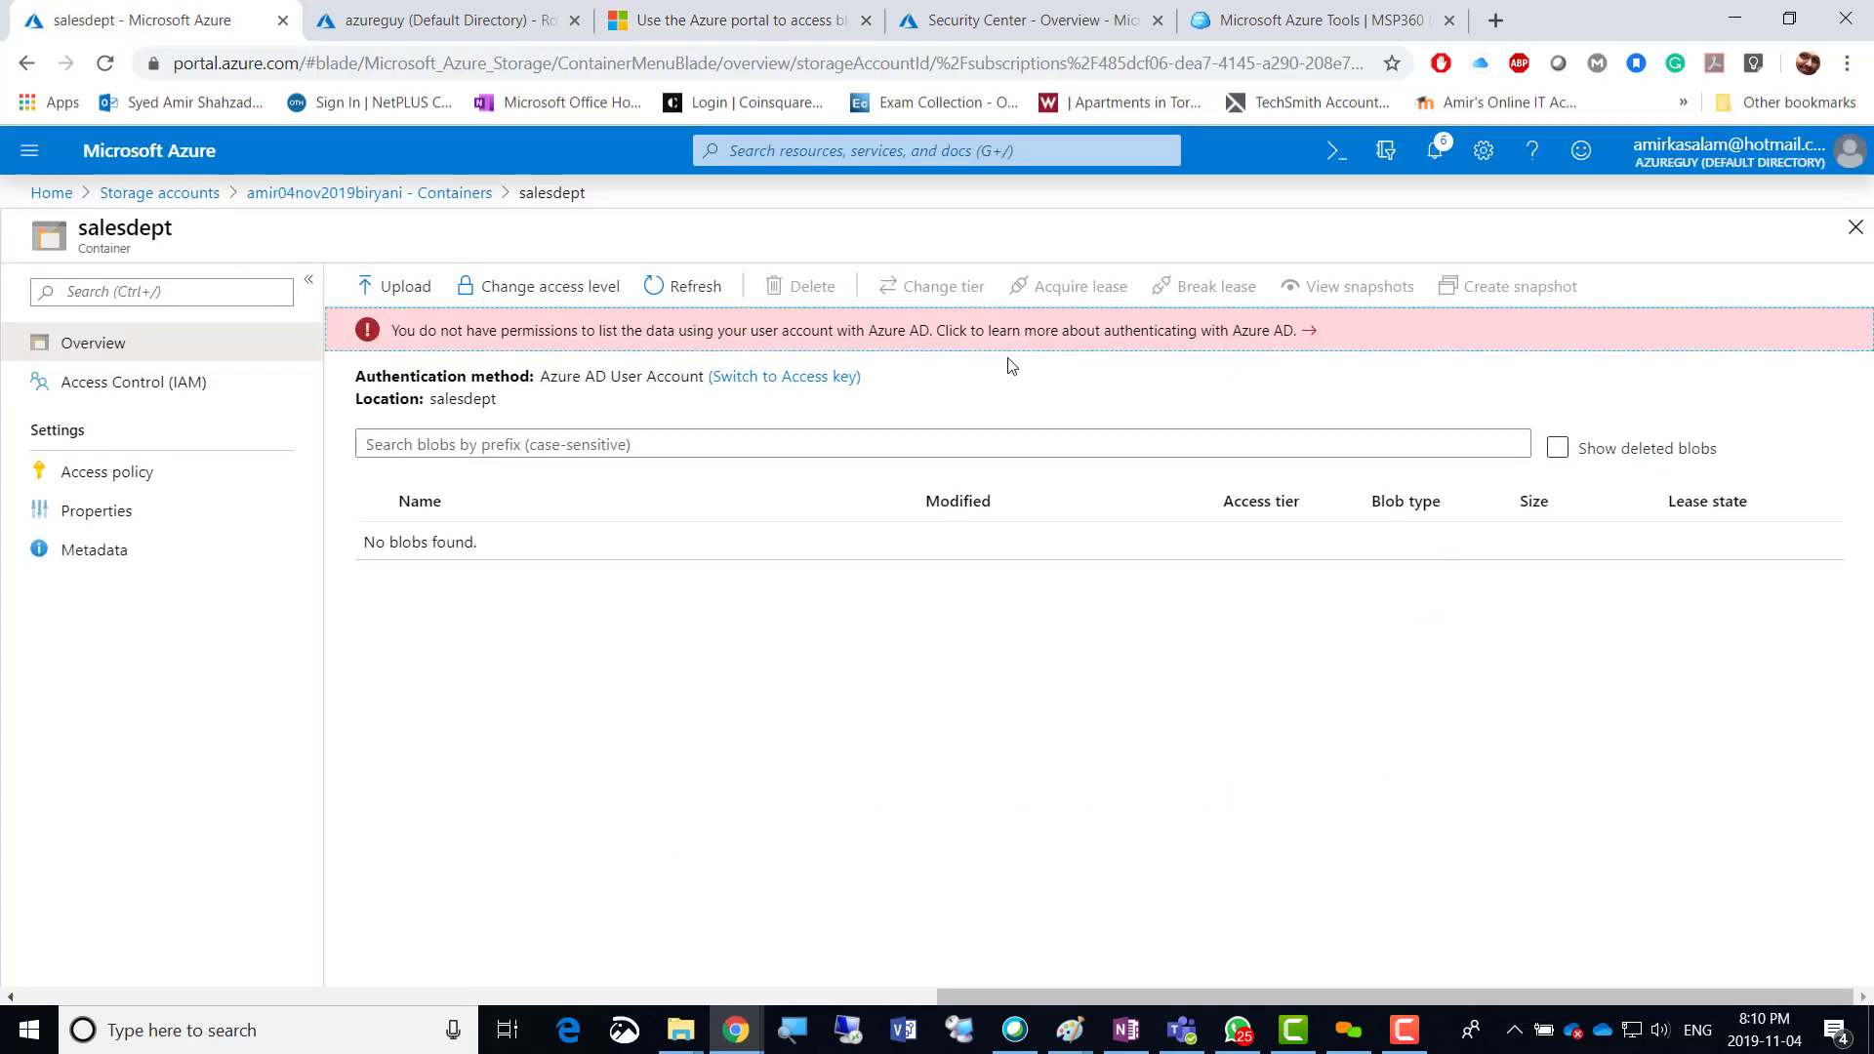
click(774, 377)
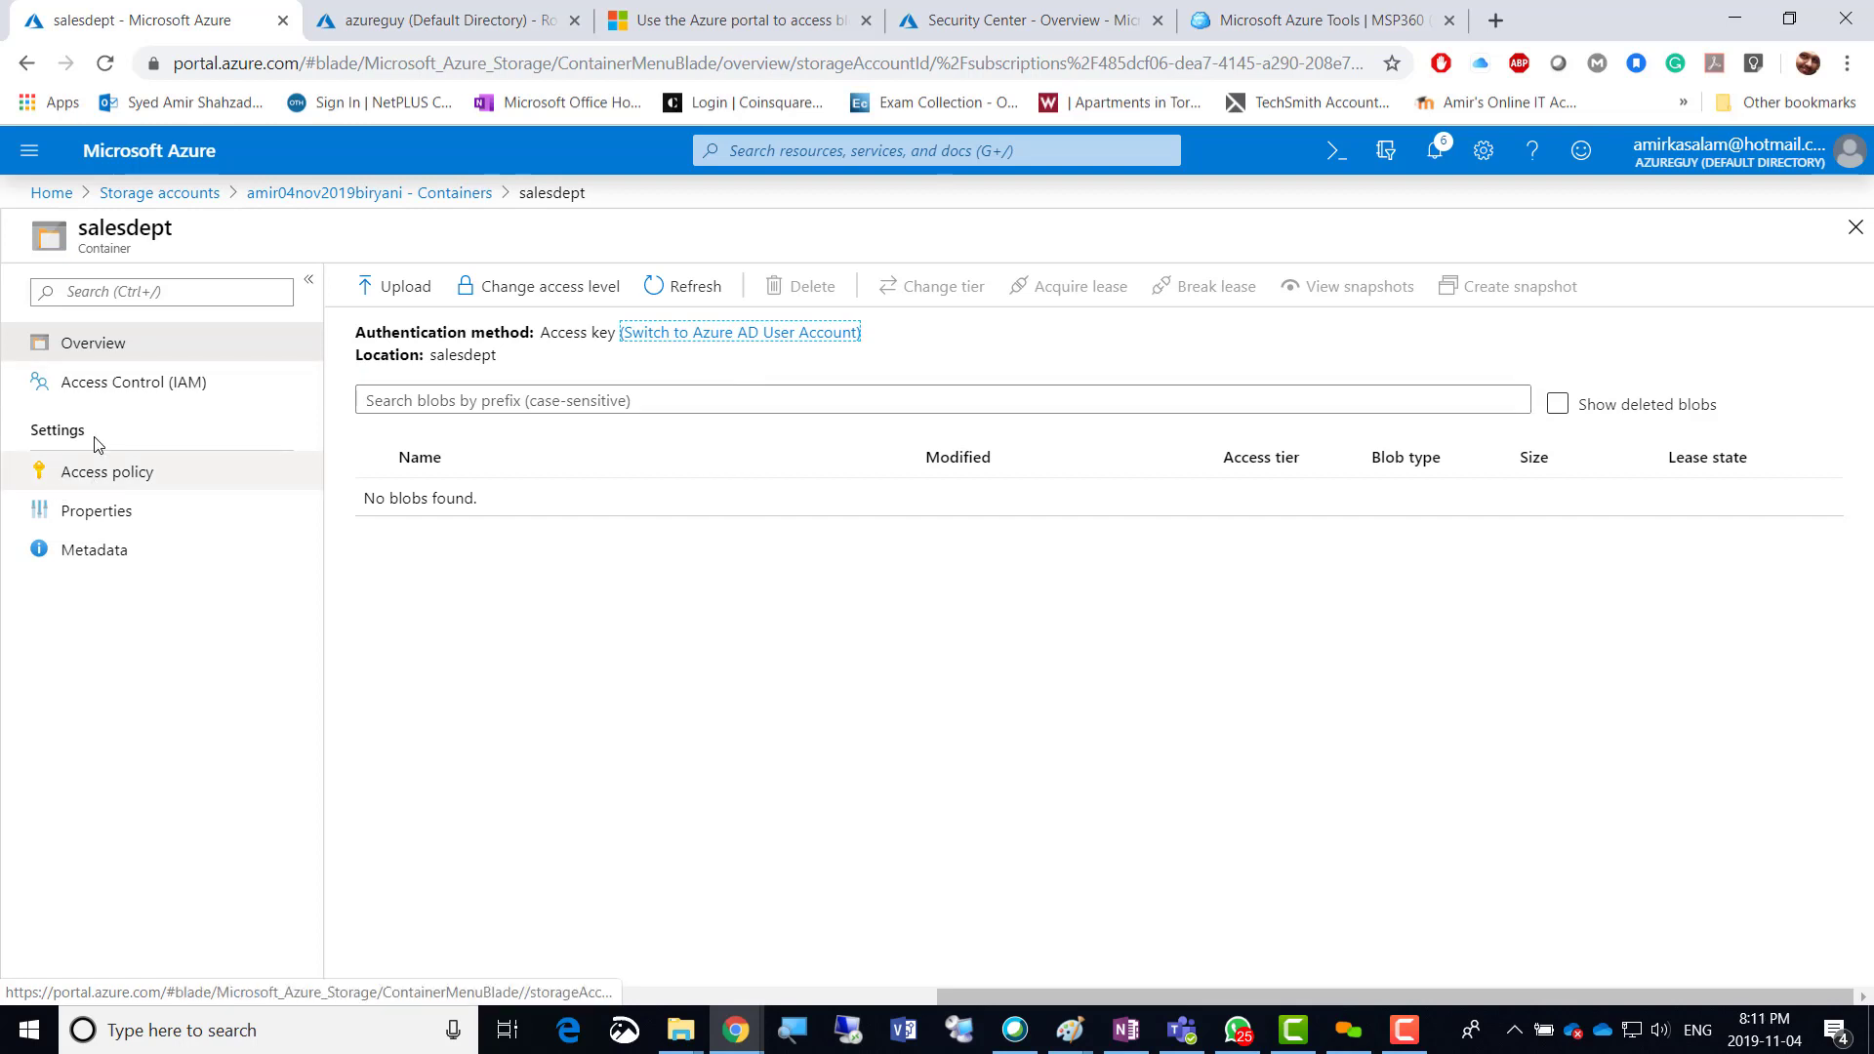
click(140, 386)
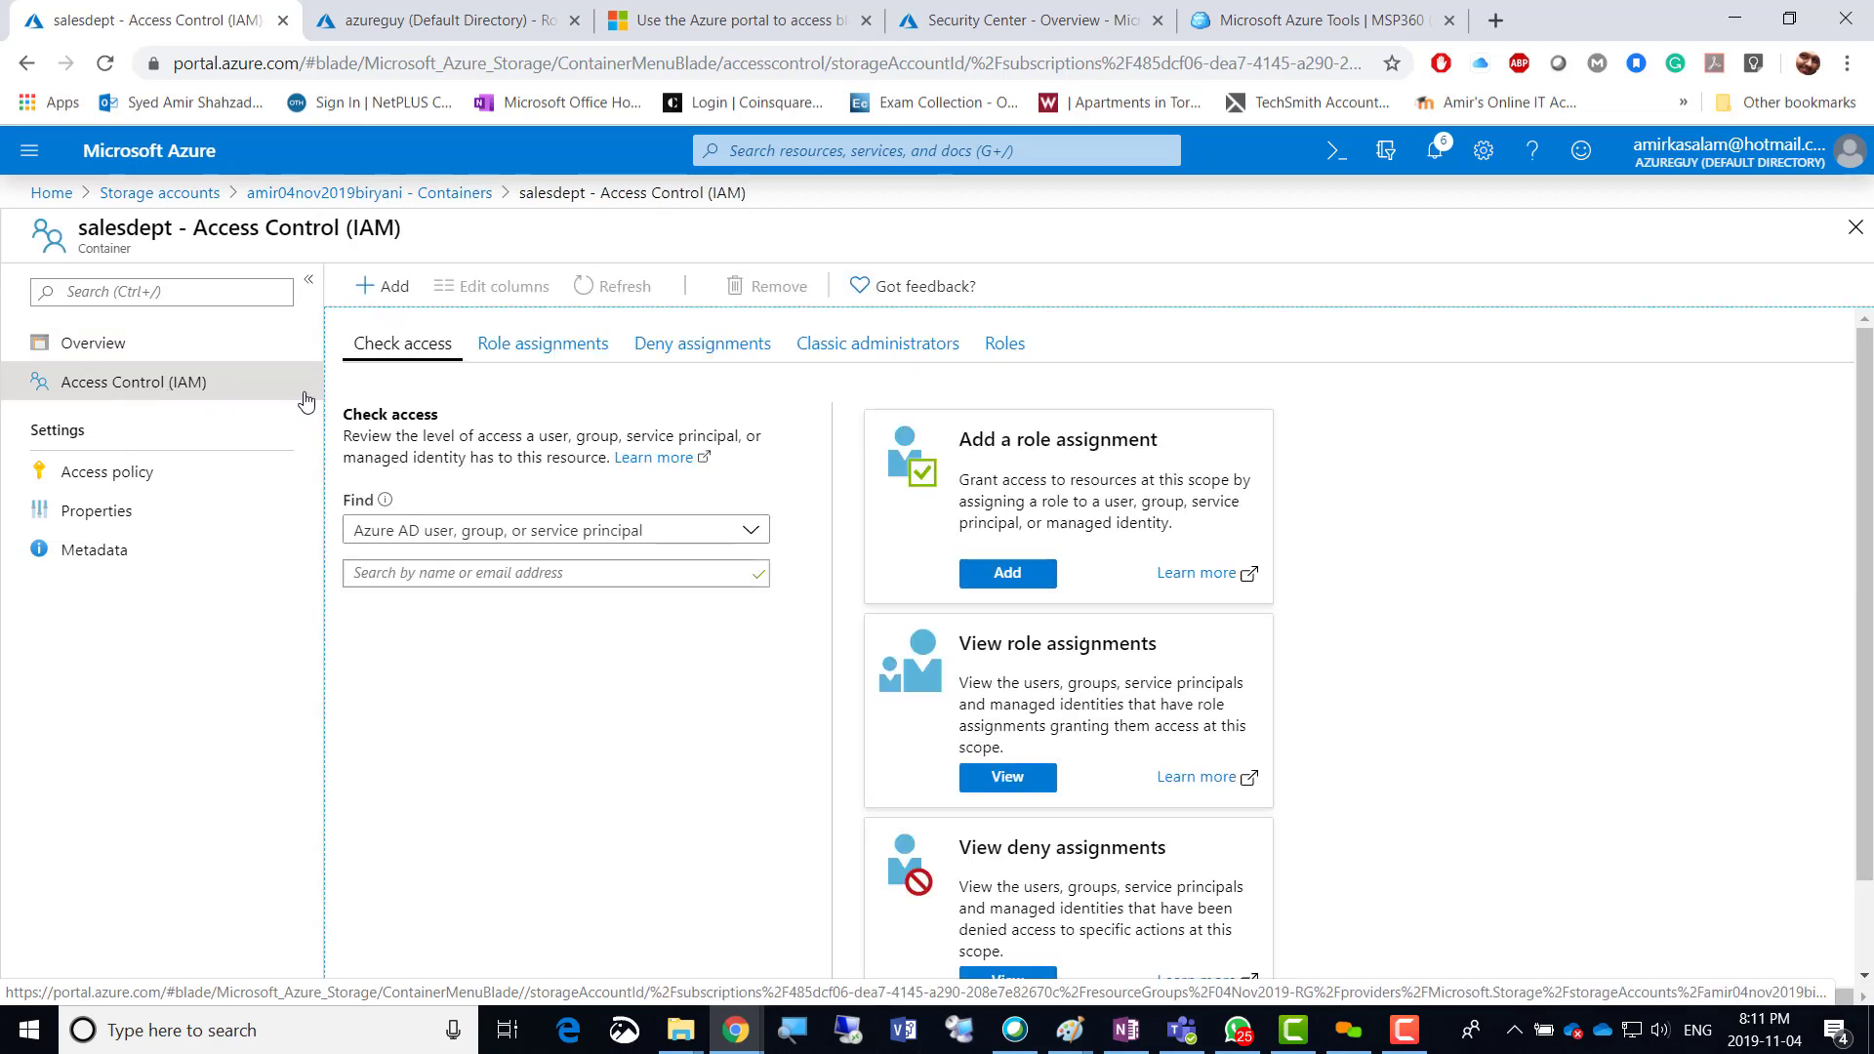
Filter the container's role definitions by name, trying 'resou', 'azure' and 'resourc'.
click(532, 355)
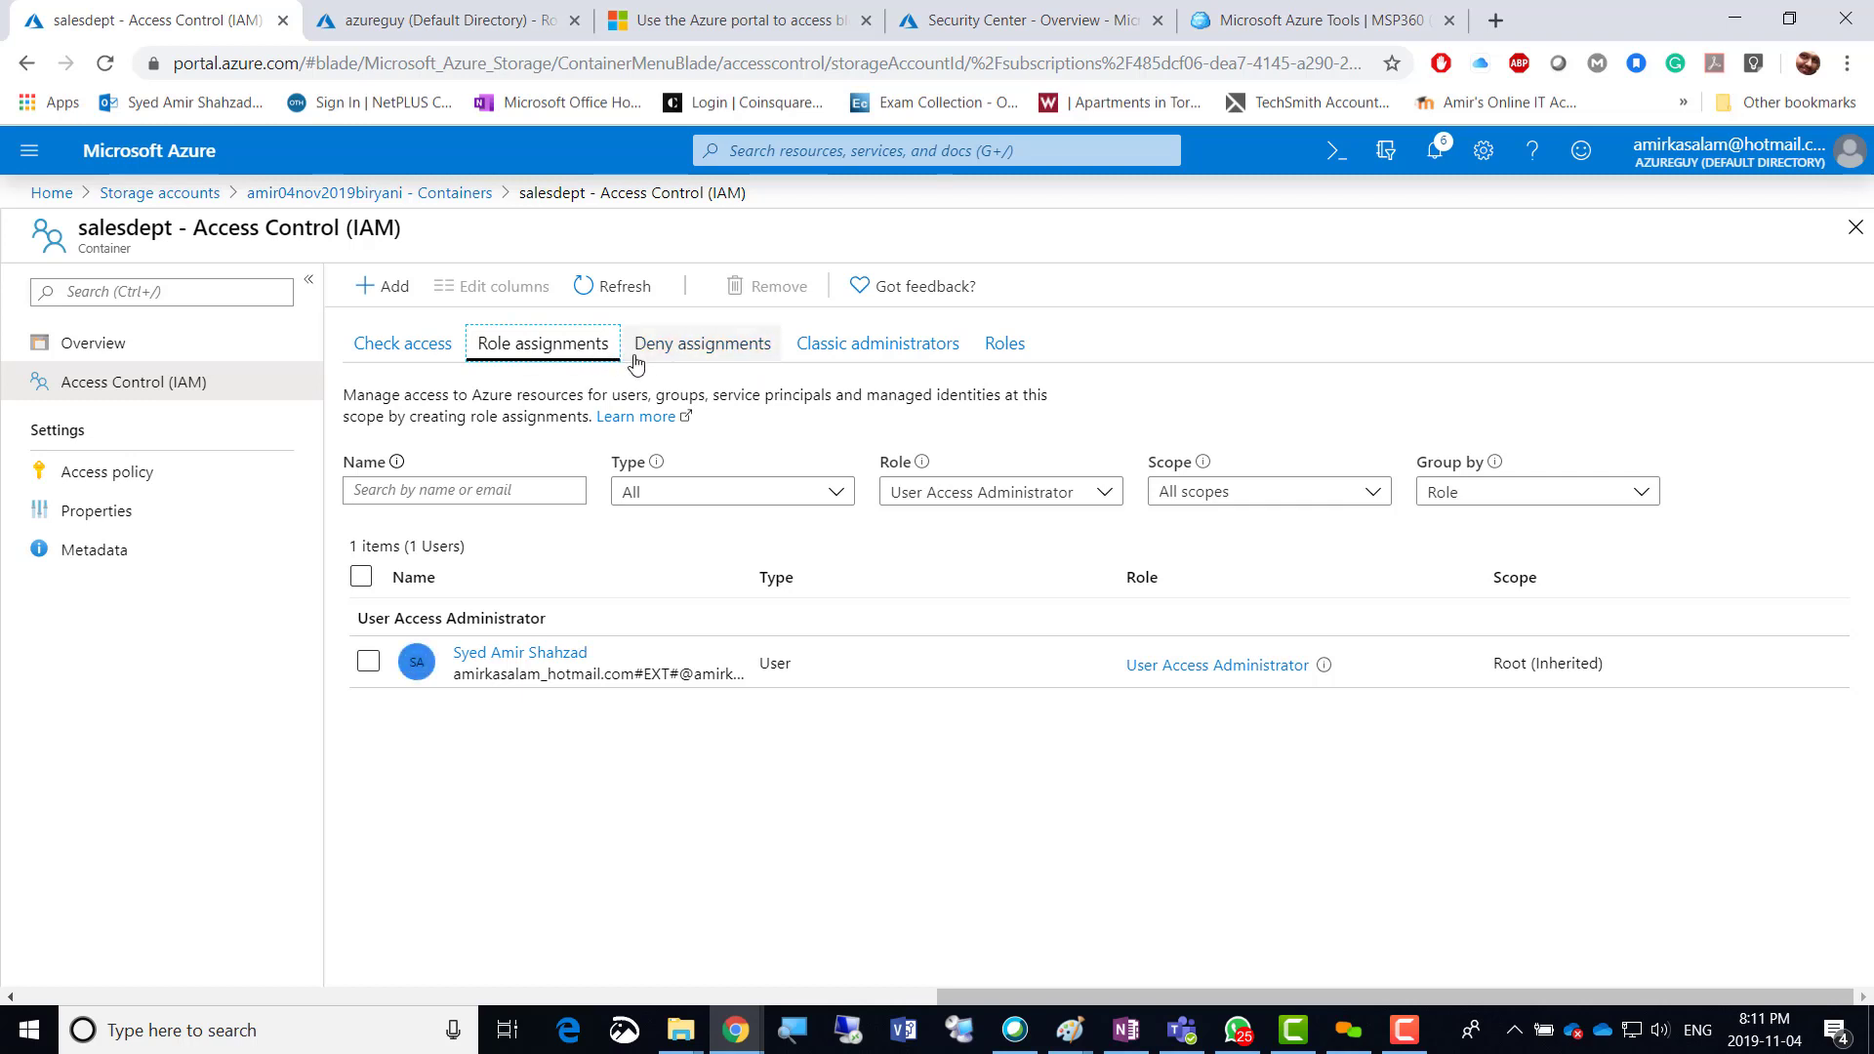
click(1002, 347)
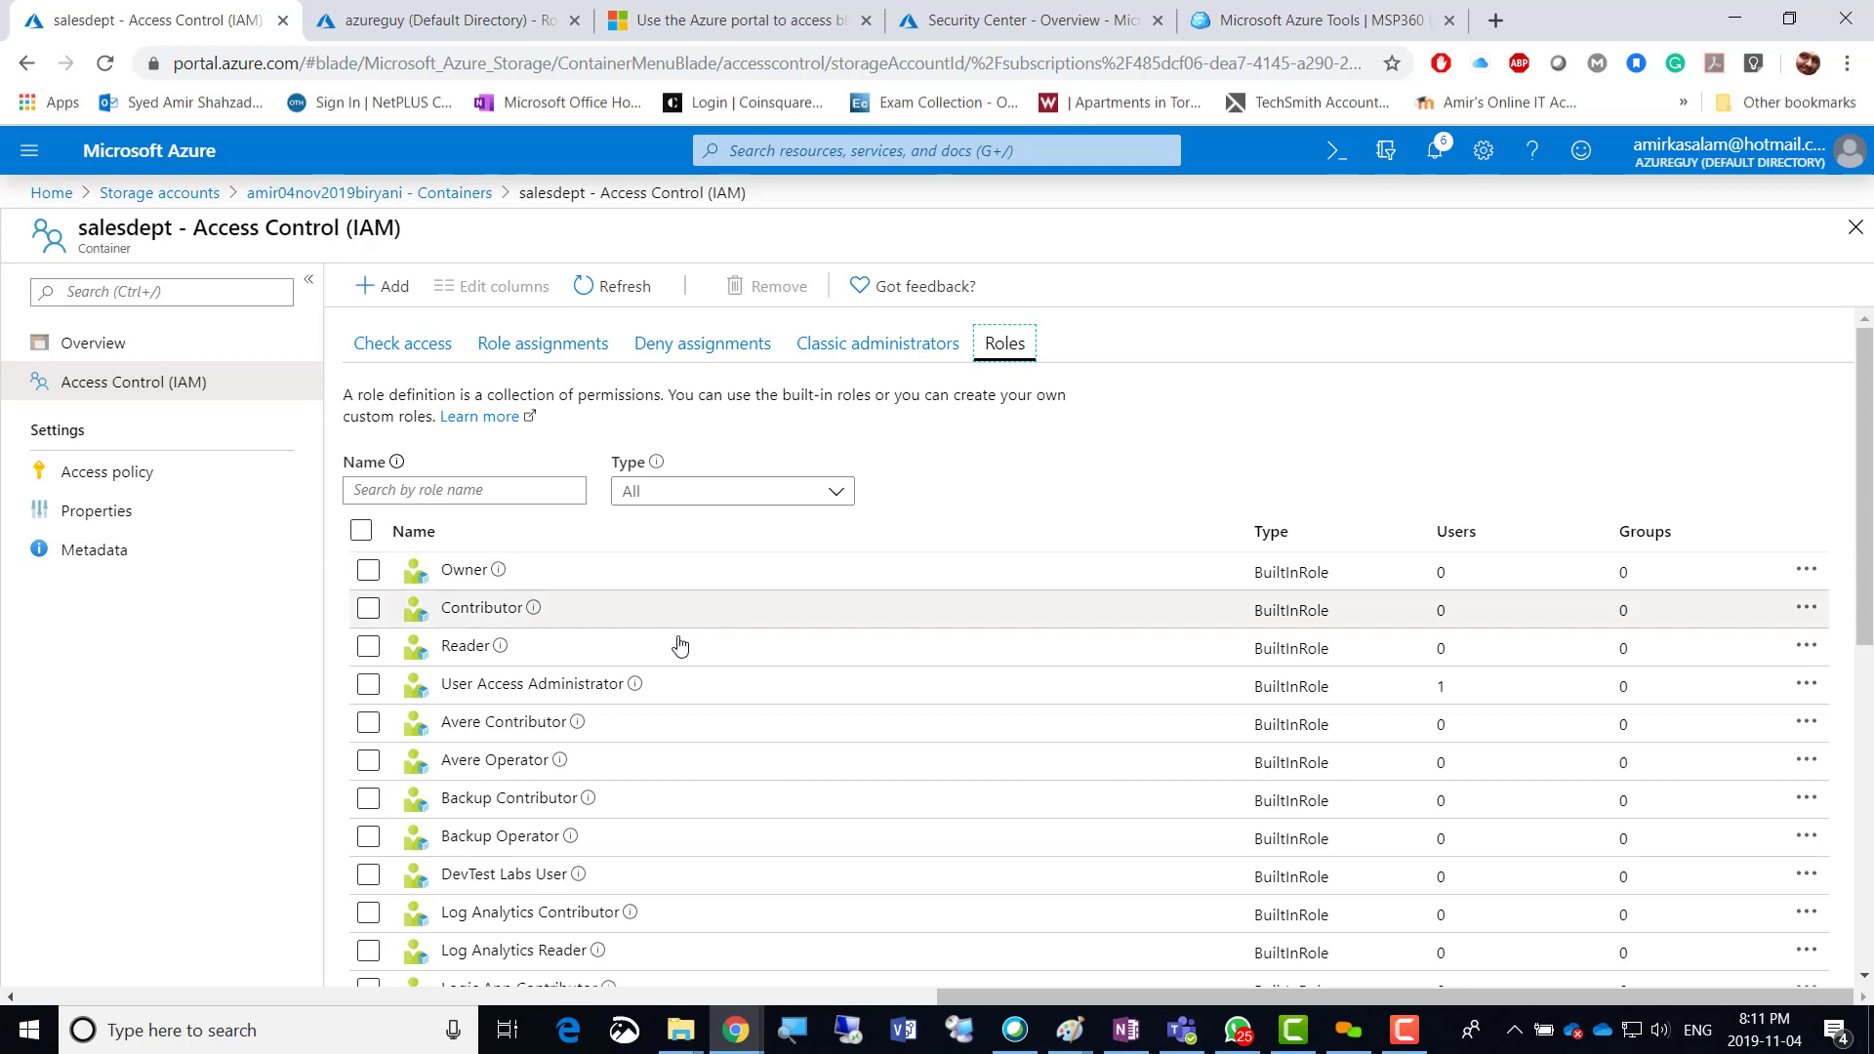
click(450, 491)
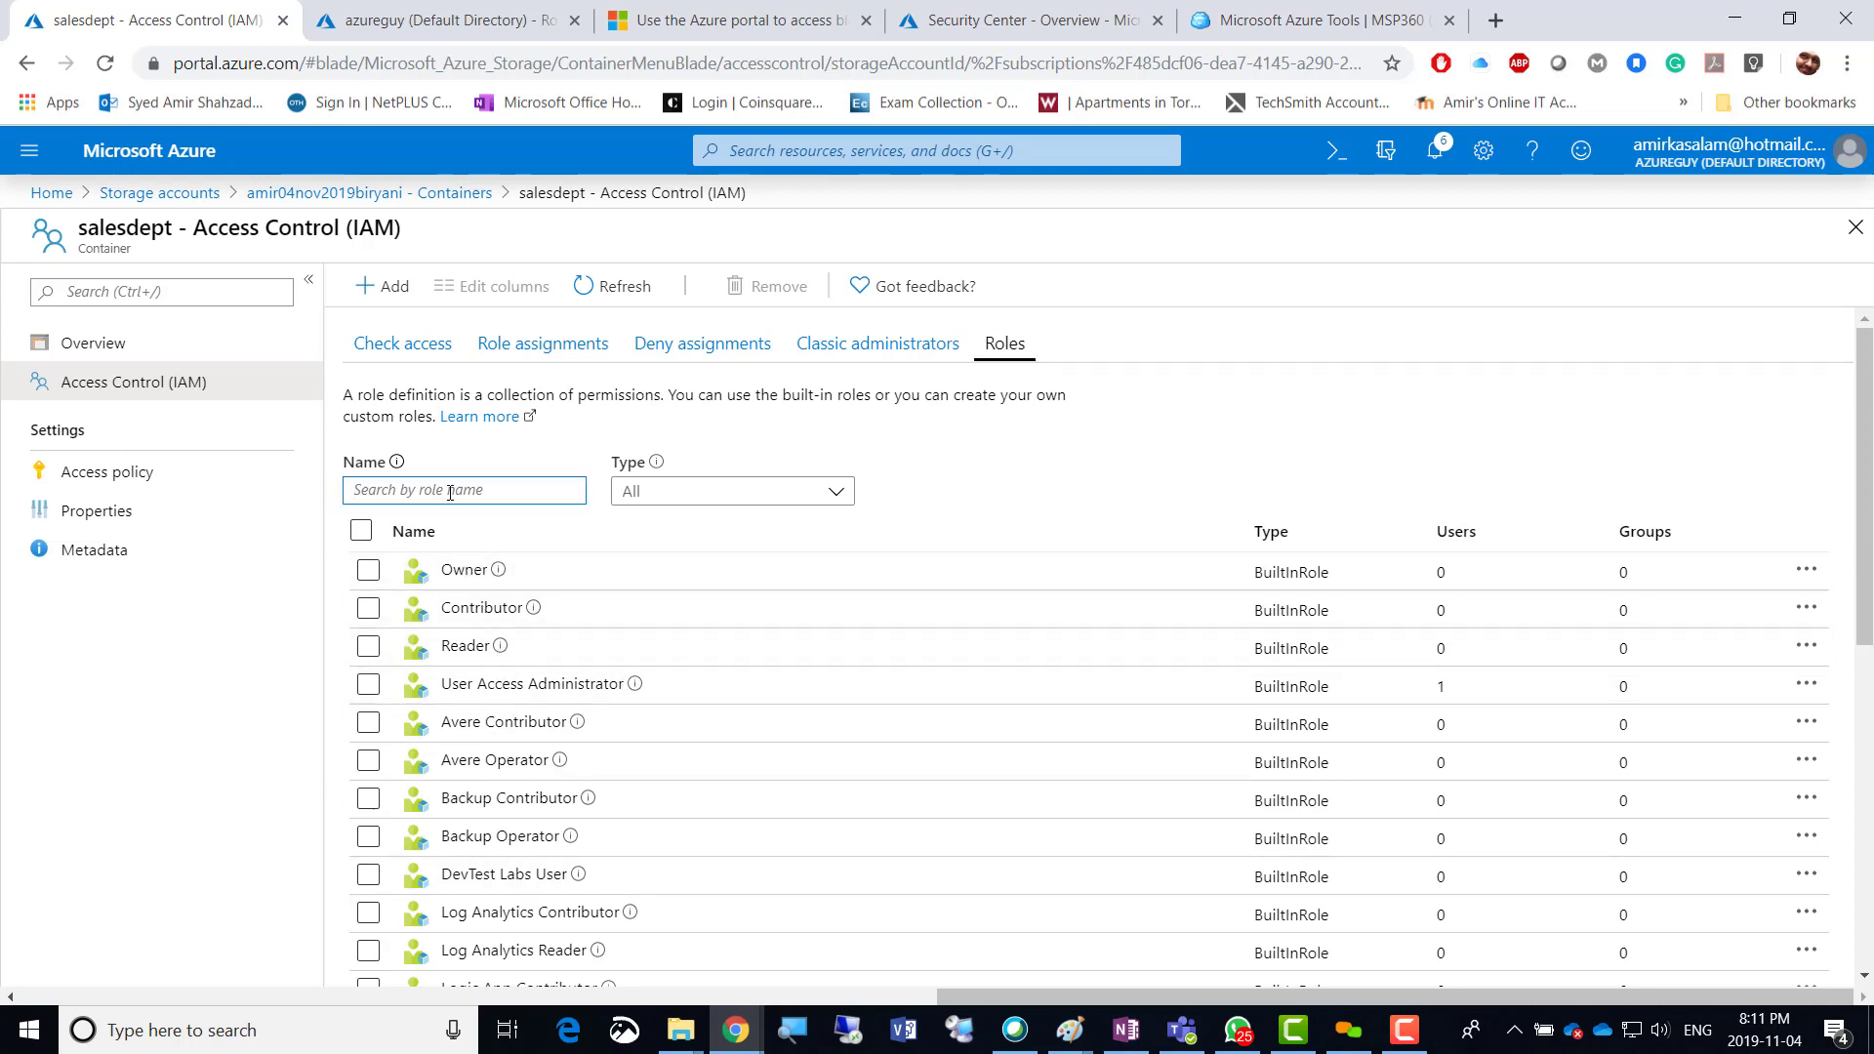
text(resou)
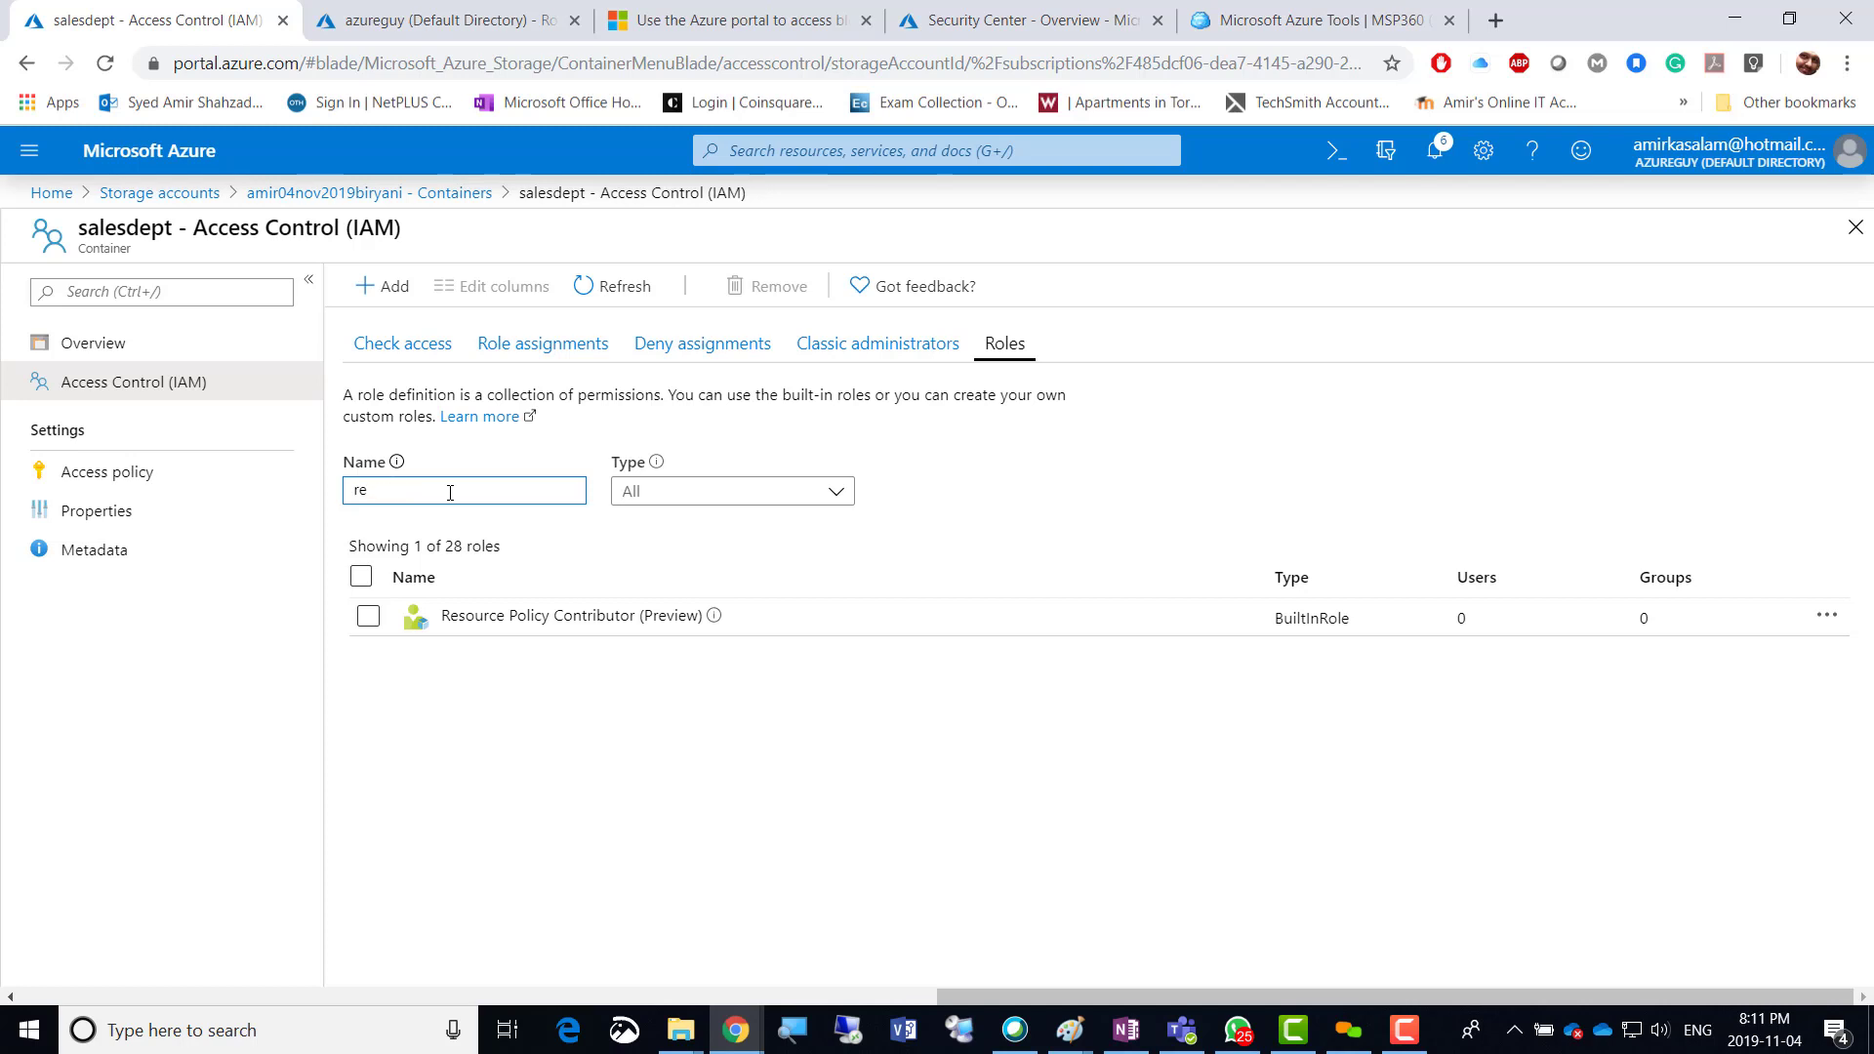
key(BackSpace)
key(BackSpace)
text(azu)
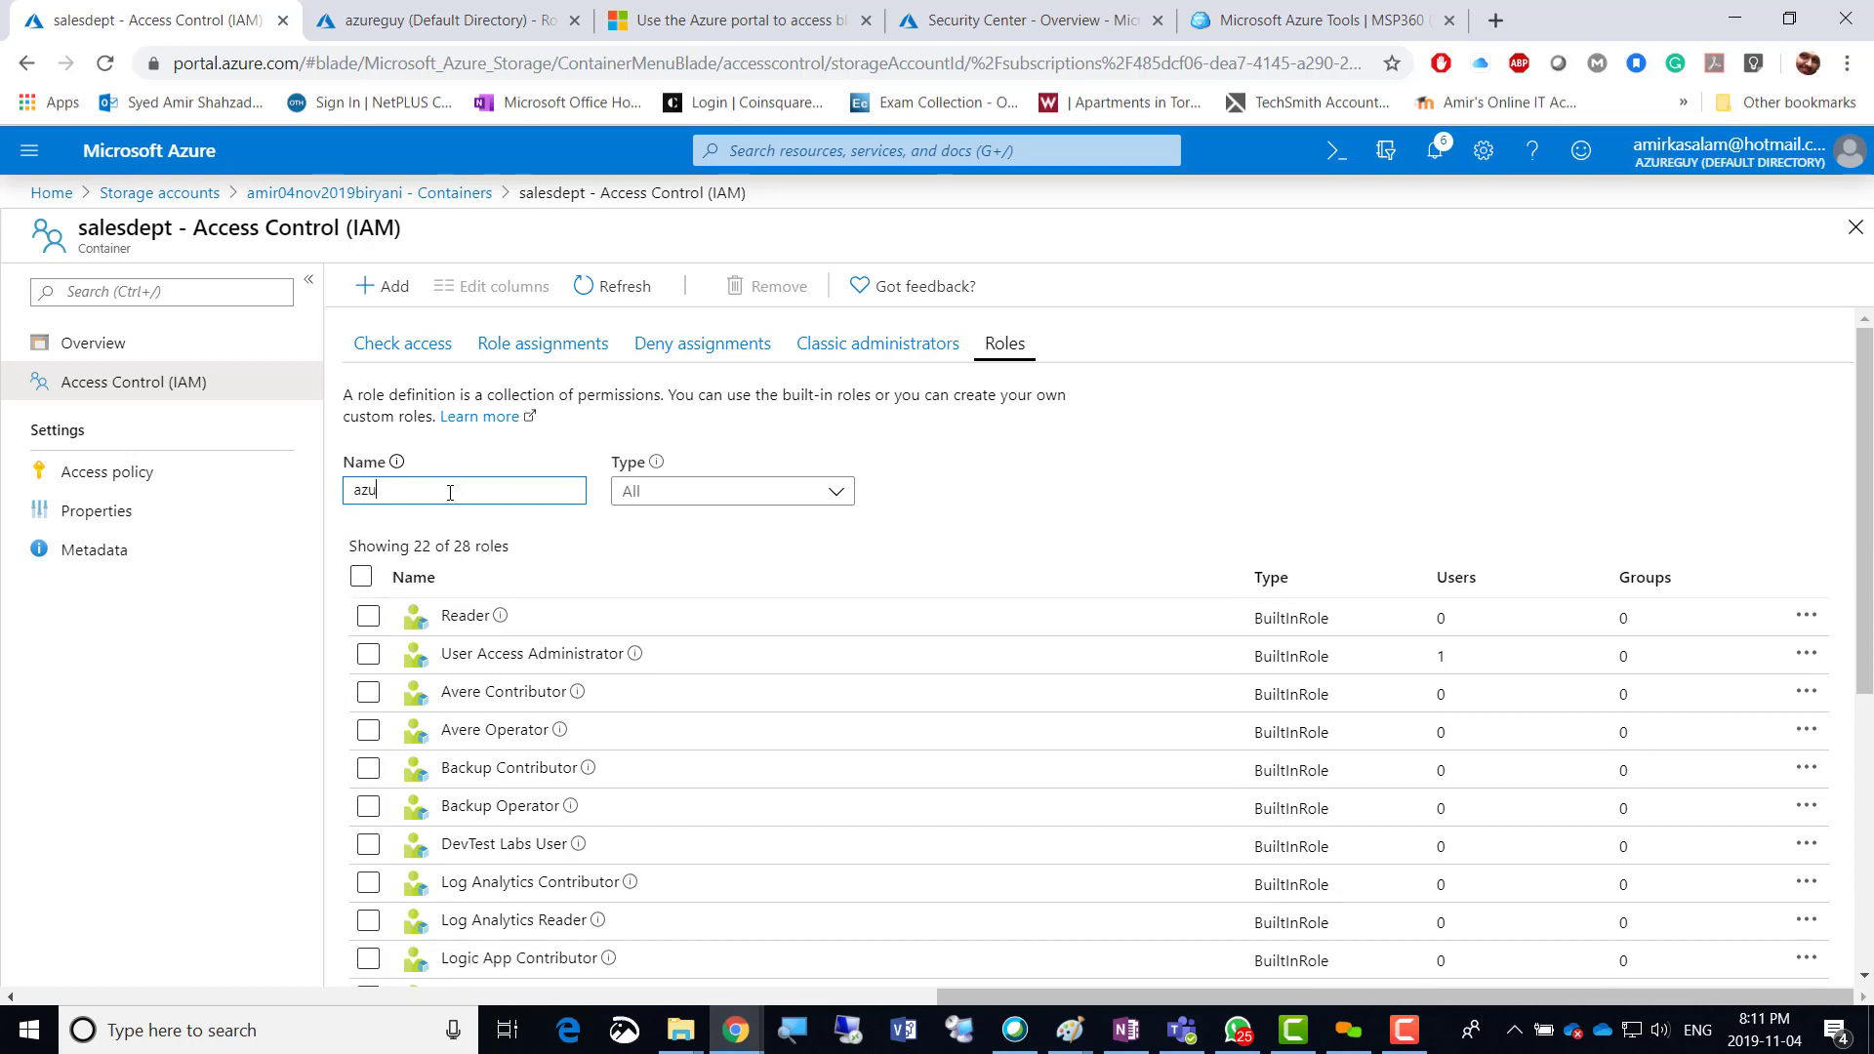
text(re)
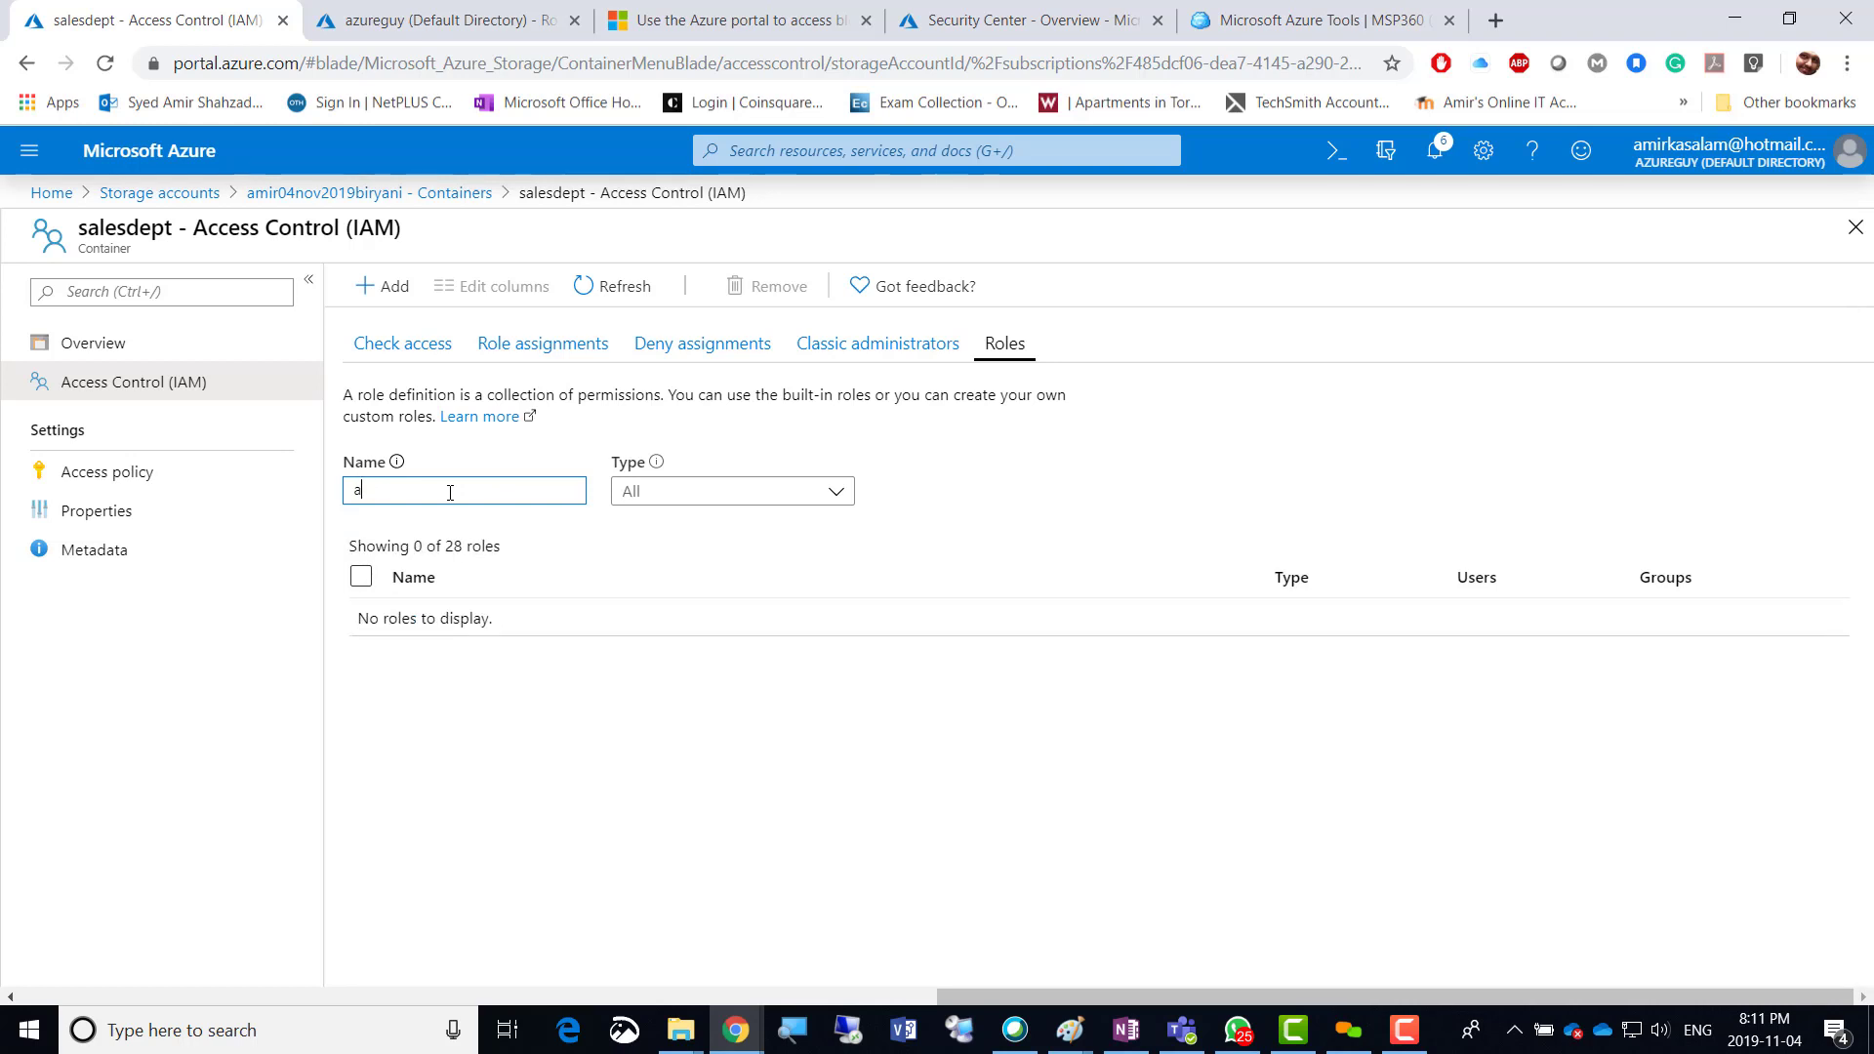
key(BackSpace)
text(resource)
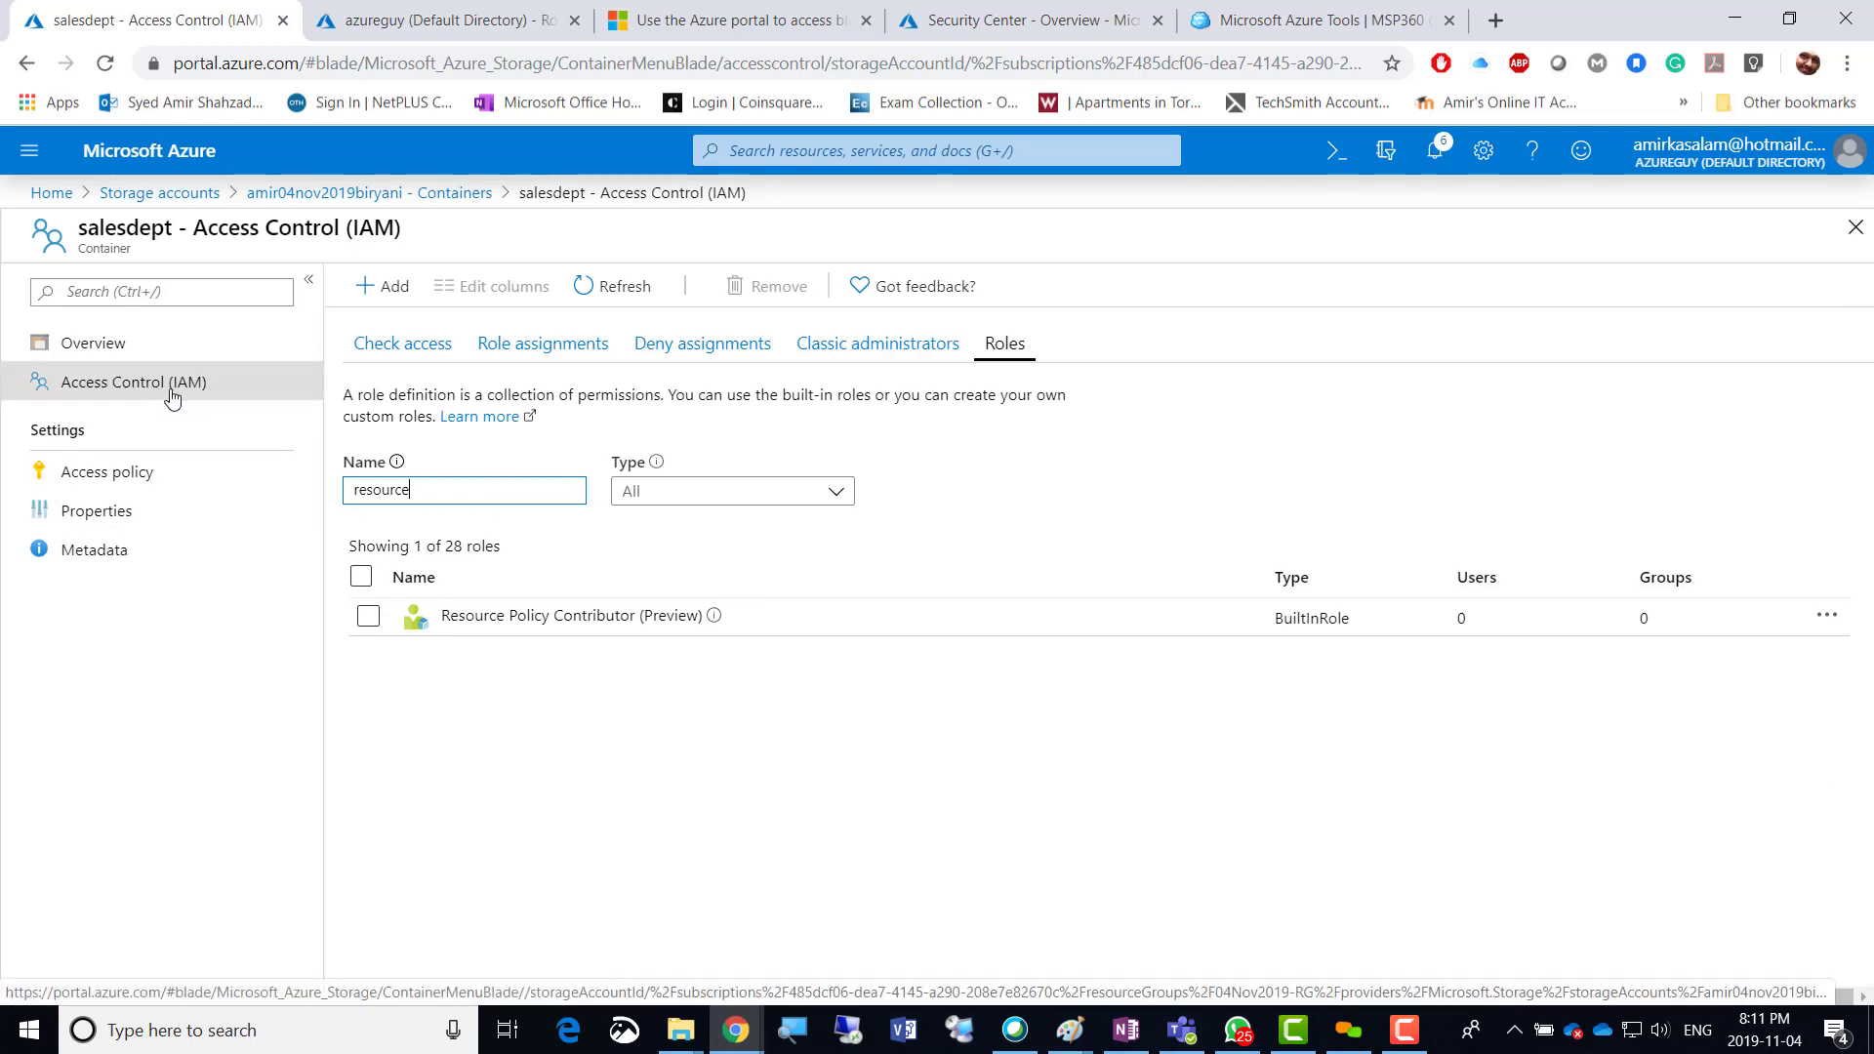
Review the role assignments' role, scope, grouping and type filters, then go to Access policy.
click(532, 346)
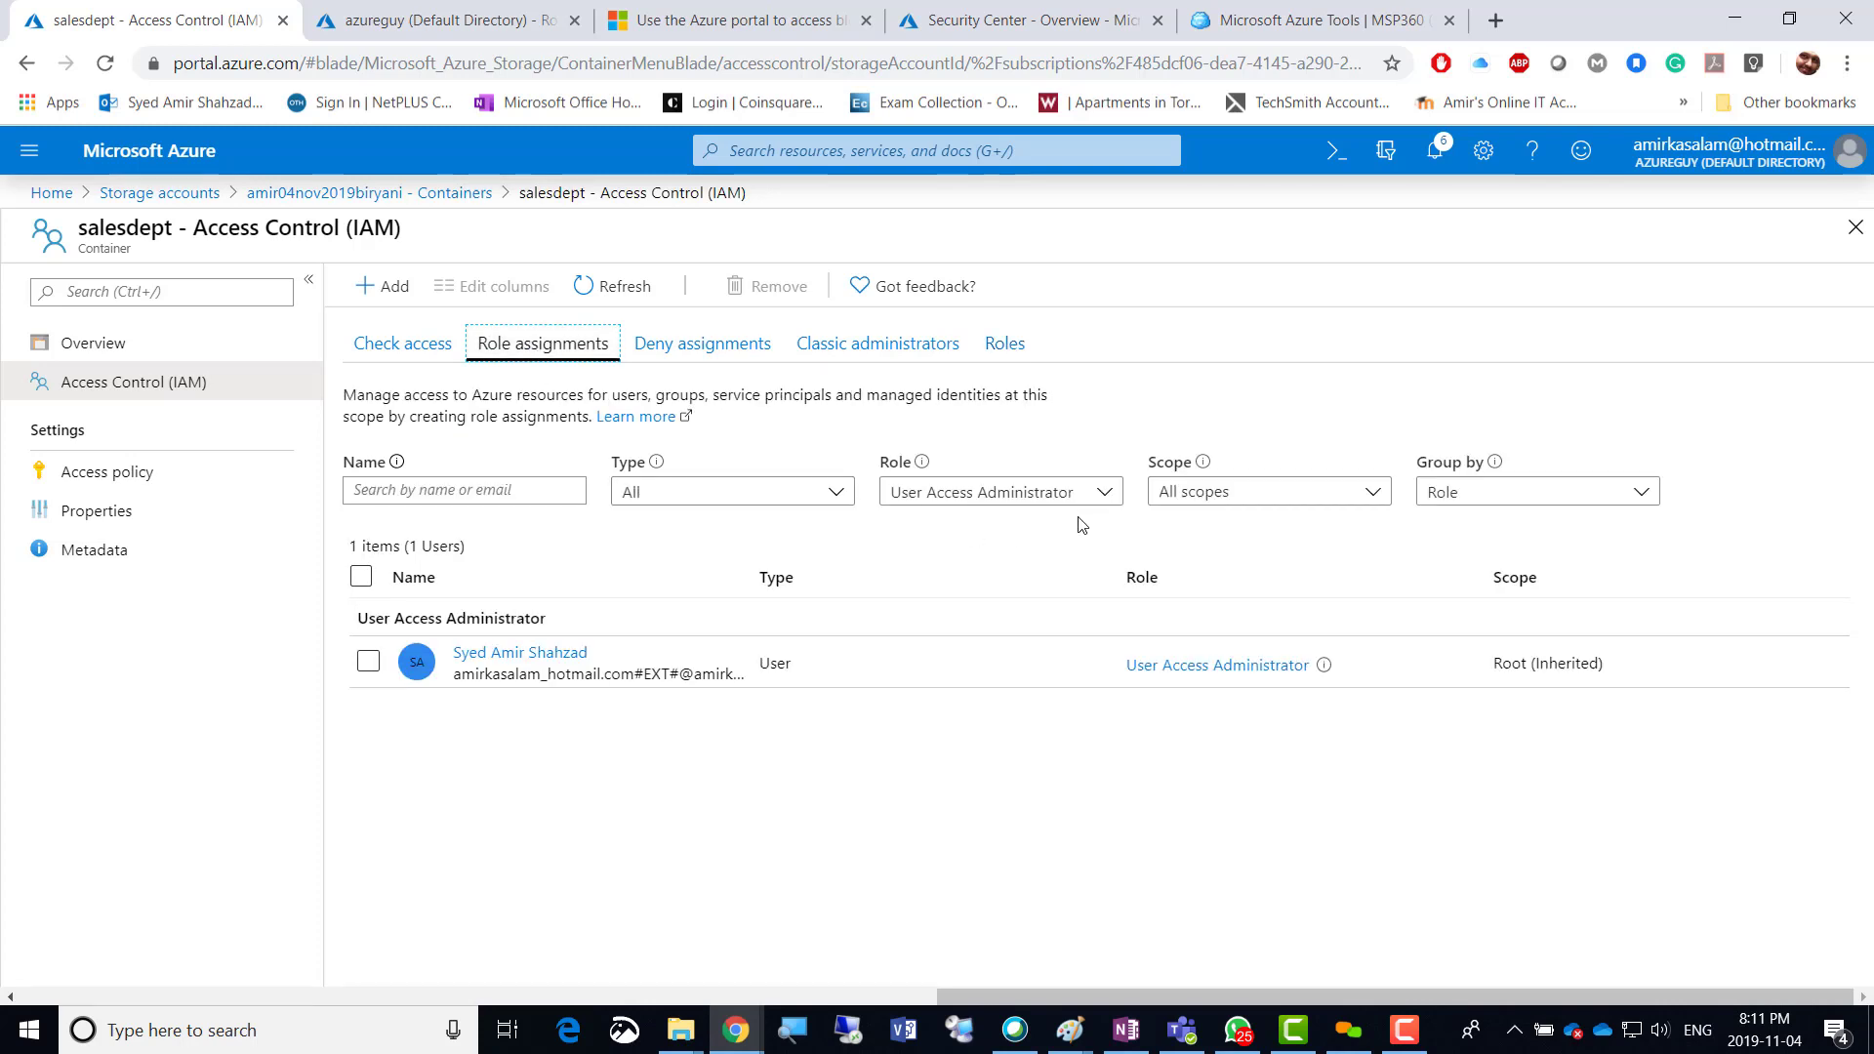
click(1103, 494)
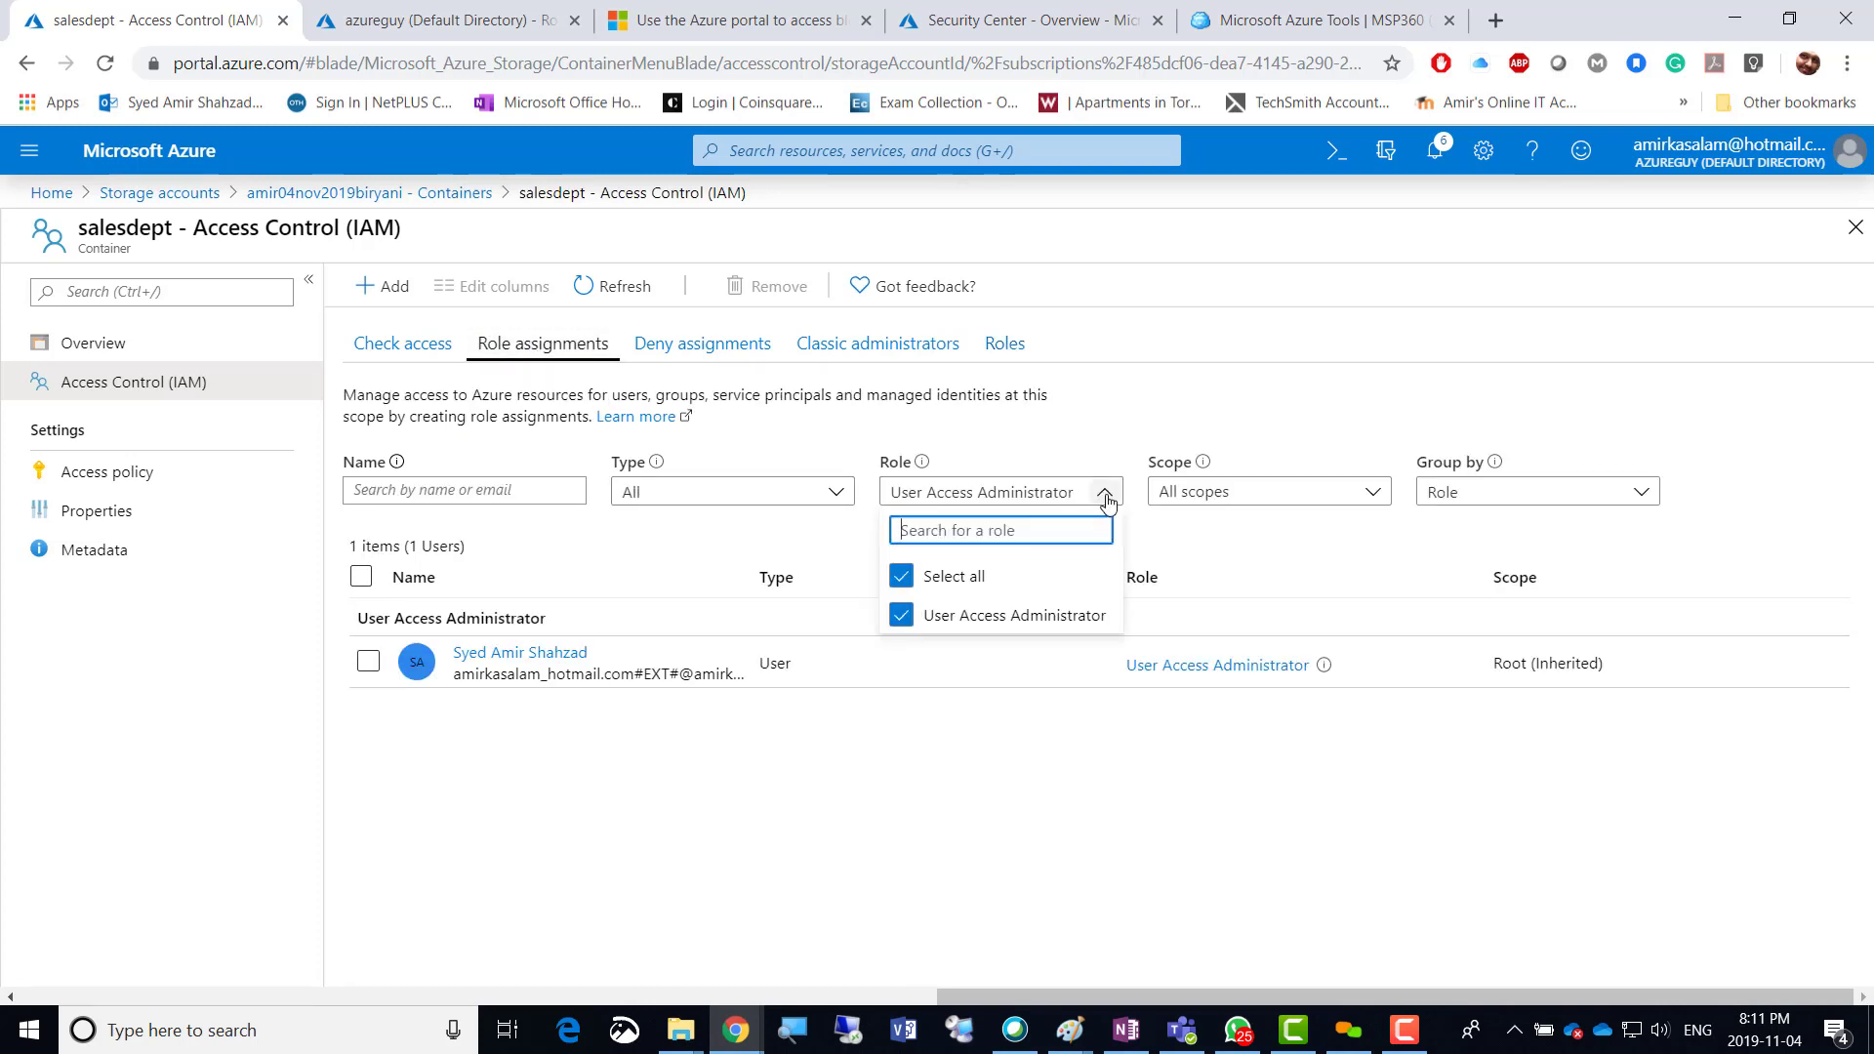
click(1373, 495)
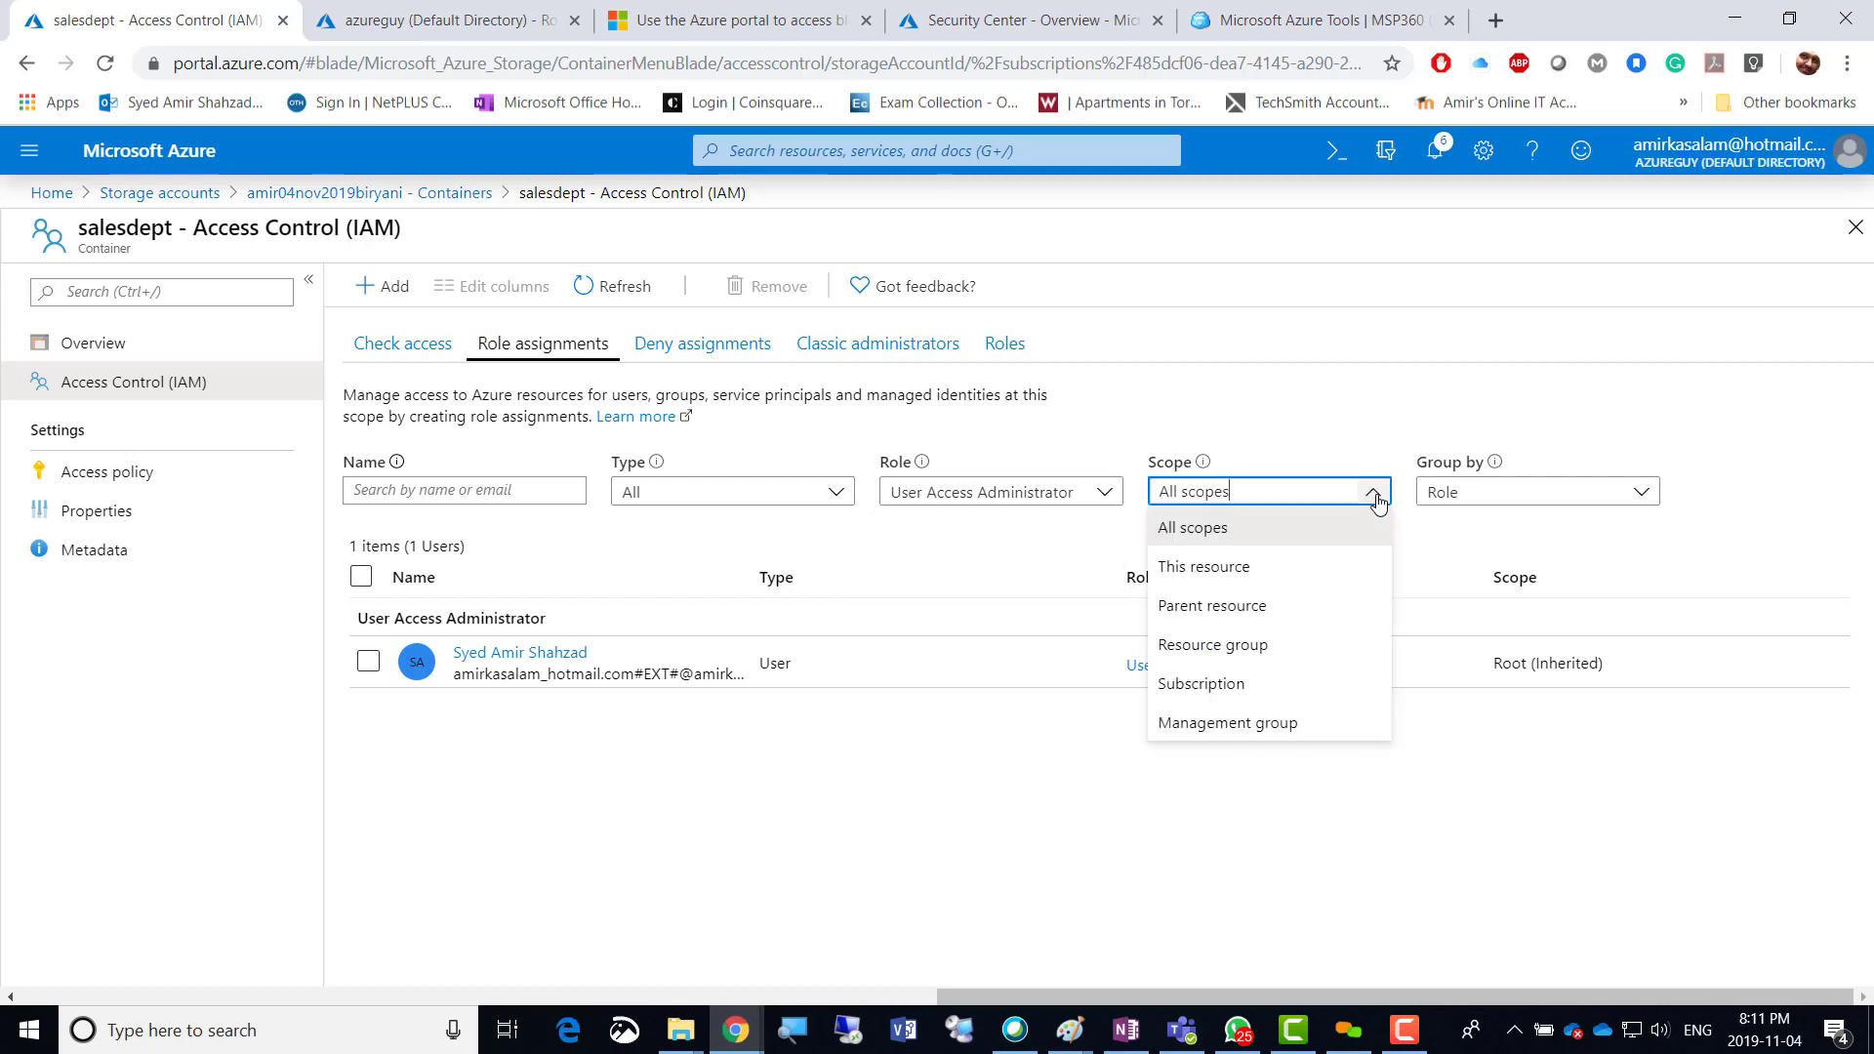
click(1638, 493)
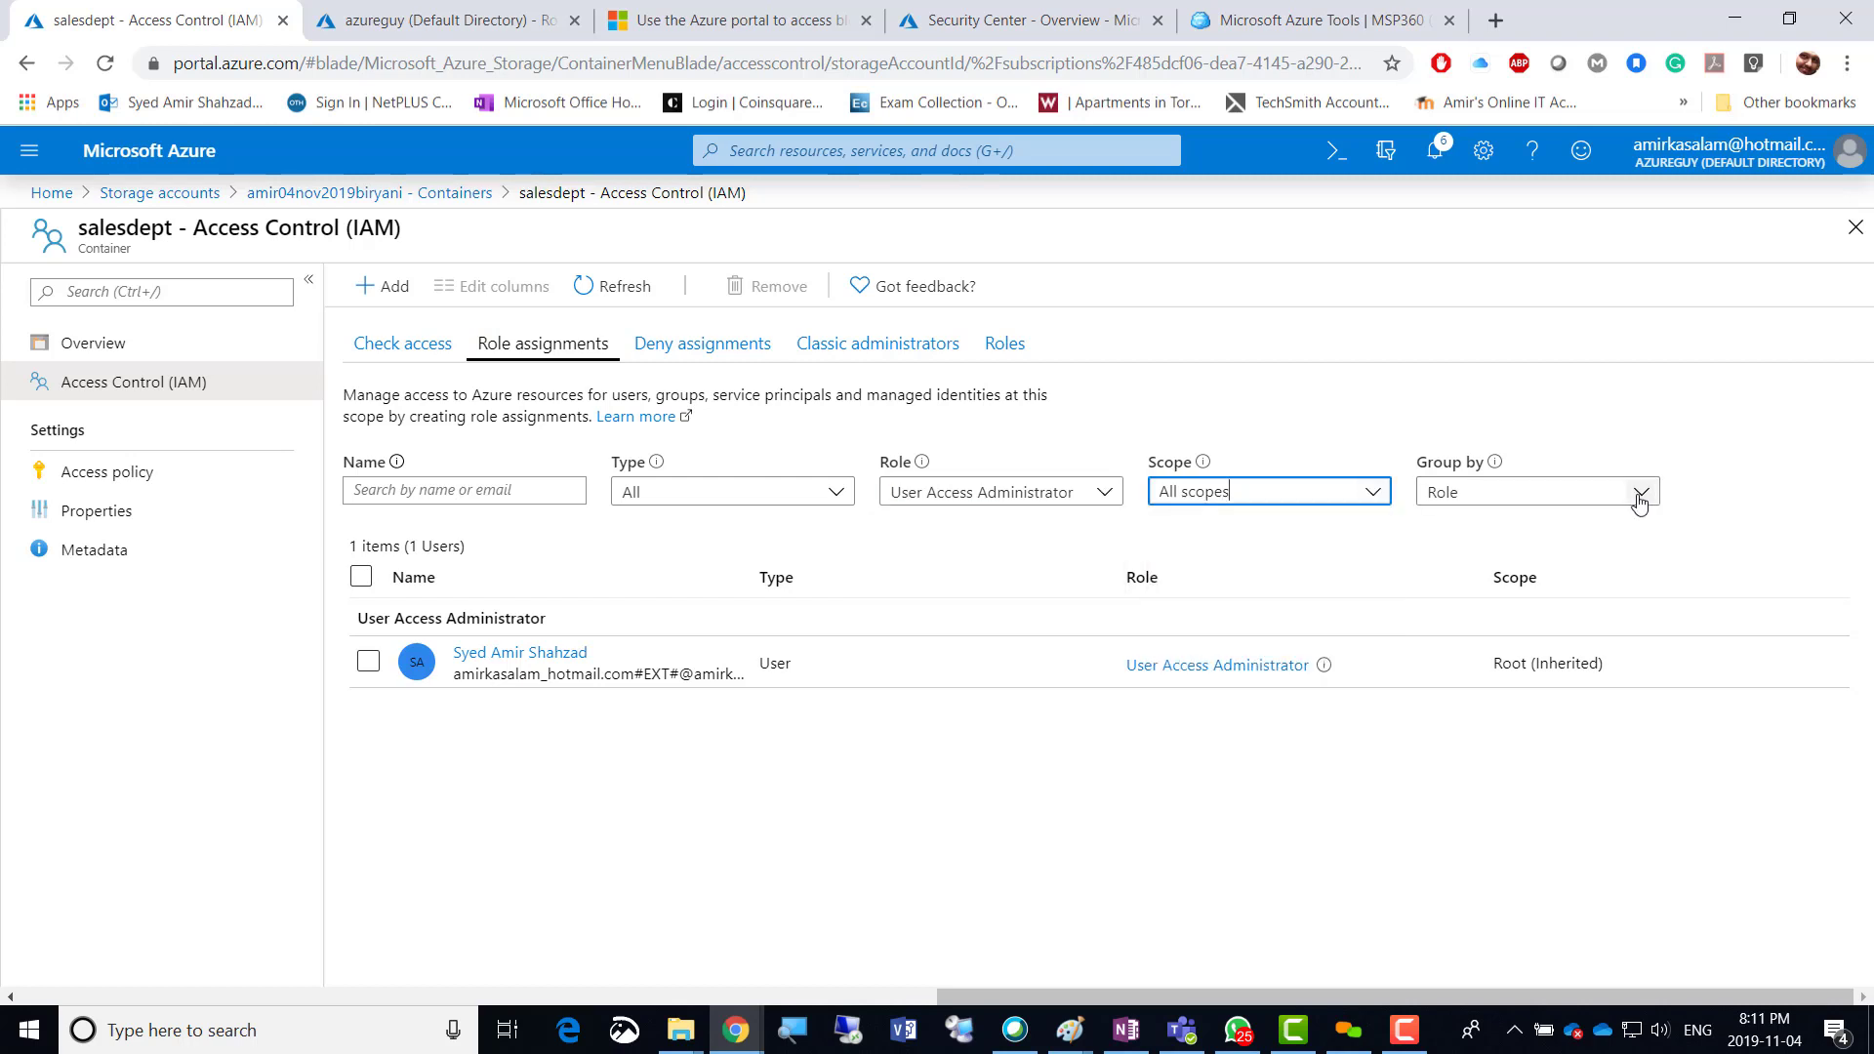
click(836, 493)
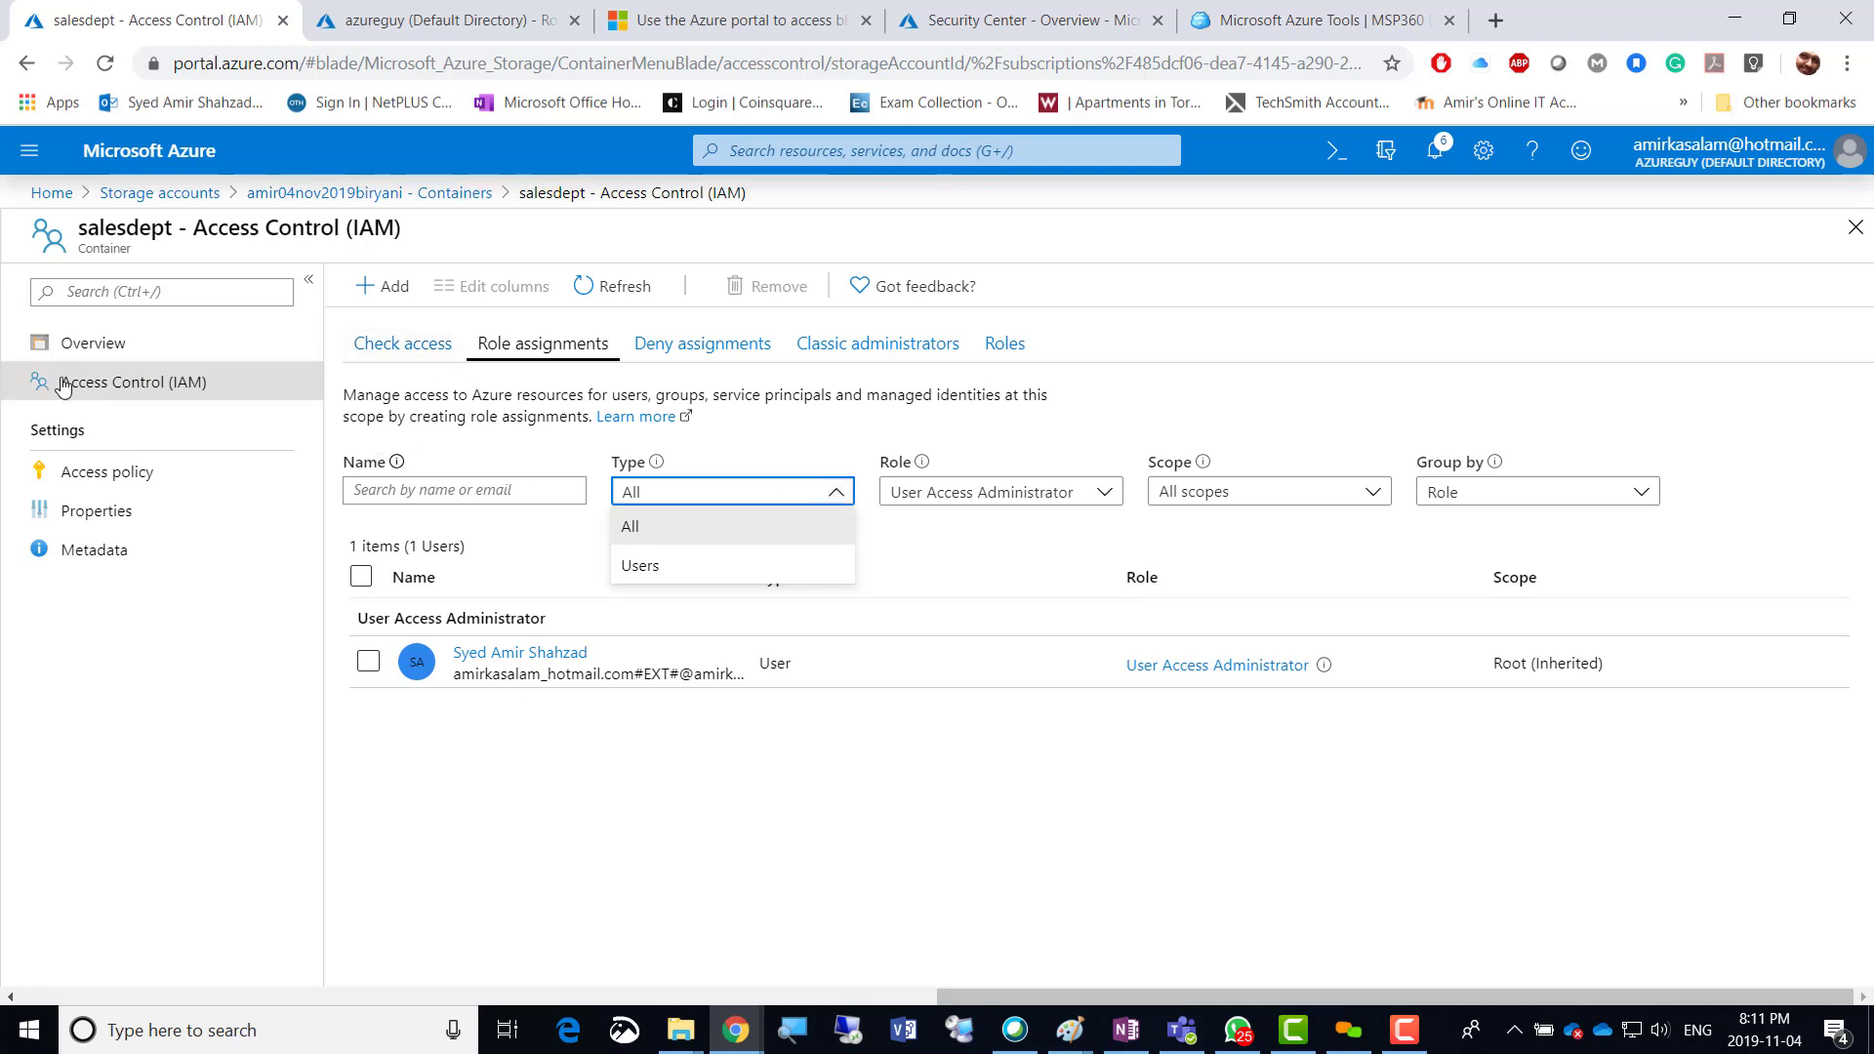
click(56, 481)
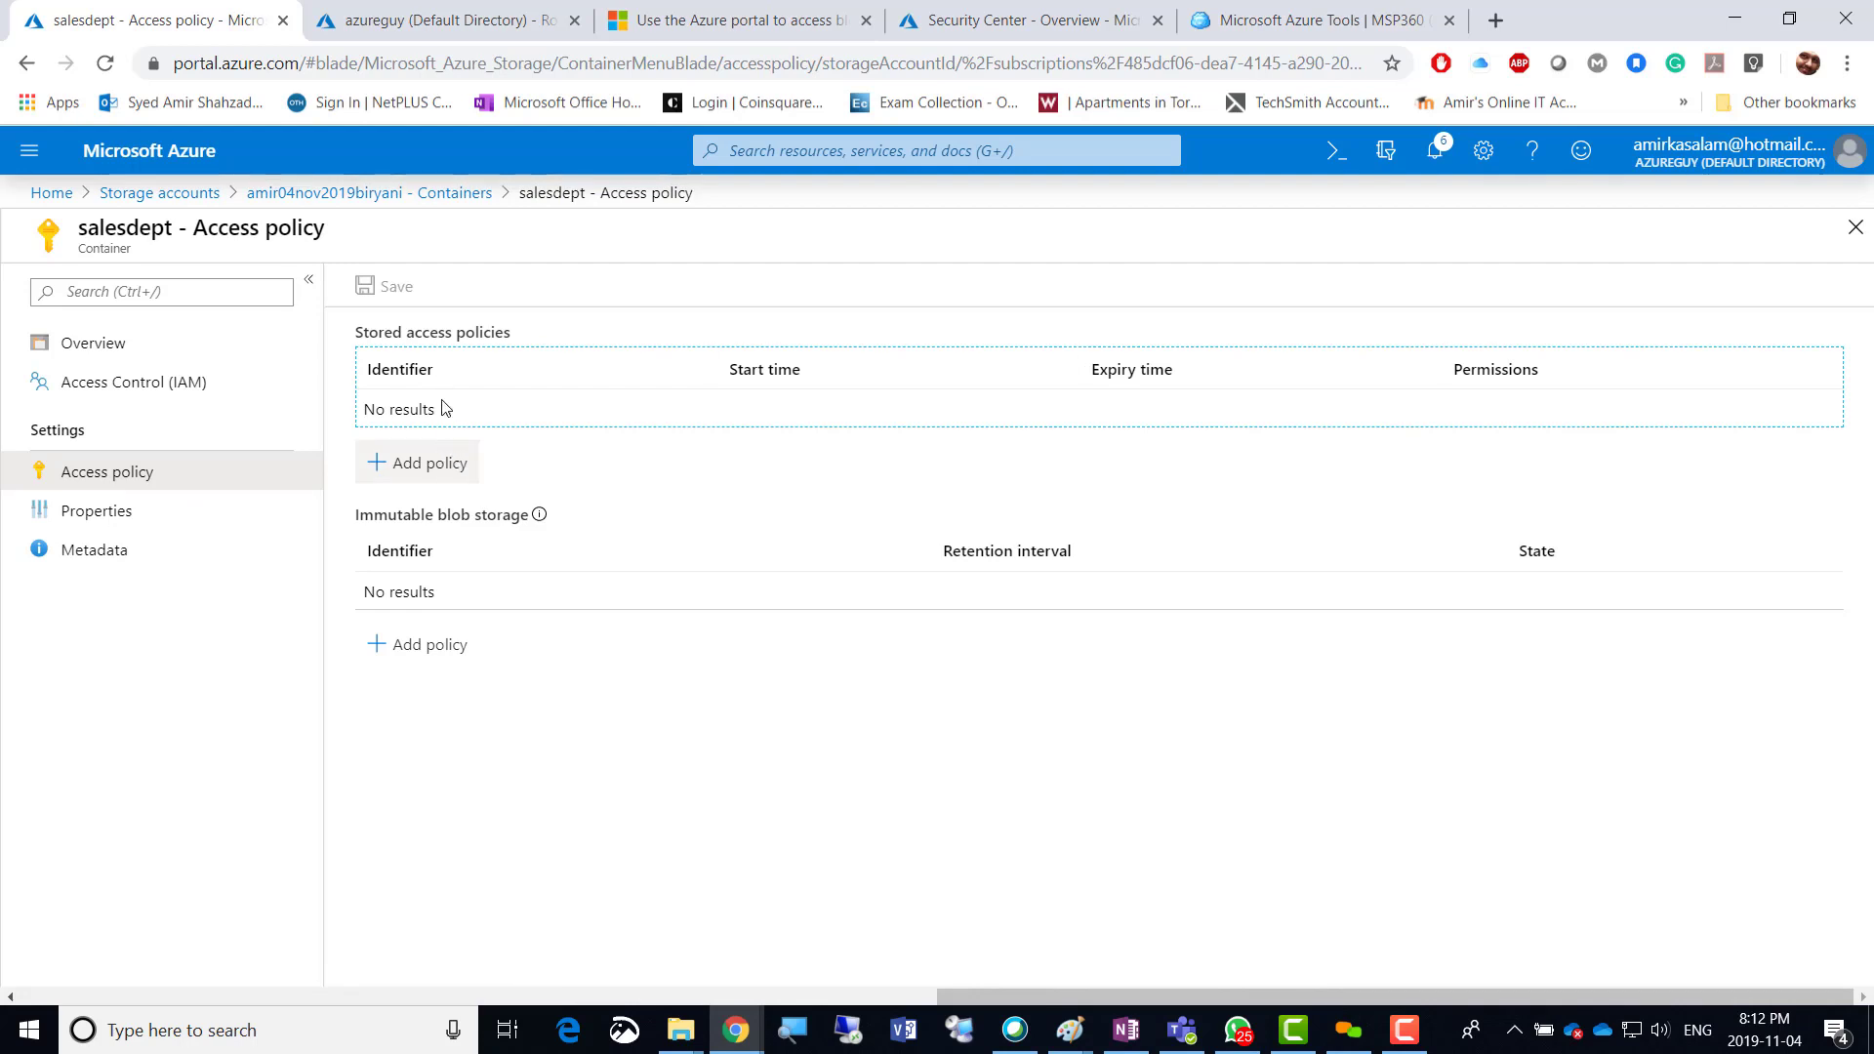
Check salesdept's Properties and empty Metadata, then return to the Containers list.
click(102, 512)
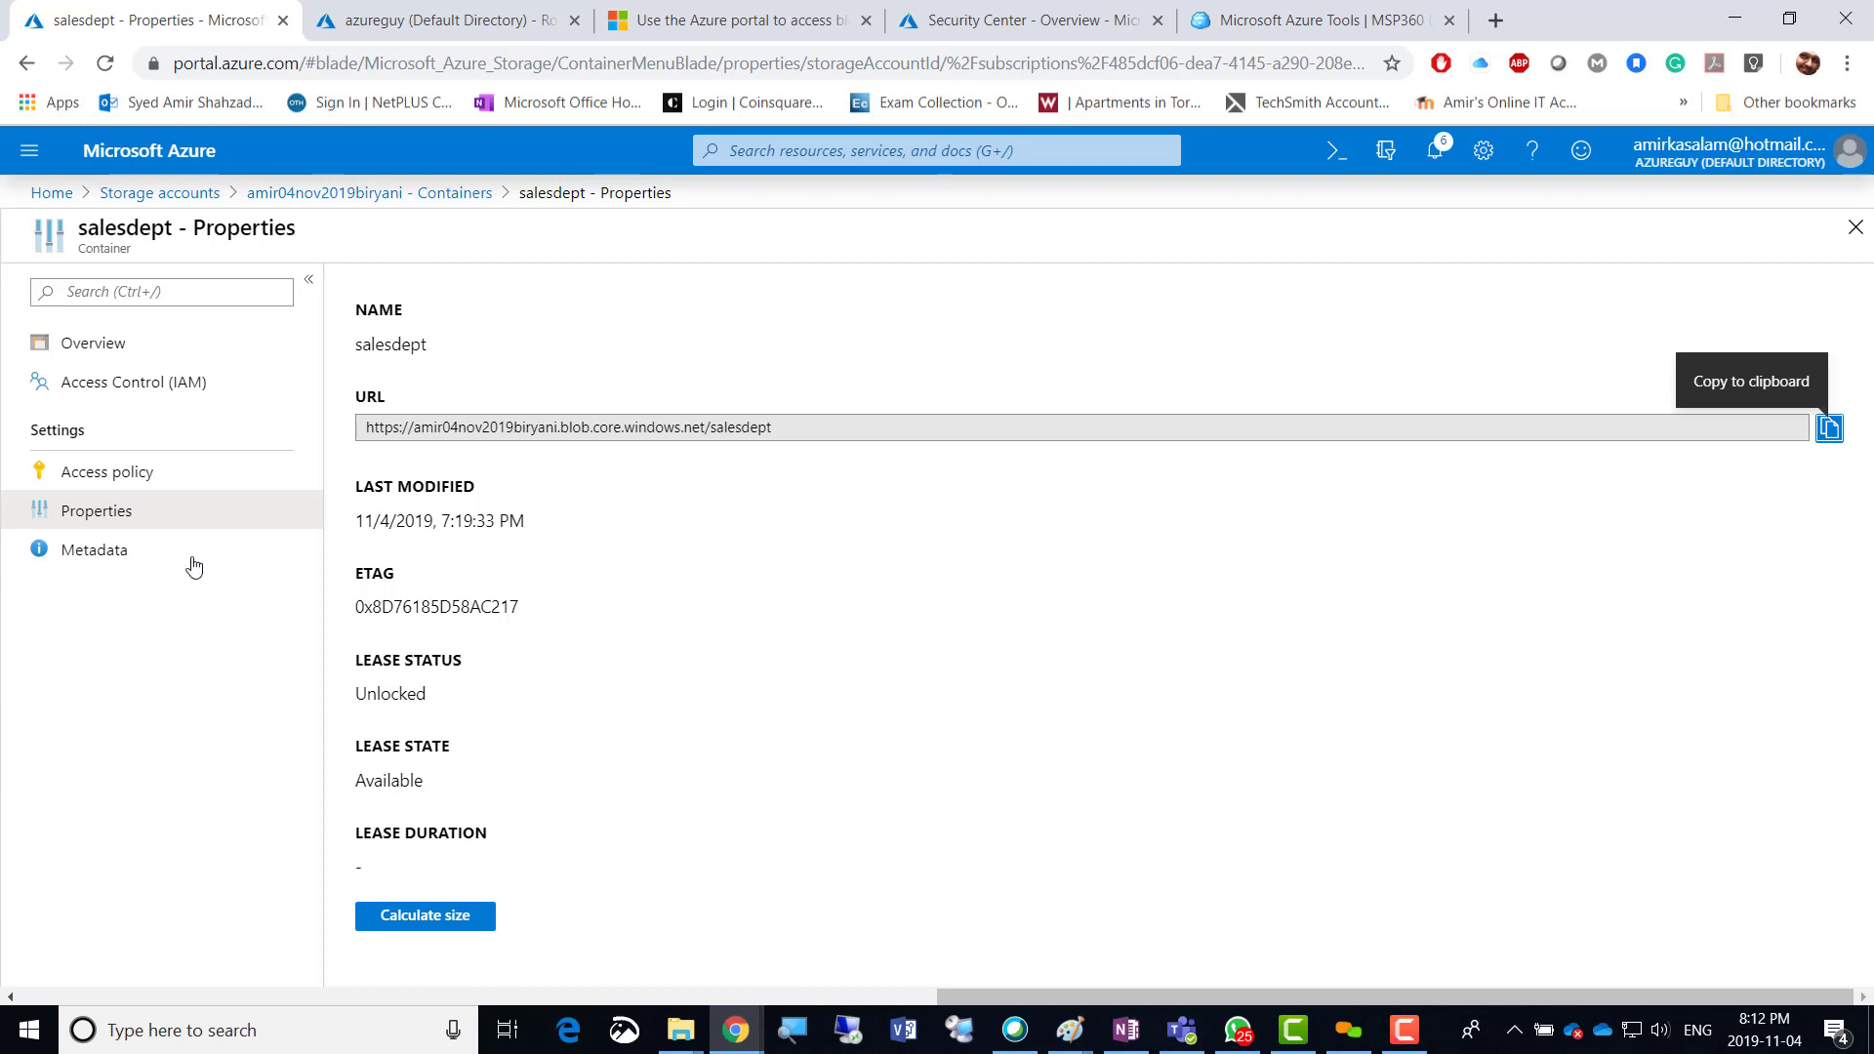
click(102, 562)
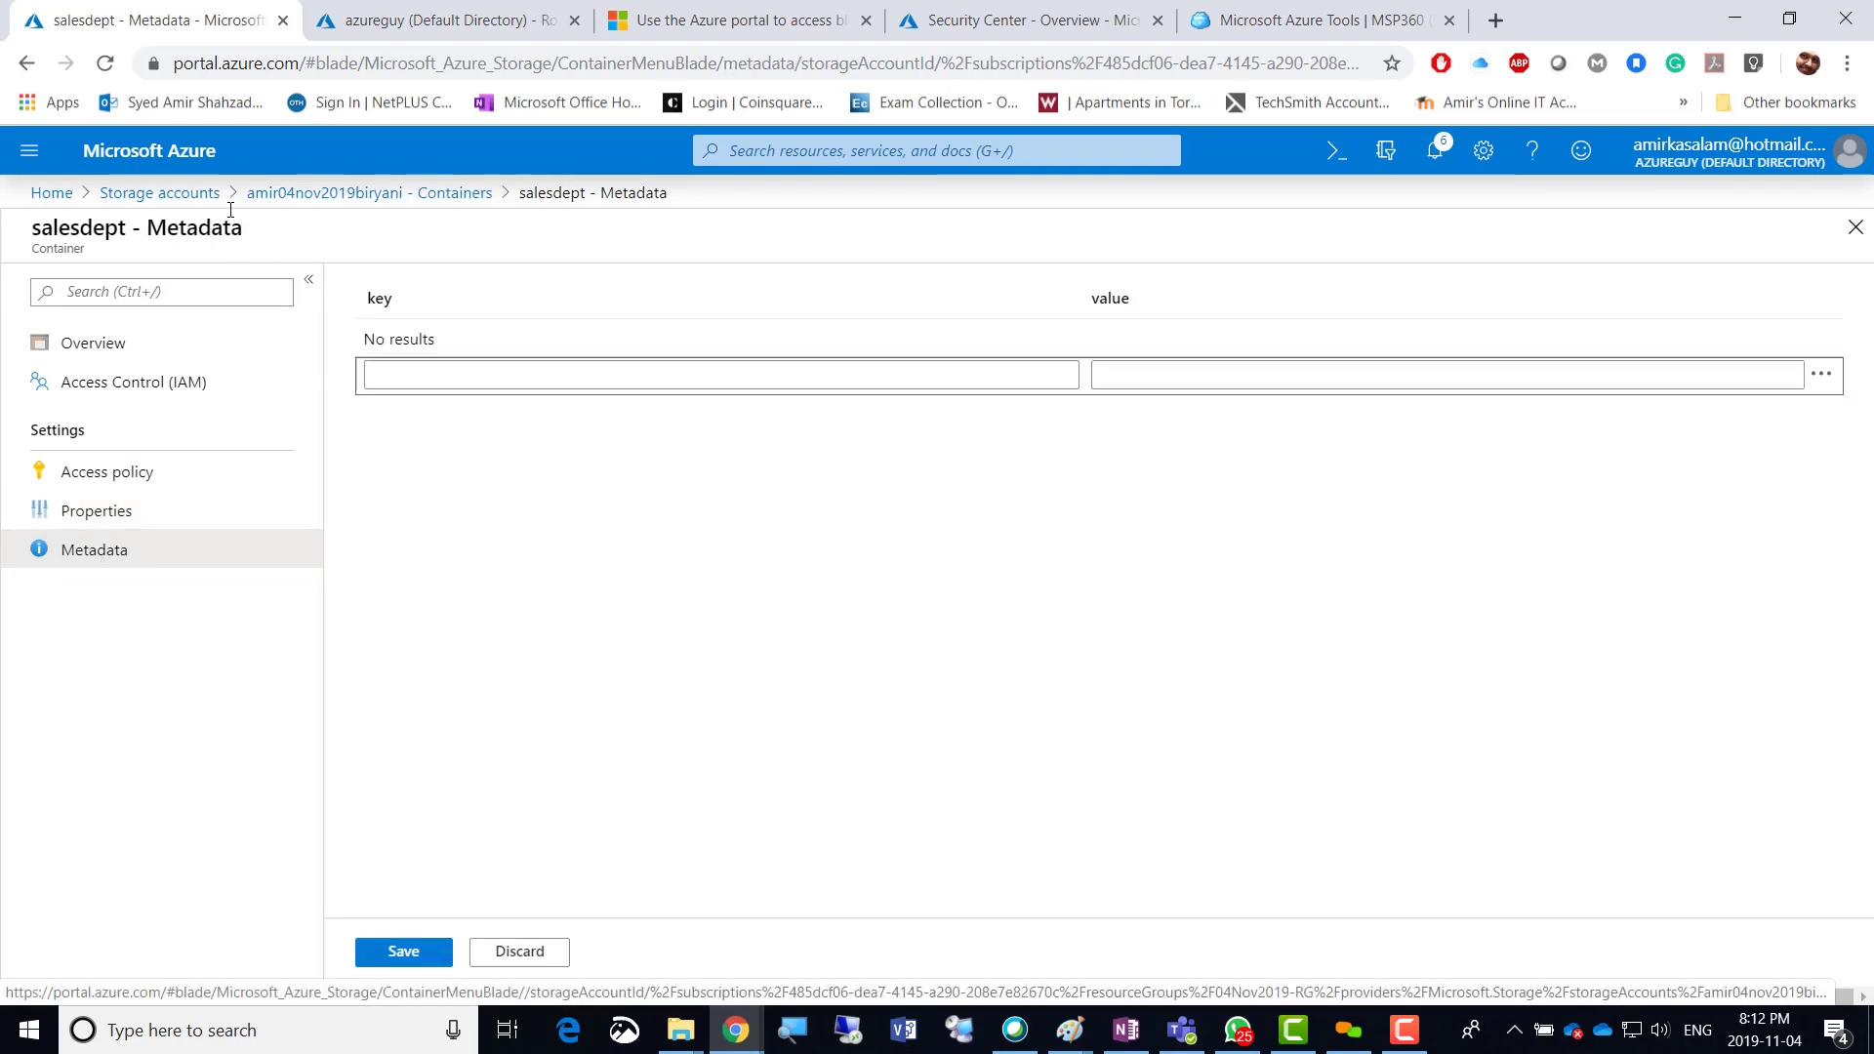
click(306, 203)
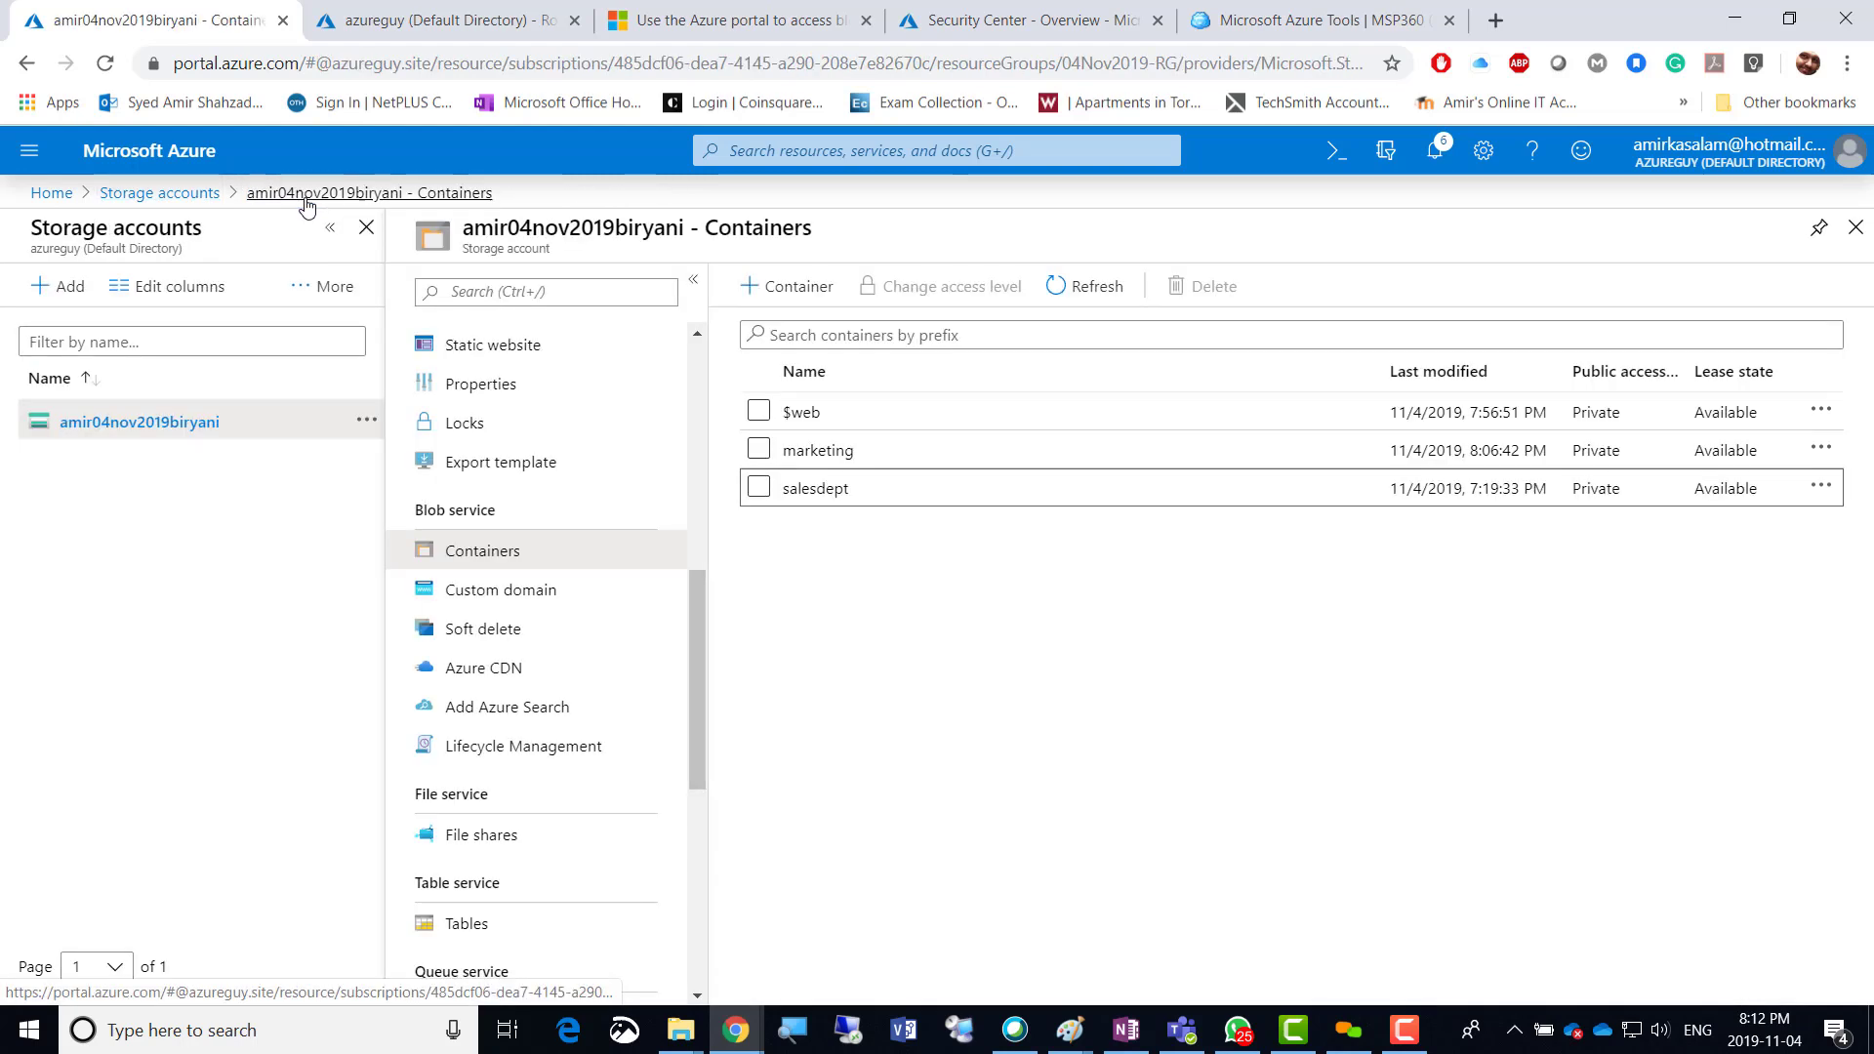
Read the Custom domain instructions, selecting the two endpoint hostnames, then go to Soft delete.
click(489, 606)
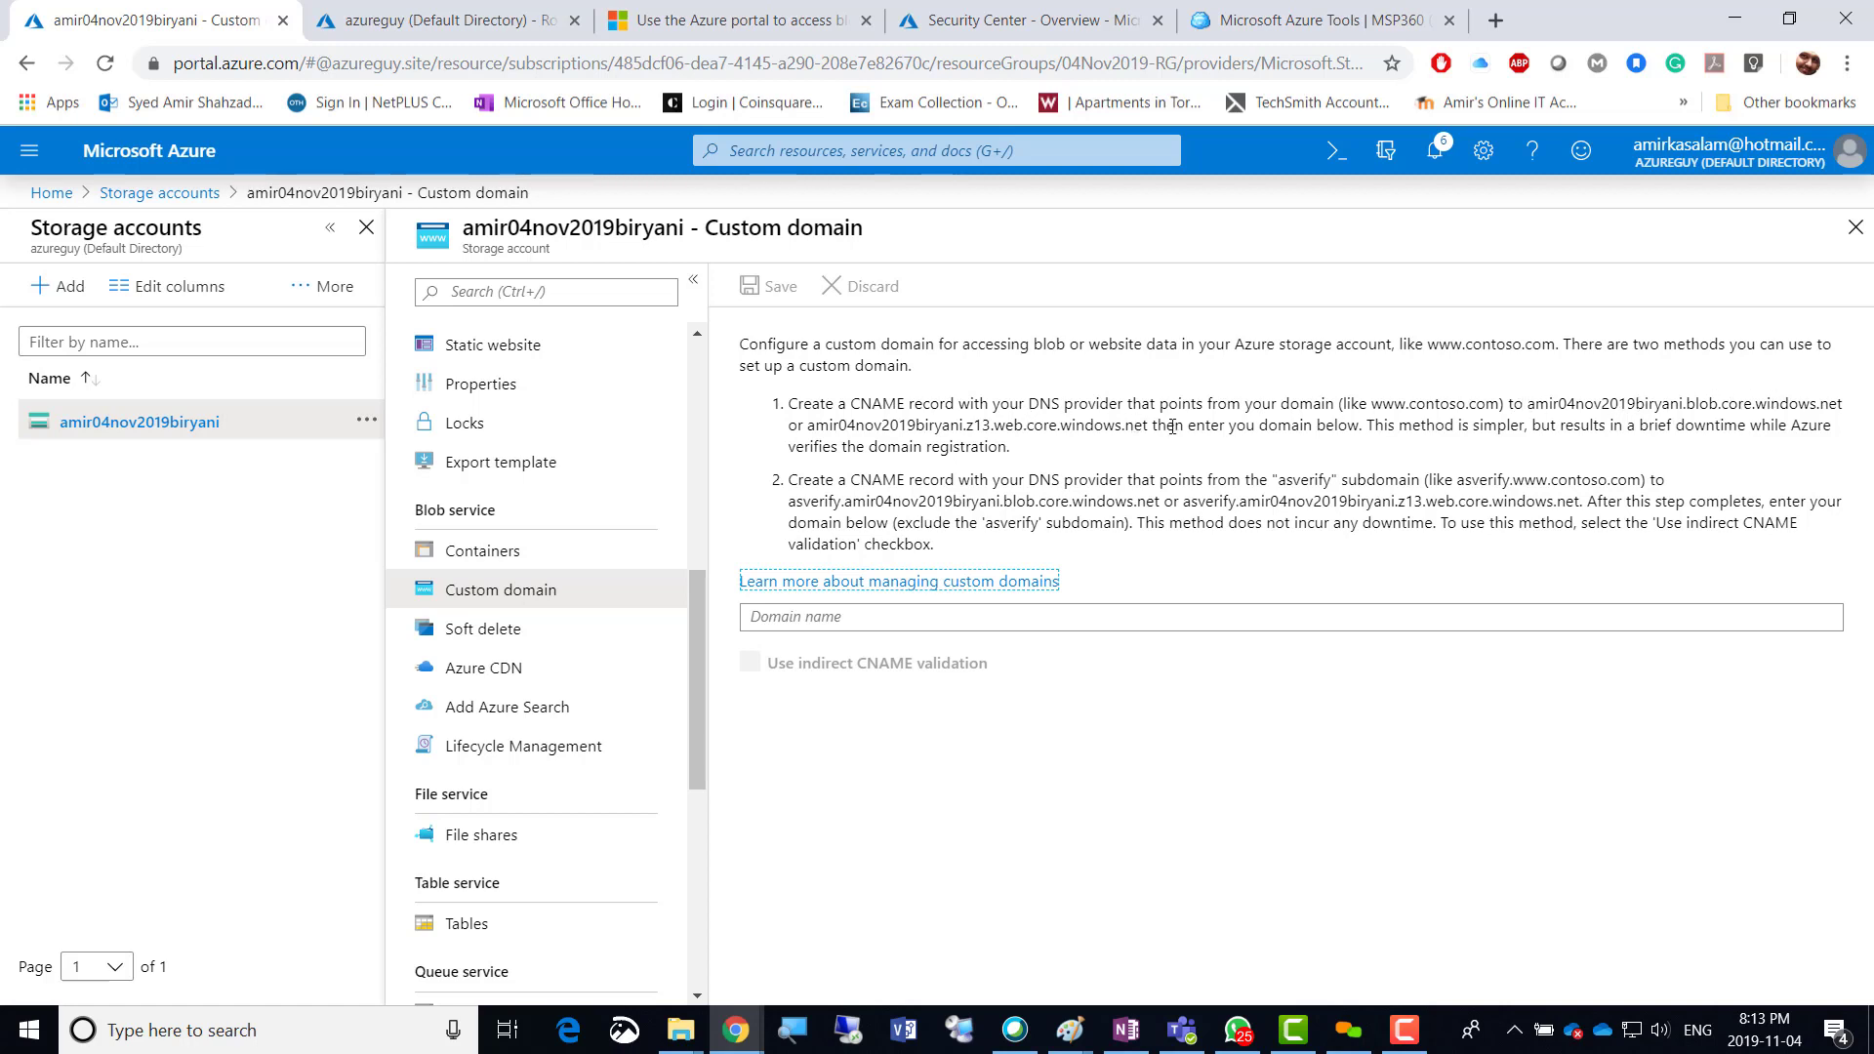
drag(1148, 426, 1530, 403)
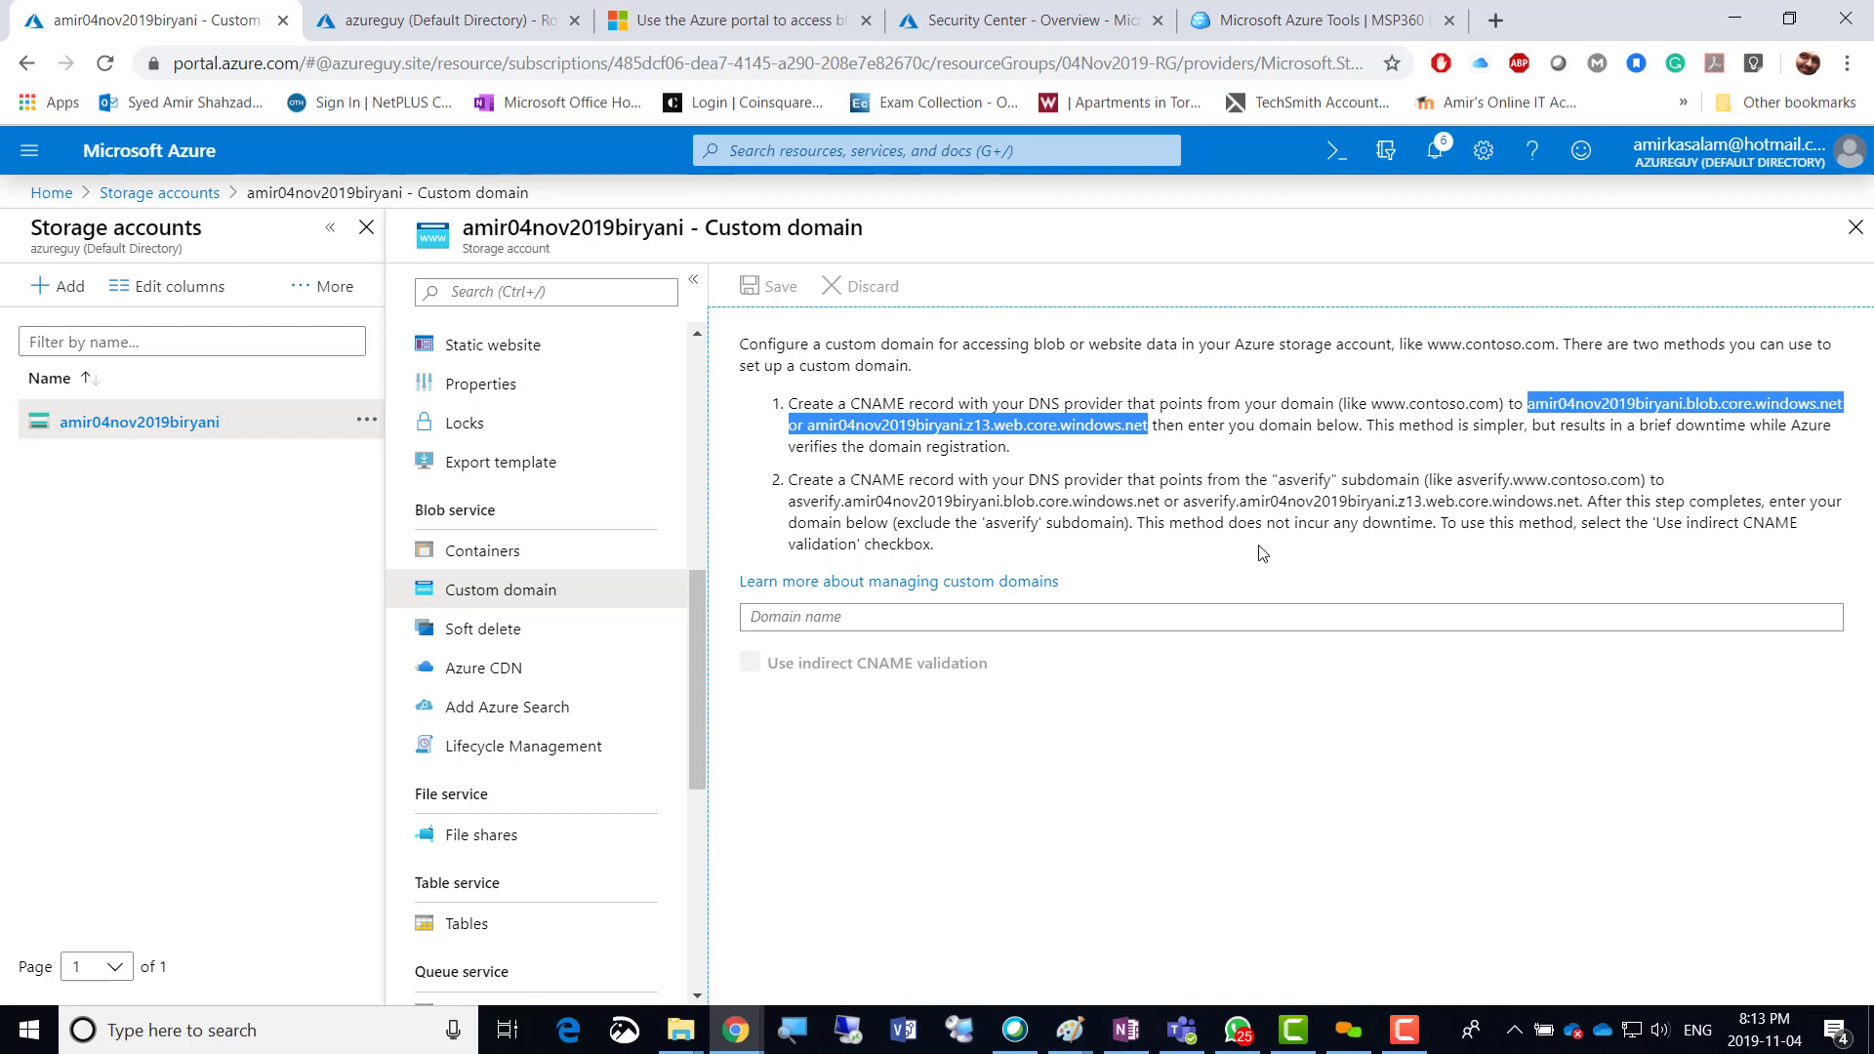
click(428, 637)
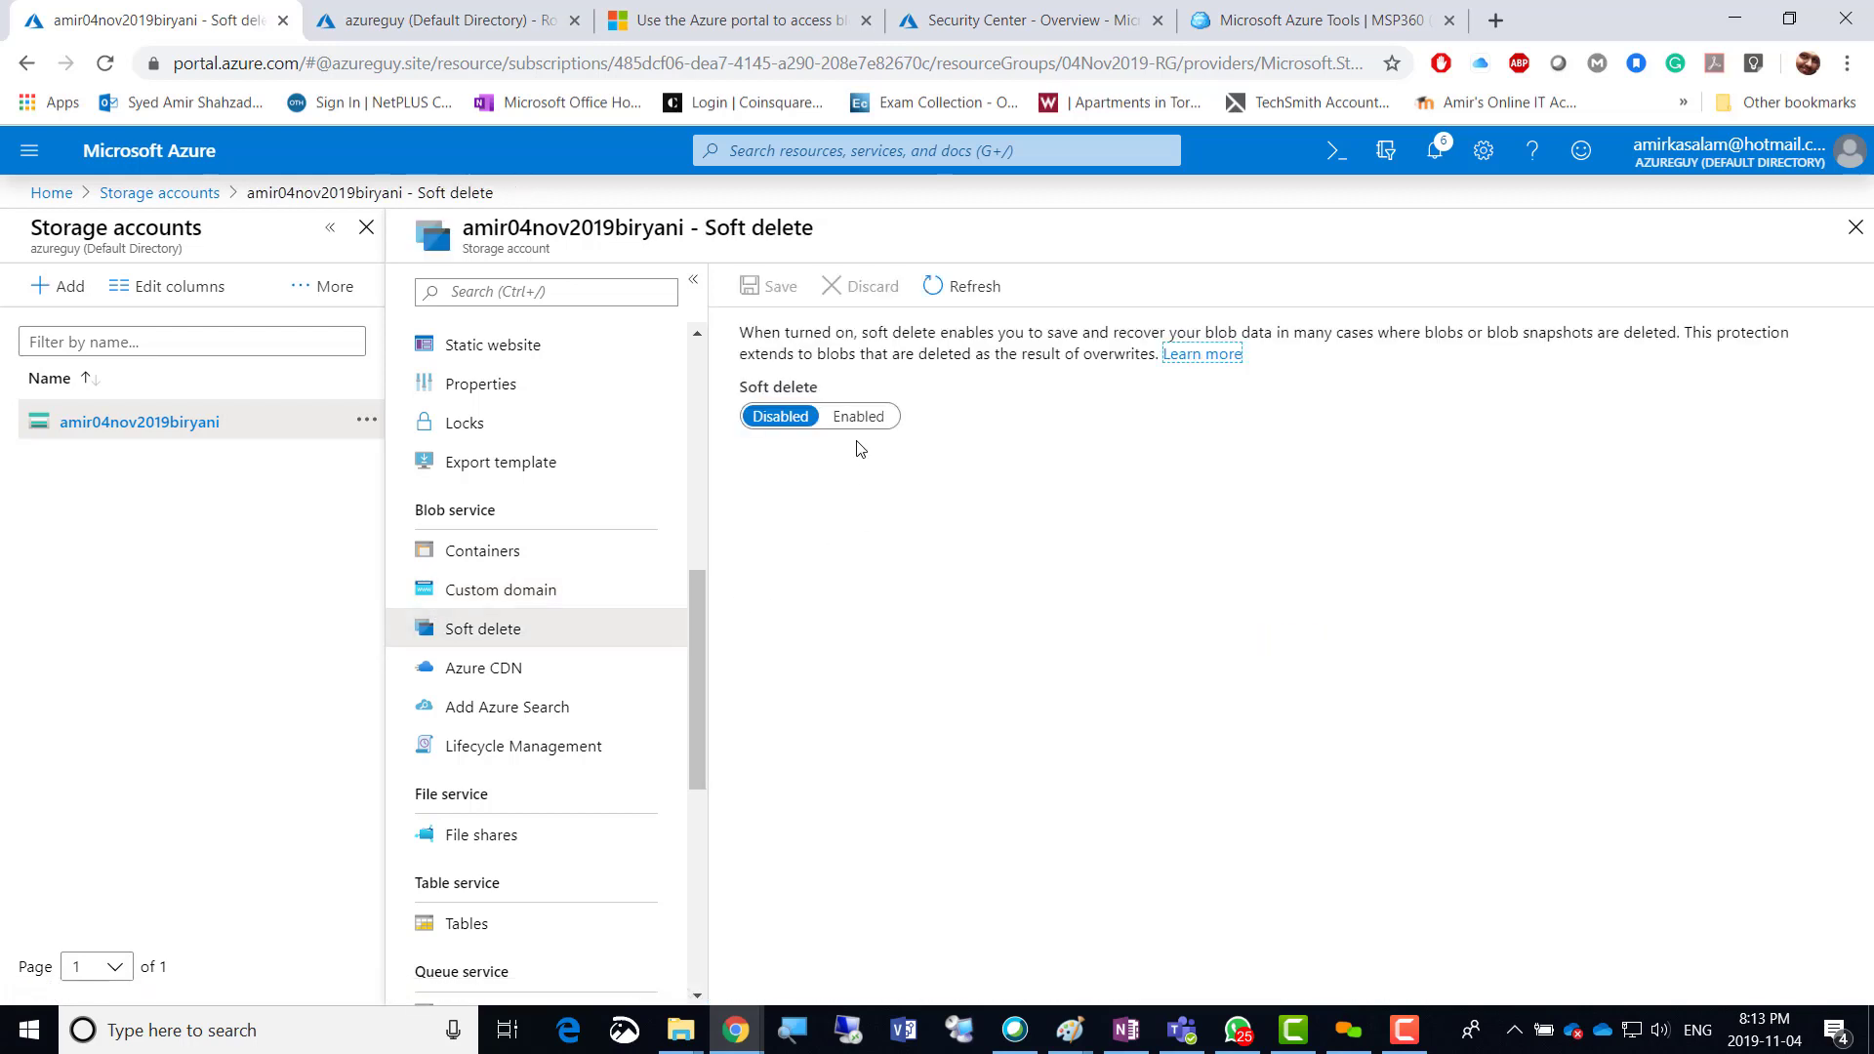
Try enabling soft delete with a retention change, revert and discard it, then open the Azure CDN docs.
click(858, 418)
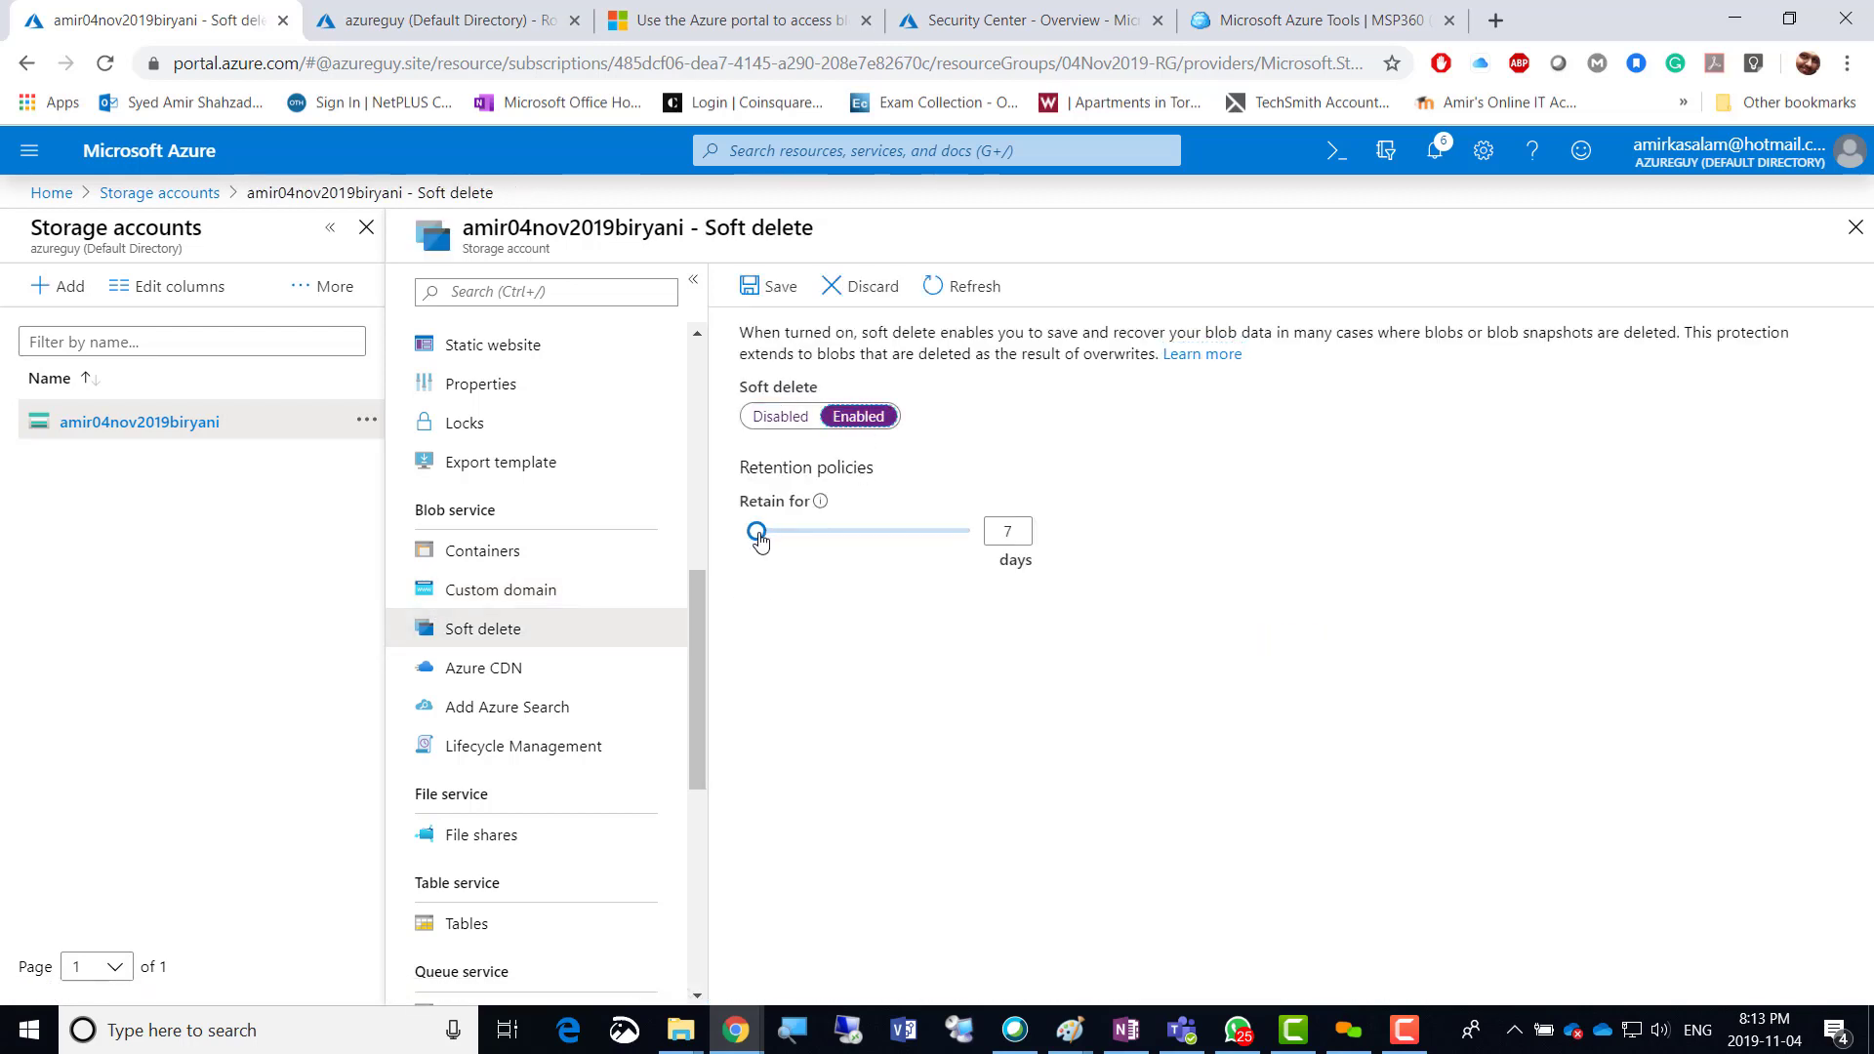
mouse_move(757, 532)
mouse_down()
mouse_move(985, 527)
mouse_move(747, 532)
mouse_up()
mouse_move(820, 502)
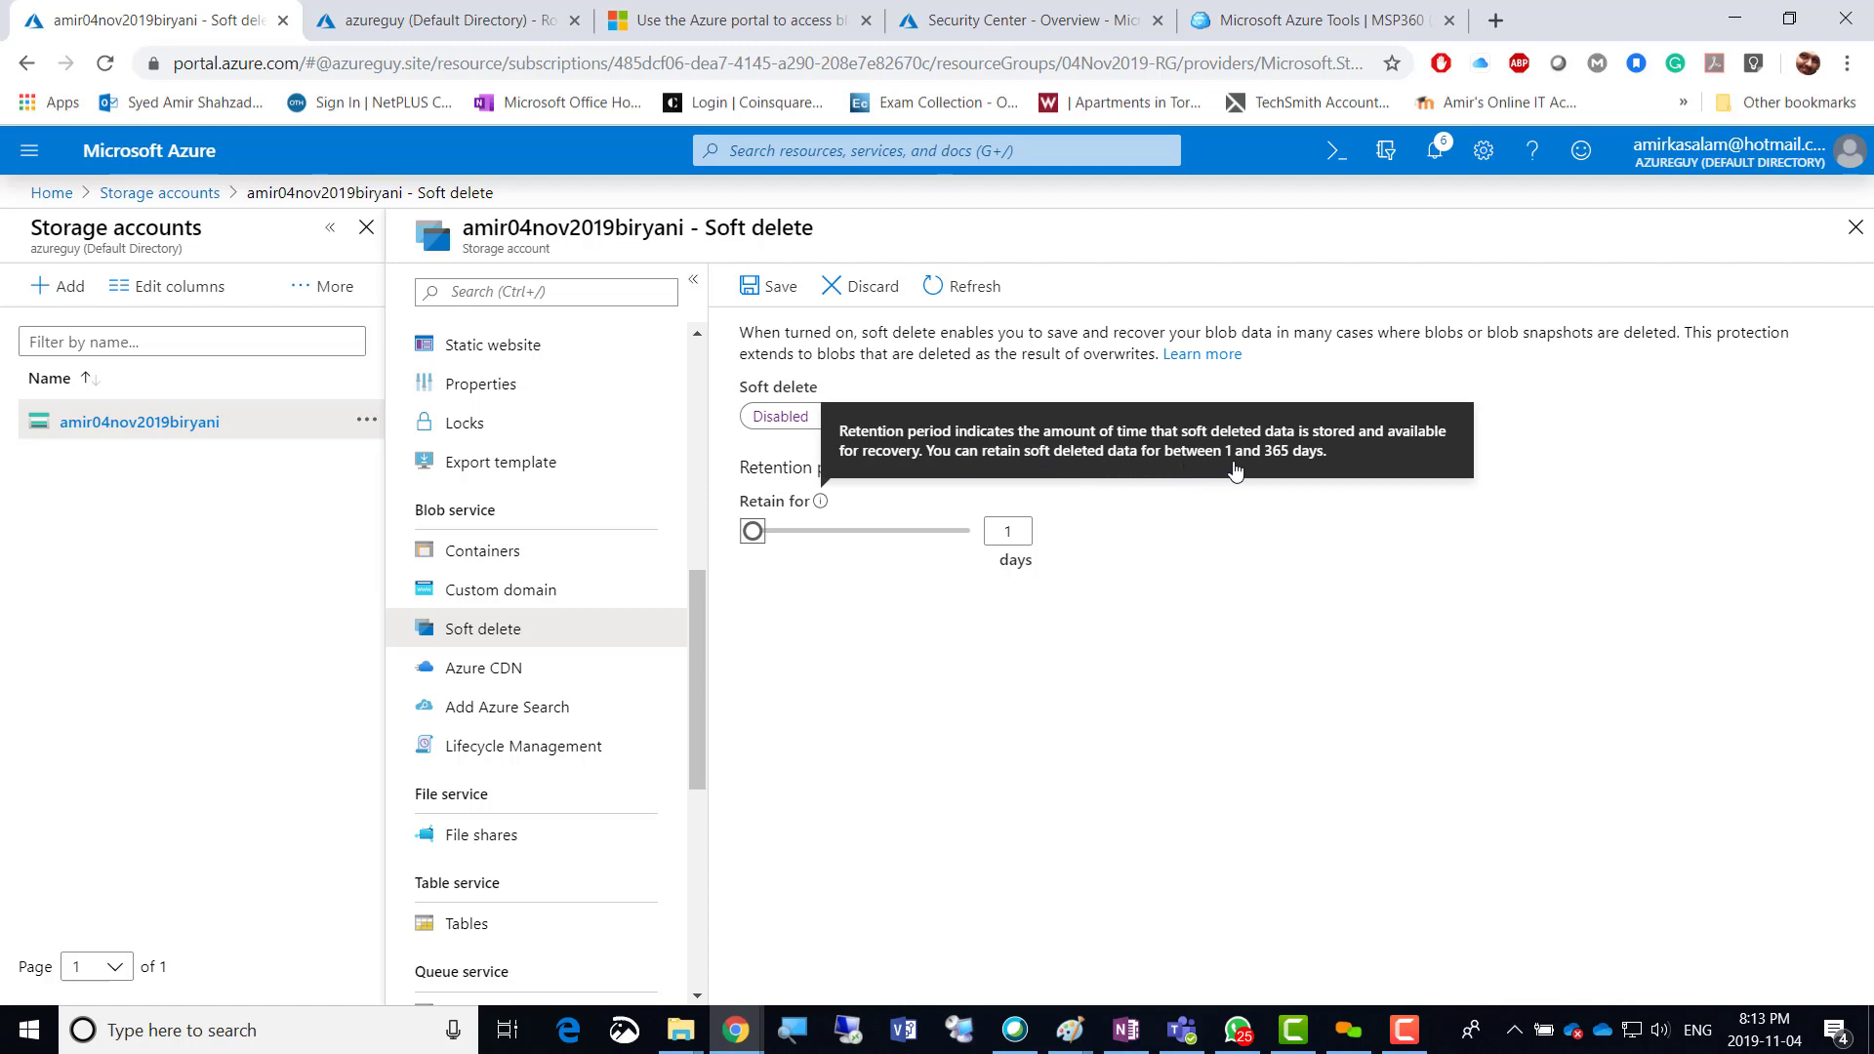
click(842, 530)
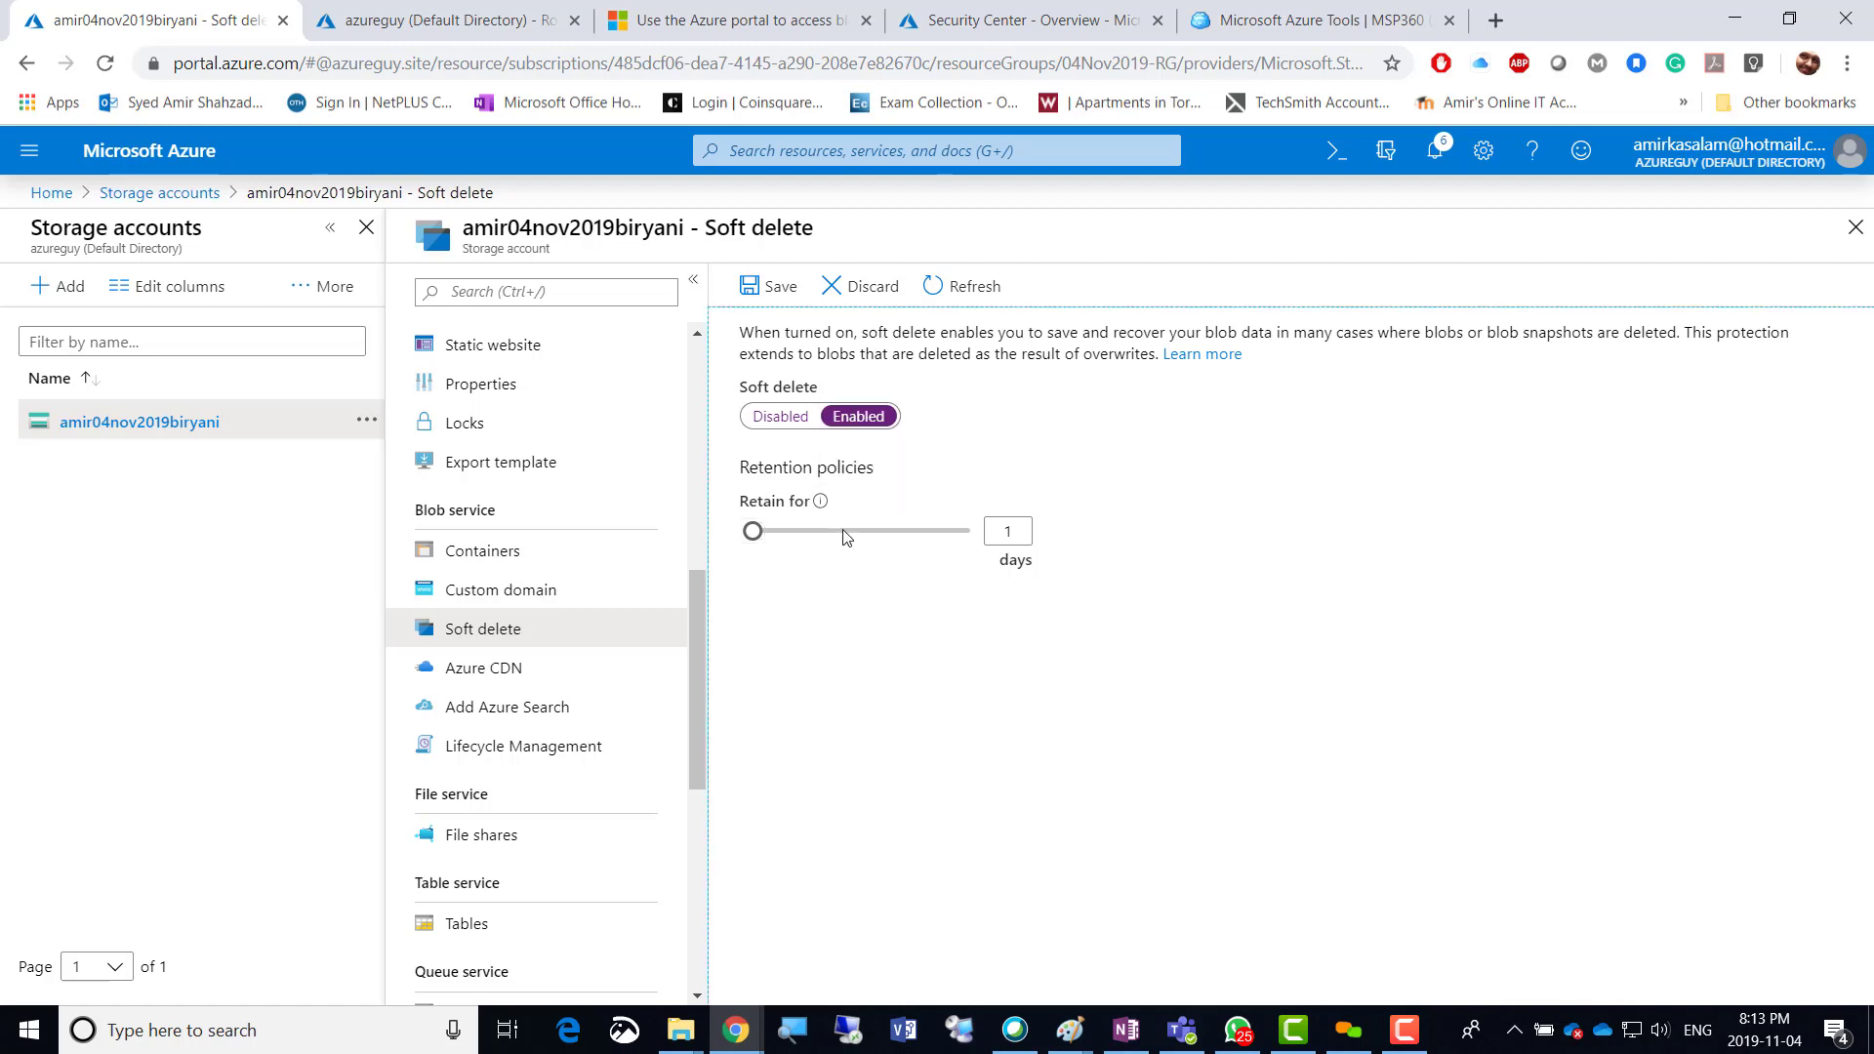
click(778, 419)
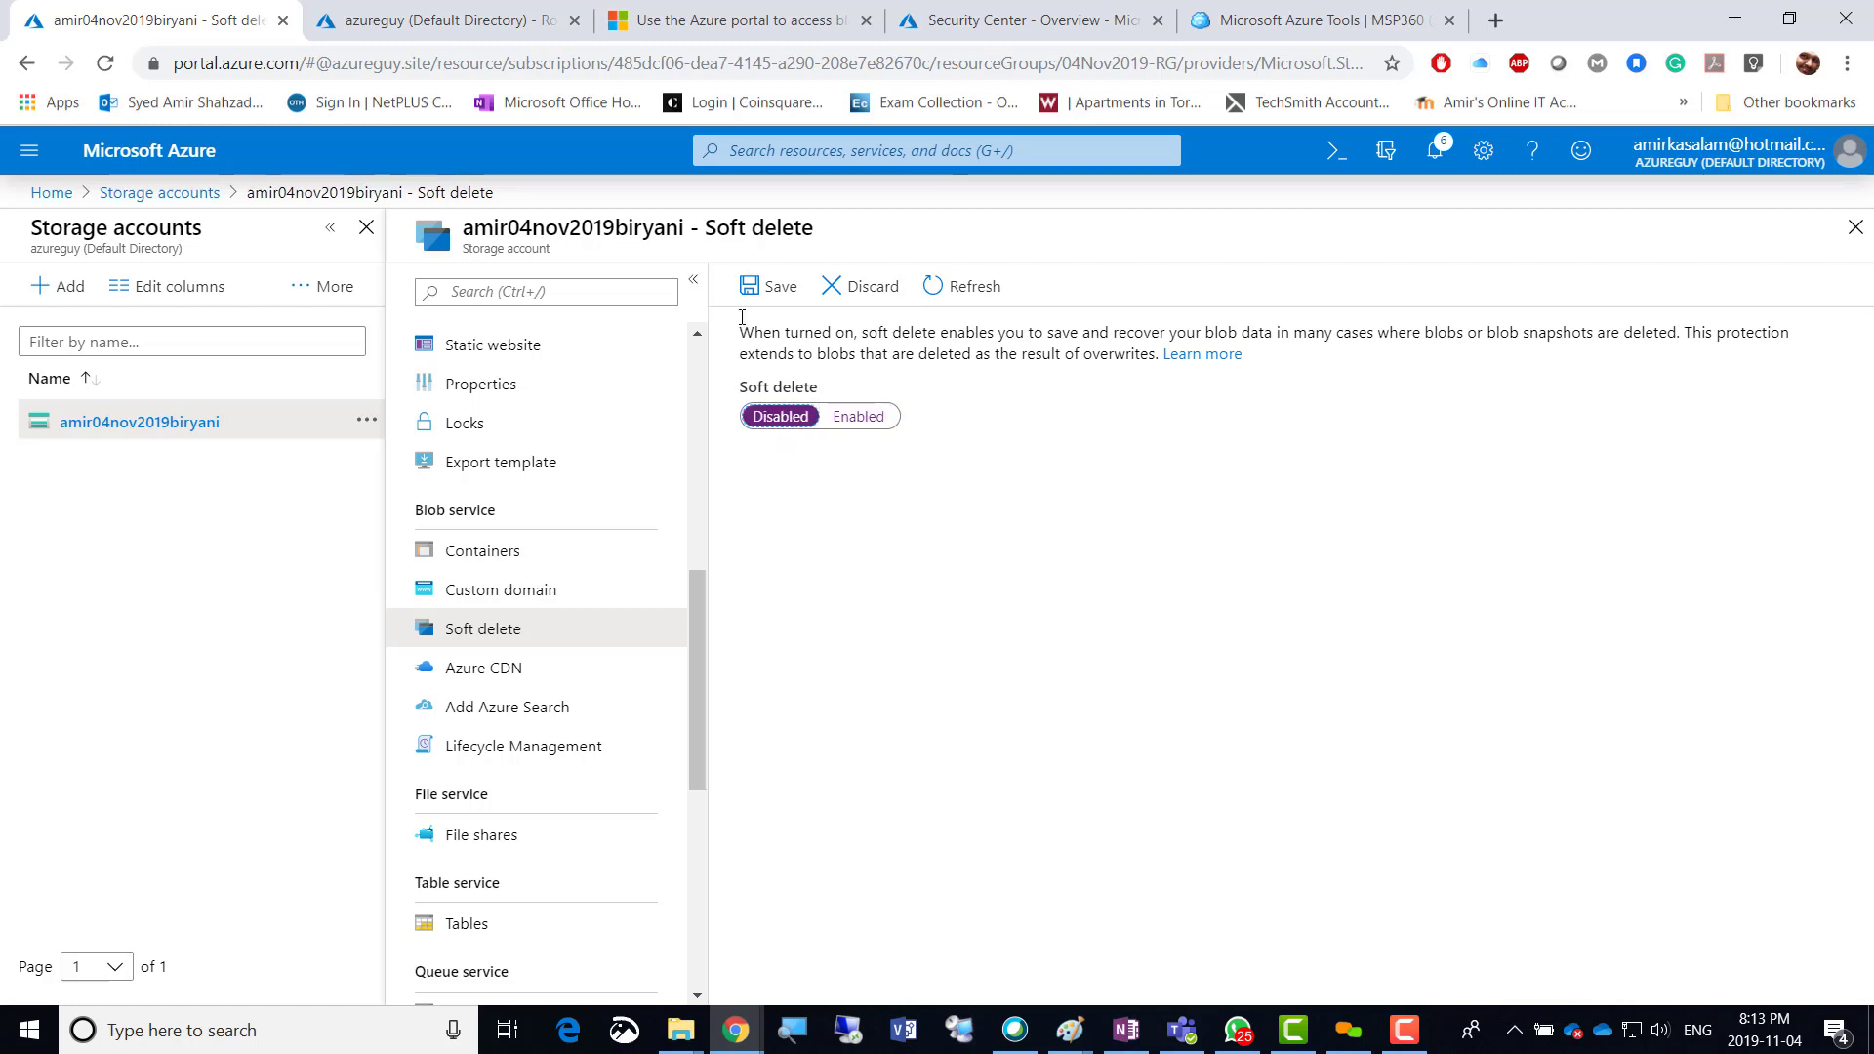
click(871, 286)
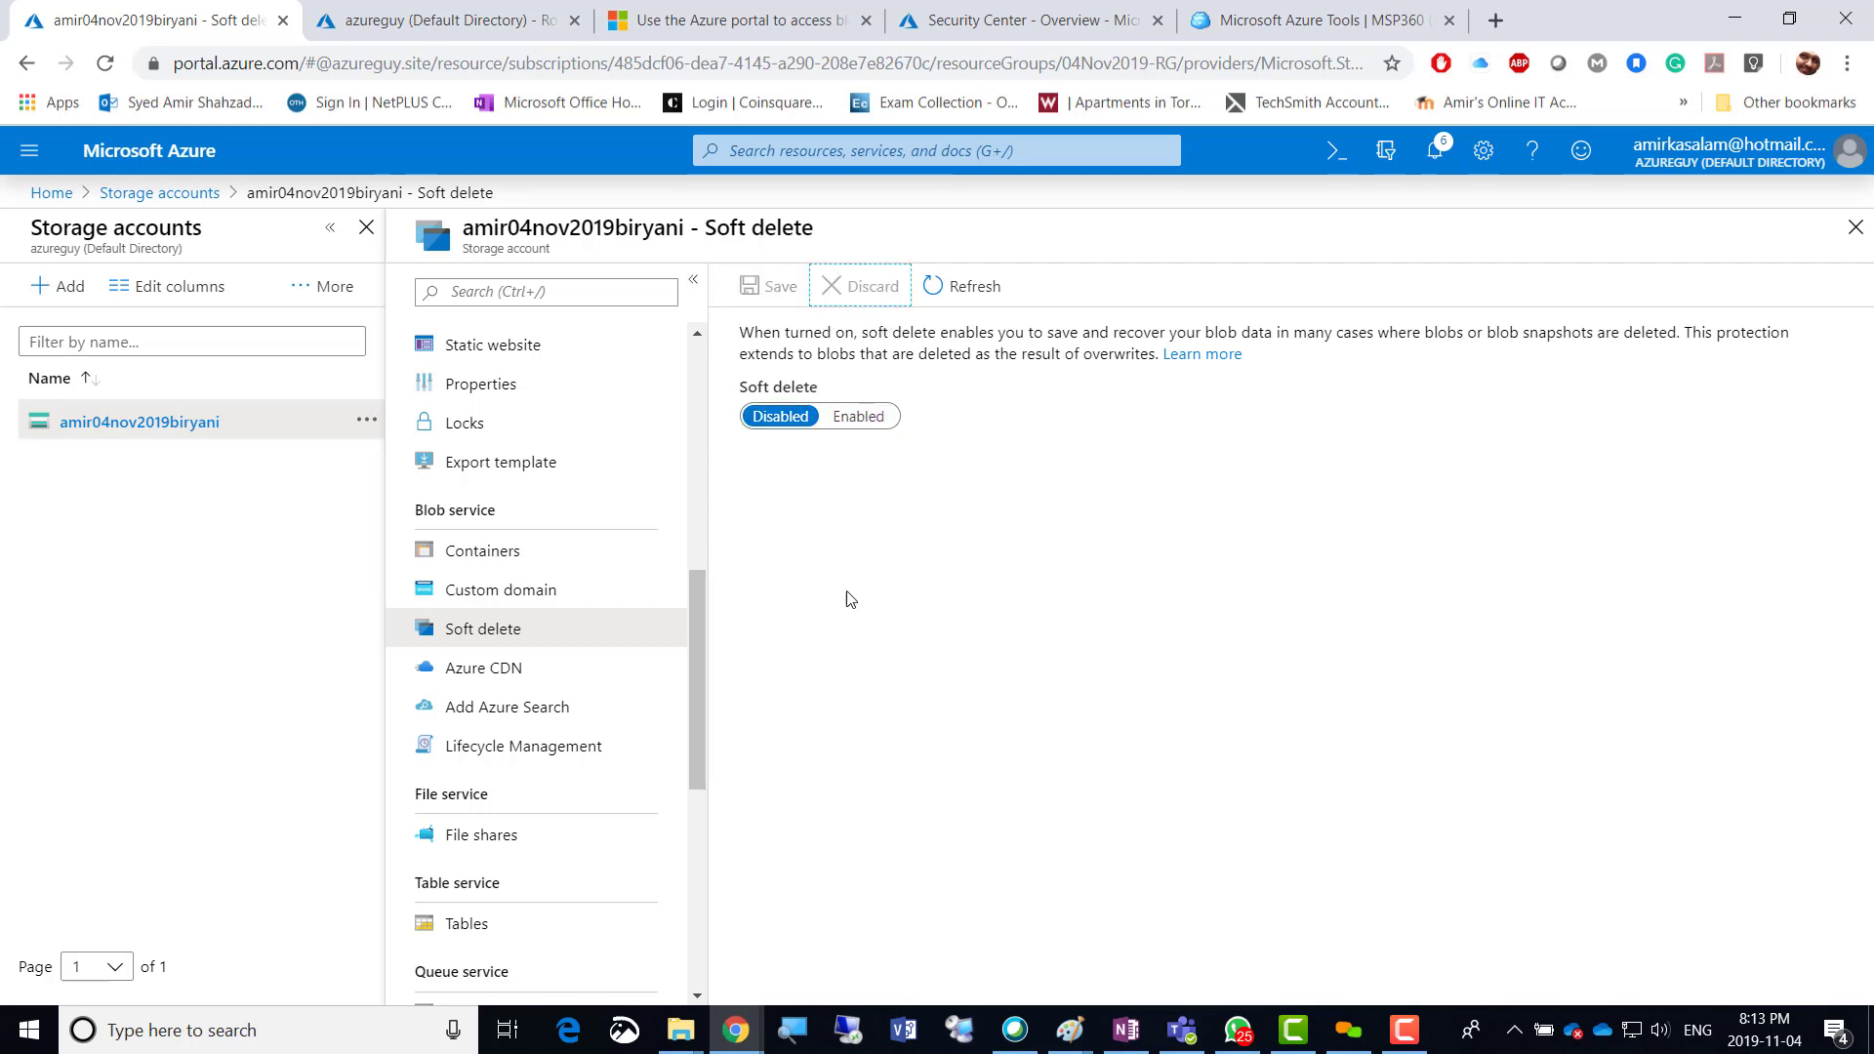
click(445, 669)
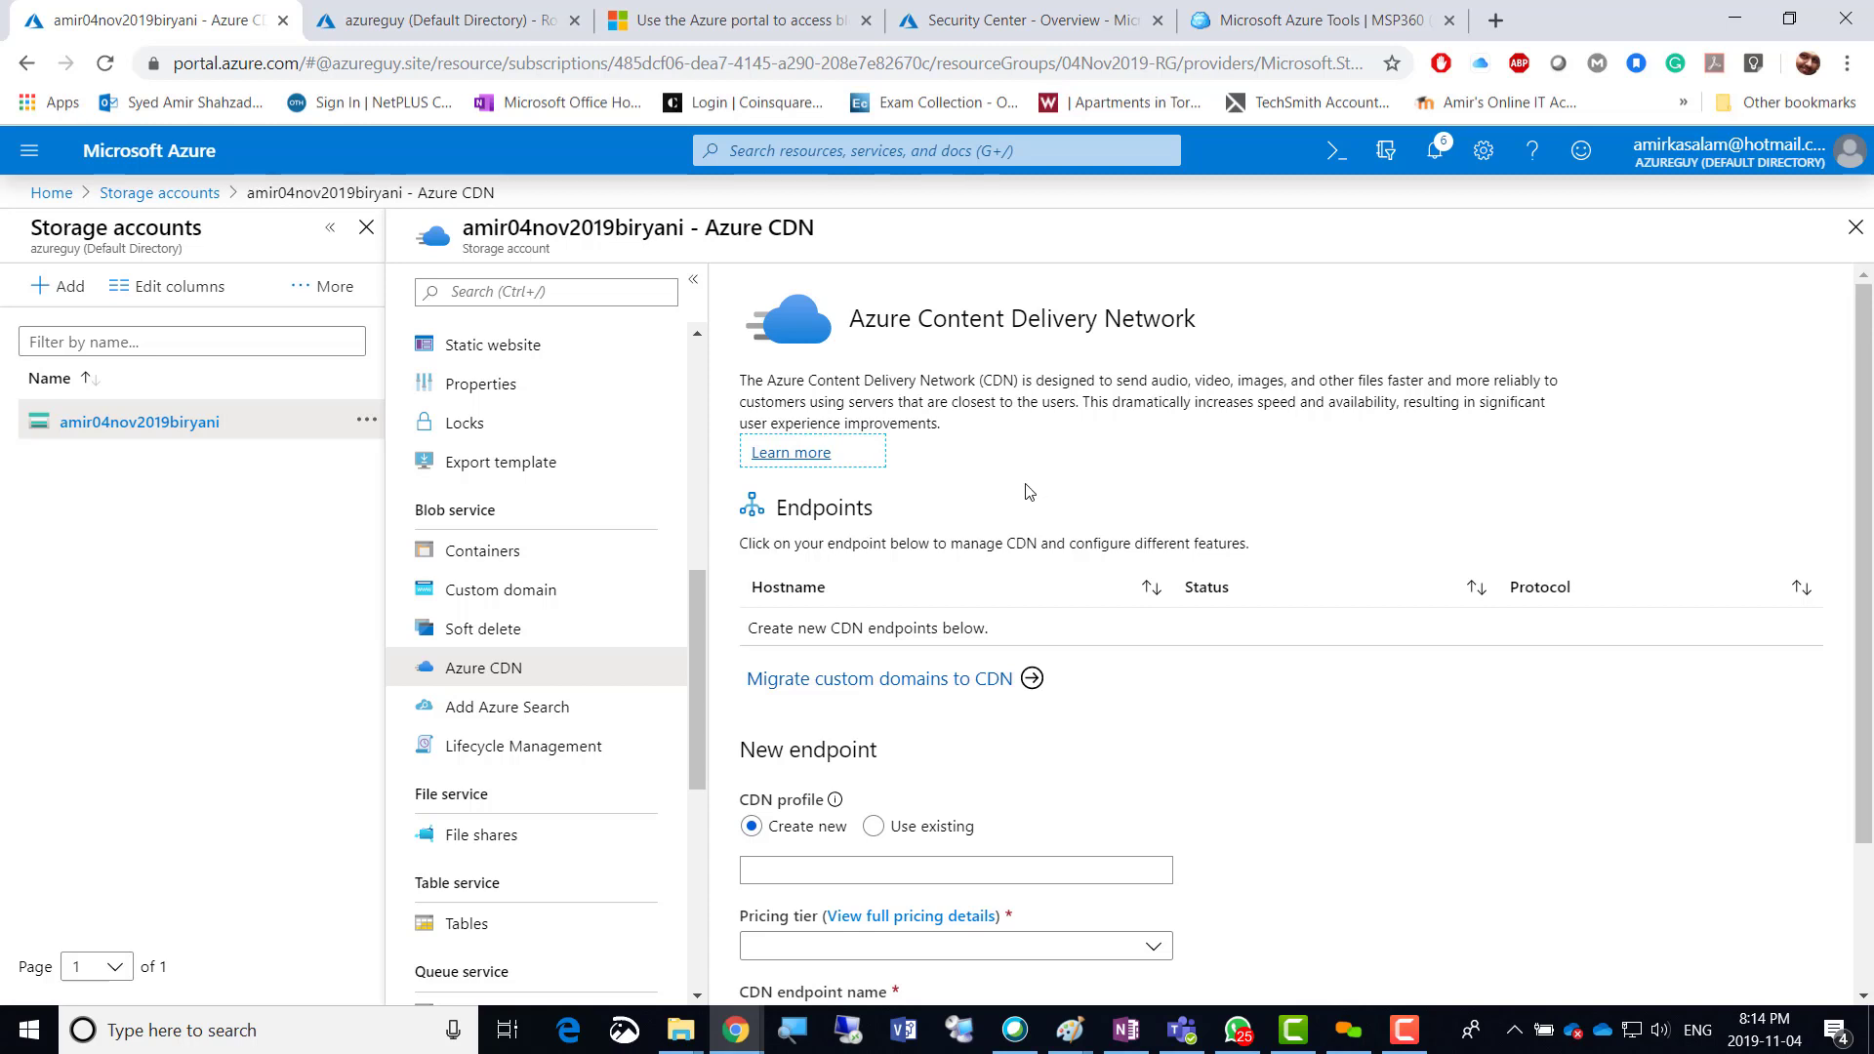
click(792, 457)
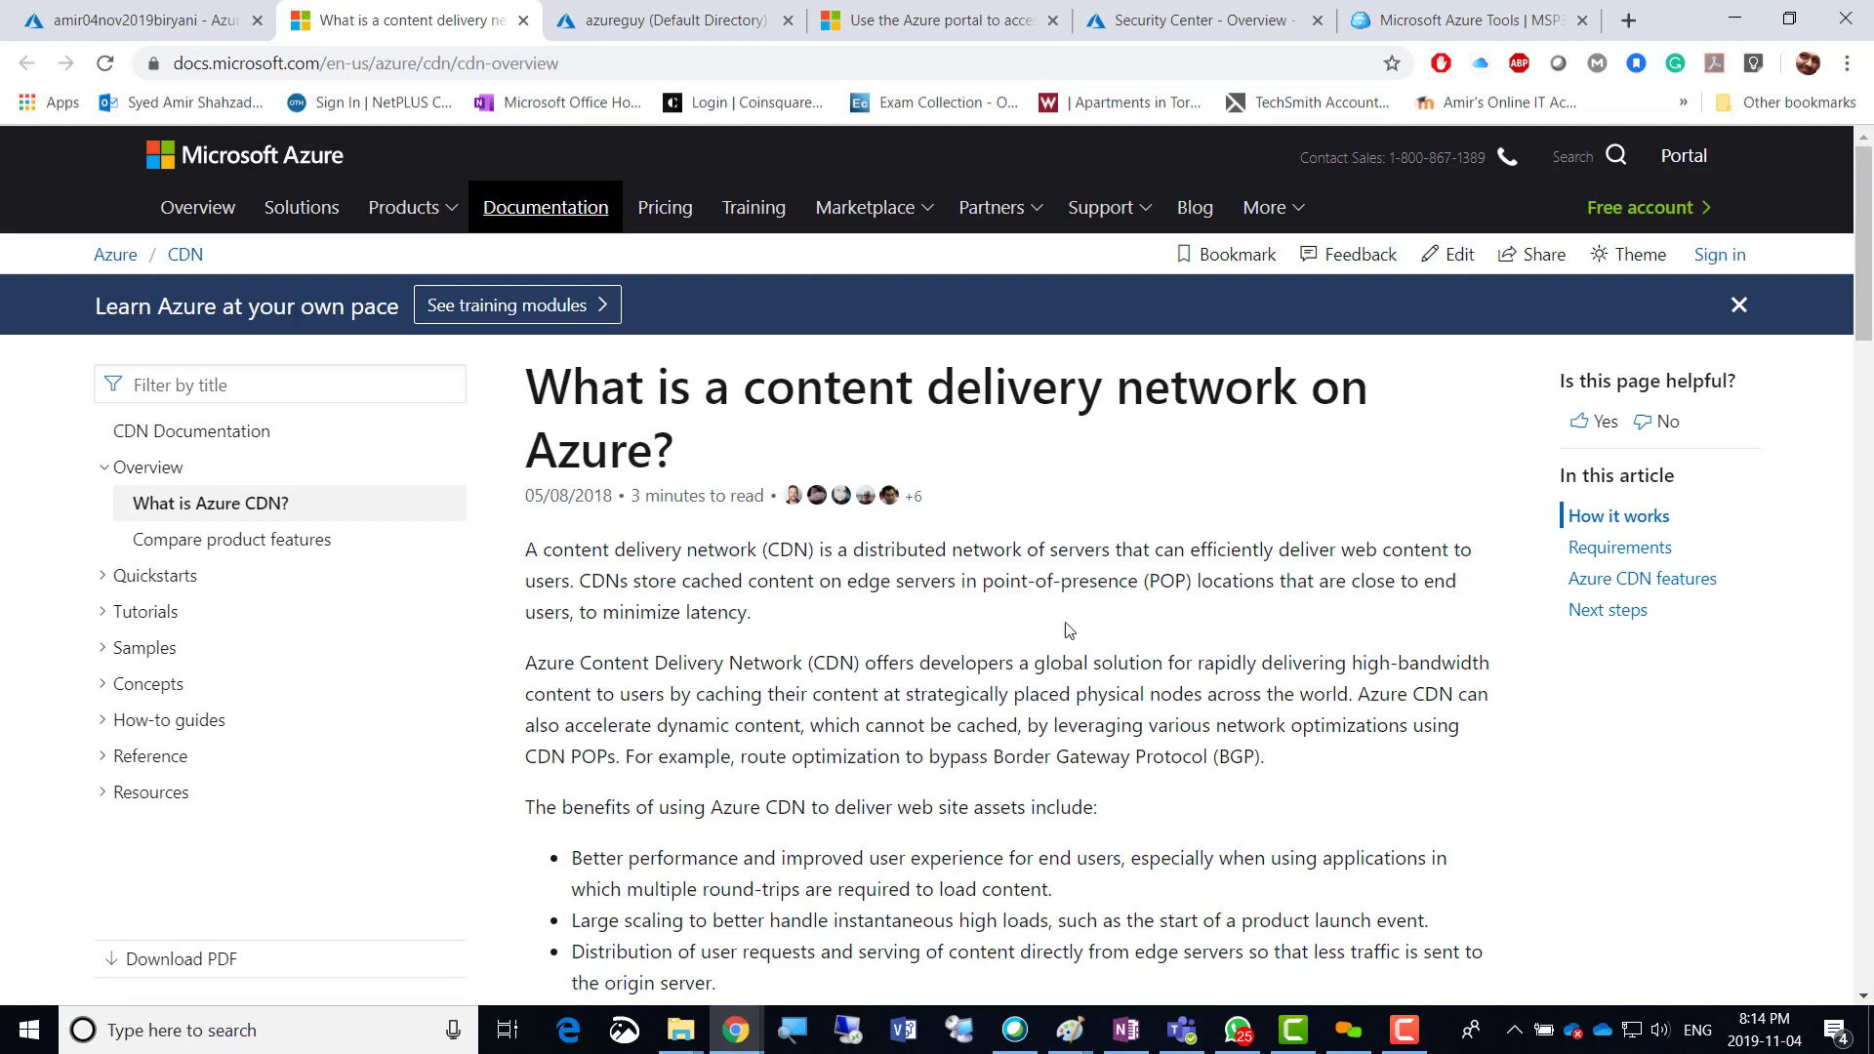
Scroll the CDN overview article down to the How it works section.
scroll(1069, 630, down, 5)
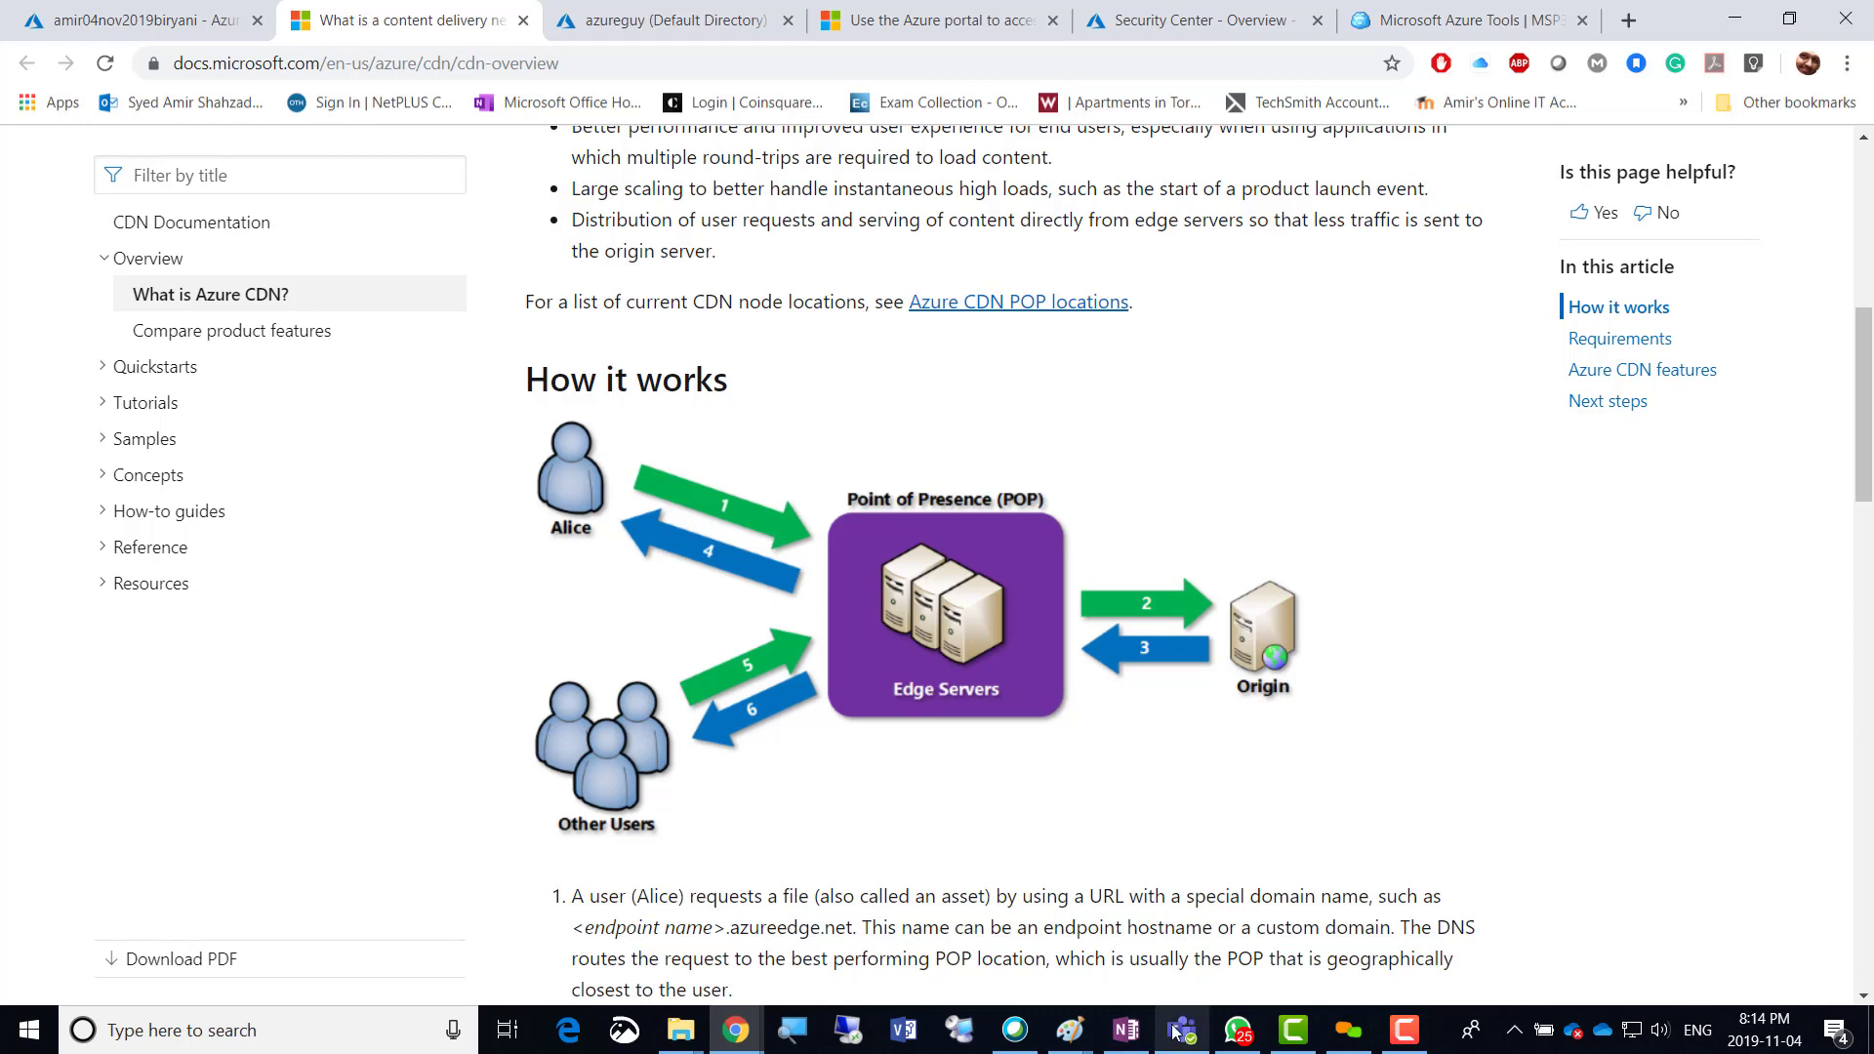
click(1404, 1031)
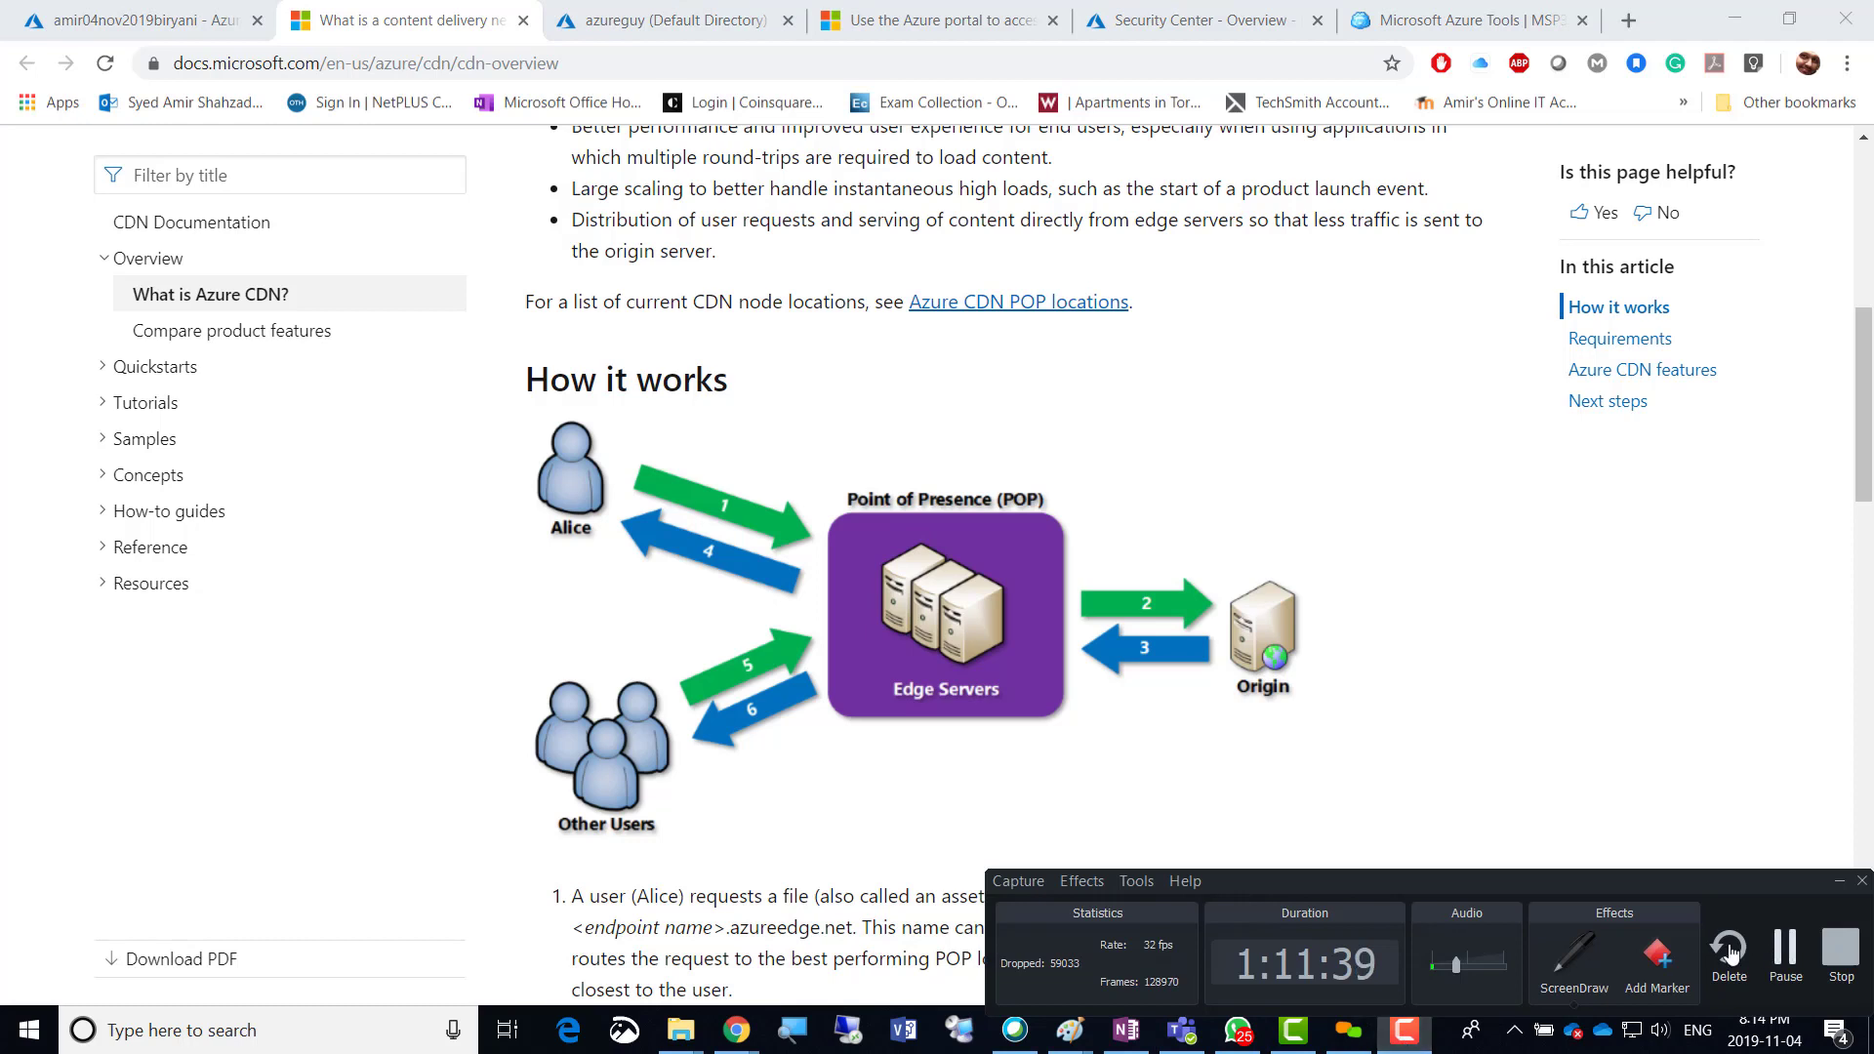
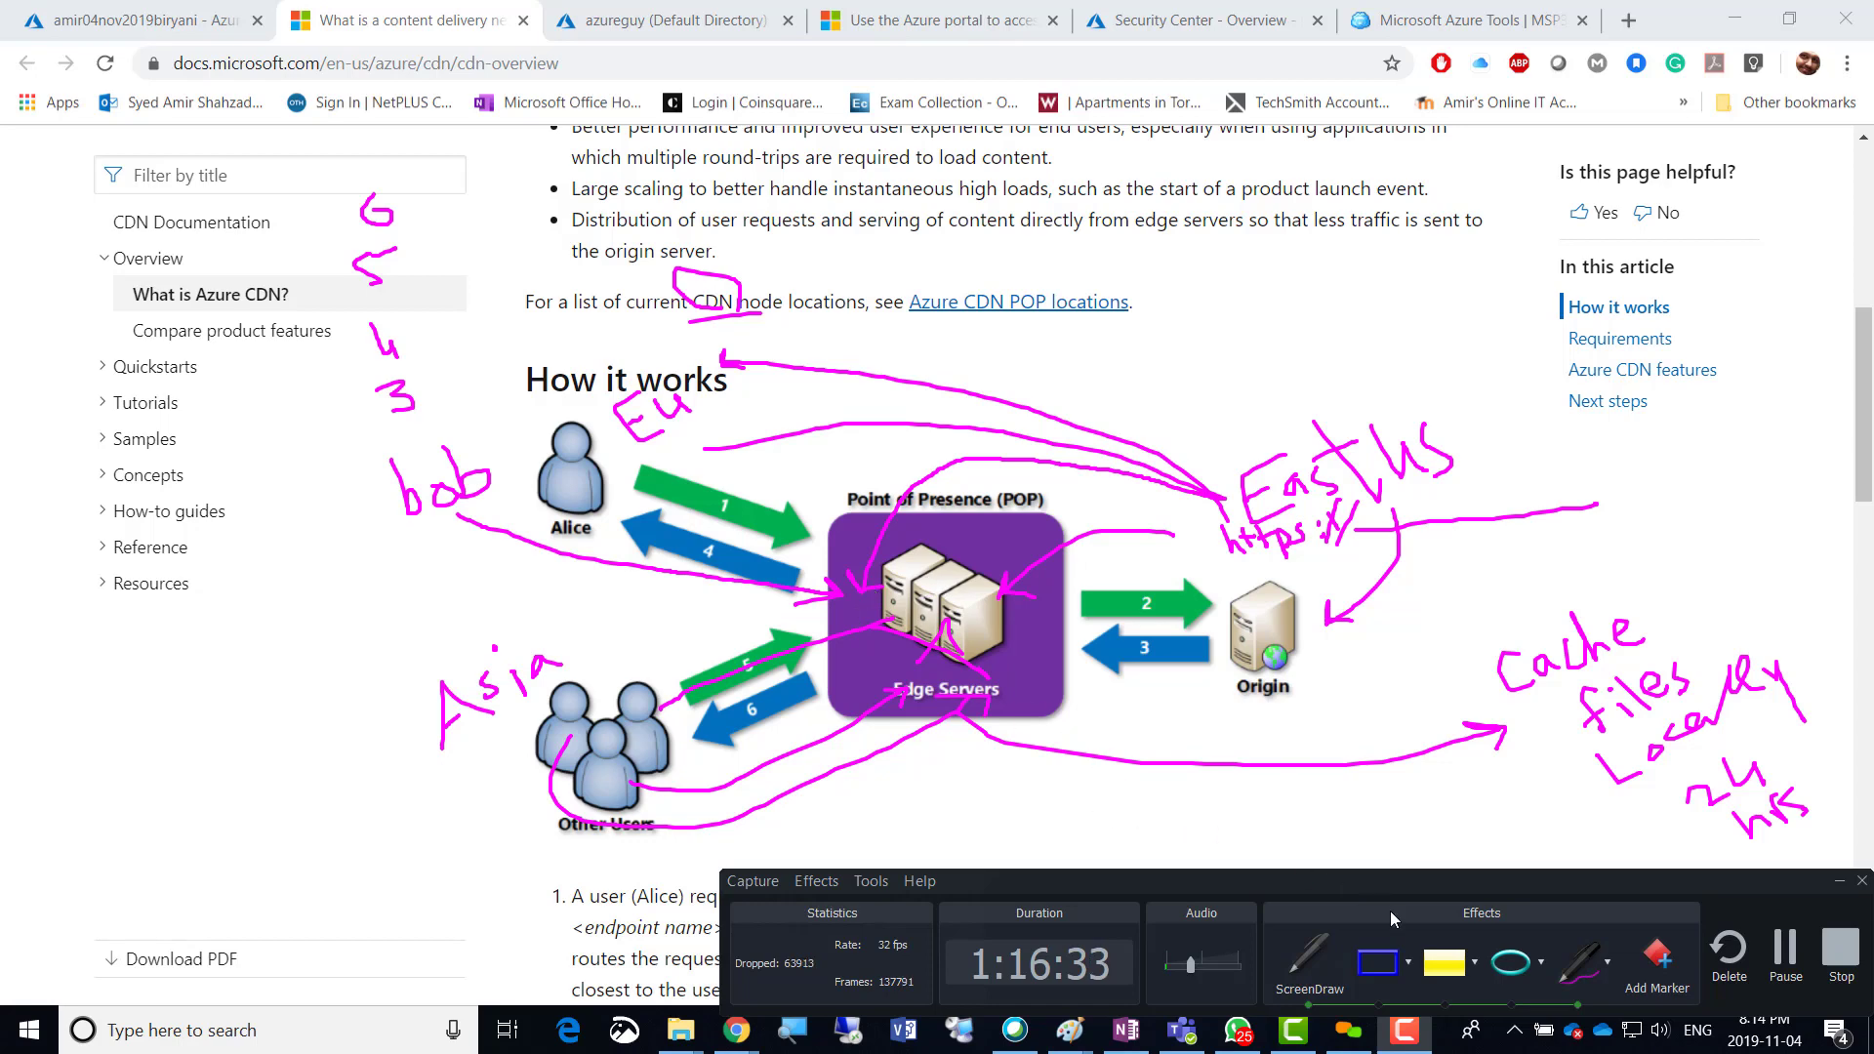
Leave the CDN docs and return to the browser tab showing the storage account's Azure CDN blade.
click(1329, 966)
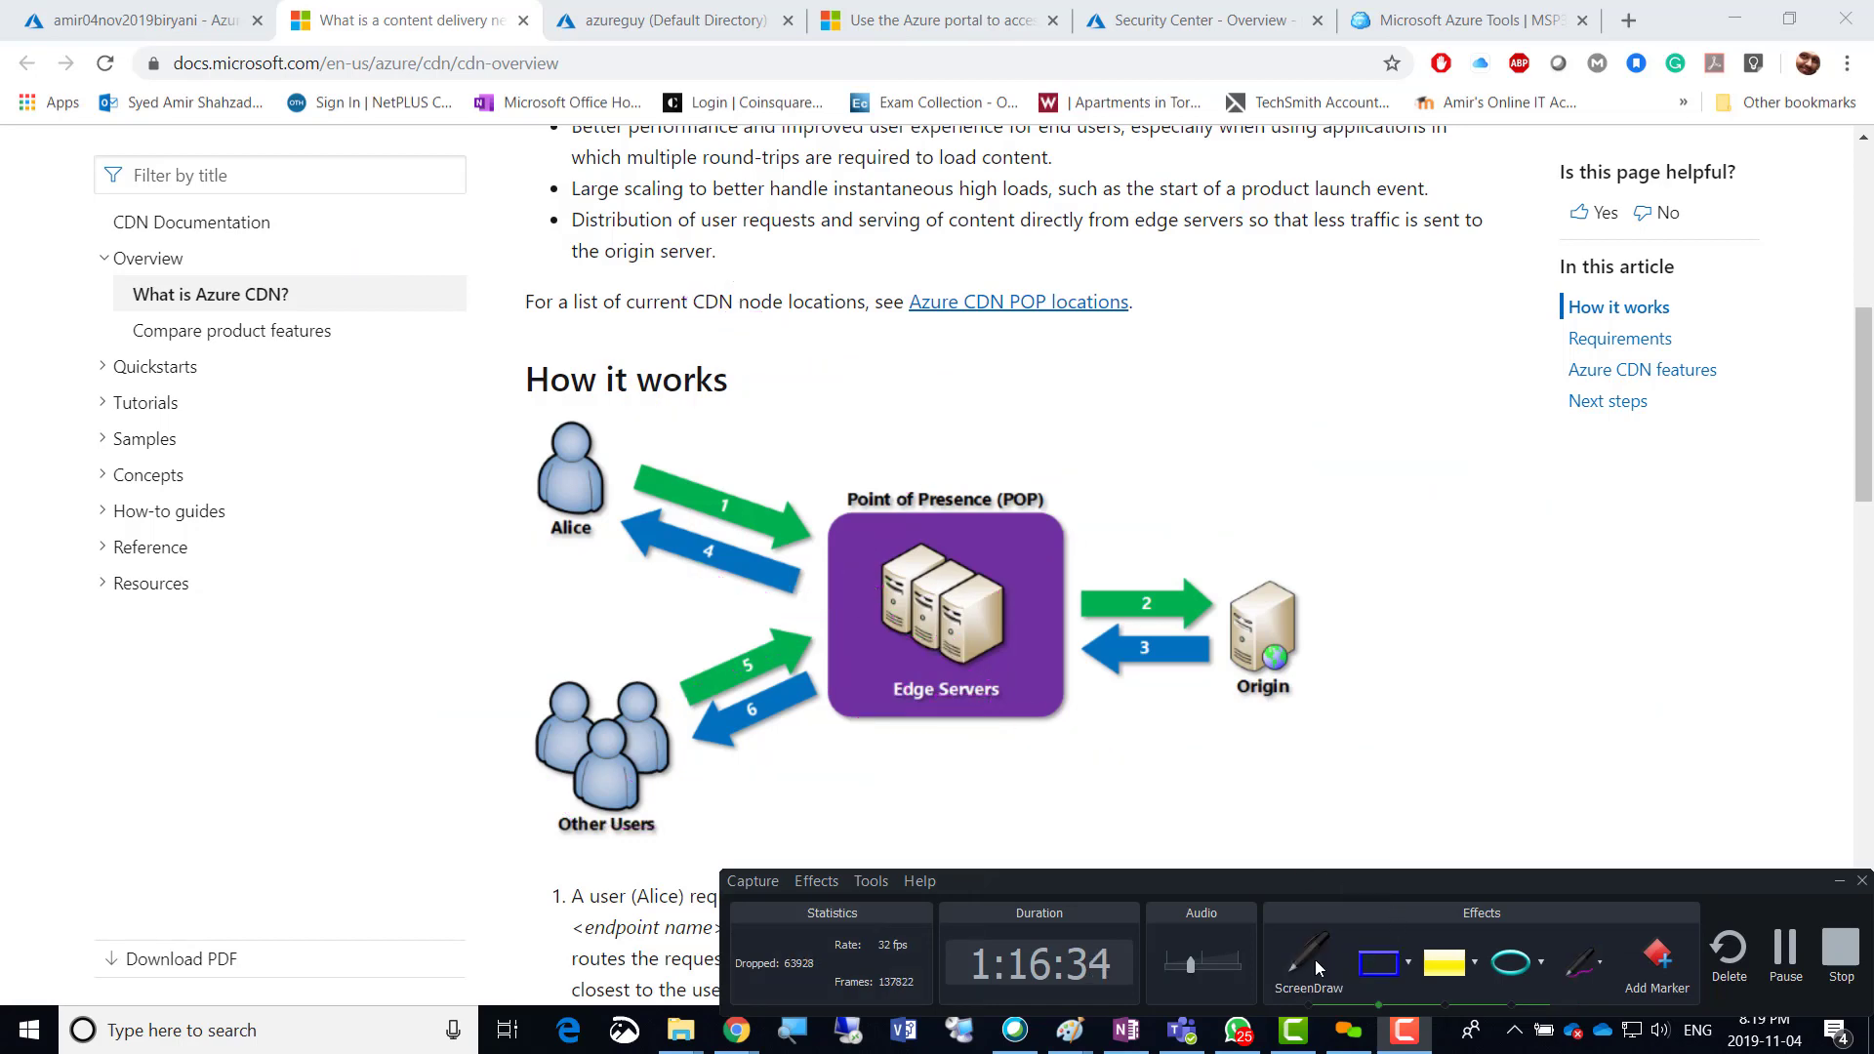
click(1837, 880)
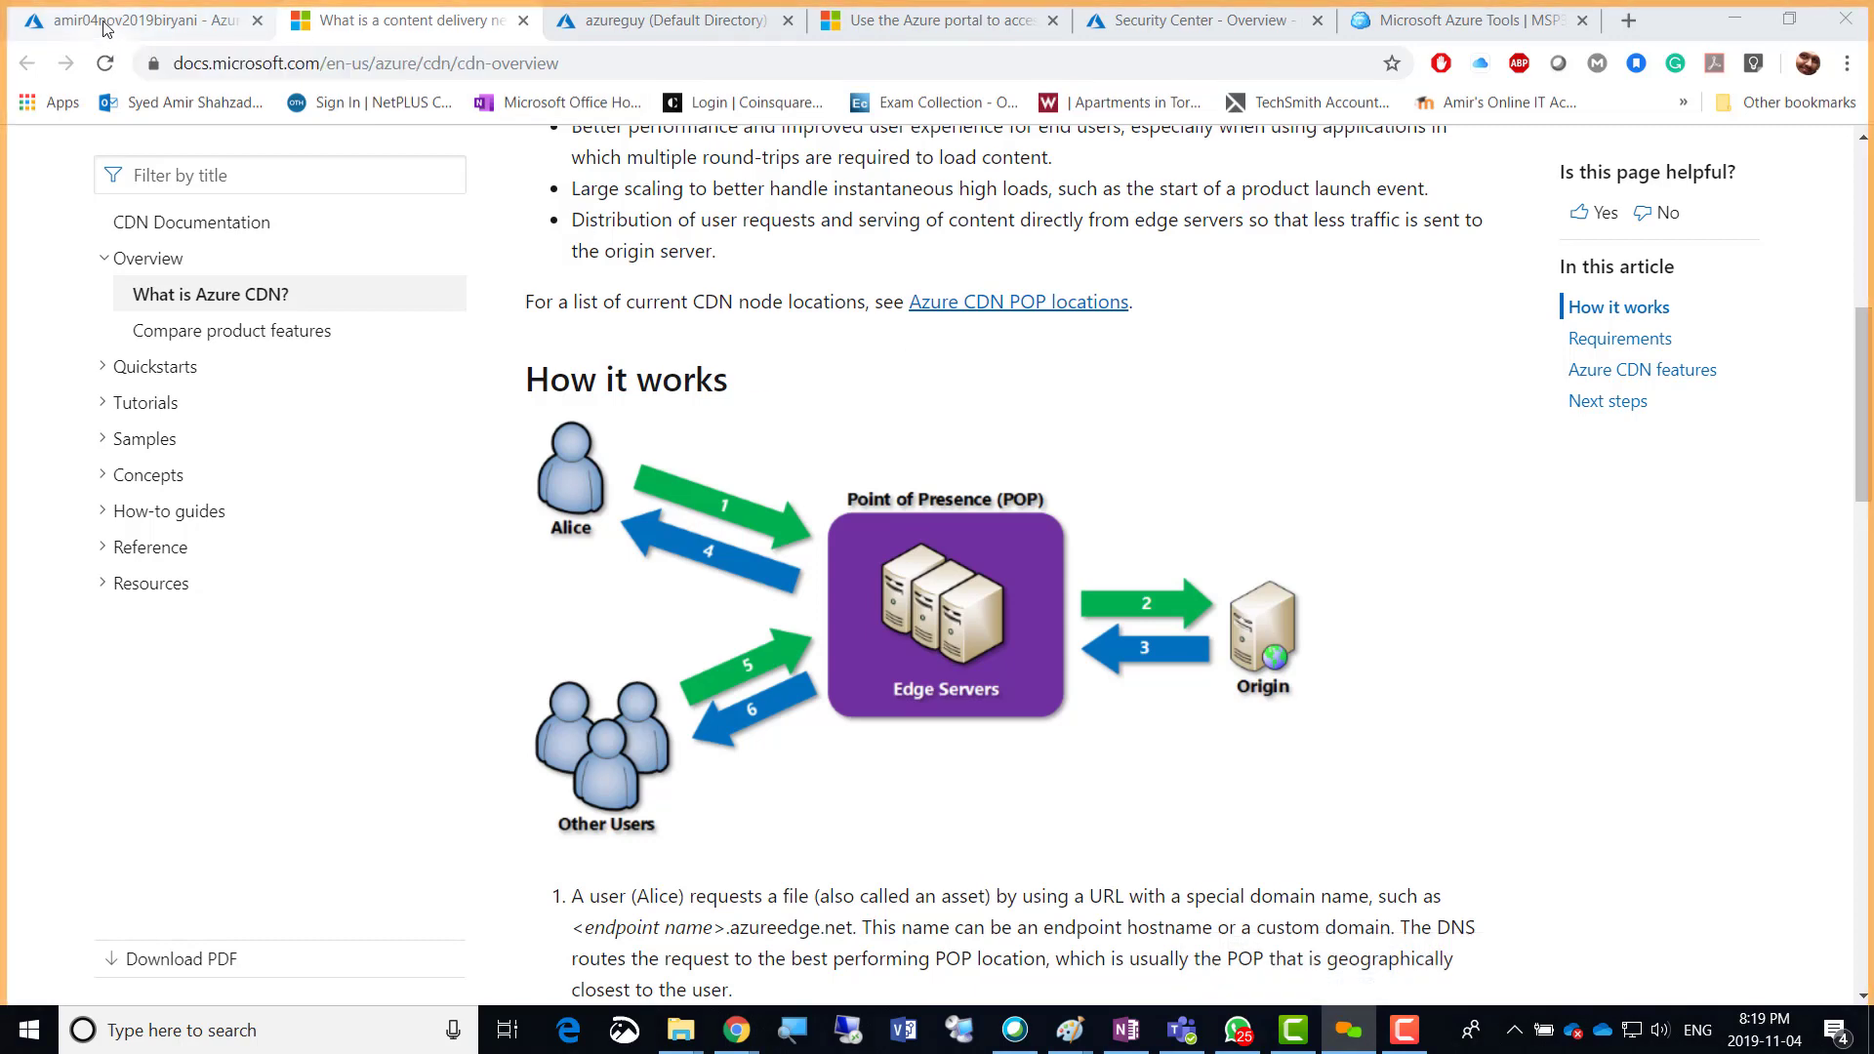
click(147, 19)
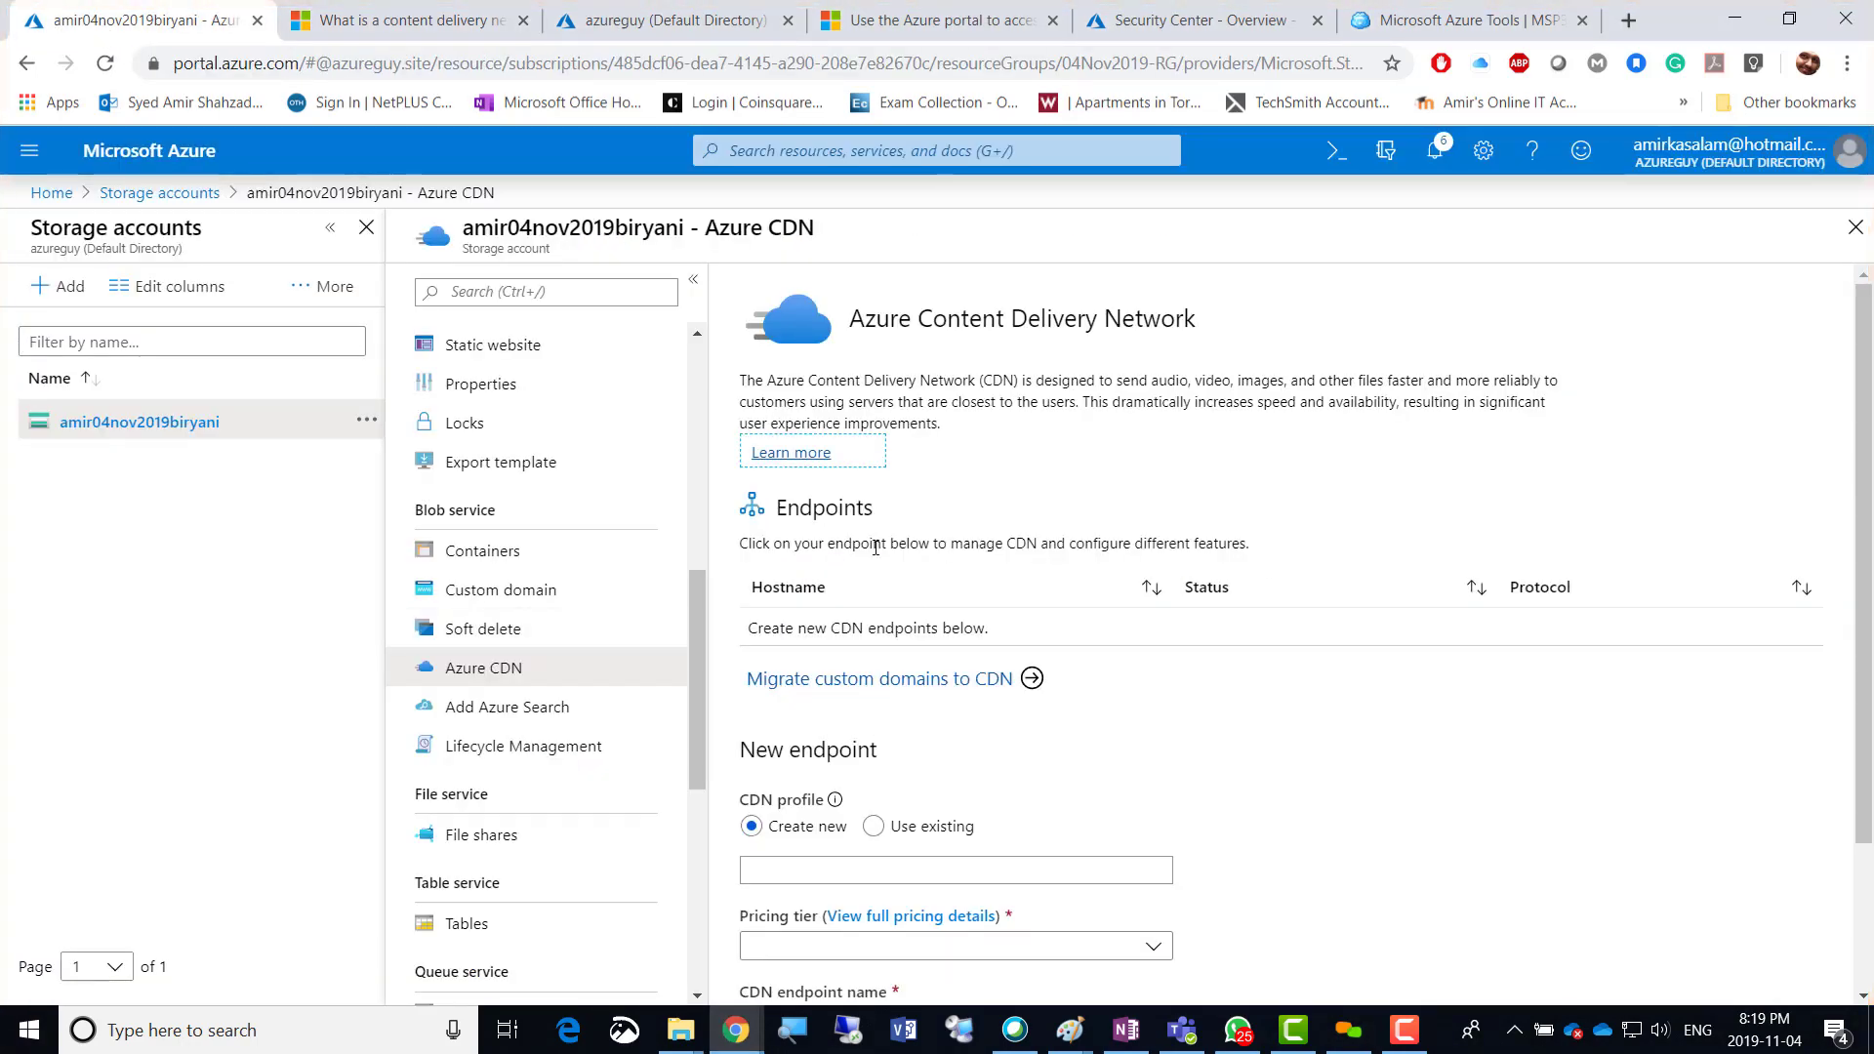
scroll(1157, 544, down, 2)
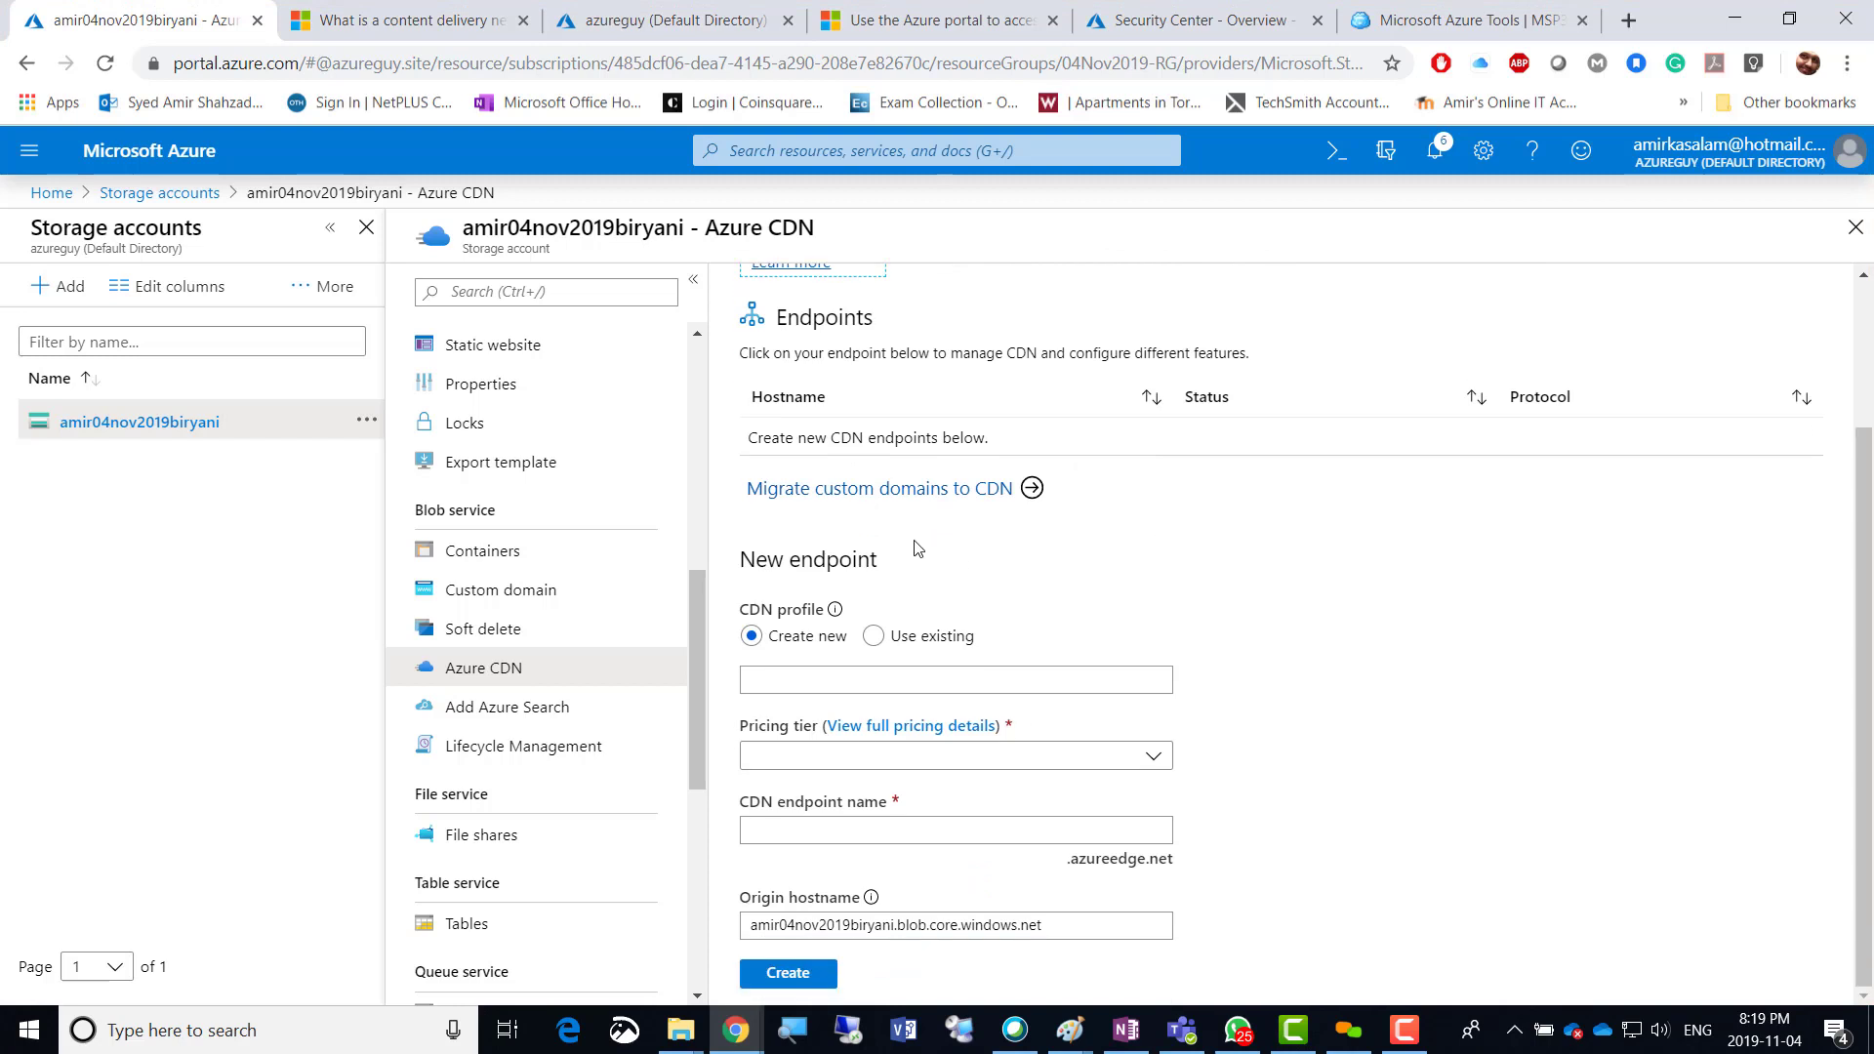
click(1028, 490)
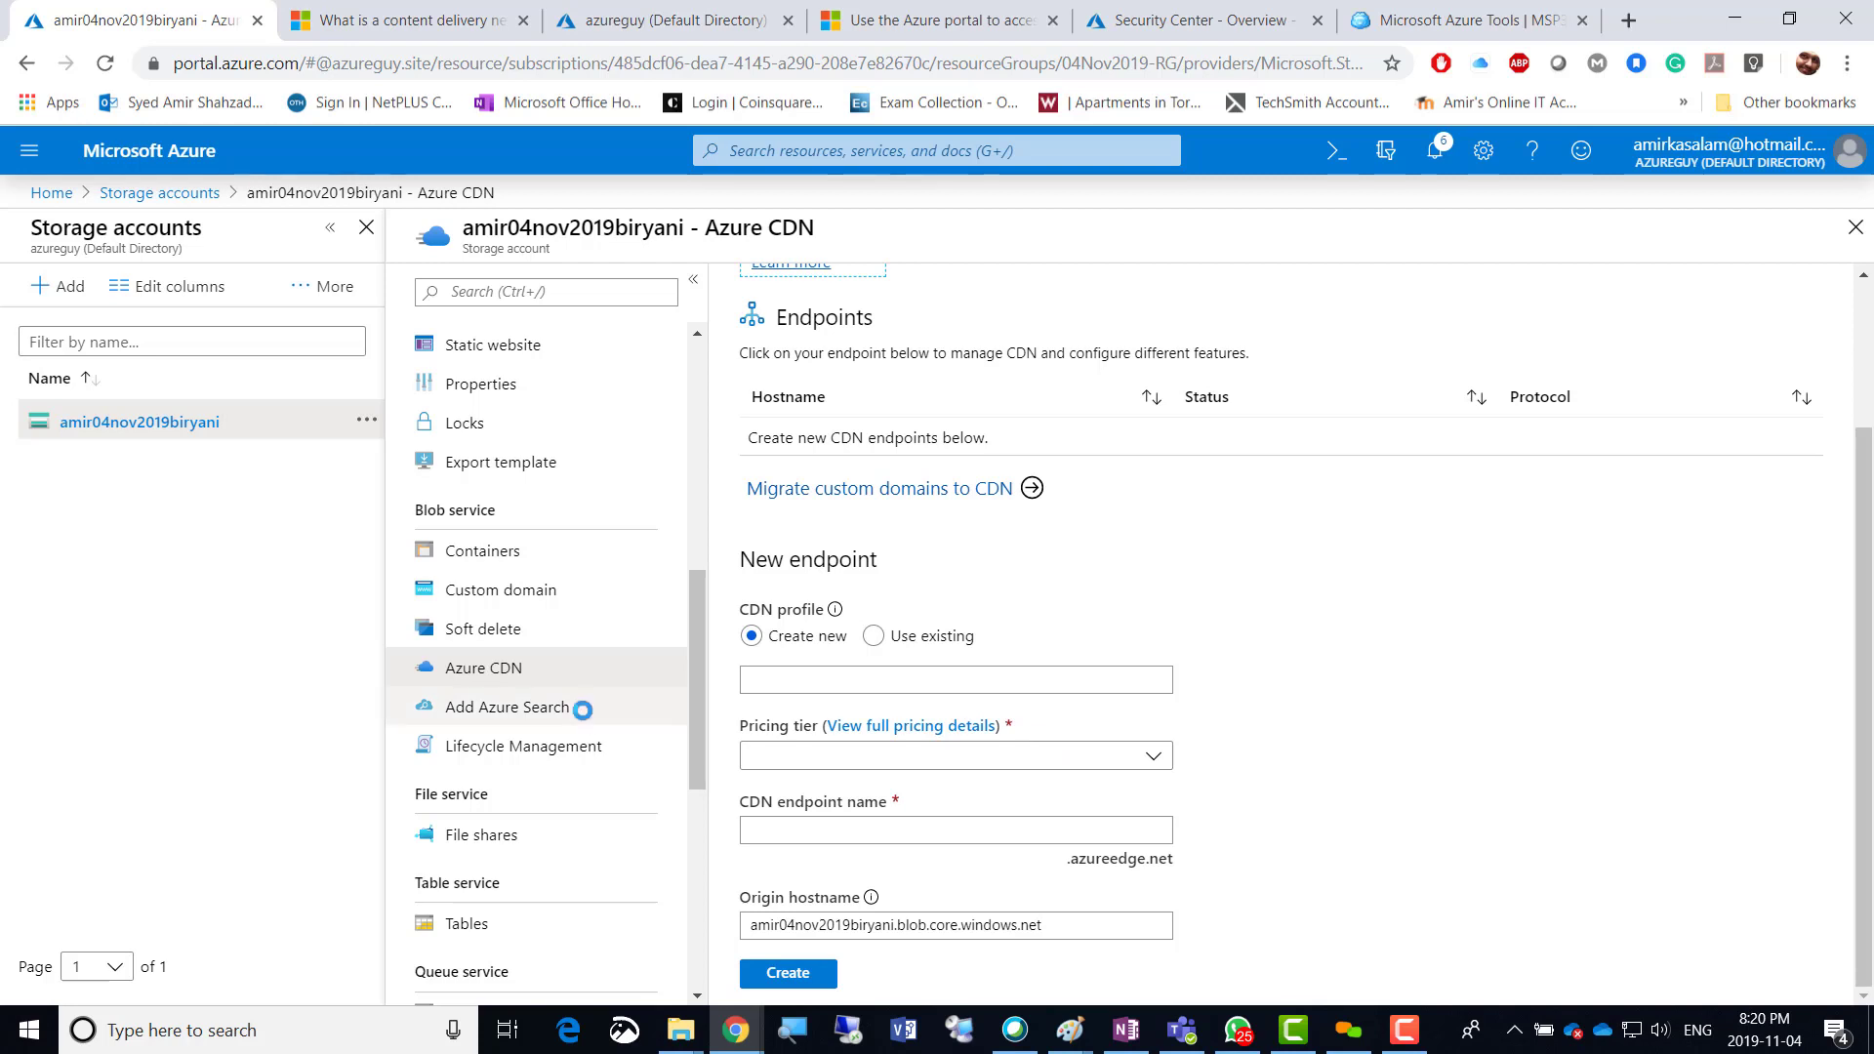
Open Add Azure Search and start a new search service from the info banner link.
click(495, 716)
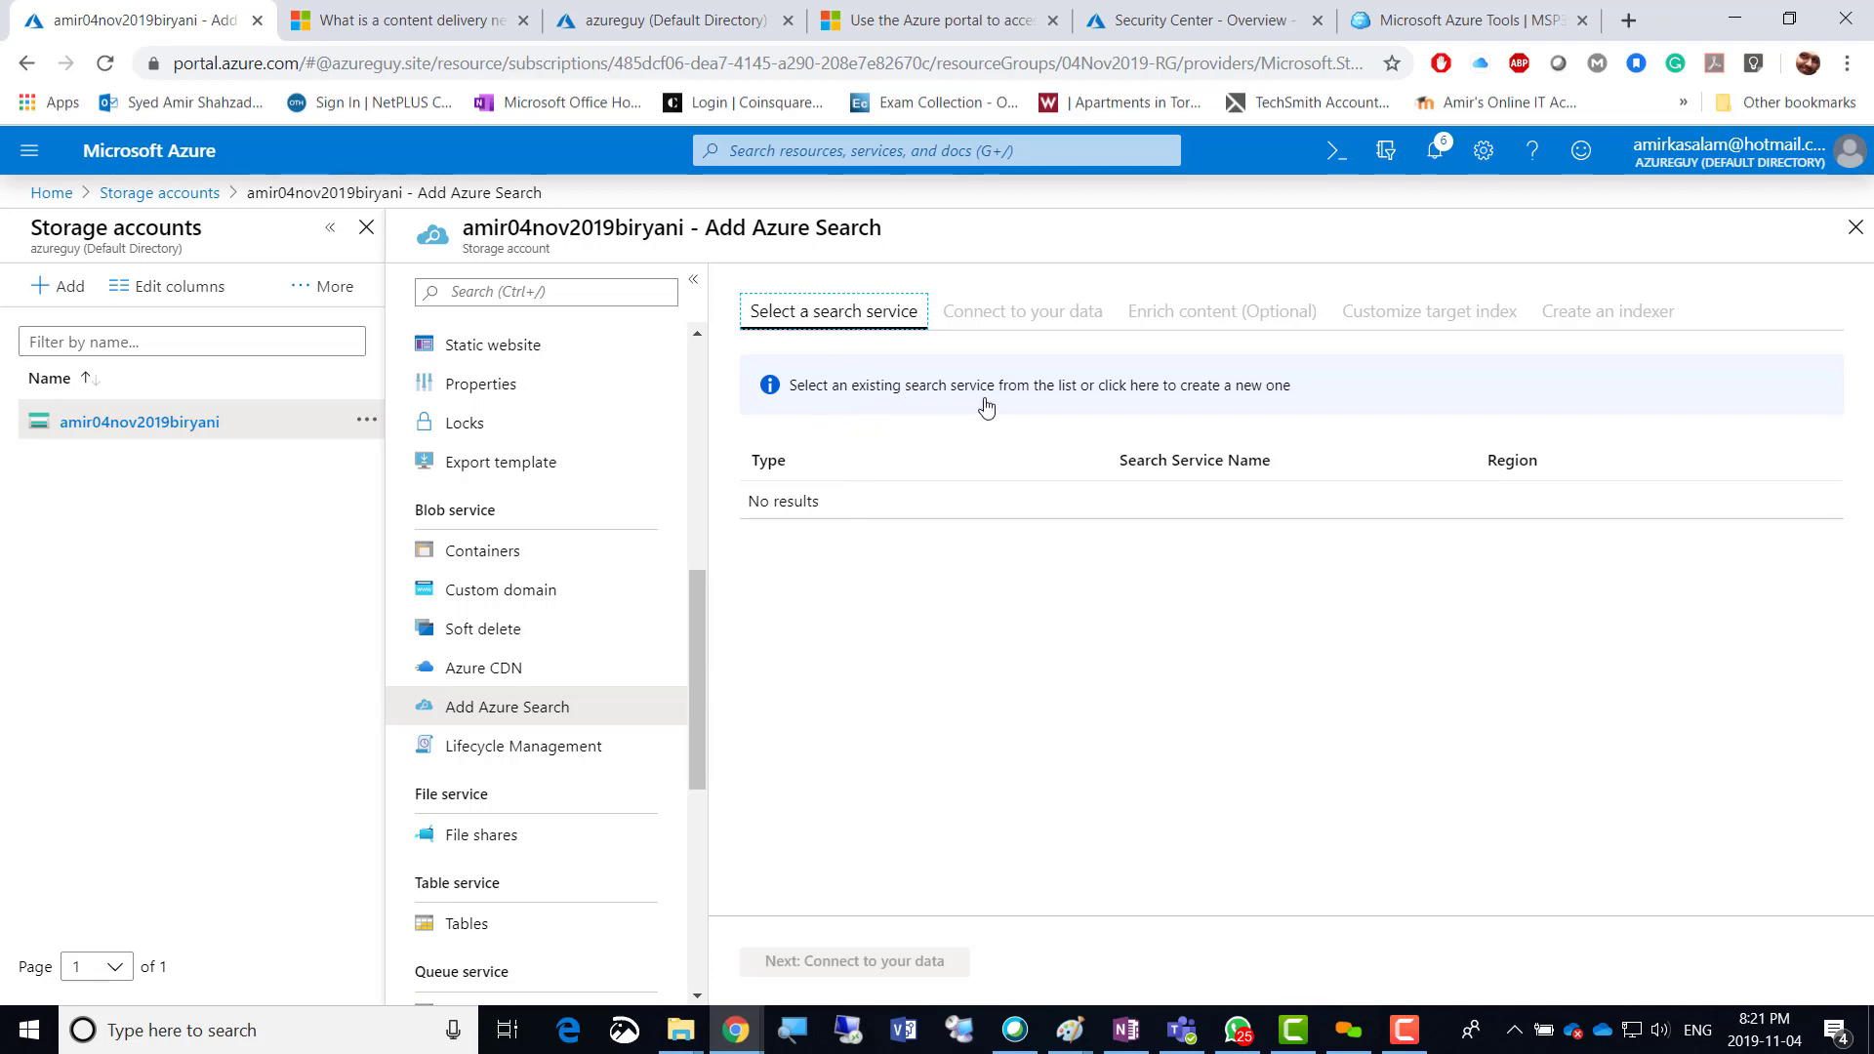
click(1220, 385)
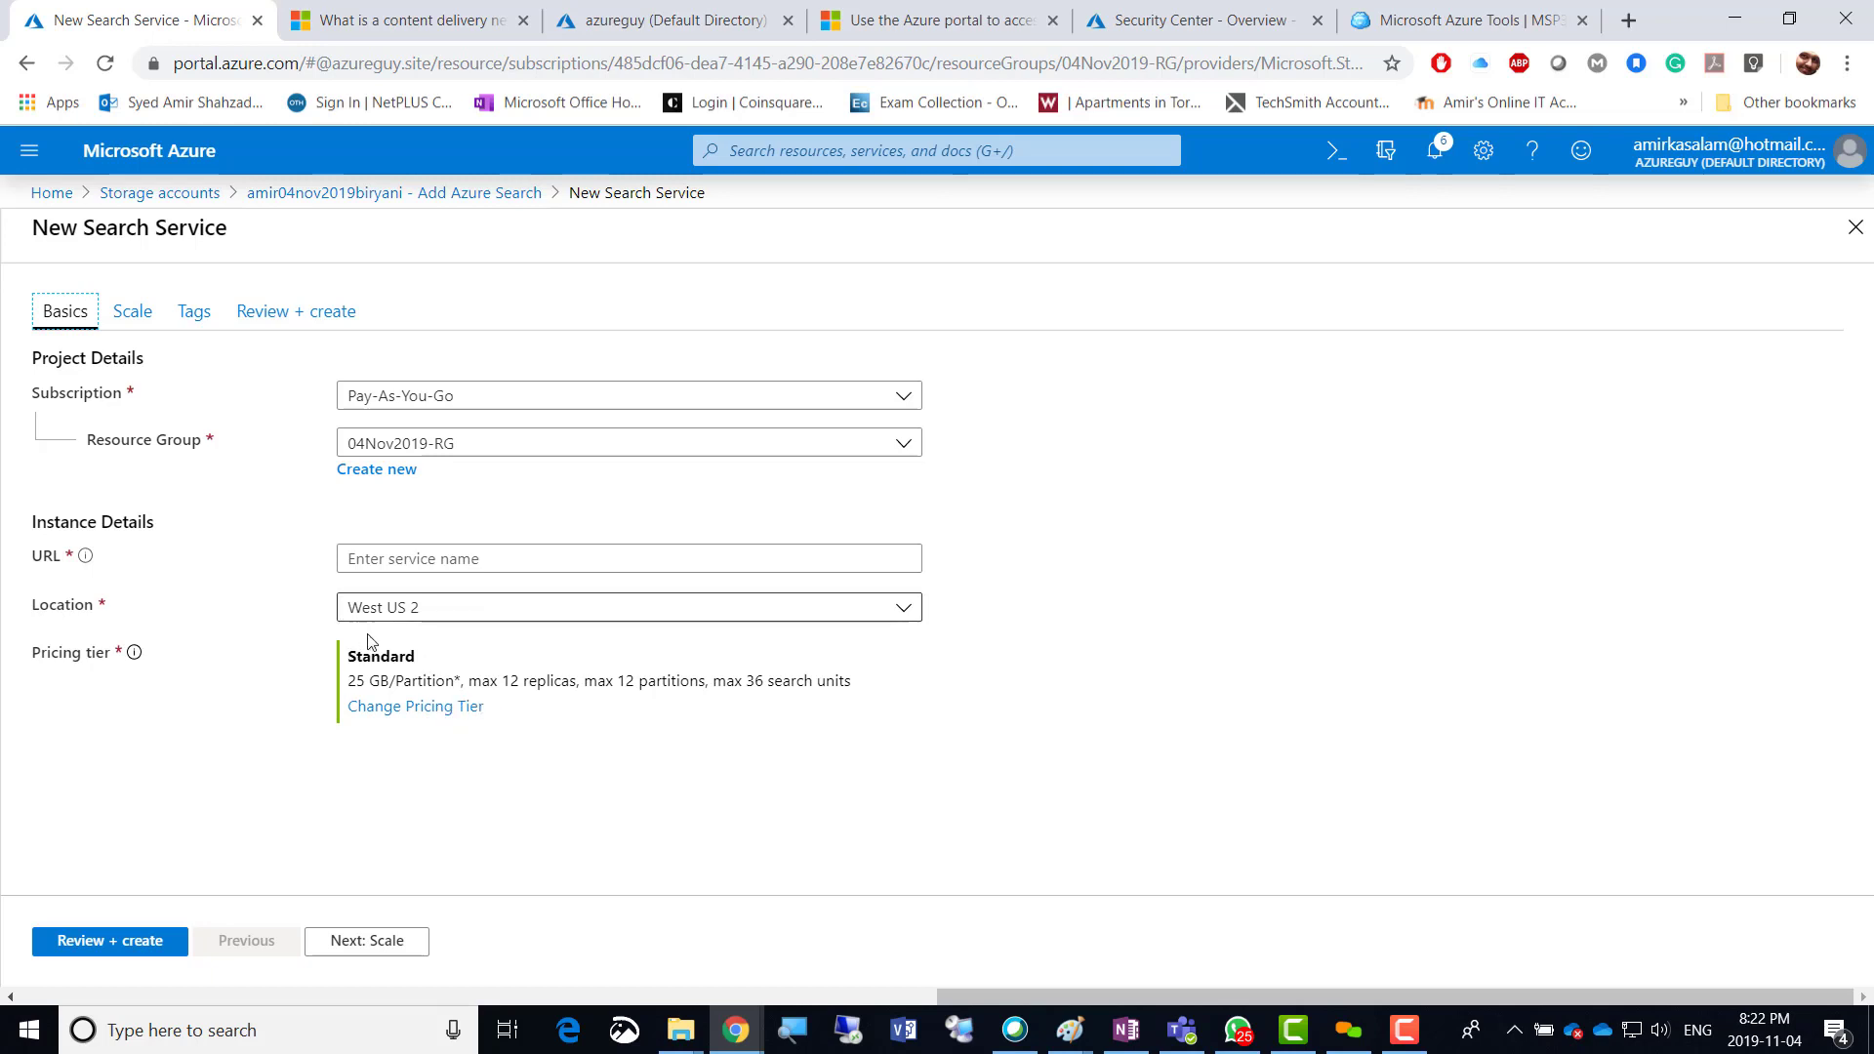
Close the New Search Service blade without creating the service.
click(1854, 241)
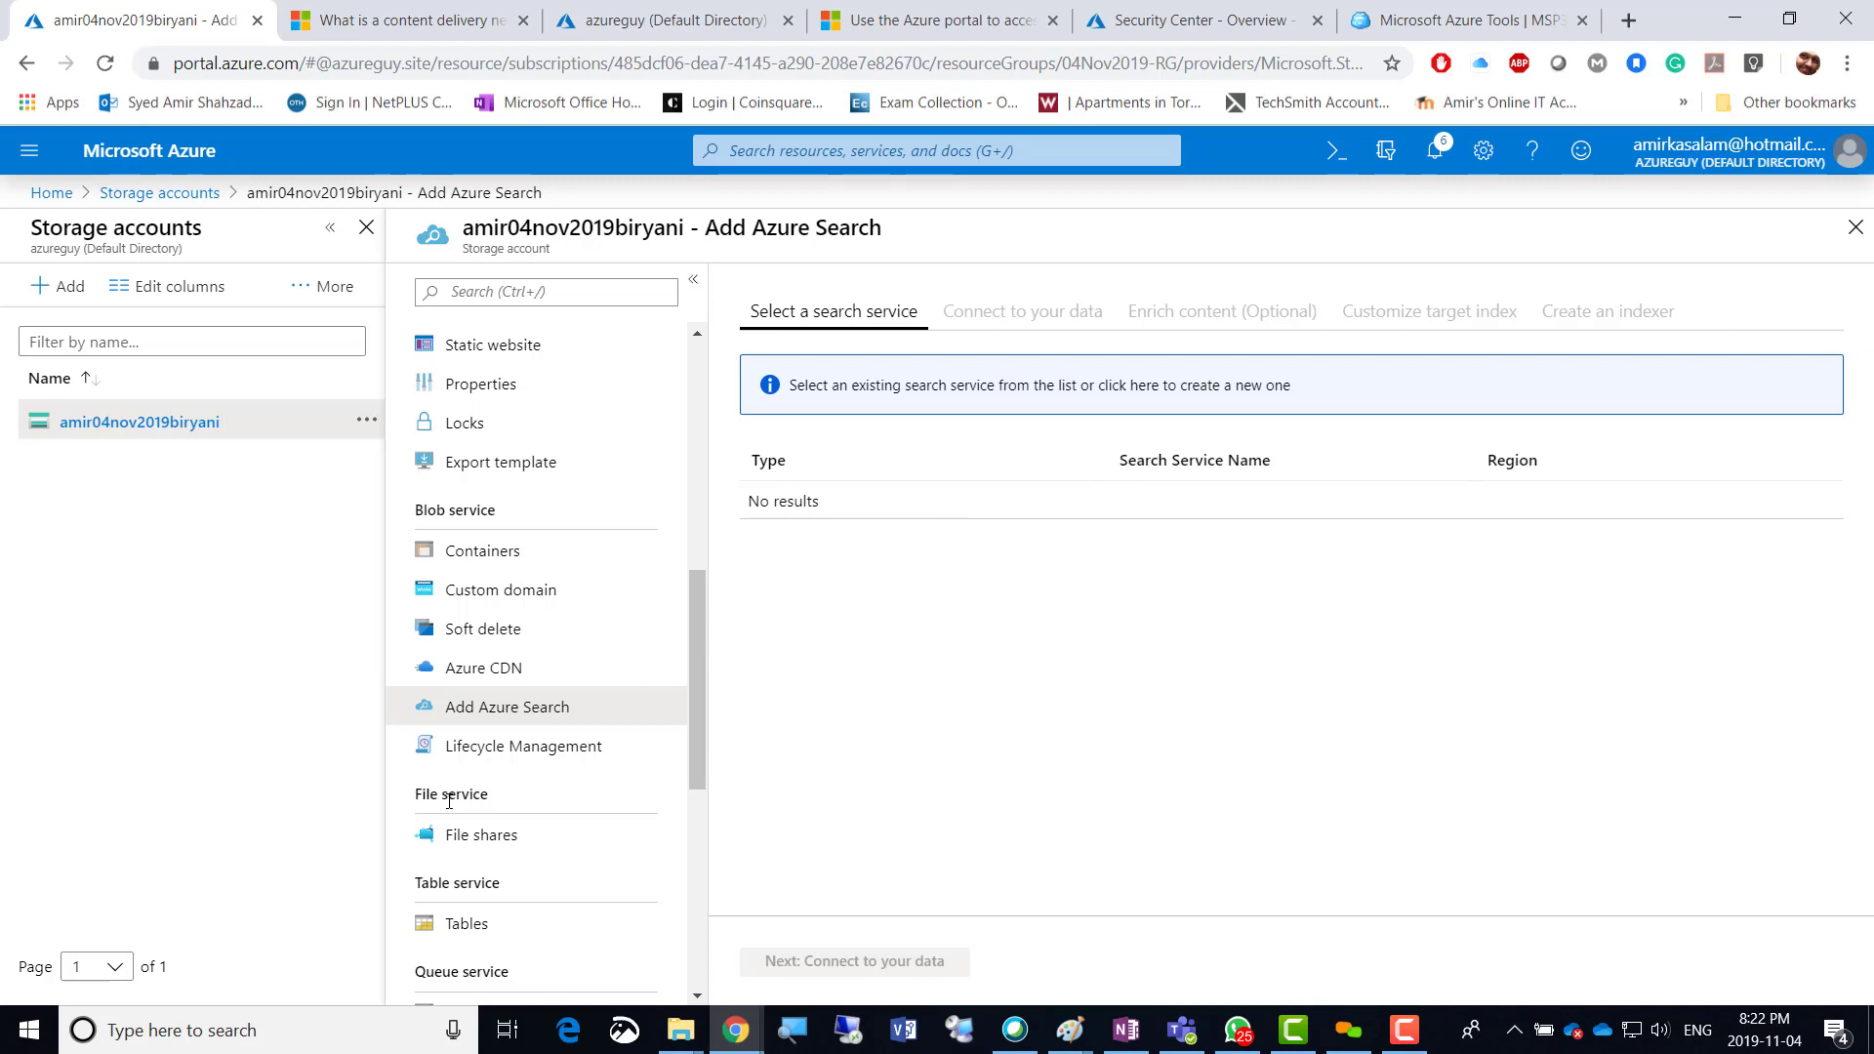
Open Lifecycle Management under Blob service and start a new rule with Add rule.
click(528, 749)
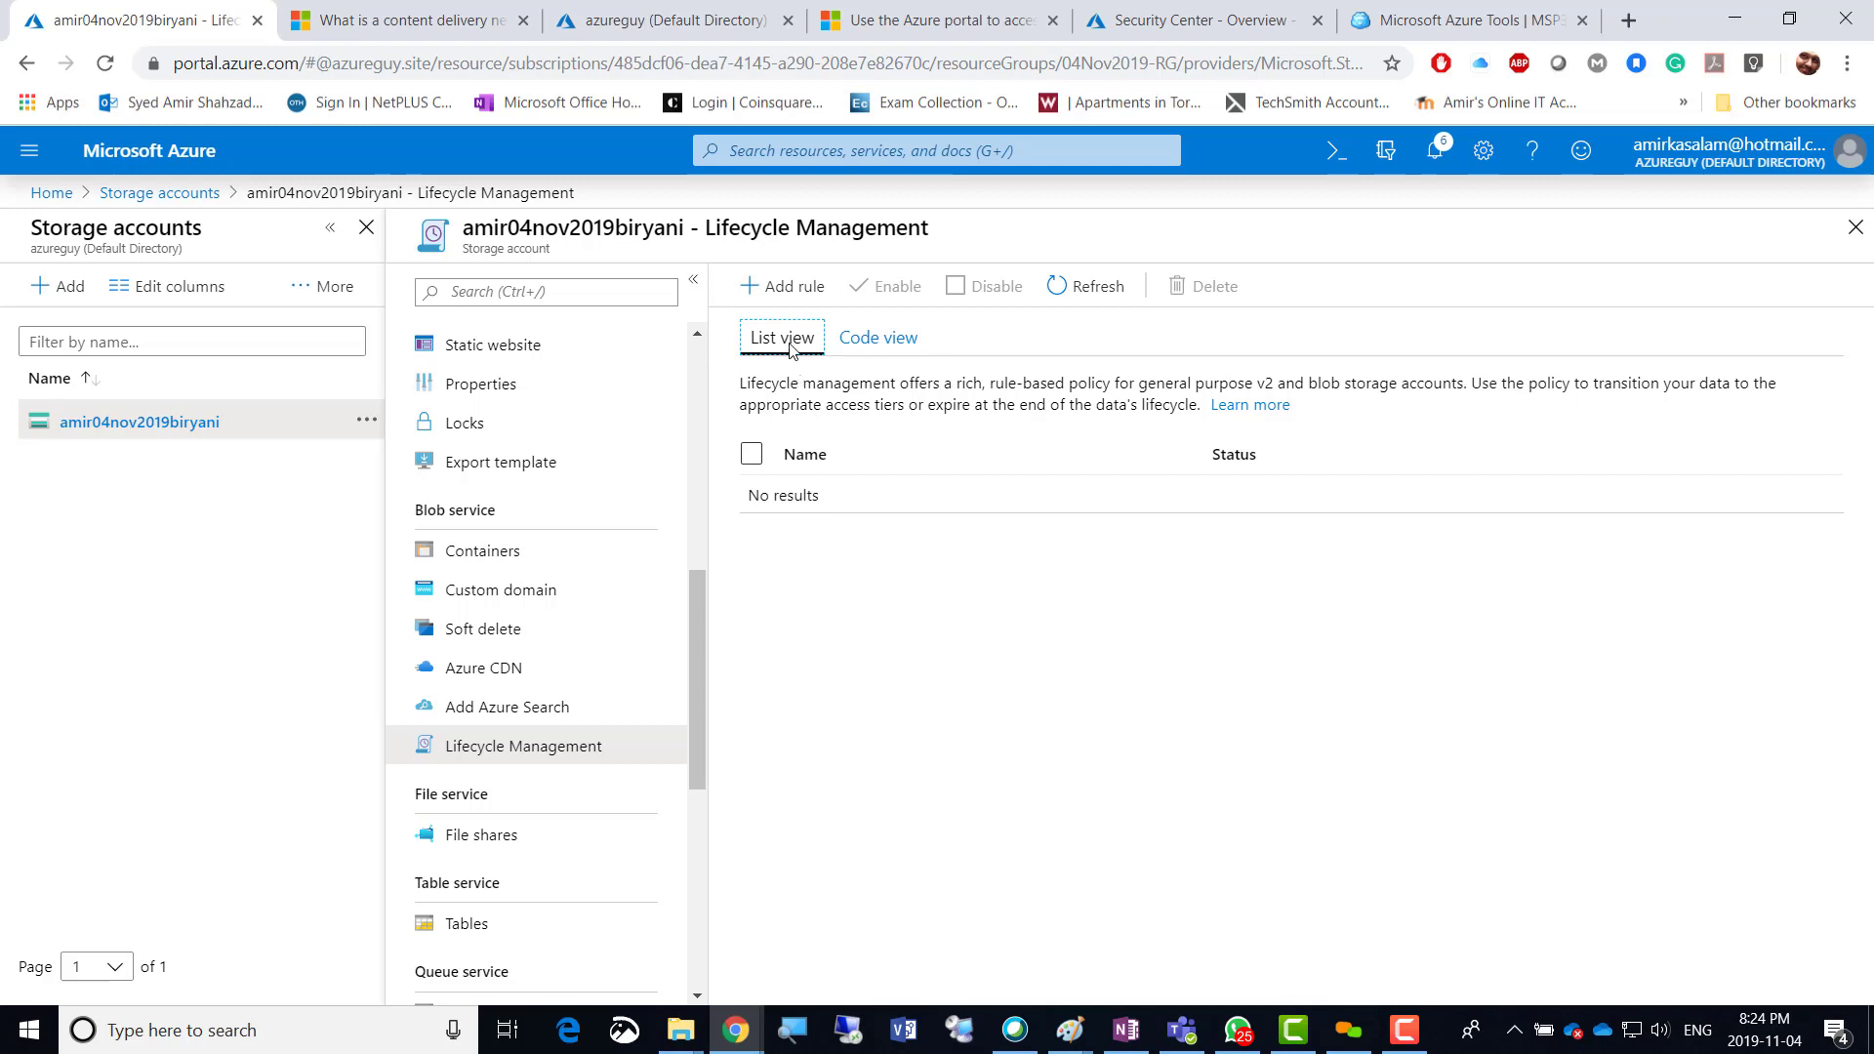
click(789, 292)
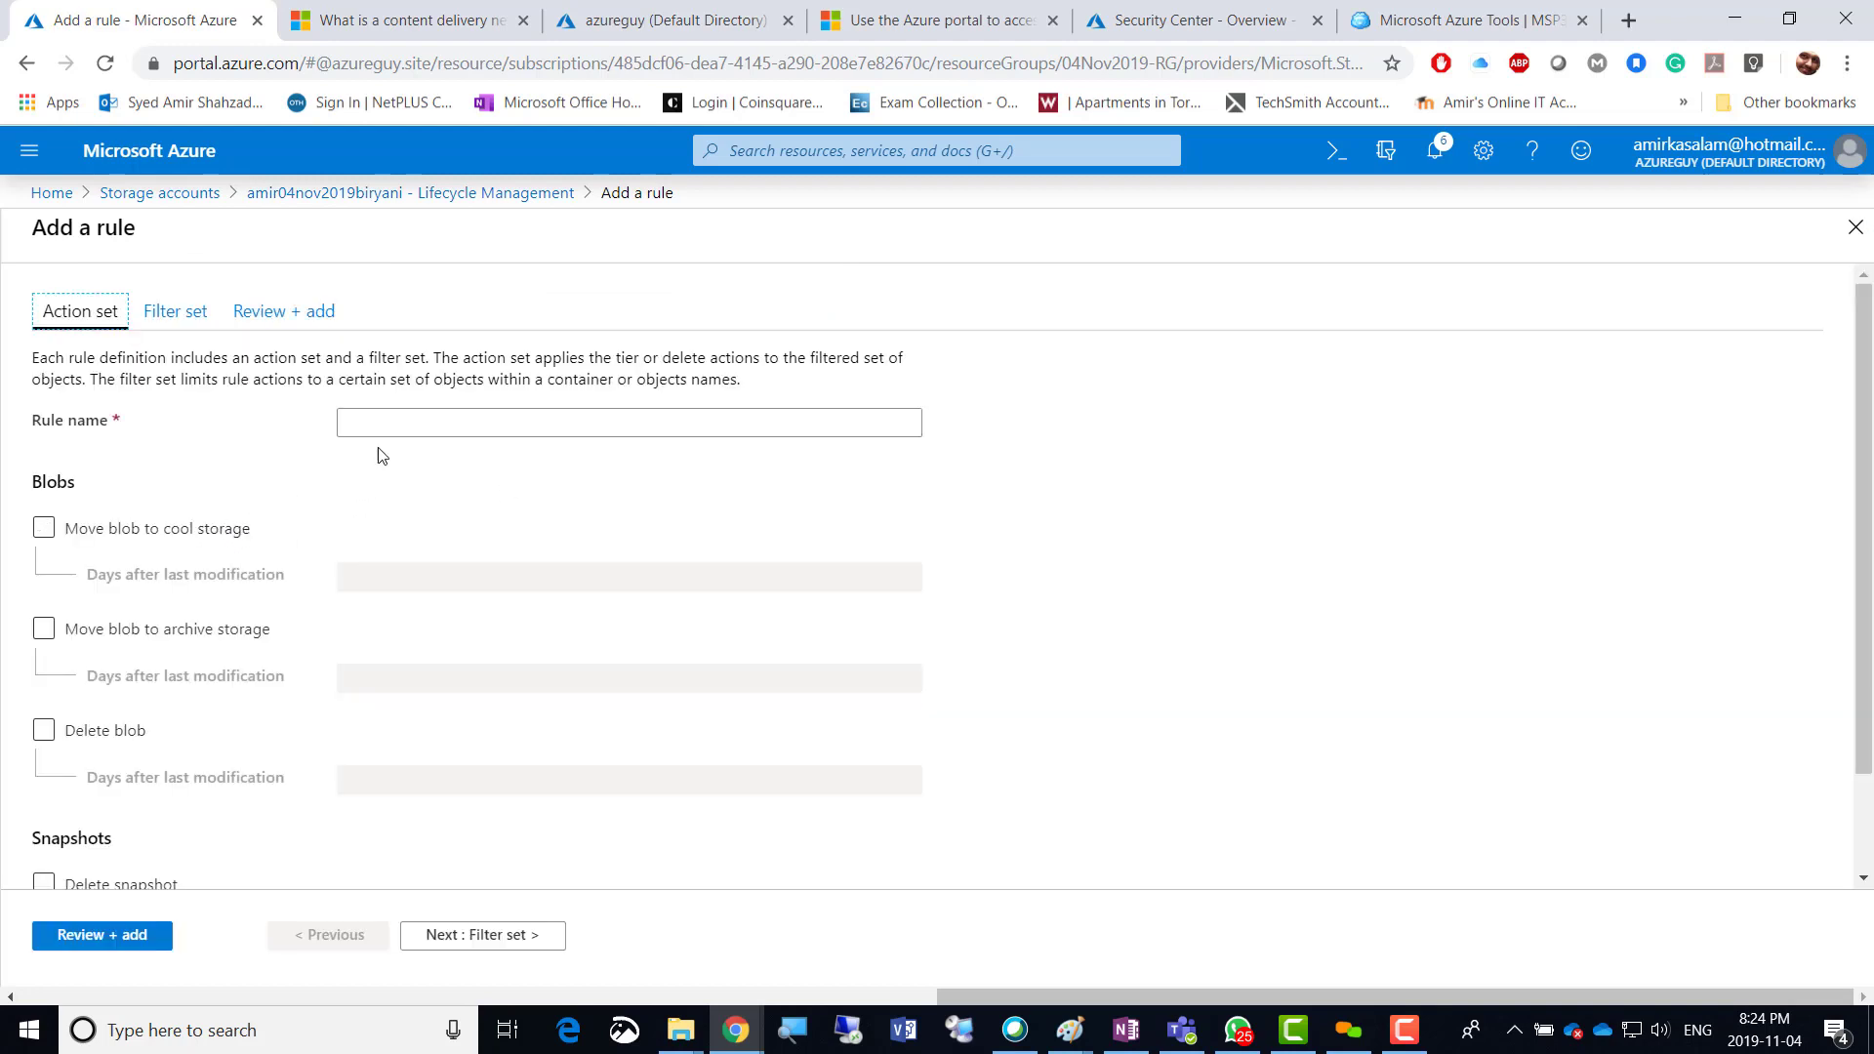
Name the new lifecycle rule 'test' in lowercase.
click(392, 423)
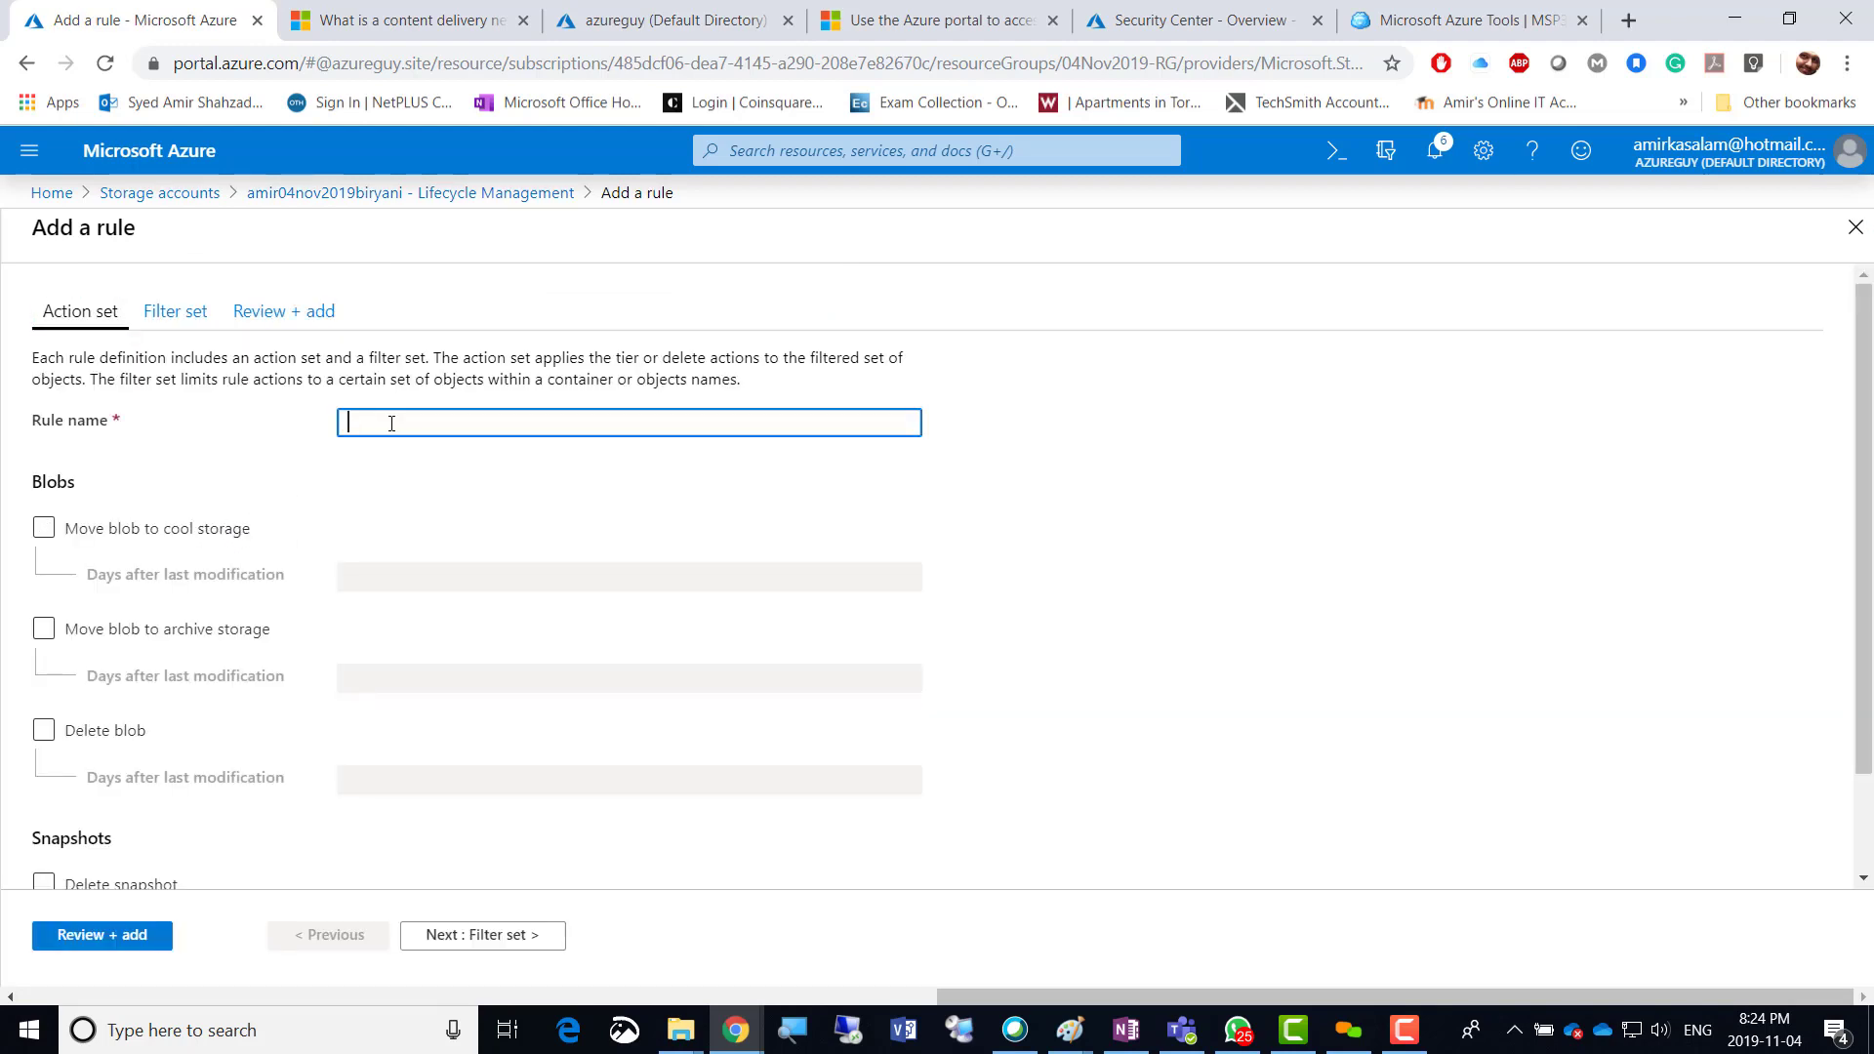
text(Test)
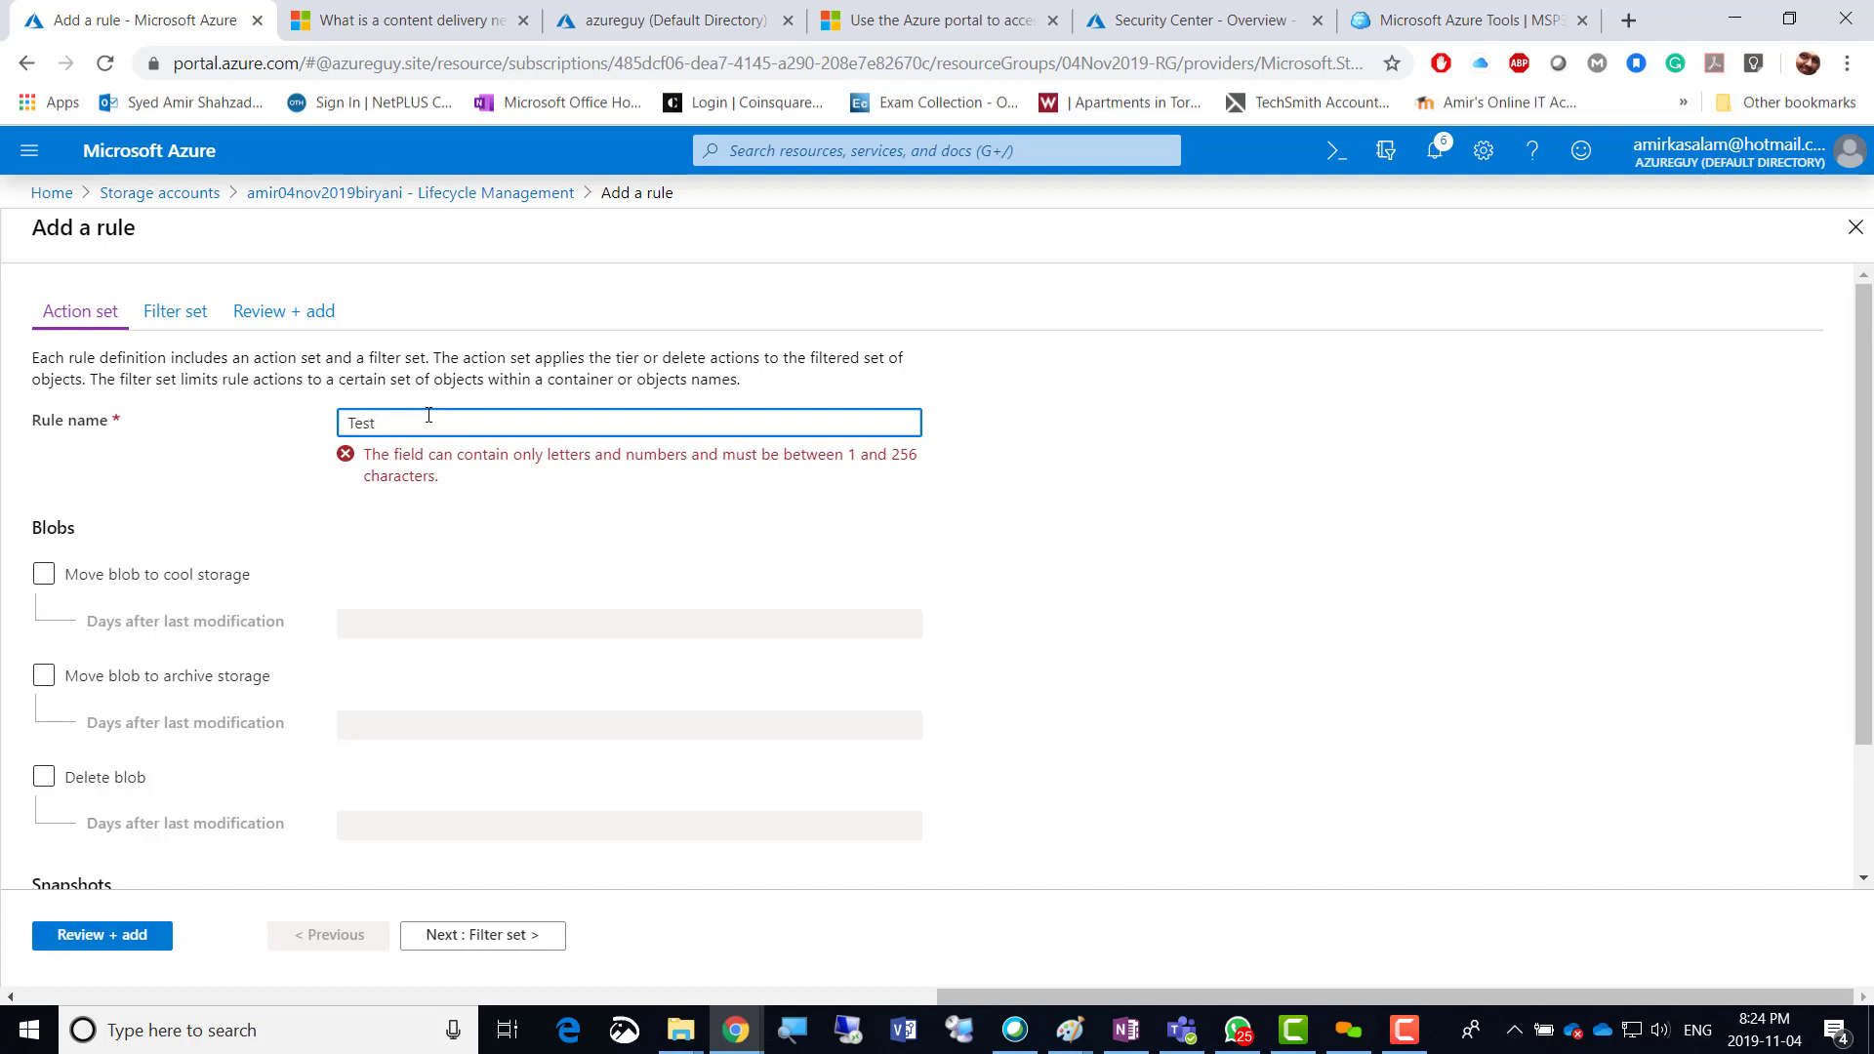
key(shift+Right)
text(t)
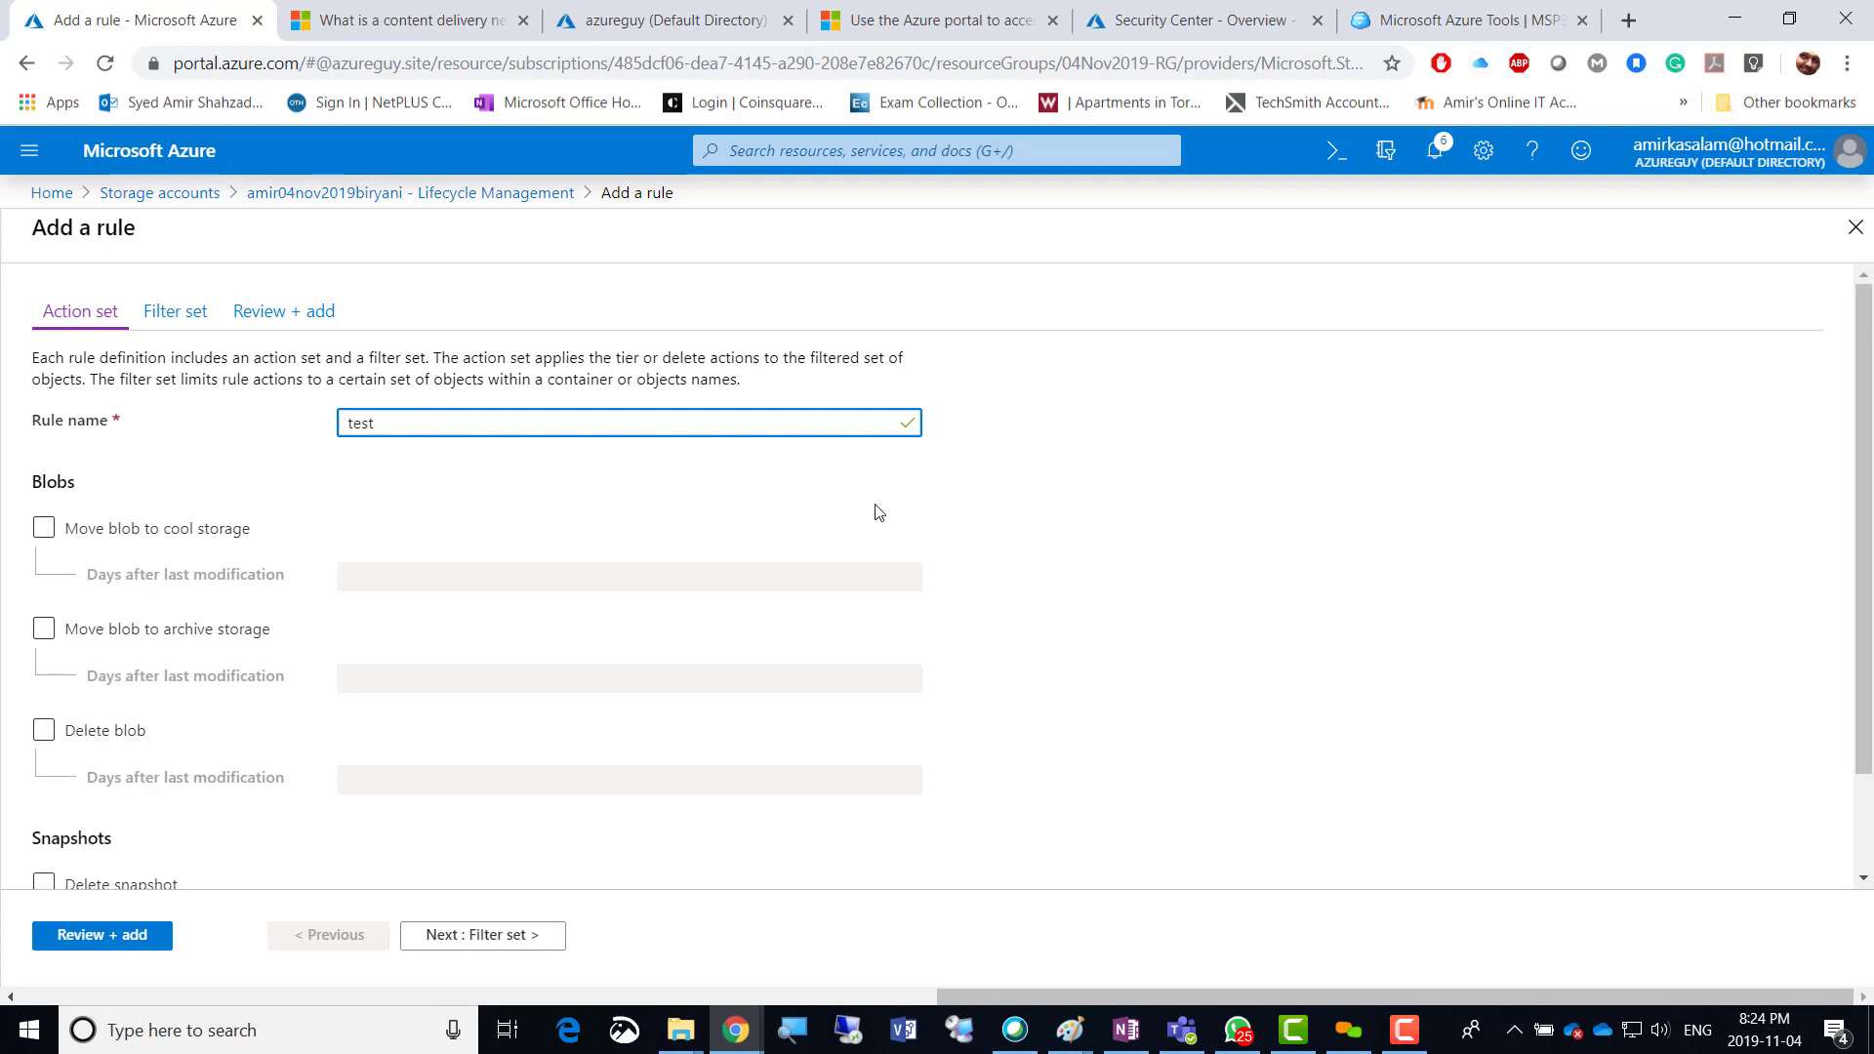
click(994, 510)
Enable the 'Move blob to cool storage' action.
click(104, 533)
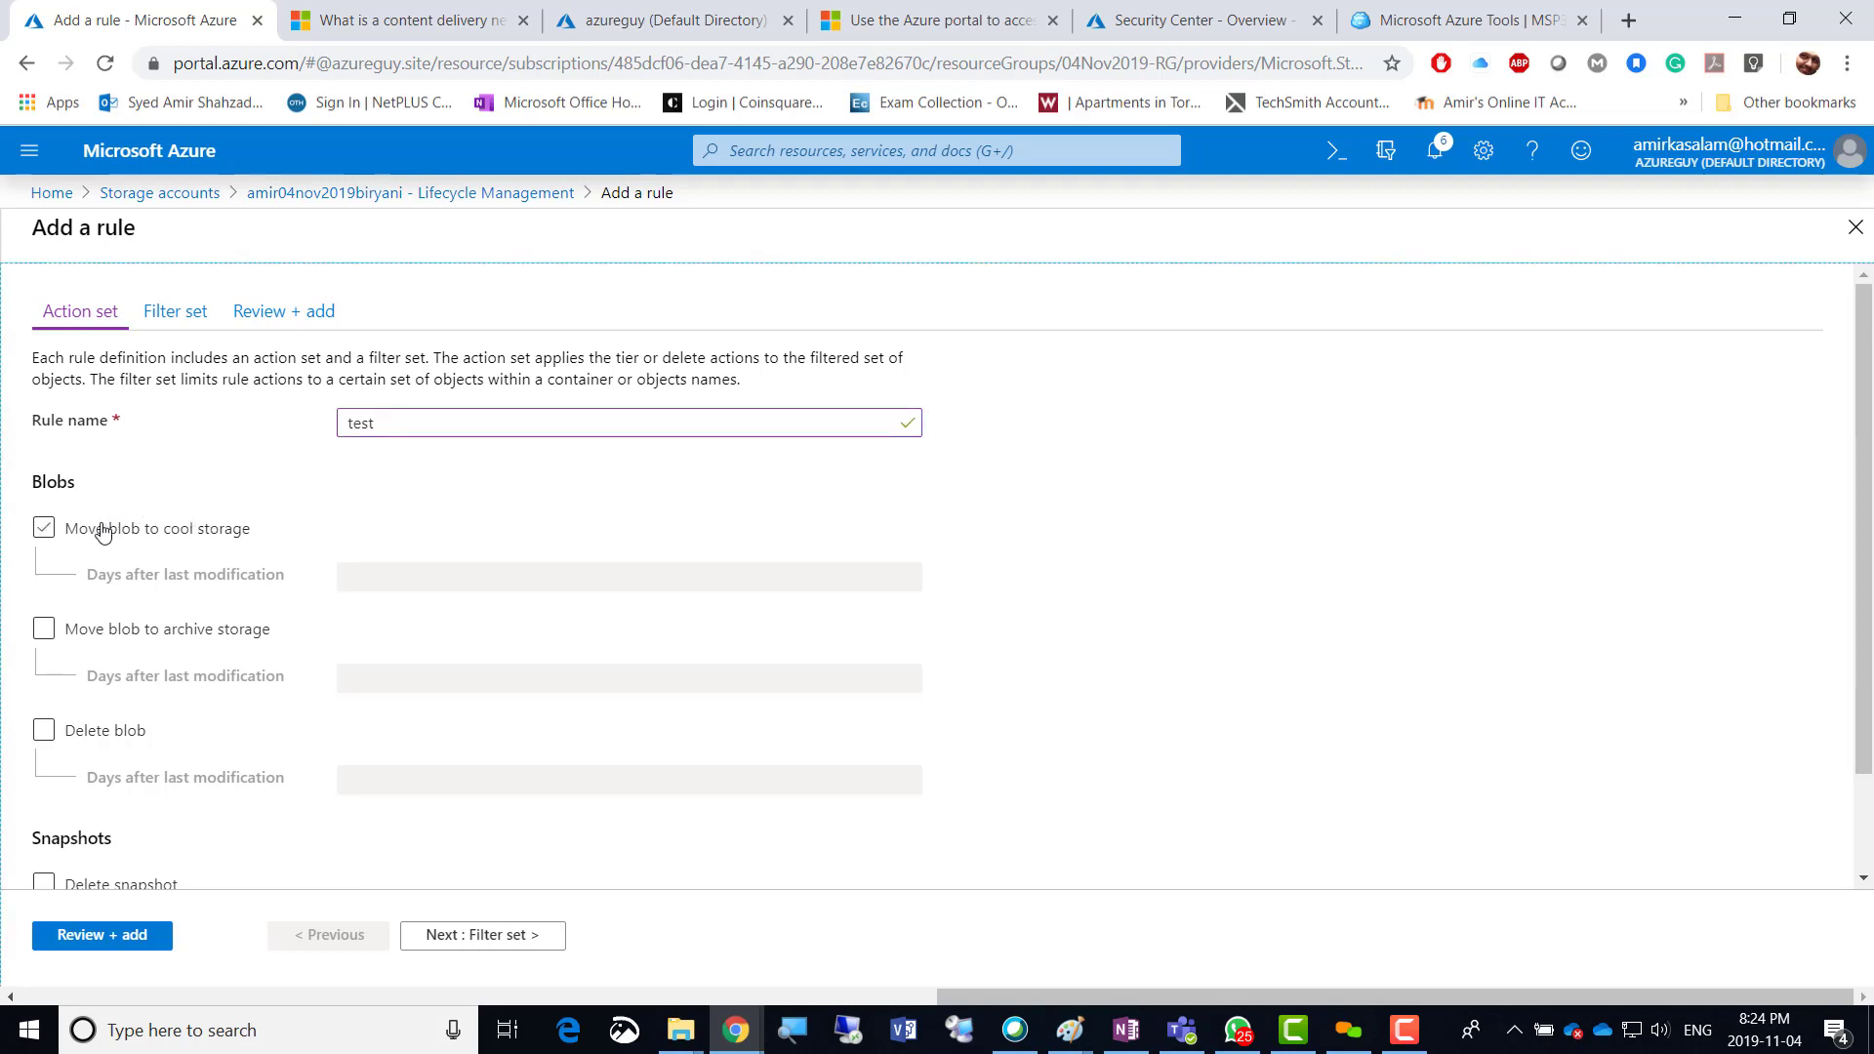
click(44, 532)
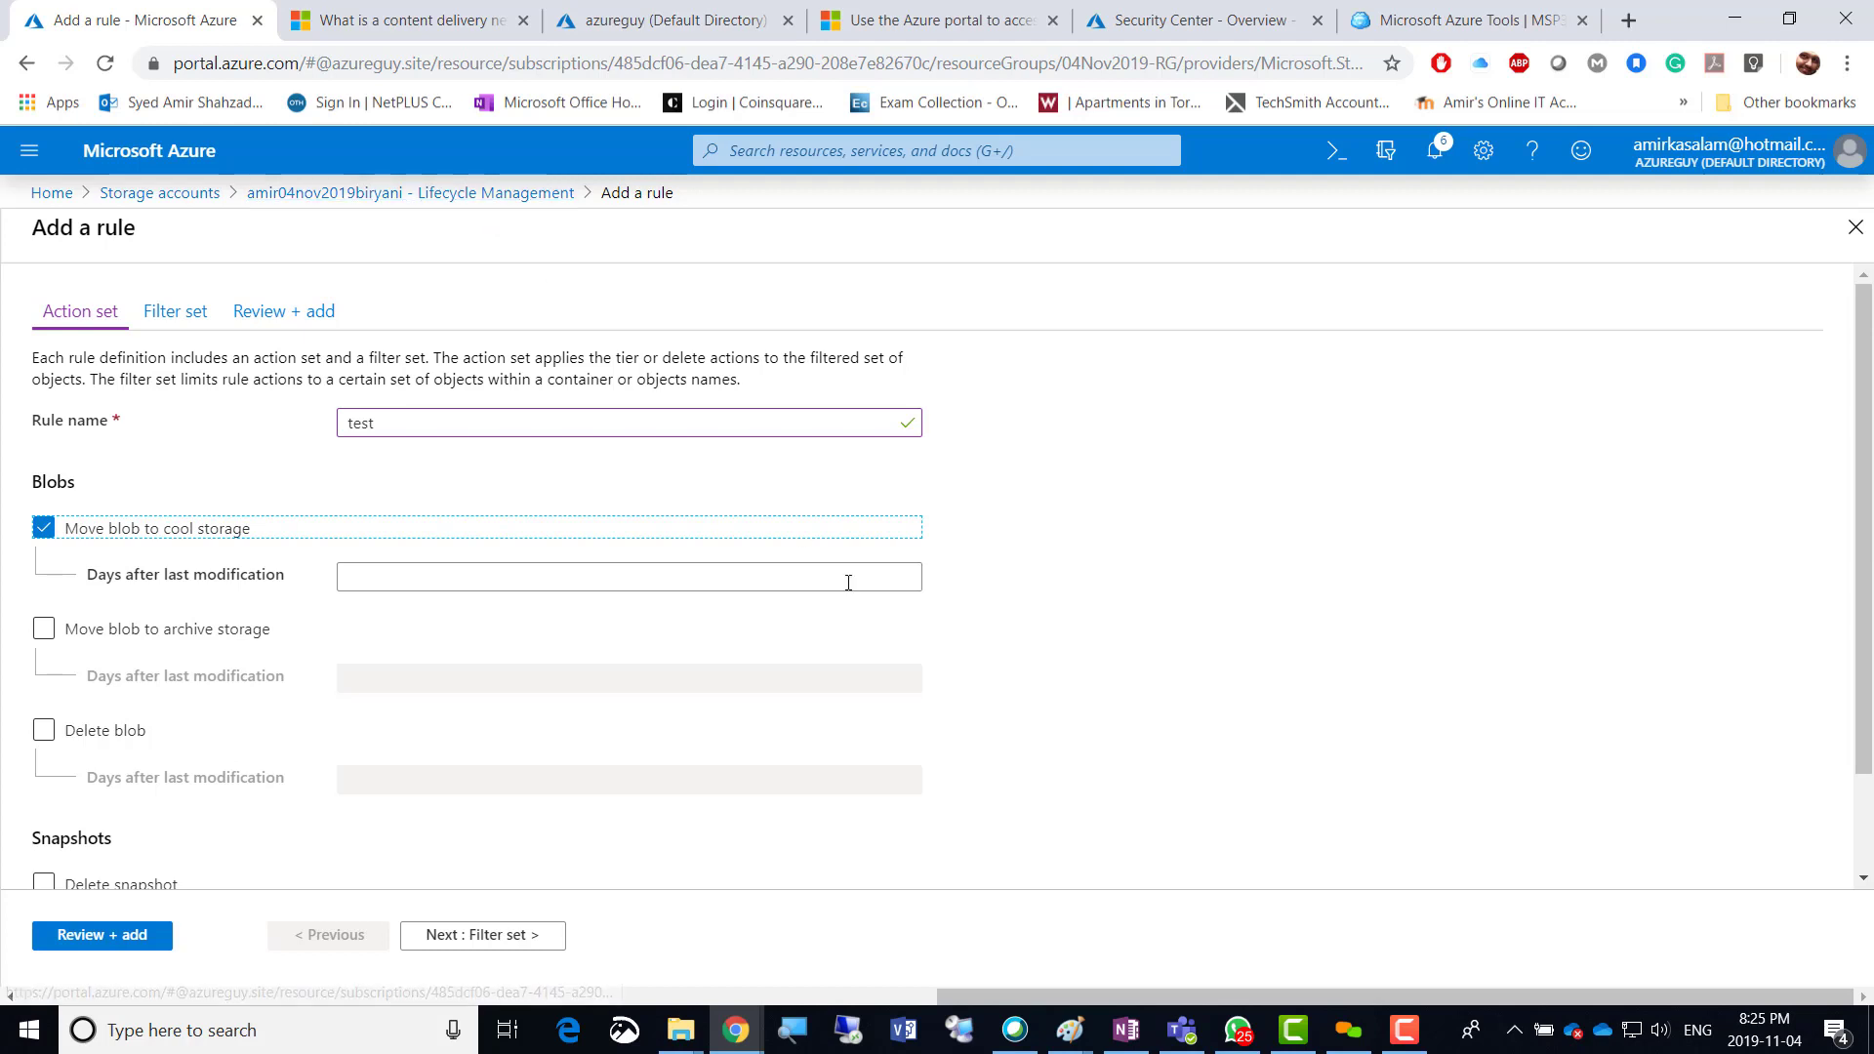
click(1403, 1030)
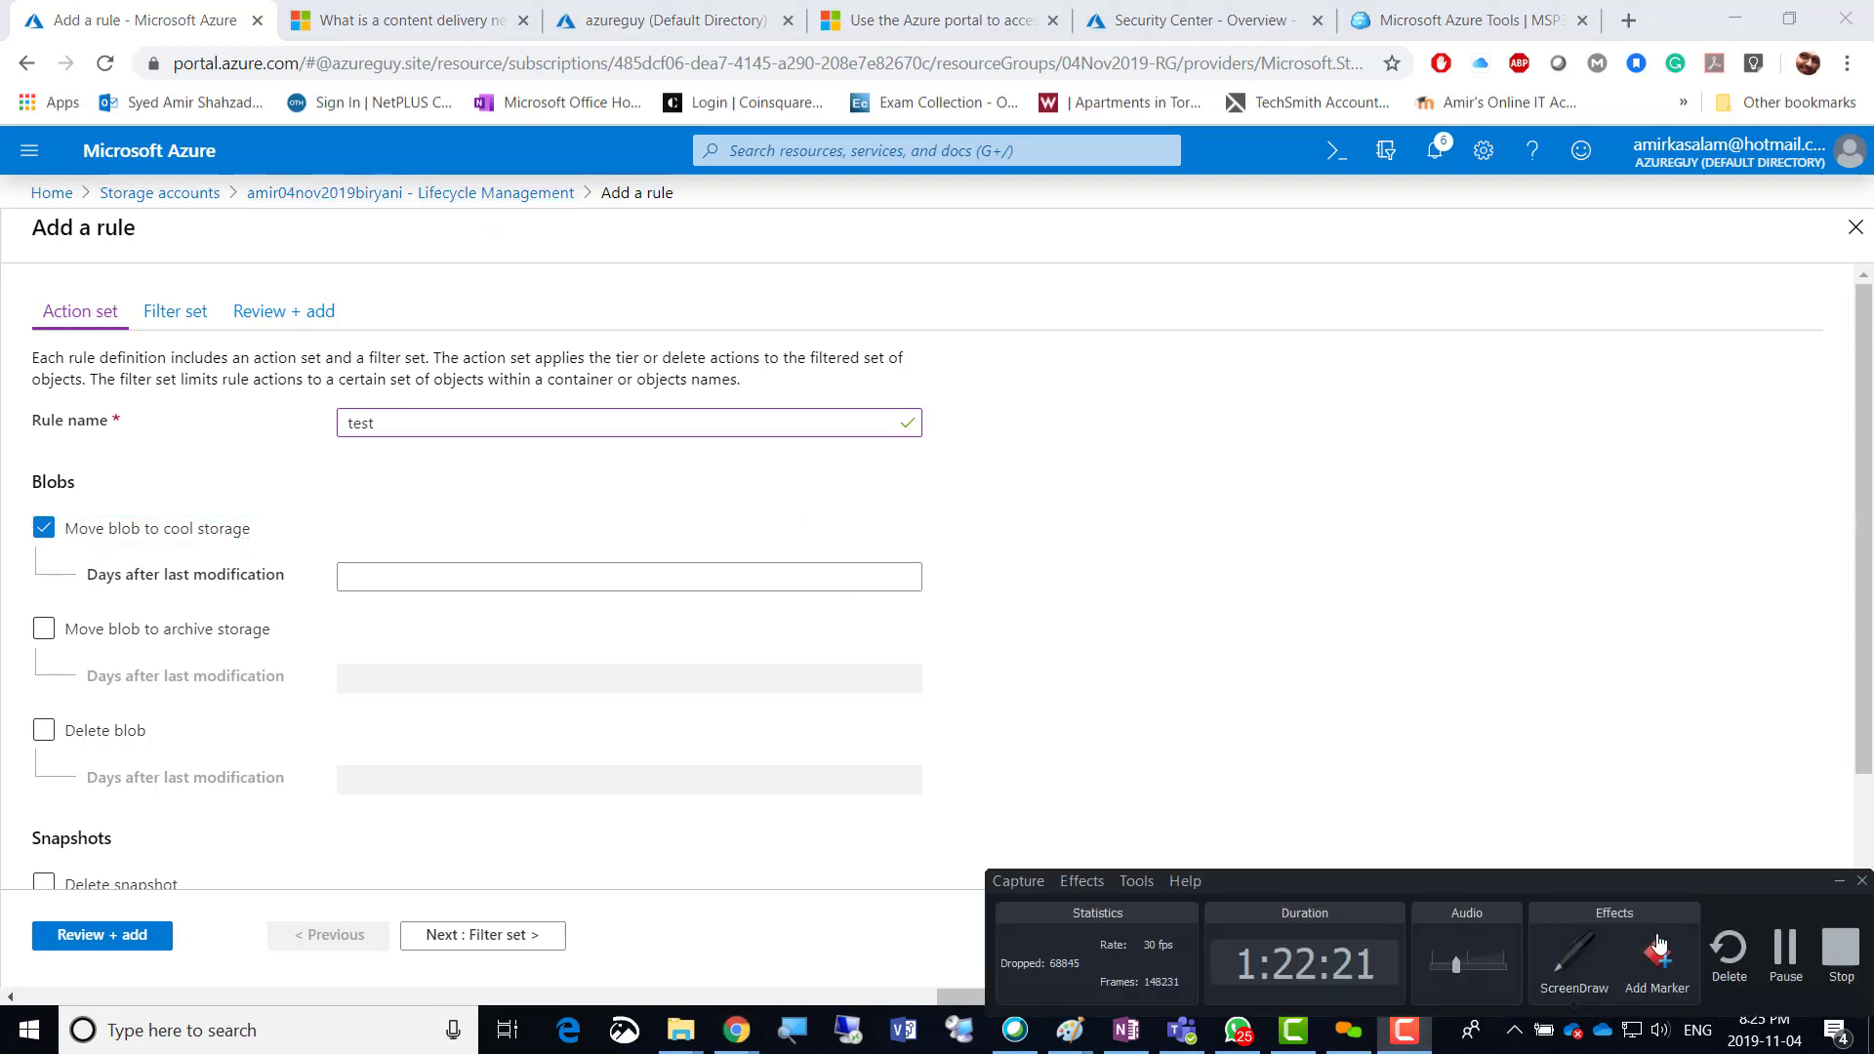
click(1577, 966)
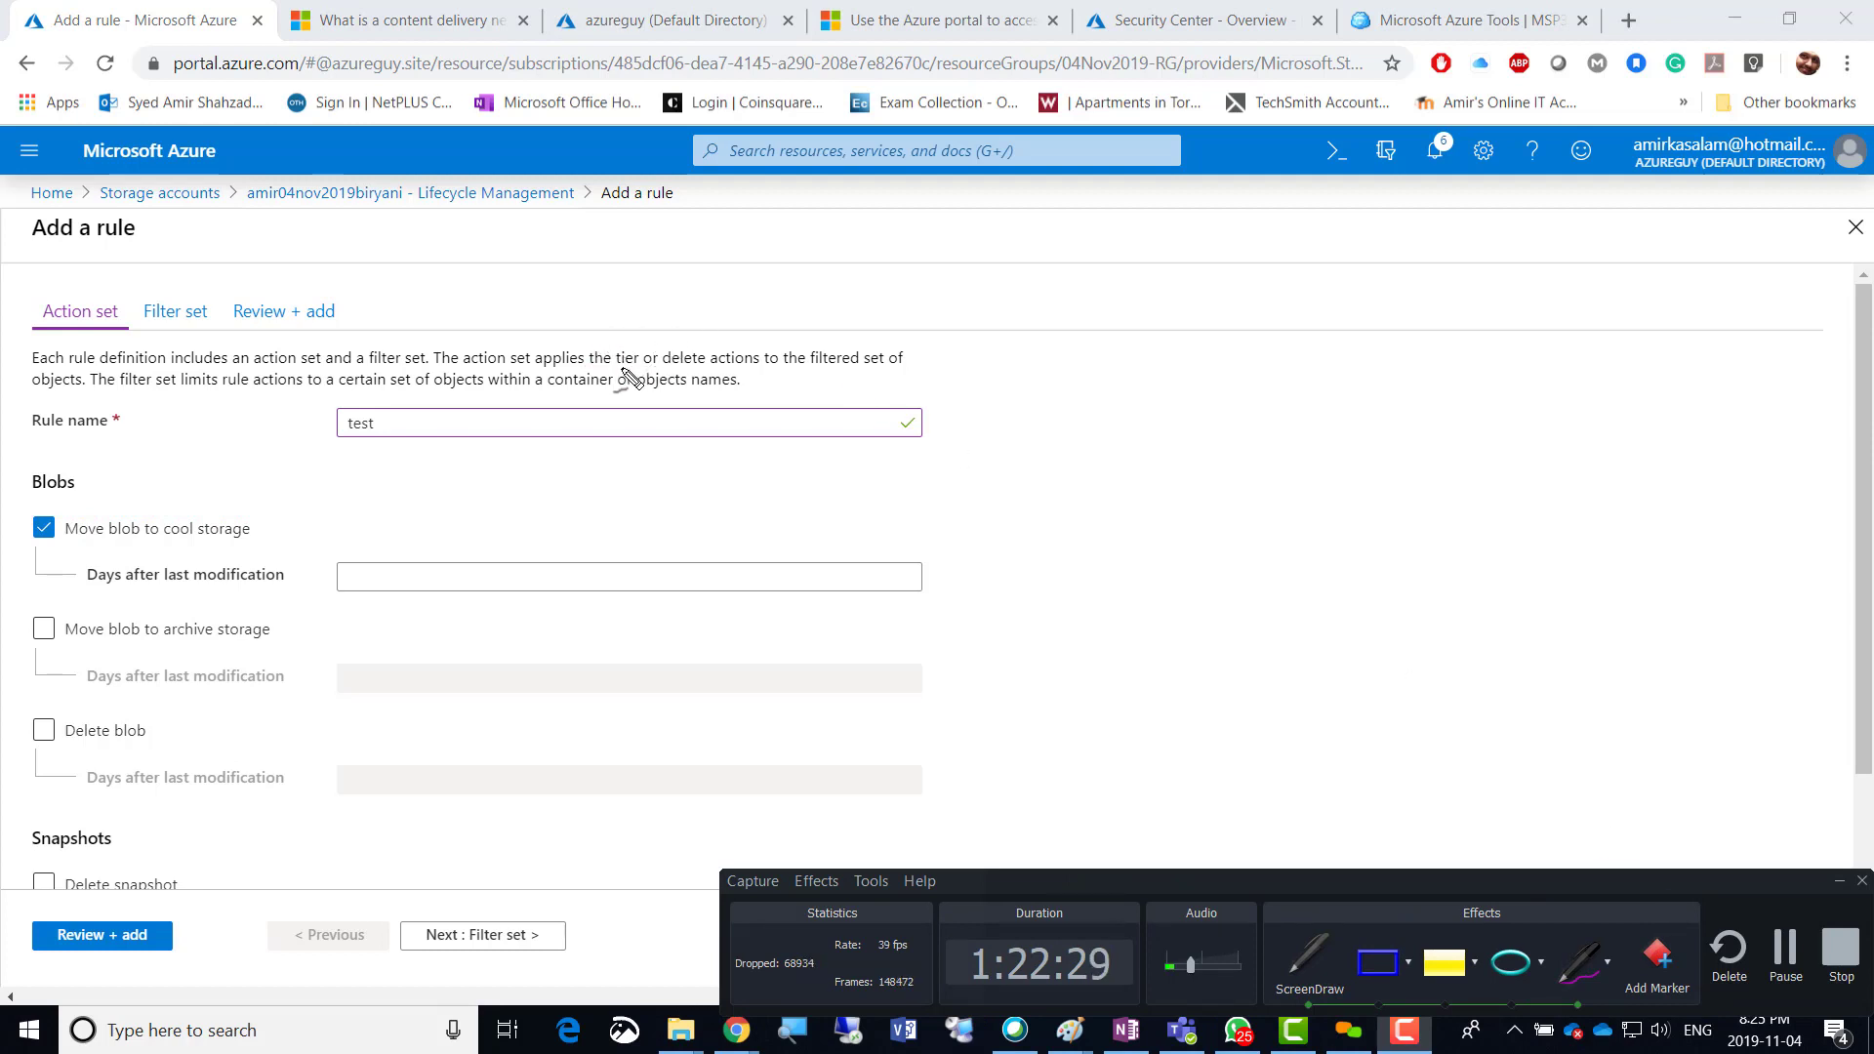
mouse_move(1103, 312)
mouse_down()
mouse_move(1090, 276)
mouse_move(1135, 303)
mouse_move(1119, 285)
mouse_move(1192, 279)
mouse_move(1189, 238)
mouse_up()
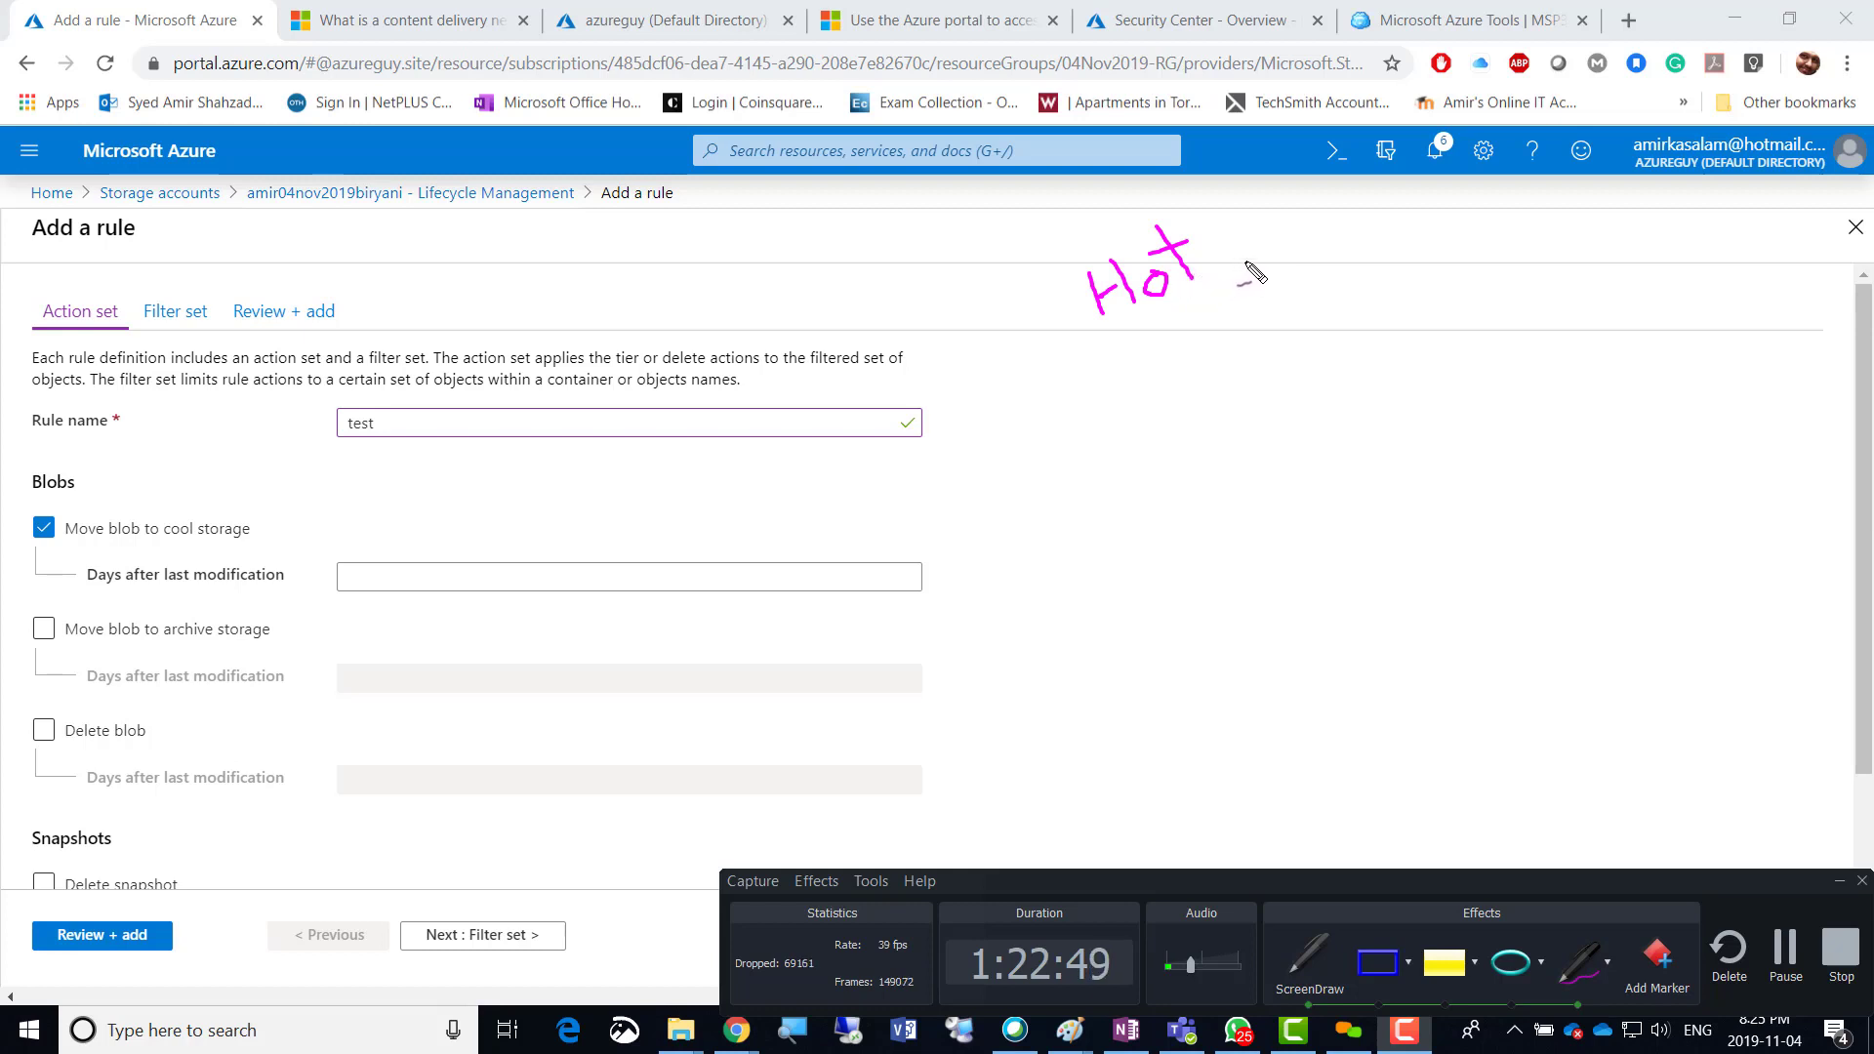
Sketch the Hot → Cool → Archive tier flow, with arrows to the cool and archive days fields.
drag(1252, 273, 1445, 216)
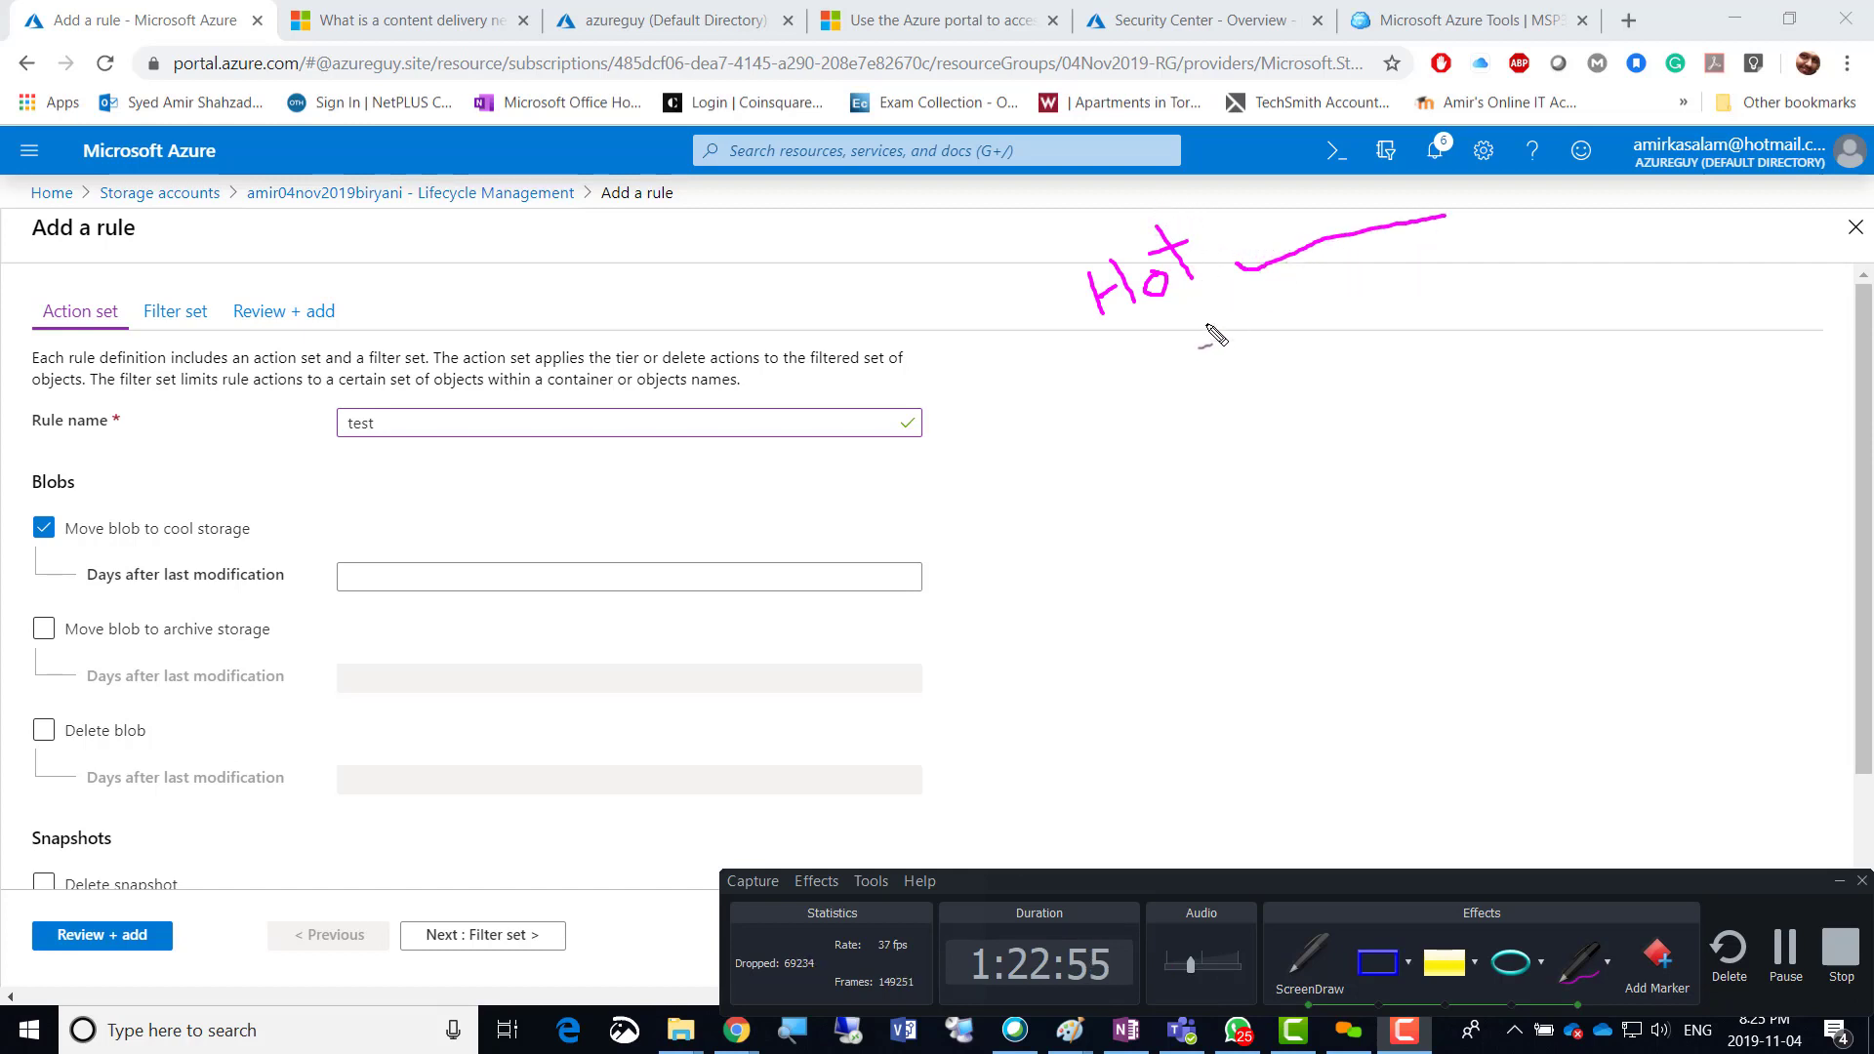
mouse_move(1178, 369)
mouse_down()
mouse_move(1194, 437)
mouse_move(1227, 386)
mouse_move(1232, 415)
mouse_move(1239, 345)
mouse_up()
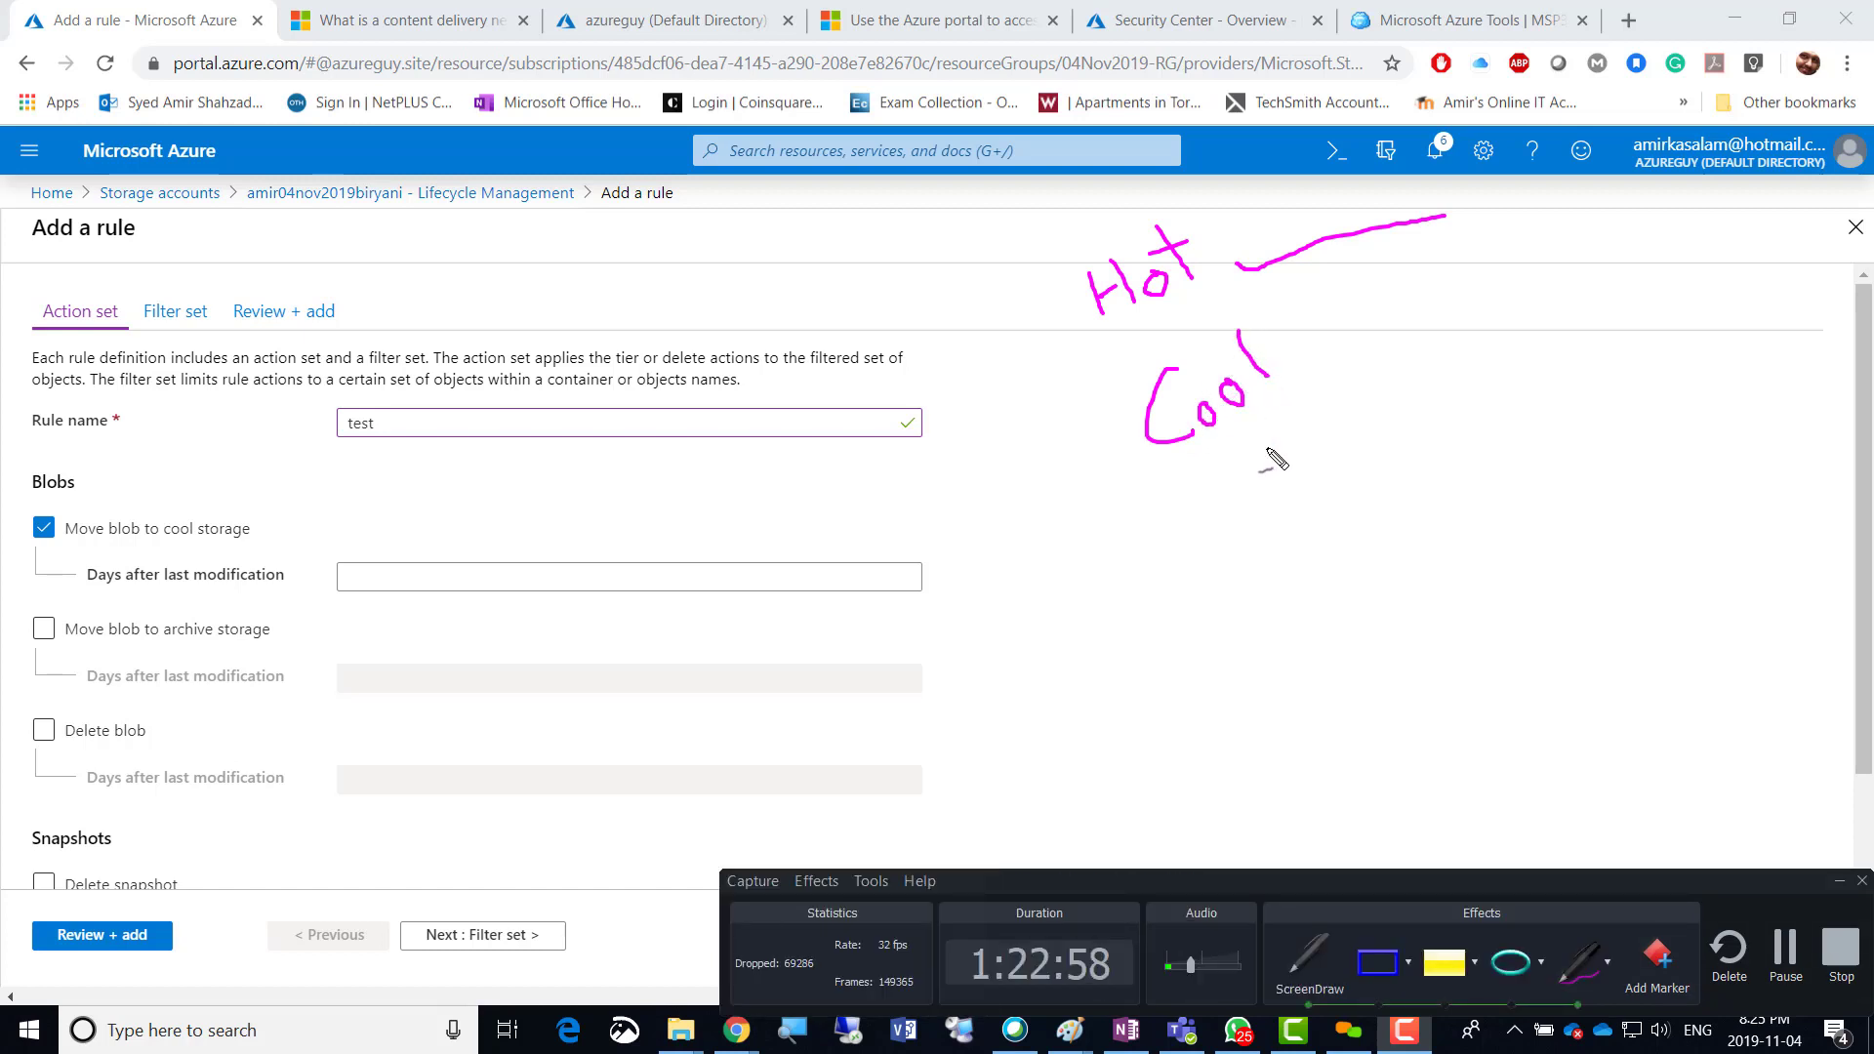
mouse_move(1228, 537)
mouse_down()
mouse_move(1262, 498)
mouse_move(1256, 467)
mouse_move(1306, 456)
mouse_move(1312, 488)
mouse_move(1352, 483)
mouse_move(1327, 439)
mouse_move(1397, 415)
mouse_move(1411, 444)
mouse_up()
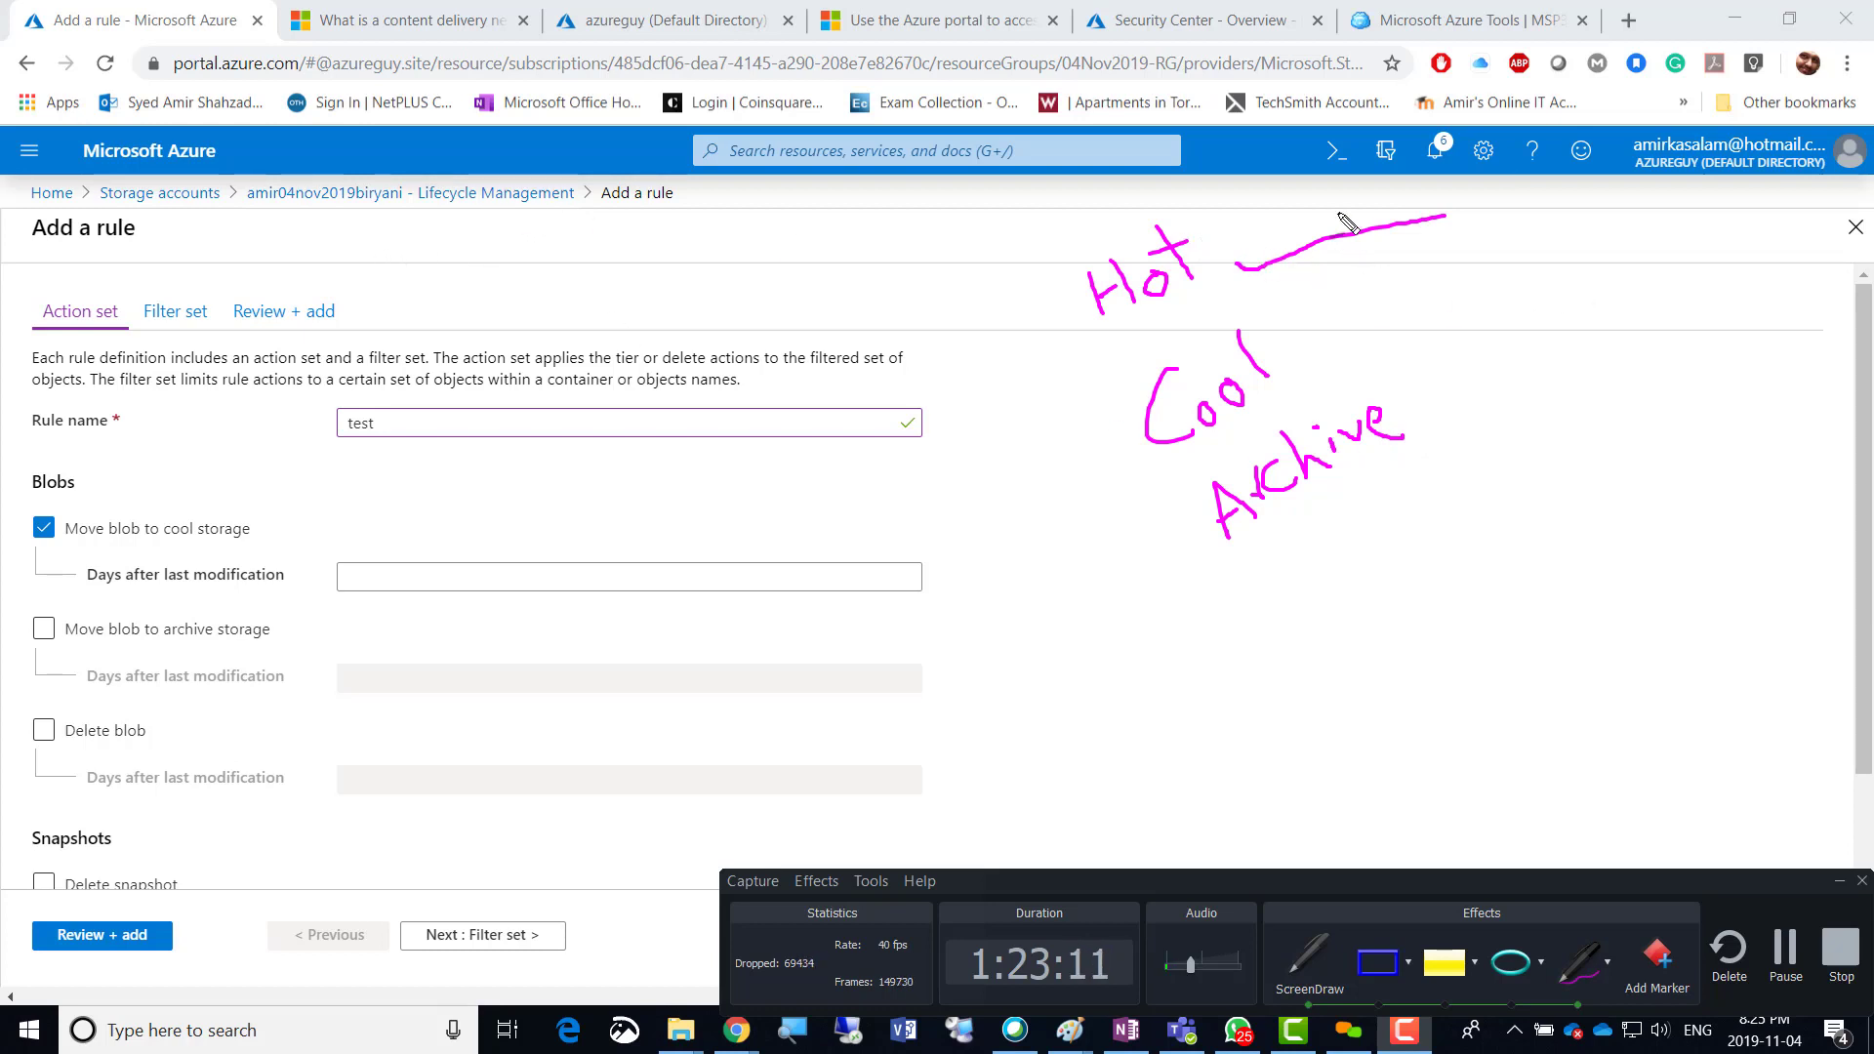
mouse_move(1386, 209)
mouse_down()
mouse_move(1393, 278)
mouse_move(1340, 323)
mouse_move(1358, 319)
mouse_up()
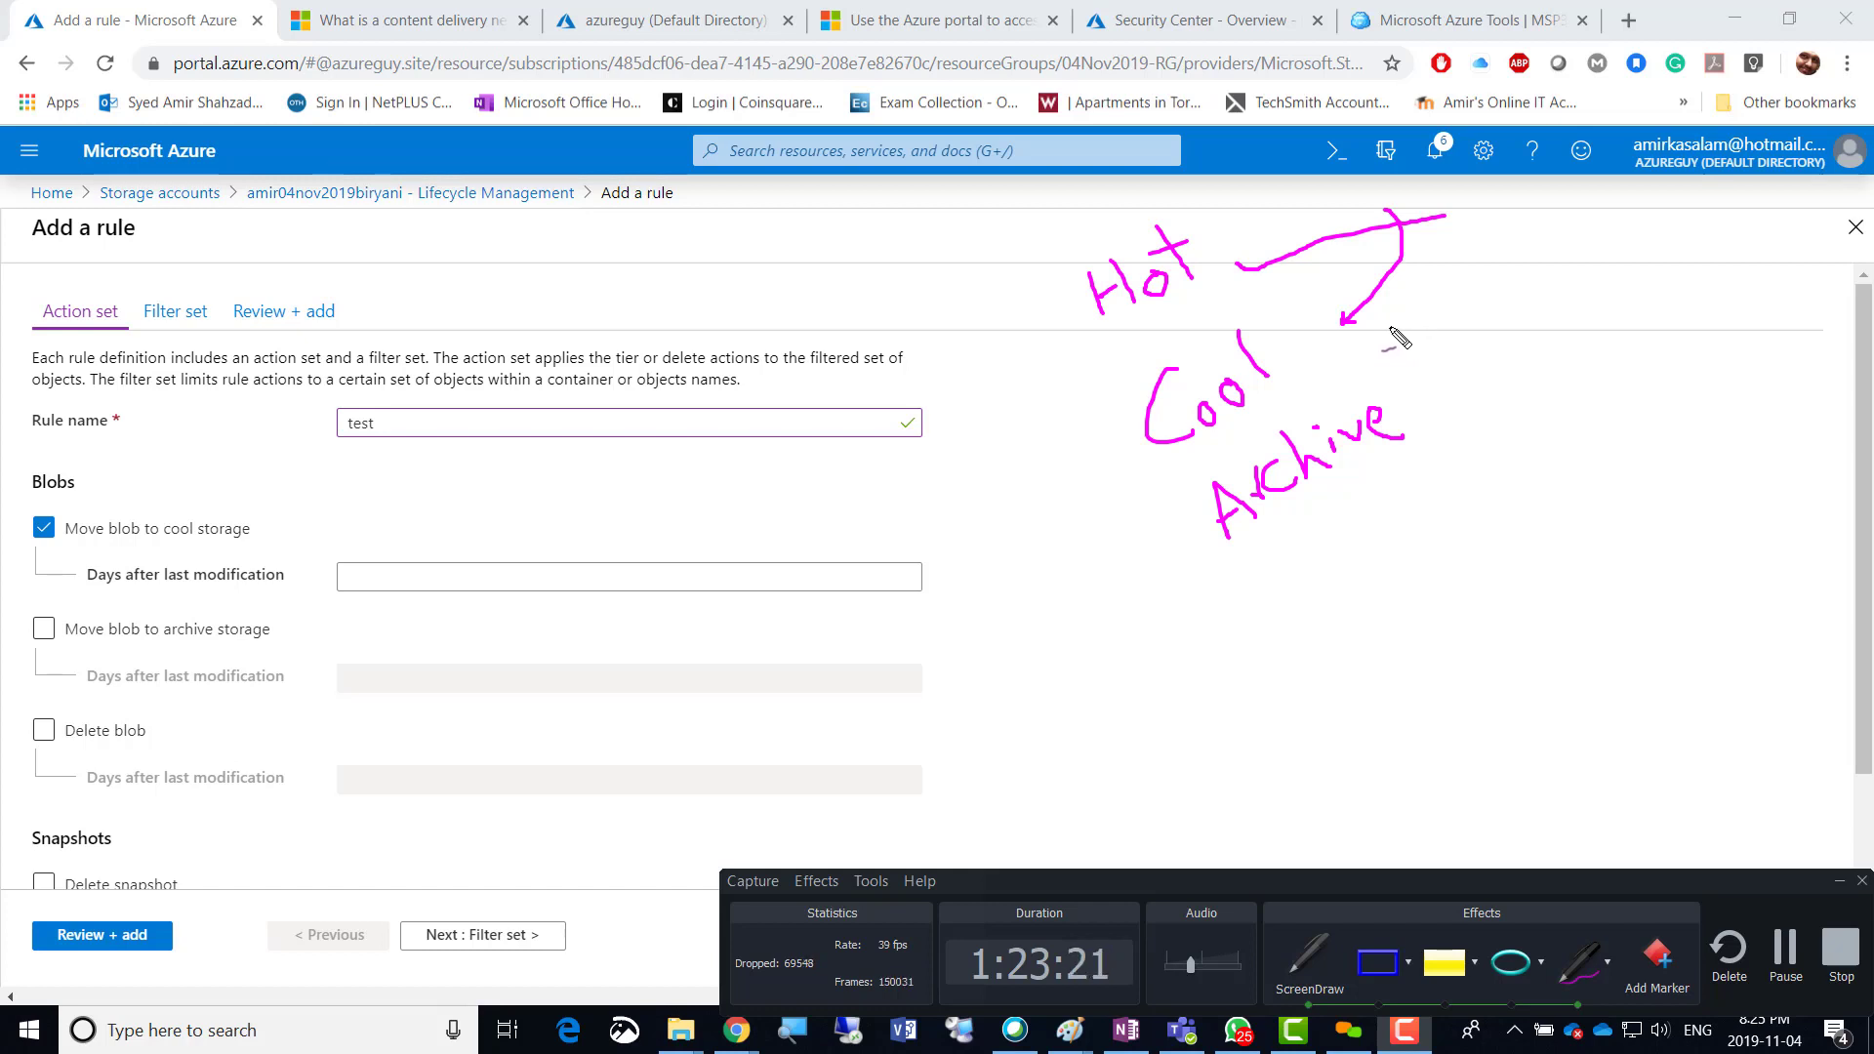
mouse_move(1367, 343)
mouse_down()
mouse_move(1464, 376)
mouse_move(1430, 404)
mouse_move(1432, 387)
mouse_move(1448, 407)
mouse_up()
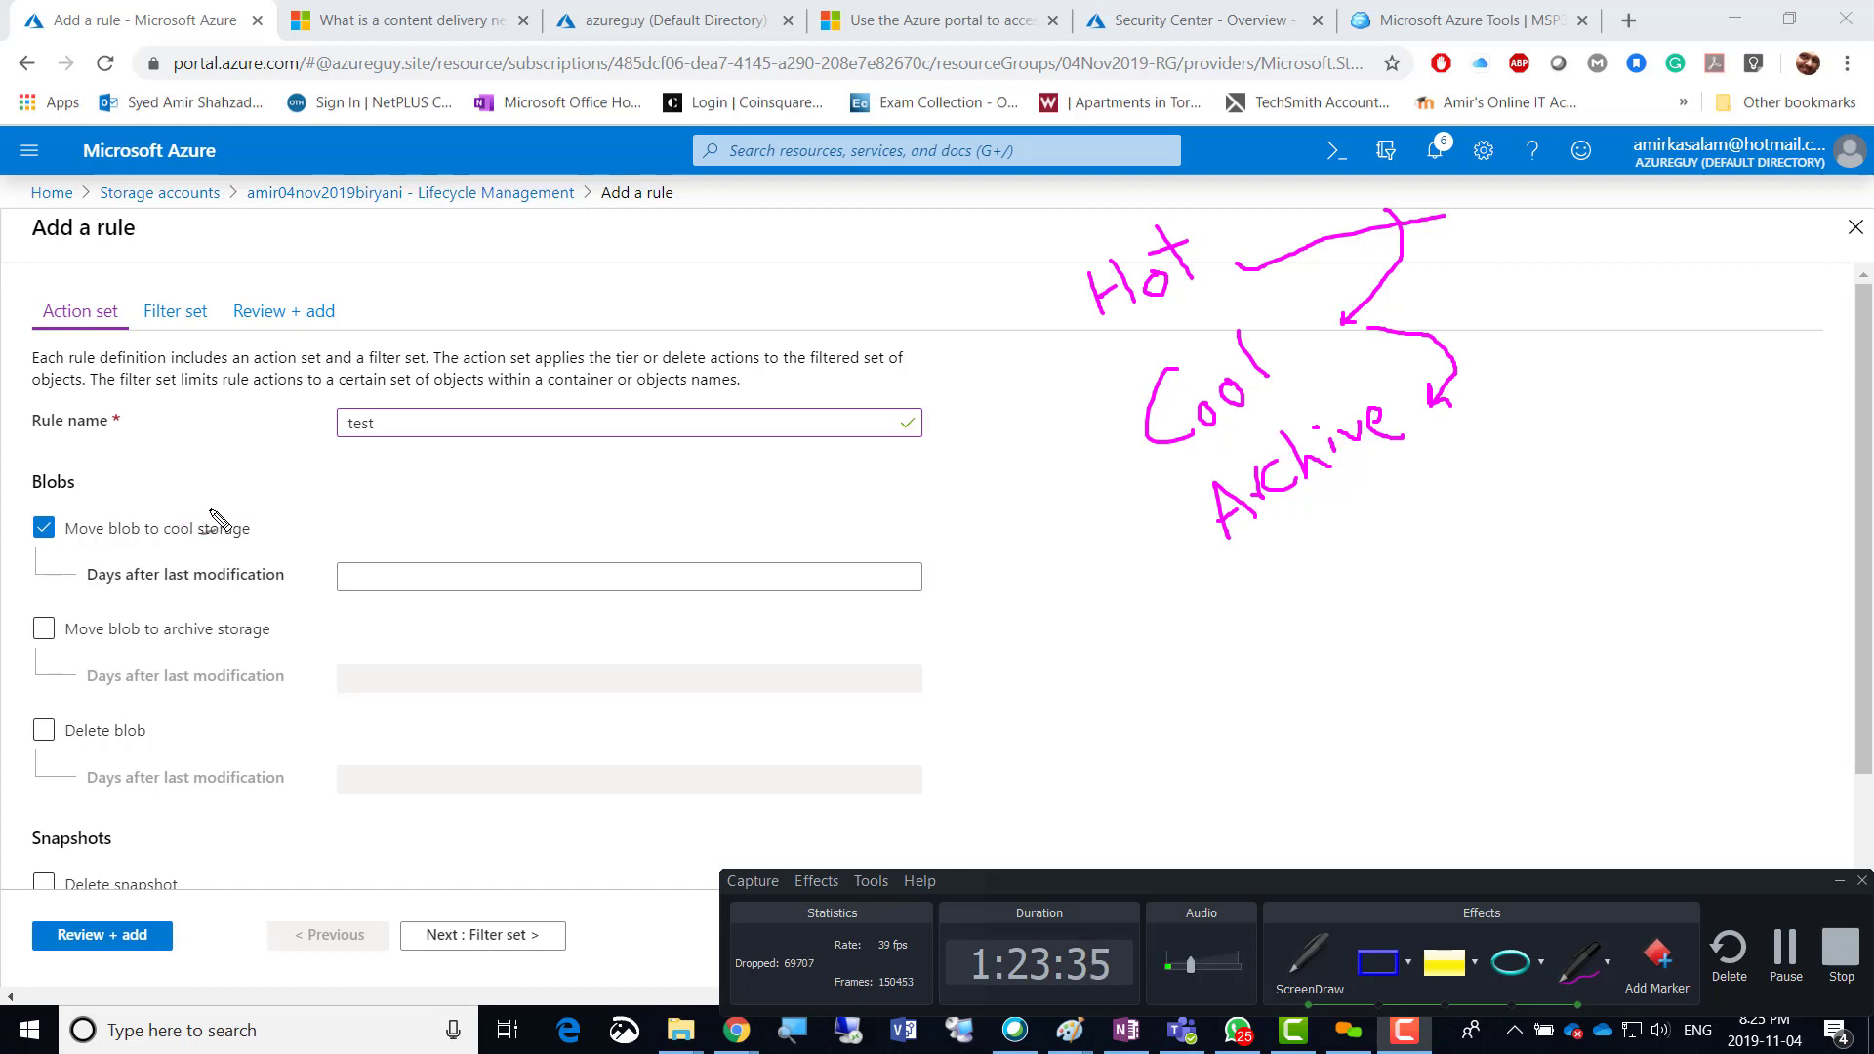
drag(207, 508, 347, 515)
drag(353, 553, 400, 527)
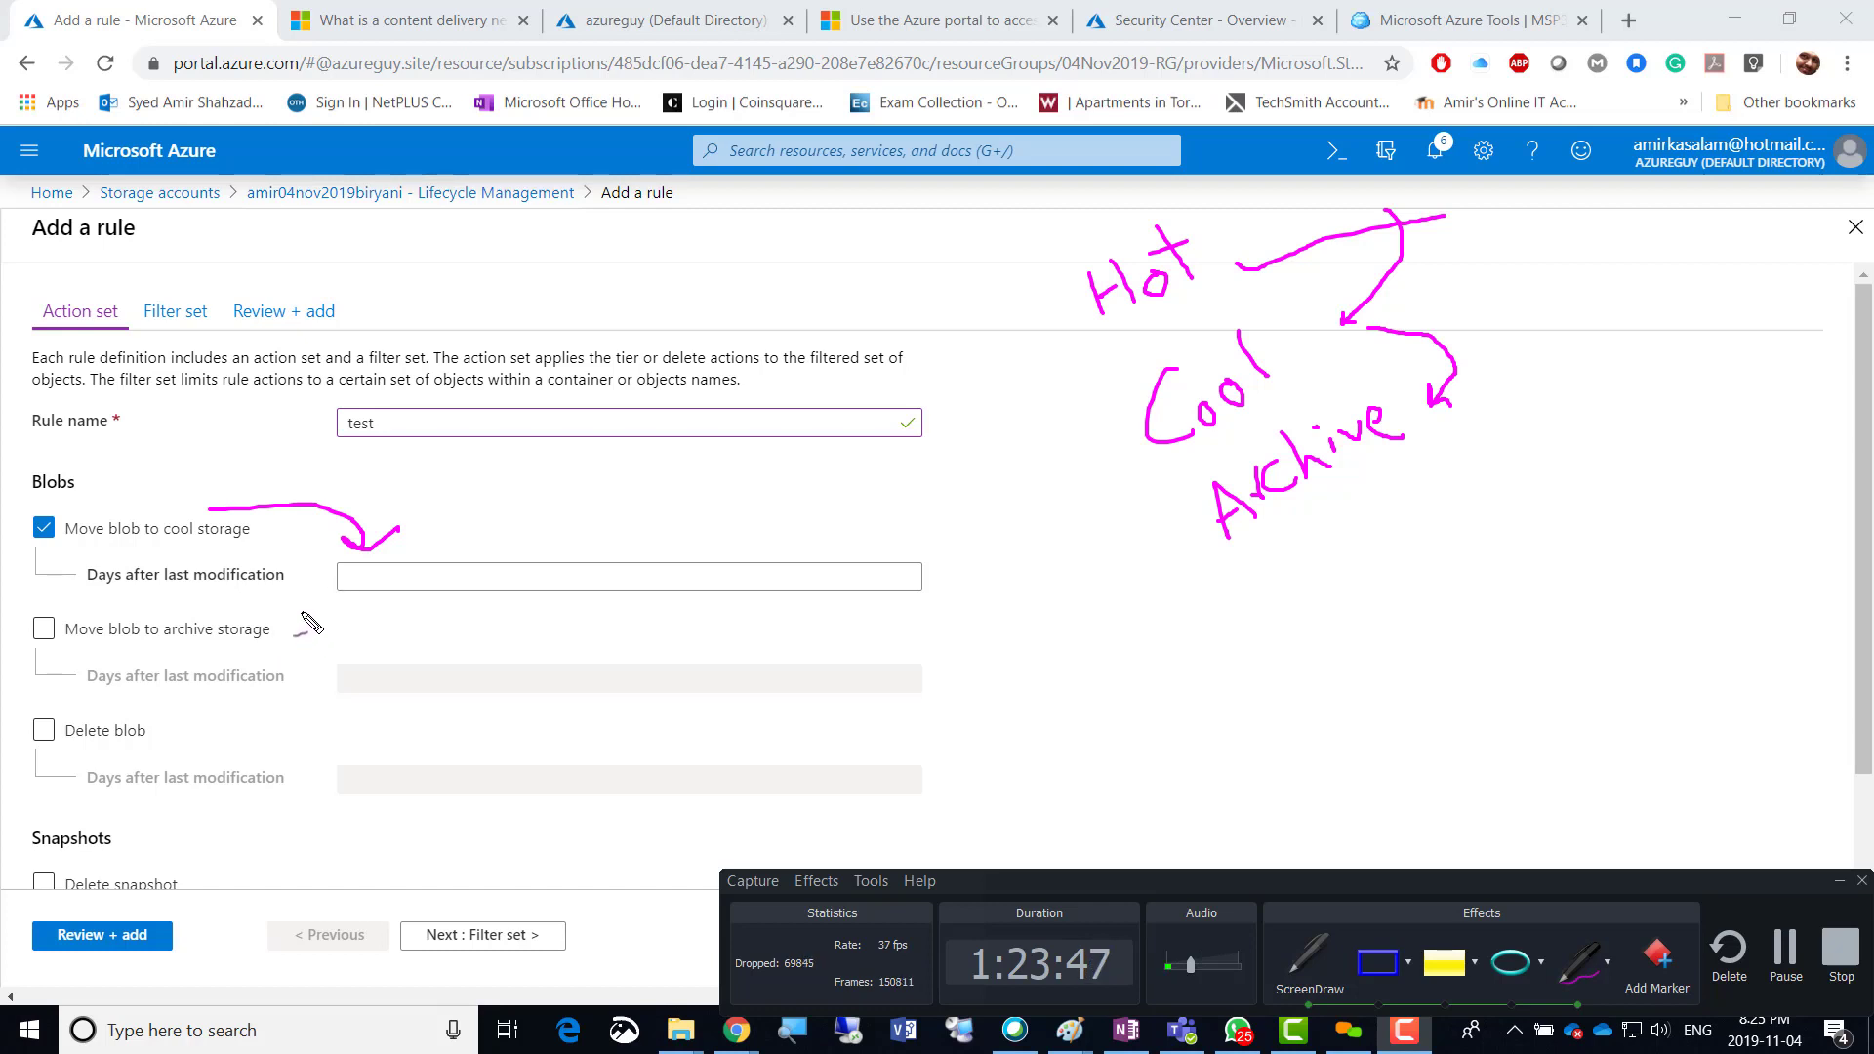
mouse_move(288, 621)
mouse_down()
mouse_move(356, 652)
mouse_move(375, 636)
mouse_up()
mouse_move(158, 724)
mouse_down()
mouse_move(359, 727)
mouse_move(371, 756)
mouse_move(386, 724)
mouse_up()
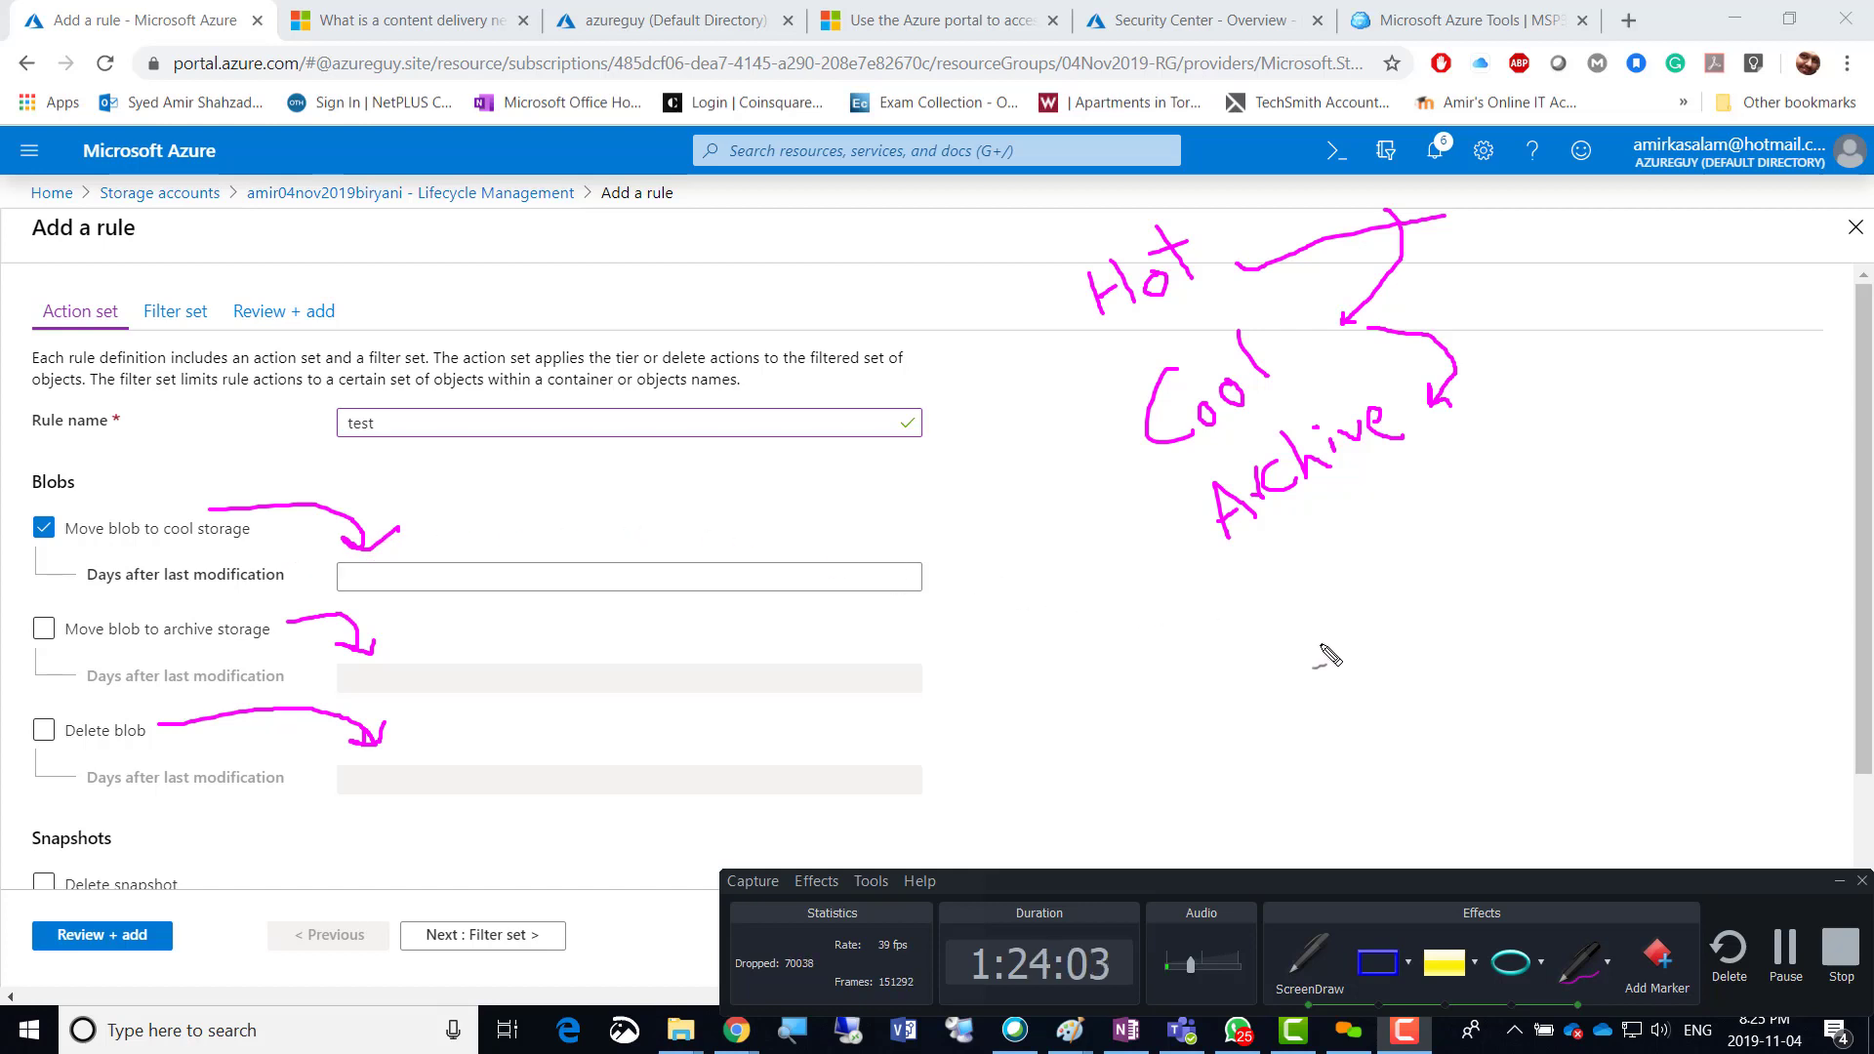
click(1307, 963)
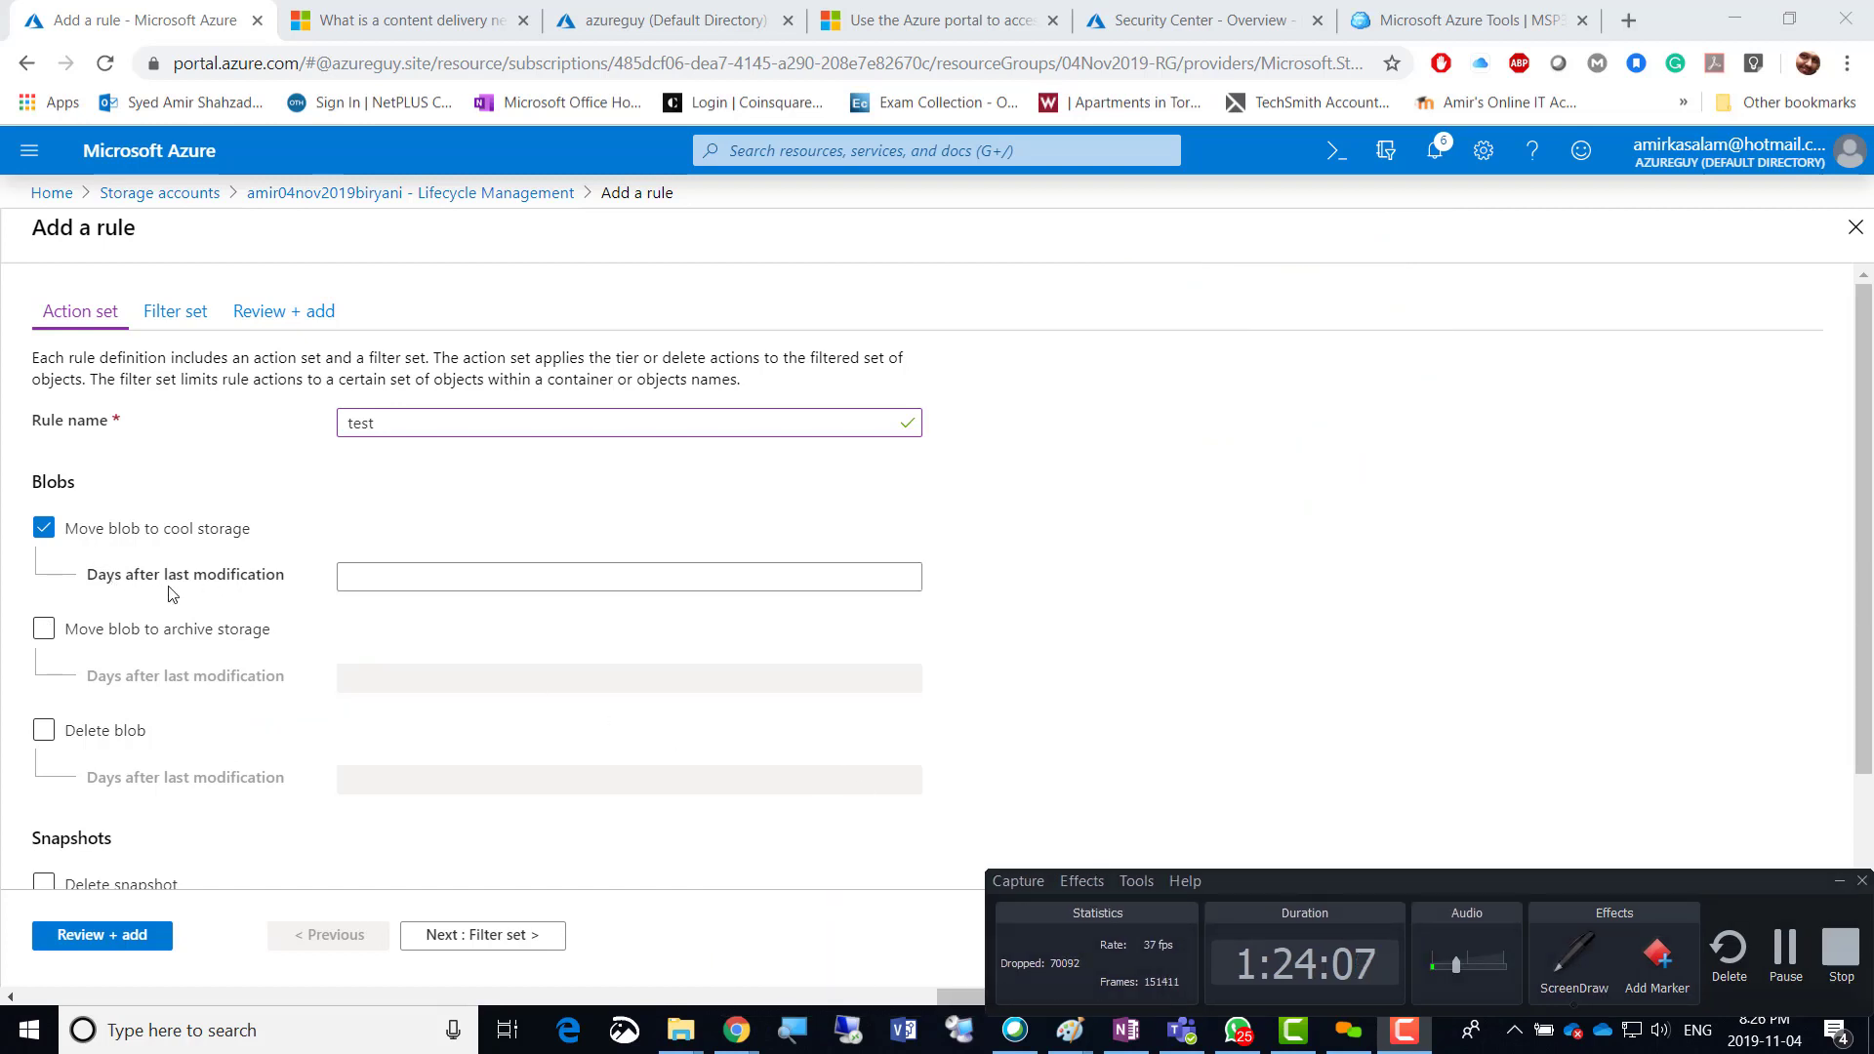
Move blobs to cool storage after 60 days and enable archiving after 365 days.
click(420, 579)
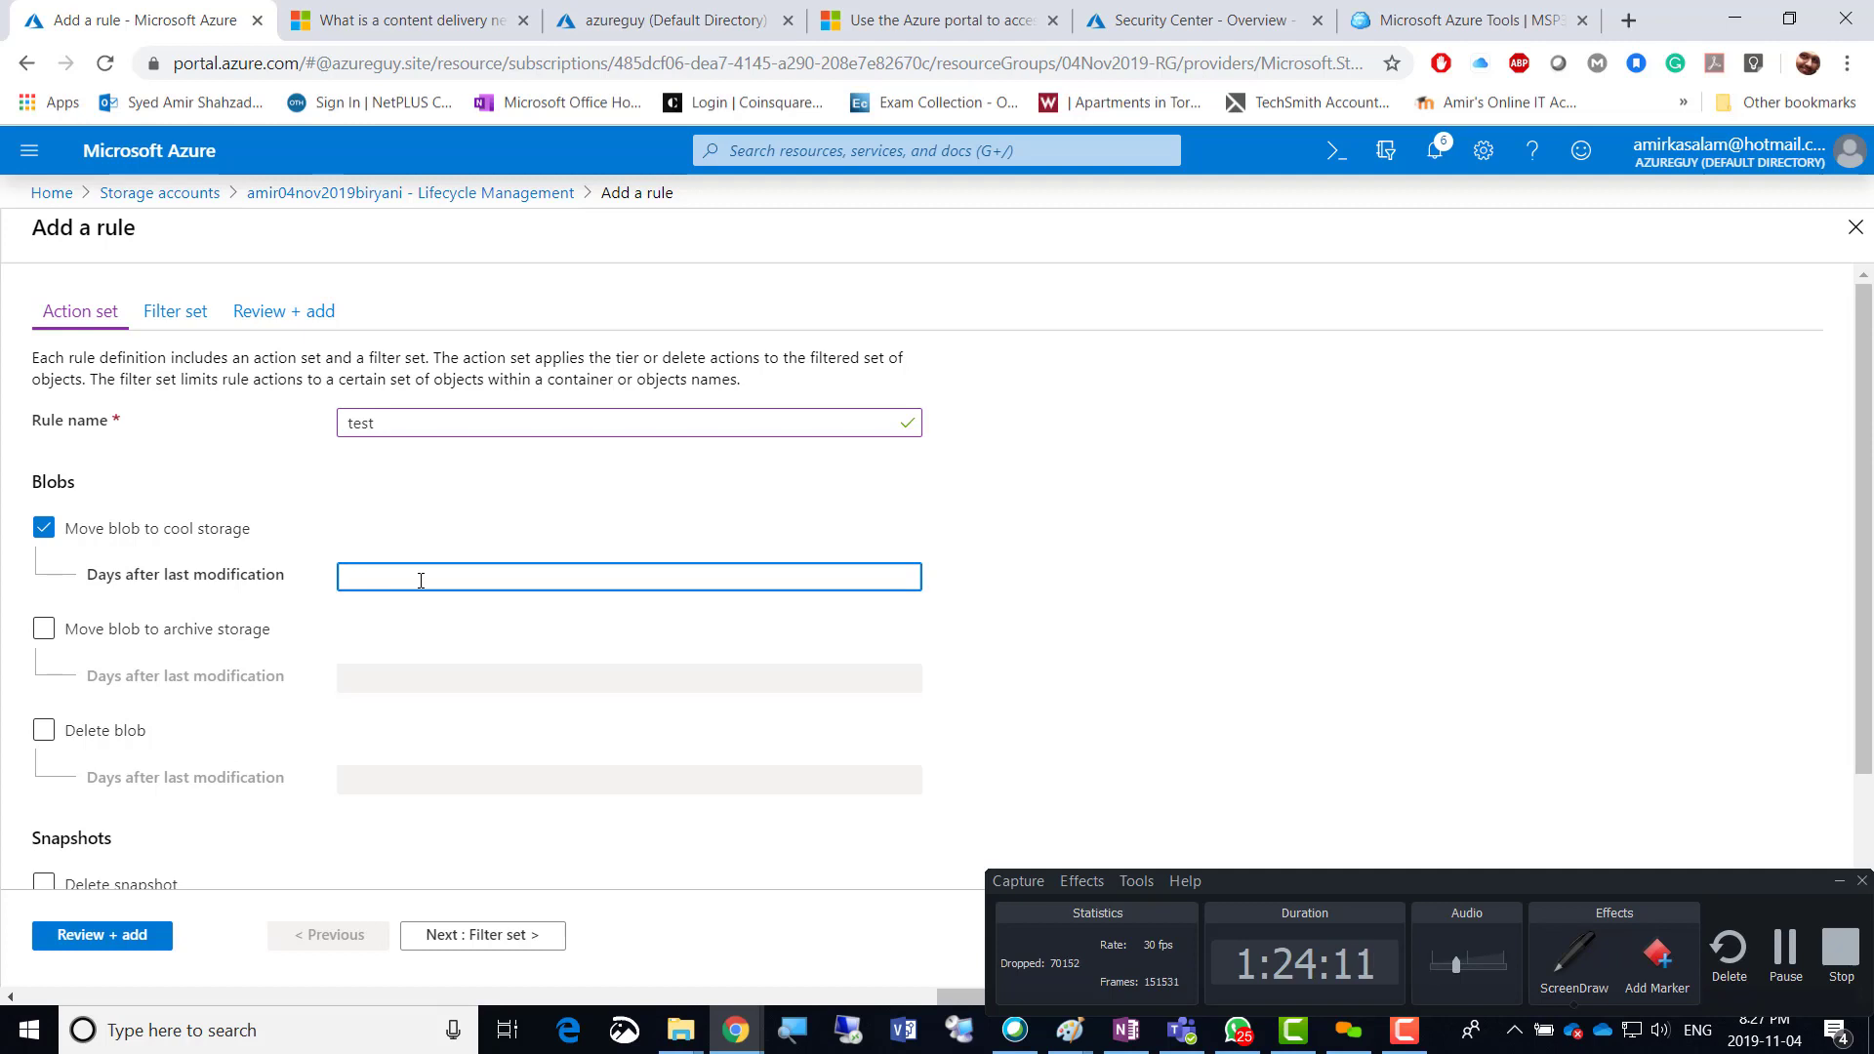
text(60)
click(43, 629)
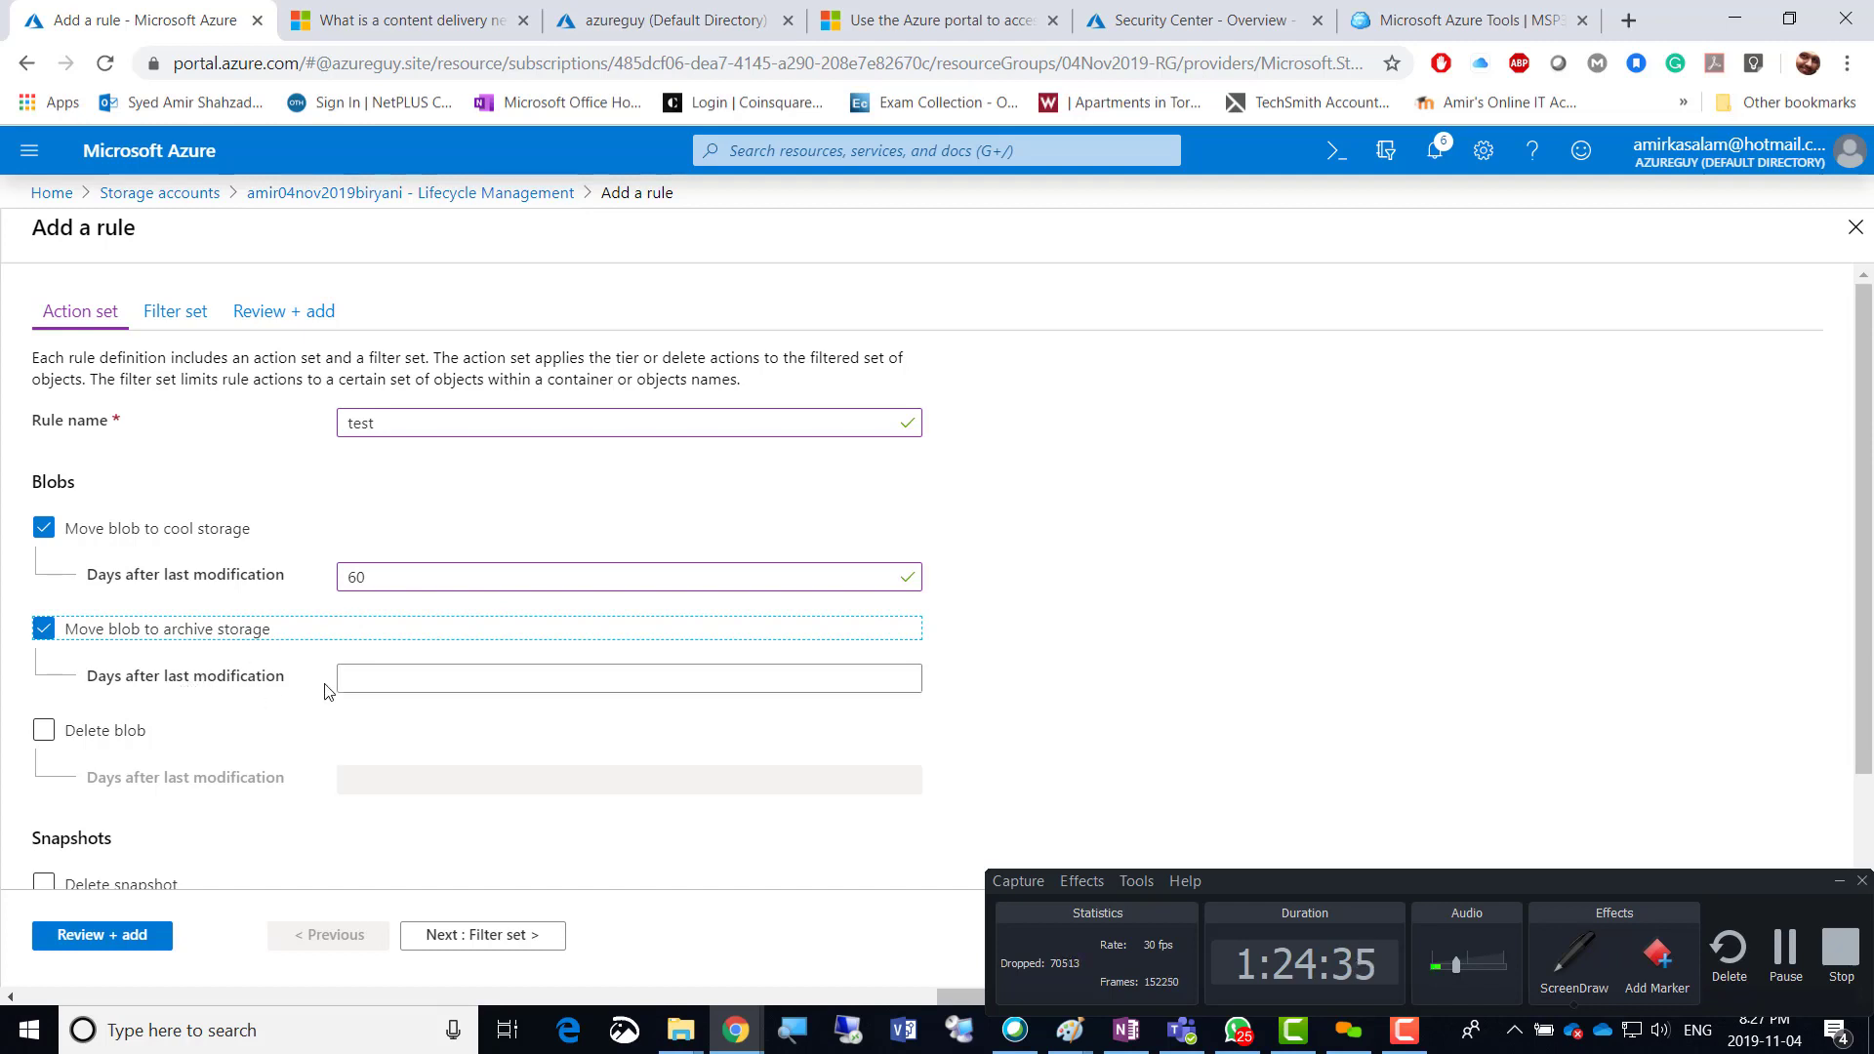
click(359, 676)
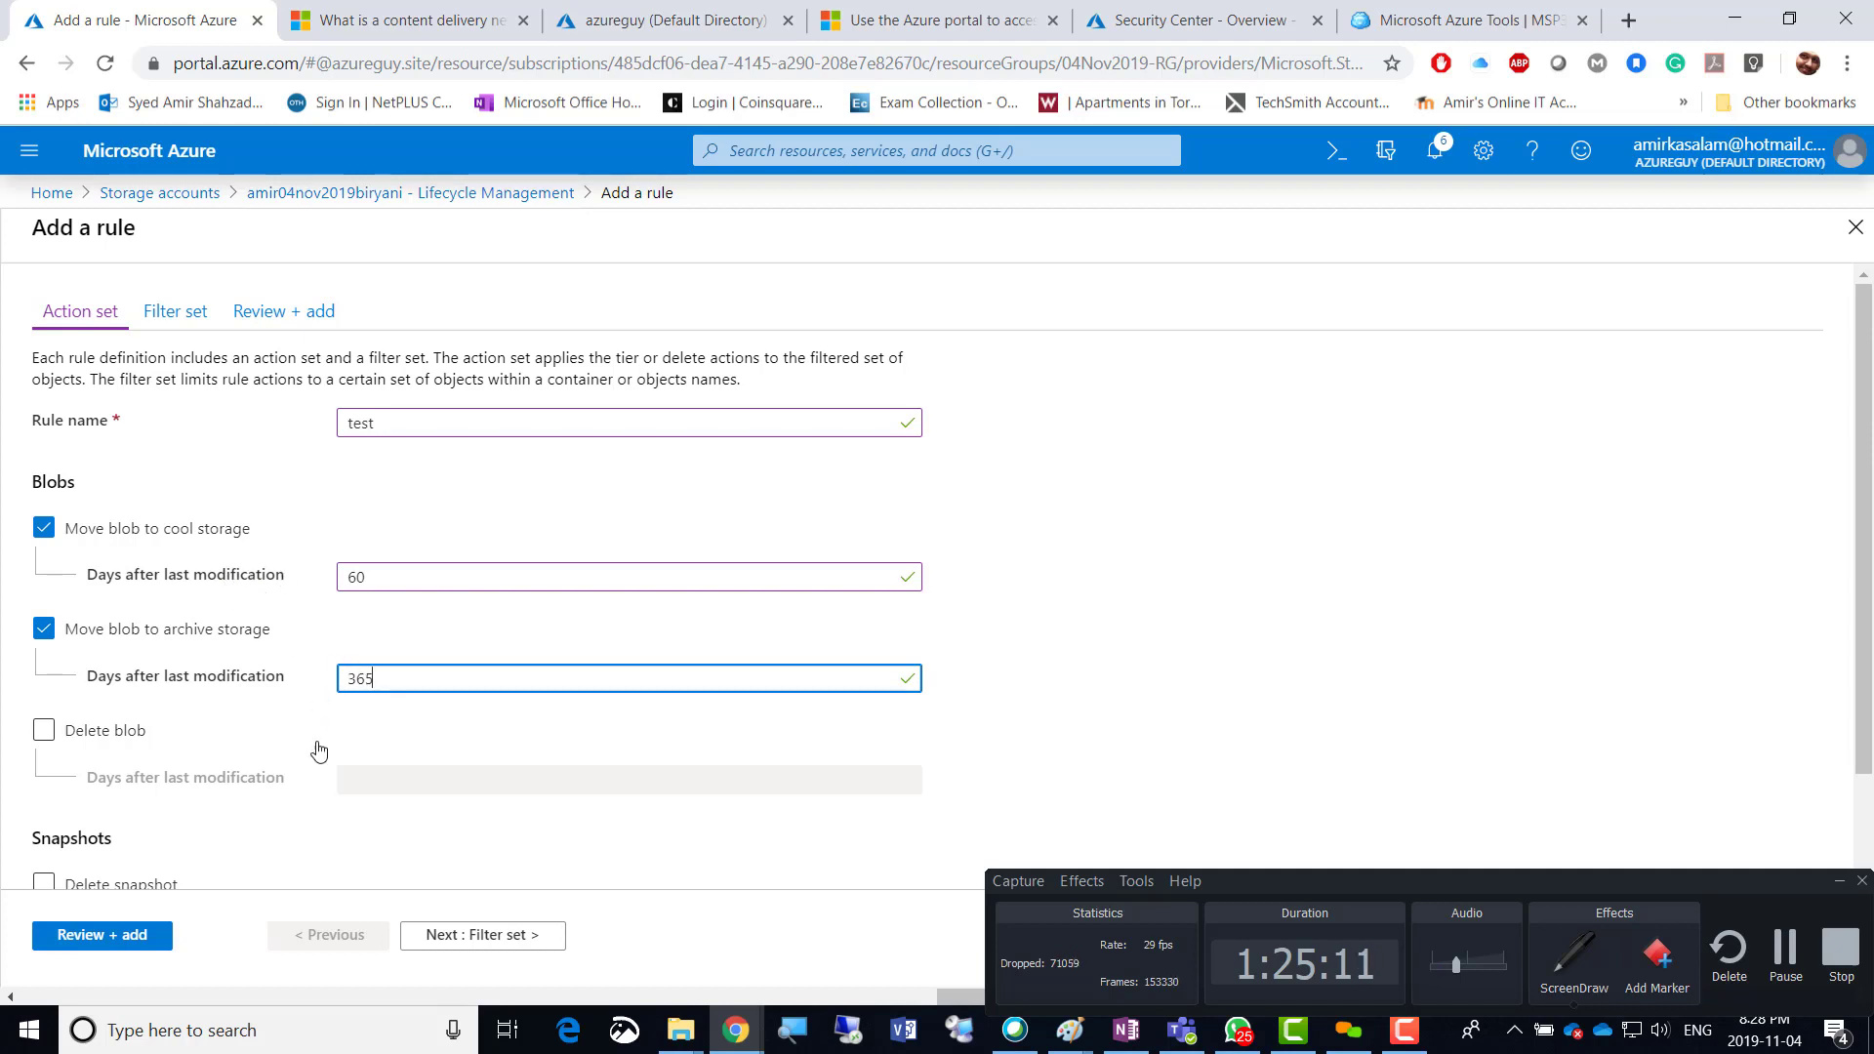
Enable Delete blob at 2555 days after last modification.
drag(377, 679, 306, 688)
click(43, 731)
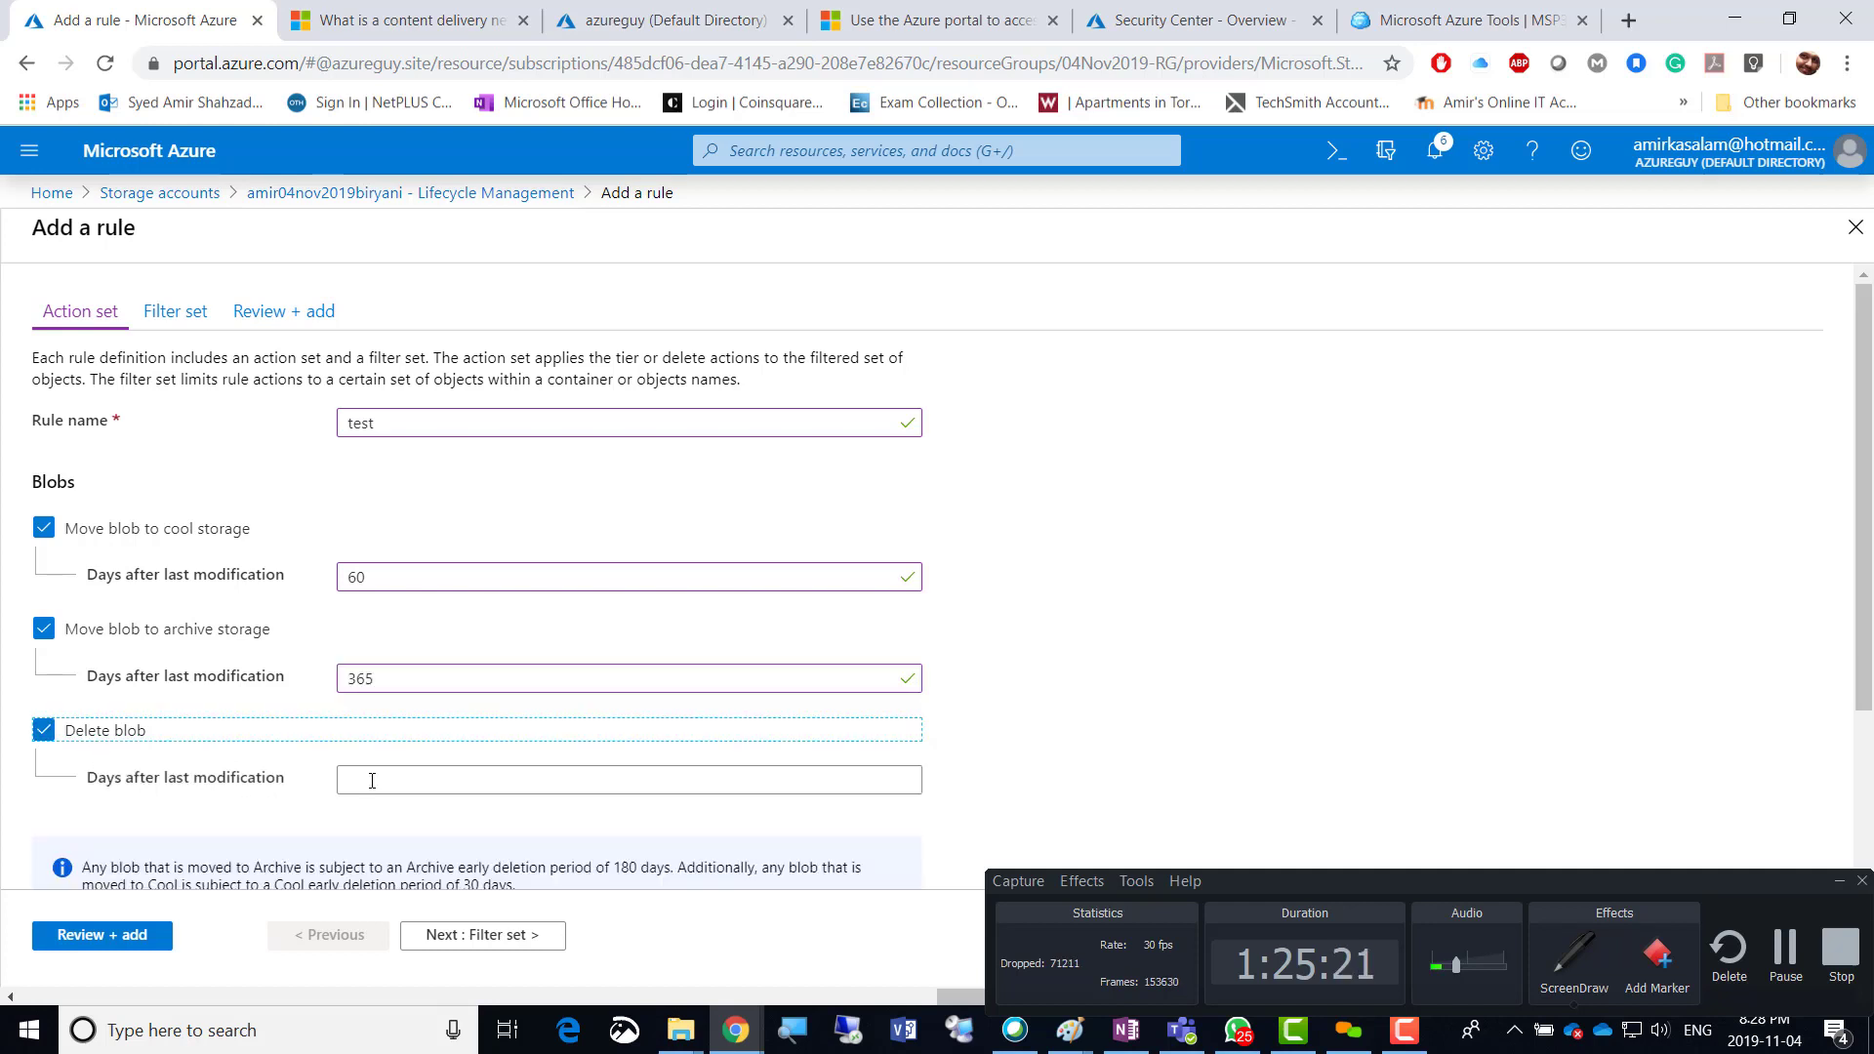
click(412, 786)
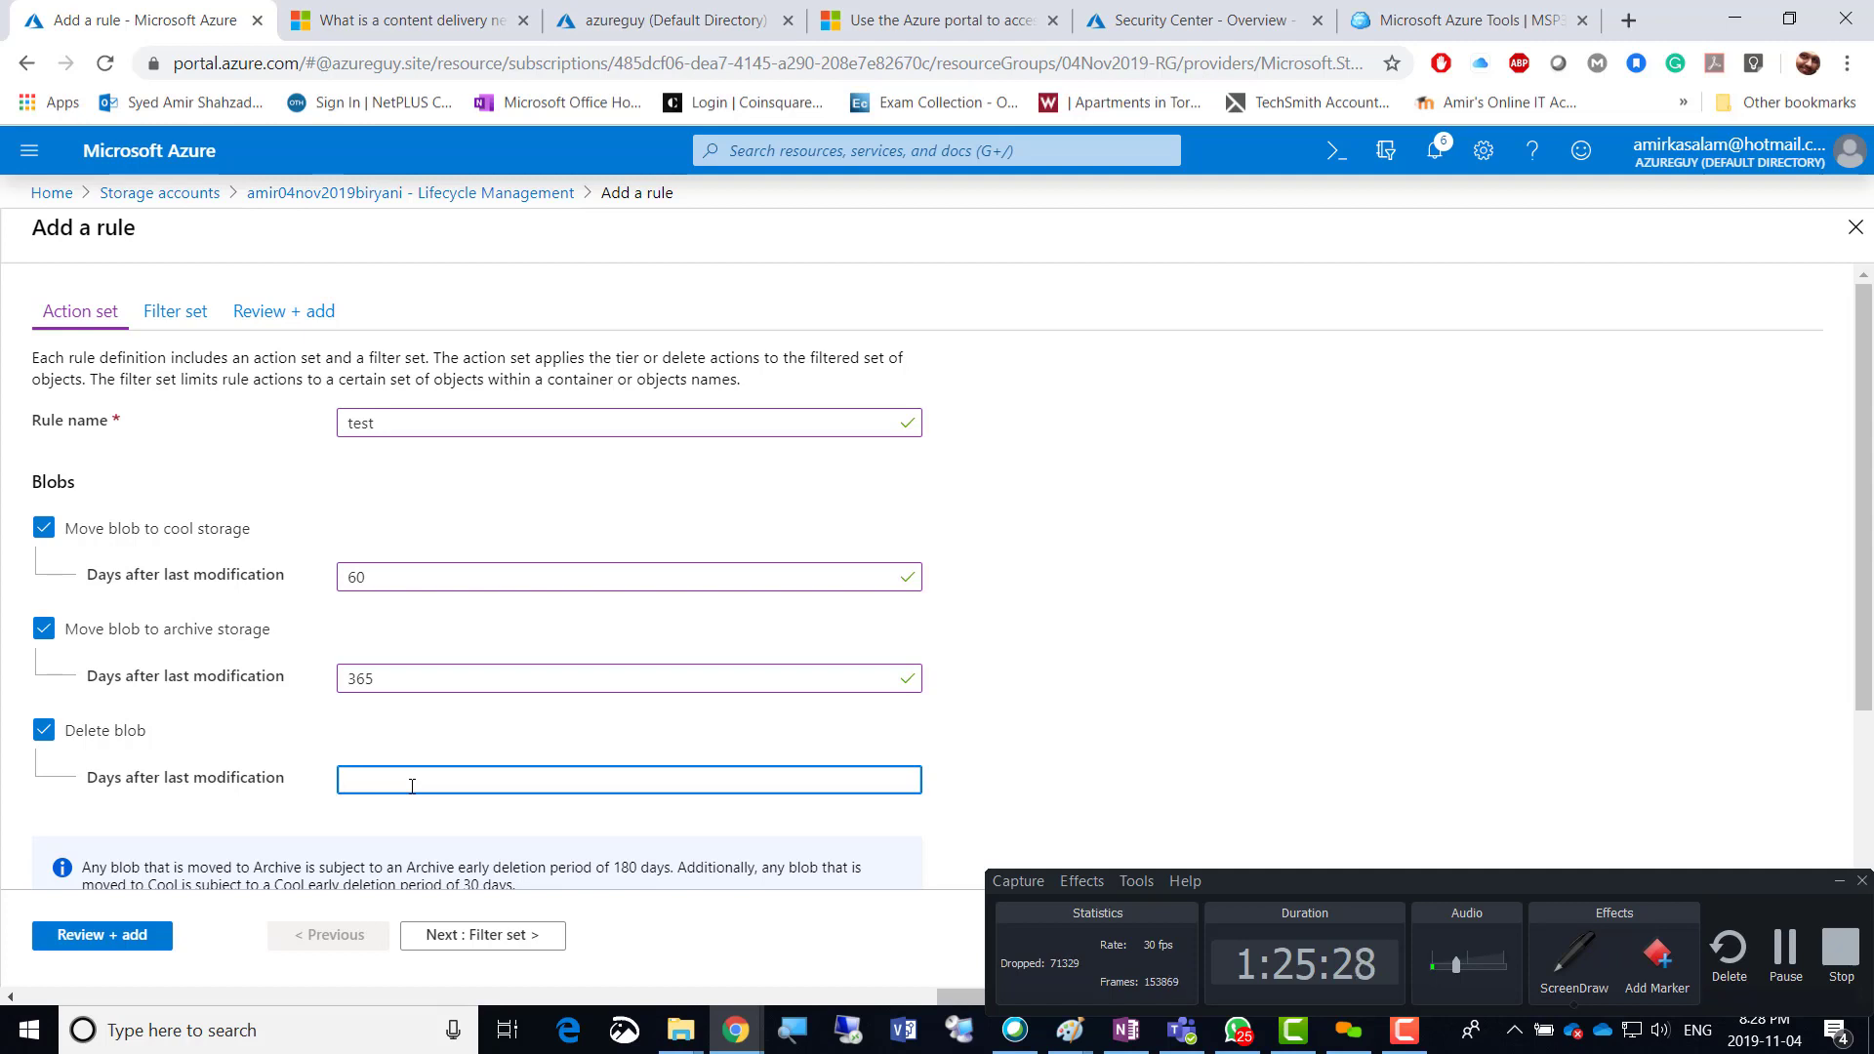
text(2555)
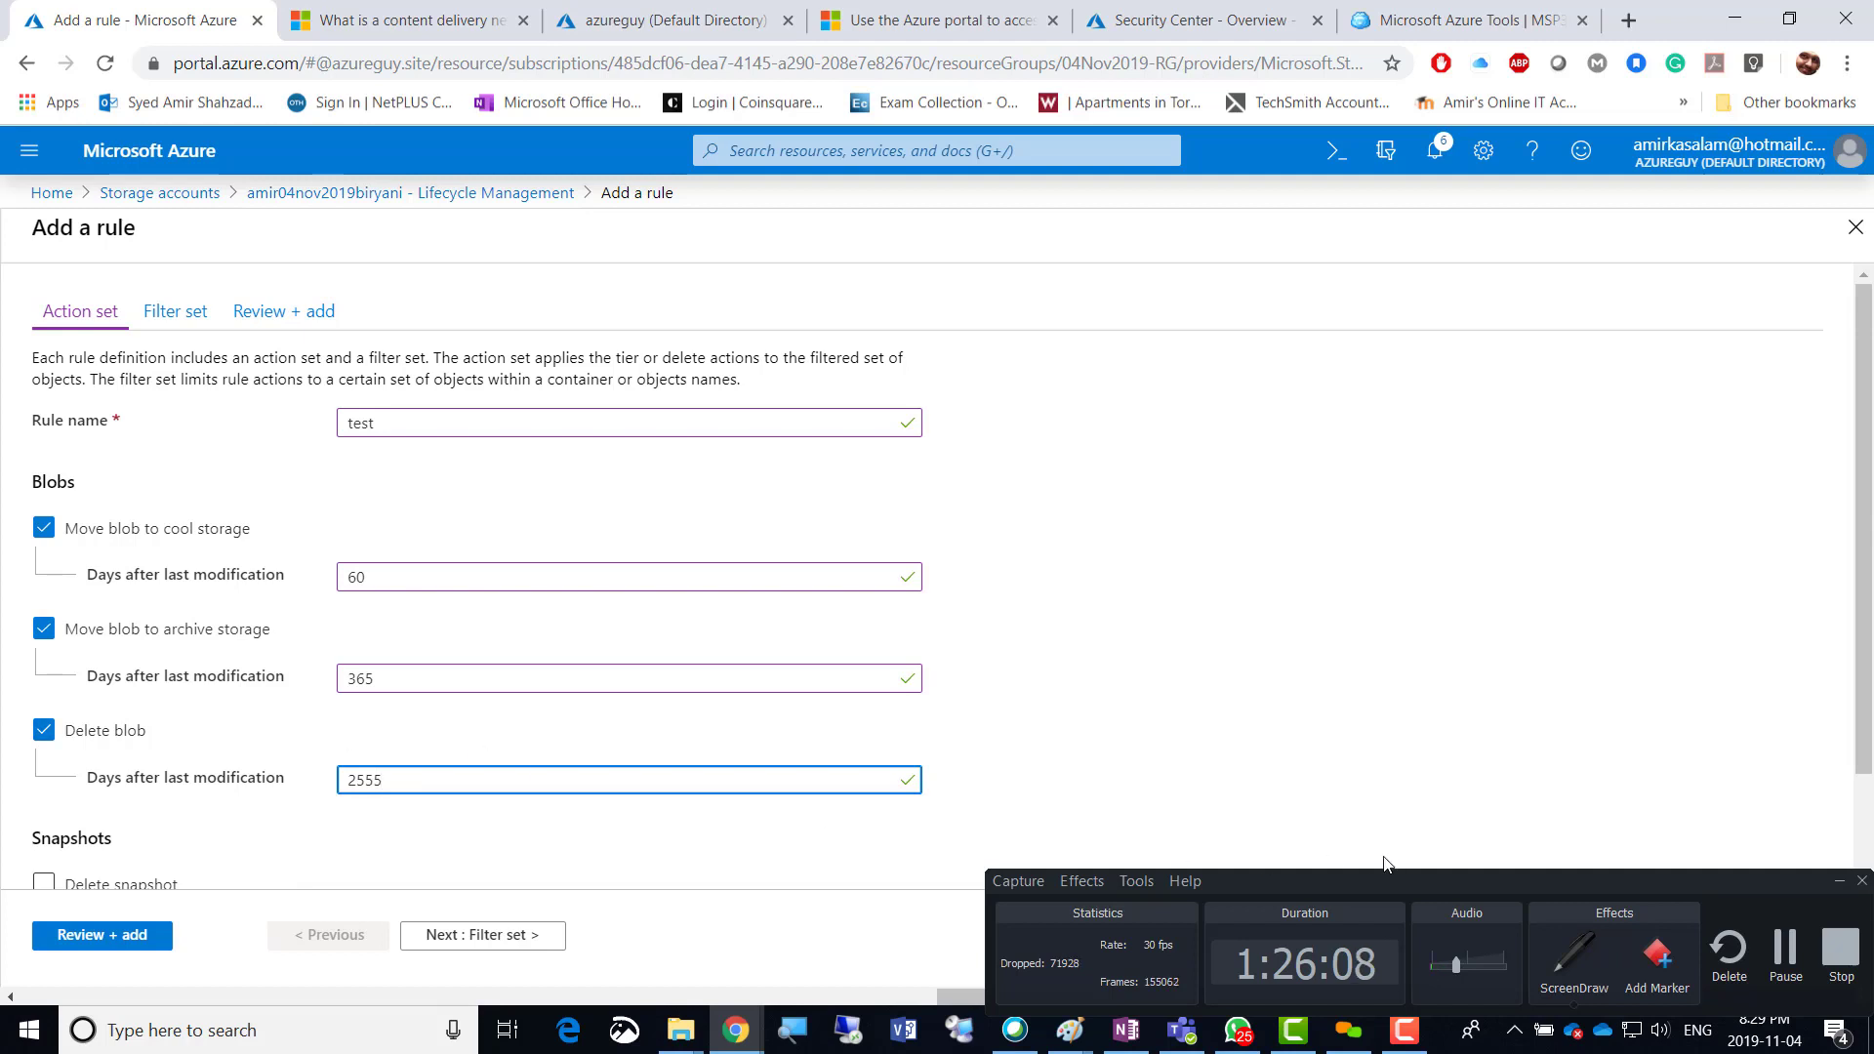
click(1841, 883)
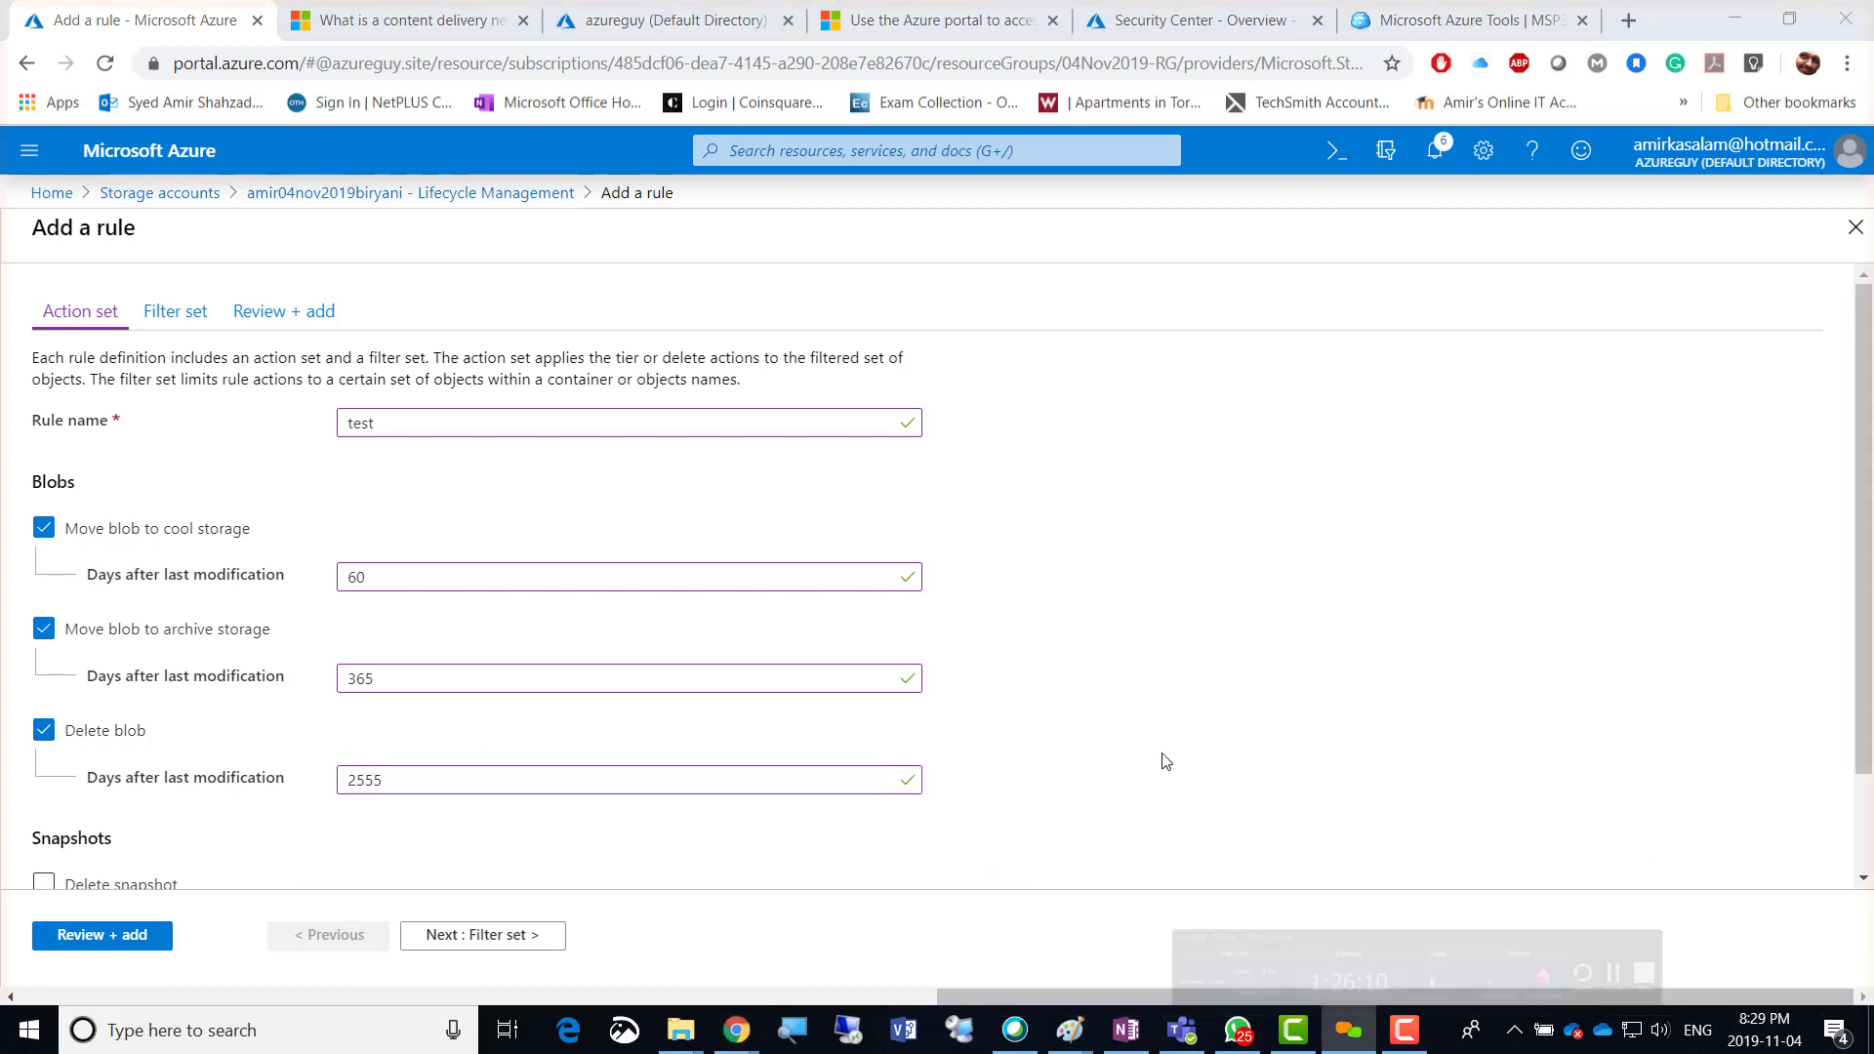
click(1015, 676)
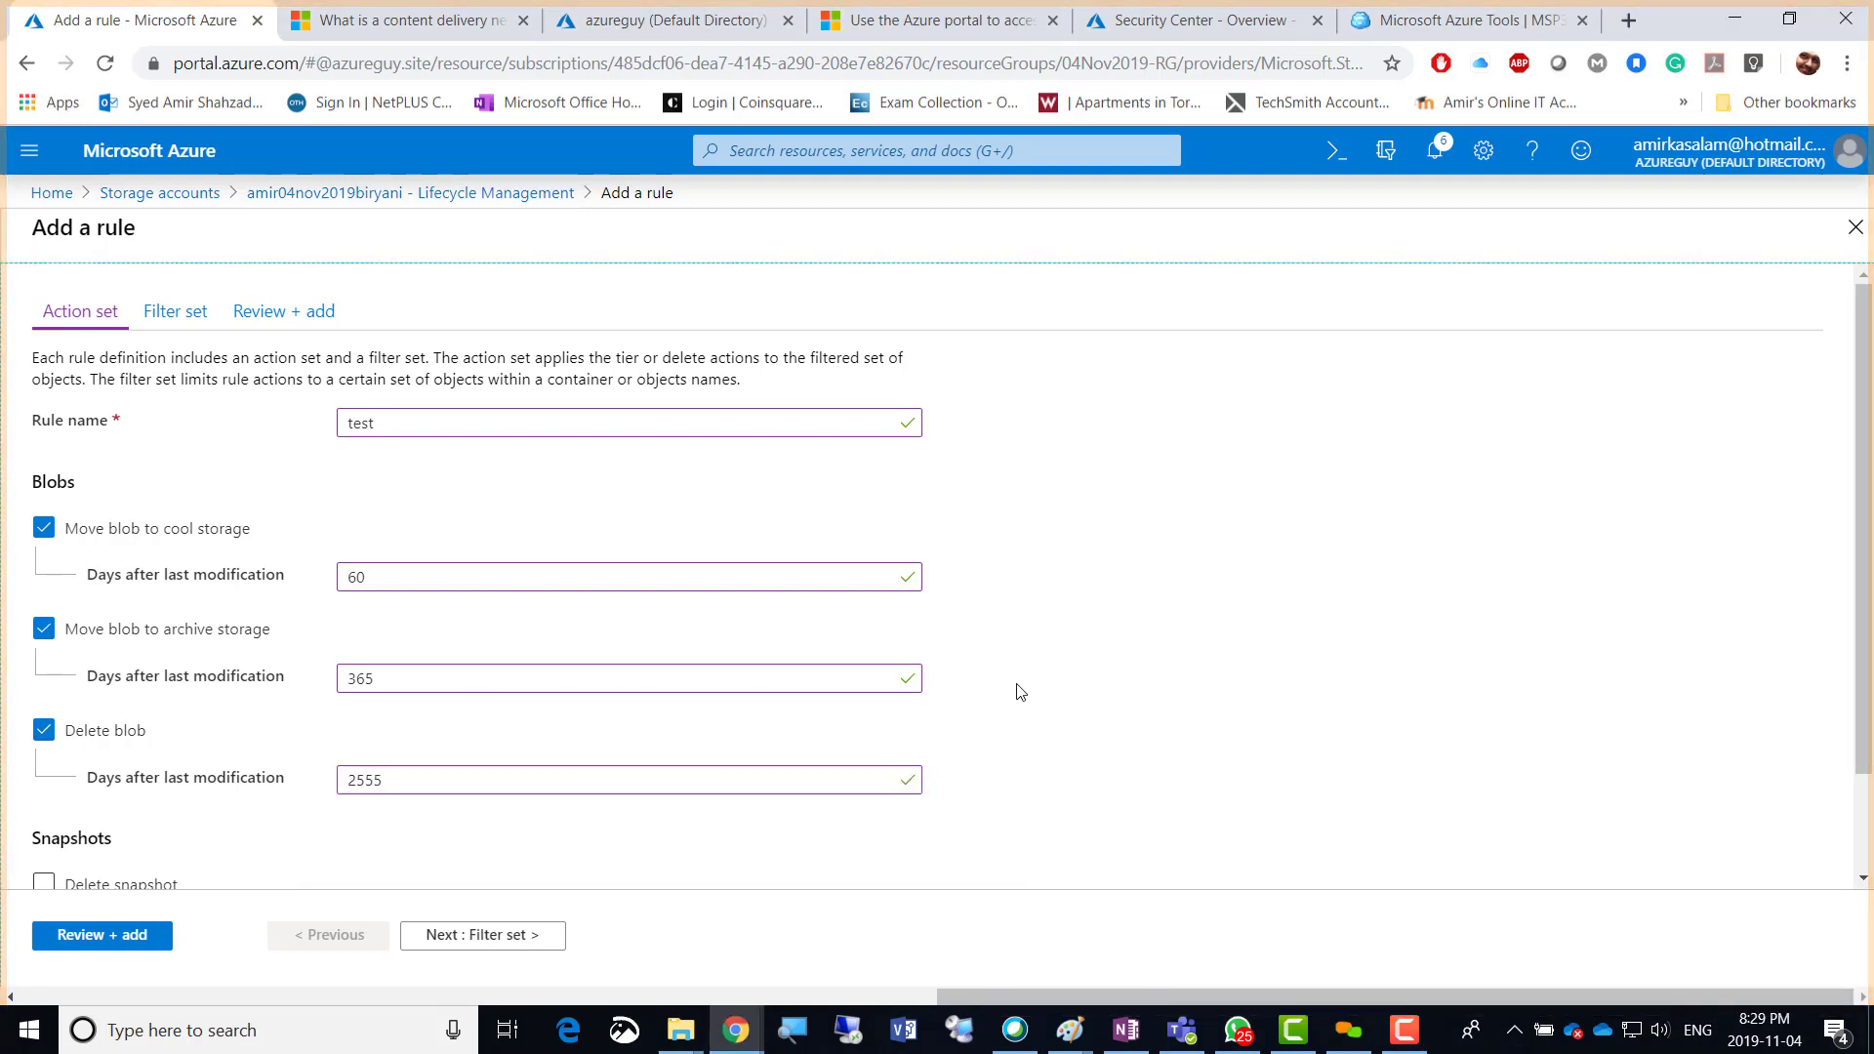
scroll(1017, 683, down, 1)
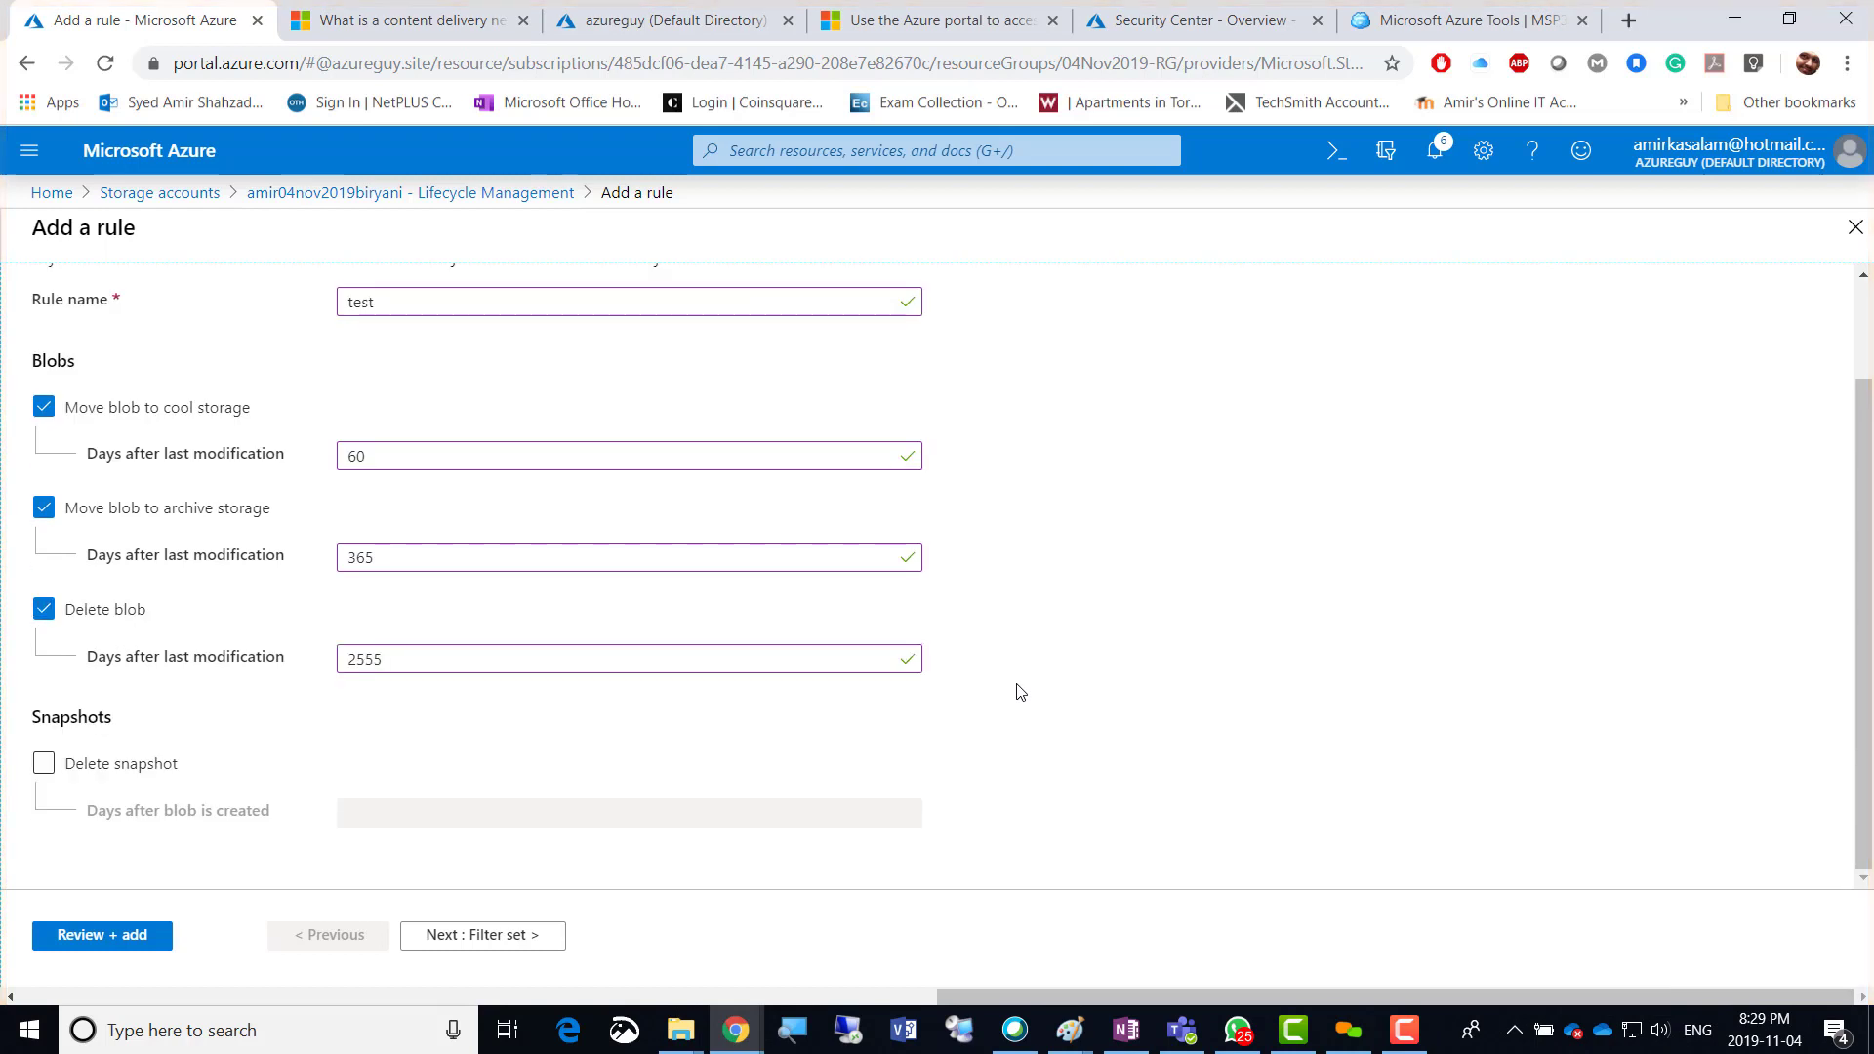
Enable Delete snapshot at 2555 days after the blob is created.
click(132, 775)
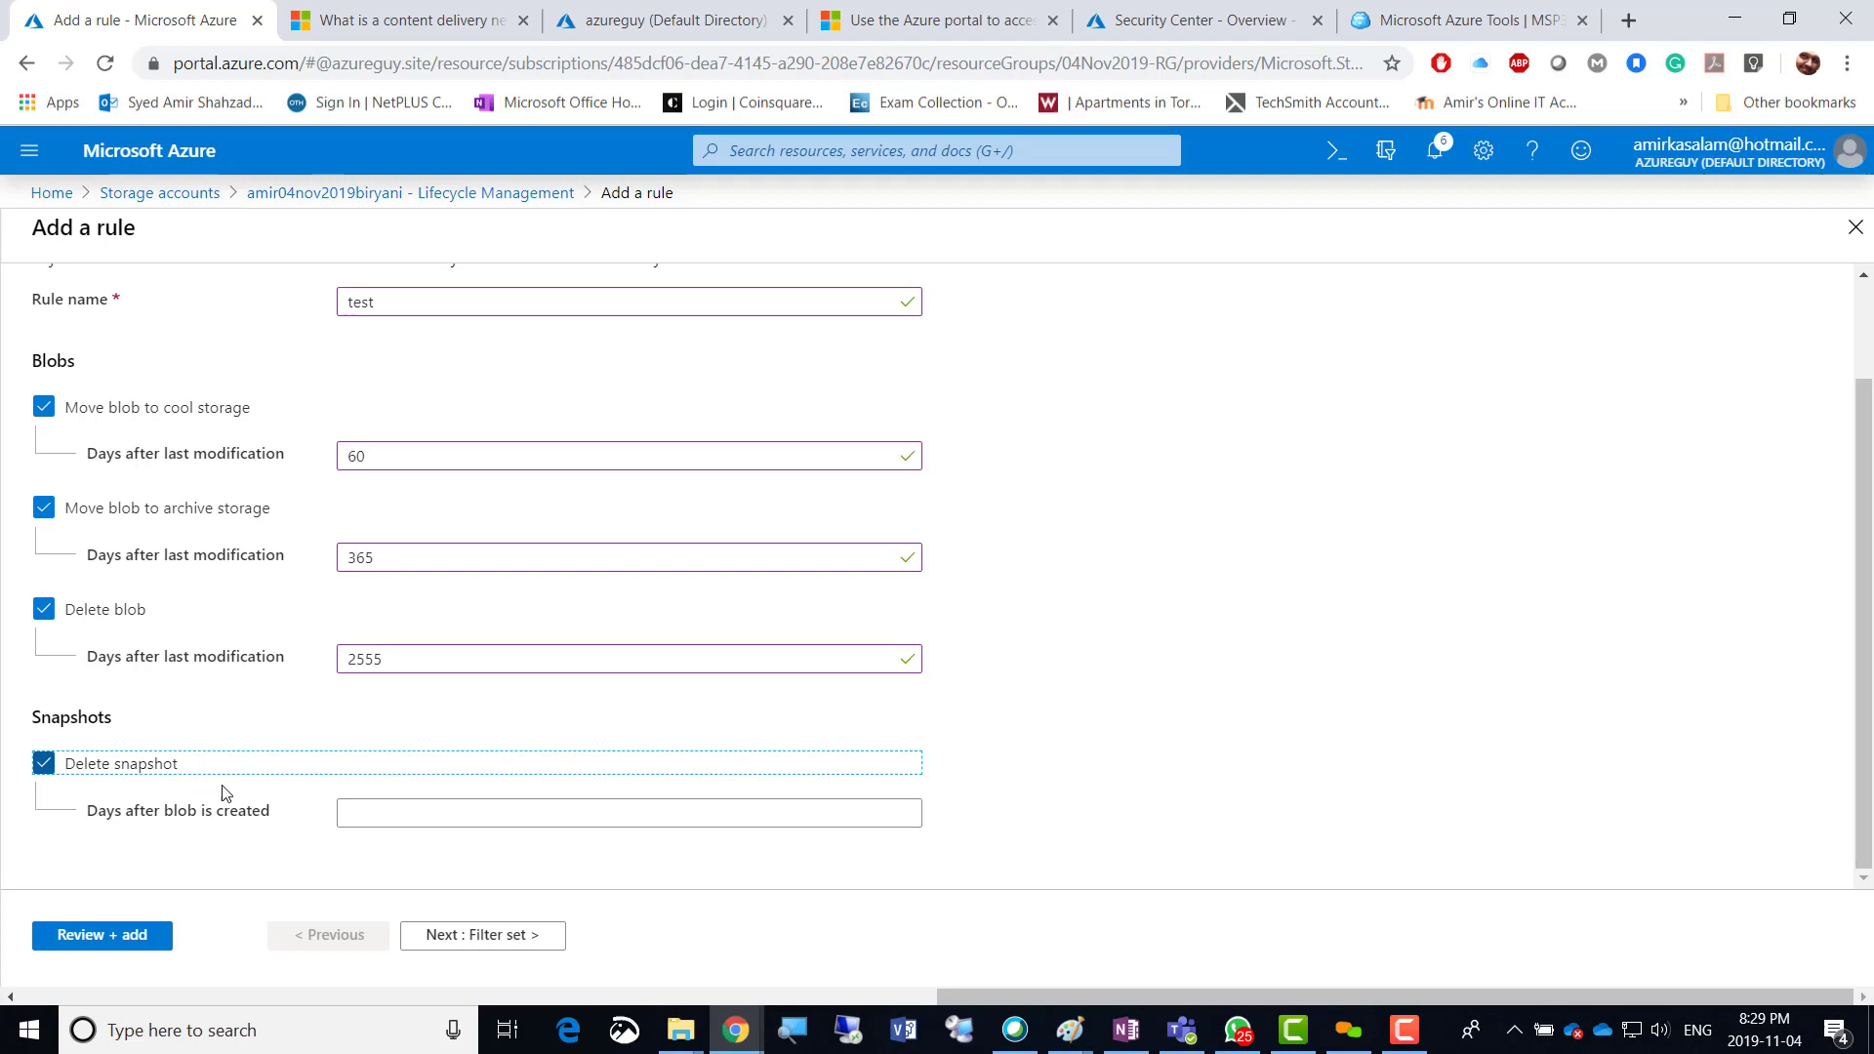
click(347, 810)
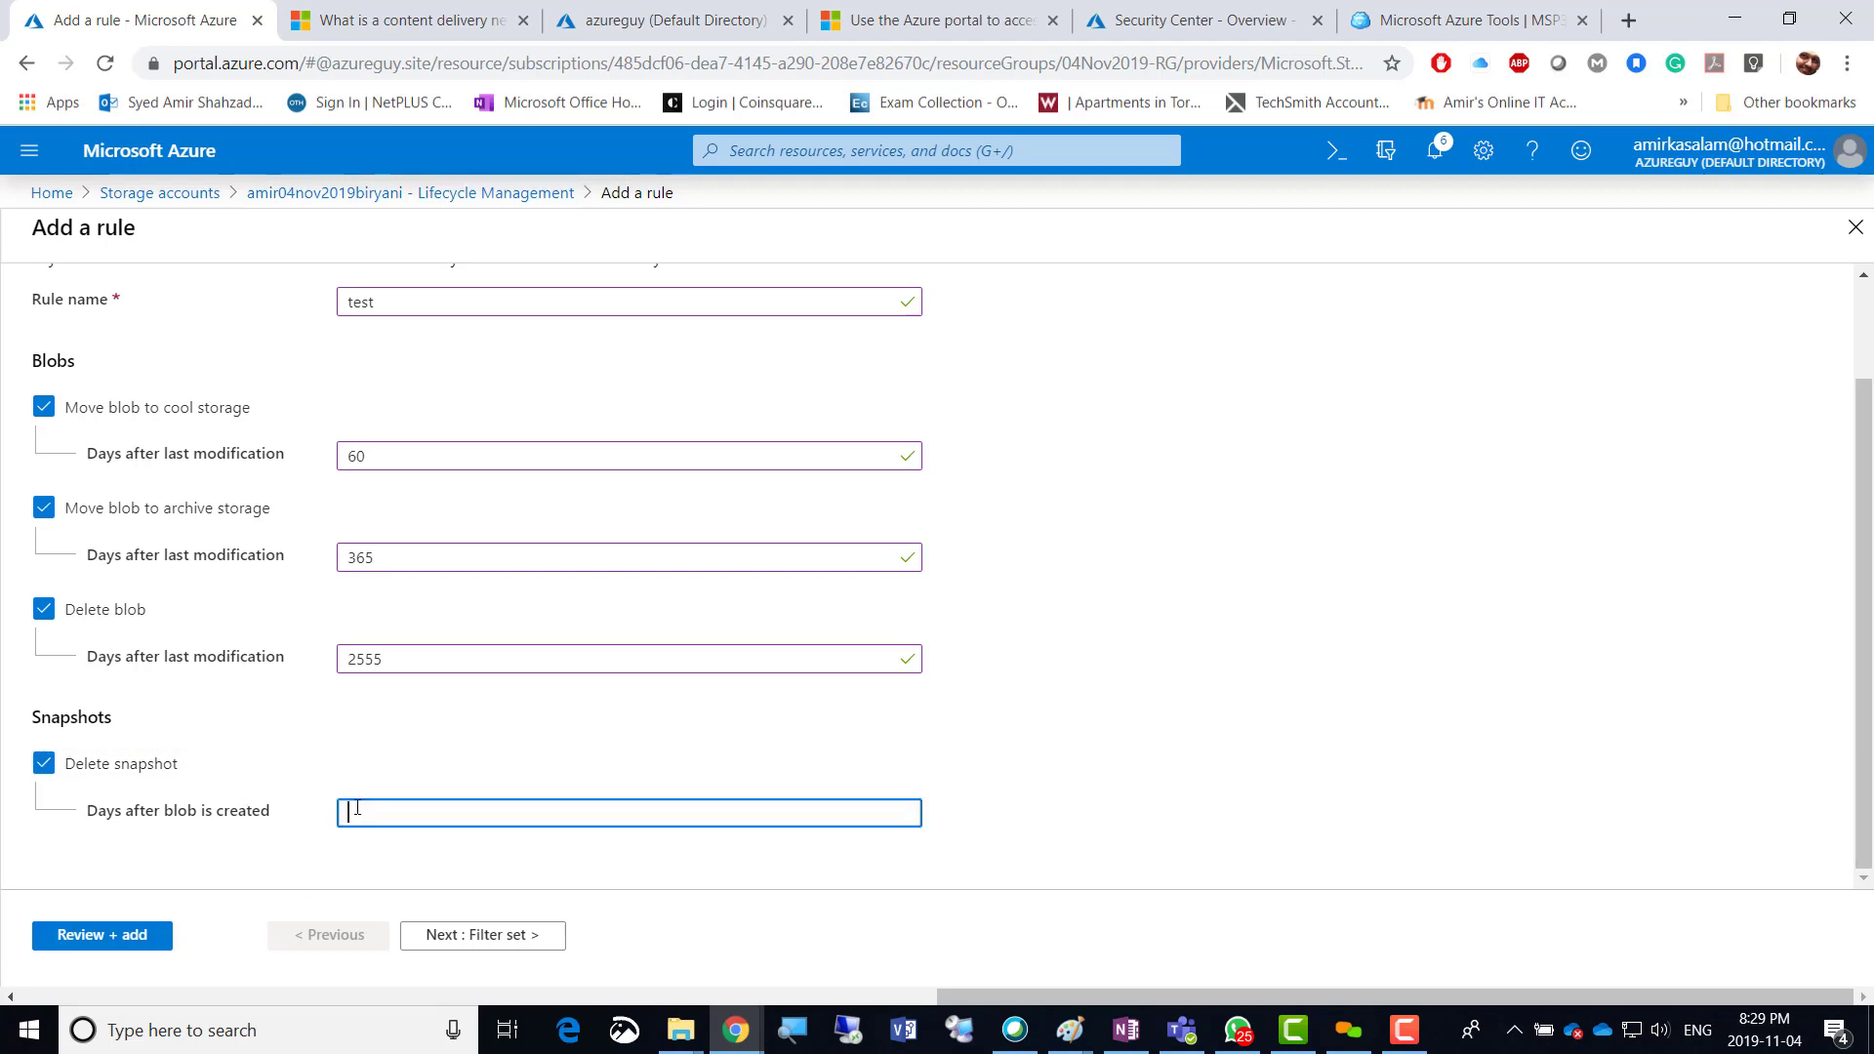
text(2555)
scroll(985, 766, up, 2)
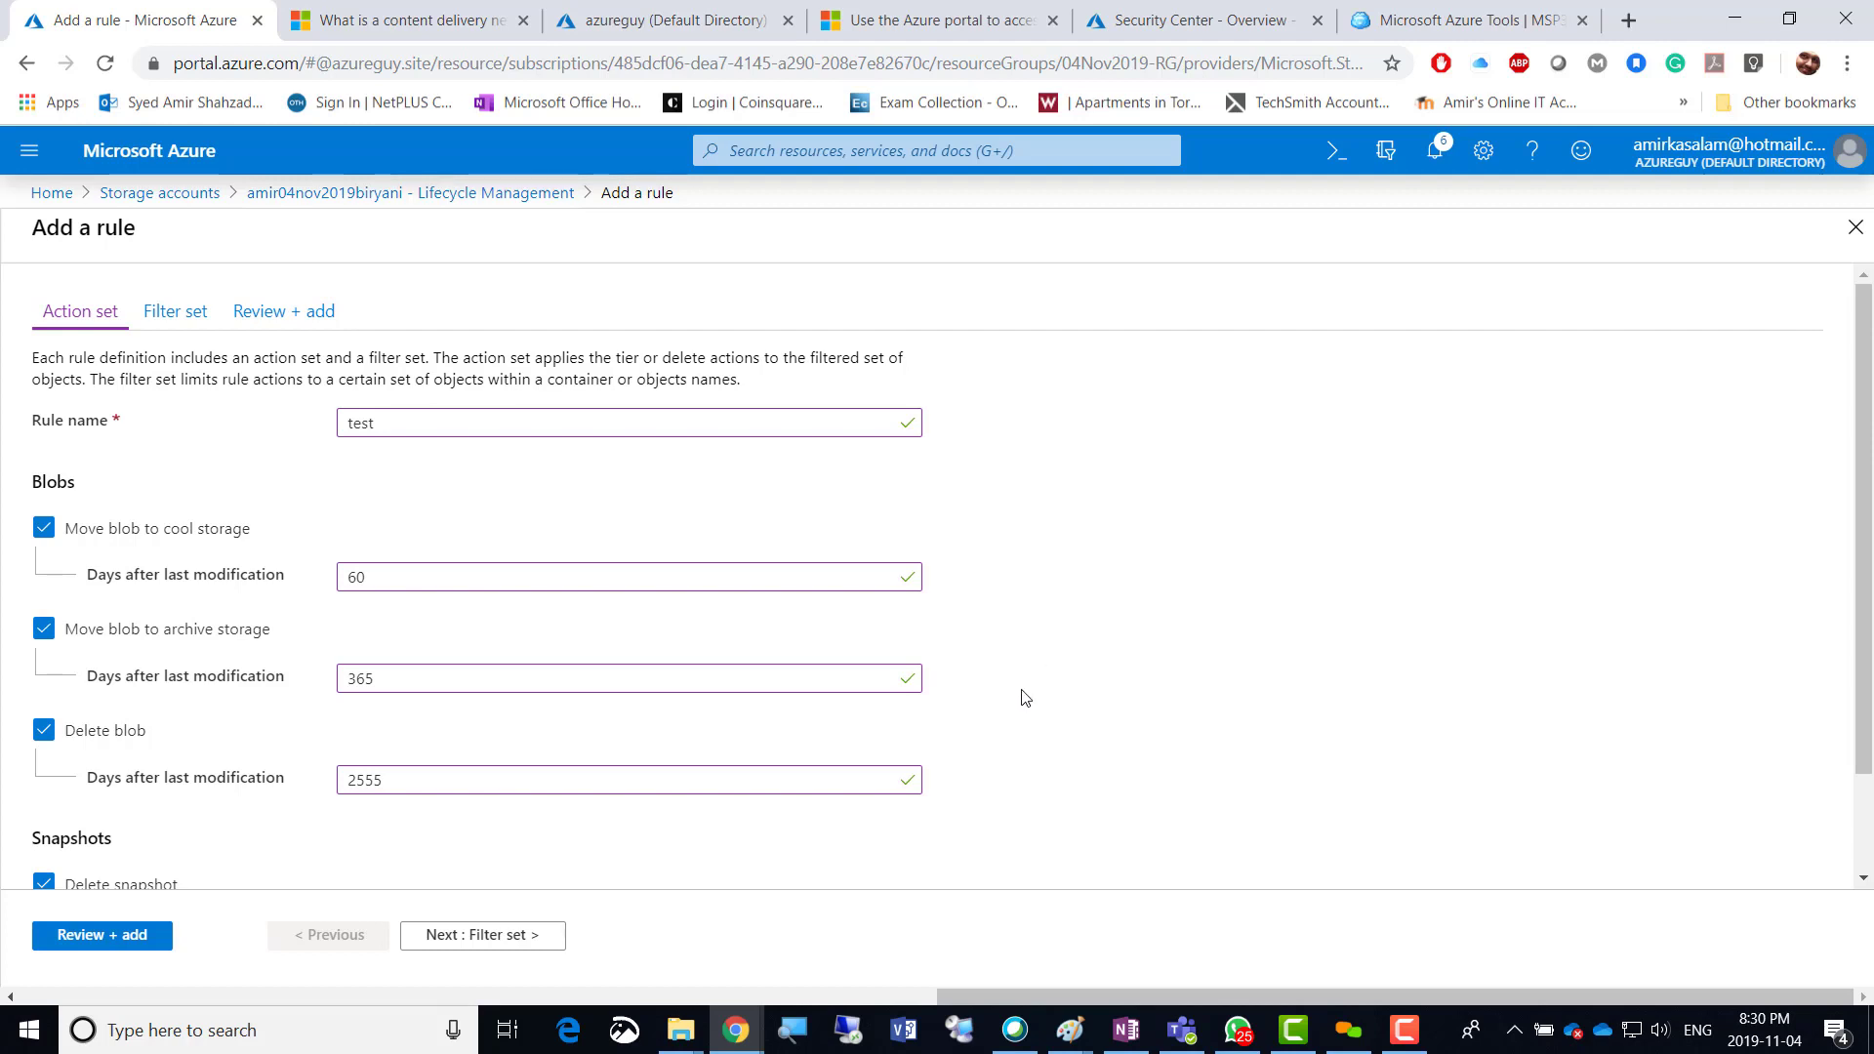
click(1080, 708)
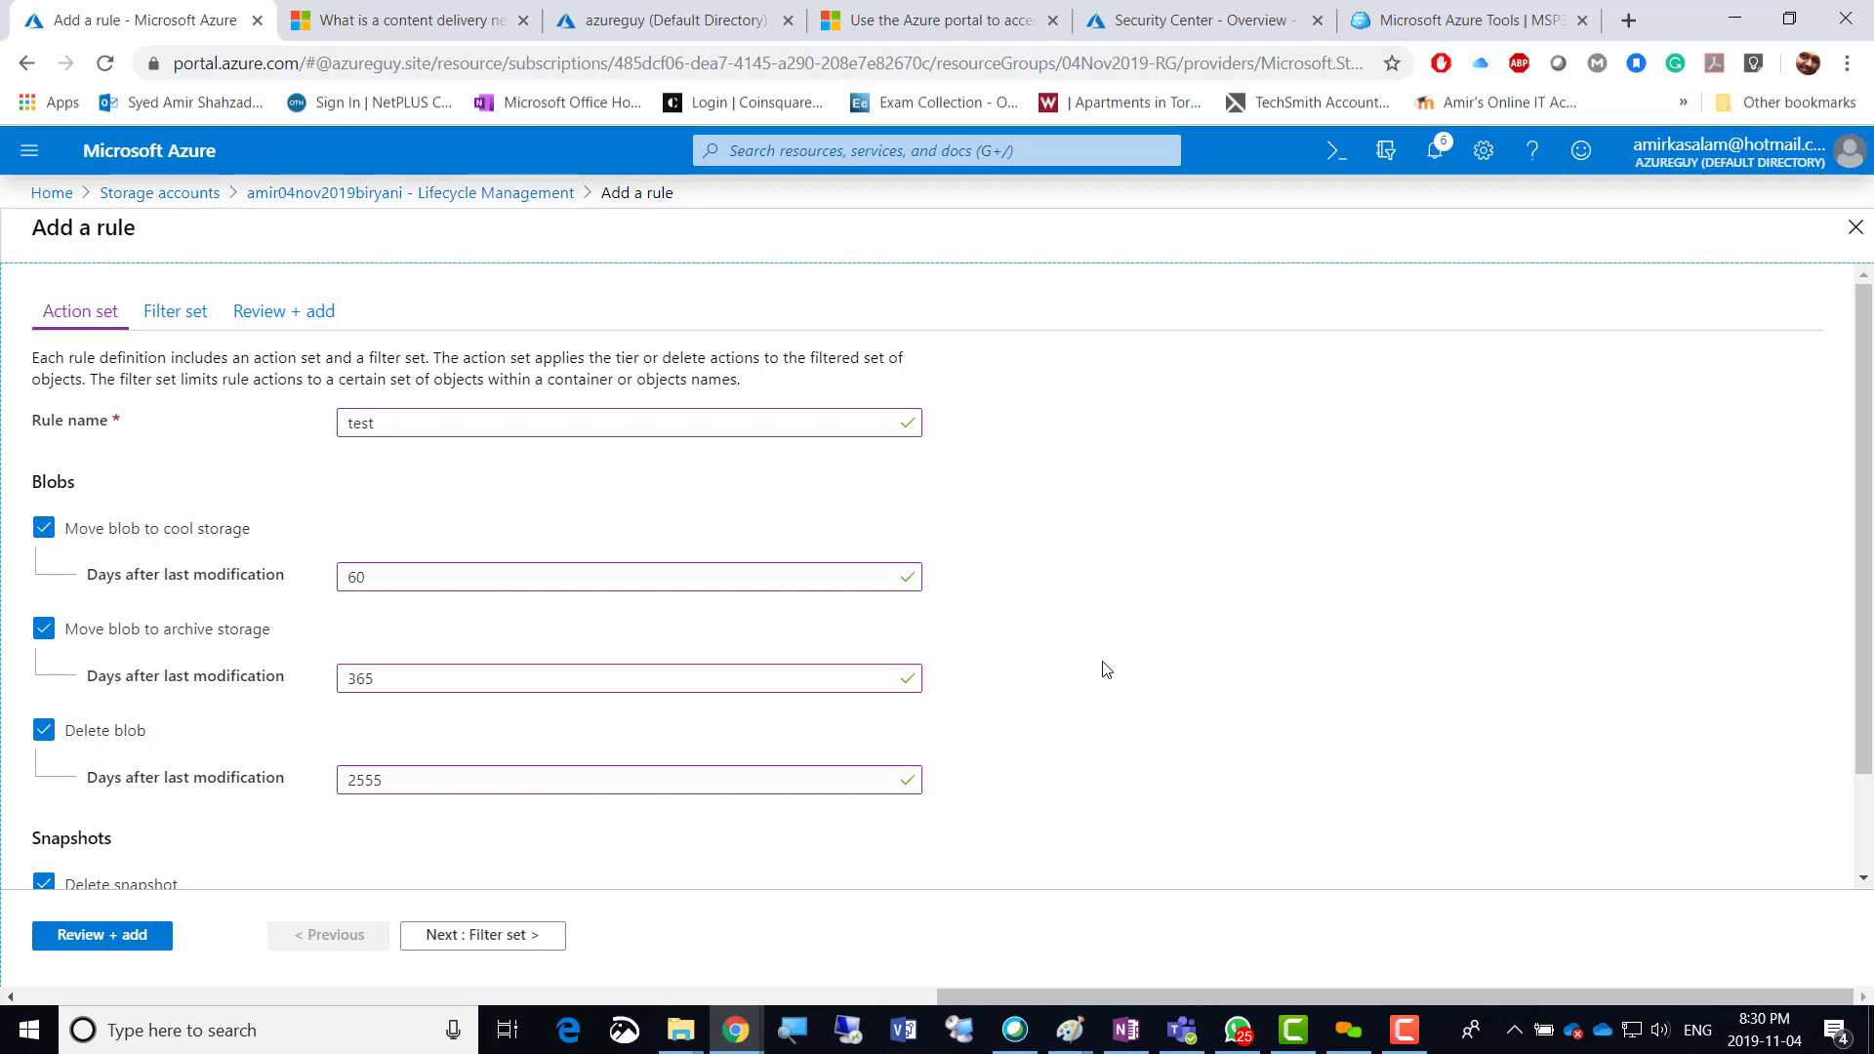
scroll(1088, 650, down, 2)
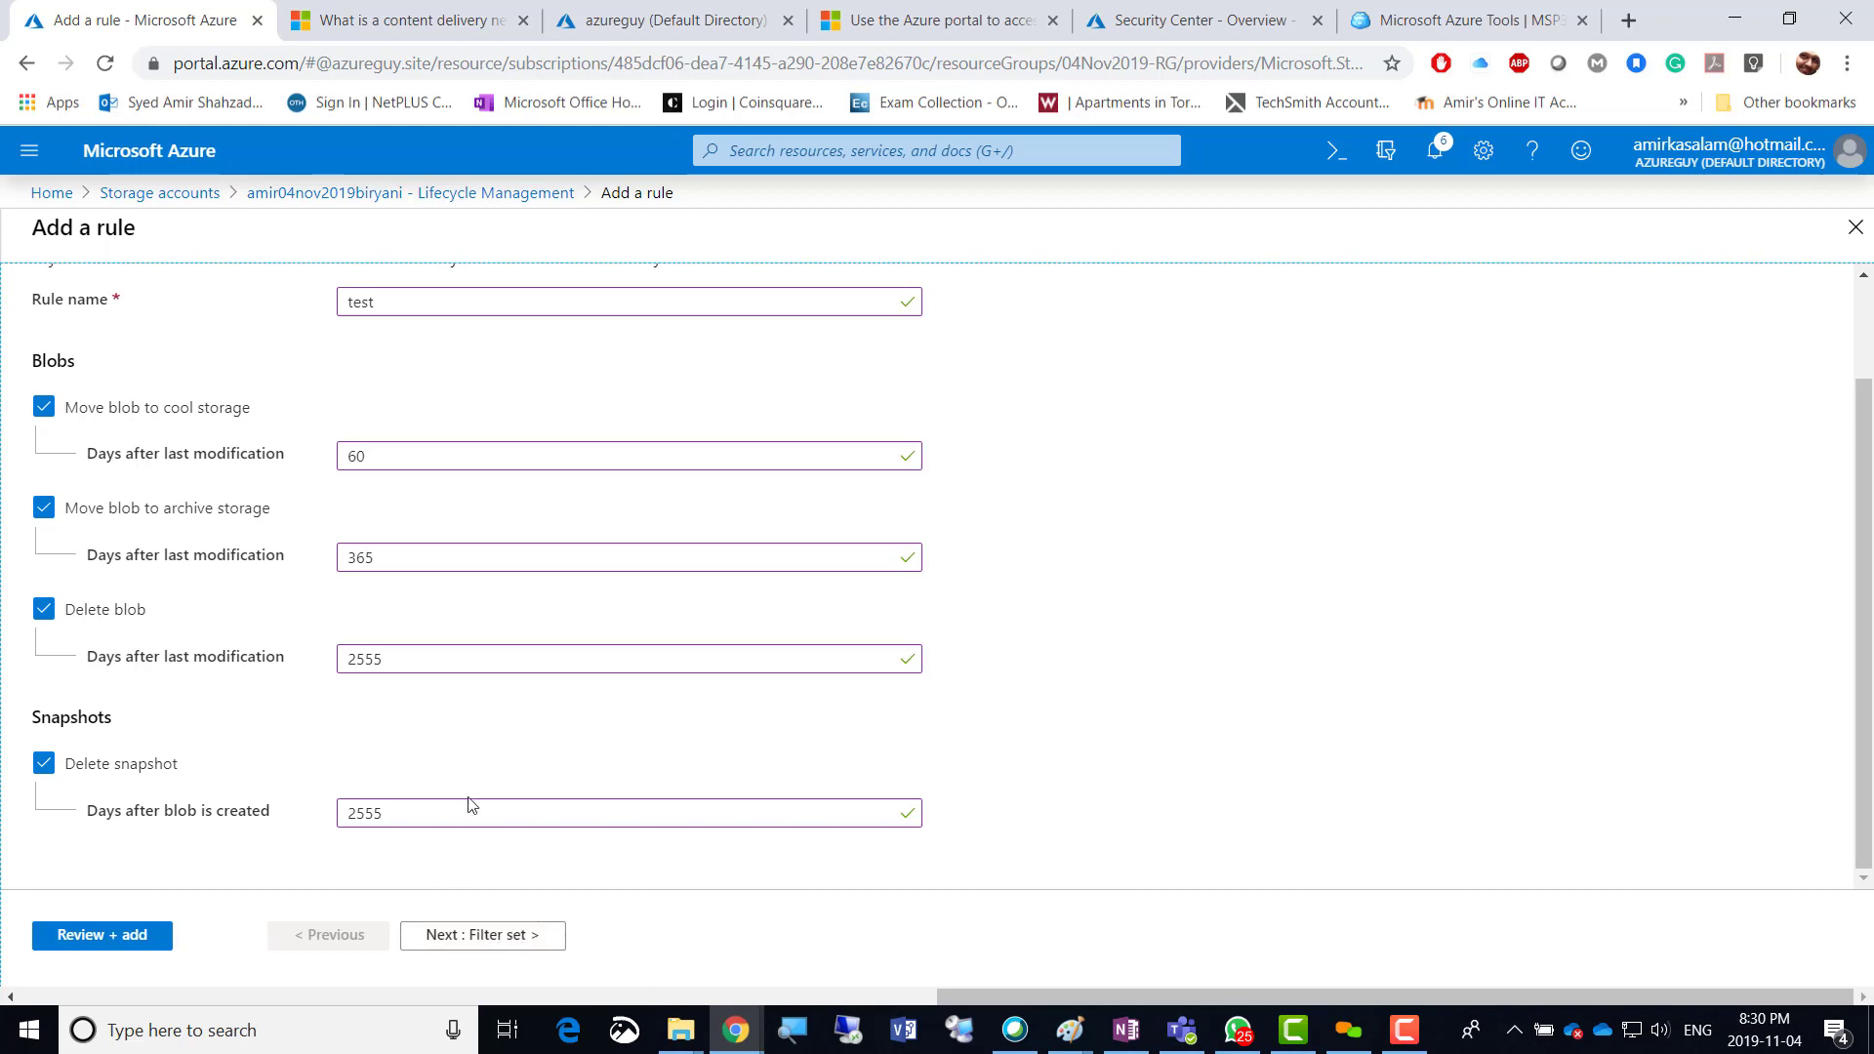
Go through Filter set and Review + add, then add the 'test' rule.
click(485, 937)
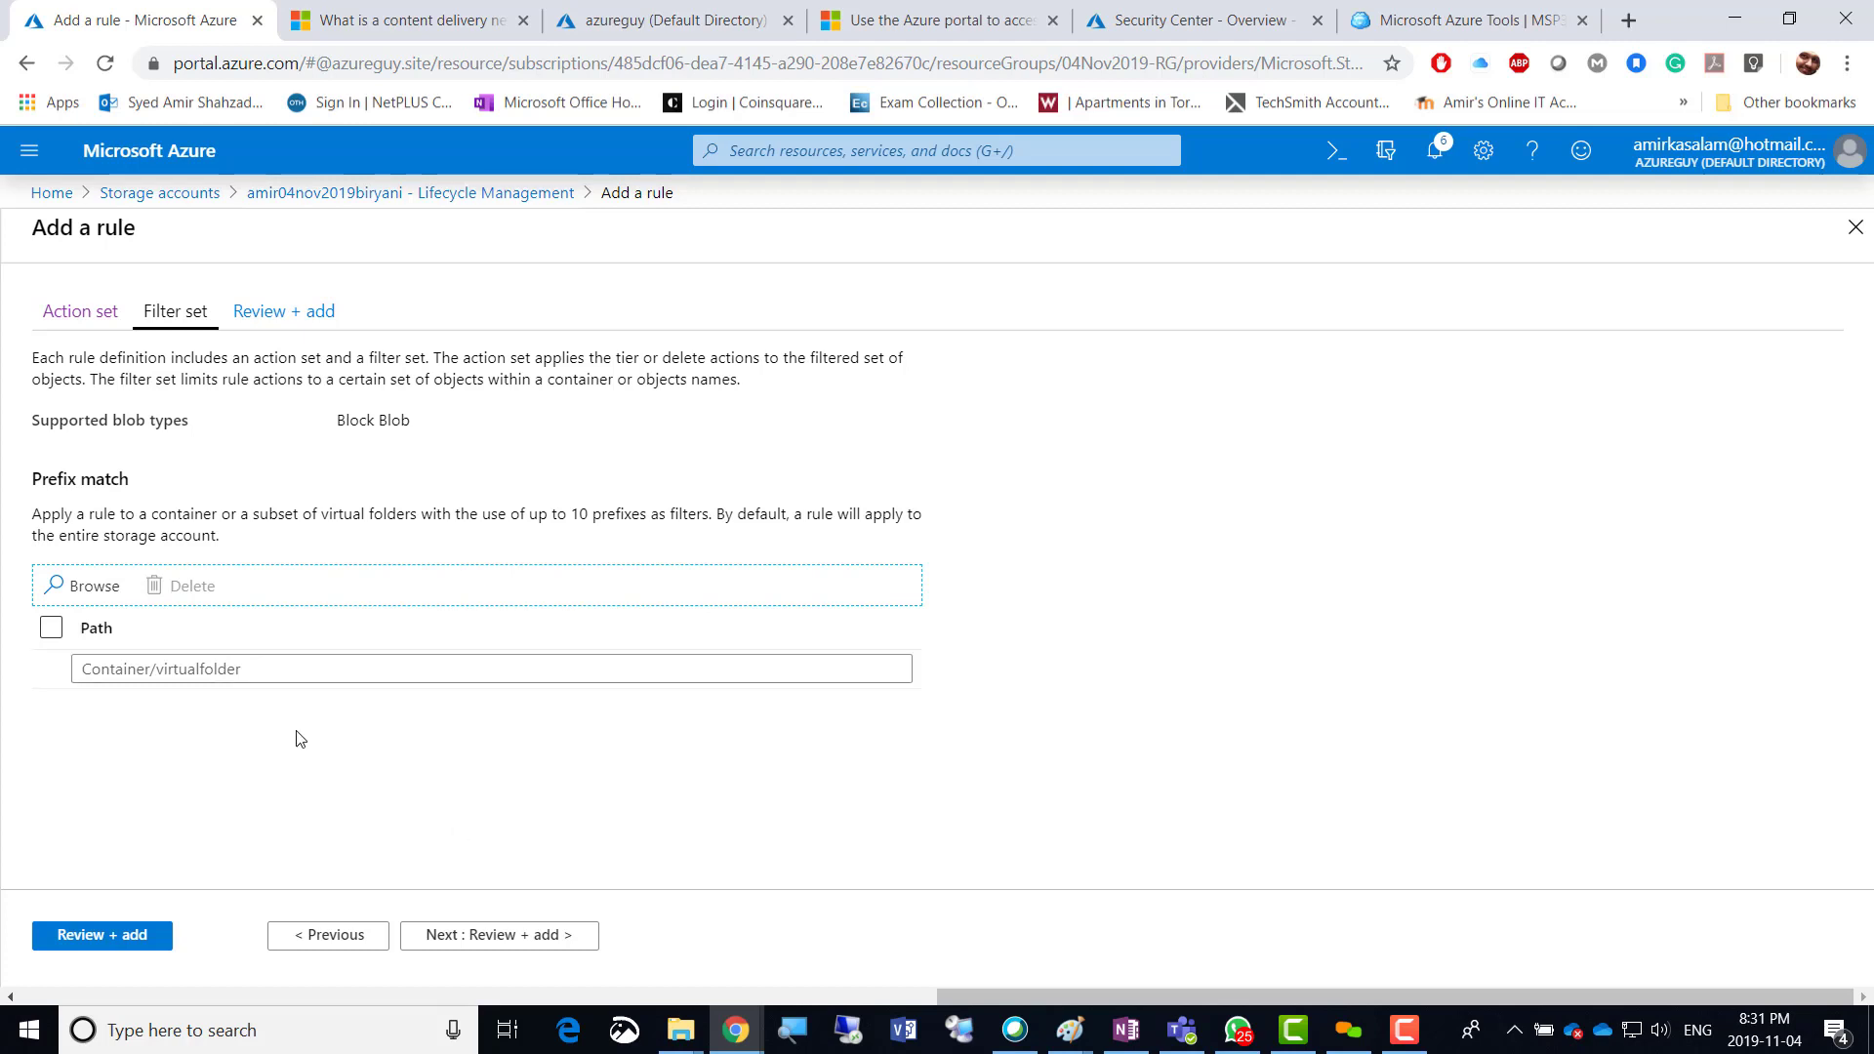
click(504, 934)
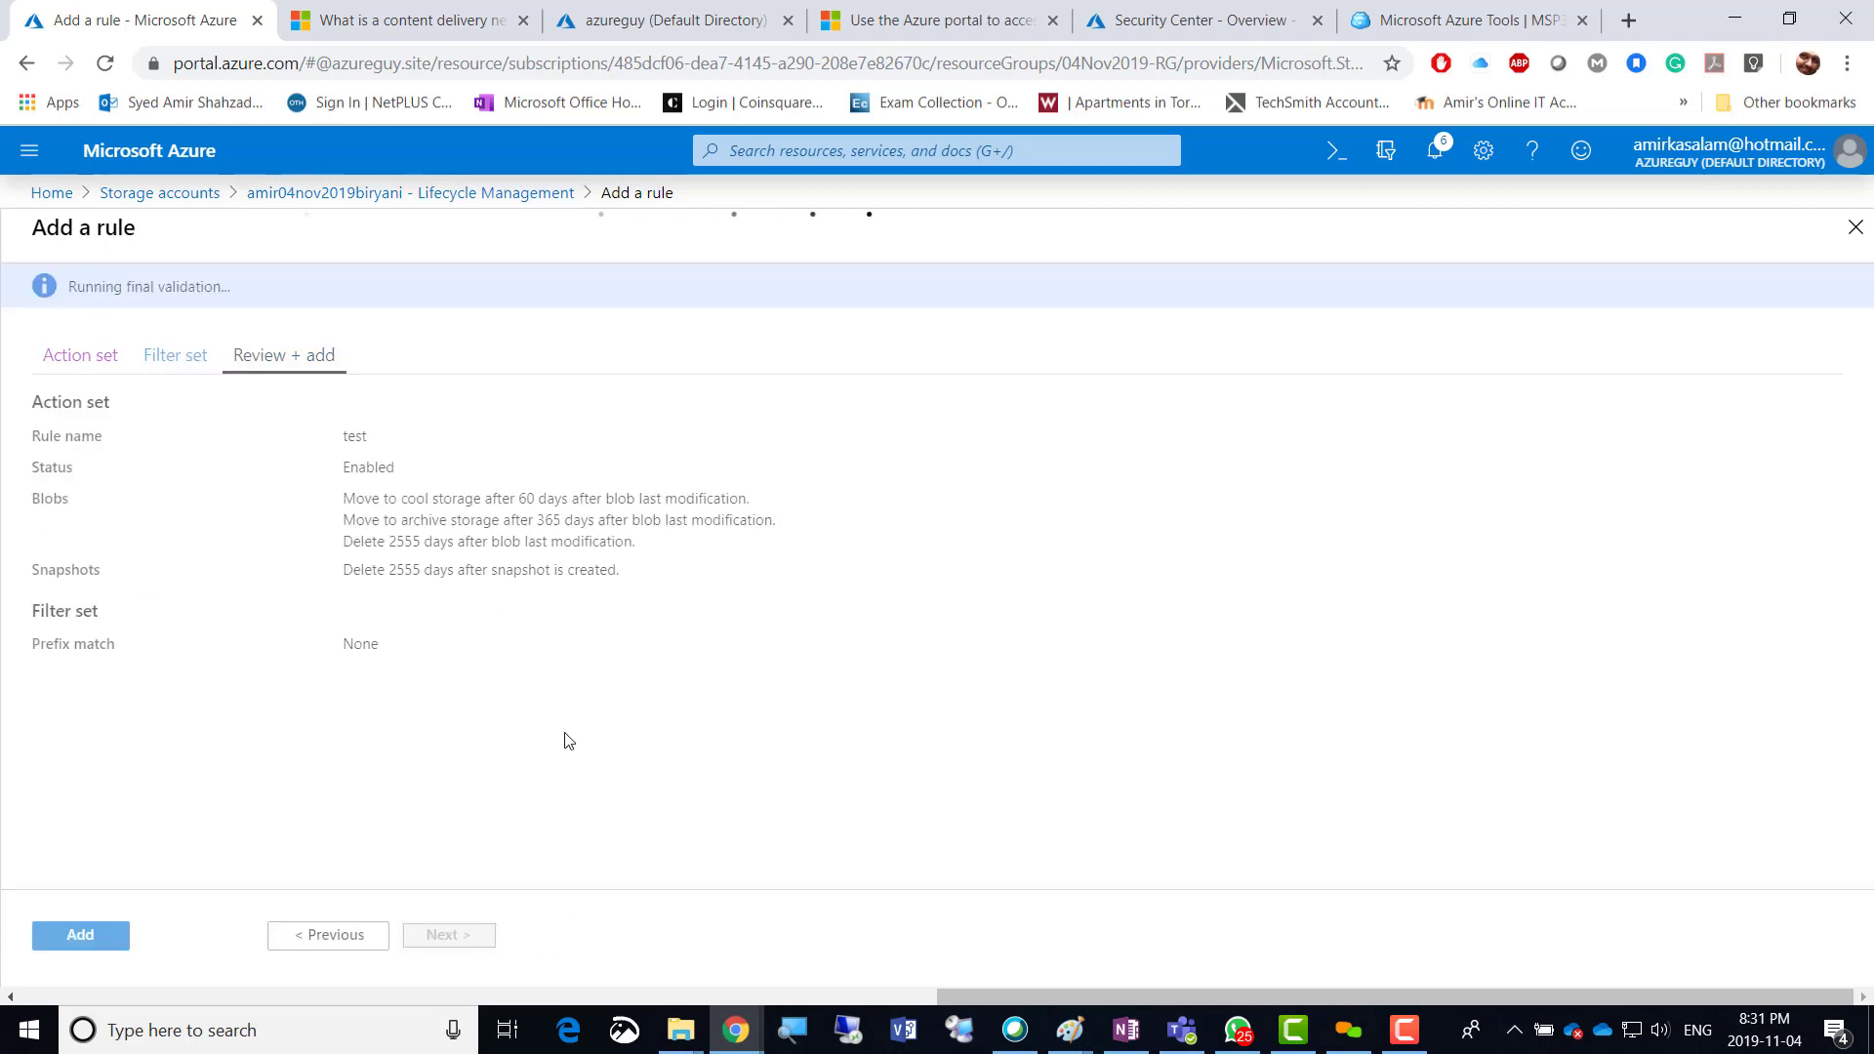
click(82, 937)
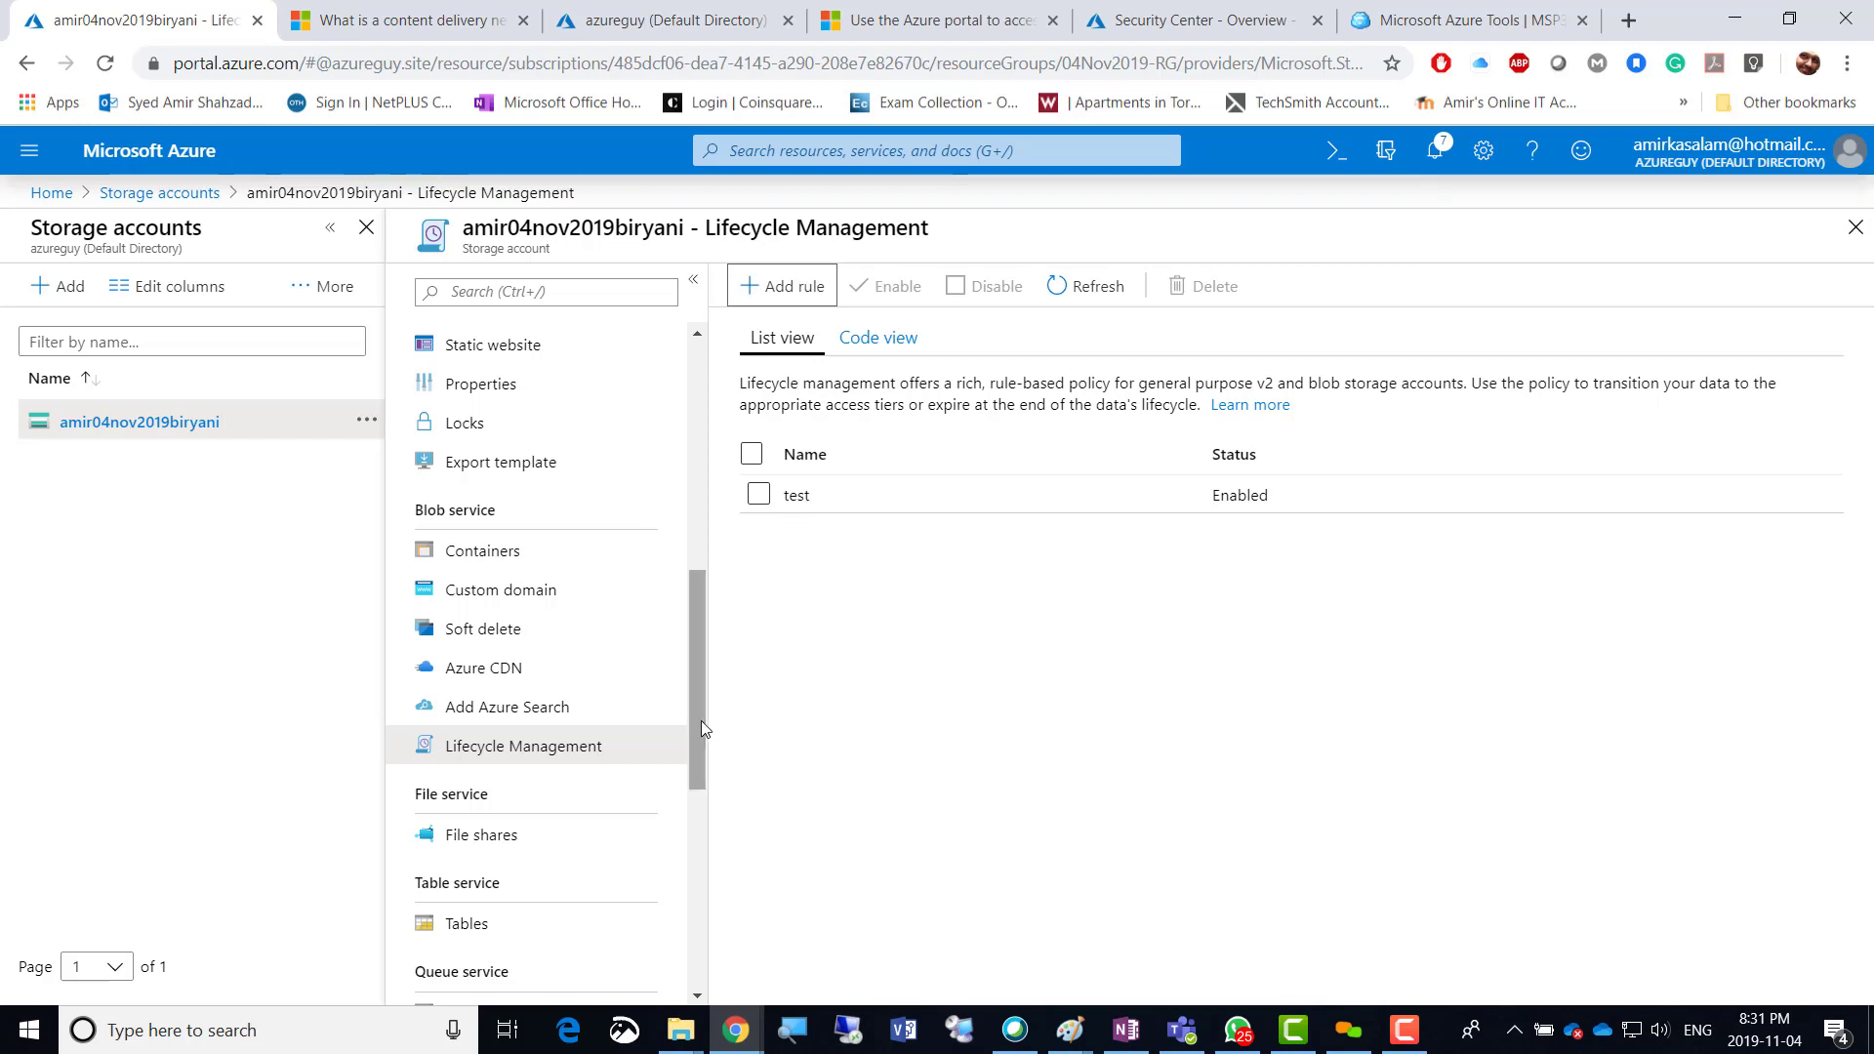
Open the storage account's File shares and start a new share named companyfileshare.
scroll(699, 753, down, 2)
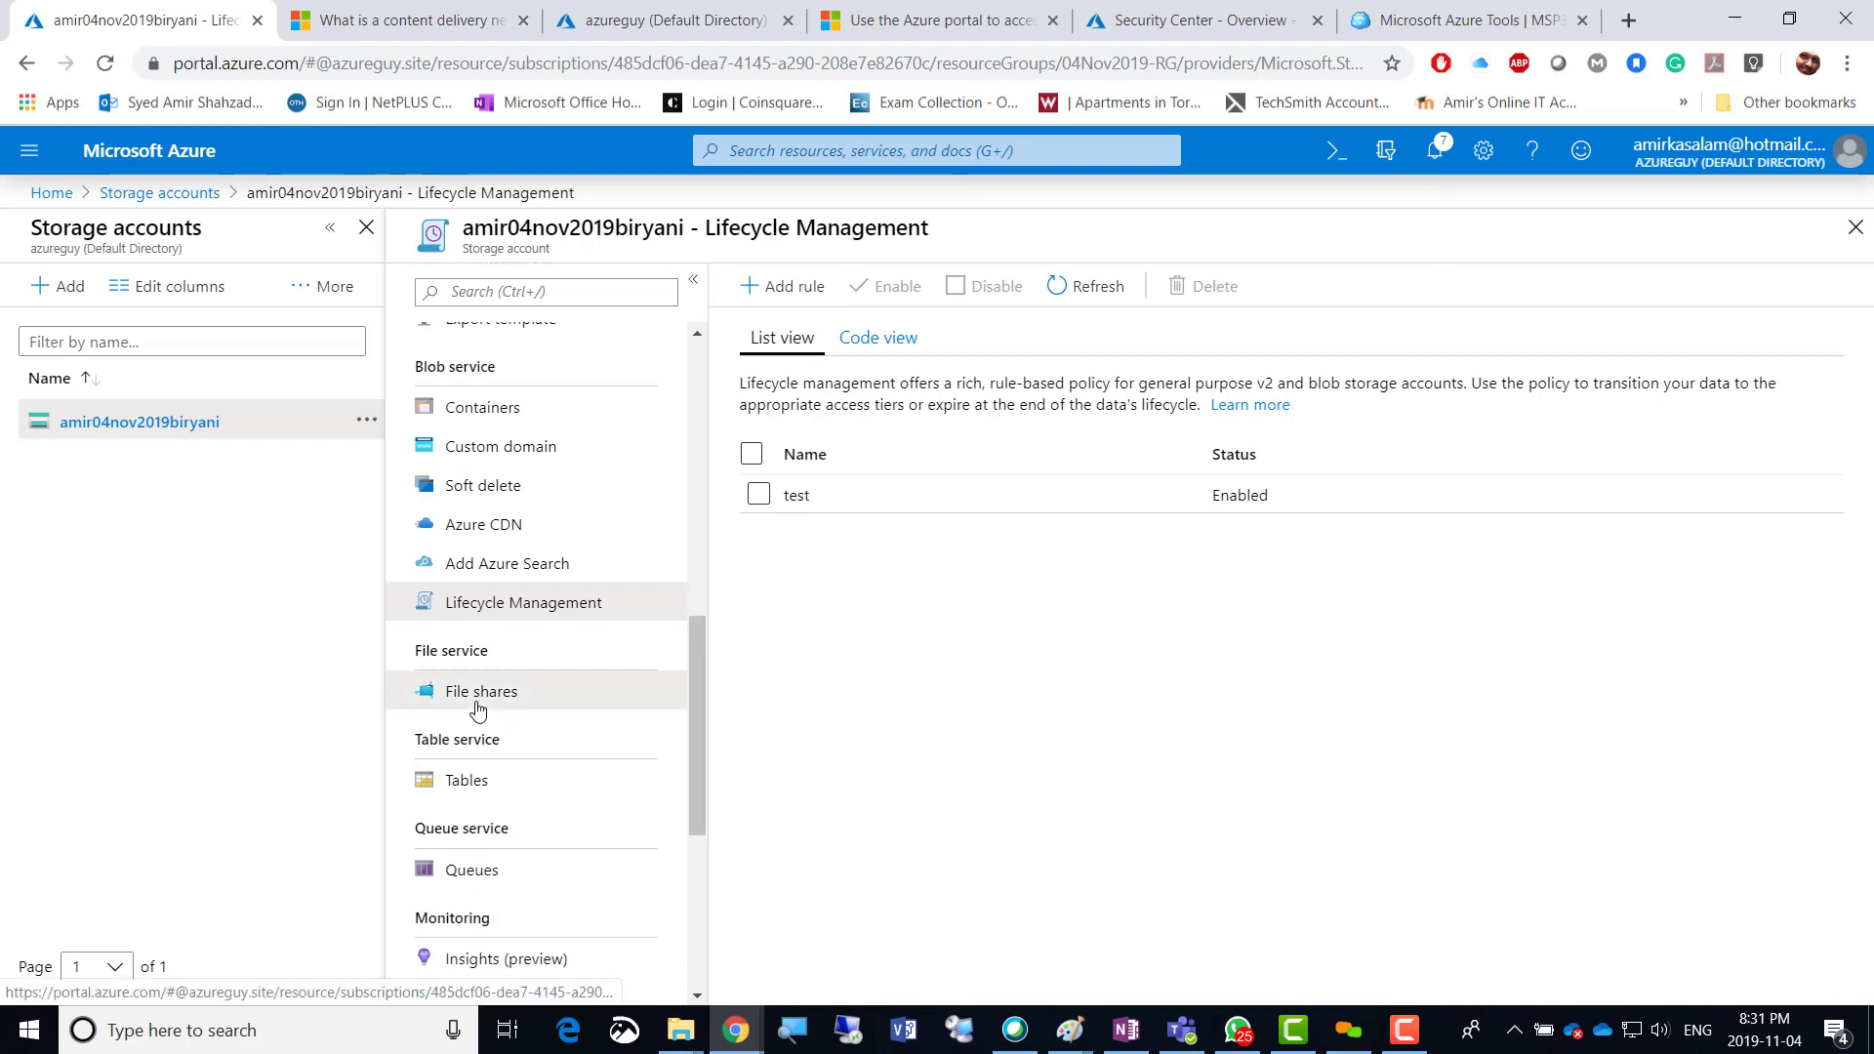
click(480, 704)
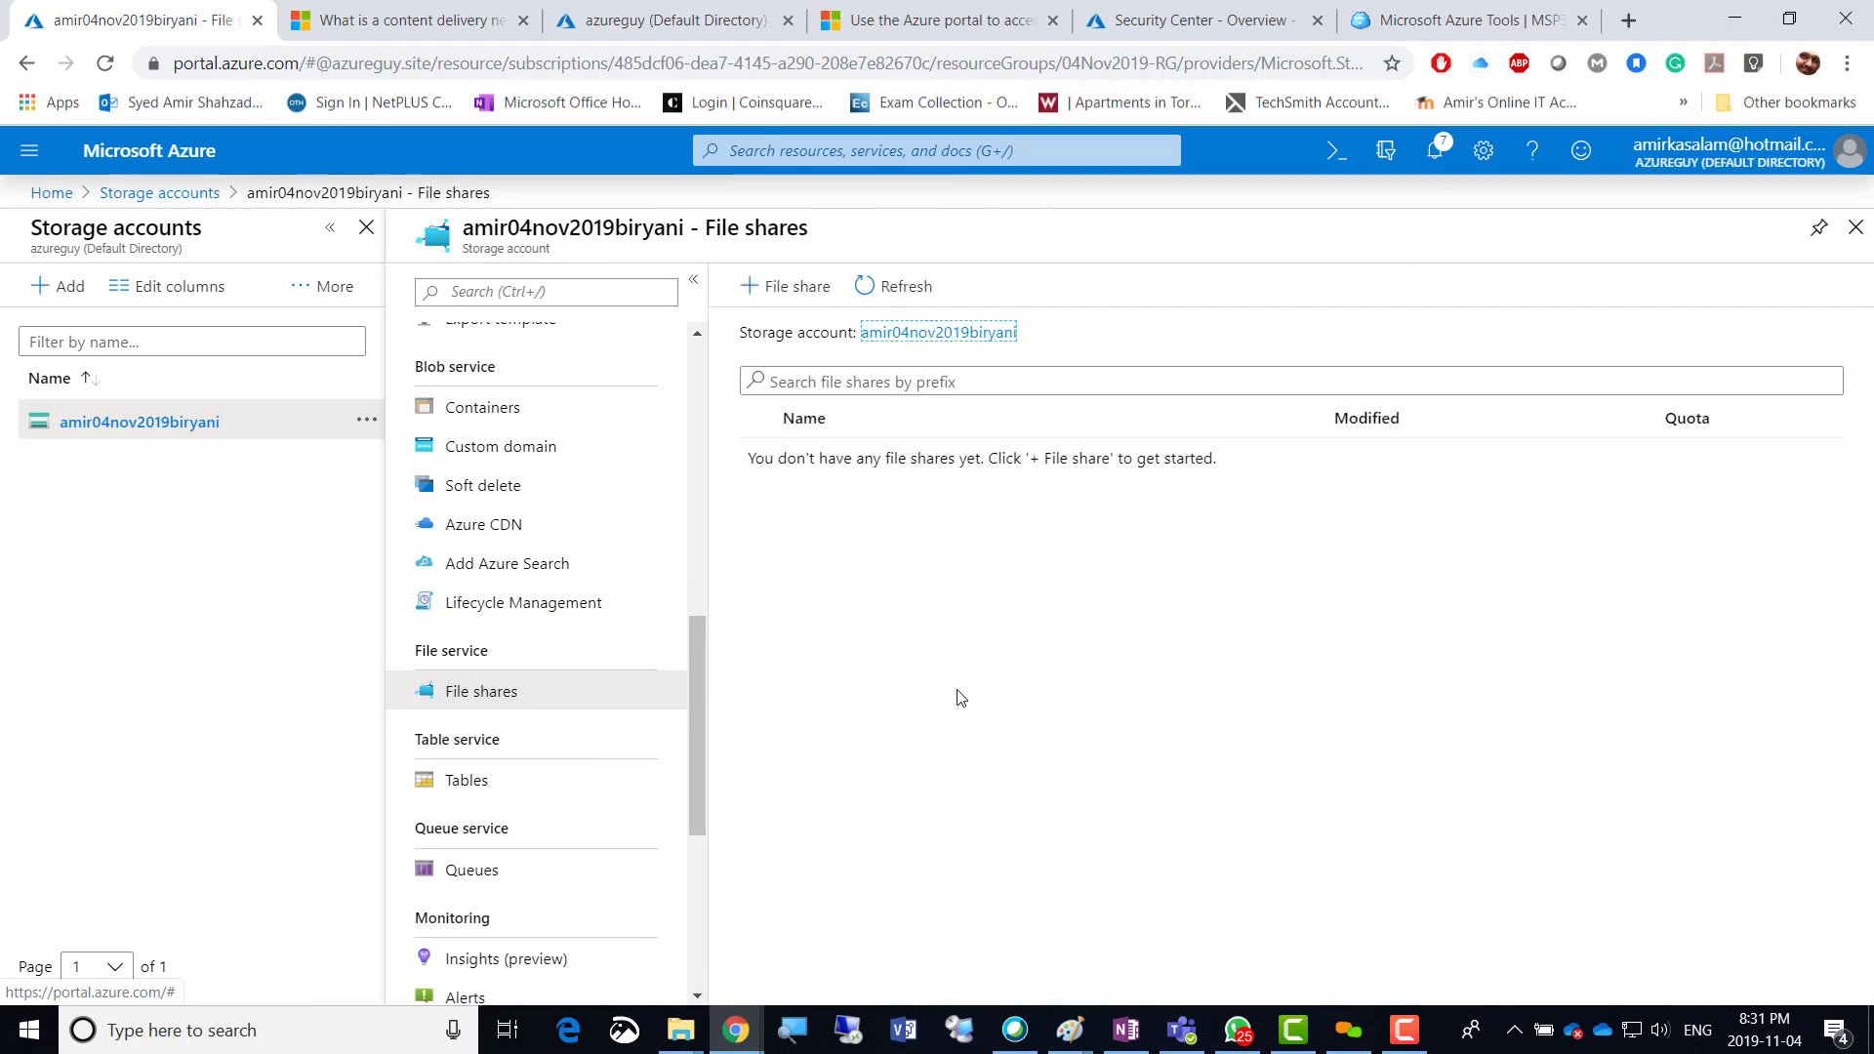
click(789, 287)
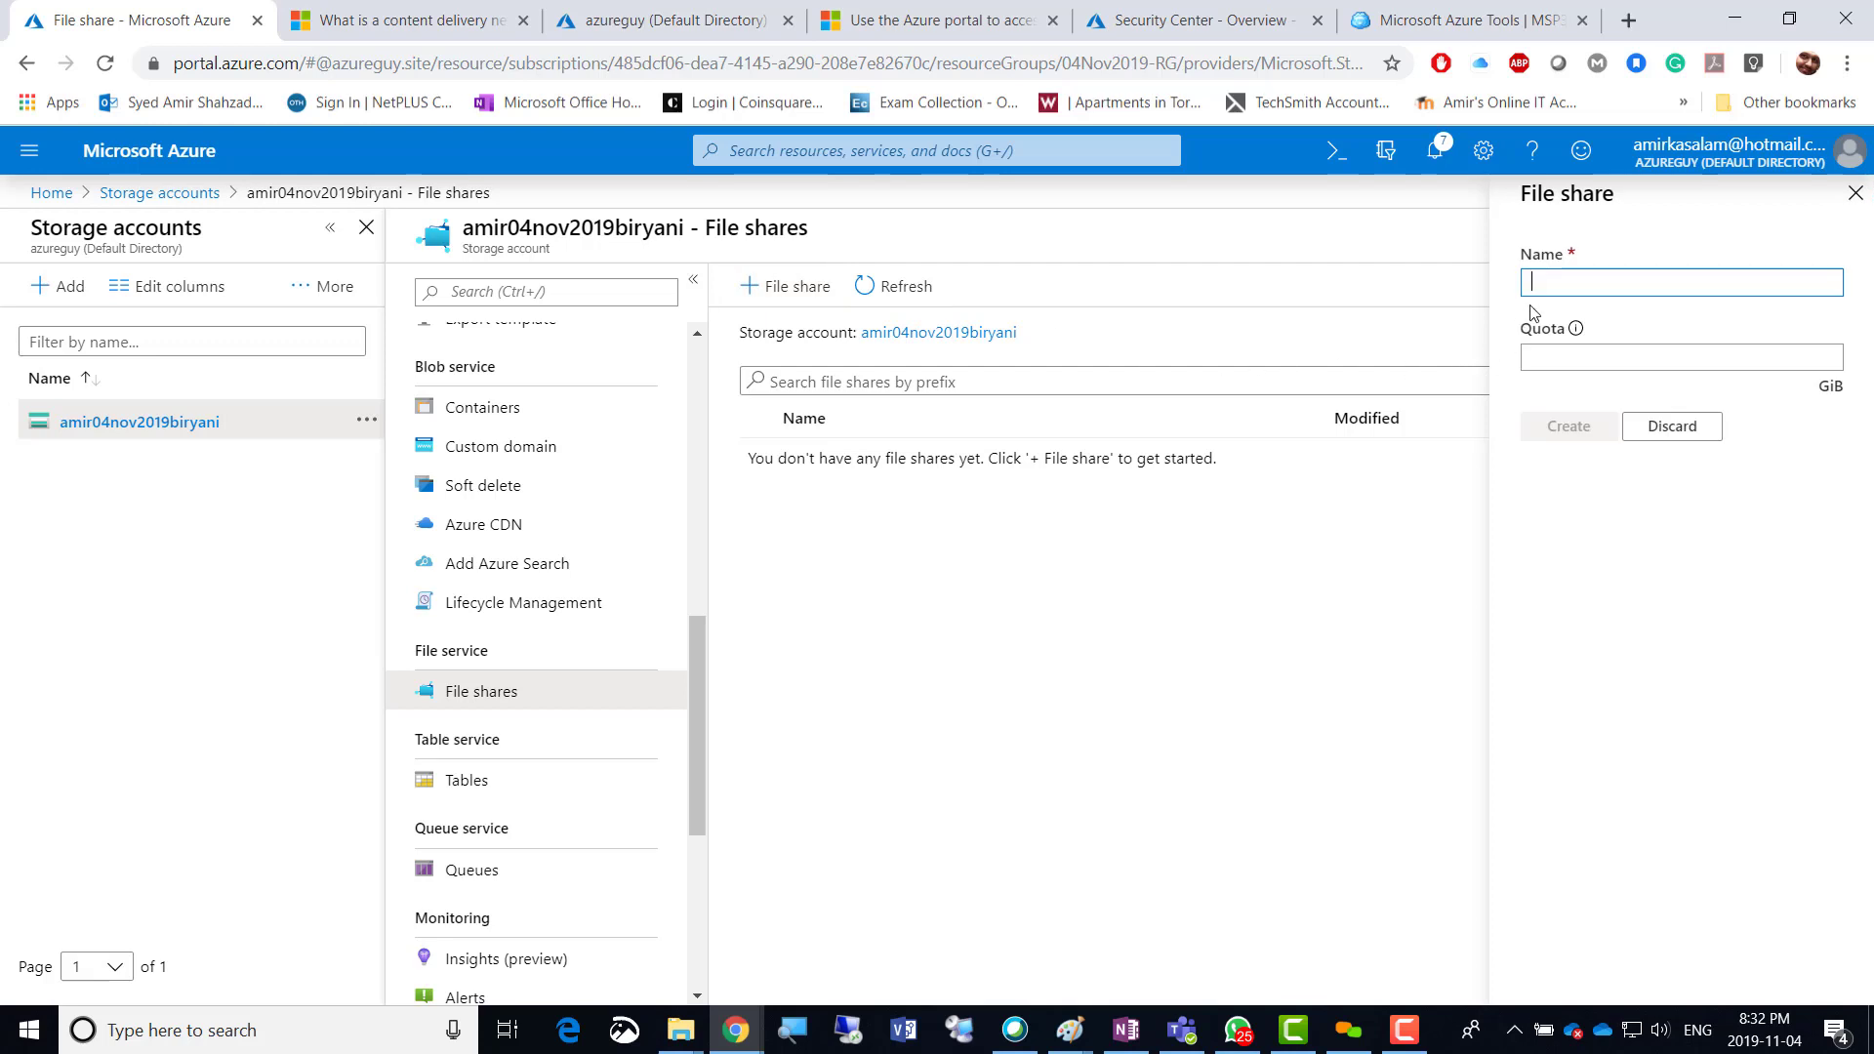
text(Comp)
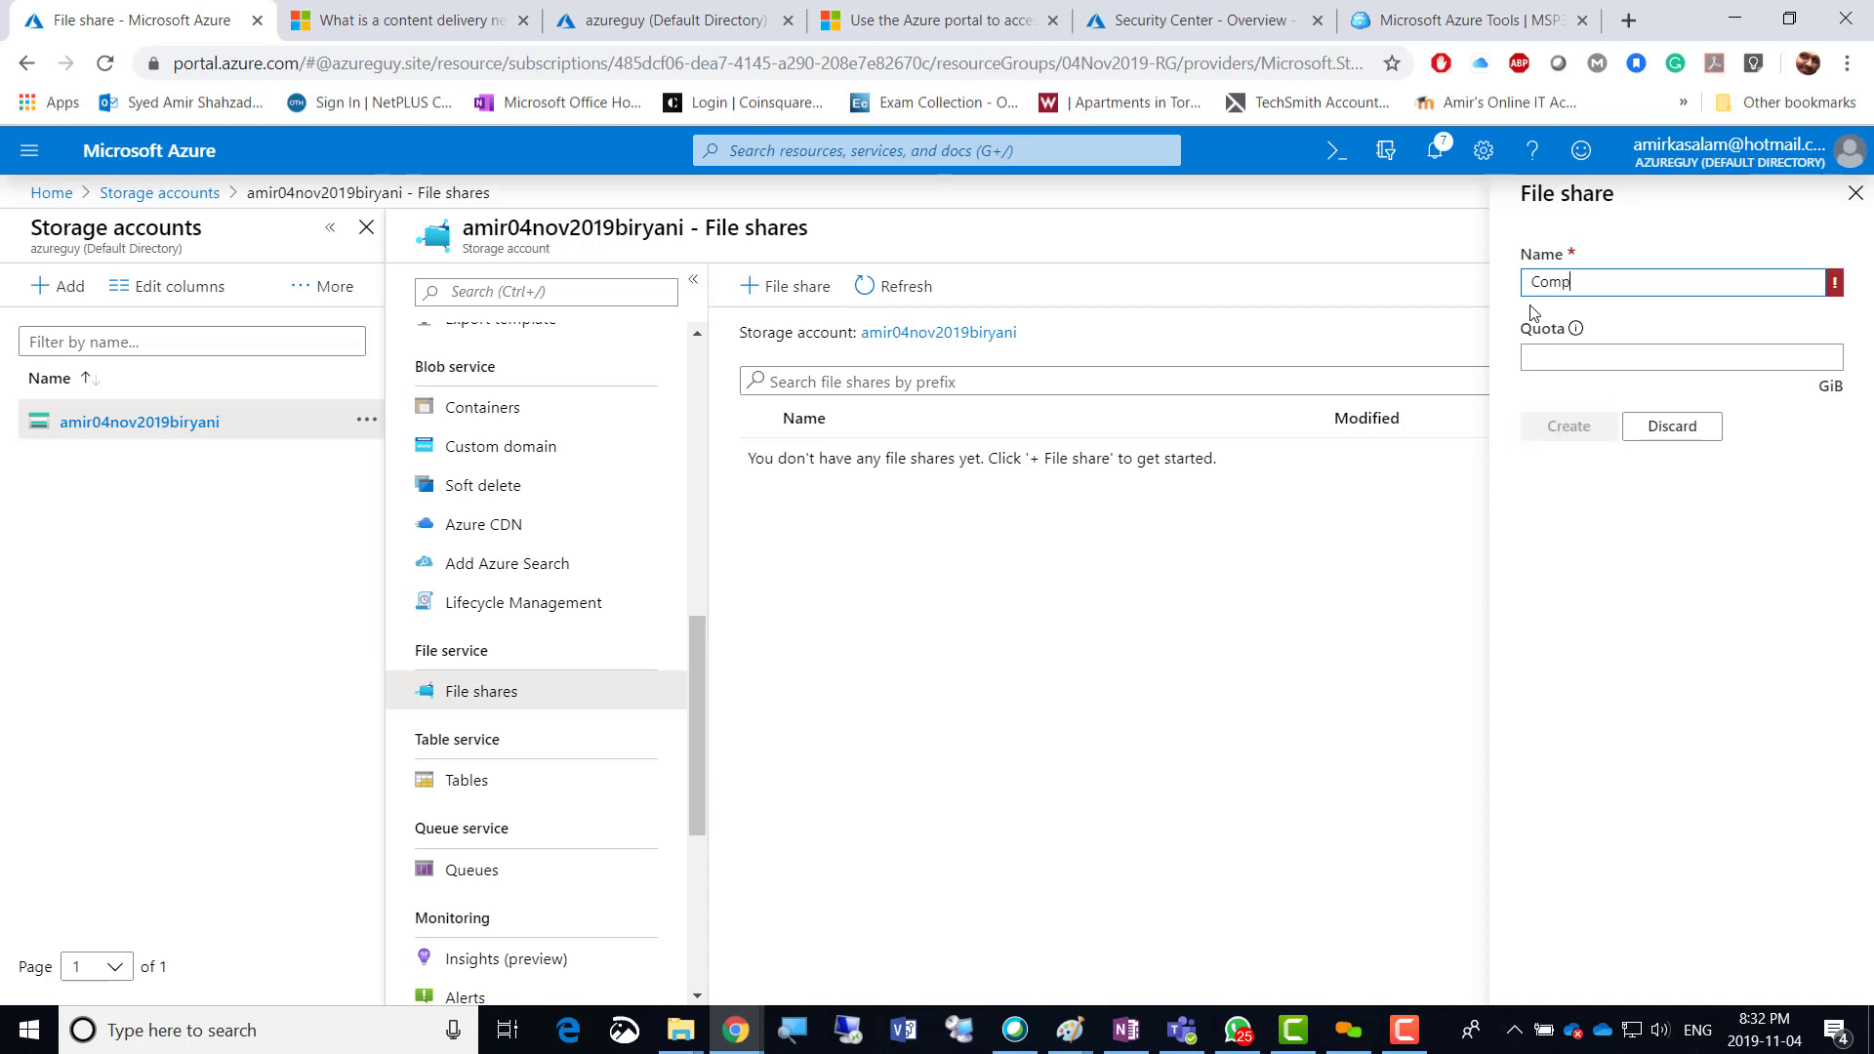
key(BackSpace)
key(BackSpace)
key(BackSpace)
text(companyfil)
text(eshare)
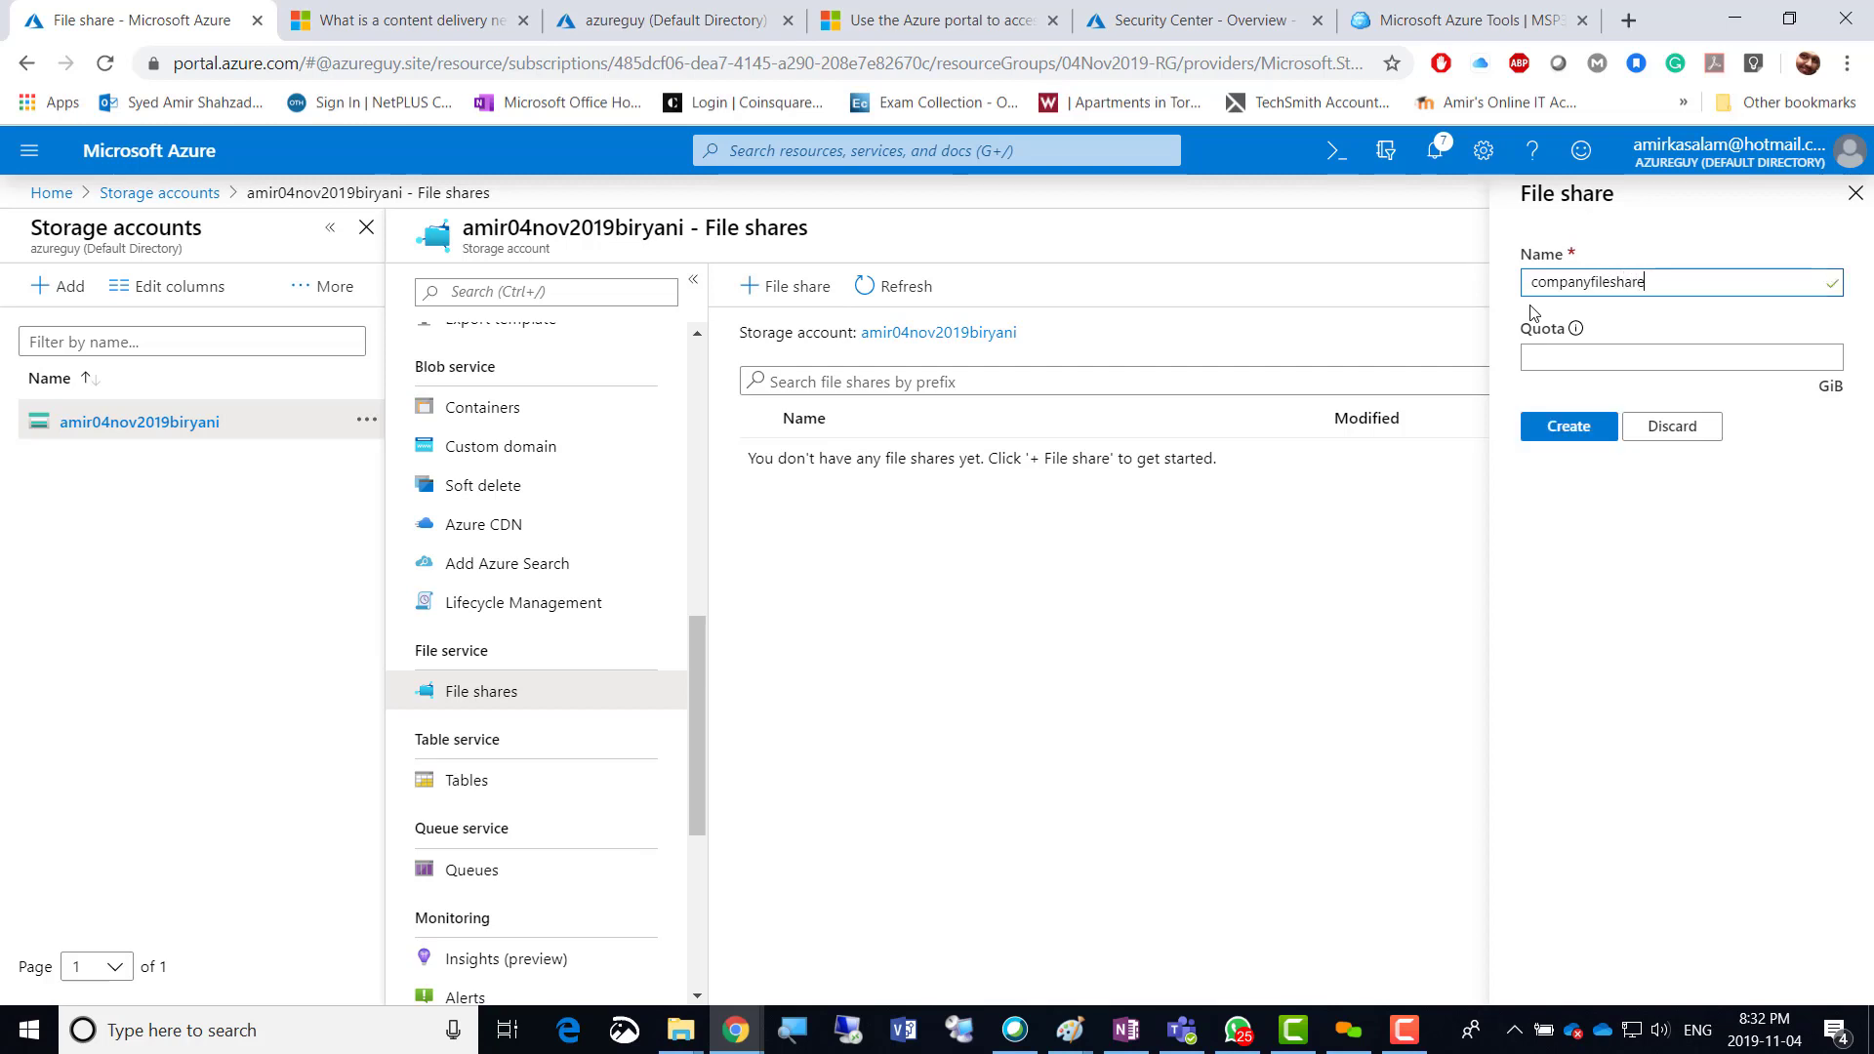
Set the share quota to 5 GiB and create it.
click(1562, 357)
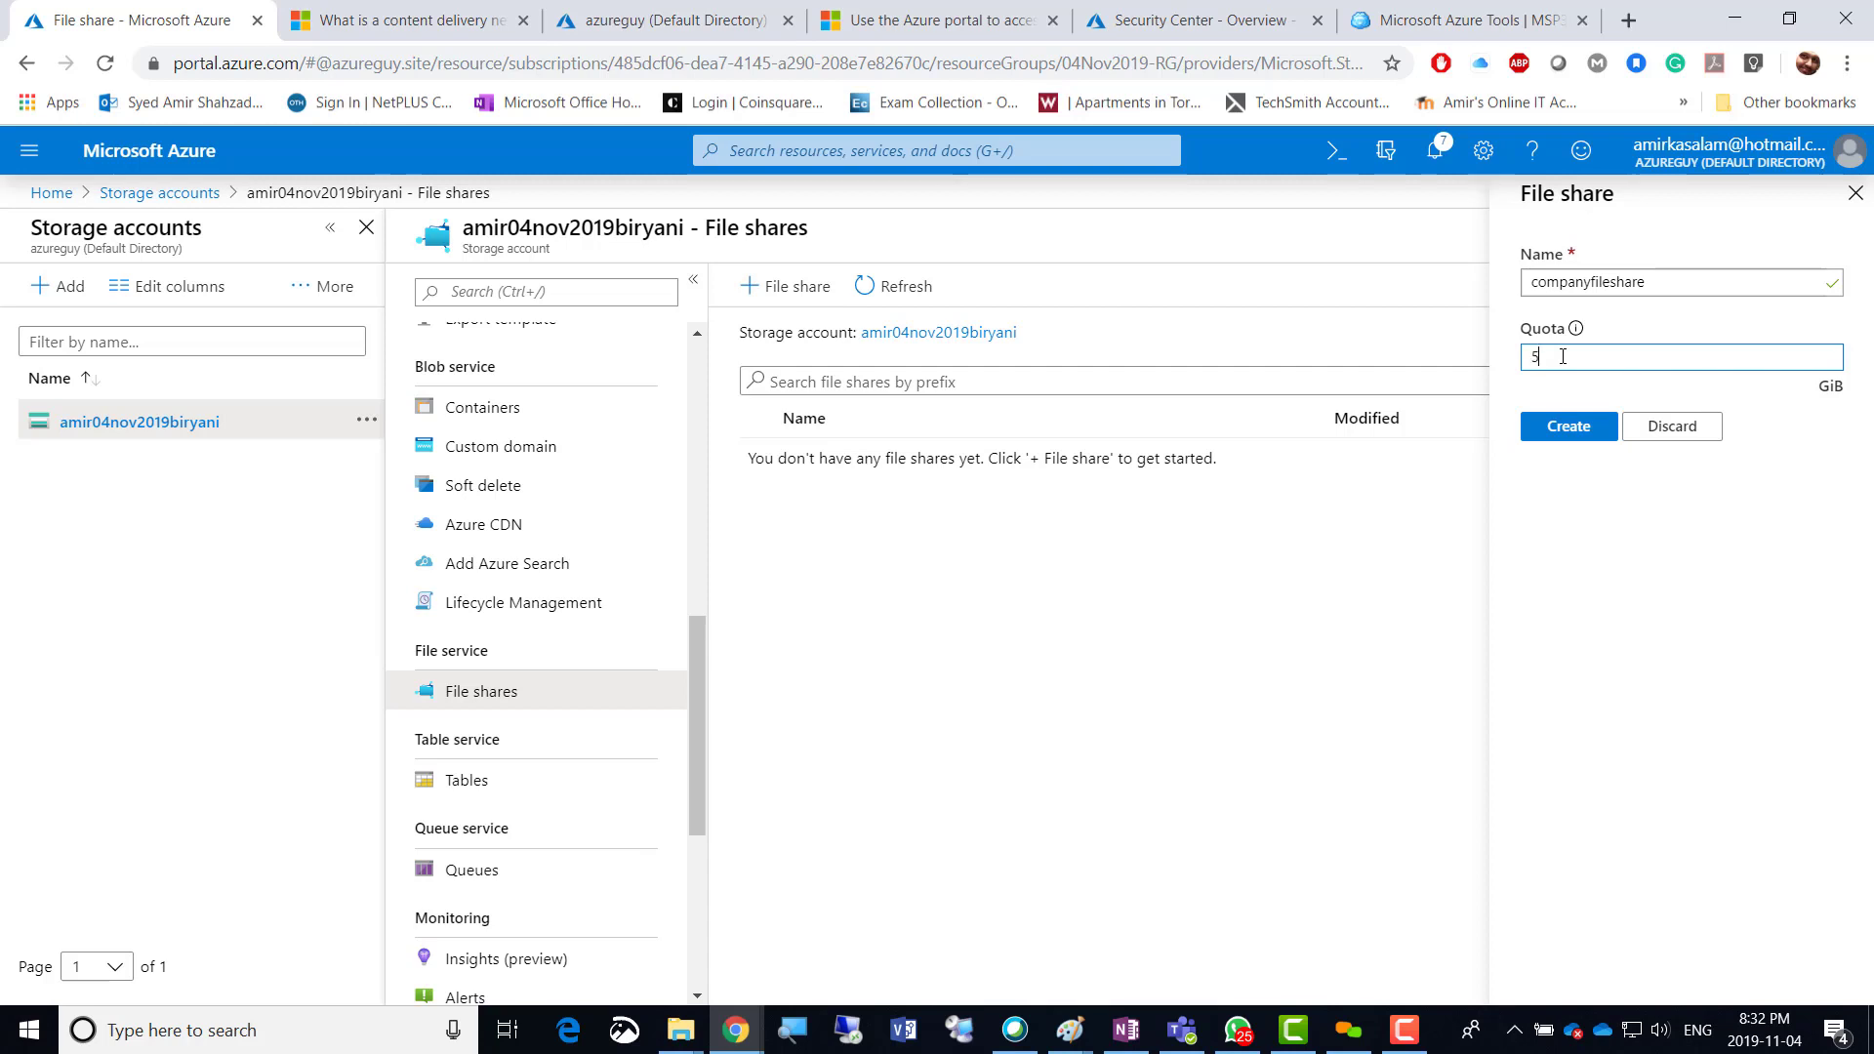
text(5G)
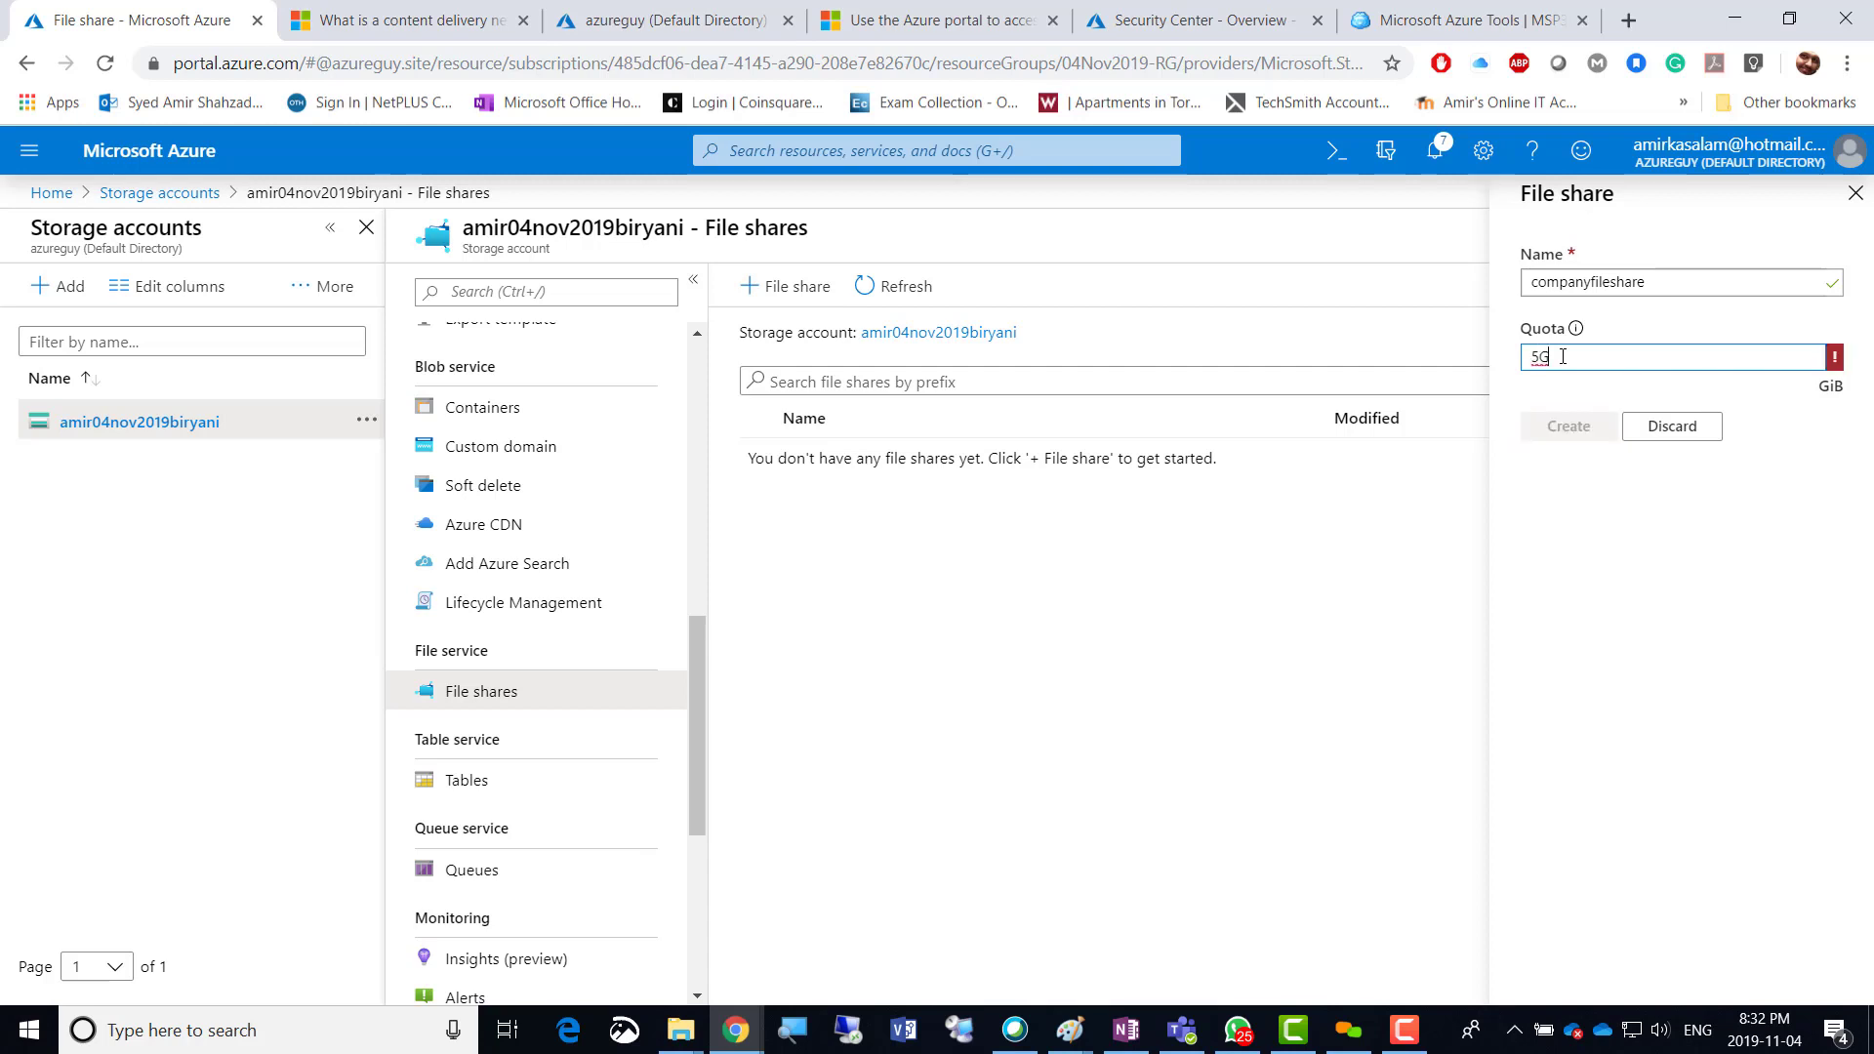
key(BackSpace)
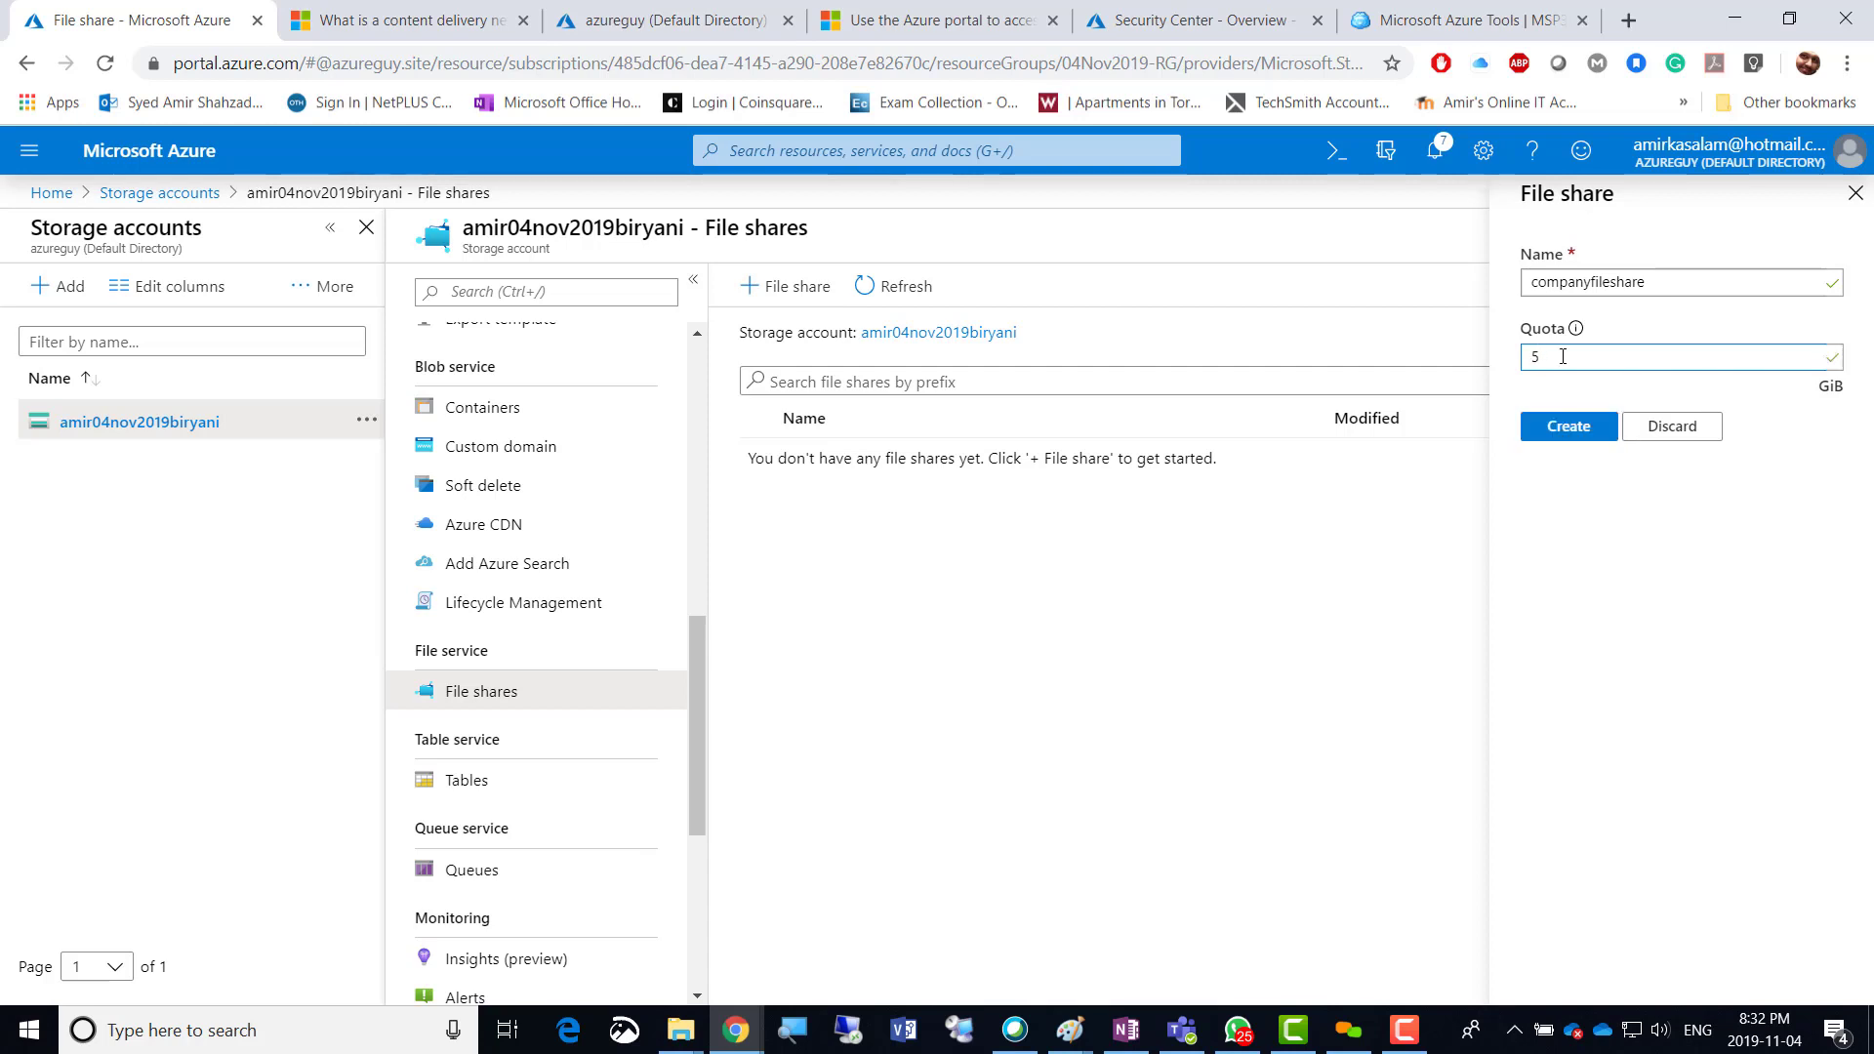
click(1567, 426)
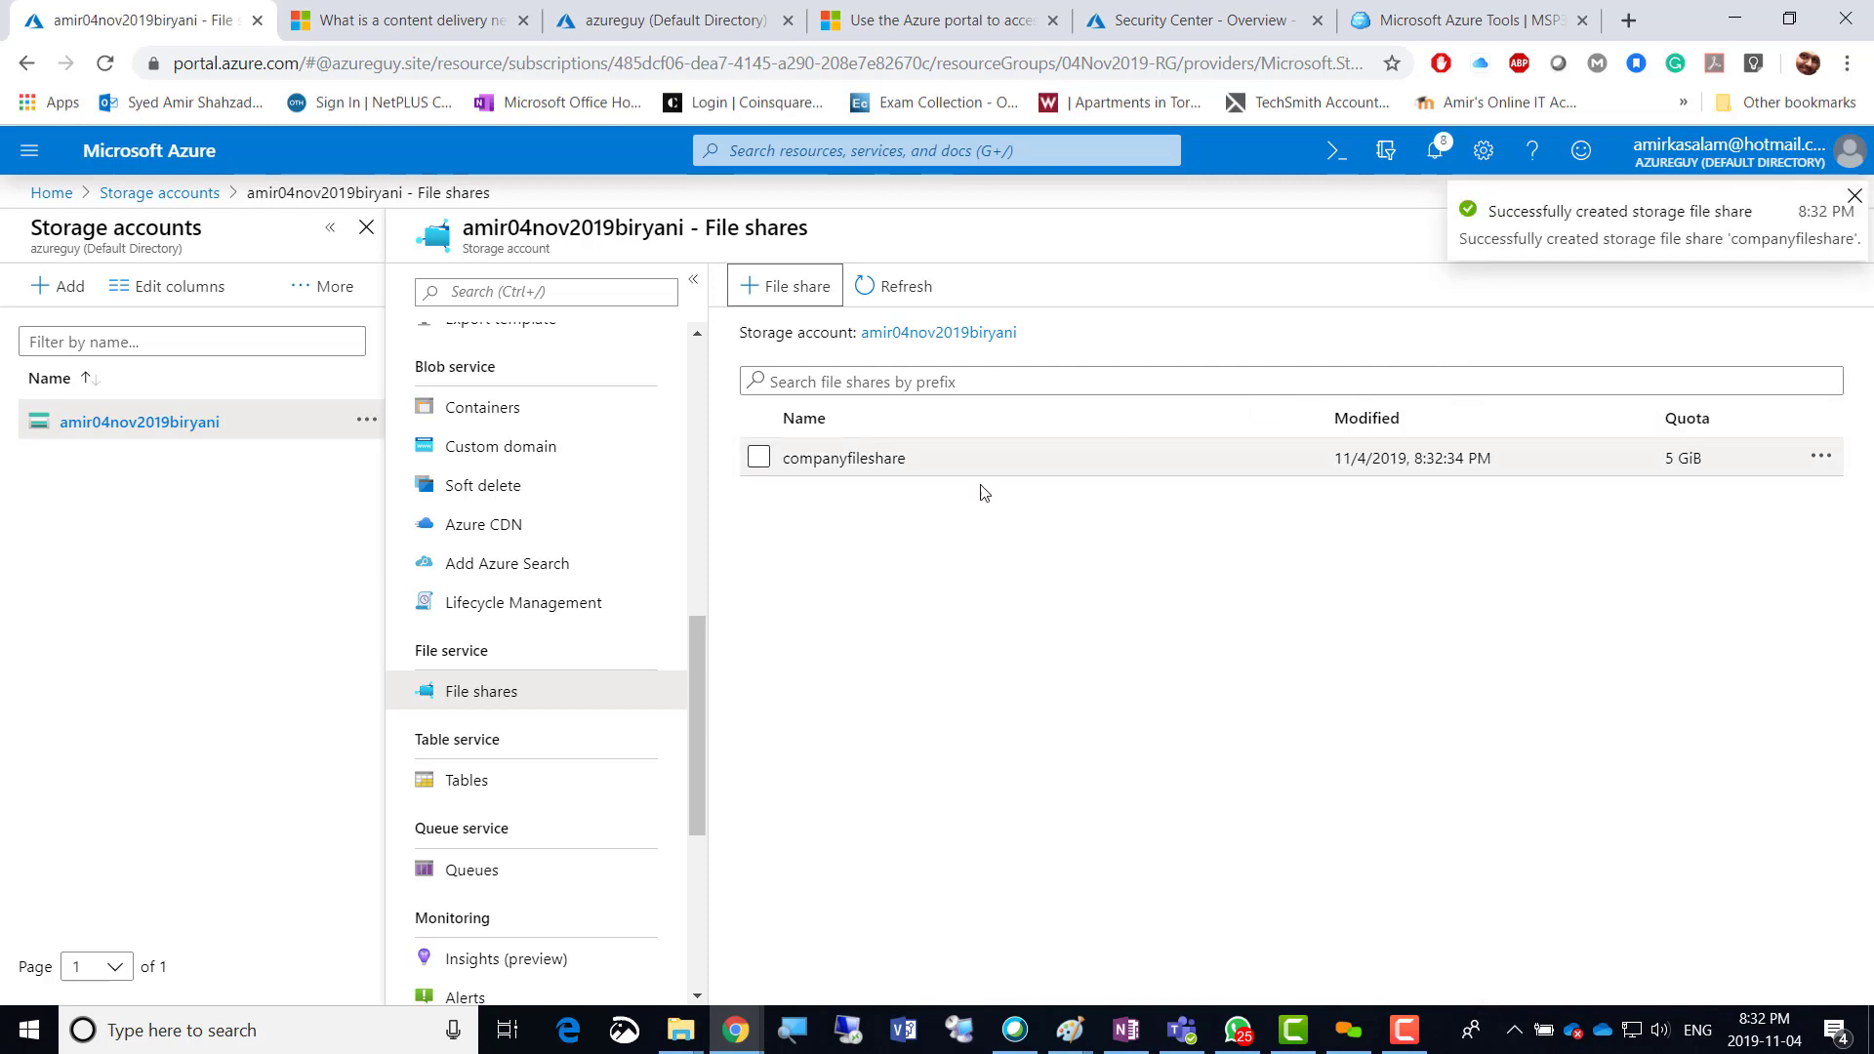
Open companyfileshare's Connect pane and review the Windows PowerShell commands for drive Z.
click(859, 470)
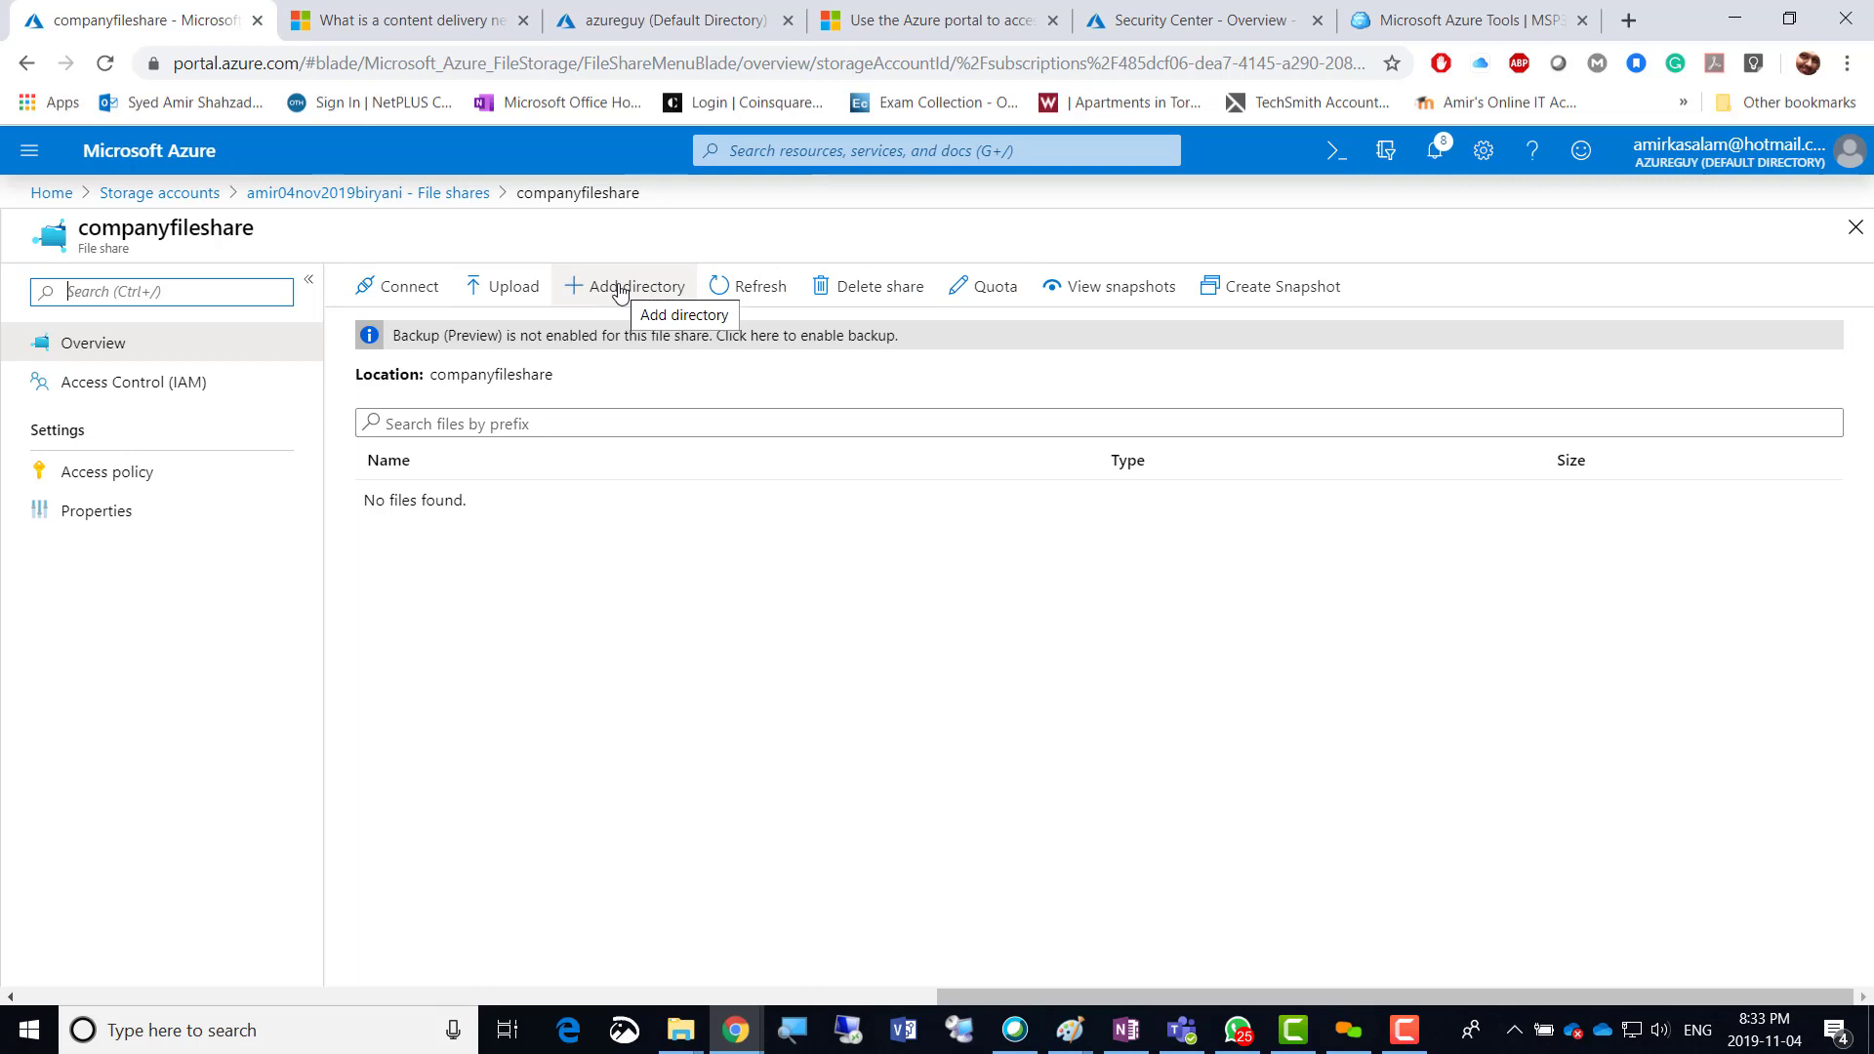
click(381, 294)
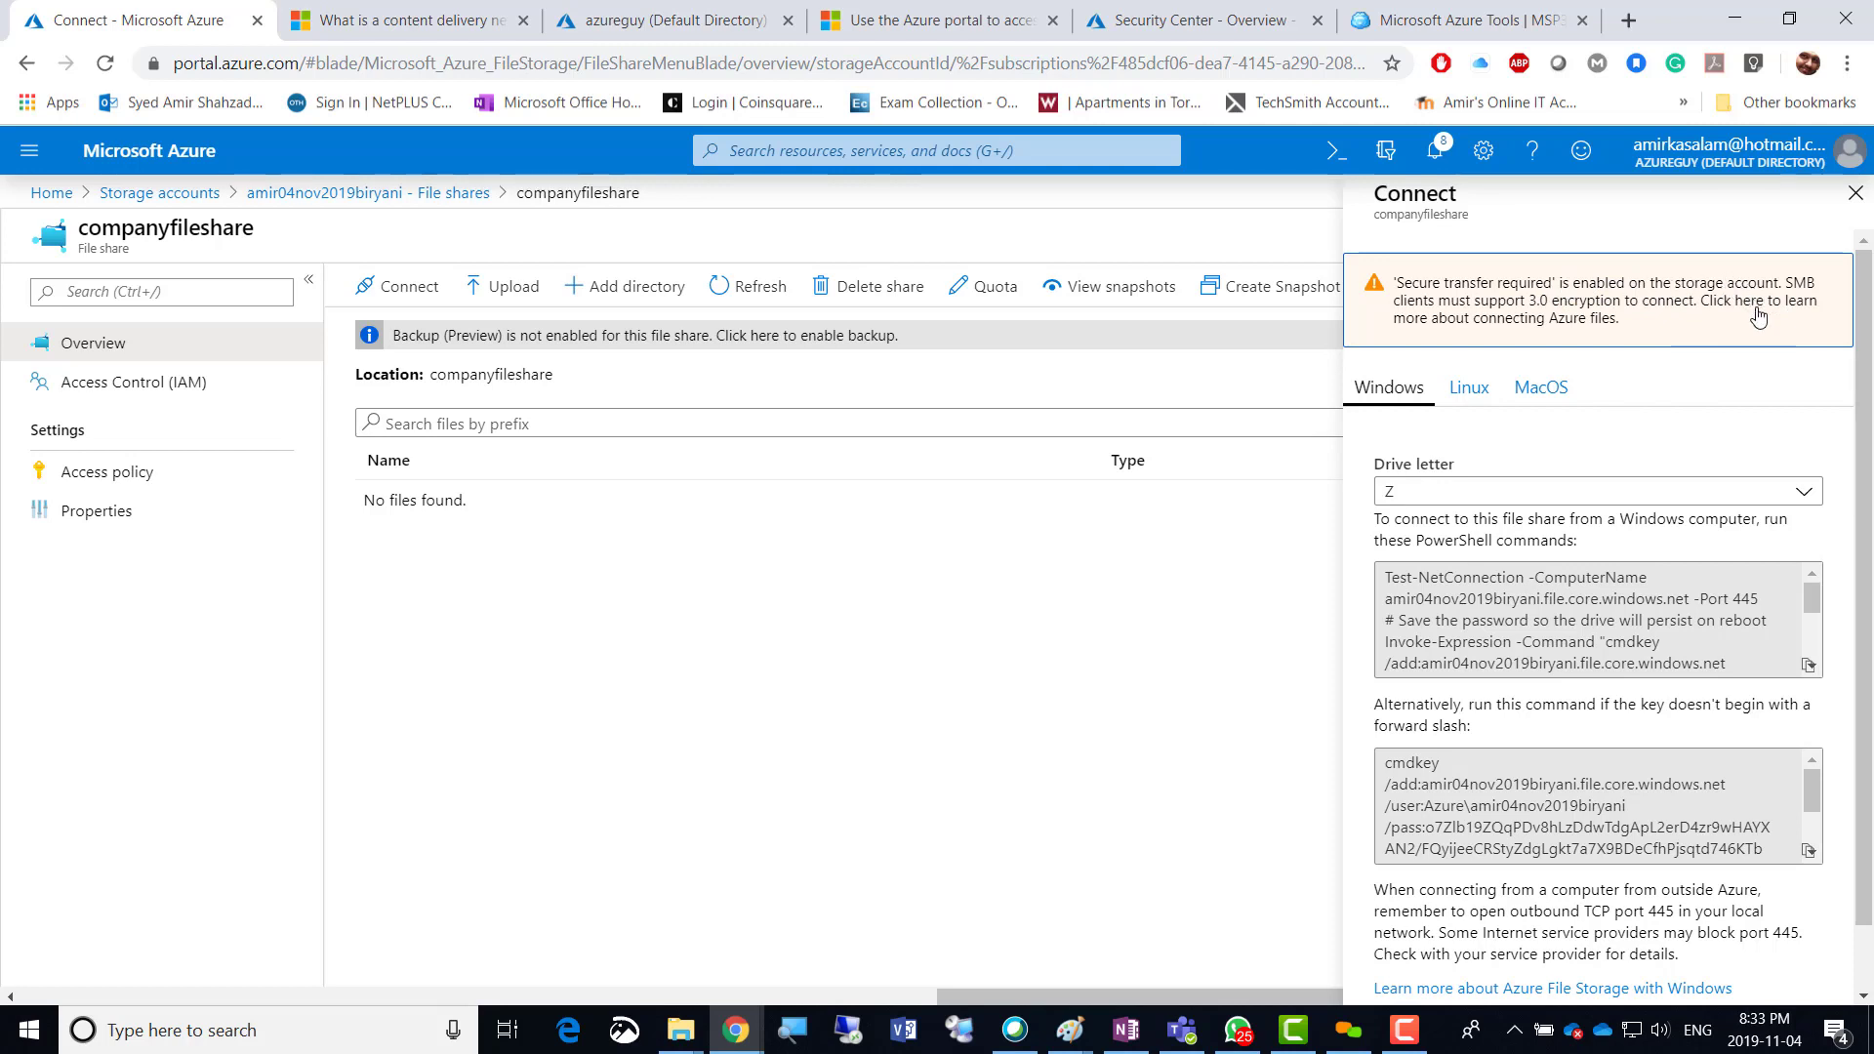
scroll(1815, 527, down, 1)
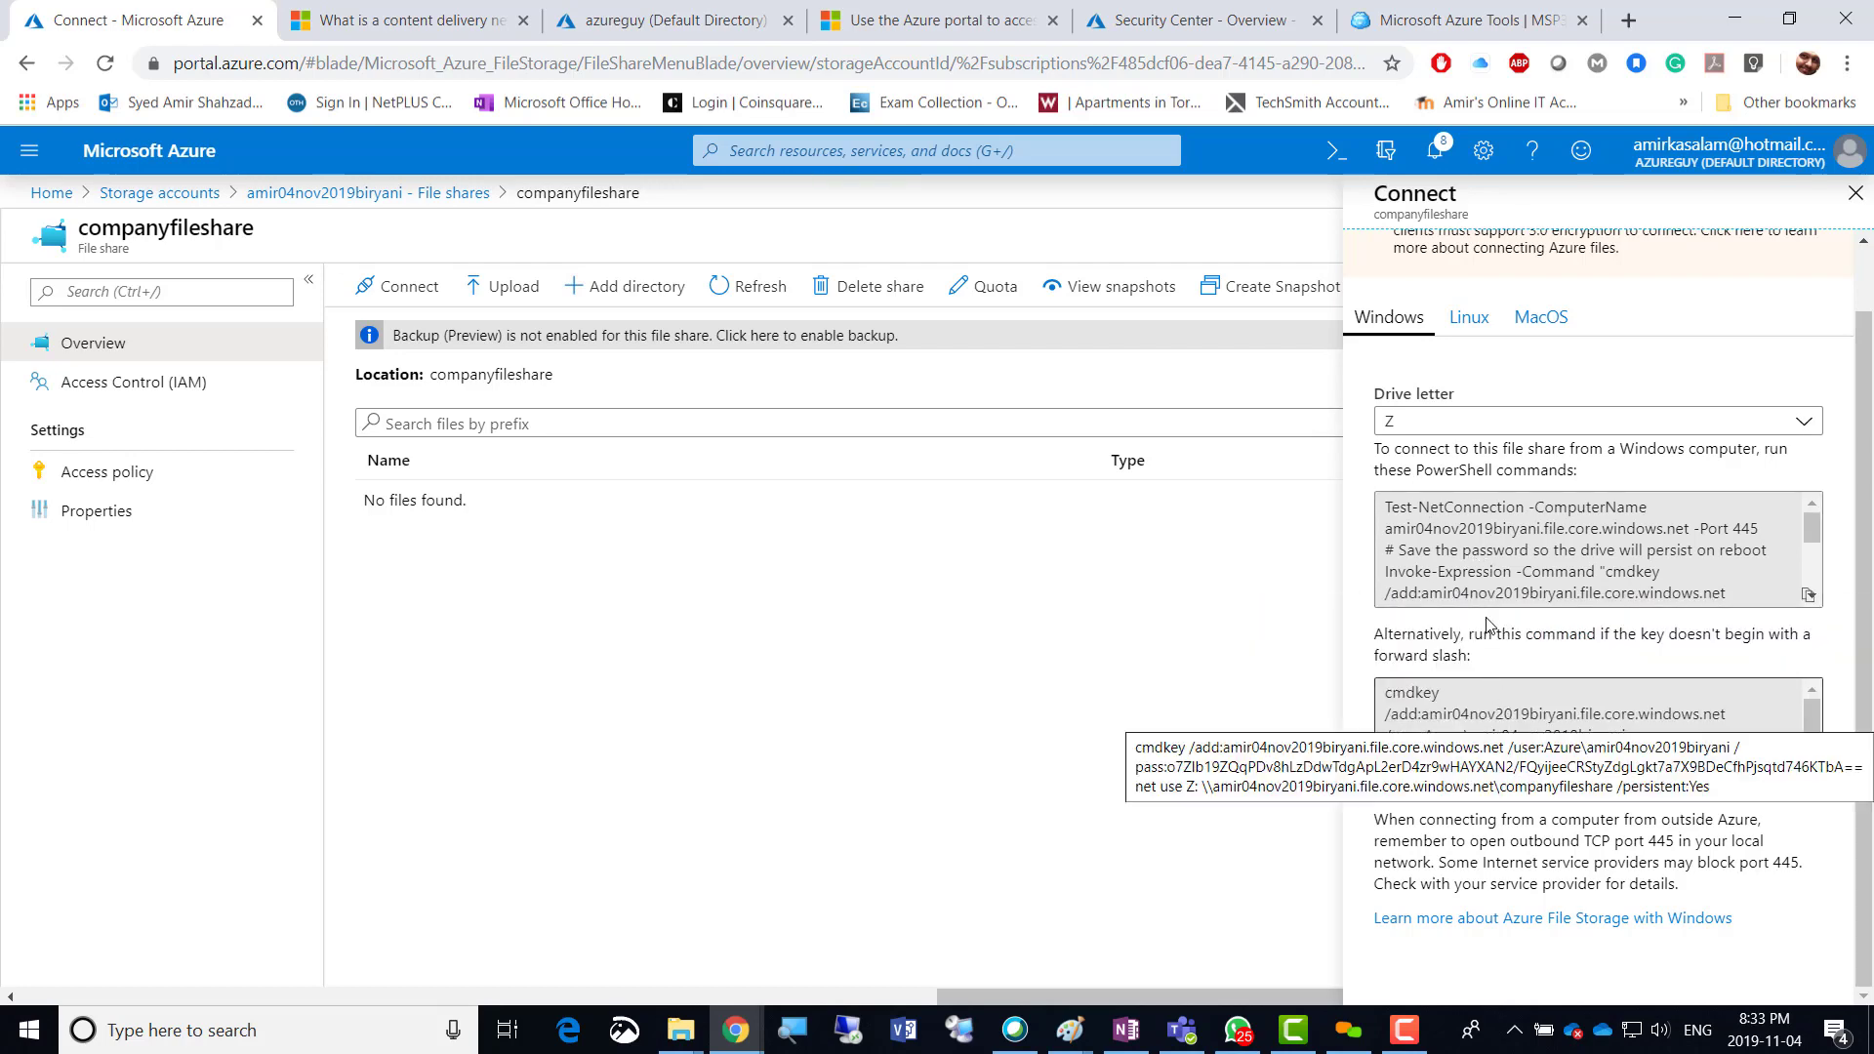
scroll(1522, 558, down, 3)
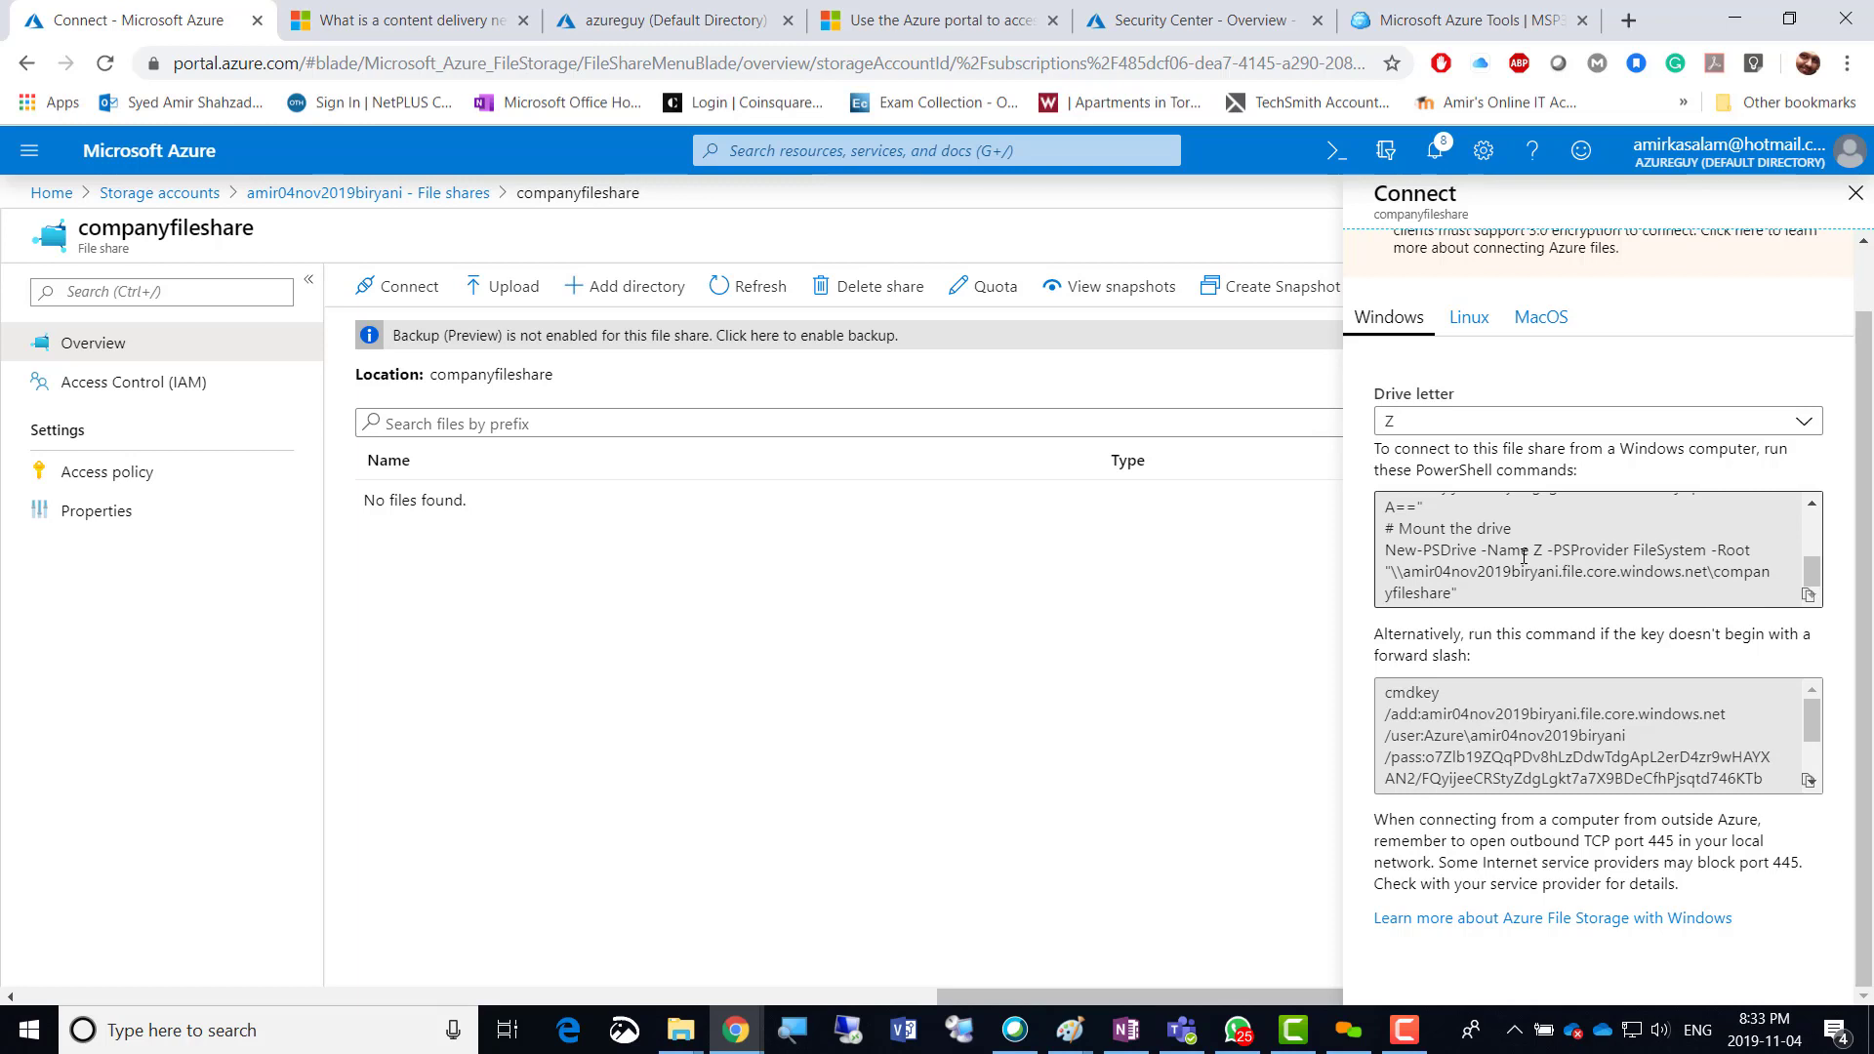
scroll(1523, 556, up, 3)
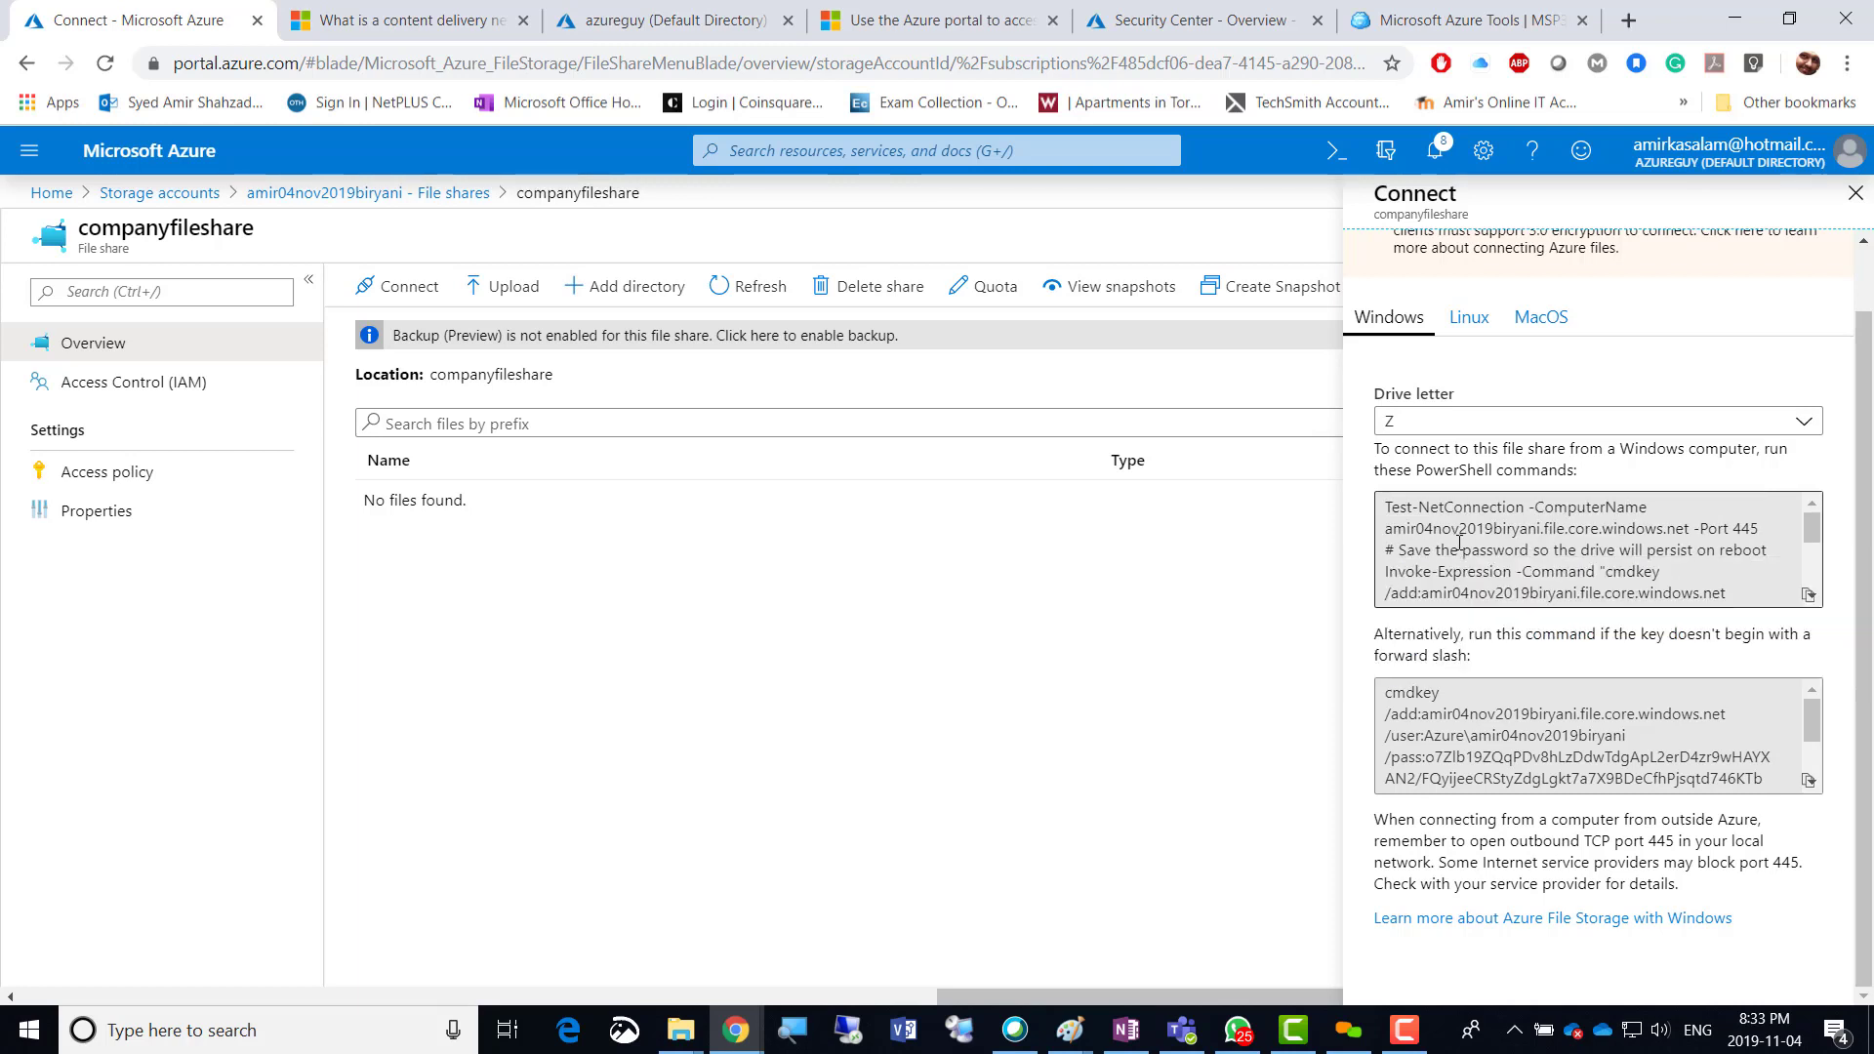
scroll(1461, 542, down, 3)
scroll(1460, 543, down, 2)
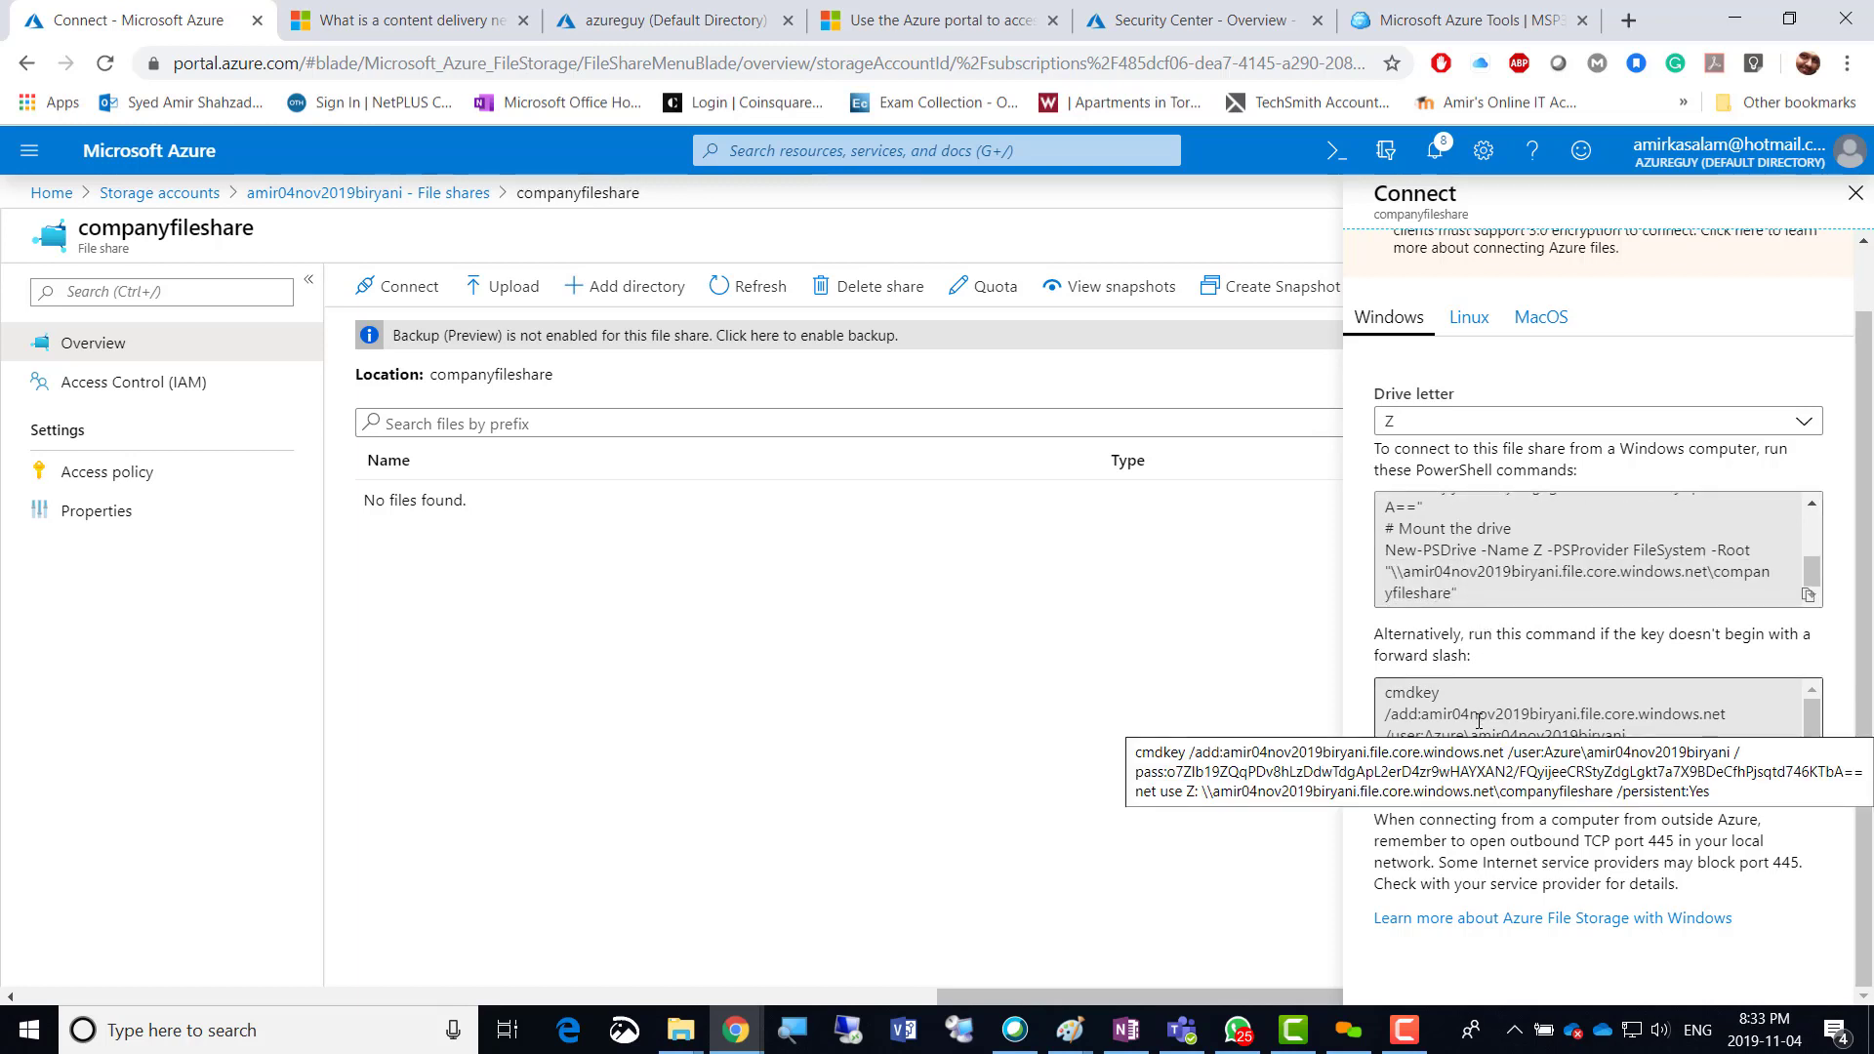
scroll(1479, 721, down, 3)
scroll(1479, 721, up, 5)
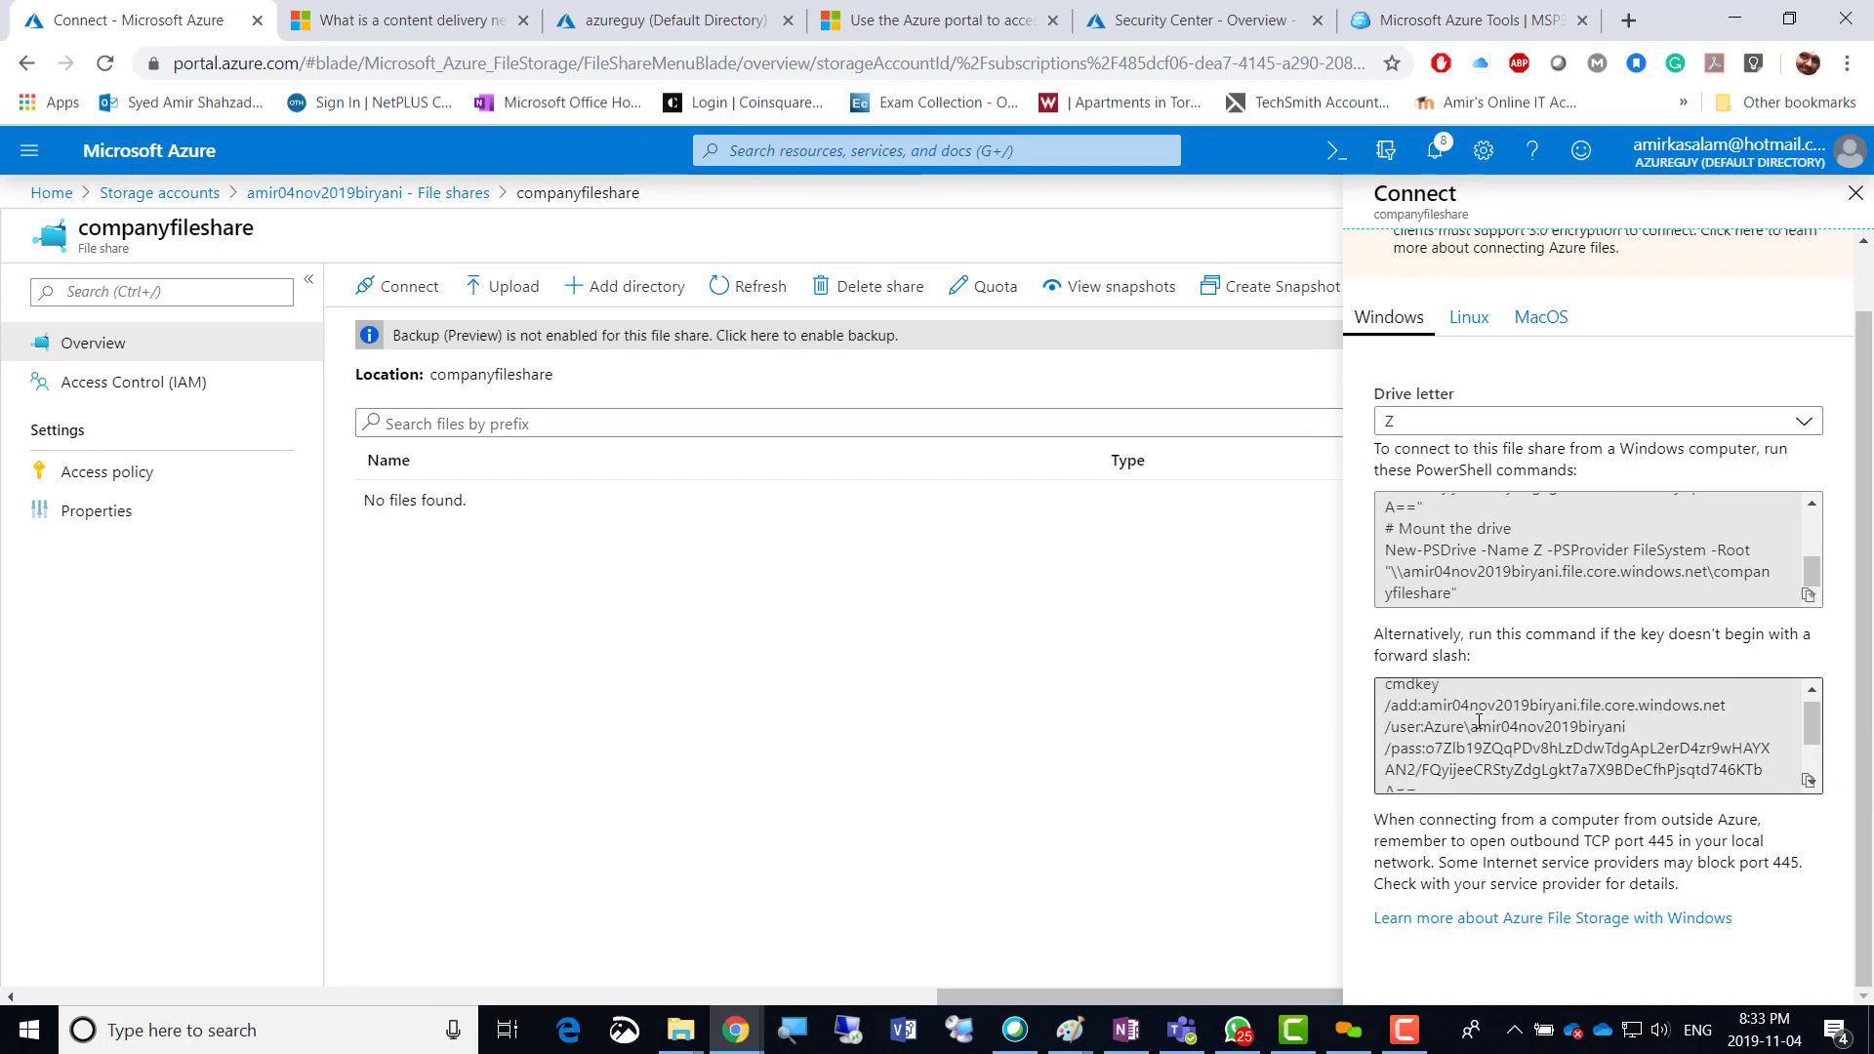
scroll(1478, 721, down, 5)
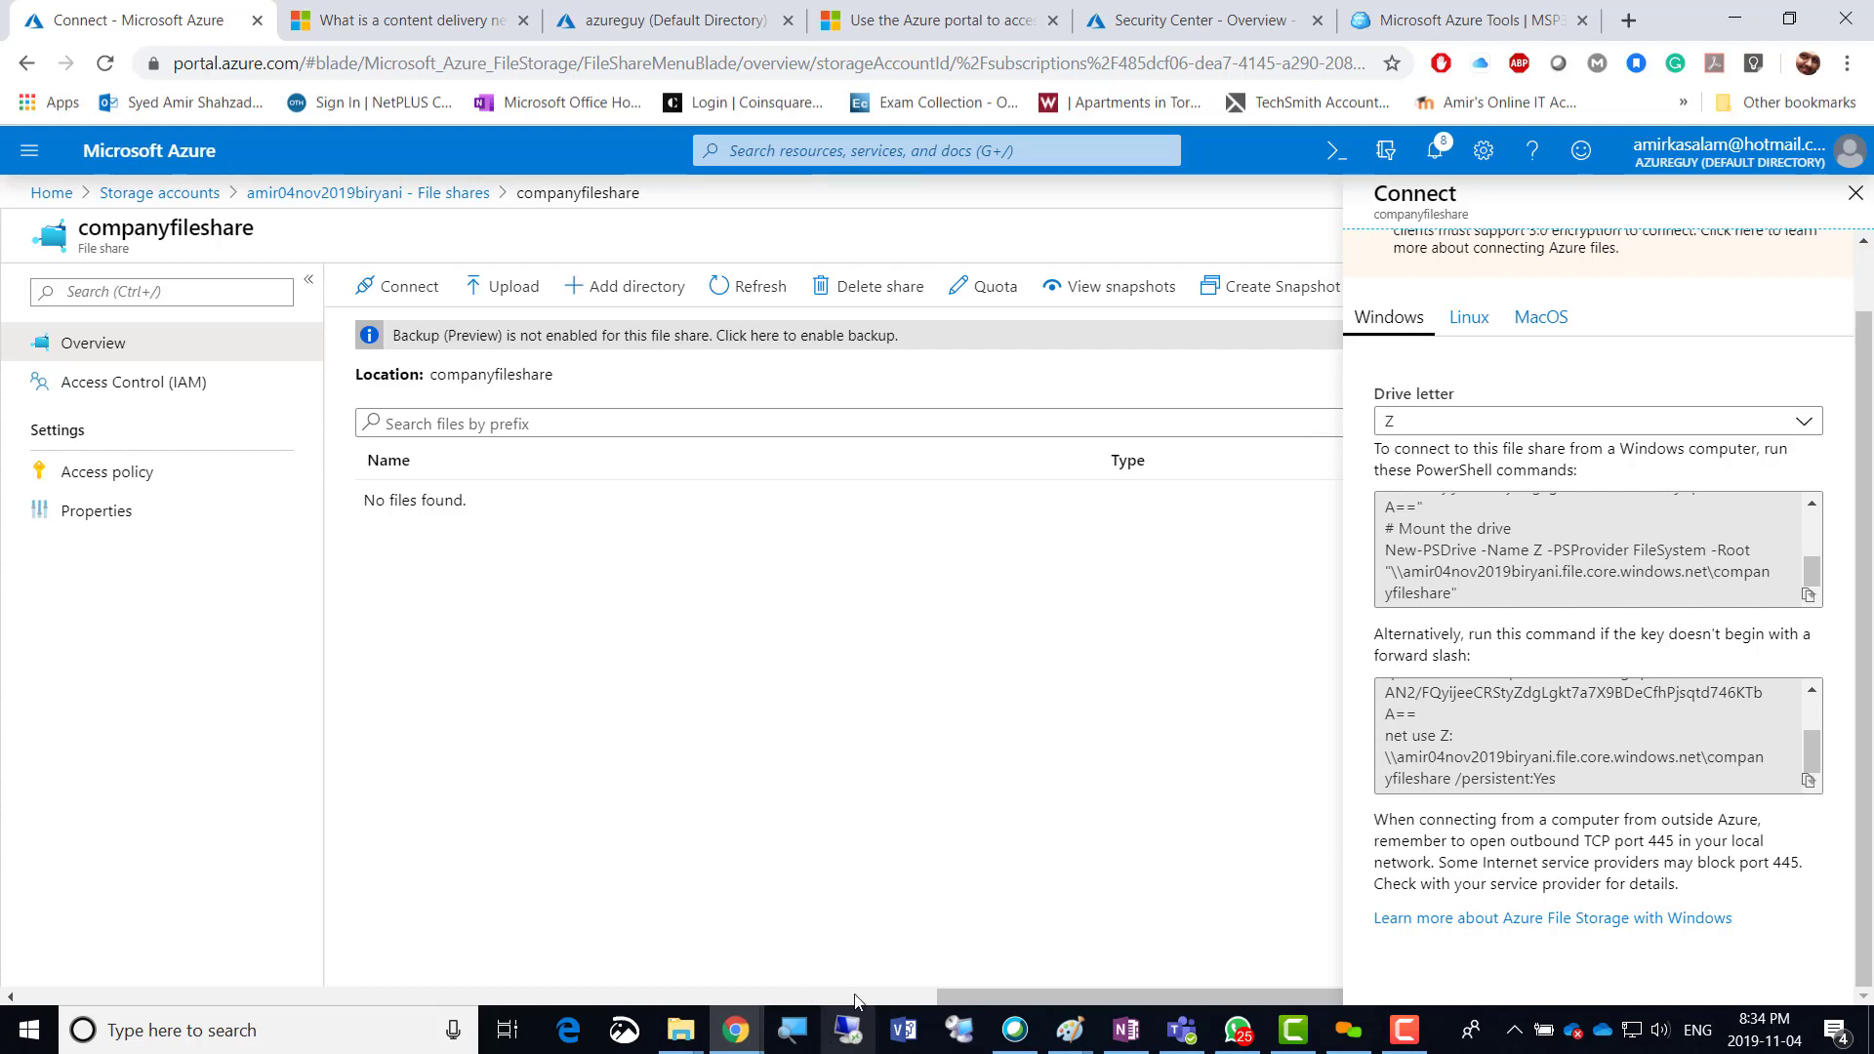
Start a new virtual machine in the 04Nov2019-RG resource group.
click(620, 27)
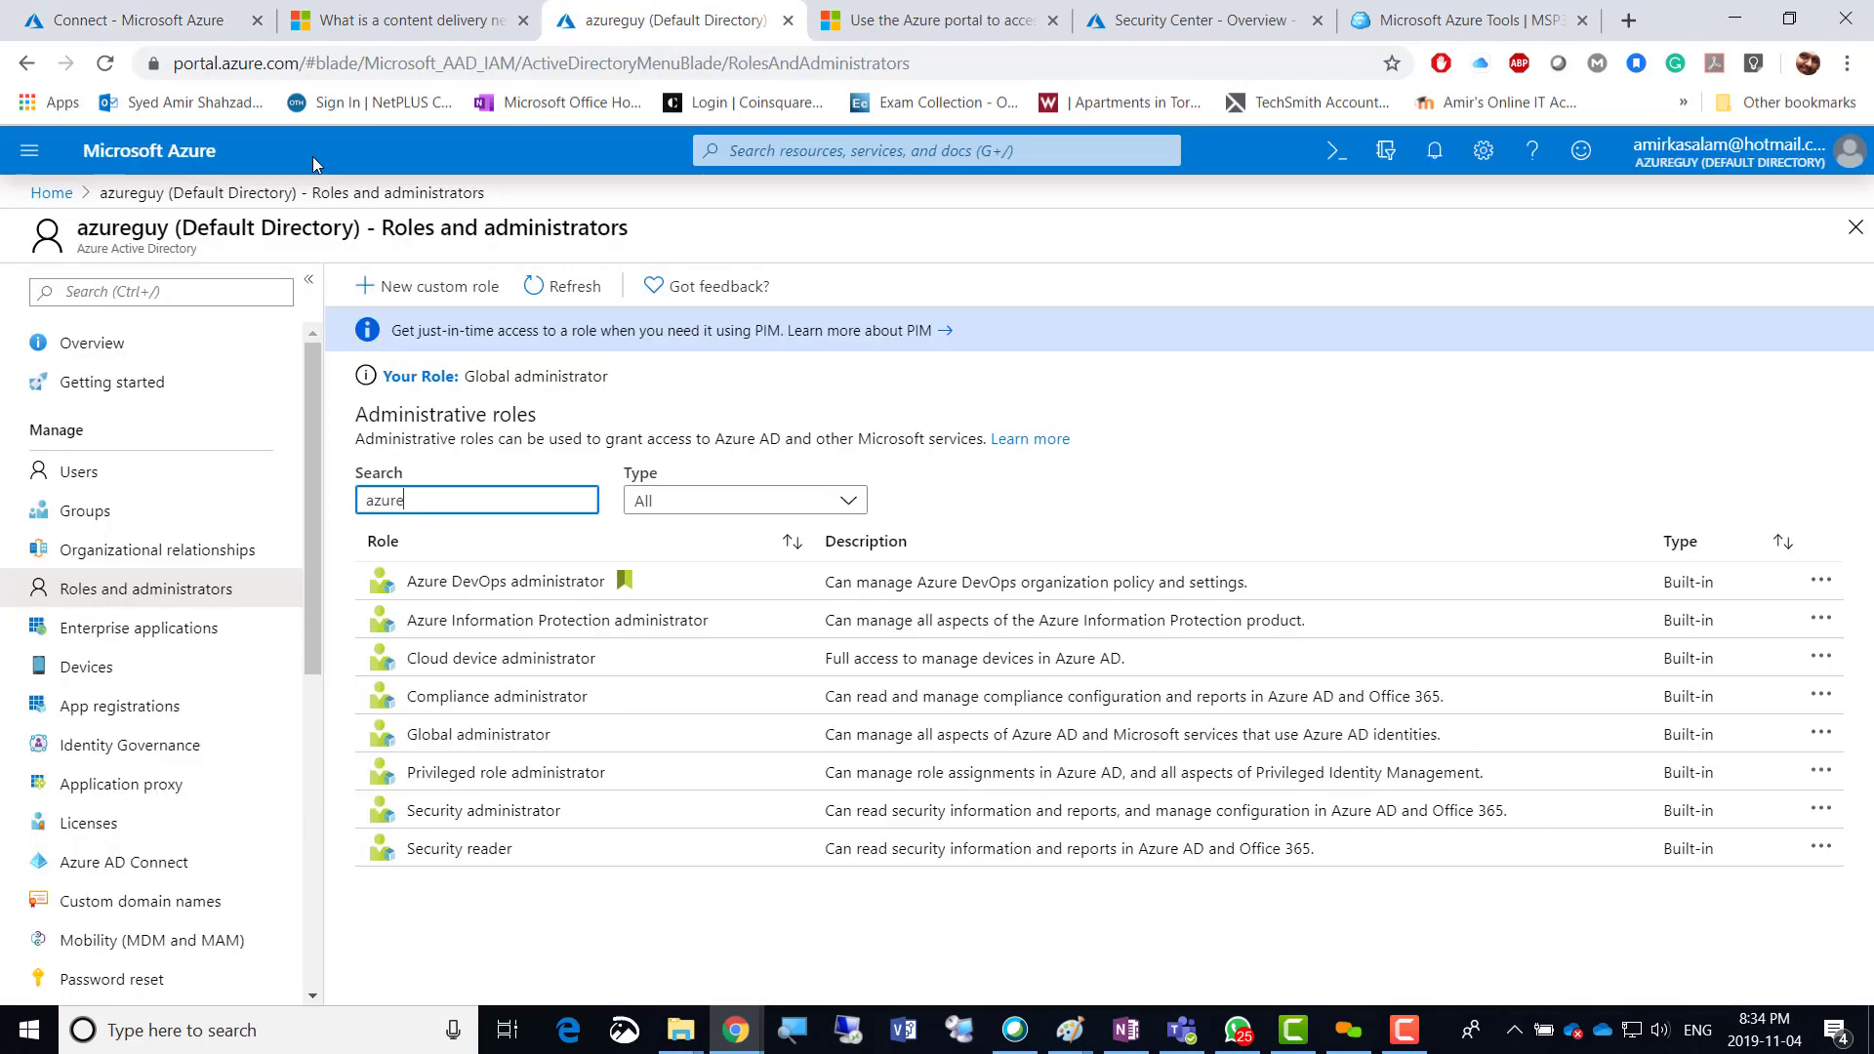
click(29, 150)
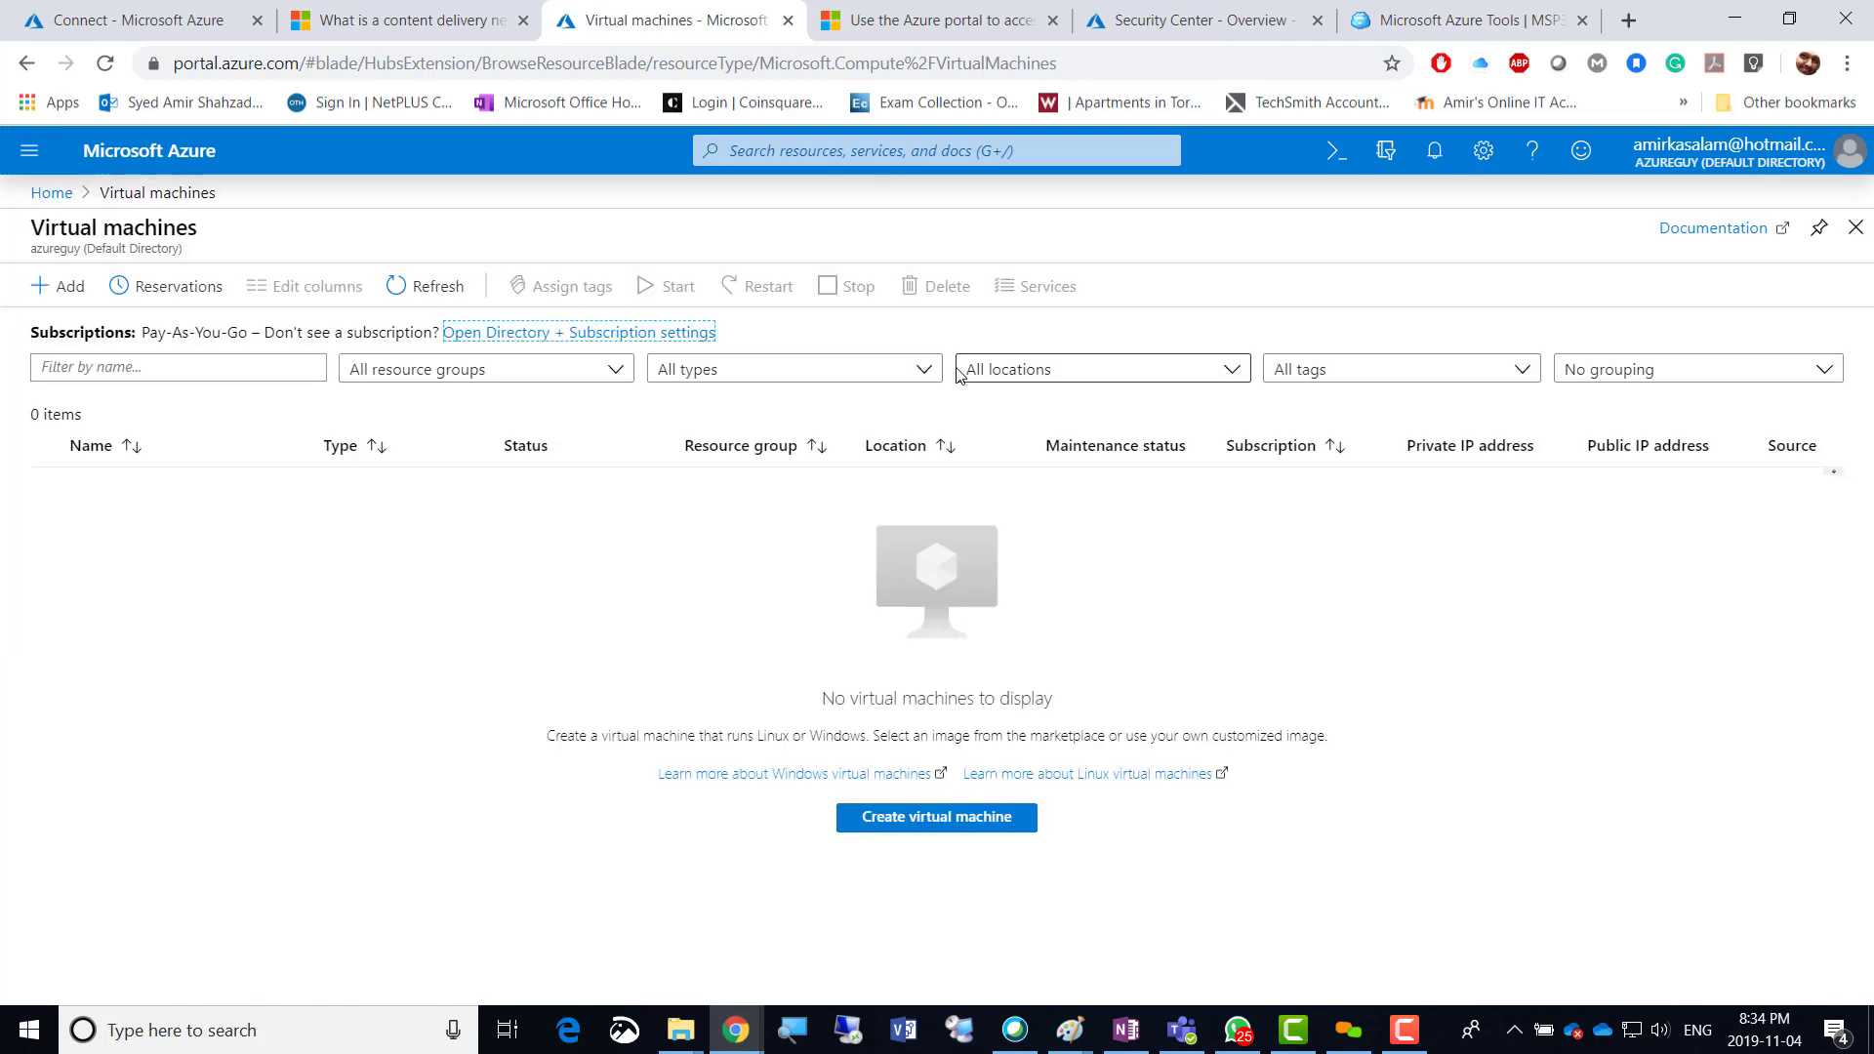
click(62, 293)
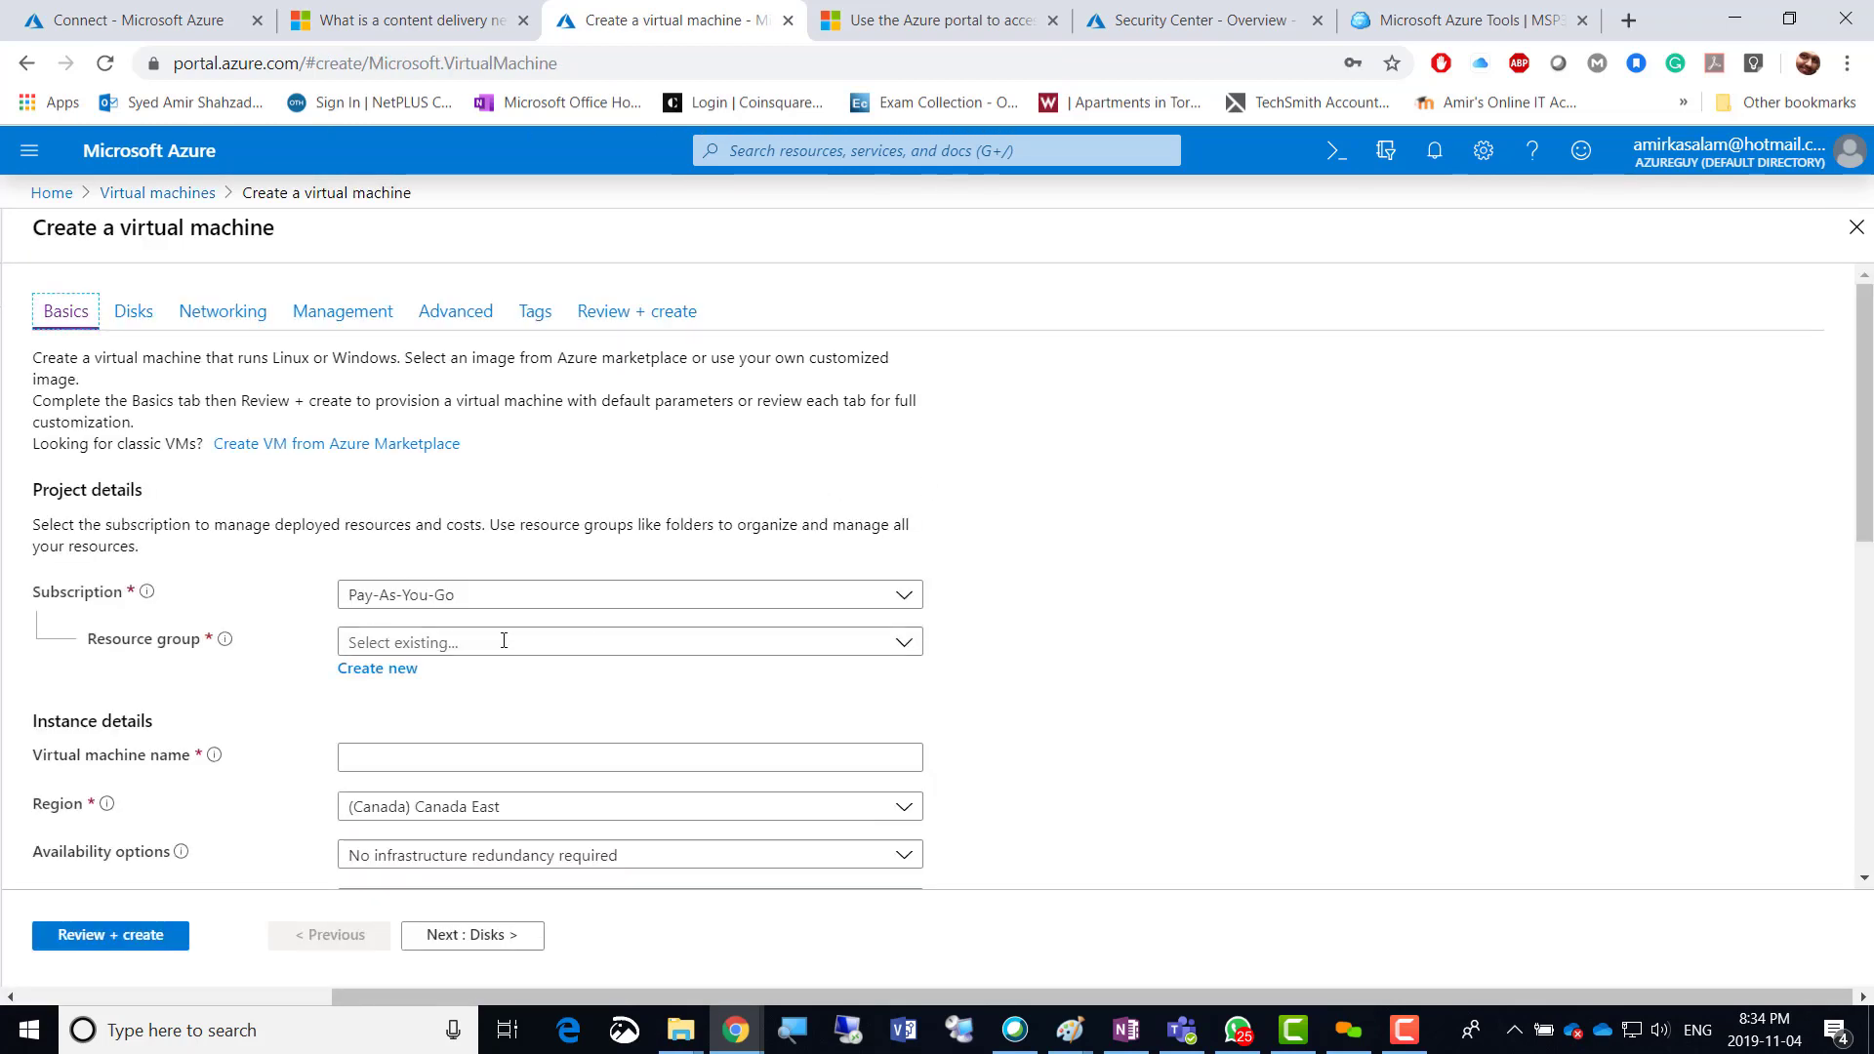
click(503, 641)
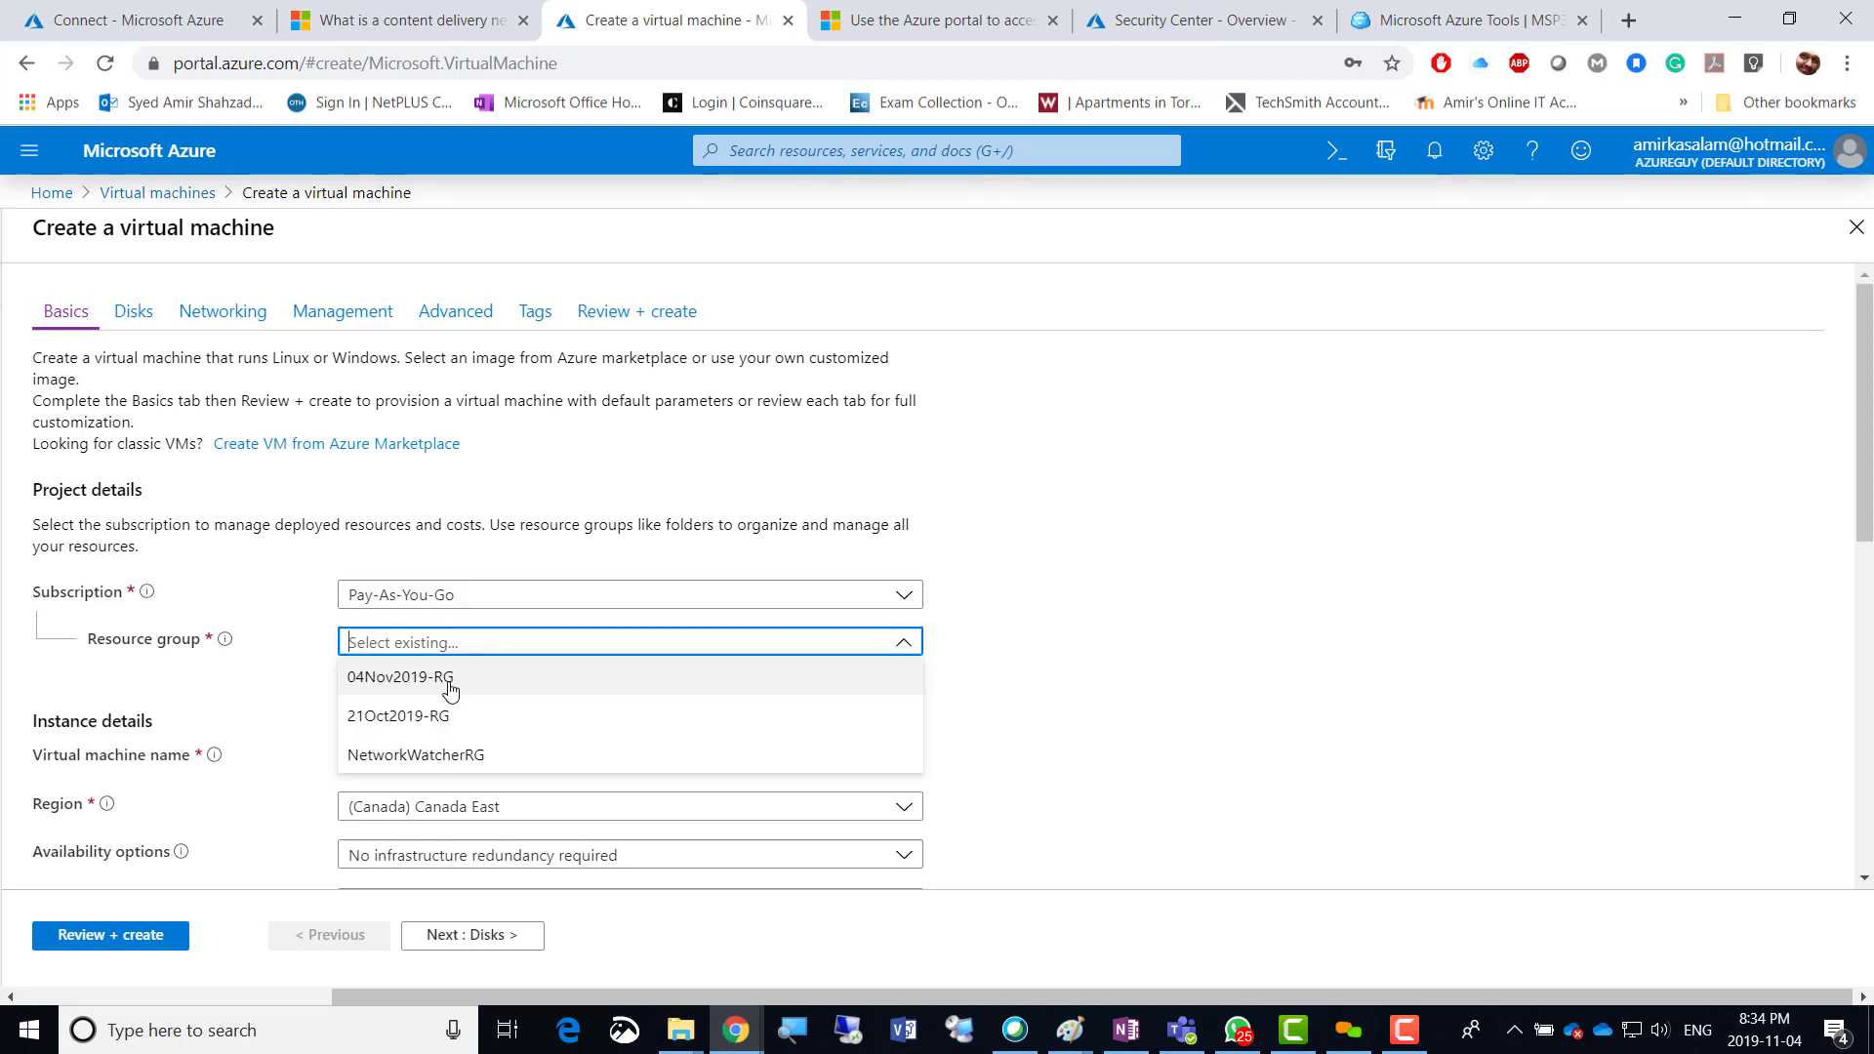
click(450, 690)
scroll(971, 700, down, 3)
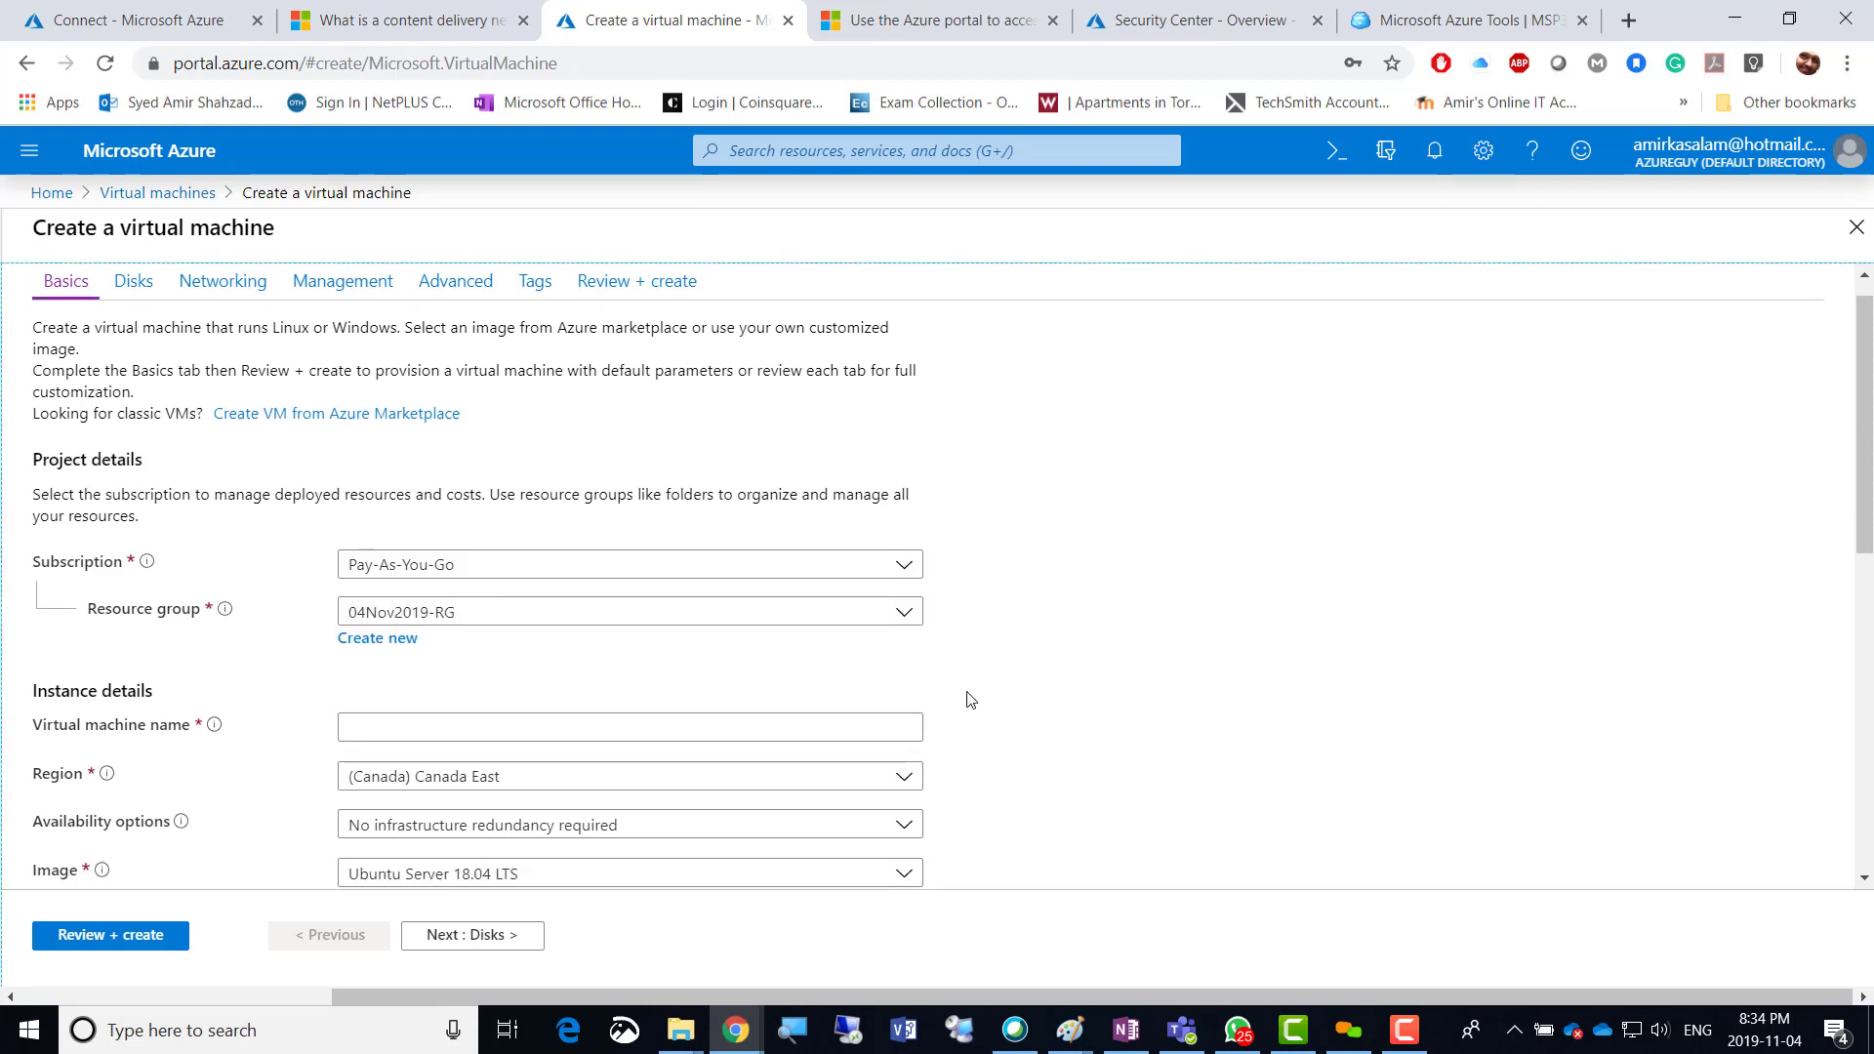
Name the VM Amir-VM01 and set its region to (US) East US.
click(388, 519)
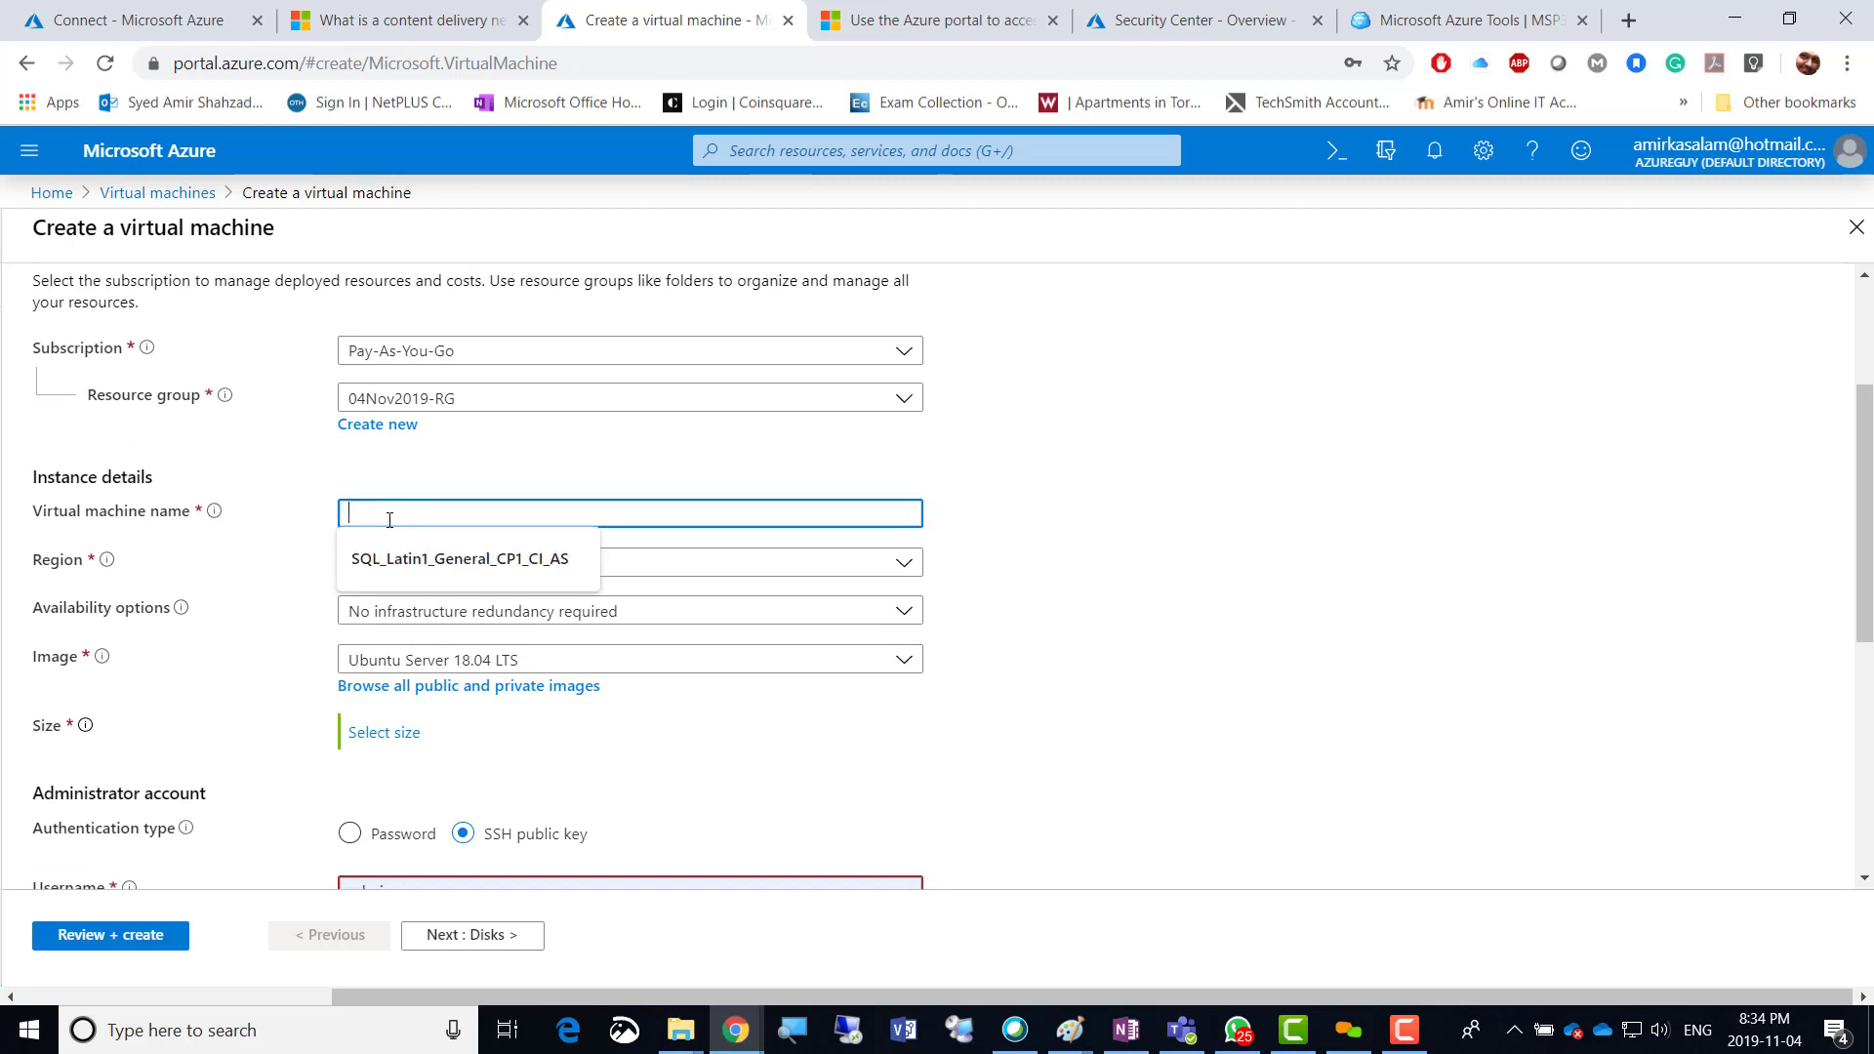
text(amir)
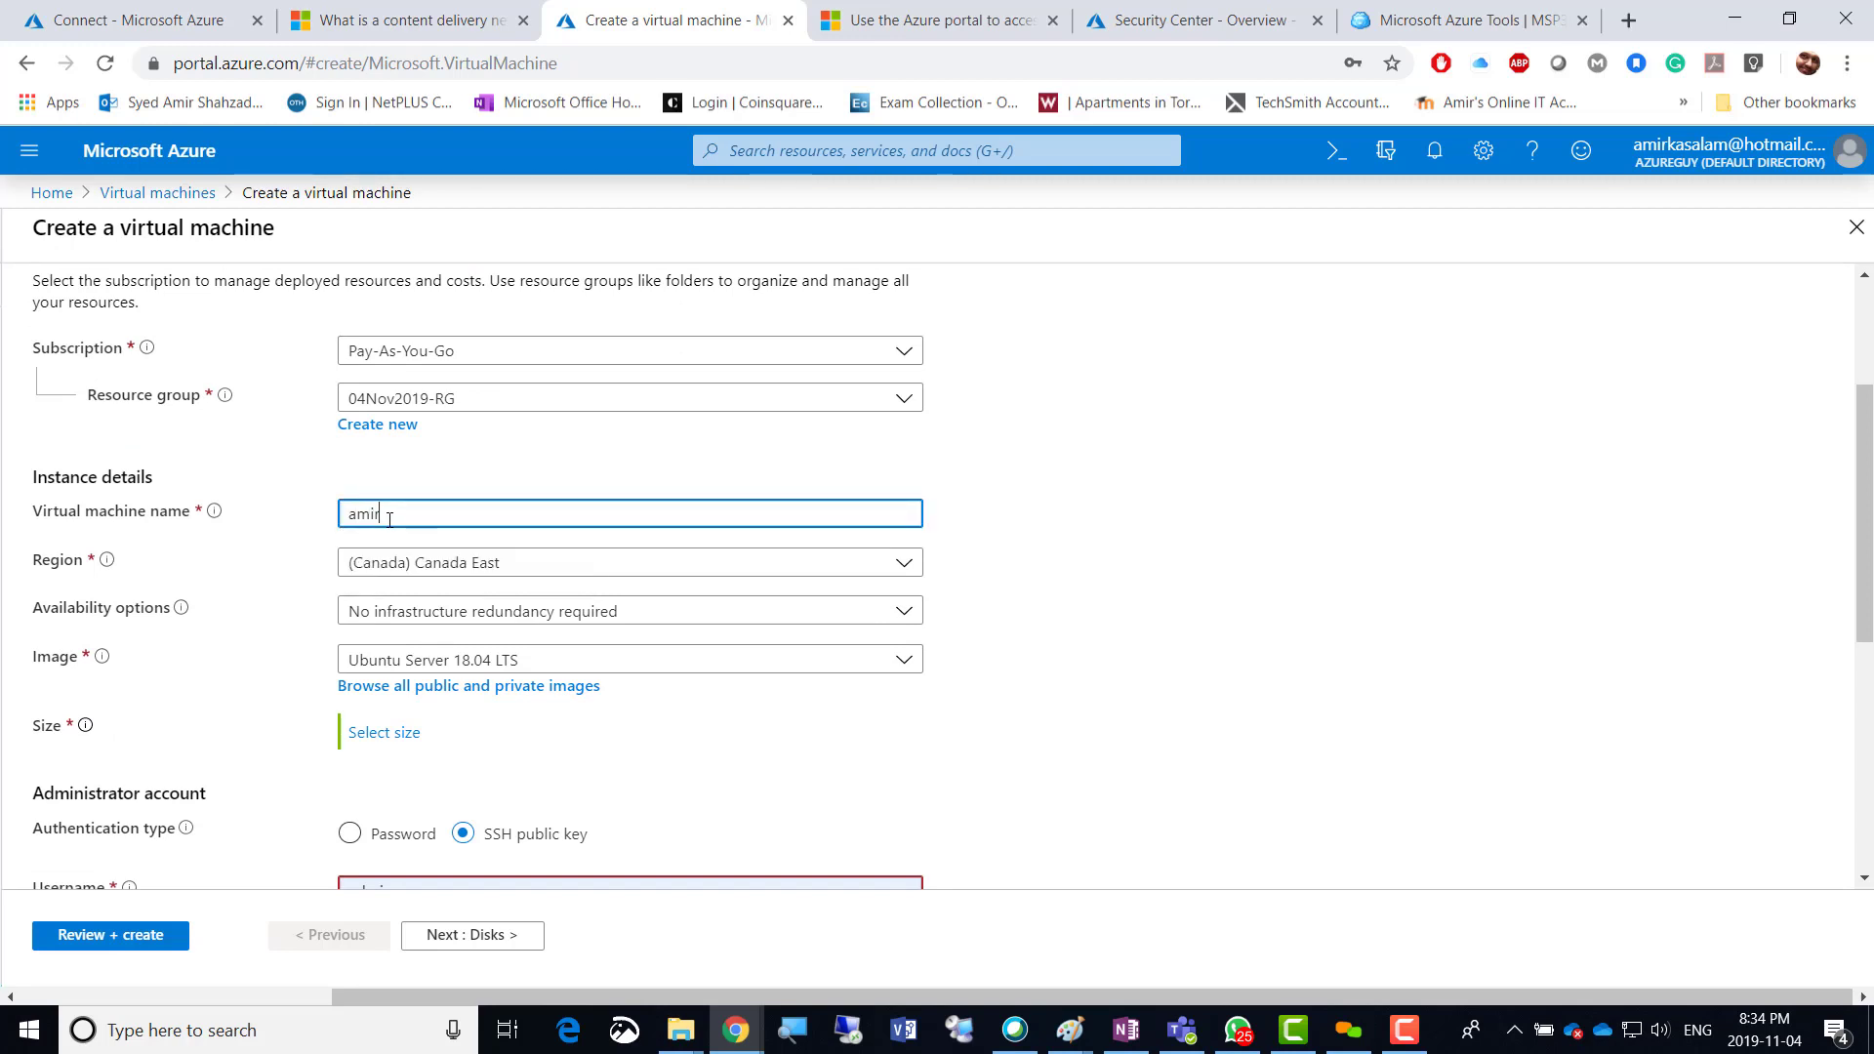
key(BackSpace)
key(BackSpace)
key(BackSpace)
key(BackSpace)
text(Ami)
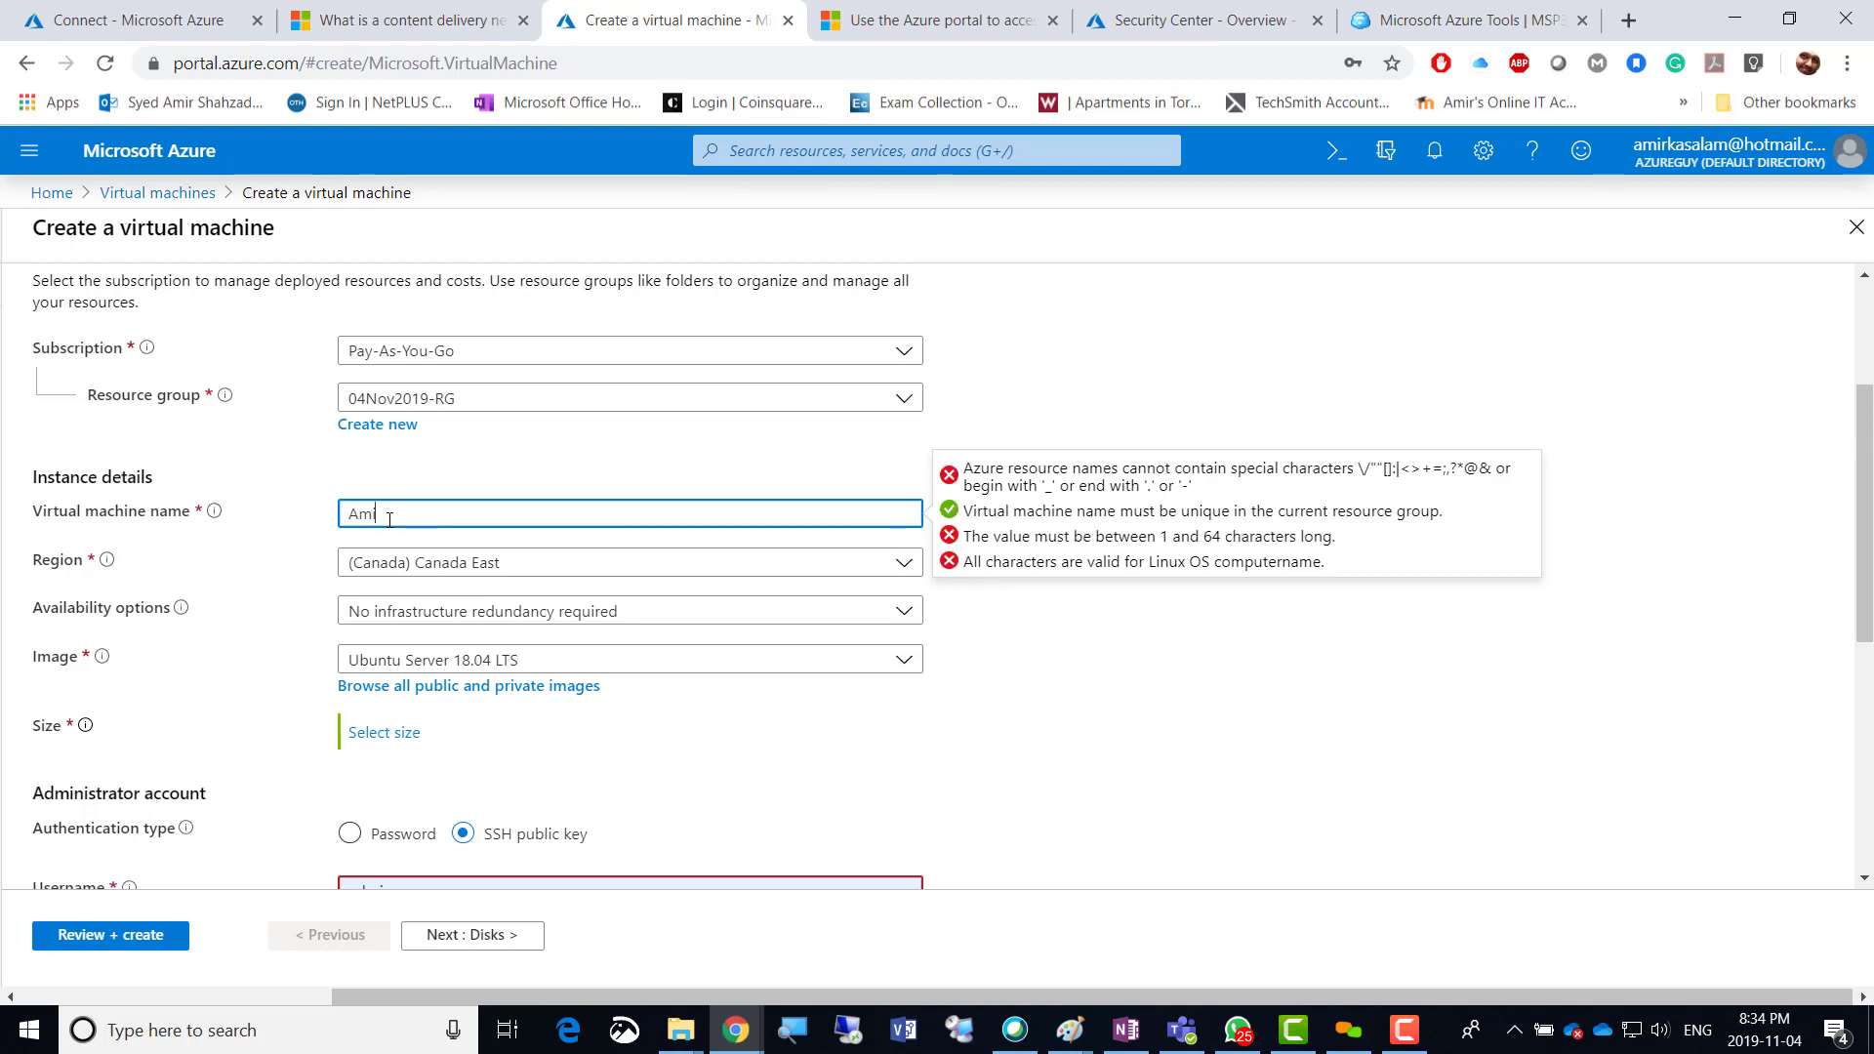
text(r-VM01)
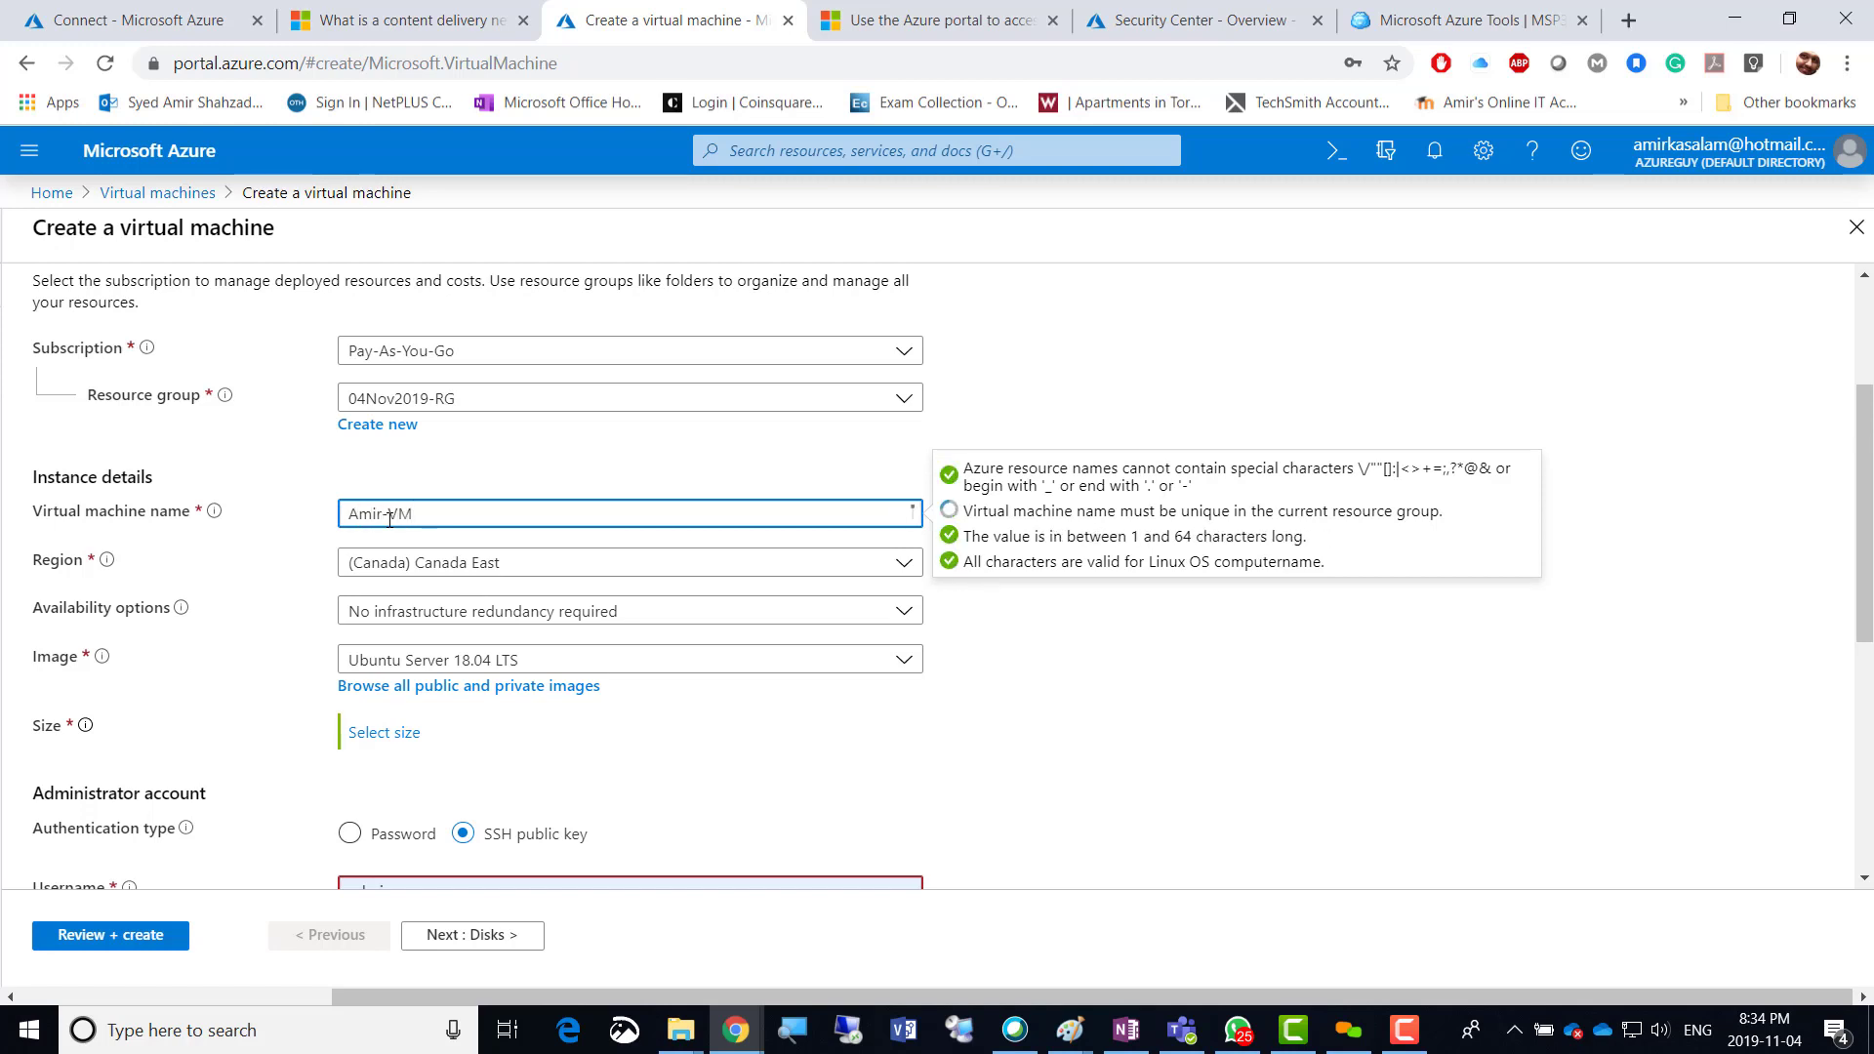
click(699, 563)
scroll(660, 612, up, 10)
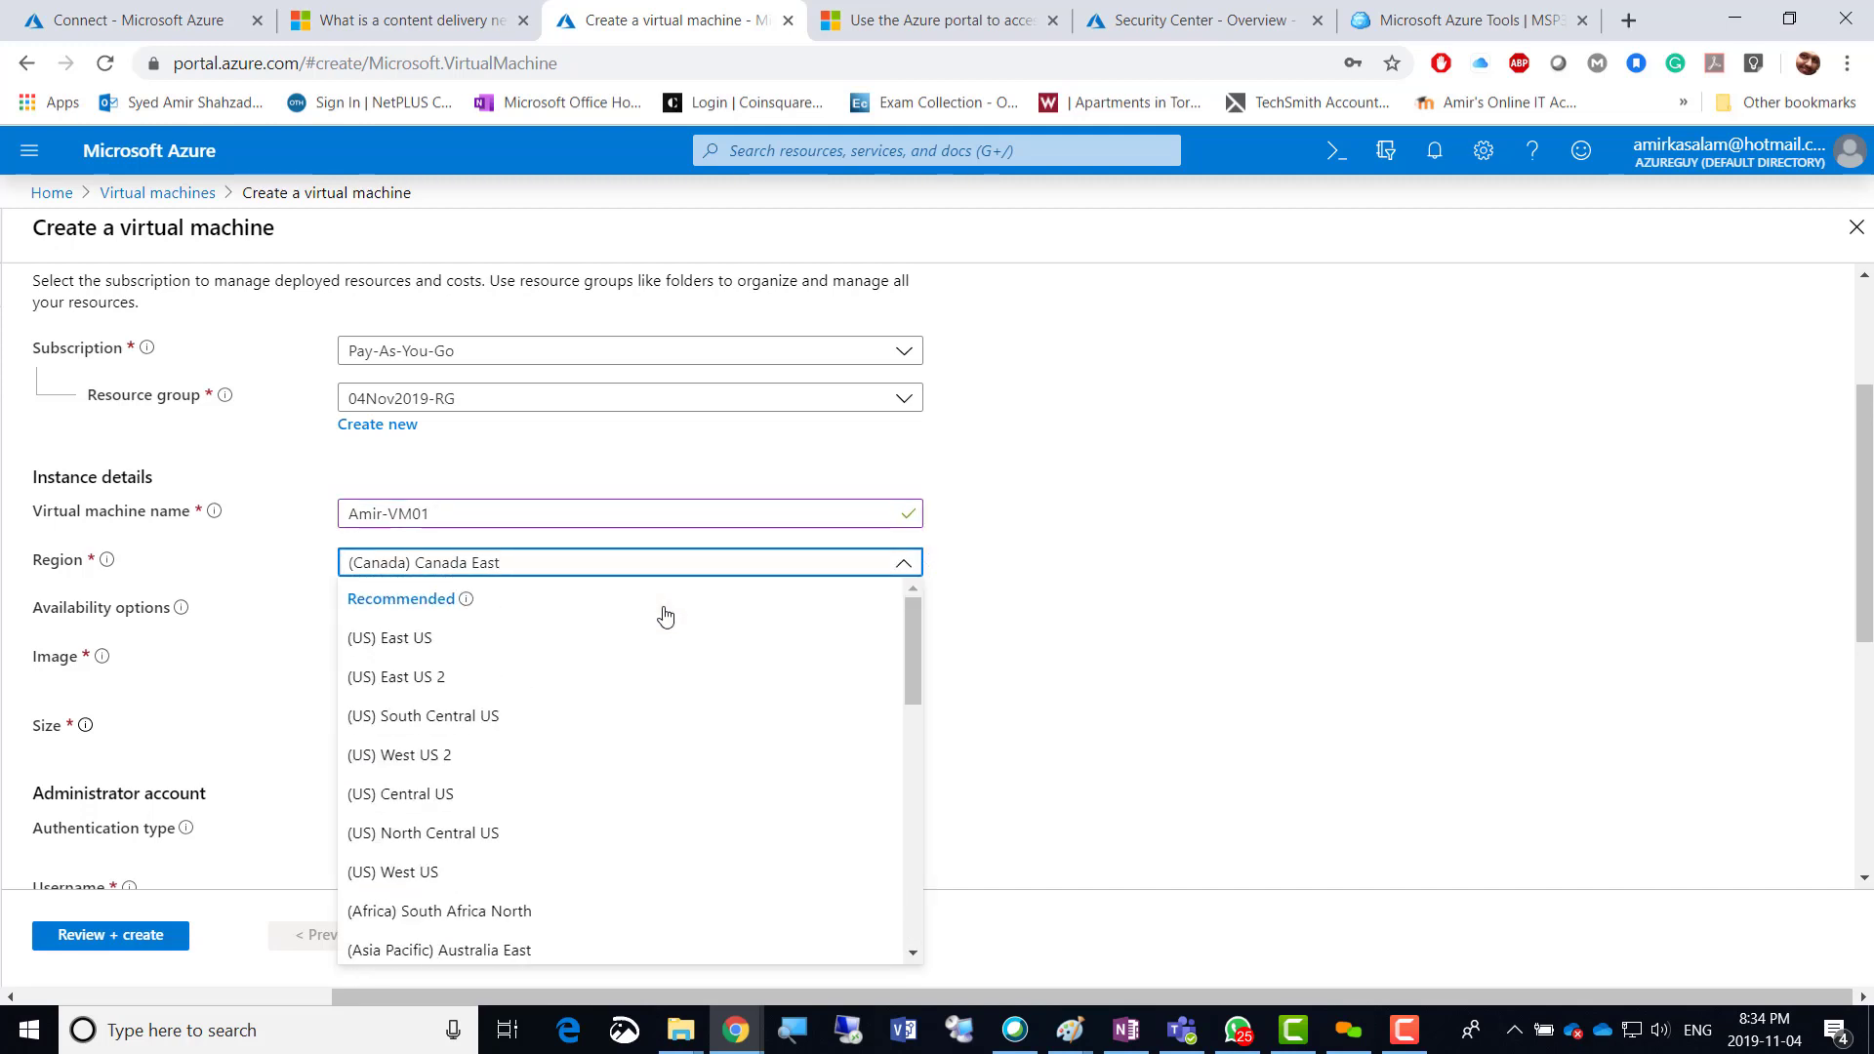
click(523, 636)
click(1225, 651)
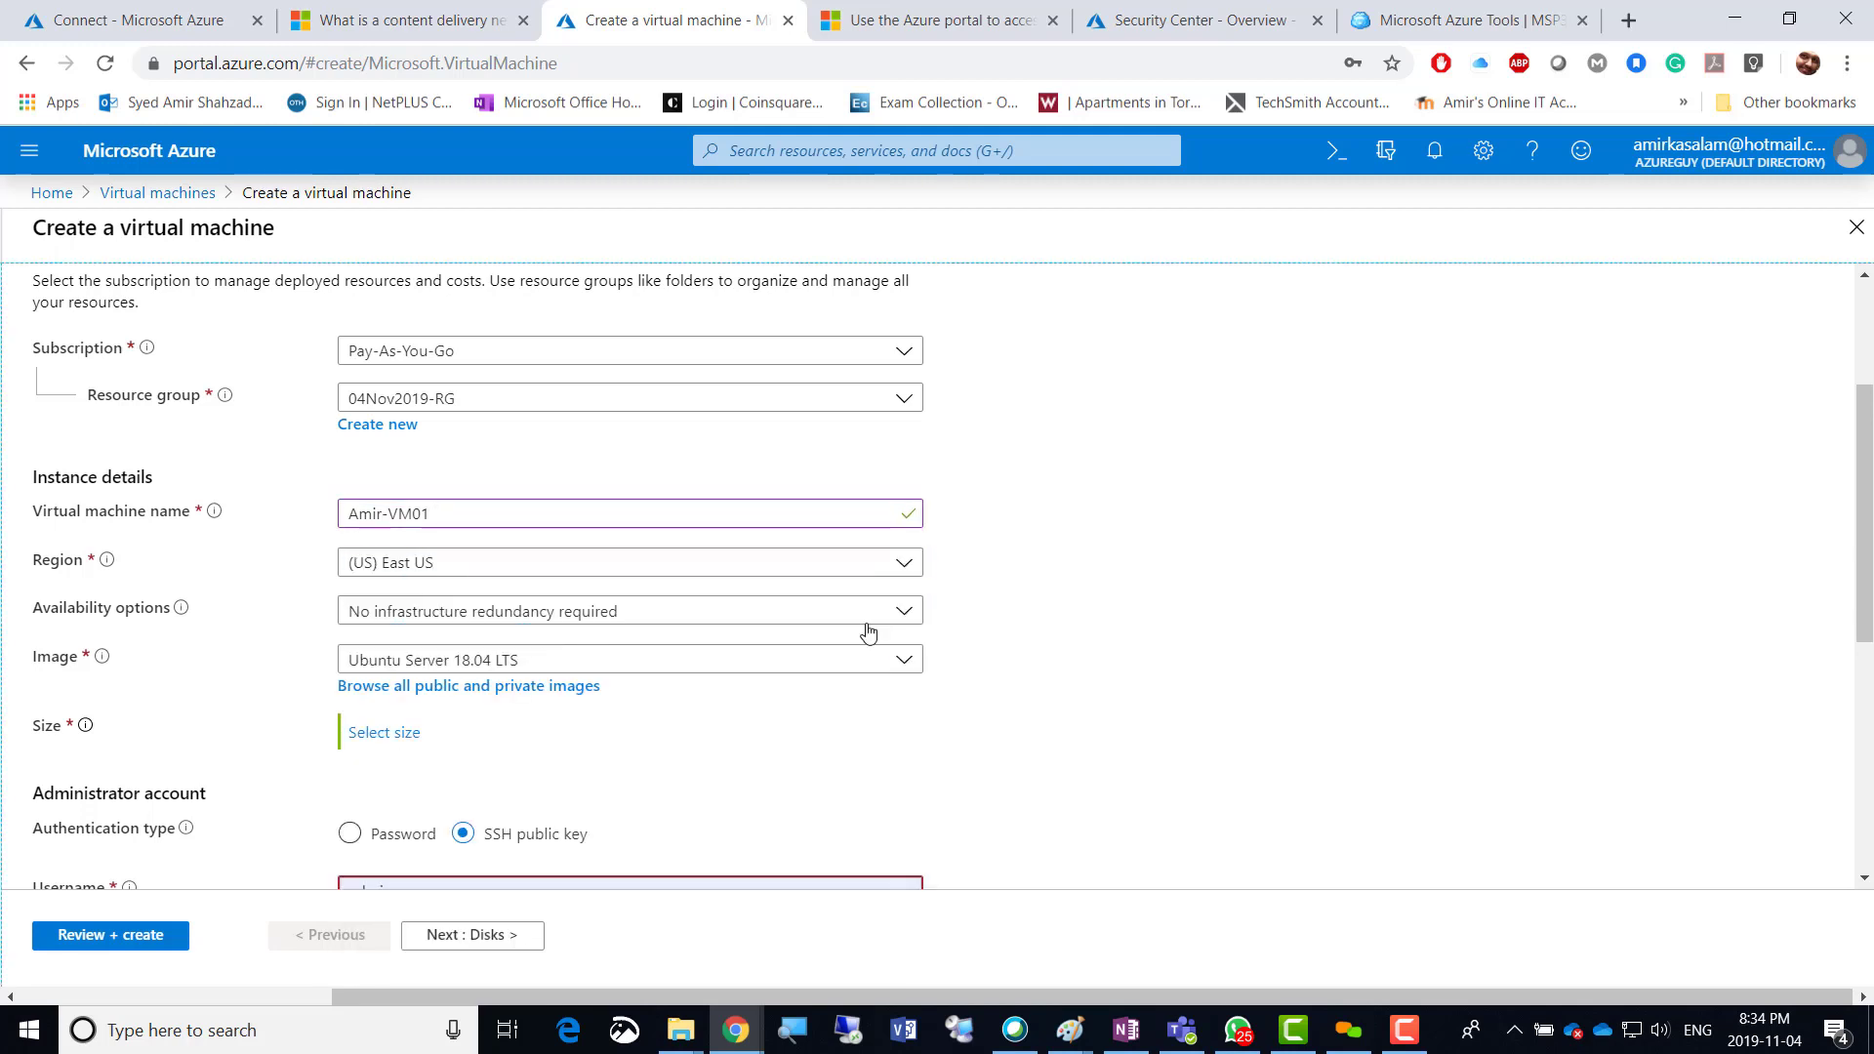
Keep no infrastructure redundancy required and choose the Windows Server 2019 Datacenter image.
click(906, 613)
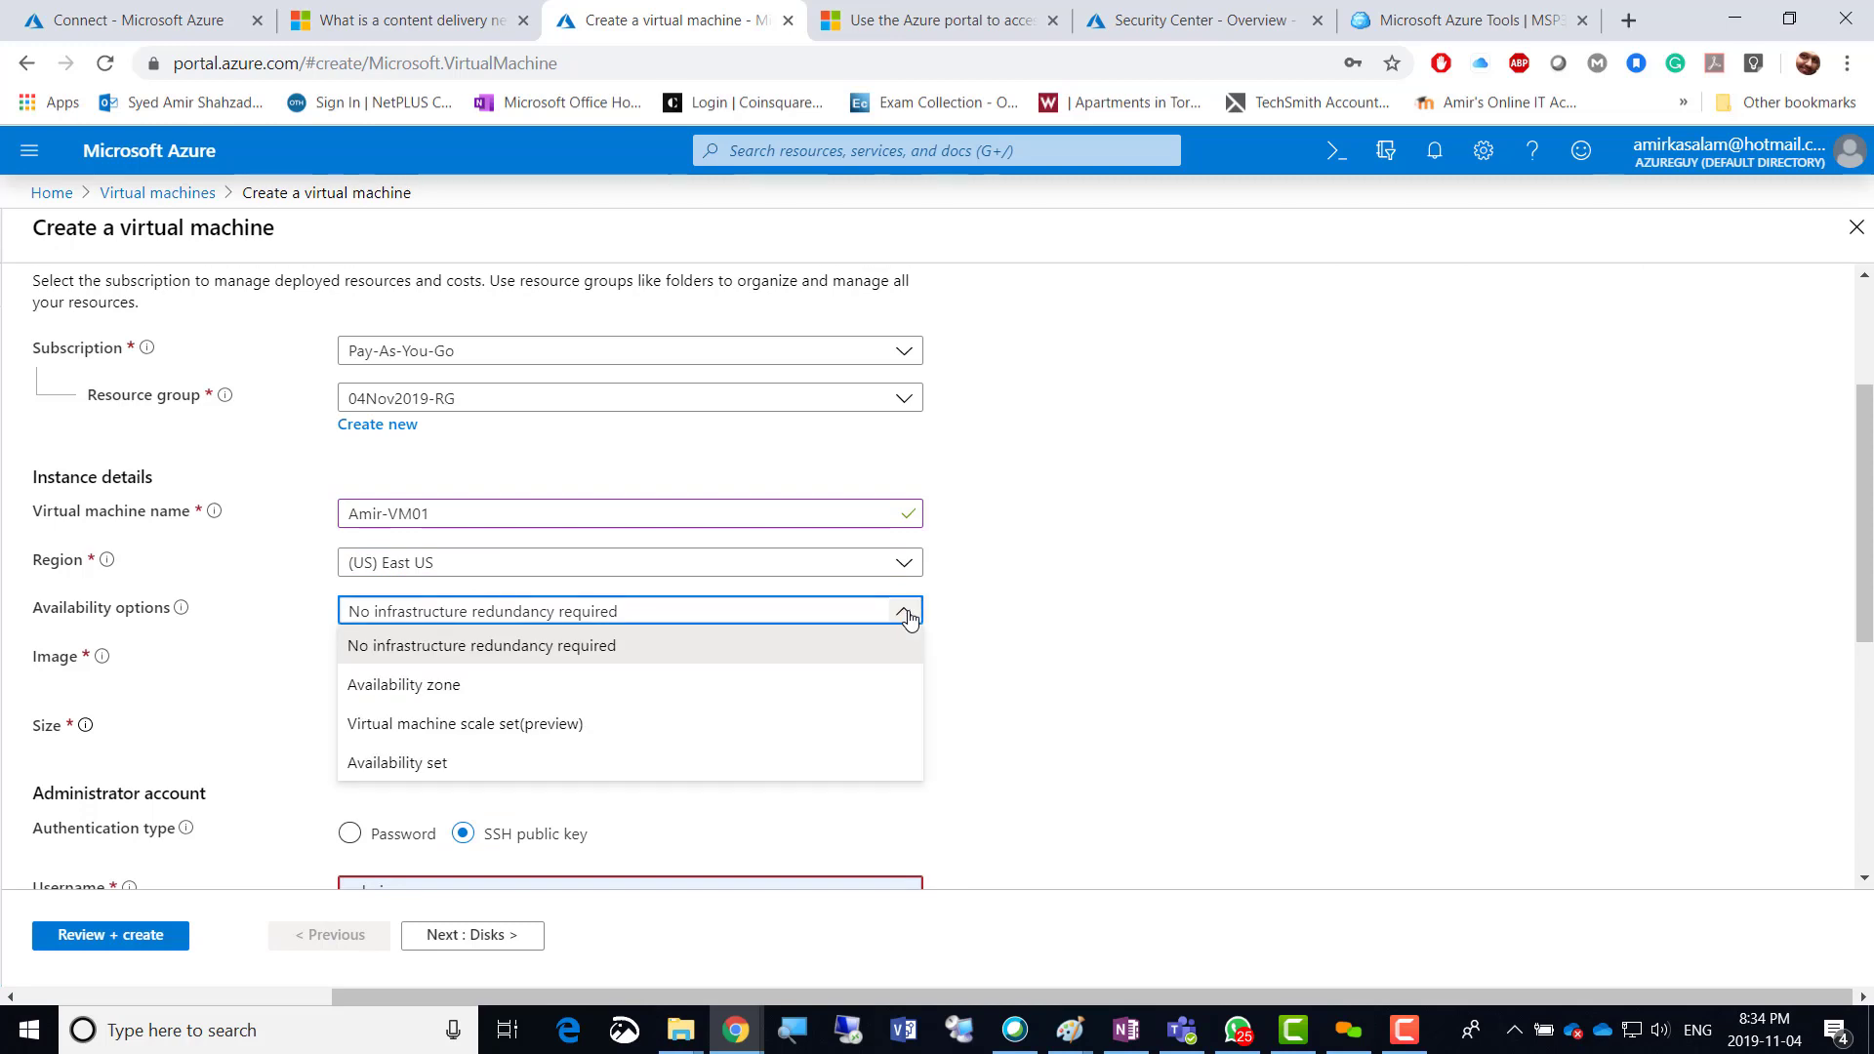
click(910, 620)
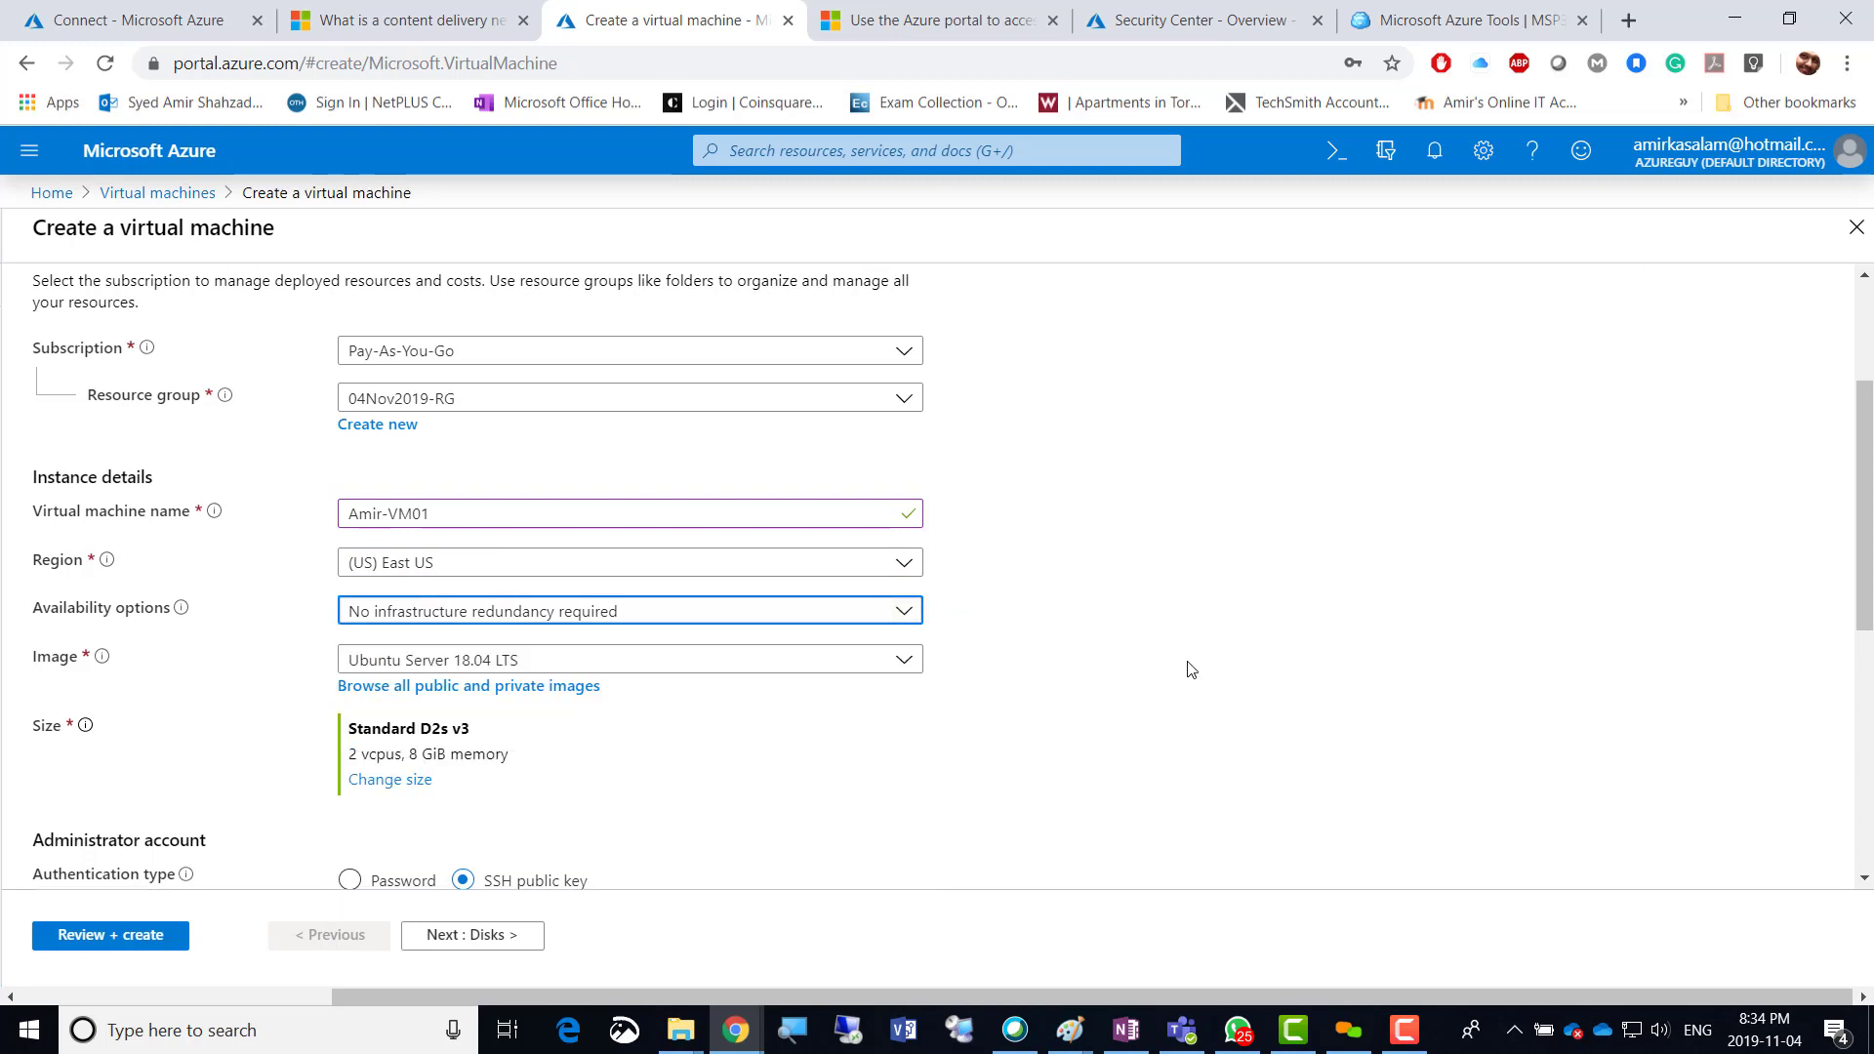
click(904, 664)
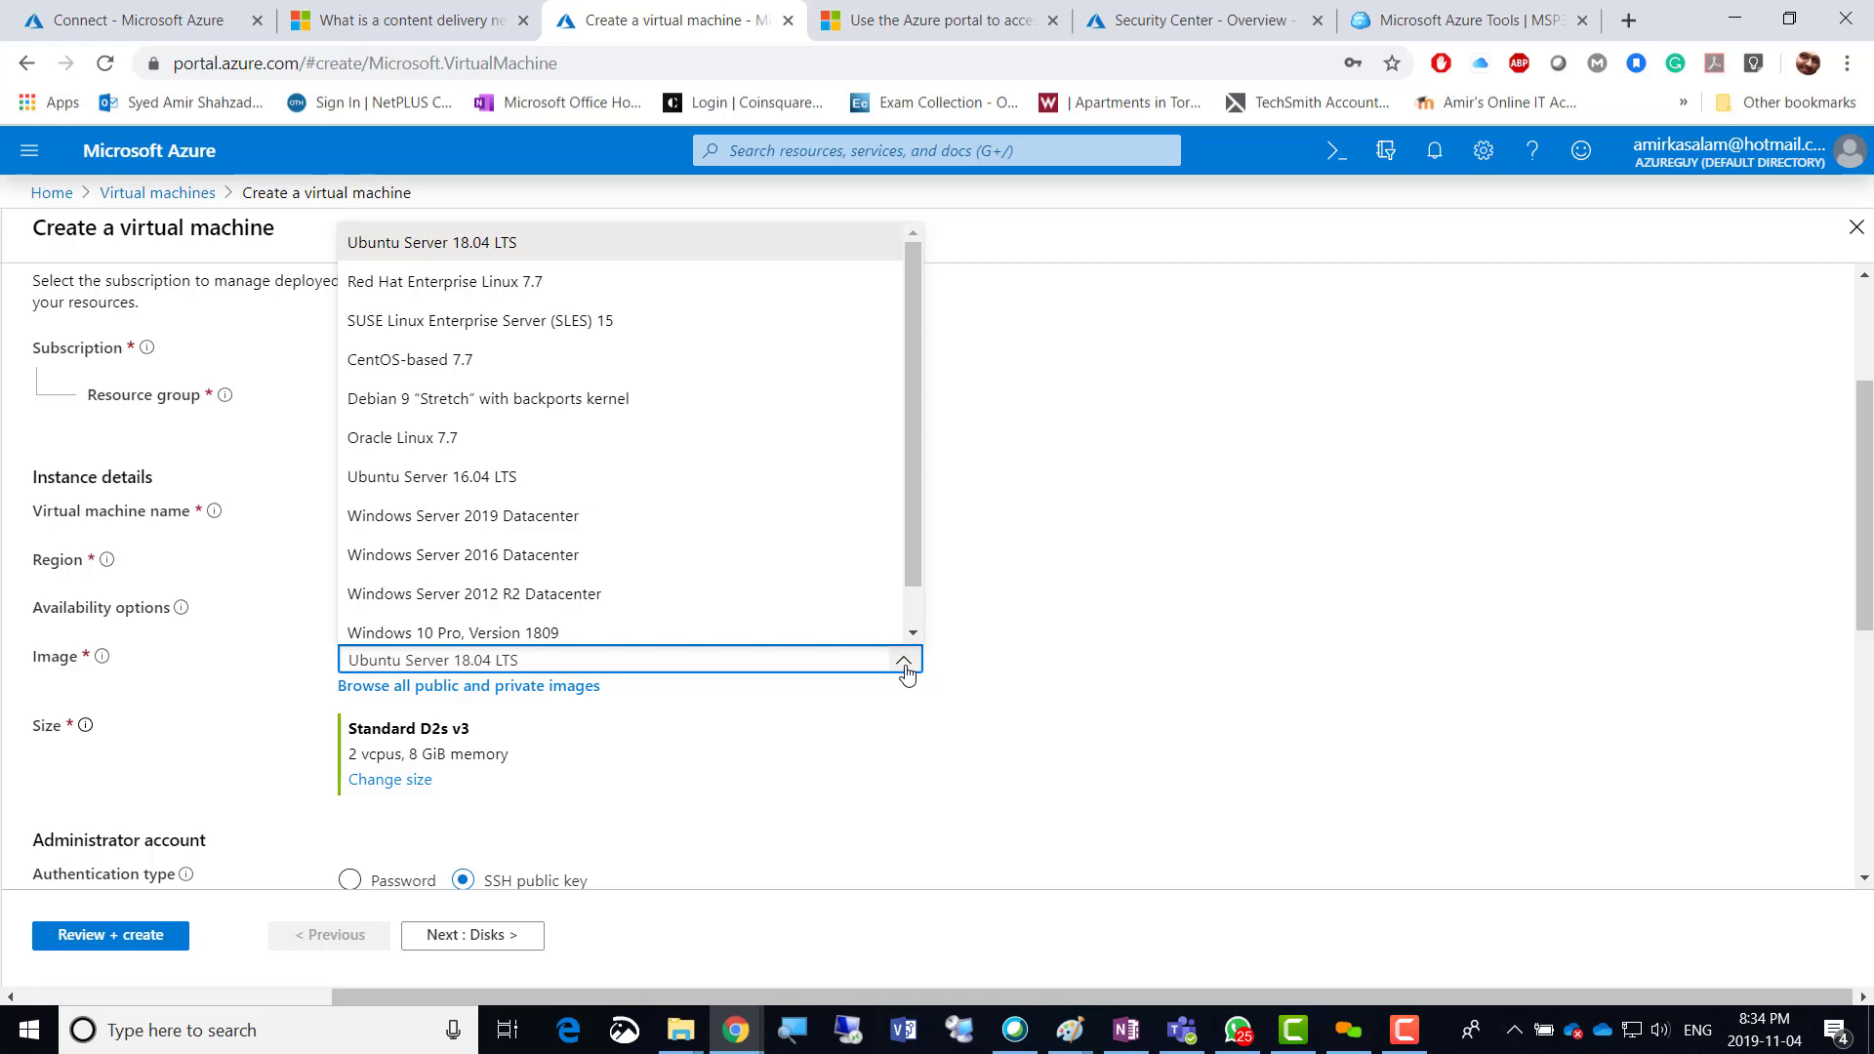
click(640, 528)
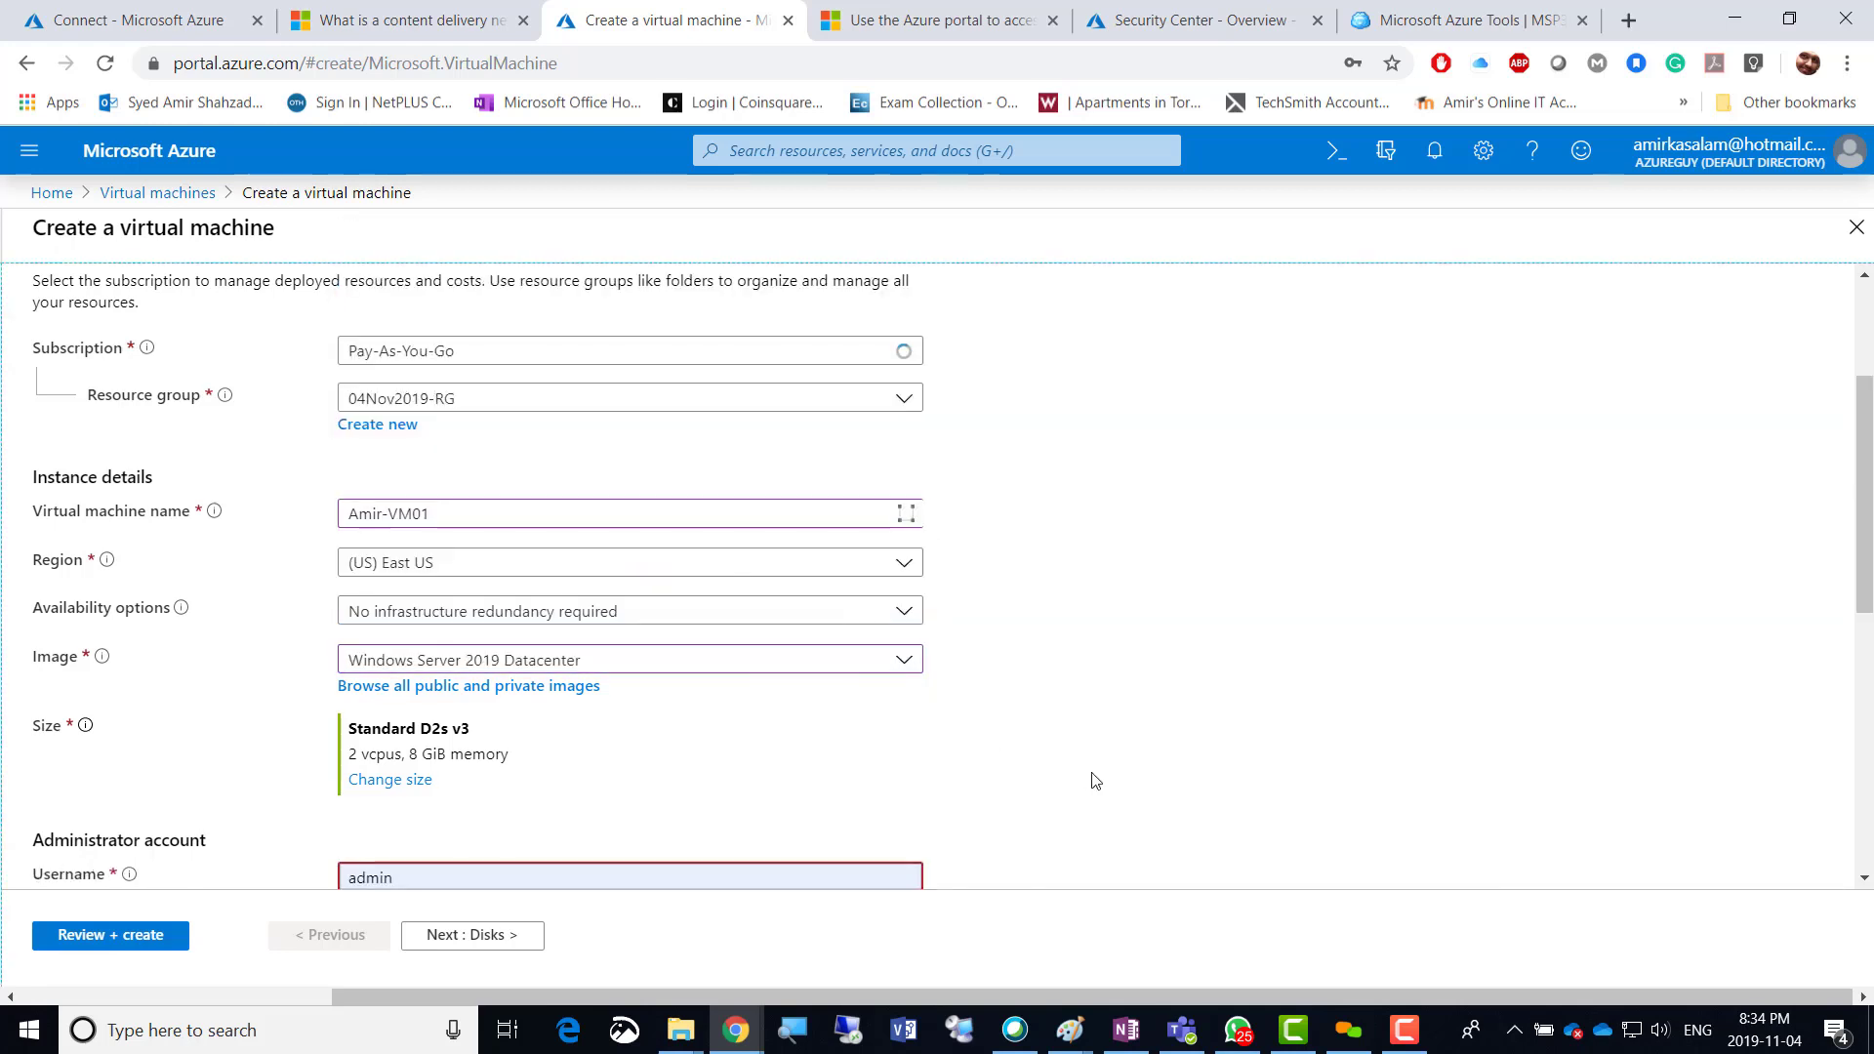
scroll(1093, 776, down, 2)
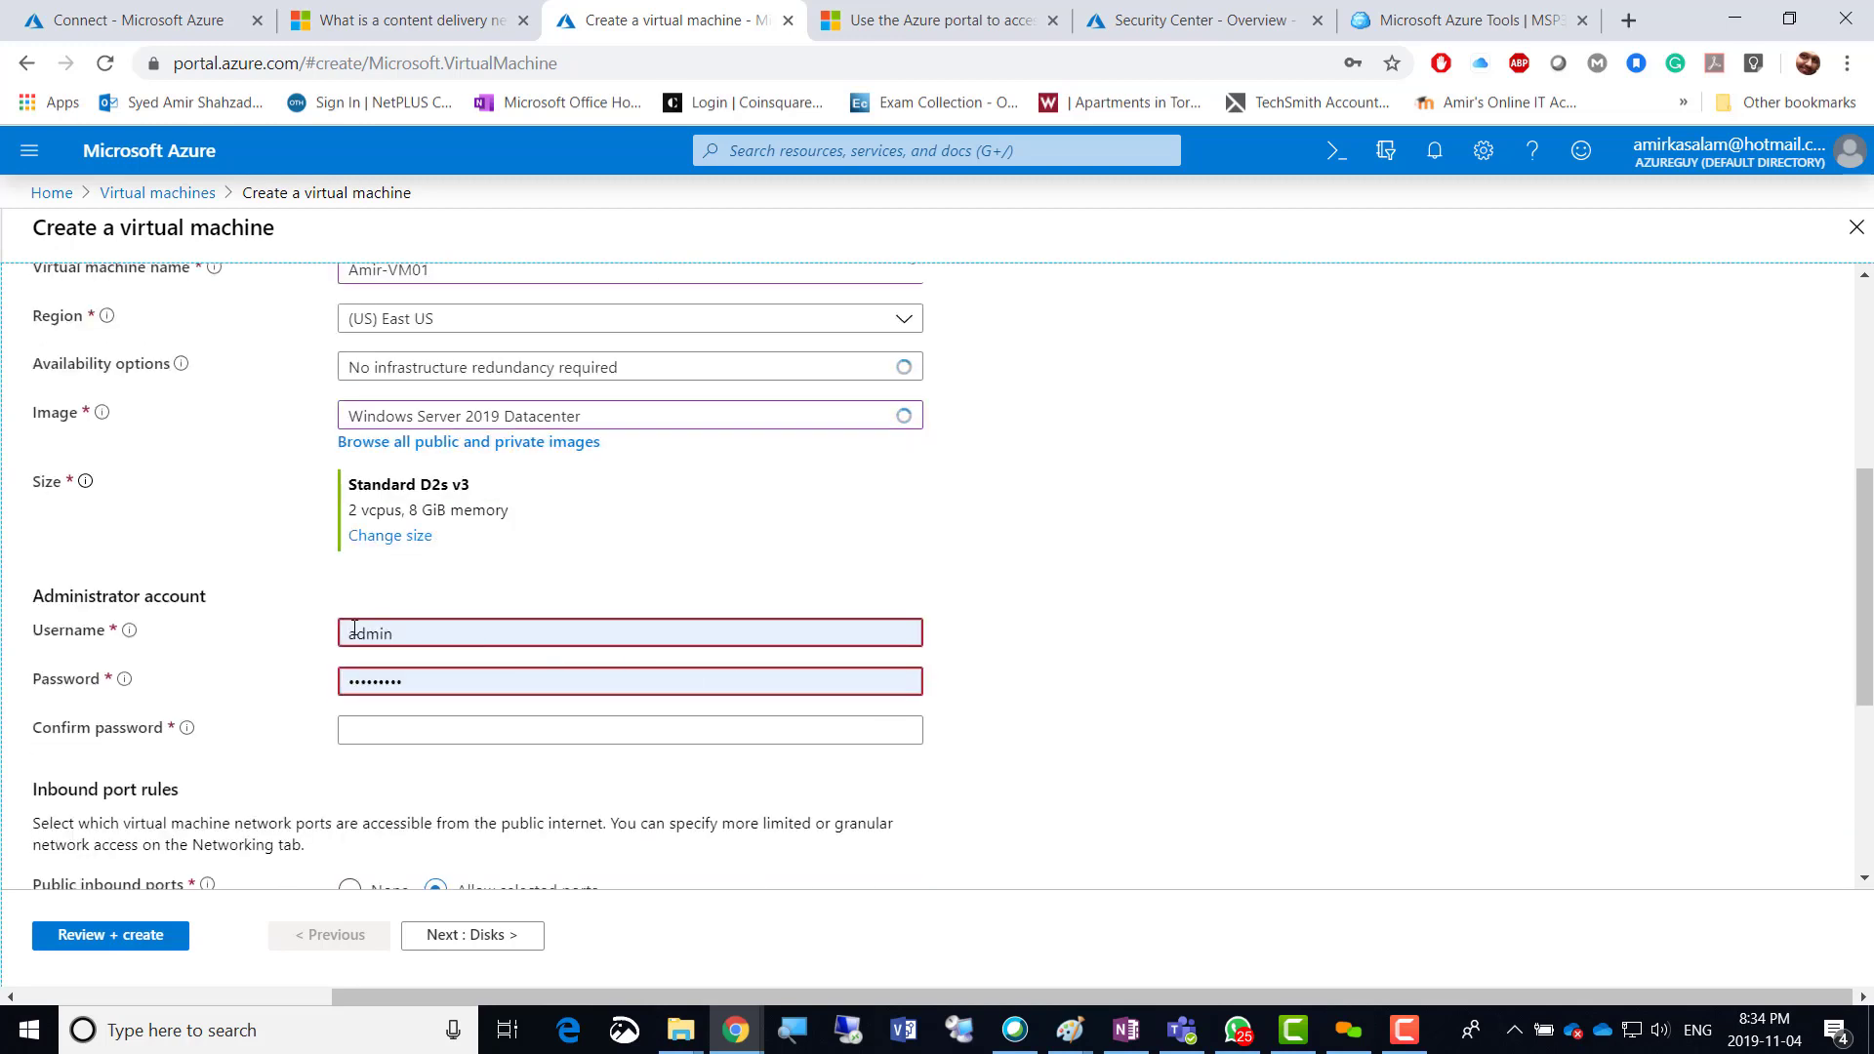
Enter a new administrator username, a password and its matching confirmation, then return to the file share tab.
click(349, 634)
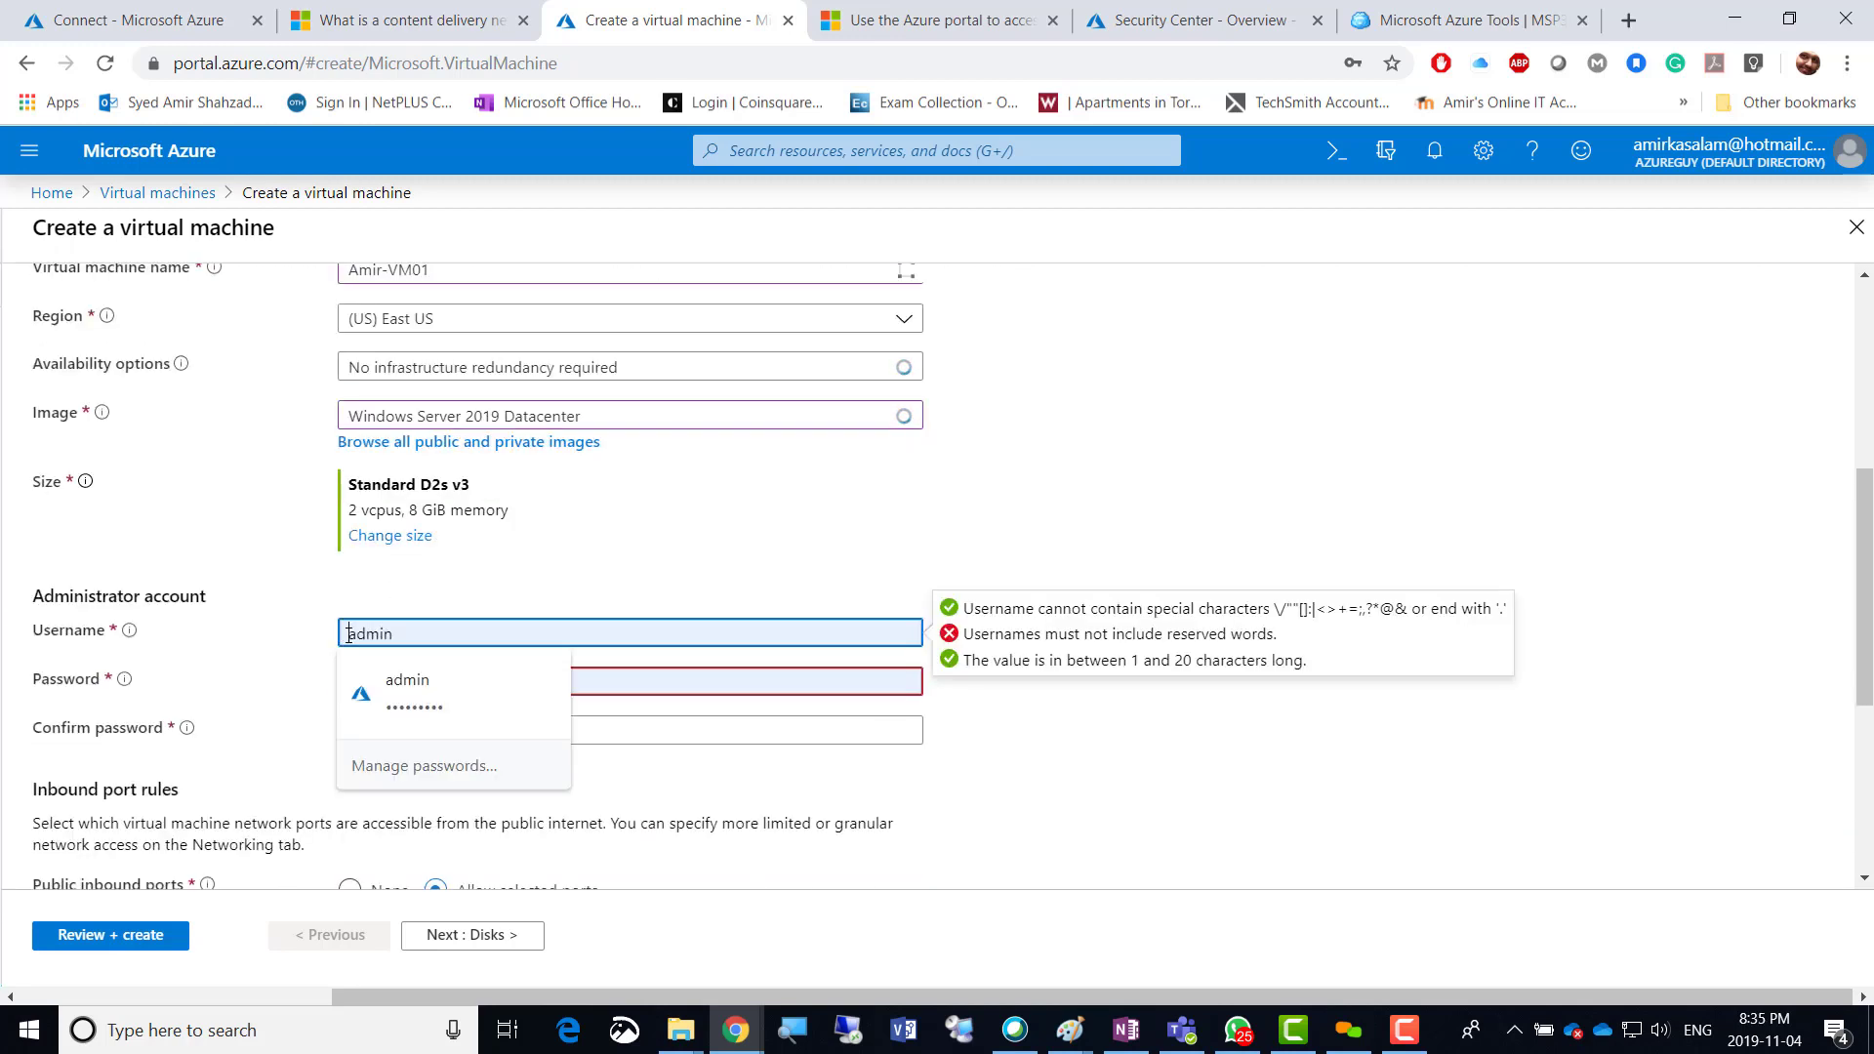
text(adm)
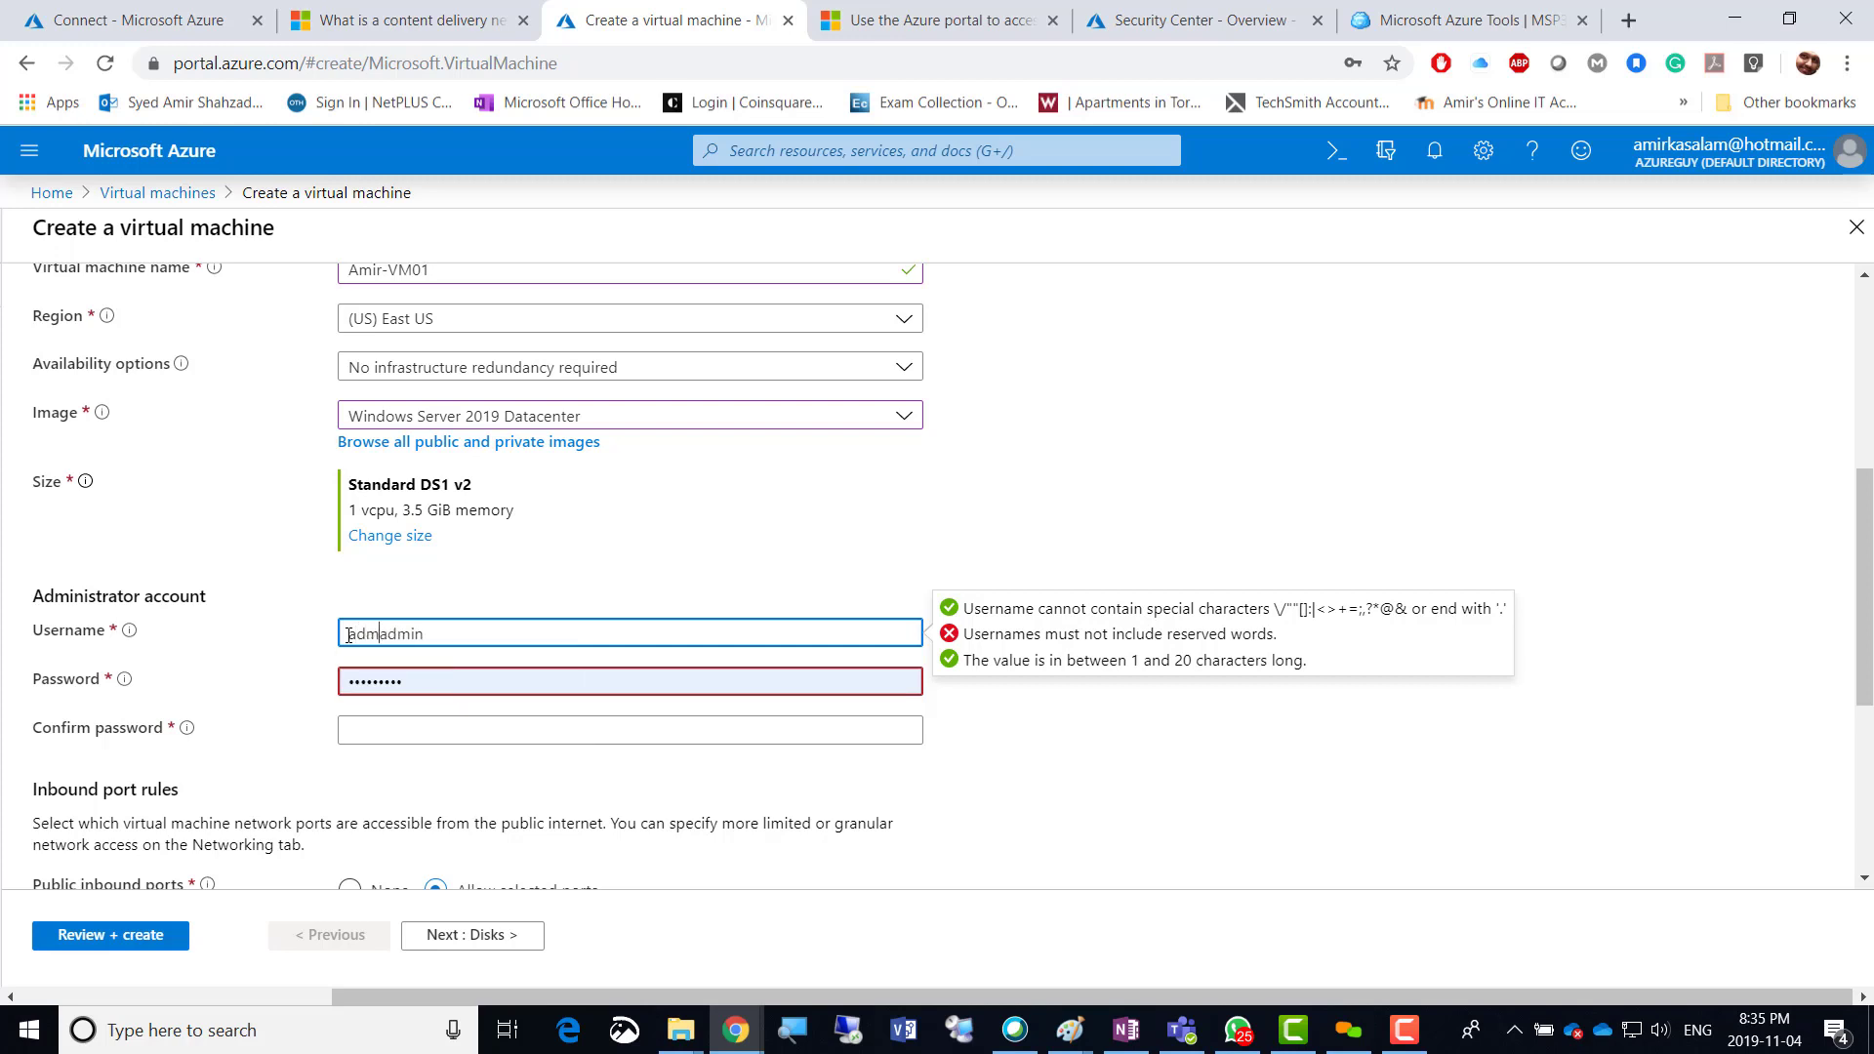
key(BackSpace)
key(BackSpace)
text(mir)
key(Tab)
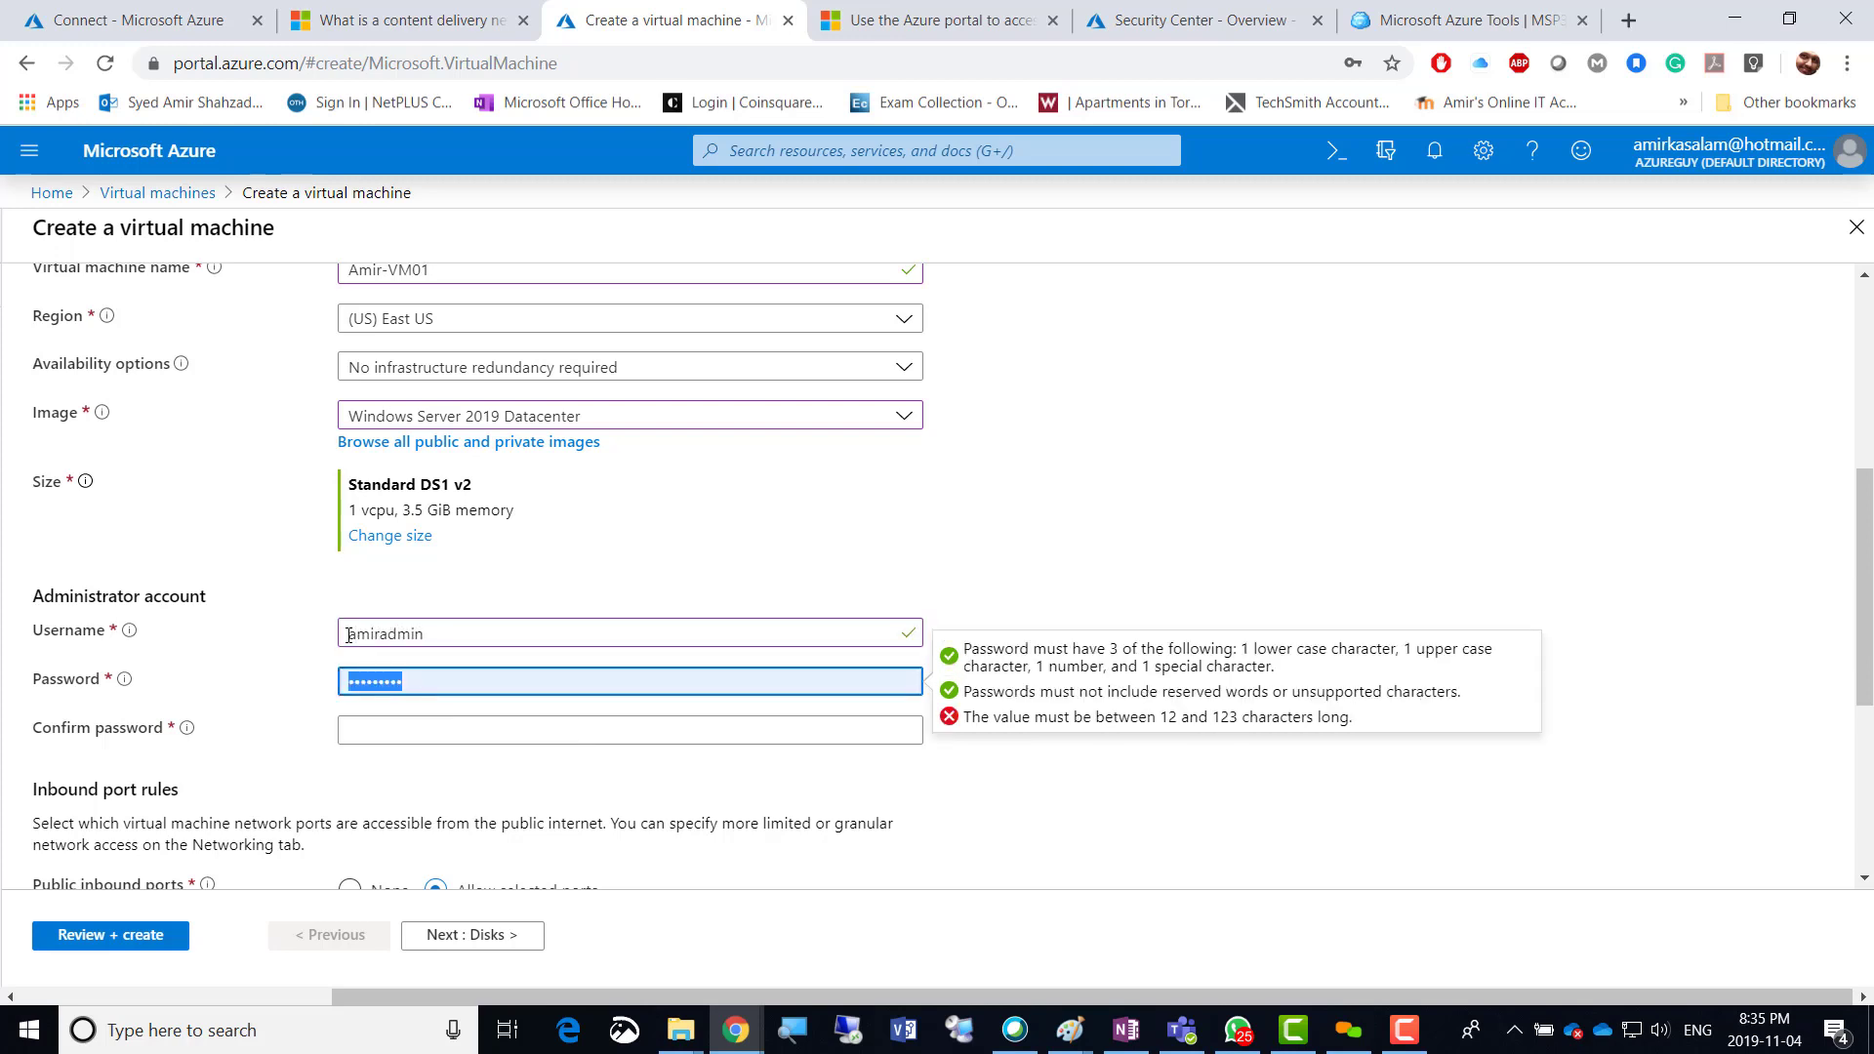
text(Pas)
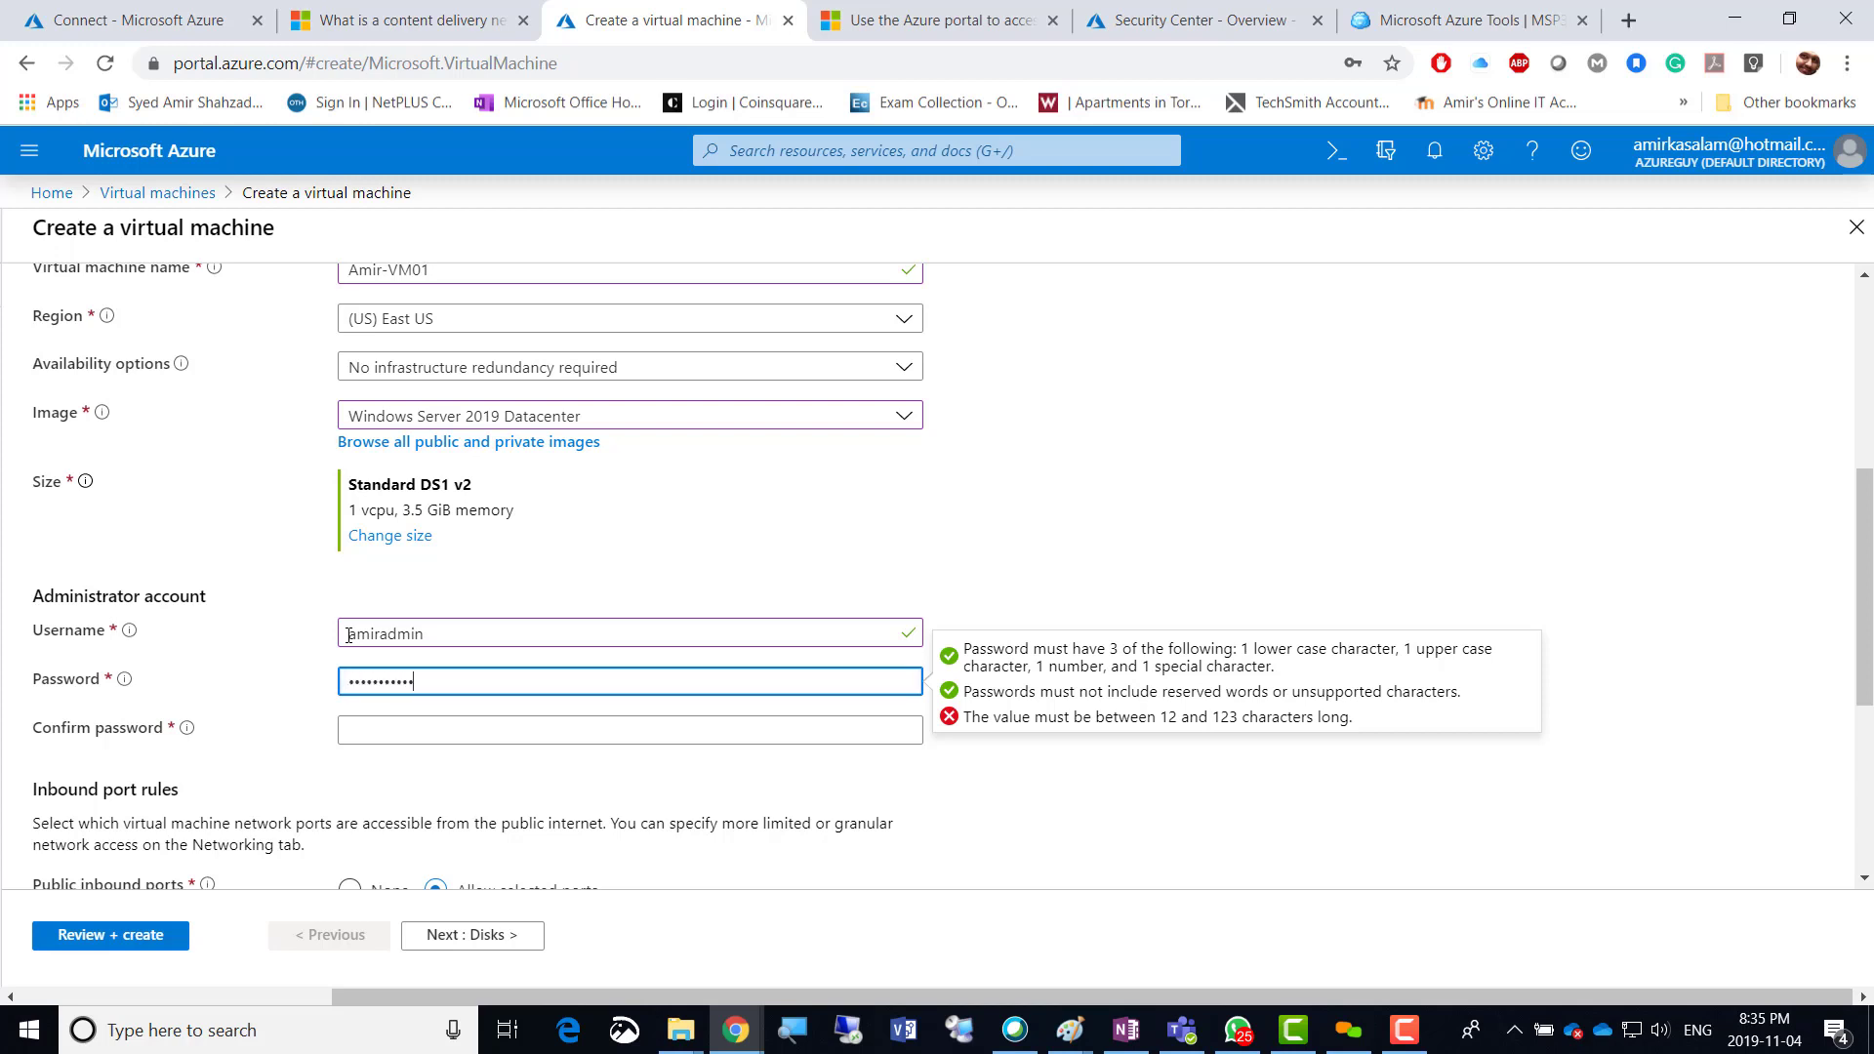
key(Tab)
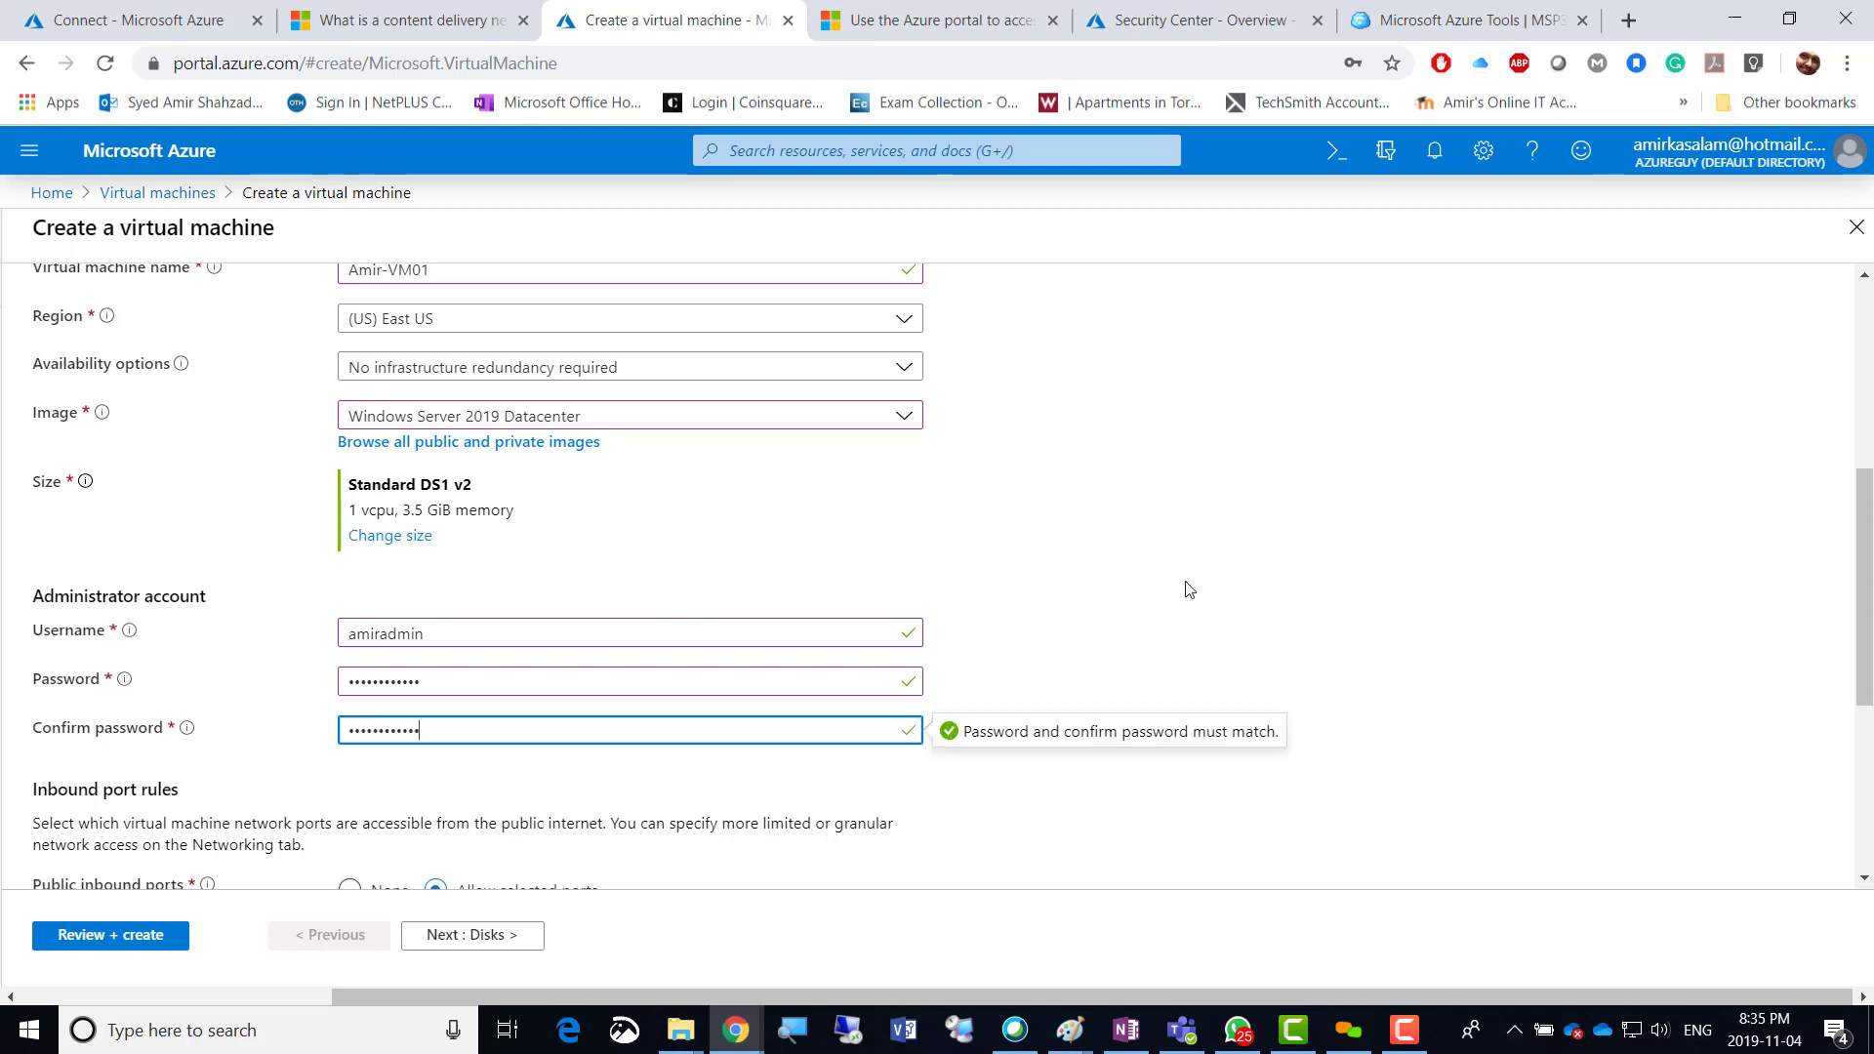
click(1113, 625)
scroll(1113, 625, down, 4)
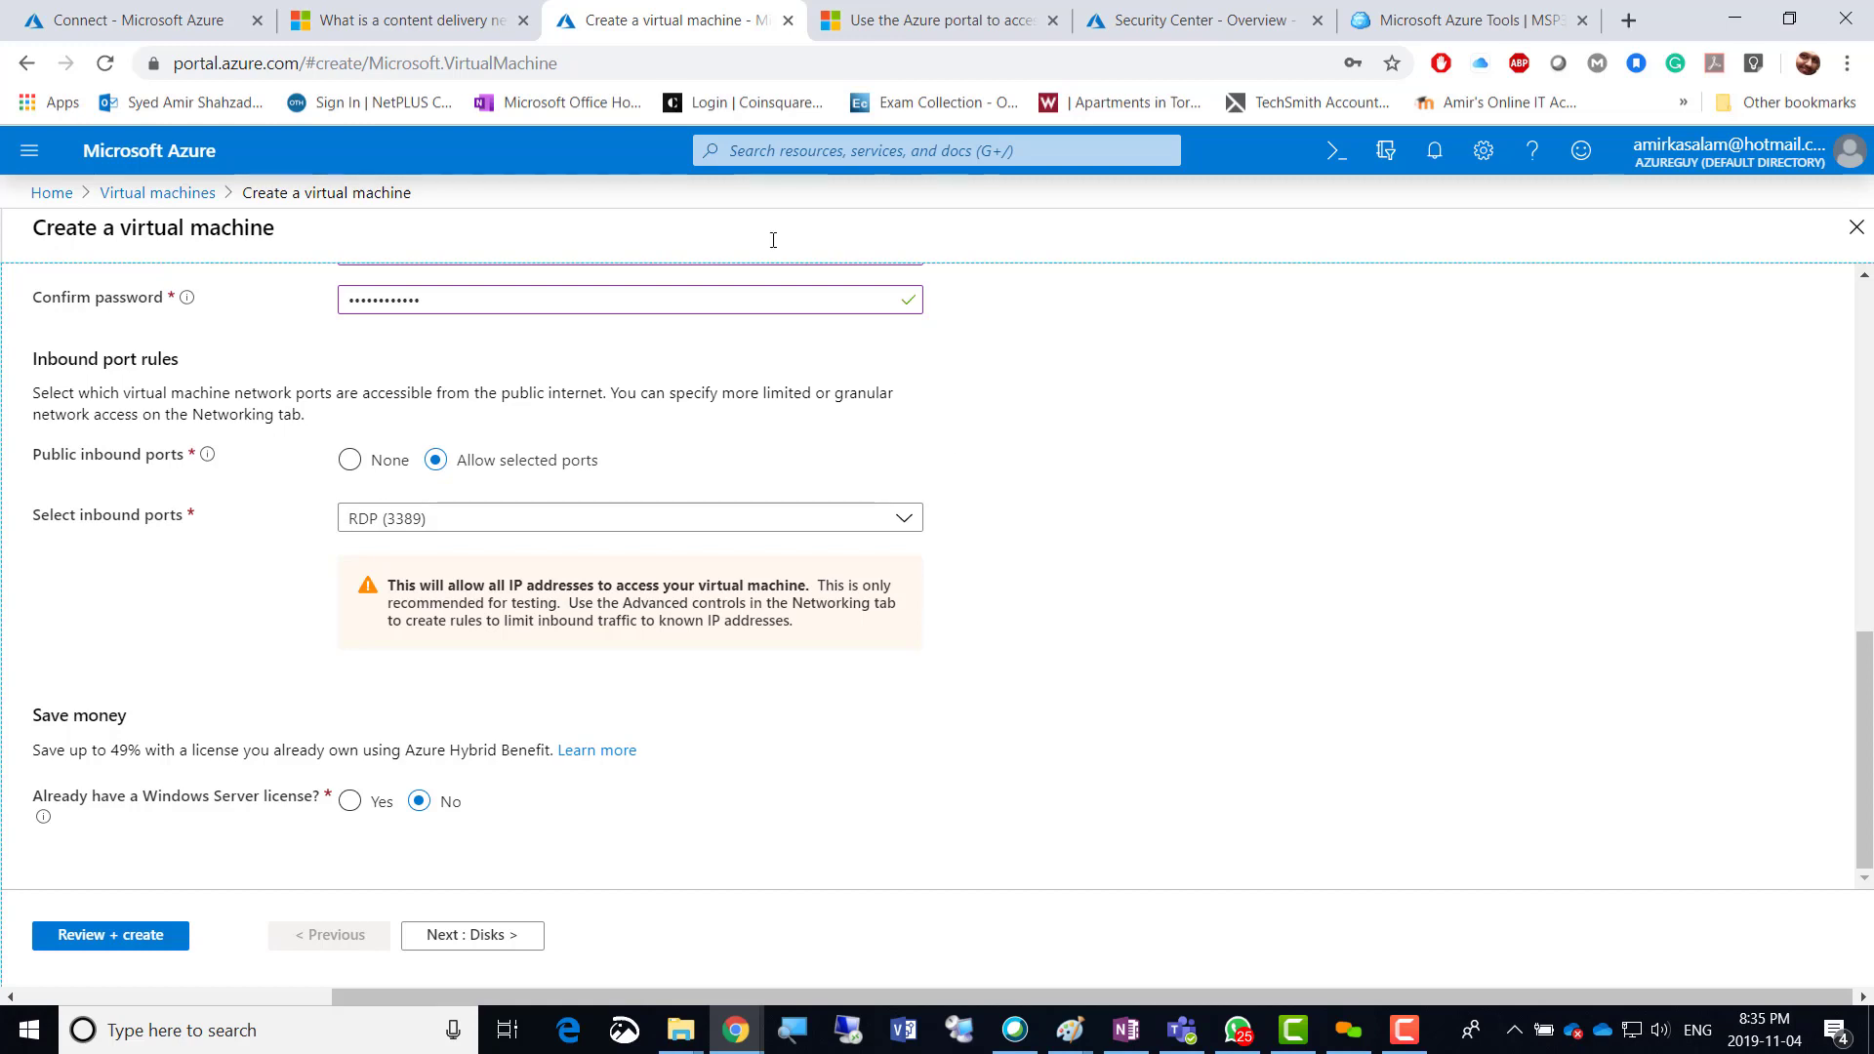
click(127, 19)
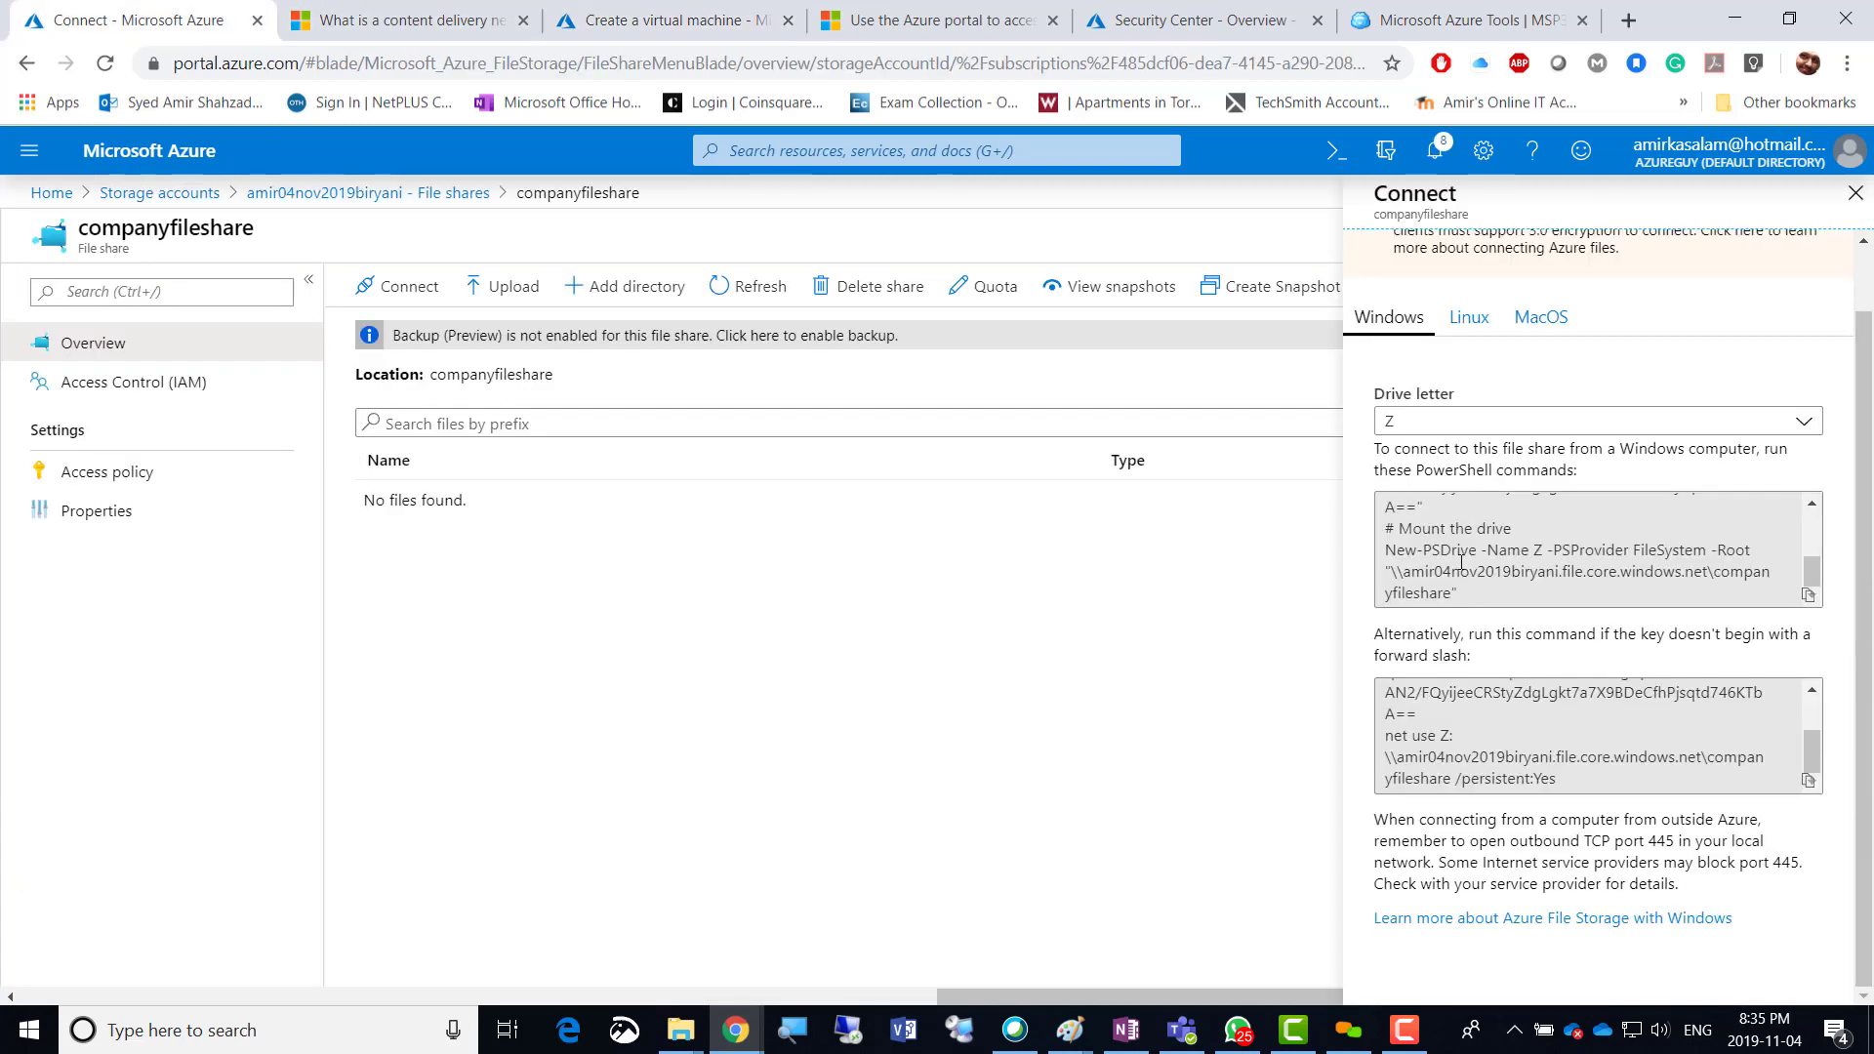
Scroll through companyfileshare's PowerShell script down to the New-PSDrive command mapping drive Z.
scroll(1550, 584, up, 2)
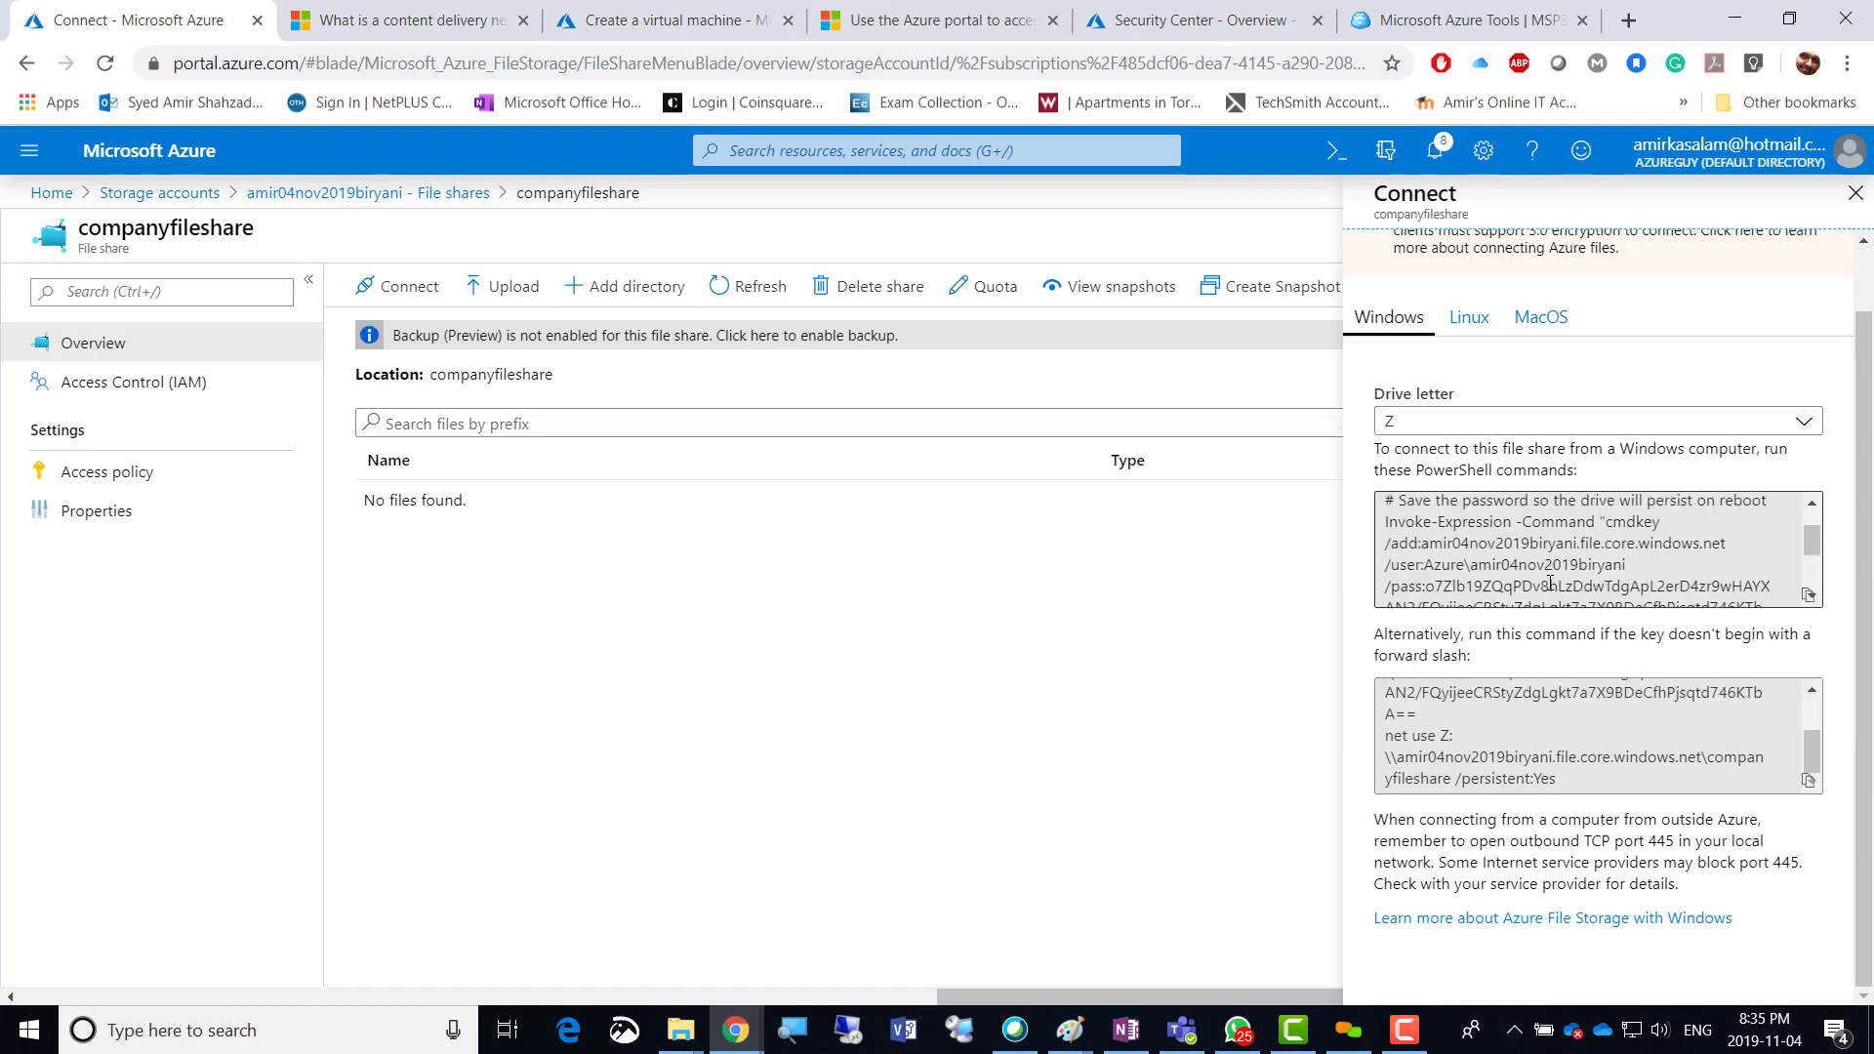
scroll(1549, 584, up, 3)
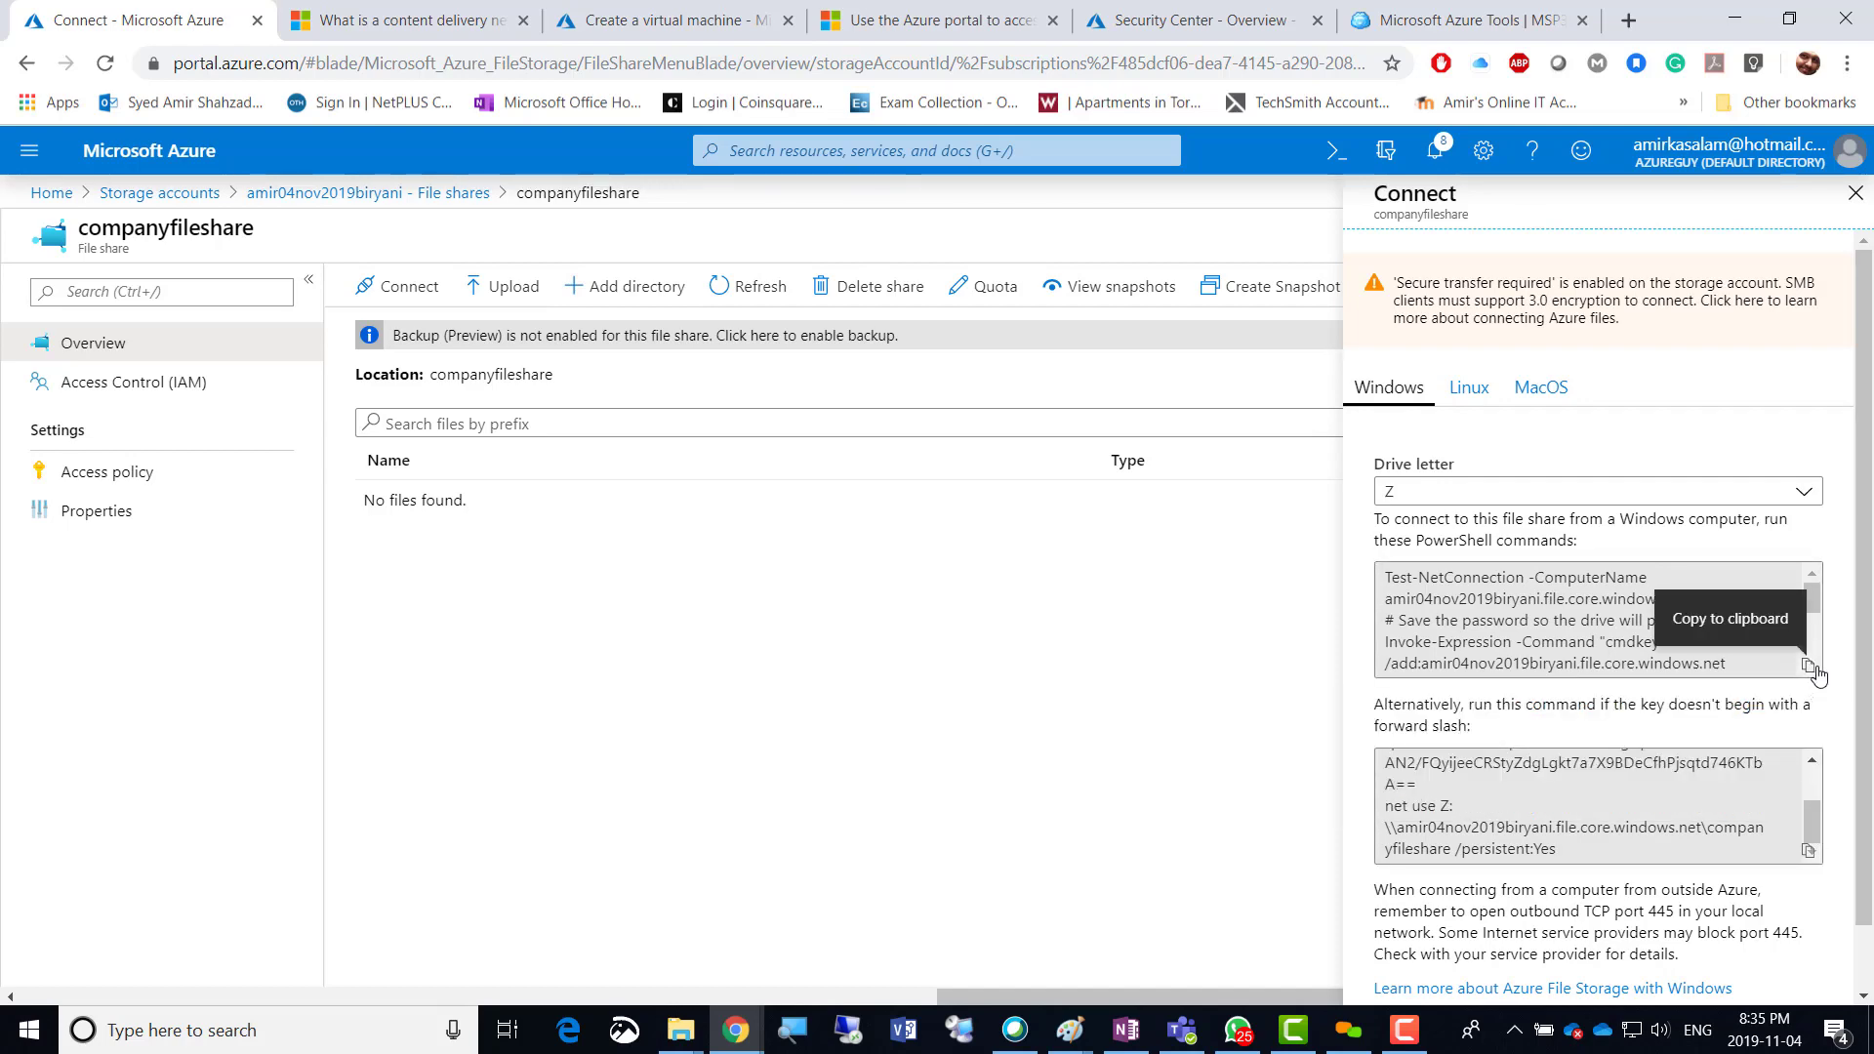
scroll(1616, 619, down, 3)
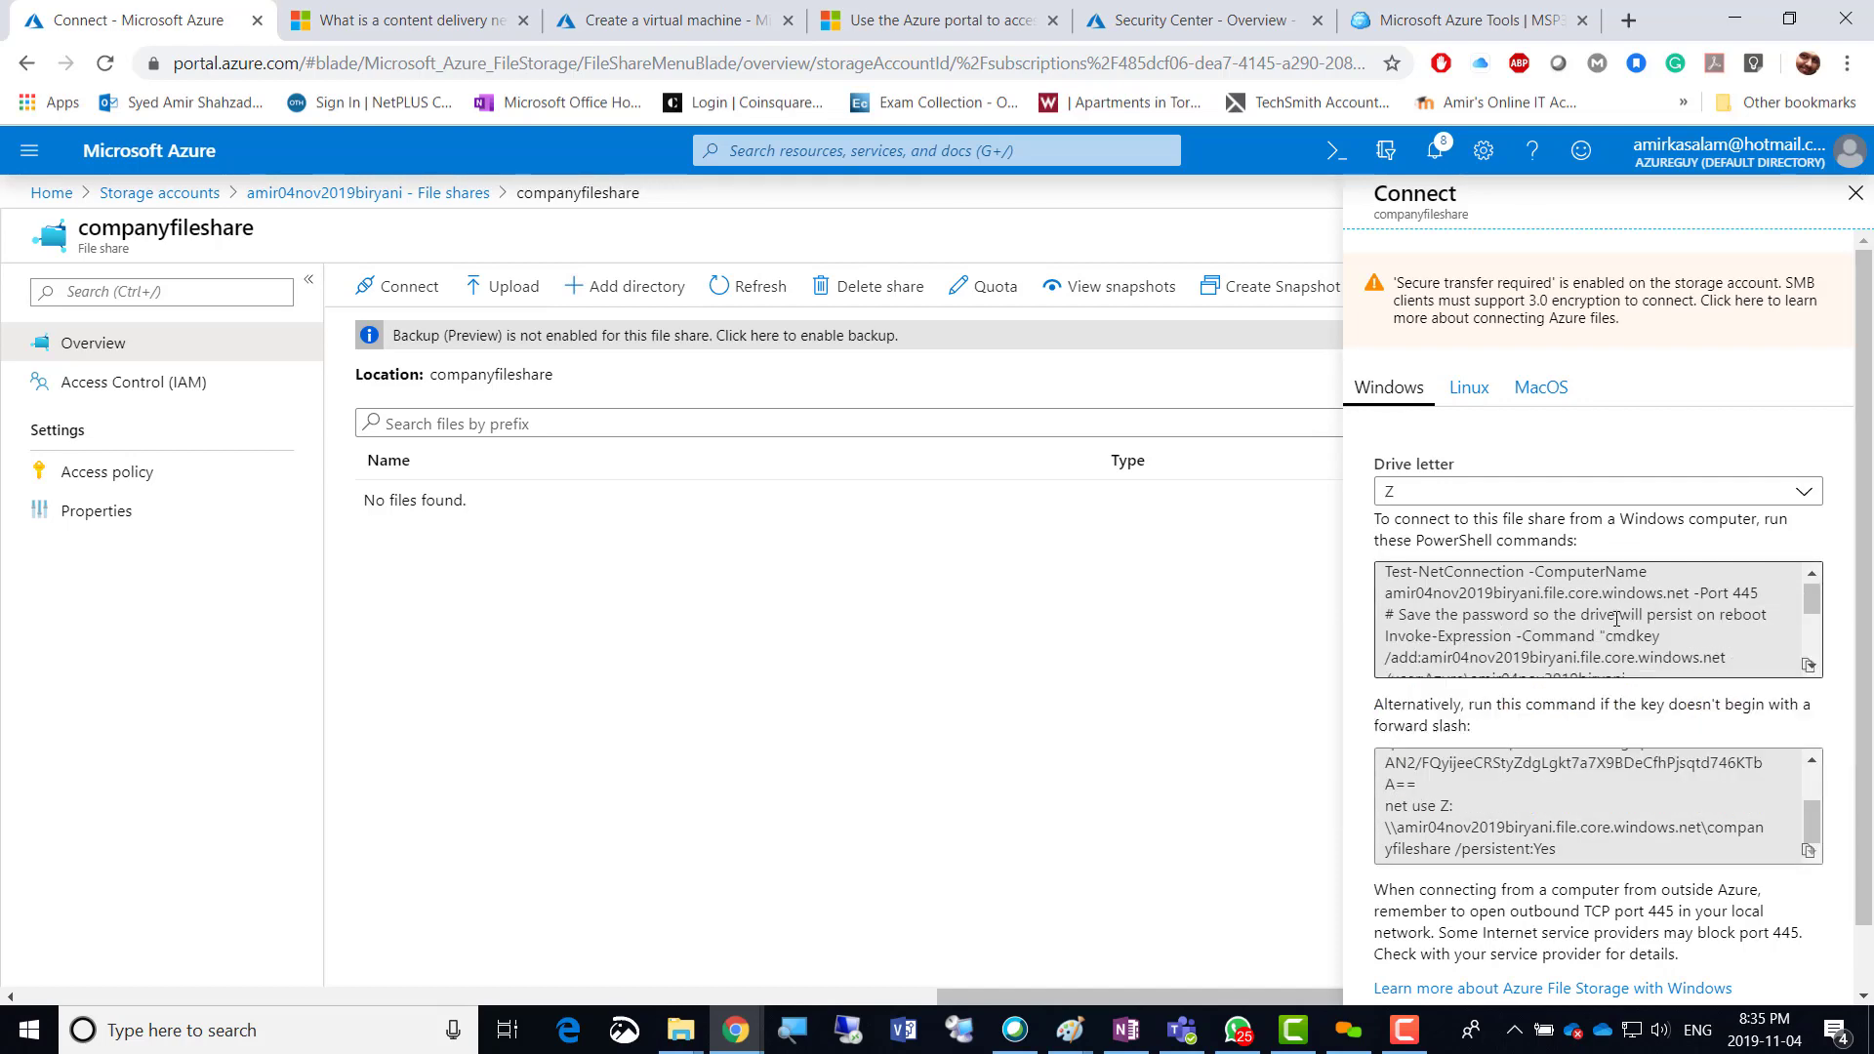
scroll(1616, 618, down, 3)
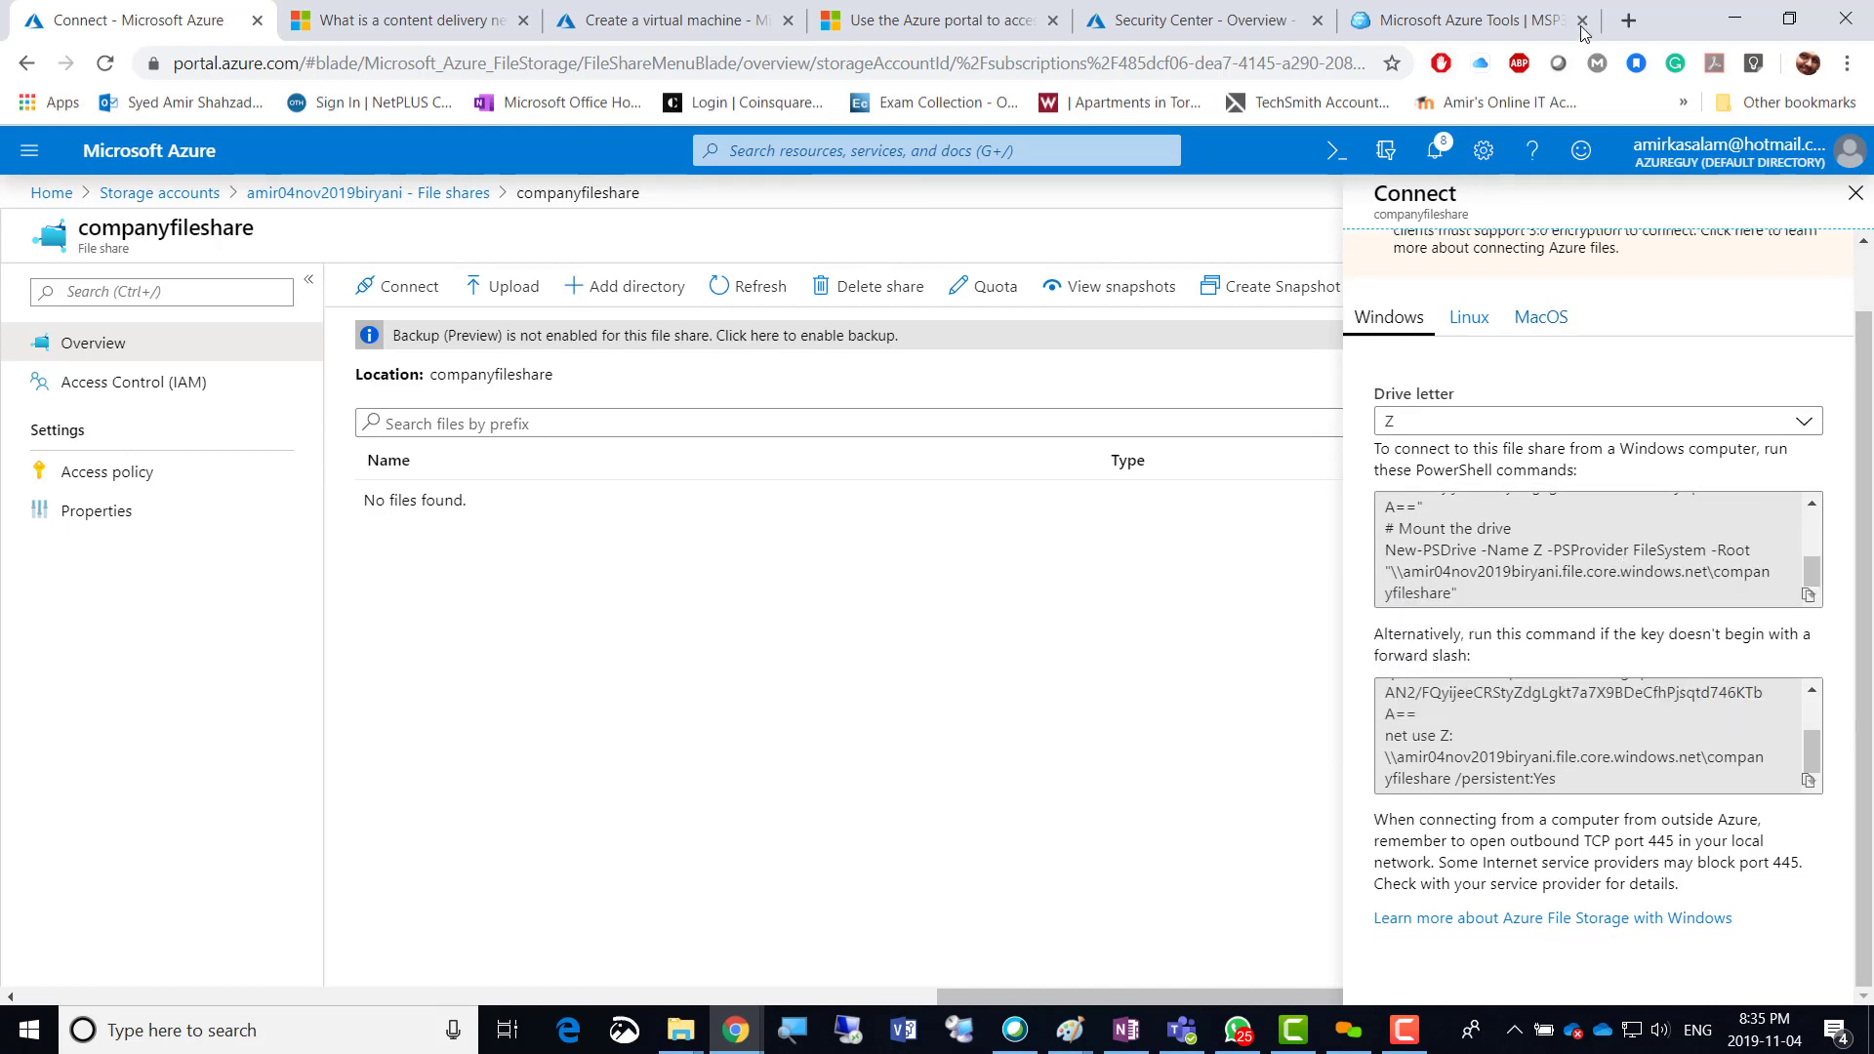
Search Google for 'port 445', confirm it carries SMB, then go back to the Connect tab.
click(1628, 20)
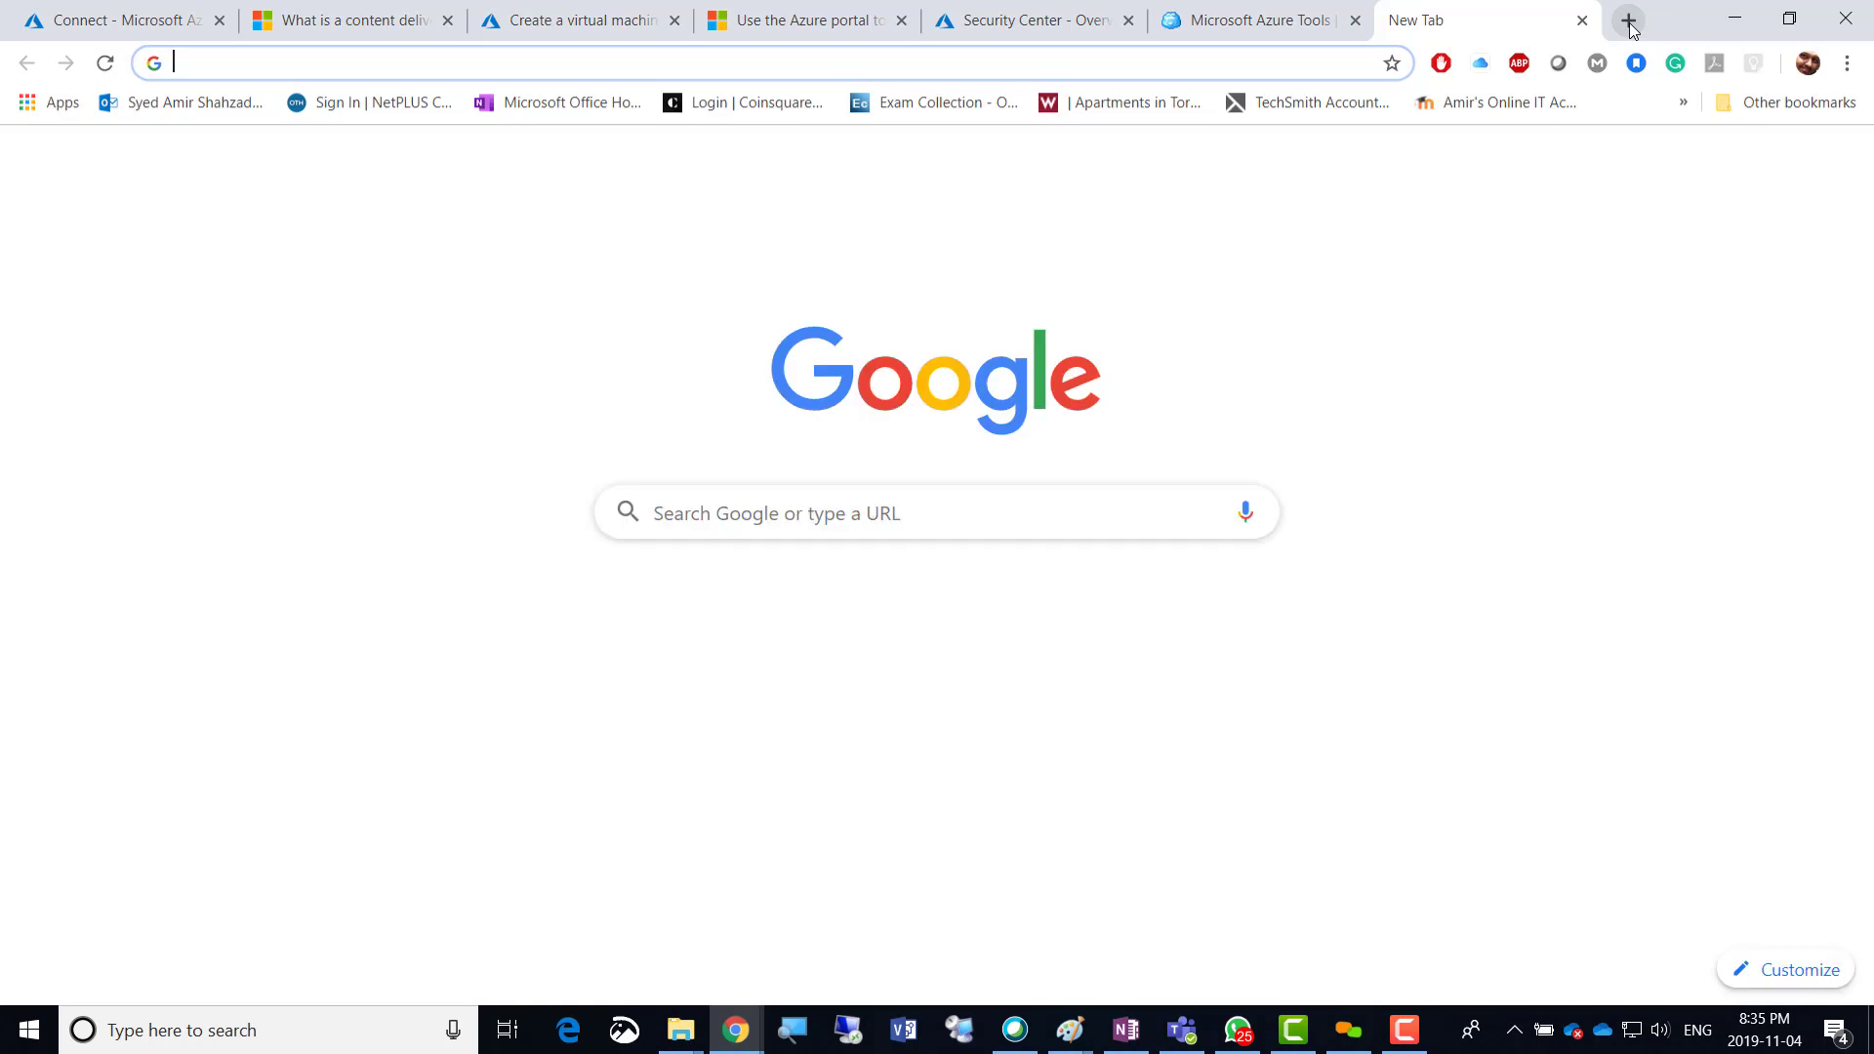
text(port 445)
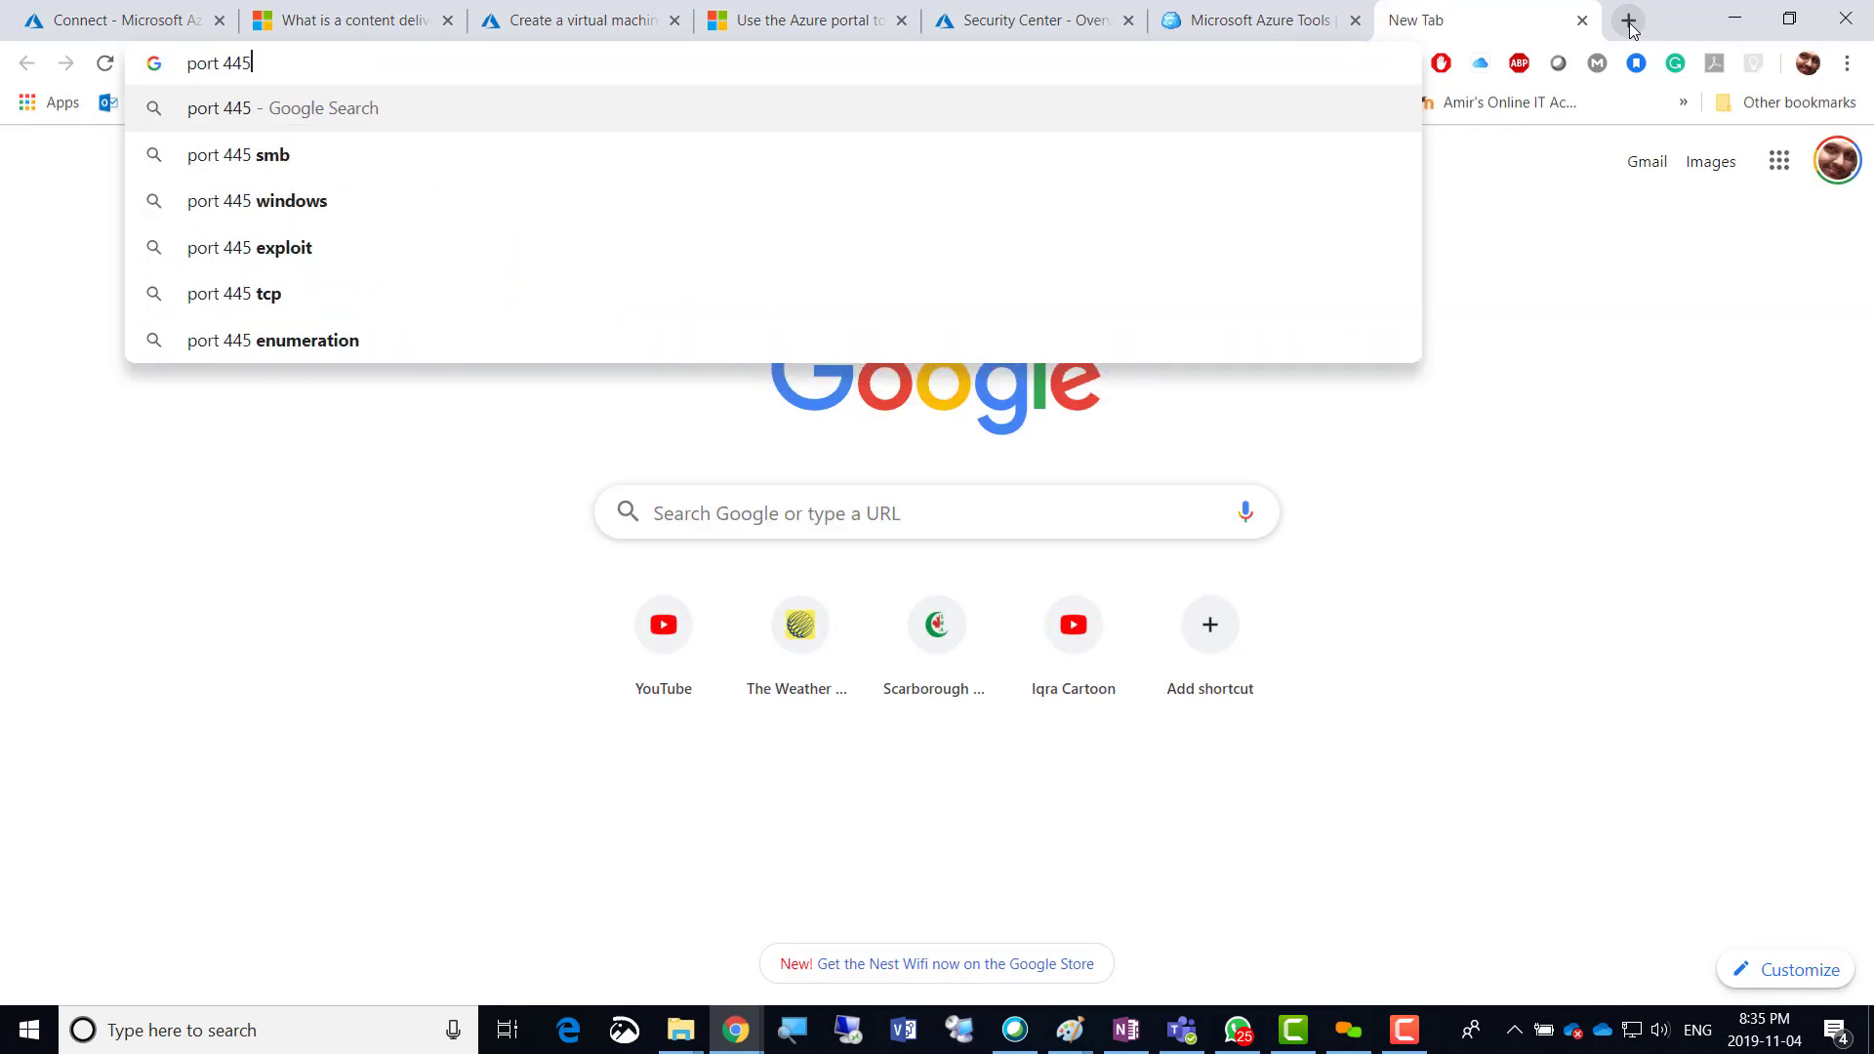
key(Return)
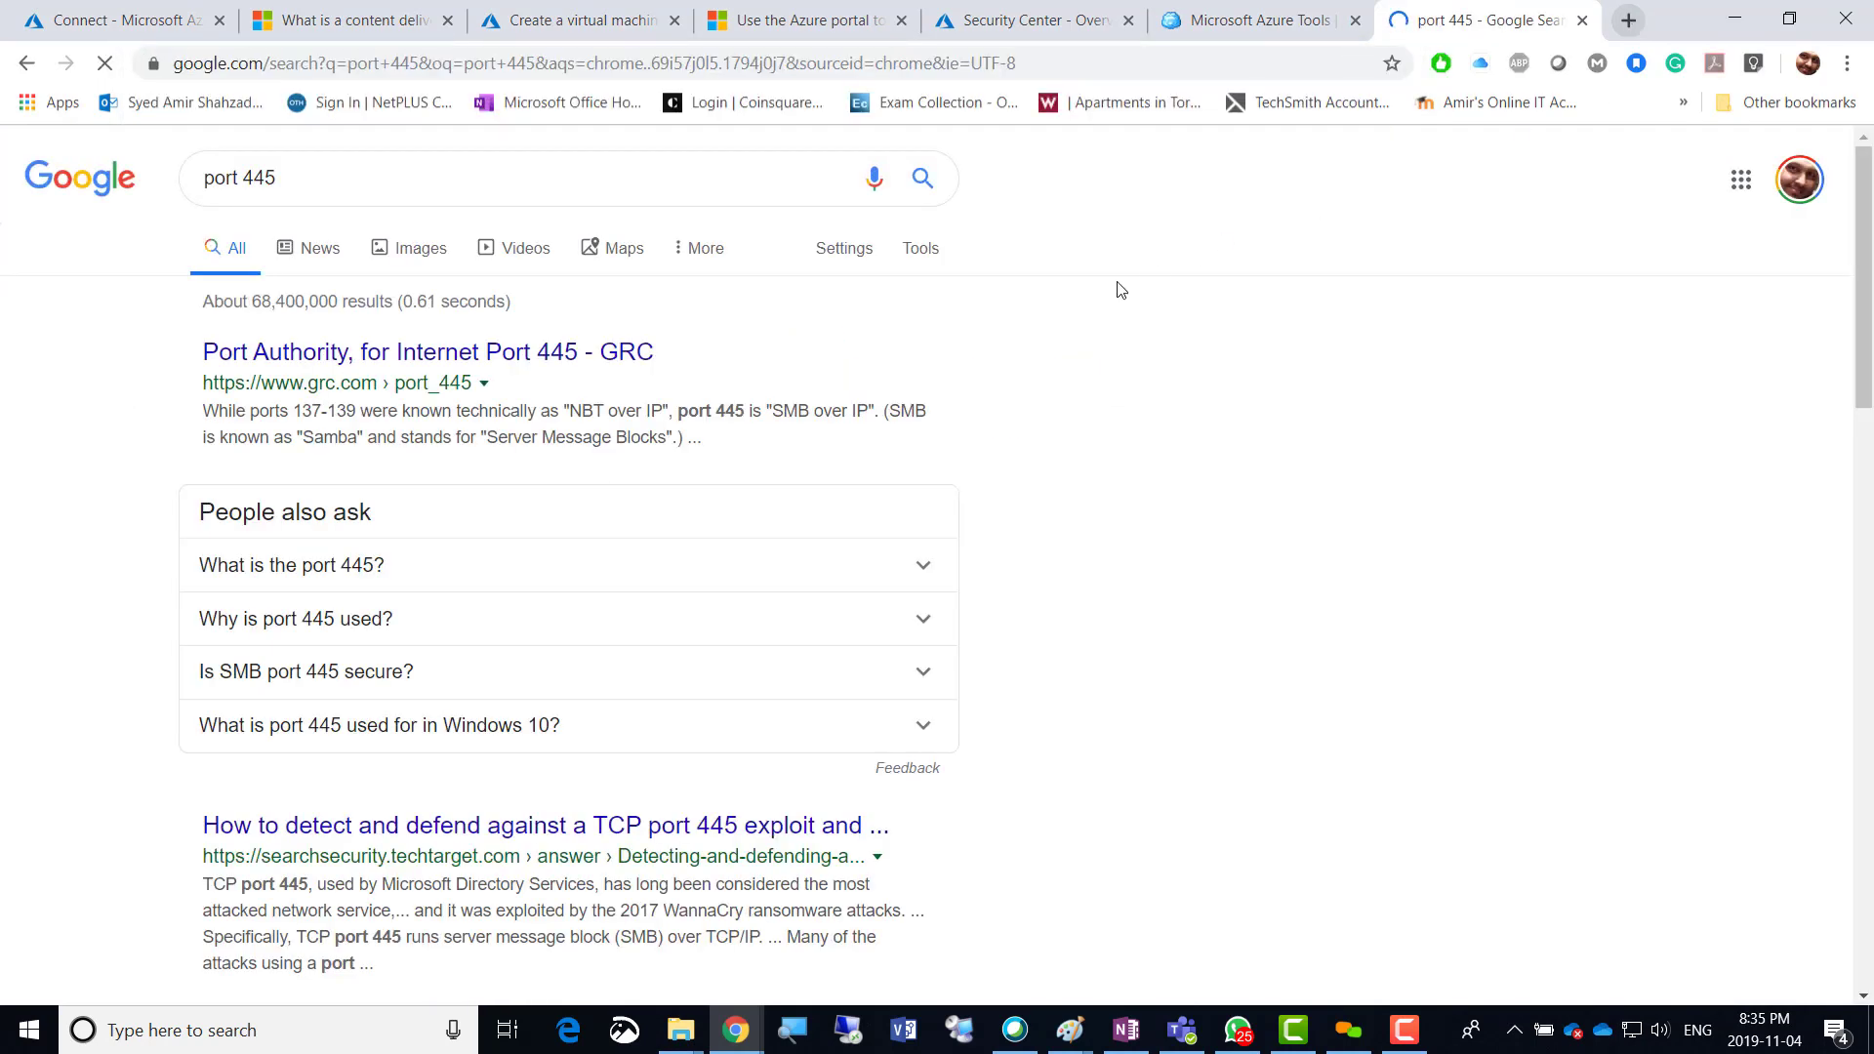
click(369, 569)
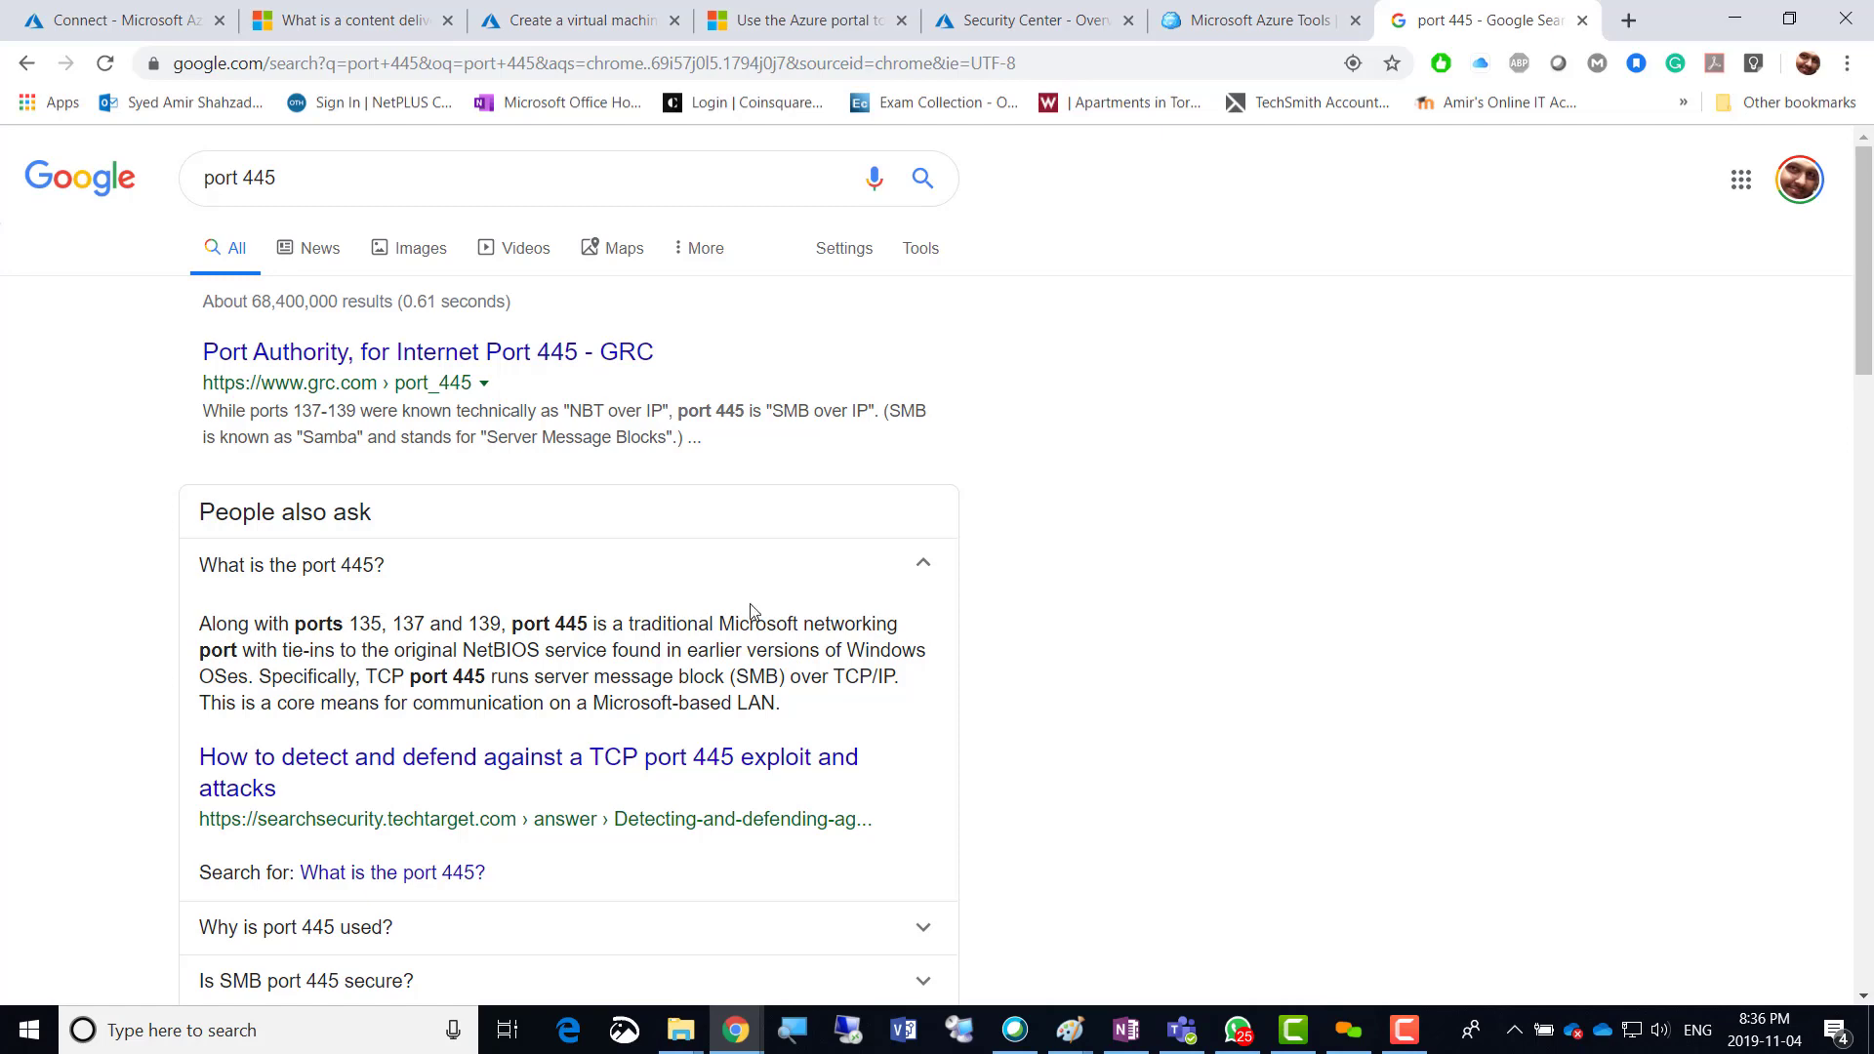
click(49, 23)
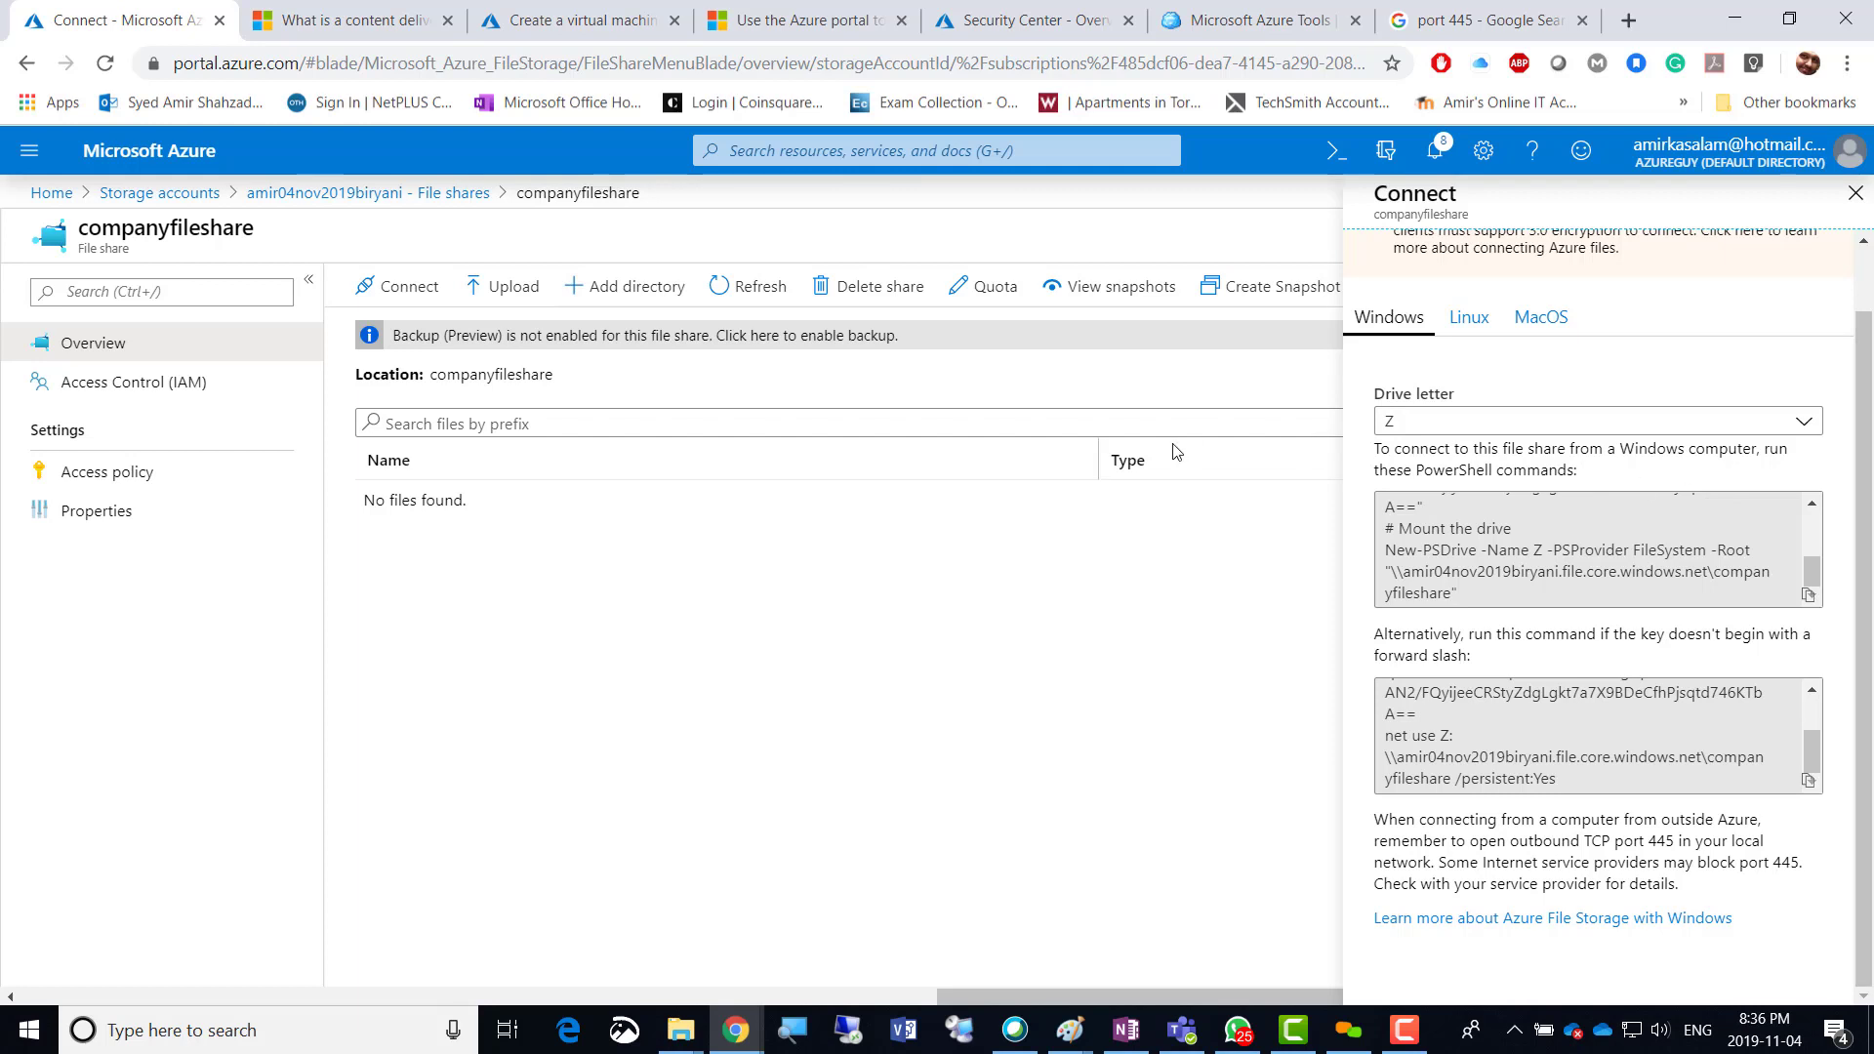
Keep RDP (3389) as the only inbound port and advance through Disks and Networking to Management.
click(557, 25)
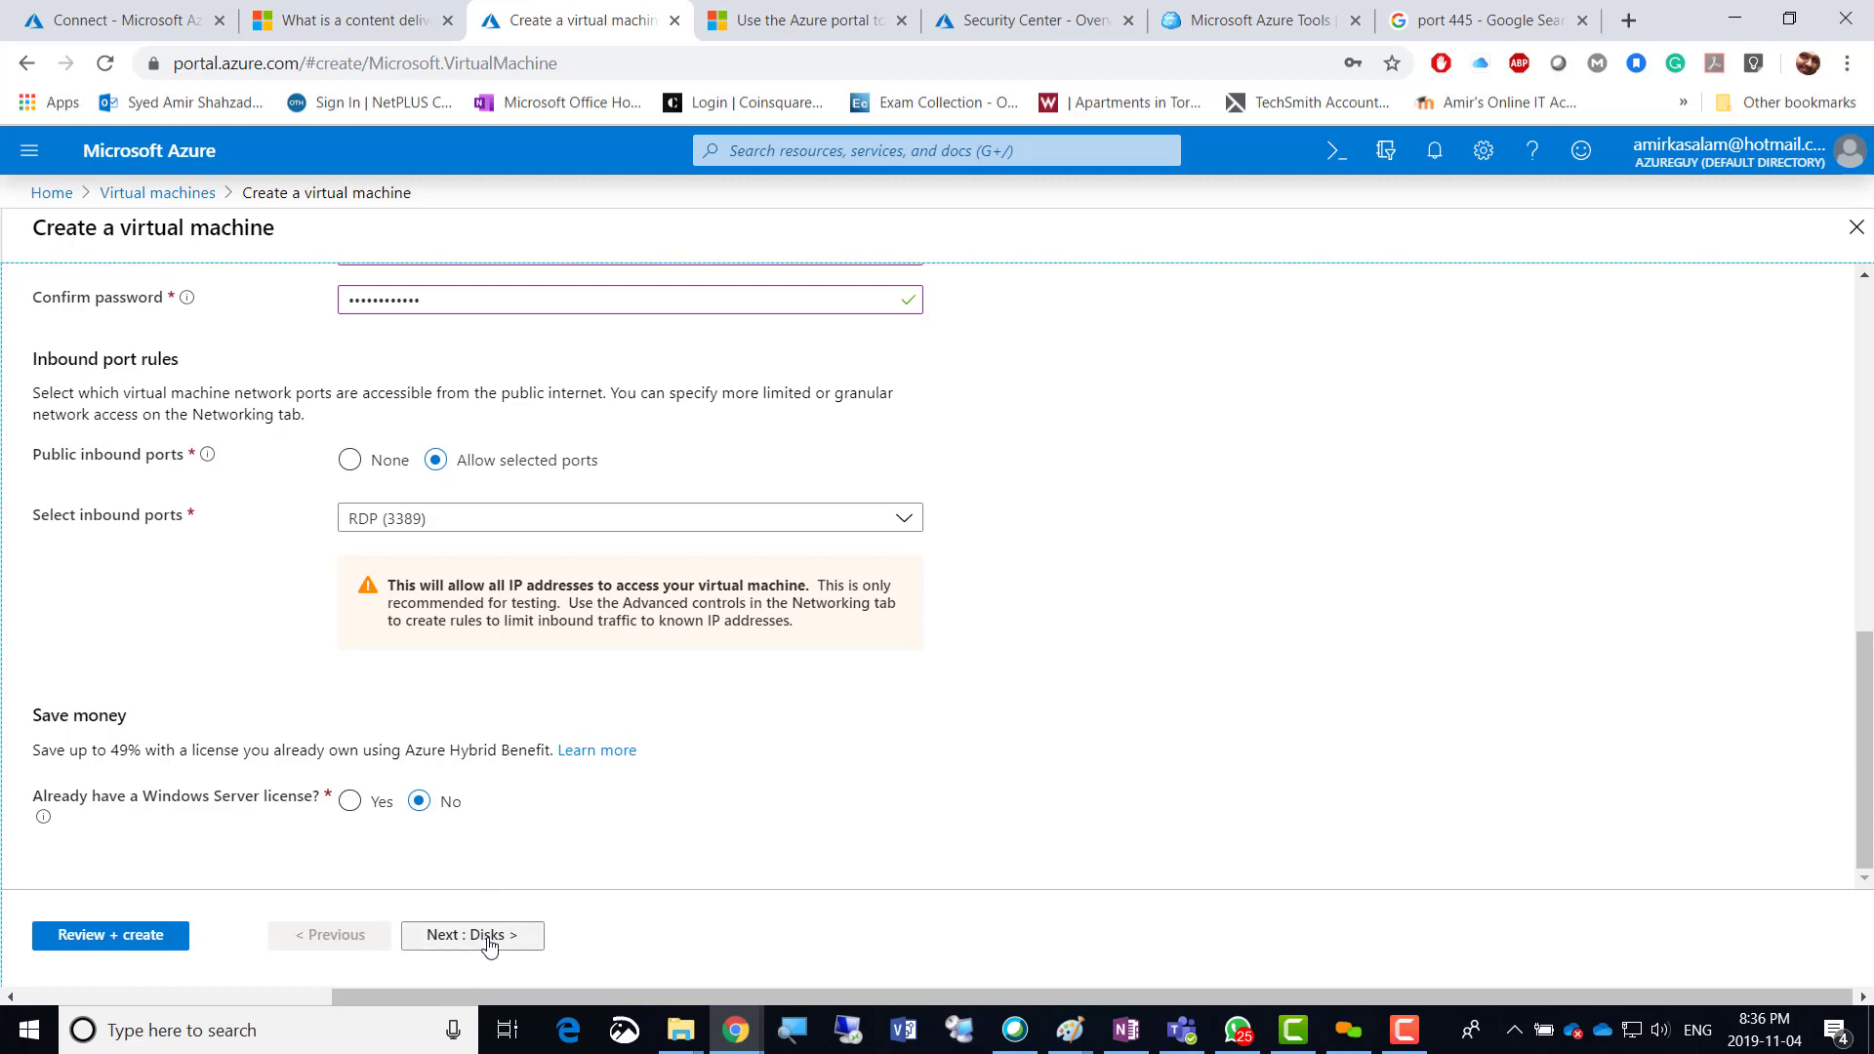
click(900, 522)
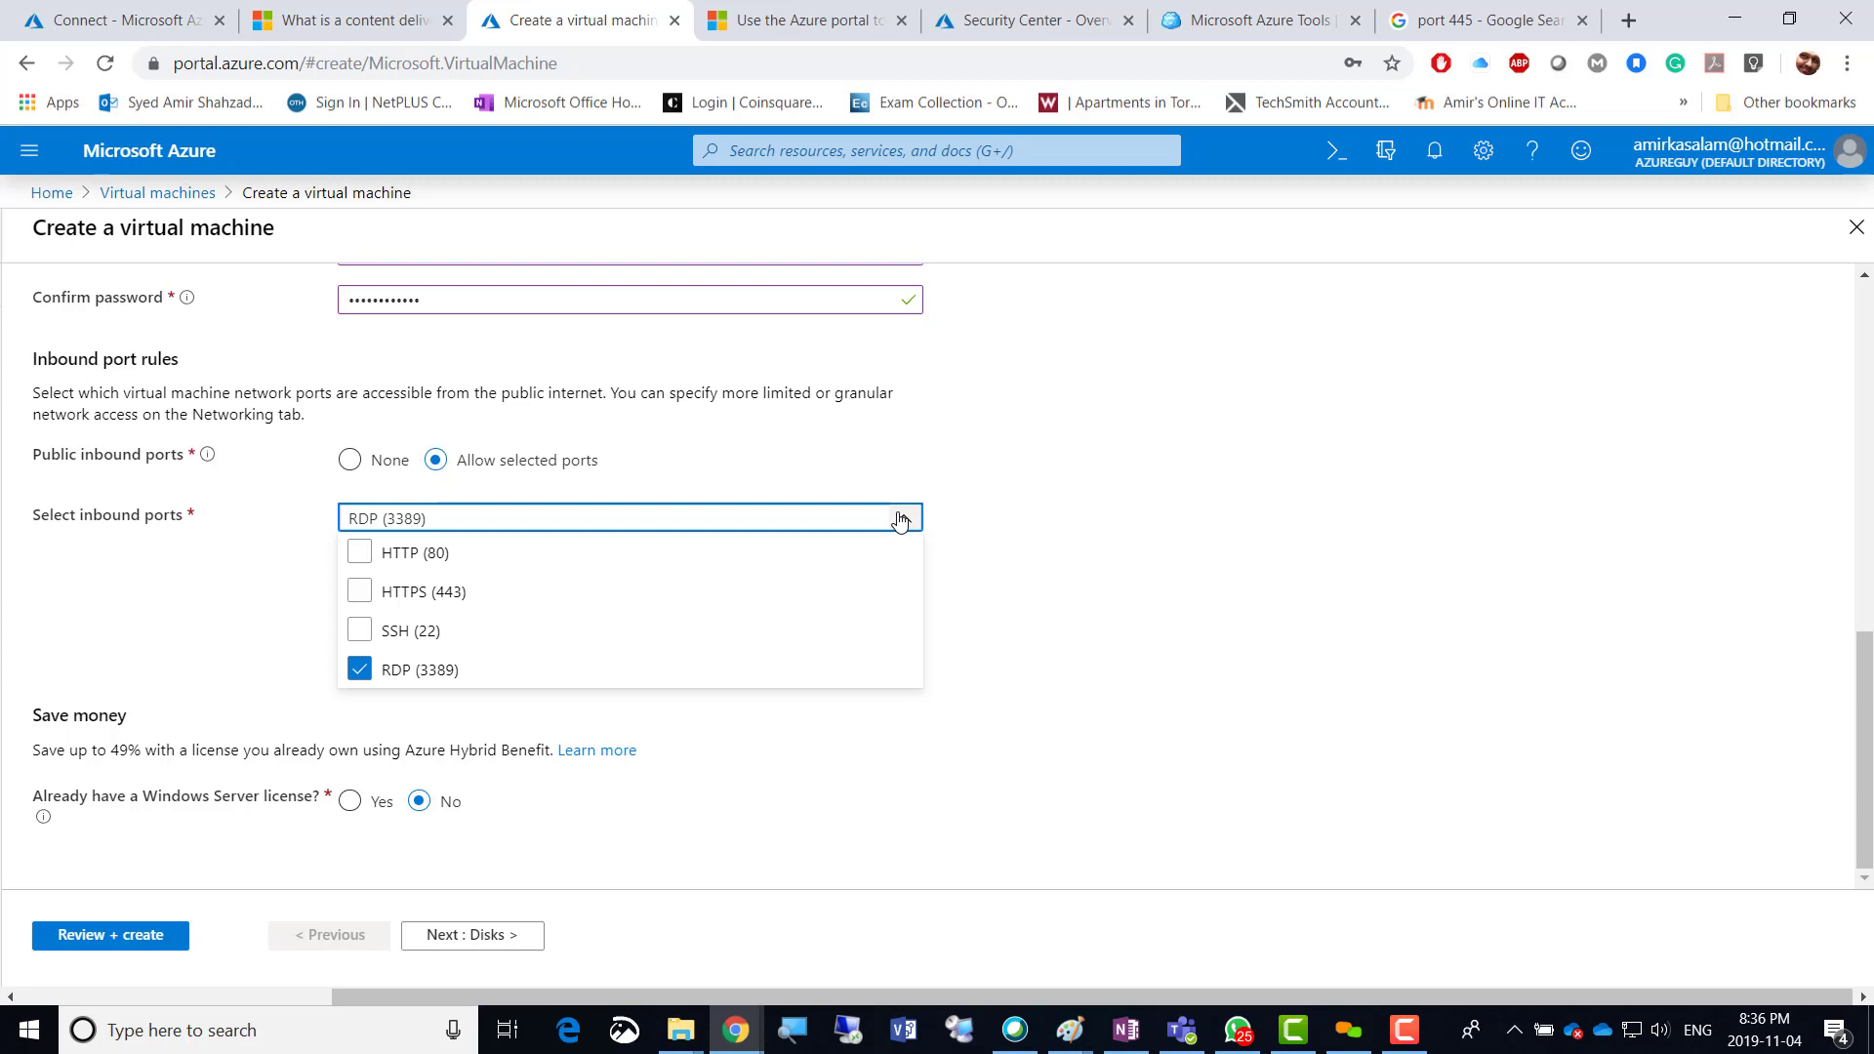
click(899, 522)
click(485, 935)
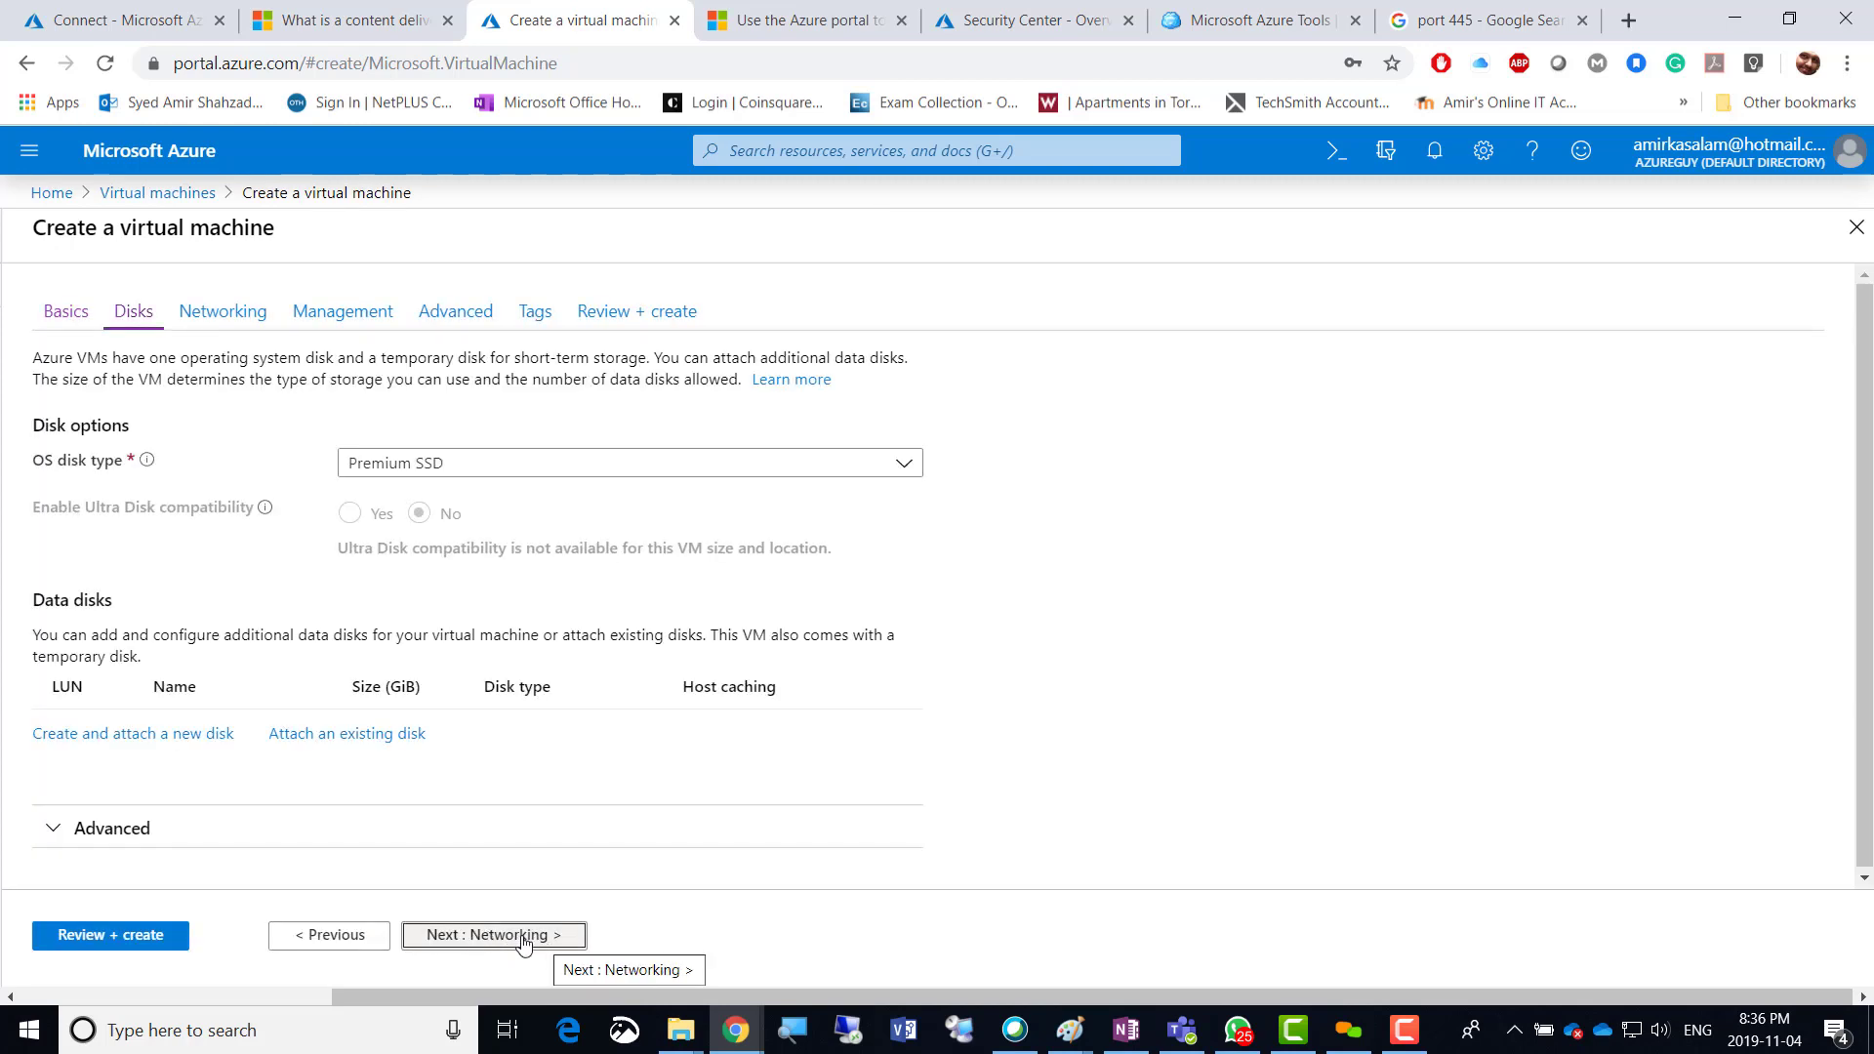
click(524, 935)
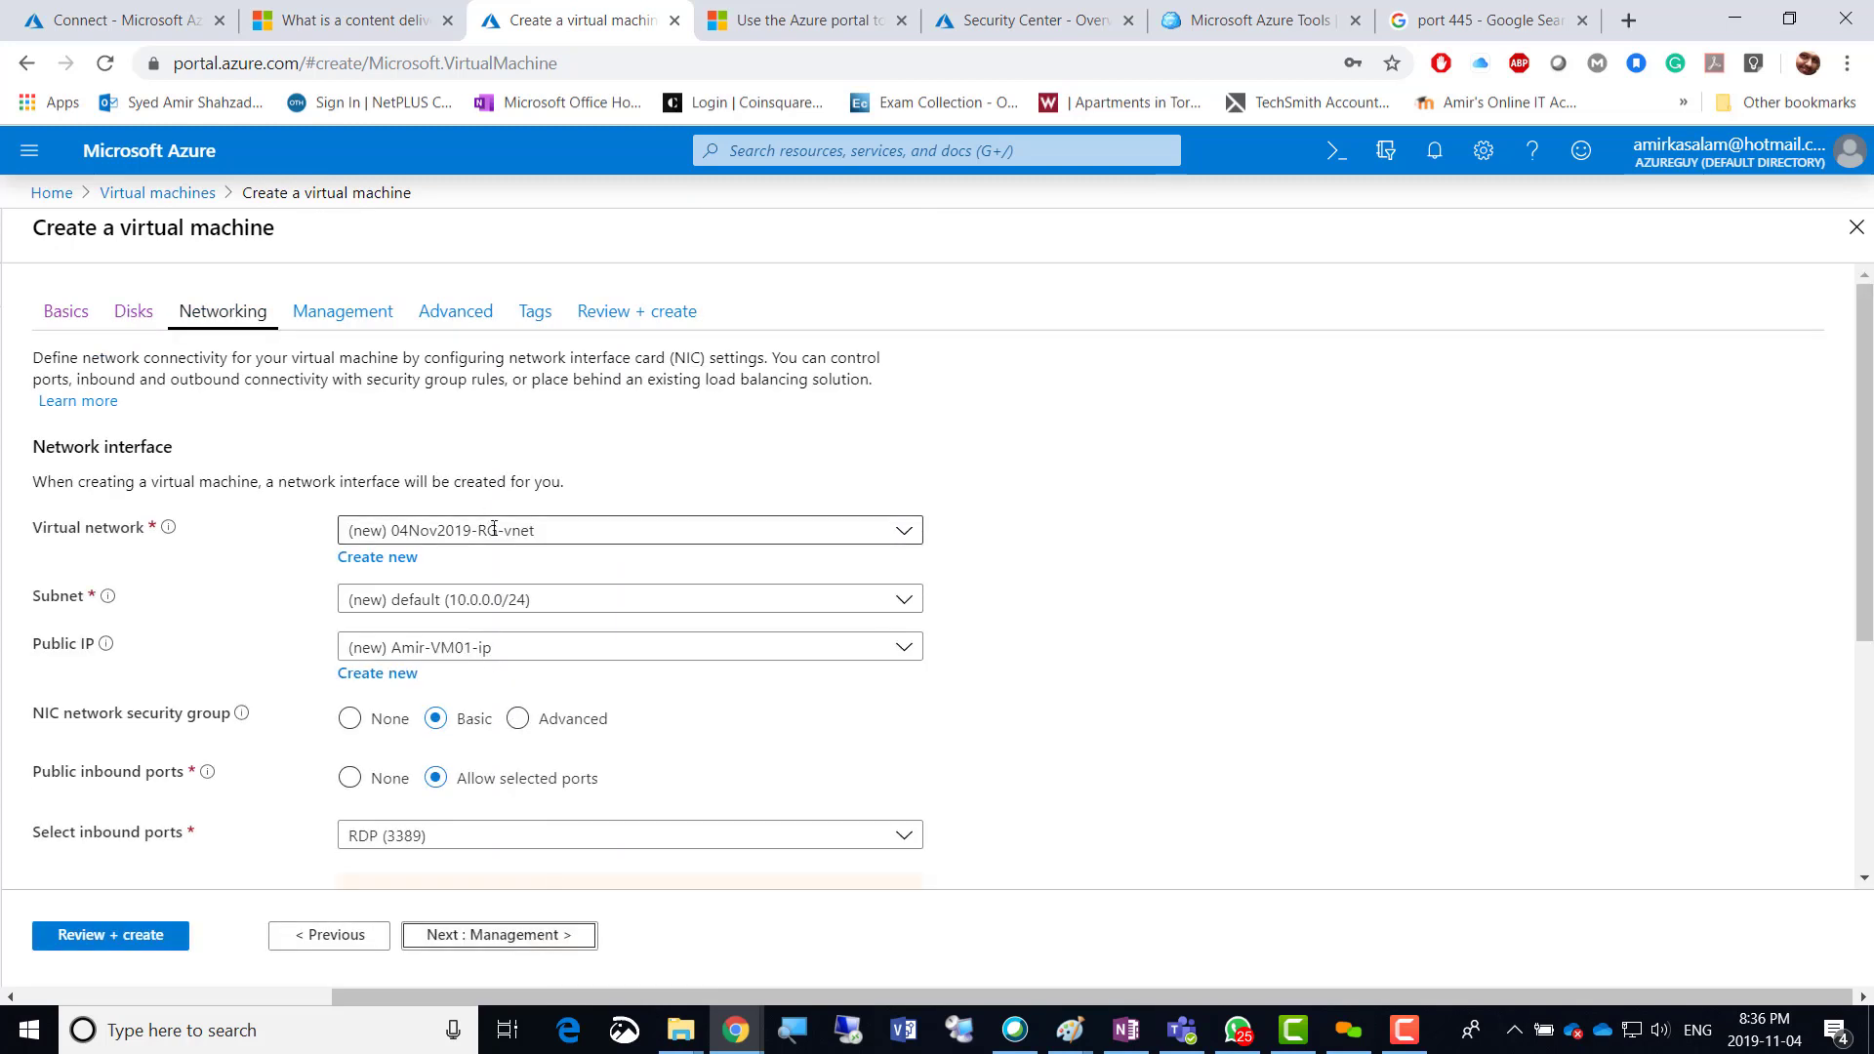
scroll(1078, 710, down, 3)
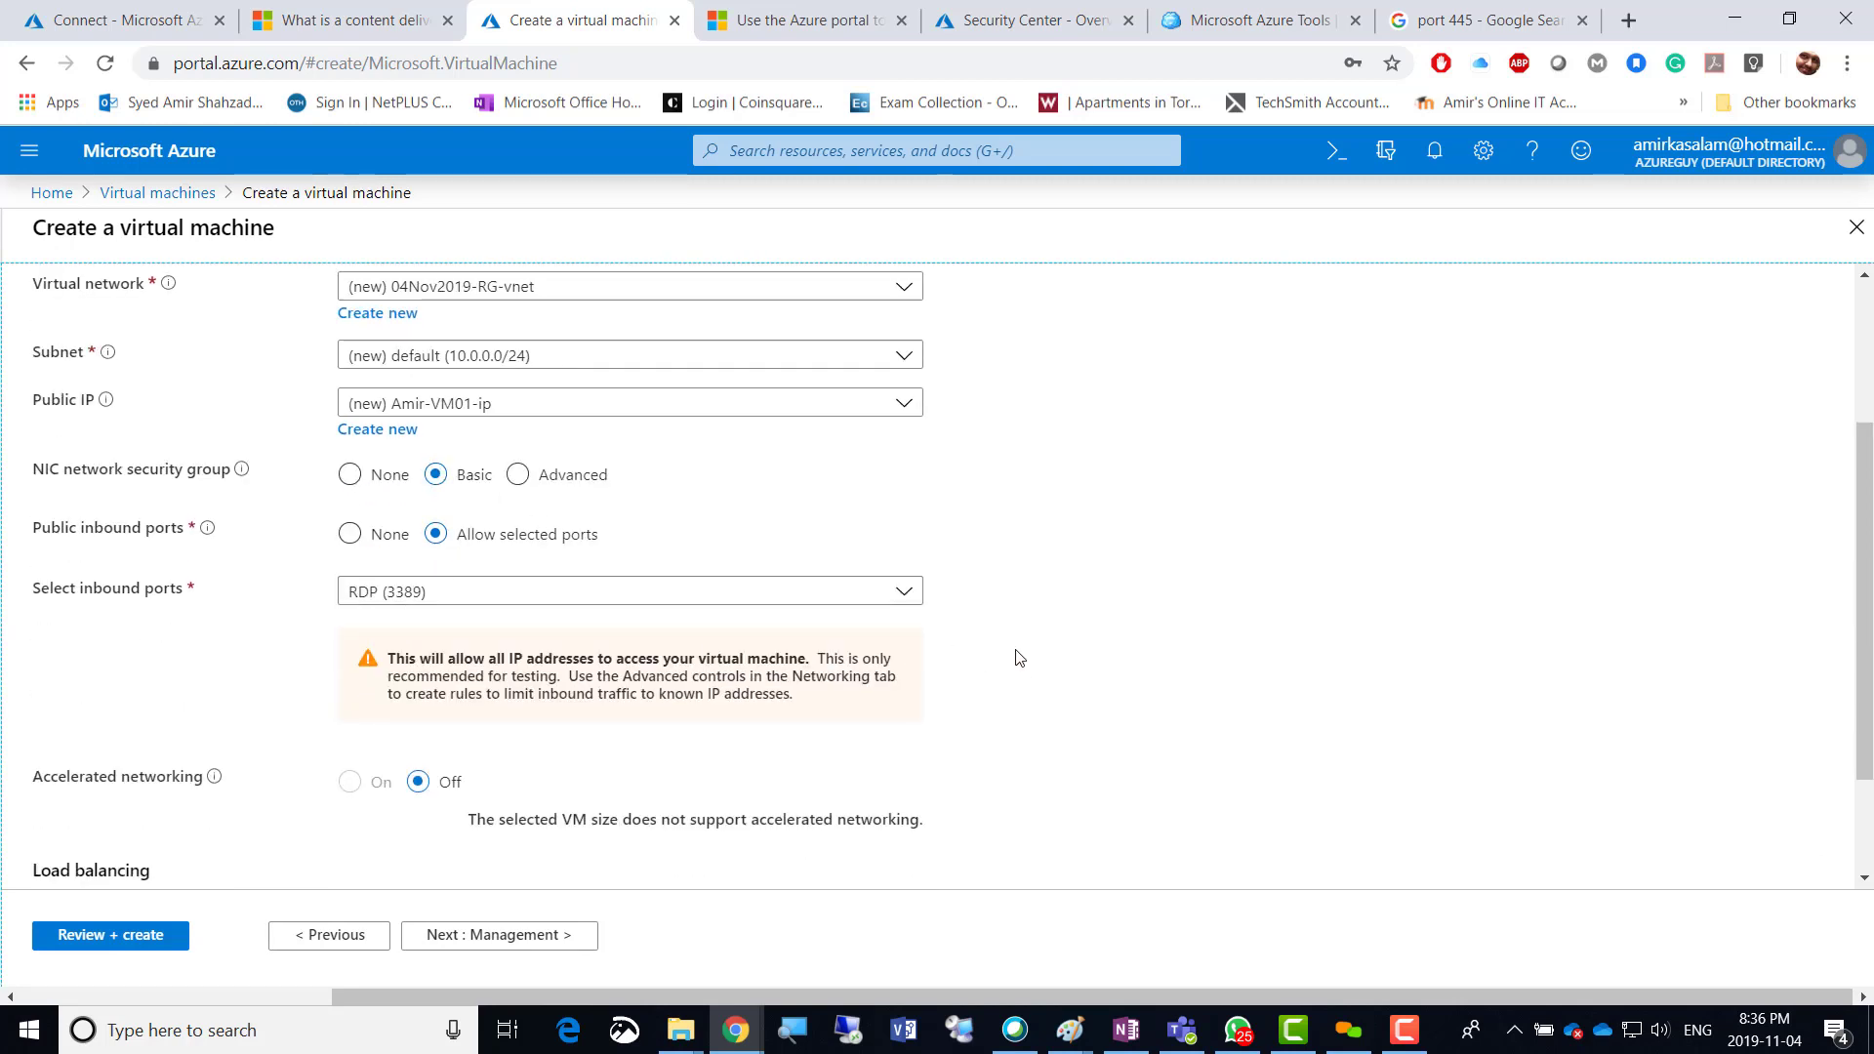
scroll(1035, 657, down, 2)
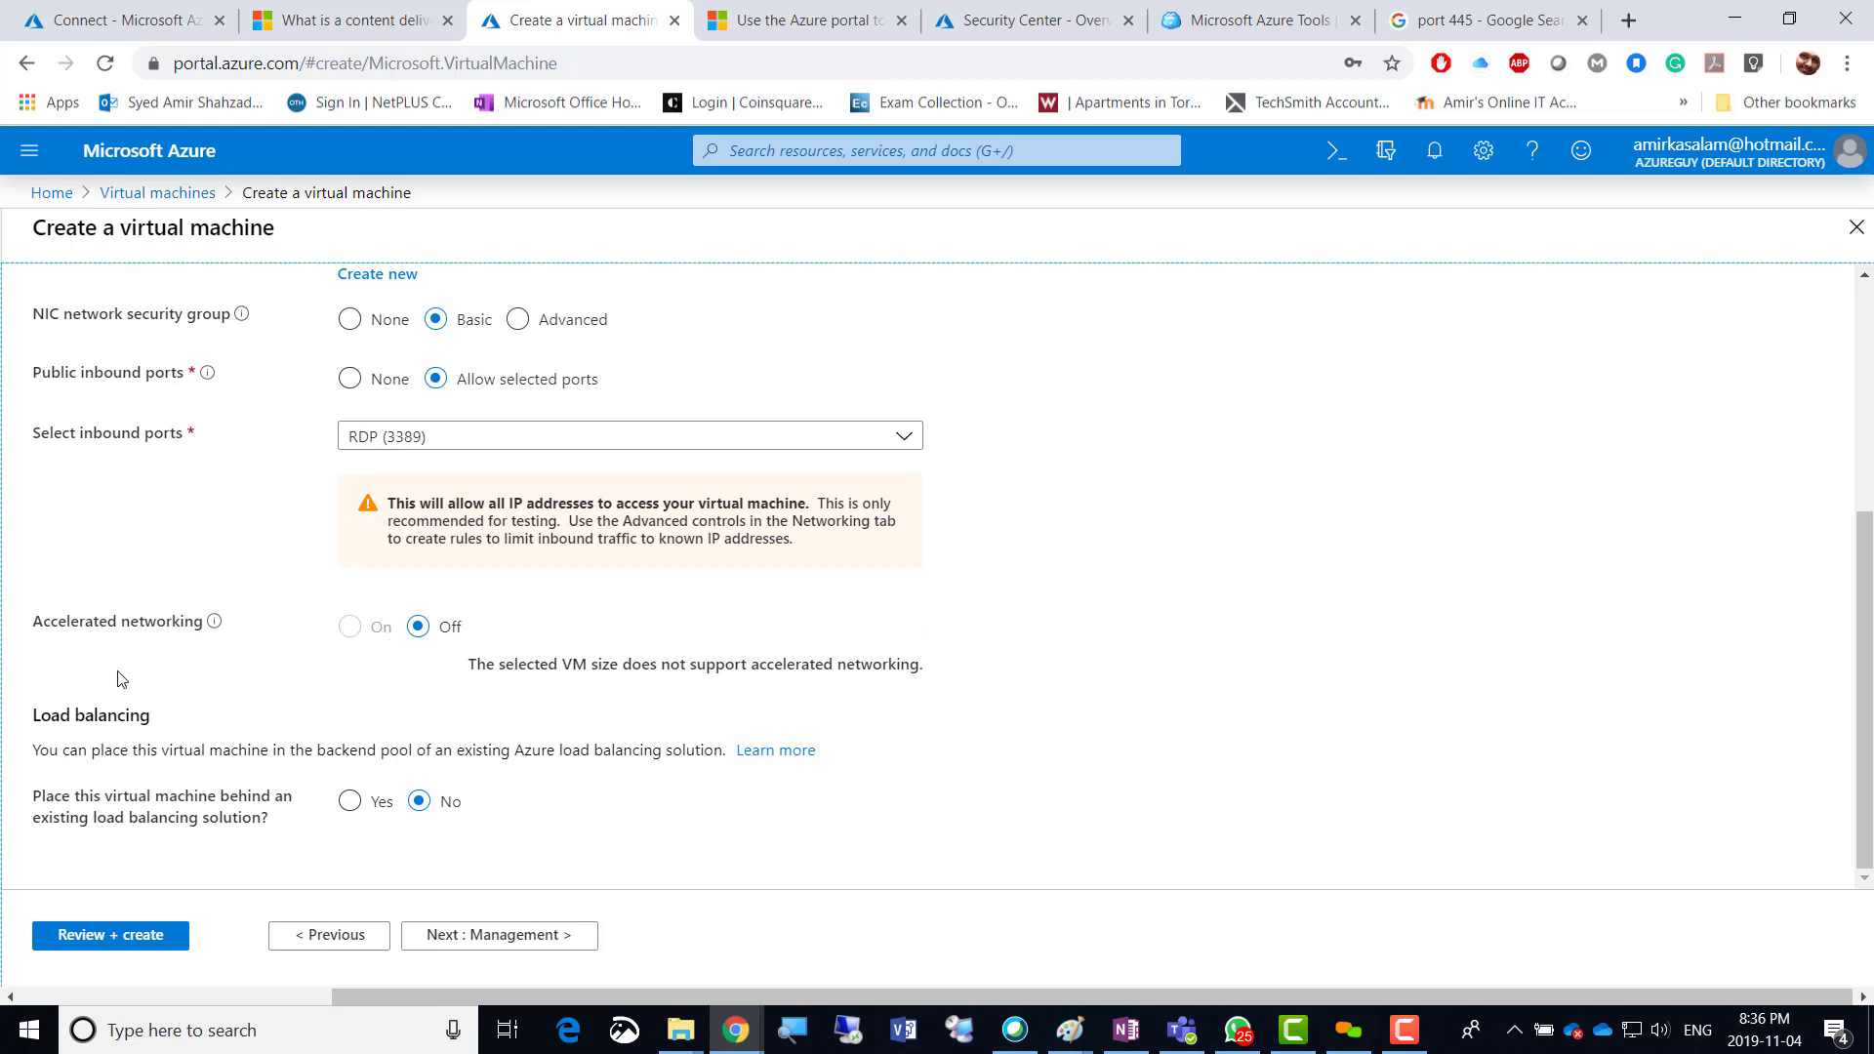
click(508, 945)
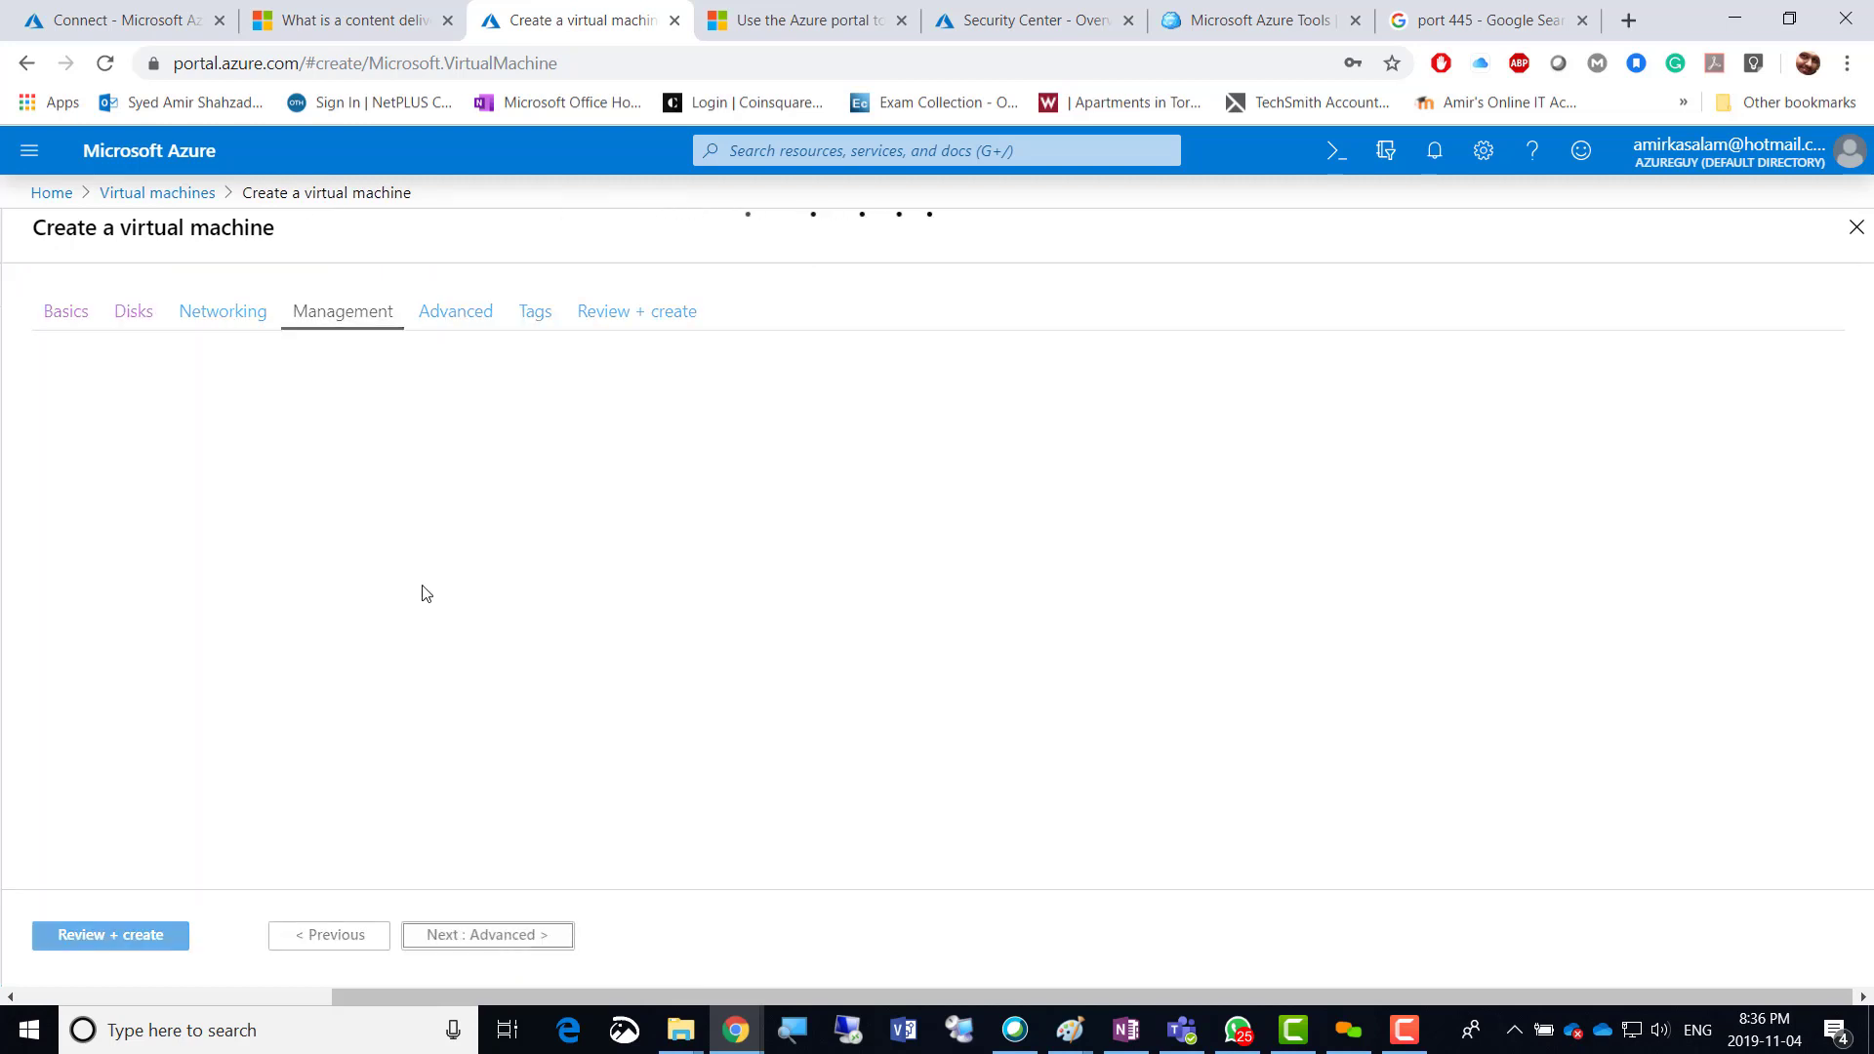
Turn boot diagnostics Off and advance through Advanced and Tags to Review + create.
click(420, 629)
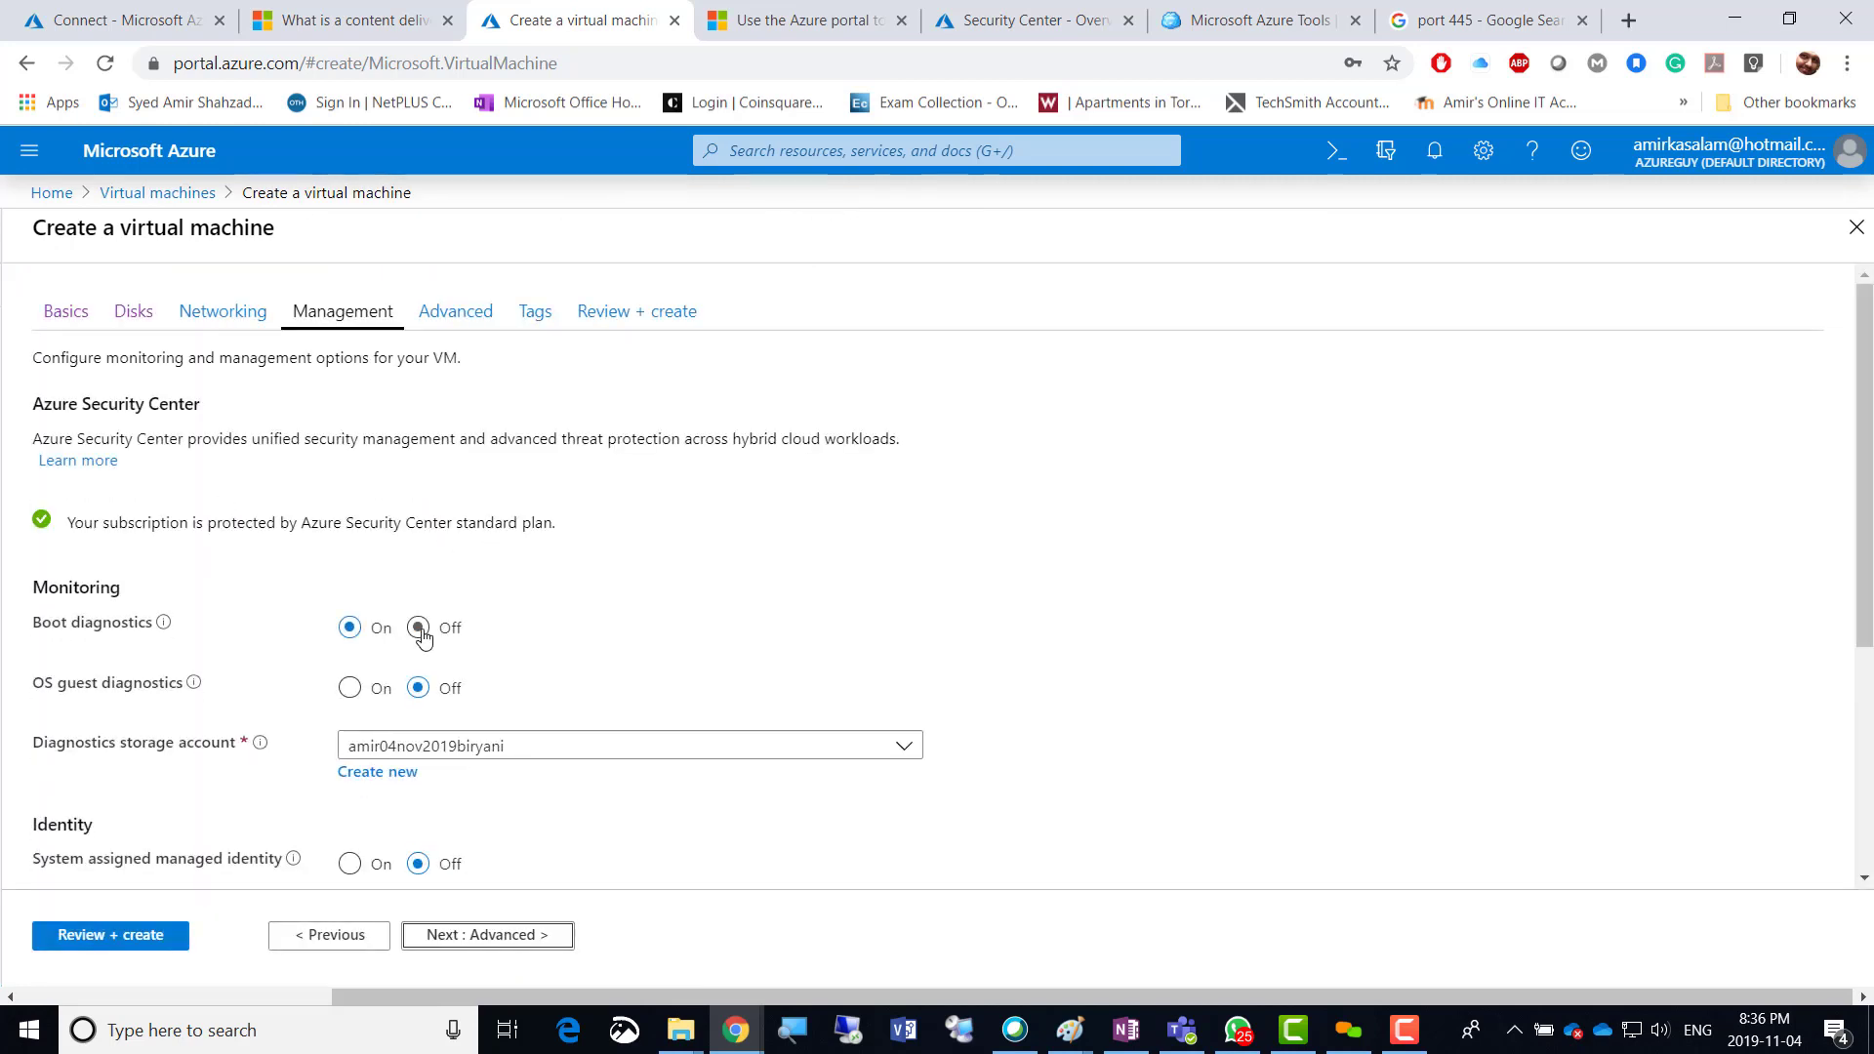
click(500, 935)
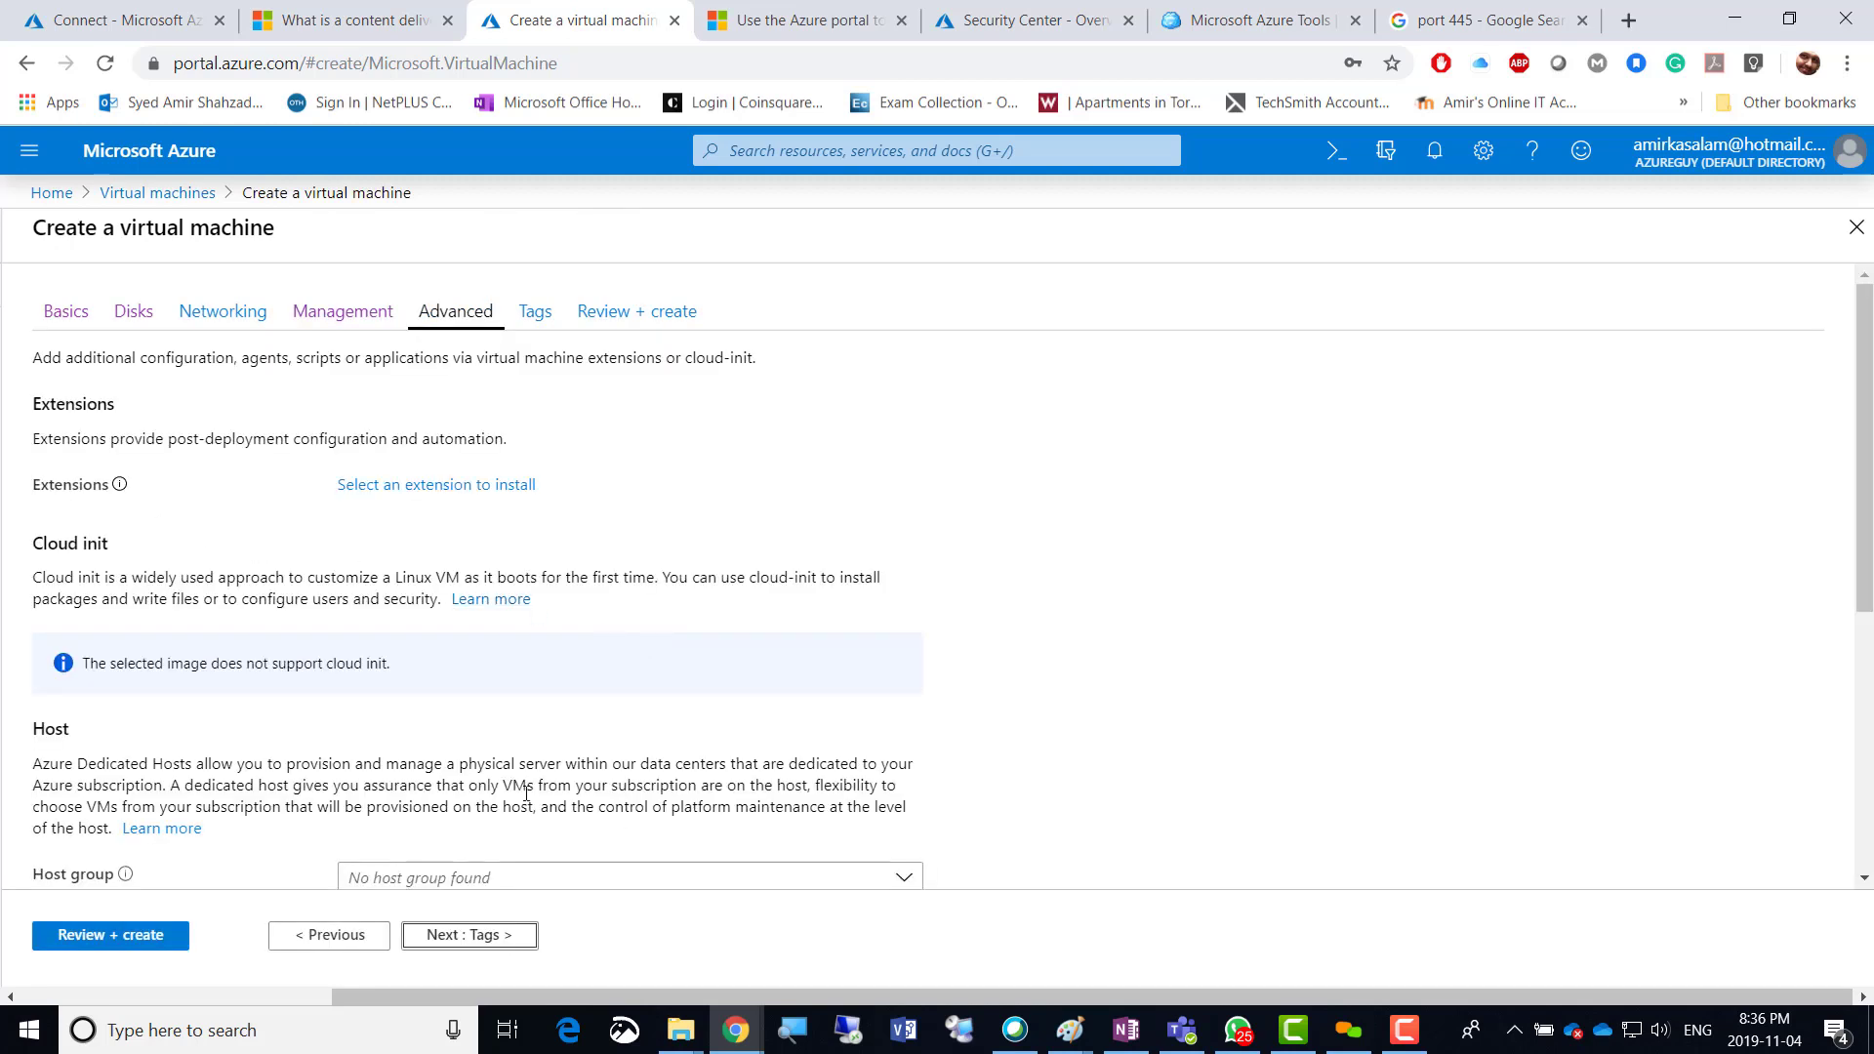
click(472, 935)
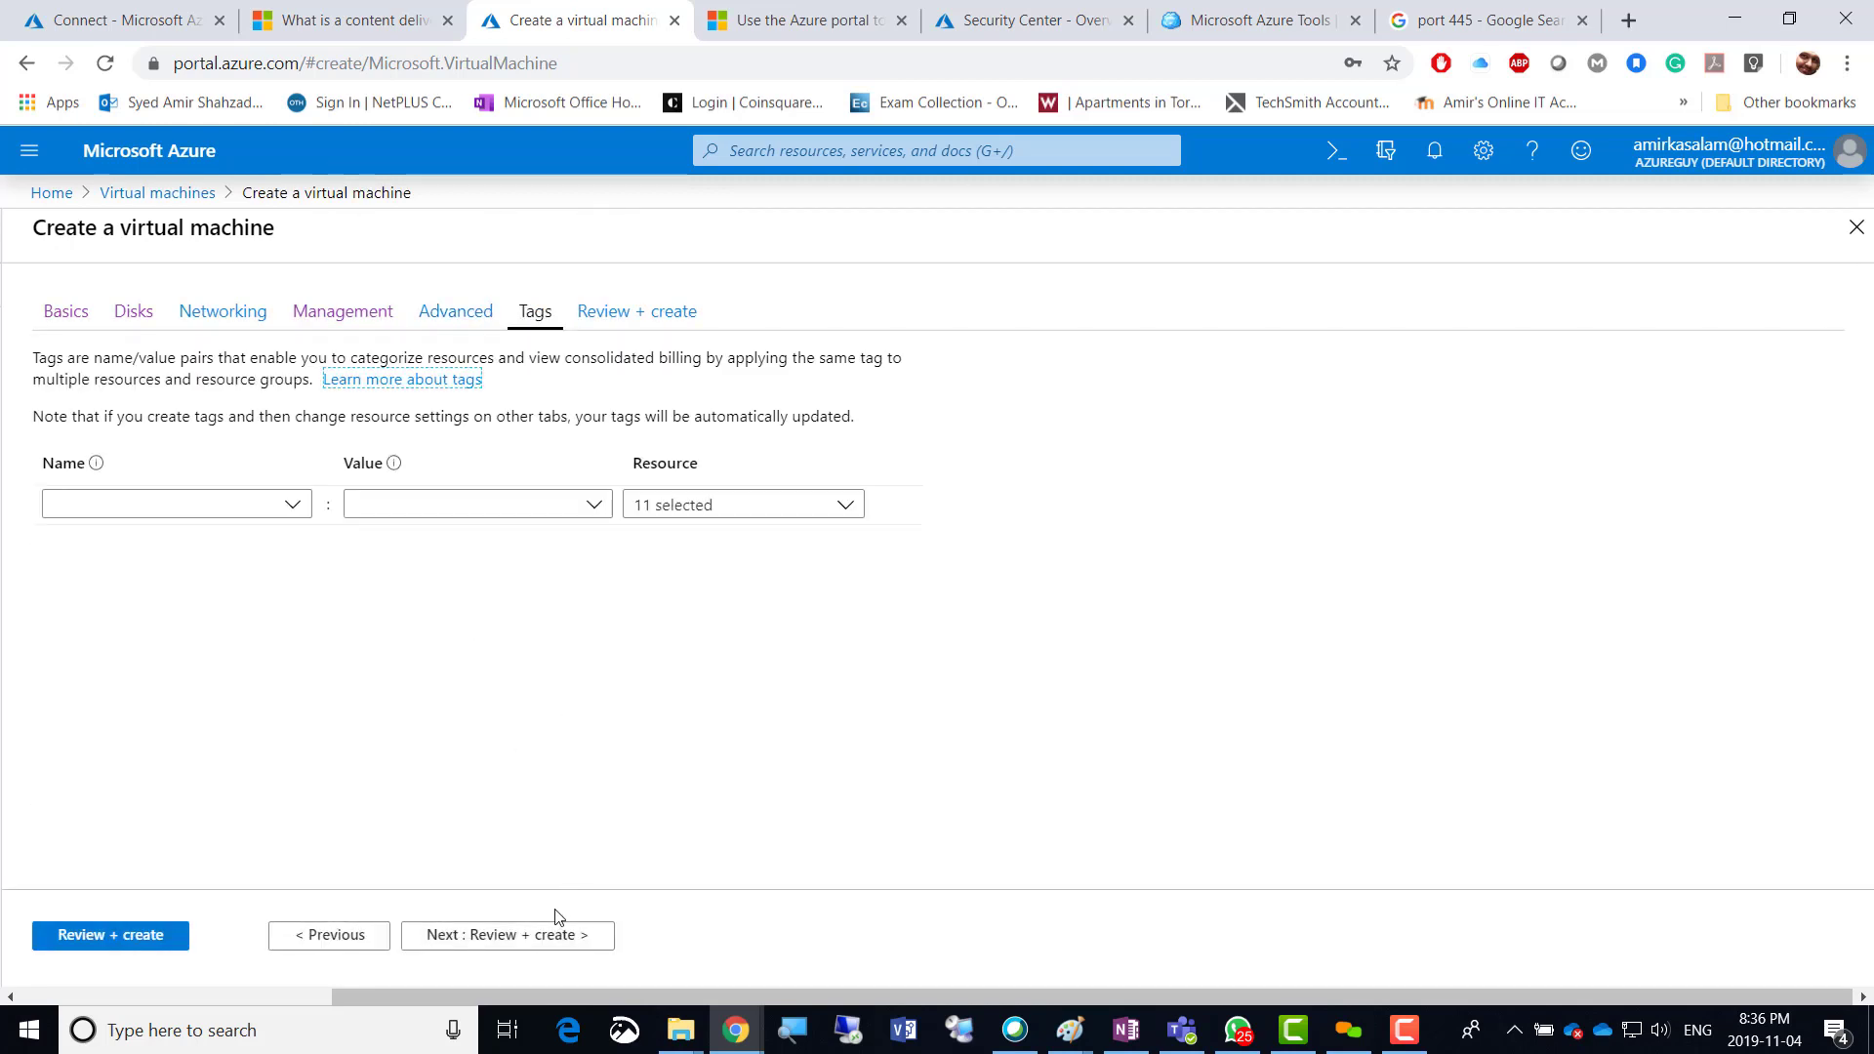
click(552, 935)
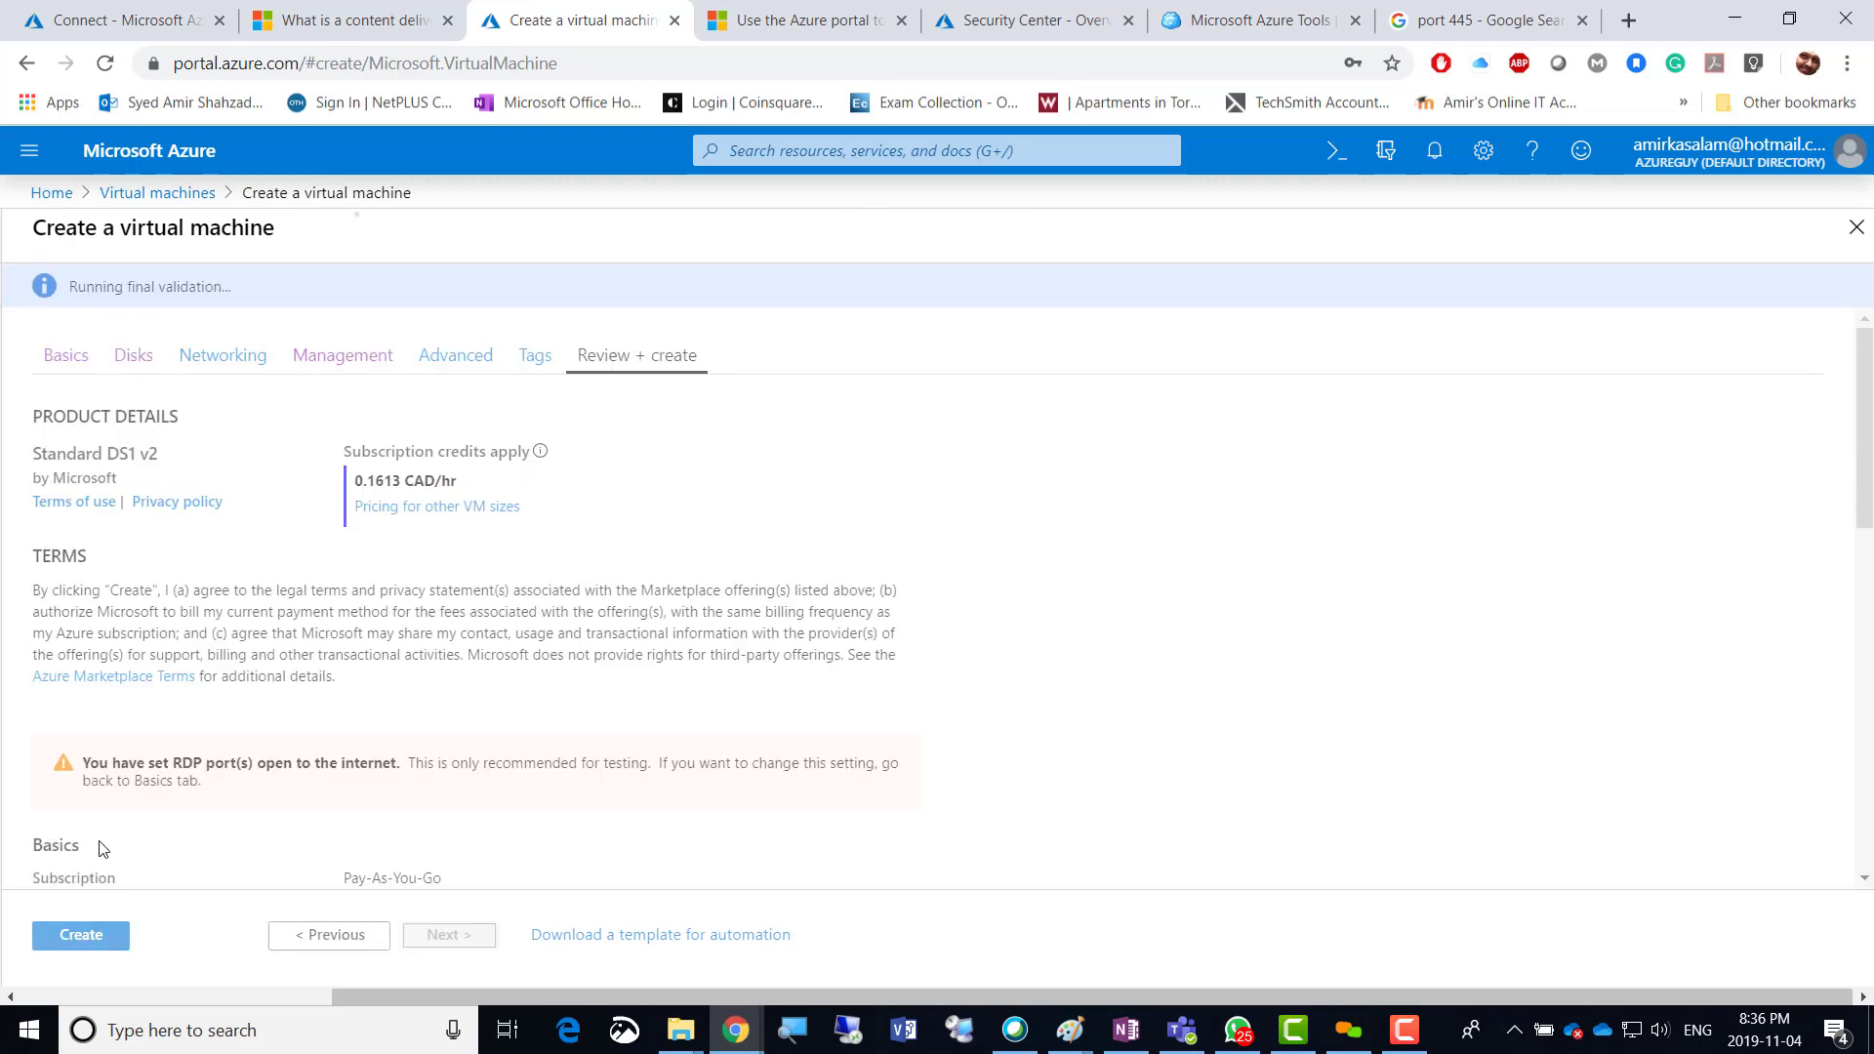
Create the VM, watch deployment in Notifications, then return to the companyfileshare Connect pane.
click(84, 935)
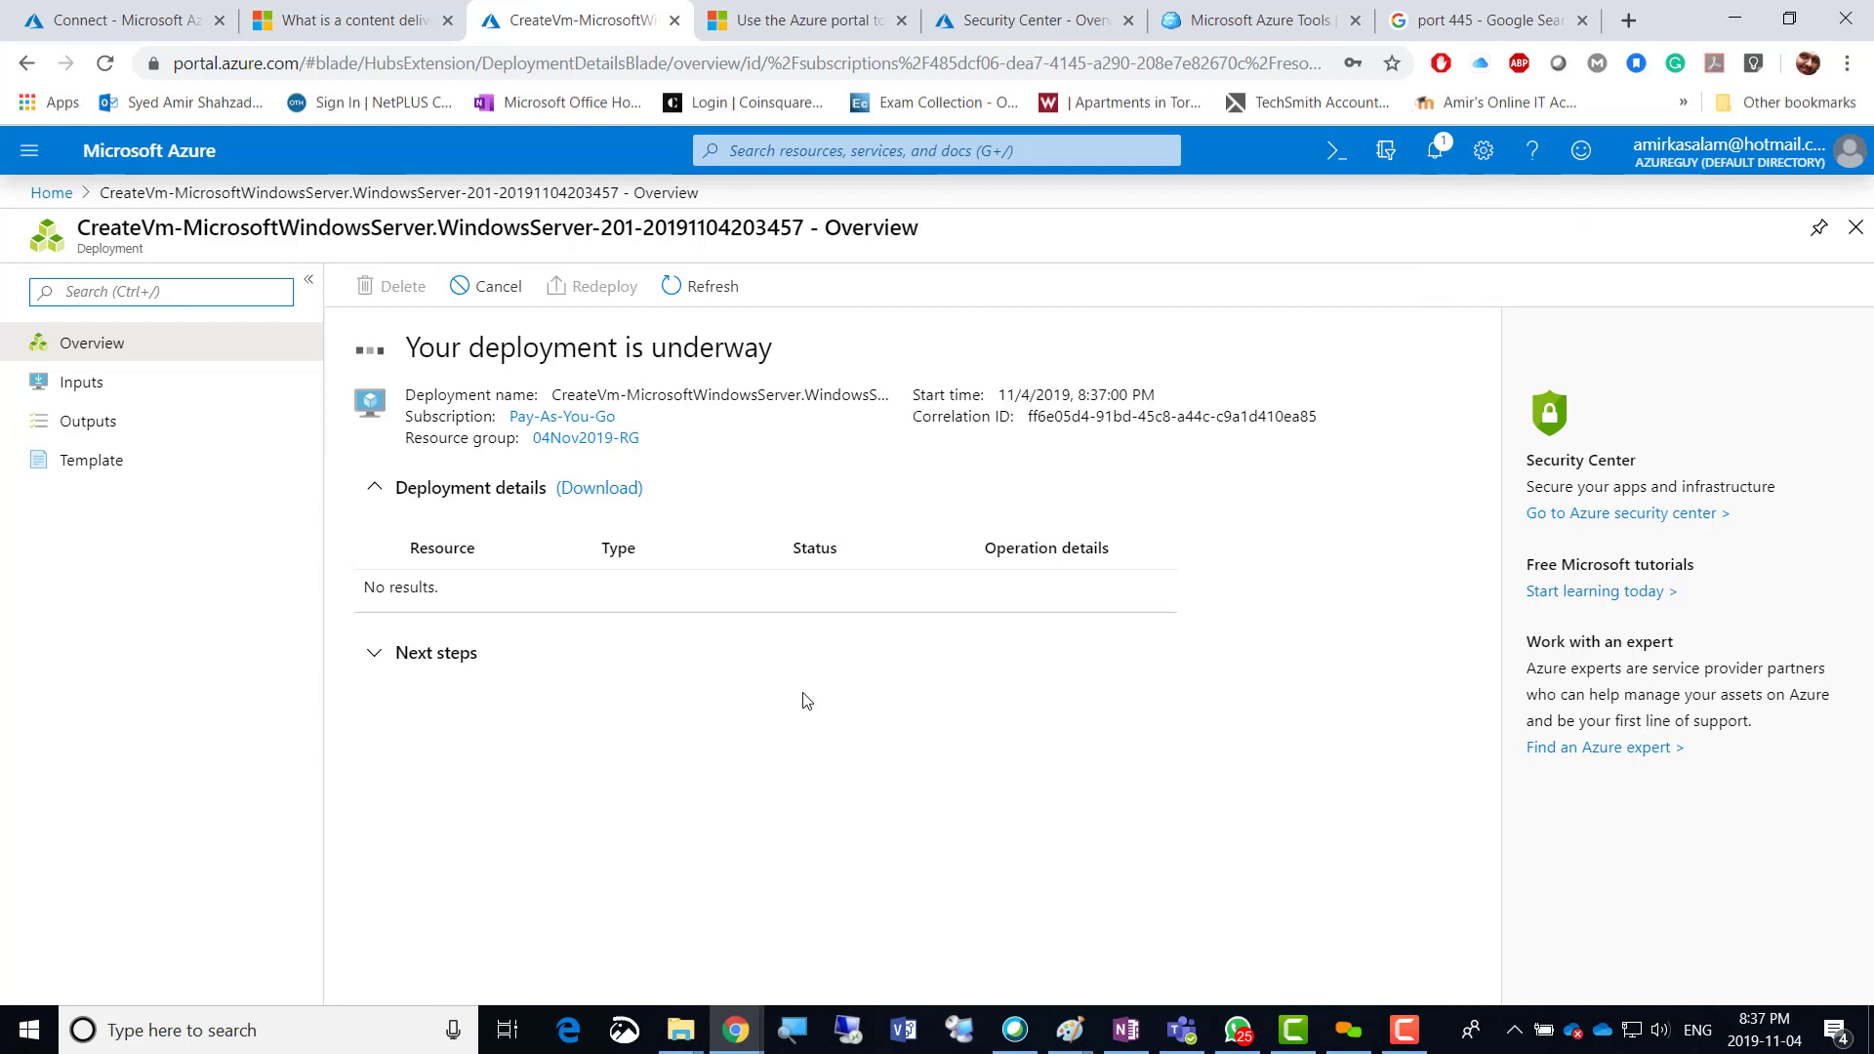
click(1433, 168)
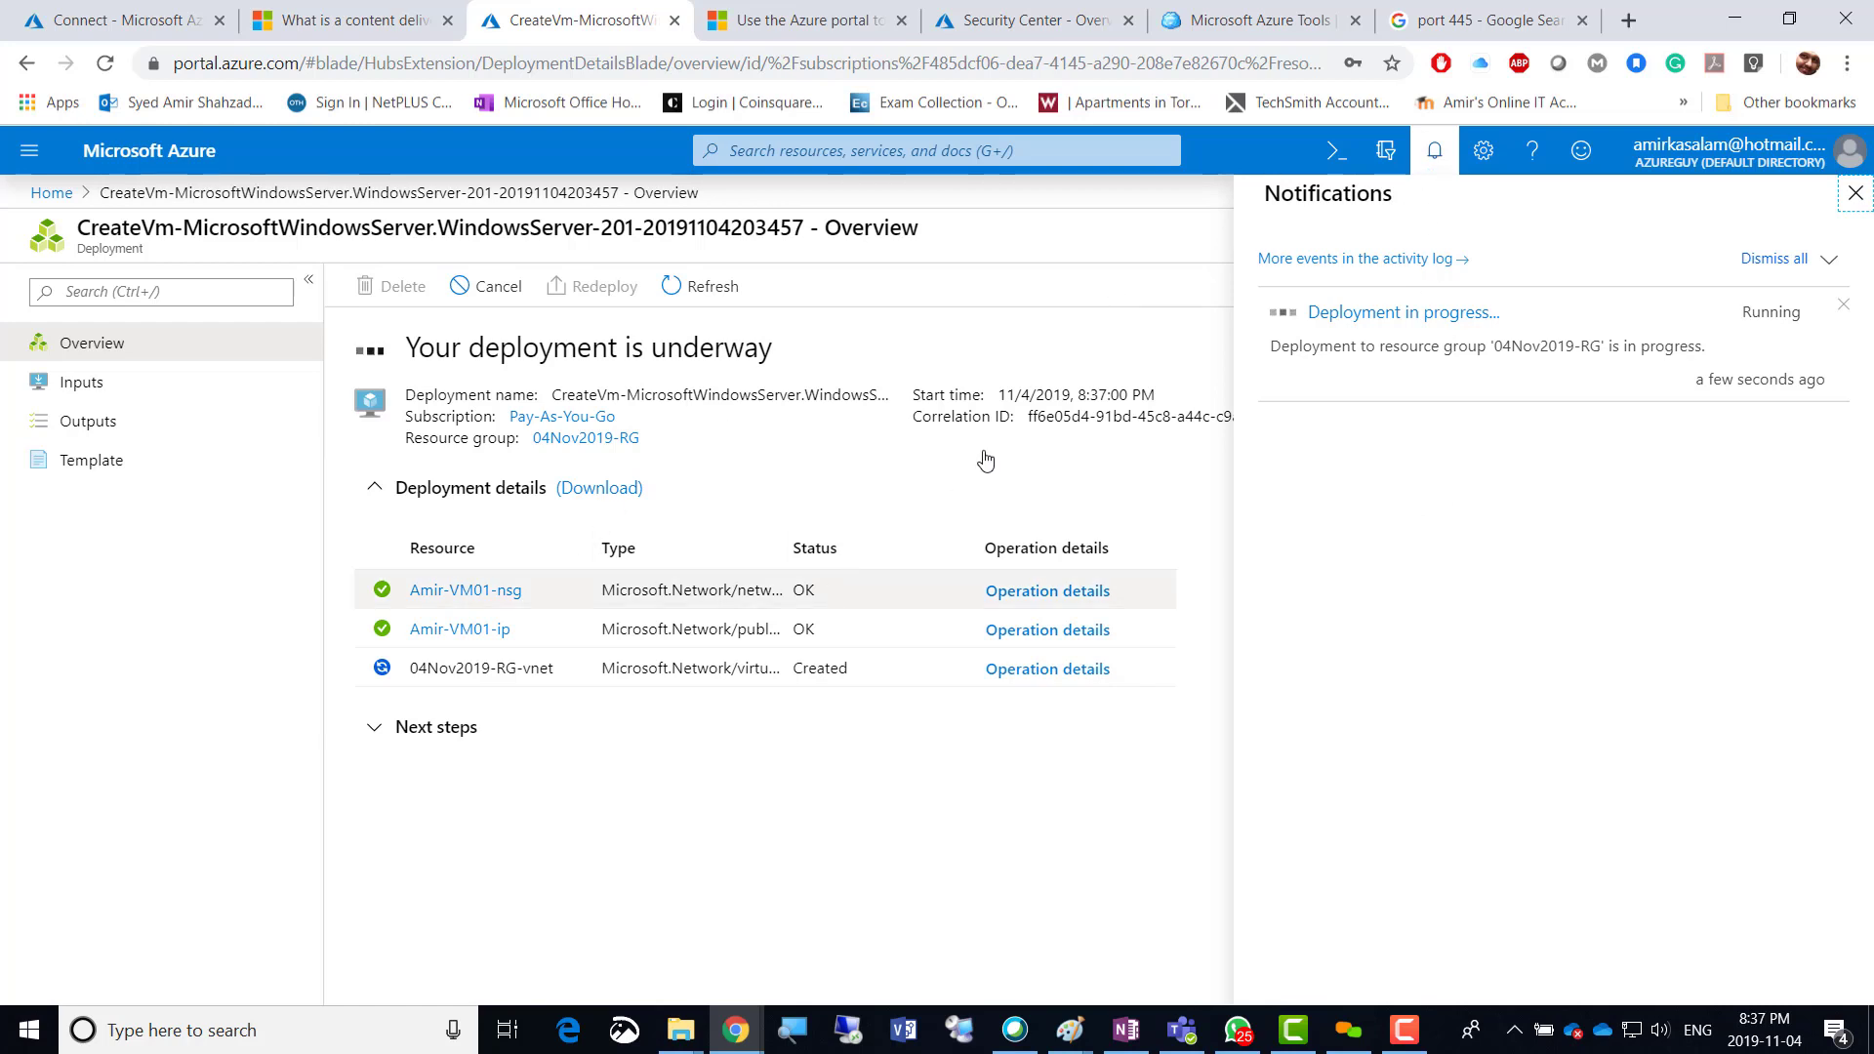
click(127, 26)
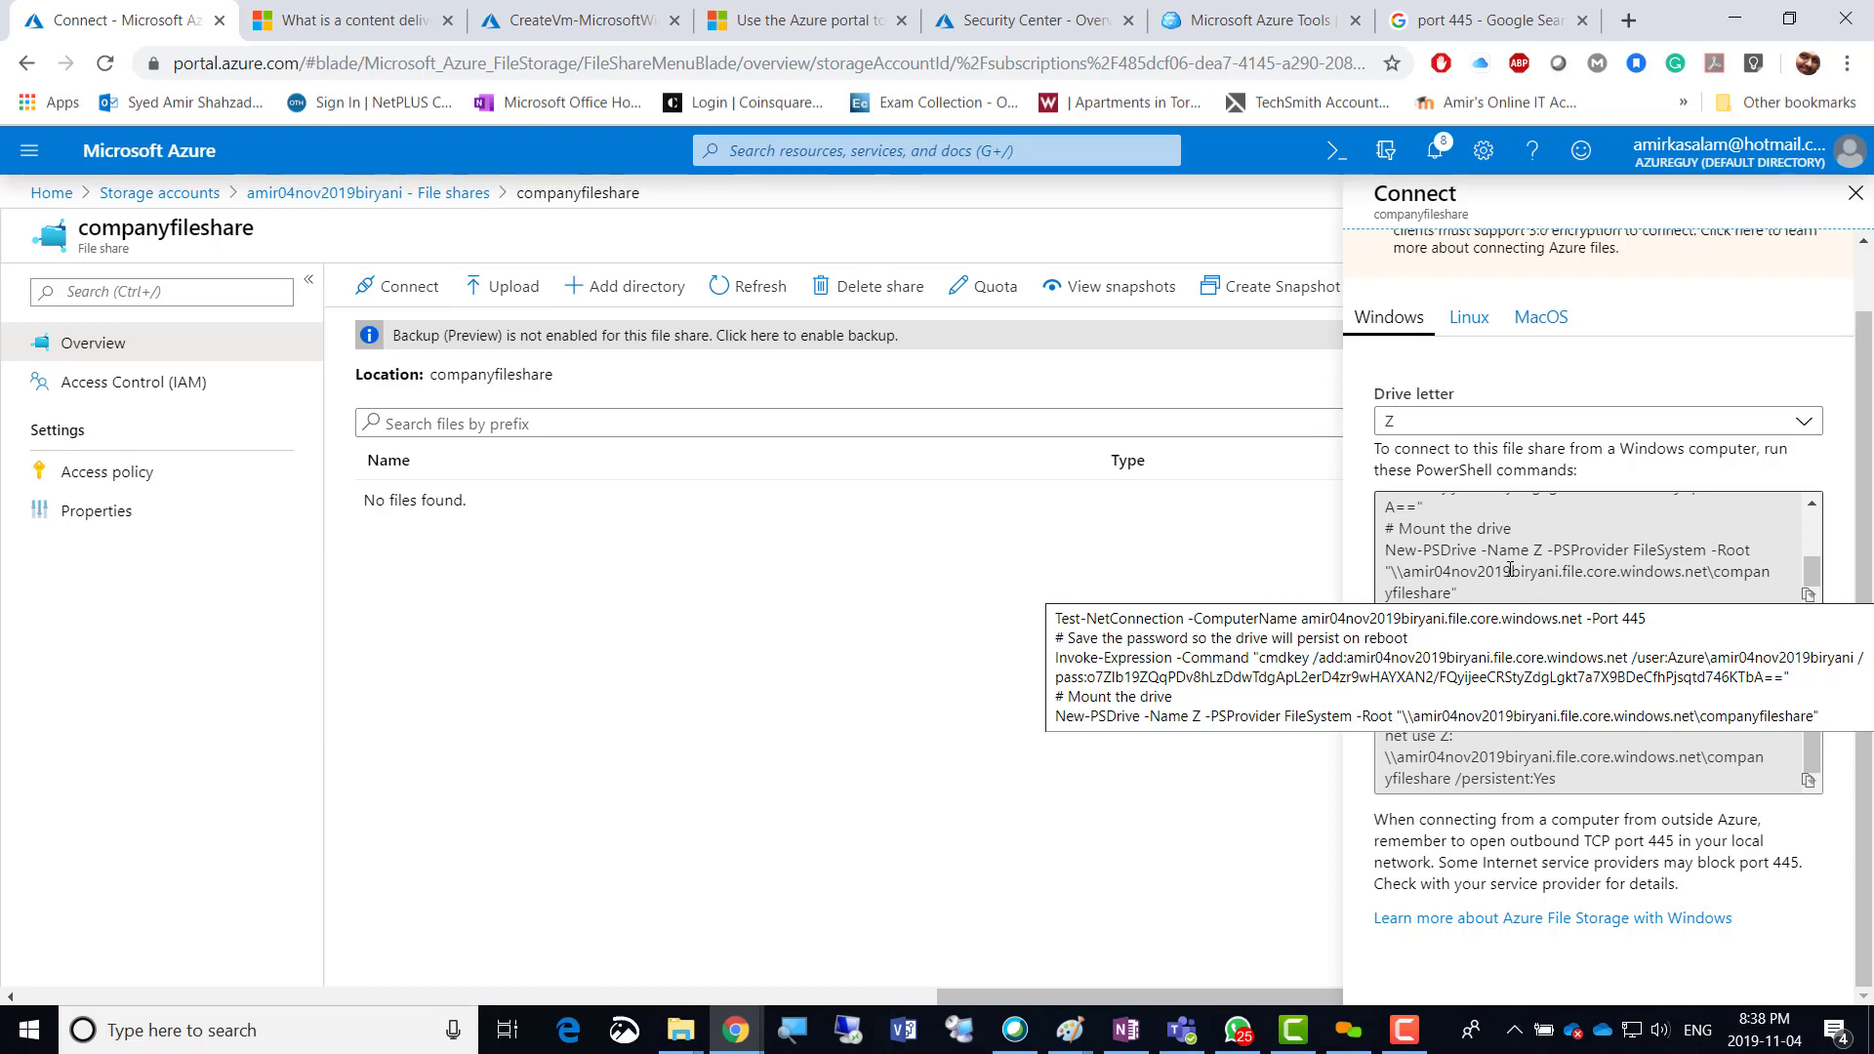
Switch back to the CreateVm tab to check on the Amir-VM01 deployment.
click(595, 22)
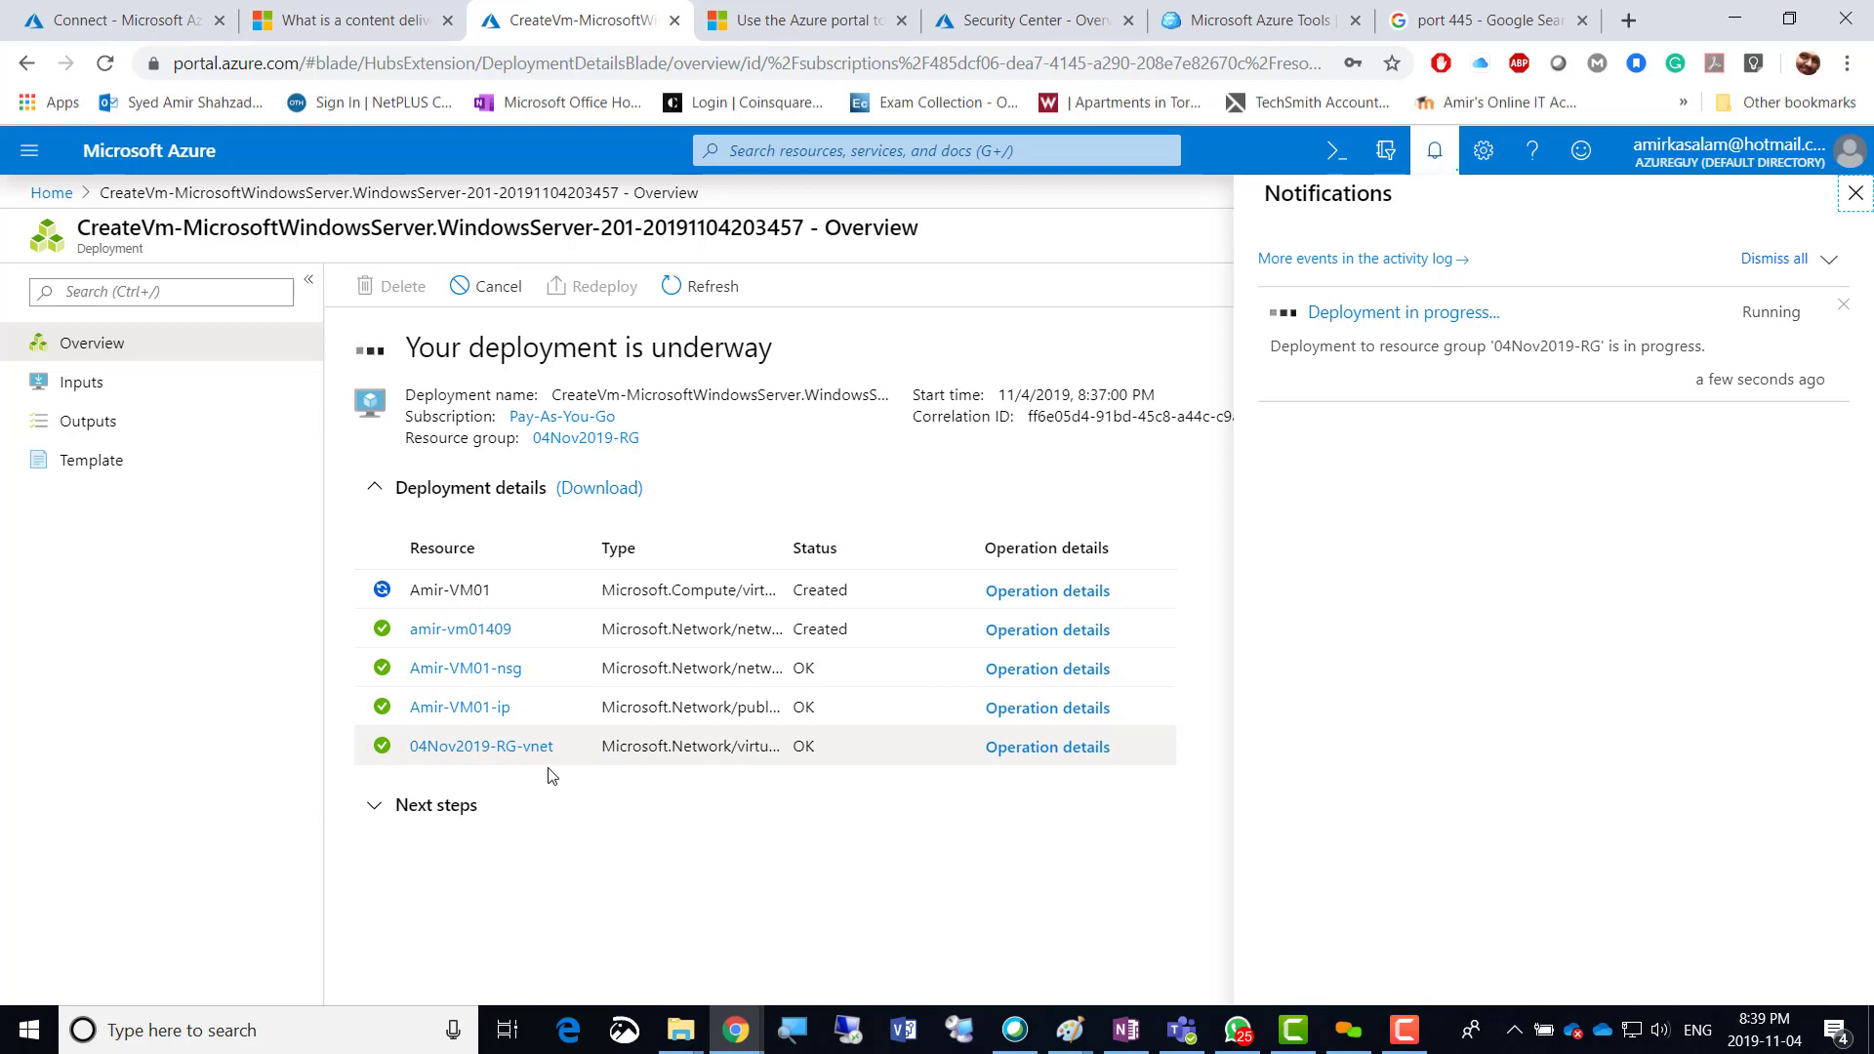
click(385, 818)
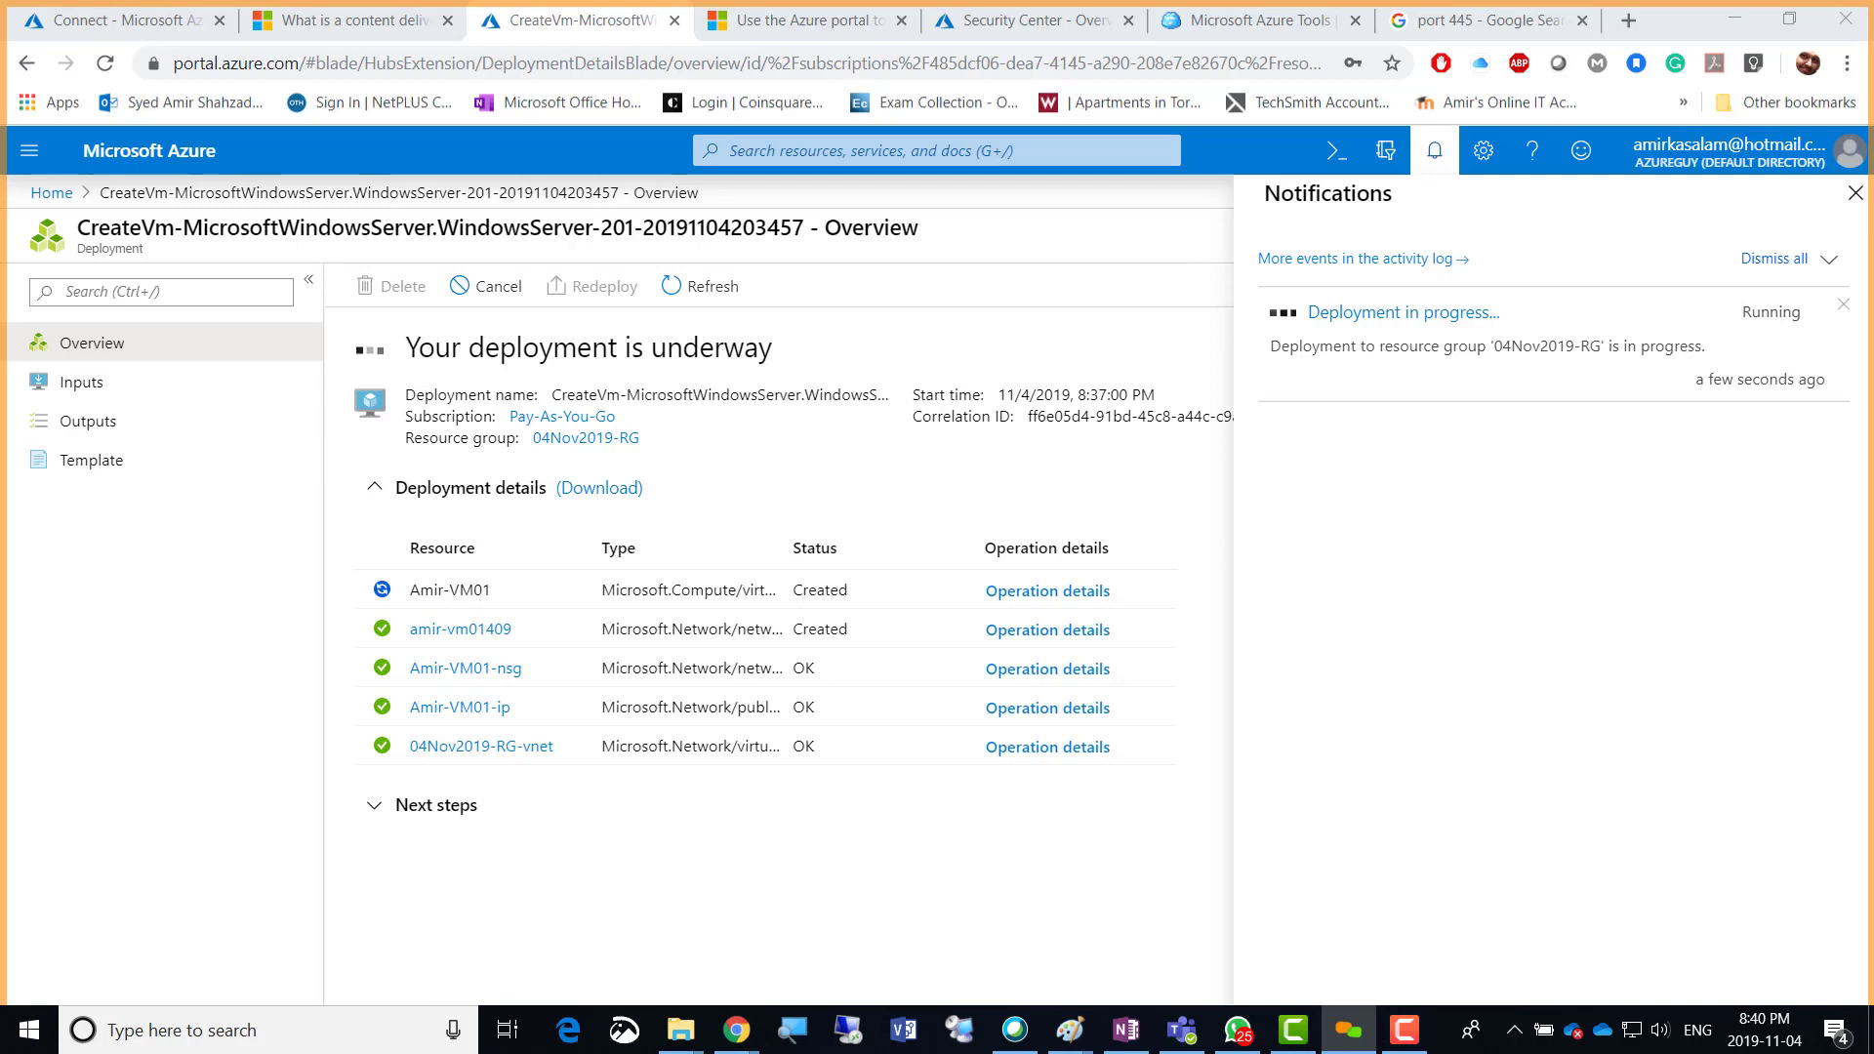
click(1437, 154)
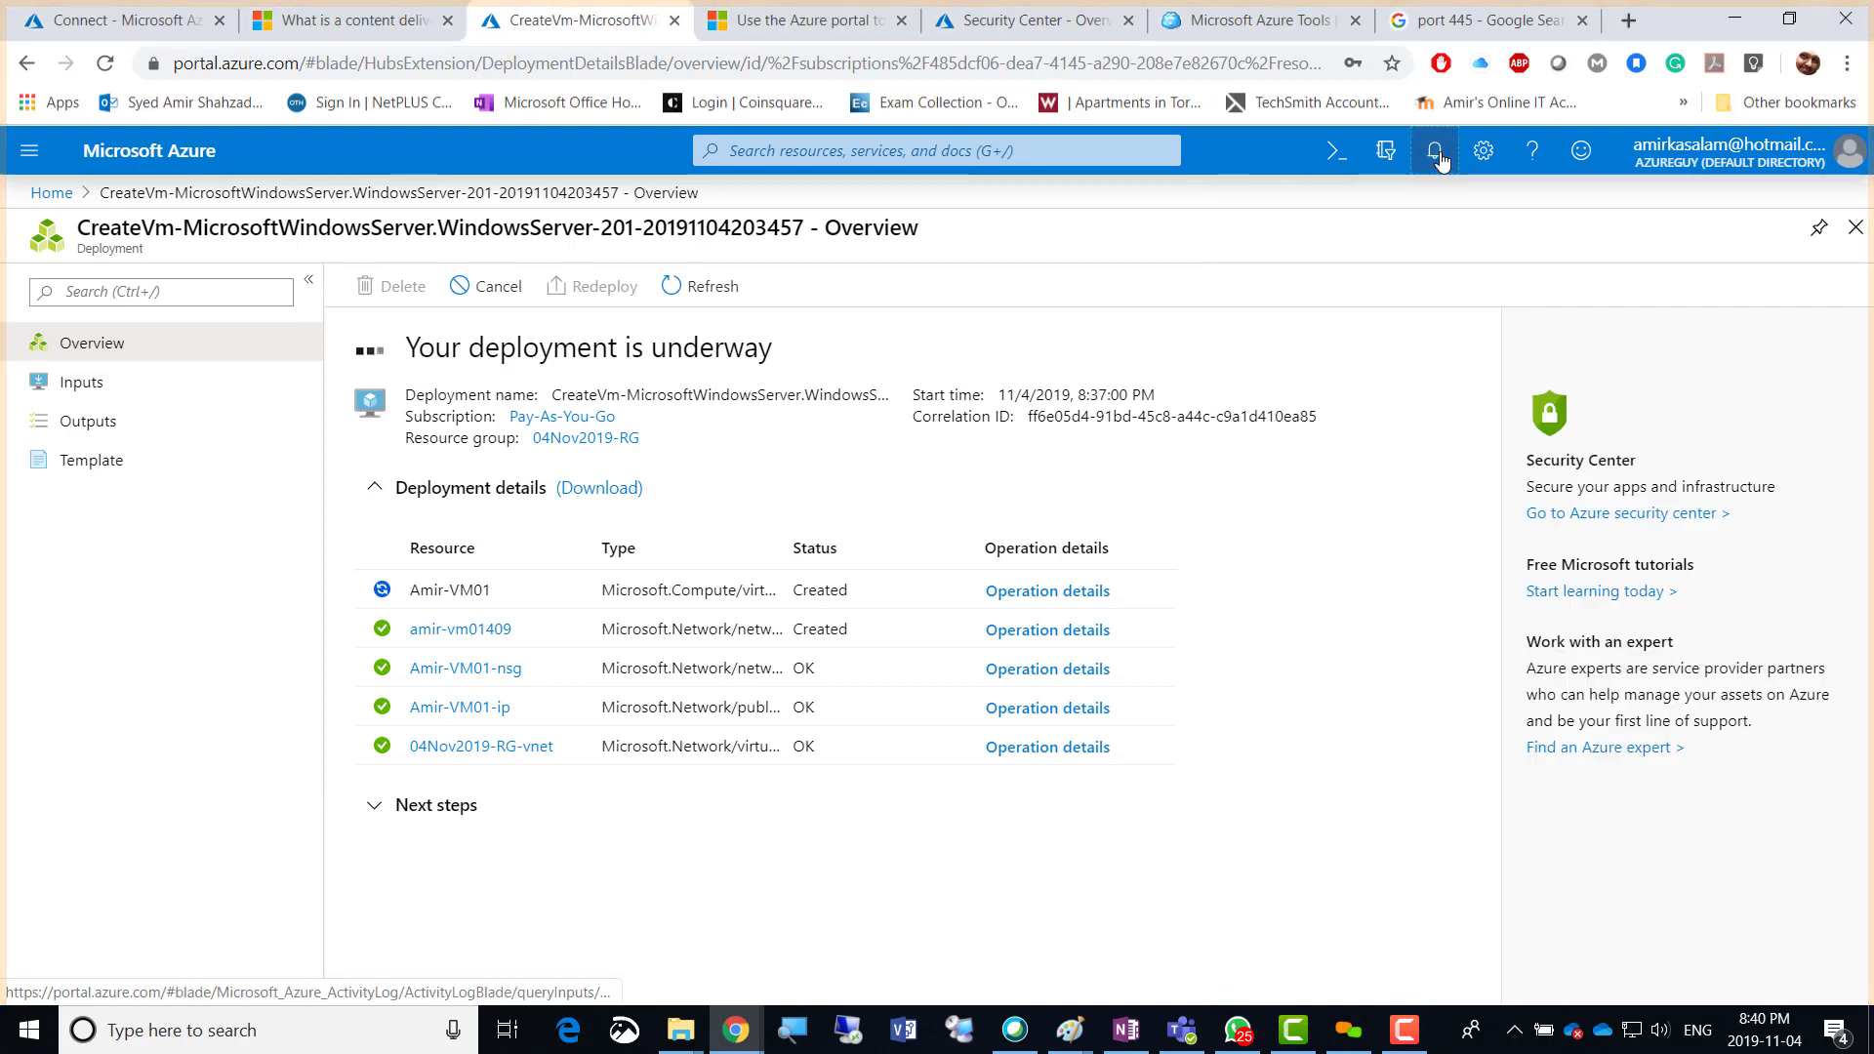
click(1436, 154)
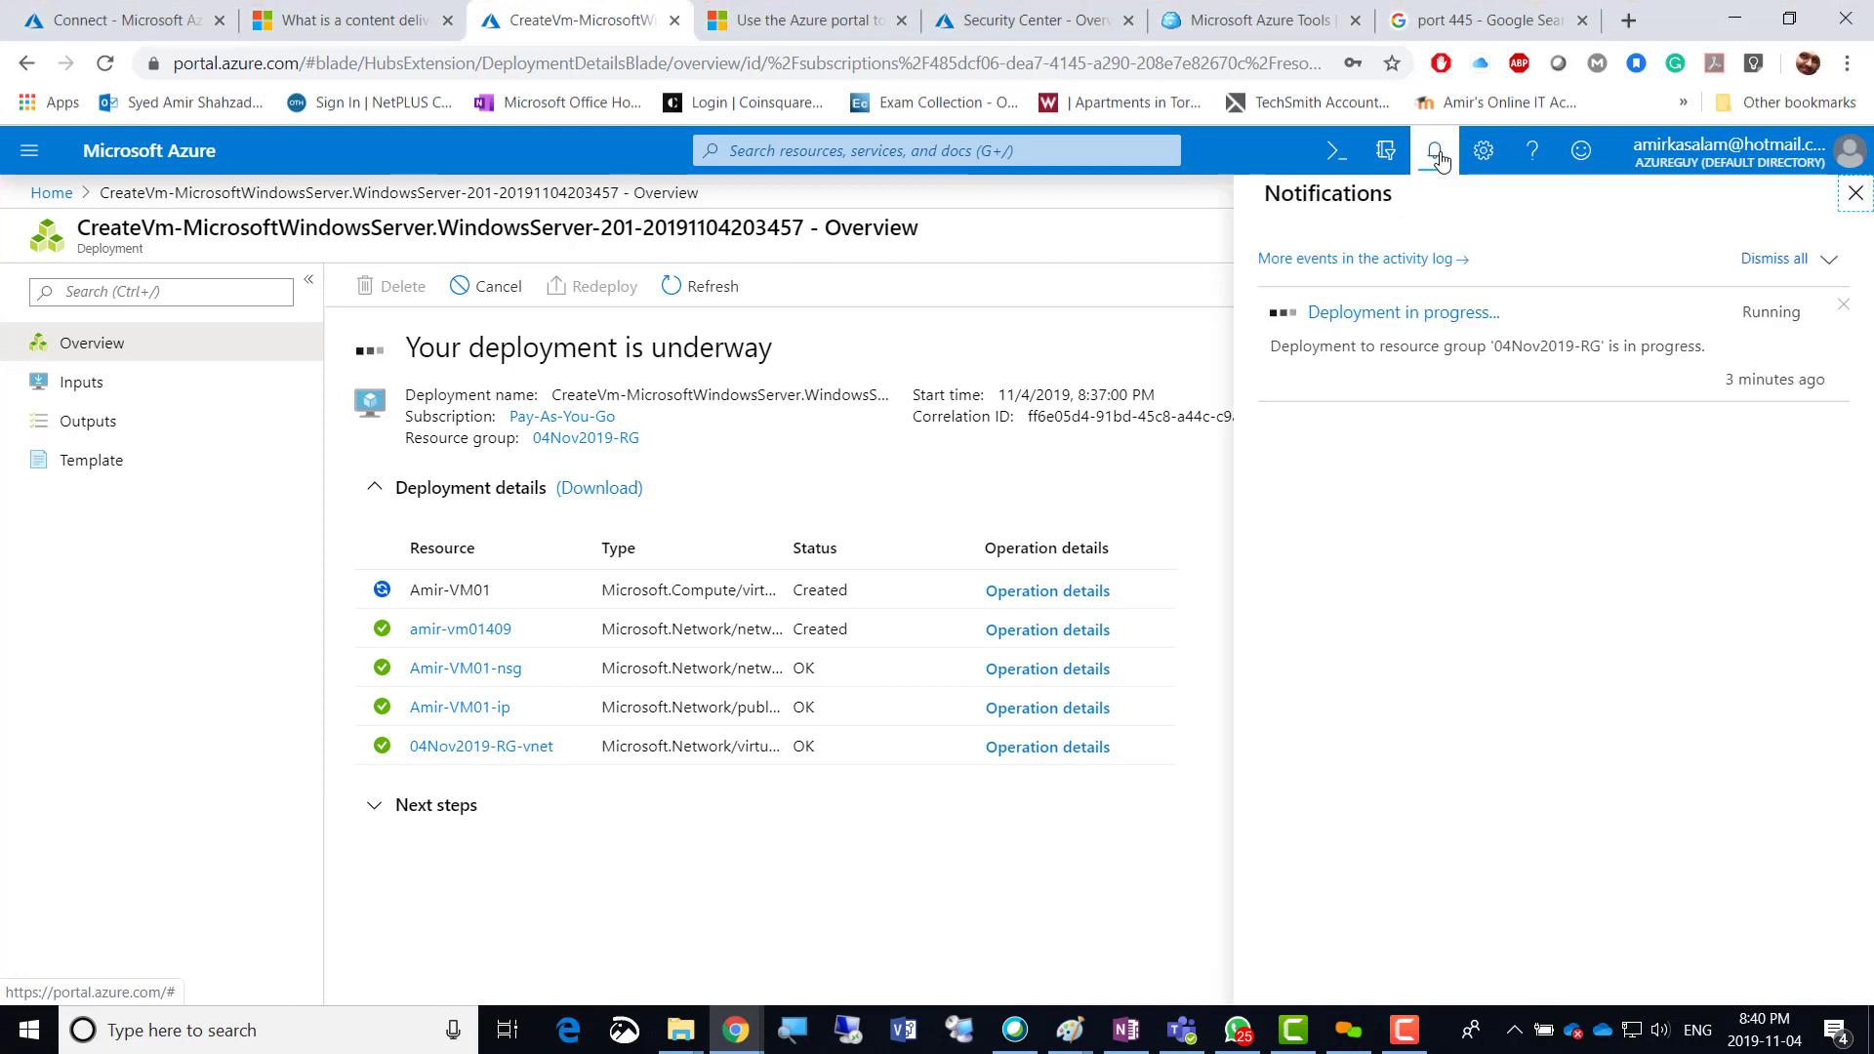
Review the companyfileshare PowerShell connect script, then return to the completed Amir-VM01 deployment.
click(117, 21)
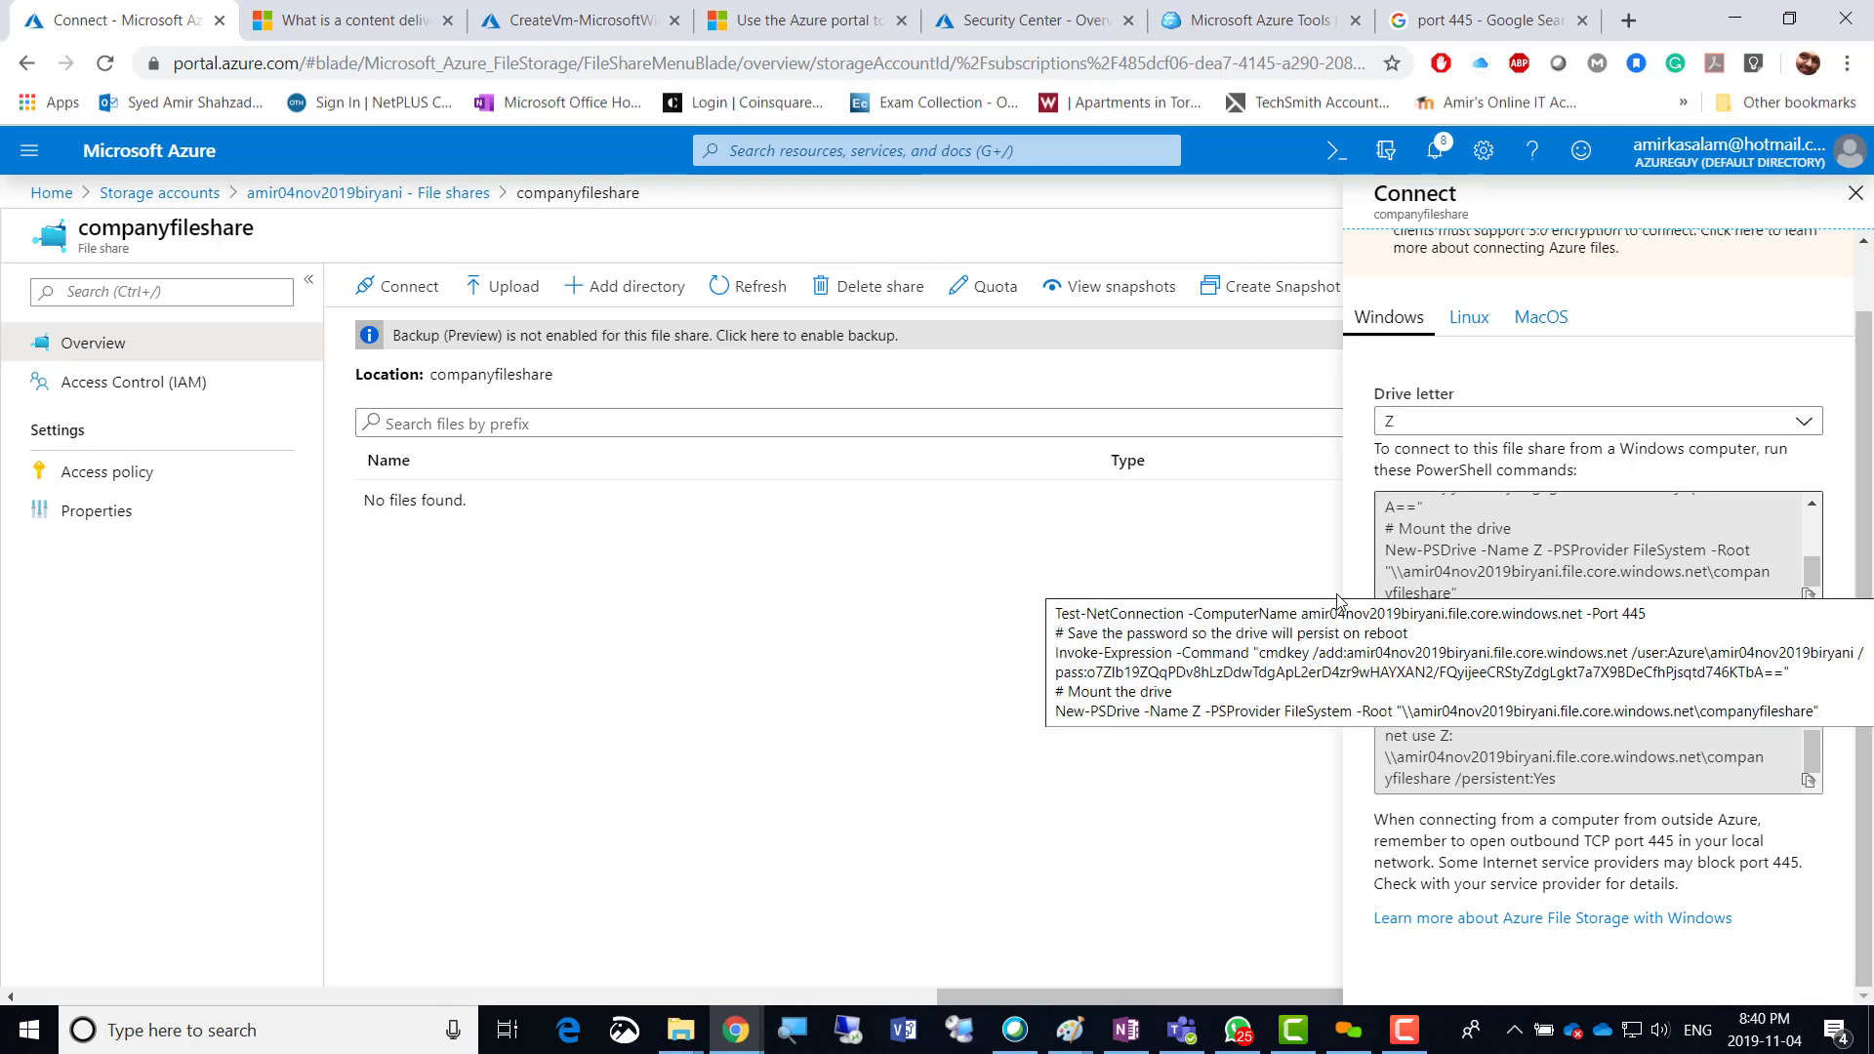
scroll(1482, 587, up, 5)
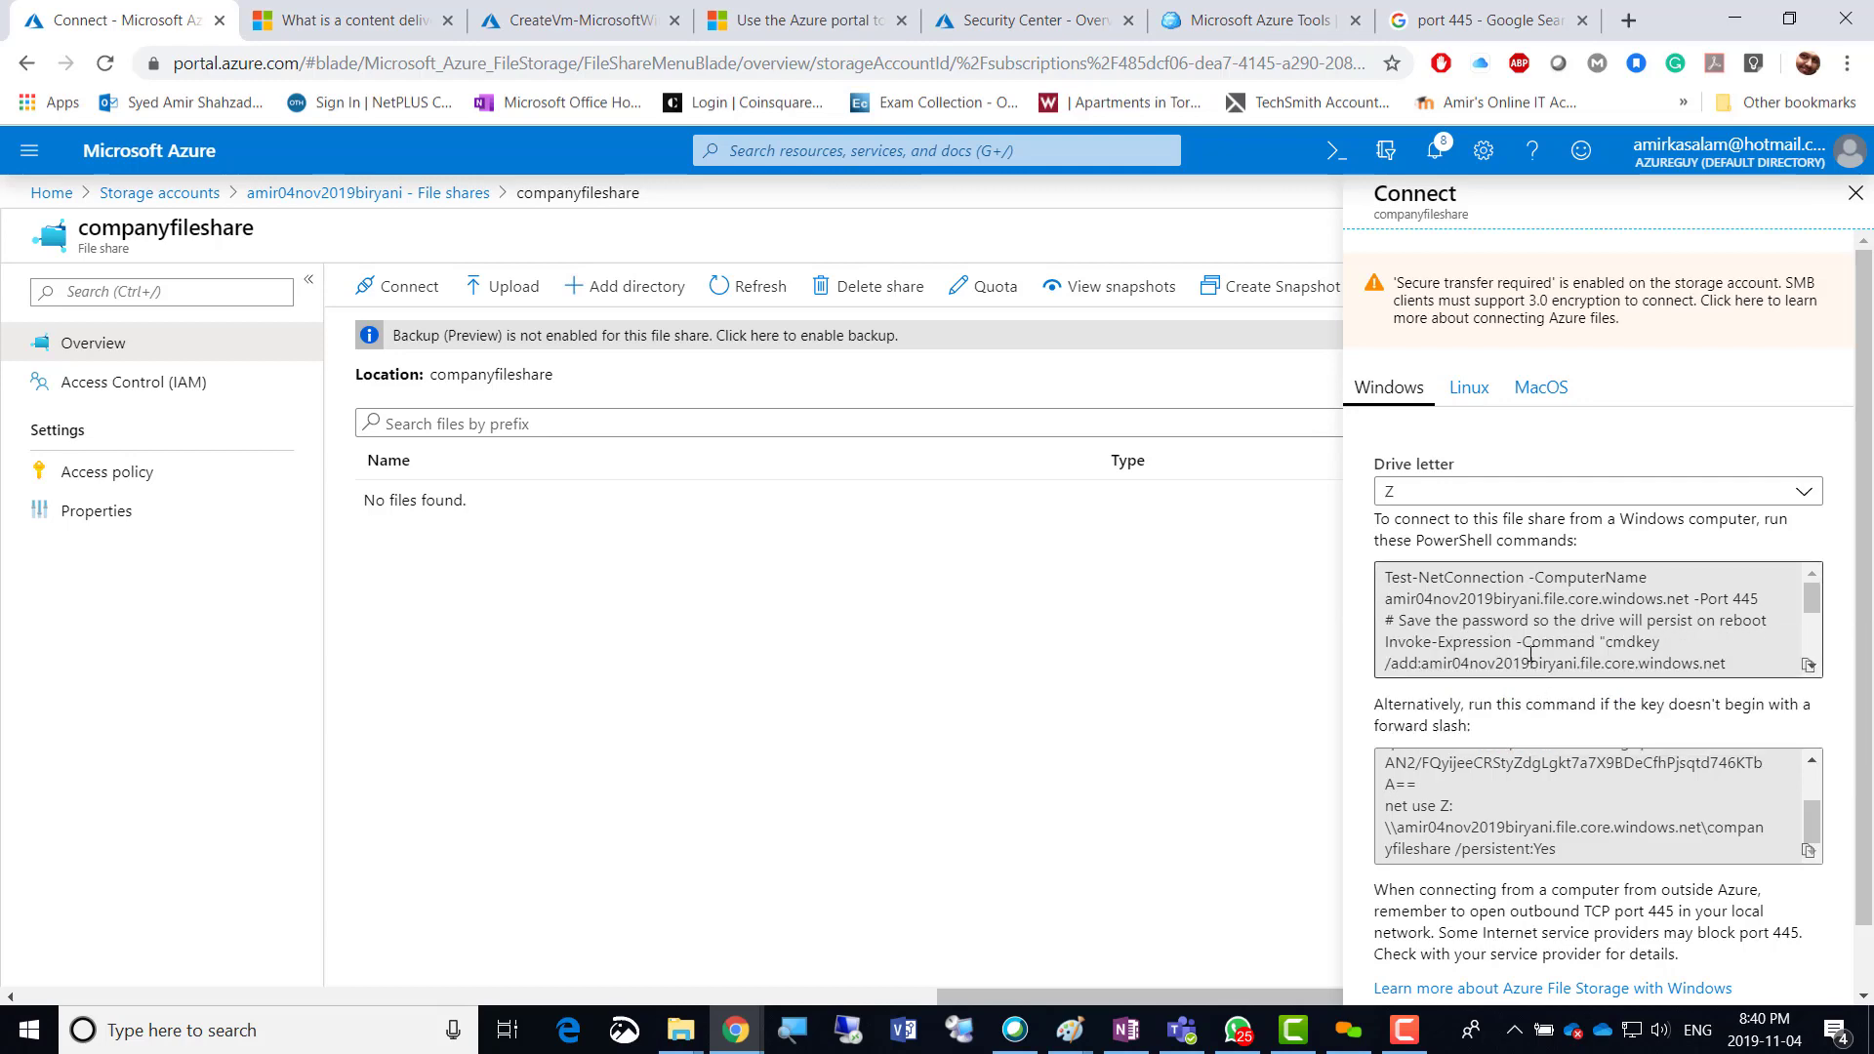
click(573, 37)
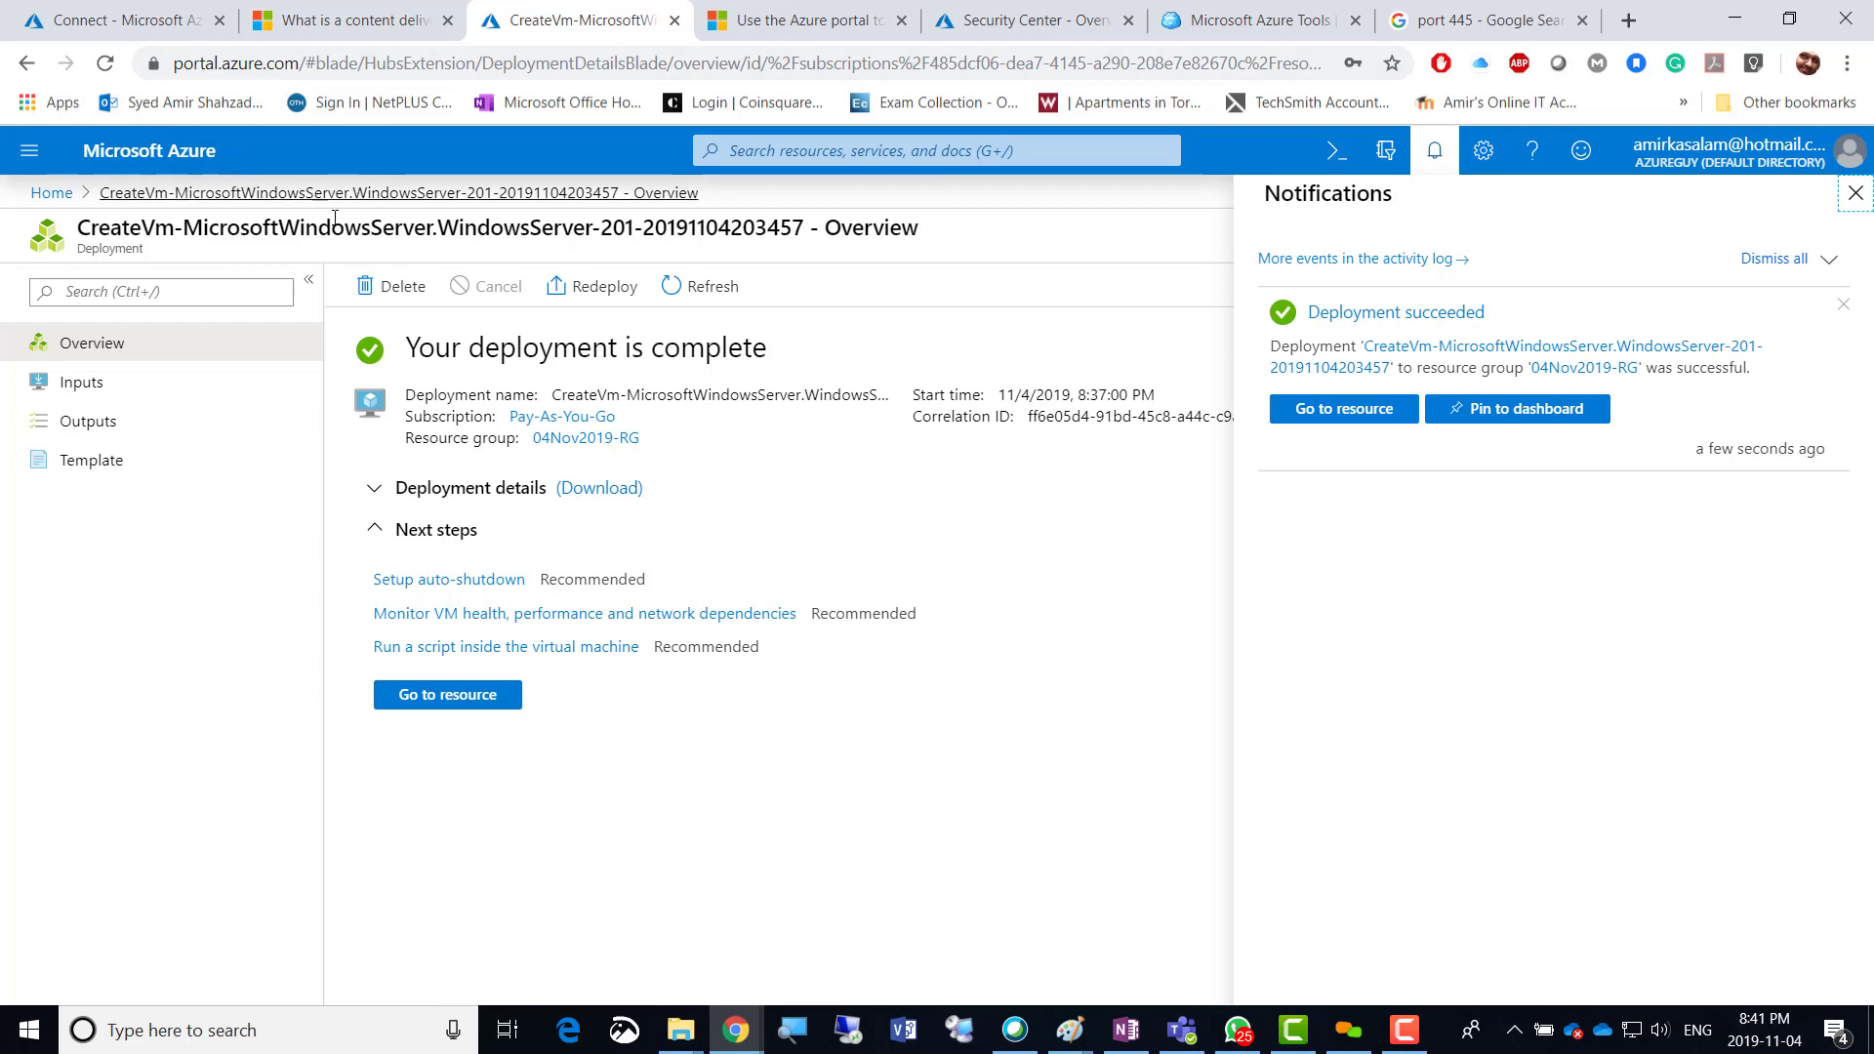
Go to Amir-VM01 from the deployment notification and download its RDP file for port 3389.
click(1310, 418)
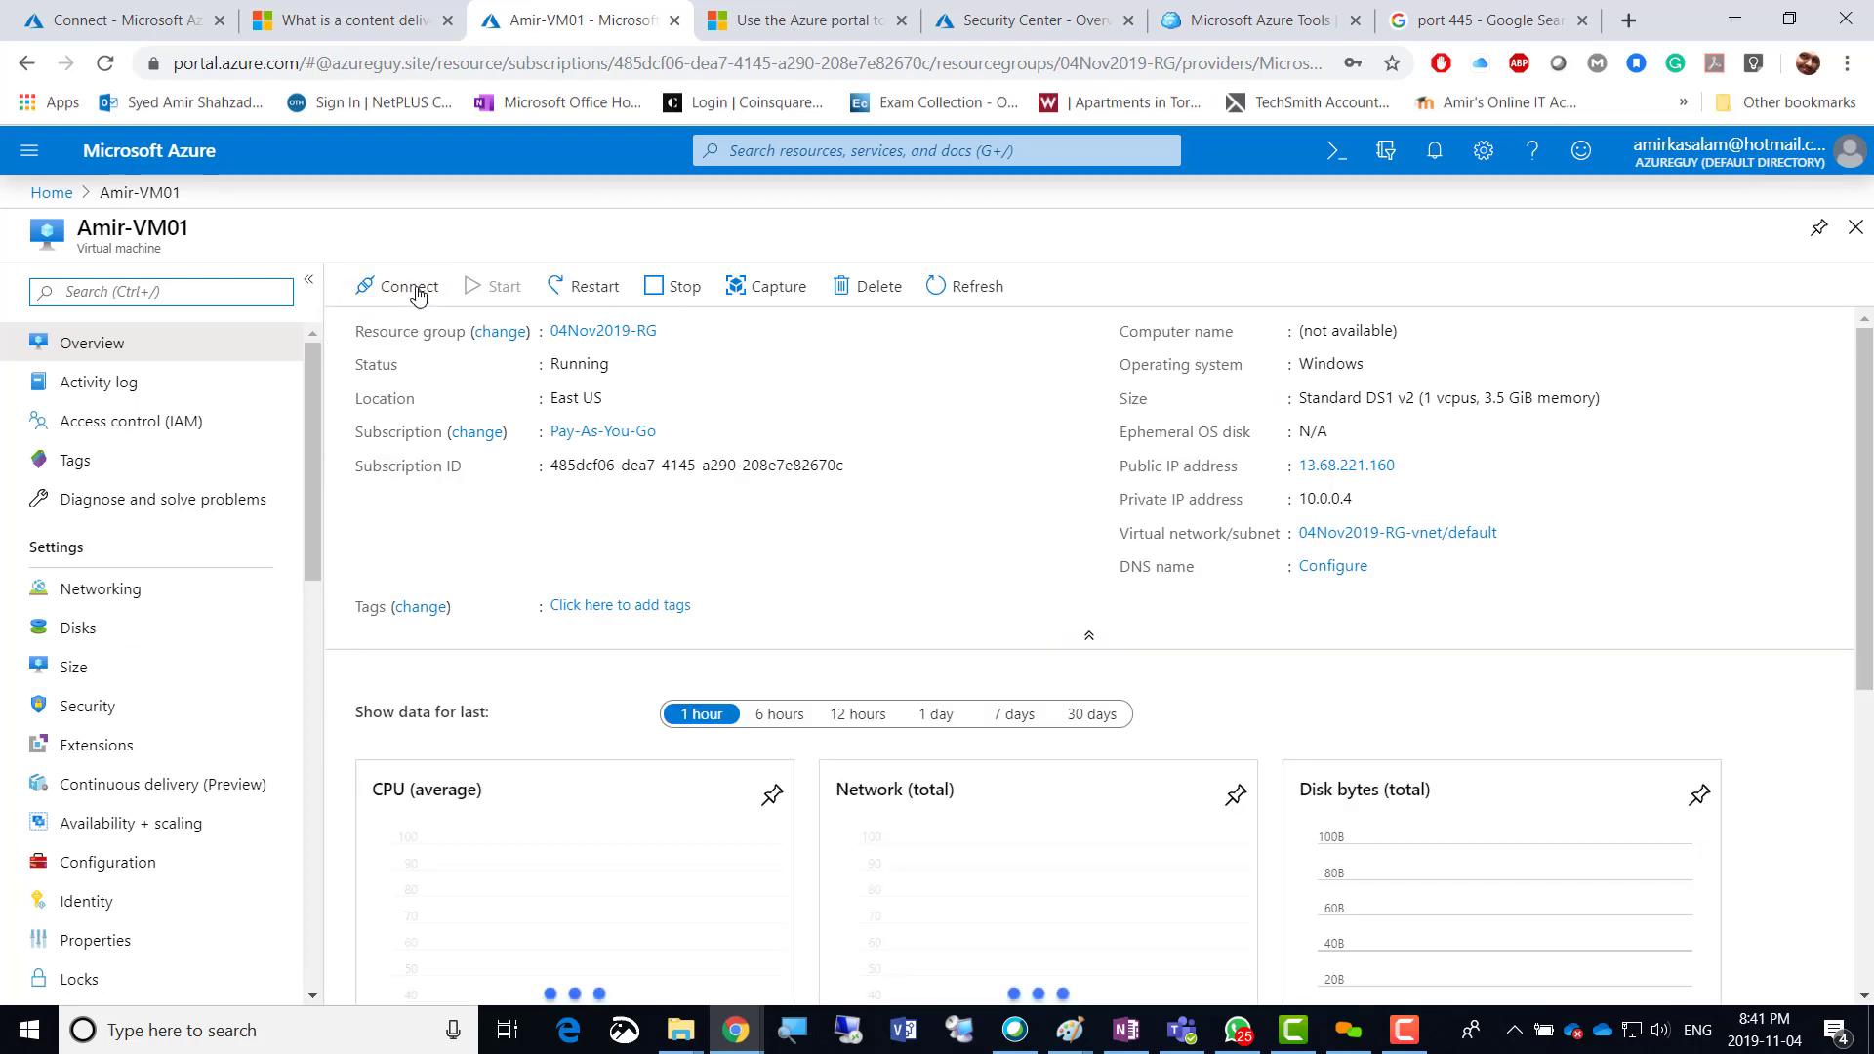
click(395, 293)
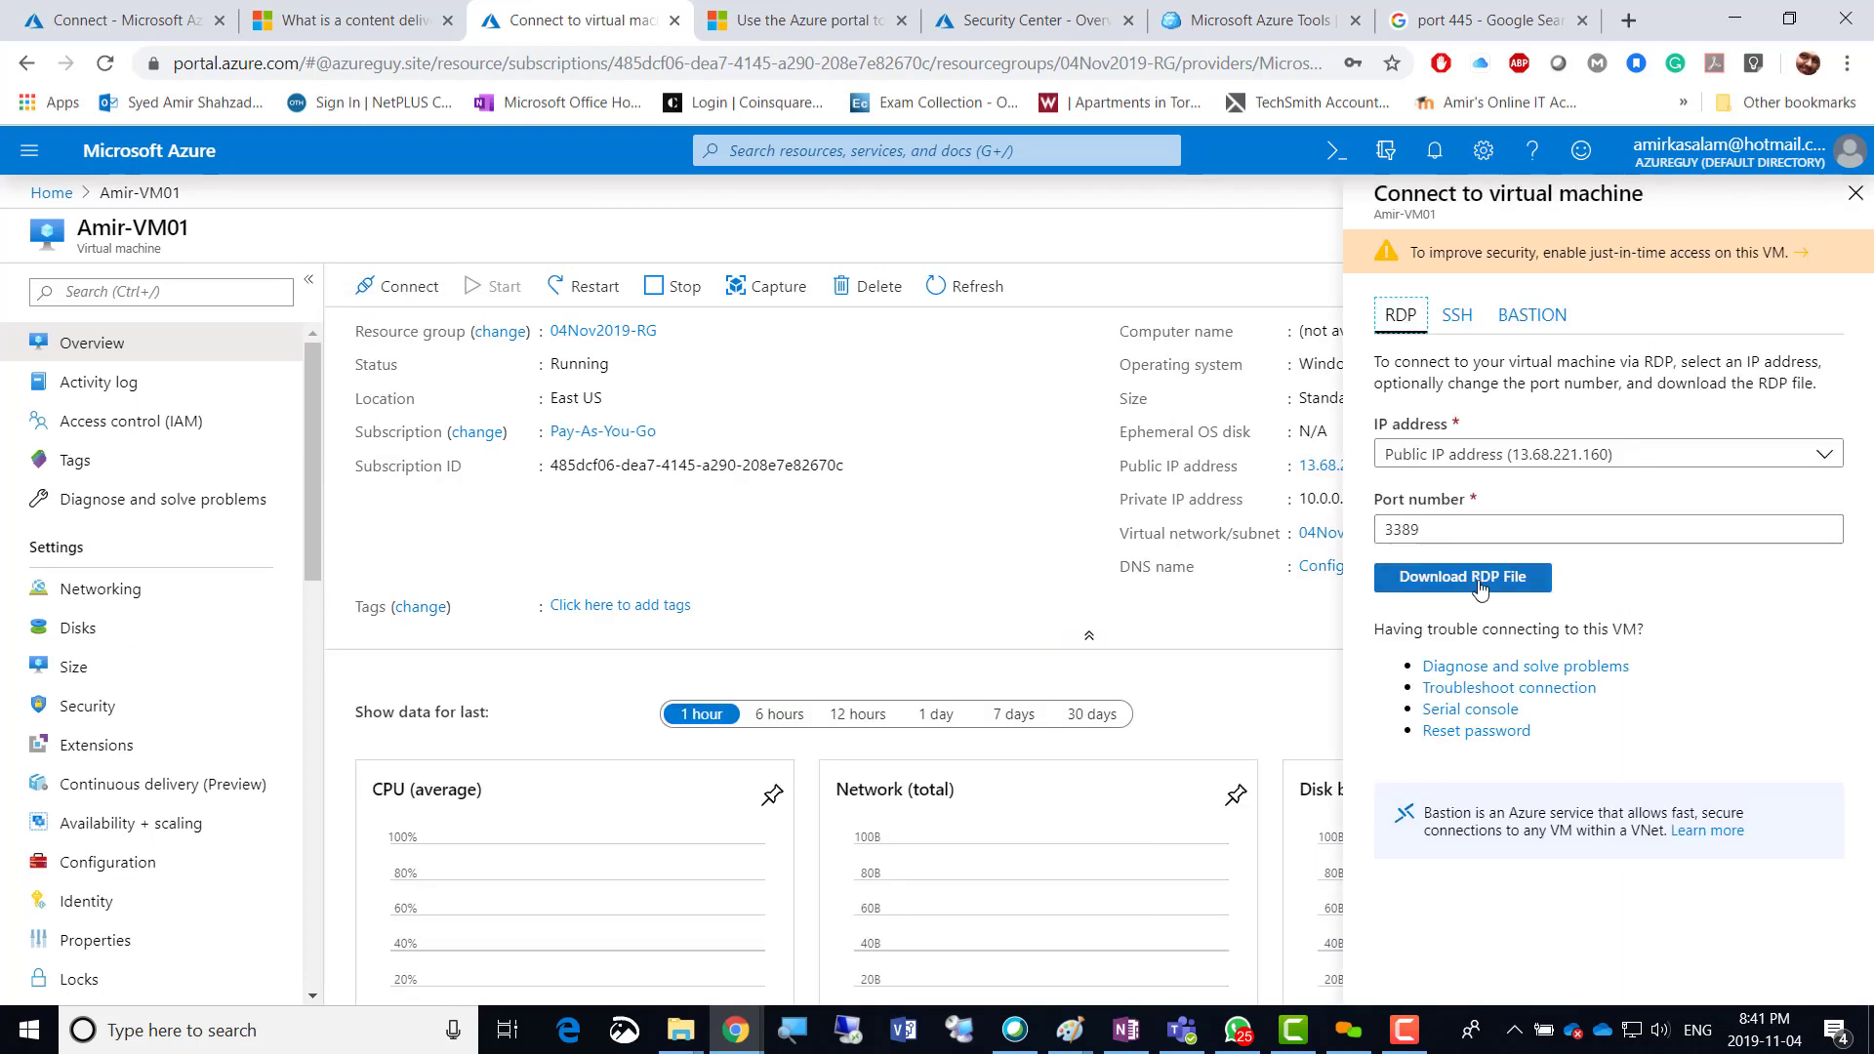
click(1478, 584)
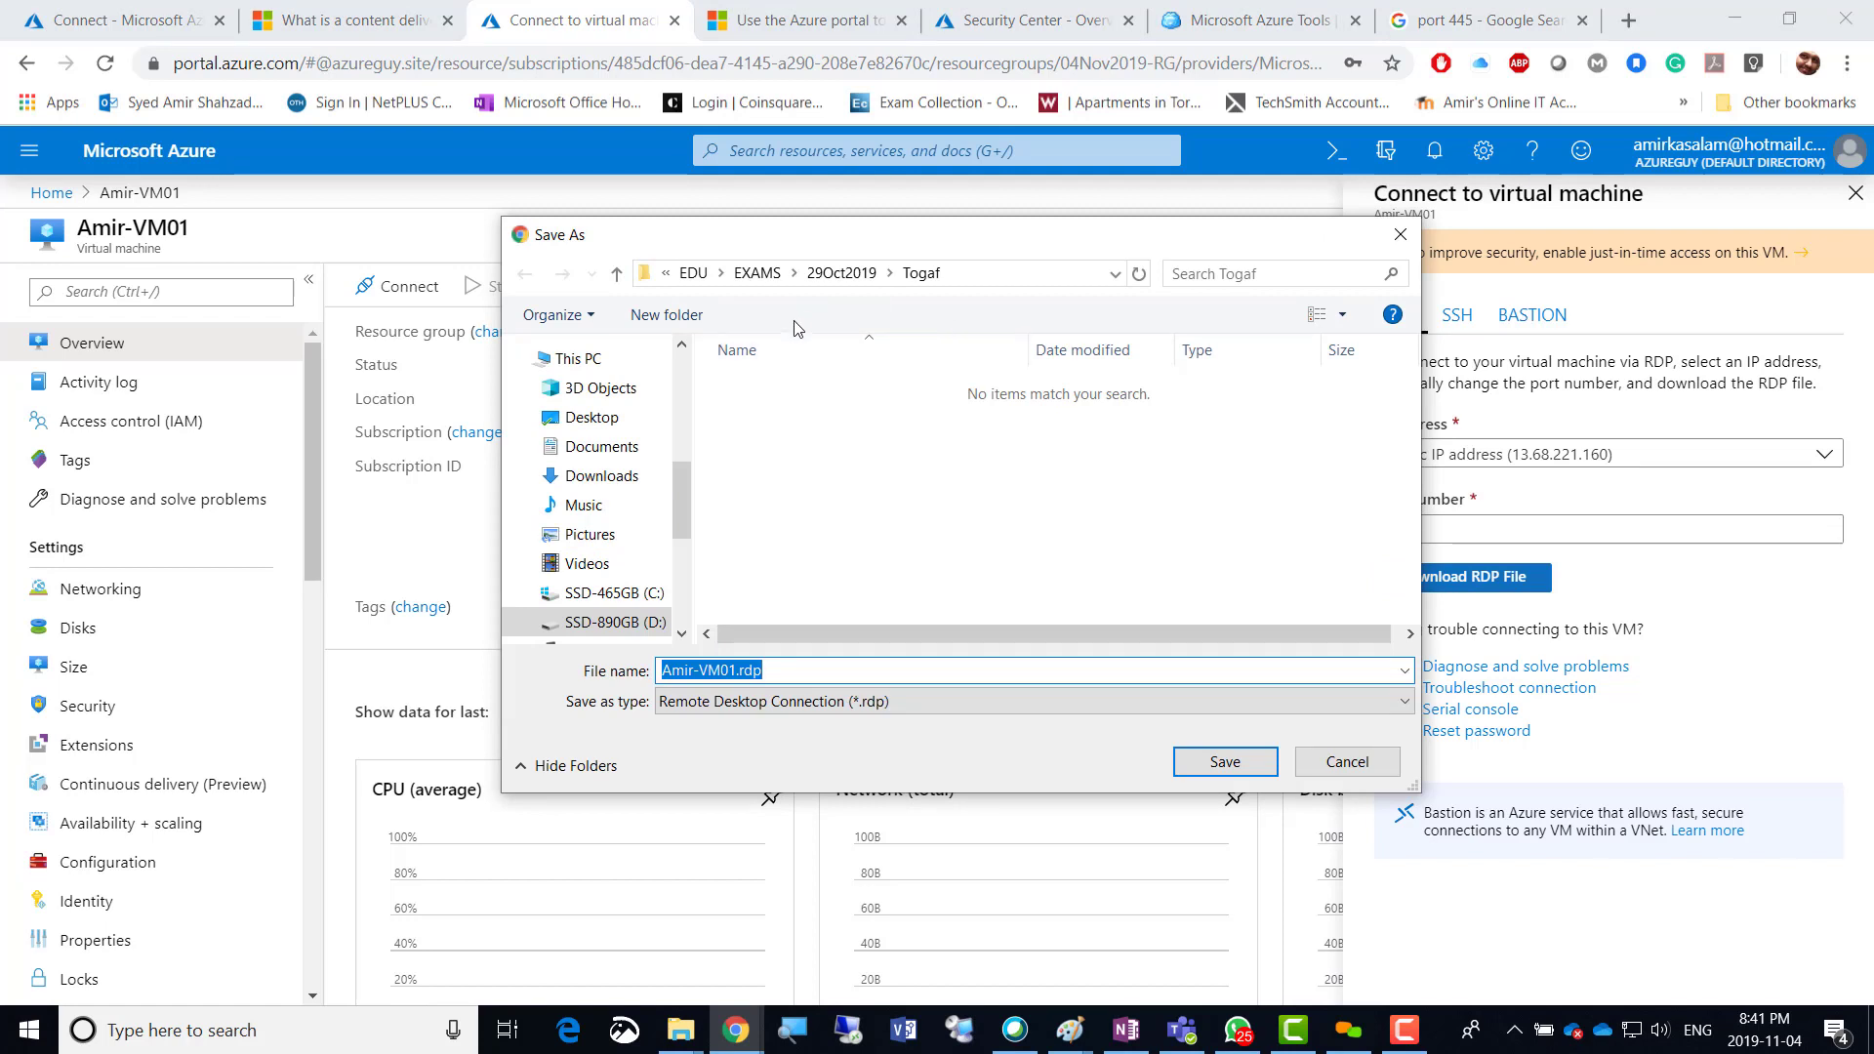
Save Amir-VM01.rdp to EDU\Central_DOCS\1-Tech_DOCS\5-Azure-Az-103, replacing the existing copy.
click(701, 276)
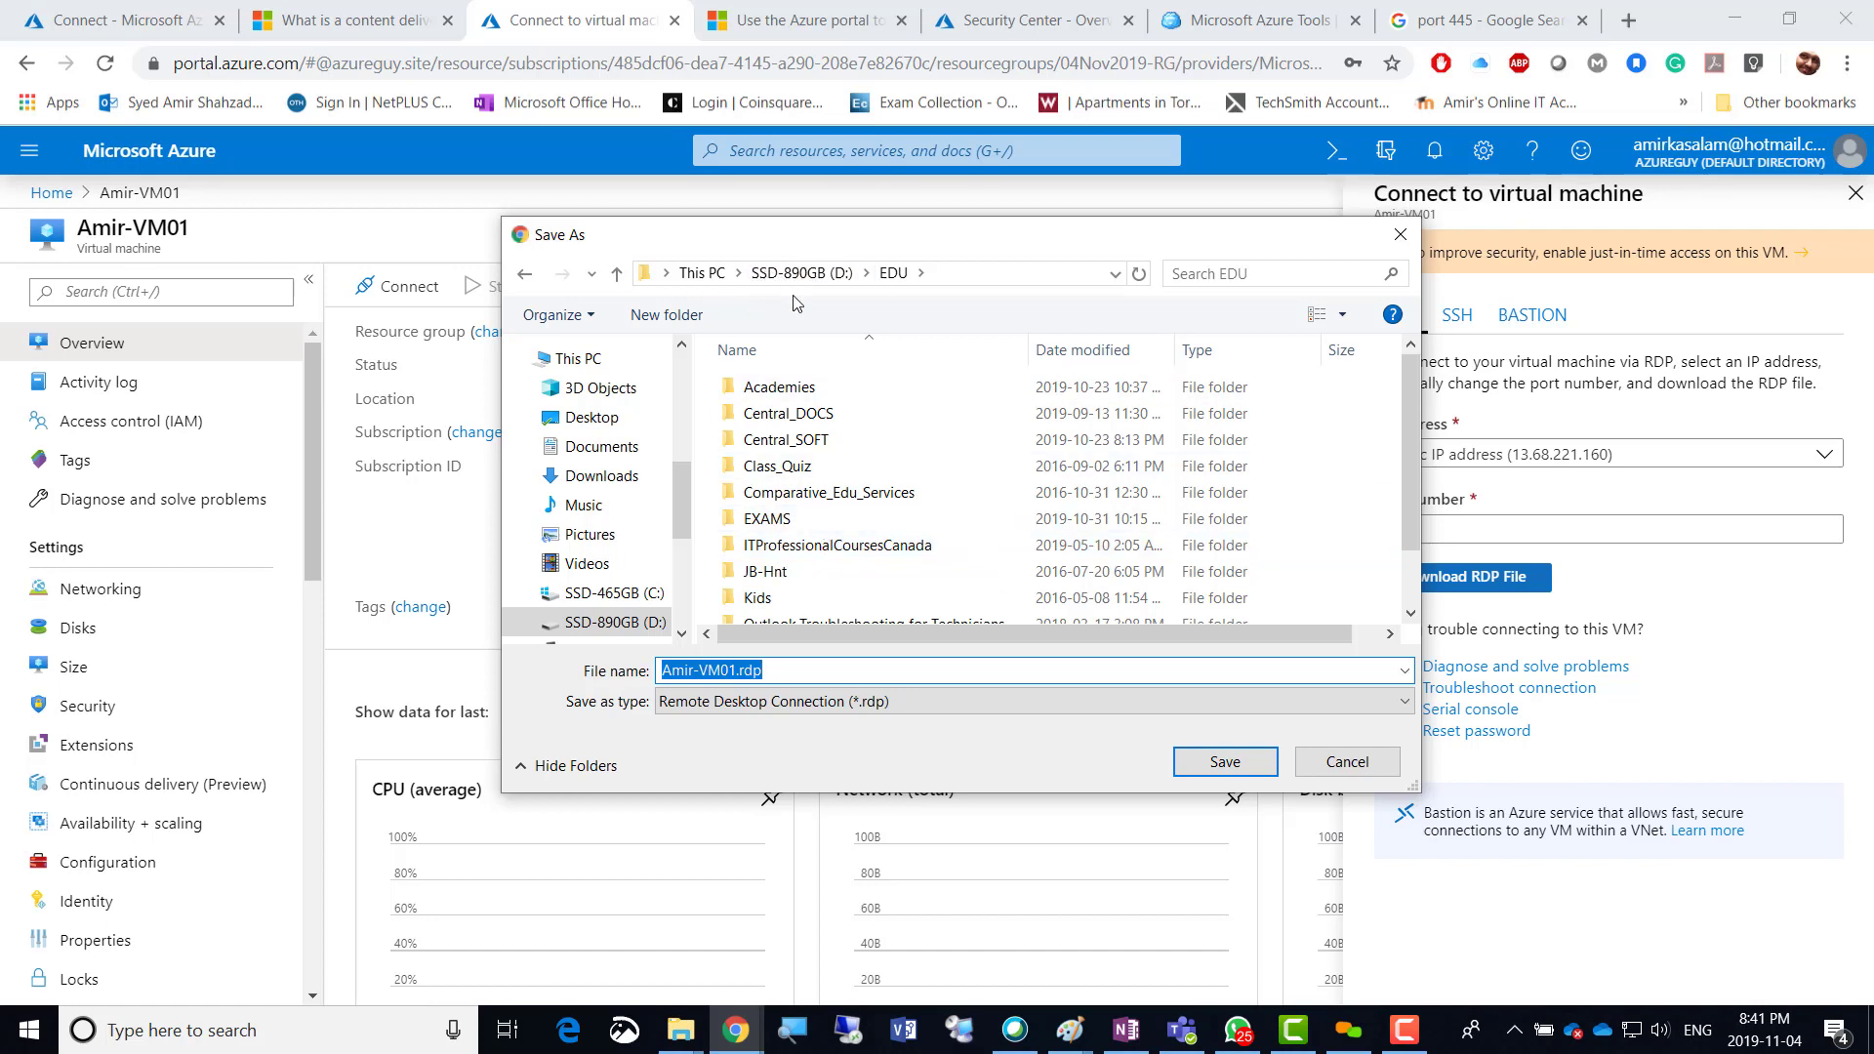
double_click(802, 413)
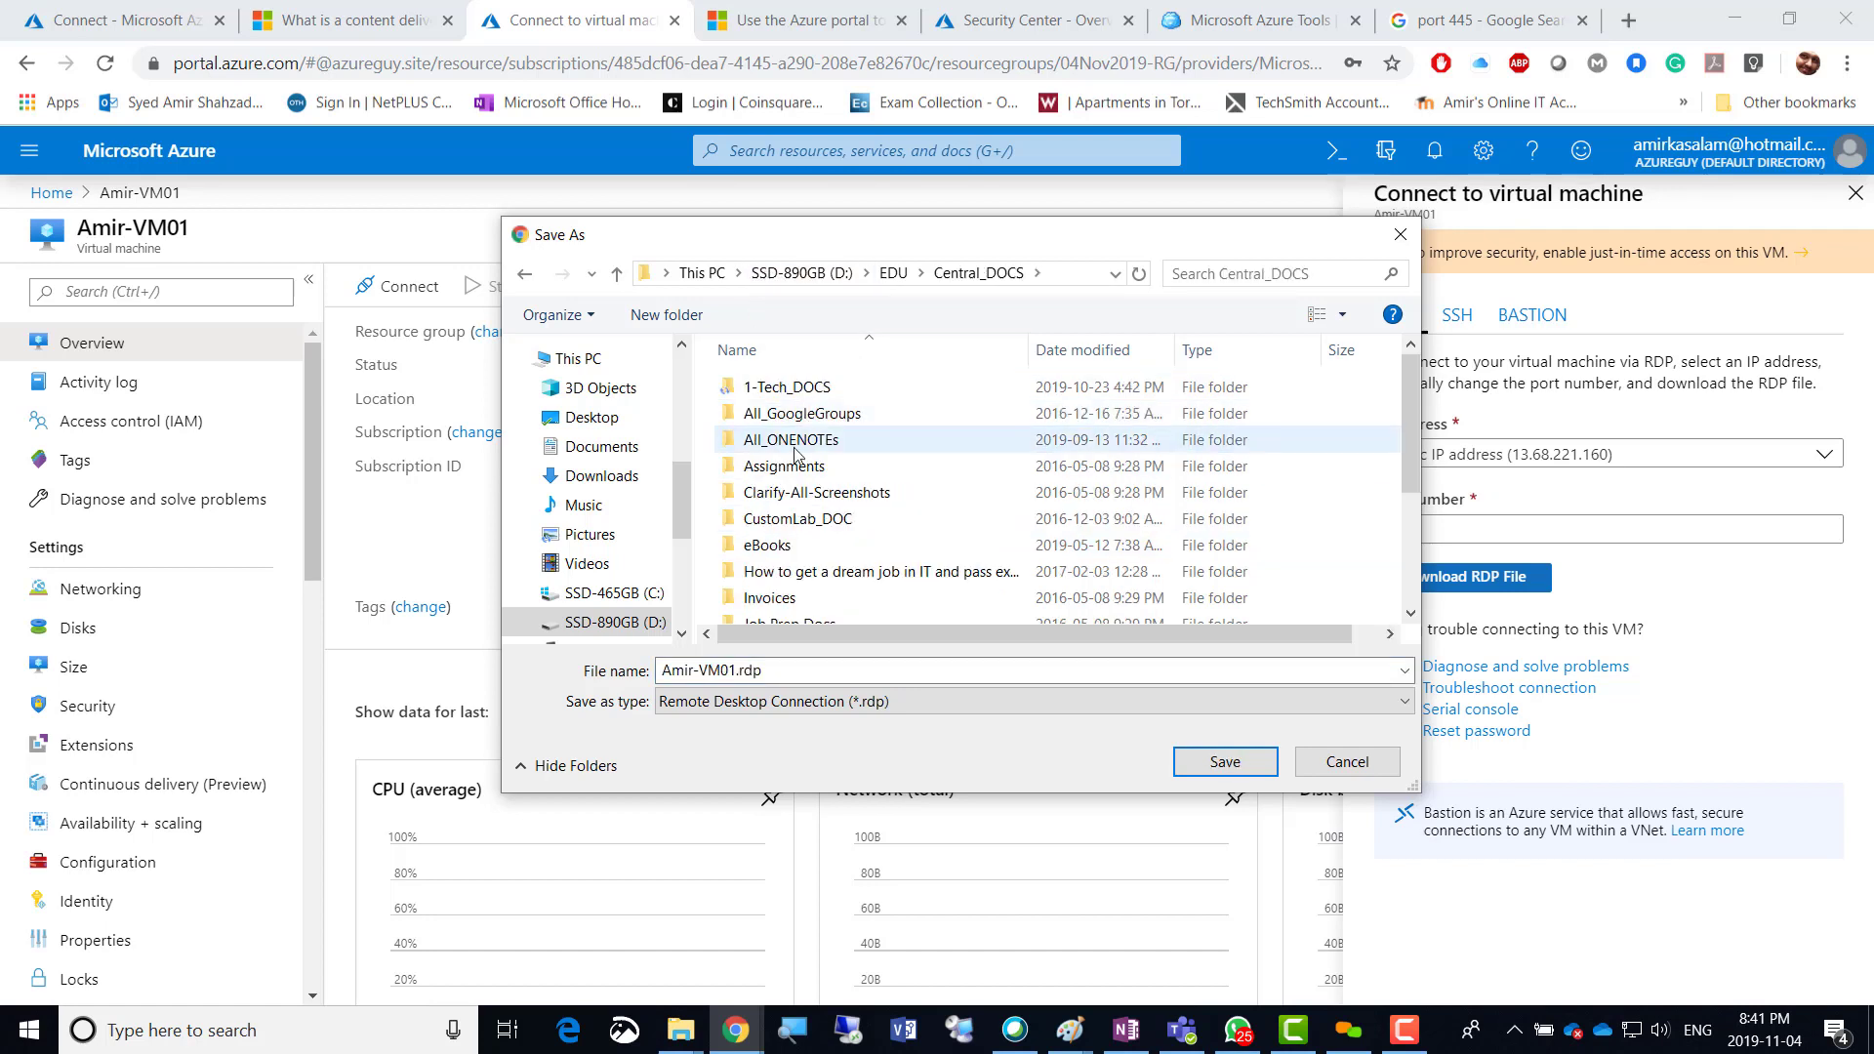
double_click(802, 388)
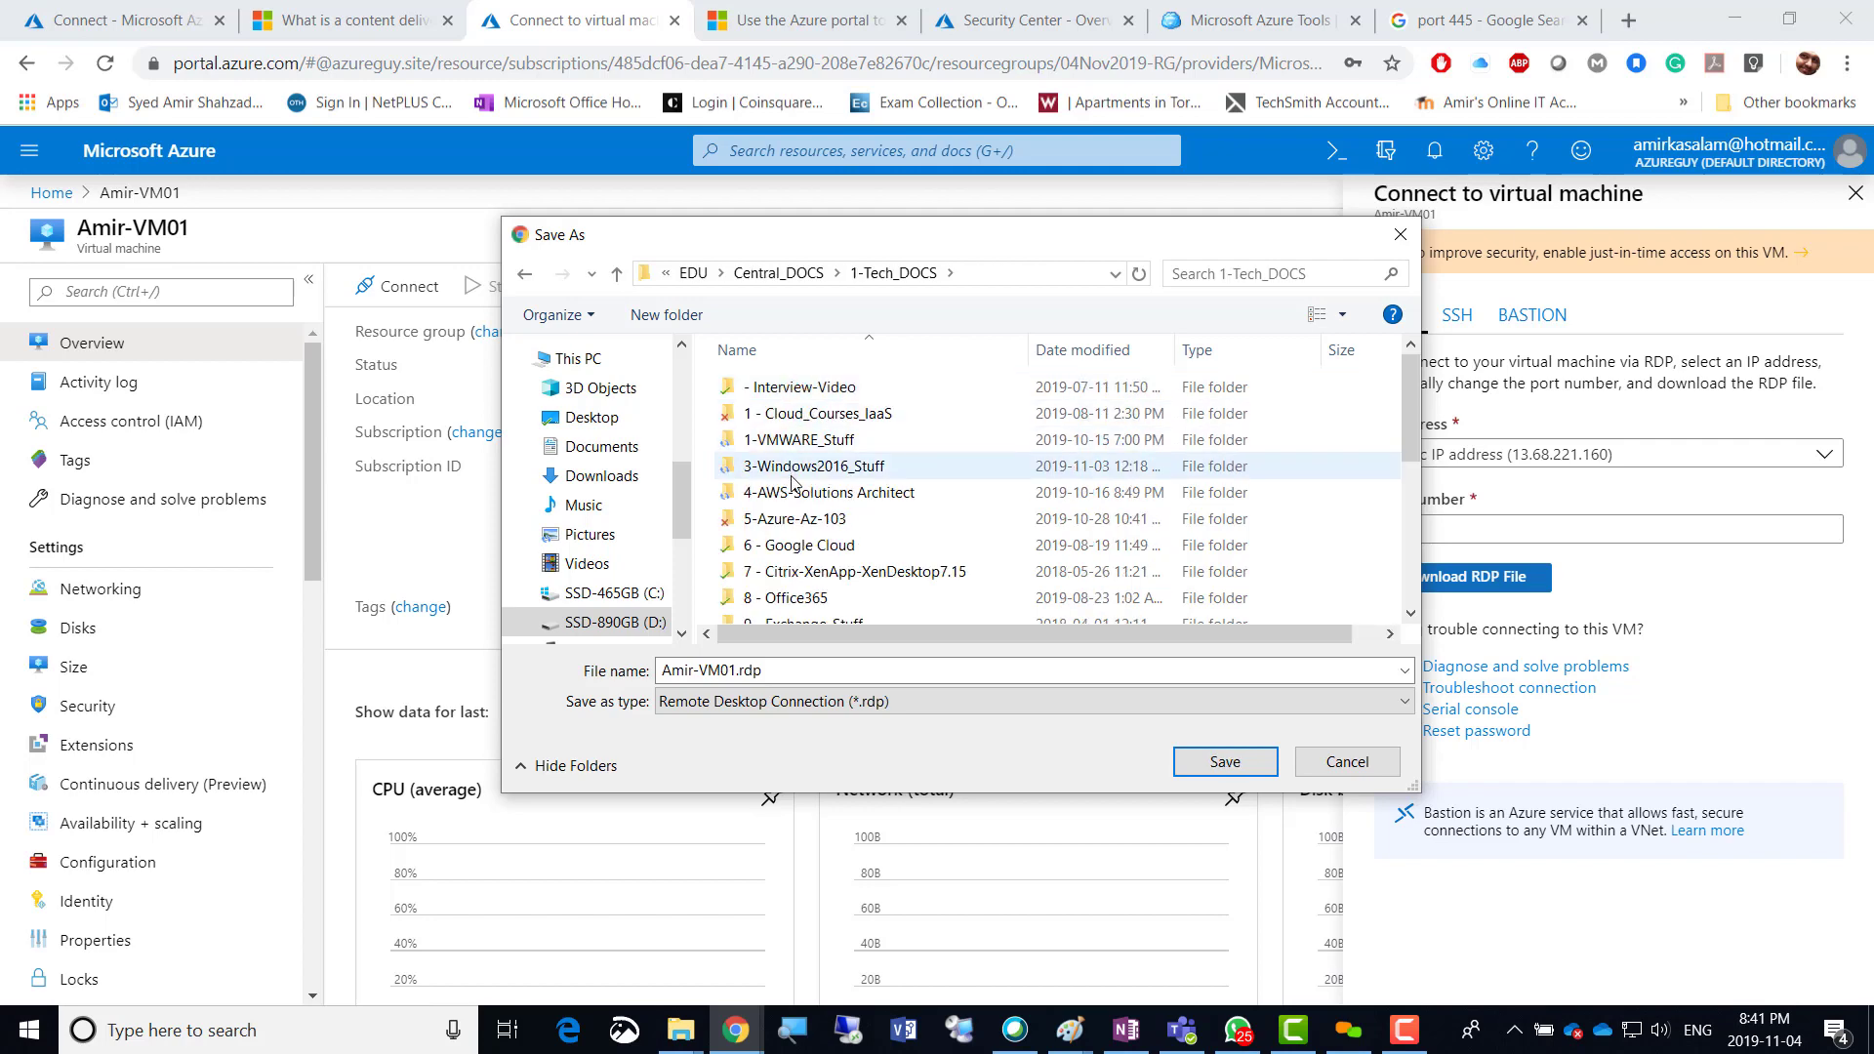
double_click(796, 518)
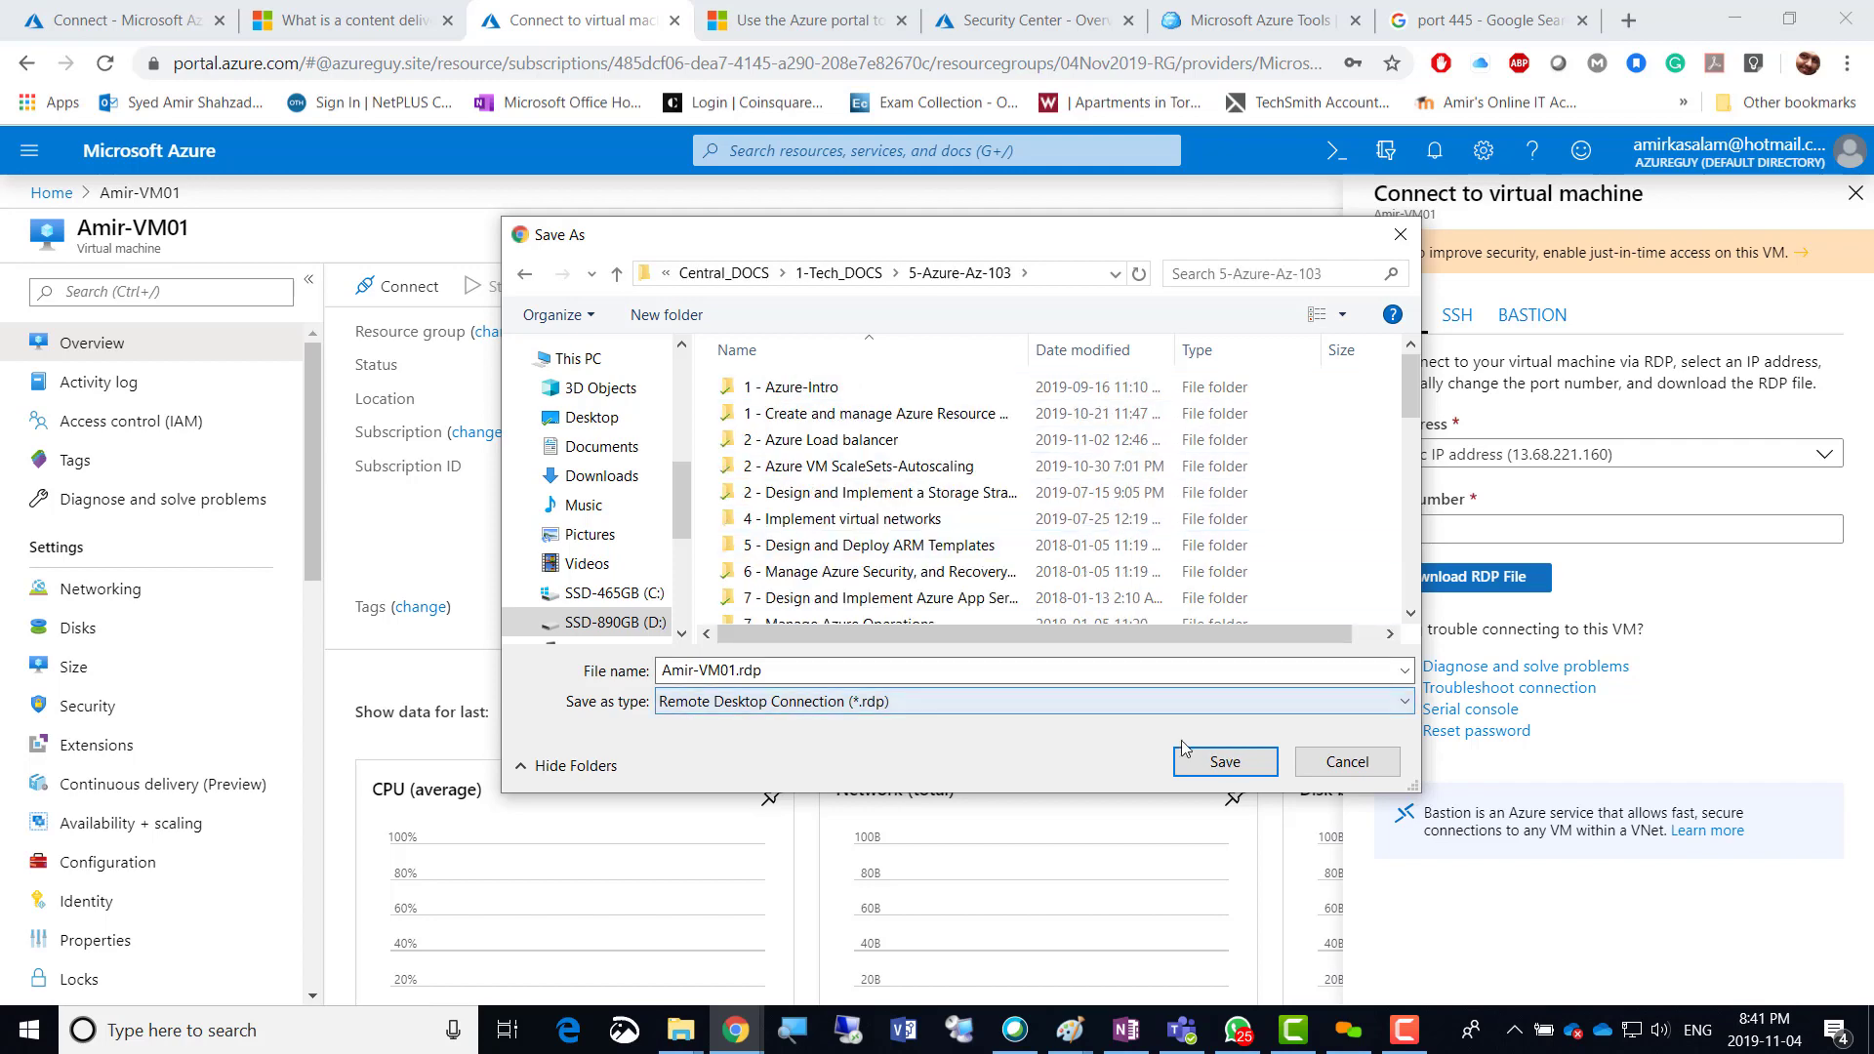
click(1217, 760)
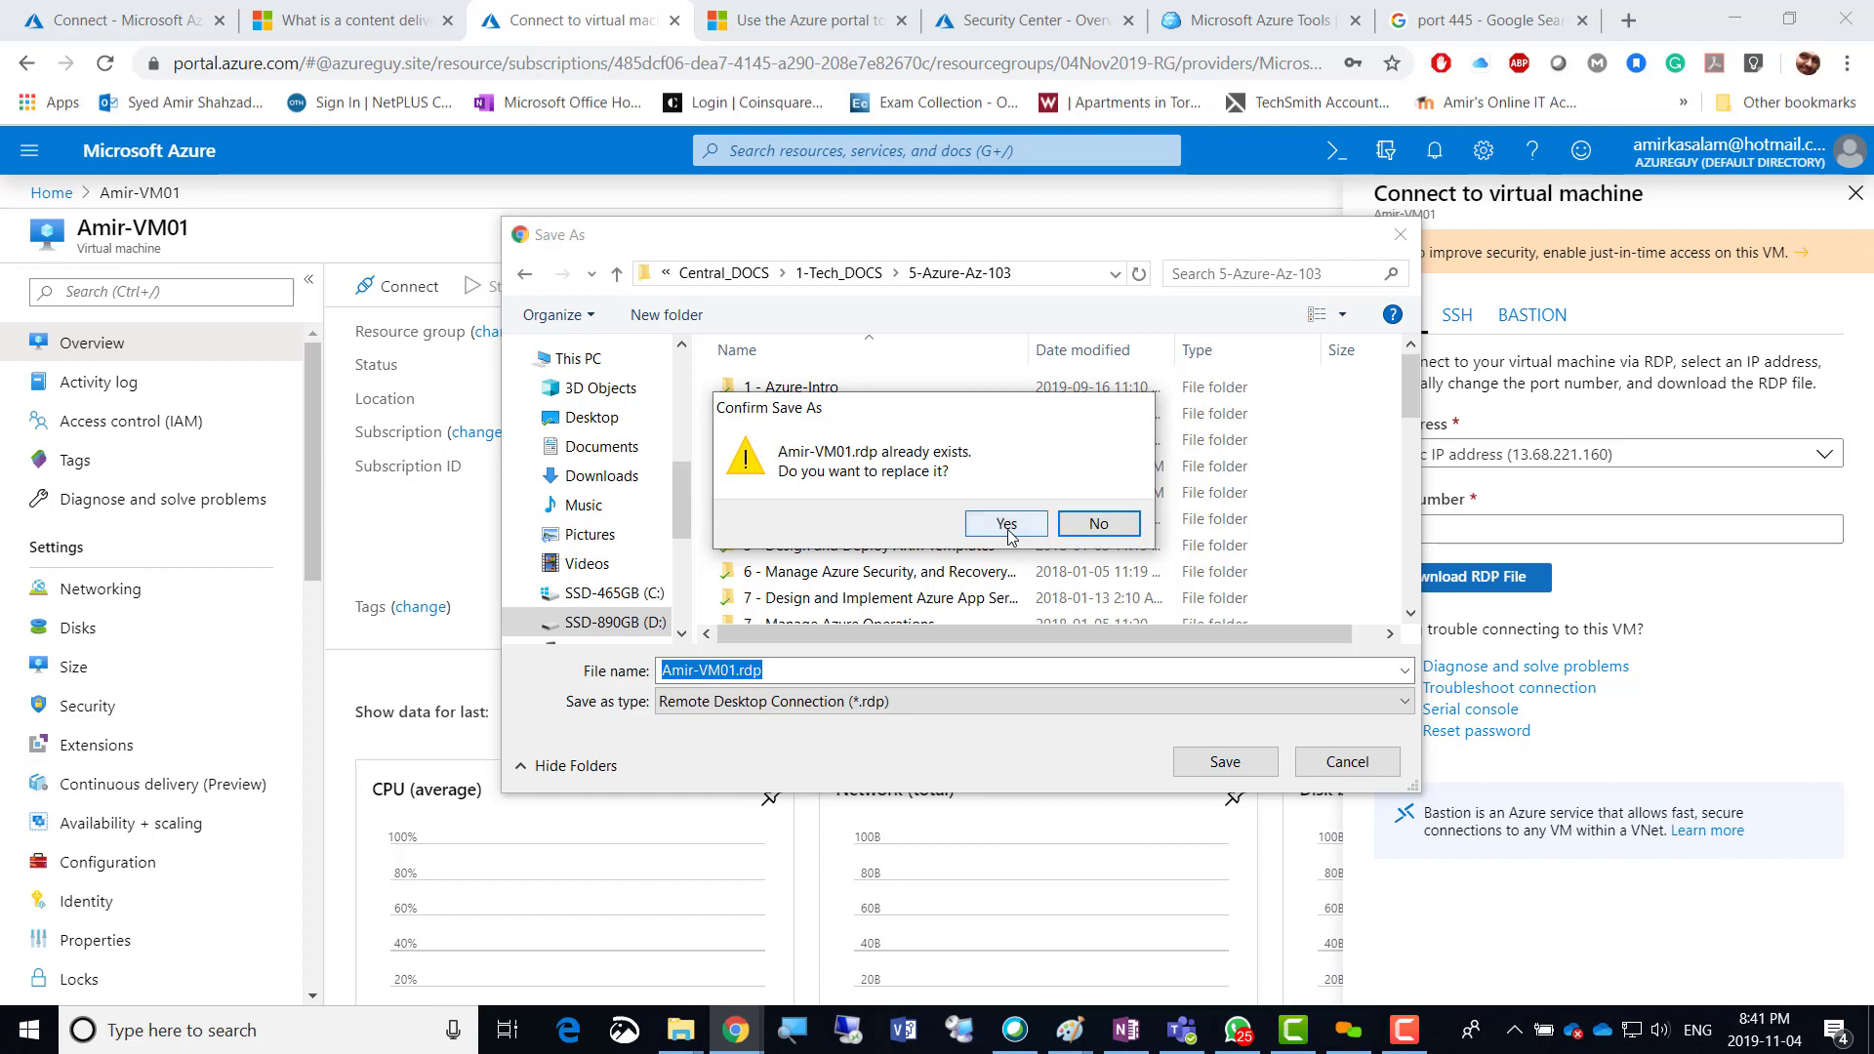
click(1006, 523)
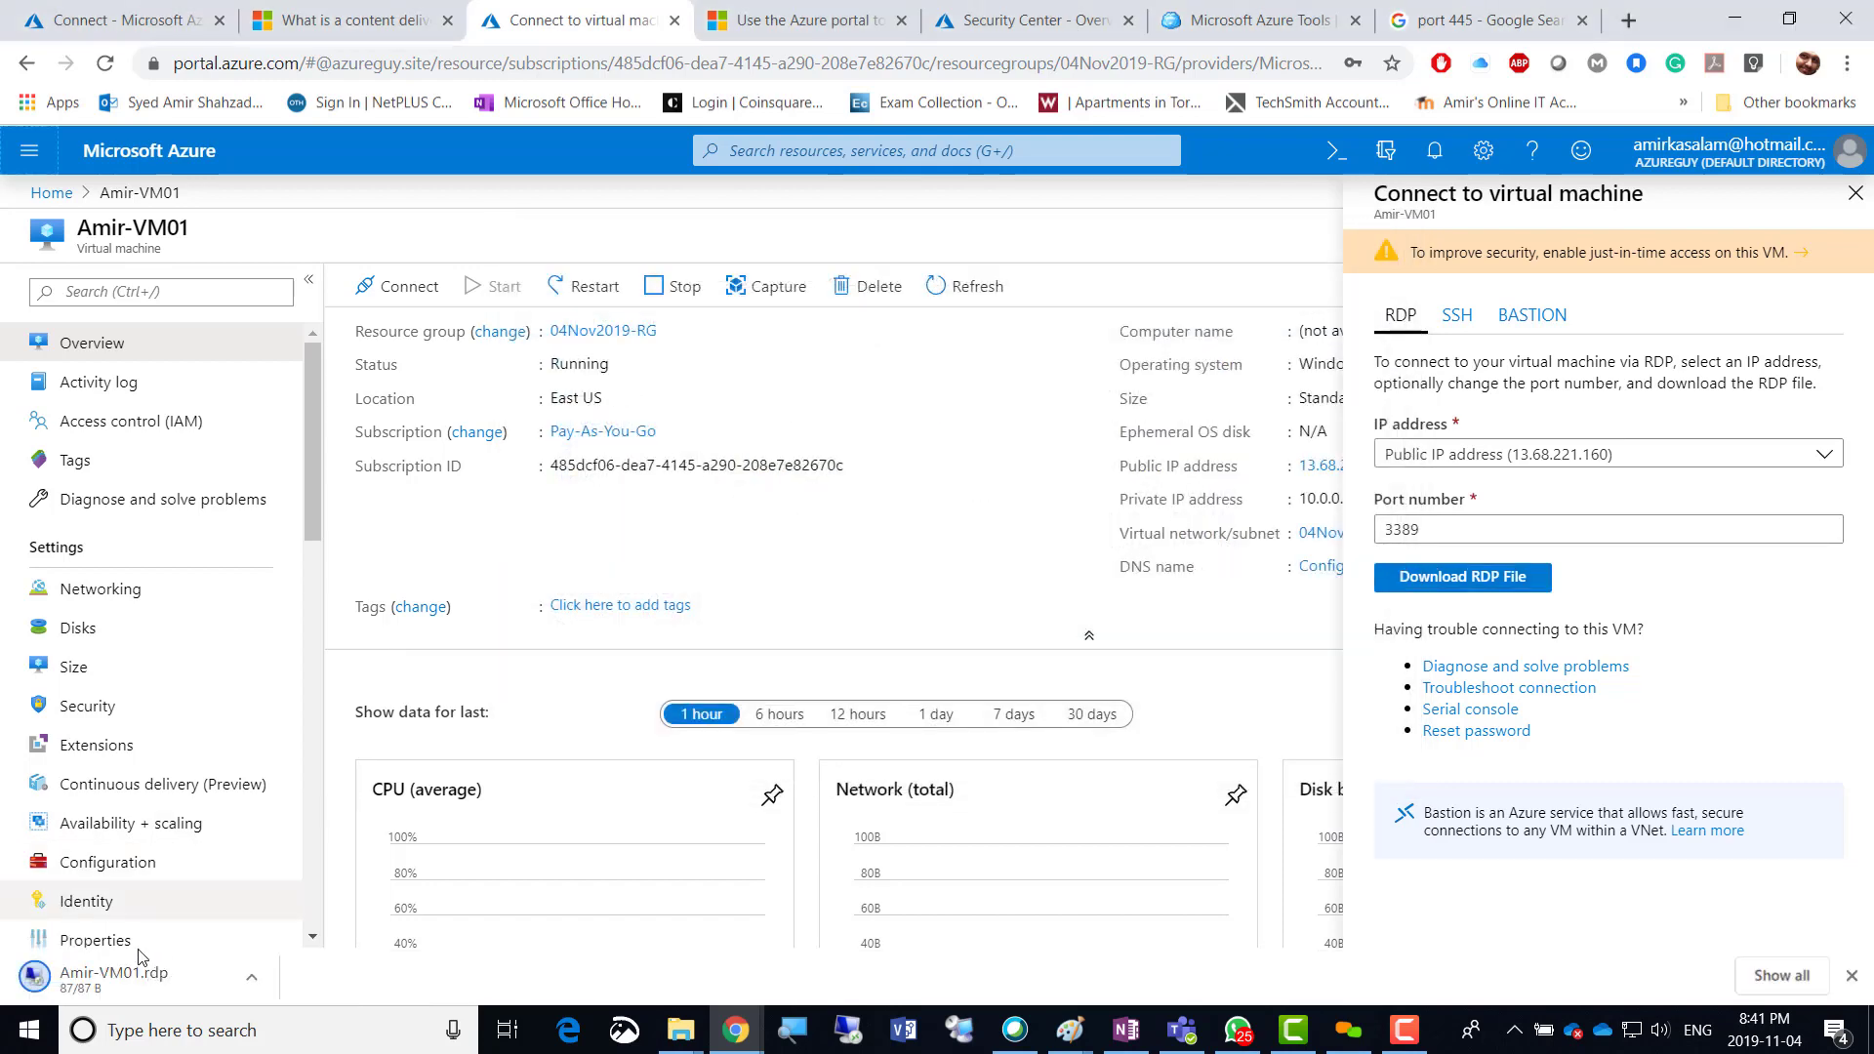
Launch Amir-VM01.rdp, sign in with the VM admin account and password, and accept the certificate.
click(95, 996)
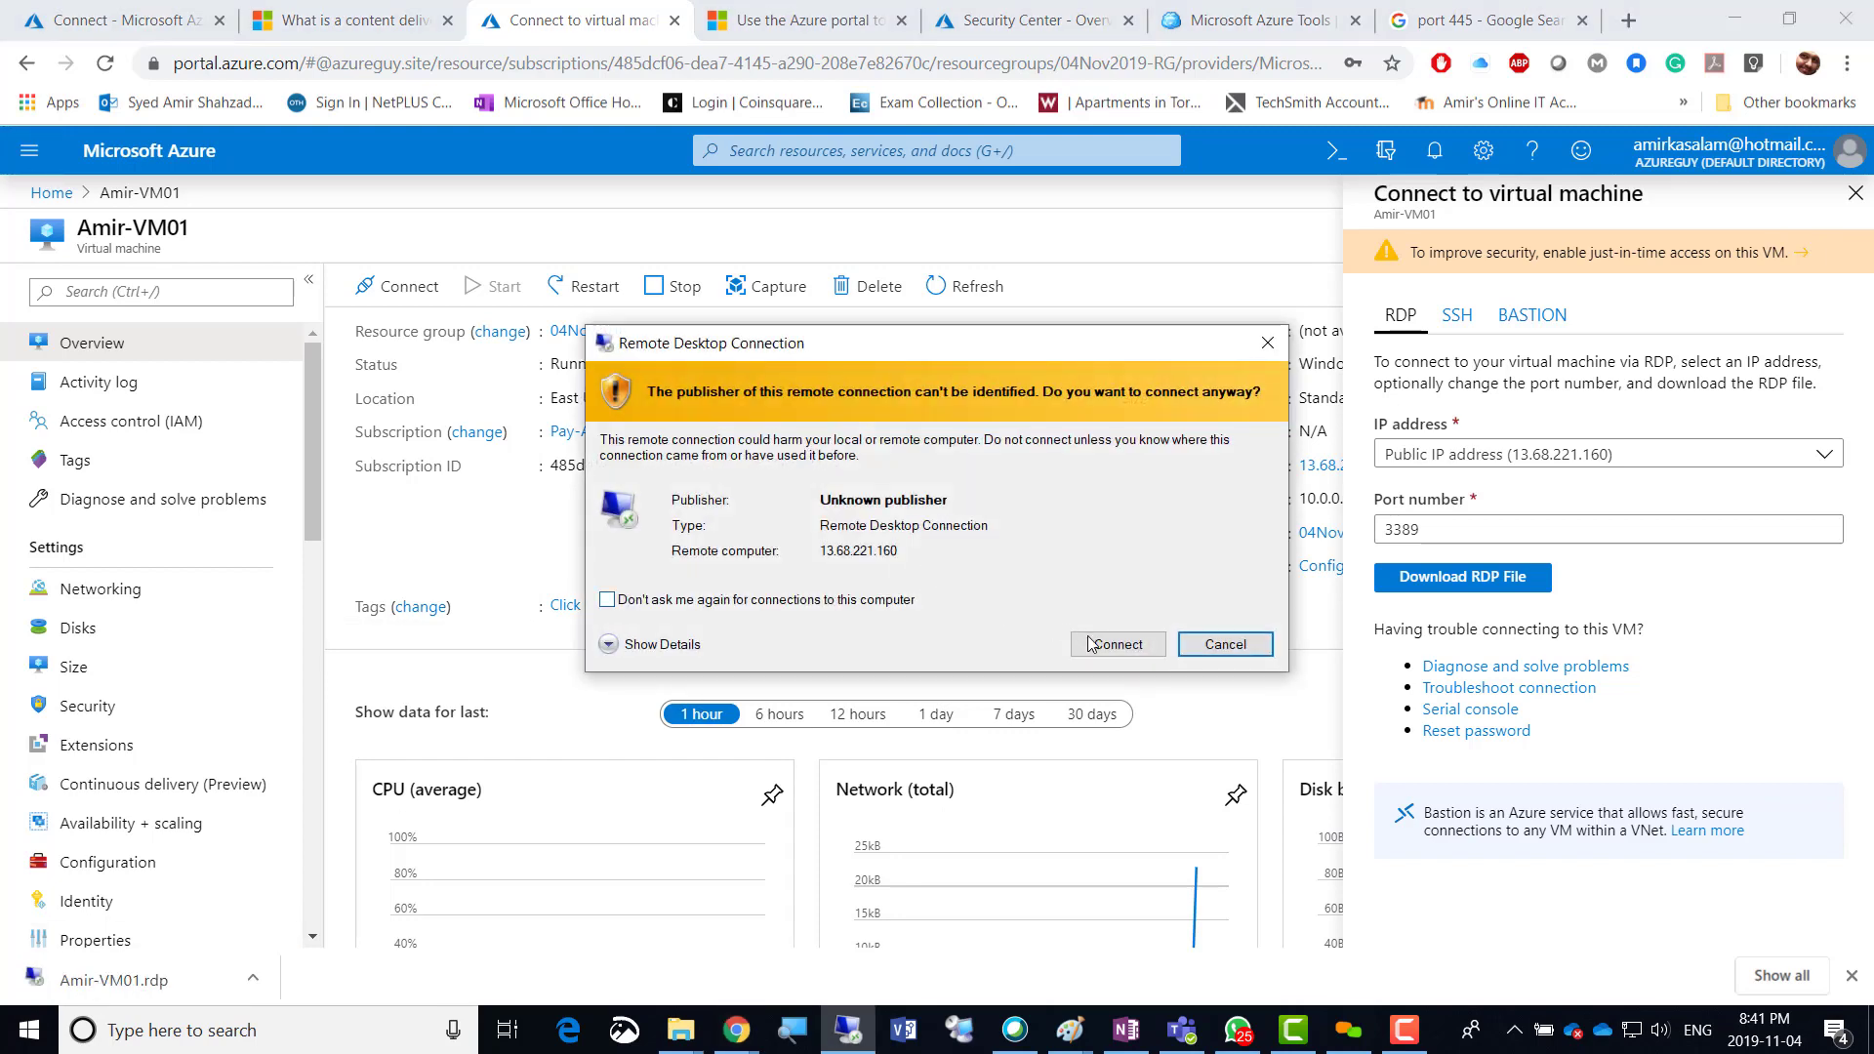
click(1095, 645)
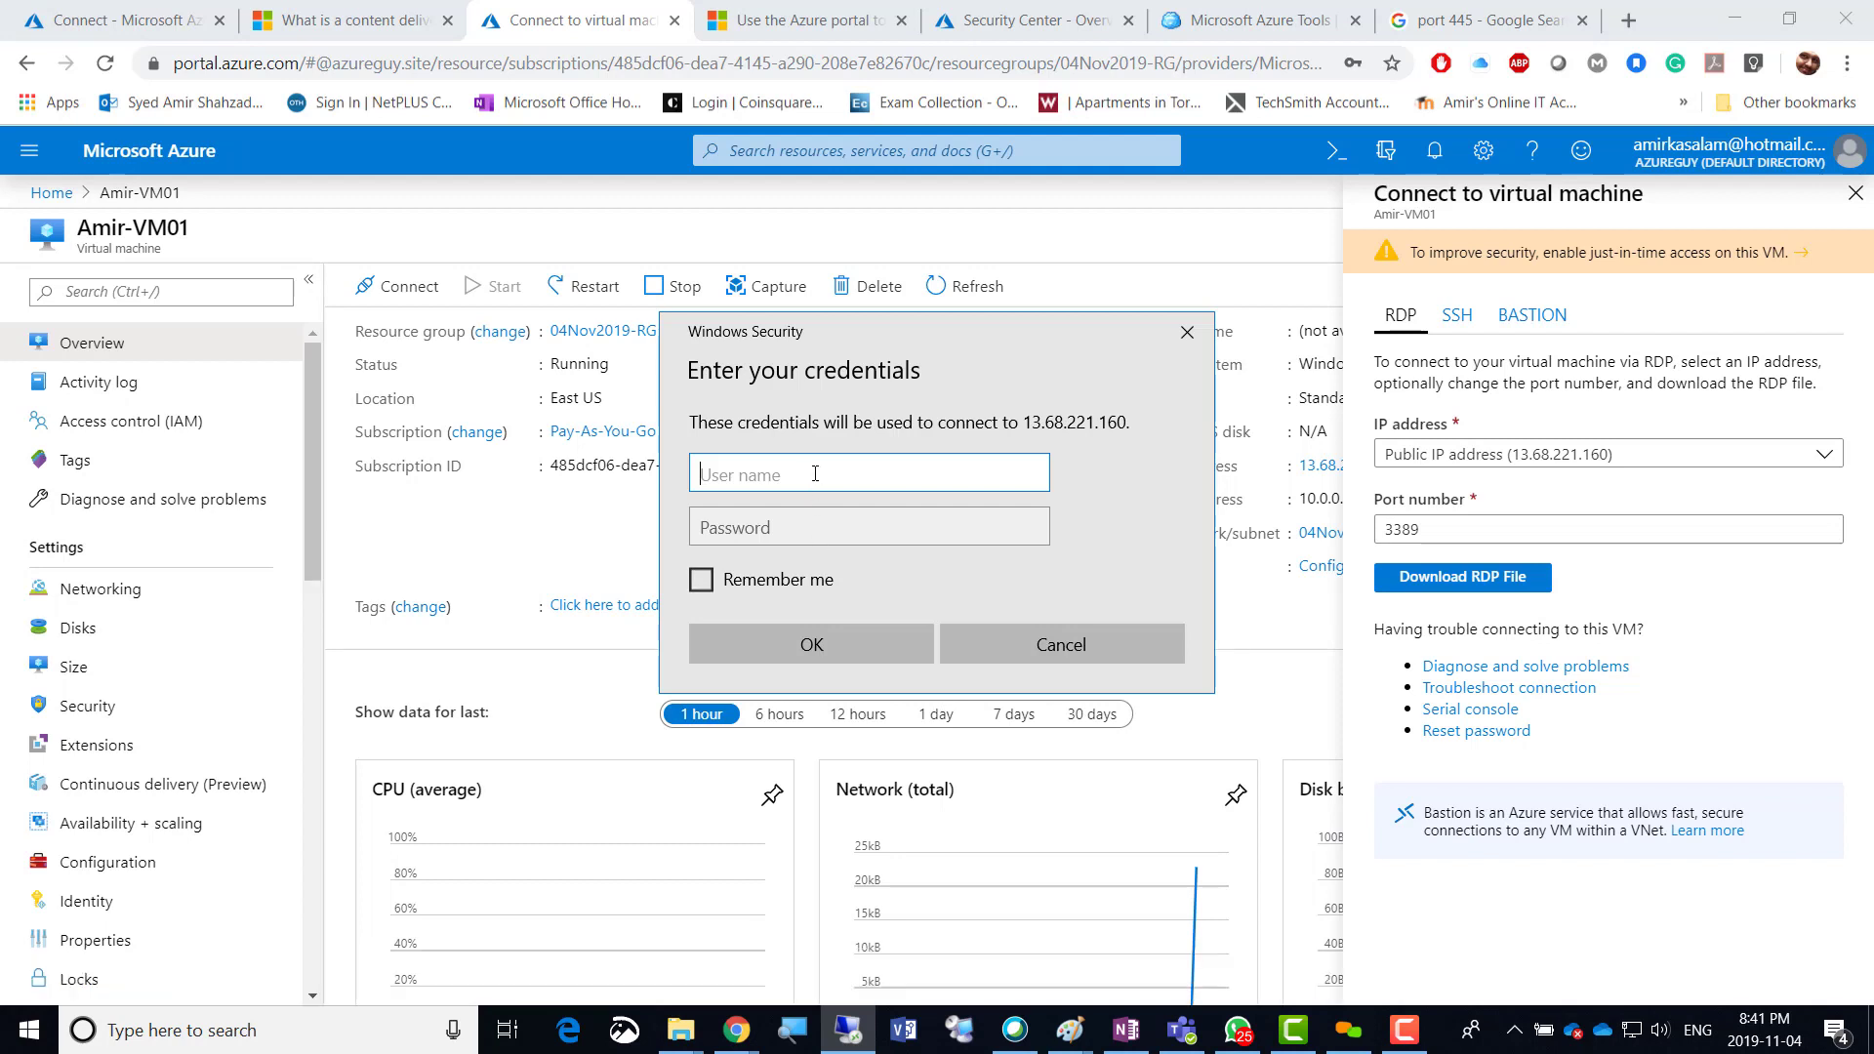
text(amiradmin)
key(Tab)
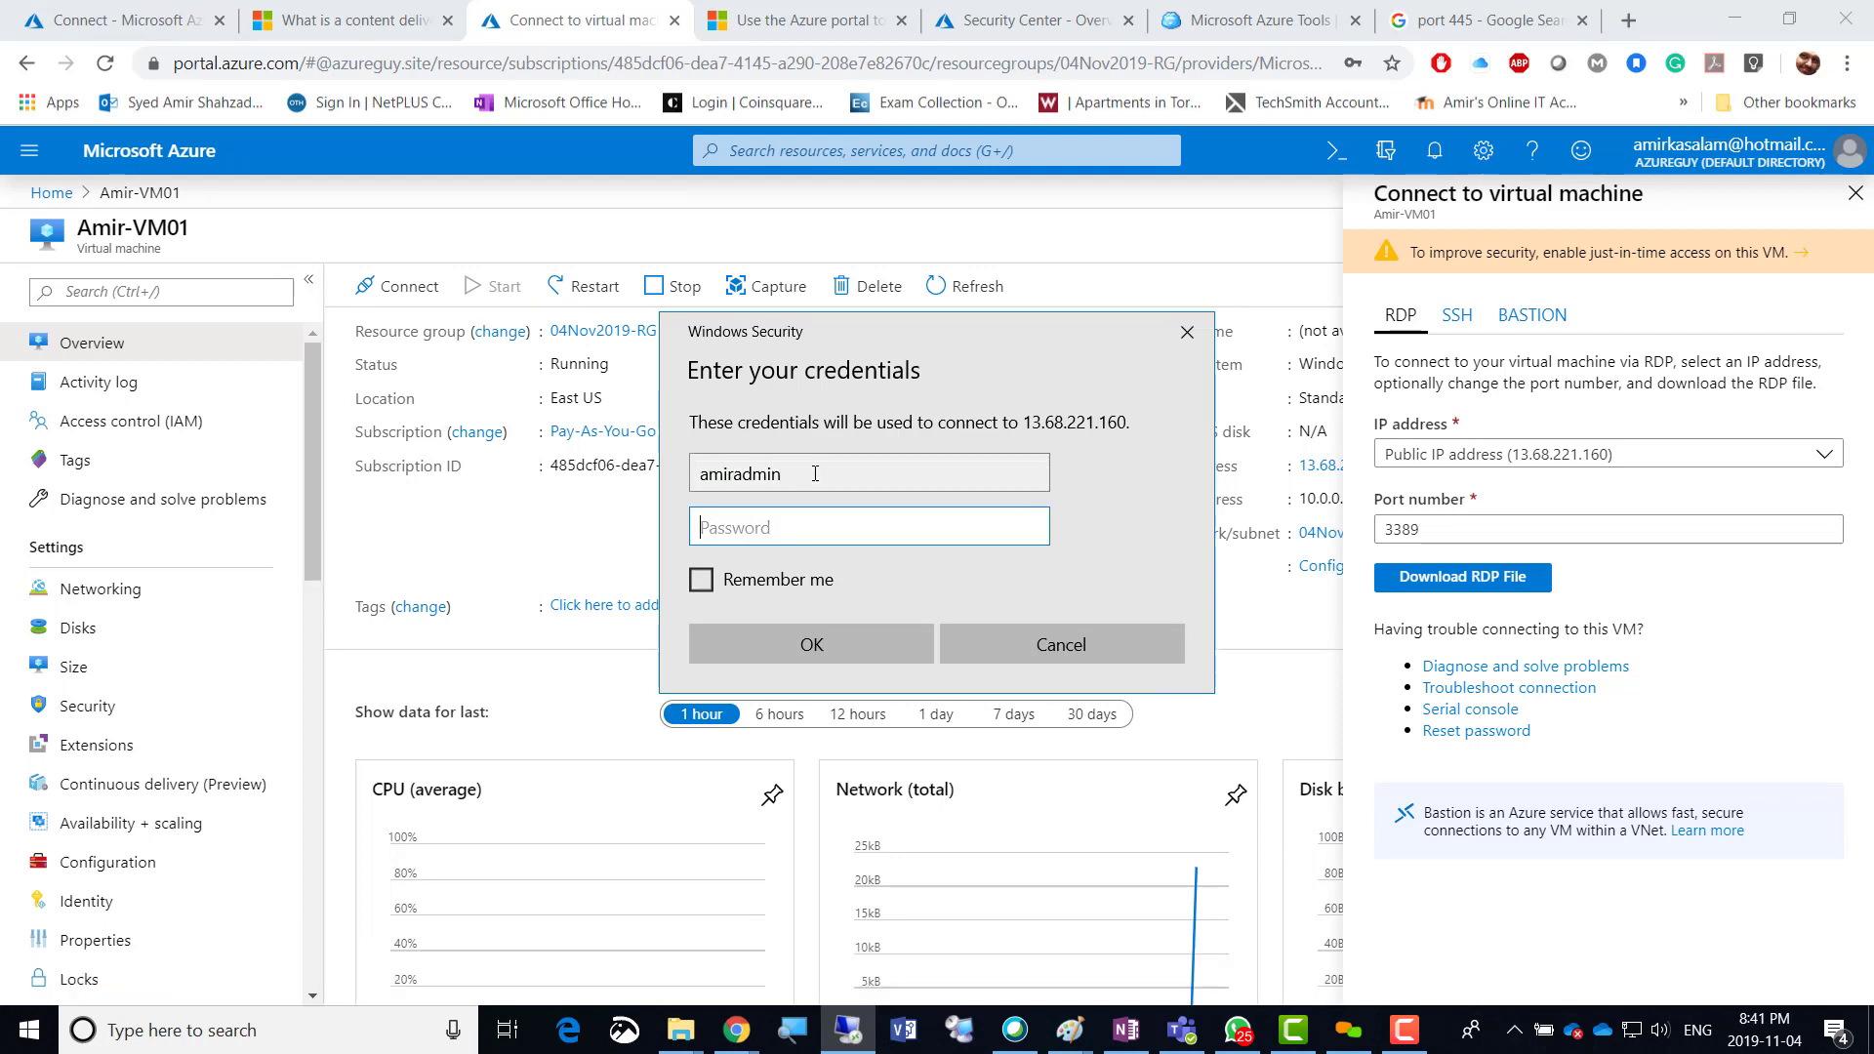
text(•••••••)
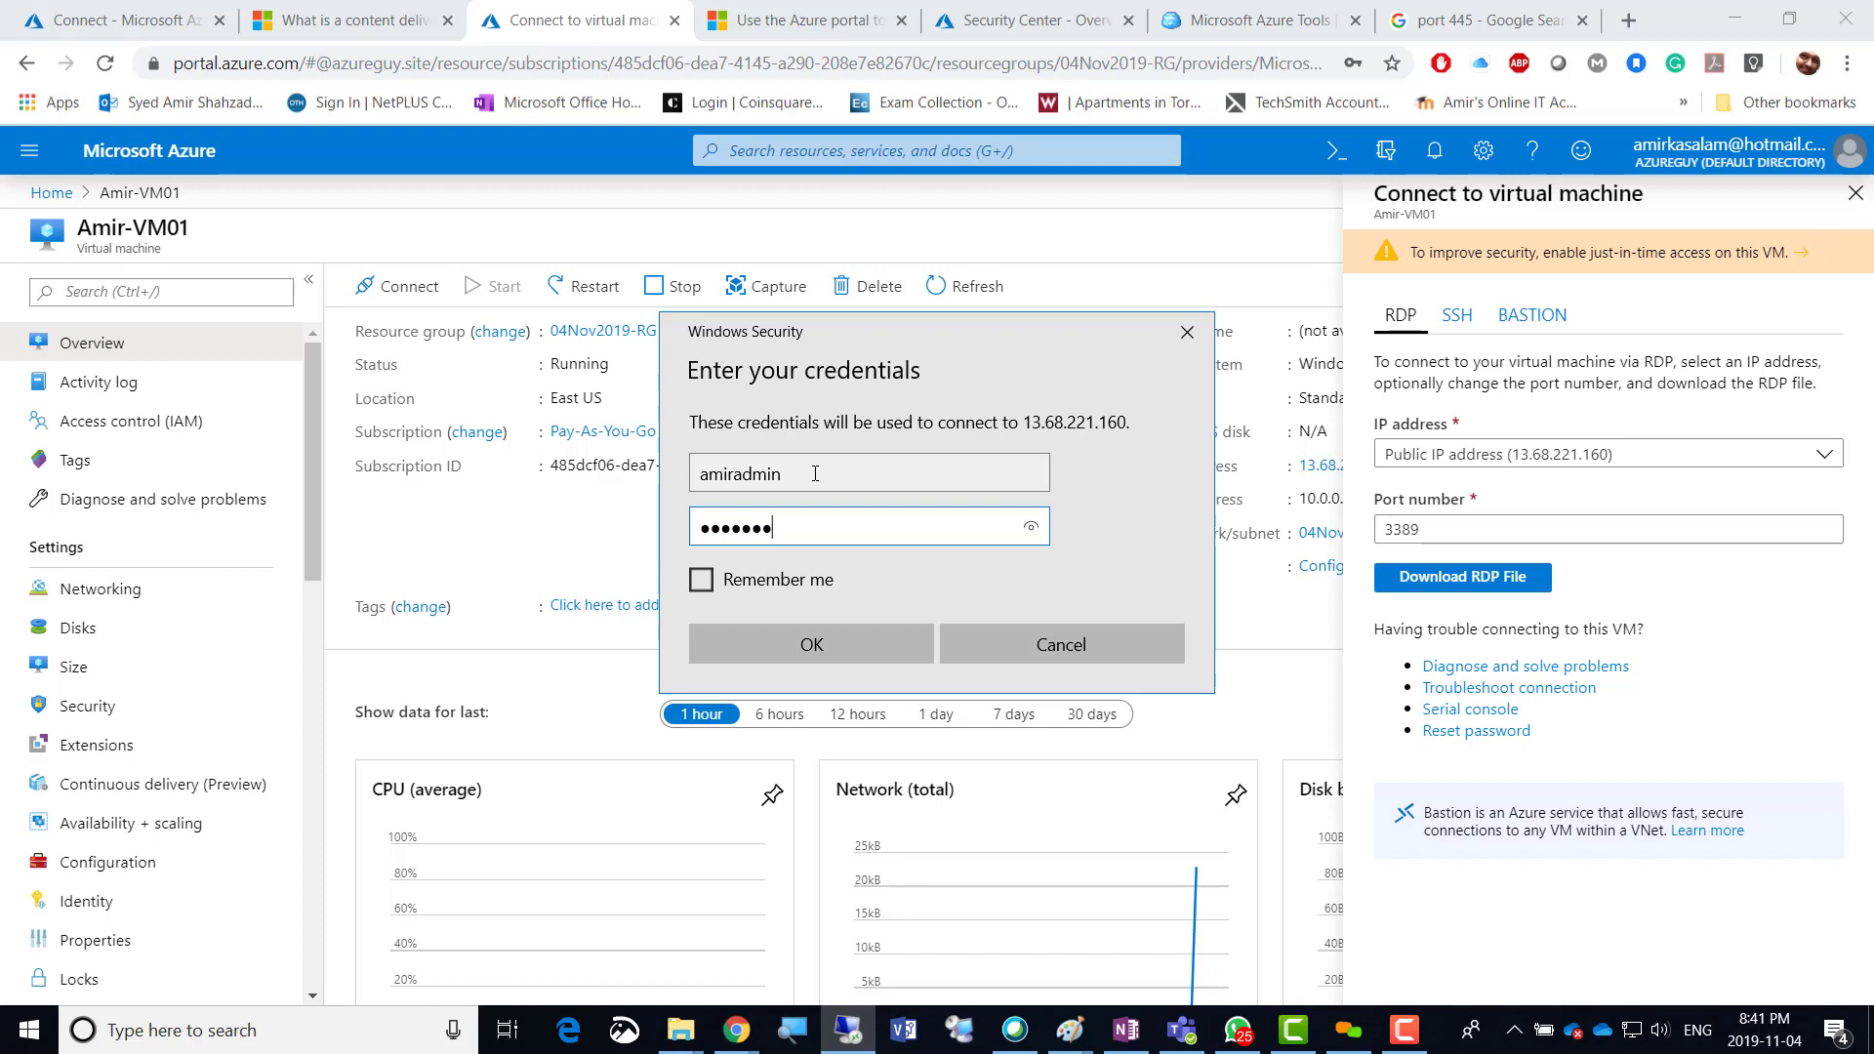
text(•••••)
key(Return)
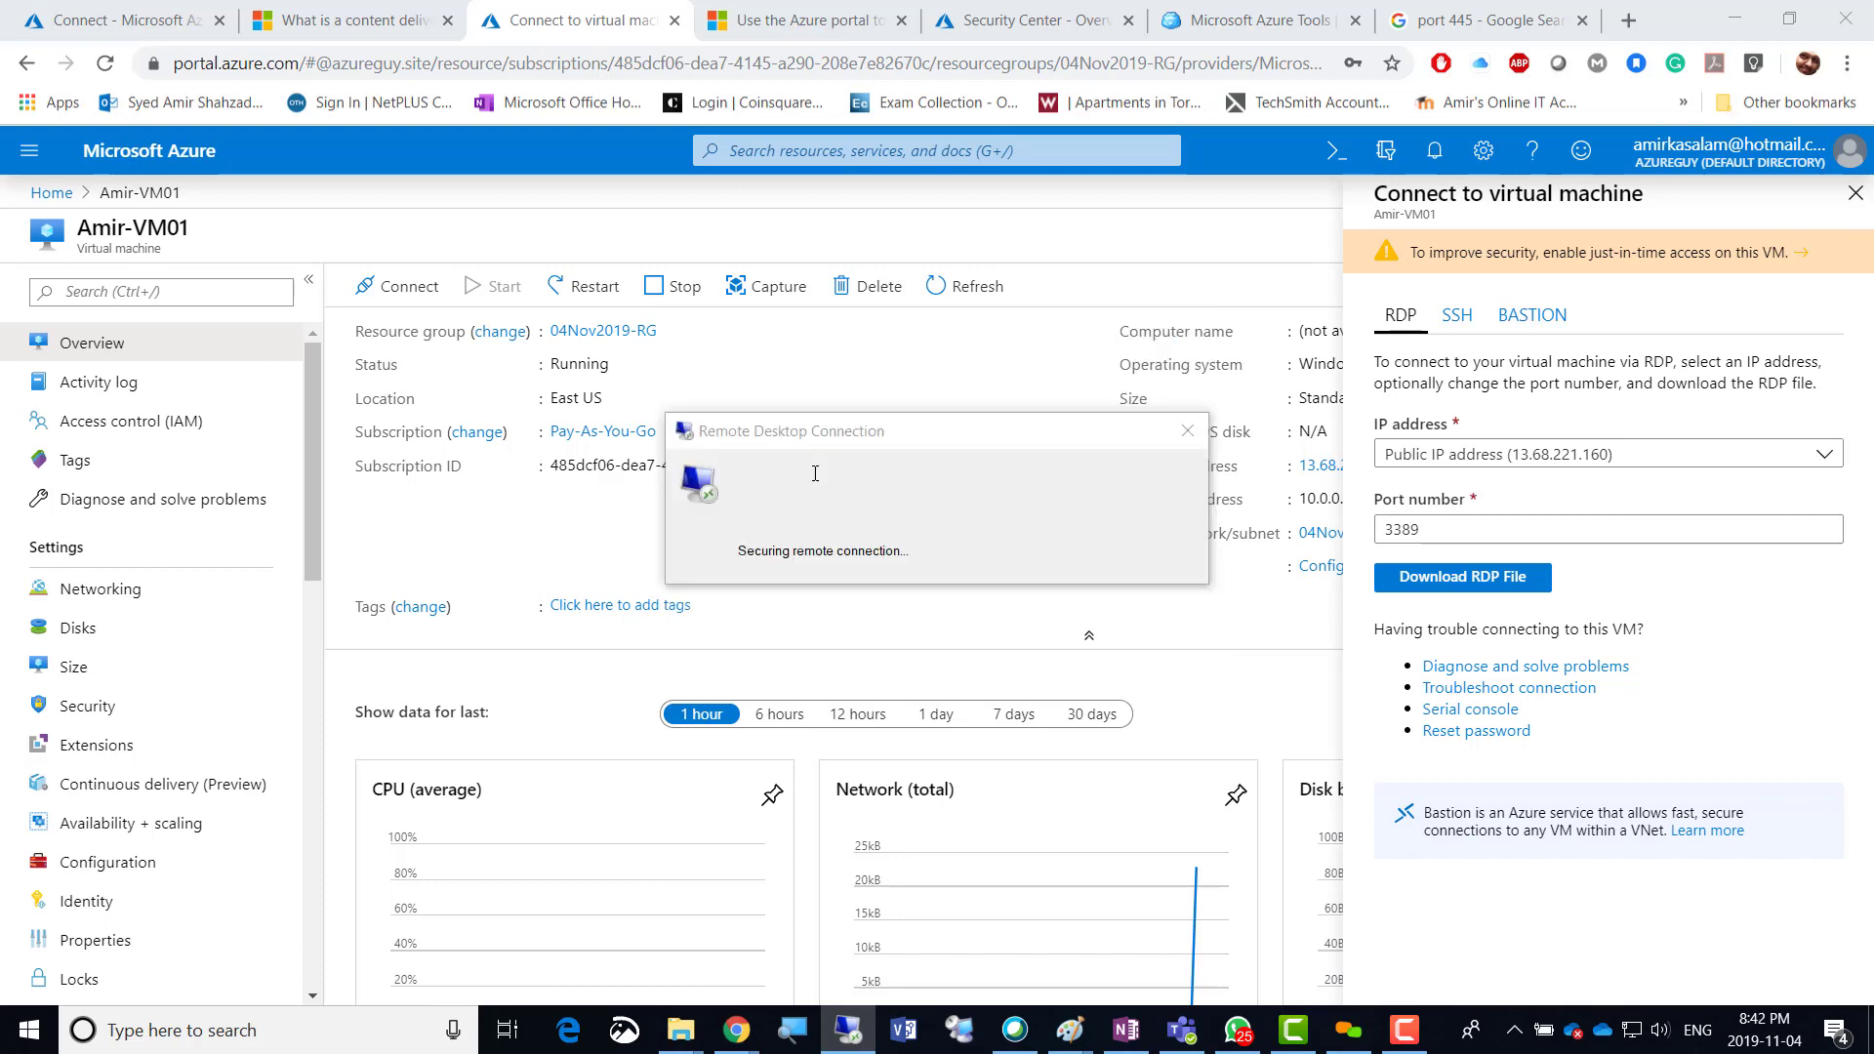
click(1024, 709)
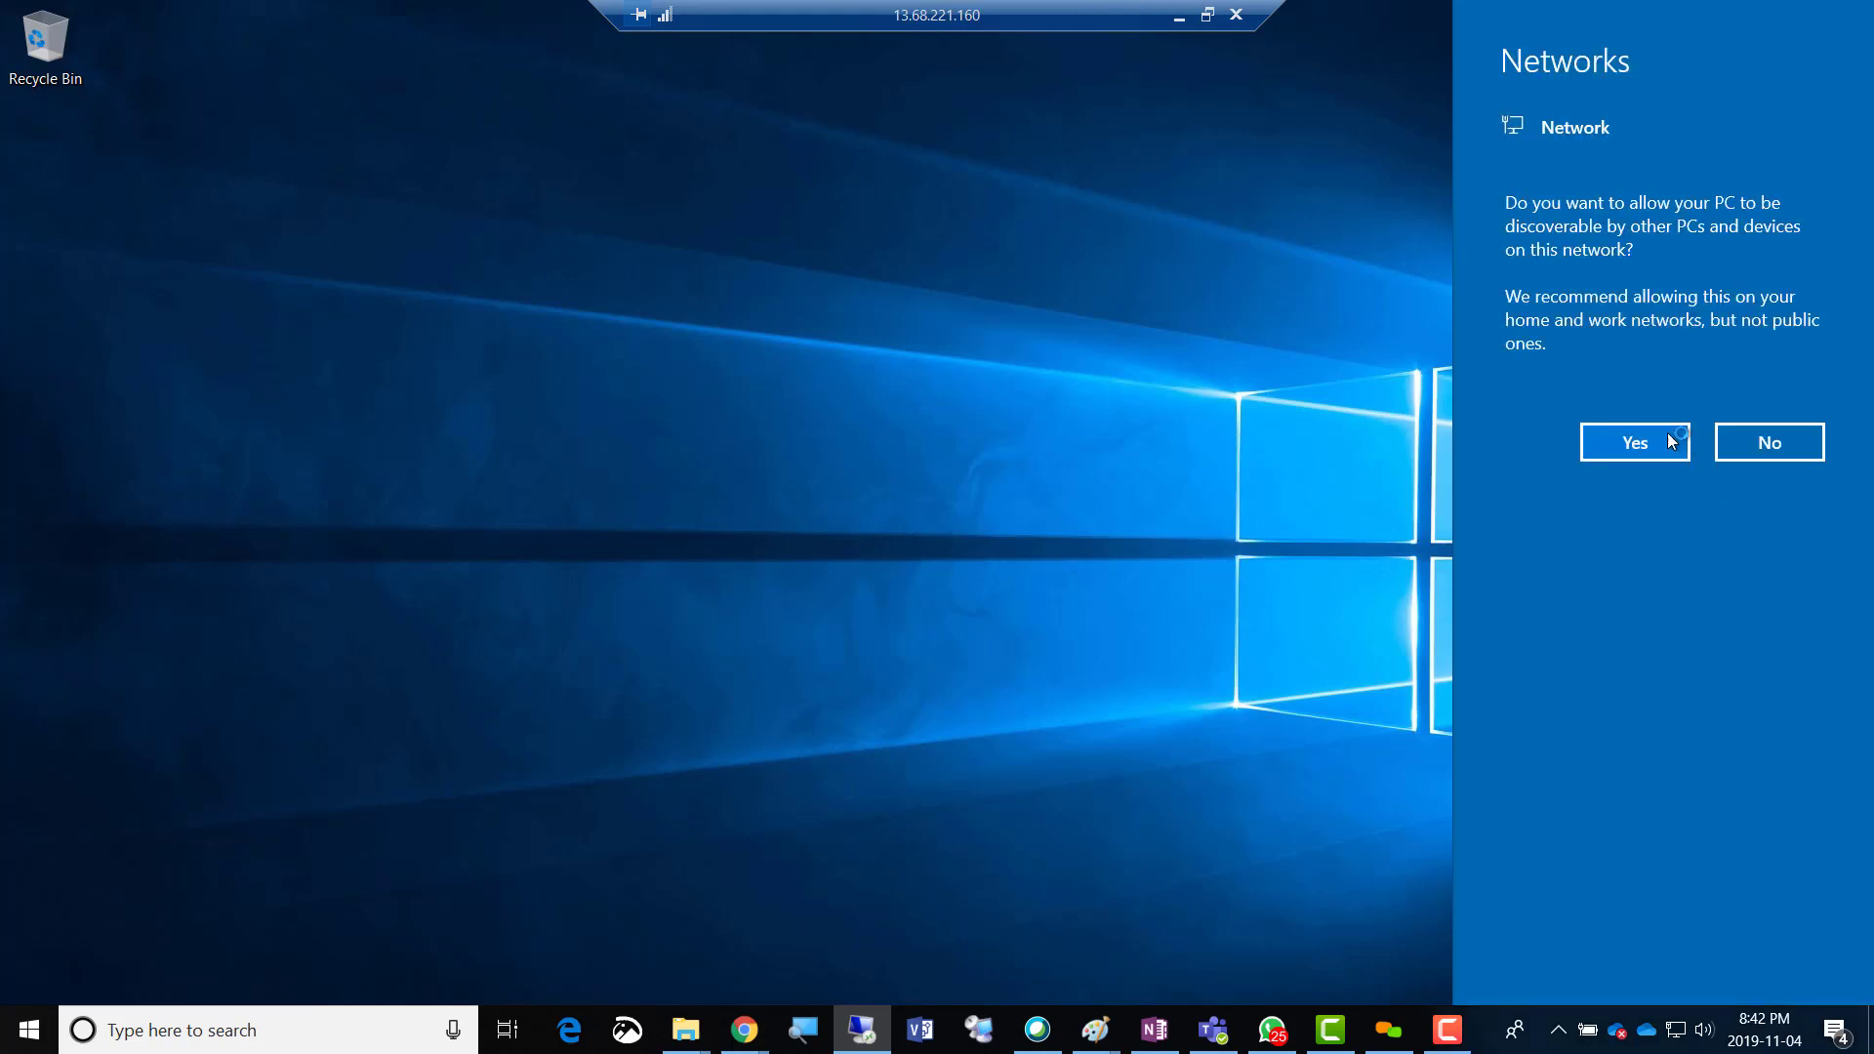
Allow the VM to be discoverable on the network.
click(1669, 440)
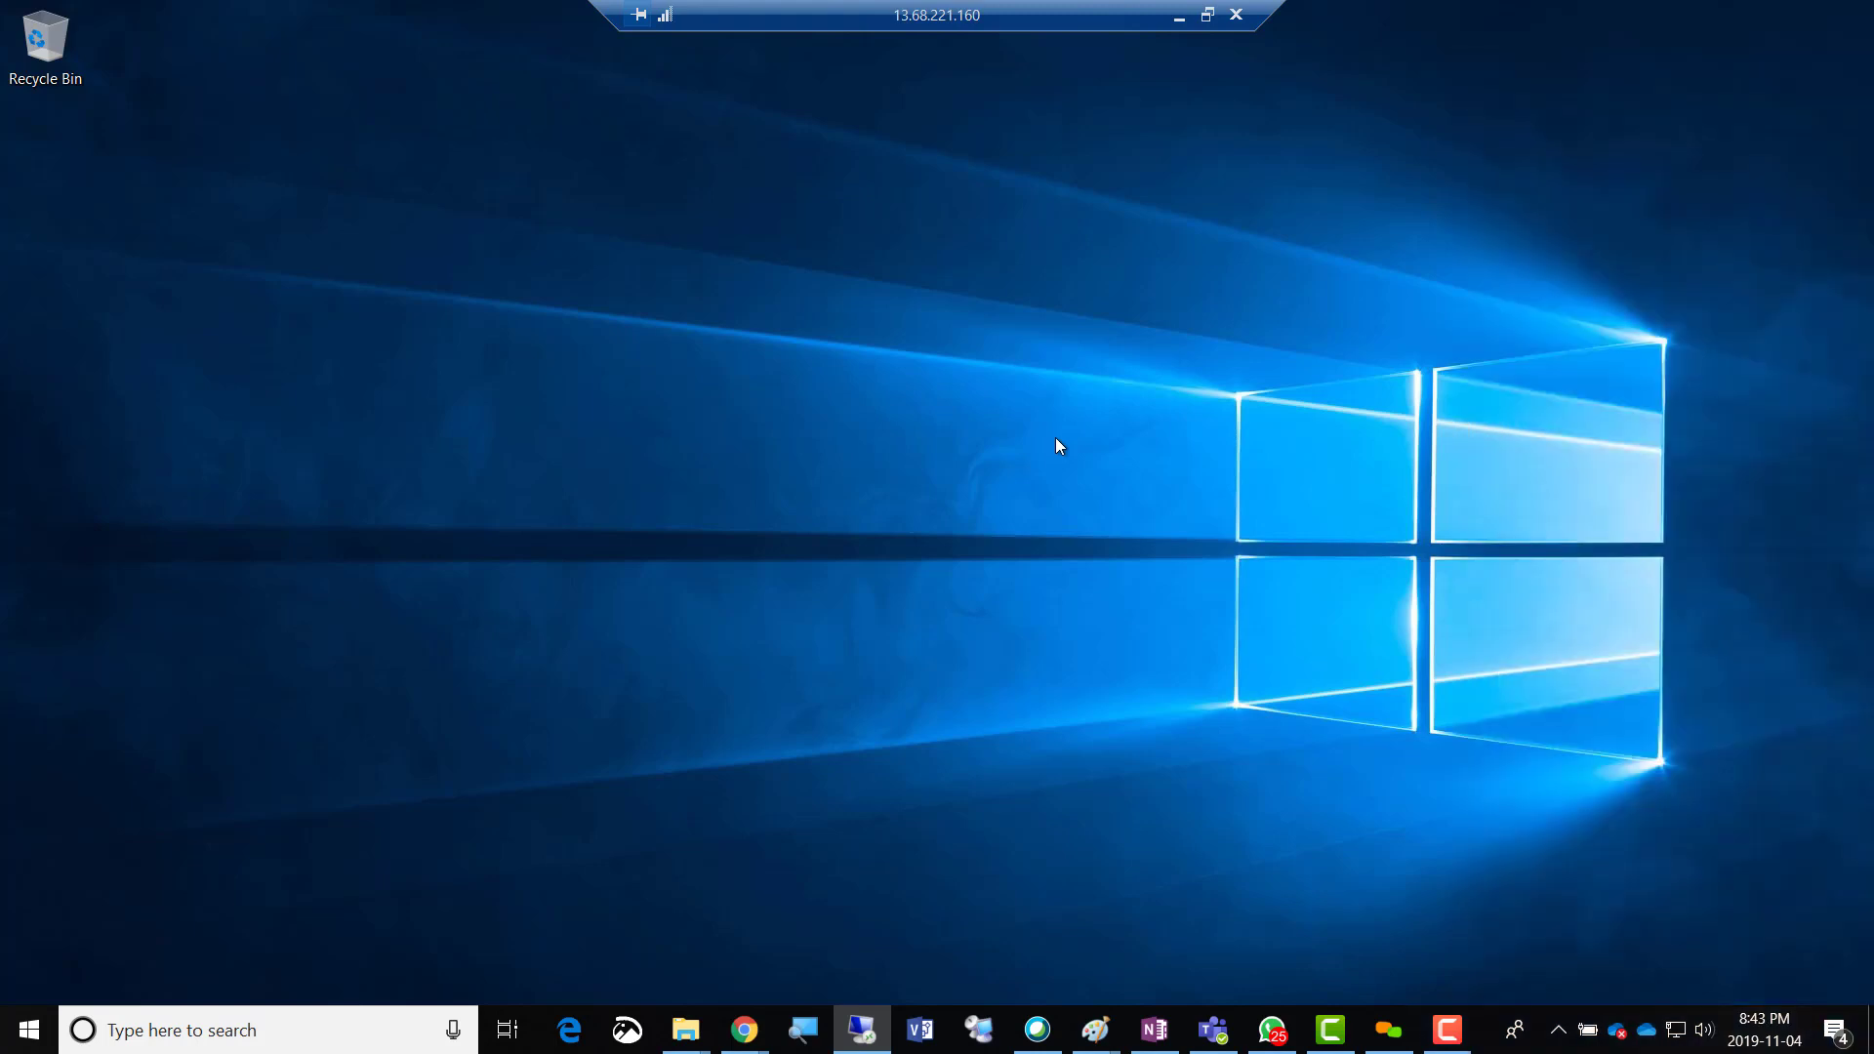
click(396, 1026)
click(622, 890)
click(1245, 736)
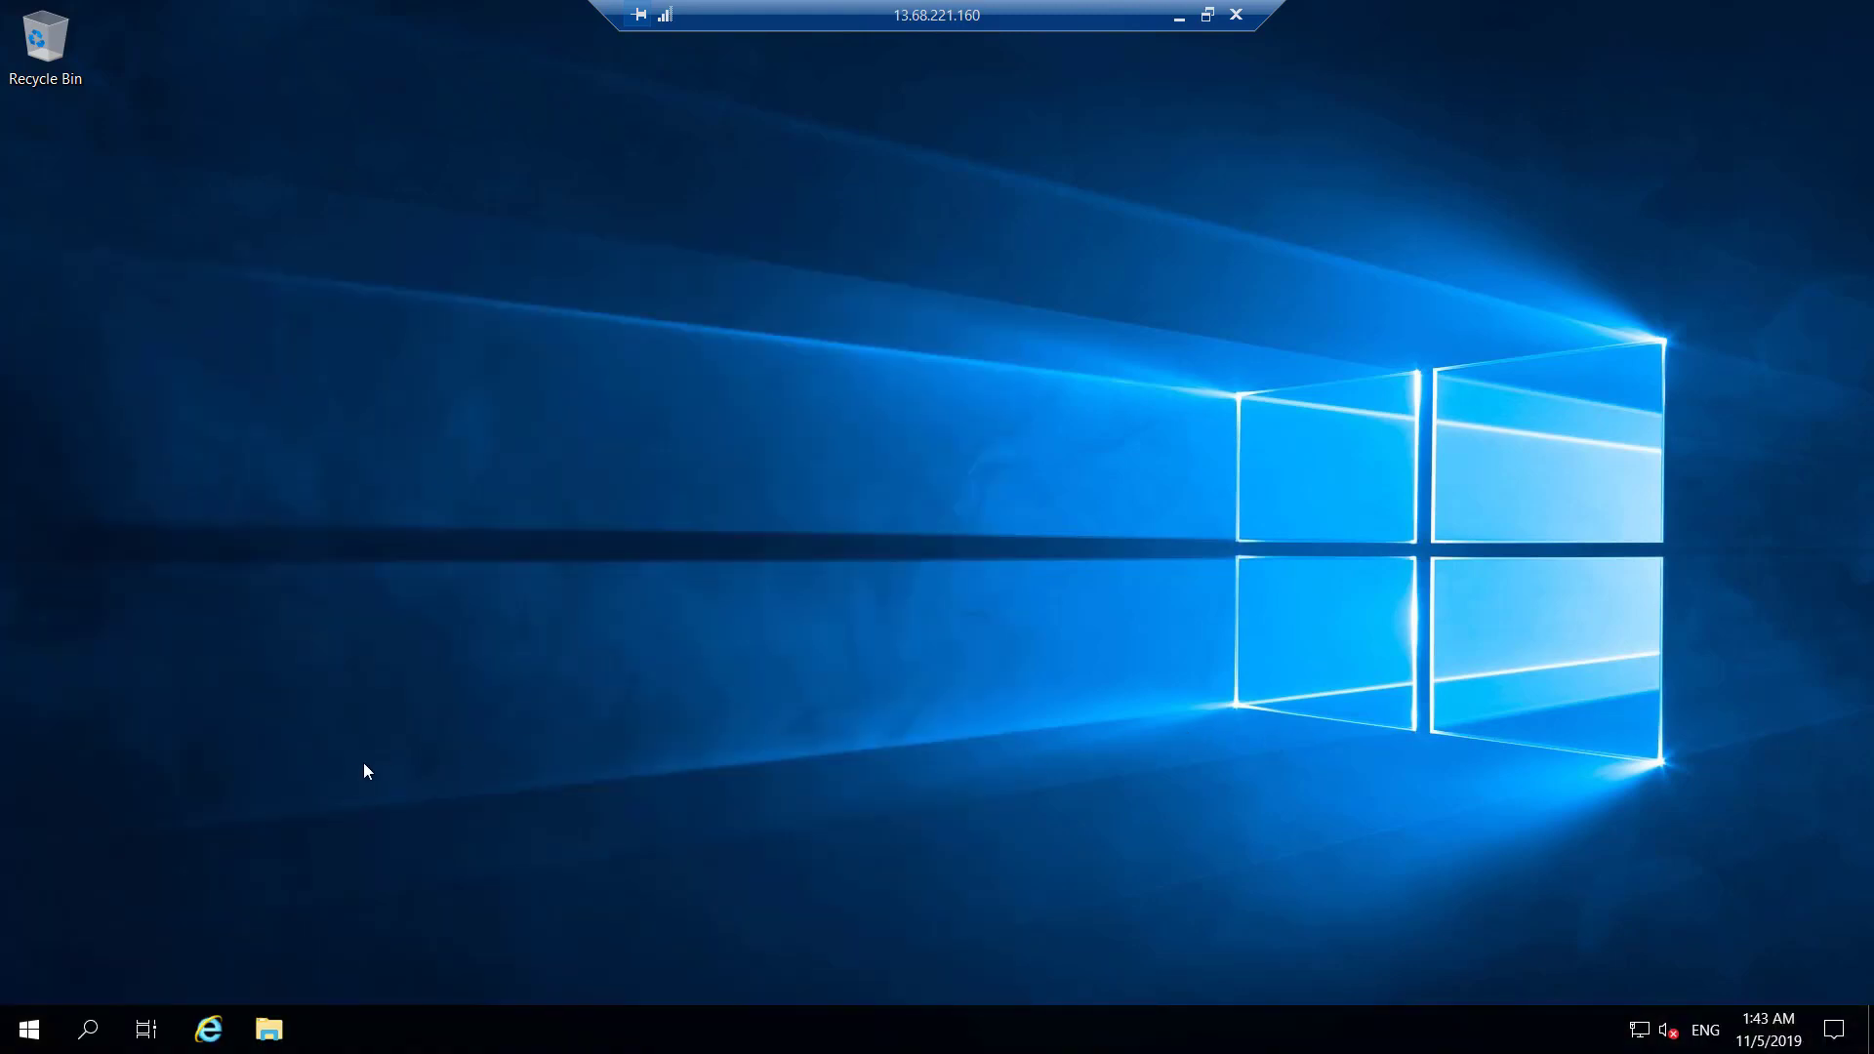
Start Windows PowerShell as administrator on the VM and restore the session to a window.
click(29, 1029)
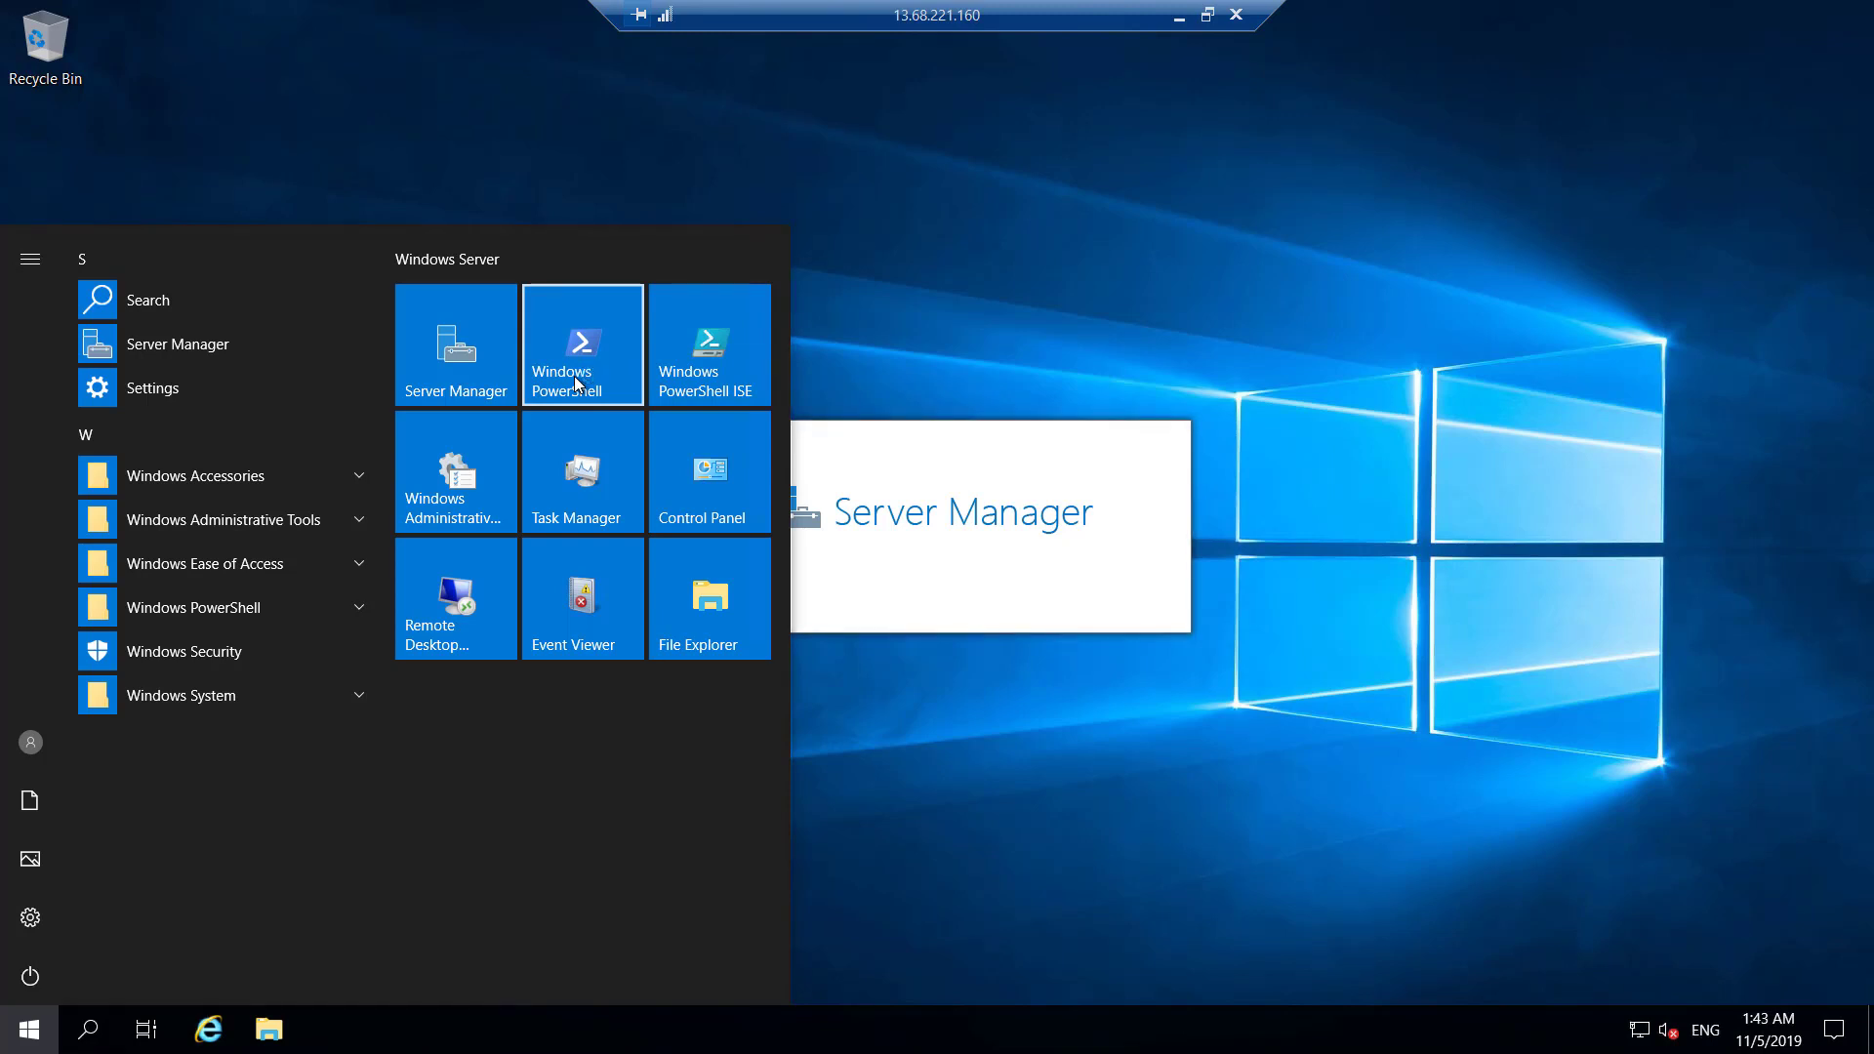
right_click(575, 382)
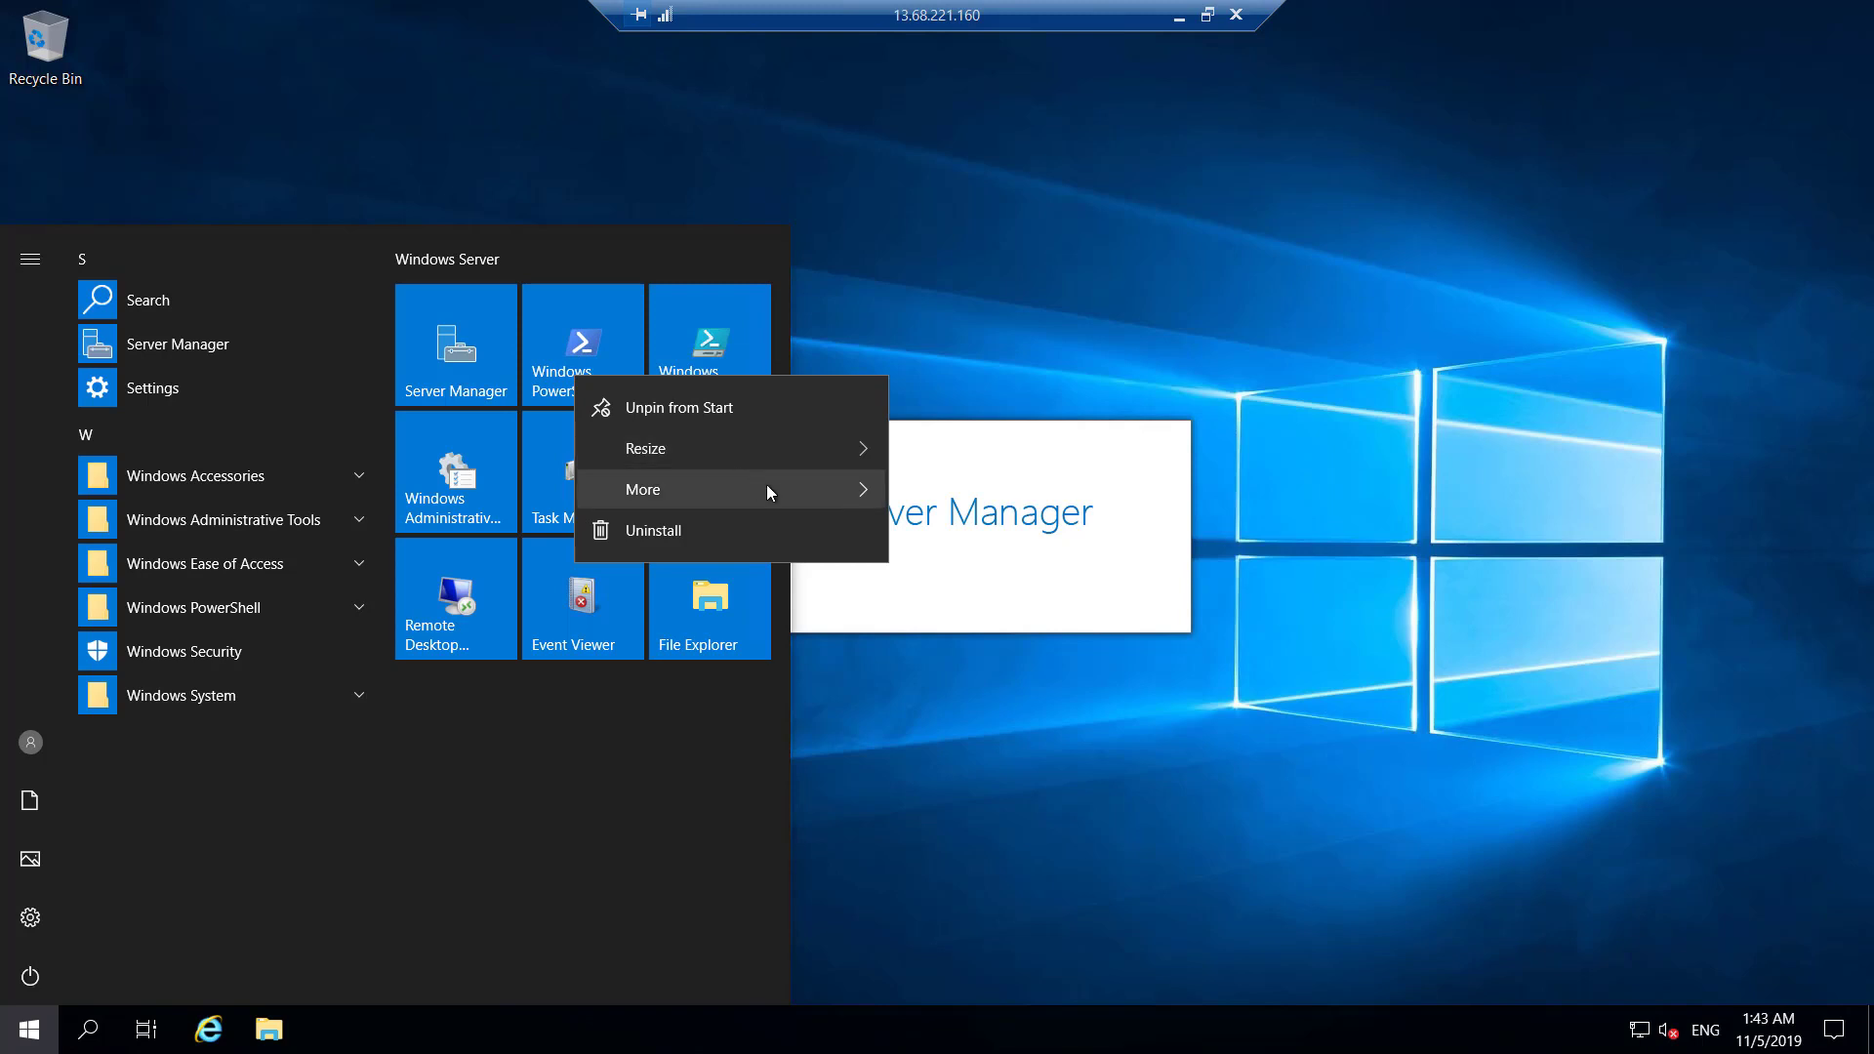
mouse_move(765, 484)
click(1013, 585)
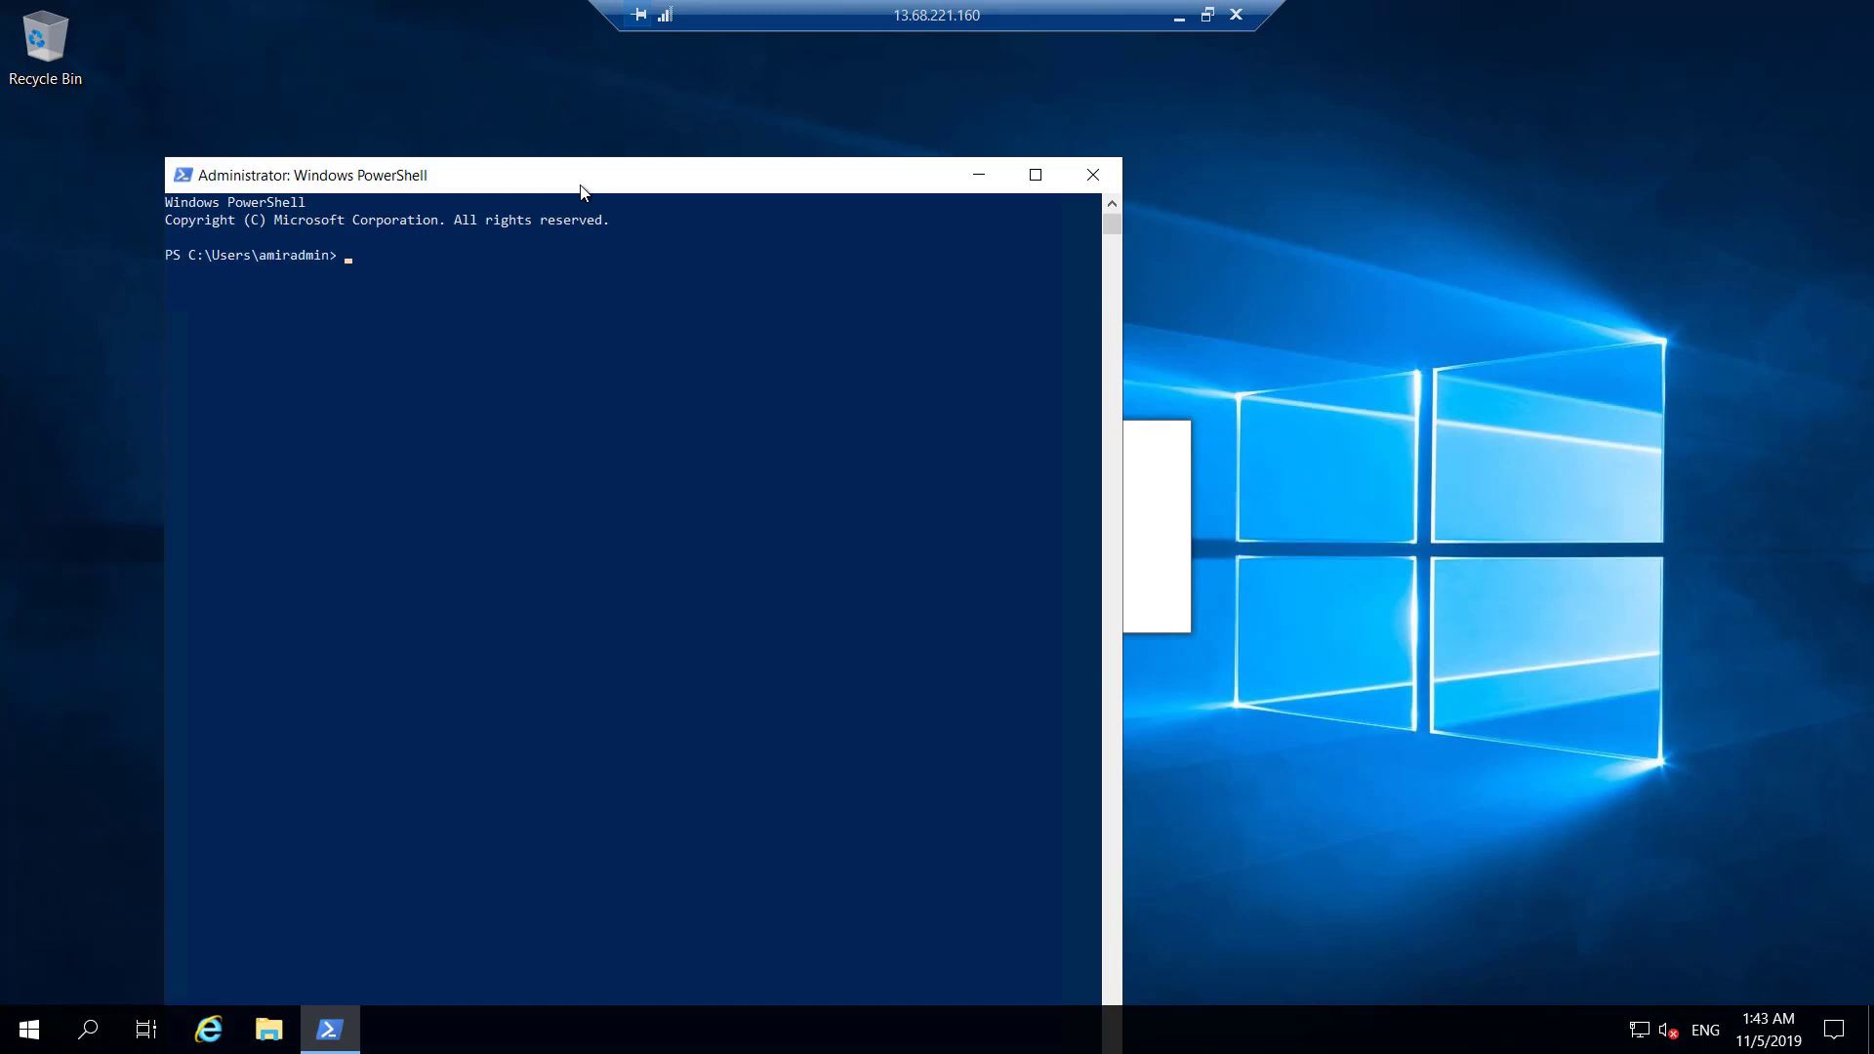
drag(579, 192, 893, 112)
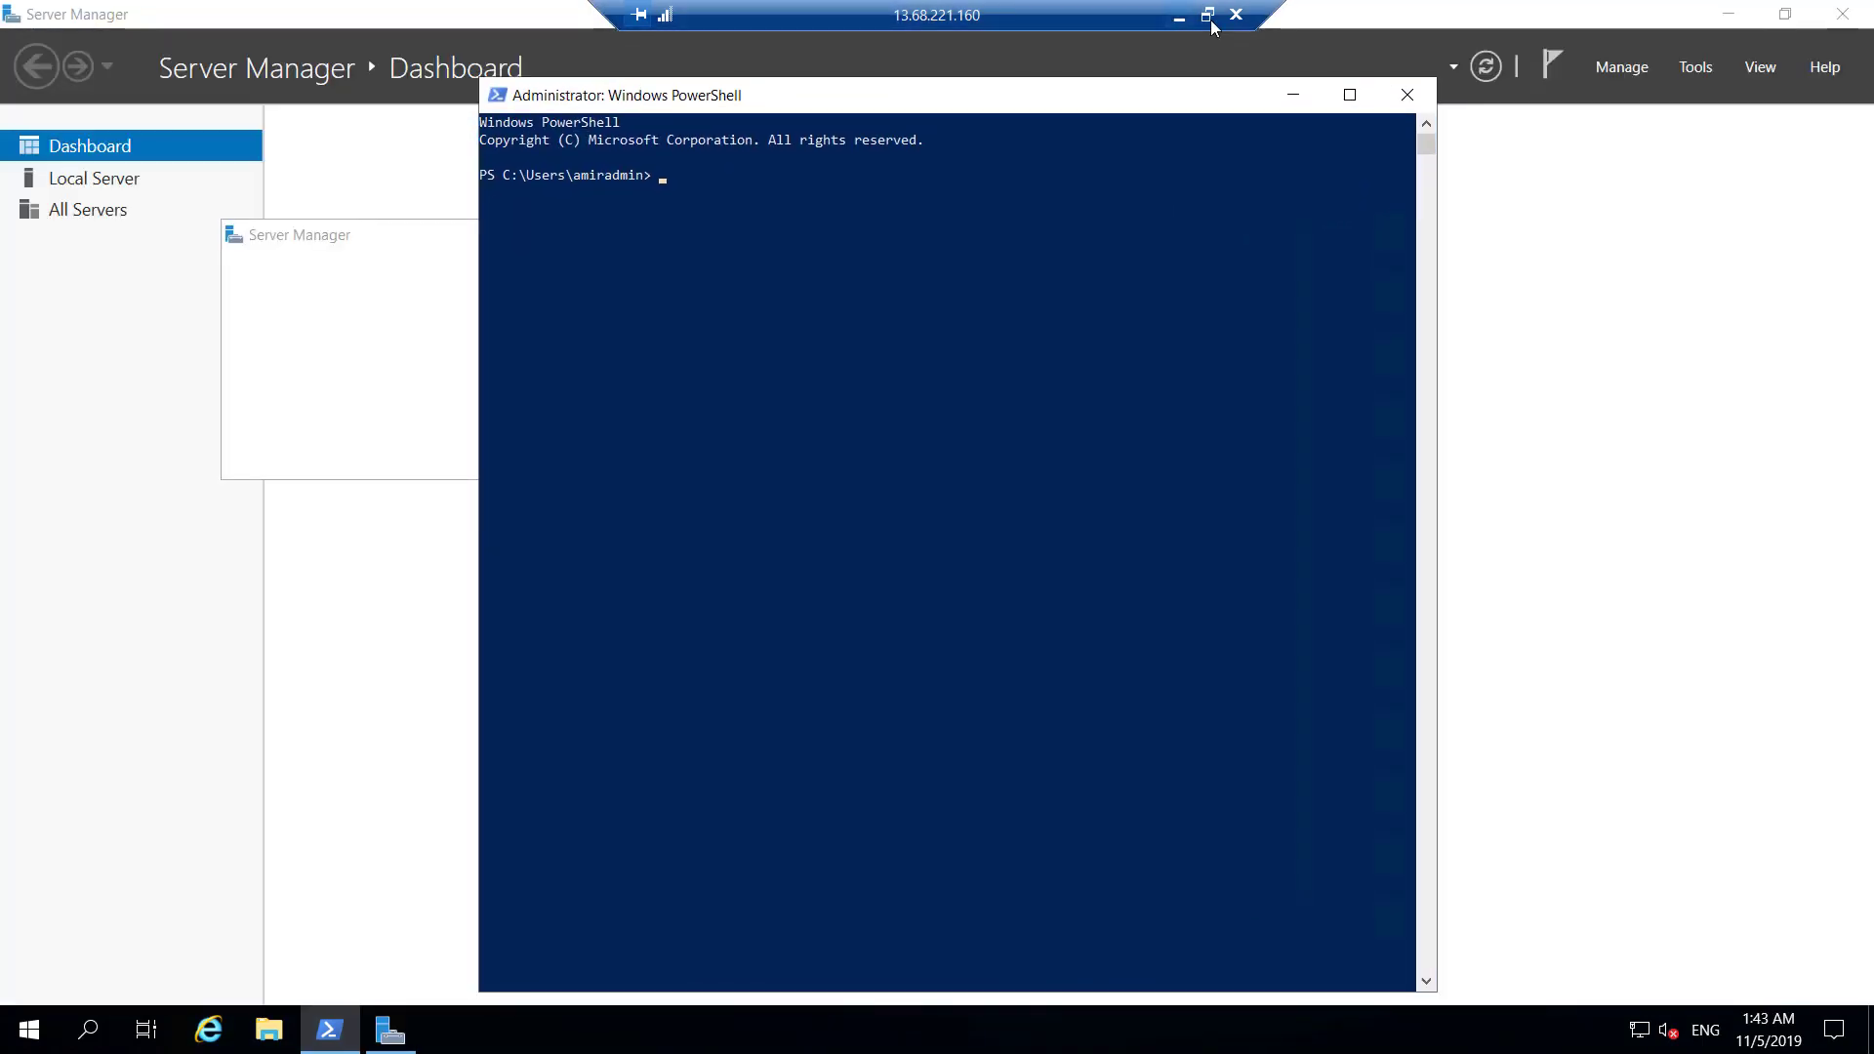
click(1207, 15)
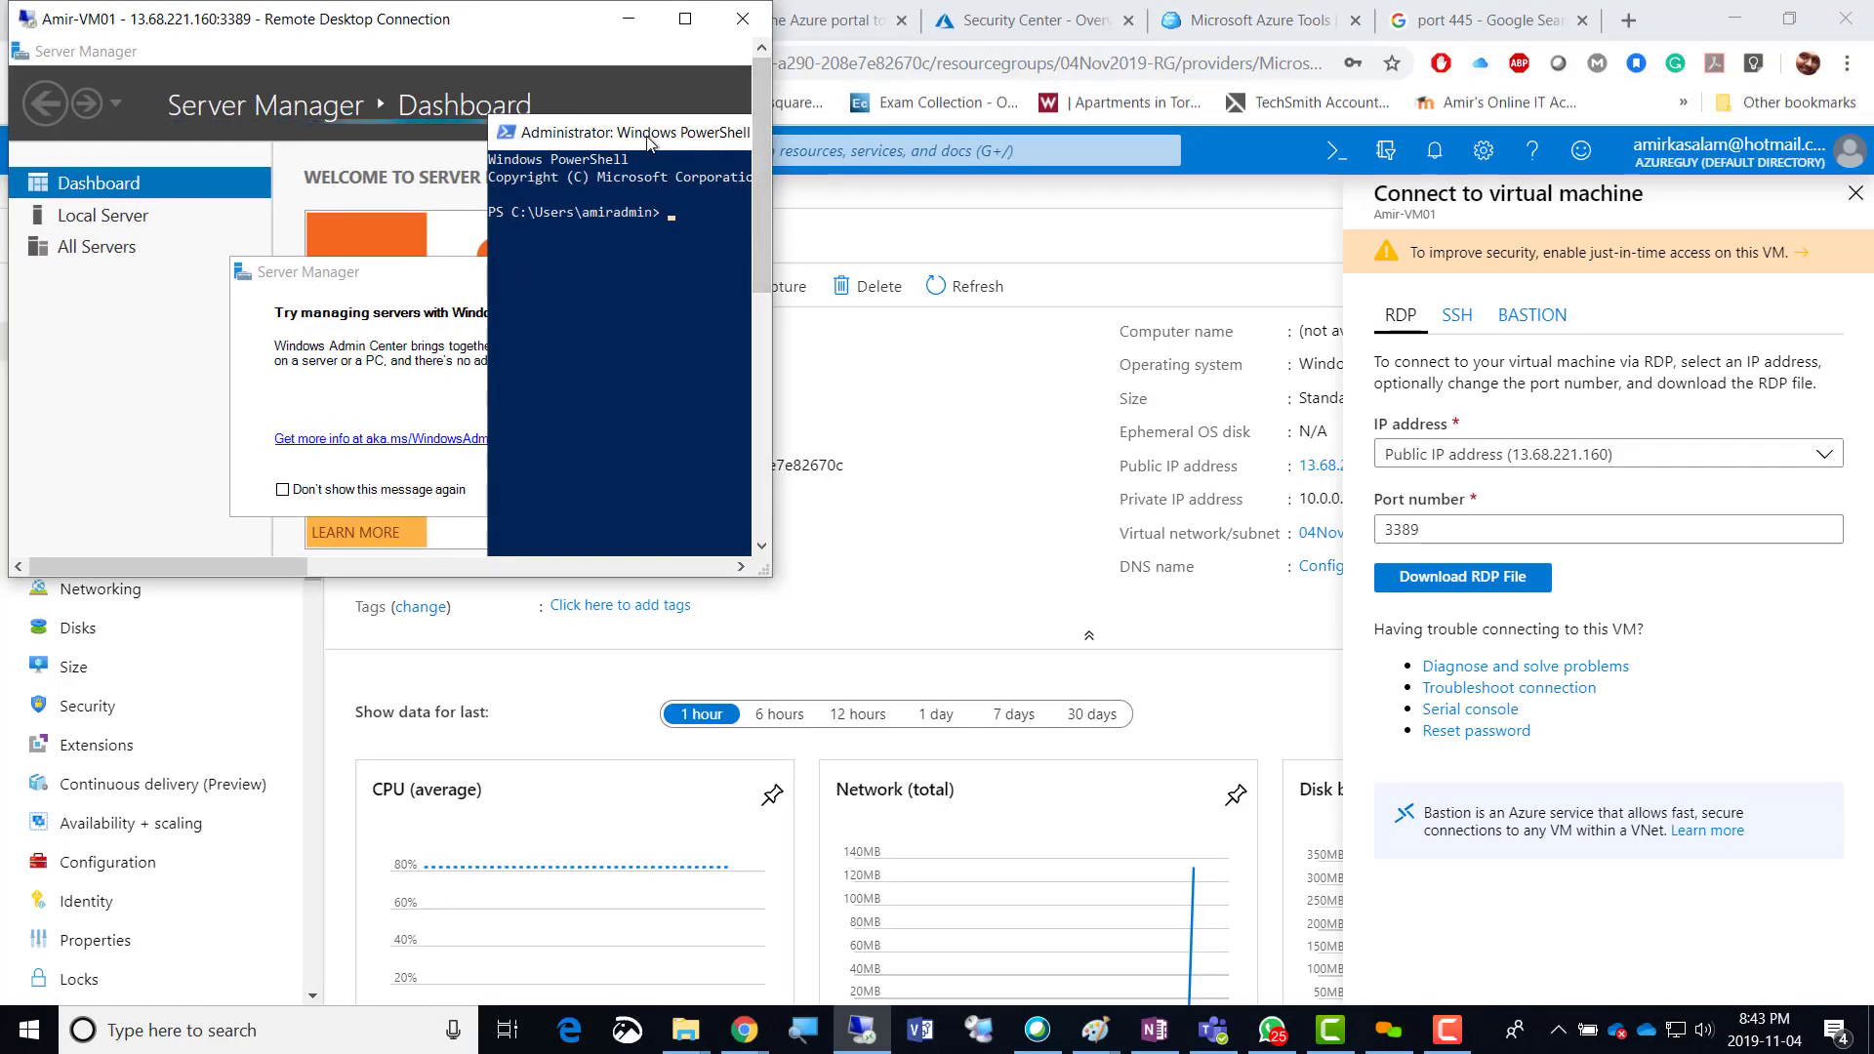
Move PowerShell to the top-left and shift the session aside to check the companyfileshare Connect page.
drag(647, 142, 220, 97)
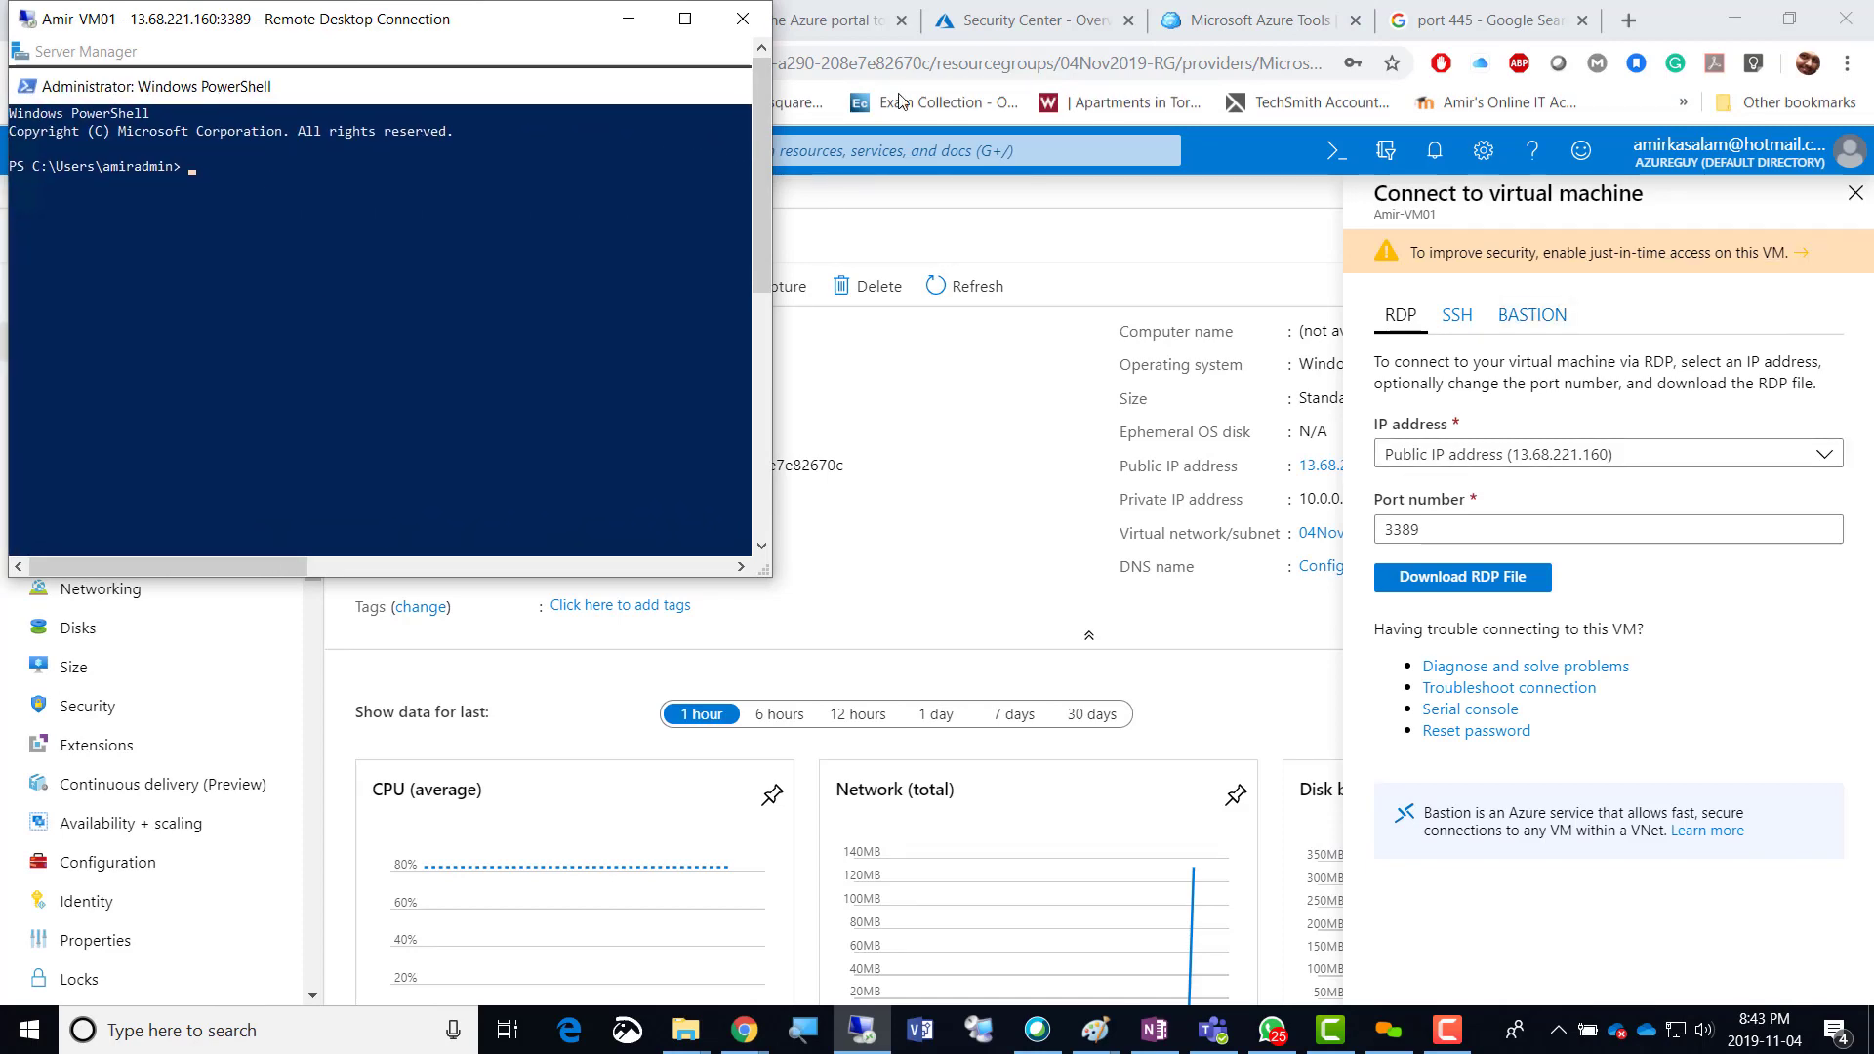
drag(462, 31, 1149, 64)
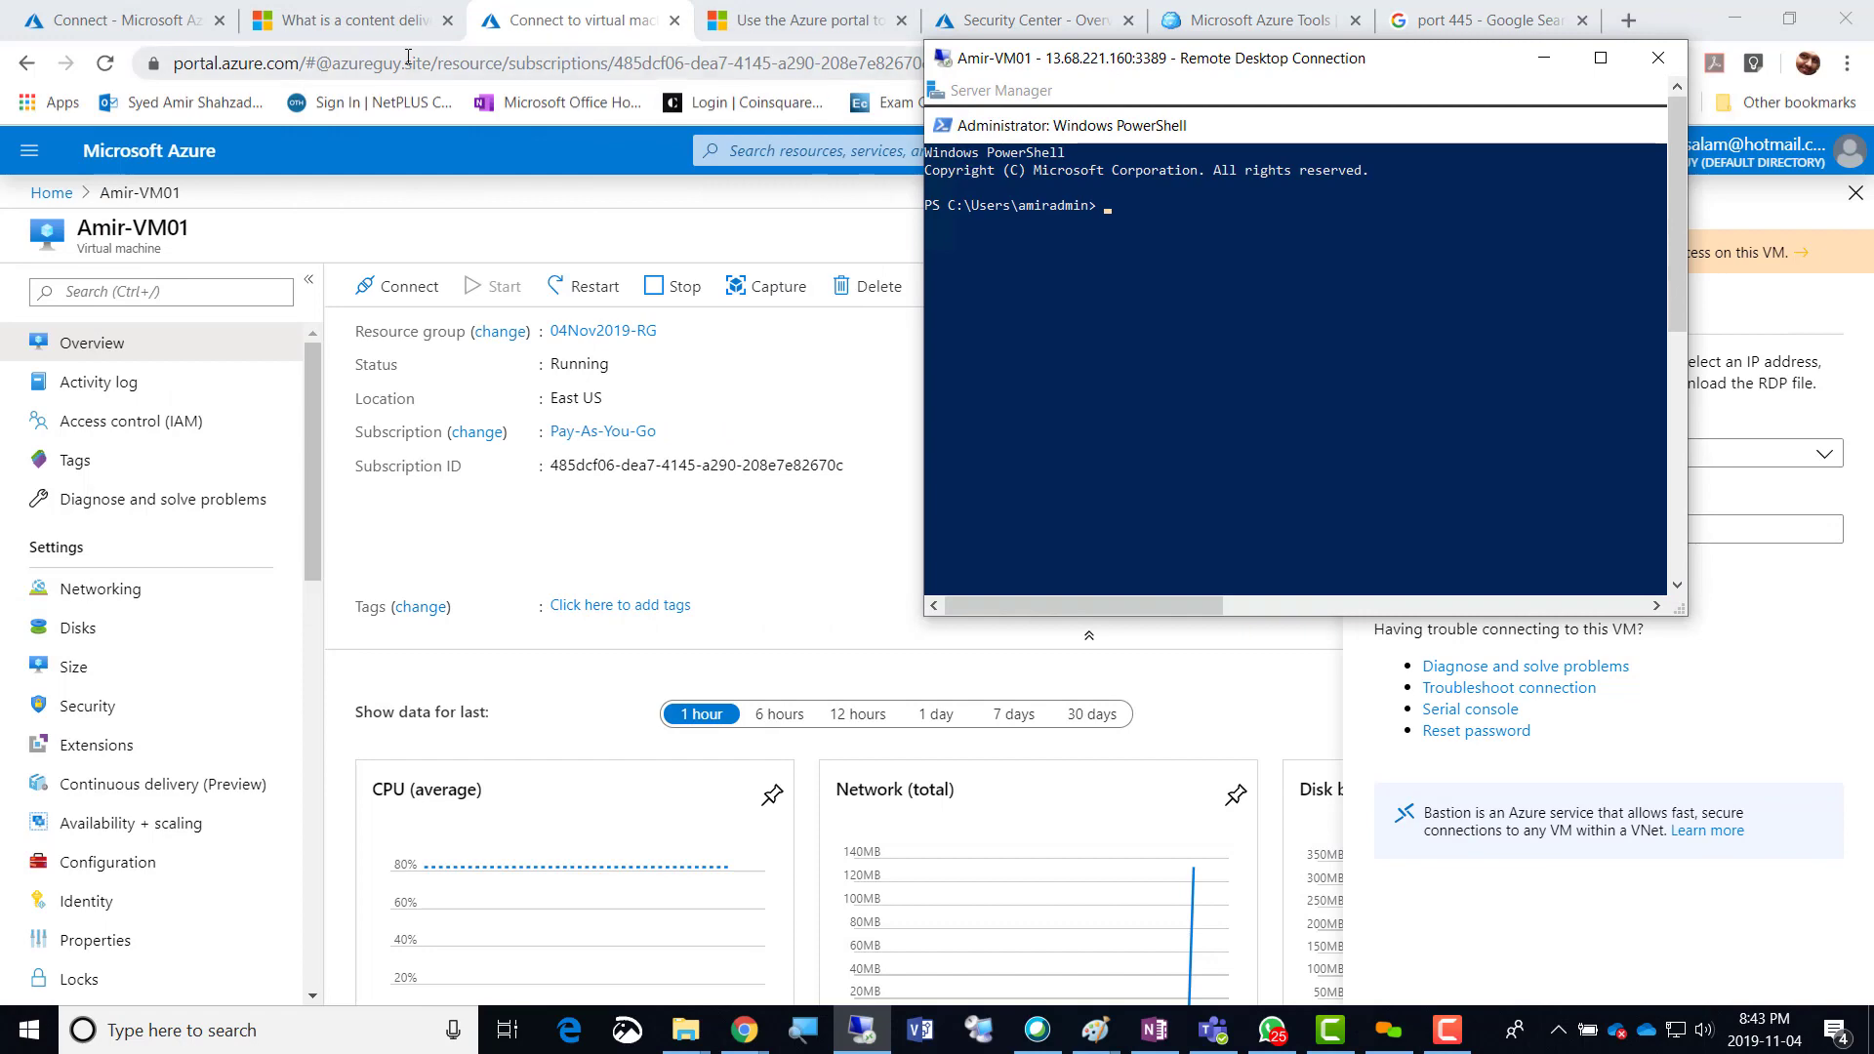
click(56, 32)
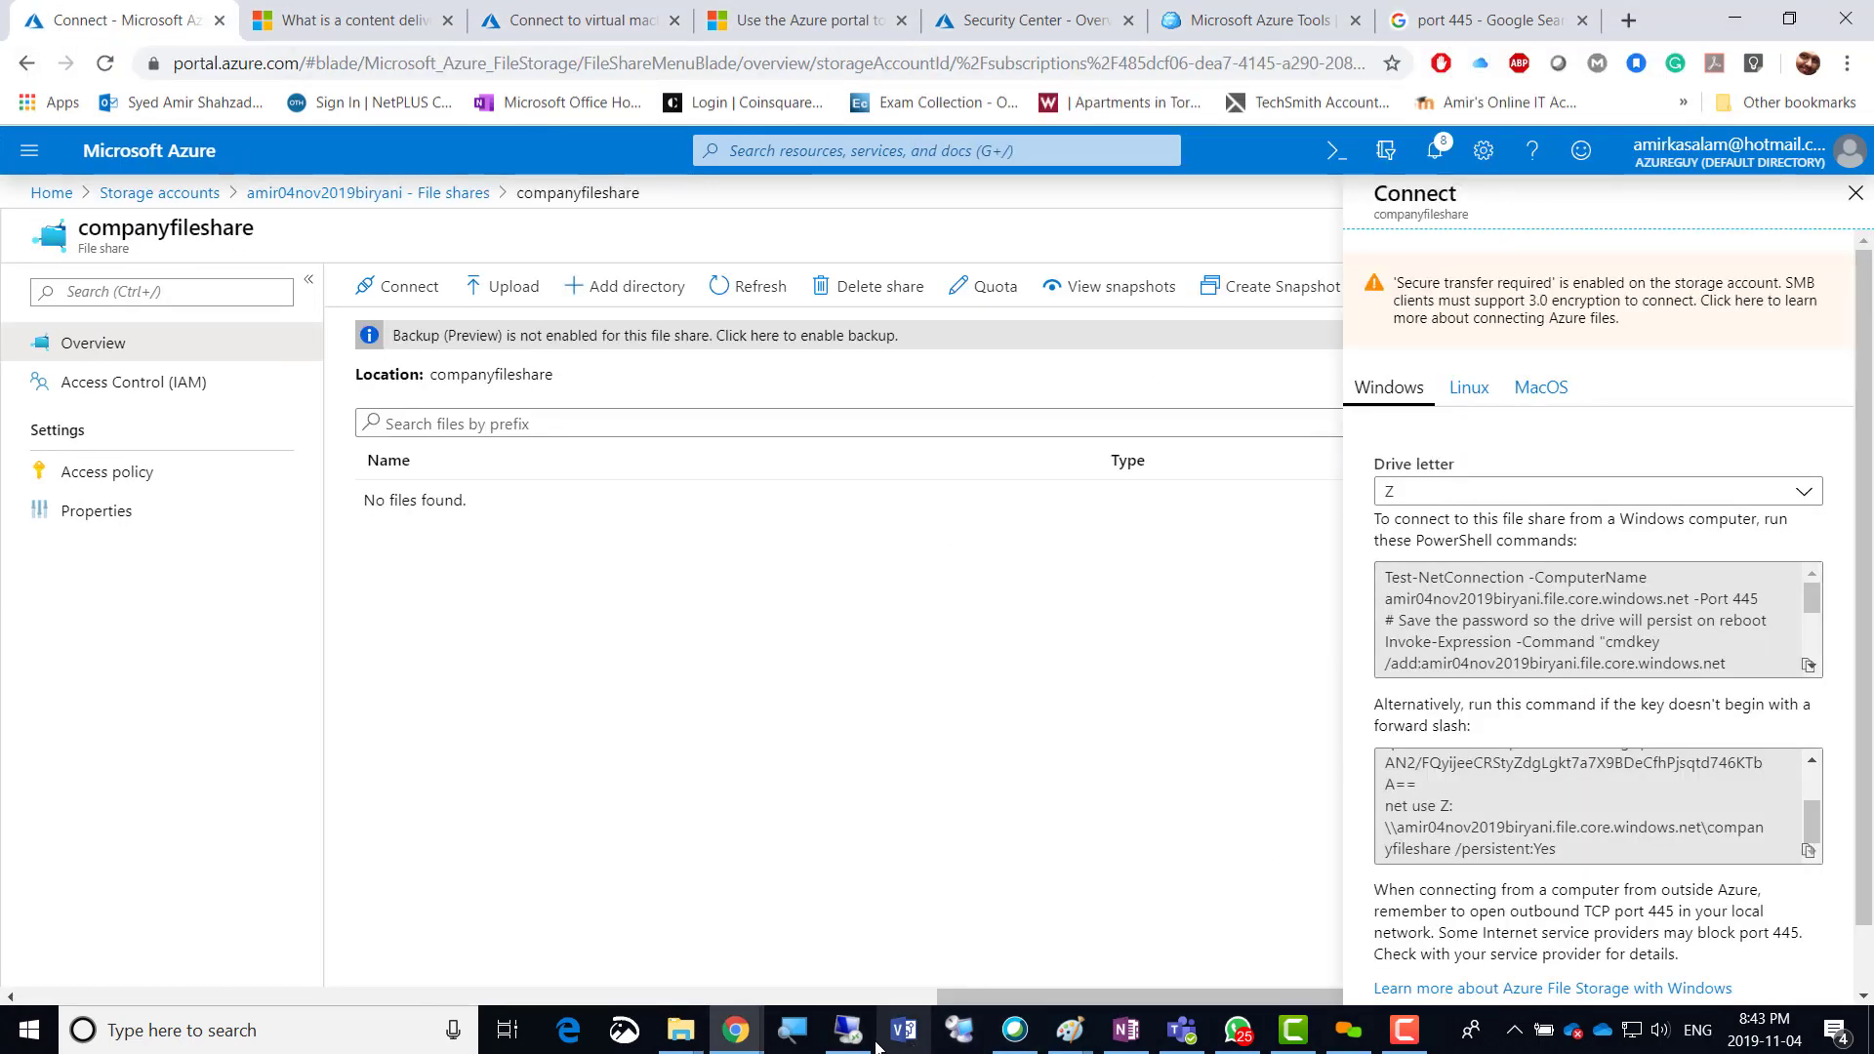
click(848, 1029)
Dismiss the Windows Admin Center pop-up, enlarge the session window, and bring PowerShell forward.
click(1035, 91)
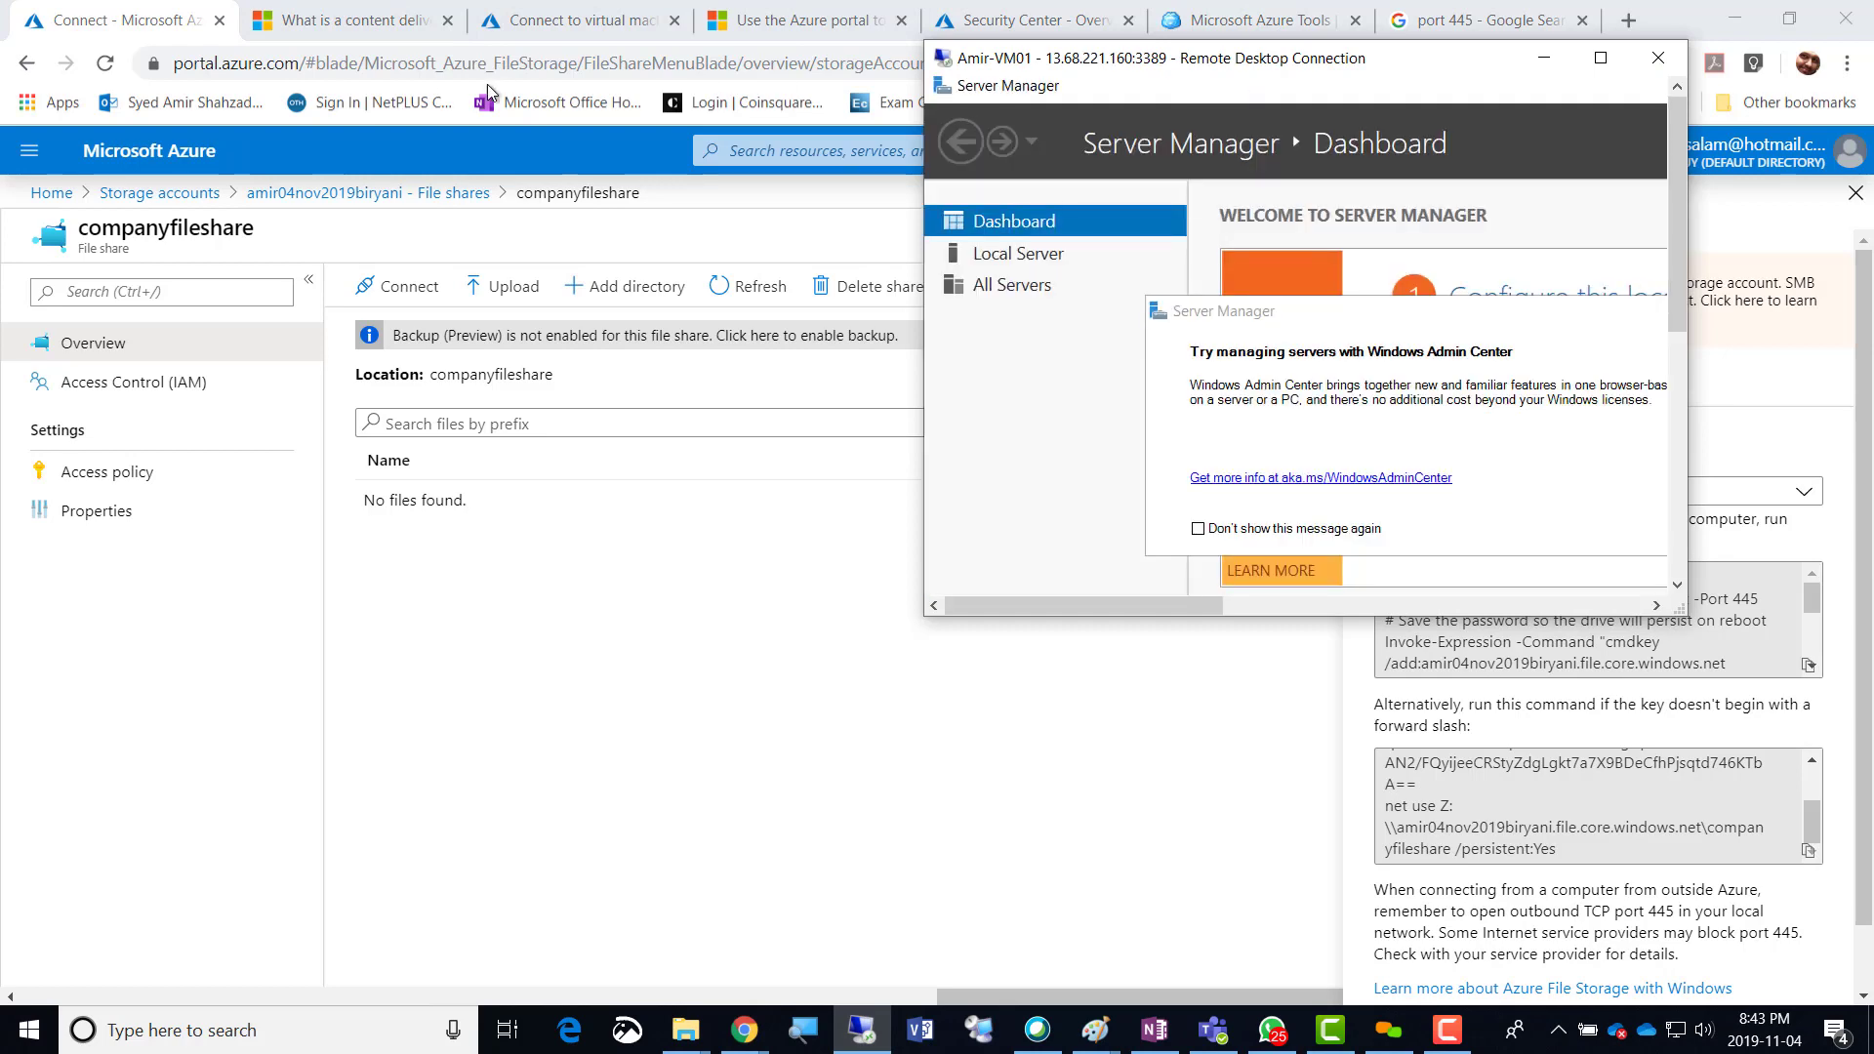
drag(1118, 64, 617, 82)
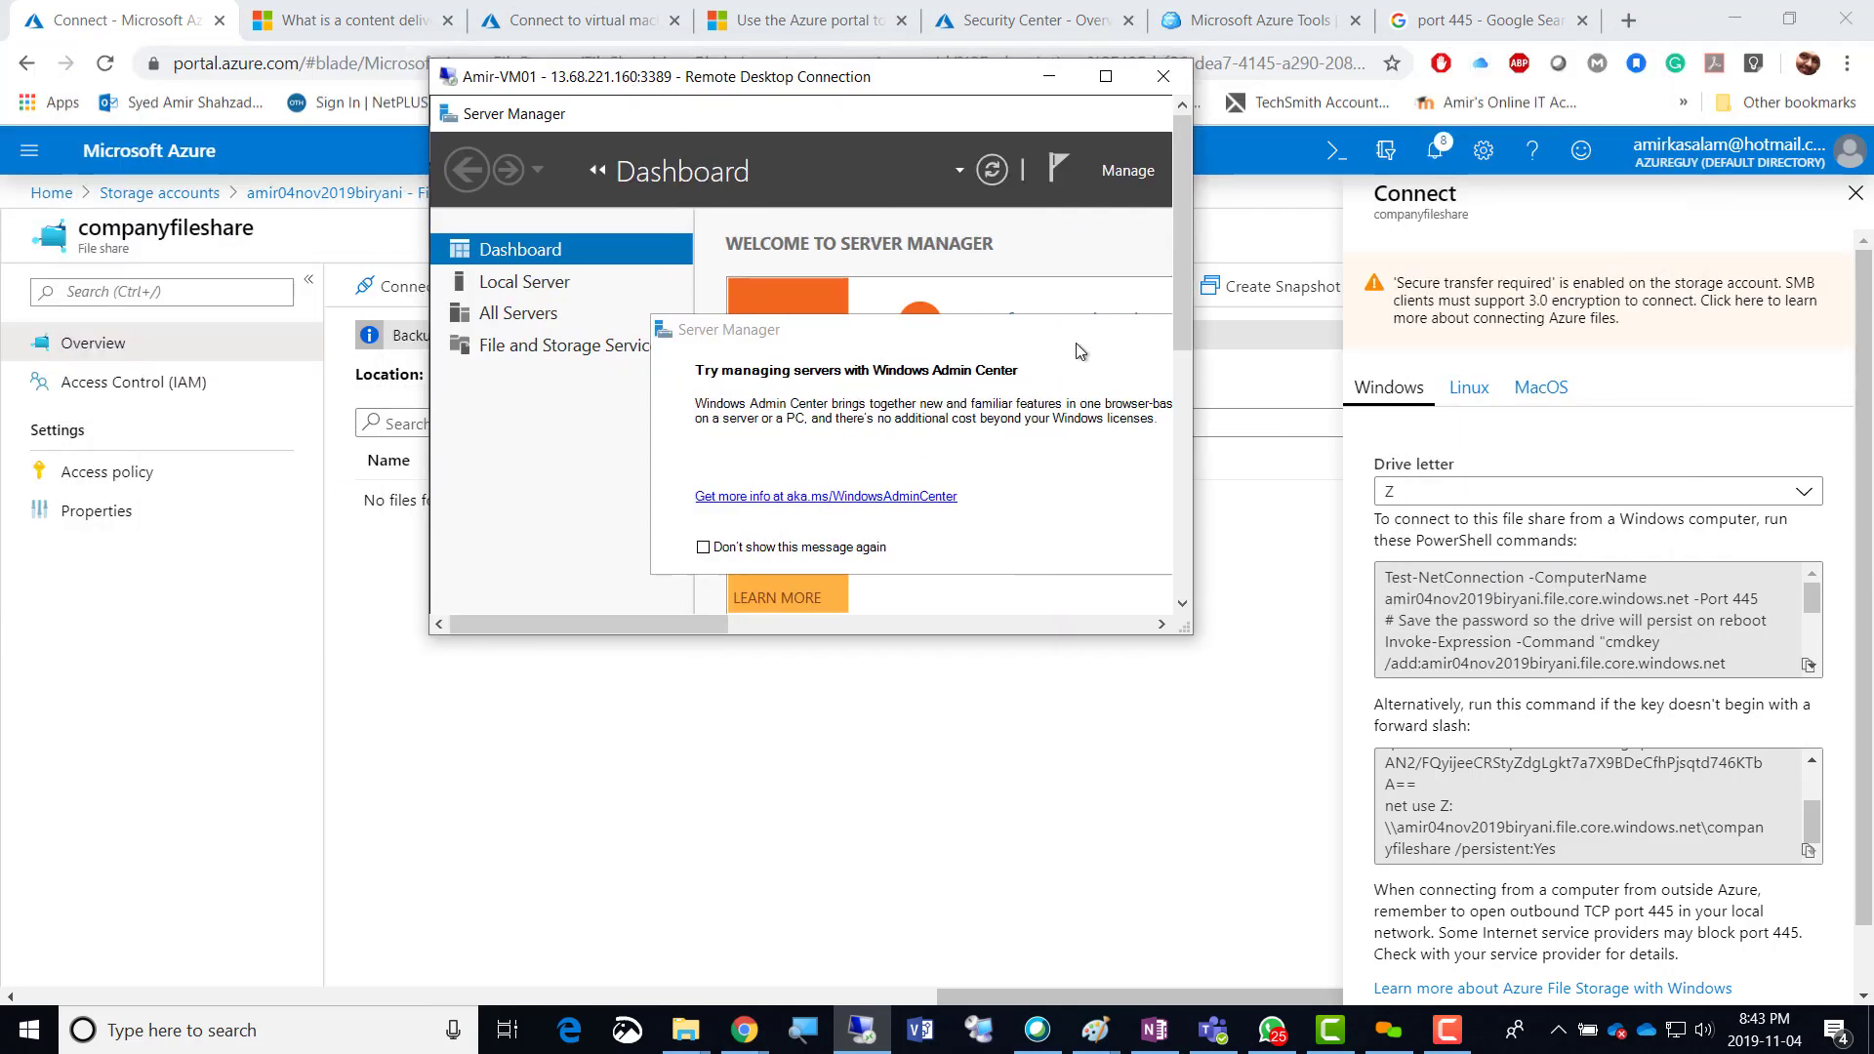
drag(1192, 408, 1348, 408)
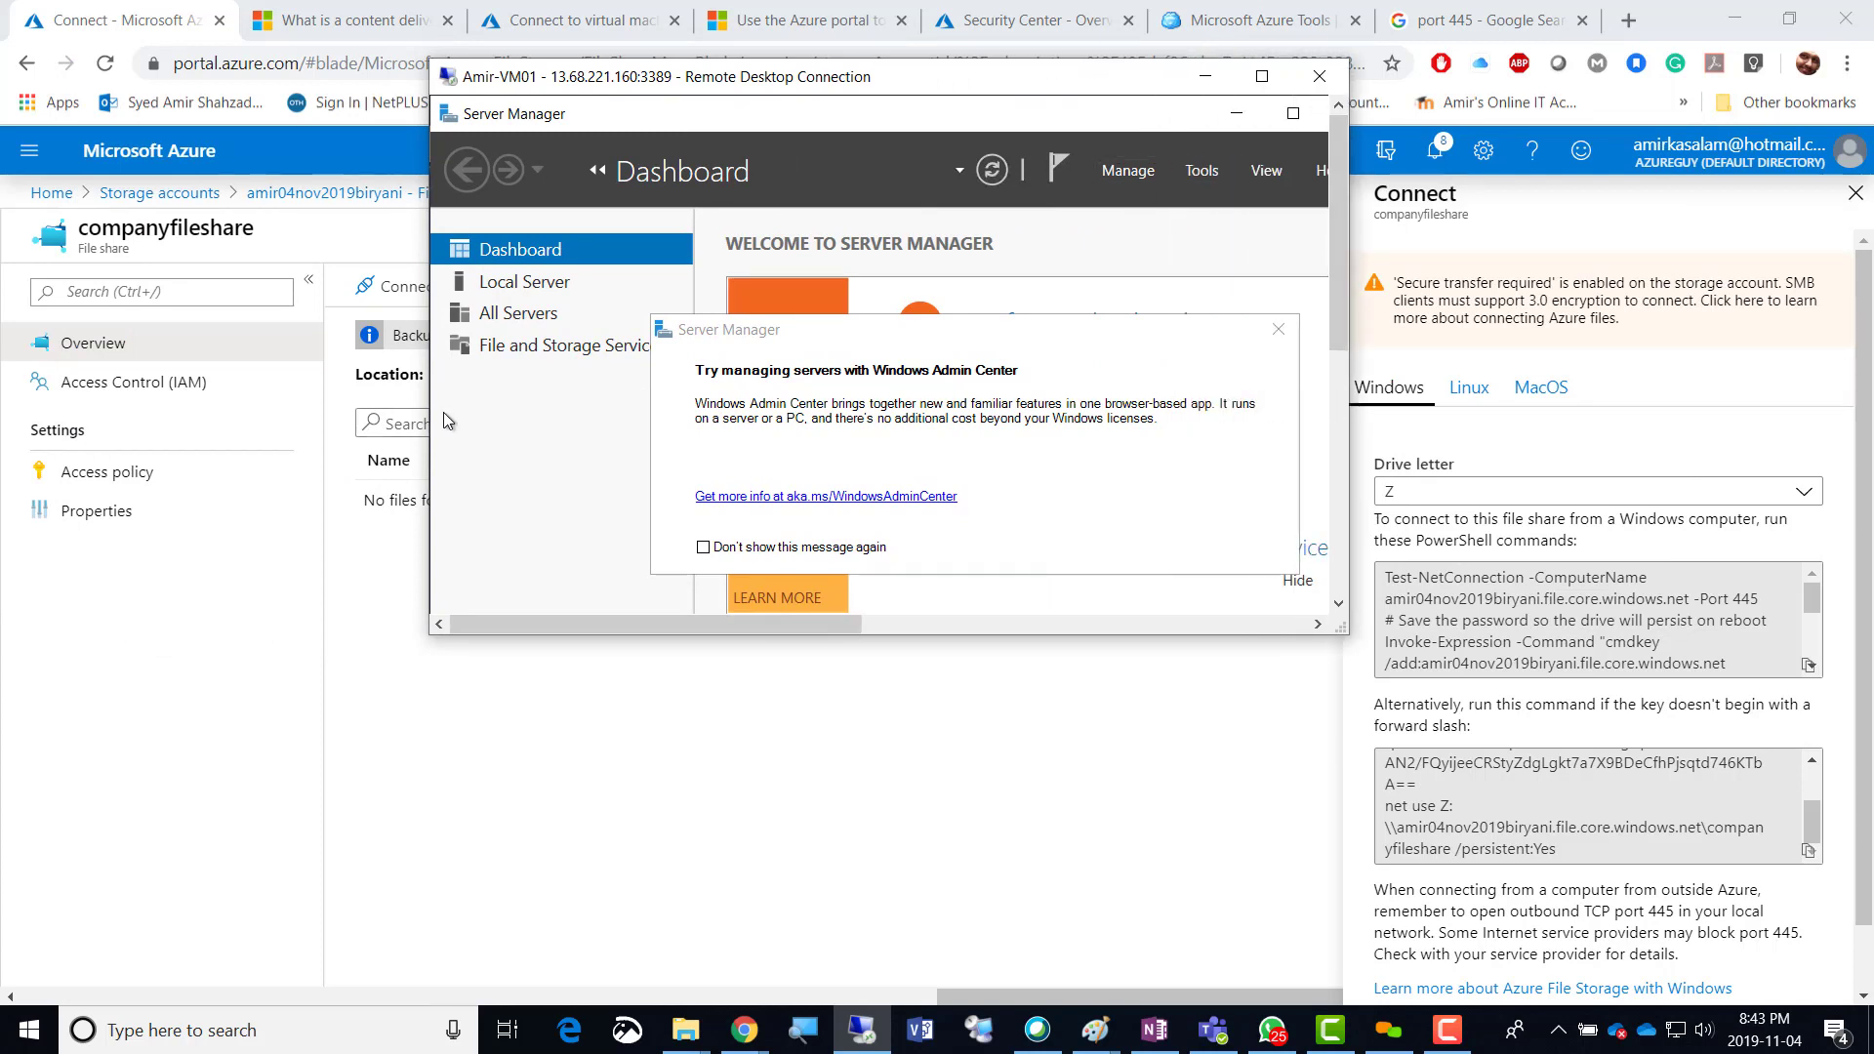
drag(425, 415, 40, 415)
click(891, 332)
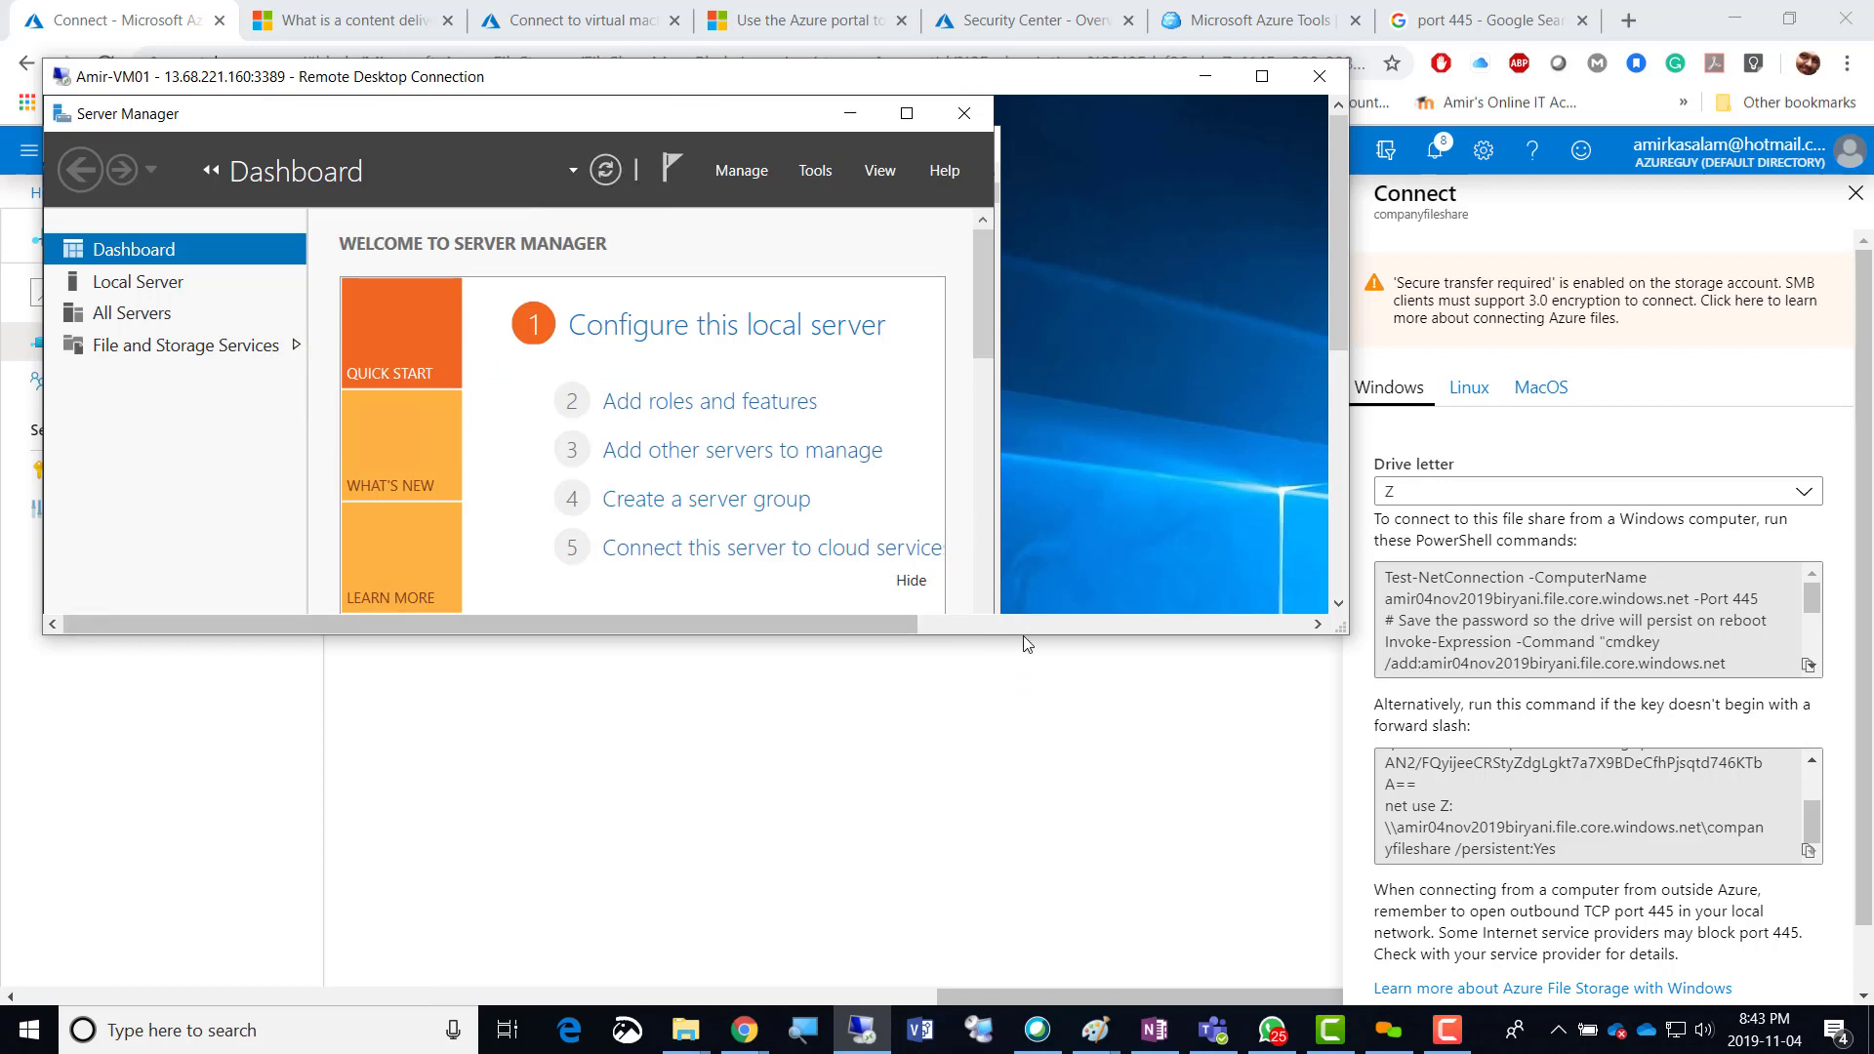
drag(1023, 637, 1023, 963)
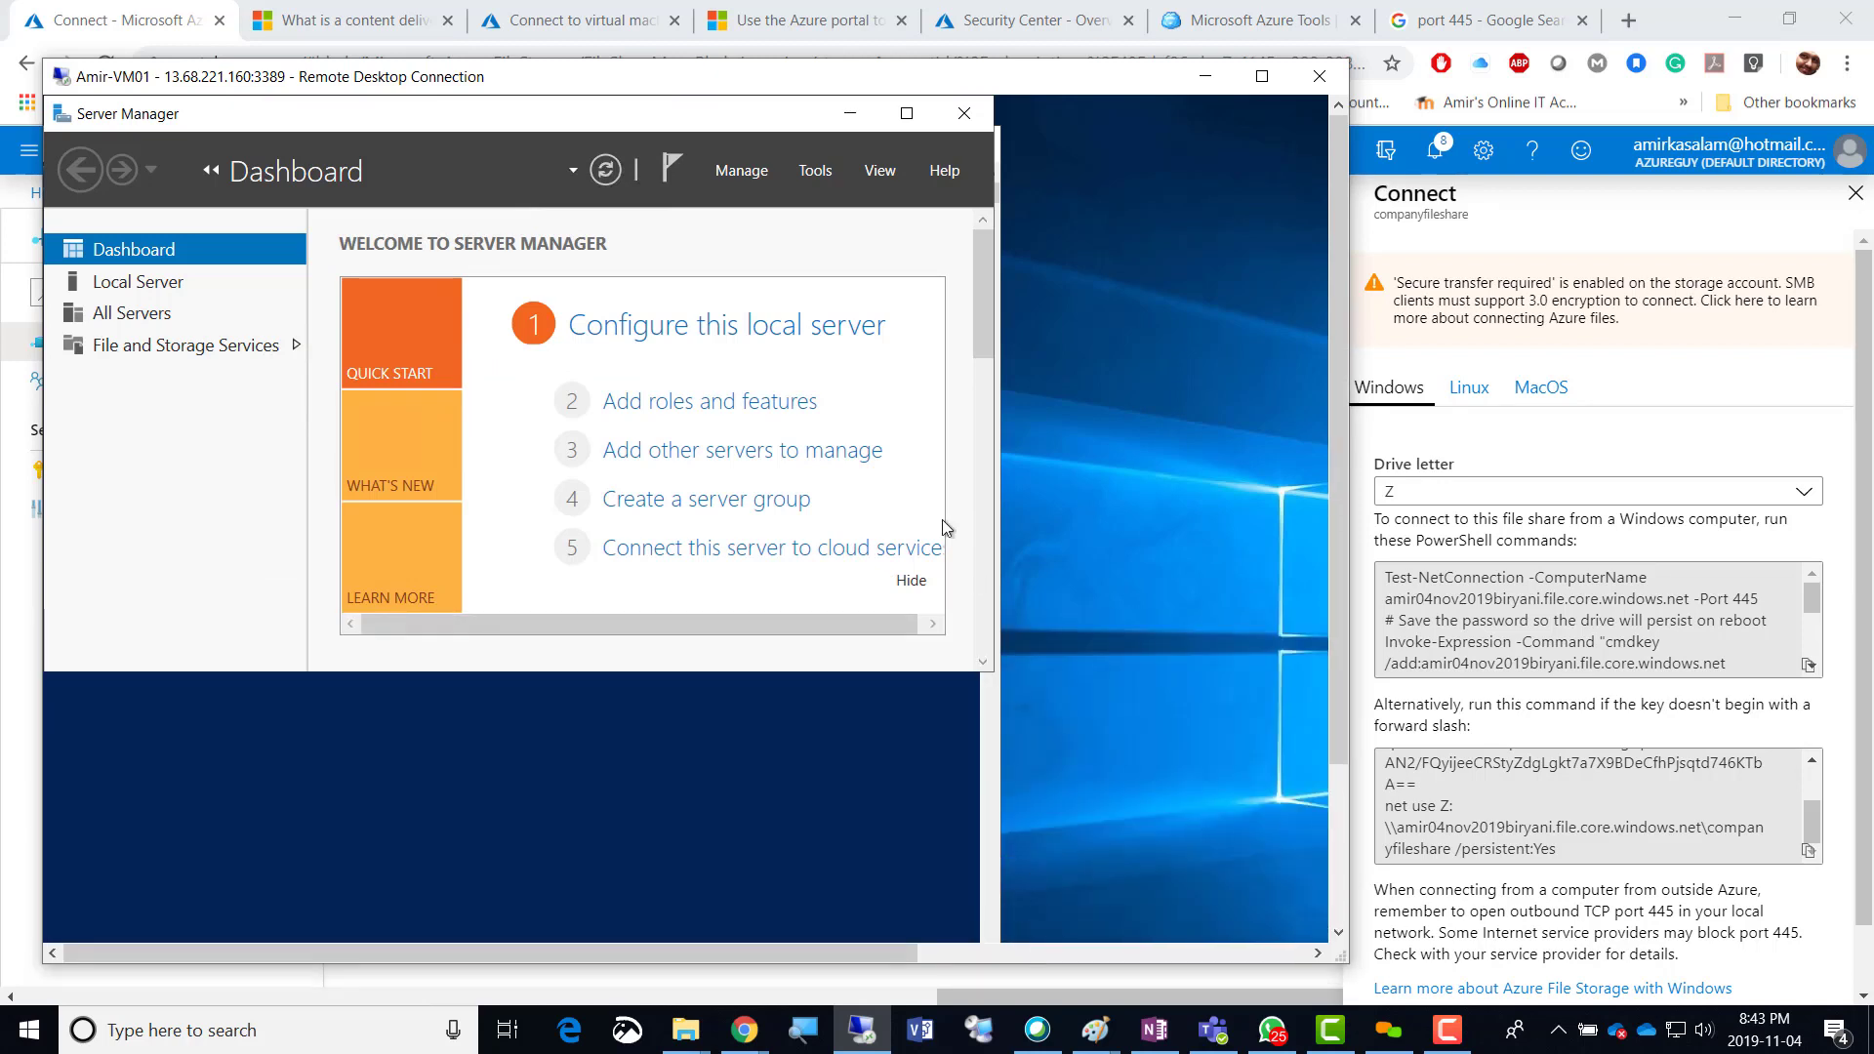
click(765, 761)
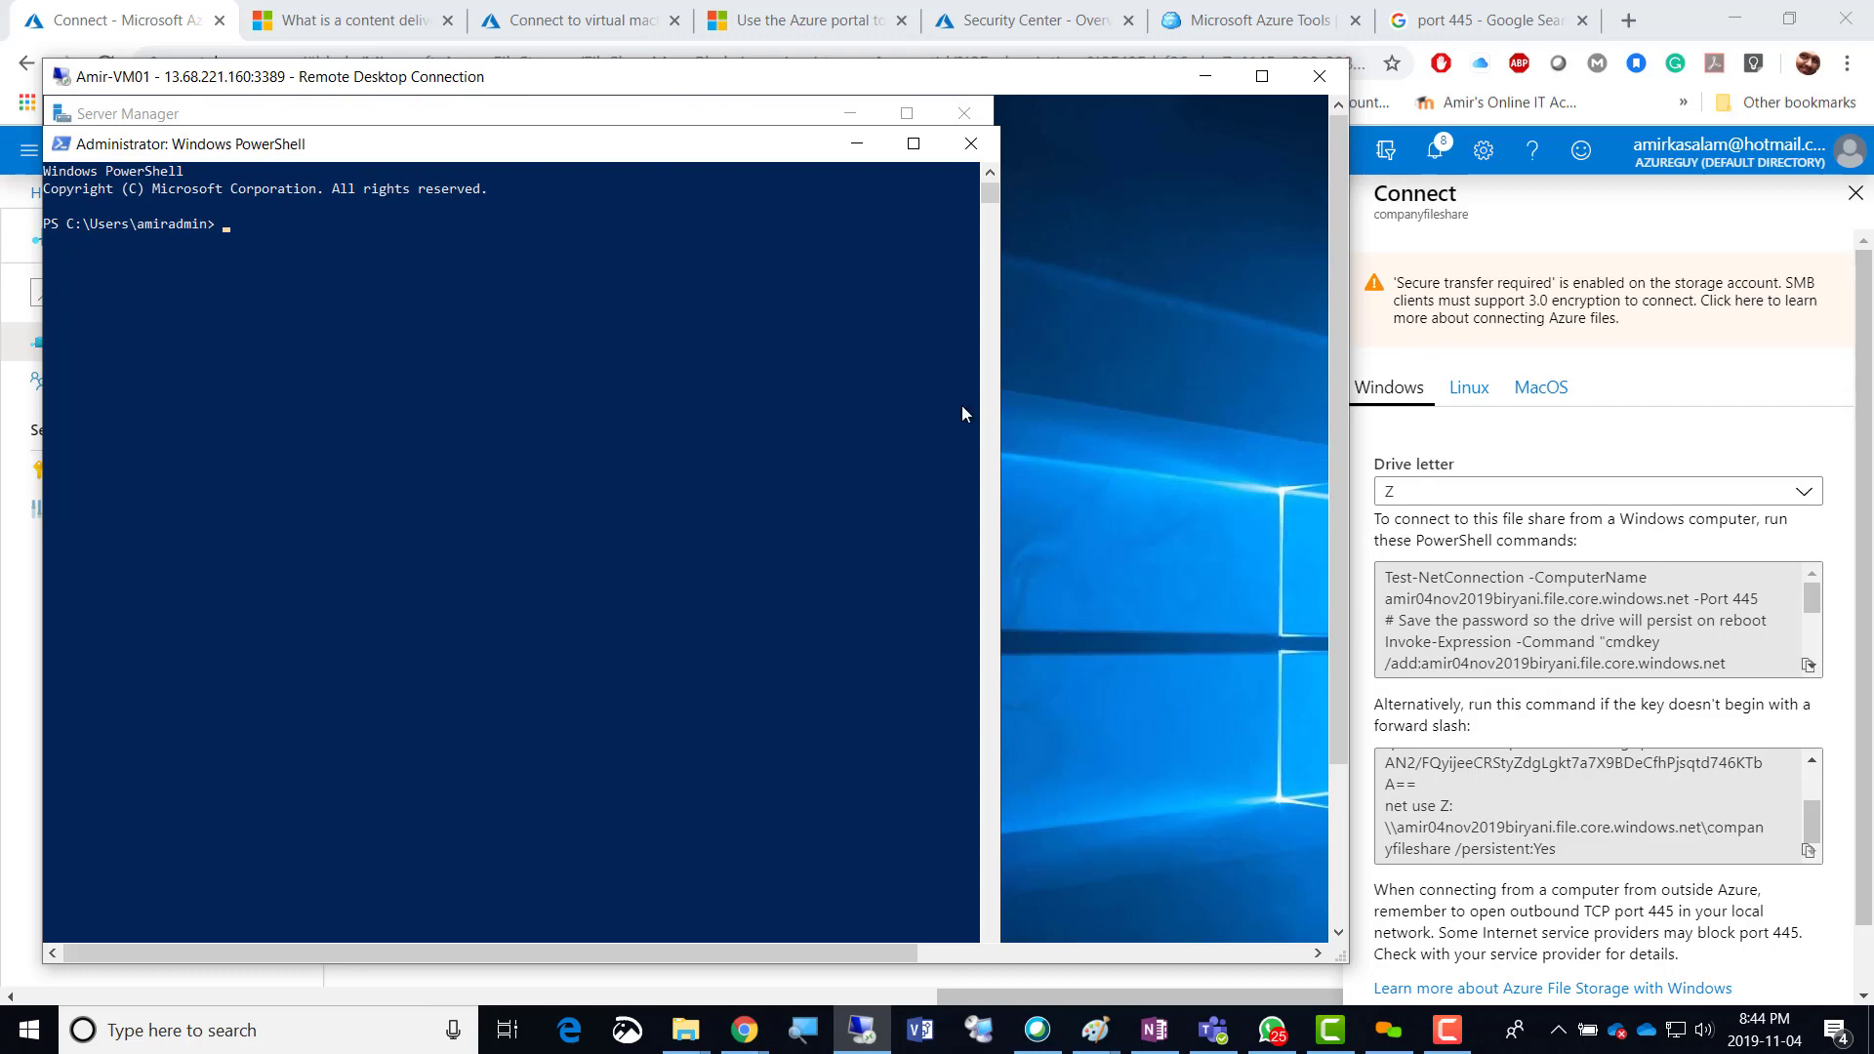
Copy the Windows PowerShell commands that mount companyfileshare as drive Z.
click(1413, 576)
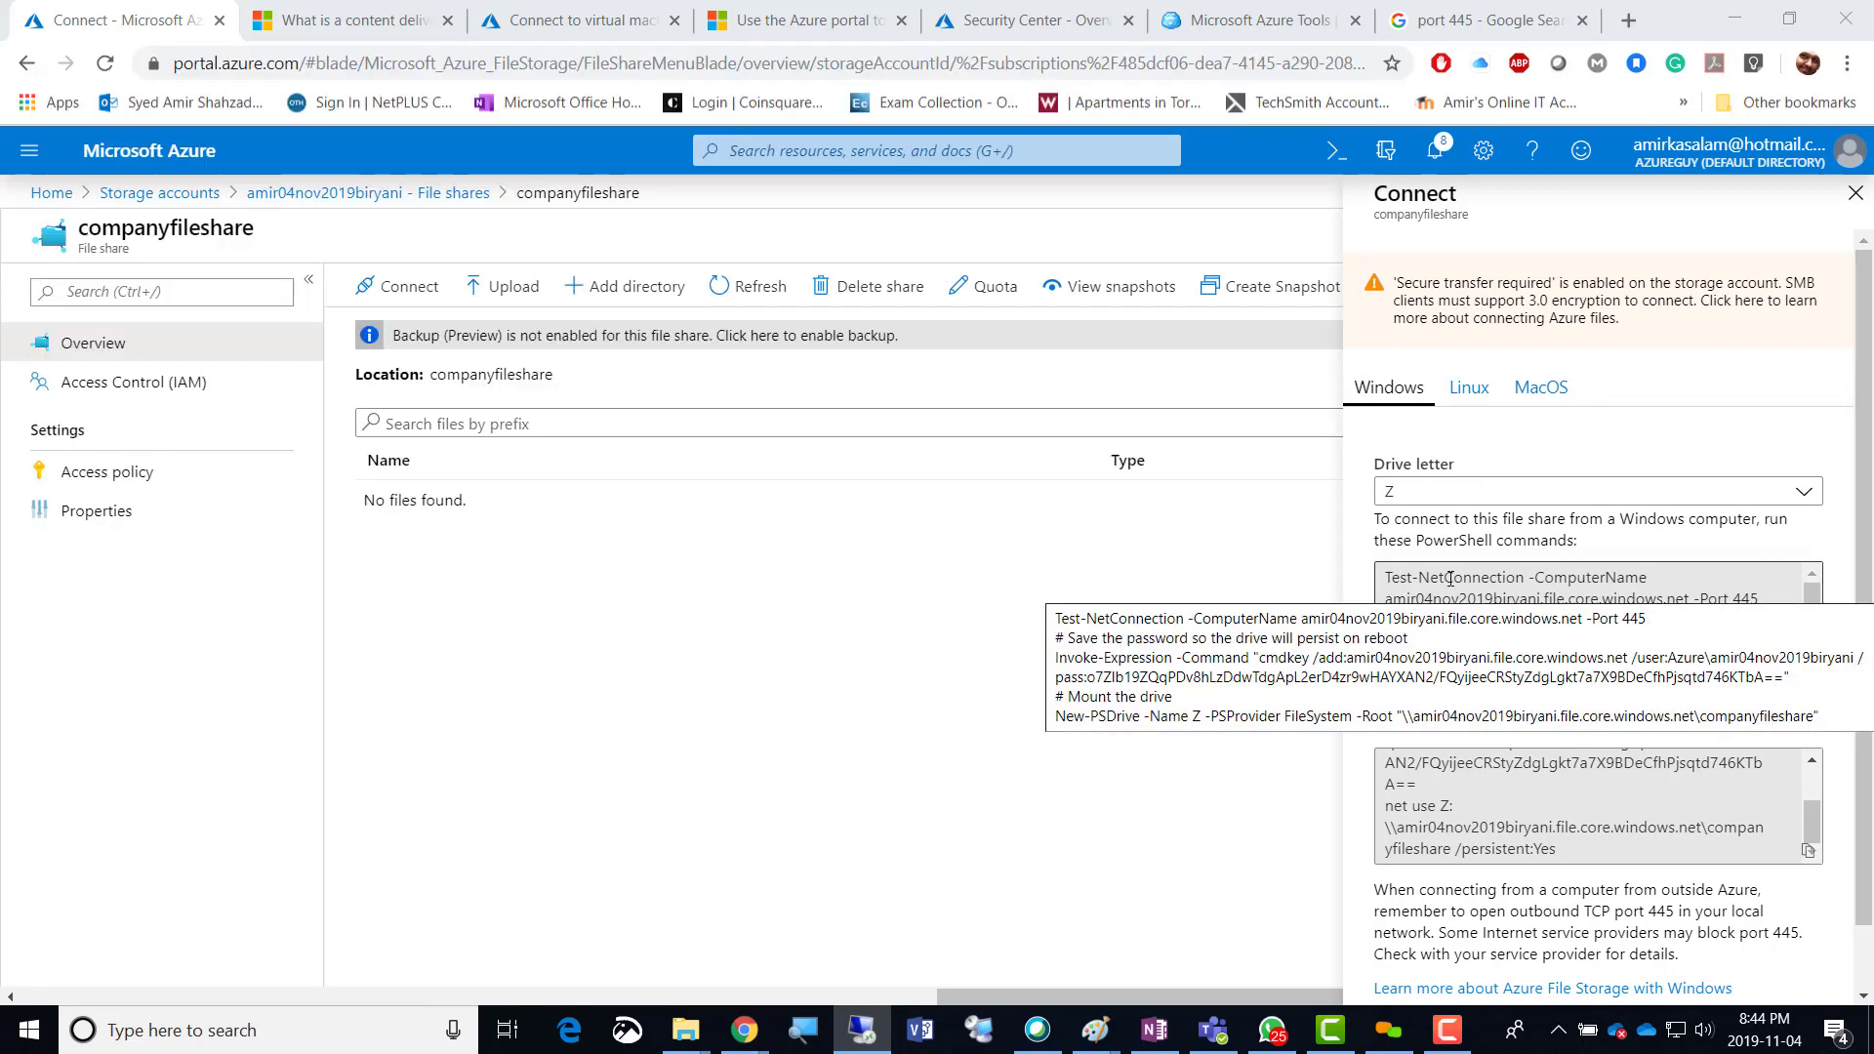
click(1451, 578)
key(ctrl+a)
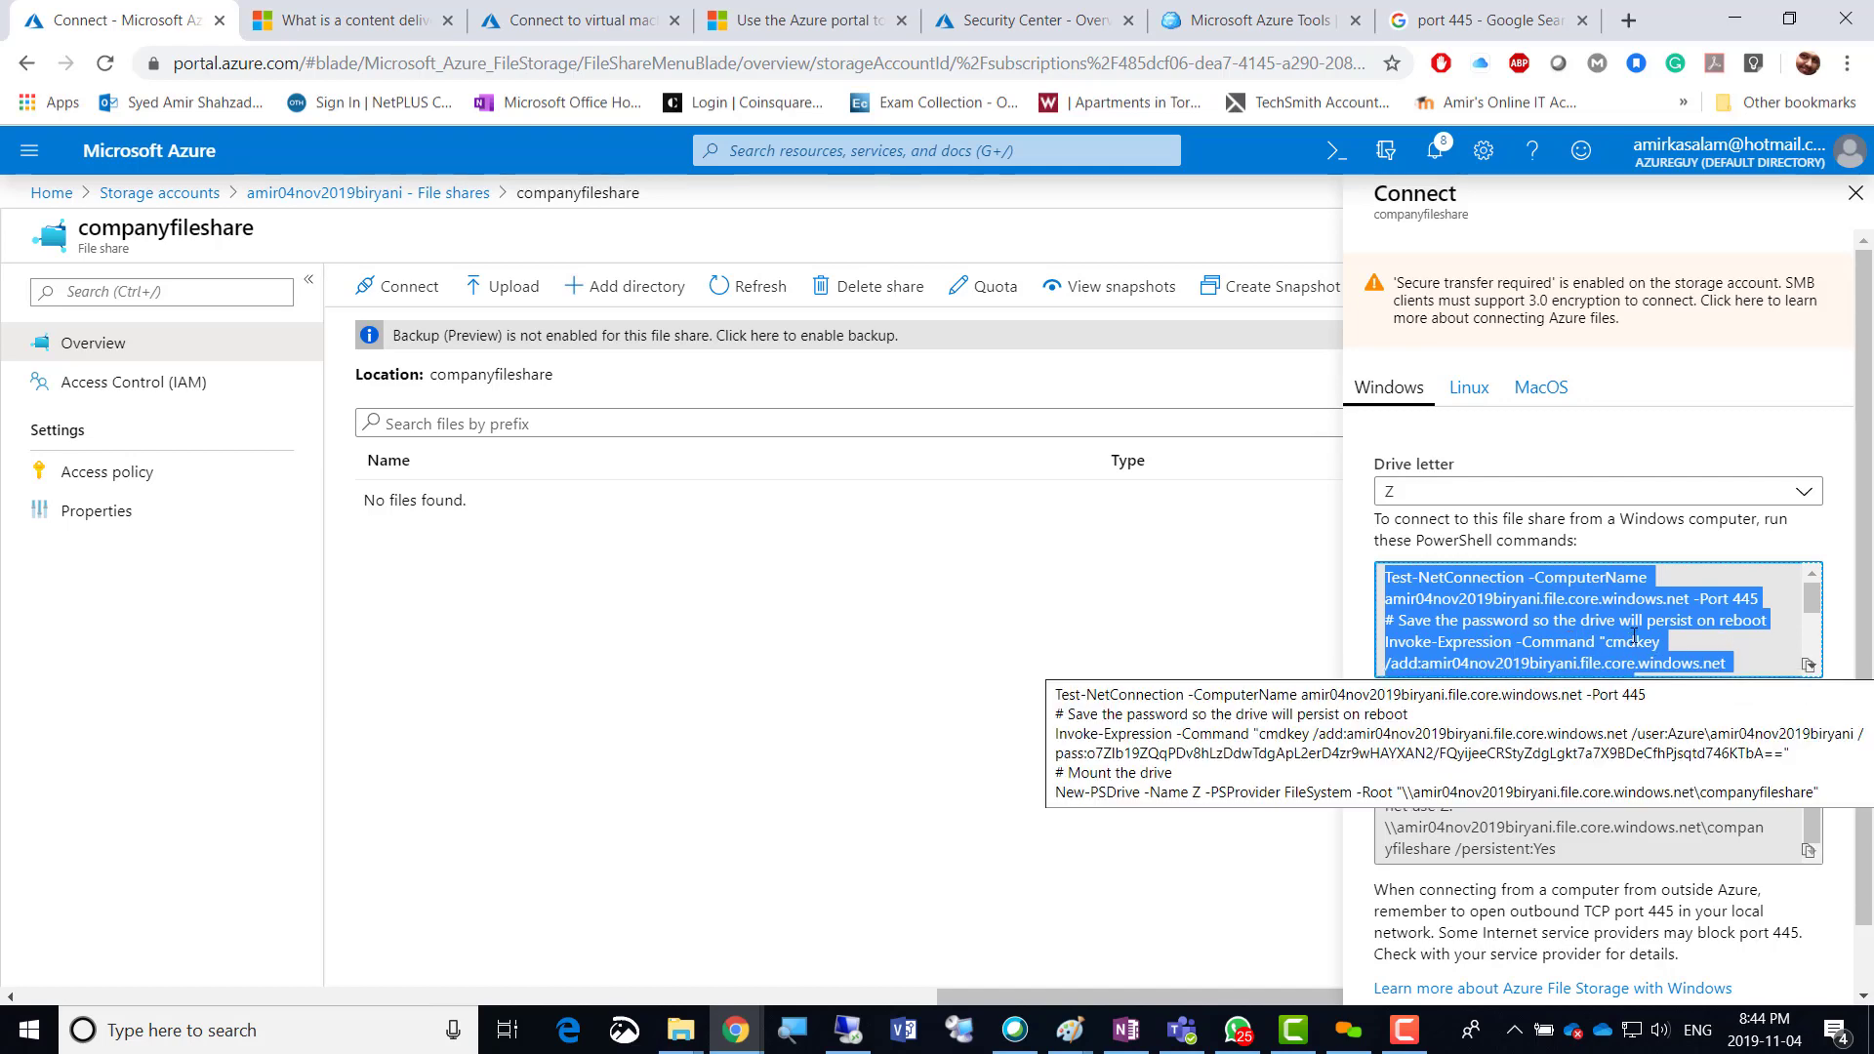
click(1807, 664)
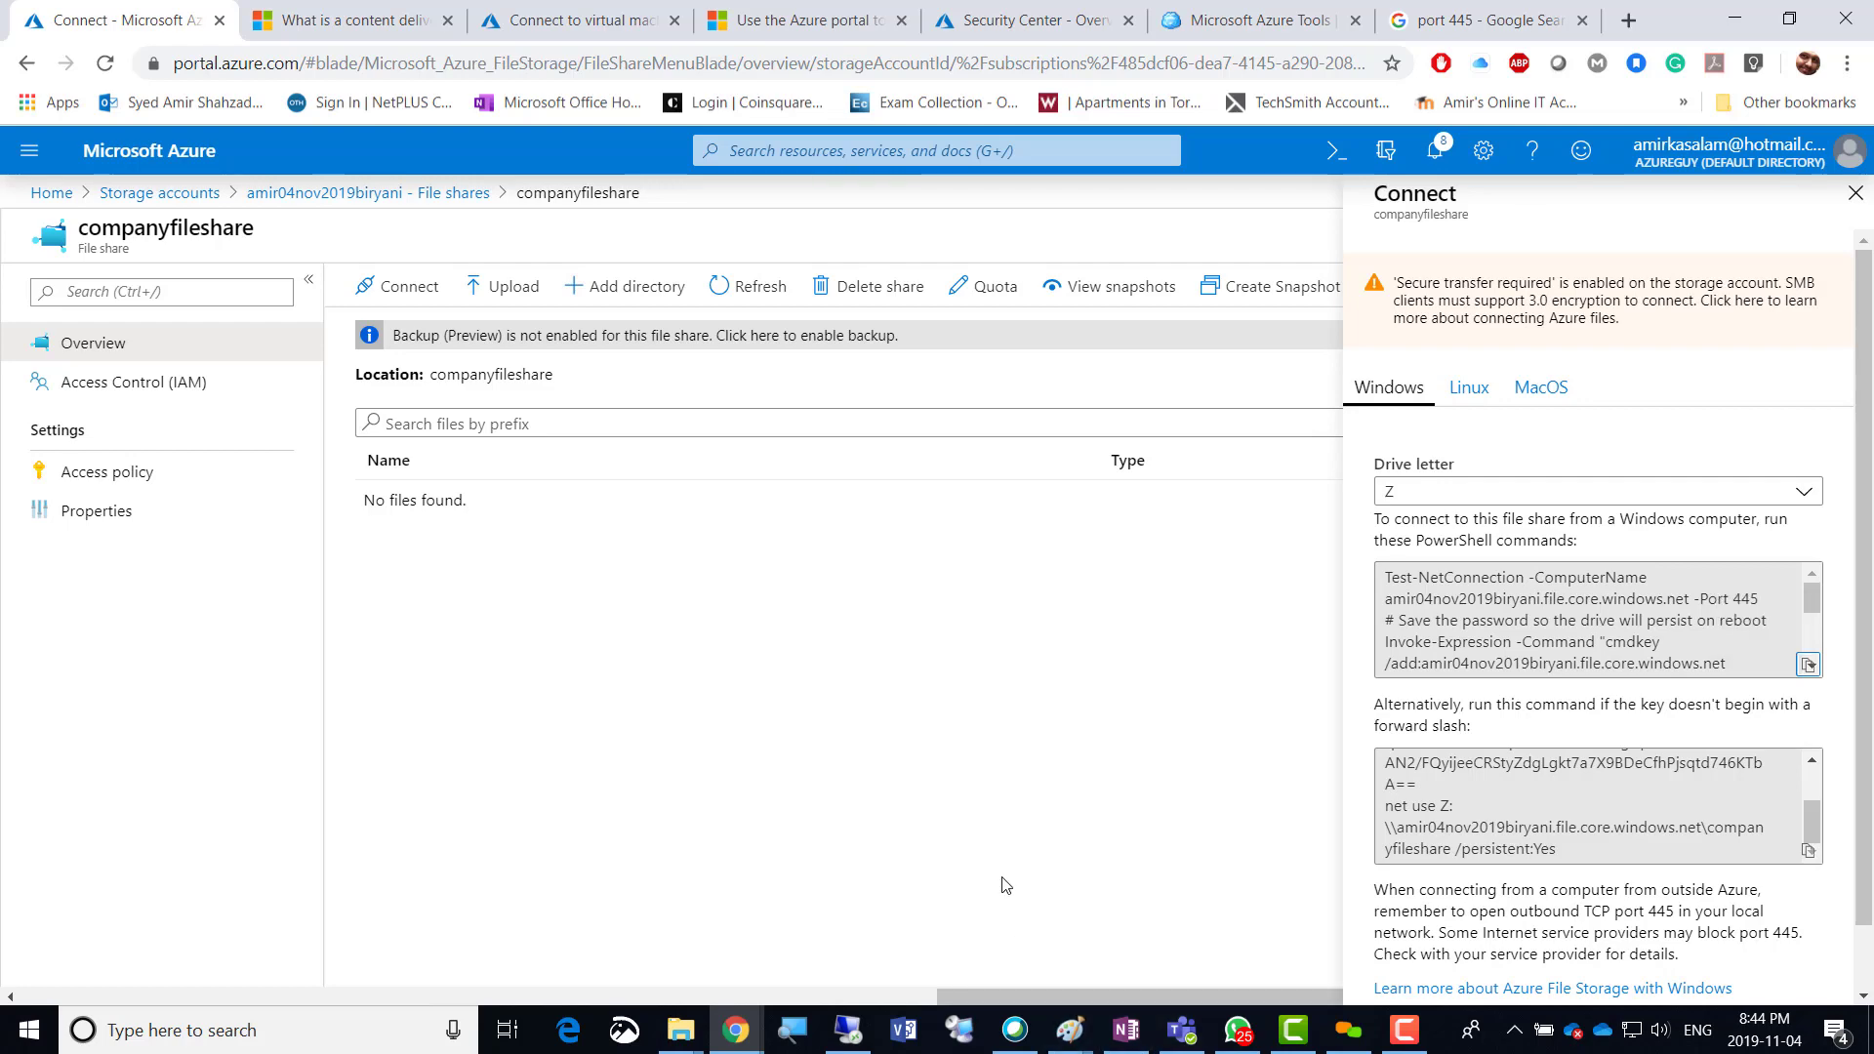
Return to the Amir-VM01 remote session and make it full screen.
key(super)
click(1284, 666)
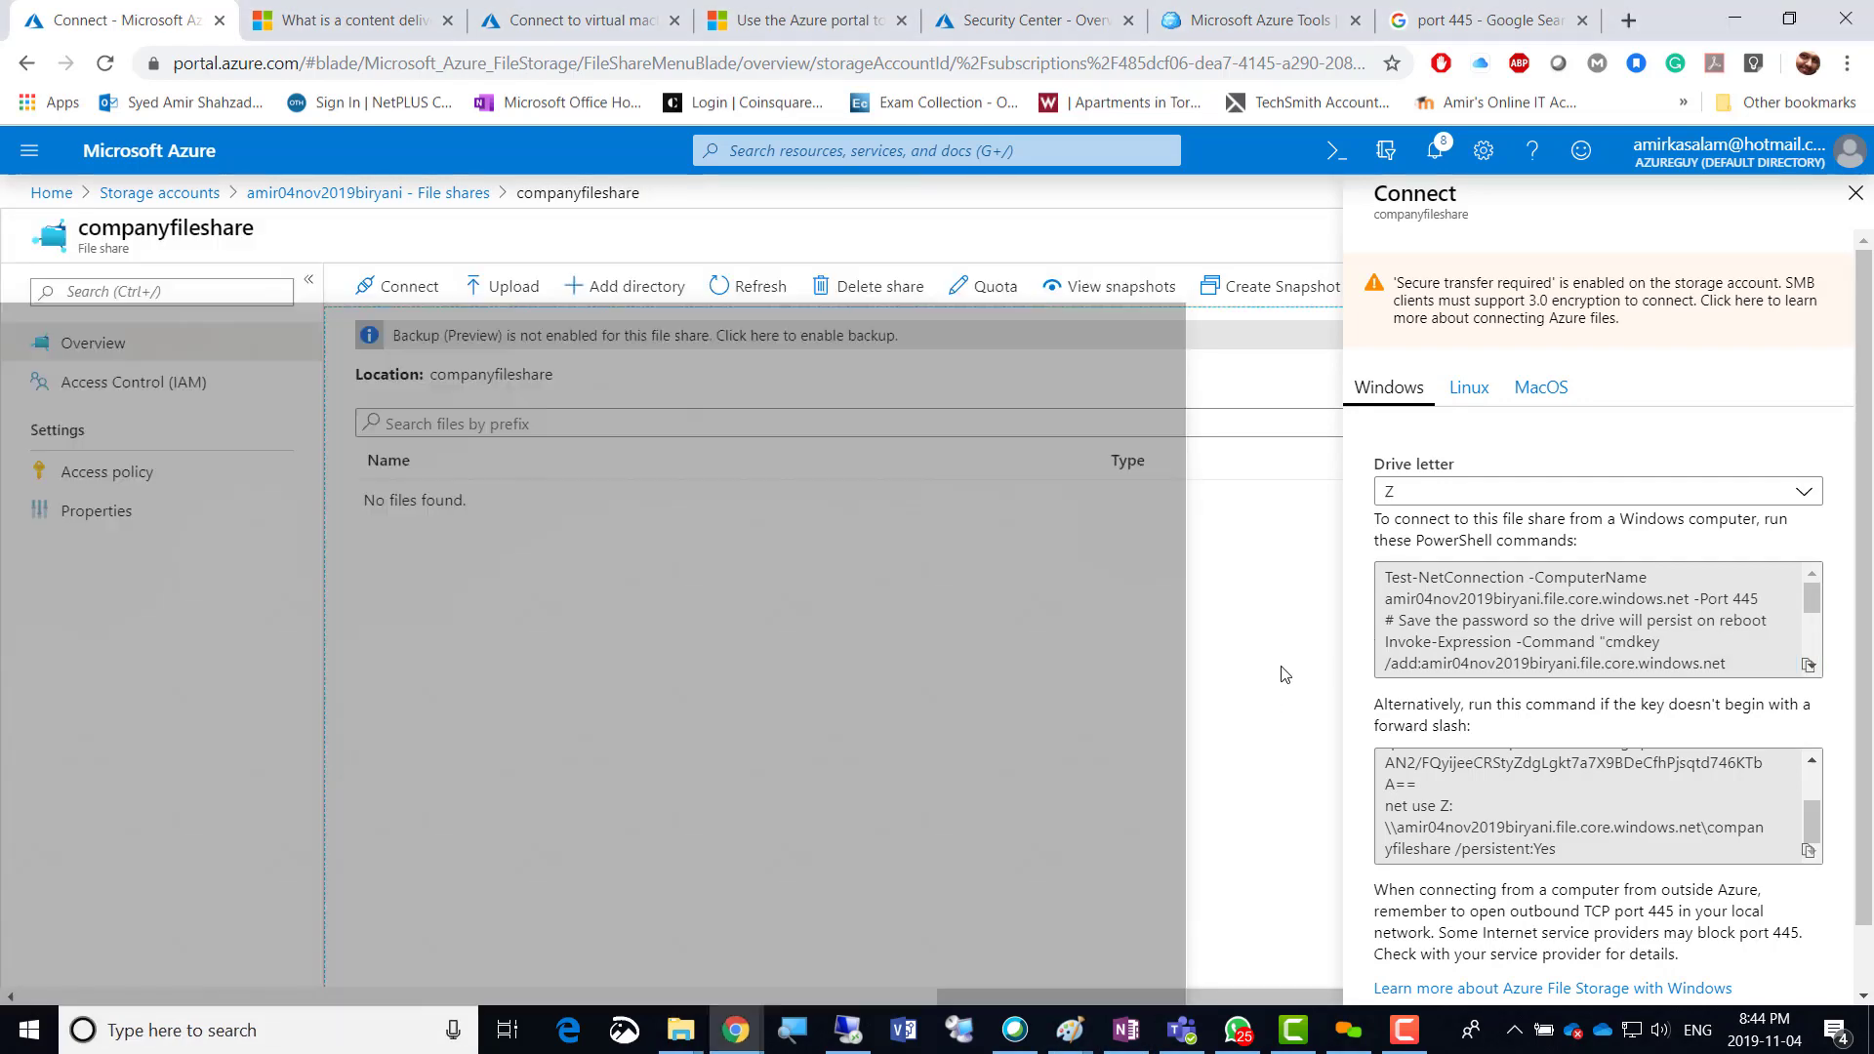
key(alt+Tab)
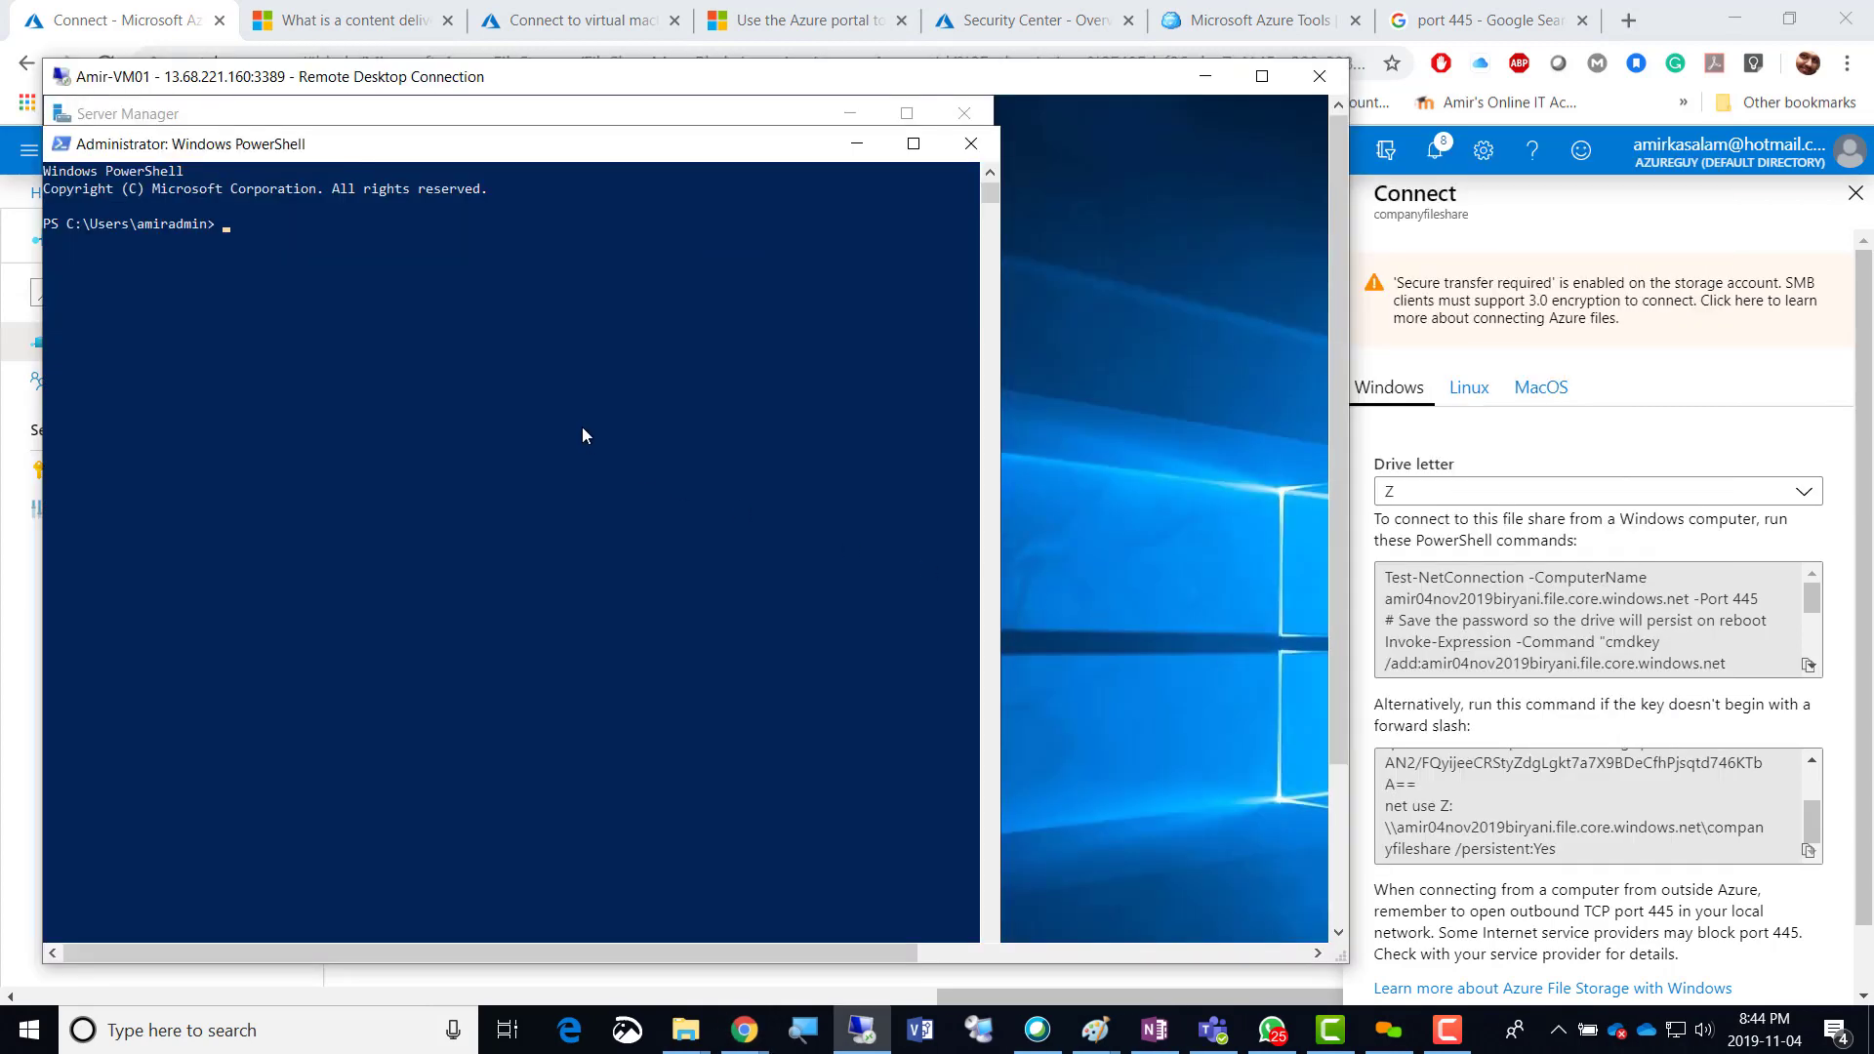
click(1261, 76)
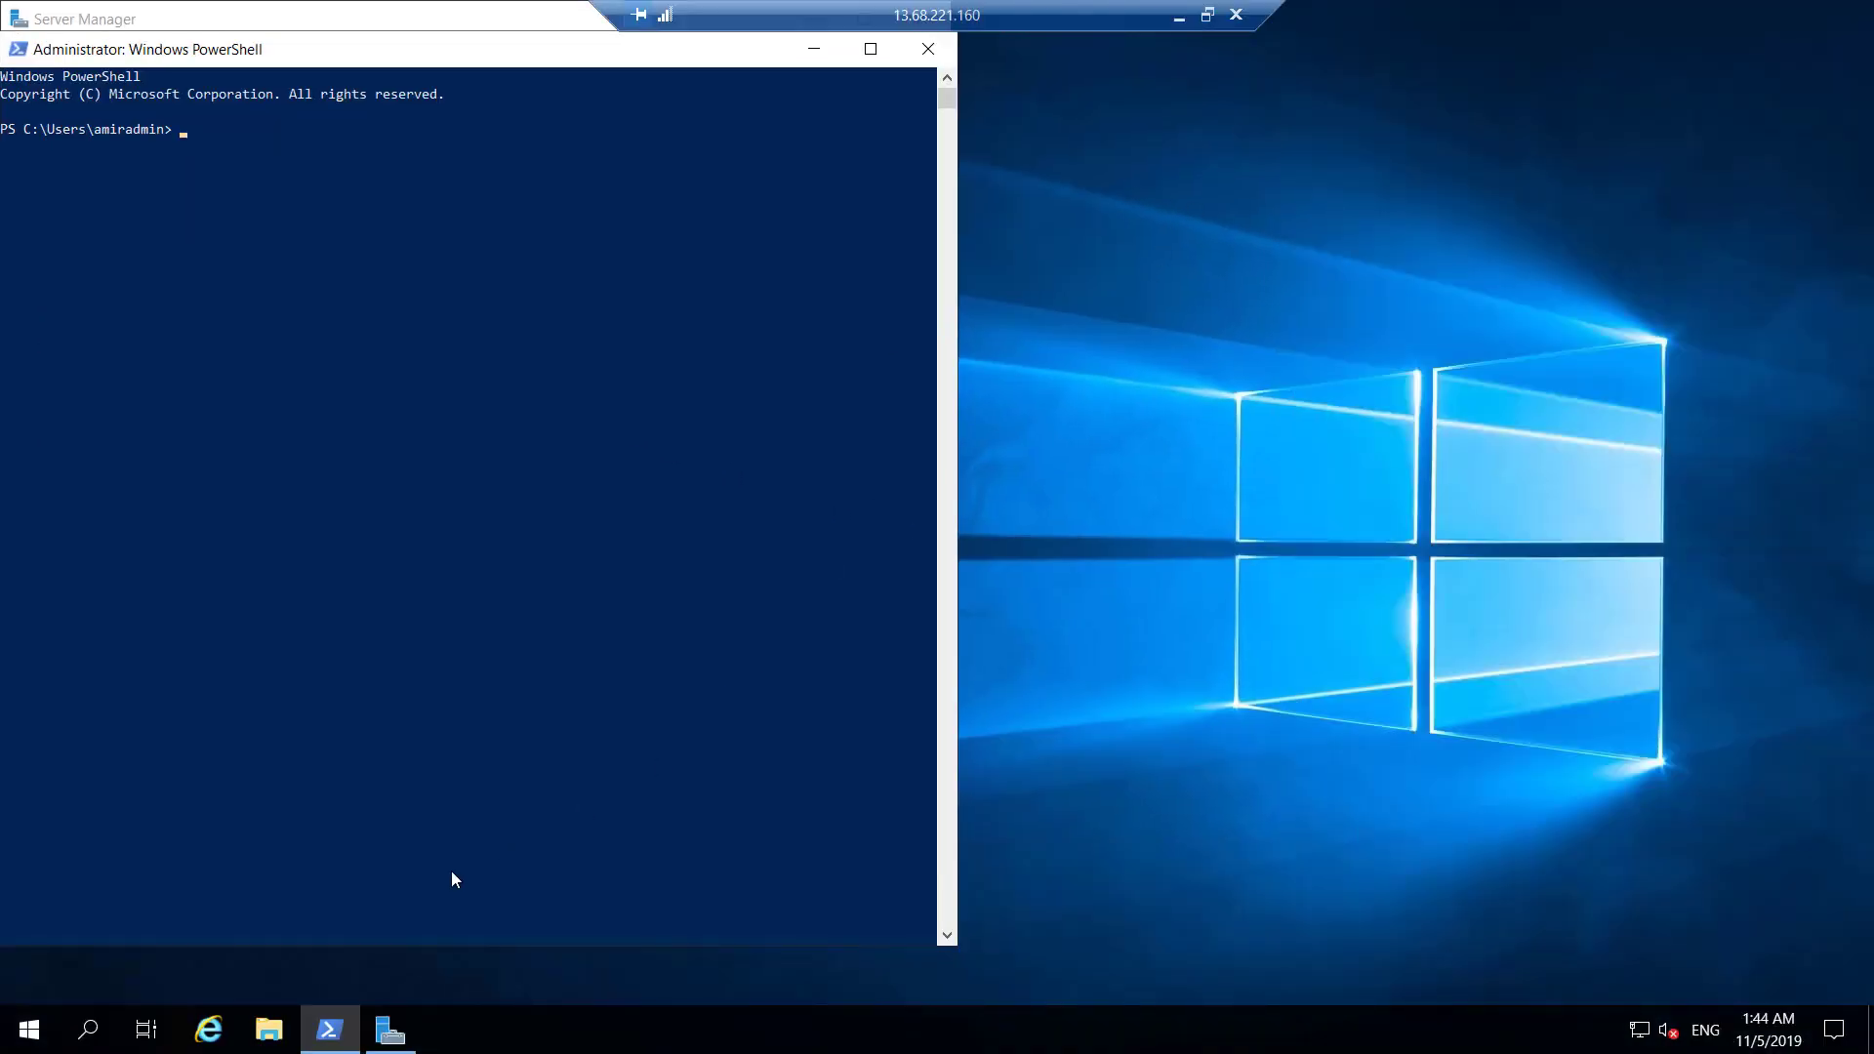
Open Notepad via Run on the VM, paste the mount script, and move it beside PowerShell.
right_click(30, 1027)
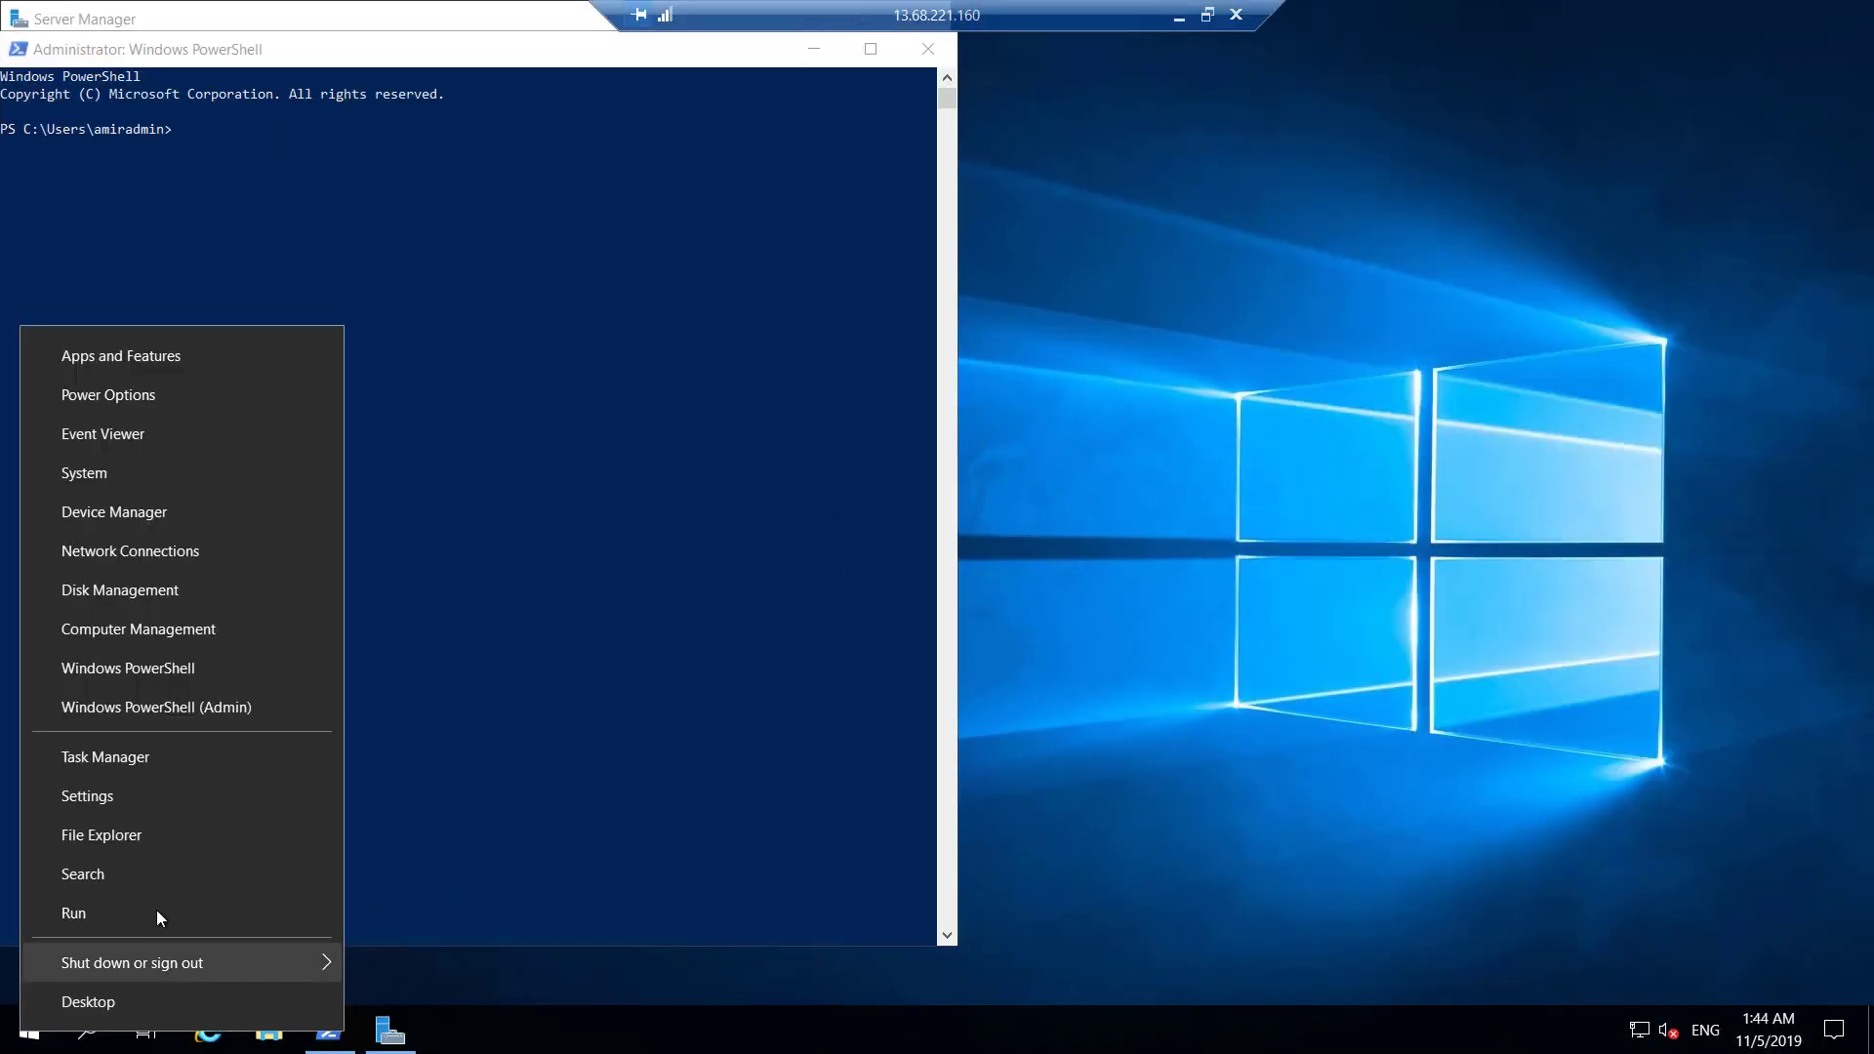
click(164, 902)
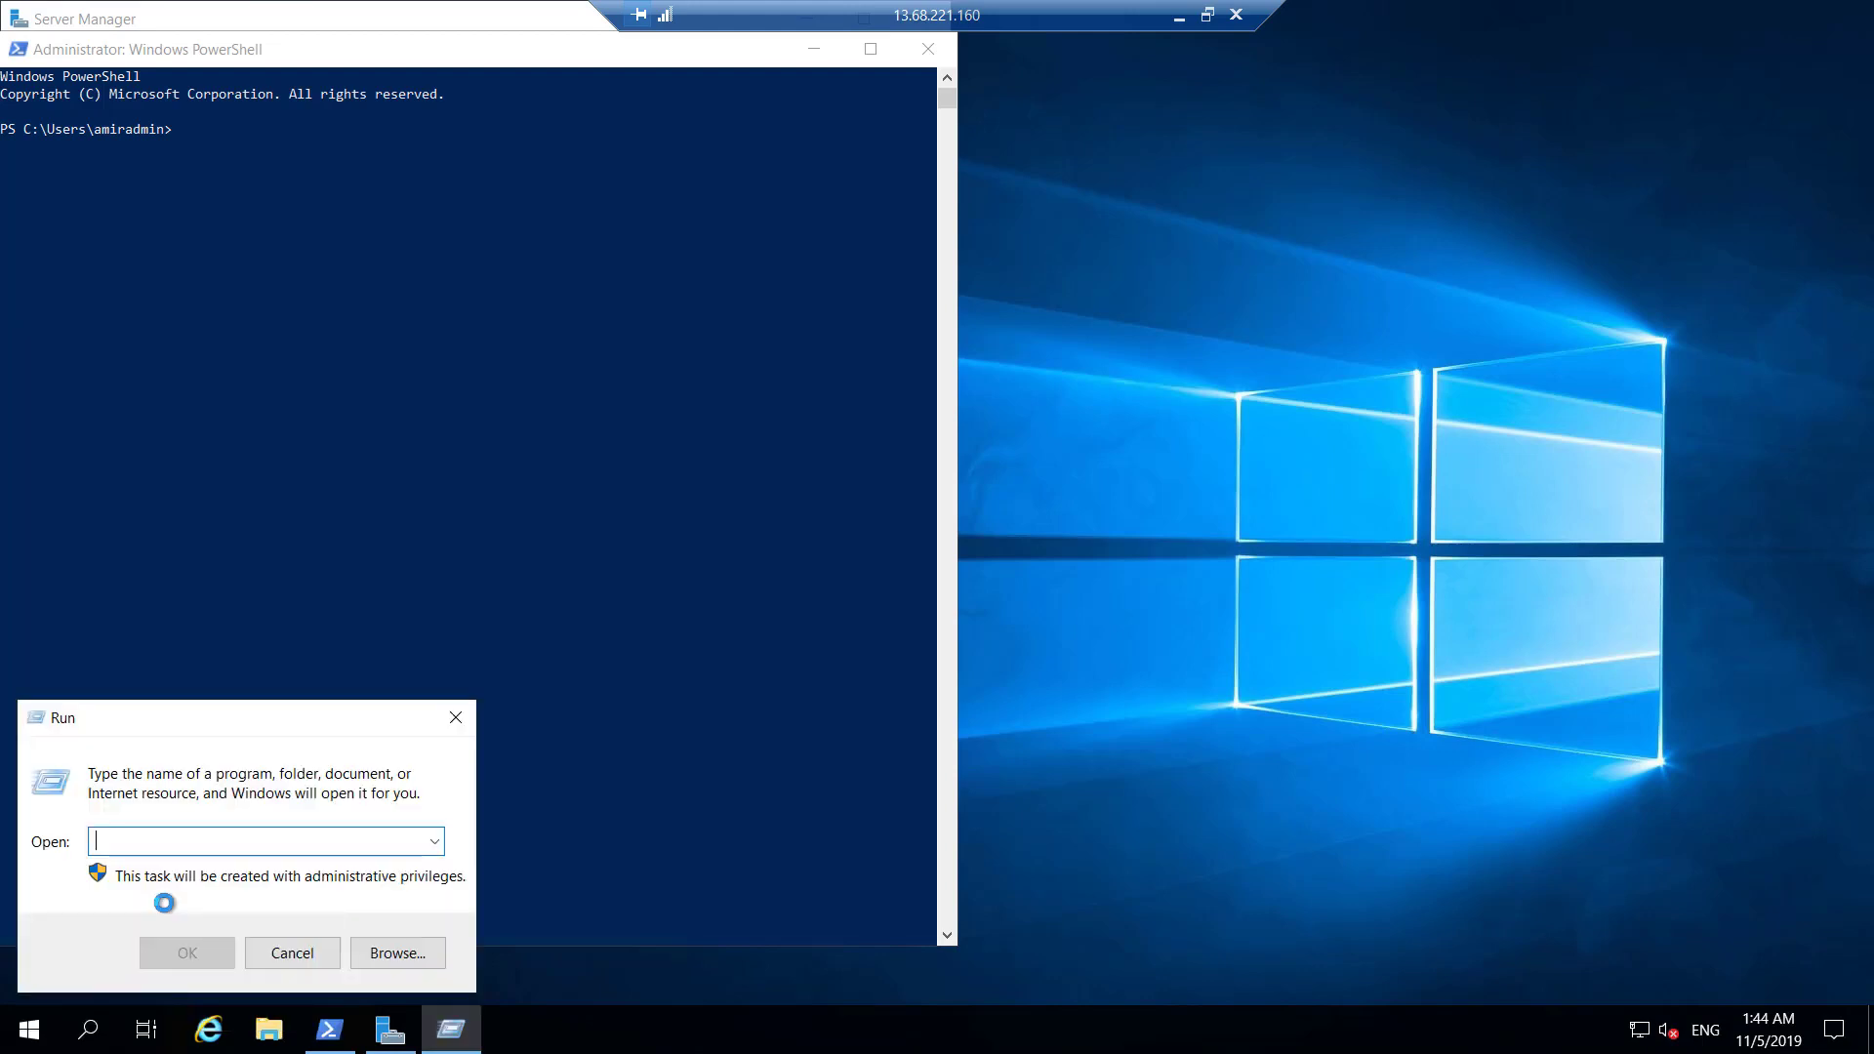
text(notepad)
key(Return)
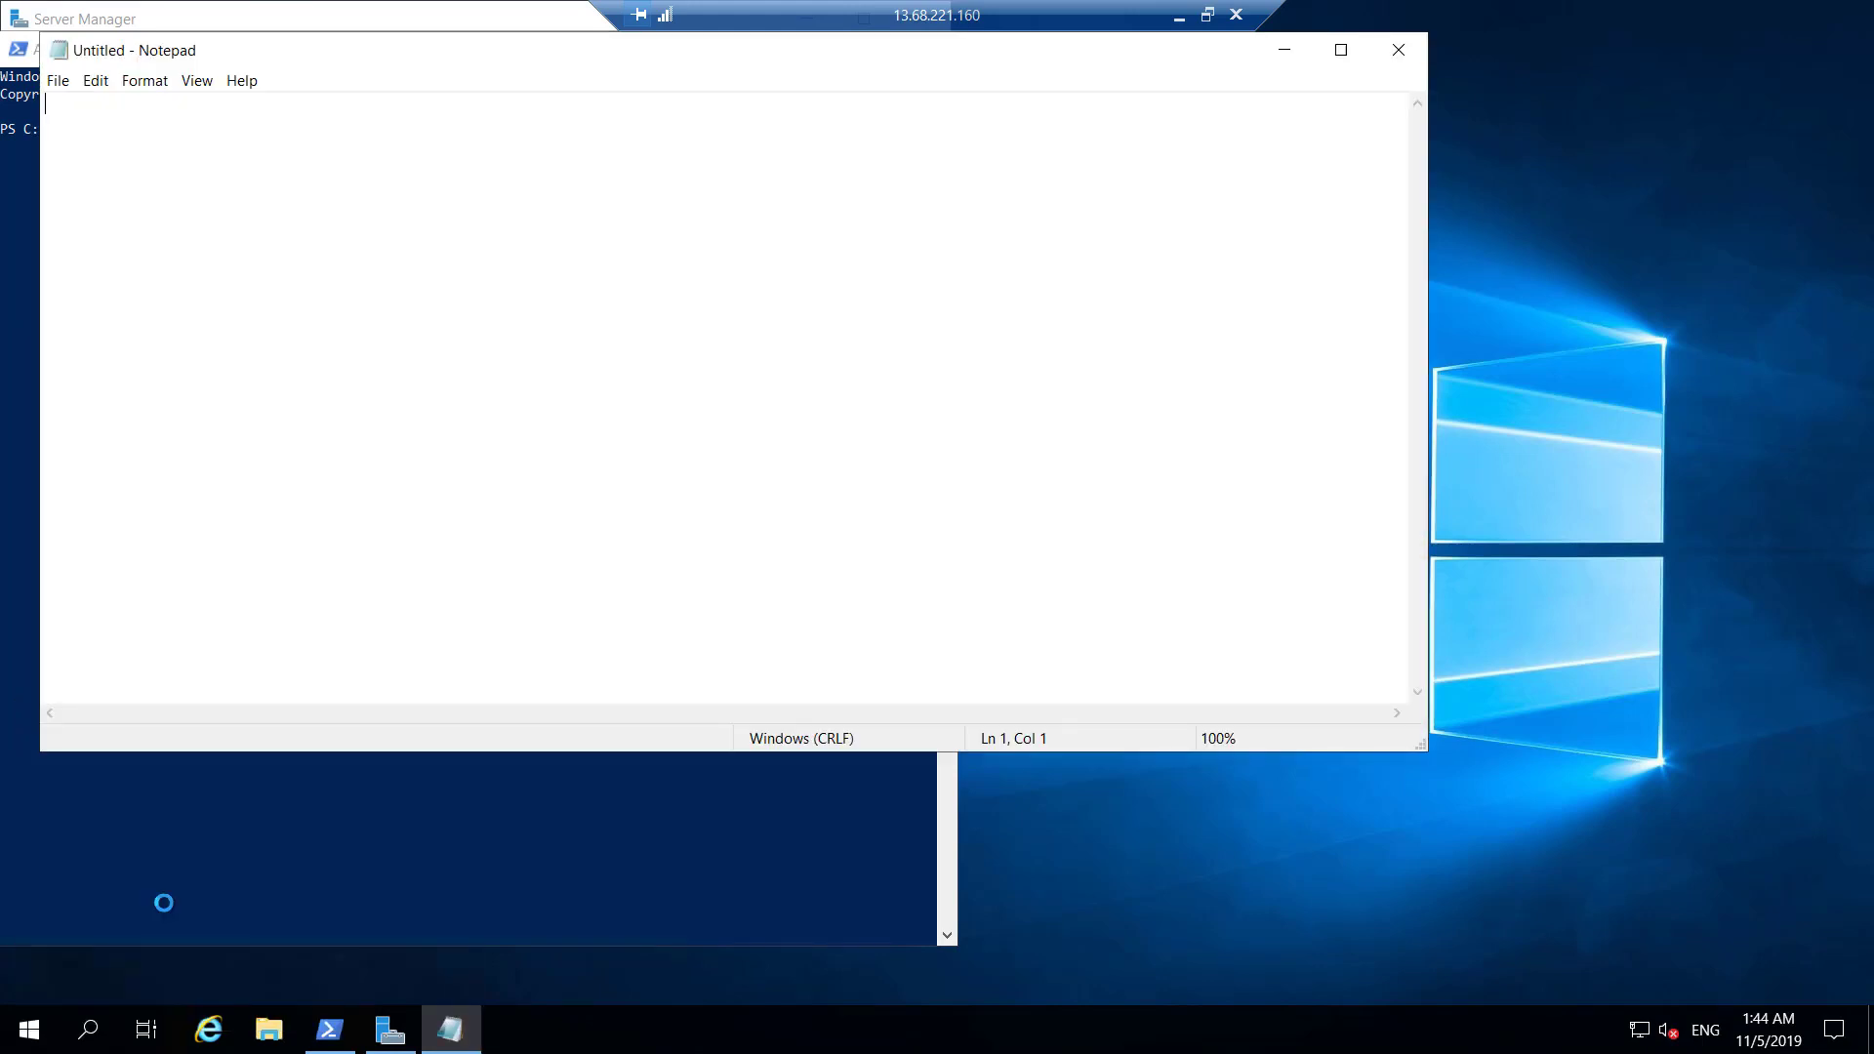
key(ctrl+v)
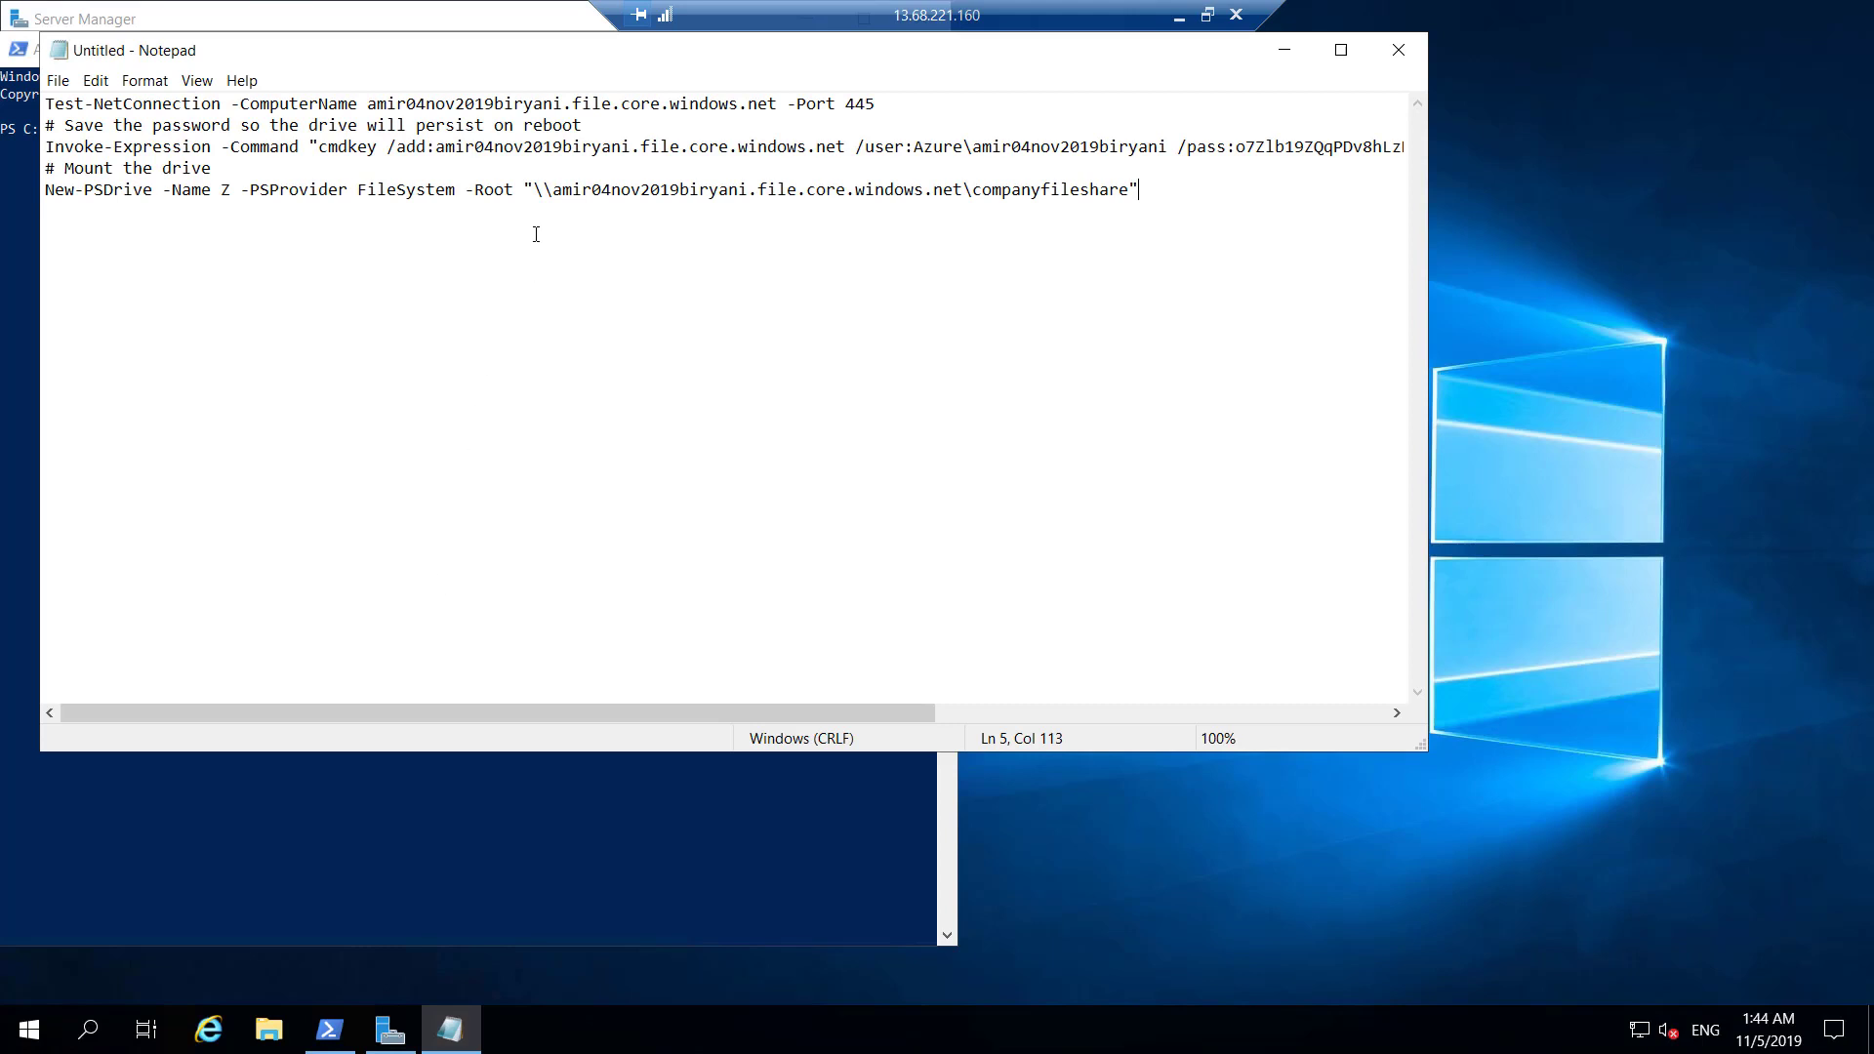
drag(454, 50, 1097, 147)
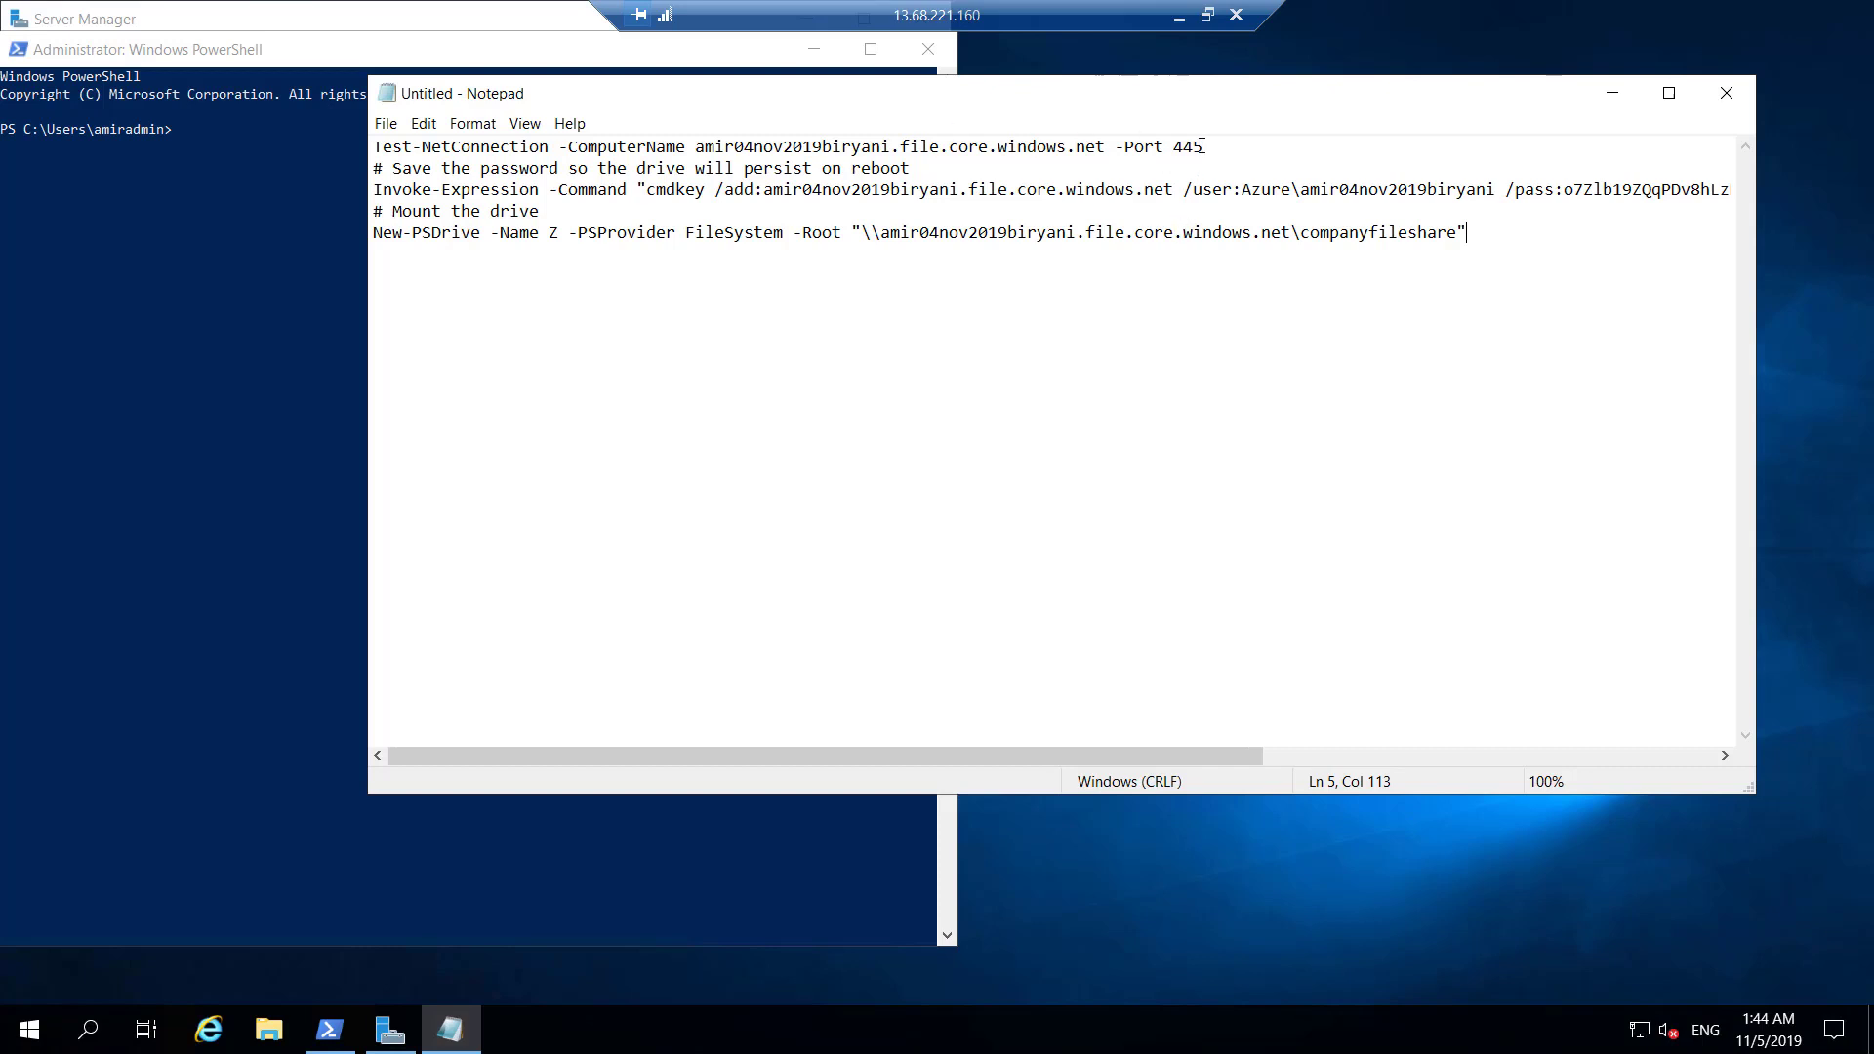
Copy the Test-NetConnection line from Notepad and run it in PowerShell, confirming port 445 succeeds.
drag(1203, 147, 372, 147)
right_click(382, 149)
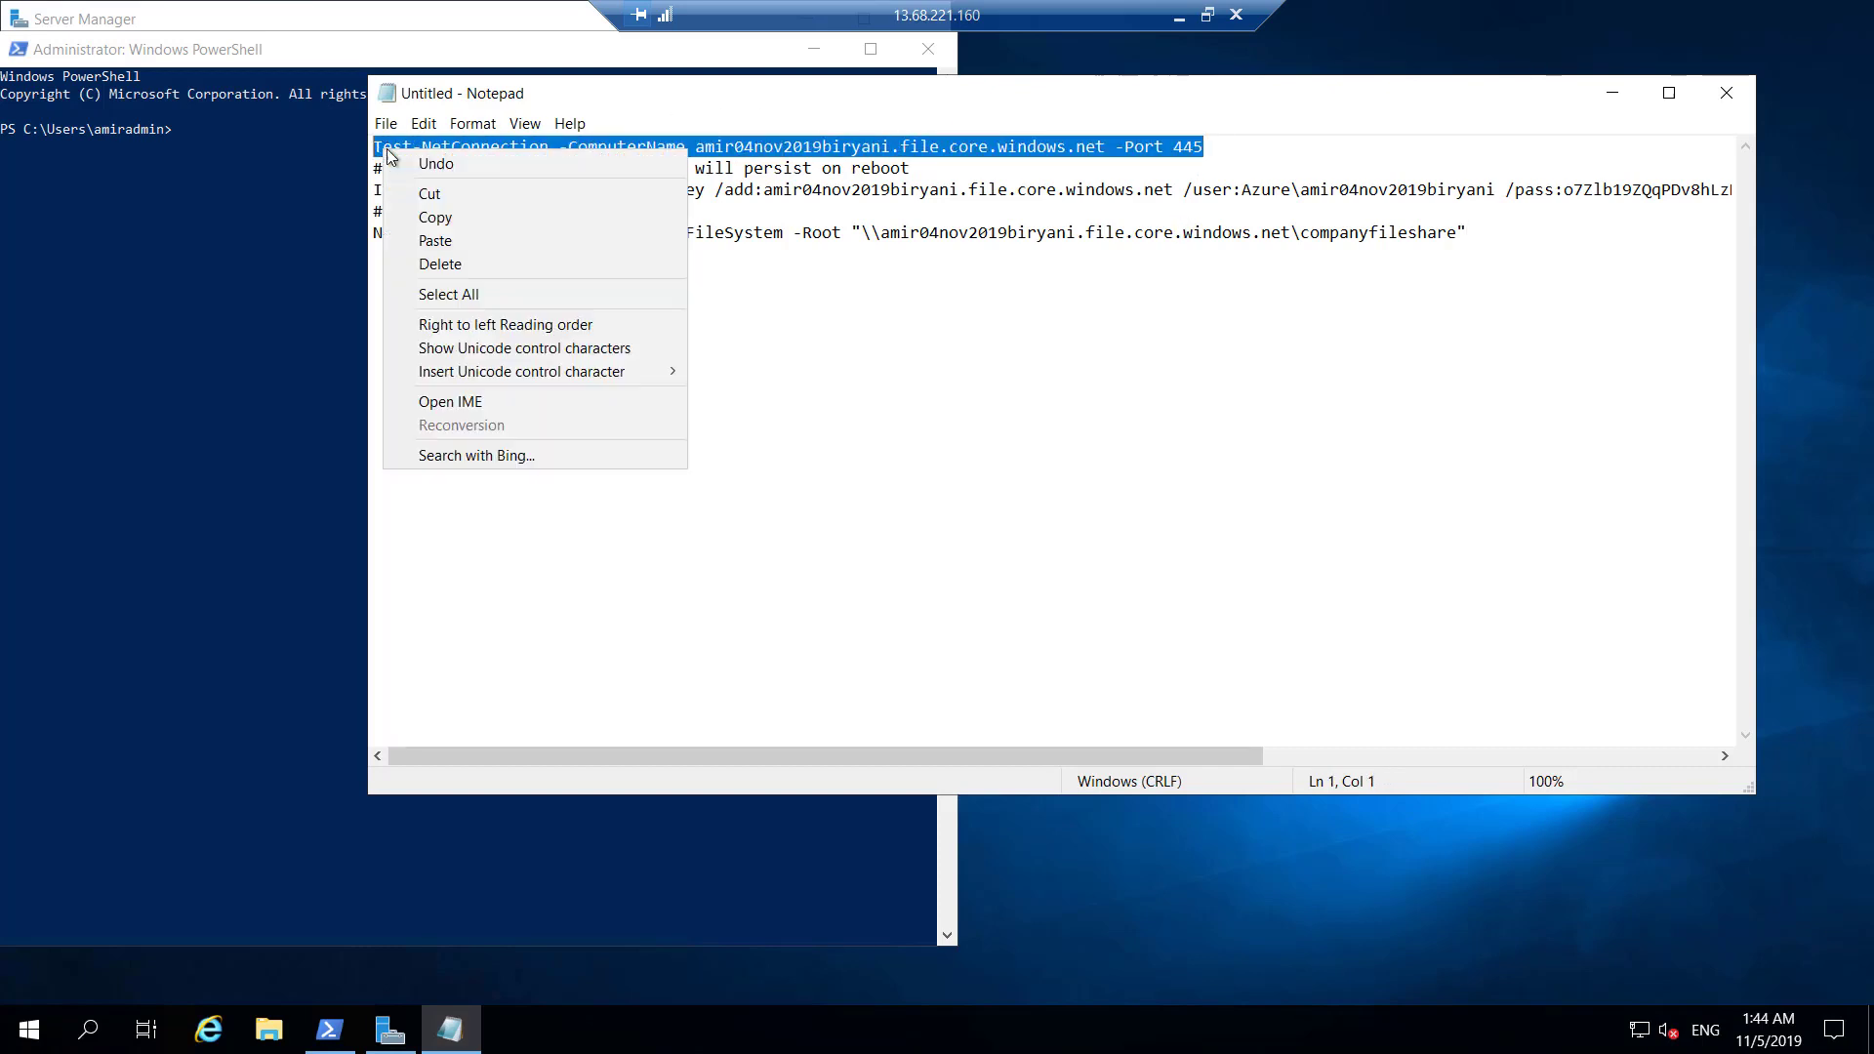
click(429, 217)
click(206, 160)
right_click(189, 138)
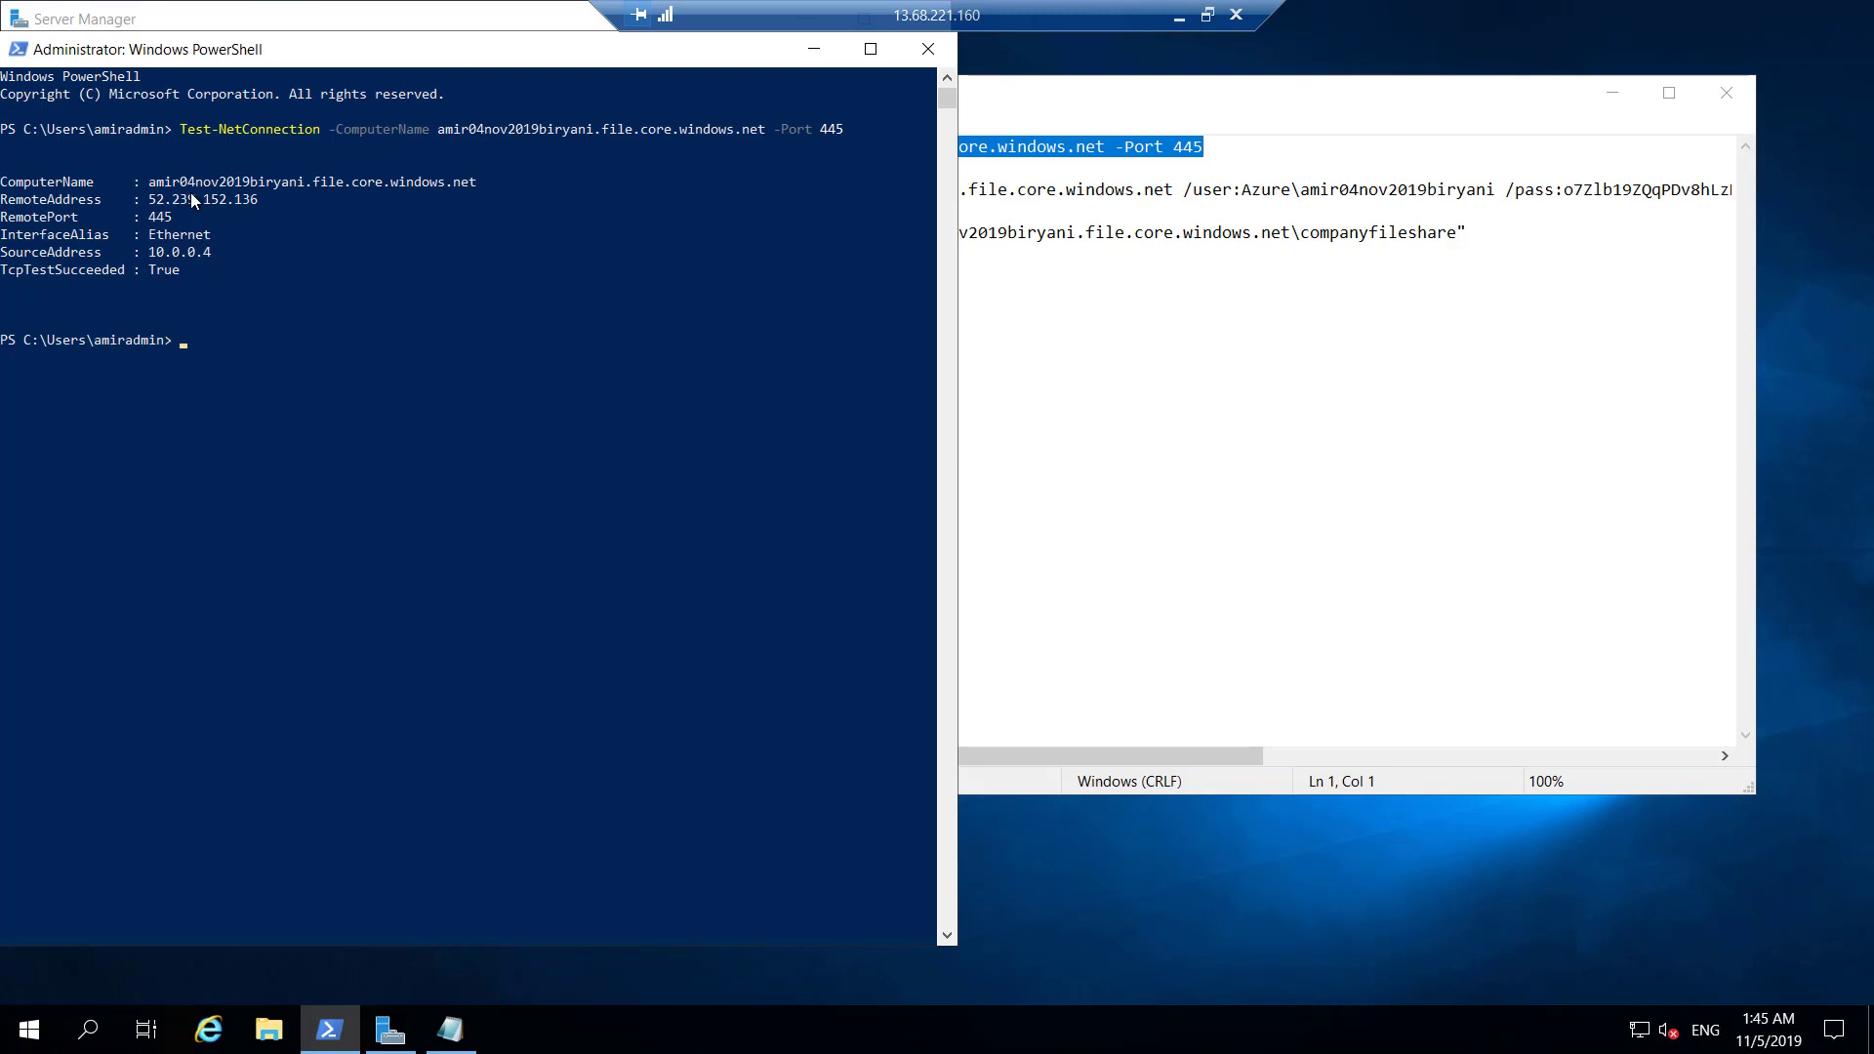
click(1259, 347)
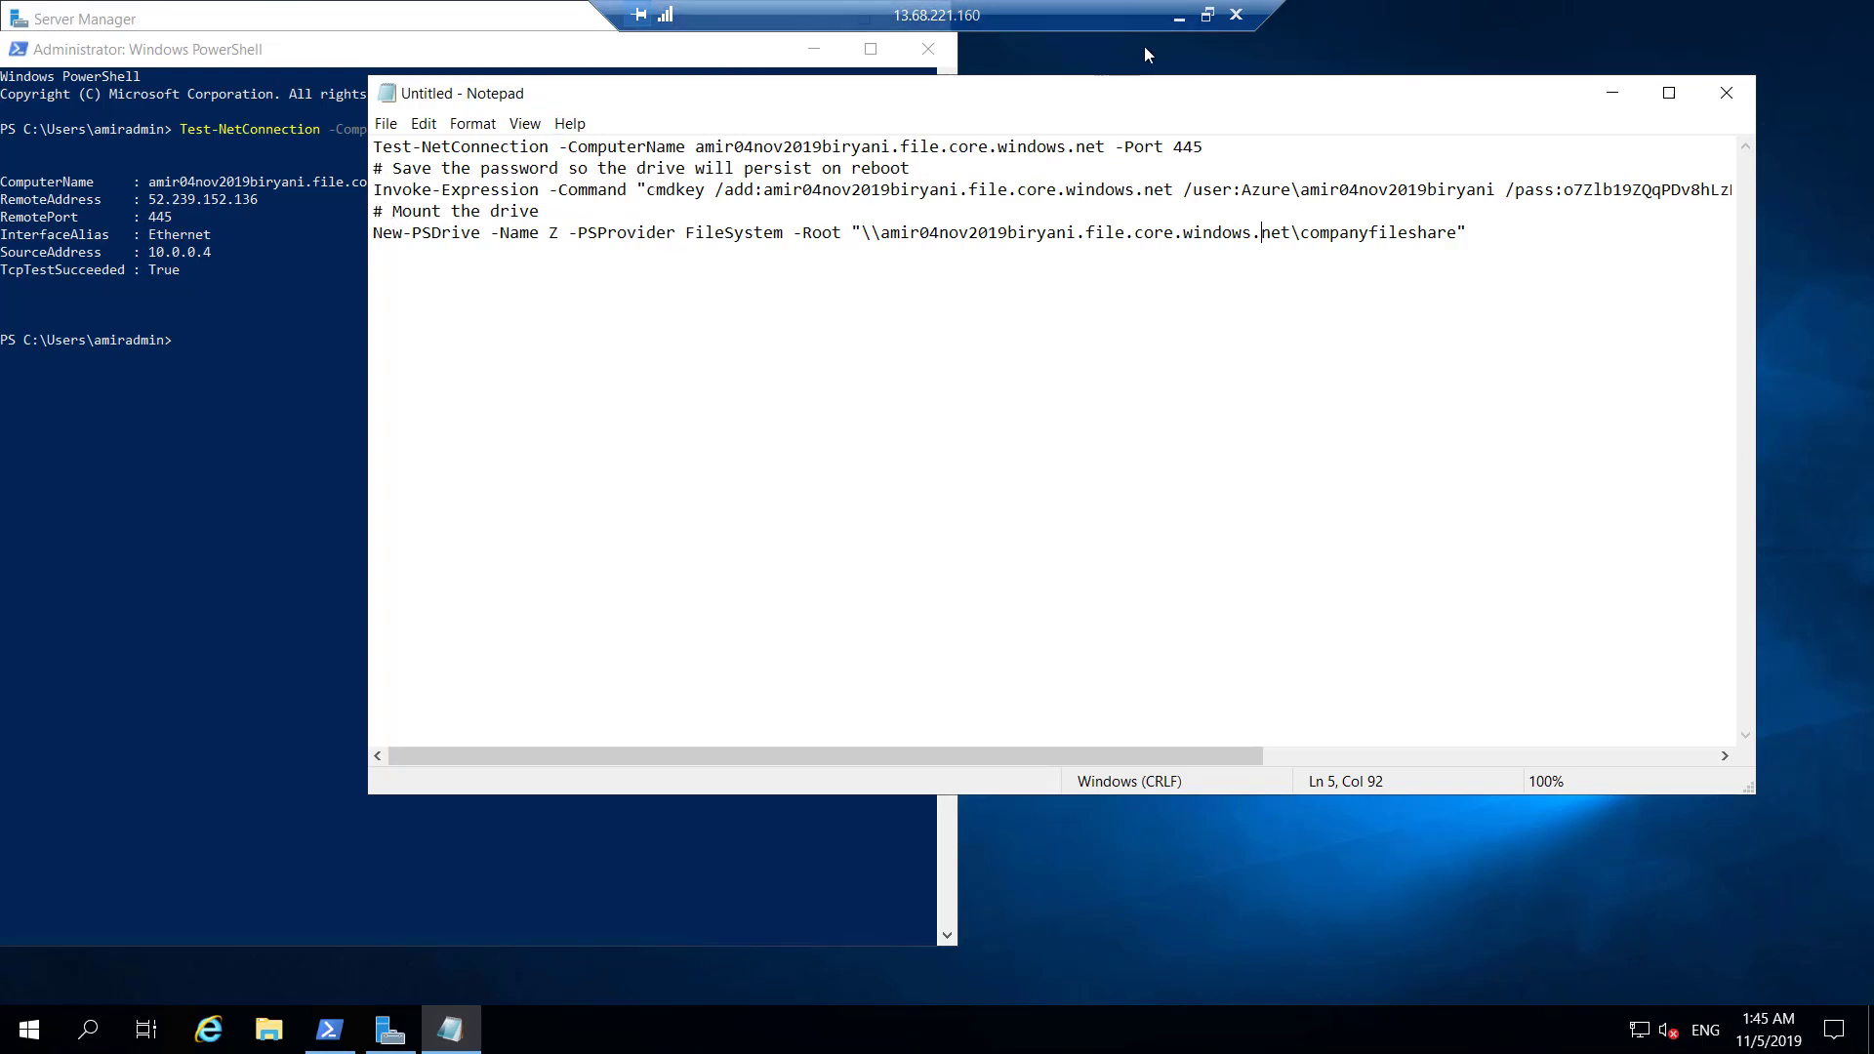
Glance at the Azure Connect panel, then return the remote session to full screen.
click(1205, 20)
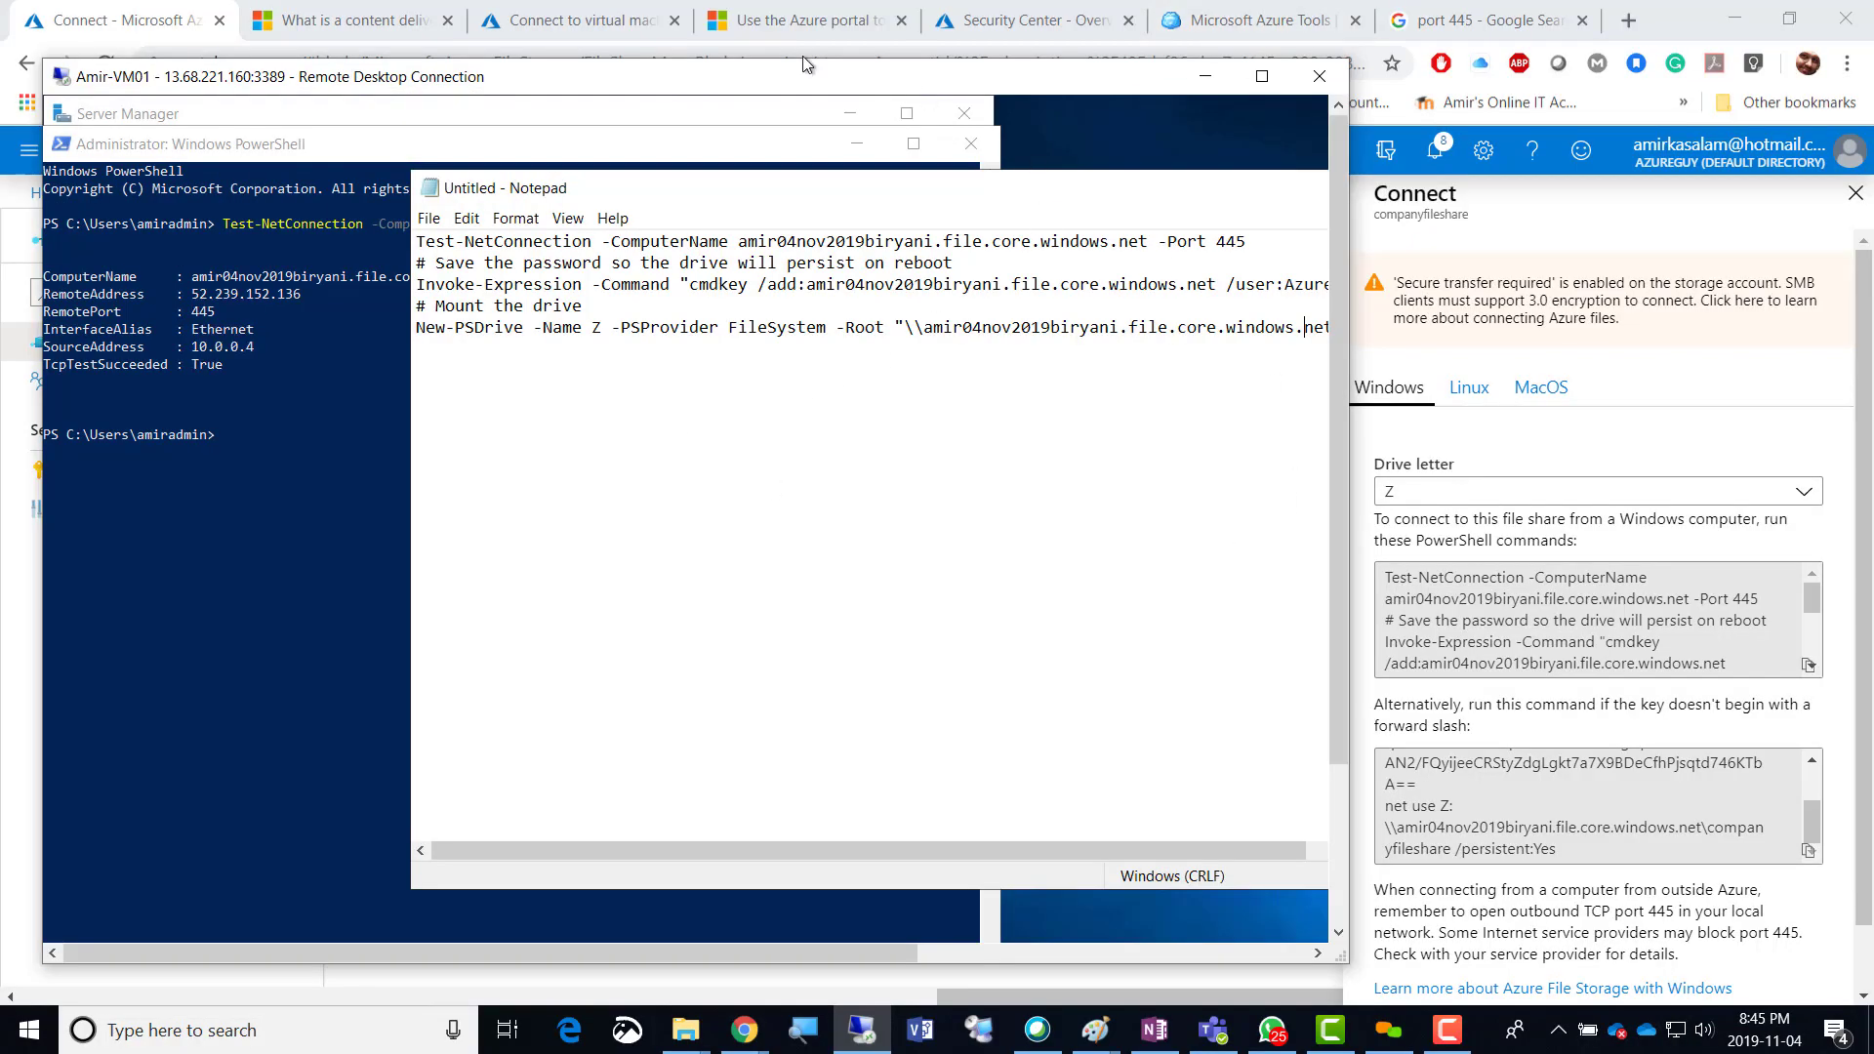
click(151, 24)
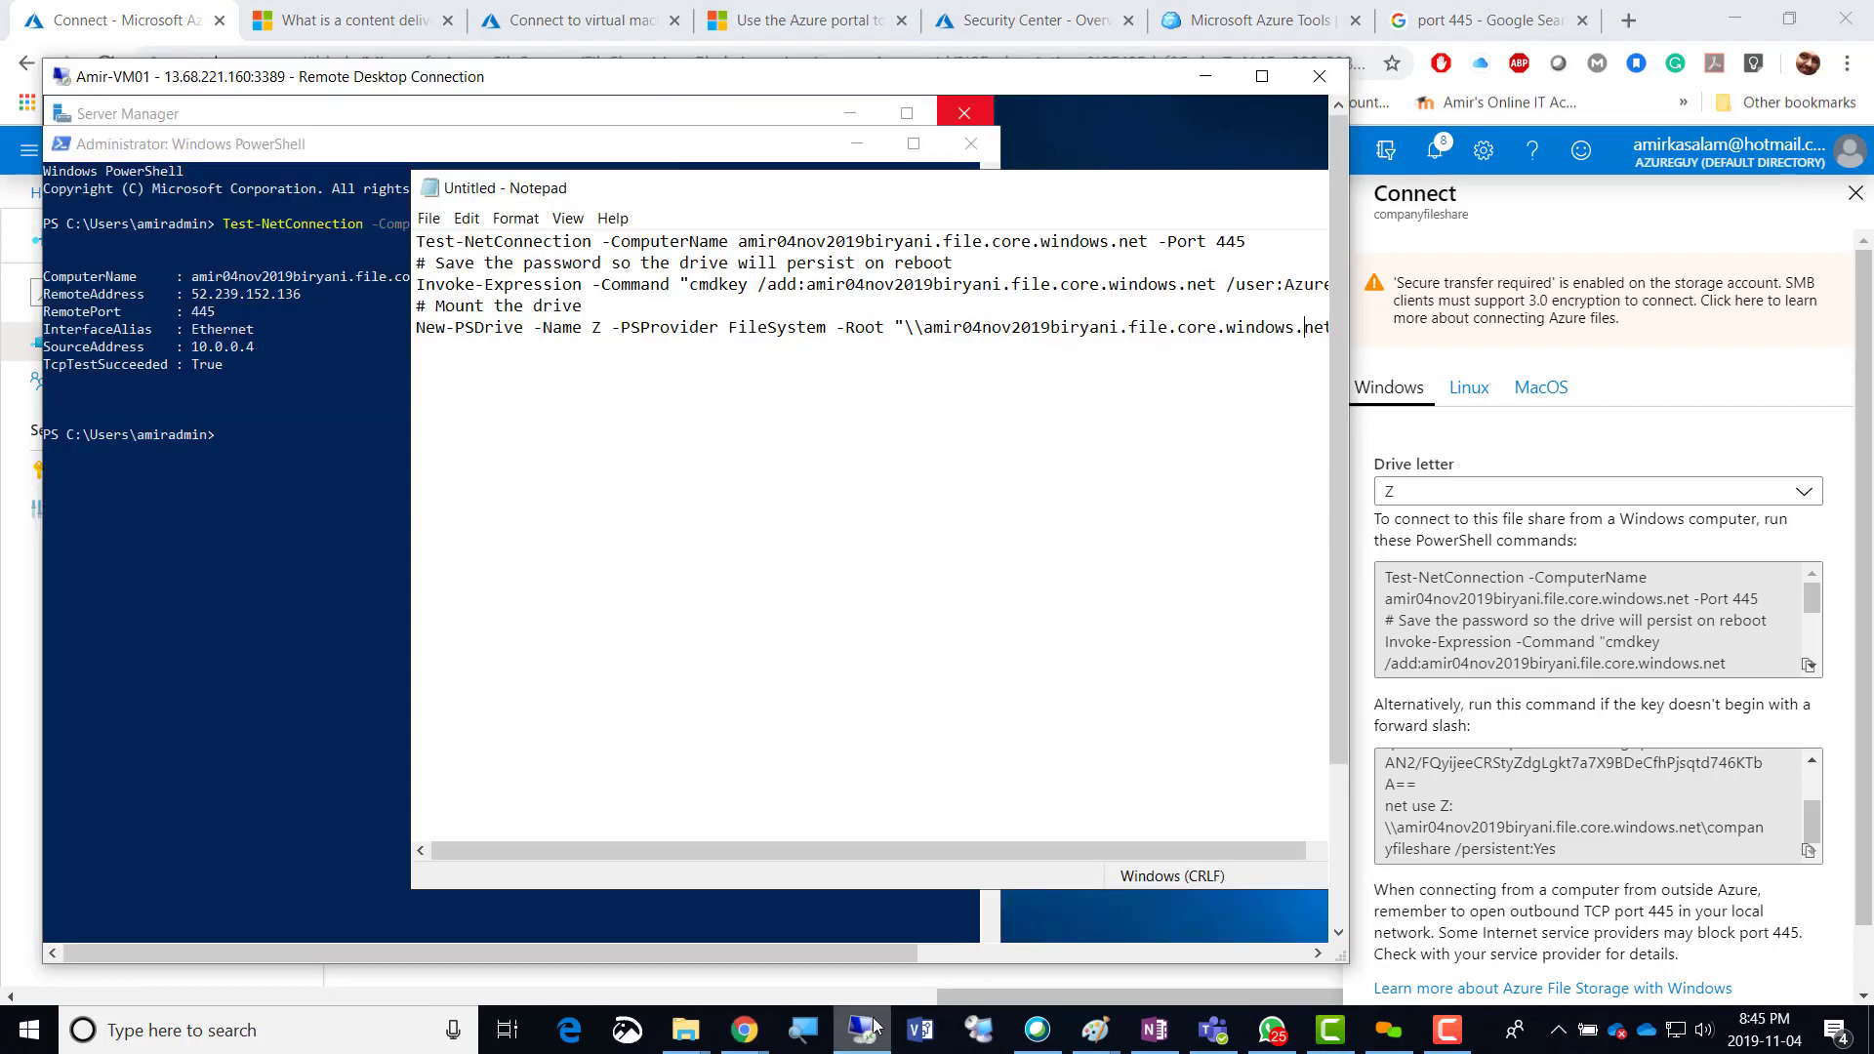
click(848, 1030)
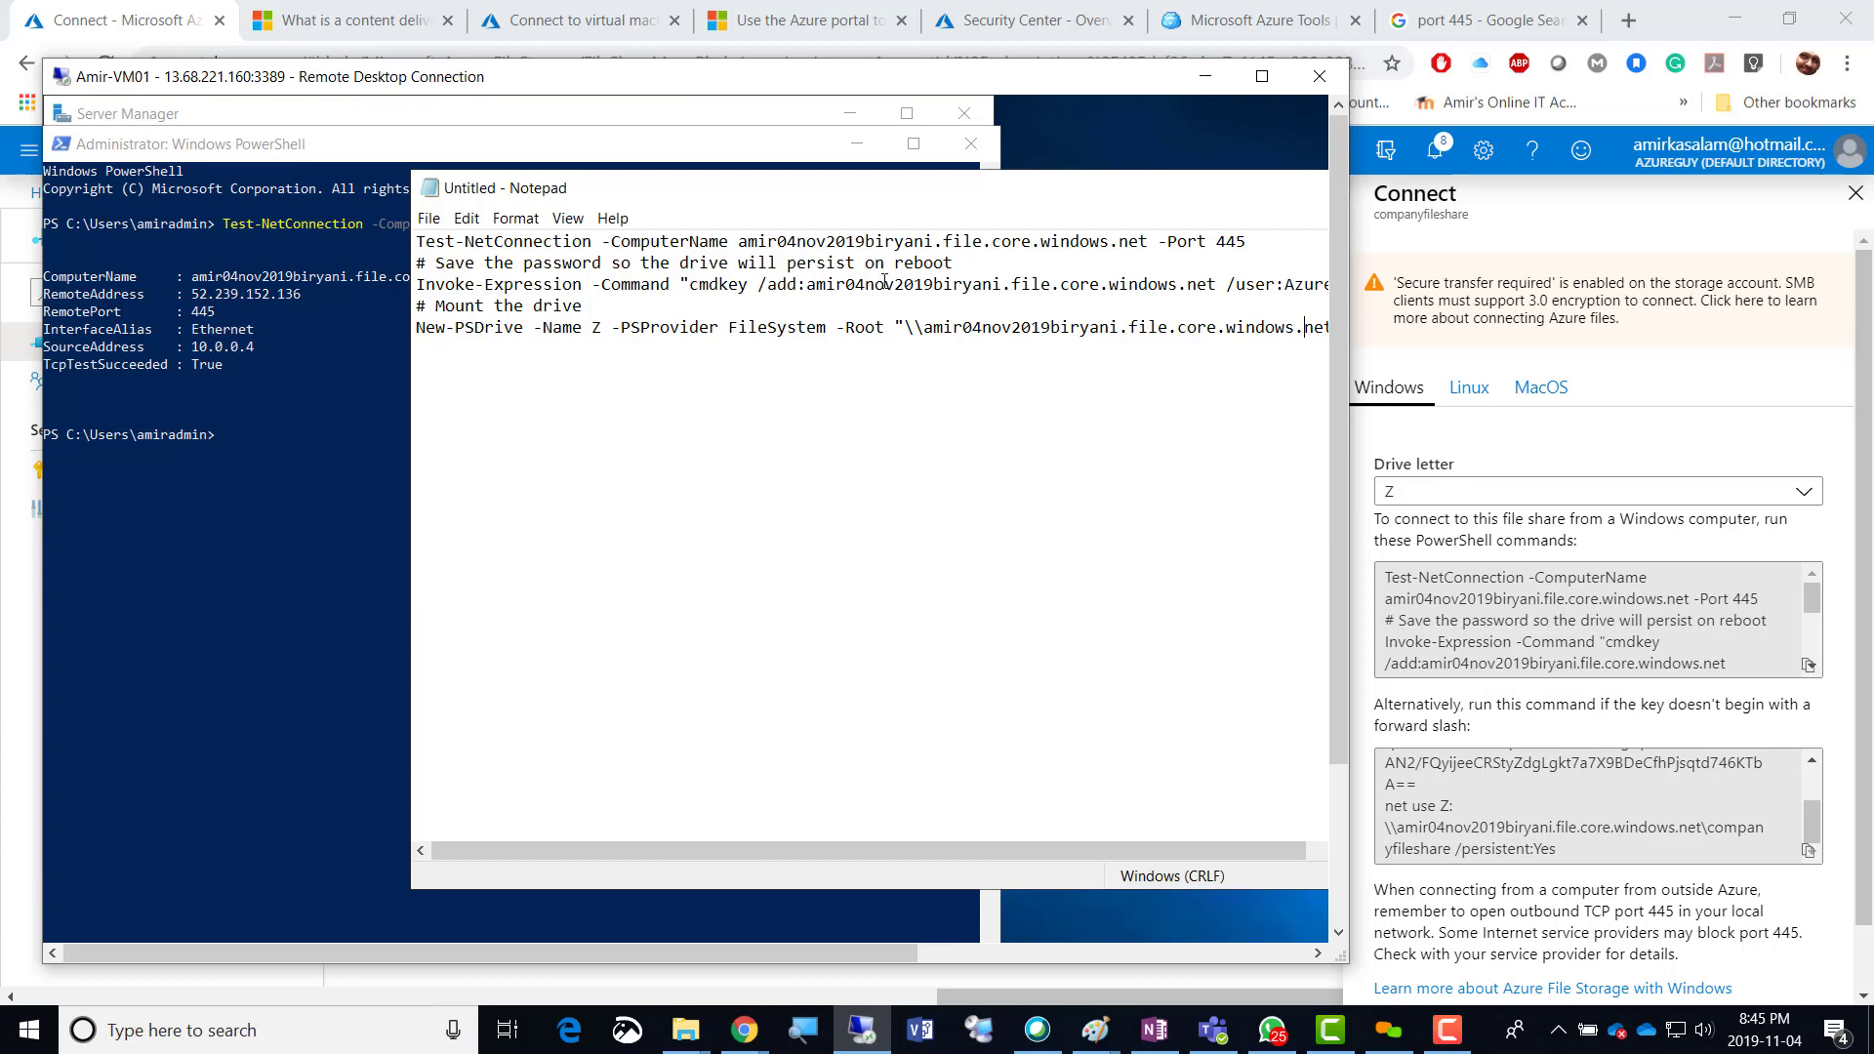
click(1260, 77)
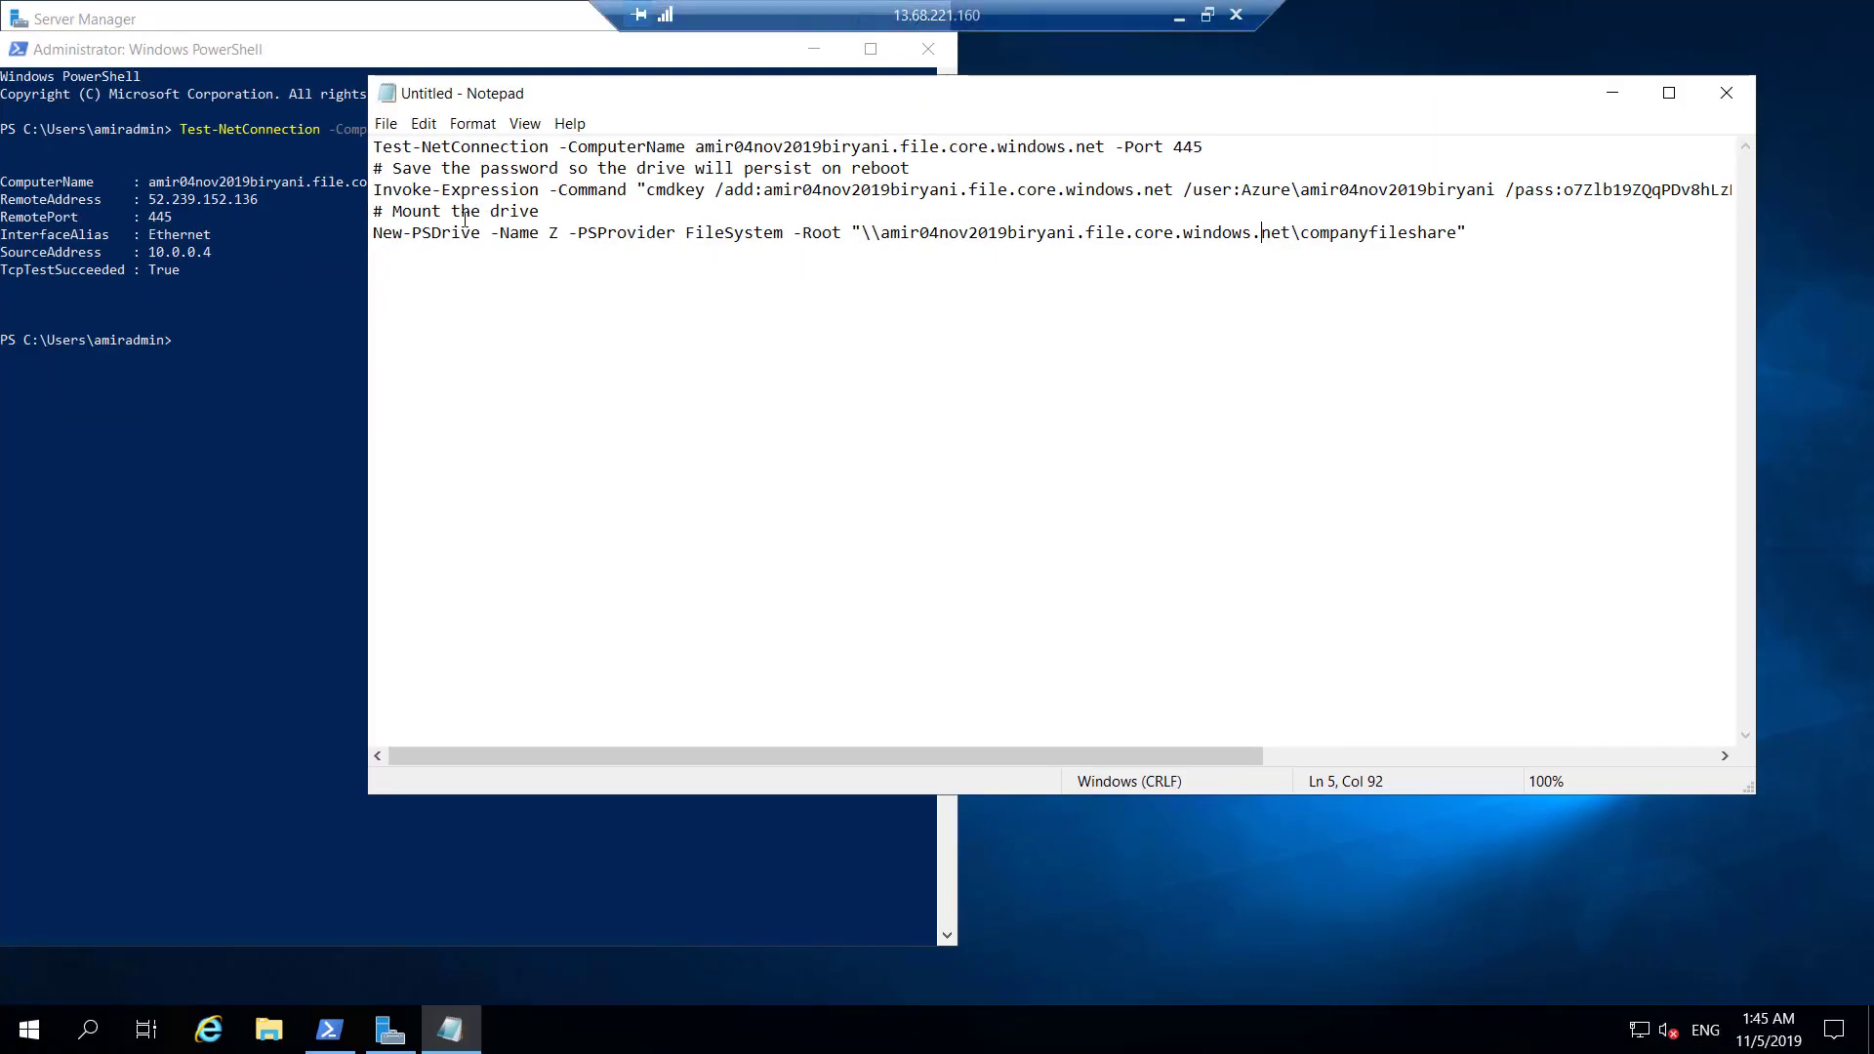
Copy the Invoke-Expression cmdkey line from Notepad and run it in PowerShell to store the credential.
drag(376, 190, 1554, 191)
drag(1605, 189, 1754, 190)
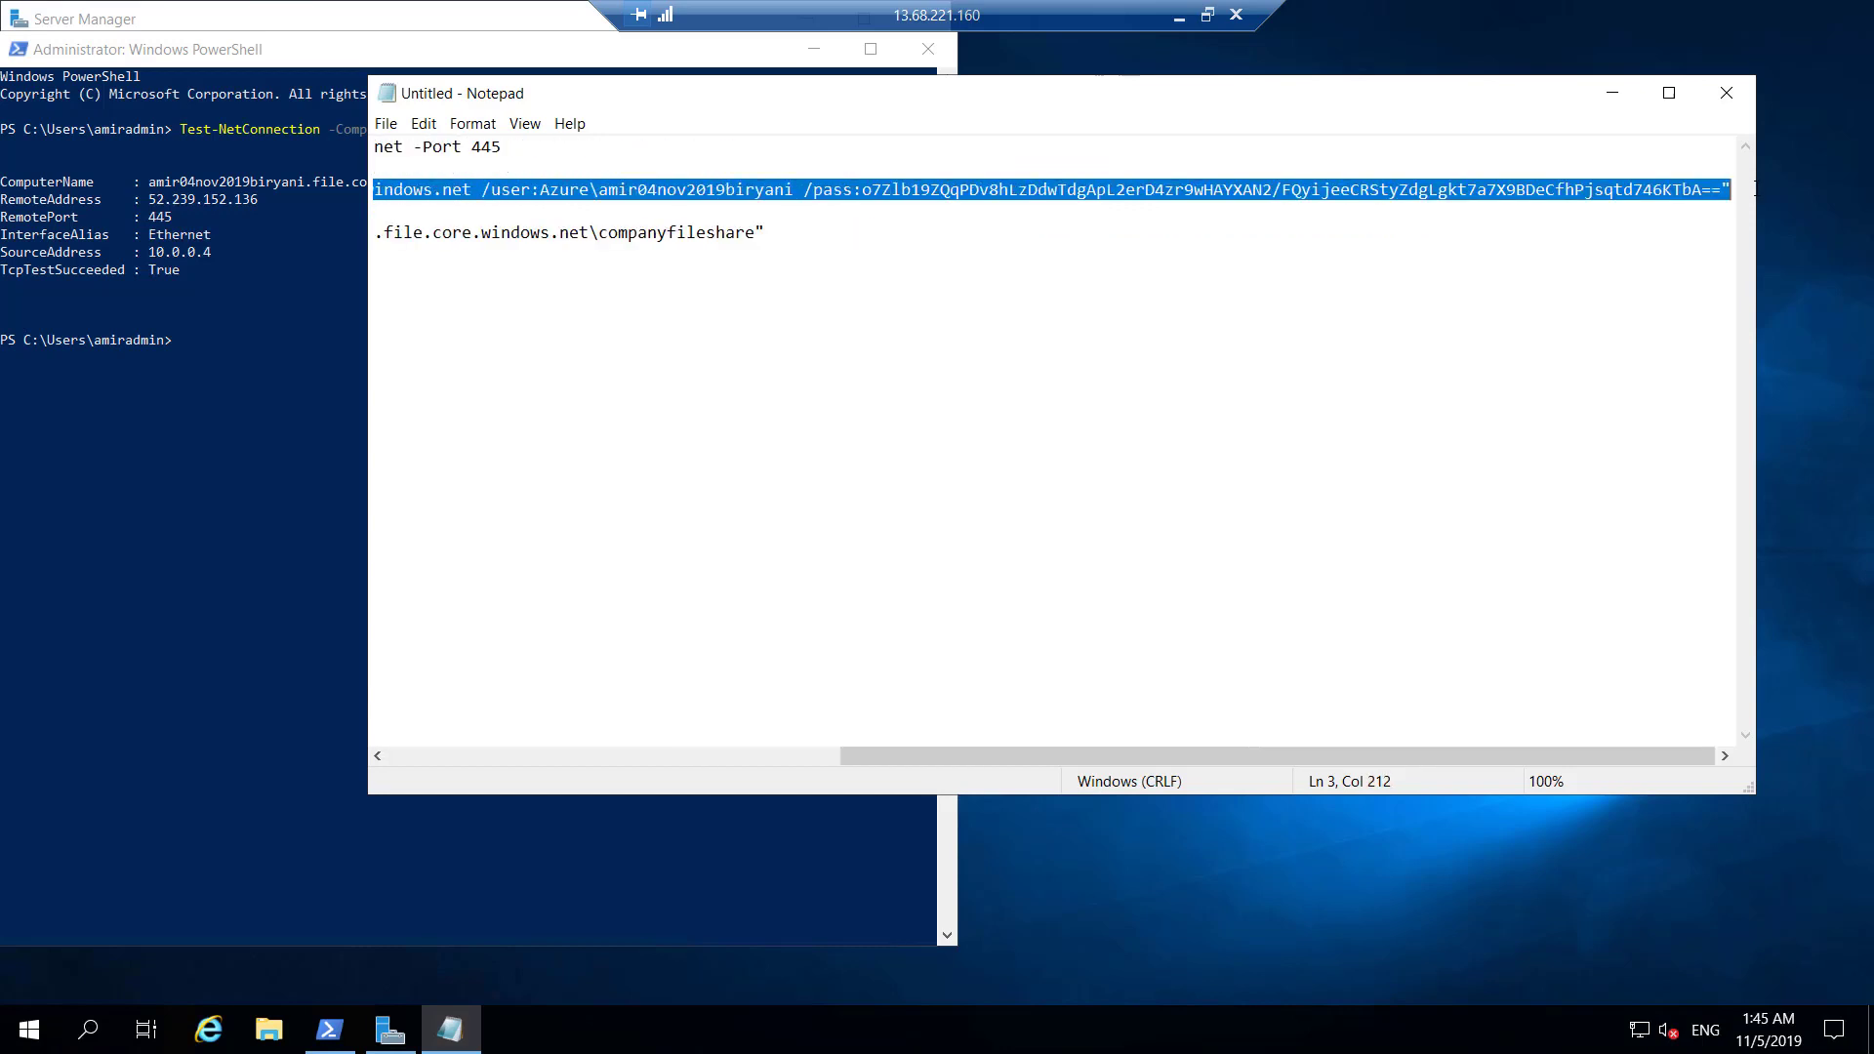
right_click(778, 189)
click(820, 255)
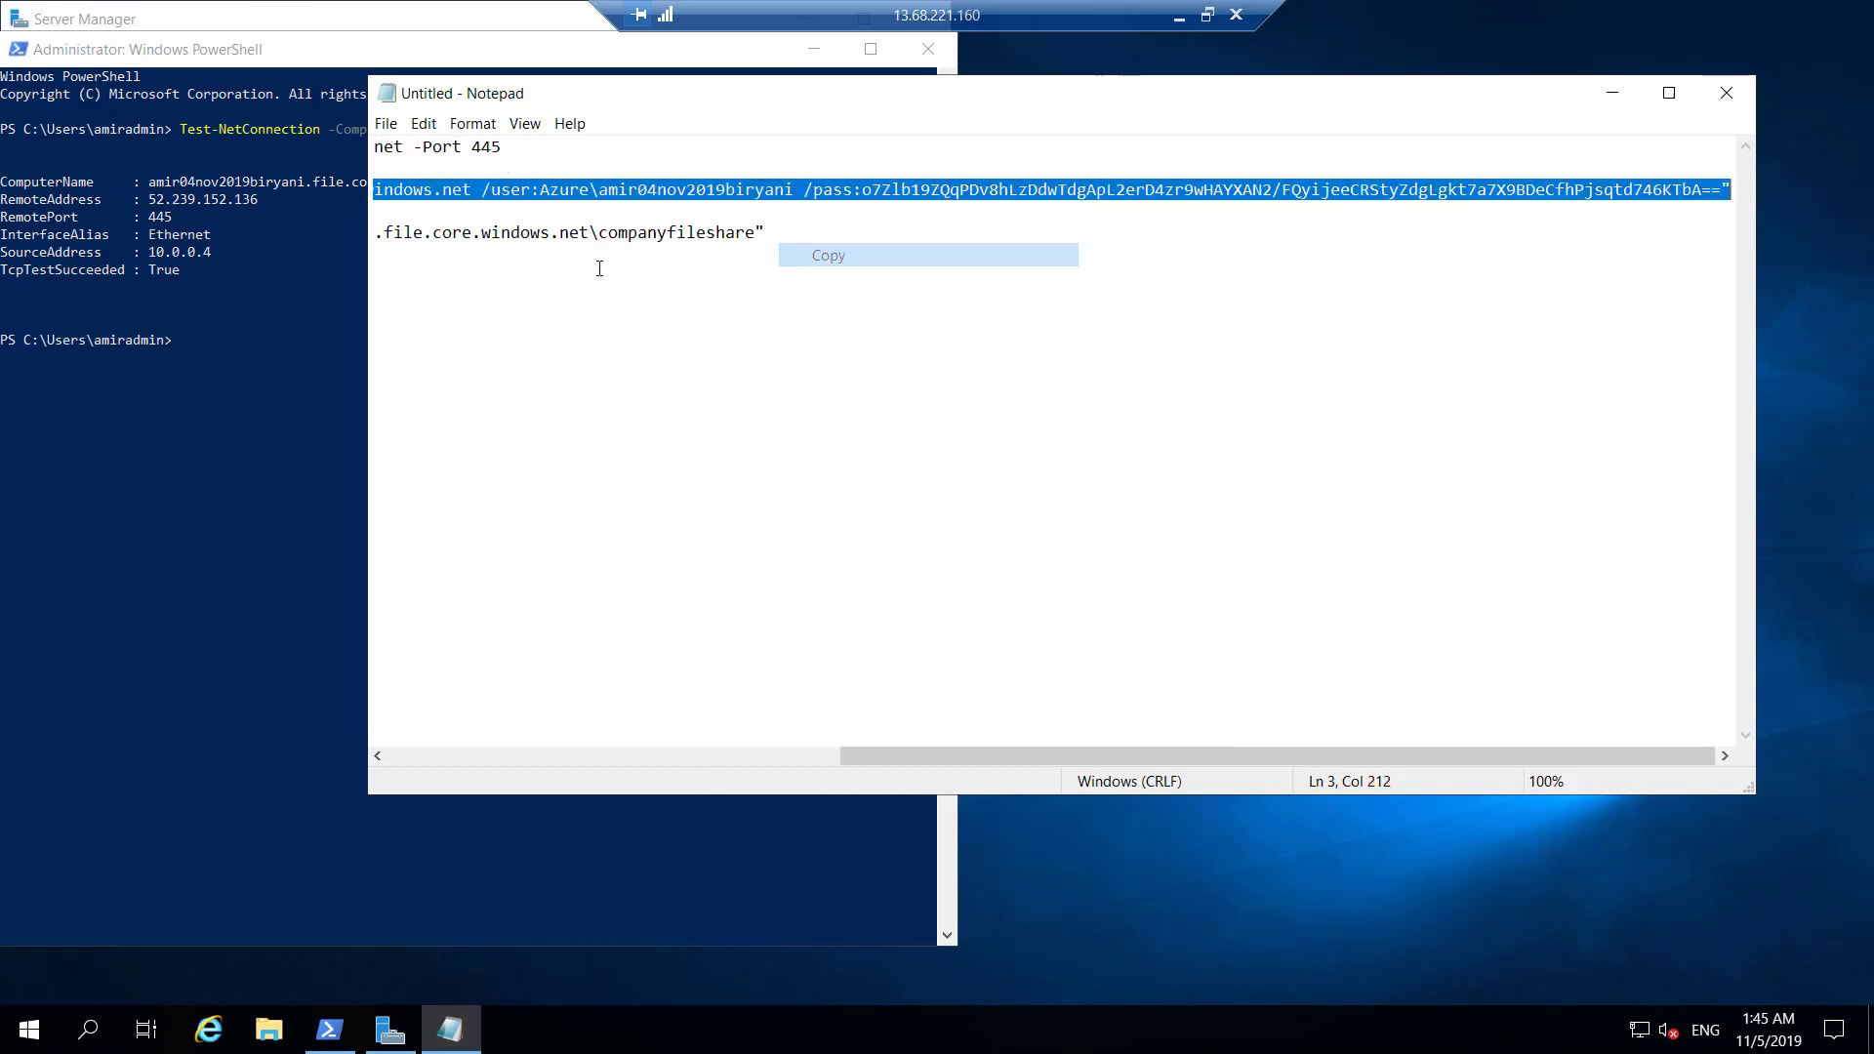
click(198, 359)
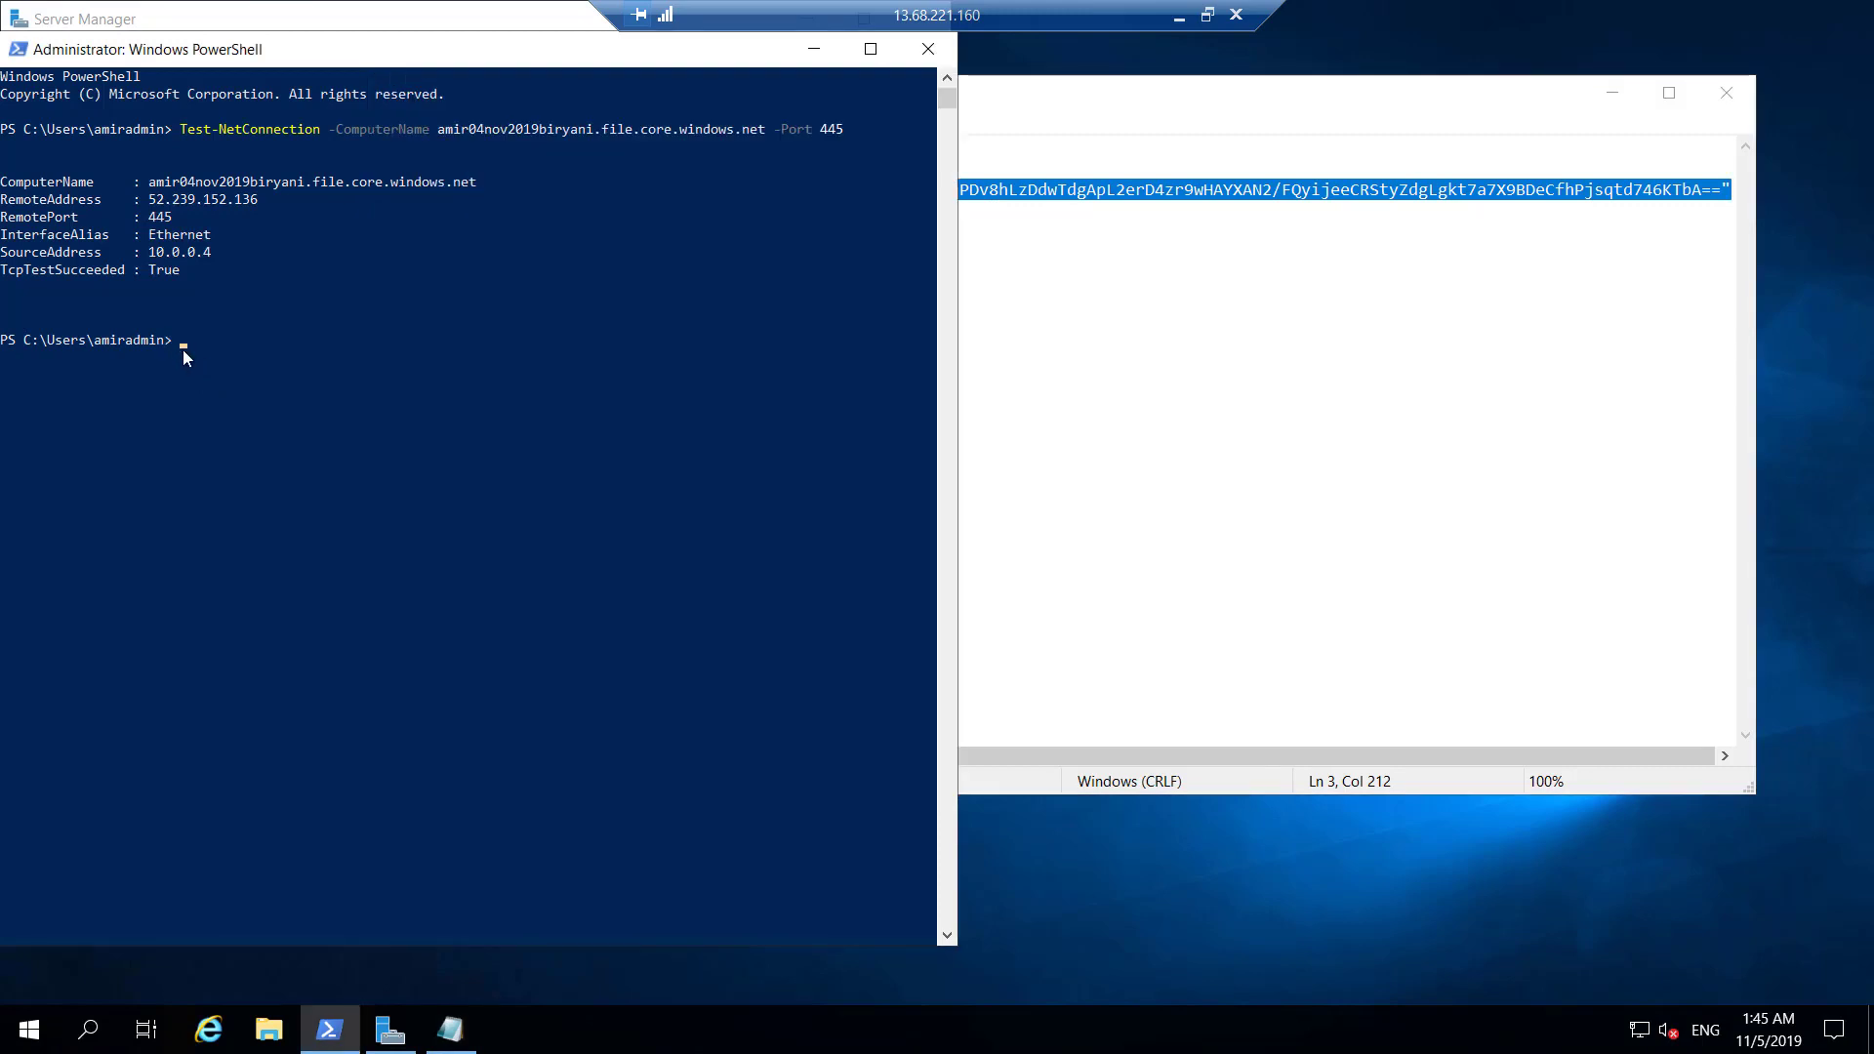
right_click(184, 350)
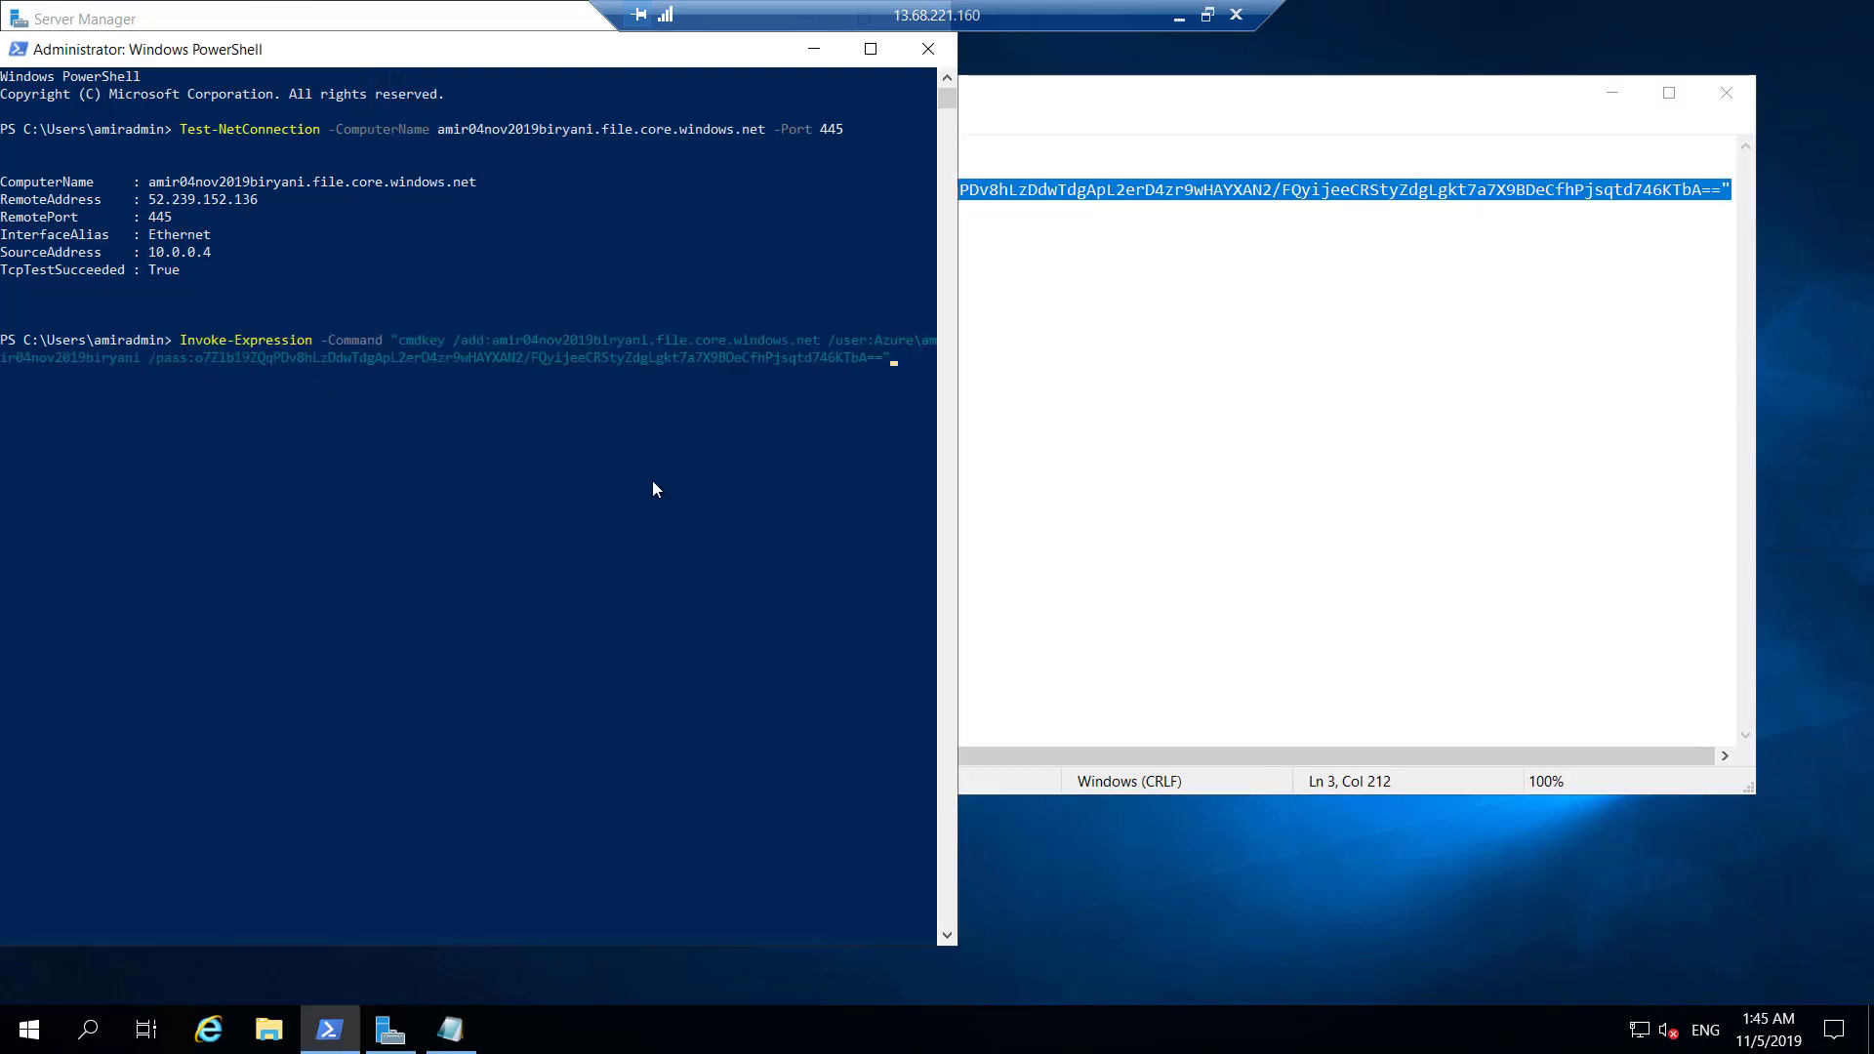
key(Return)
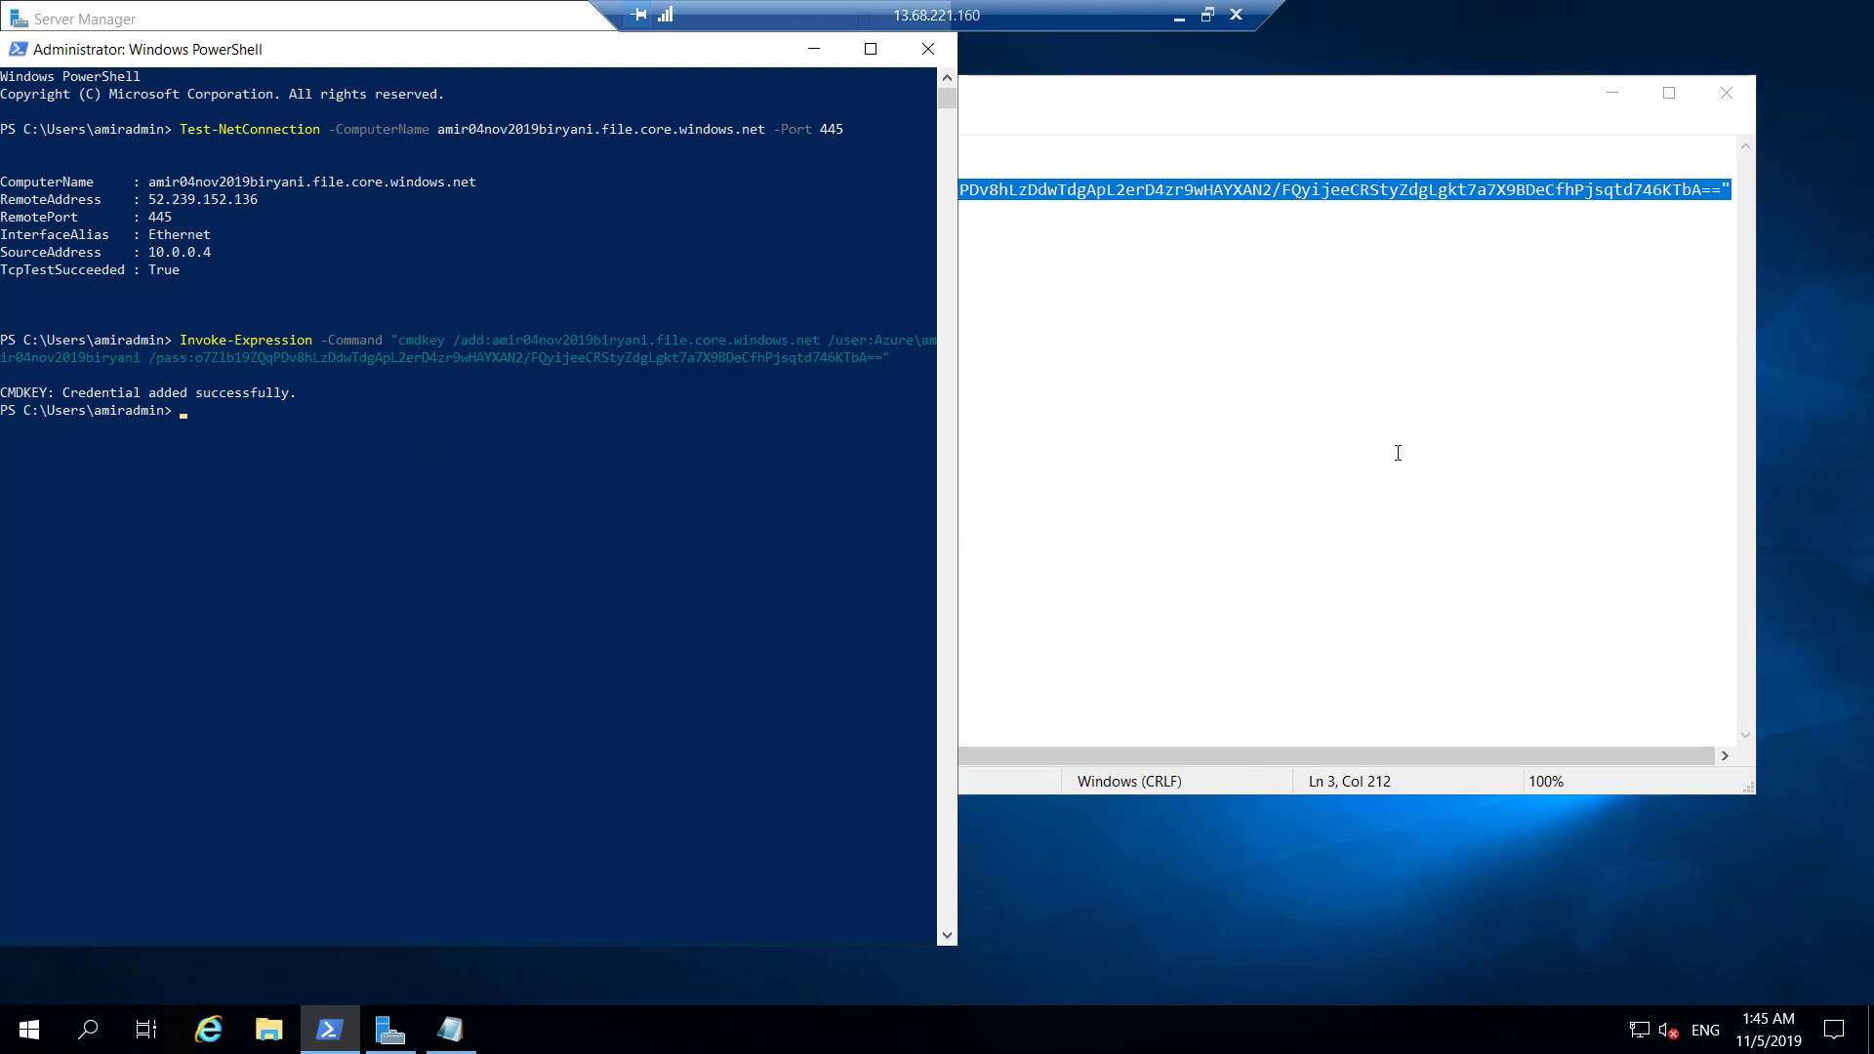
Copy the New-PSDrive line for drive Z from Notepad and paste it at the VM's PowerShell prompt.
click(1283, 503)
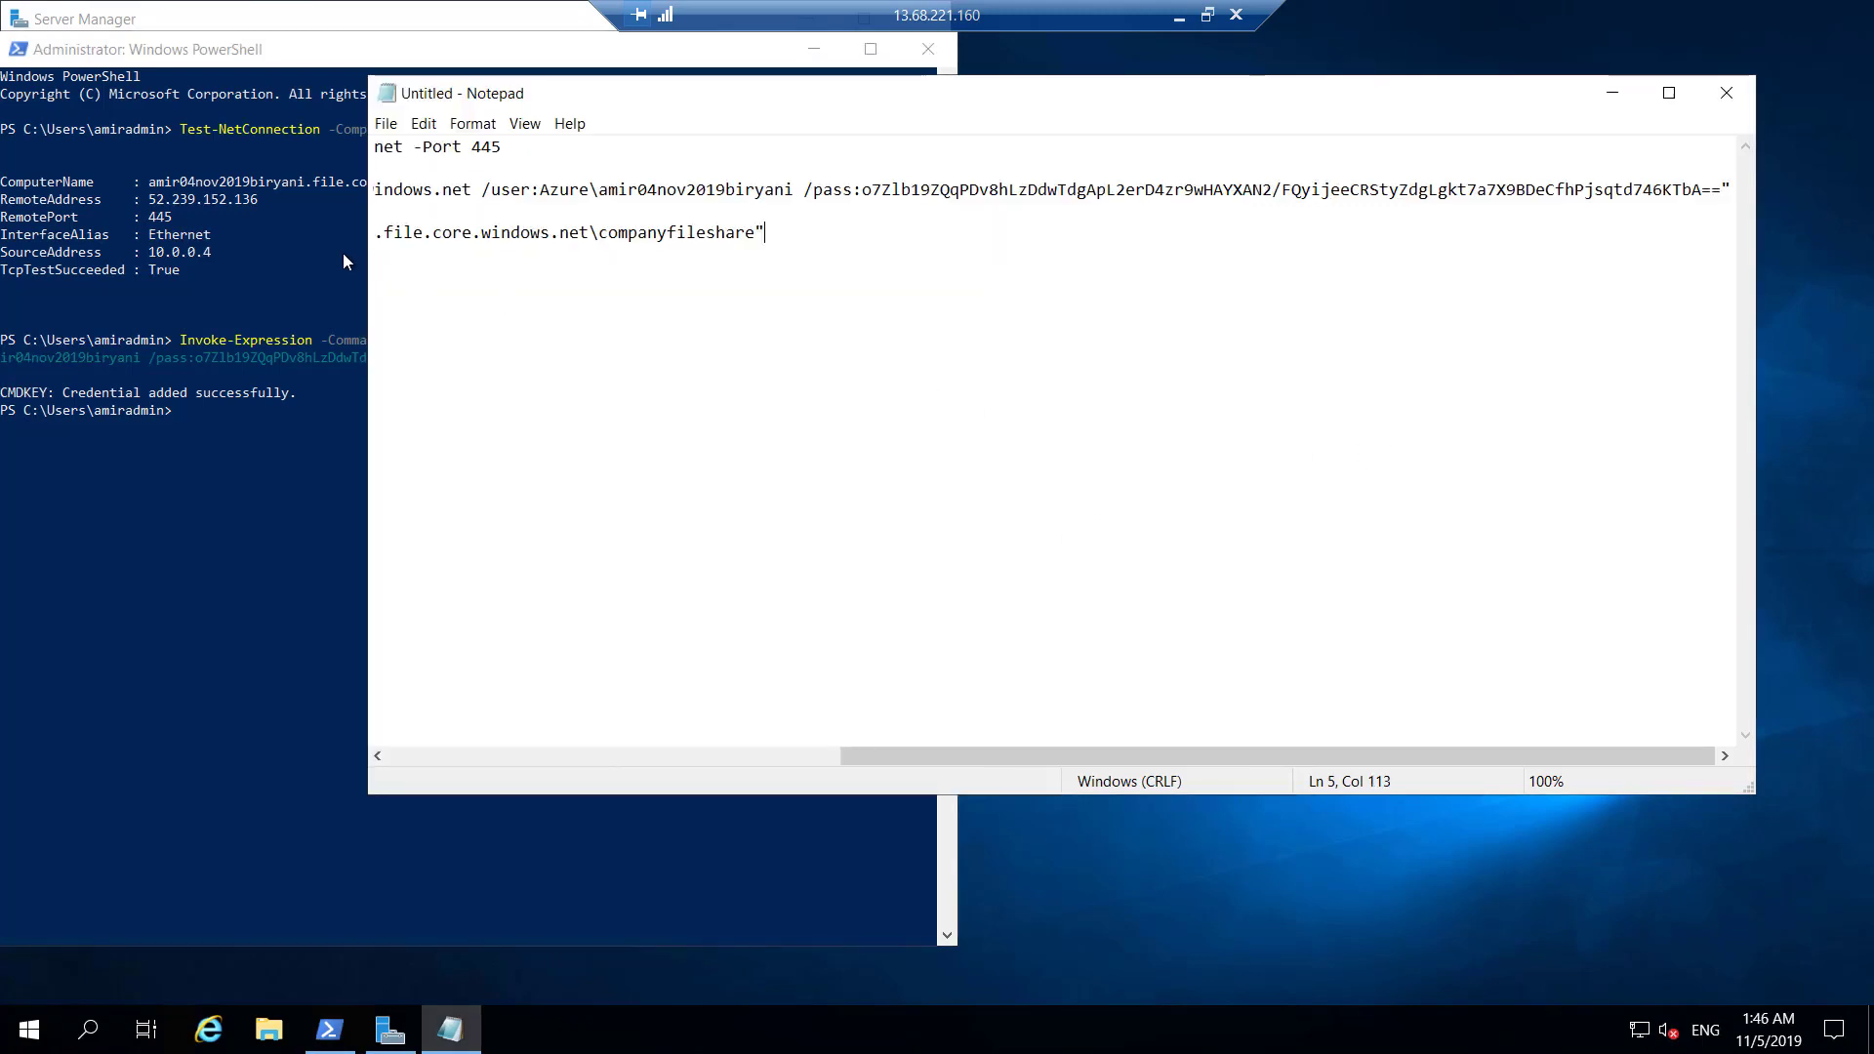
click(724, 764)
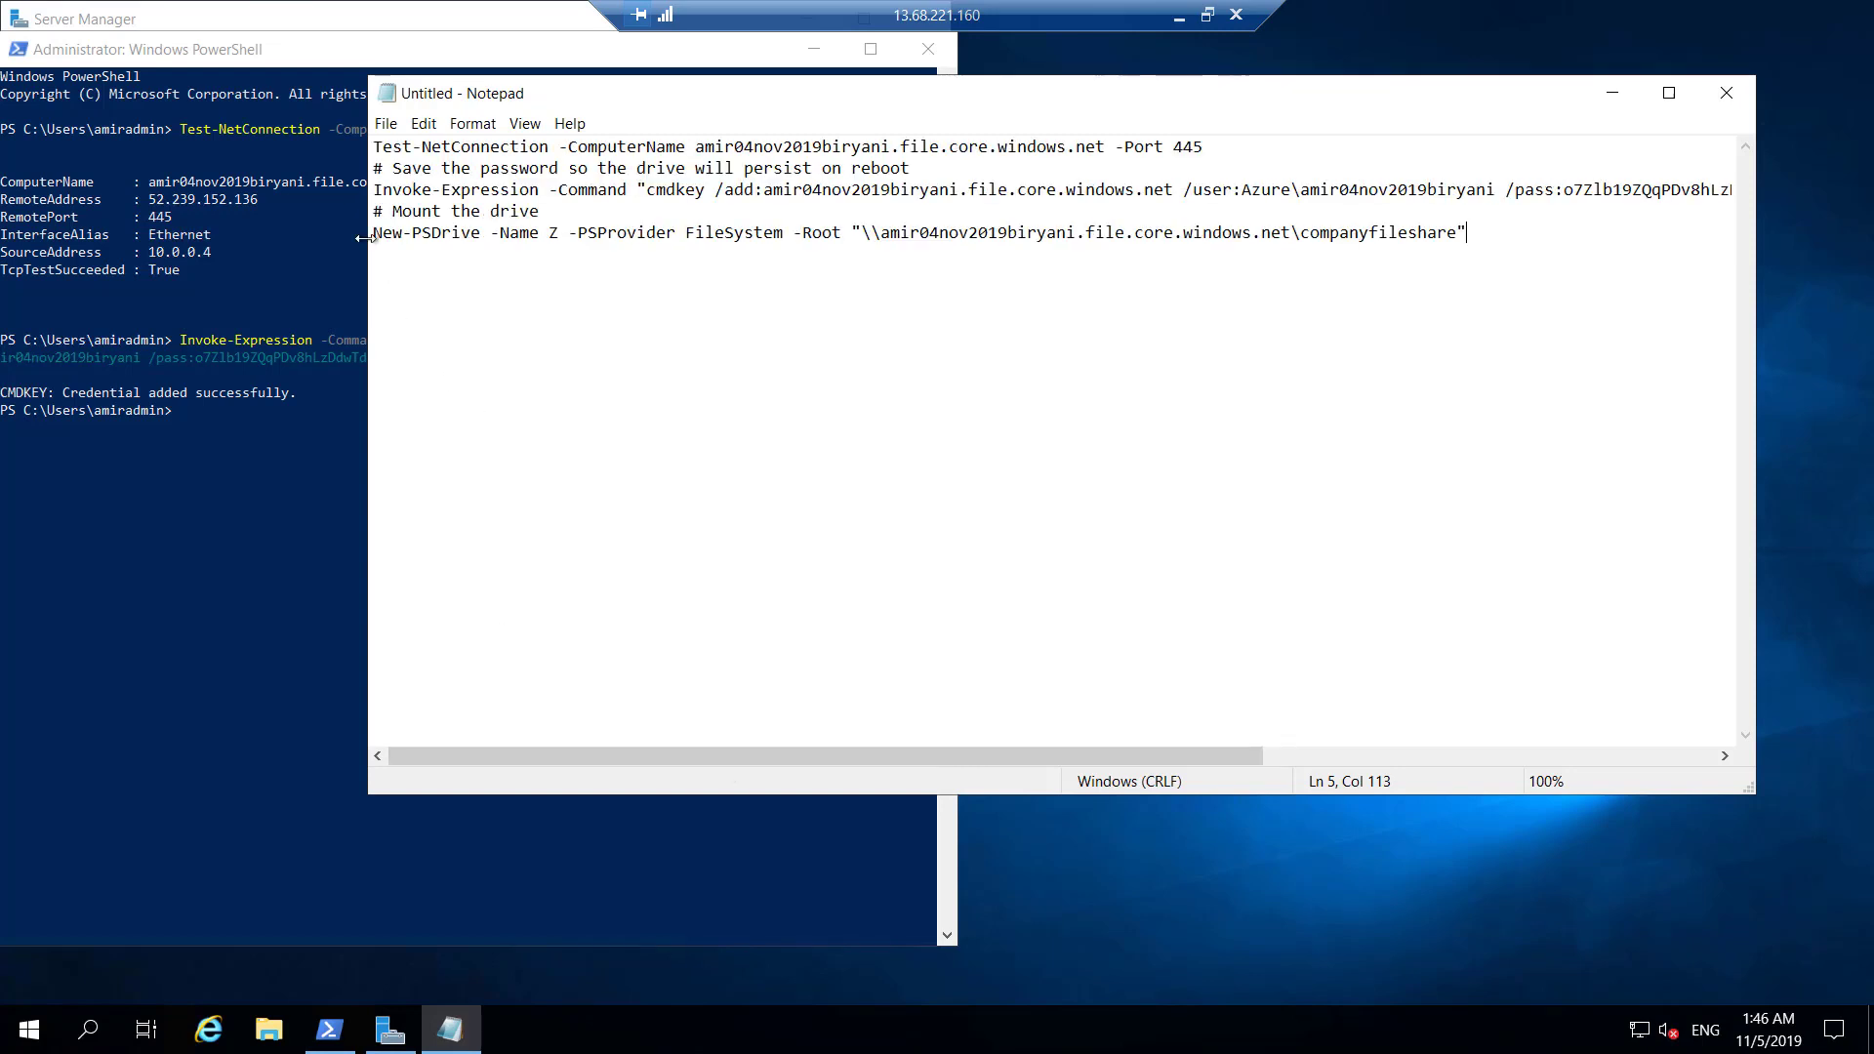
drag(374, 234, 1468, 240)
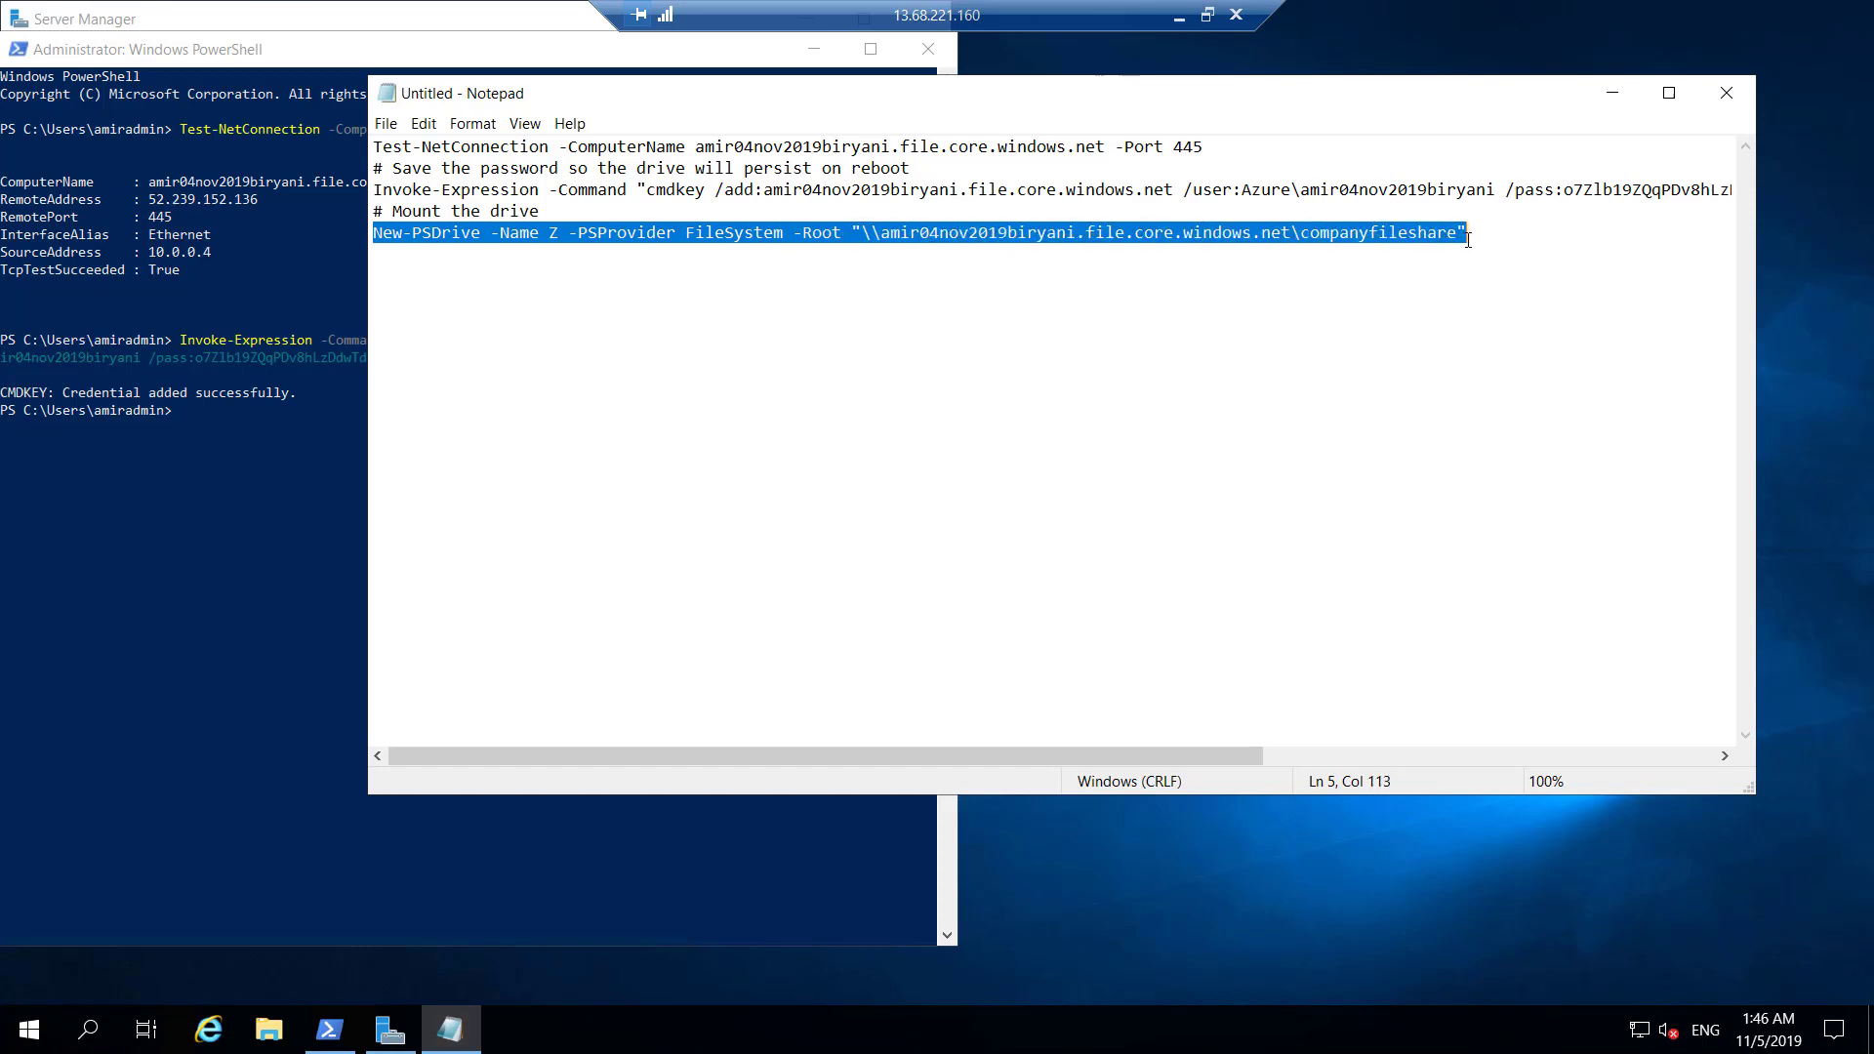
right_click(1345, 234)
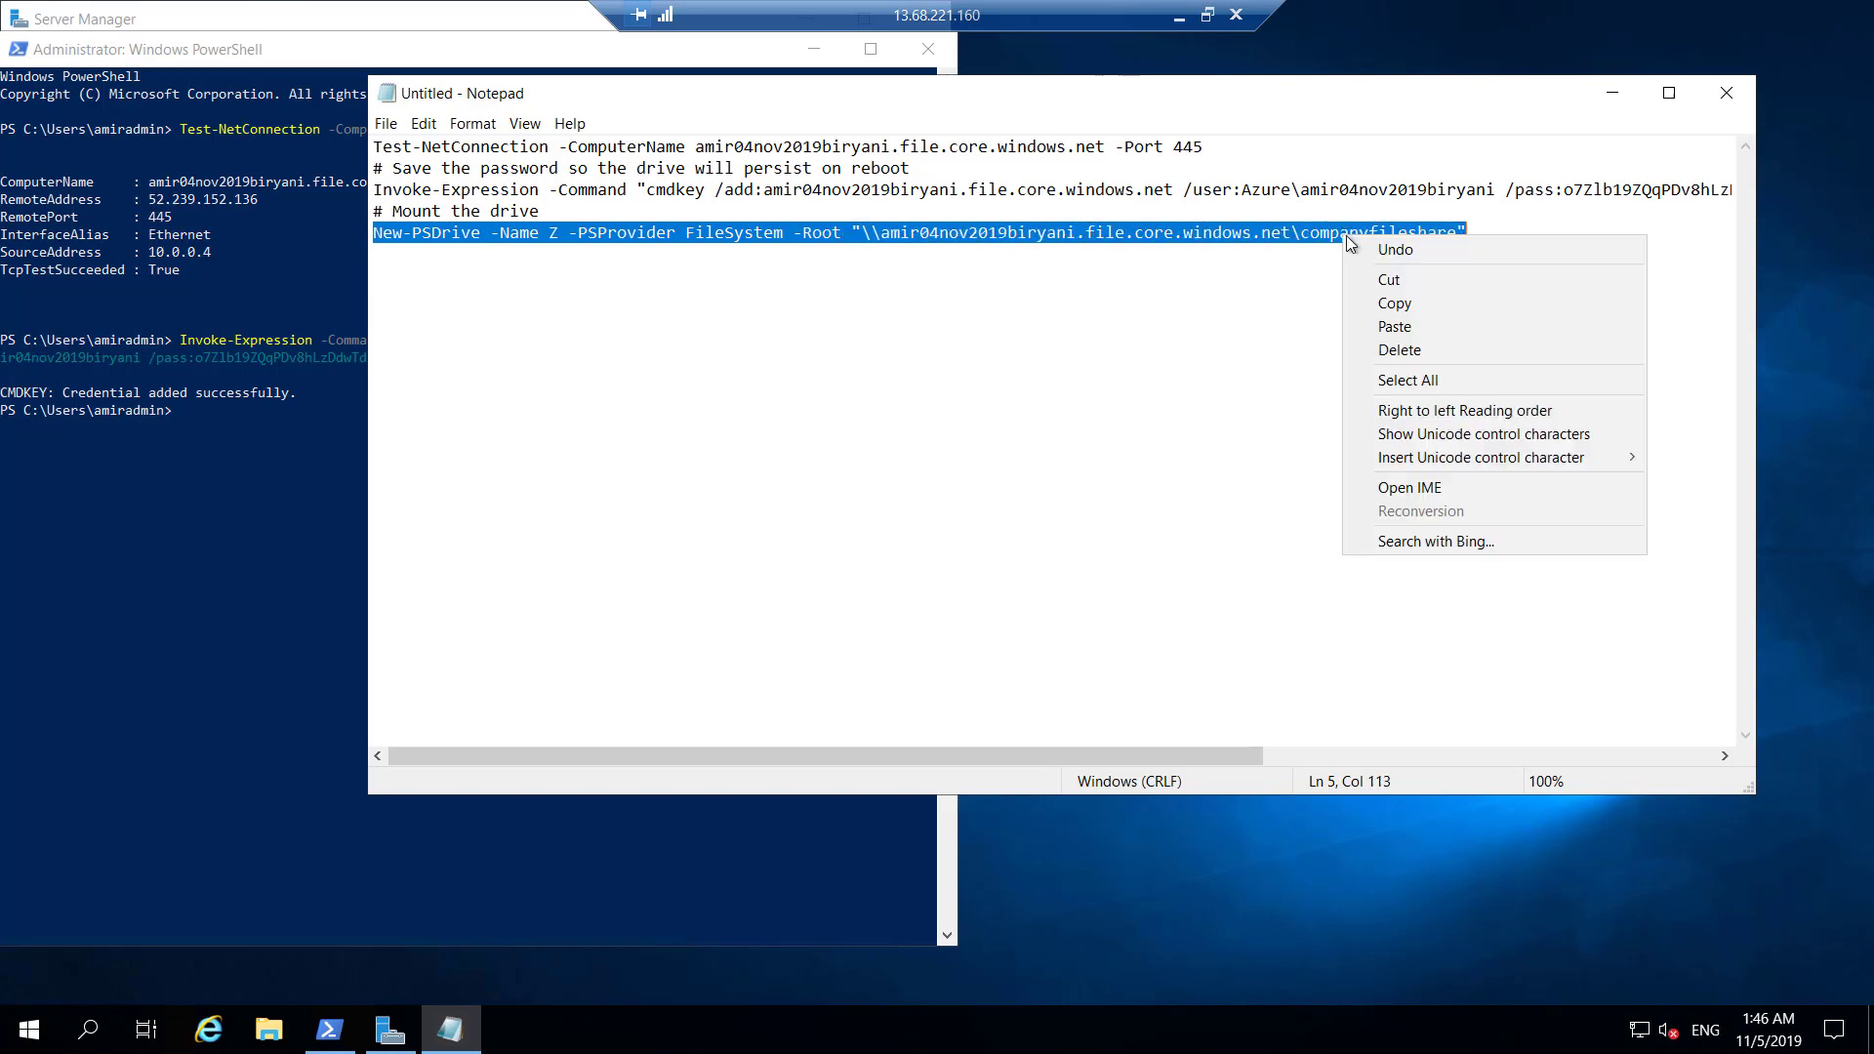
click(1404, 302)
click(209, 430)
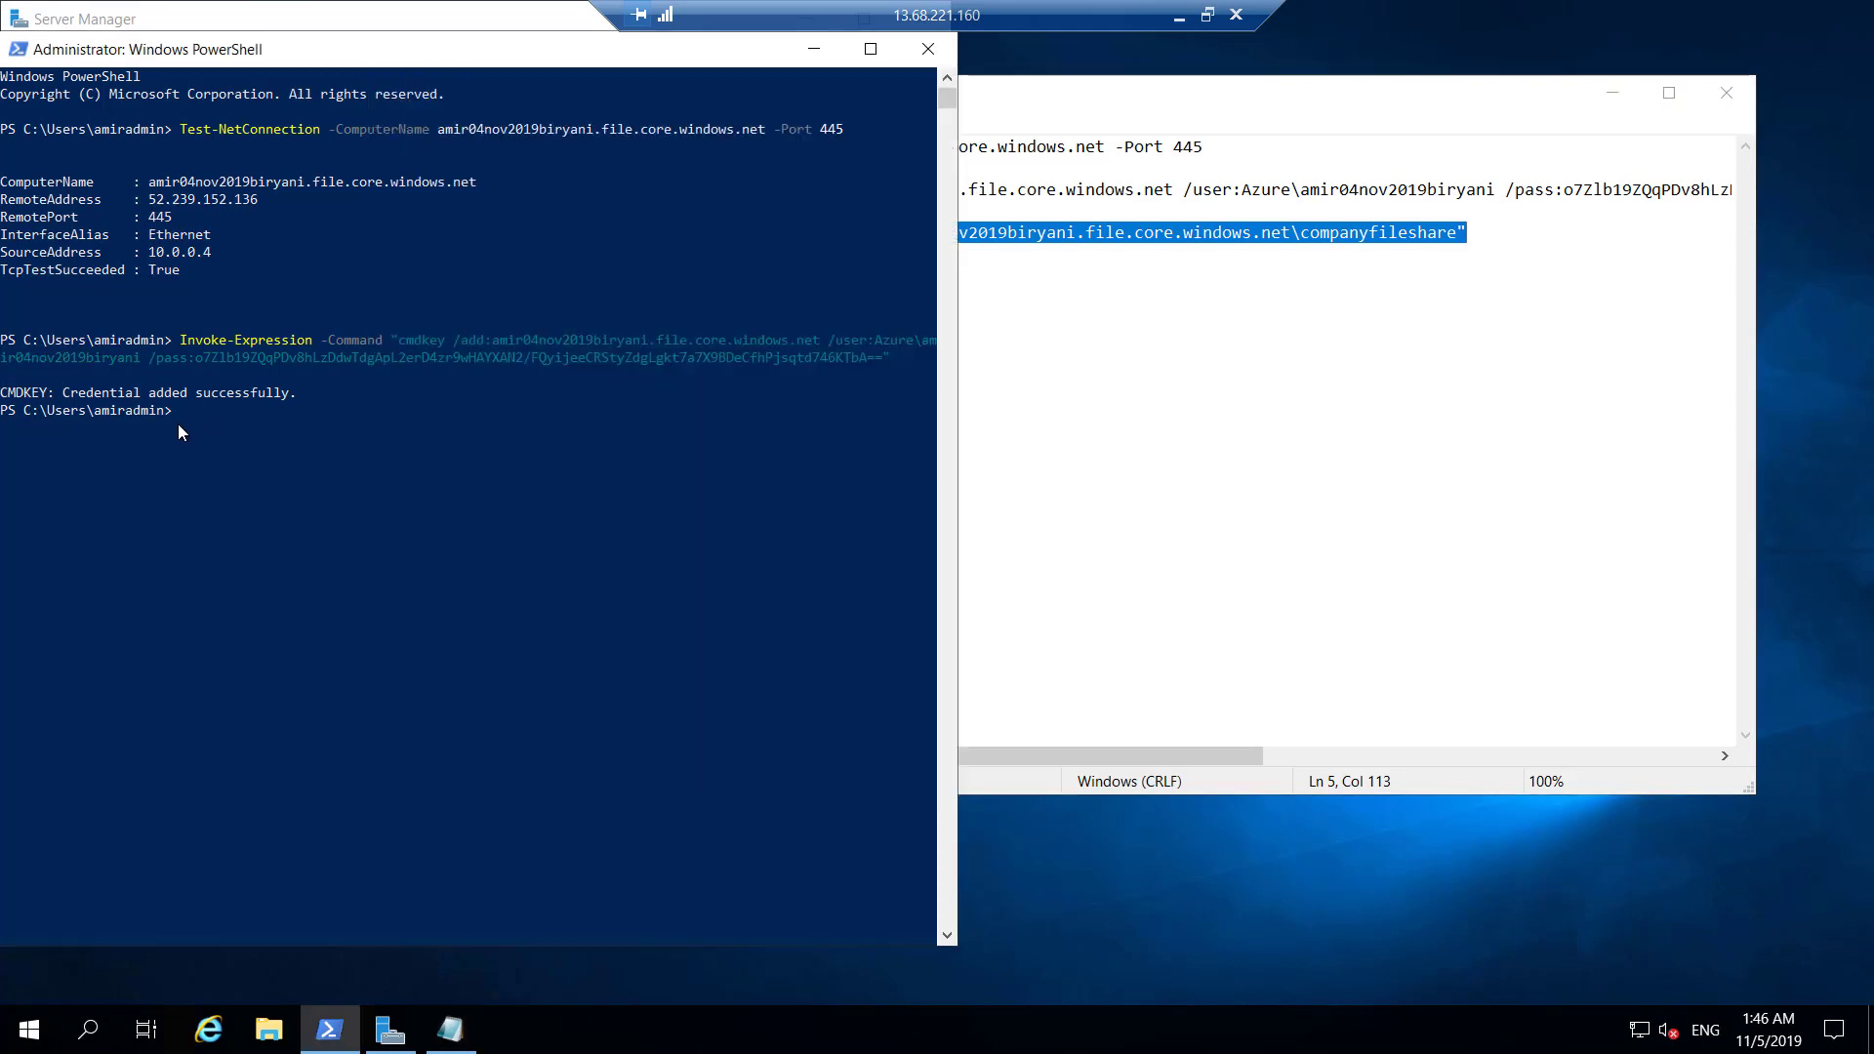
right_click(195, 429)
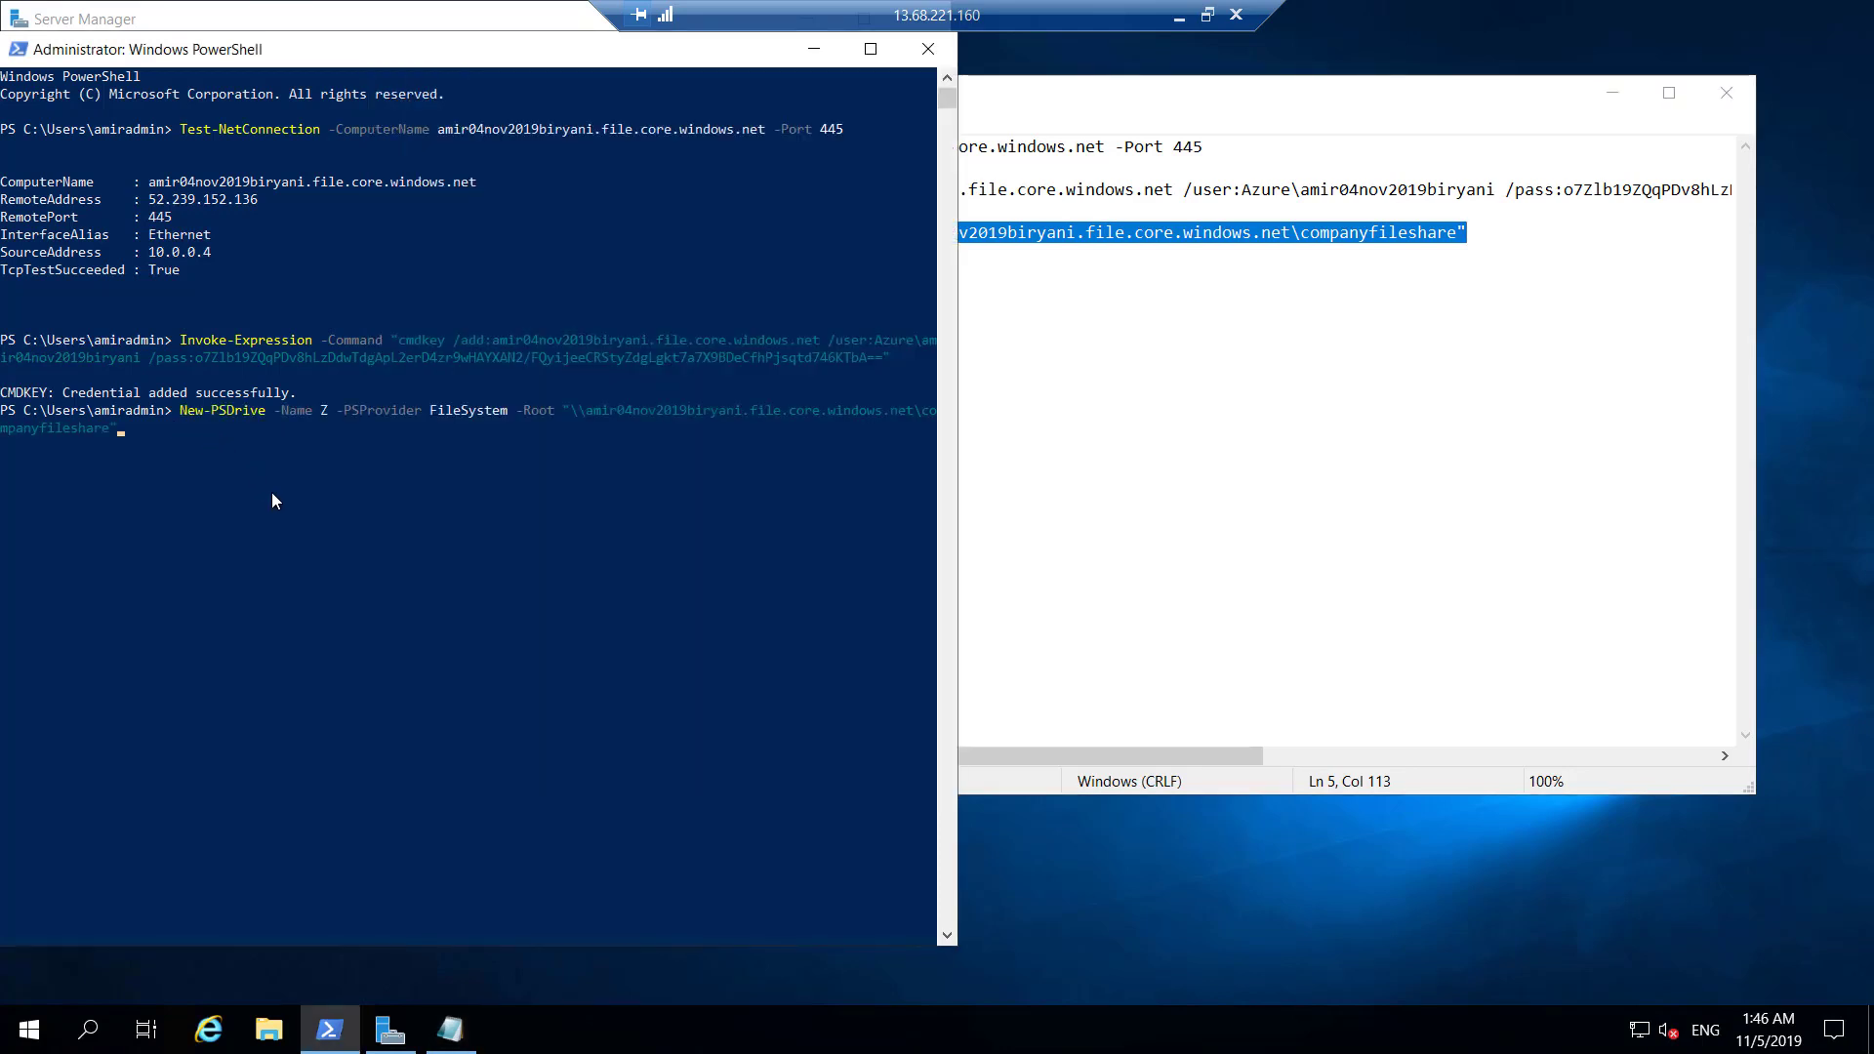
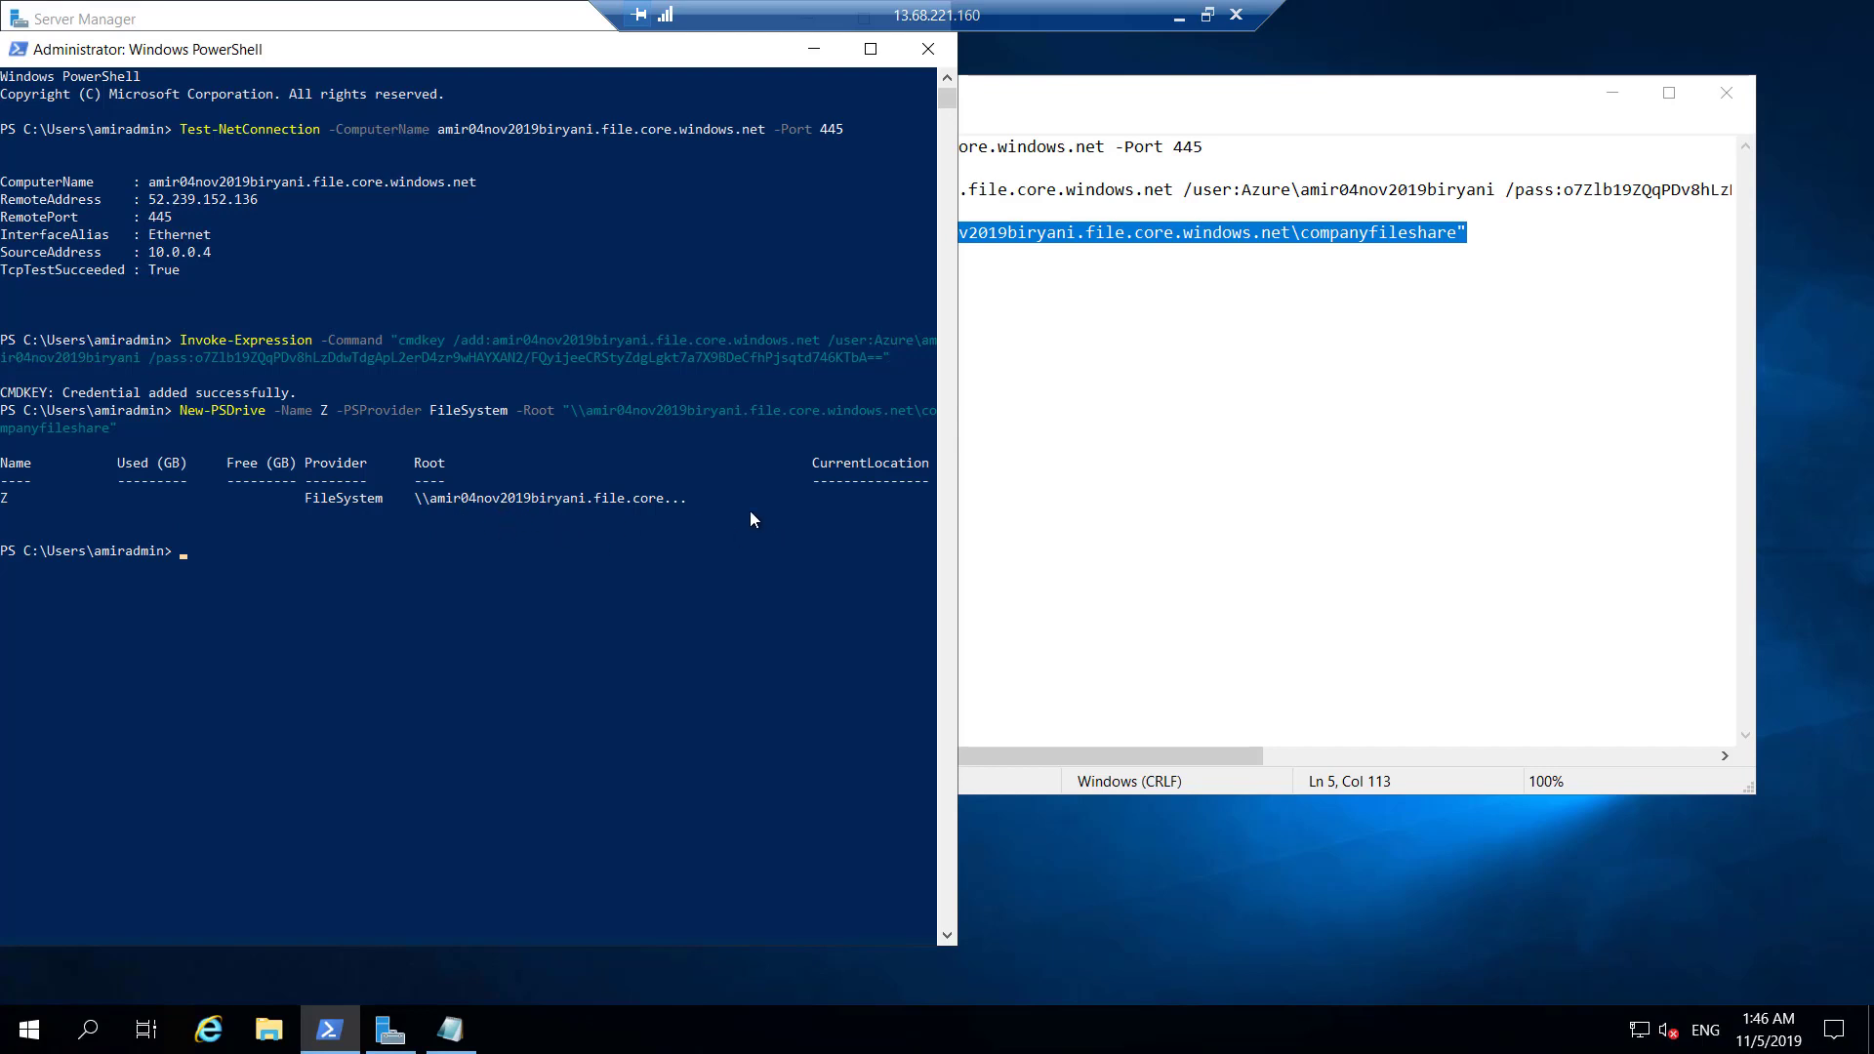
Open and refresh This PC in File Explorer, then reopen it; only C:, D: and E: are listed.
click(269, 1030)
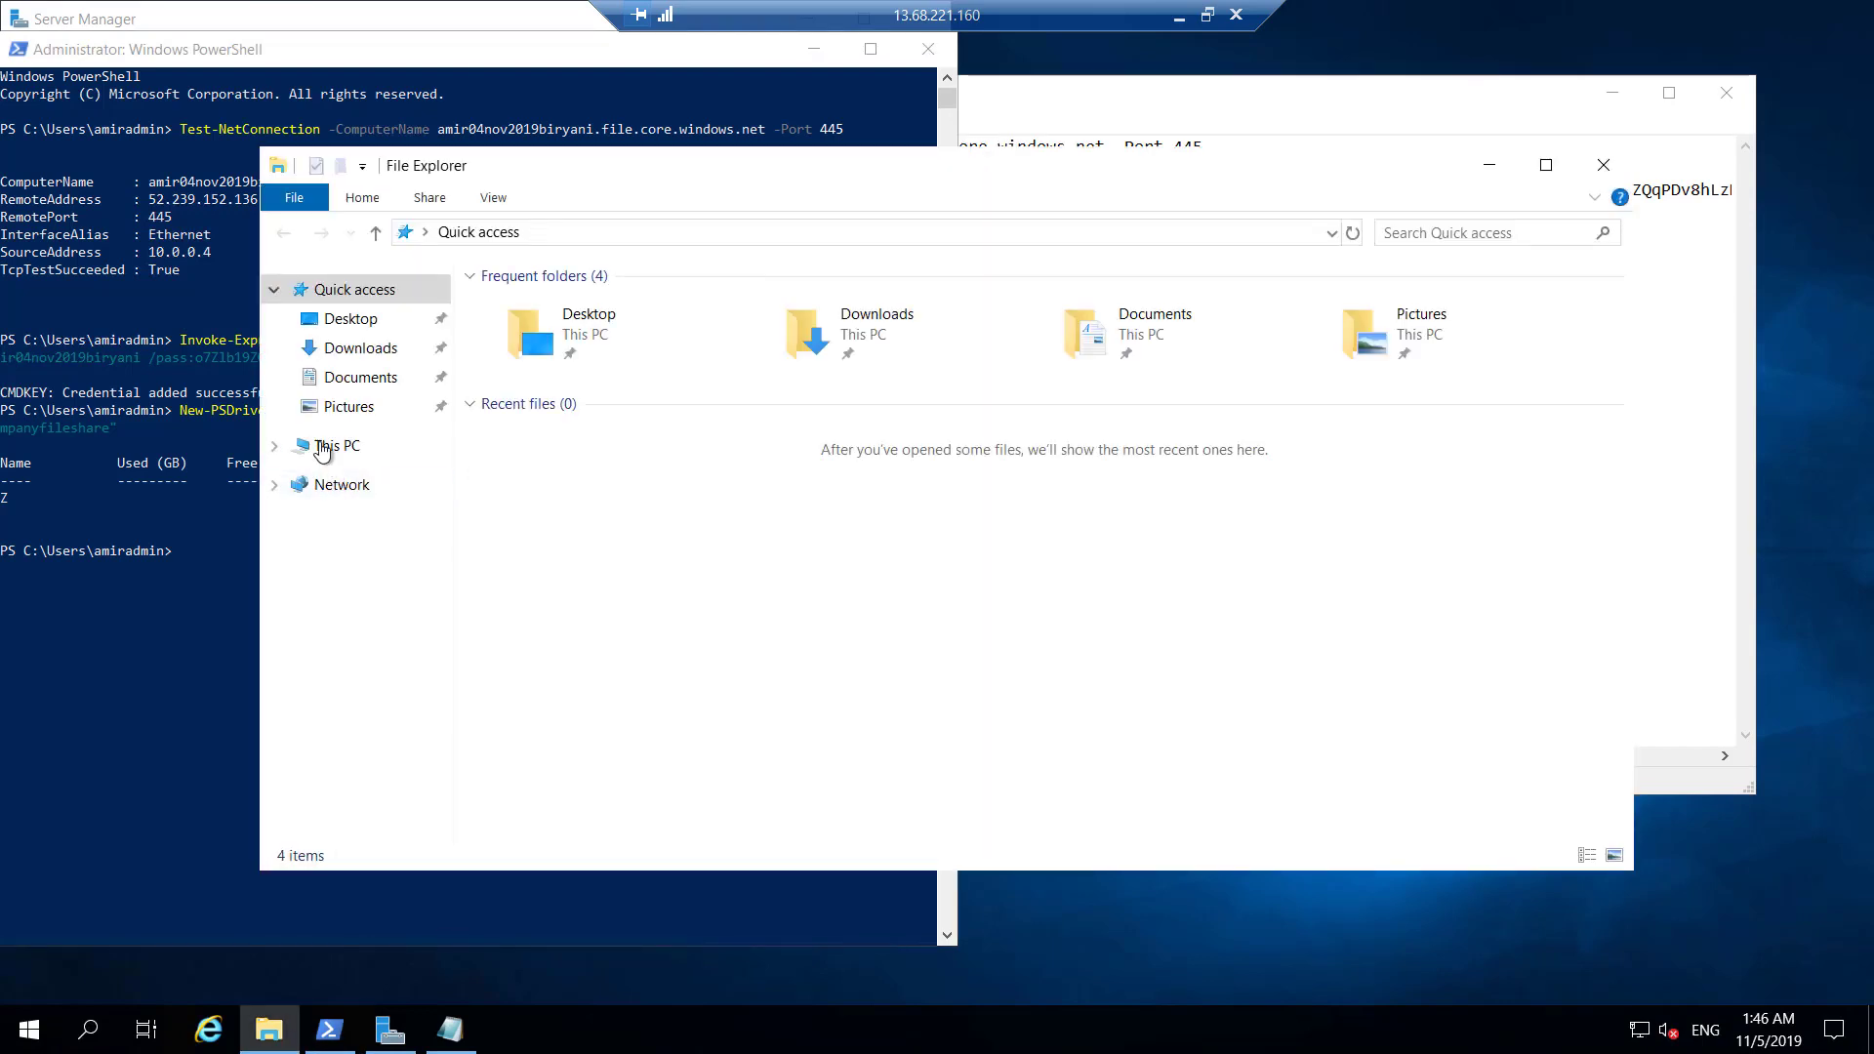
click(323, 447)
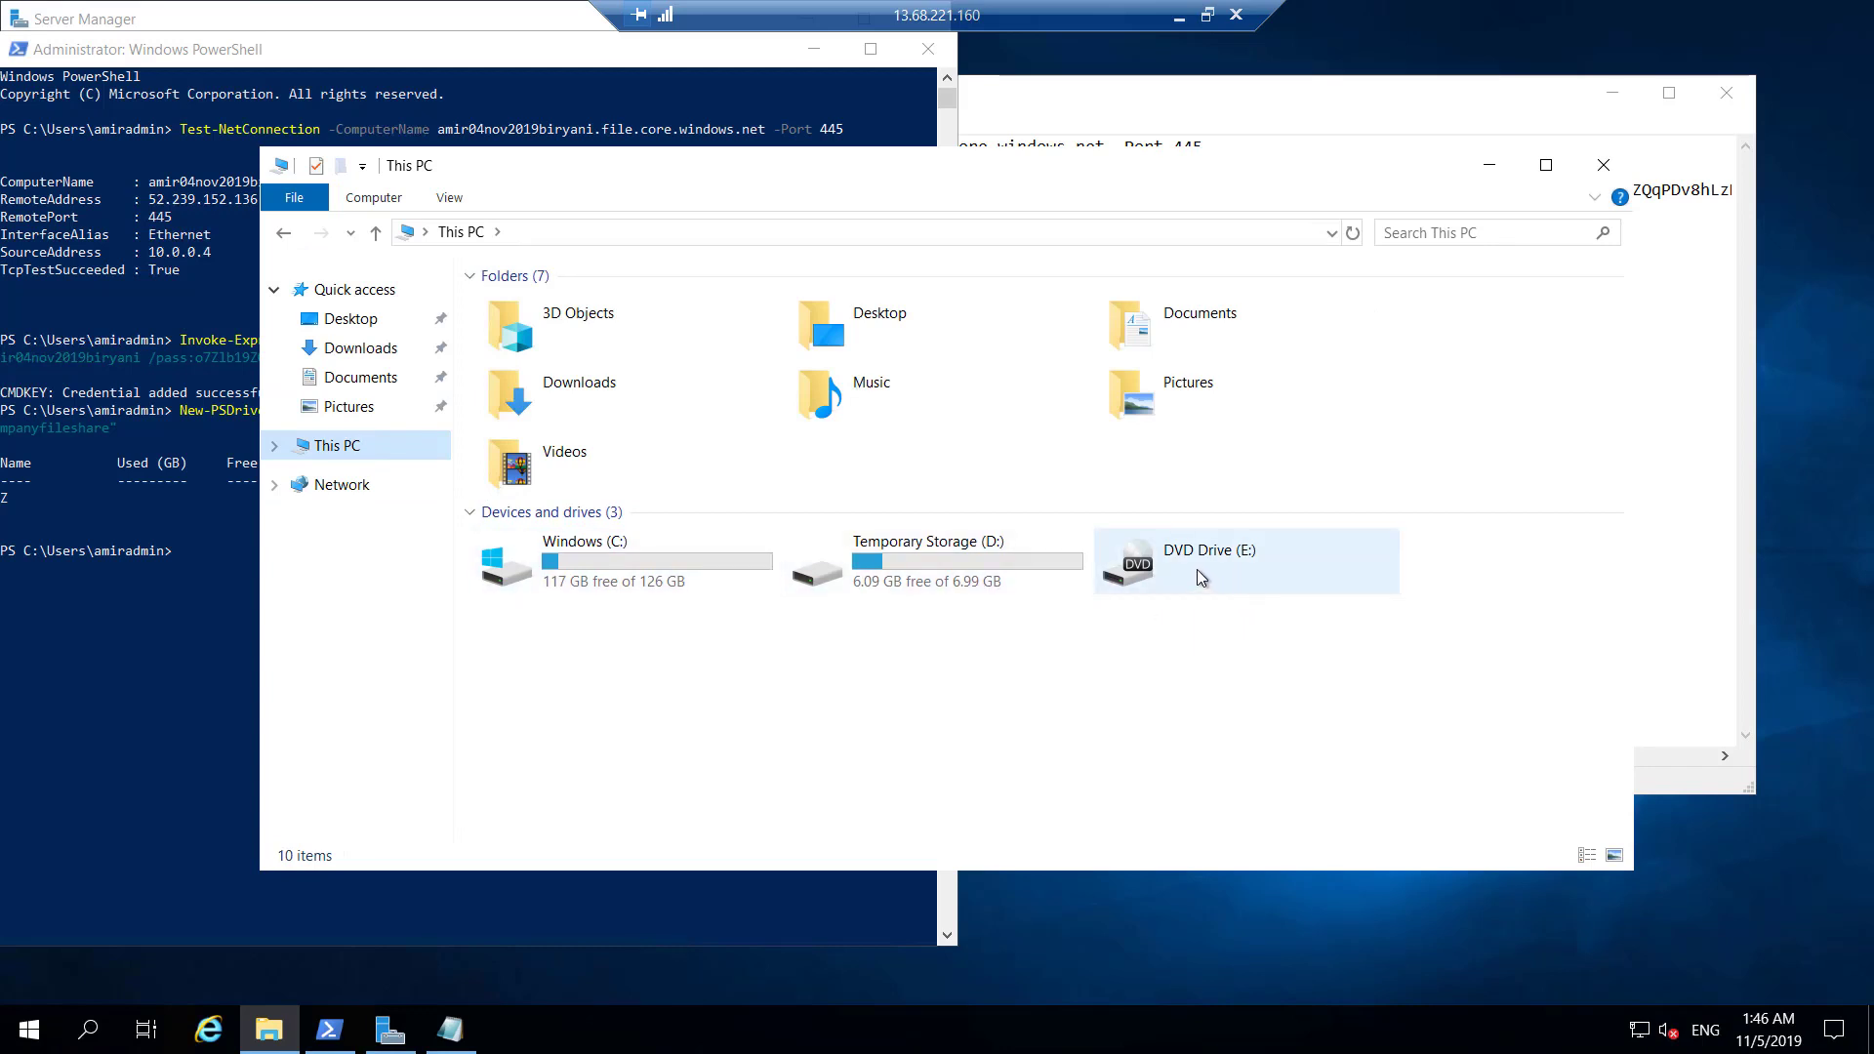
right_click(710, 658)
click(805, 760)
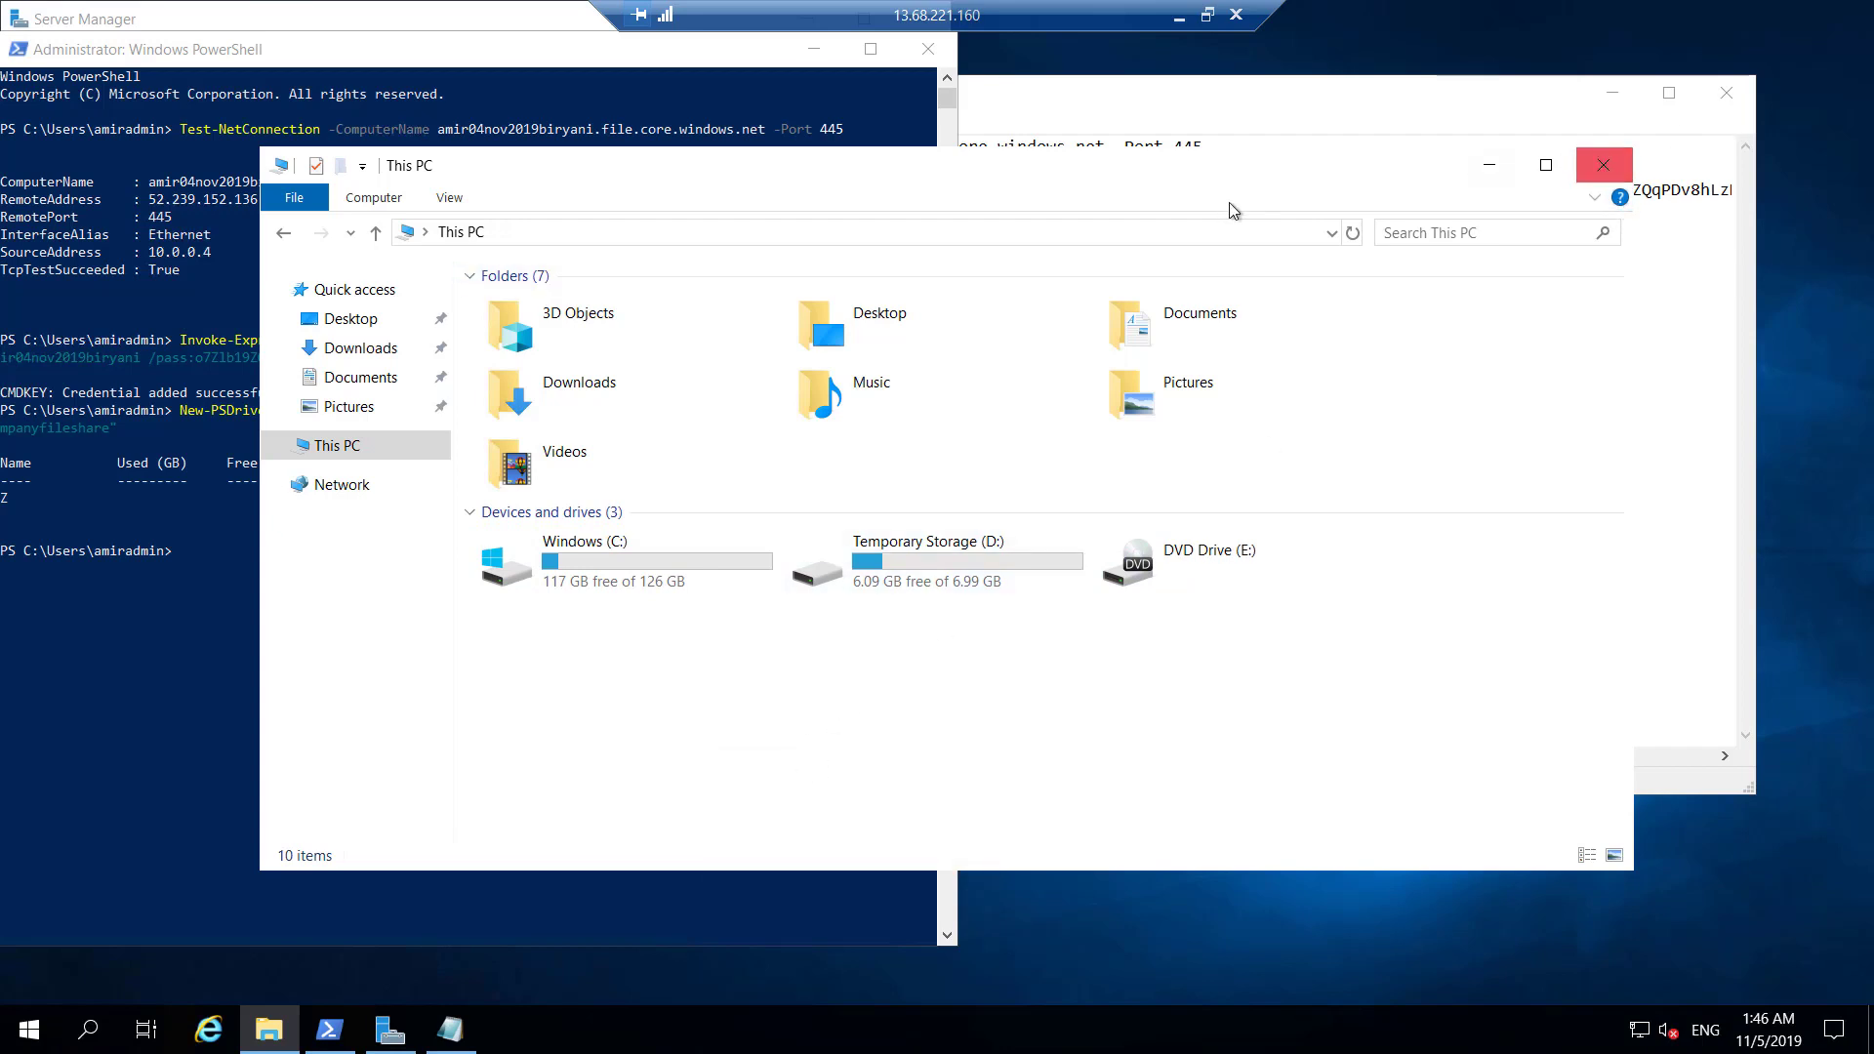
click(1606, 168)
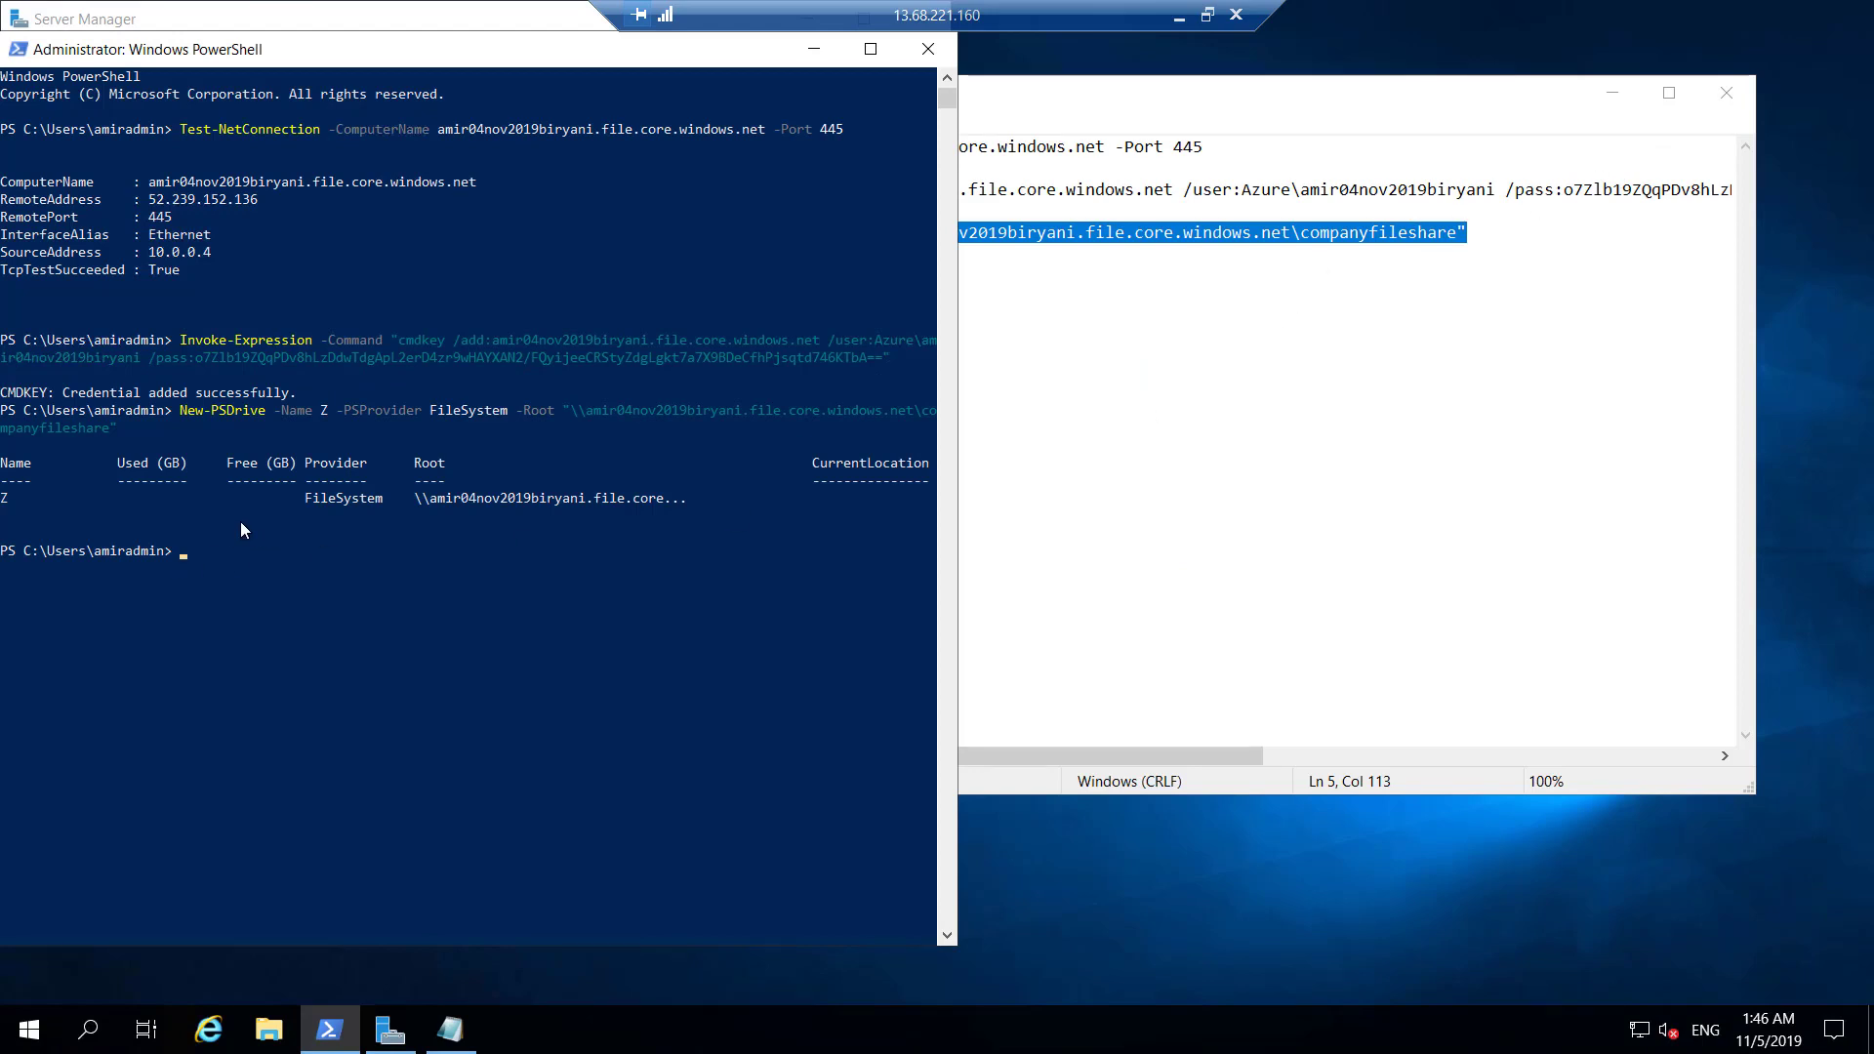
click(29, 1030)
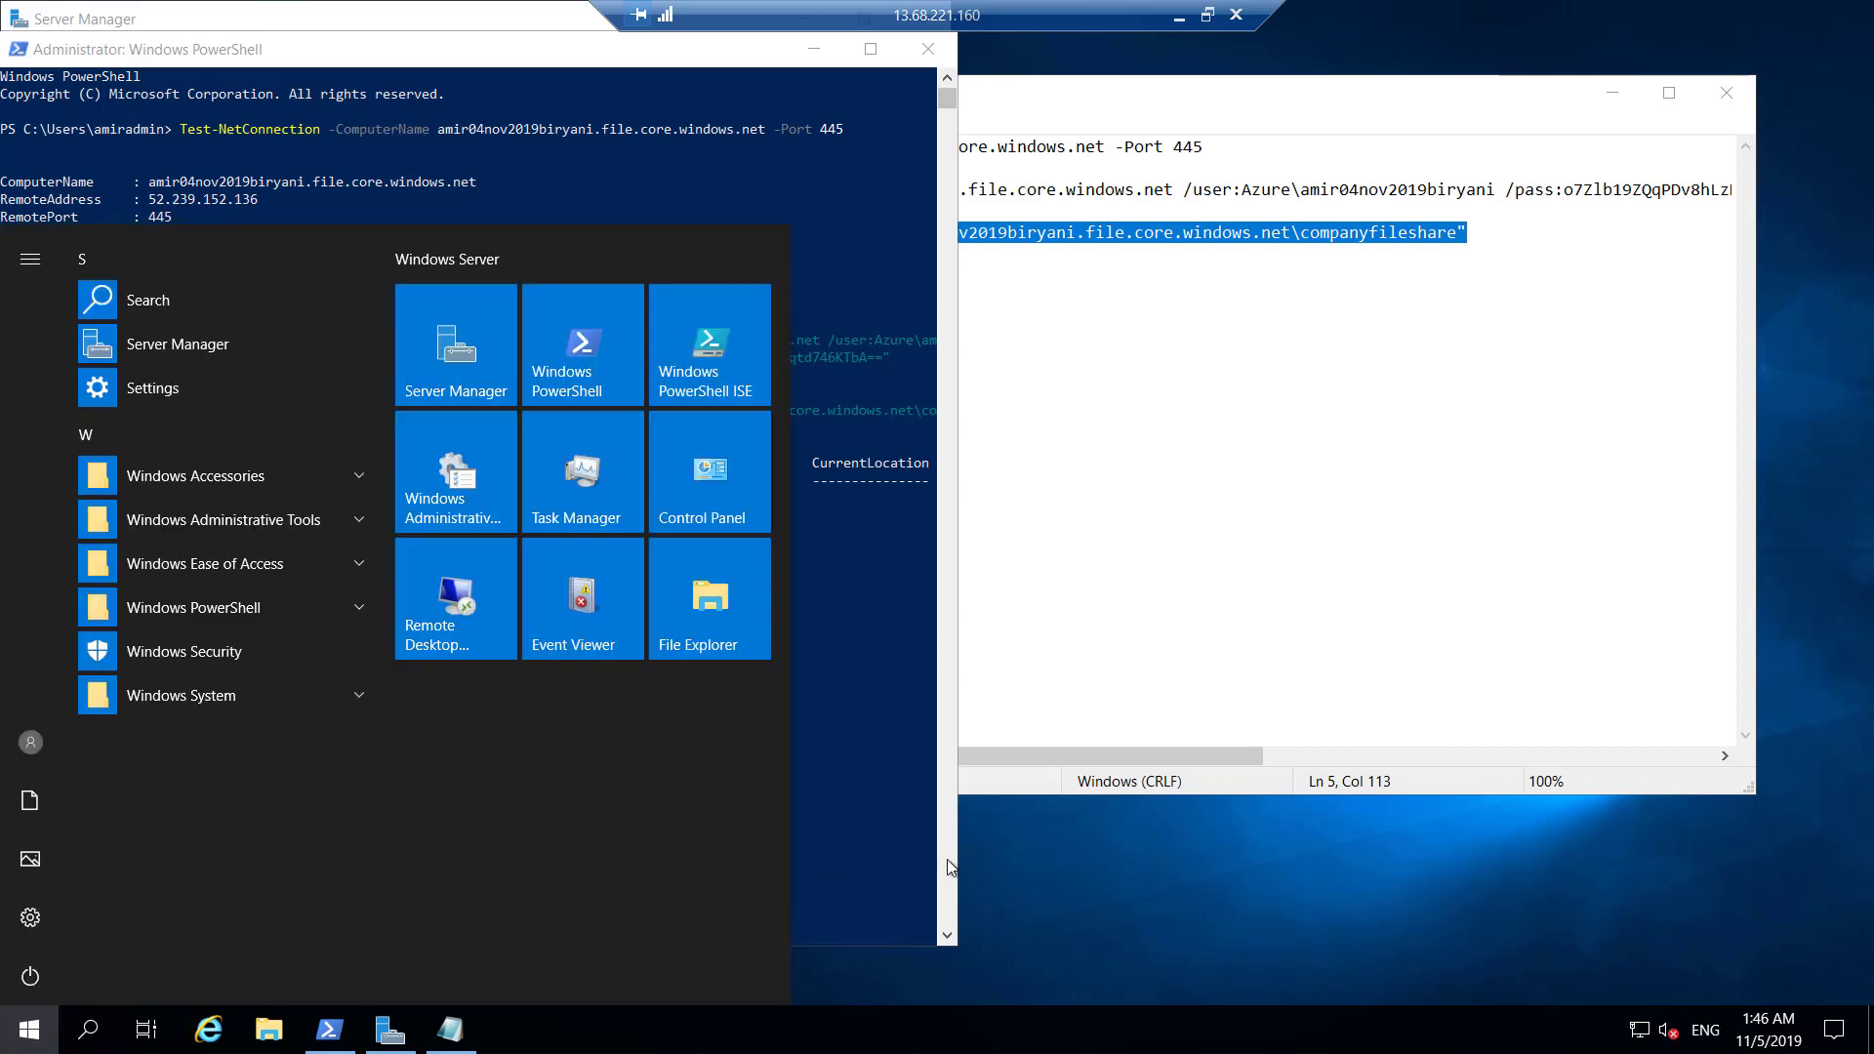
click(692, 600)
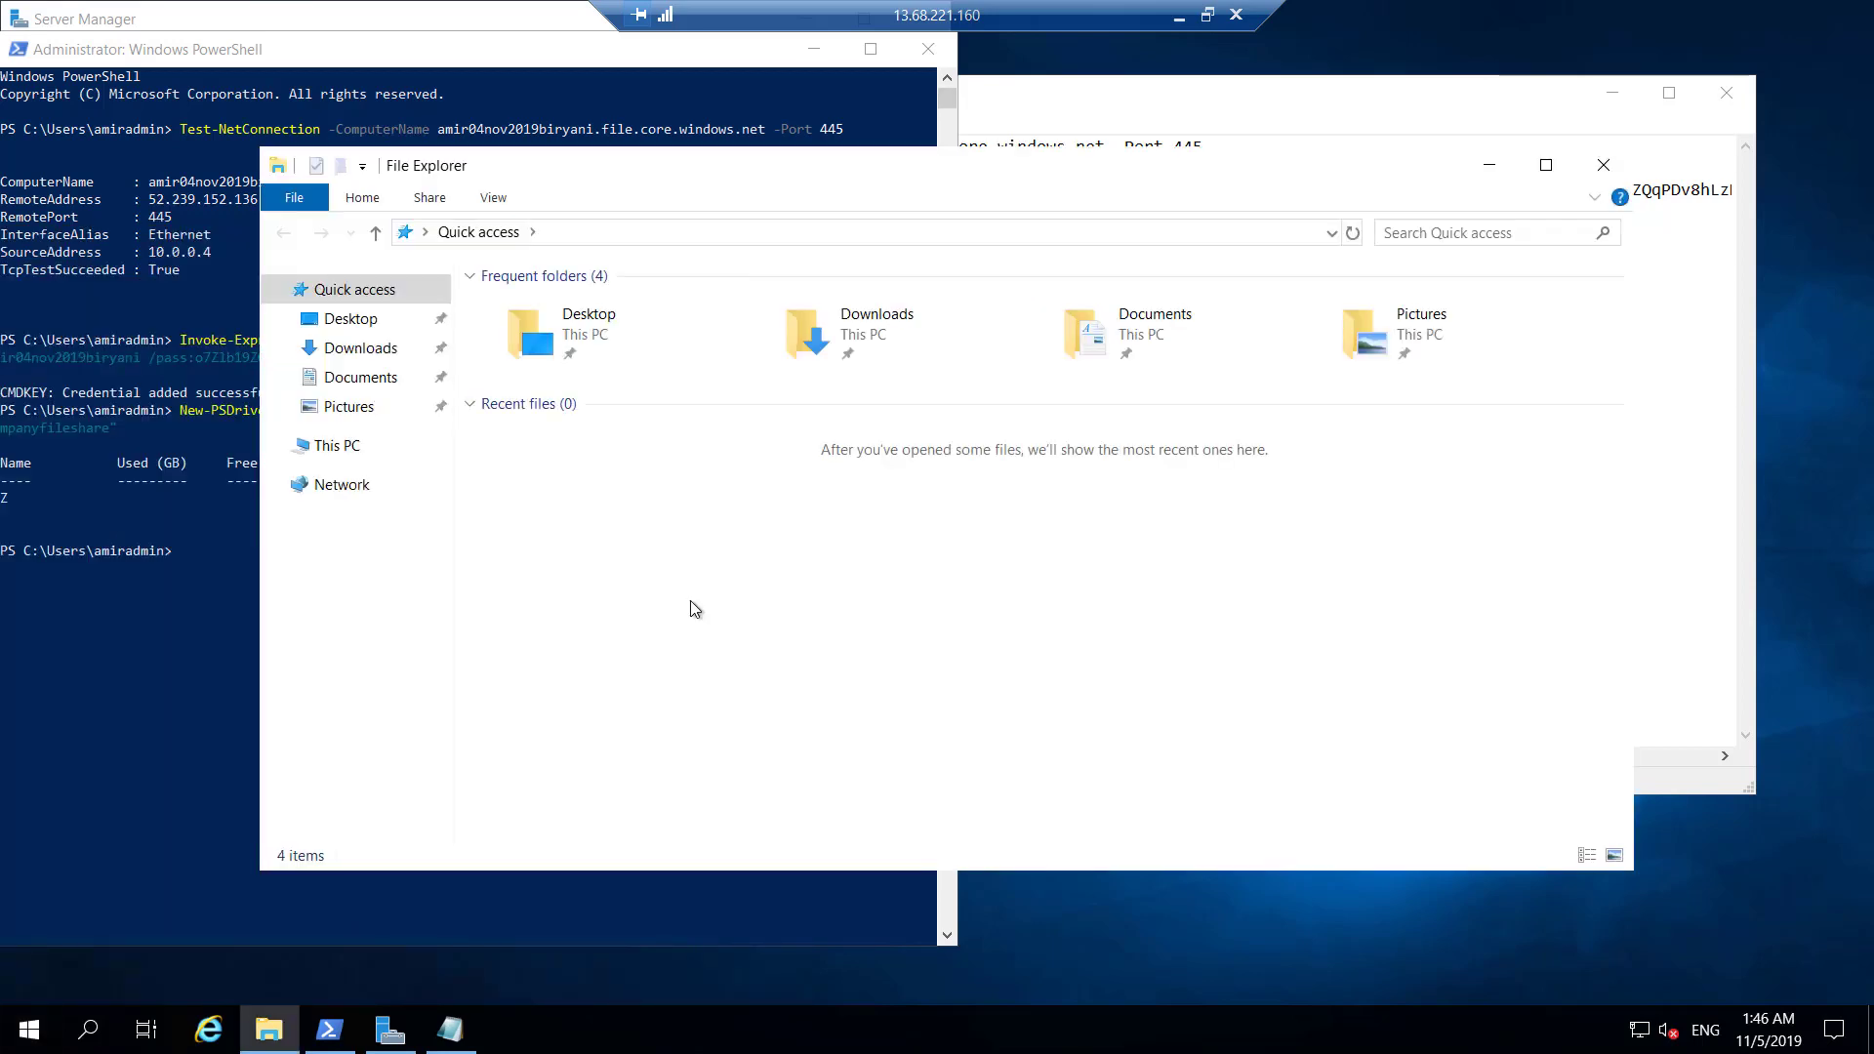
click(352, 445)
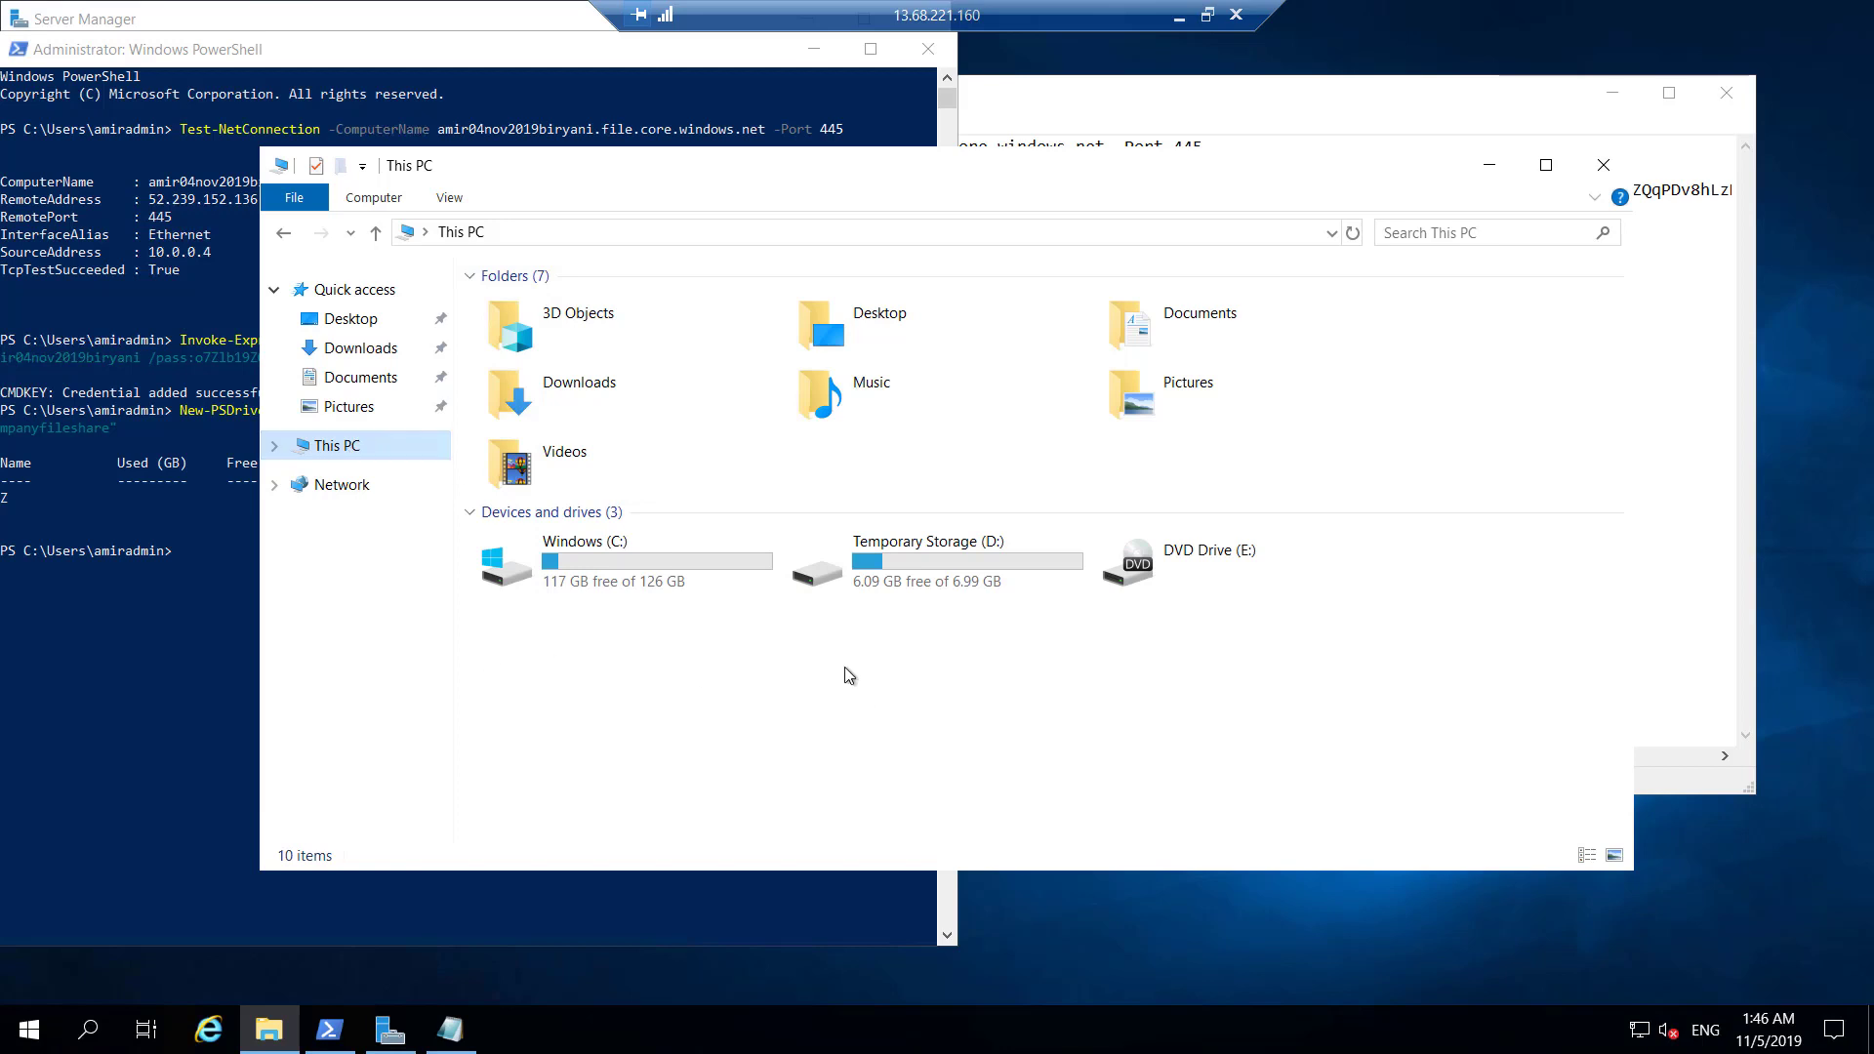
click(157, 812)
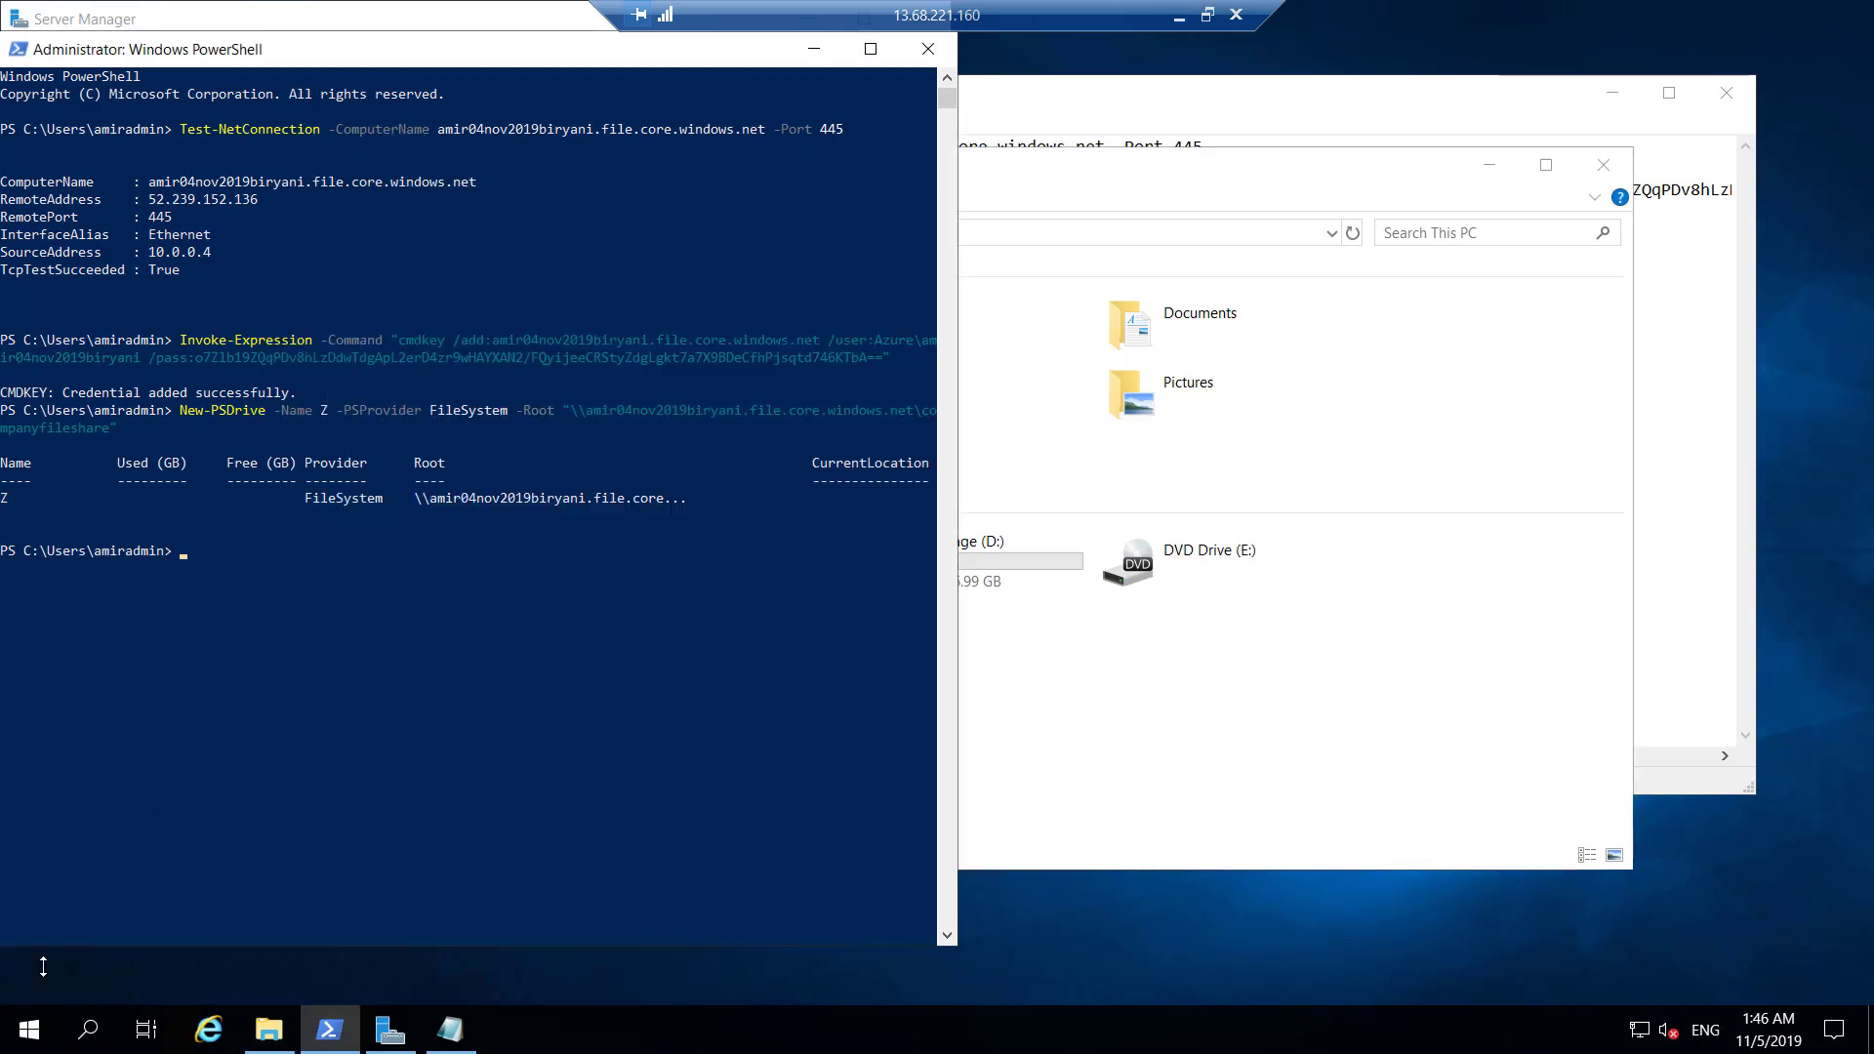
Launch cmd via Run, reopen Command Prompt as administrator and close the old window.
right_click(29, 1026)
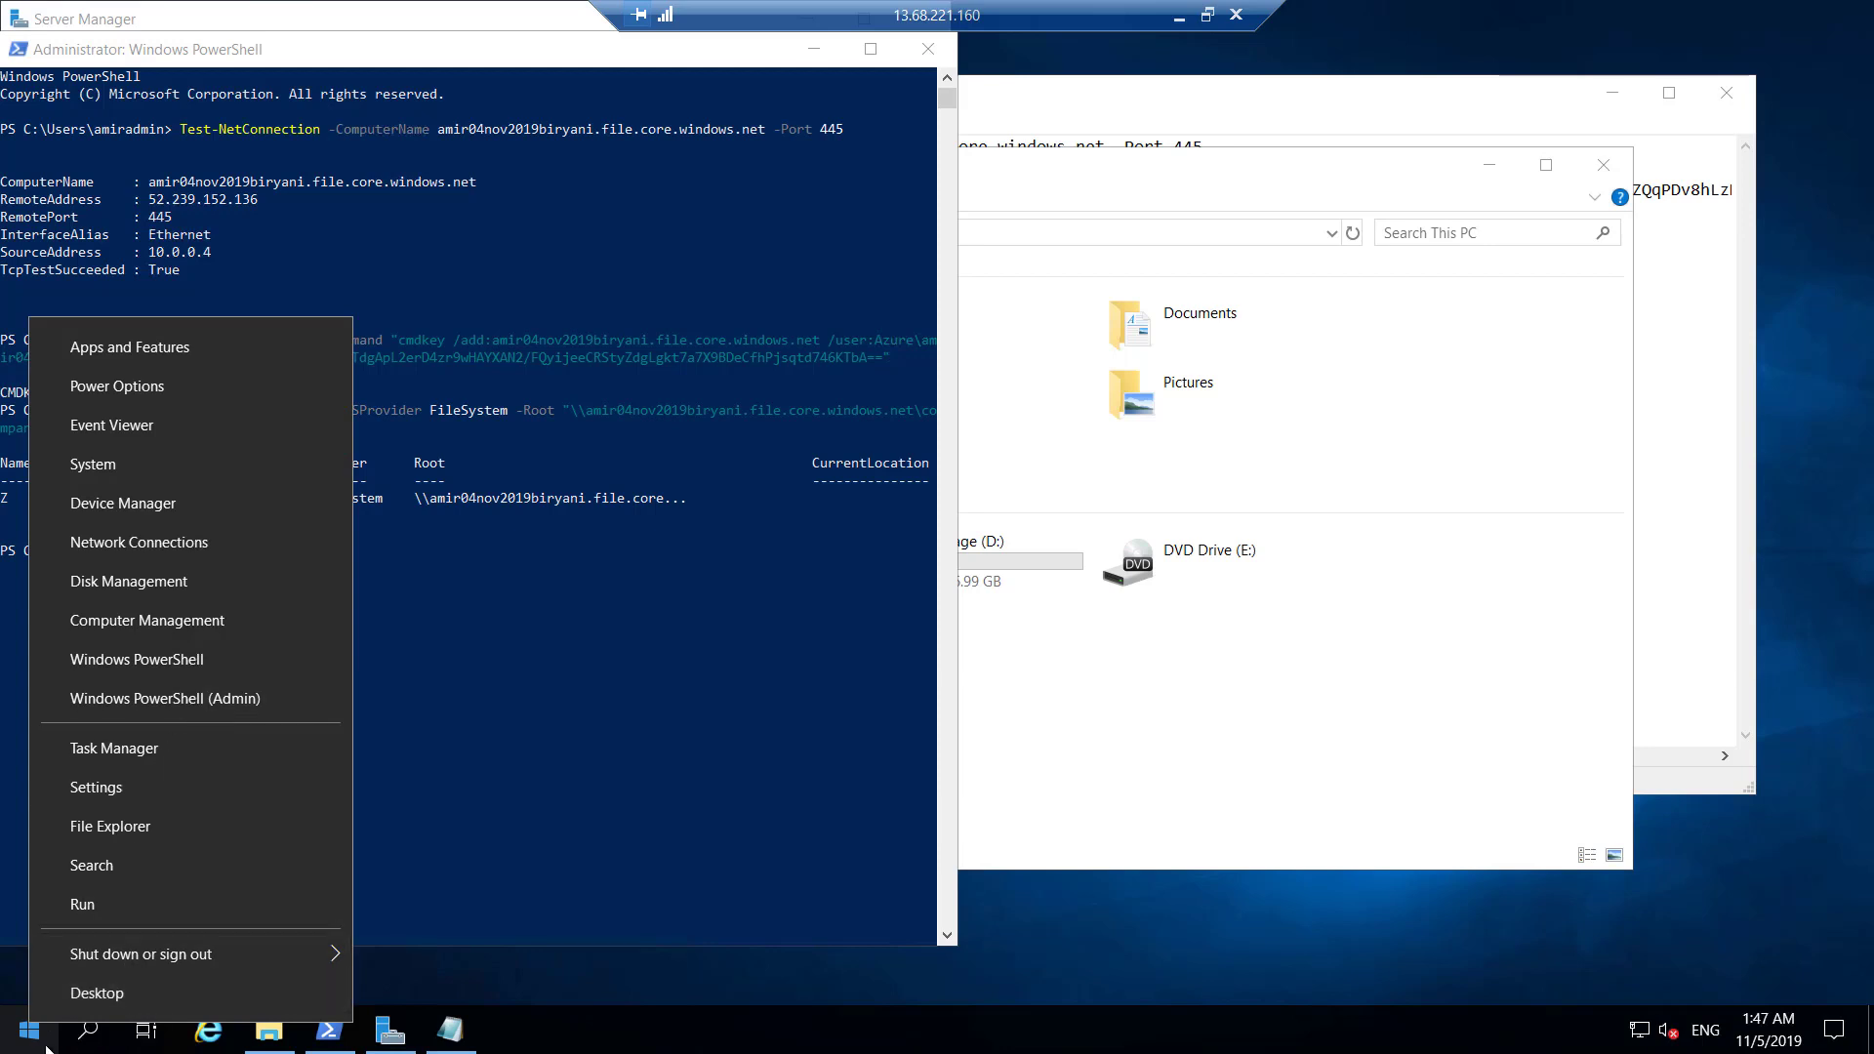
click(92, 906)
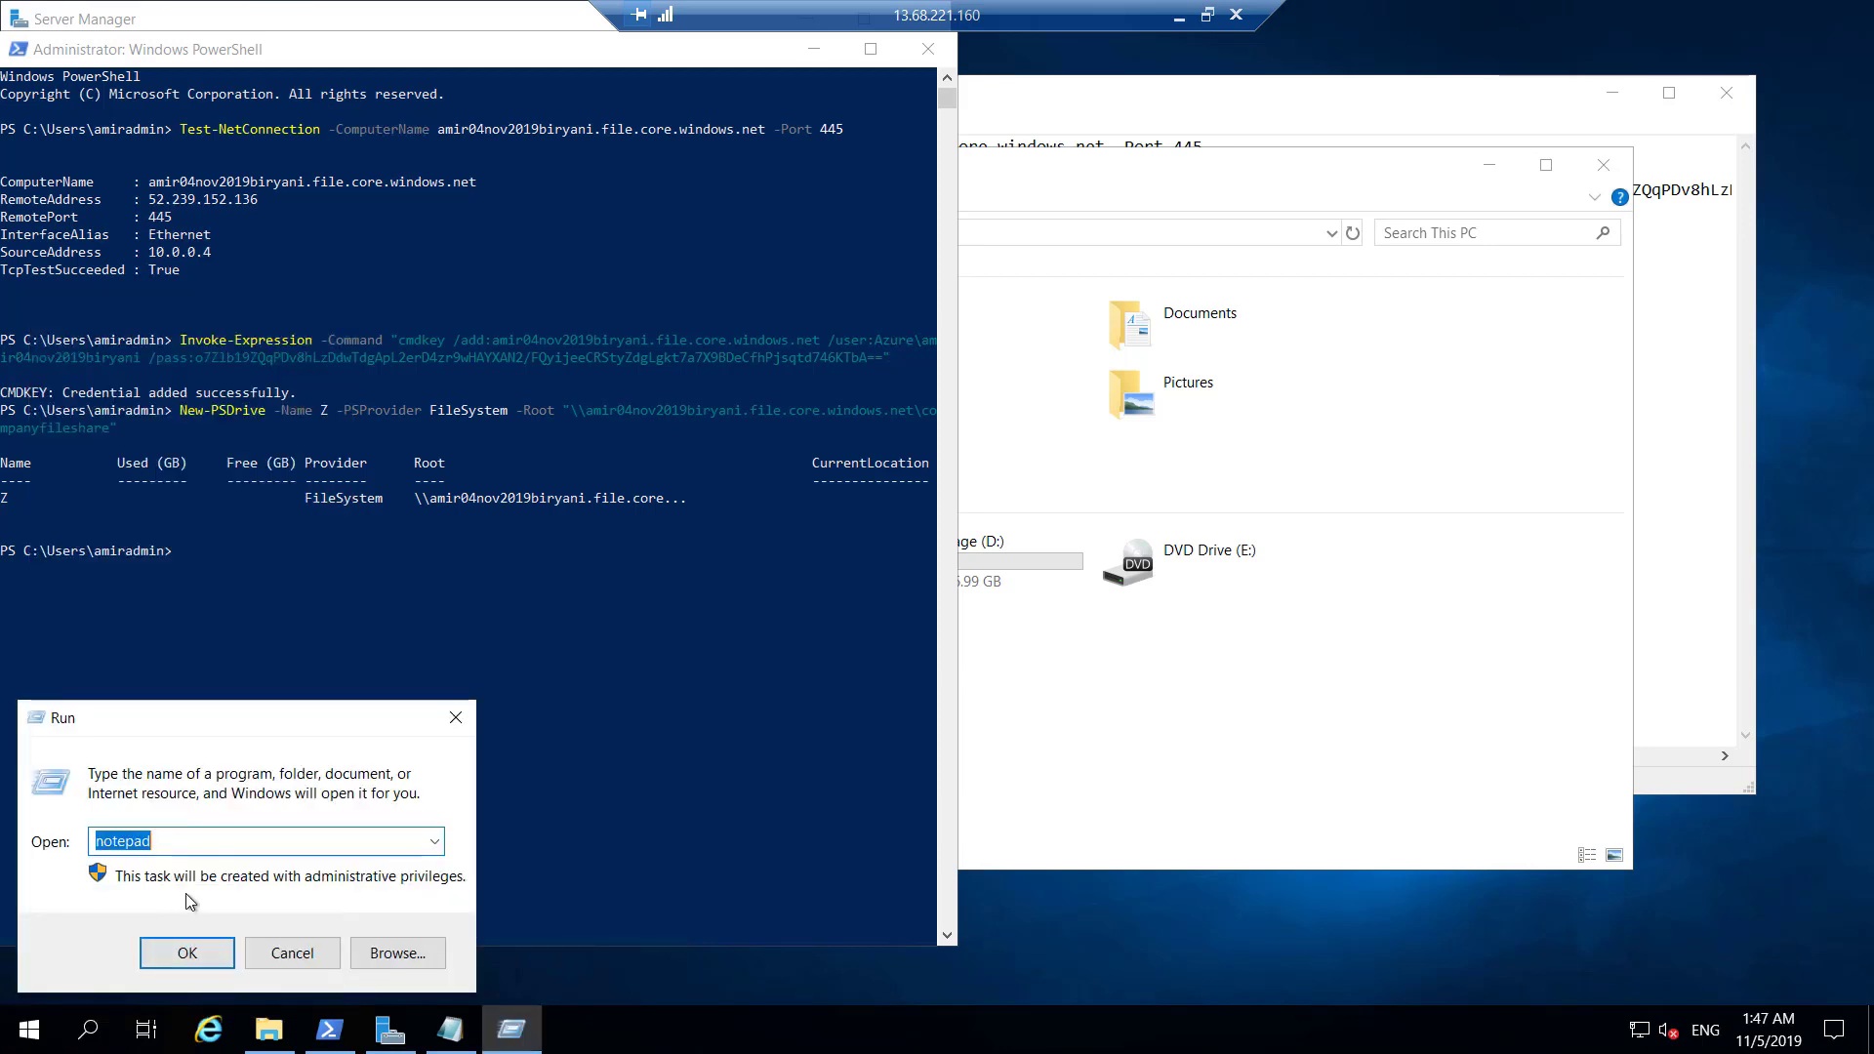
text(cmd)
key(Return)
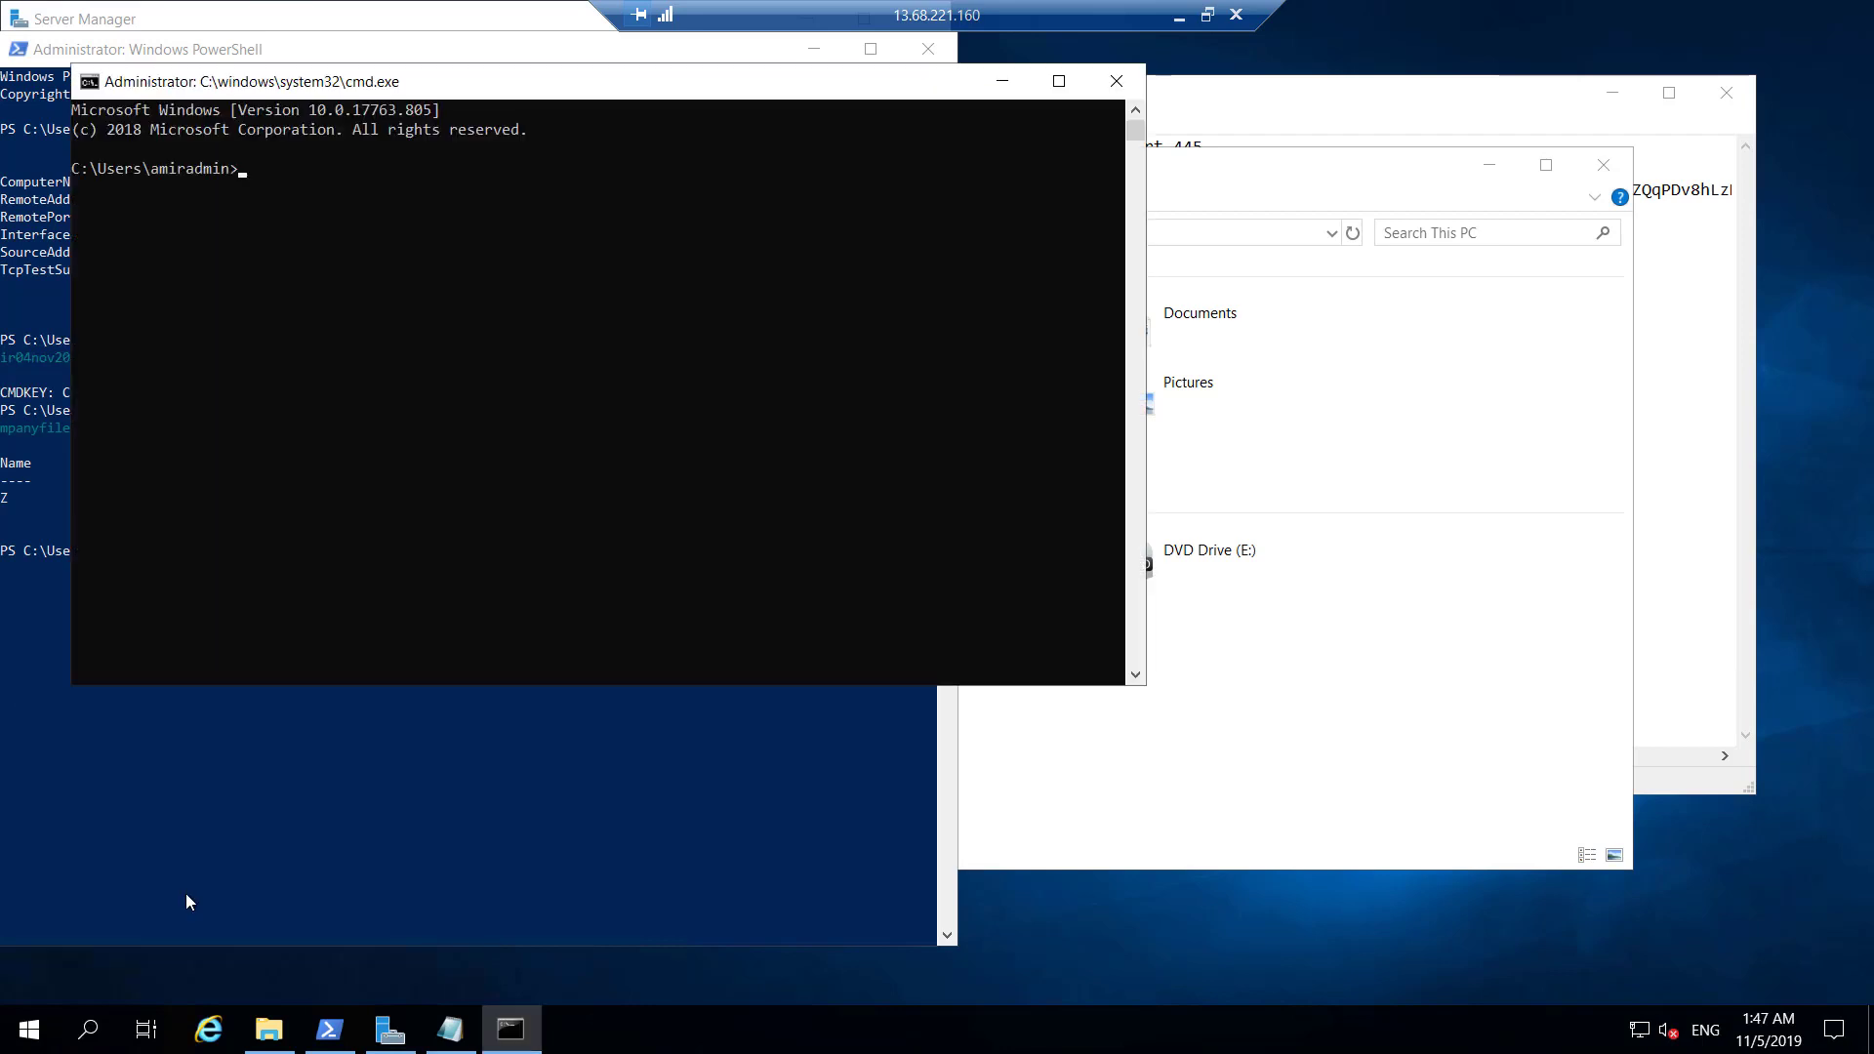
right_click(510, 1030)
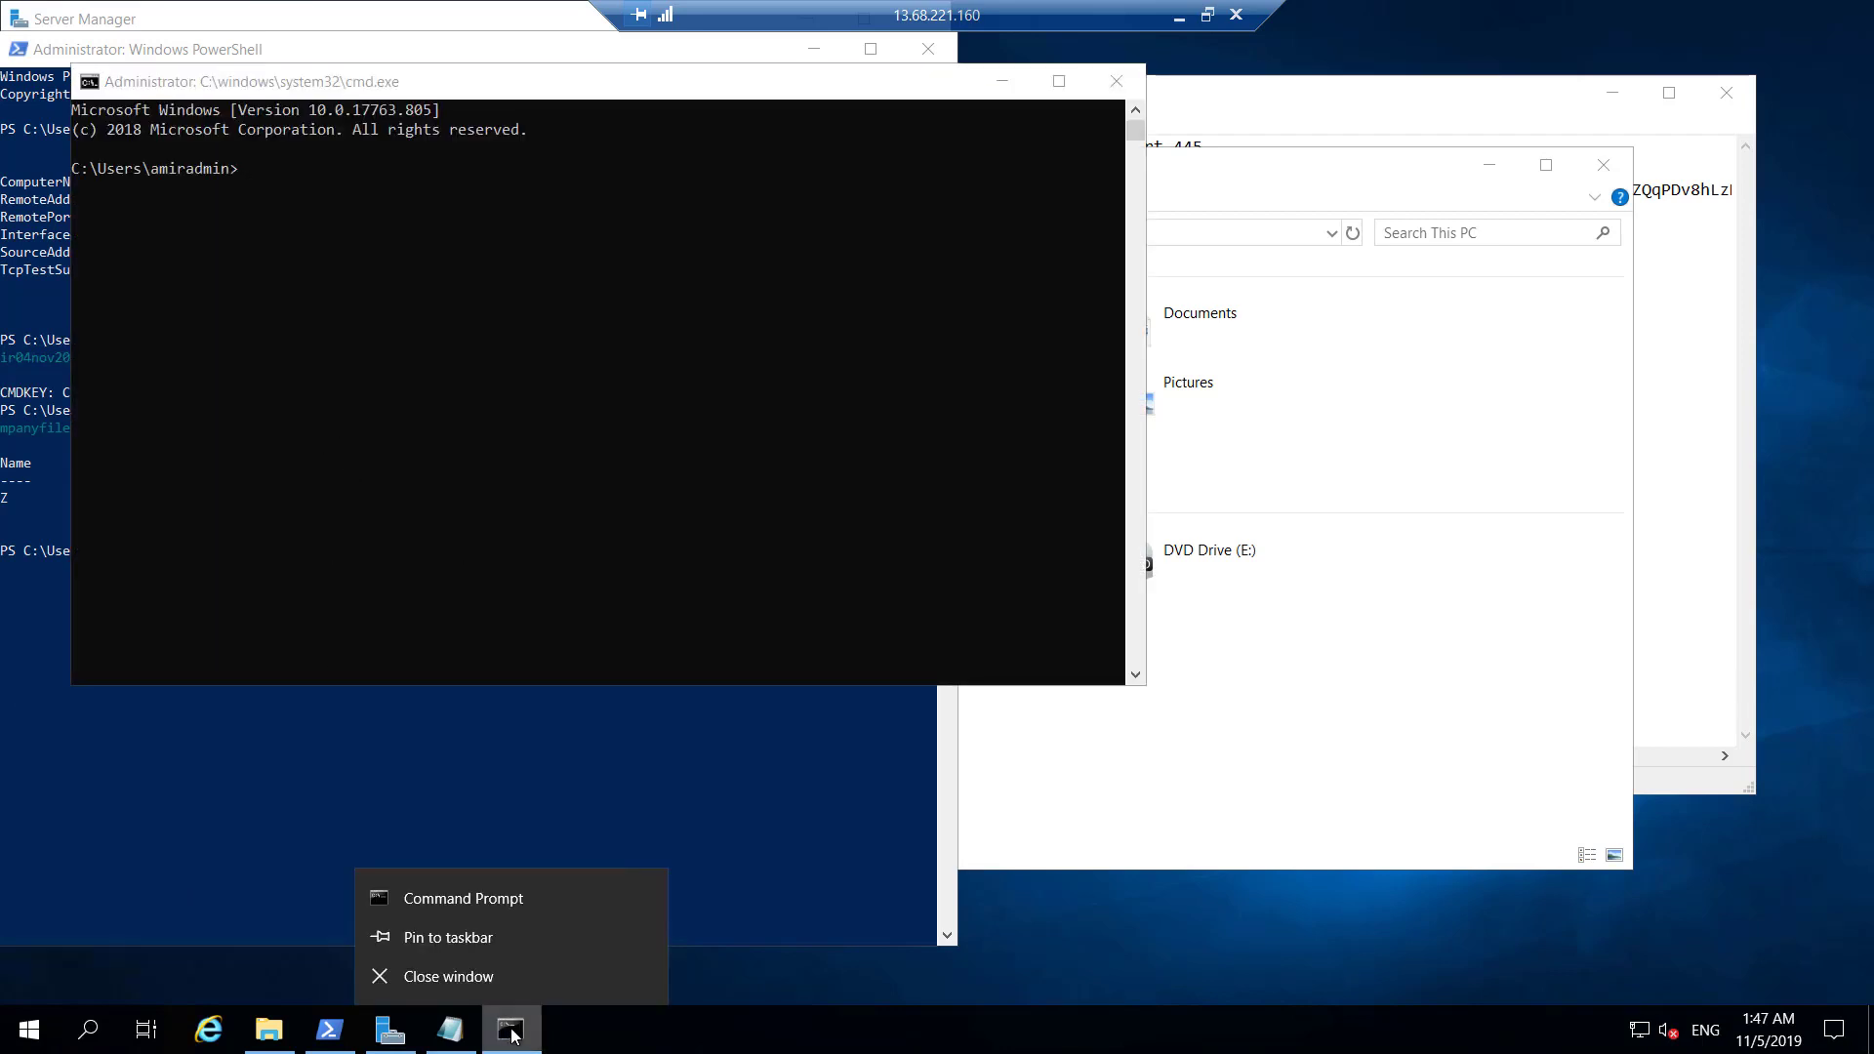
right_click(476, 898)
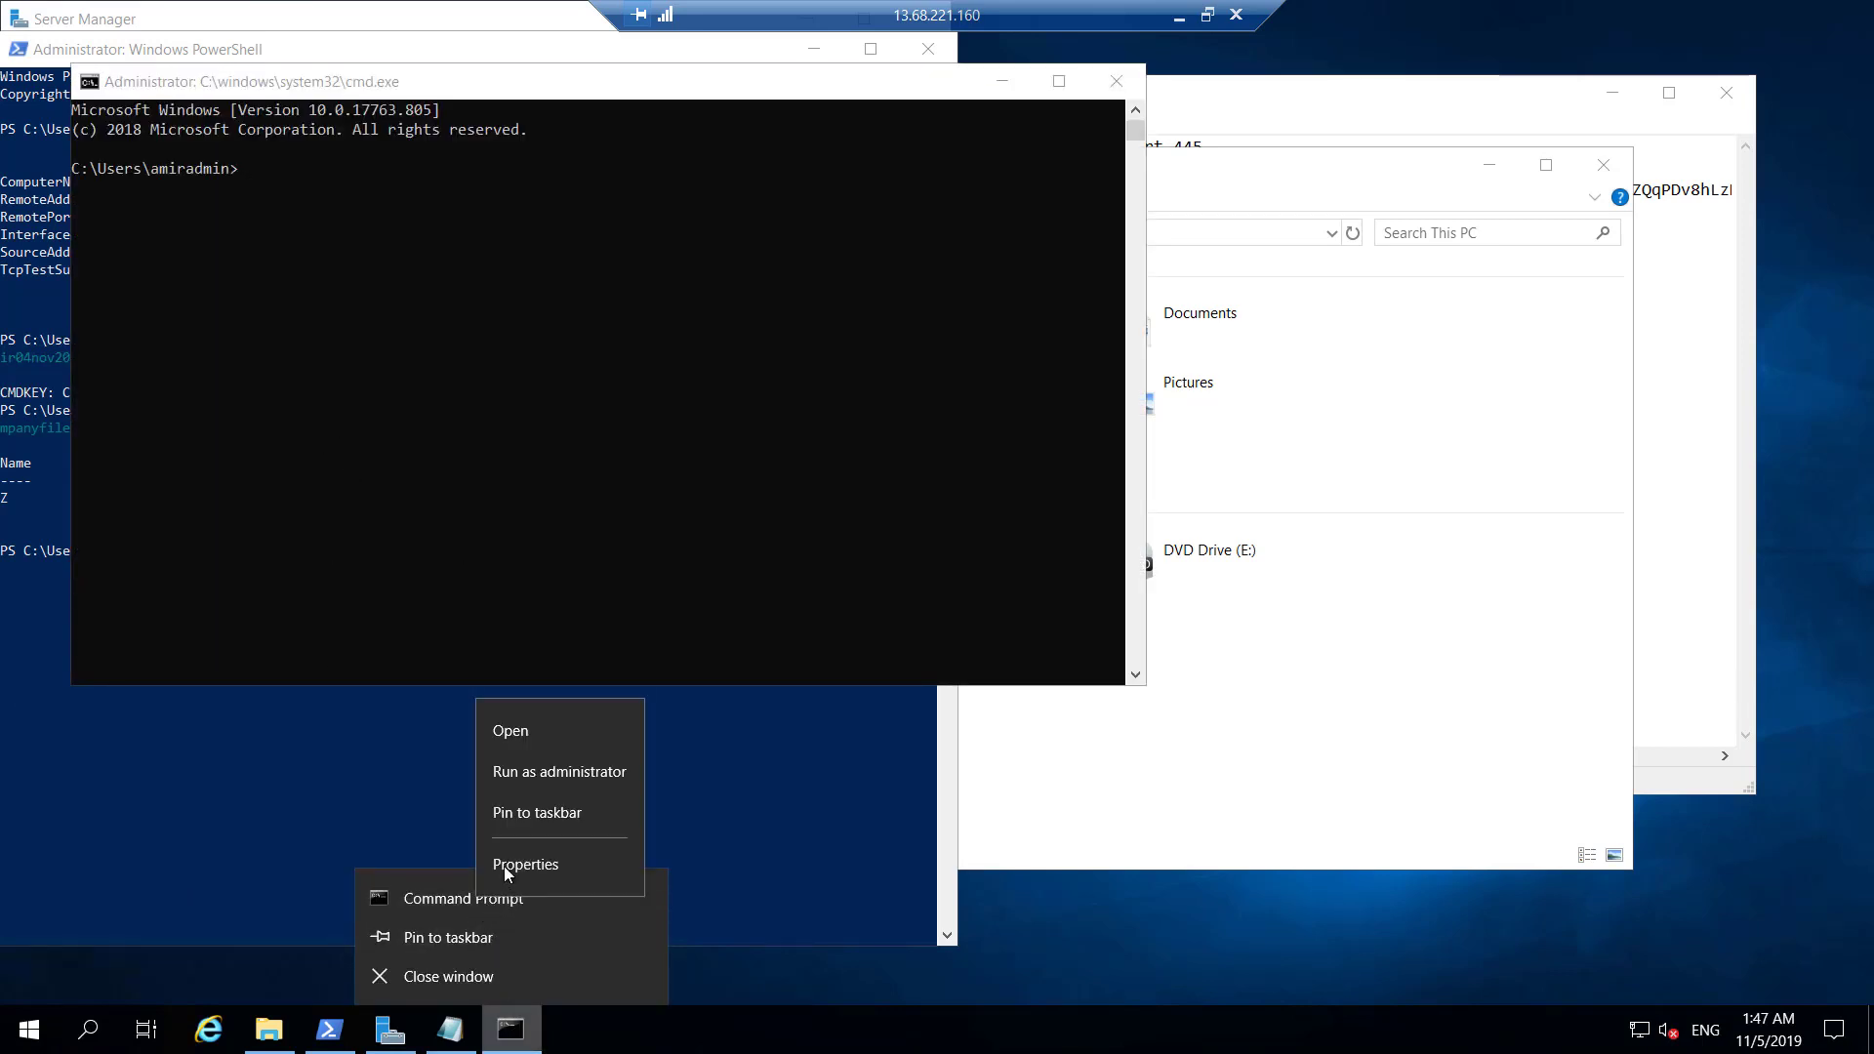
click(558, 771)
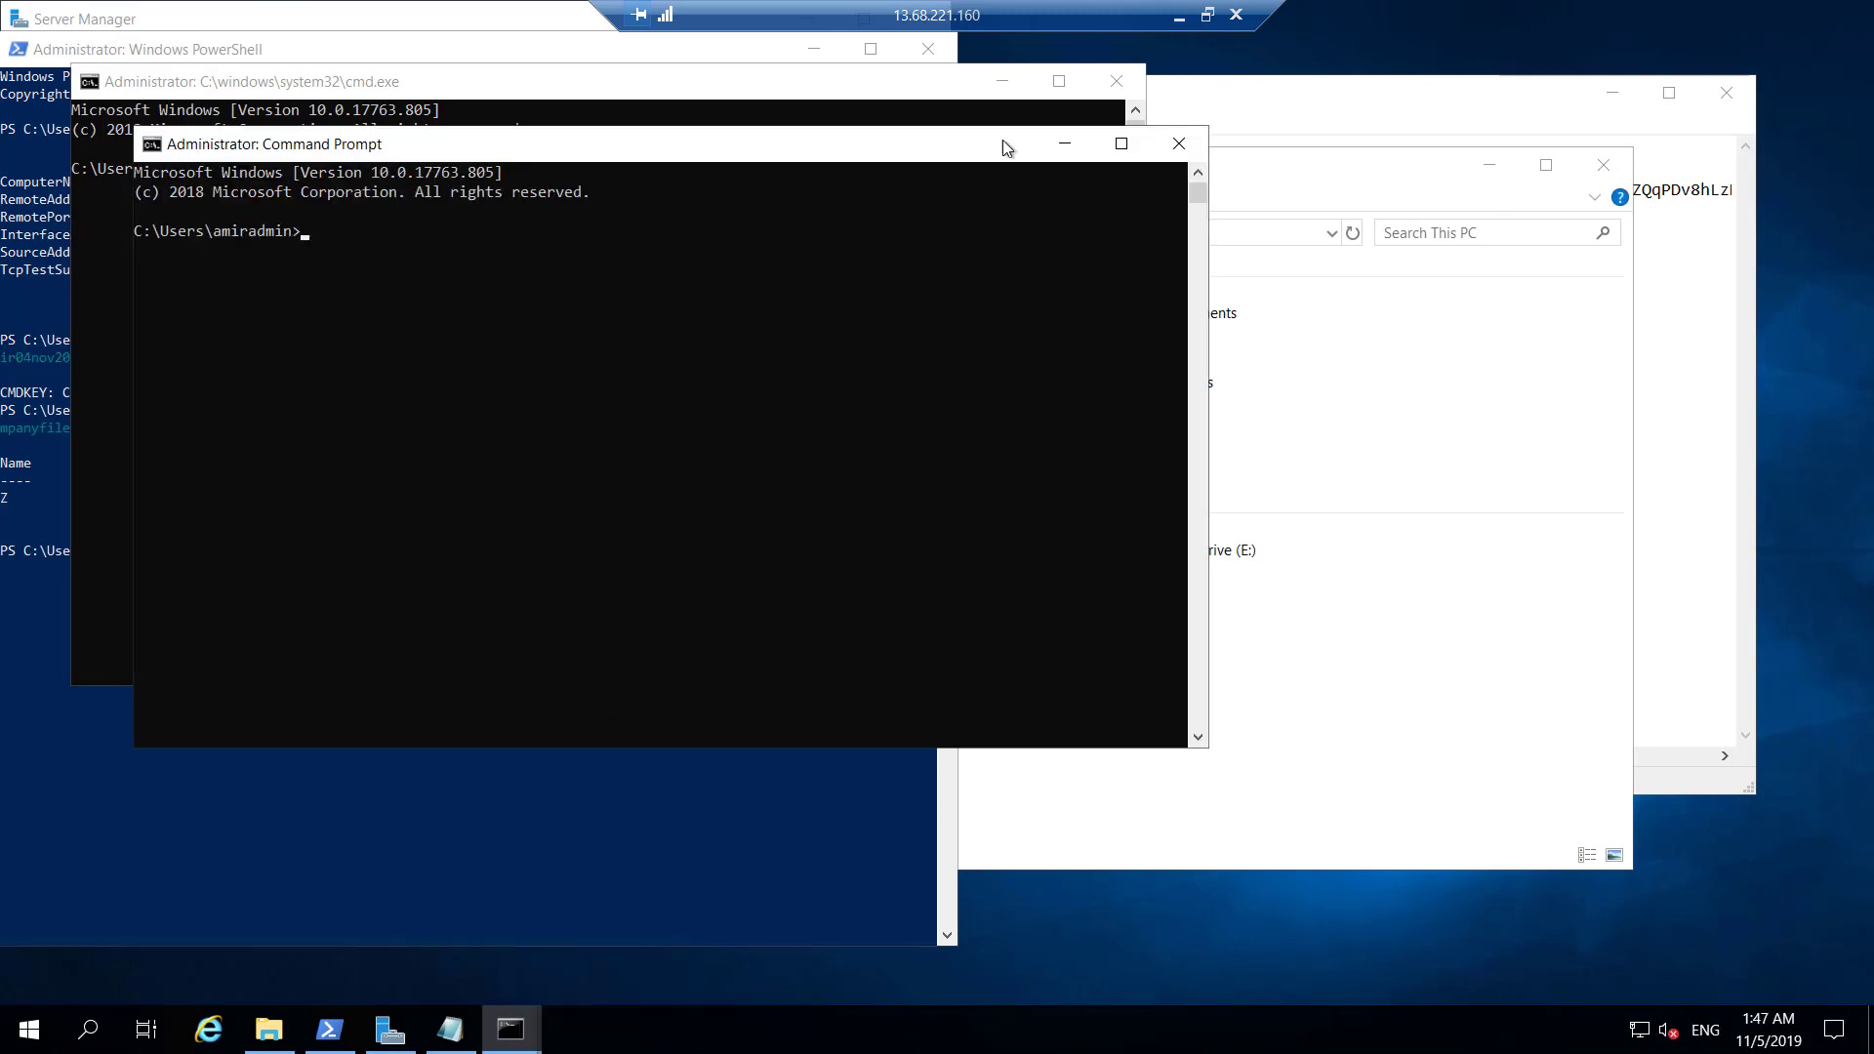
click(1115, 87)
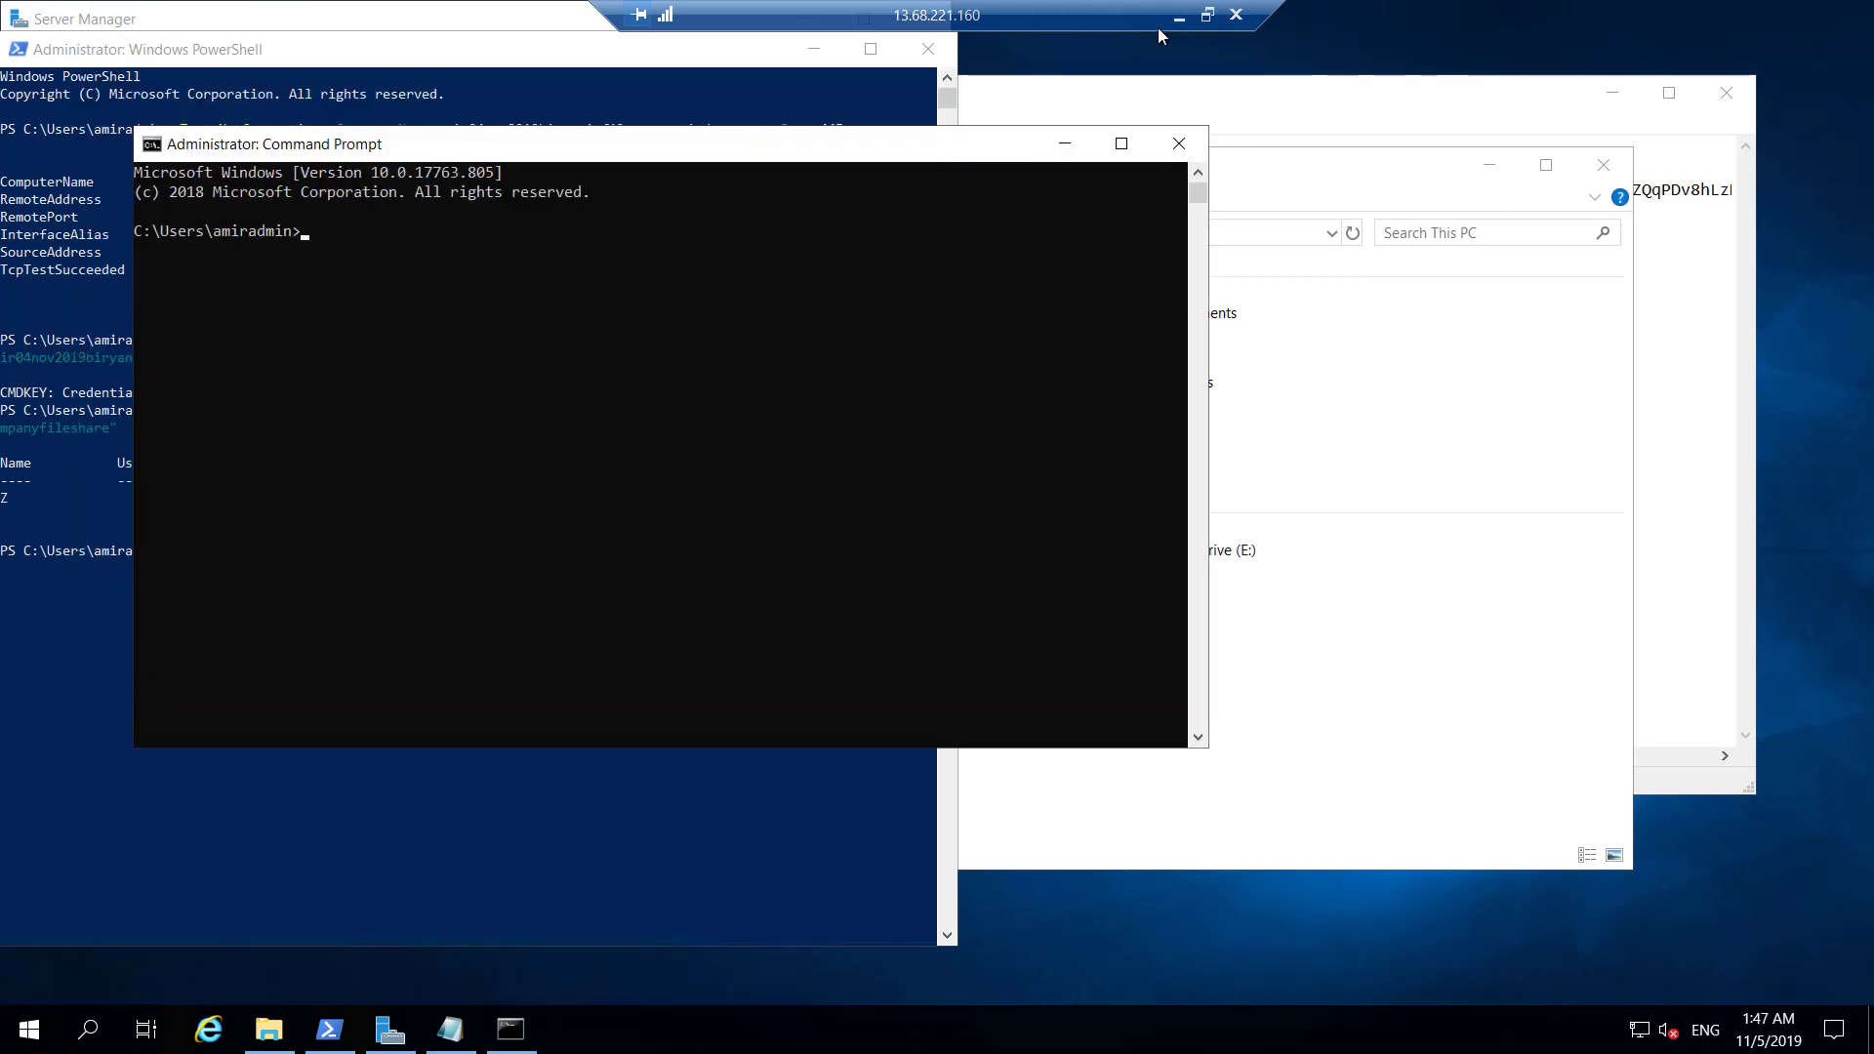
Copy the cmdkey and net use commands from the Azure Connect pane, then return to Notepad.
click(1208, 15)
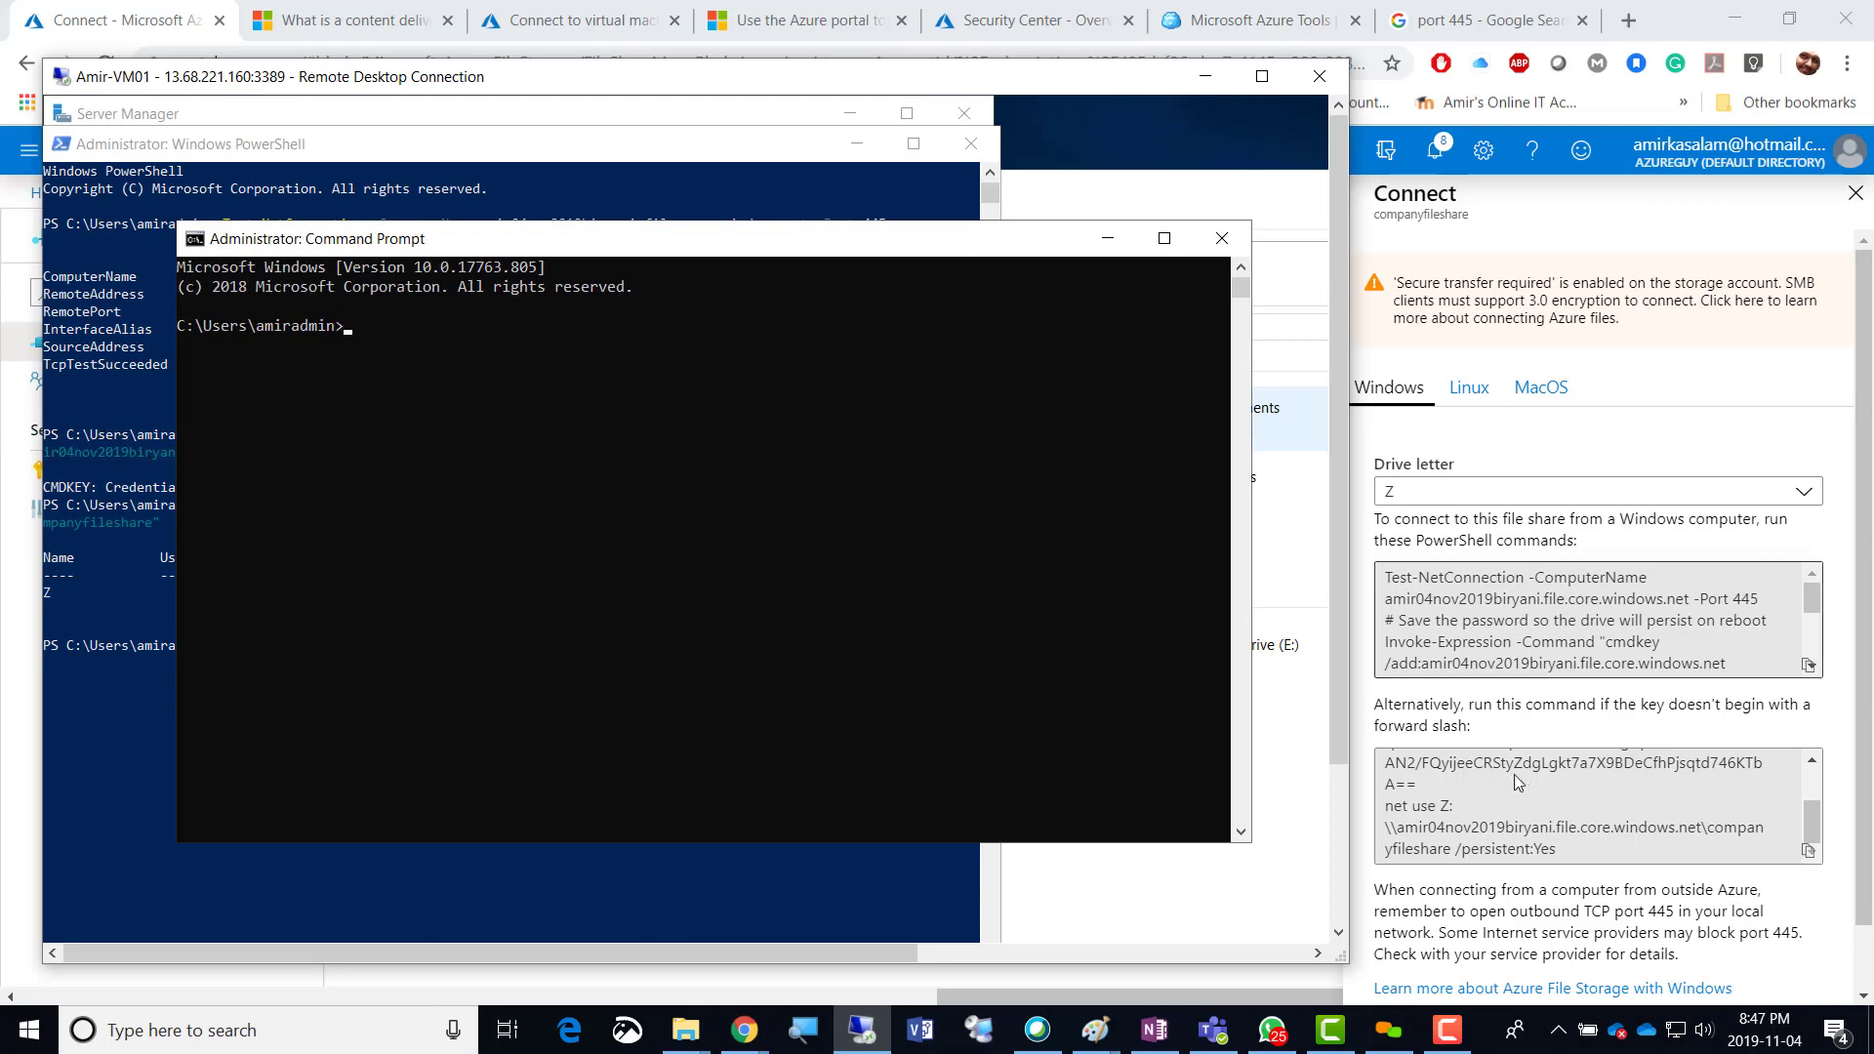
click(1807, 850)
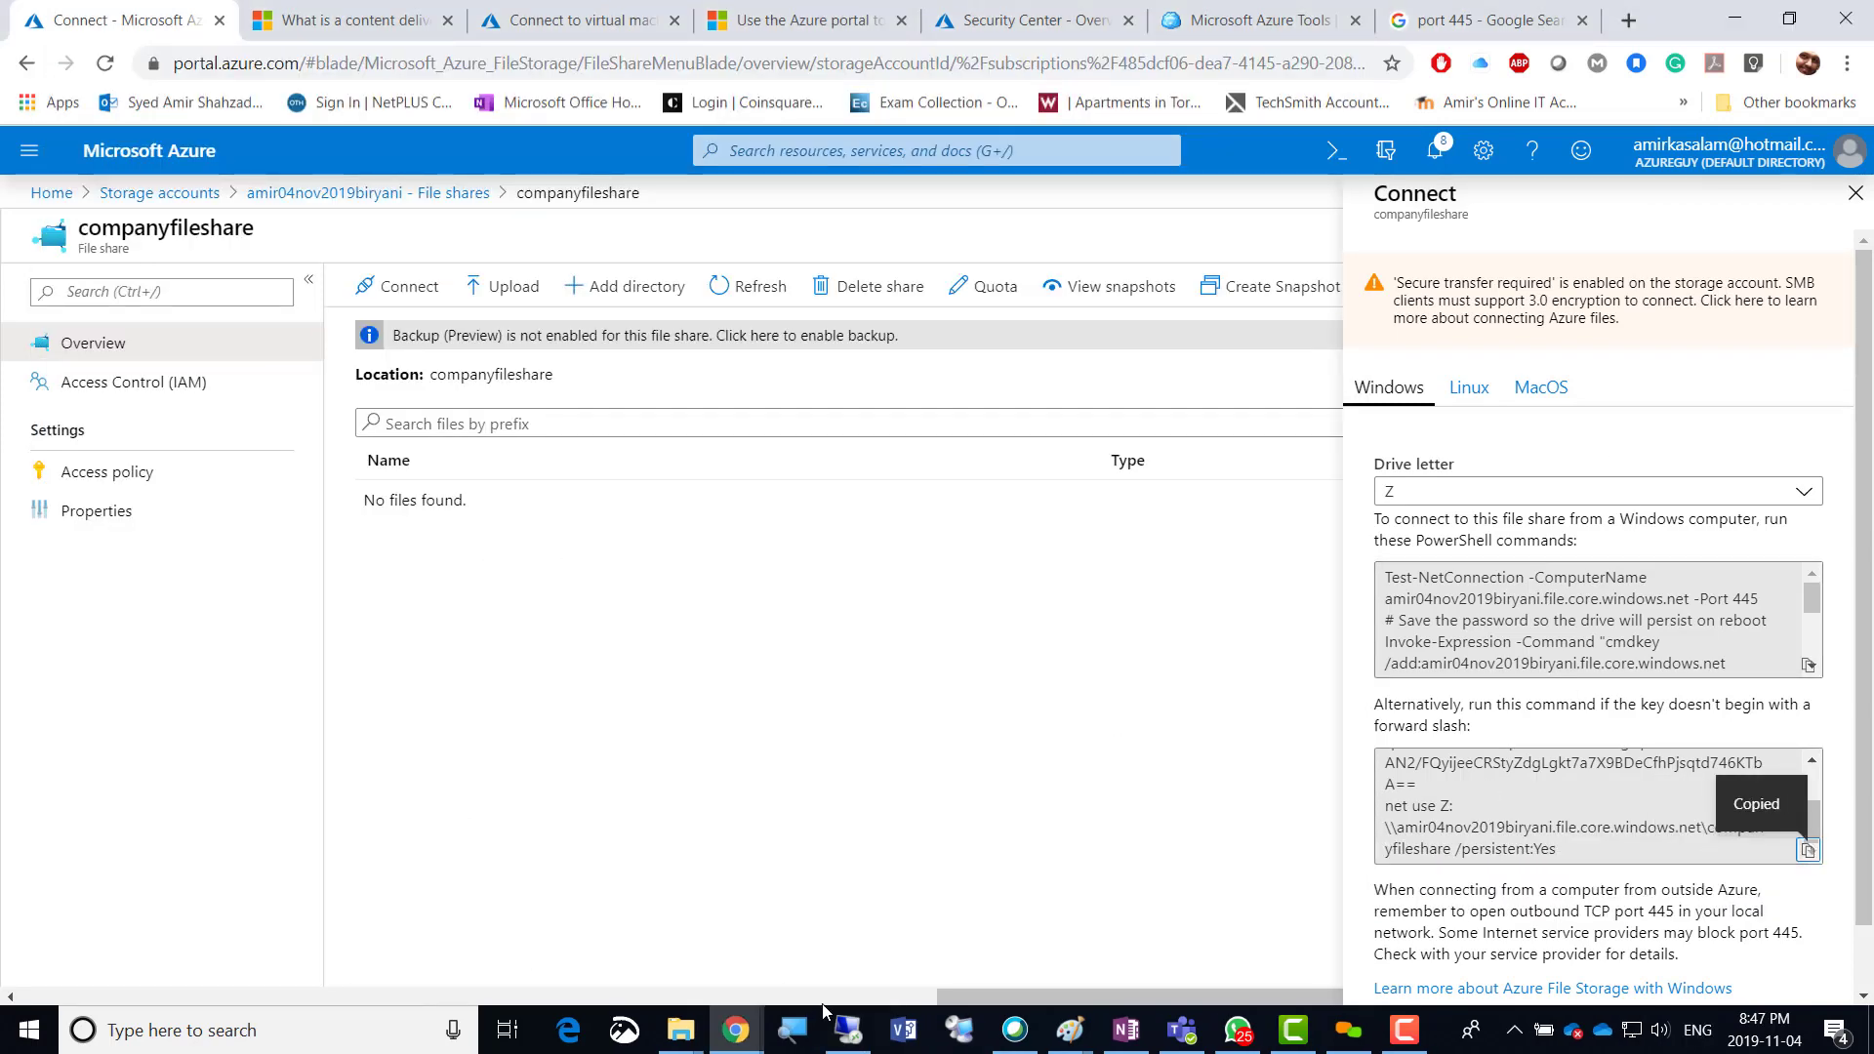
click(849, 1036)
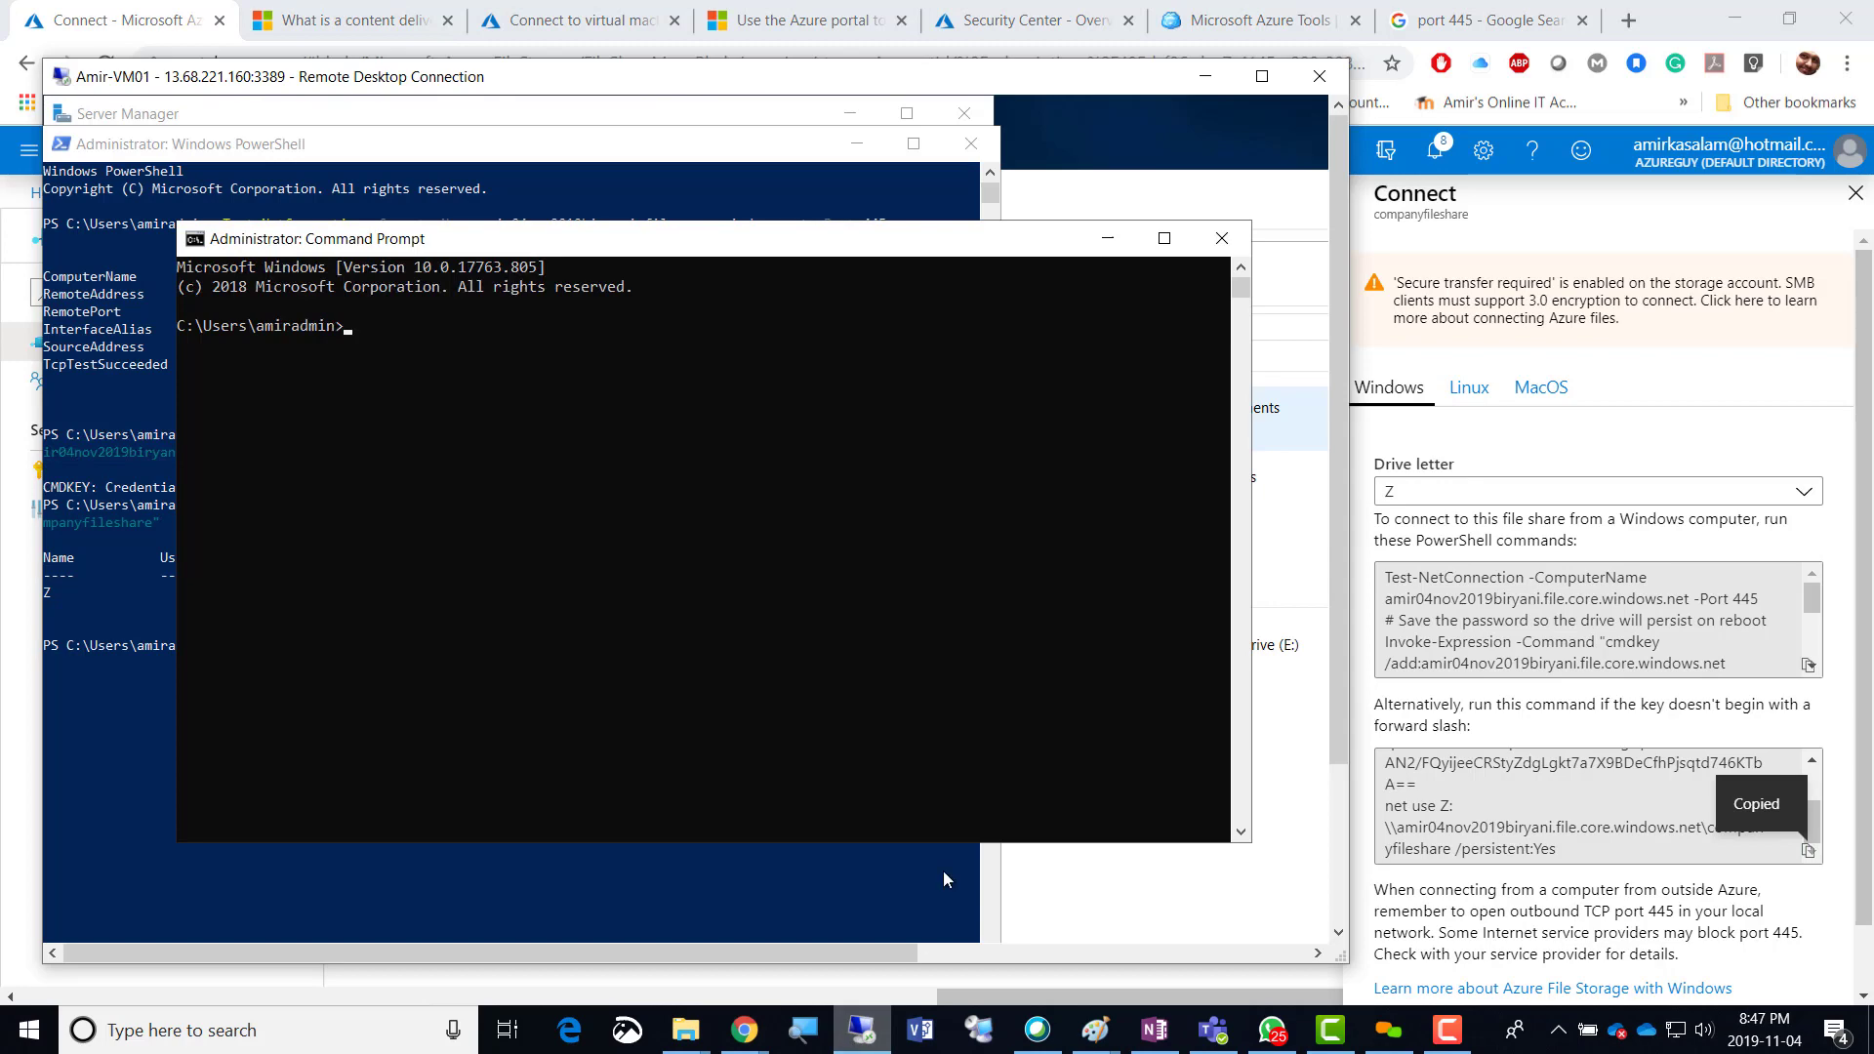
click(1261, 76)
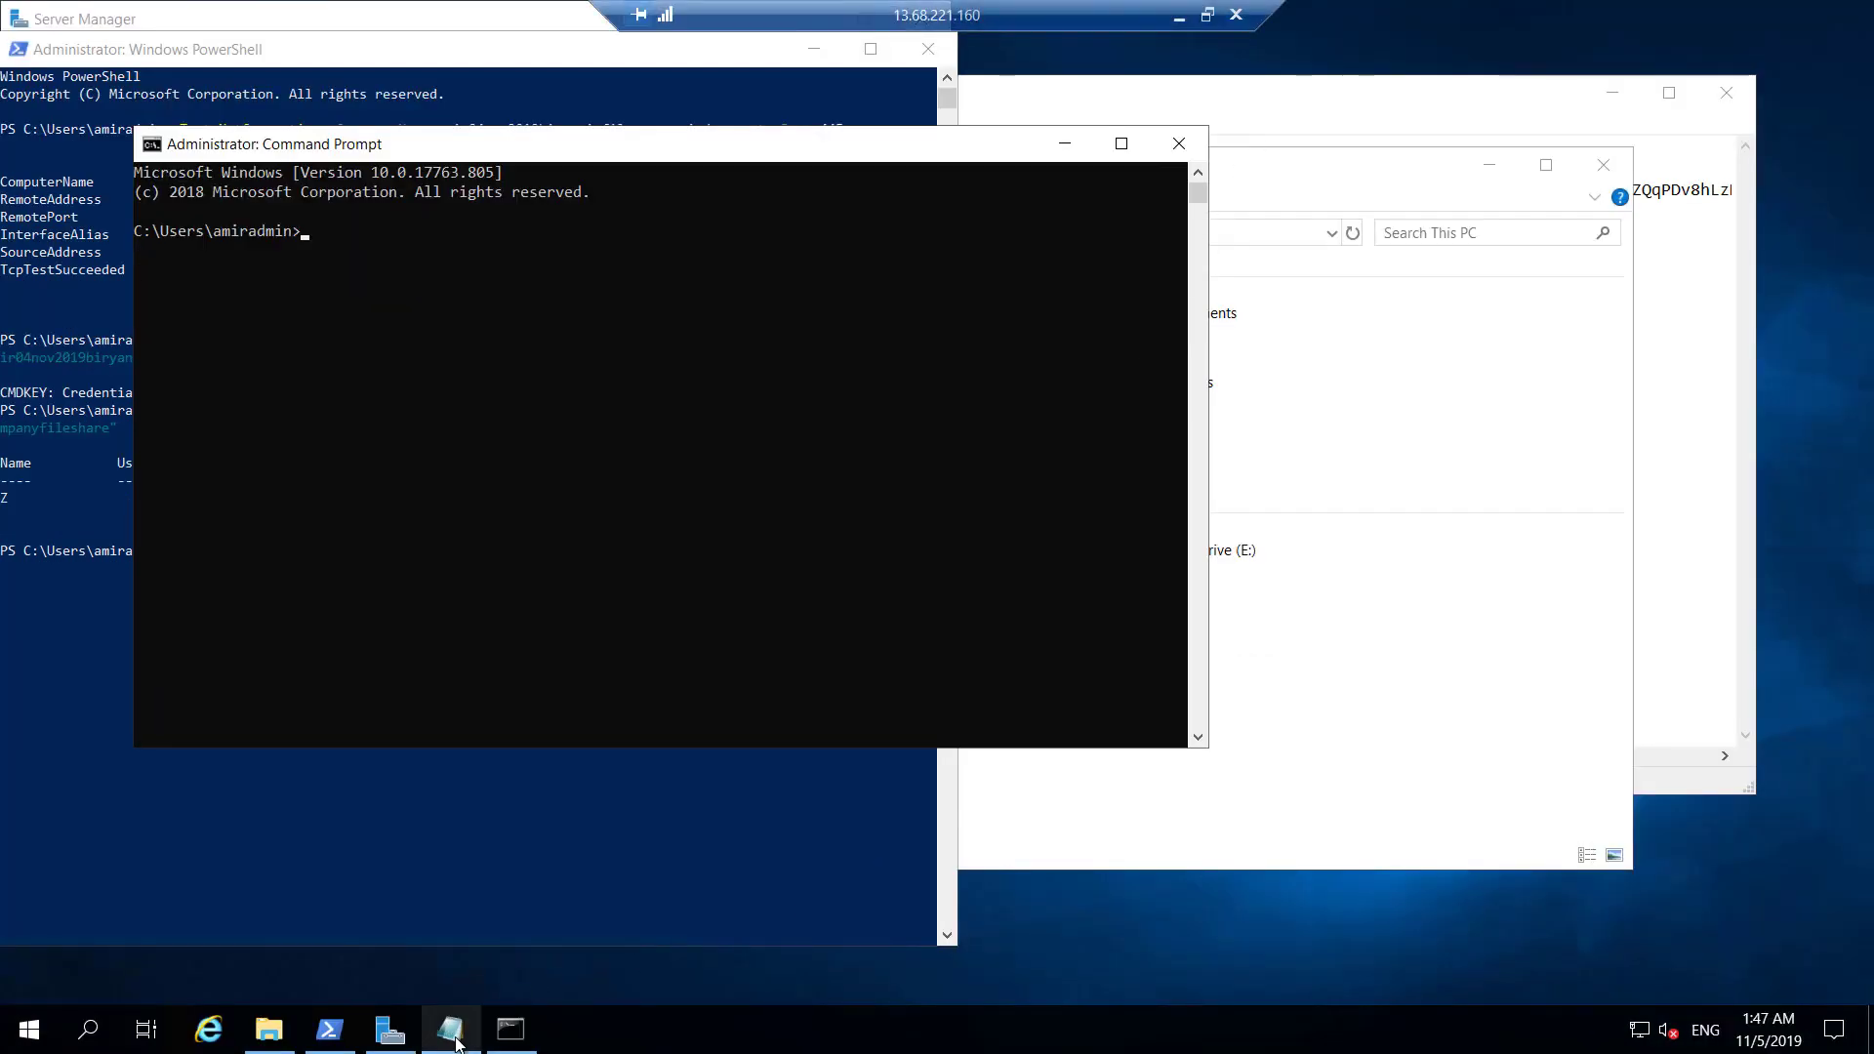
click(449, 1029)
click(1489, 231)
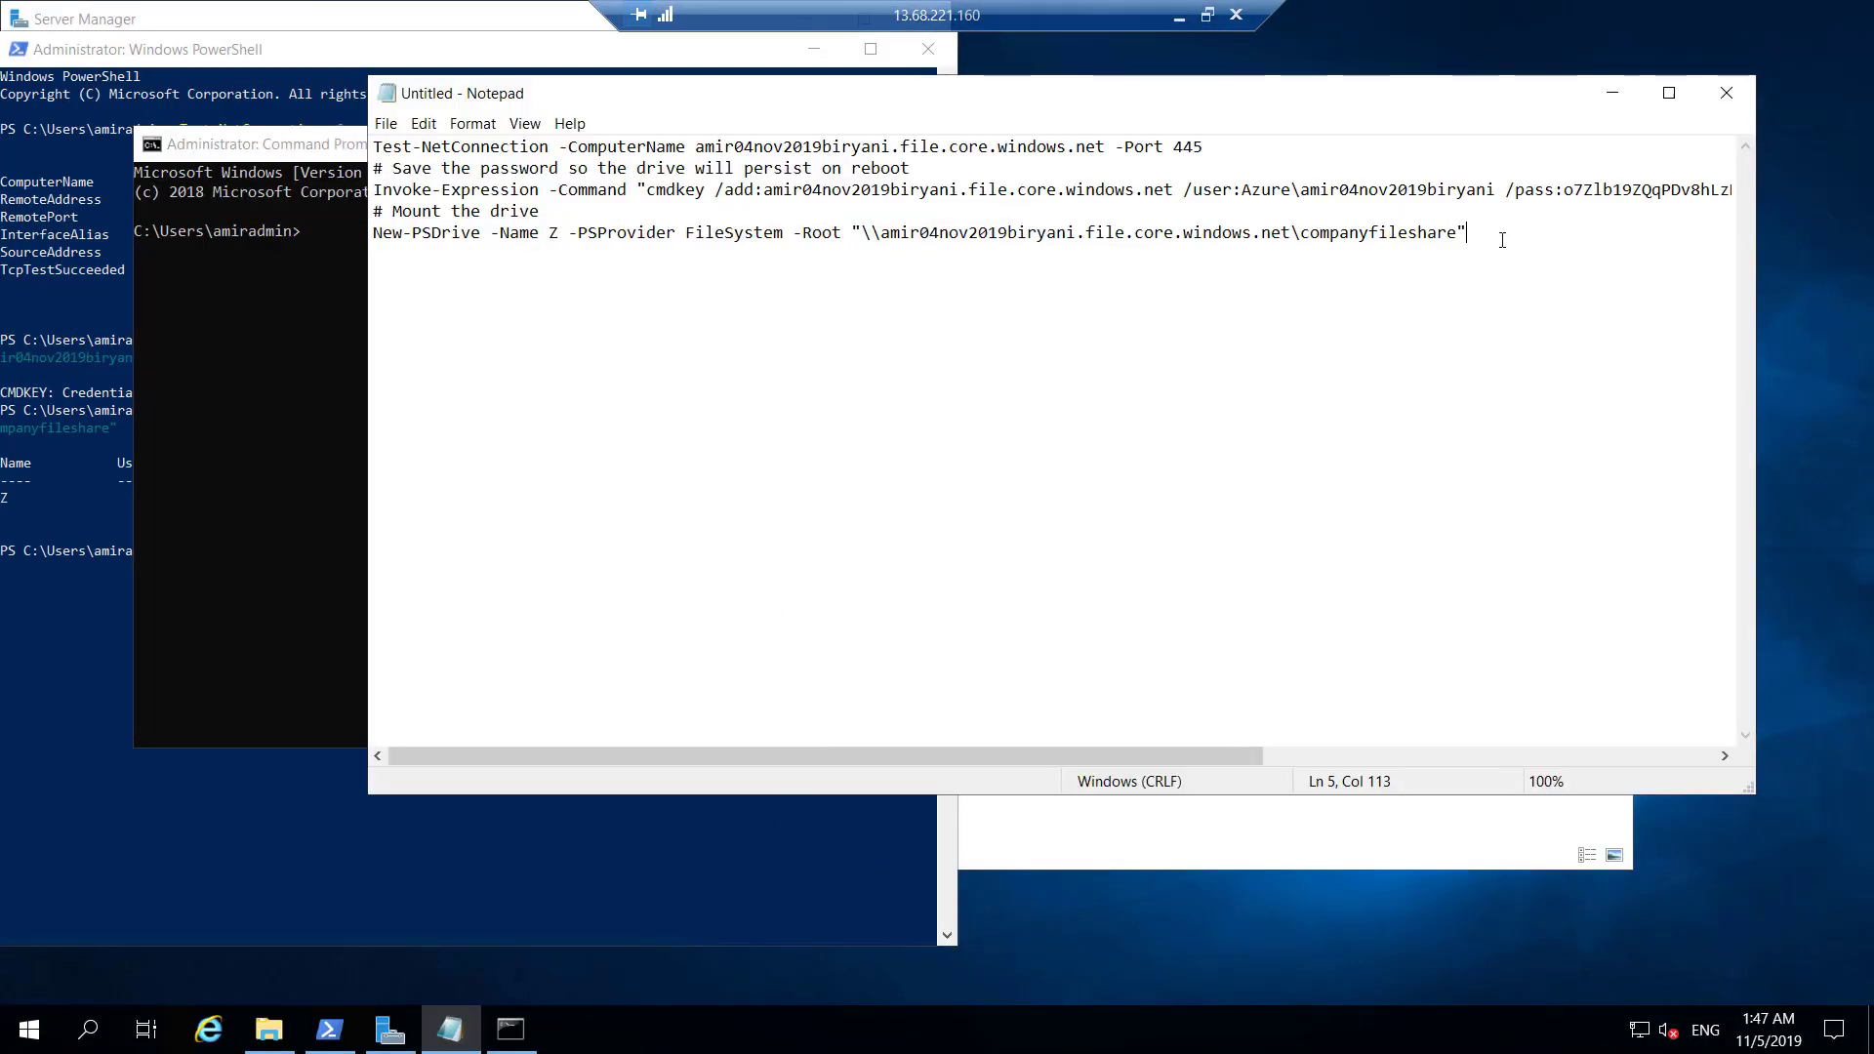
Paste the cmdkey and net use Z: commands onto line 11 and select the cmdkey line.
key(Return)
key(Return)
key(Return)
key(Return)
key(Return)
key(Return)
key(ctrl+v)
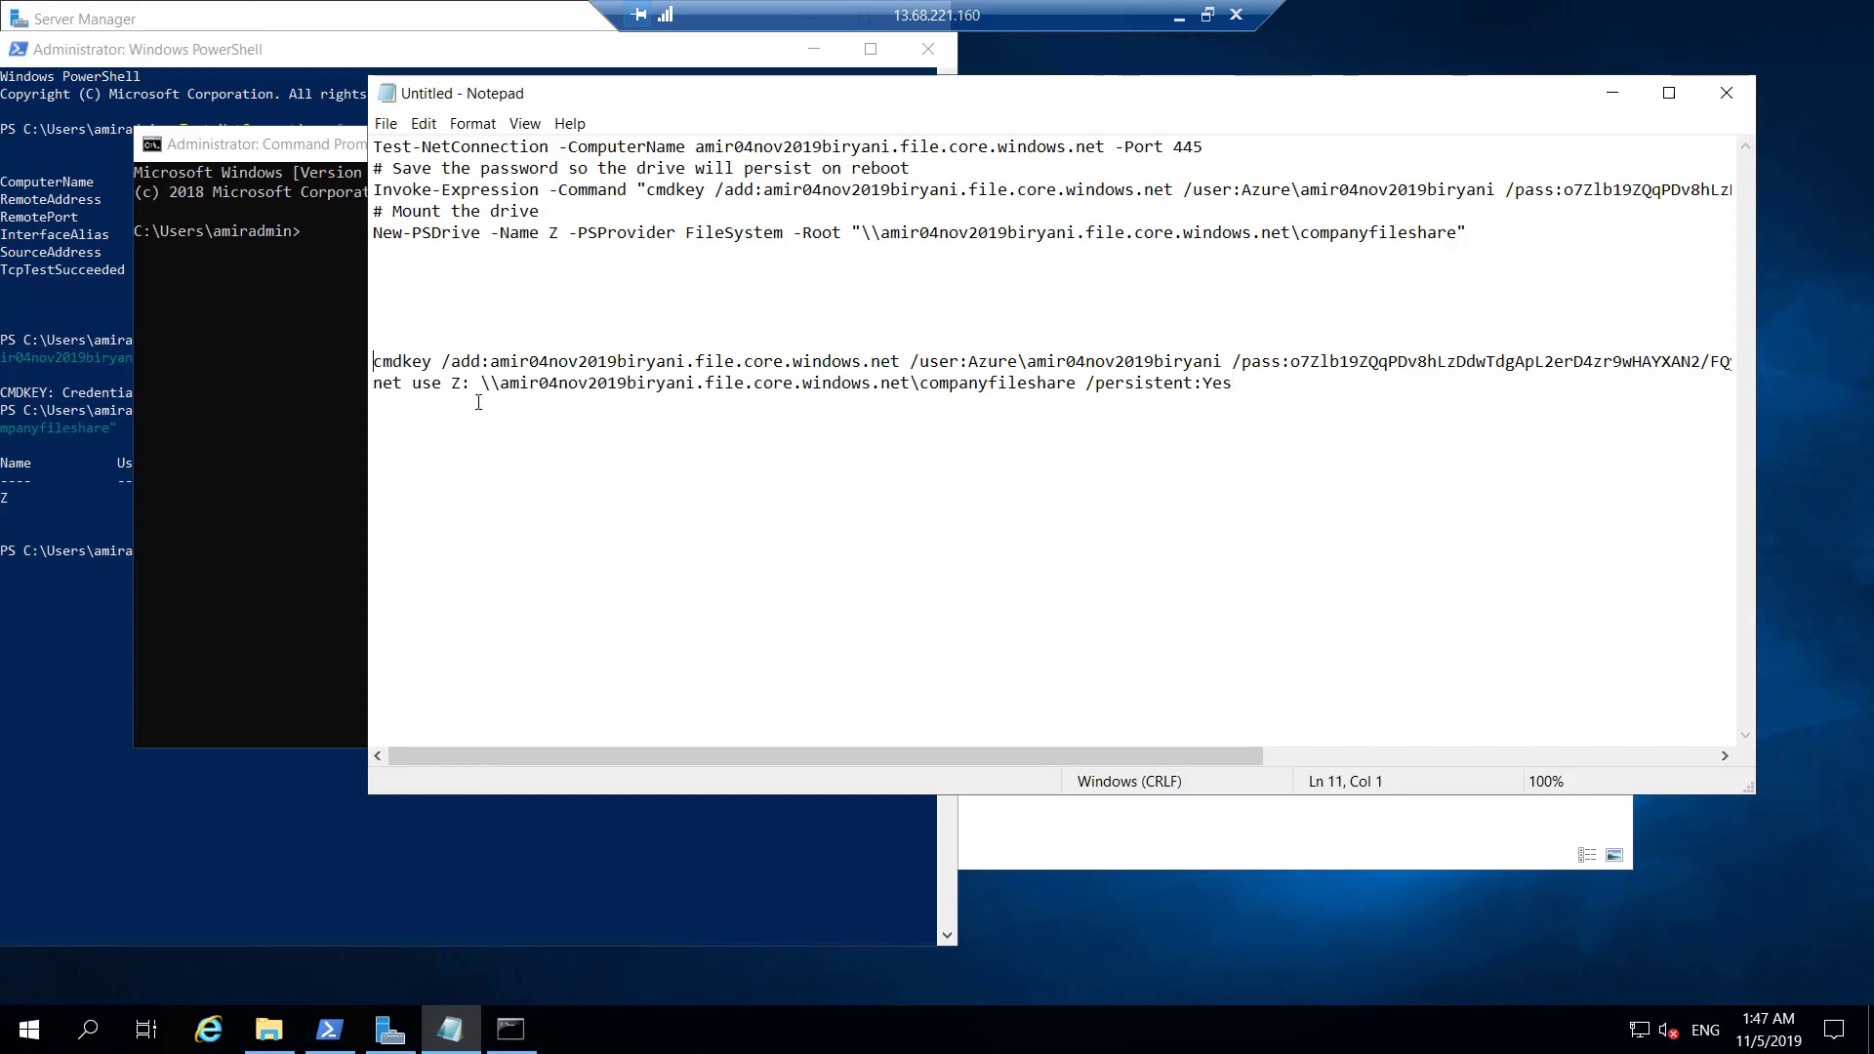
key(shift+Right)
key(shift+Right)
key(shift+Right)
key(shift+Right)
key(shift+Right)
key(shift+Right)
key(shift+Right)
key(shift+Right)
key(shift+Right)
key(shift+Right)
key(shift+Right)
key(shift+Right)
key(shift+Right)
key(shift+Right)
key(shift+Right)
key(shift+Right)
key(shift+Right)
key(shift+Right)
key(shift+Right)
key(shift+Right)
key(shift+Right)
key(shift+Right)
key(shift+Right)
key(shift+Right)
key(shift+Right)
key(shift+Right)
key(shift+Right)
key(shift+Right)
key(shift+Right)
key(shift+Right)
key(shift+Right)
key(shift+Right)
key(shift+Right)
key(shift+Right)
key(shift+Right)
key(shift+Right)
key(shift+Right)
key(shift+Right)
key(shift+Right)
key(shift+Right)
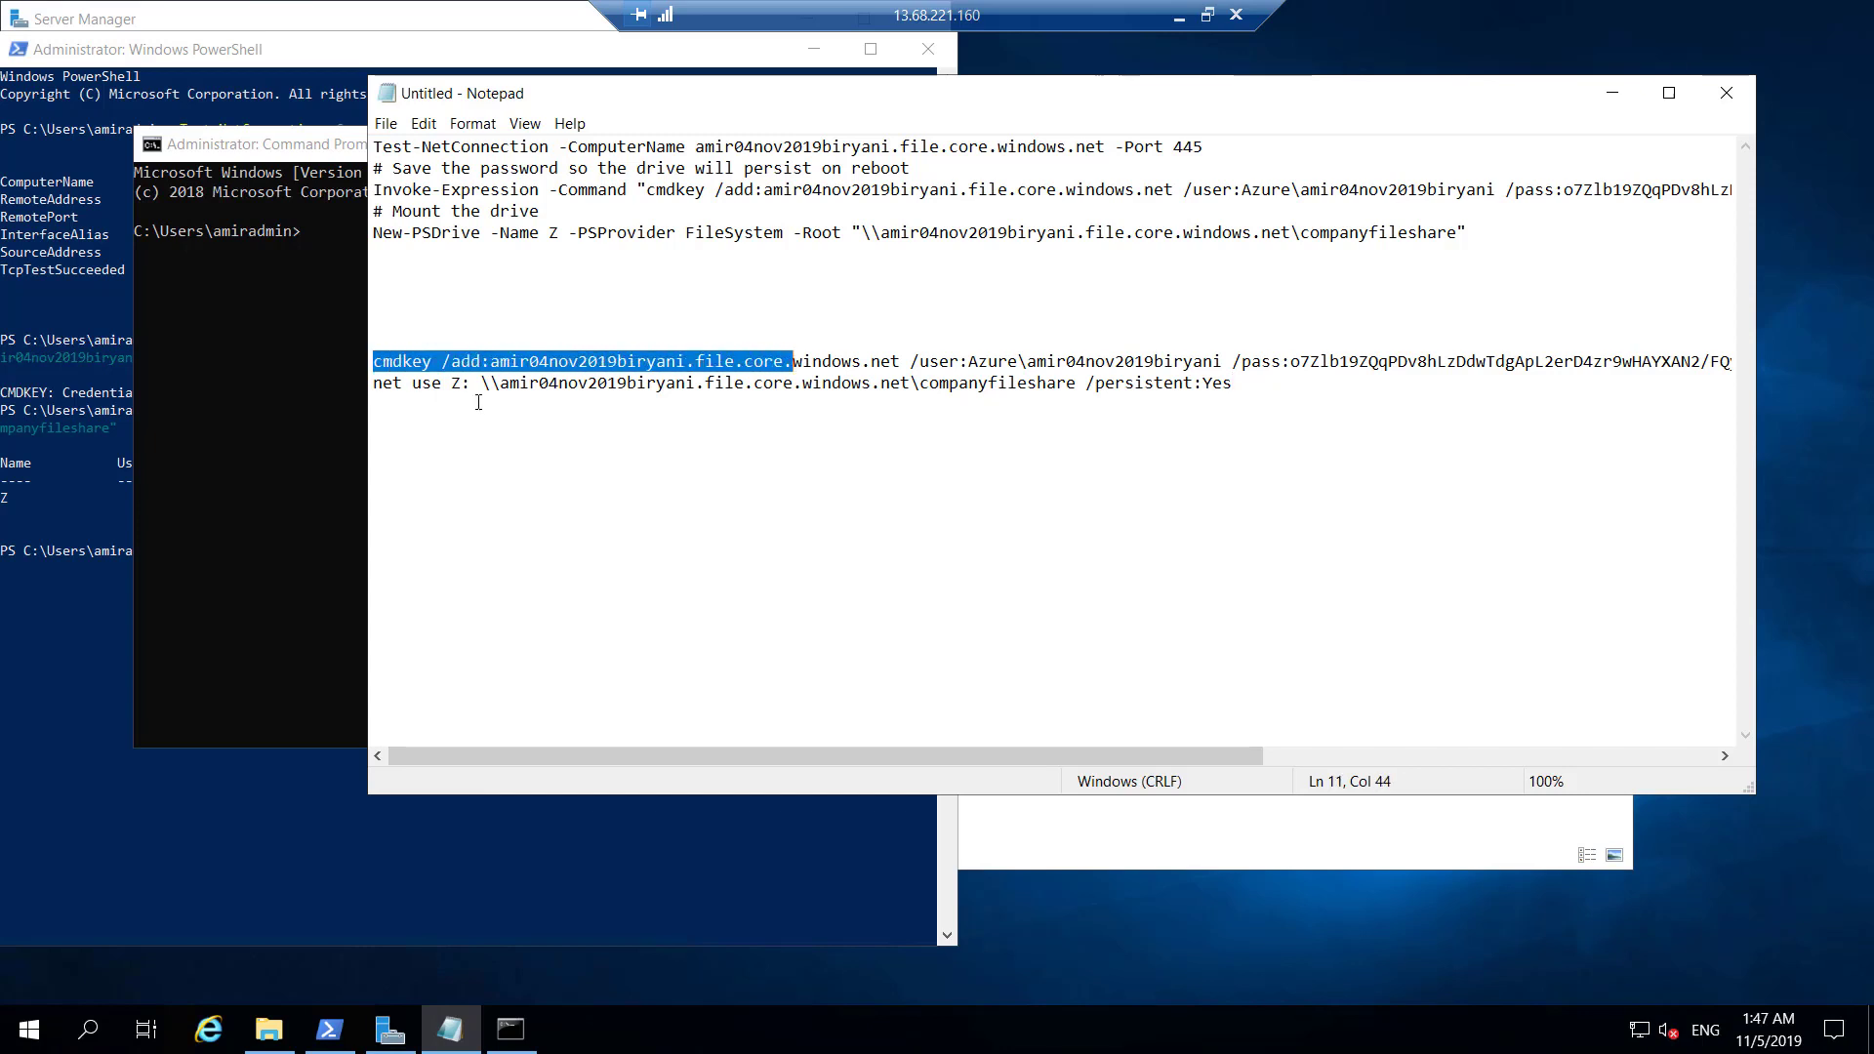
key(shift+Right)
key(shift+Right)
key(shift+Right)
key(shift+Right)
key(shift+Right)
key(shift+Right)
key(shift+Right)
key(shift+Right)
key(shift+Right)
key(shift+Right)
key(shift+Right)
key(shift+Right)
key(shift+Right)
key(shift+Right)
key(shift+Right)
key(shift+Right)
key(shift+Right)
key(shift+Right)
key(shift+Right)
key(shift+Right)
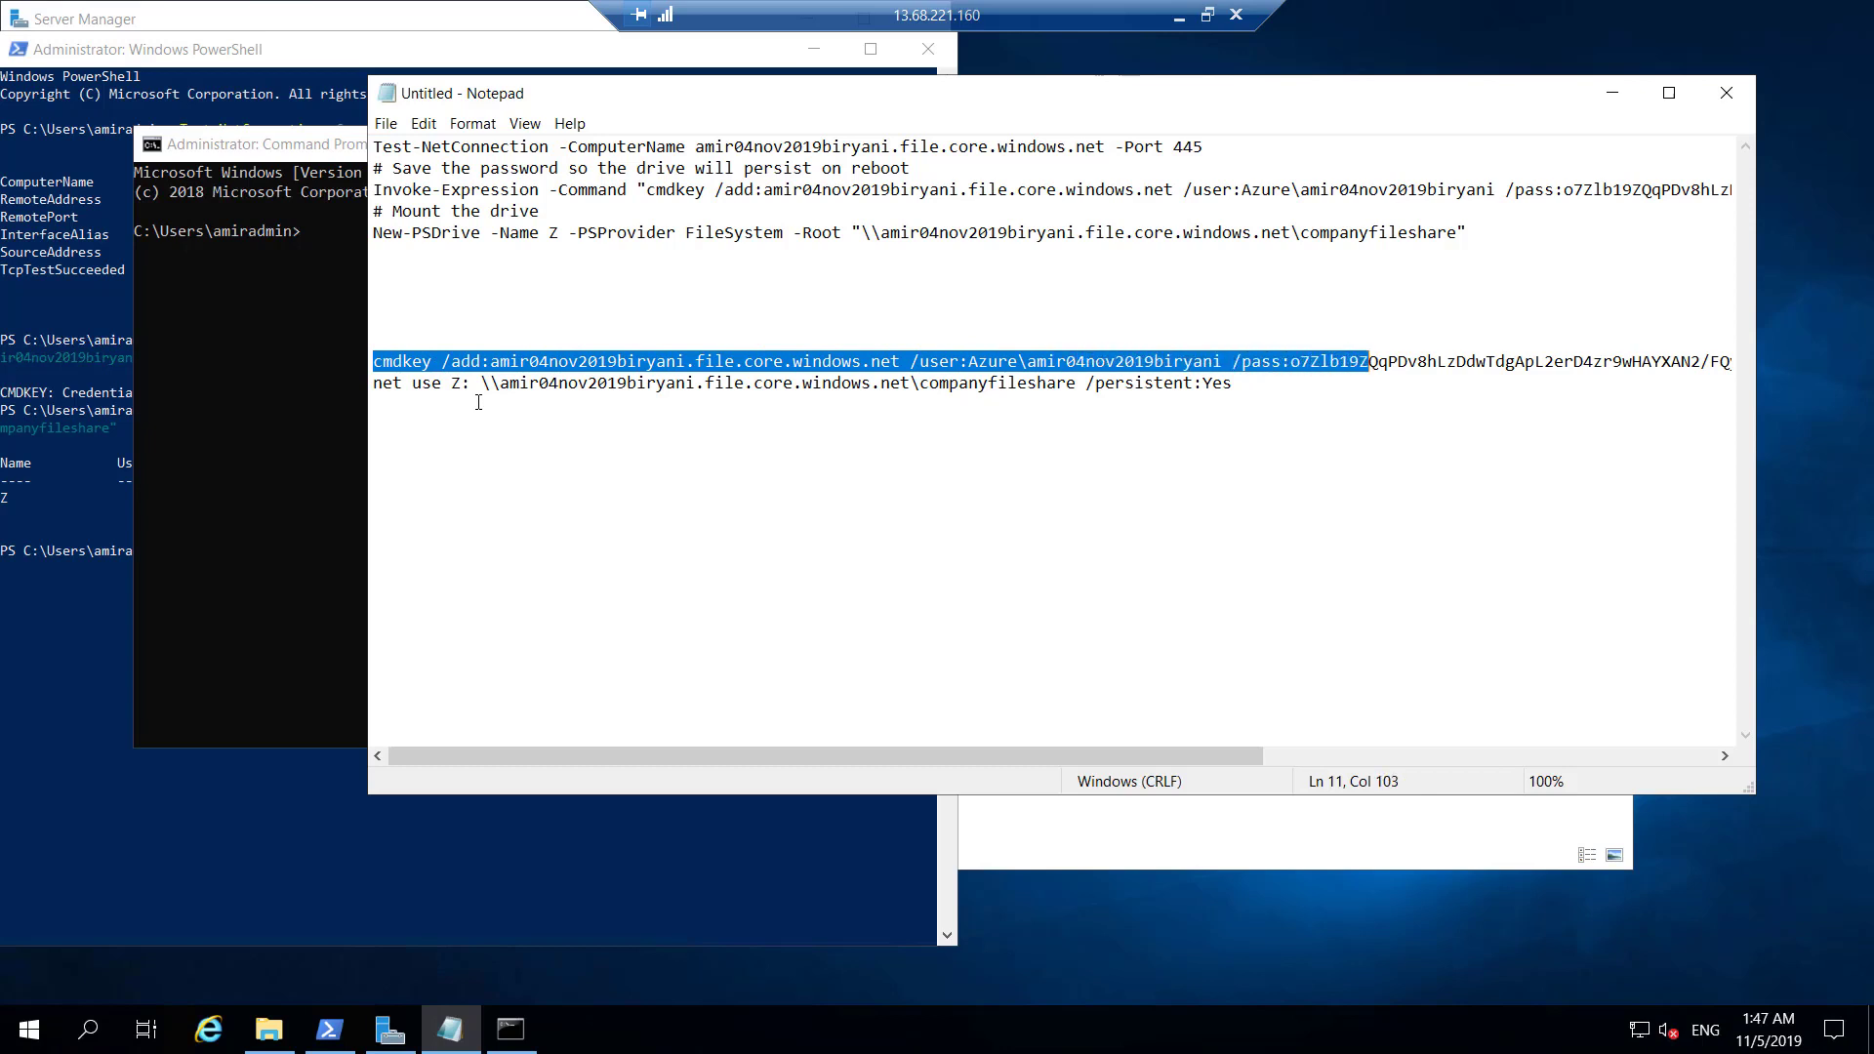
key(shift+Right)
key(shift+Right)
key(shift+Right)
key(shift+Right)
key(shift+Right)
key(shift+Right)
key(shift+Right)
key(shift+Right)
key(shift+Right)
key(shift+Right)
key(shift+Right)
key(shift+Right)
key(shift+Right)
key(shift+Right)
key(shift+Right)
key(shift+Right)
key(shift+Right)
key(shift+Right)
key(shift+Right)
key(shift+Right)
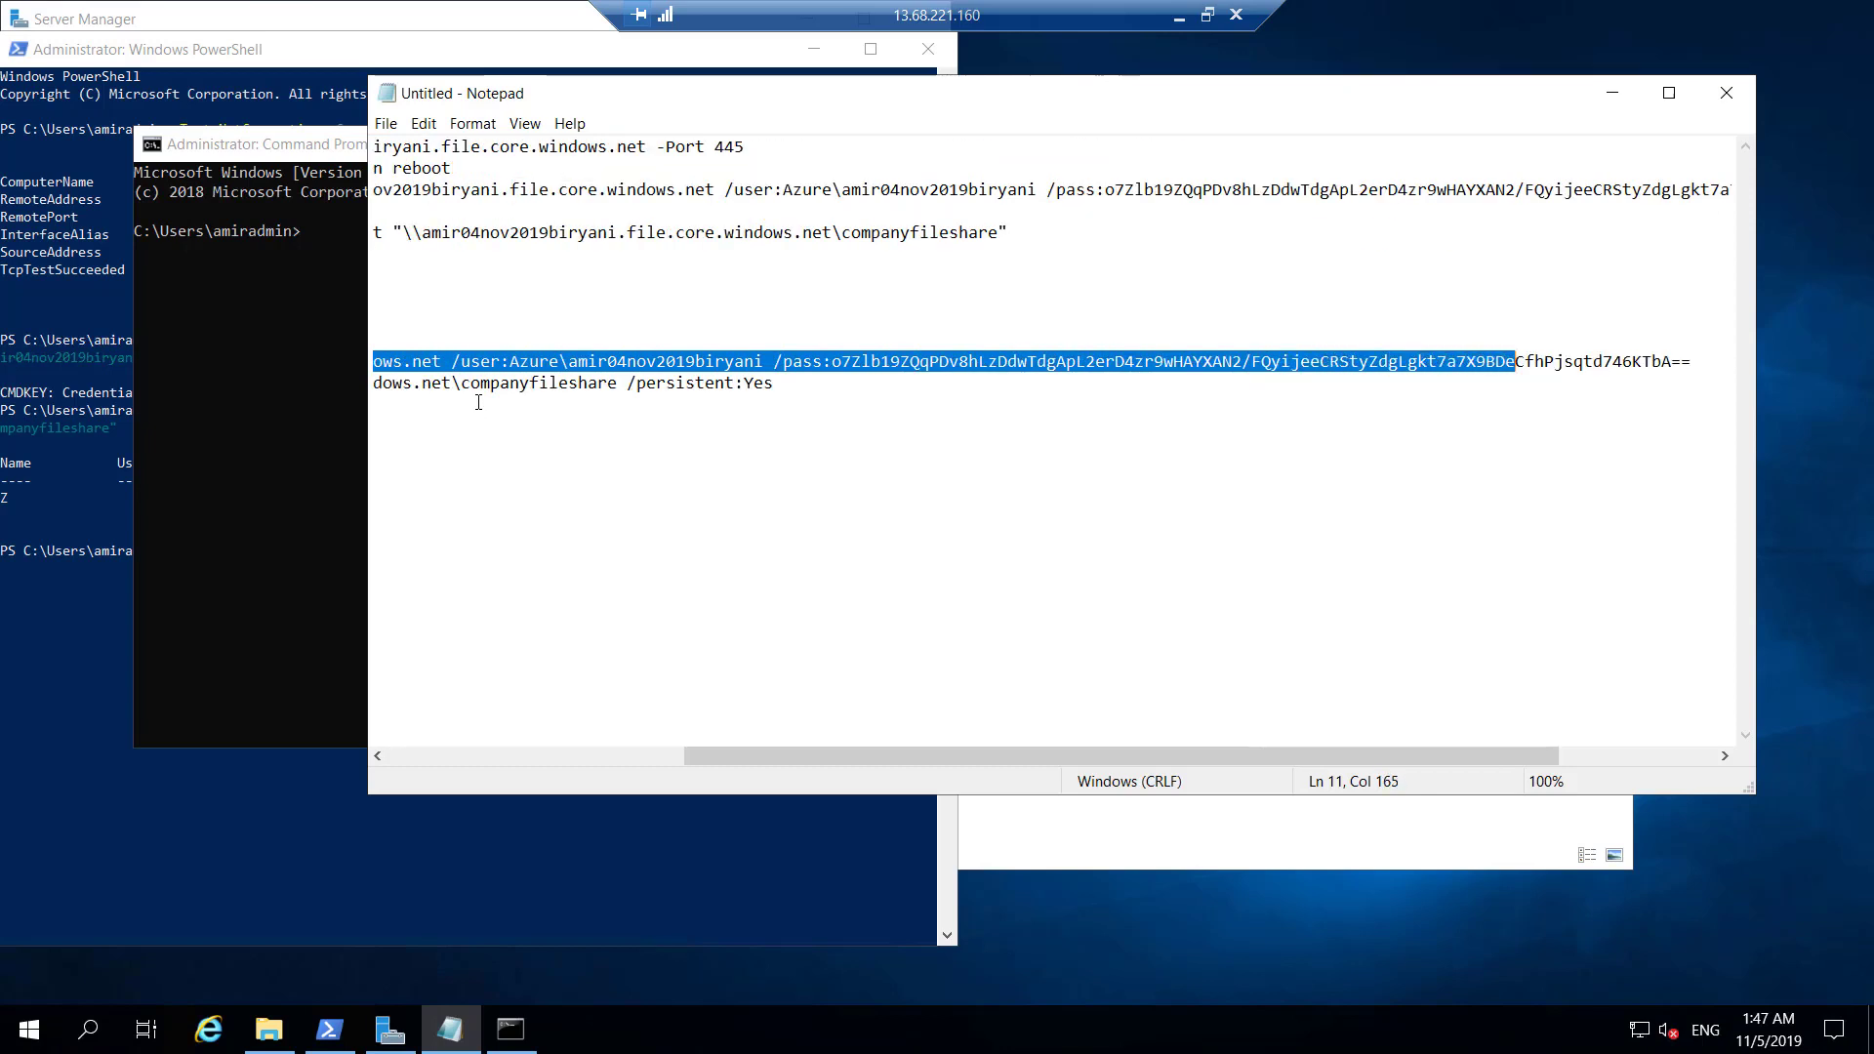
key(shift+Left)
key(shift+Left)
key(shift+Left)
key(shift+Left)
key(shift+Left)
key(shift+Left)
key(shift+Left)
key(shift+Left)
key(shift+Left)
key(shift+Left)
key(shift+Left)
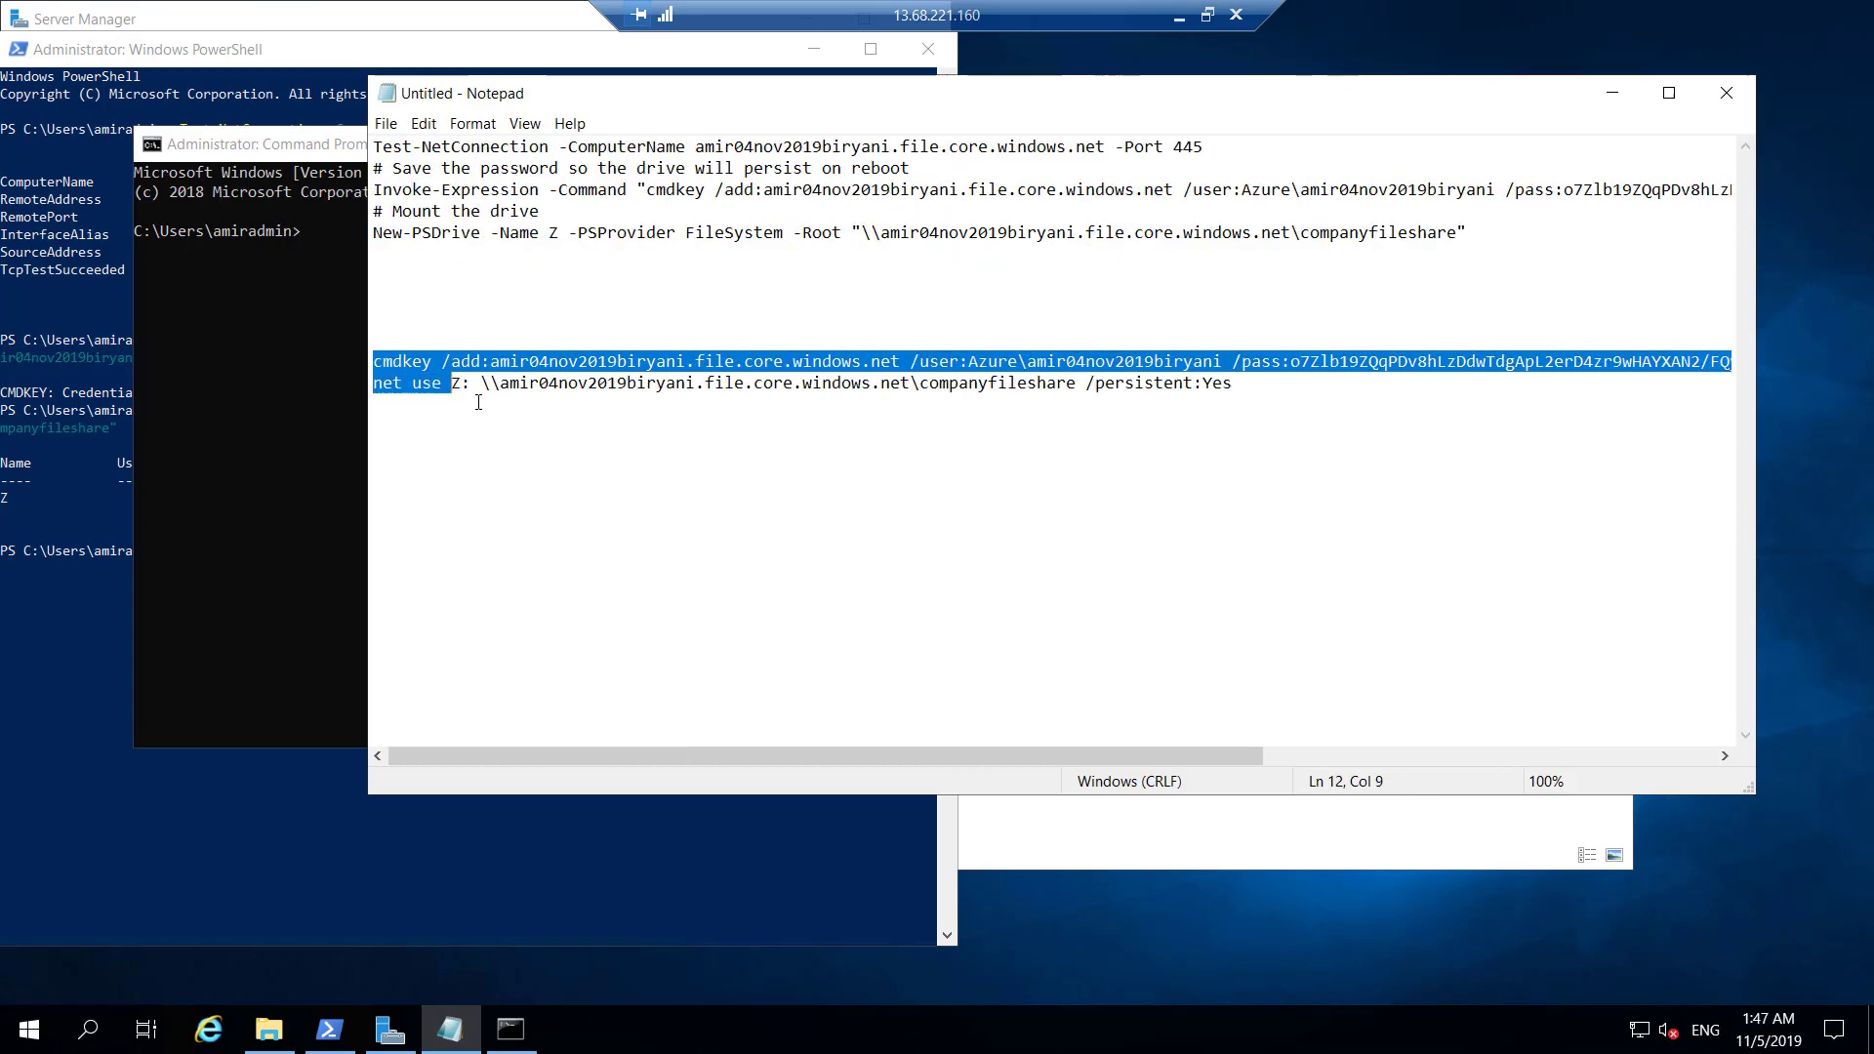
key(shift+Right)
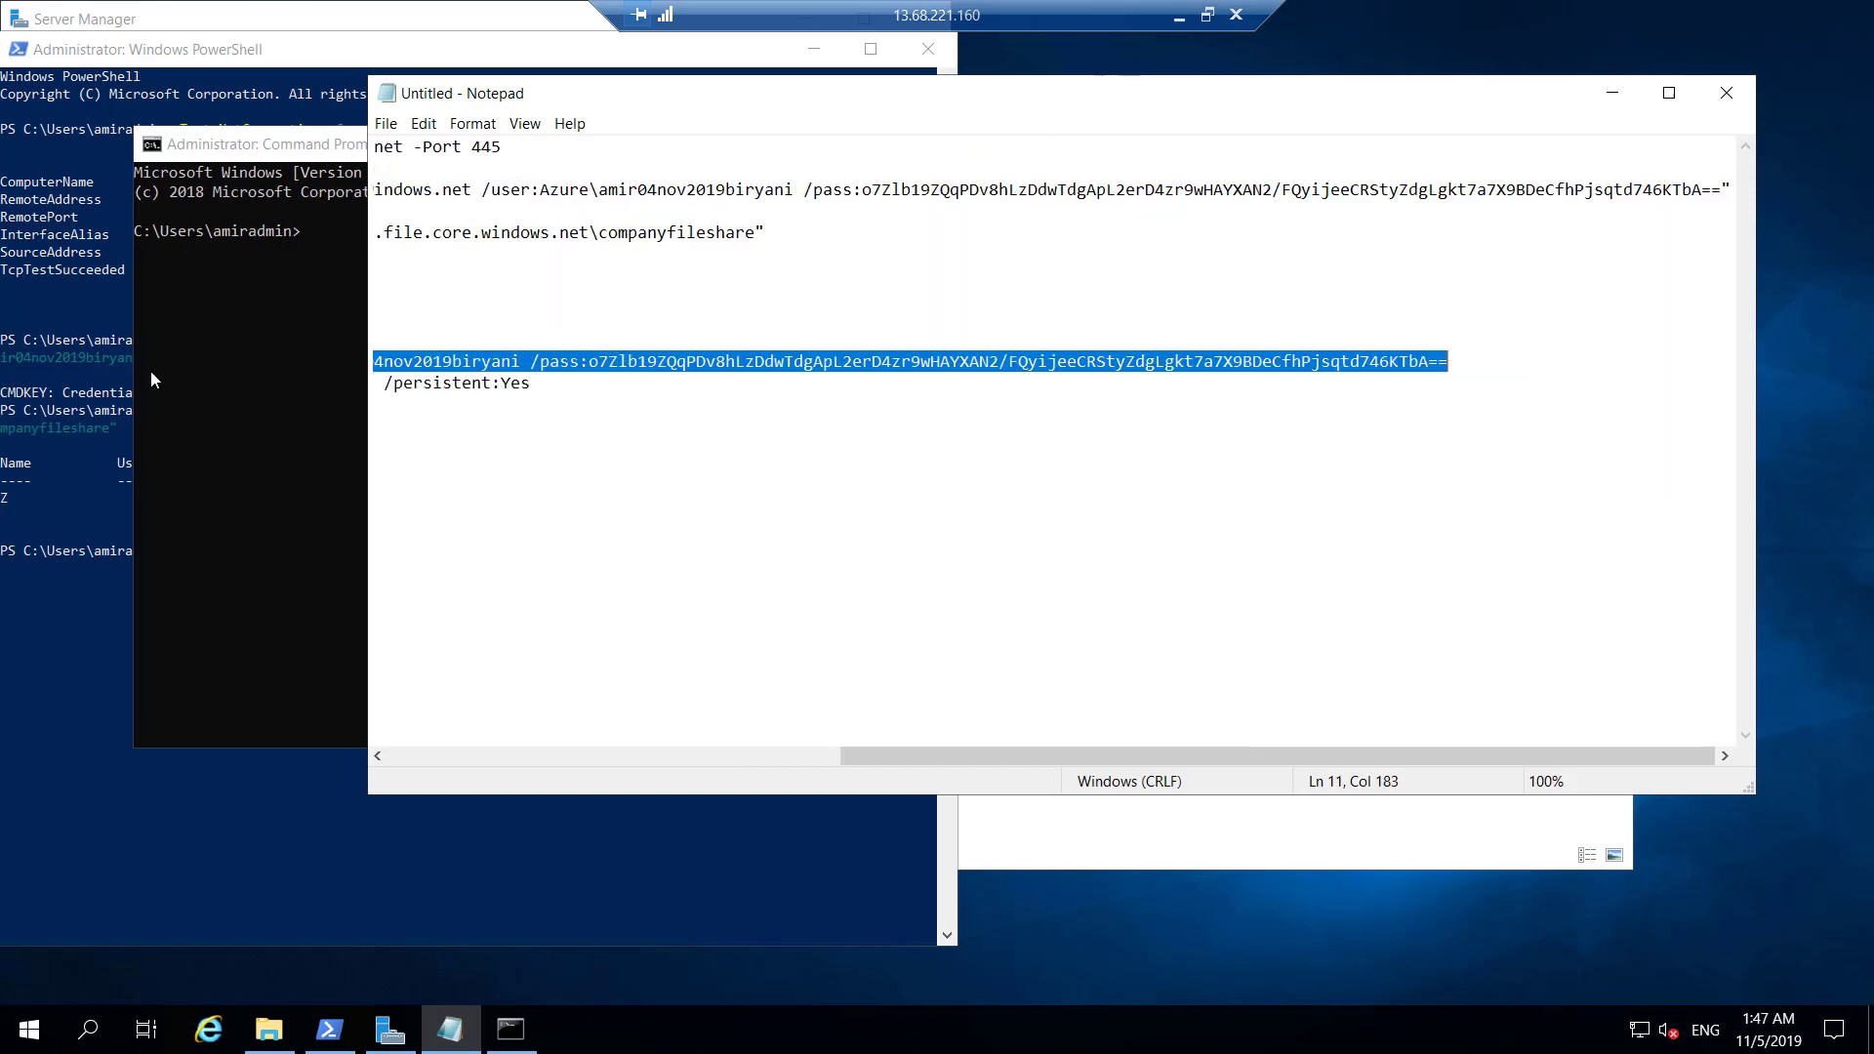
Run the cmdkey command in the administrator Command Prompt to save the share credential.
click(214, 363)
key(ctrl+v)
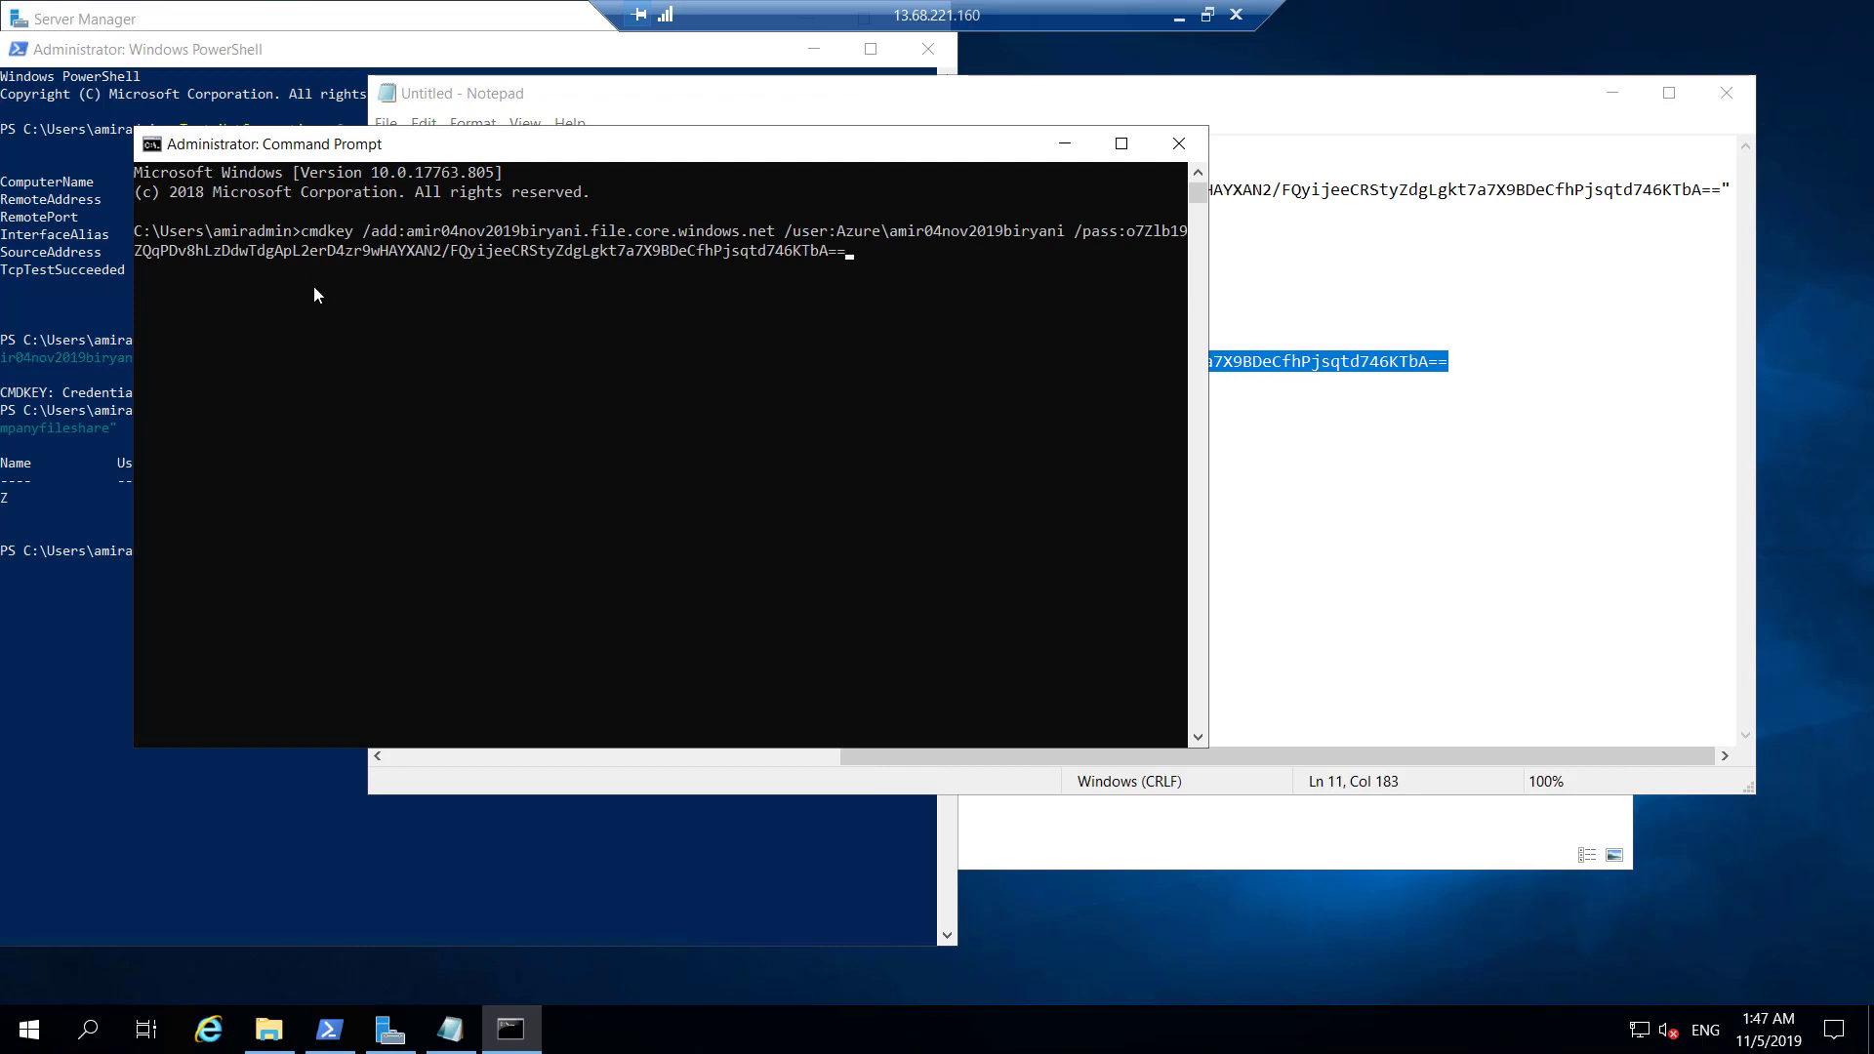
key(Return)
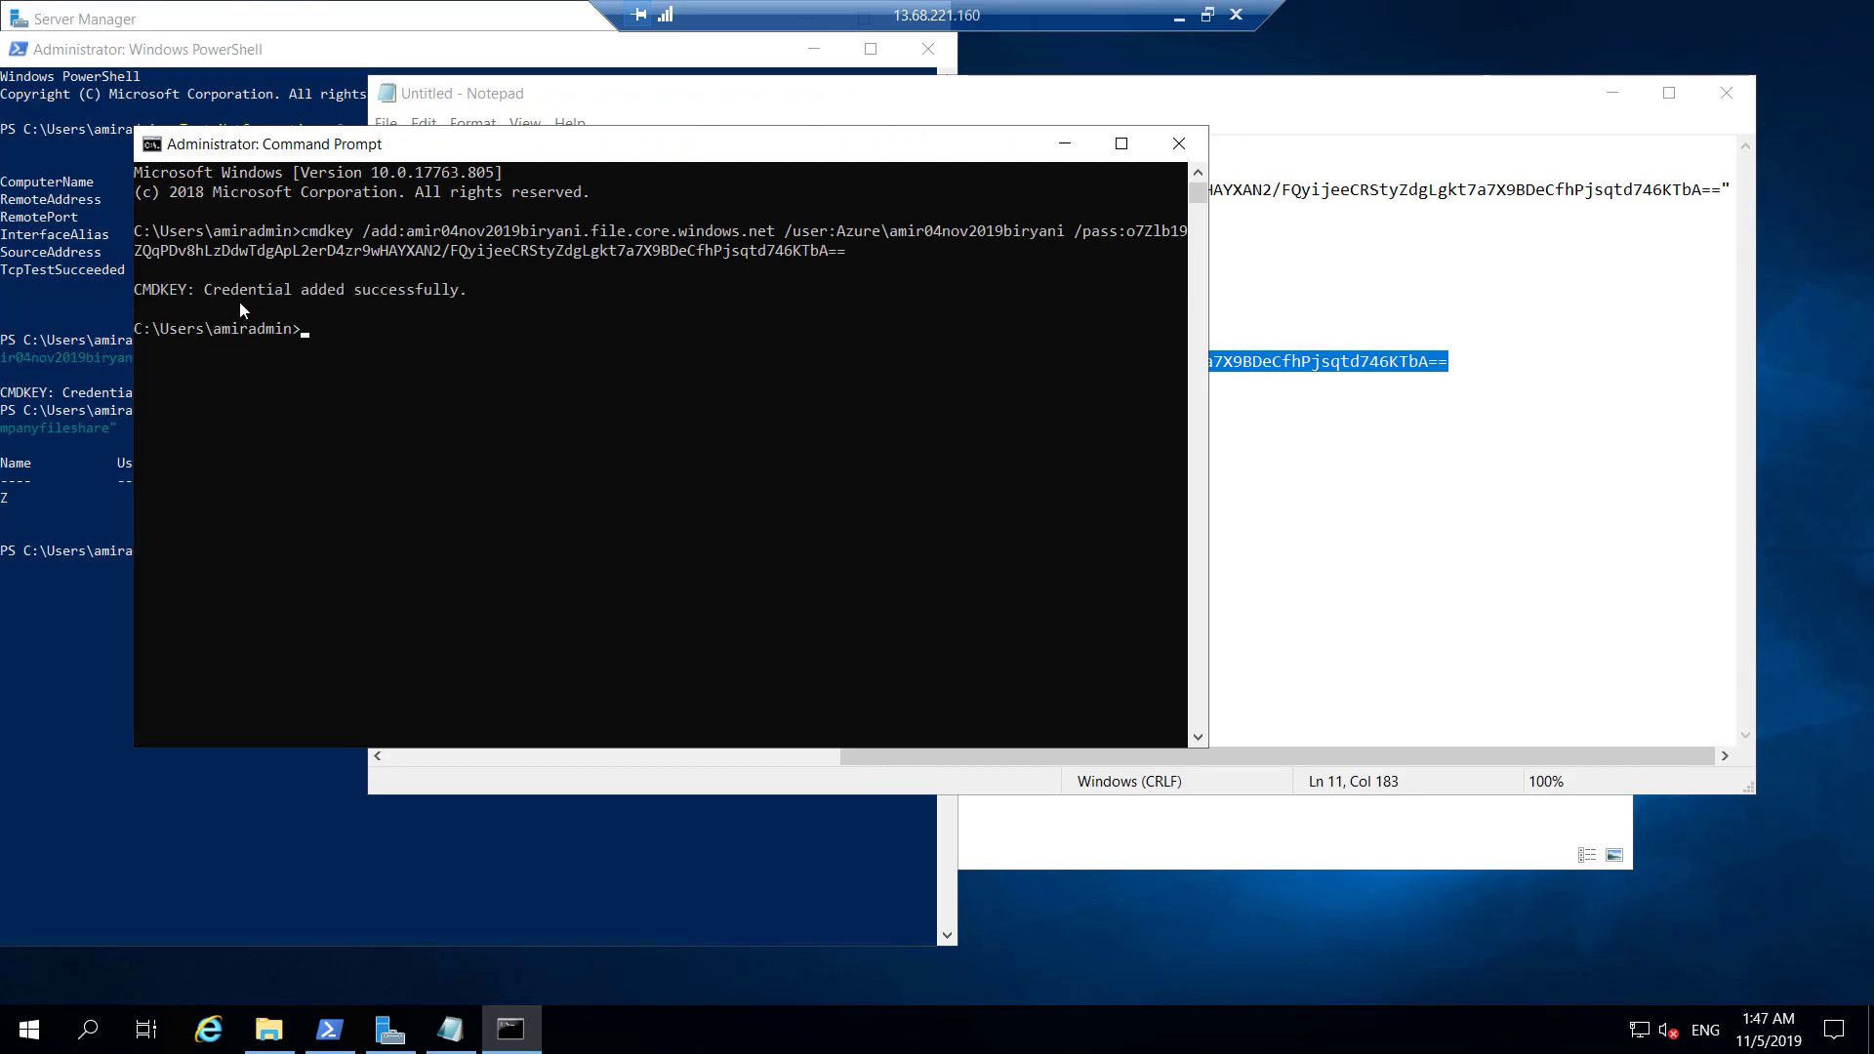
click(891, 435)
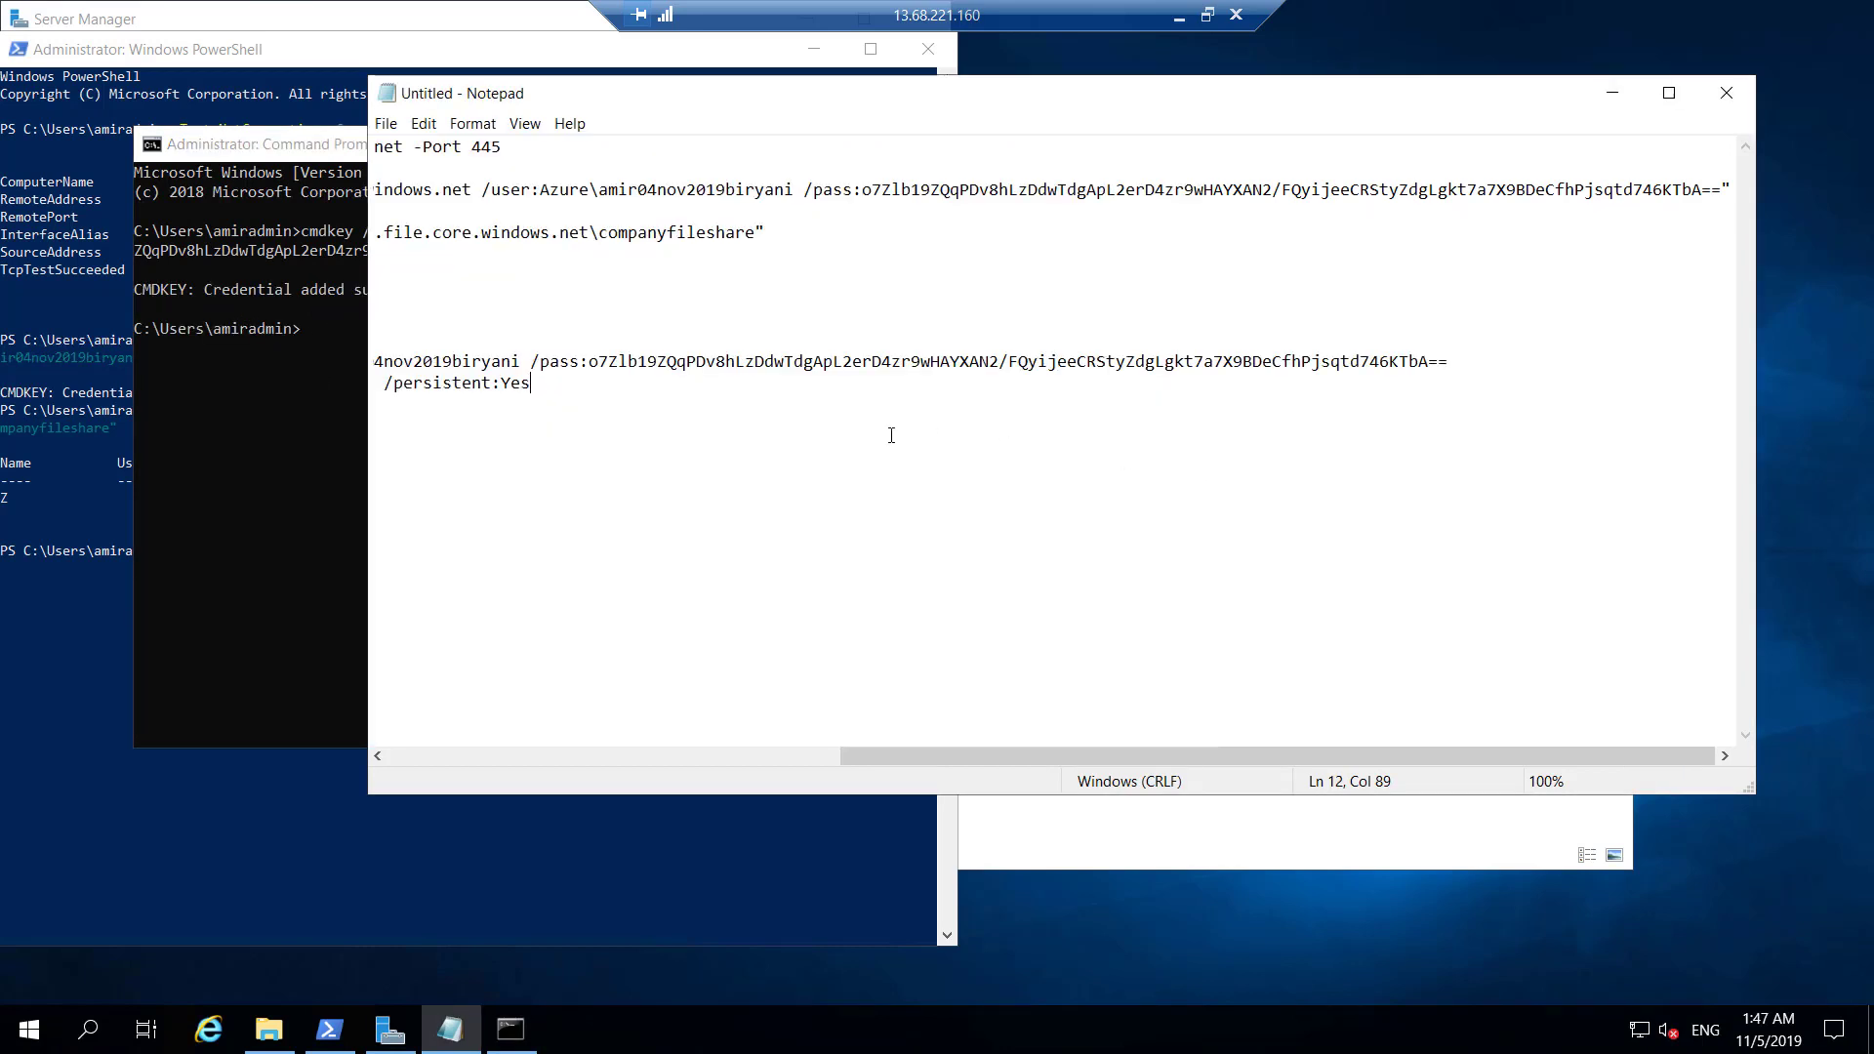
Run the net use Z: command from Notepad in Command Prompt to map companyfileshare.
click(745, 757)
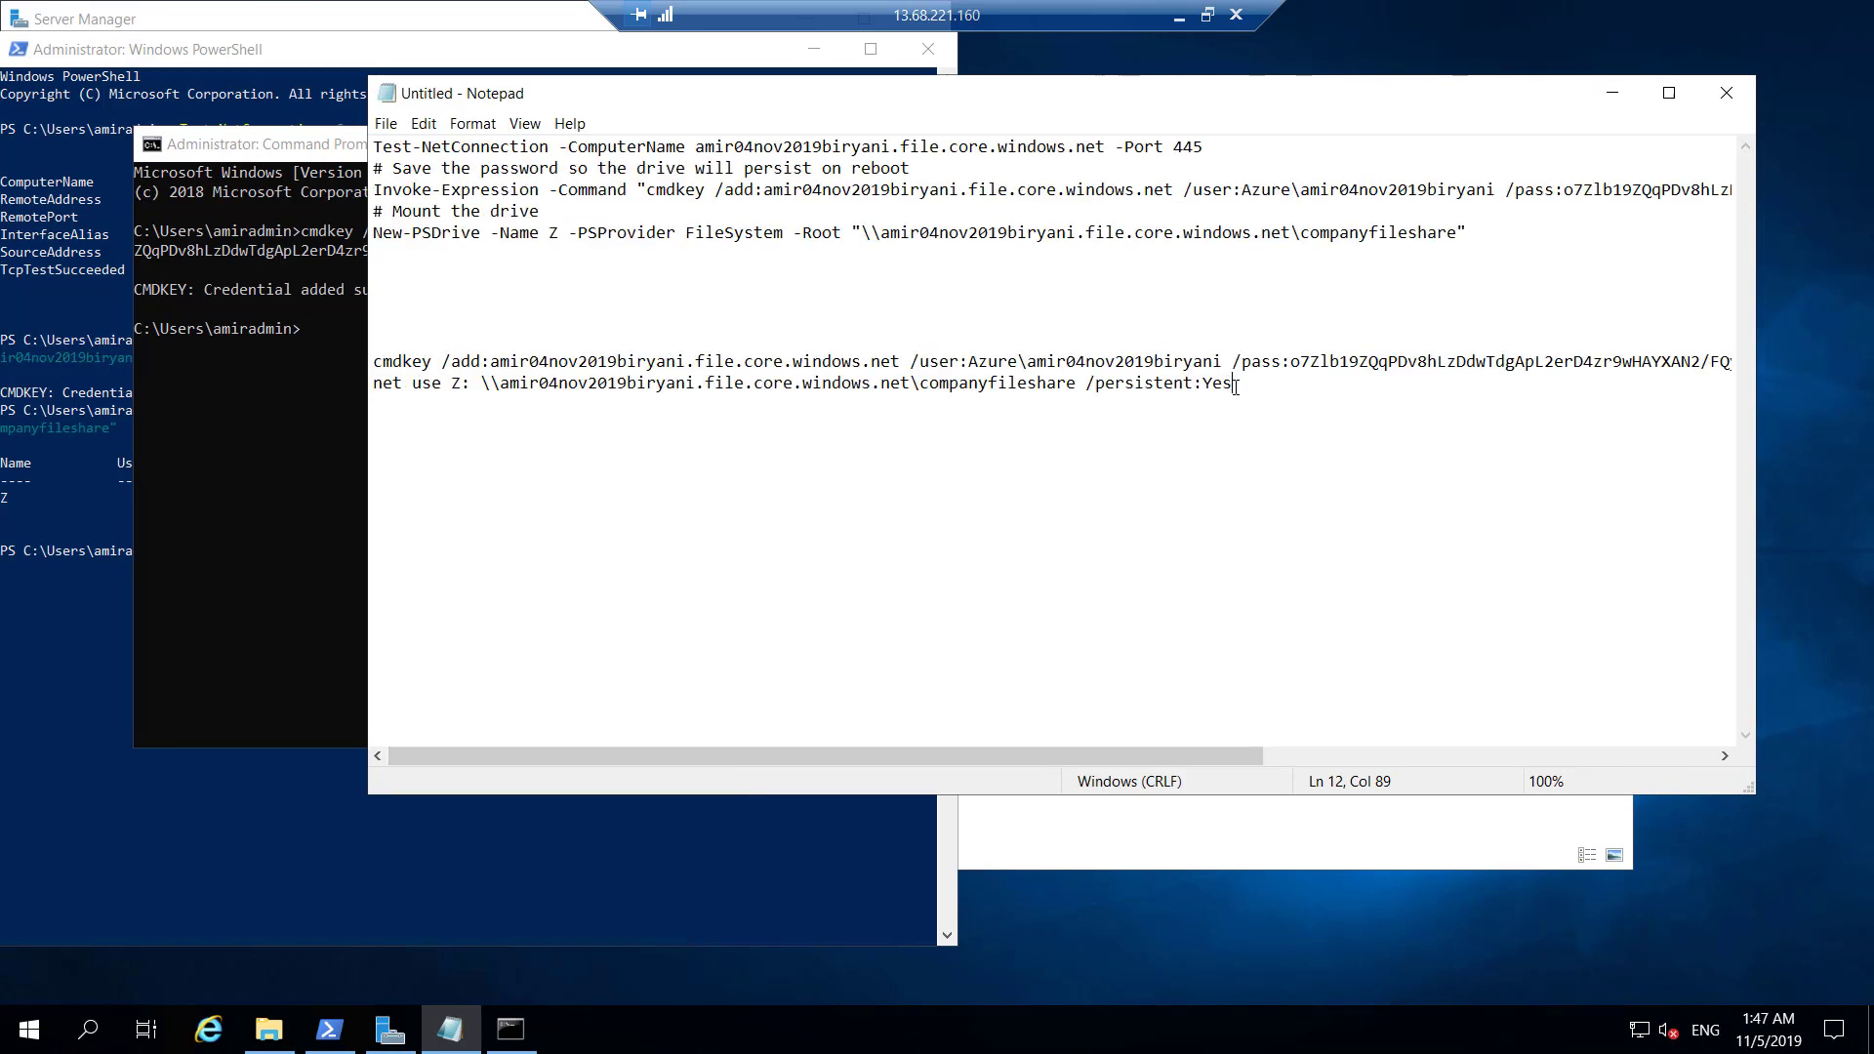
drag(1233, 386, 372, 393)
key(ctrl+c)
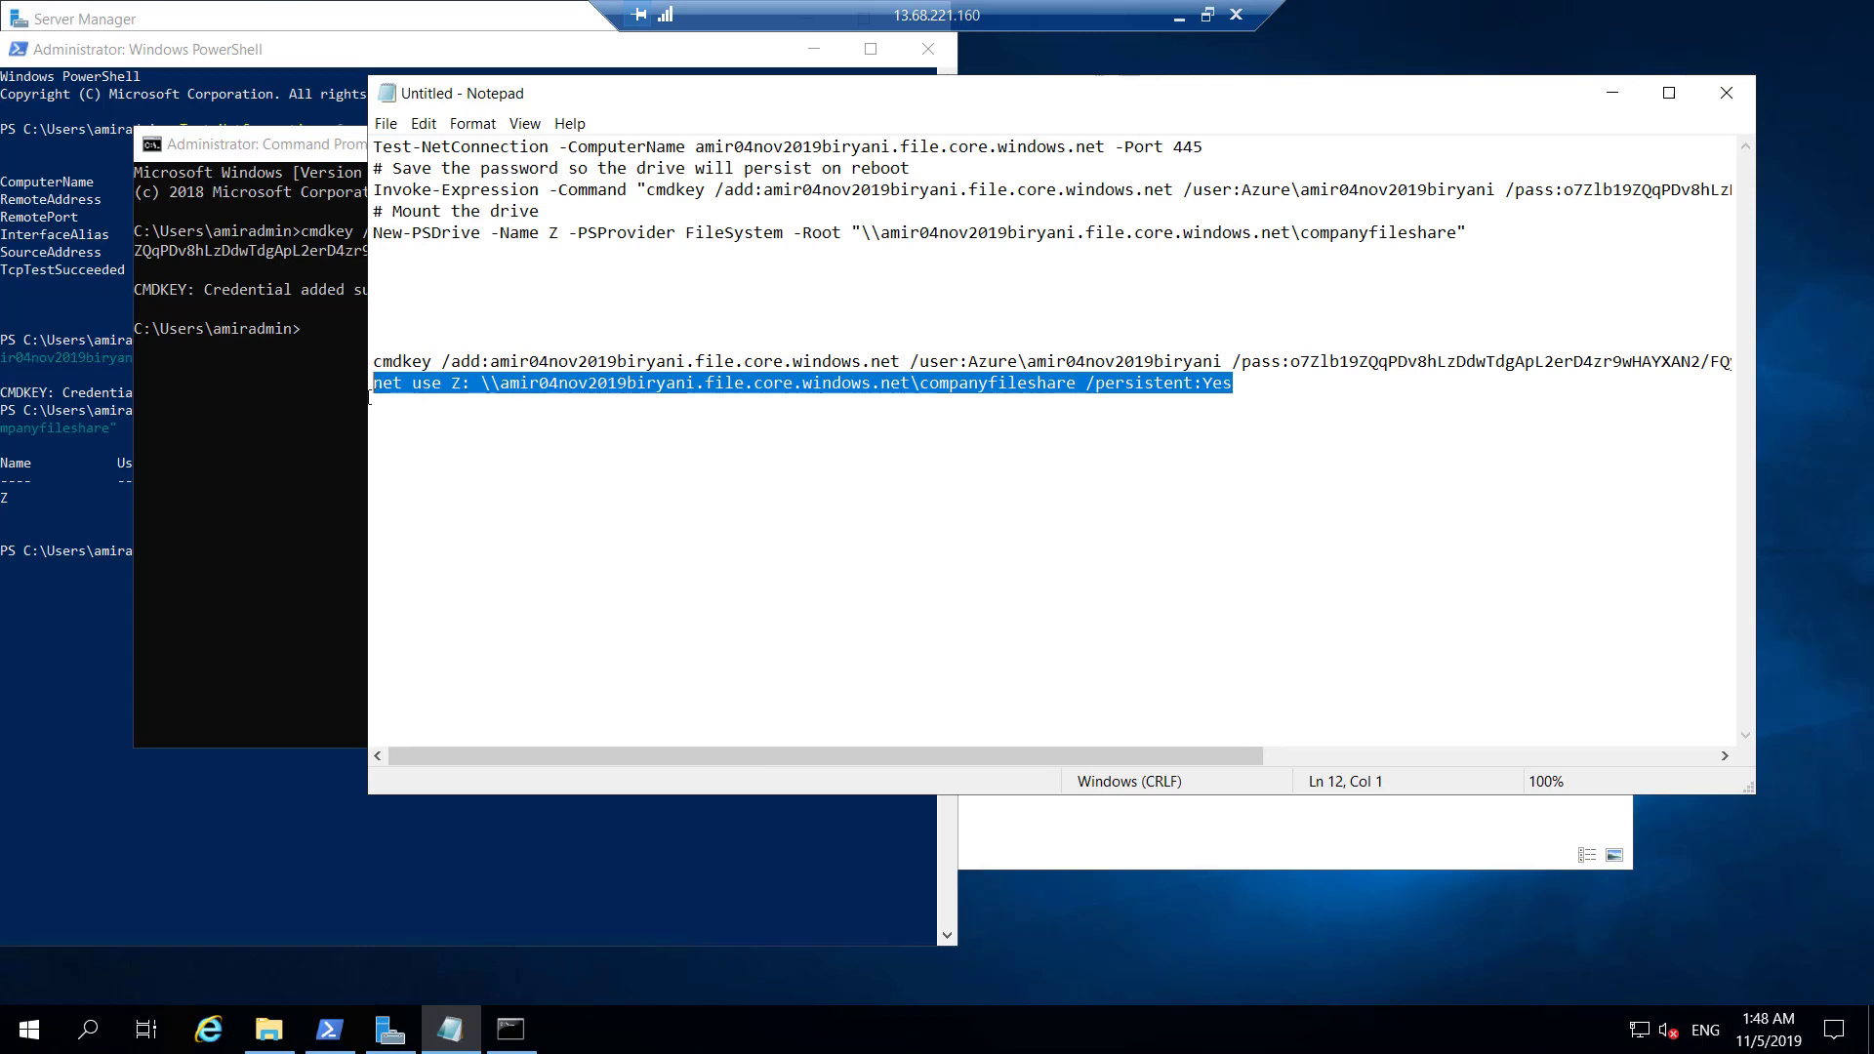
click(302, 353)
right_click(307, 340)
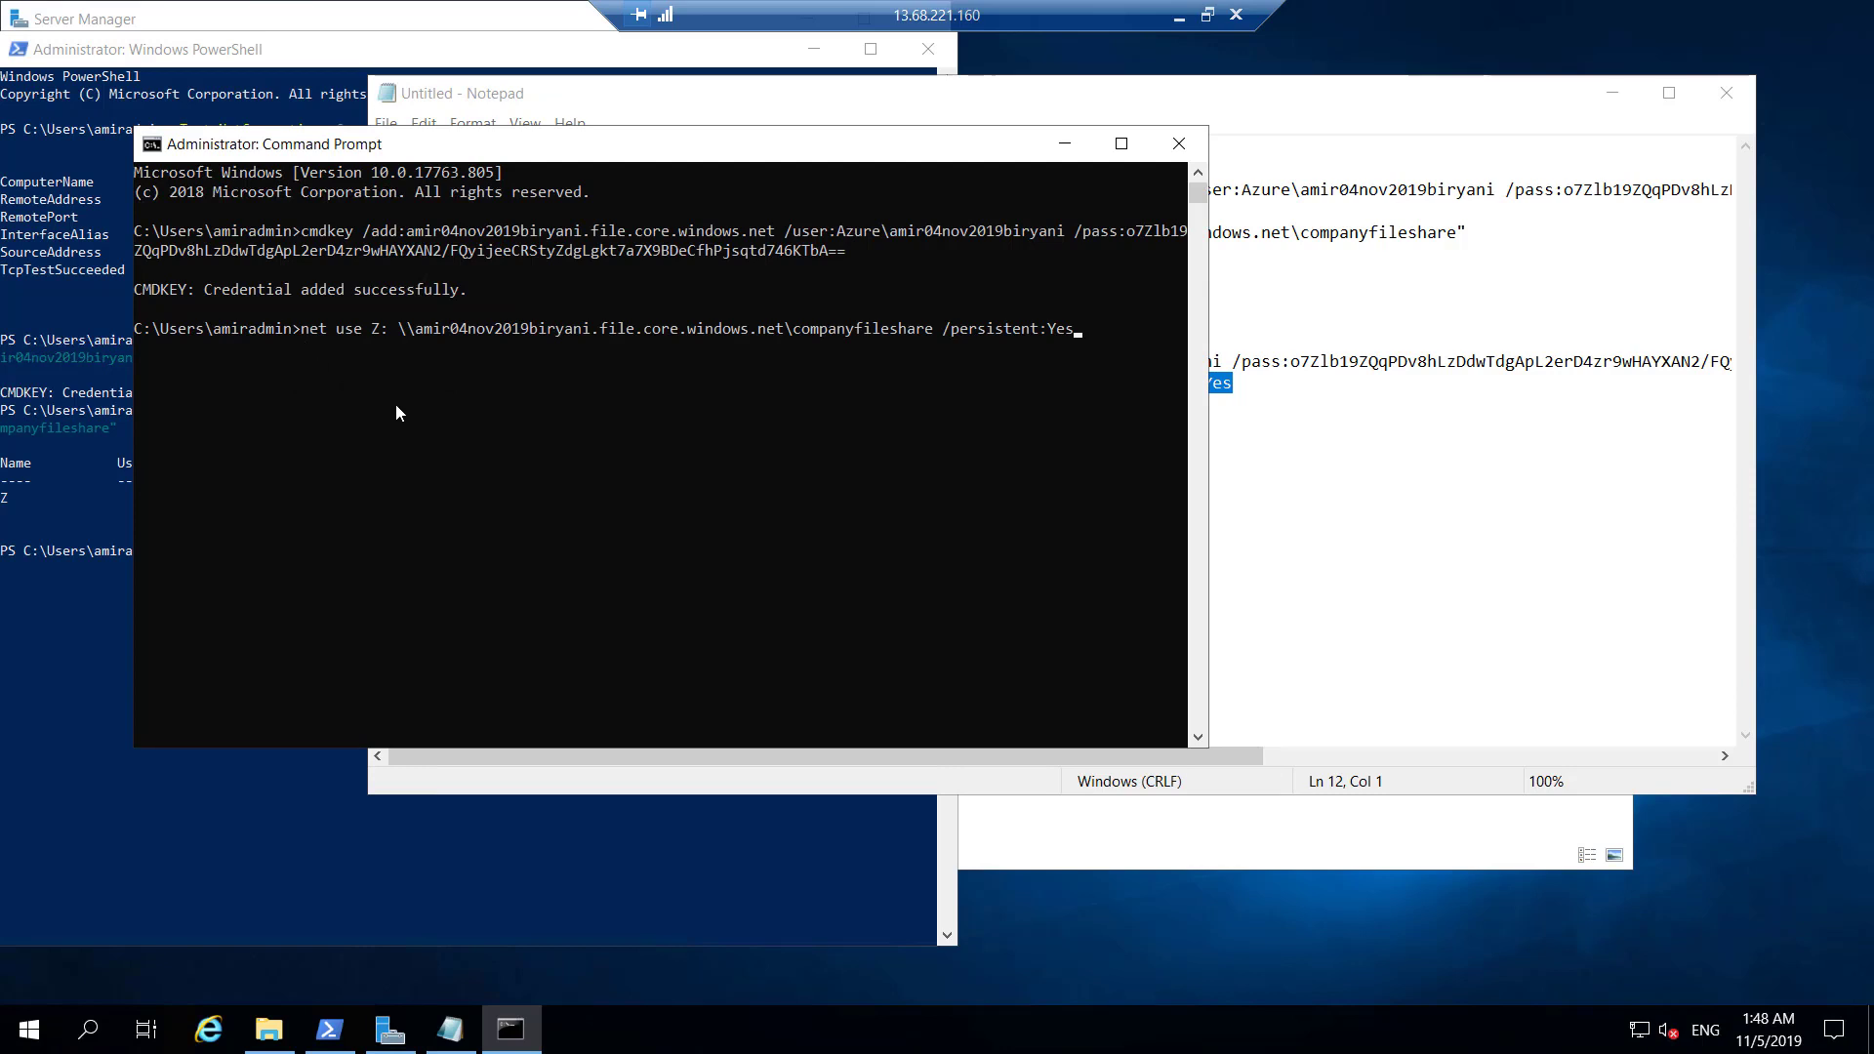
key(Return)
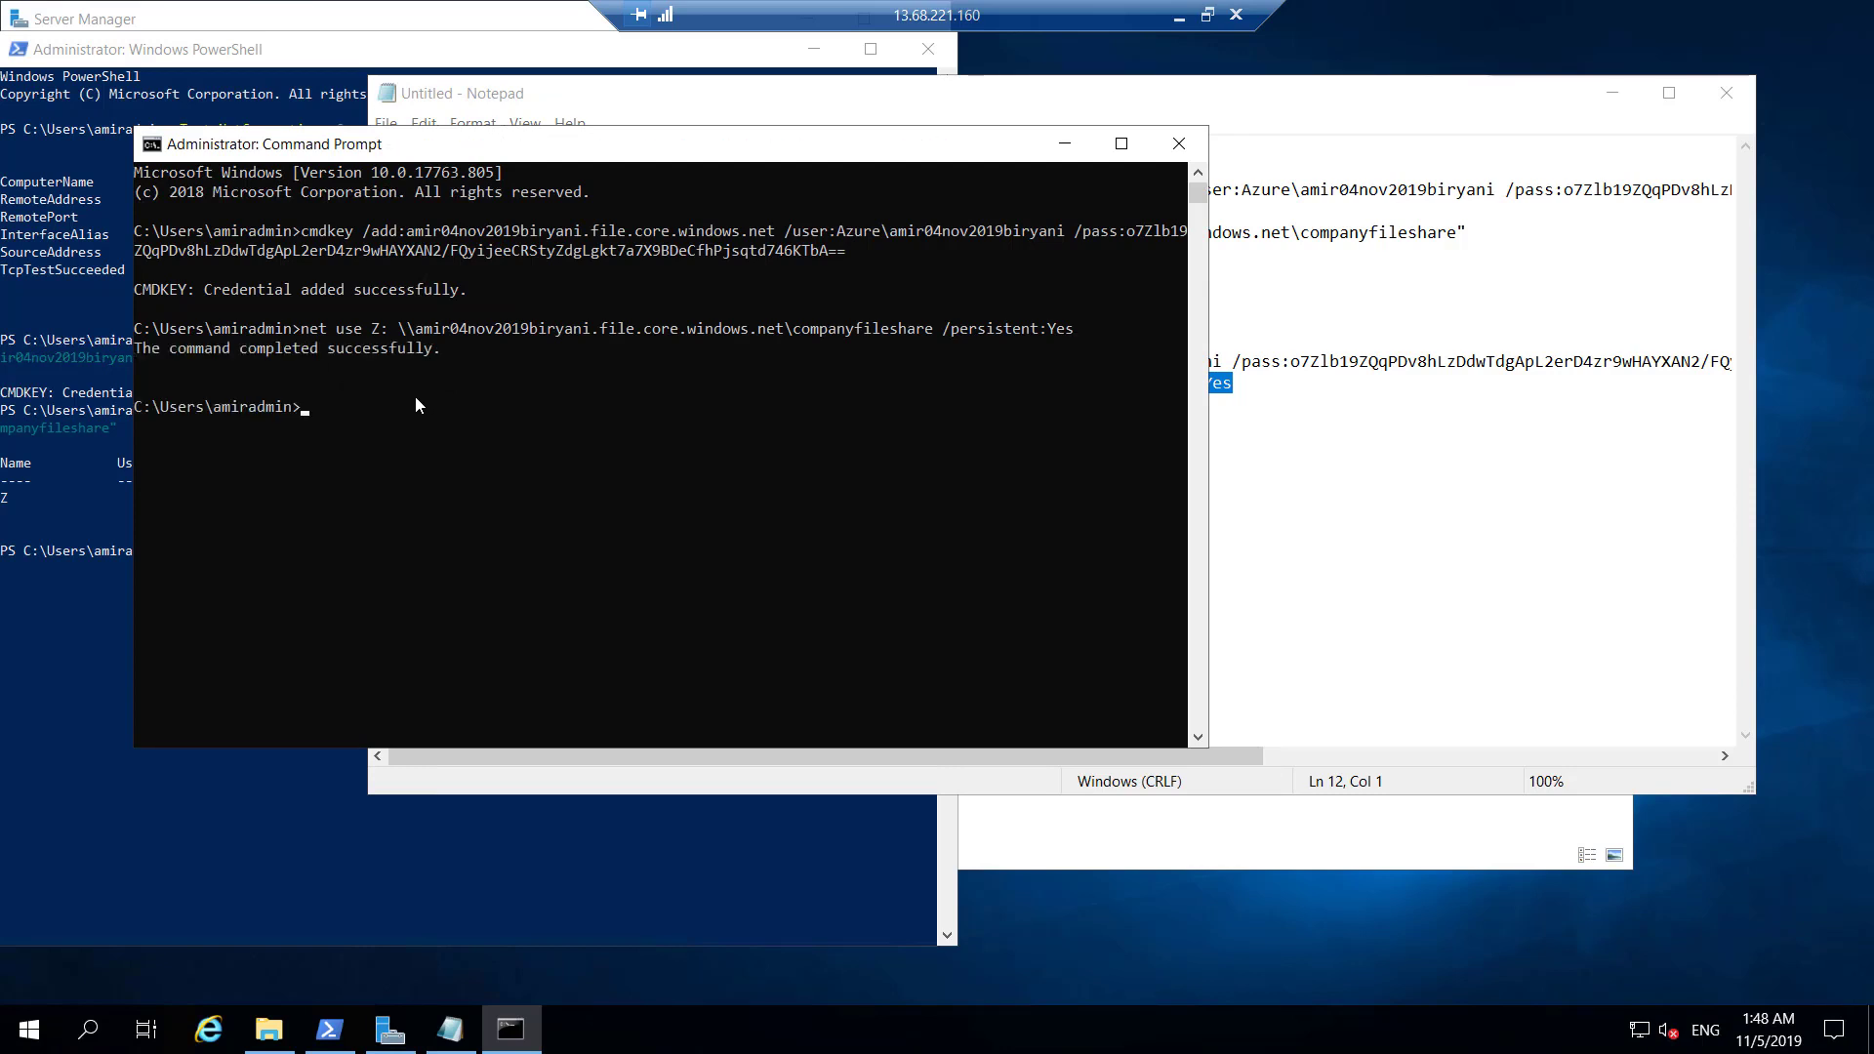
click(1053, 850)
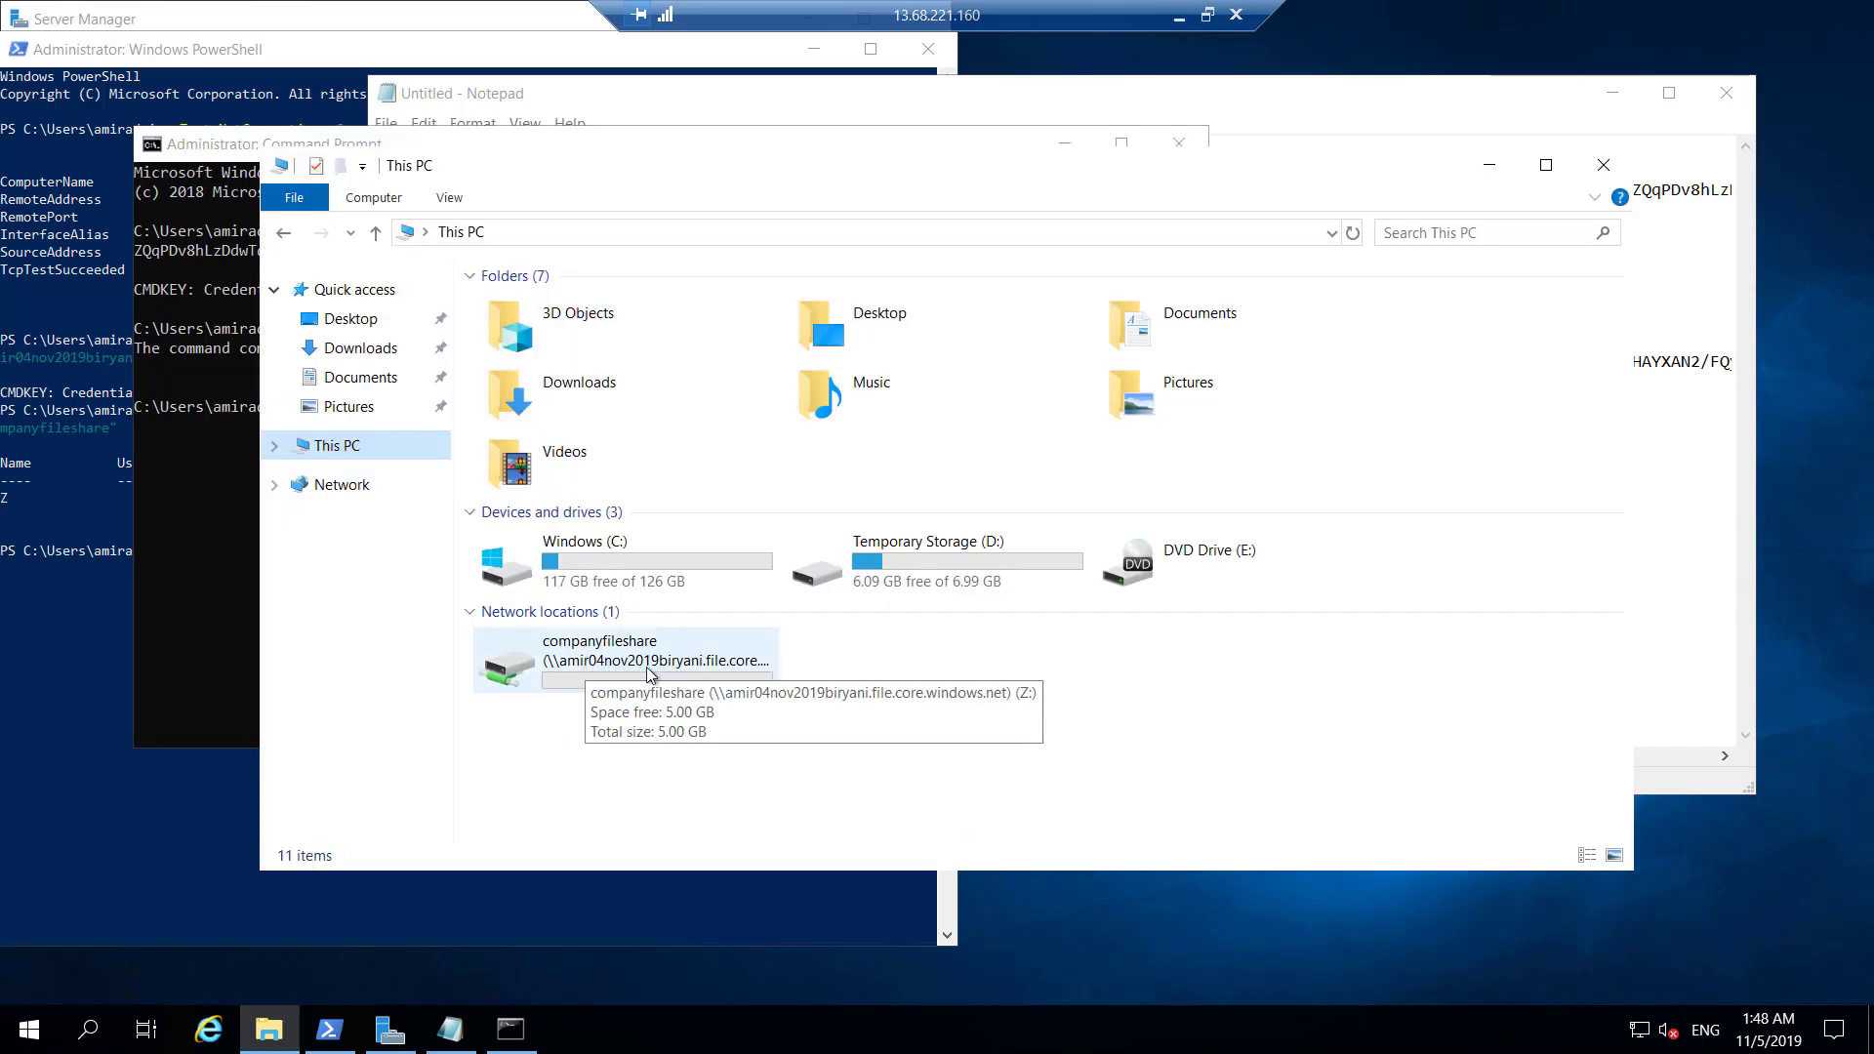
Open the companyfileshare (Z:) drive and create a new folder named blabla in it.
click(1207, 15)
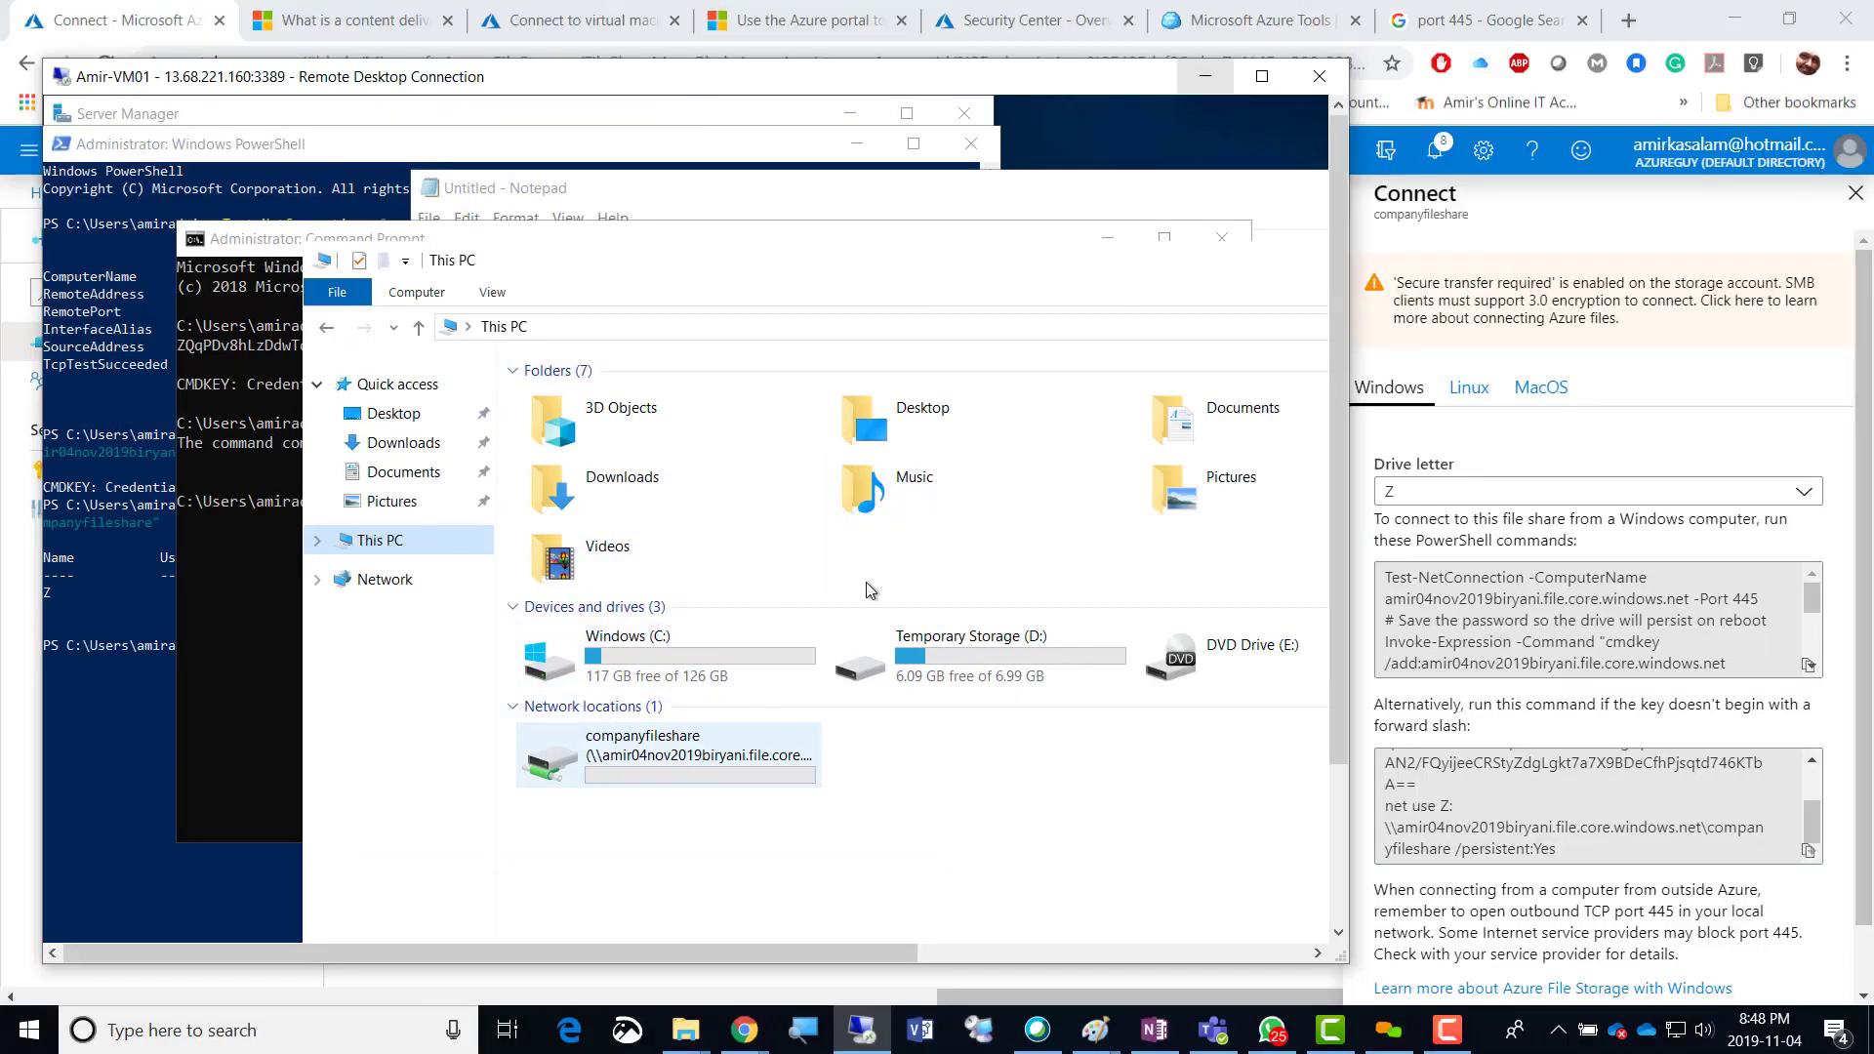
click(623, 771)
double_click(623, 769)
right_click(576, 459)
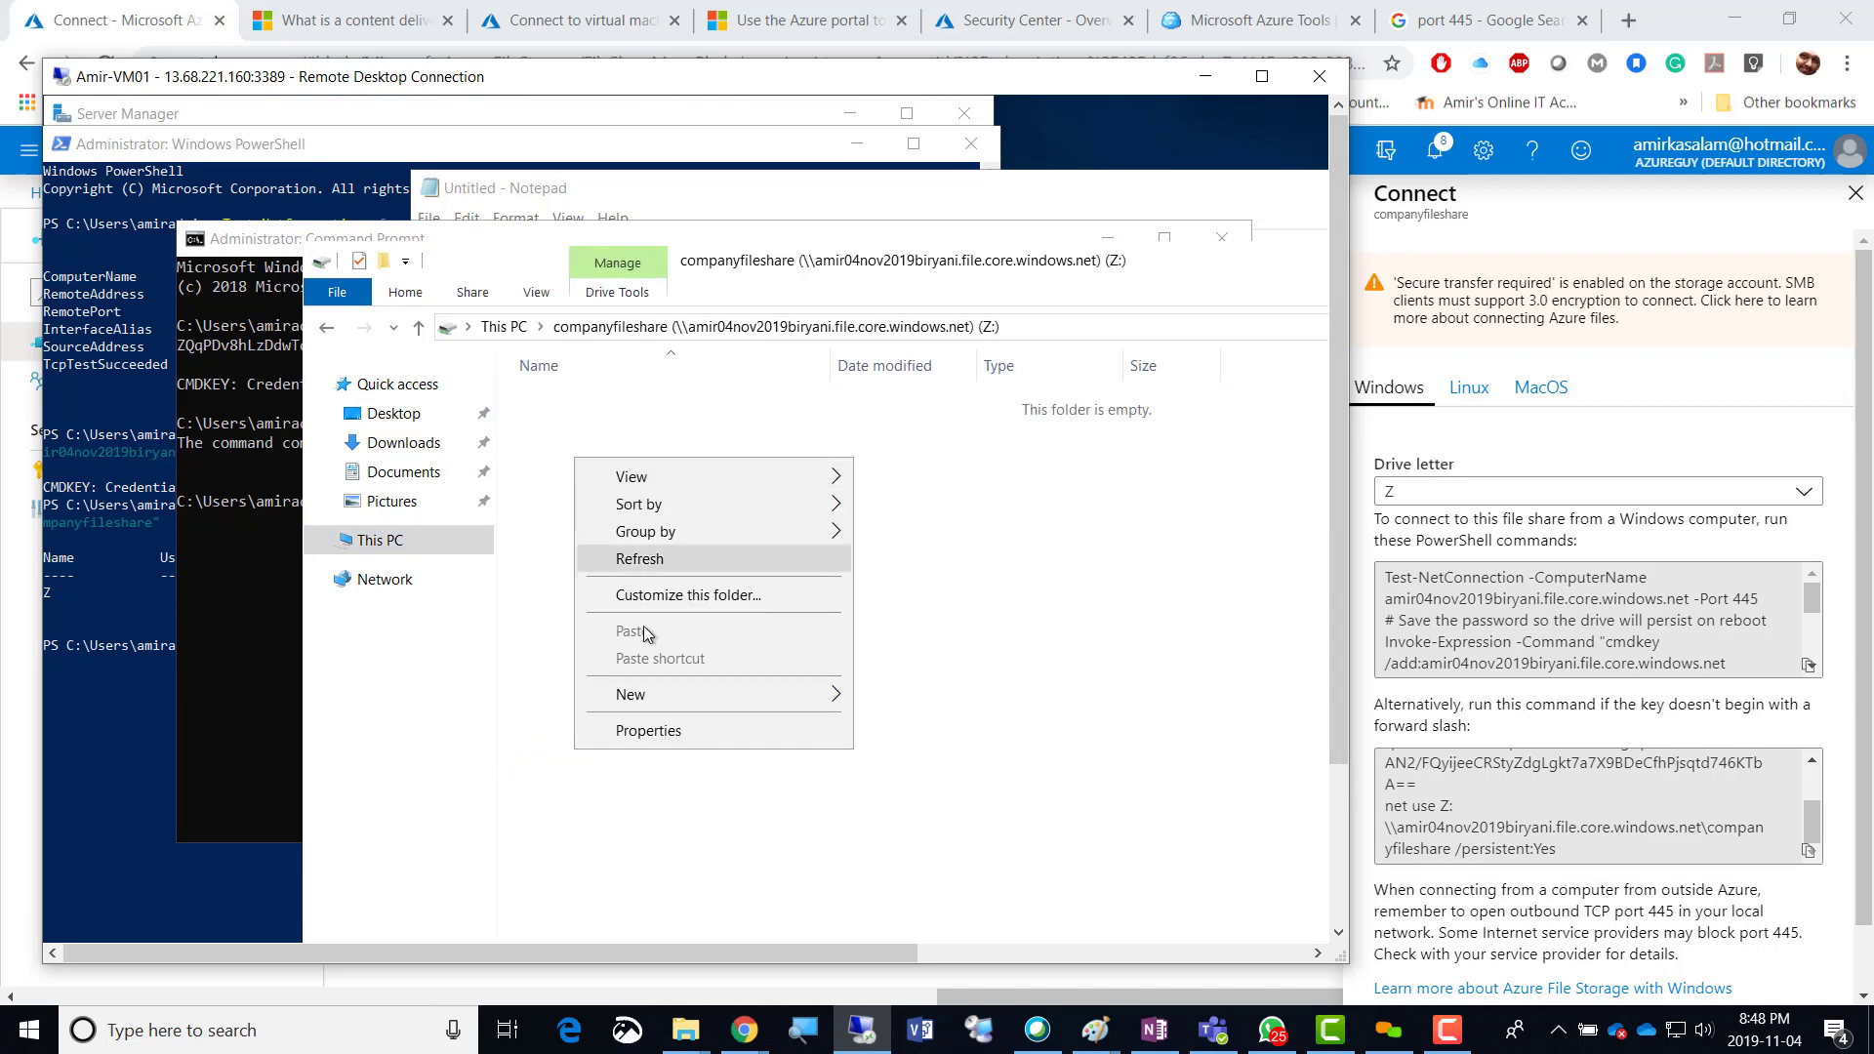
mouse_move(663, 689)
click(889, 699)
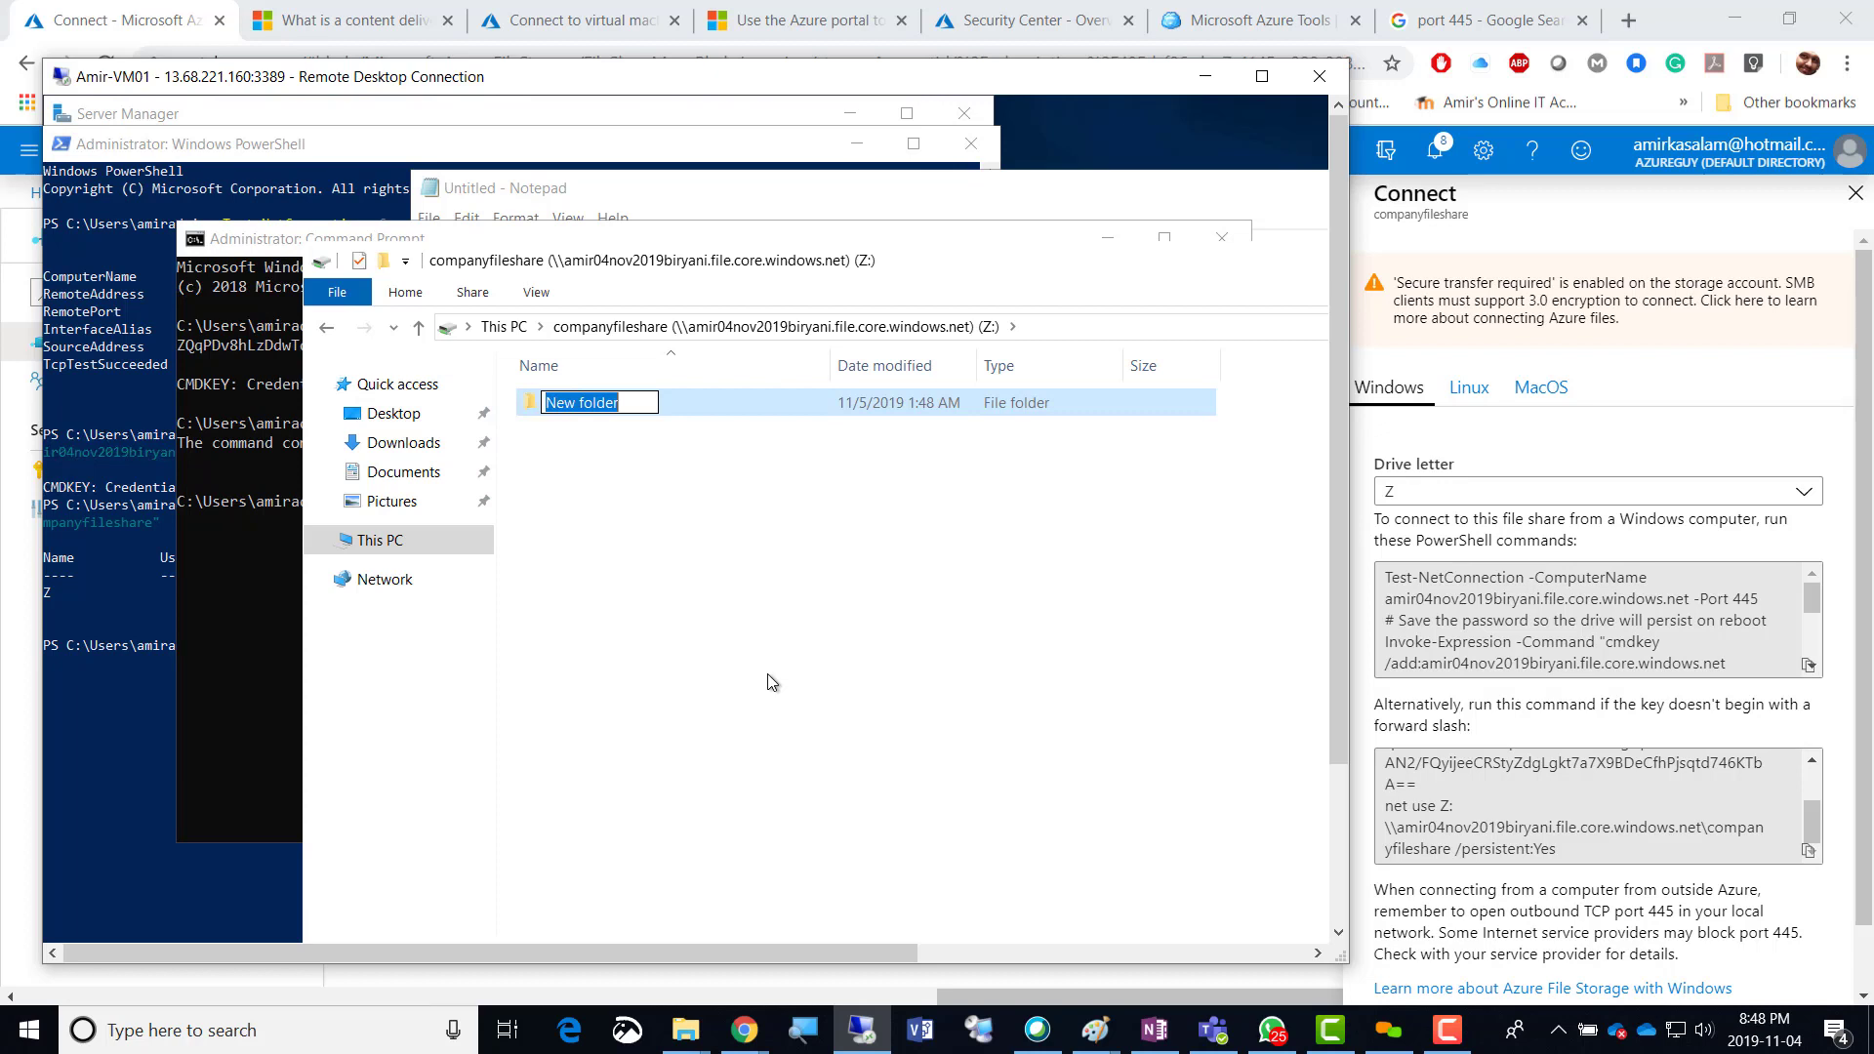
text(blabla)
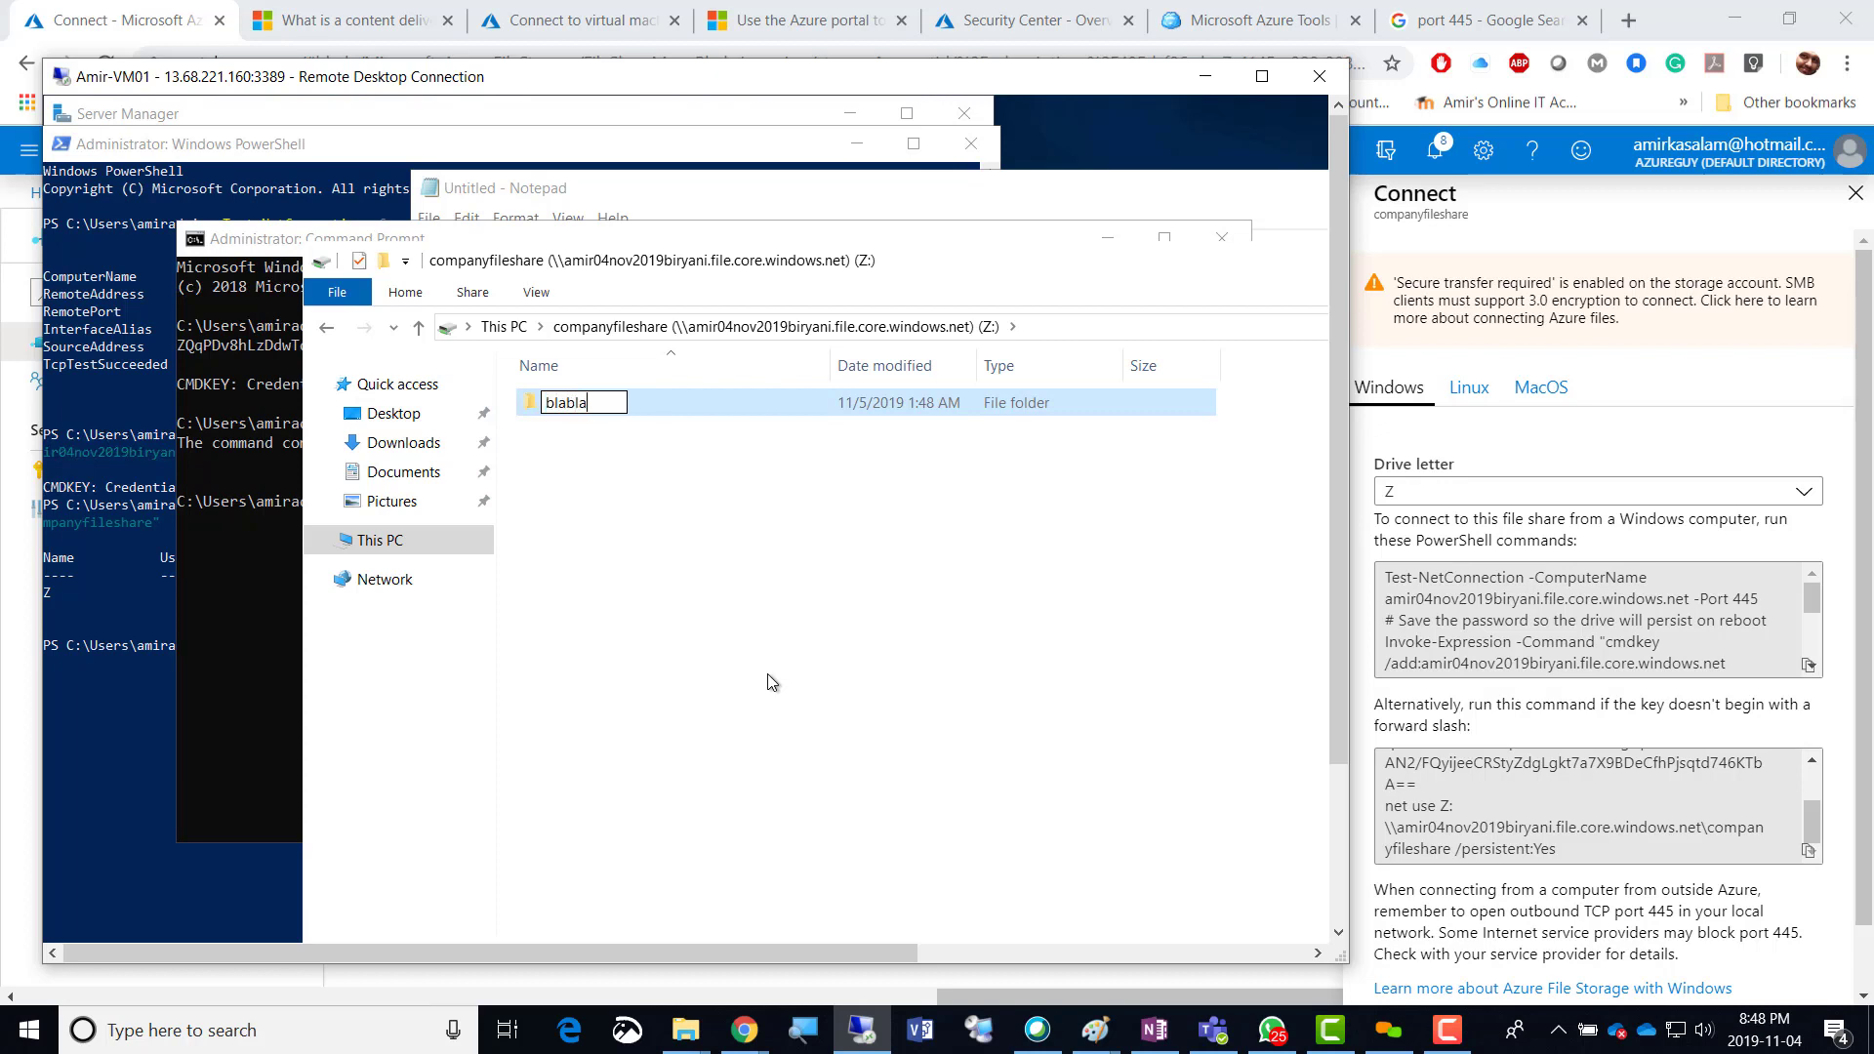
click(767, 673)
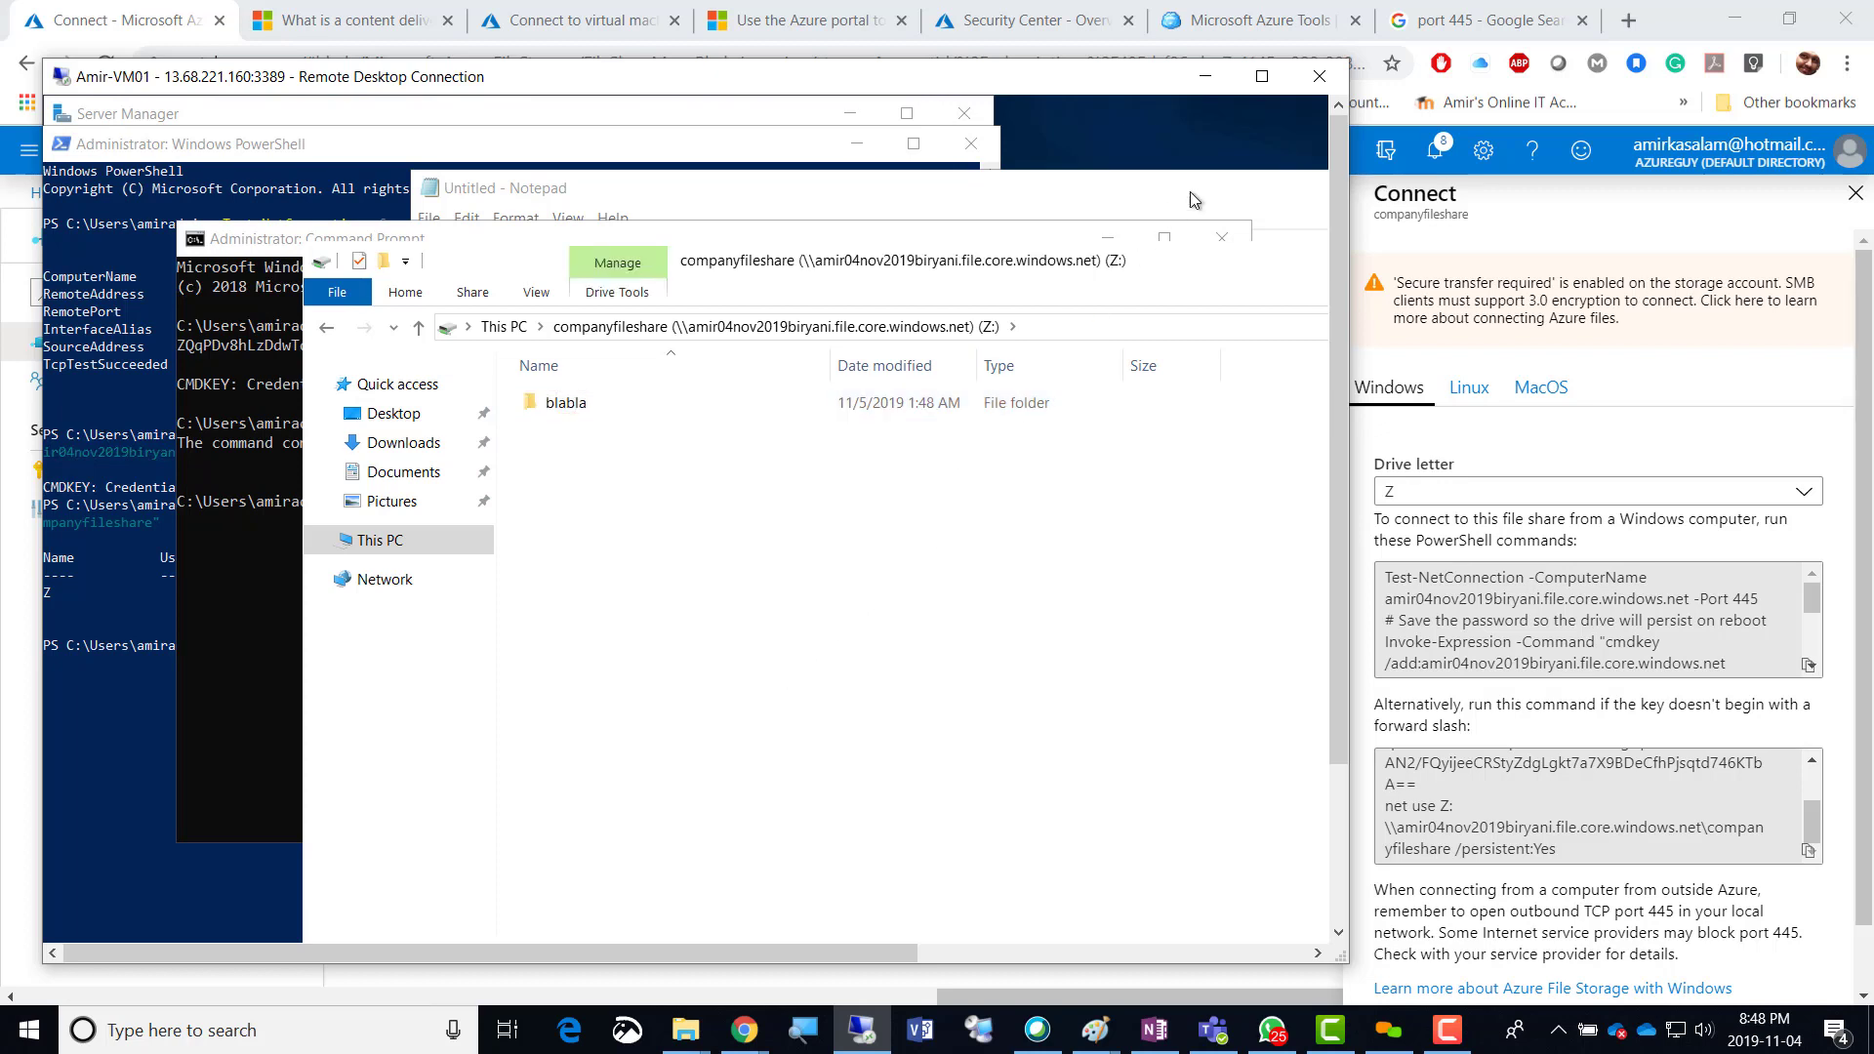
Refresh the companyfileshare file list in the portal to confirm blabla appears.
click(1206, 76)
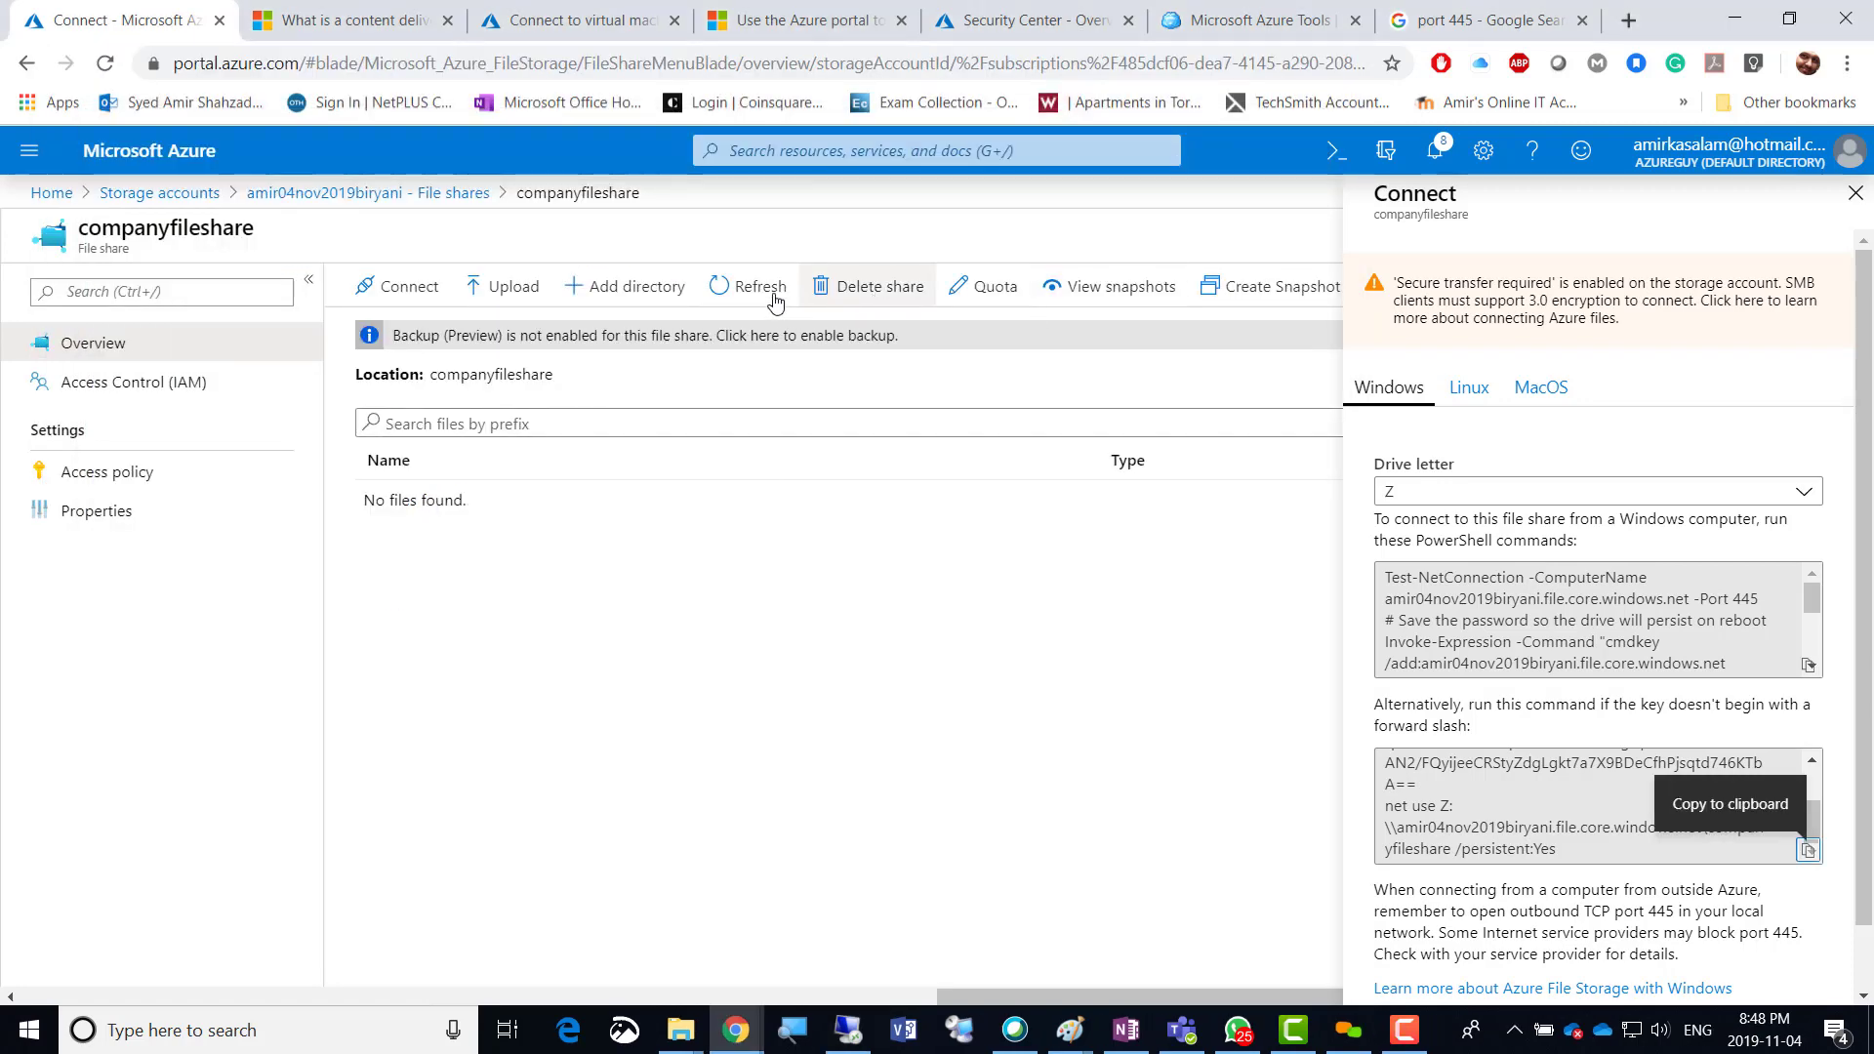
click(730, 293)
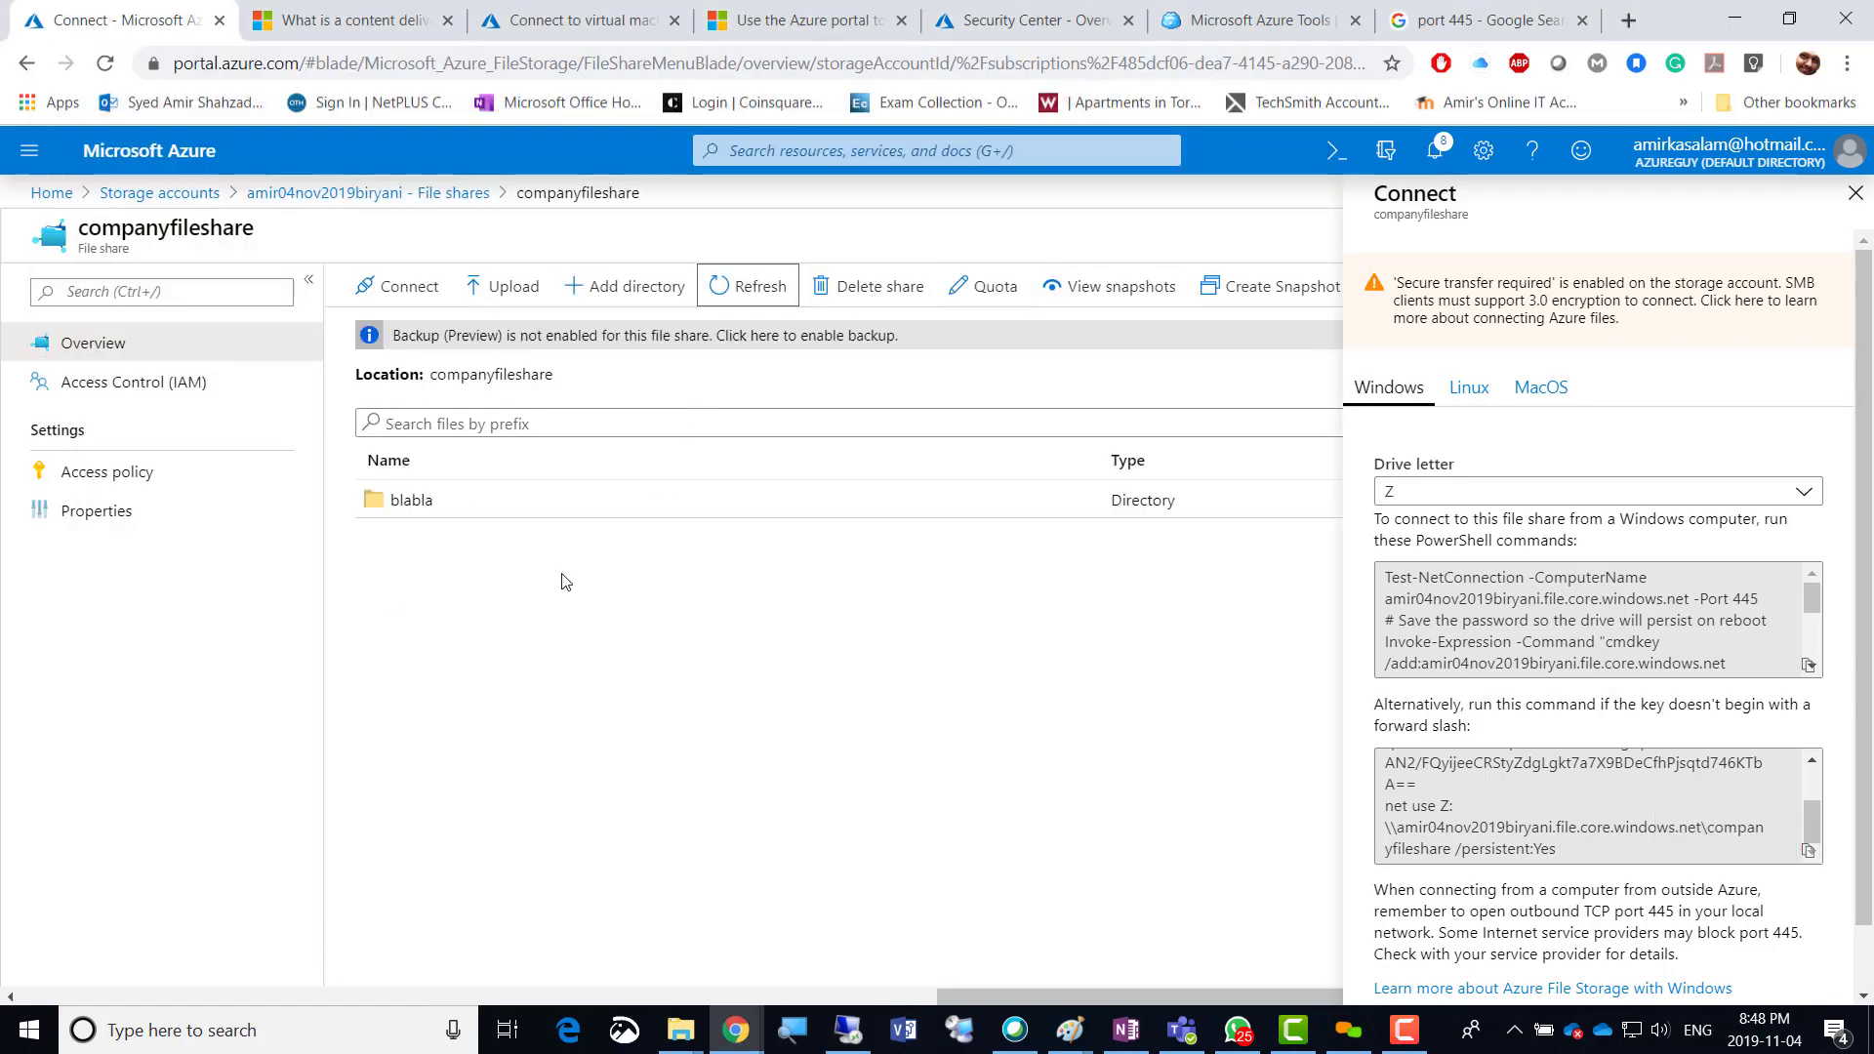
click(405, 567)
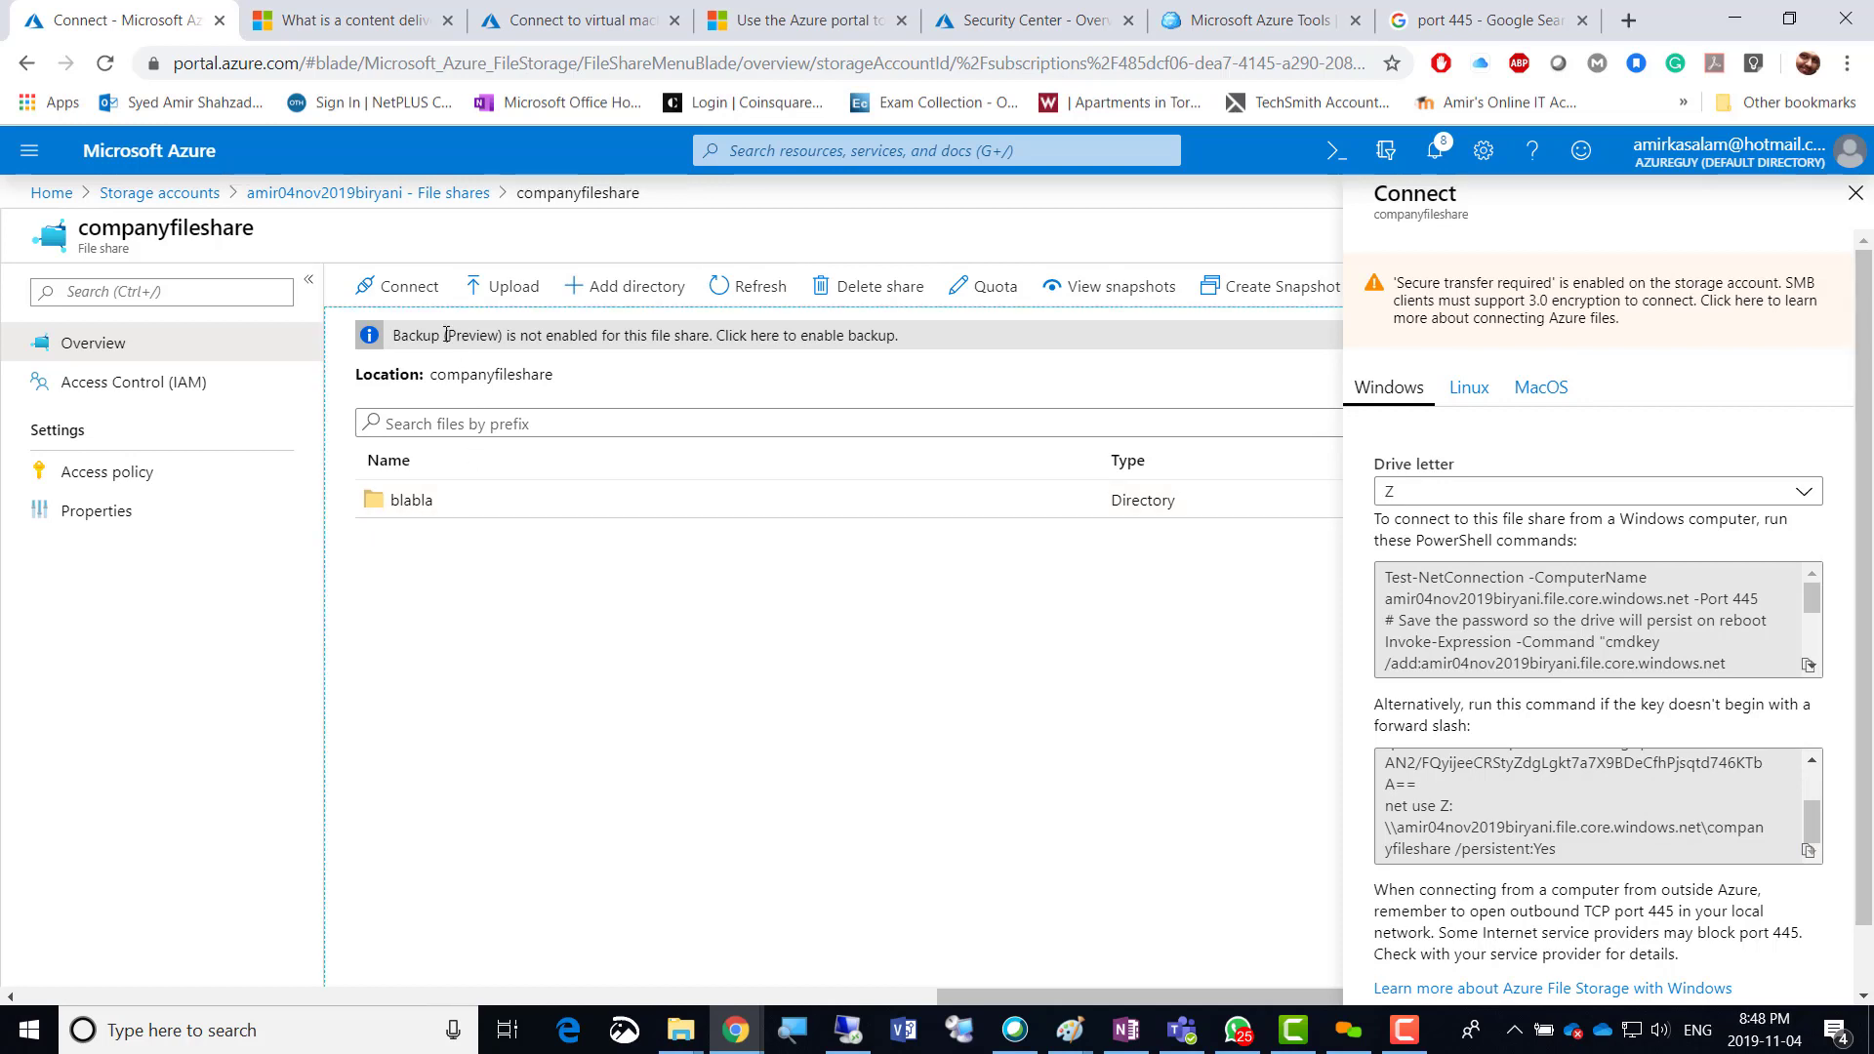
Add the directory testingblabla to the share and check it on the VM's mapped drive.
click(652, 288)
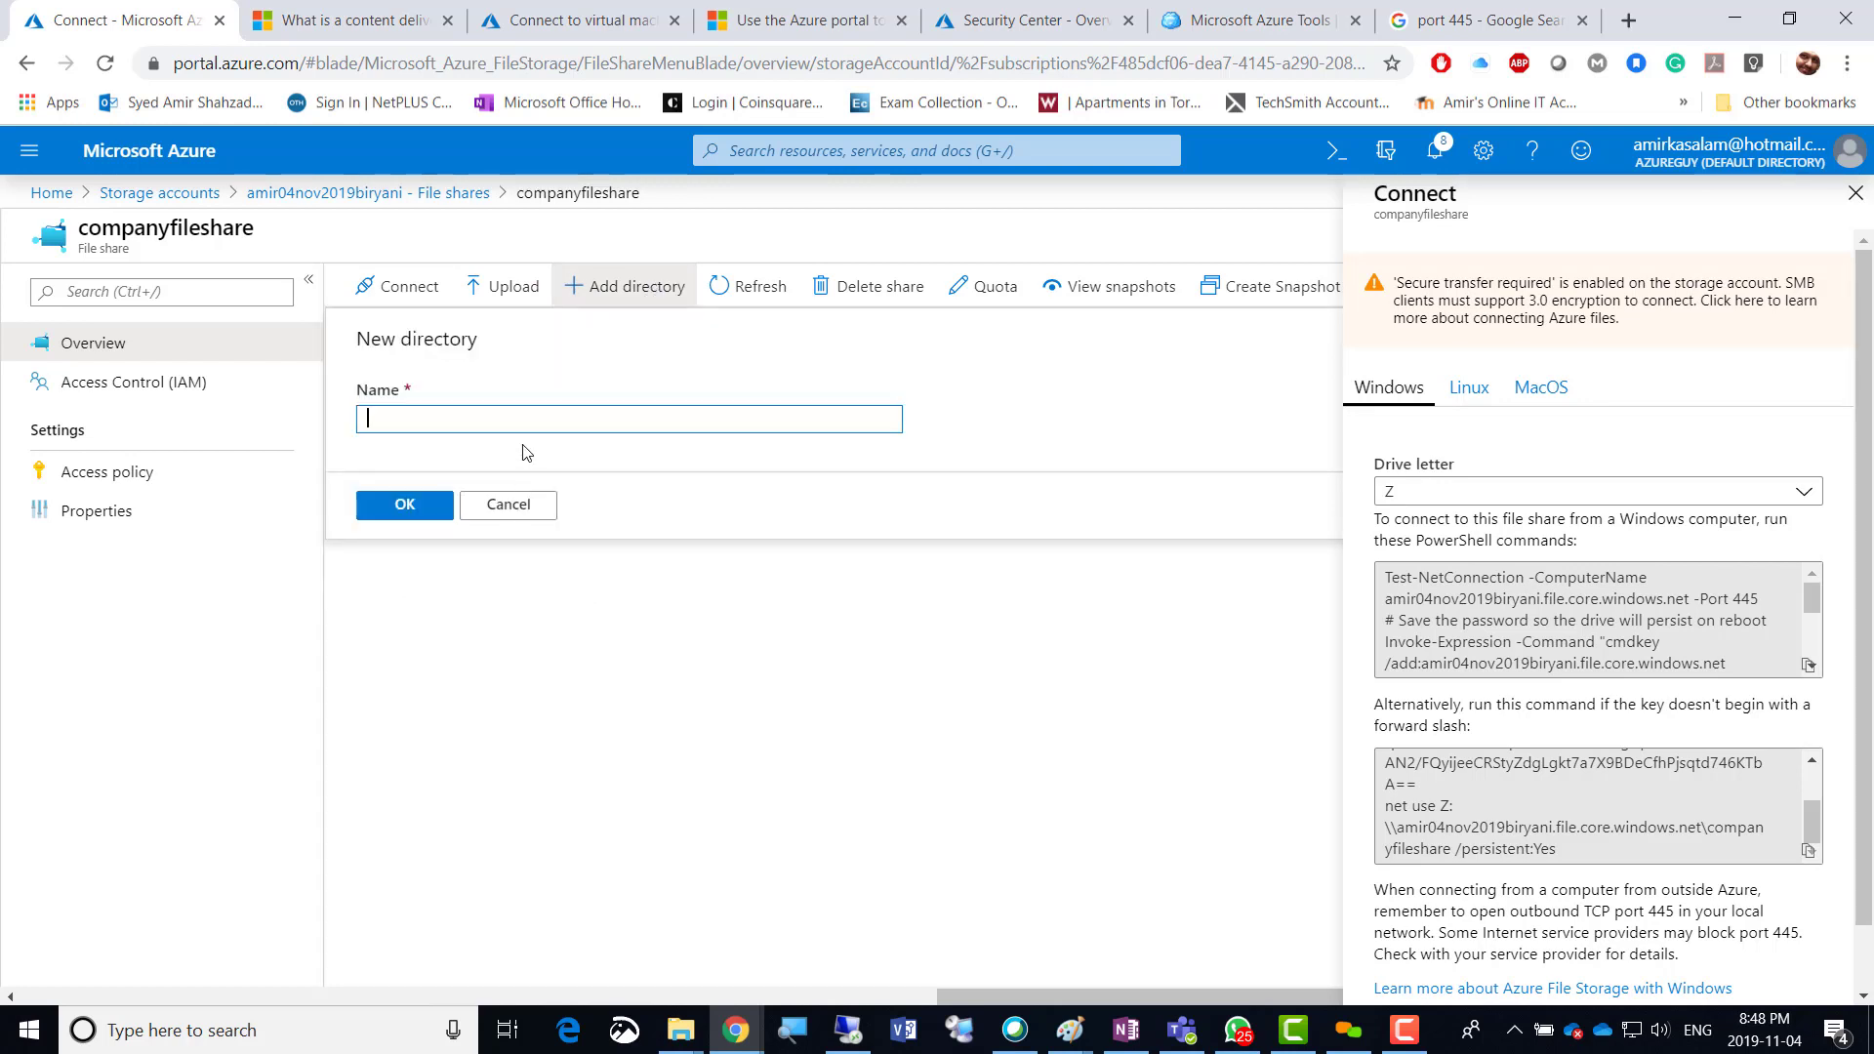
text(testingblabla)
click(385, 508)
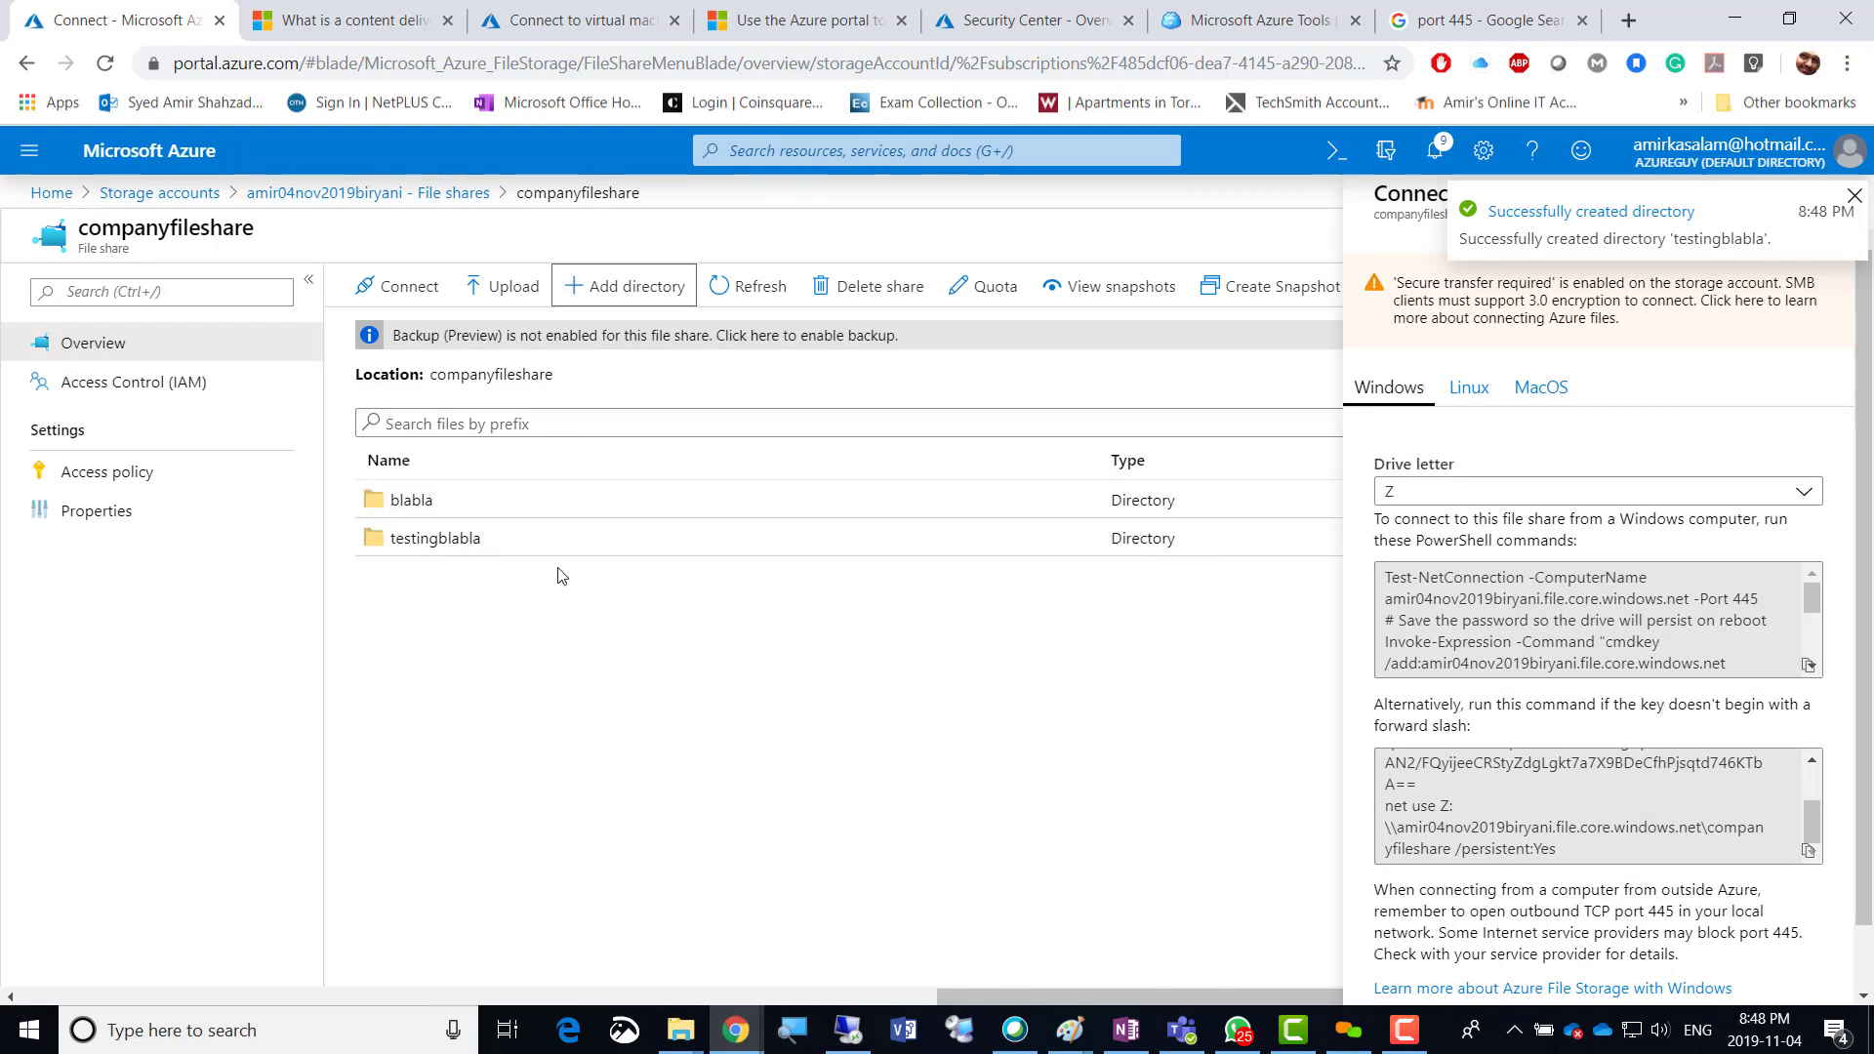
click(849, 1030)
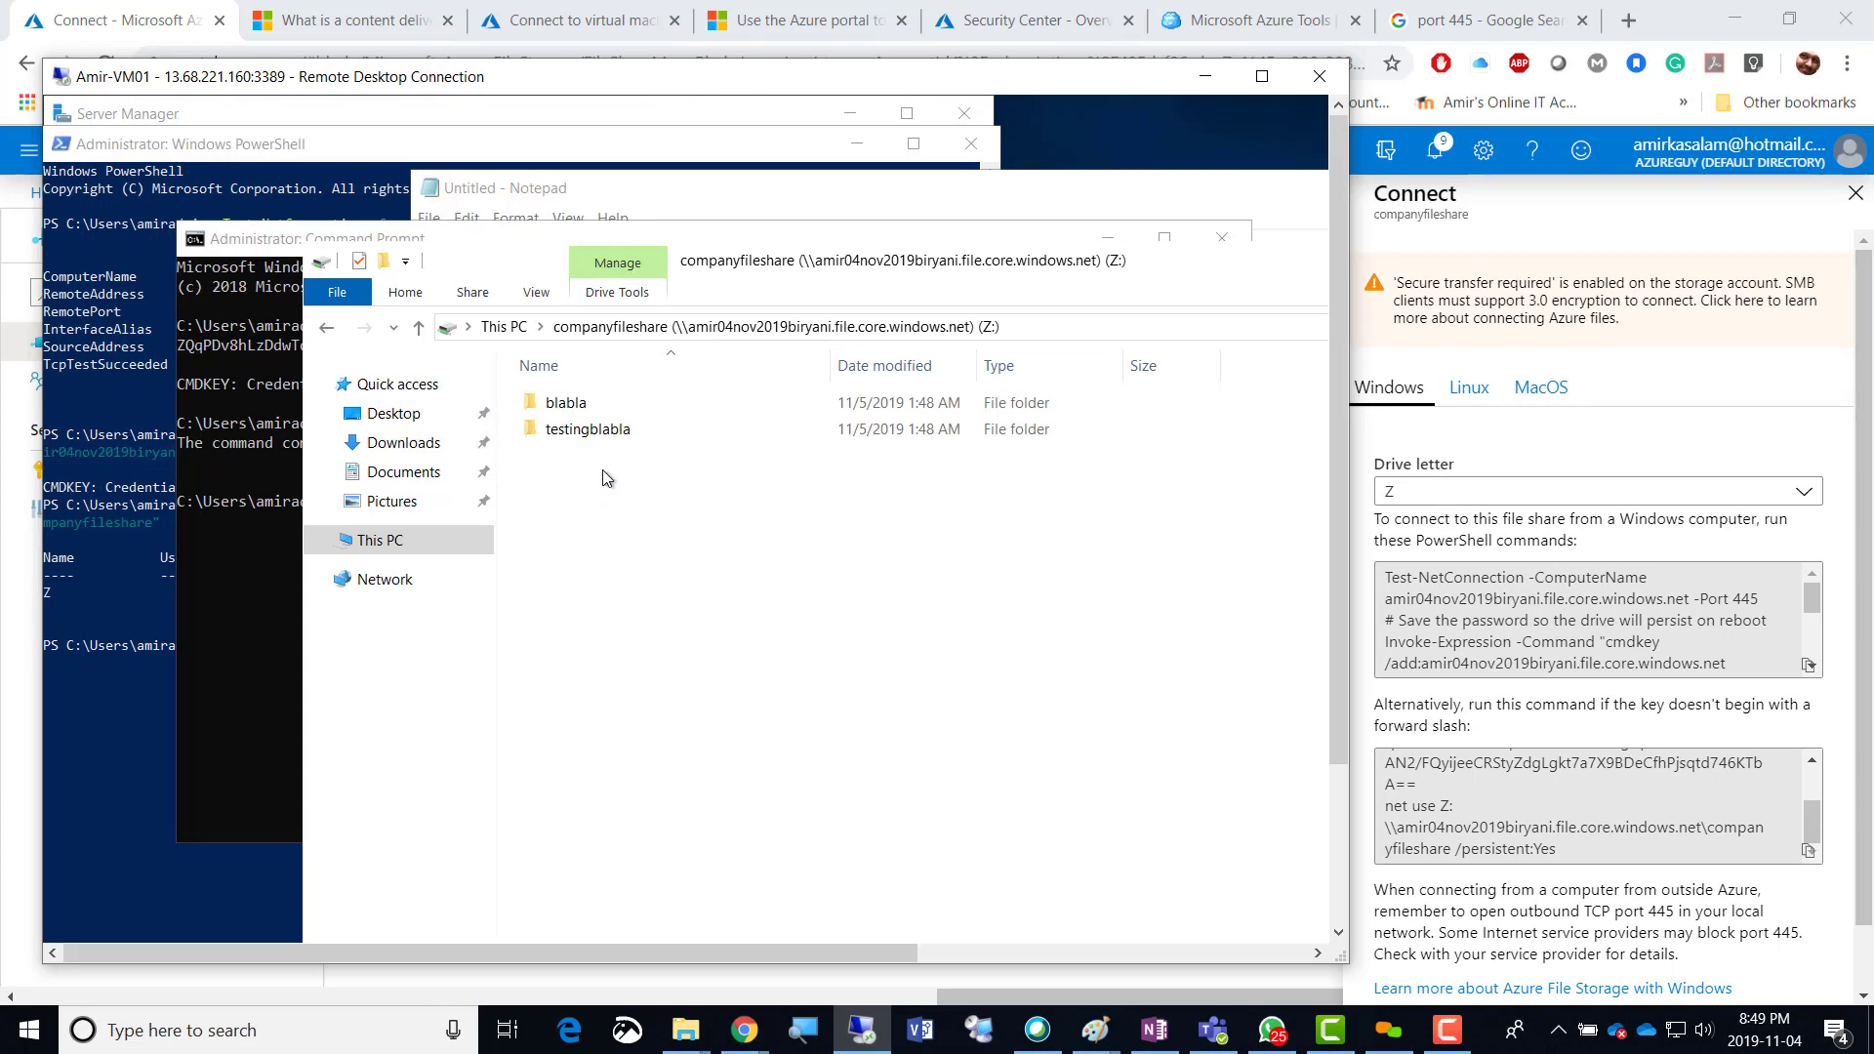
click(1192, 82)
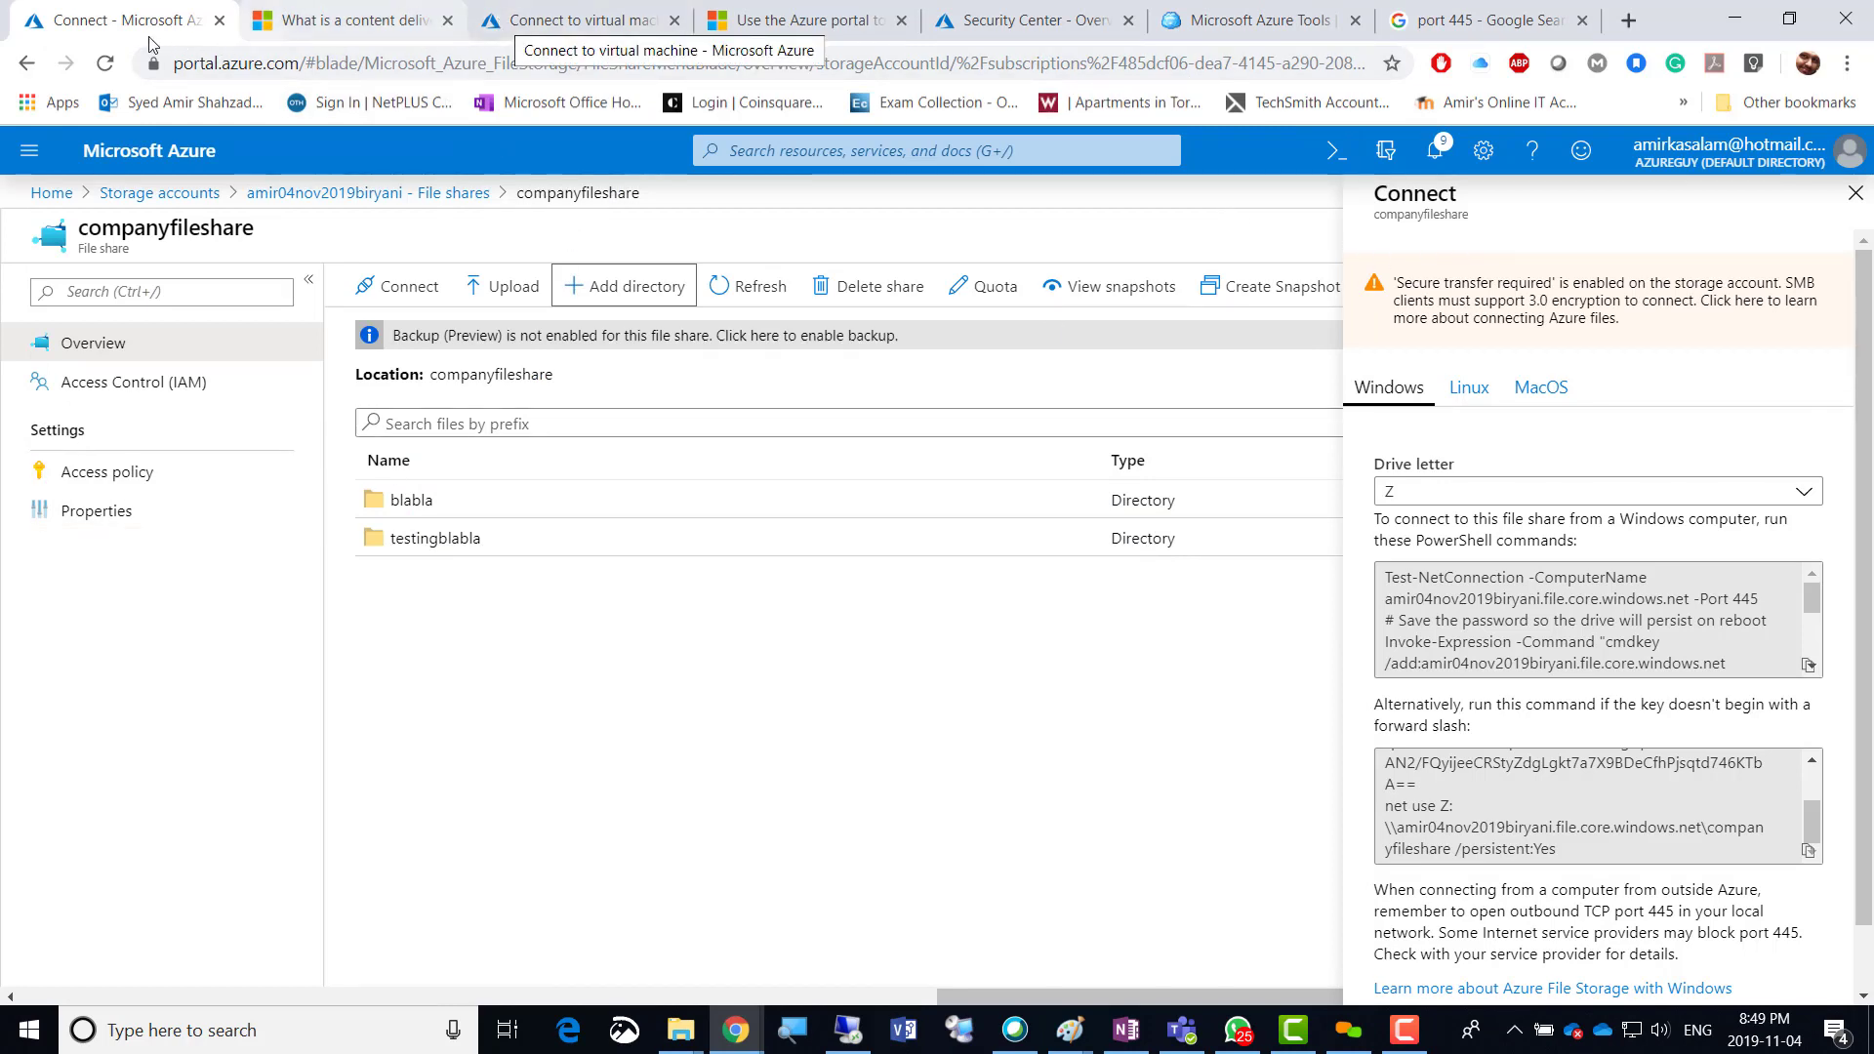
click(282, 195)
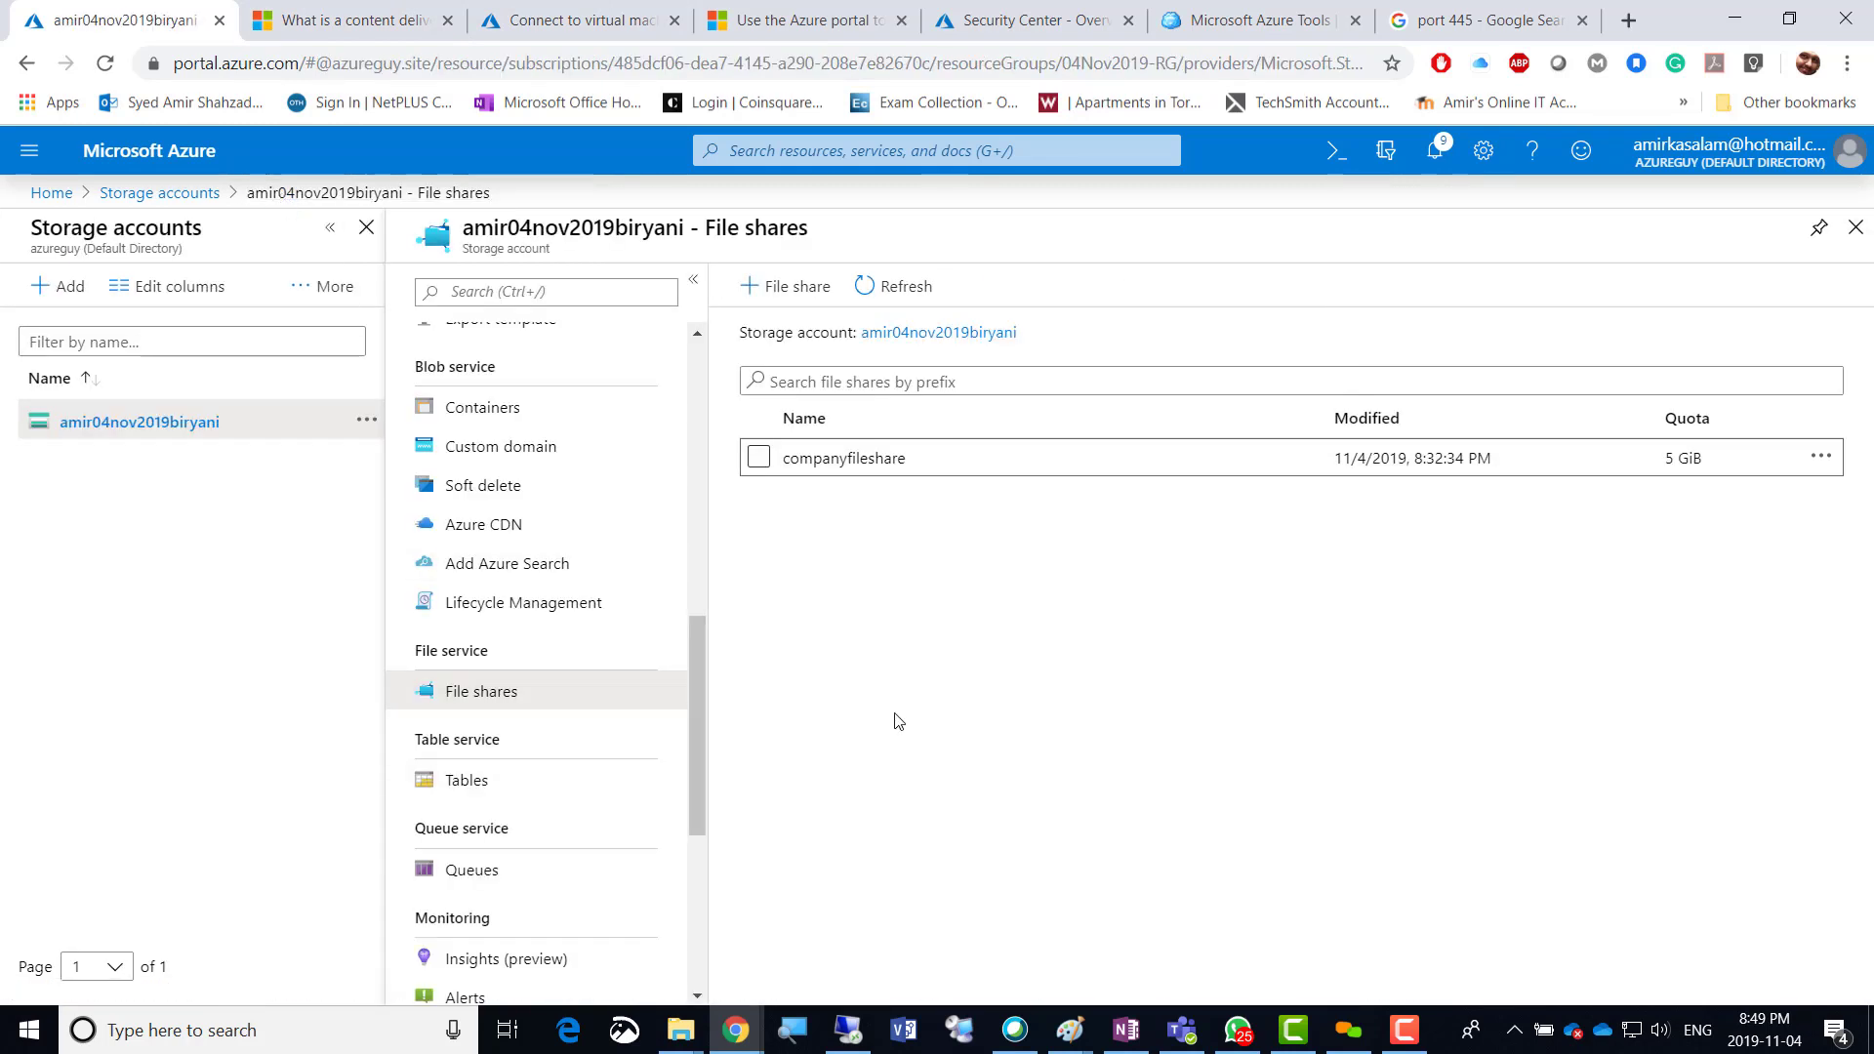
Open Tables under Table service in the storage account menu.
drag(700, 670, 704, 777)
scroll(704, 781, down, 2)
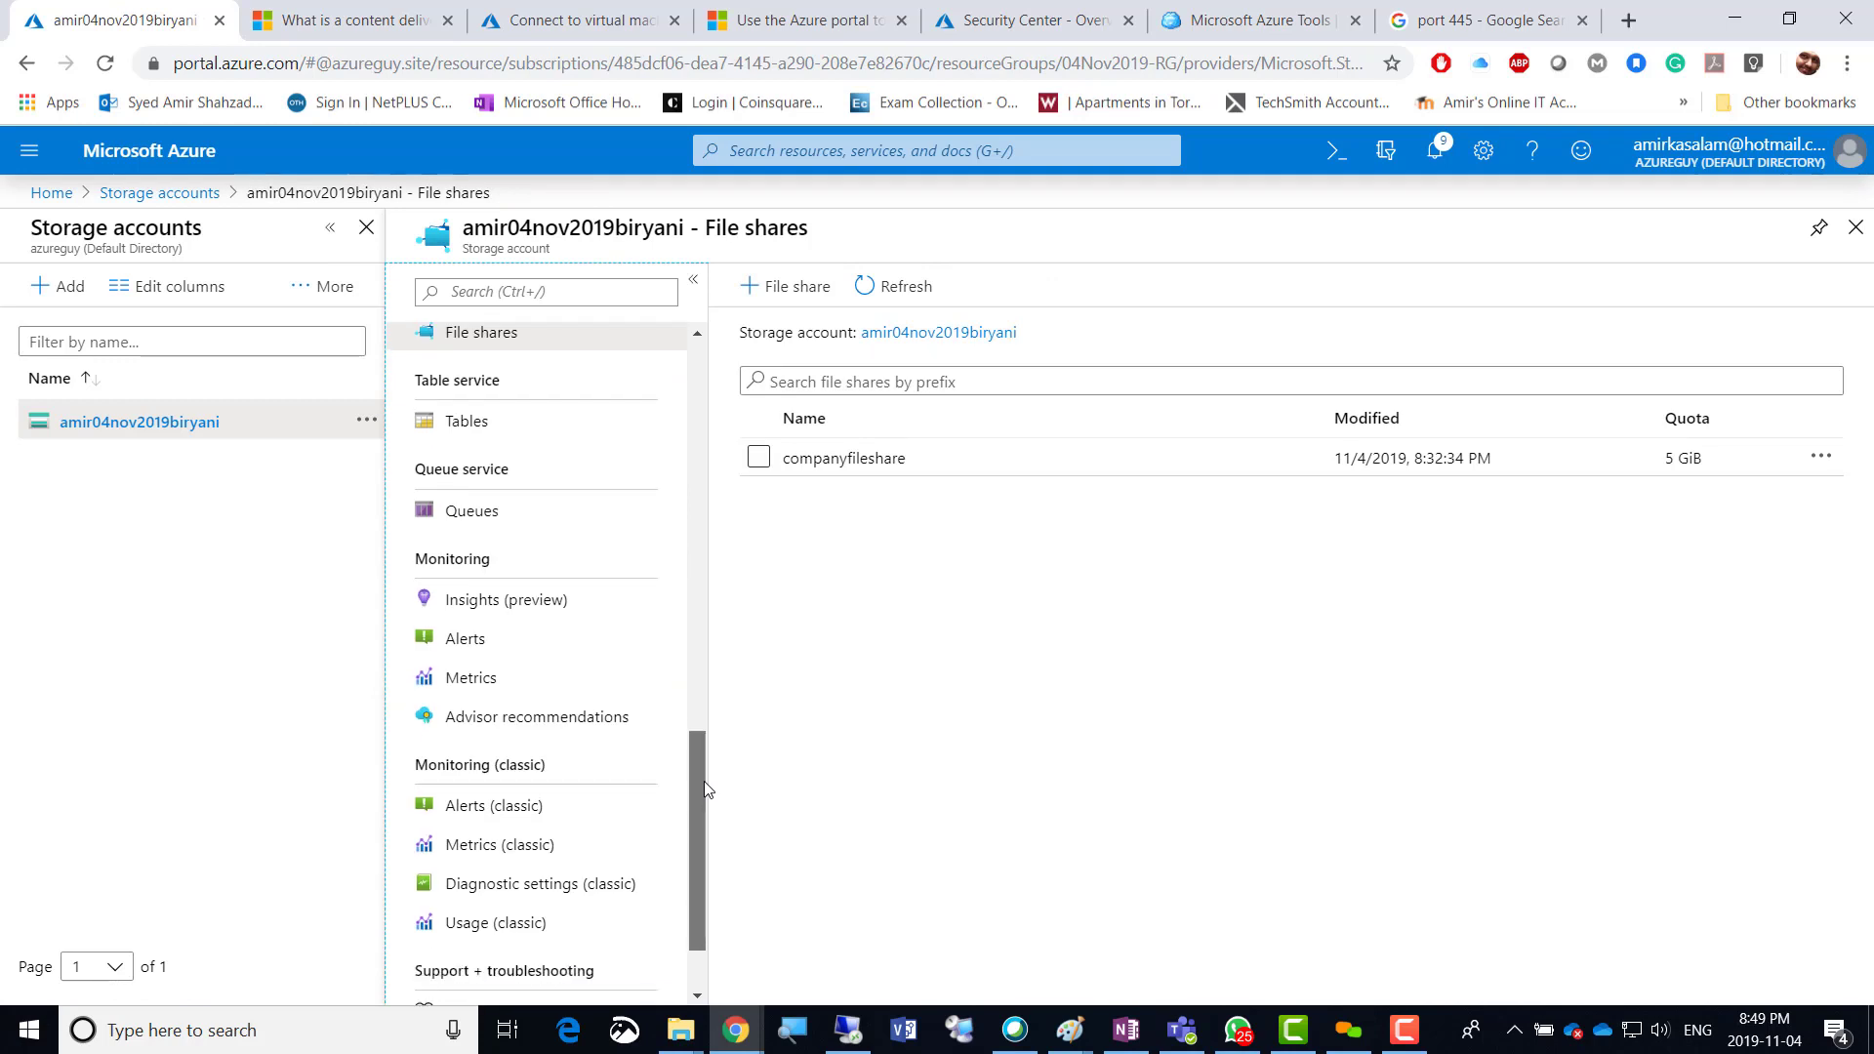
scroll(703, 771, up, 2)
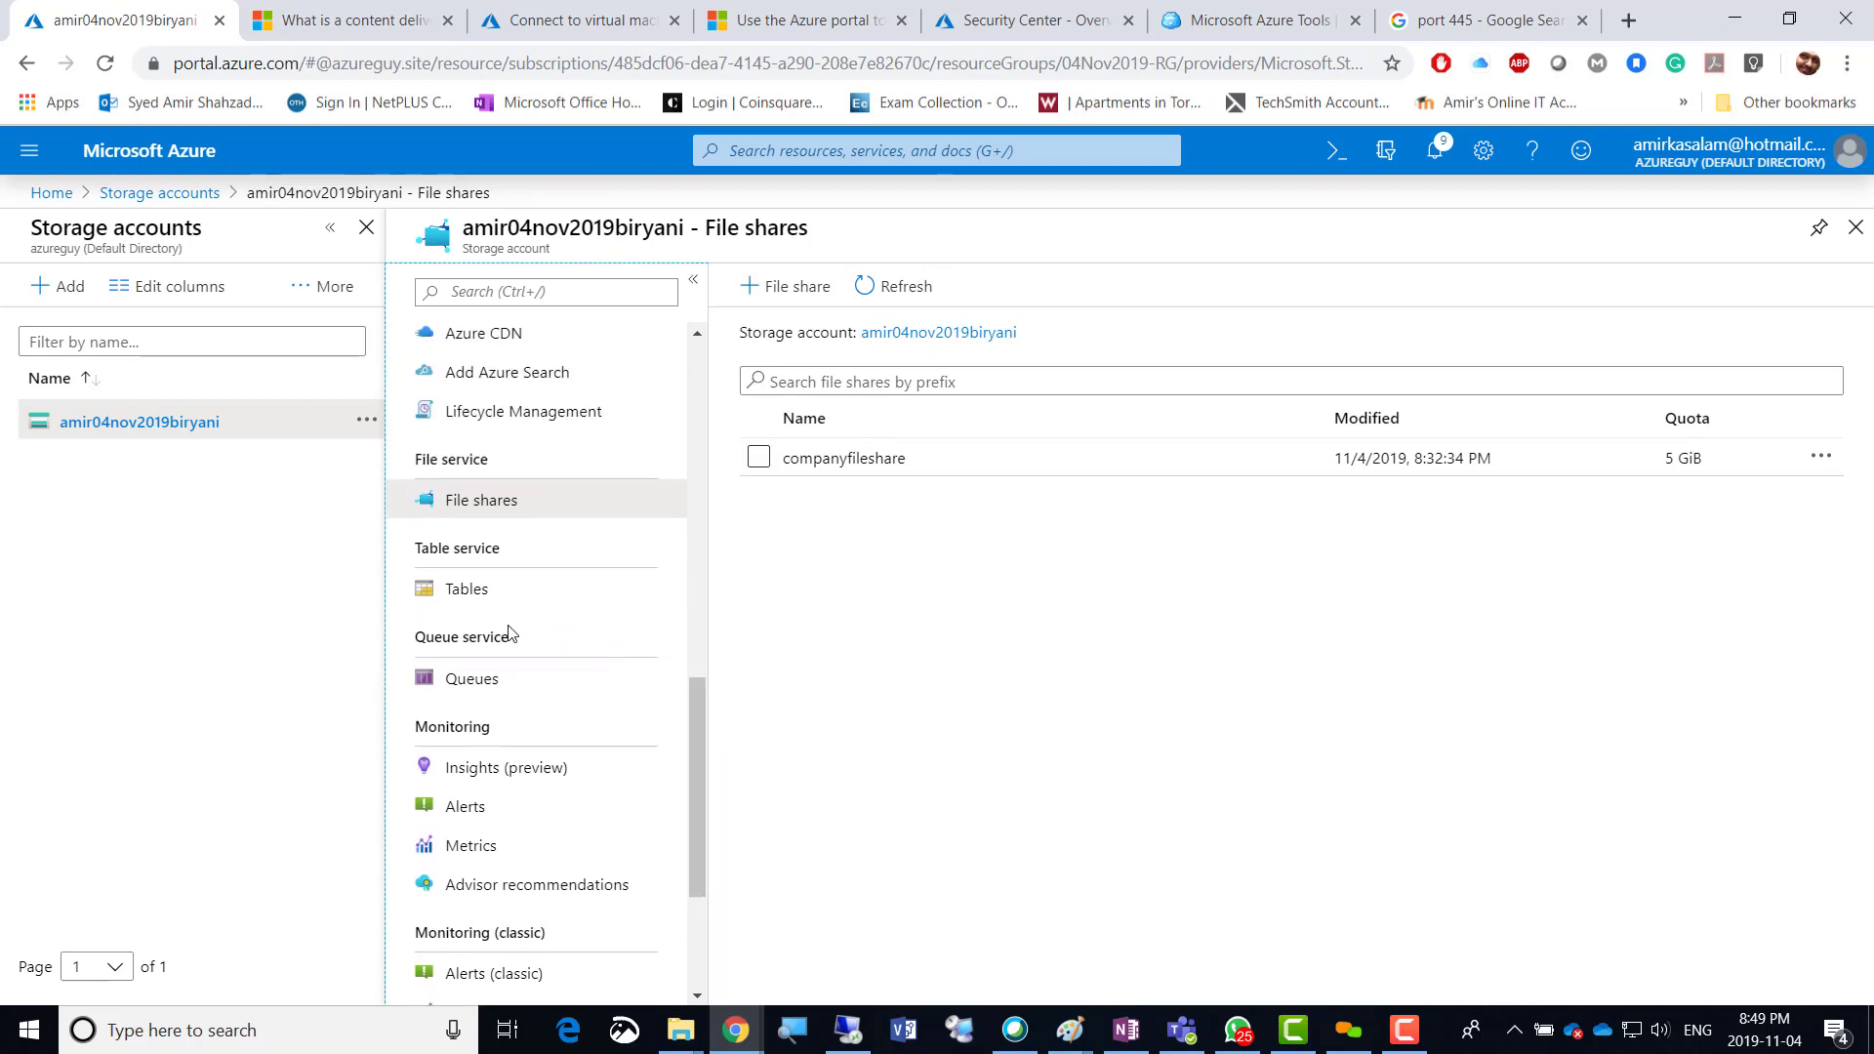
click(463, 590)
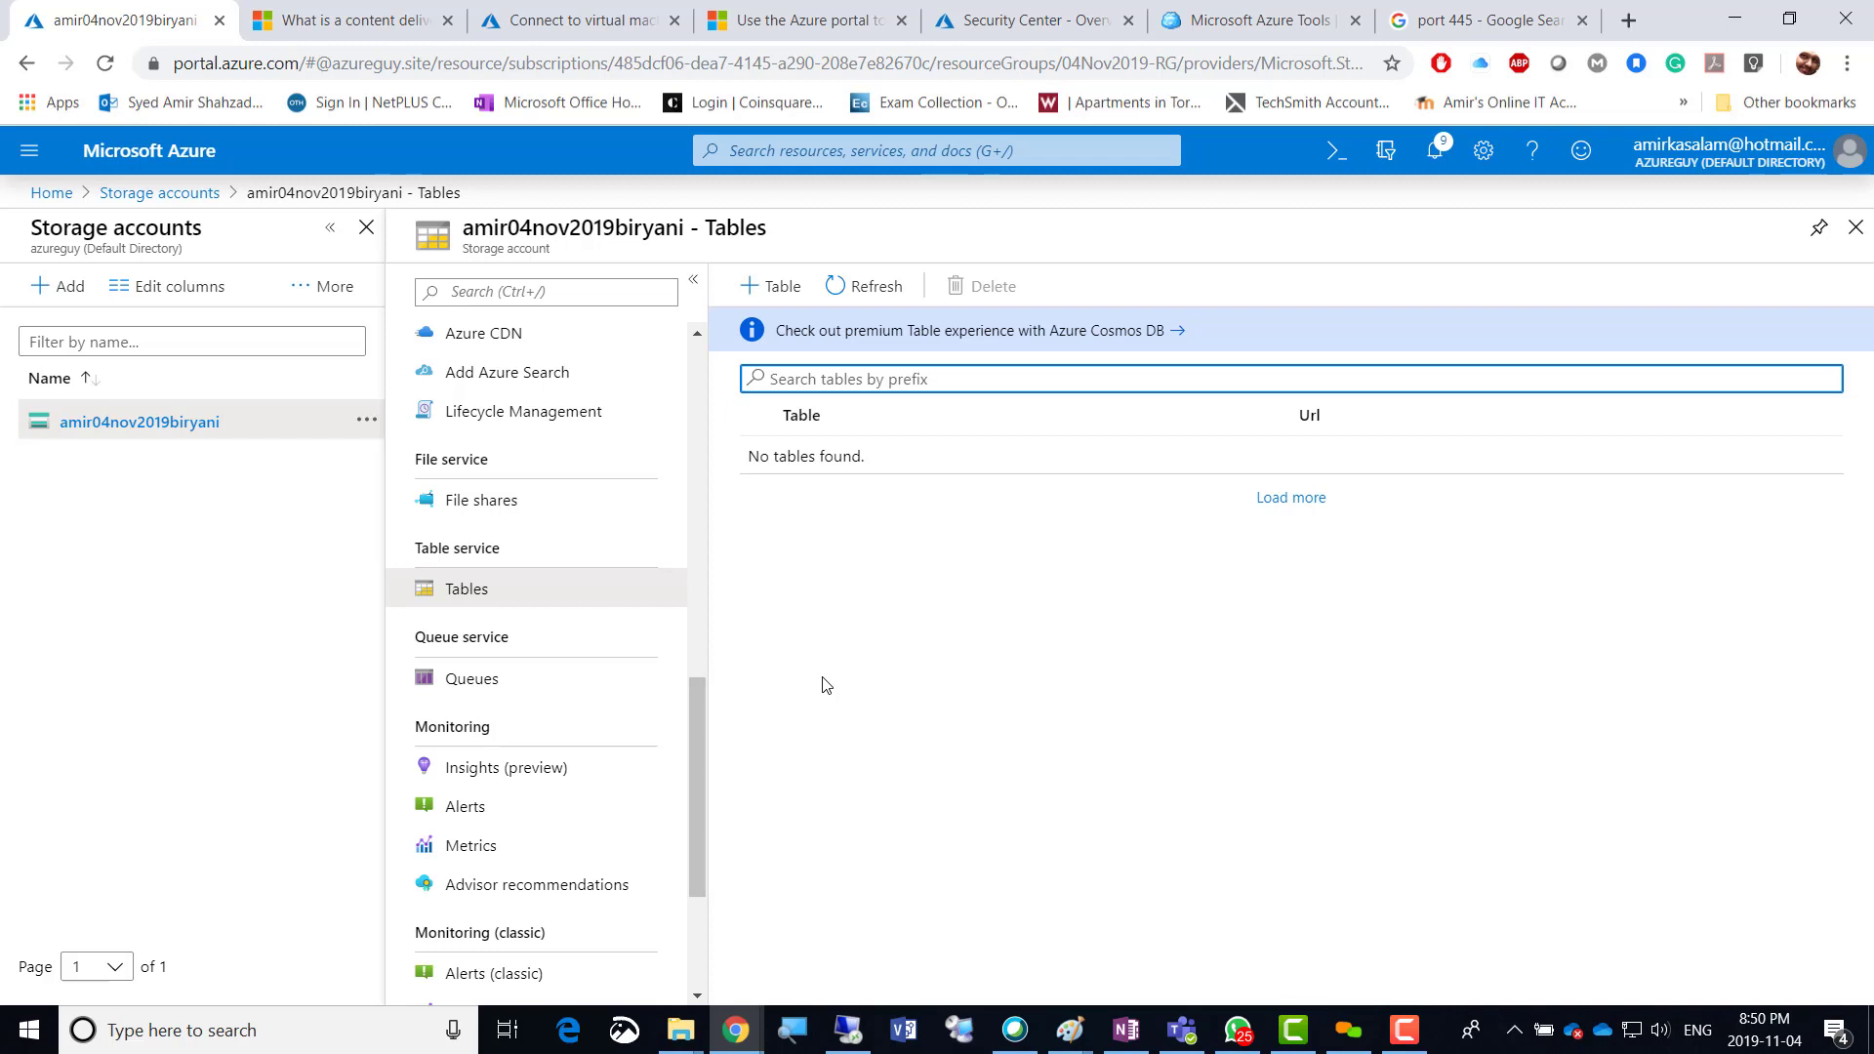
Create a table named test, then open the premium Azure Cosmos DB table offer.
click(841, 662)
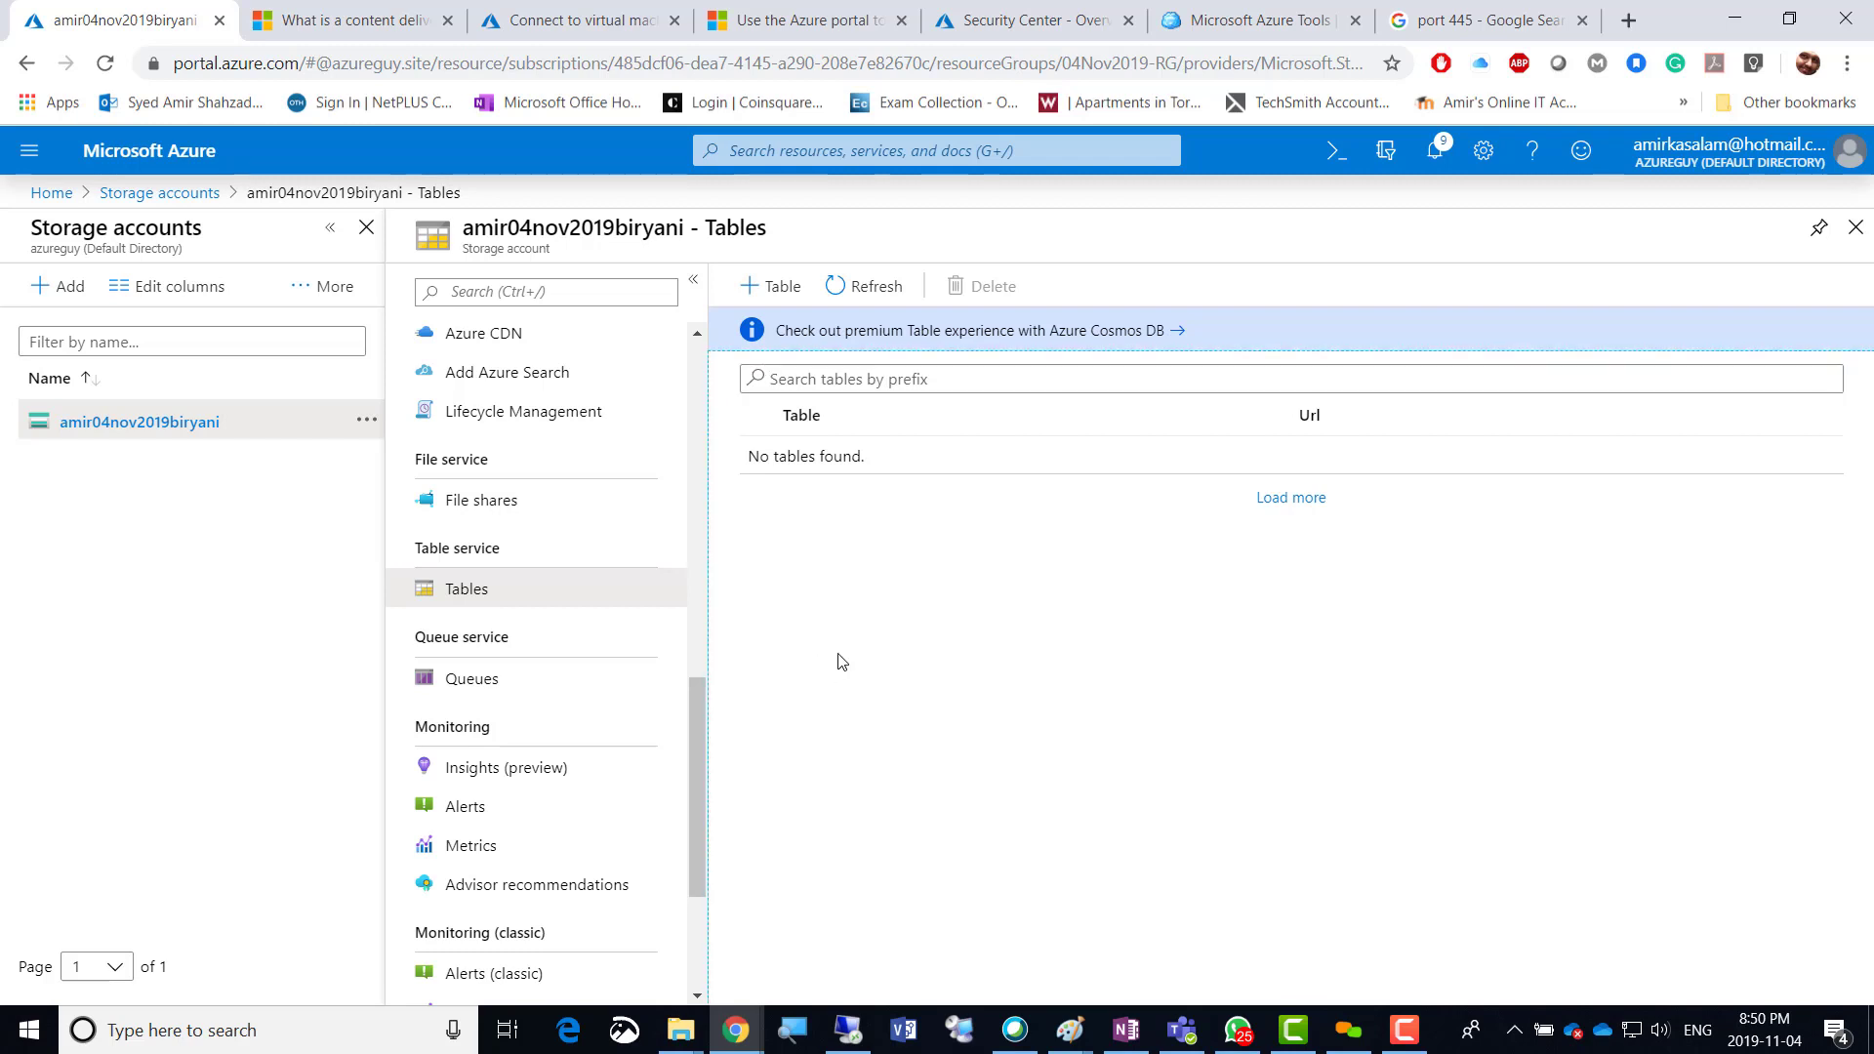
click(1405, 1031)
click(1408, 1039)
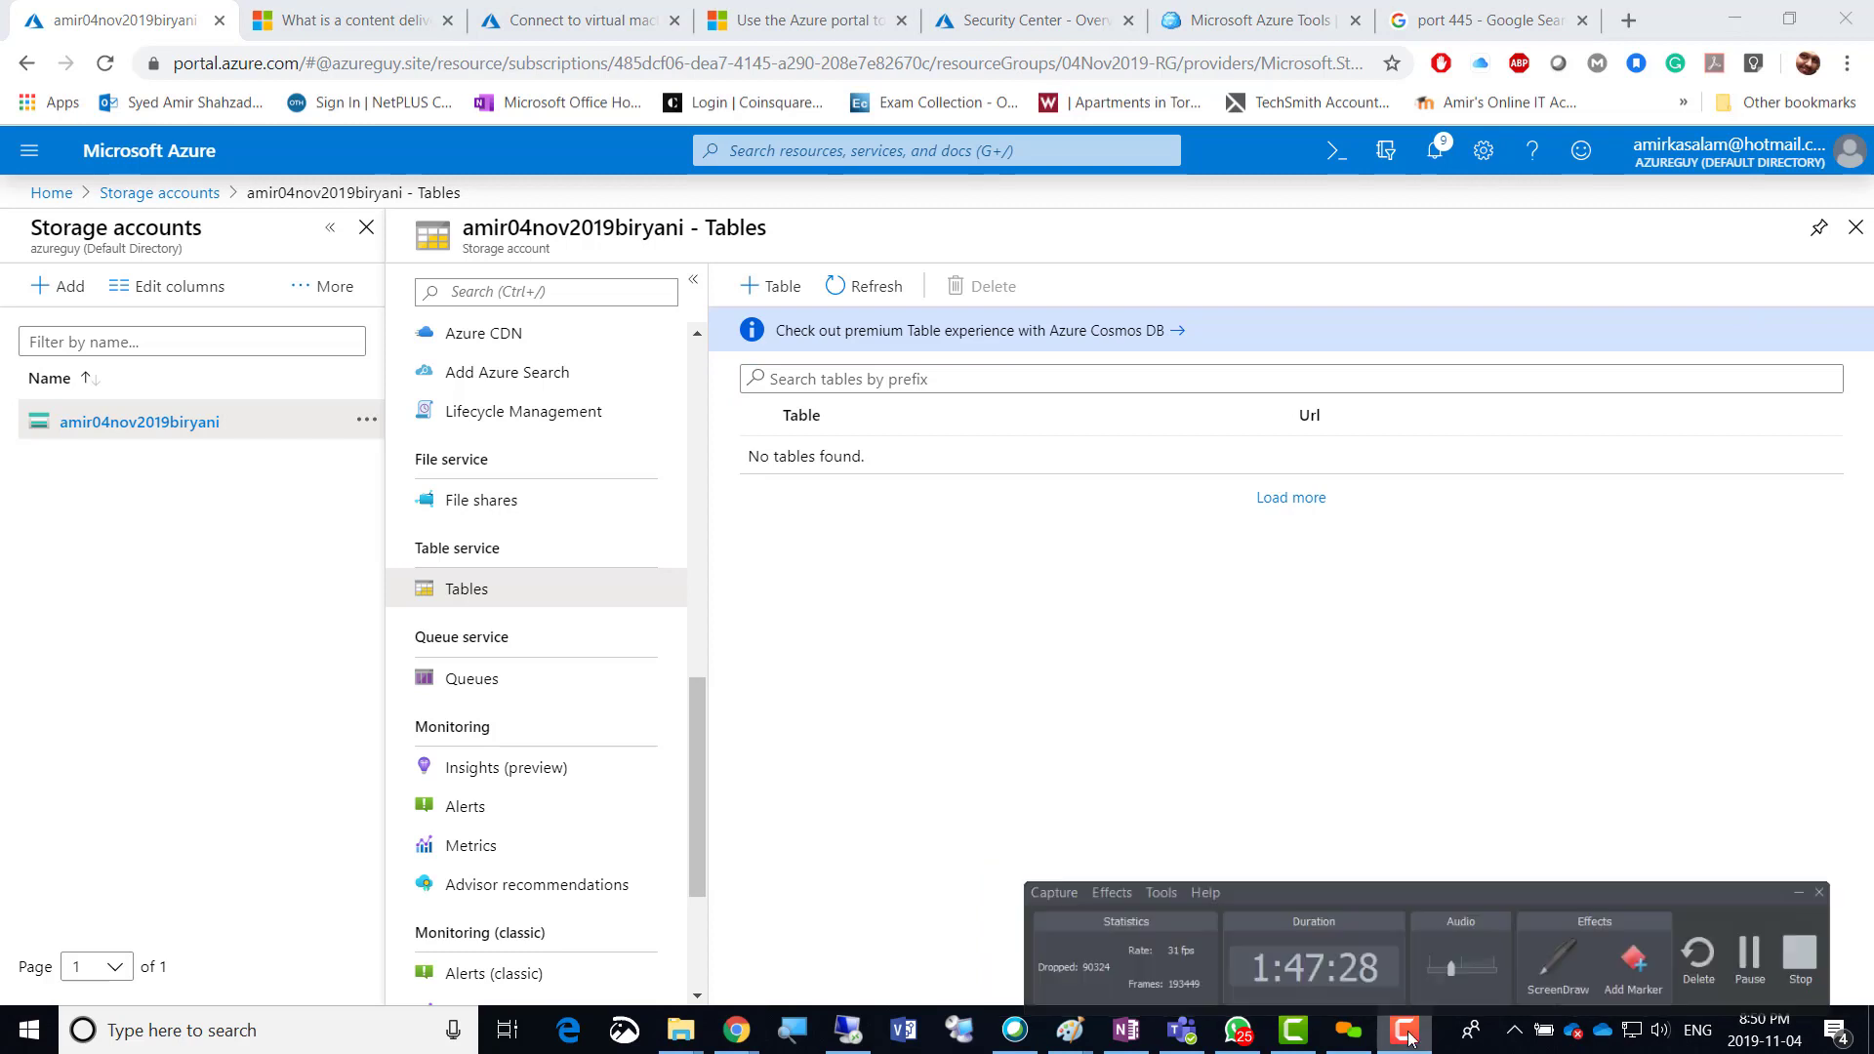
click(1046, 664)
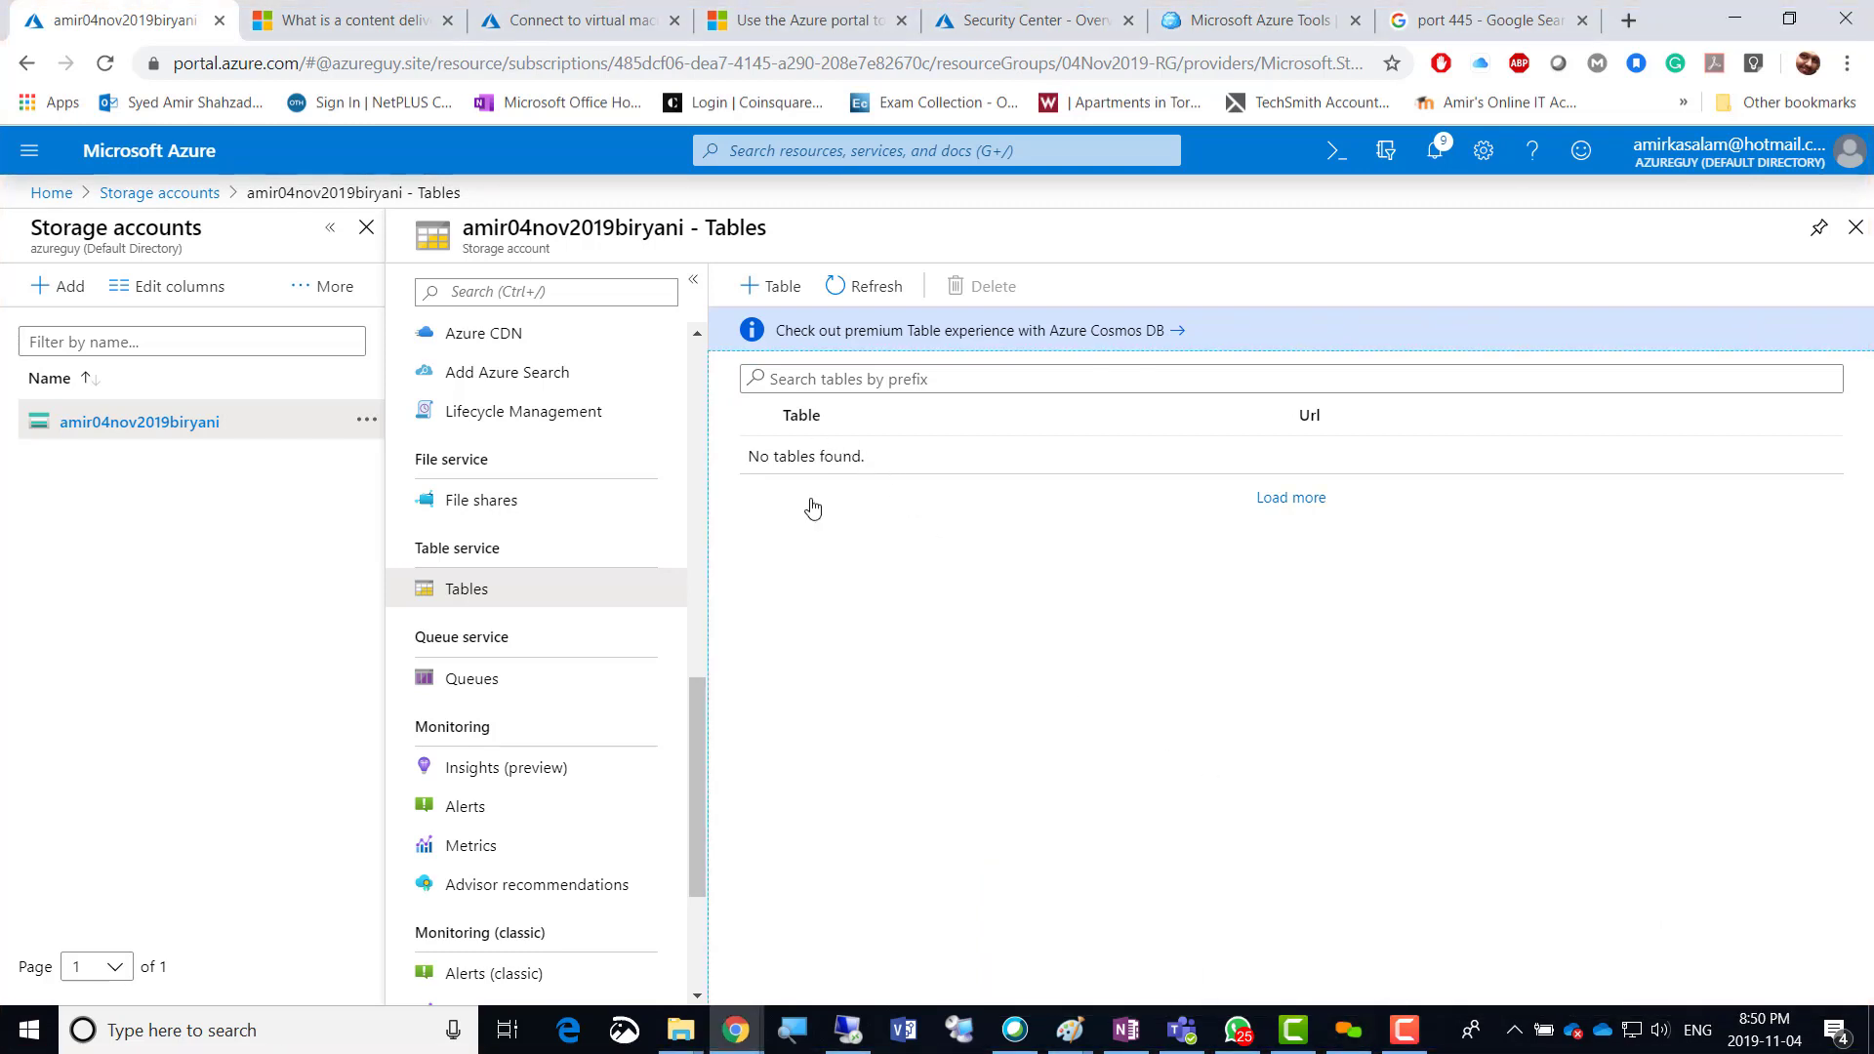
click(778, 293)
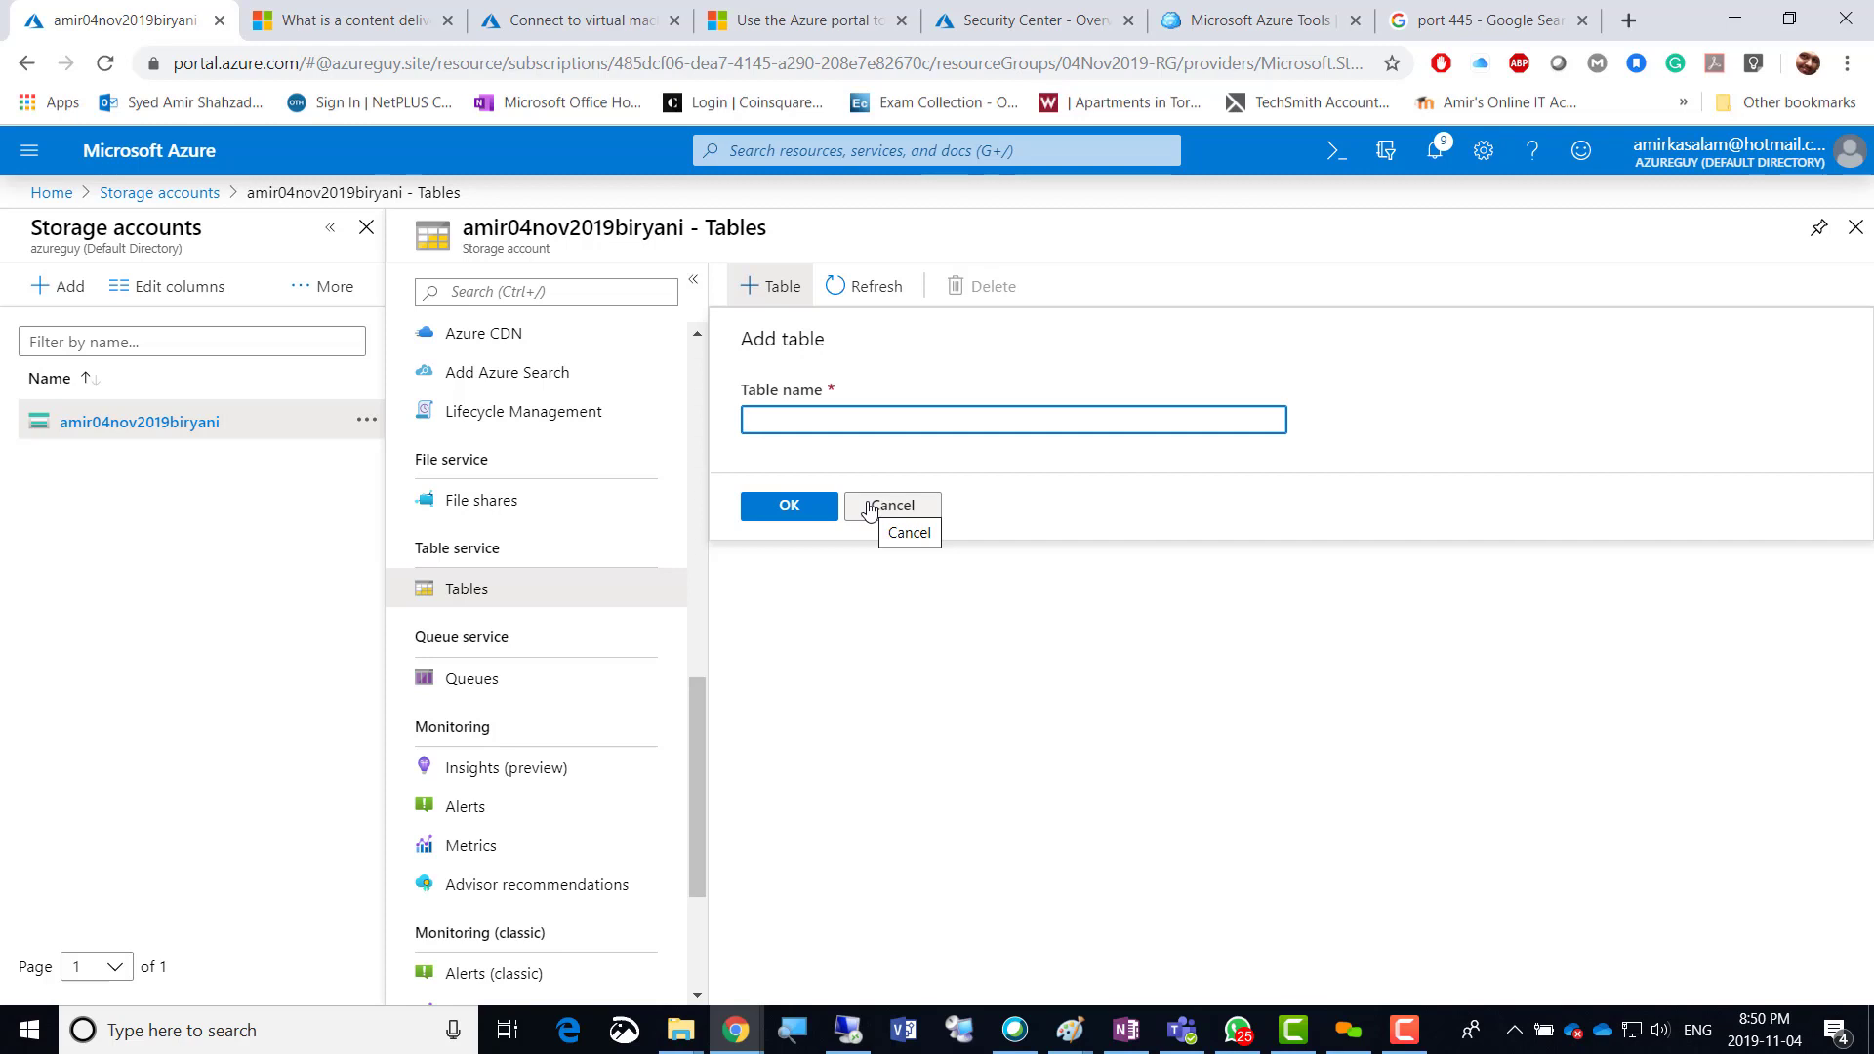
text(test)
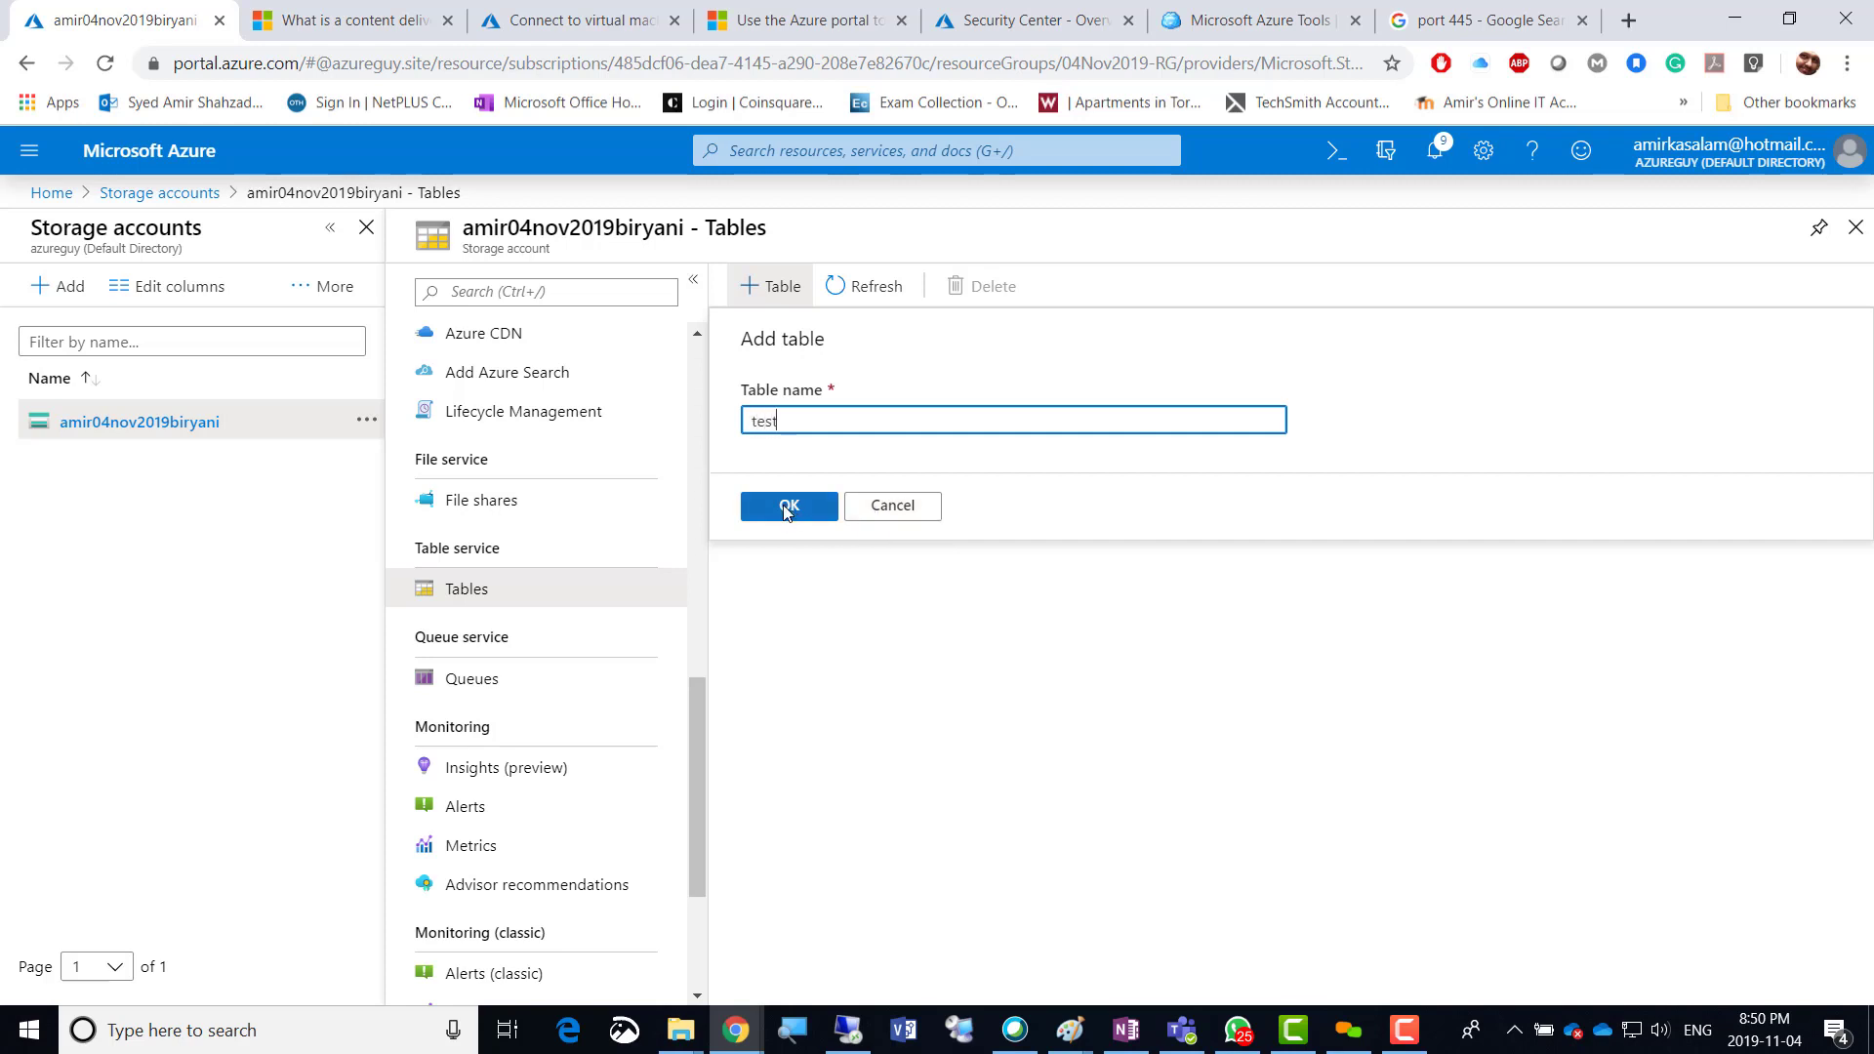
click(787, 506)
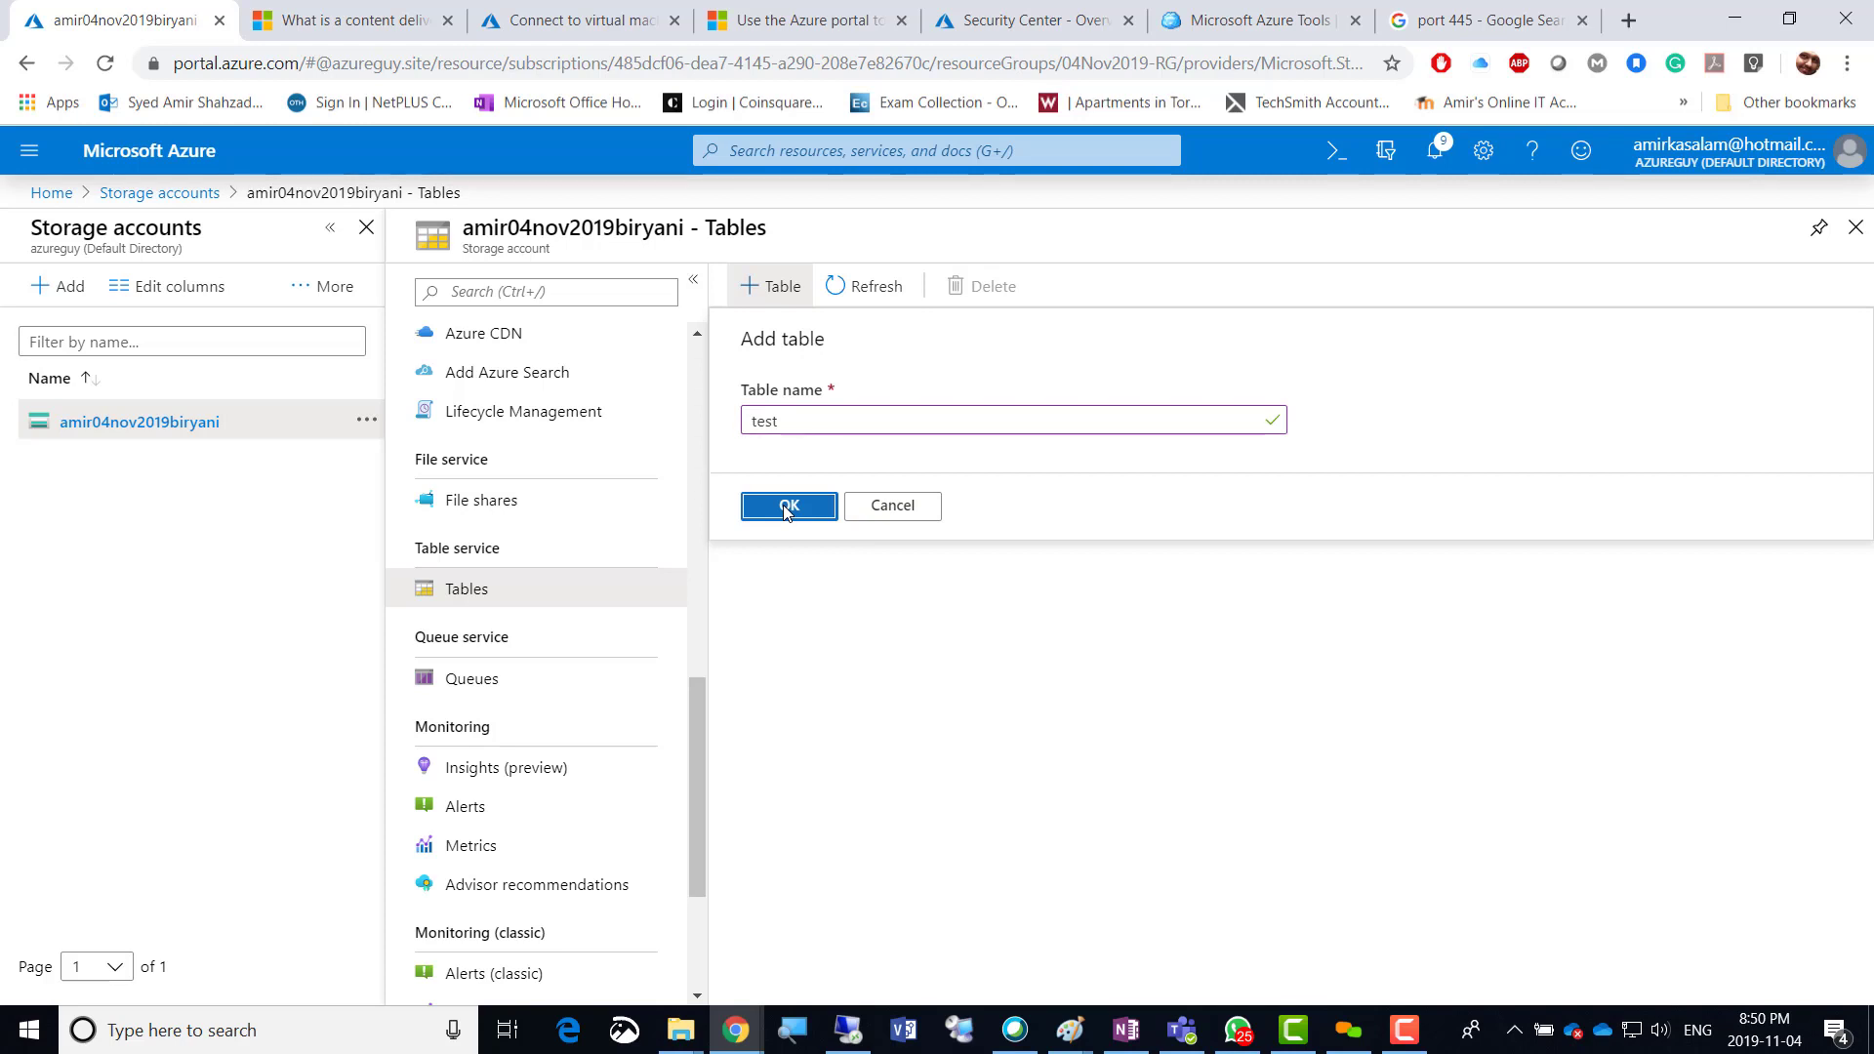
click(787, 506)
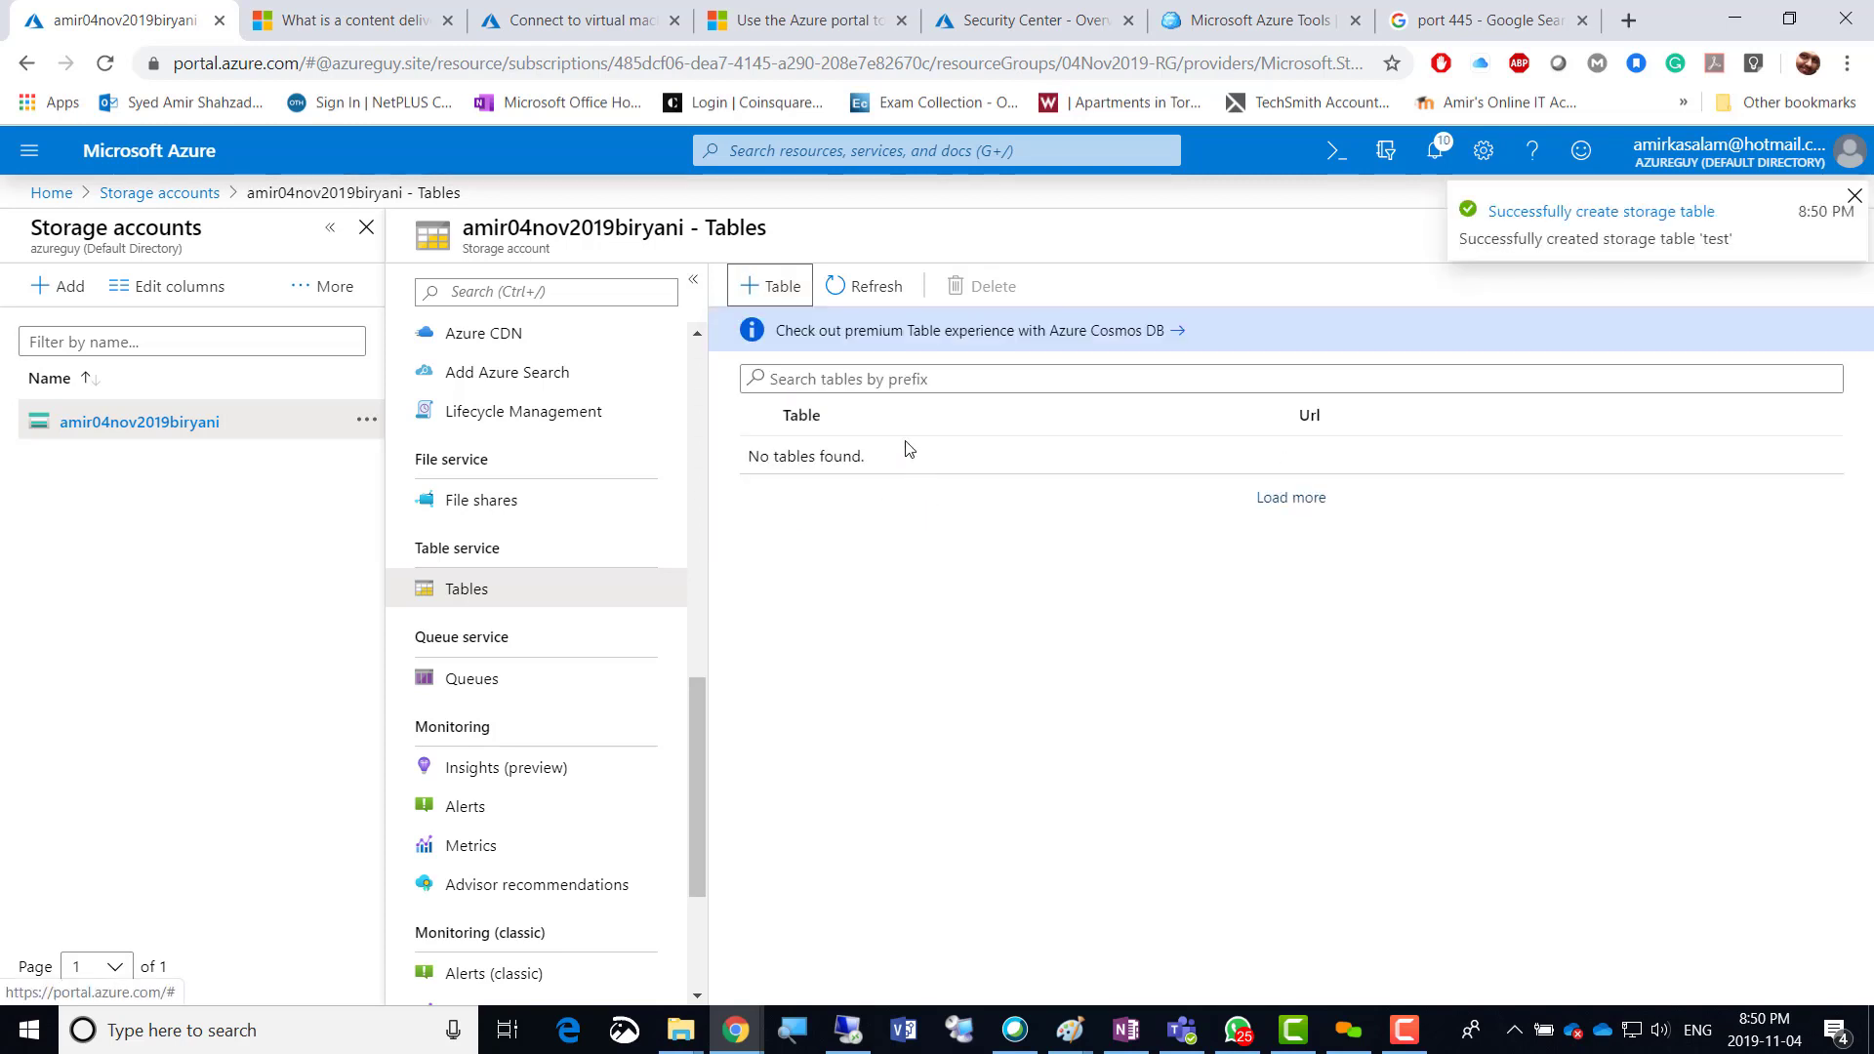
click(1291, 500)
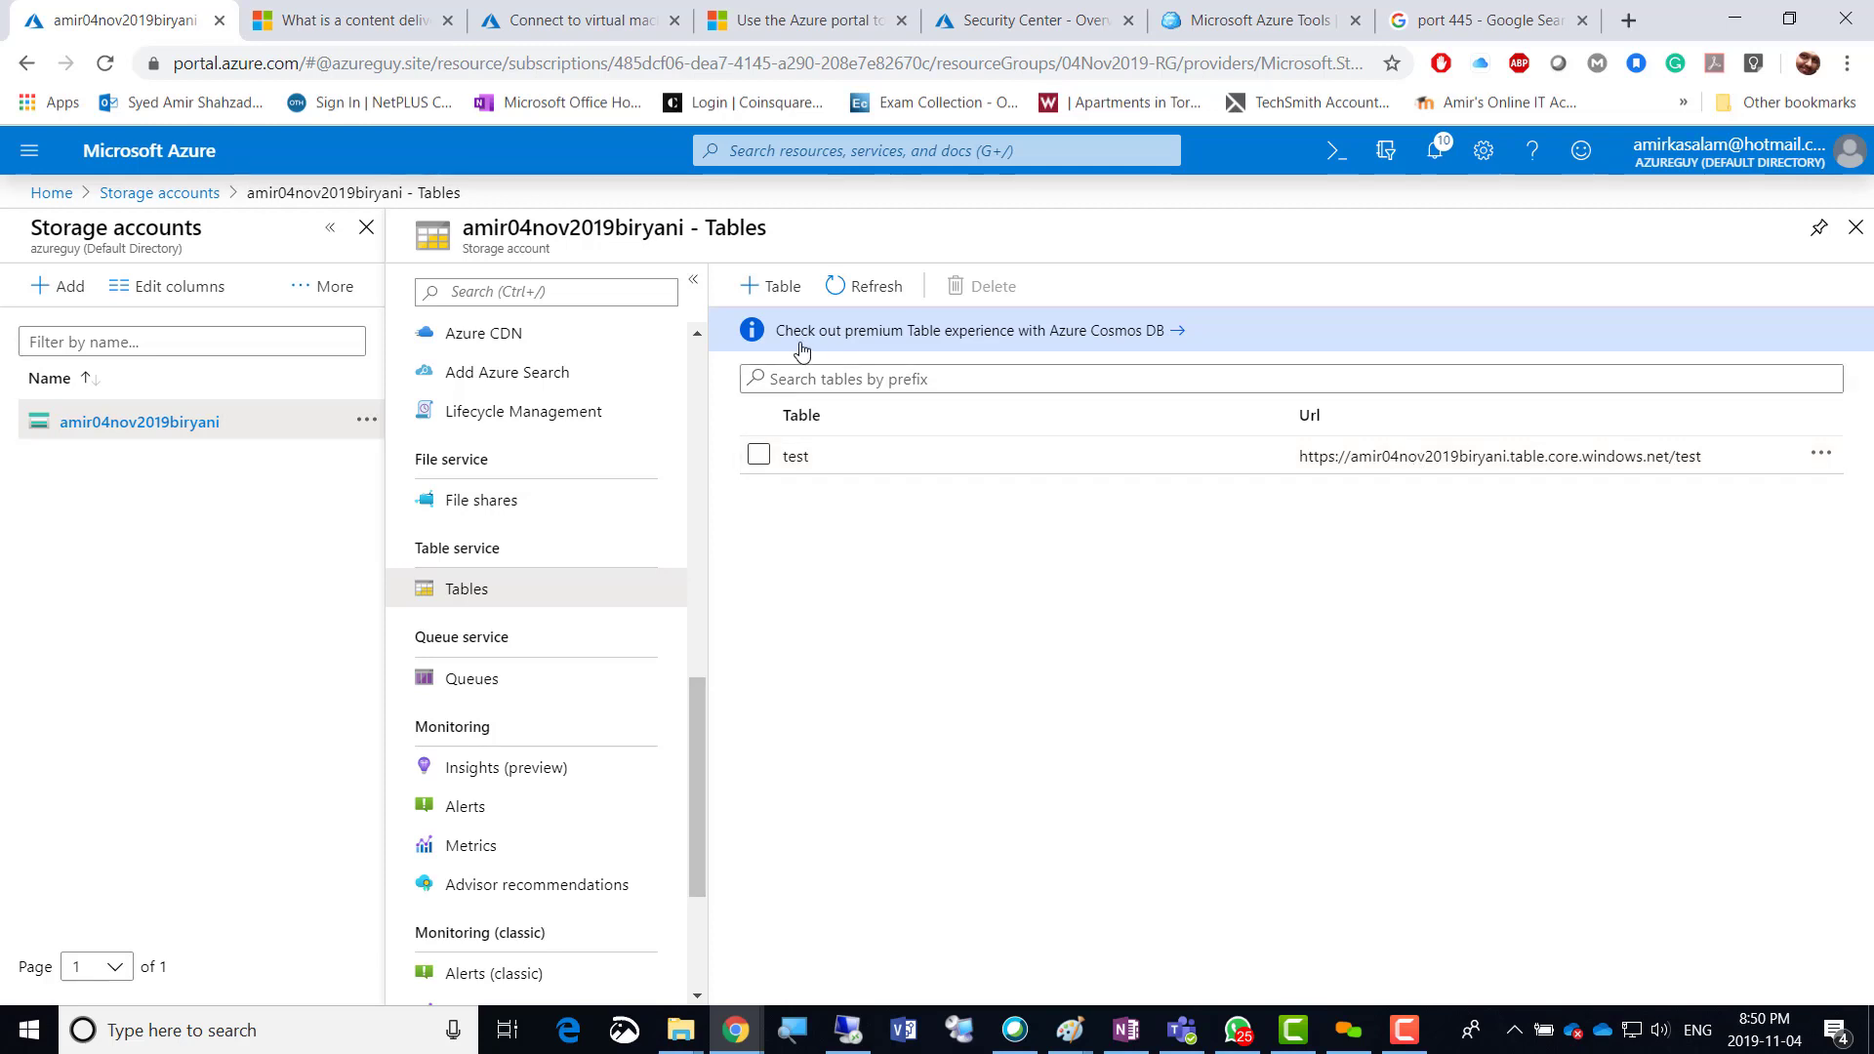
click(1015, 333)
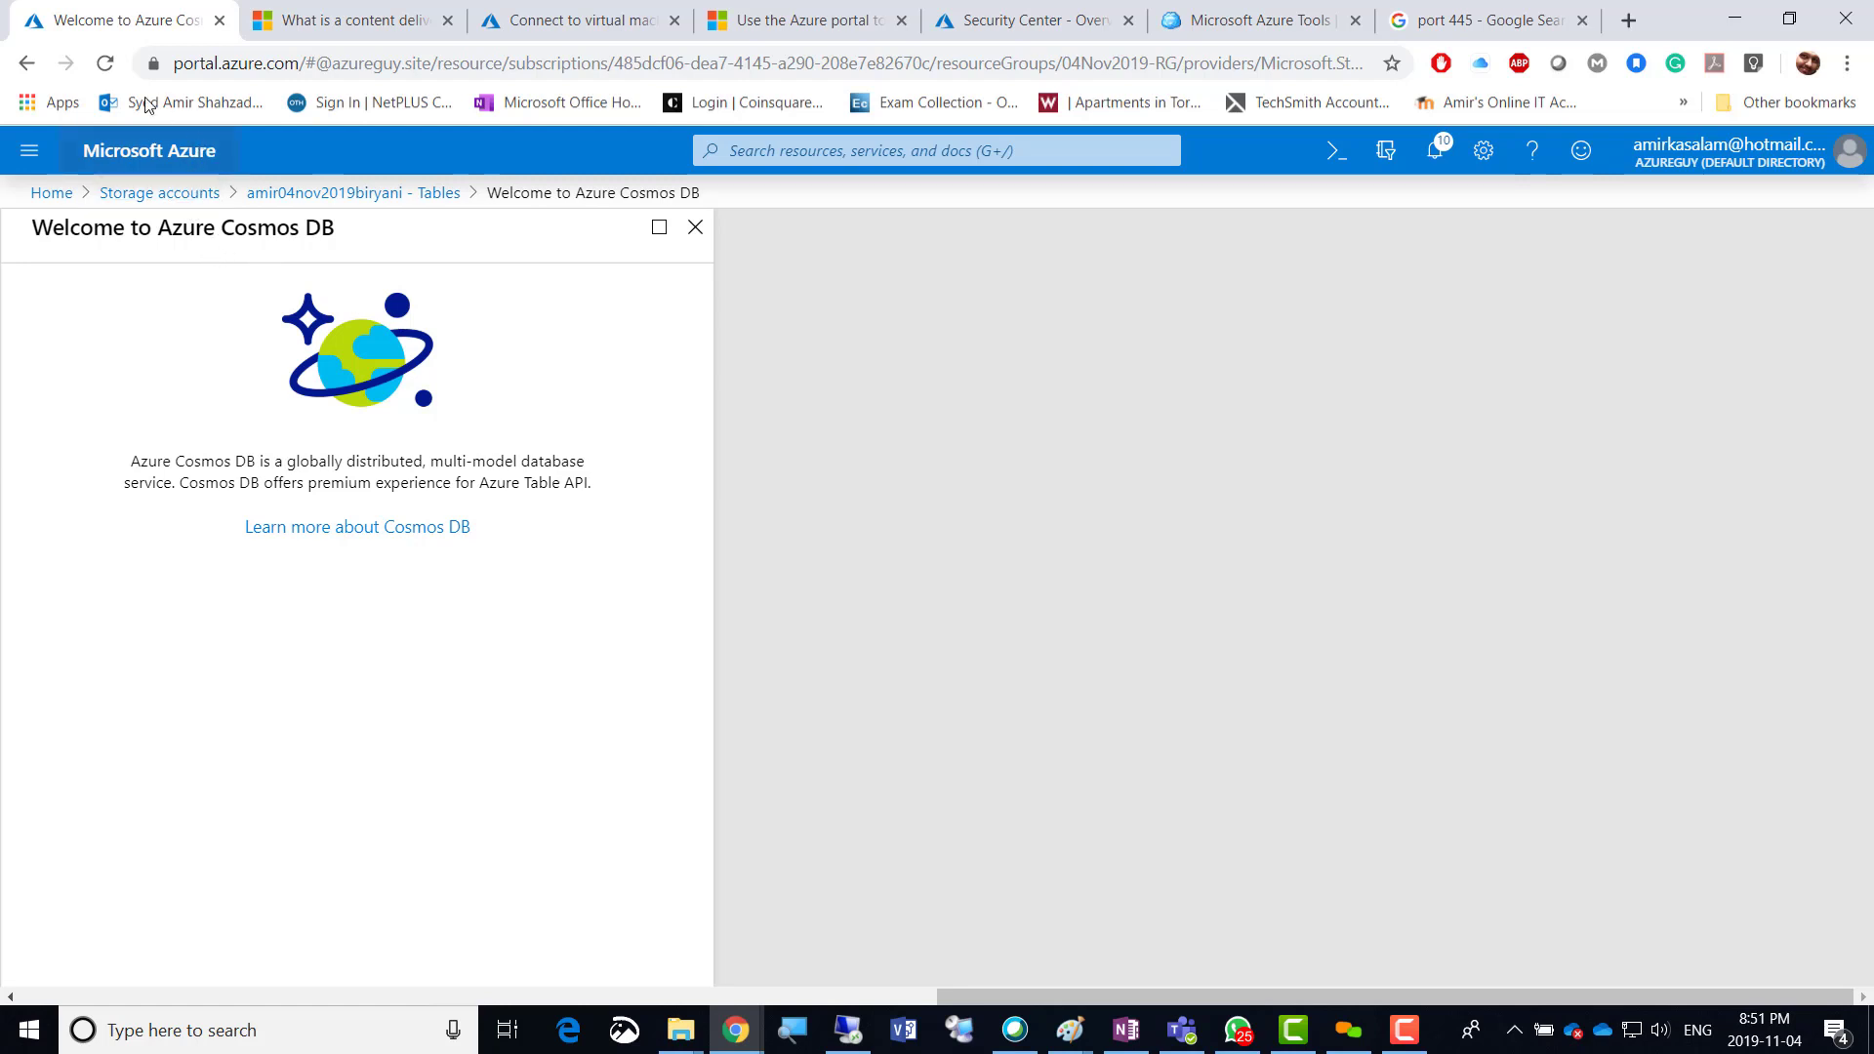
Go back to the storage account and open Queues under Queue service.
click(26, 62)
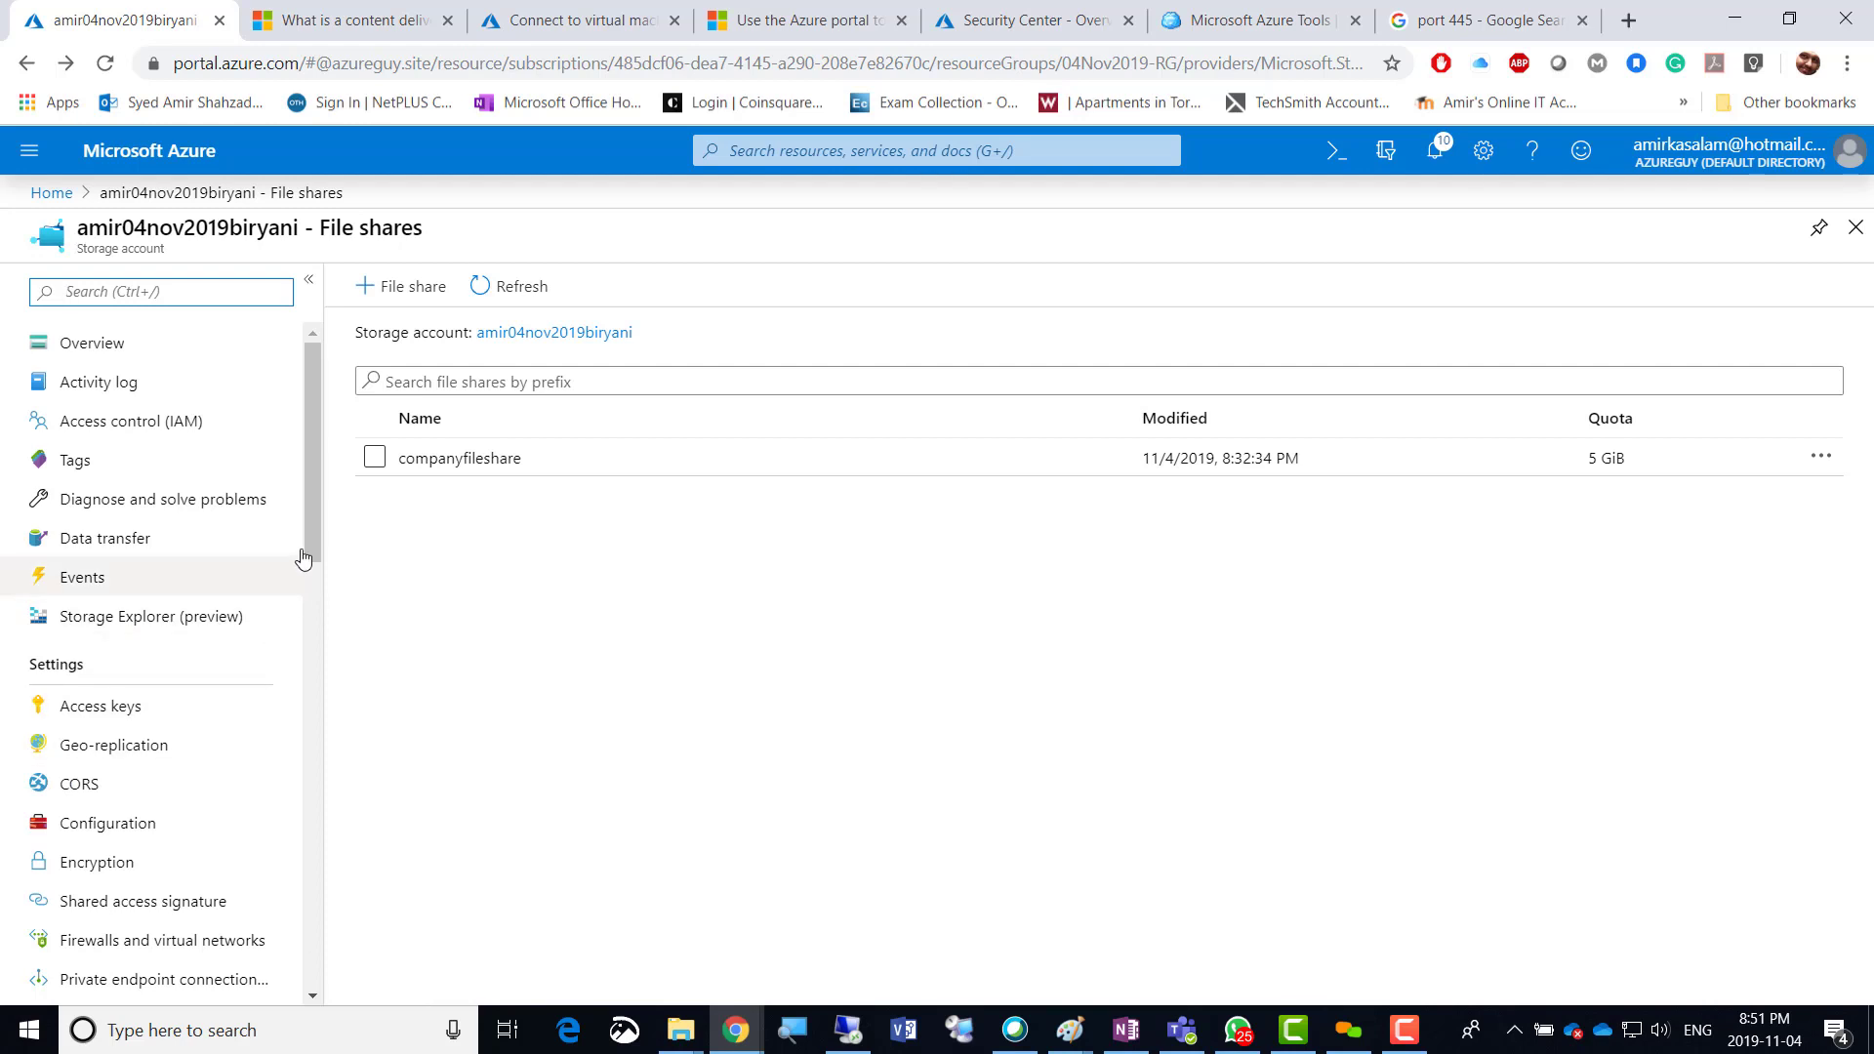
drag(314, 542, 321, 806)
scroll(321, 806, down, 3)
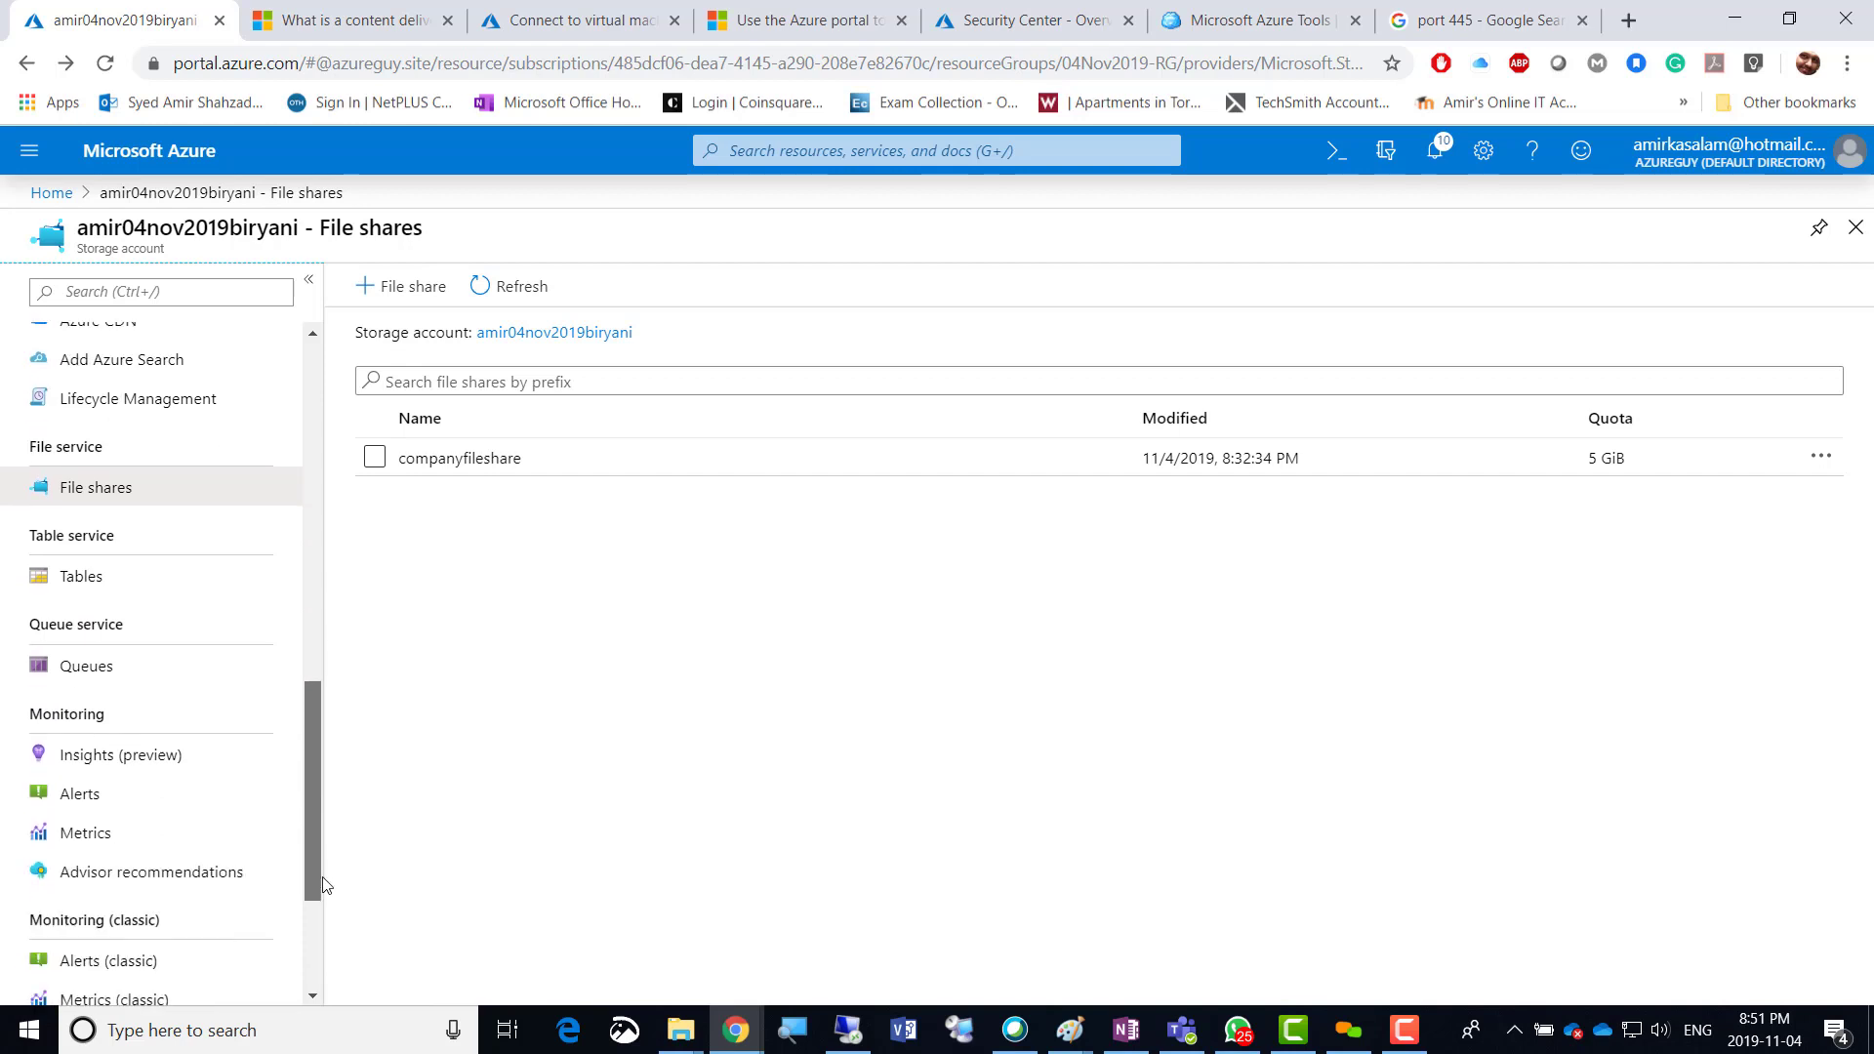
click(86, 668)
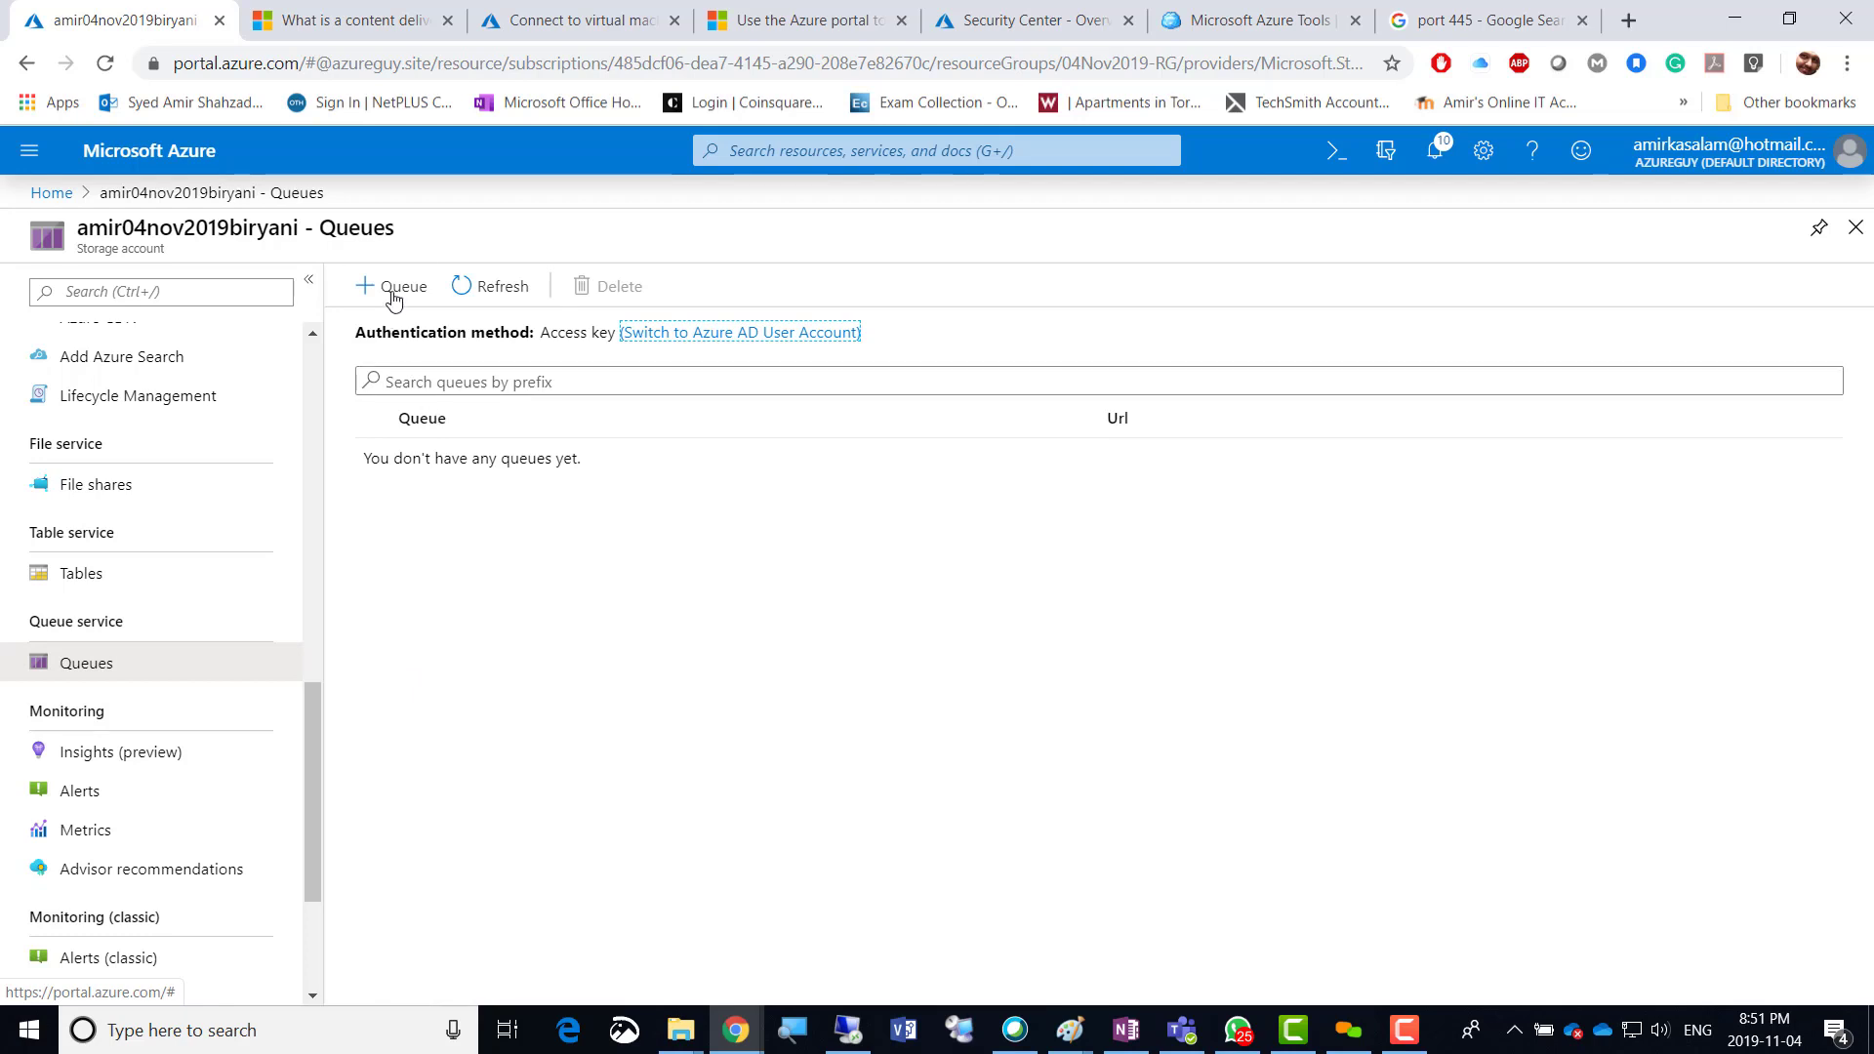
click(1396, 1034)
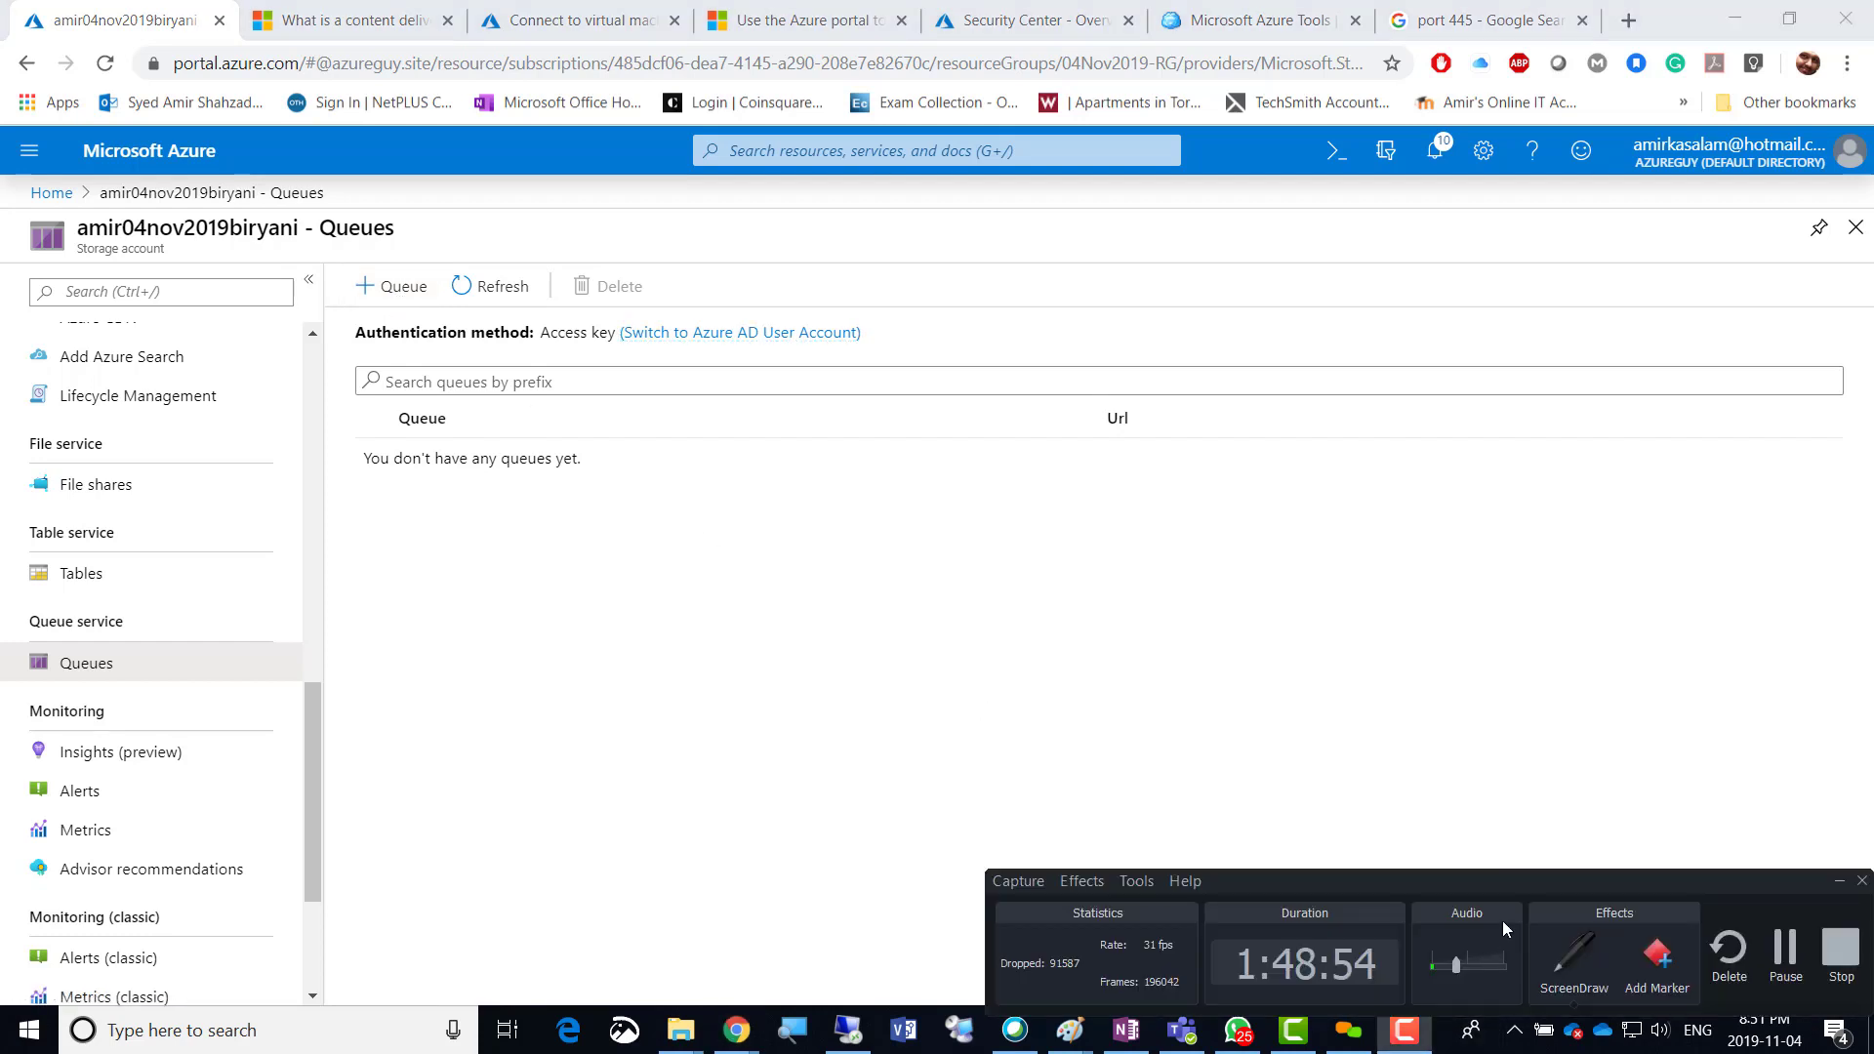
Use ScreenDraw to handwrite 'Application', 'Component1 upload file' and 'Component 2 optimize photo'.
click(1575, 961)
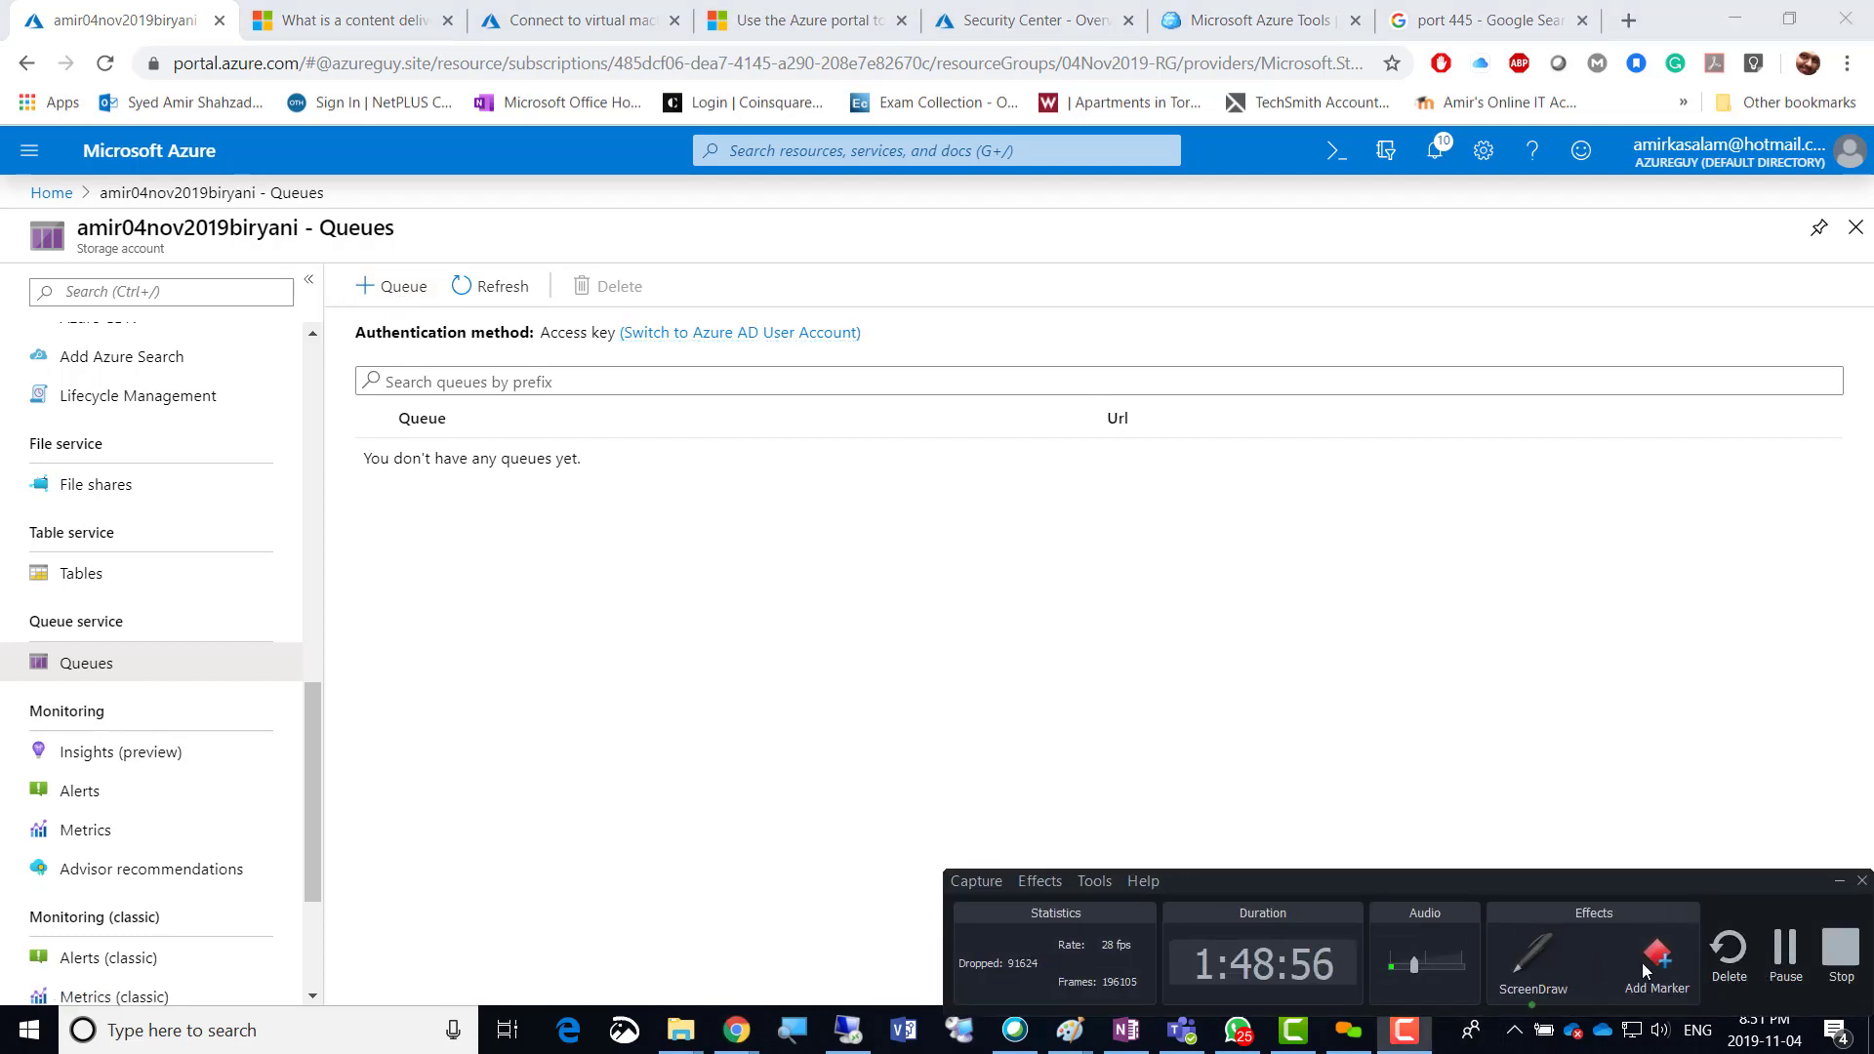
drag(823, 590, 833, 584)
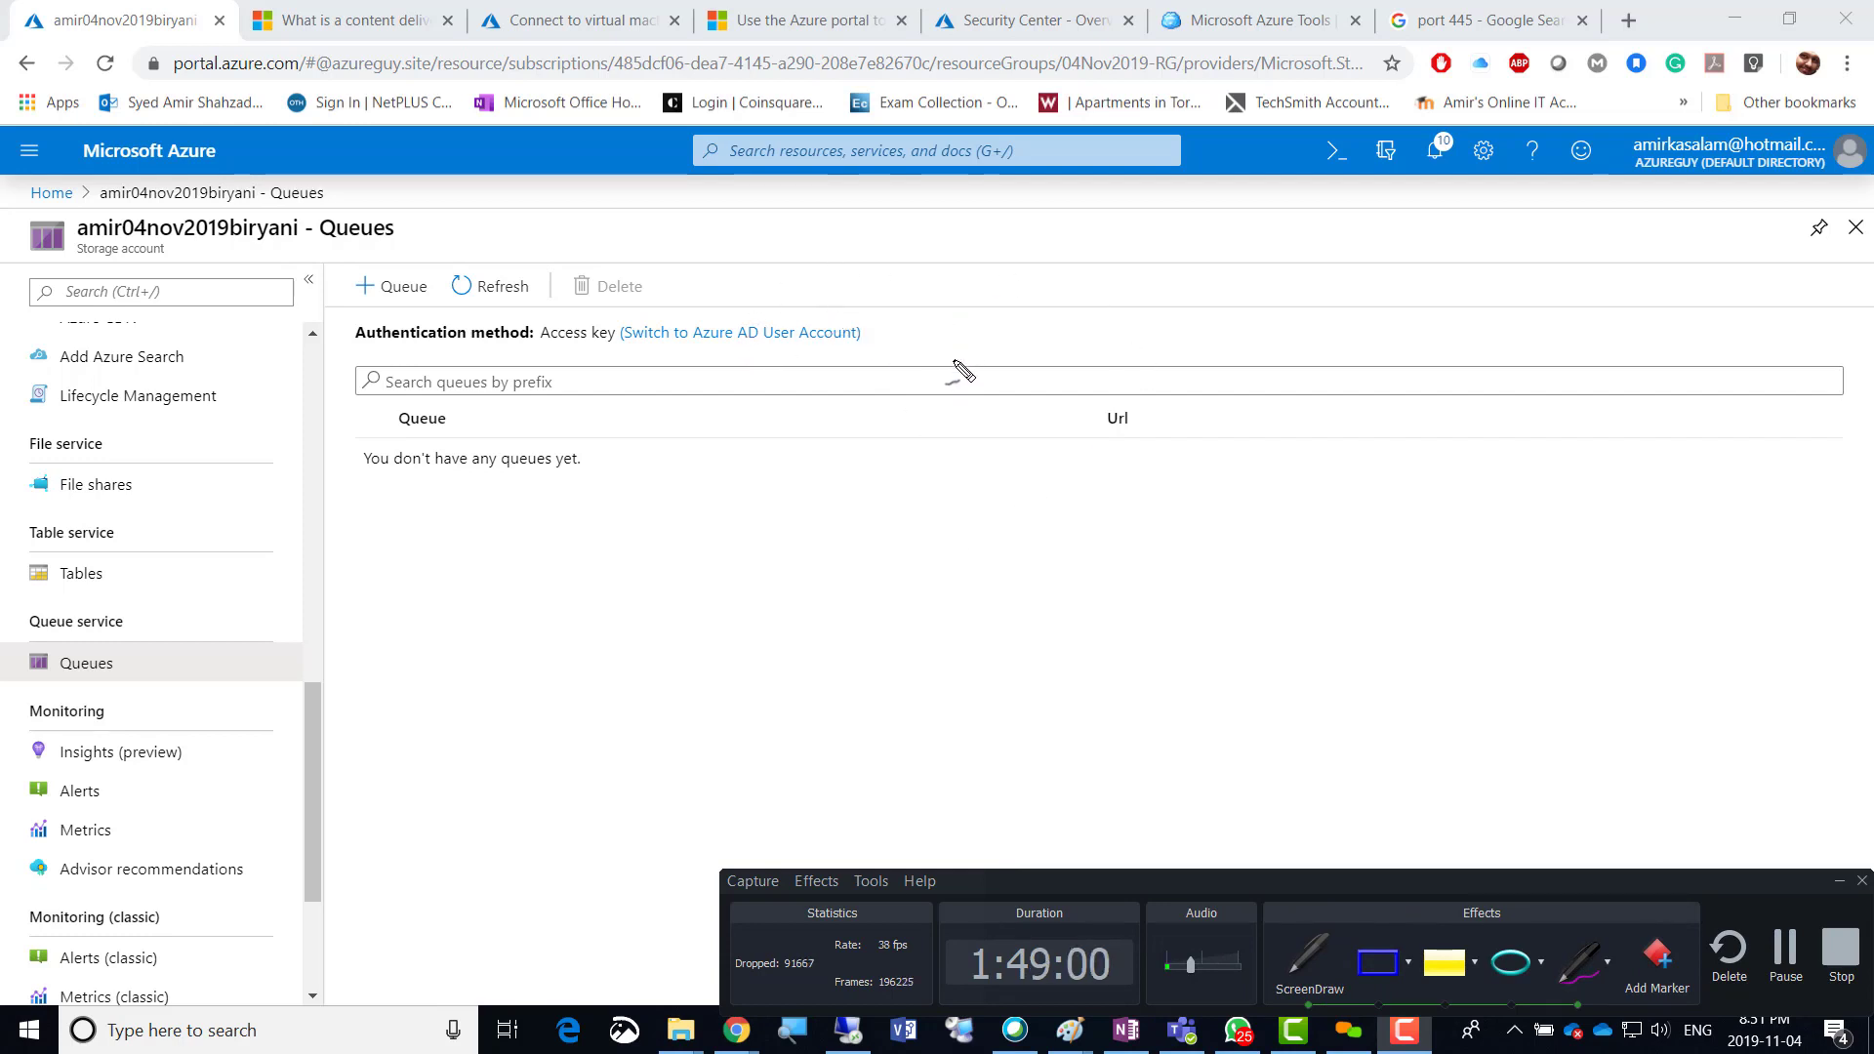
mouse_move(953, 366)
mouse_down()
mouse_move(961, 303)
mouse_move(954, 343)
mouse_move(1036, 343)
mouse_move(1005, 353)
mouse_move(1083, 297)
mouse_move(1147, 291)
mouse_move(1134, 259)
mouse_move(1220, 261)
mouse_up()
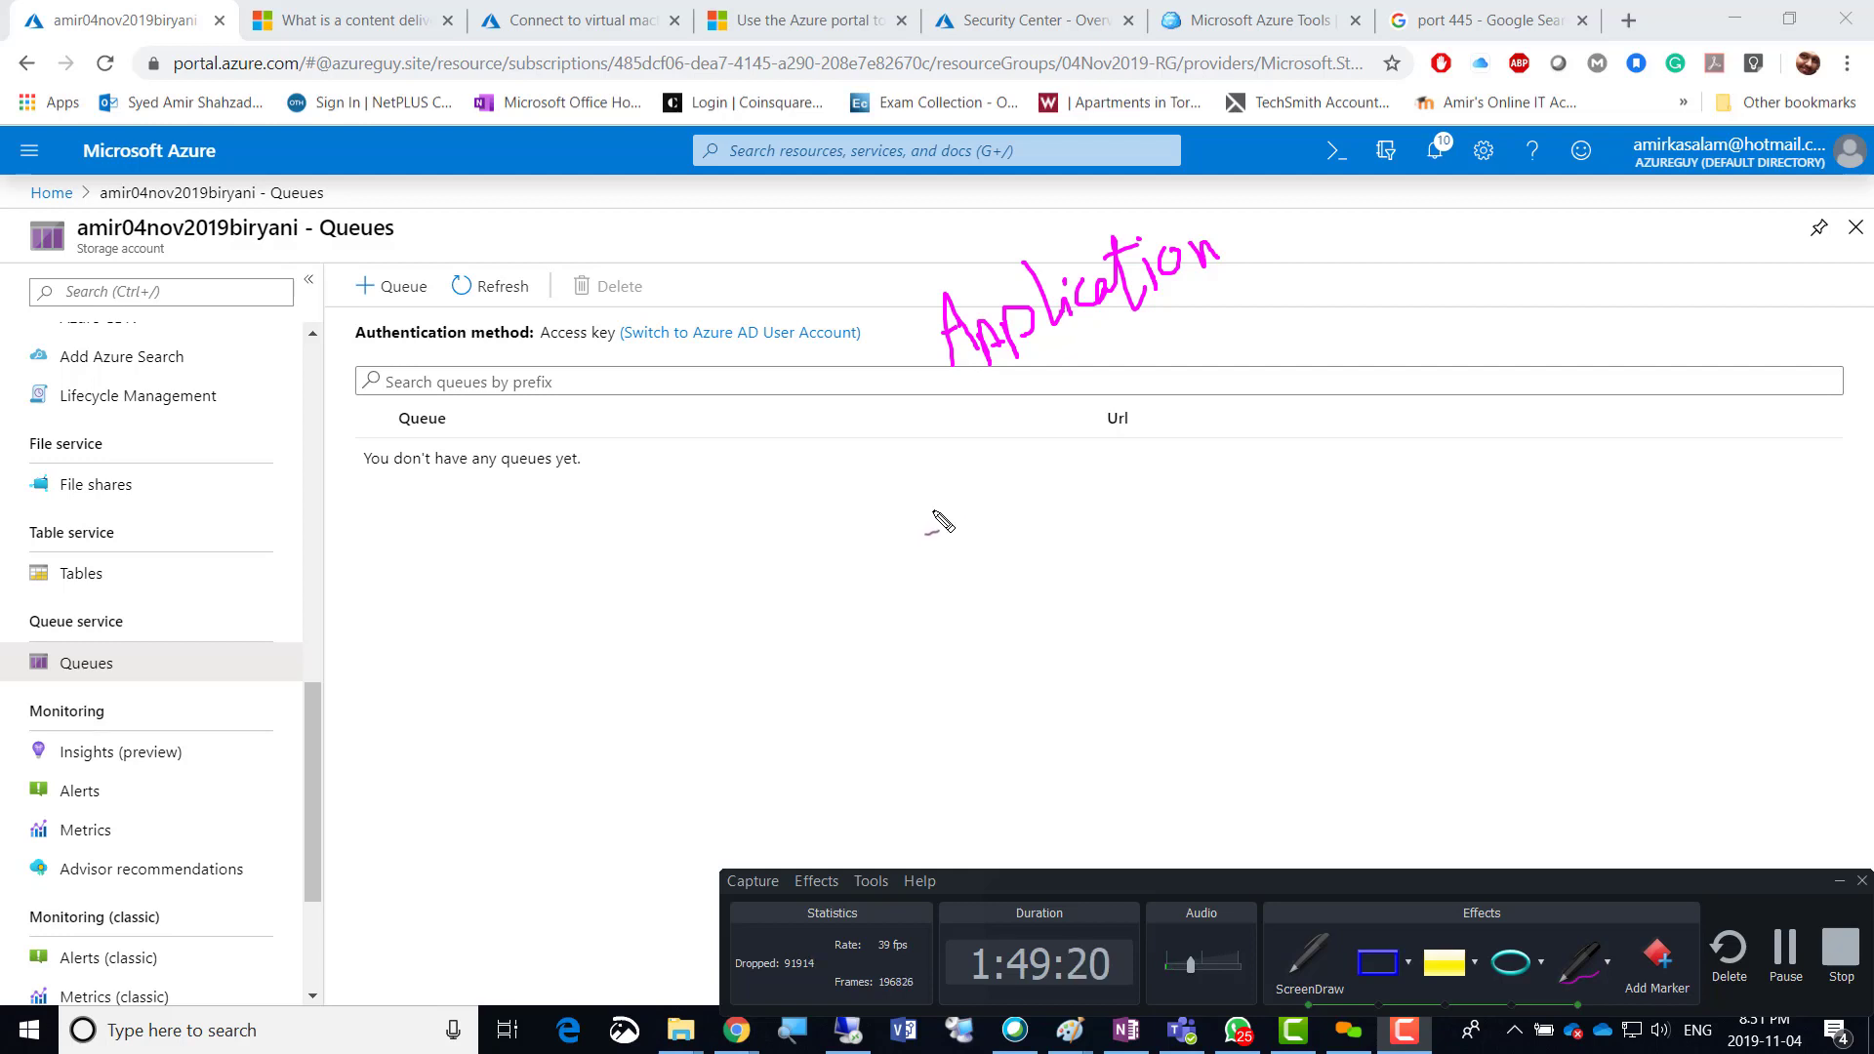
mouse_move(888, 523)
mouse_down()
mouse_move(922, 497)
mouse_move(941, 523)
mouse_move(1023, 496)
mouse_move(1036, 467)
mouse_move(1144, 414)
mouse_move(1137, 372)
mouse_move(1164, 385)
mouse_move(1179, 367)
mouse_up()
drag(1184, 396, 1202, 382)
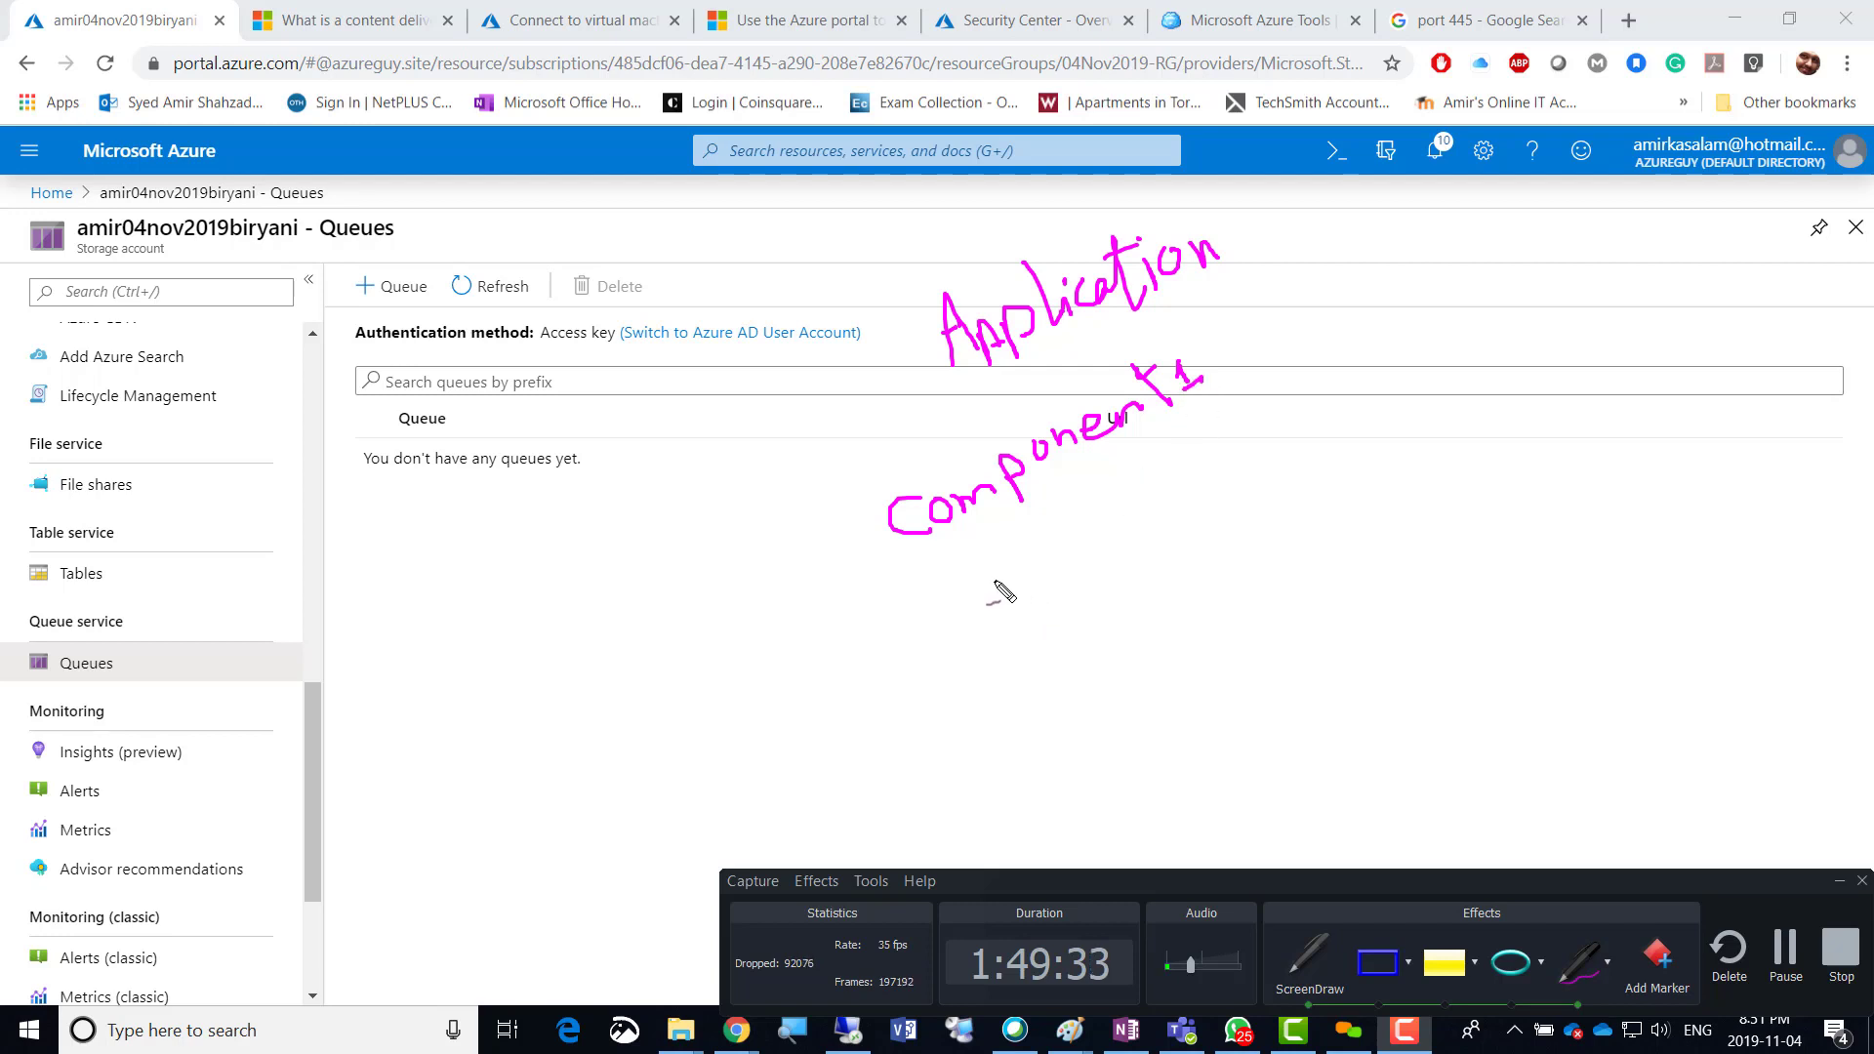
mouse_move(1011, 566)
mouse_down()
mouse_move(1150, 500)
mouse_move(1160, 464)
mouse_move(1146, 488)
mouse_move(1226, 450)
mouse_up()
mouse_move(1333, 568)
mouse_down()
mouse_move(1349, 625)
mouse_move(1417, 571)
mouse_move(1429, 582)
mouse_move(1449, 539)
mouse_move(1590, 457)
mouse_move(1588, 388)
mouse_move(1637, 400)
mouse_up()
mouse_move(1473, 614)
mouse_down()
mouse_move(1452, 632)
mouse_move(1489, 634)
mouse_move(1530, 551)
mouse_move(1508, 585)
mouse_move(1575, 532)
mouse_move(1560, 527)
mouse_move(1586, 536)
mouse_move(1634, 508)
mouse_move(1649, 546)
mouse_move(1654, 496)
mouse_move(1639, 606)
mouse_move(1610, 585)
mouse_move(1658, 571)
mouse_move(1702, 503)
mouse_move(1717, 514)
mouse_move(1673, 527)
mouse_up()
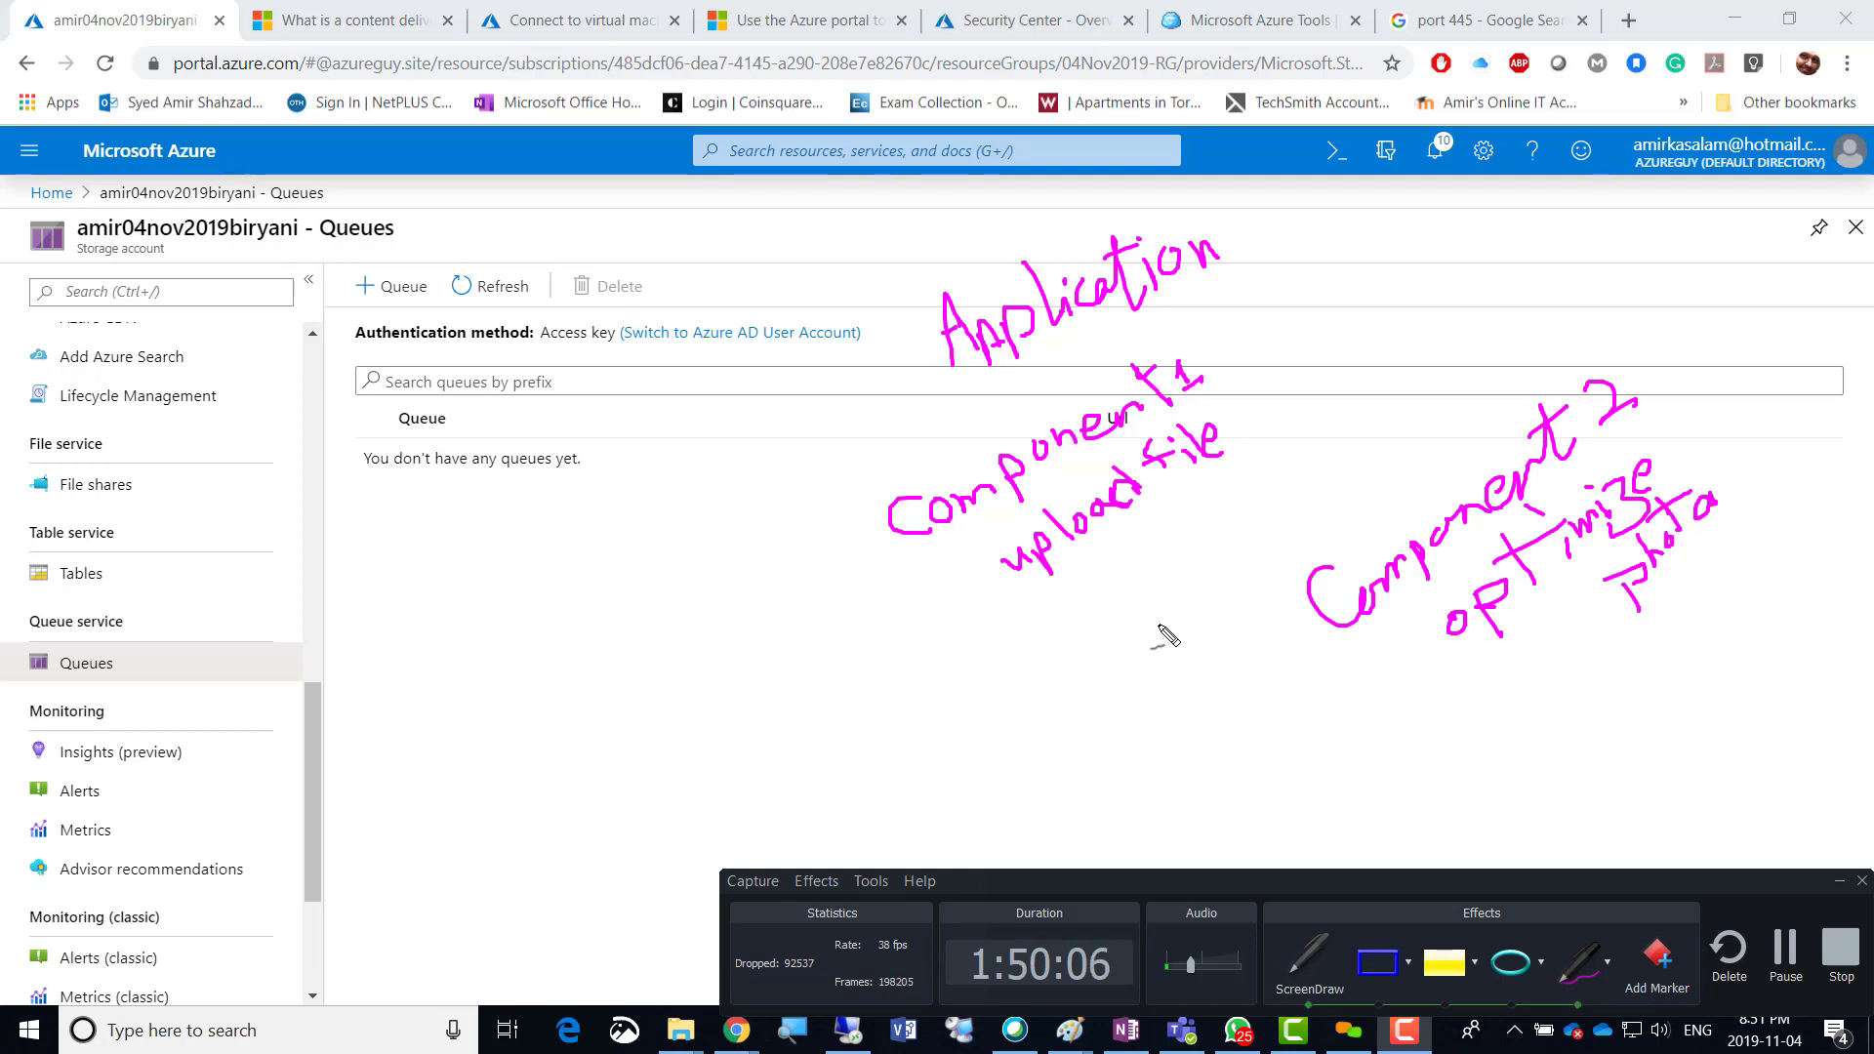
Write 'Photo' before Application, tick Queues, and draw arrows linking upload file and Component 2.
mouse_move(784, 357)
mouse_down()
mouse_move(793, 396)
mouse_move(812, 354)
mouse_move(845, 393)
mouse_move(892, 342)
mouse_up()
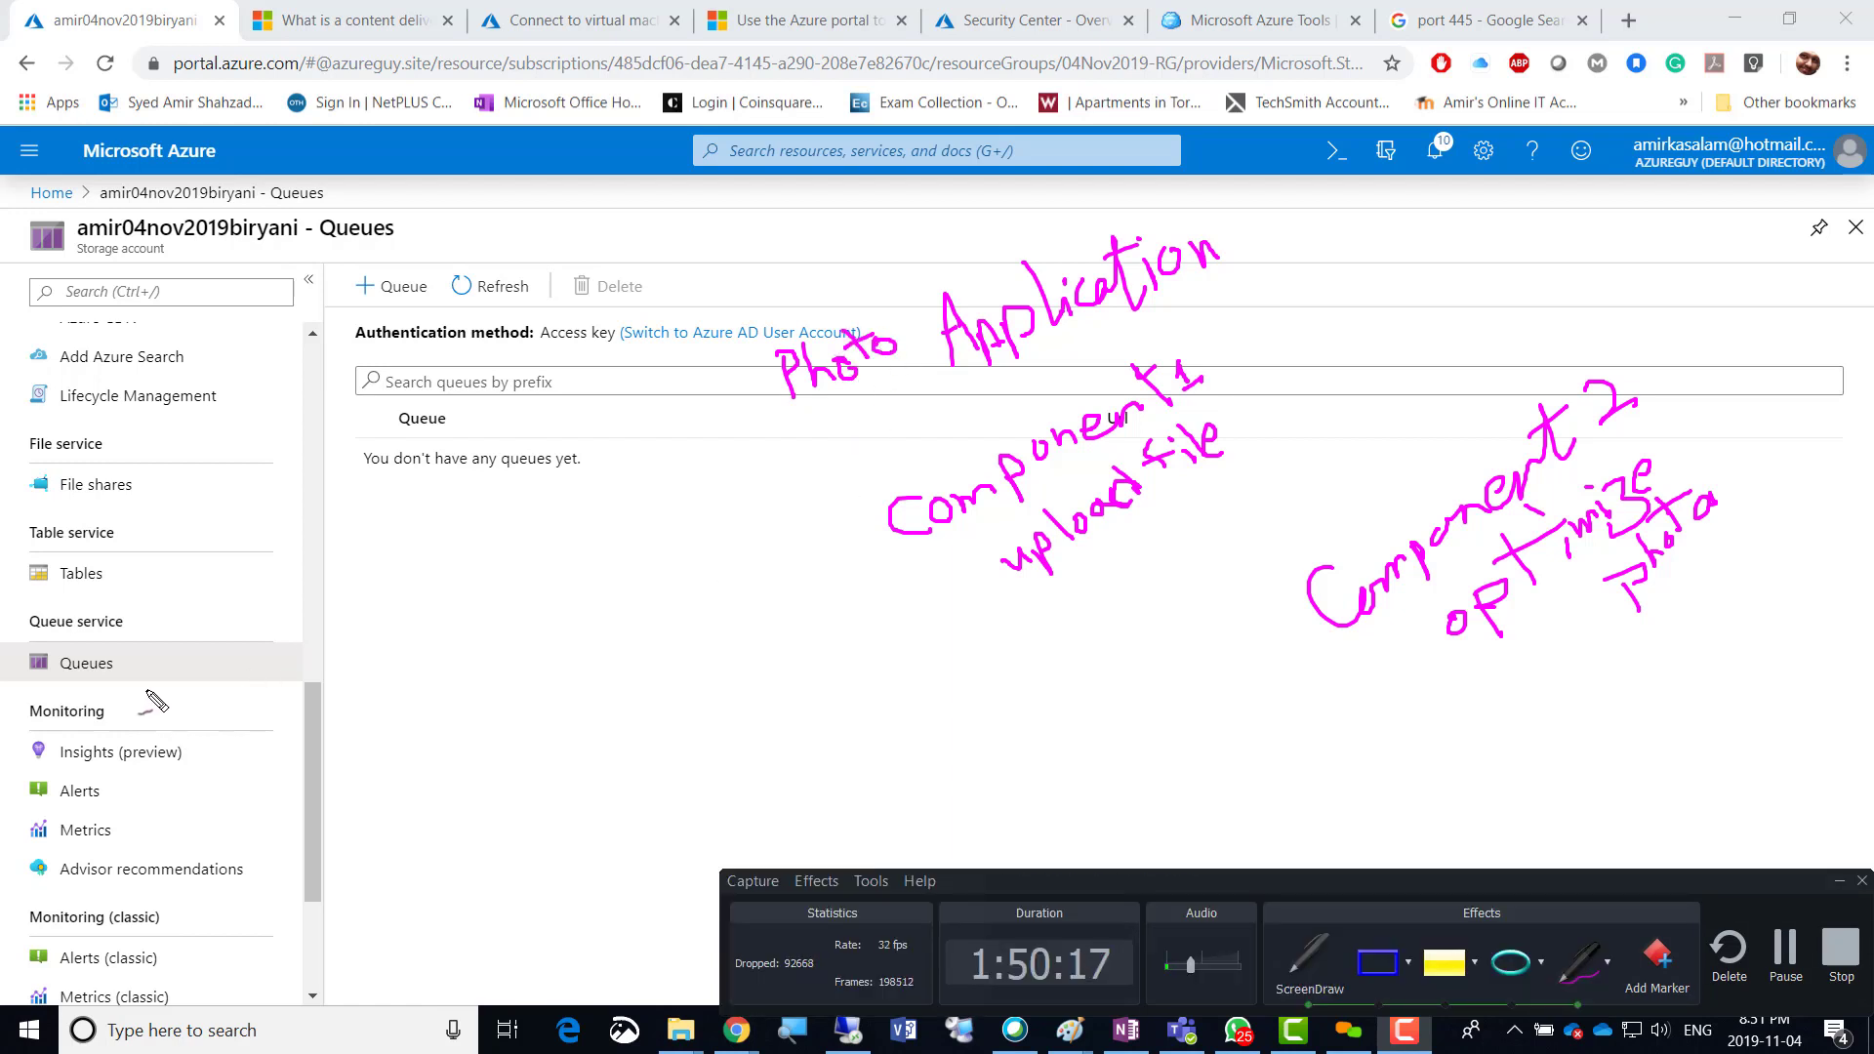
mouse_move(115, 662)
mouse_down()
mouse_move(141, 675)
mouse_move(190, 610)
mouse_up()
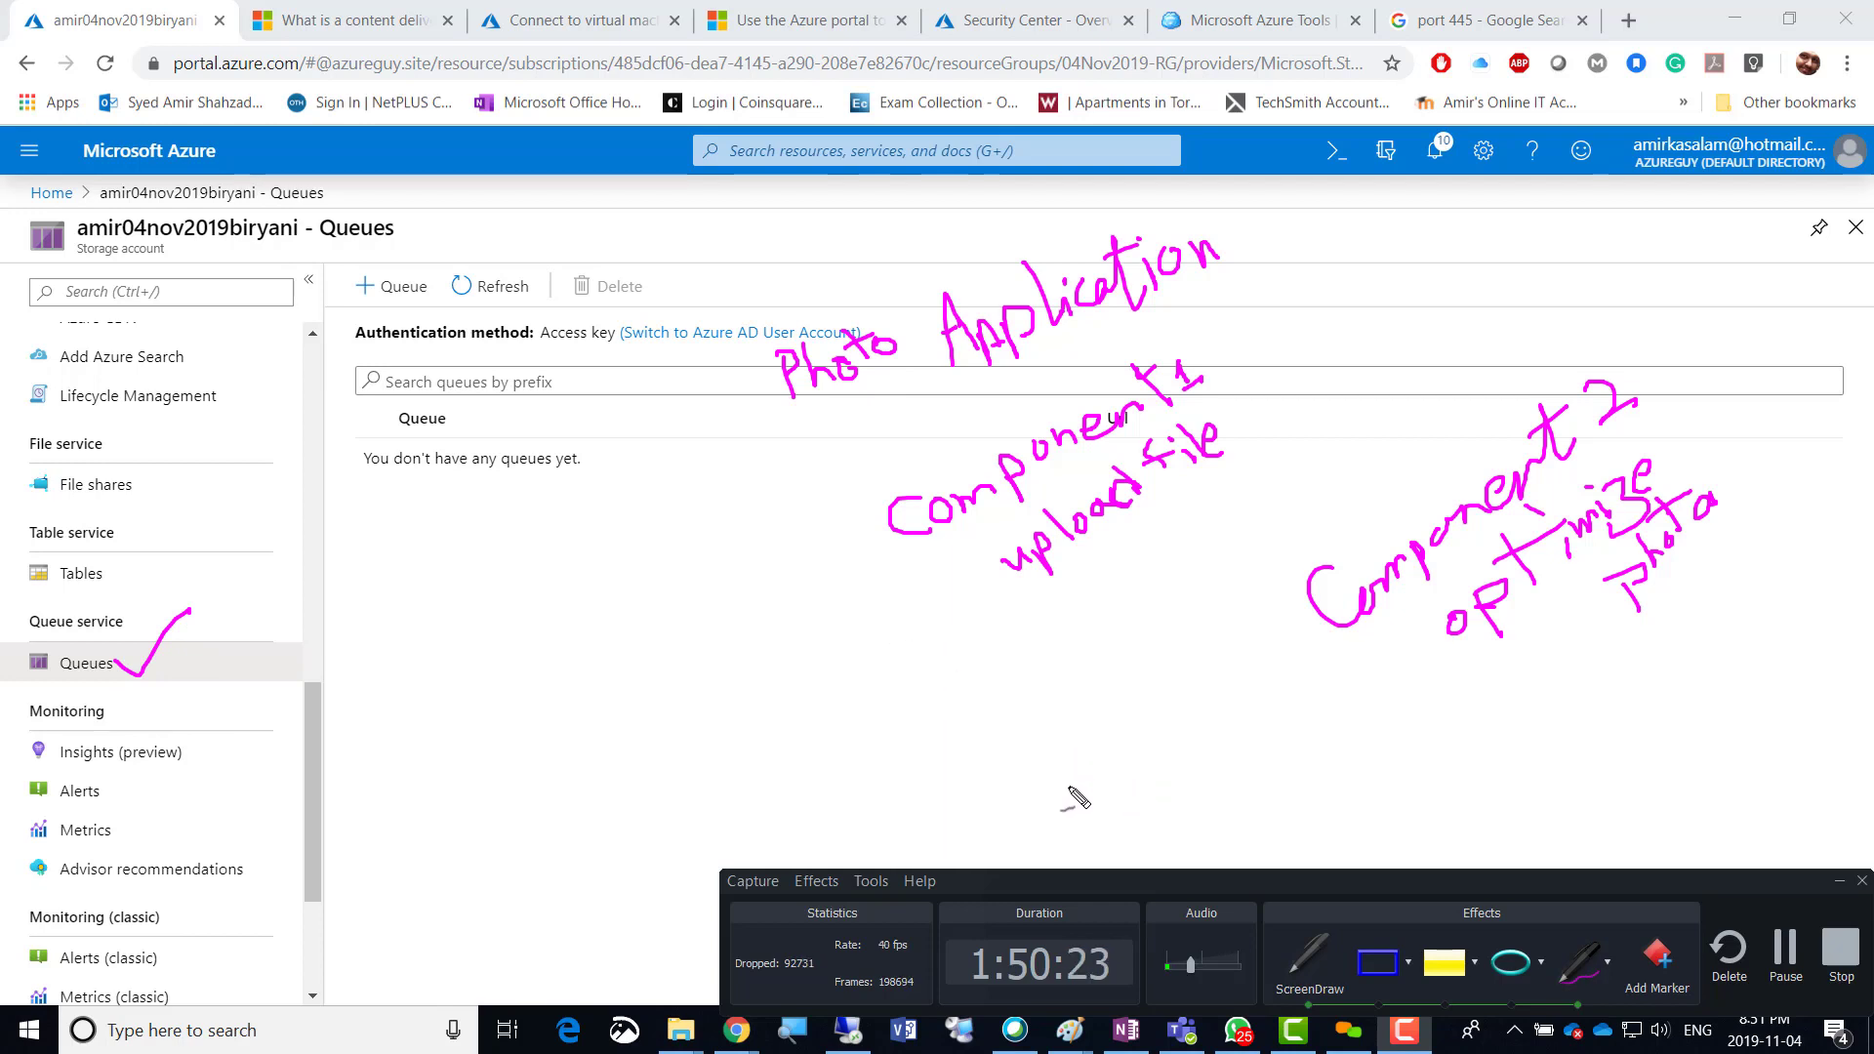
mouse_move(1069, 786)
mouse_down()
mouse_move(1015, 580)
mouse_move(1048, 592)
mouse_up()
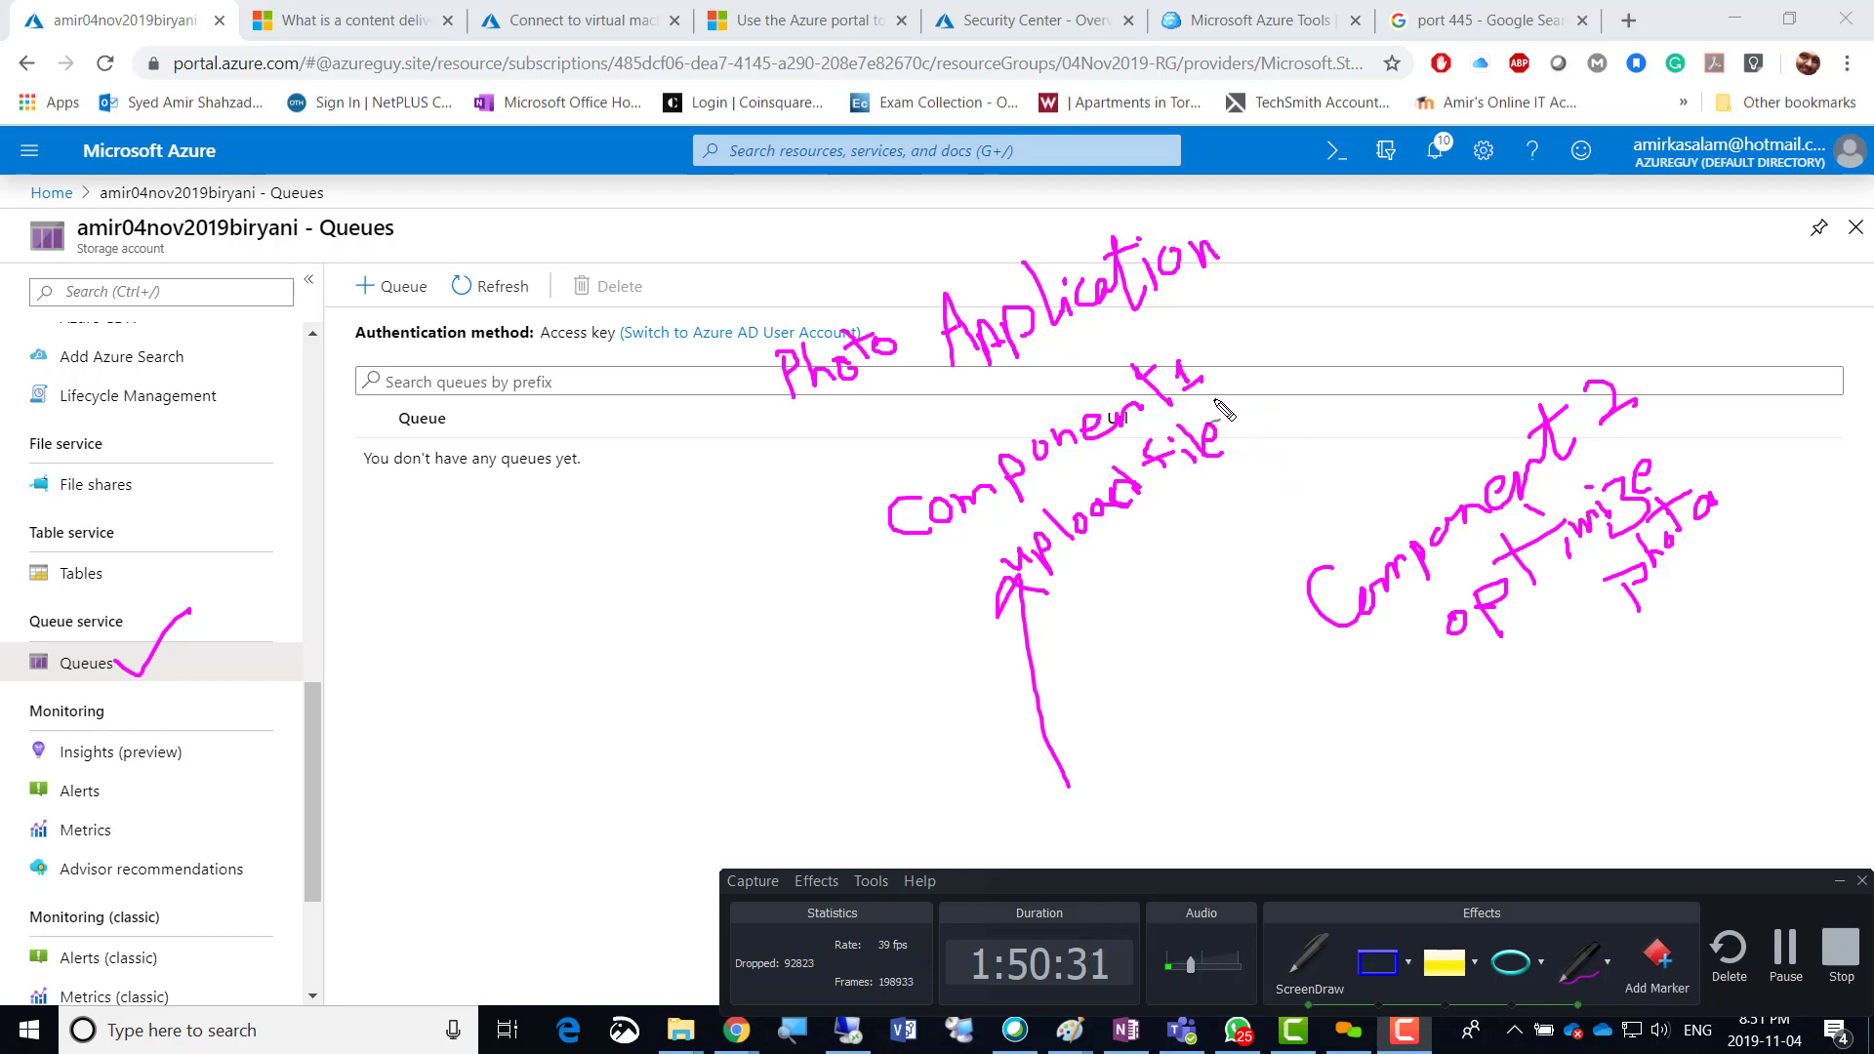
mouse_move(1218, 400)
mouse_down()
mouse_move(1259, 410)
mouse_move(1319, 543)
mouse_move(1307, 527)
mouse_move(1329, 530)
mouse_up()
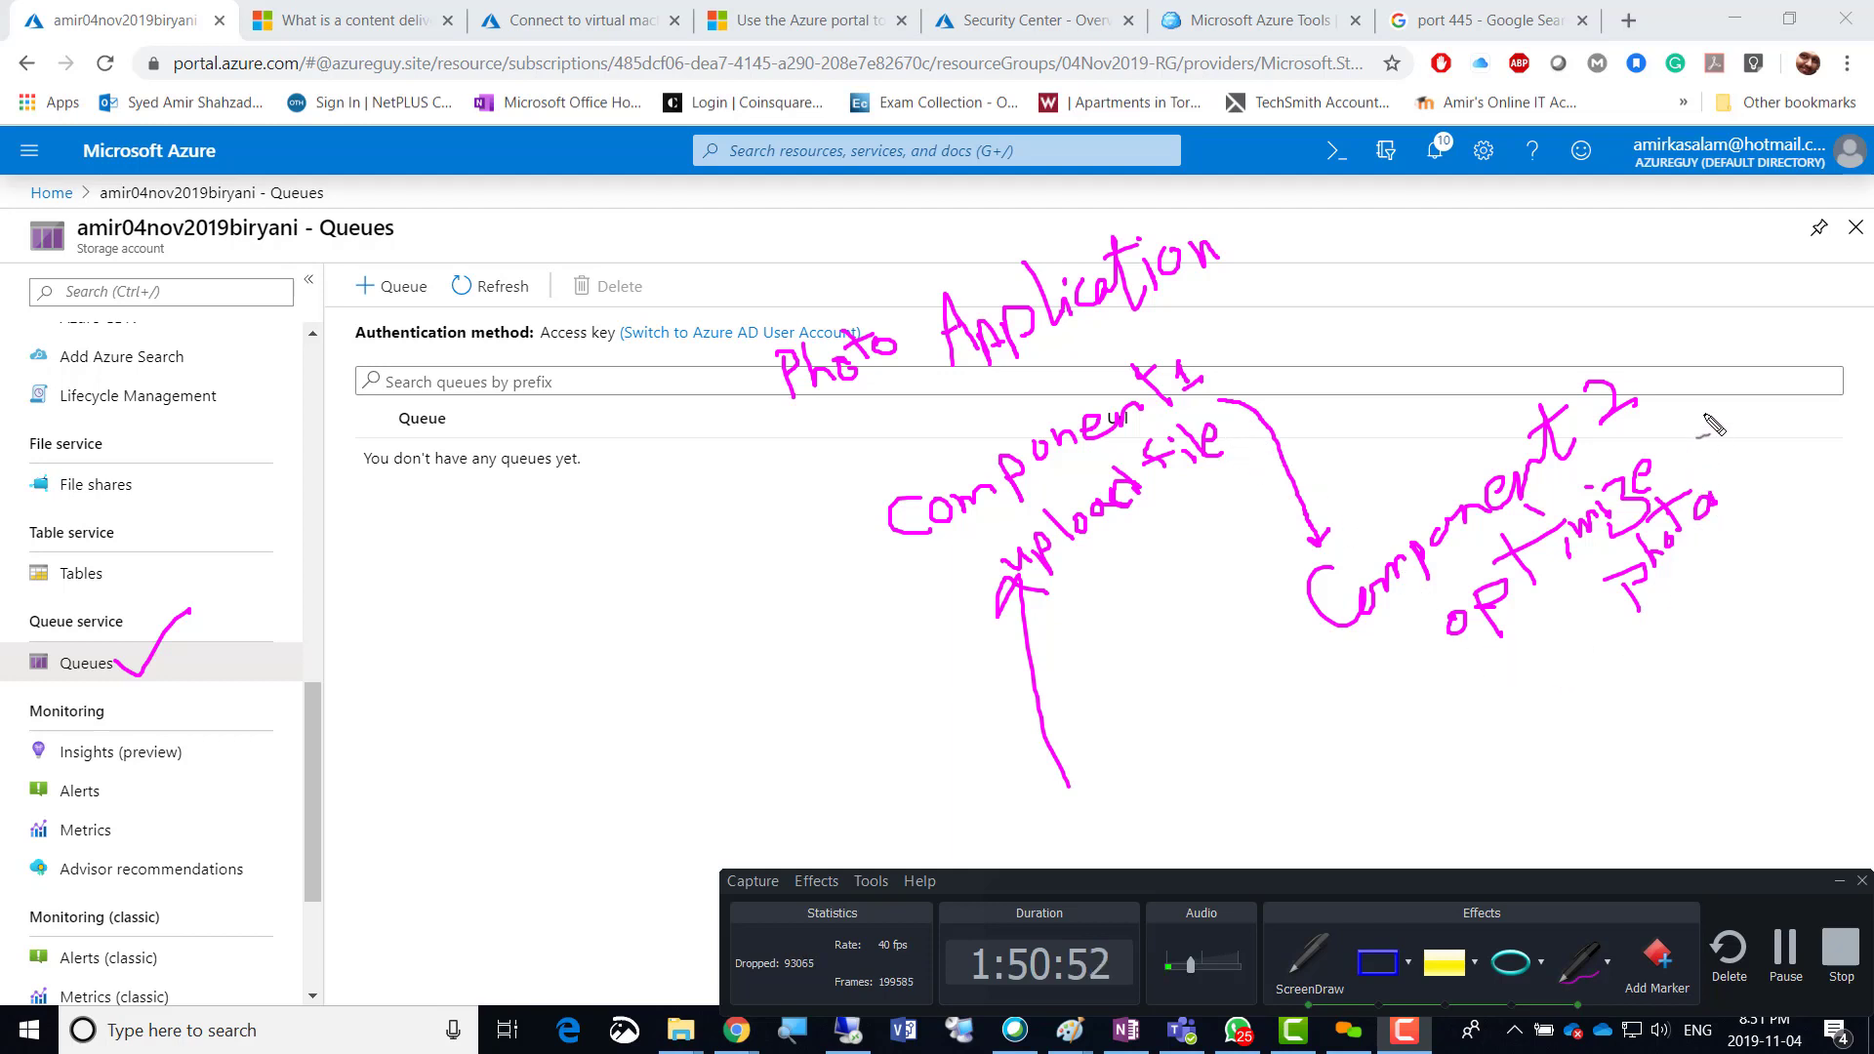
mouse_move(1703, 417)
mouse_down()
mouse_move(1771, 313)
mouse_move(1766, 257)
mouse_up()
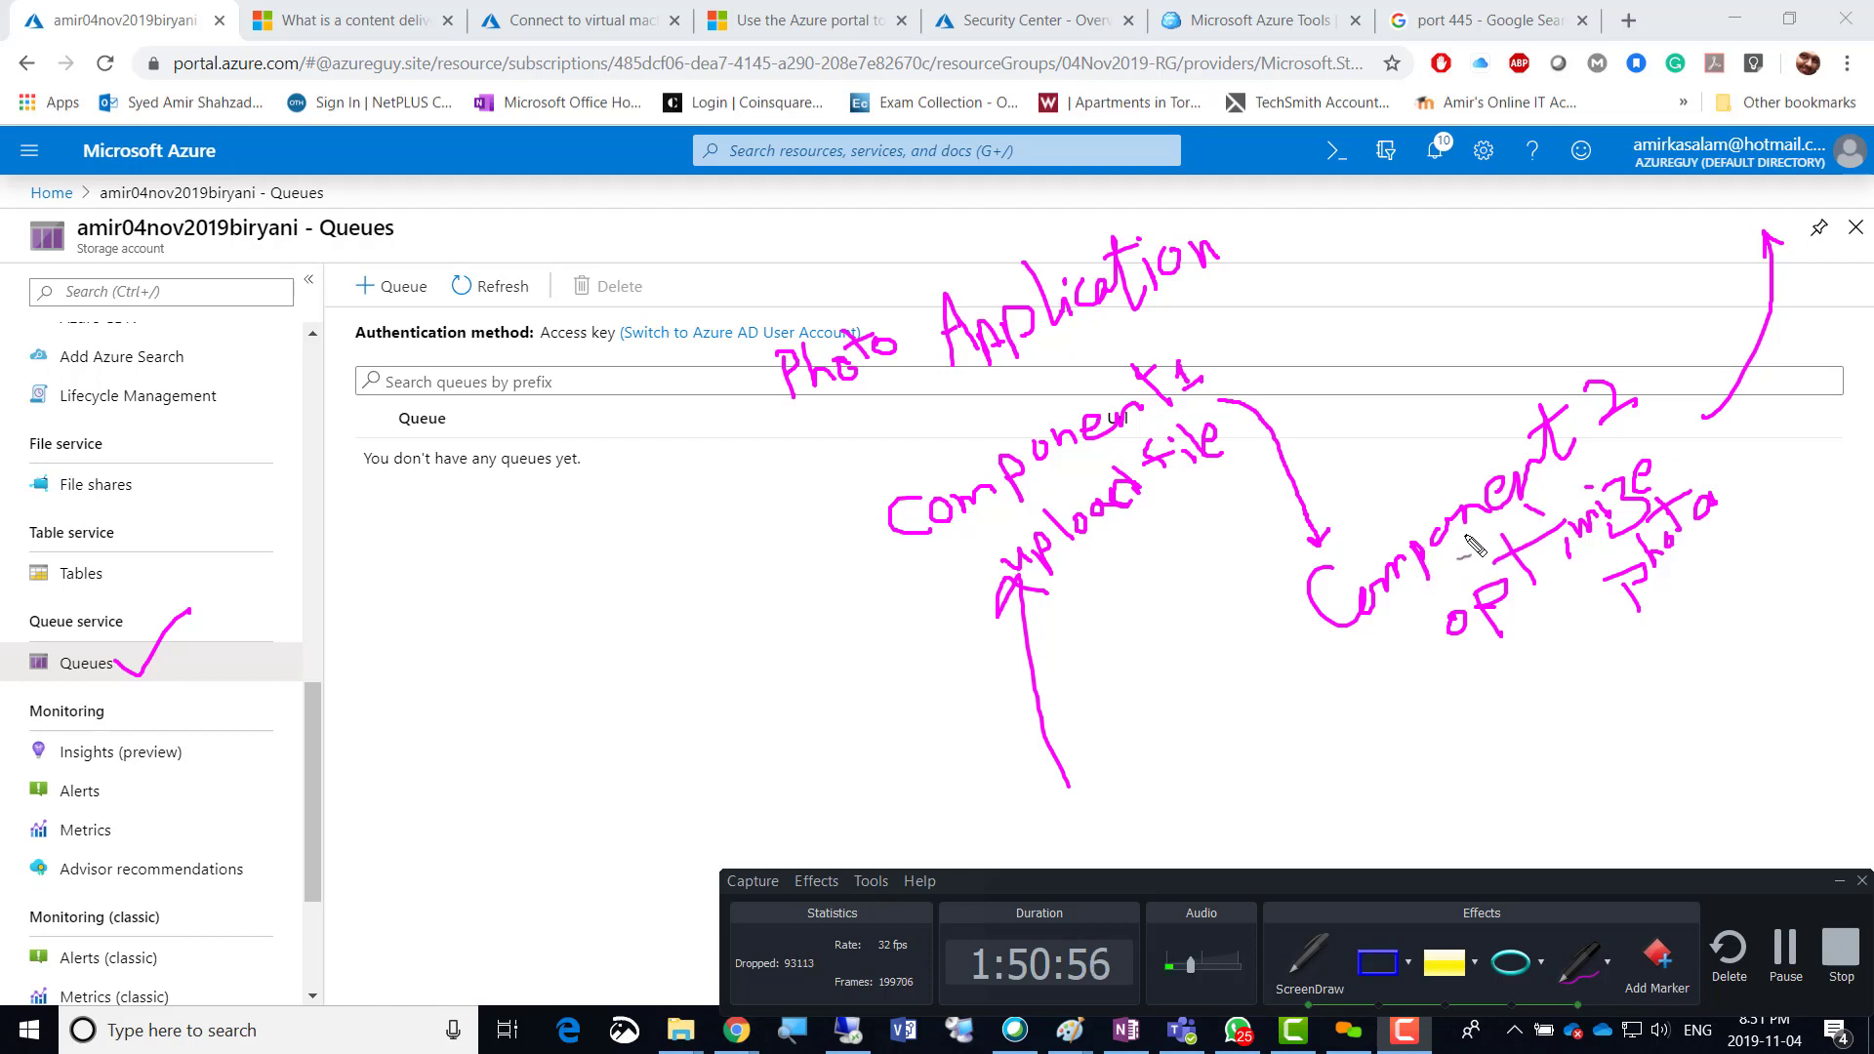
drag(1387, 536, 1286, 369)
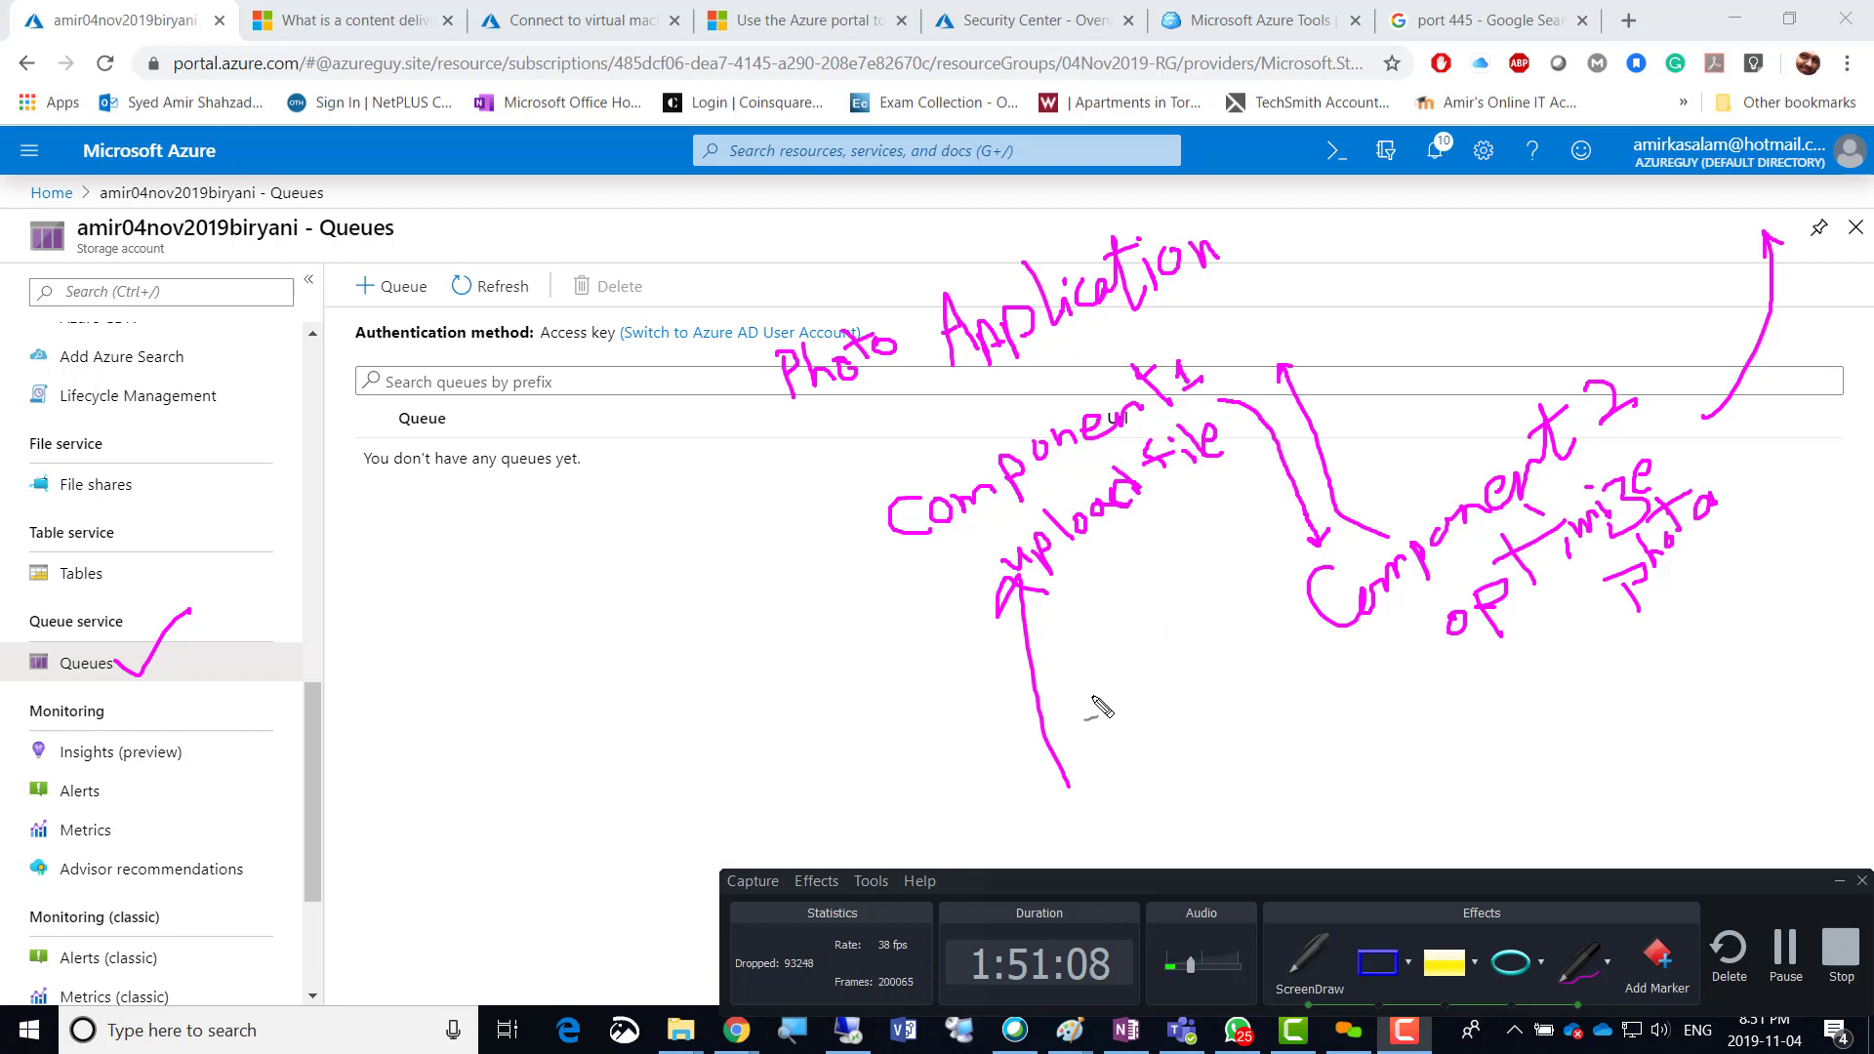
Add more upward arrows under upload file, extend the component link, and label them '1000s'.
mouse_move(1016, 754)
mouse_down()
mouse_move(993, 642)
mouse_move(1015, 641)
mouse_up()
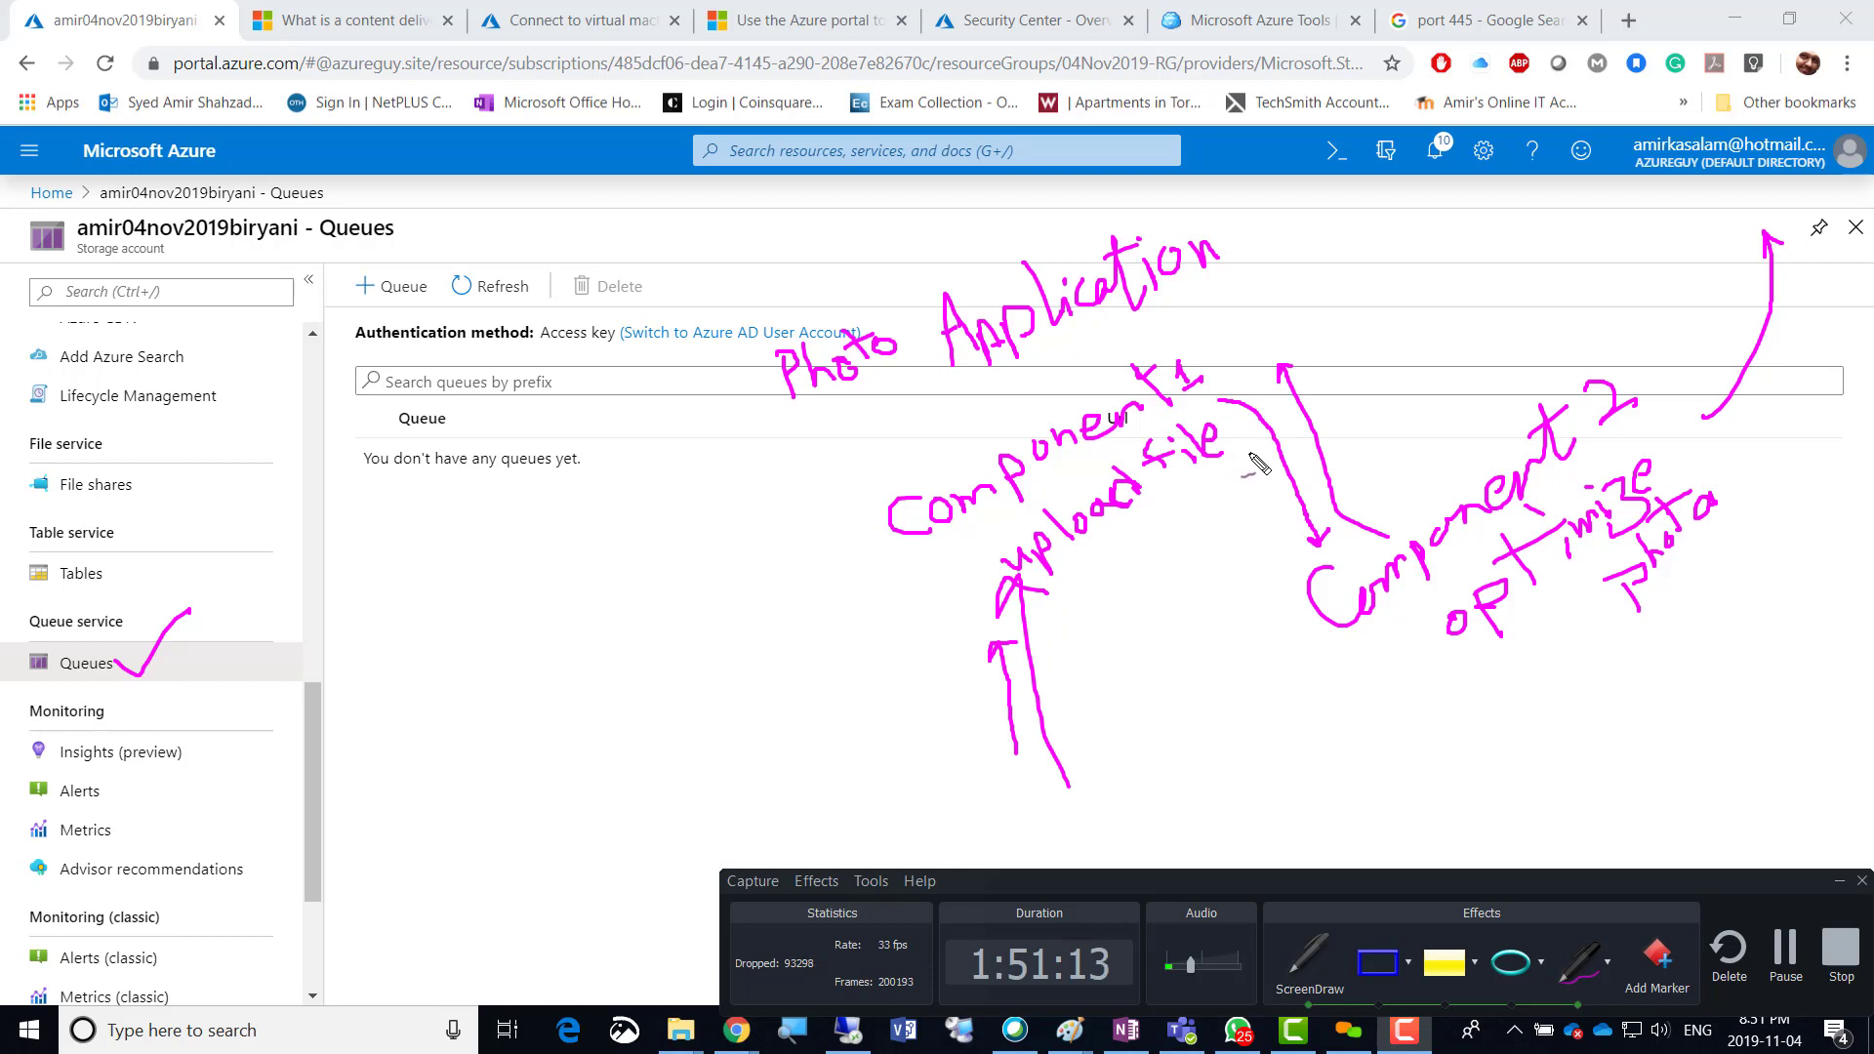
drag(1263, 428, 1315, 525)
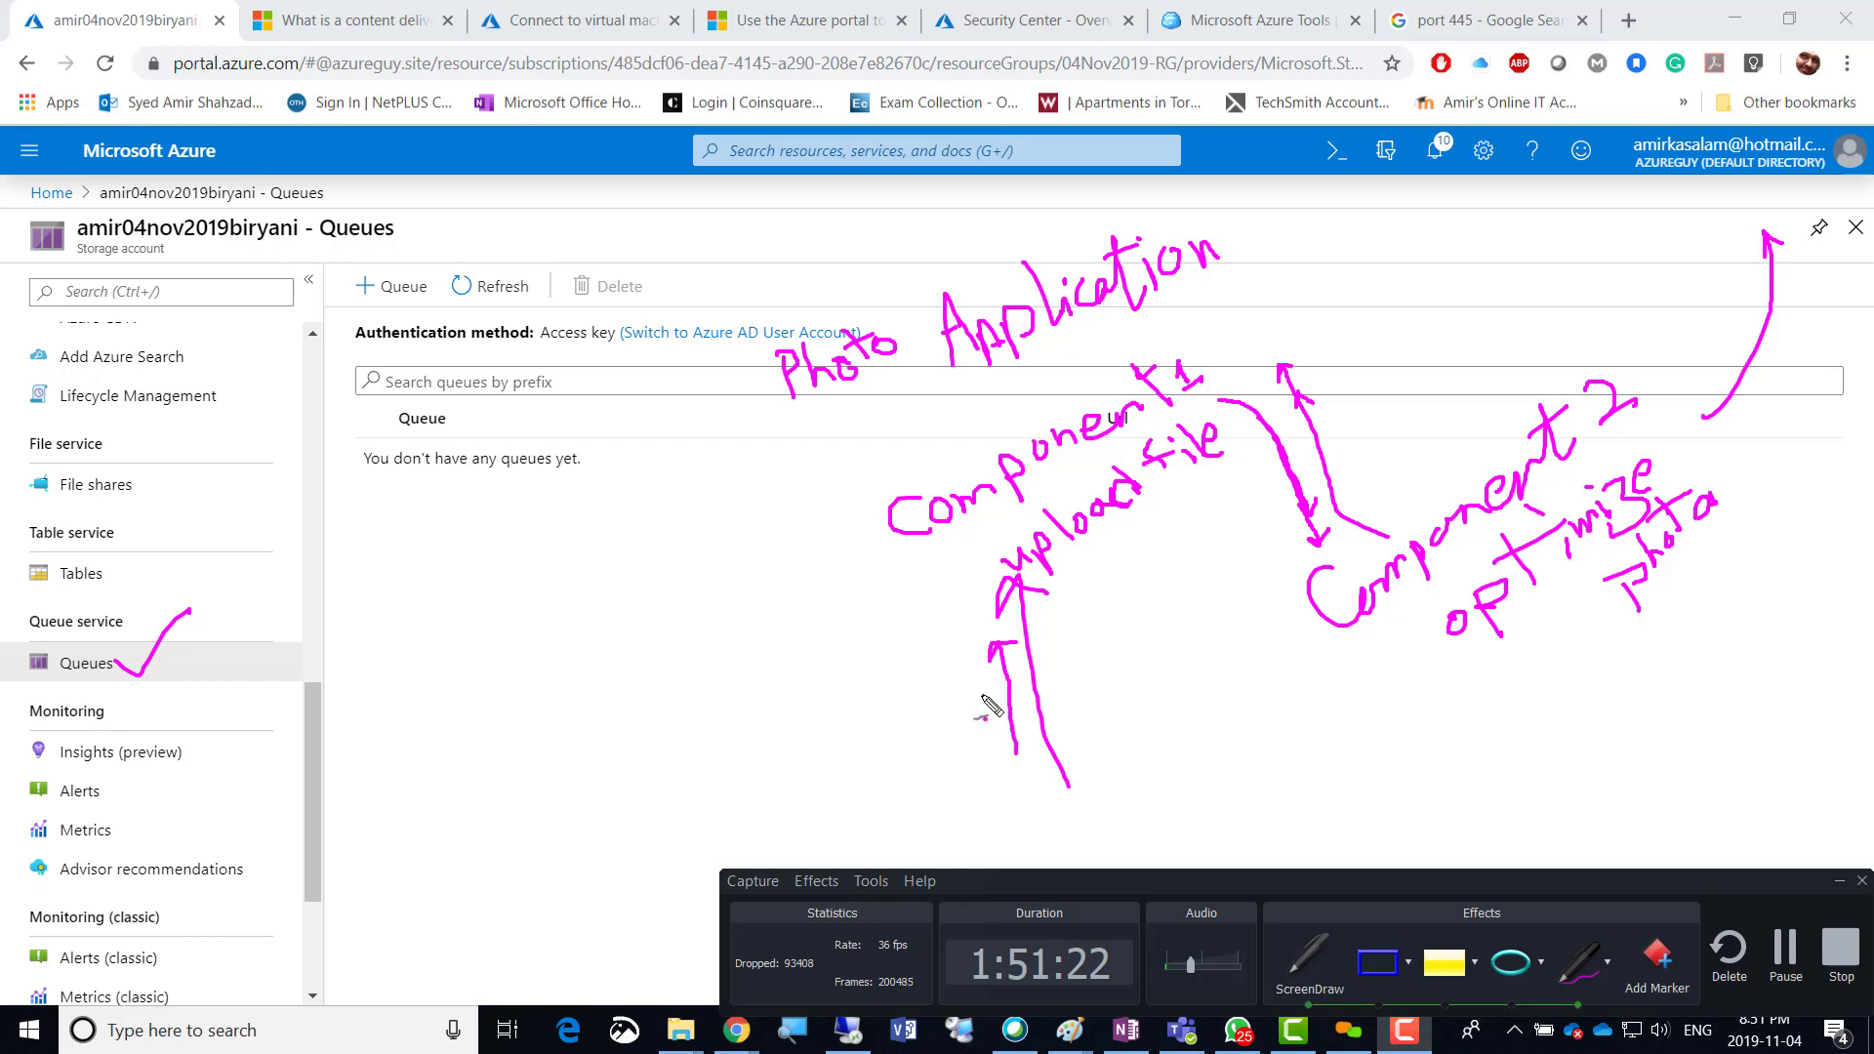
mouse_move(1000, 704)
mouse_down()
mouse_move(974, 646)
mouse_move(980, 715)
mouse_up()
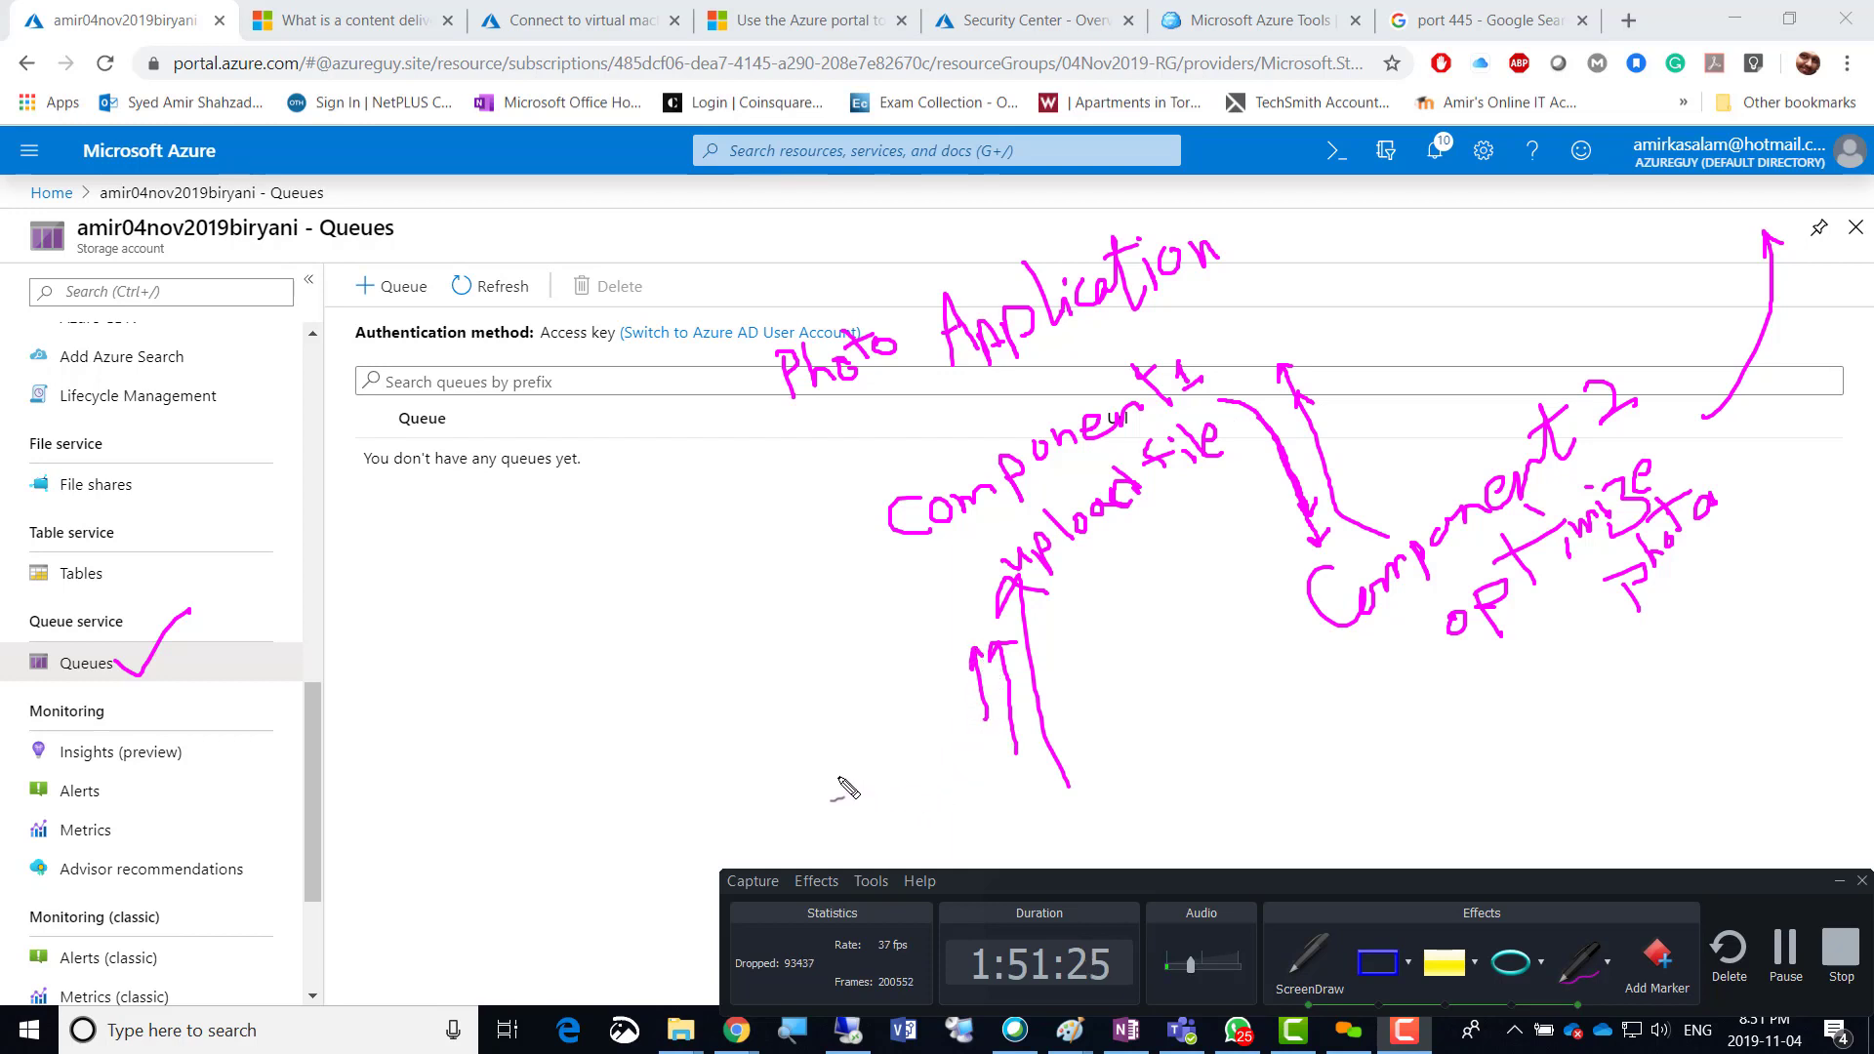
mouse_move(830, 776)
mouse_down()
mouse_move(862, 788)
mouse_move(902, 754)
mouse_move(934, 770)
mouse_up()
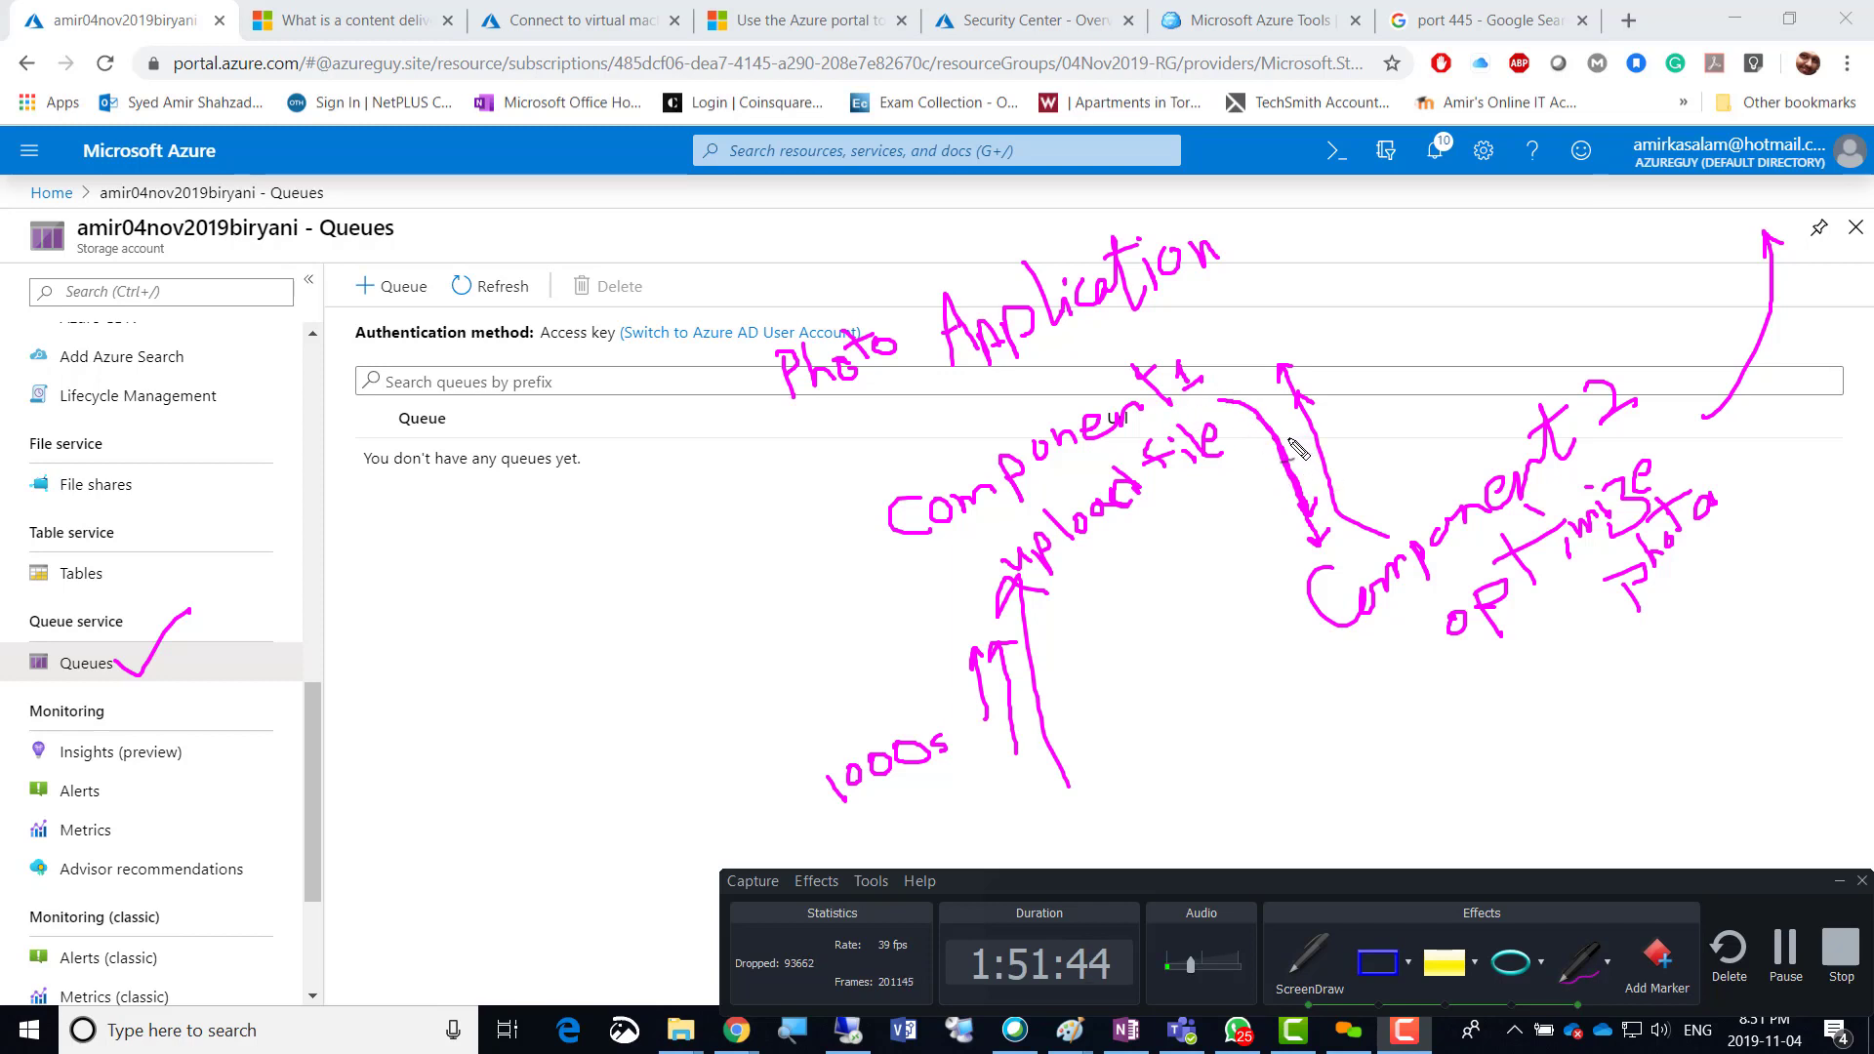
Cross out the direct component link, curve a line from Queues to Photo Application, and circle Queues.
mouse_move(1288, 434)
mouse_down()
mouse_move(1263, 513)
mouse_move(1295, 494)
mouse_up()
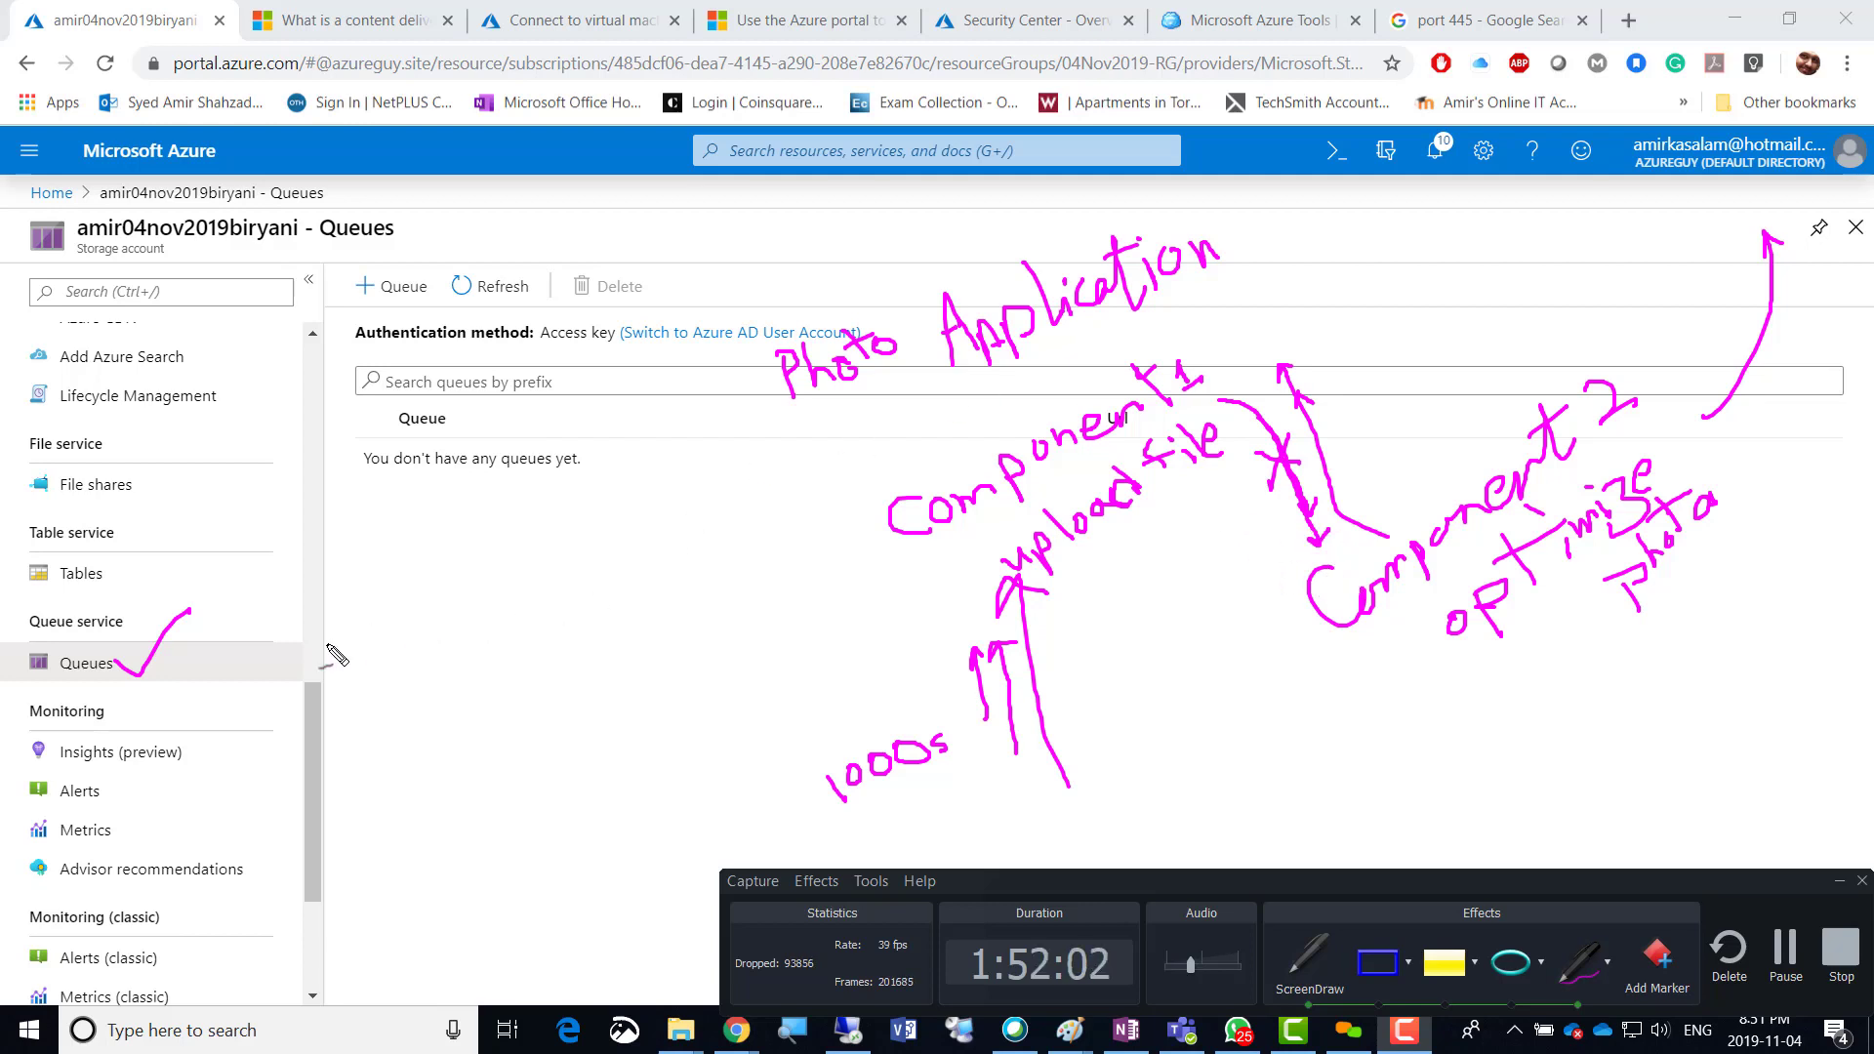
mouse_move(151, 666)
mouse_down()
mouse_move(273, 652)
mouse_move(508, 492)
mouse_move(696, 258)
mouse_up()
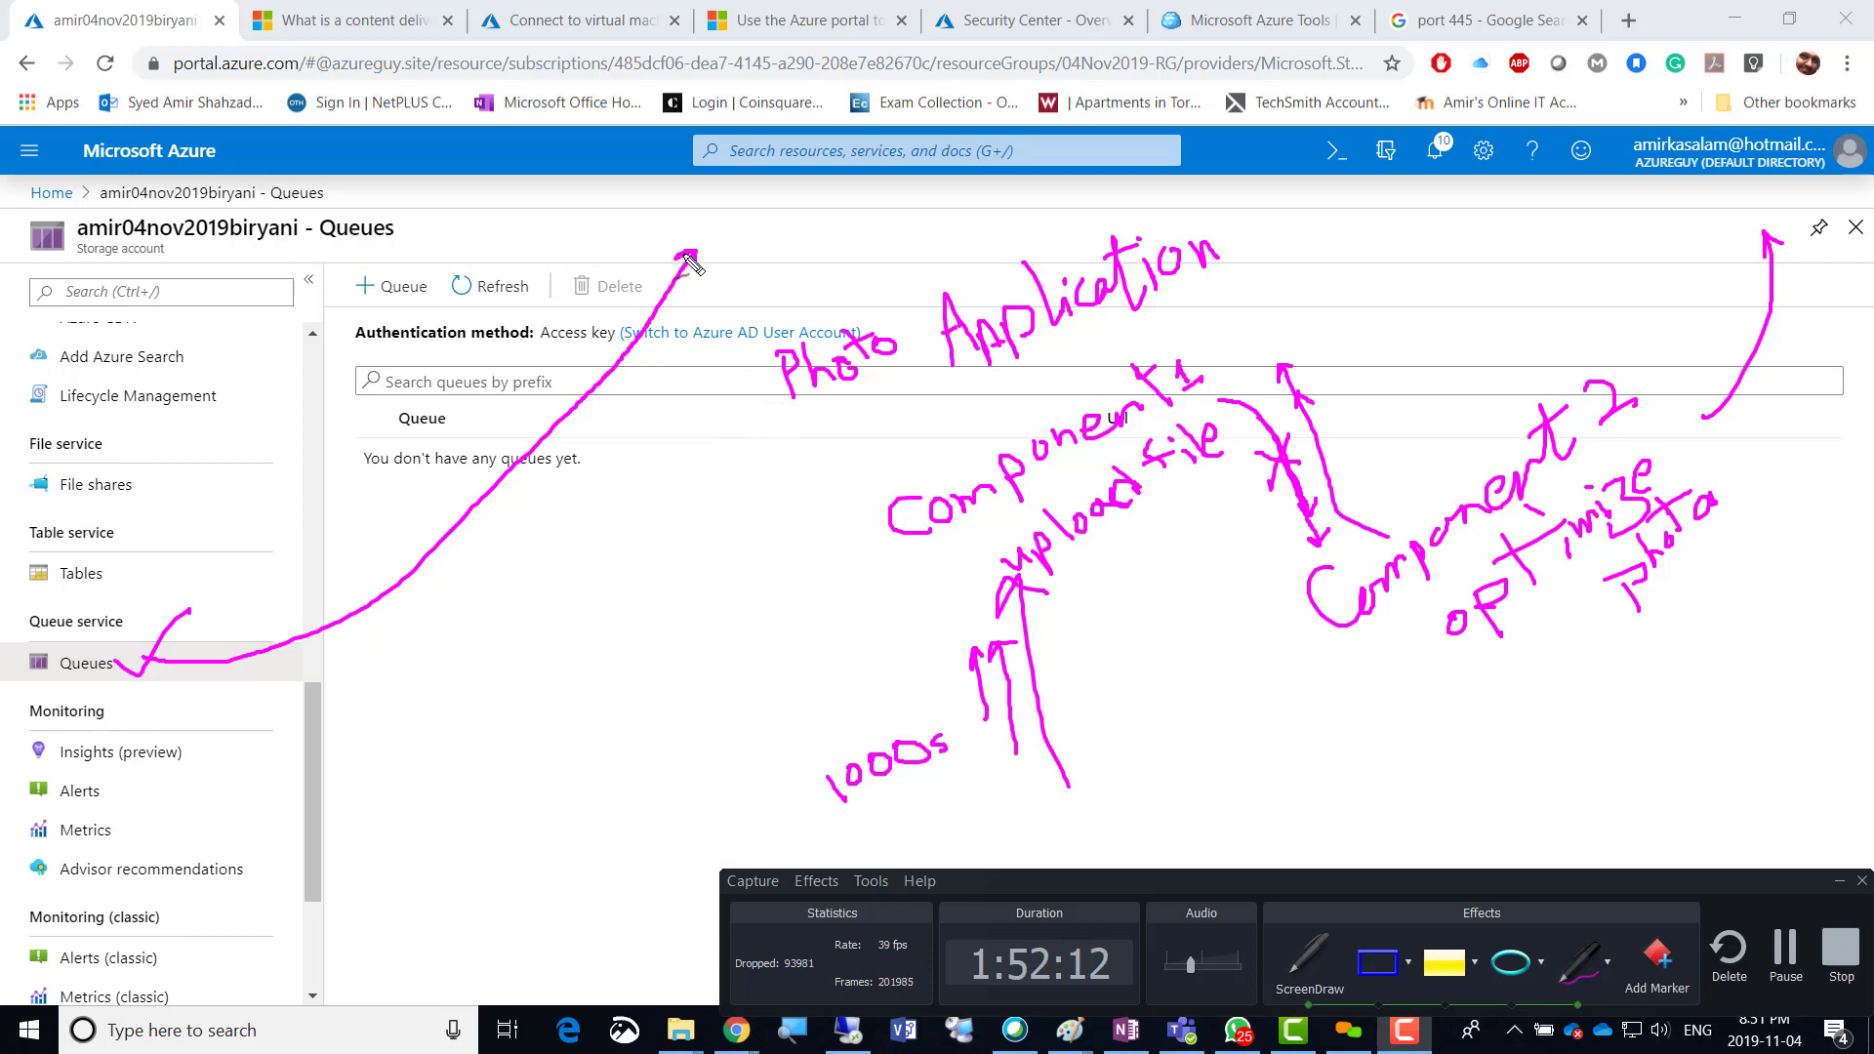
mouse_move(688, 255)
mouse_down()
mouse_move(769, 303)
mouse_move(770, 283)
mouse_move(750, 305)
mouse_up()
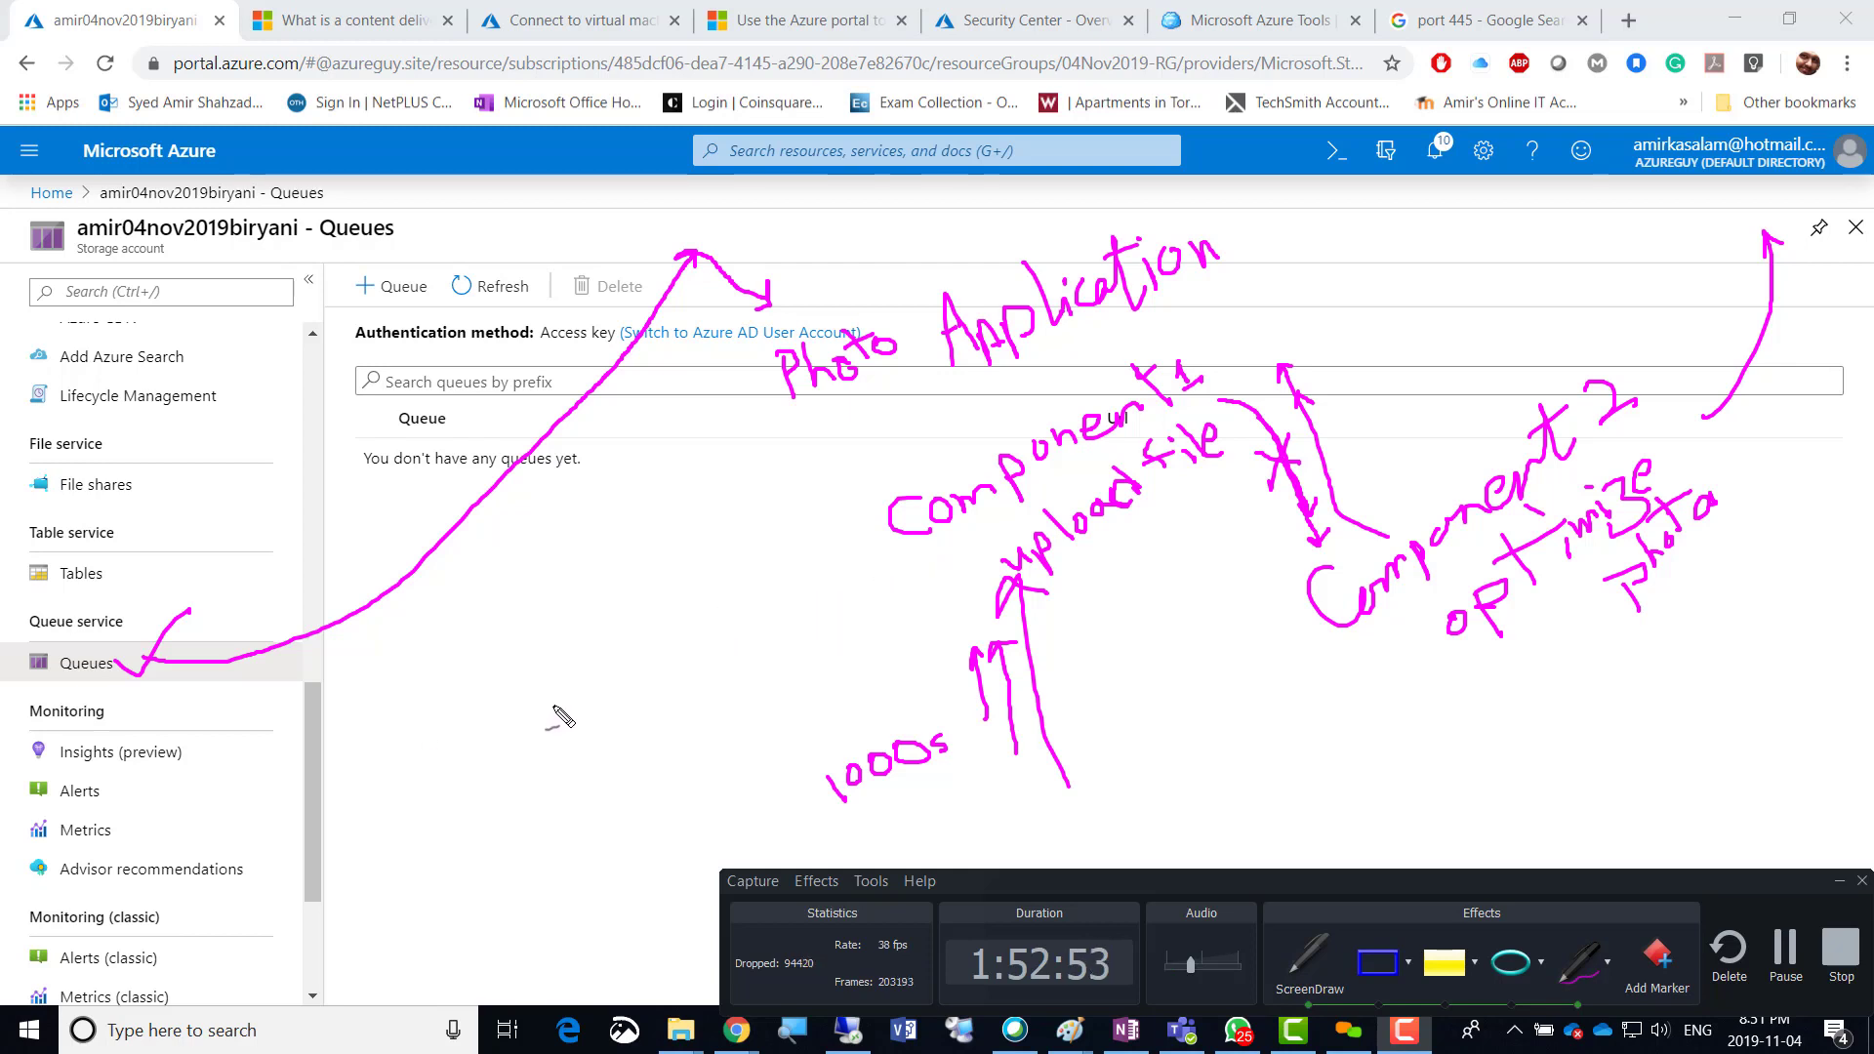
mouse_move(132, 655)
mouse_down()
mouse_move(43, 656)
mouse_move(80, 683)
mouse_move(129, 646)
mouse_up()
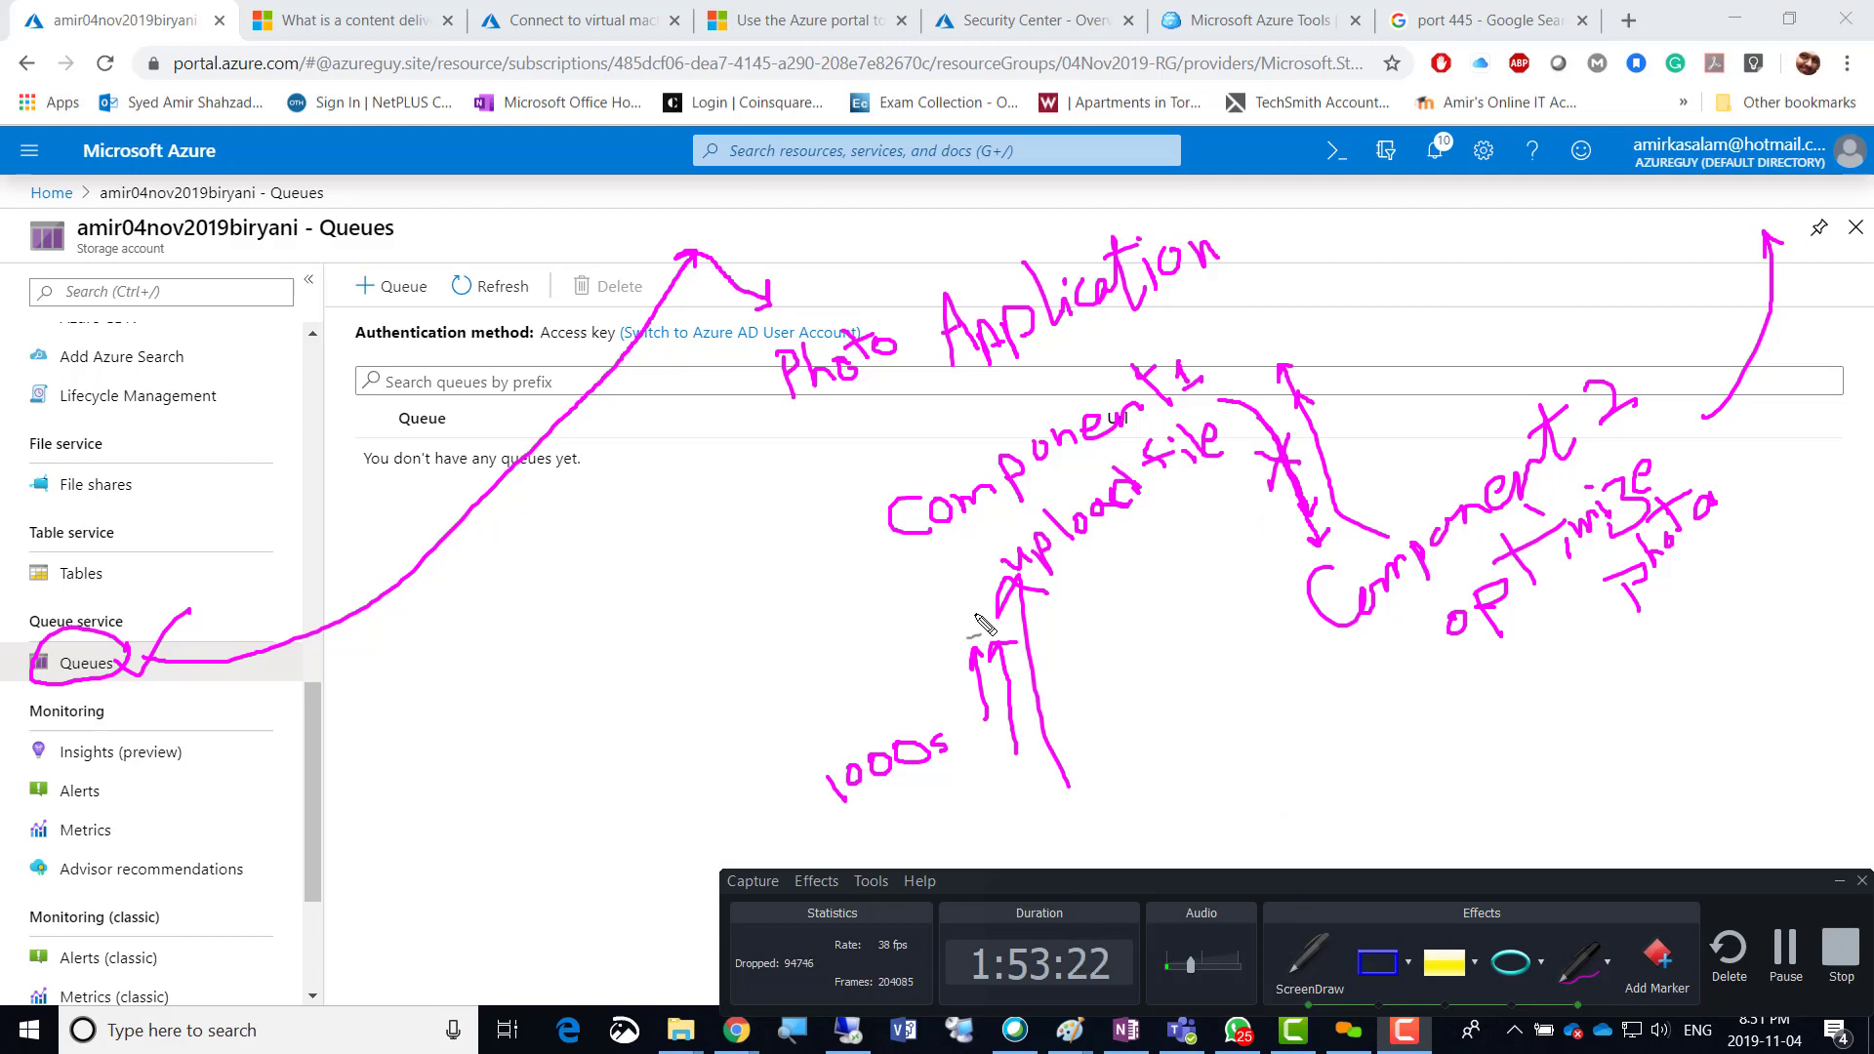
Clear the ScreenDraw ink and open the storage account's Insights (preview) page.
click(1311, 966)
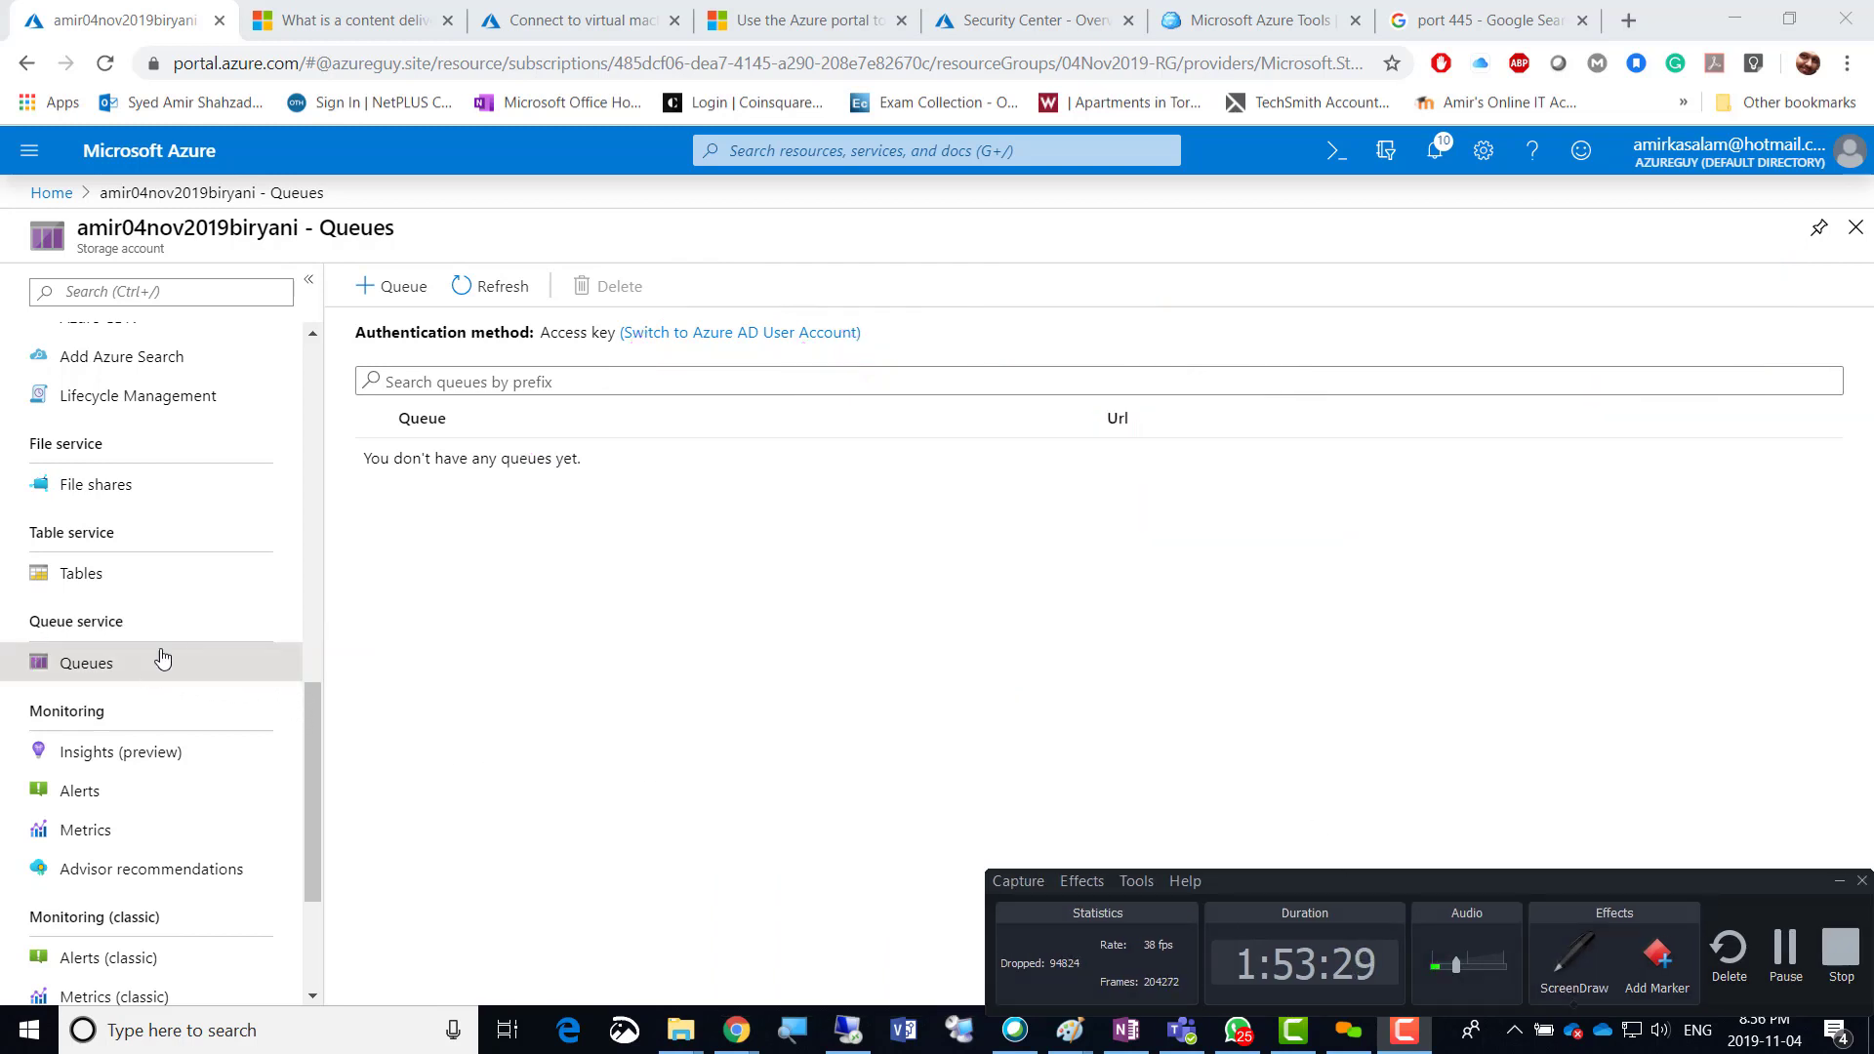
scroll(166, 644, down, 3)
click(125, 527)
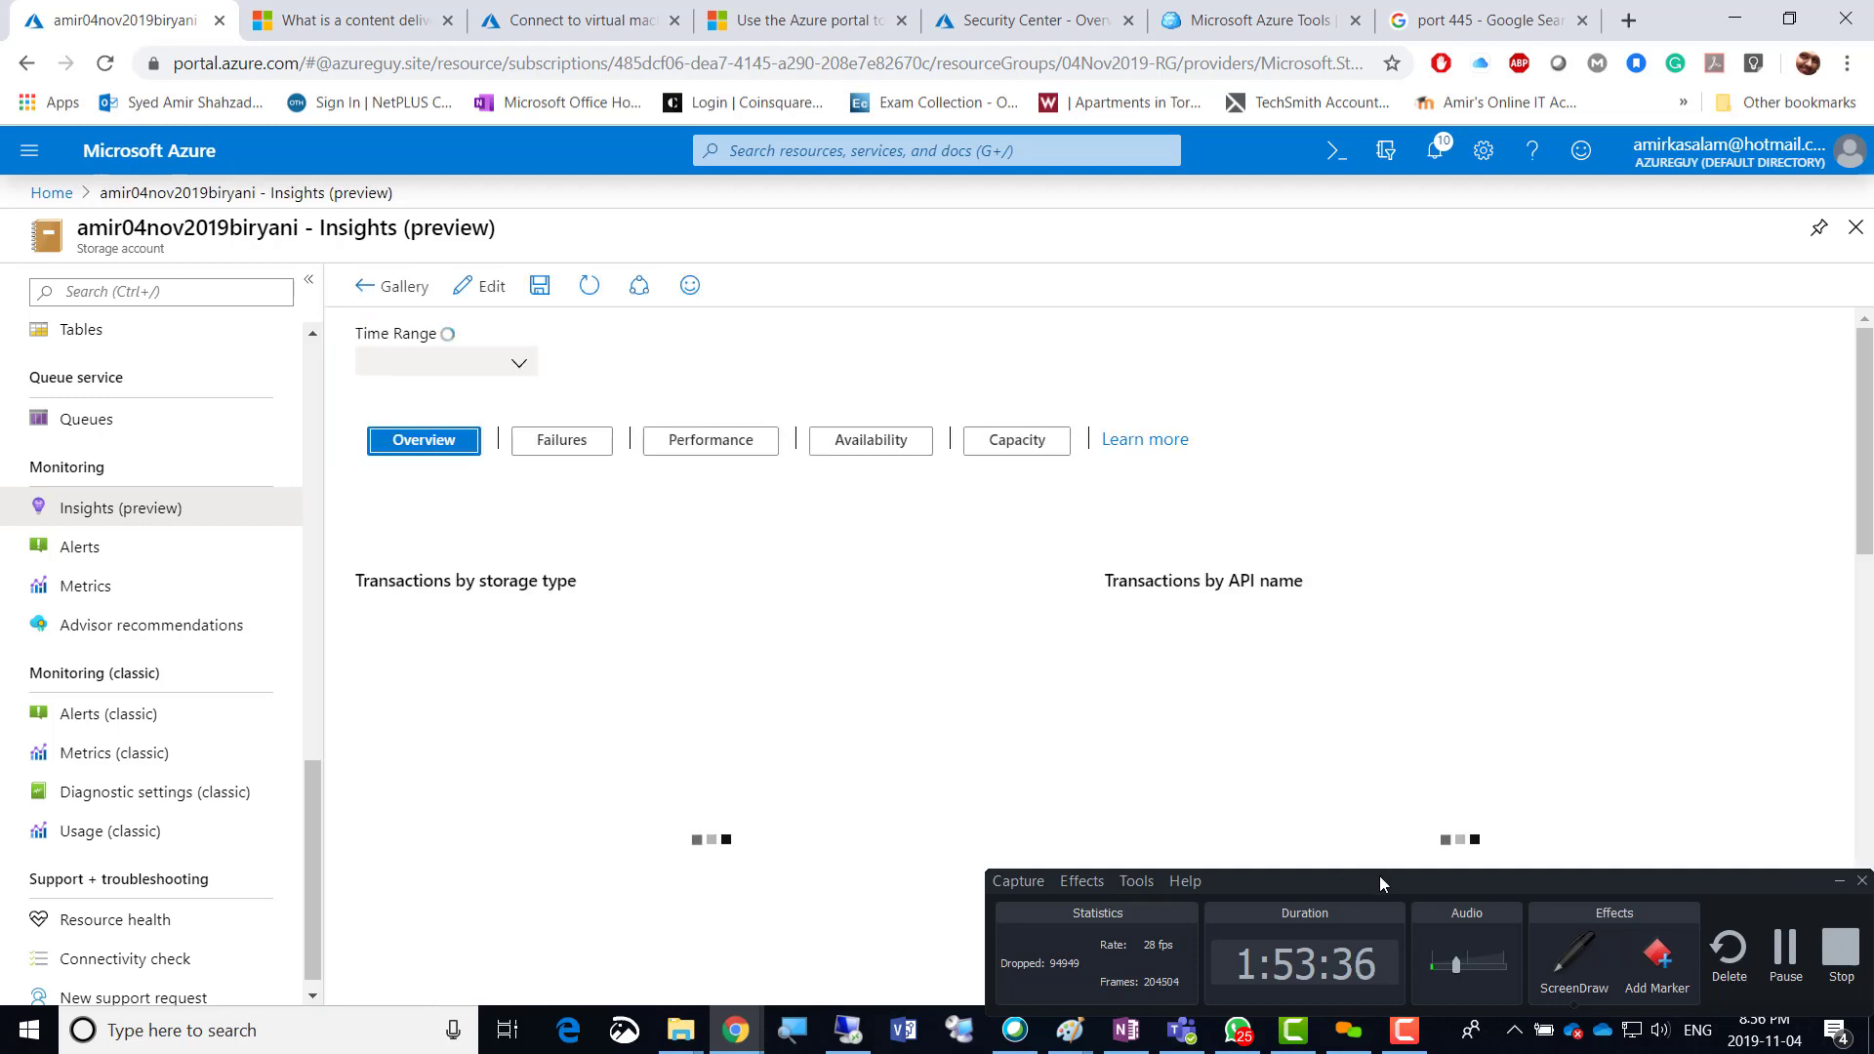
drag(1379, 877, 1167, 933)
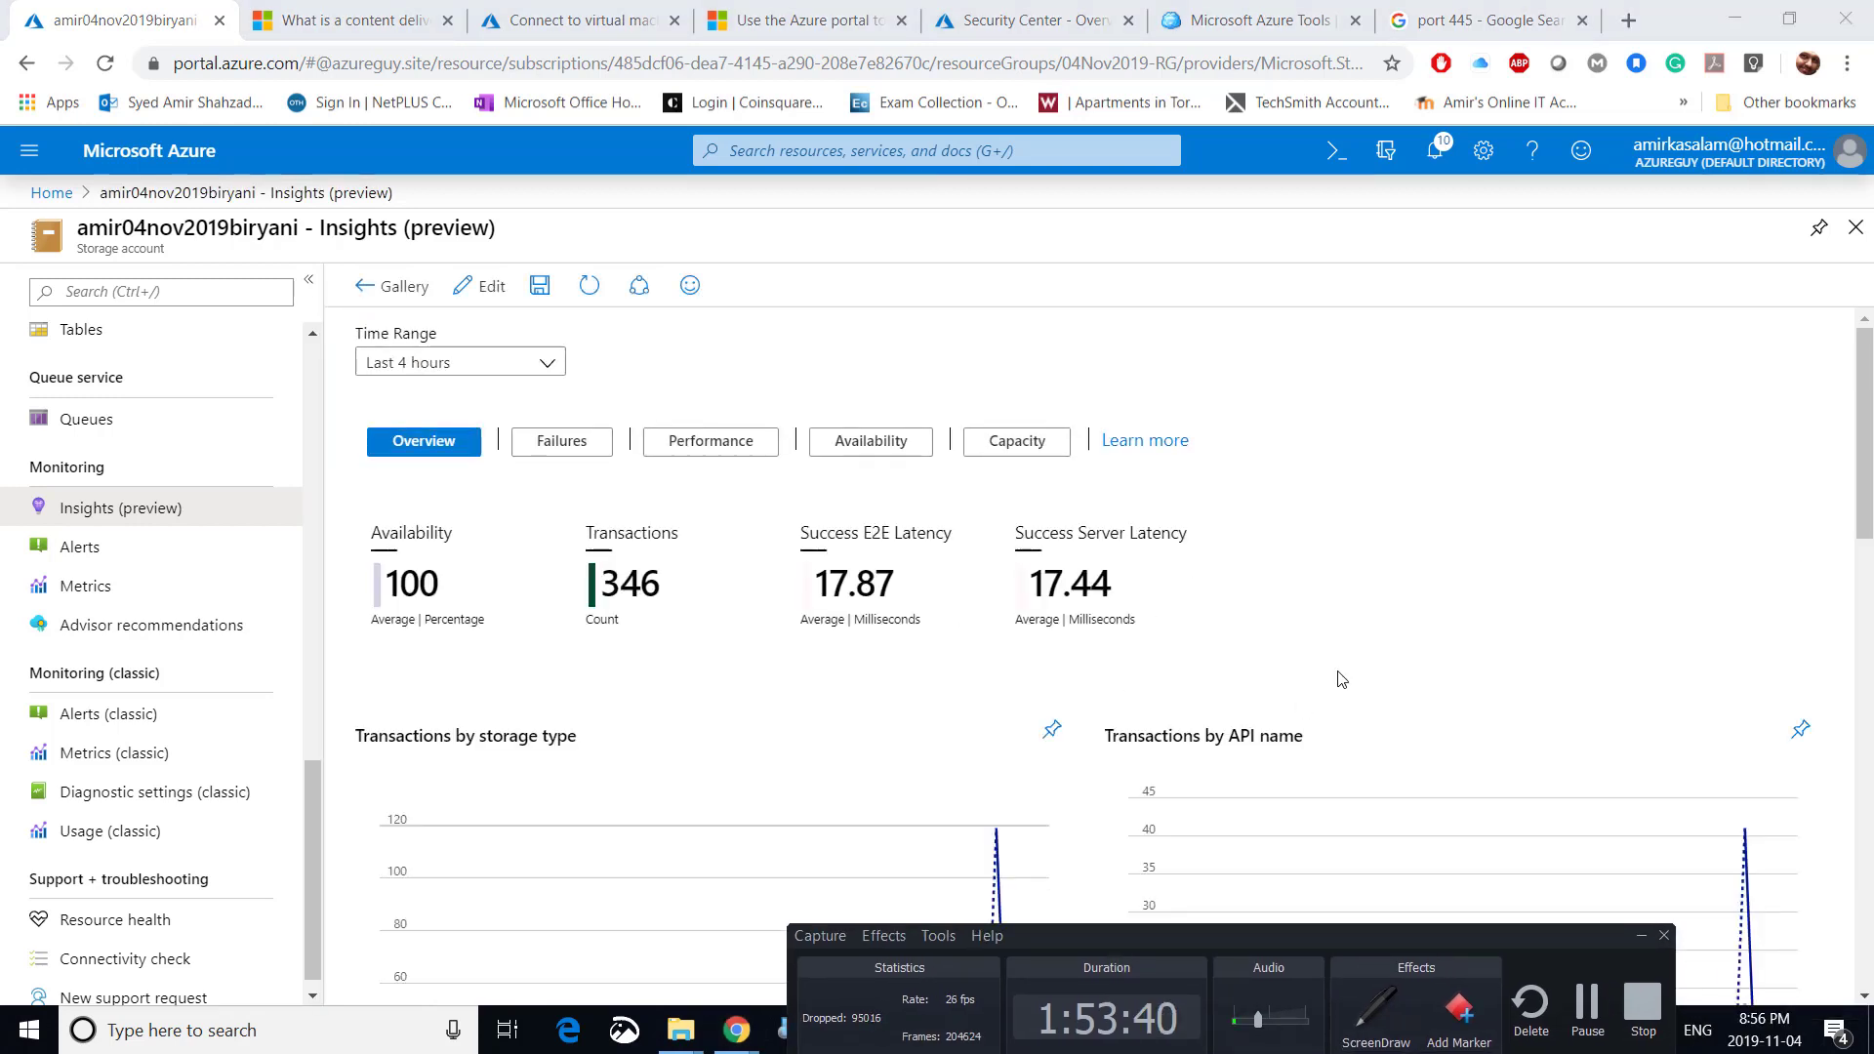
Scroll through the Insights charts and back up to availability, transactions and latency figures.
scroll(1340, 679, down, 4)
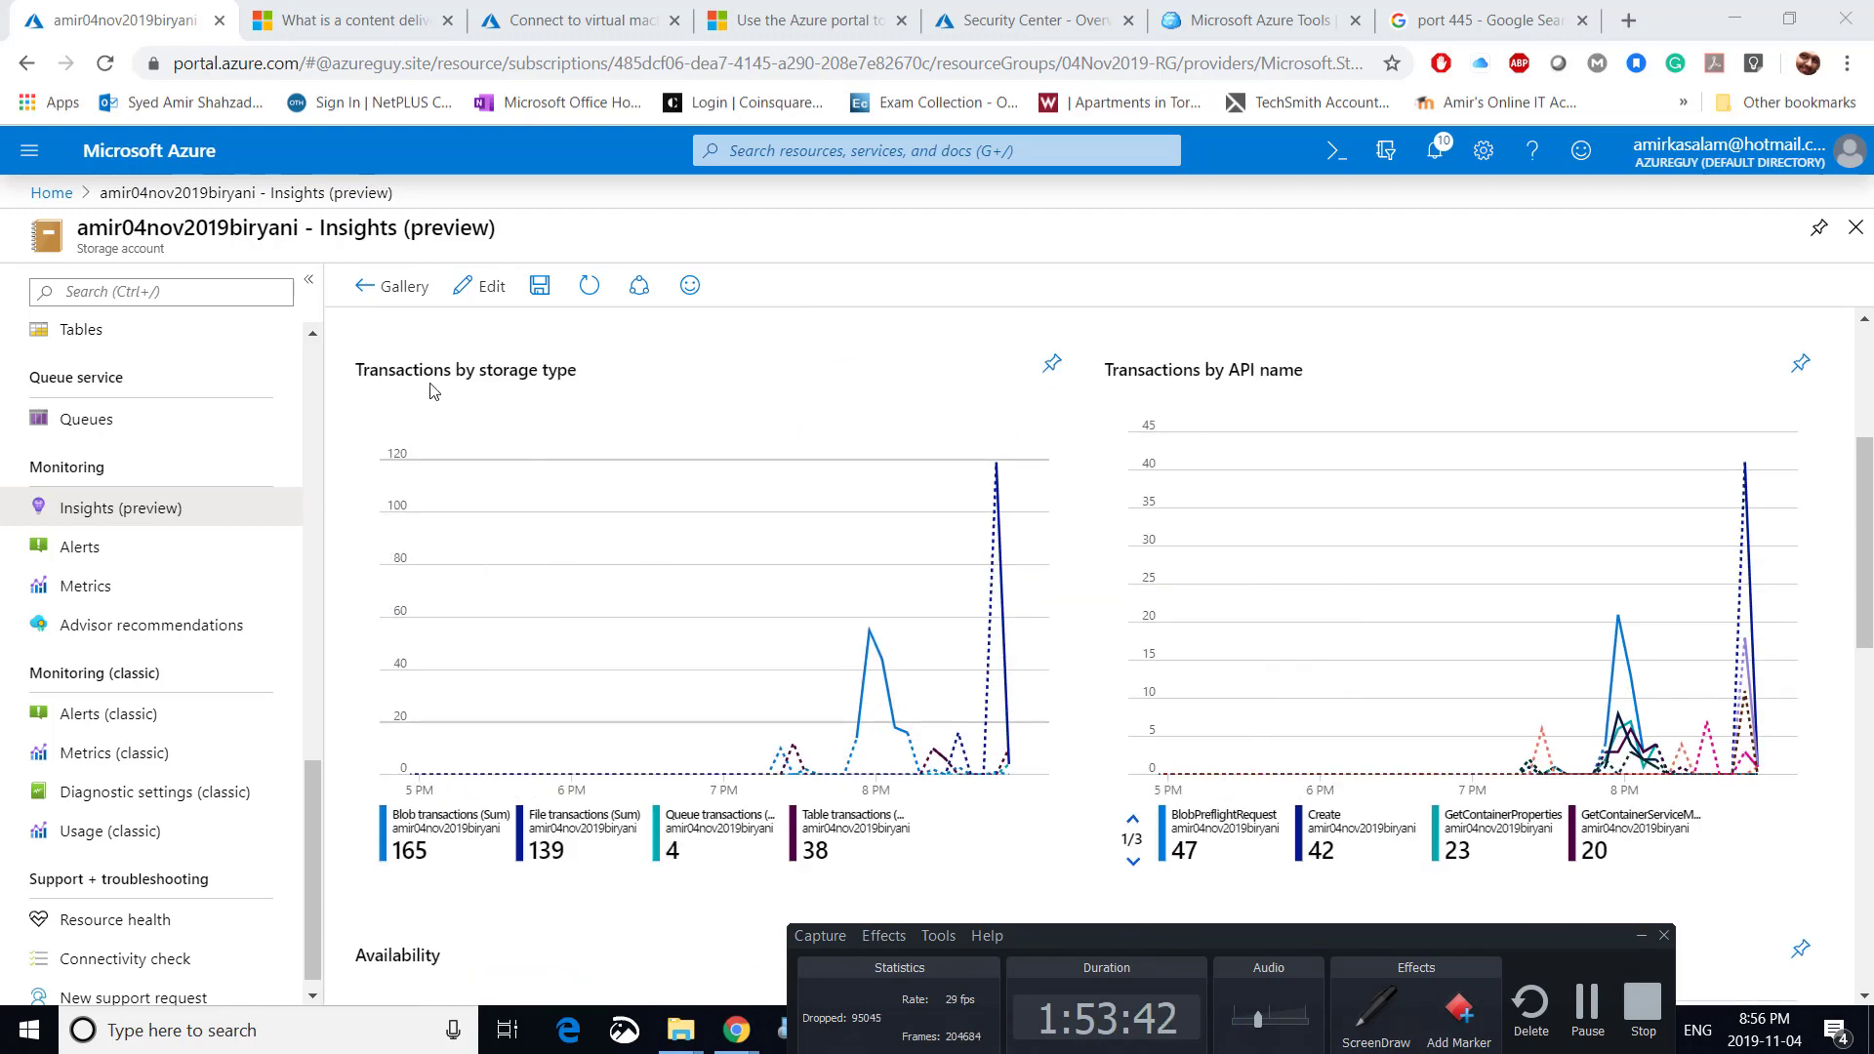
scroll(699, 404, down, 6)
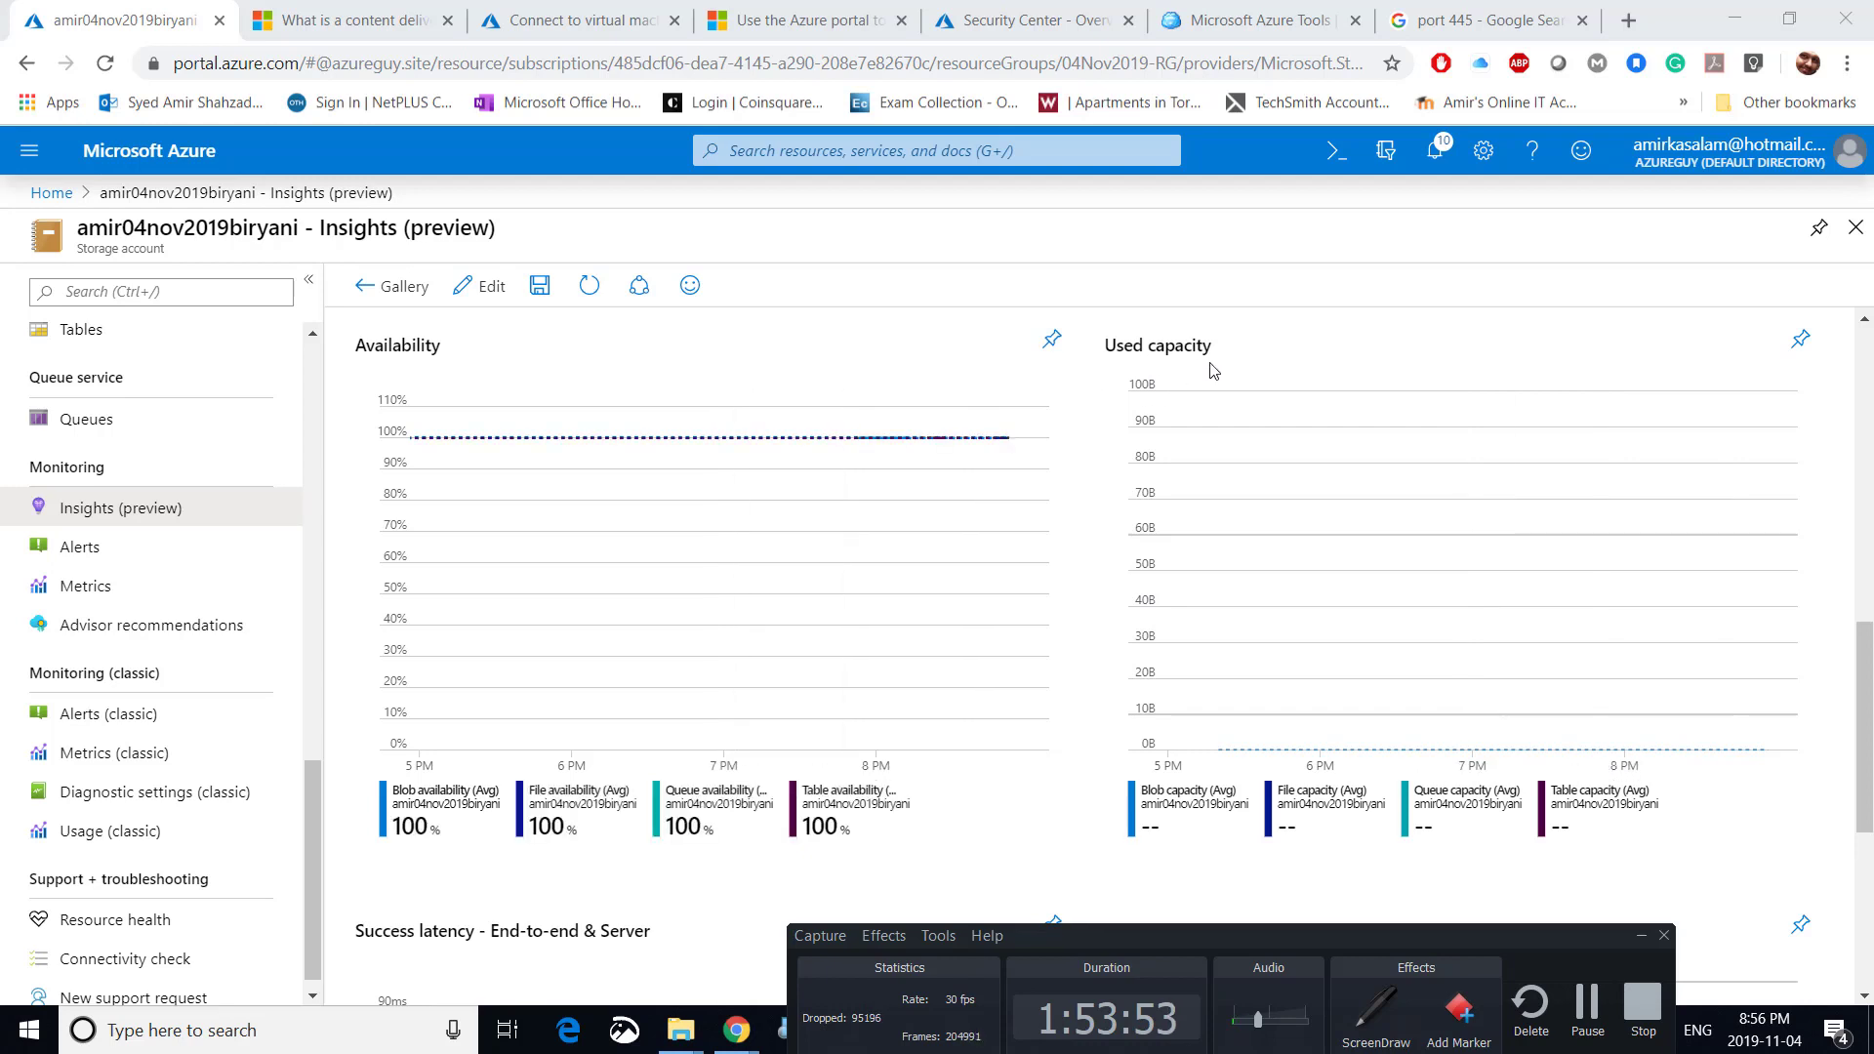
scroll(1069, 418, down, 5)
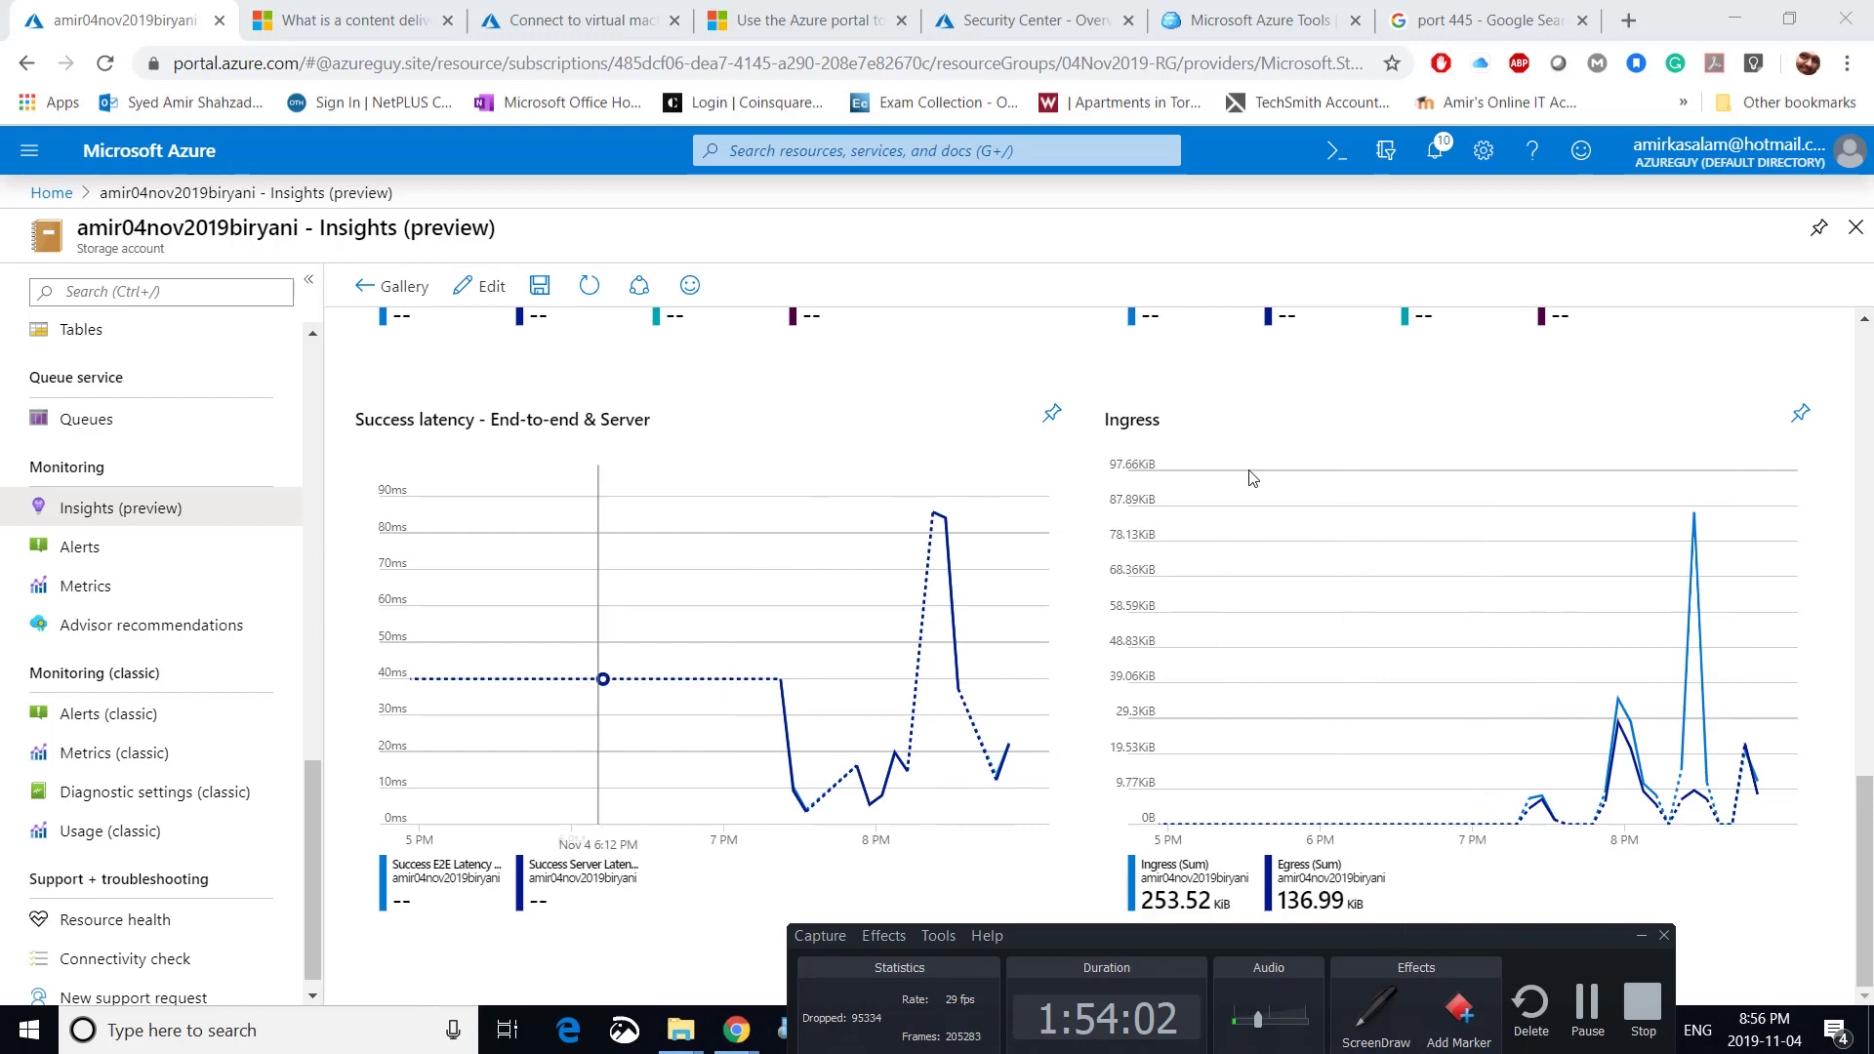
scroll(785, 444, up, 4)
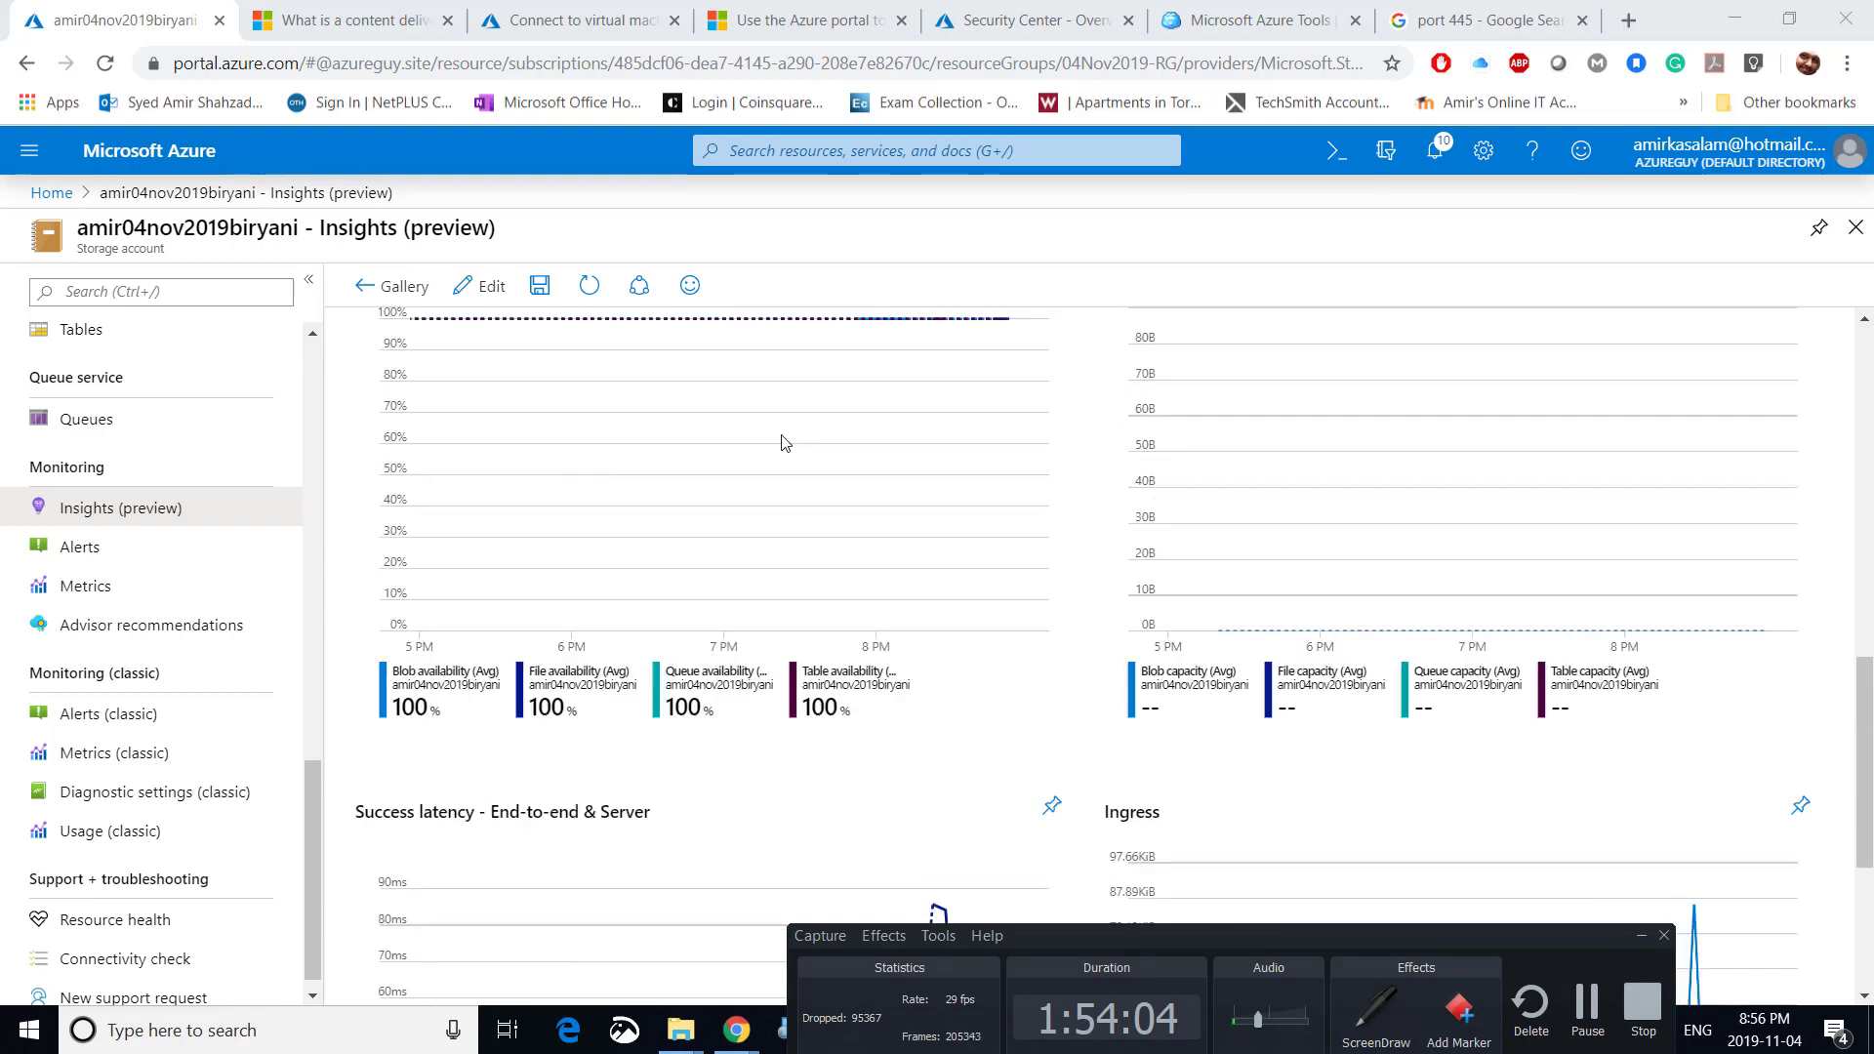
scroll(786, 444, up, 8)
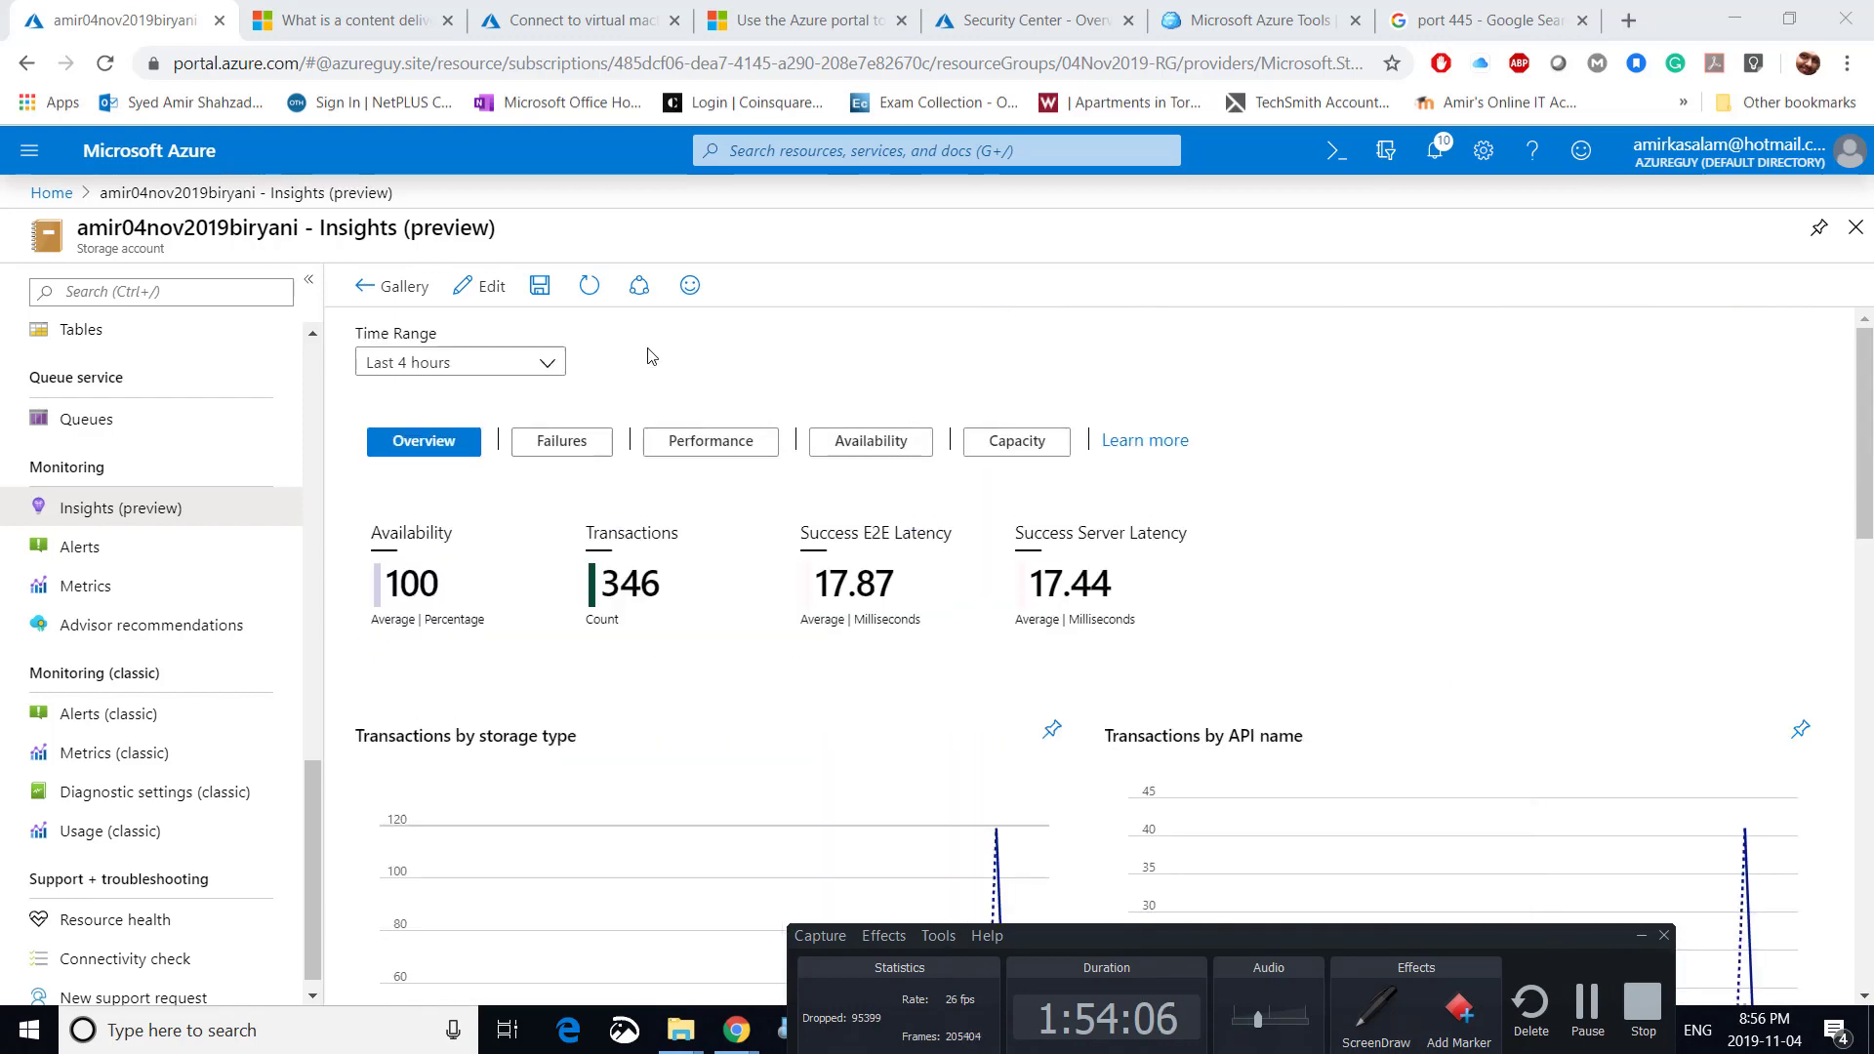
click(78, 549)
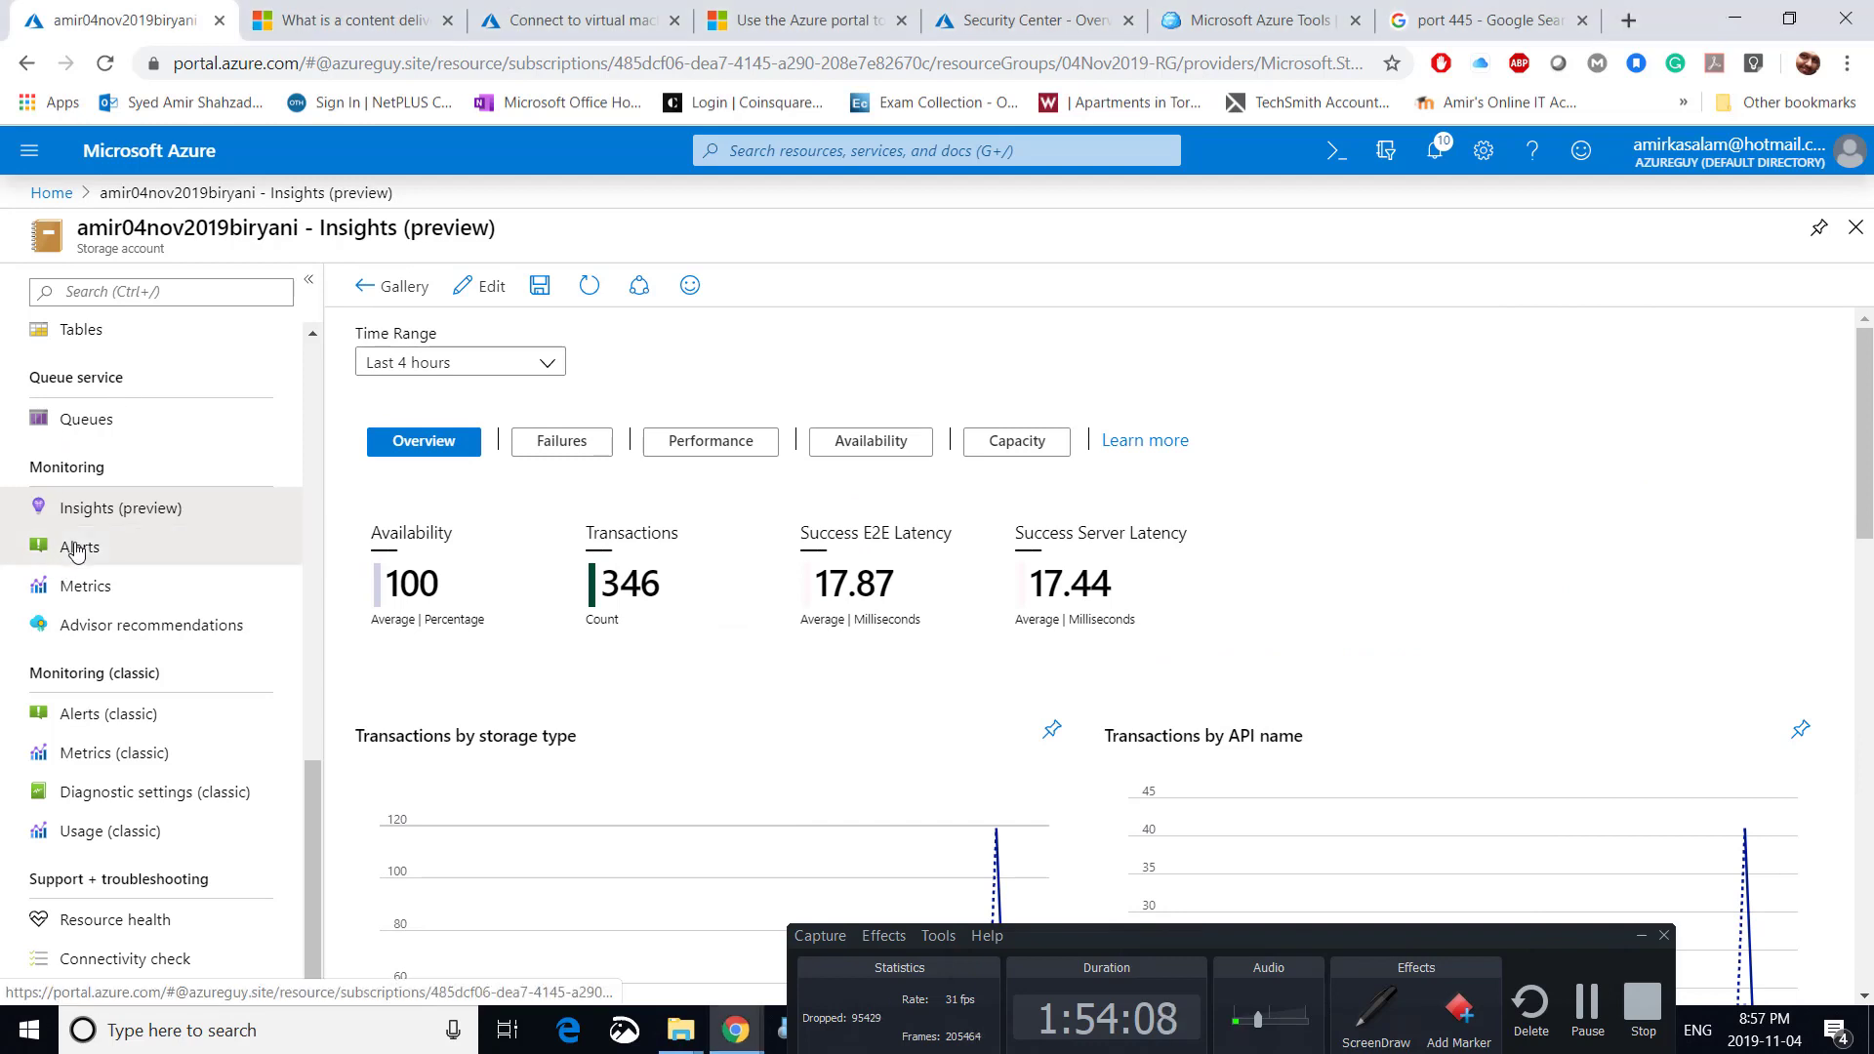
Create a new alert rule targeting the storage account and open its condition's signal list.
click(78, 549)
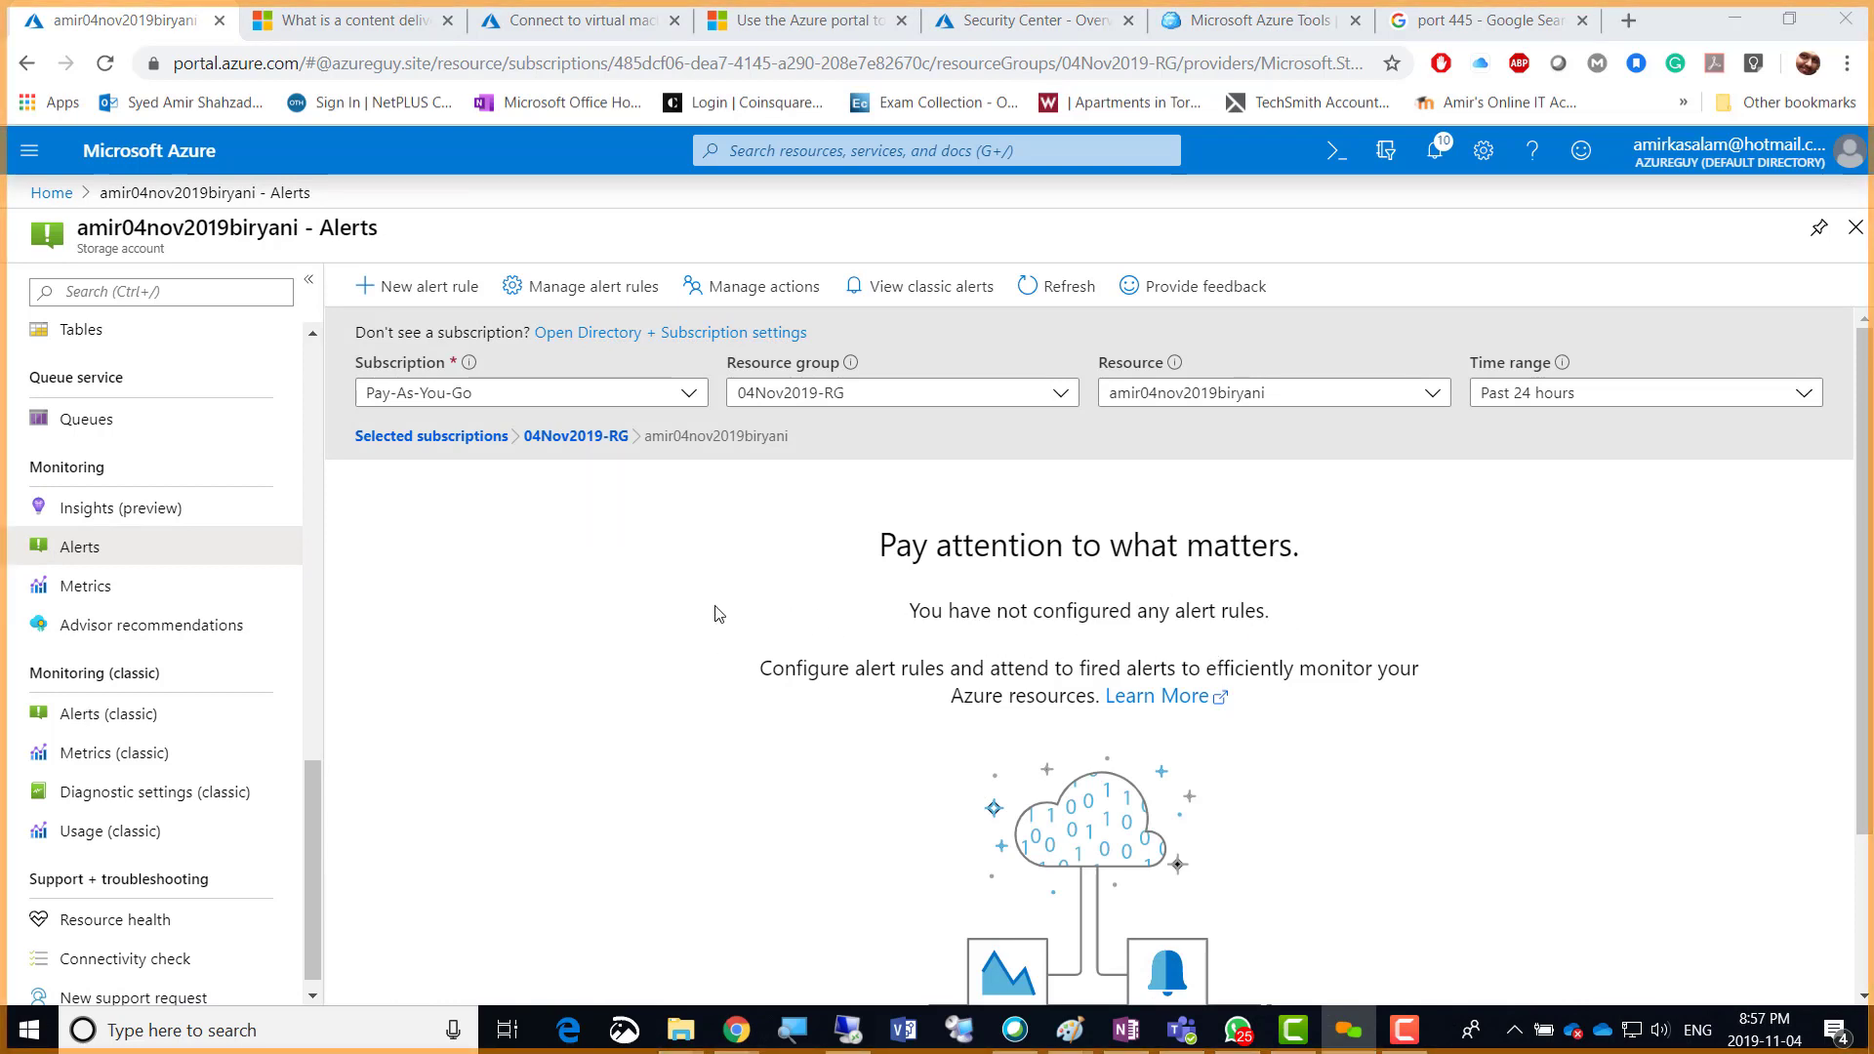
click(410, 288)
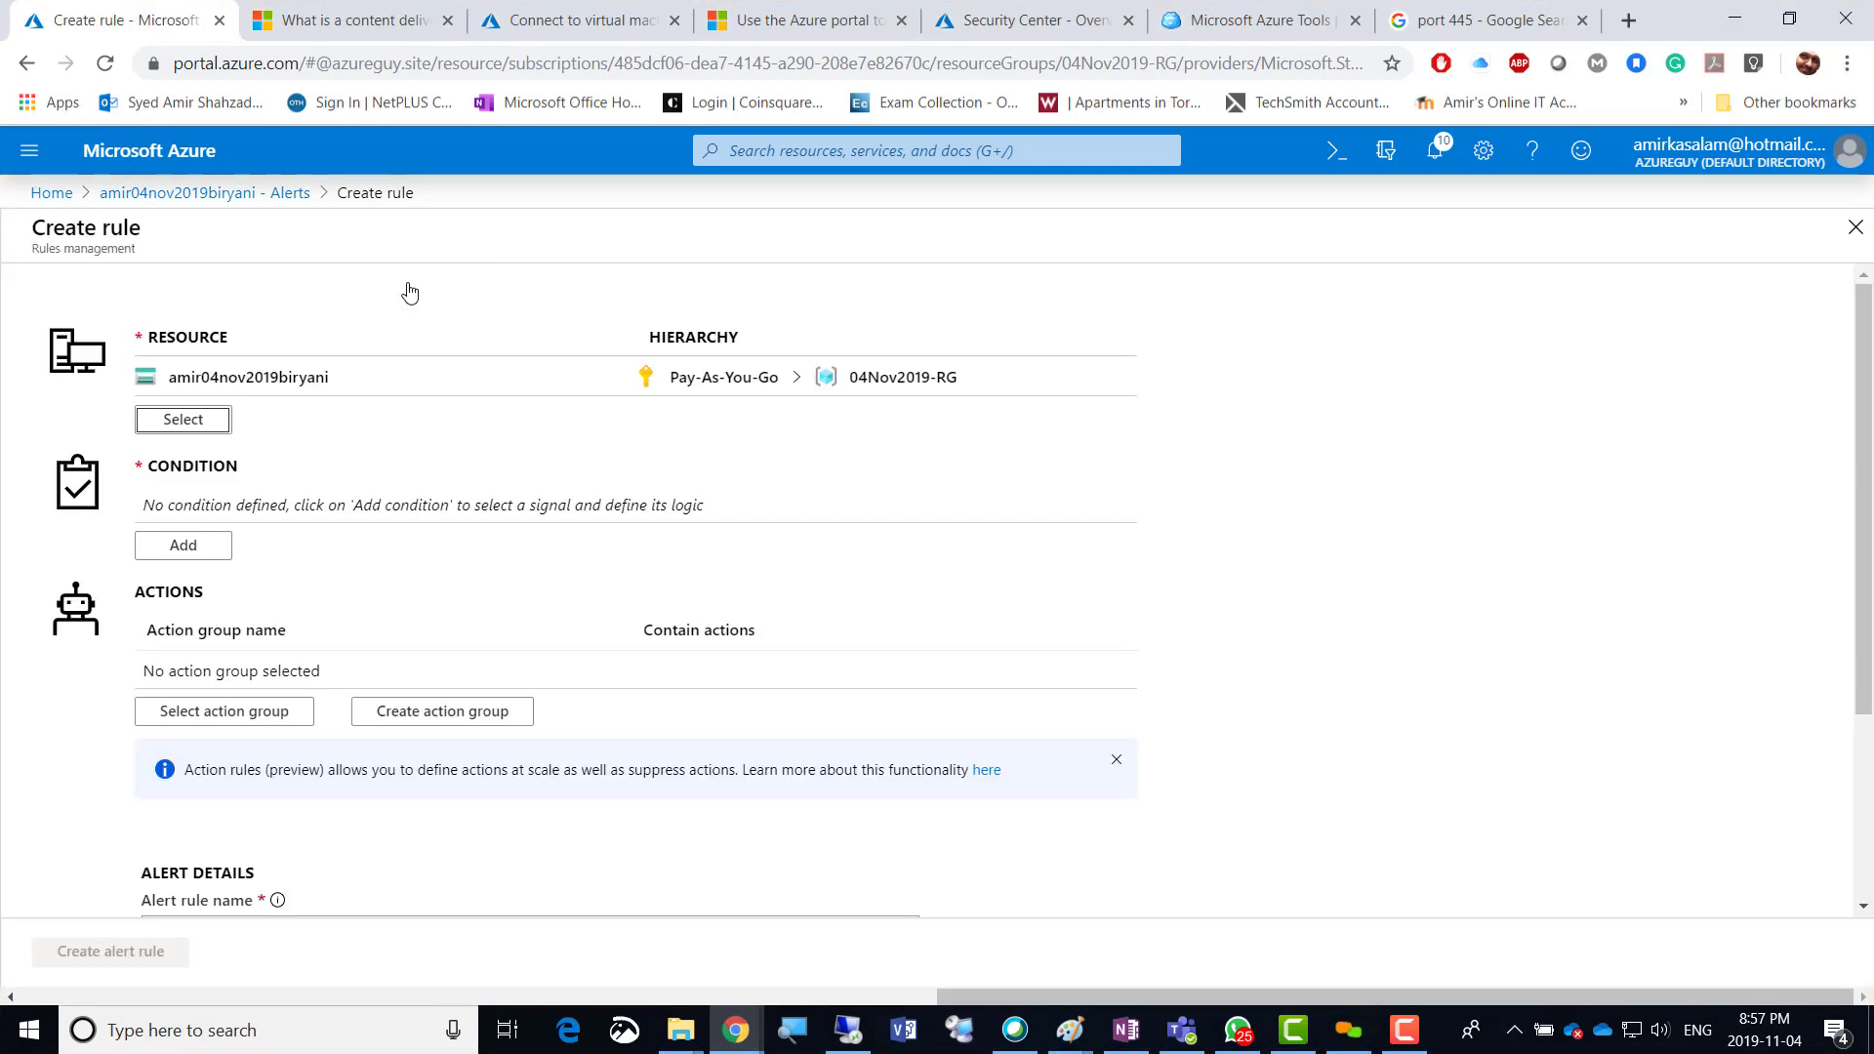
click(196, 429)
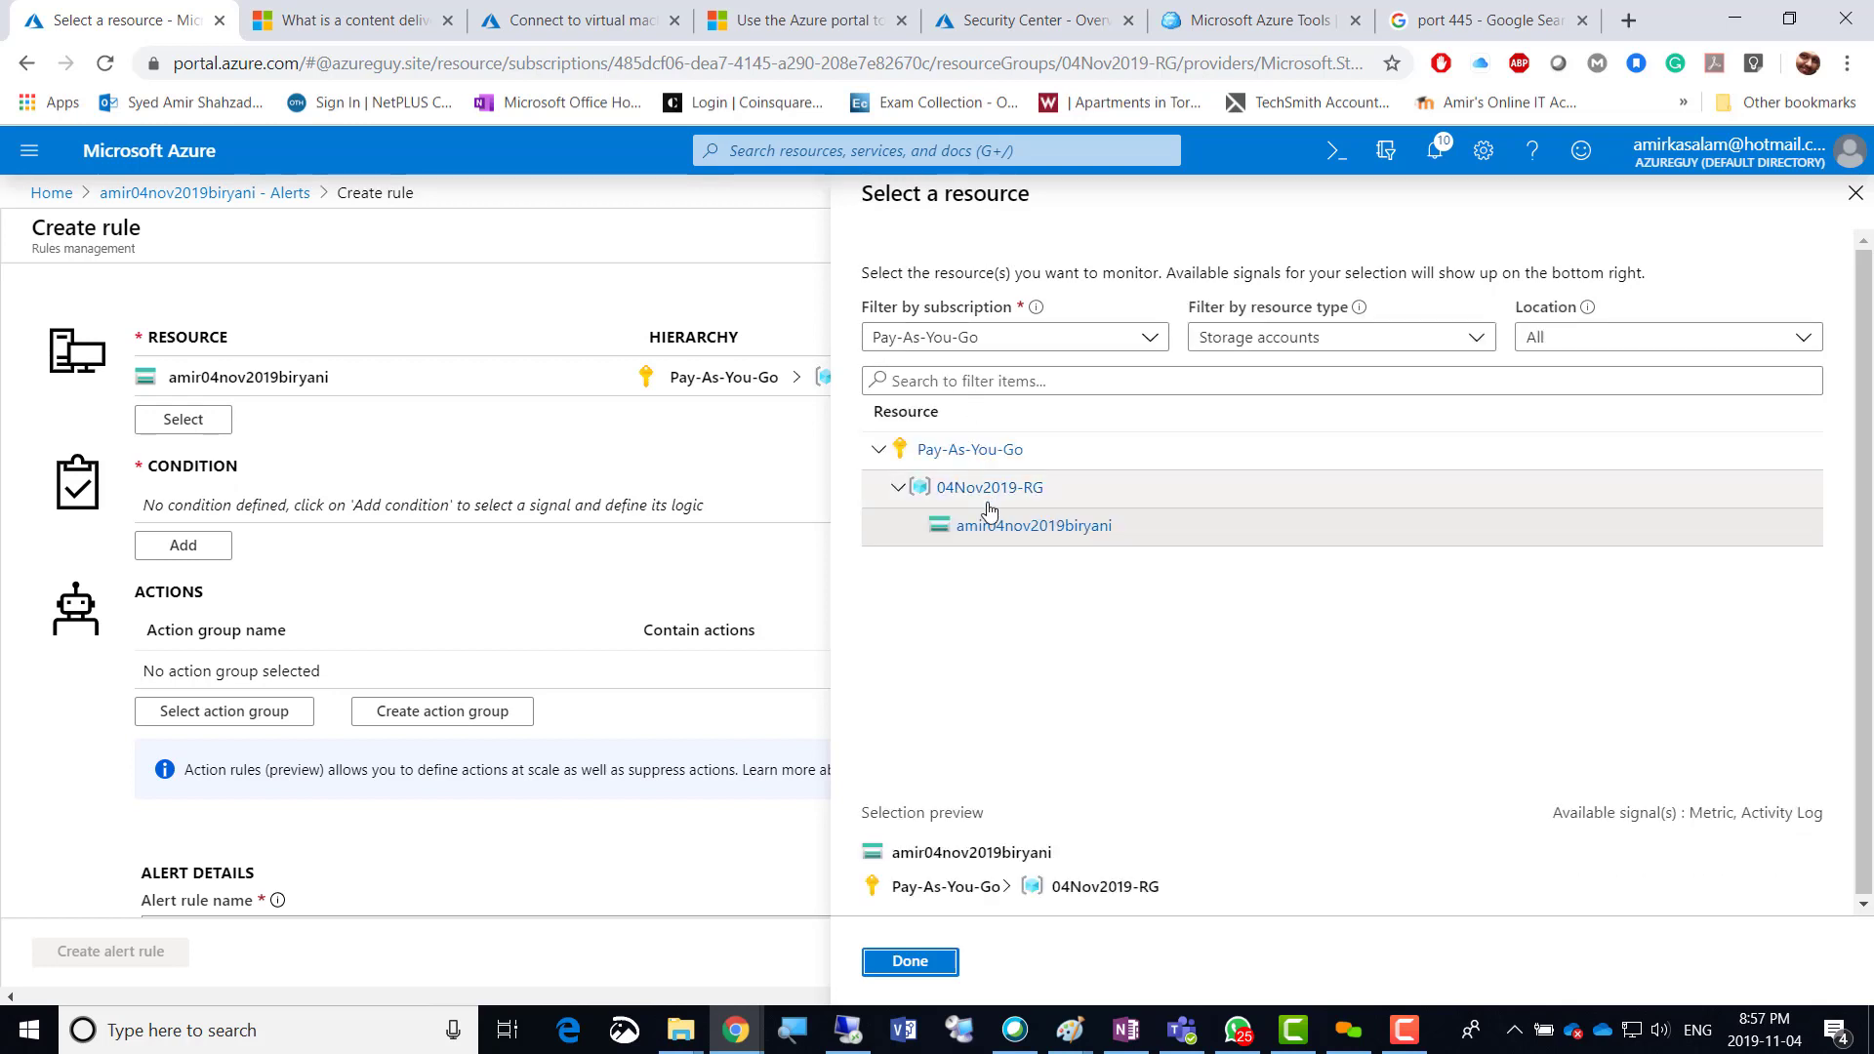
click(1051, 543)
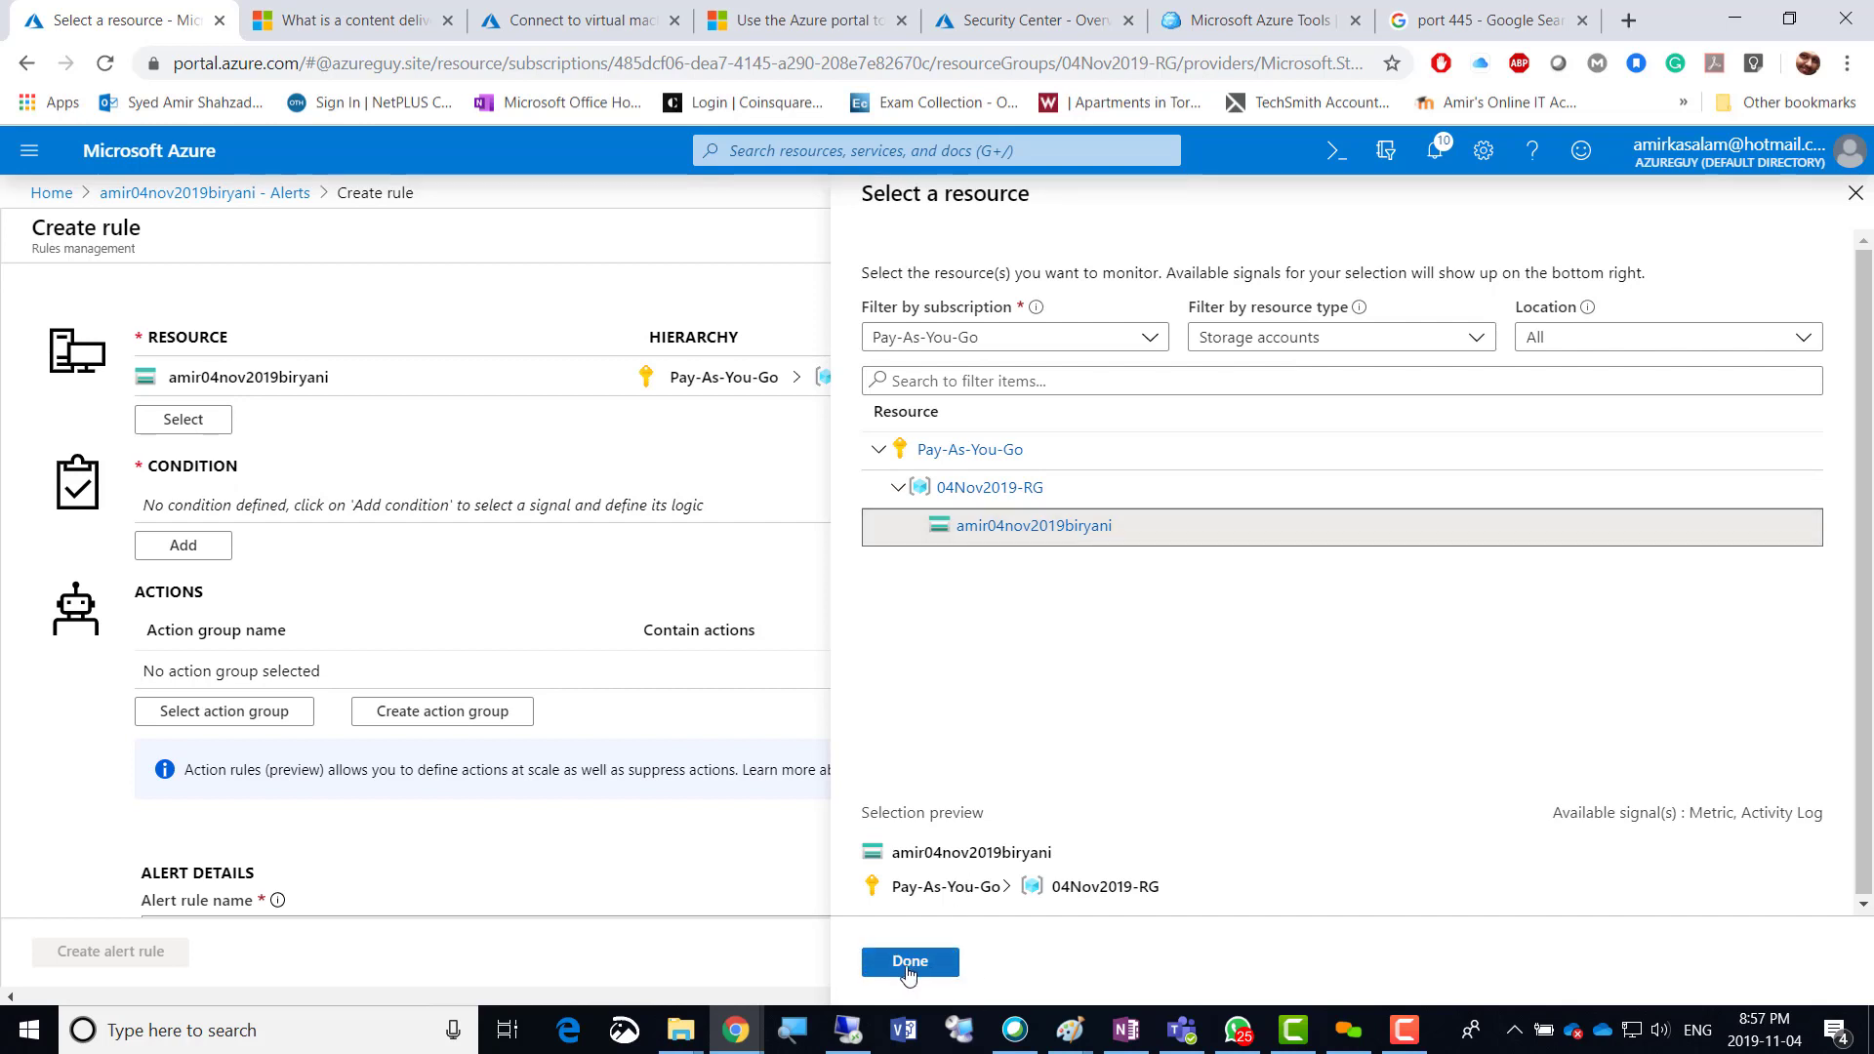
click(942, 967)
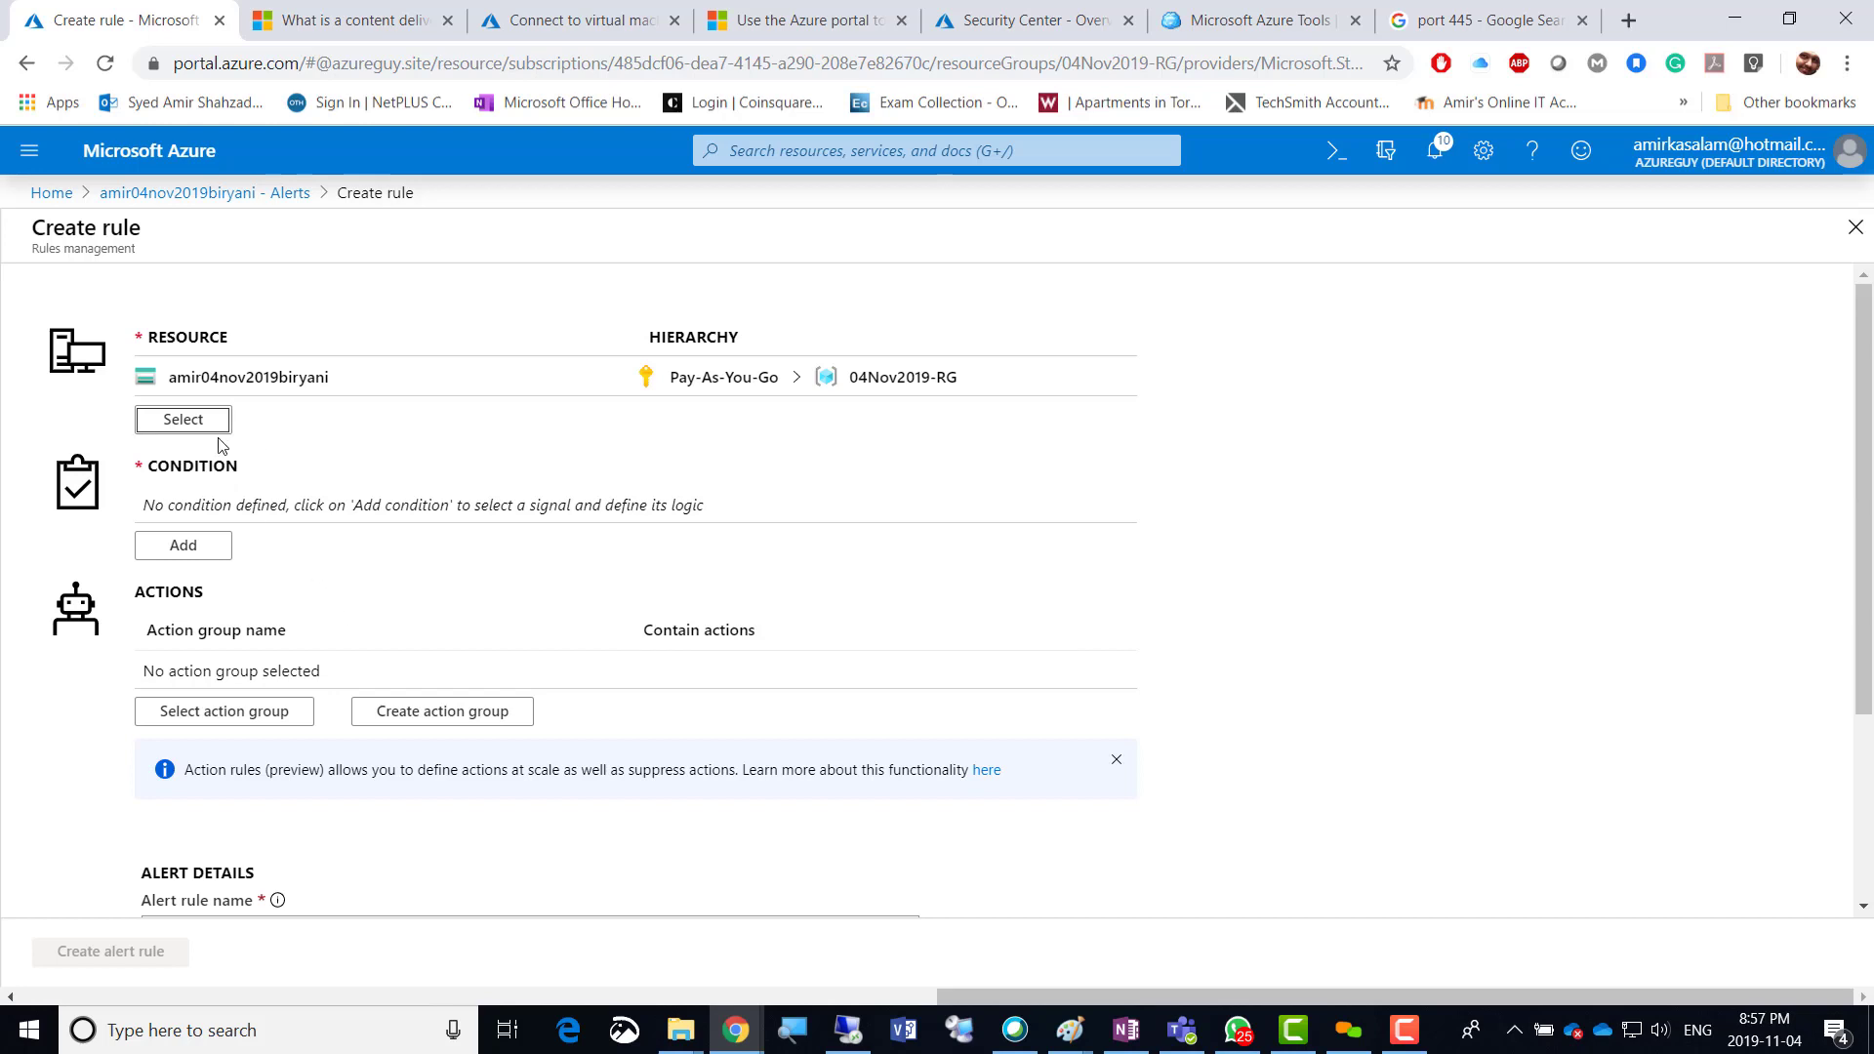
click(181, 547)
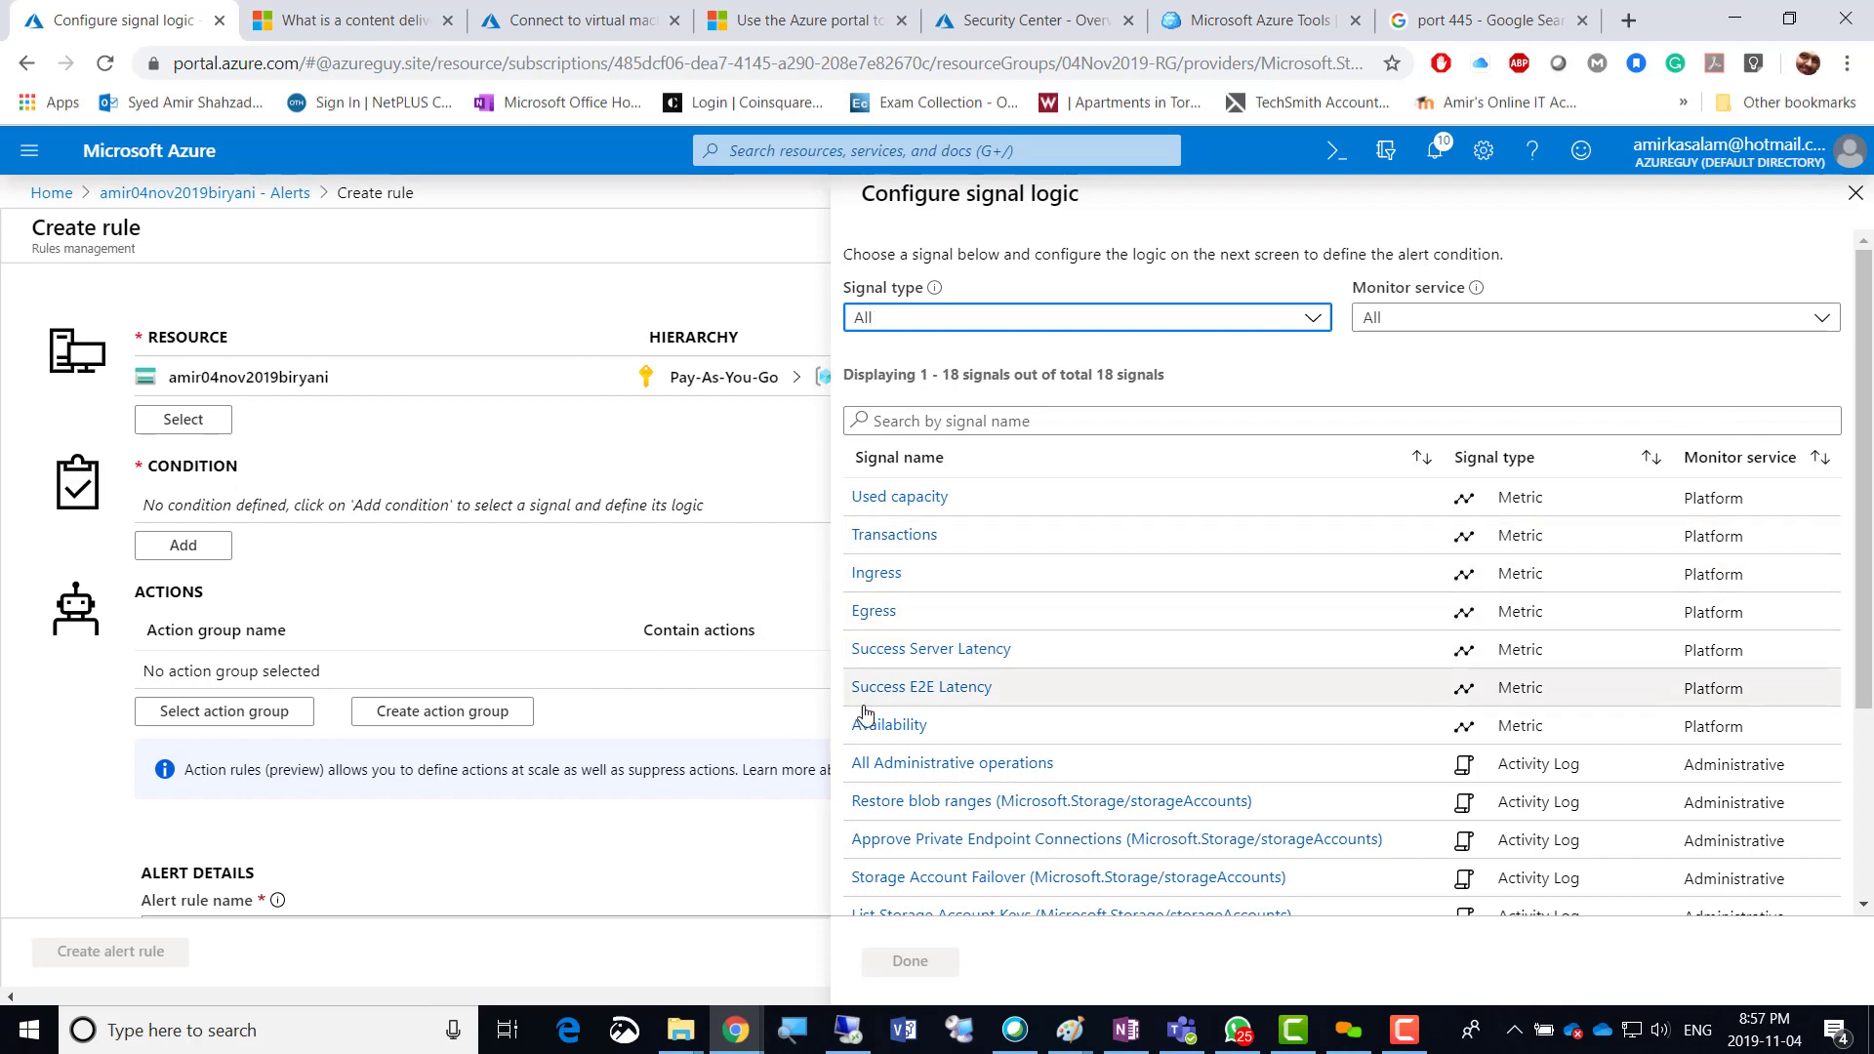
Choose Used capacity as the alert signal.
click(927, 503)
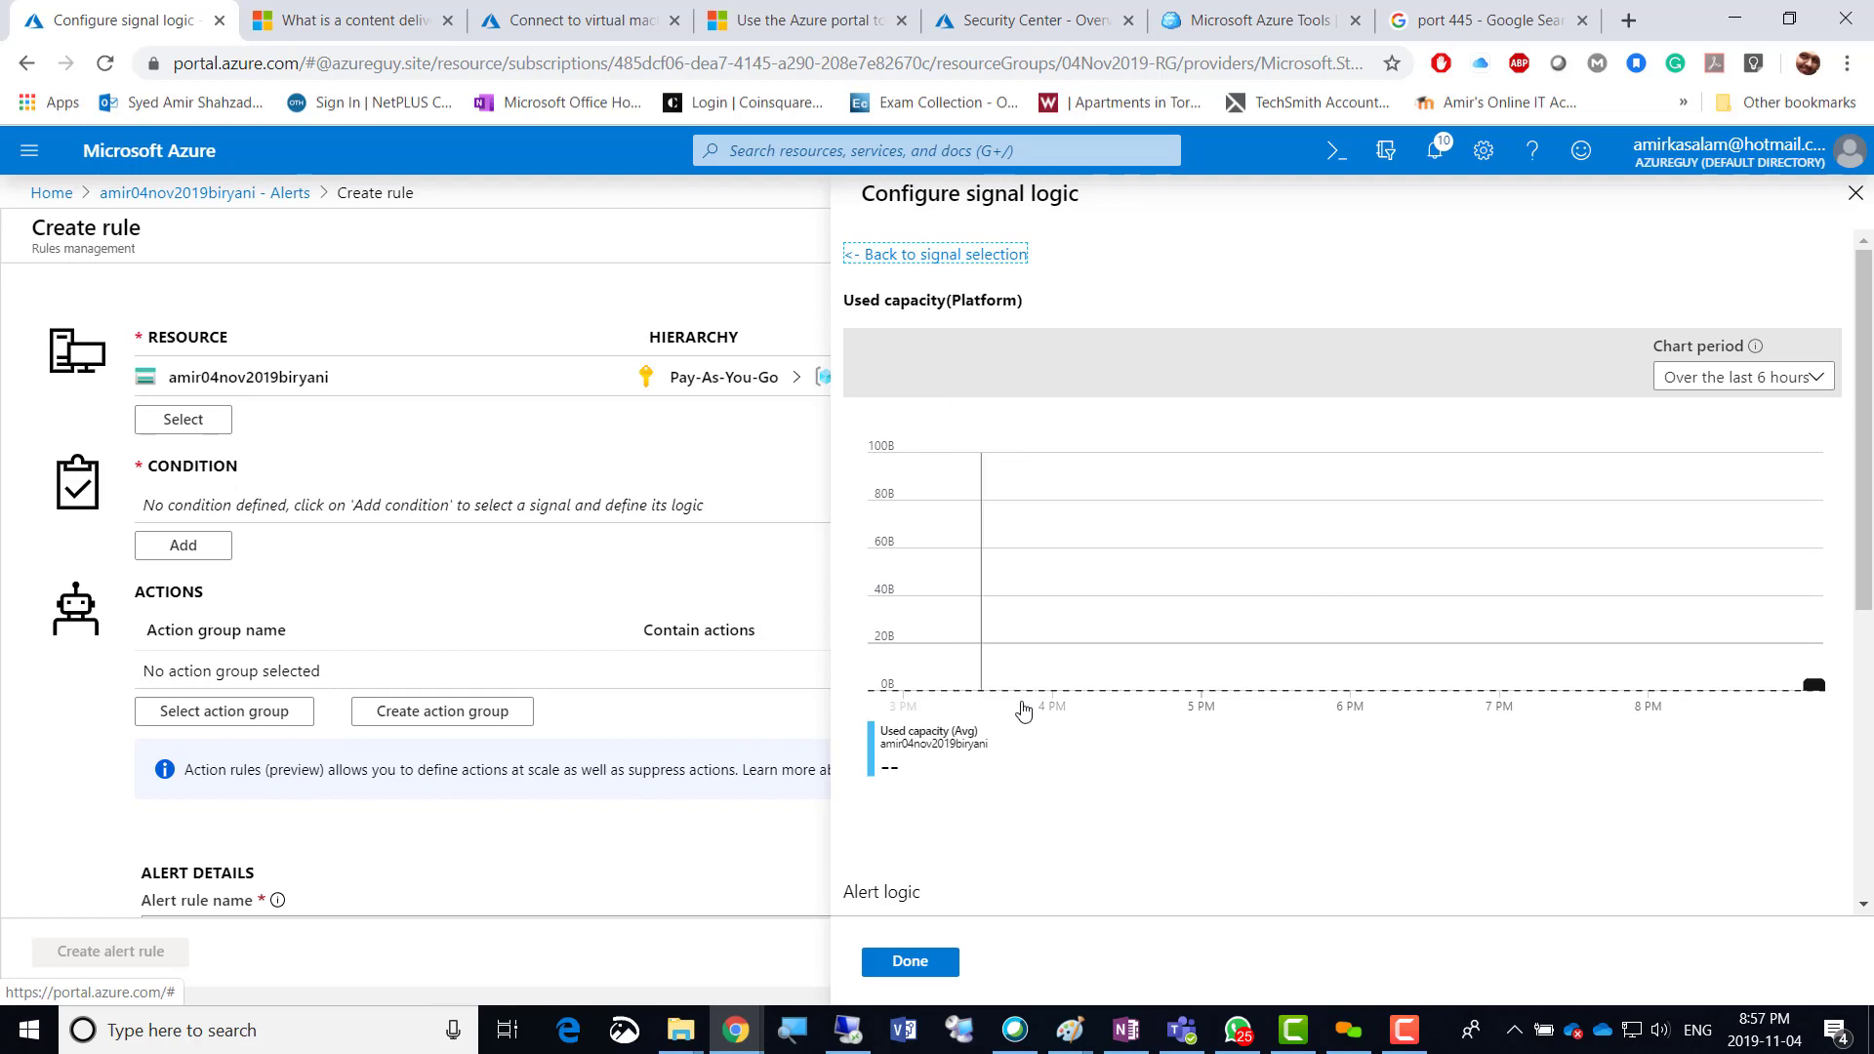
click(908, 962)
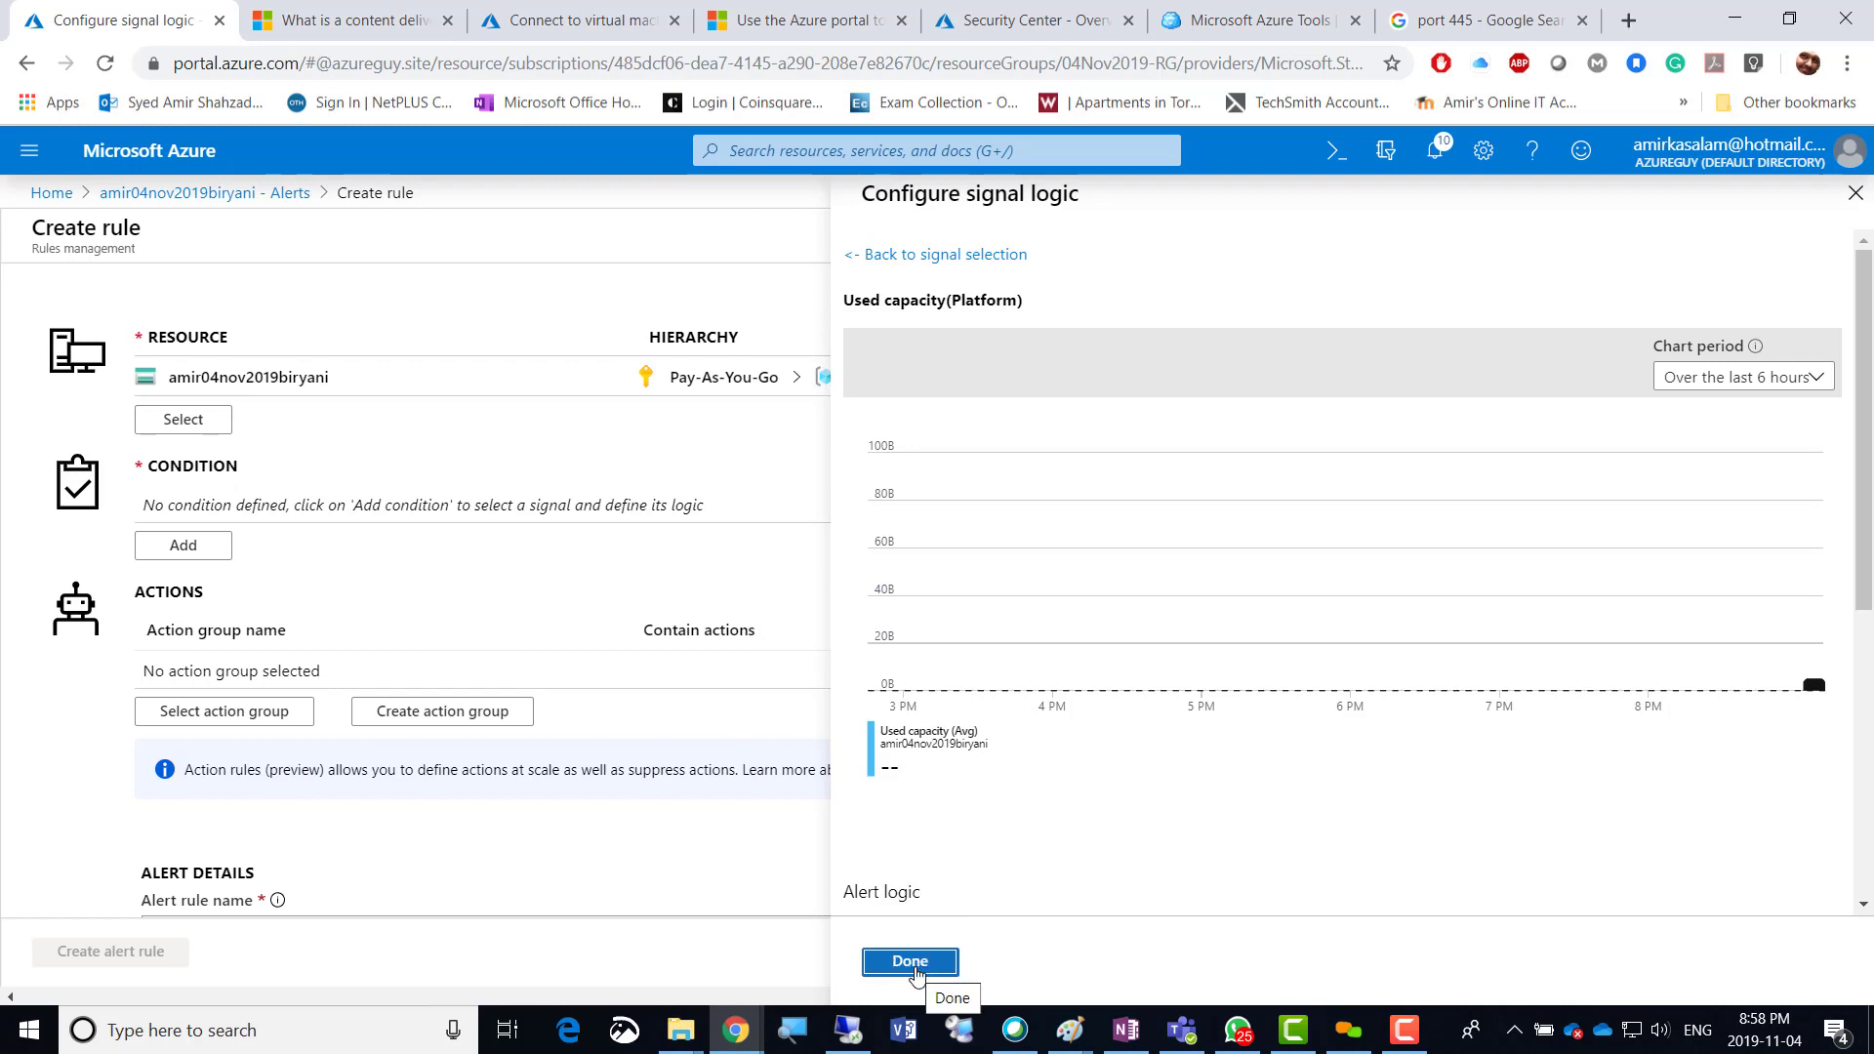
click(910, 971)
Review the alert logic, keeping Greater than as operator, and check the threshold field and chart.
scroll(1350, 742, down, 5)
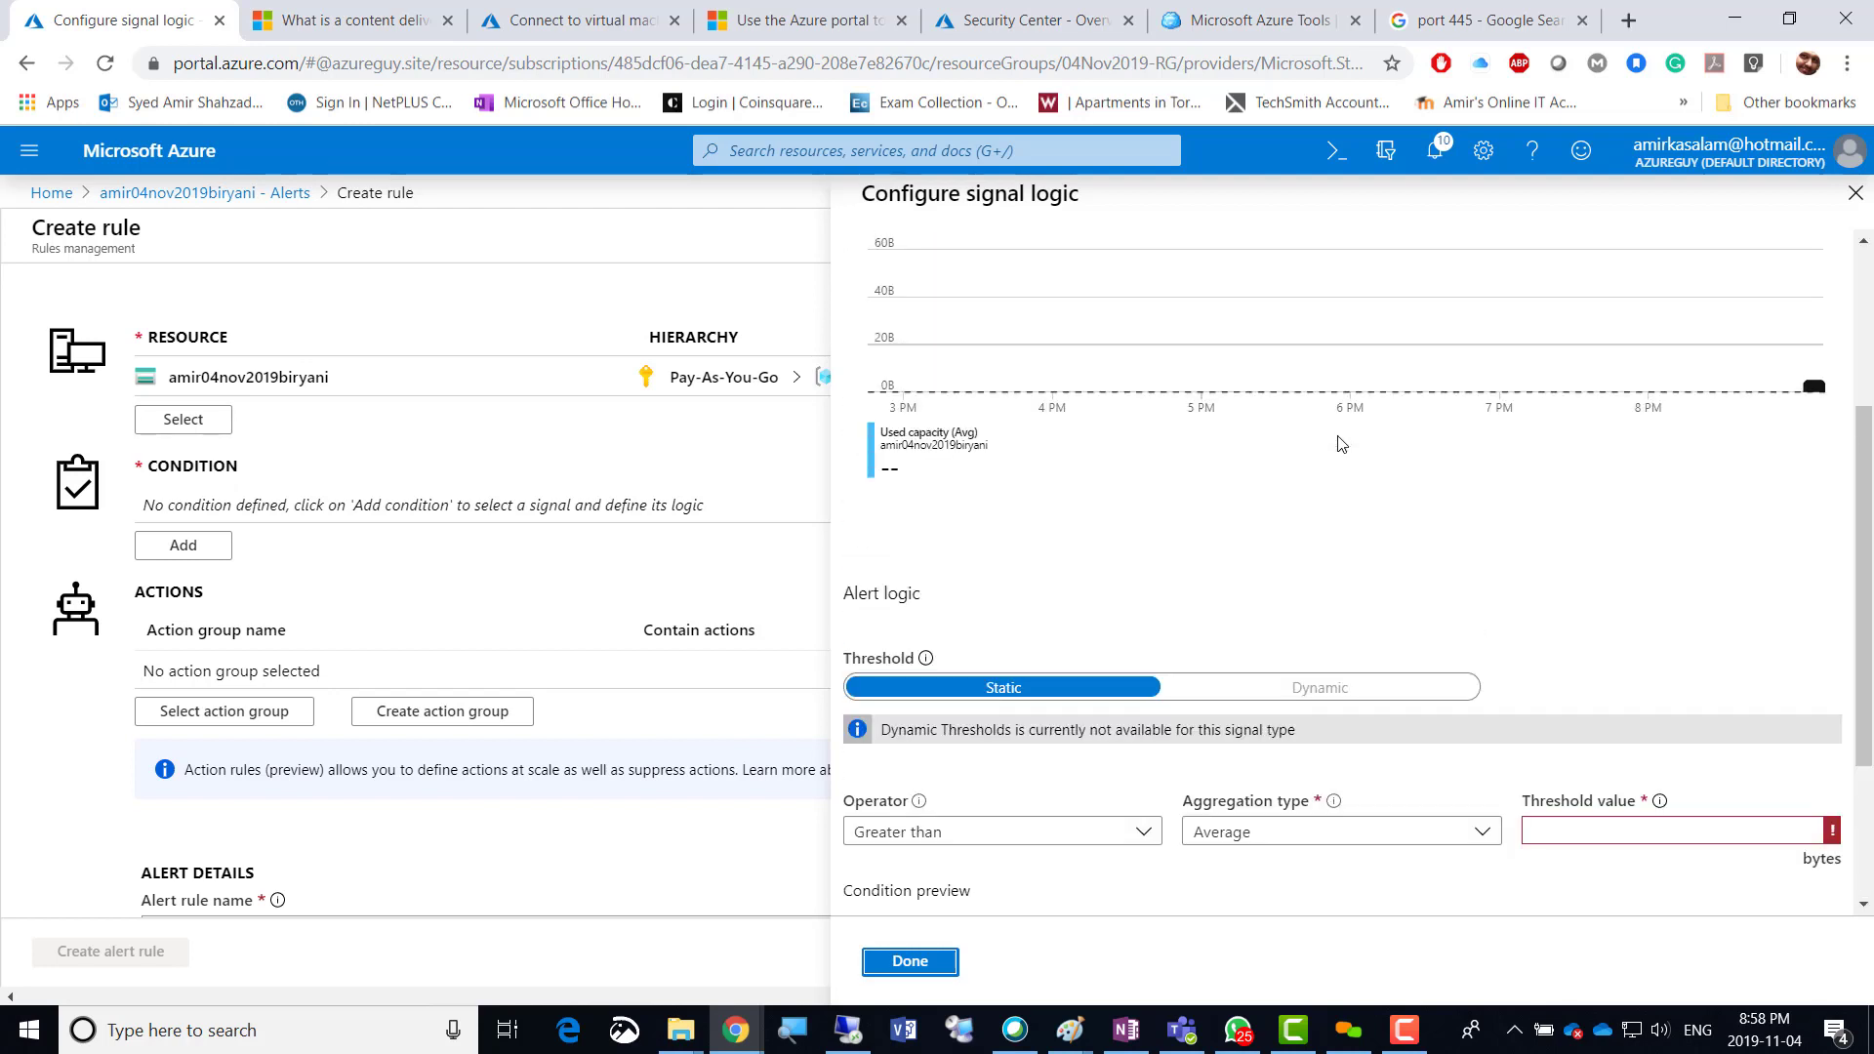
scroll(1337, 466, down, 1)
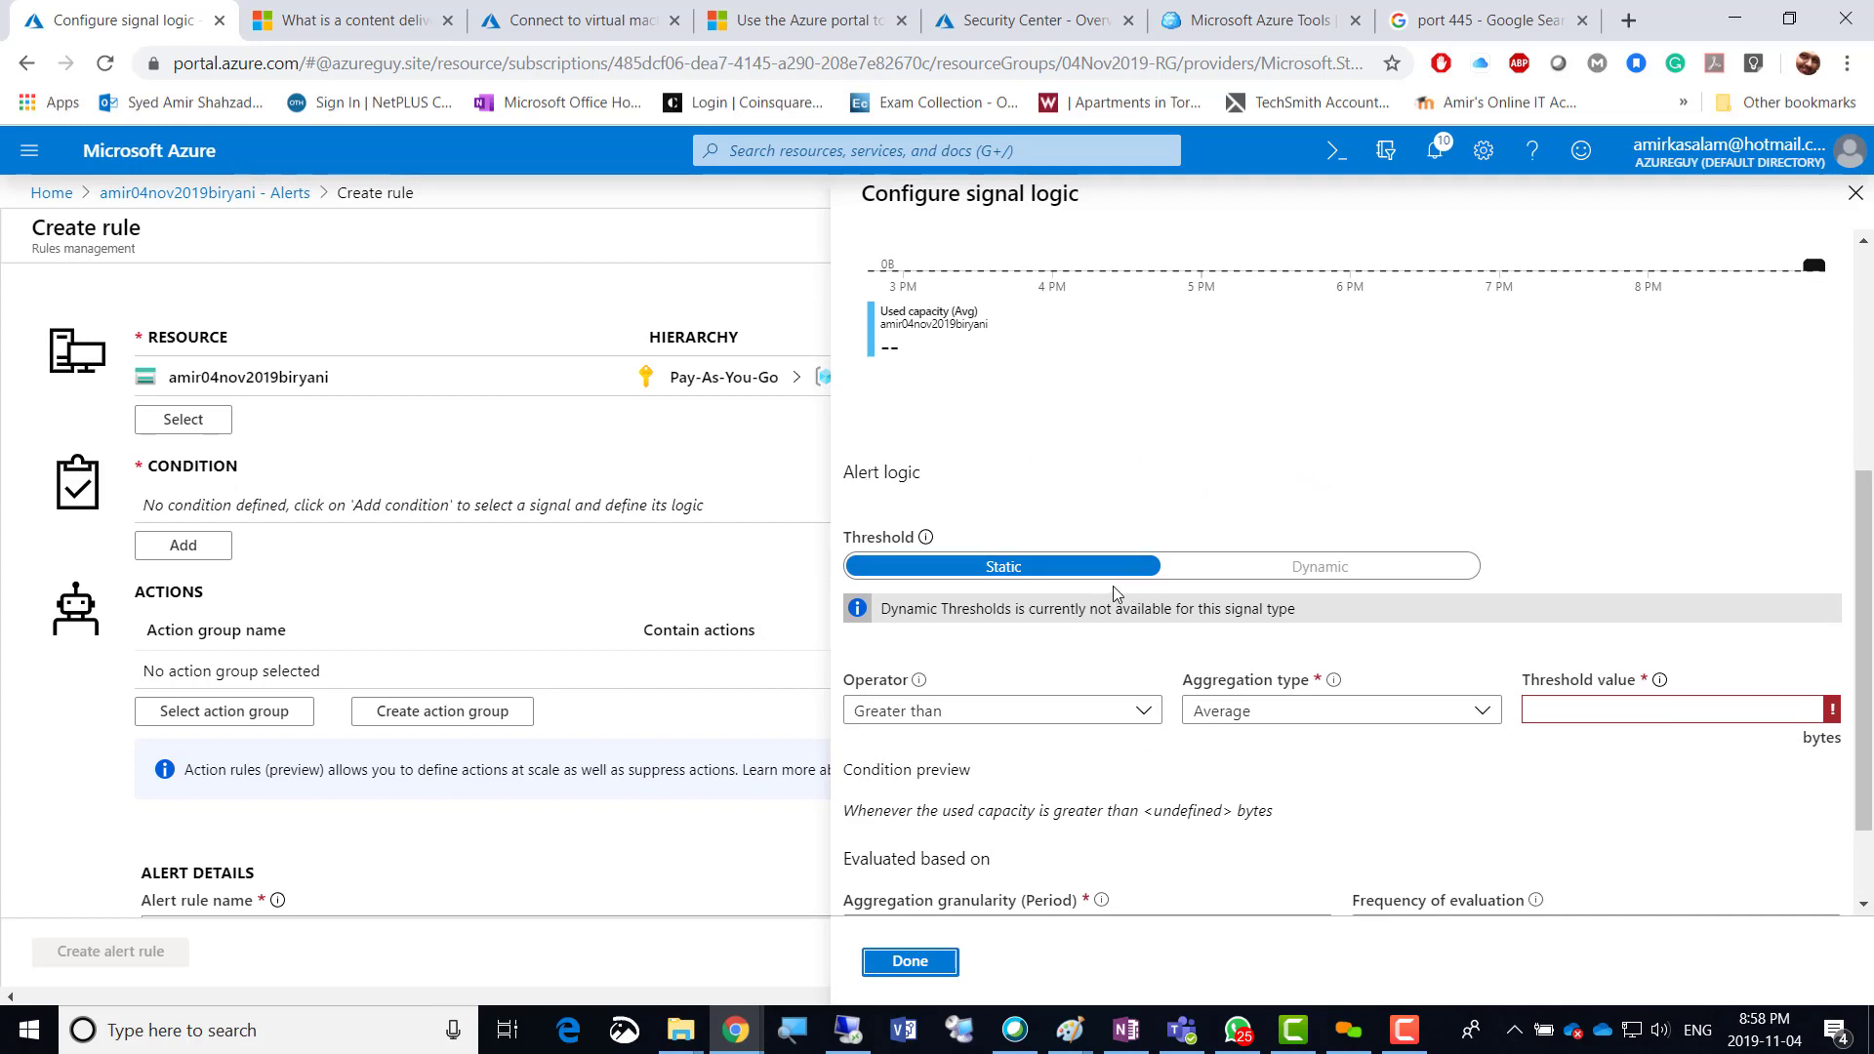
scroll(1045, 488, down, 1)
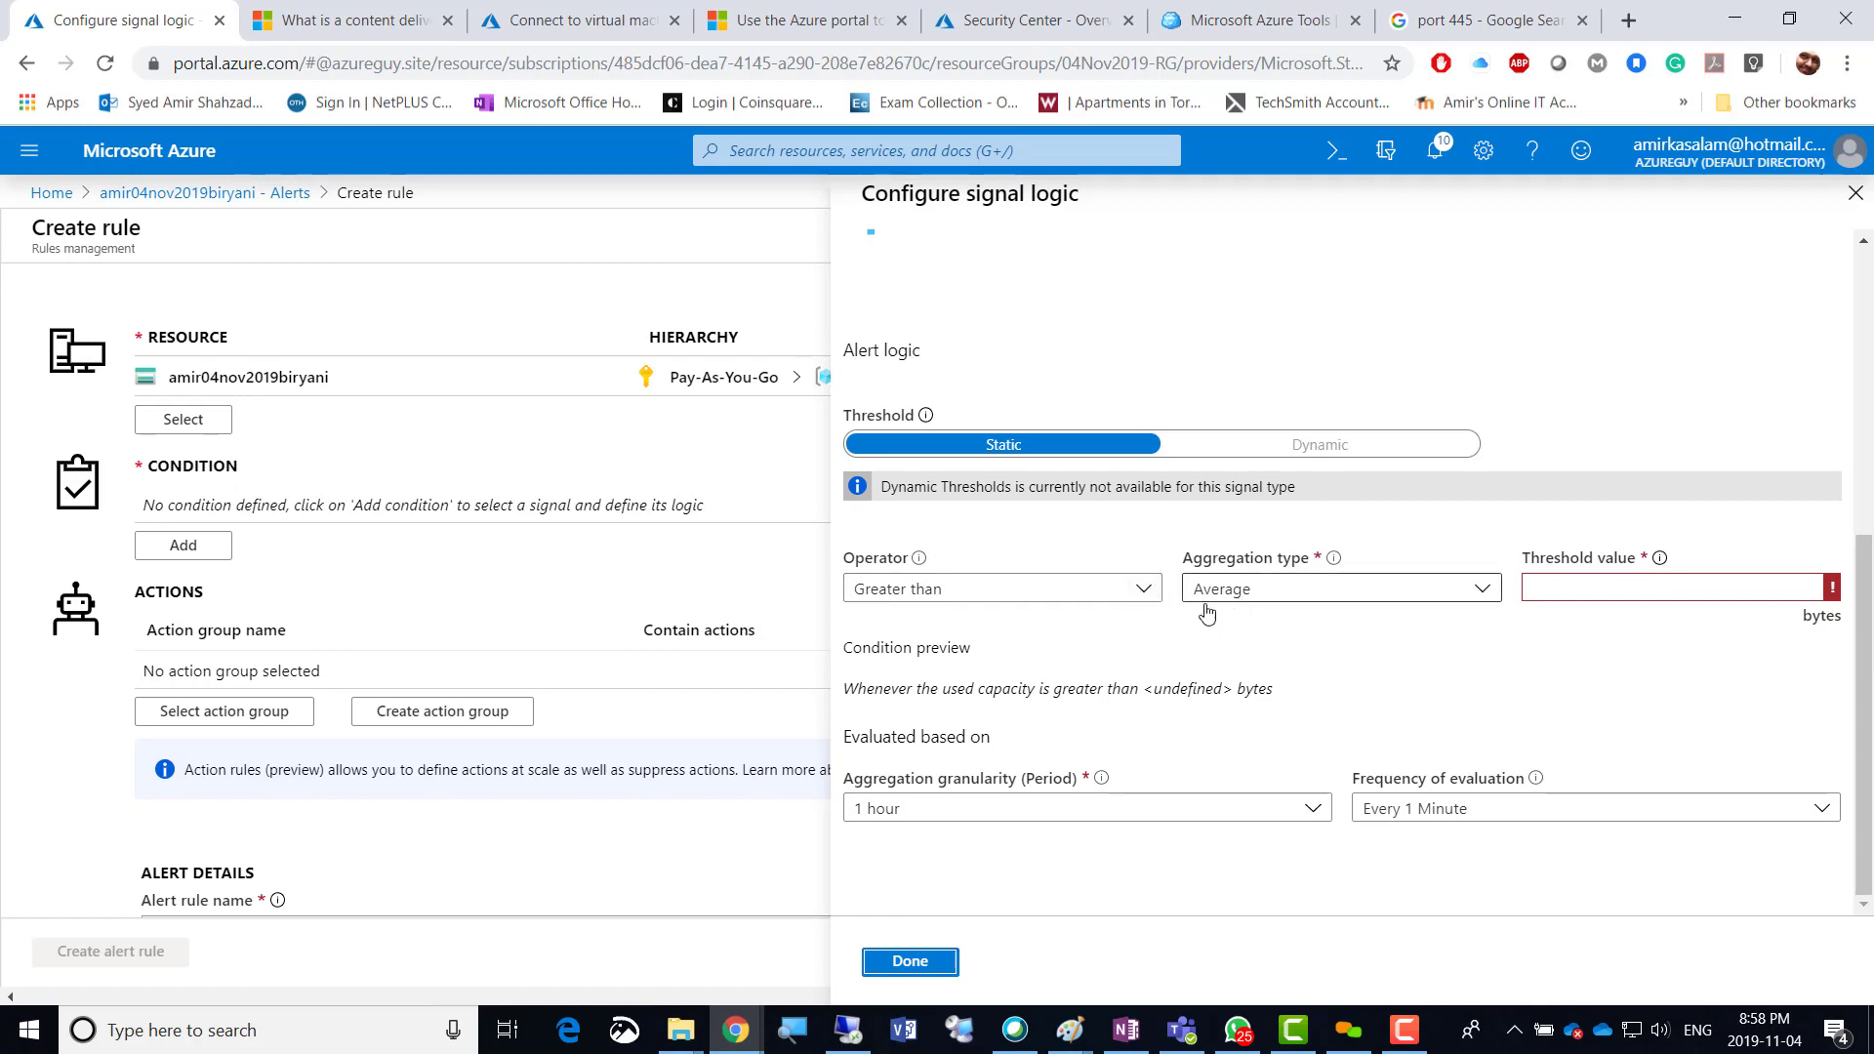
click(1142, 591)
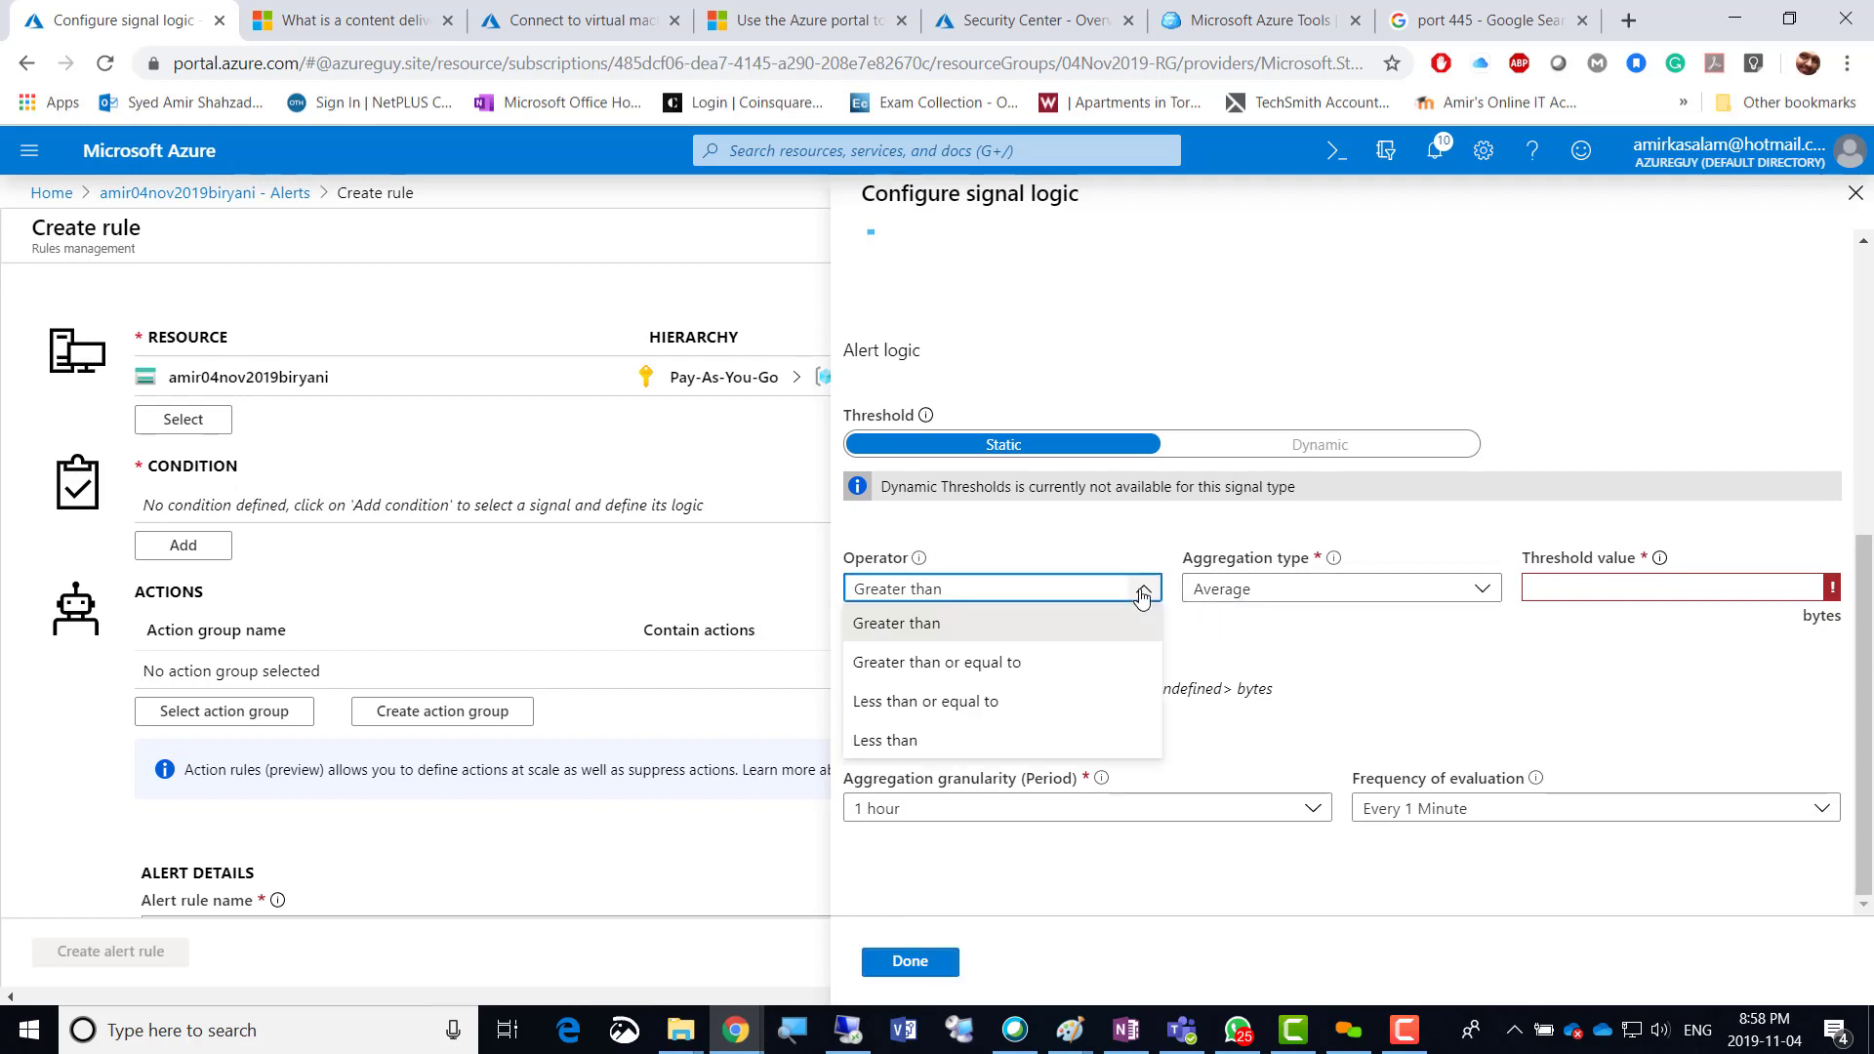
click(1141, 594)
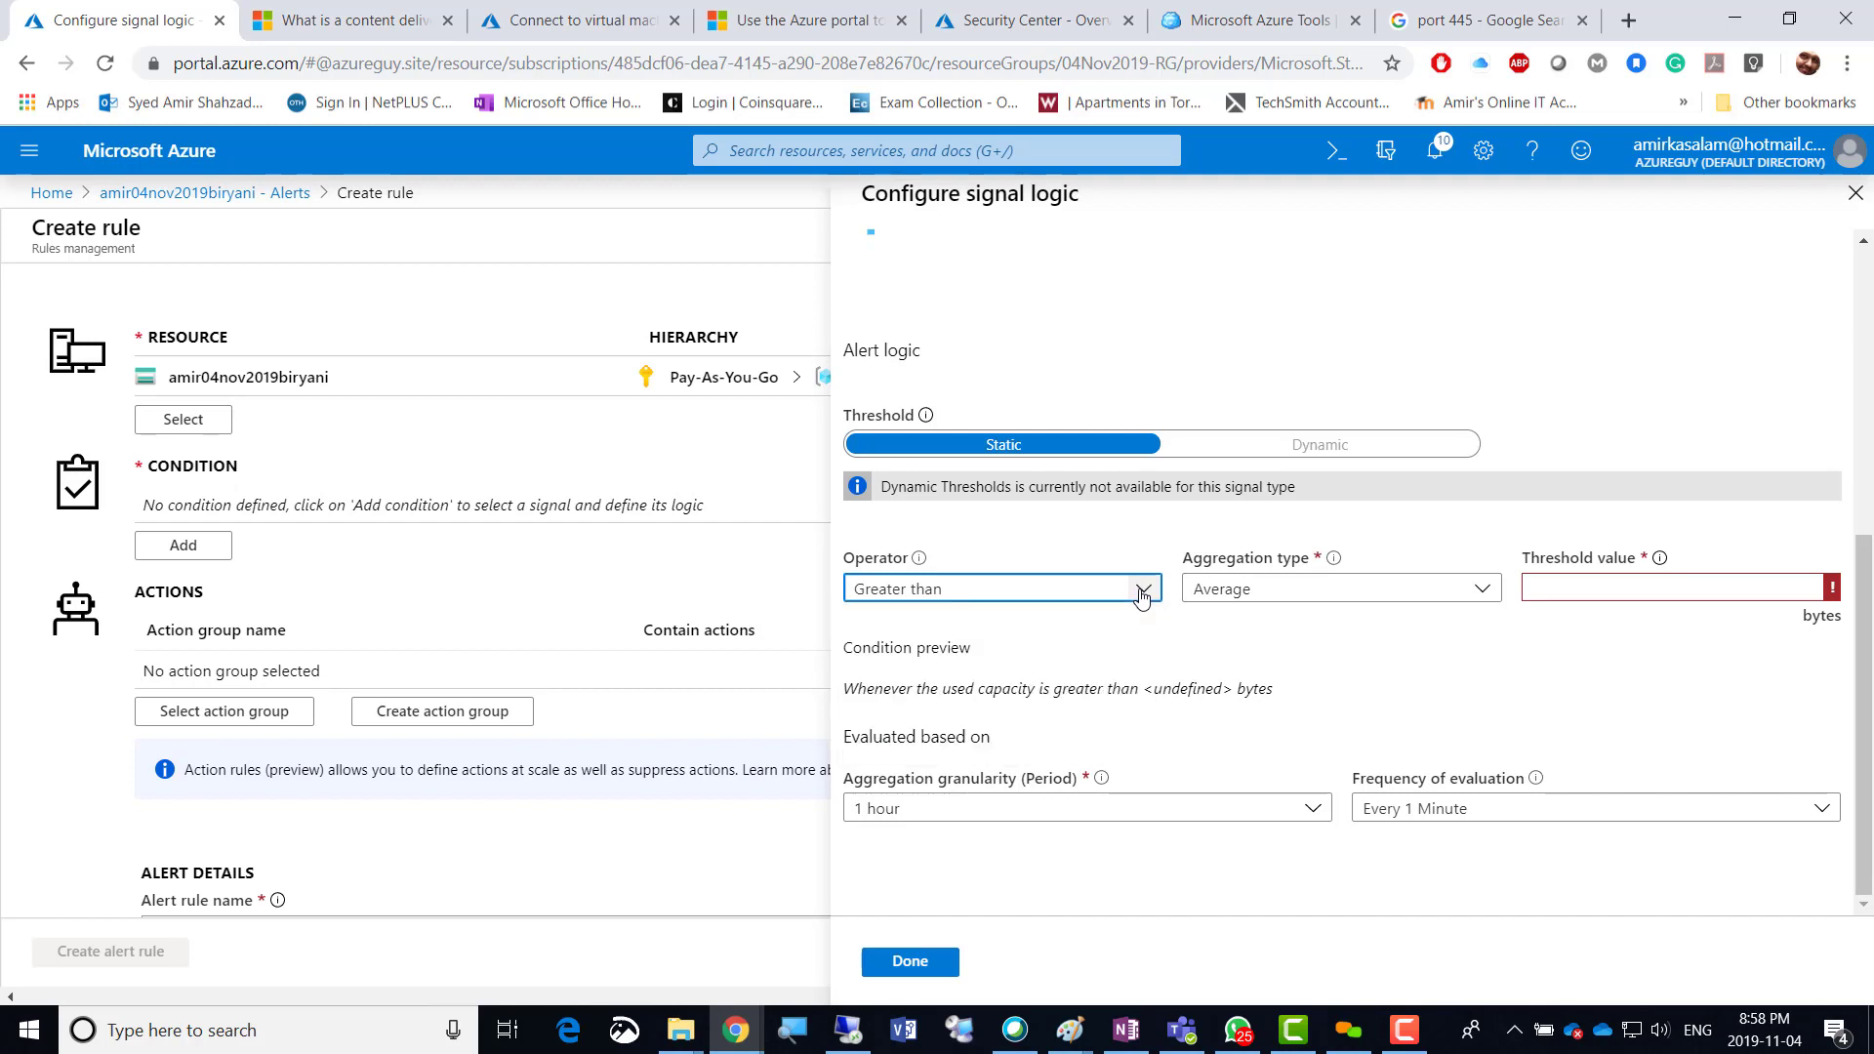
click(1554, 584)
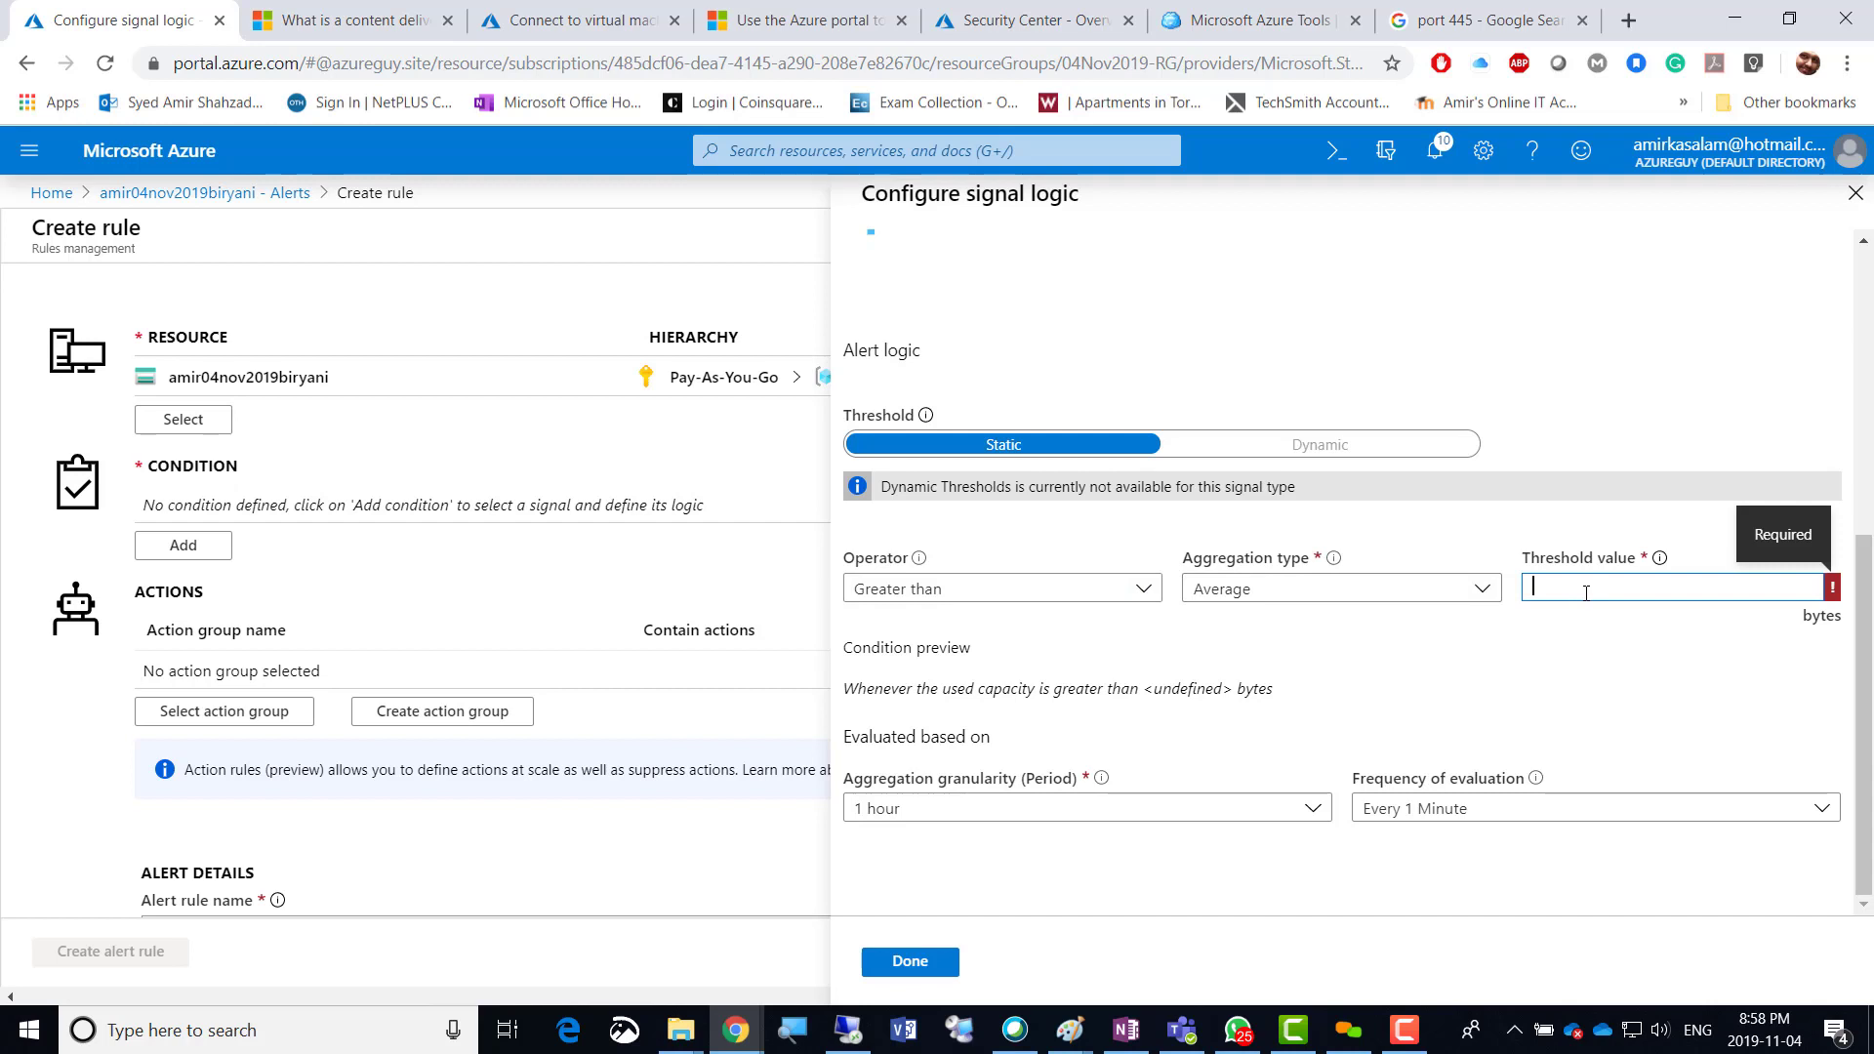
scroll(1512, 454, up, 4)
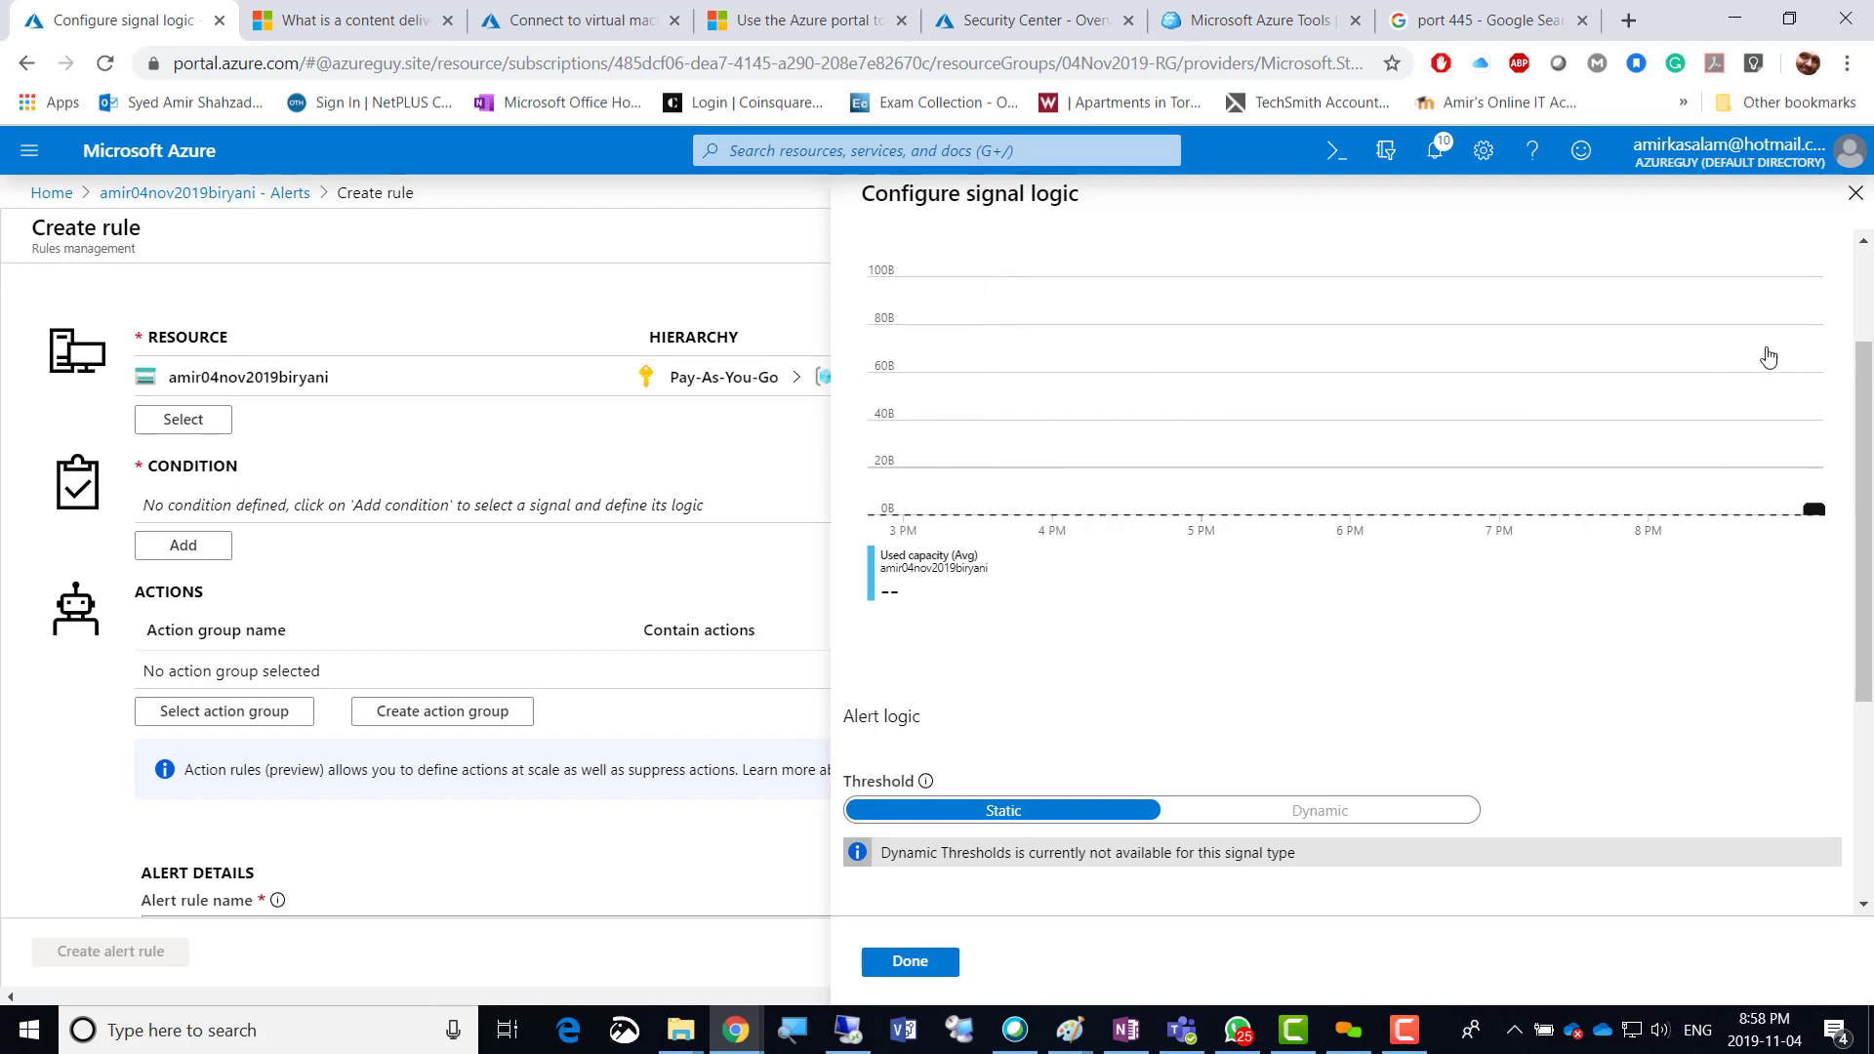
scroll(1844, 379, up, 2)
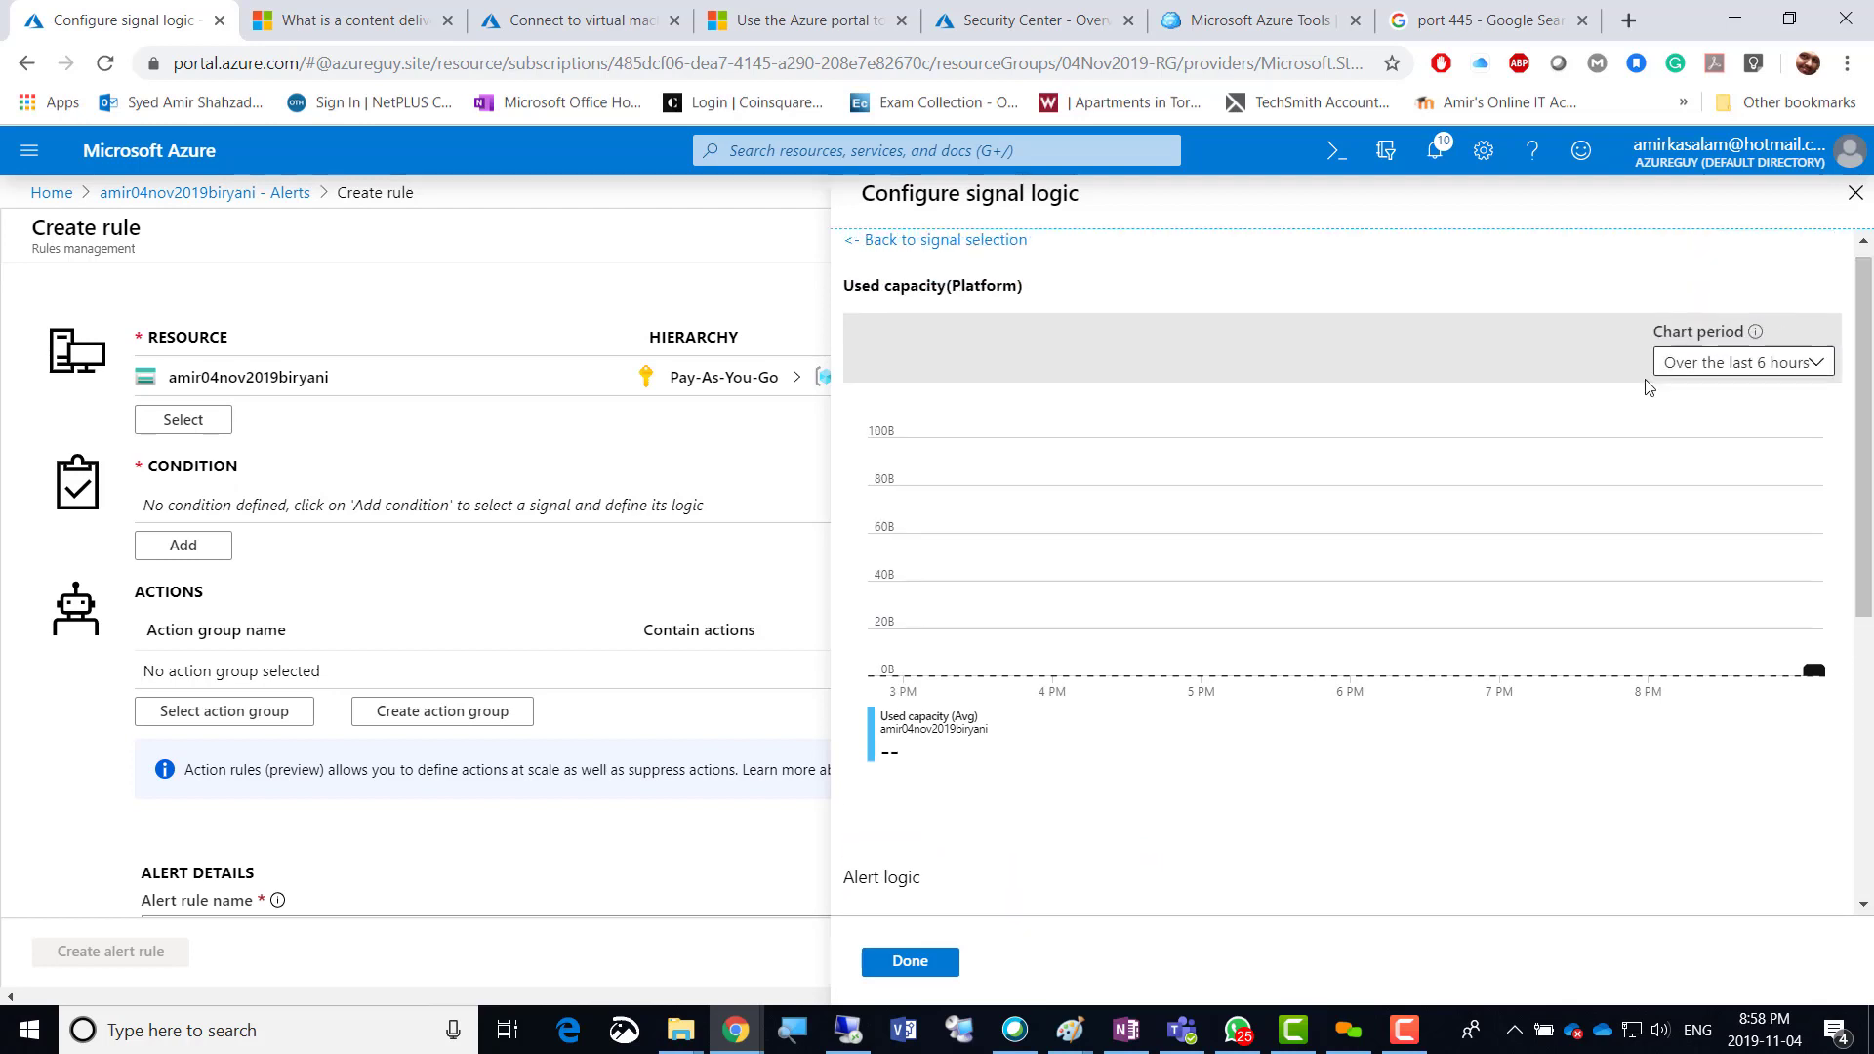
click(962, 441)
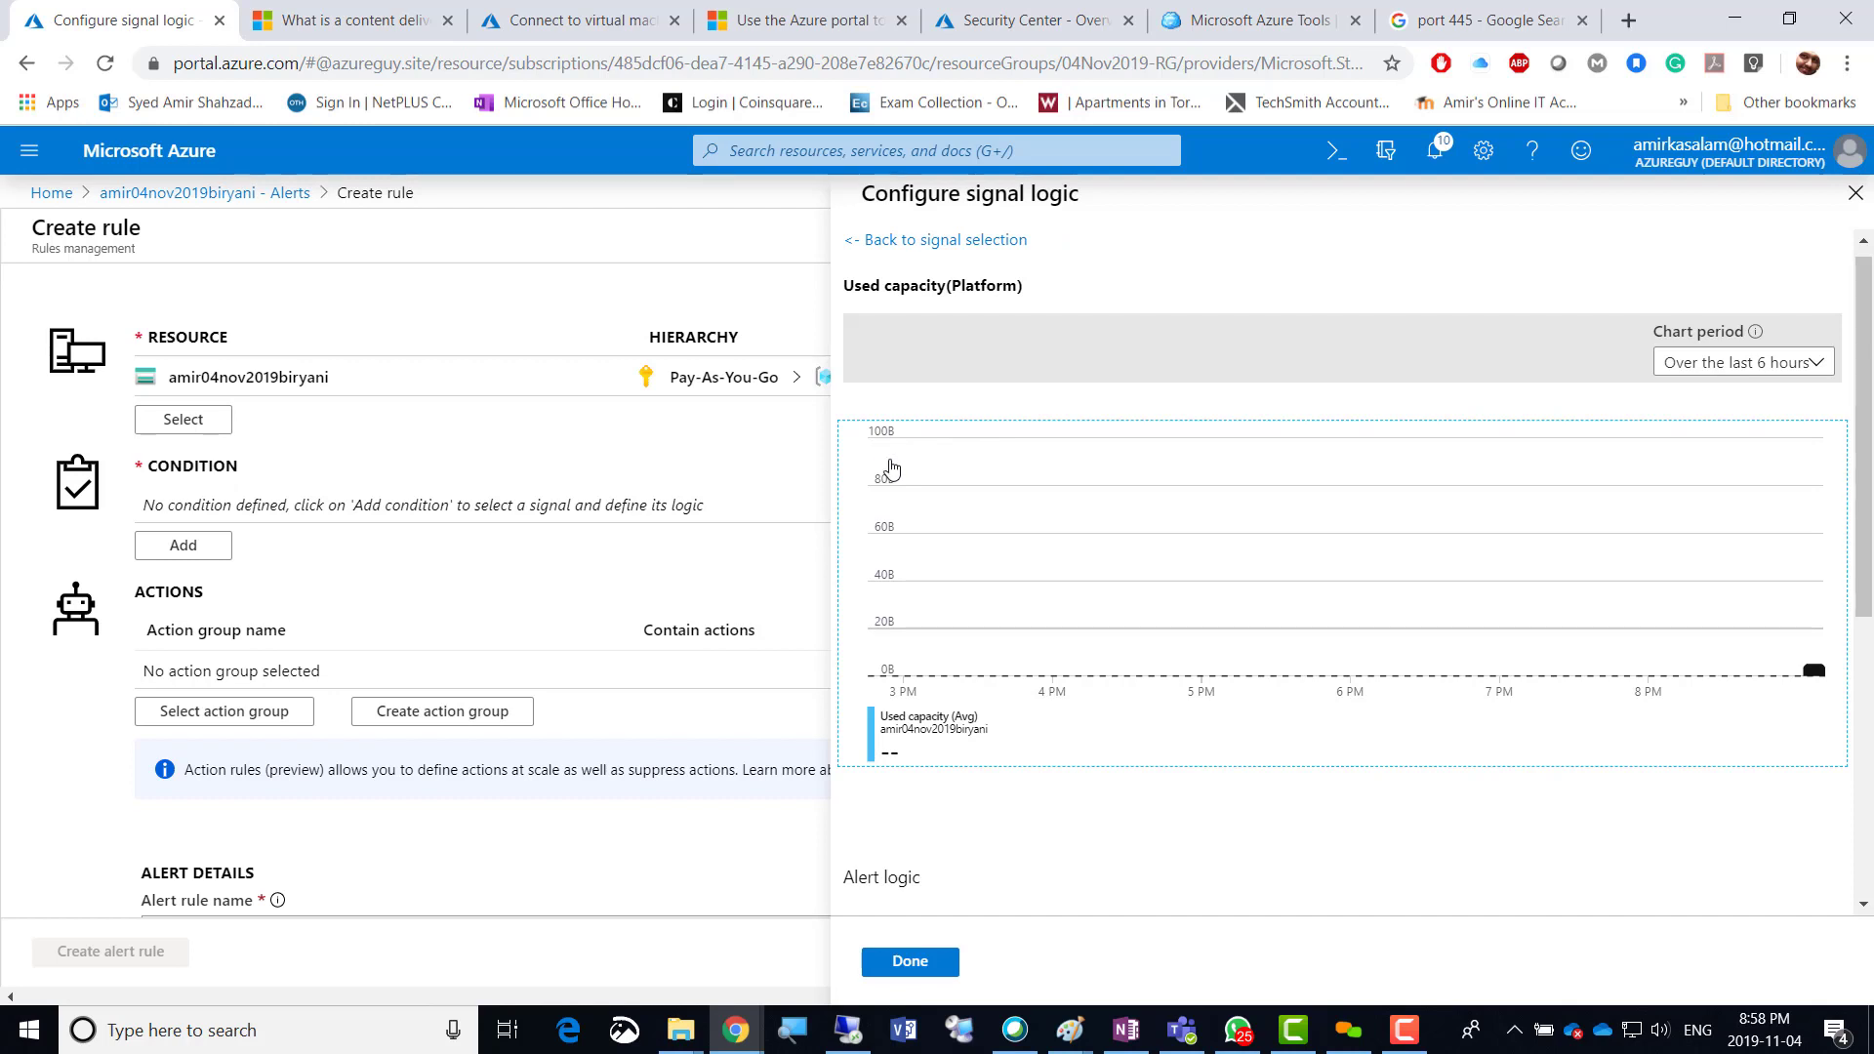
Set the Used capacity threshold to 100 bytes and add the condition to the rule.
scroll(1366, 827, down, 4)
scroll(1371, 831, down, 1)
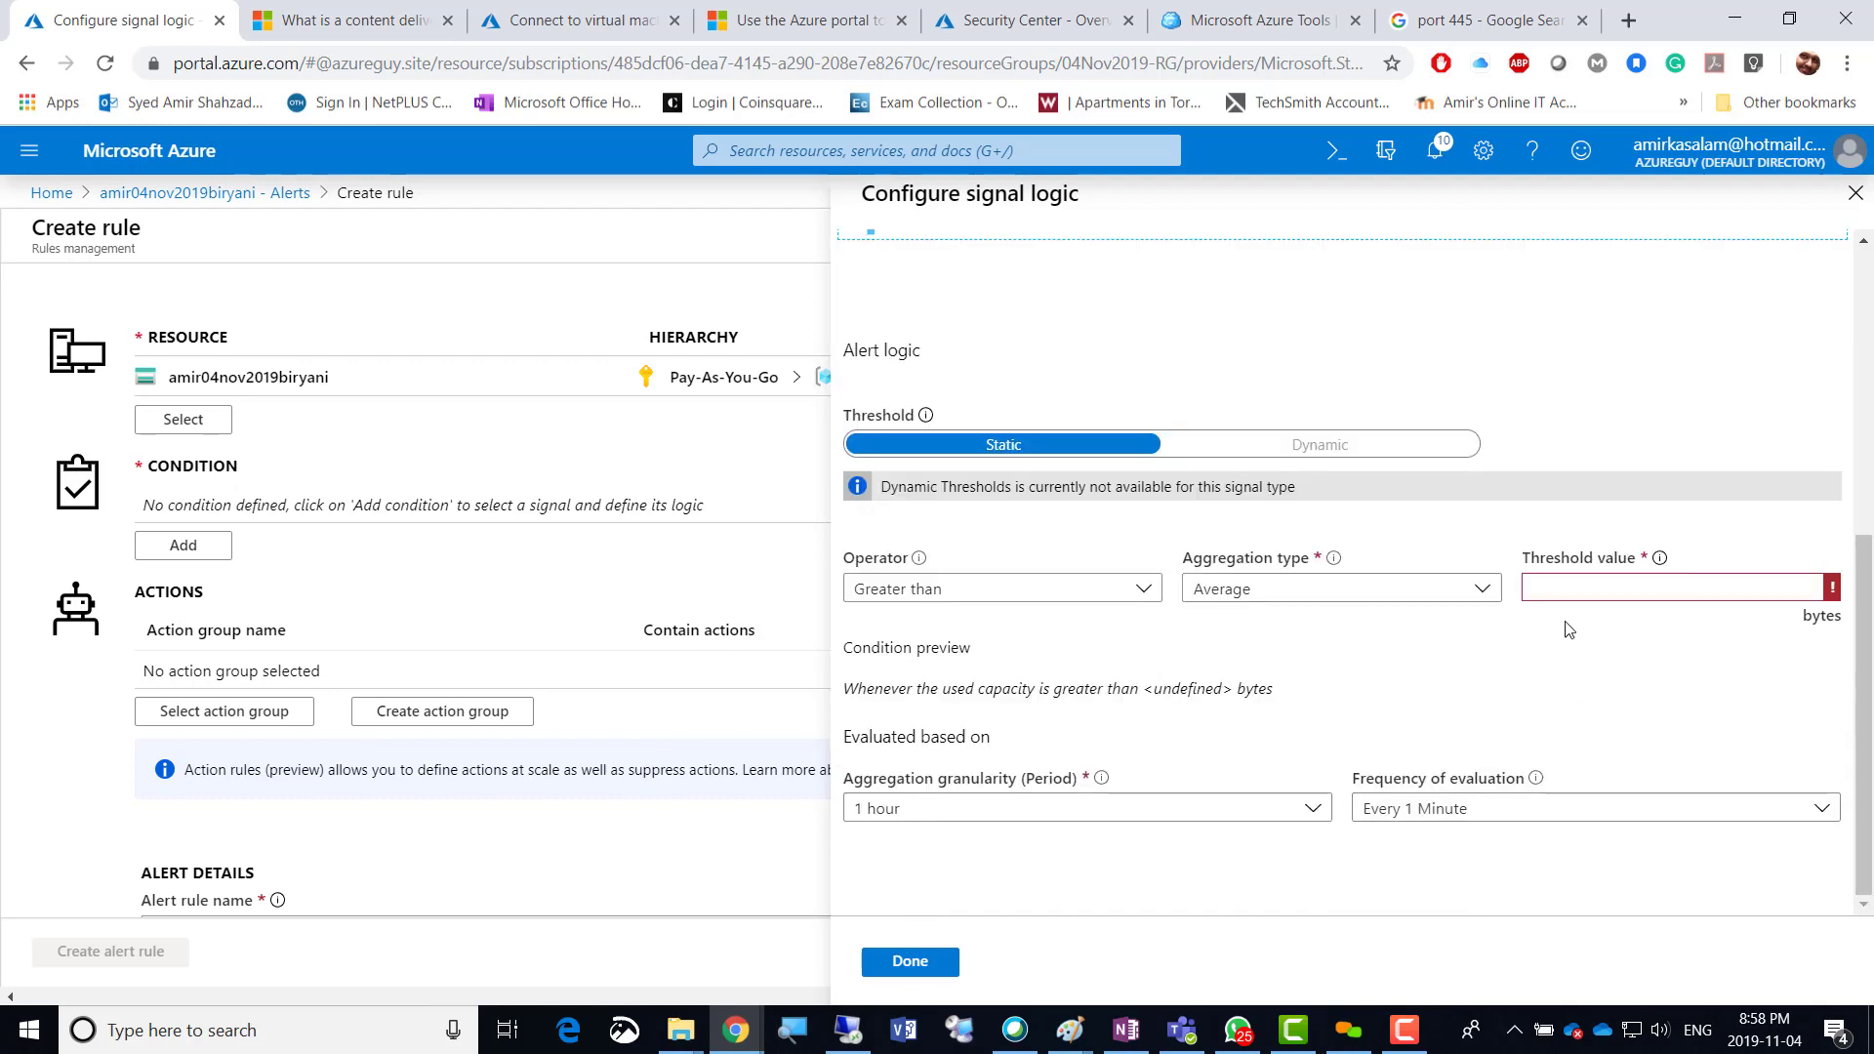
click(1554, 585)
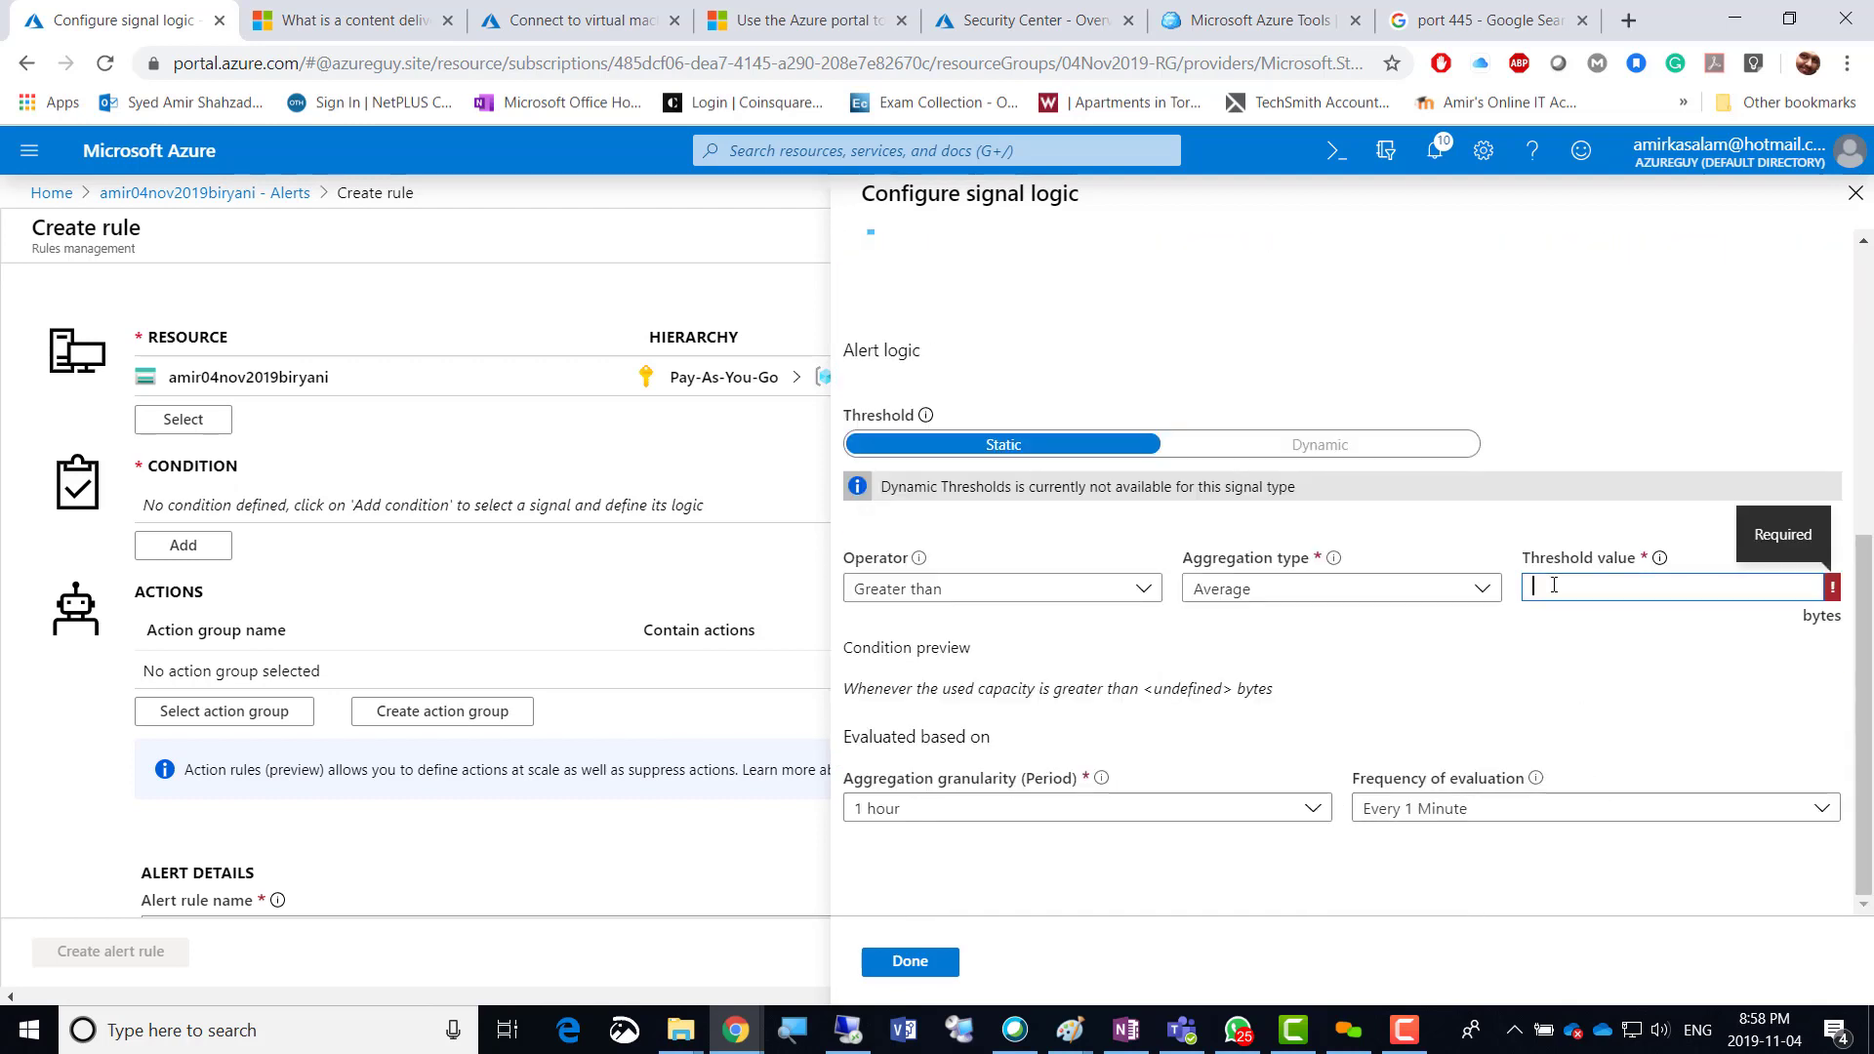
key(shift)
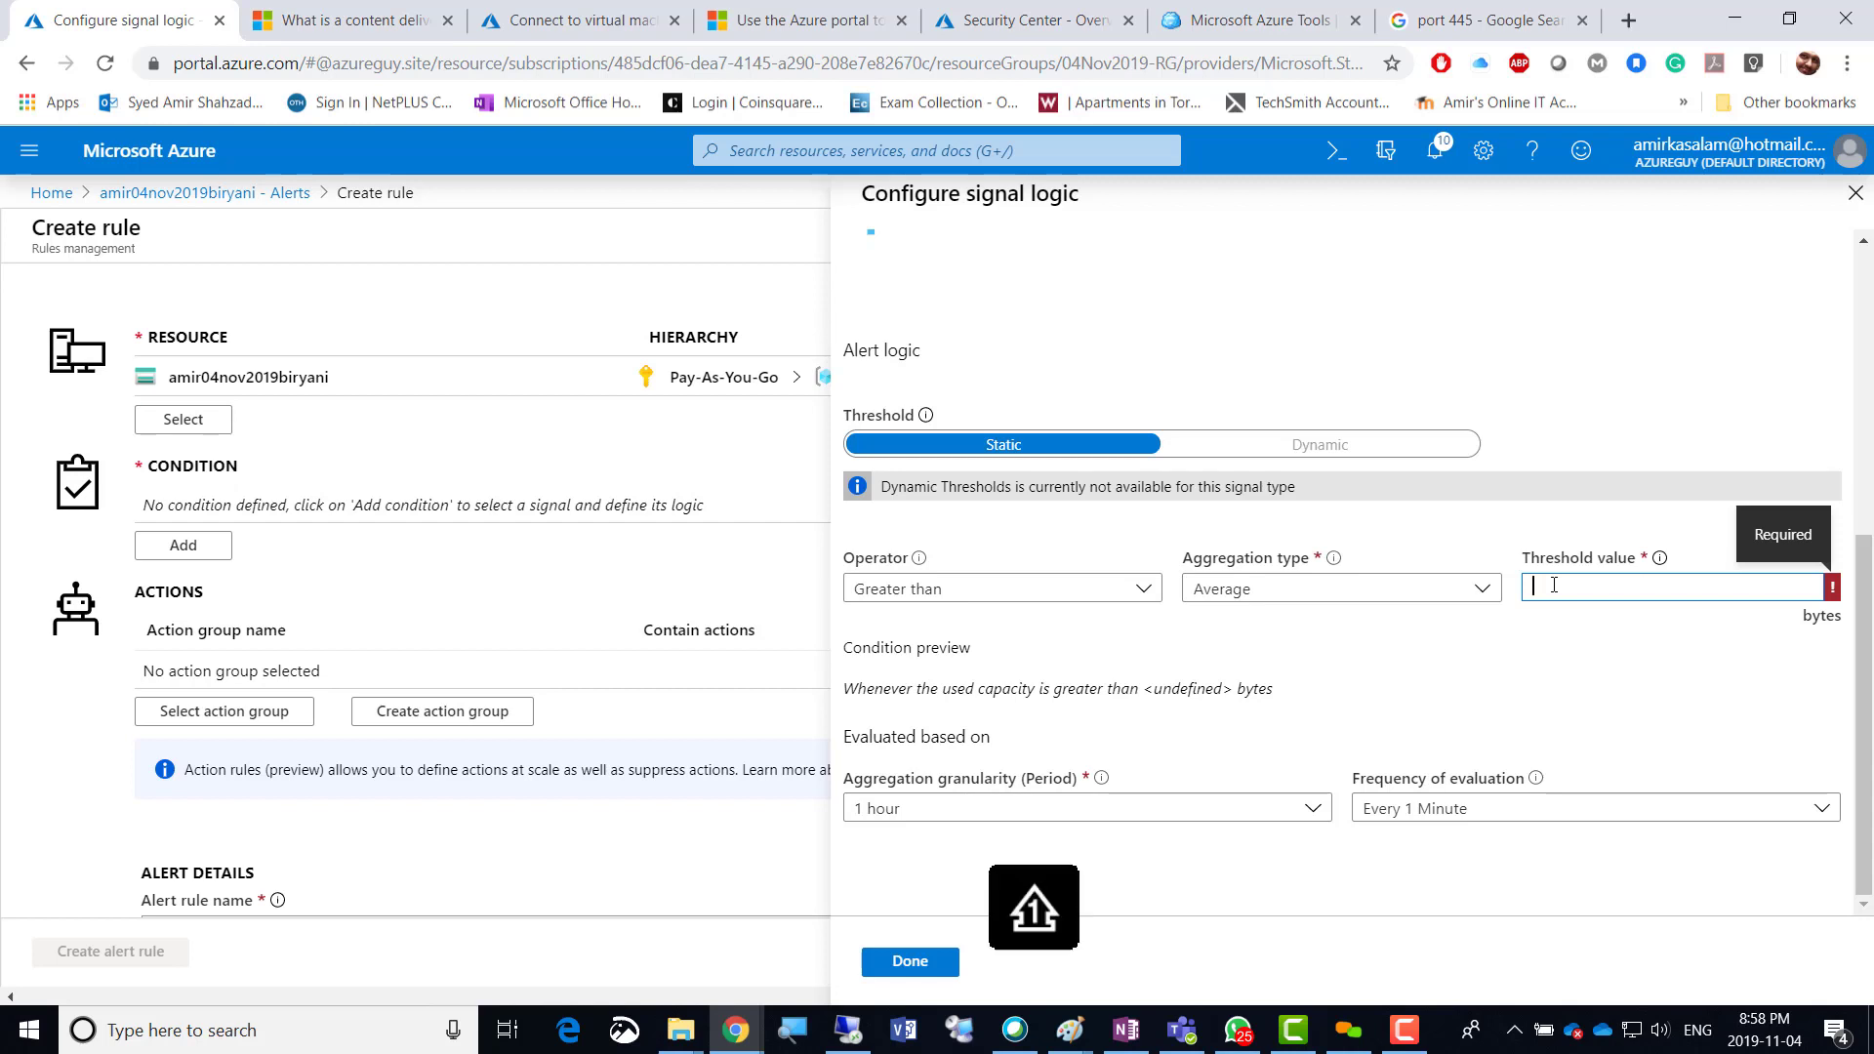
click(1539, 670)
drag(1865, 669, 1867, 380)
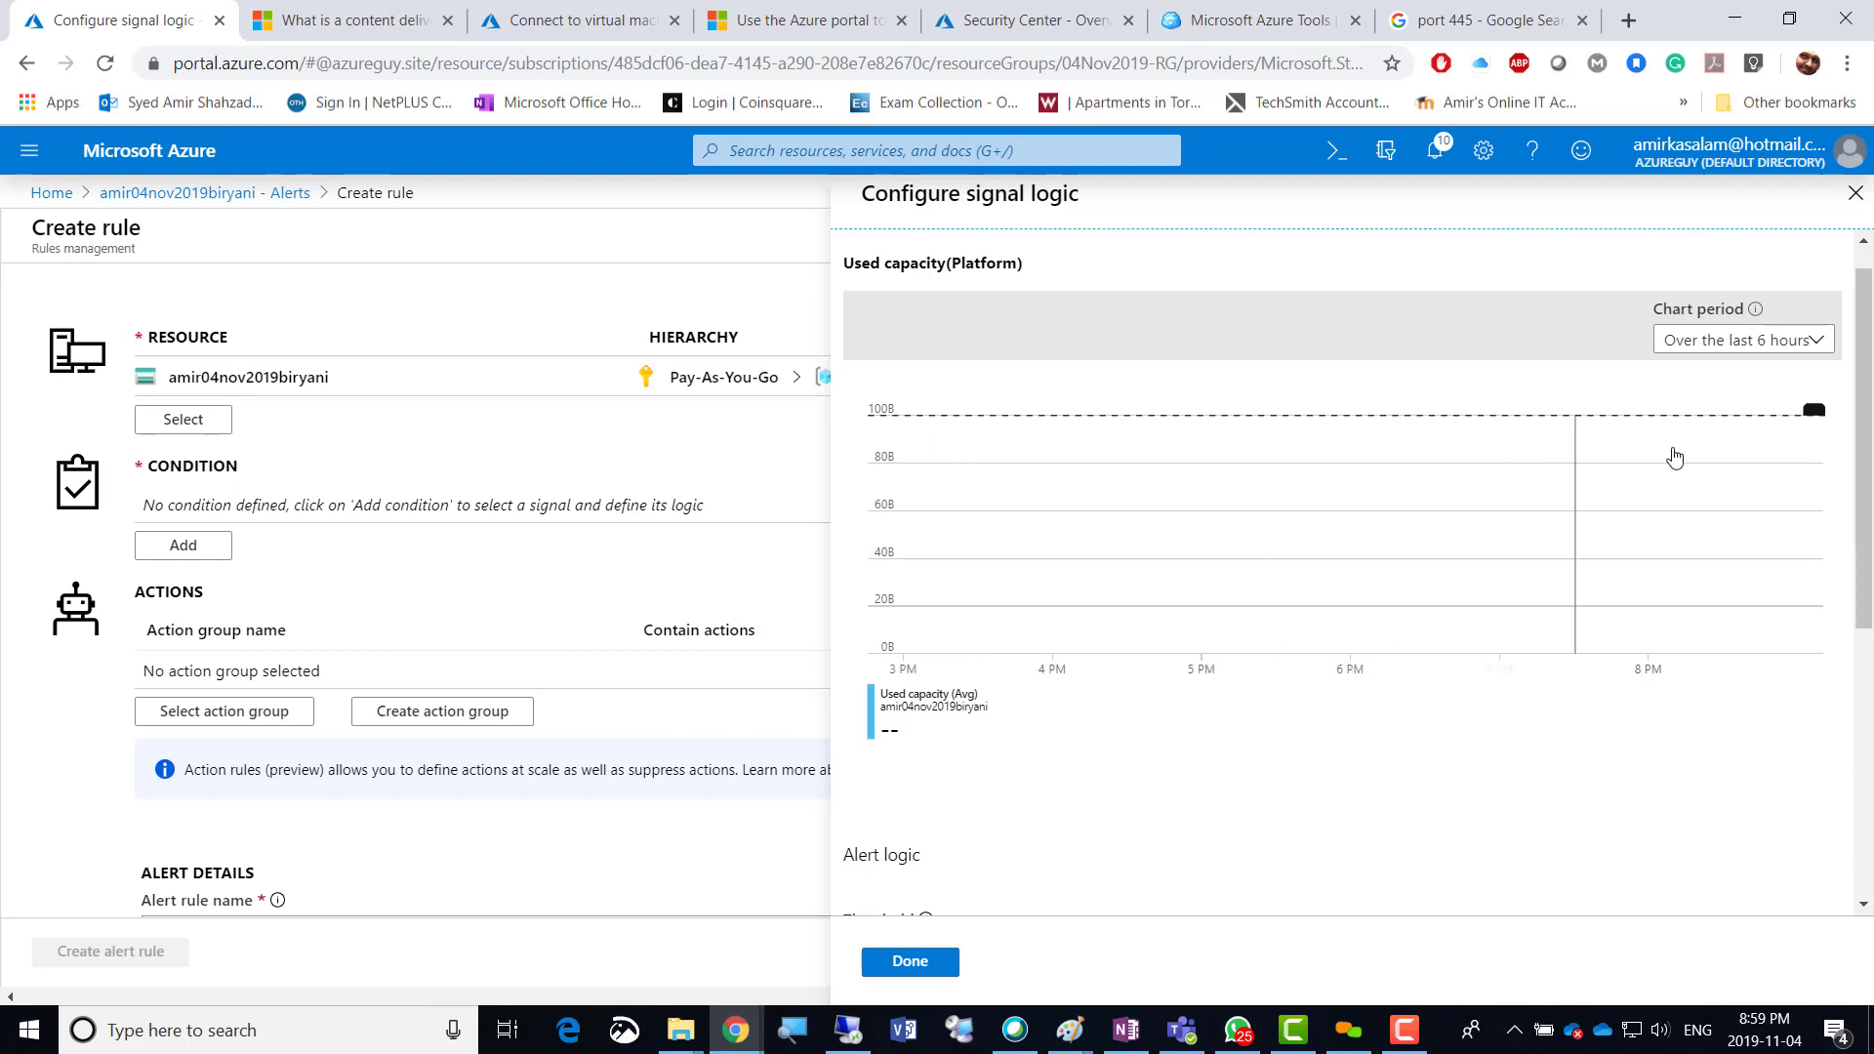
drag(1862, 454, 1861, 720)
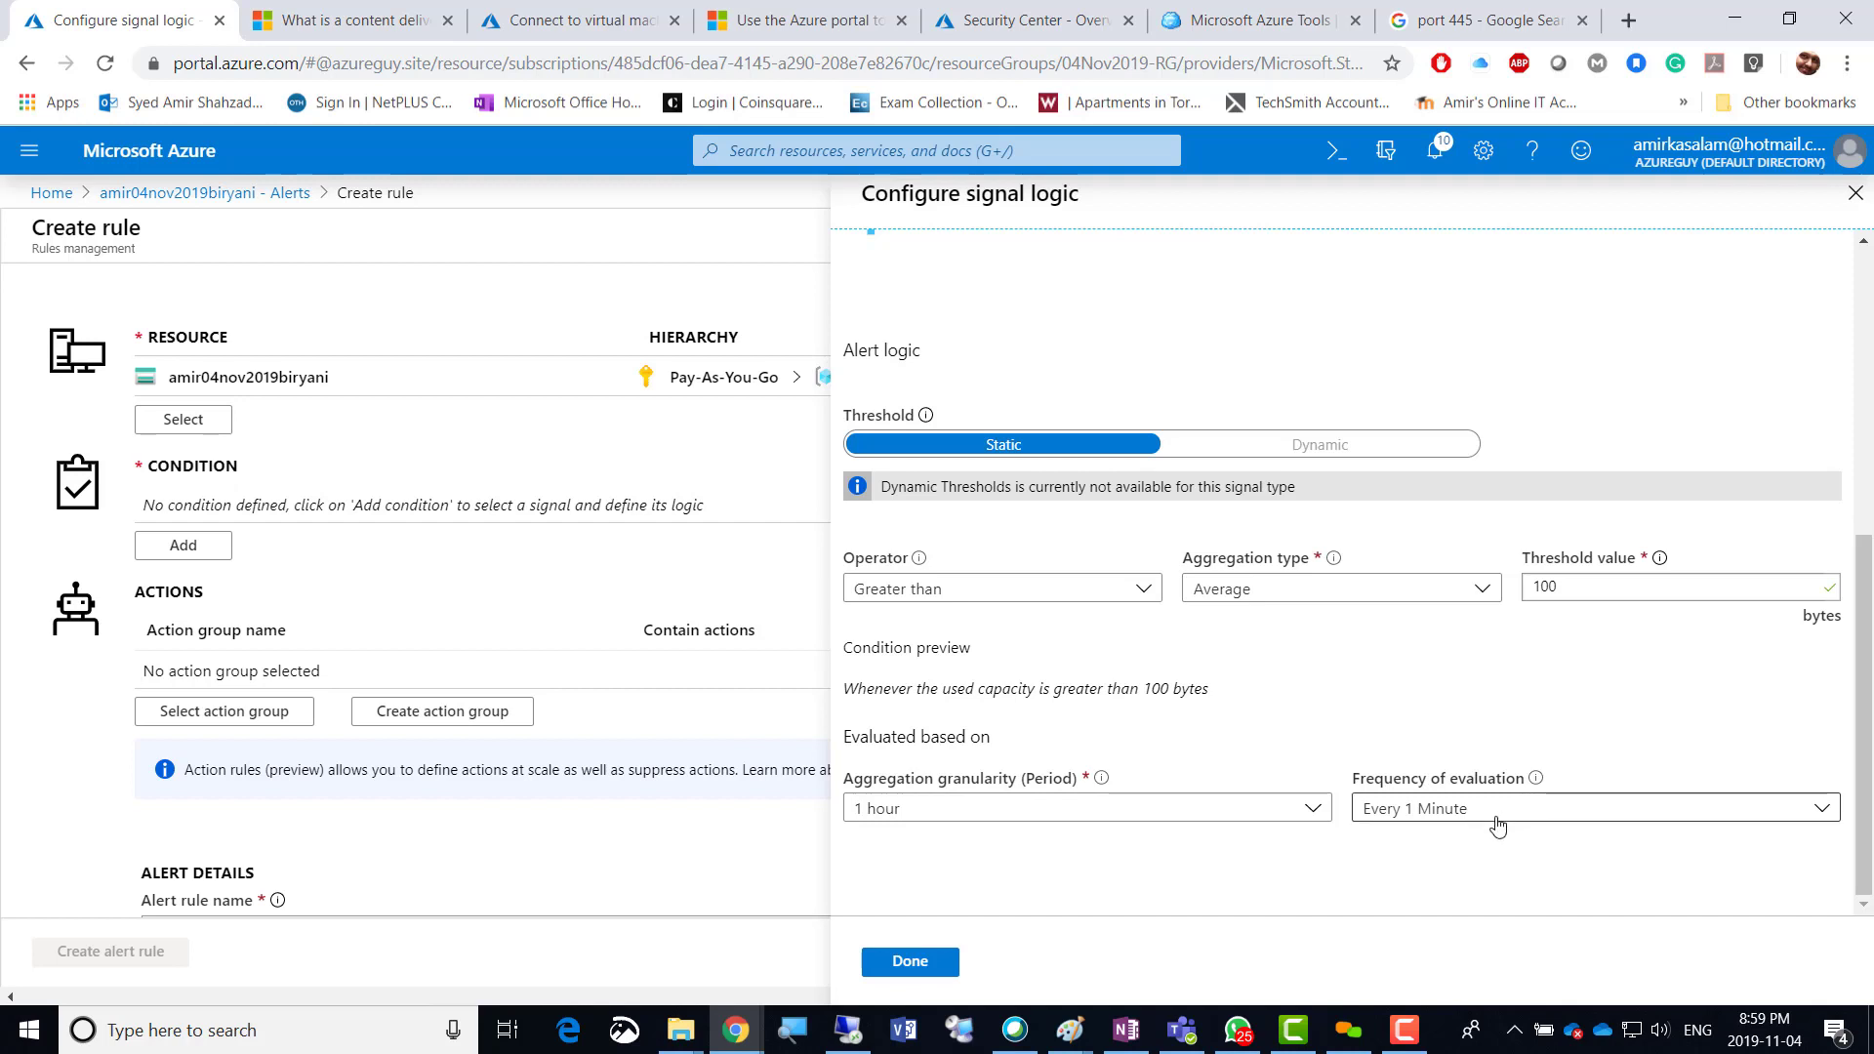
click(912, 963)
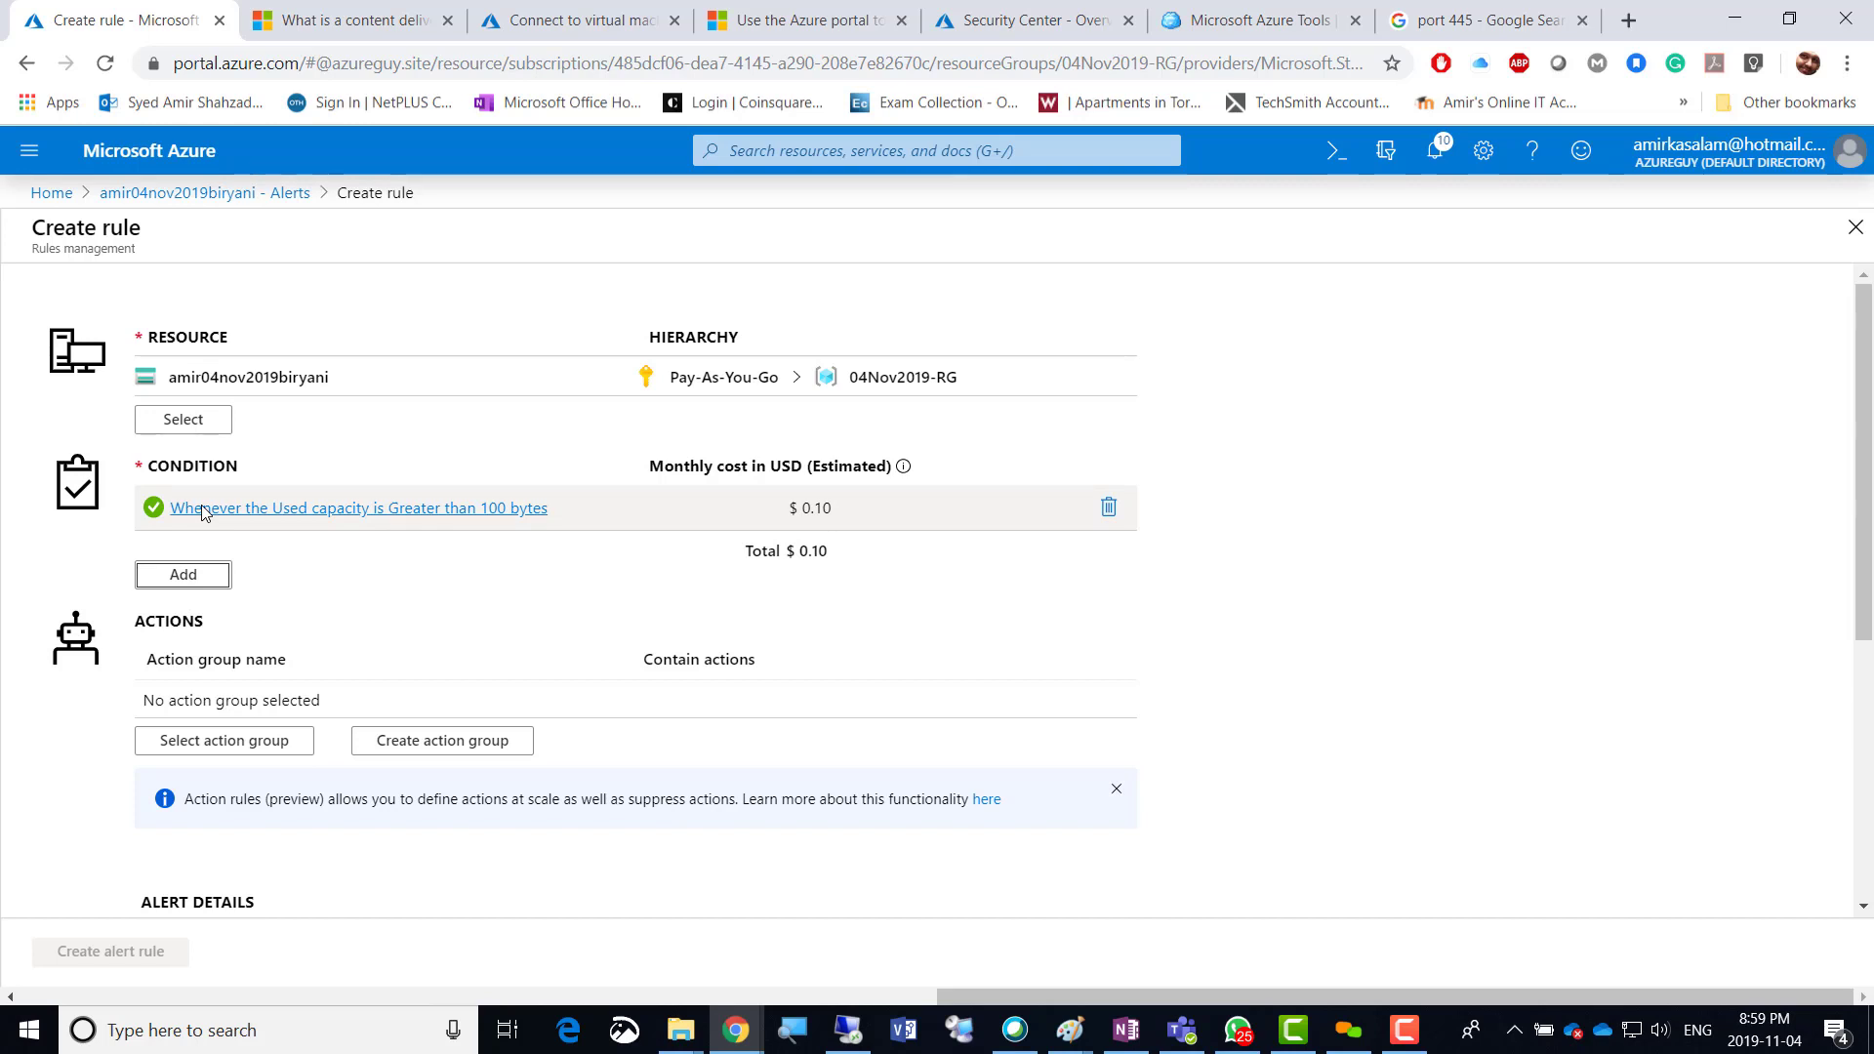
click(179, 587)
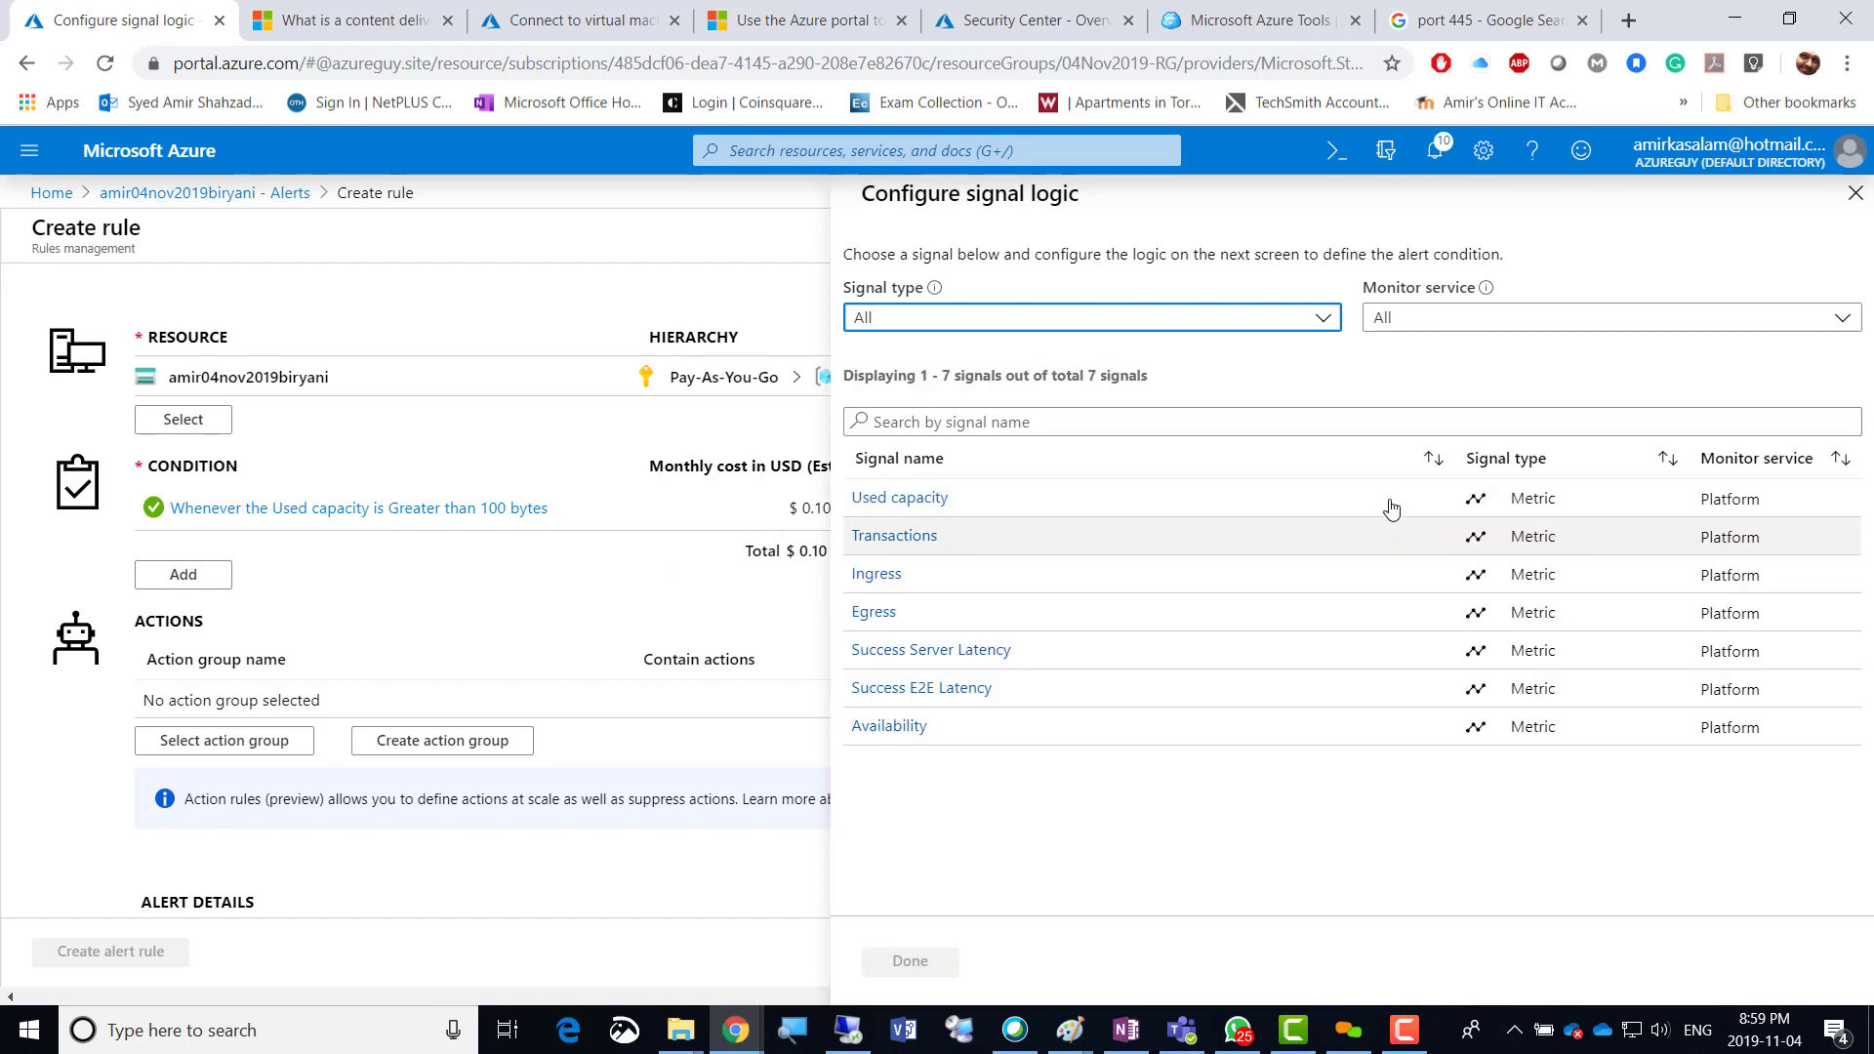
click(1850, 192)
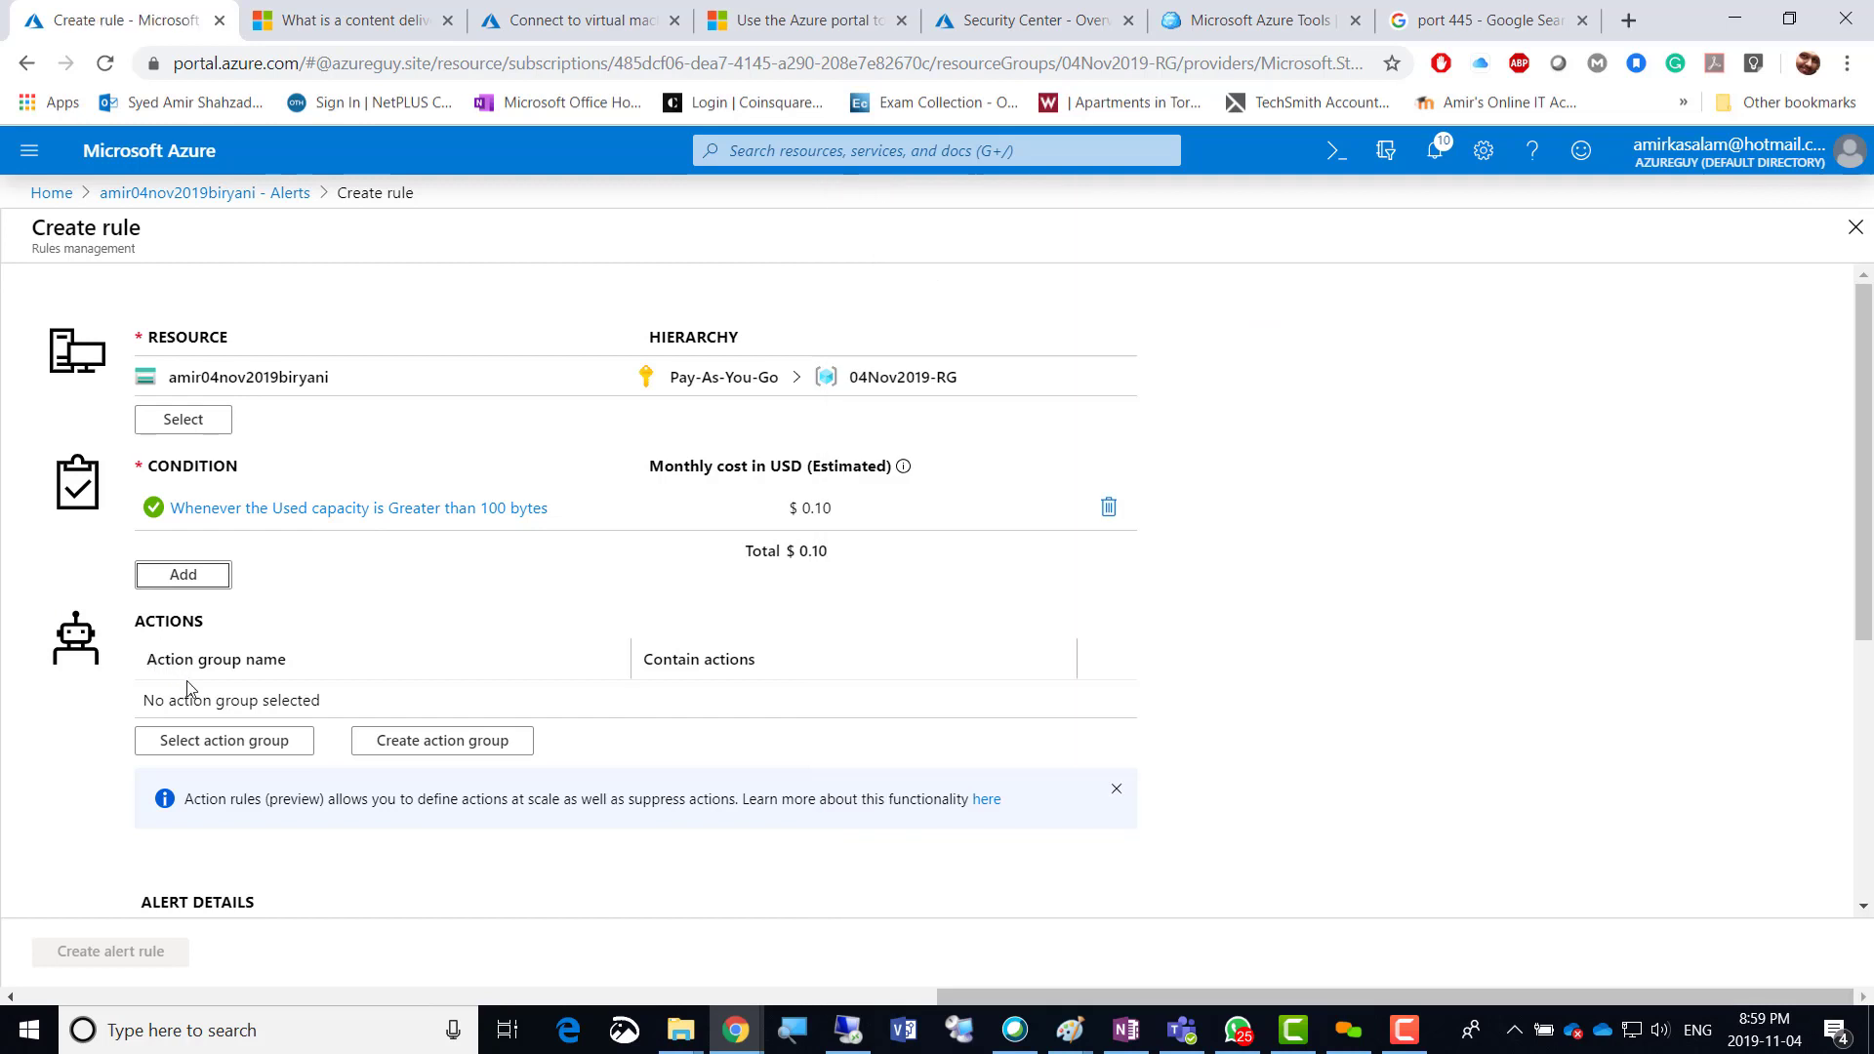
scroll(263, 656, down, 3)
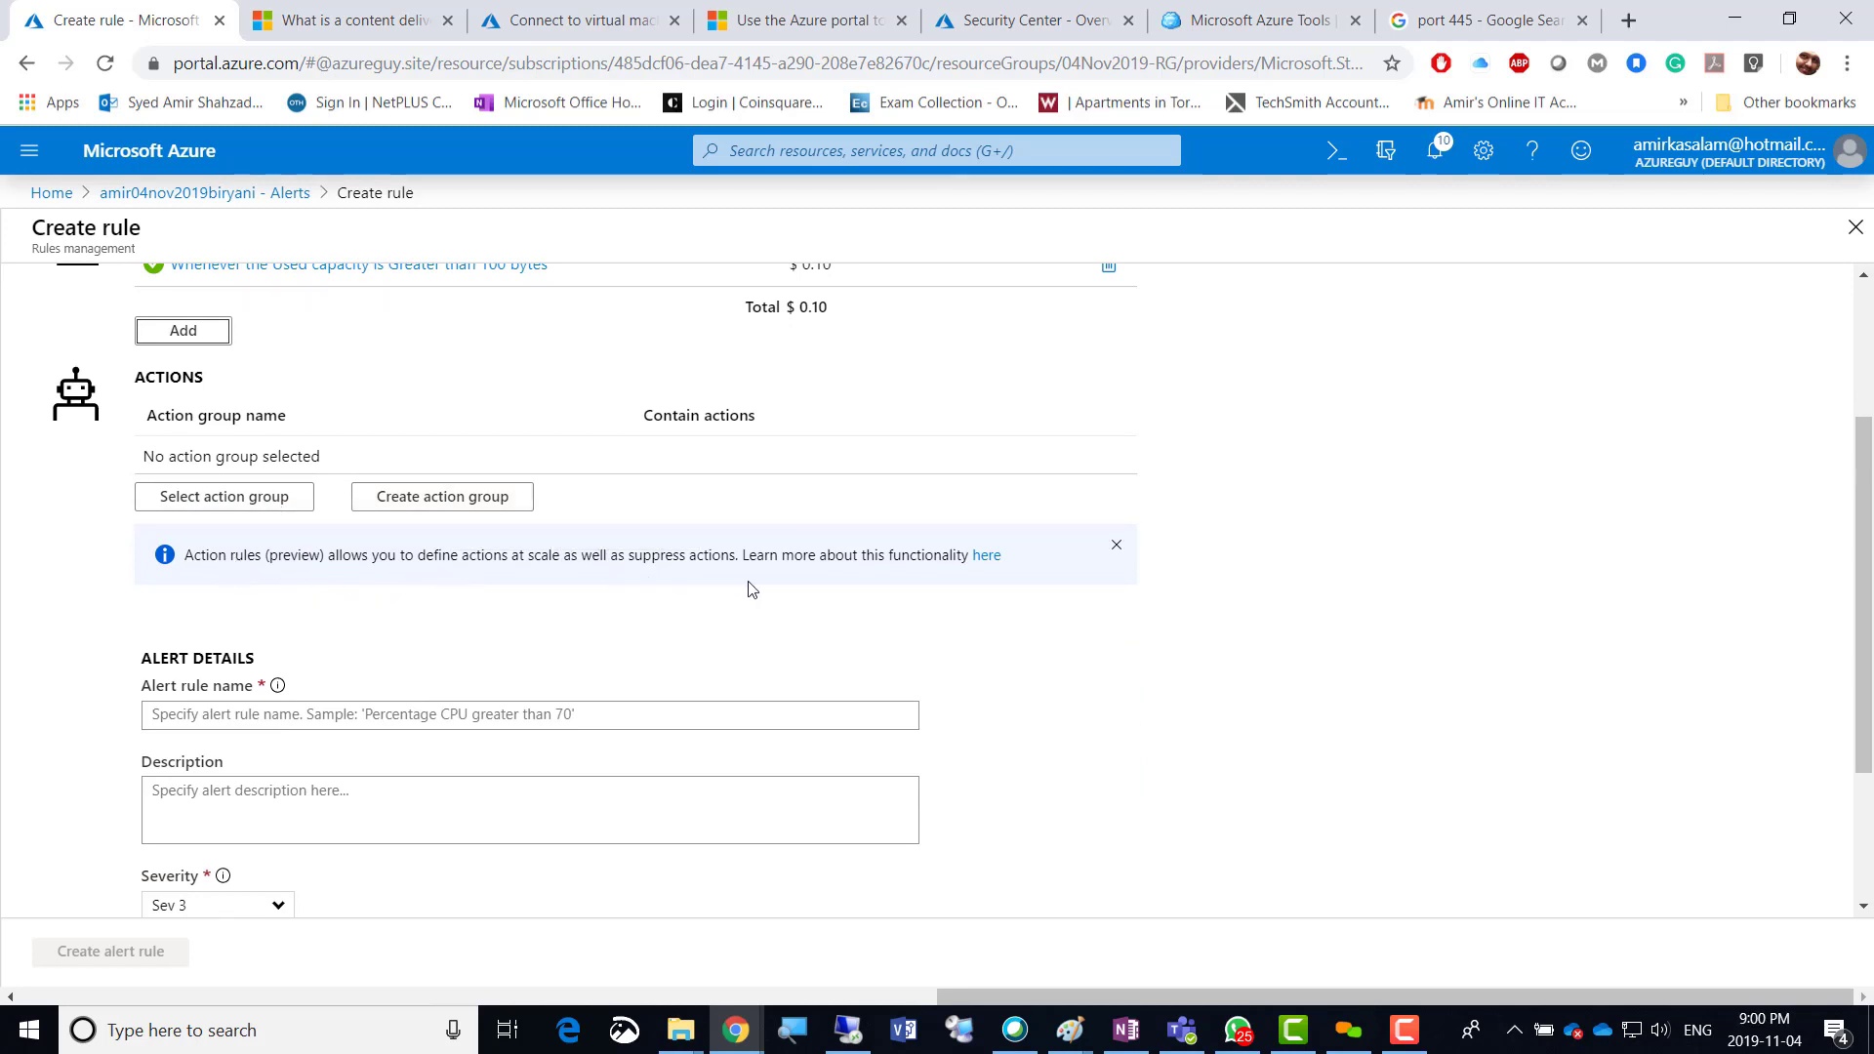
click(224, 498)
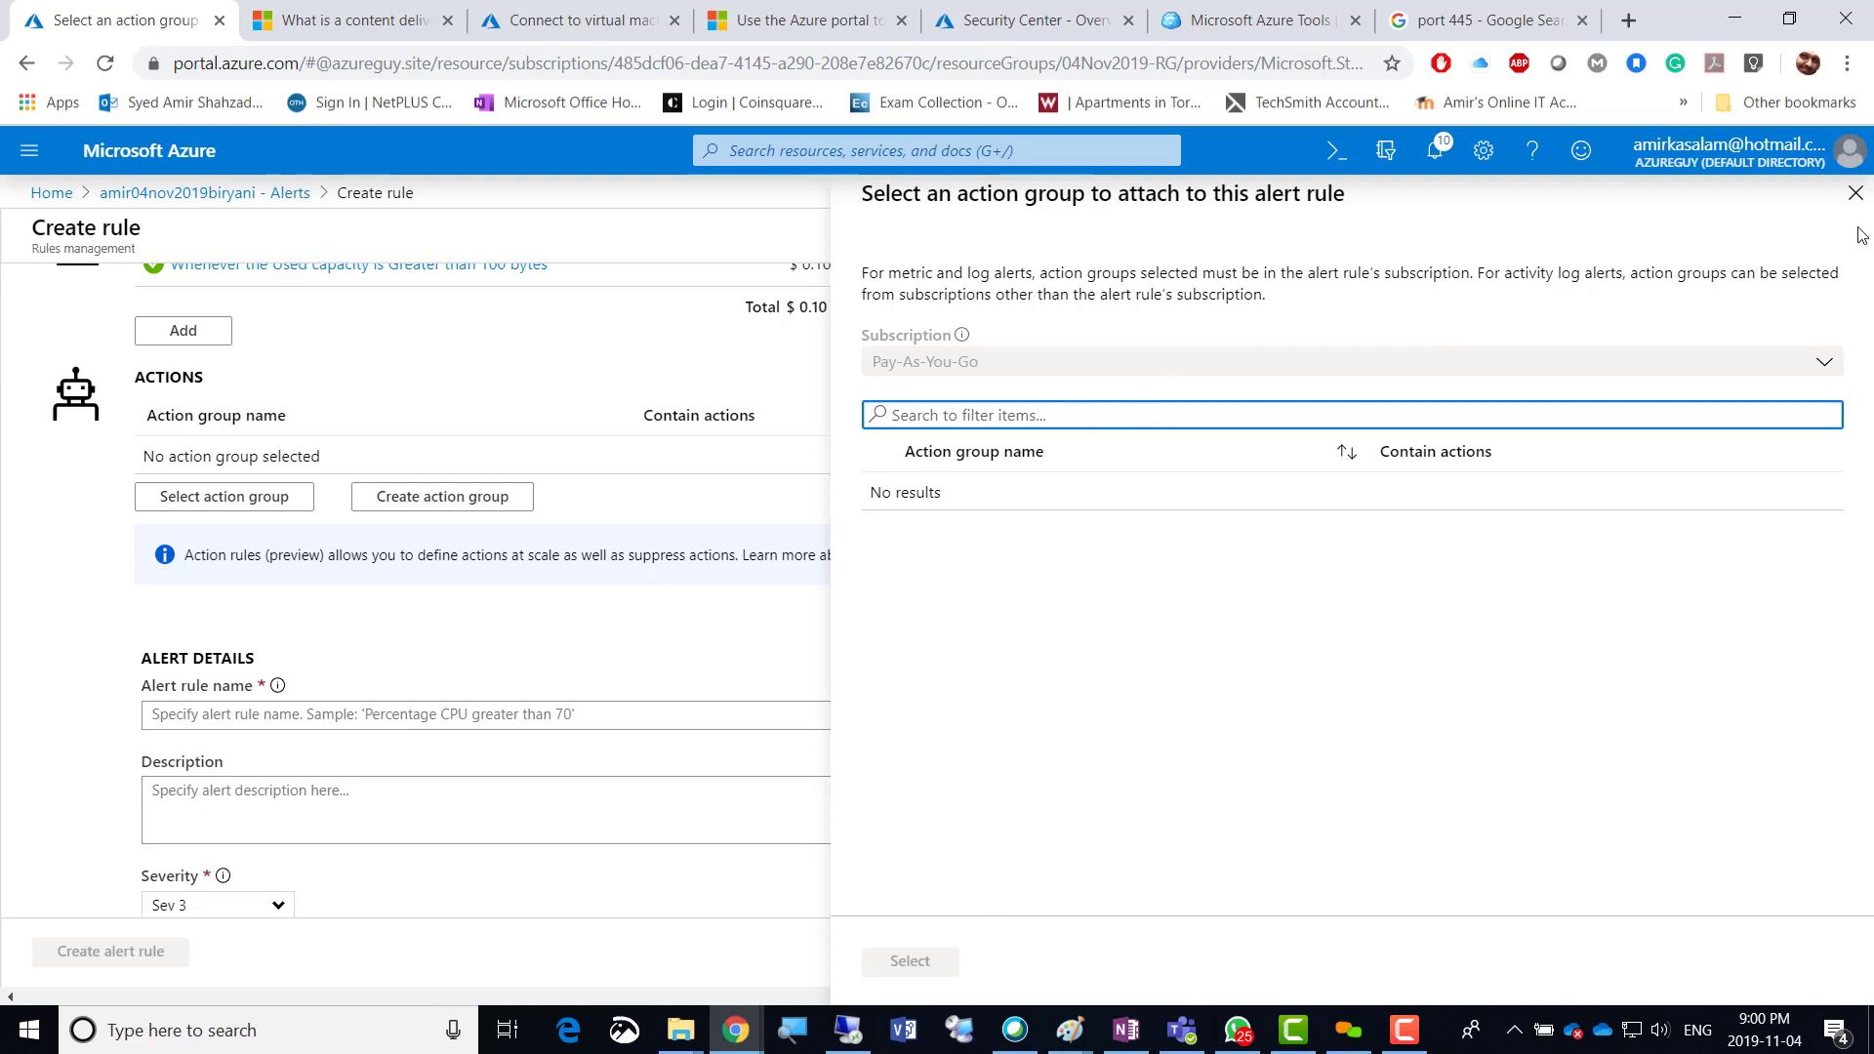
click(1855, 193)
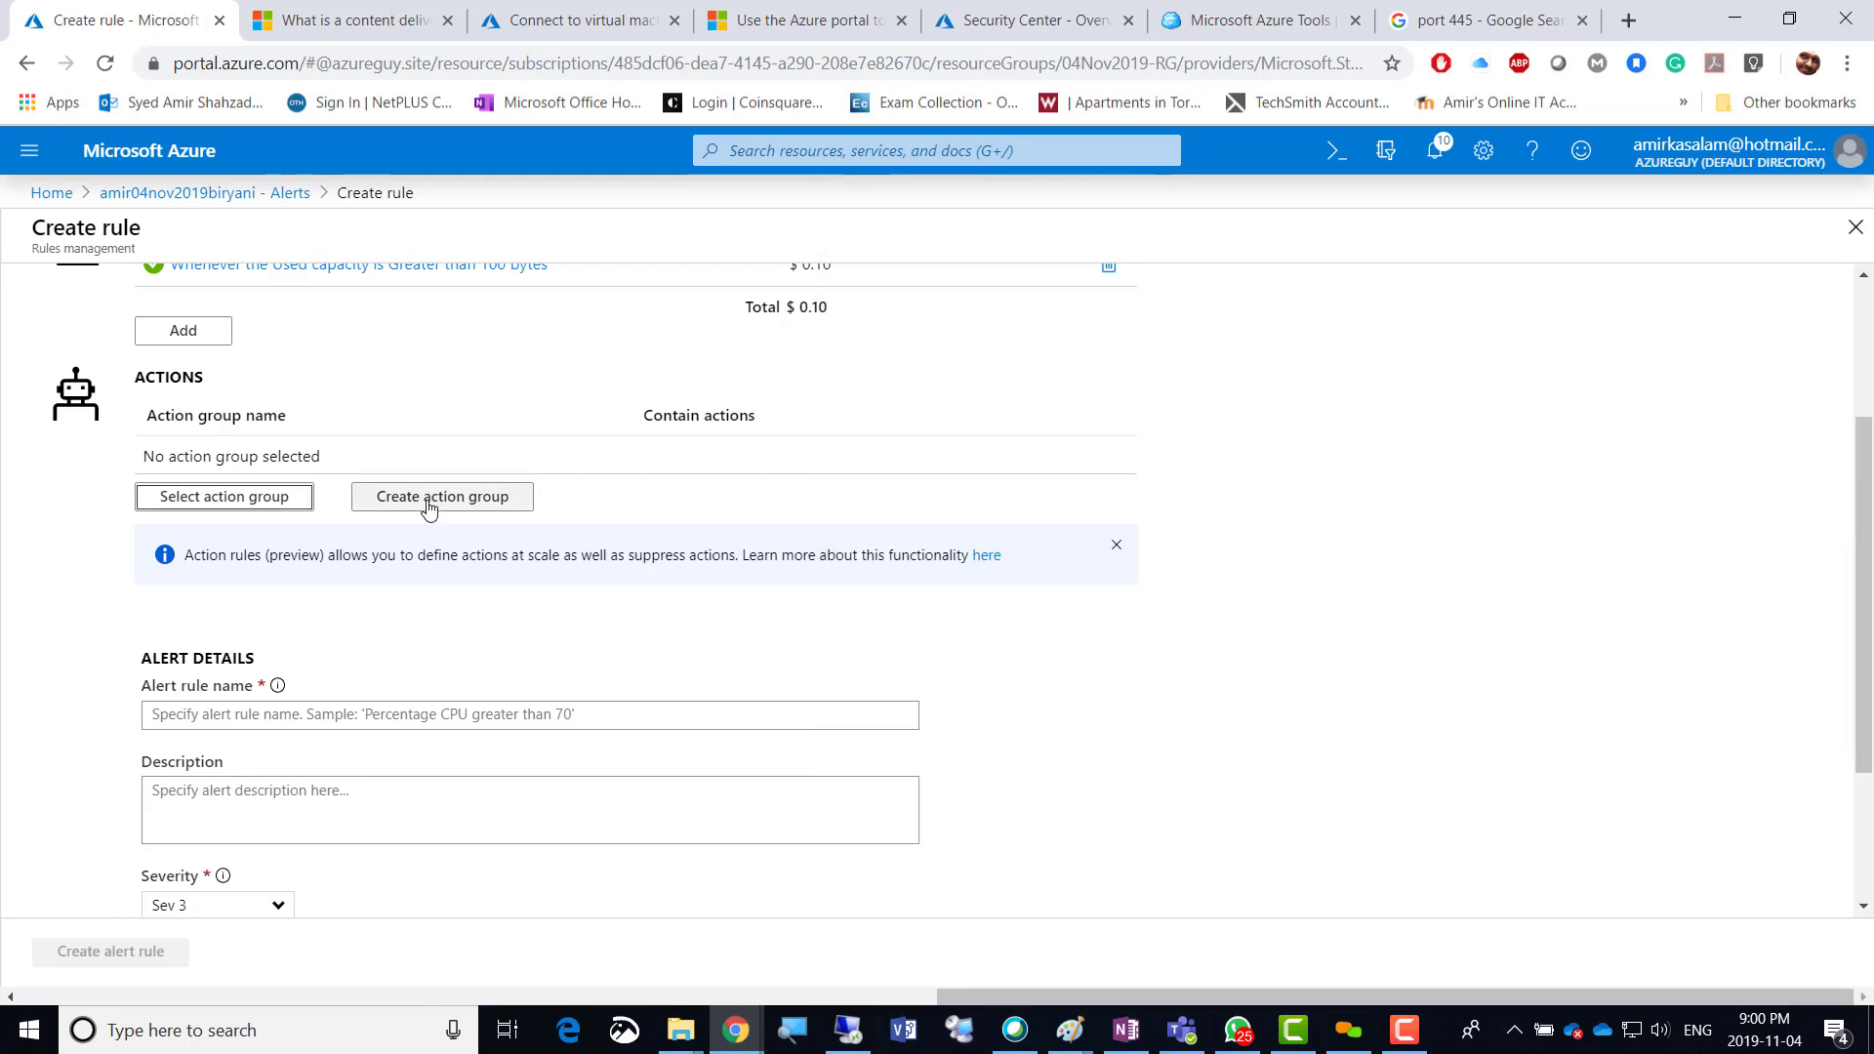
Start a new action group with name and short name both 'it-team'.
click(434, 500)
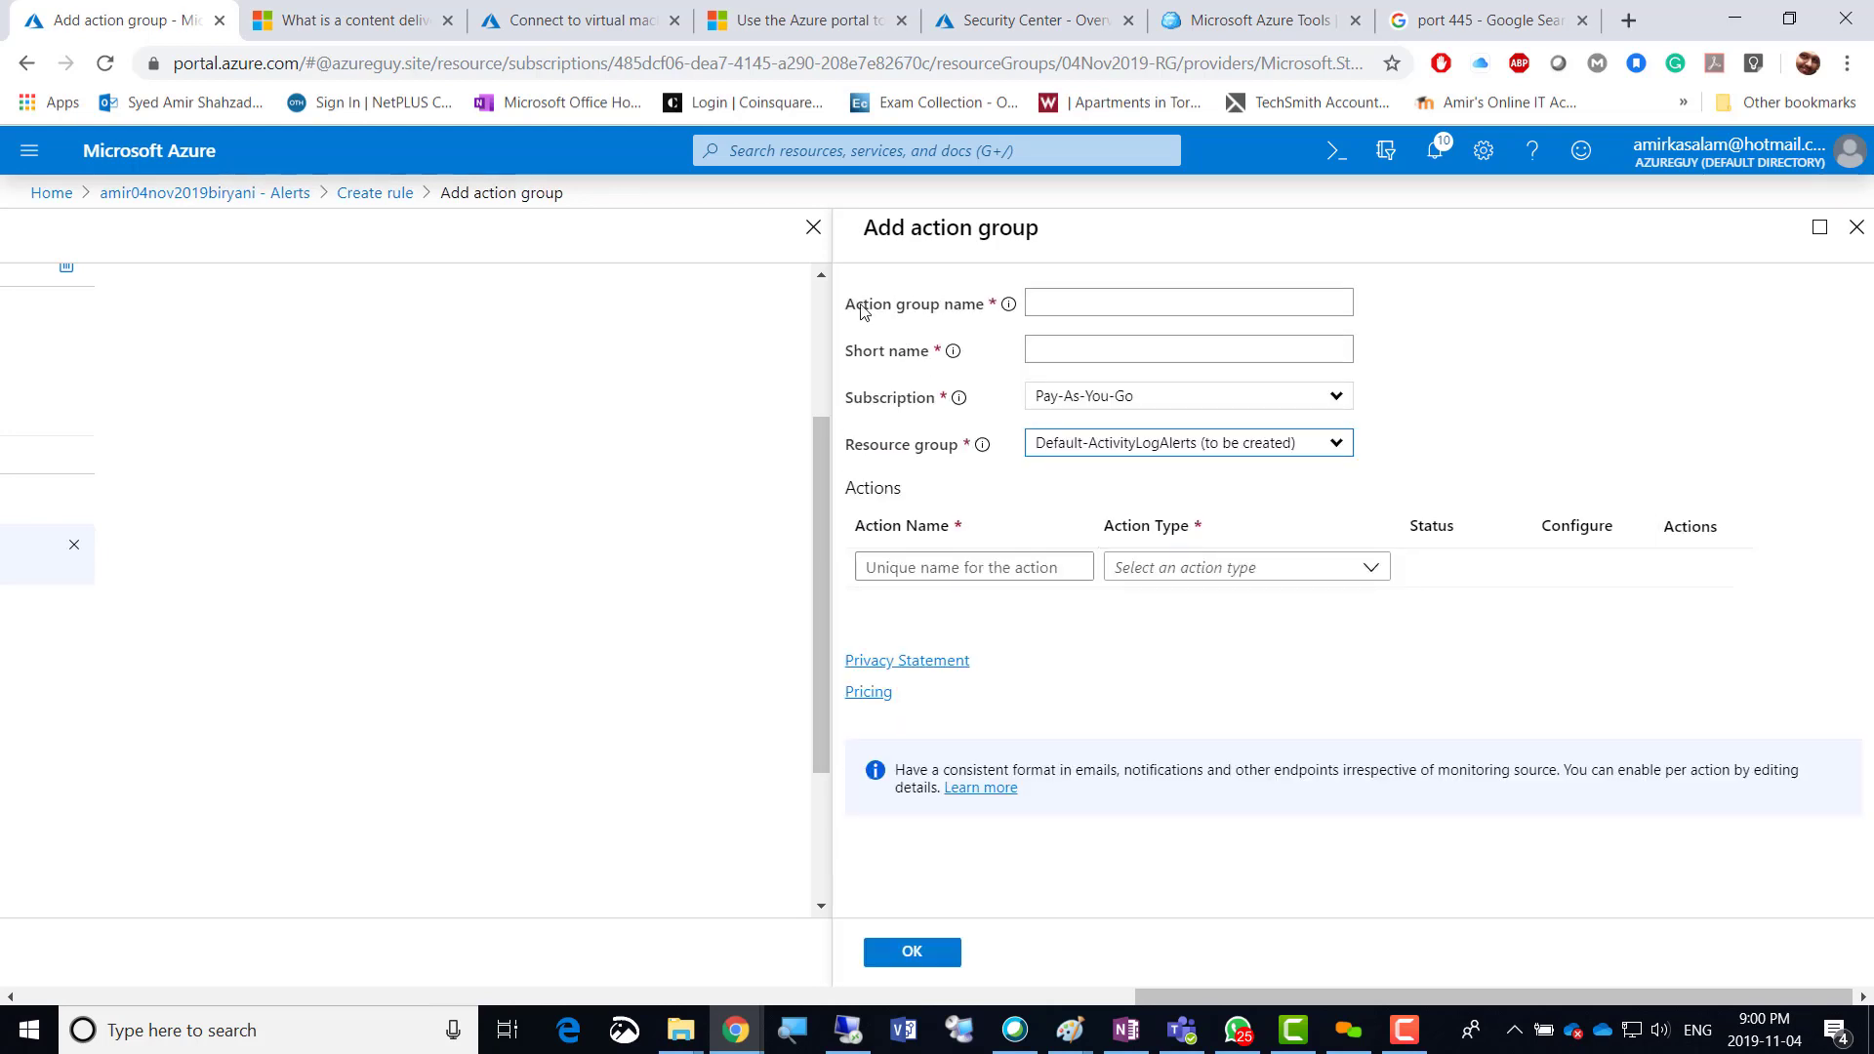
click(1109, 311)
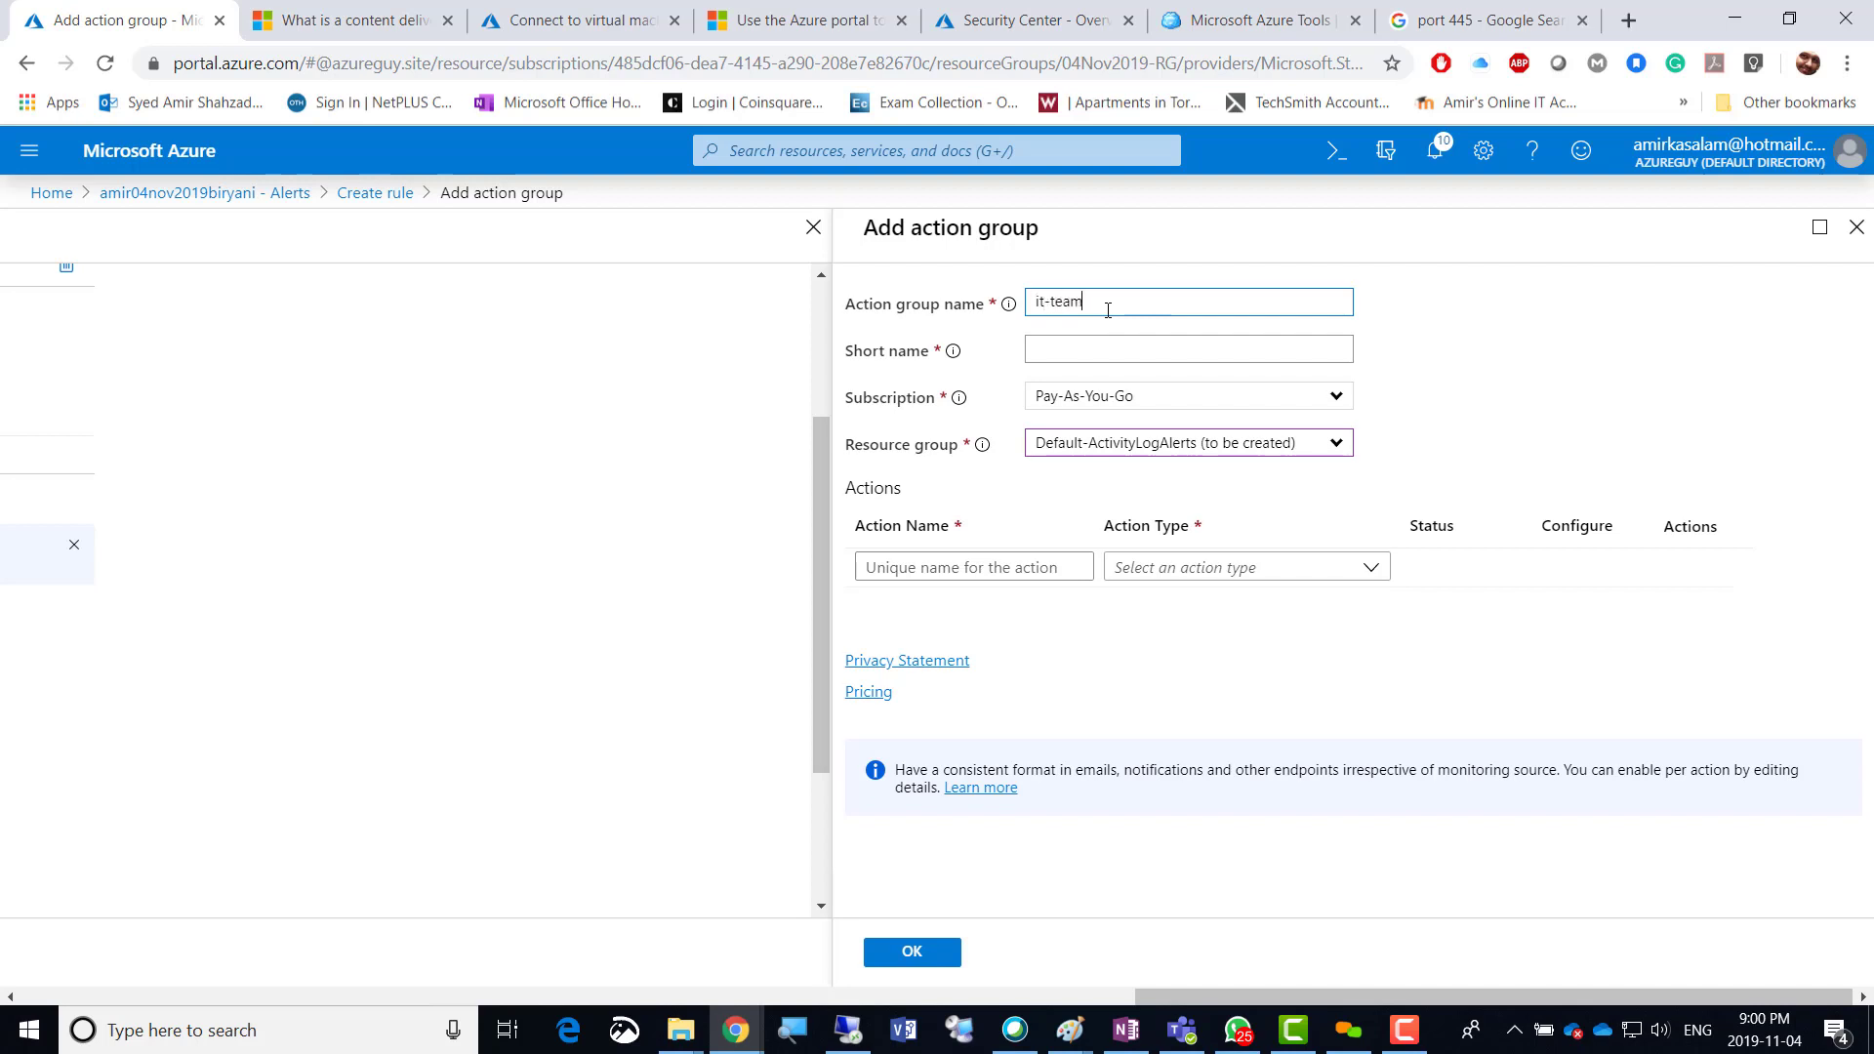
triple_click(1062, 302)
key(ctrl+c)
click(1053, 349)
key(ctrl+v)
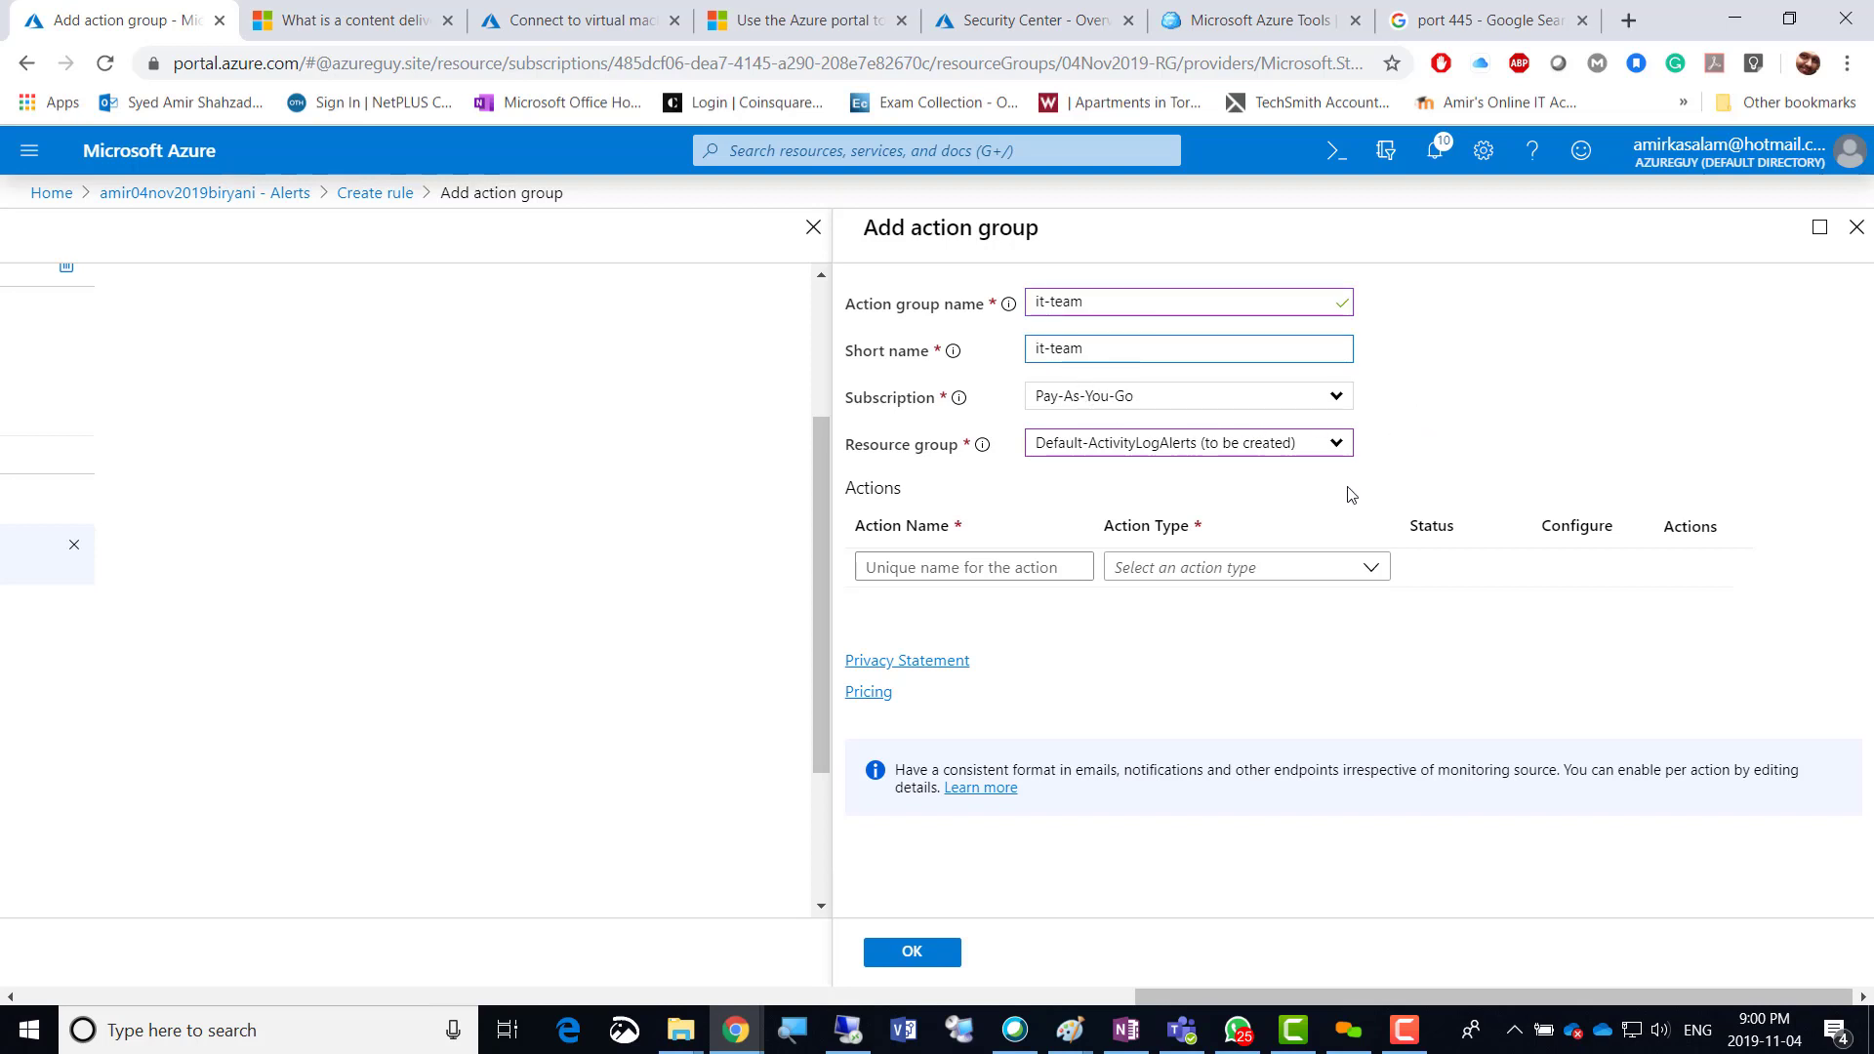
Add an action named 'alert on used capacity' to the group.
click(932, 568)
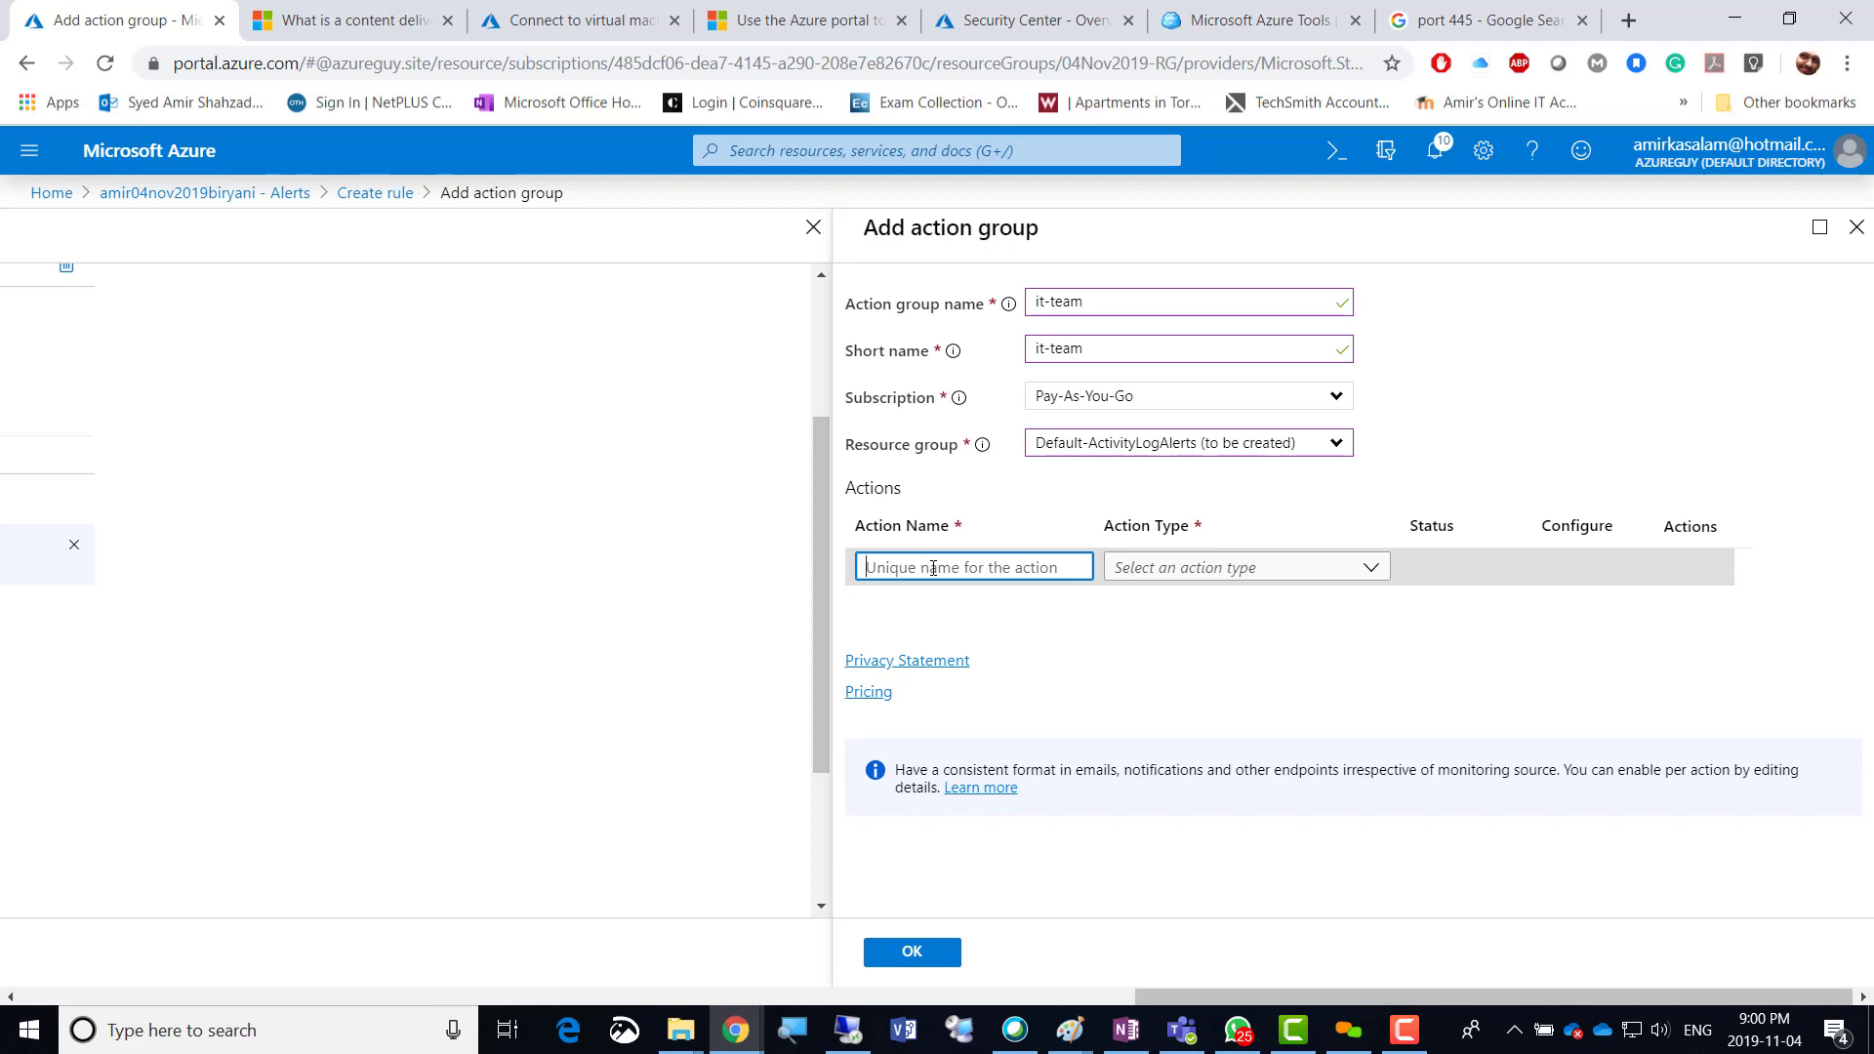
text(alert o)
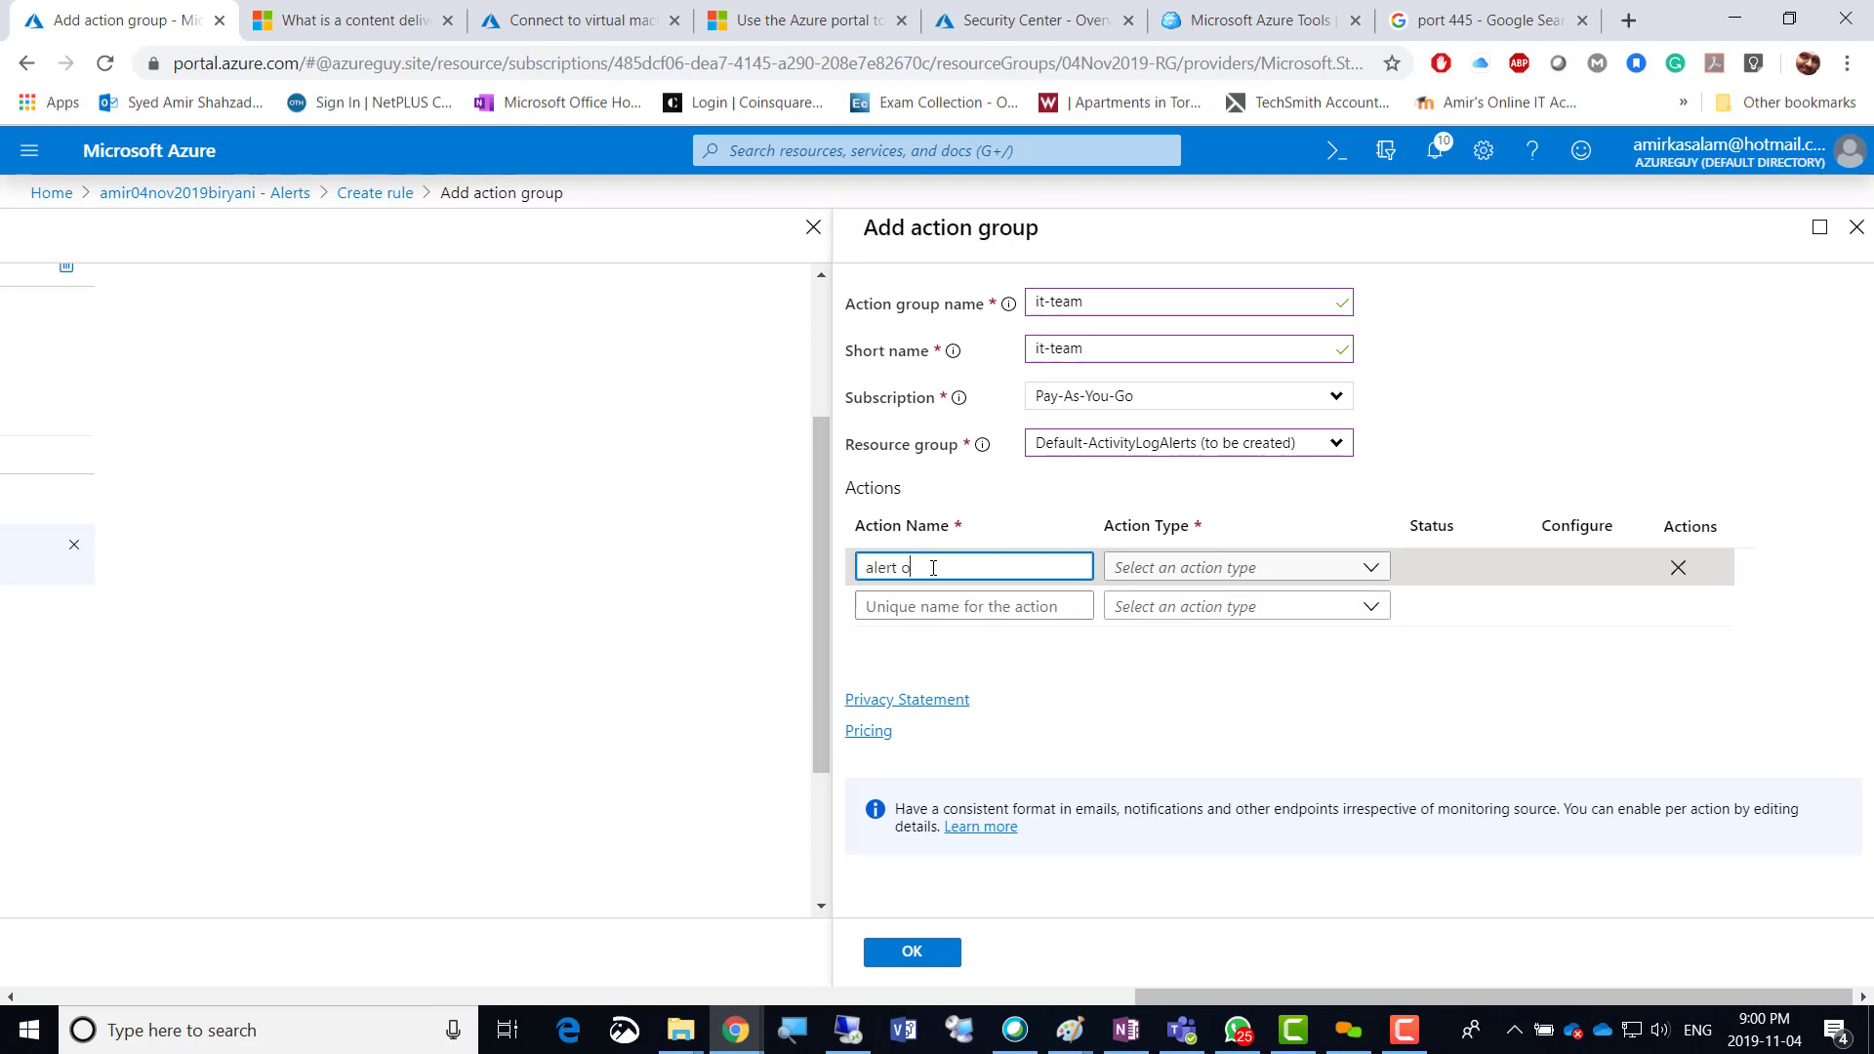
text(n used capacity)
click(1374, 567)
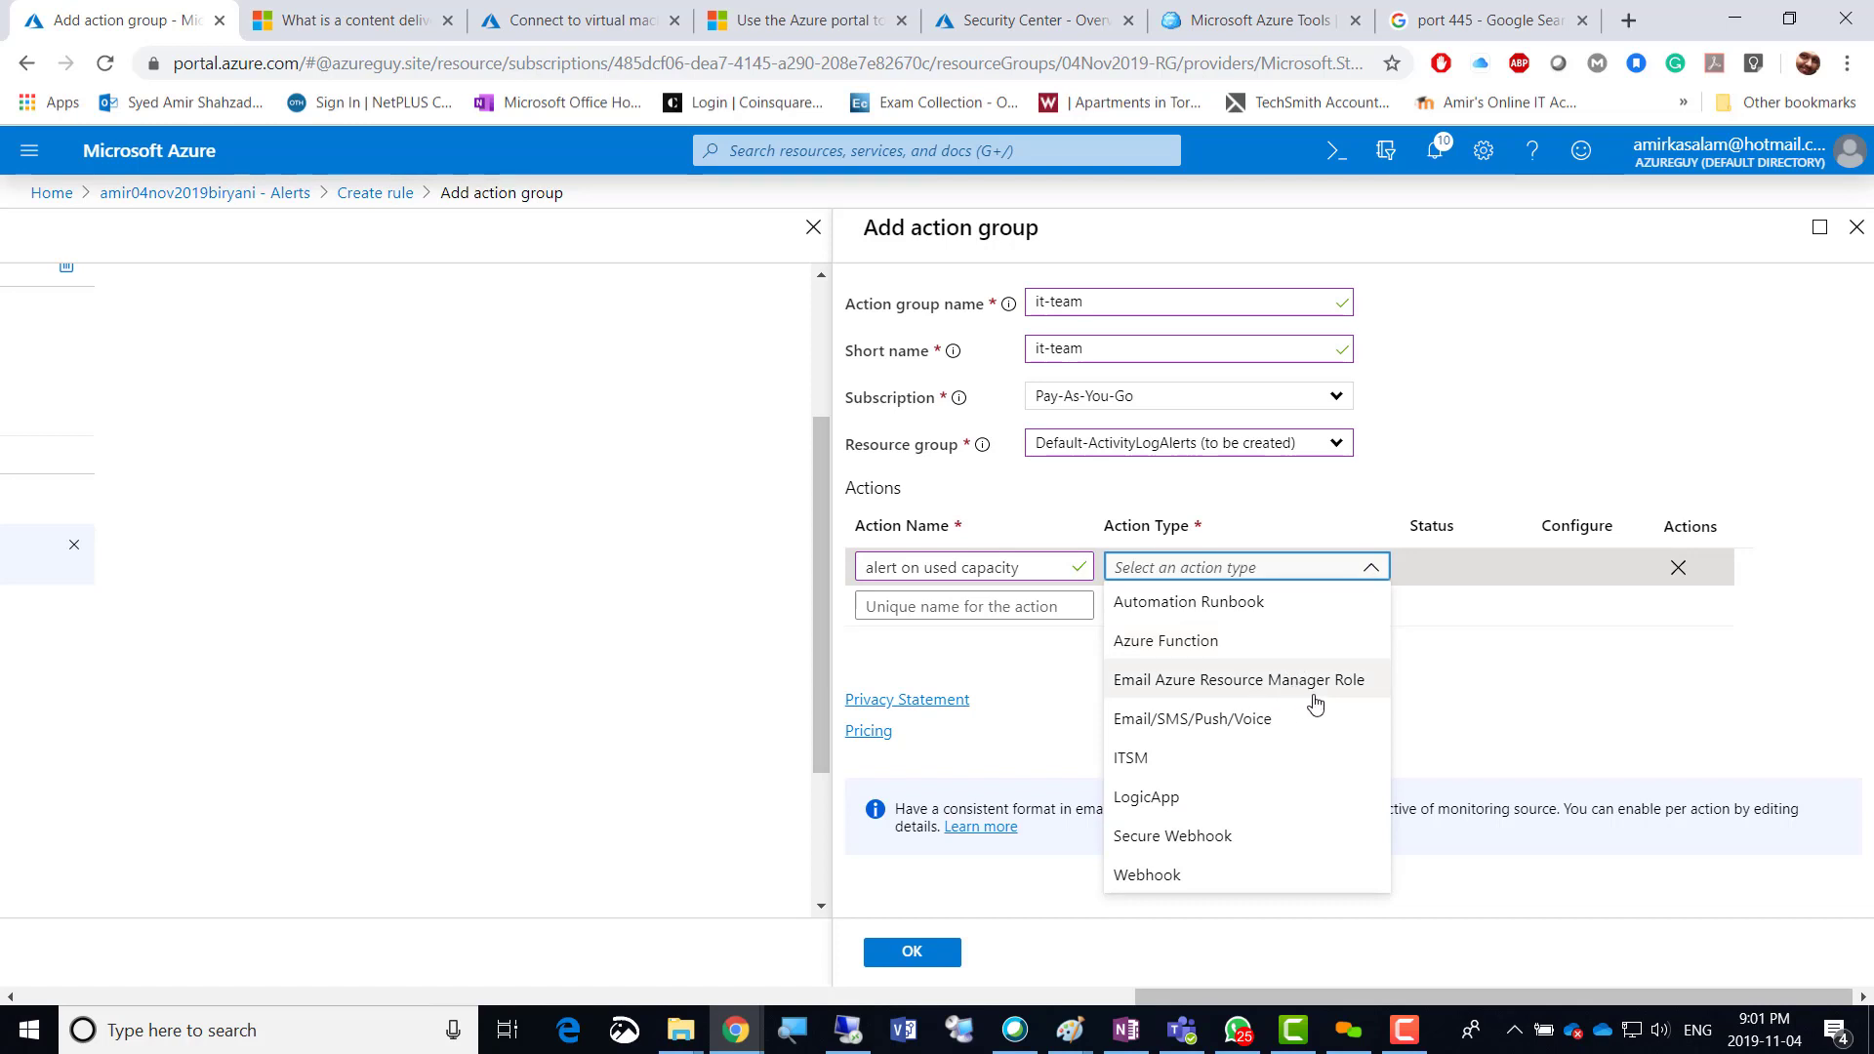
Set the action type to Email/SMS/Push/Voice and enter the team's notification email address.
click(1227, 734)
click(1228, 734)
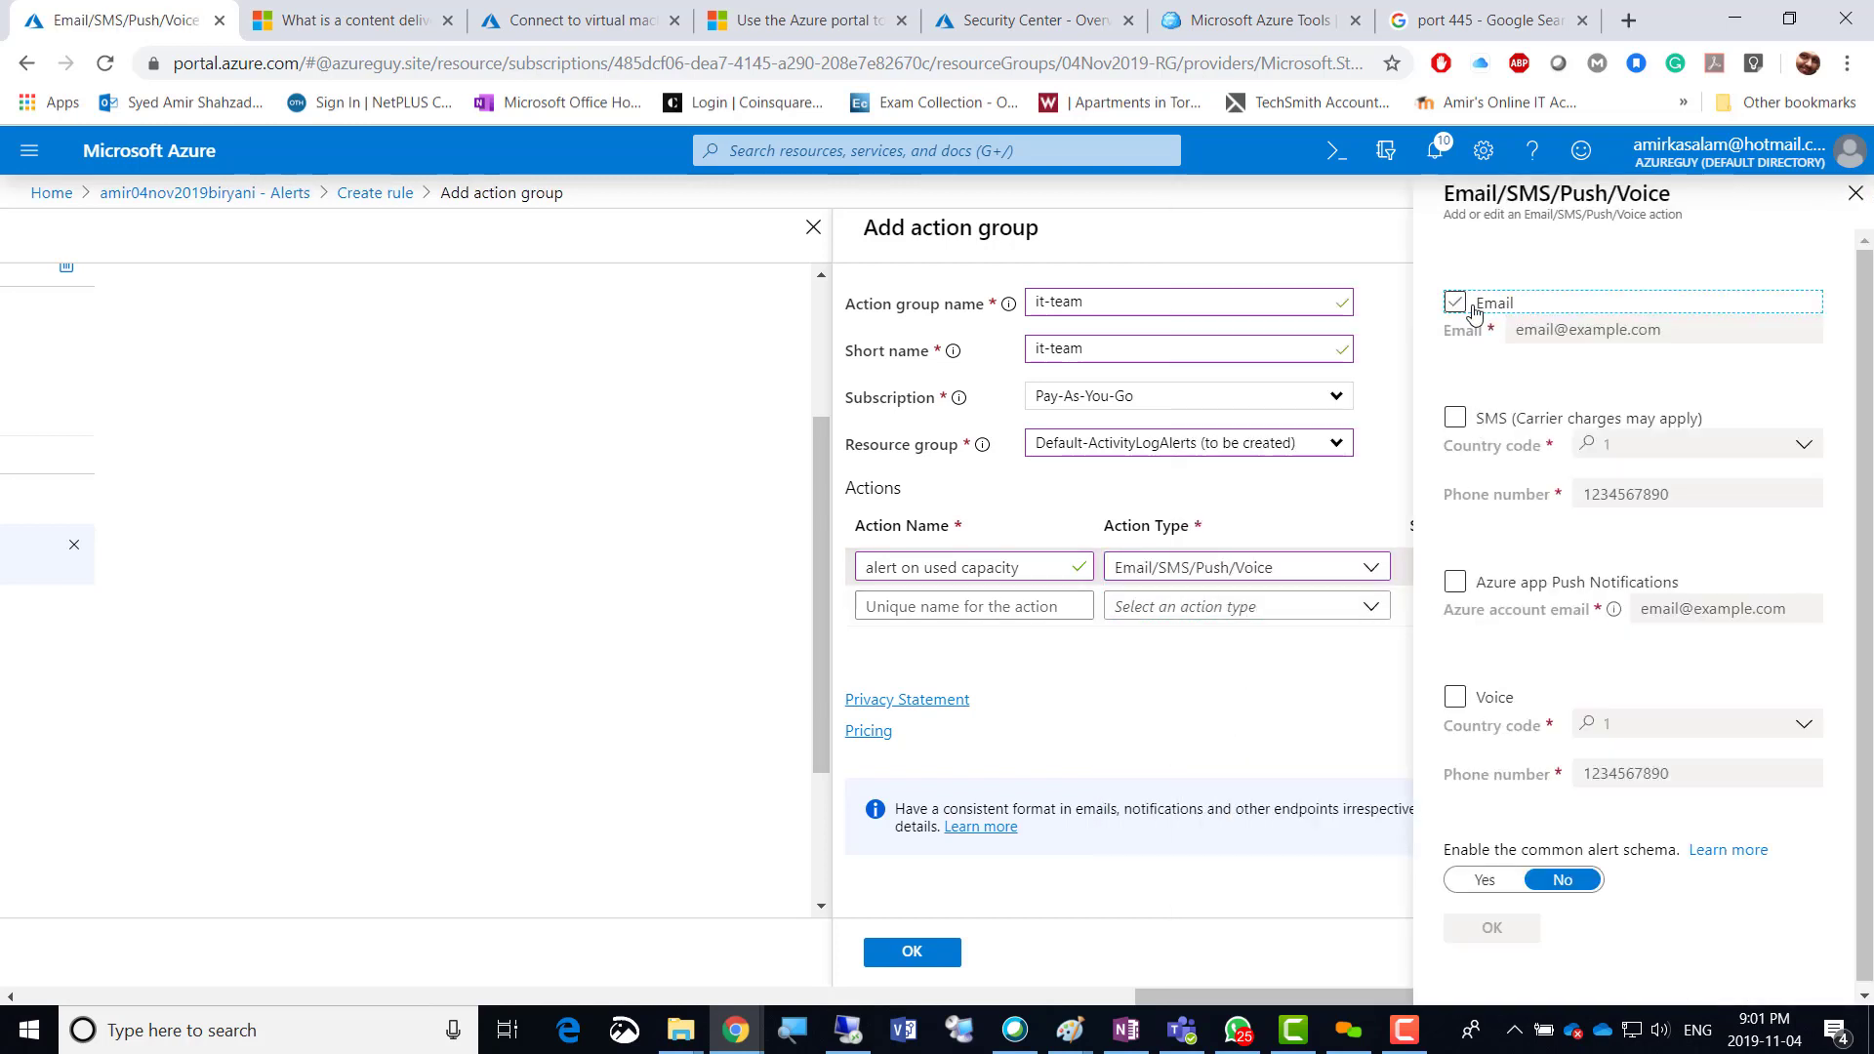
click(1454, 304)
click(1553, 333)
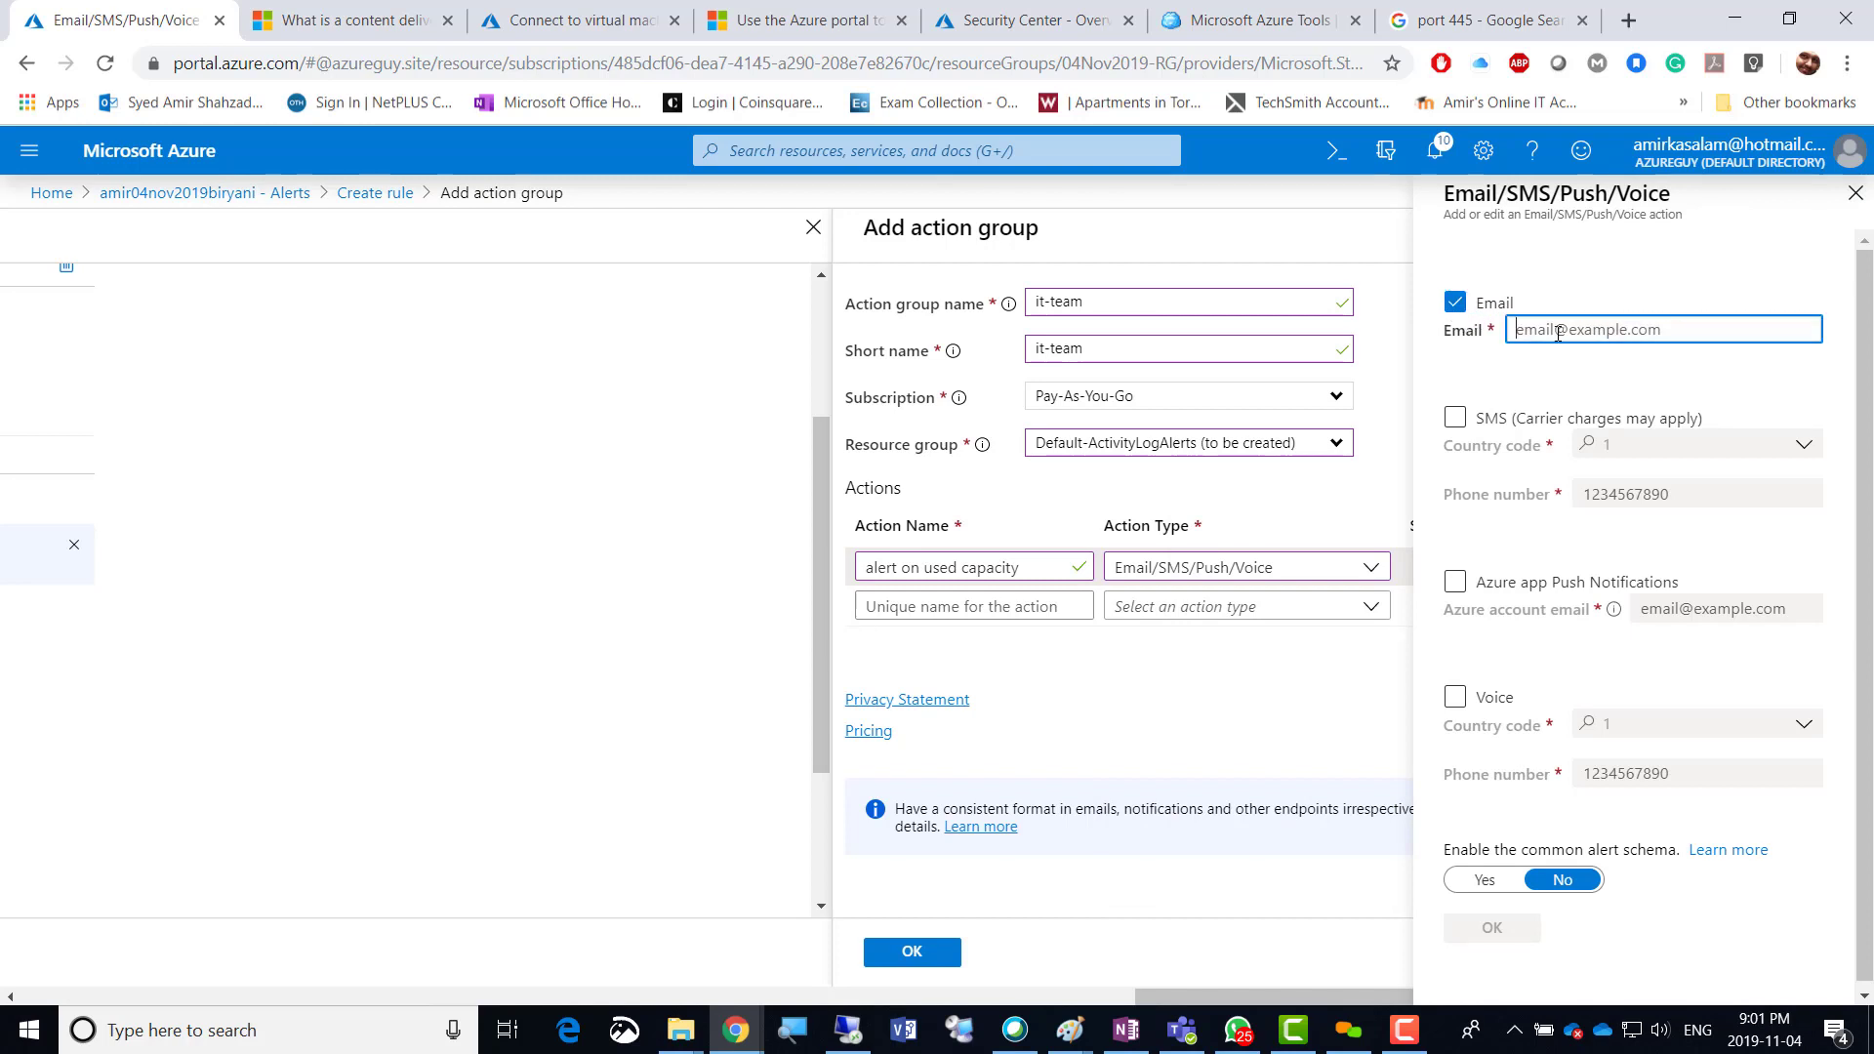
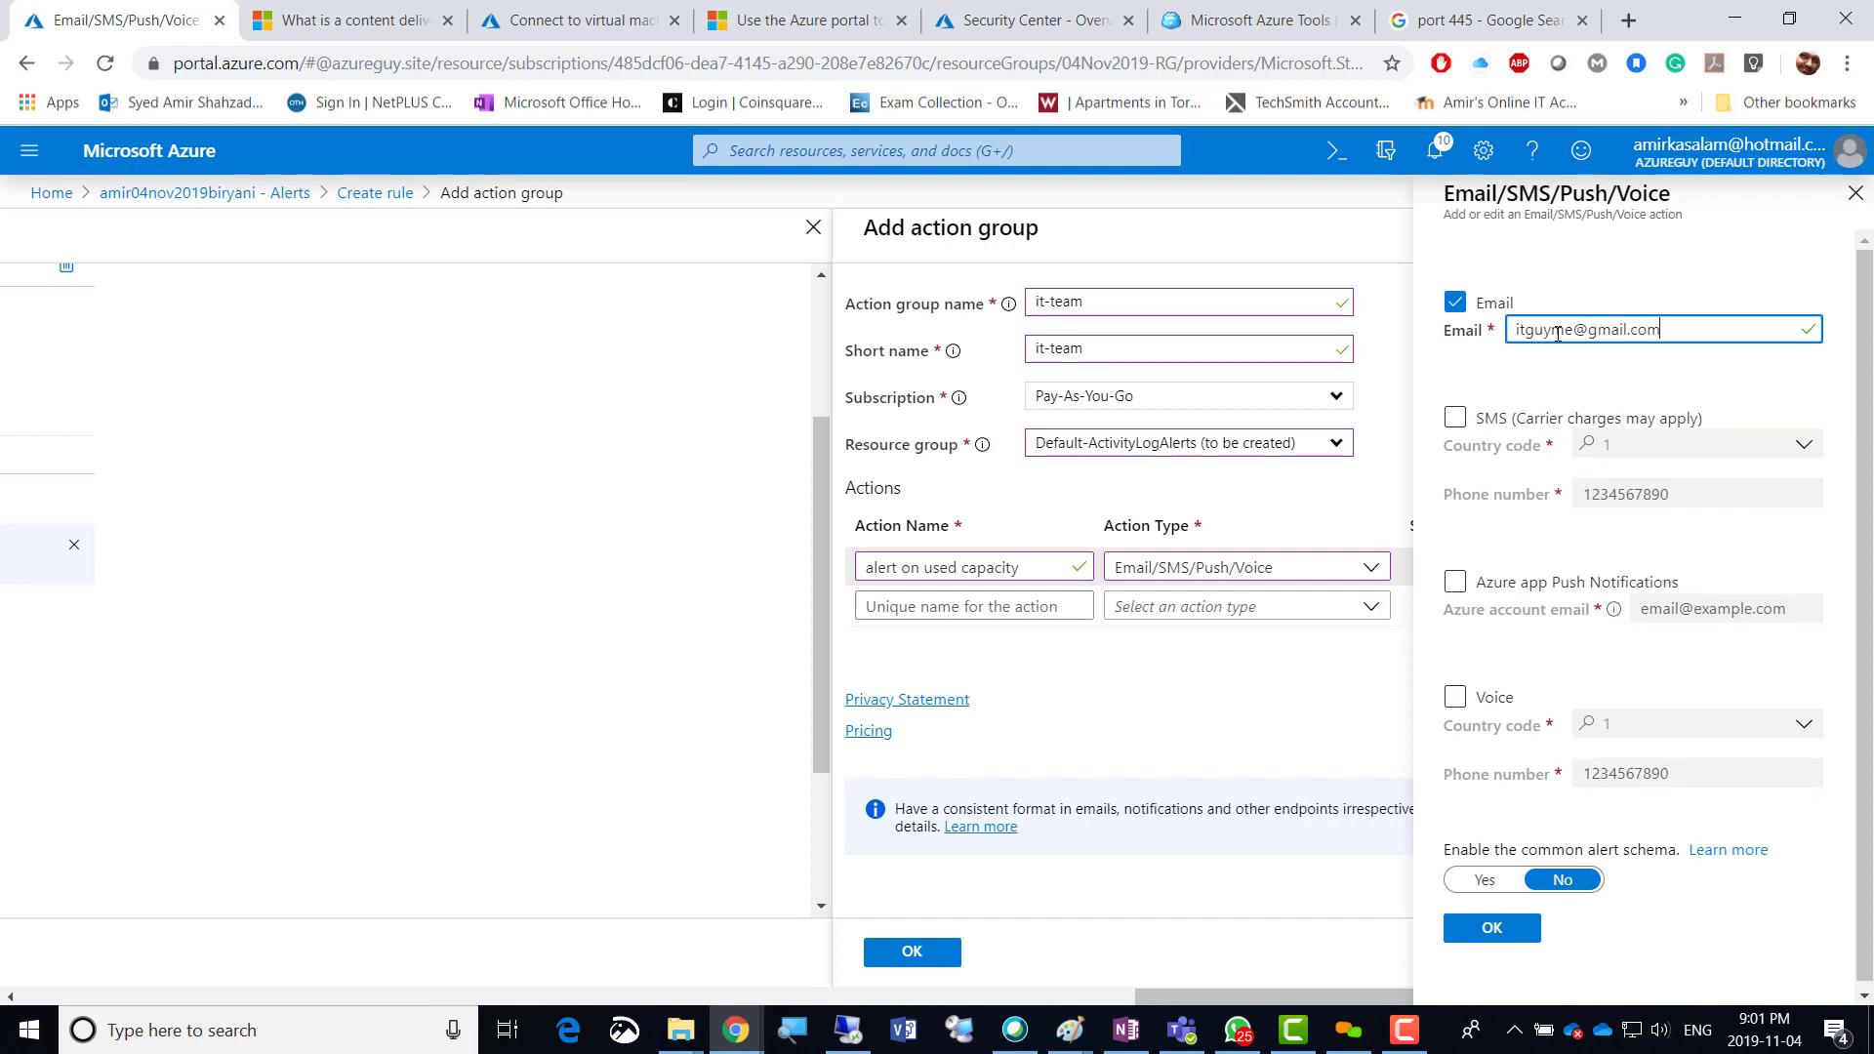
Leave SMS, push and voice notifications off and confirm the email-only settings.
click(1460, 426)
click(1461, 429)
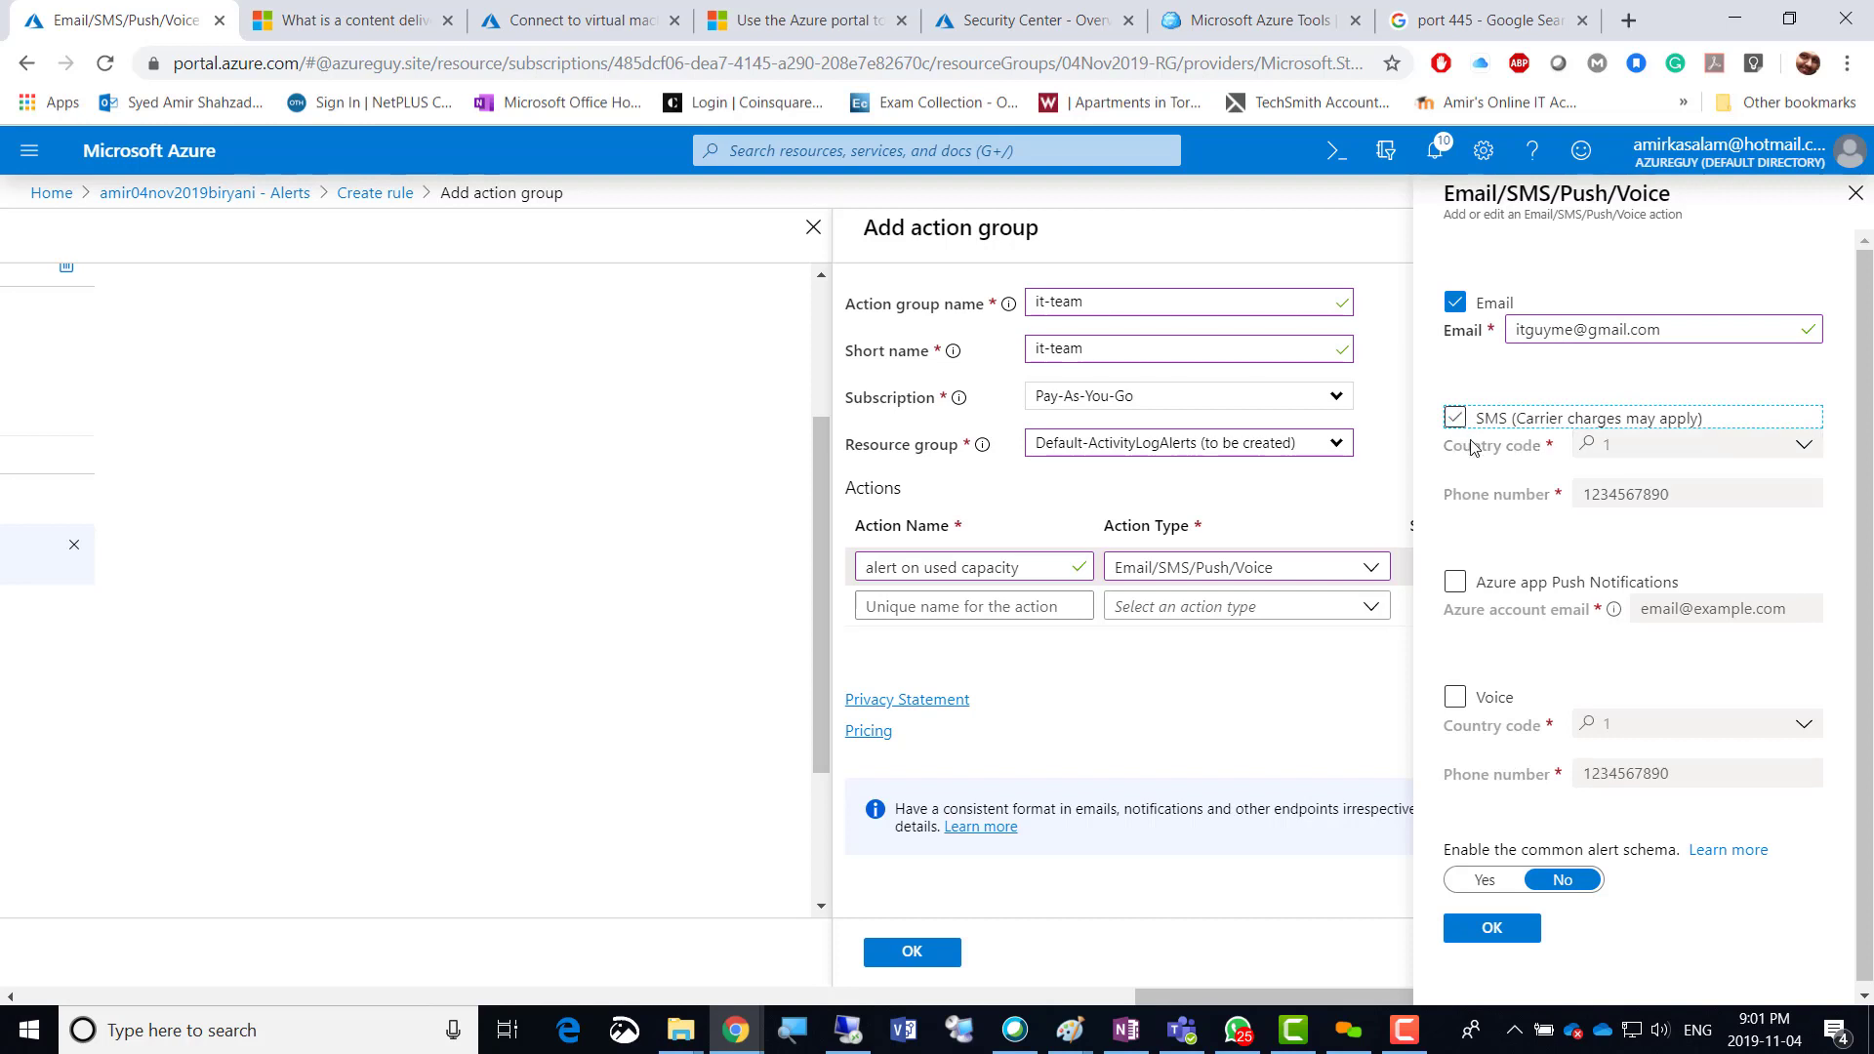
click(1463, 598)
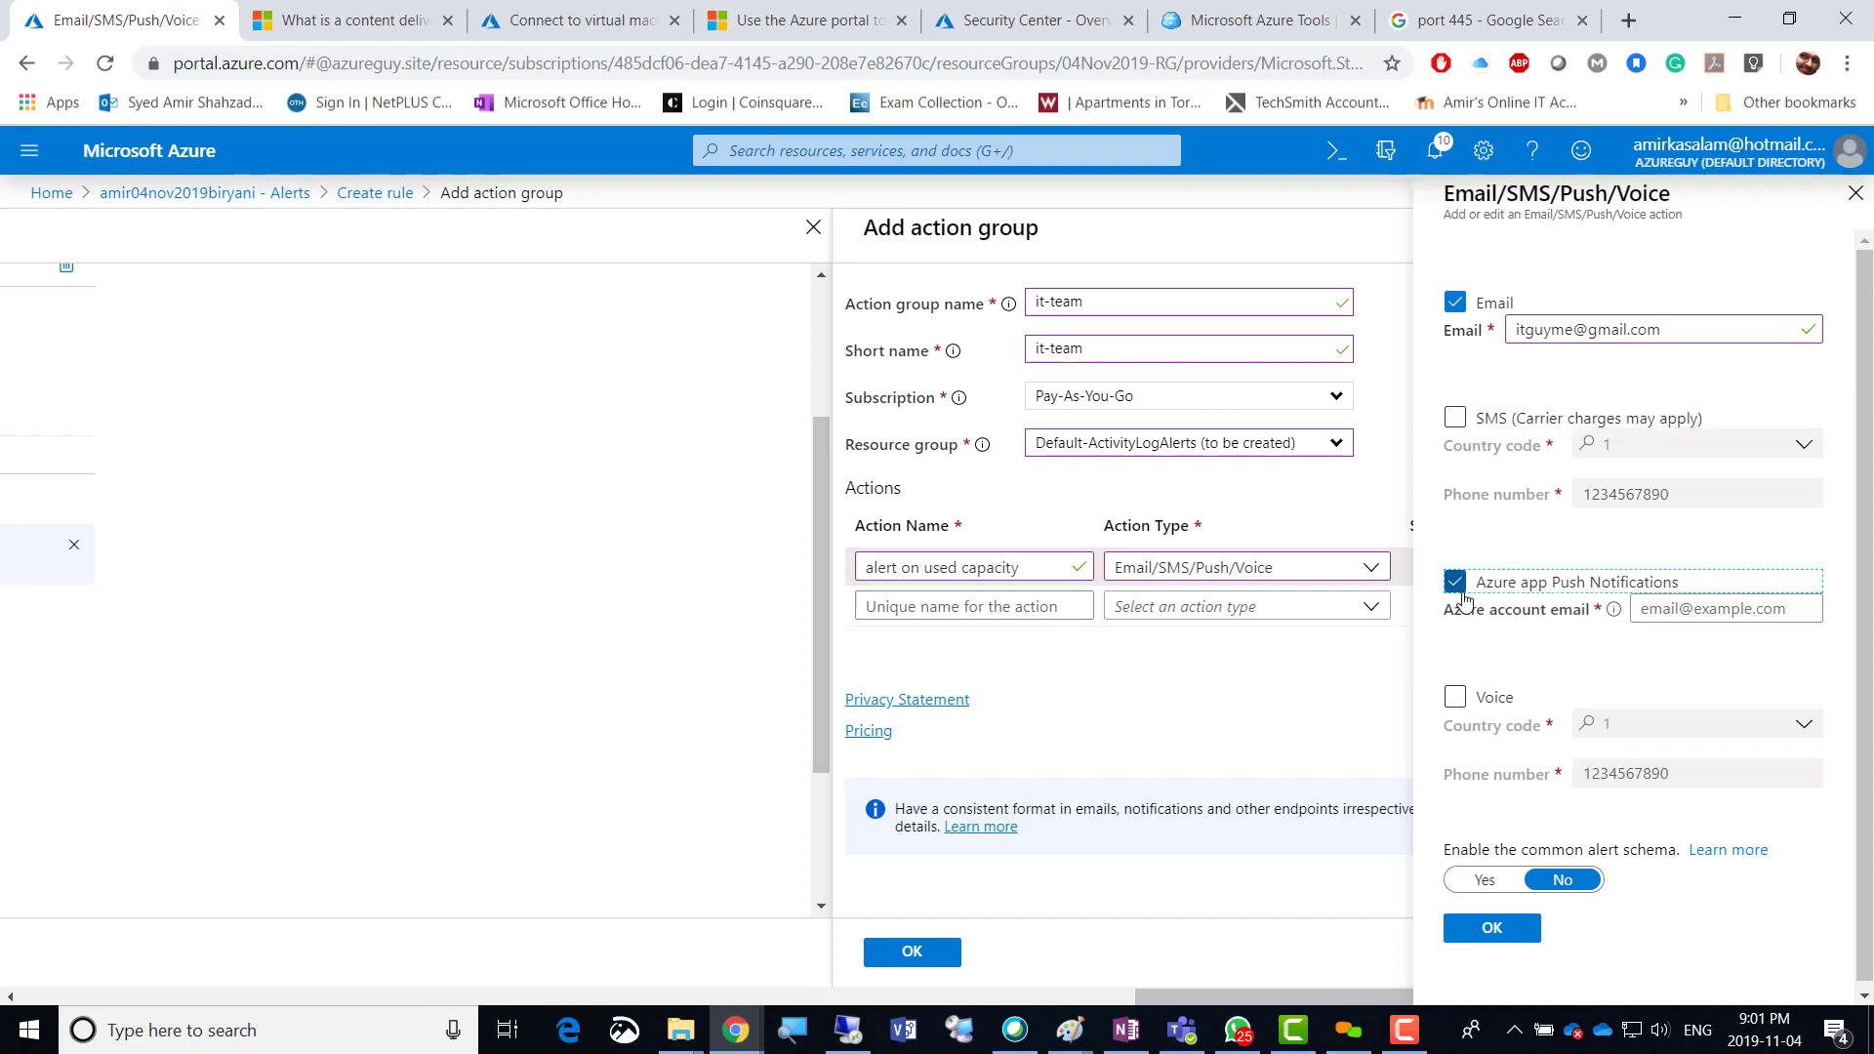
click(1463, 597)
click(1459, 707)
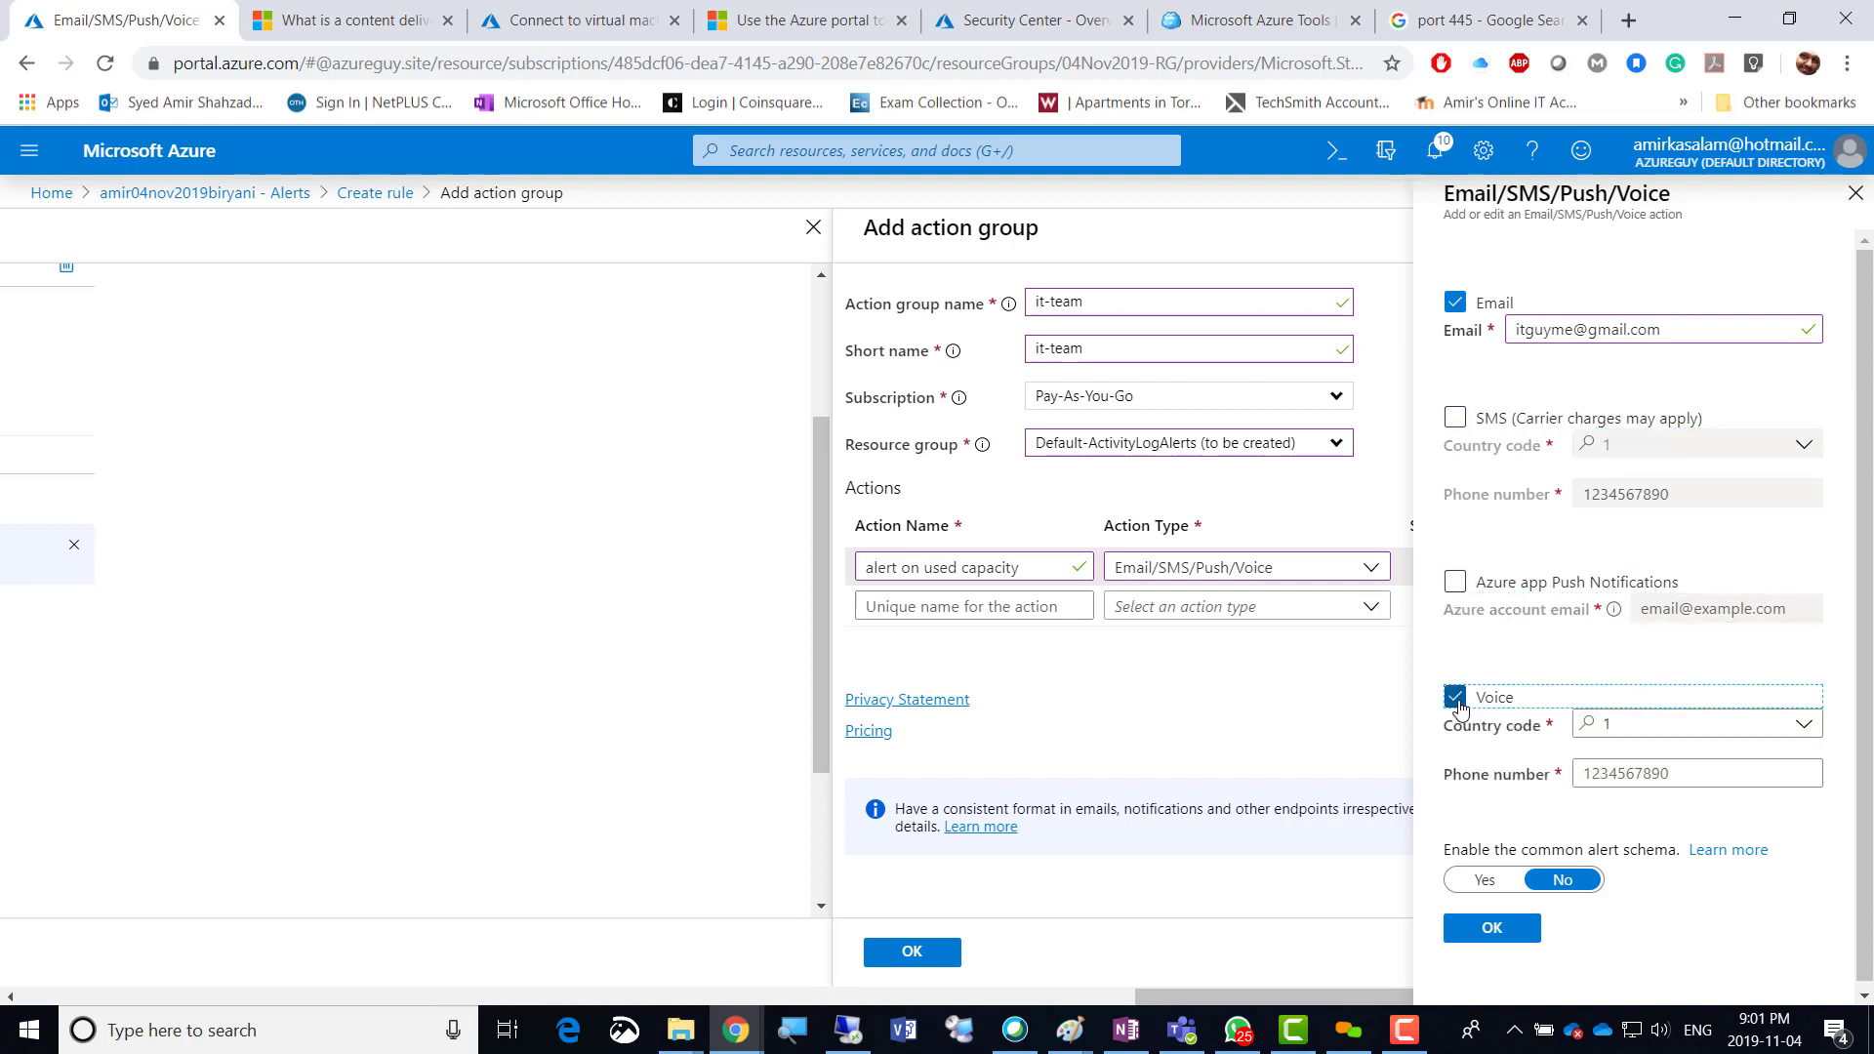
click(1459, 707)
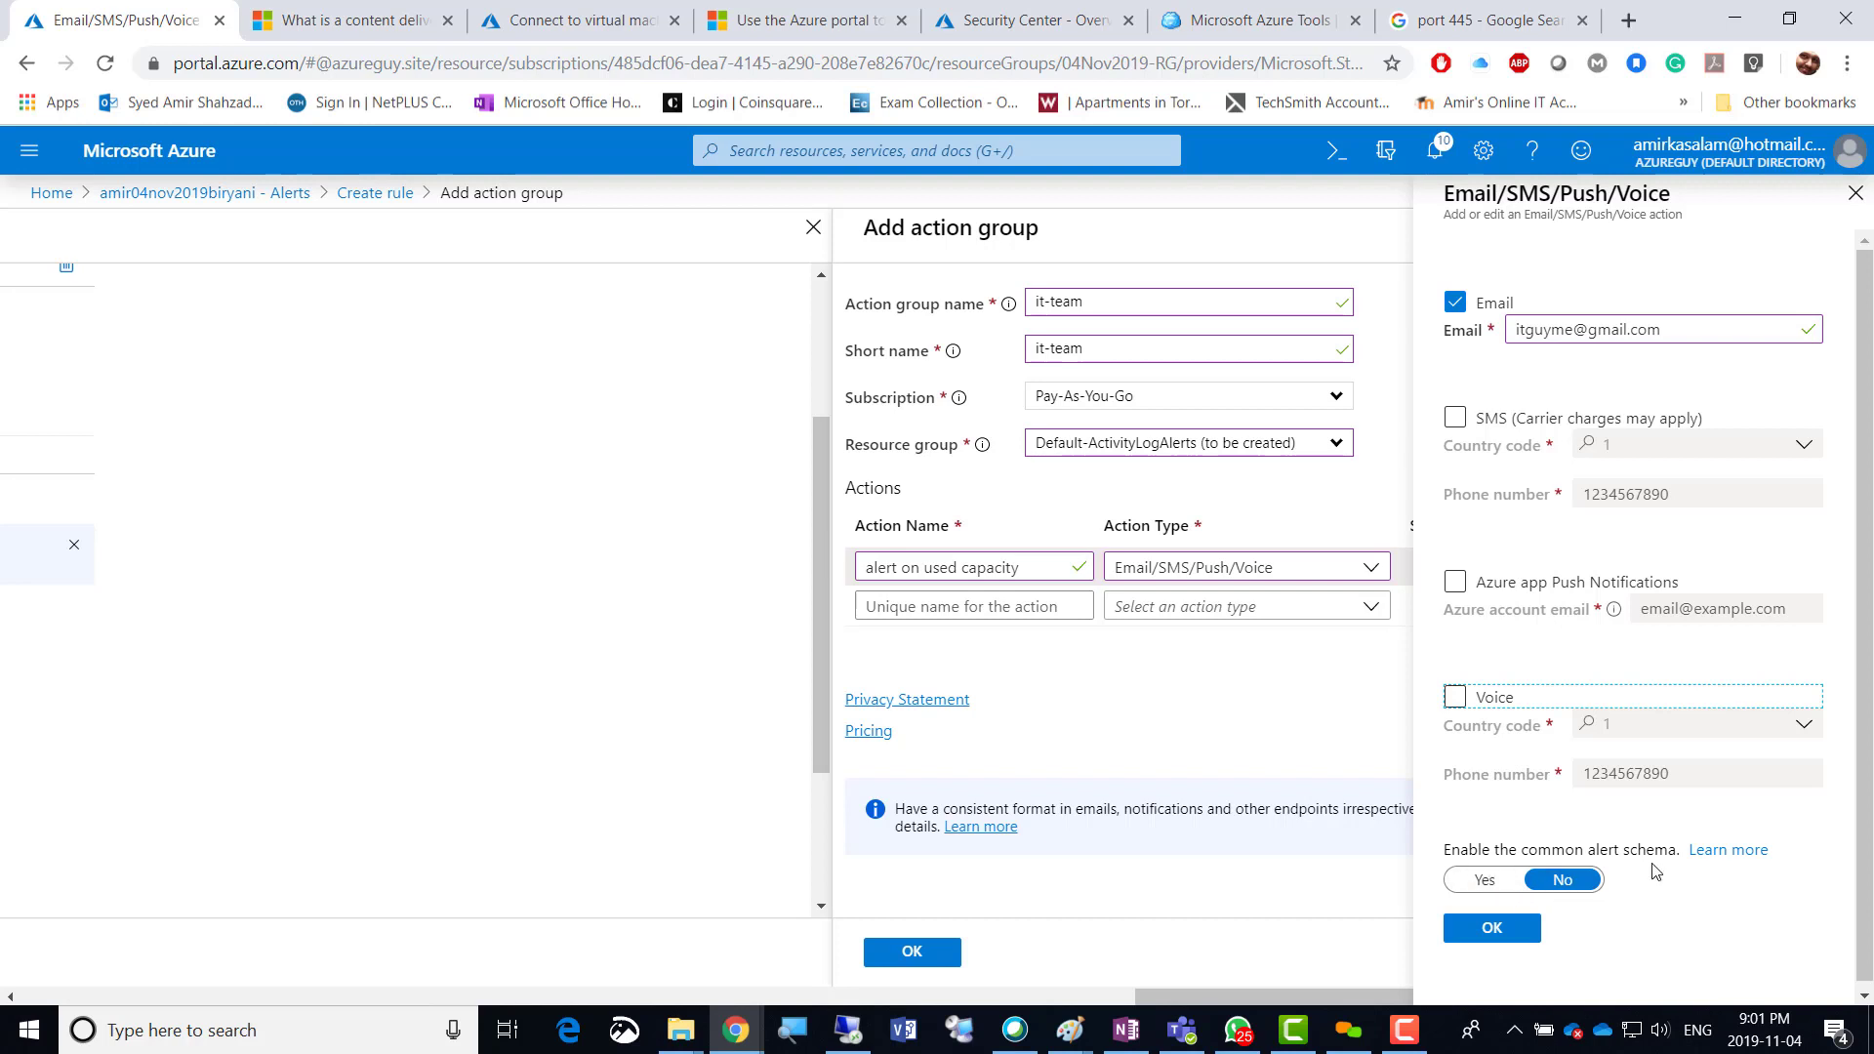
click(1475, 932)
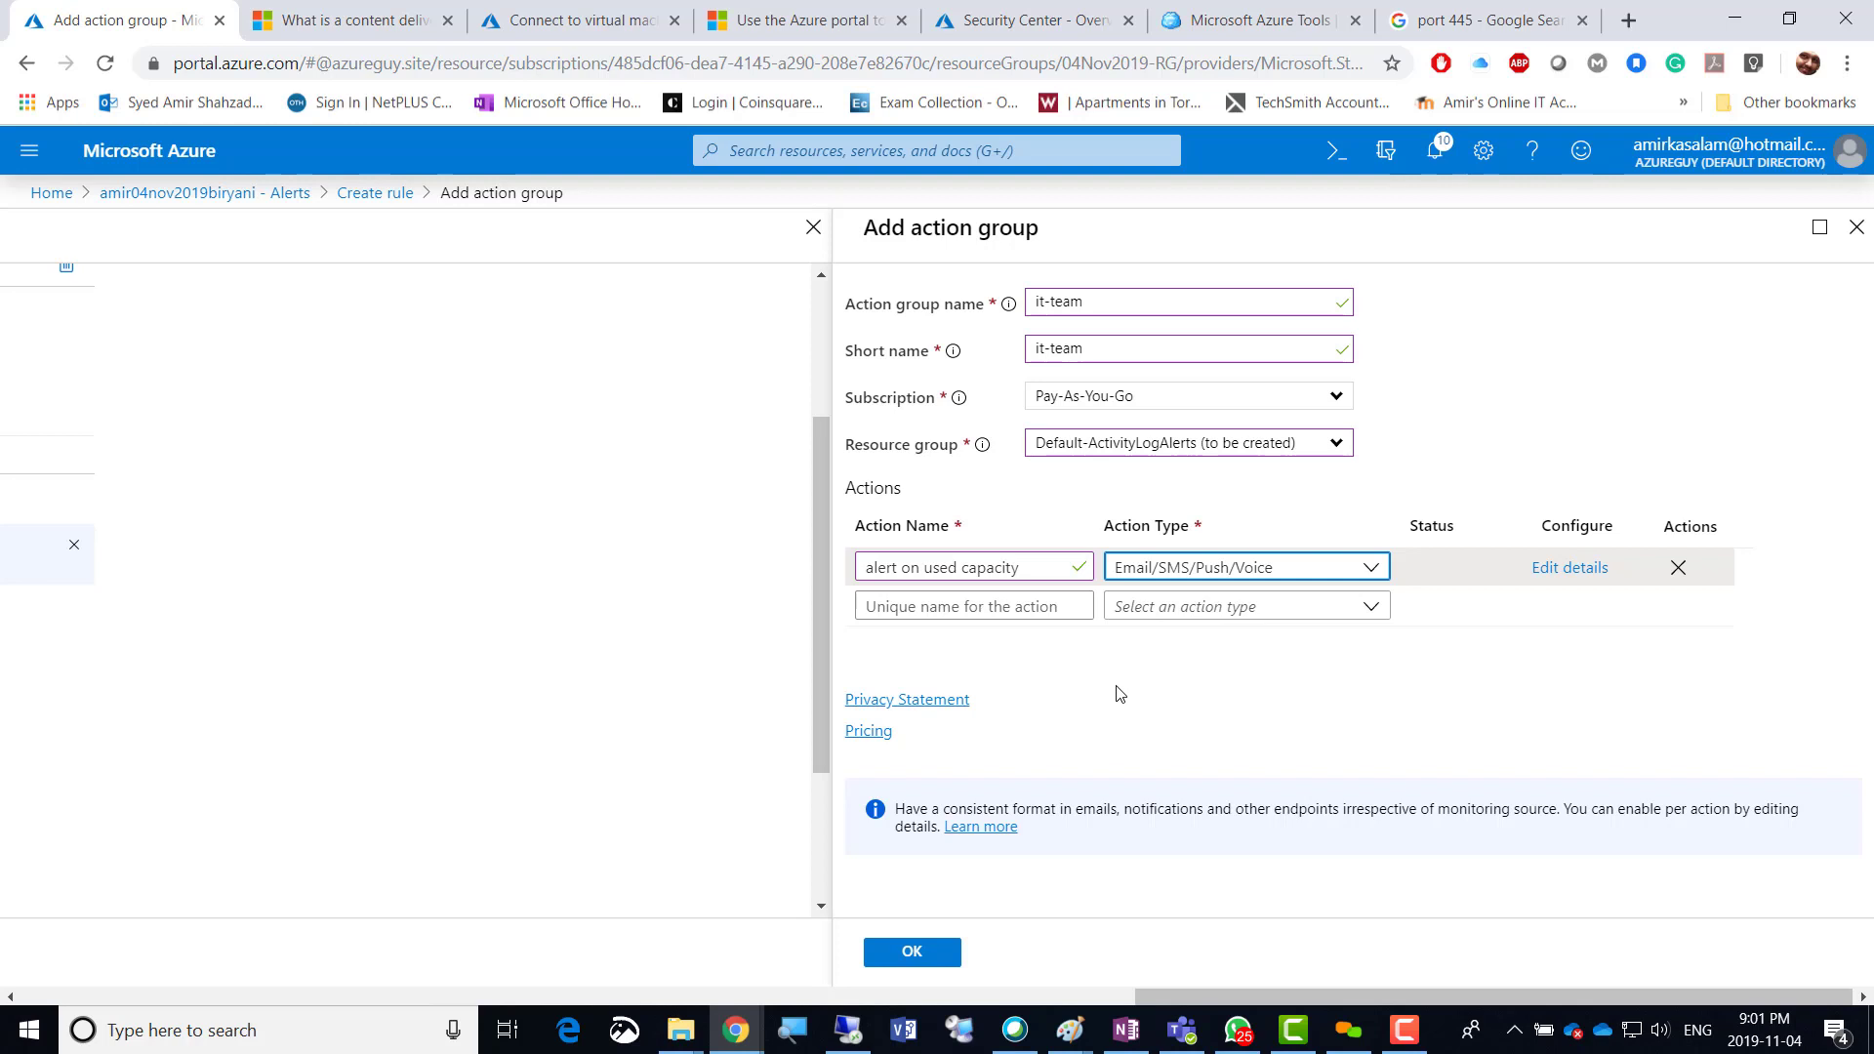
Save the it-team action group with its single email action.
click(912, 951)
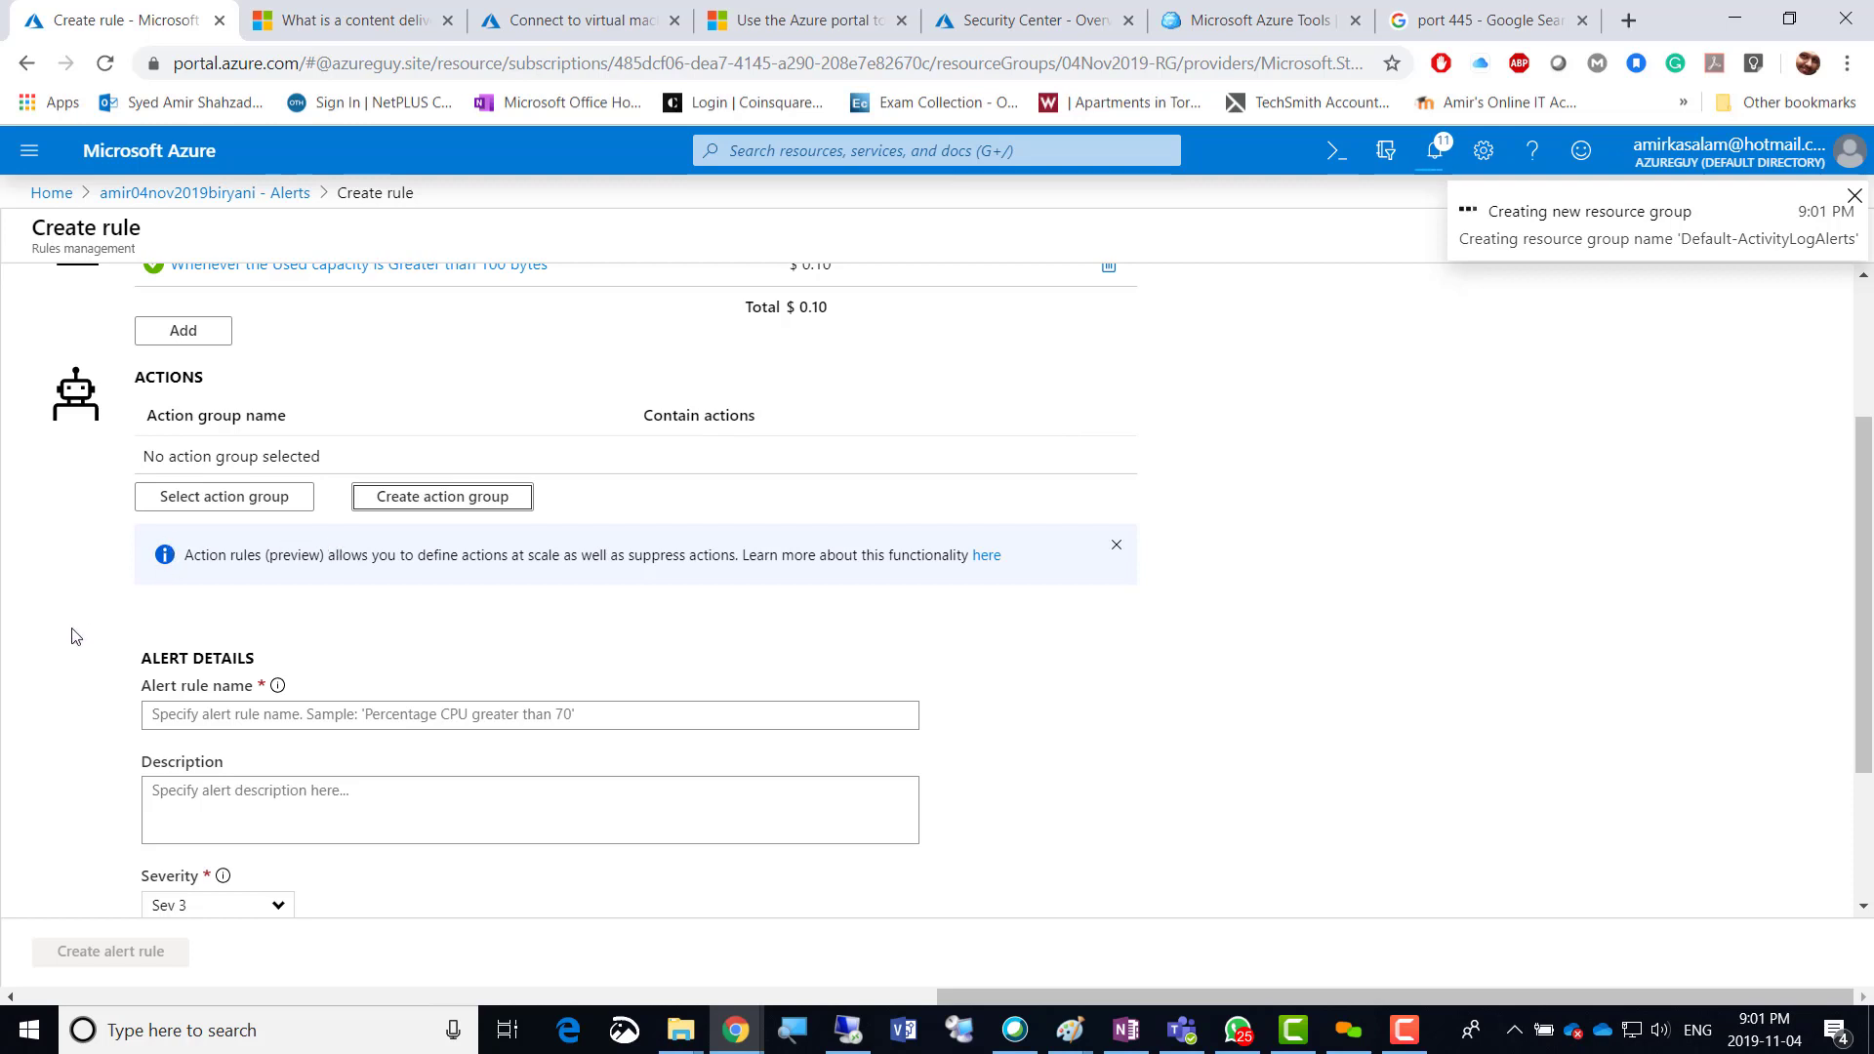
scroll(75, 636, down, 2)
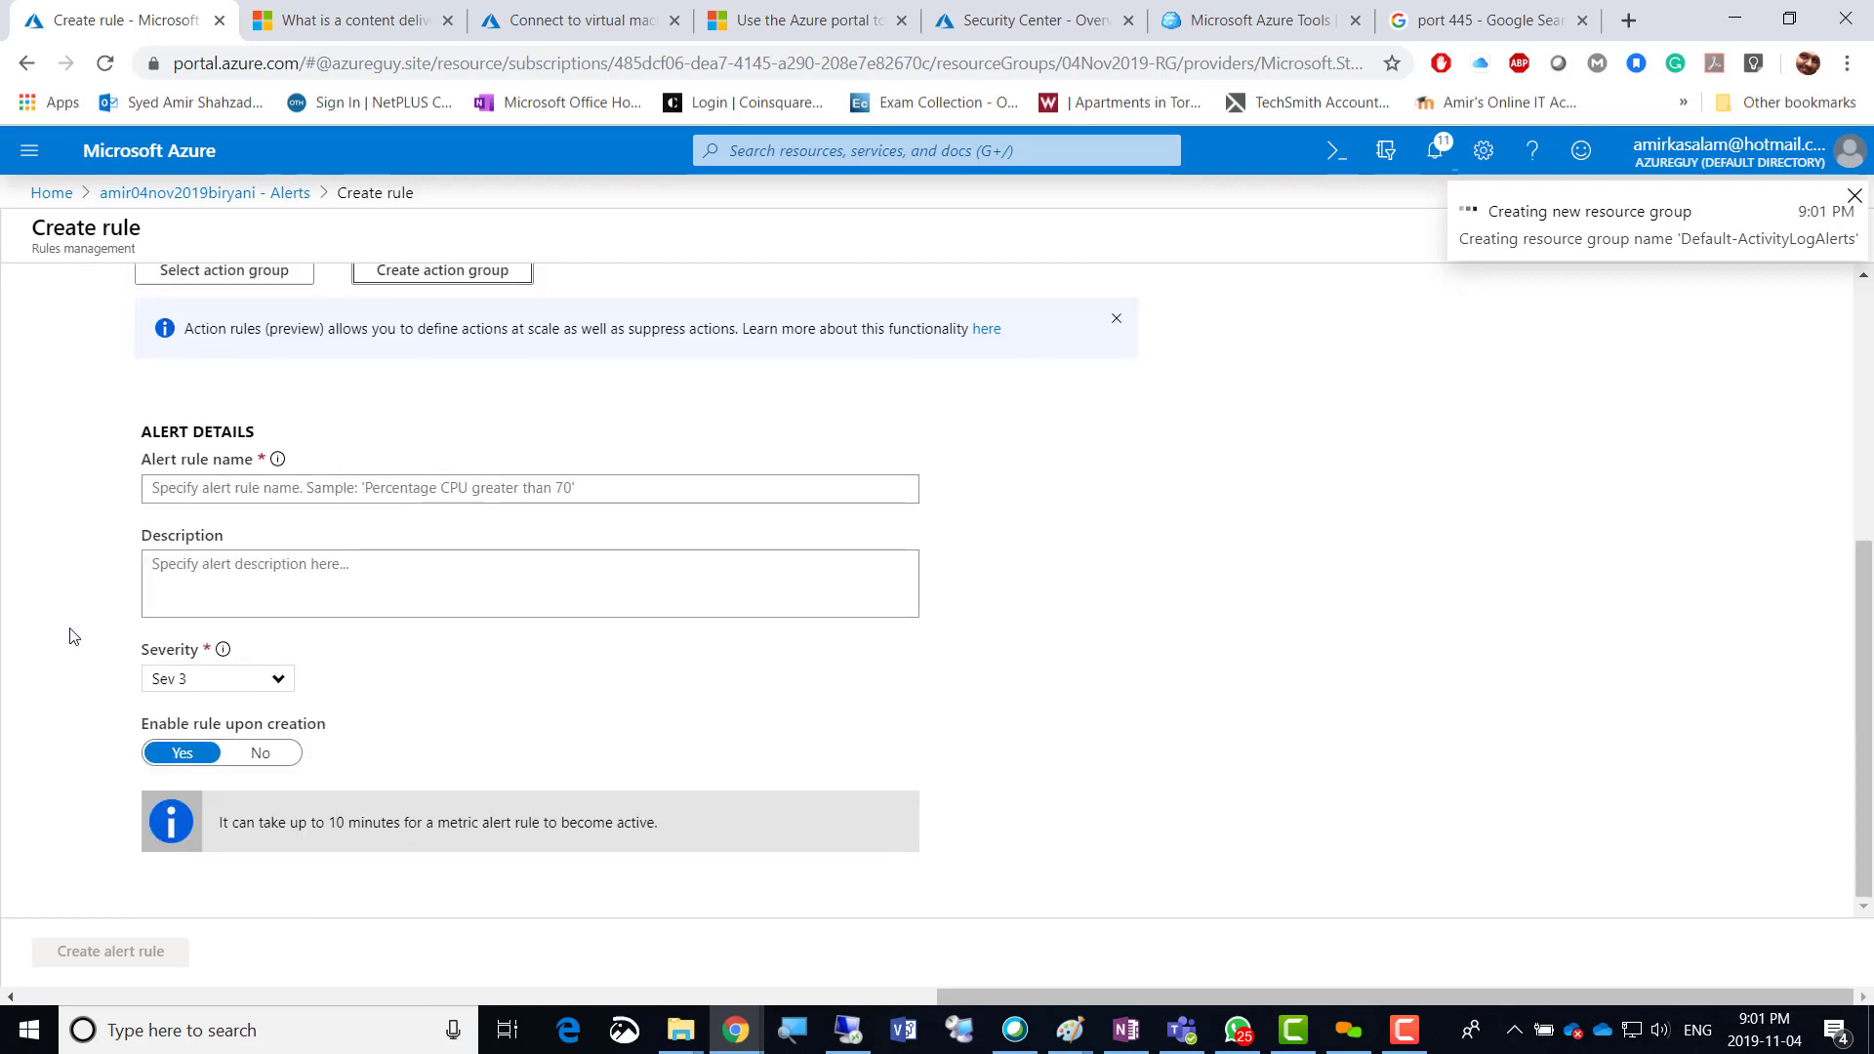
click(198, 493)
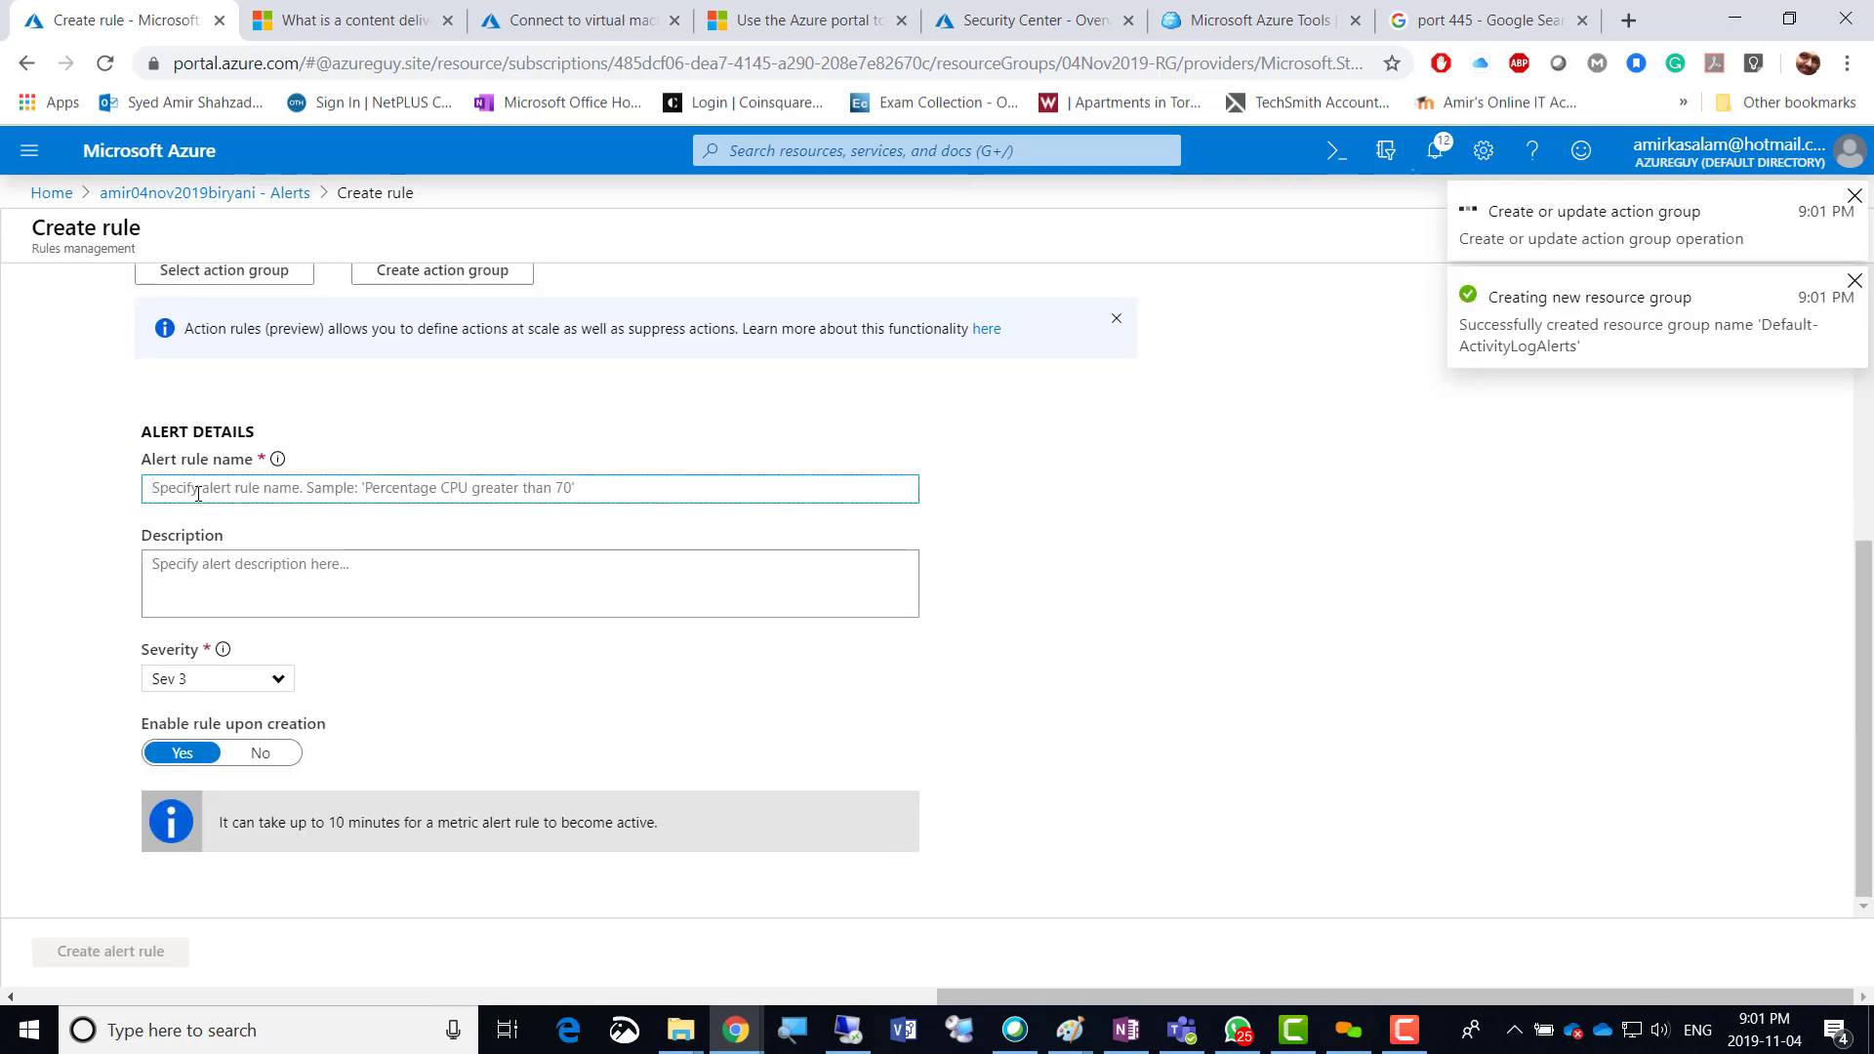
scroll(13, 381, up, 1)
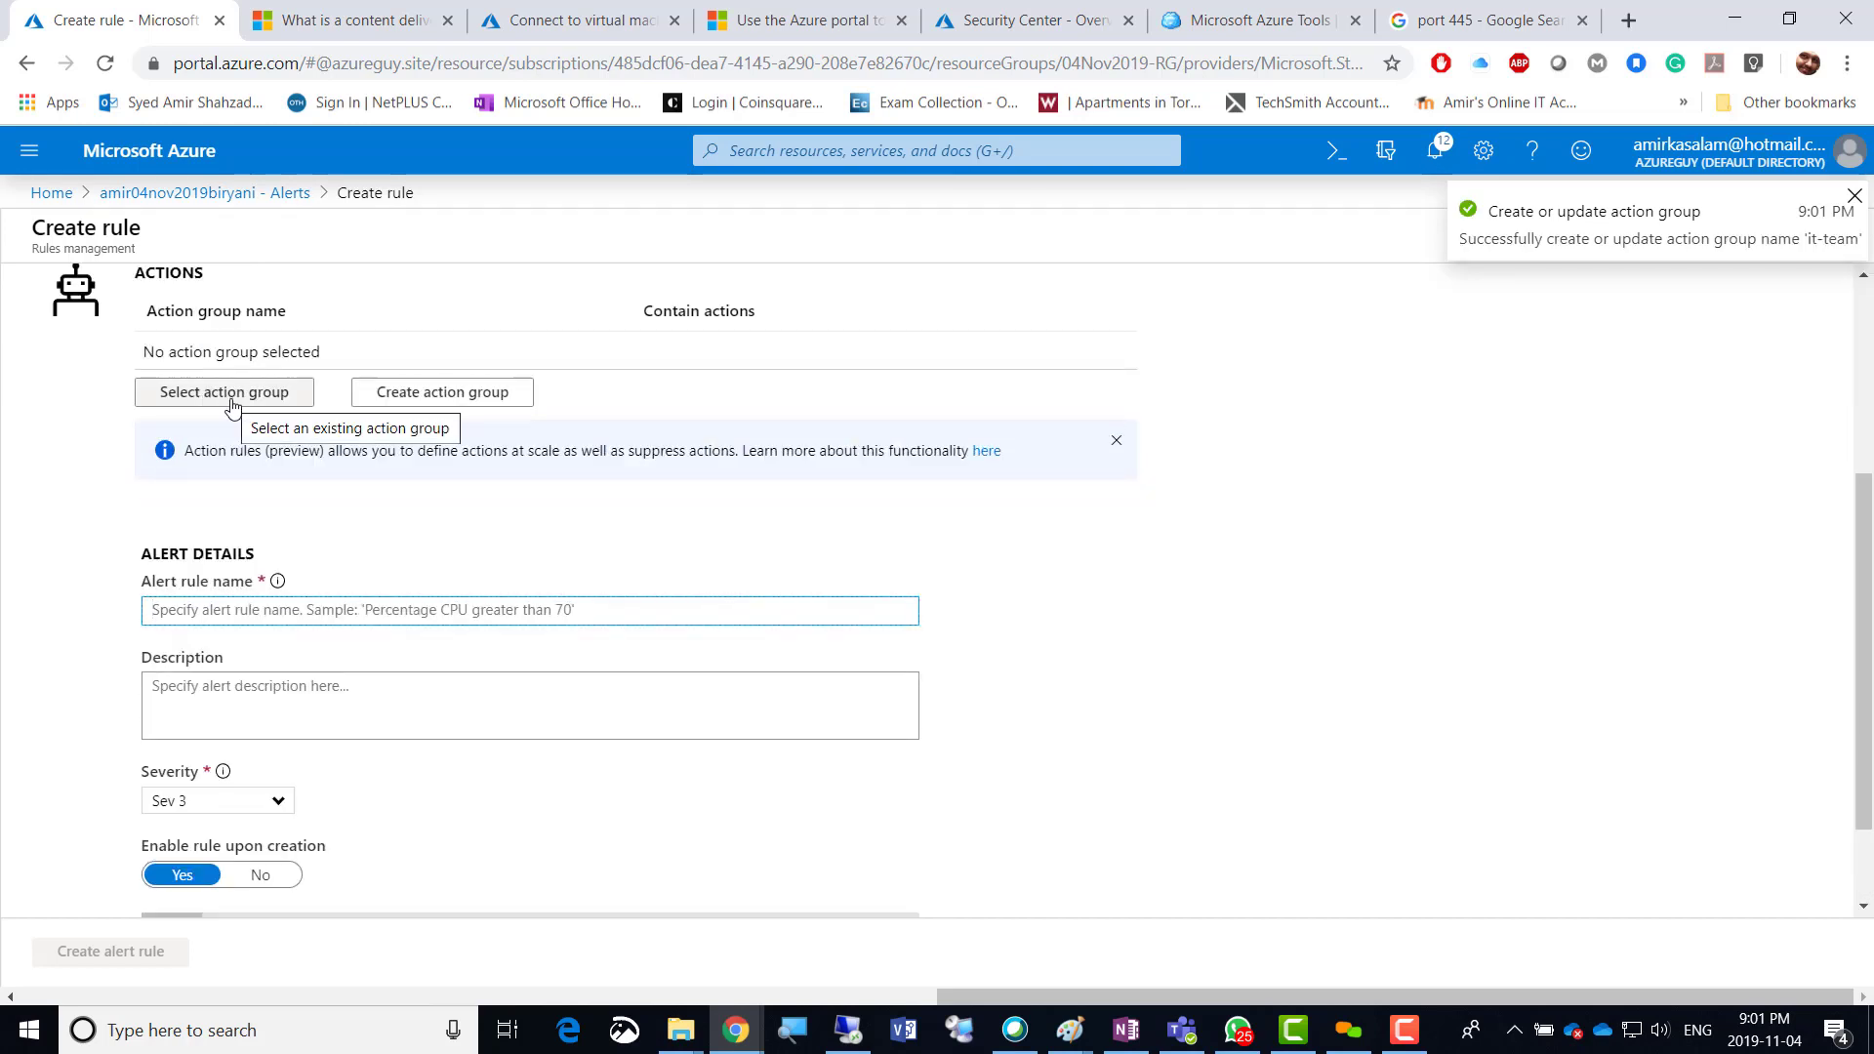
Select the it-team action group for the alert rule.
click(180, 406)
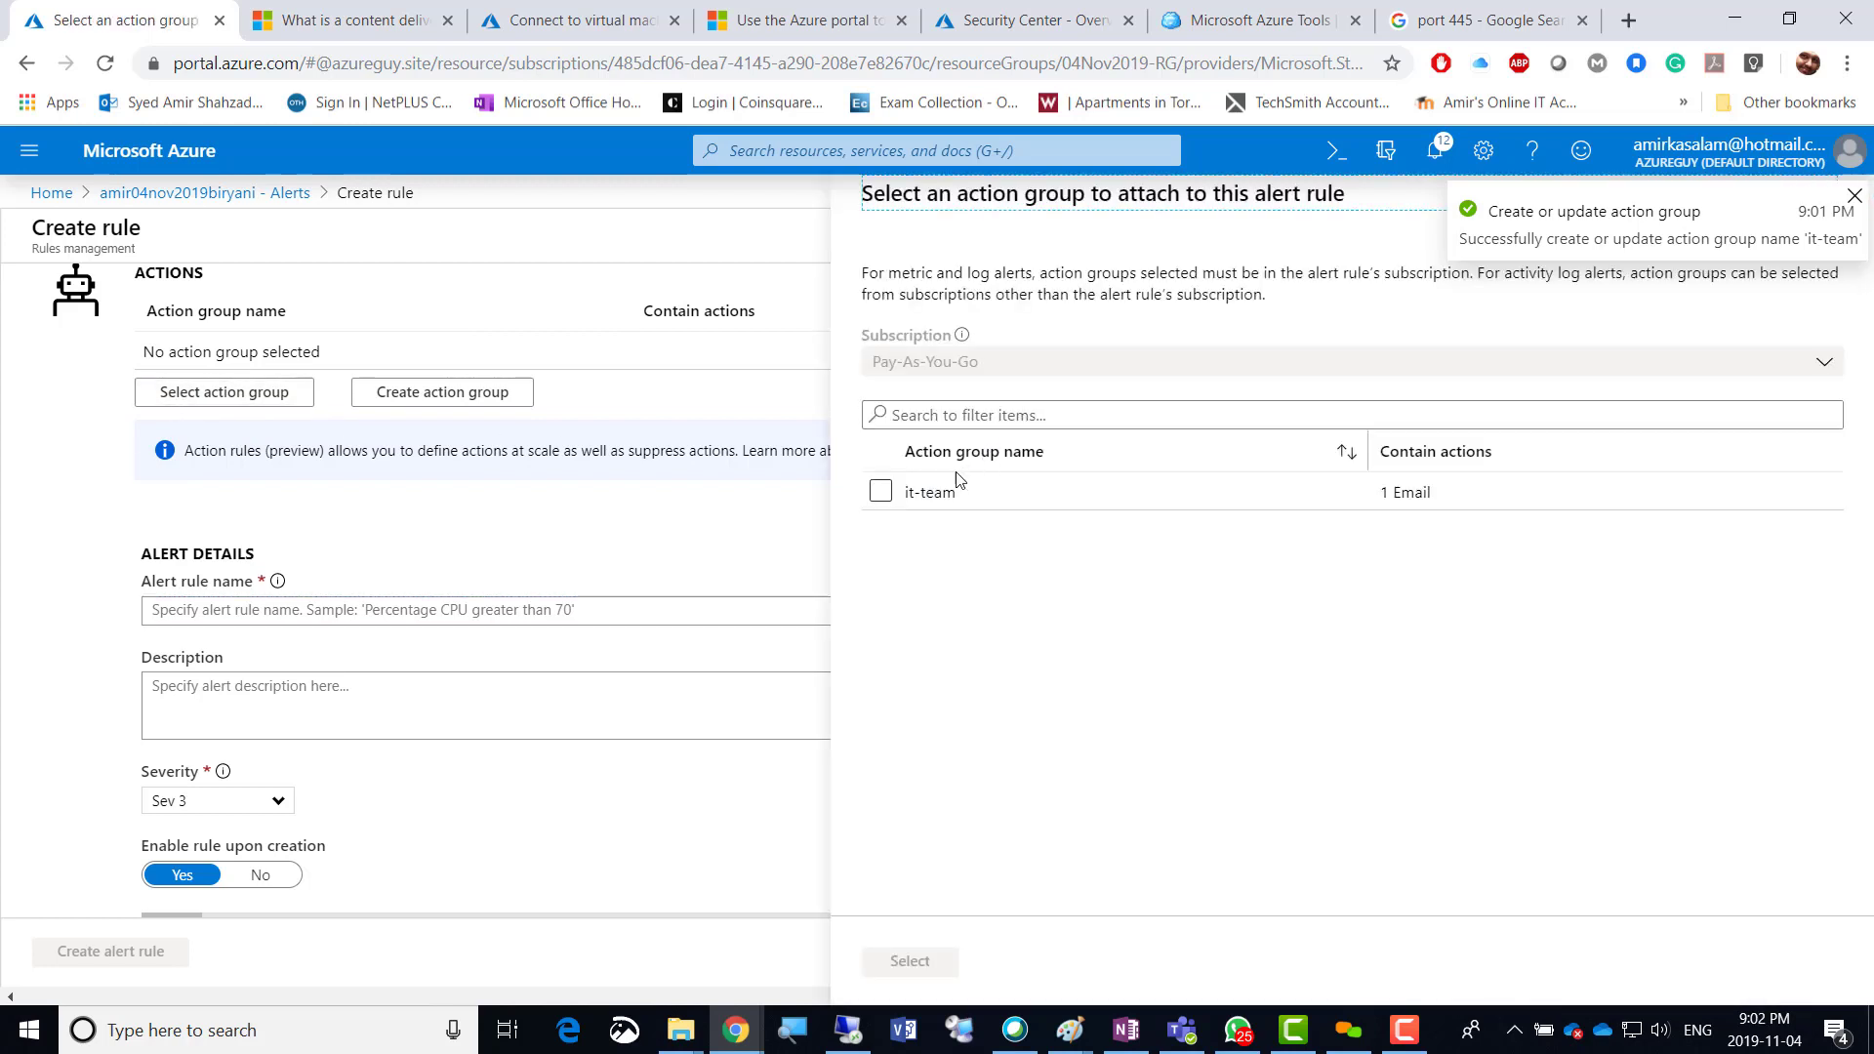
click(881, 494)
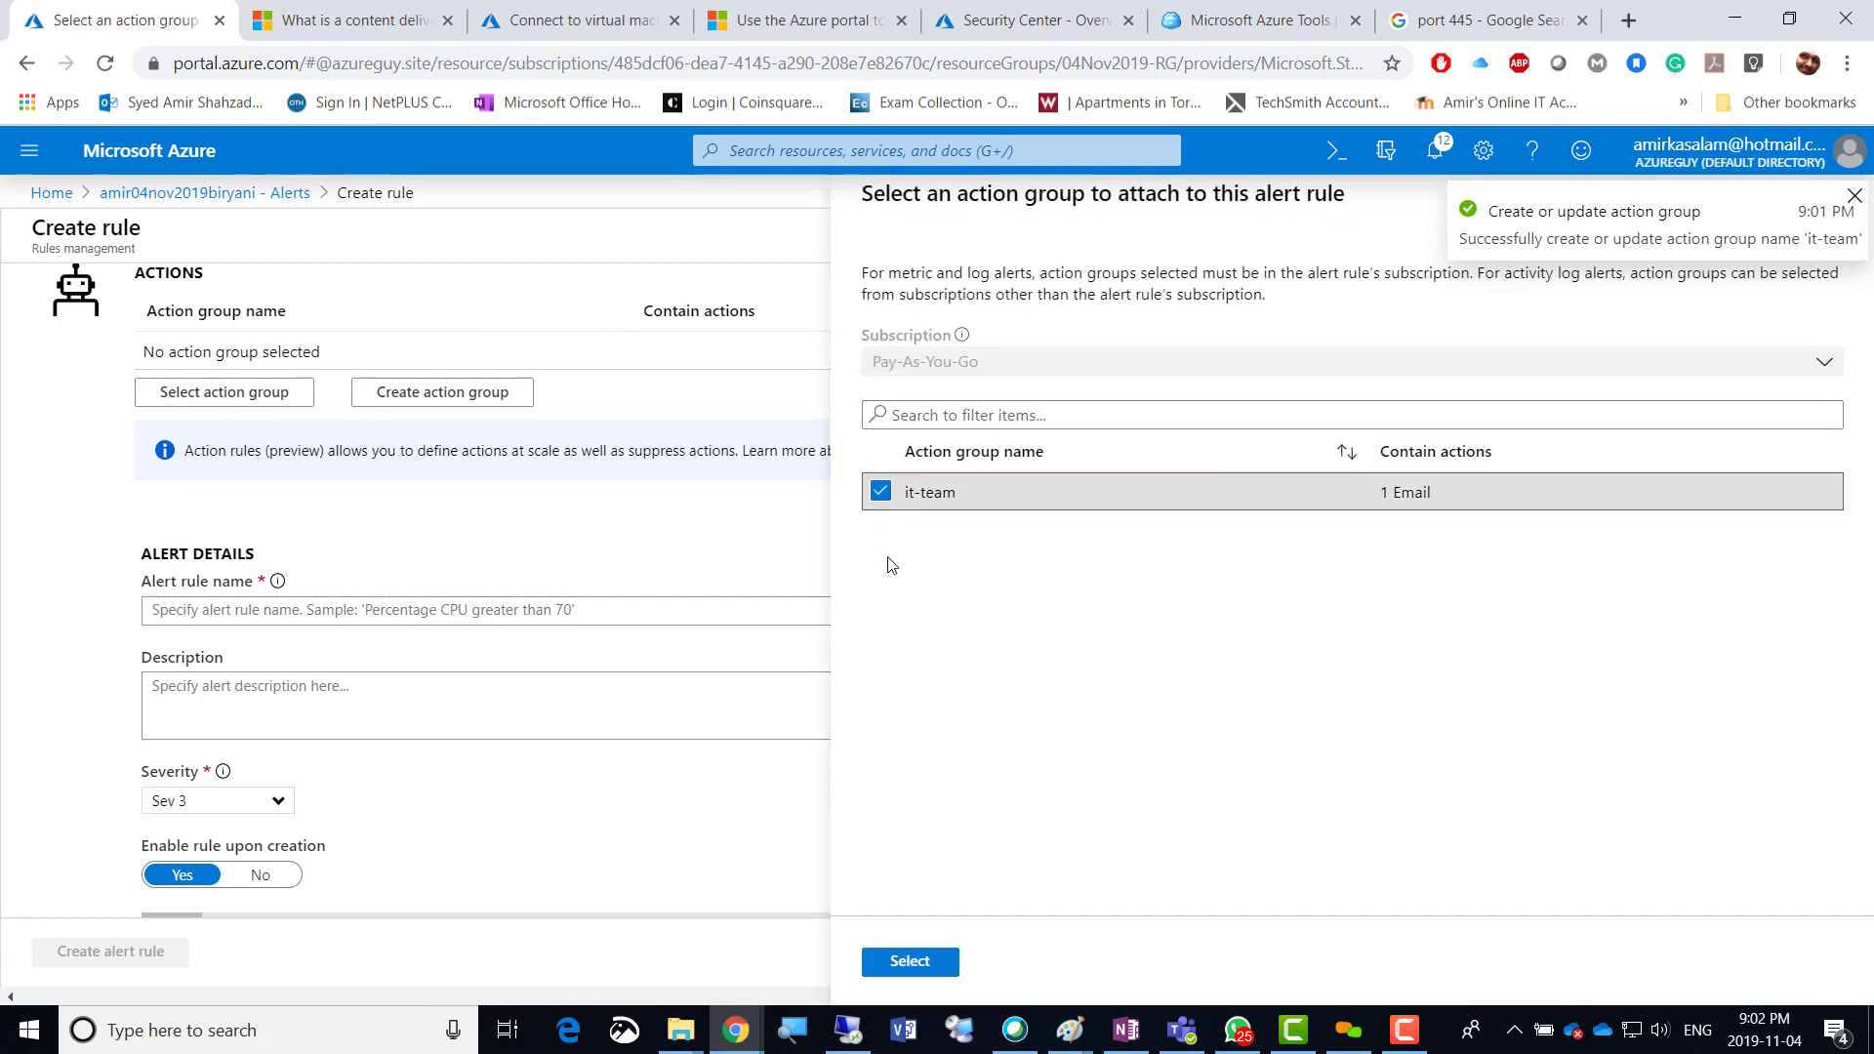
click(892, 964)
scroll(78, 531, down, 1)
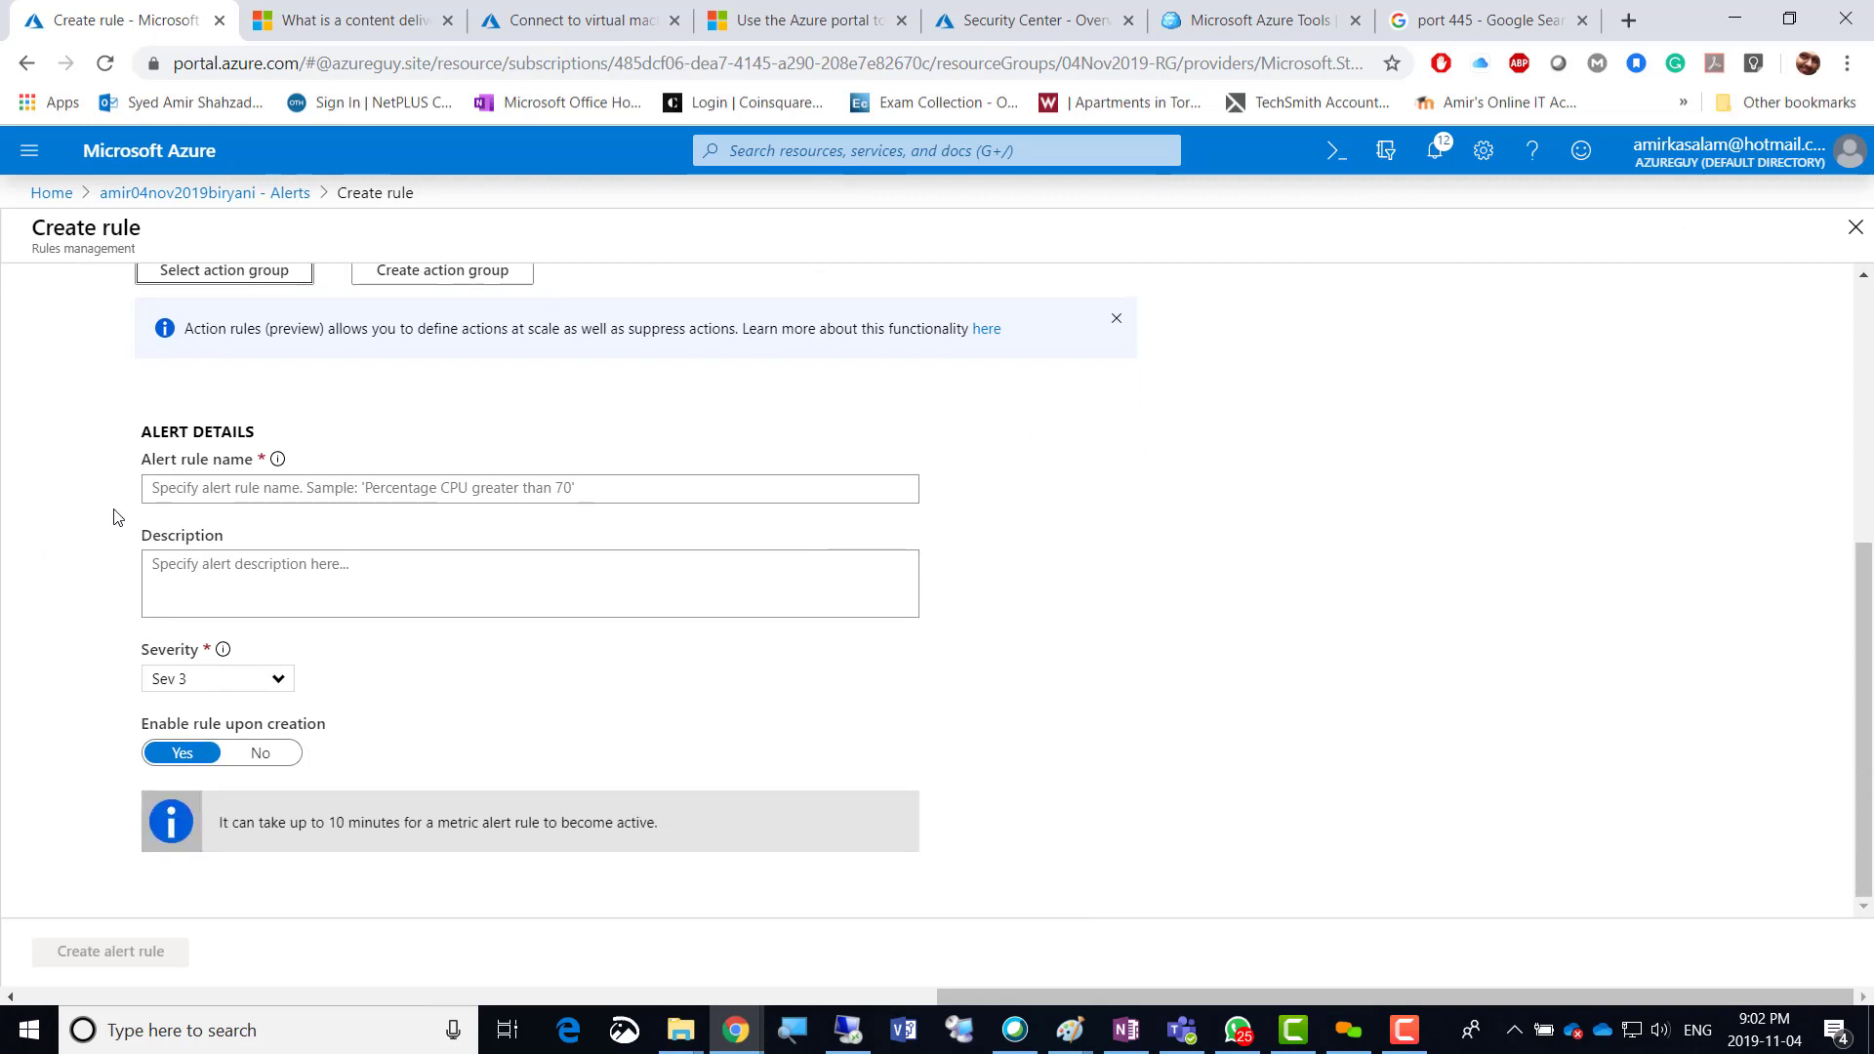
Name the rule 'Alert-on Disk Capacity', keep severity Sev 3, and create it enabled.
click(189, 489)
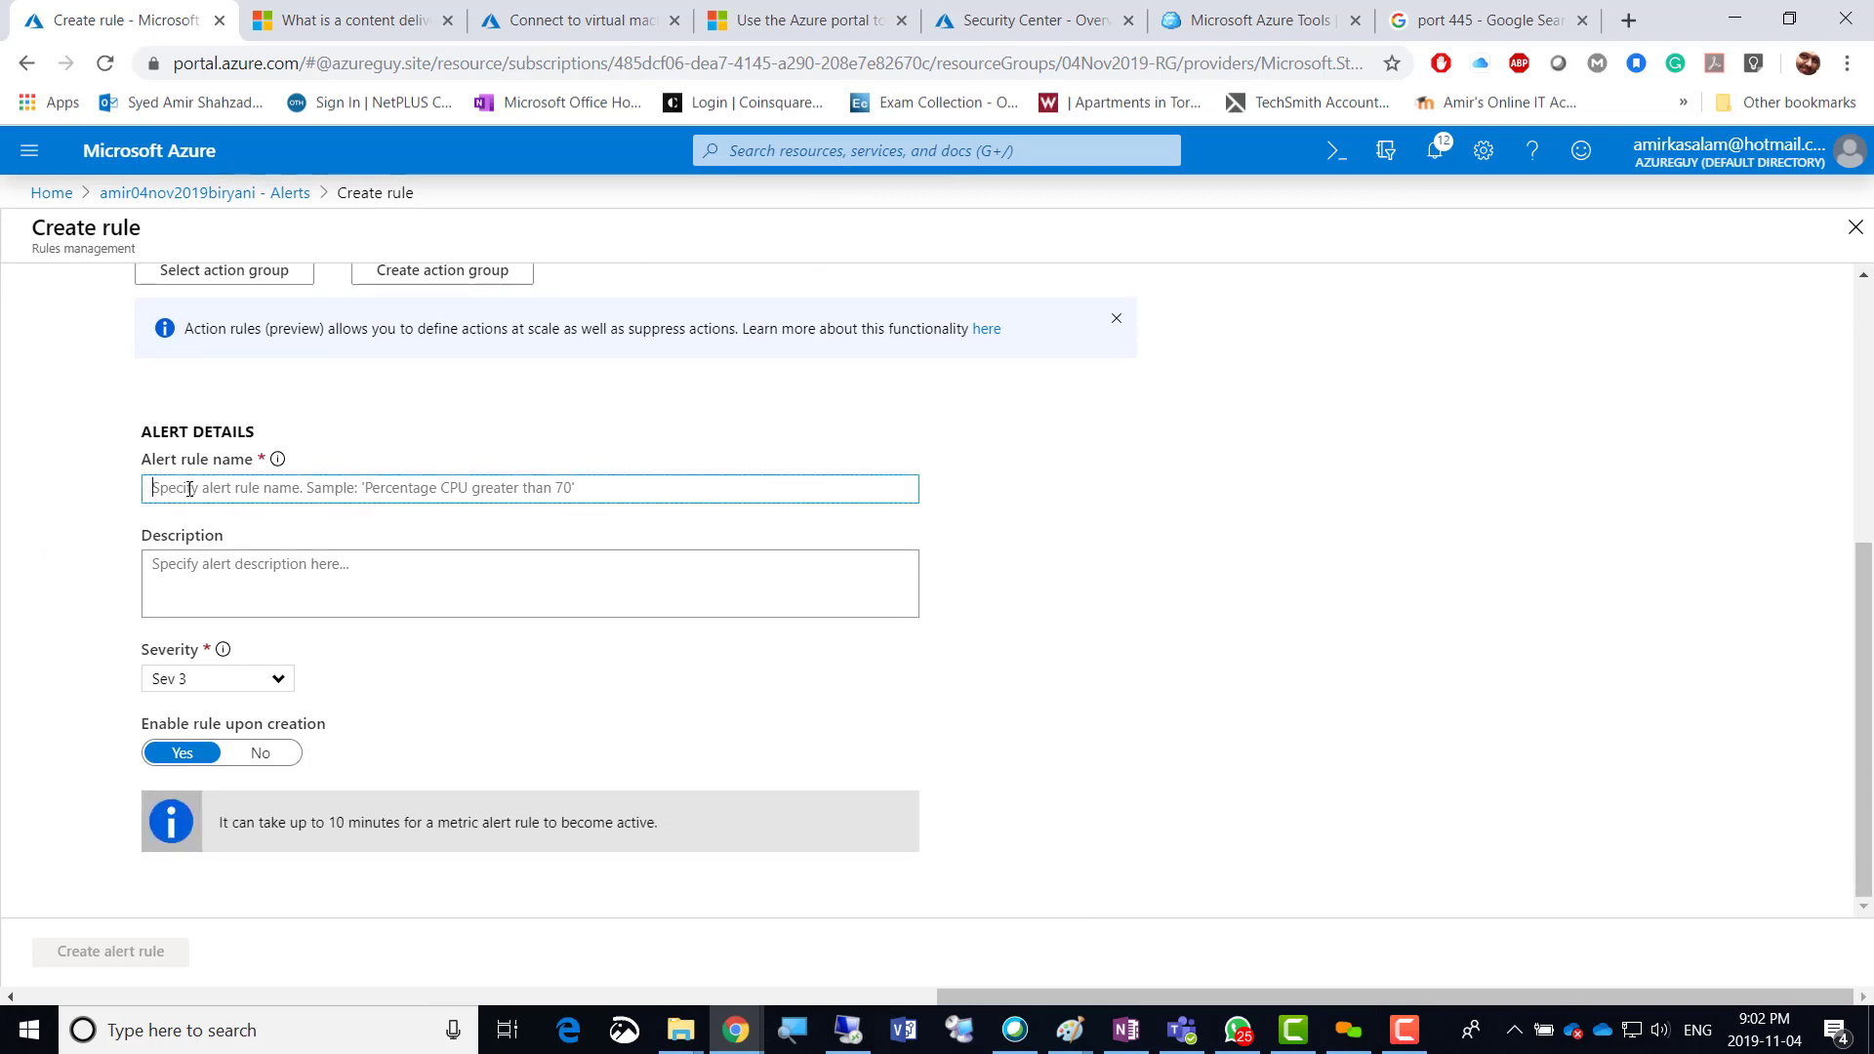
text(Aler)
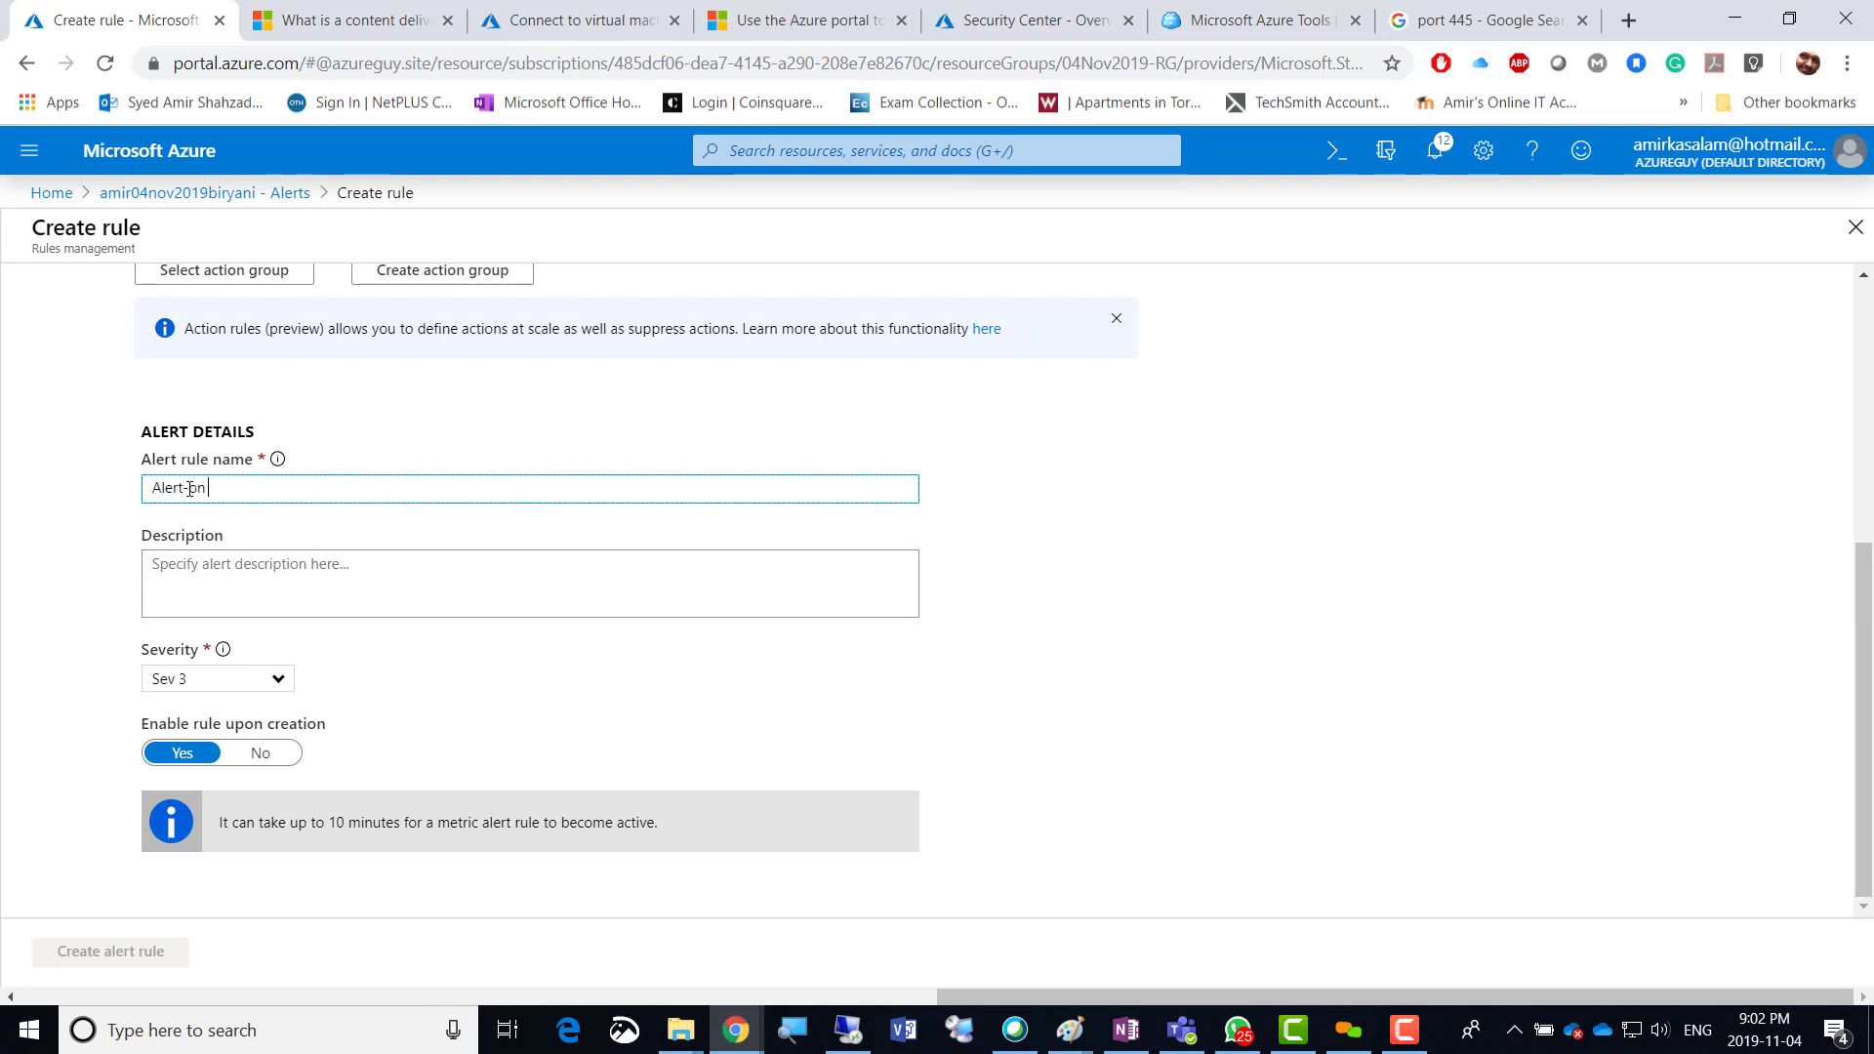
text(t-On Disk Capacity)
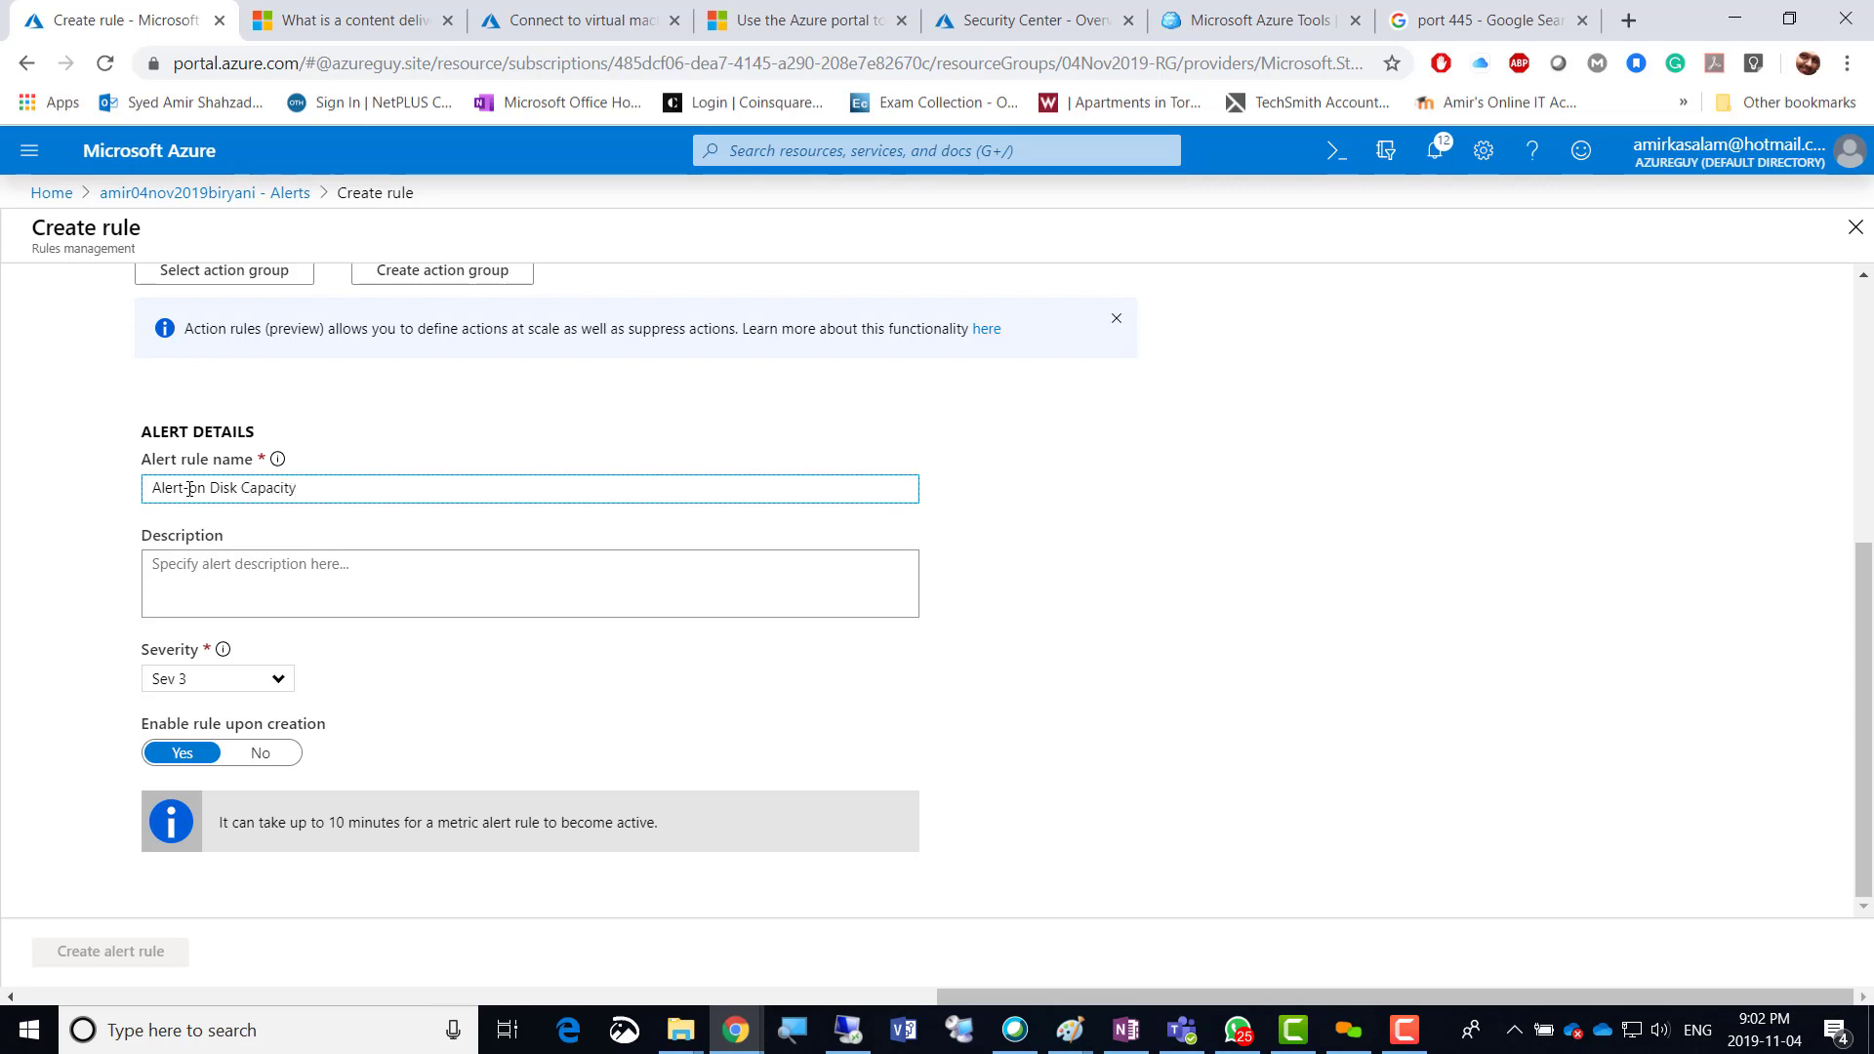
click(19, 639)
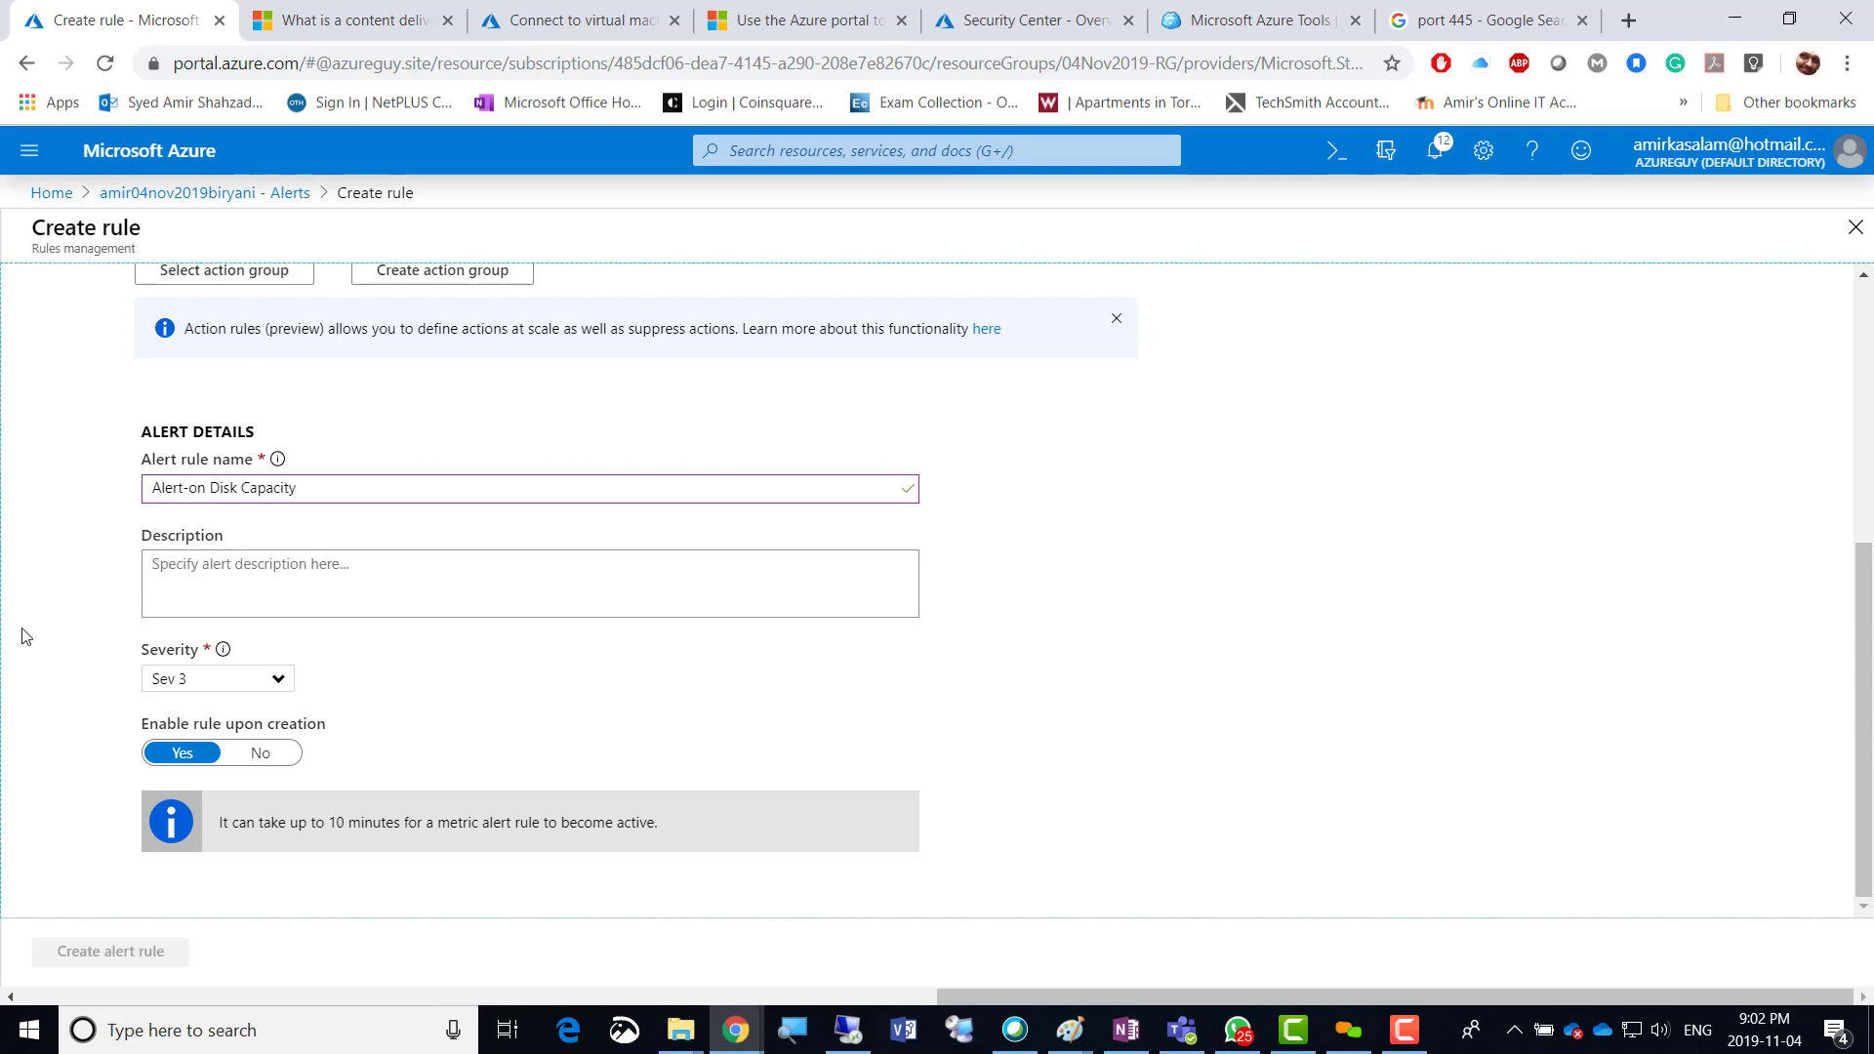
click(276, 691)
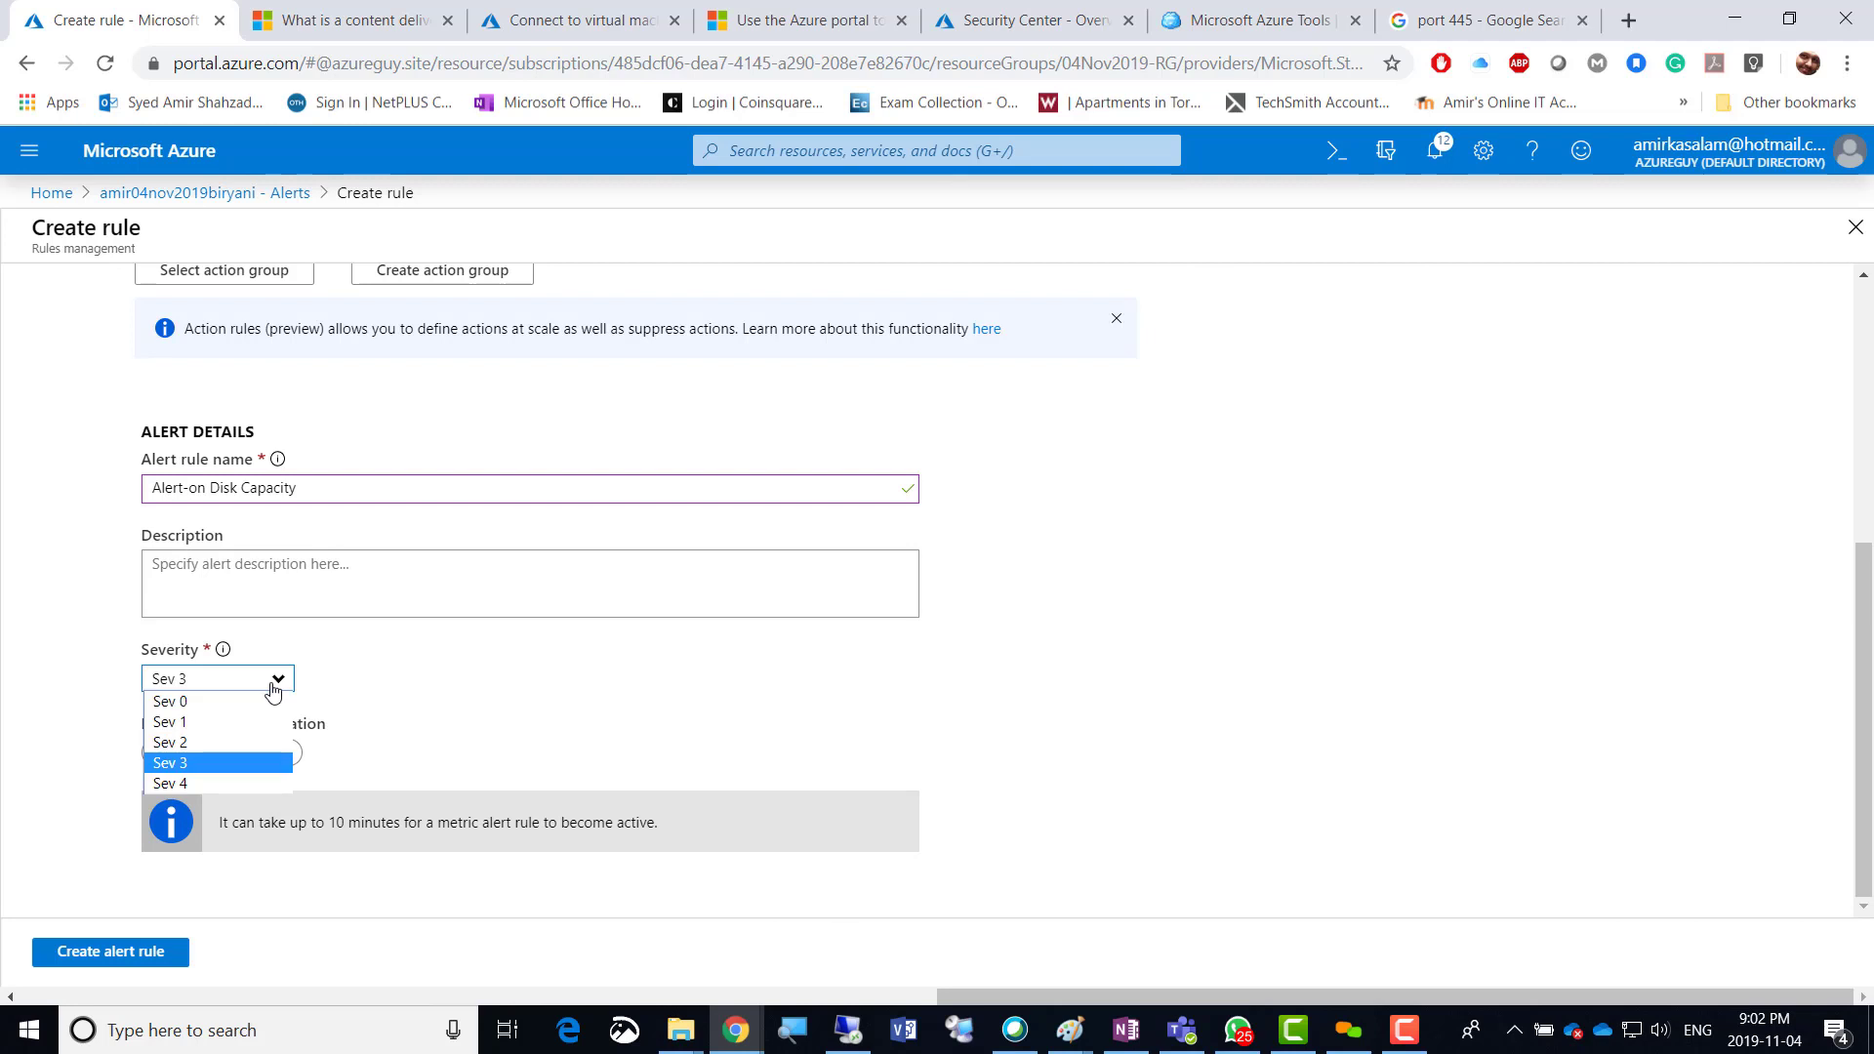
click(275, 688)
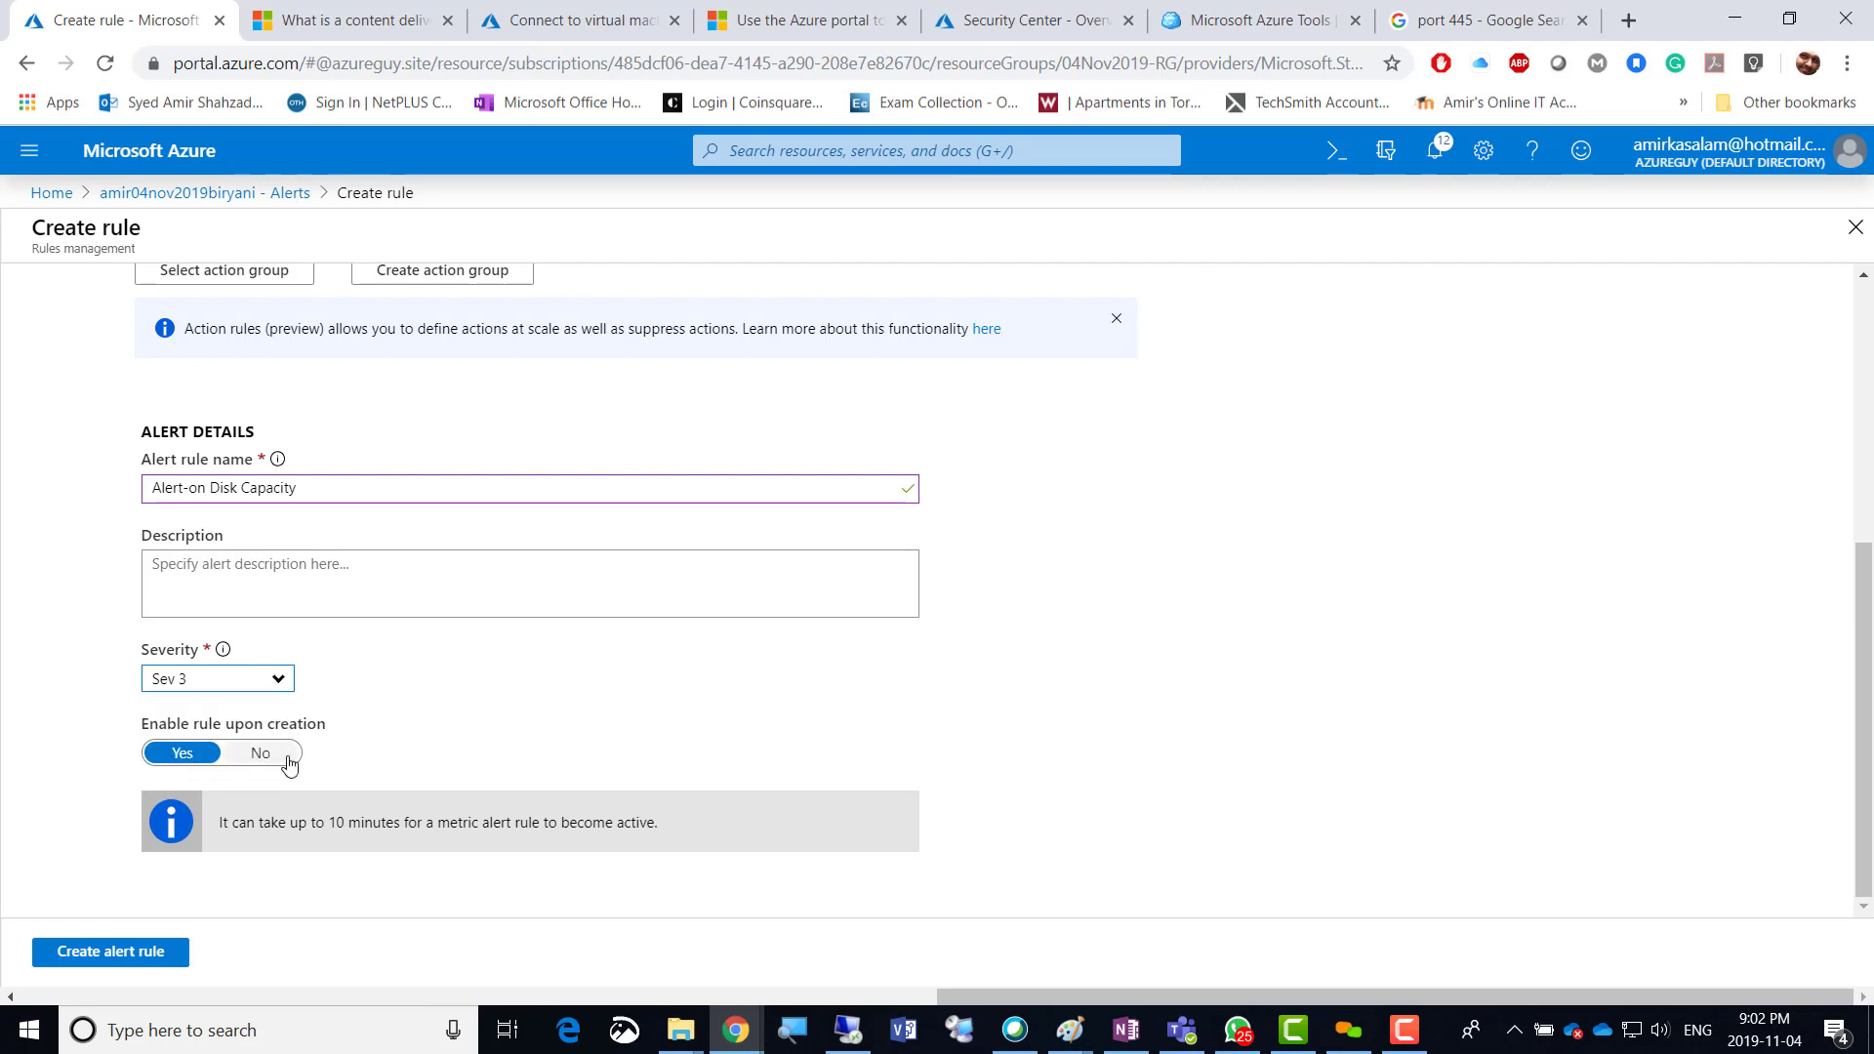
click(97, 959)
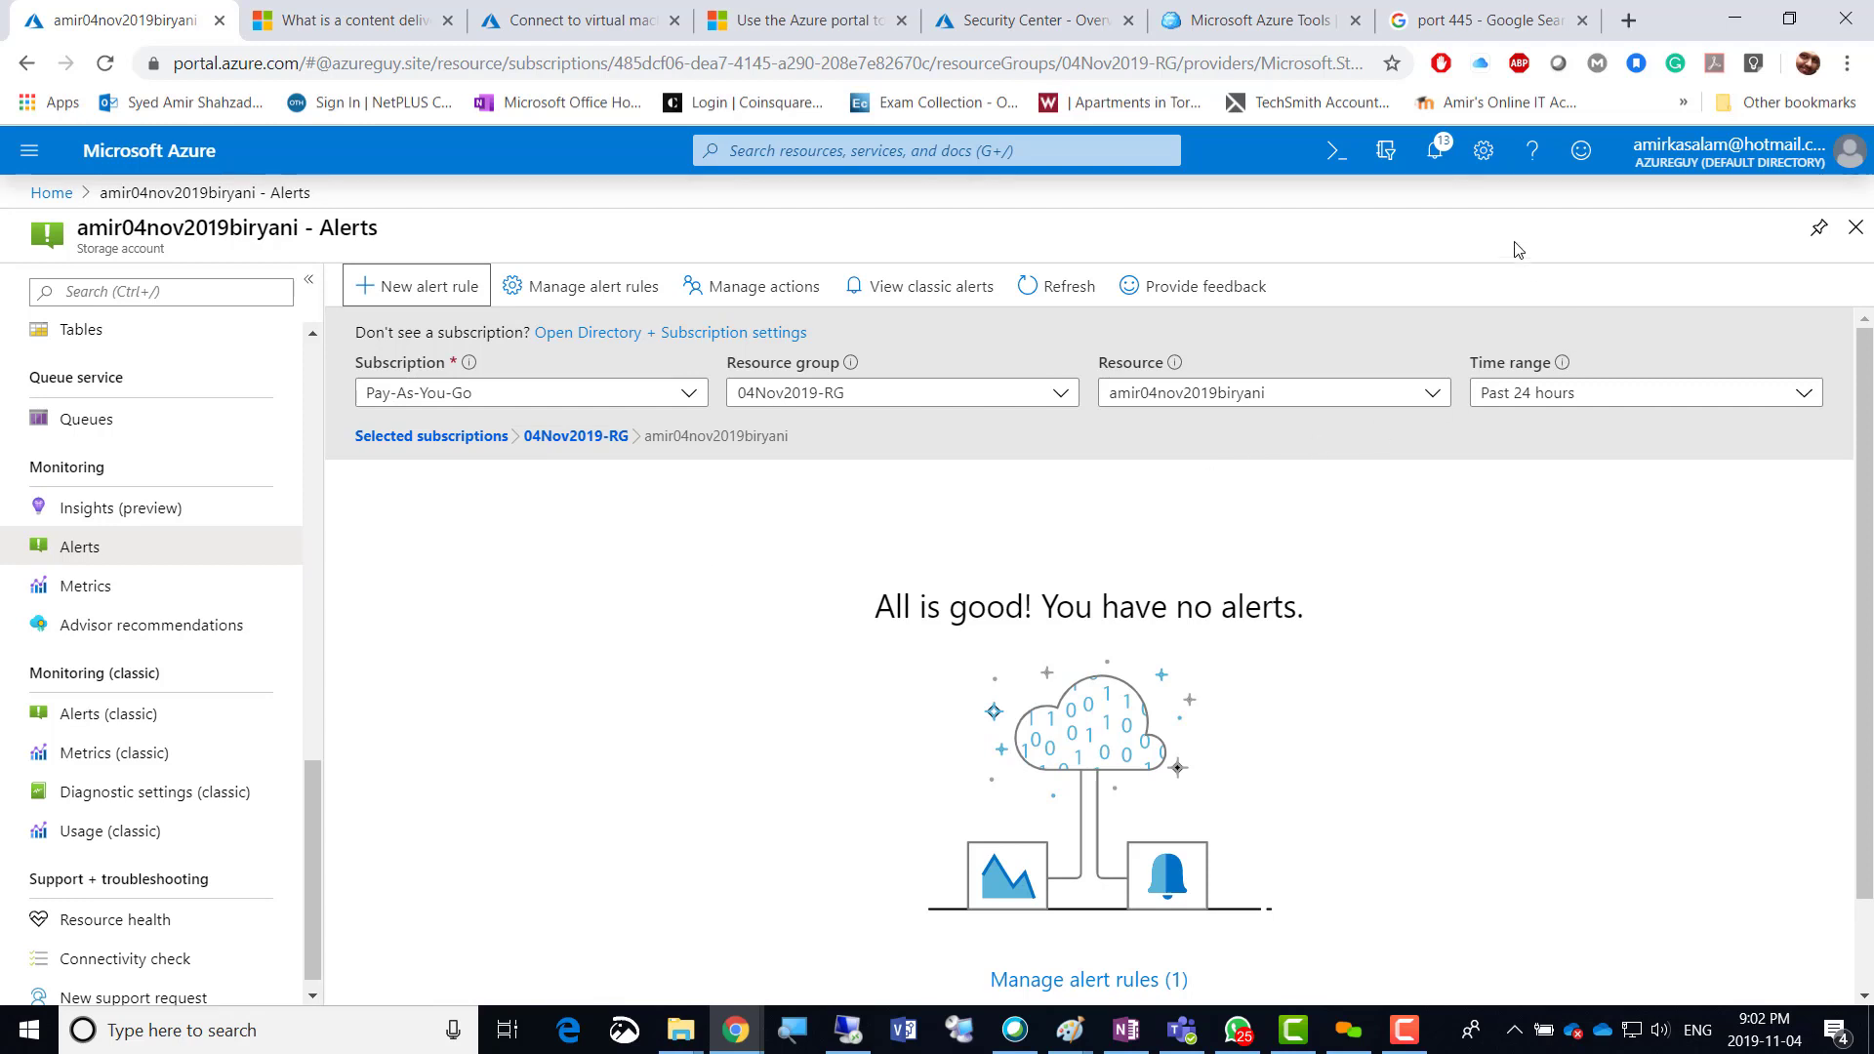
Check notifications for the new rule, refresh the alerts list, and open Metrics (classic).
click(1432, 152)
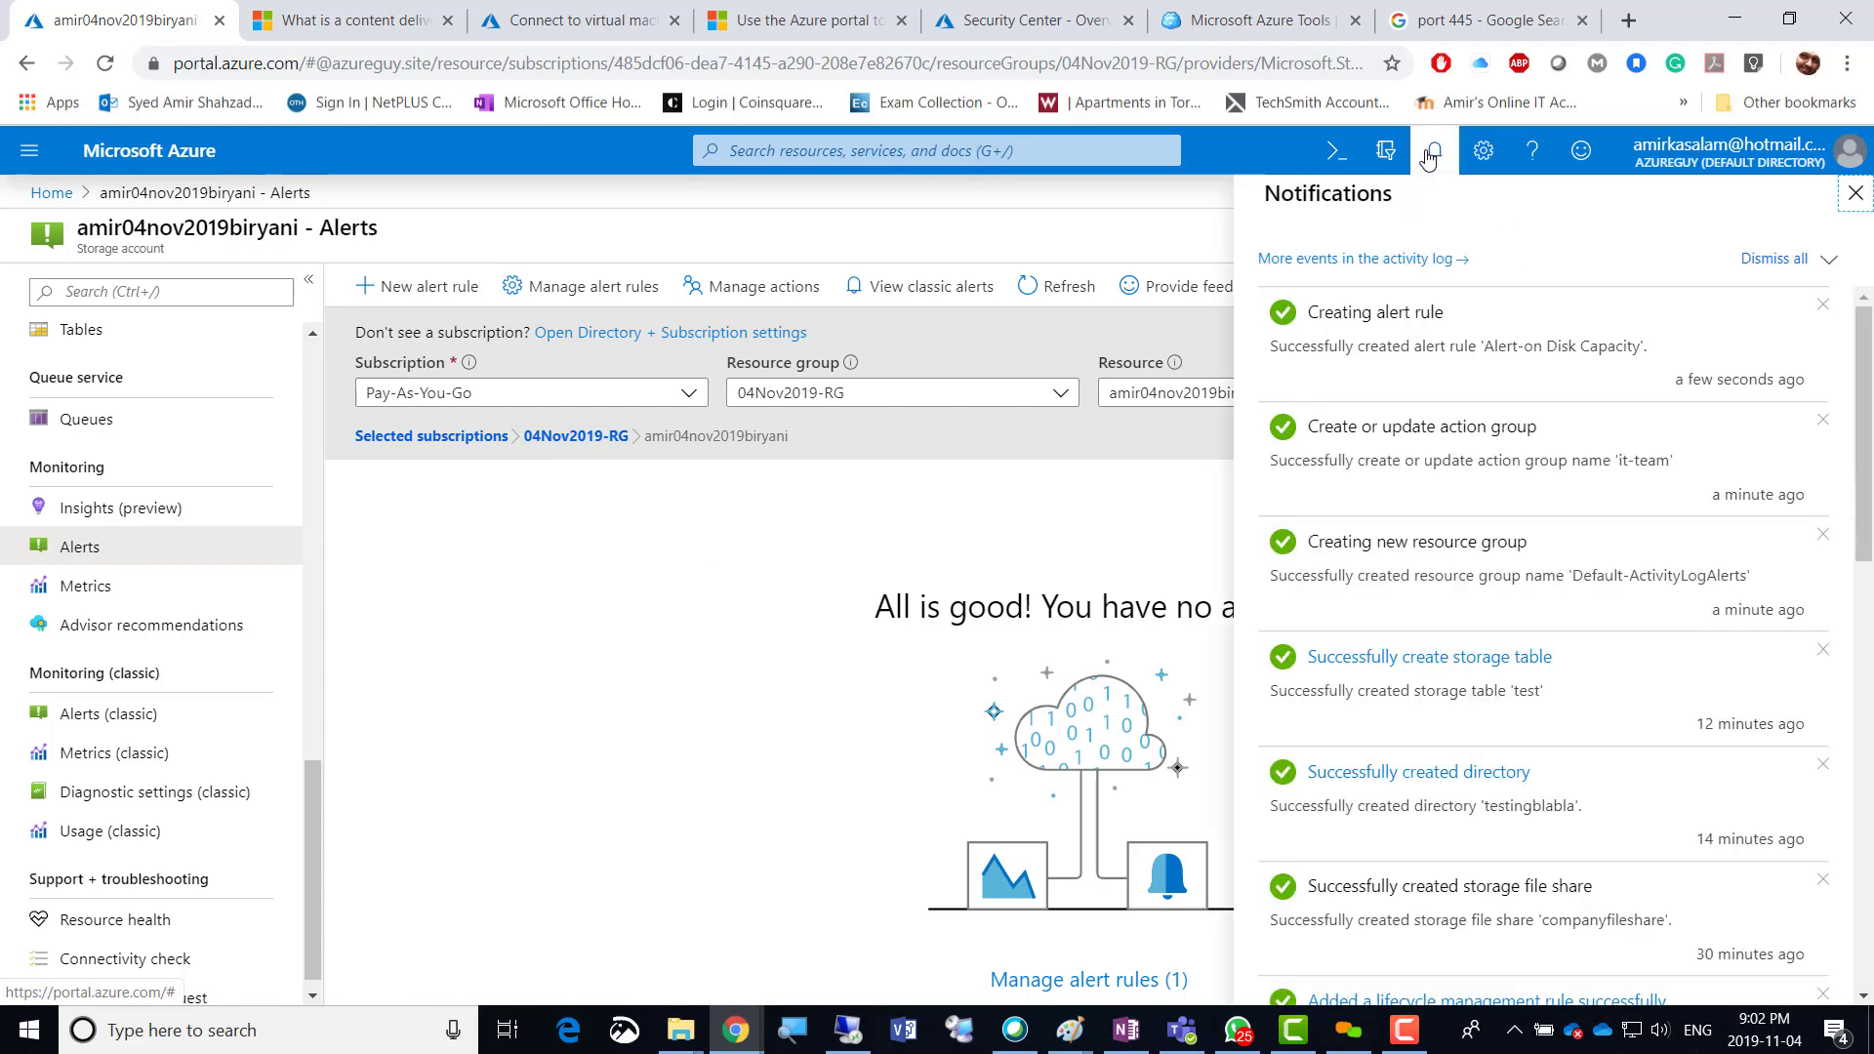
click(653, 616)
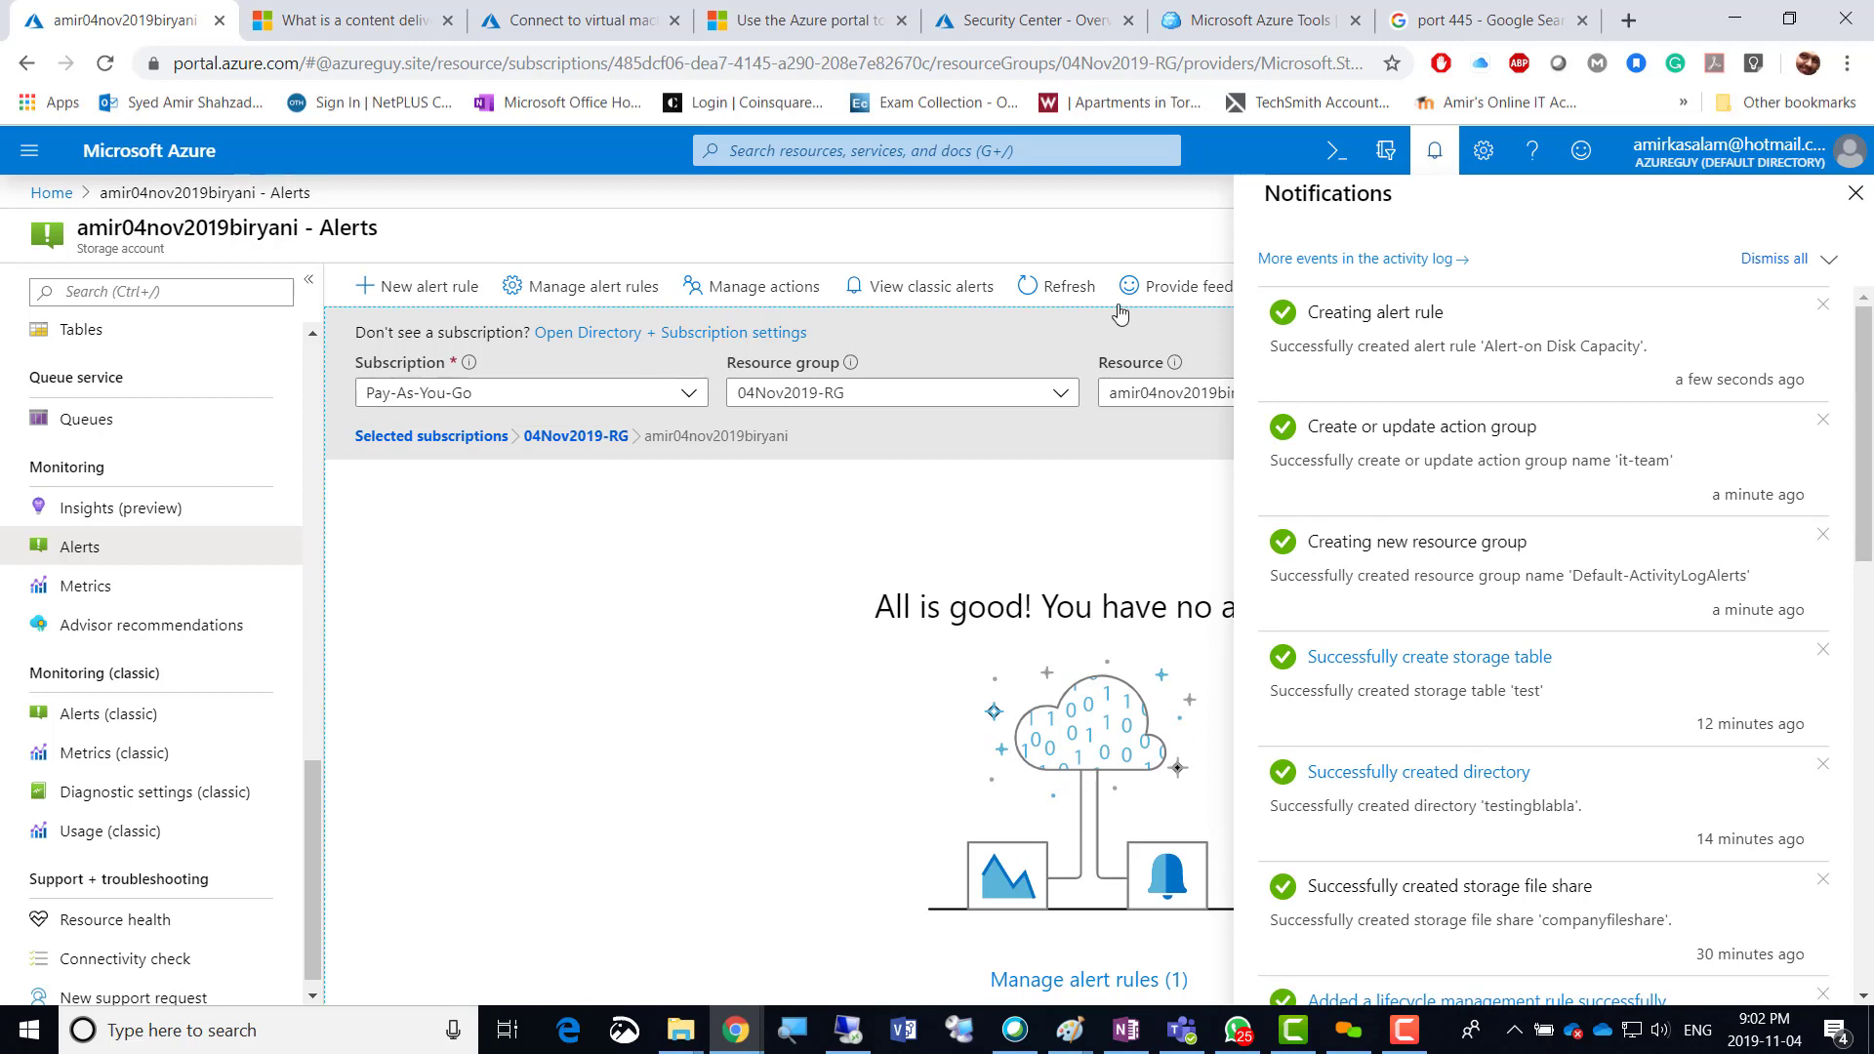
click(1064, 289)
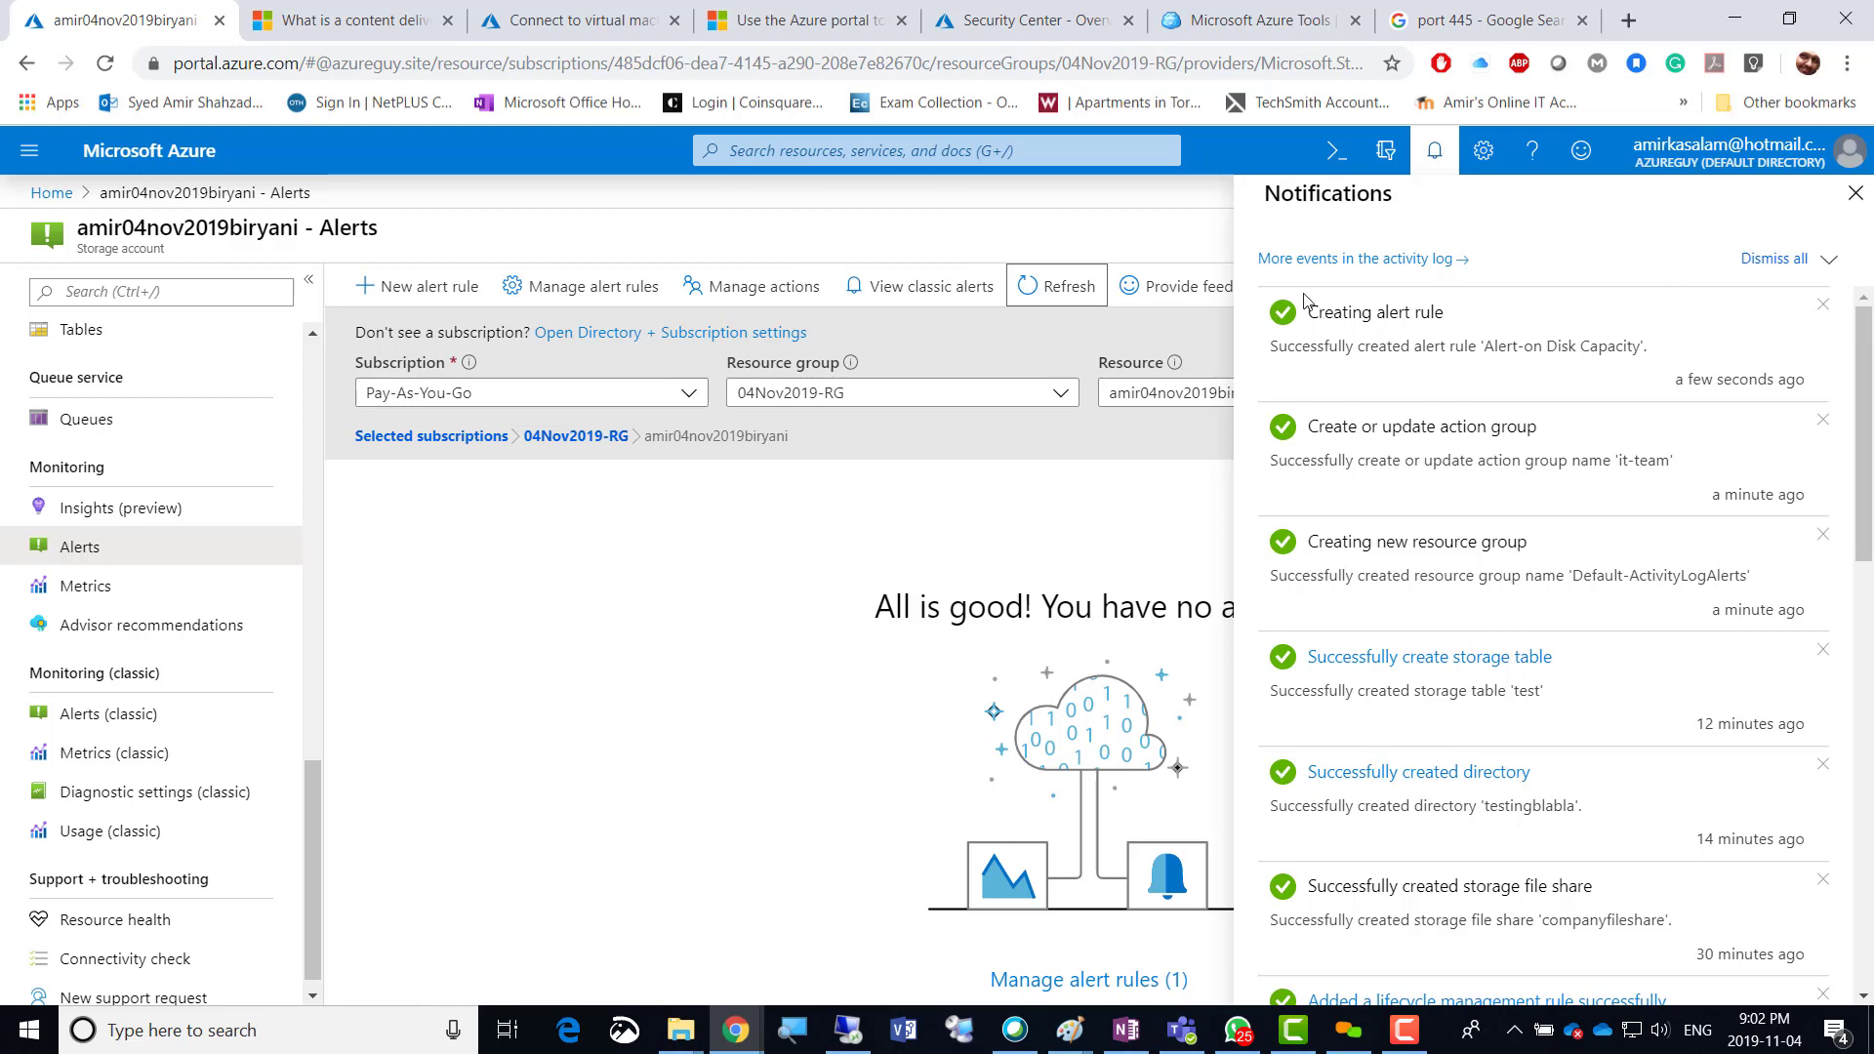
click(1855, 192)
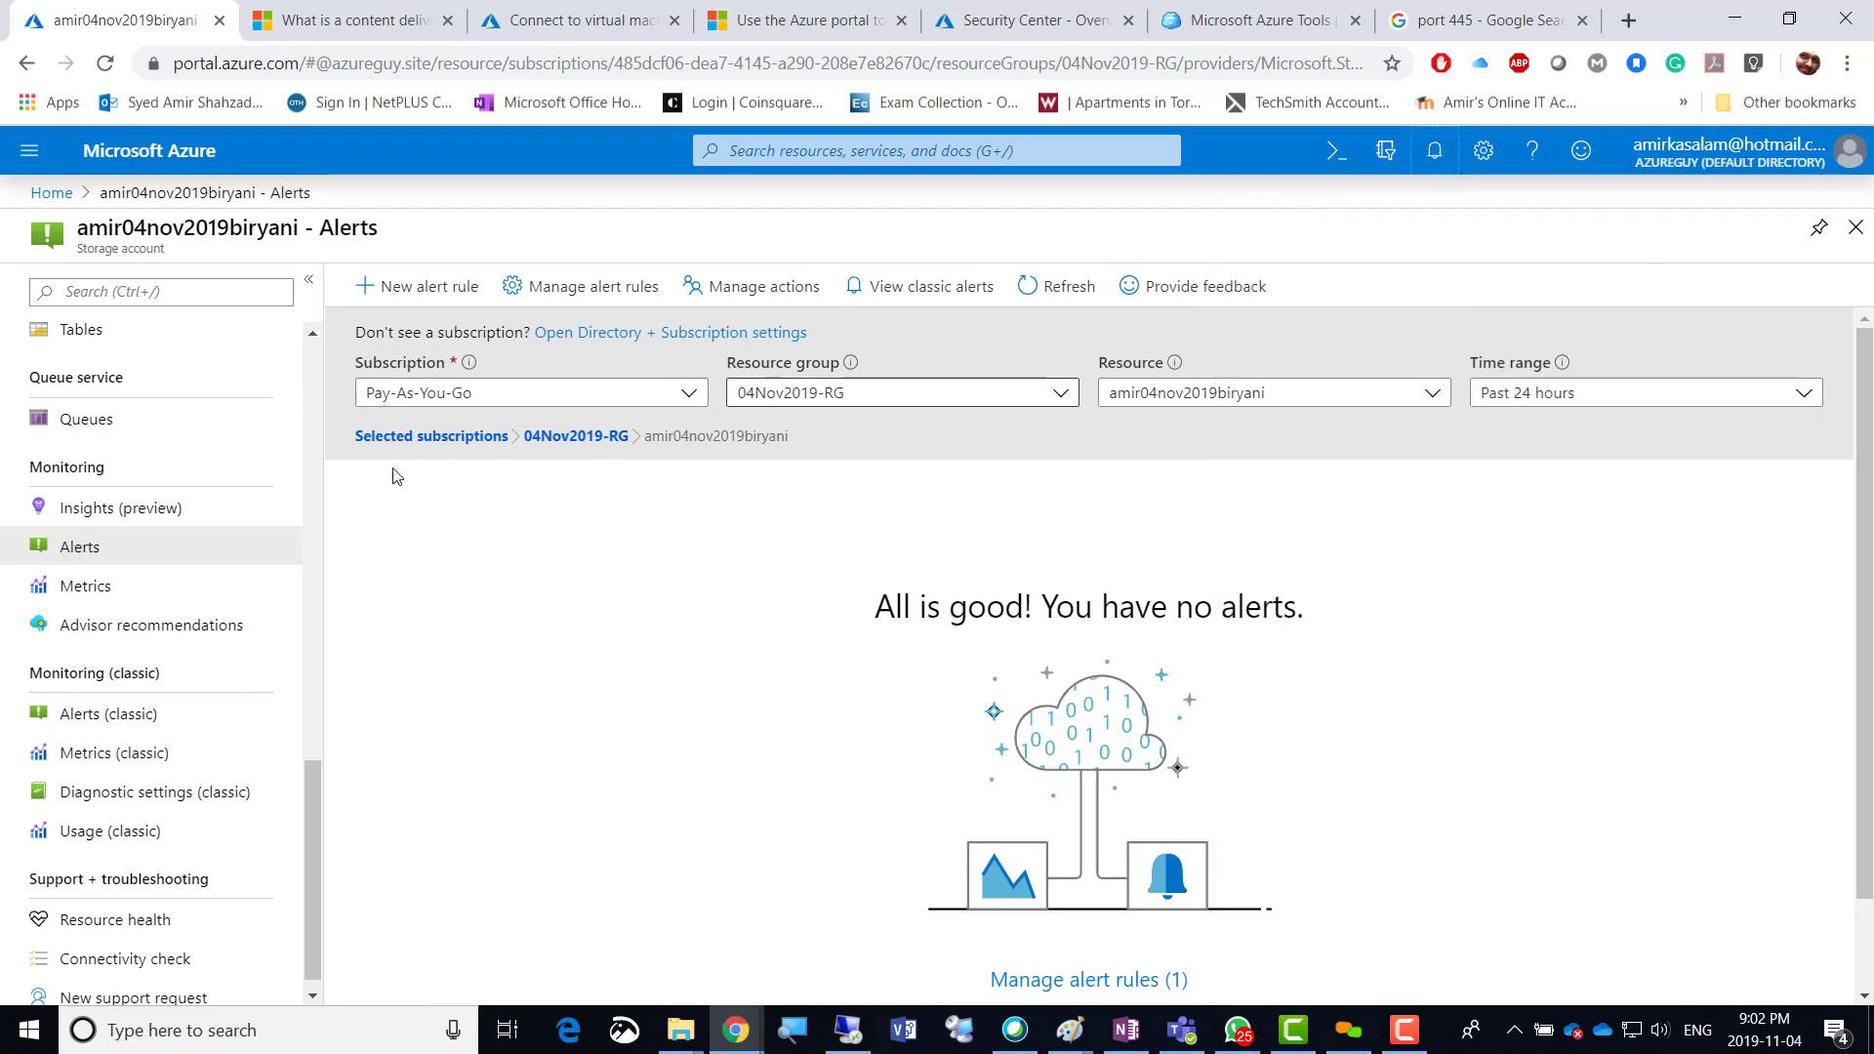
click(87, 754)
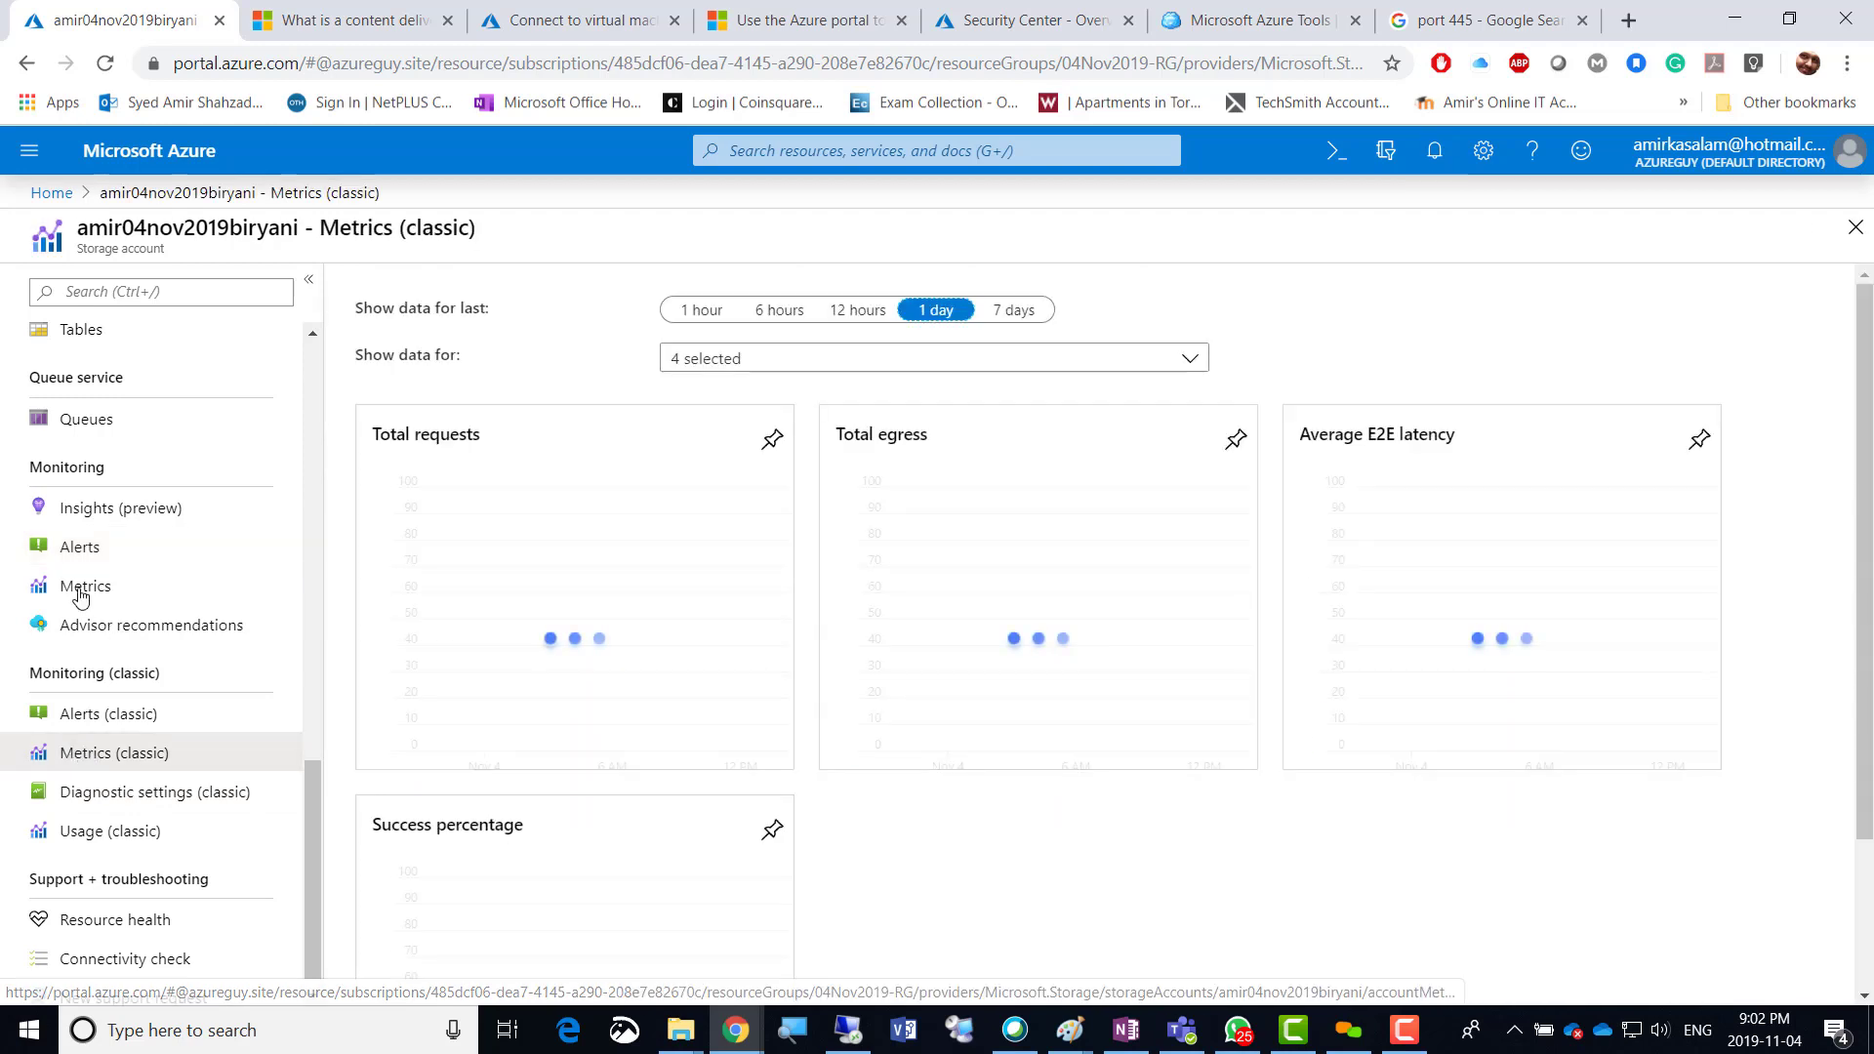
Open the storage account's Metrics explorer, glance at the custom dashboards docs, and add a new empty chart.
click(82, 589)
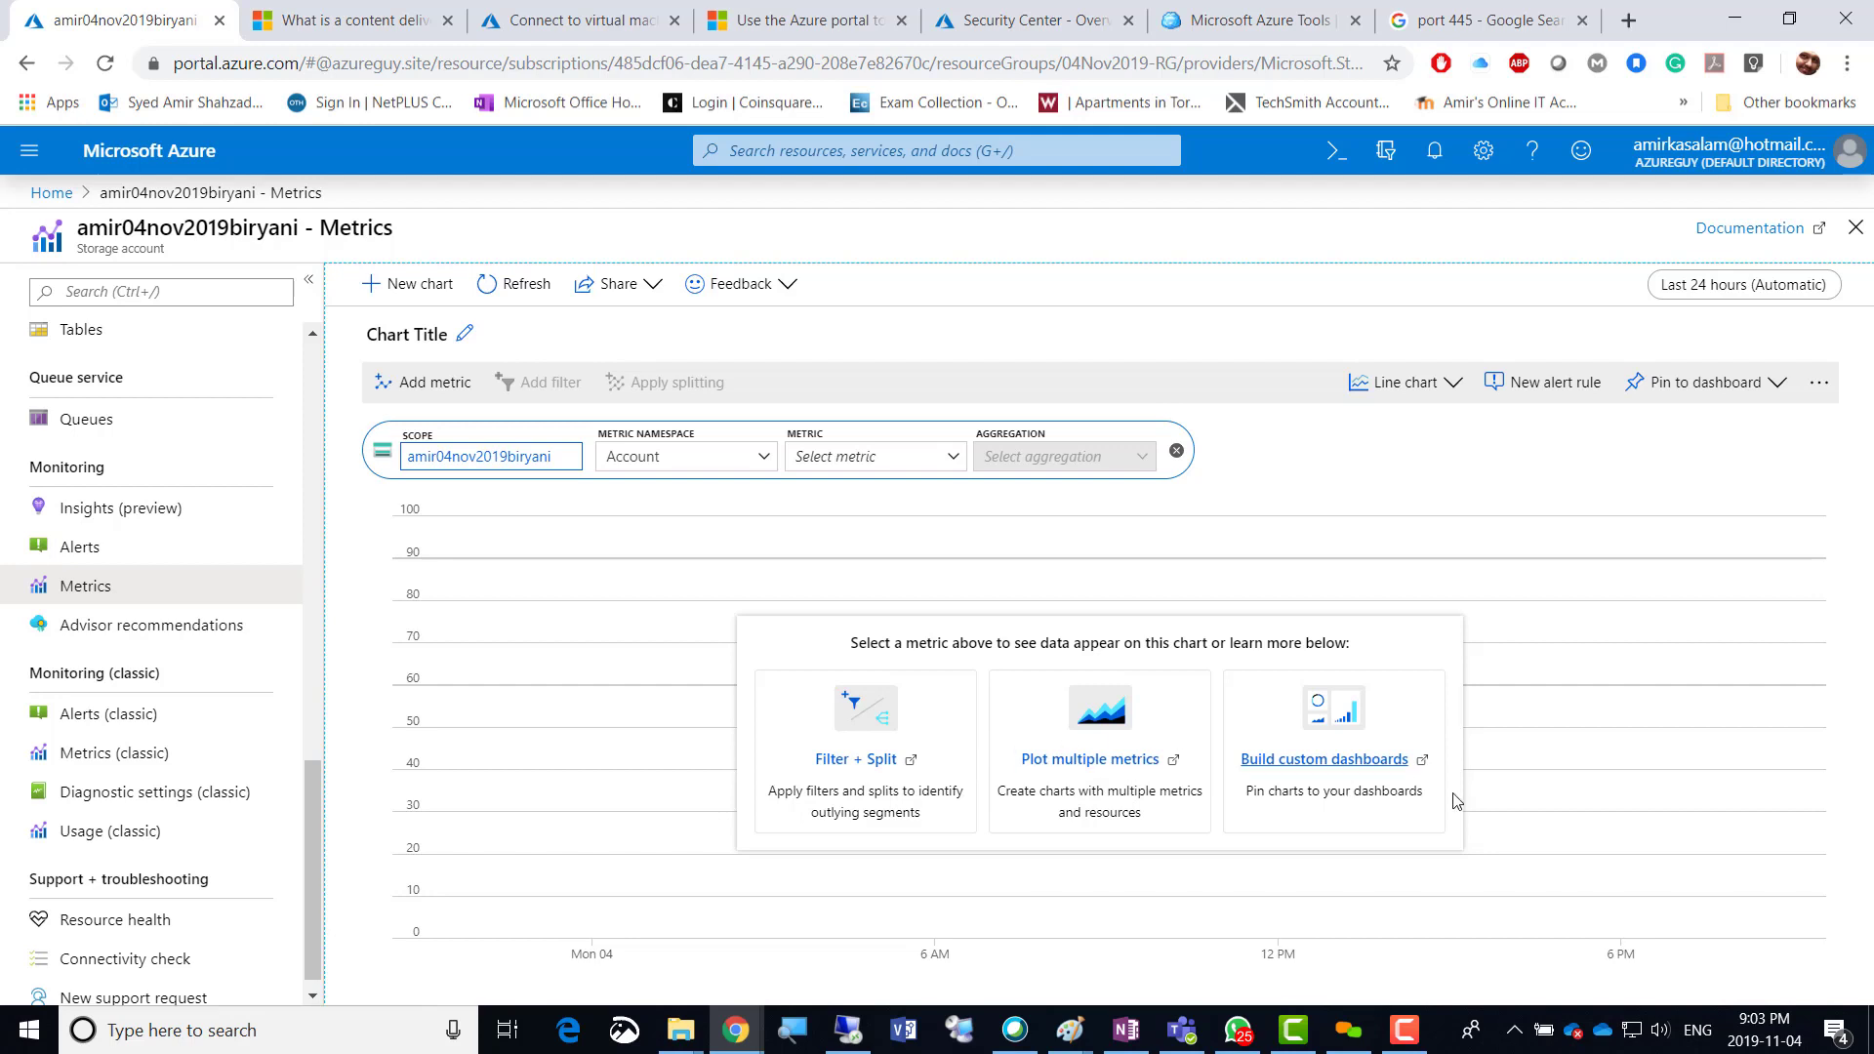
click(1319, 761)
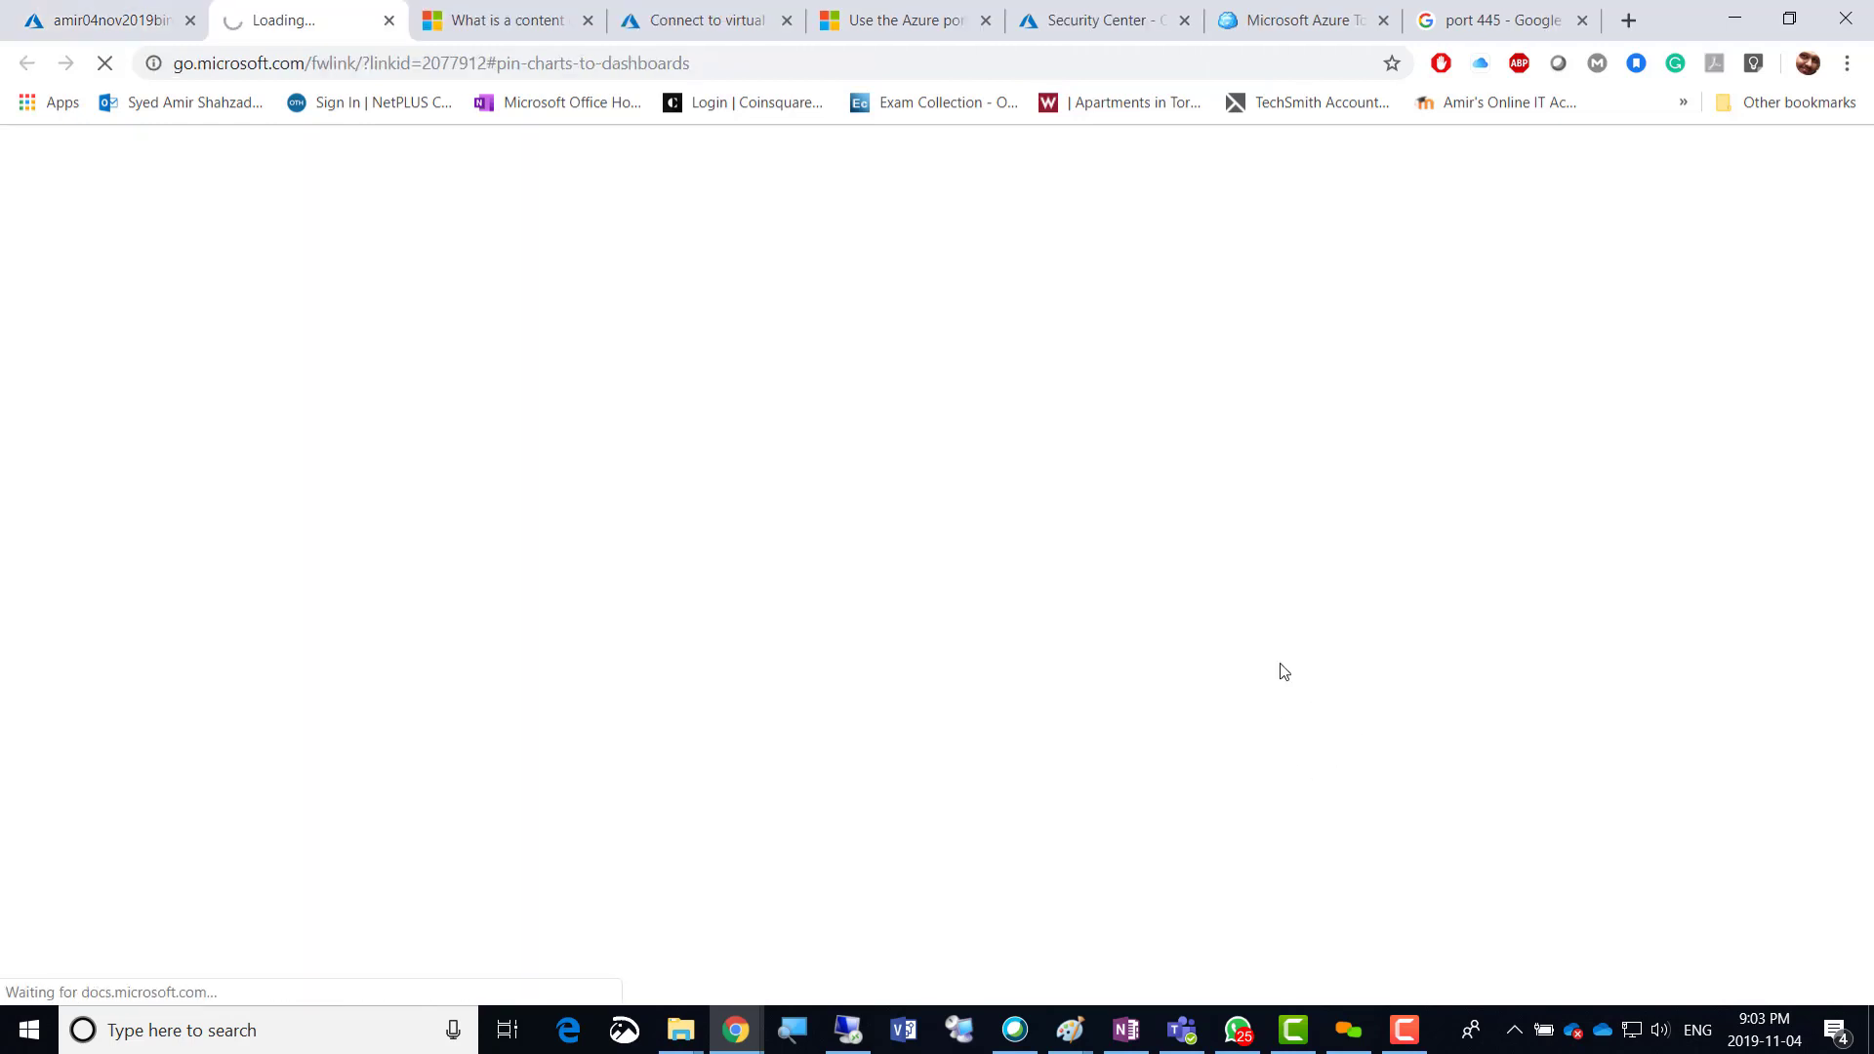
click(389, 21)
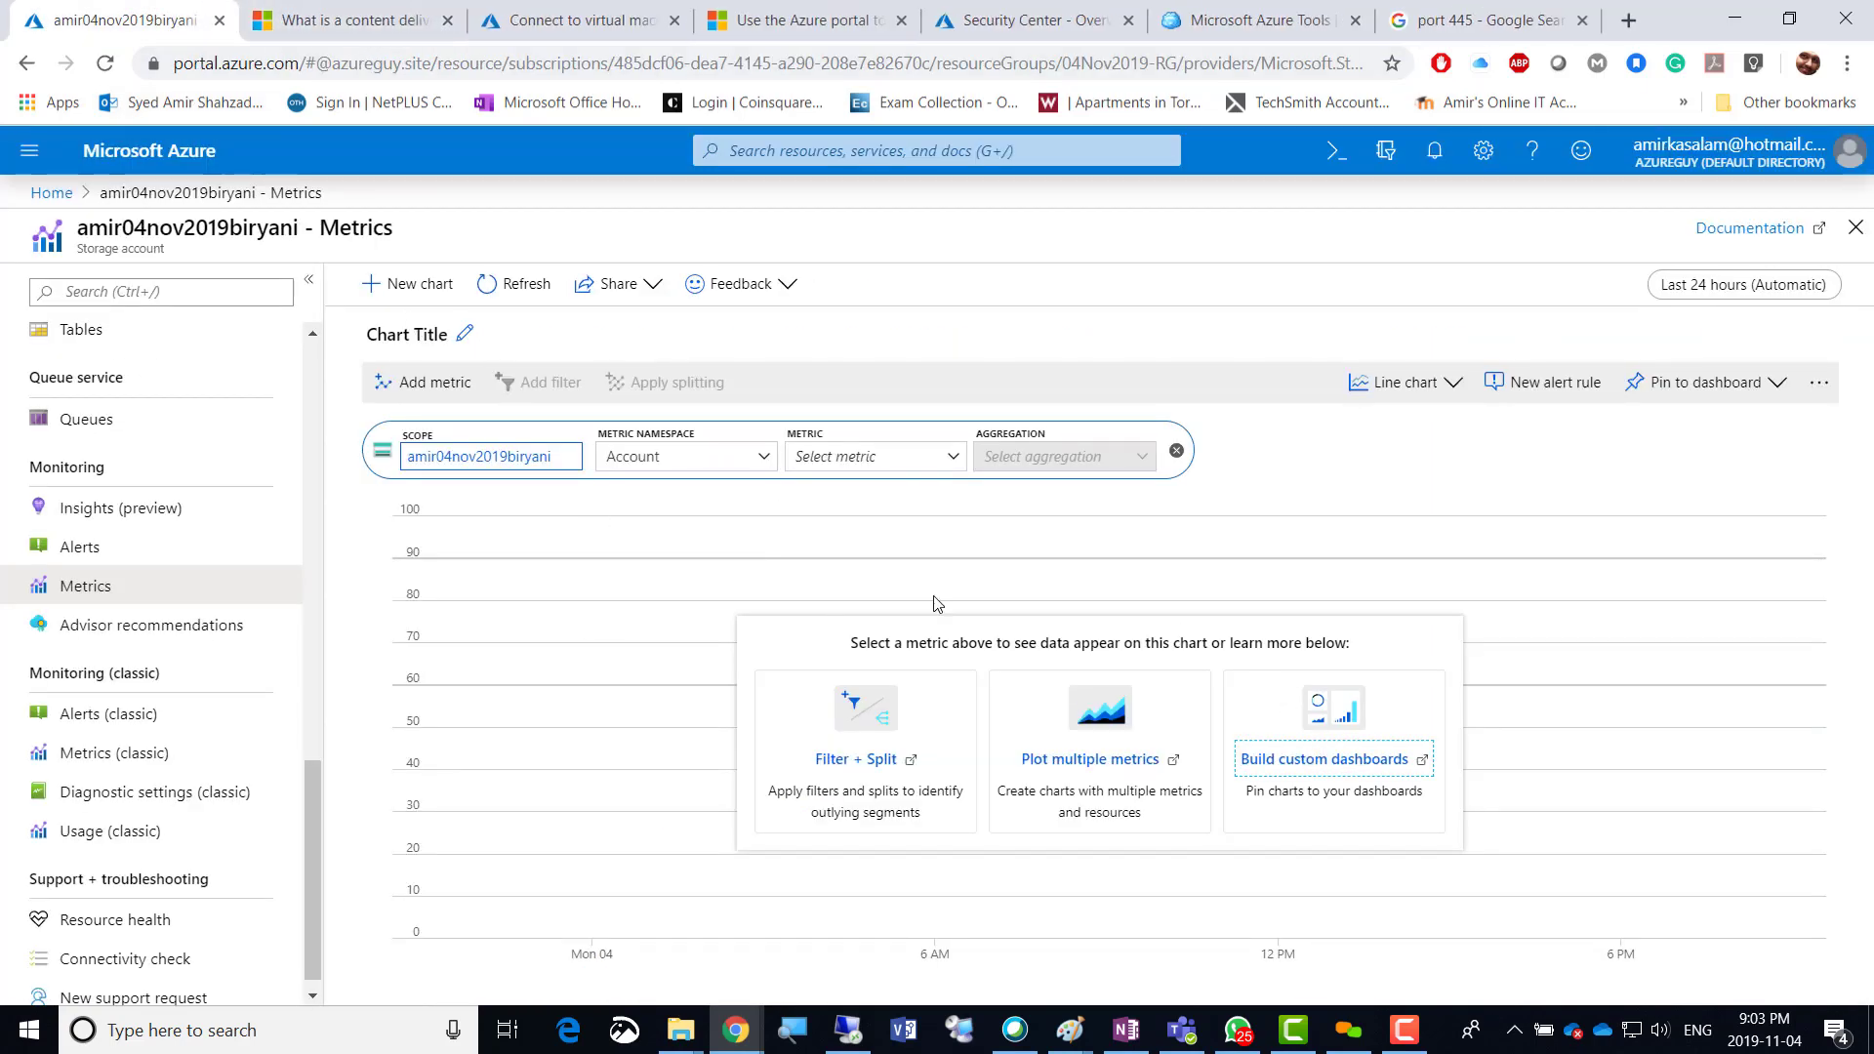
click(400, 293)
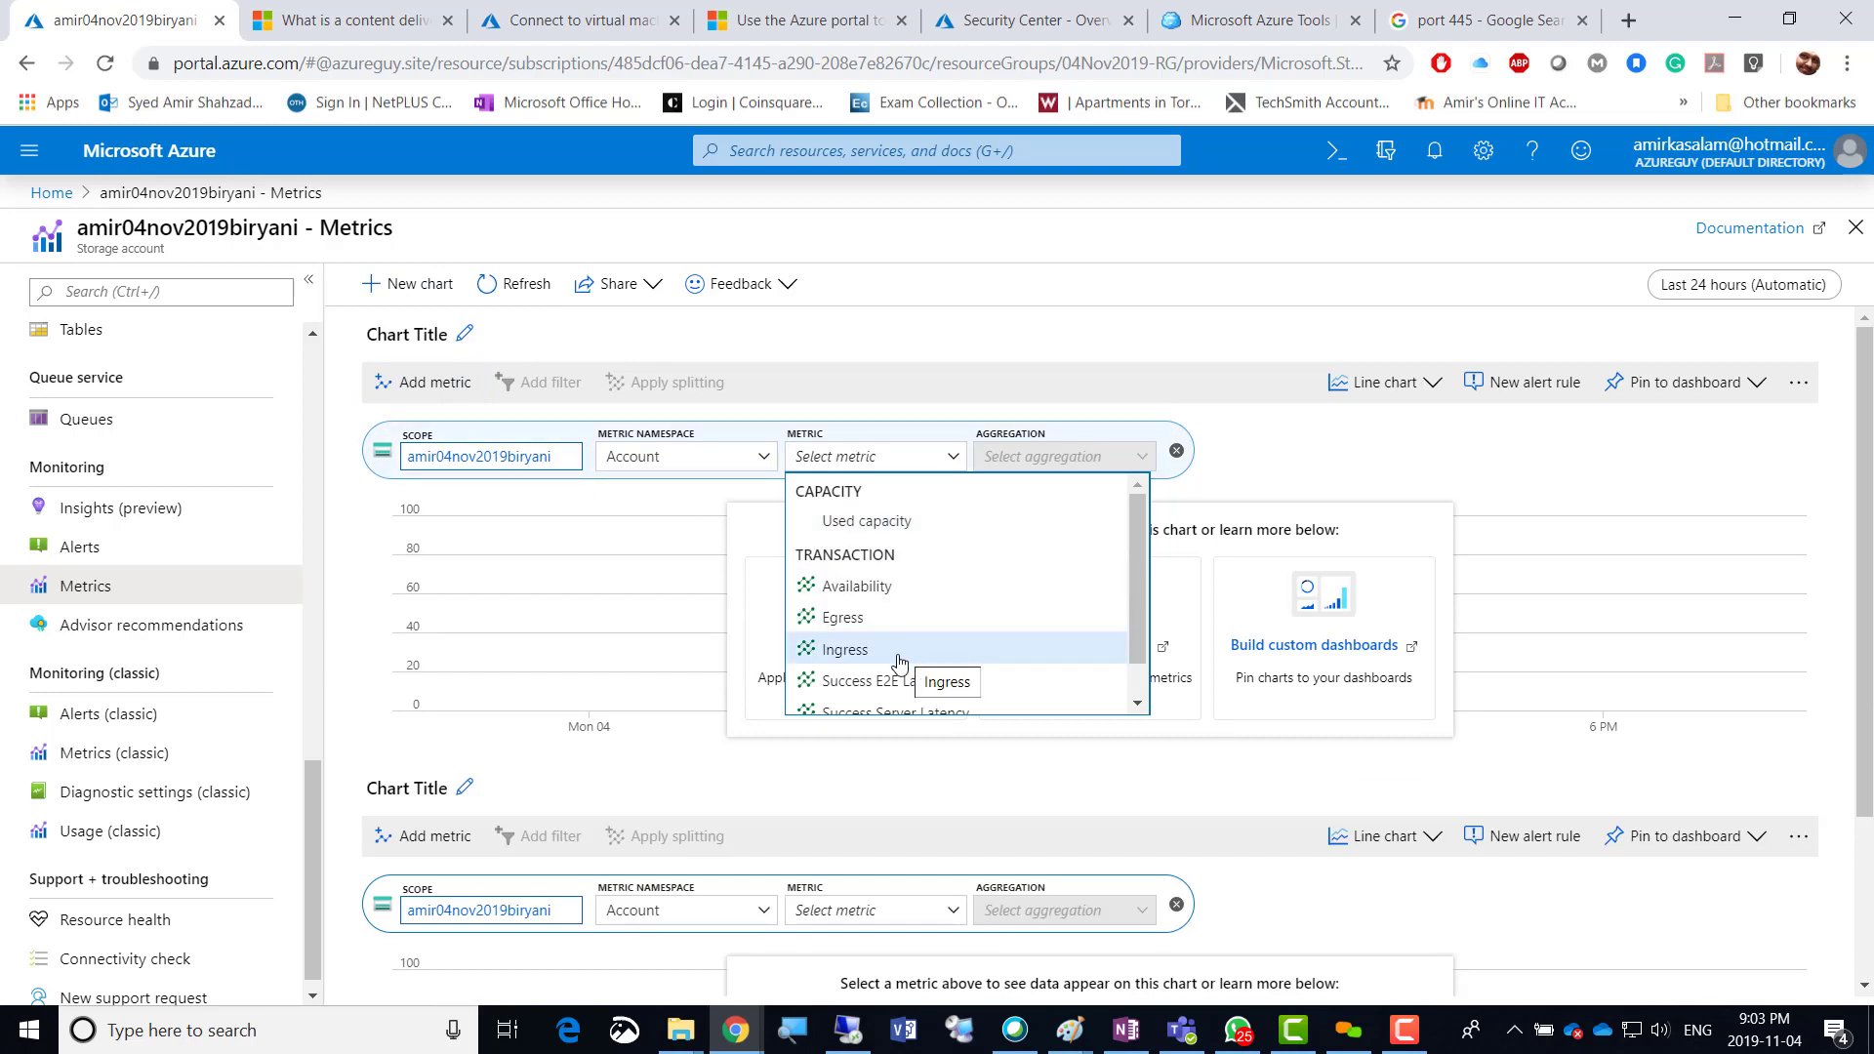
Plot Ingress from the Account namespace on the first chart with Min aggregation.
click(867, 654)
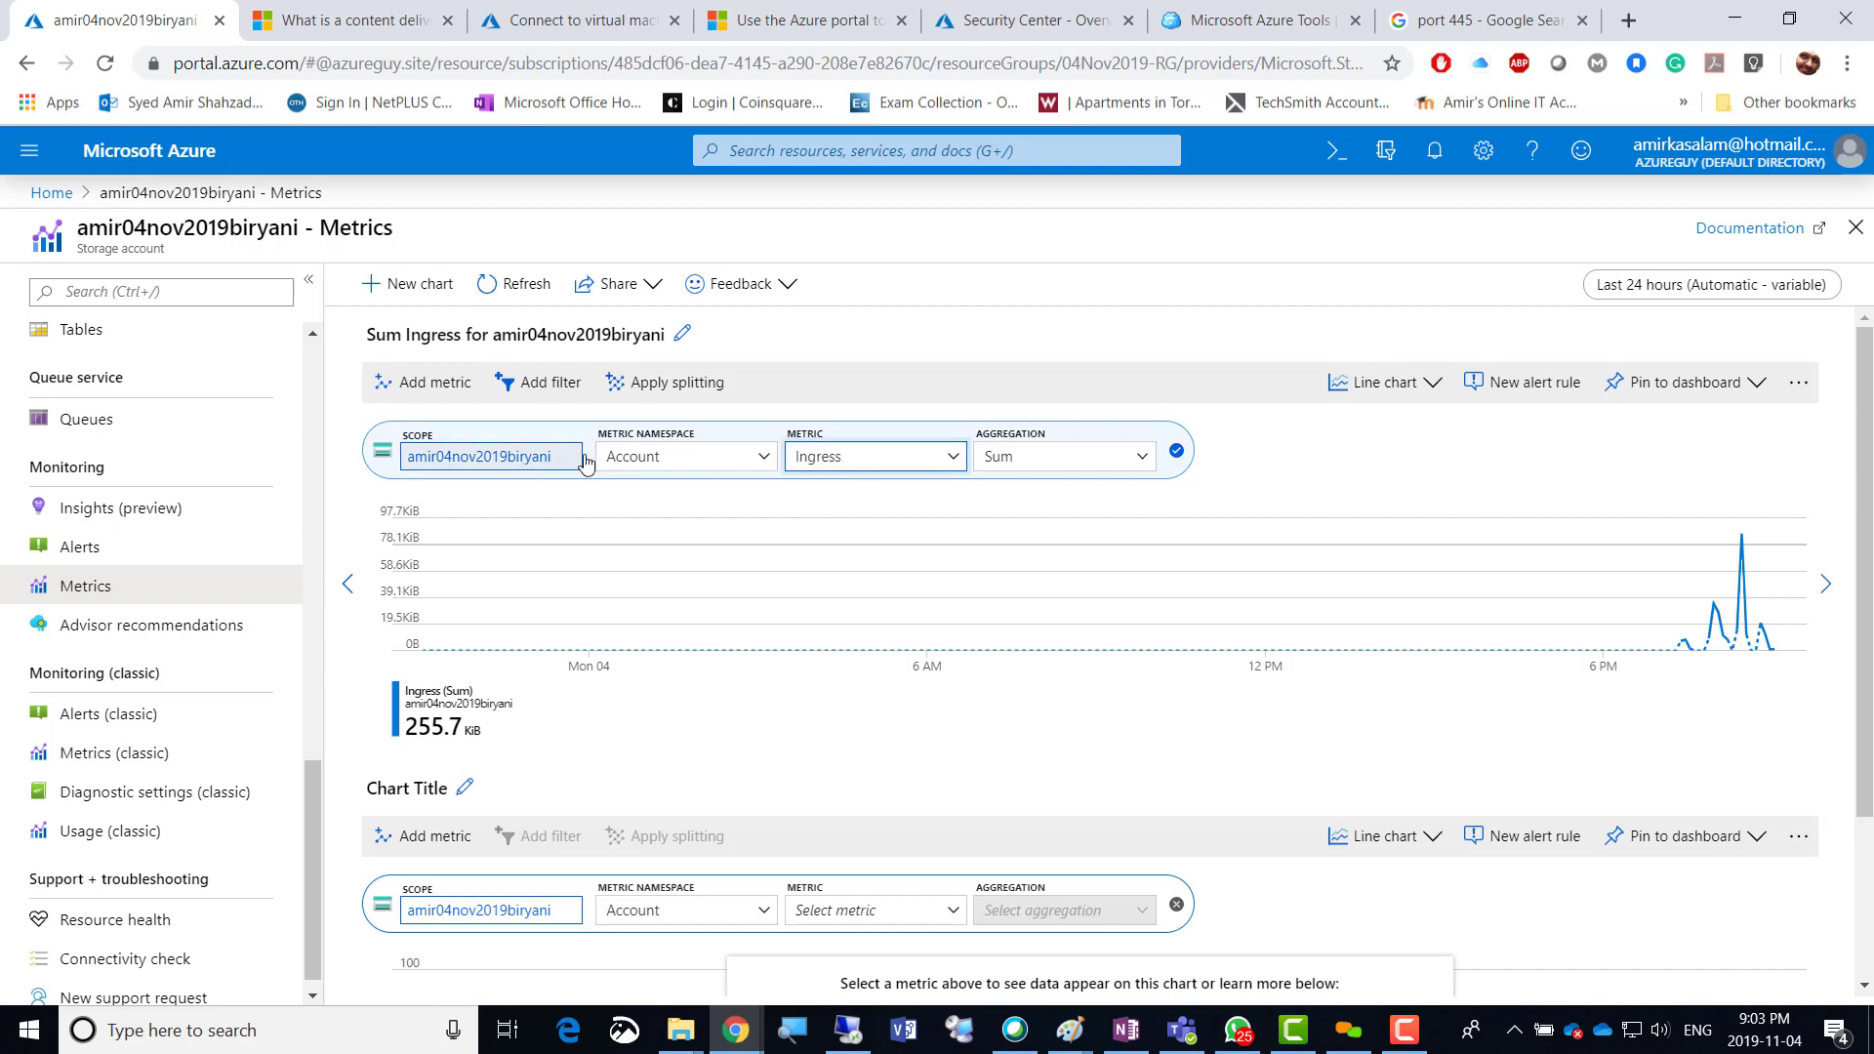
click(764, 461)
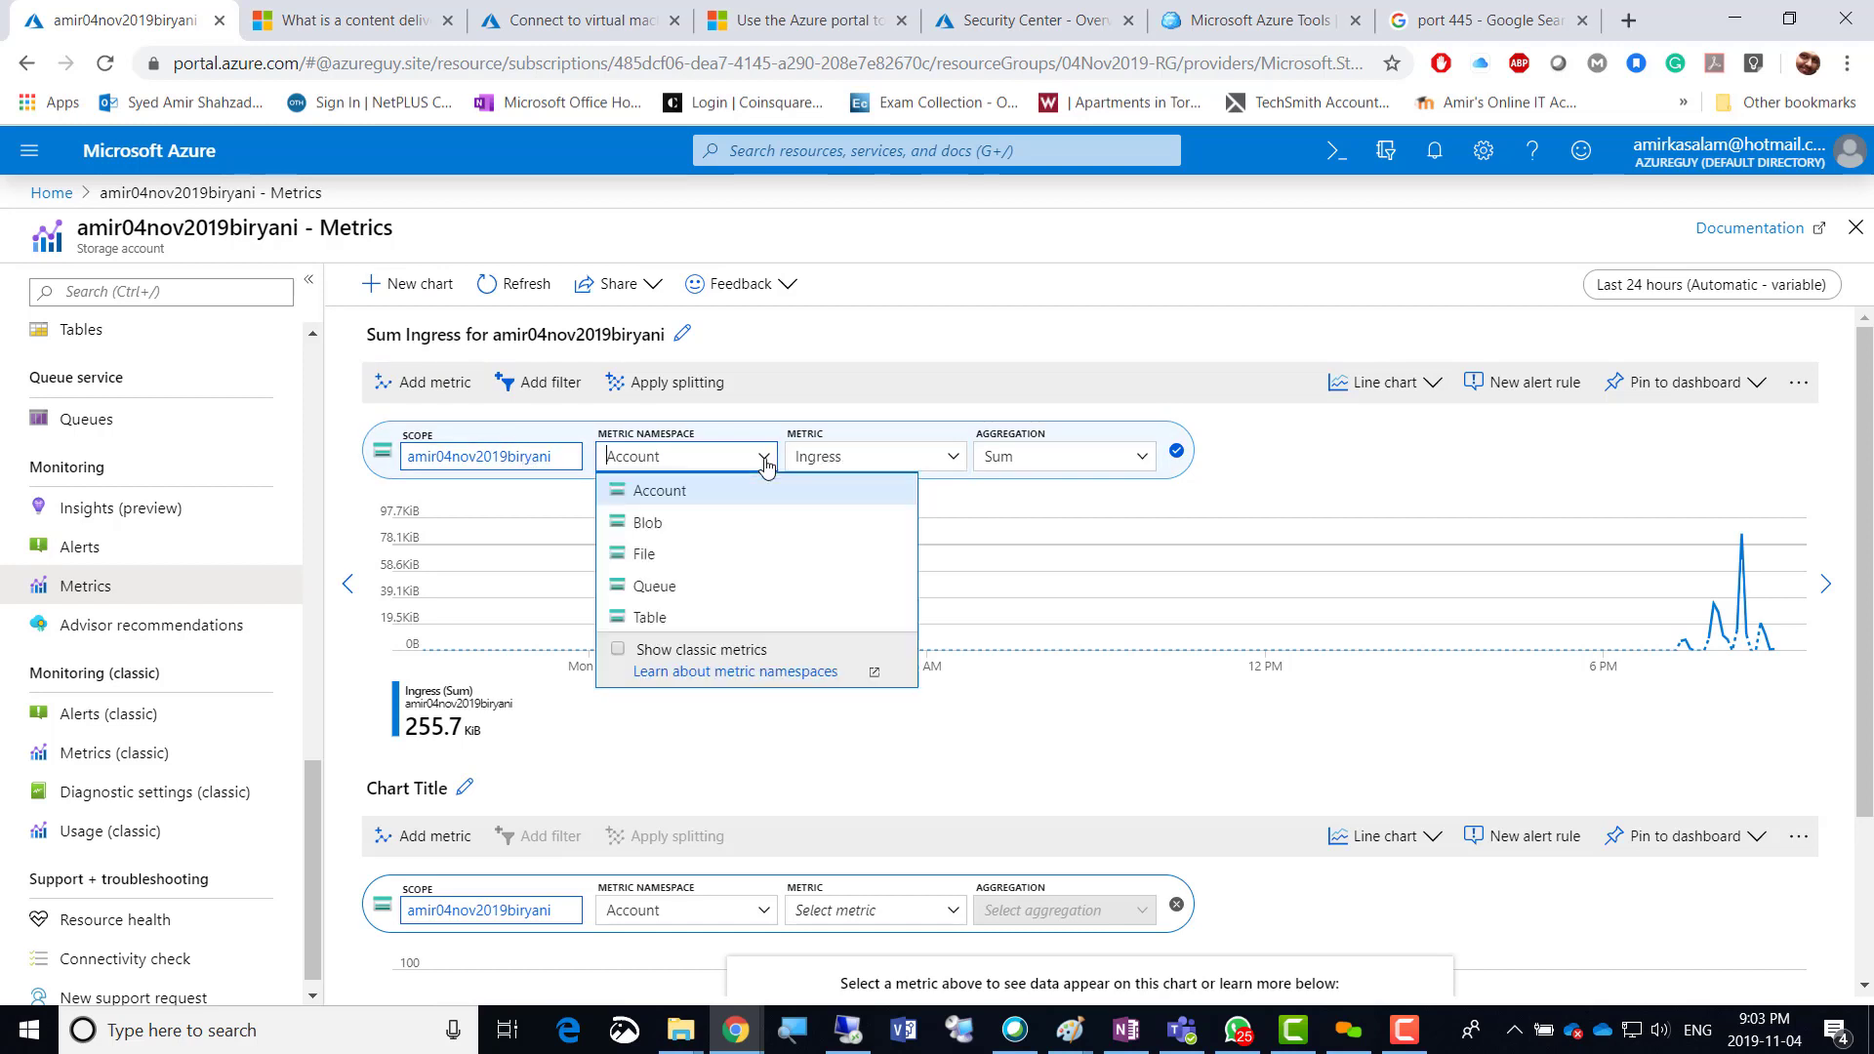
click(688, 490)
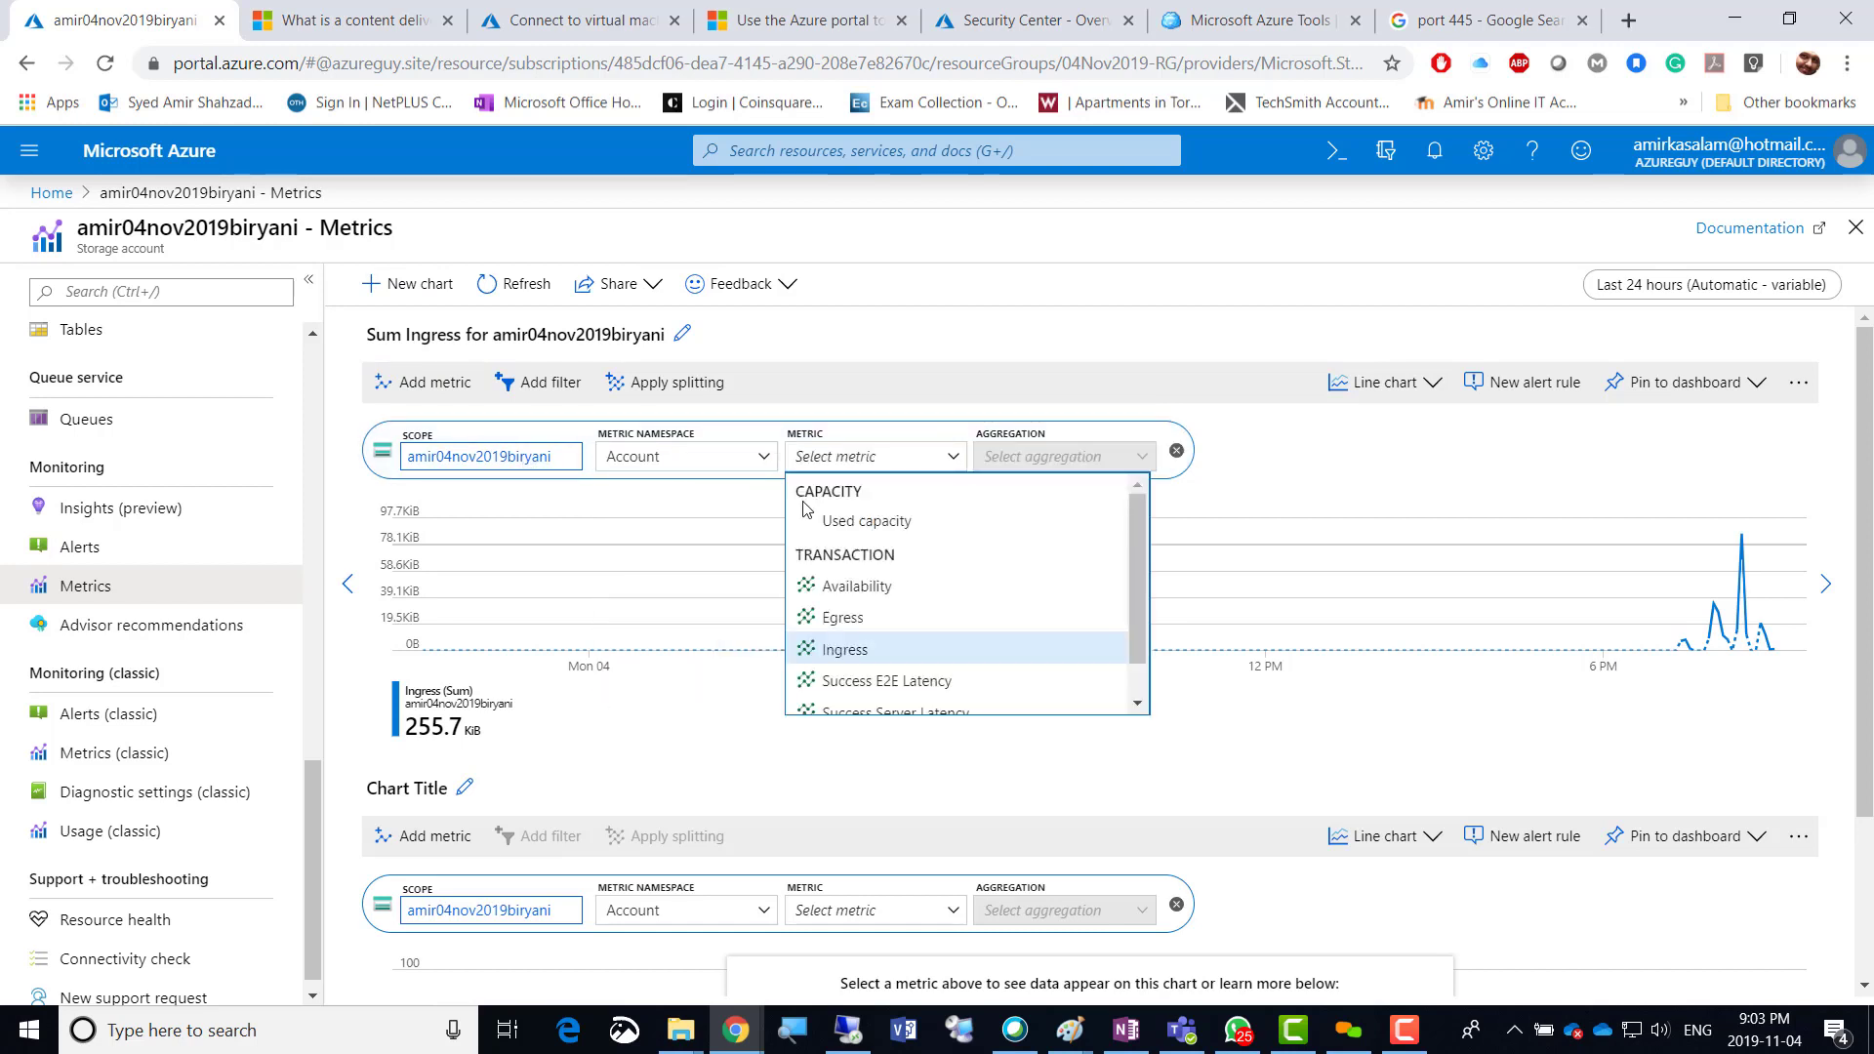
click(898, 652)
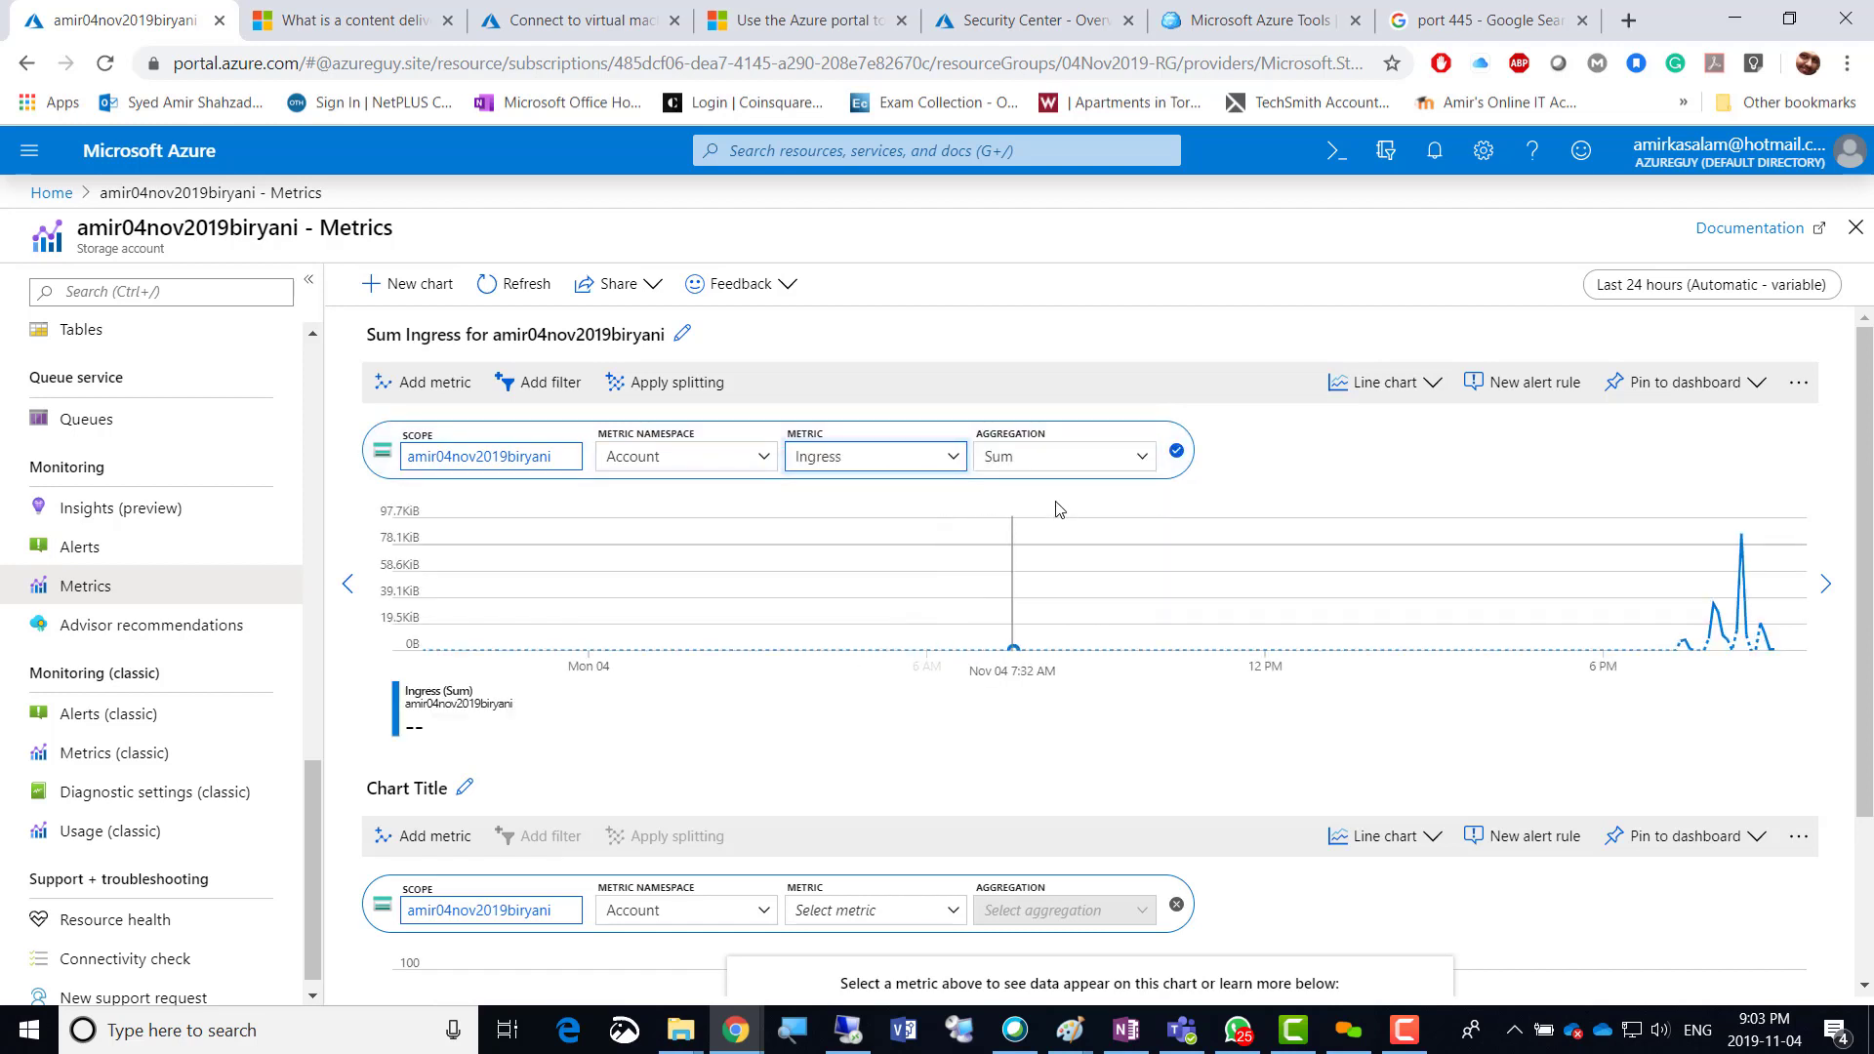
click(1142, 463)
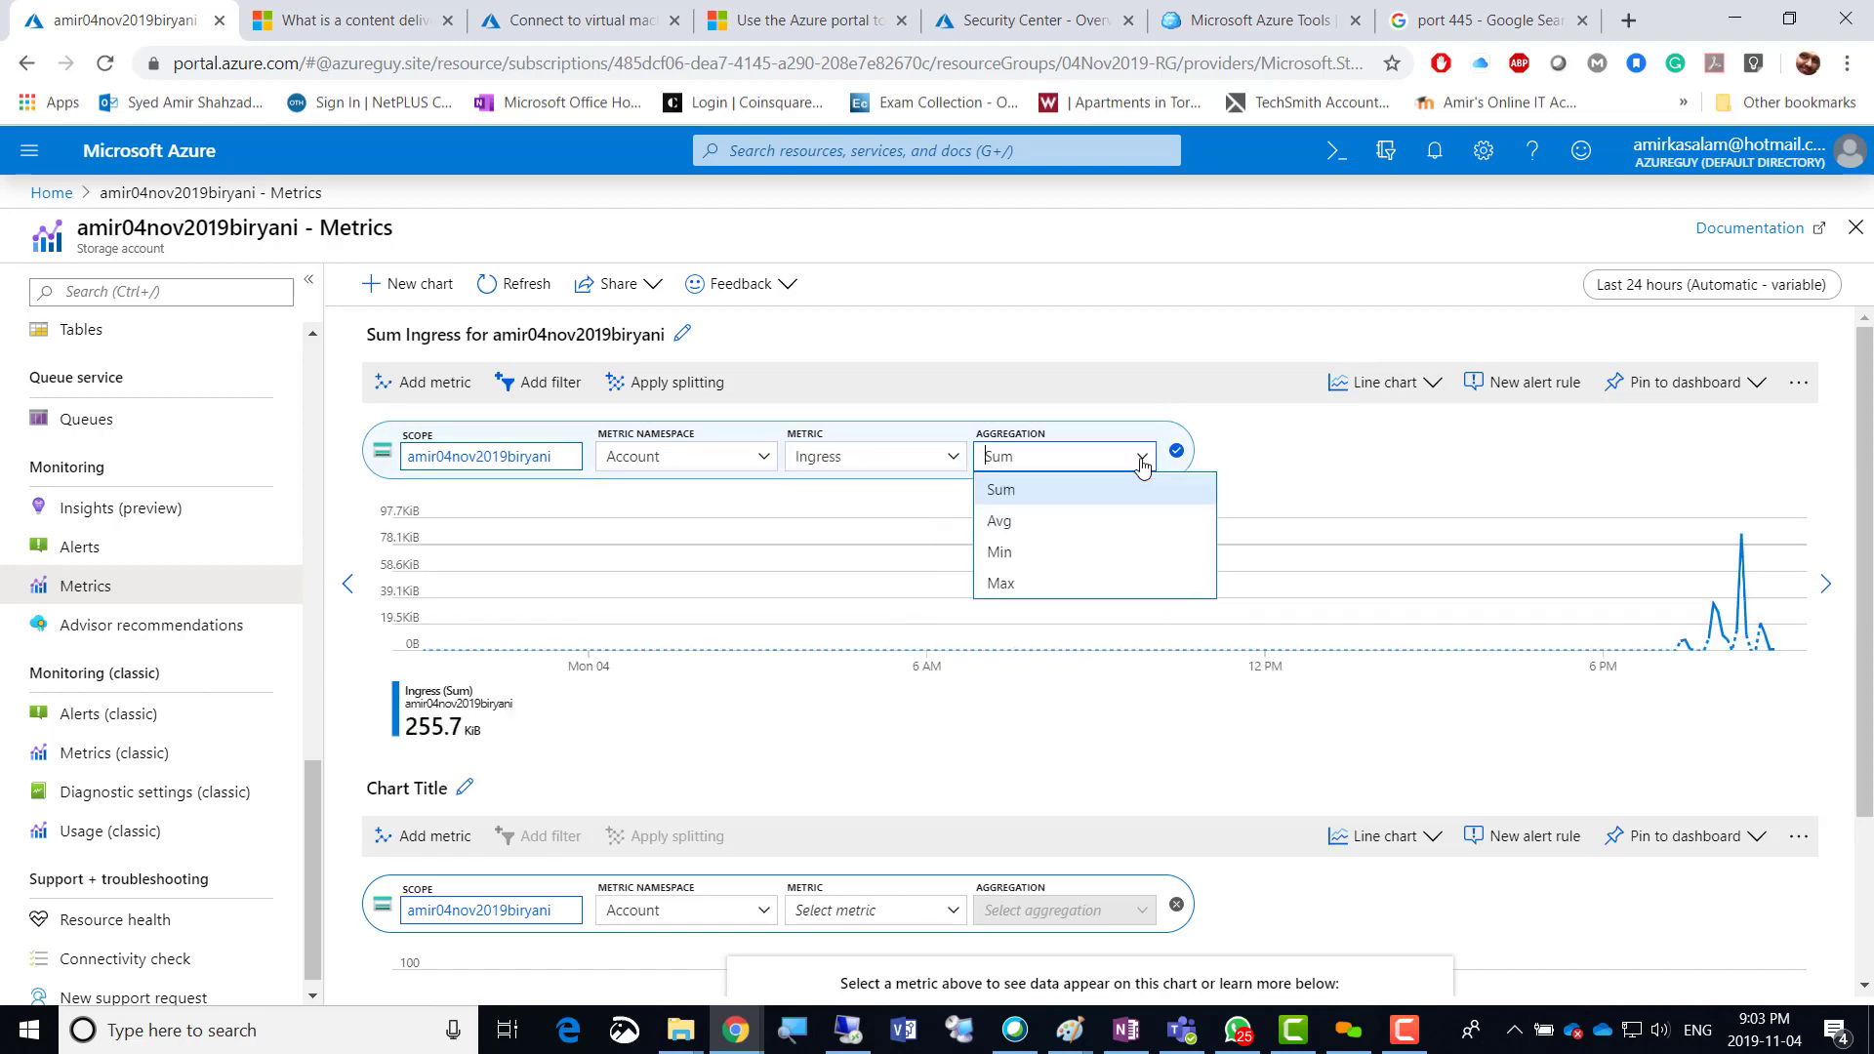
click(1039, 572)
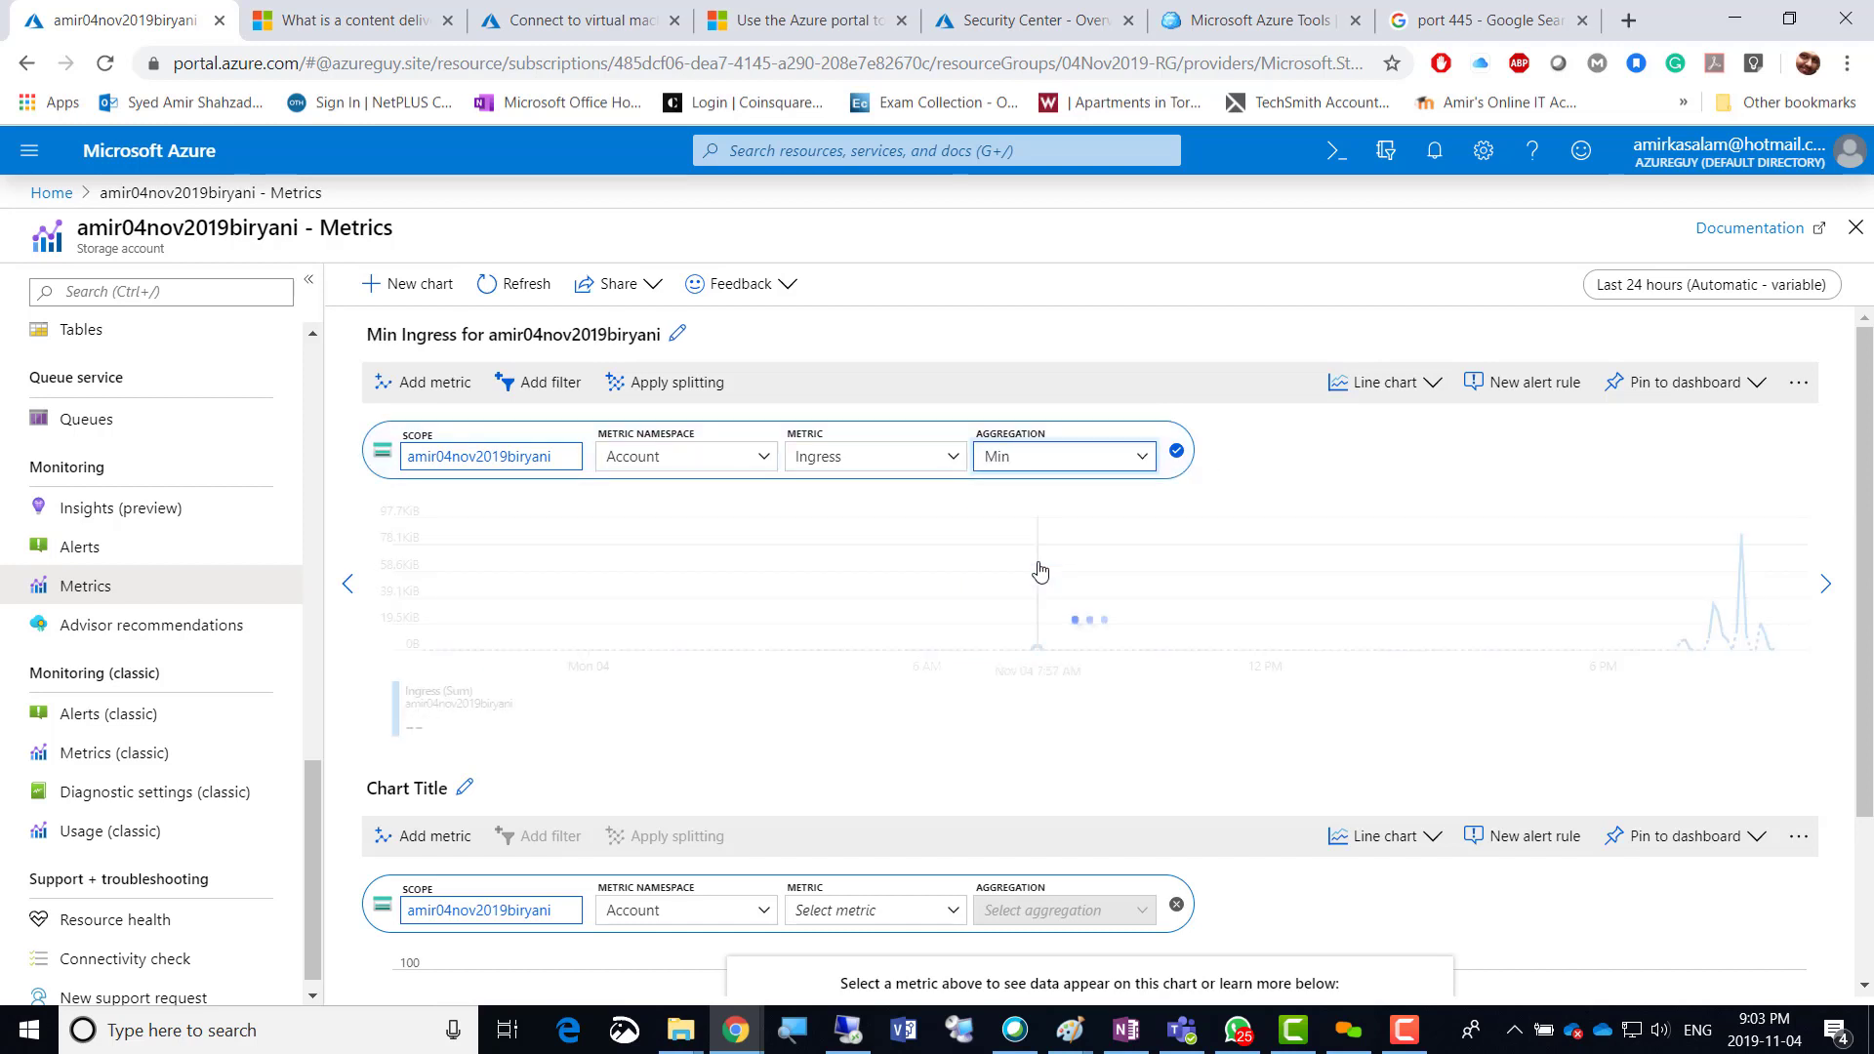
Add Transactions and average Availability as extra metrics on the same chart.
click(421, 388)
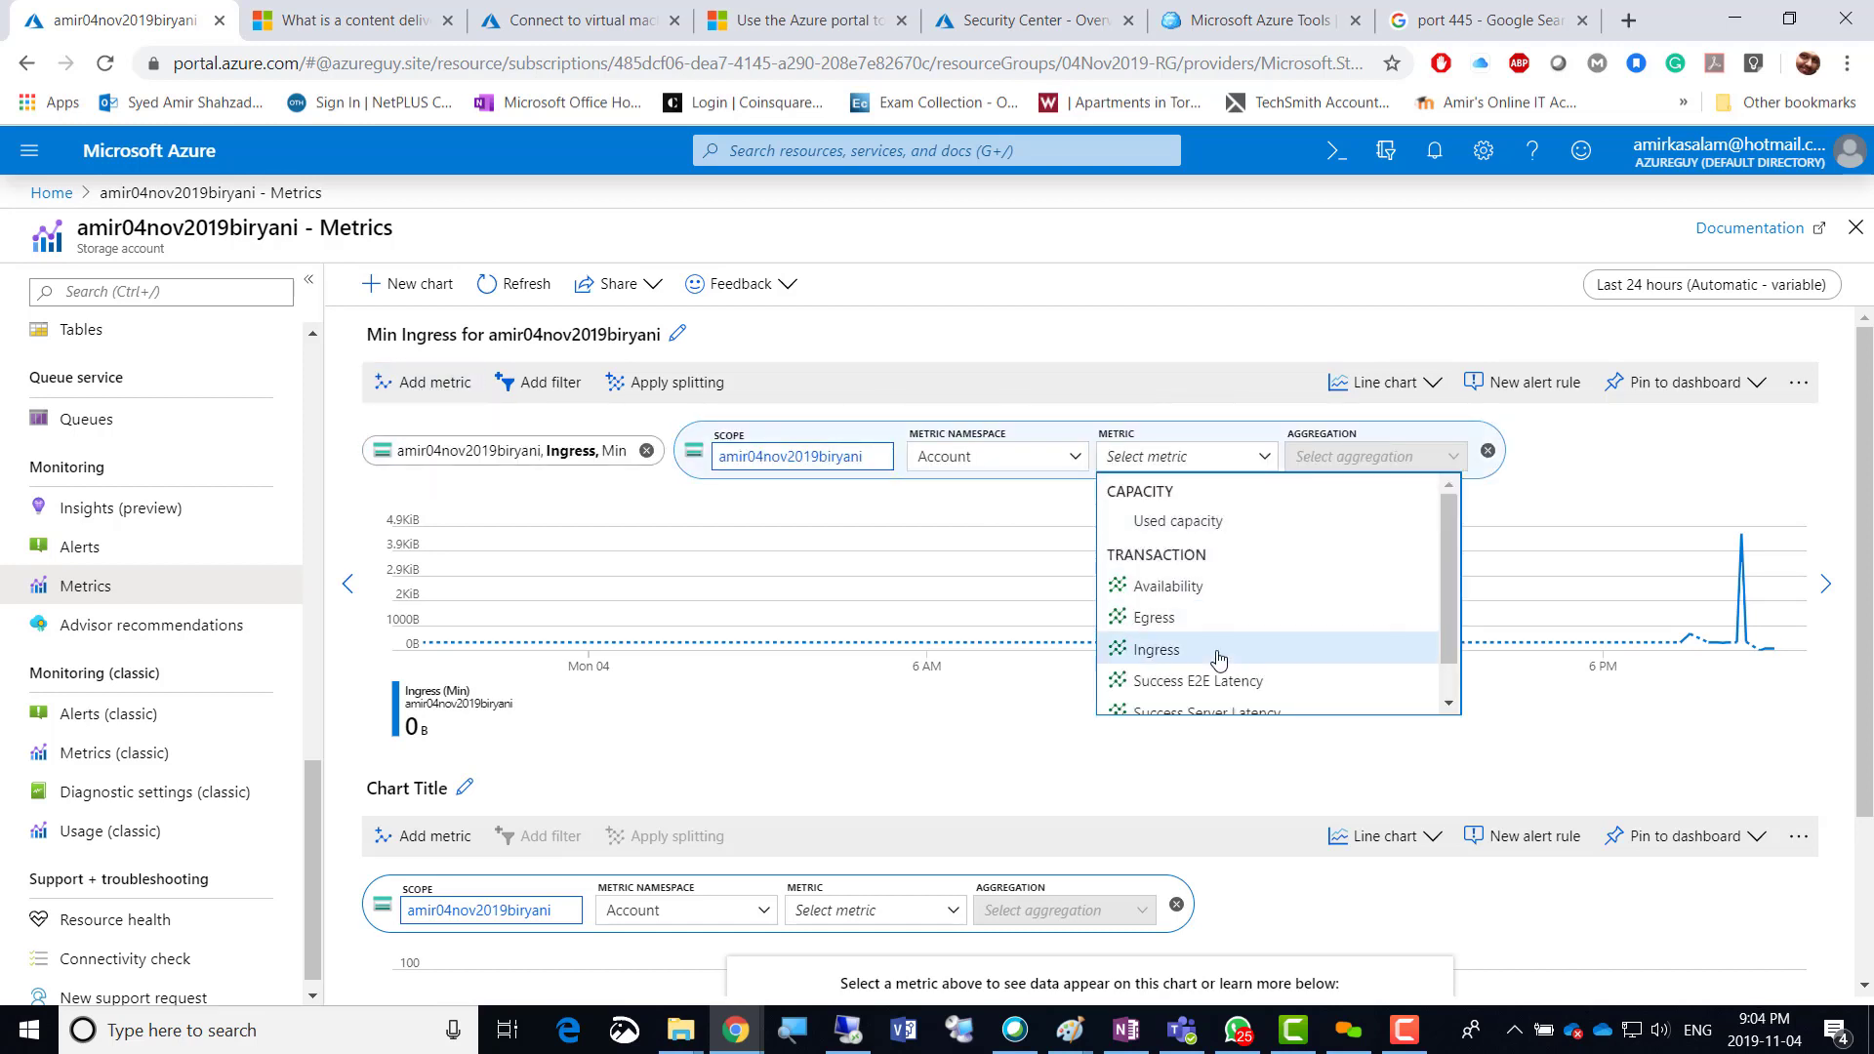
scroll(1199, 626, down, 1)
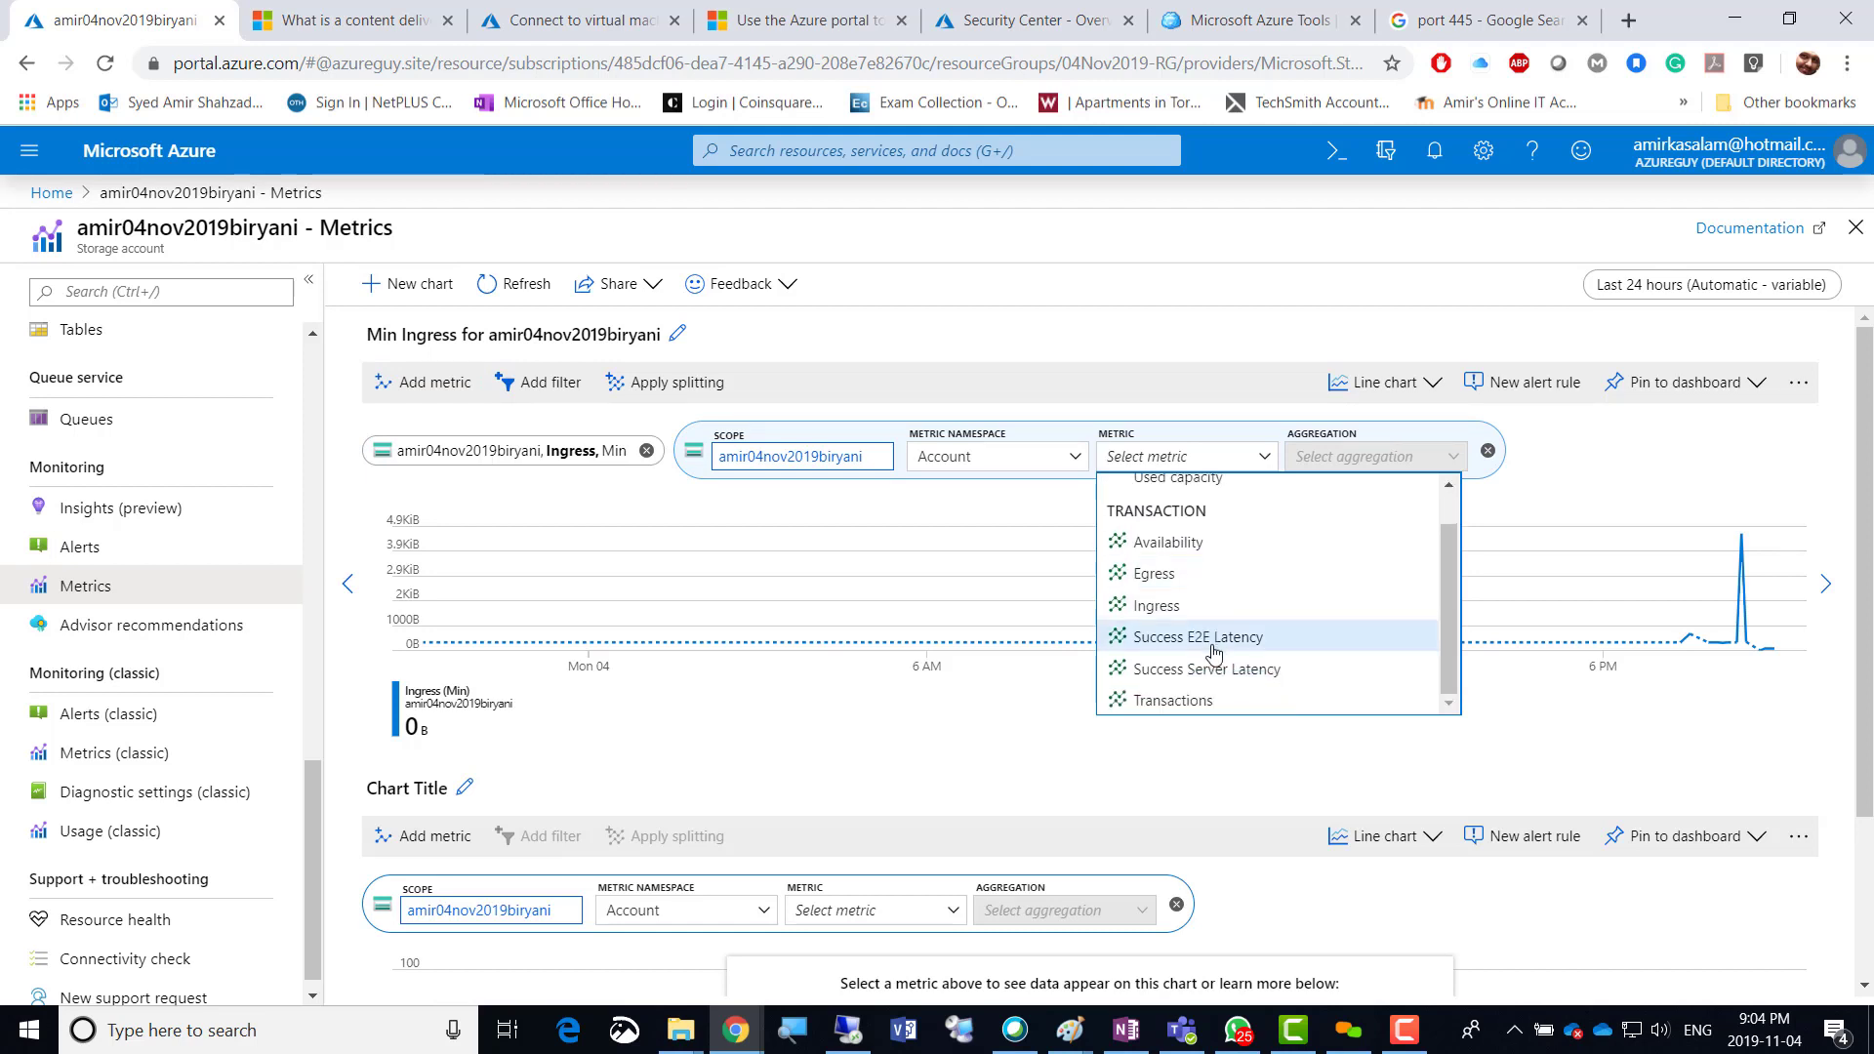
click(1211, 702)
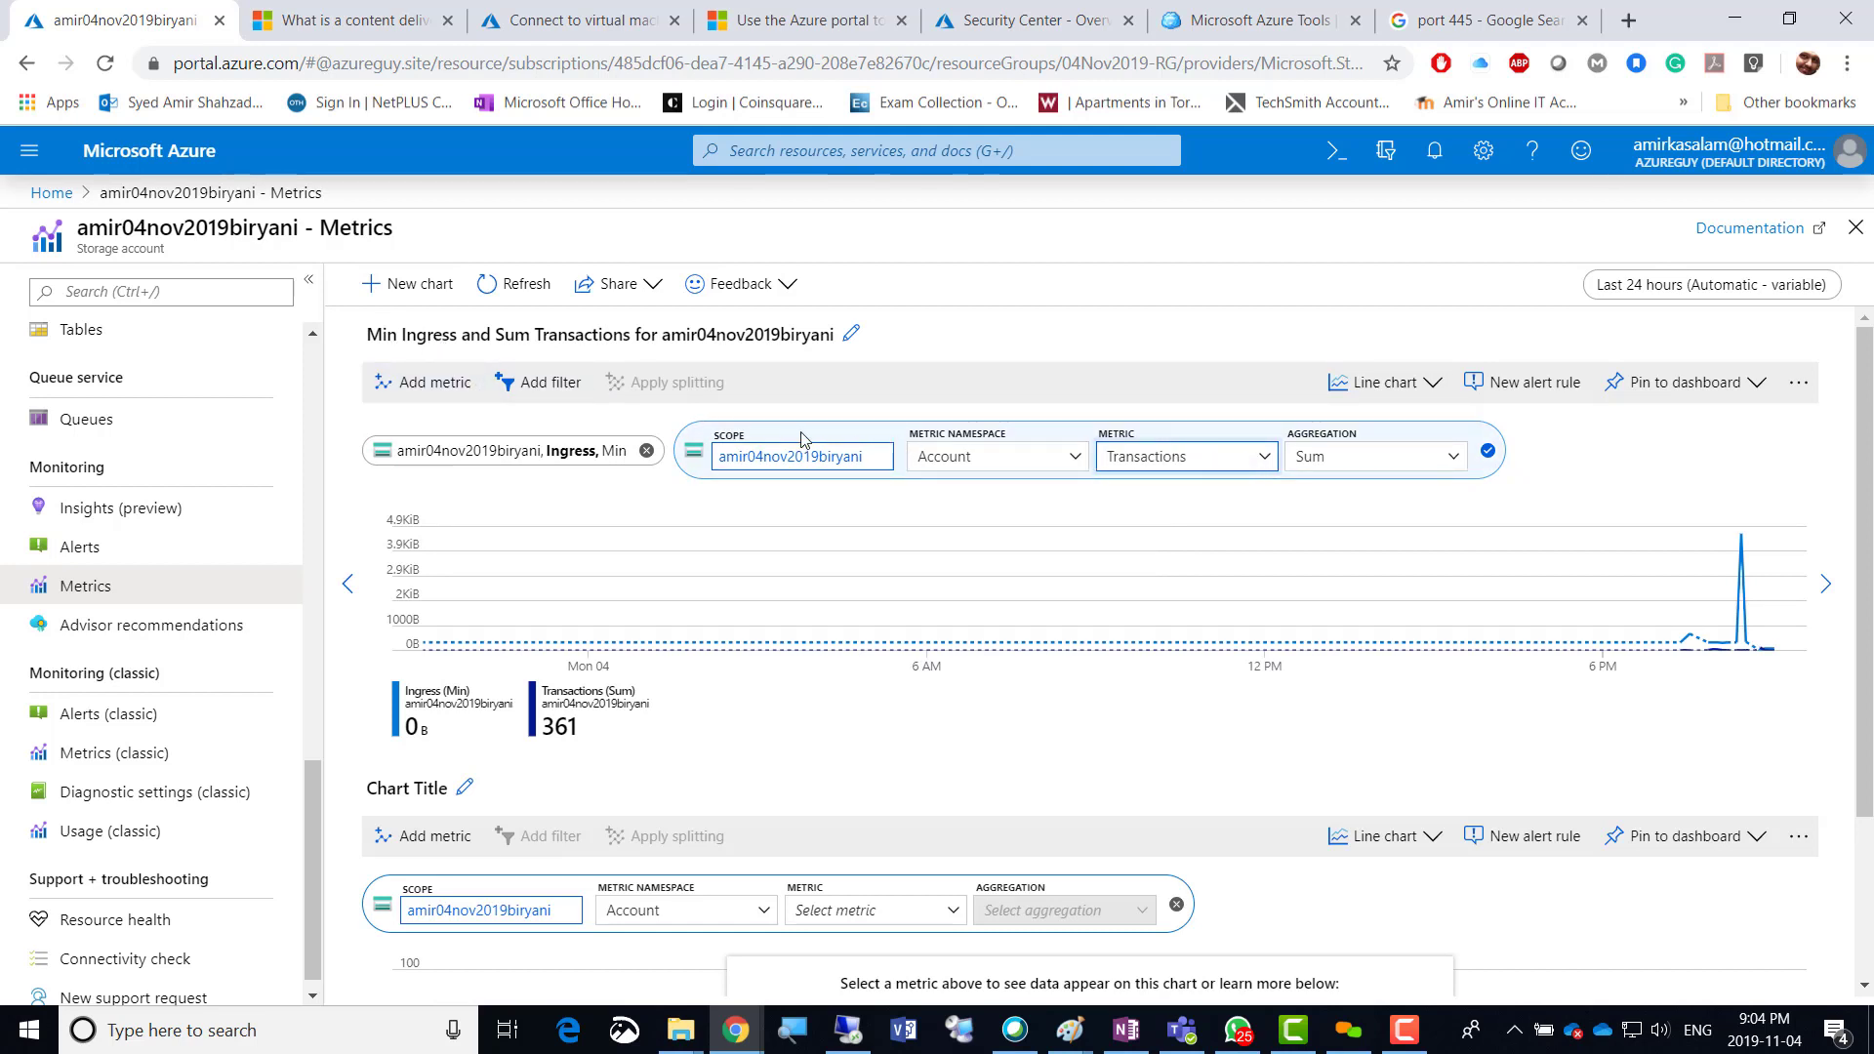
click(424, 382)
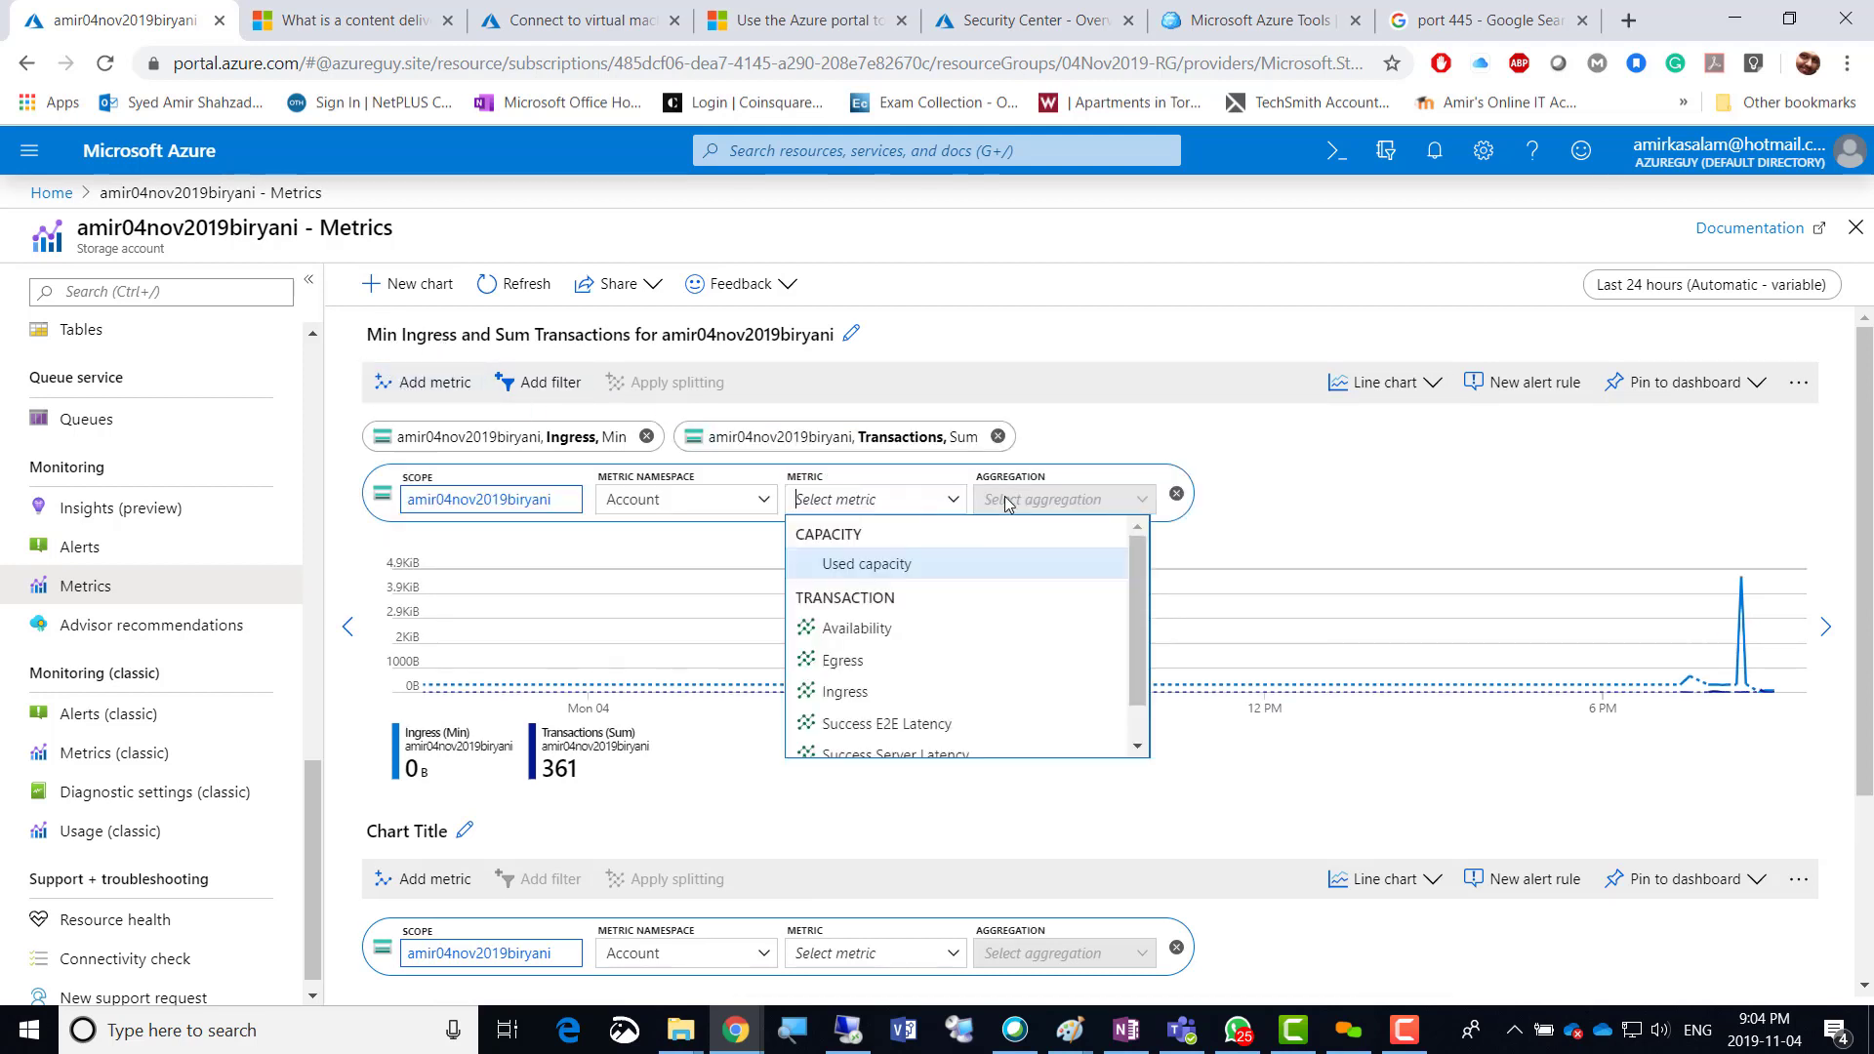
click(883, 639)
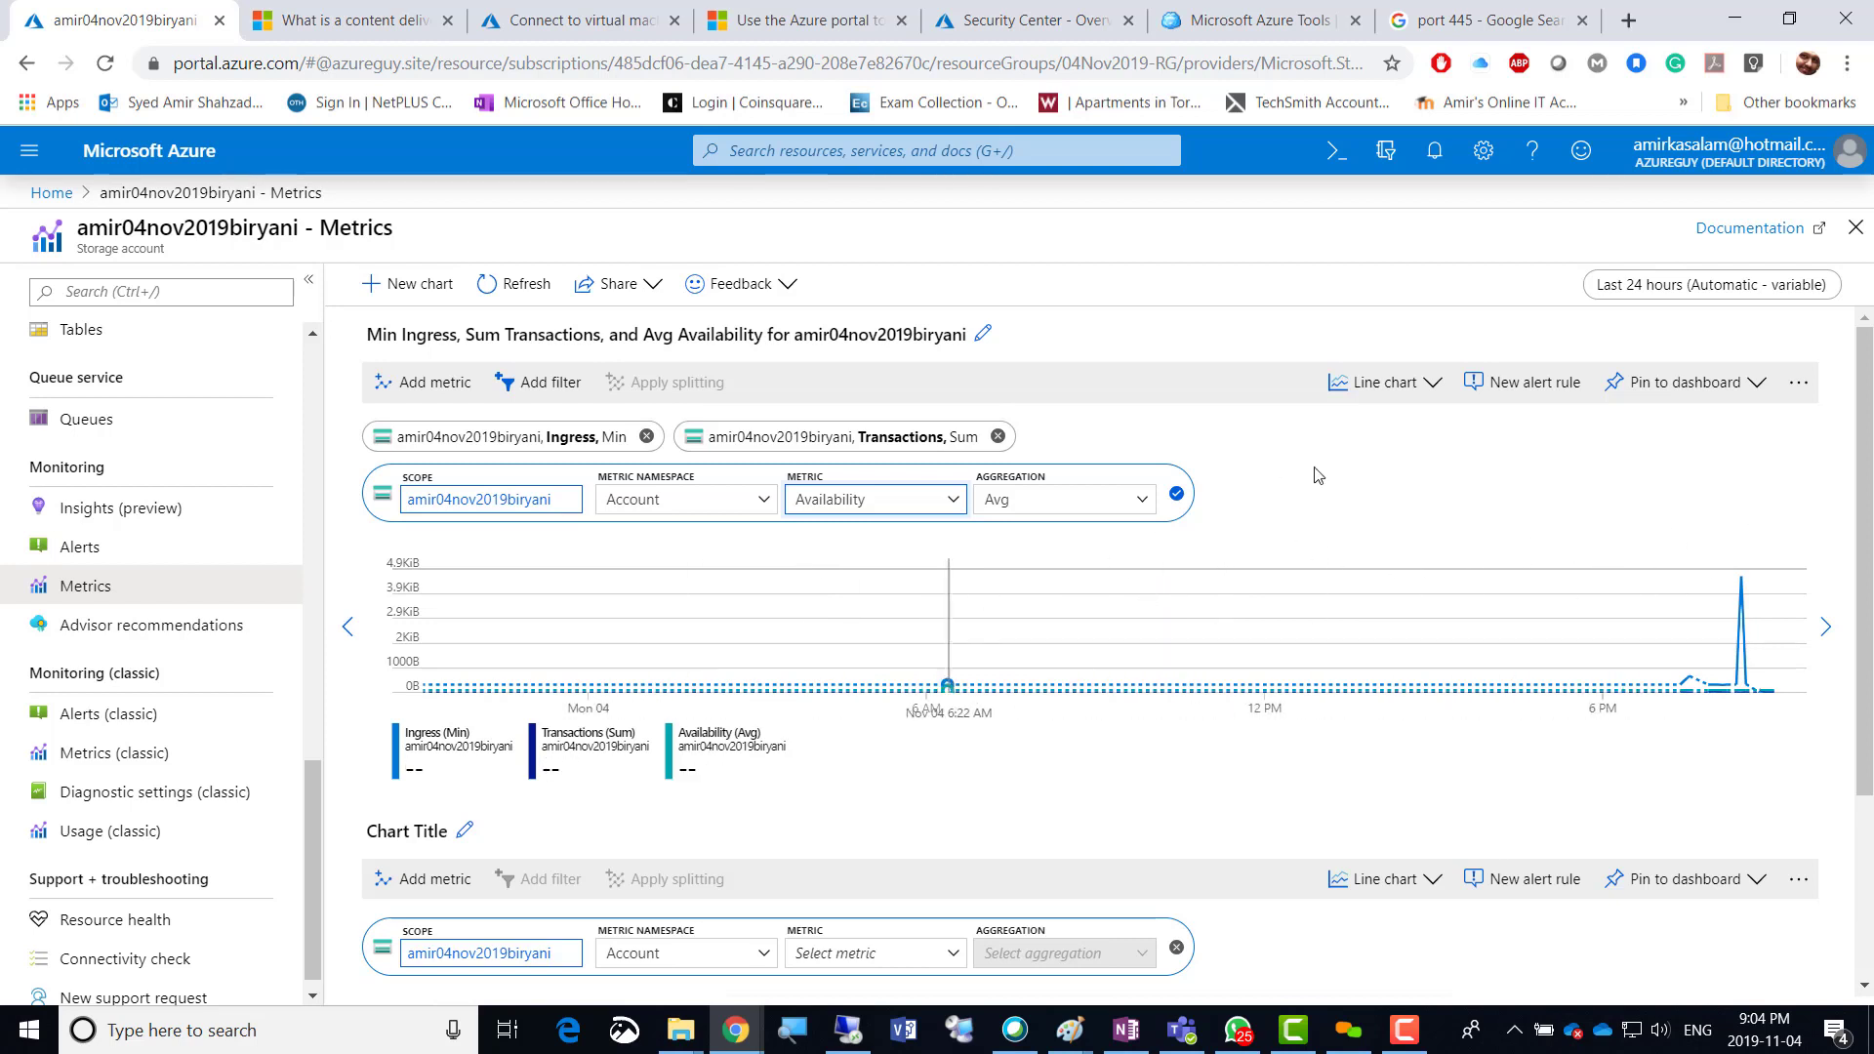
Try scatter, area and grid chart types, then settle on a line chart.
click(1432, 381)
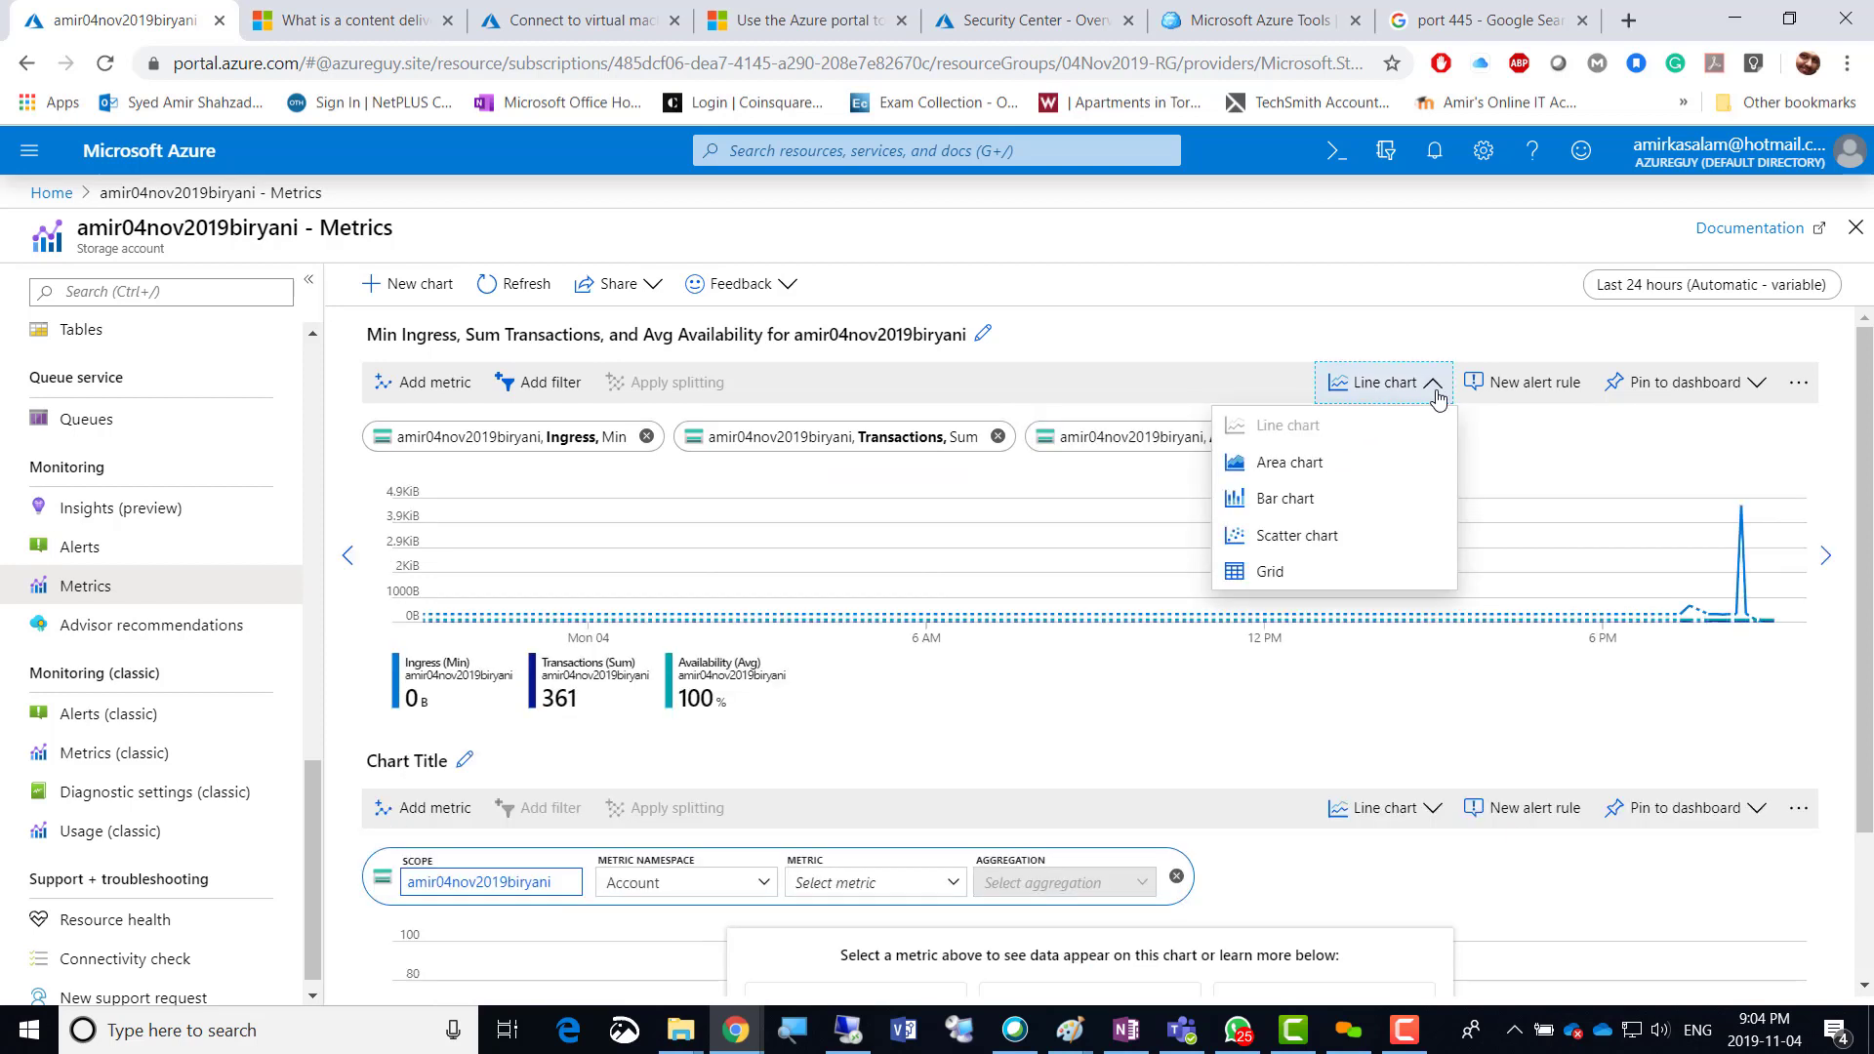
click(1305, 546)
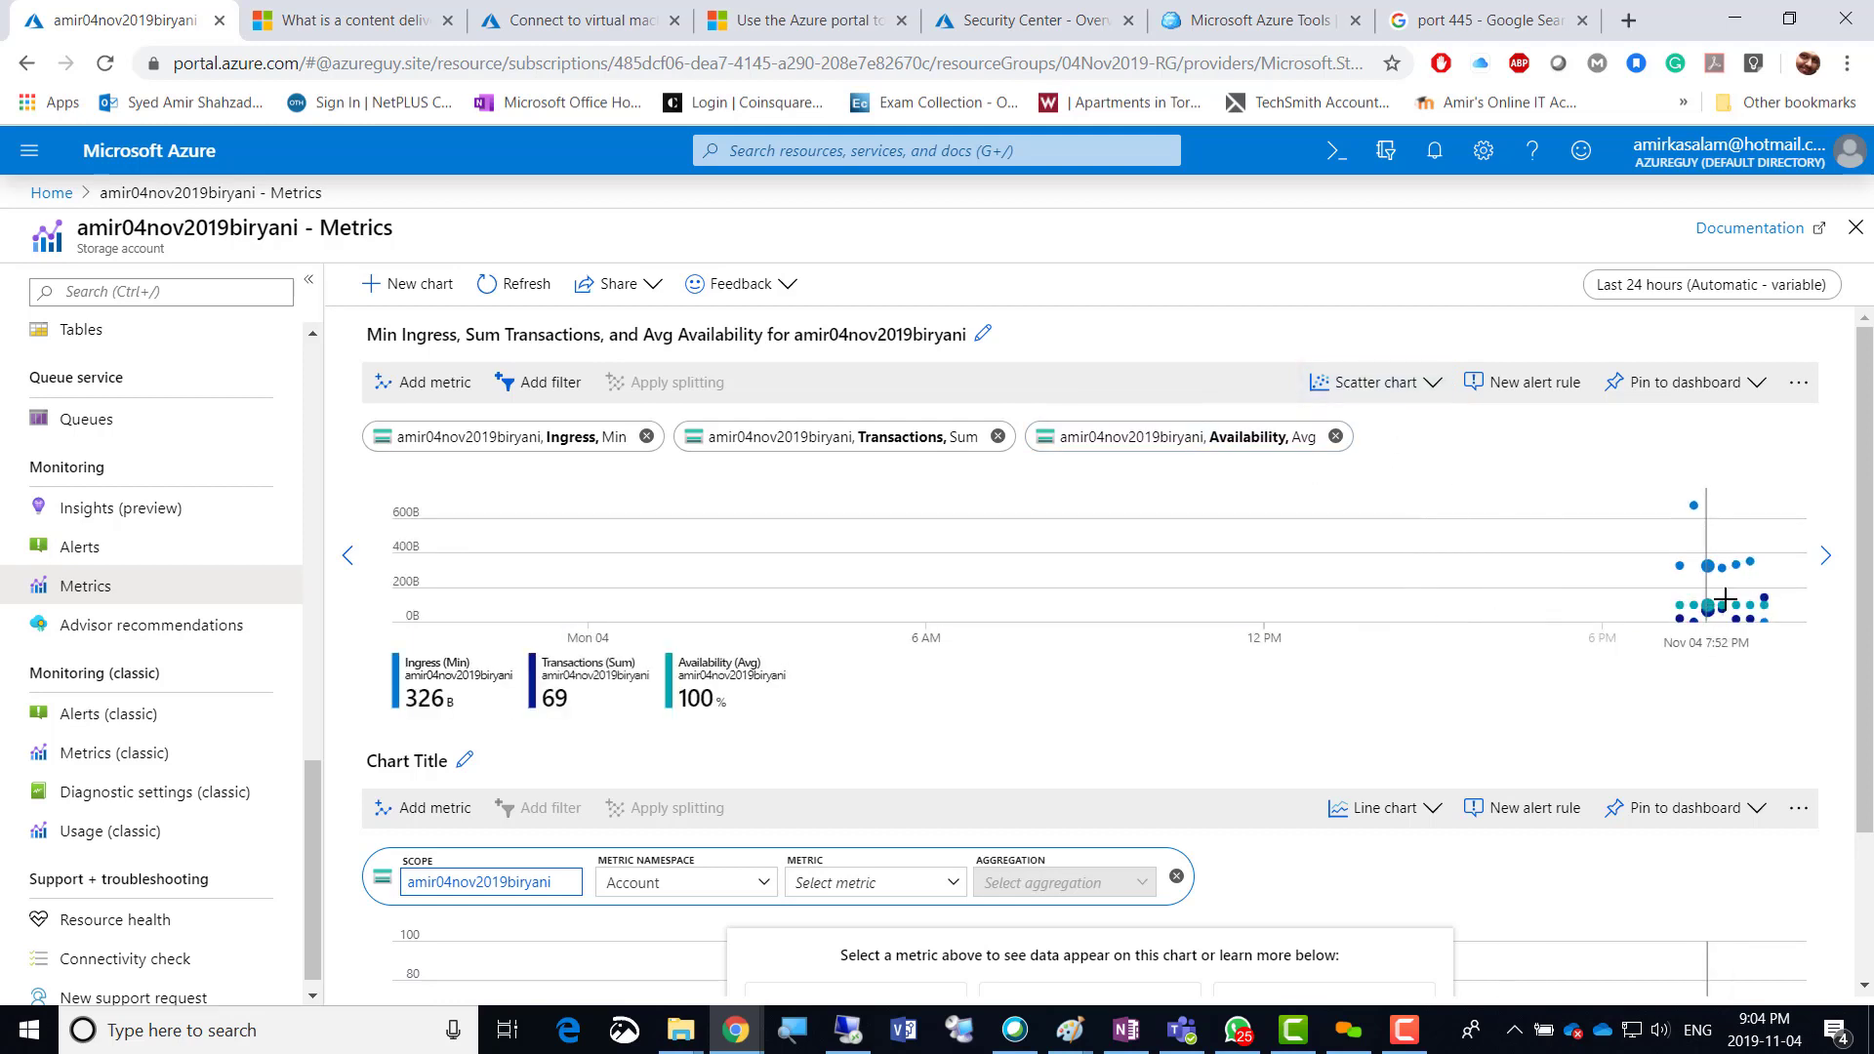
click(1320, 381)
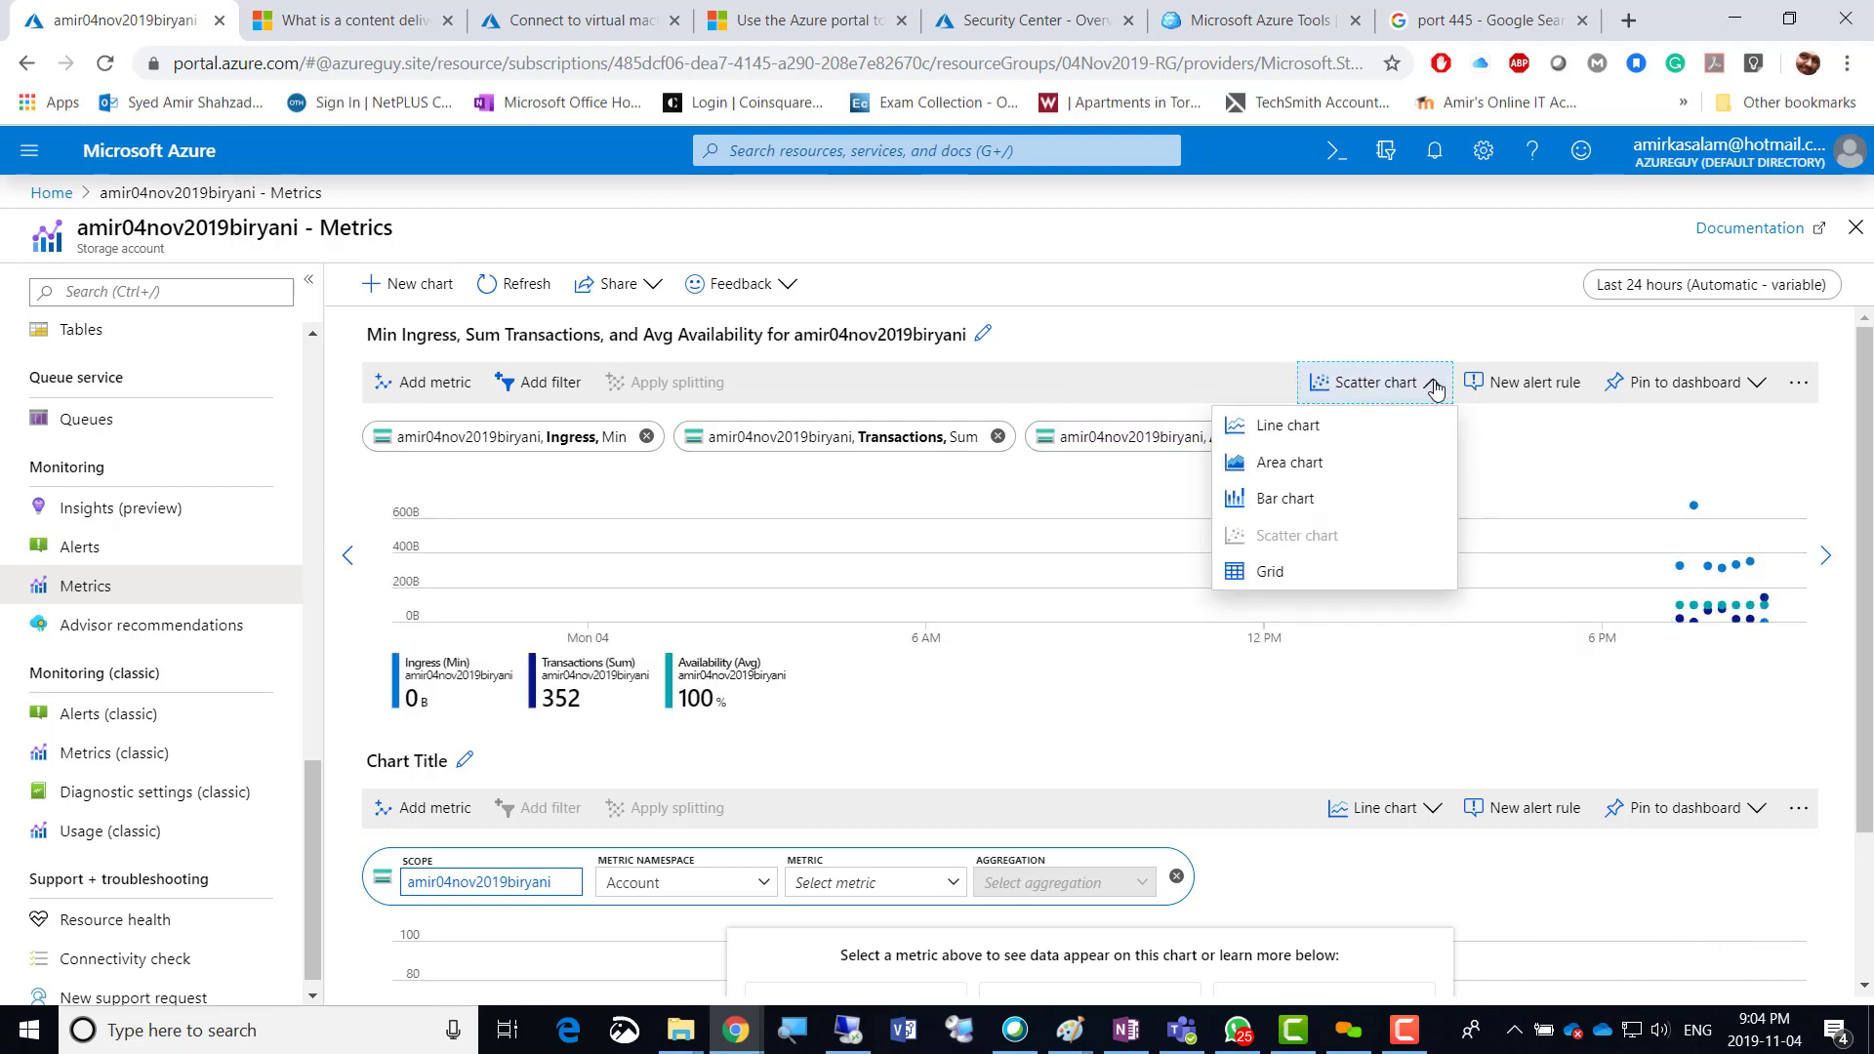
click(1295, 467)
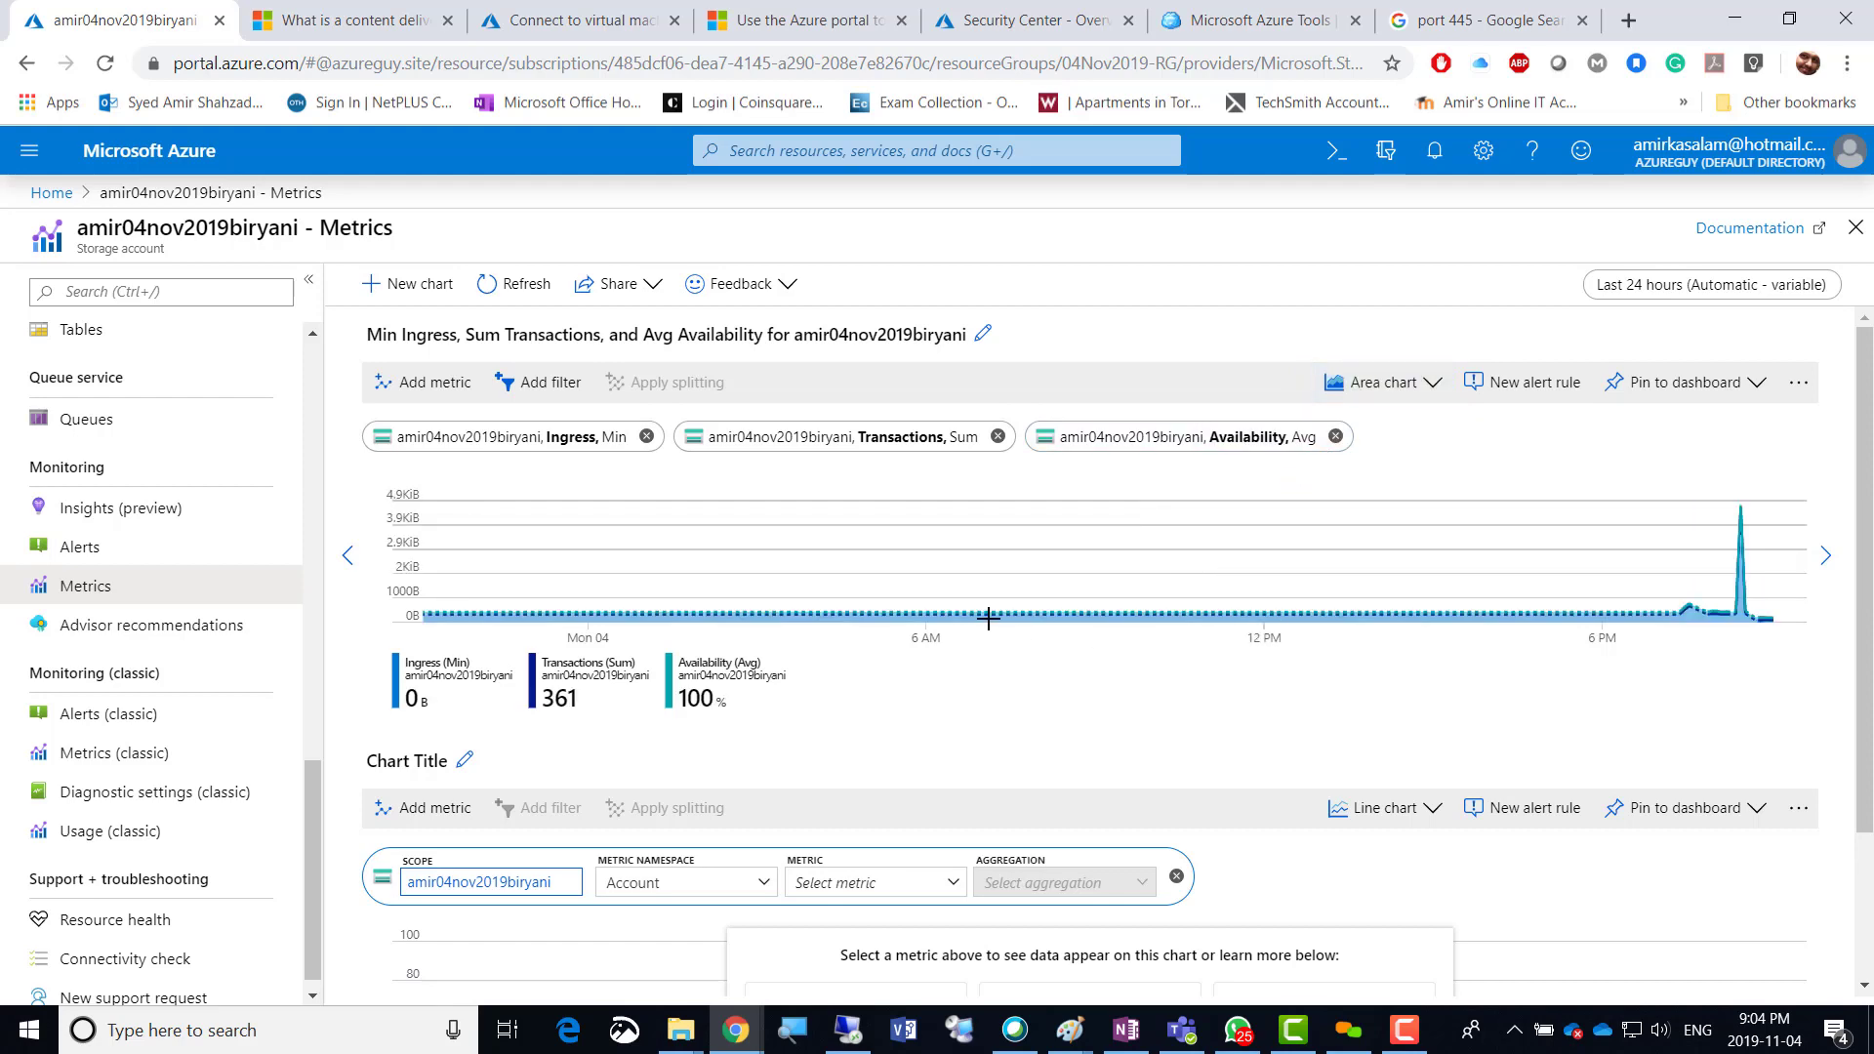
click(1429, 383)
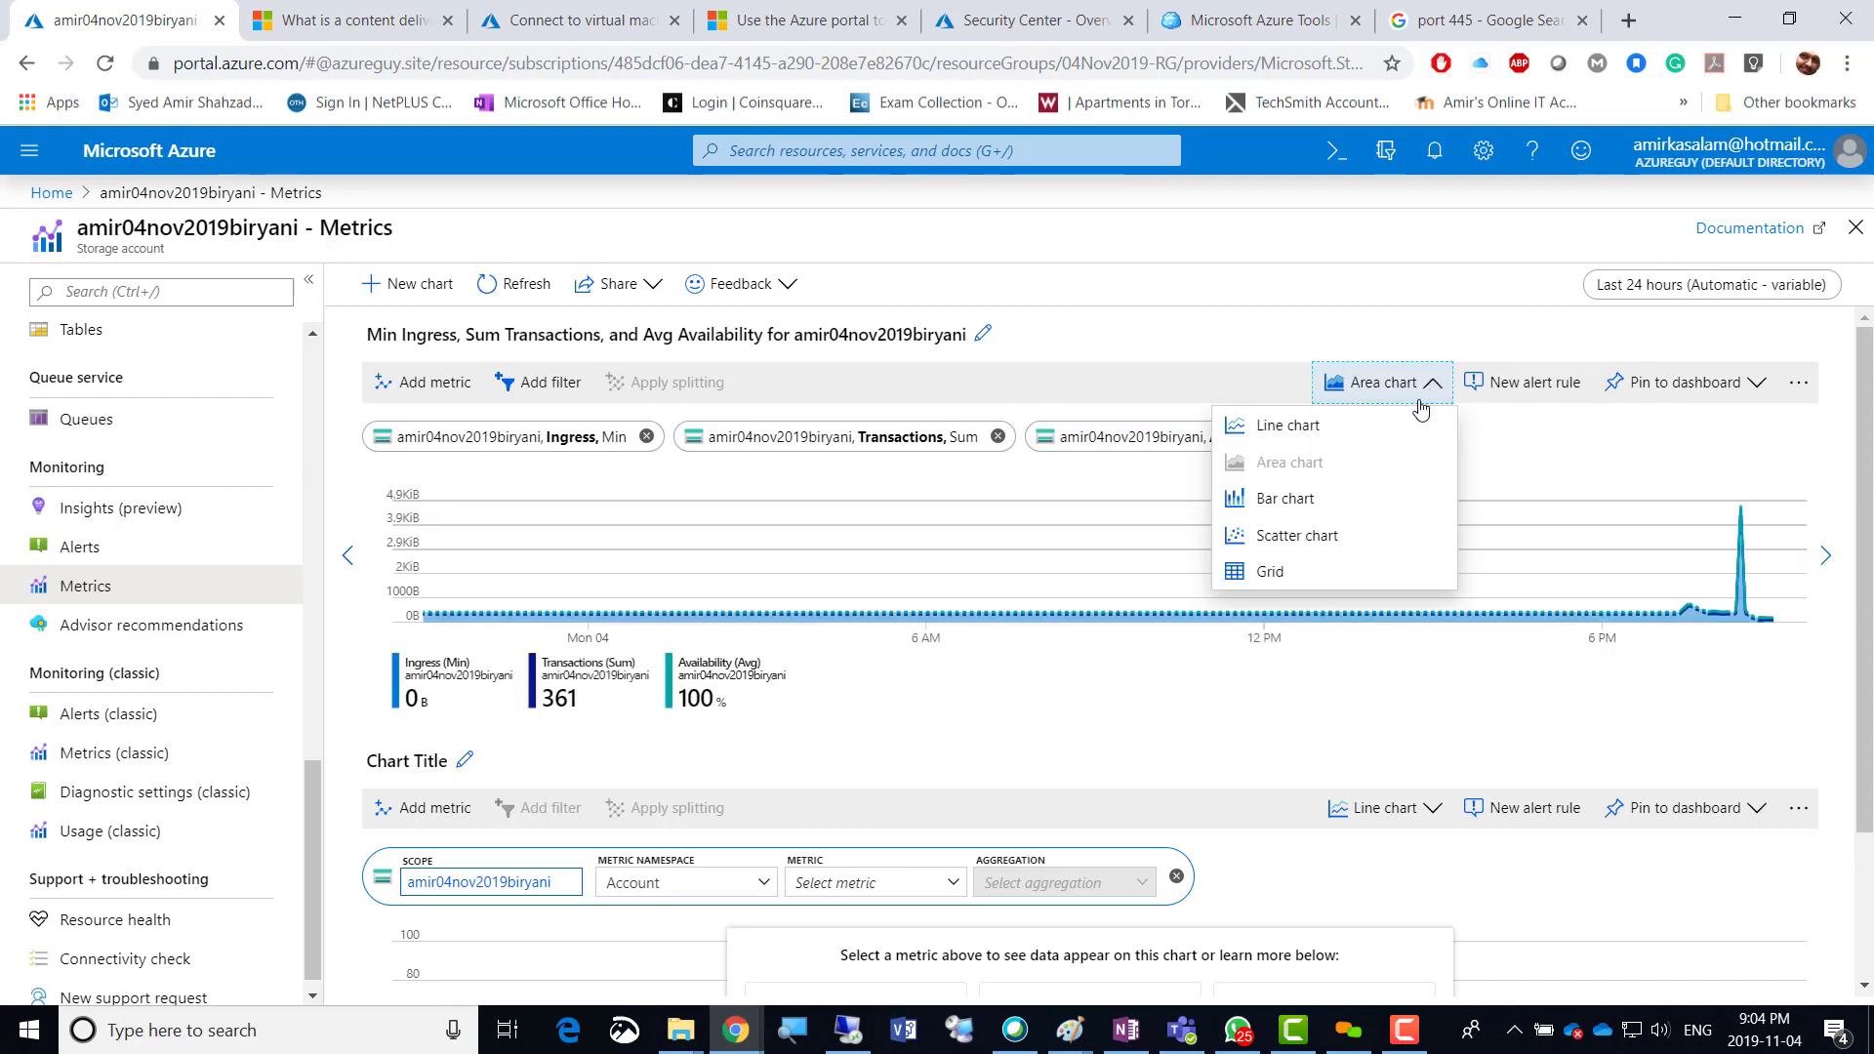
click(1295, 575)
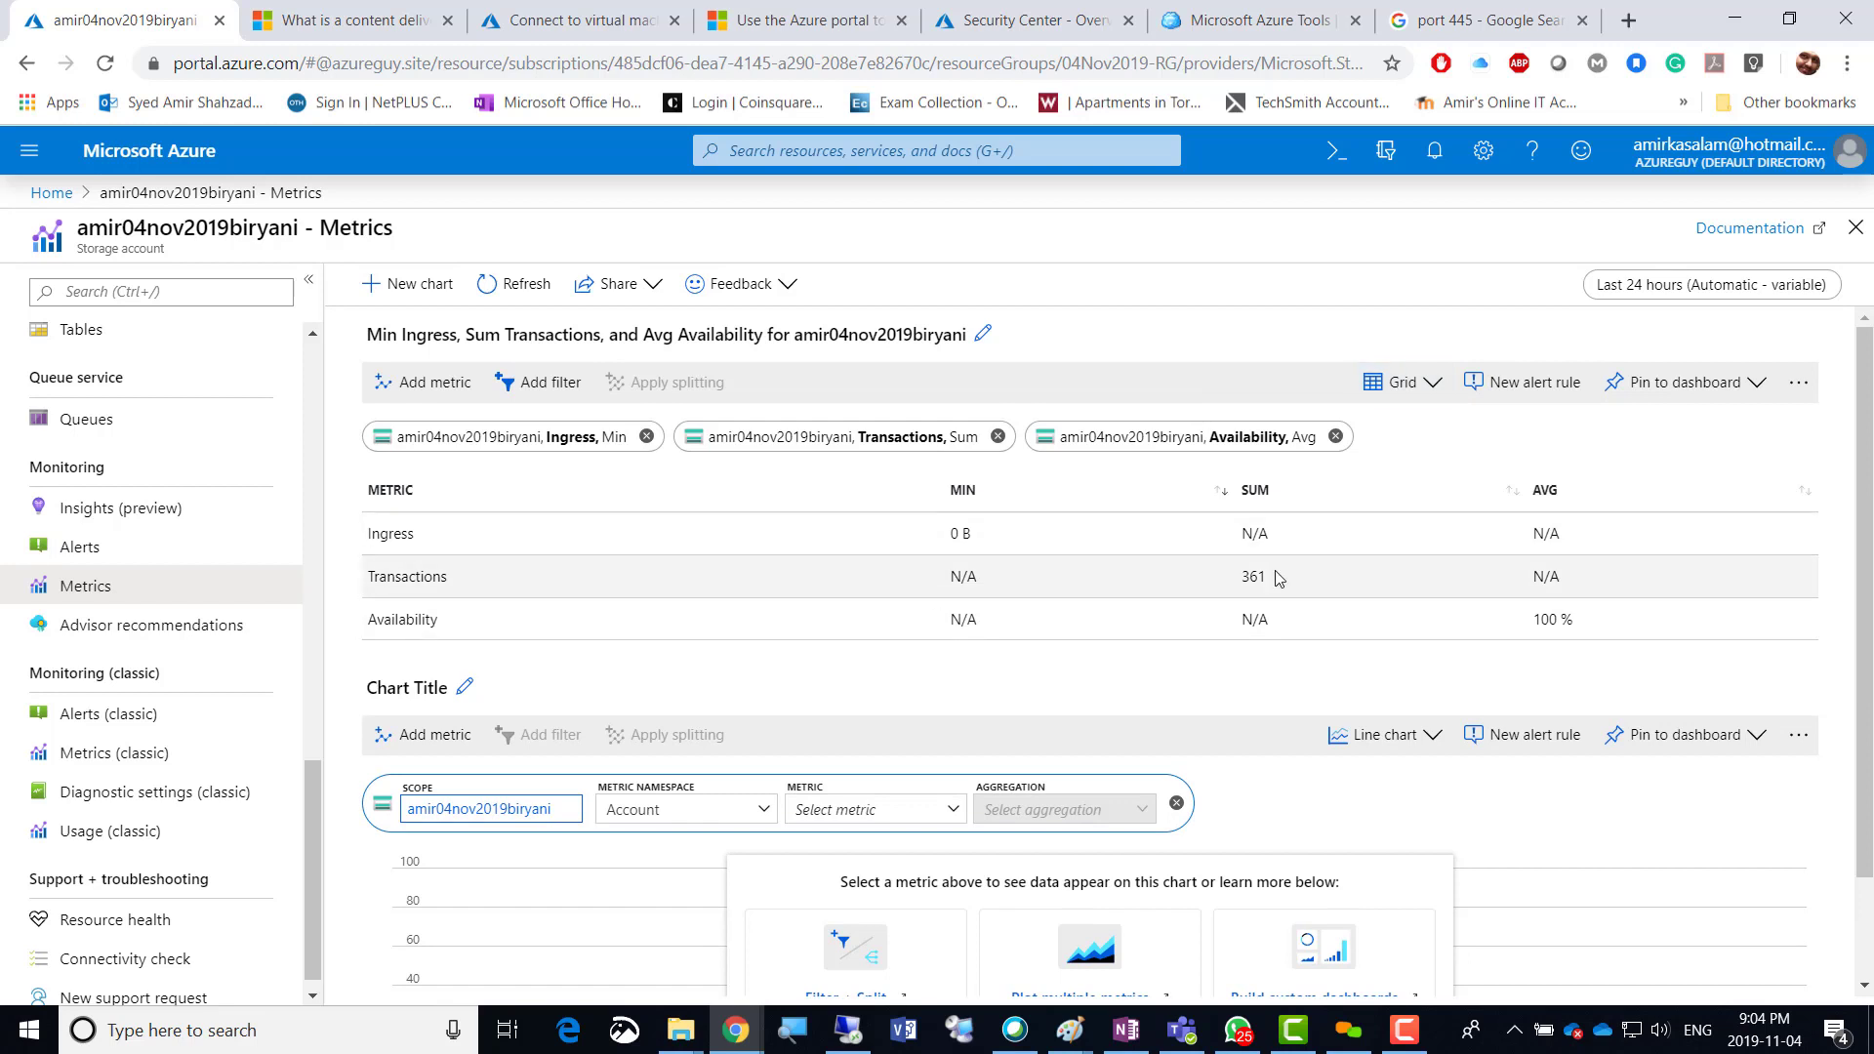
click(1432, 388)
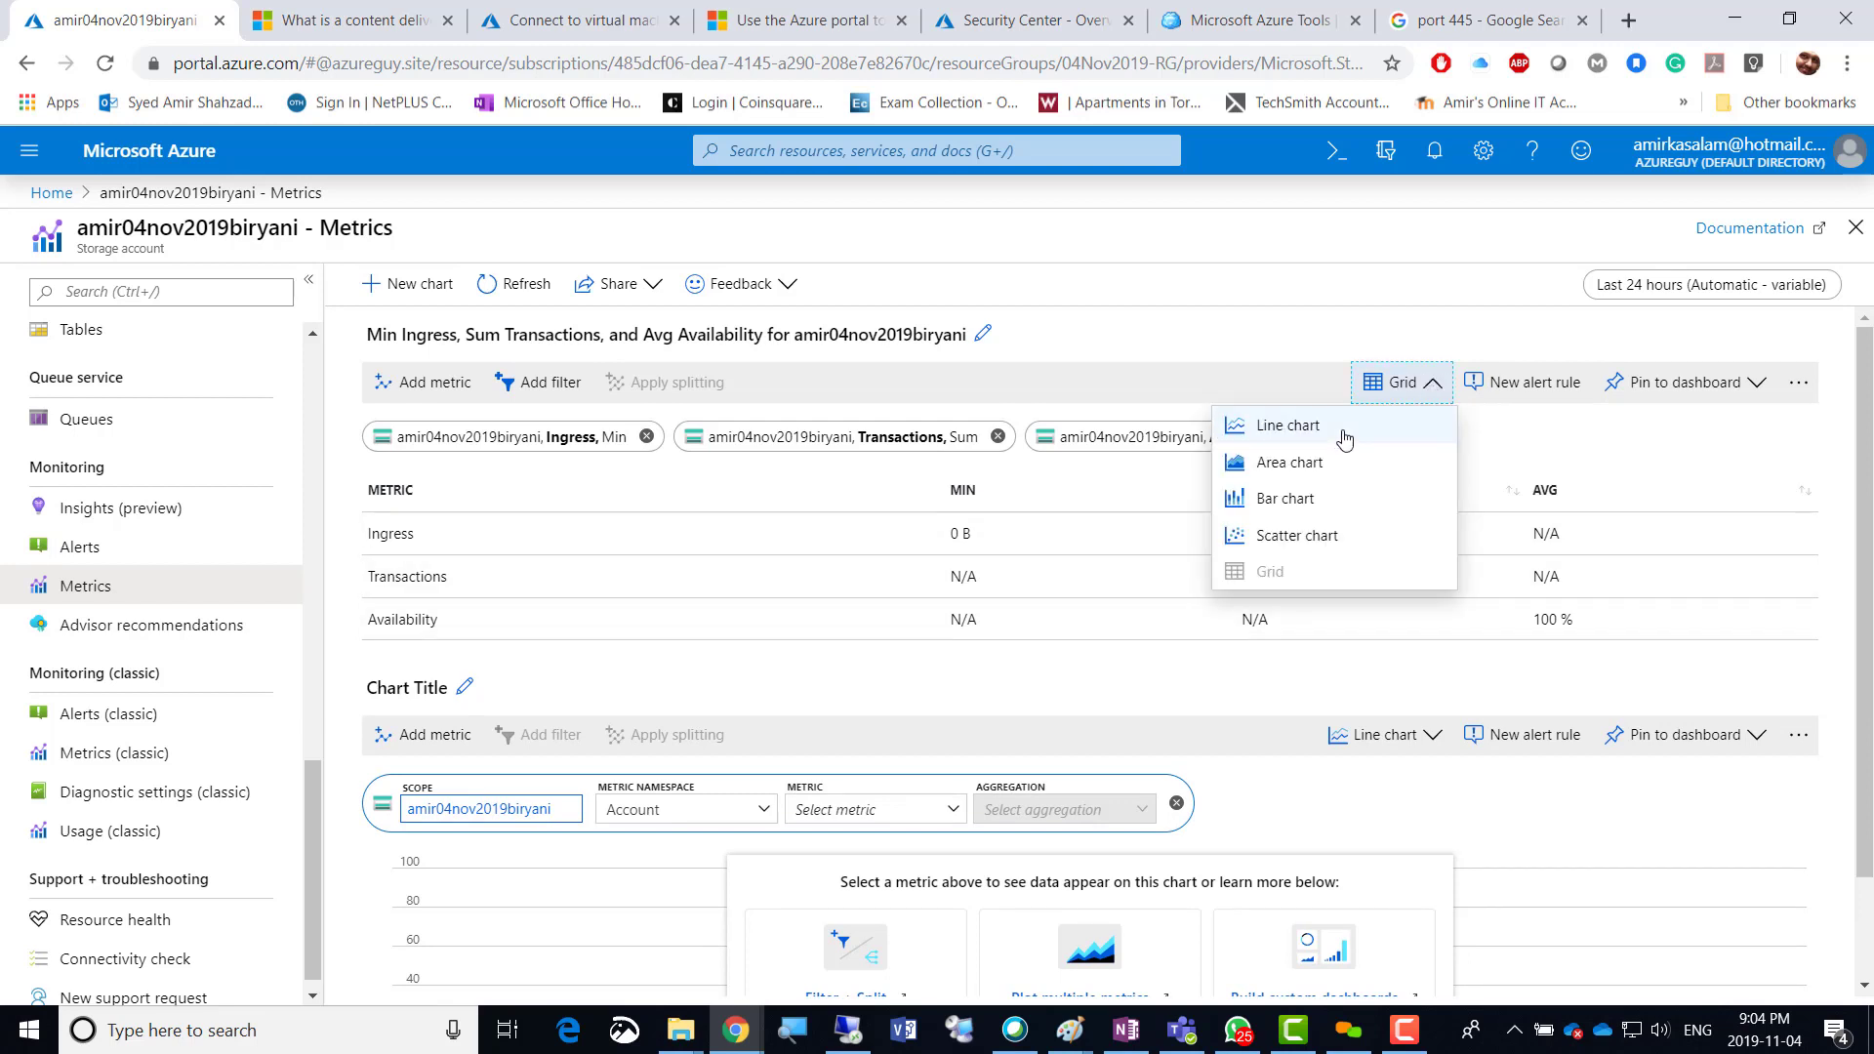
click(1288, 427)
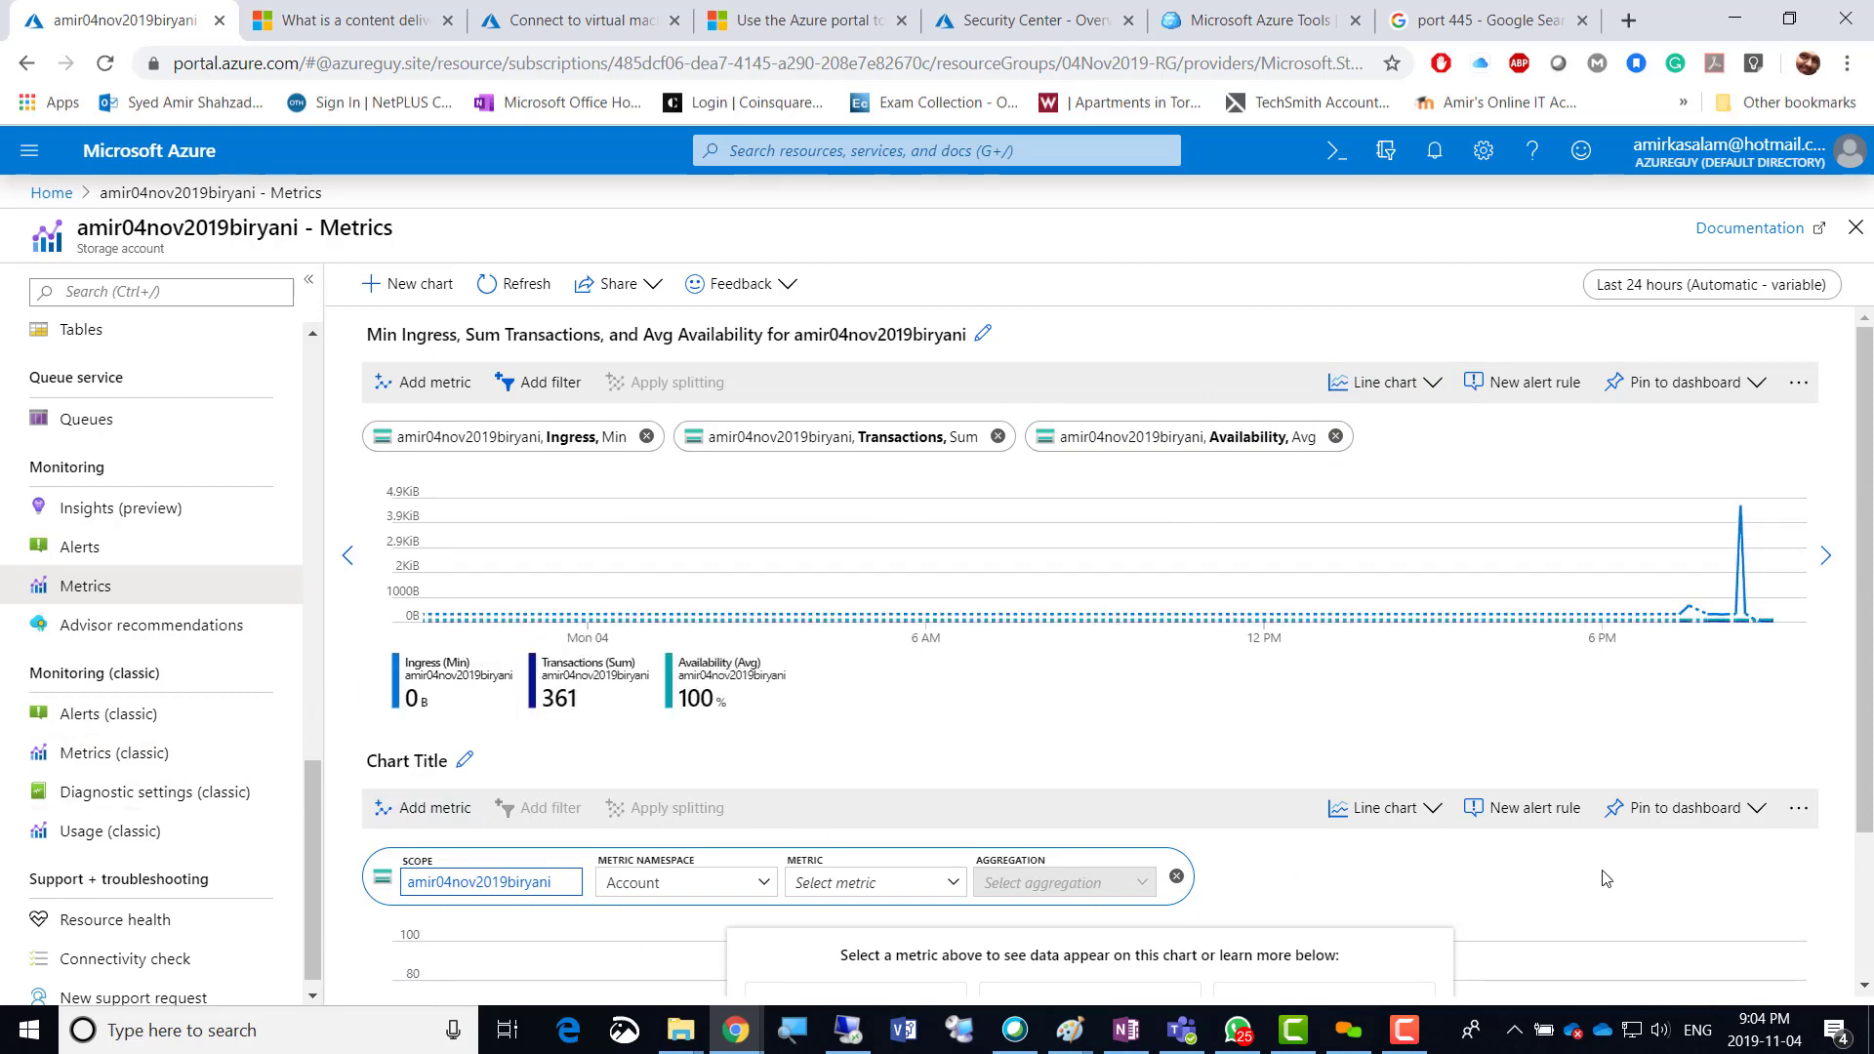
Go to the storage account's Advisor recommendations.
scroll(1605, 878, down, 1)
scroll(1605, 878, down, 2)
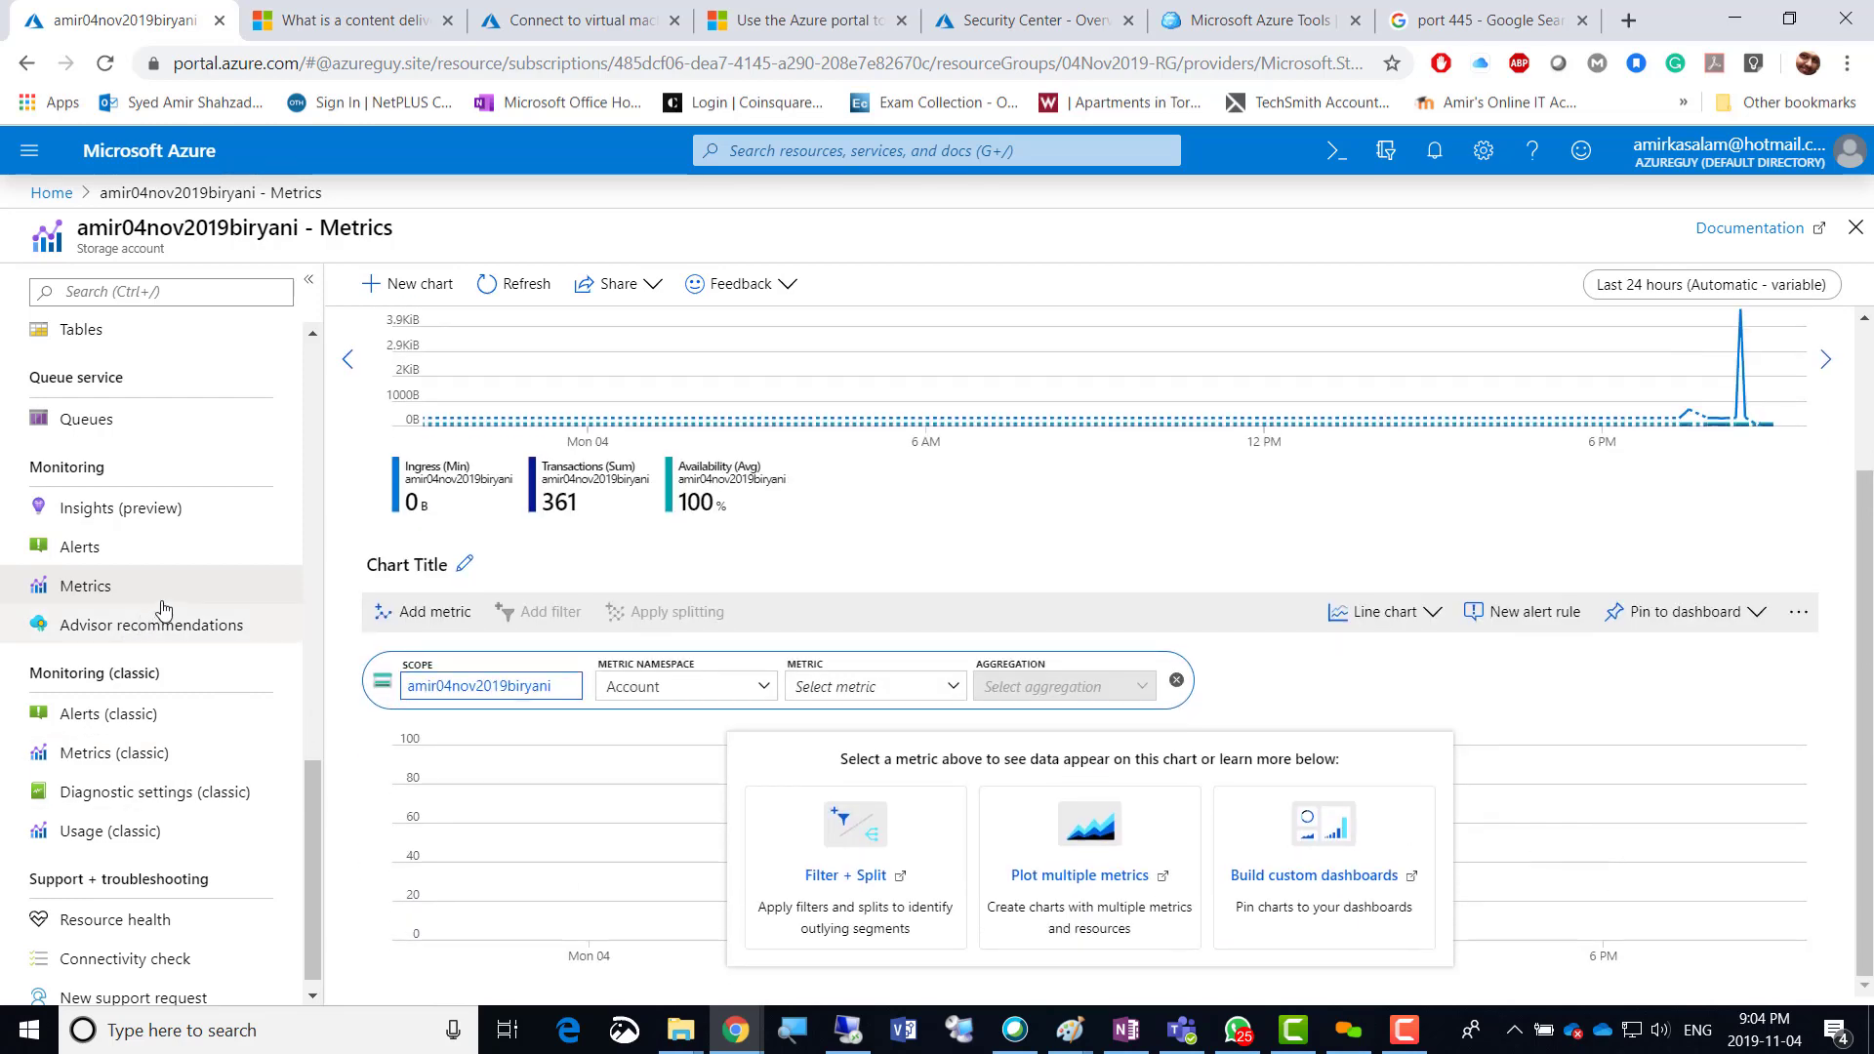
click(99, 629)
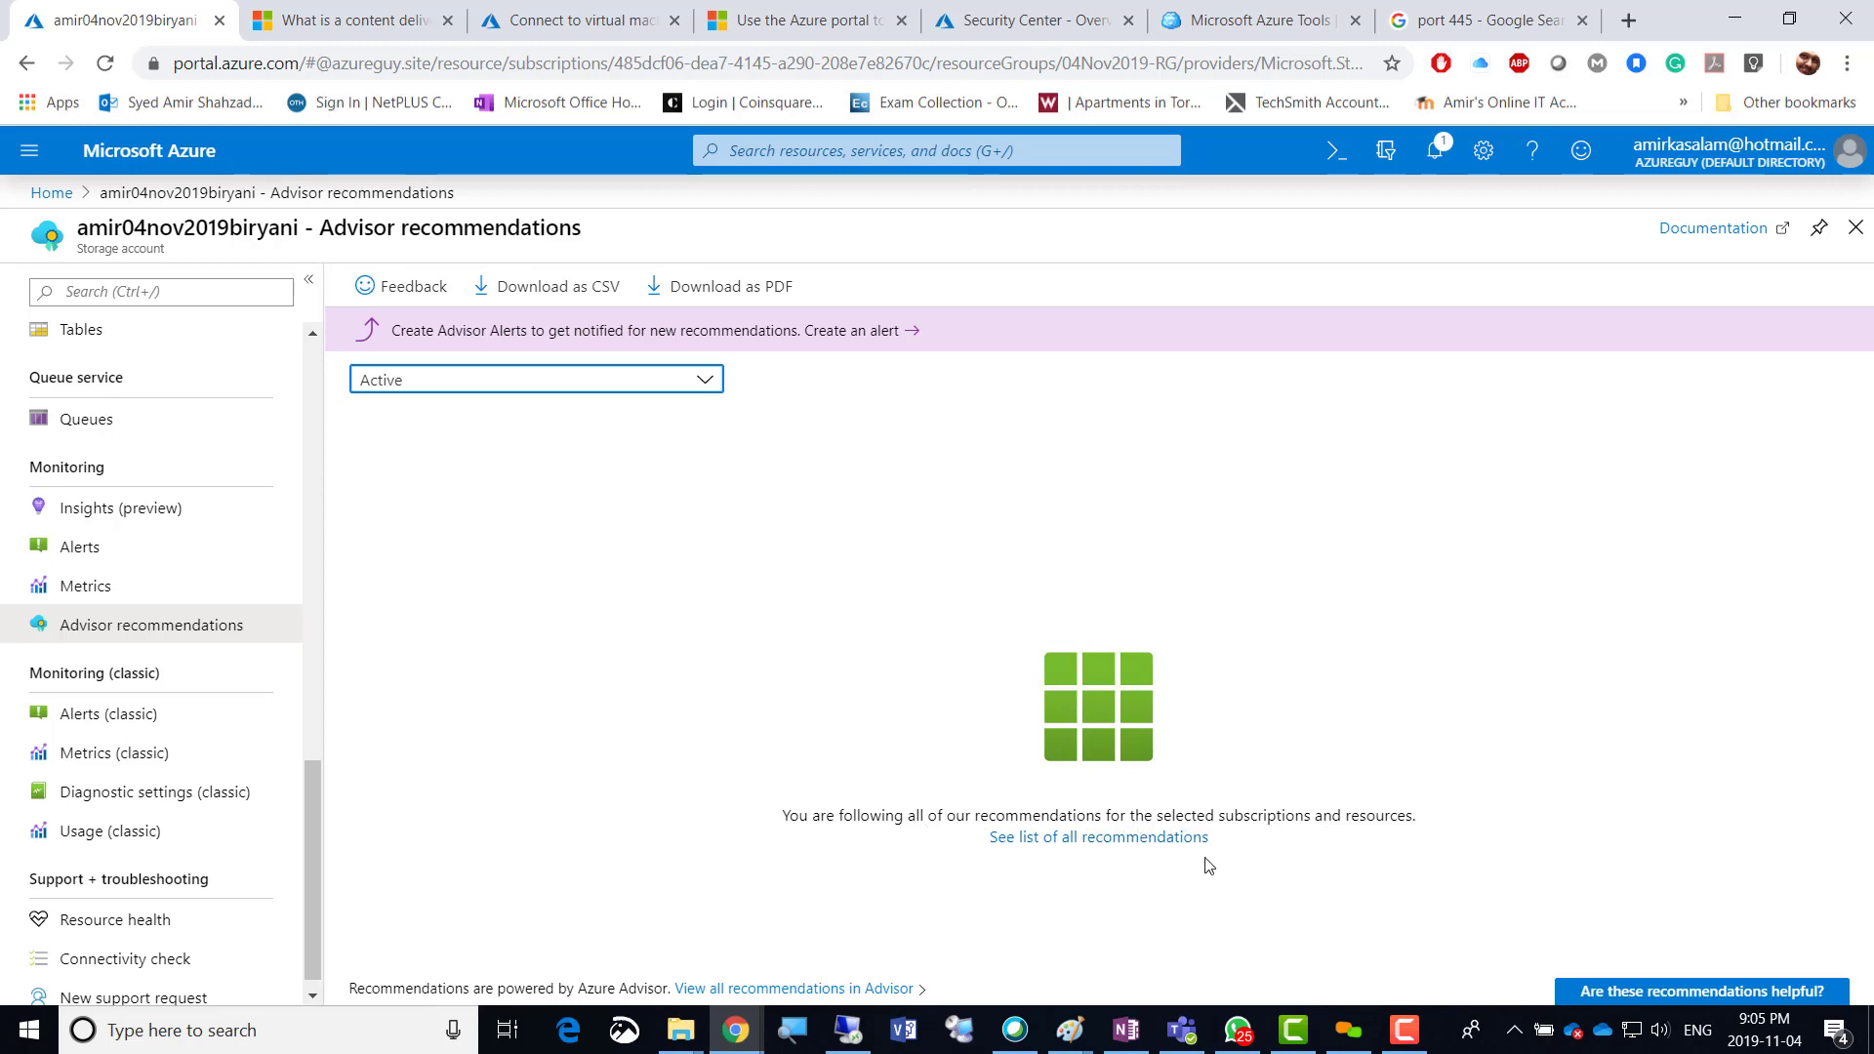
View the full list of all recommendations, then return to the storage account's Advisor page.
click(1088, 847)
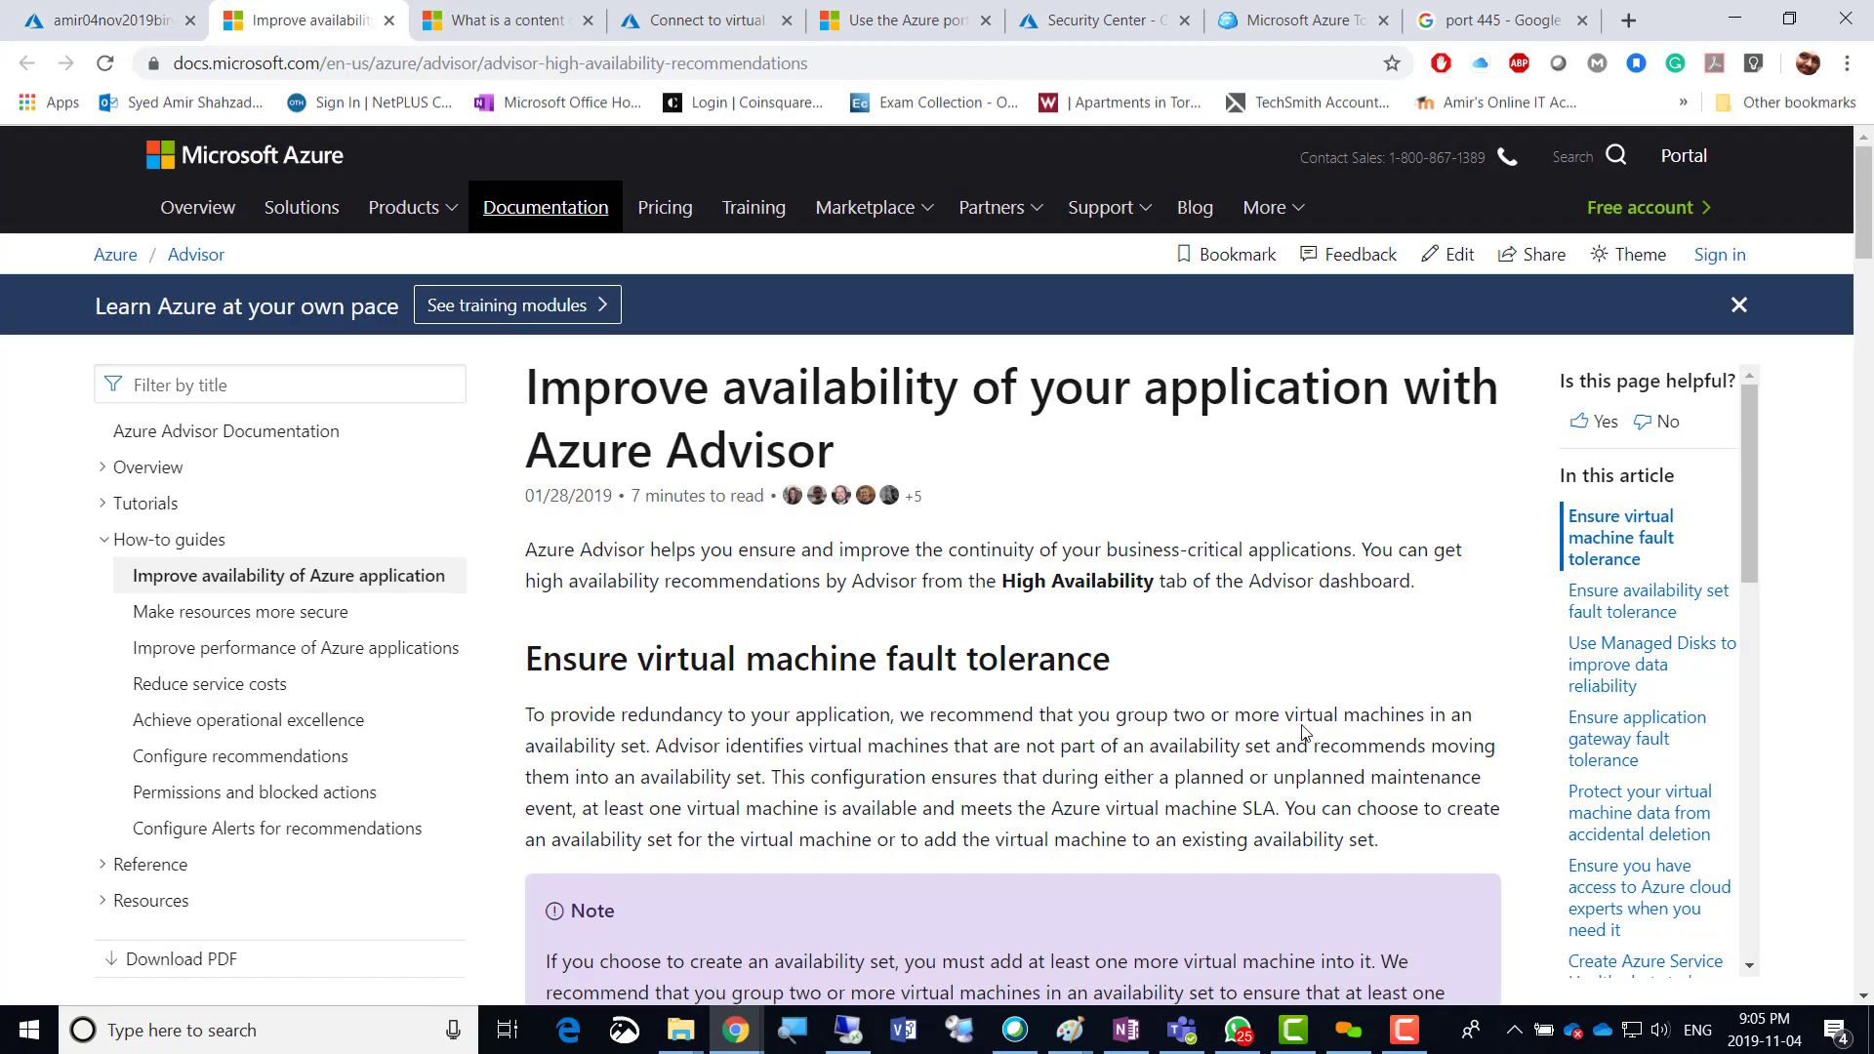
click(68, 24)
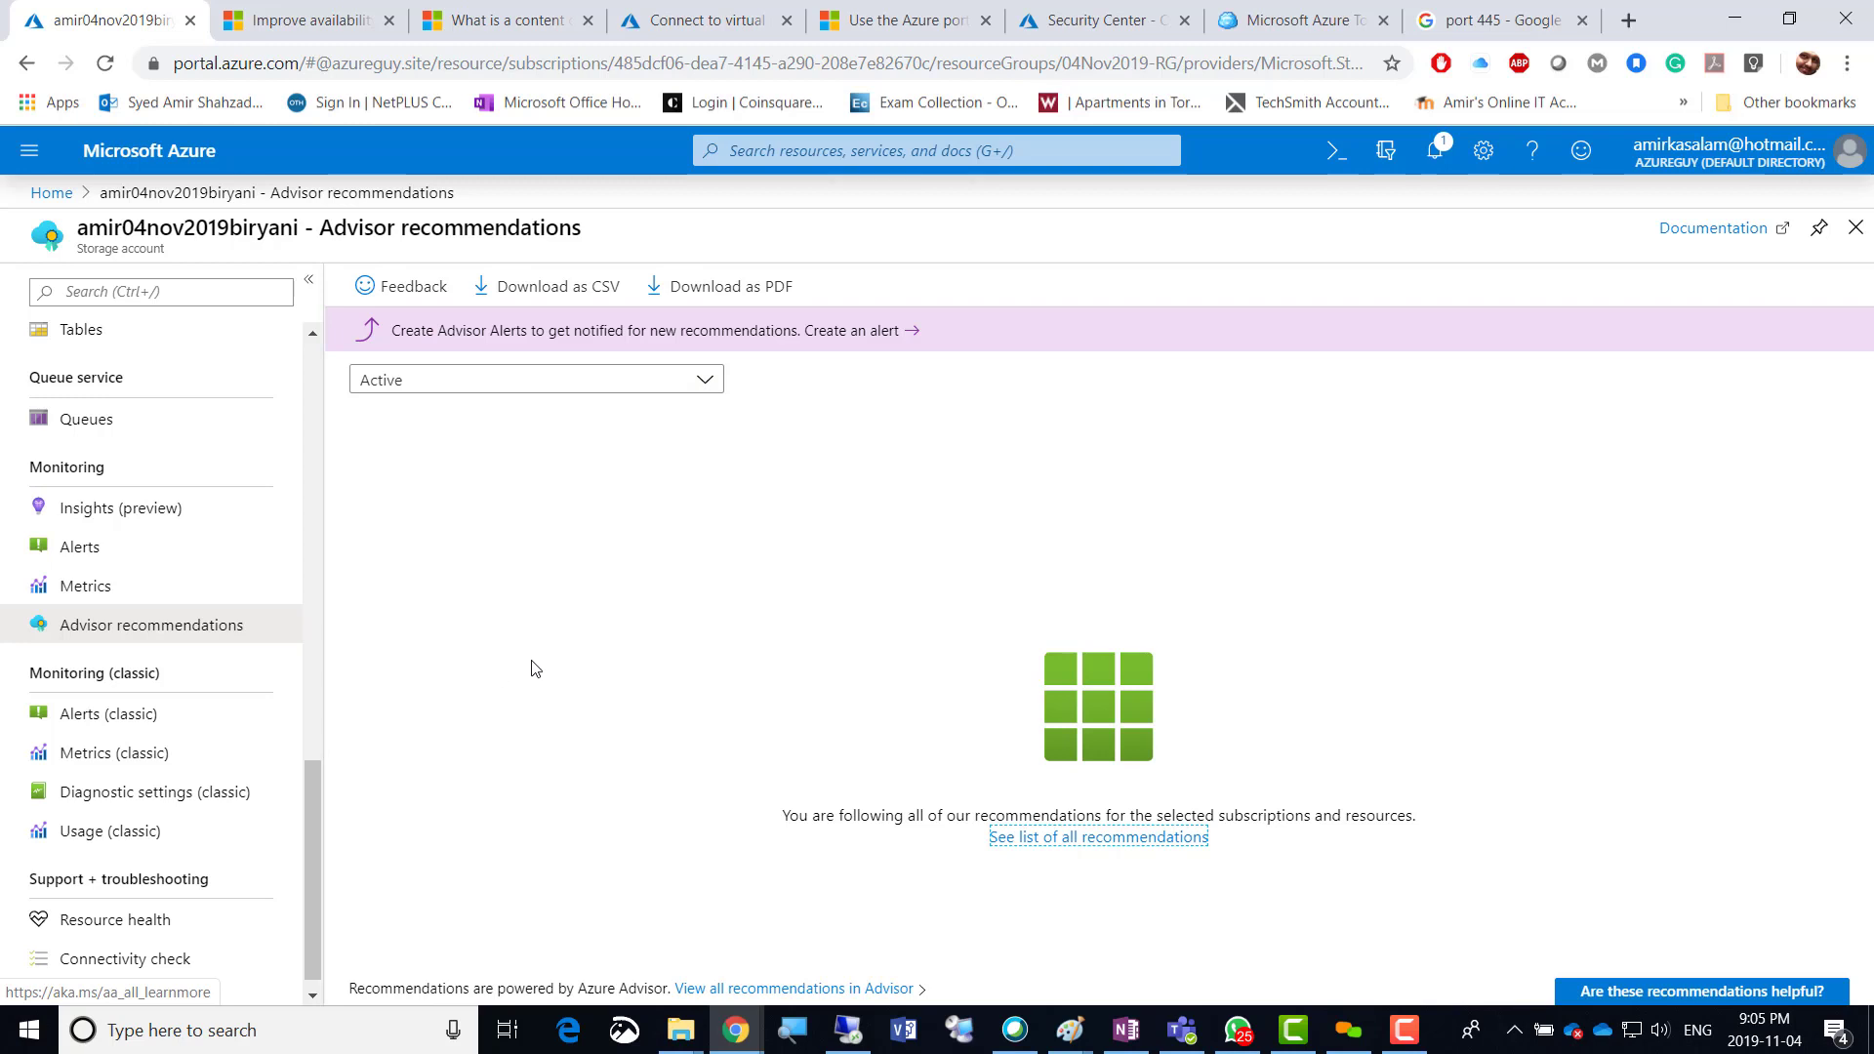
scroll(310, 854, up, 3)
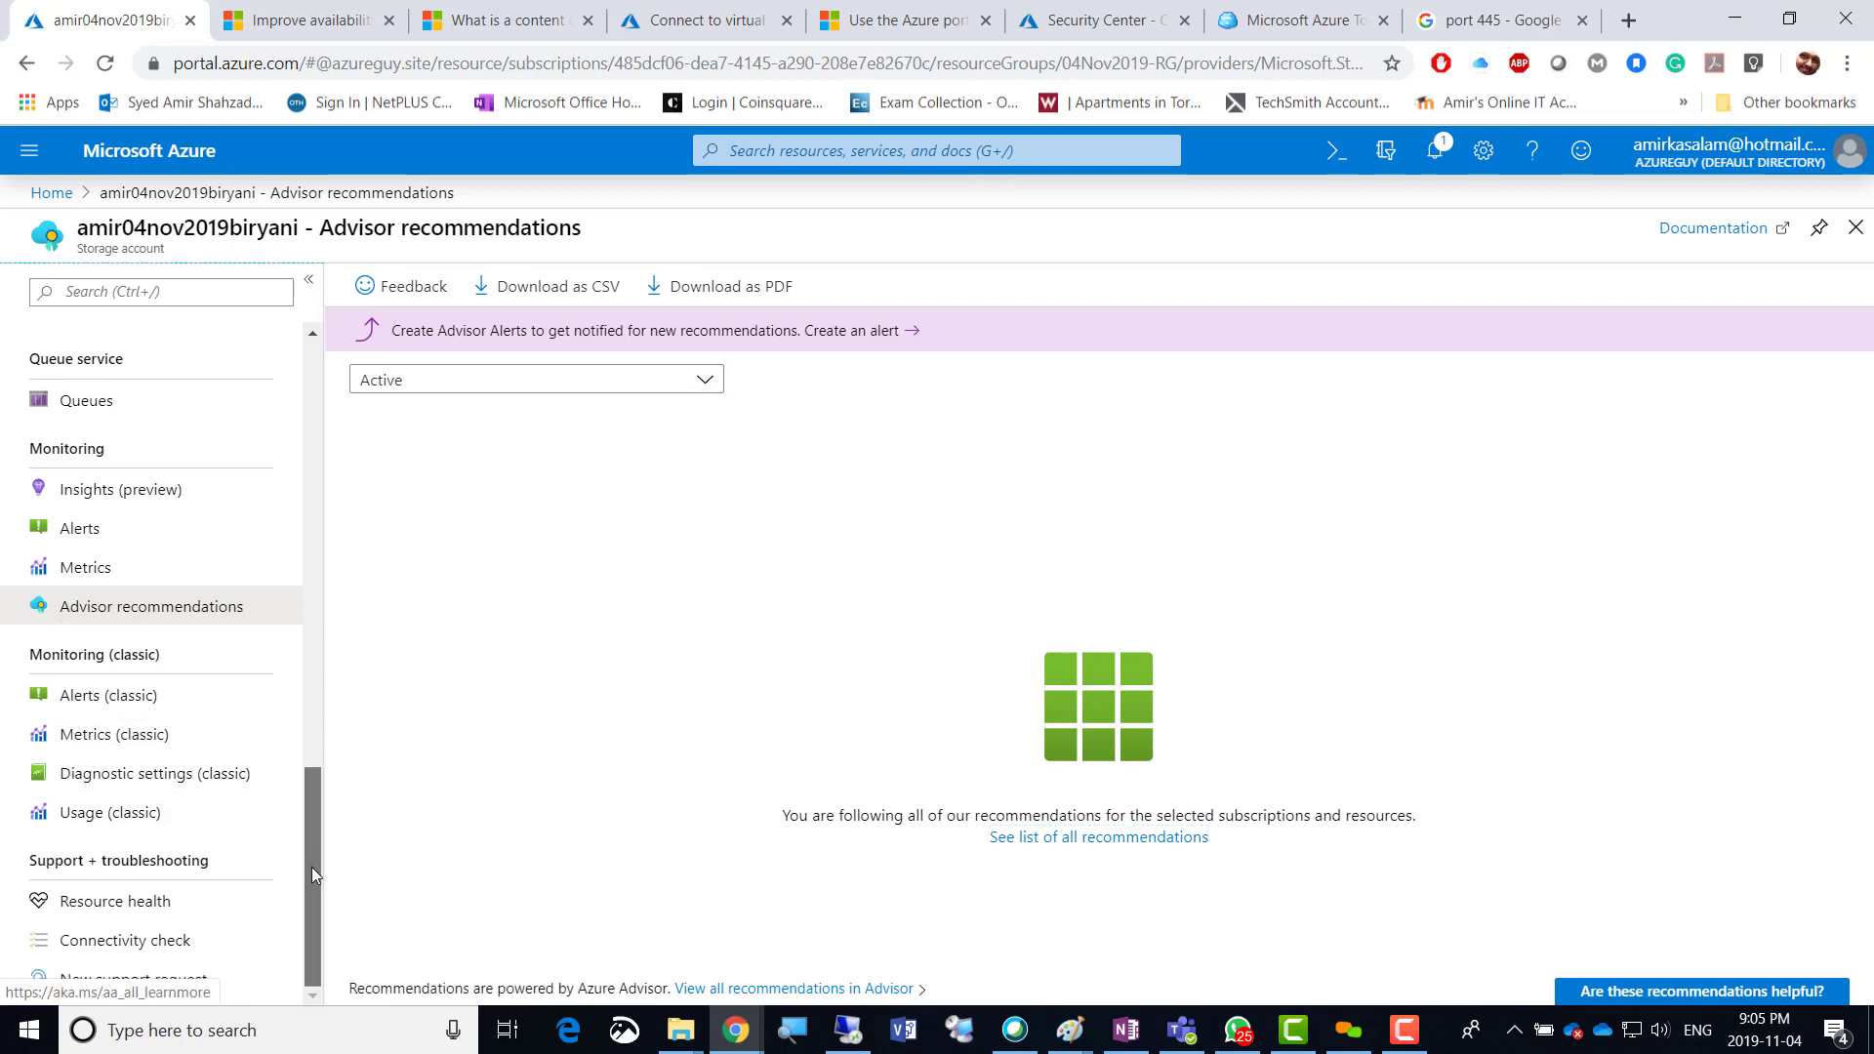
scroll(317, 478, up, 9)
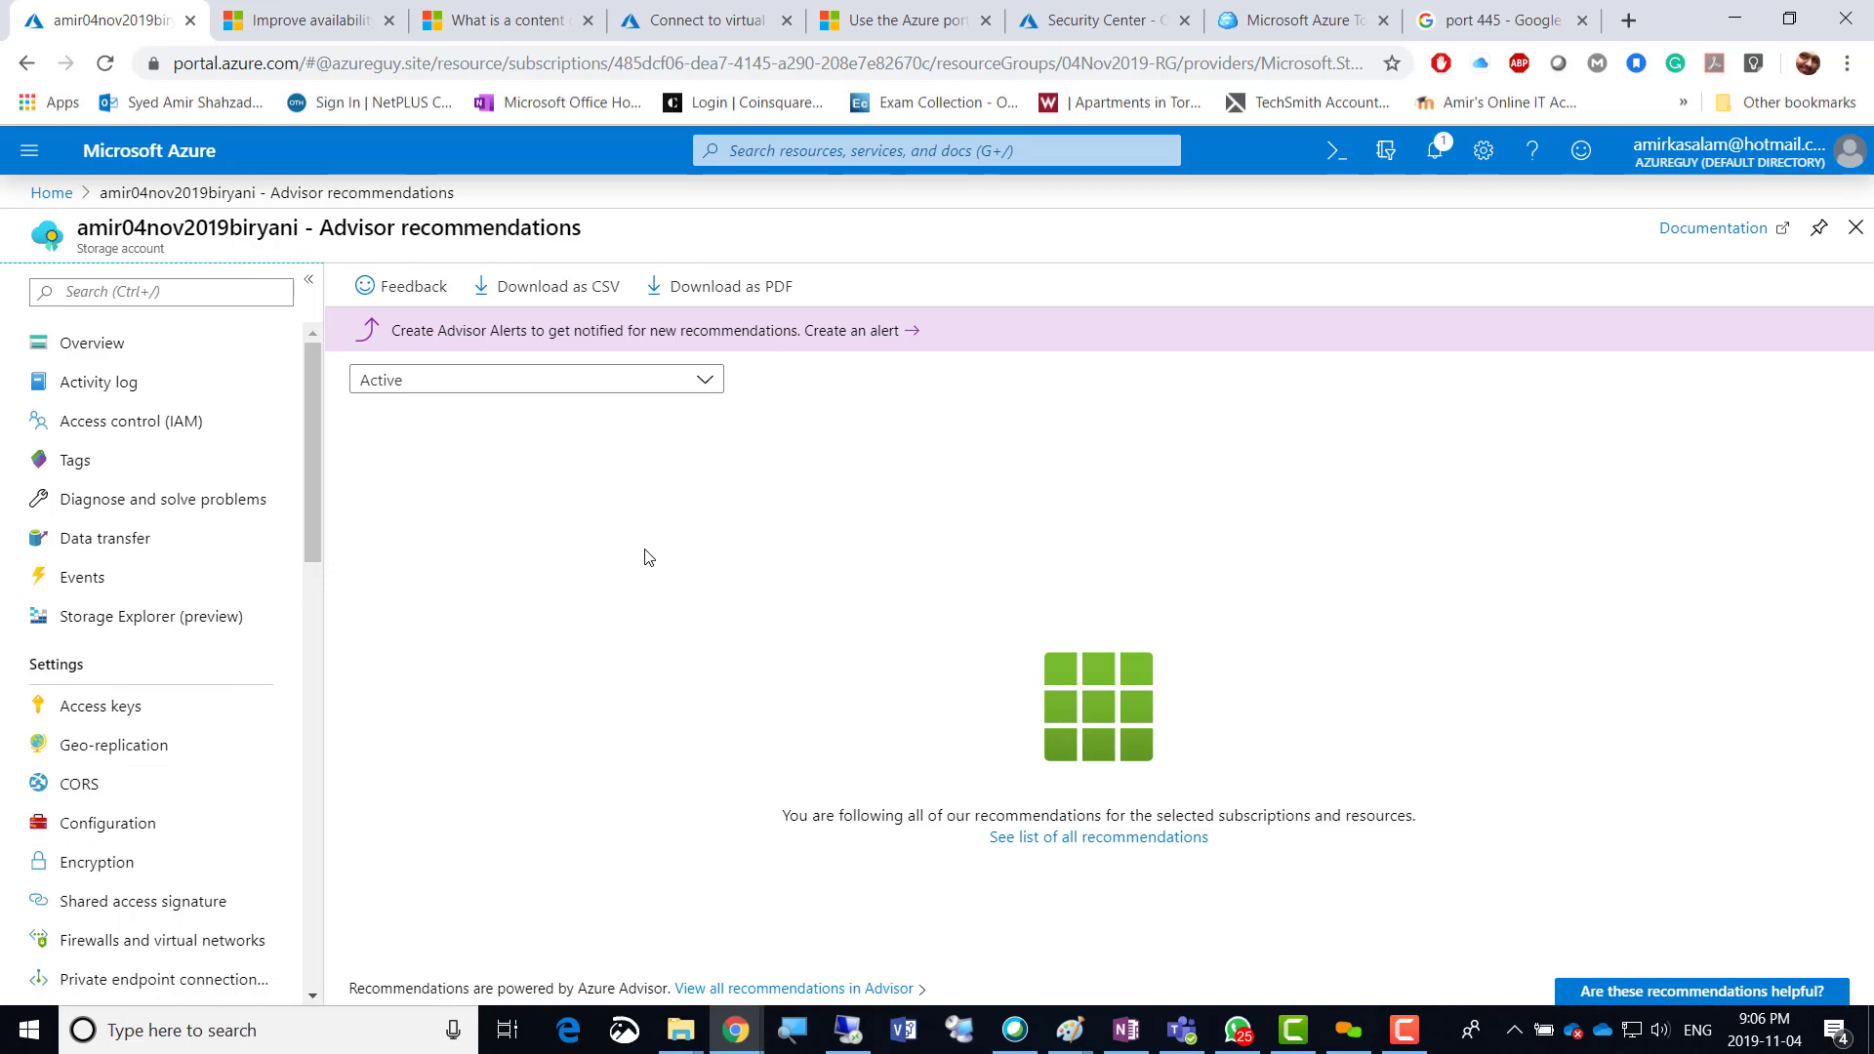
Delete the storage account's 'Dont delete' lock and go to the Resource groups list.
click(38, 151)
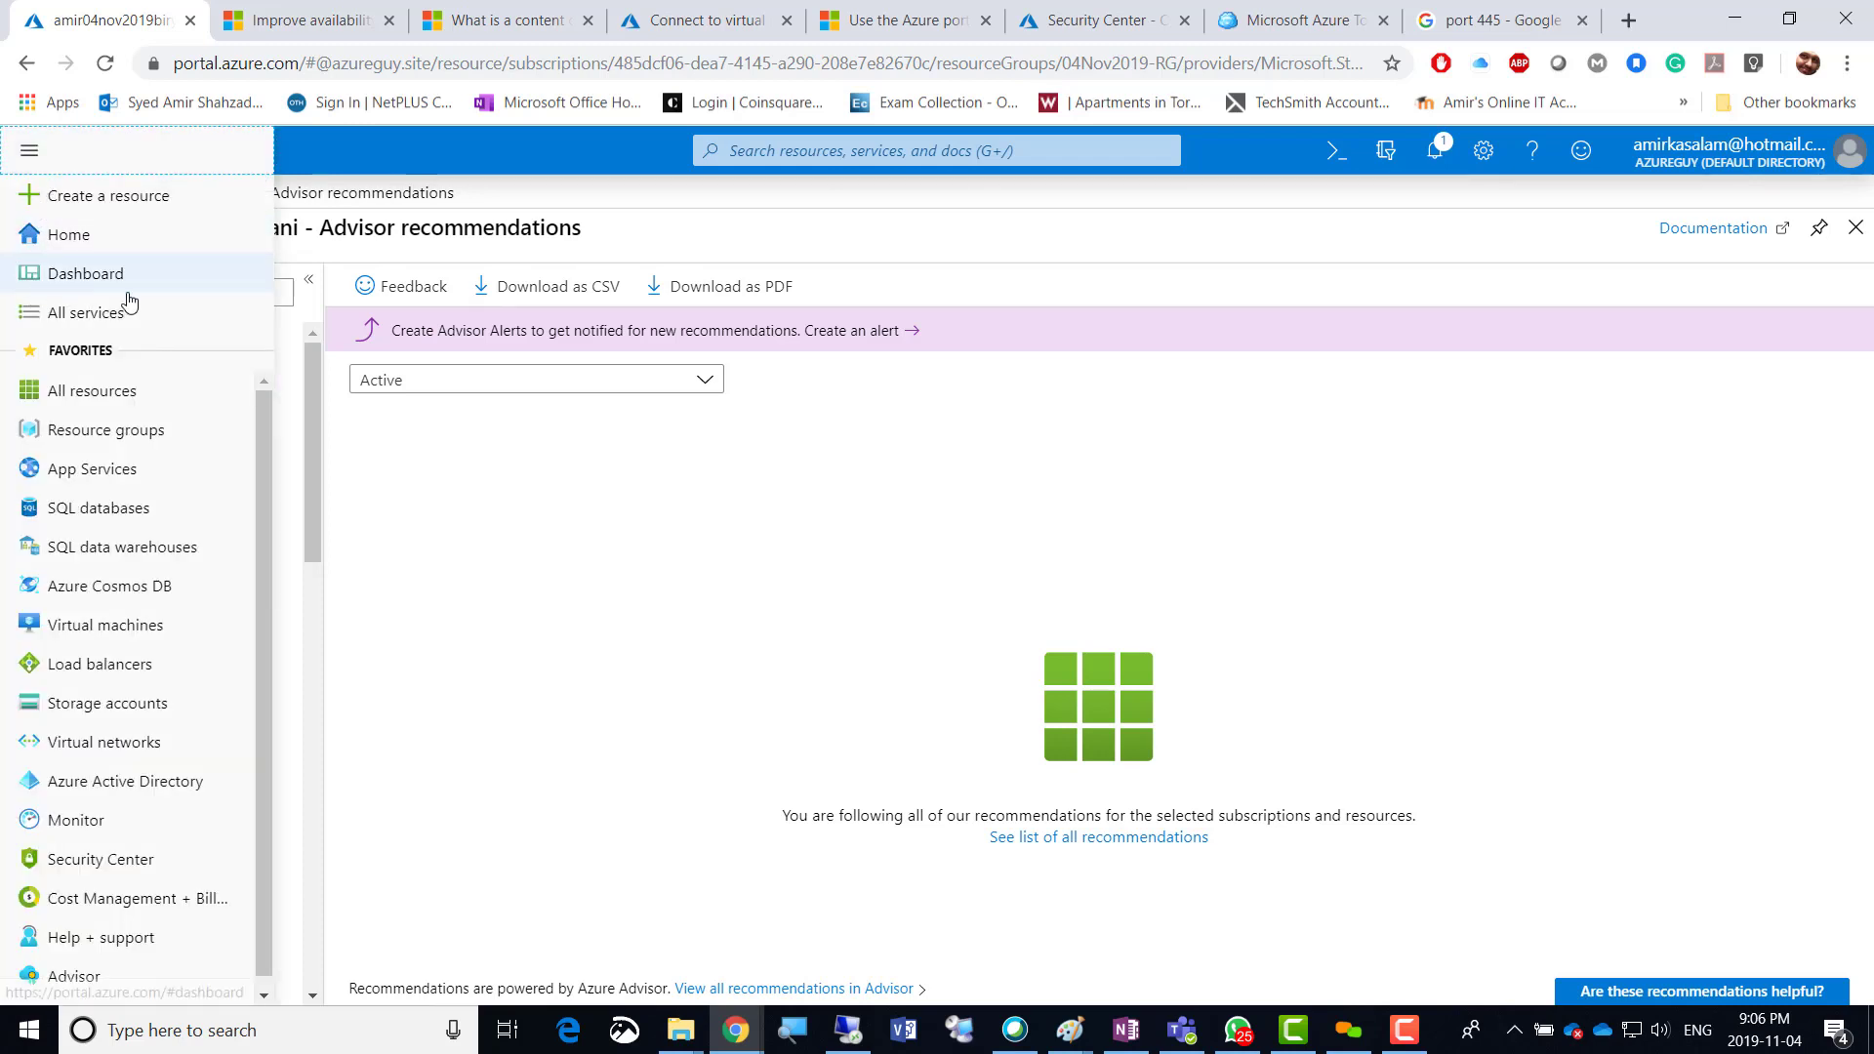
click(1076, 482)
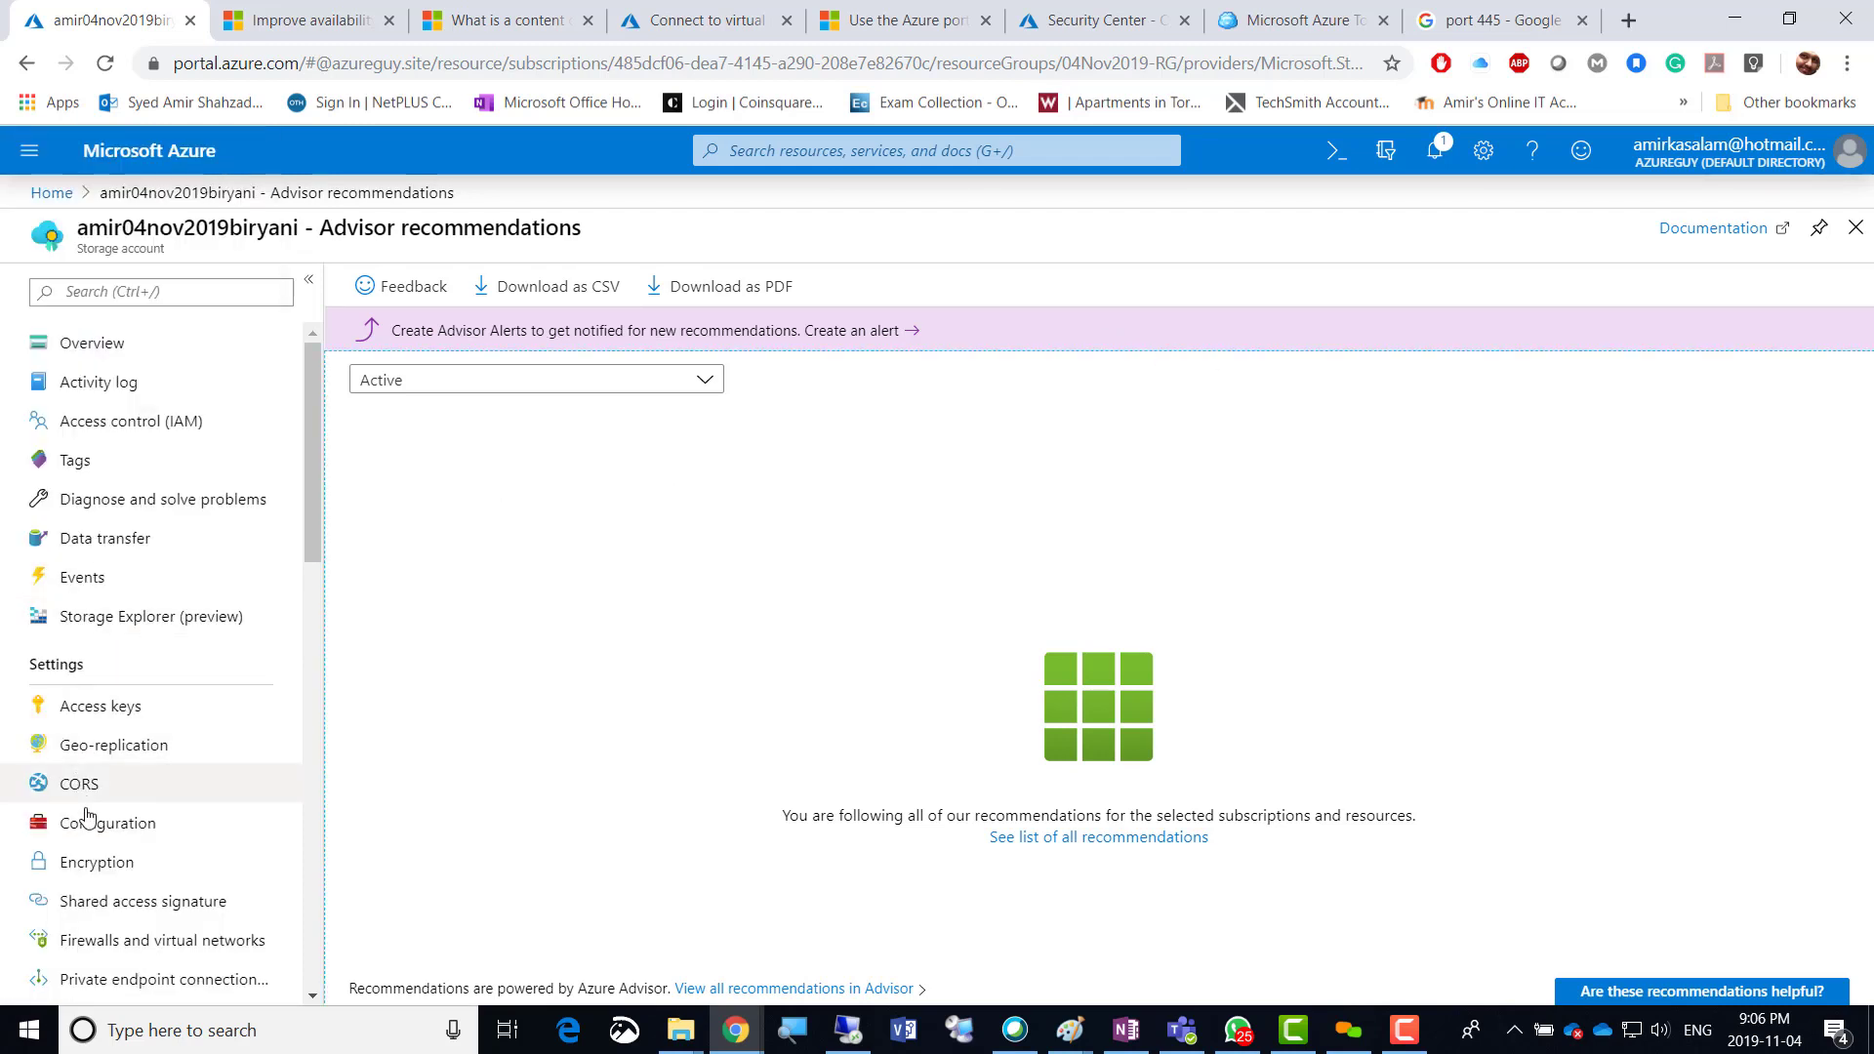
scroll(112, 856, down, 3)
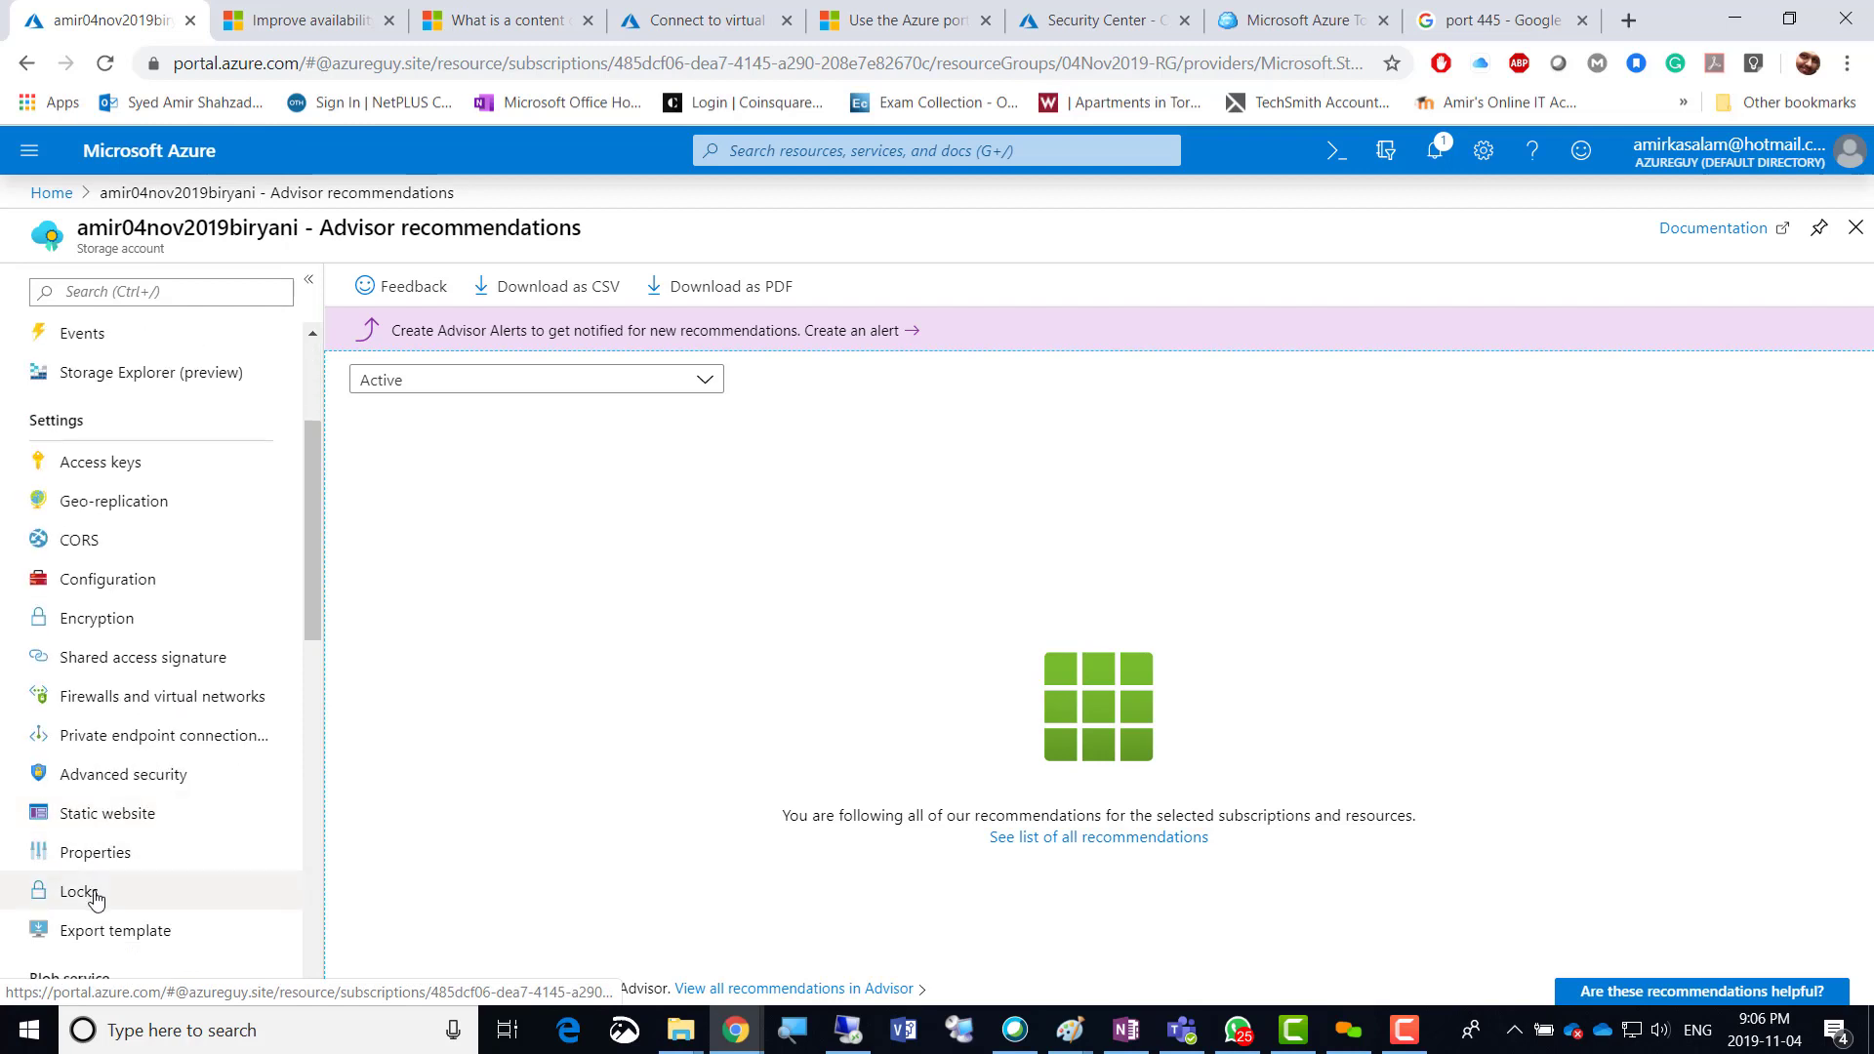
click(78, 891)
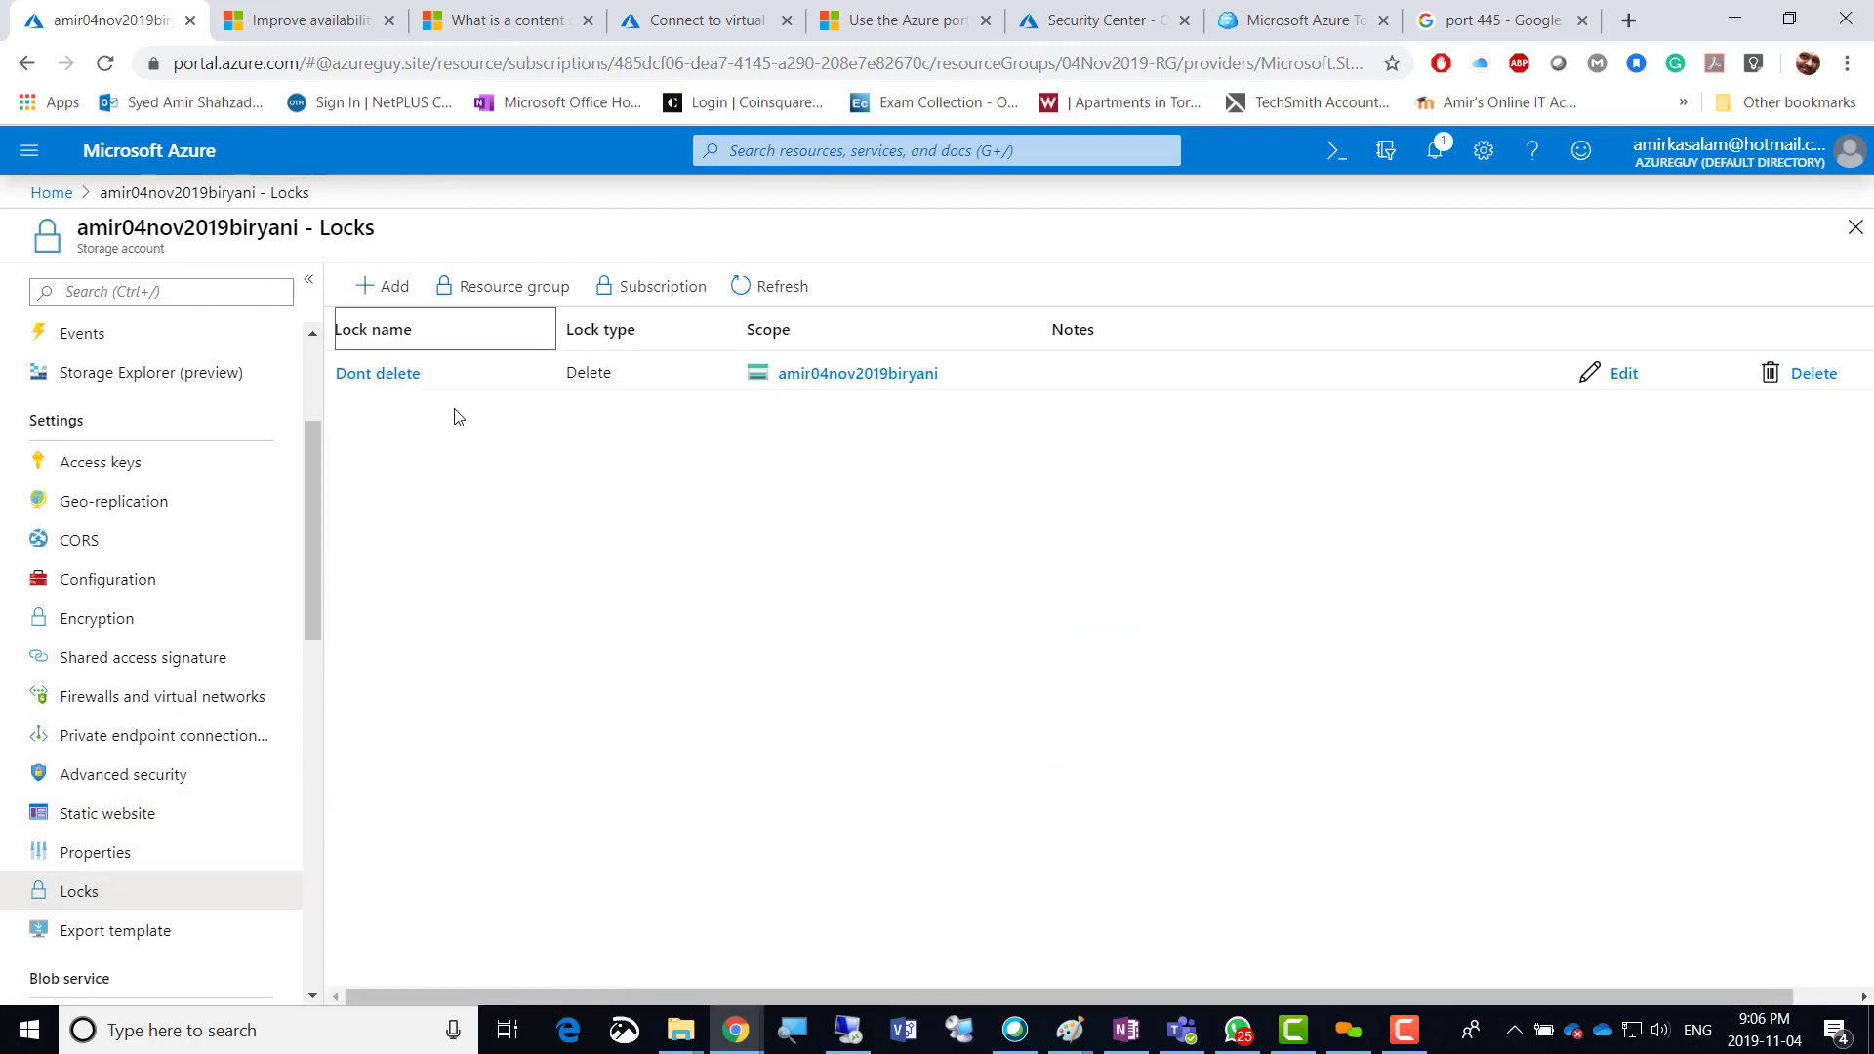
click(1812, 374)
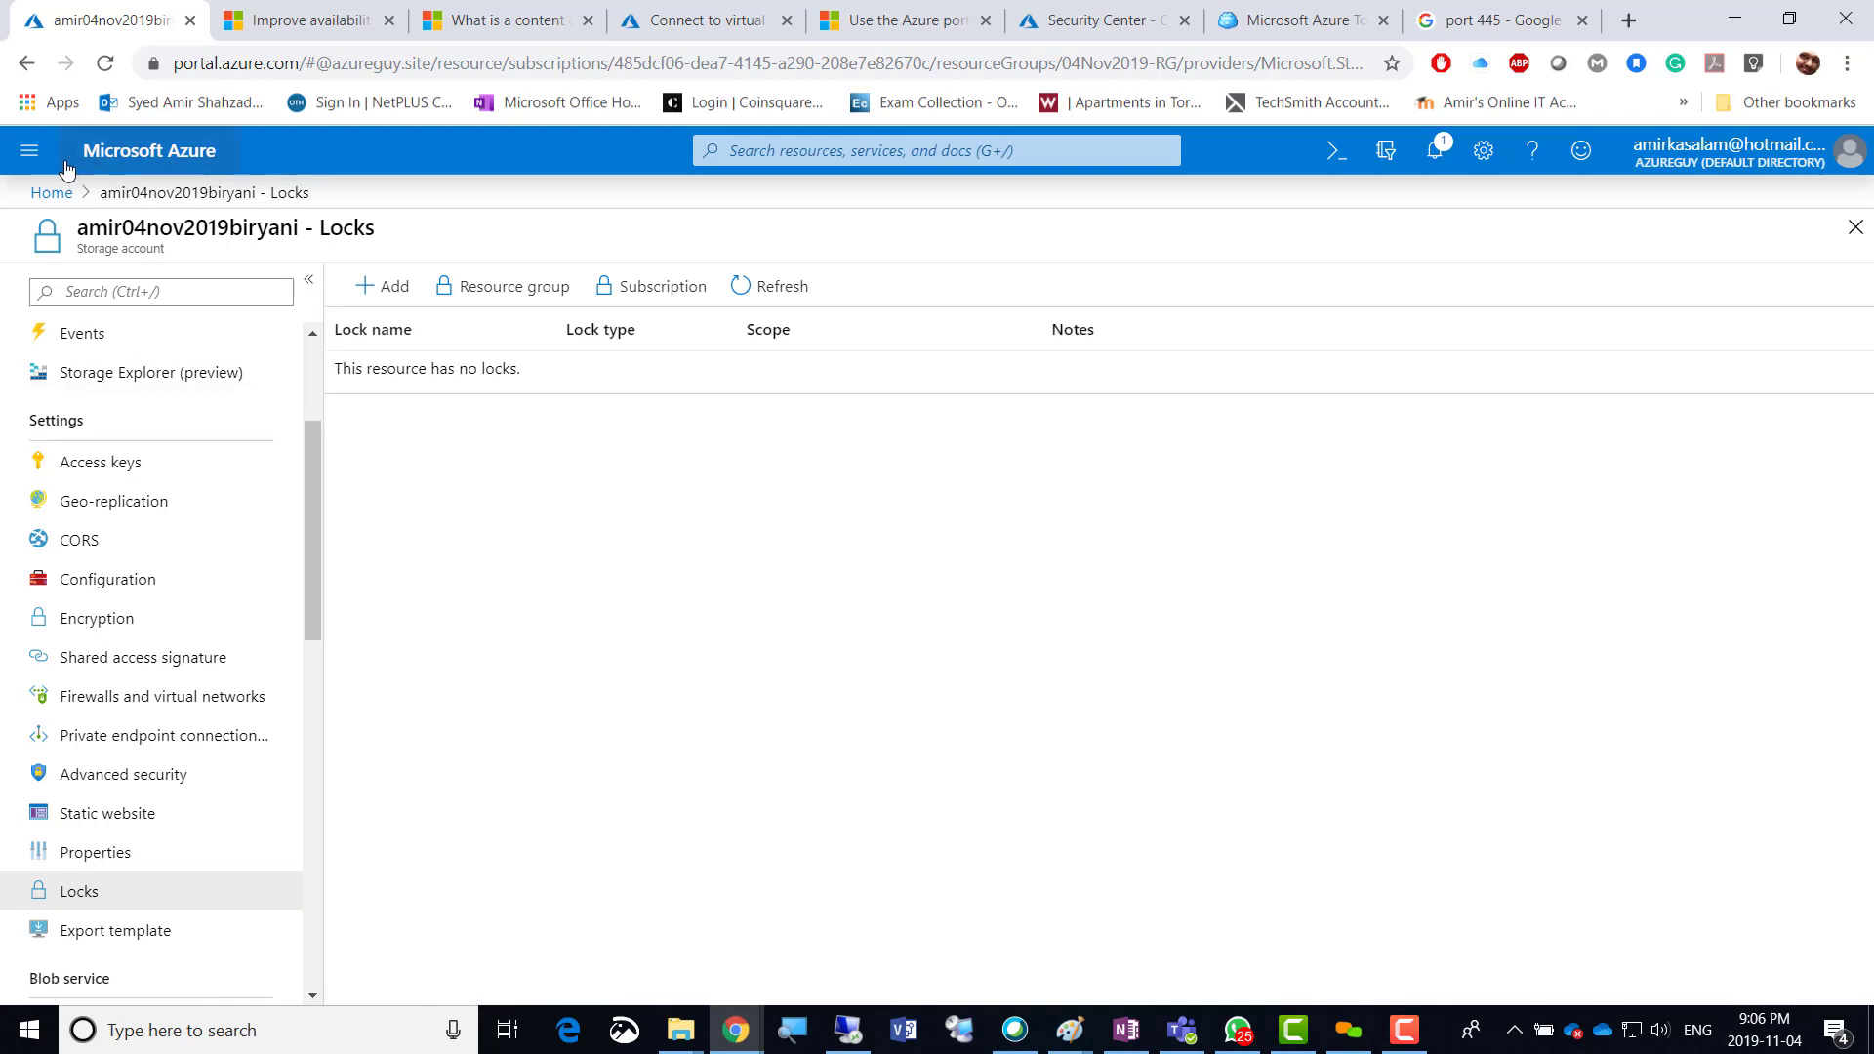
click(30, 153)
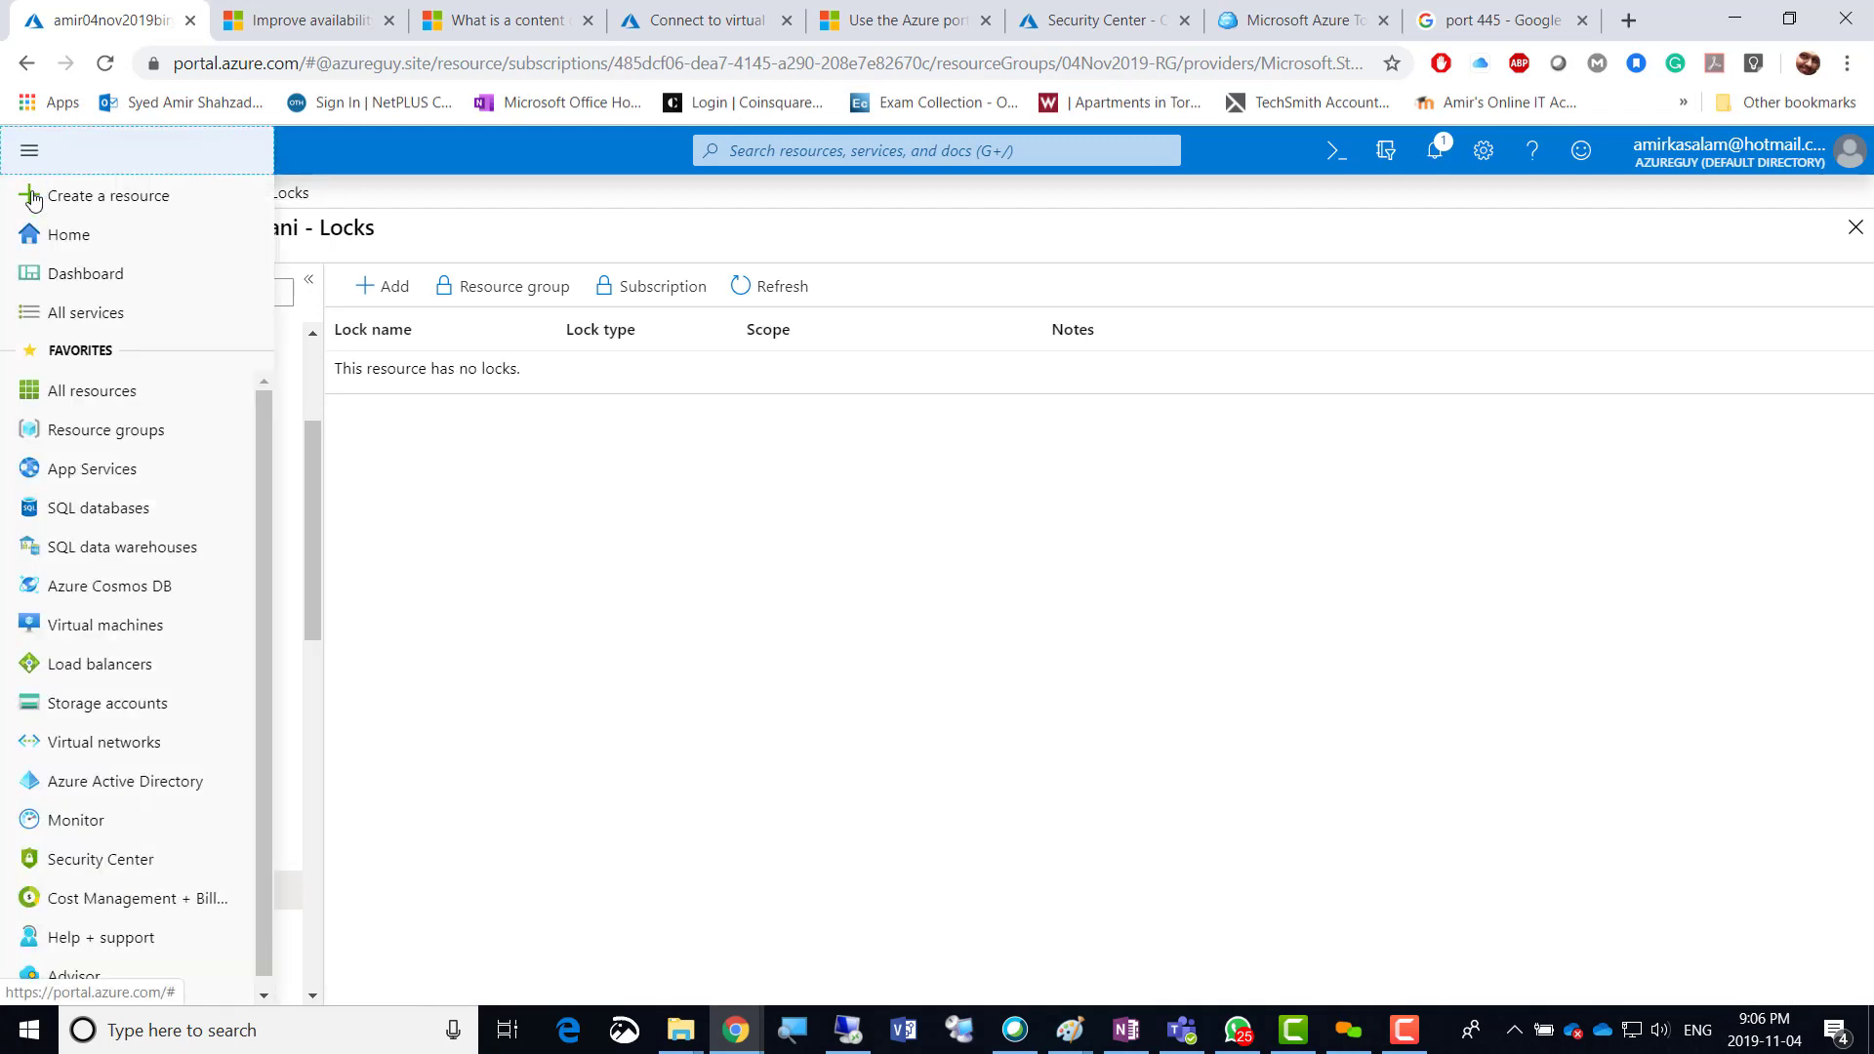
click(59, 441)
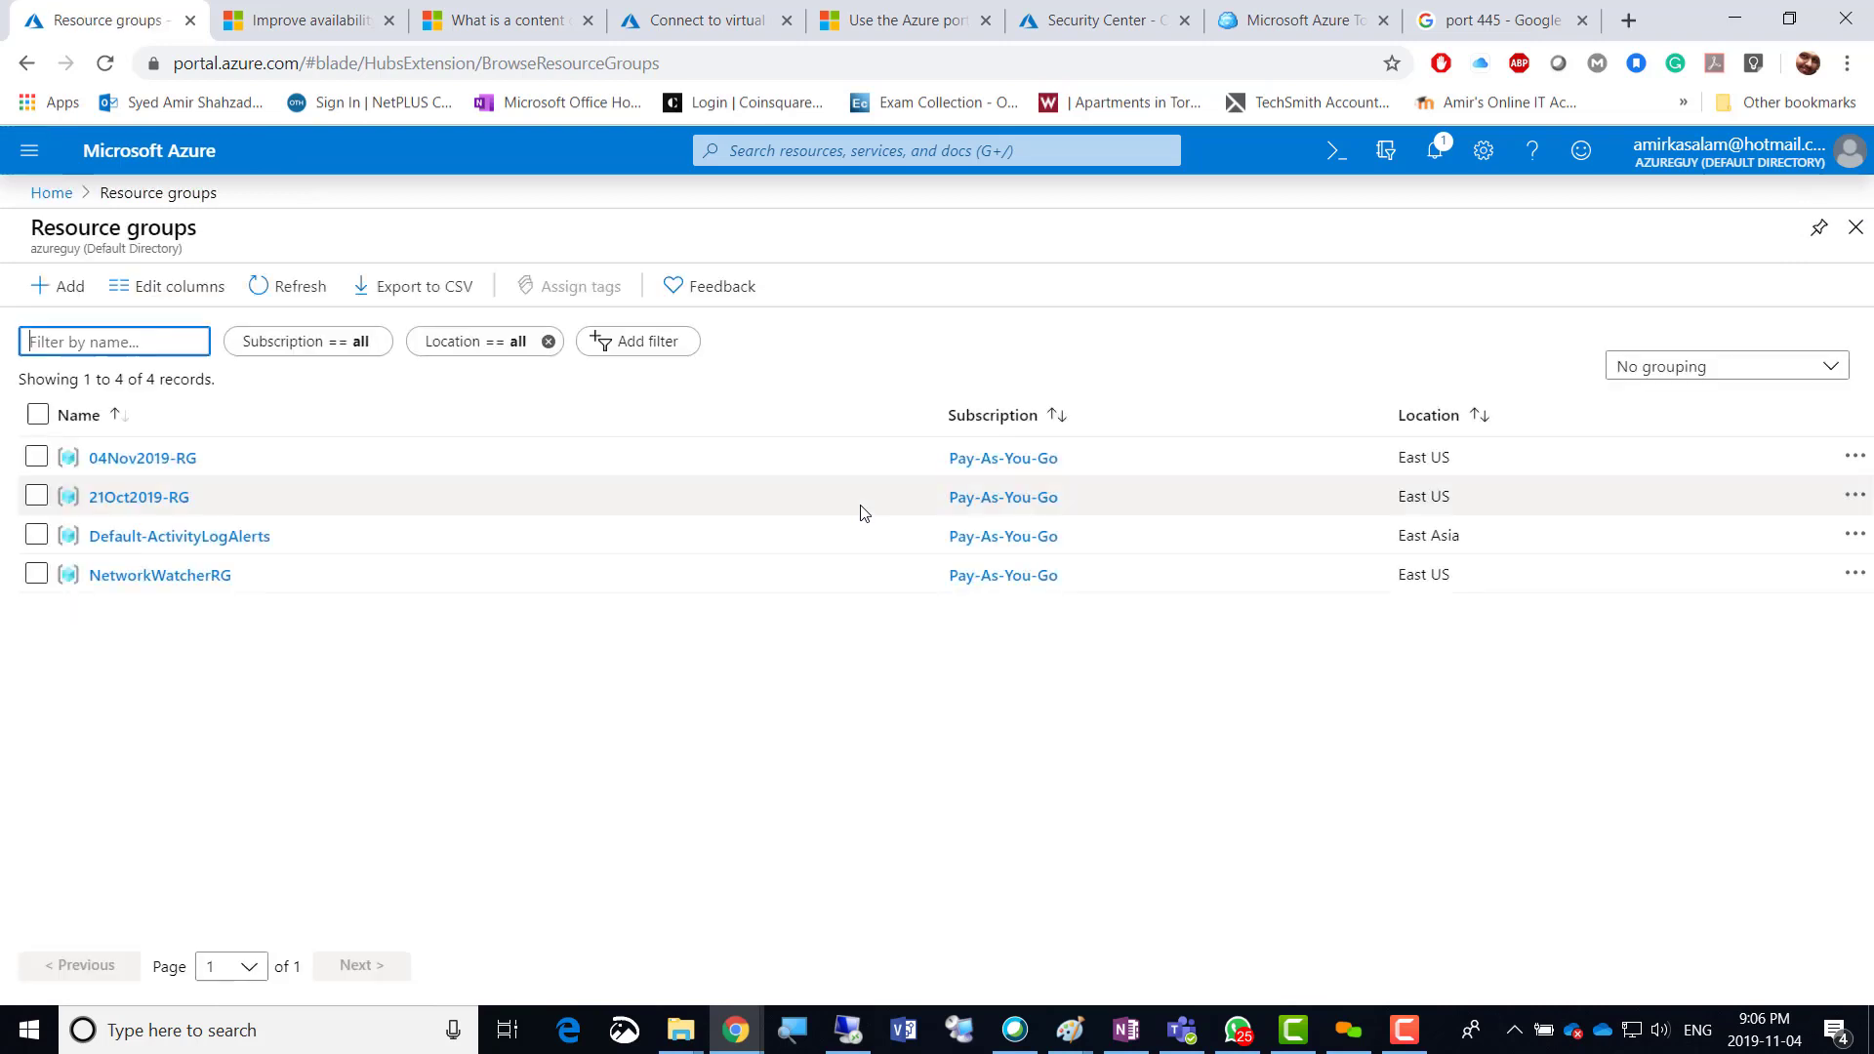
Open the 04Nov2019-RG resource group and start deleting it.
click(36, 459)
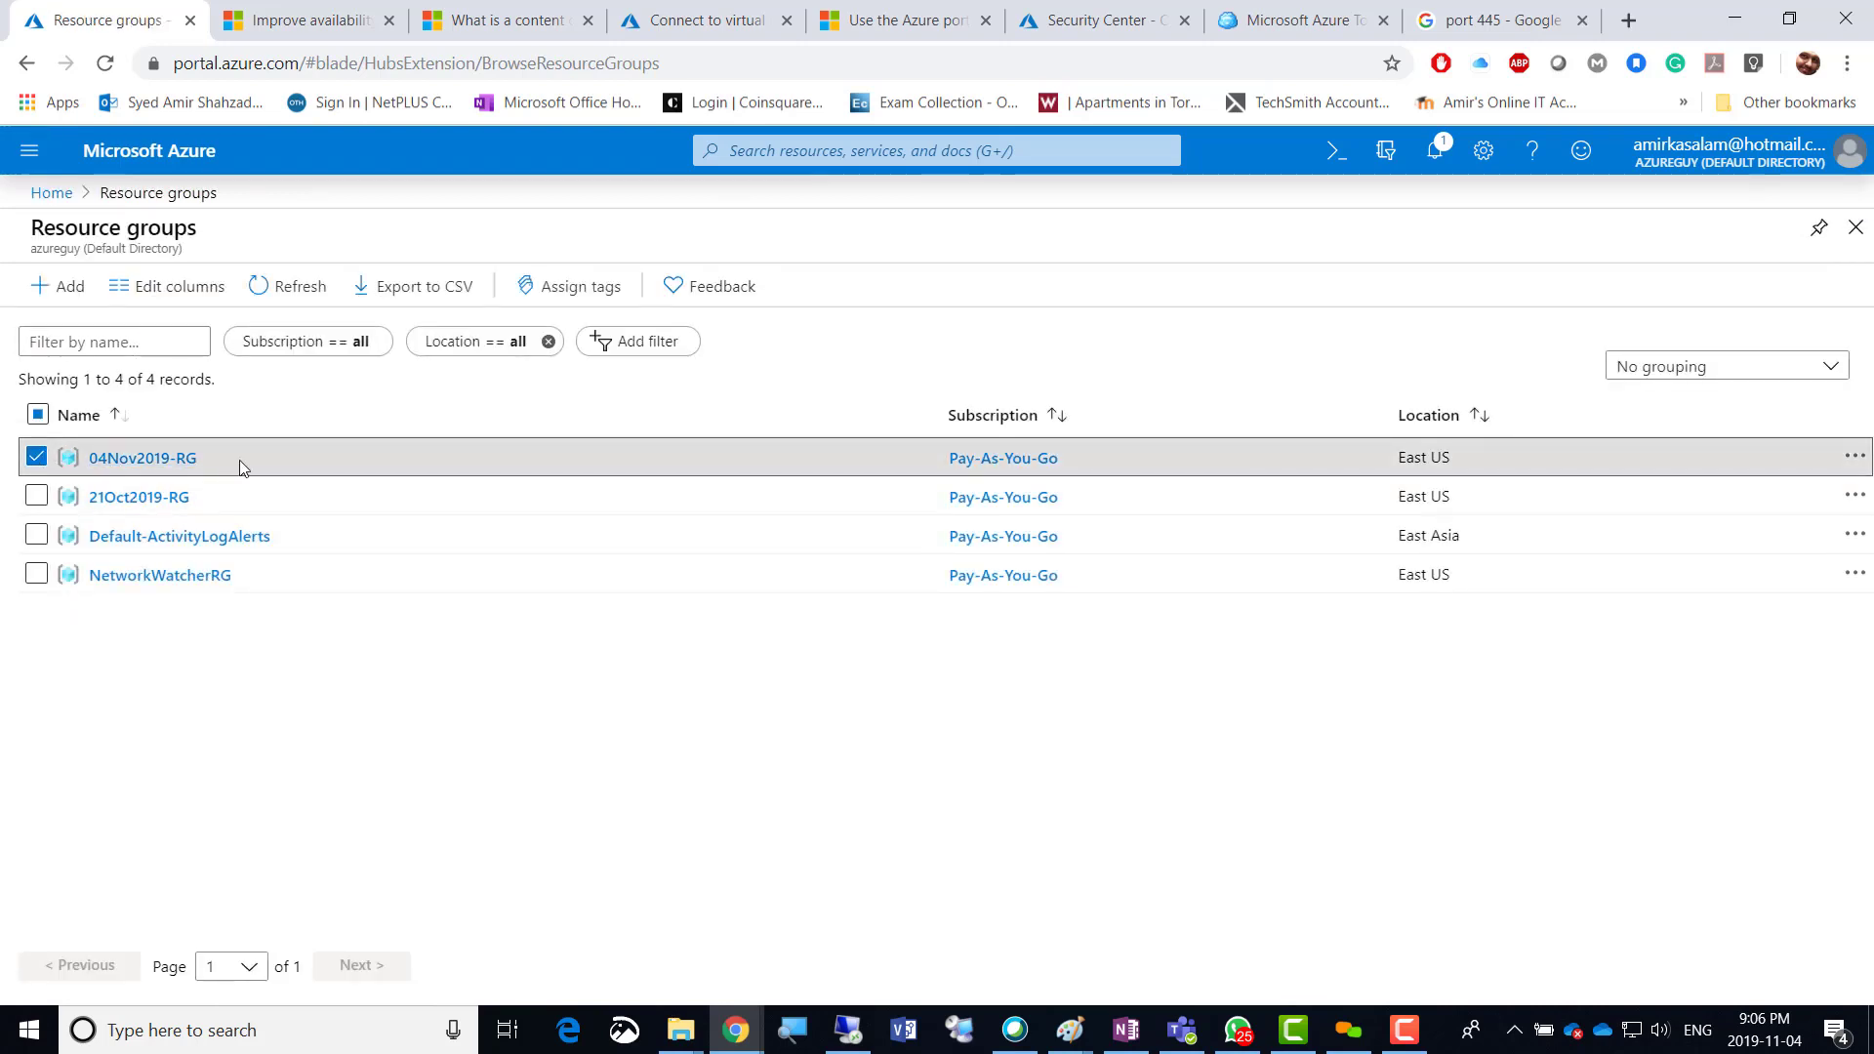
click(146, 457)
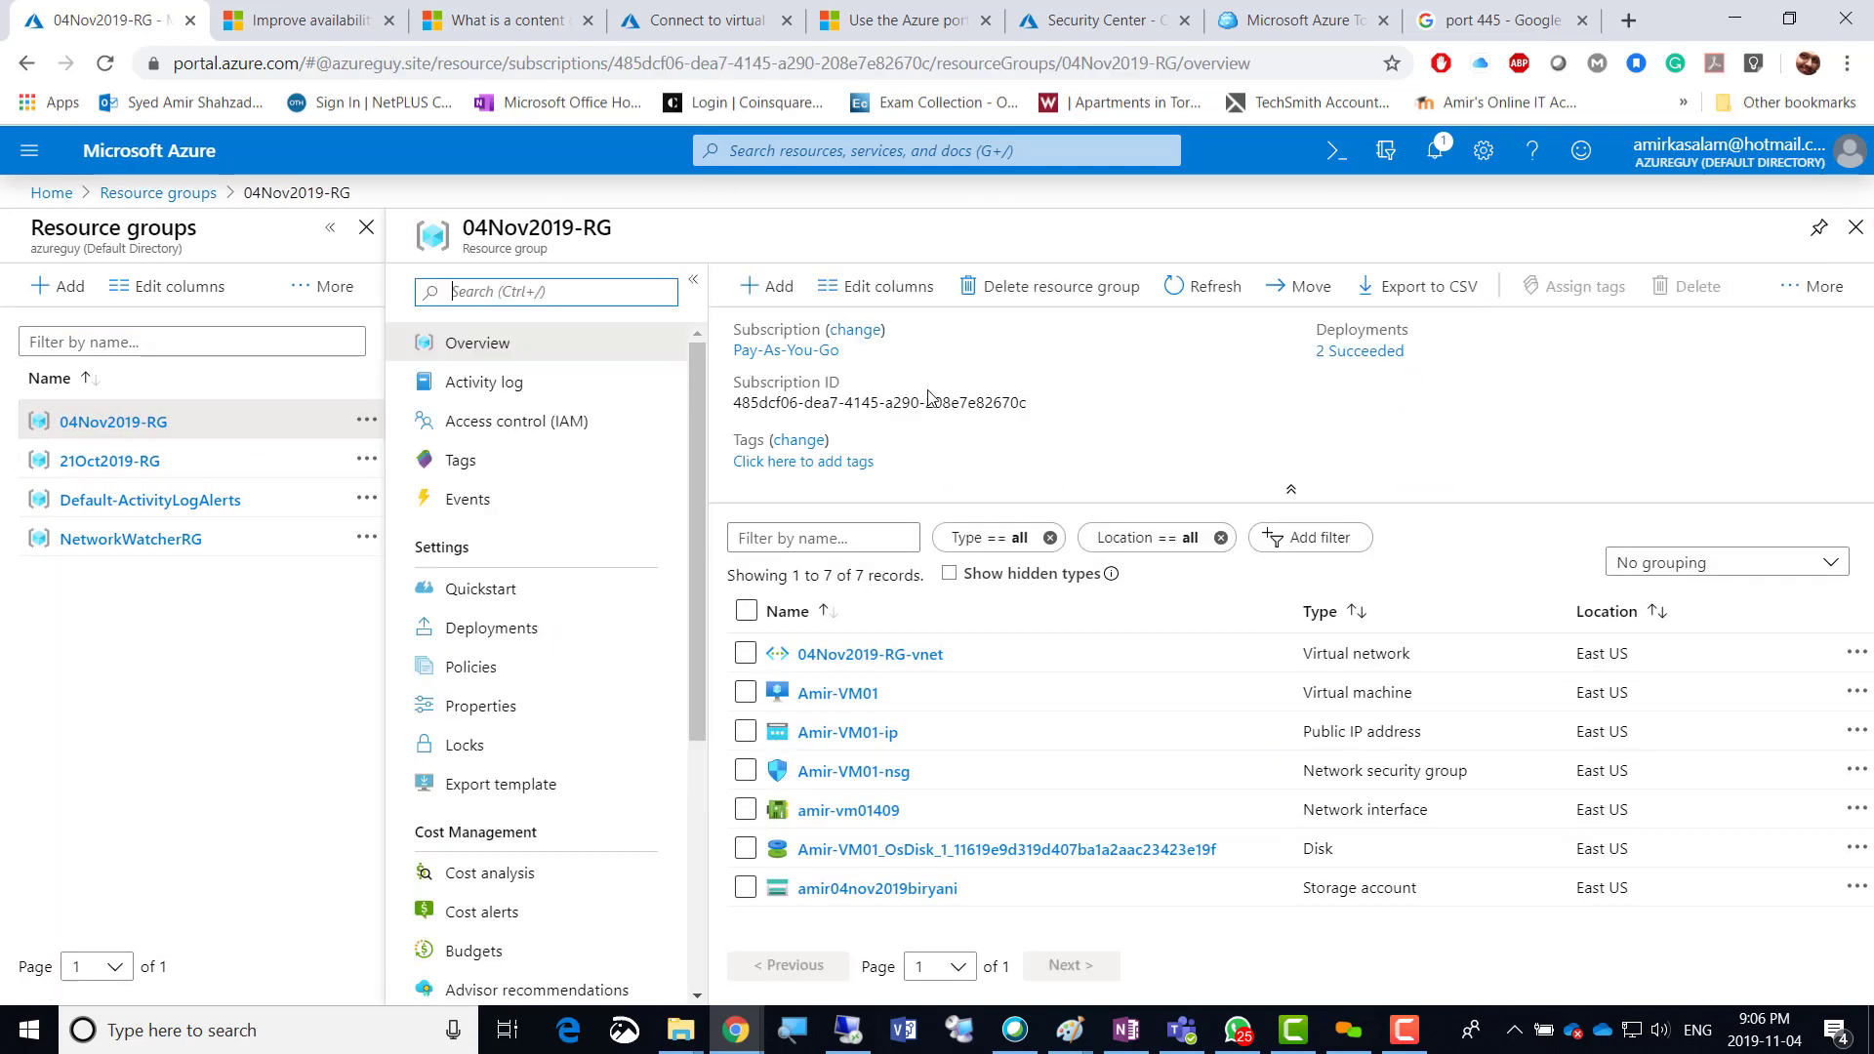
click(1020, 292)
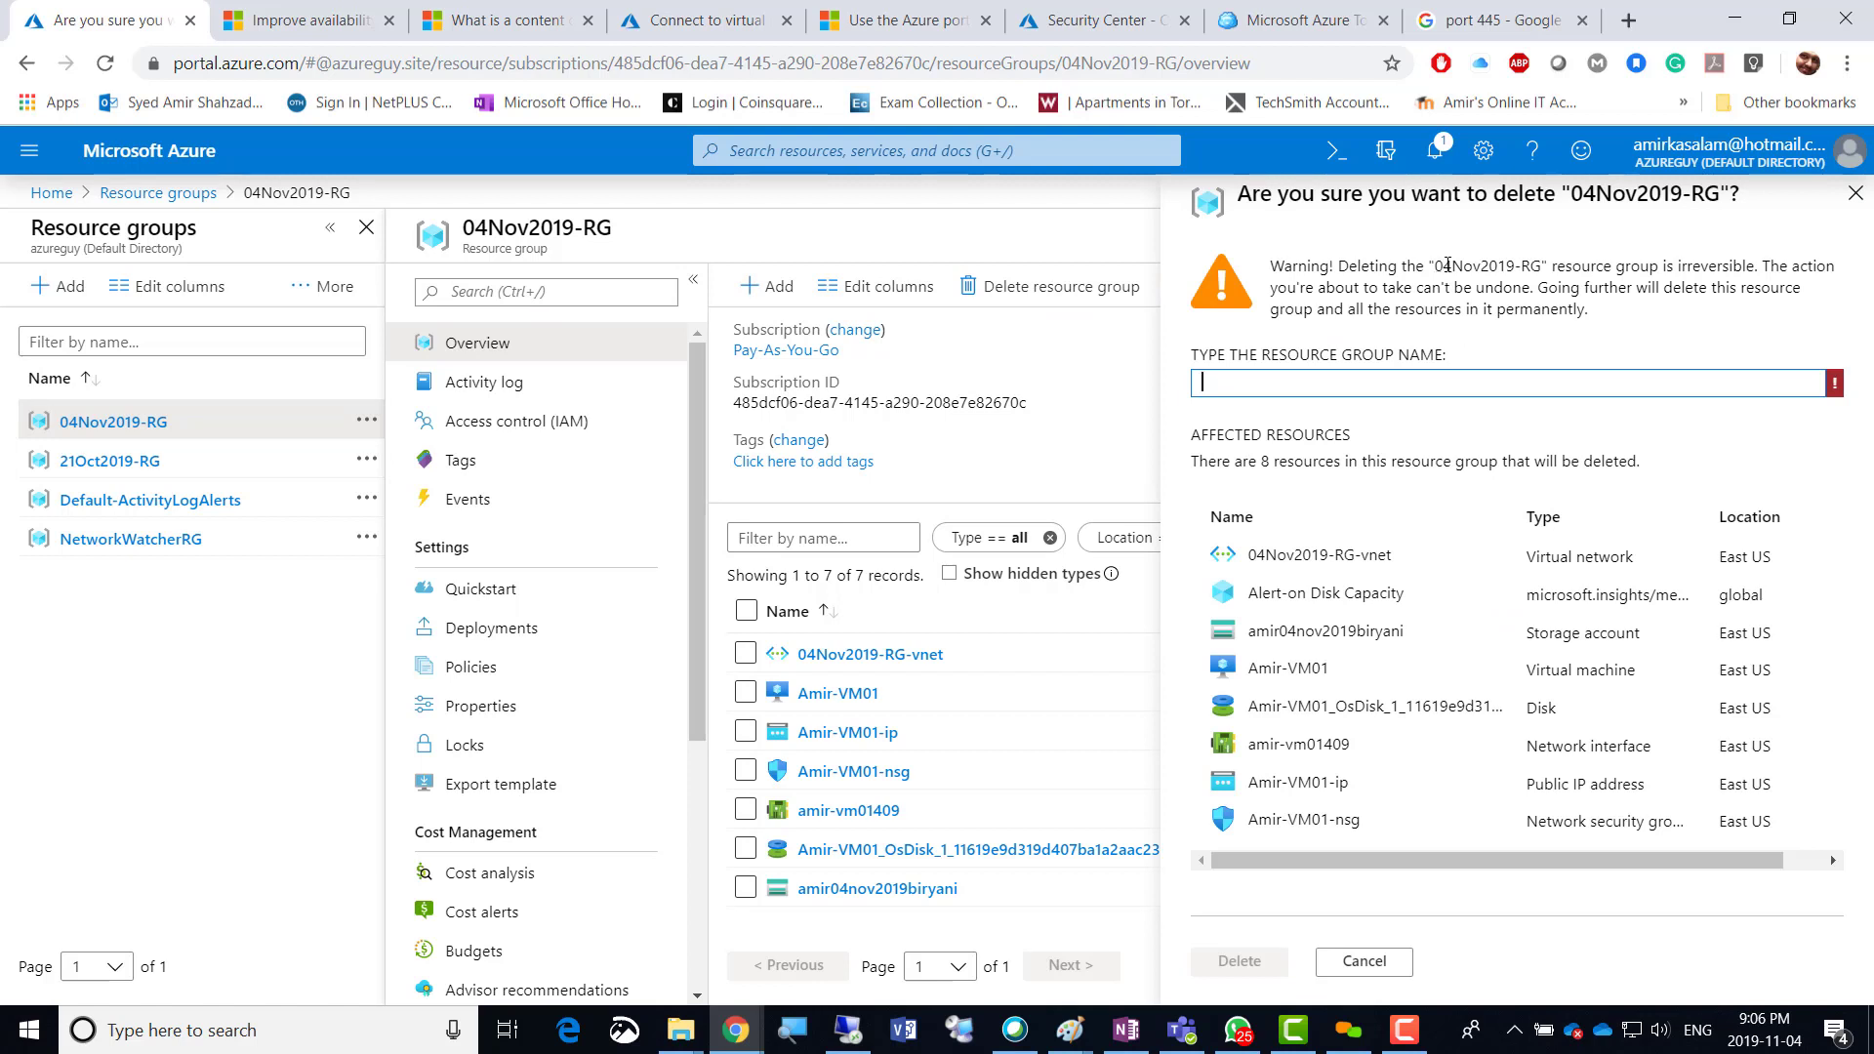
Copy the name 04Nov2019-RG into the confirmation box and confirm the deletion.
drag(1435, 266, 1544, 264)
key(ctrl+c)
right_click(1519, 265)
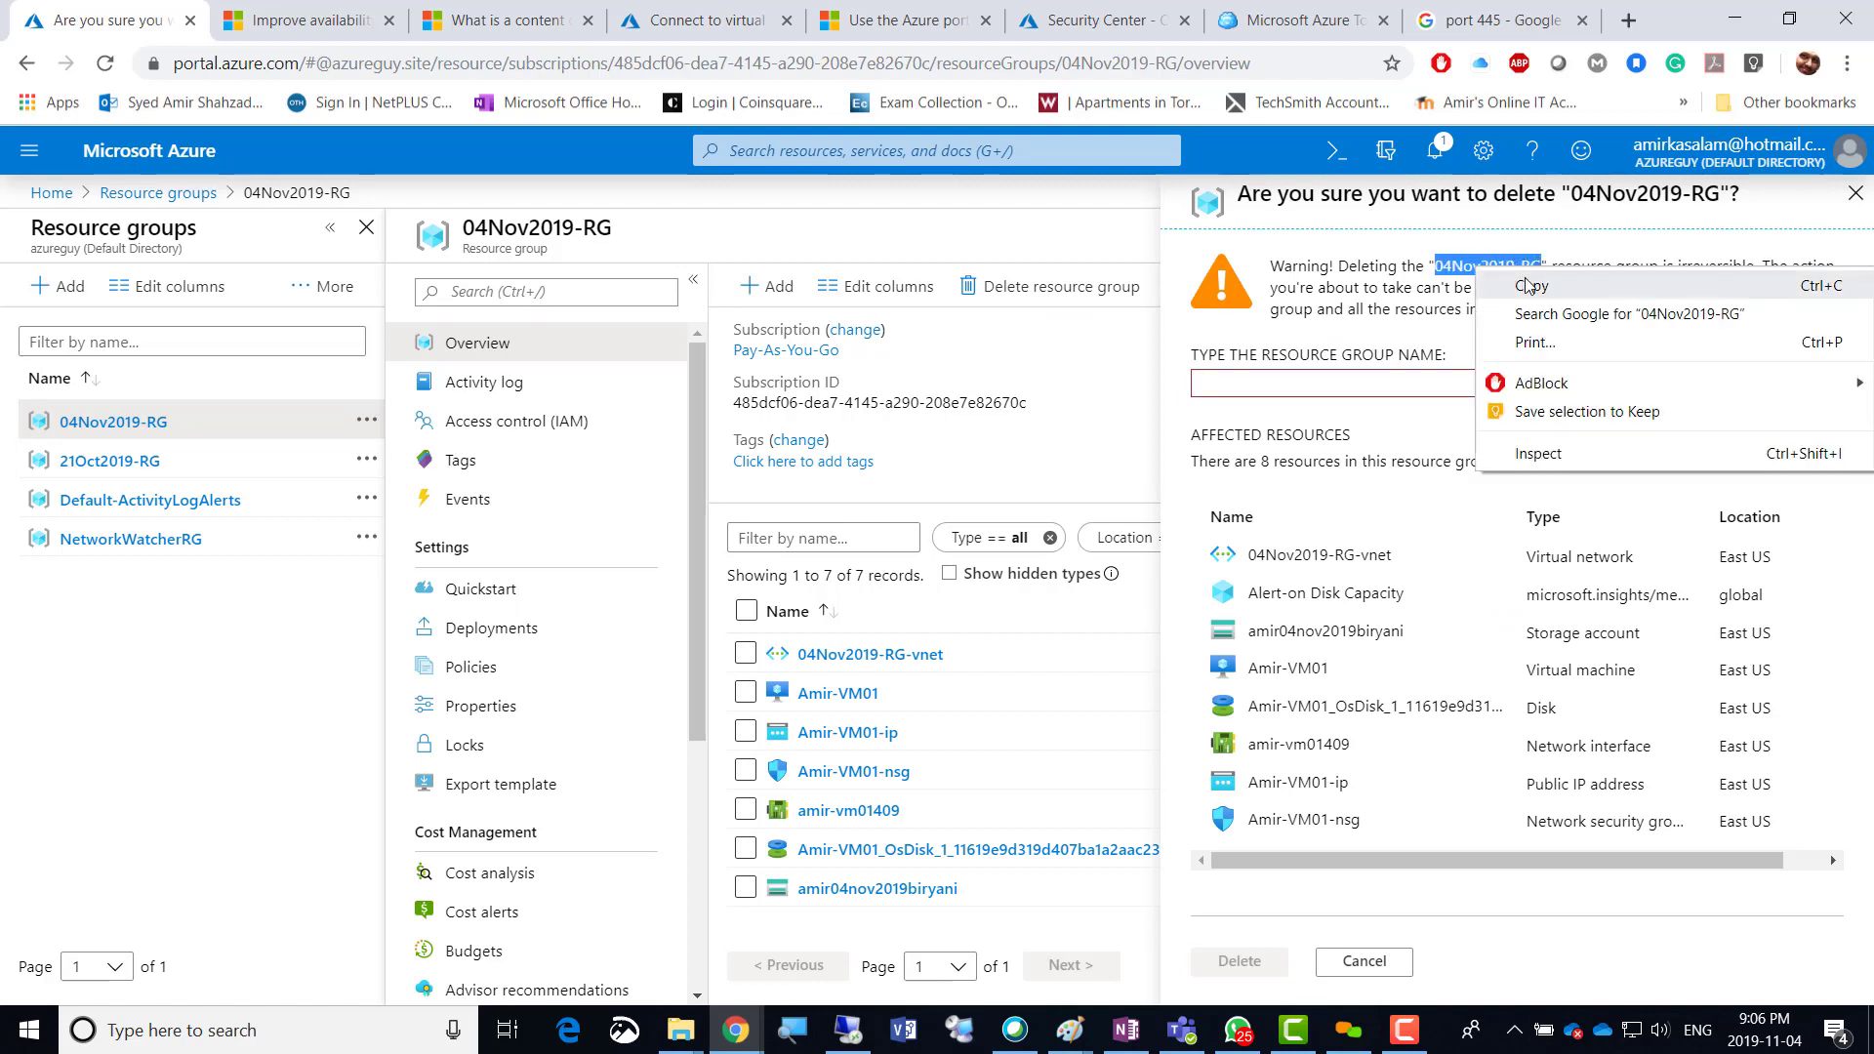
click(1534, 283)
click(1351, 381)
right_click(1350, 381)
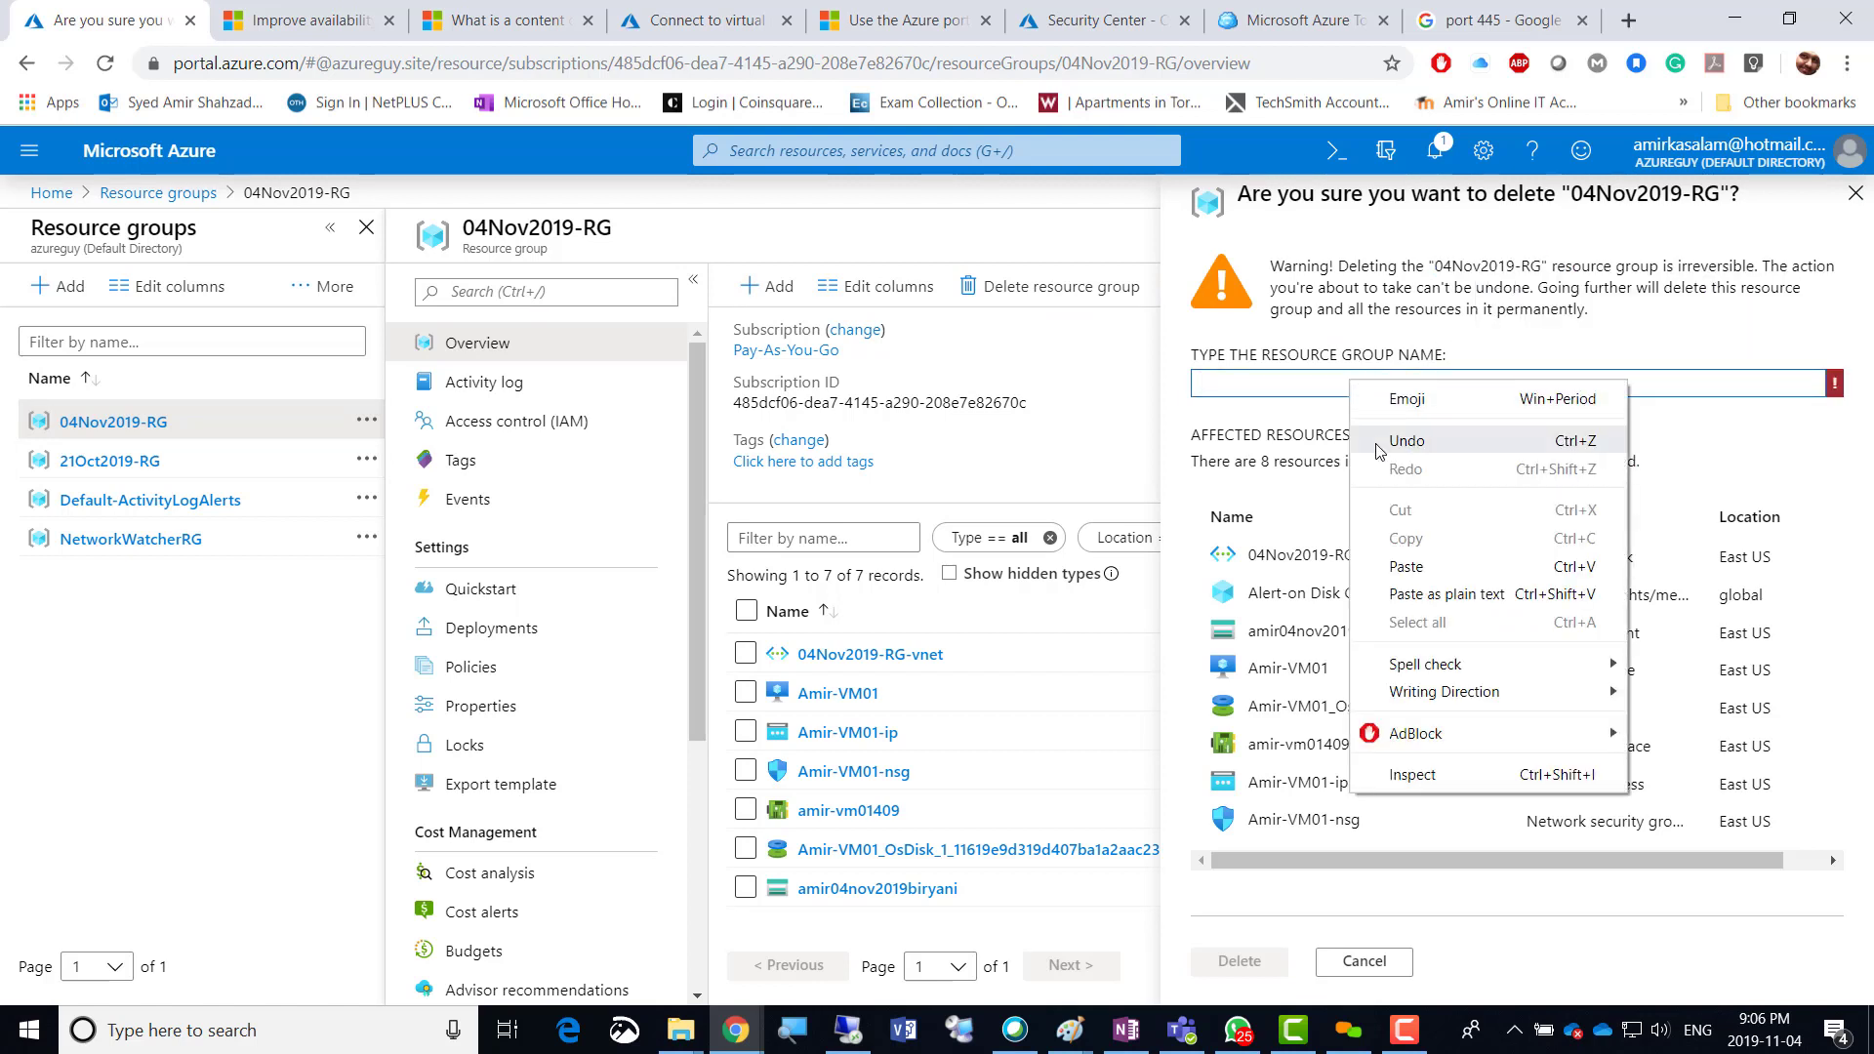
click(1406, 567)
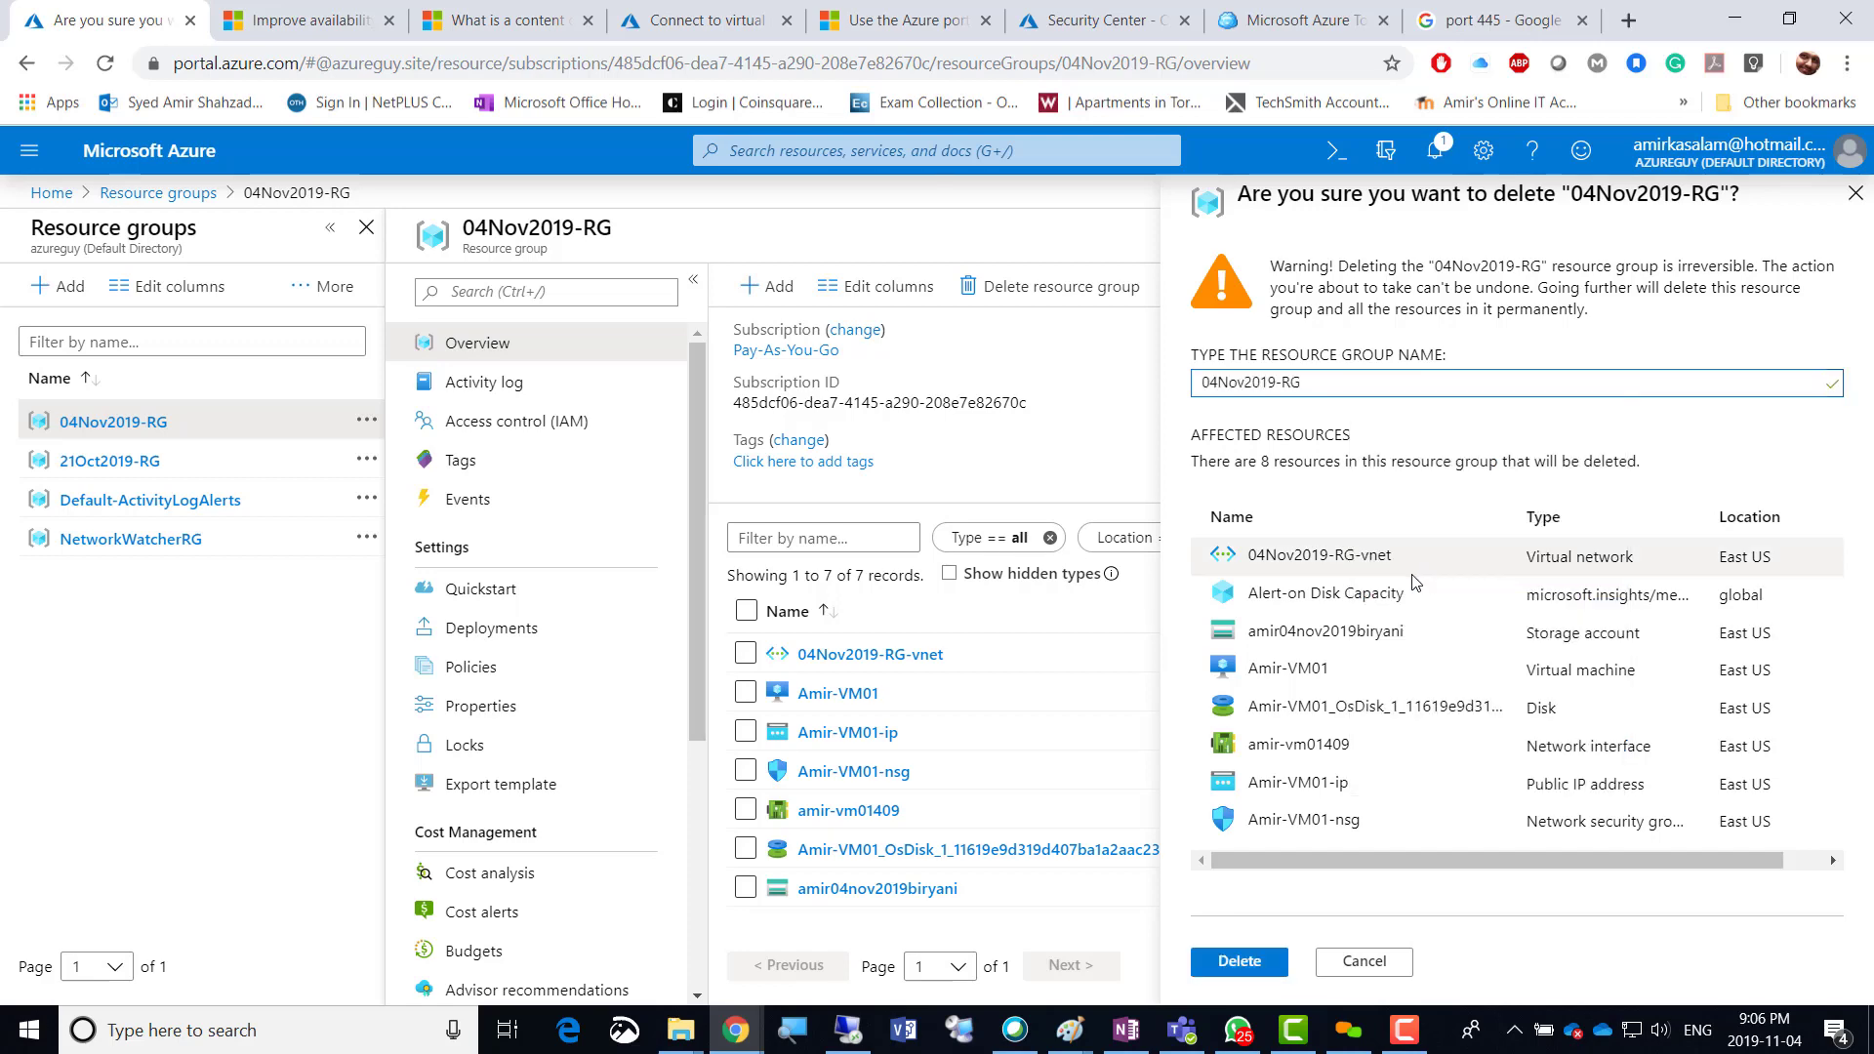
click(1249, 962)
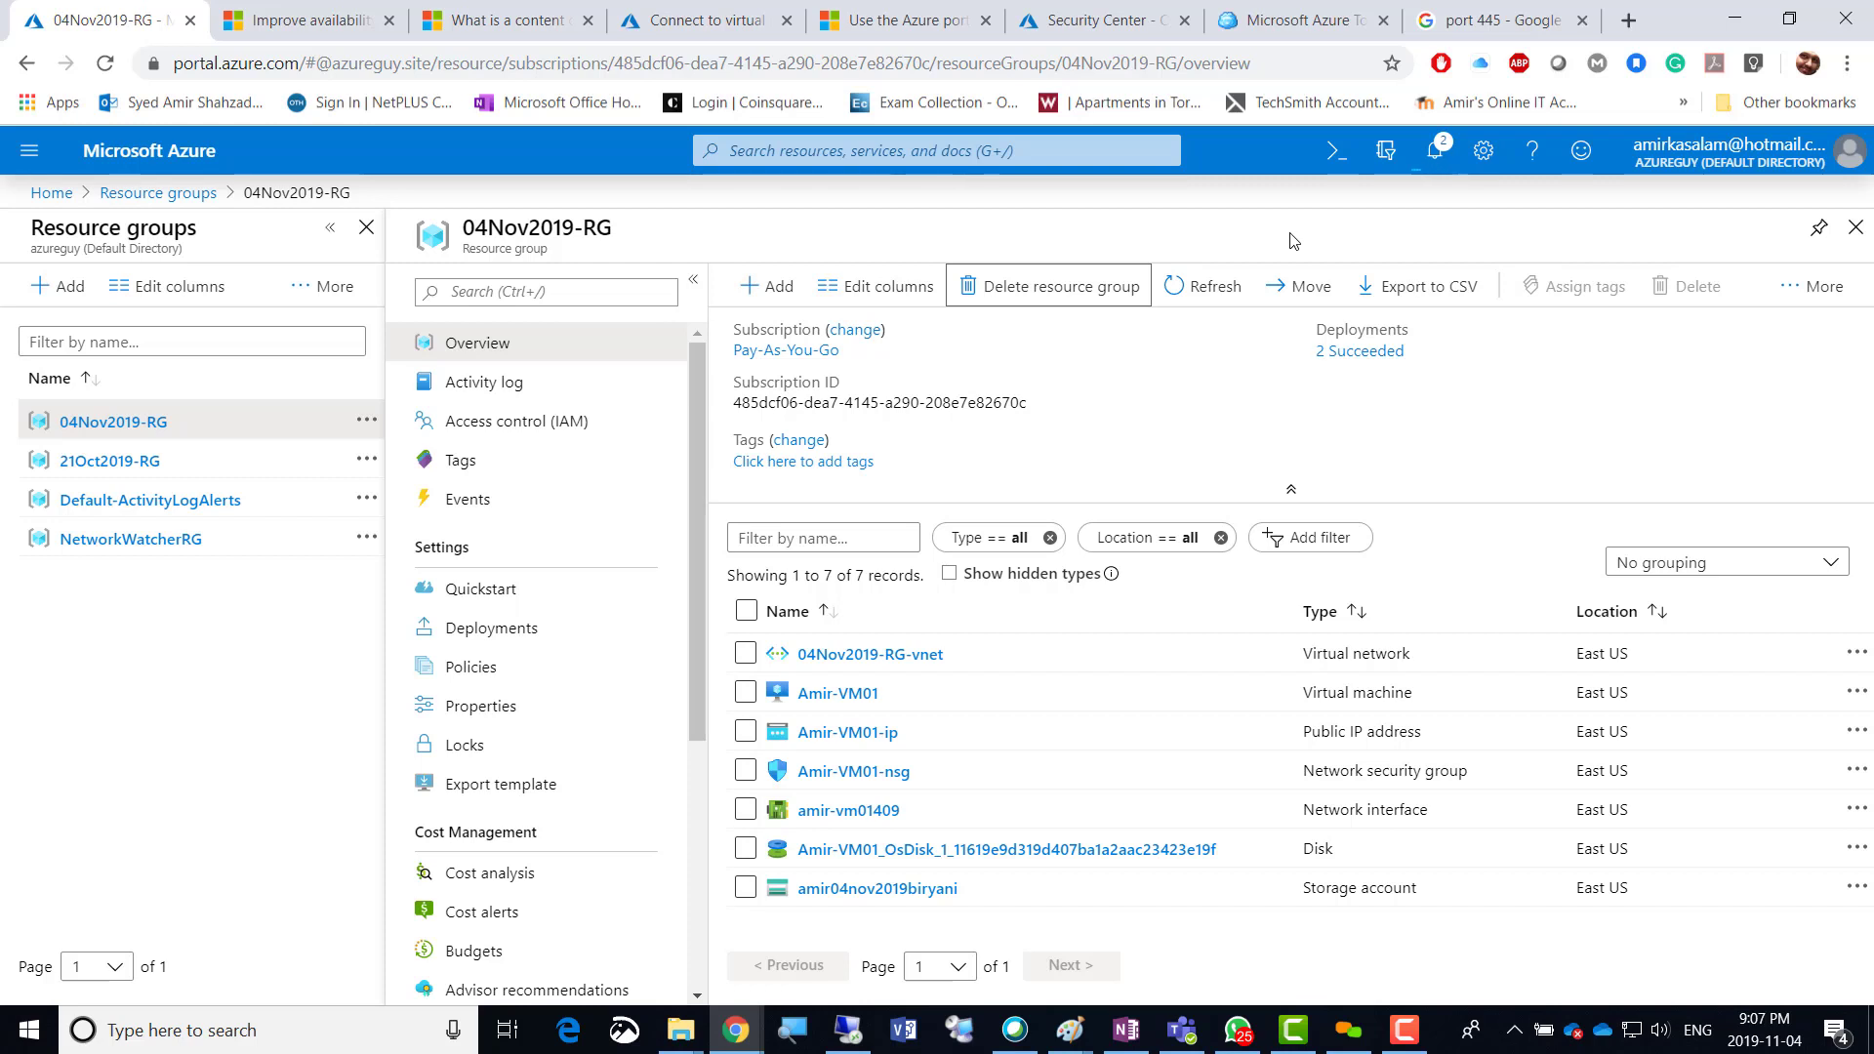
mouse_move(680, 1029)
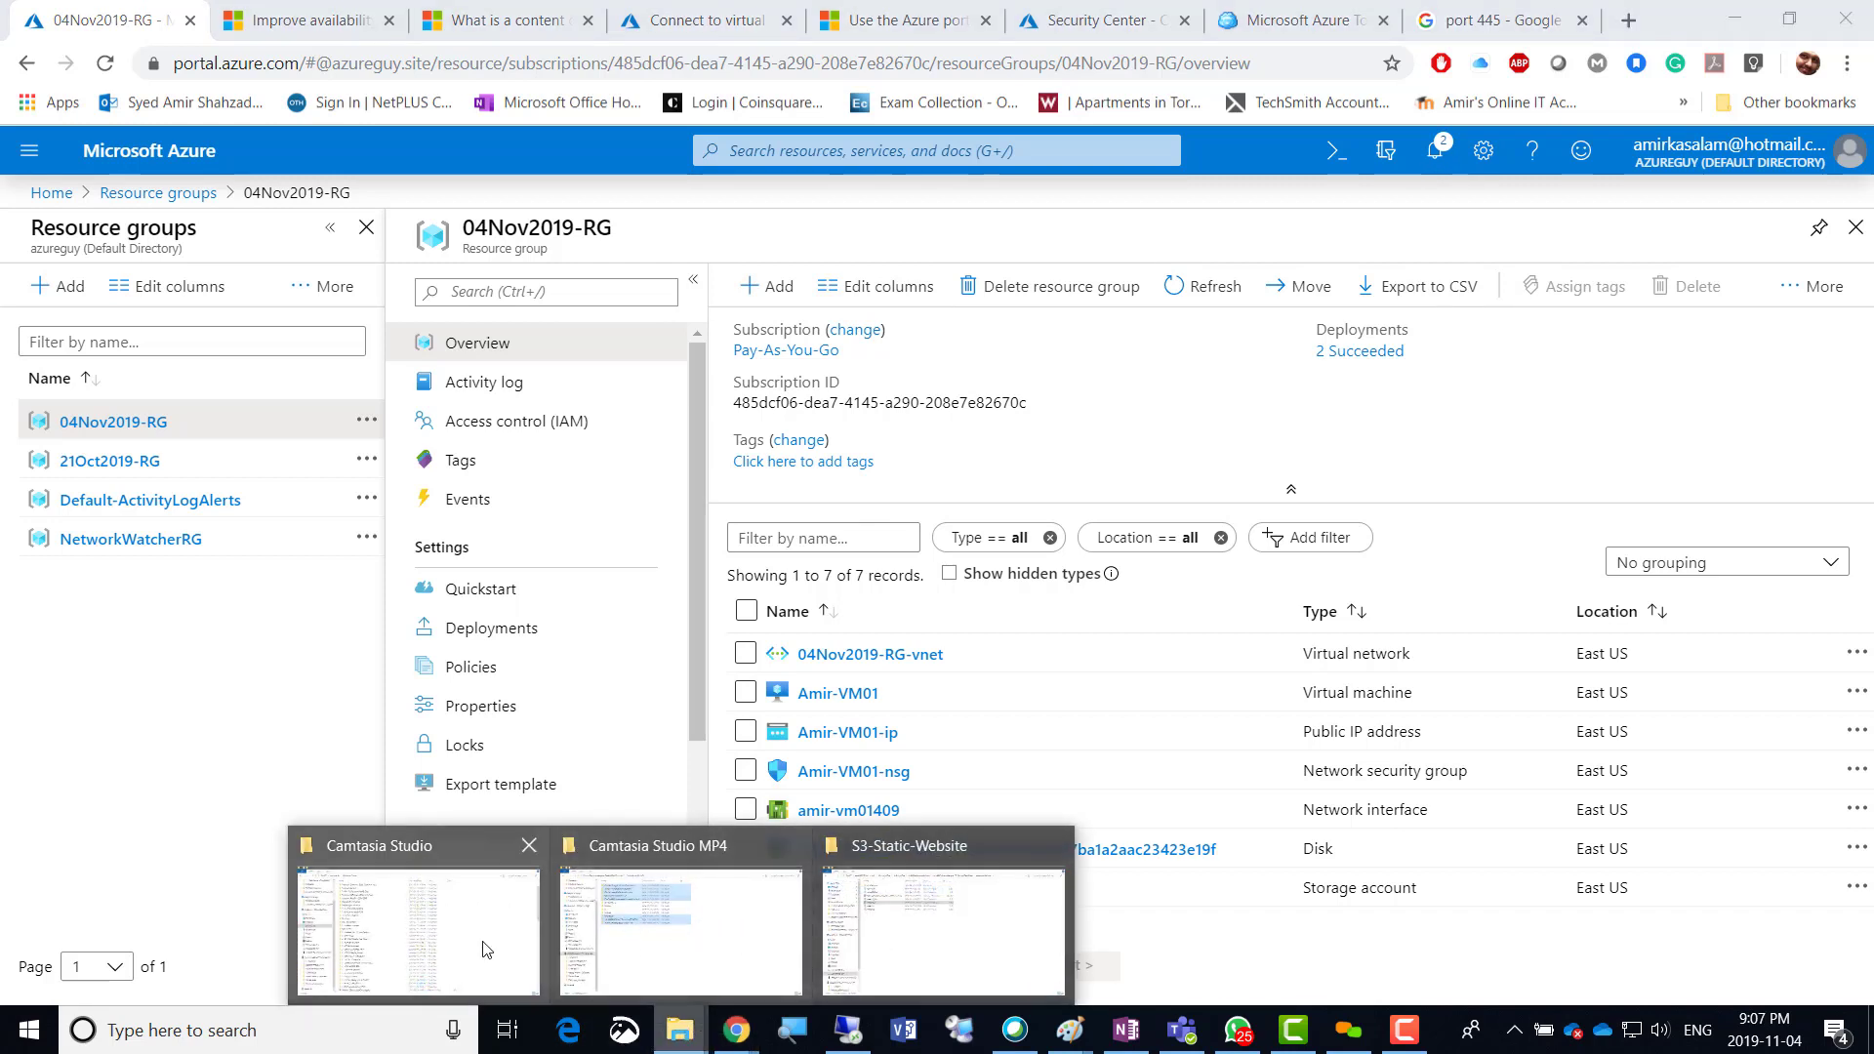
Navigate from Central_DOCS through 1-Tech_DOCS and 5-Azure-Az-103 into '4 - Implement virtual networks'.
click(927, 937)
click(499, 78)
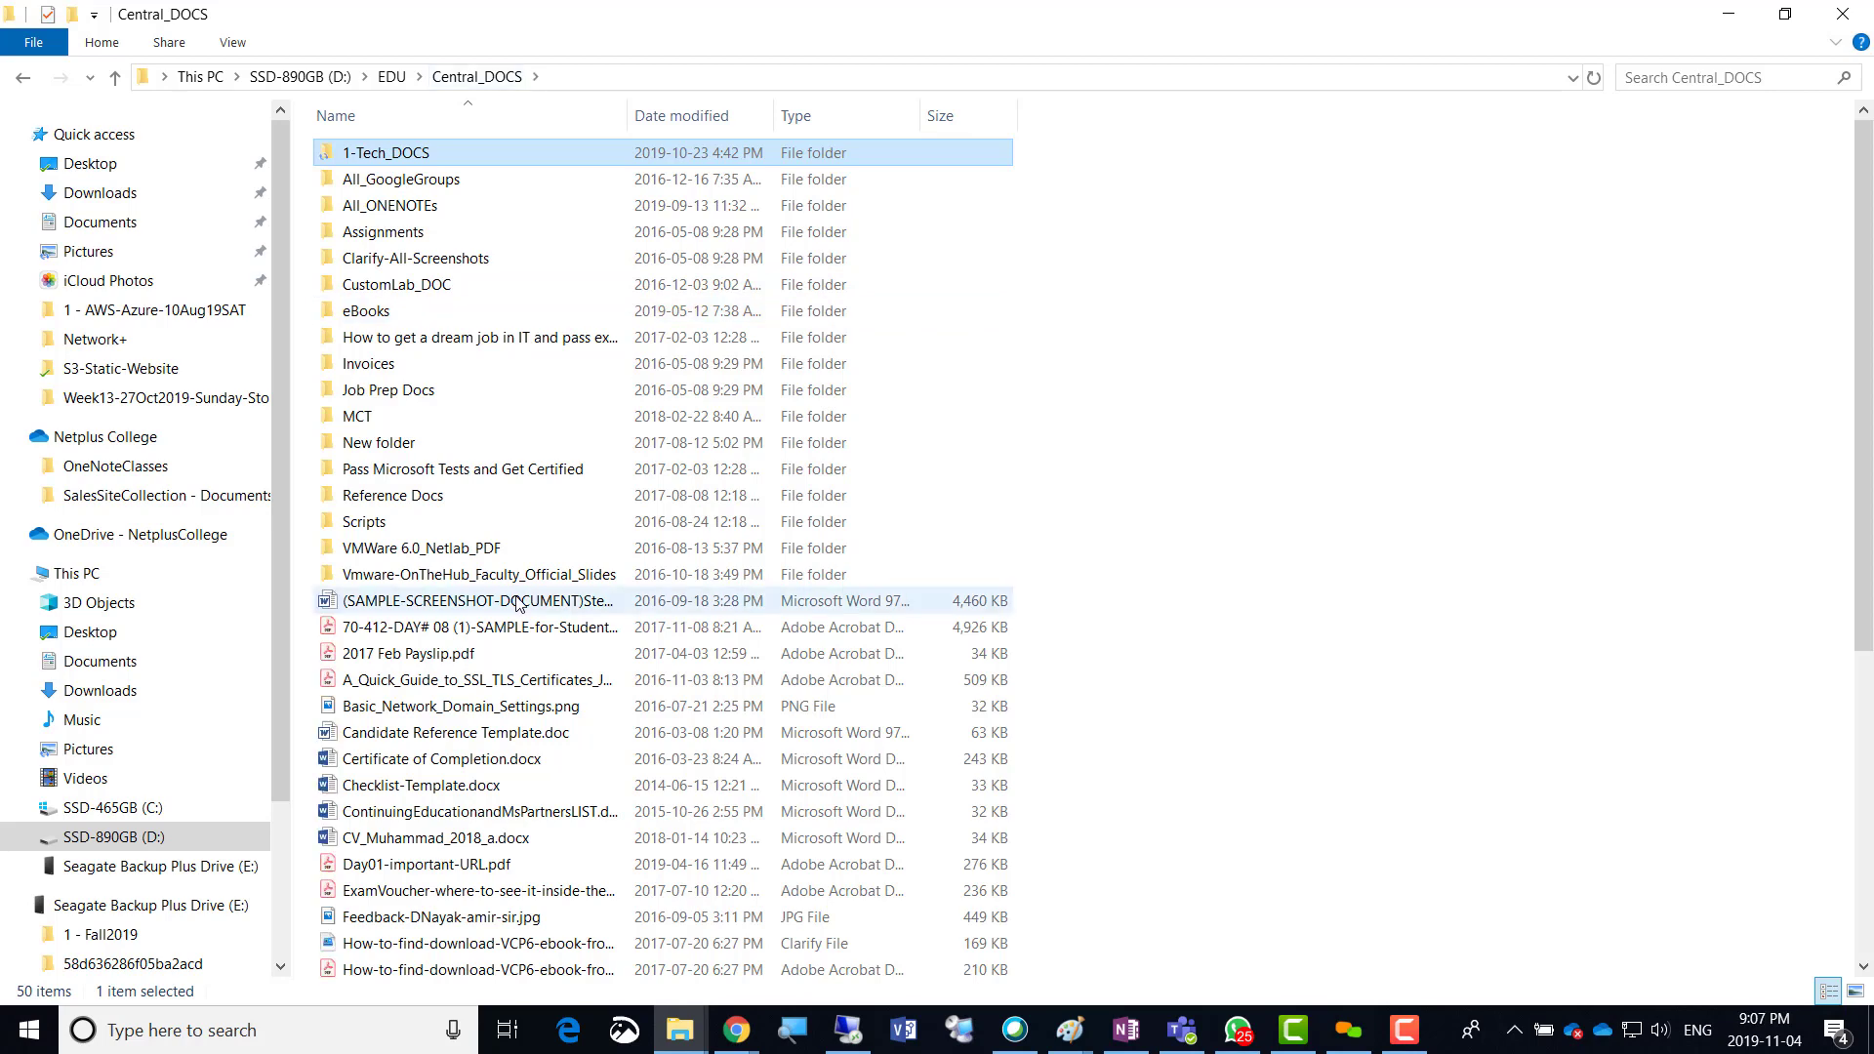
key(Return)
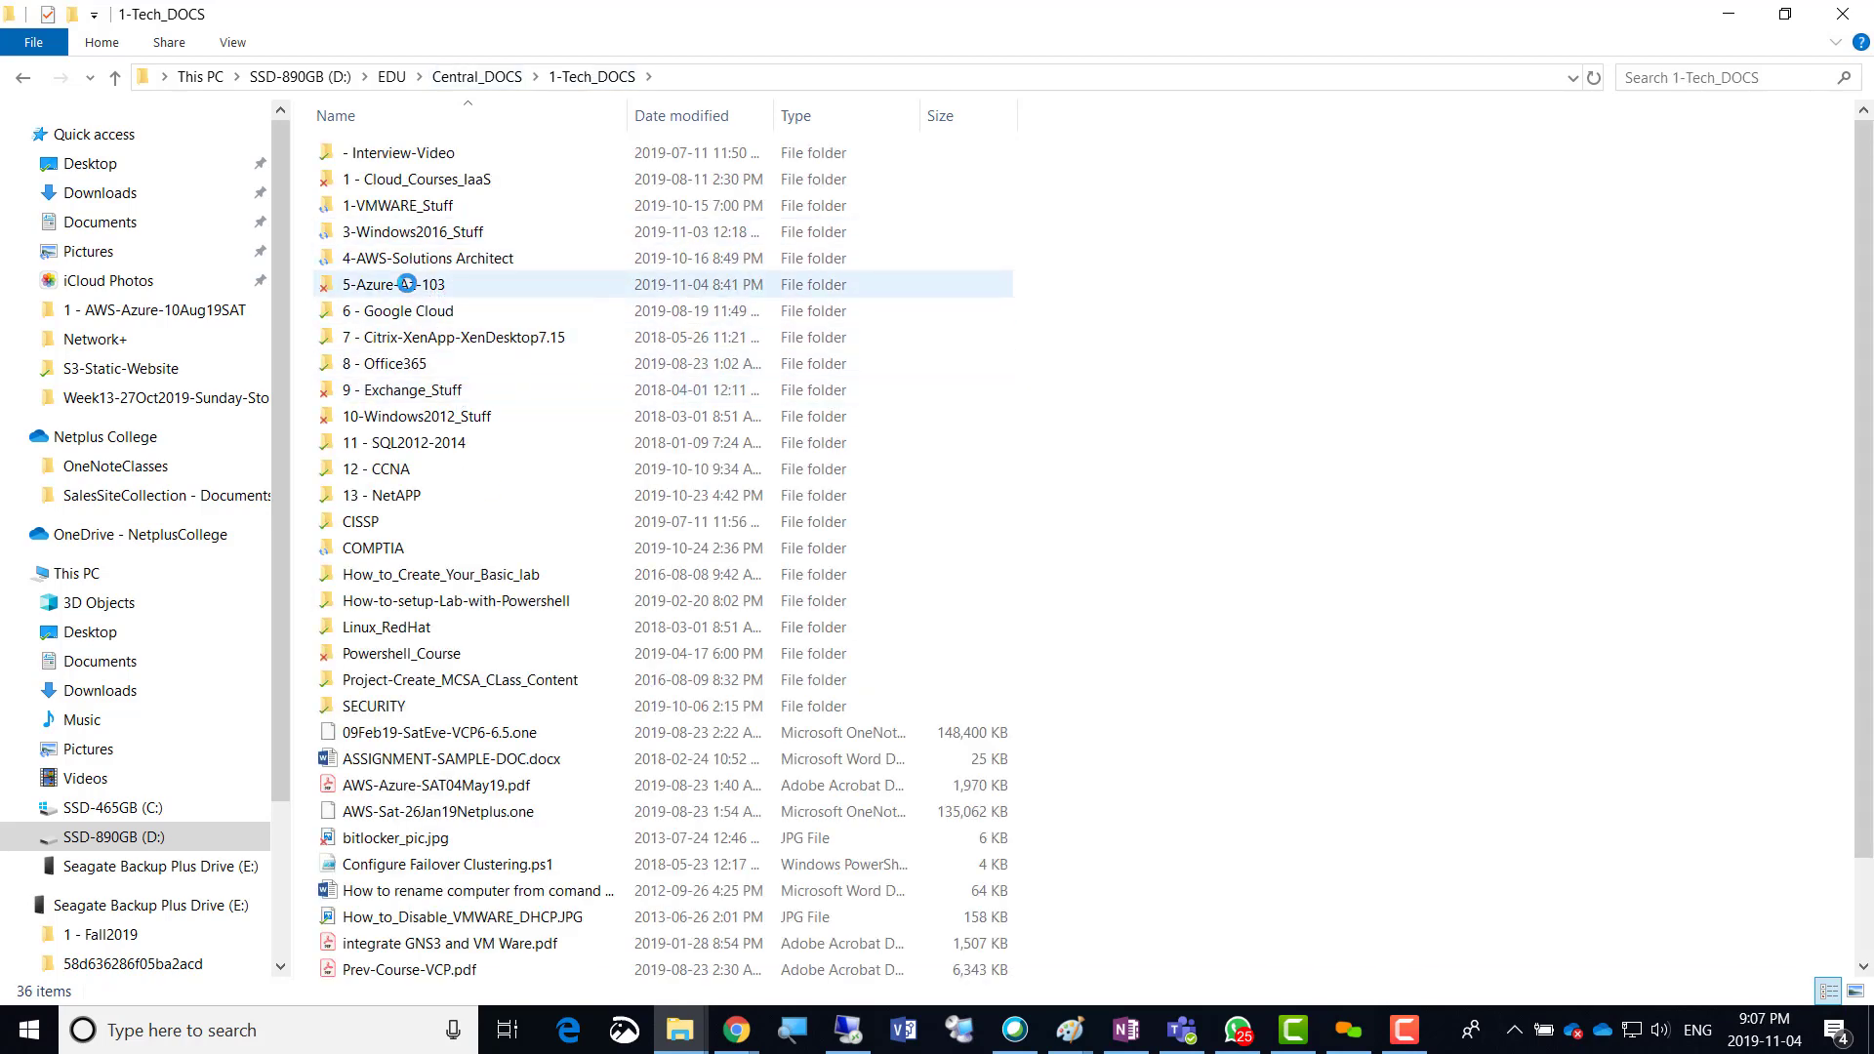
double_click(400, 284)
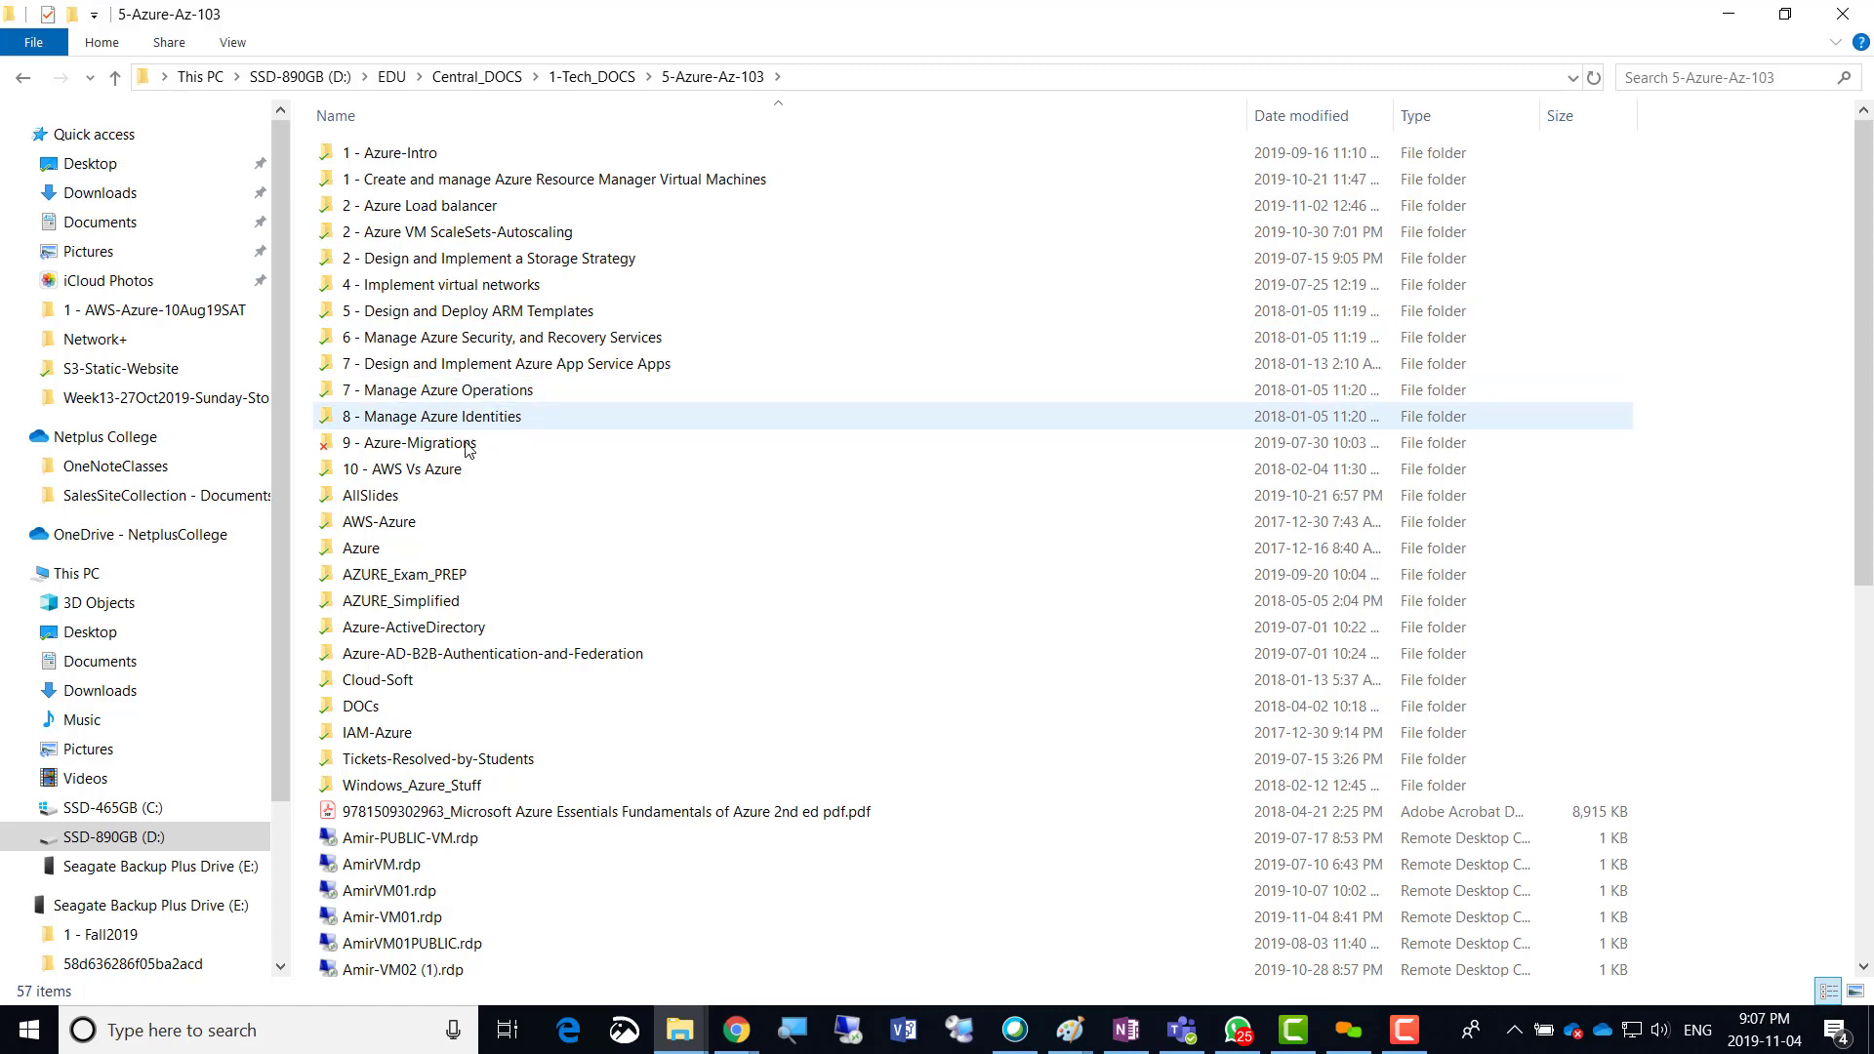
double_click(539, 285)
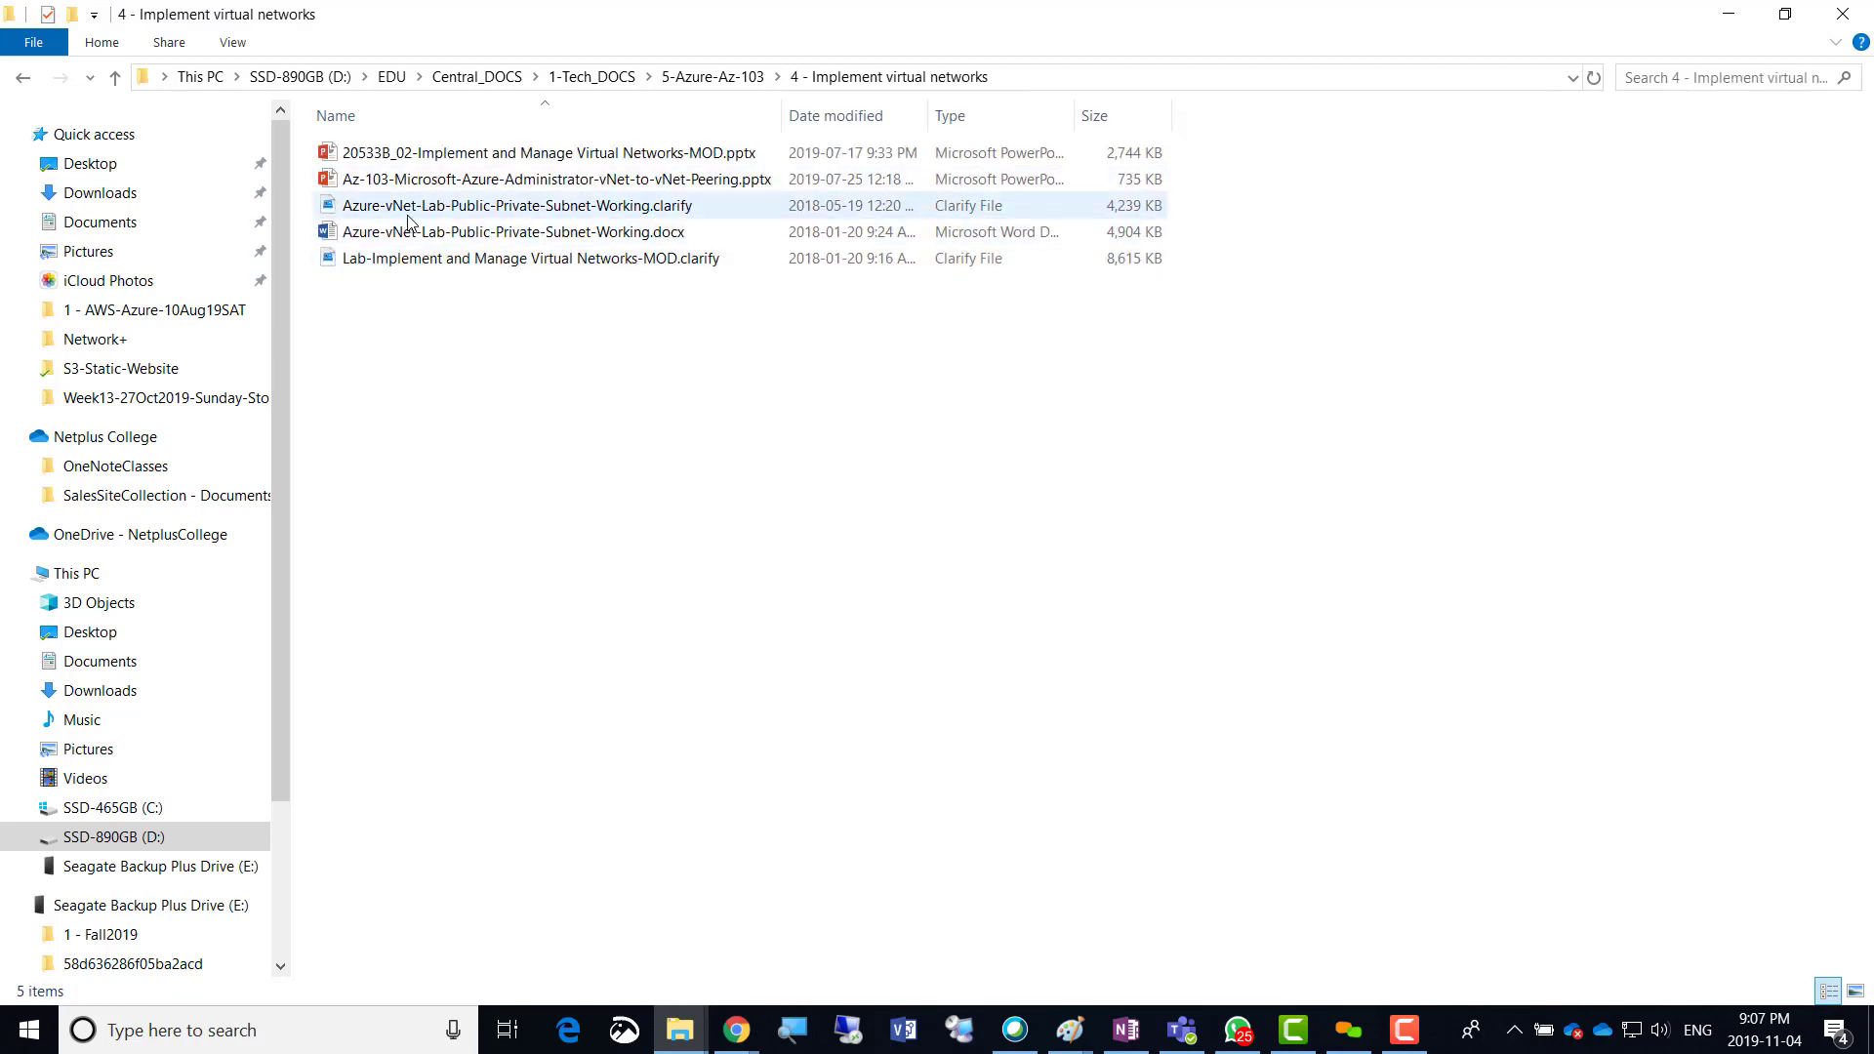
click(614, 165)
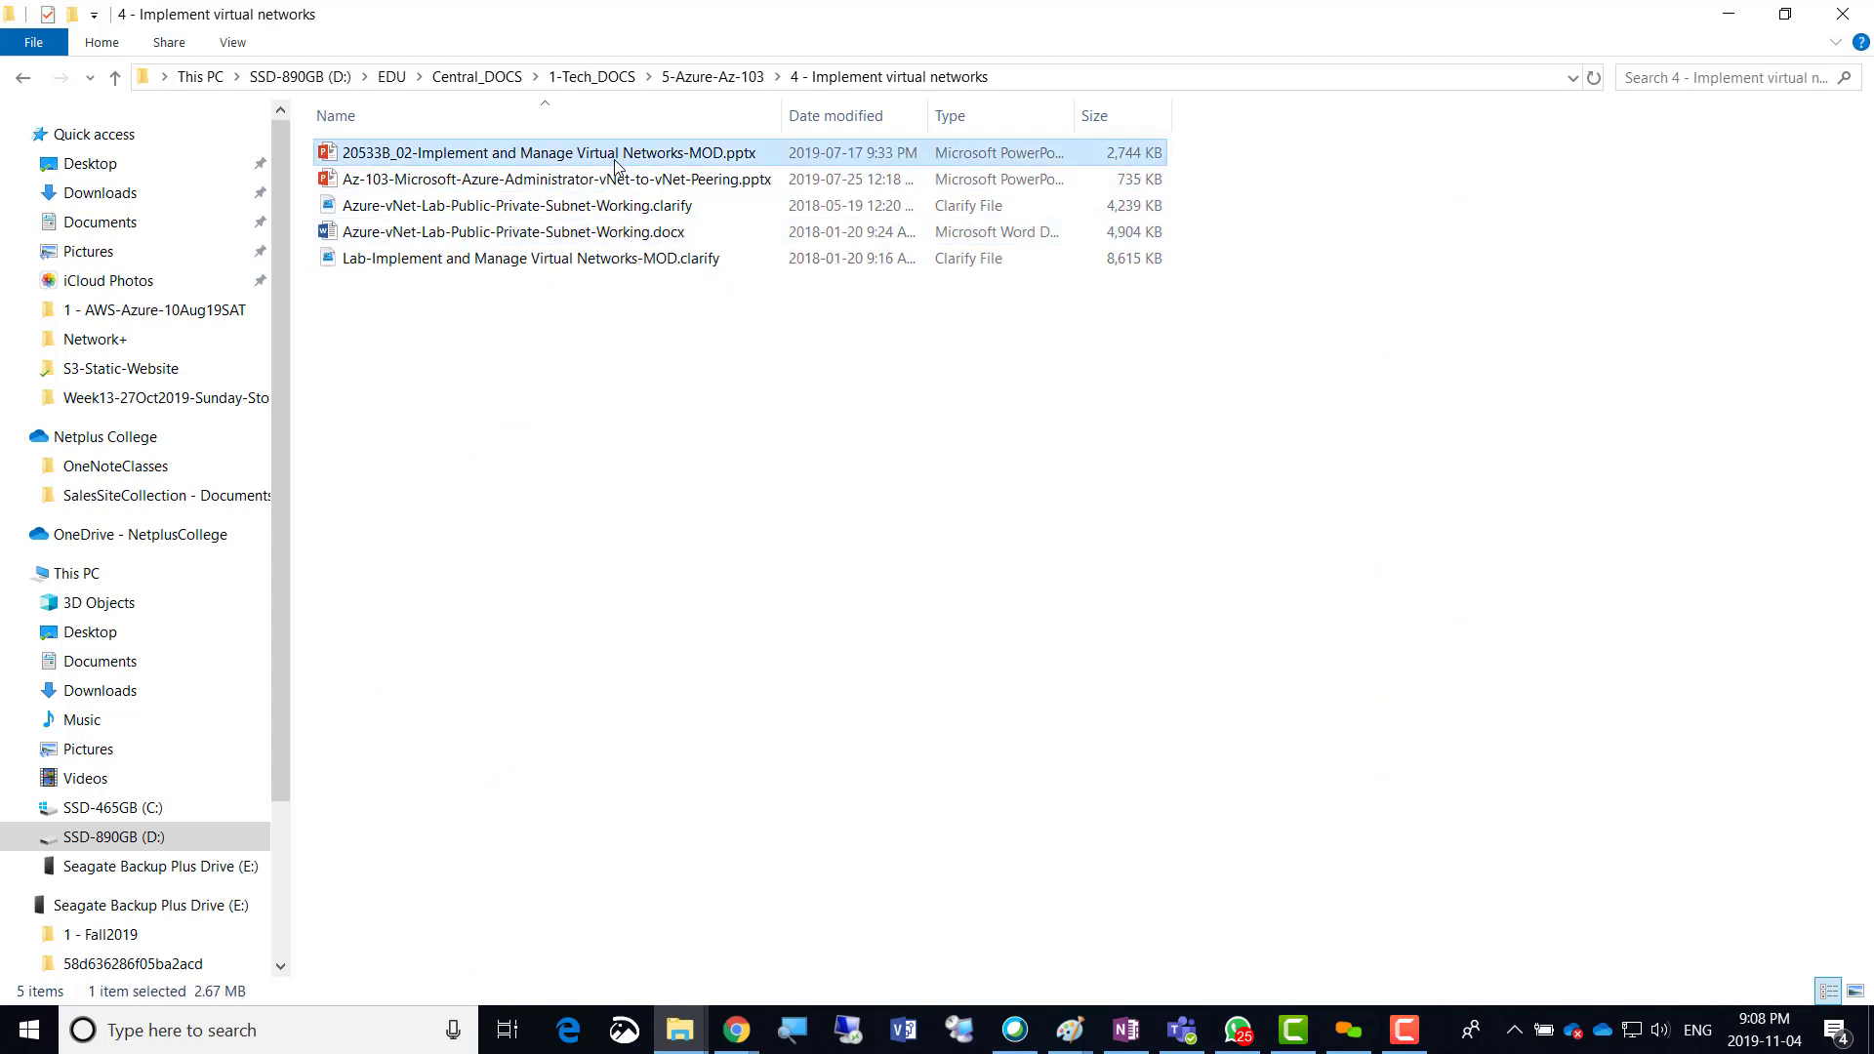
click(546, 353)
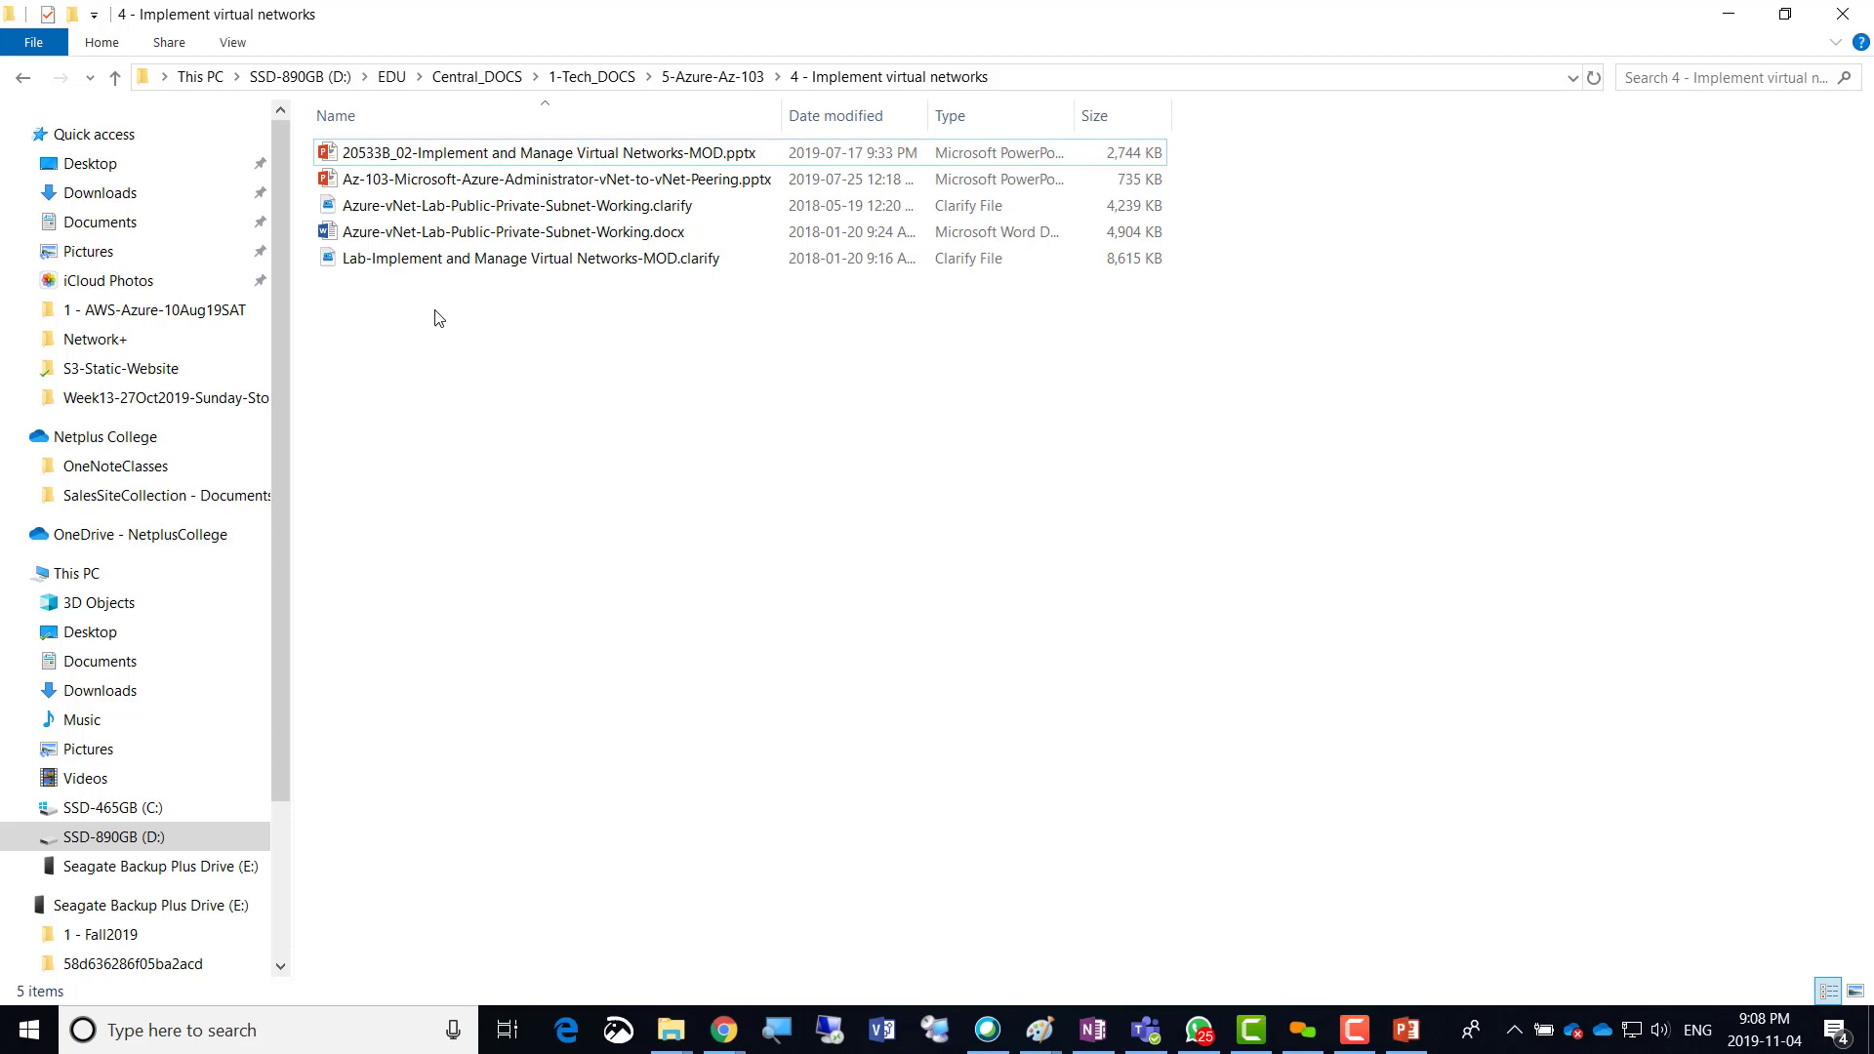
Open Azure-vNet-Lab-Public-Private-Subnet-Working.clarify and read down to the Planning Azure Virtual Networks slide.
double_click(444, 209)
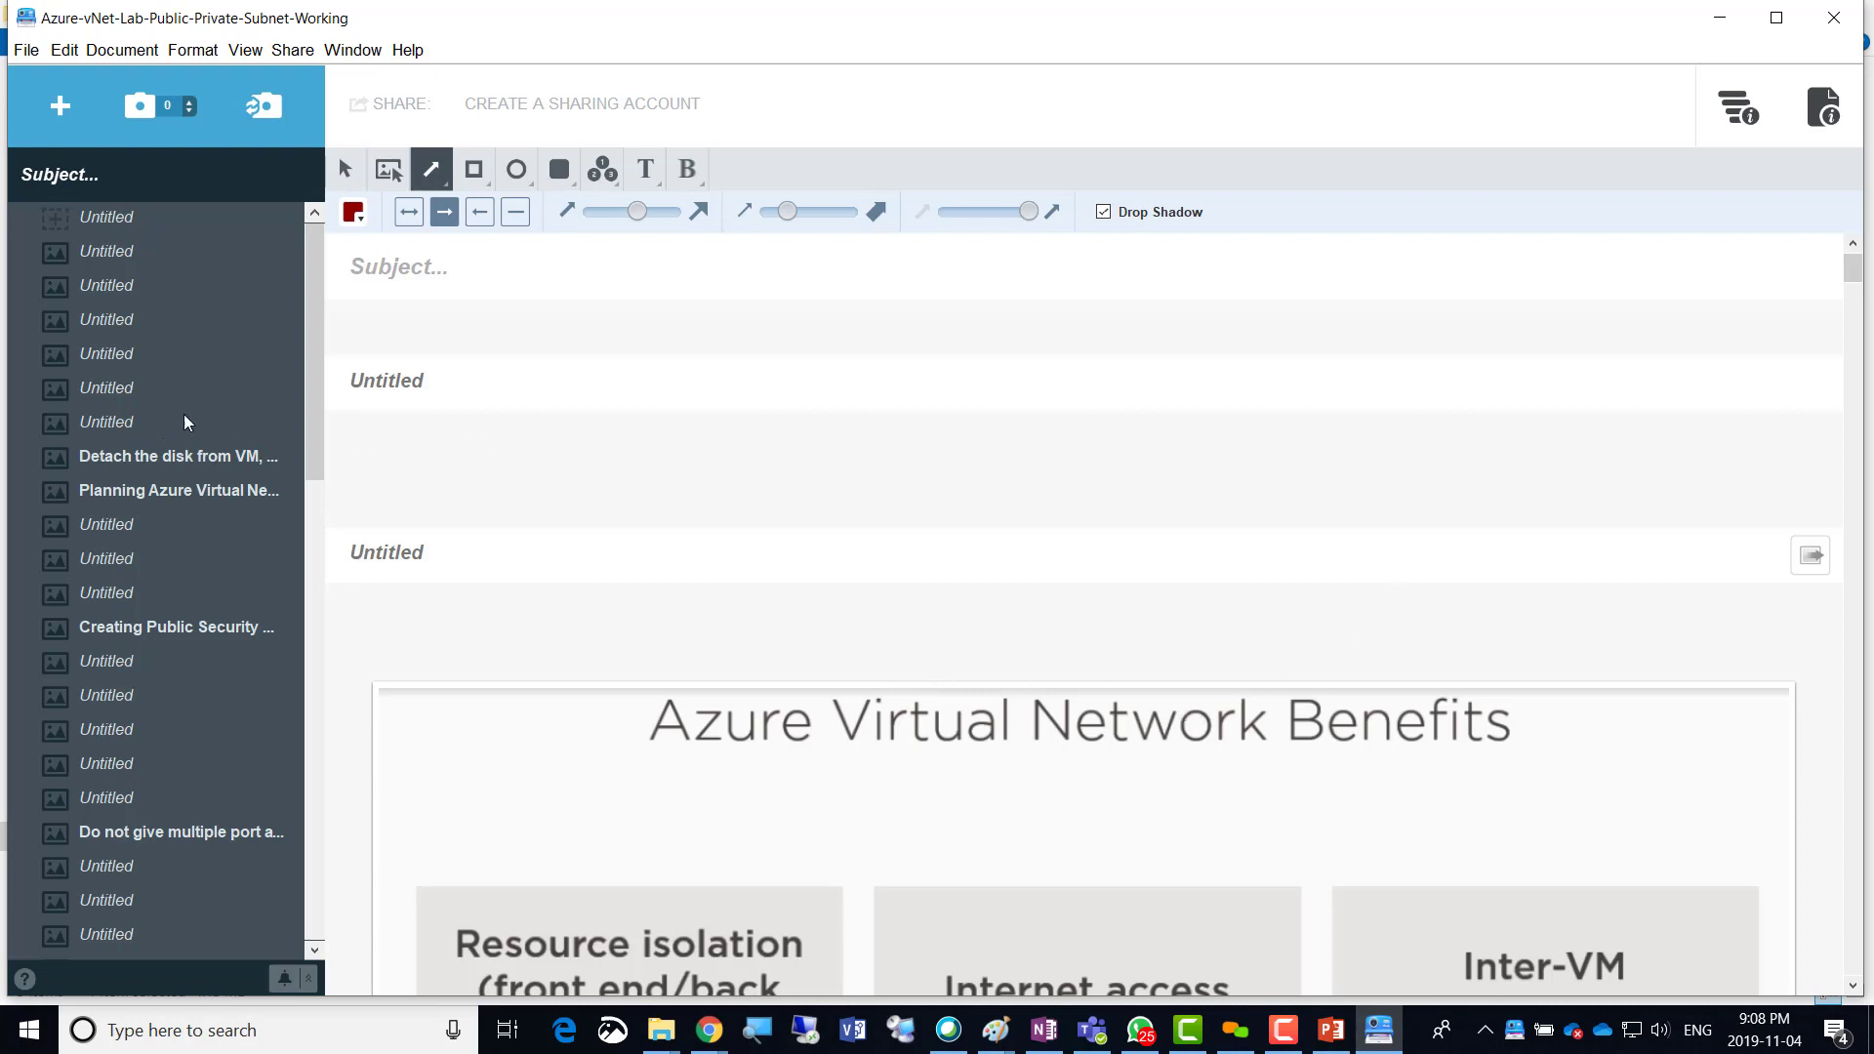
click(178, 221)
scroll(810, 660, down, 5)
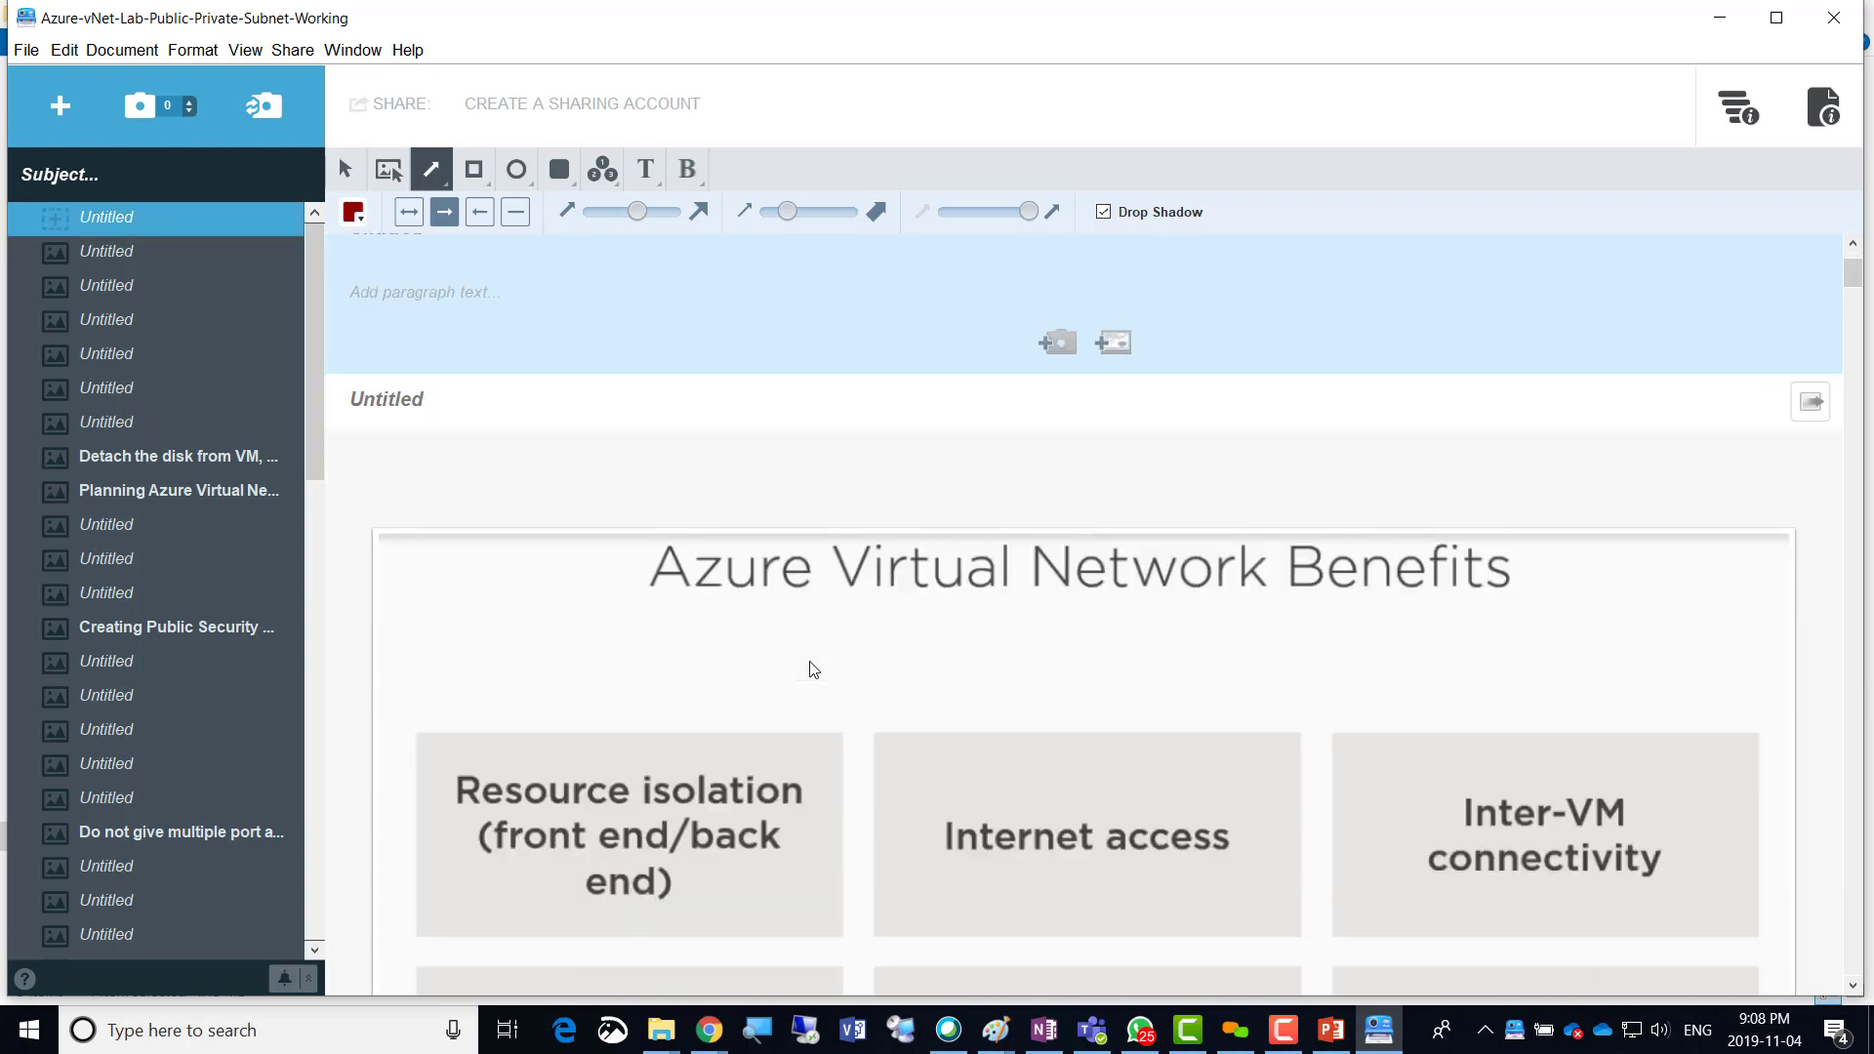
scroll(810, 660, down, 6)
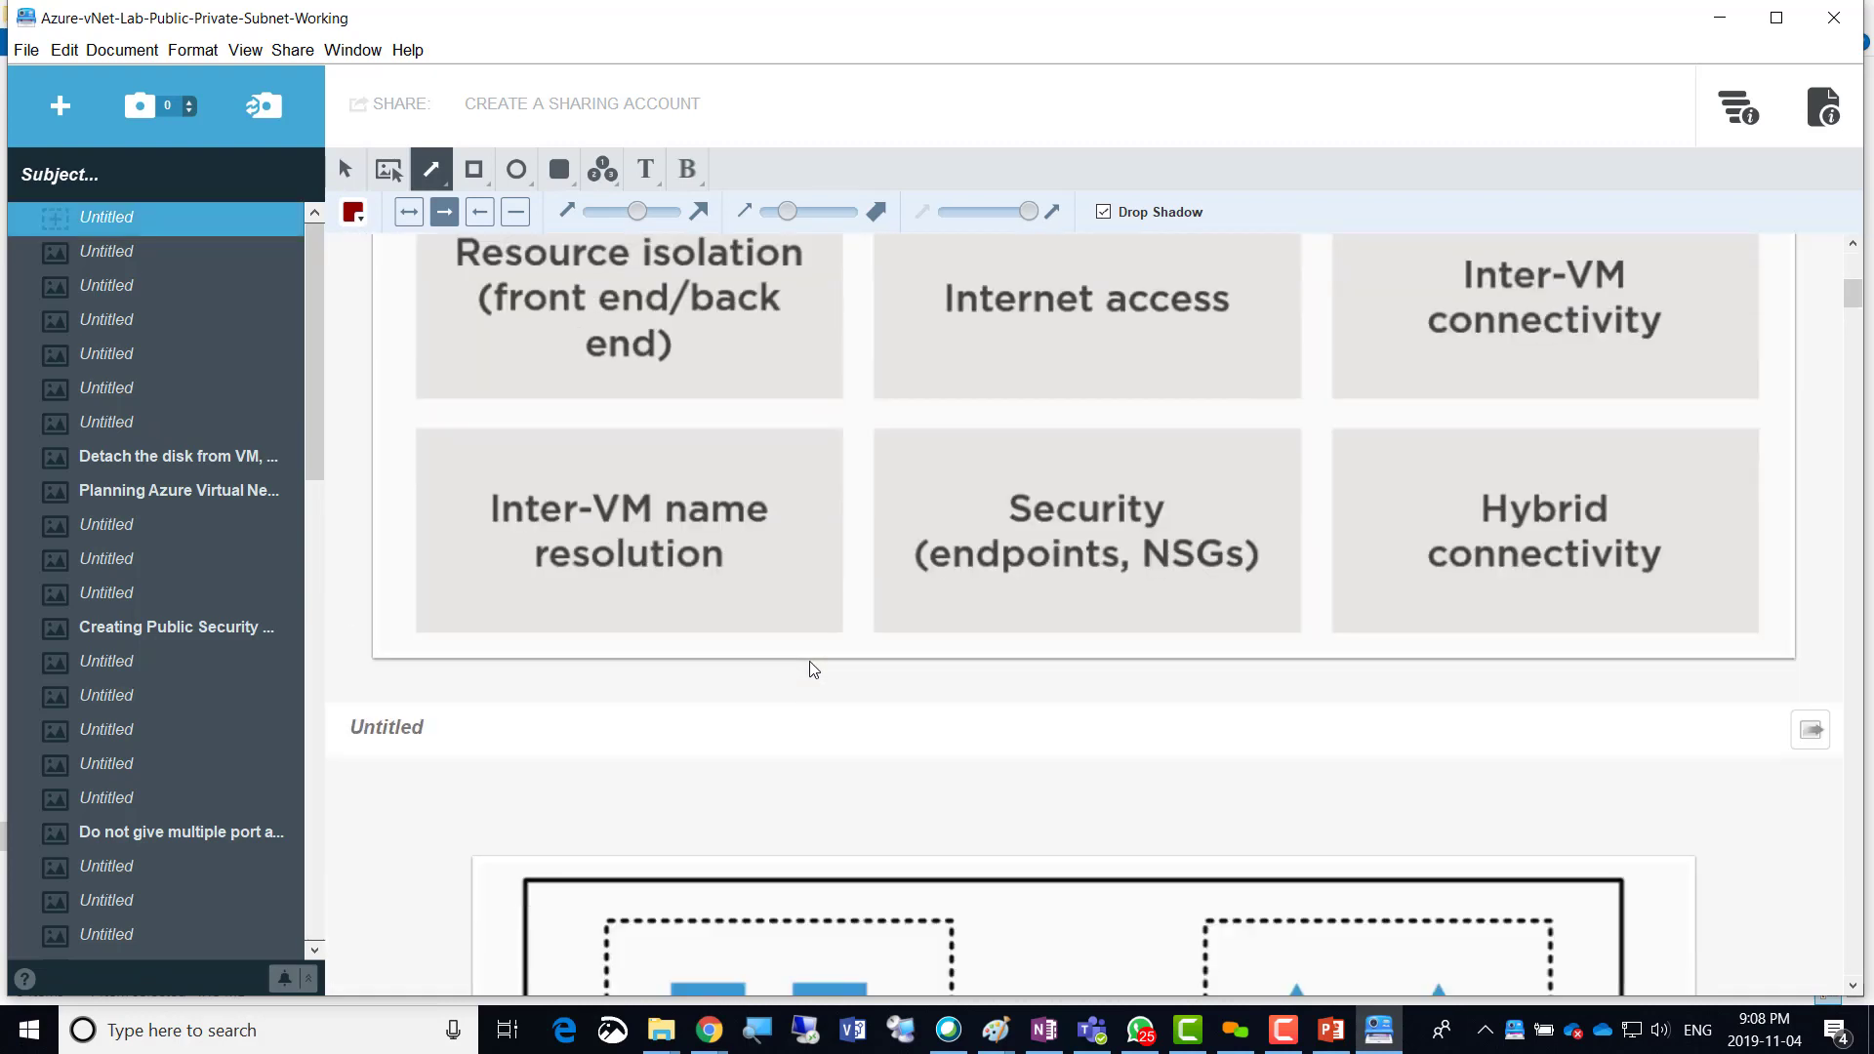
scroll(810, 668, down, 4)
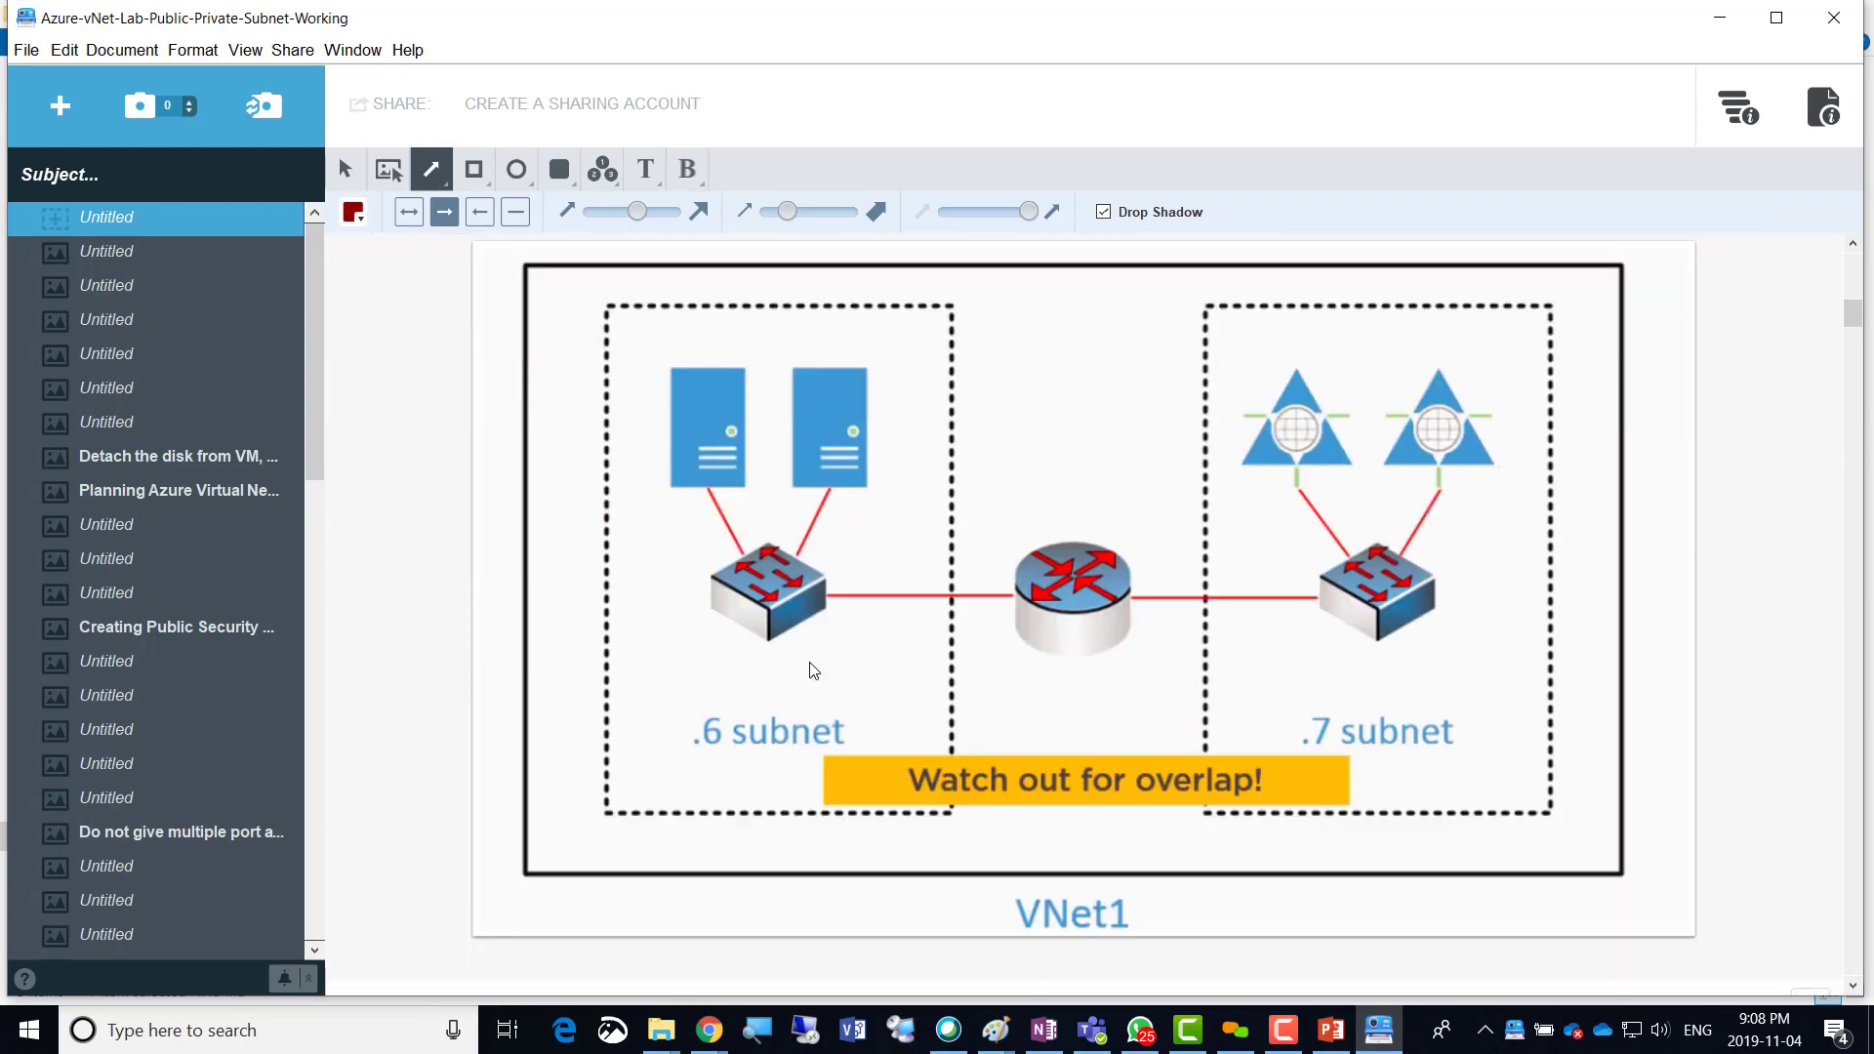
scroll(810, 669, down, 7)
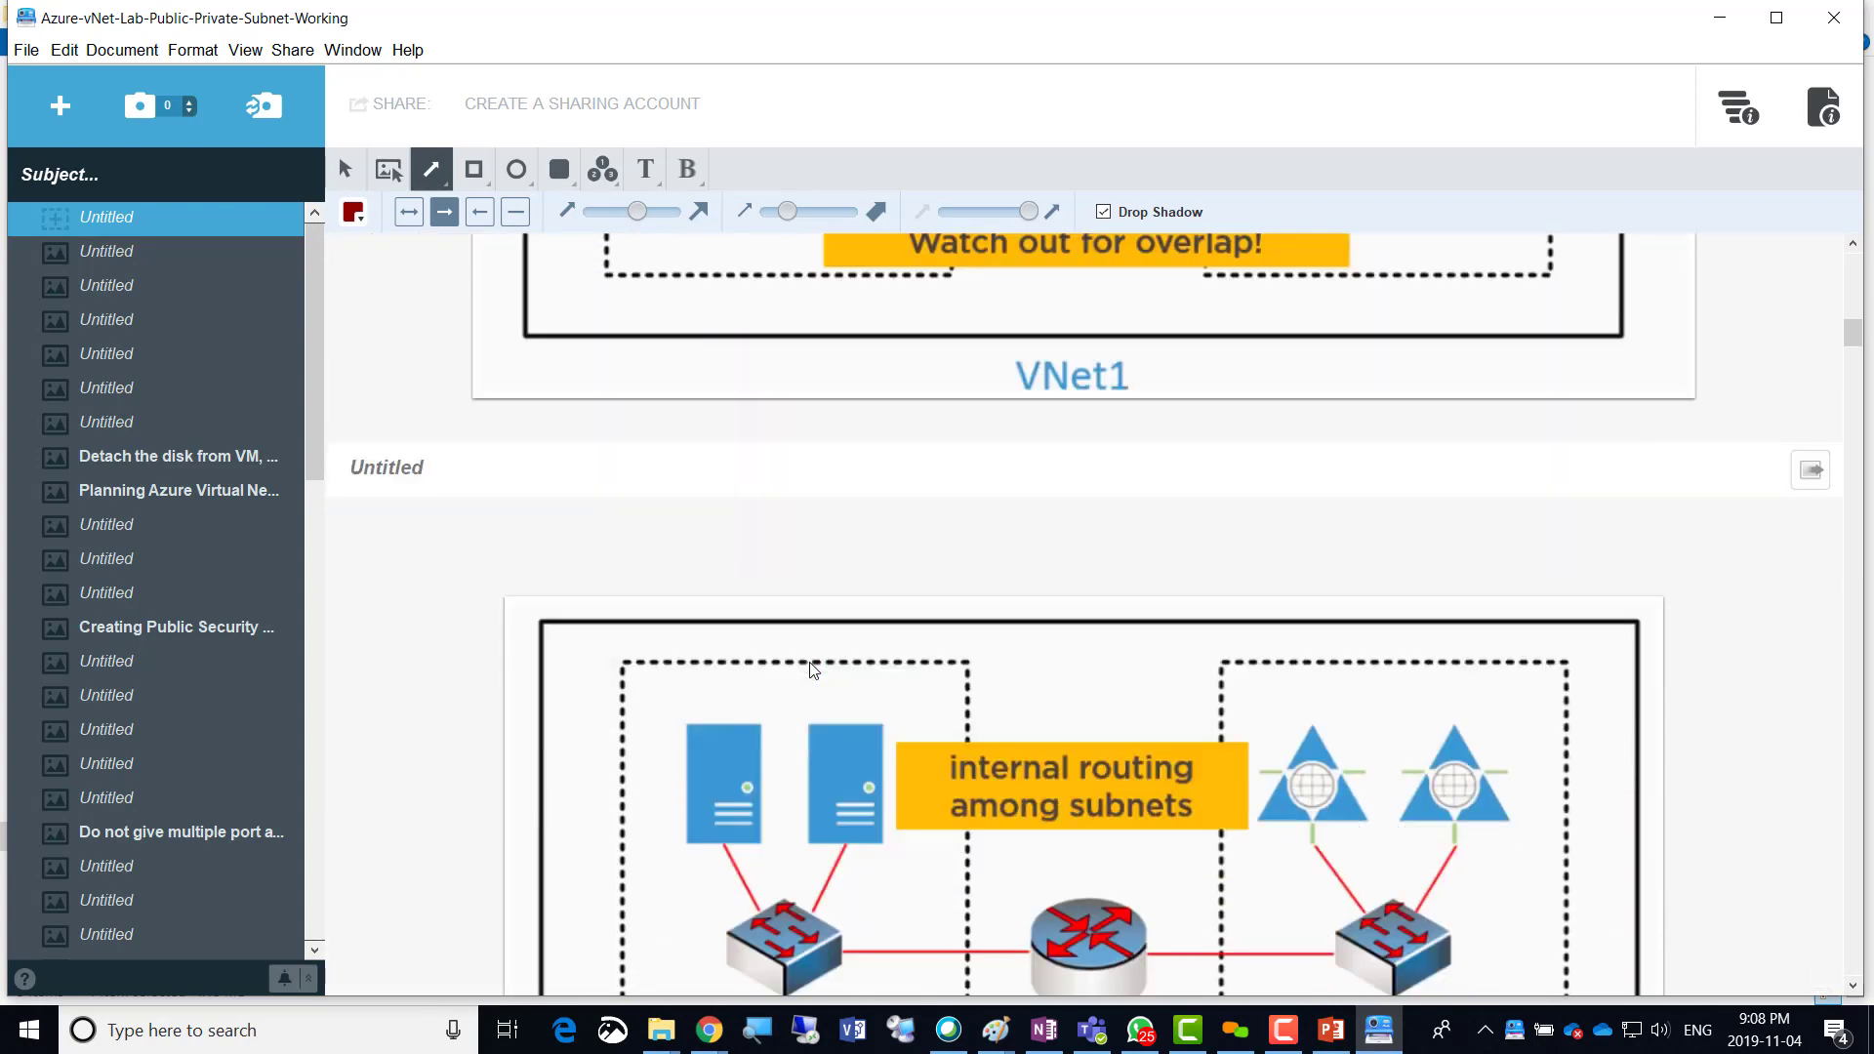
scroll(810, 669, down, 7)
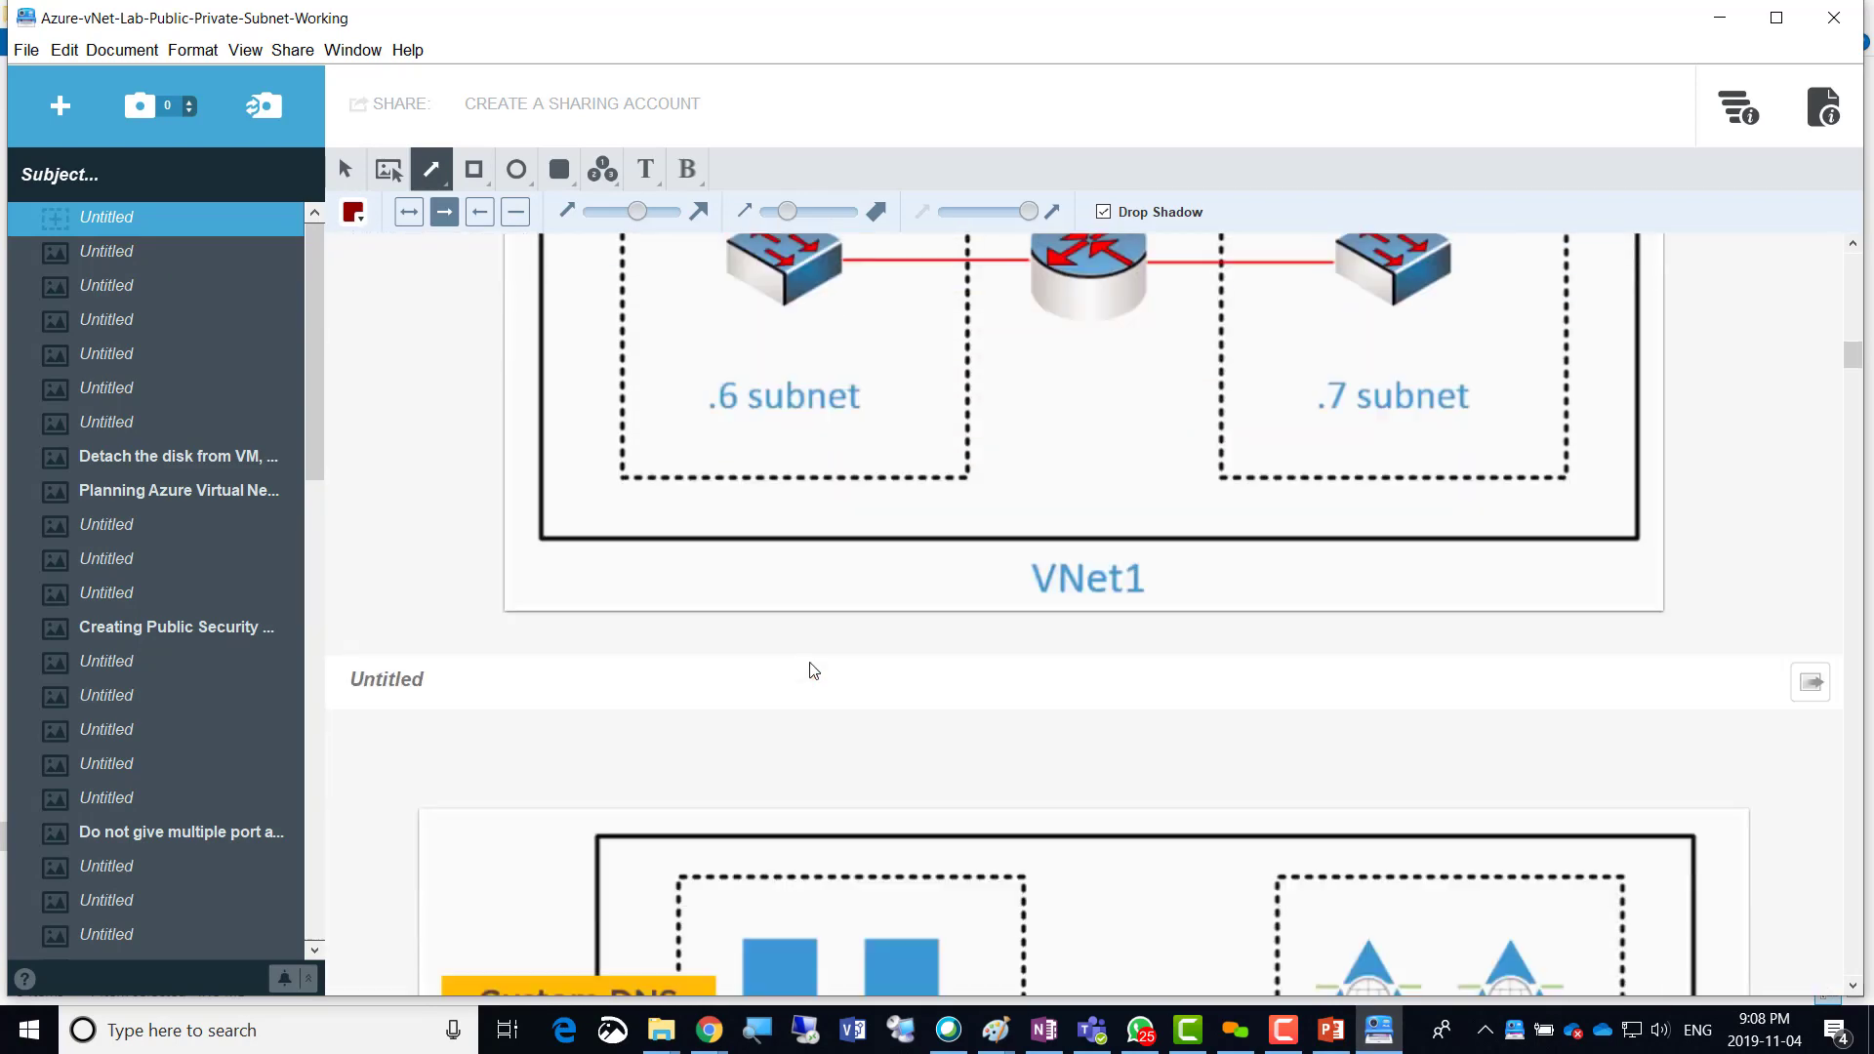
scroll(810, 667, down, 7)
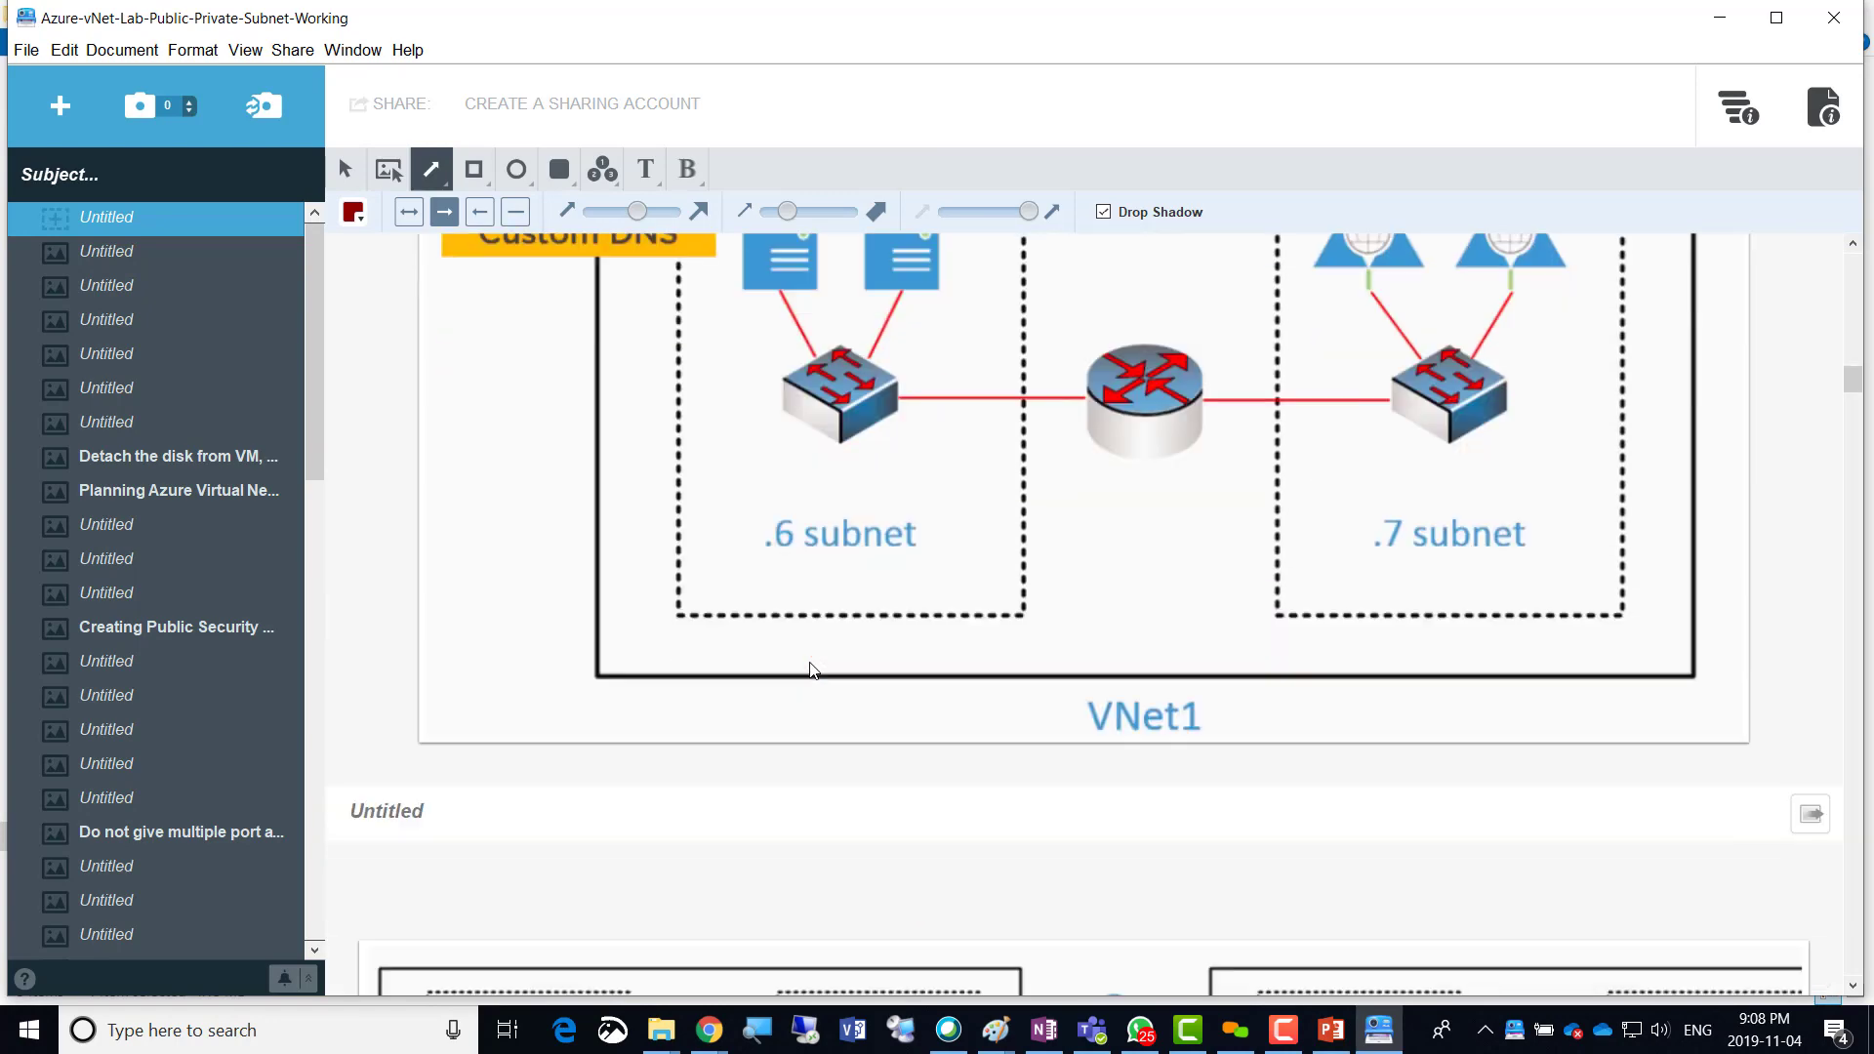
scroll(809, 669, down, 5)
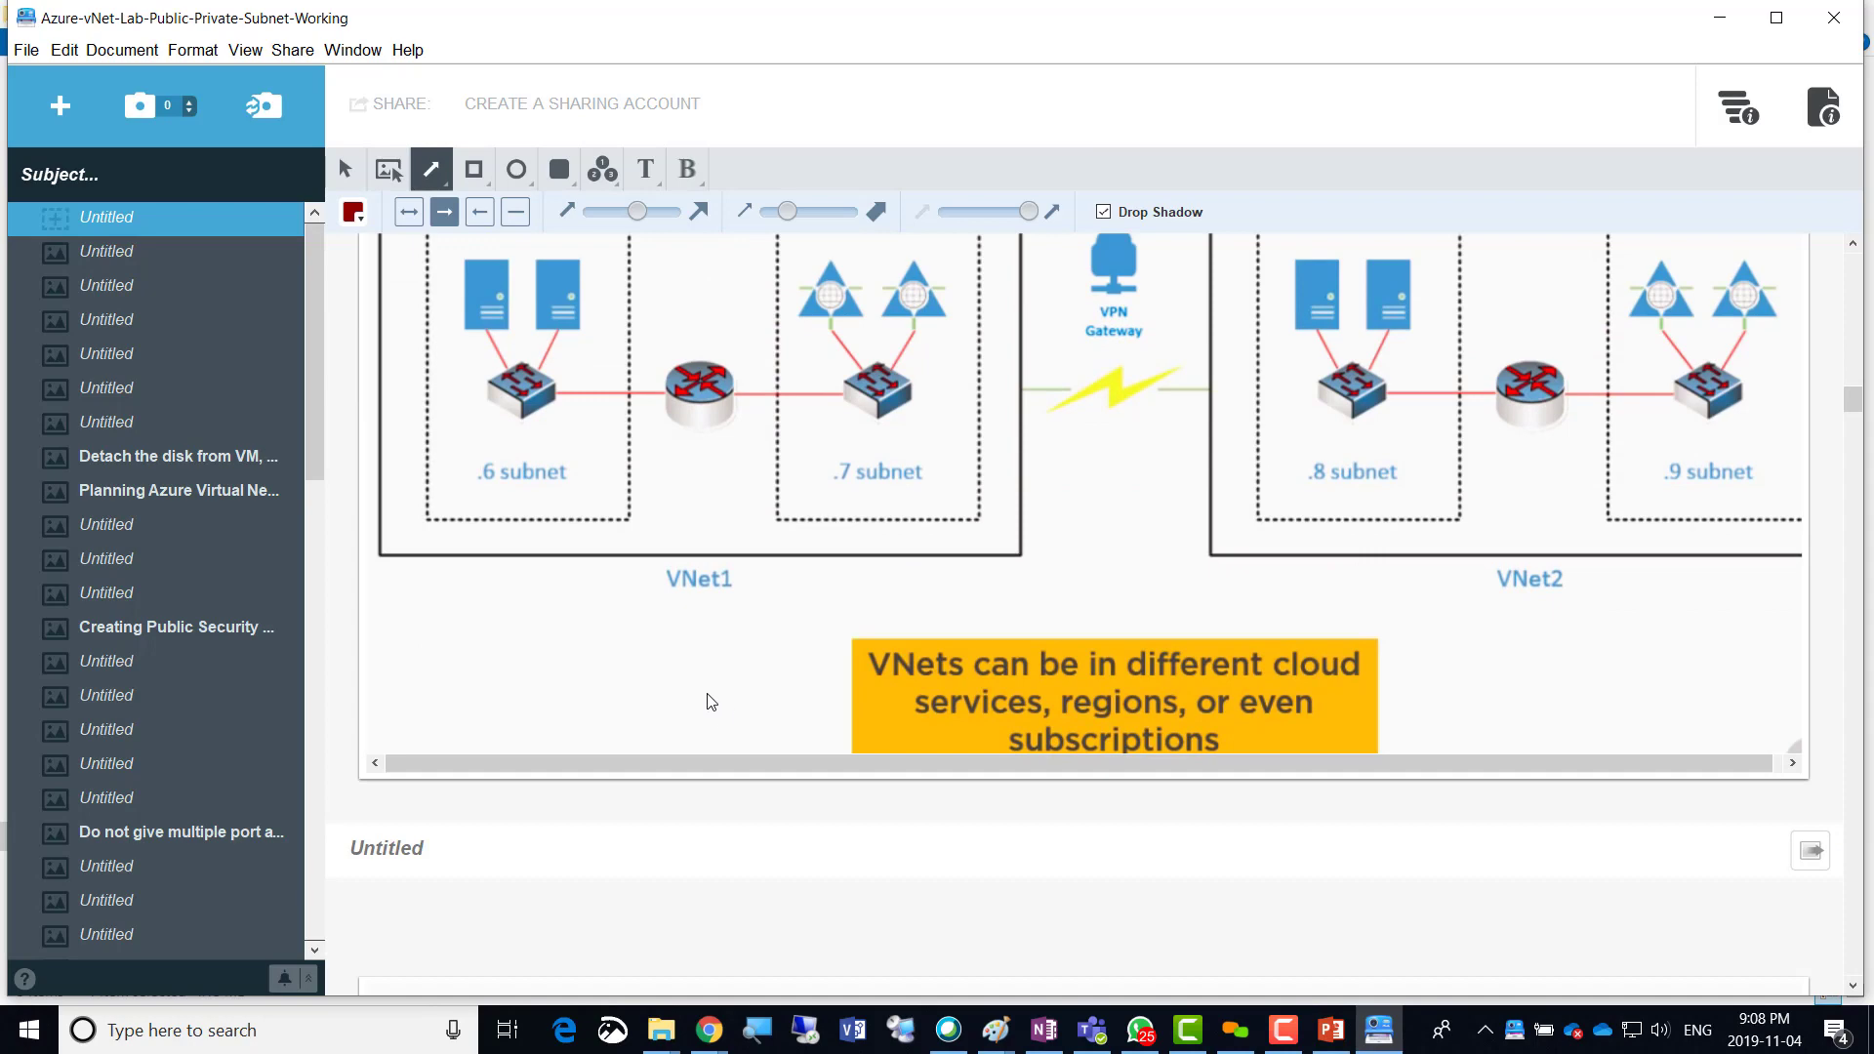
scroll(689, 691, down, 1)
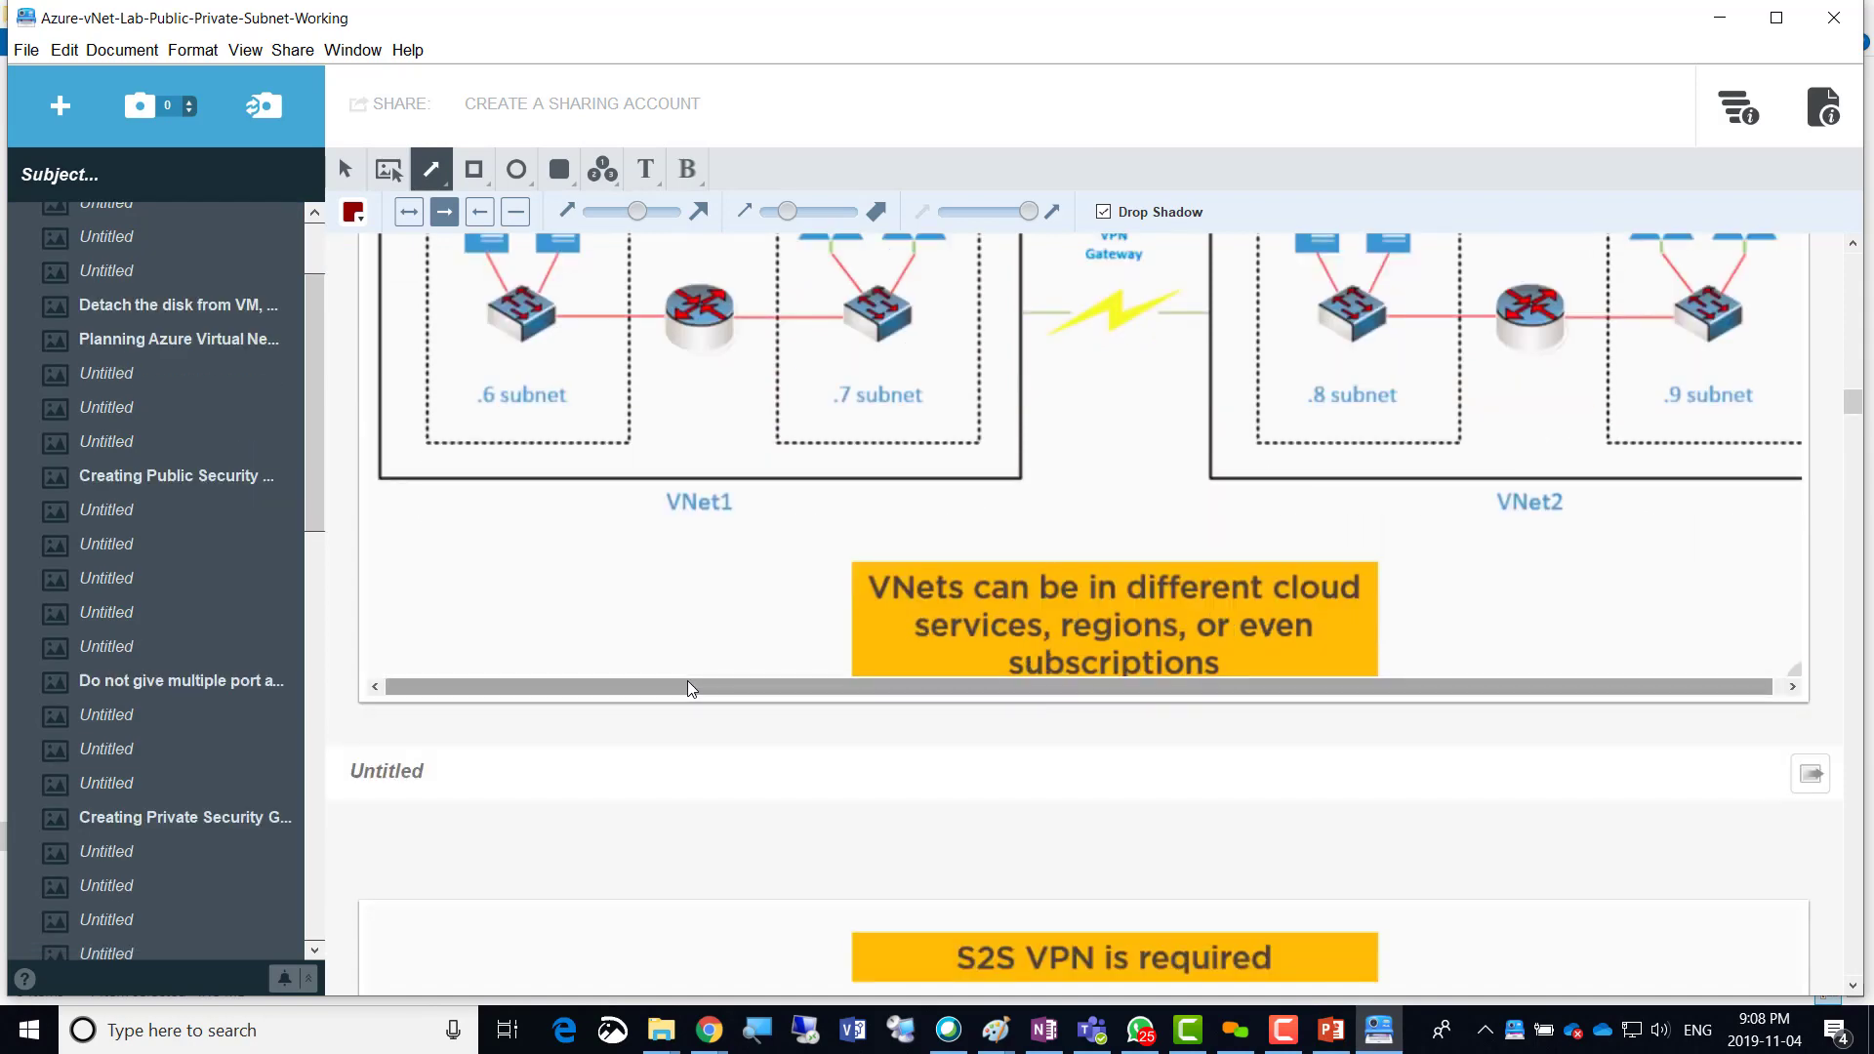
scroll(681, 774, down, 7)
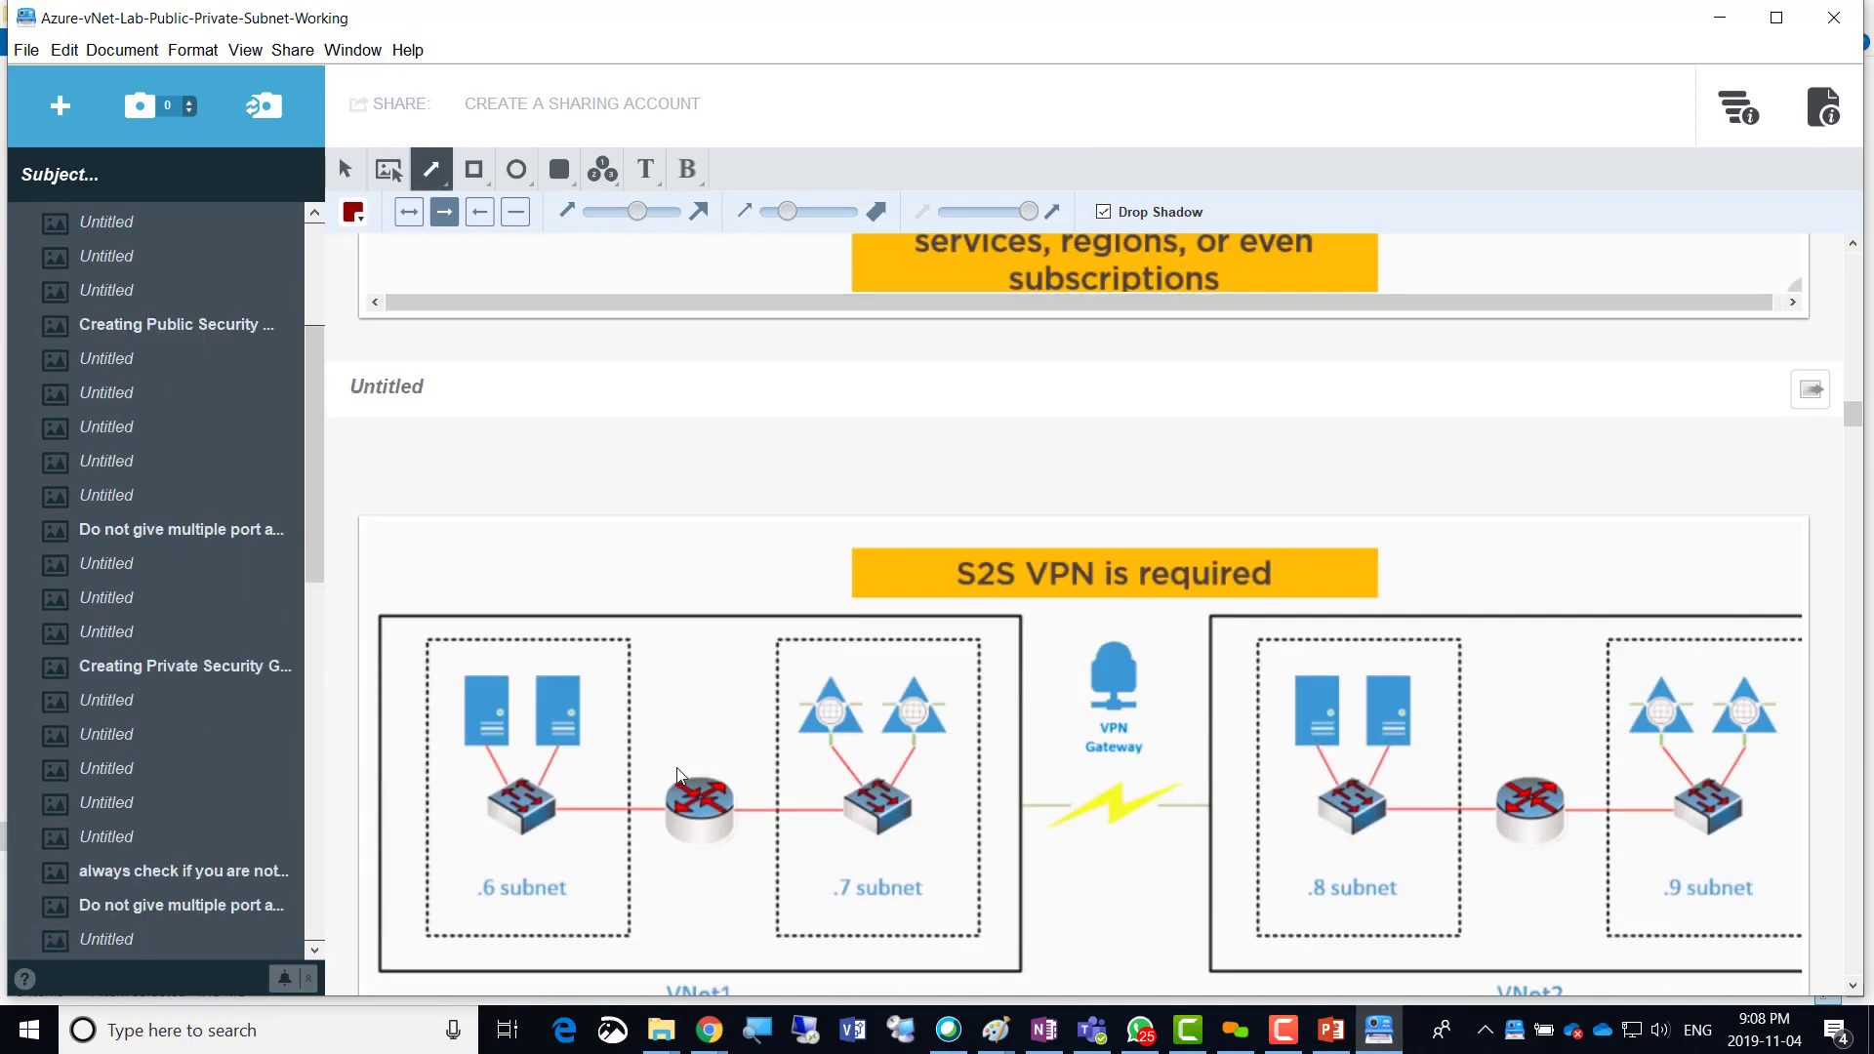
scroll(679, 773, down, 7)
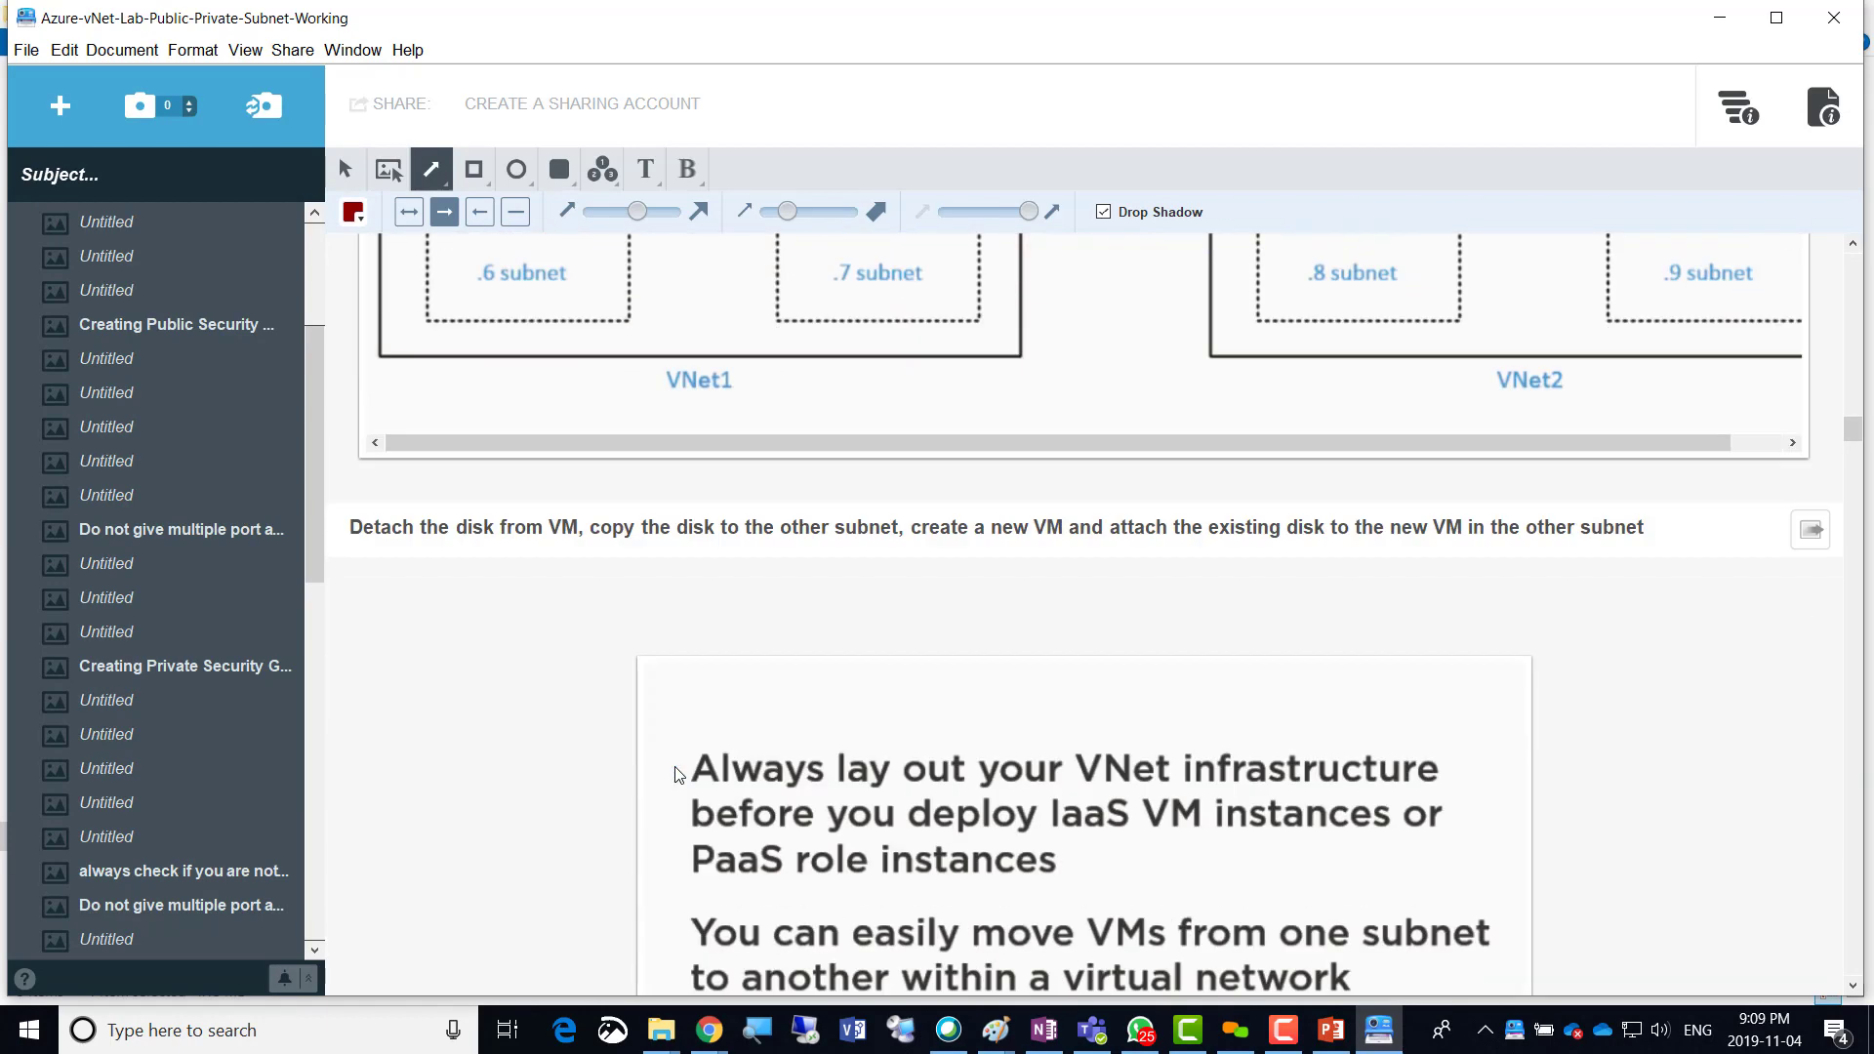
scroll(678, 774, down, 8)
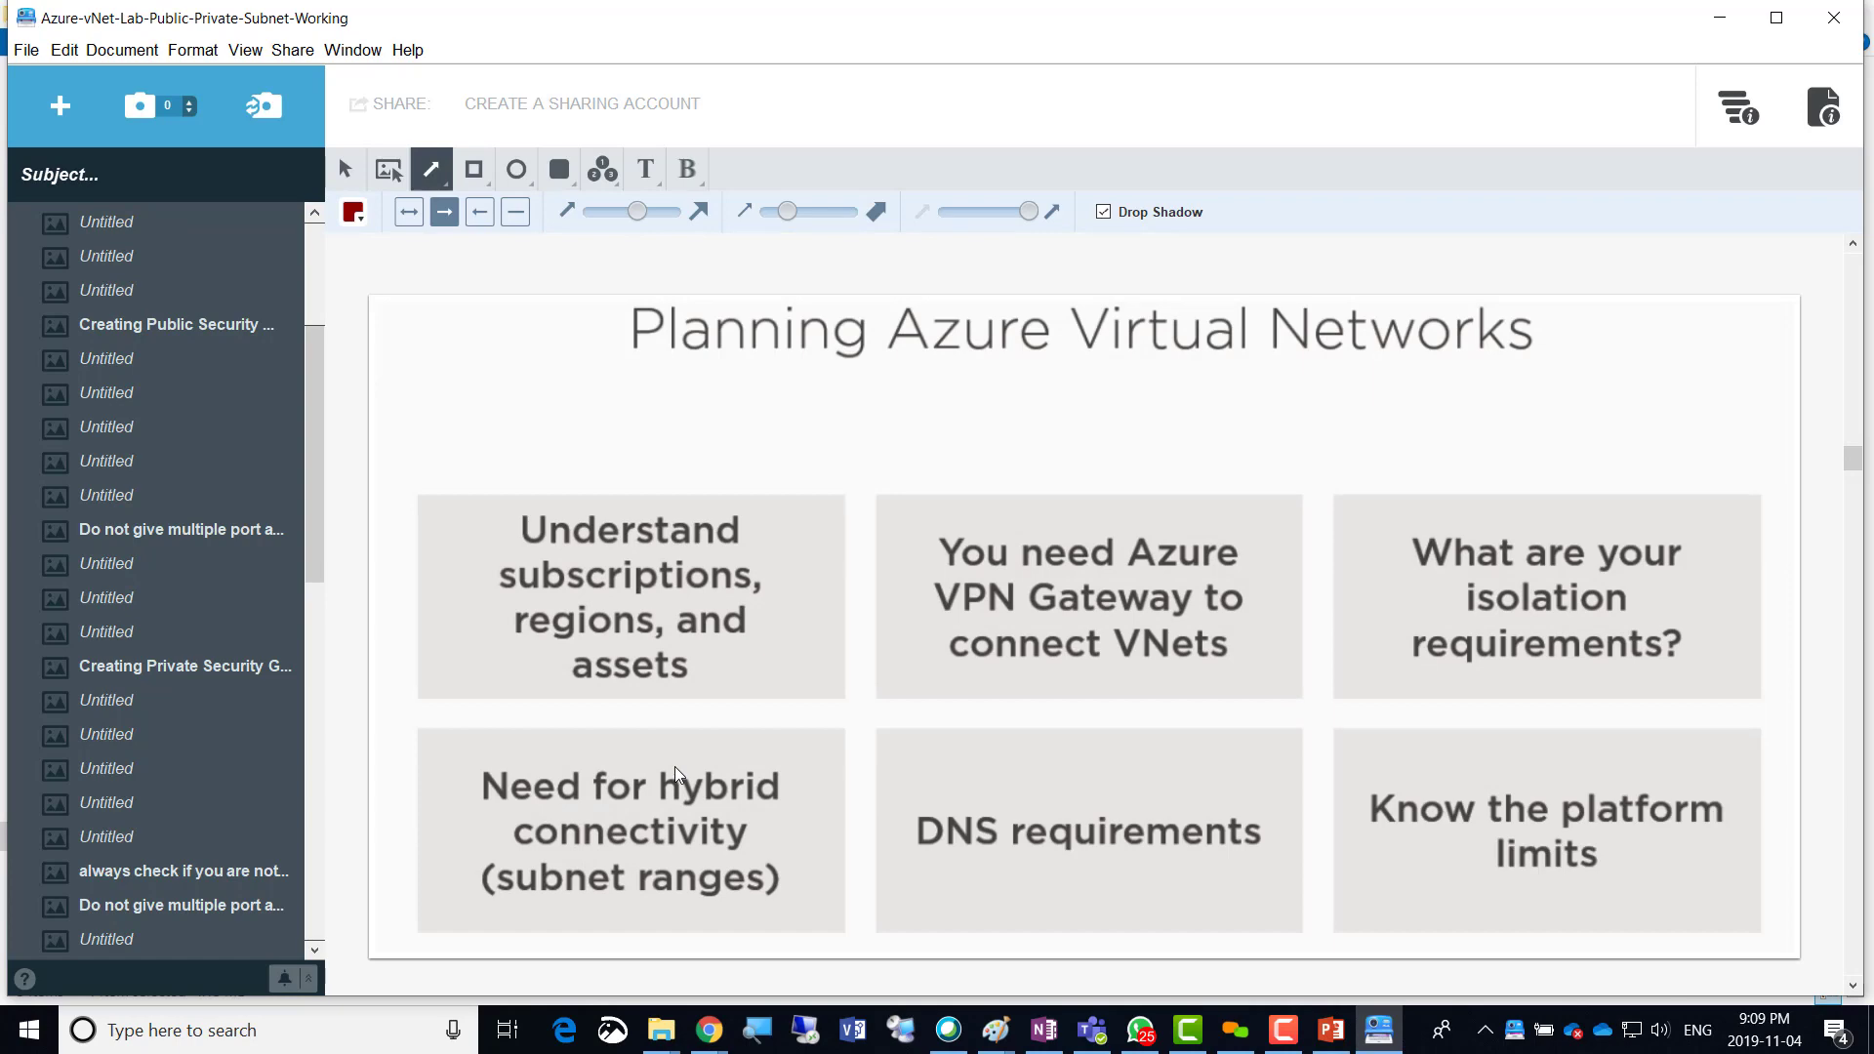
Scroll through both Azure Virtual Network Limits tables to the 'Consider Multiple IPv4 Subnets If...' slide.
scroll(675, 765, down, 4)
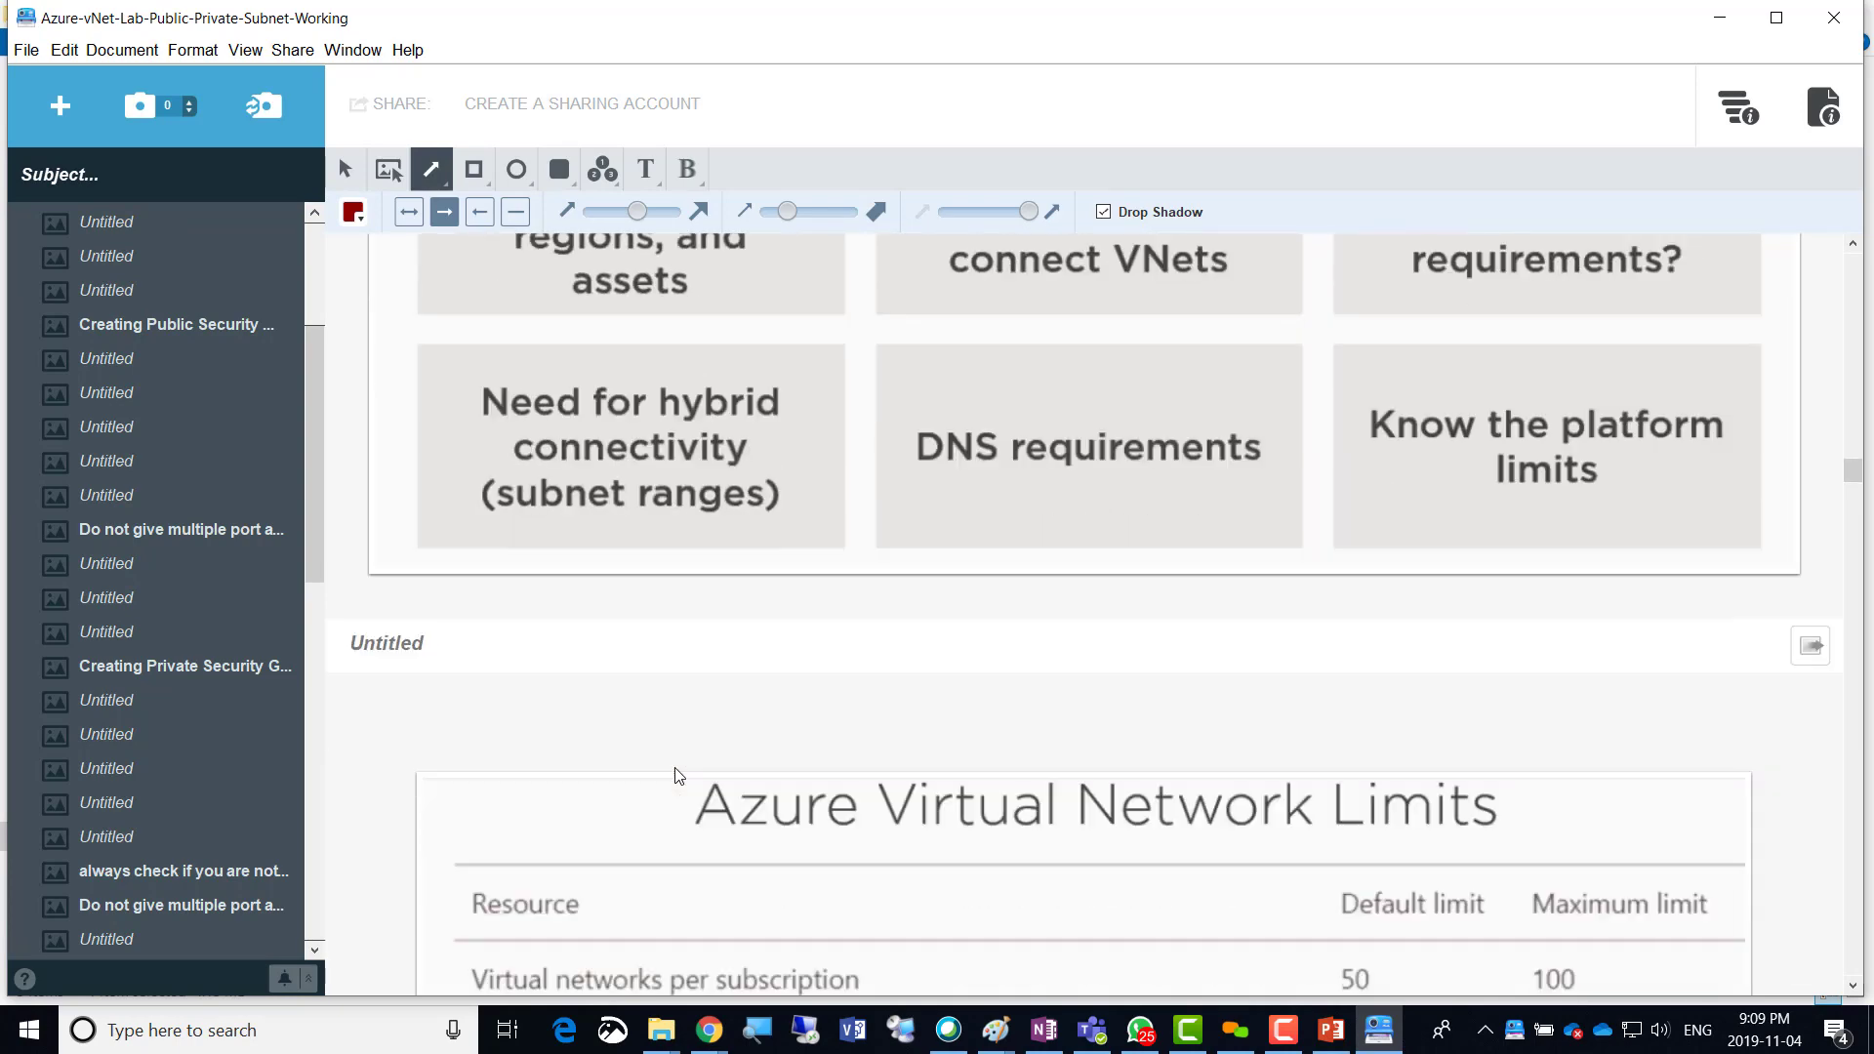
scroll(678, 776, up, 2)
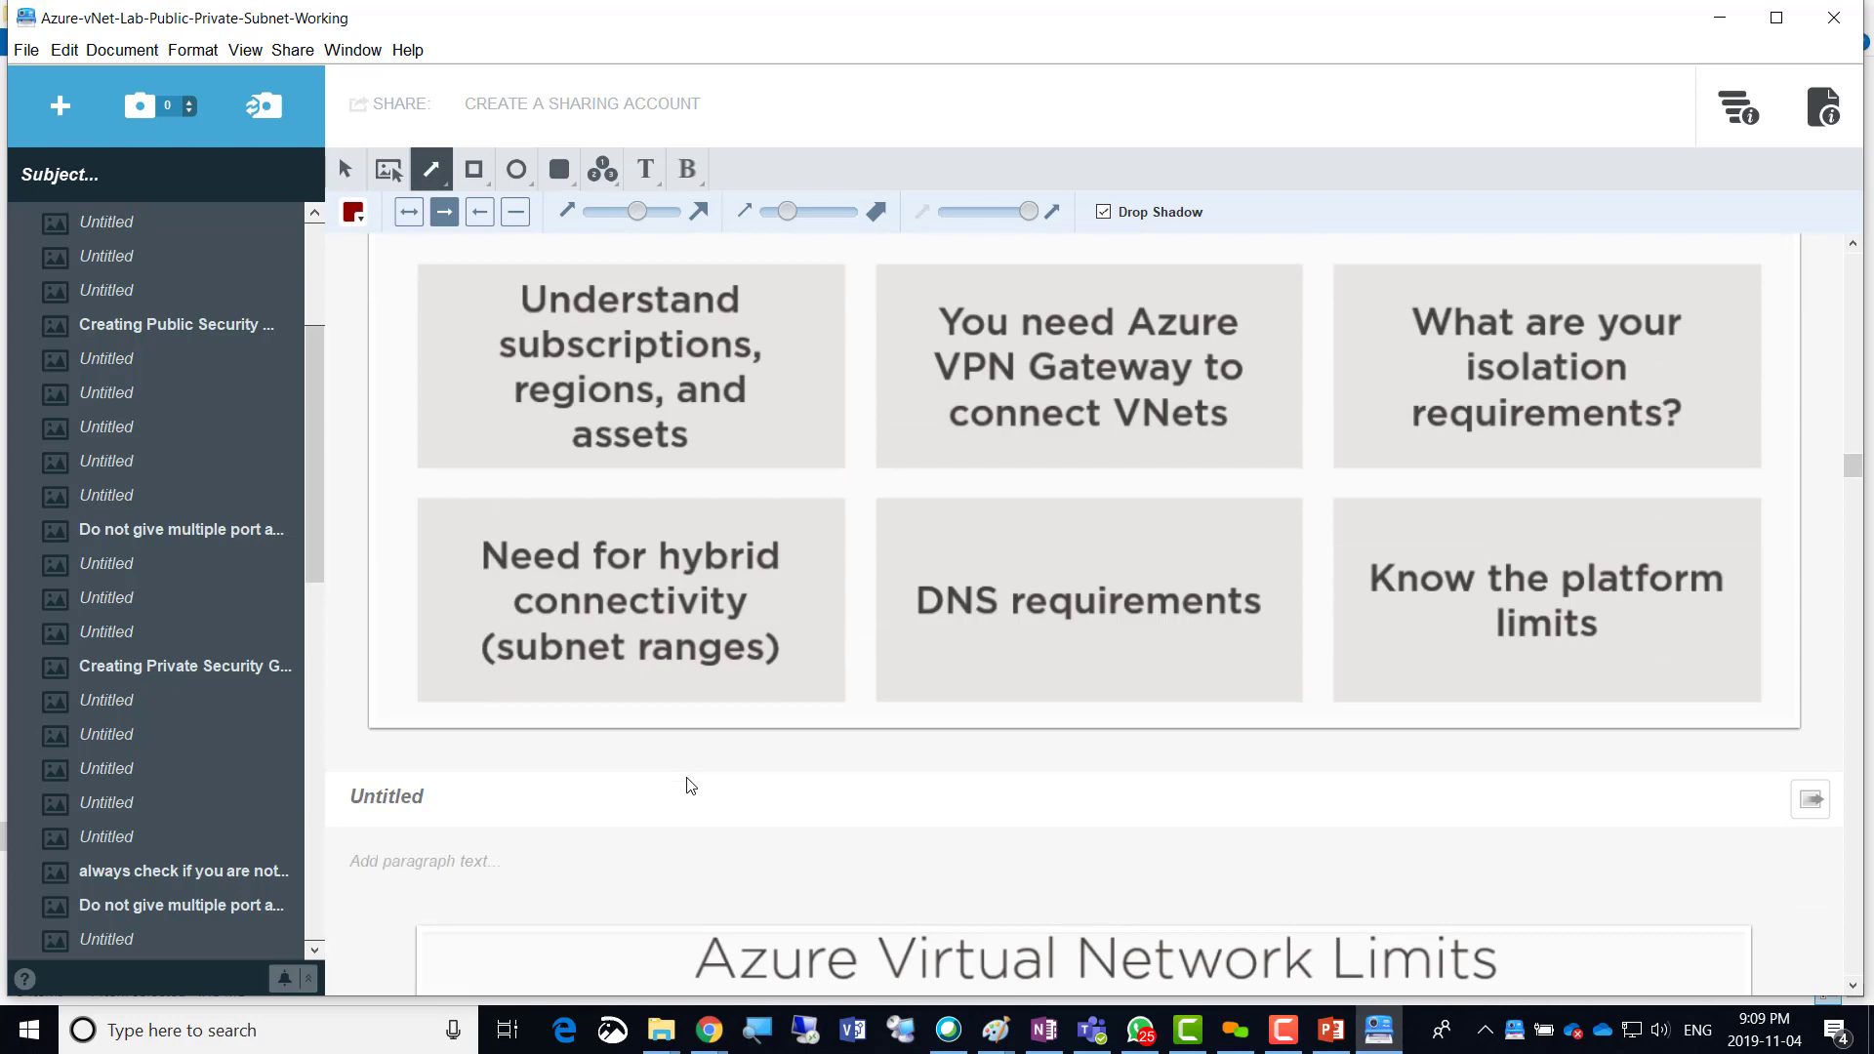
scroll(806, 574, down, 5)
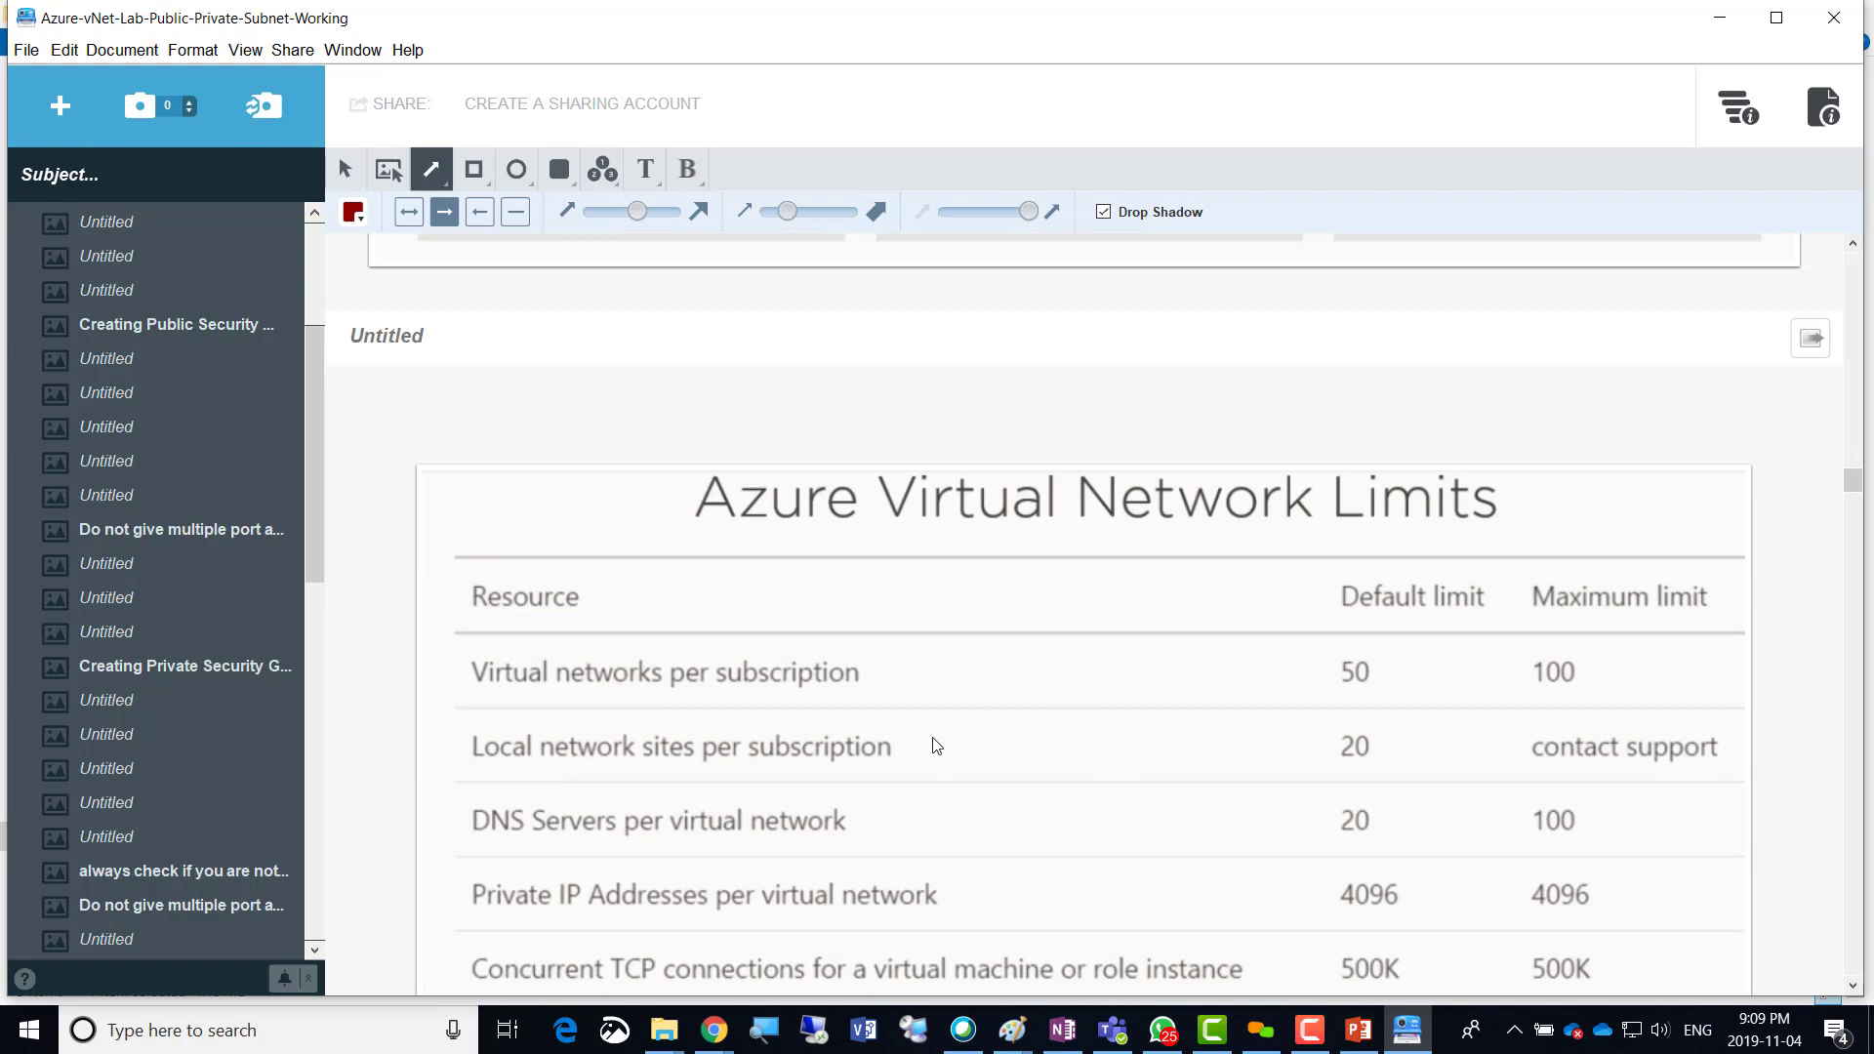
scroll(932, 743, down, 2)
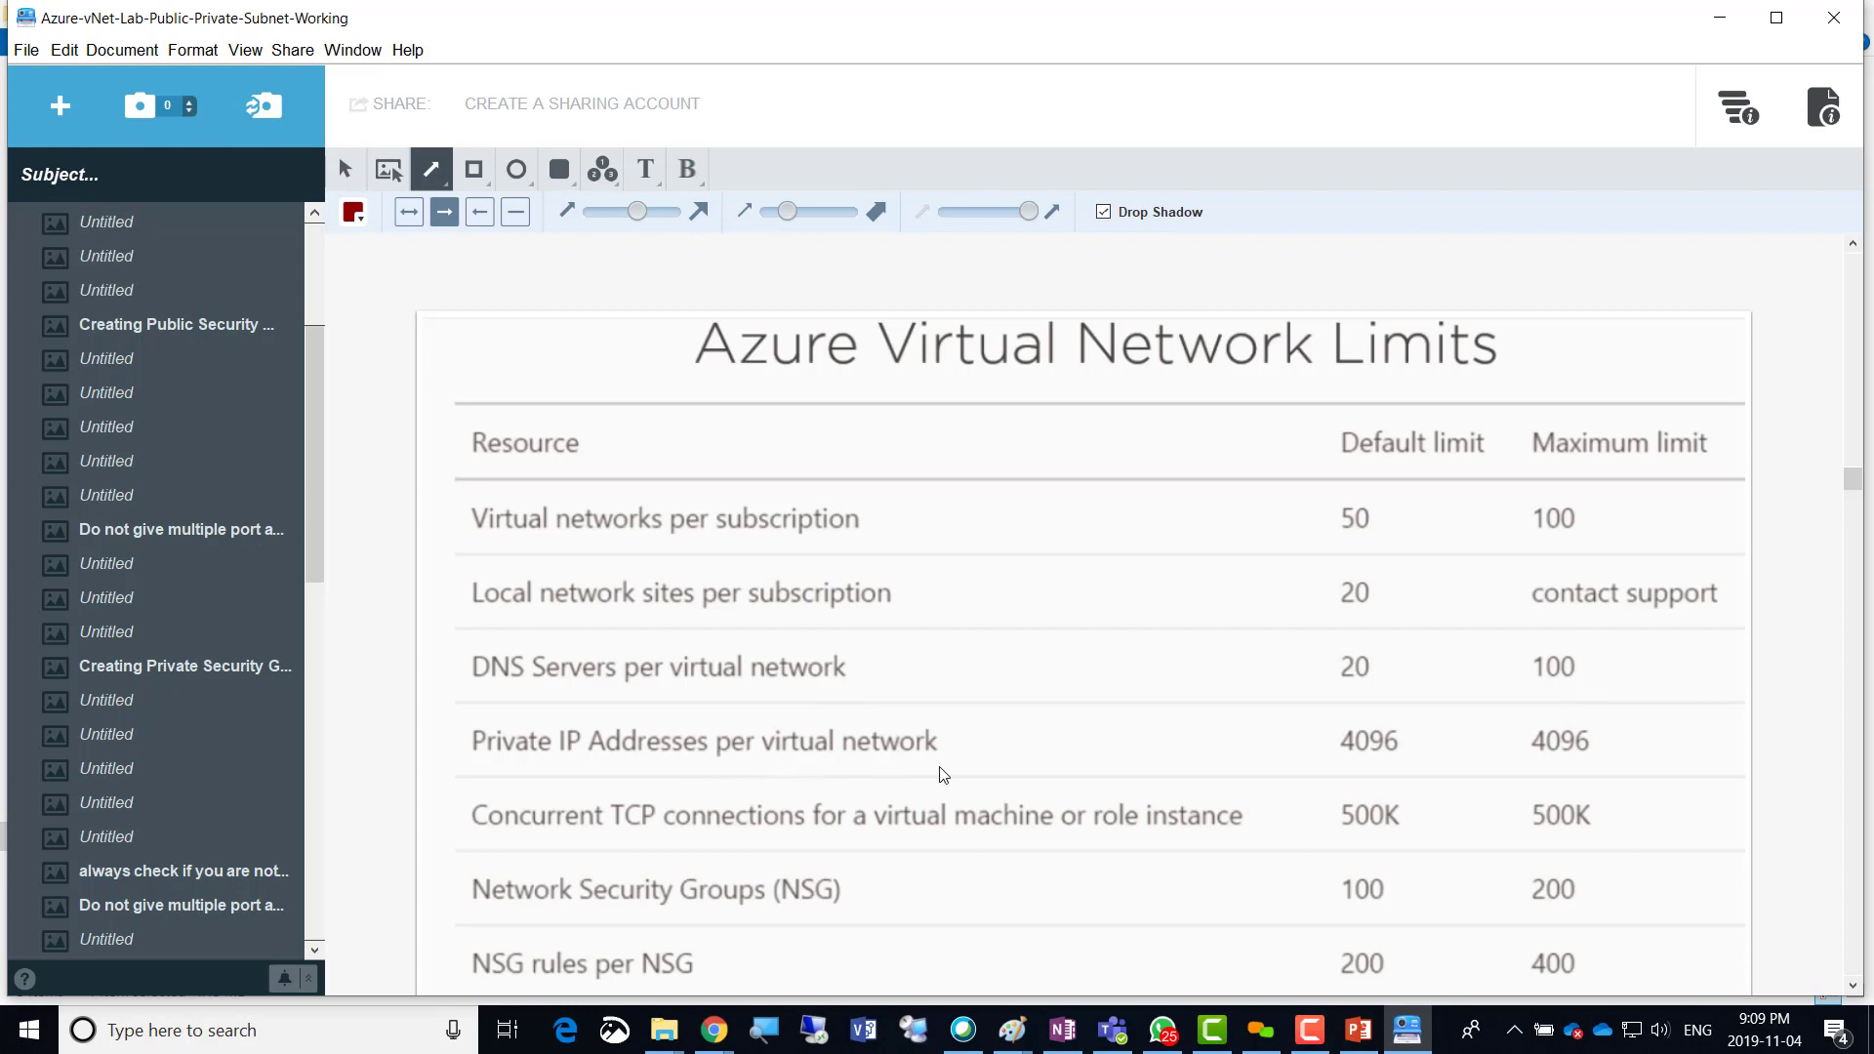
scroll(910, 738, down, 1)
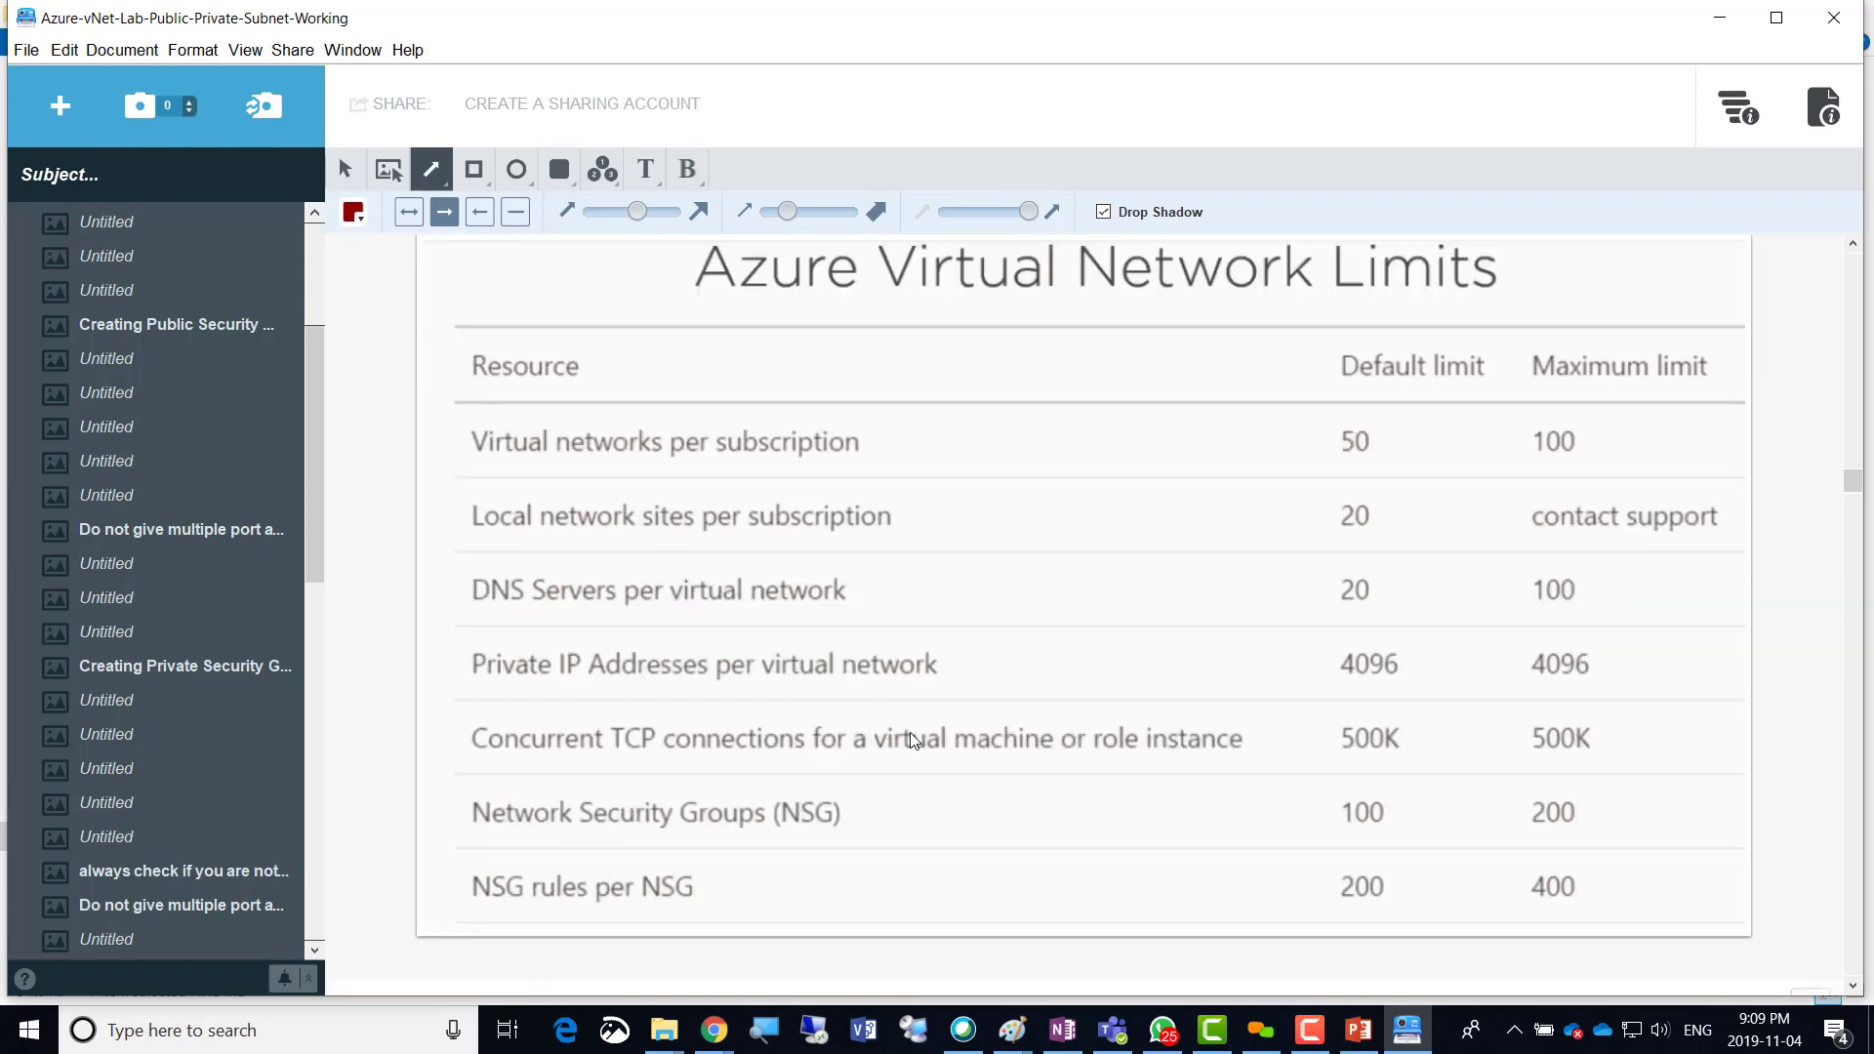
scroll(910, 738, down, 1)
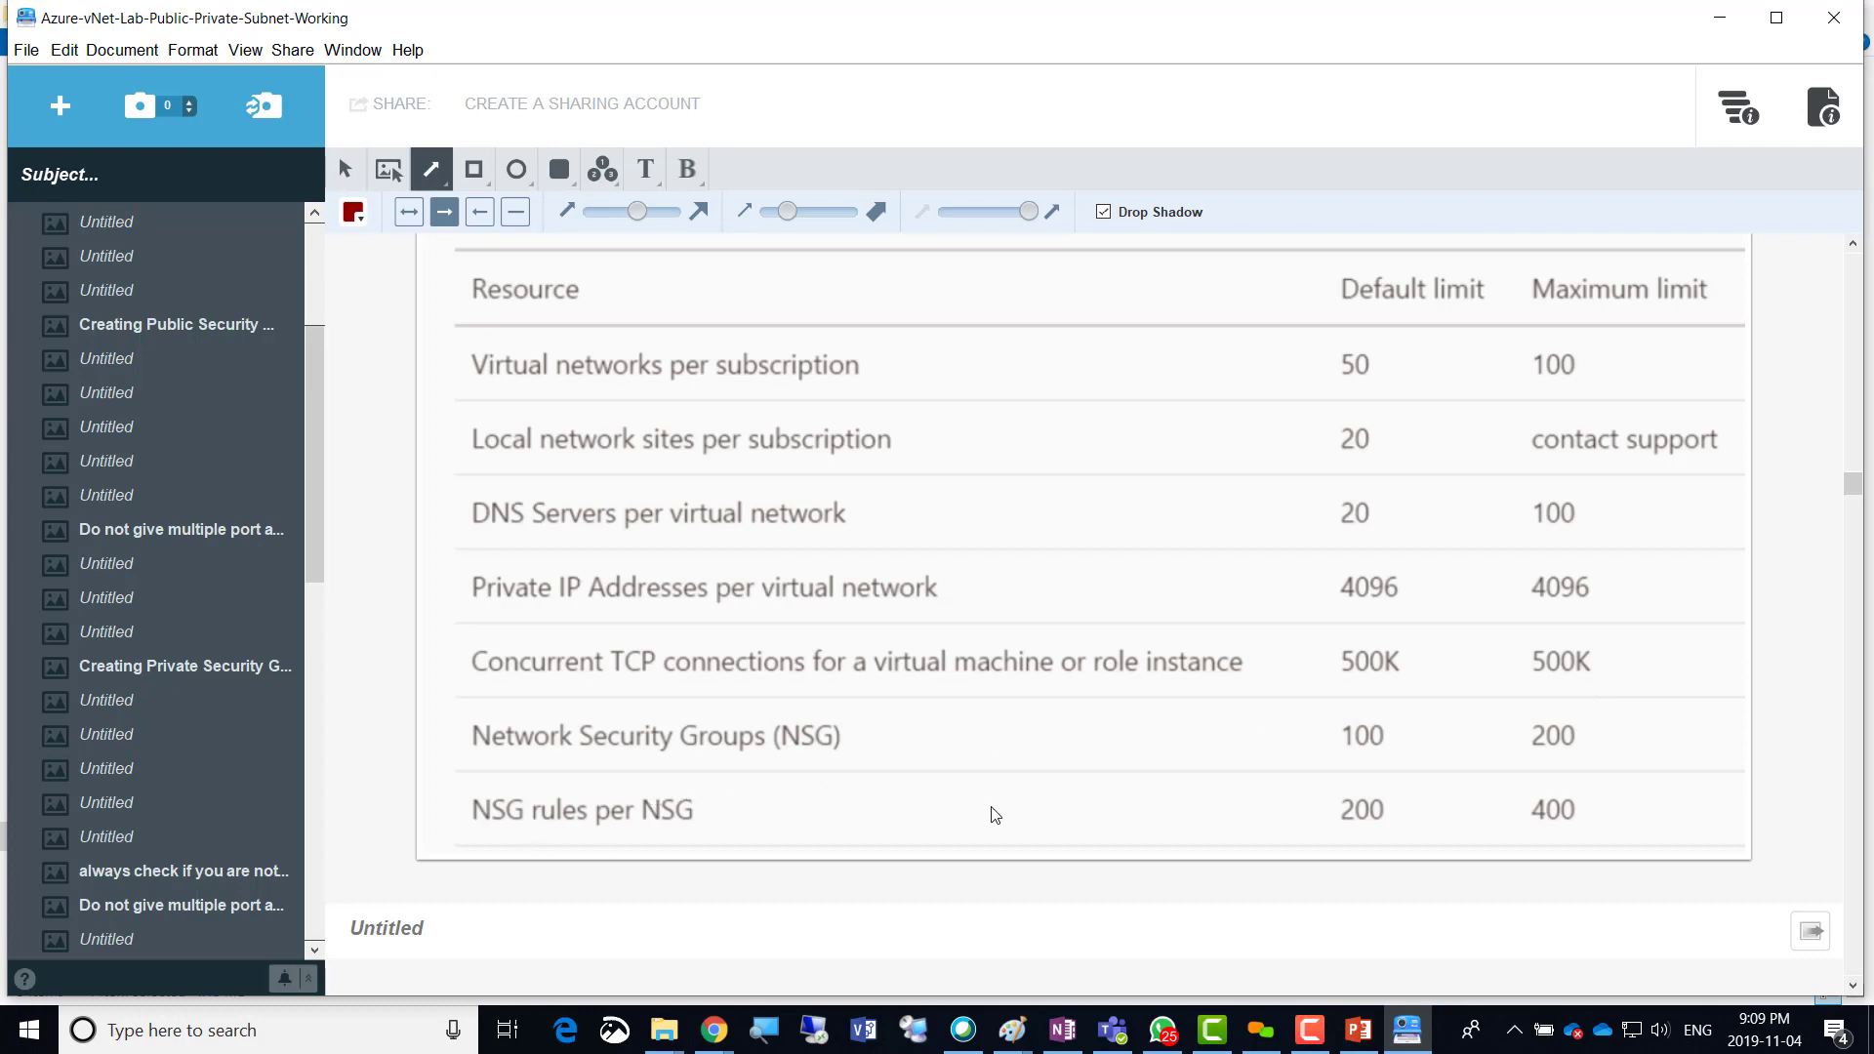
scroll(992, 813, down, 3)
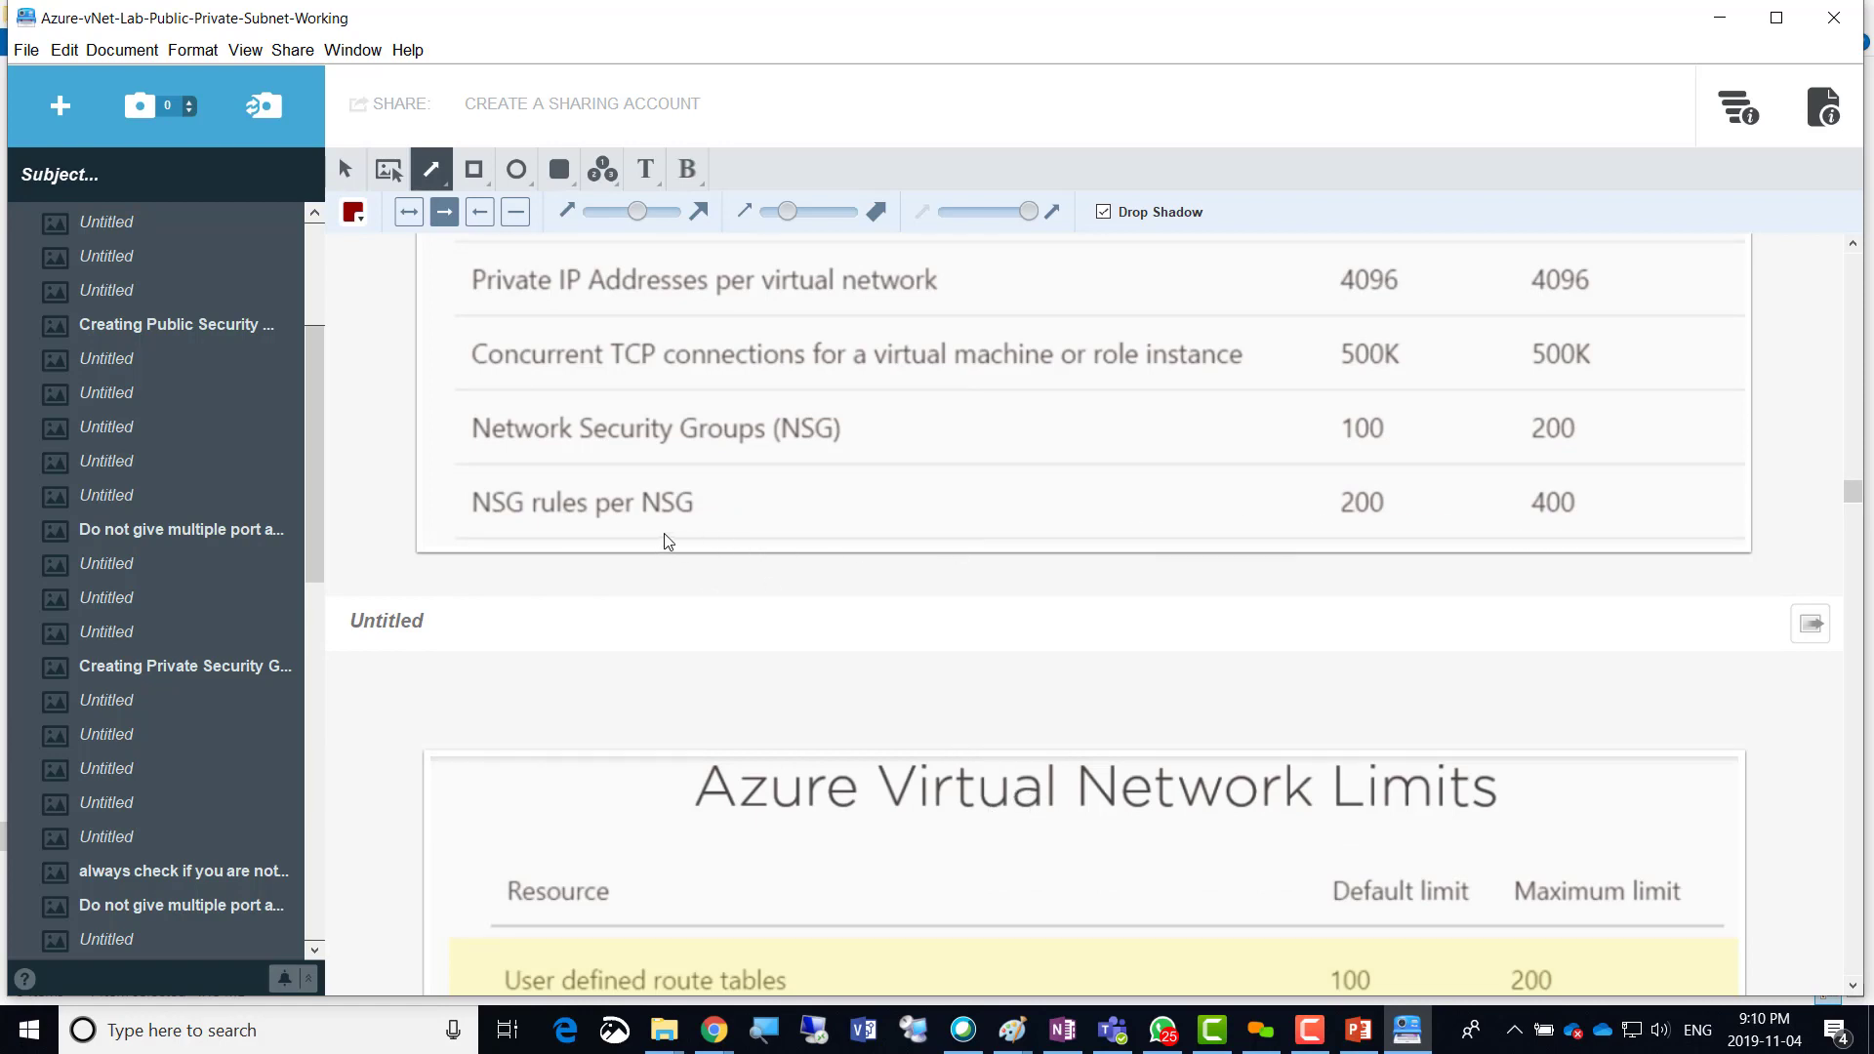
scroll(890, 774, down, 4)
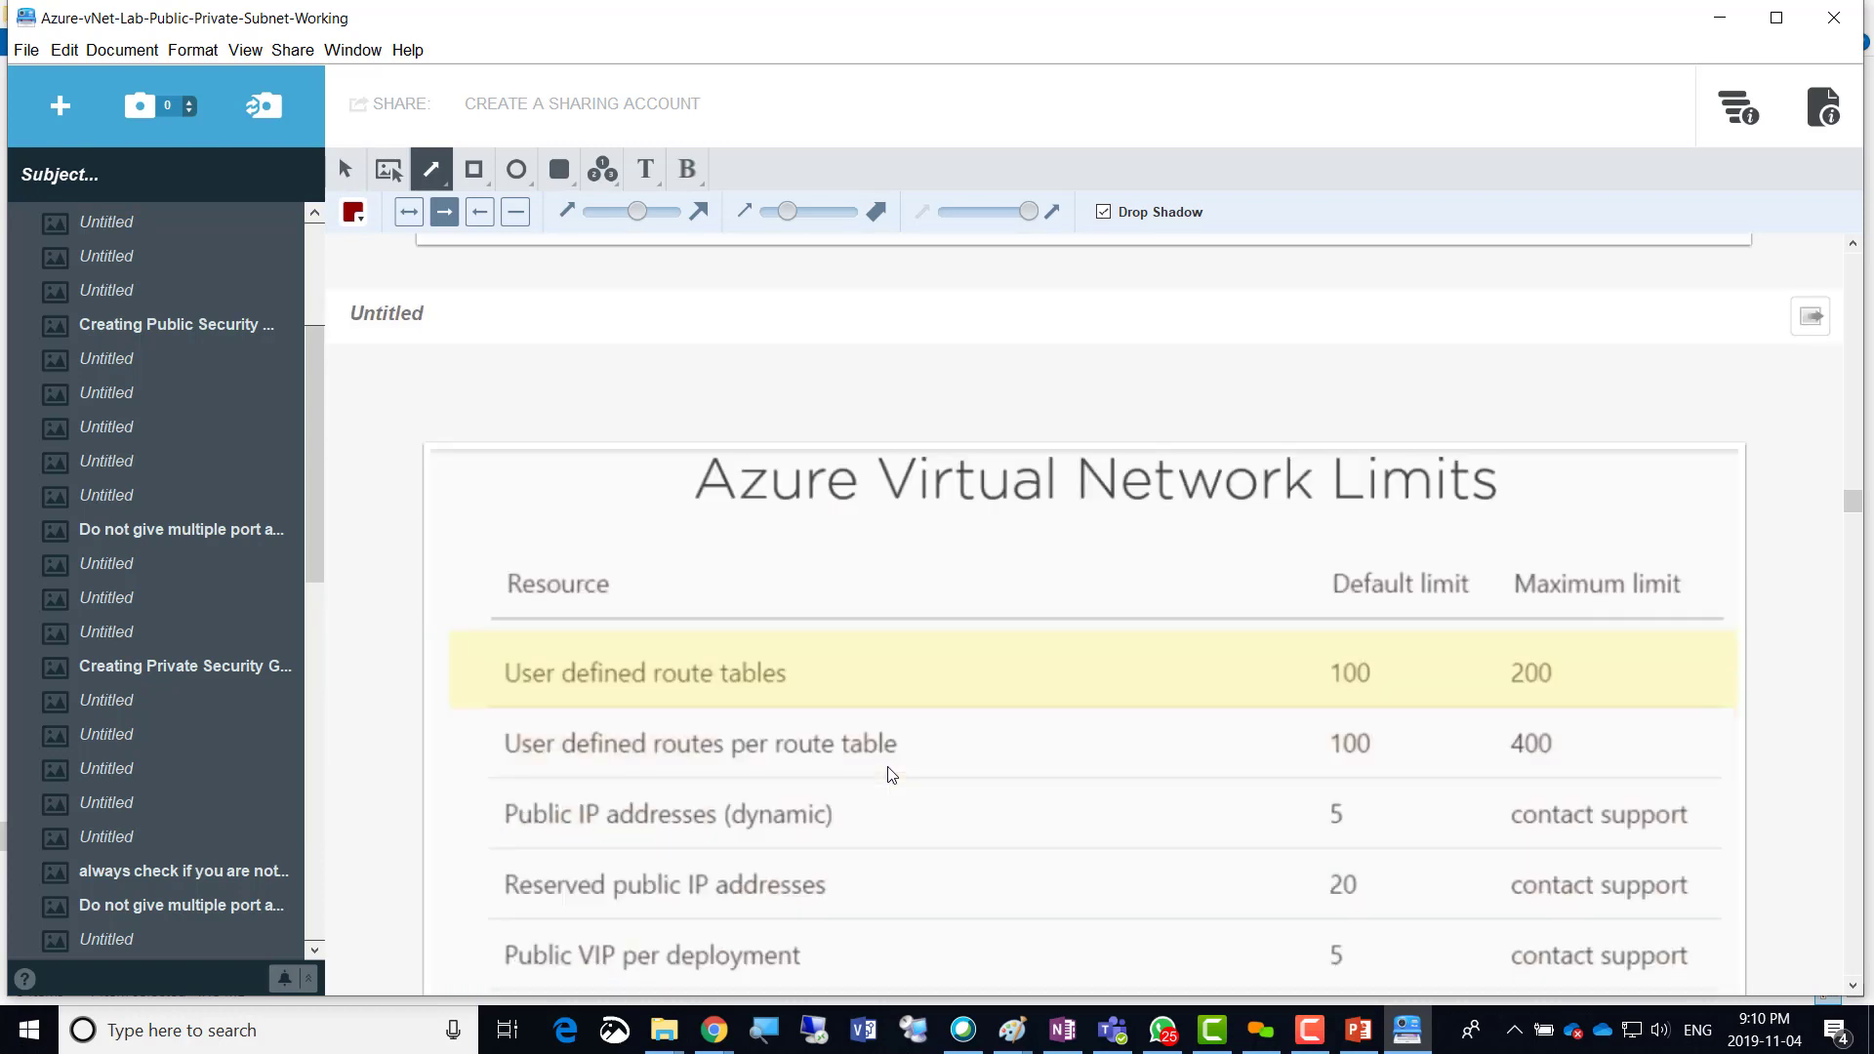
scroll(890, 774, down, 2)
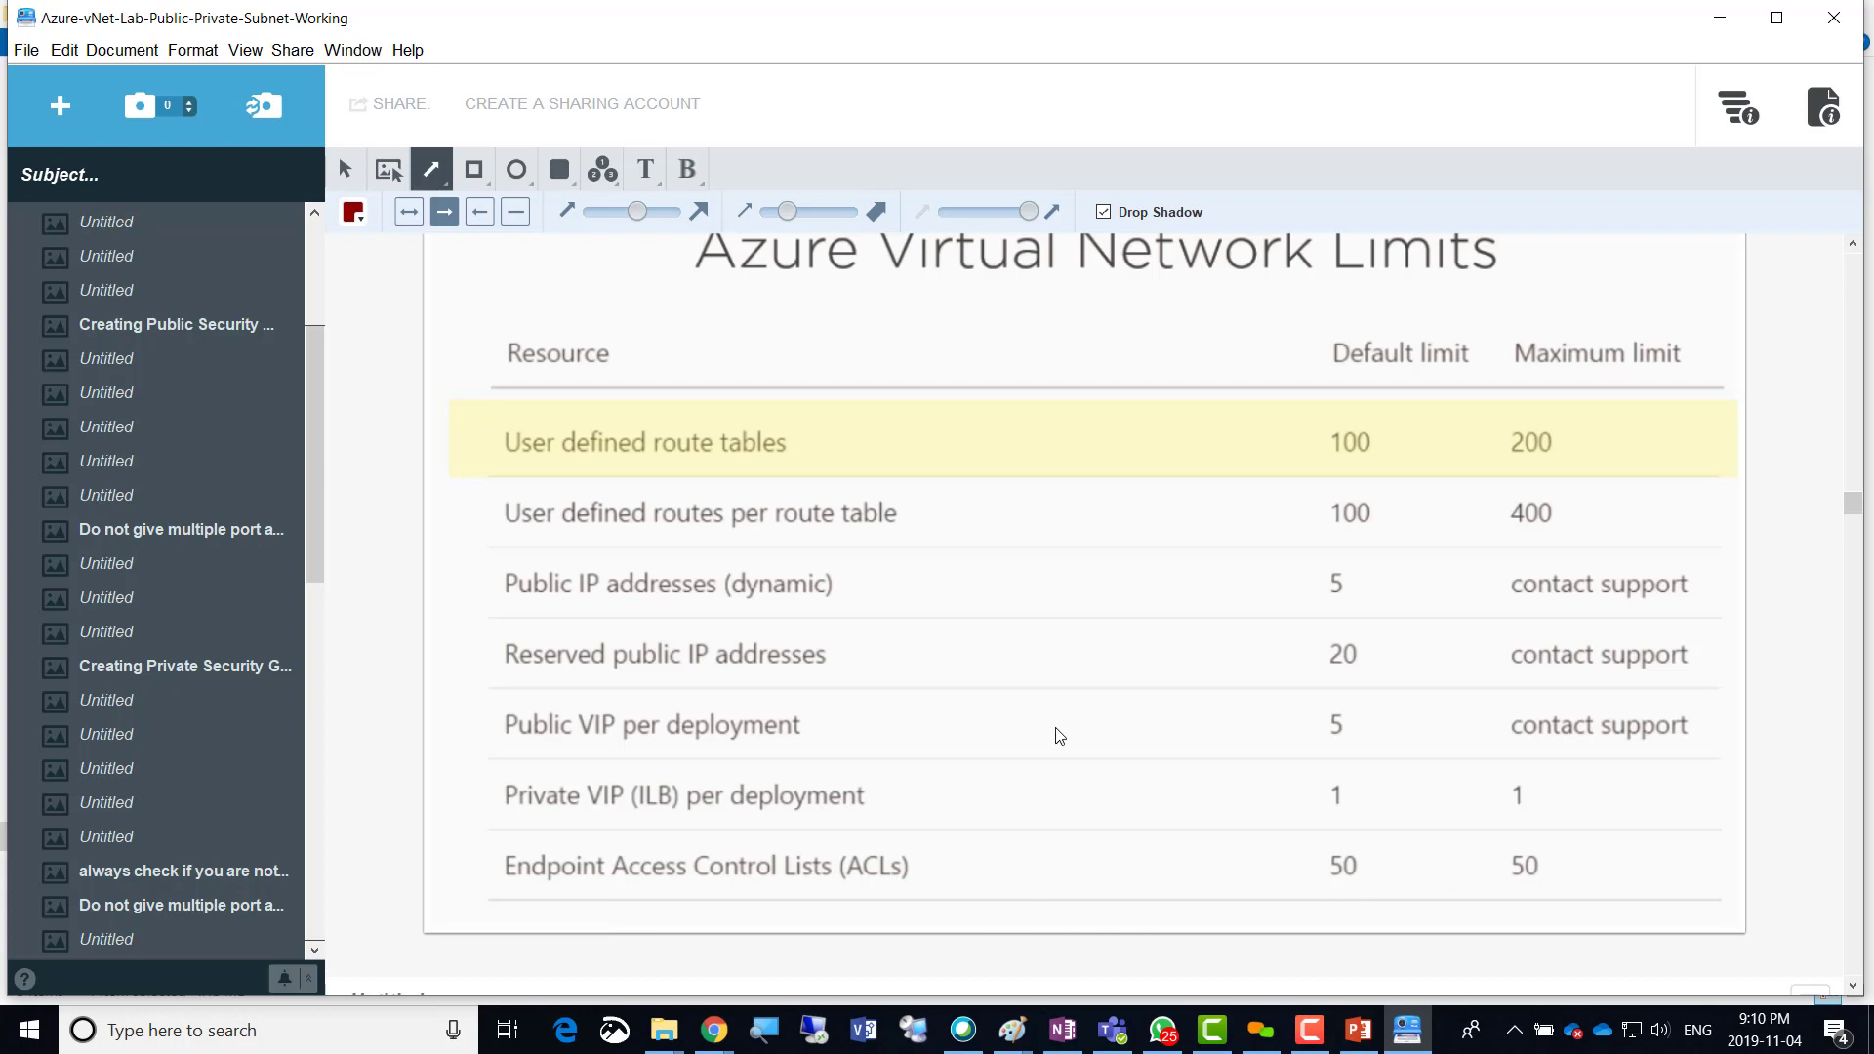
scroll(1061, 738, down, 3)
scroll(1062, 737, down, 2)
scroll(1062, 734, down, 3)
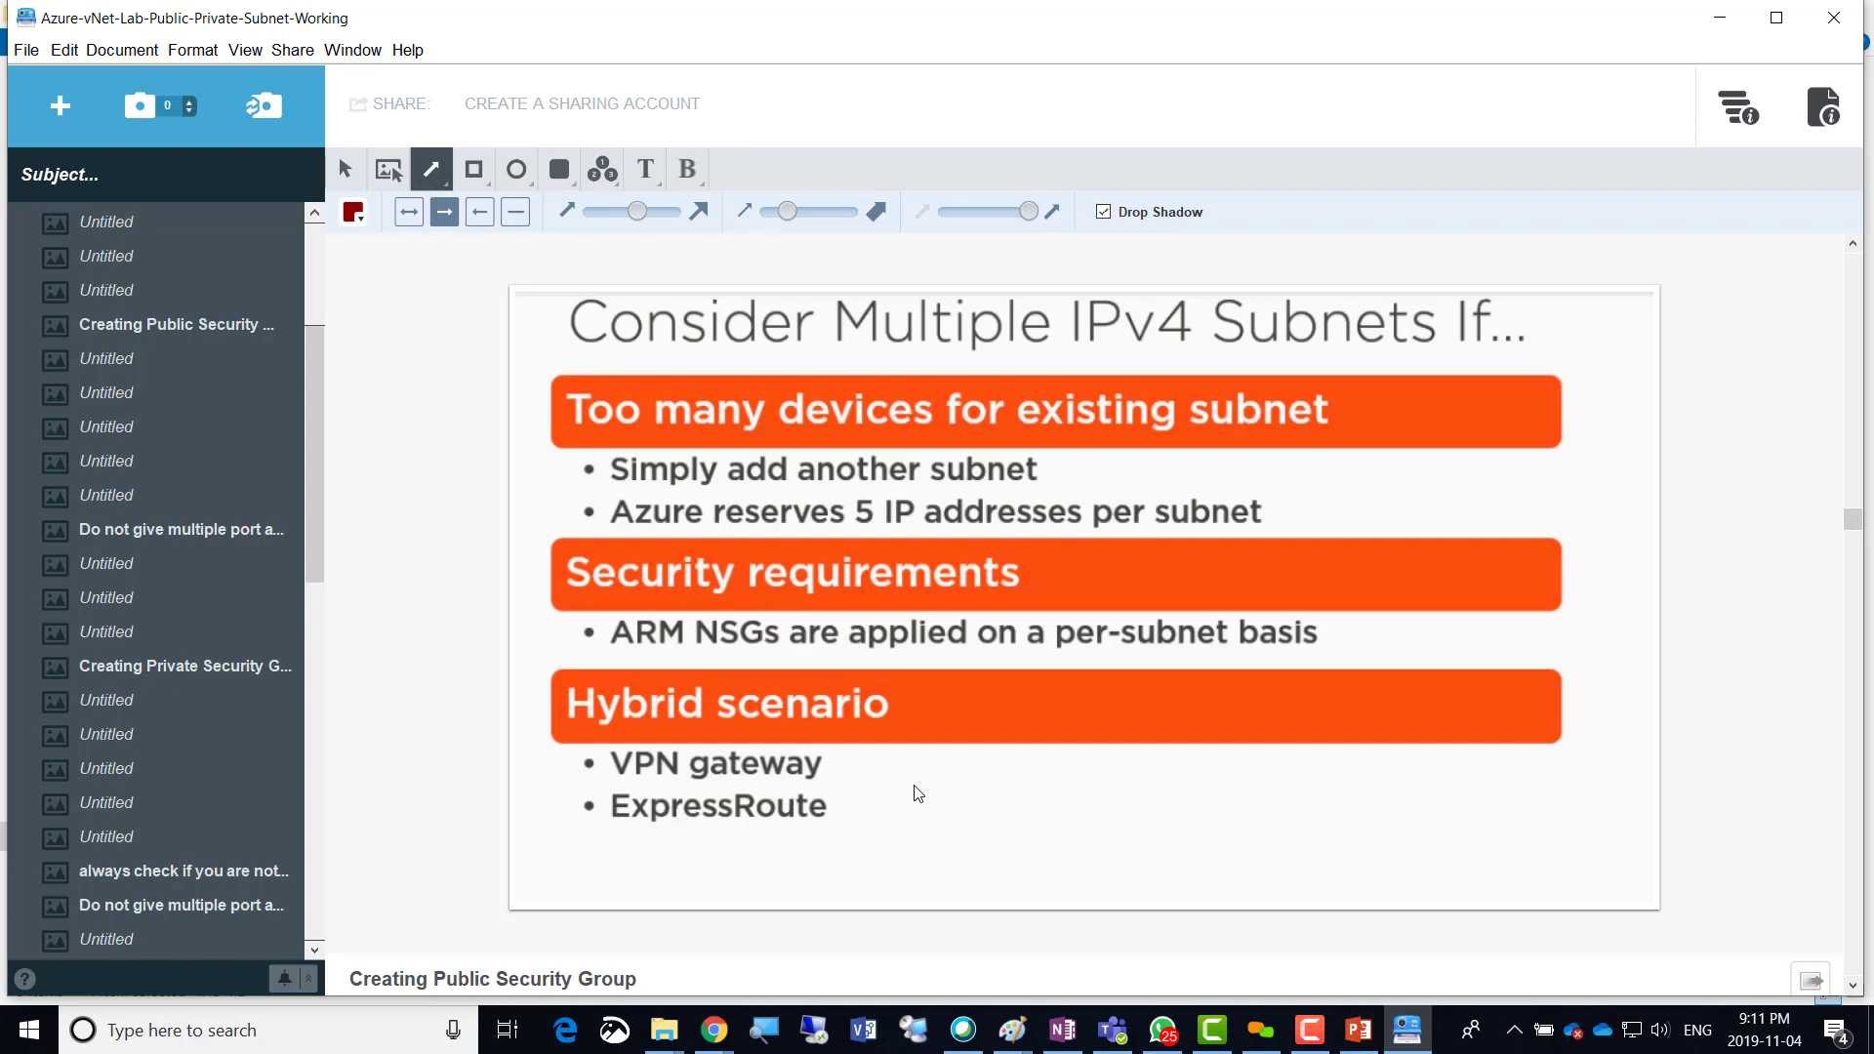
Select the Creating Public Security Group step, then show the vNET Lab diagram on PowerPoint slide 3.
scroll(914, 788, down, 4)
scroll(915, 787, down, 2)
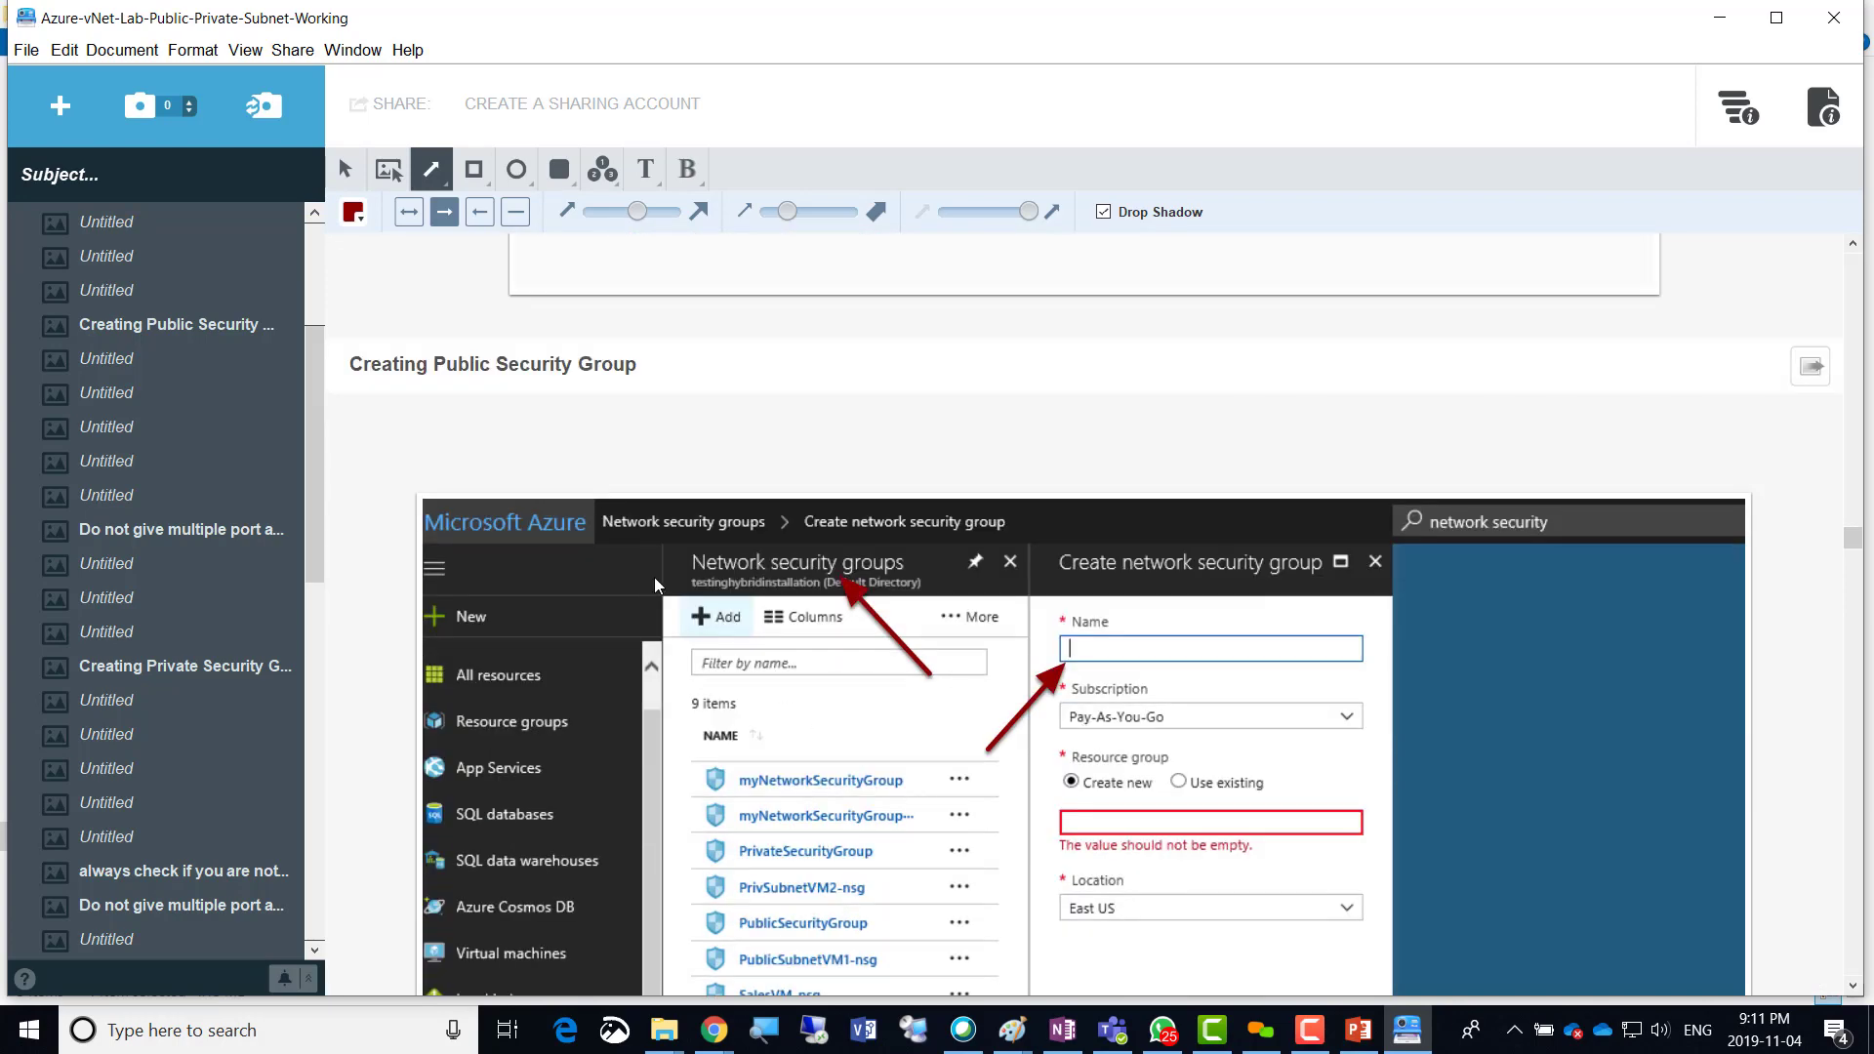
click(653, 362)
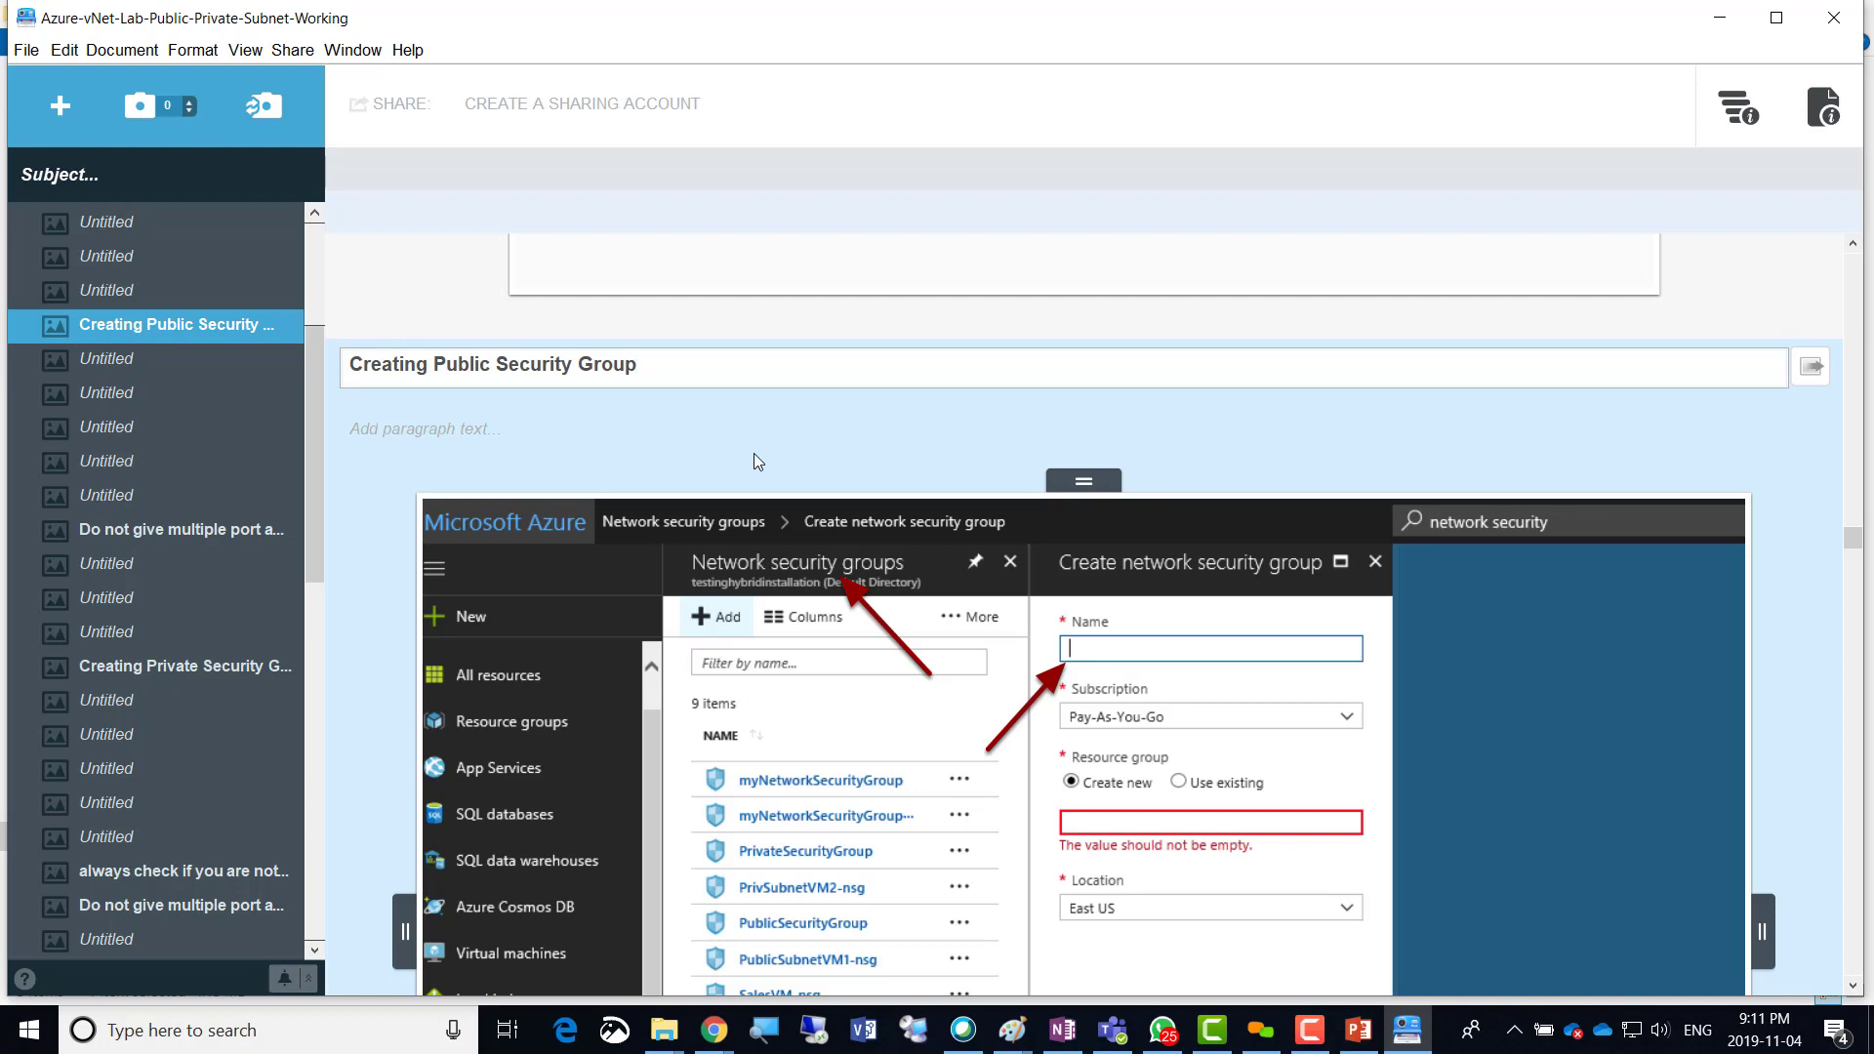
click(1357, 1030)
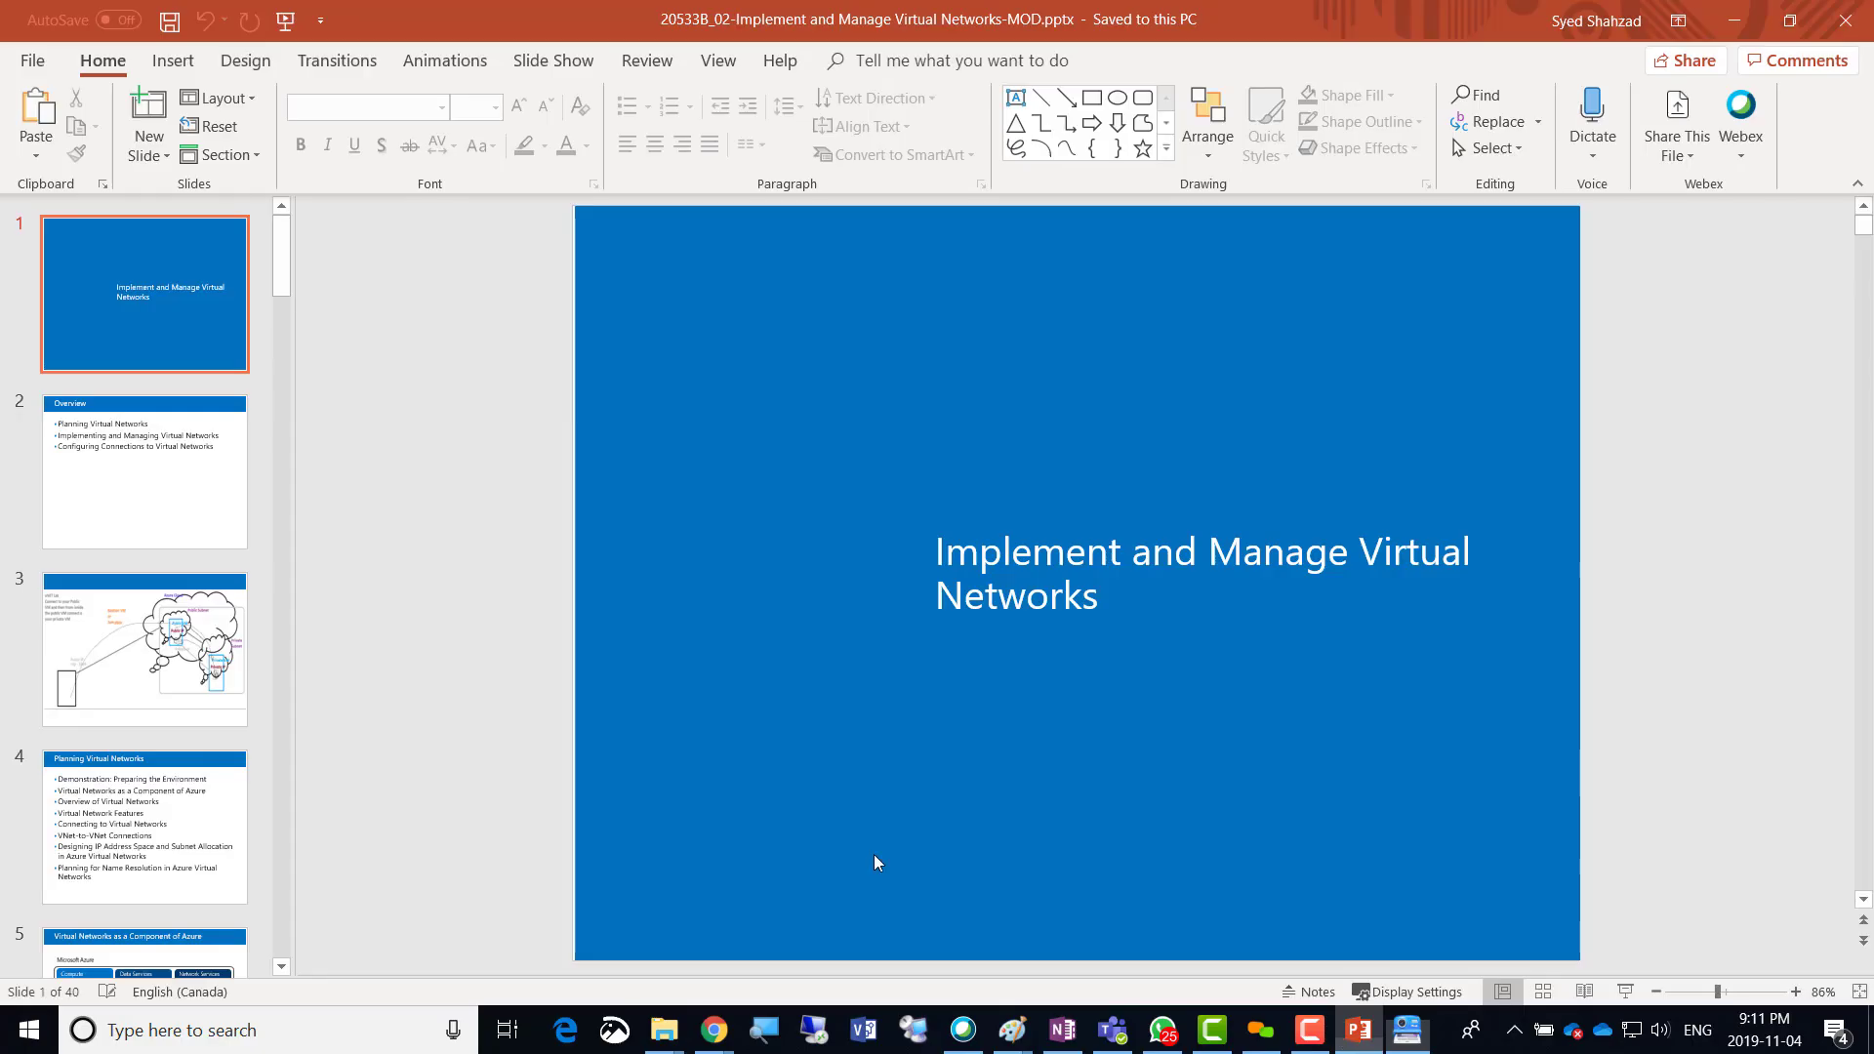
click(125, 657)
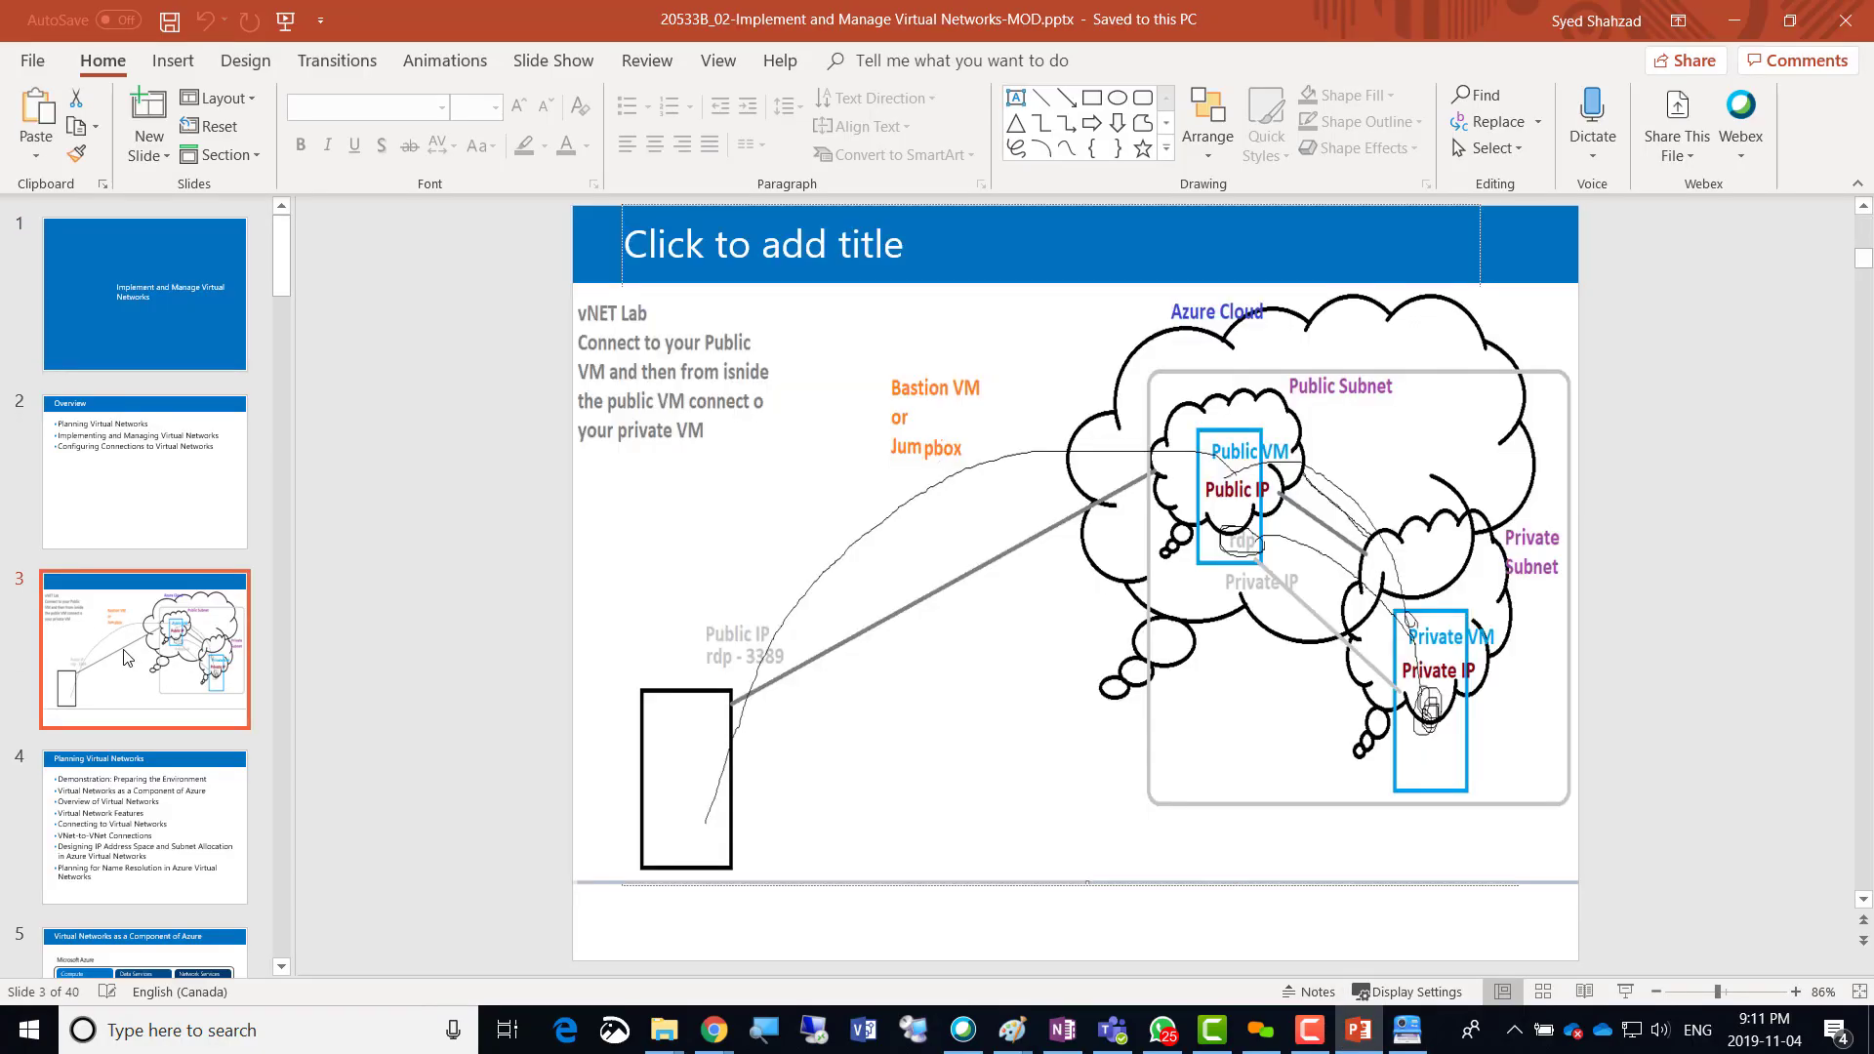
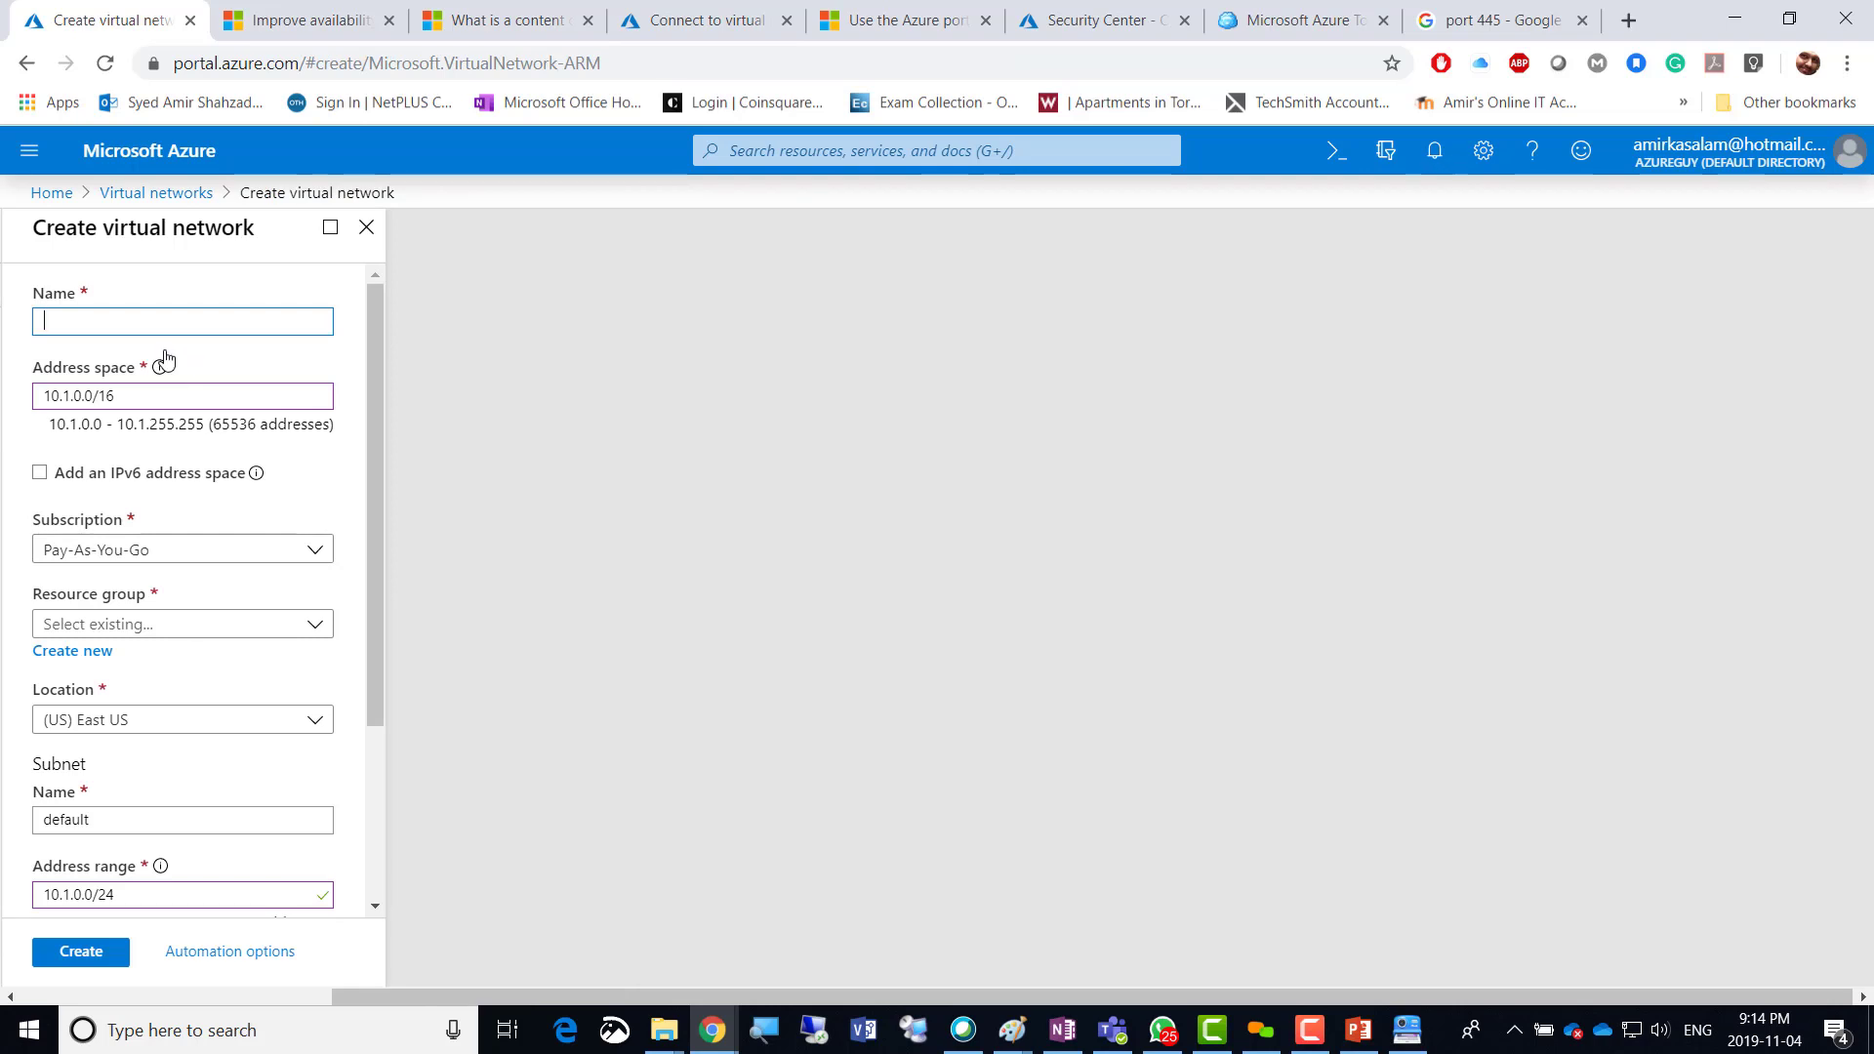
Name the virtual network test-vNet and put it in a new resource group, amir04nov2019-rg.
text(test-)
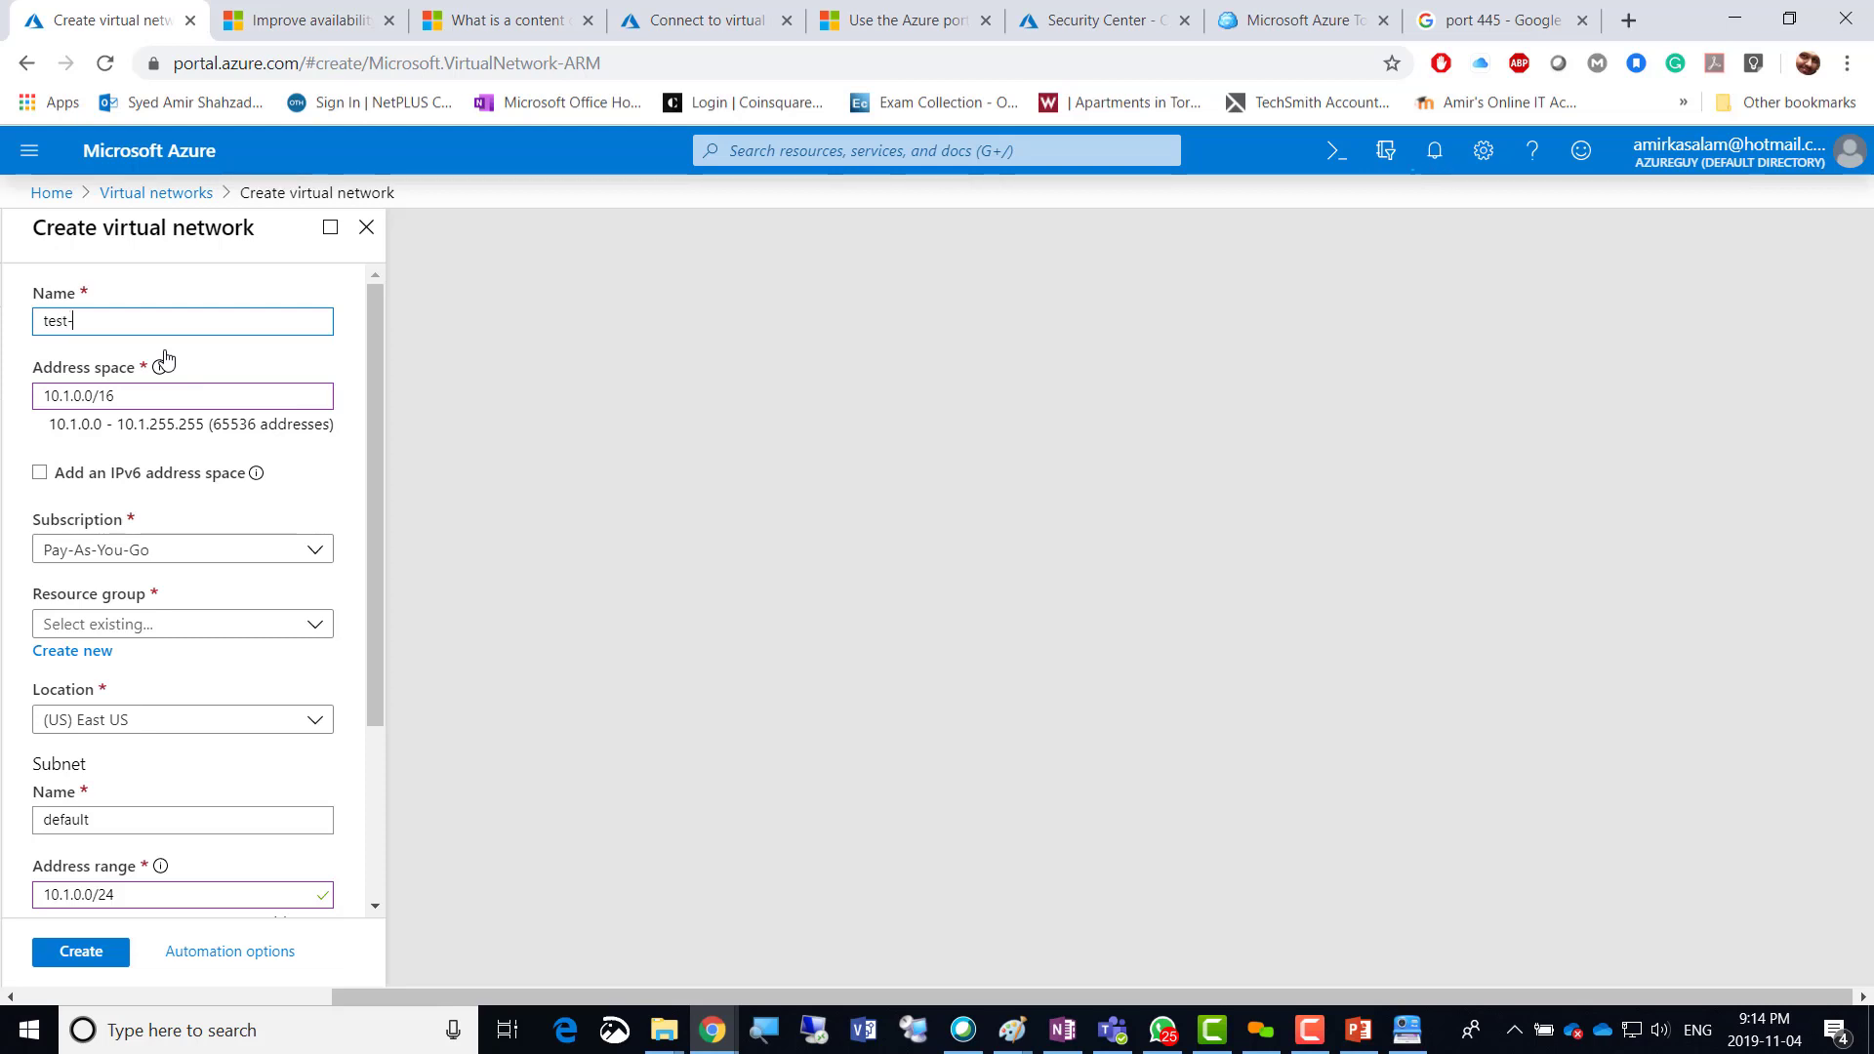
text(vNet)
click(355, 366)
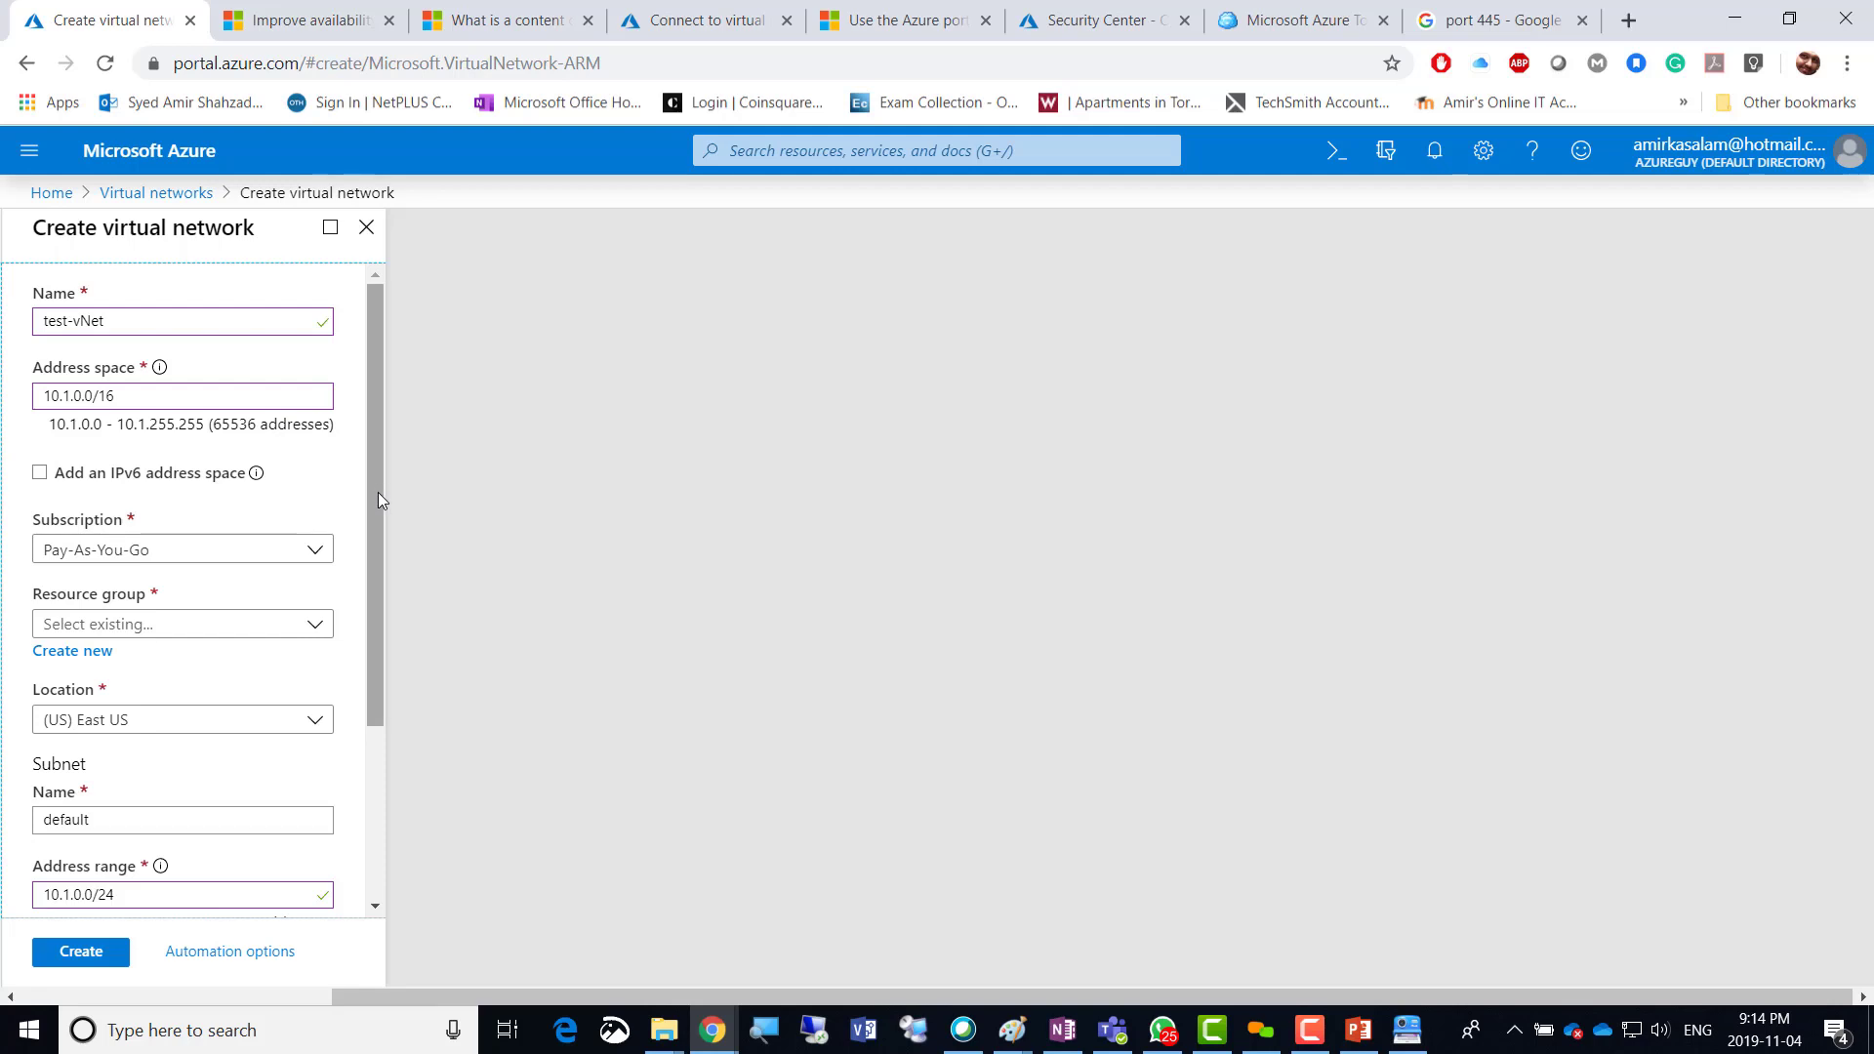
drag(378, 499, 372, 634)
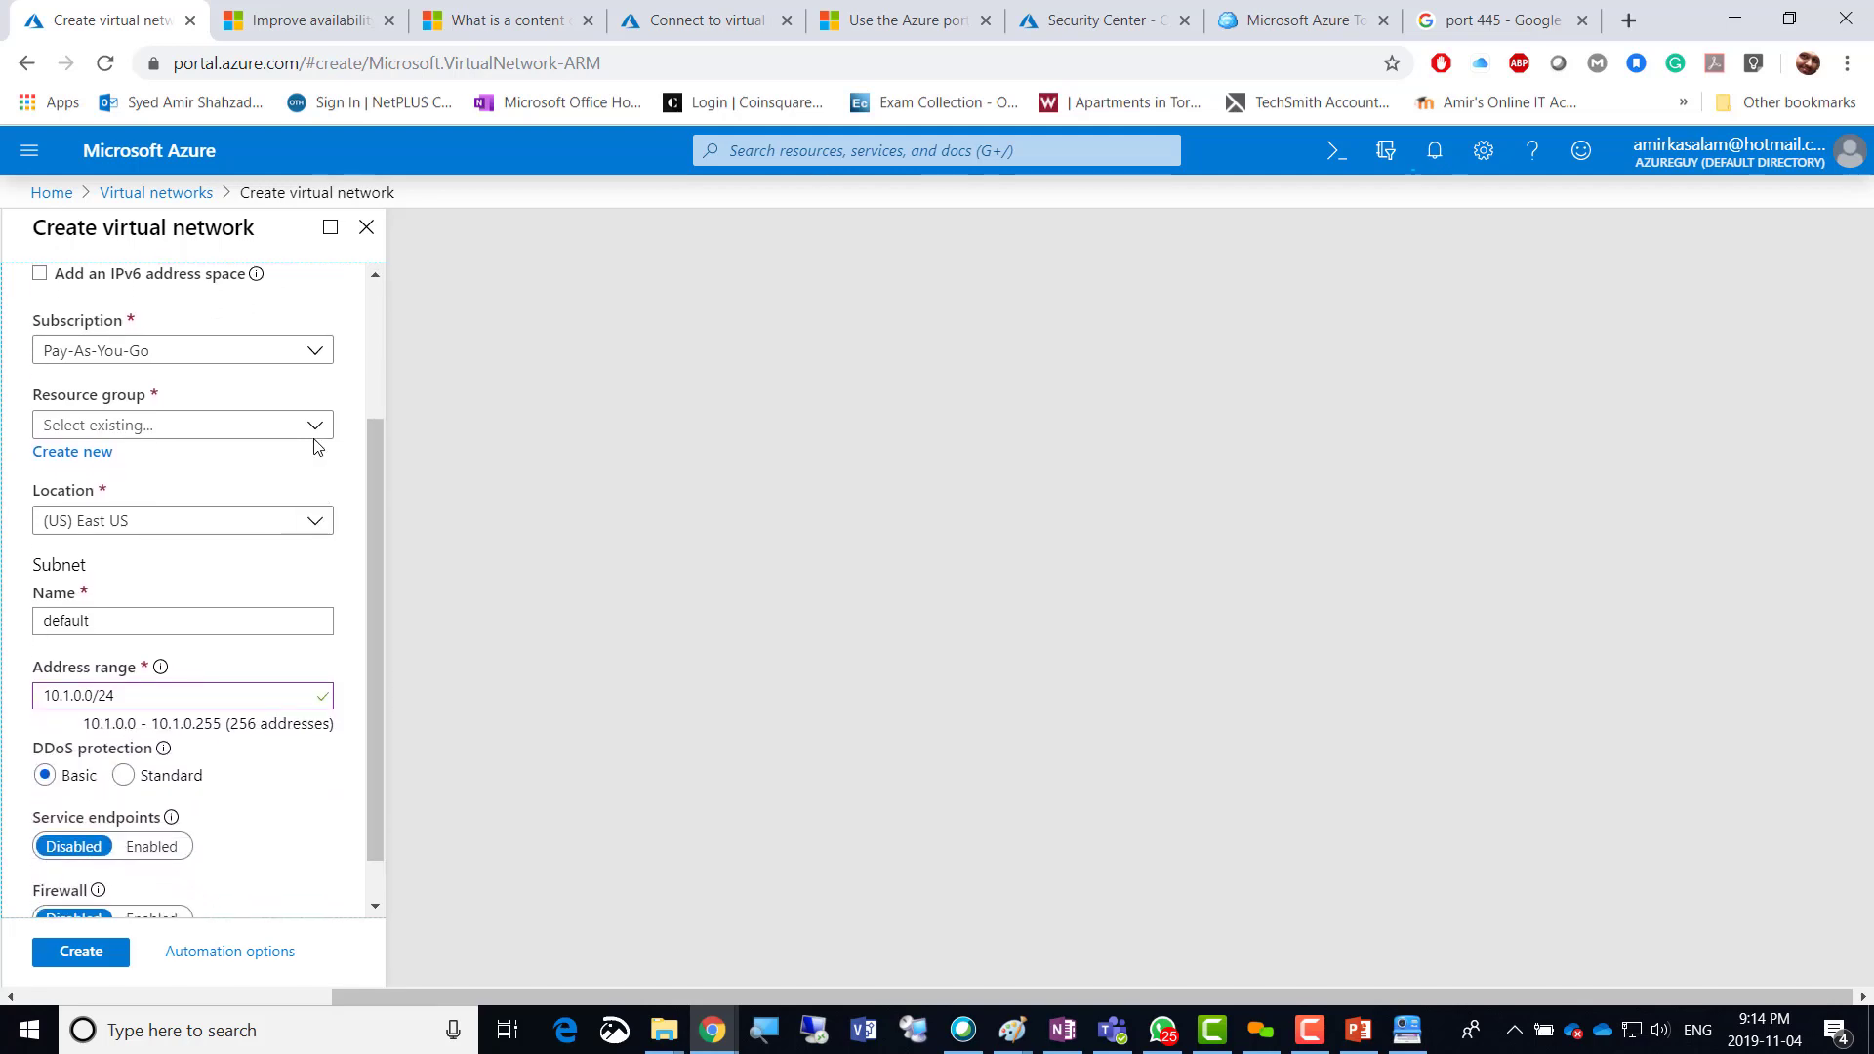
click(88, 459)
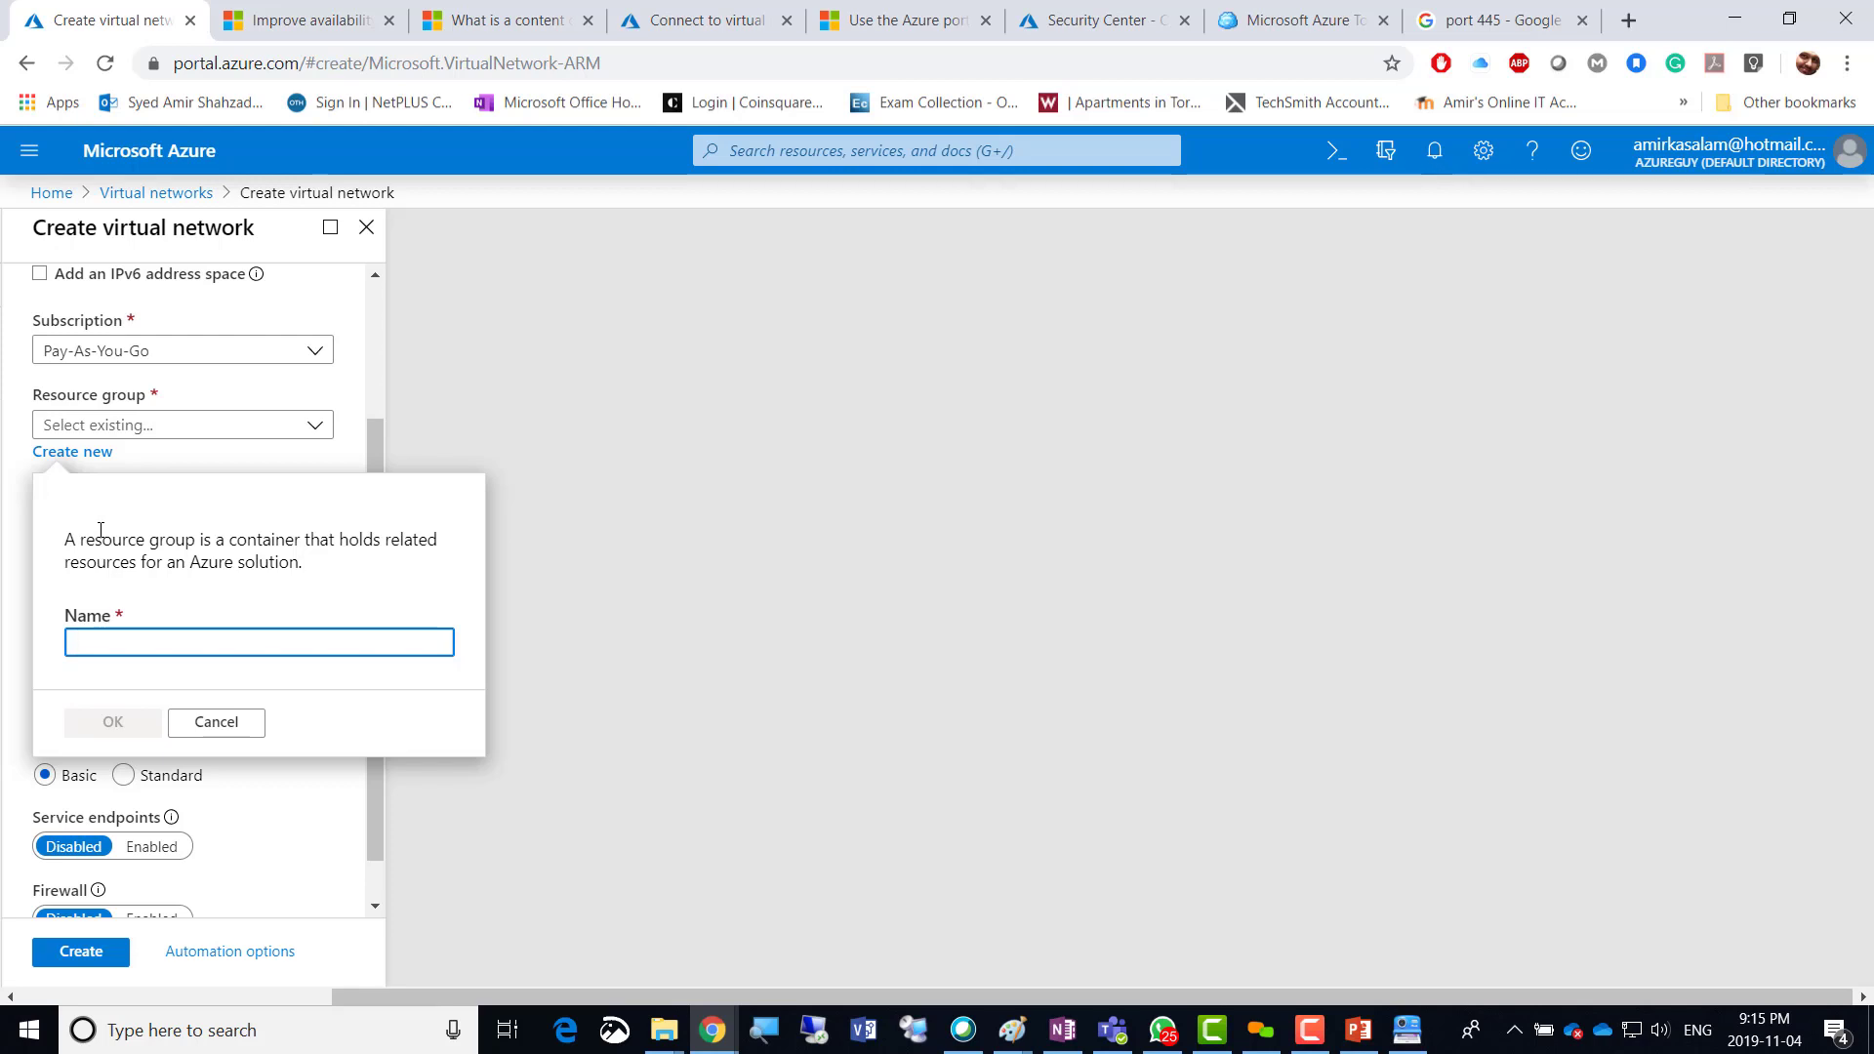
text(amir)
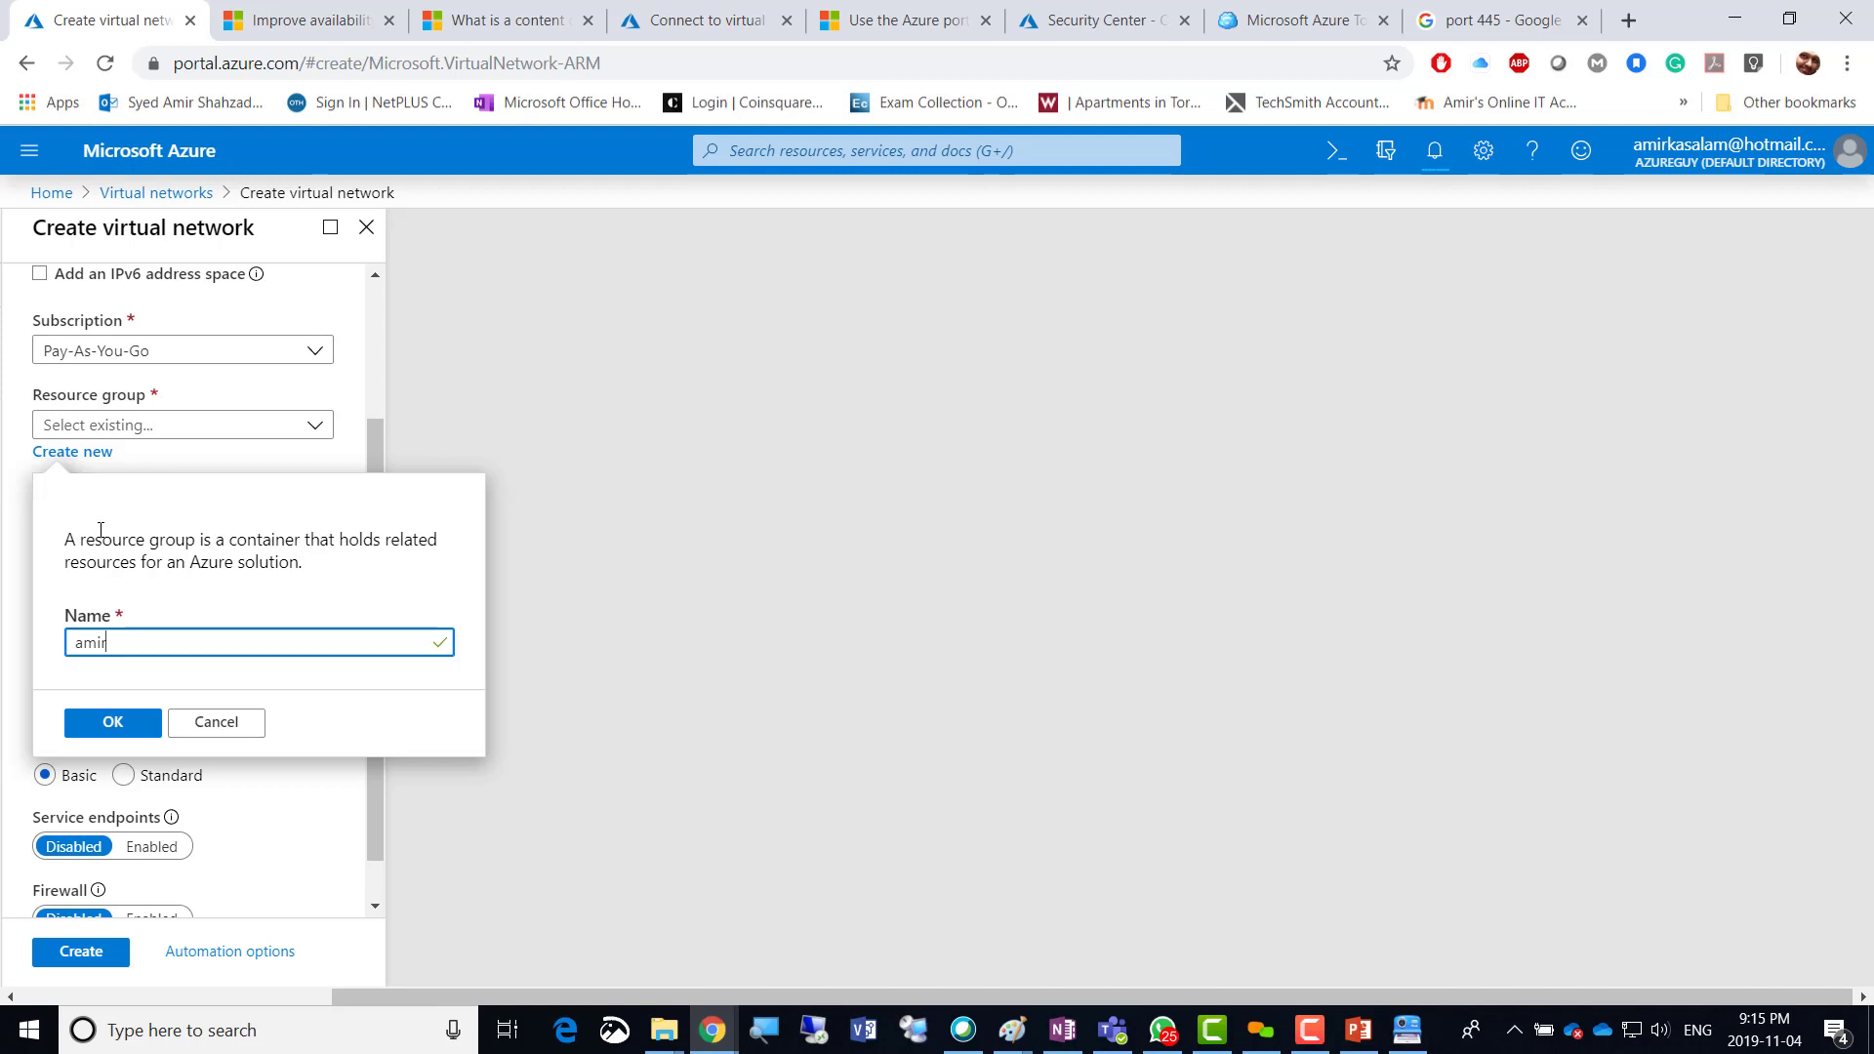
text(04nov2019-rg)
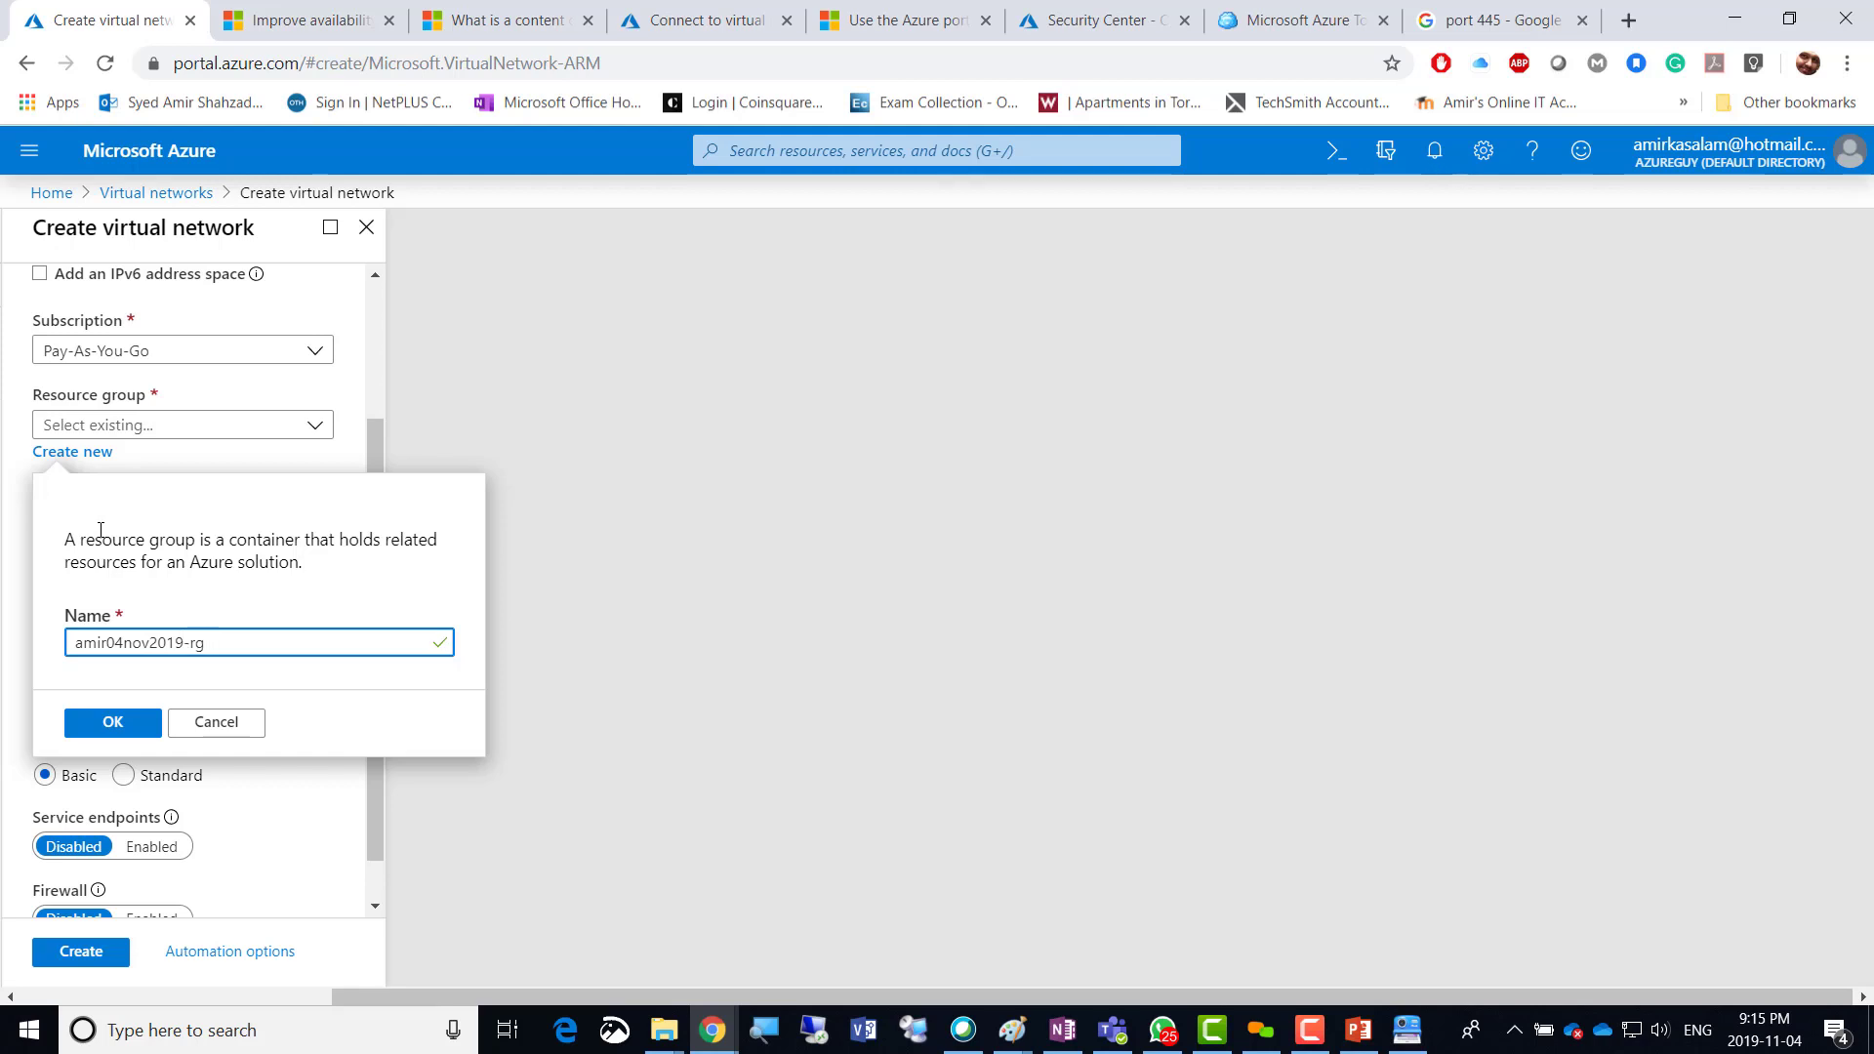
click(109, 724)
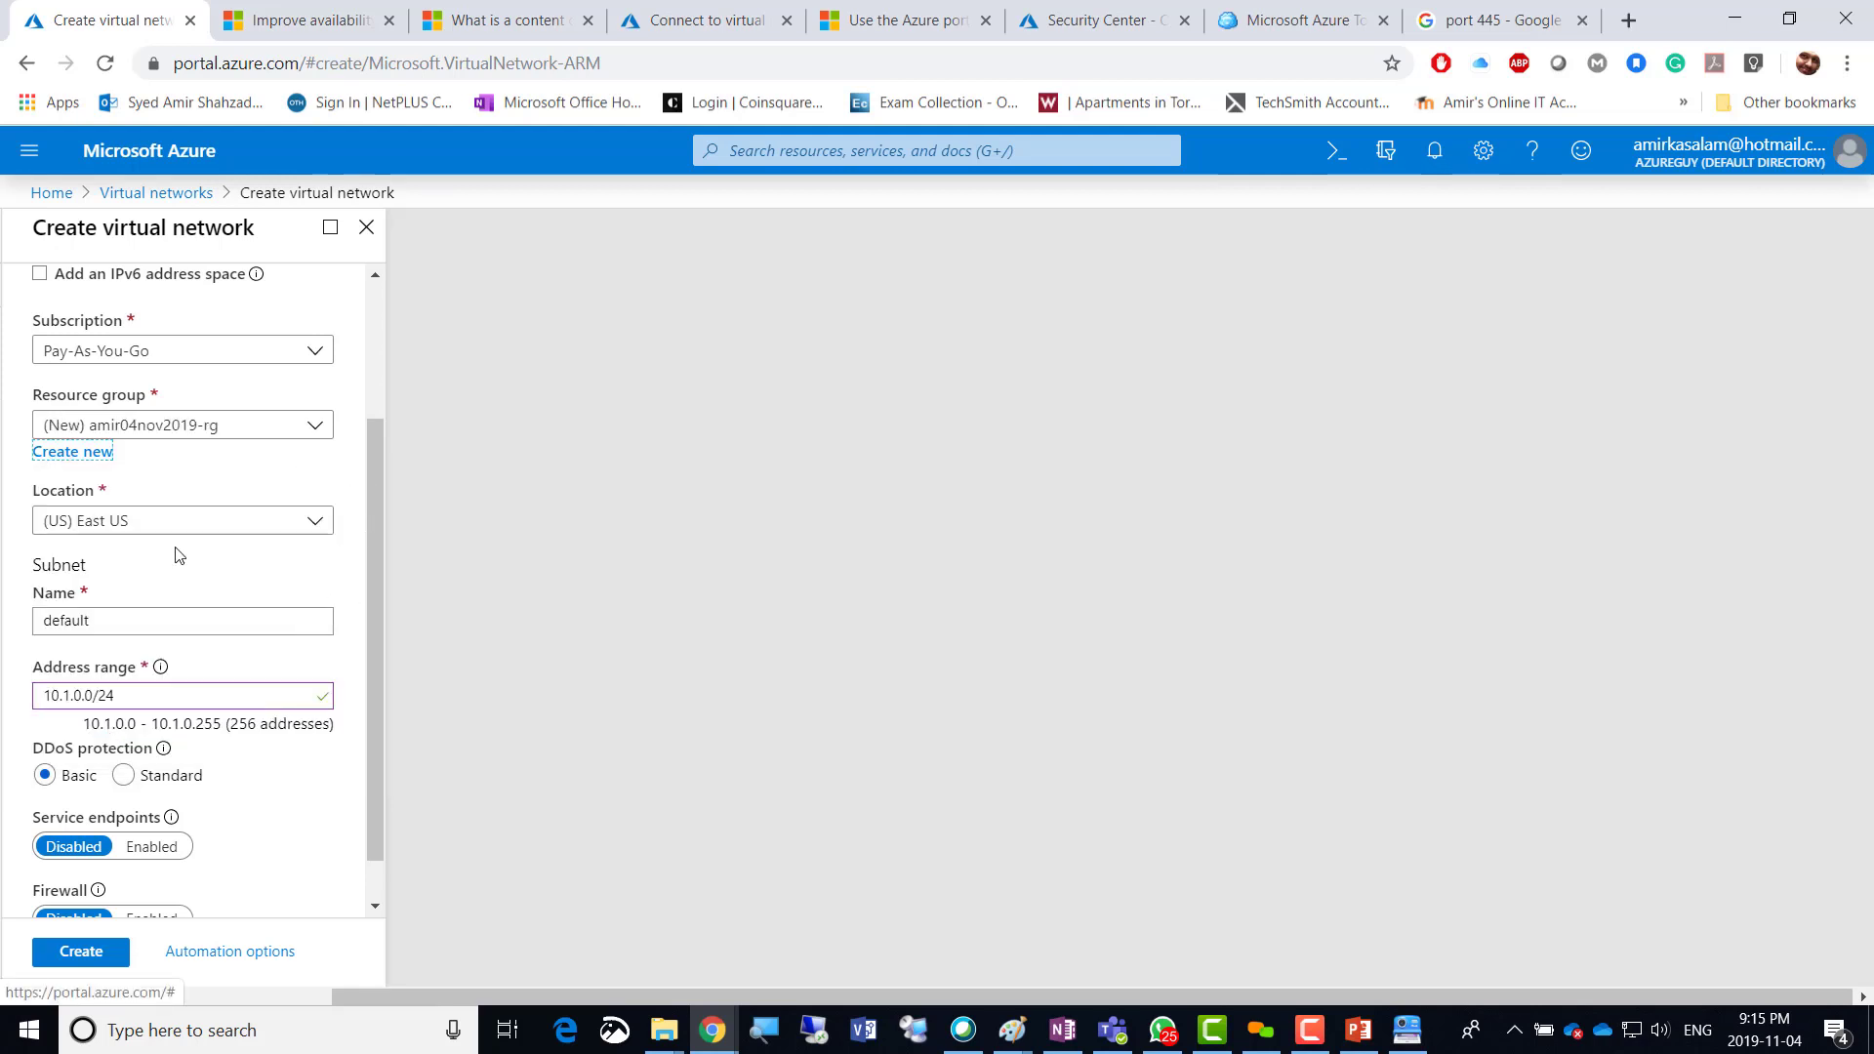
Rename the default subnet to Public-Subnet, then bring up the lab slides in PowerPoint.
drag(383, 589, 372, 677)
drag(99, 576, 4, 576)
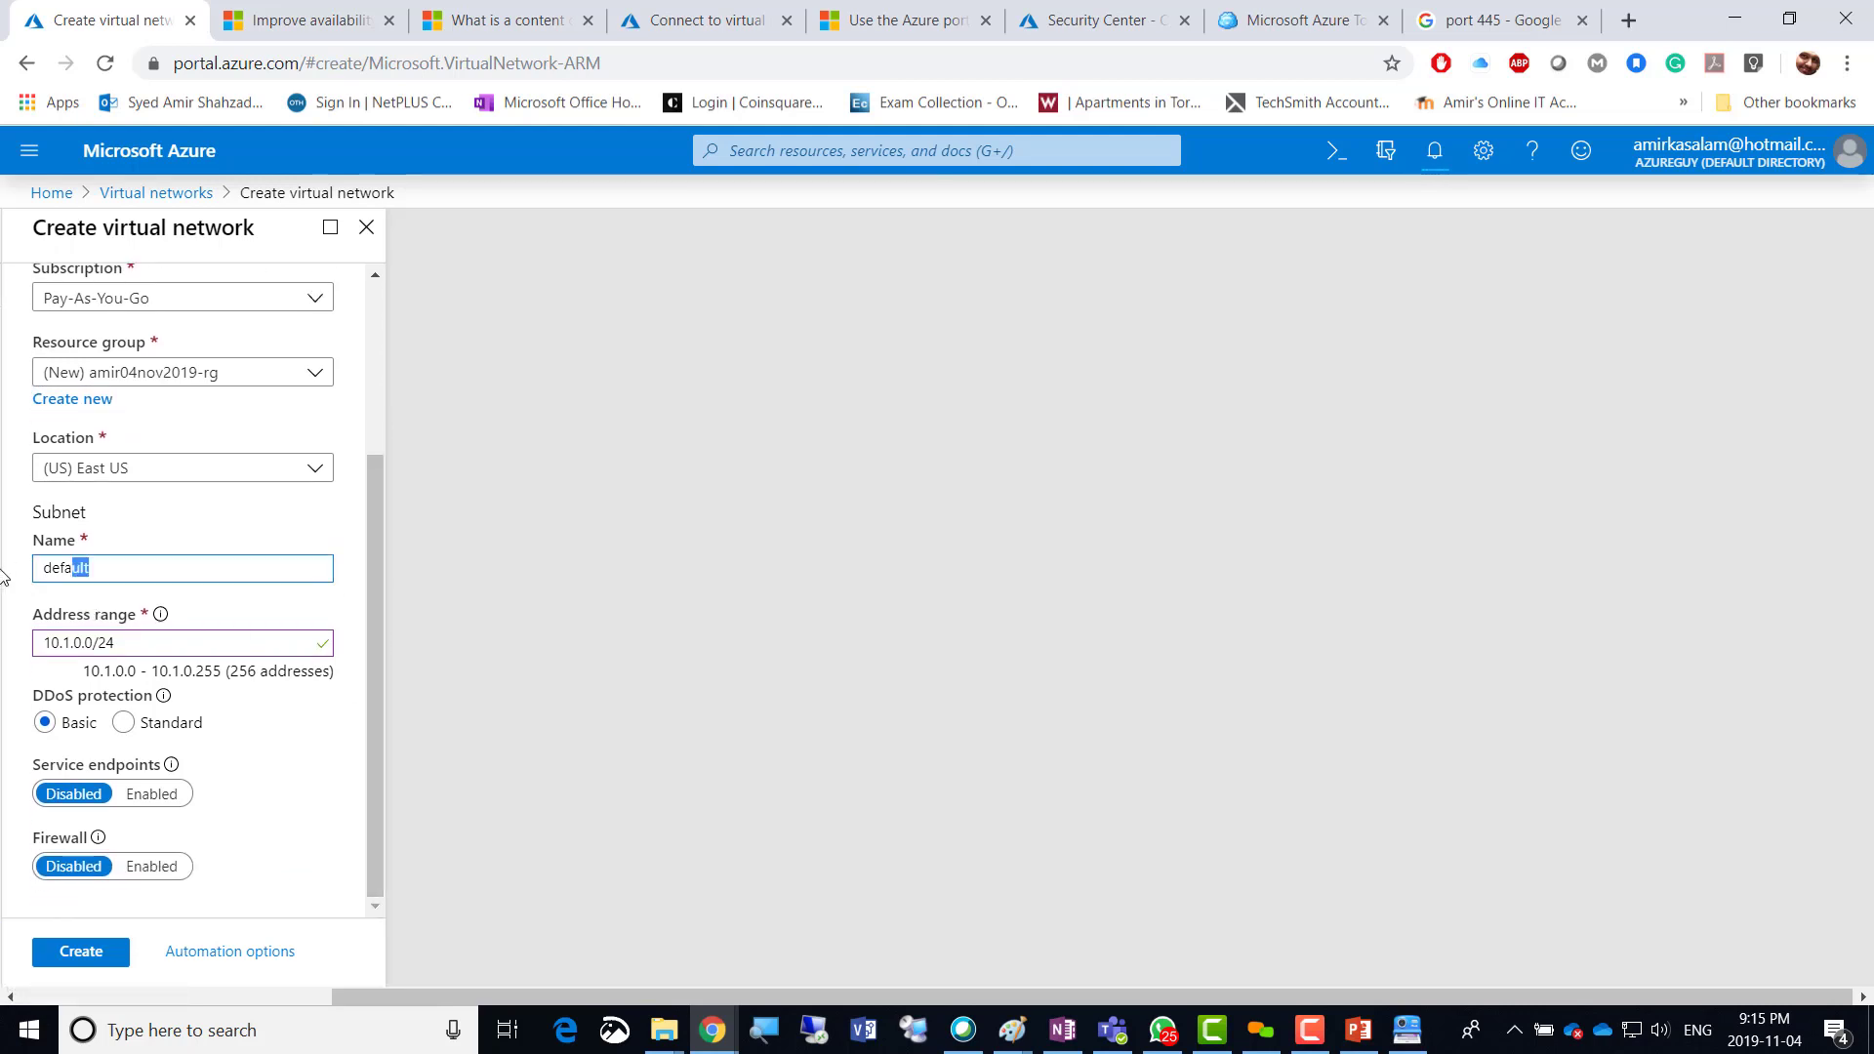
text(Pu)
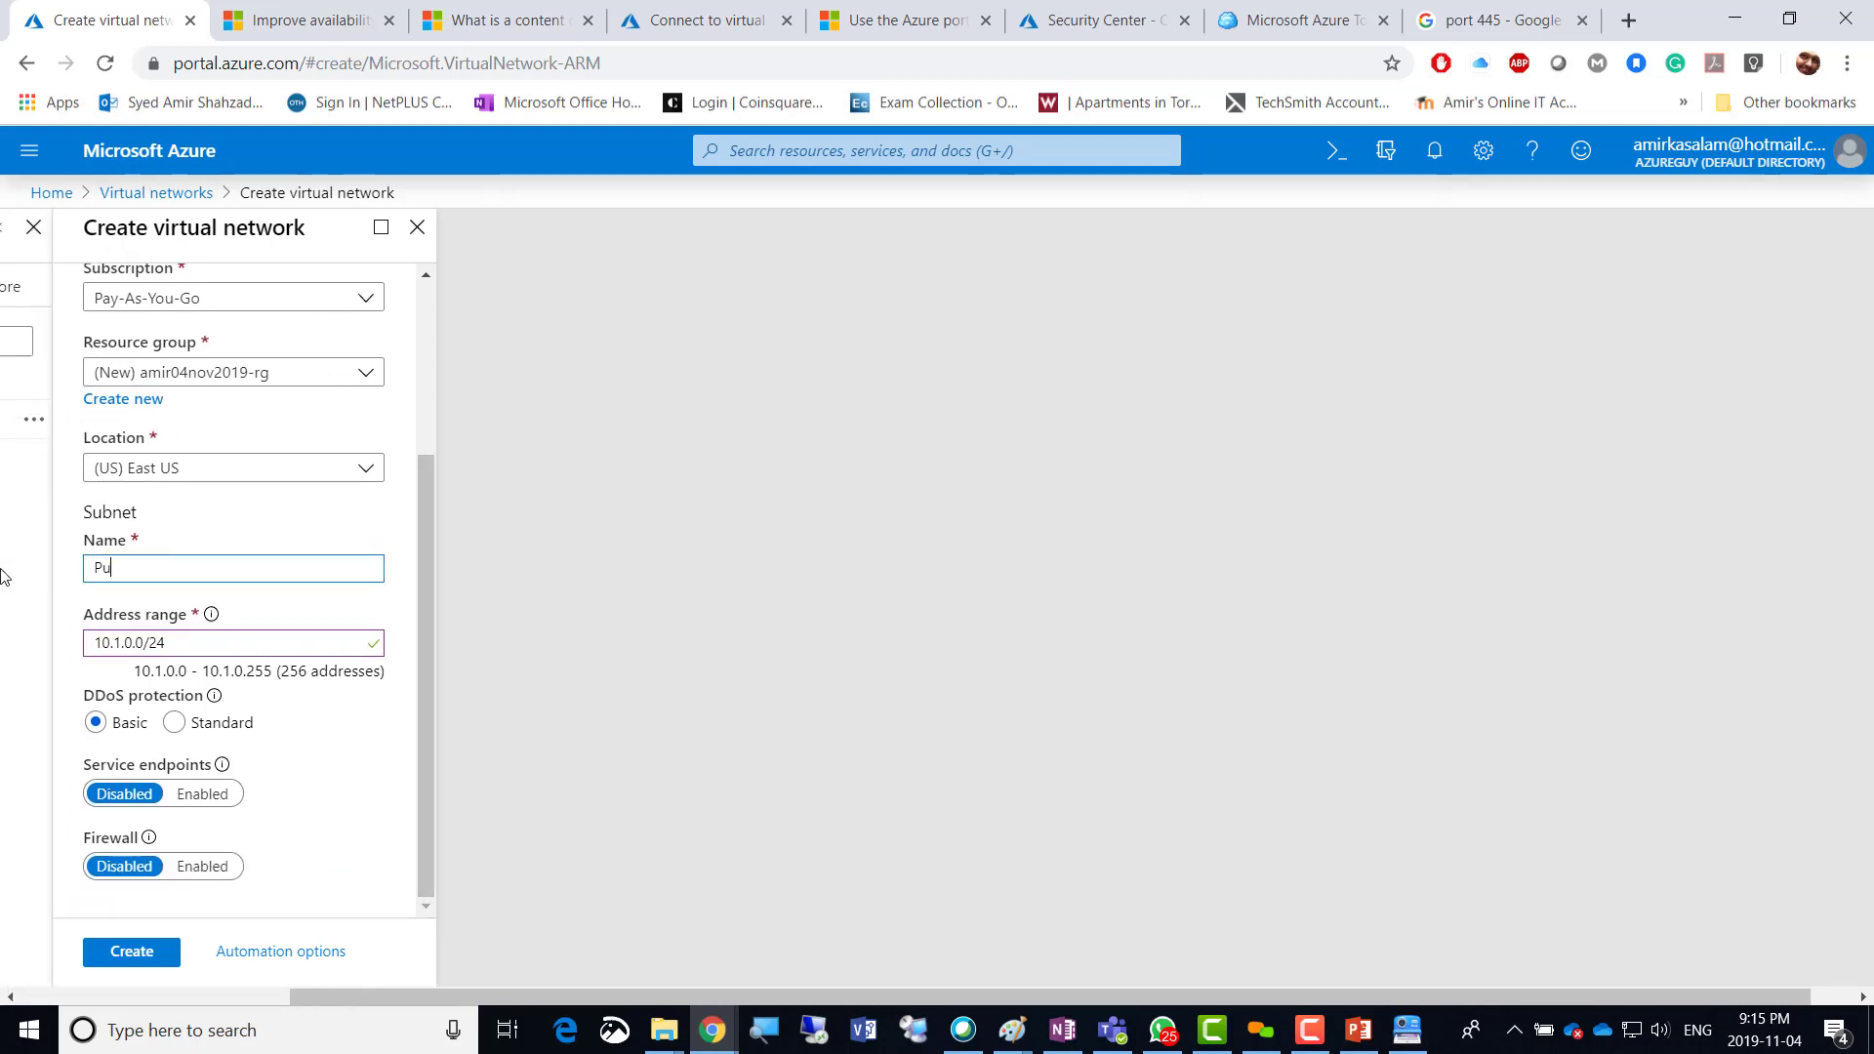
text(blic-Subnet)
click(409, 611)
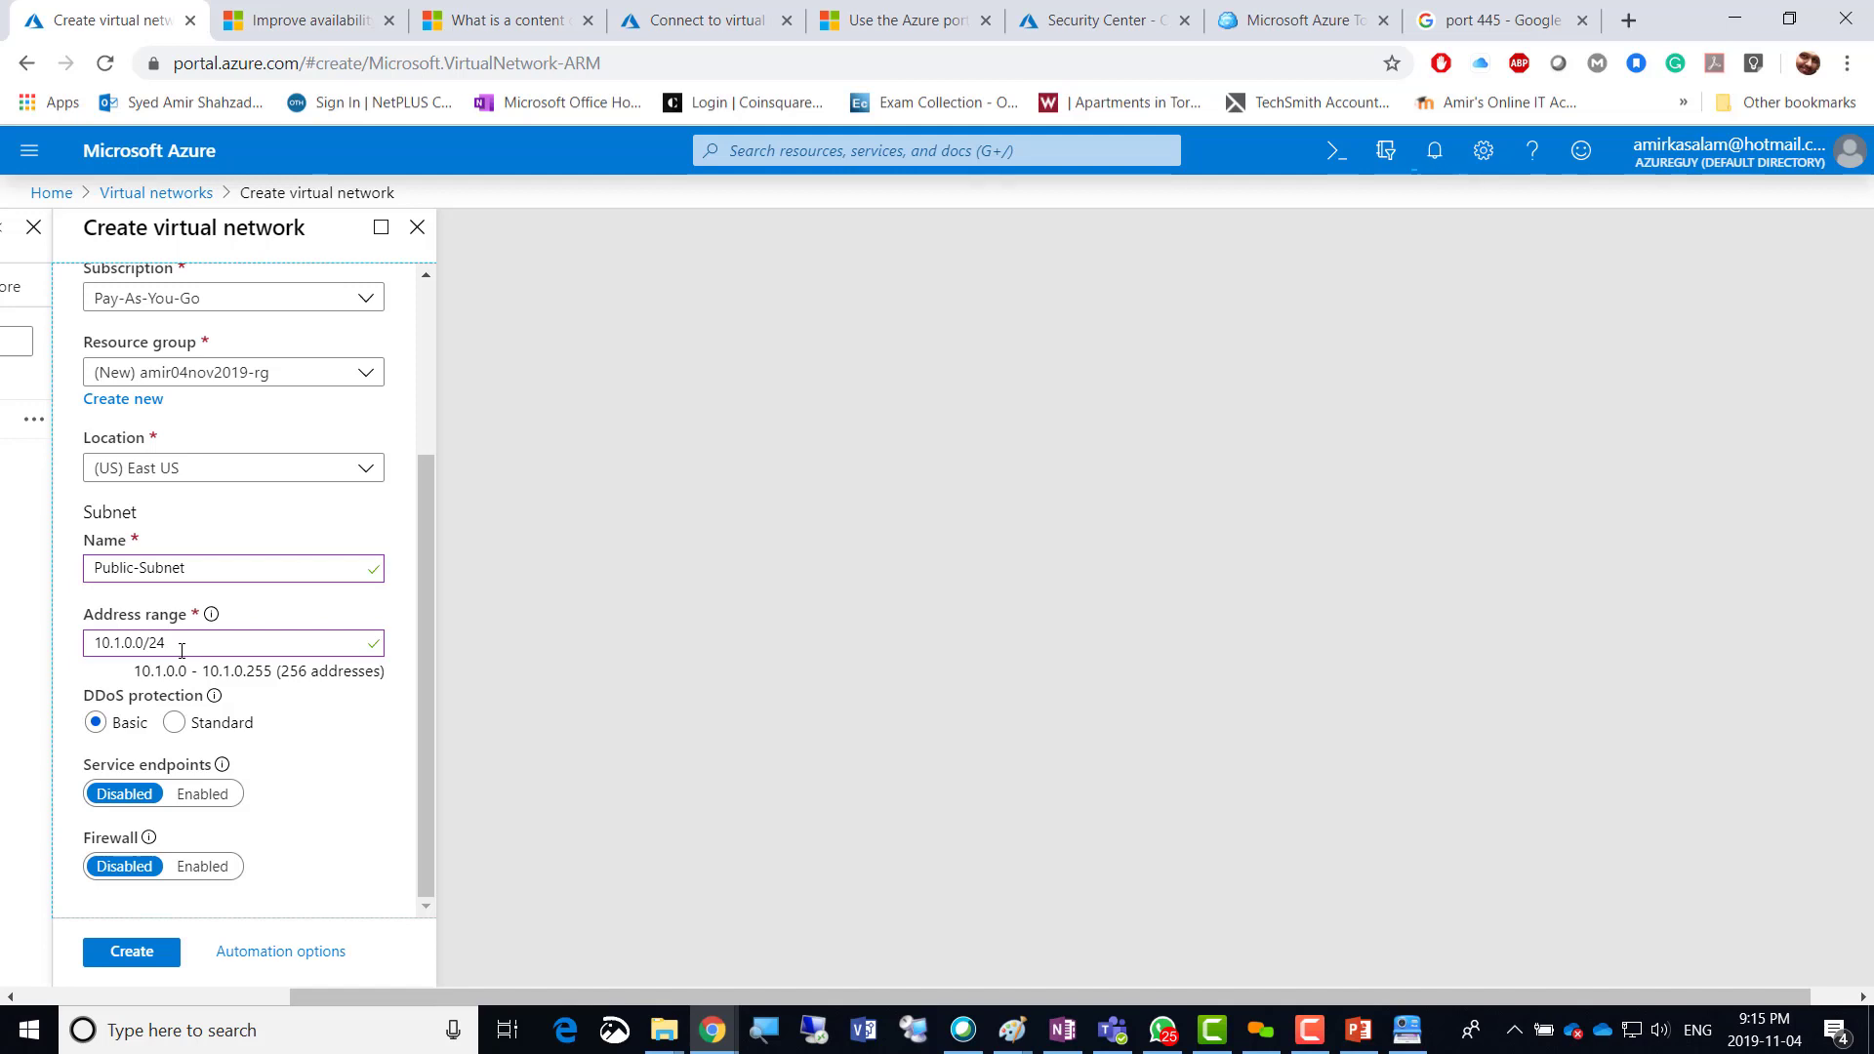
click(1357, 1029)
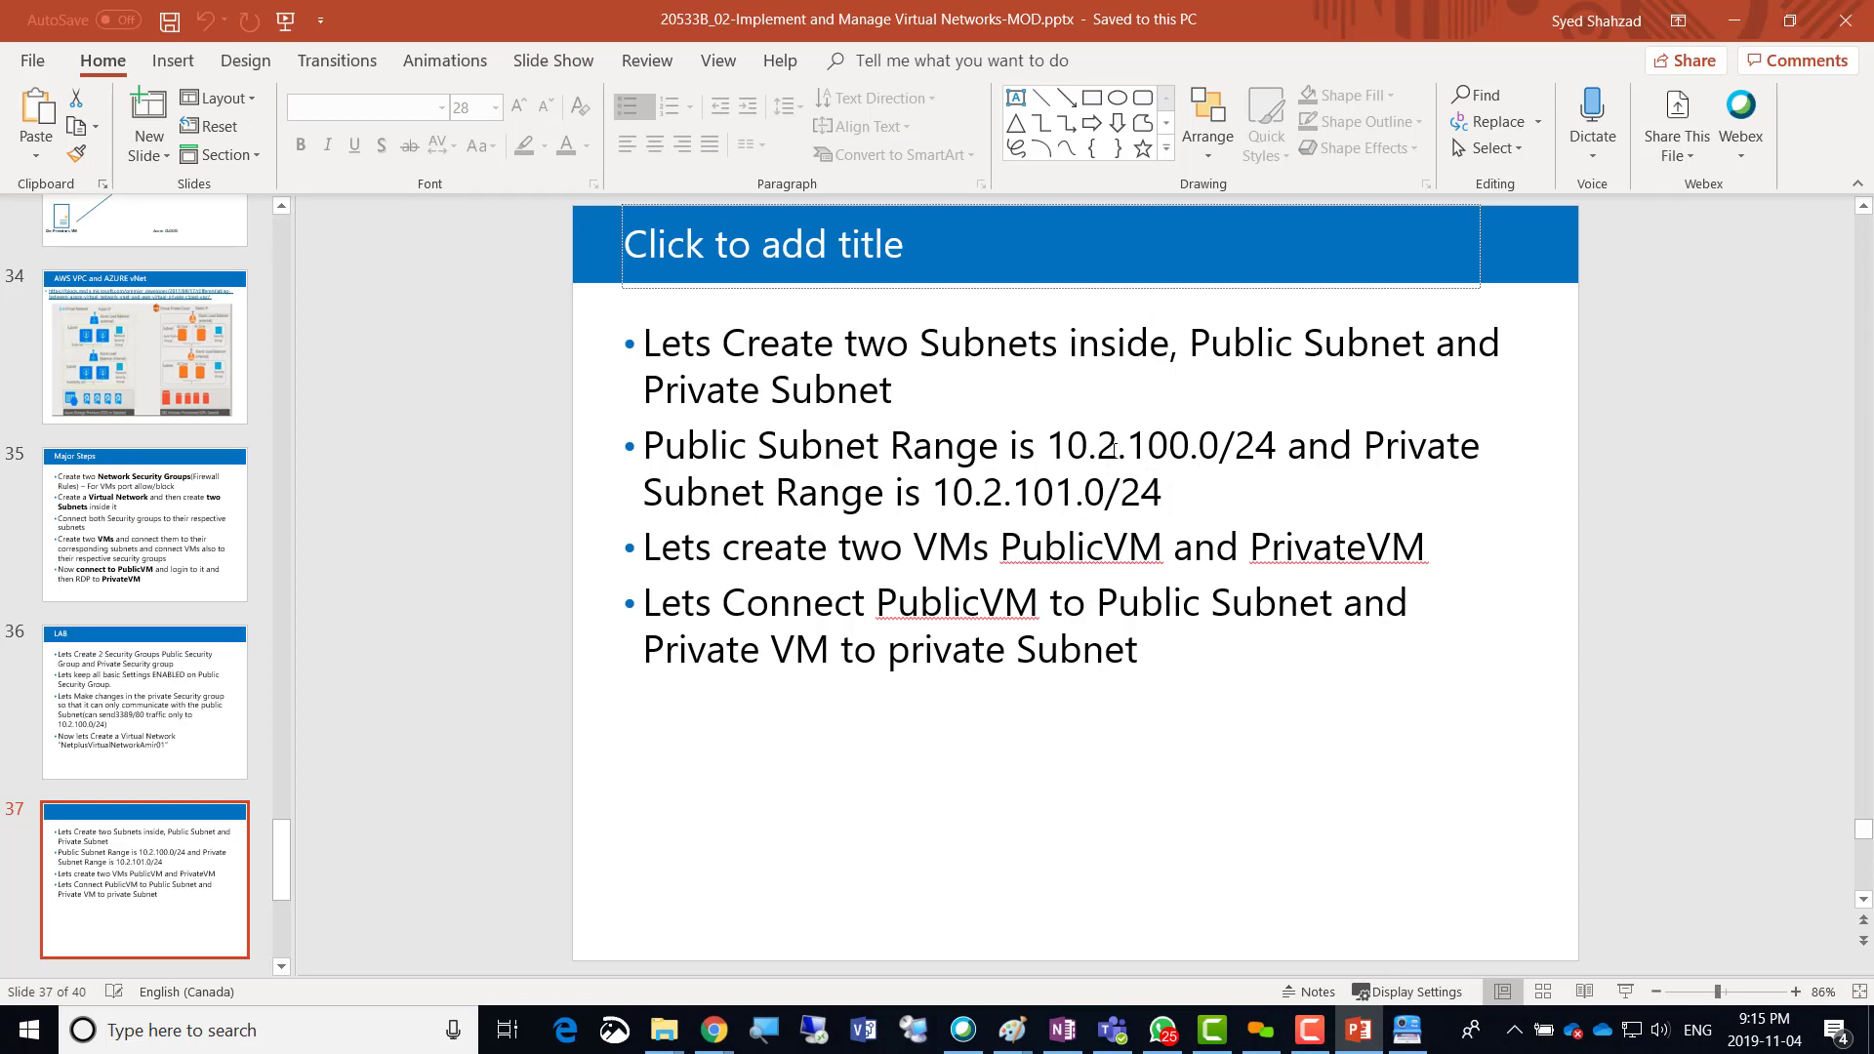
Change slide 37's public and private ranges from 10.2.x to 10.1.100.0/24 and 10.1.101.0/24.
drag(1116, 450, 1099, 450)
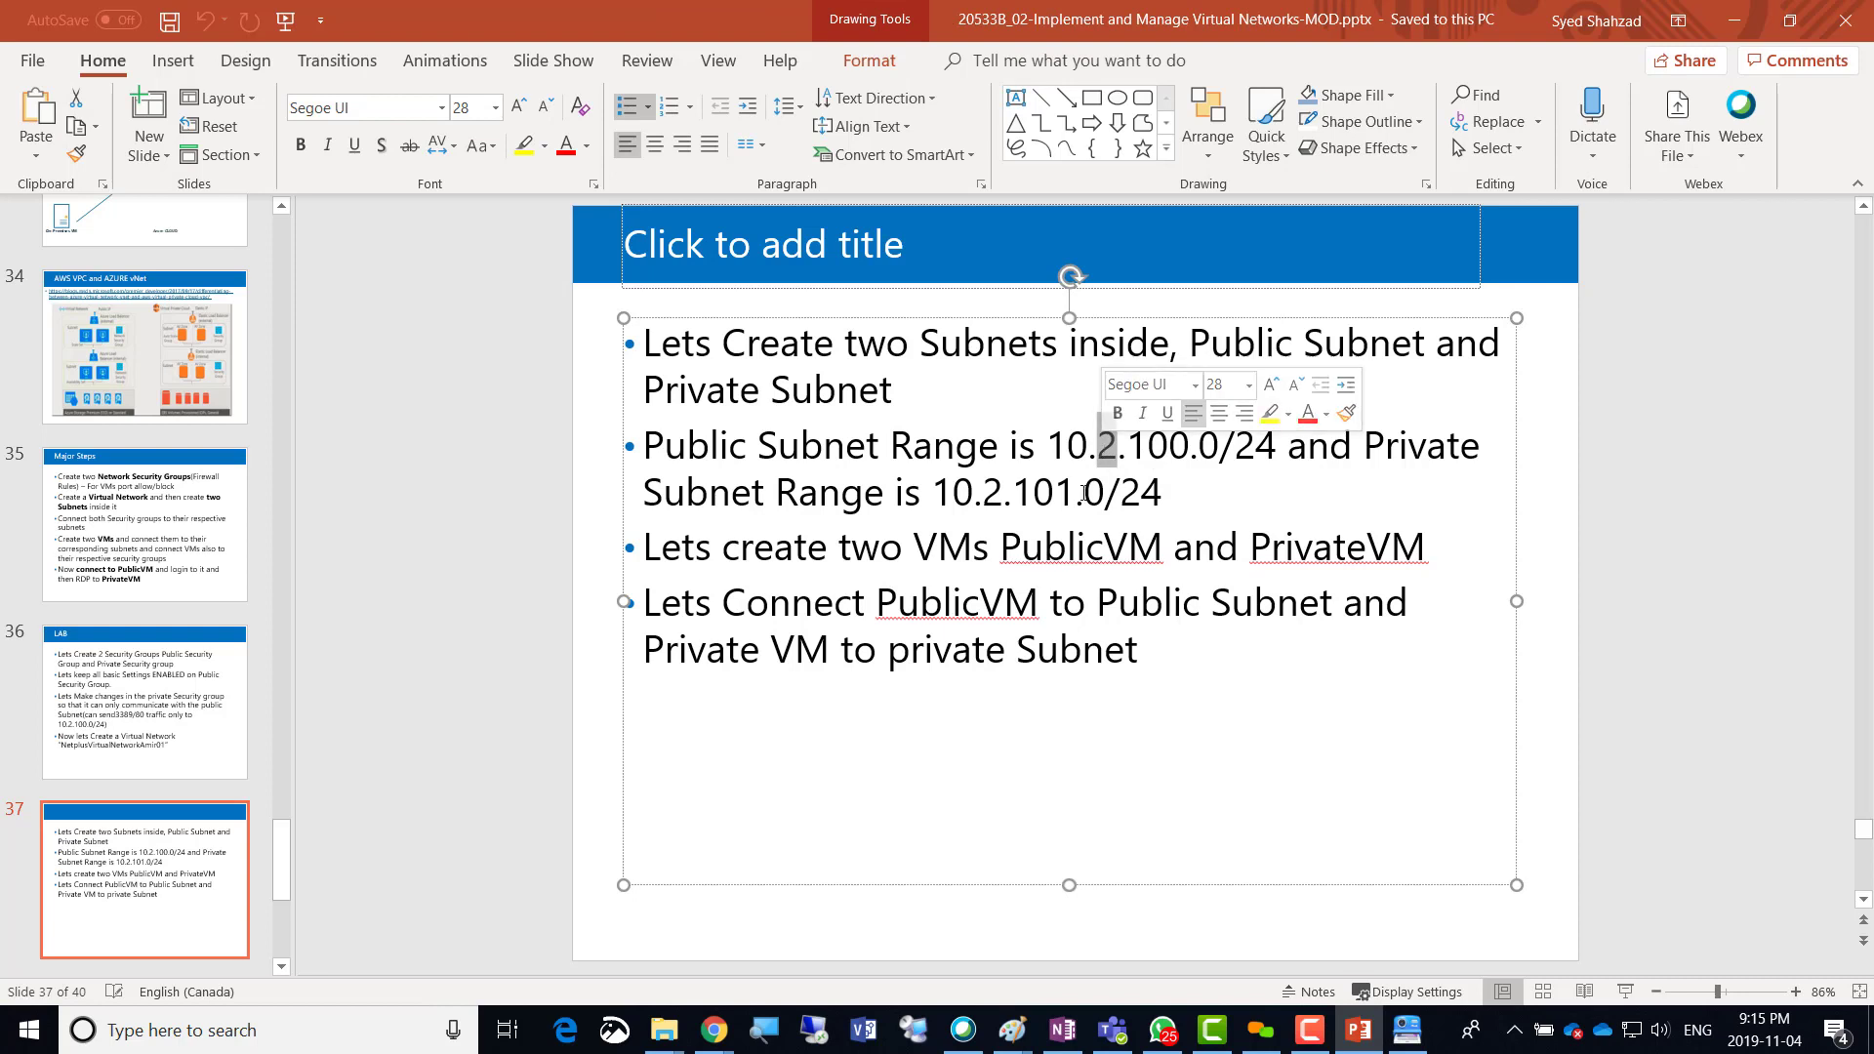
text(1)
drag(1004, 492, 982, 493)
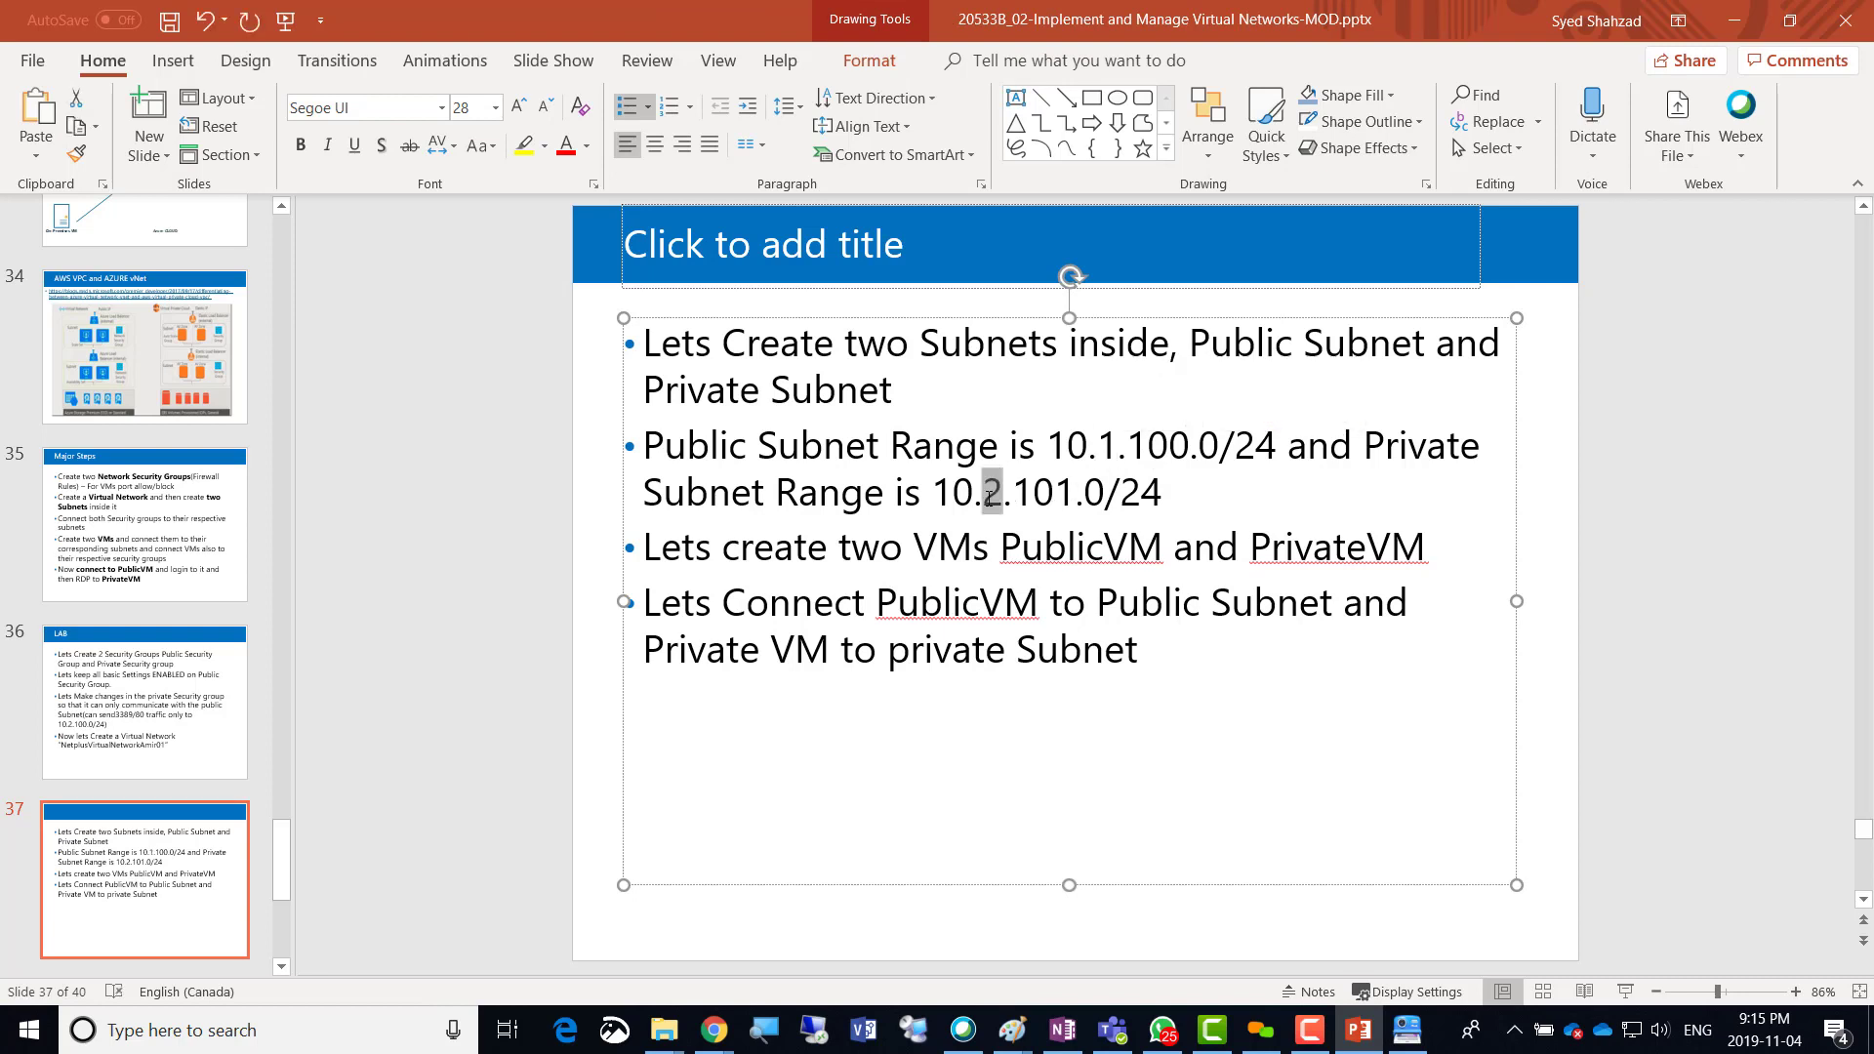
text(1)
key(alt+Tab)
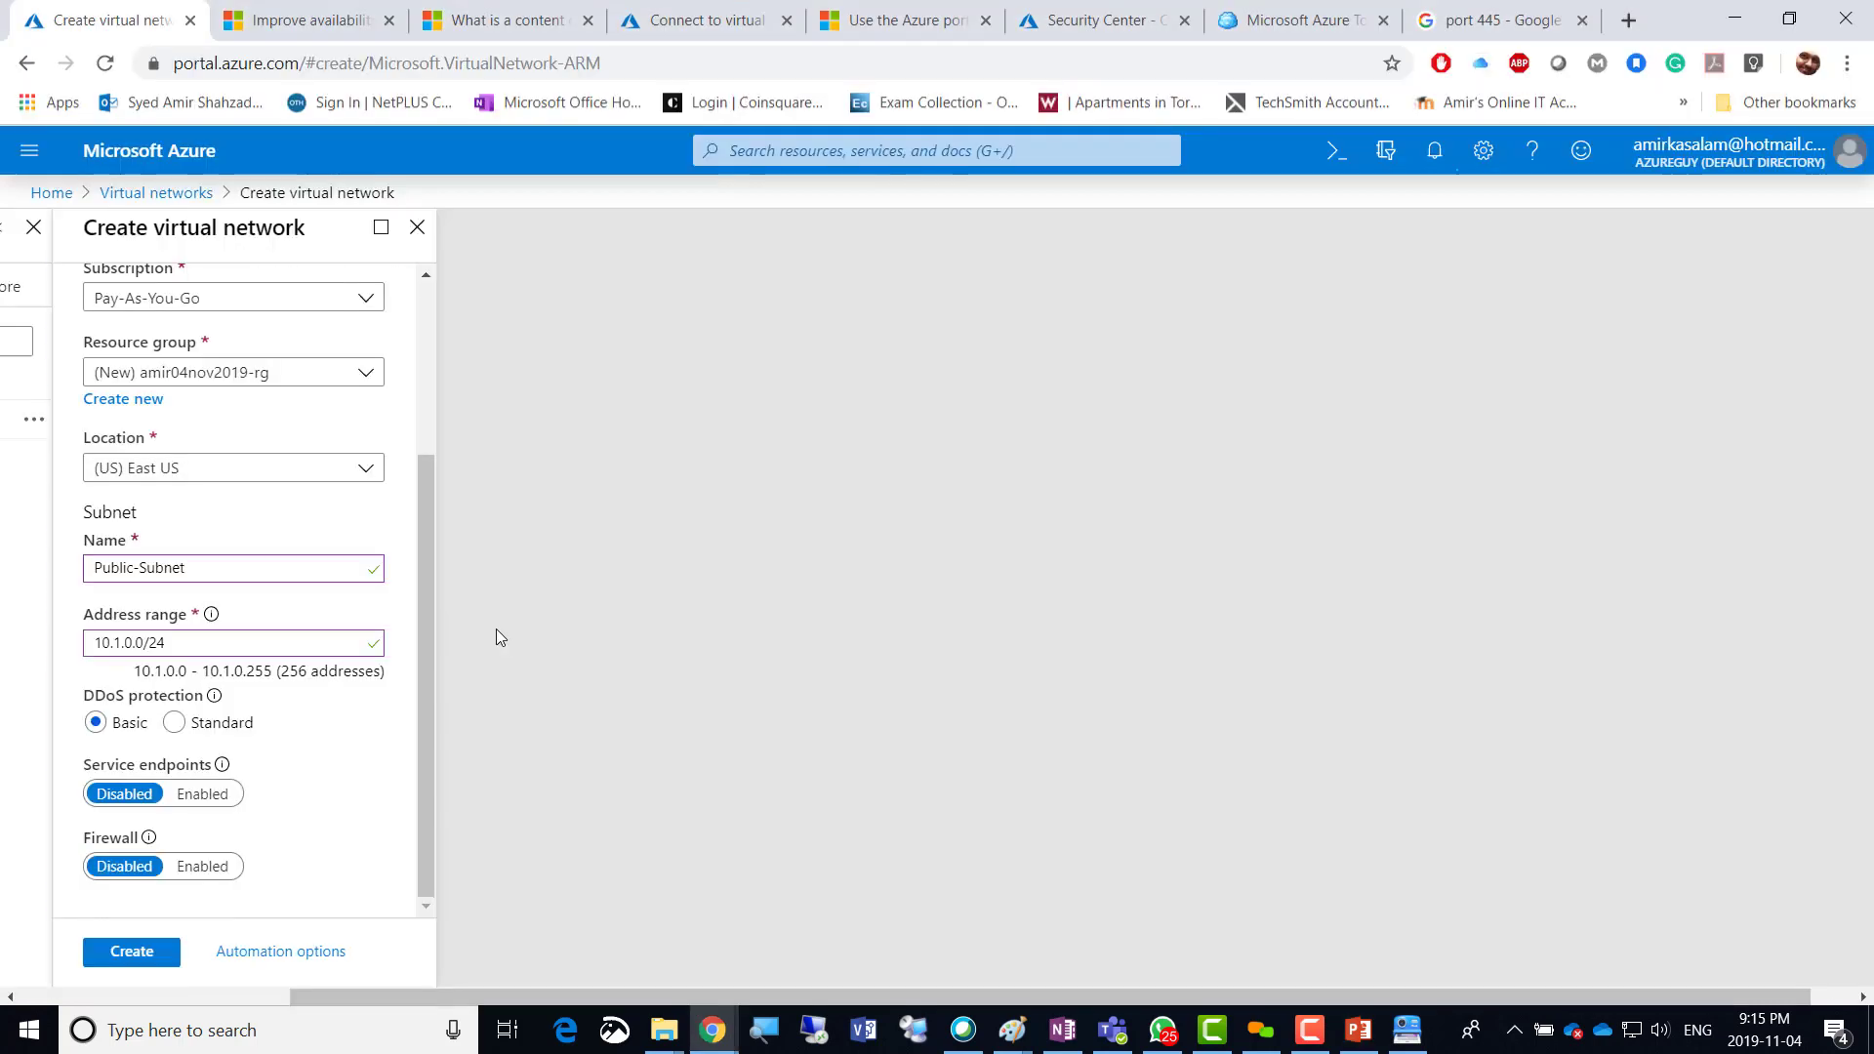
Give Public-Subnet the address range 10.1.100.0/24, check it against the slide, and create test-vNet.
click(134, 643)
text(10)
click(423, 695)
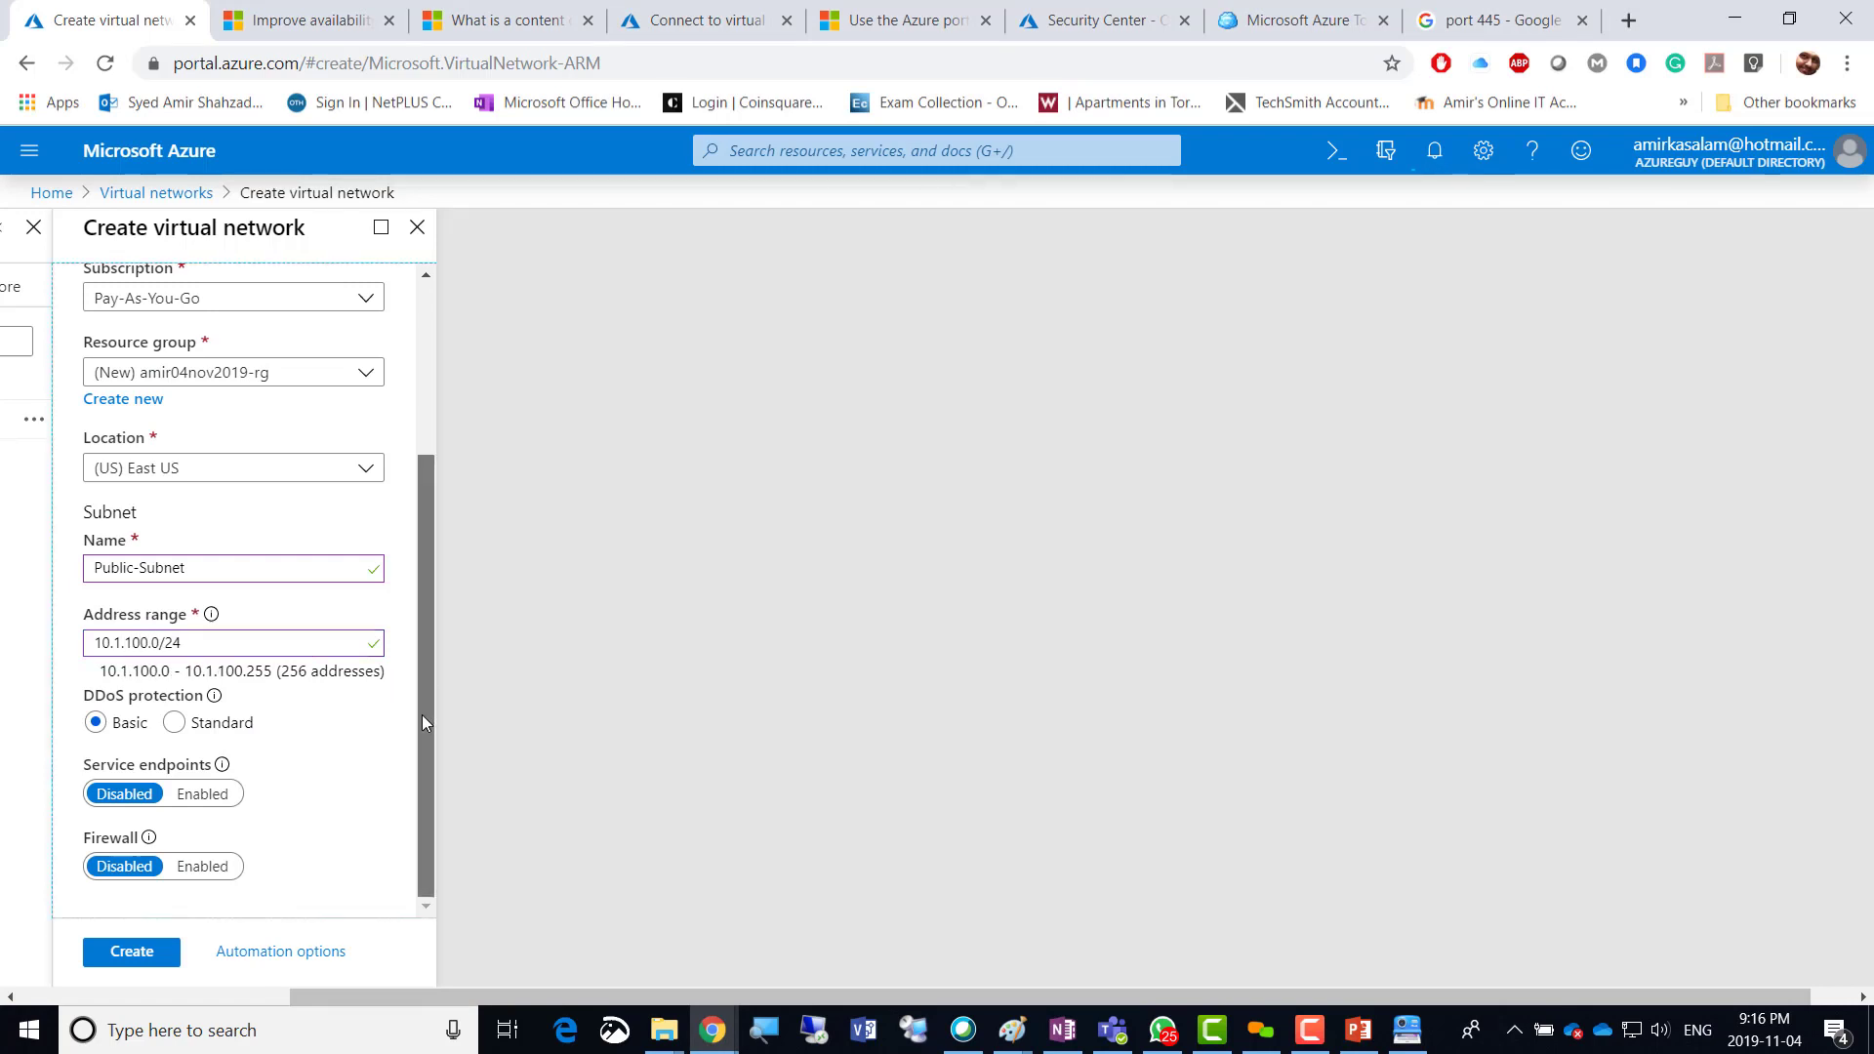
key(alt+Tab)
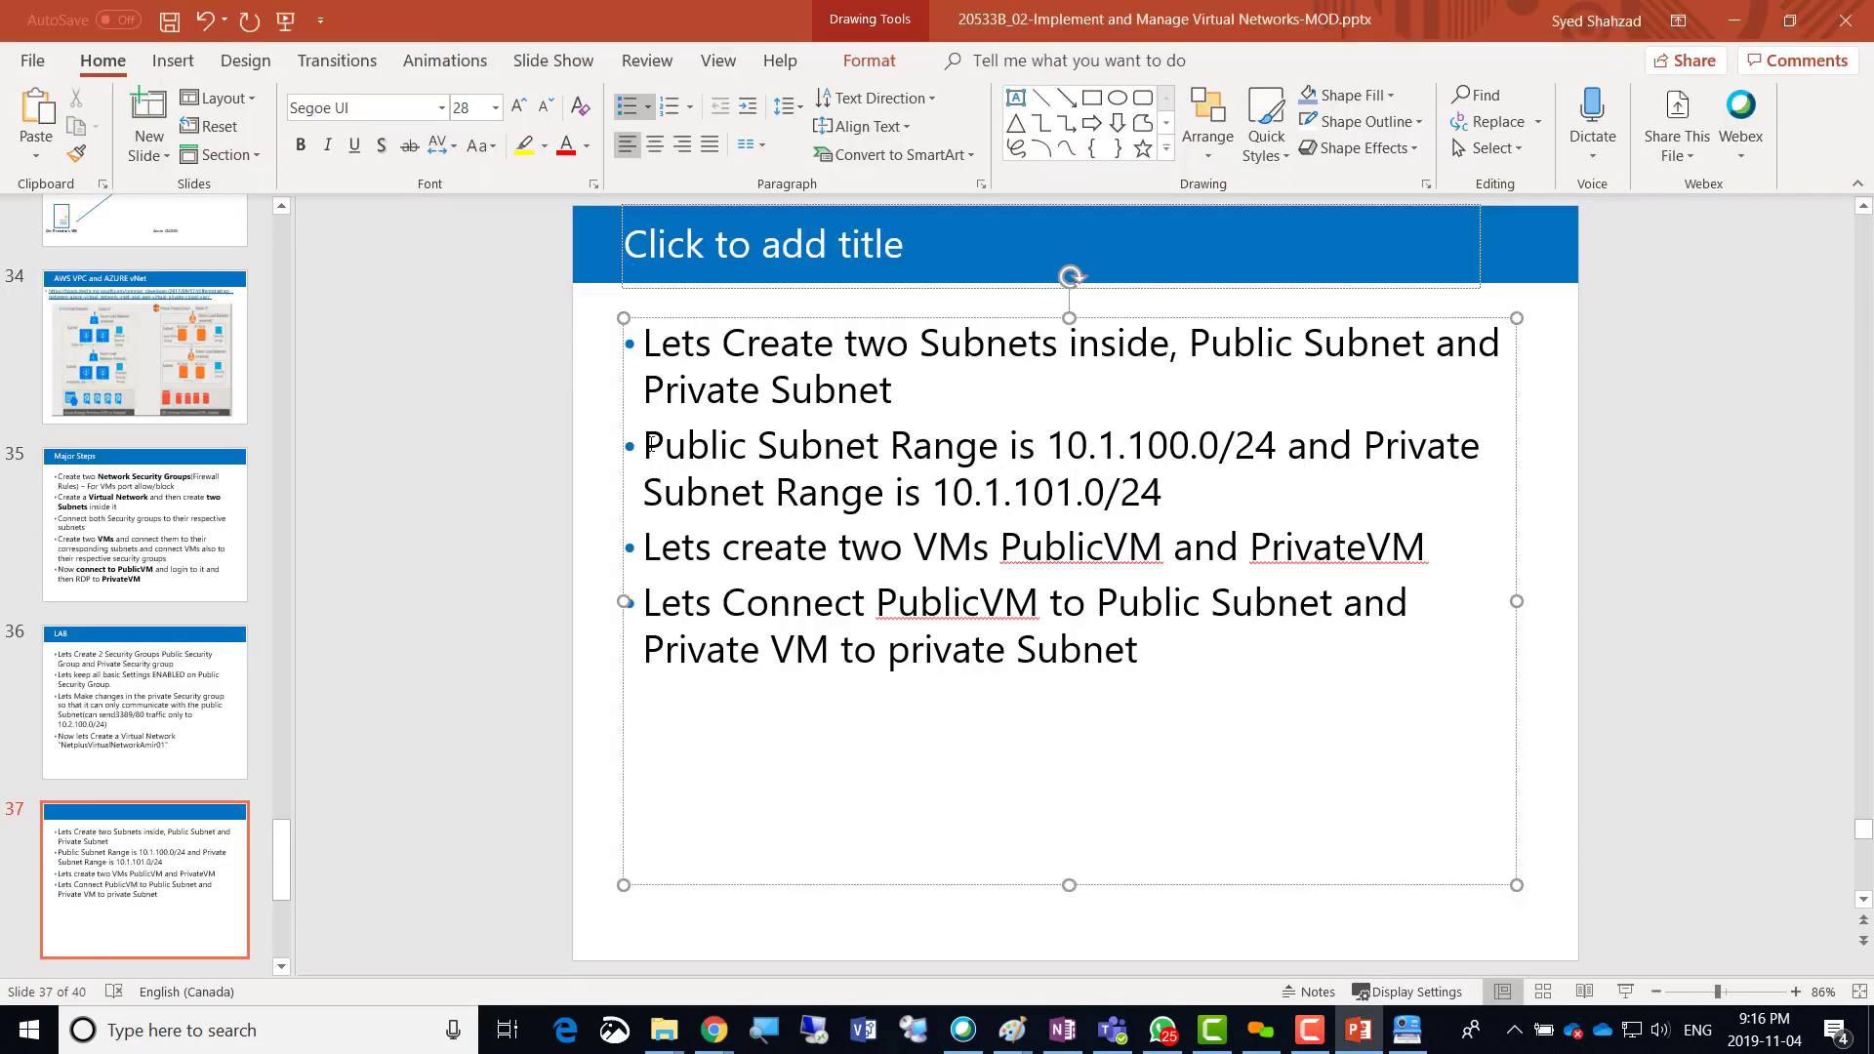
drag(650, 445, 1208, 451)
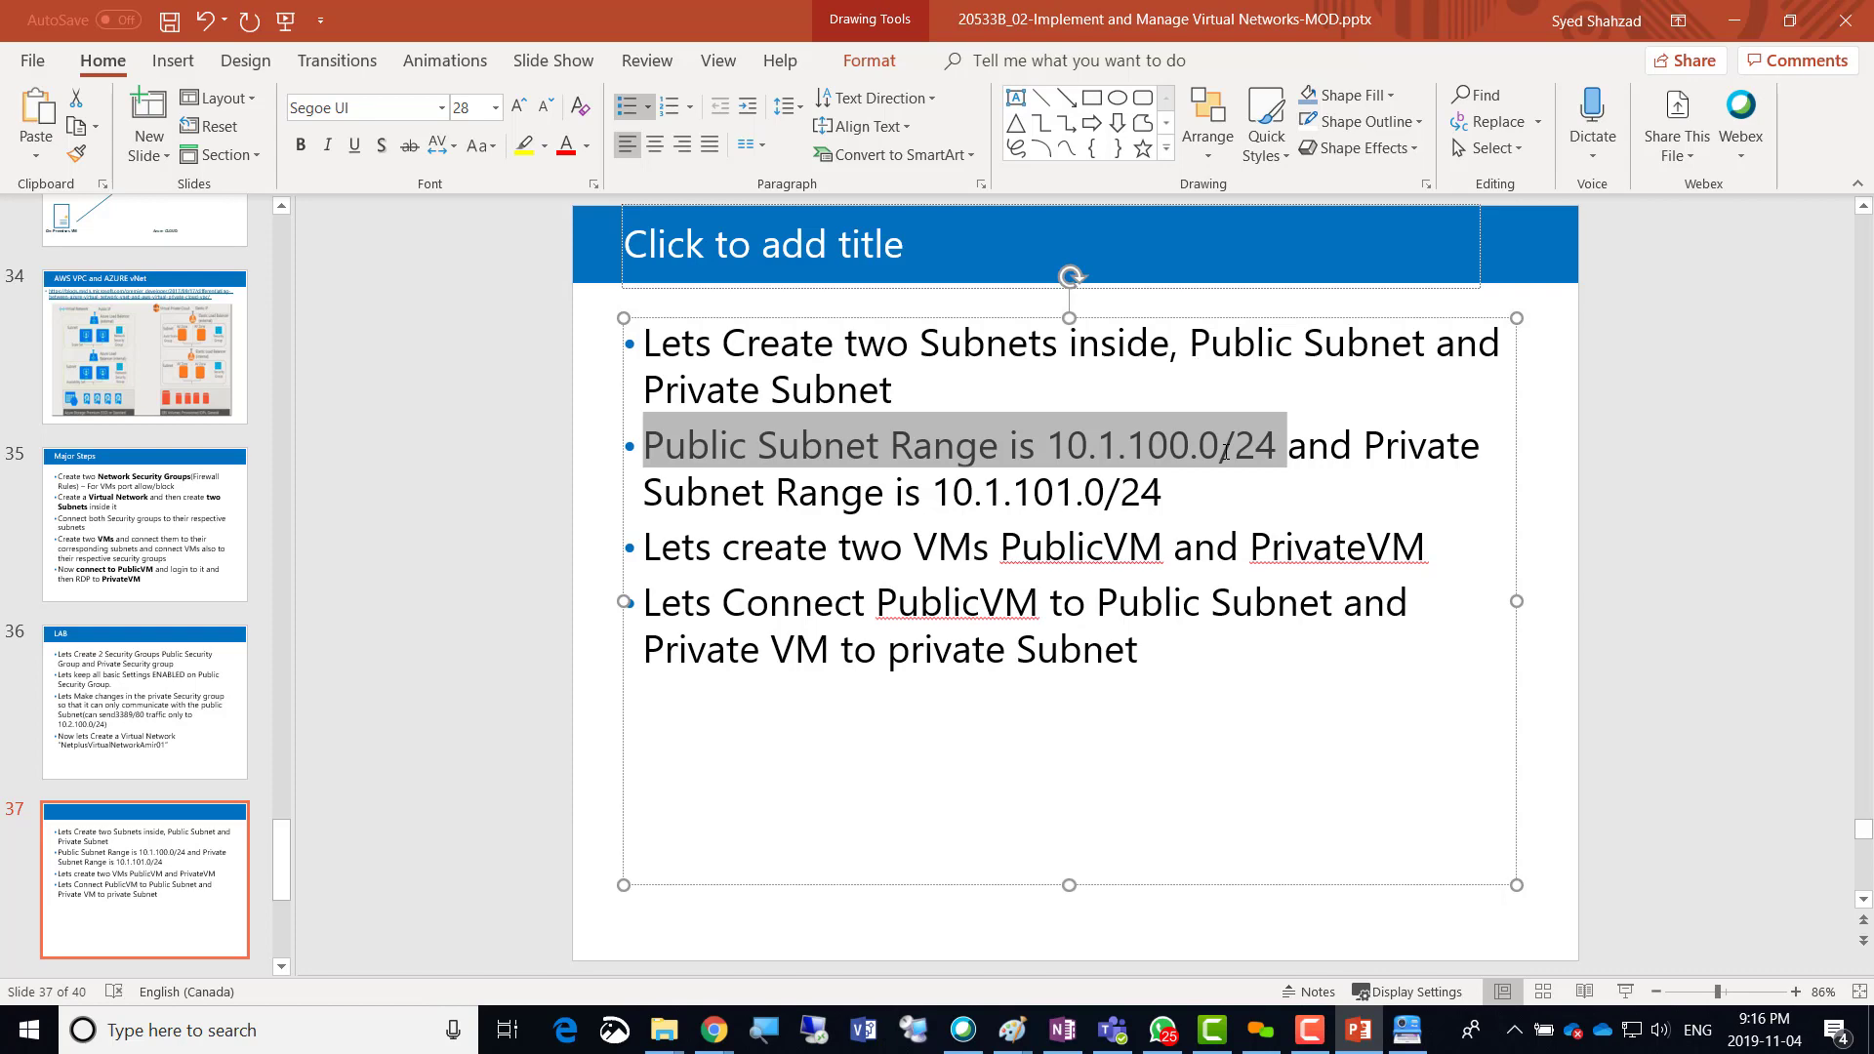
key(alt+Tab)
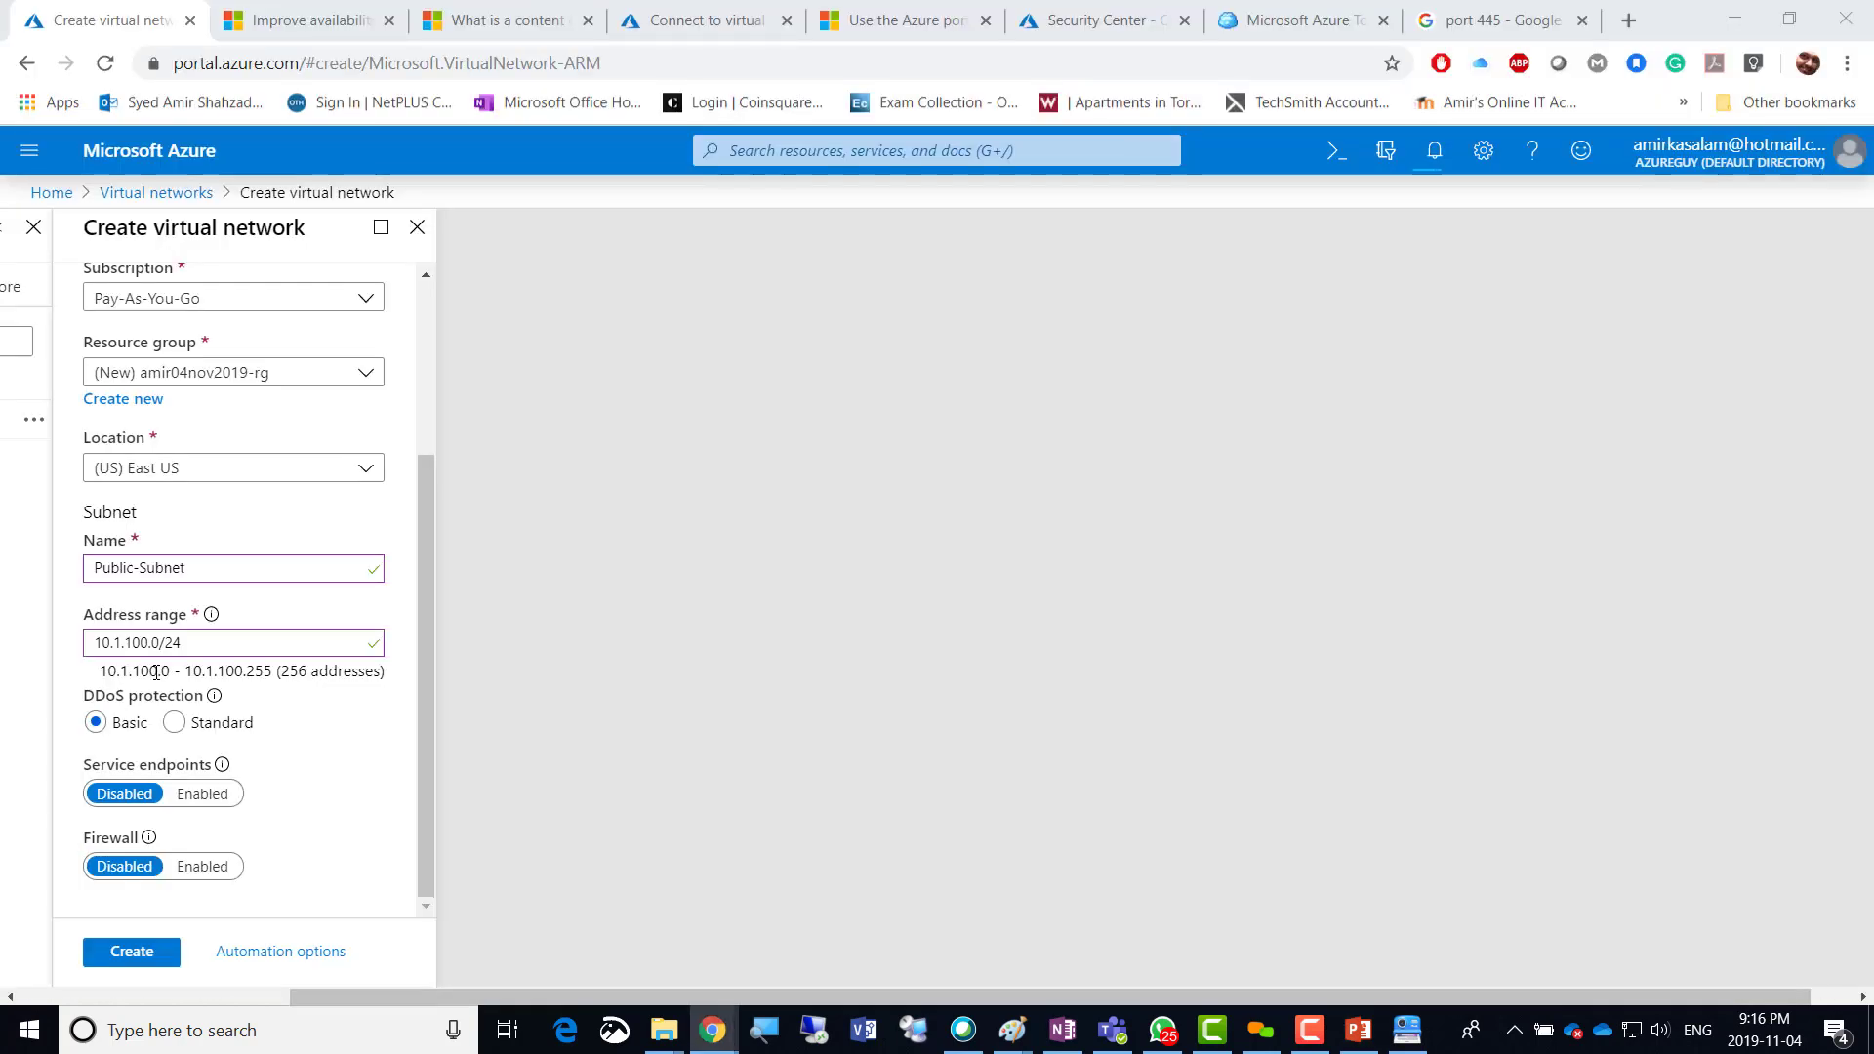
click(111, 662)
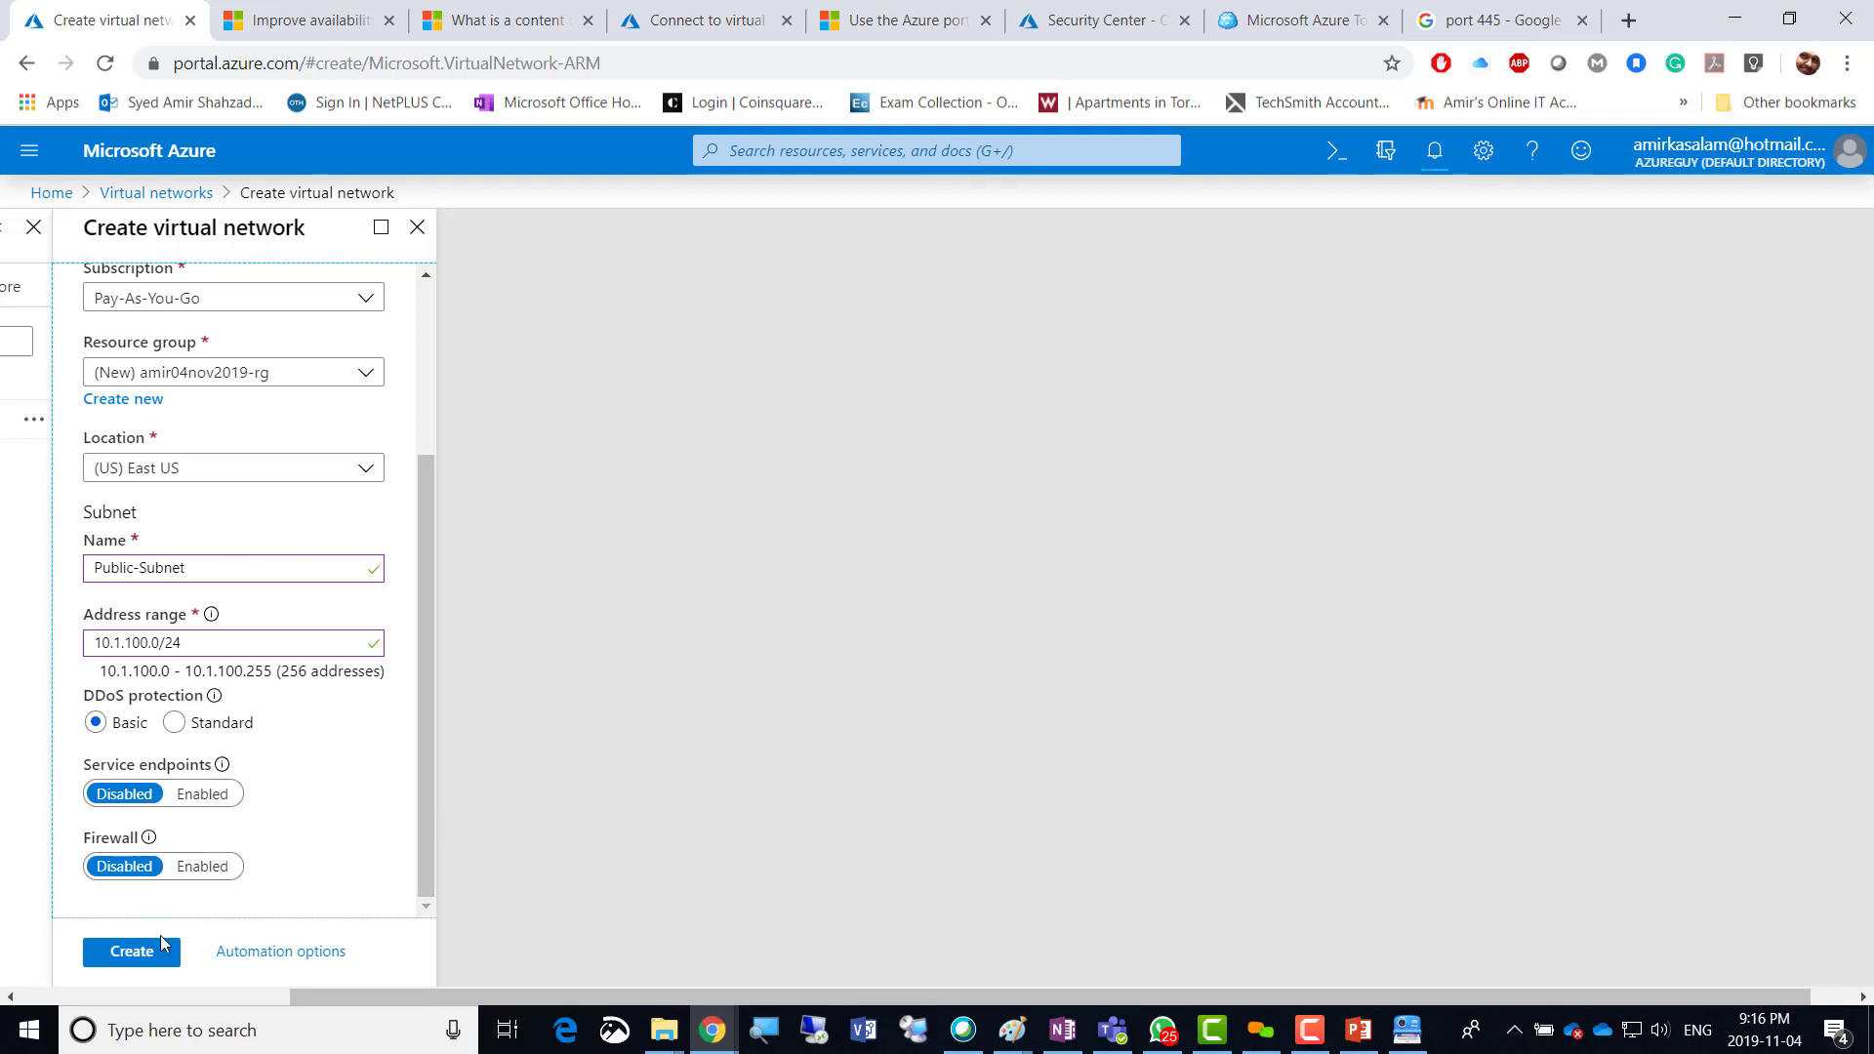
click(124, 962)
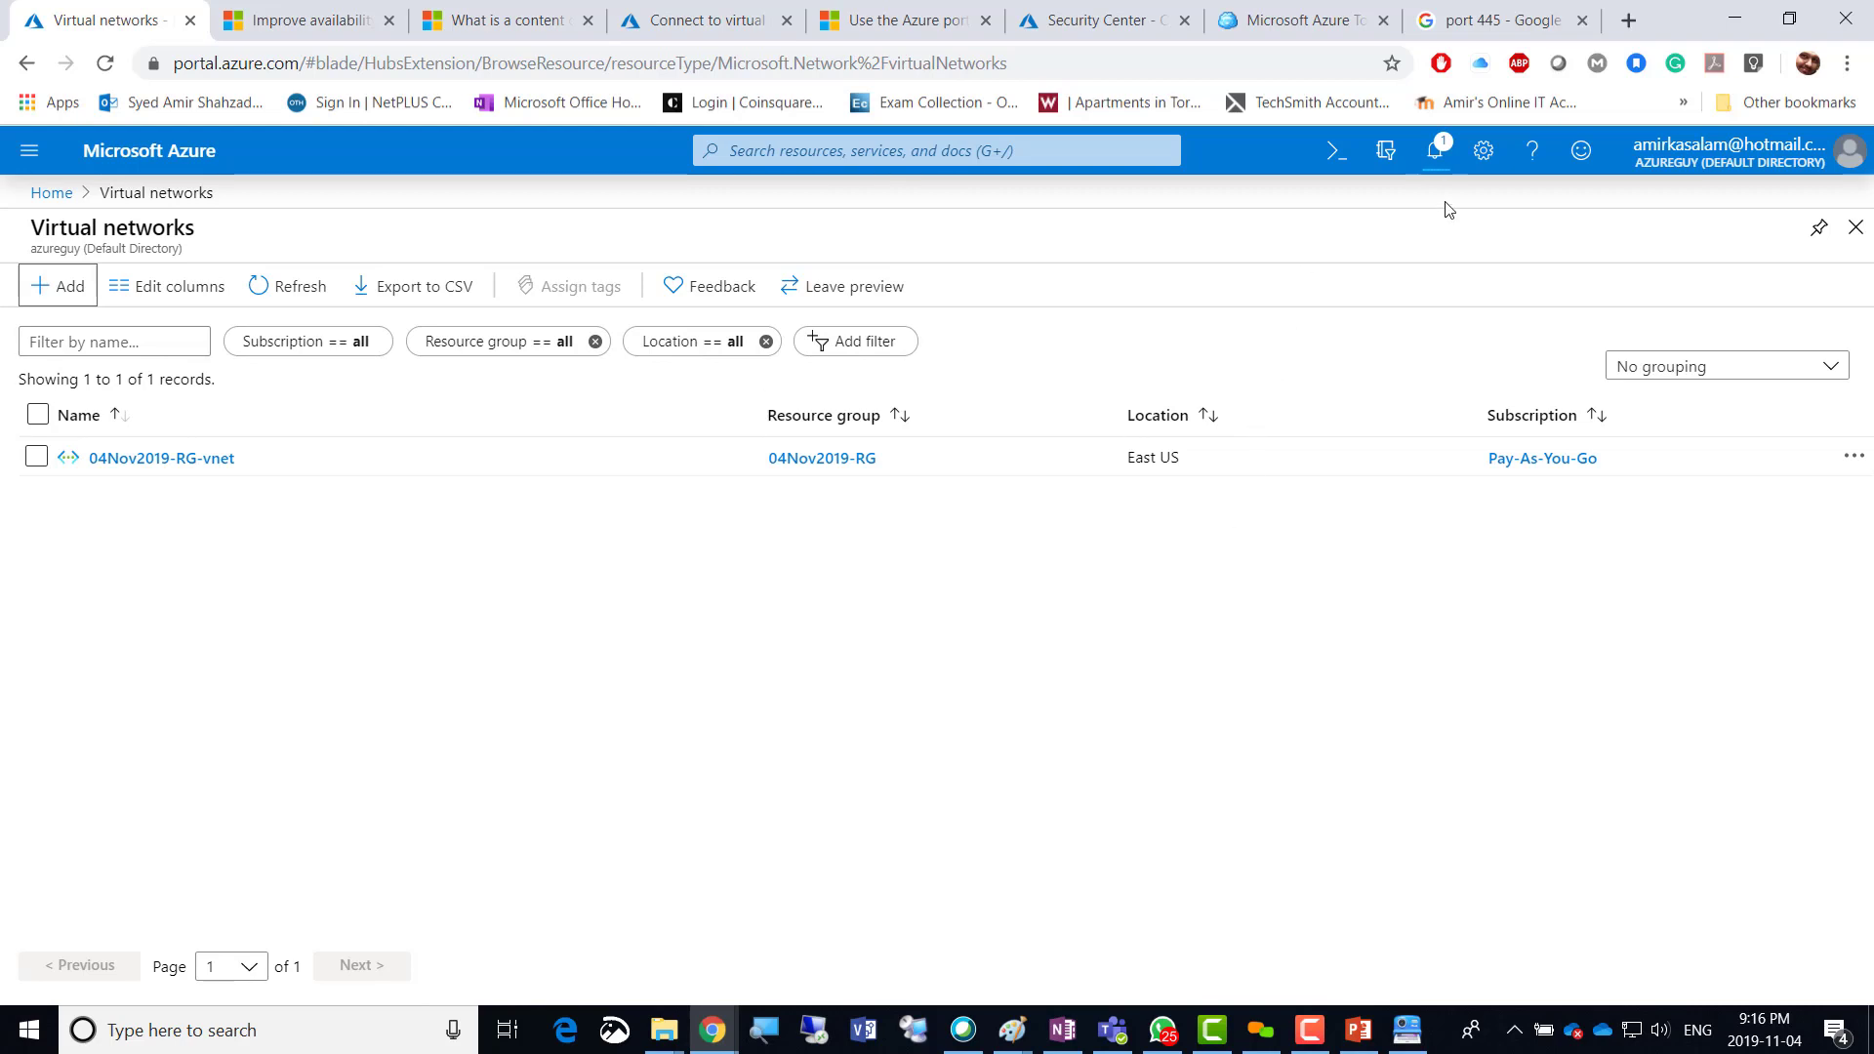
Check the deployment, then open test-vNet from the refreshed Virtual networks list and view its Subnets.
click(1436, 154)
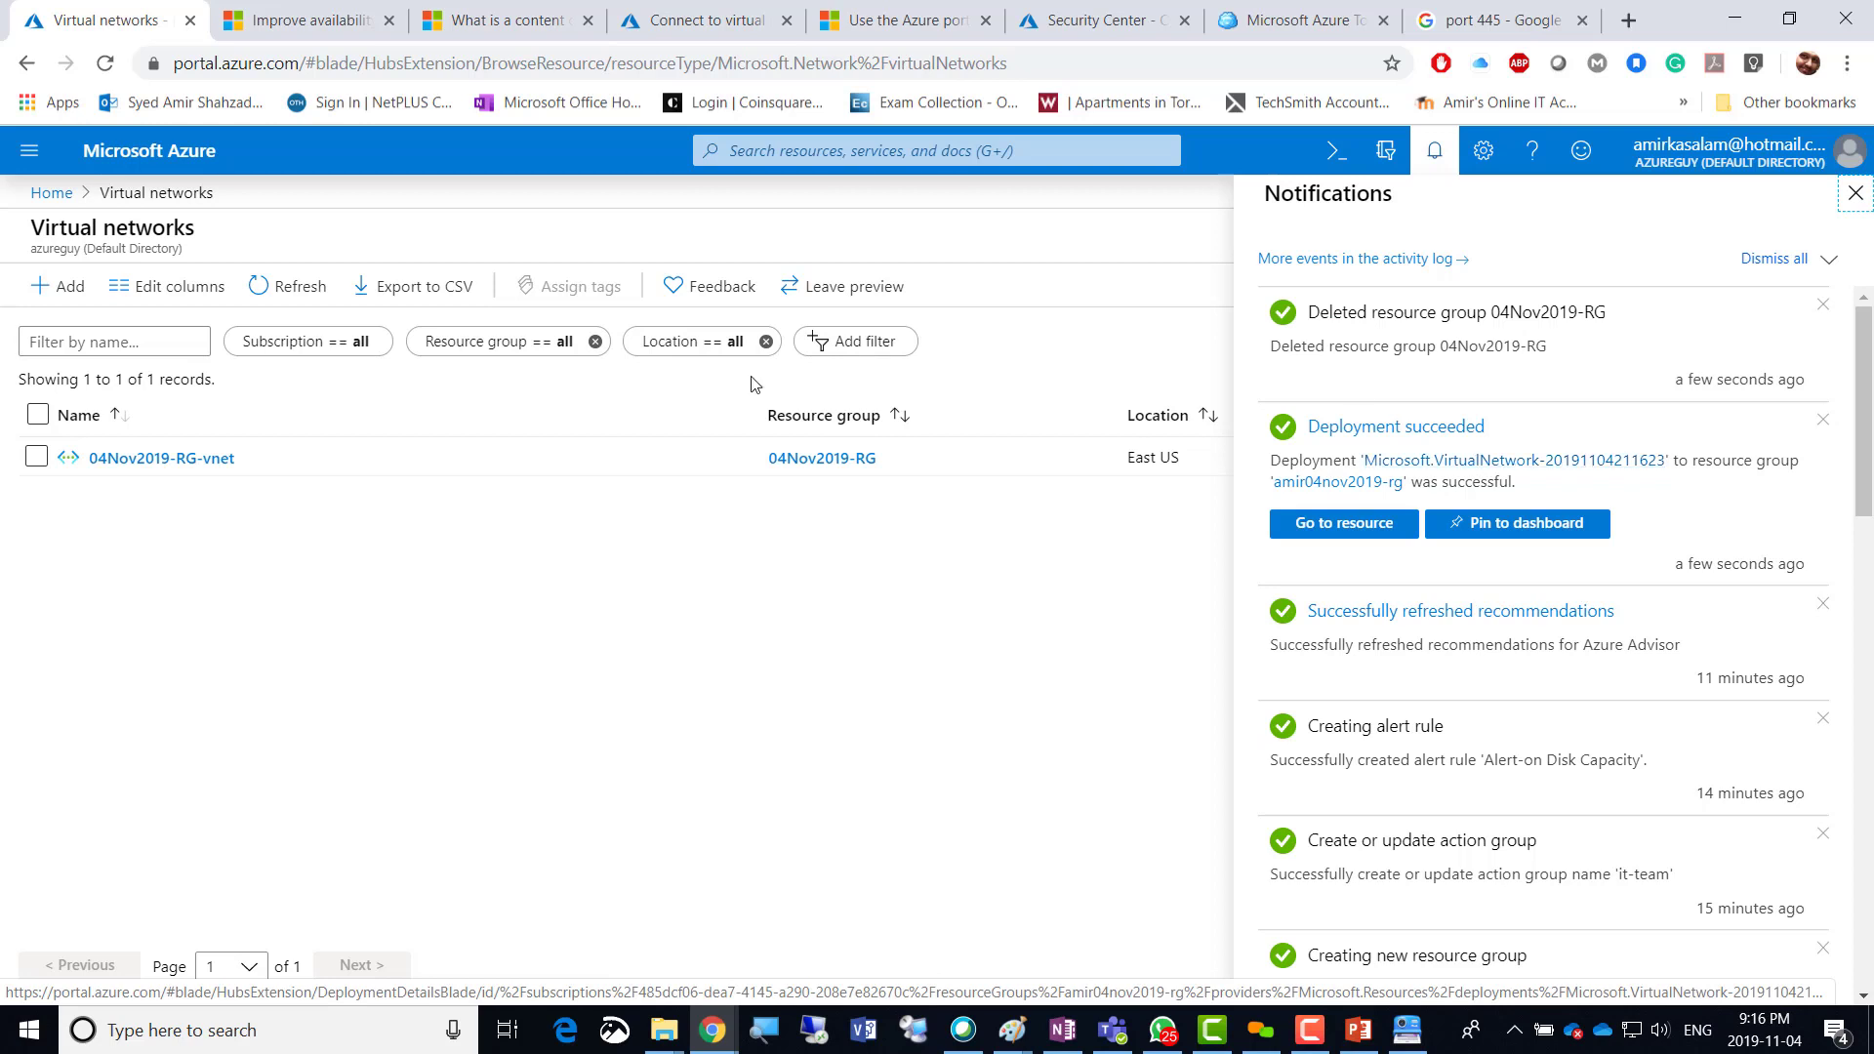
click(1855, 193)
click(186, 466)
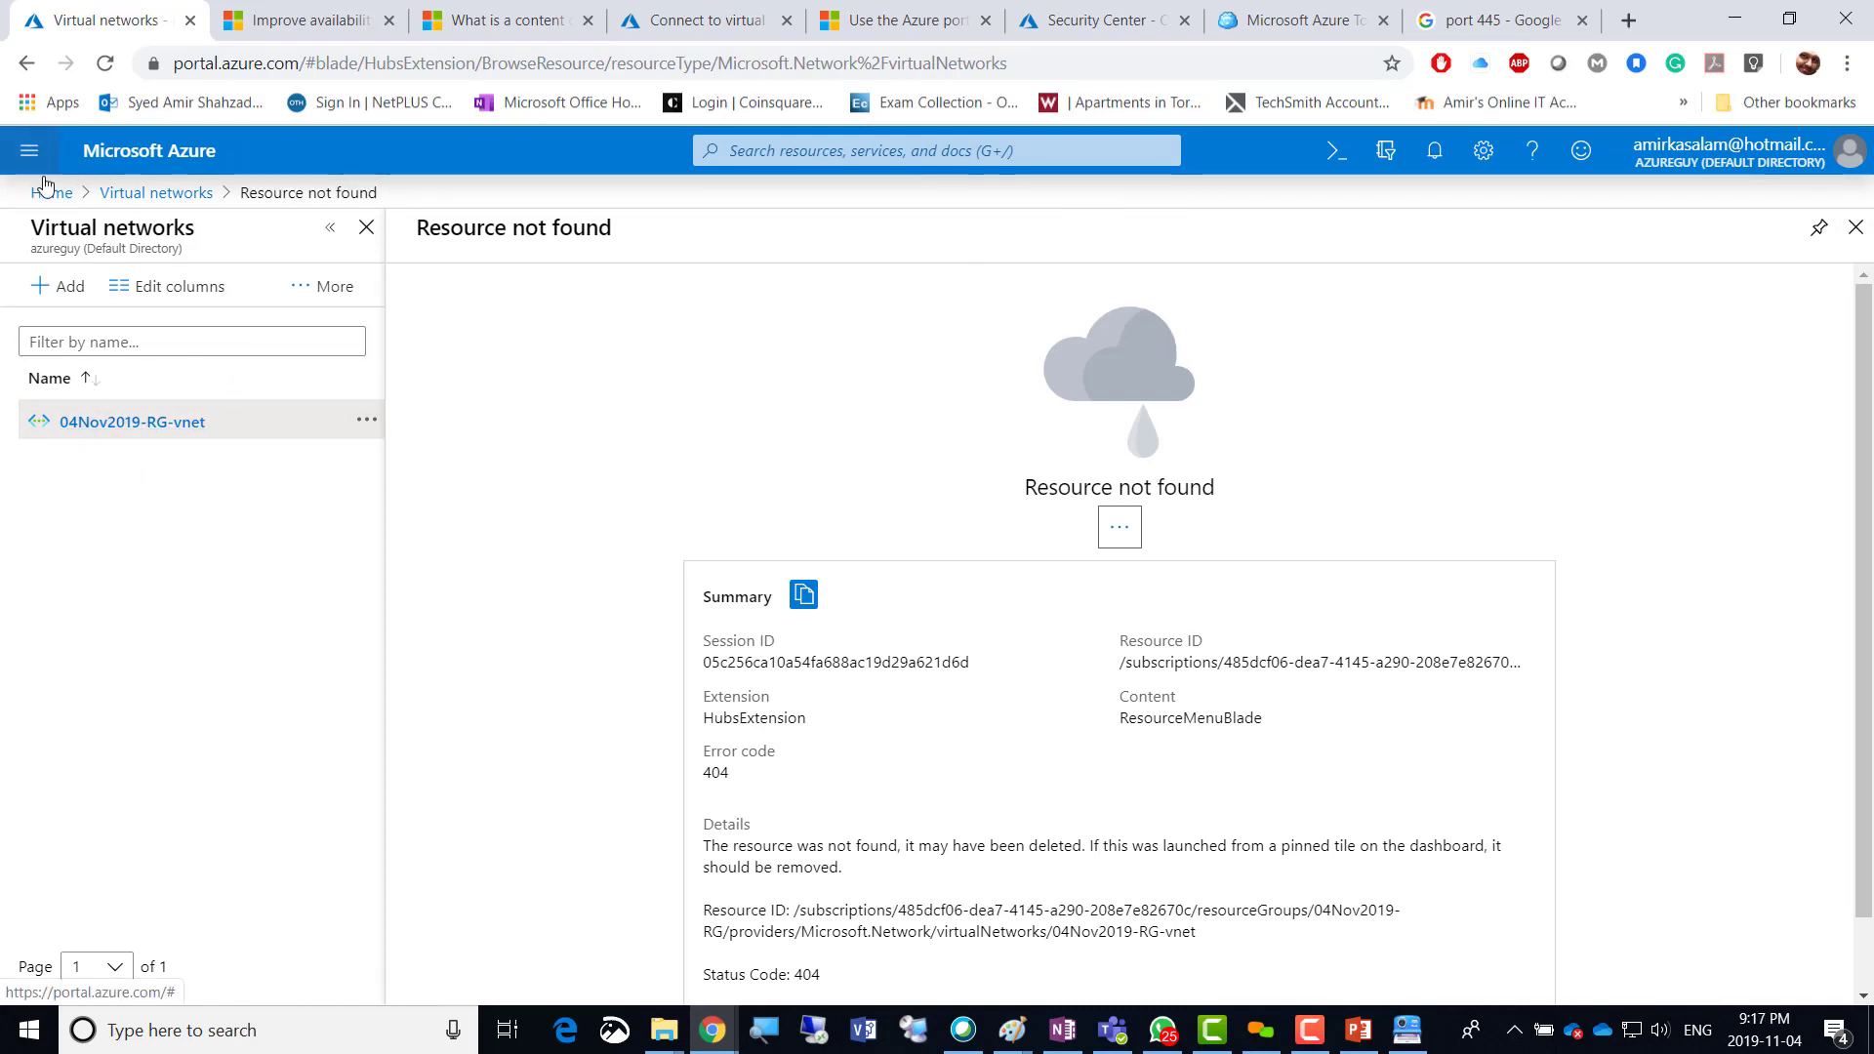
click(29, 149)
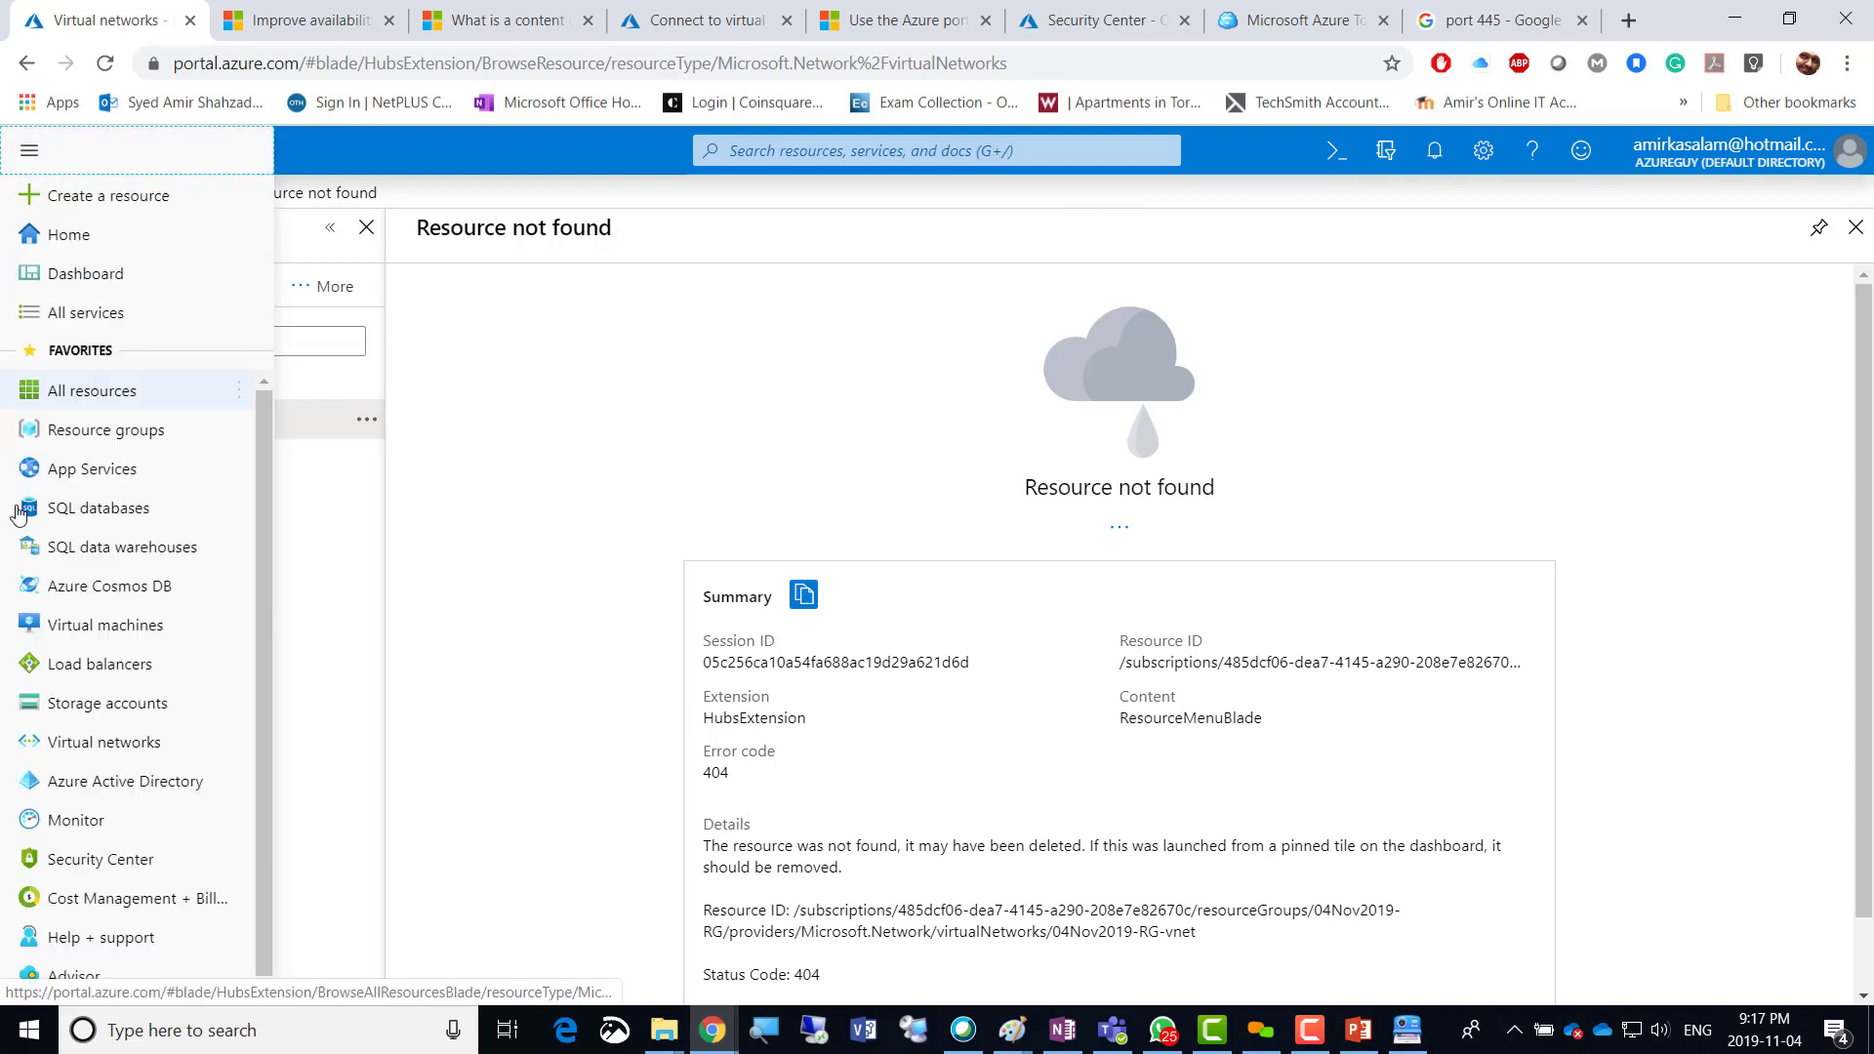
click(102, 746)
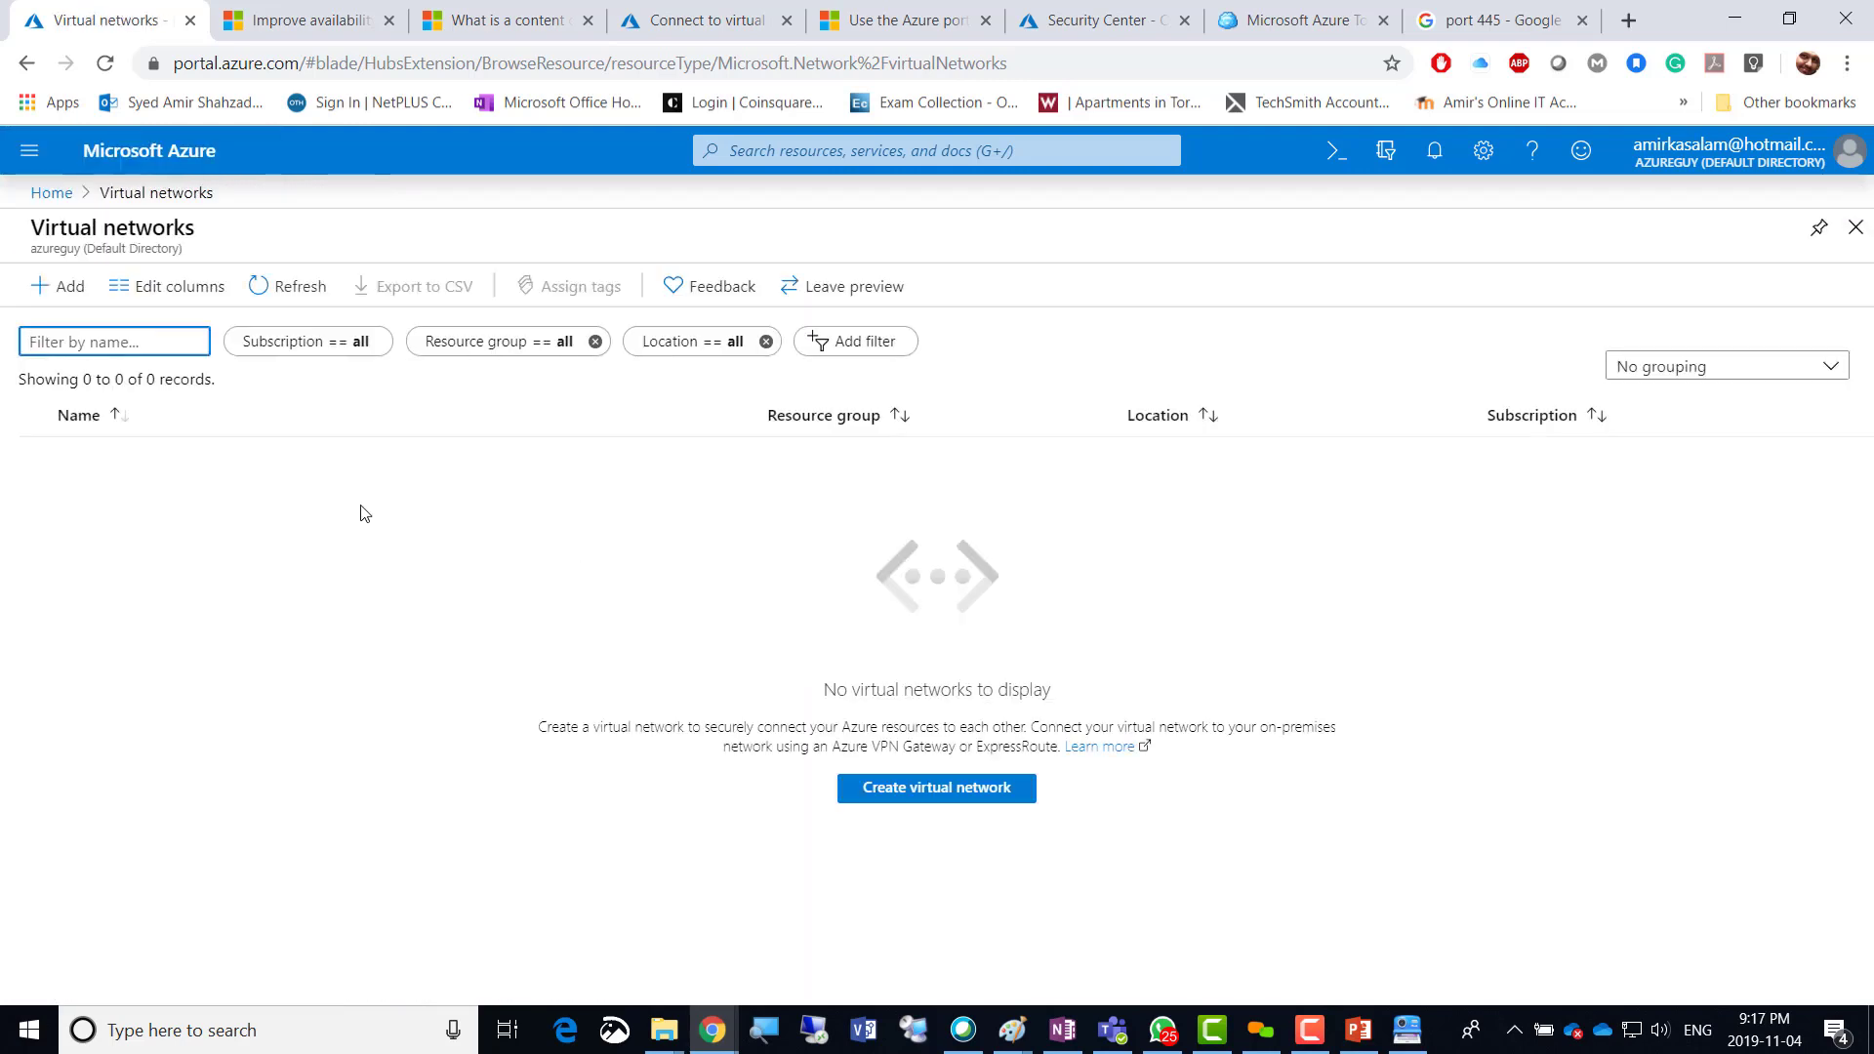
click(272, 307)
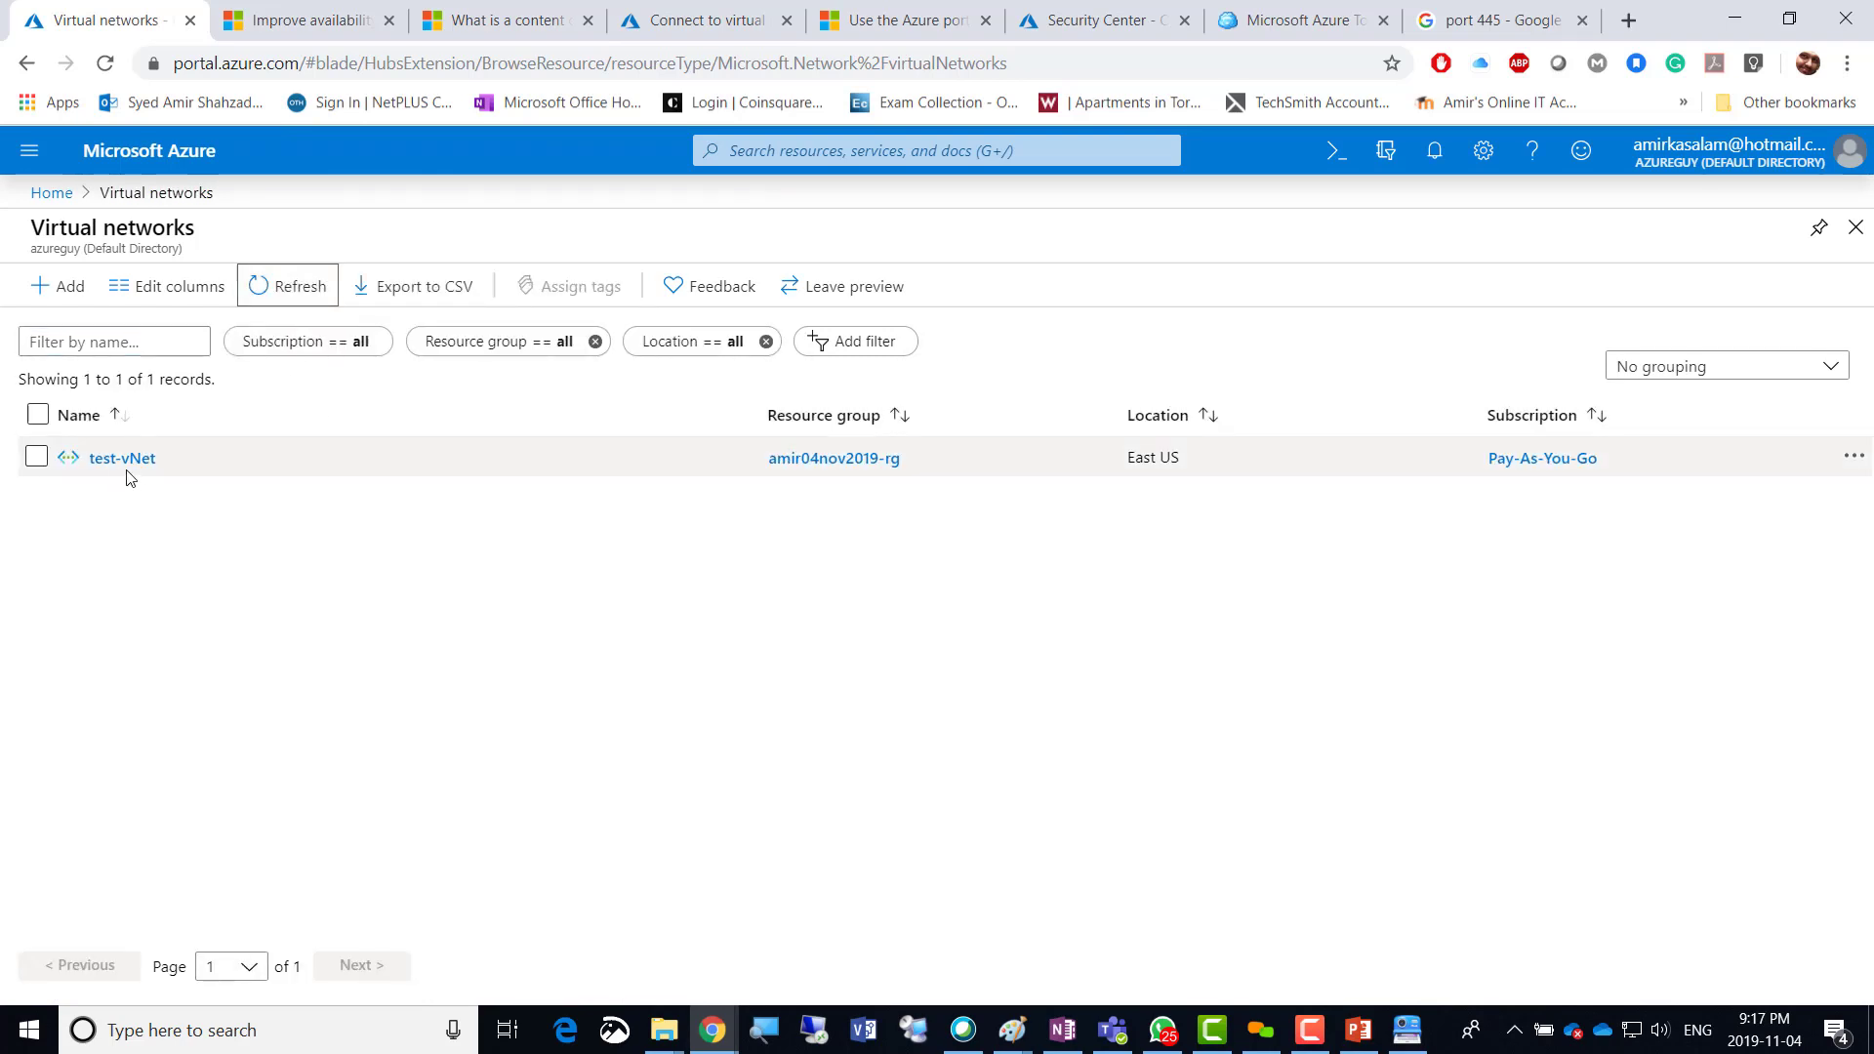
click(122, 462)
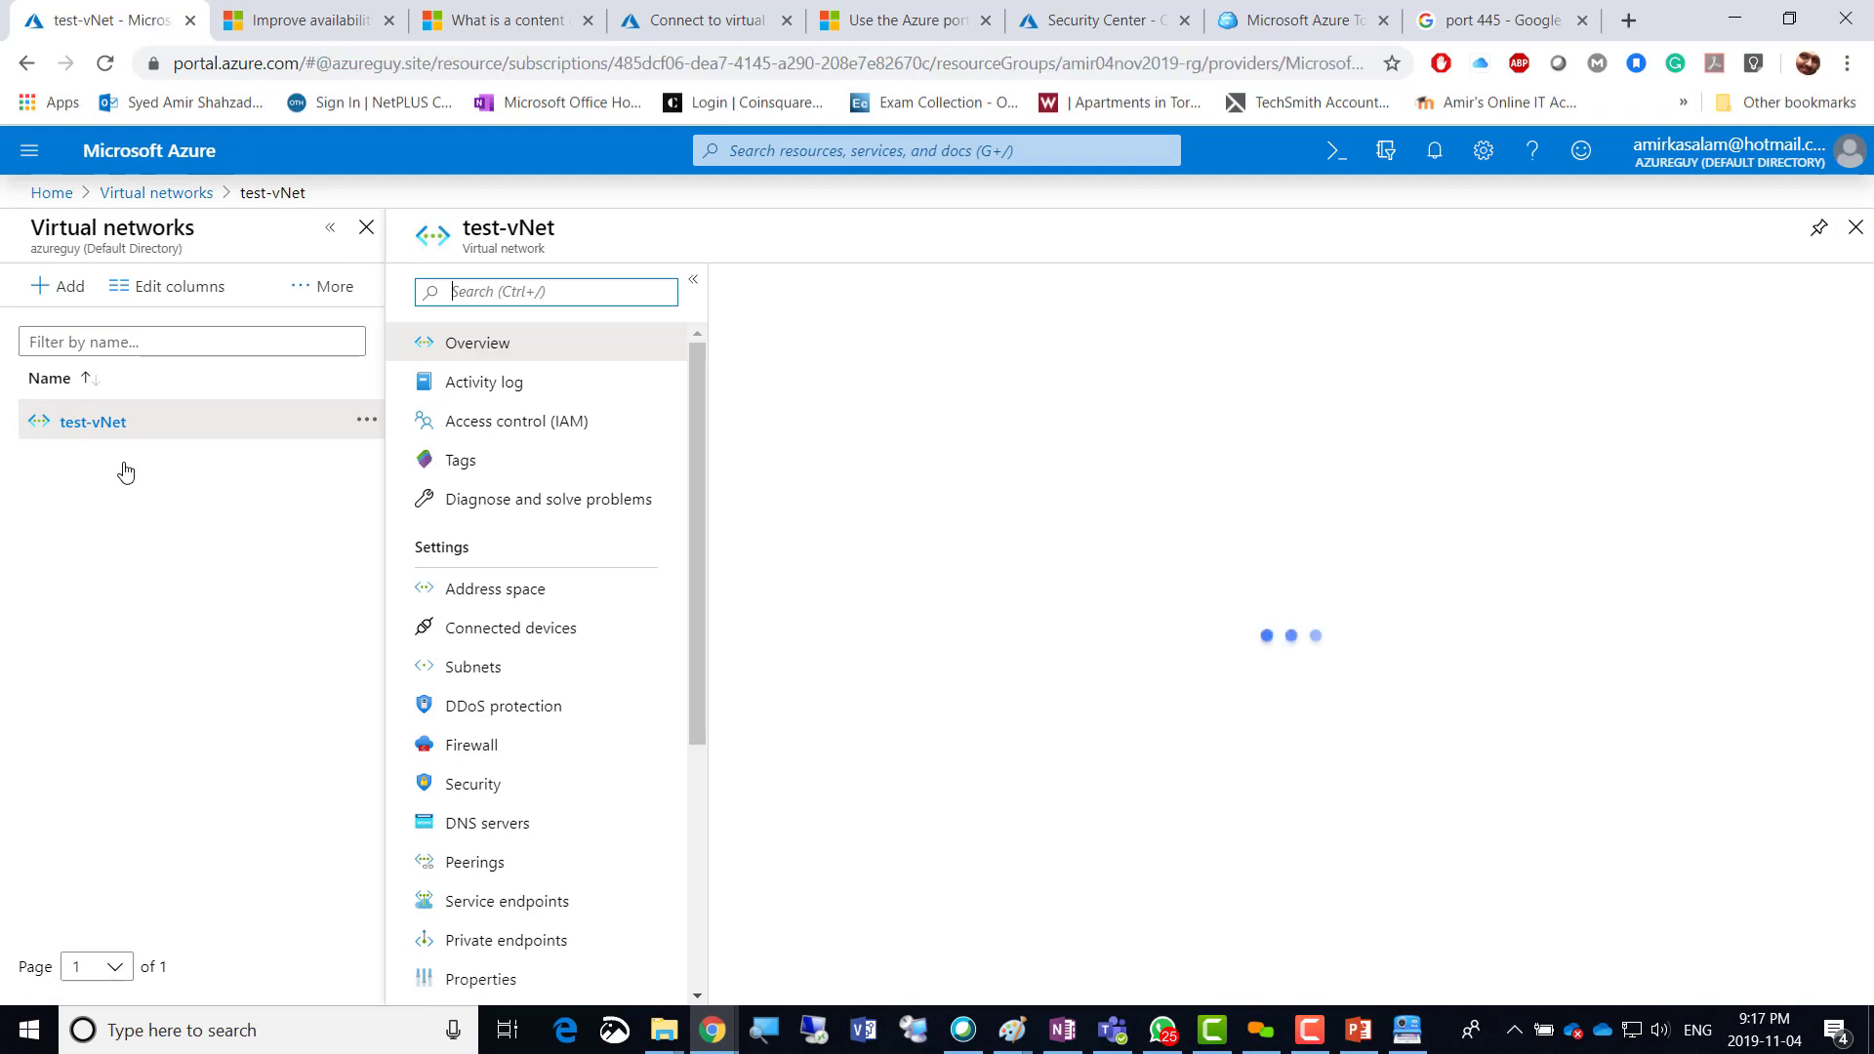
click(488, 673)
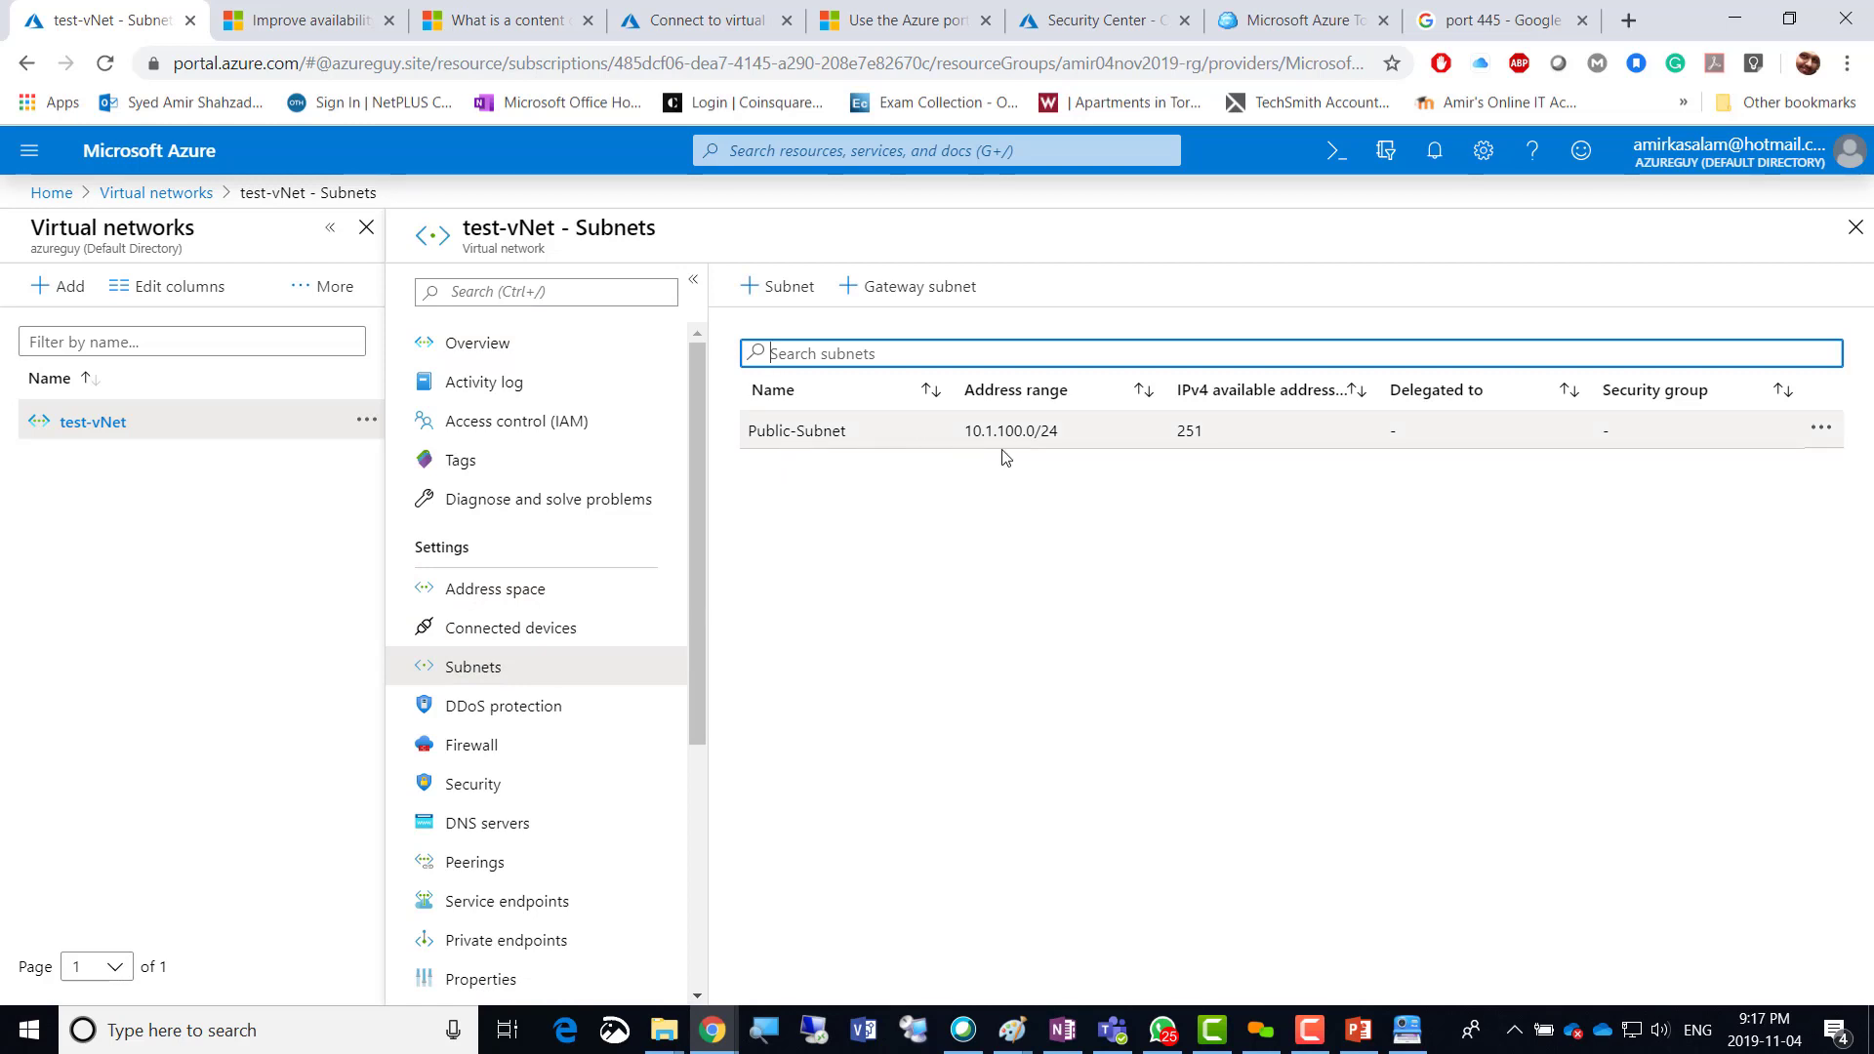
Add a subnet named Private-Subnet with address range 10.1.101.0/24 to test-vNet.
click(766, 293)
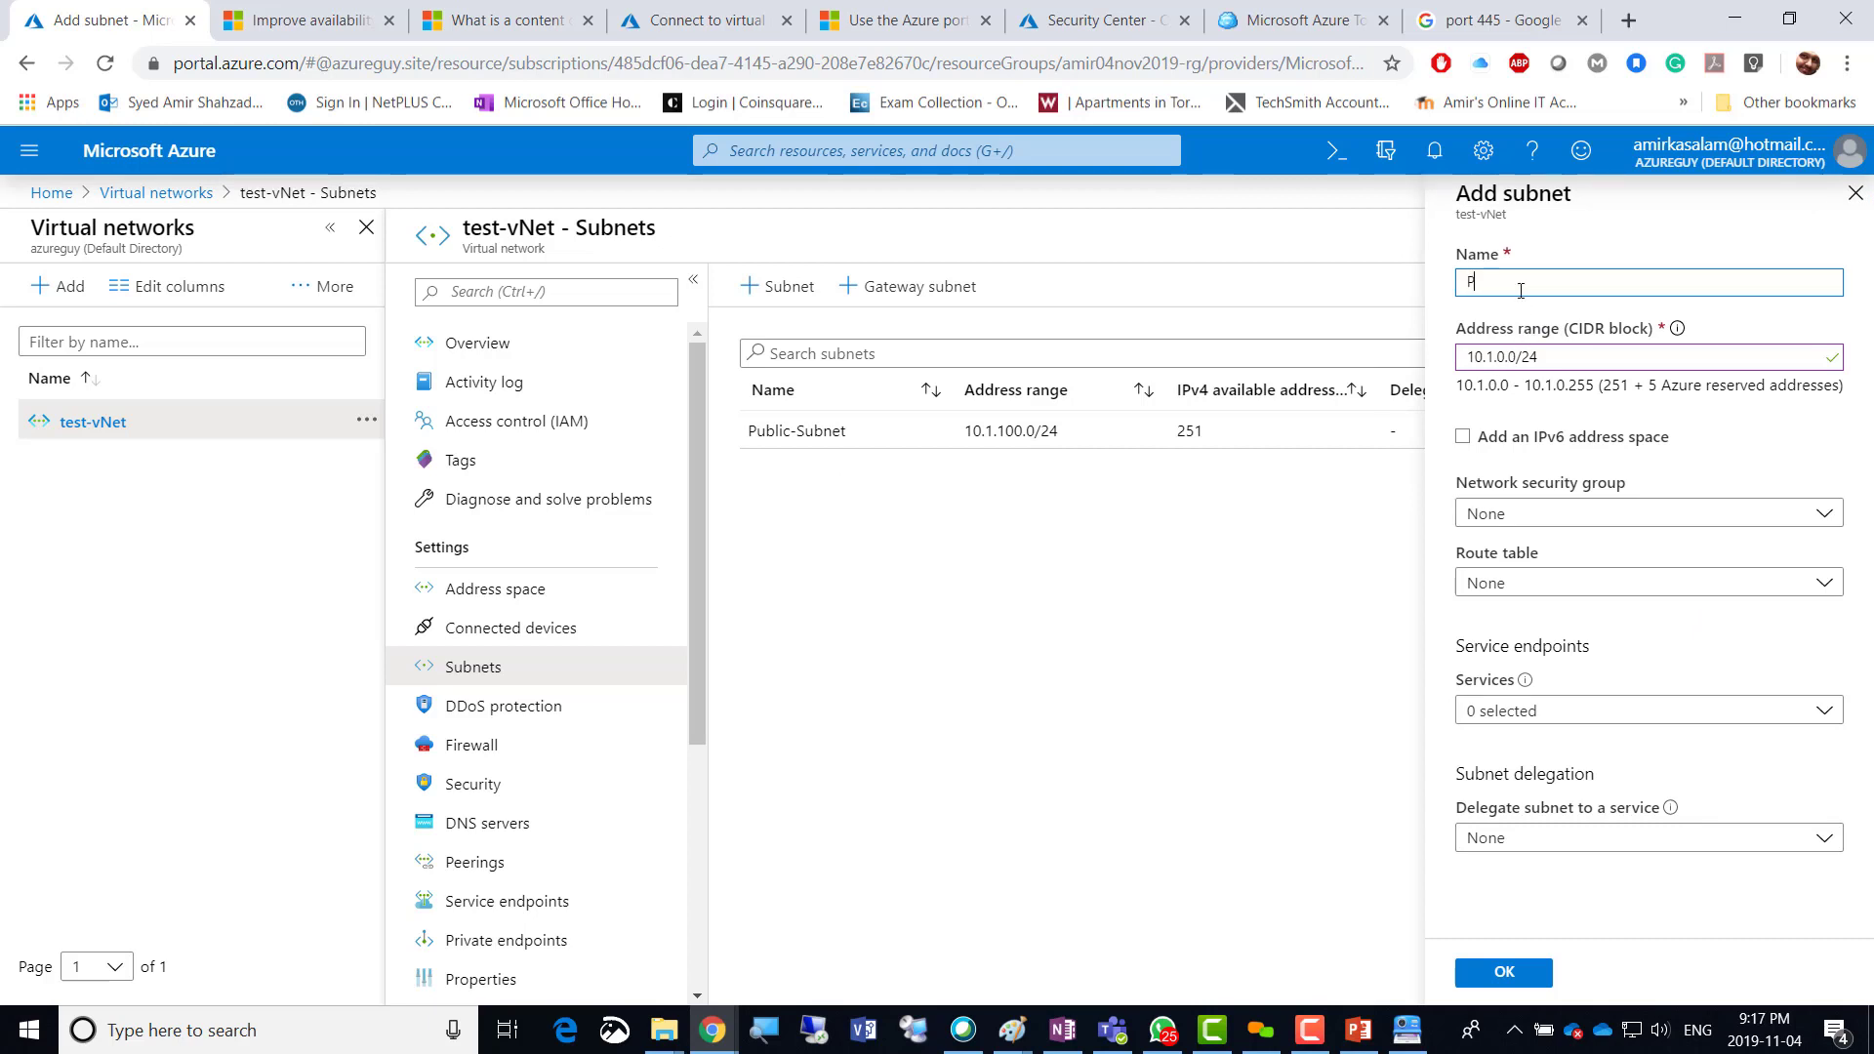
text(Private-Subnet)
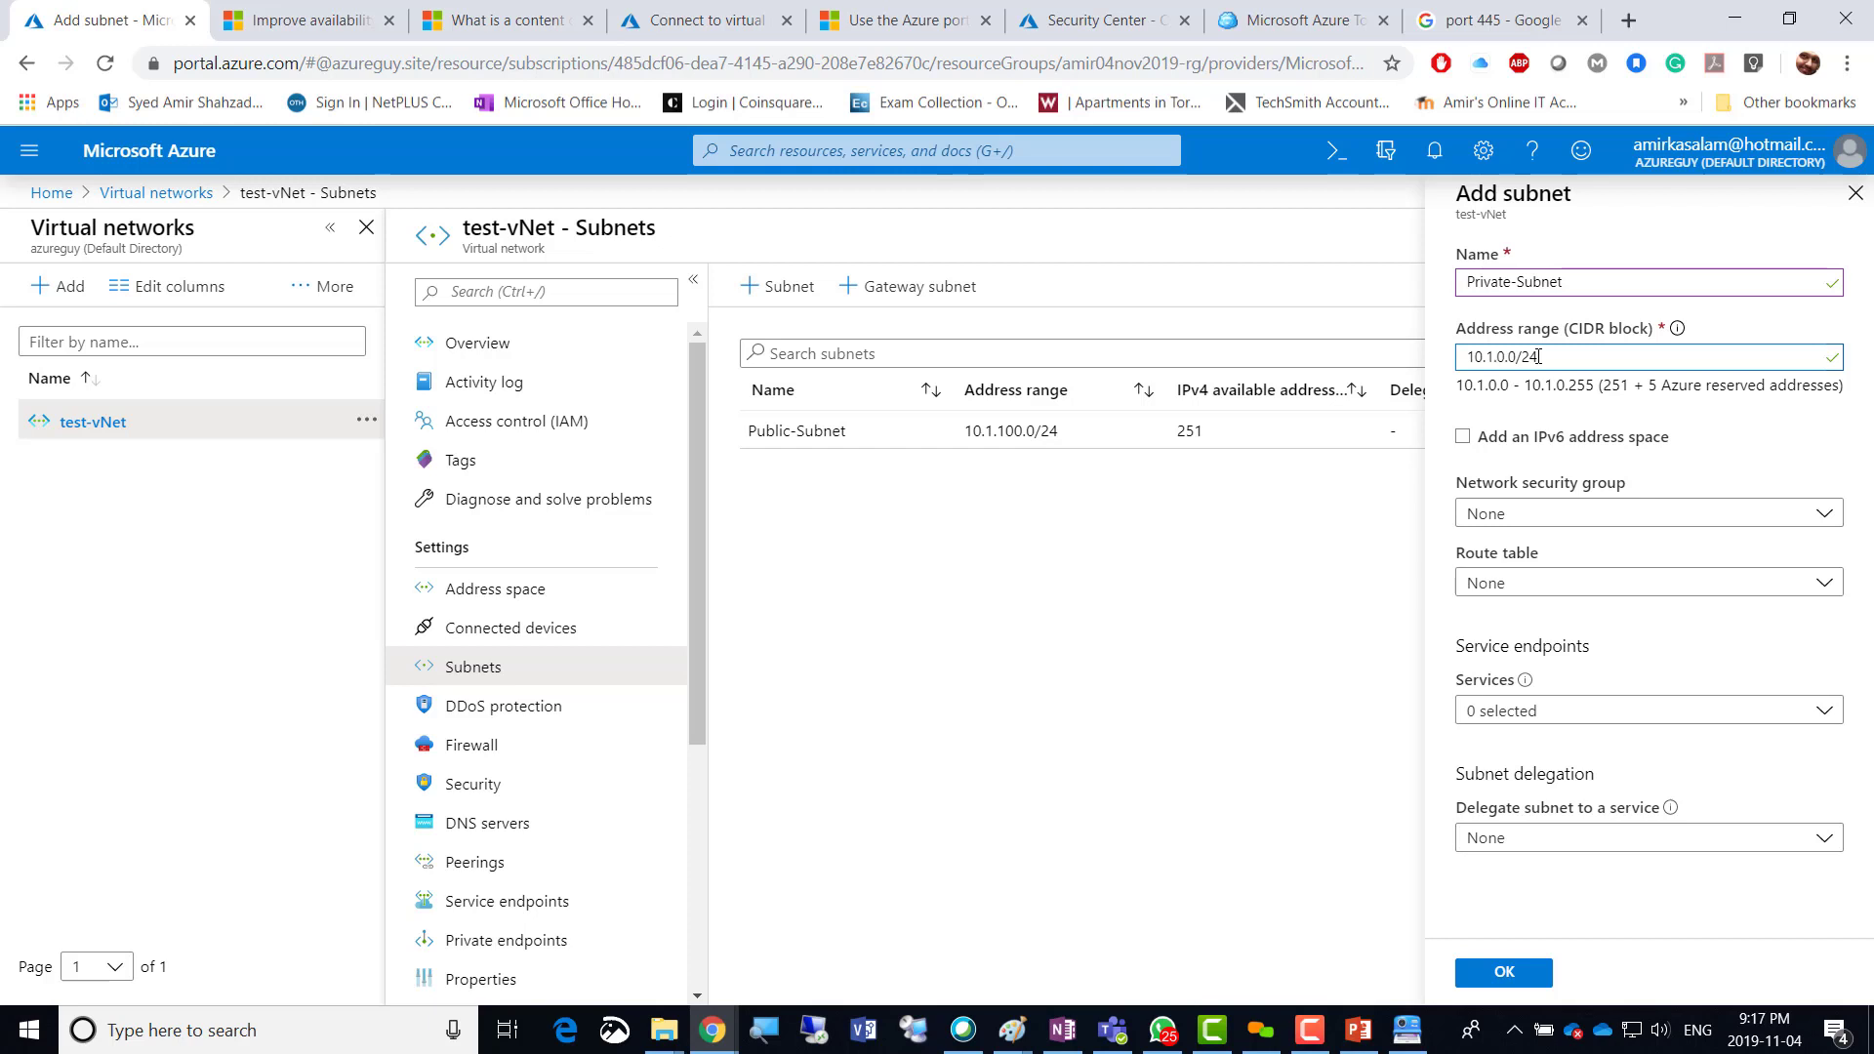
text(1.101)
click(1502, 972)
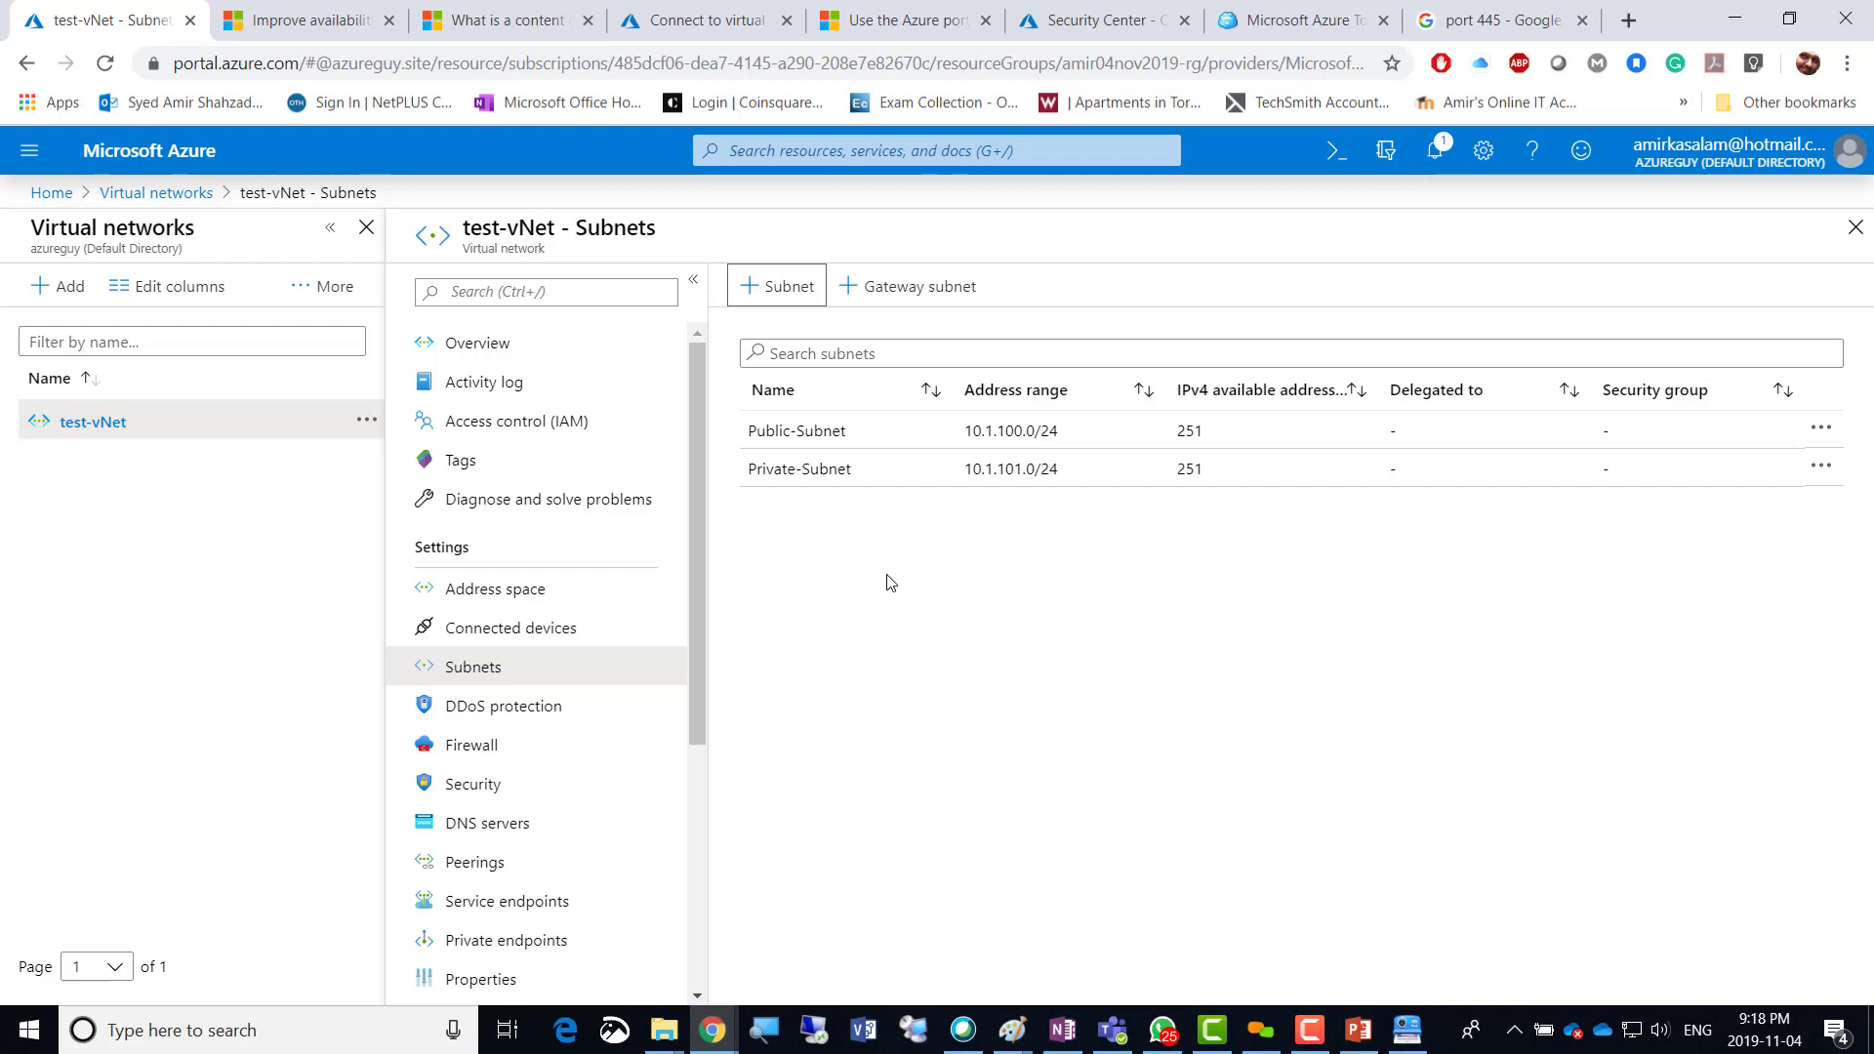
Review the Major Steps slide 35 and the LAB slide, then return to the portal.
key(alt+Tab)
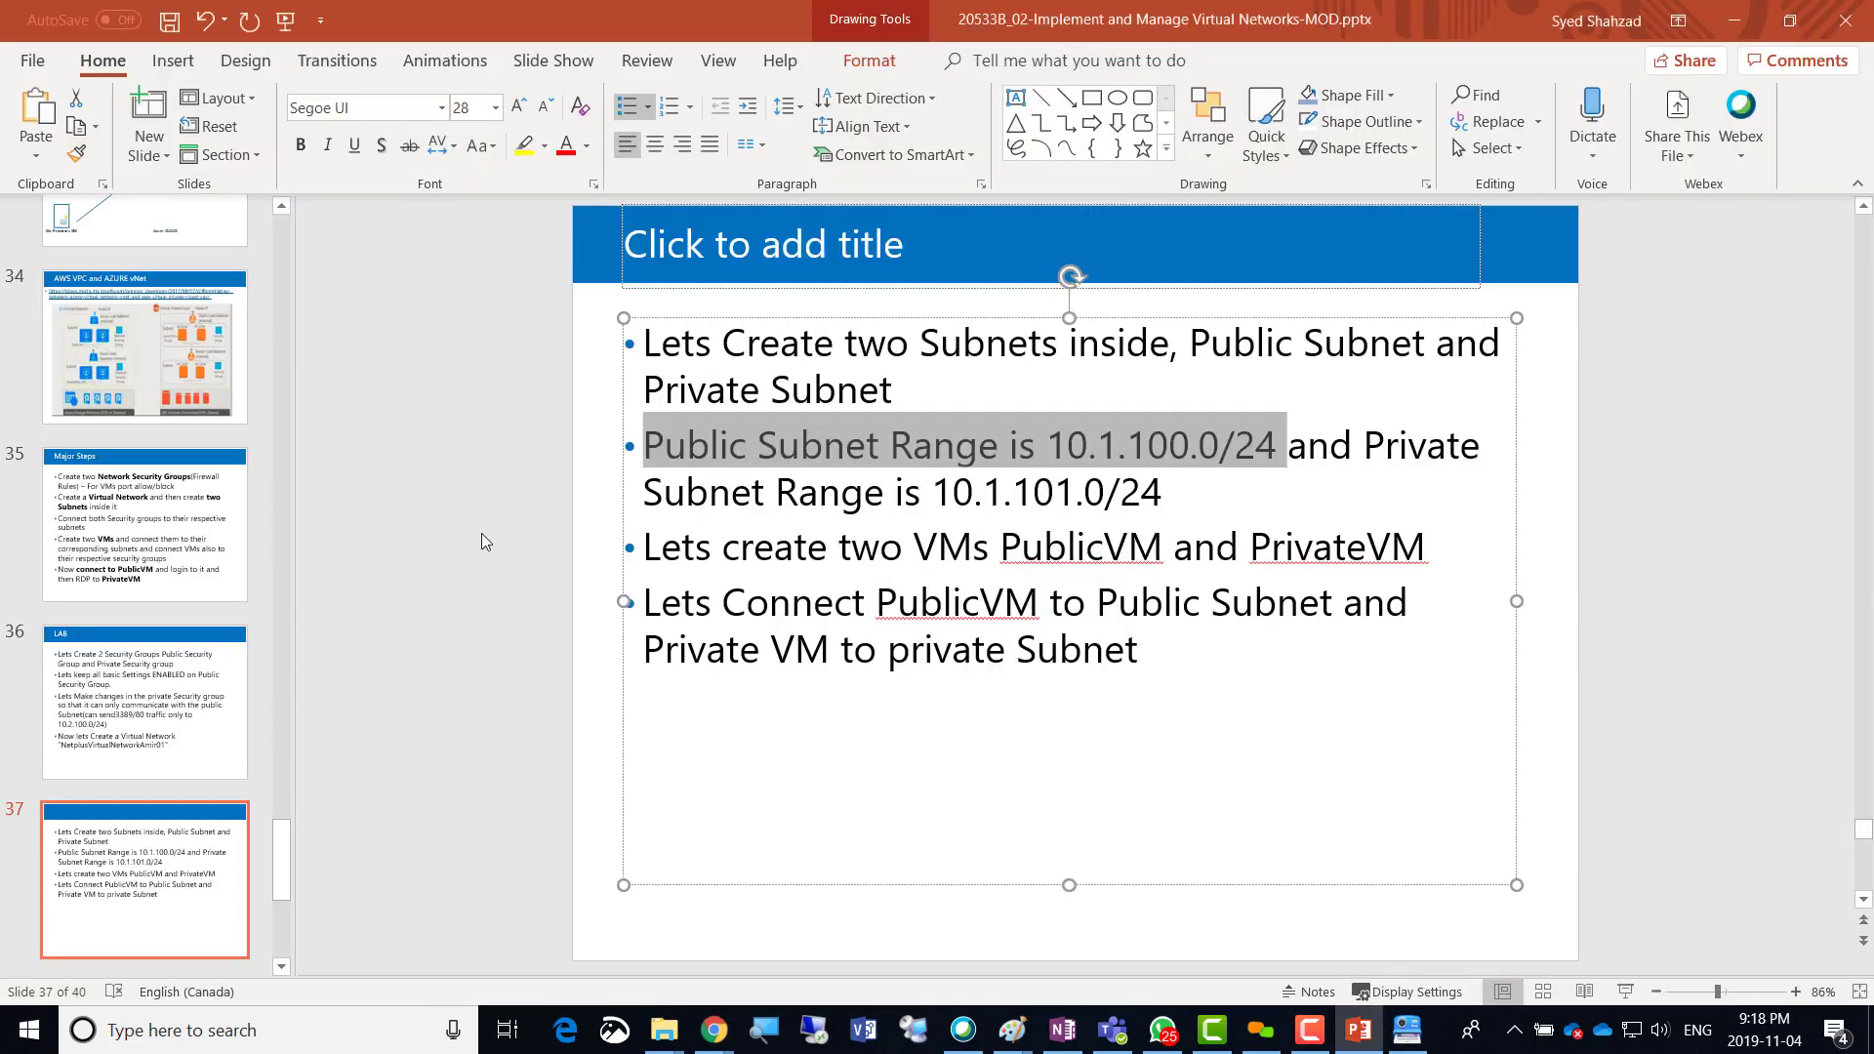
click(119, 529)
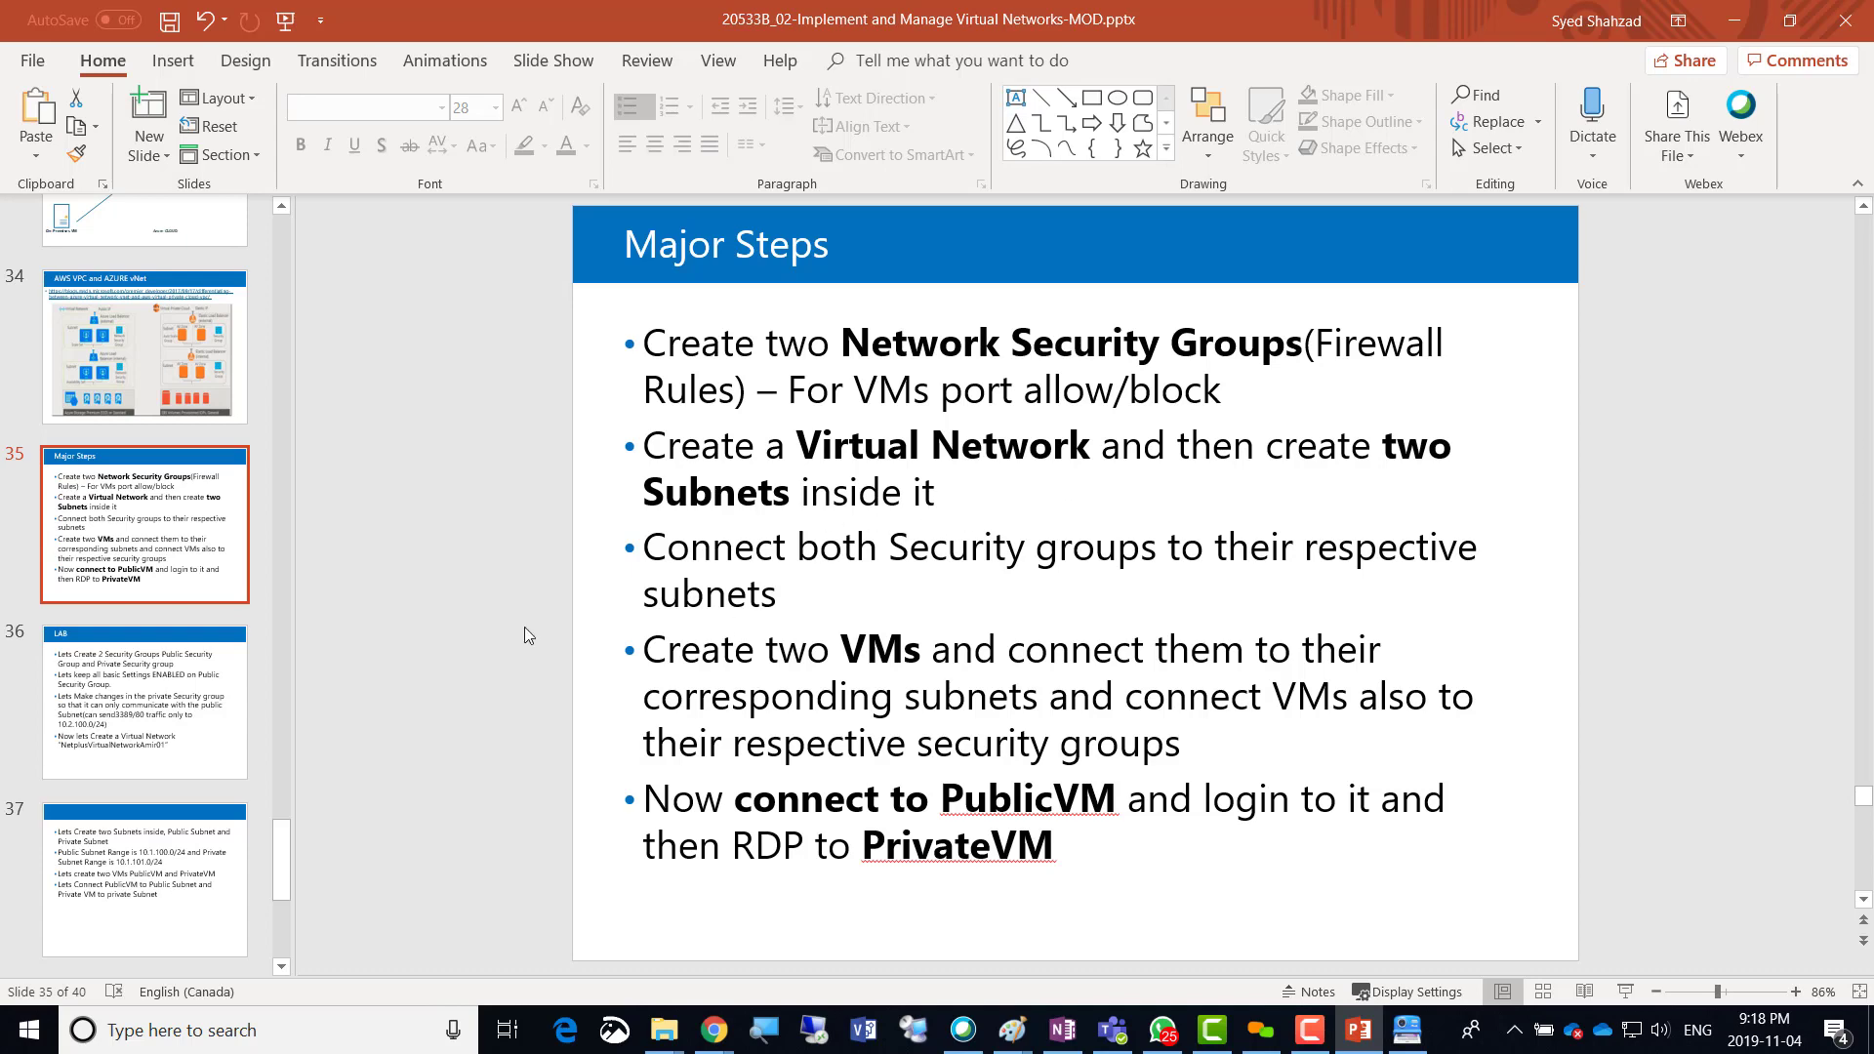
click(171, 710)
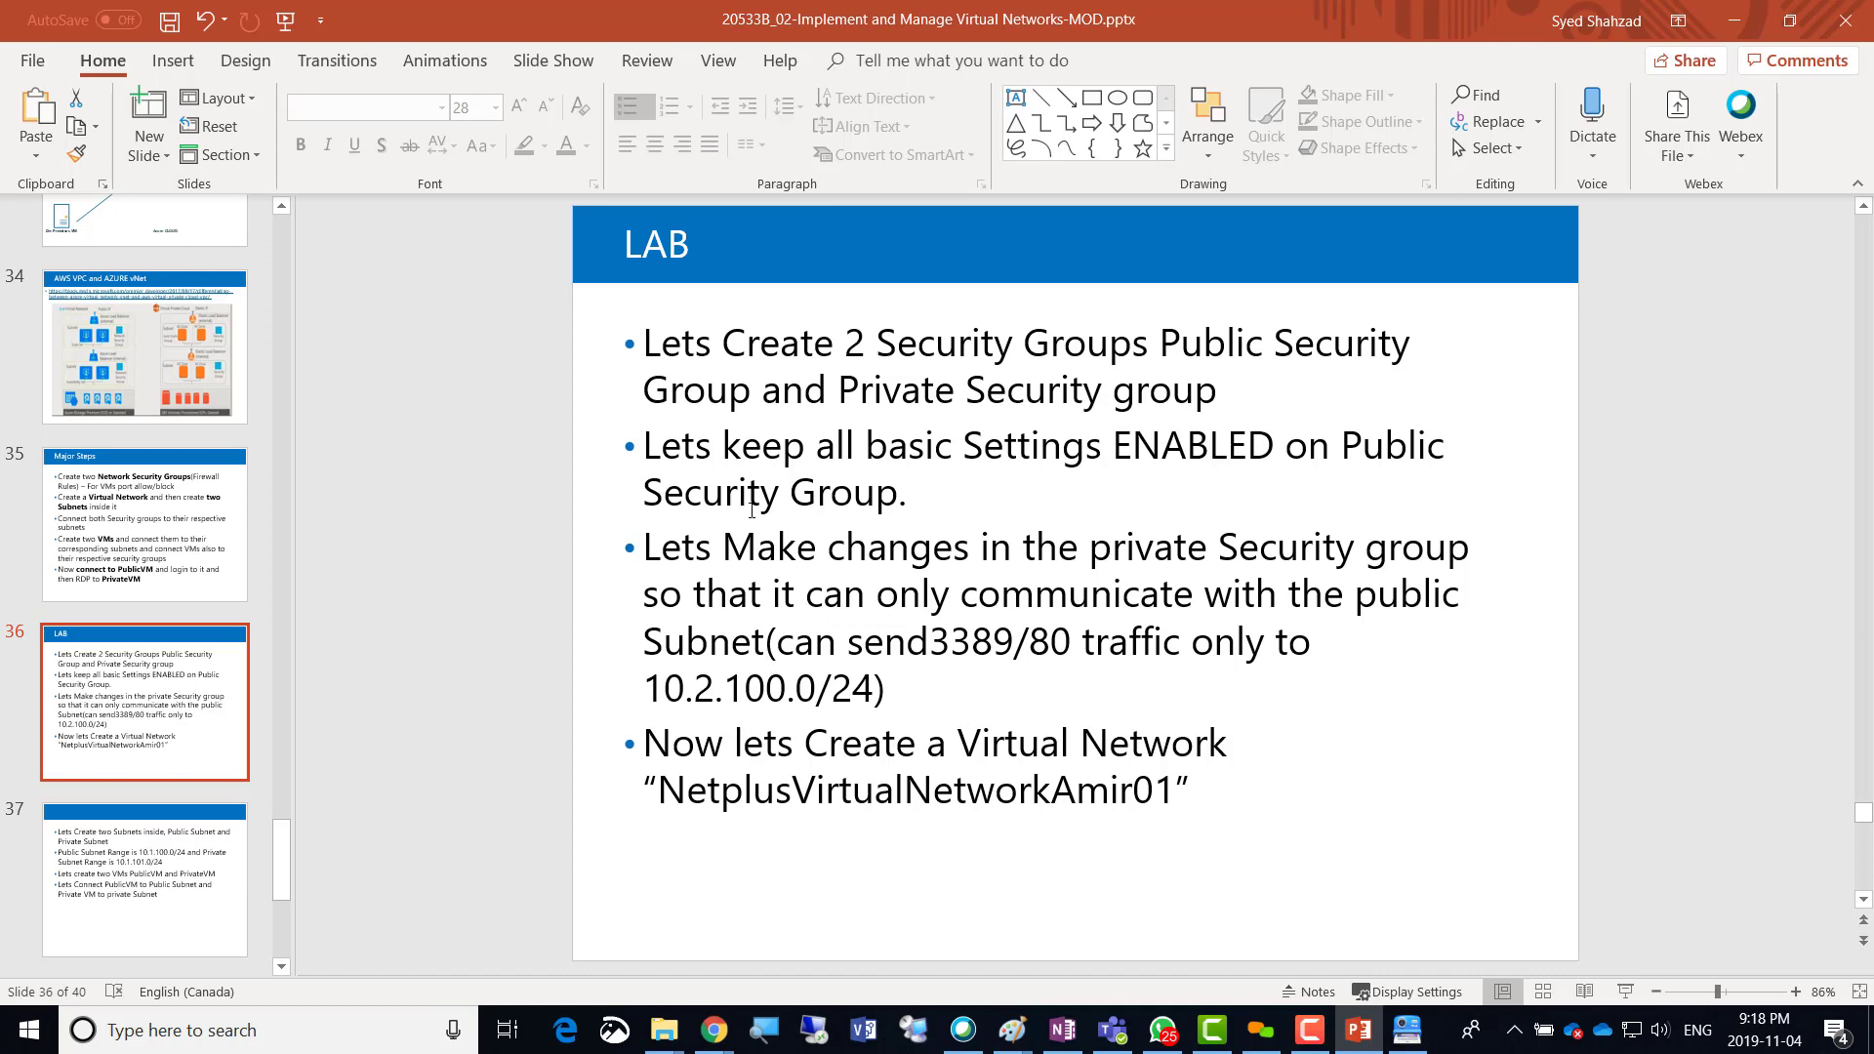
key(alt+Tab)
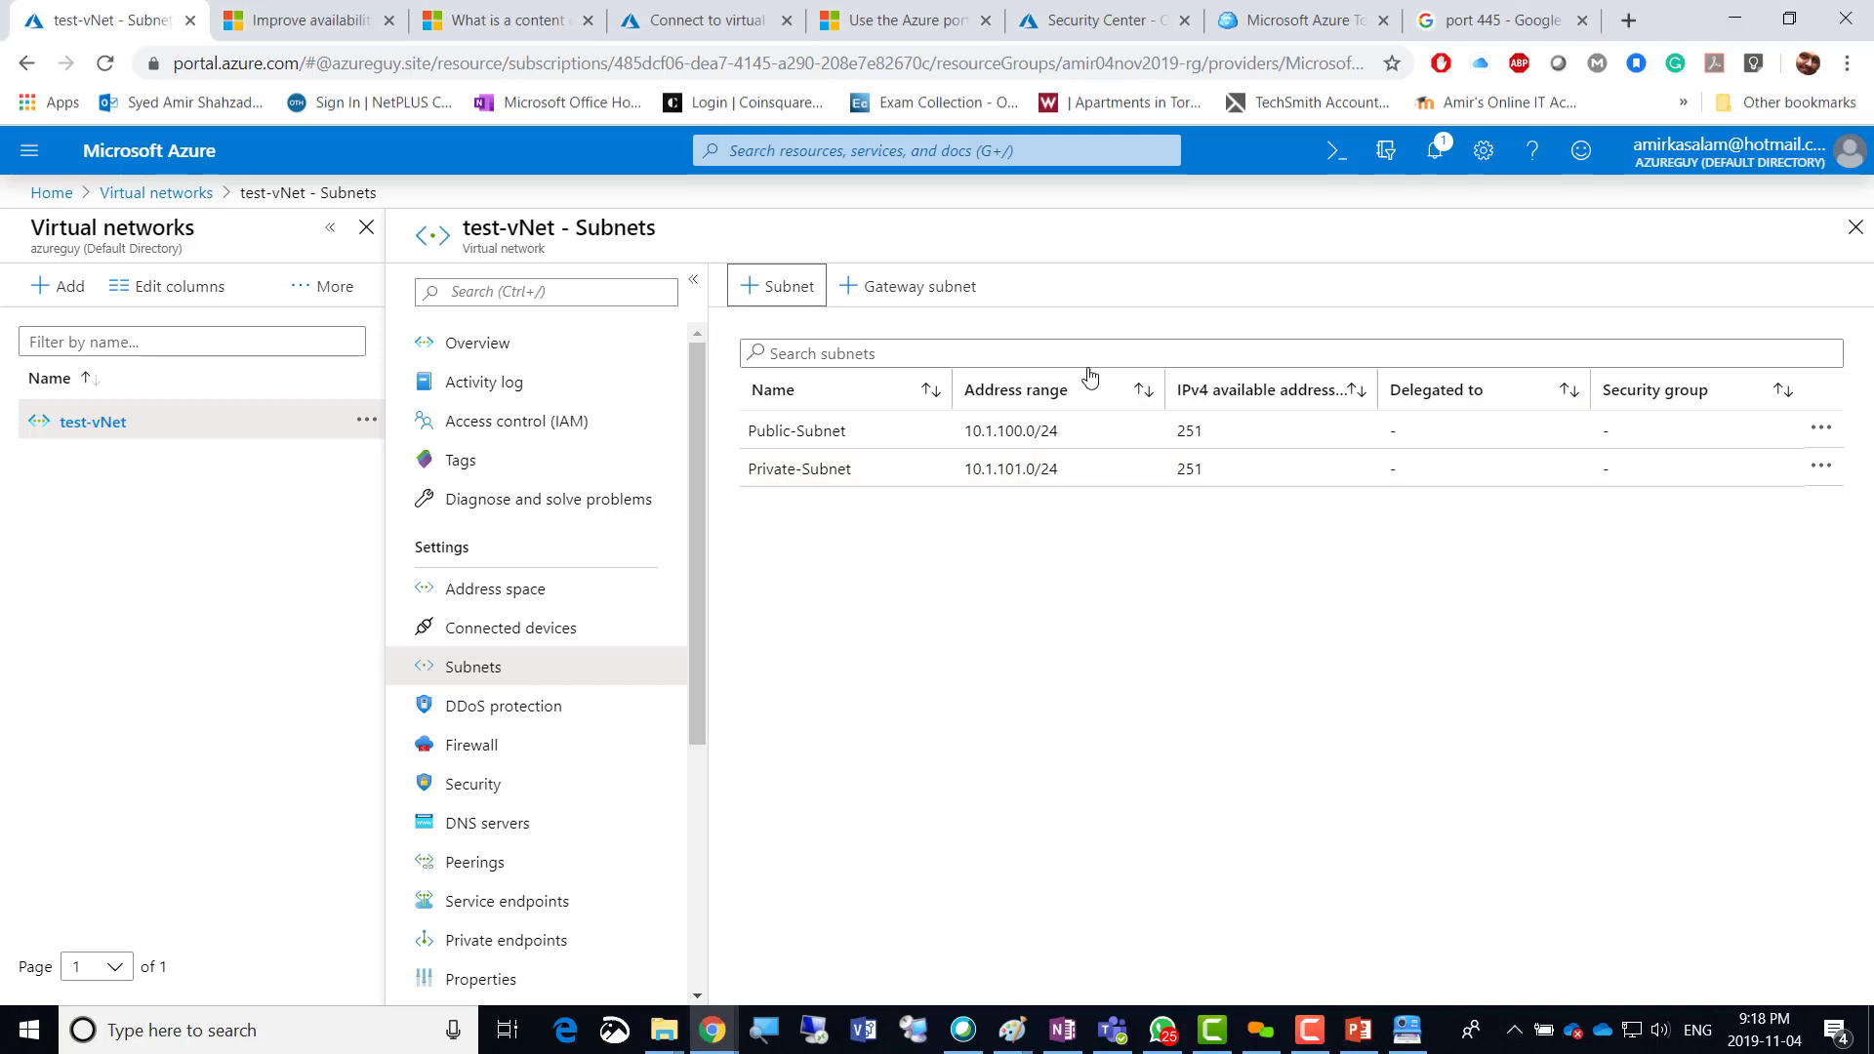
Search 'network' to reach Network security groups and start adding a new one.
click(828, 149)
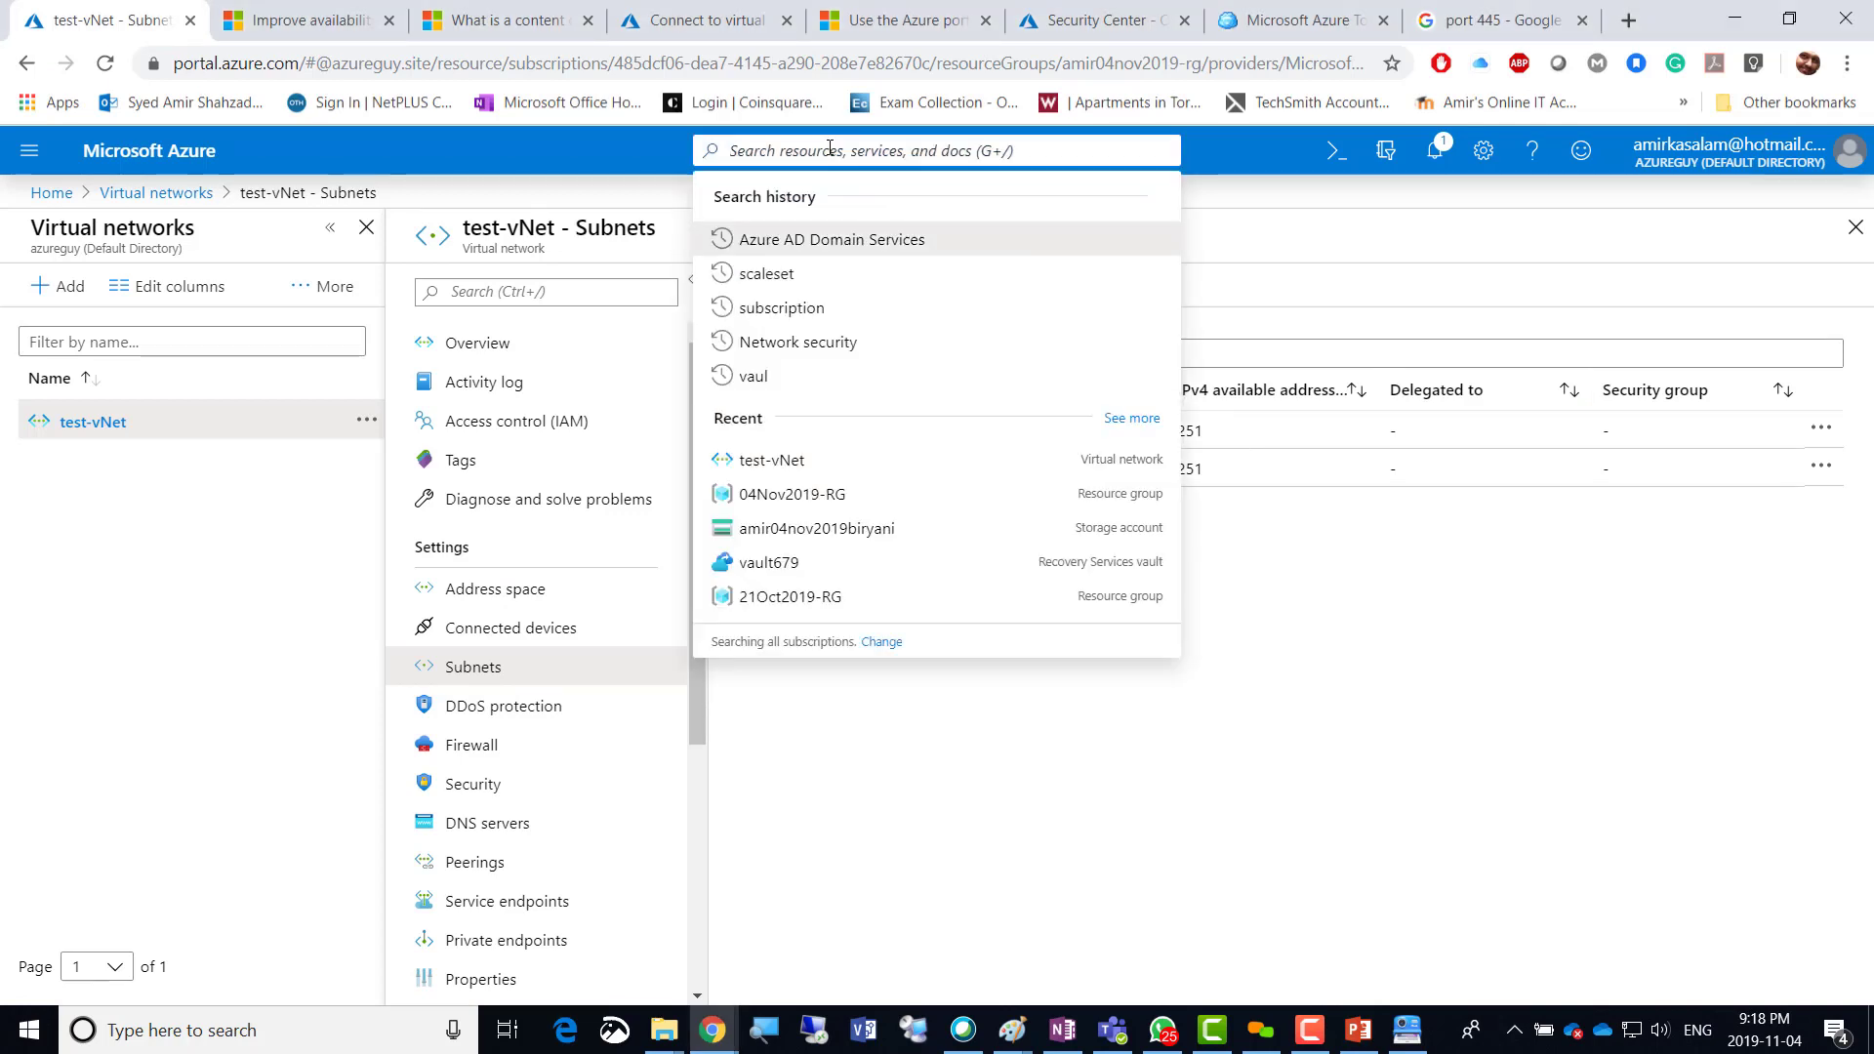
text(secur)
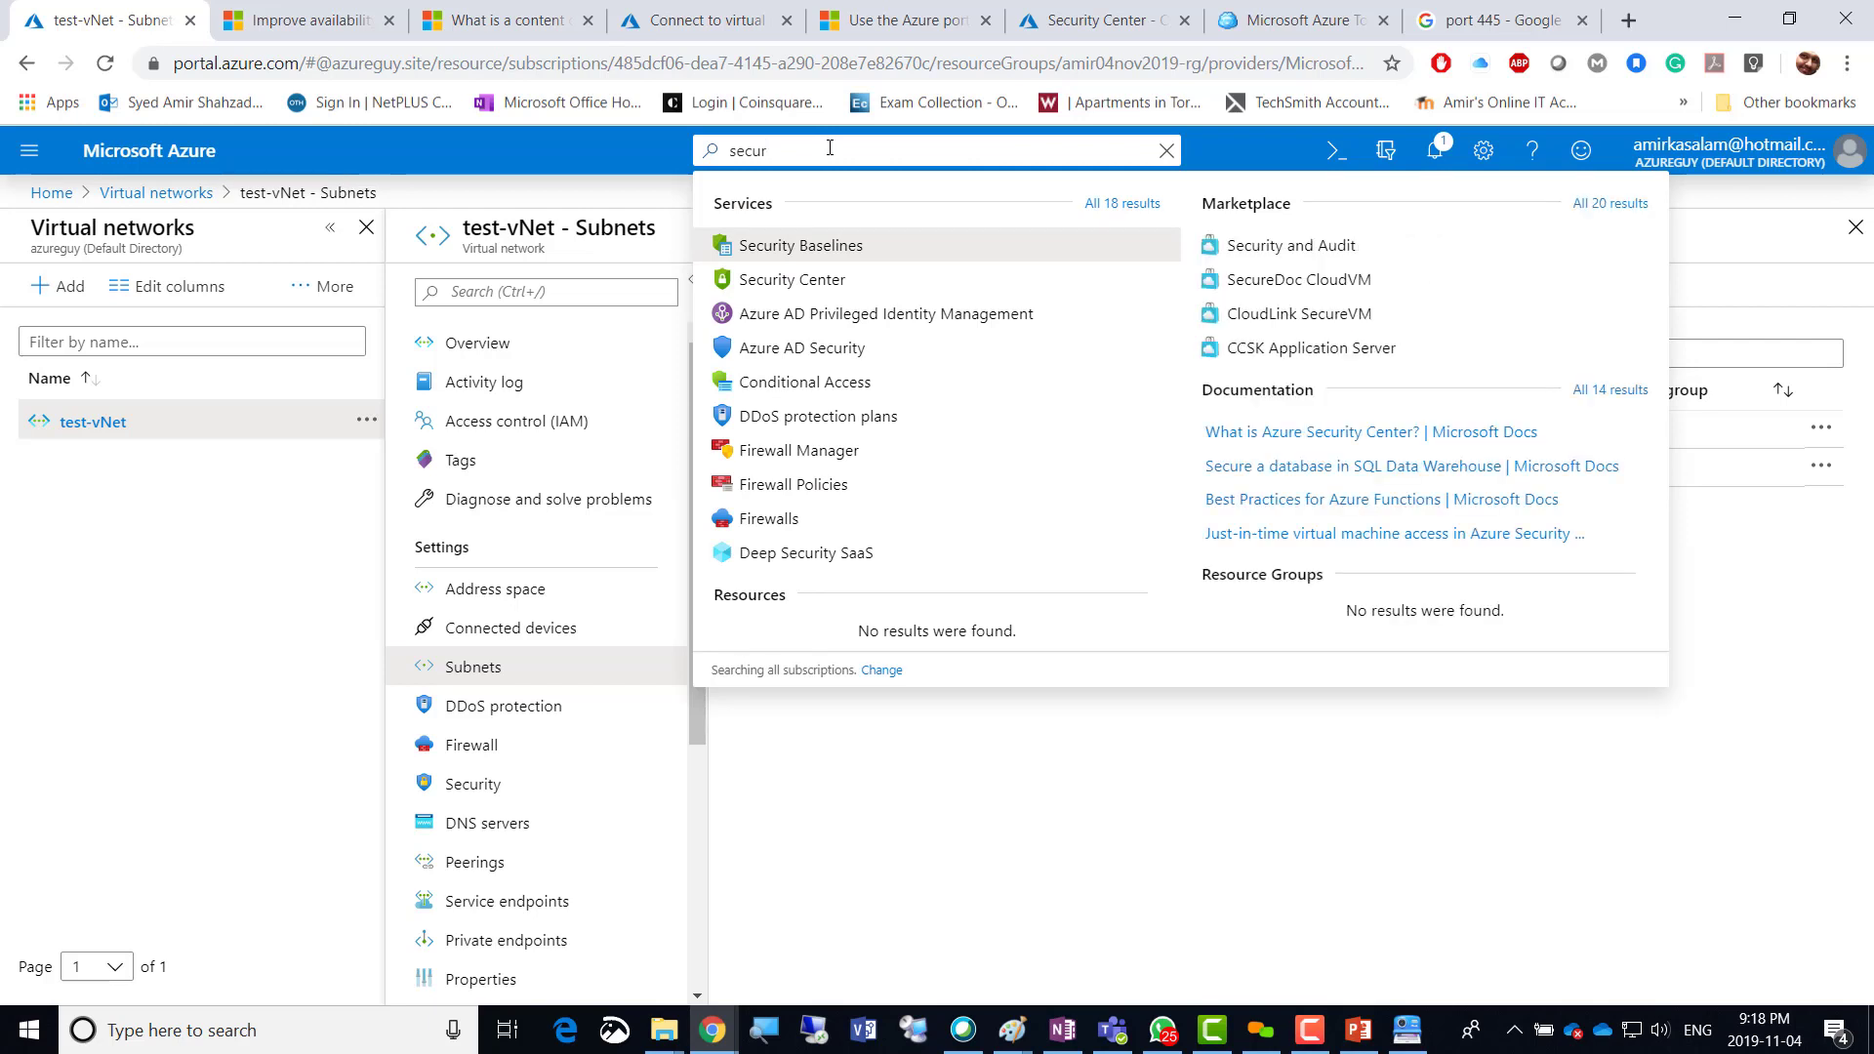
text(ity)
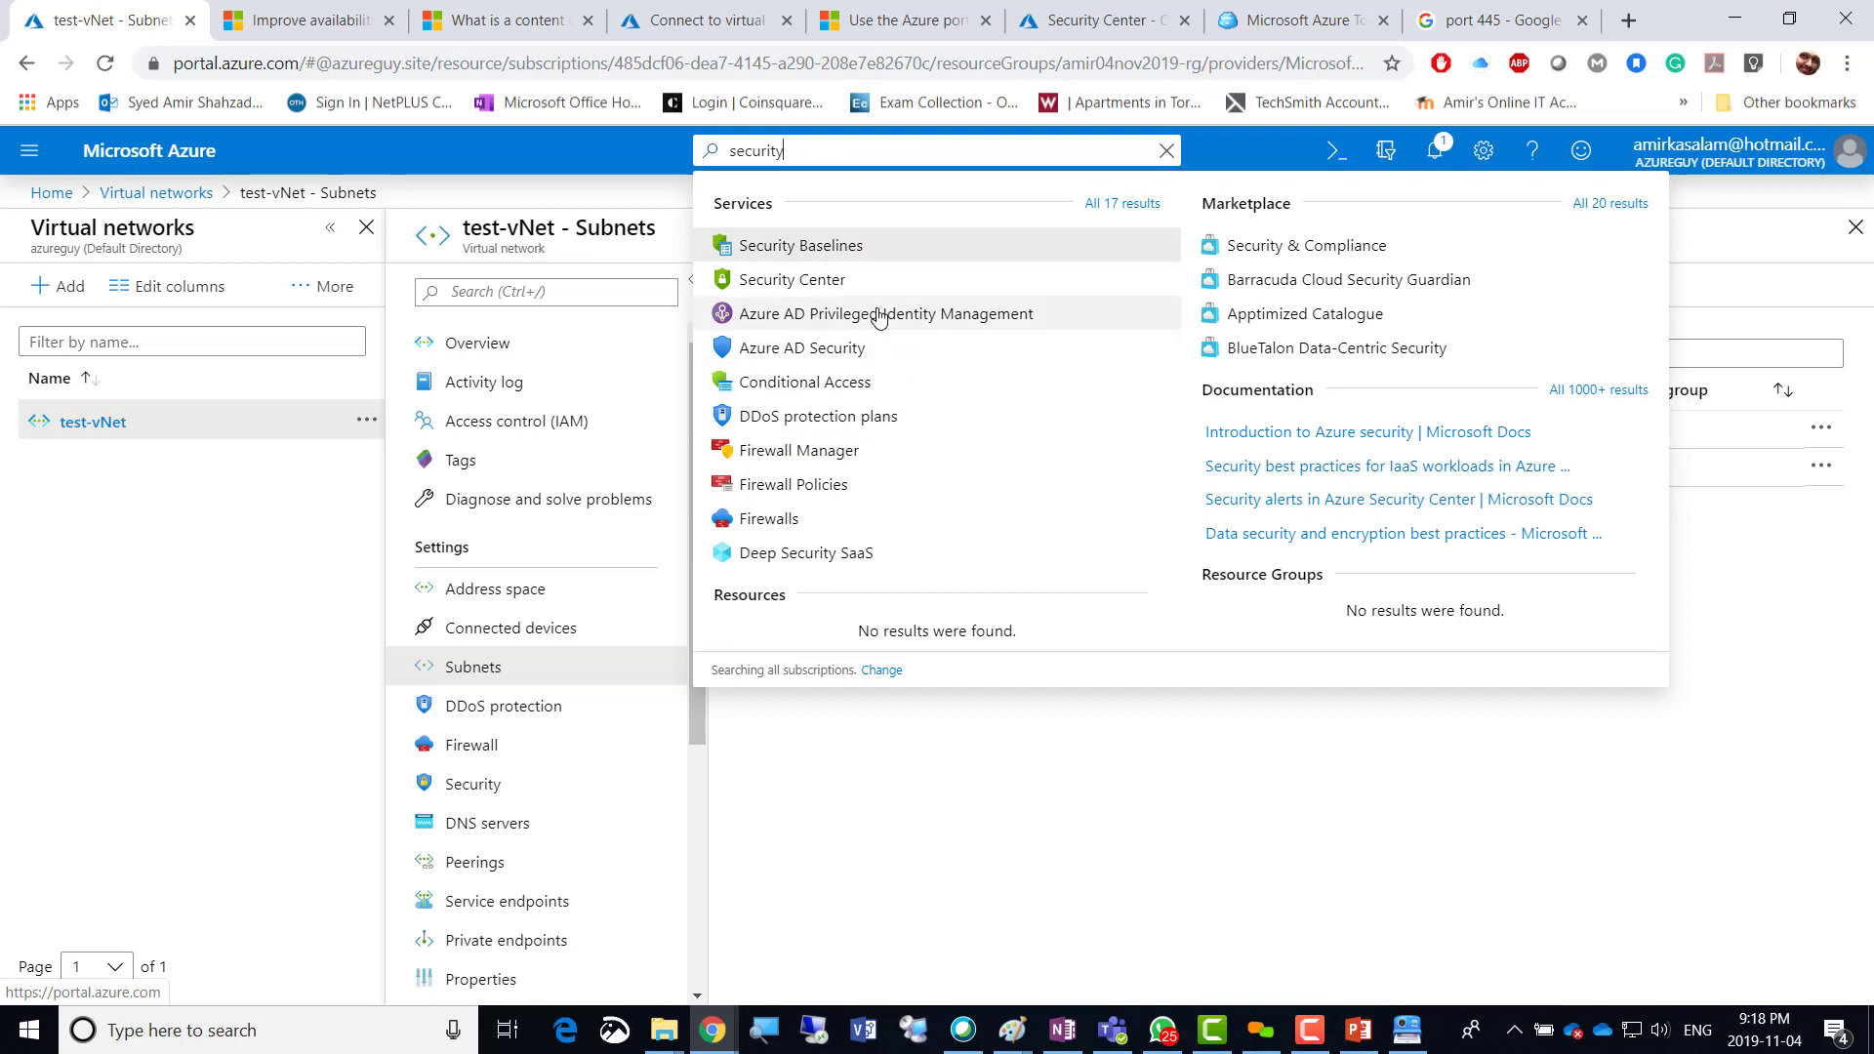
drag(814, 157, 705, 154)
text(n)
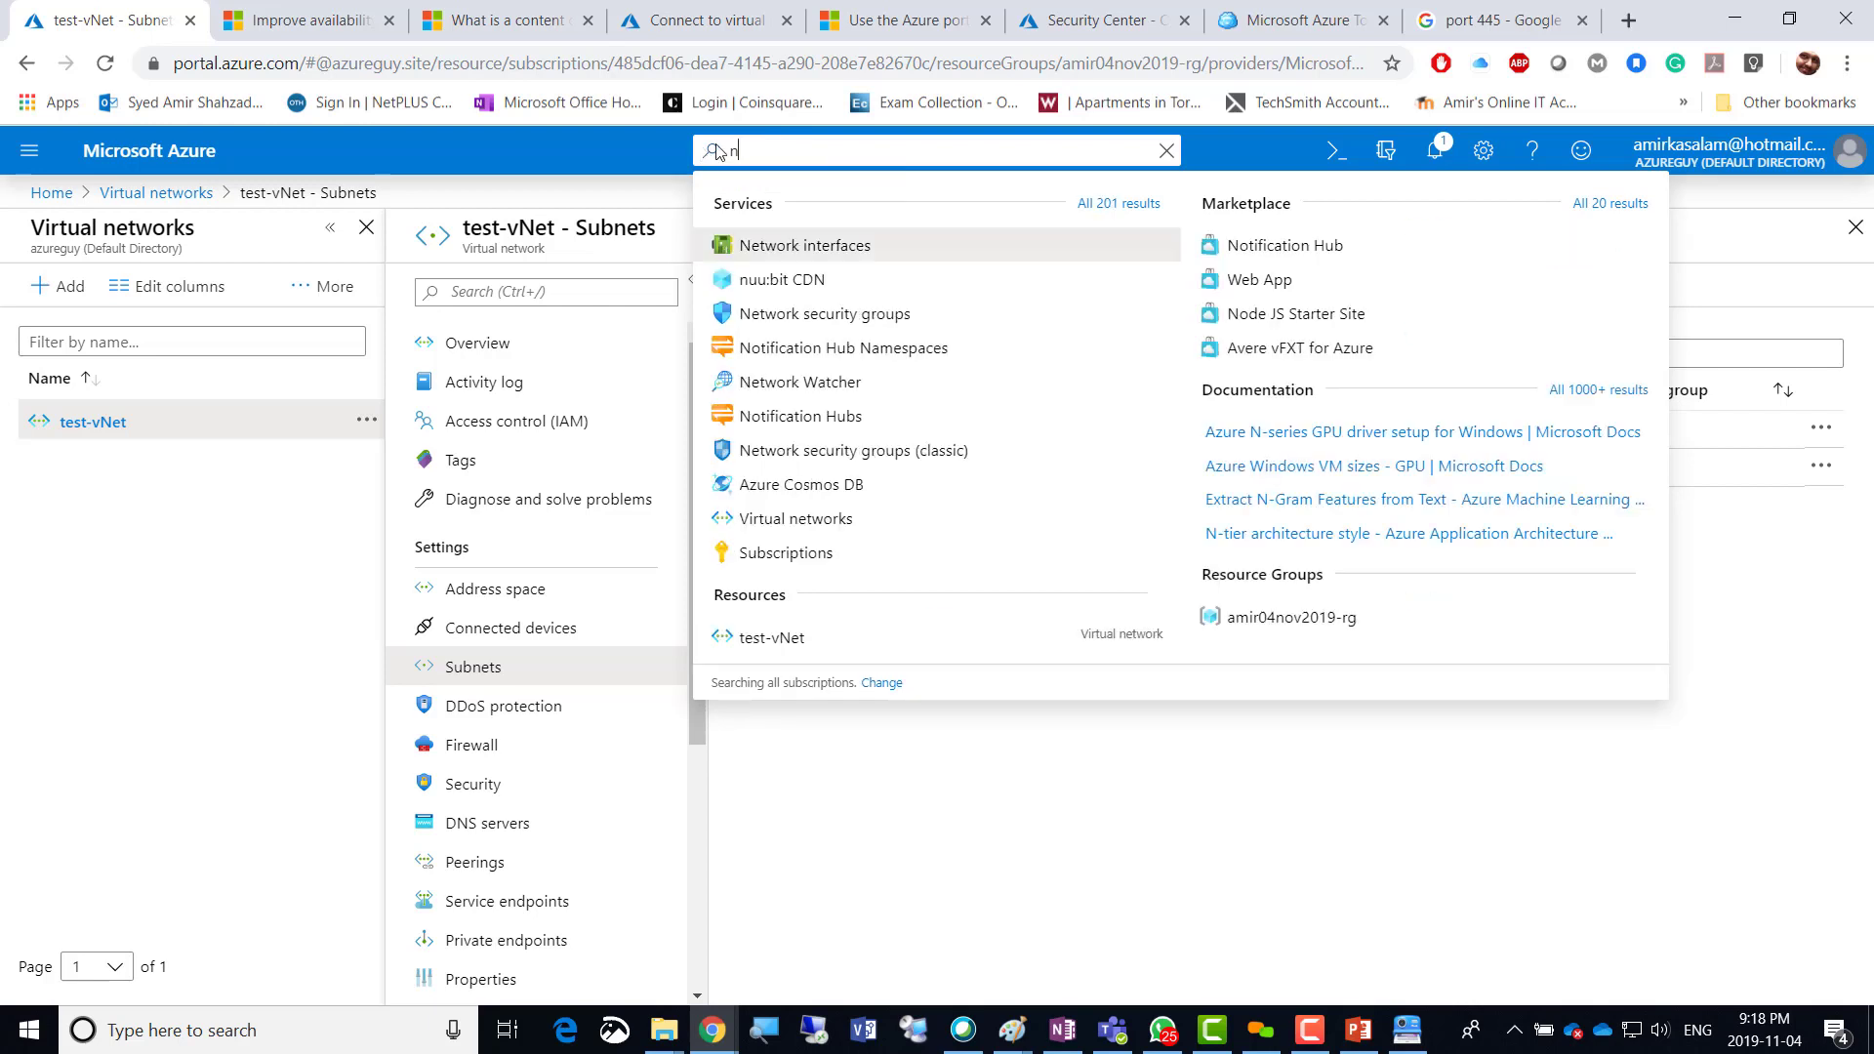
text(etwor)
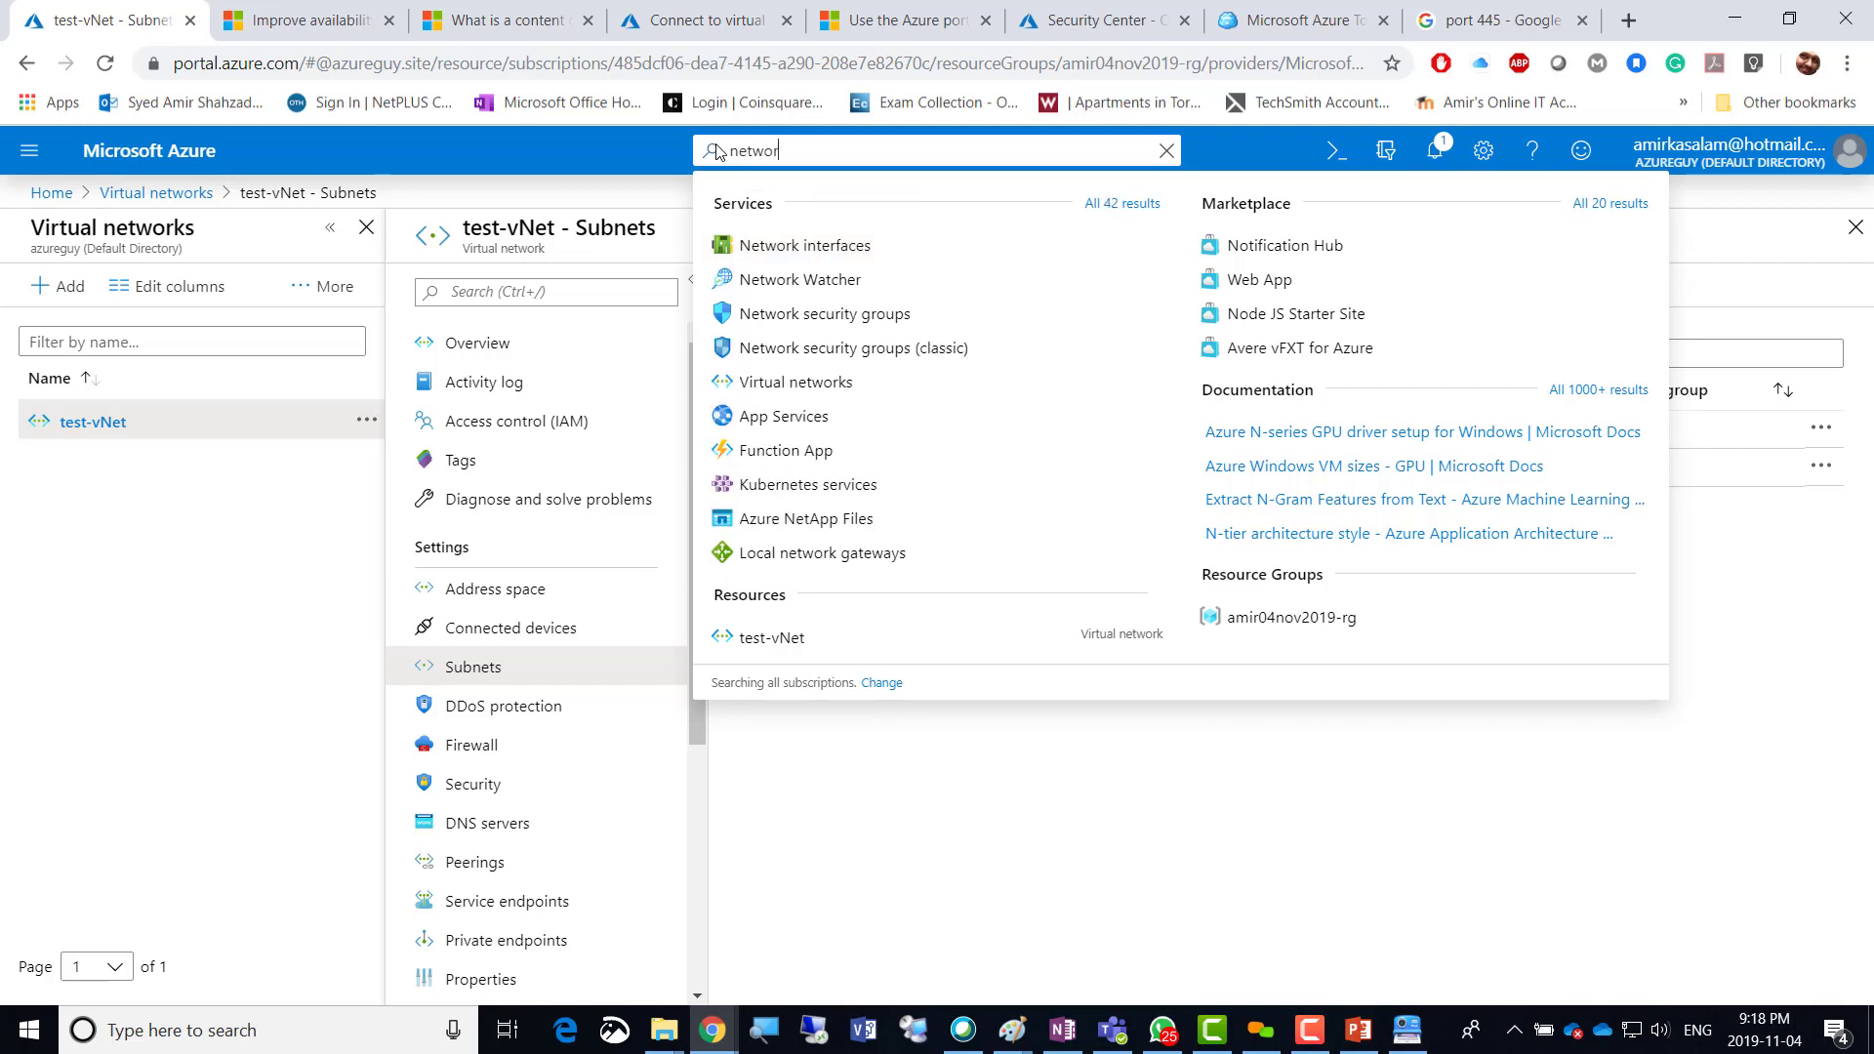
text(k)
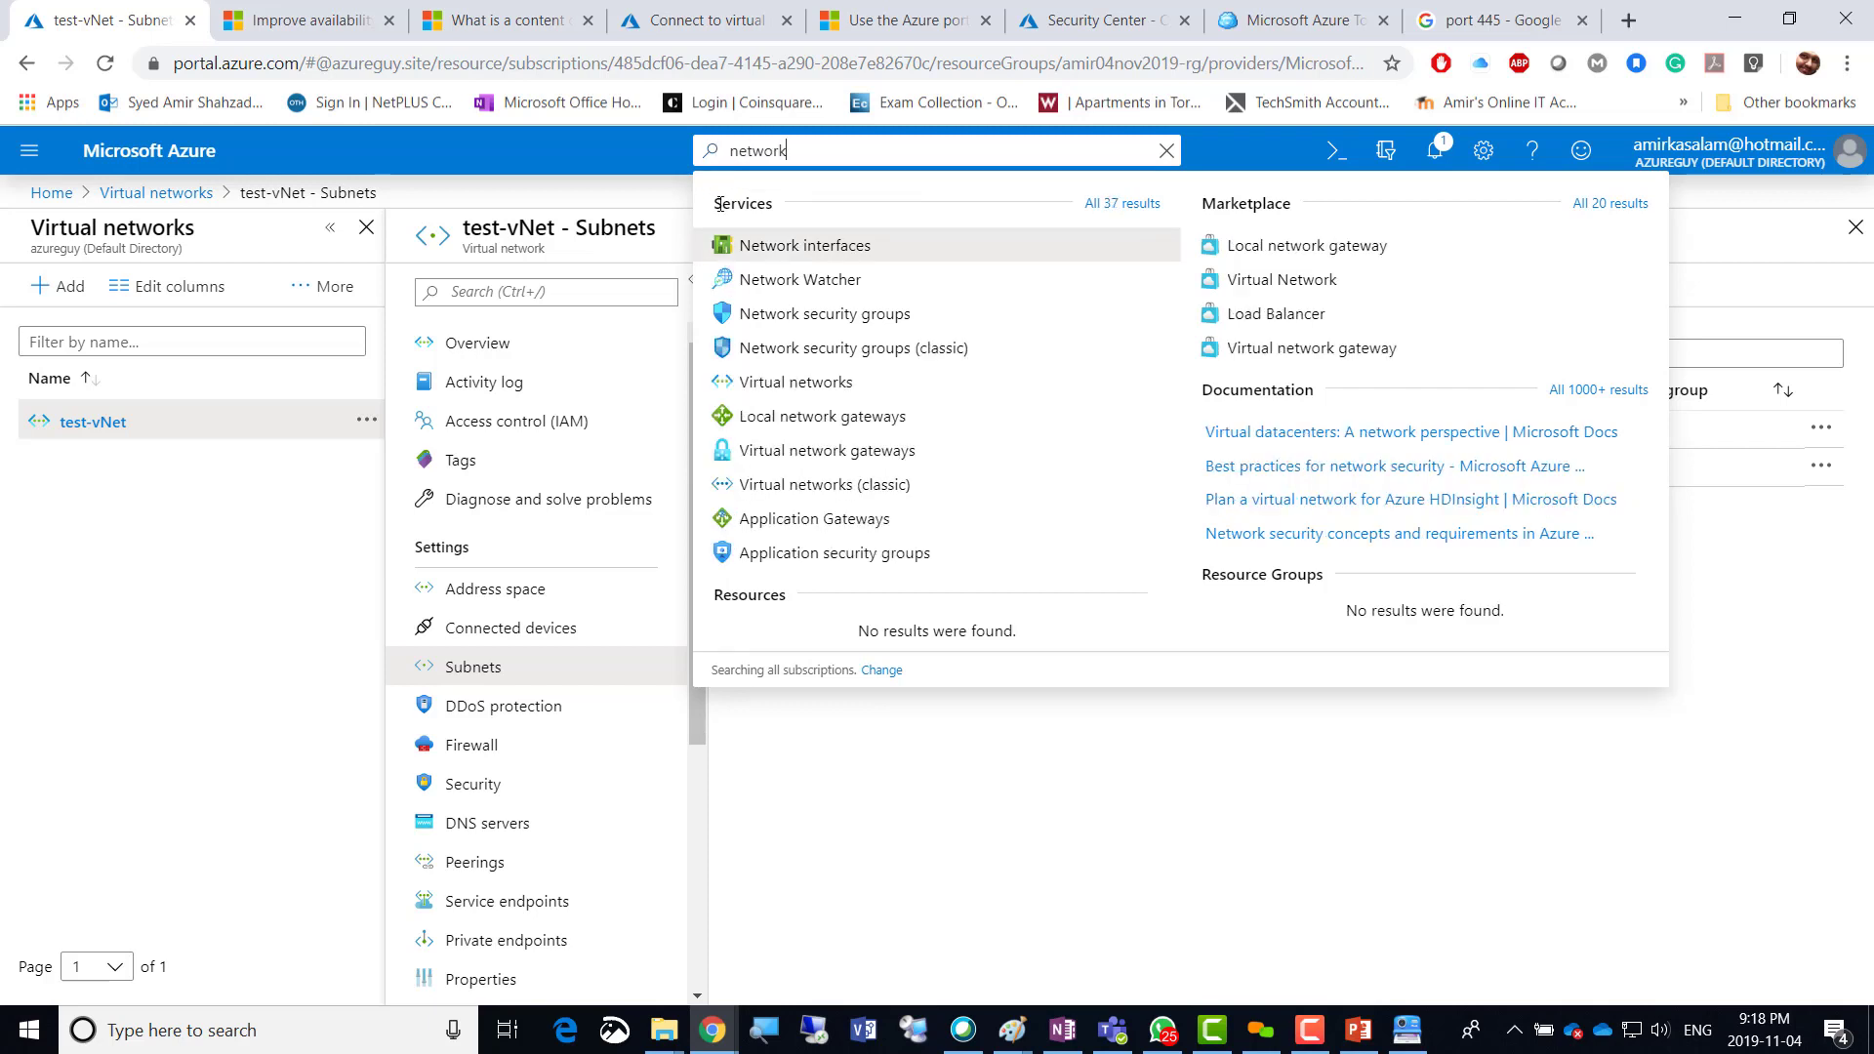
click(859, 313)
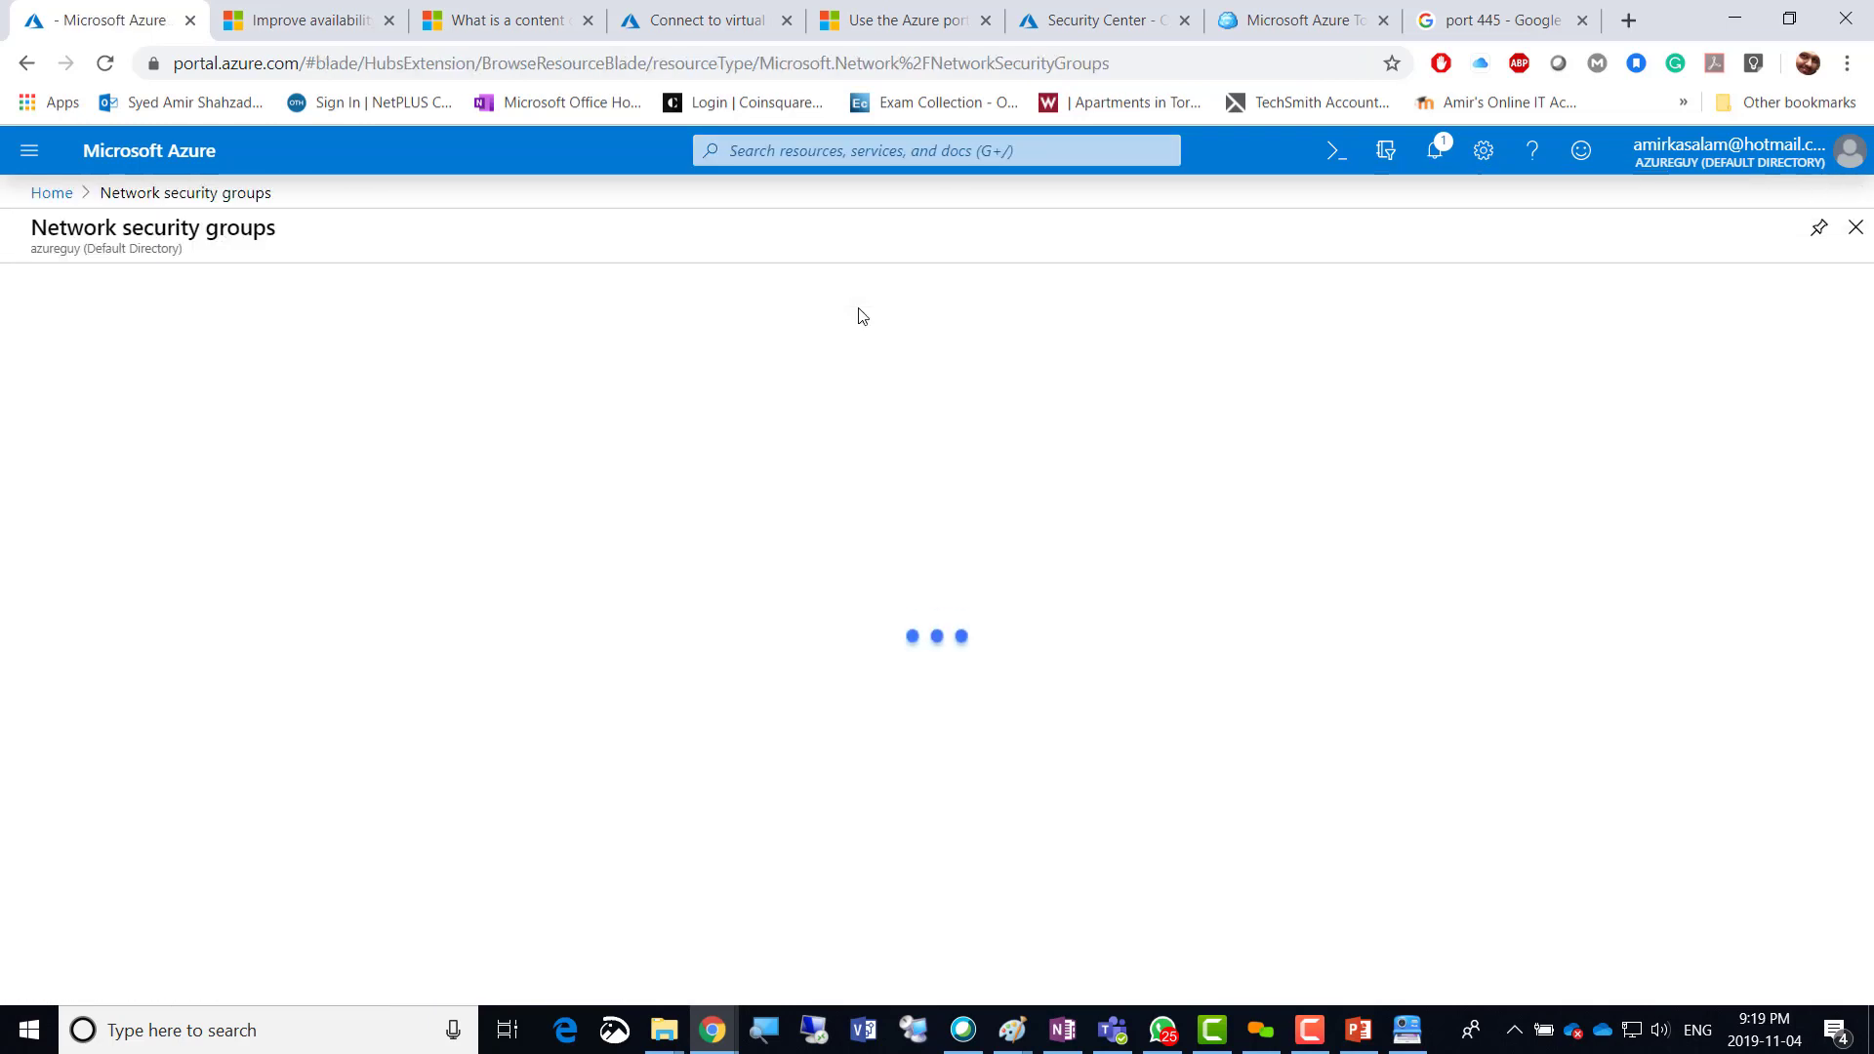
click(70, 287)
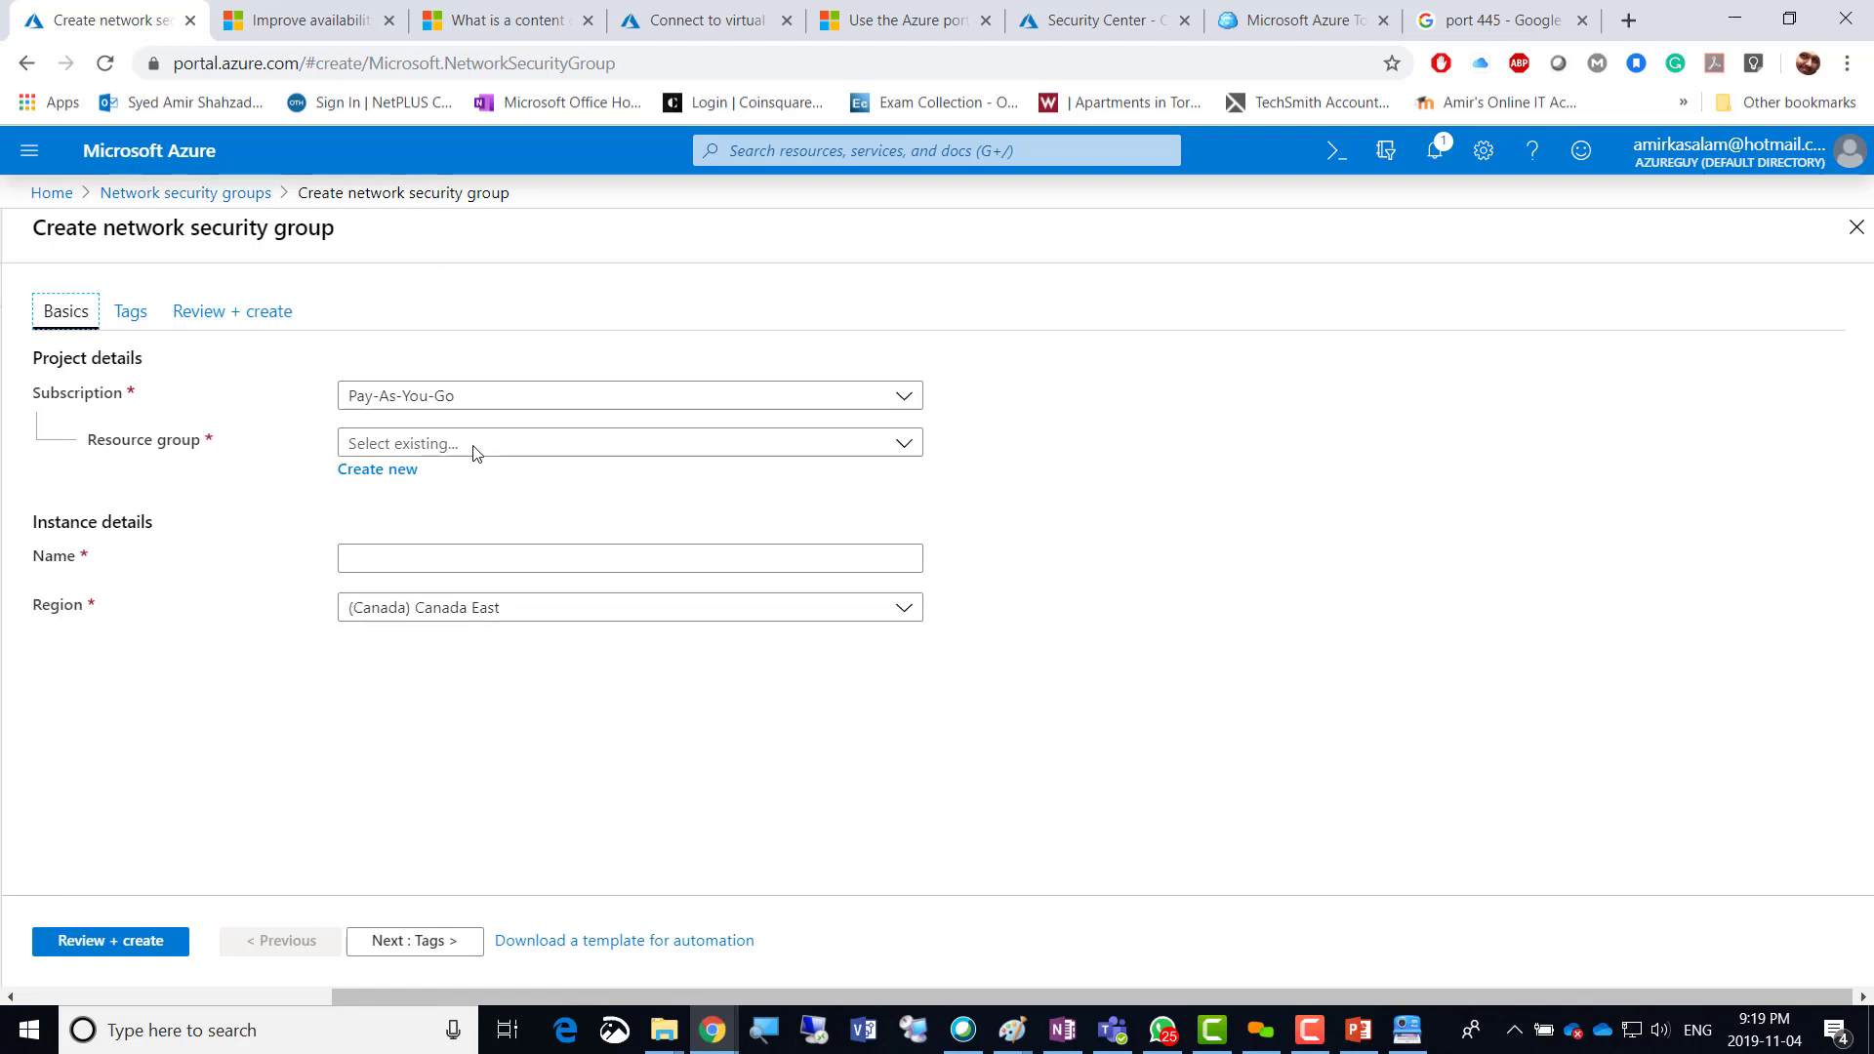
Create Public-NSG in amir04nov2019-rg, region (US) East US, via Review + create.
click(450, 447)
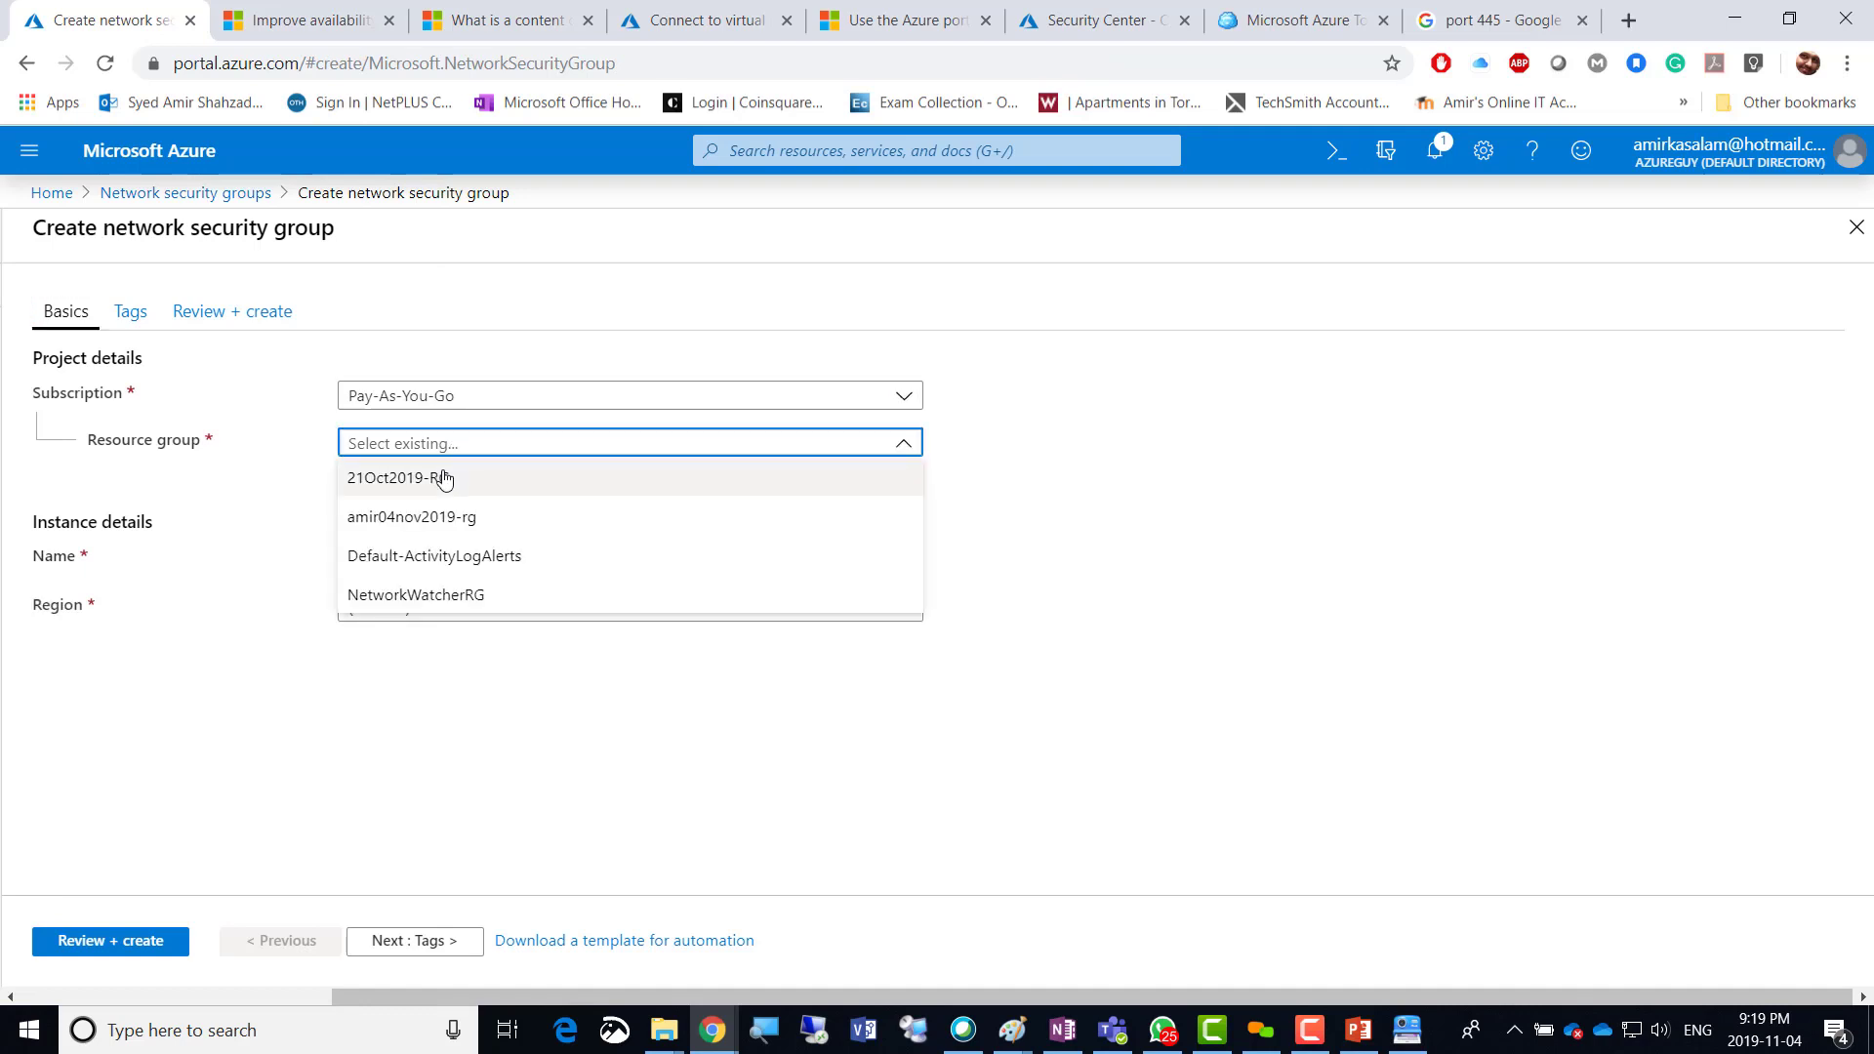
click(462, 519)
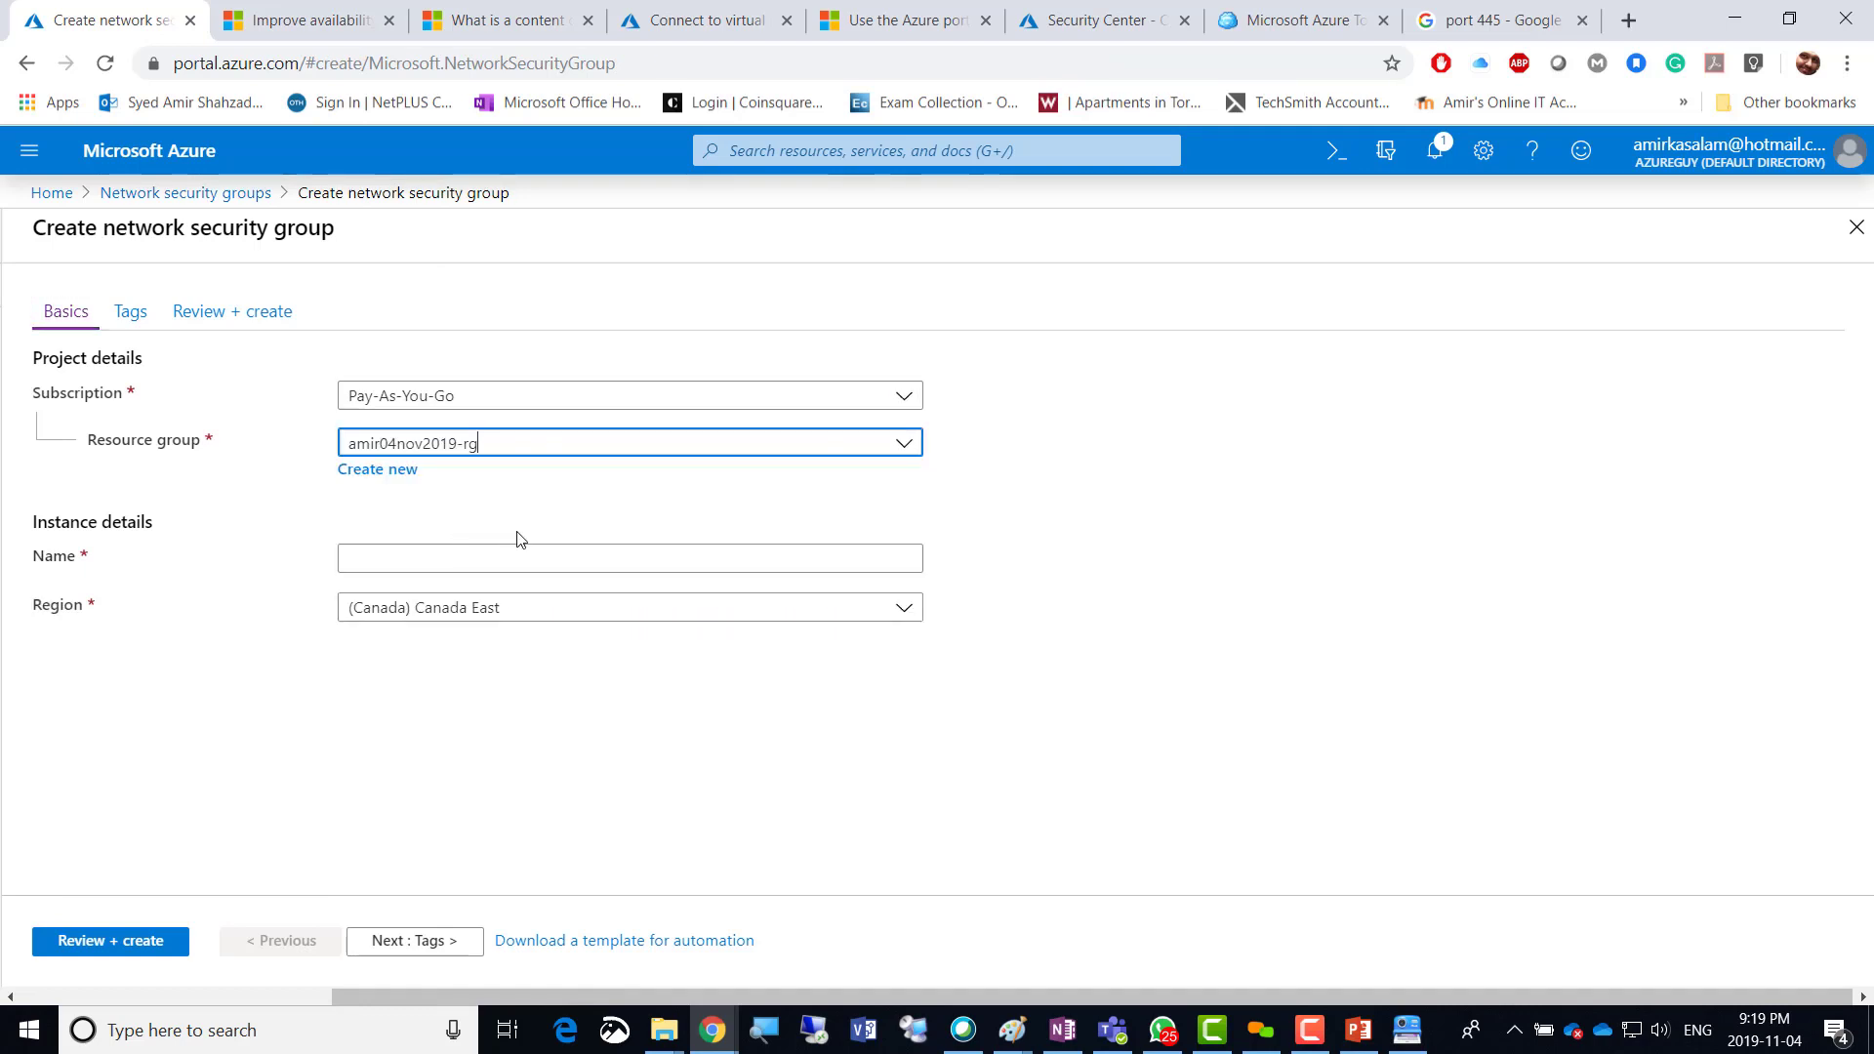
click(413, 559)
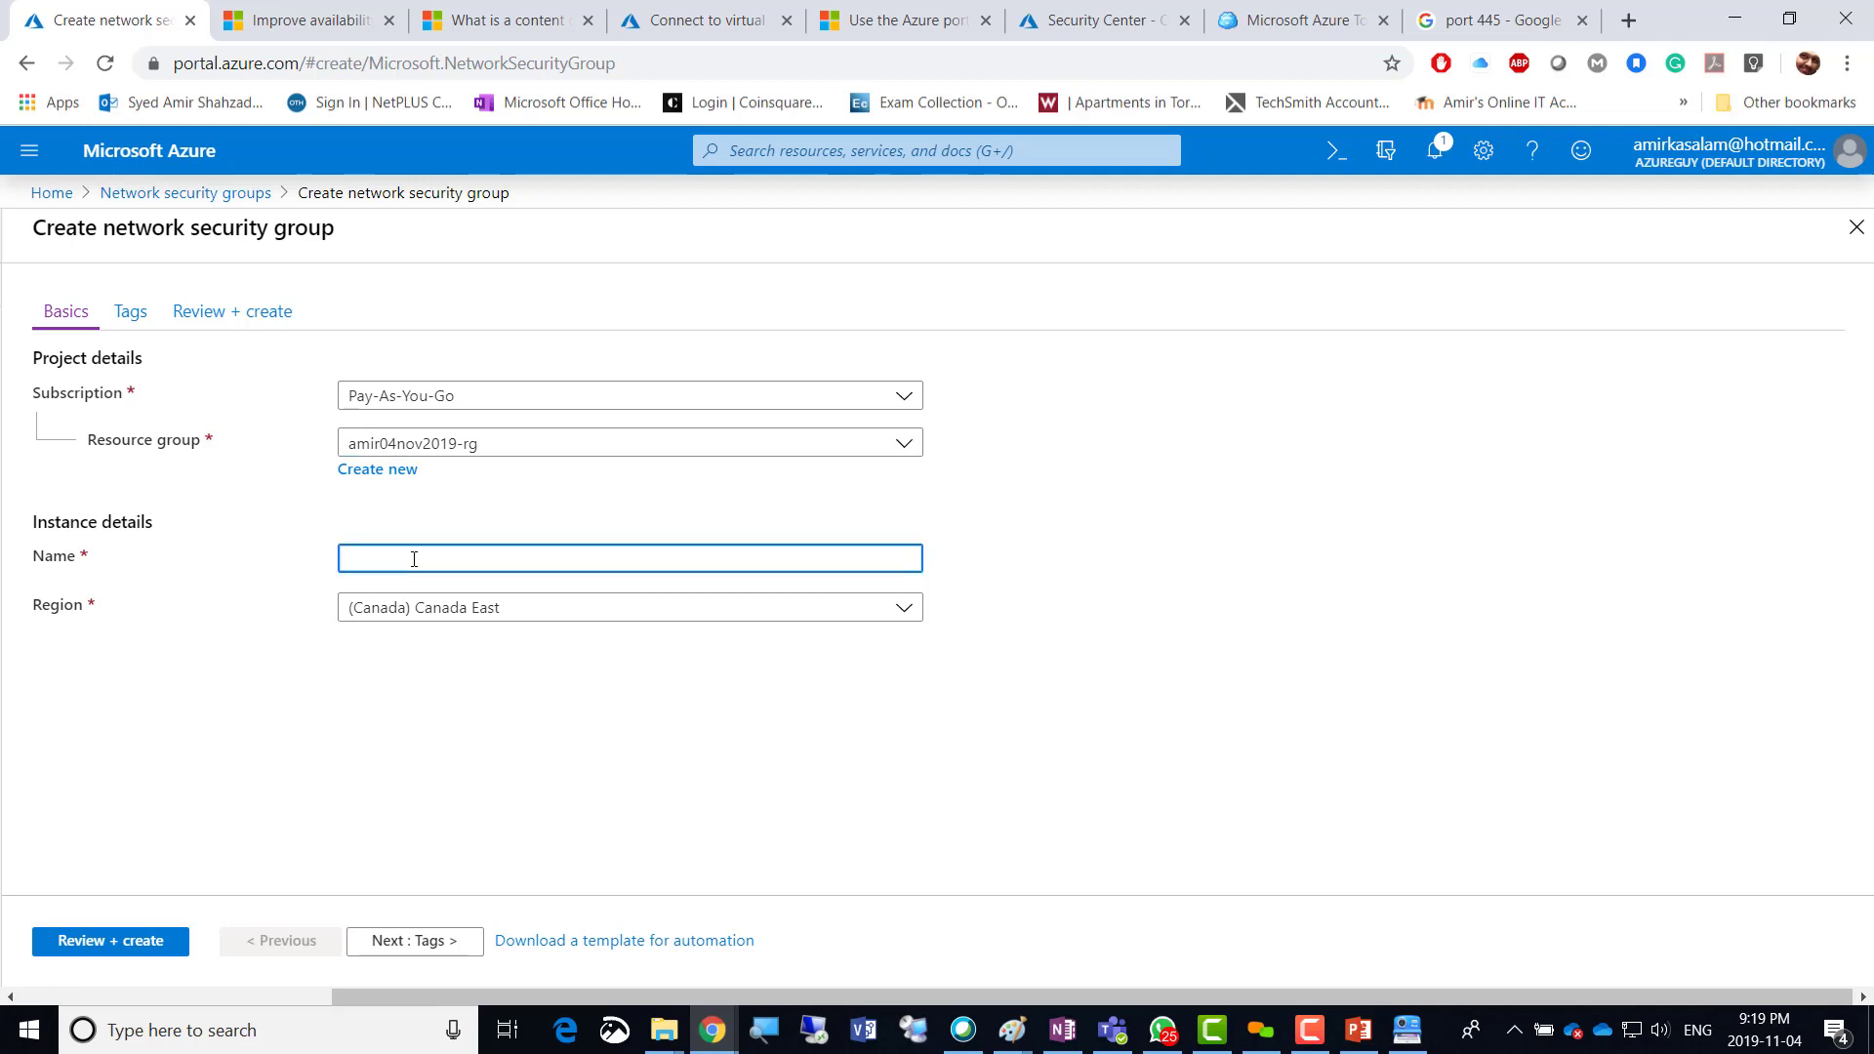
text(Public-NSG)
click(537, 613)
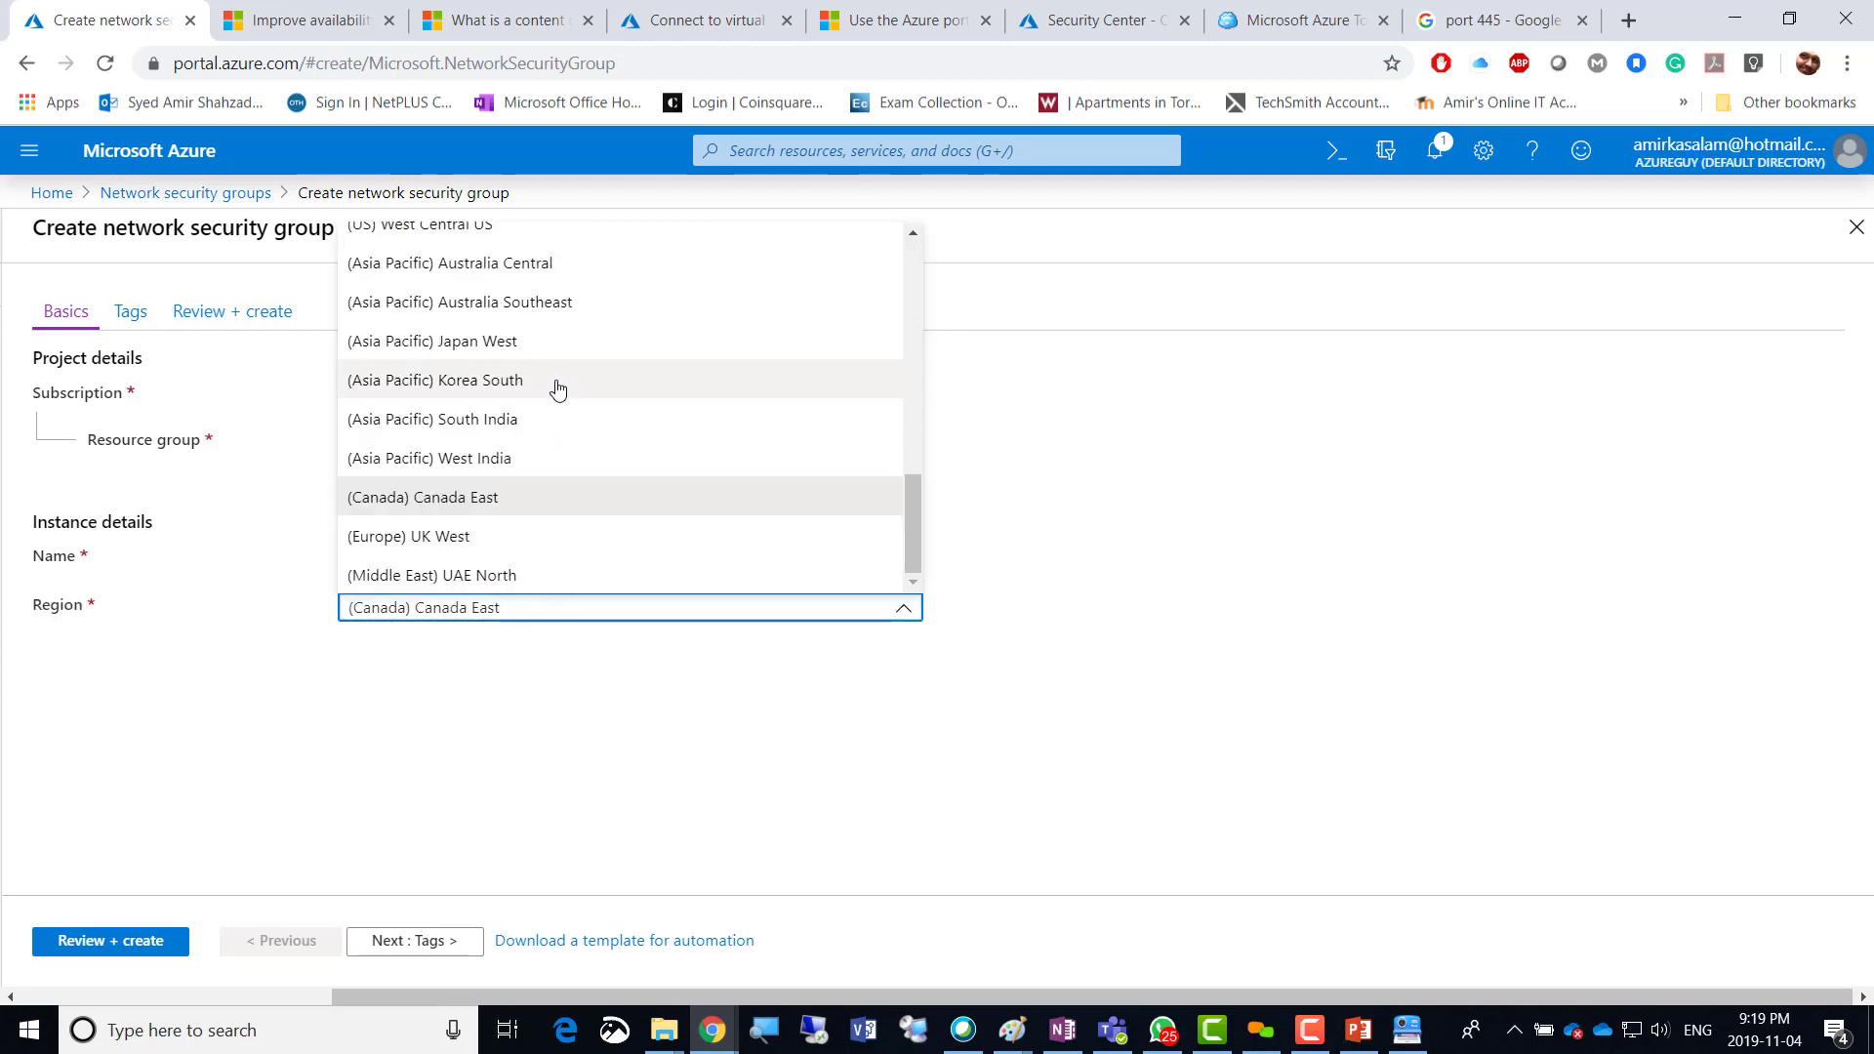
scroll(558, 389, up, 10)
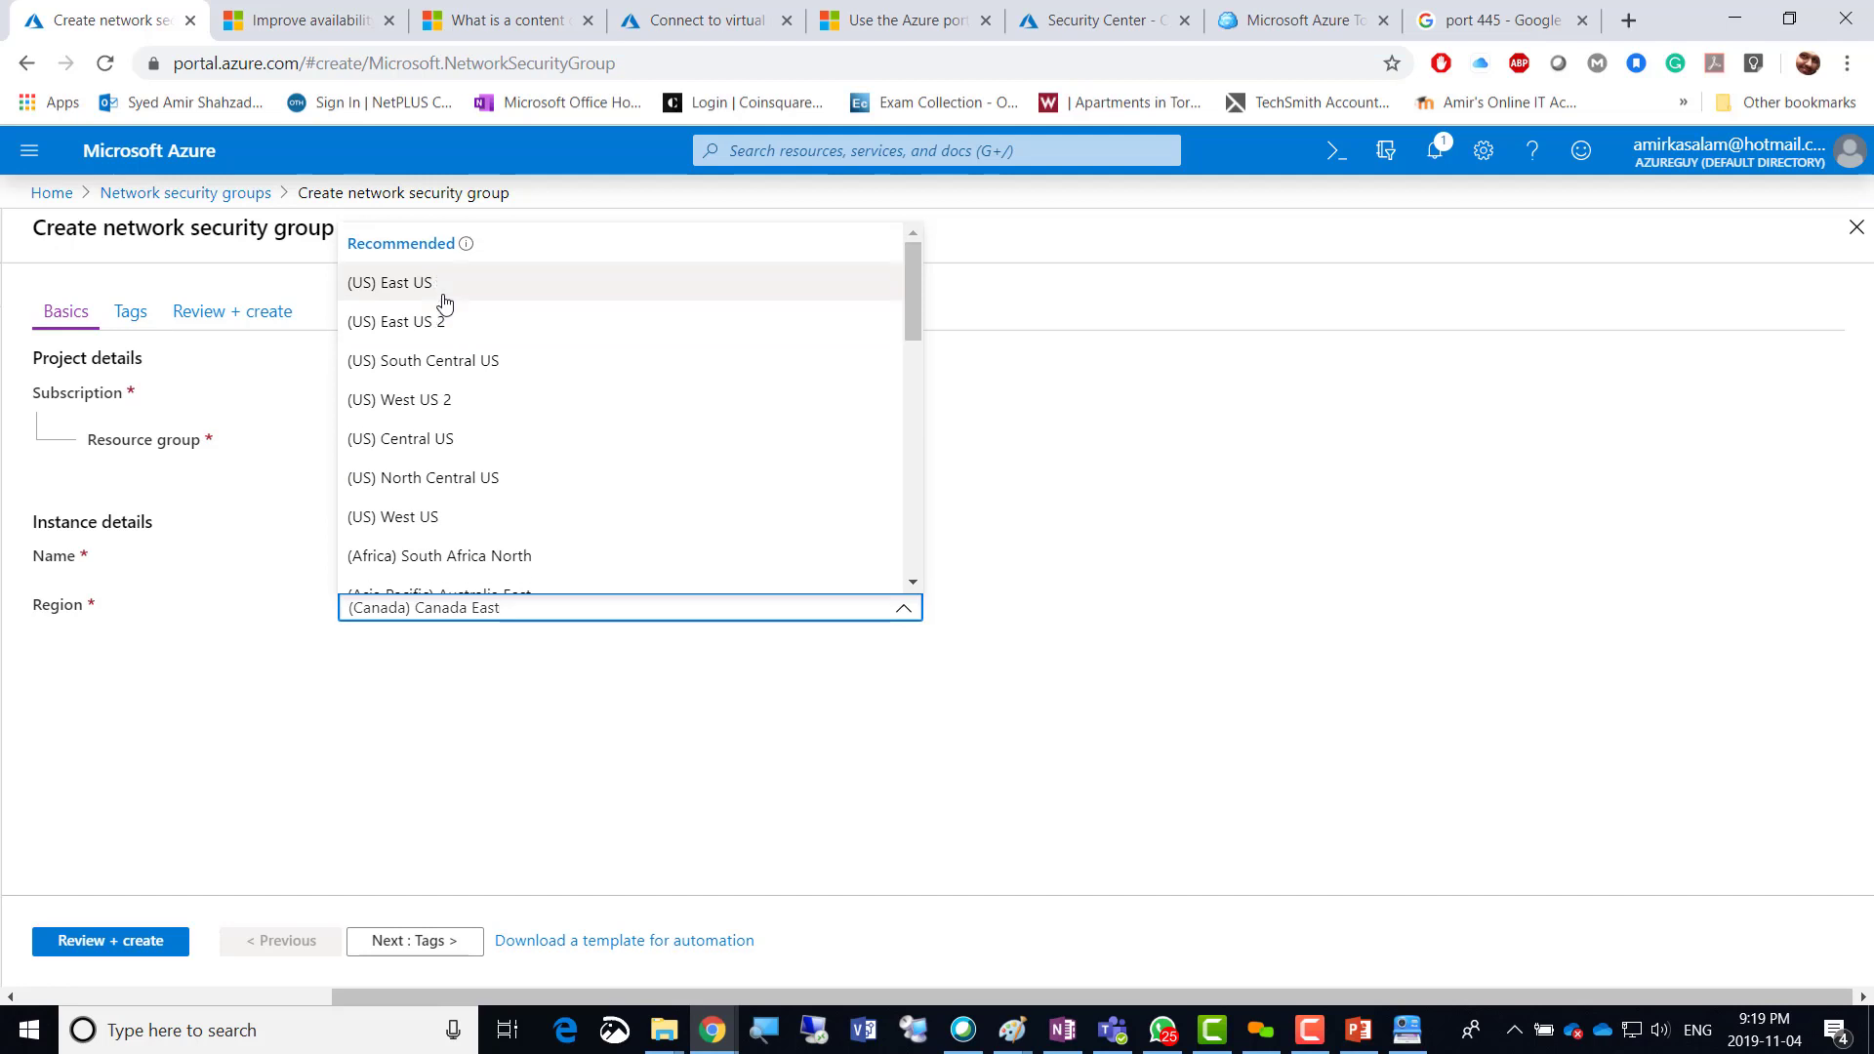
click(441, 293)
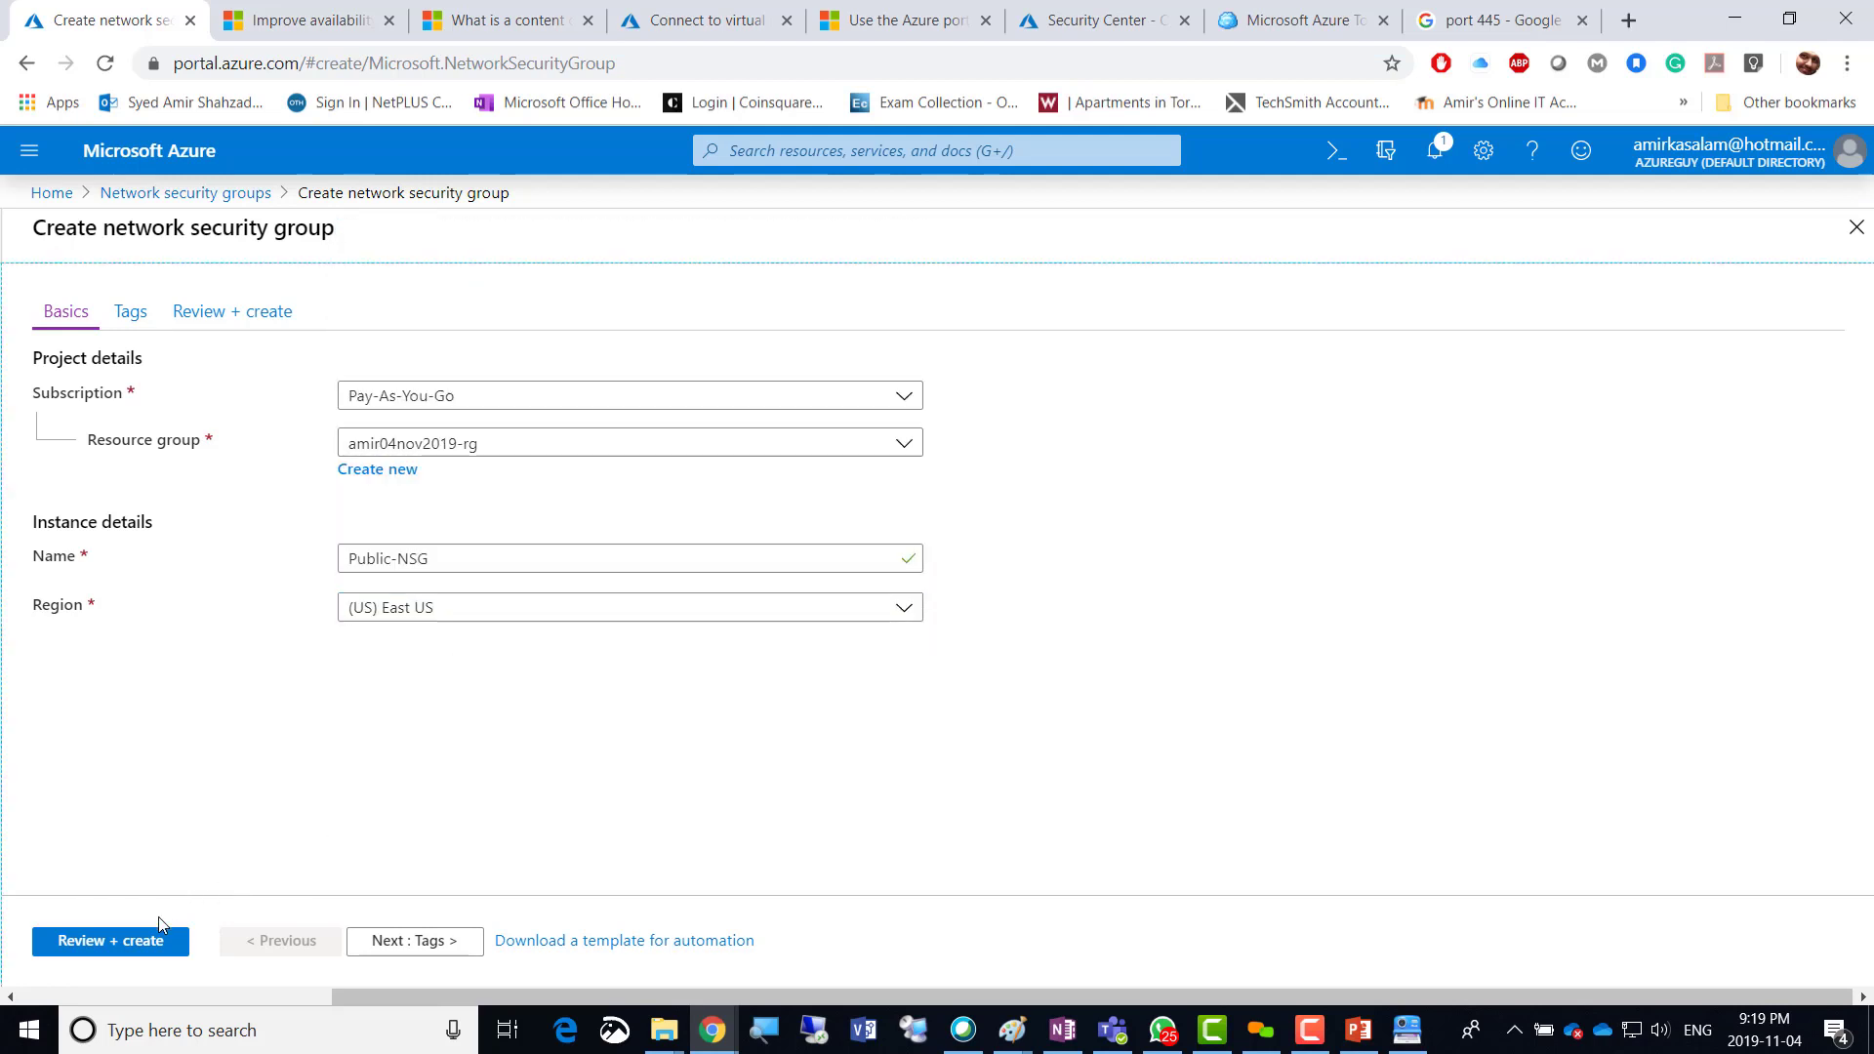
click(387, 948)
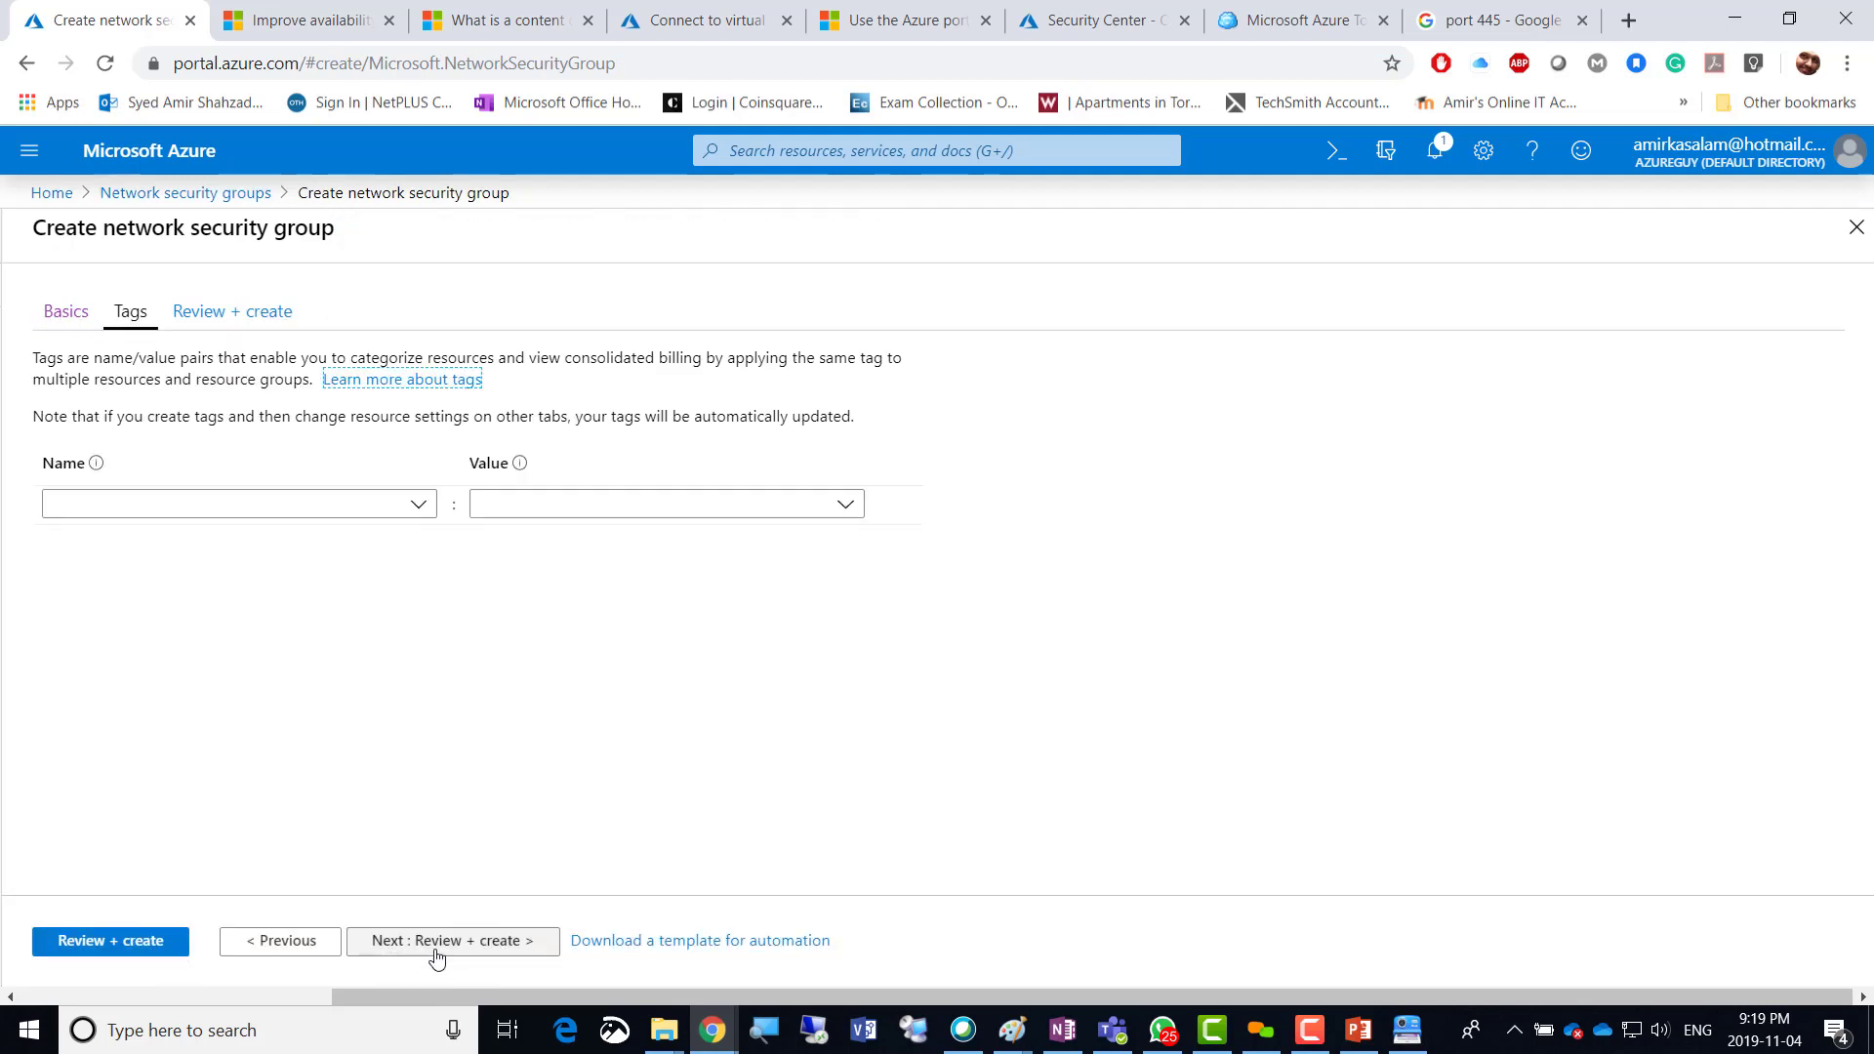
click(436, 942)
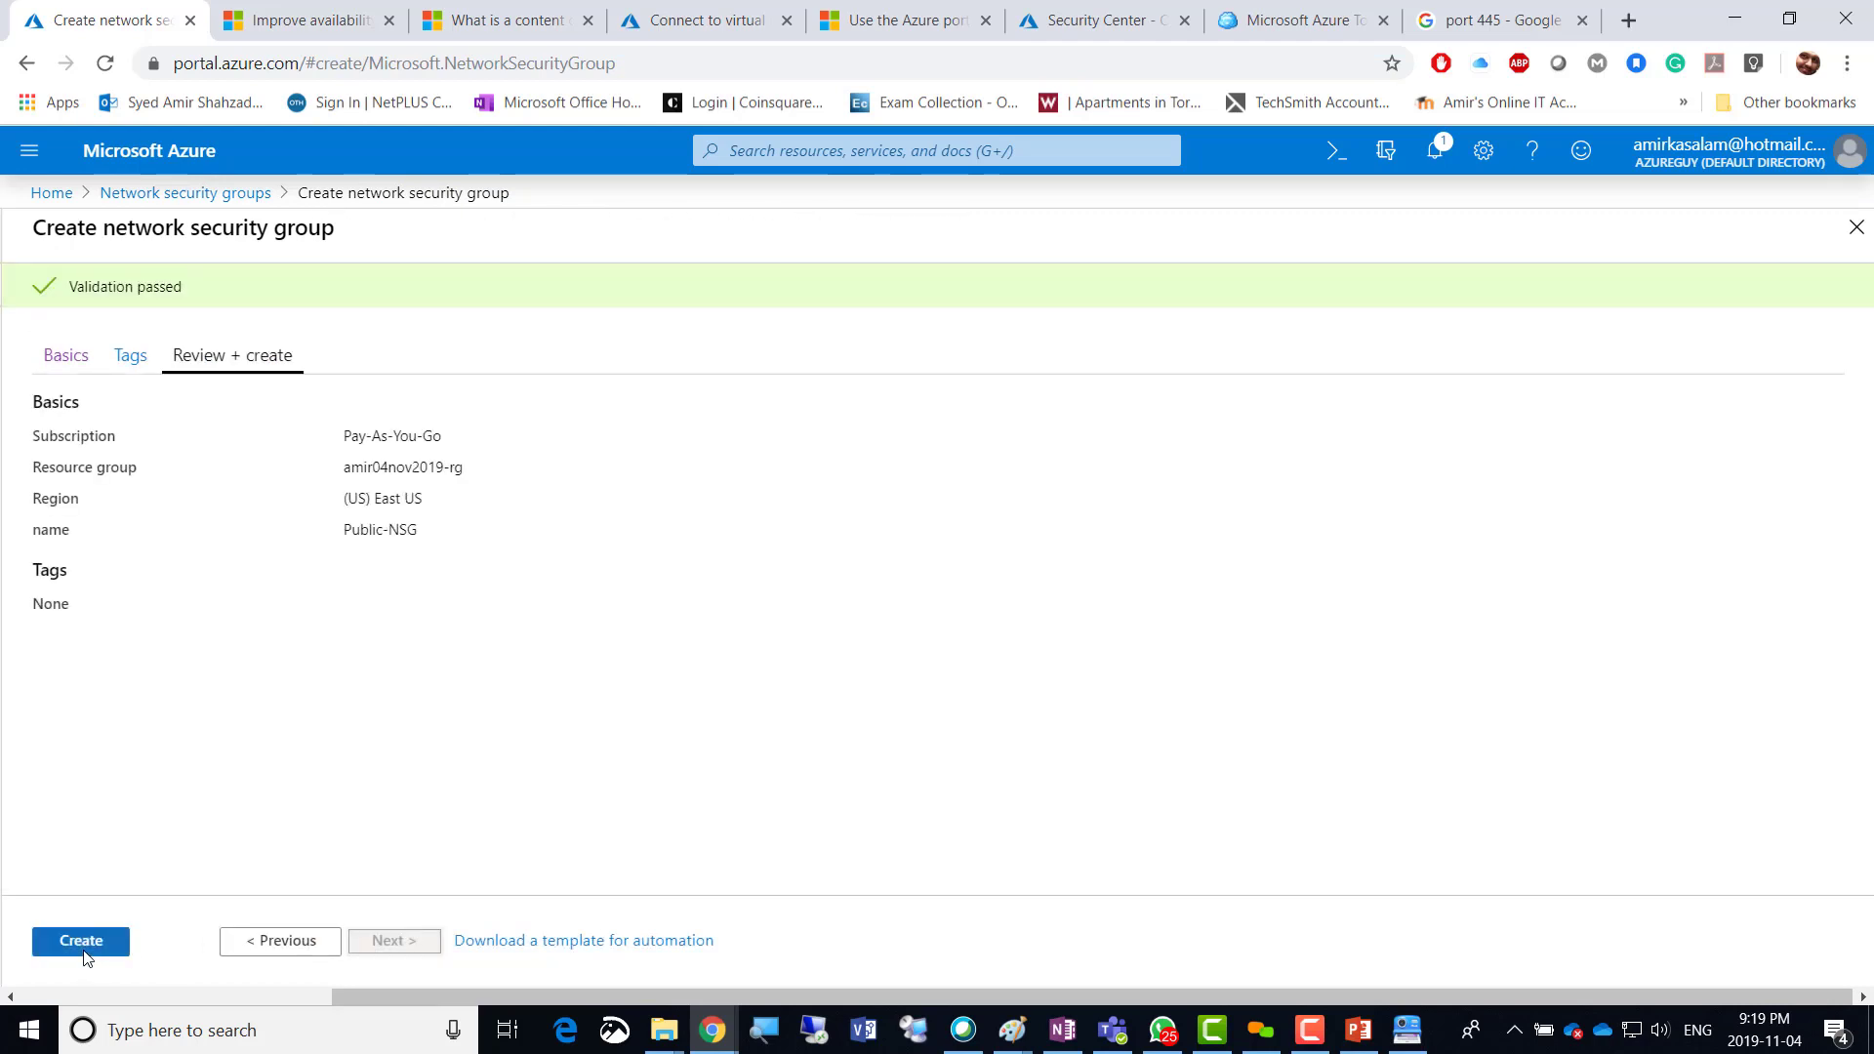
click(84, 952)
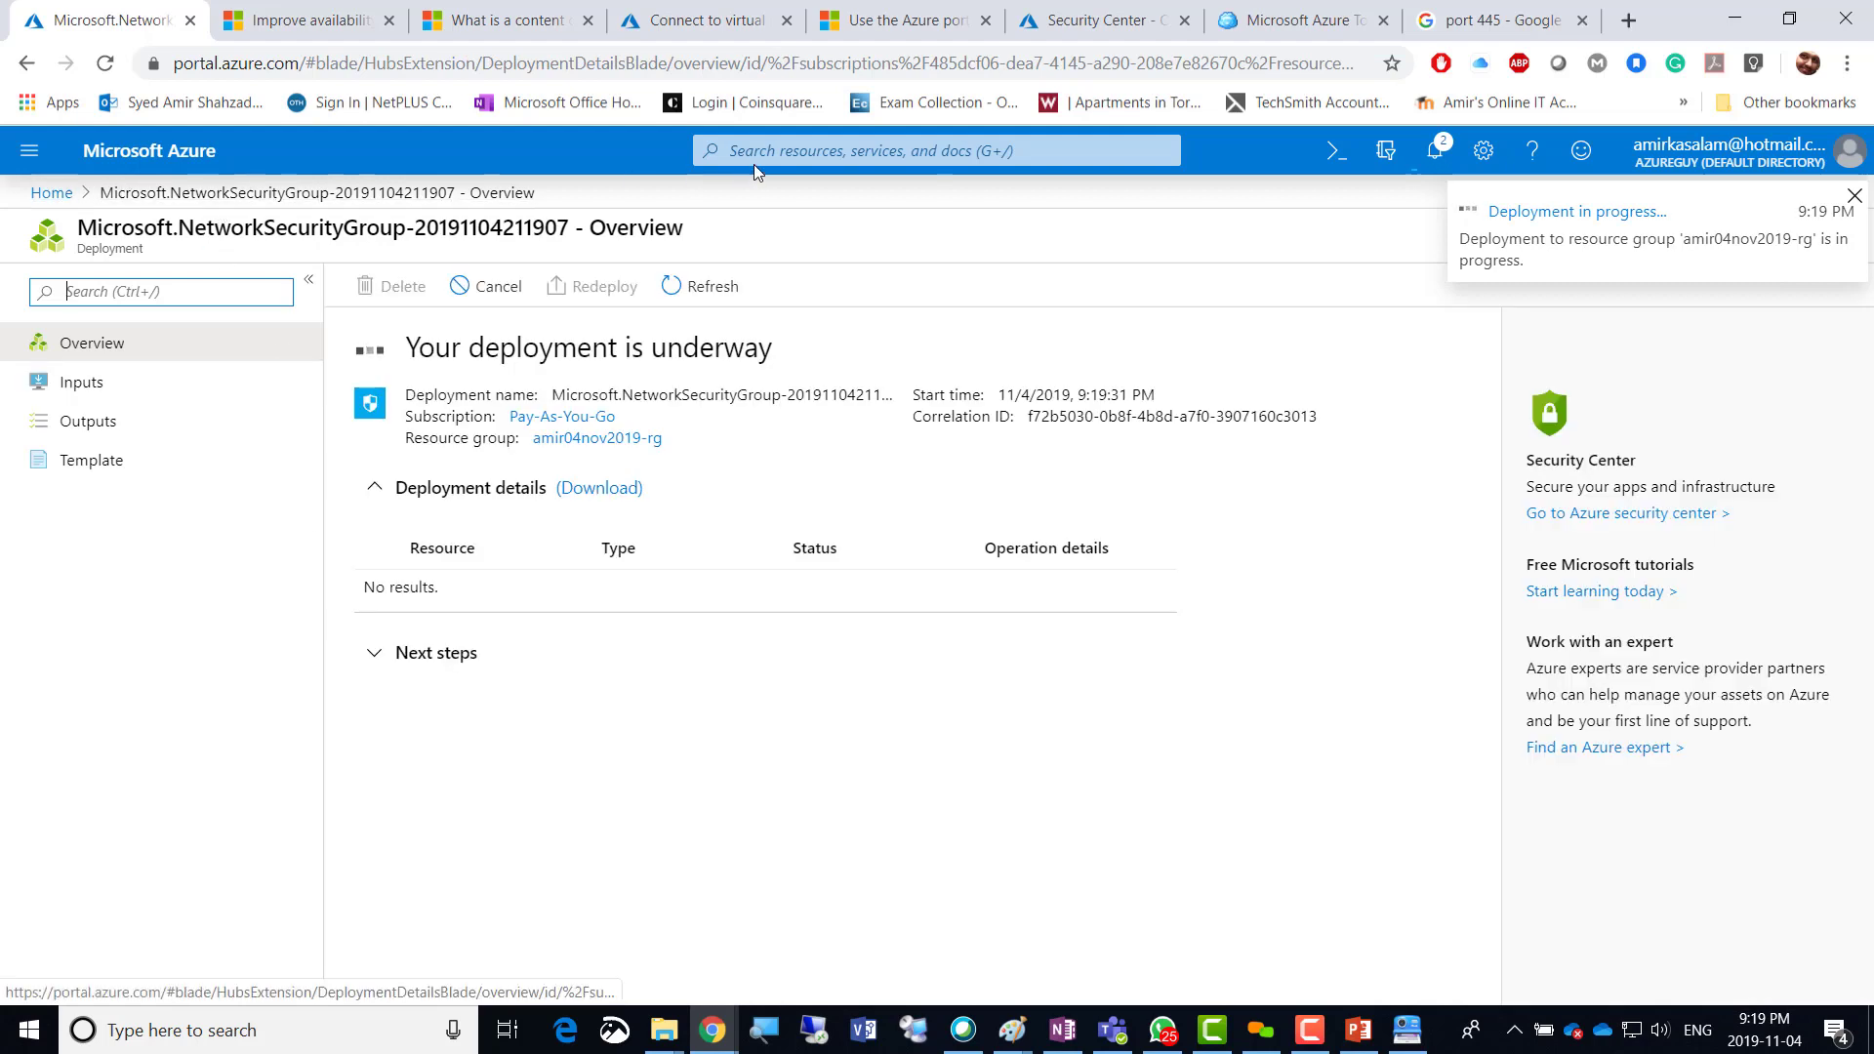
Reopen Network security groups from search history, refresh it, and start another group.
click(781, 153)
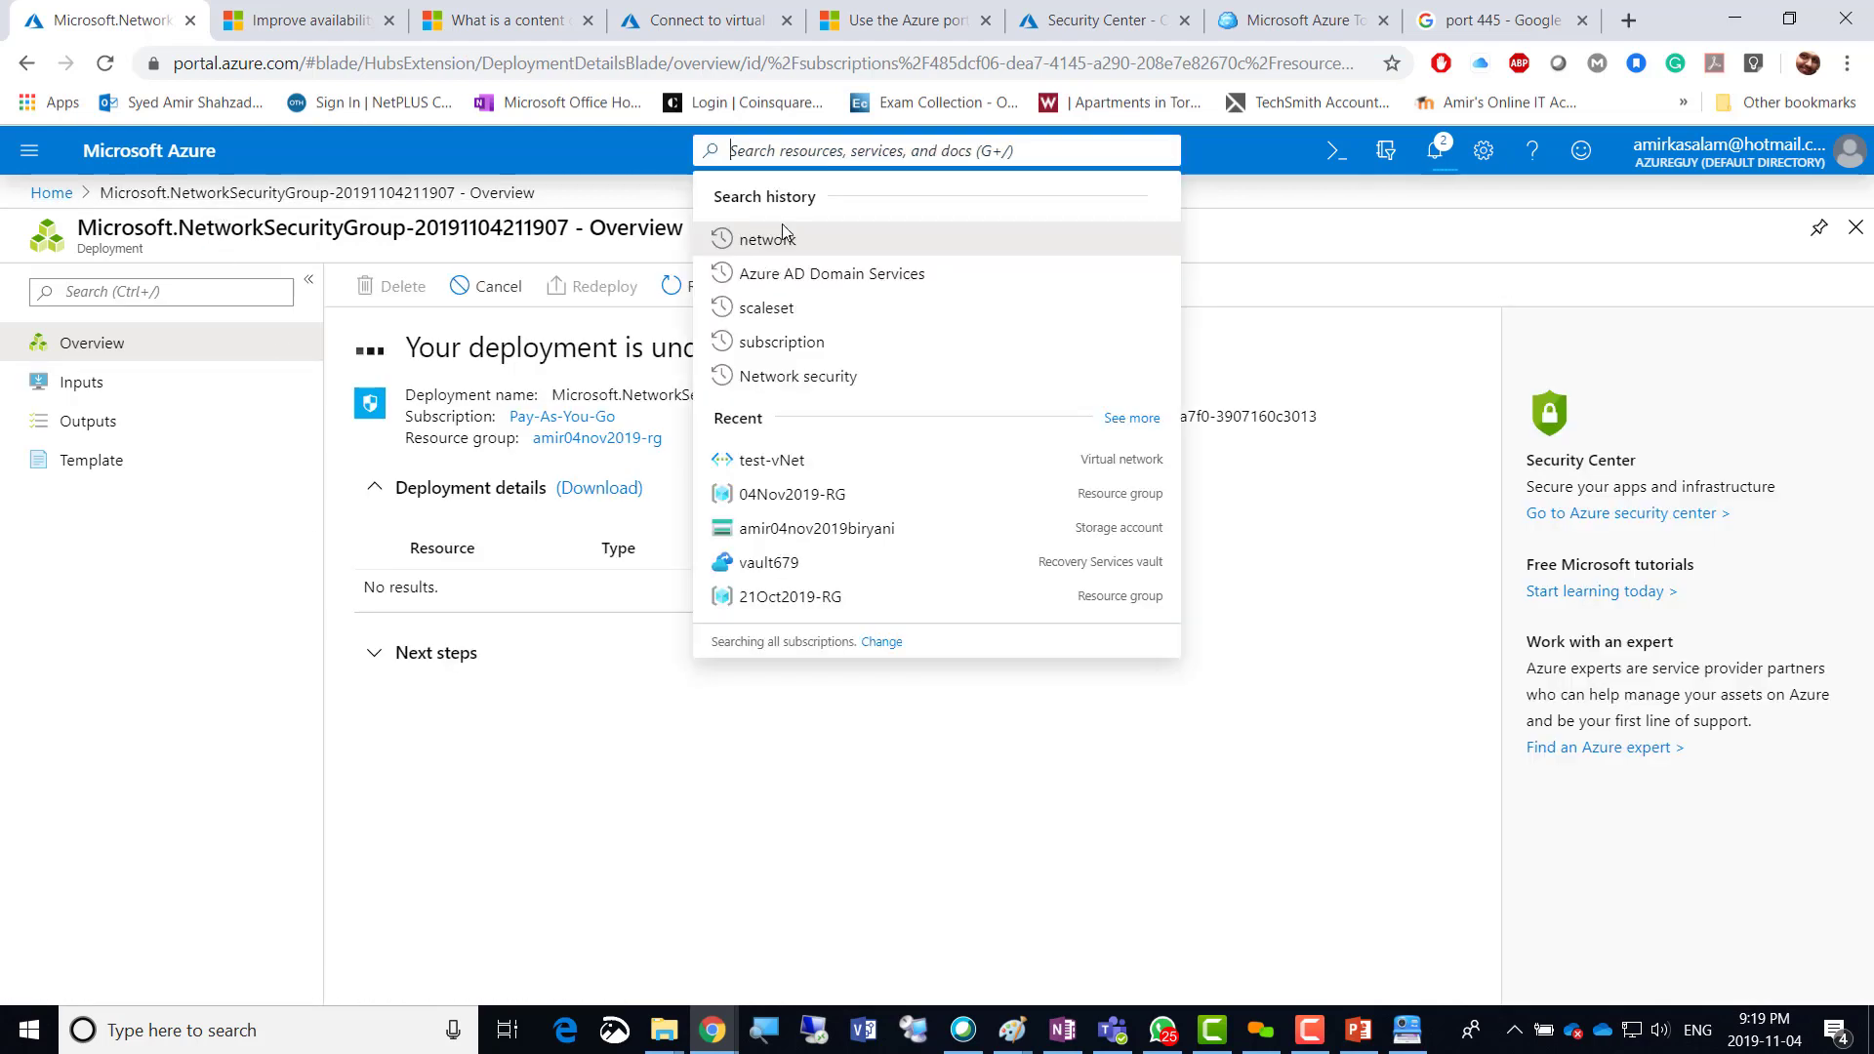
click(795, 379)
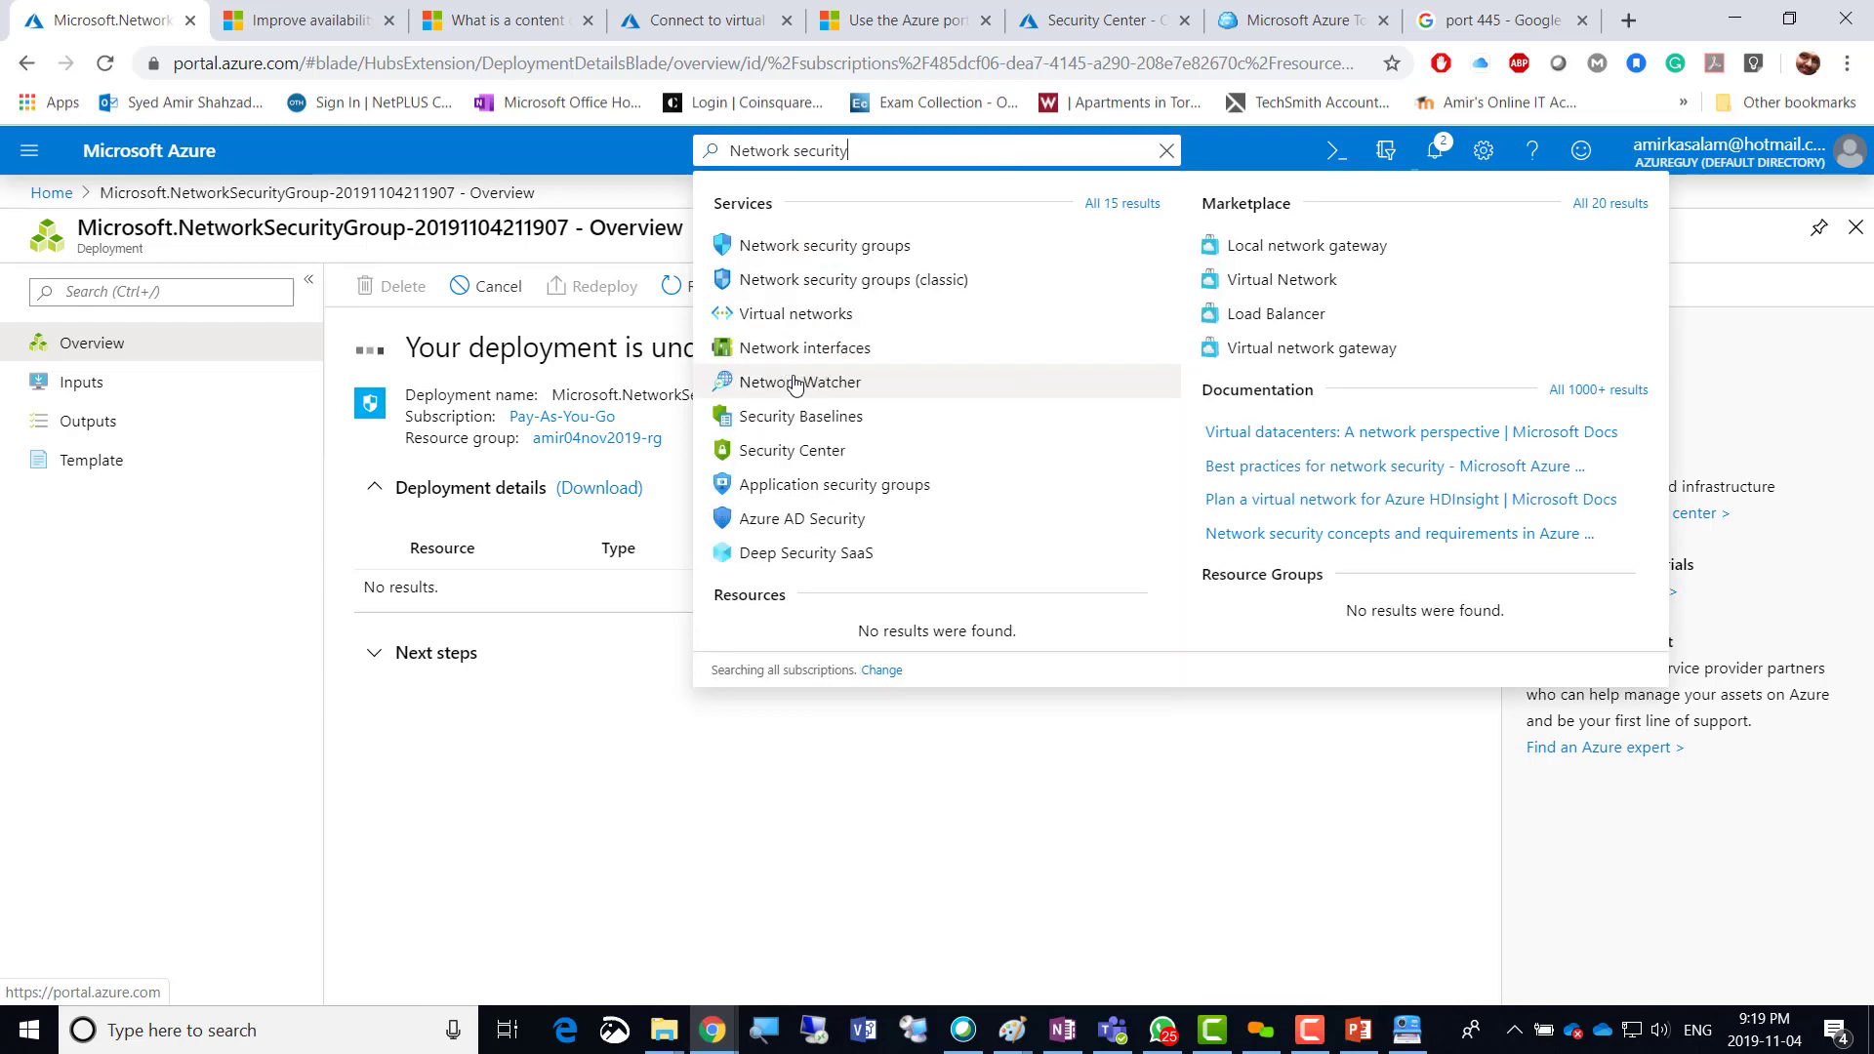
click(826, 252)
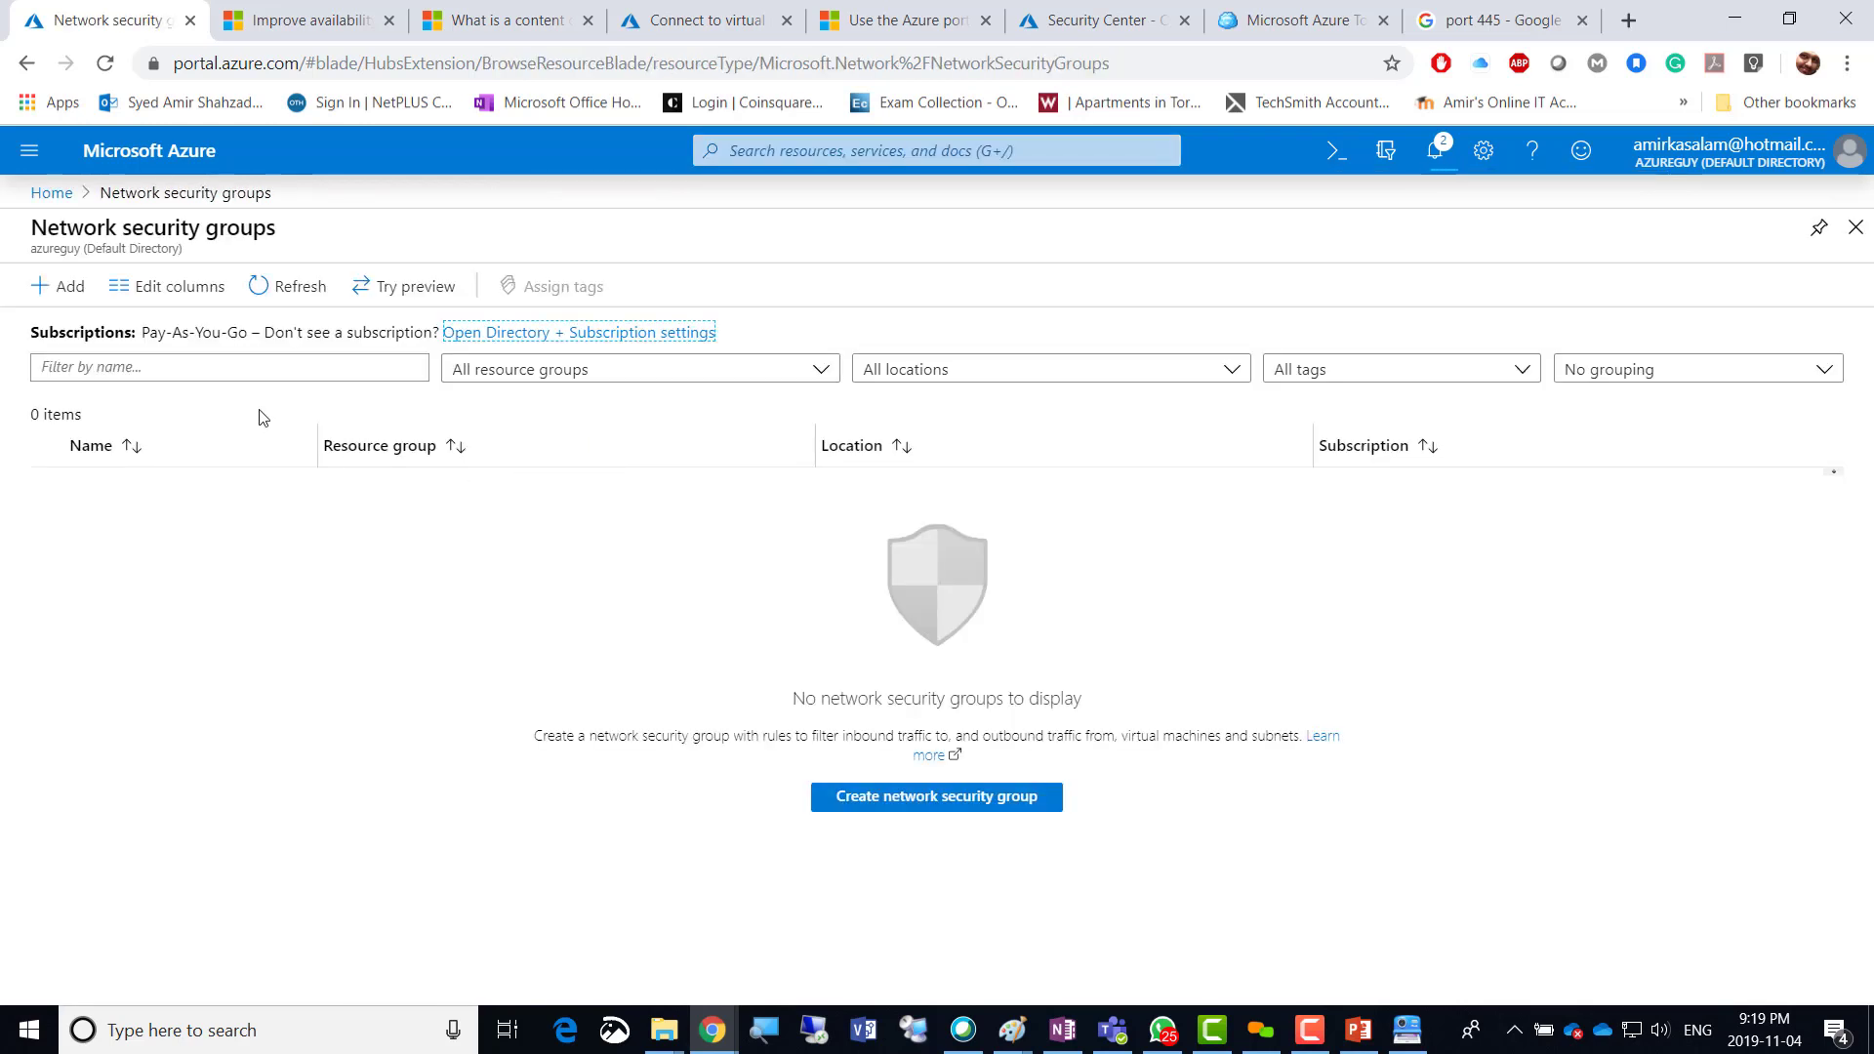
click(278, 286)
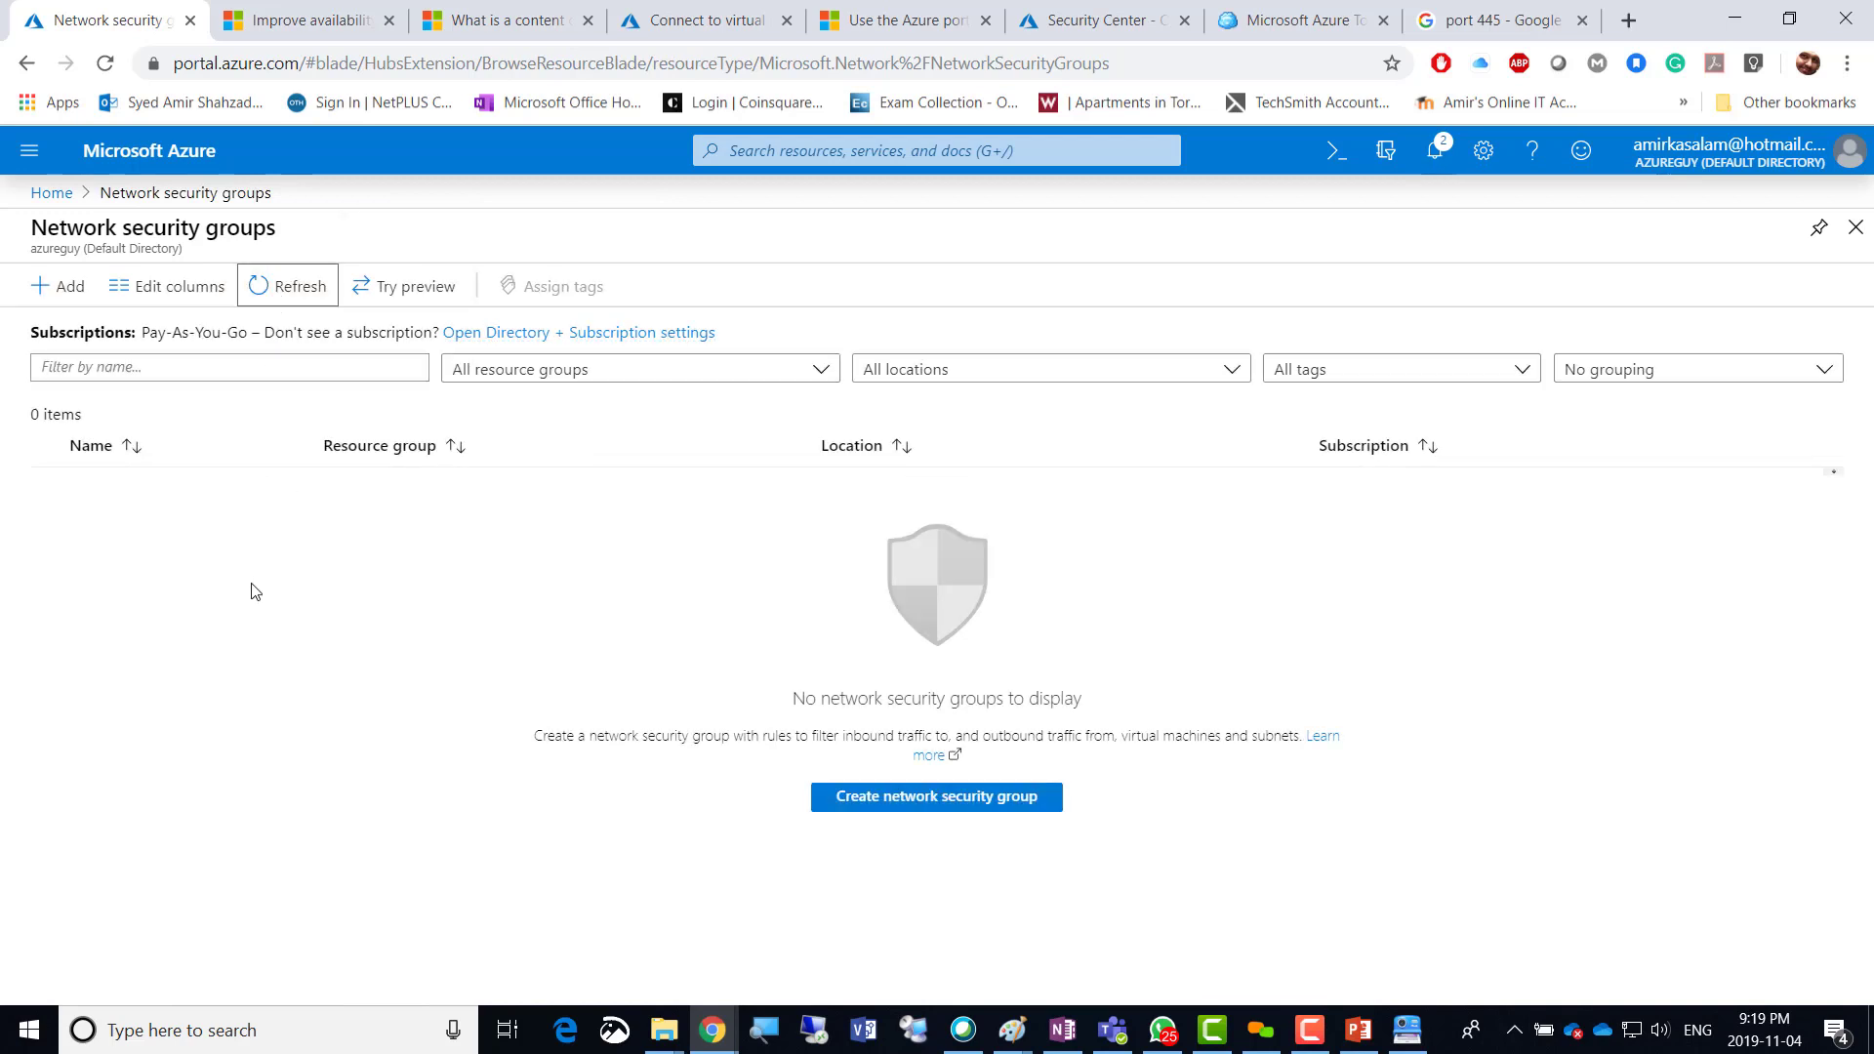
click(41, 287)
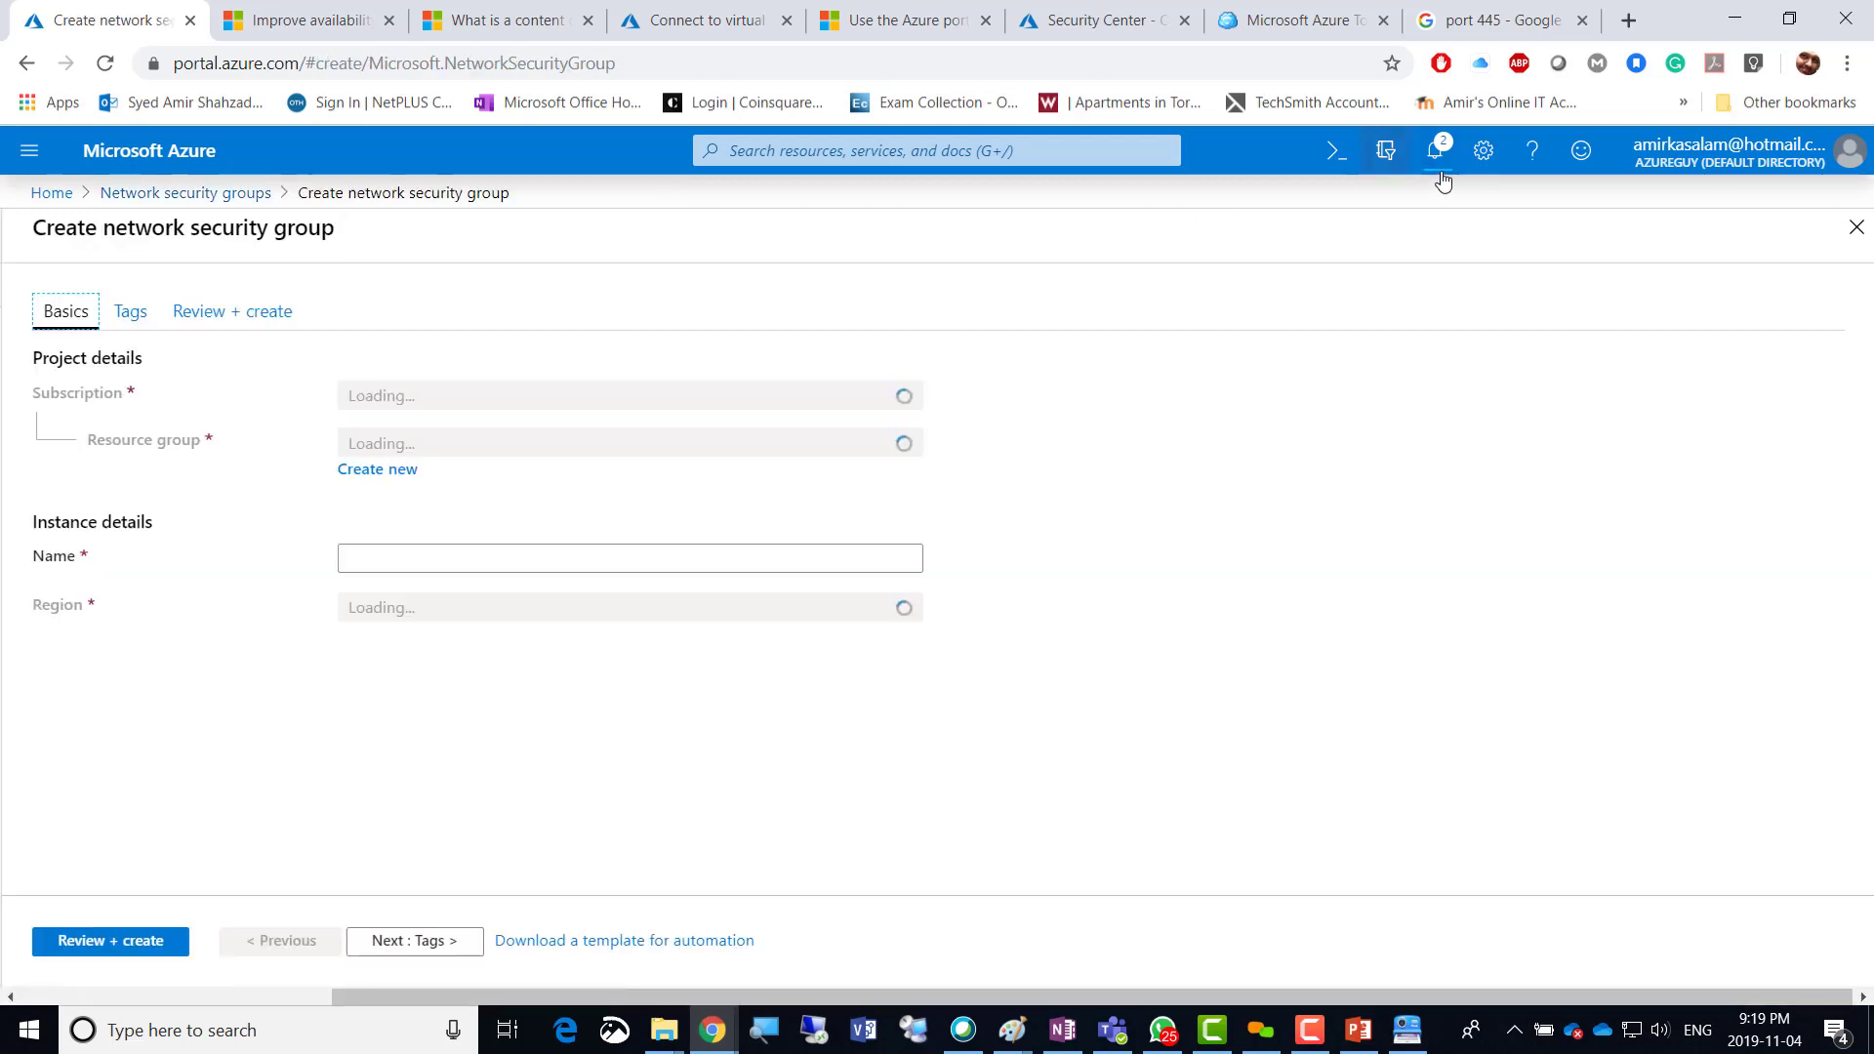
Create Private-NSG in amir04nov2019-rg, region (US) East US, via Review + create.
click(477, 440)
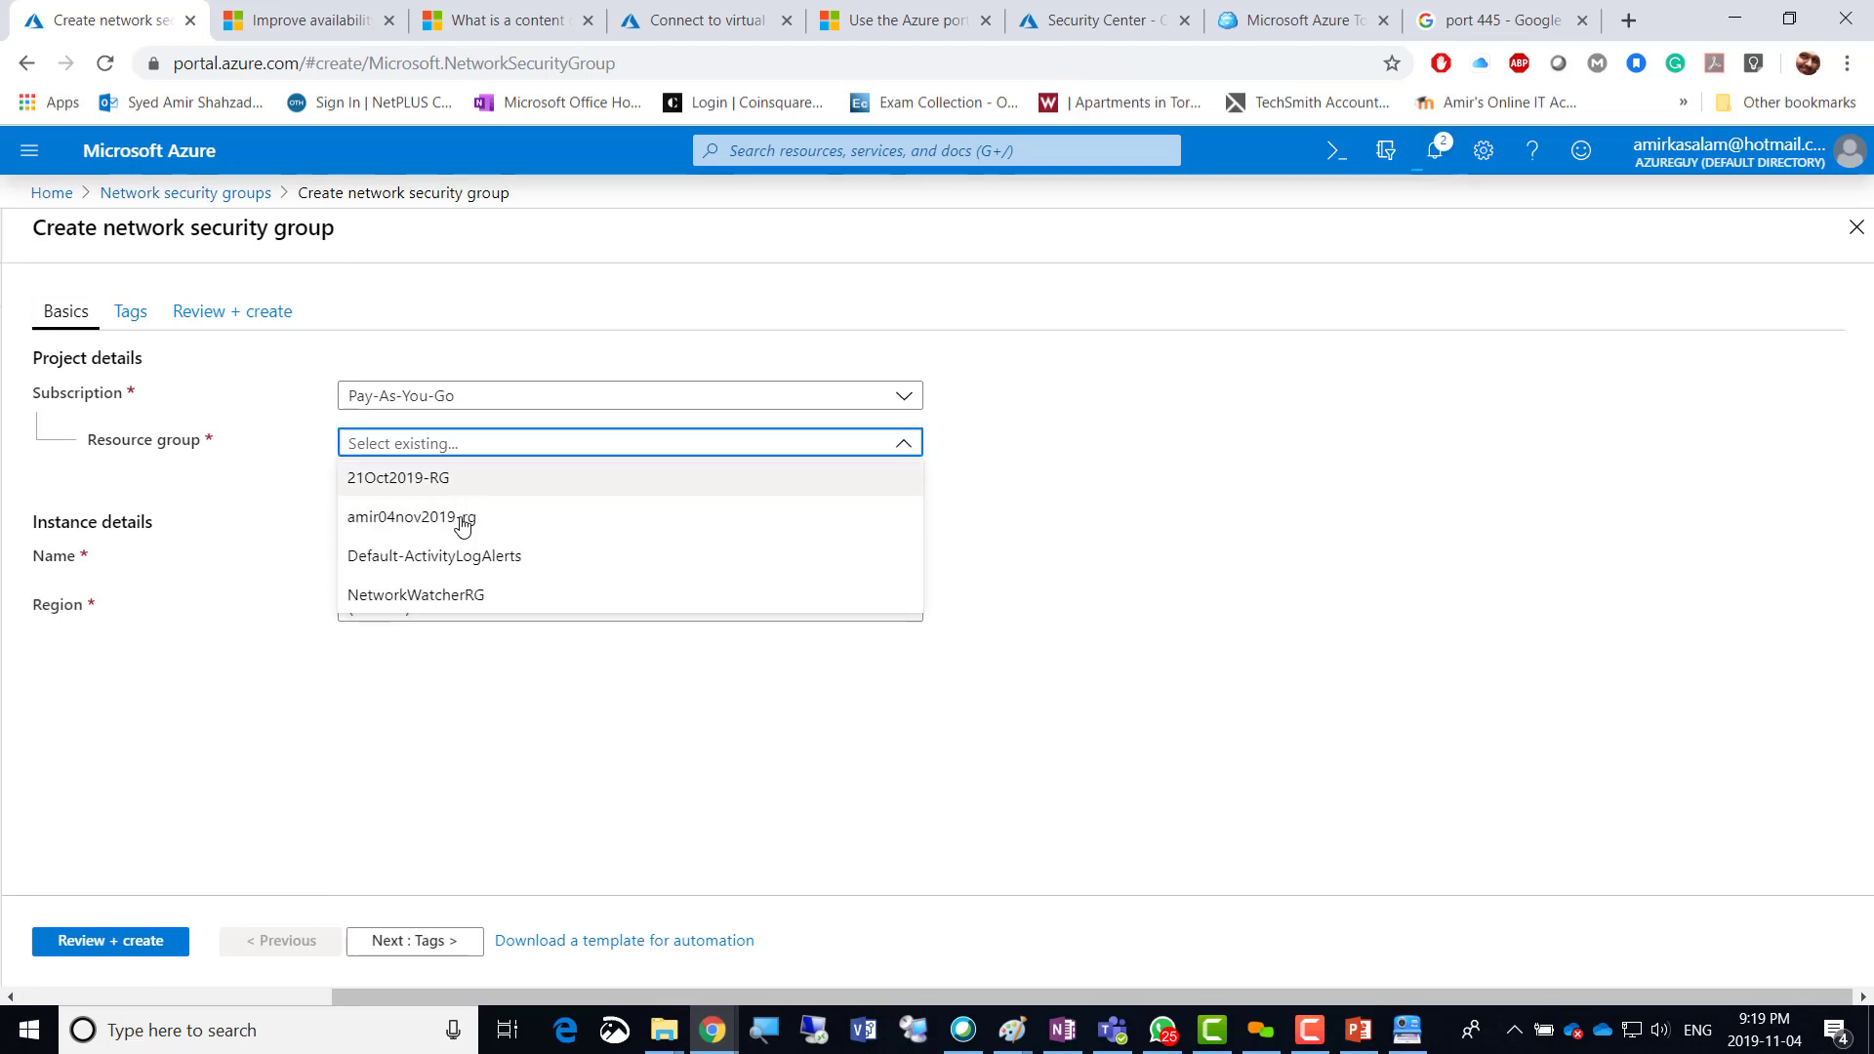
click(461, 528)
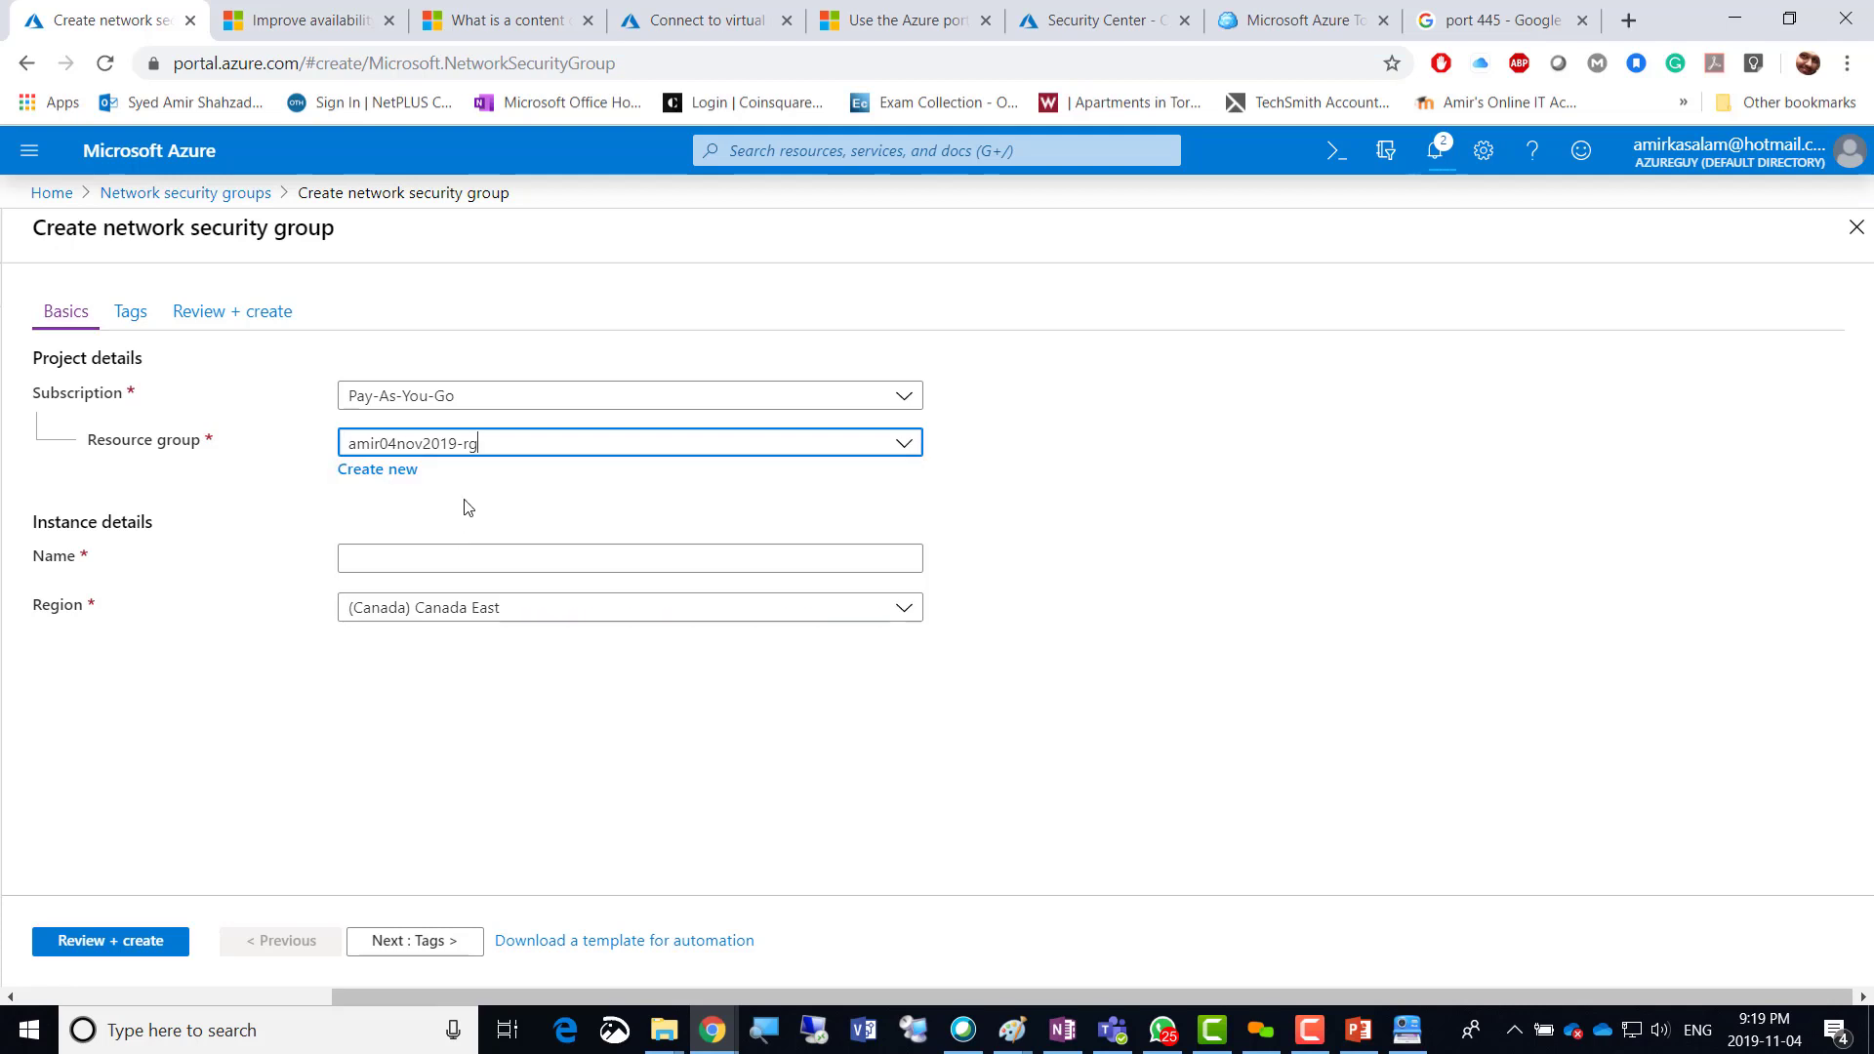
click(445, 554)
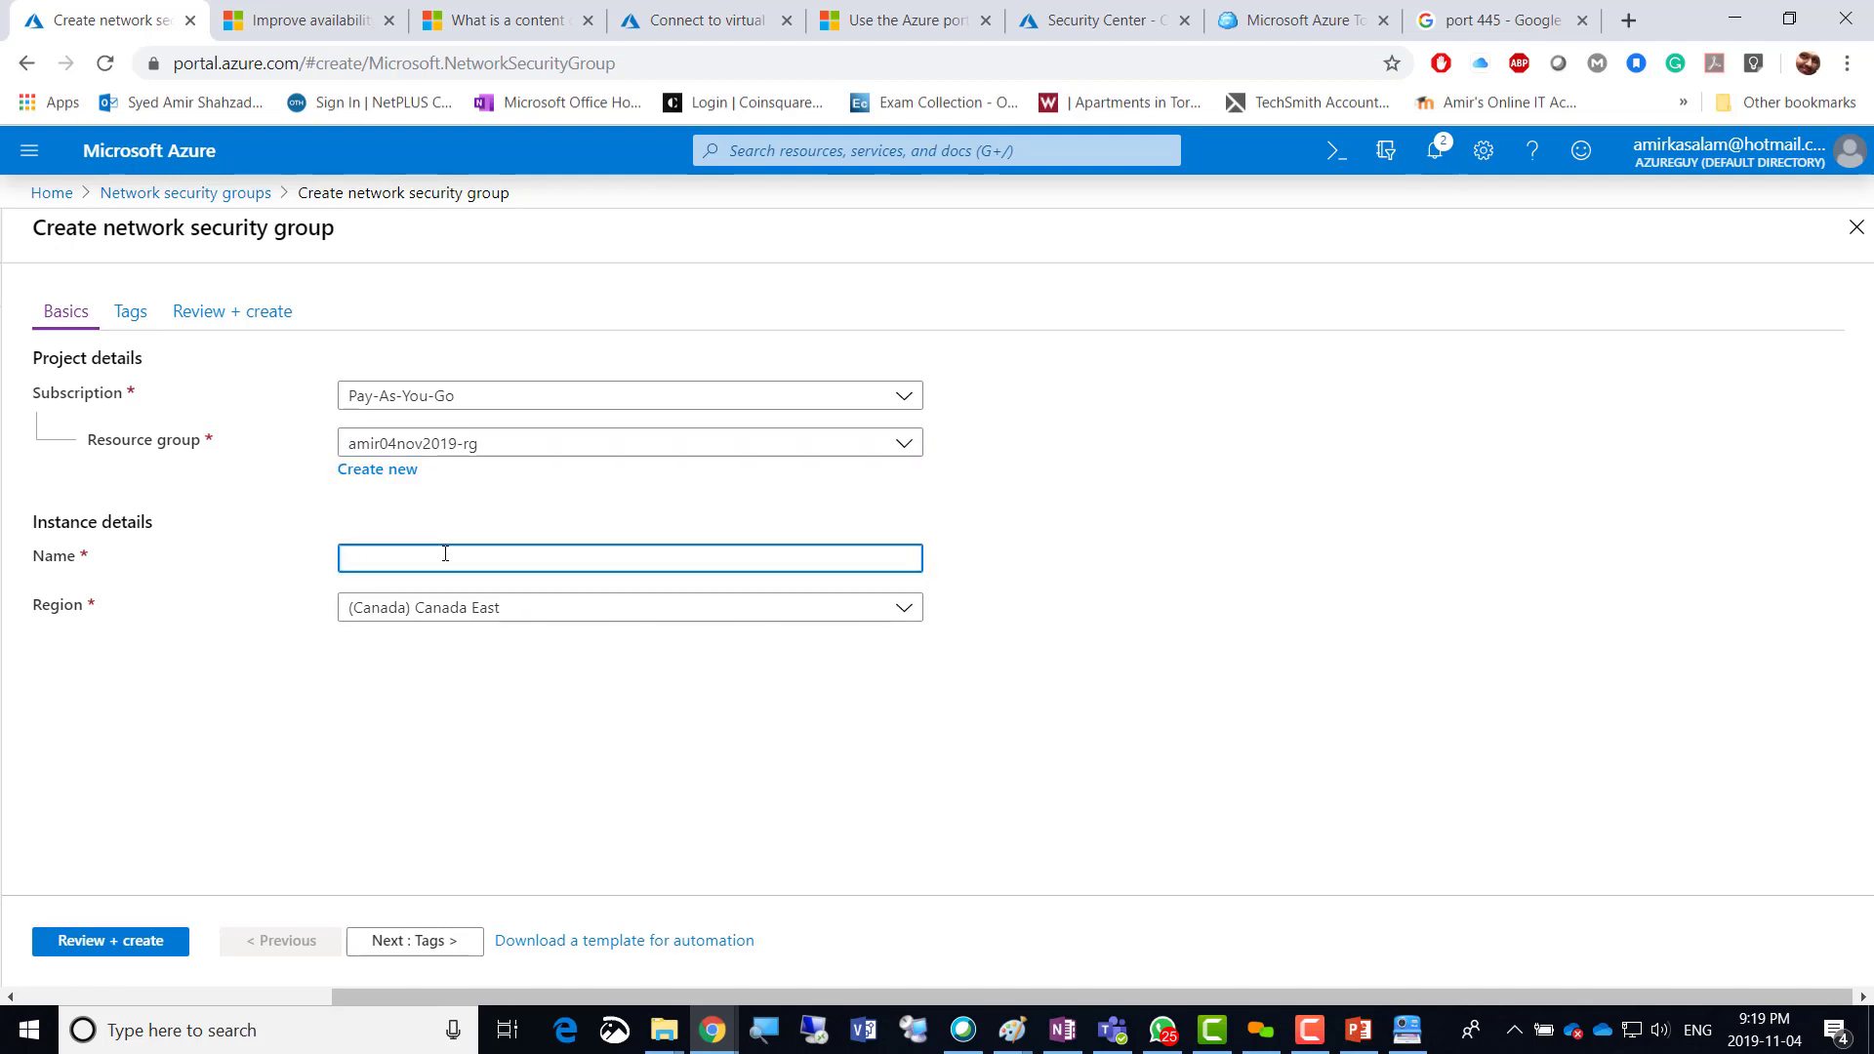
text(Private-NSG)
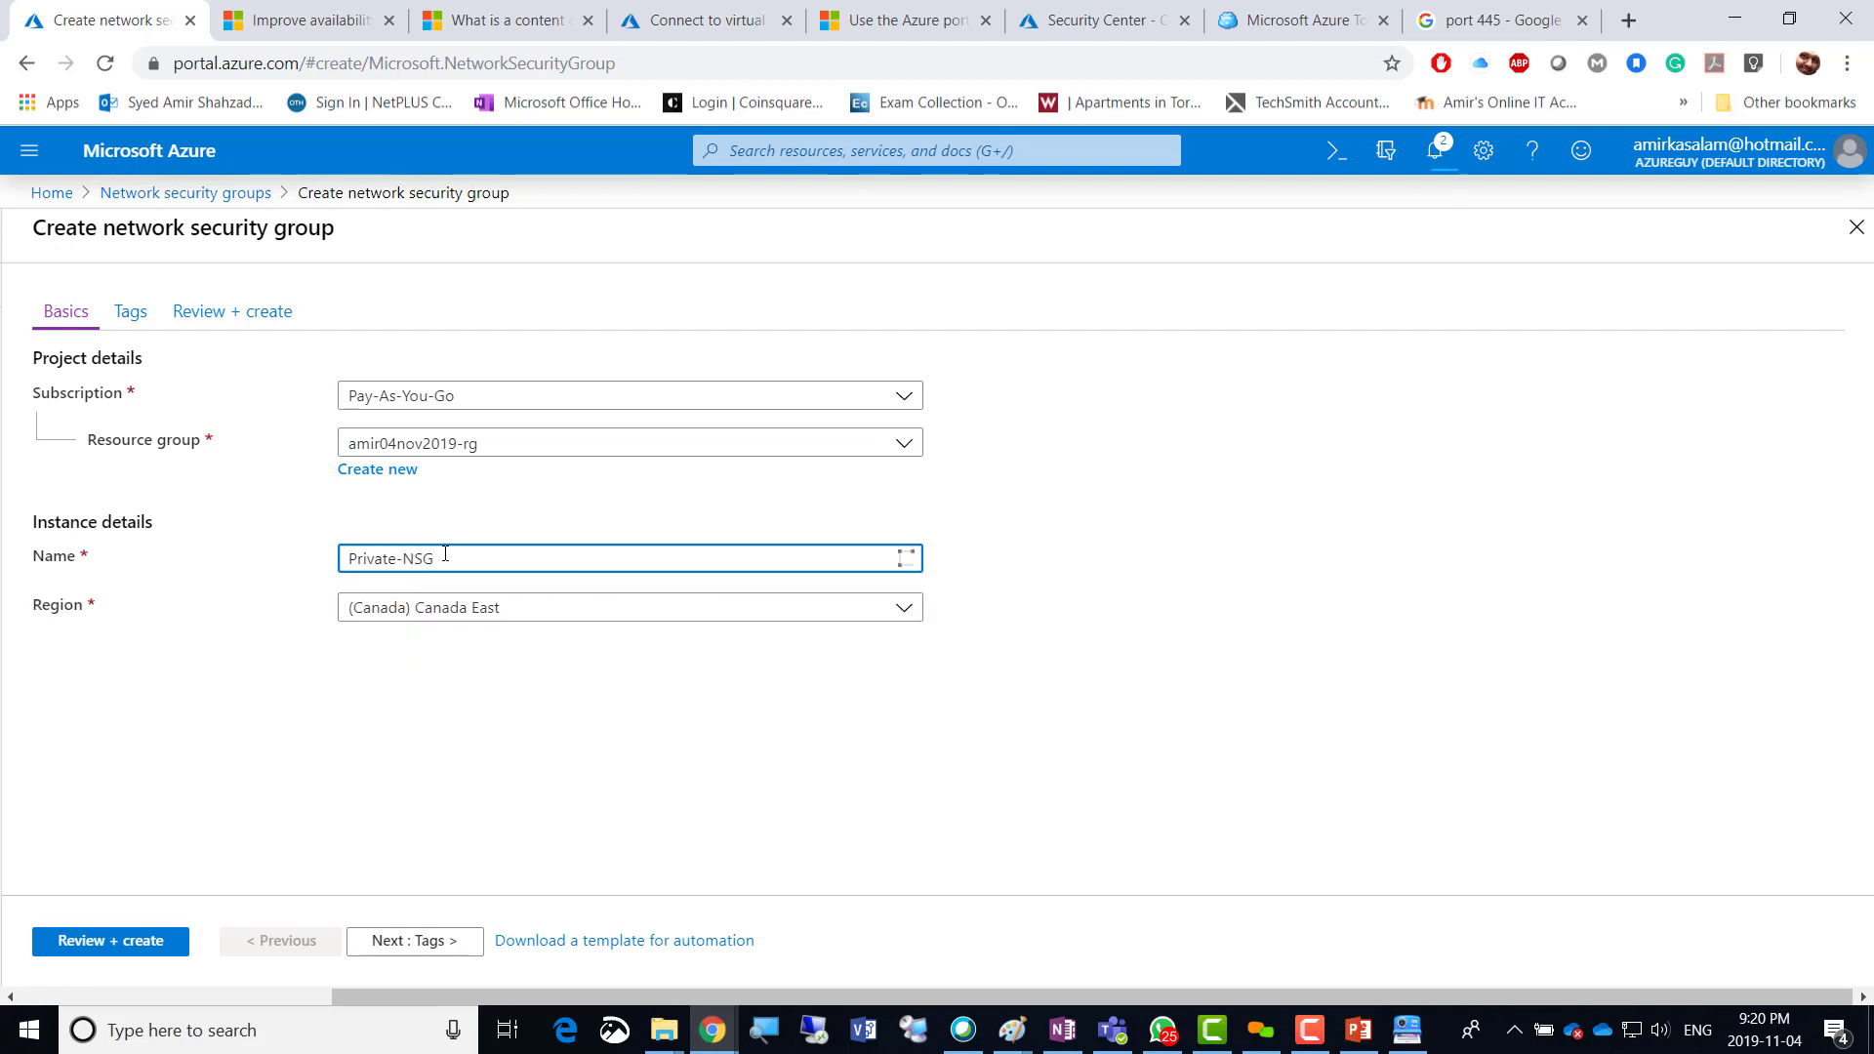
click(520, 618)
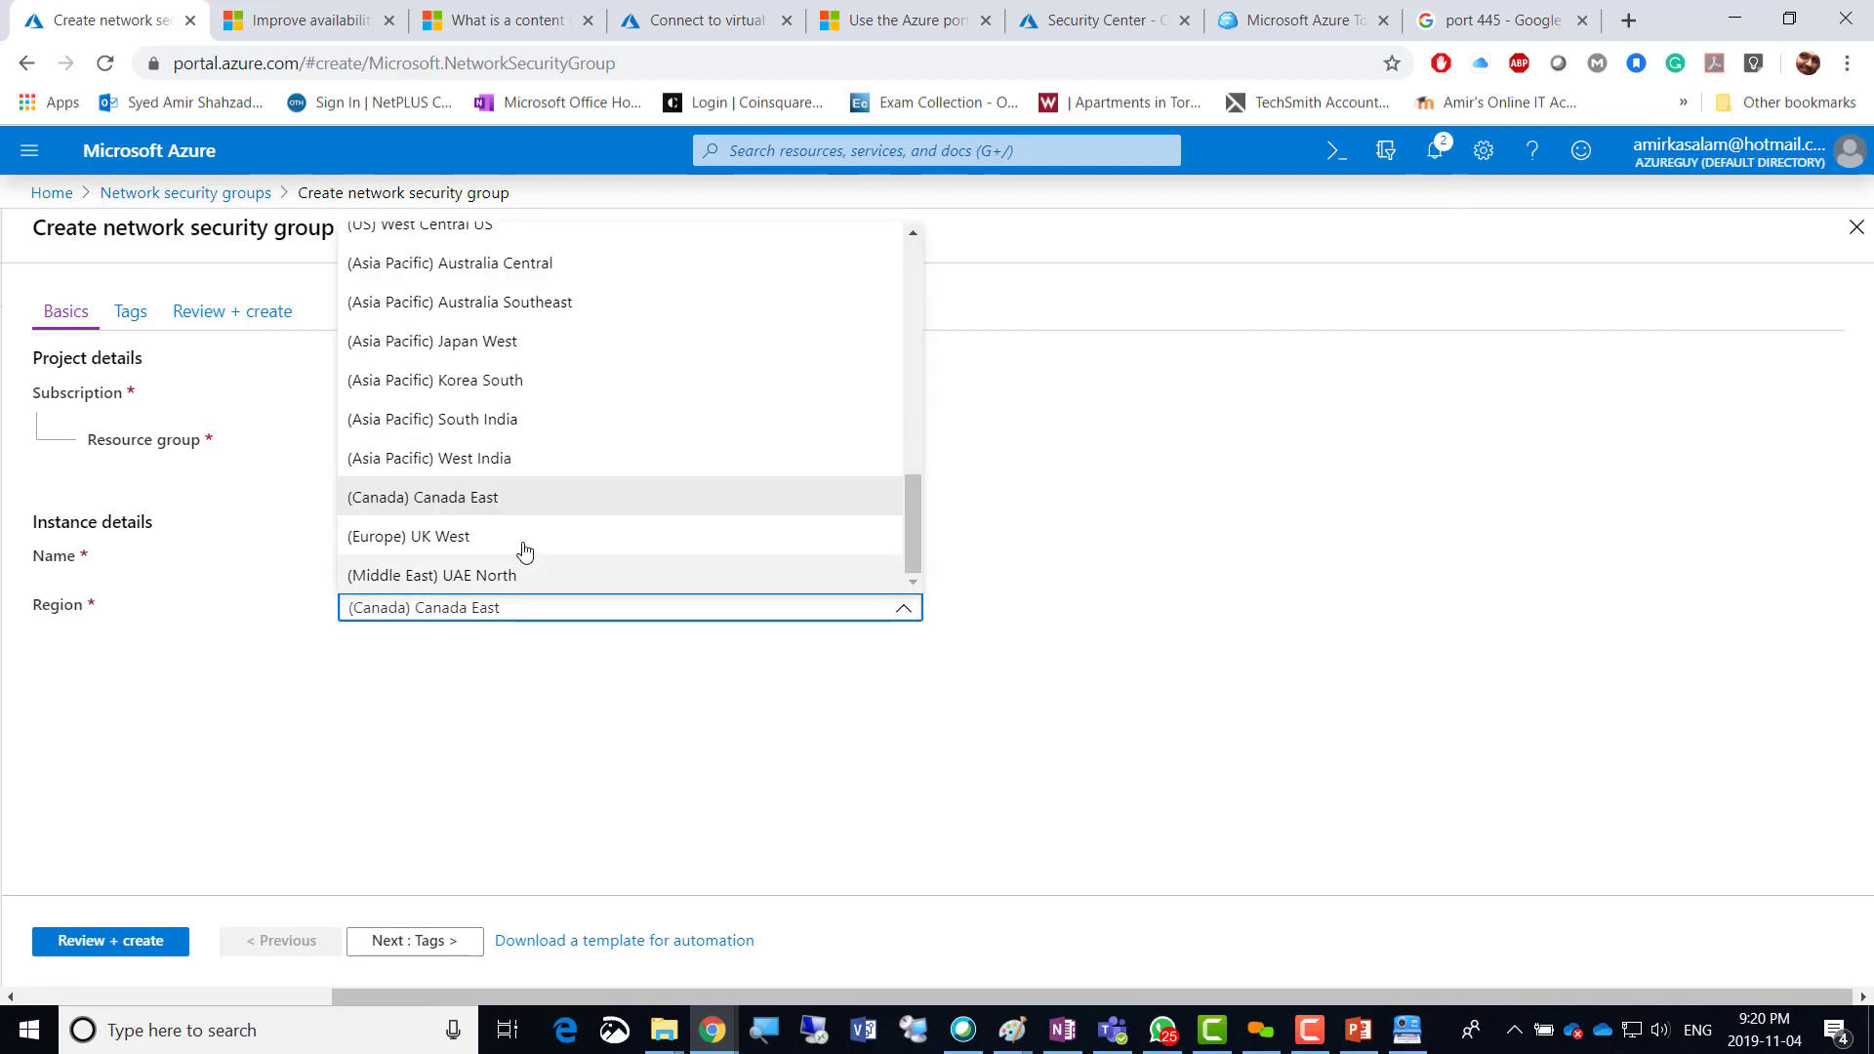
scroll(527, 546, up, 5)
click(436, 288)
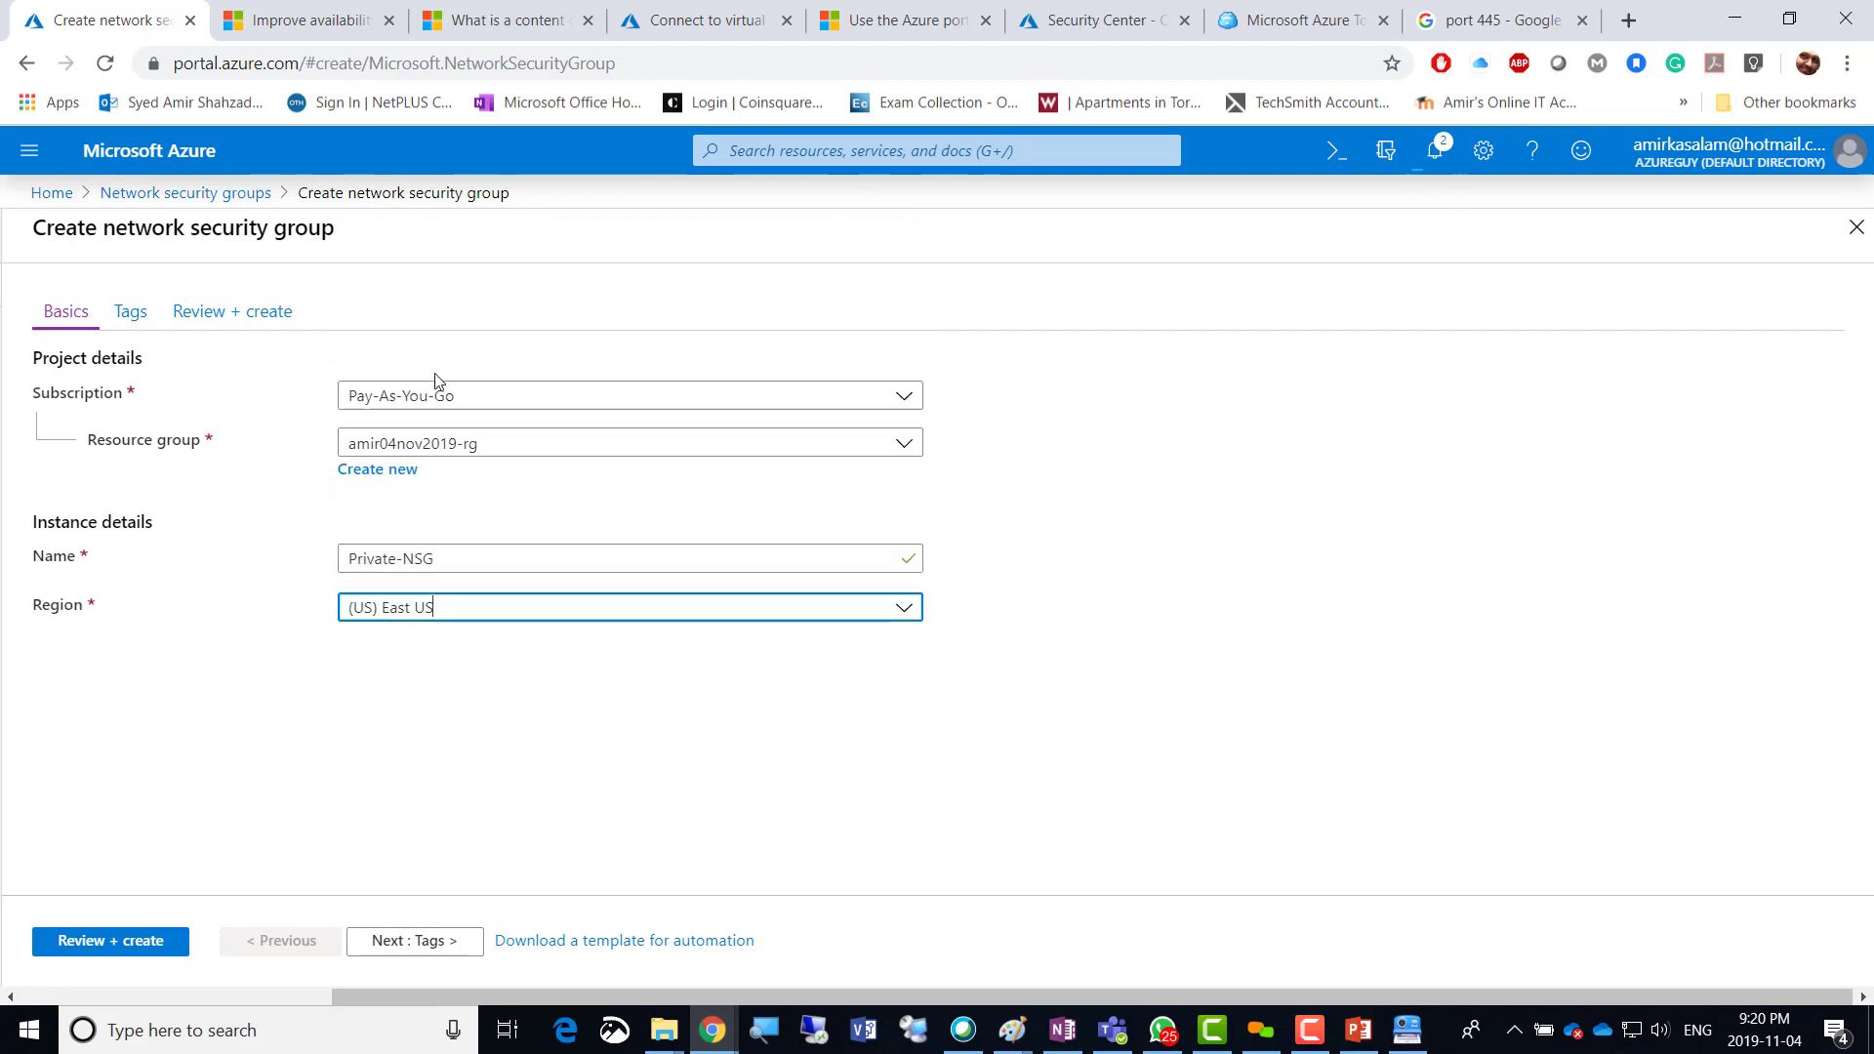
click(113, 942)
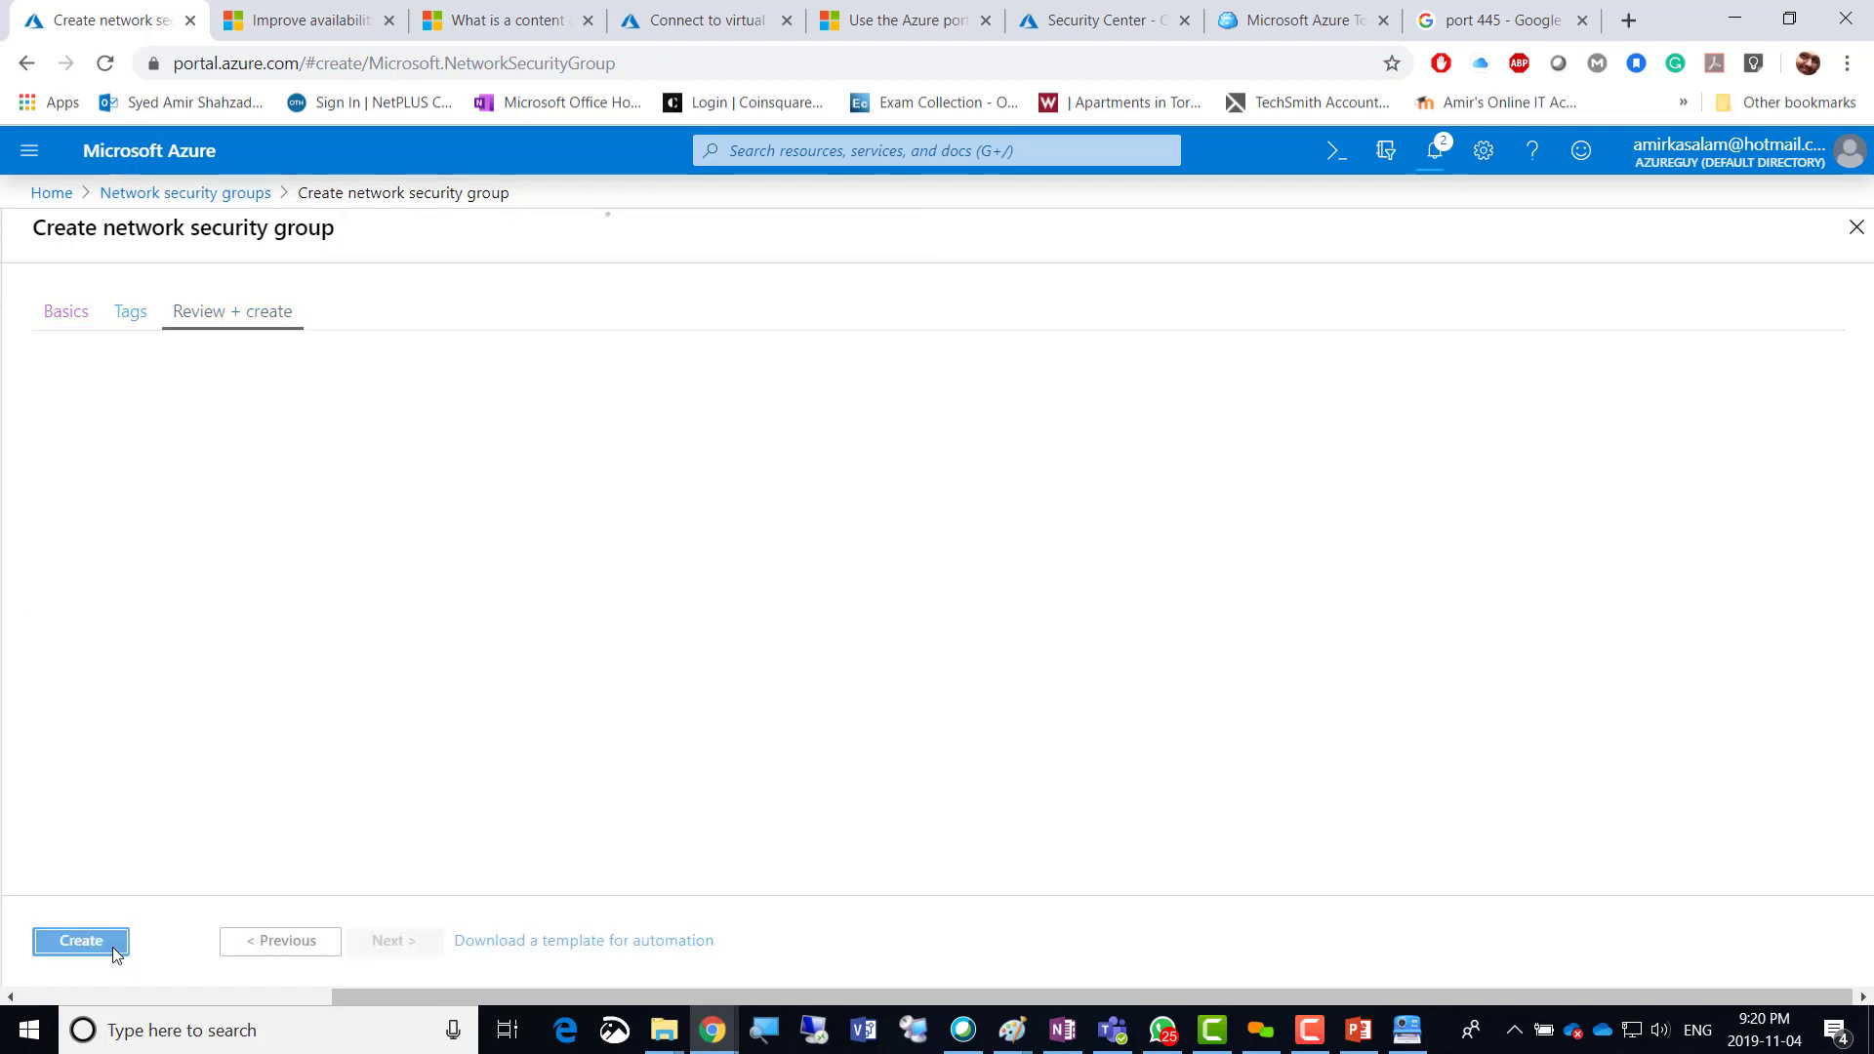
click(81, 943)
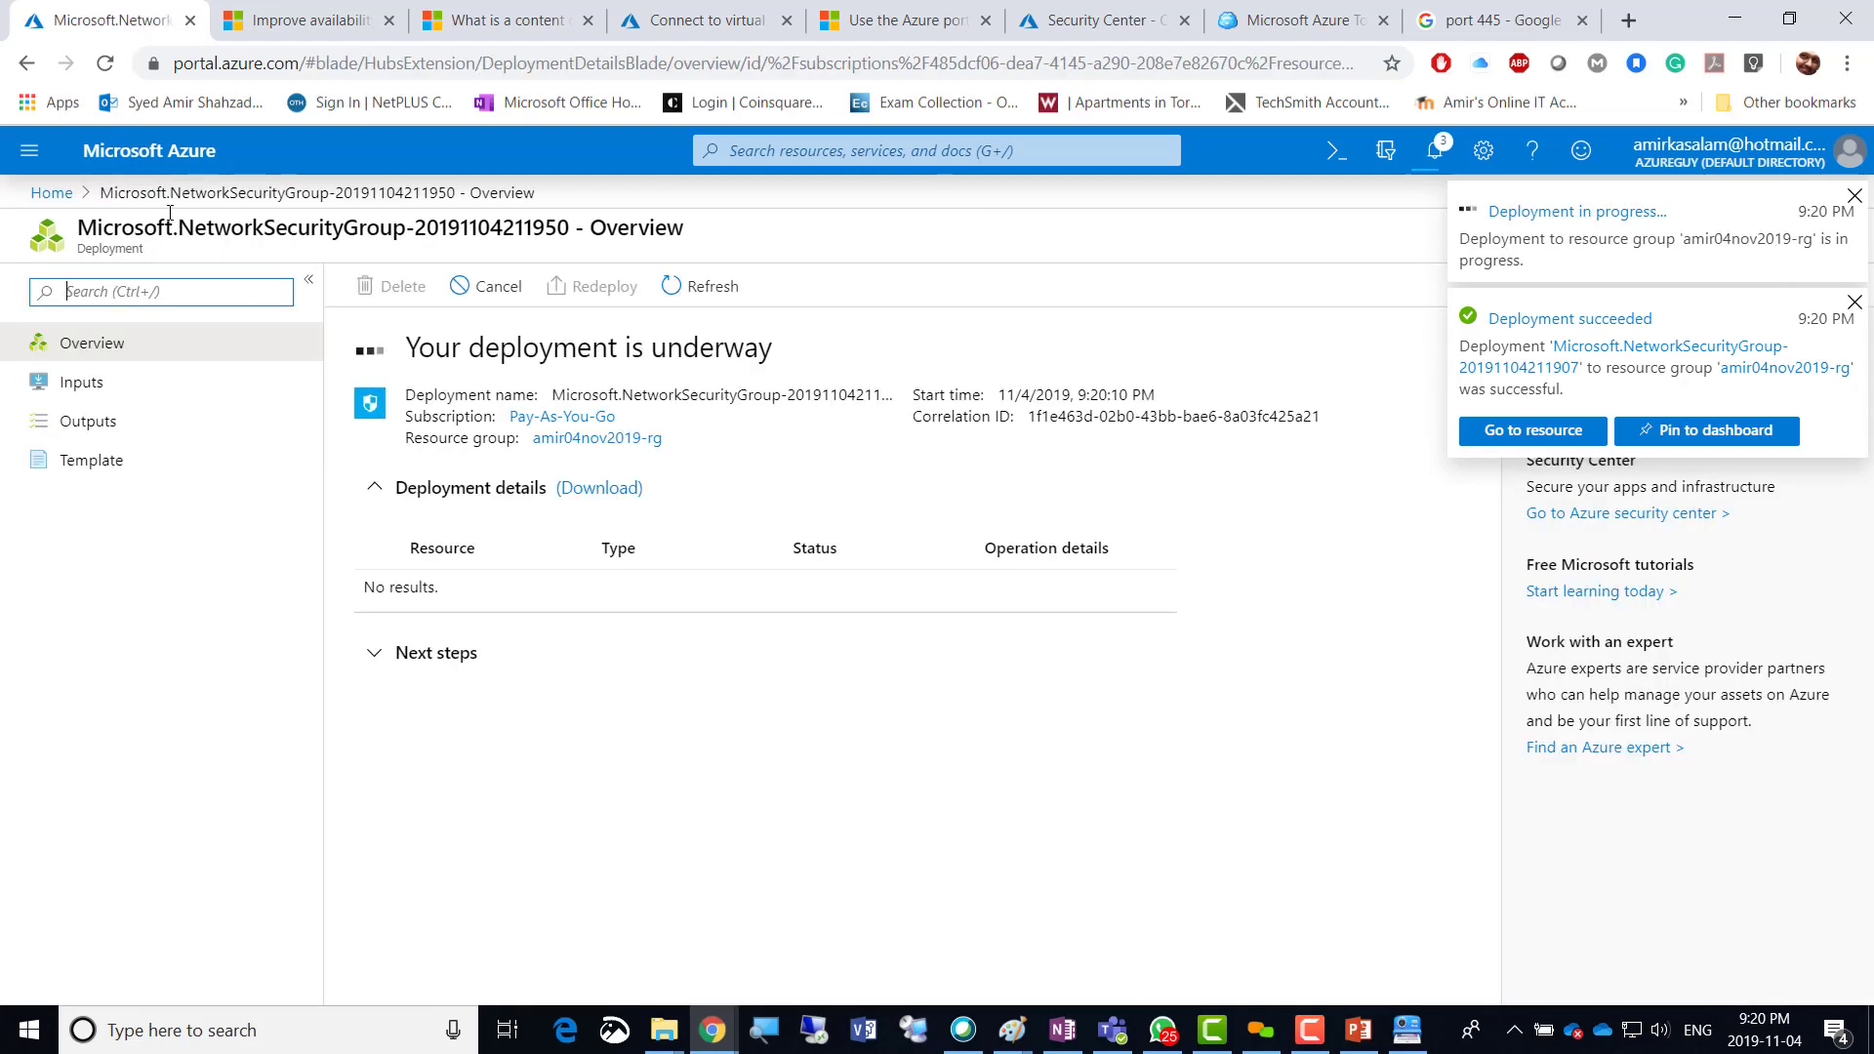
Go to the deployed Public-NSG and start a new inbound security rule.
click(1448, 156)
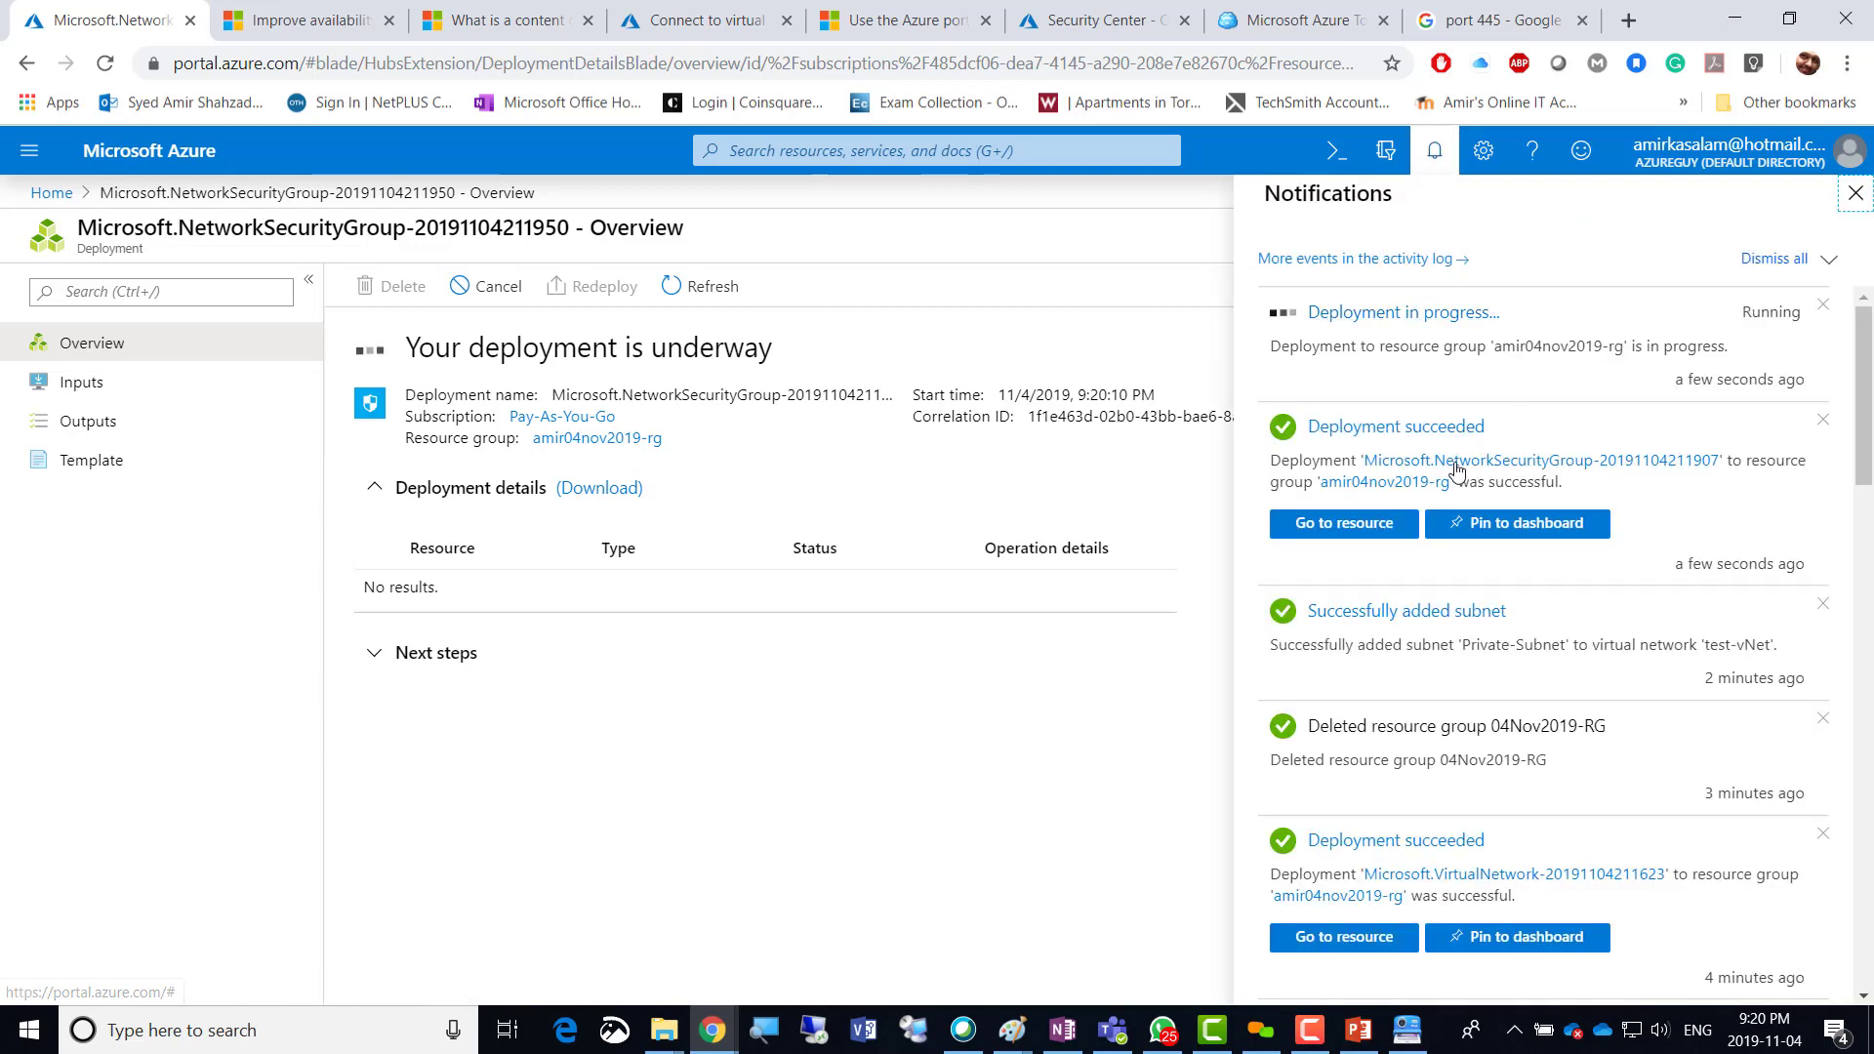
click(1361, 532)
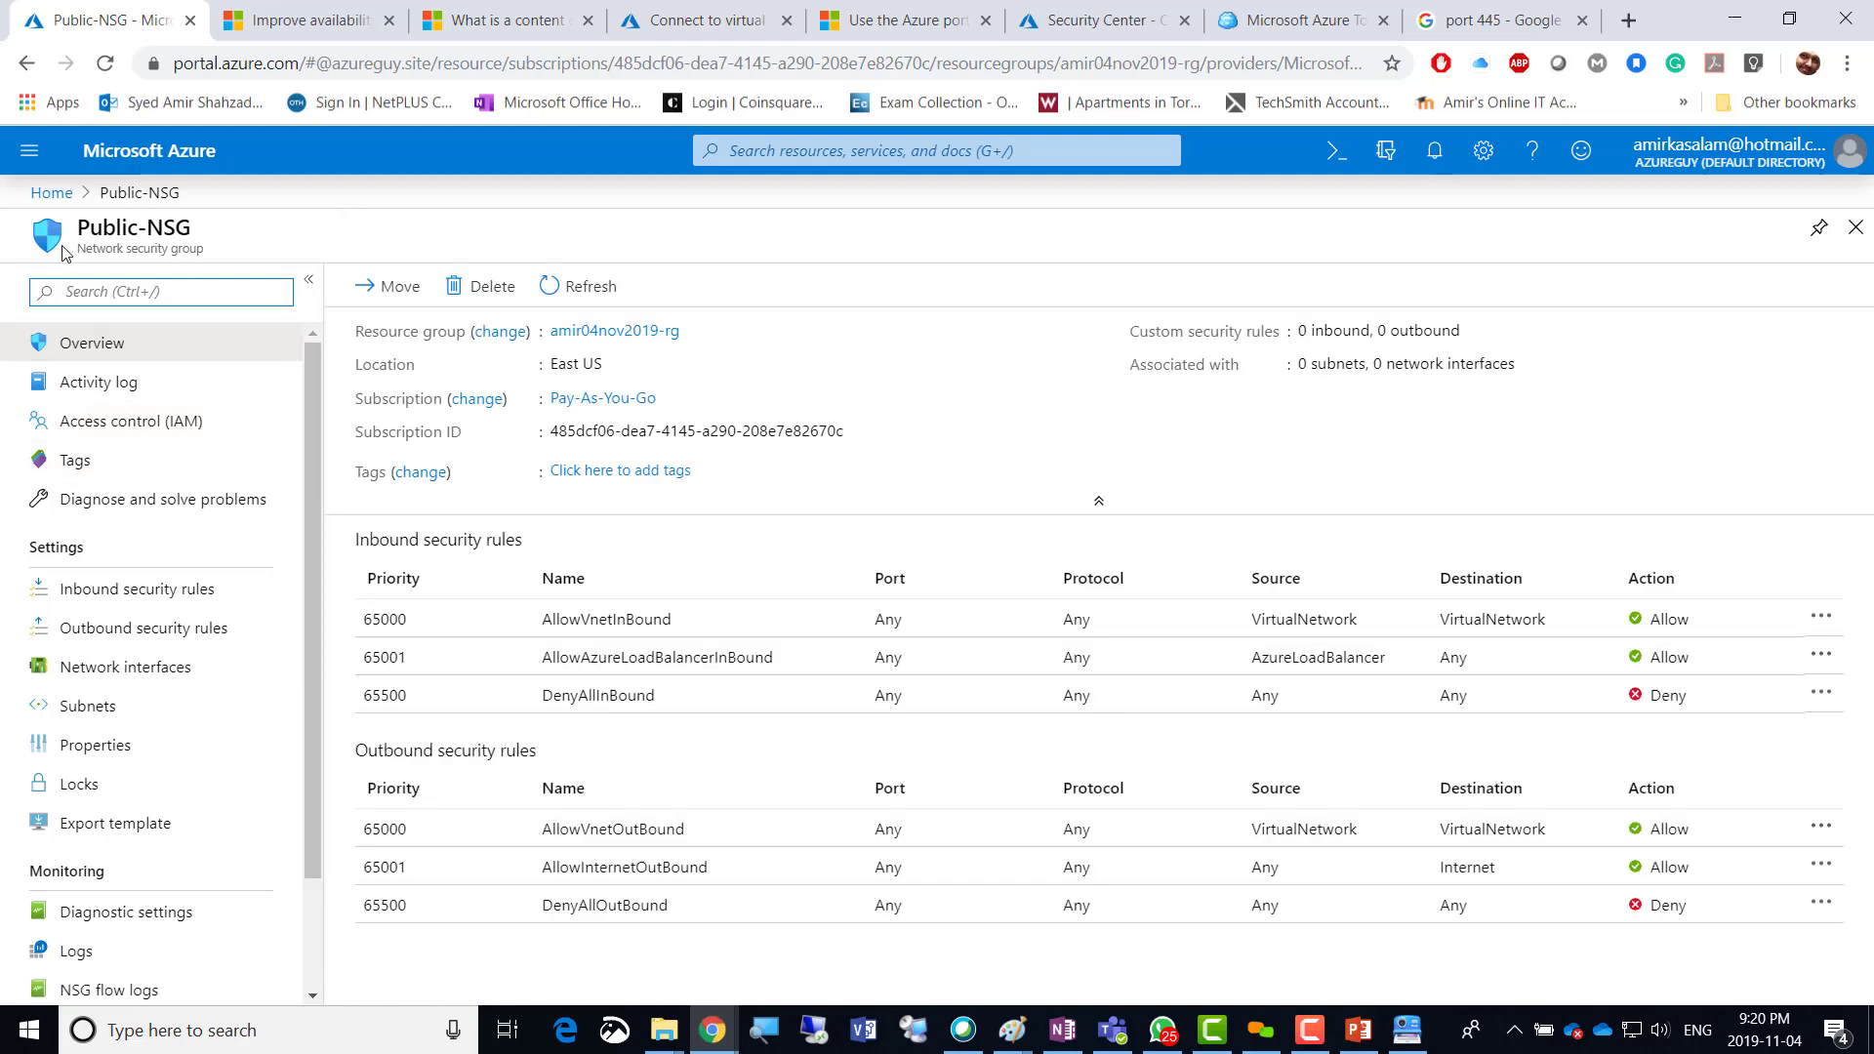
click(174, 603)
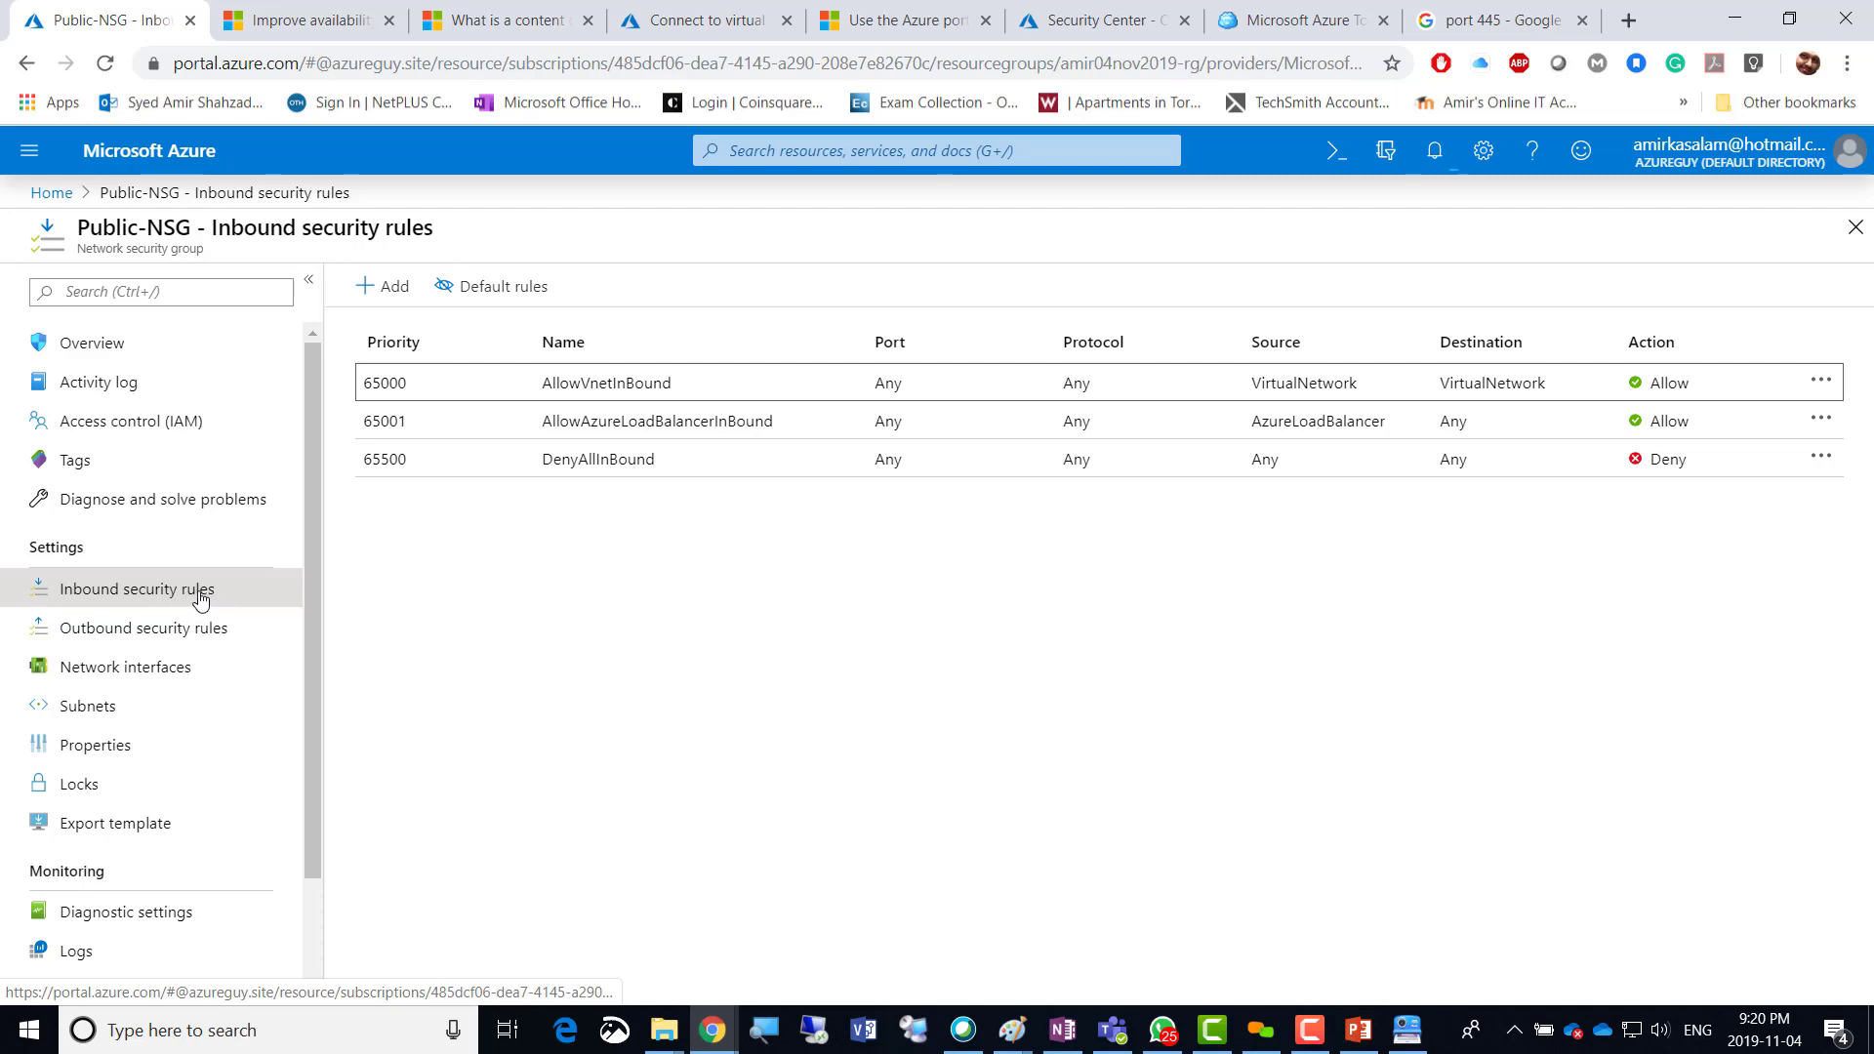
click(379, 296)
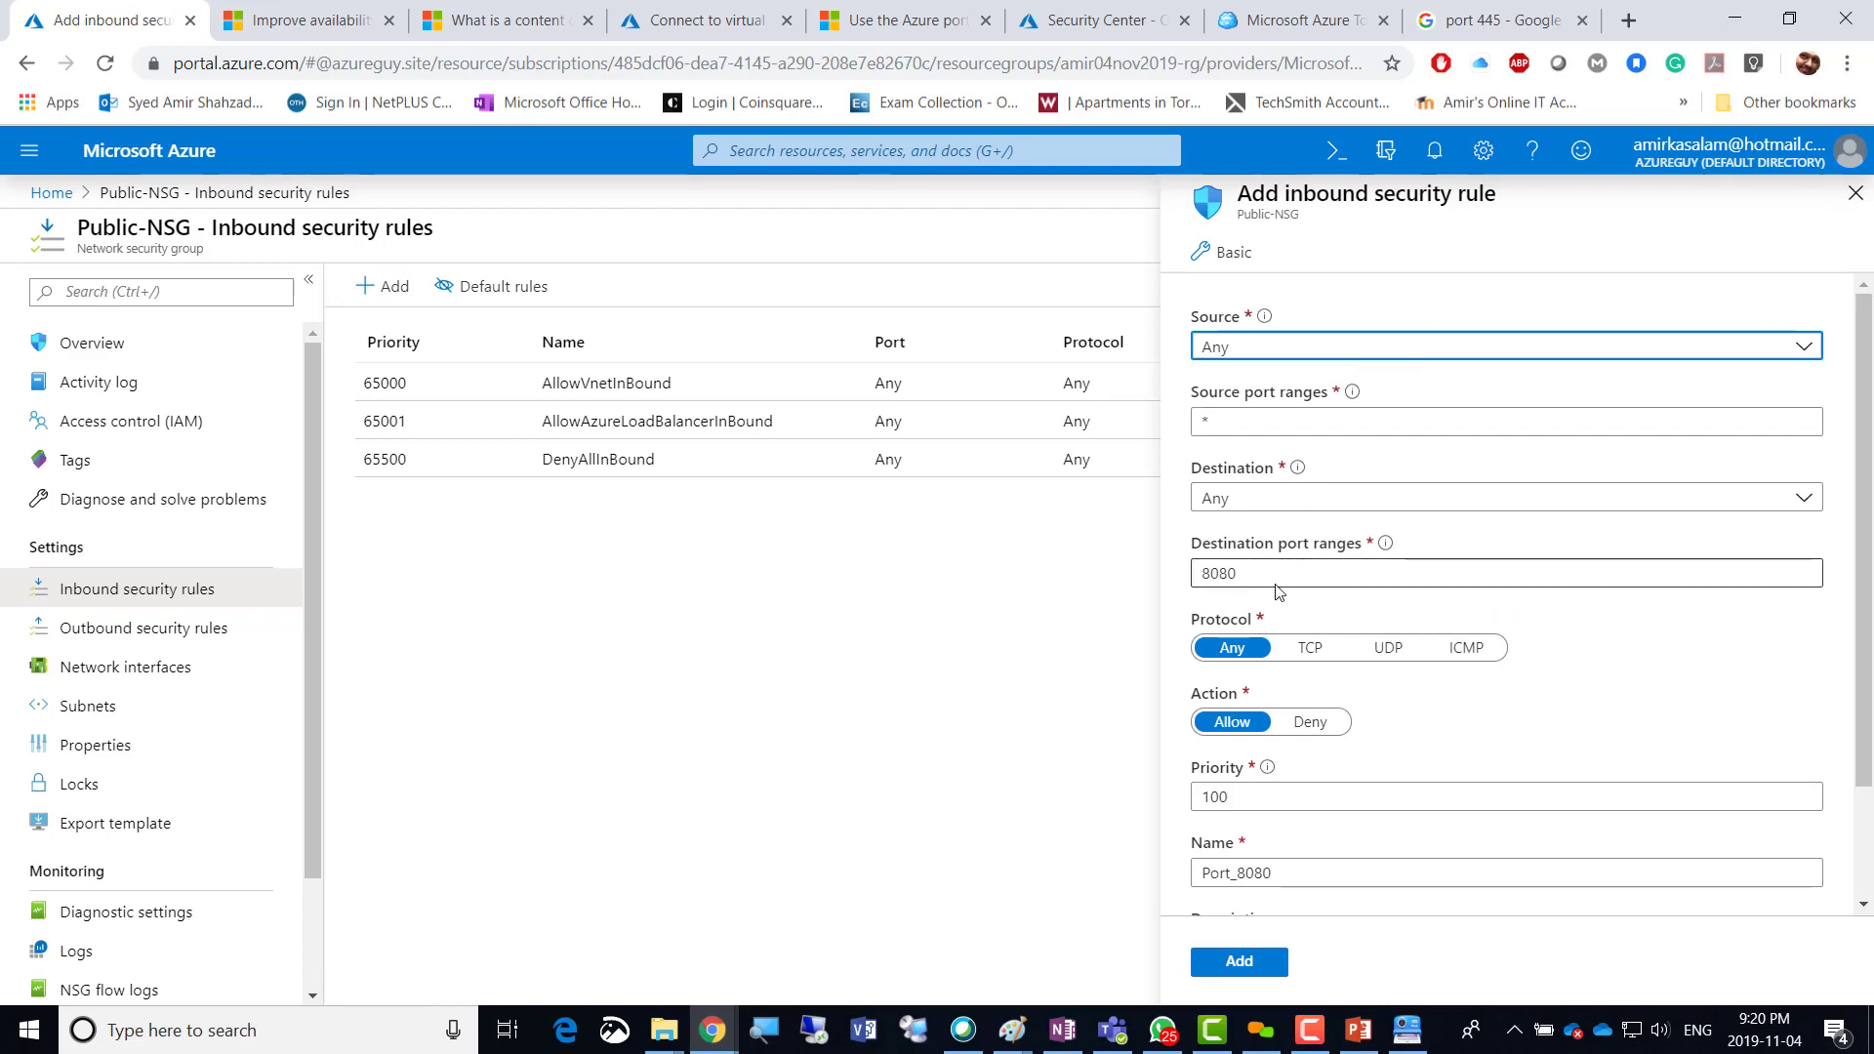
Set destination port 3389, name the rule RDP at priority 100, and add it.
scroll(1269, 605, down, 2)
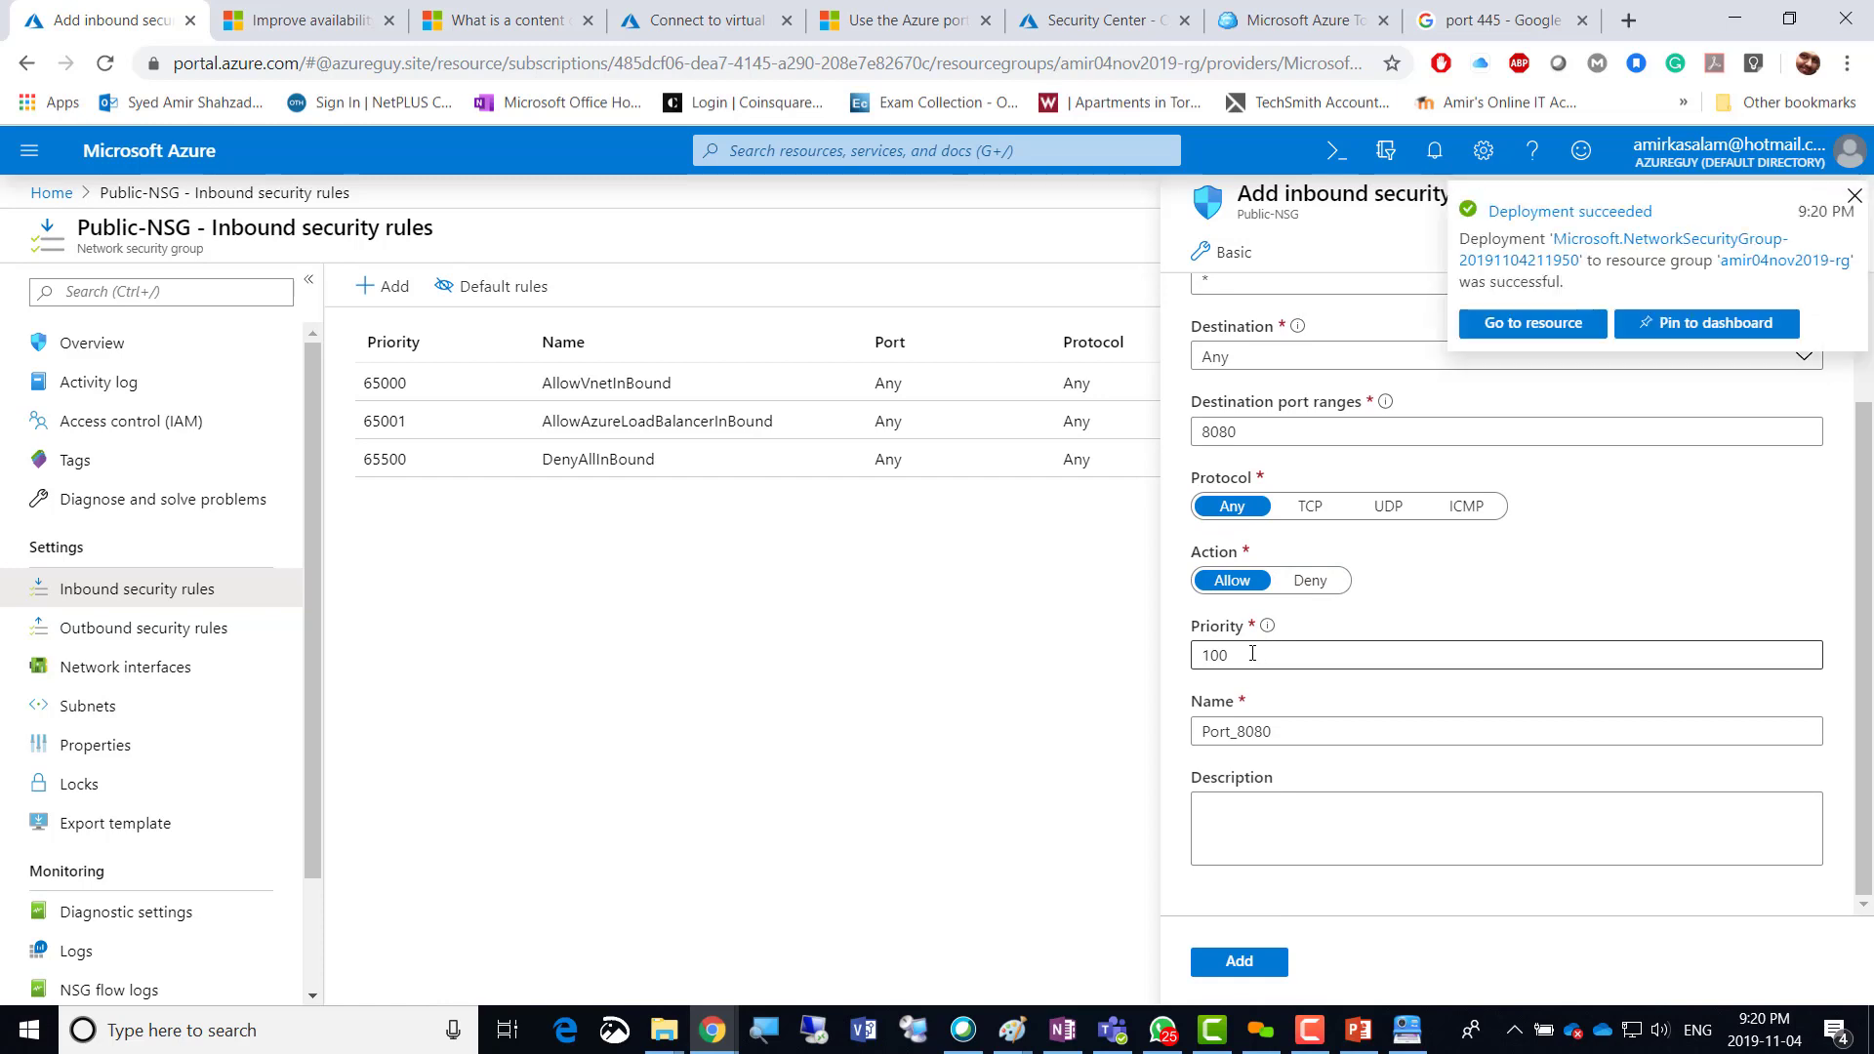
drag(1254, 431, 1119, 433)
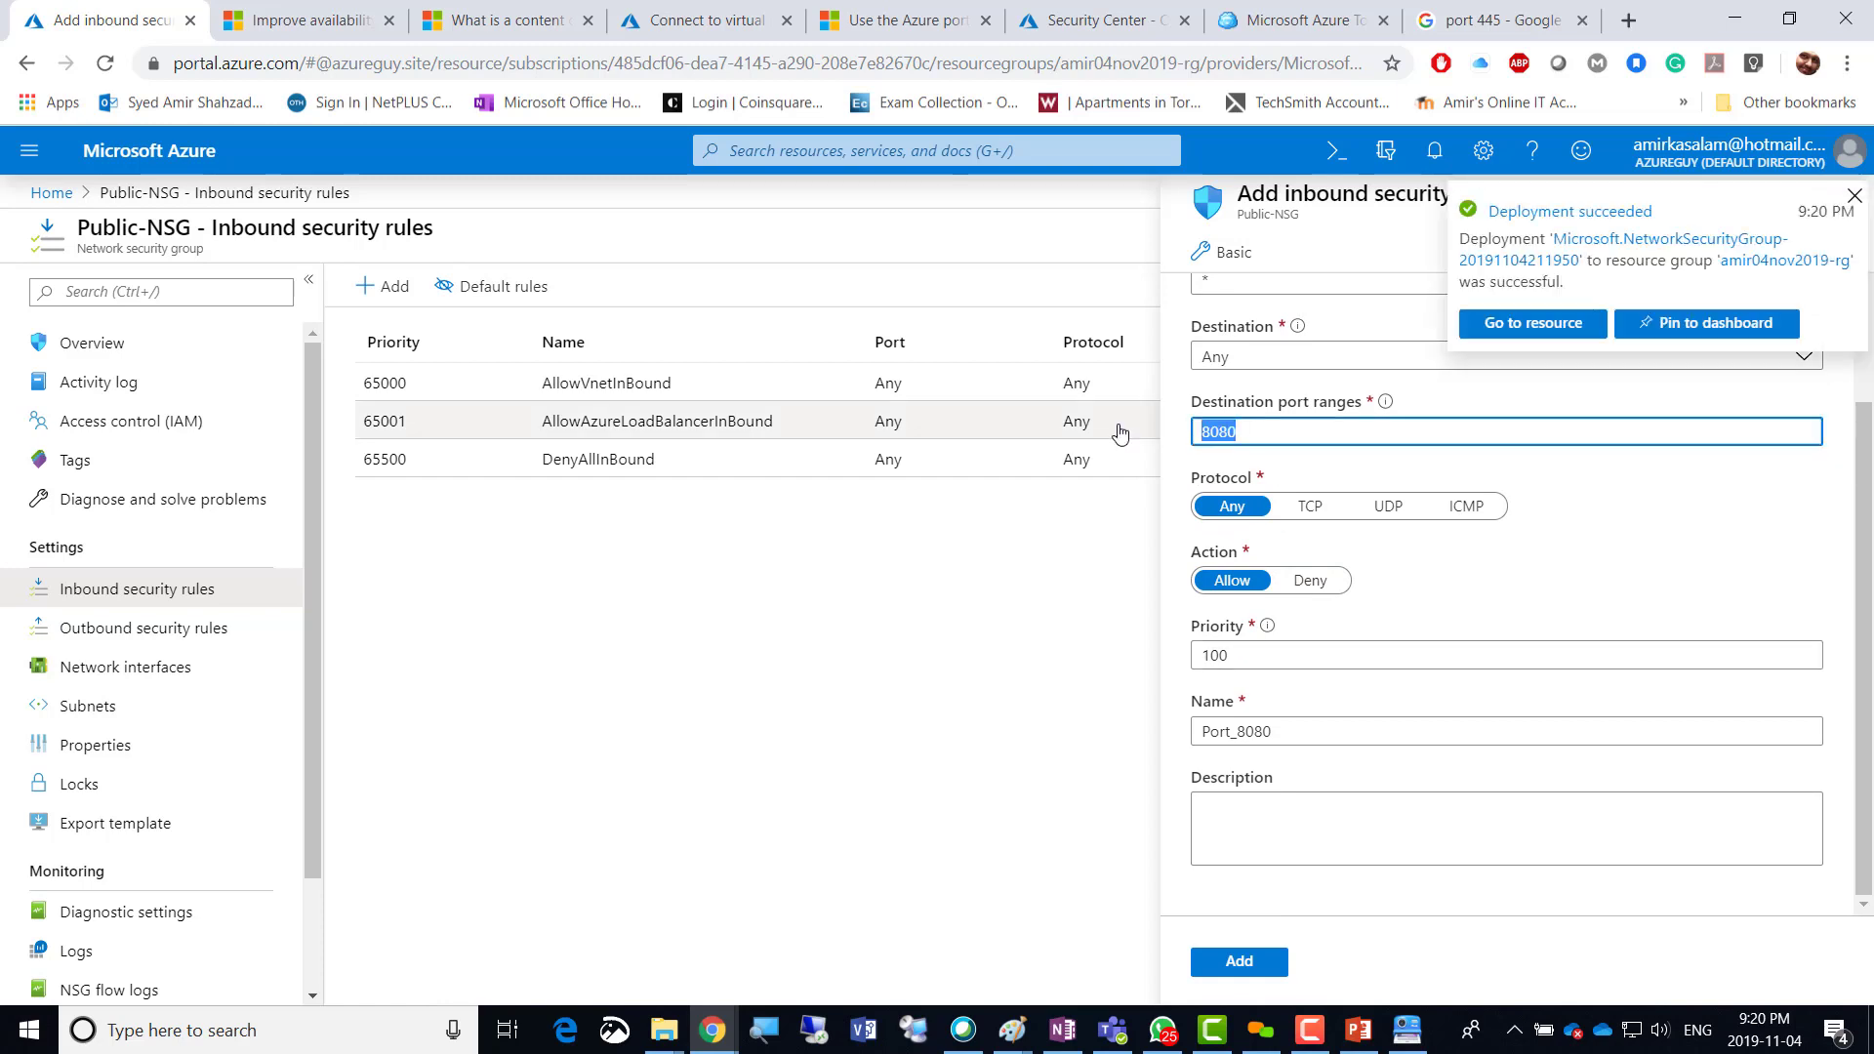
text(33)
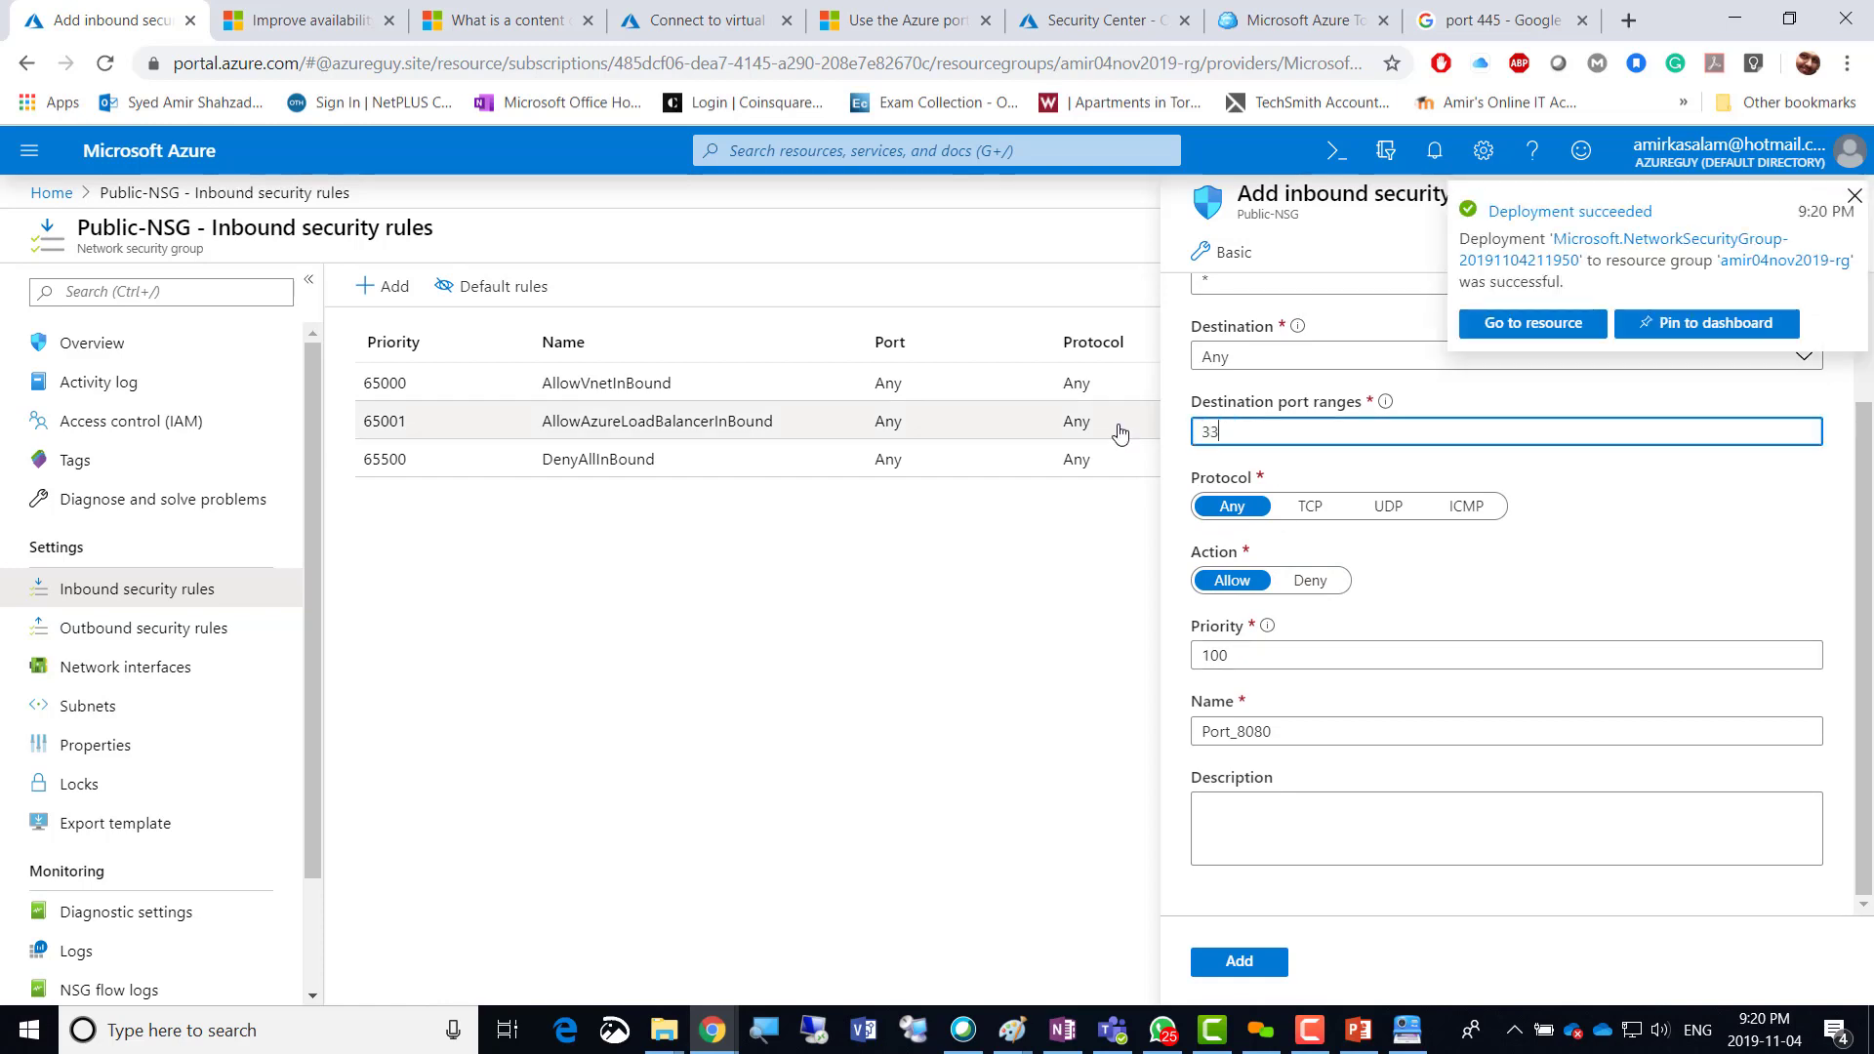
text(89)
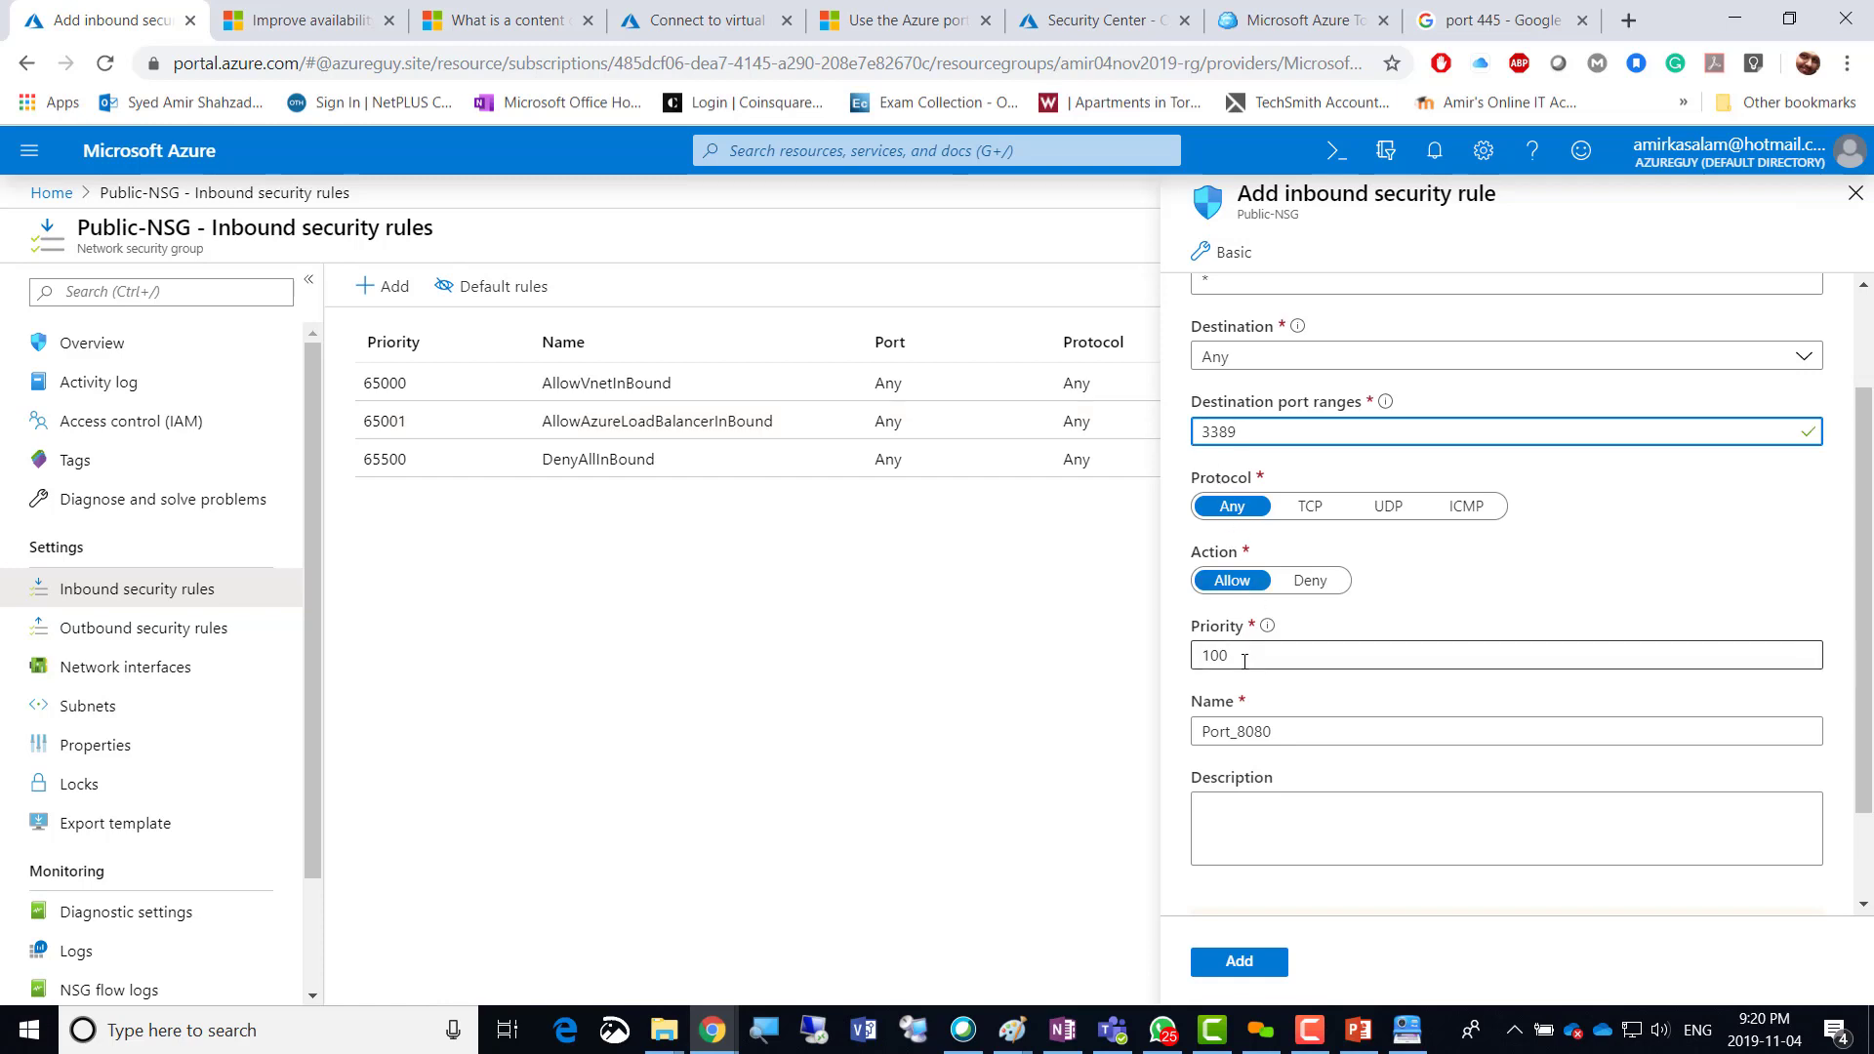
drag(1285, 736, 1138, 736)
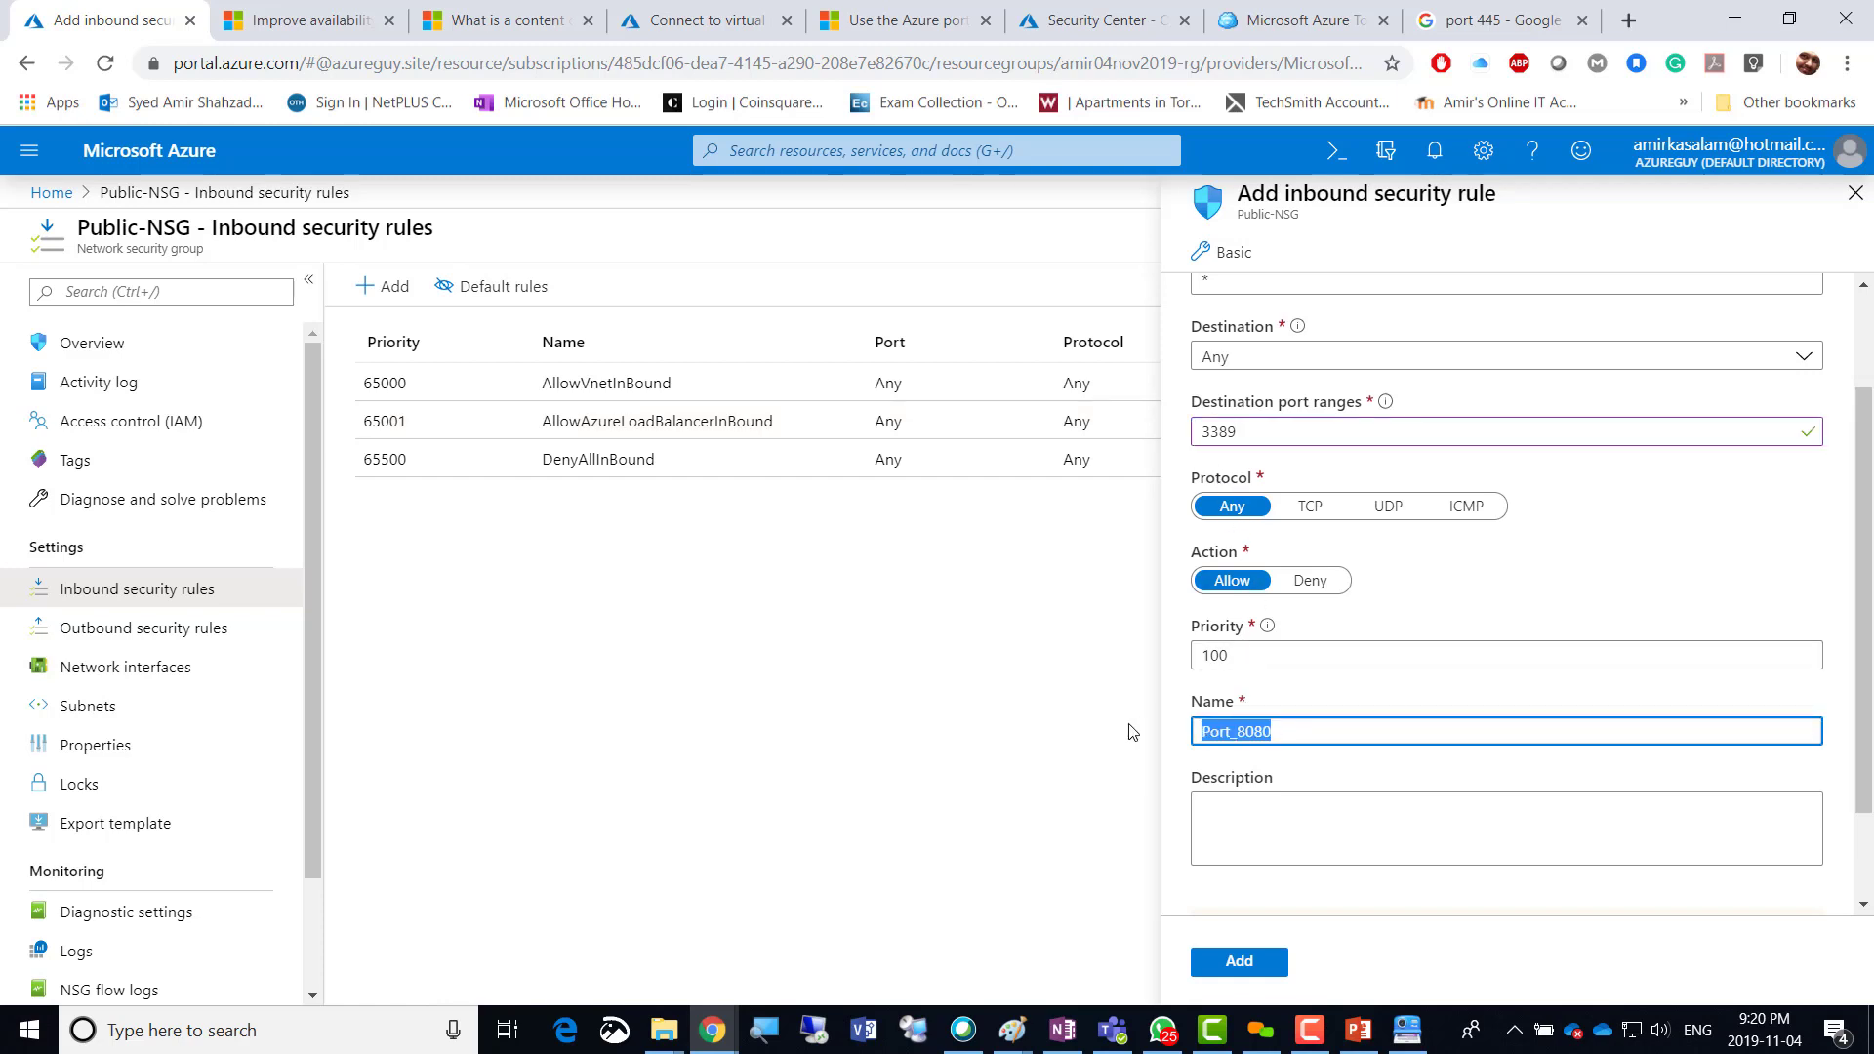
text(RDP)
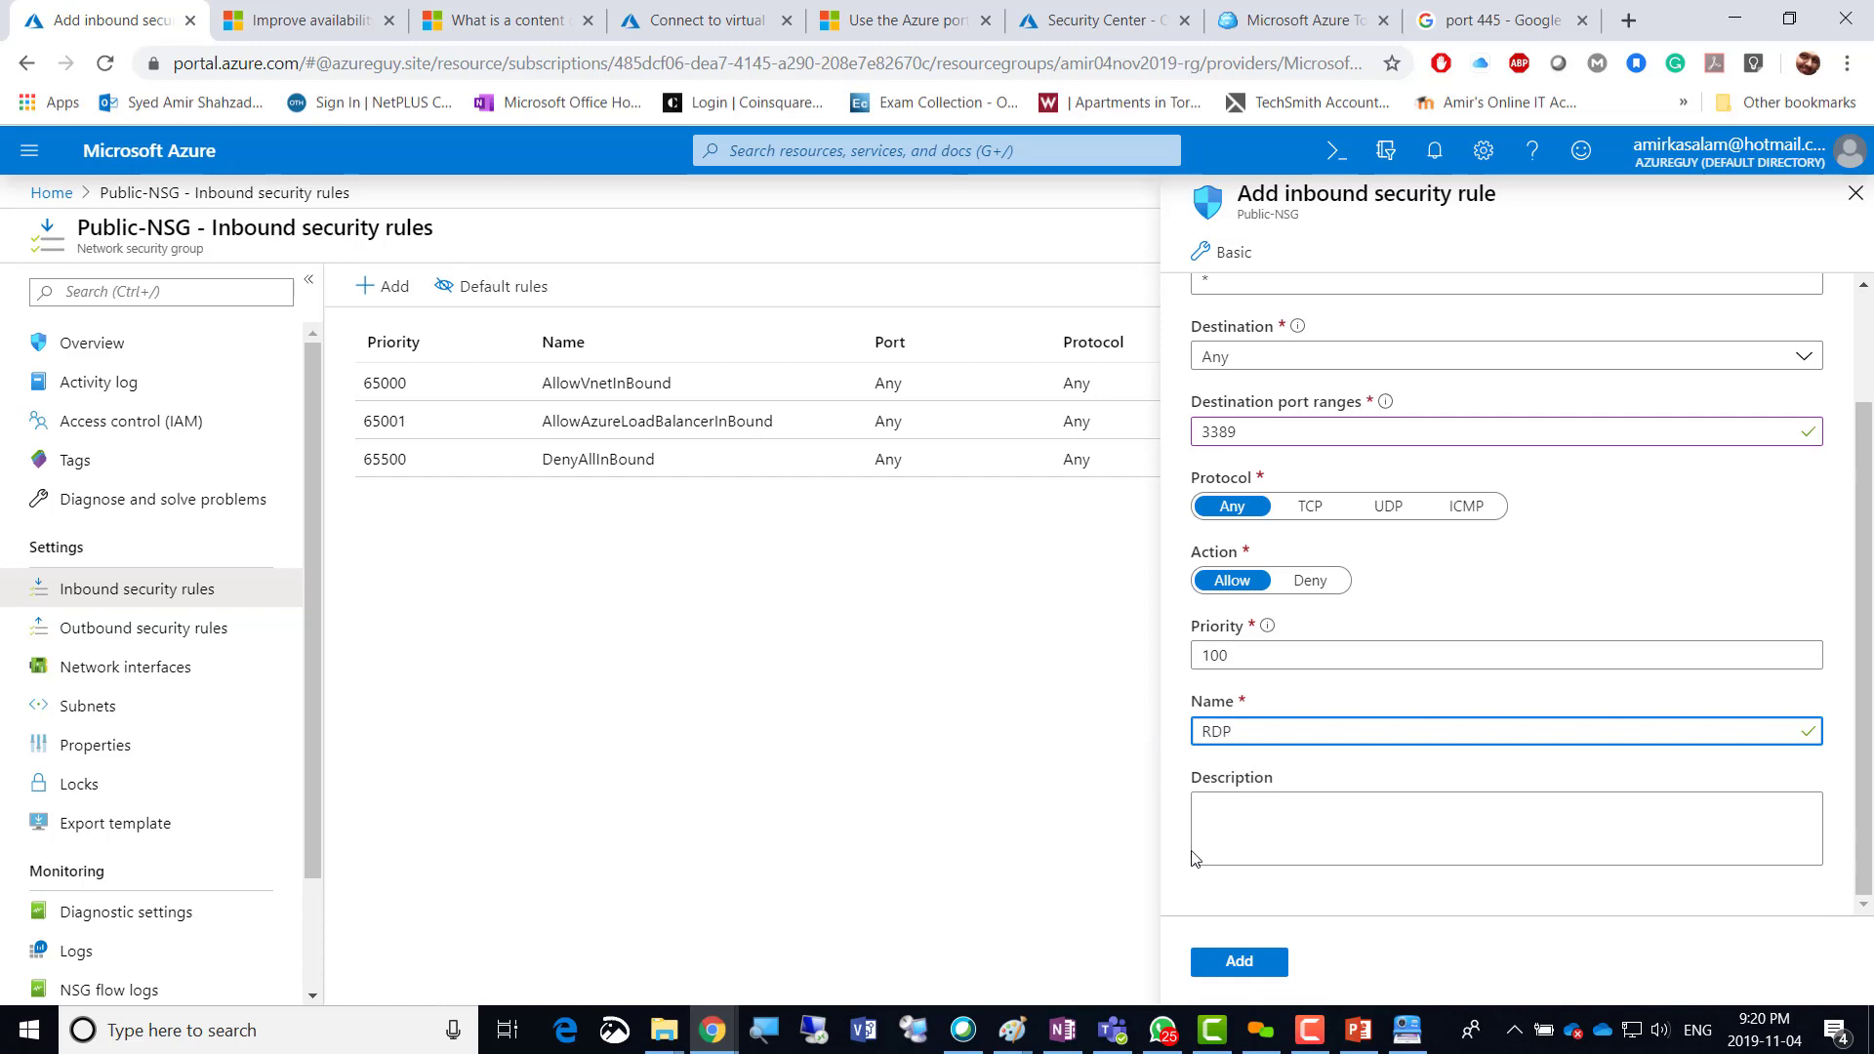
click(1238, 971)
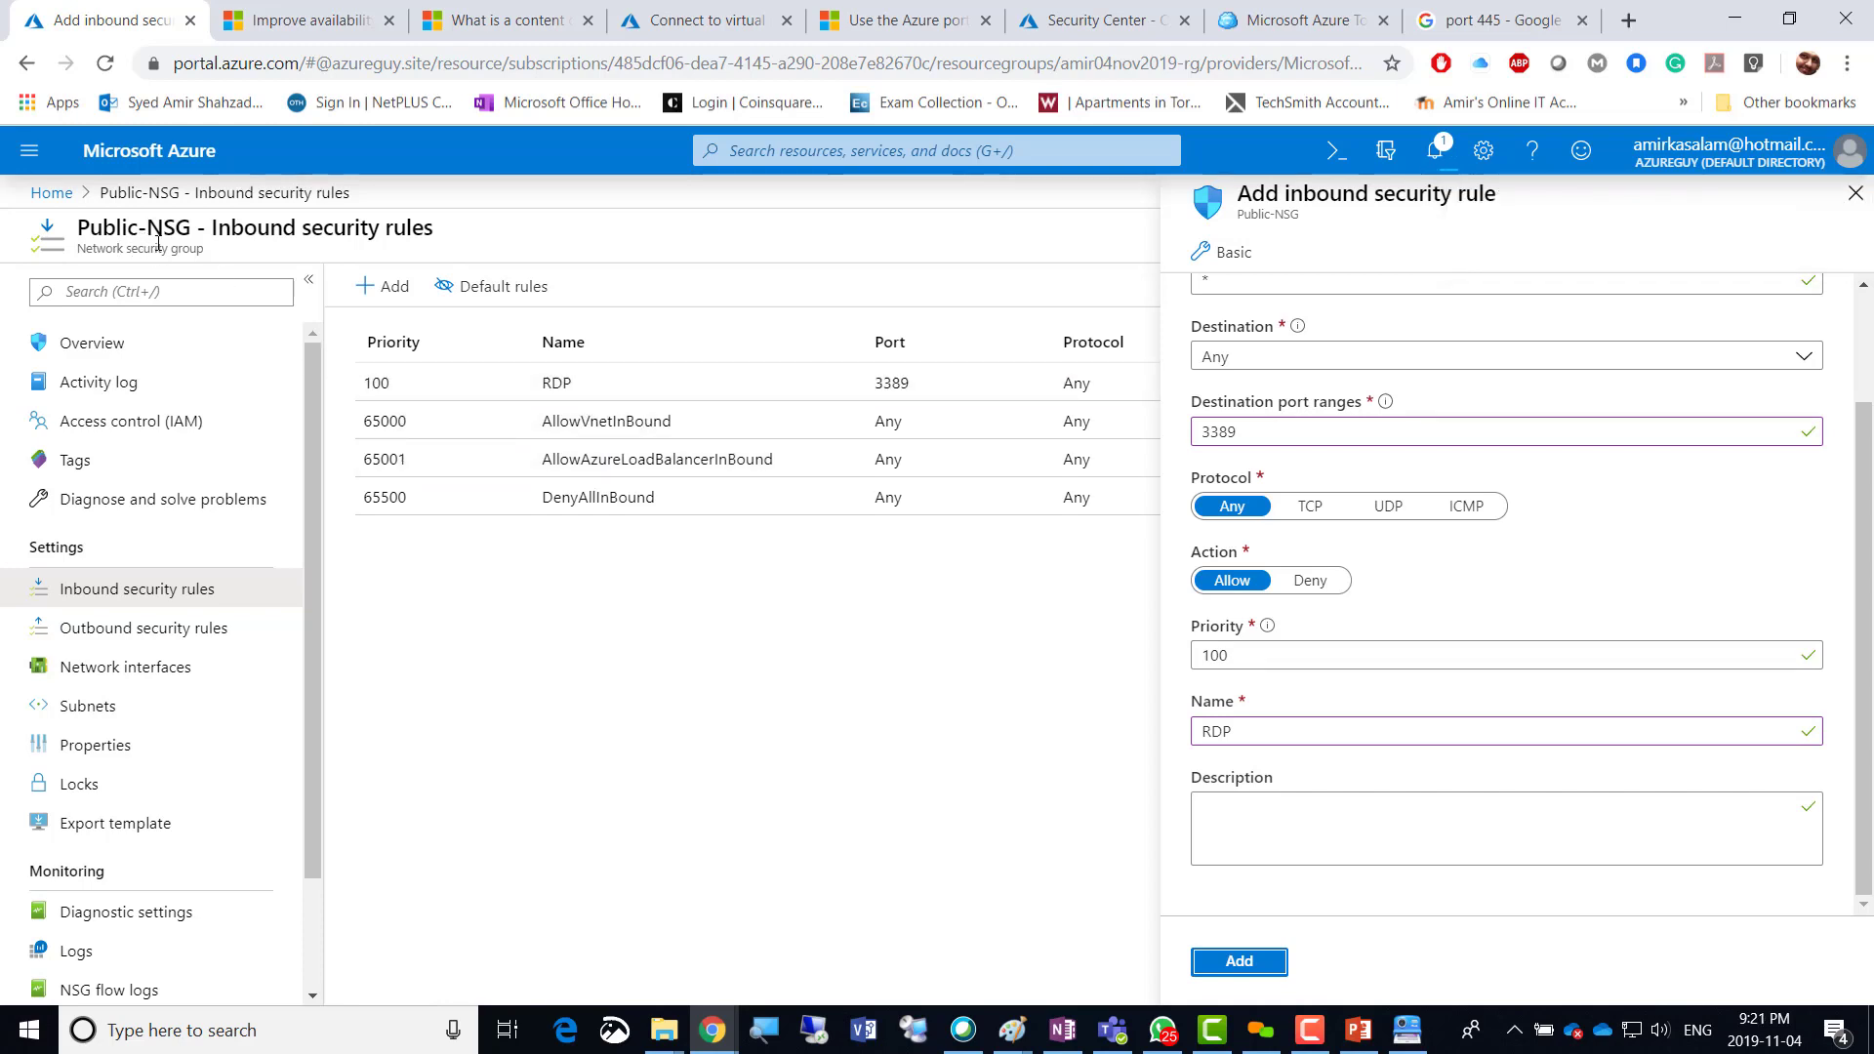
key(alt+Tab)
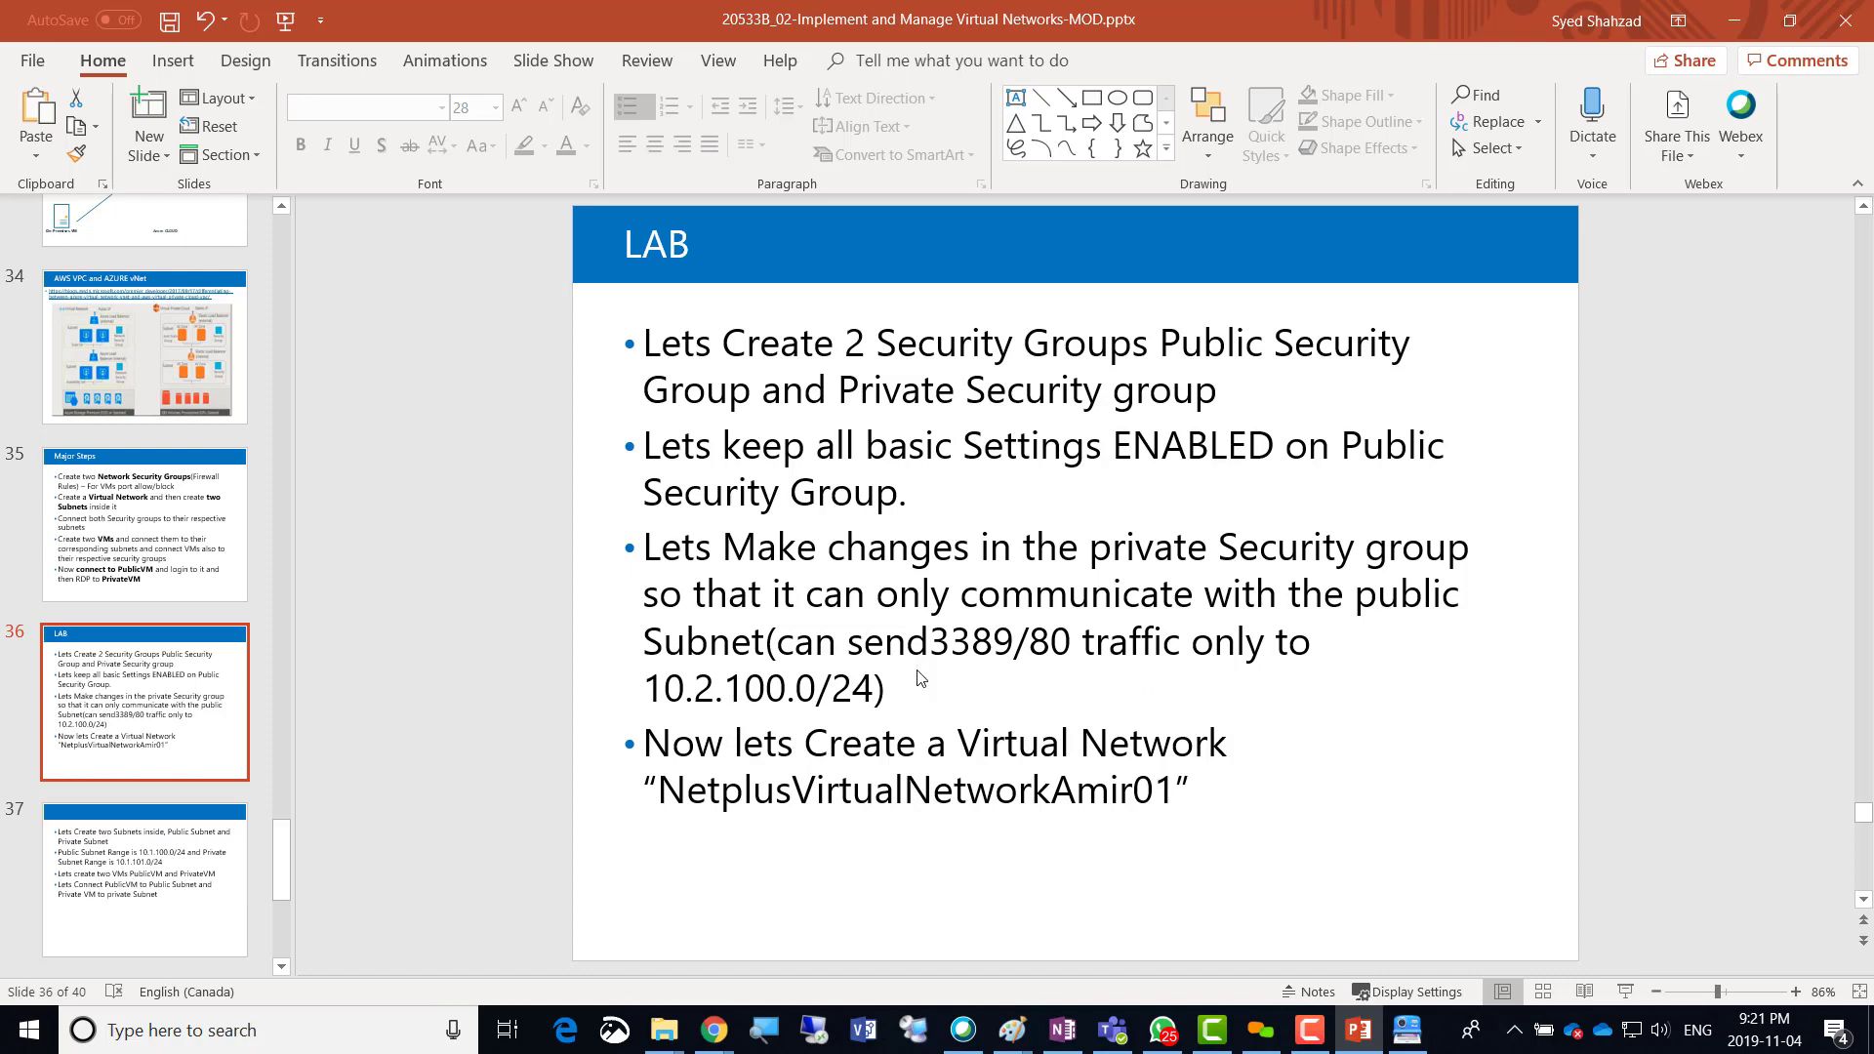
Return from the LAB slide to Public-NSG's inbound rules, now listing RDP on port 3389.
key(alt+Tab)
key(alt+Tab)
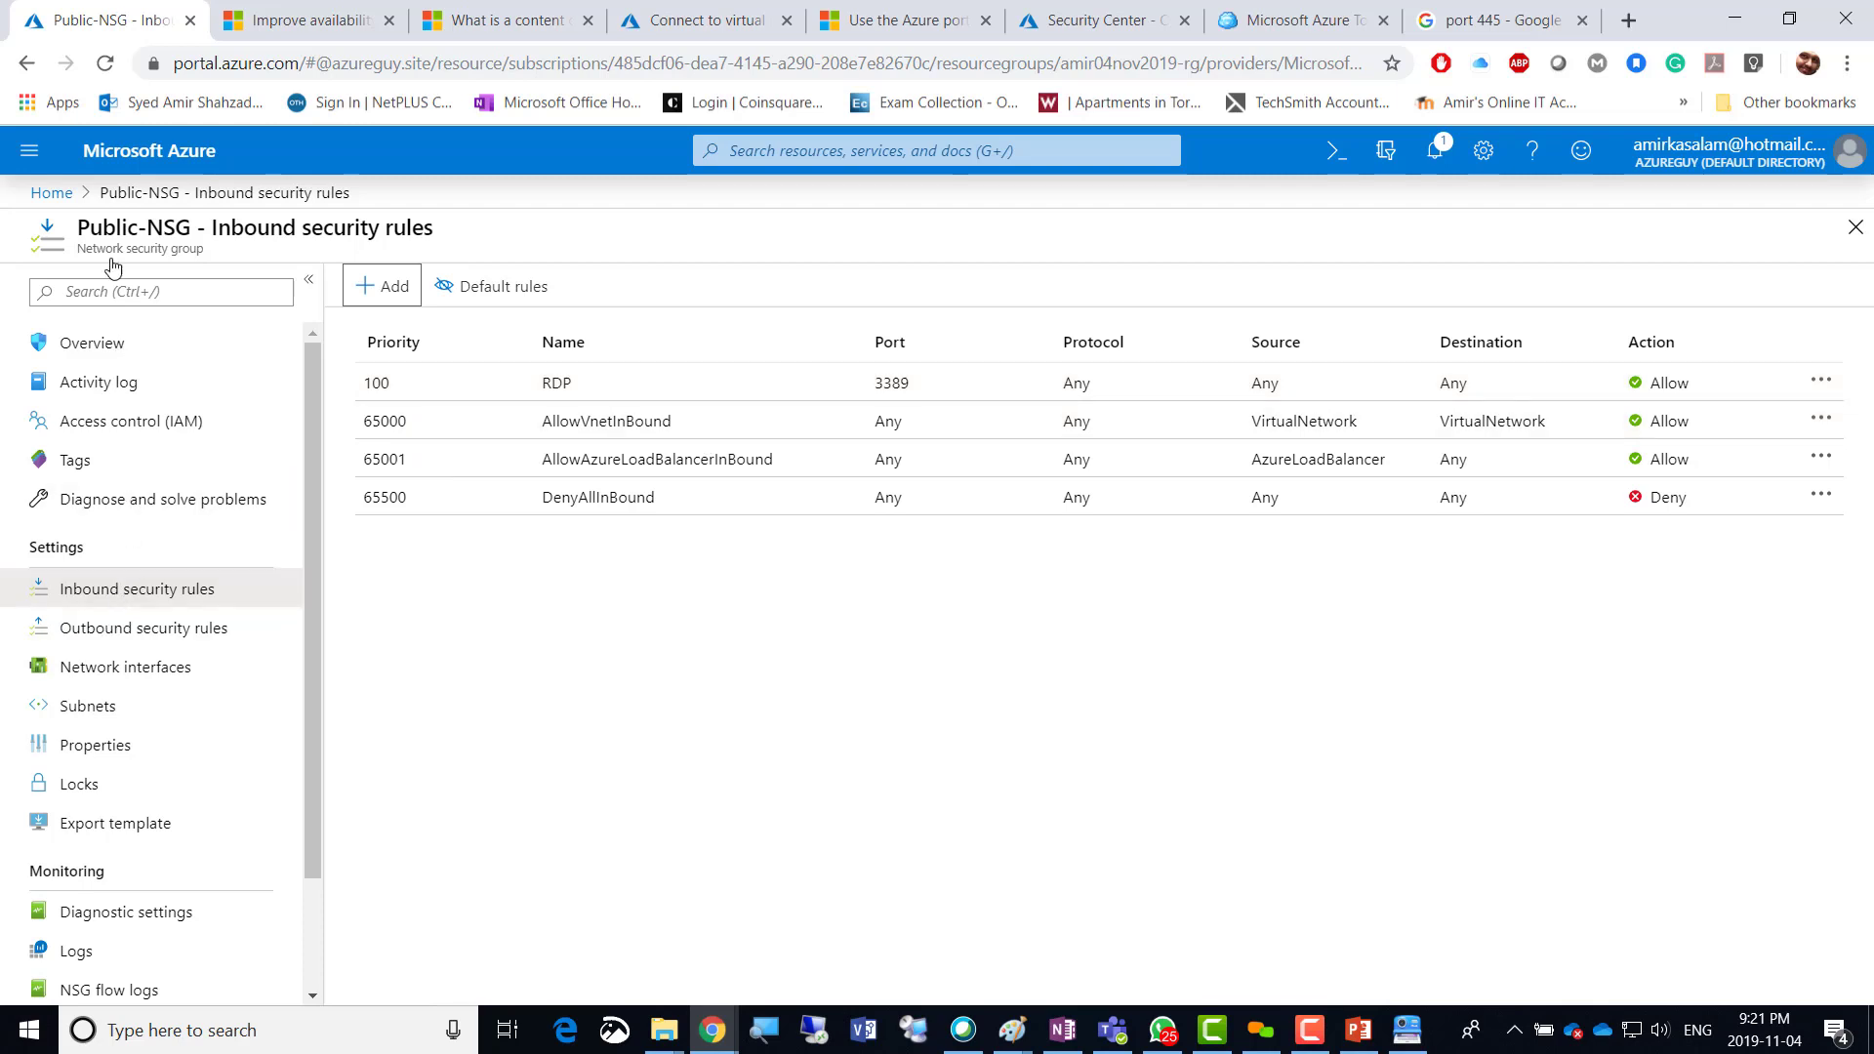
Find Network security groups through the portal search and open Private-NSG's inbound security rules.
click(760, 153)
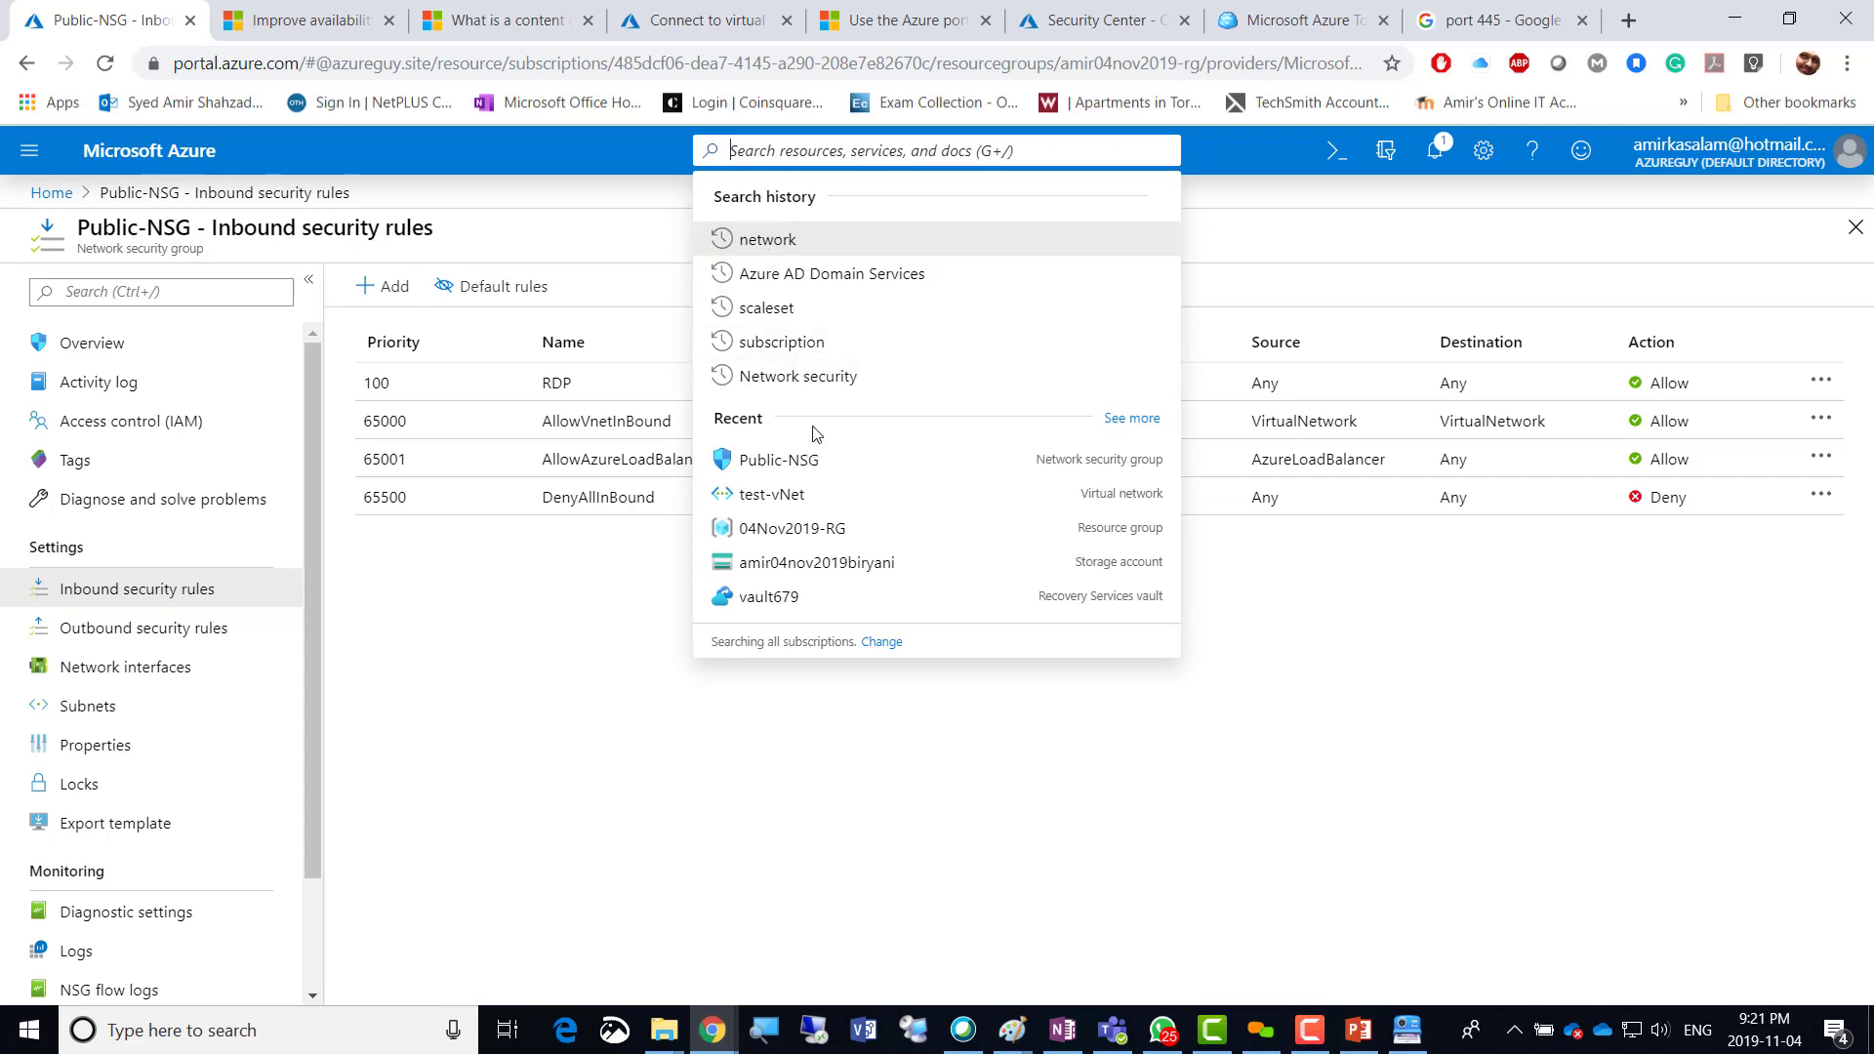
click(797, 375)
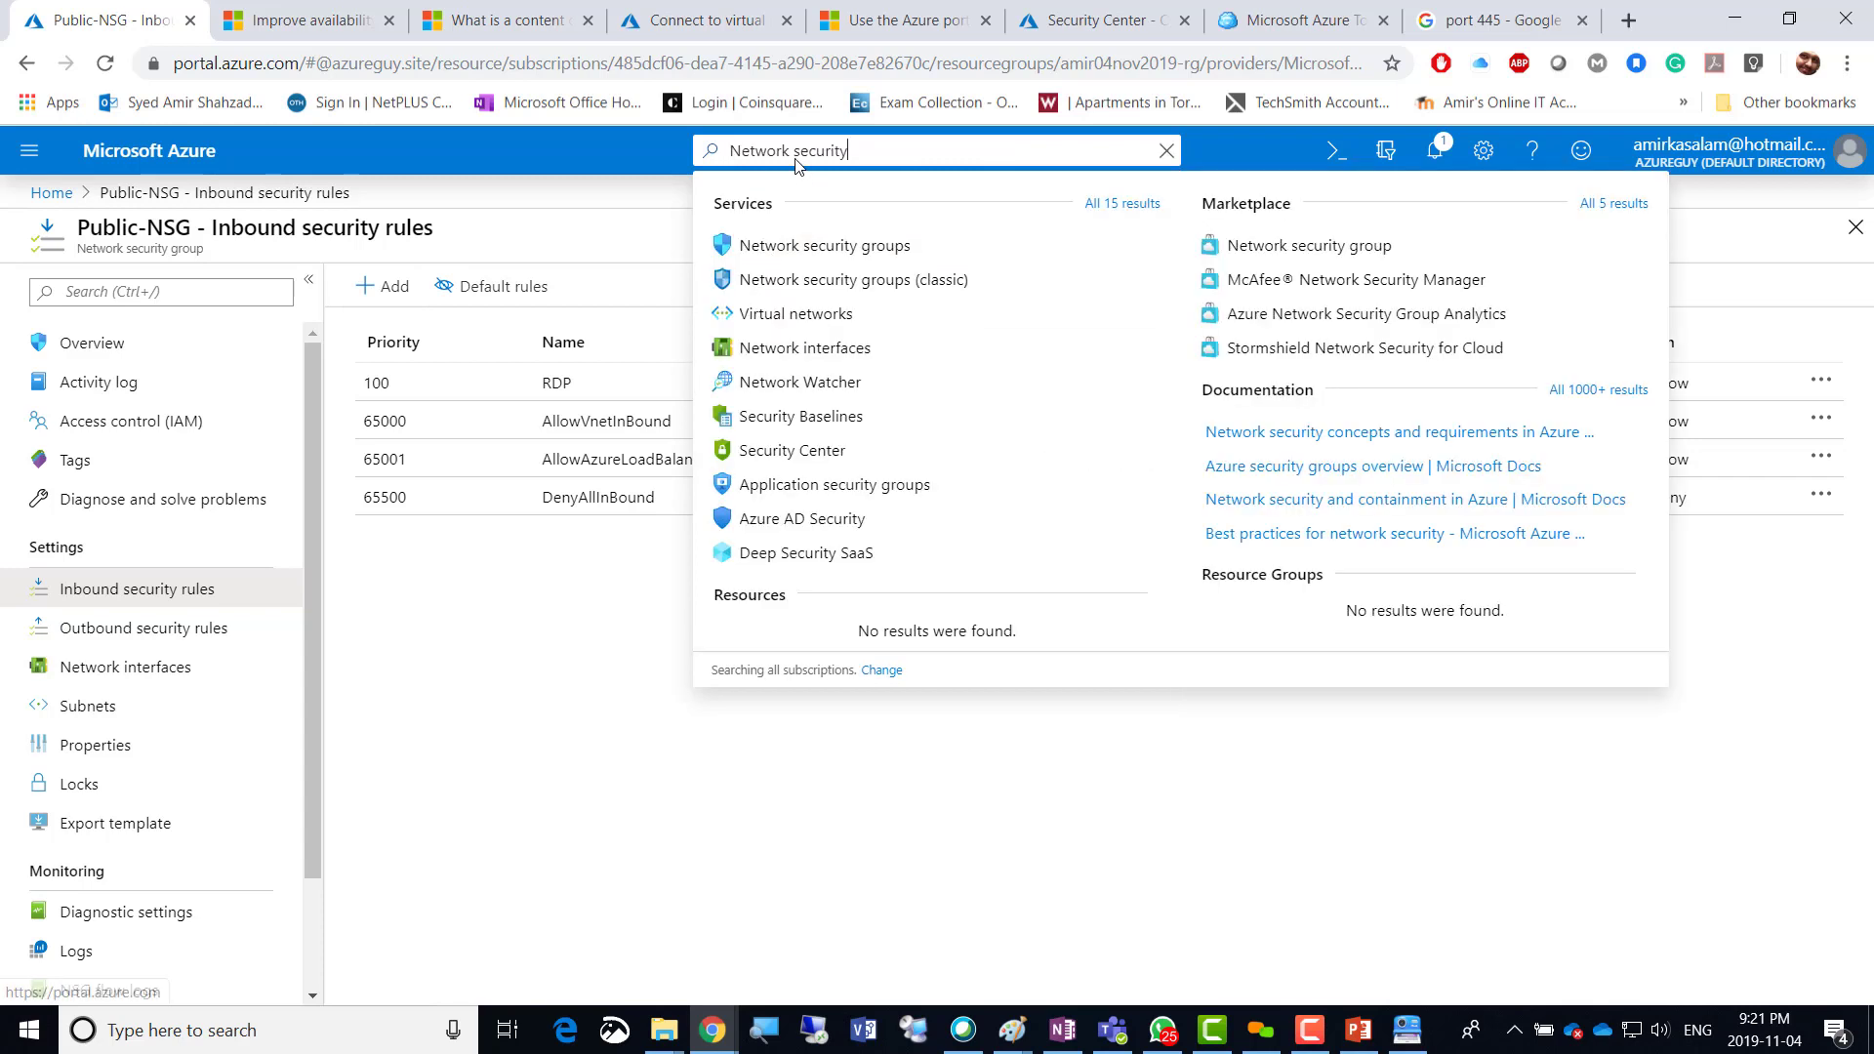
click(799, 251)
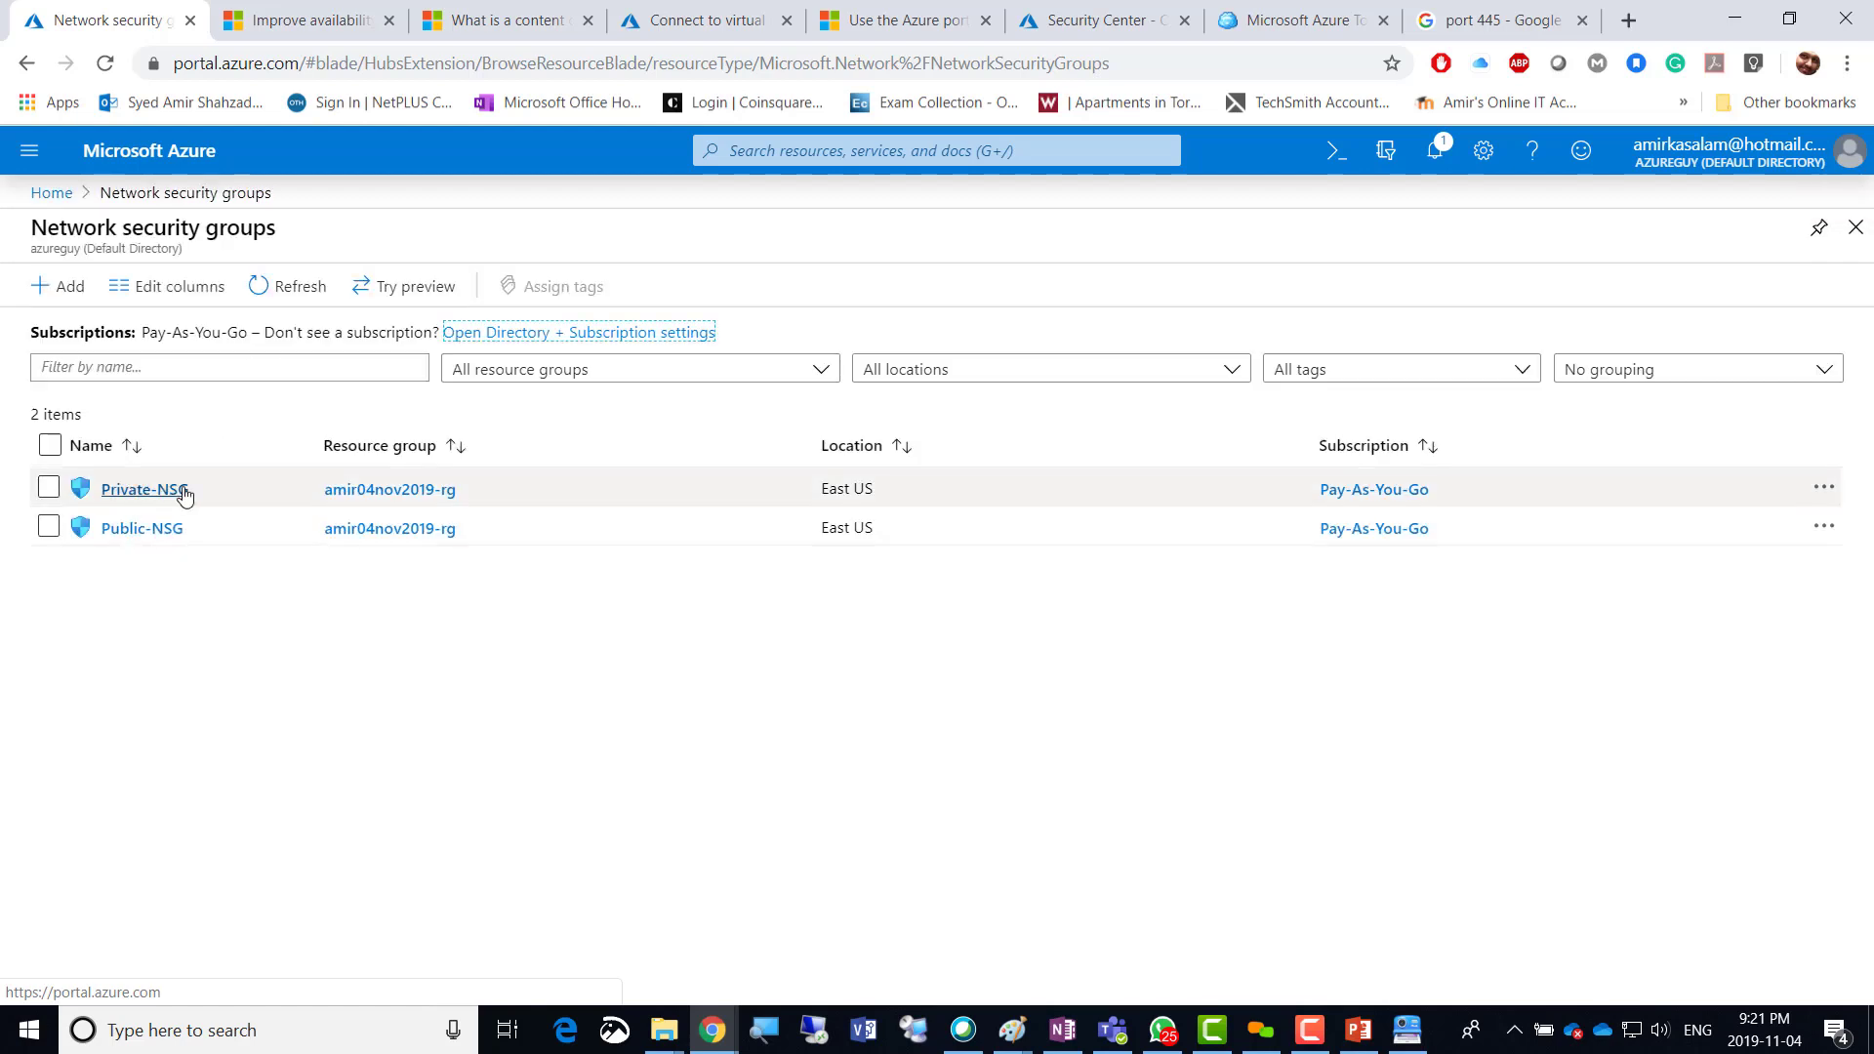
click(125, 491)
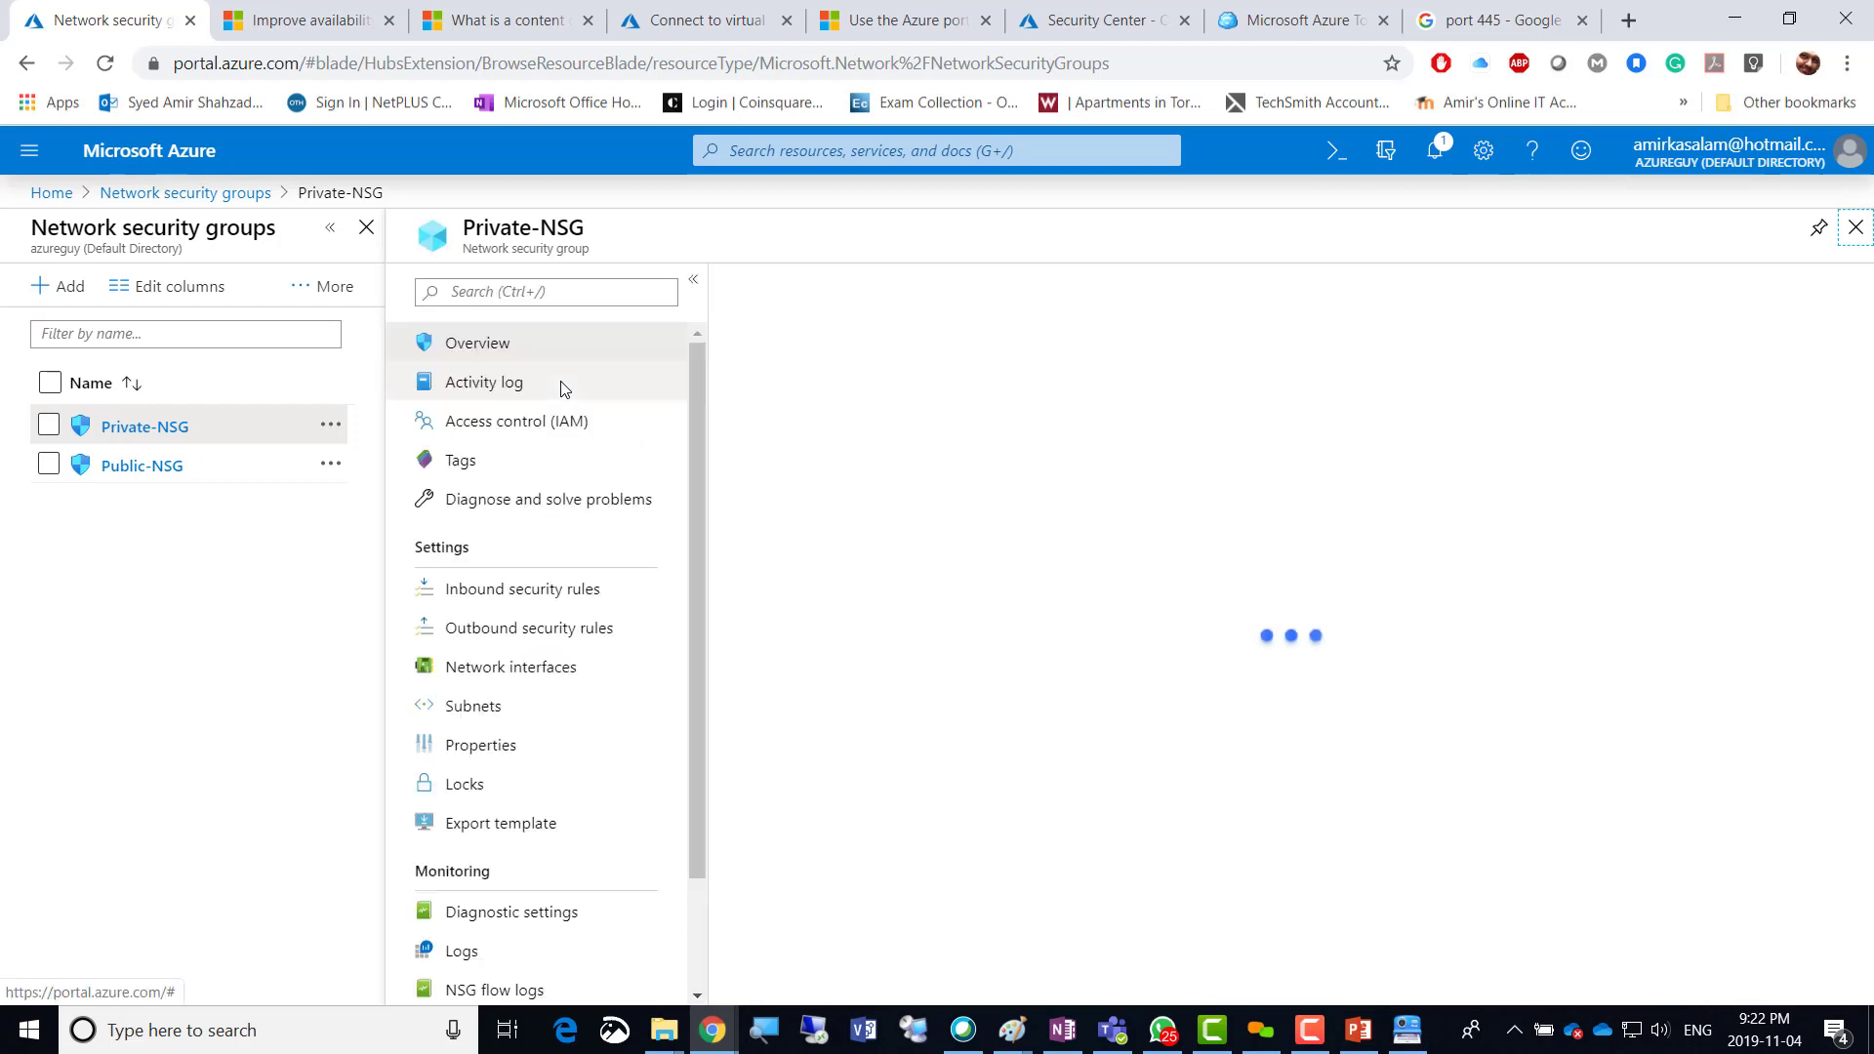
click(506, 592)
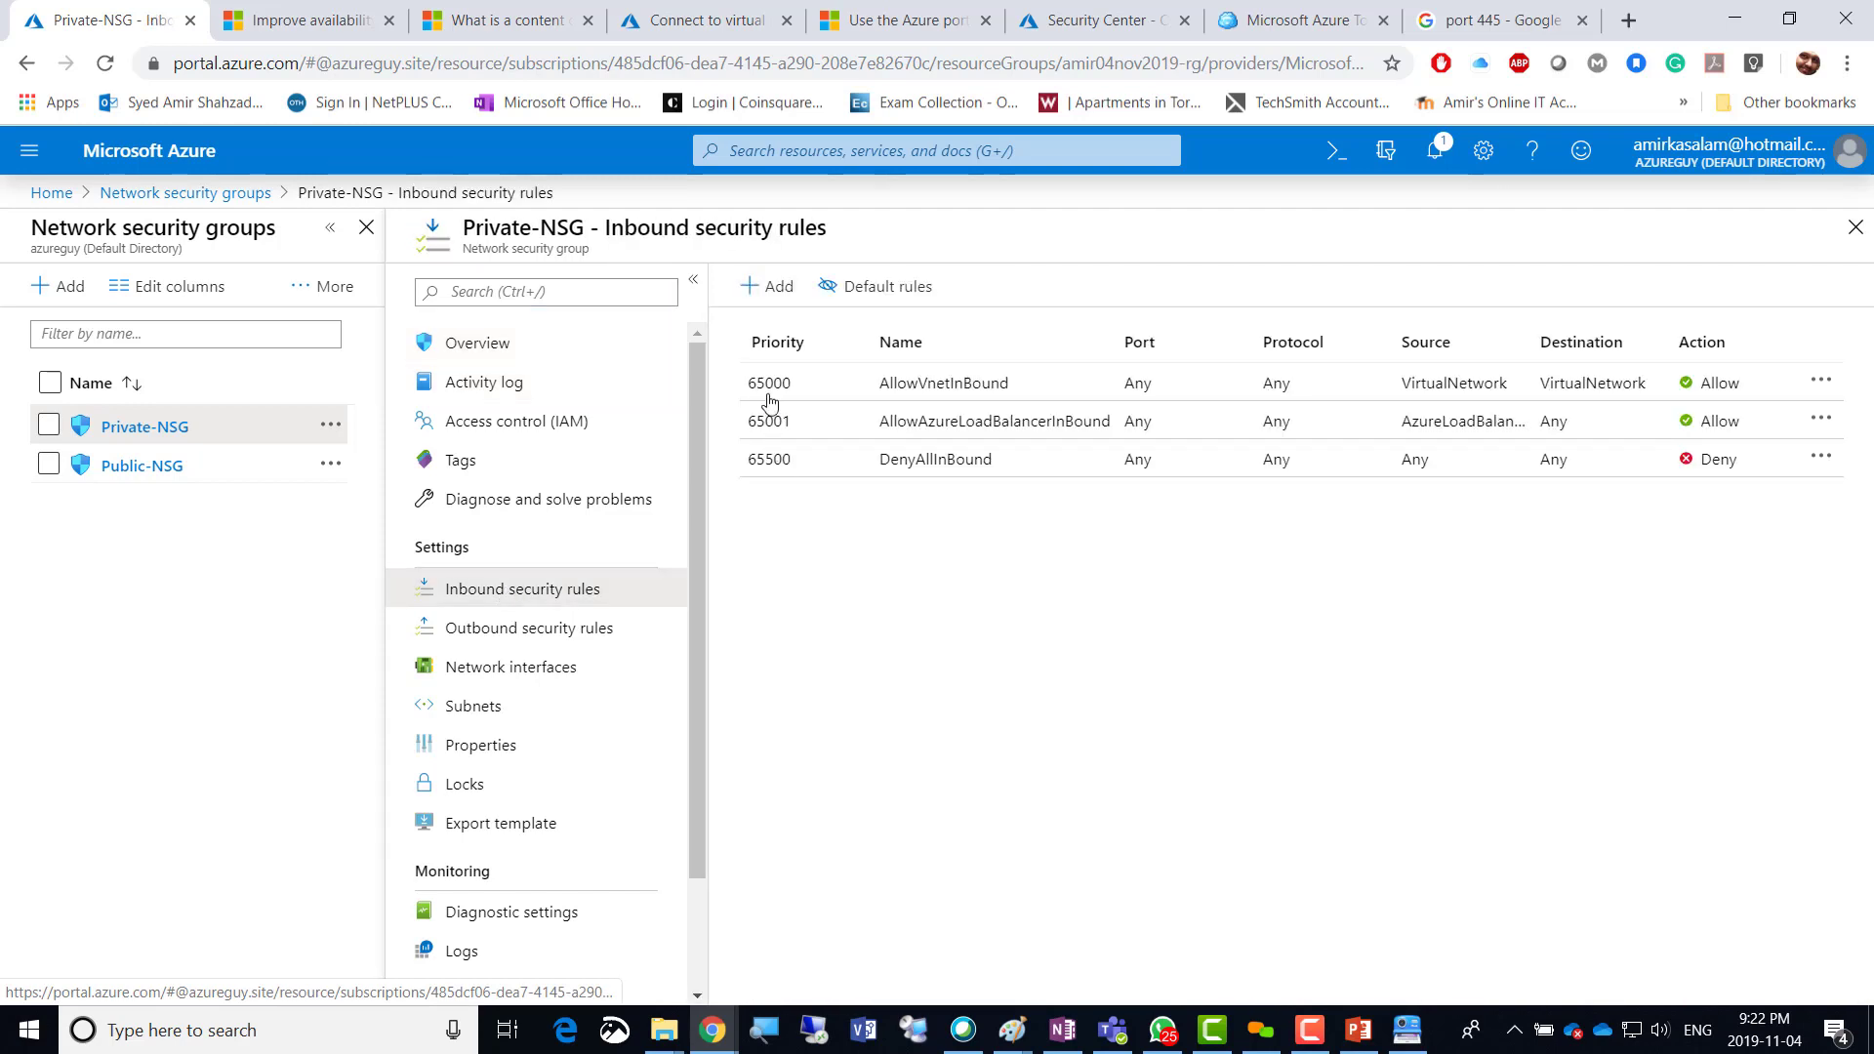
Start a new inbound rule on Private-NSG with source IP Addresses 10.1.100.0/24.
click(775, 288)
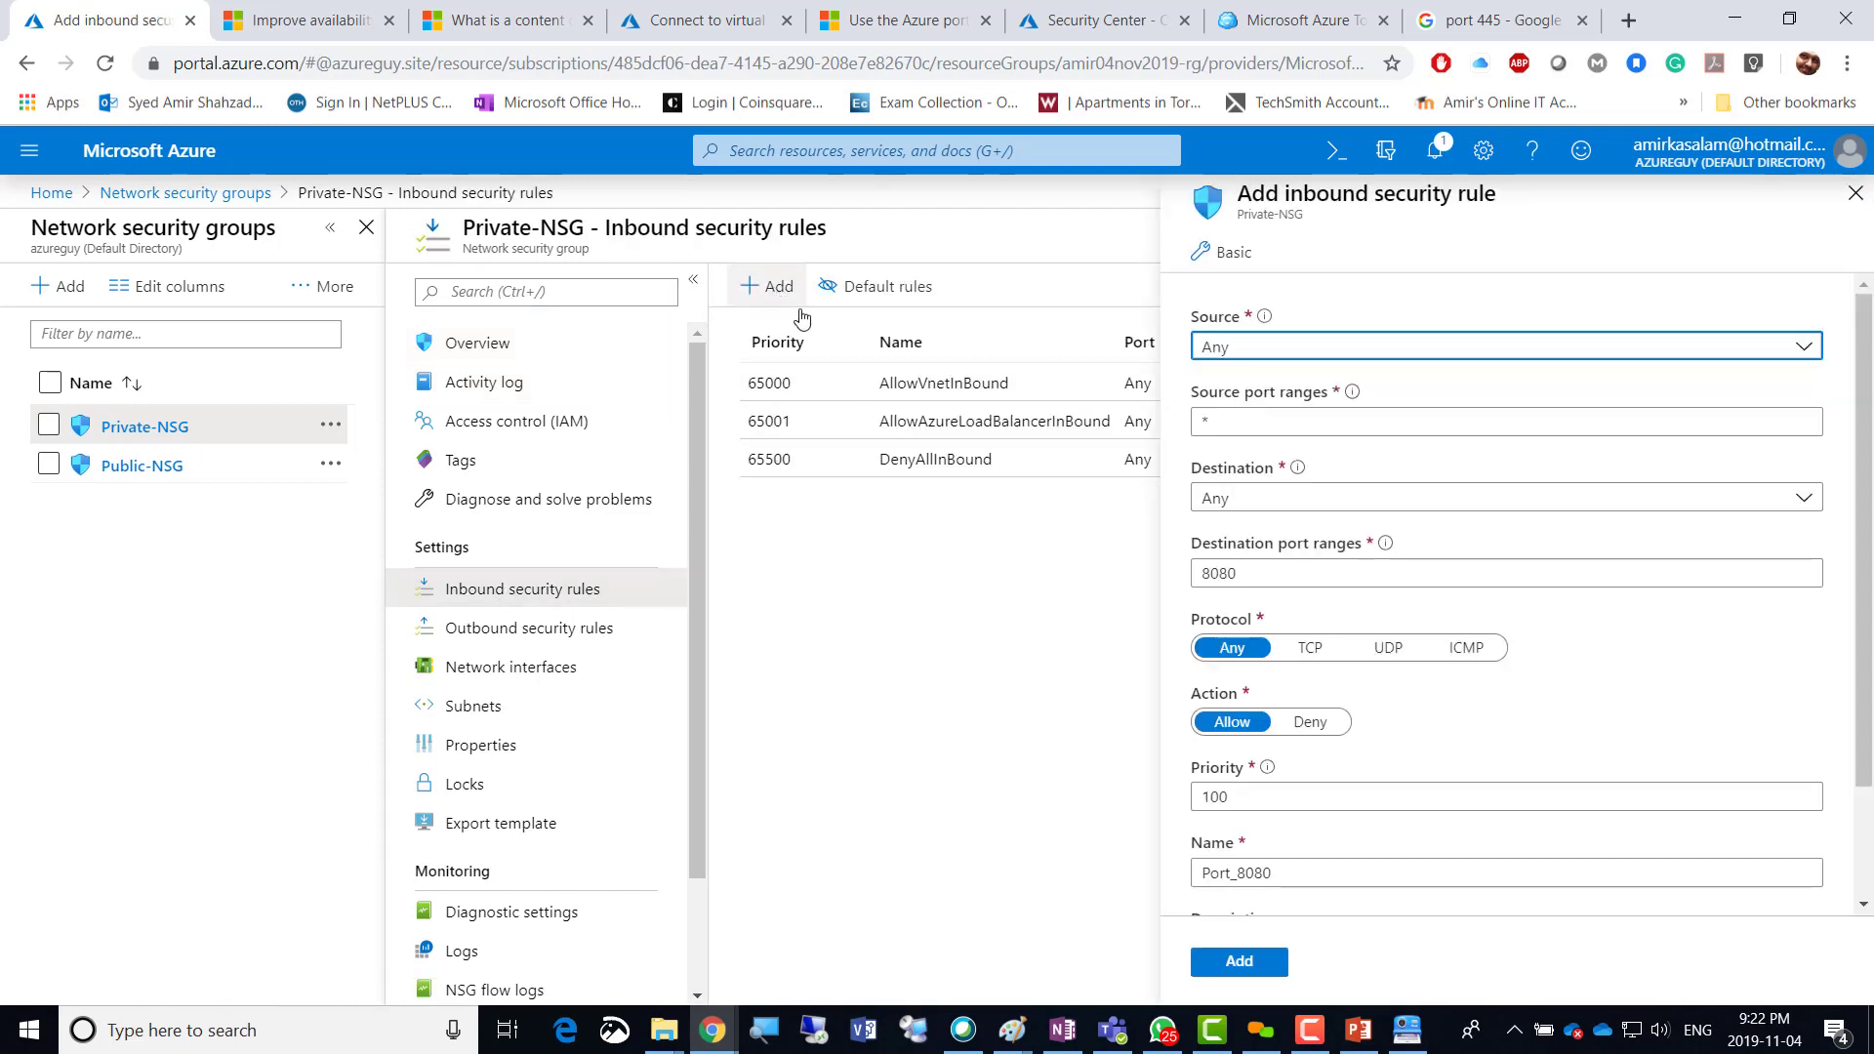
click(1797, 348)
click(1301, 421)
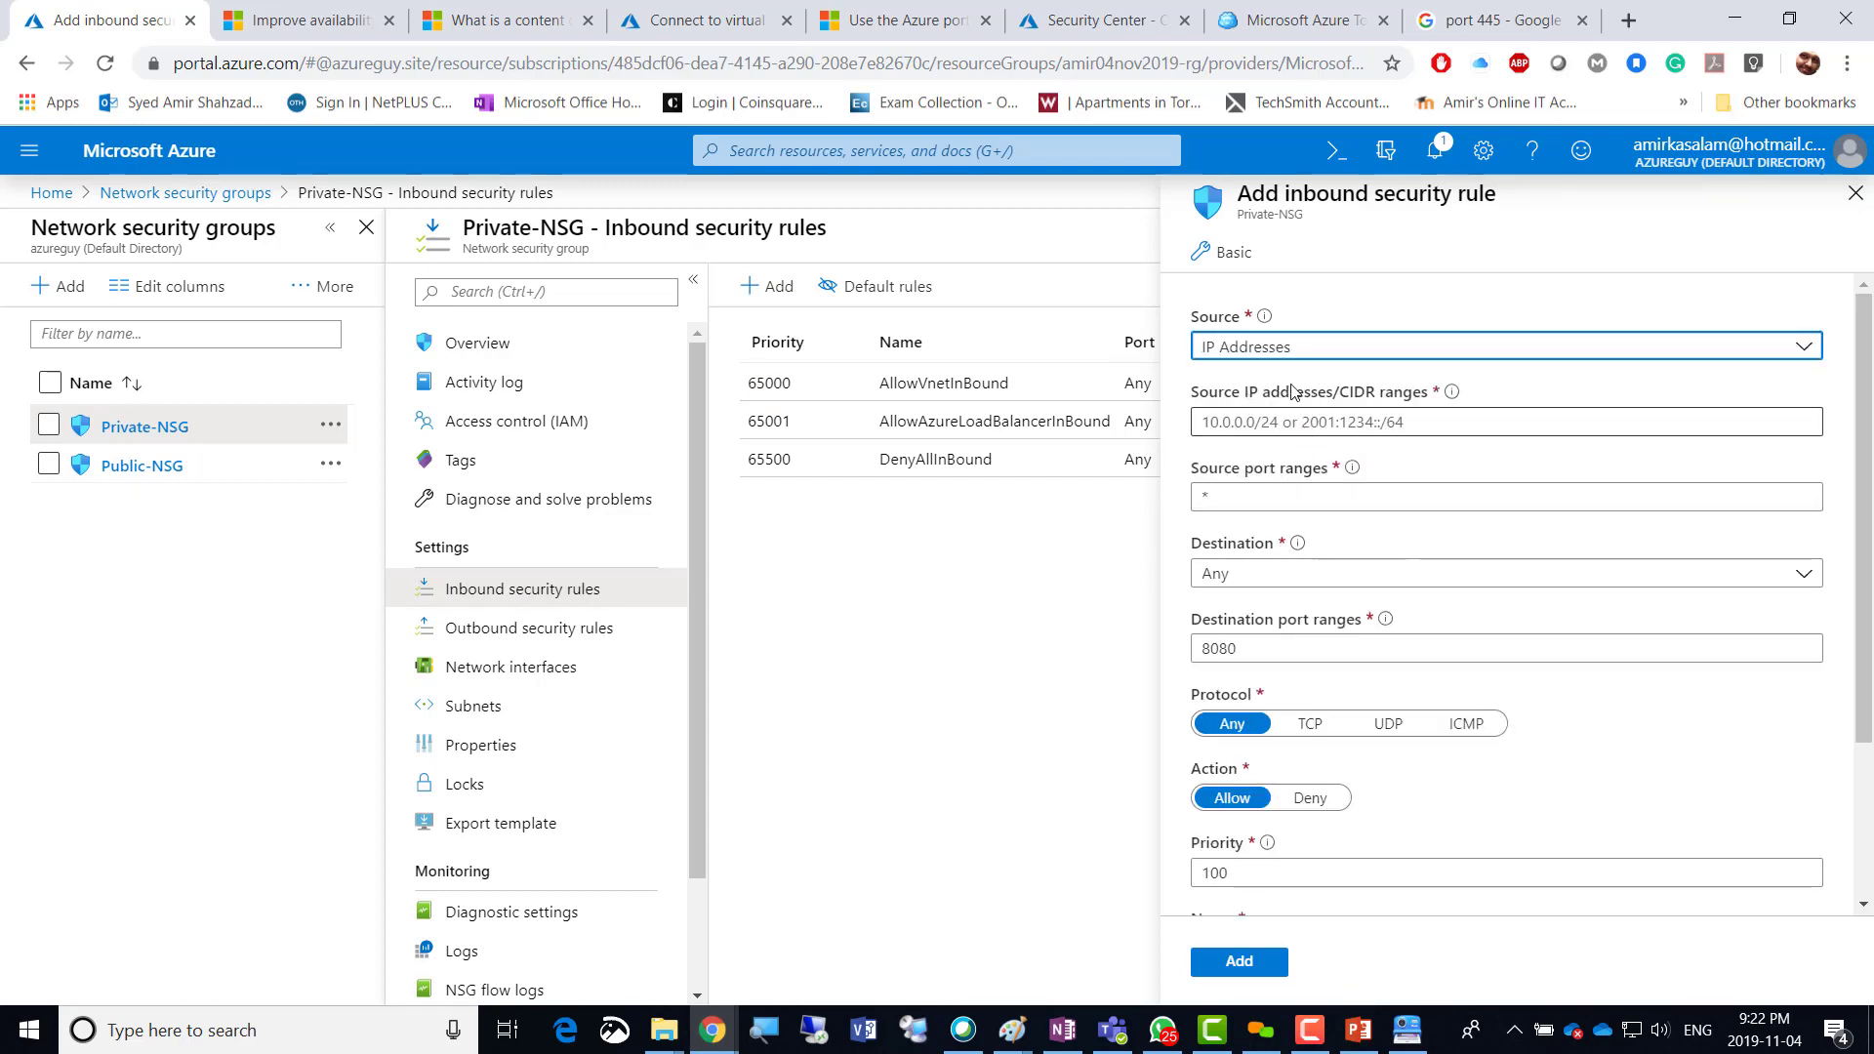
click(1277, 351)
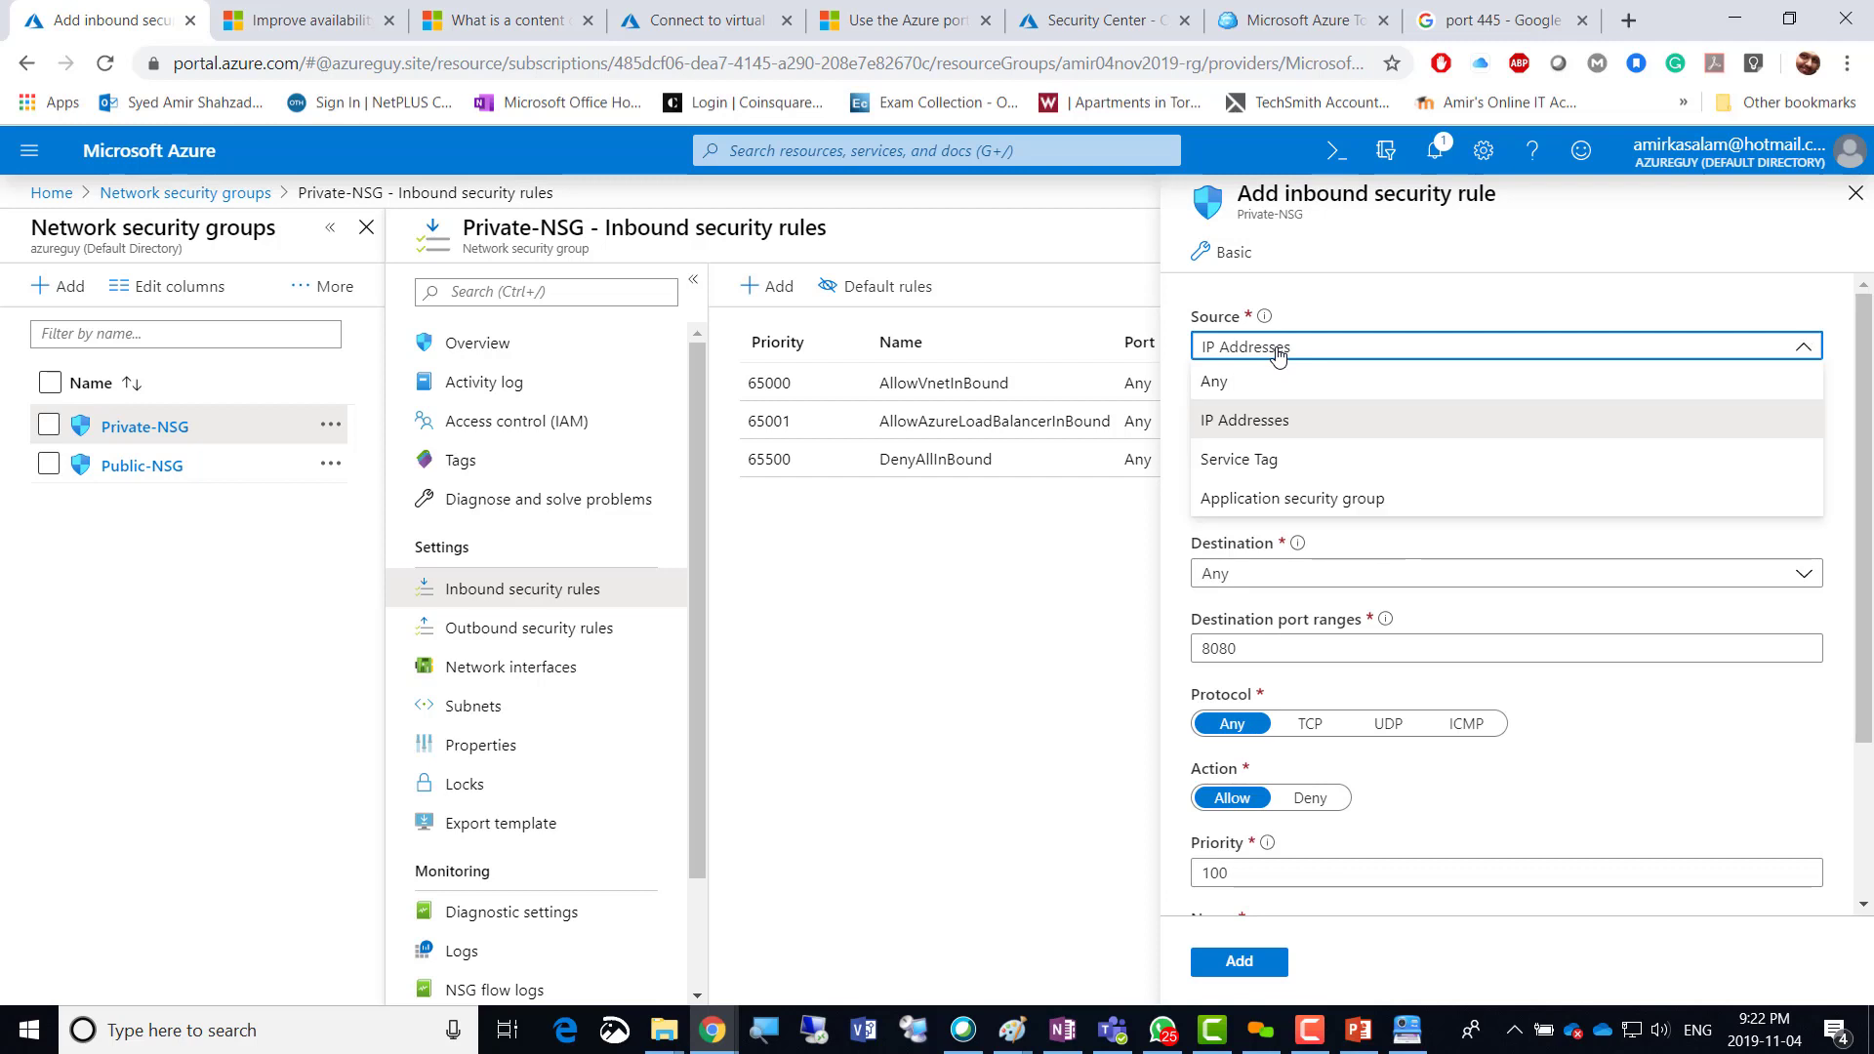
click(1277, 351)
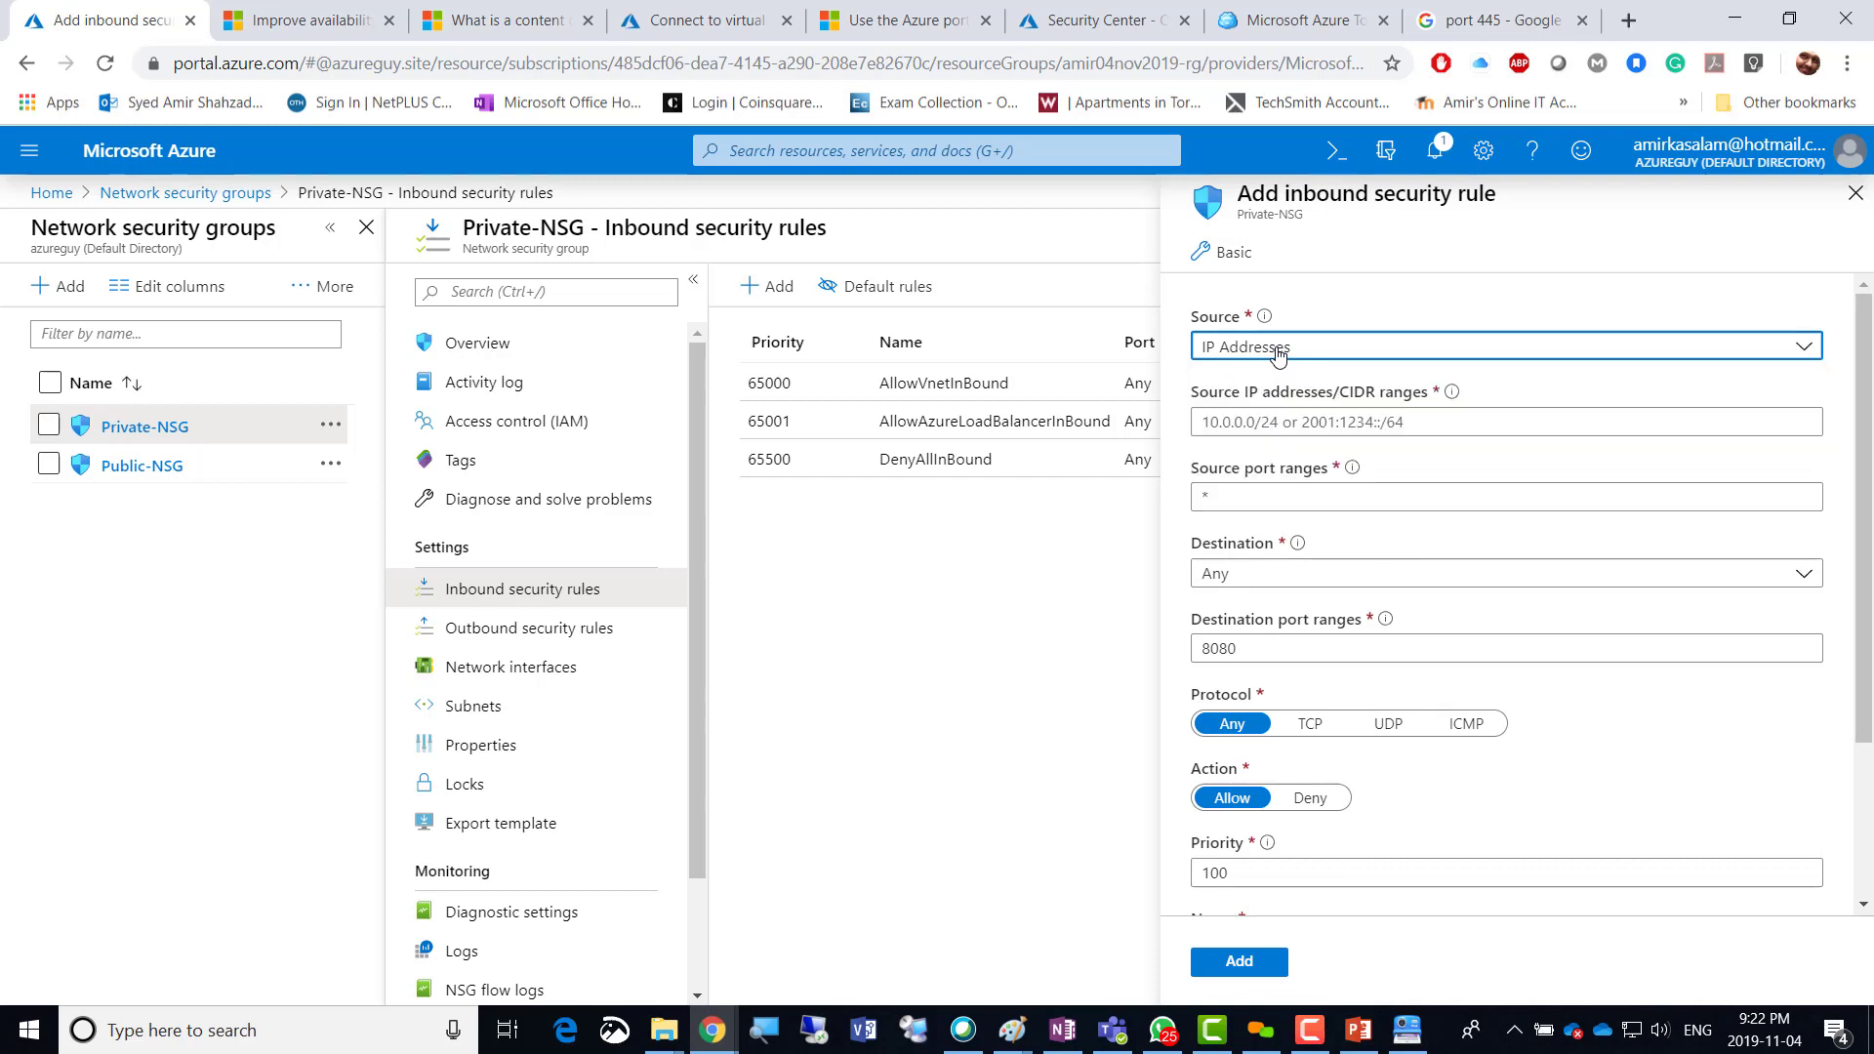
click(1270, 422)
text(10.)
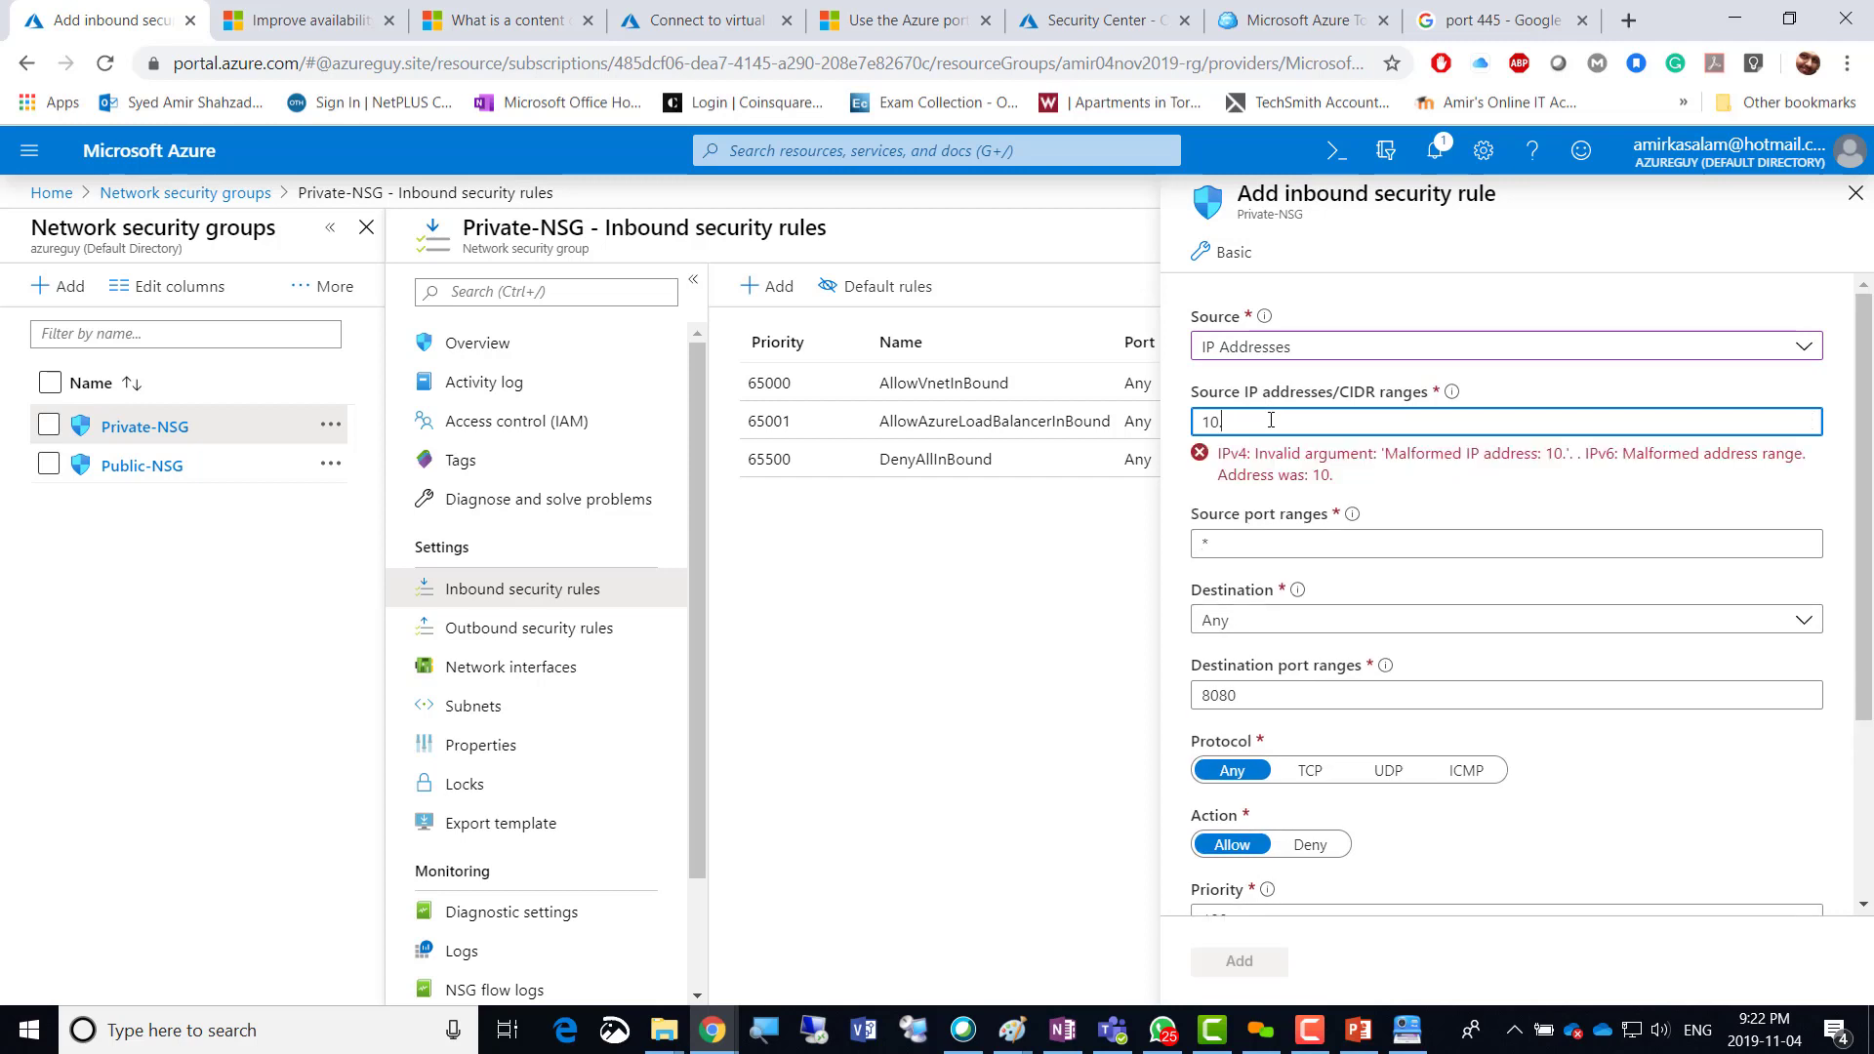
text(1.100.0/24)
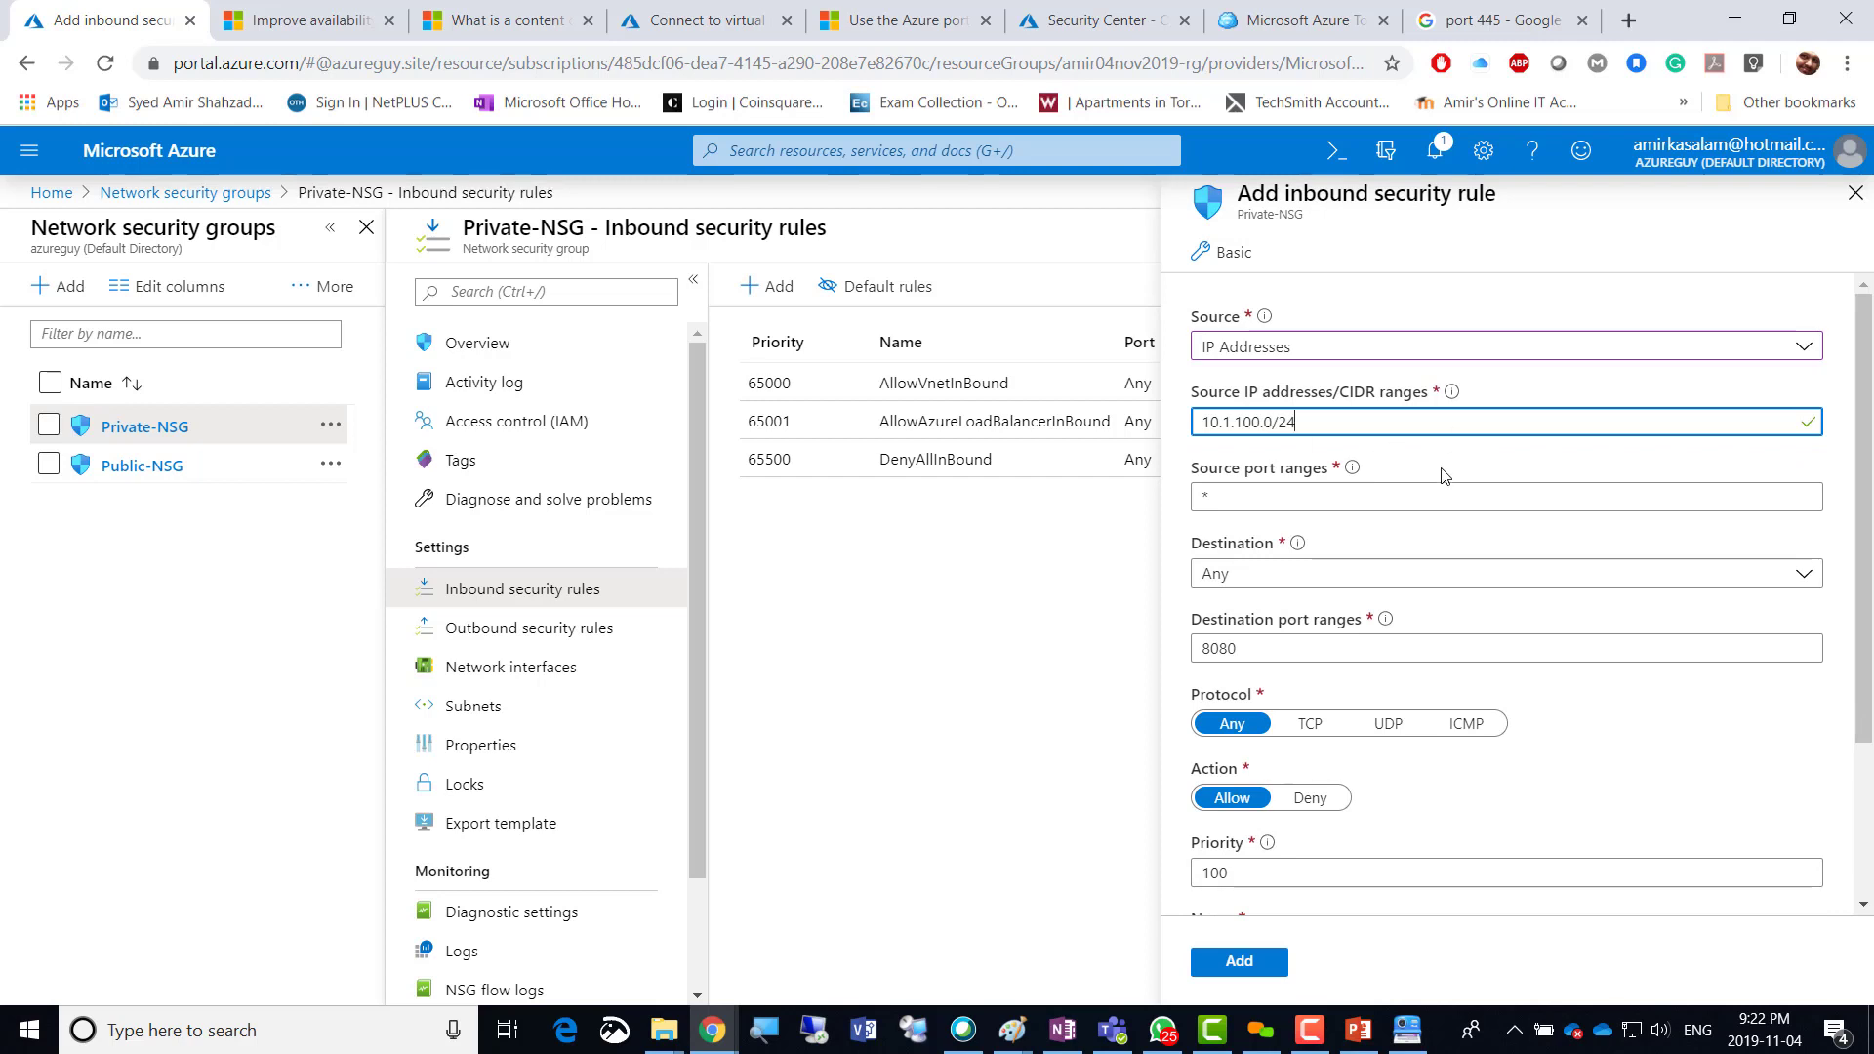
click(1440, 472)
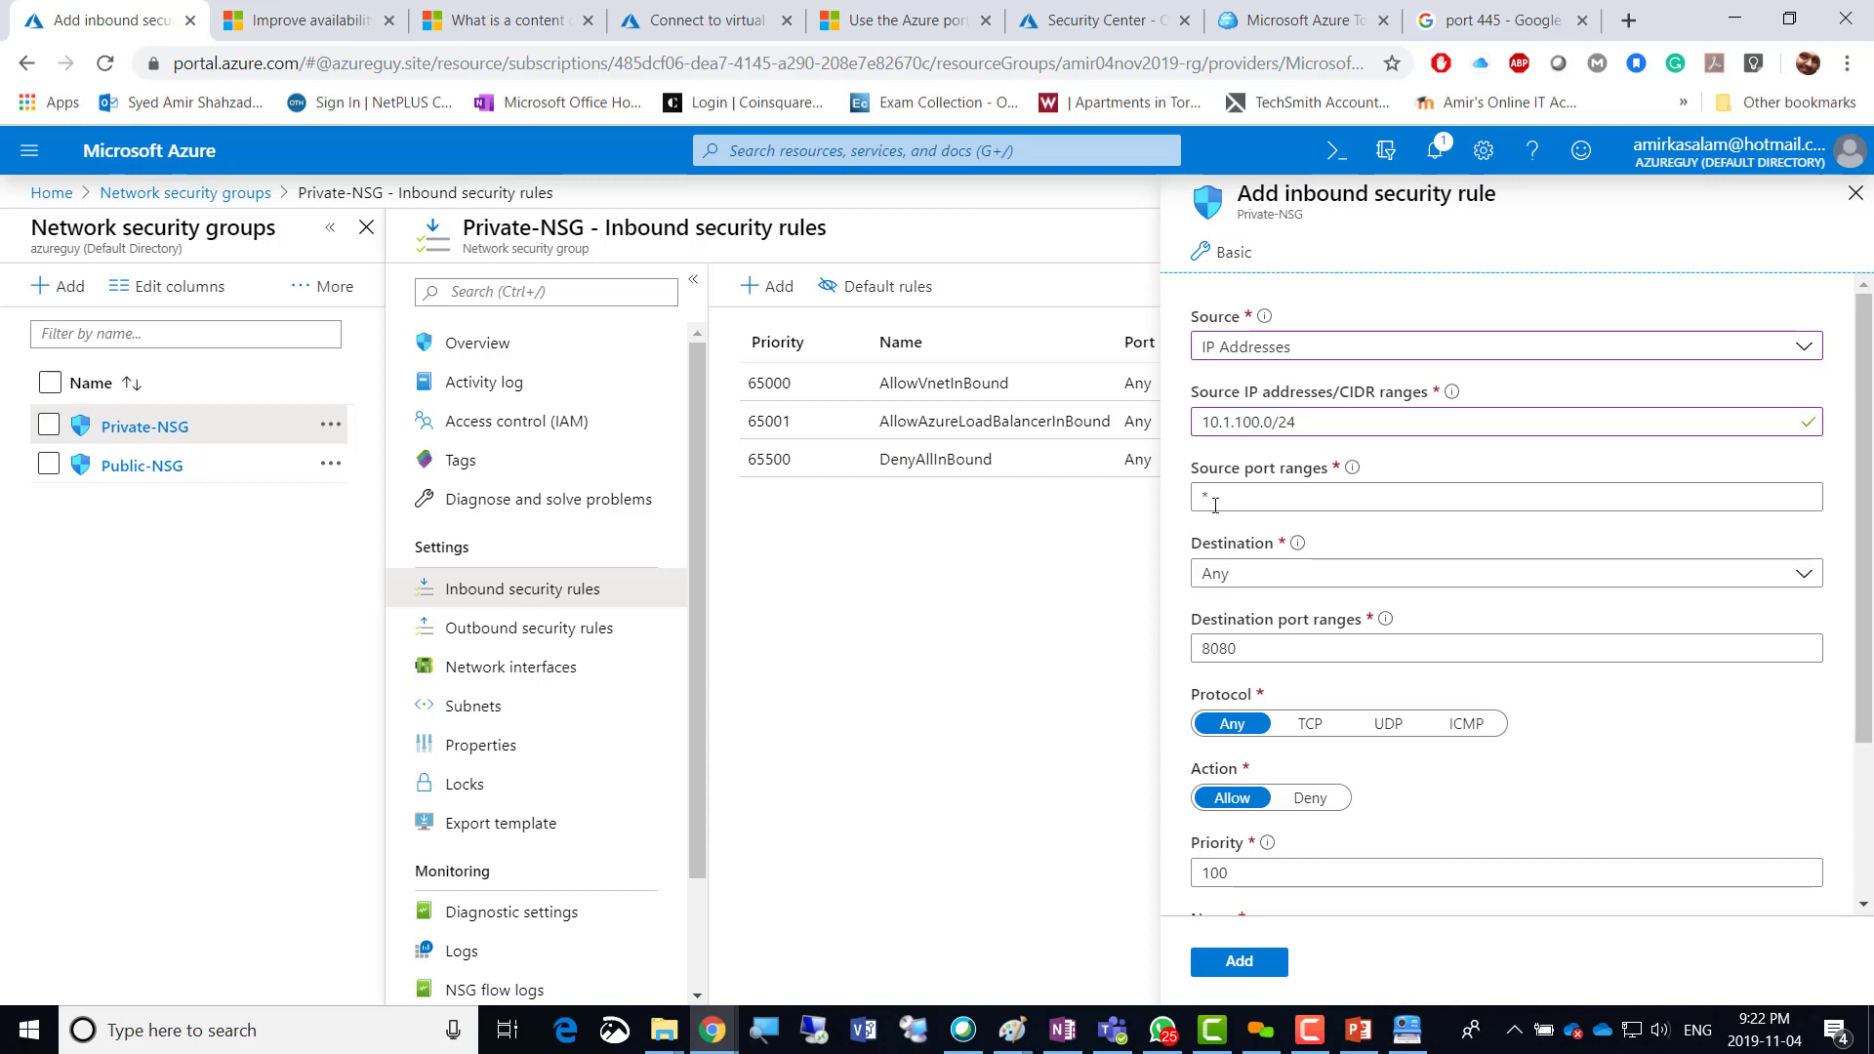
Keep destination Any on port 8080 and set the source port range to 3389.
click(1268, 648)
key(ctrl+a)
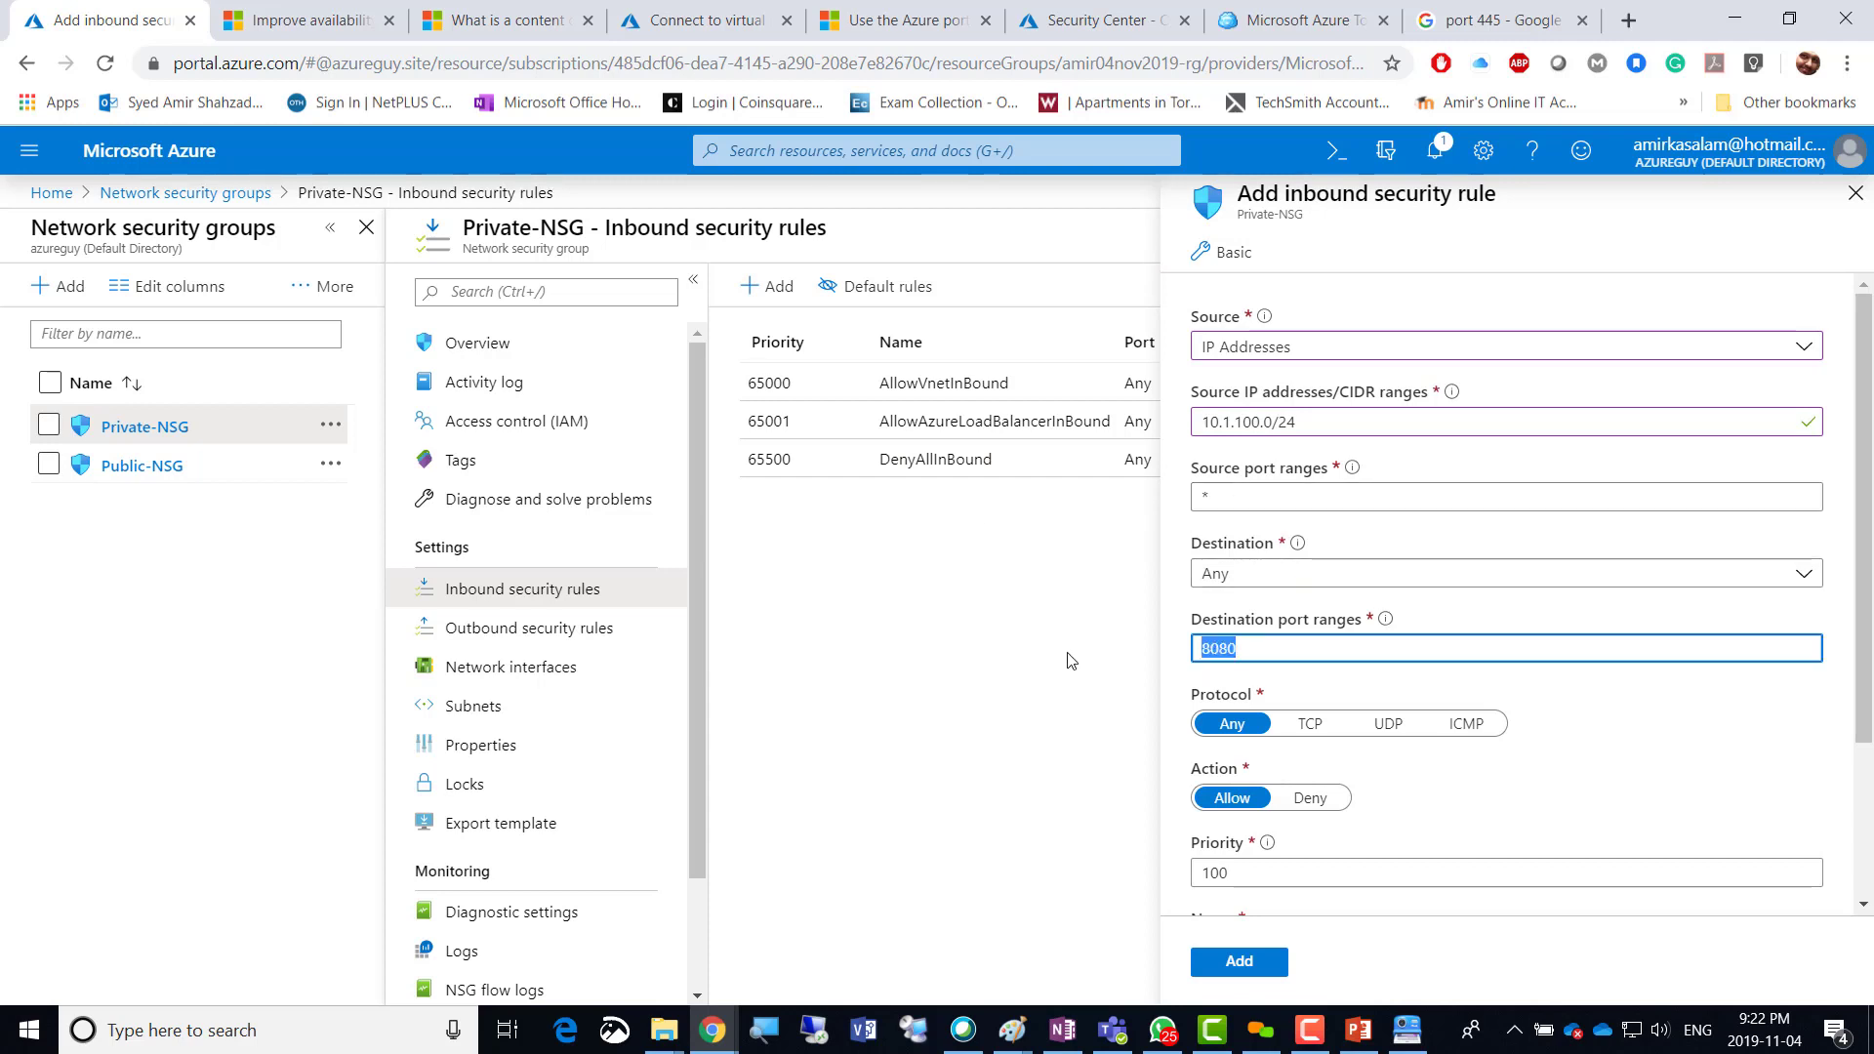
click(1802, 575)
click(1802, 583)
key(Tab)
click(1222, 498)
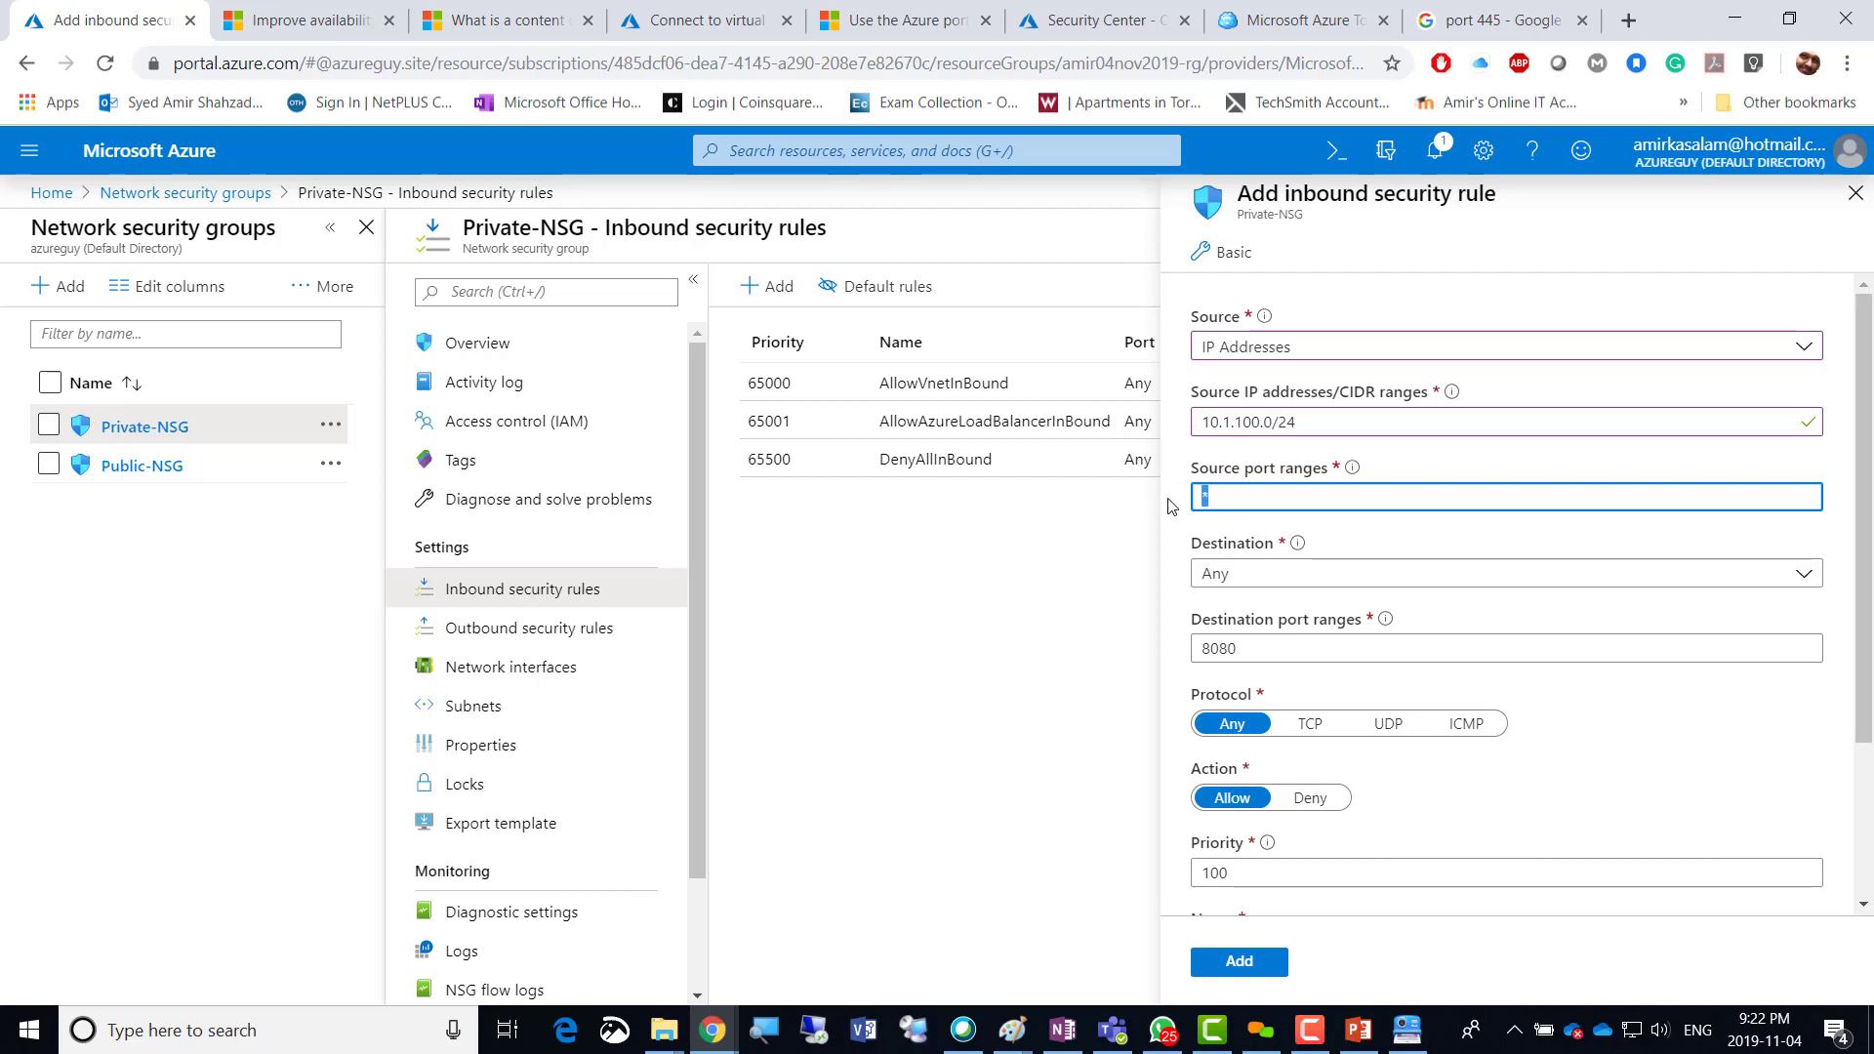
text(RDP)
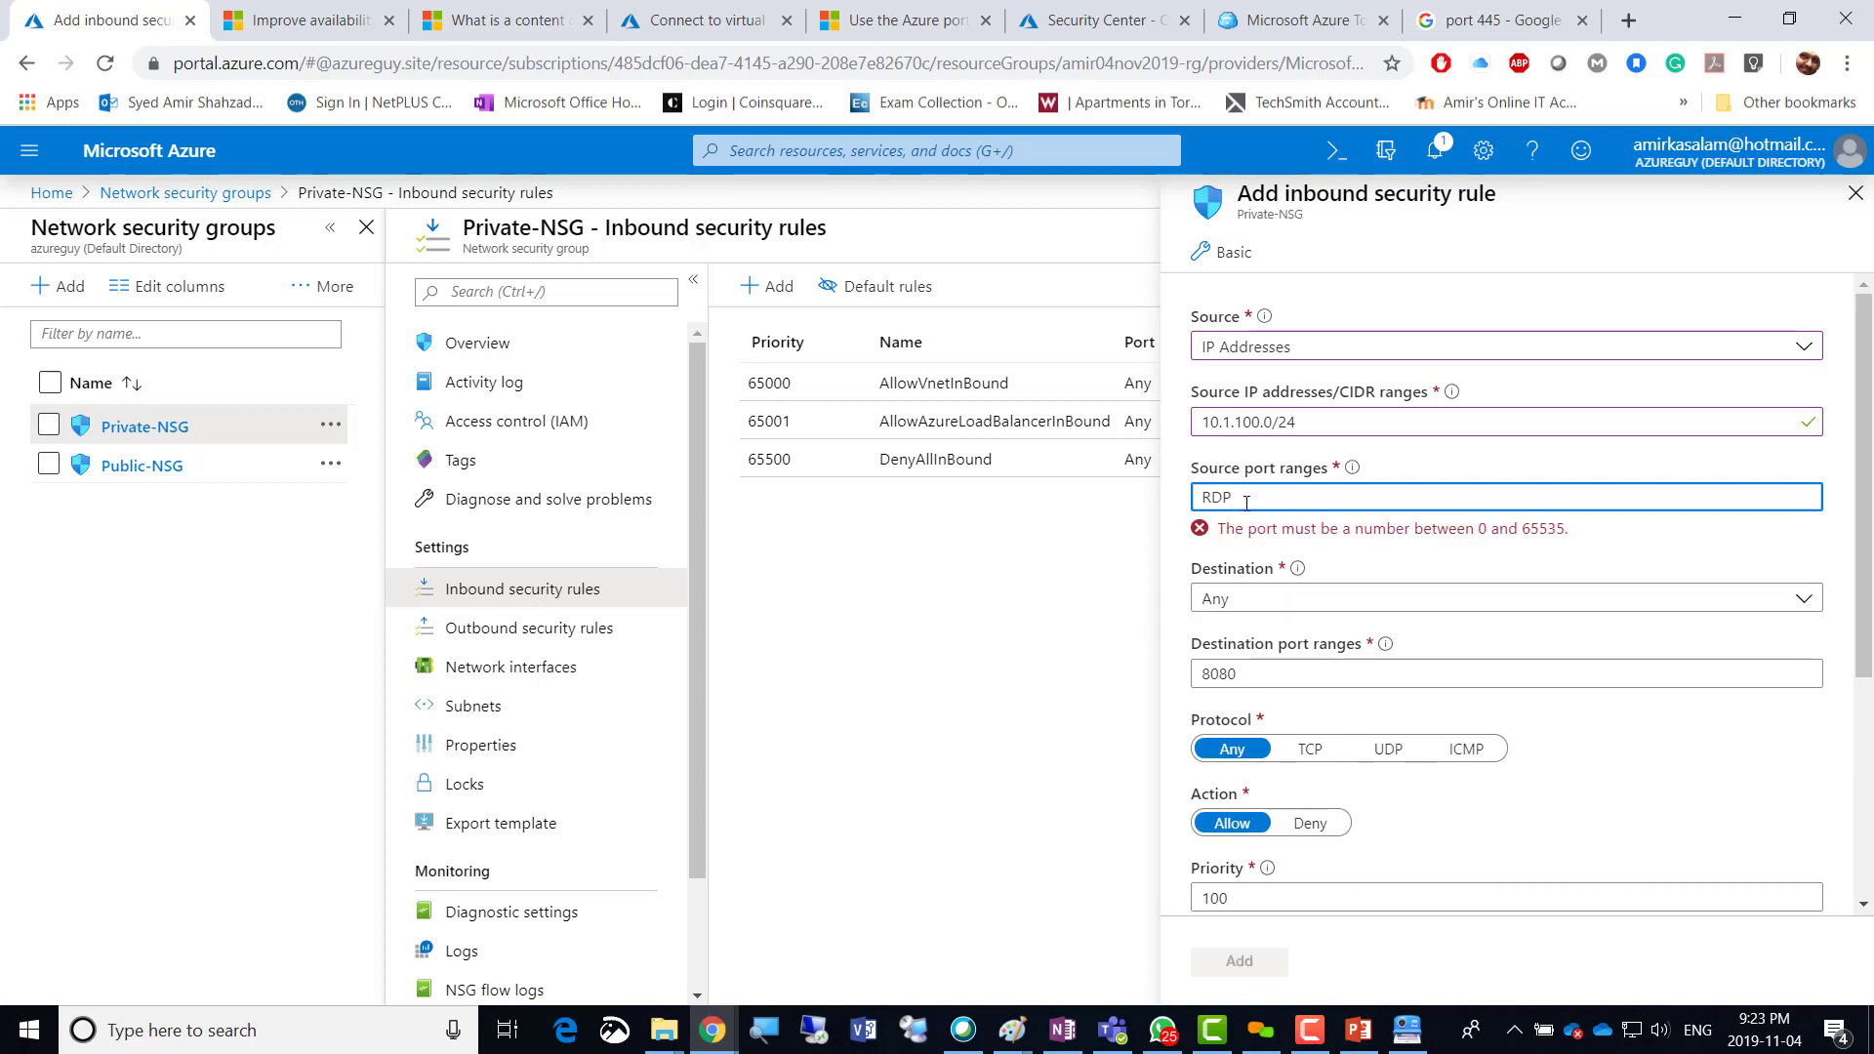
click(1352, 467)
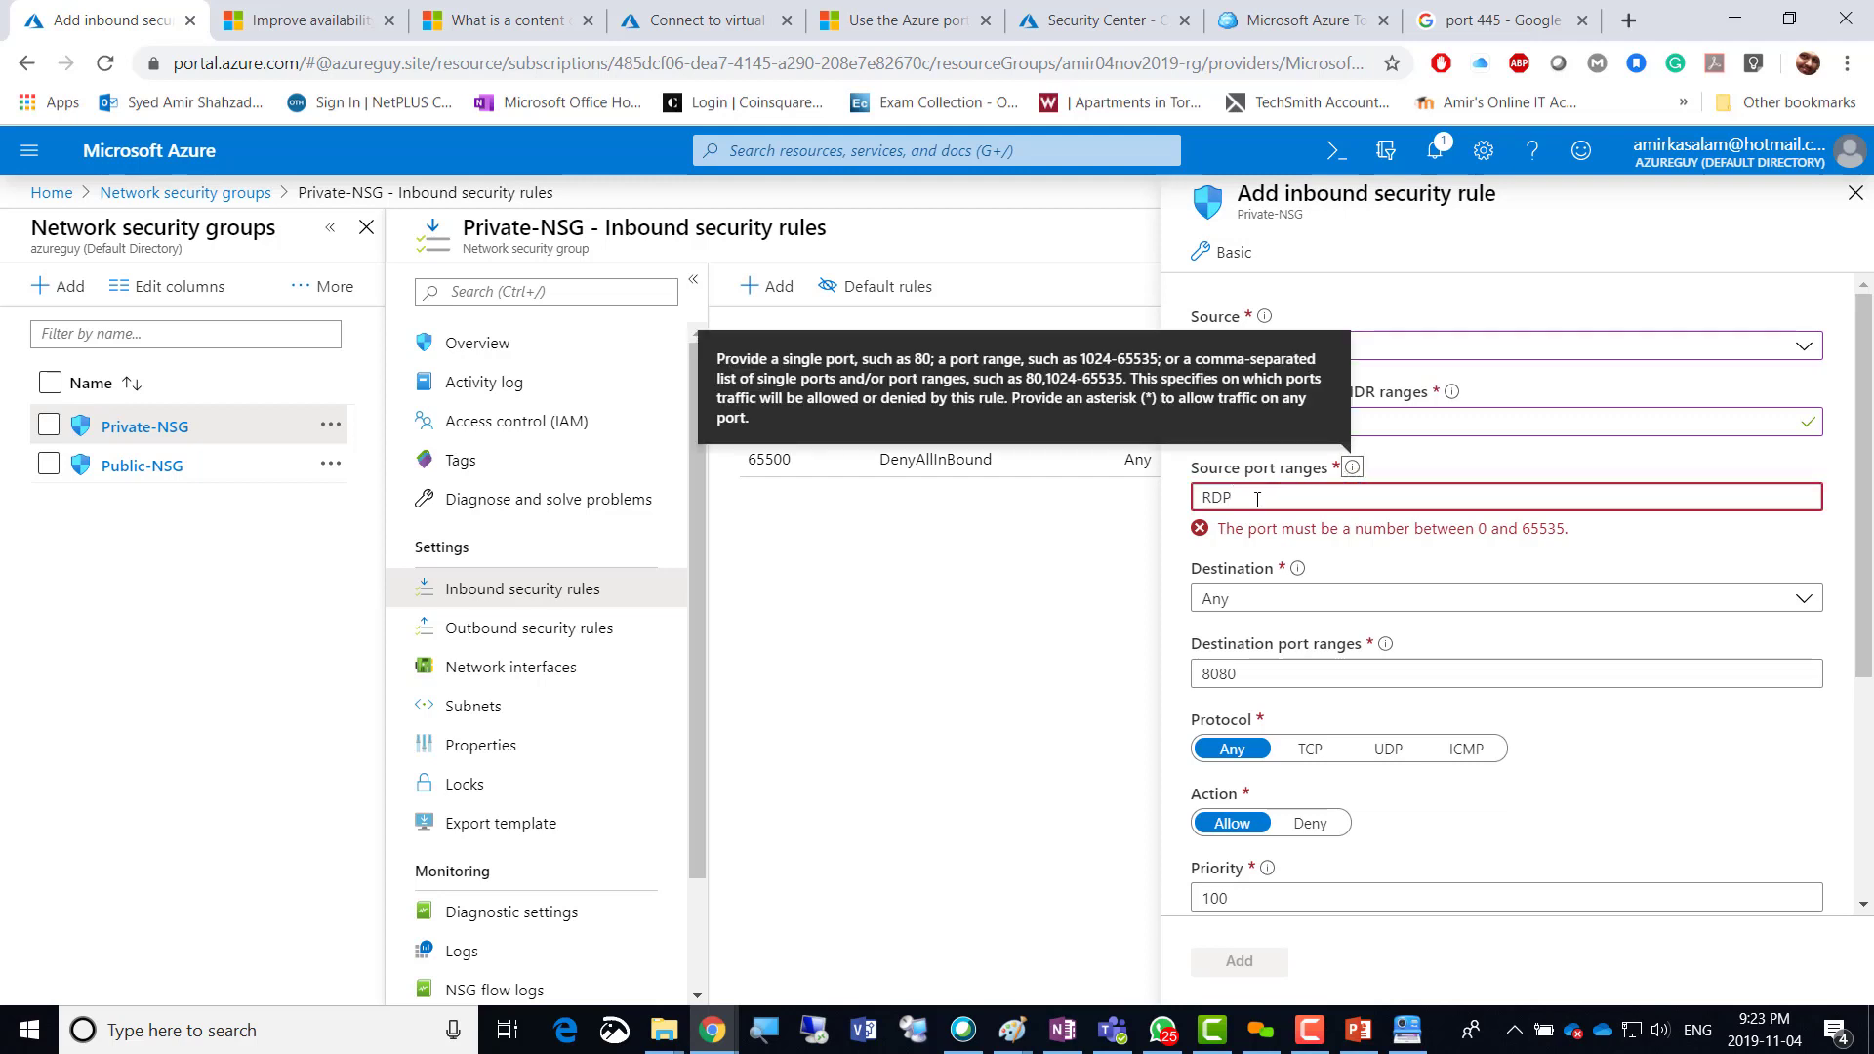
drag(1257, 499, 1152, 507)
text(338)
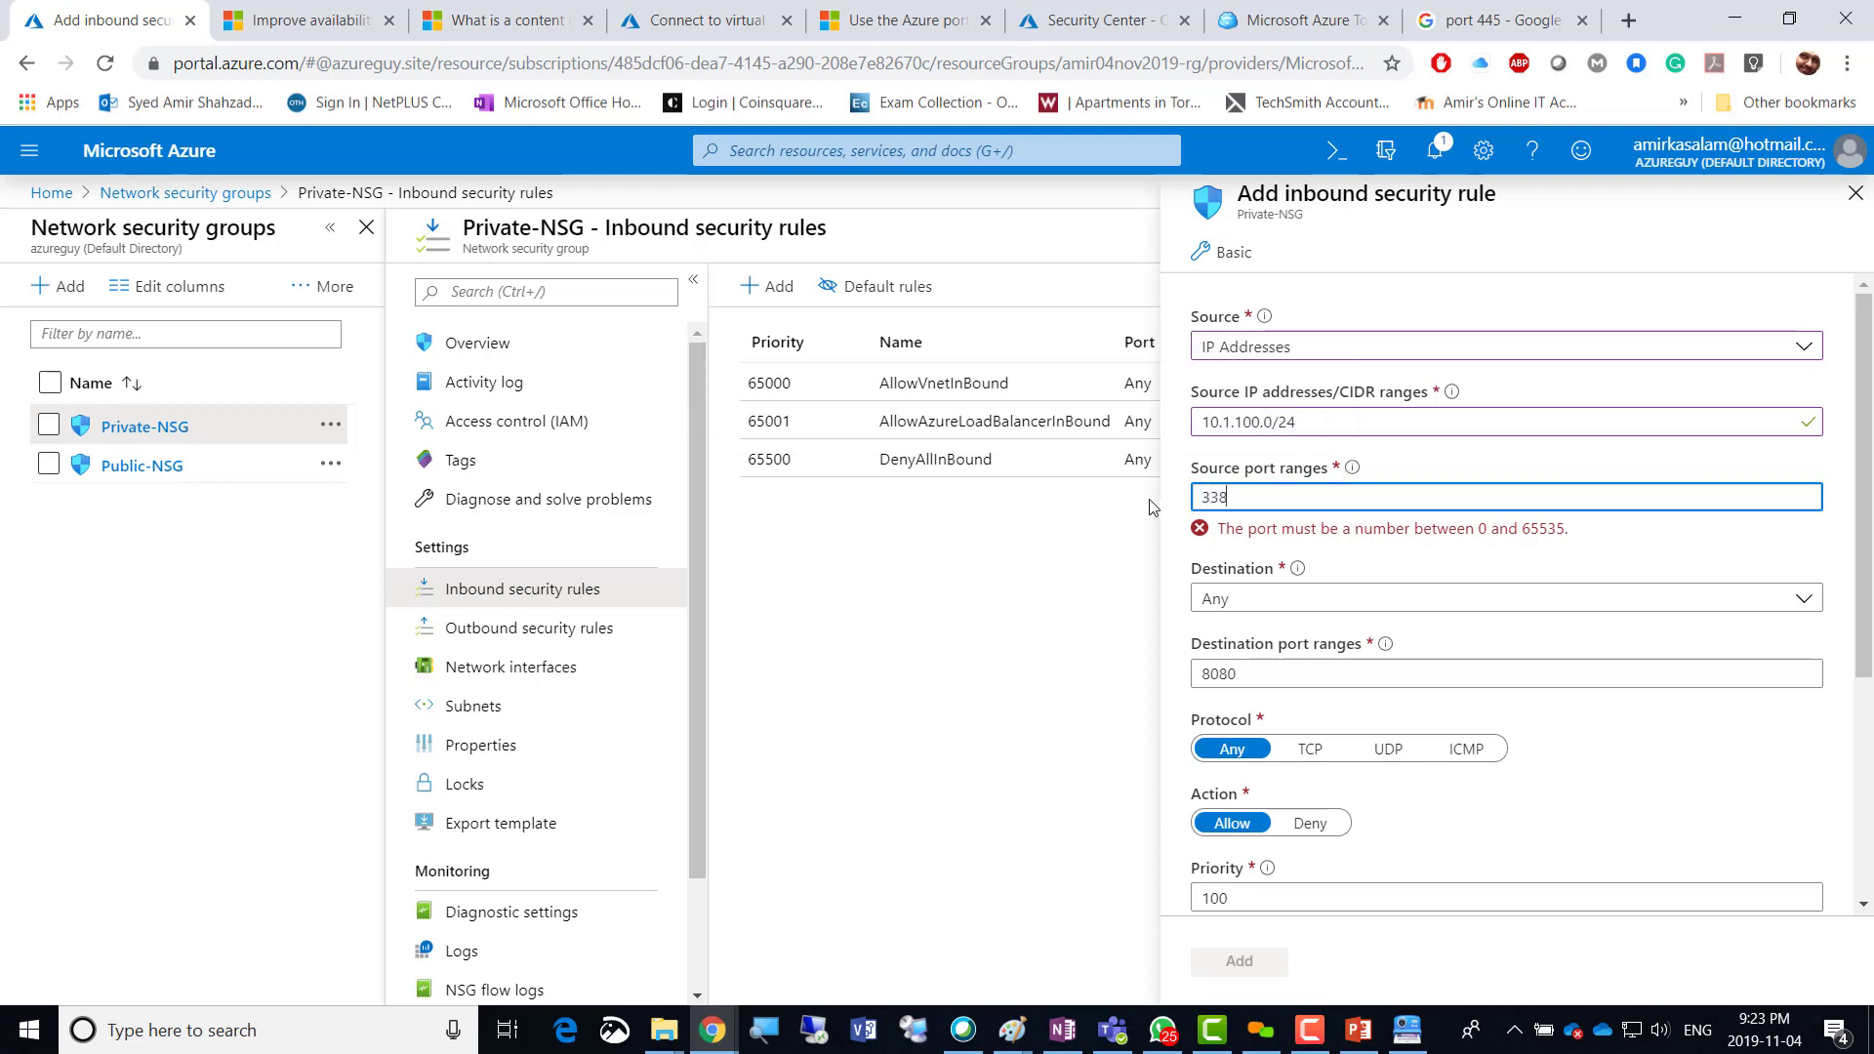
text(9)
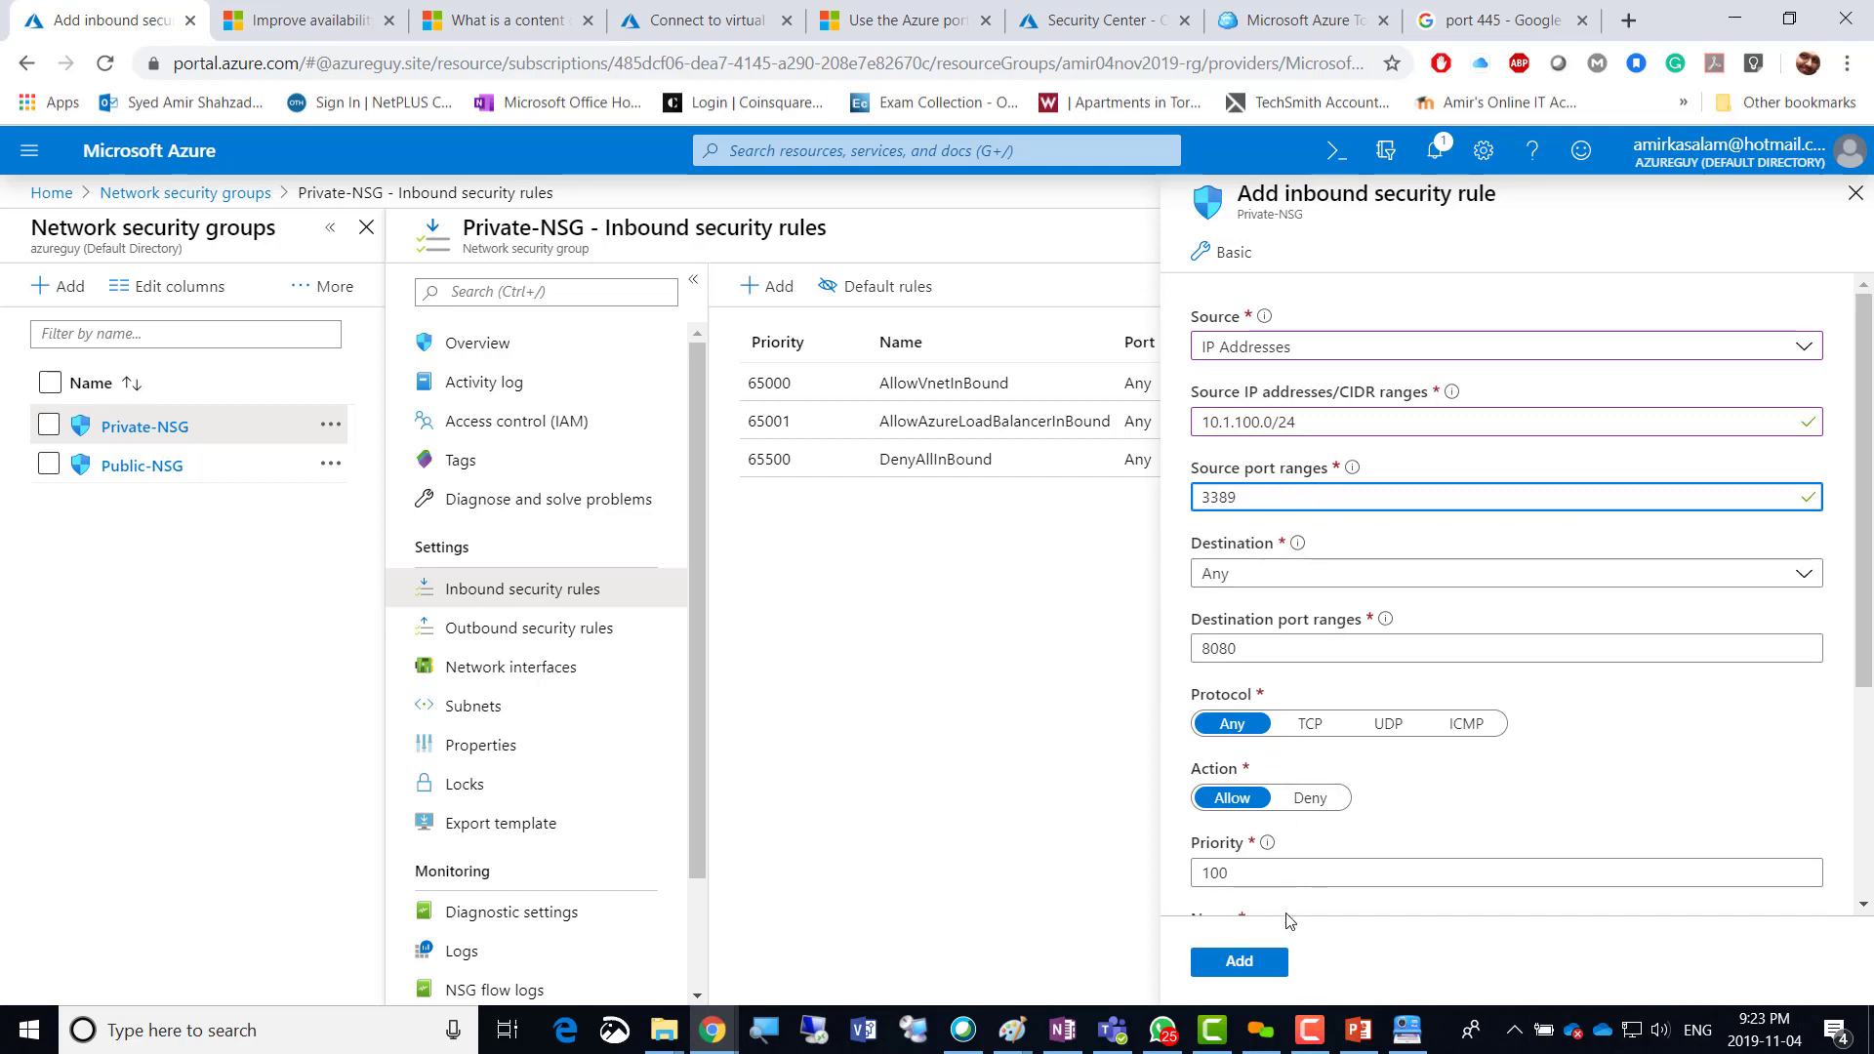
Name the rule RDP and add it.
scroll(1405, 795, down, 3)
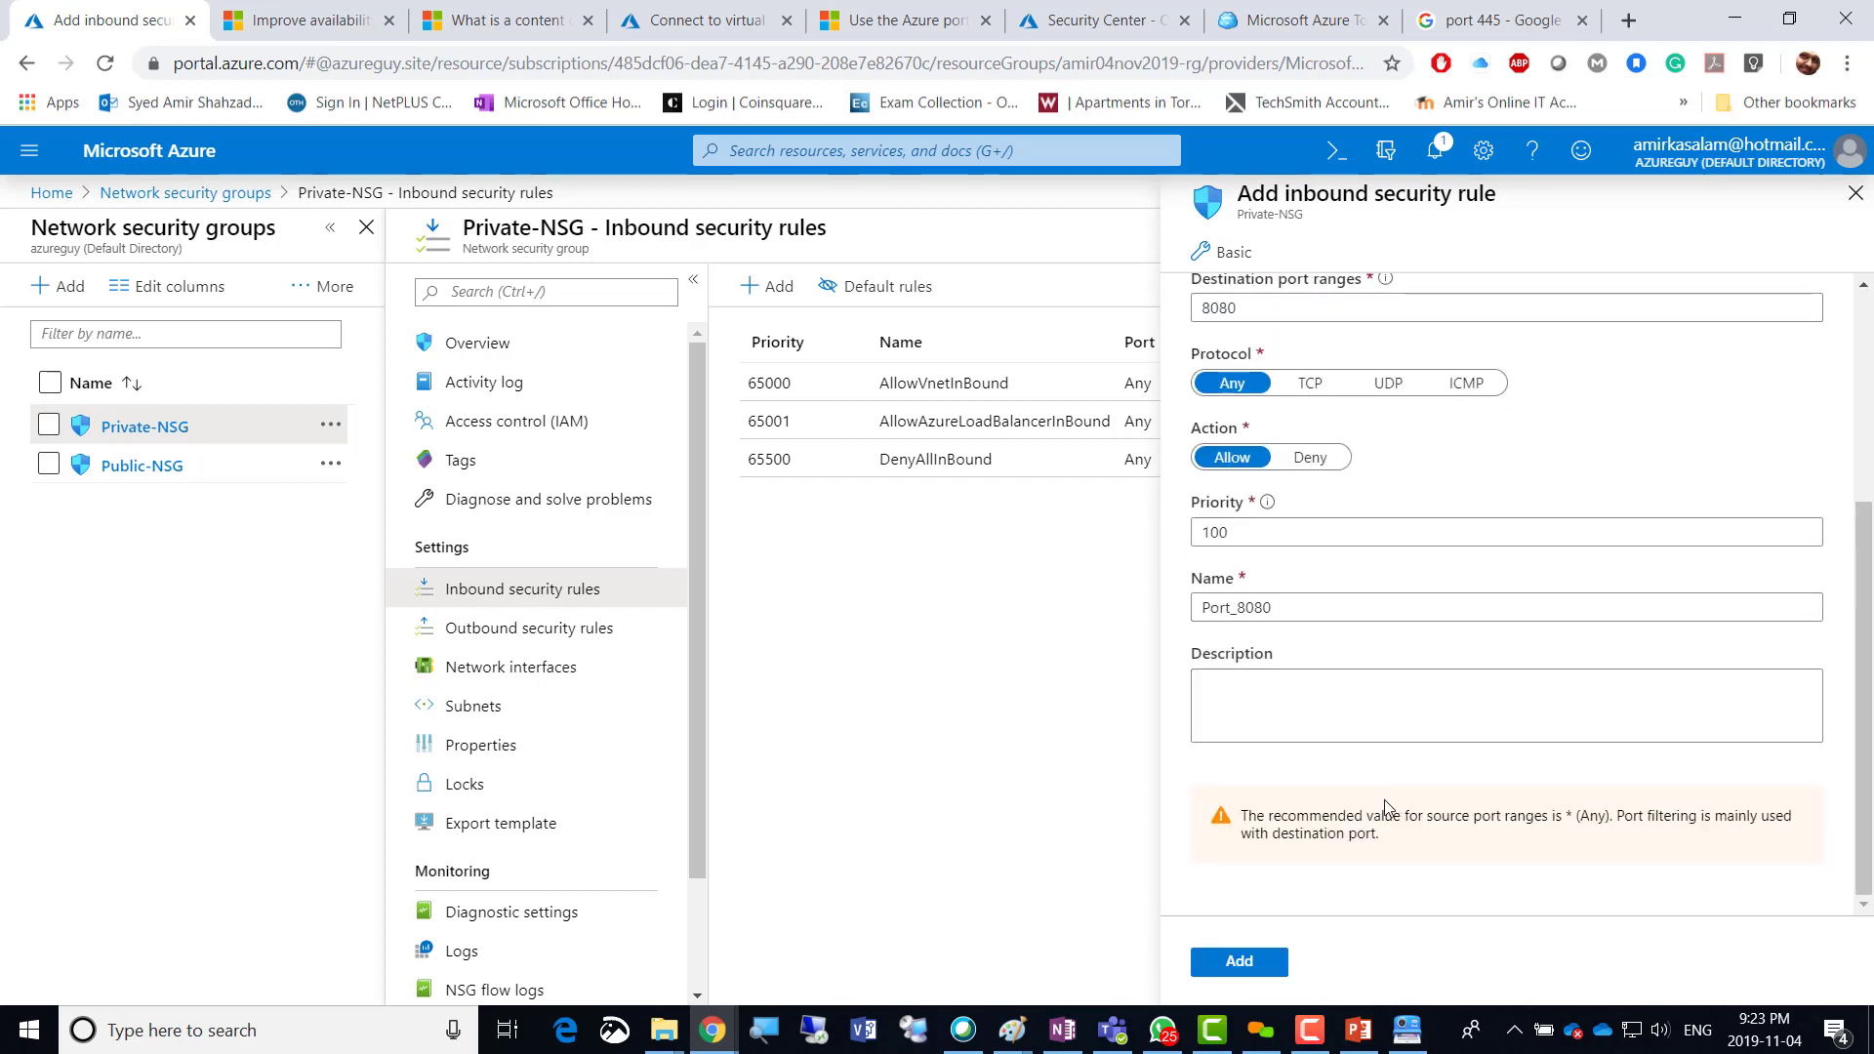
drag(1284, 609, 1137, 619)
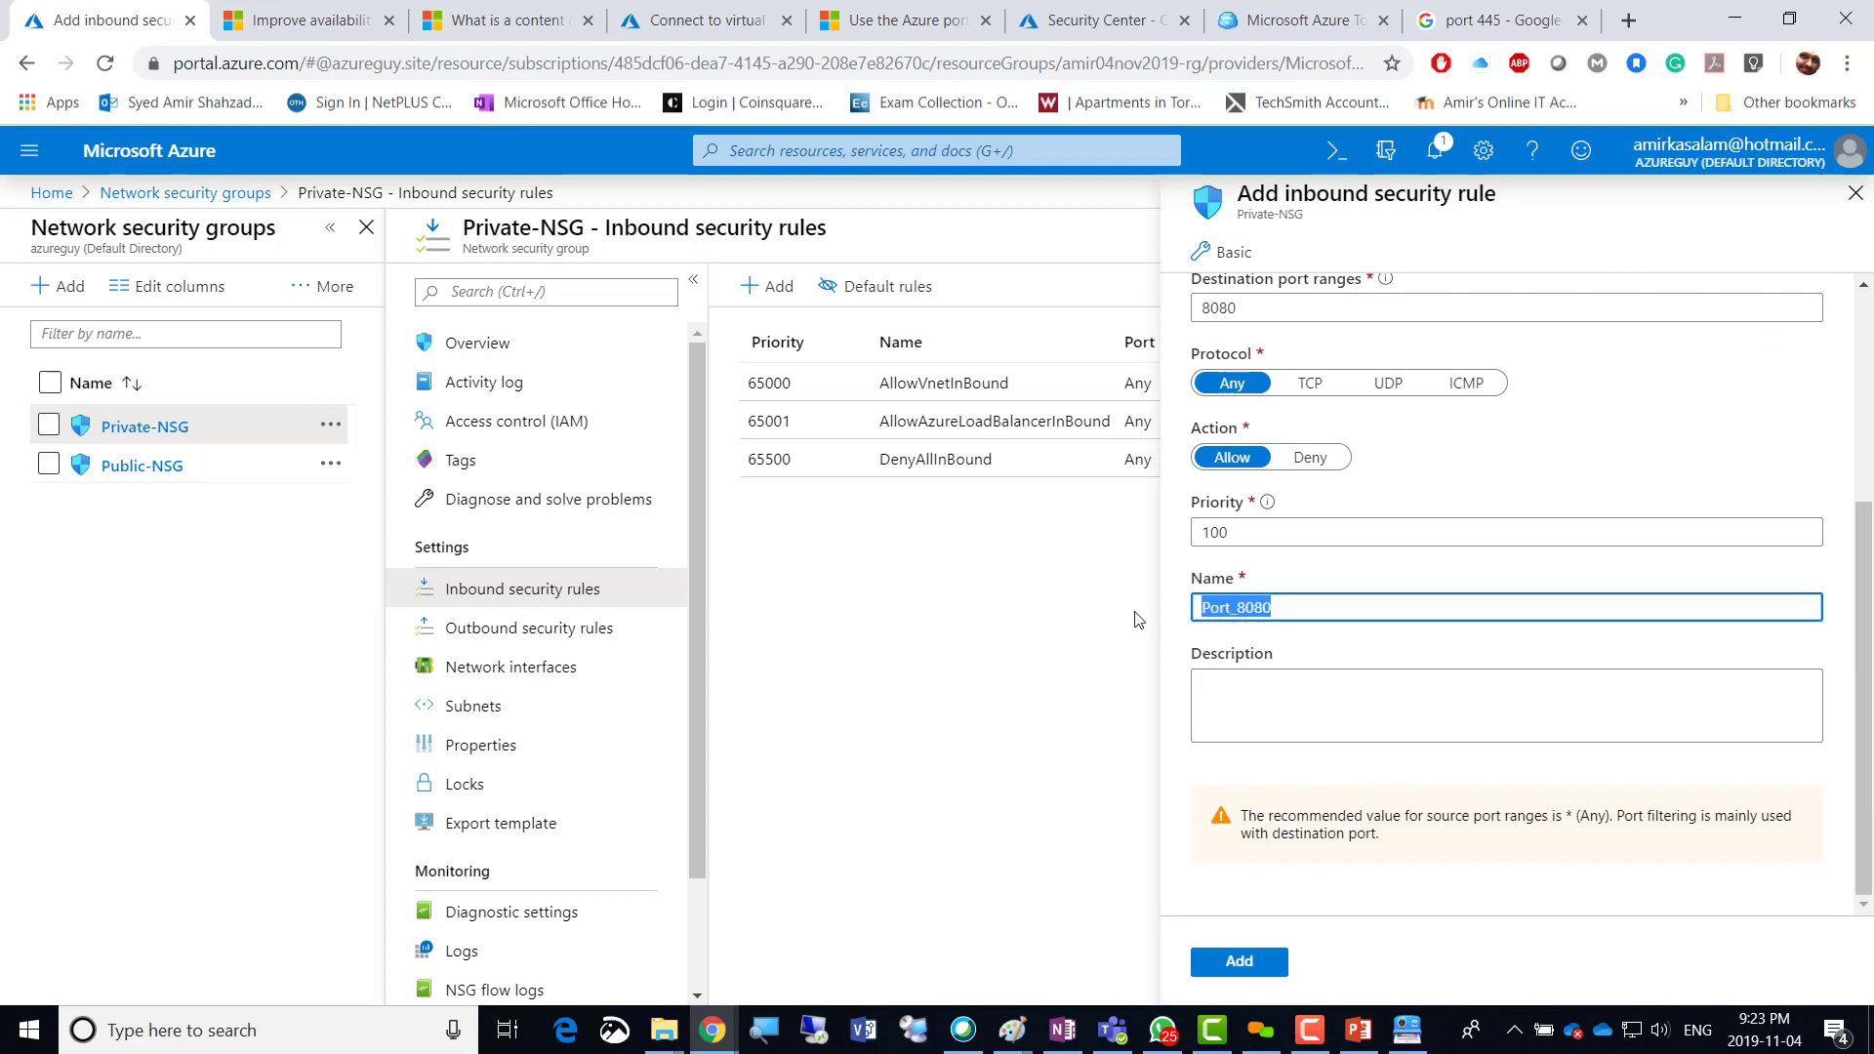
text(RDP)
click(1235, 962)
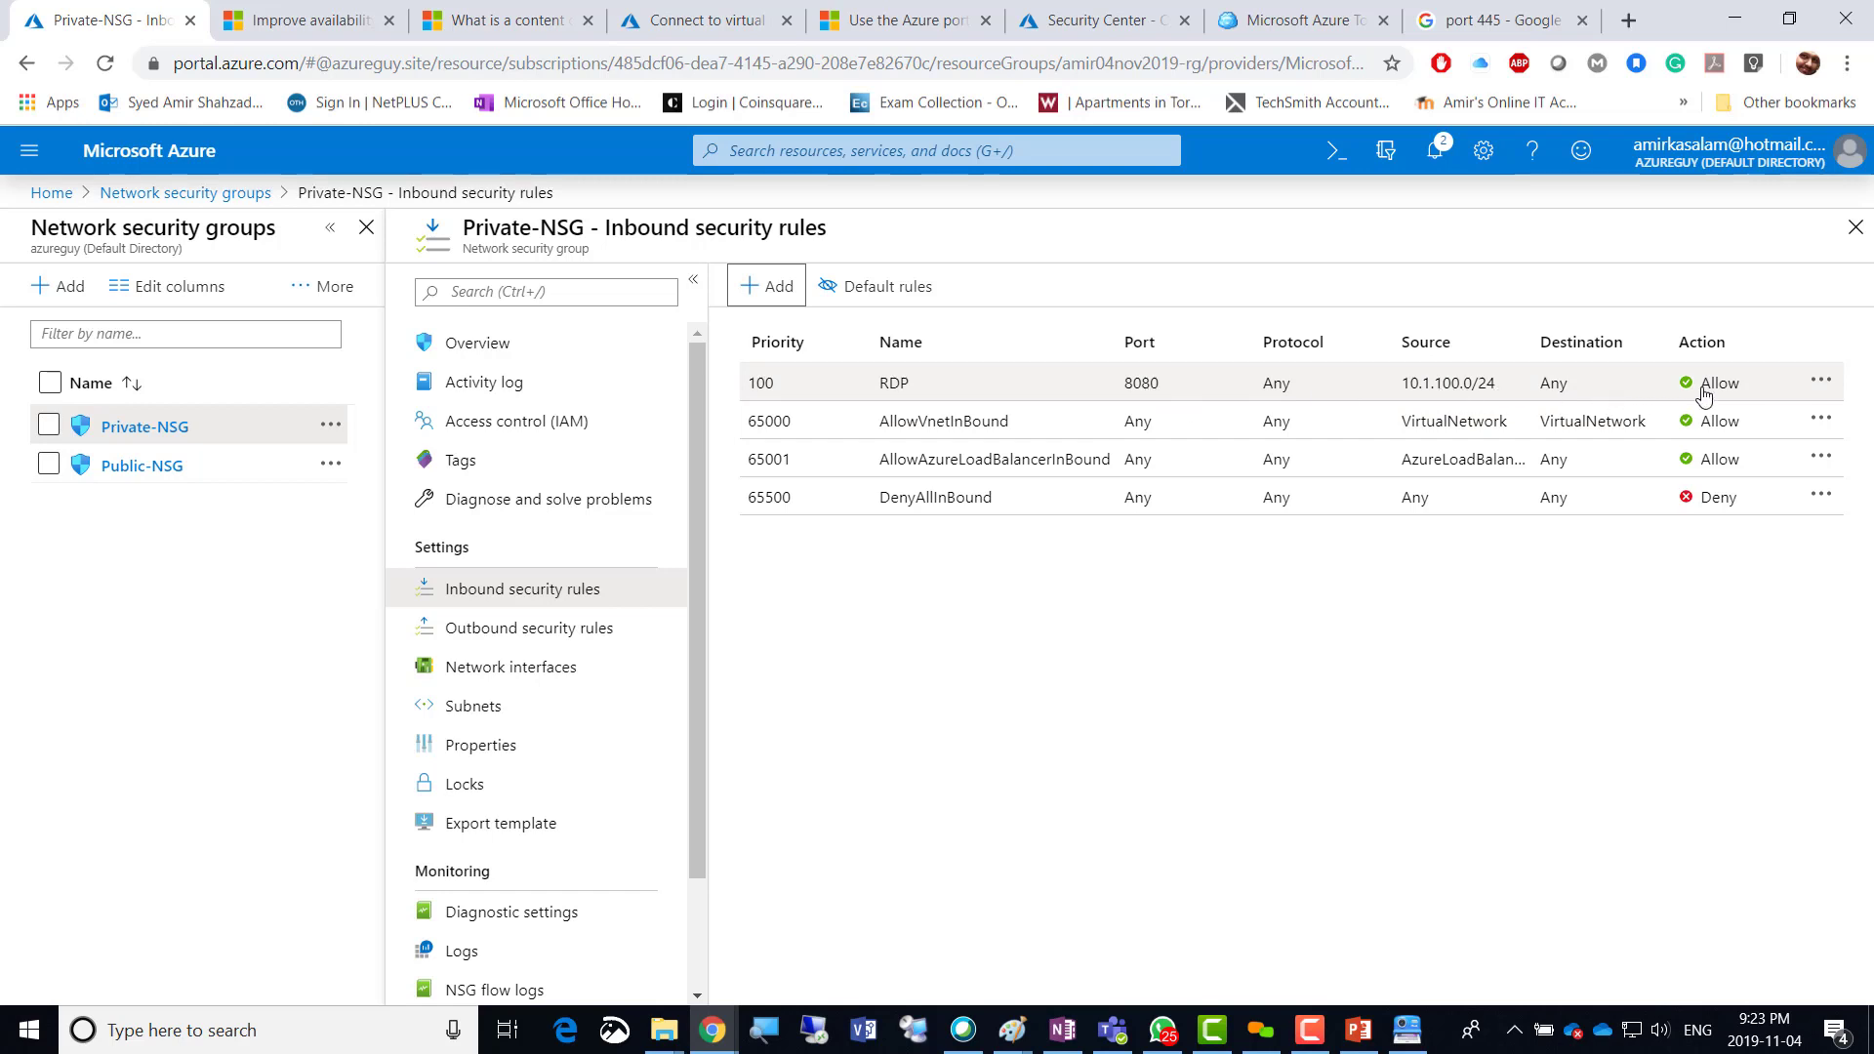
Open the RDP rule's details, scroll through its settings, and close the pane.
click(1821, 381)
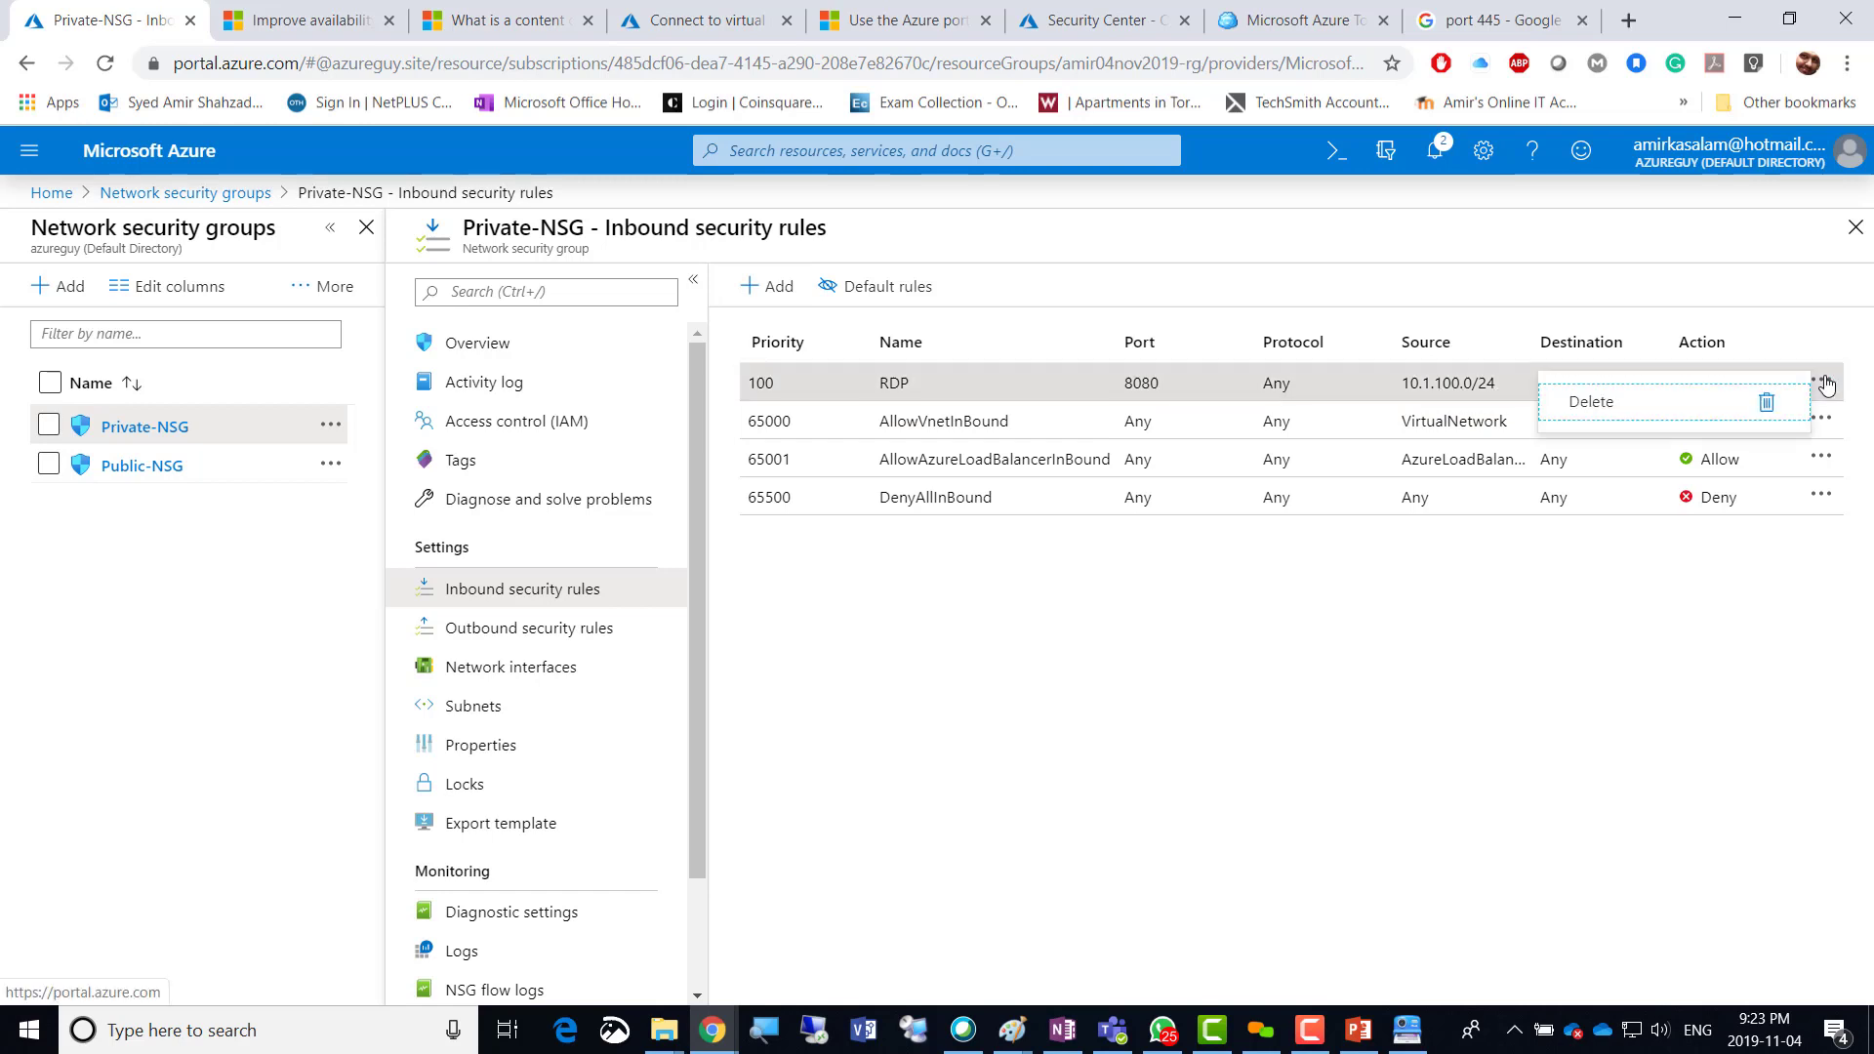
click(909, 395)
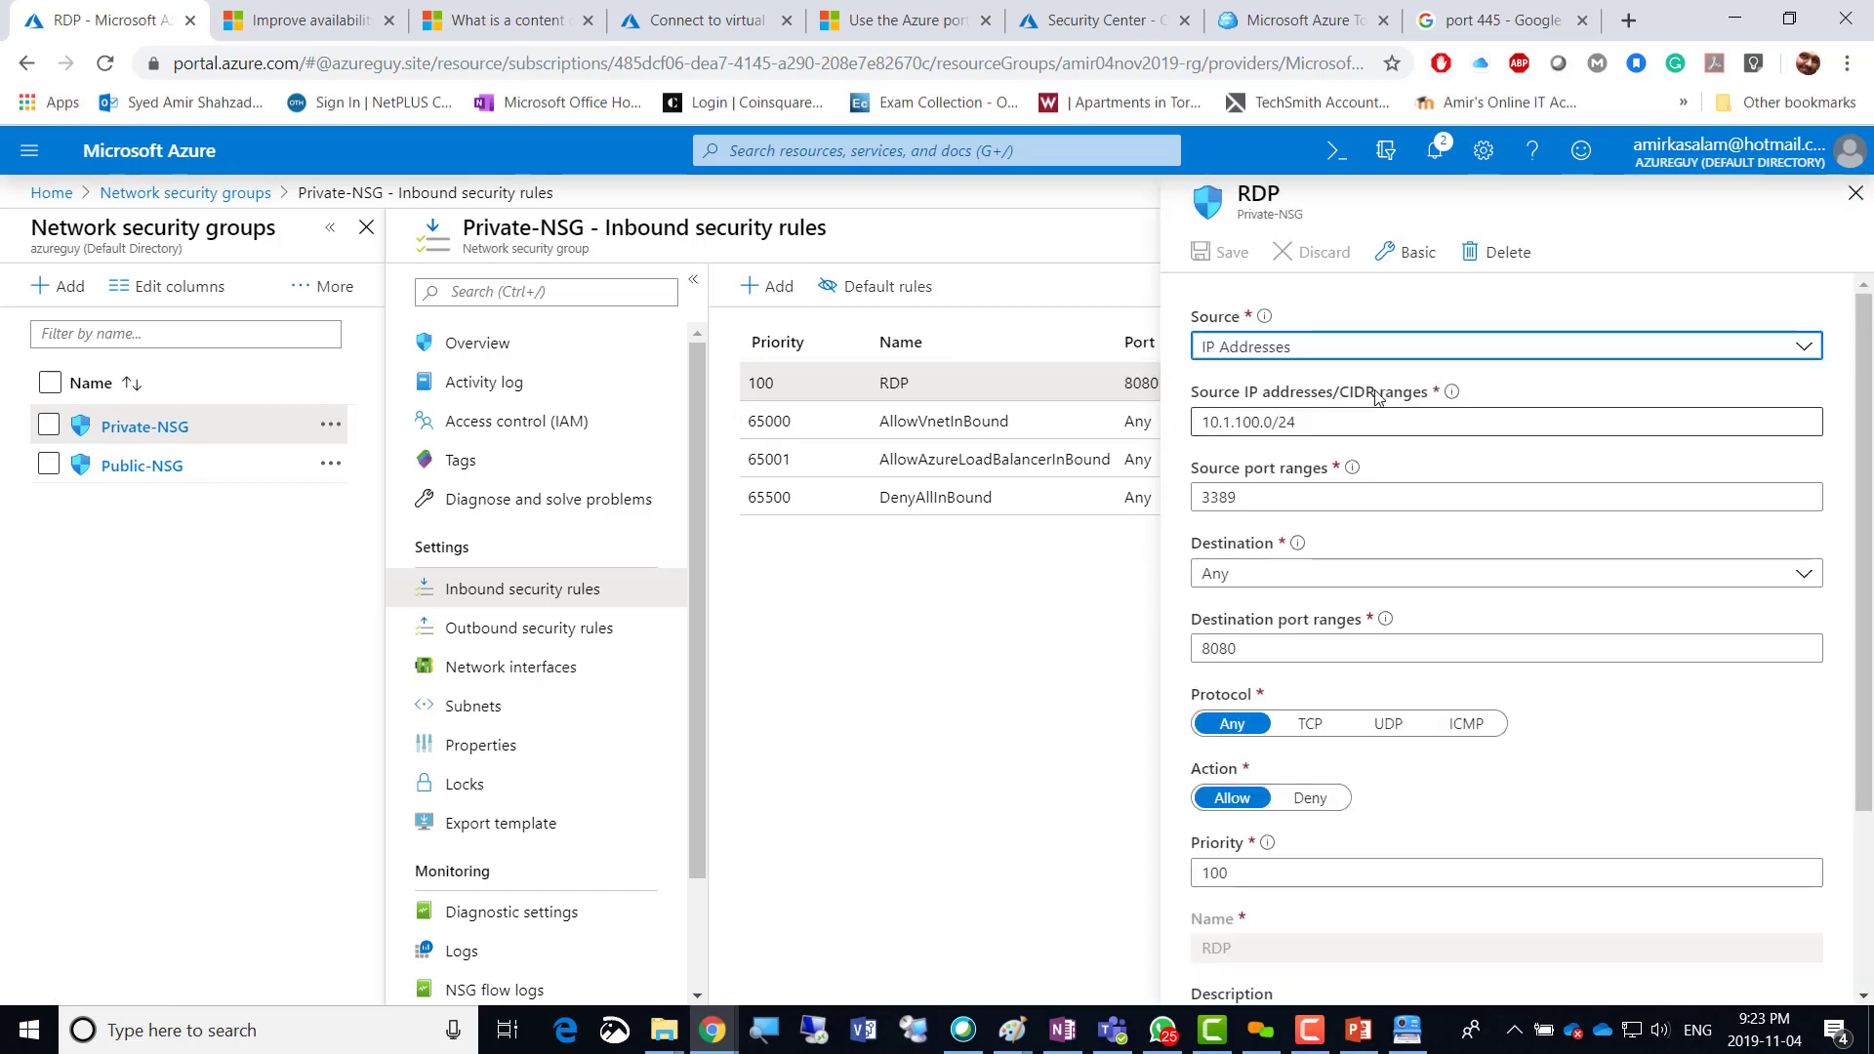
scroll(1273, 727, down, 2)
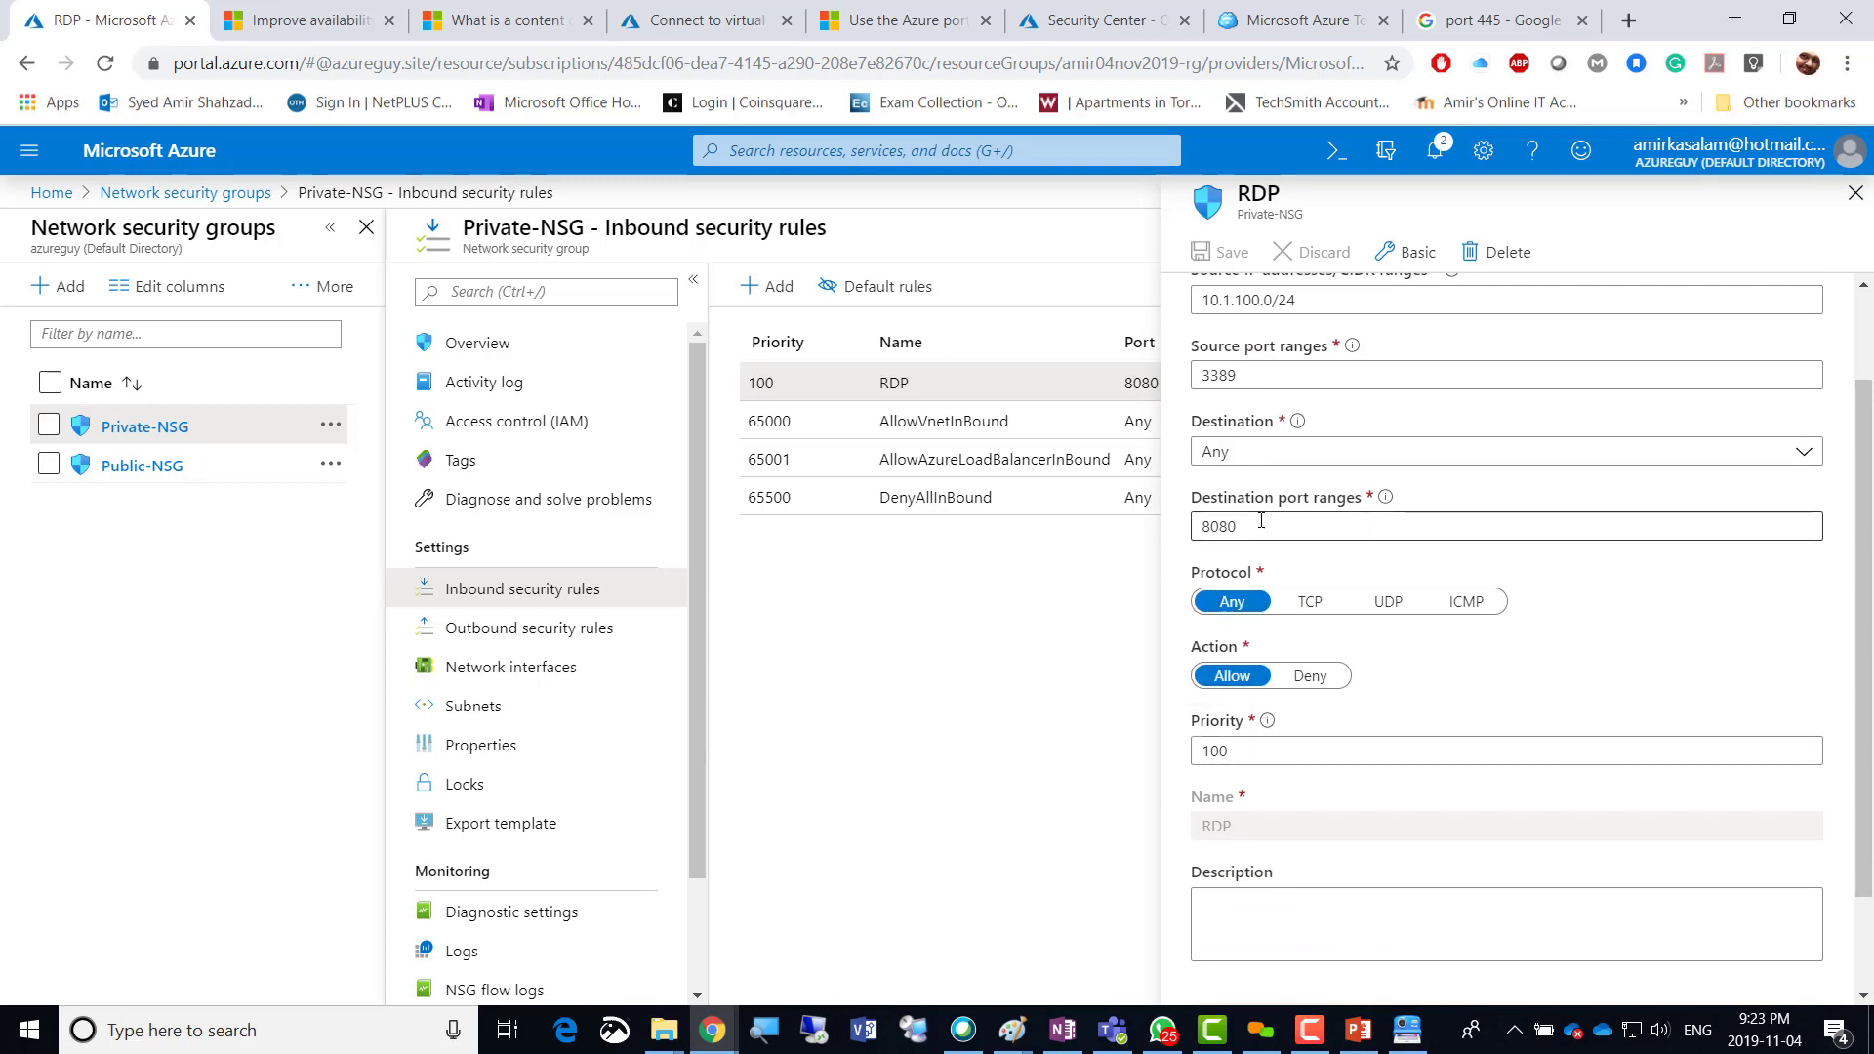
scroll(1266, 414, up, 2)
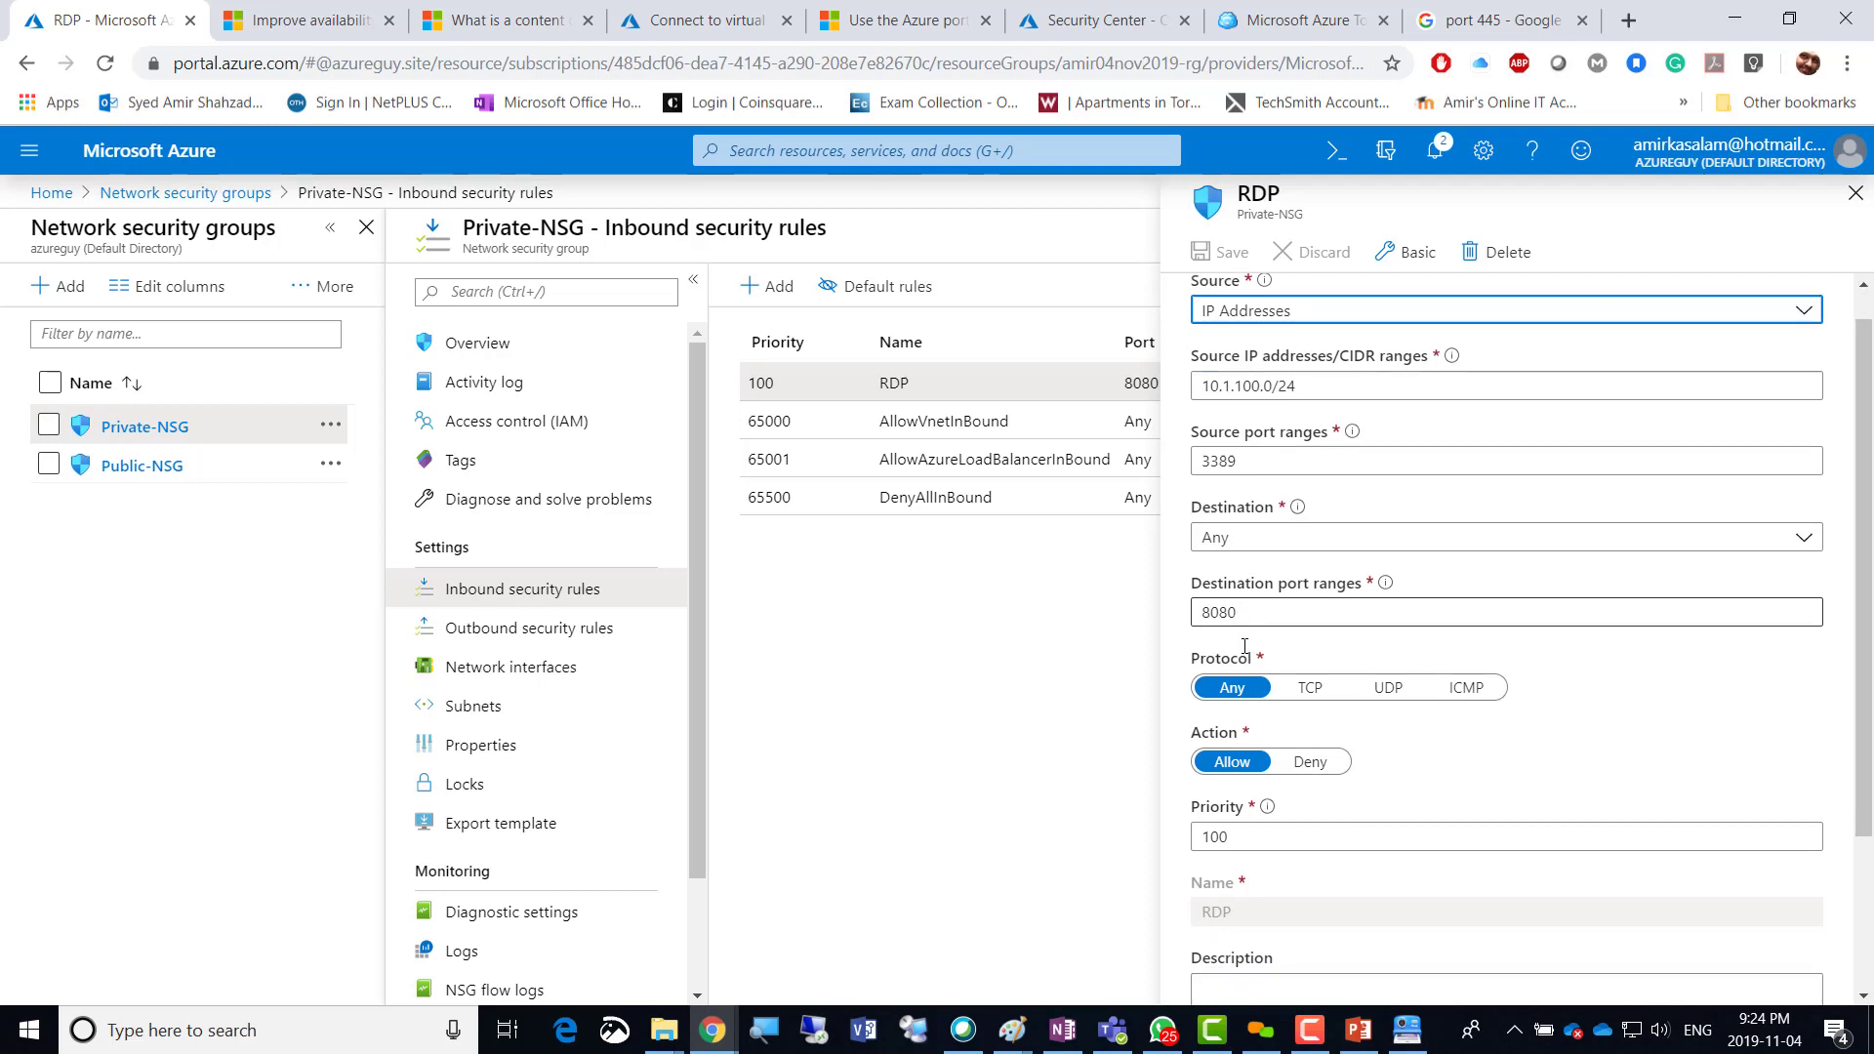
scroll(1242, 645, down, 3)
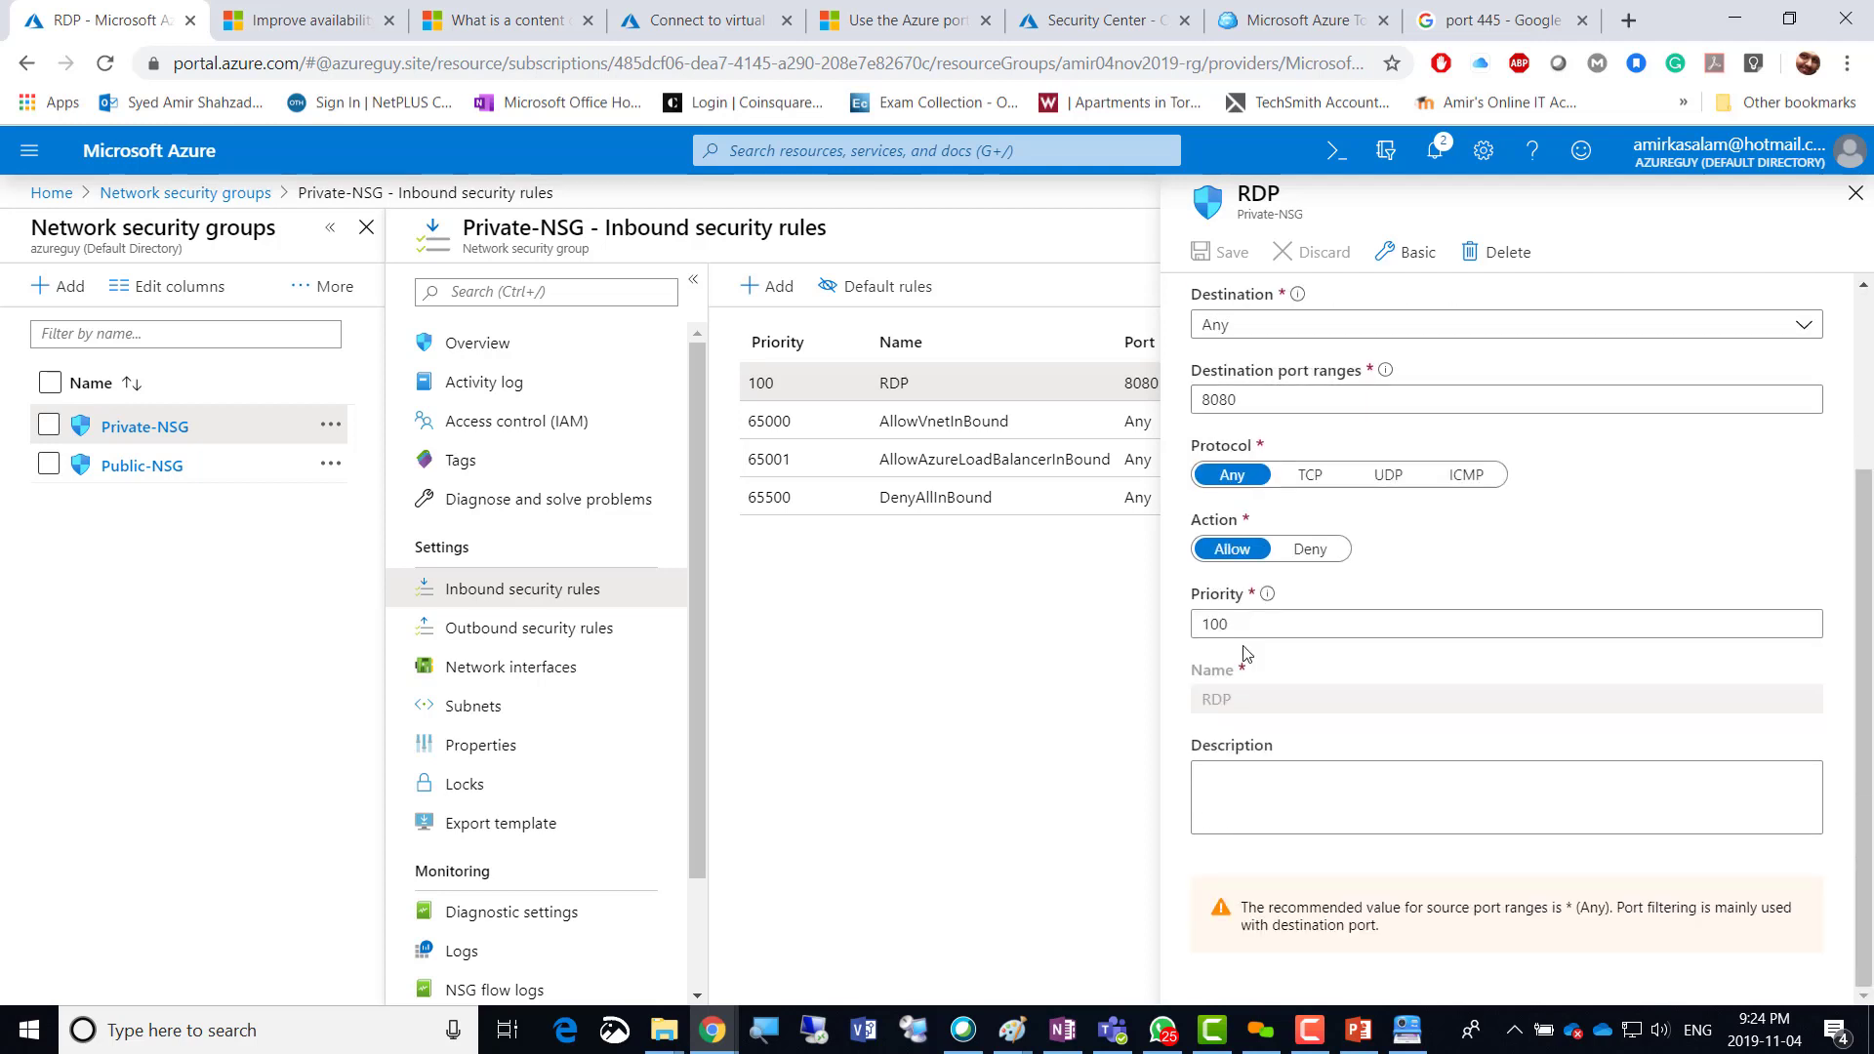
scroll(1245, 654, up, 3)
mouse_move(1383, 625)
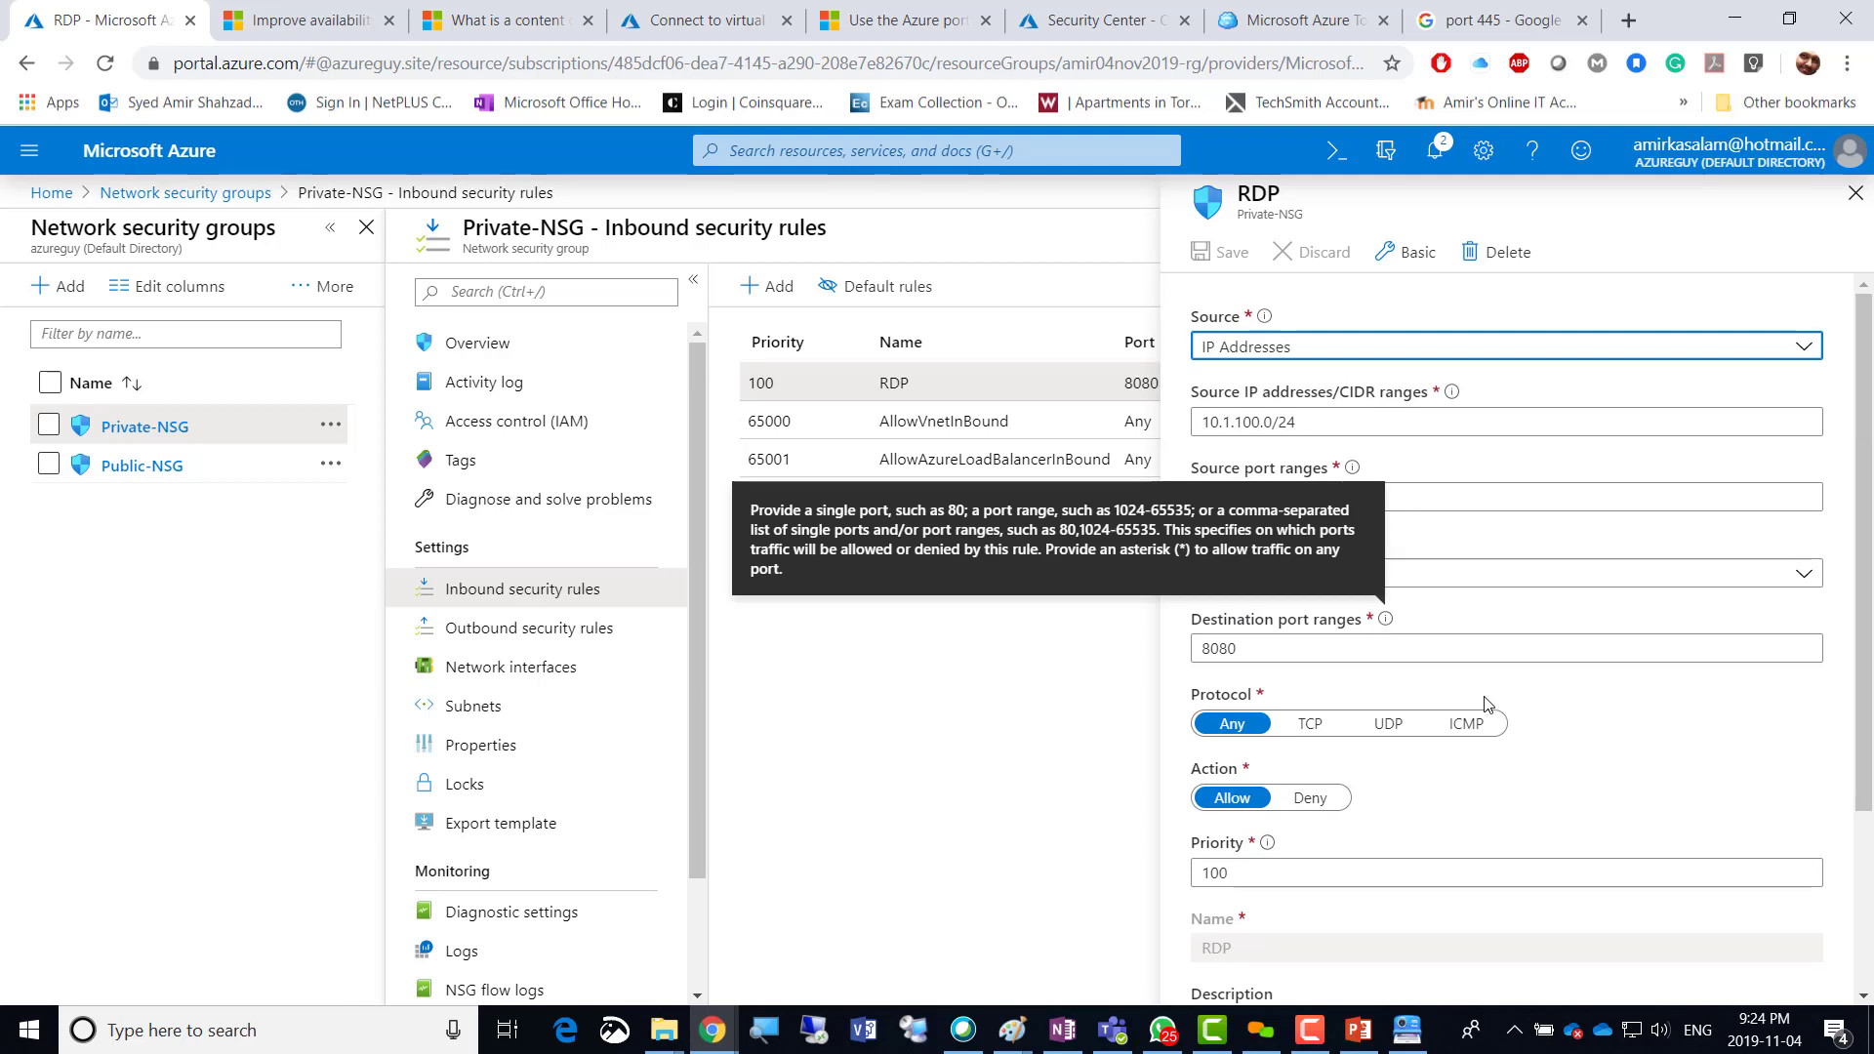
click(1855, 193)
click(808, 694)
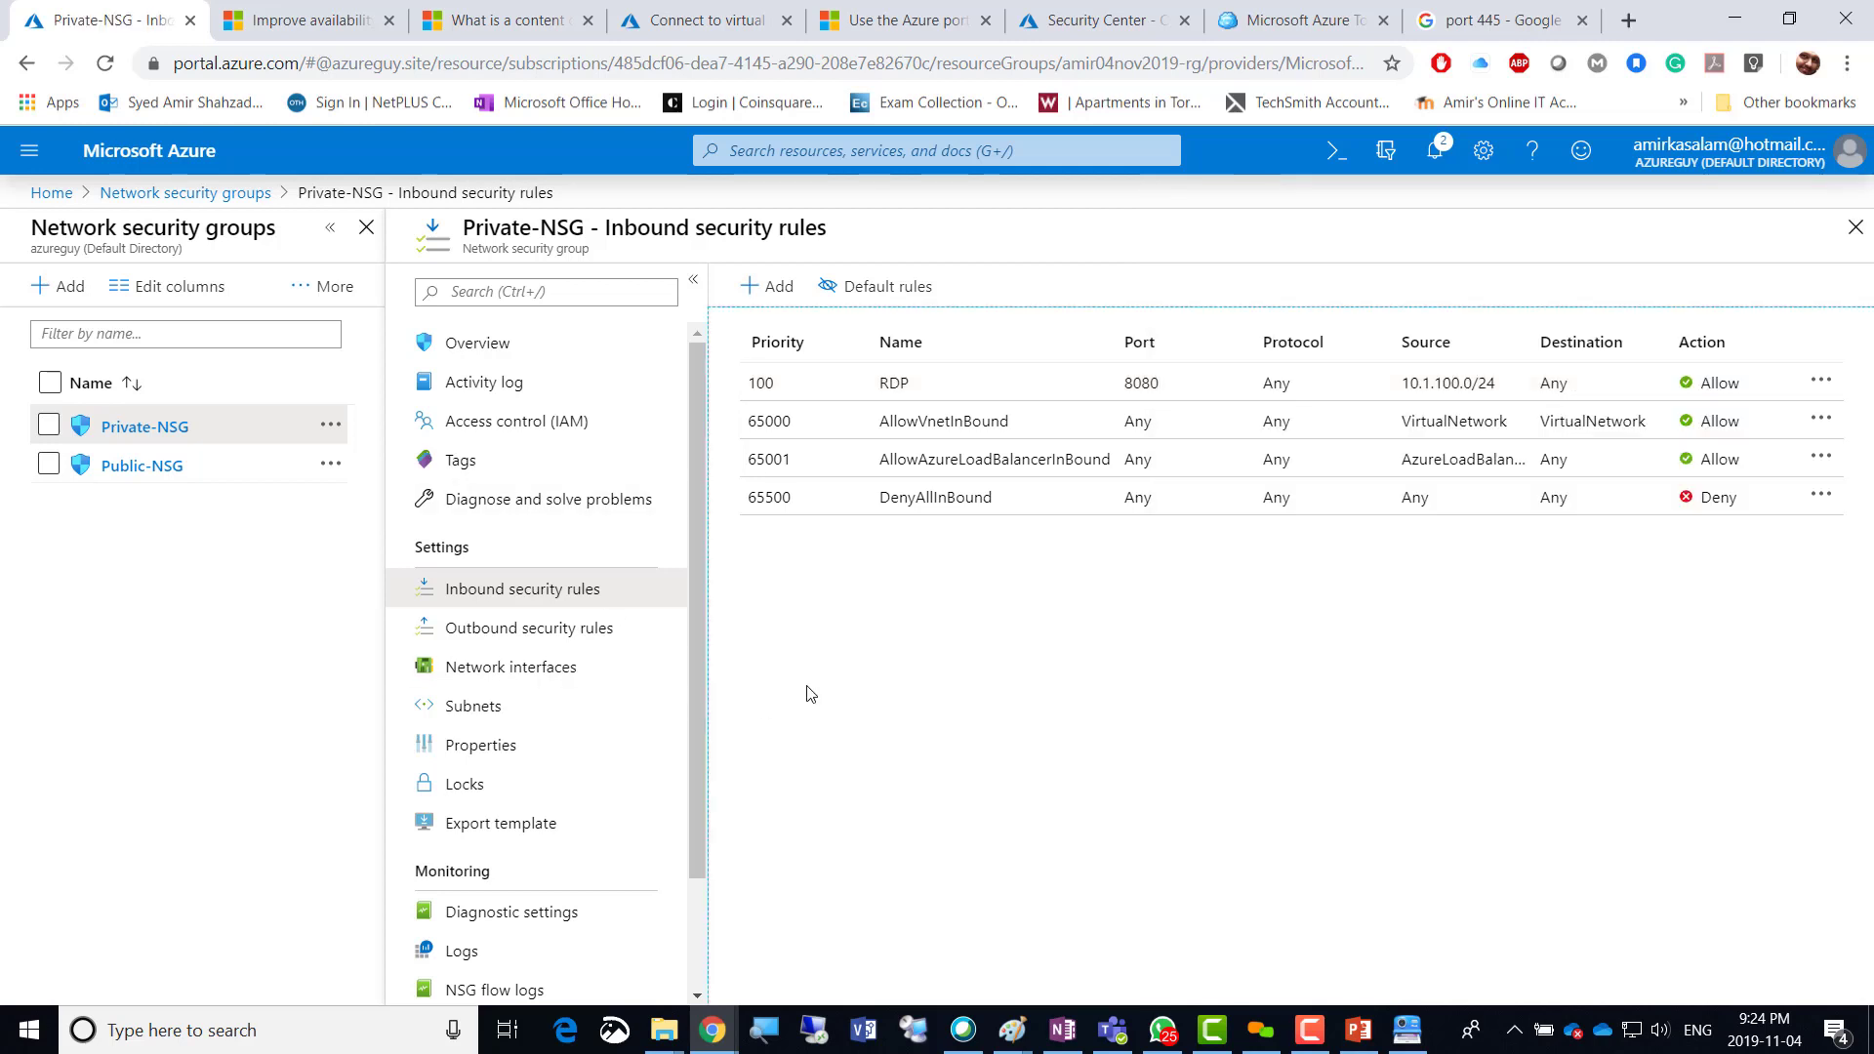
Associate Private-NSG with test-vNet's Private-Subnet.
click(497, 706)
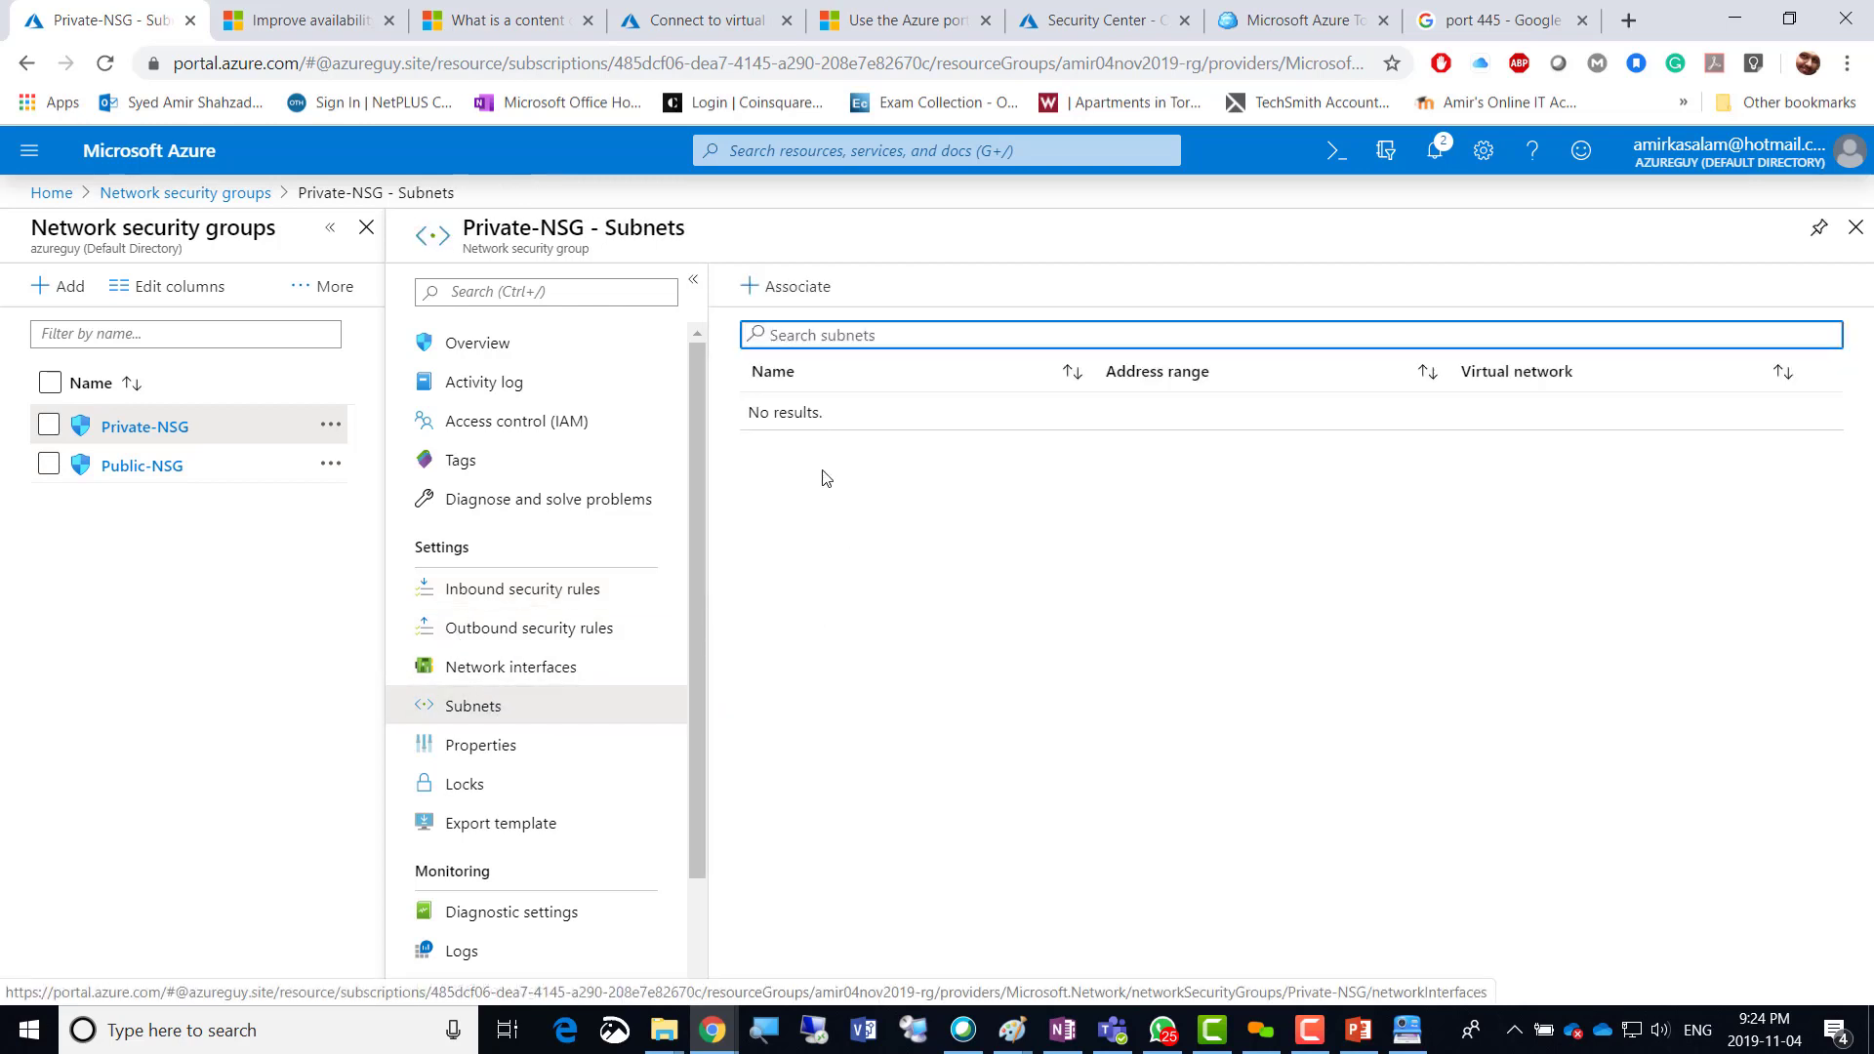
click(777, 286)
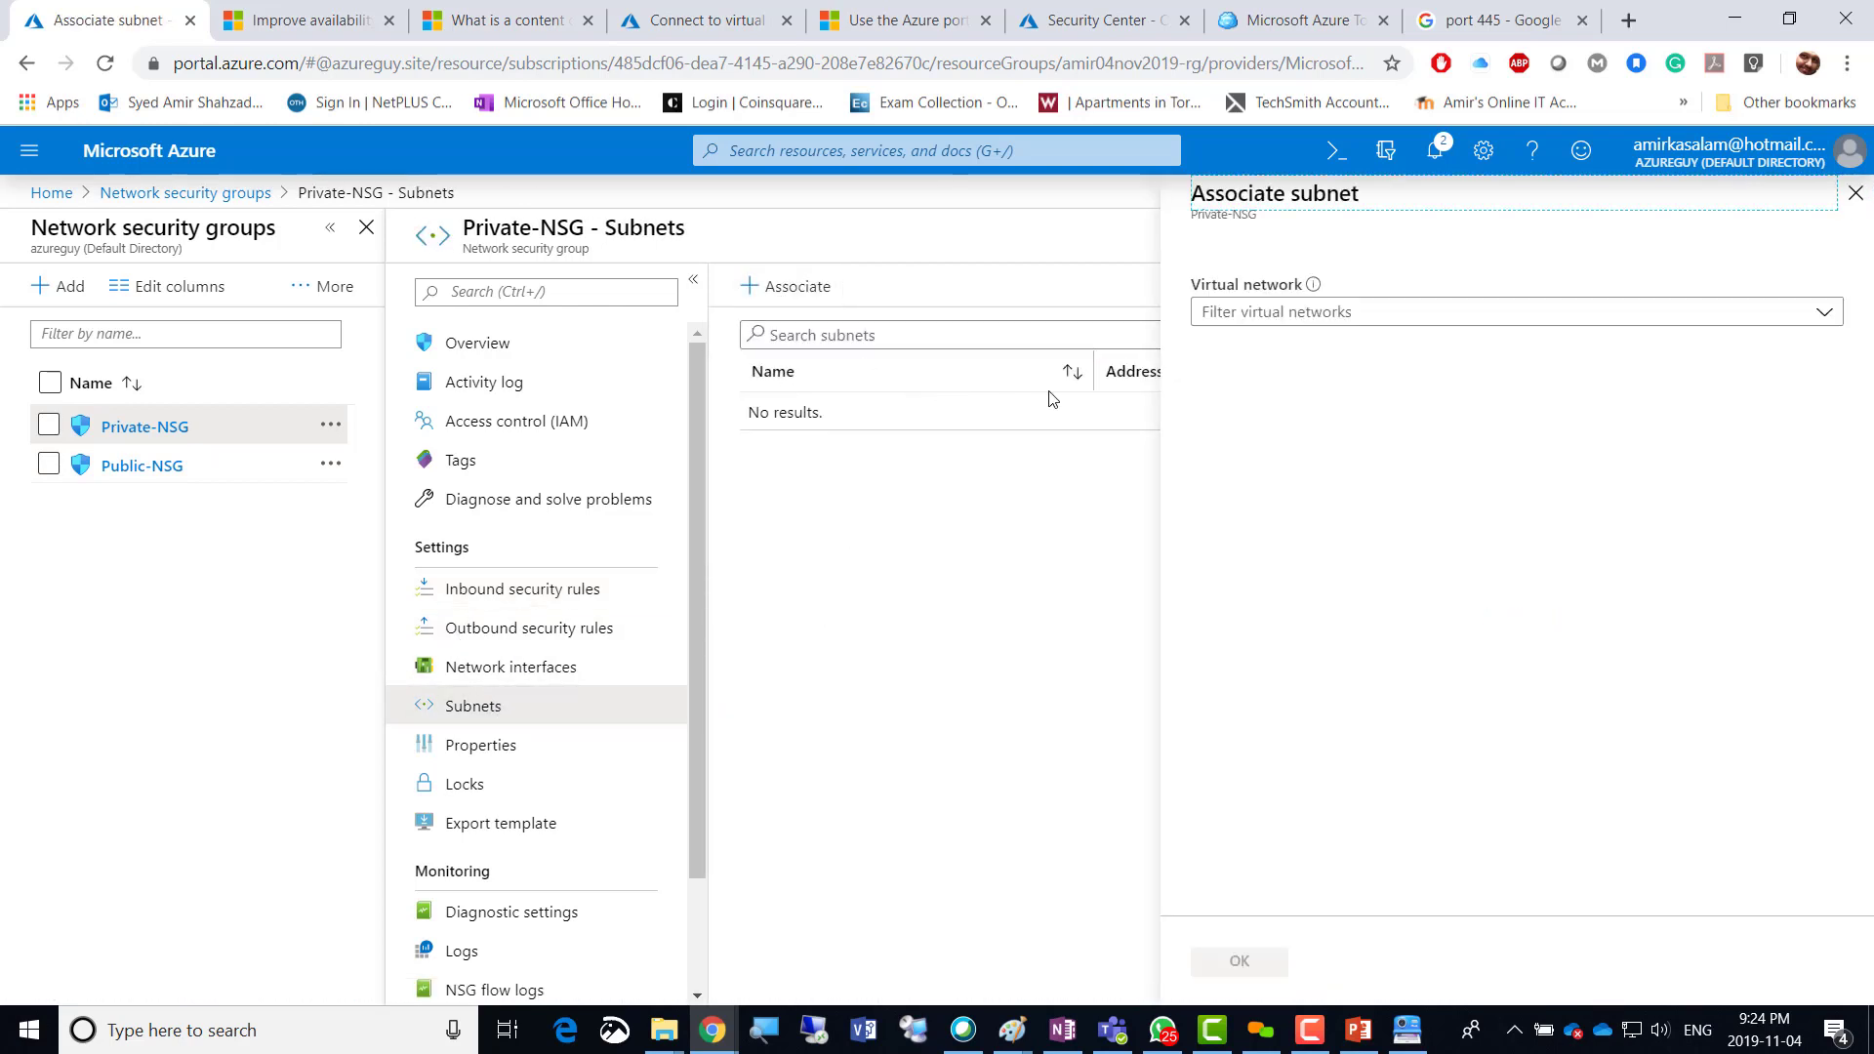
click(1262, 313)
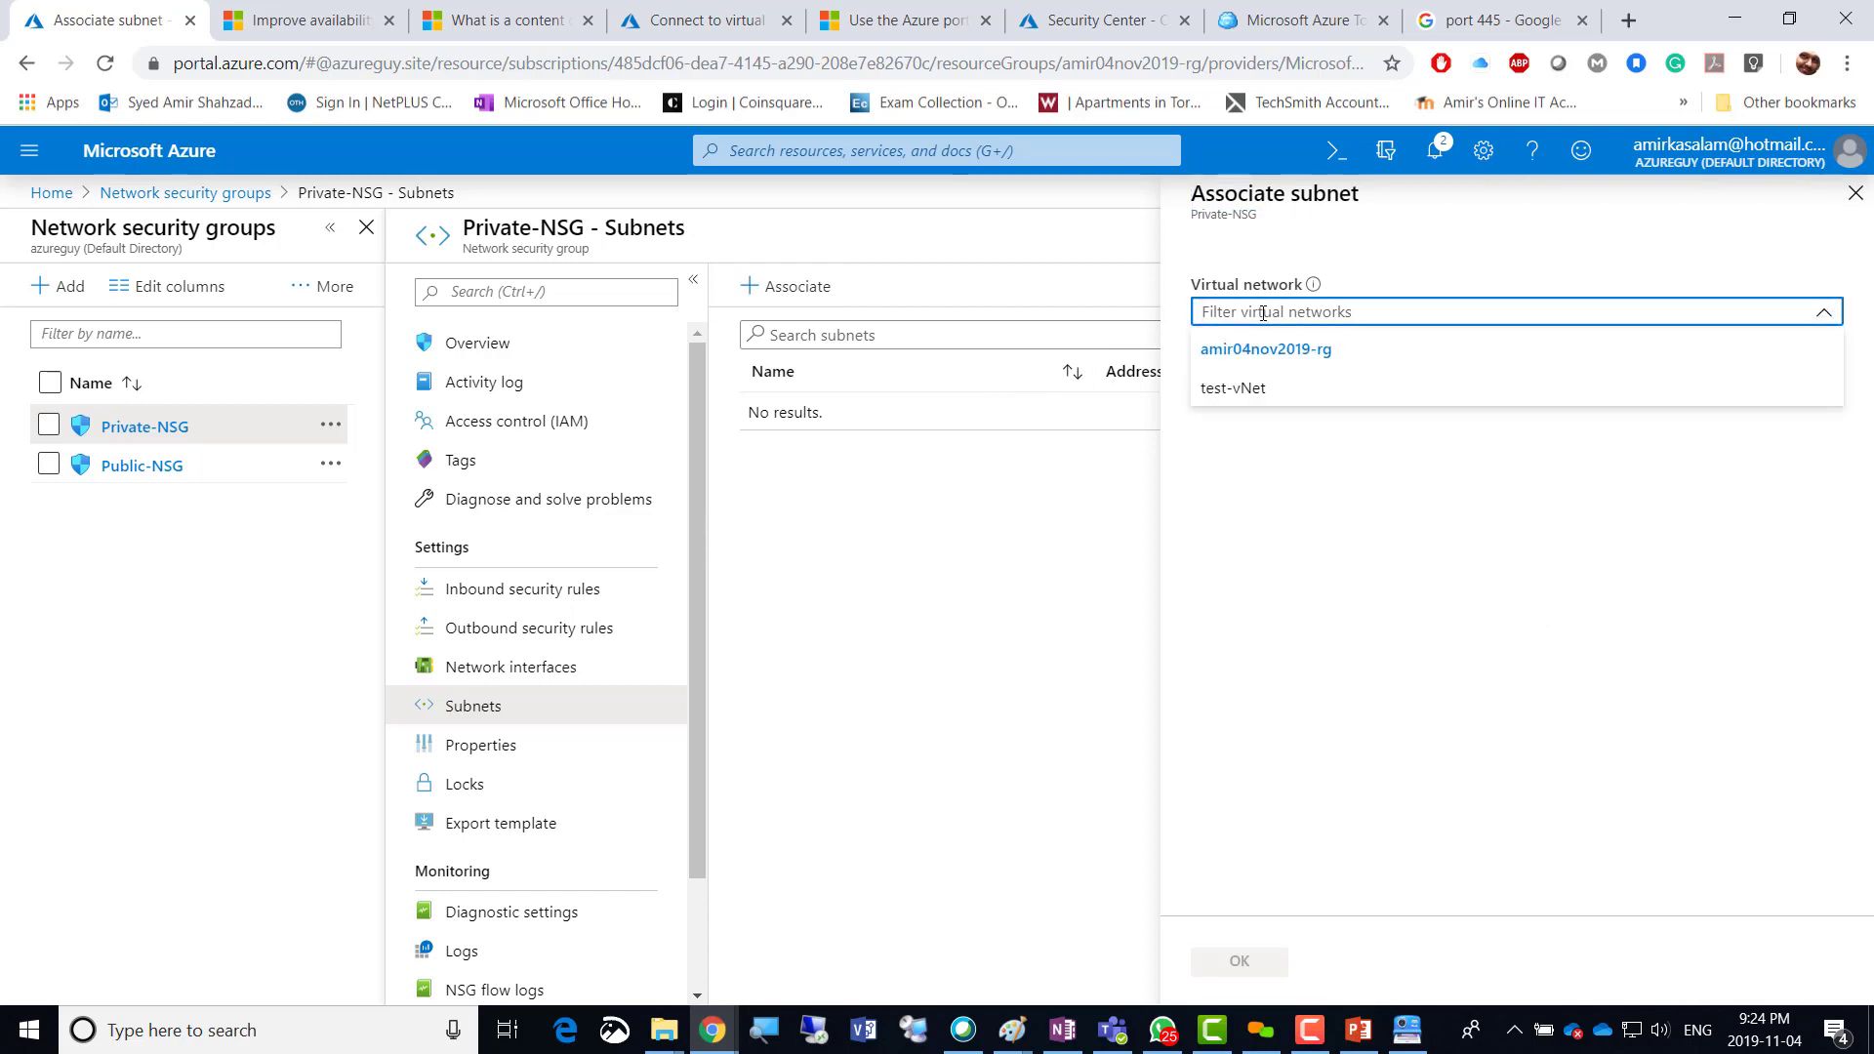
click(1246, 390)
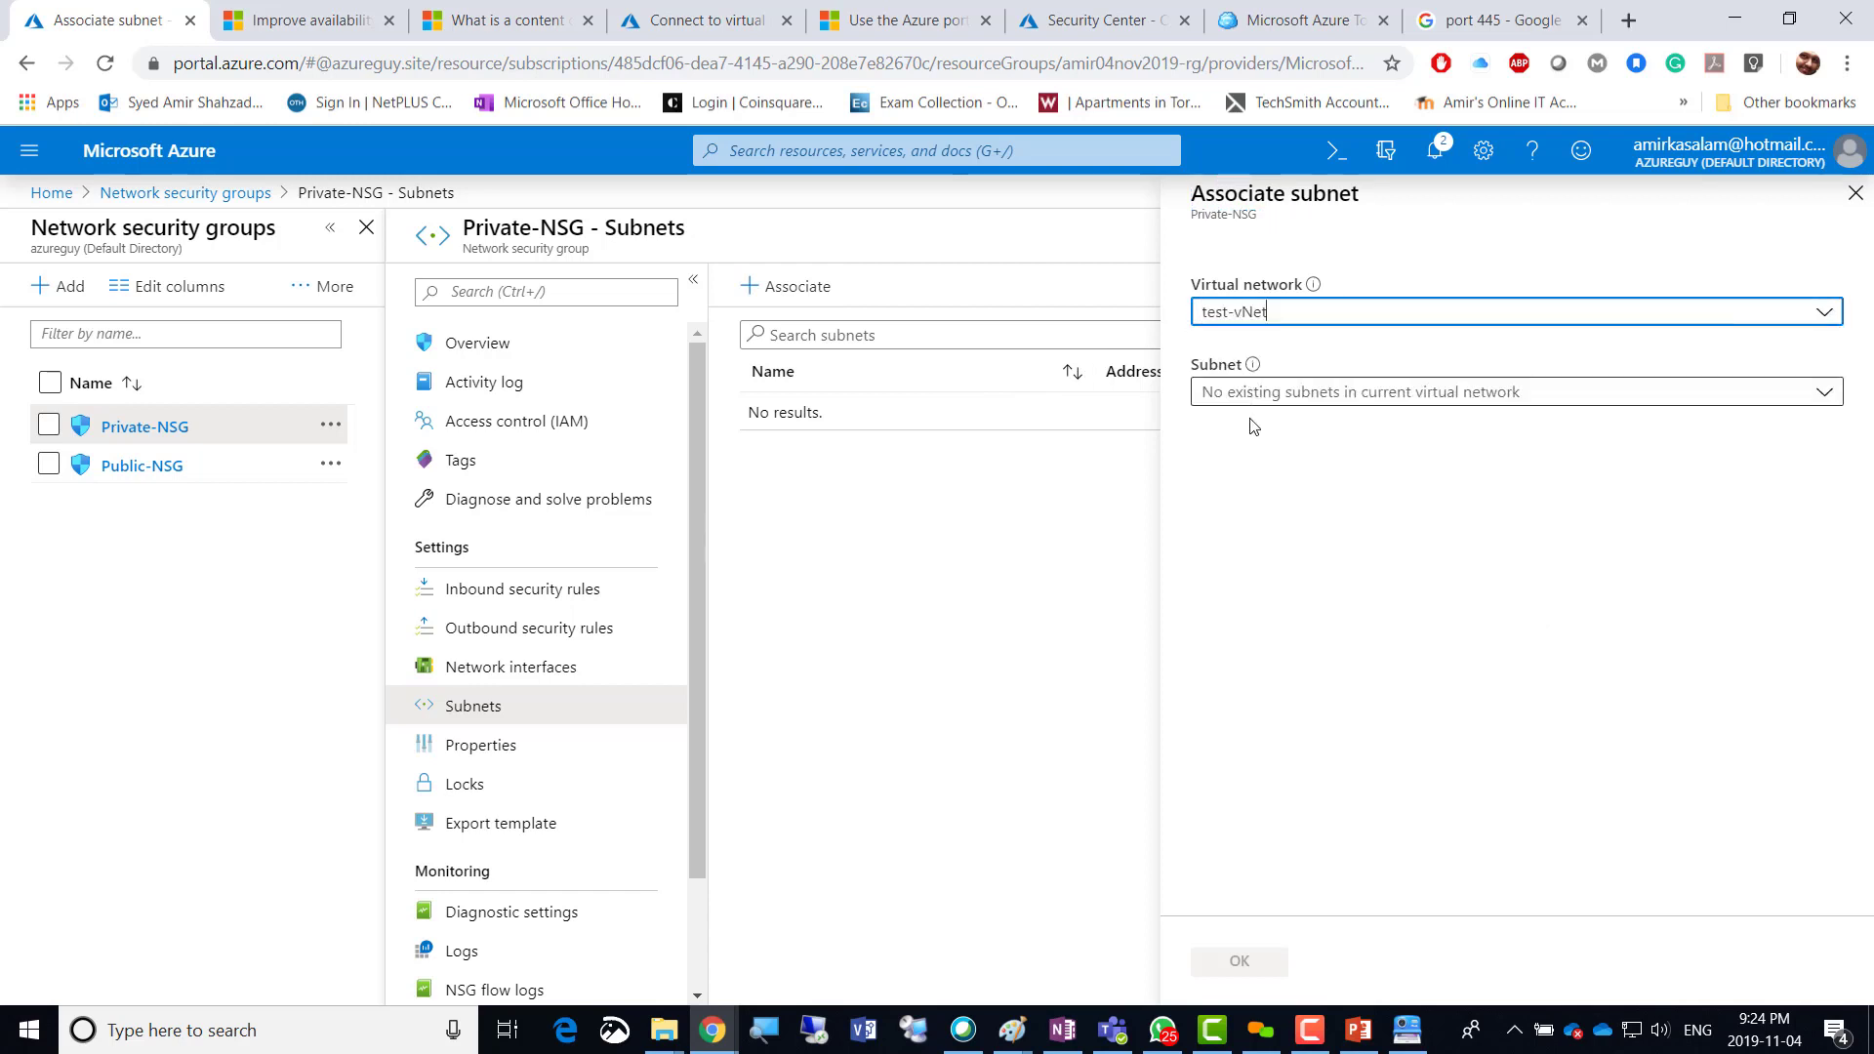
click(1271, 394)
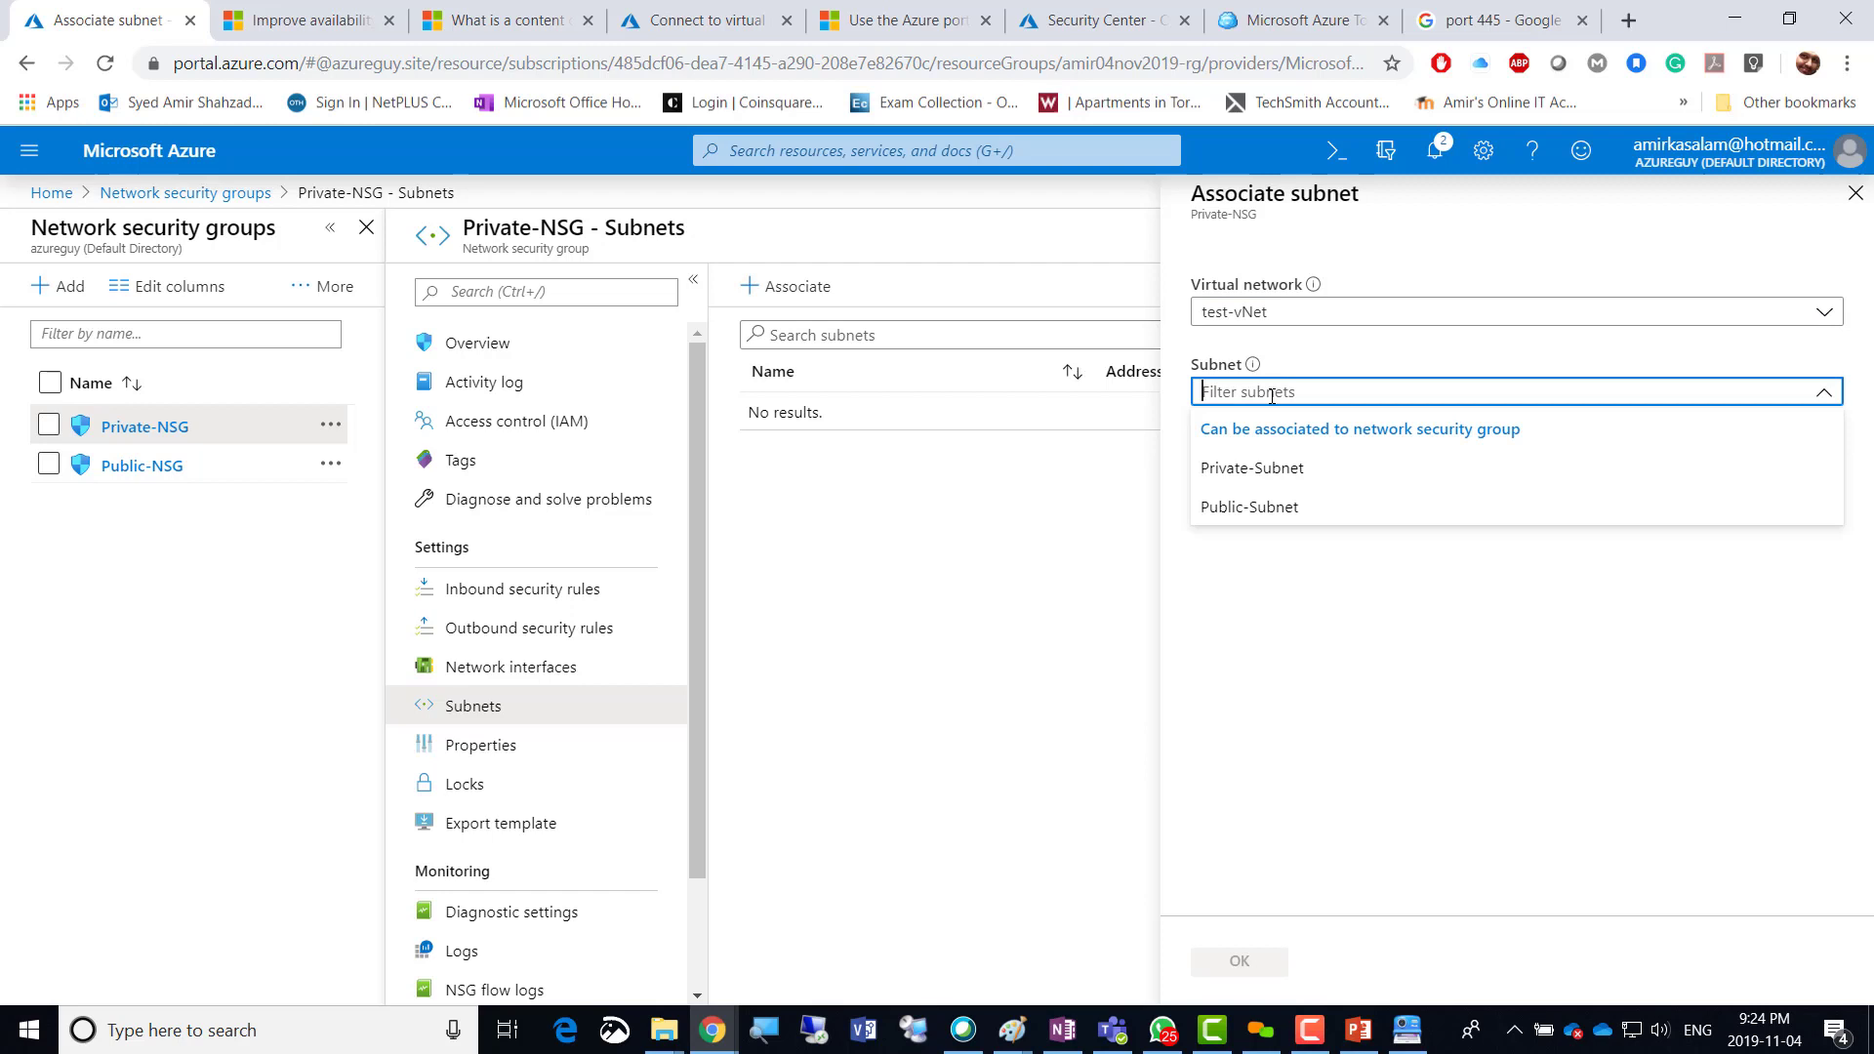
click(1273, 469)
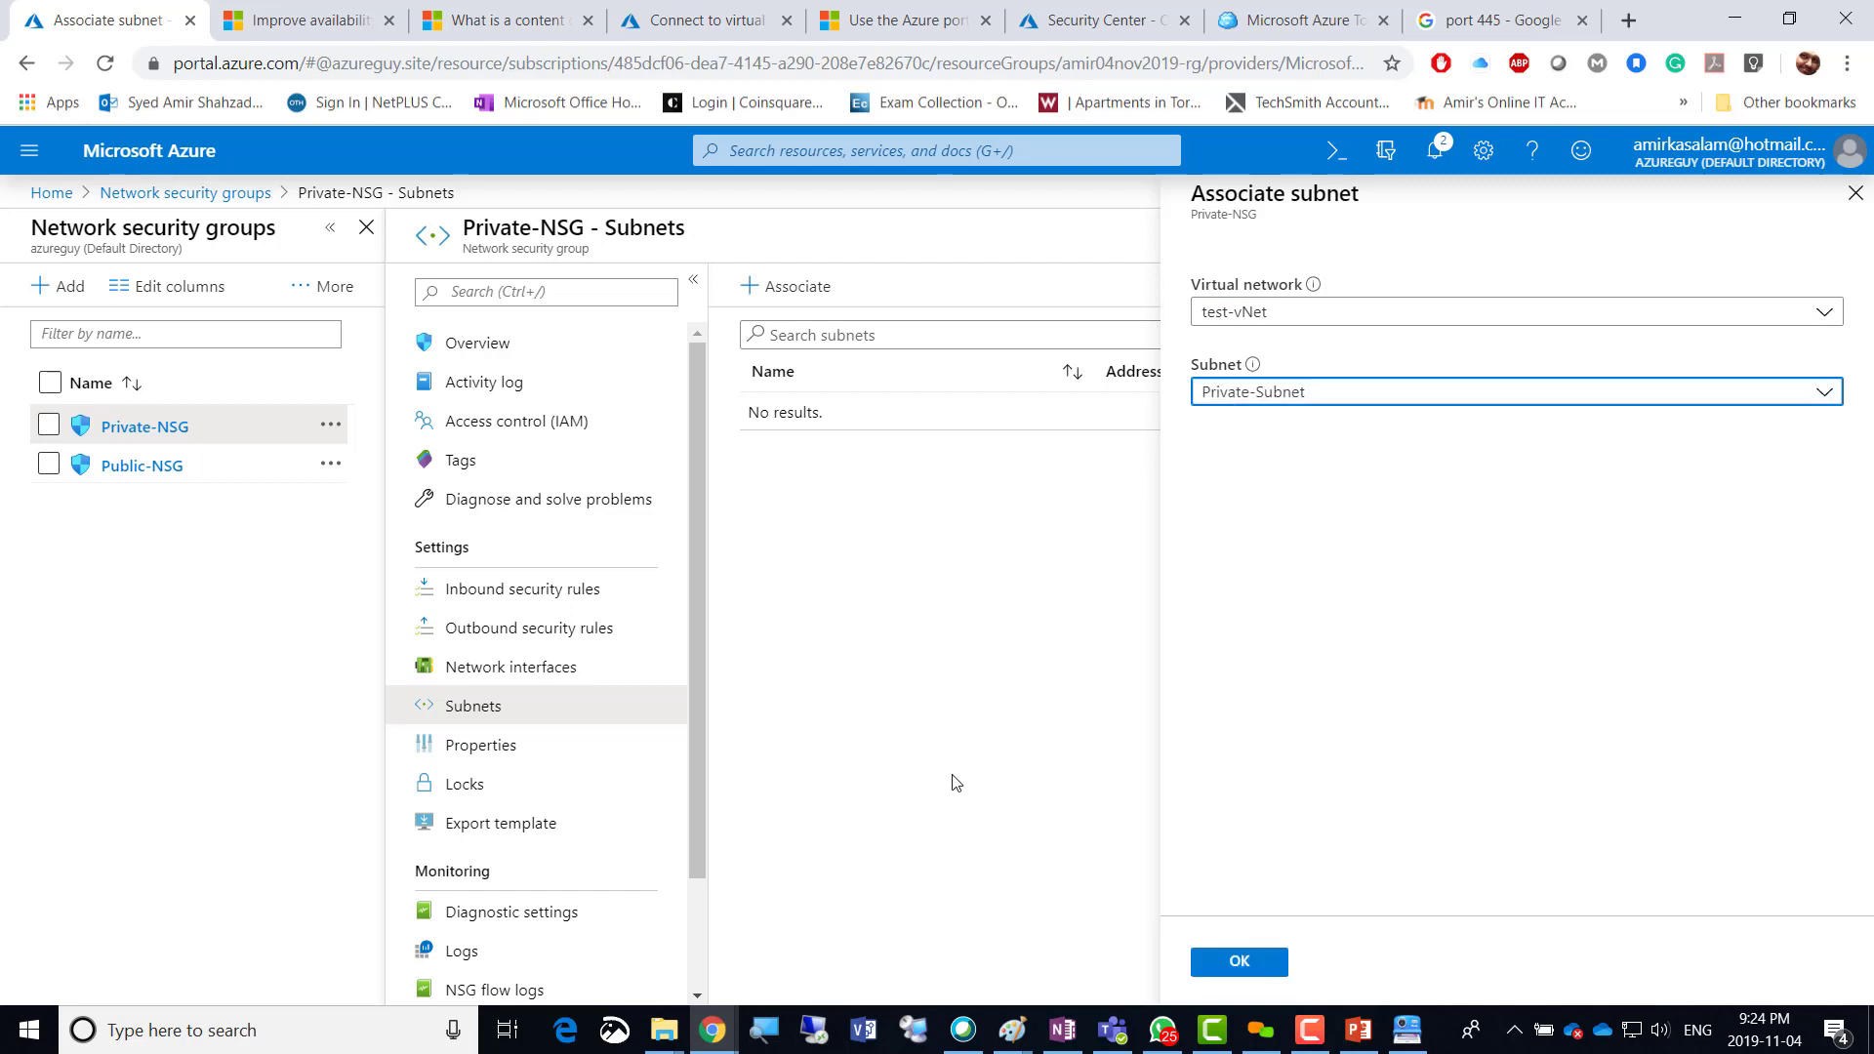
click(1220, 966)
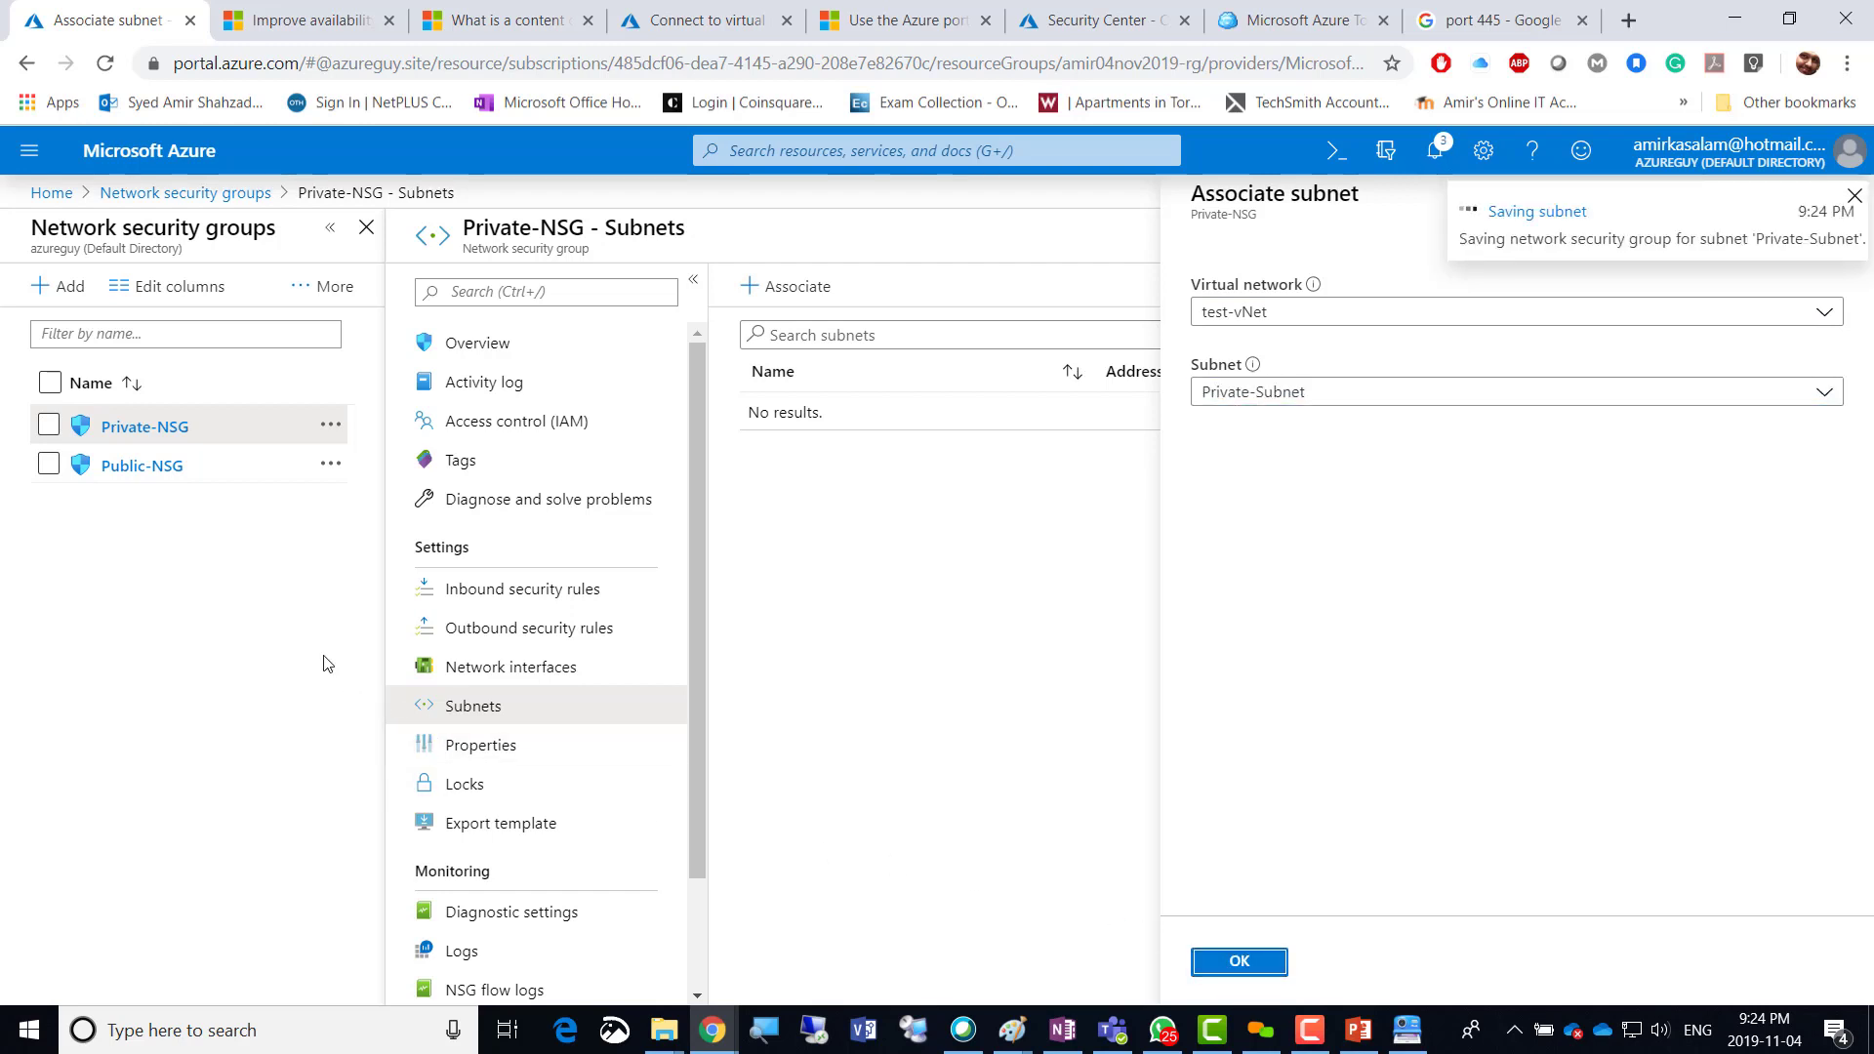
Associate Public-NSG with test-vNet's Public-Subnet.
click(124, 472)
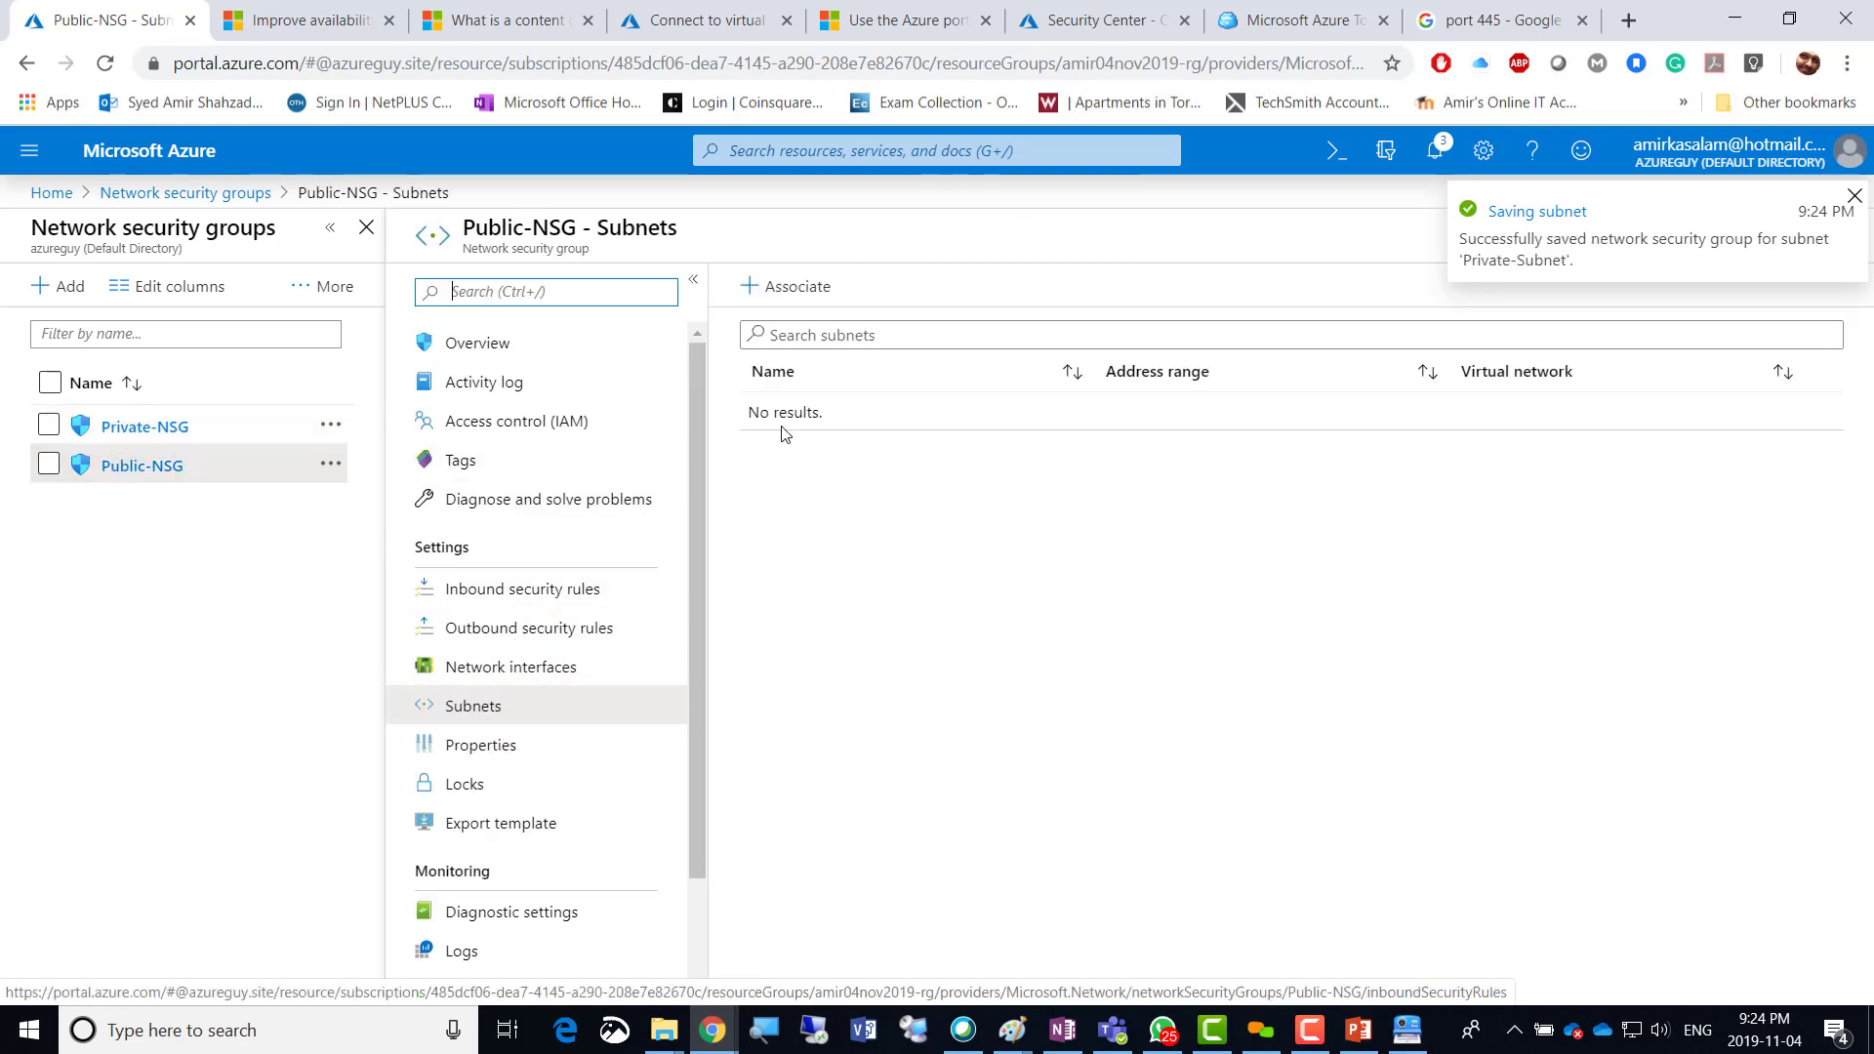
click(785, 286)
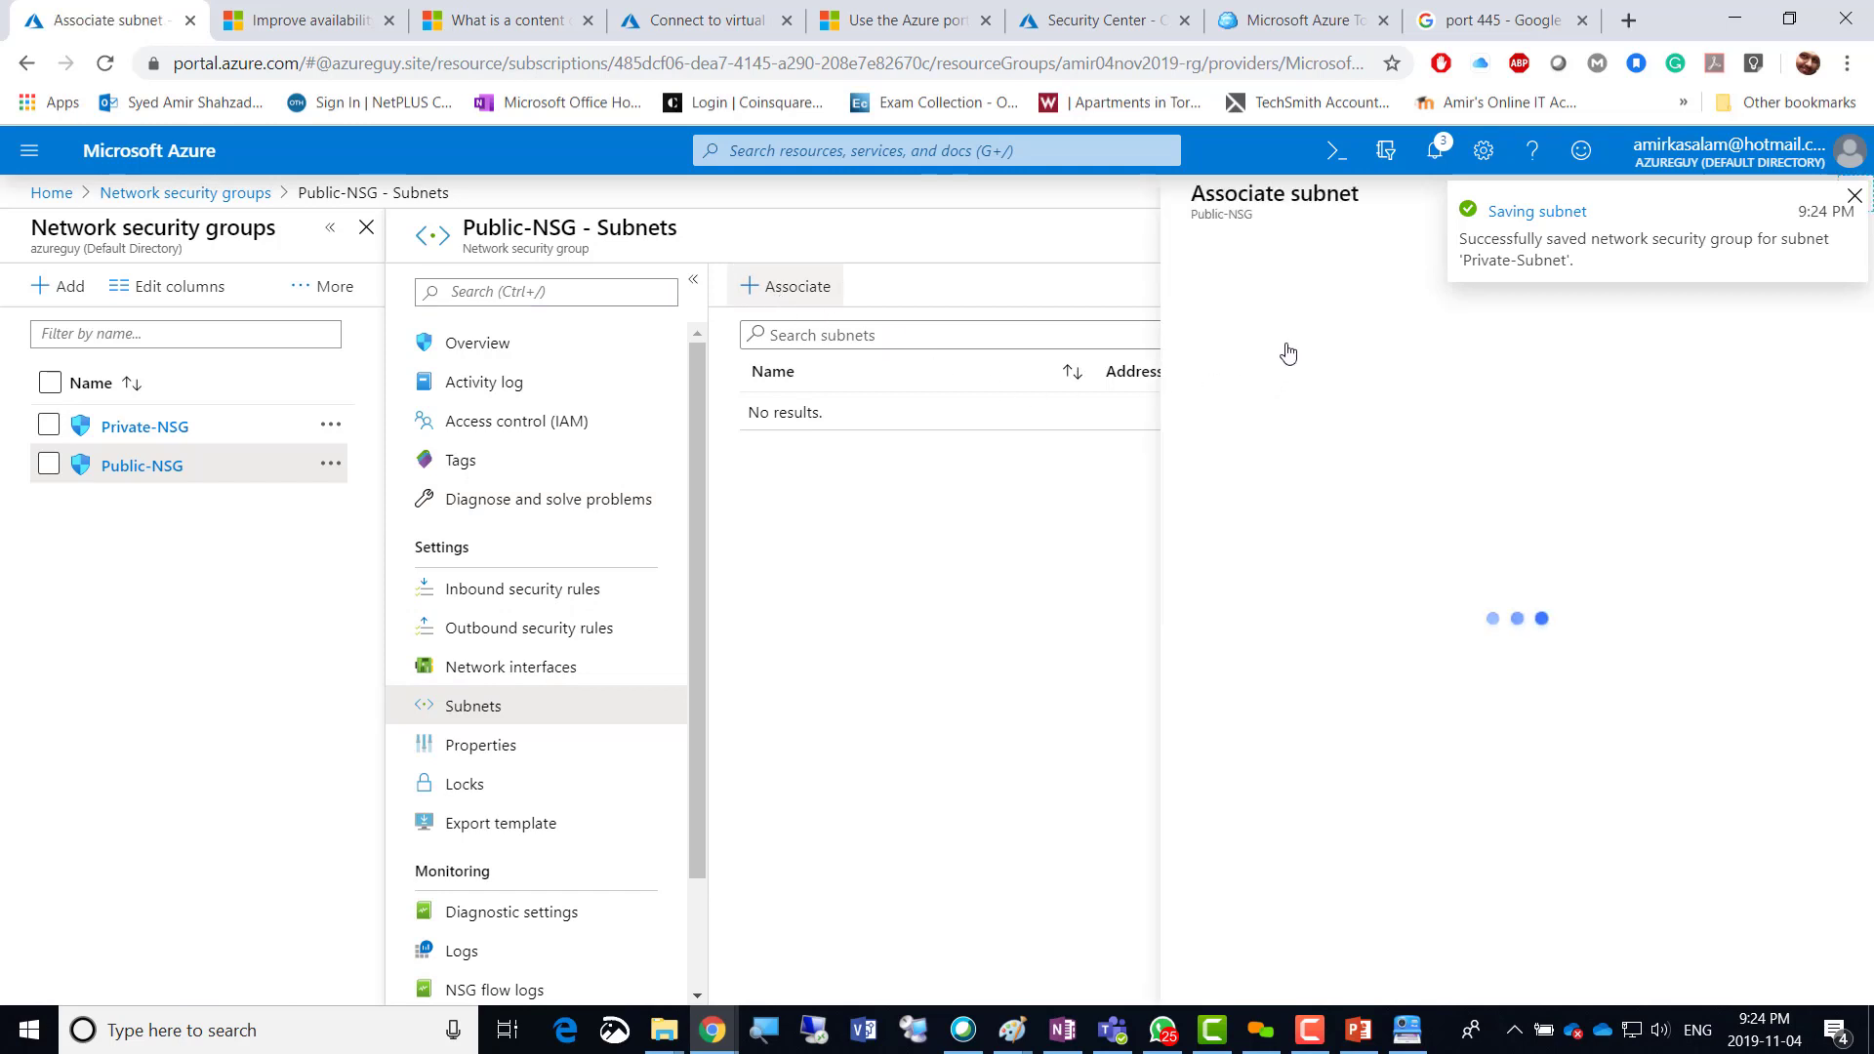
click(1272, 312)
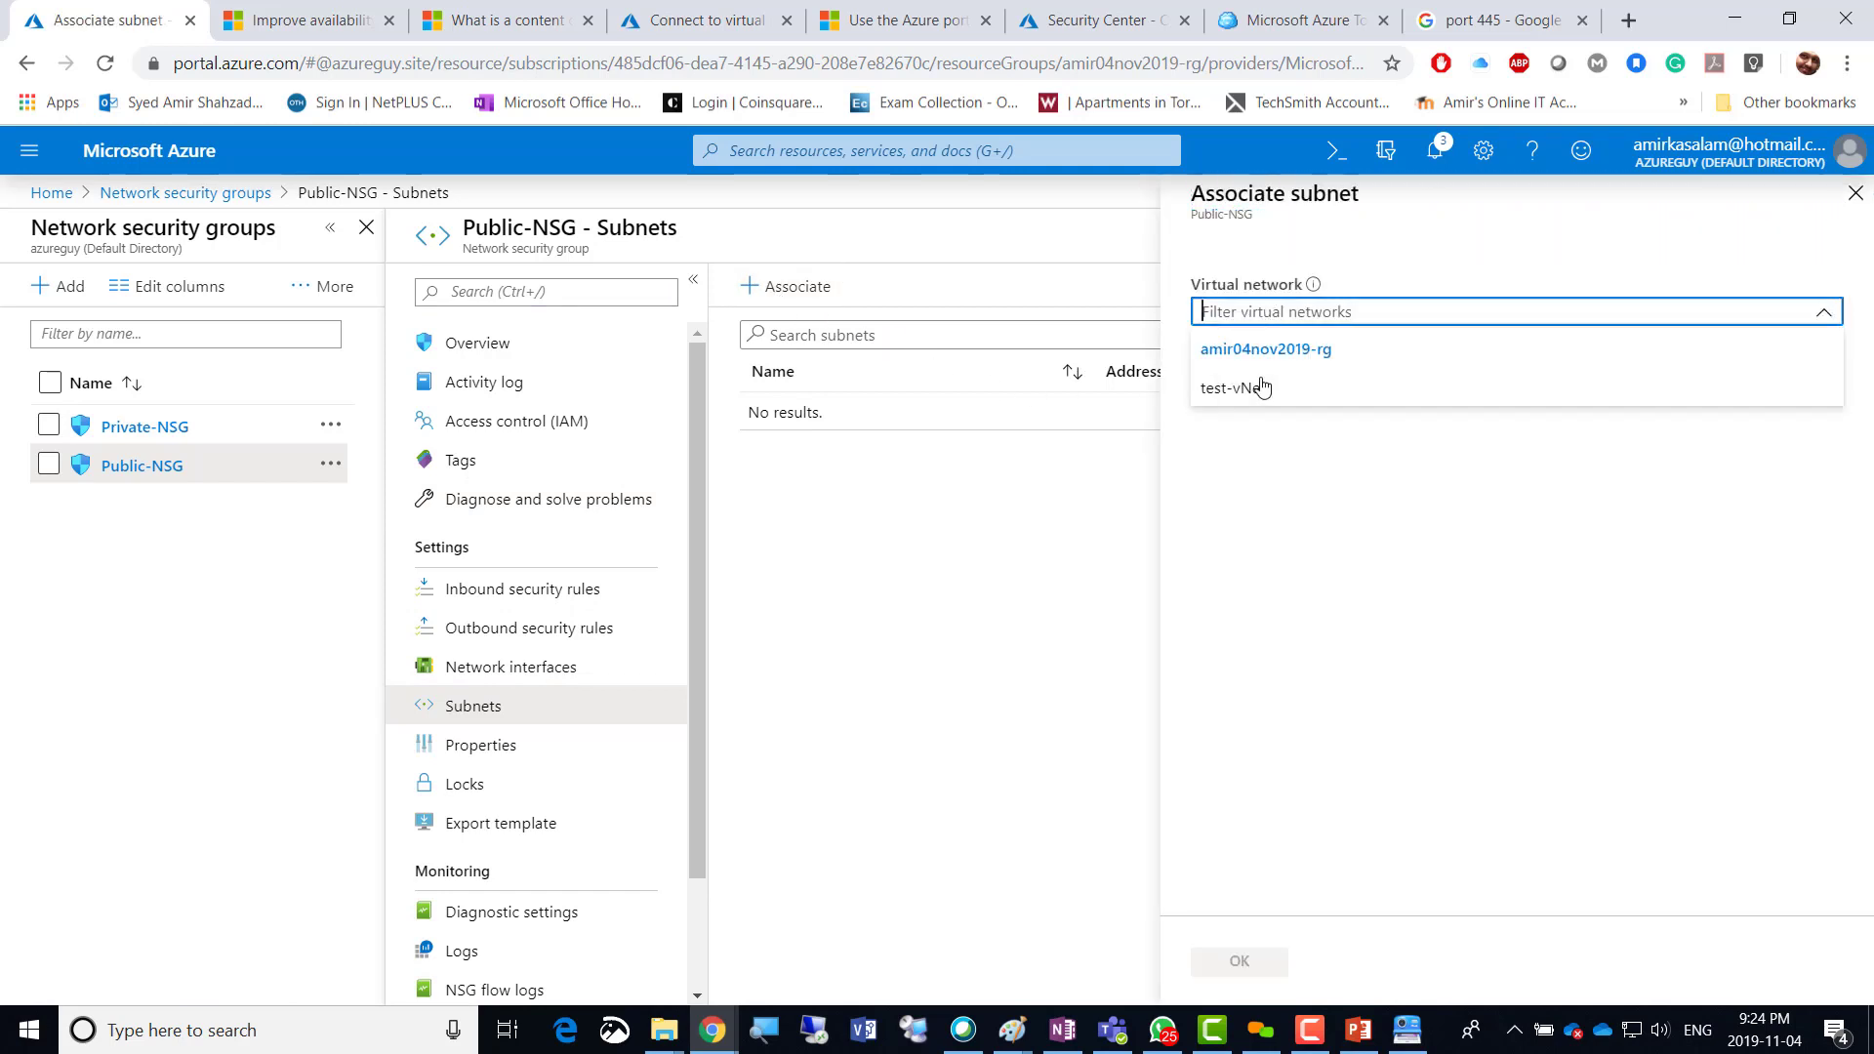
click(1260, 386)
click(1260, 393)
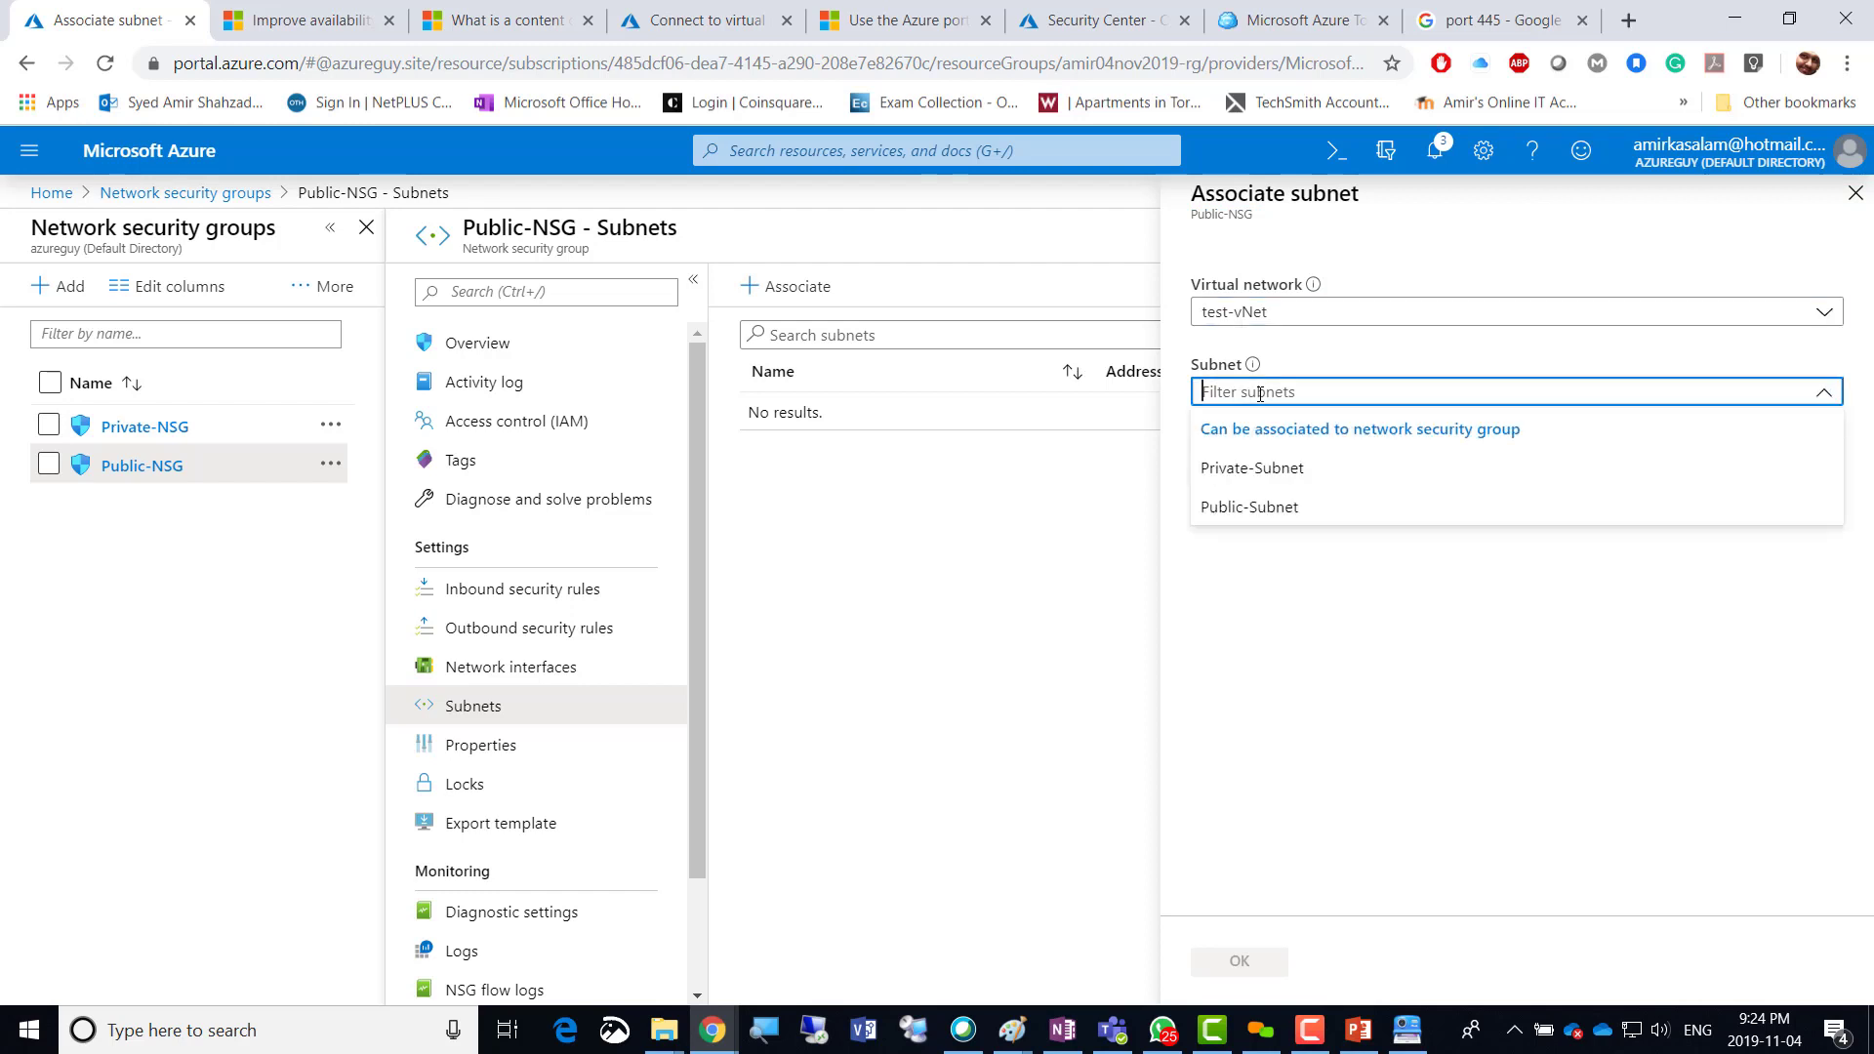
click(1265, 509)
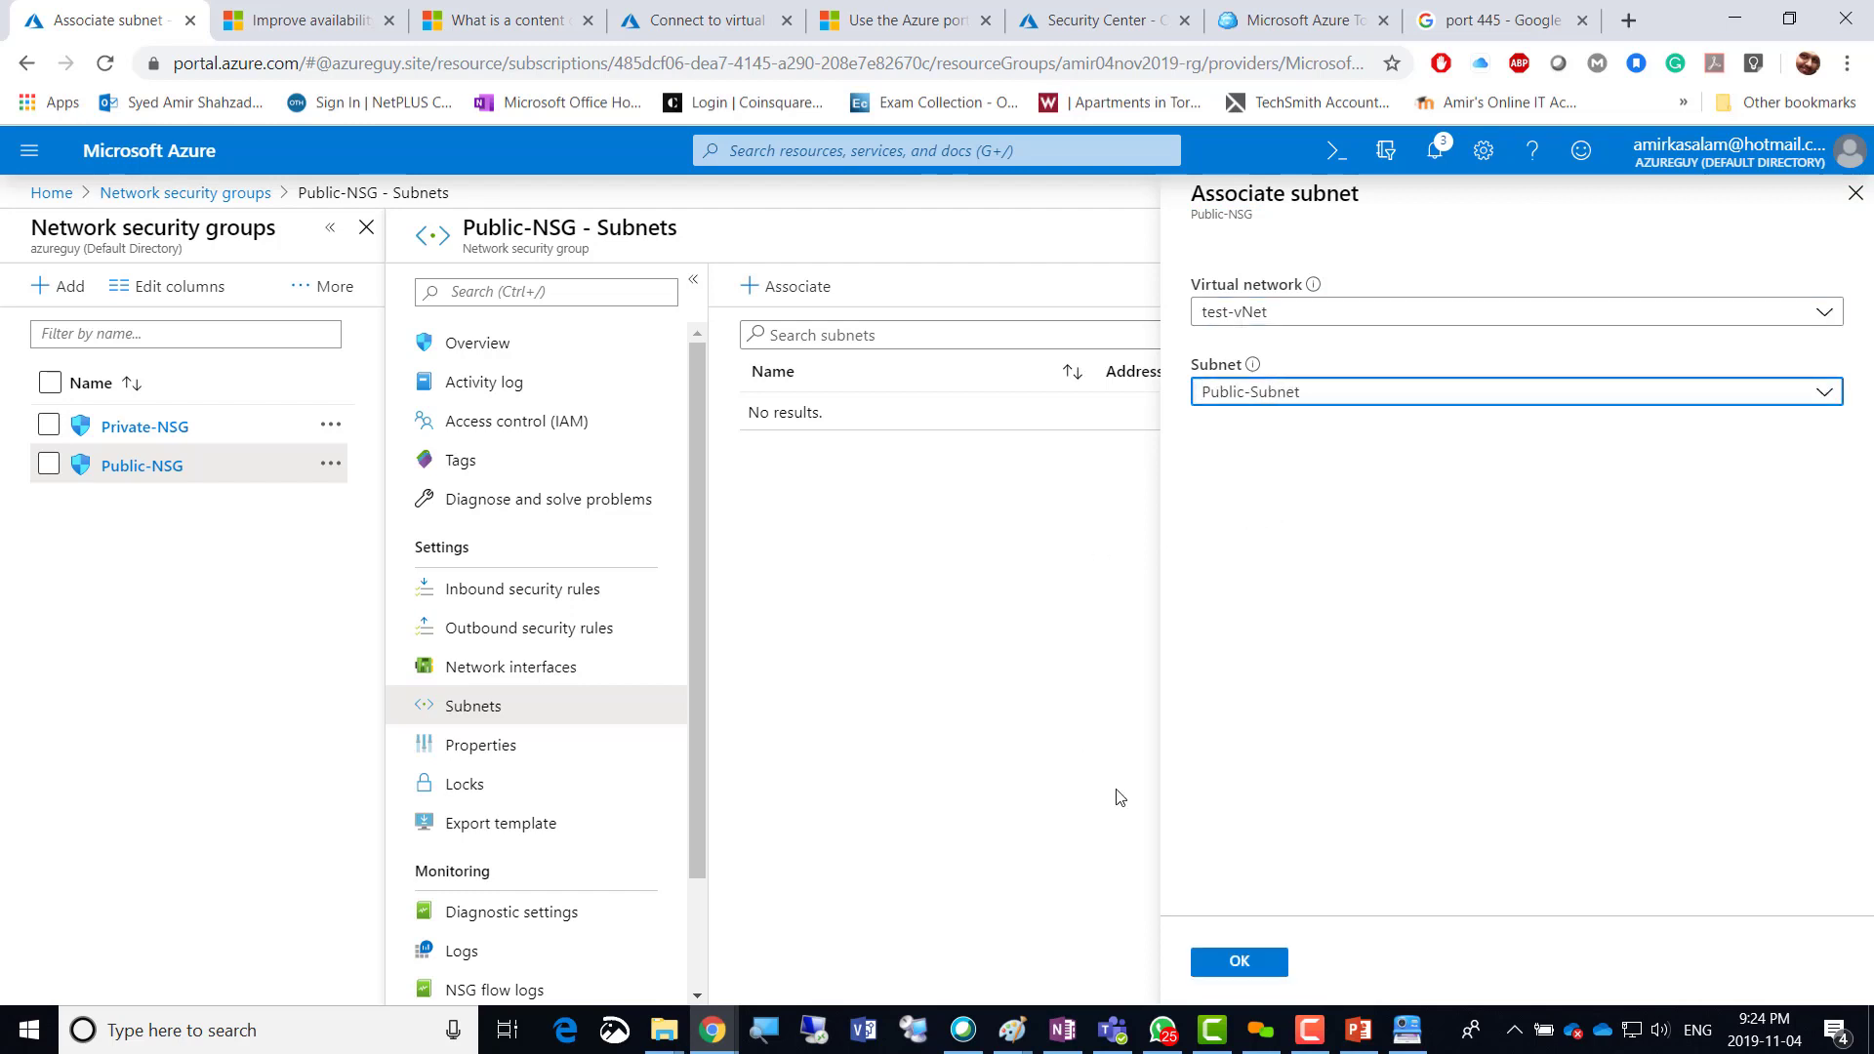
click(1238, 961)
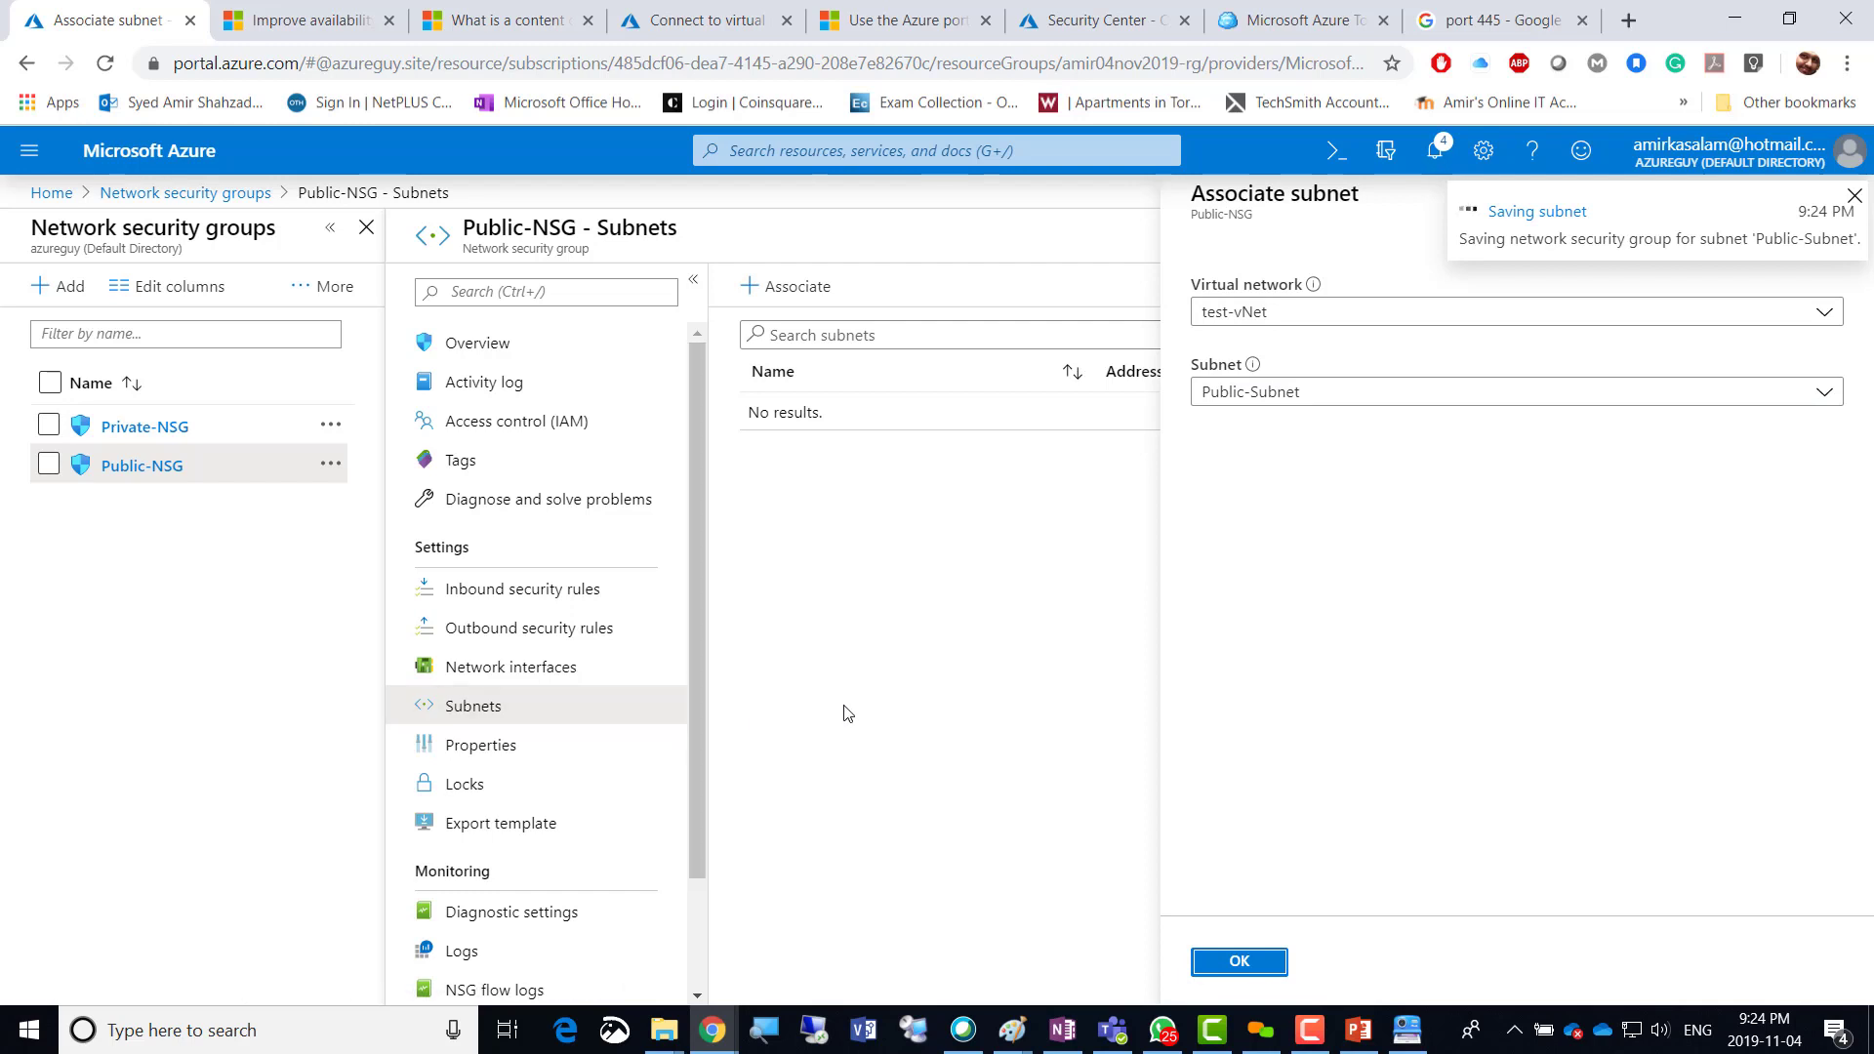
key(alt+Tab)
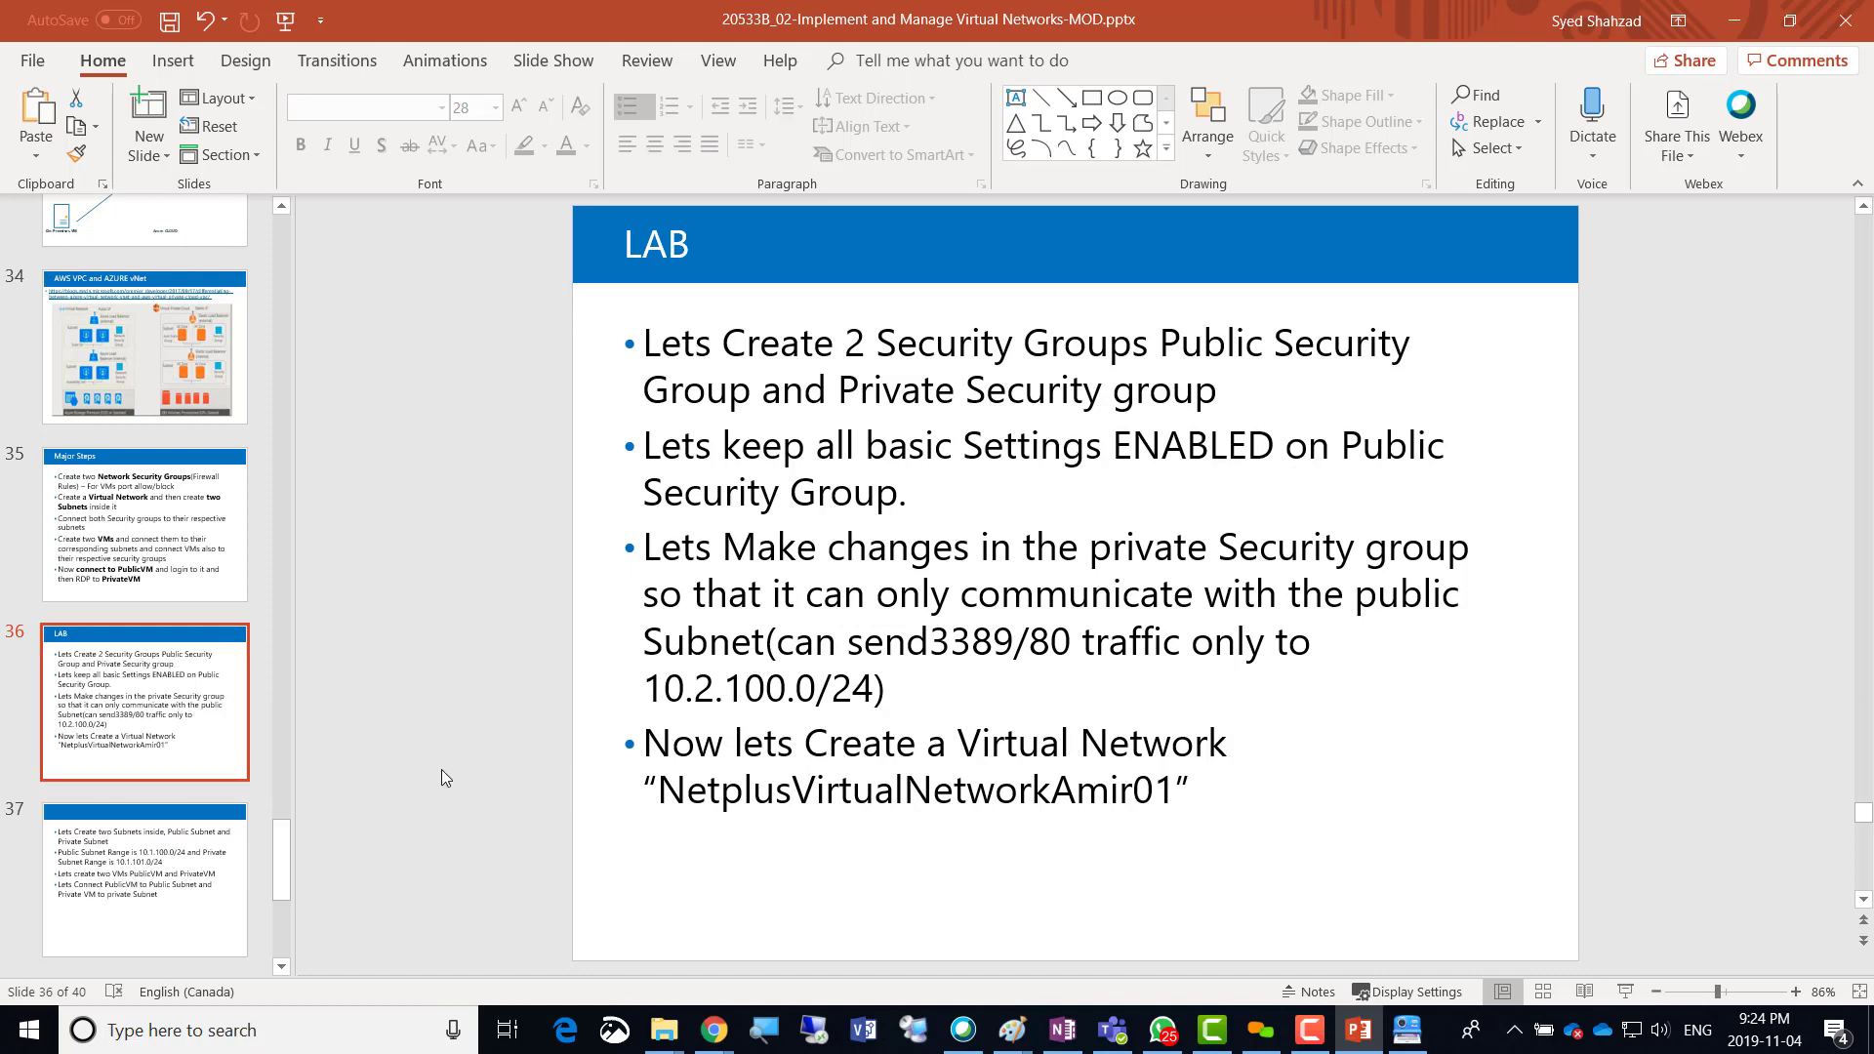
View slide 37 with the subnet ranges and VM steps, then return to the portal.
click(175, 875)
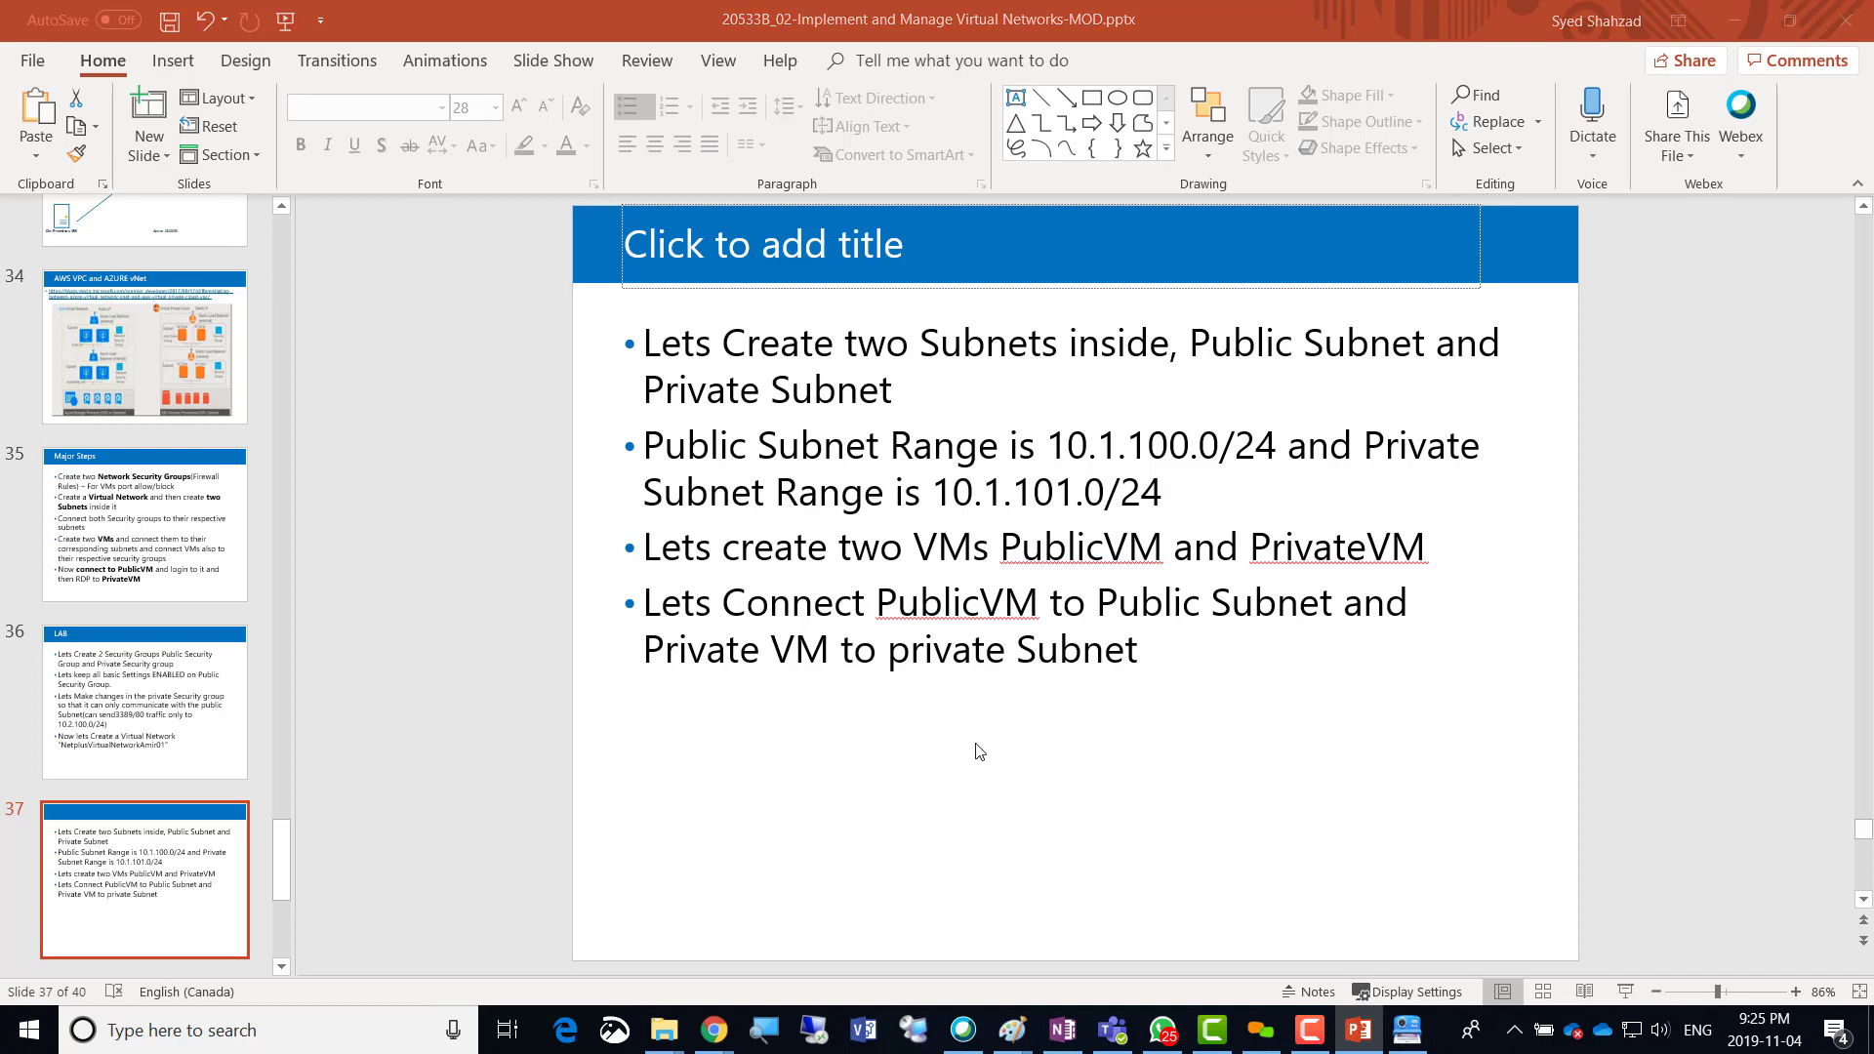
key(alt+Tab)
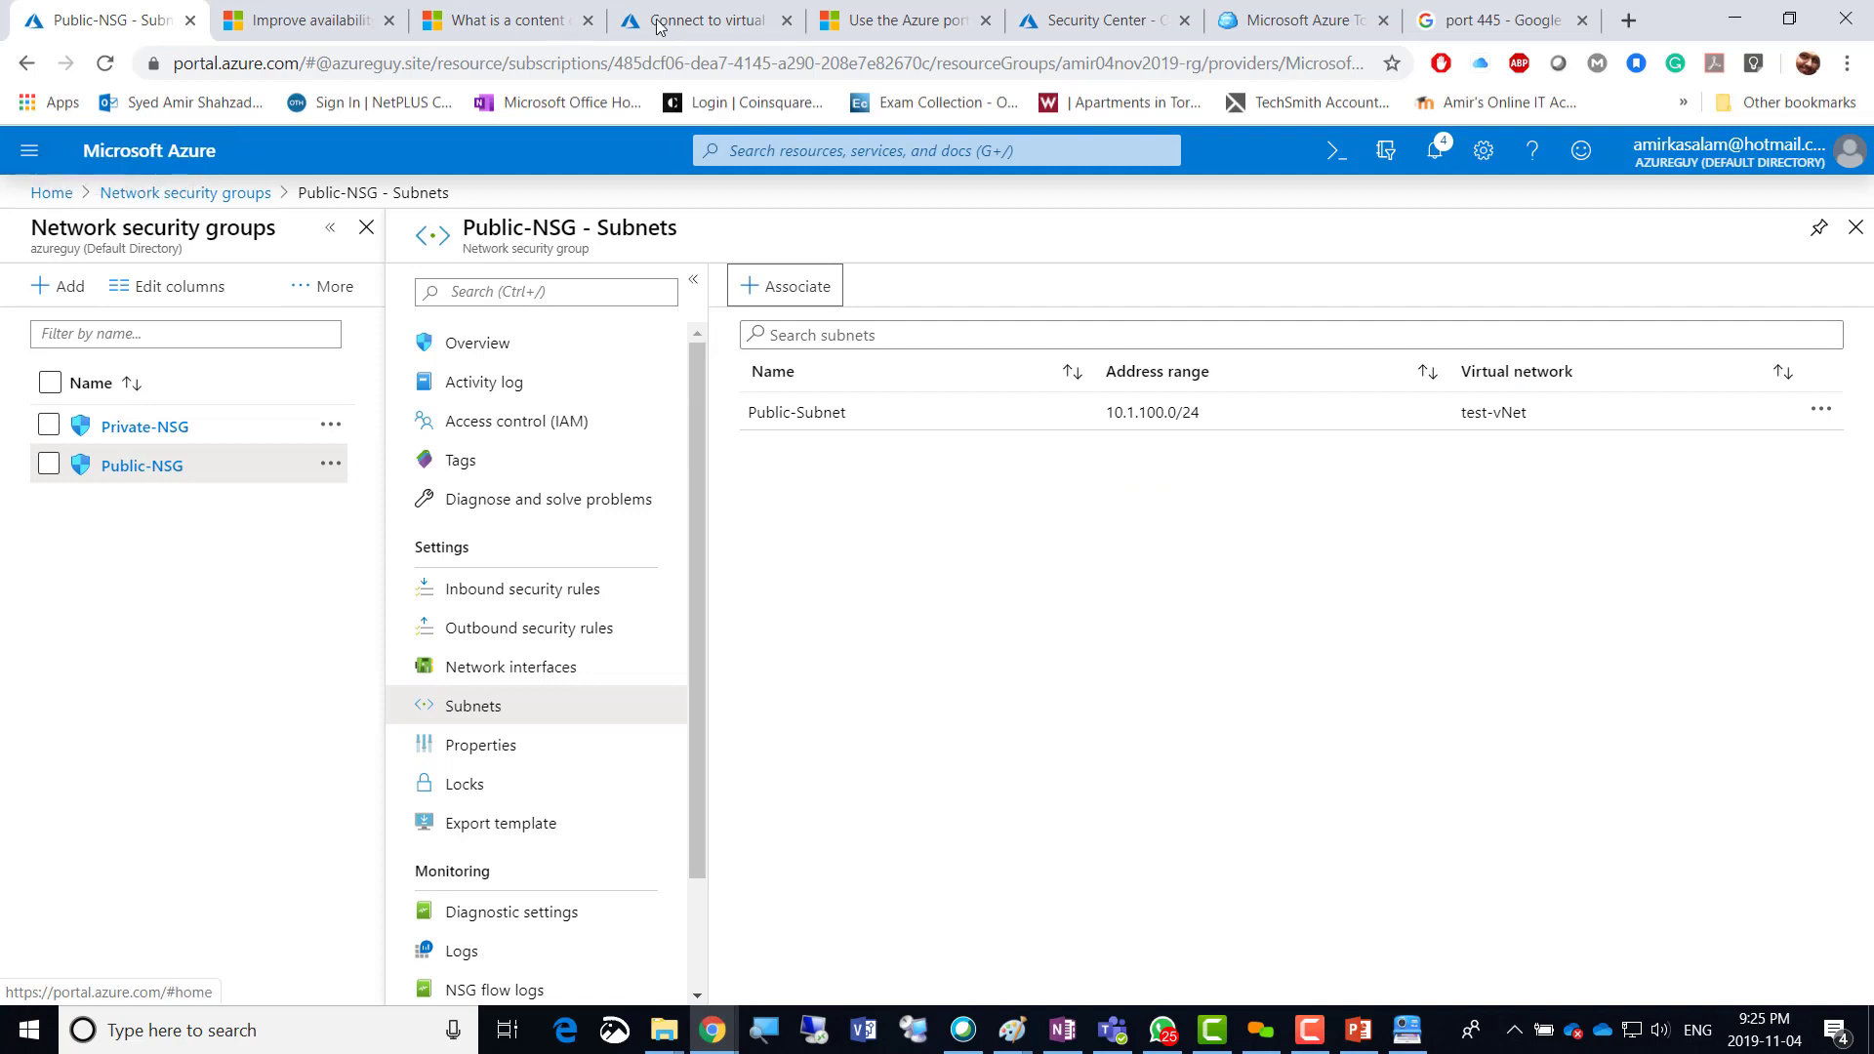
Go from the portal home to Virtual machines and start creating a new VM.
click(687, 23)
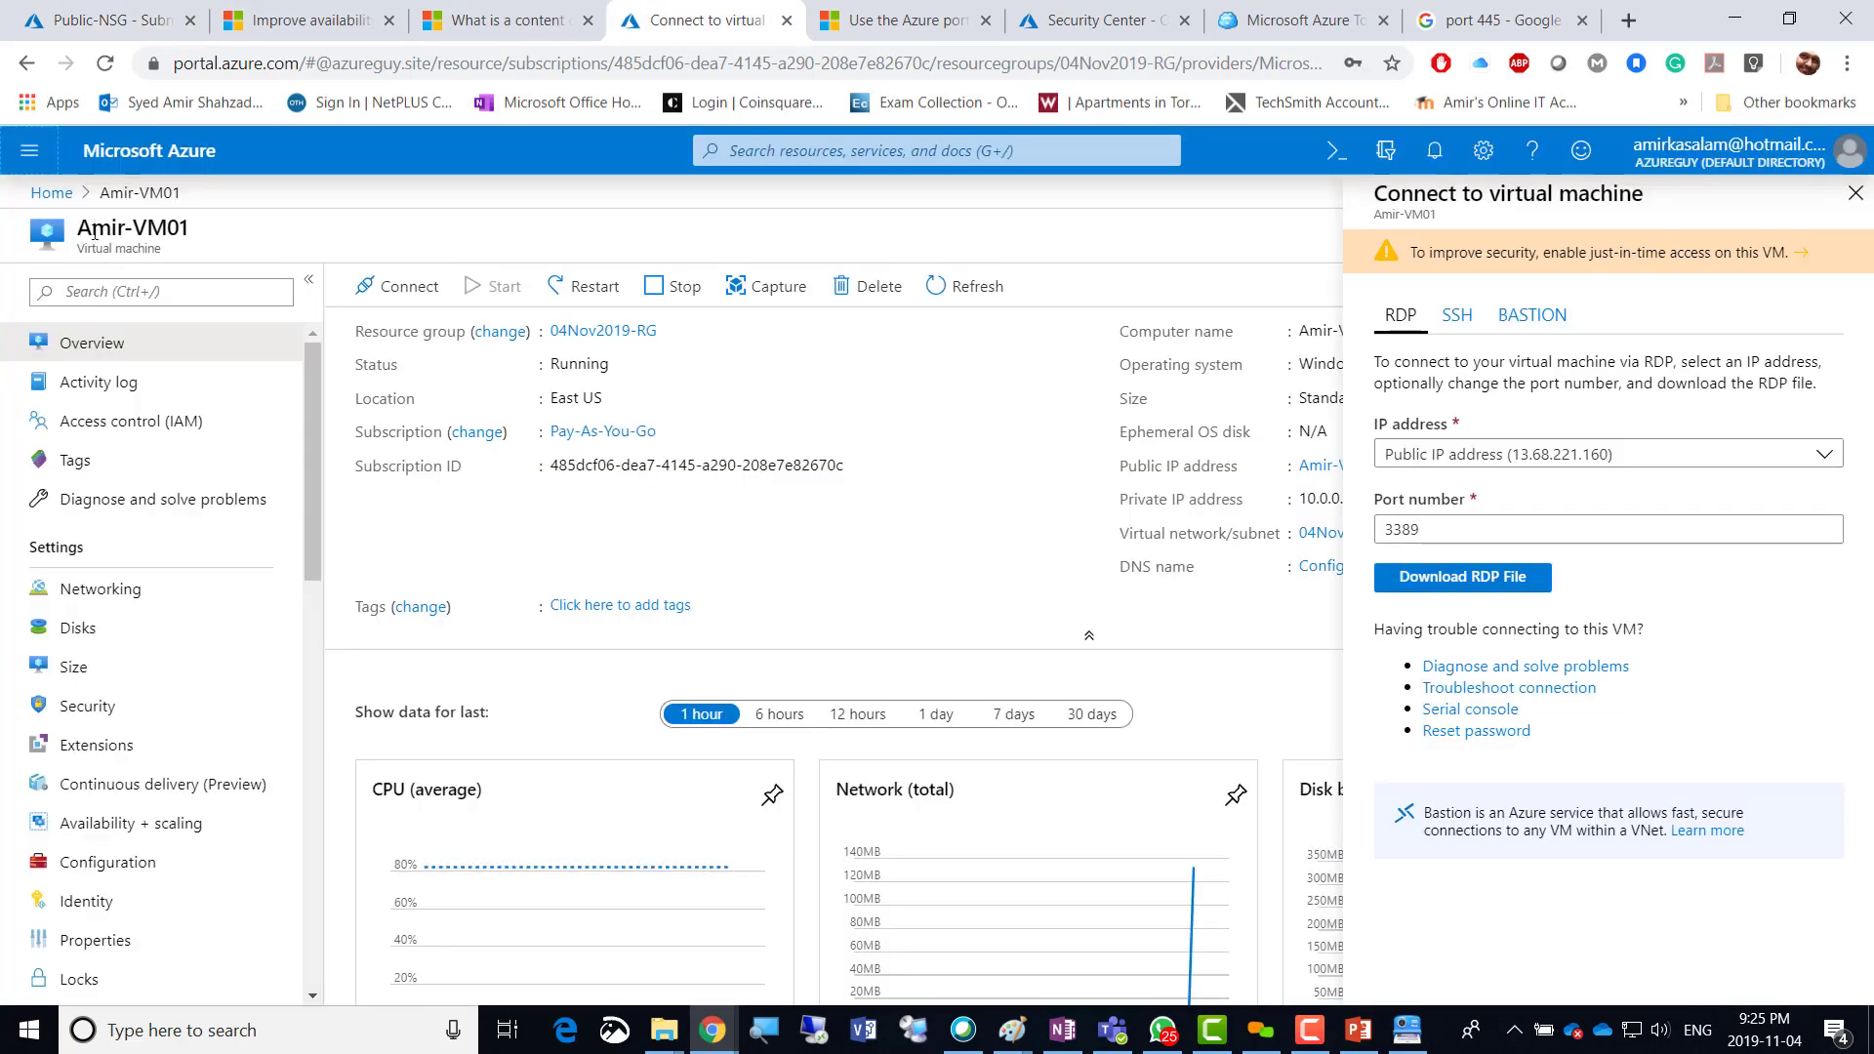
click(51, 194)
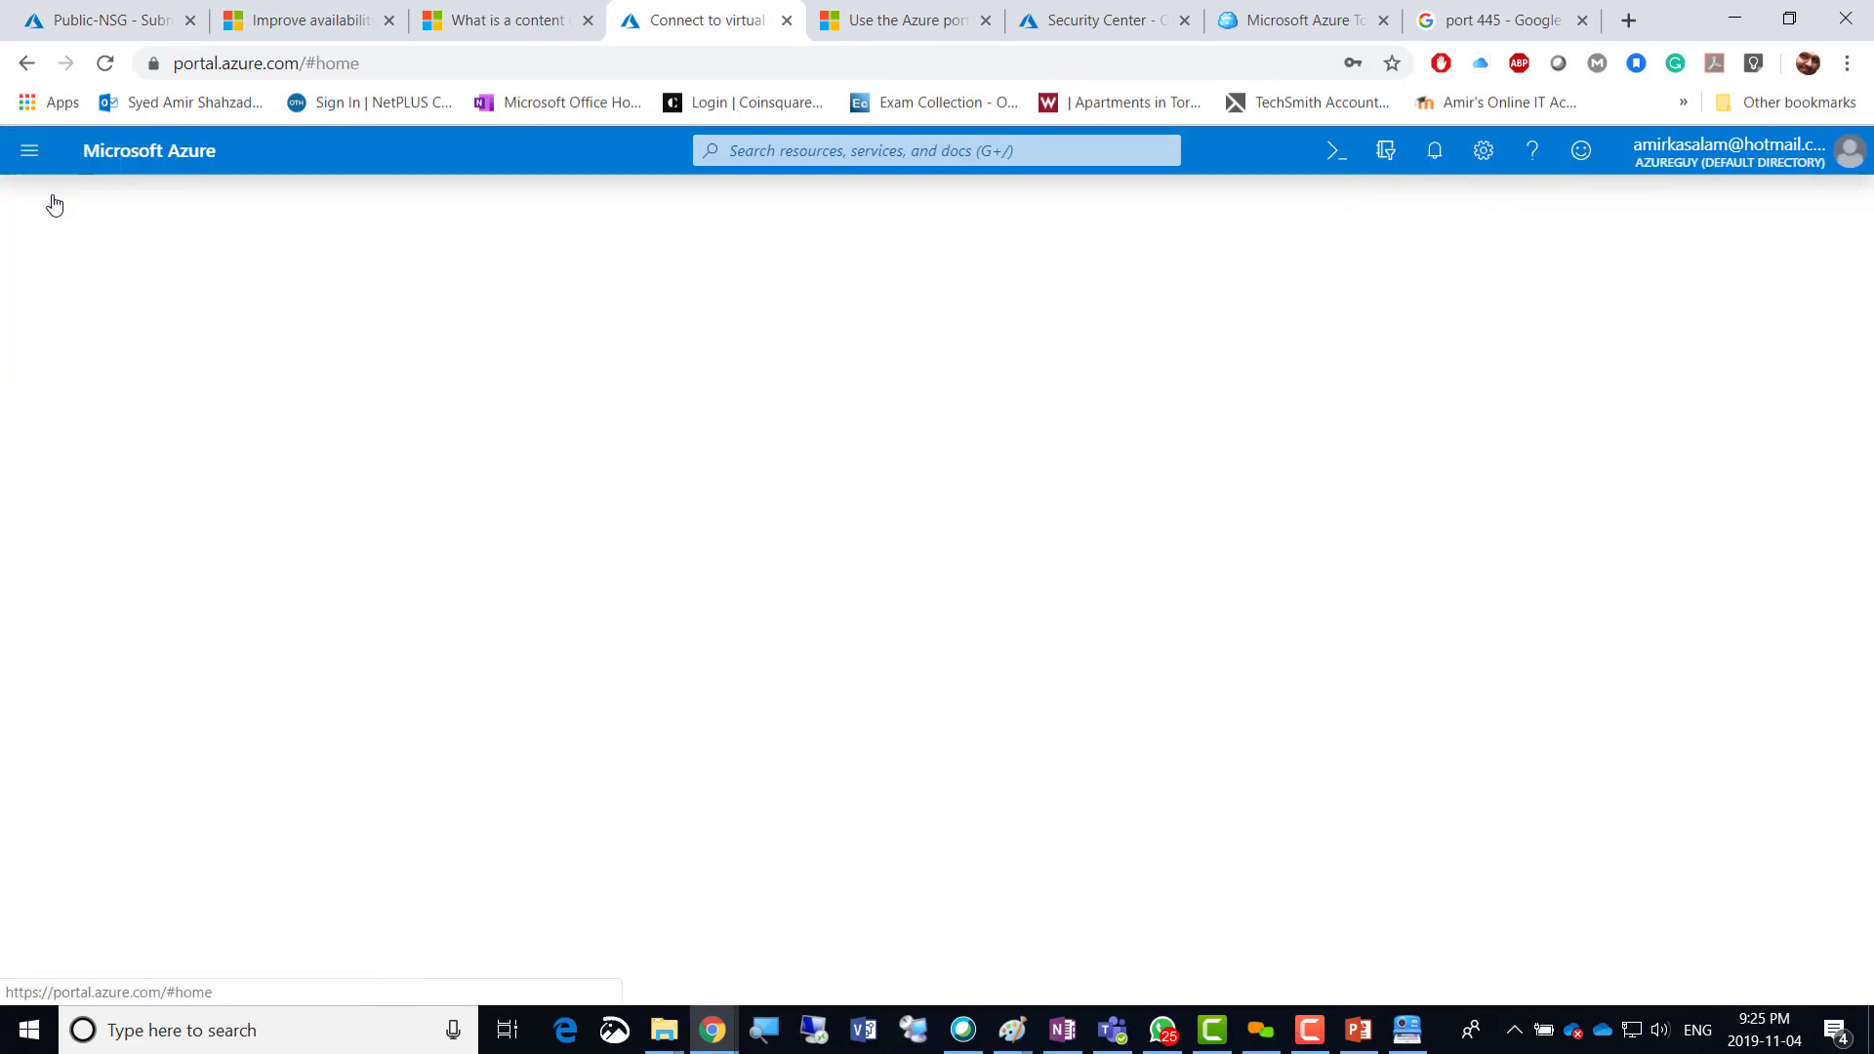
click(471, 325)
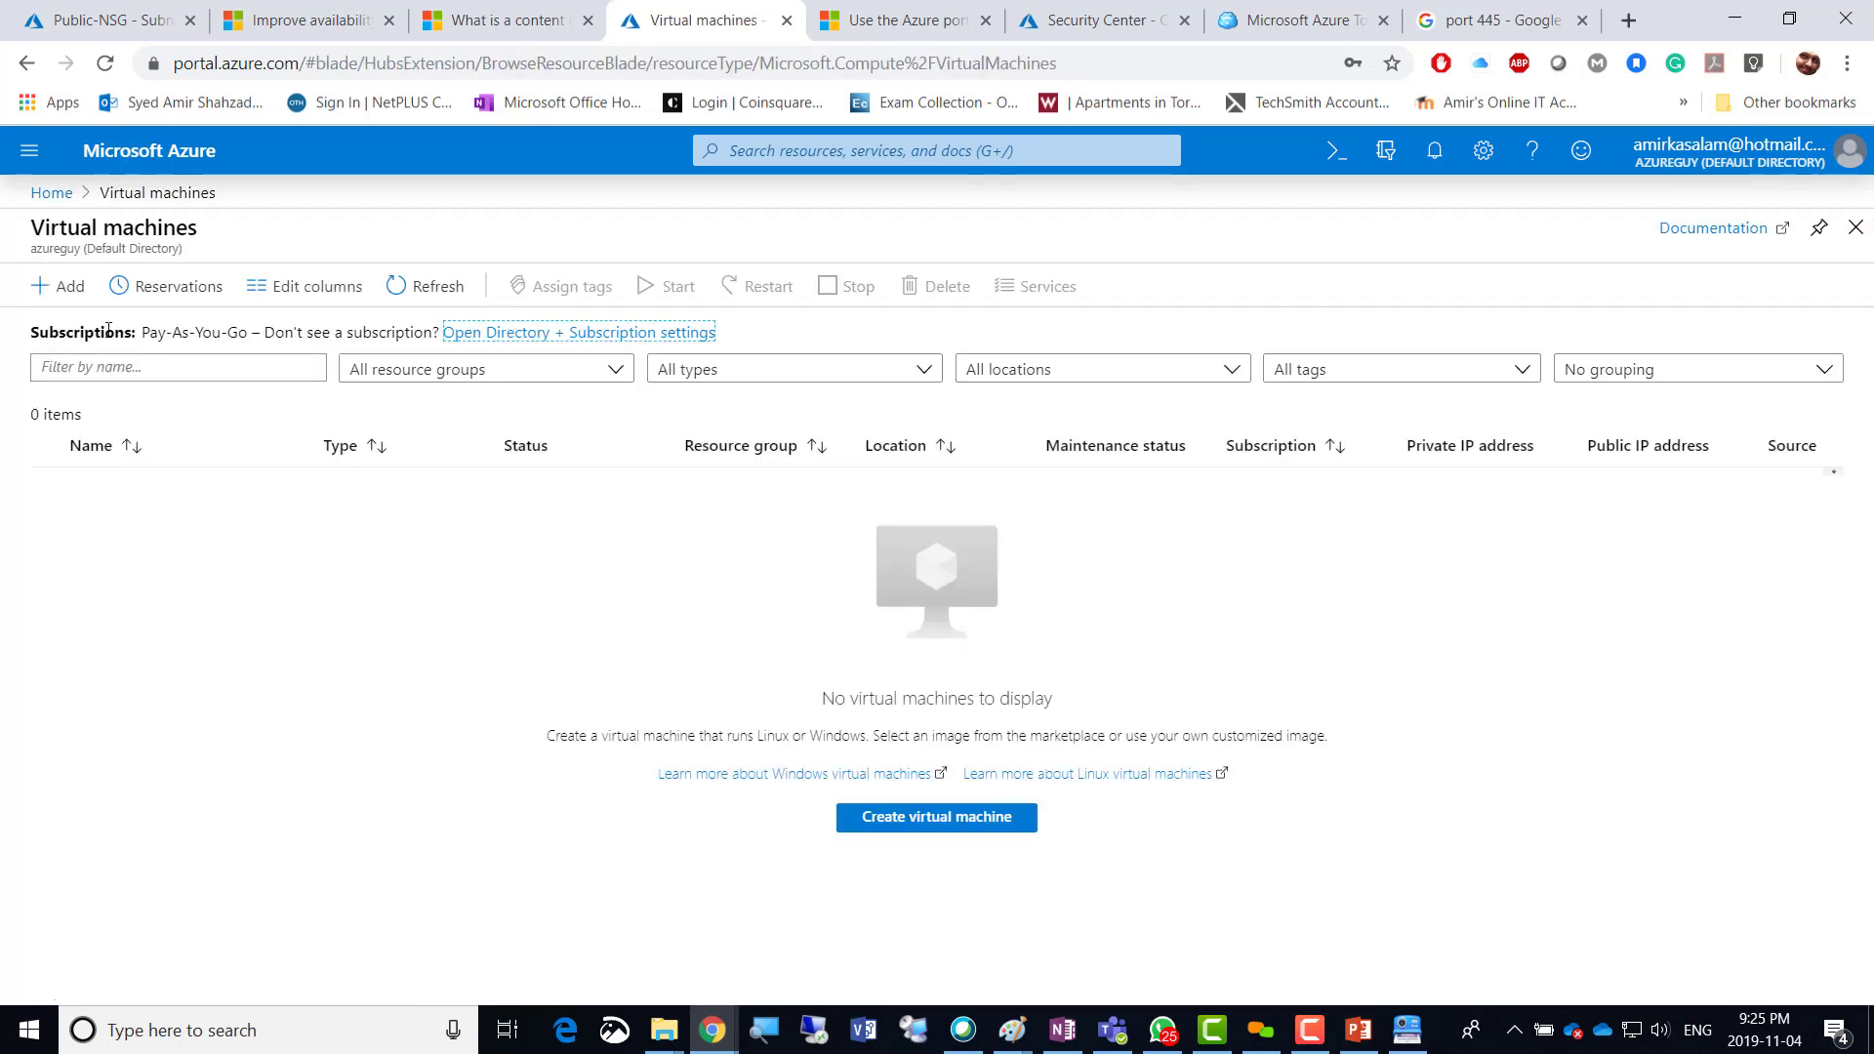
click(65, 294)
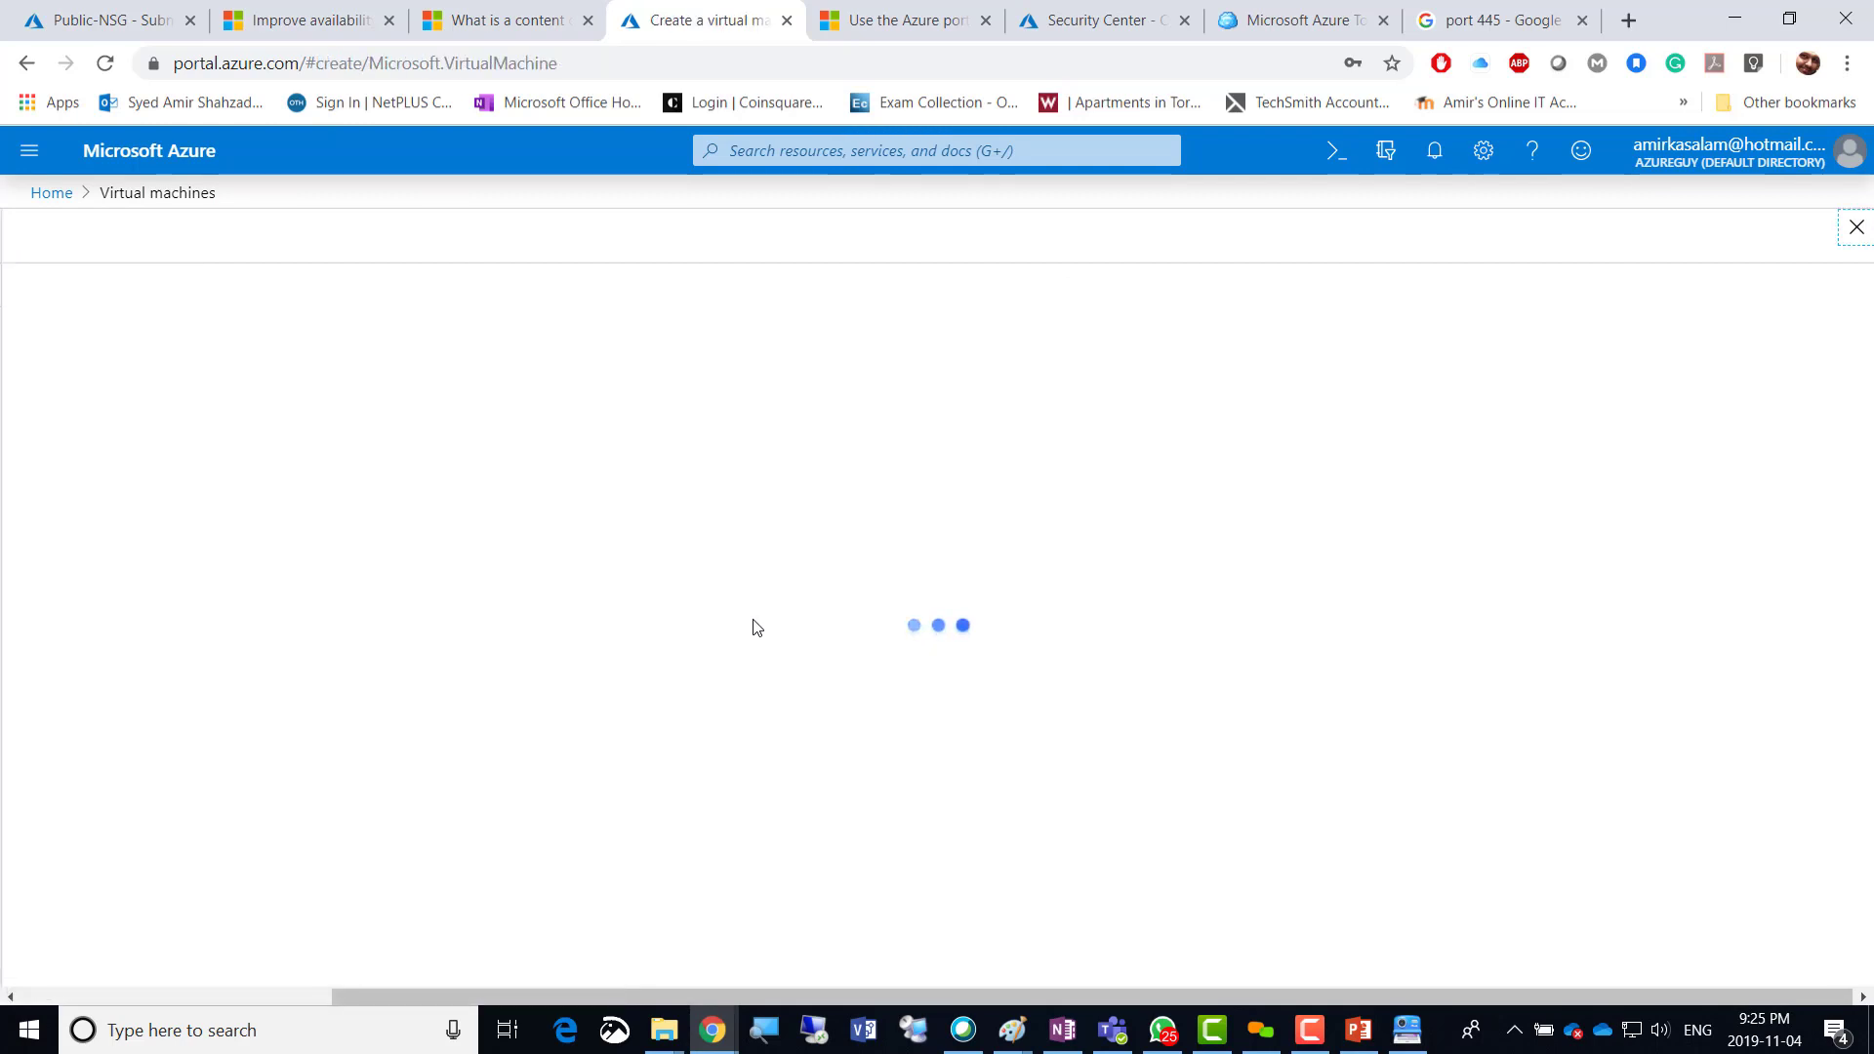
Choose the existing resource group, name the VM Public-VM, and set region (US) East US.
click(426, 642)
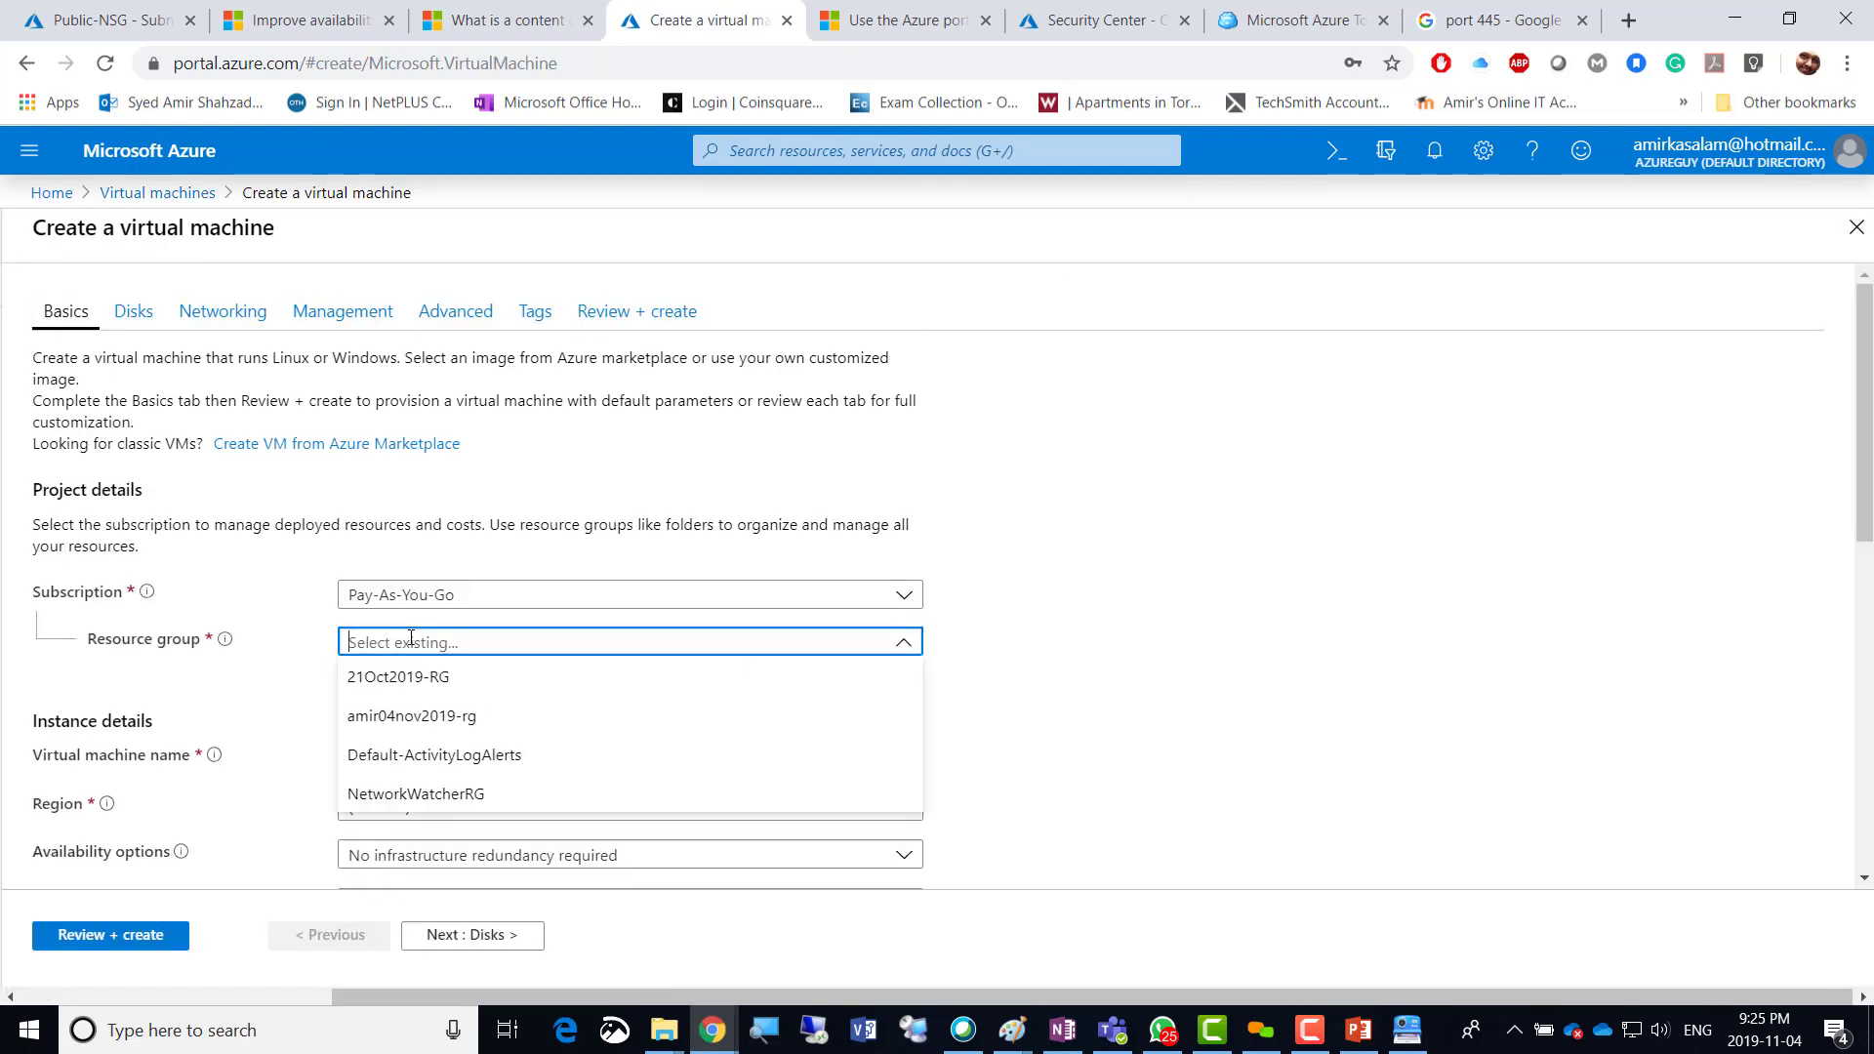
click(491, 722)
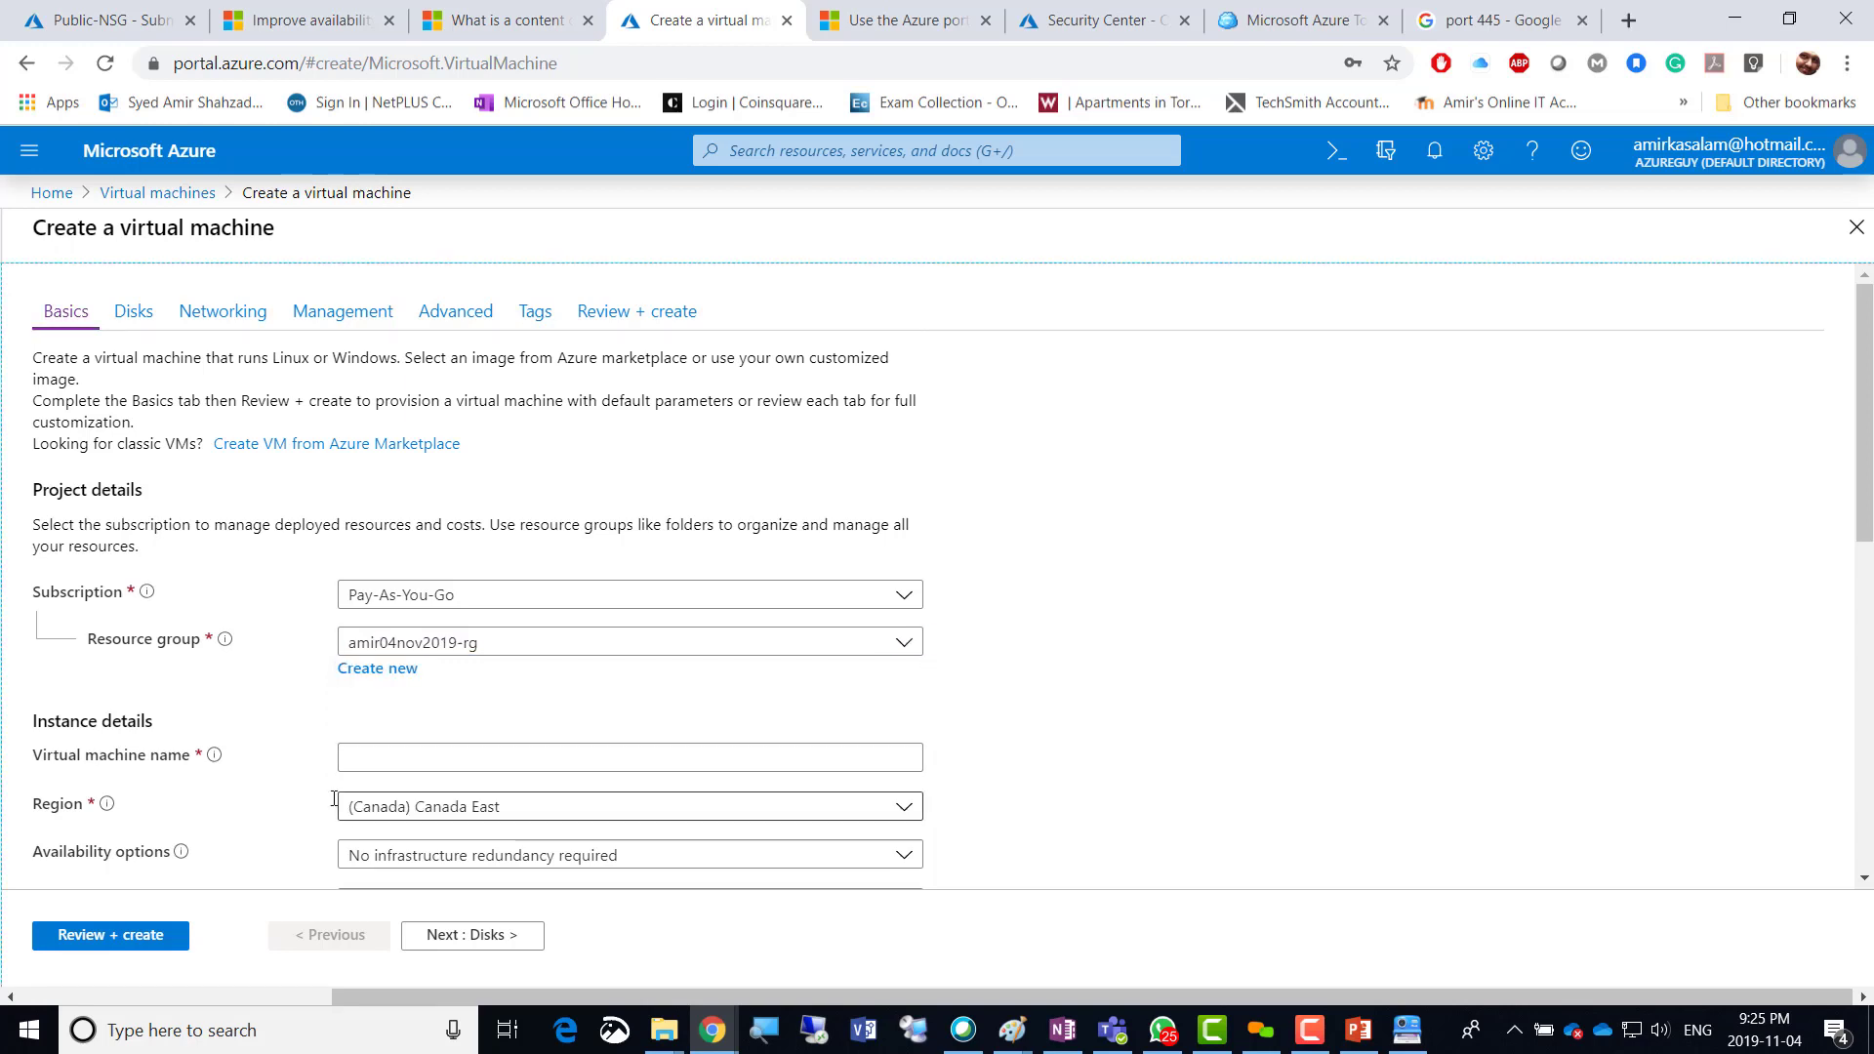
click(382, 767)
text(A)
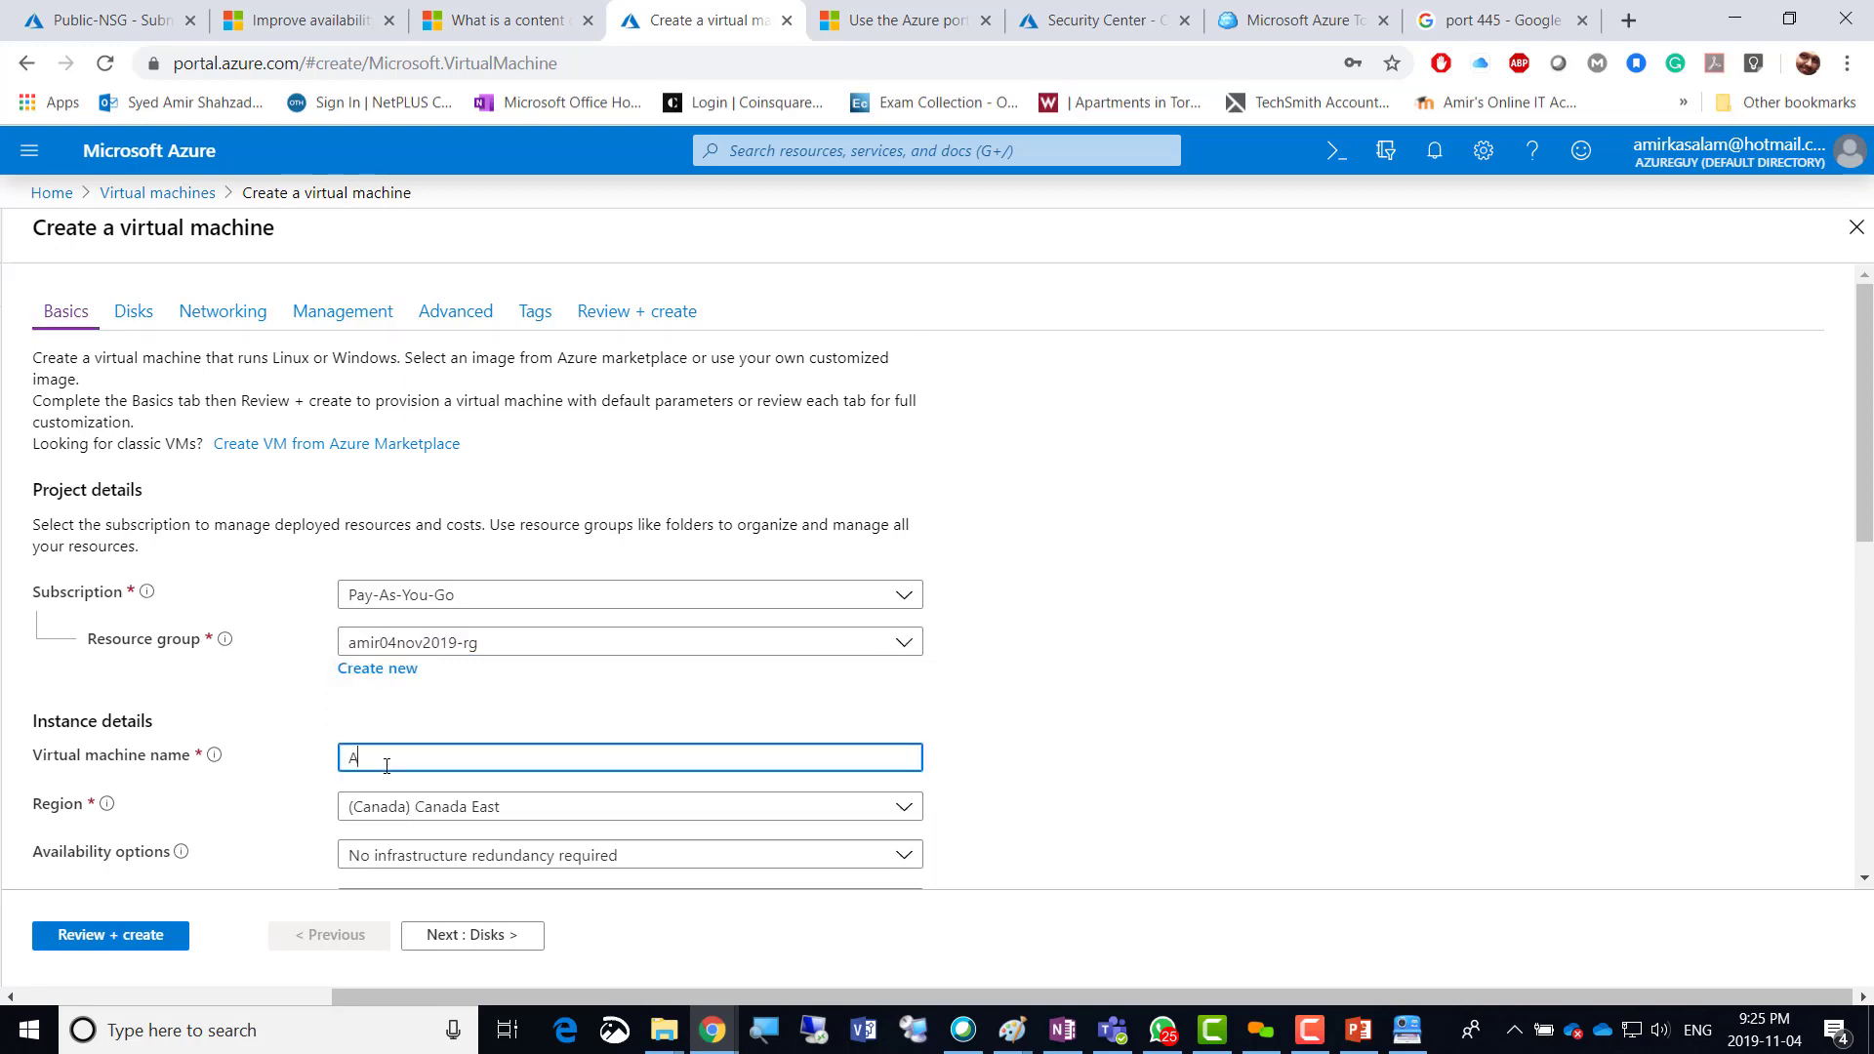
text(mi)
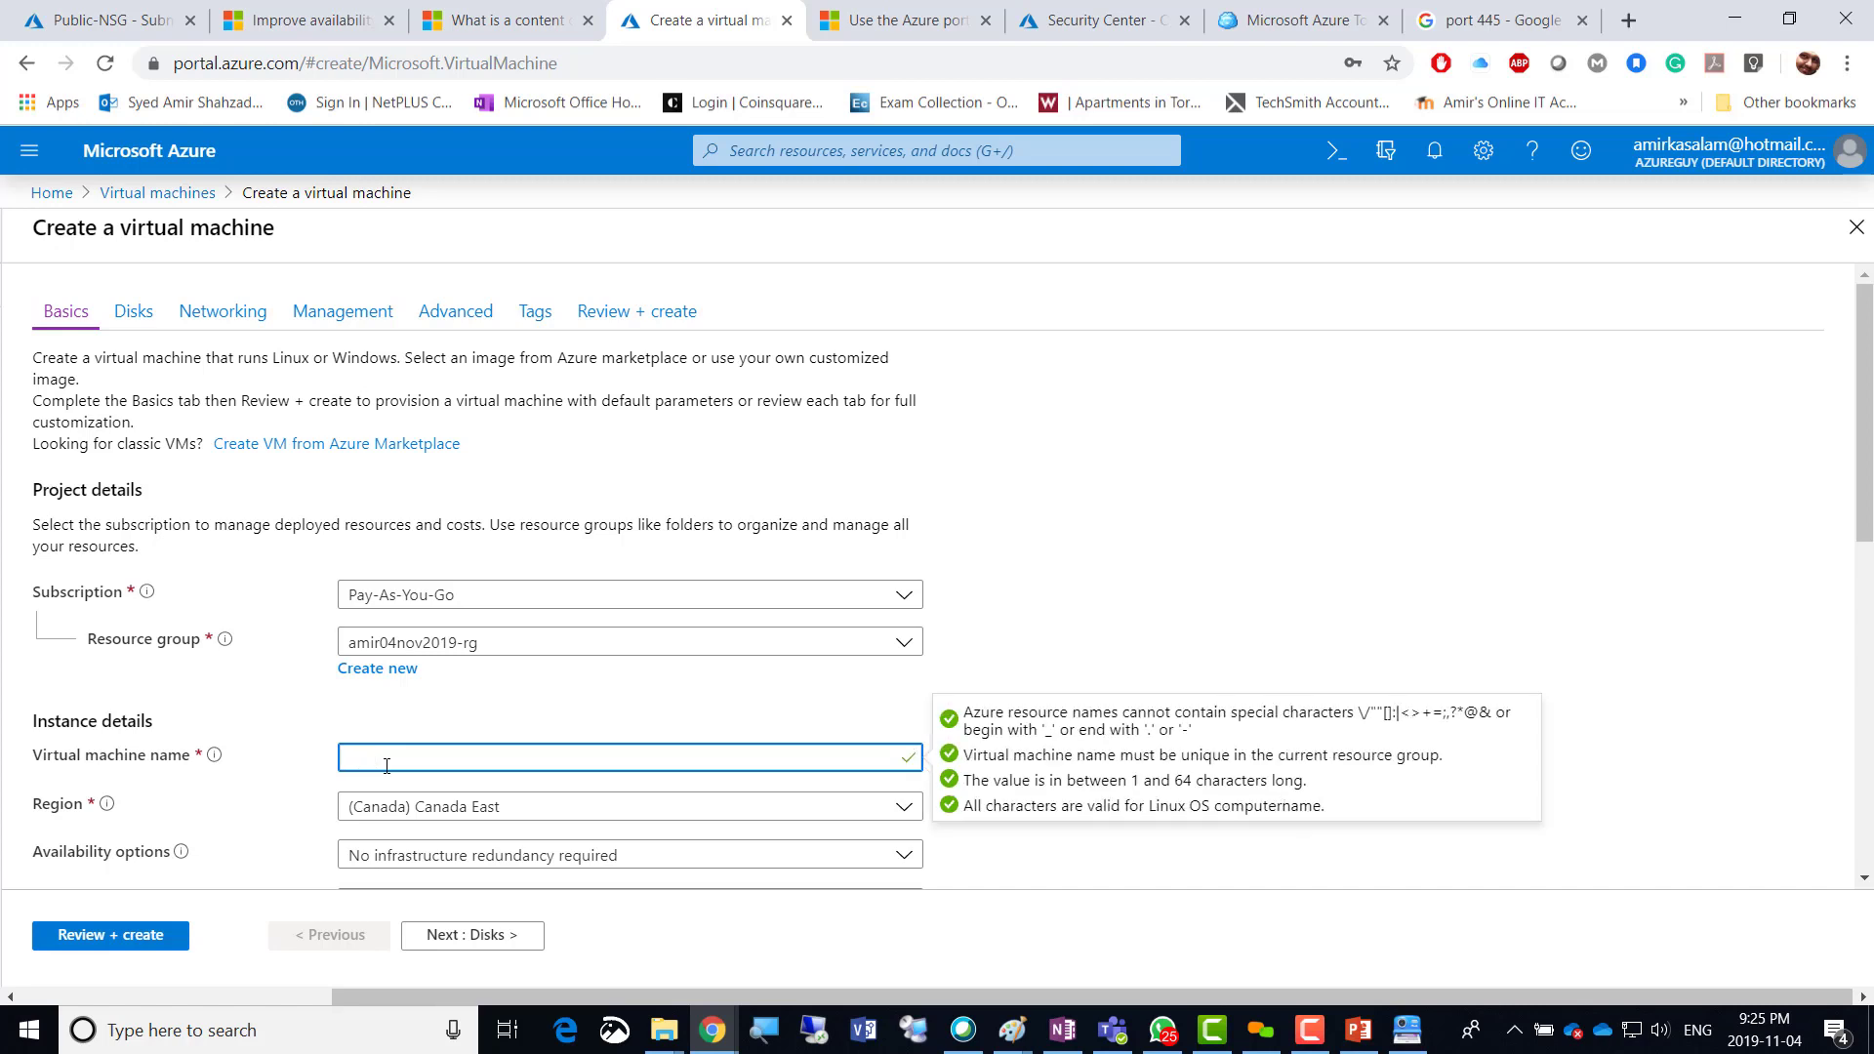
text(Public)
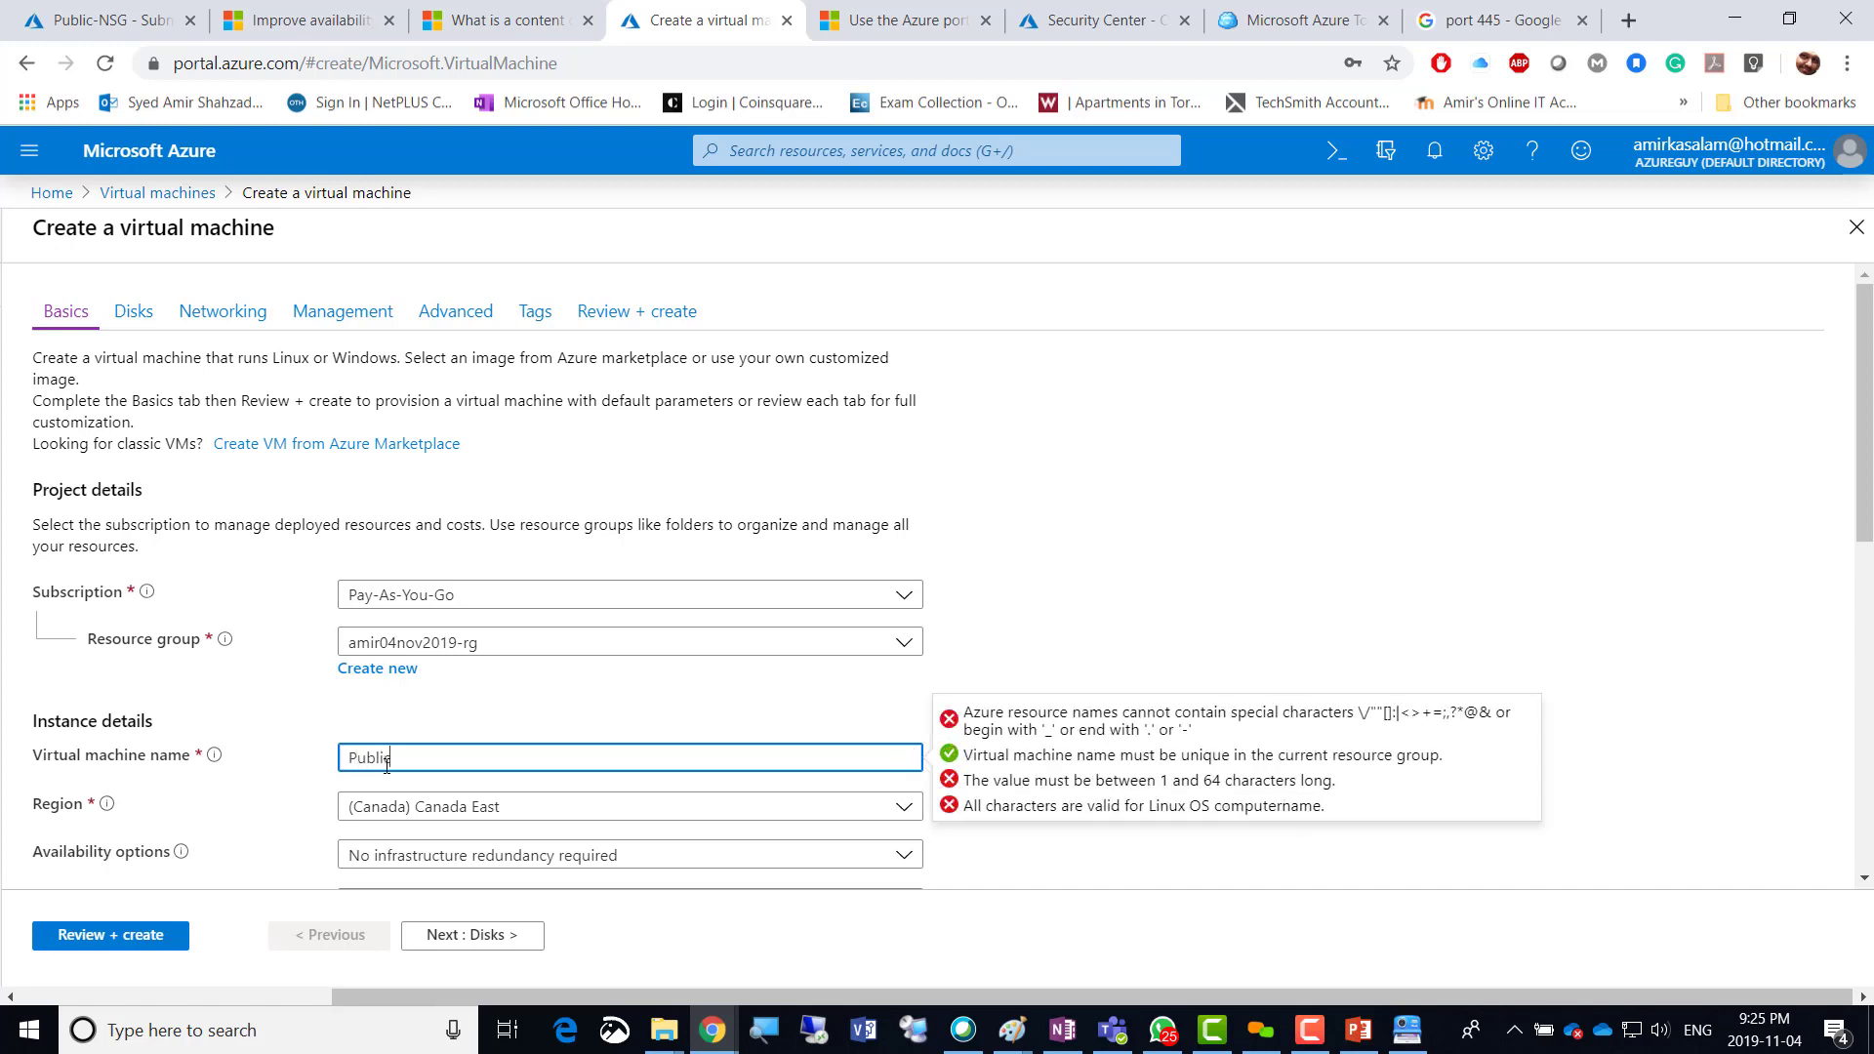
text(-VM)
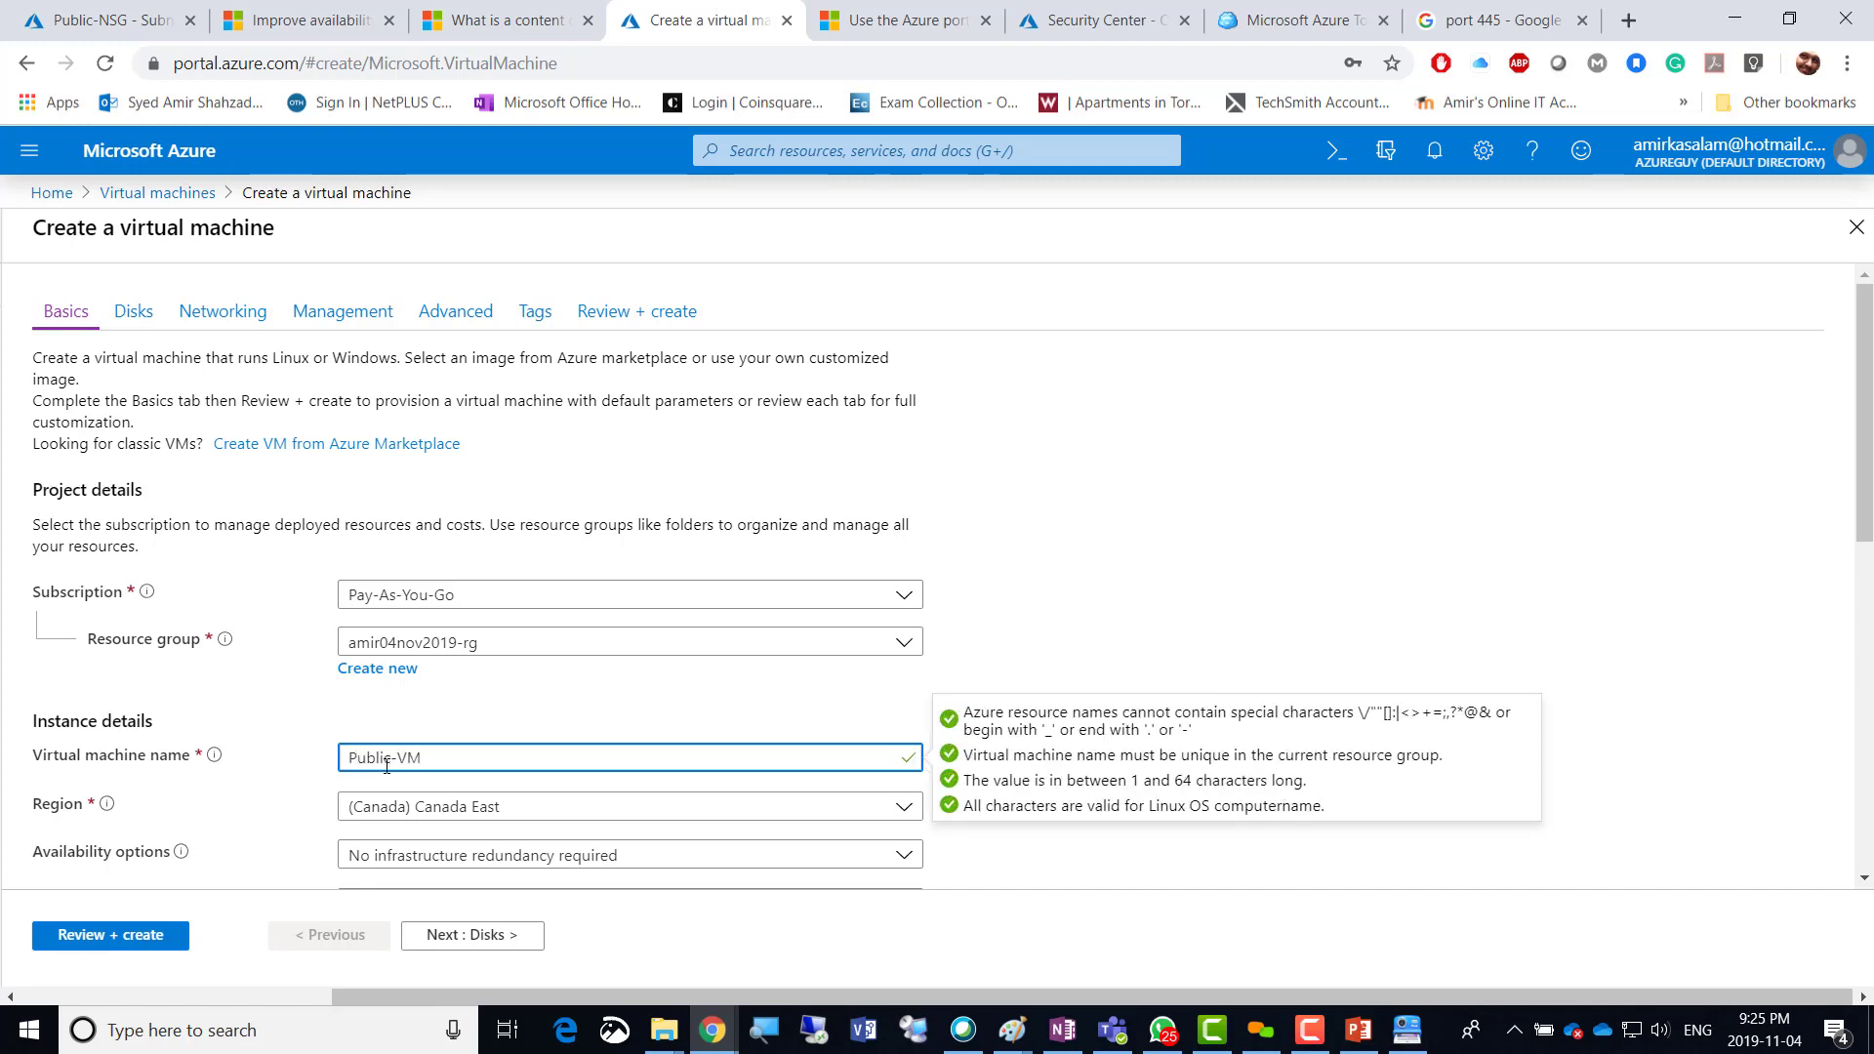
click(517, 805)
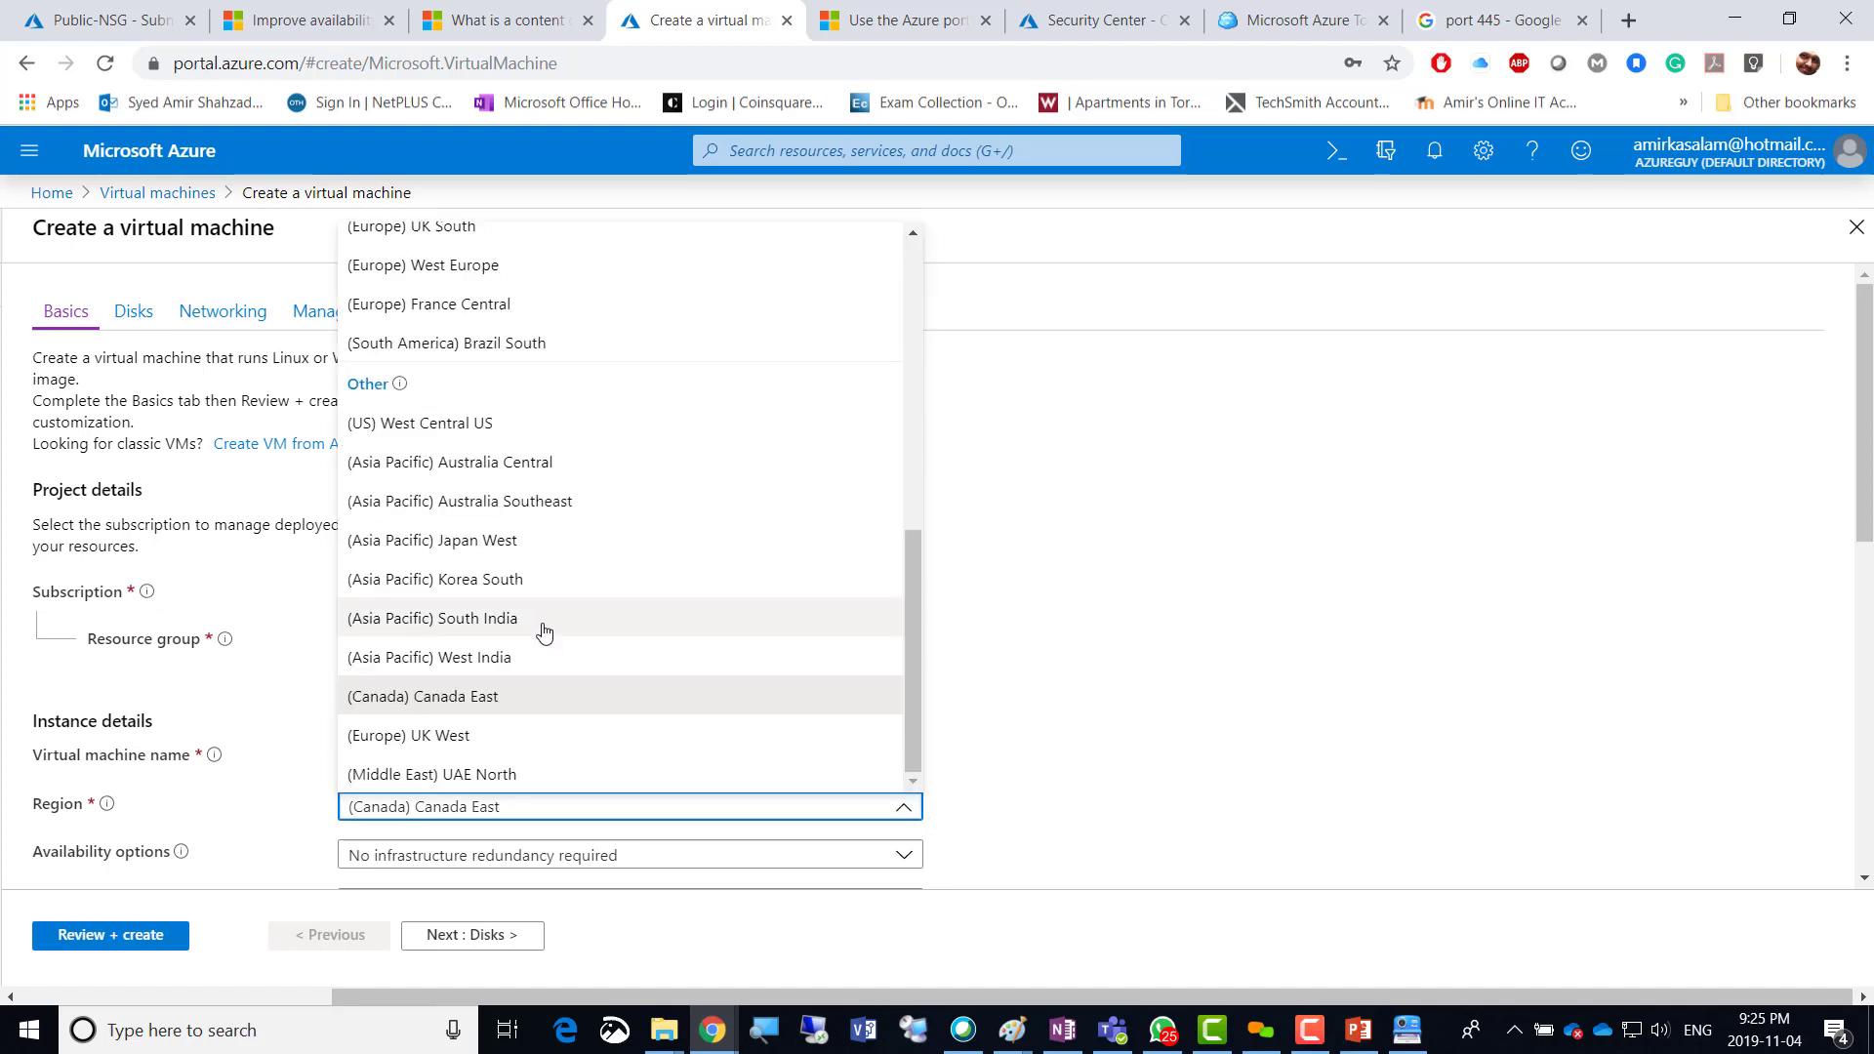
scroll(488, 488, up, 10)
click(431, 284)
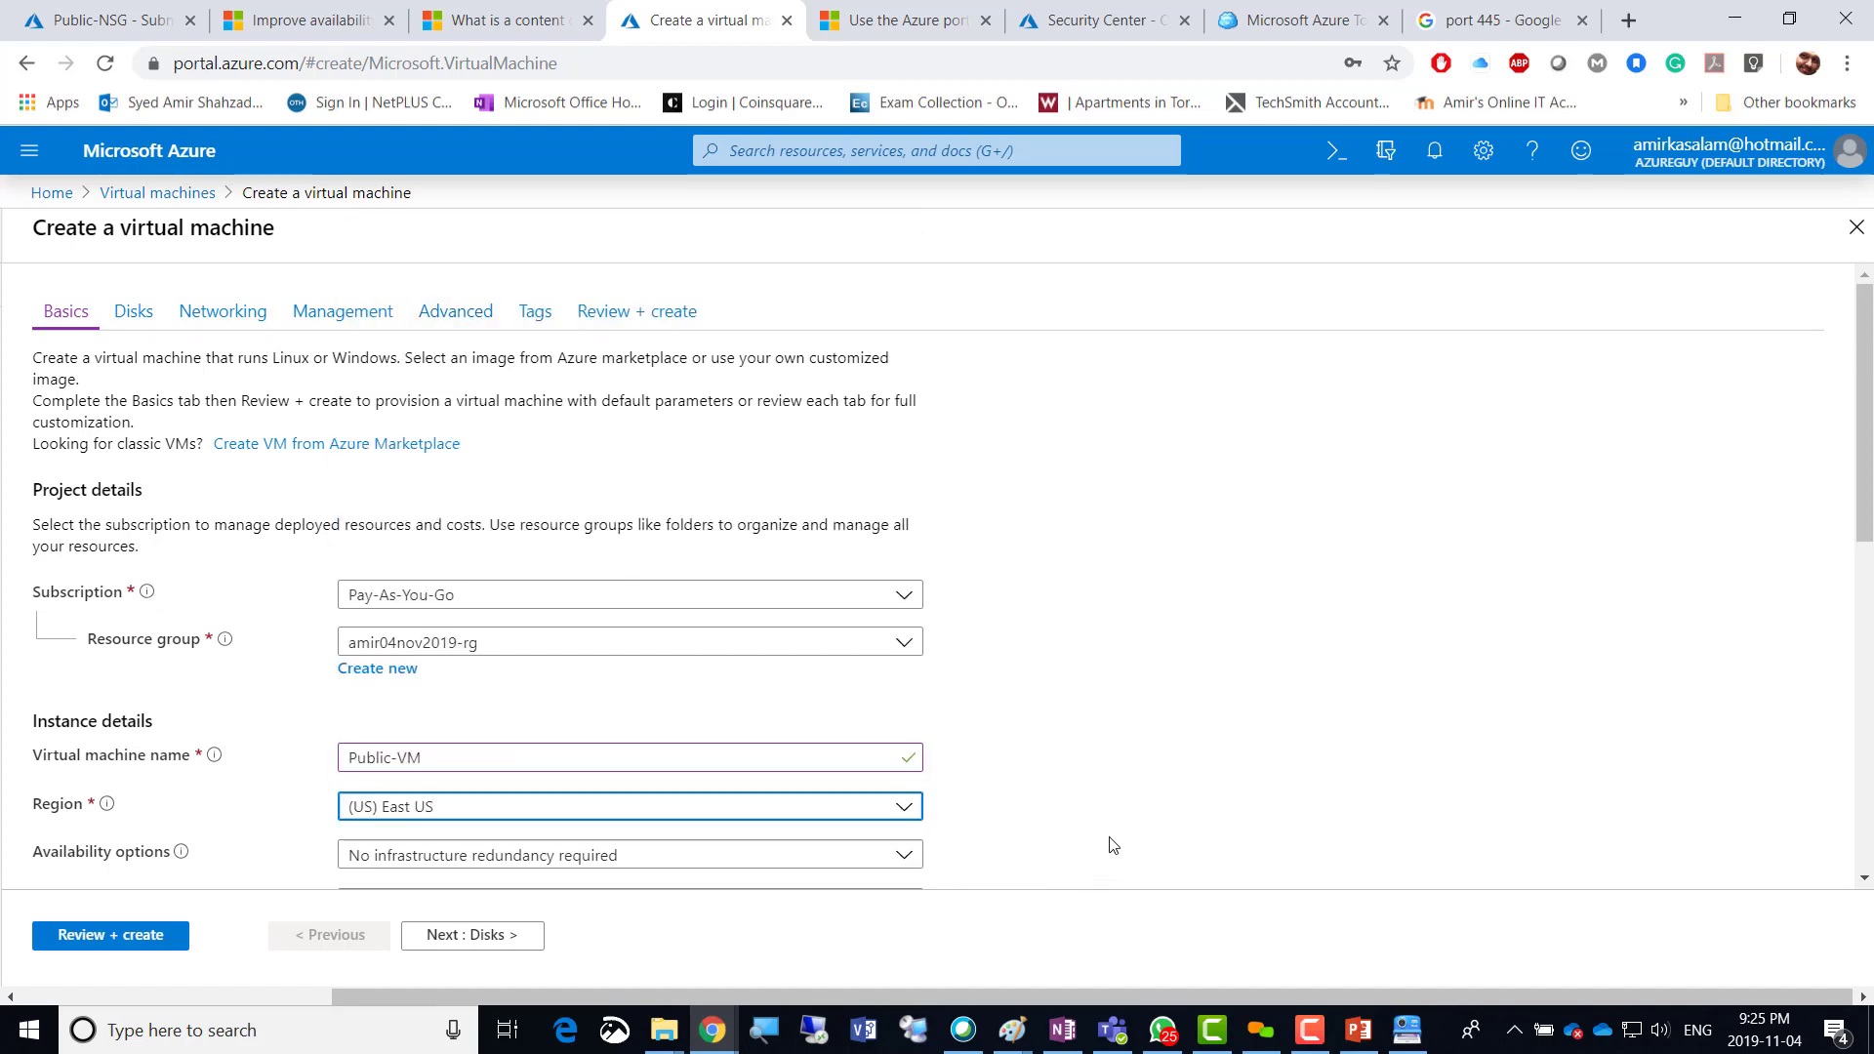
scroll(1116, 707, down, 5)
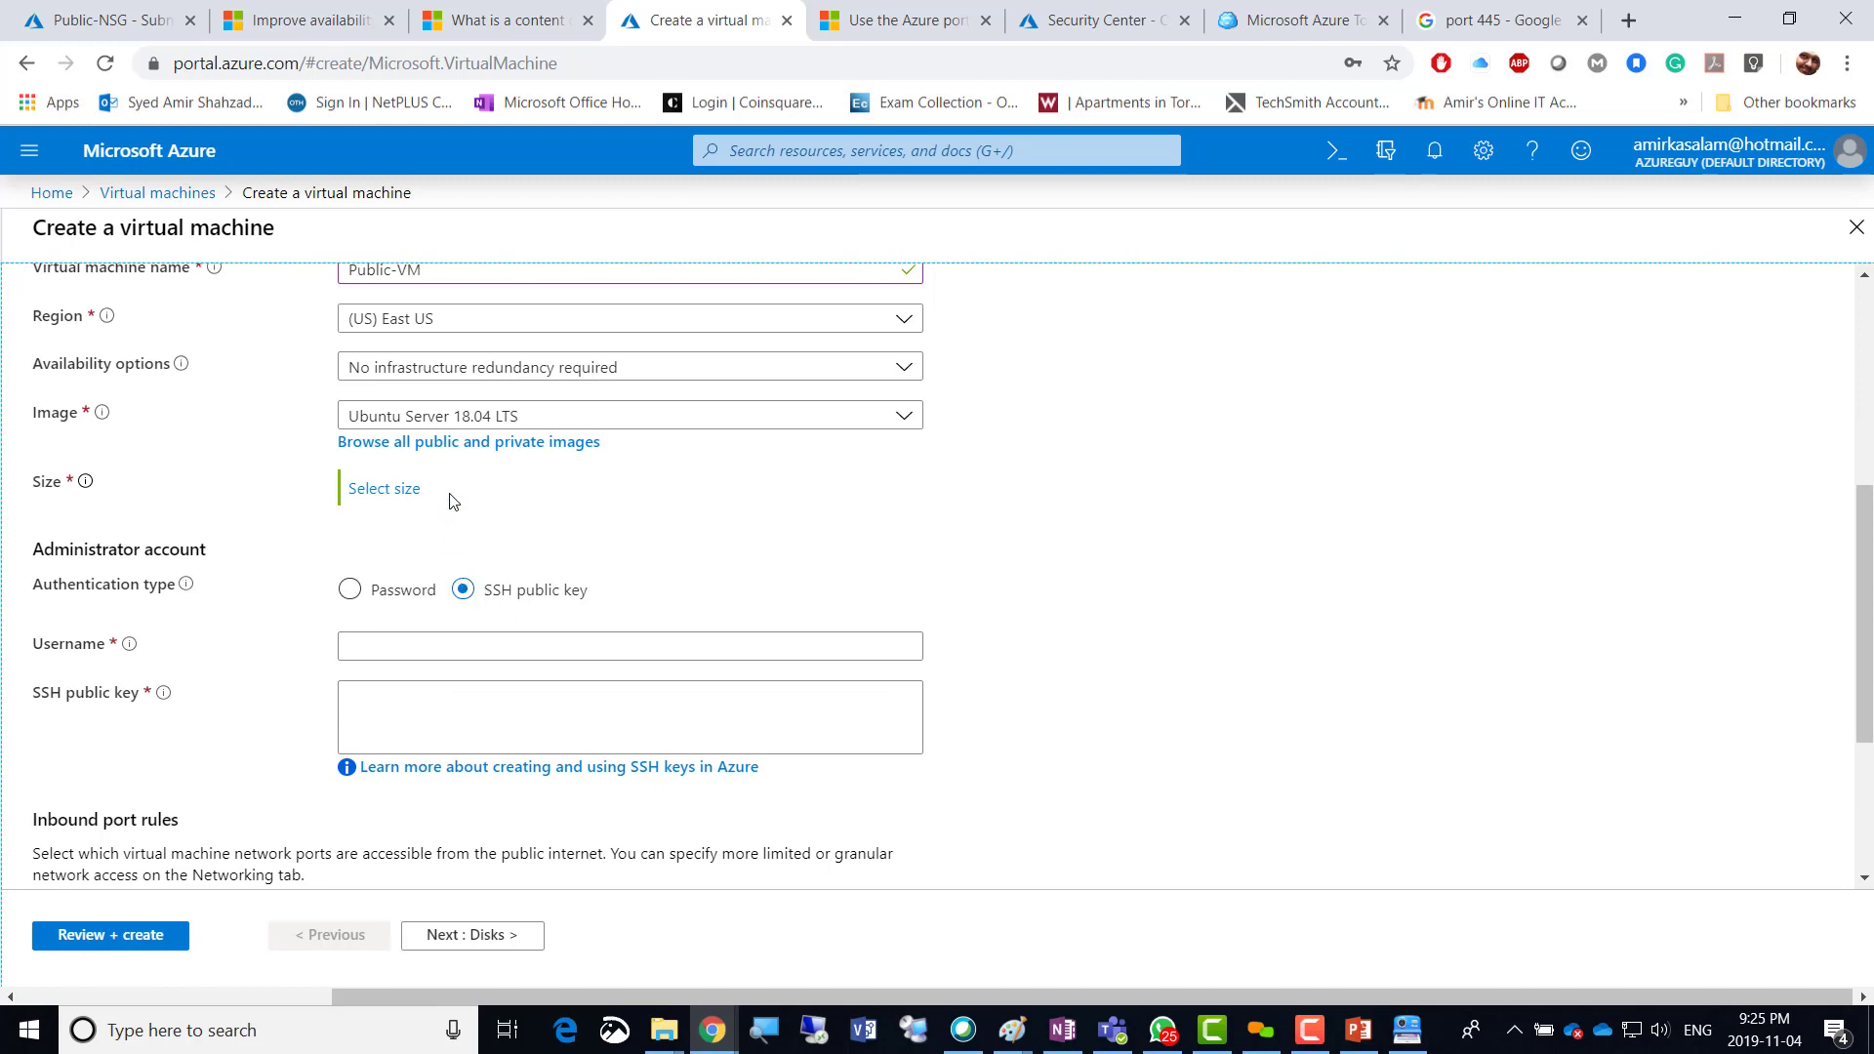
Select the Windows Server 2019 Datacenter image and enter the administrator username and password.
click(465, 419)
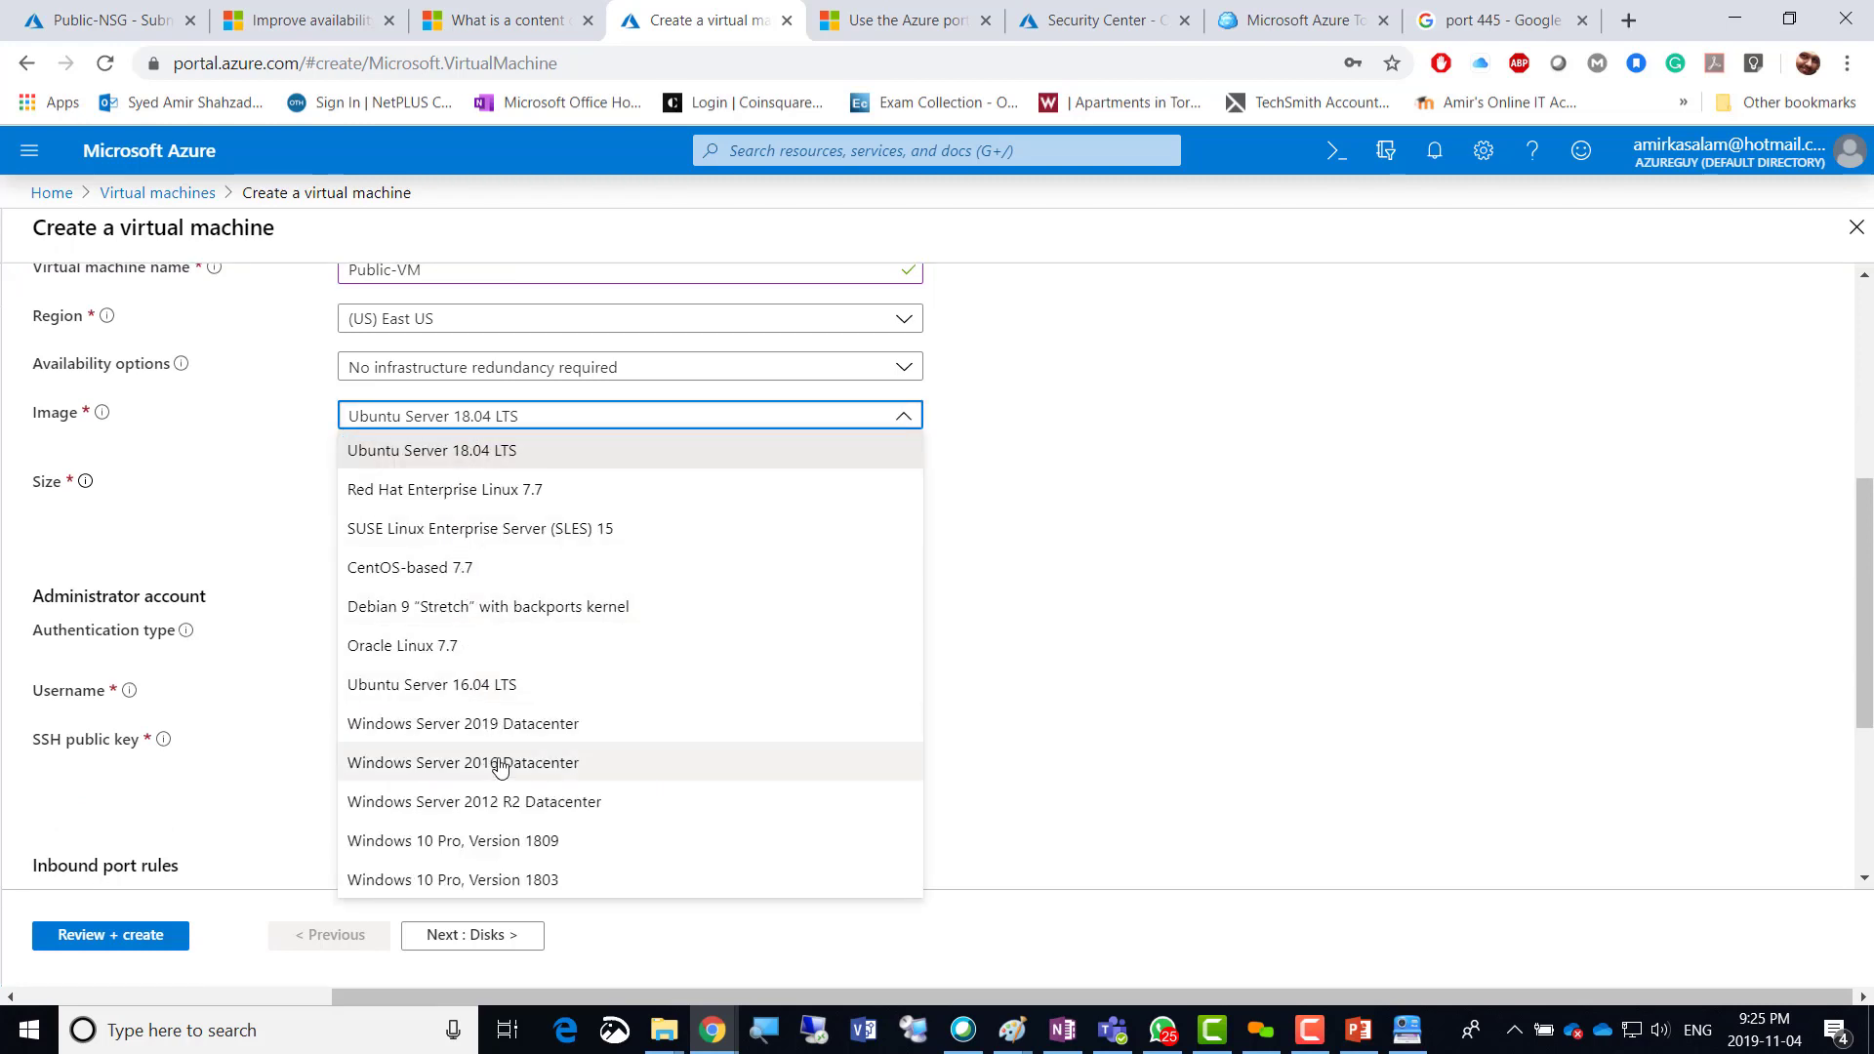
click(501, 723)
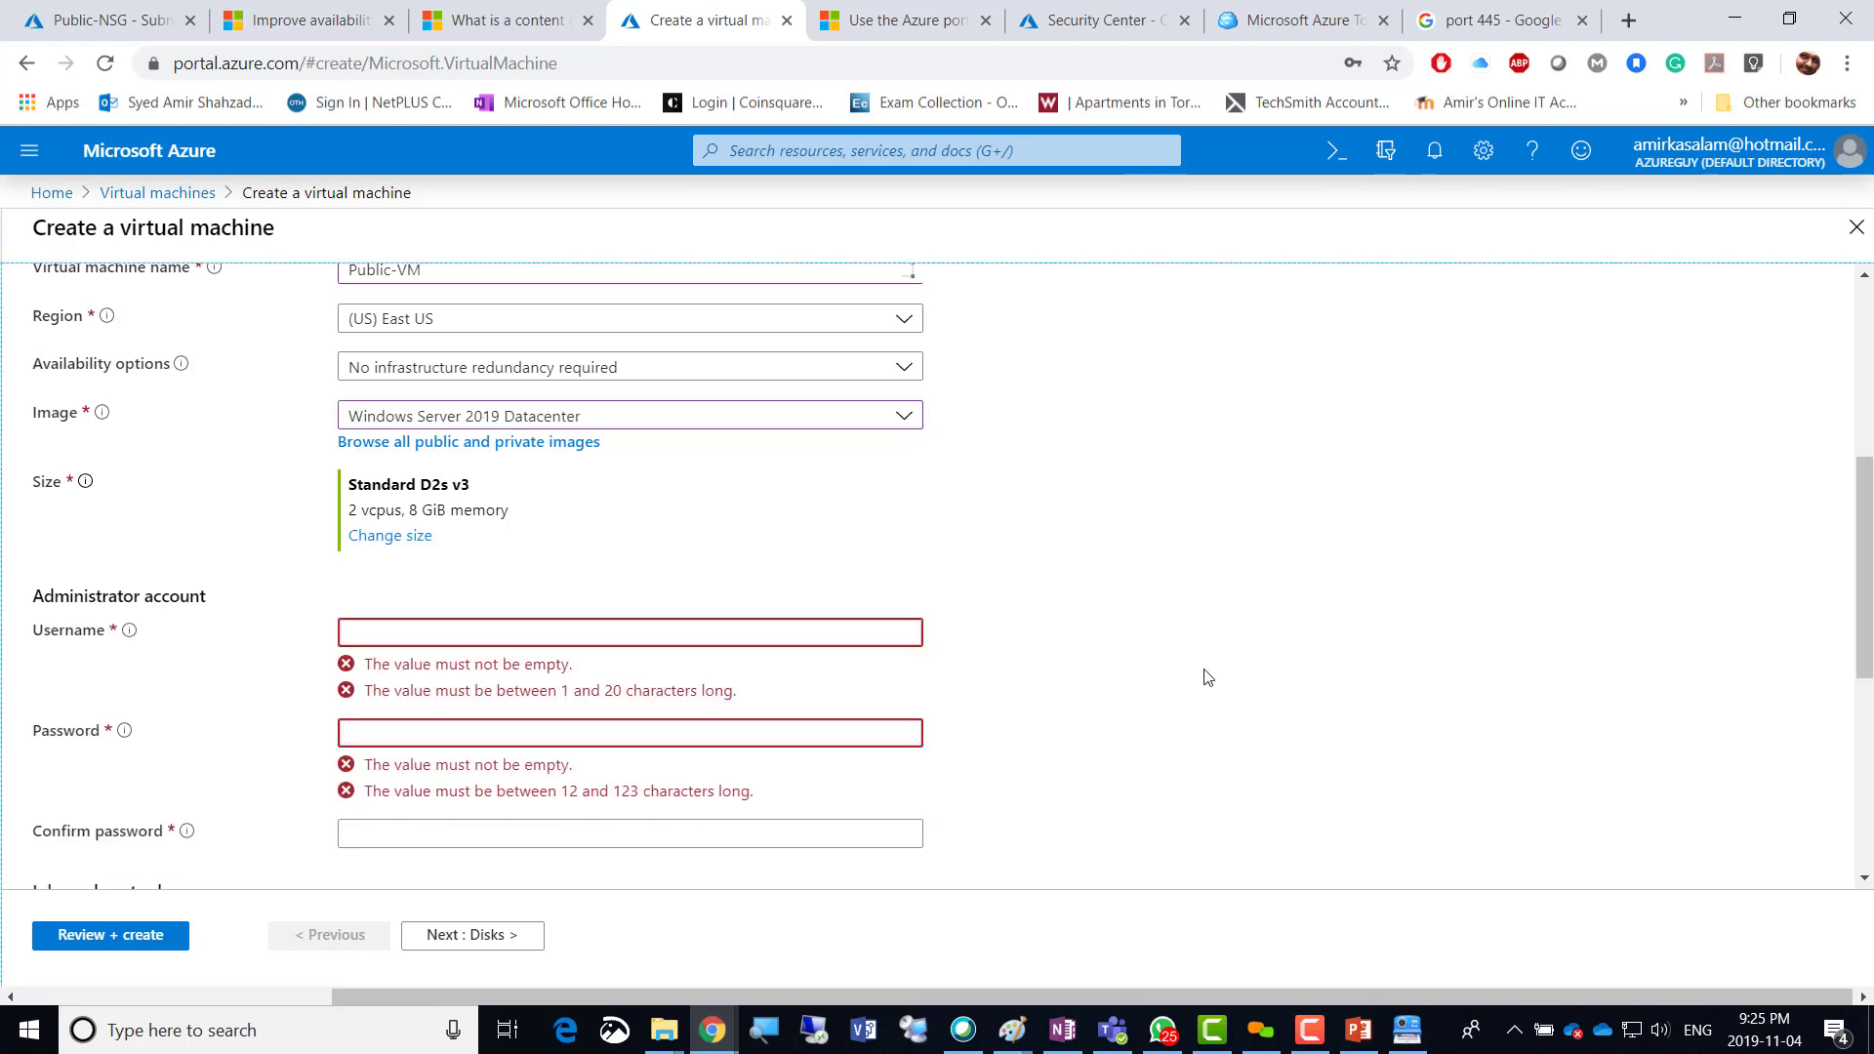
click(483, 639)
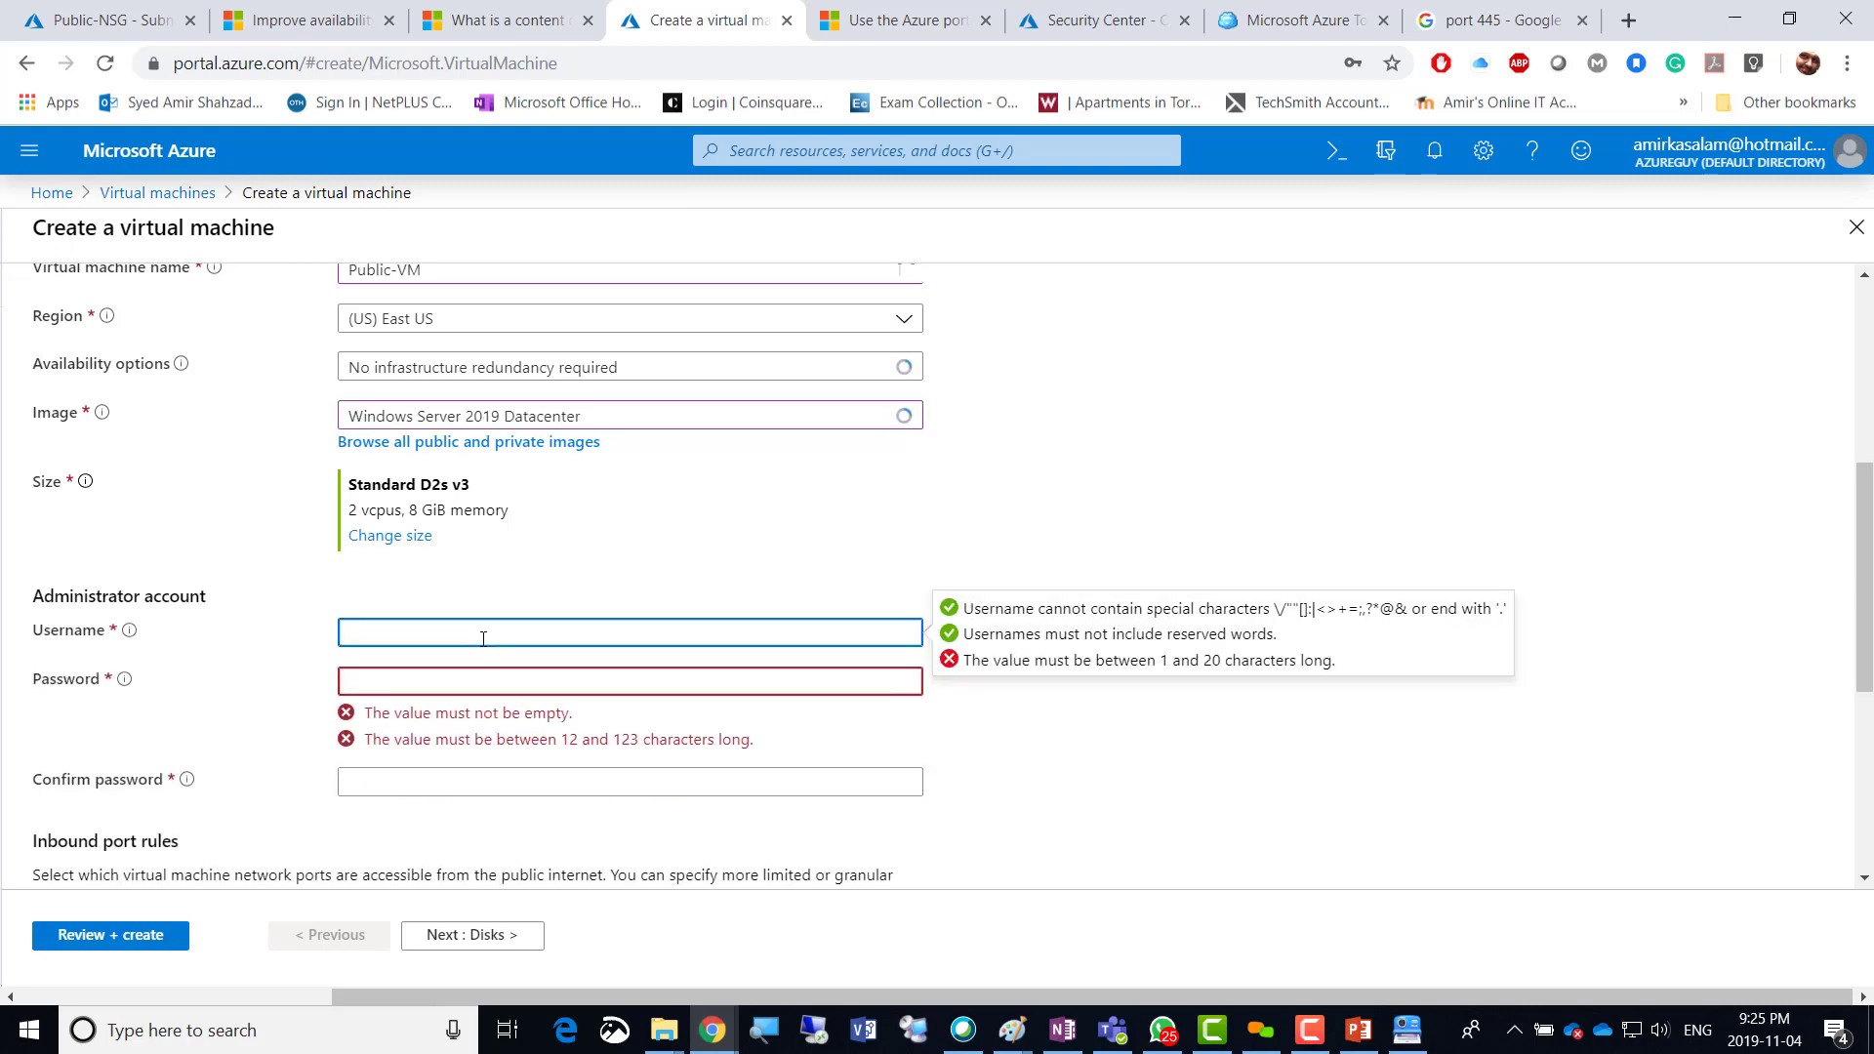
text(amiradmin)
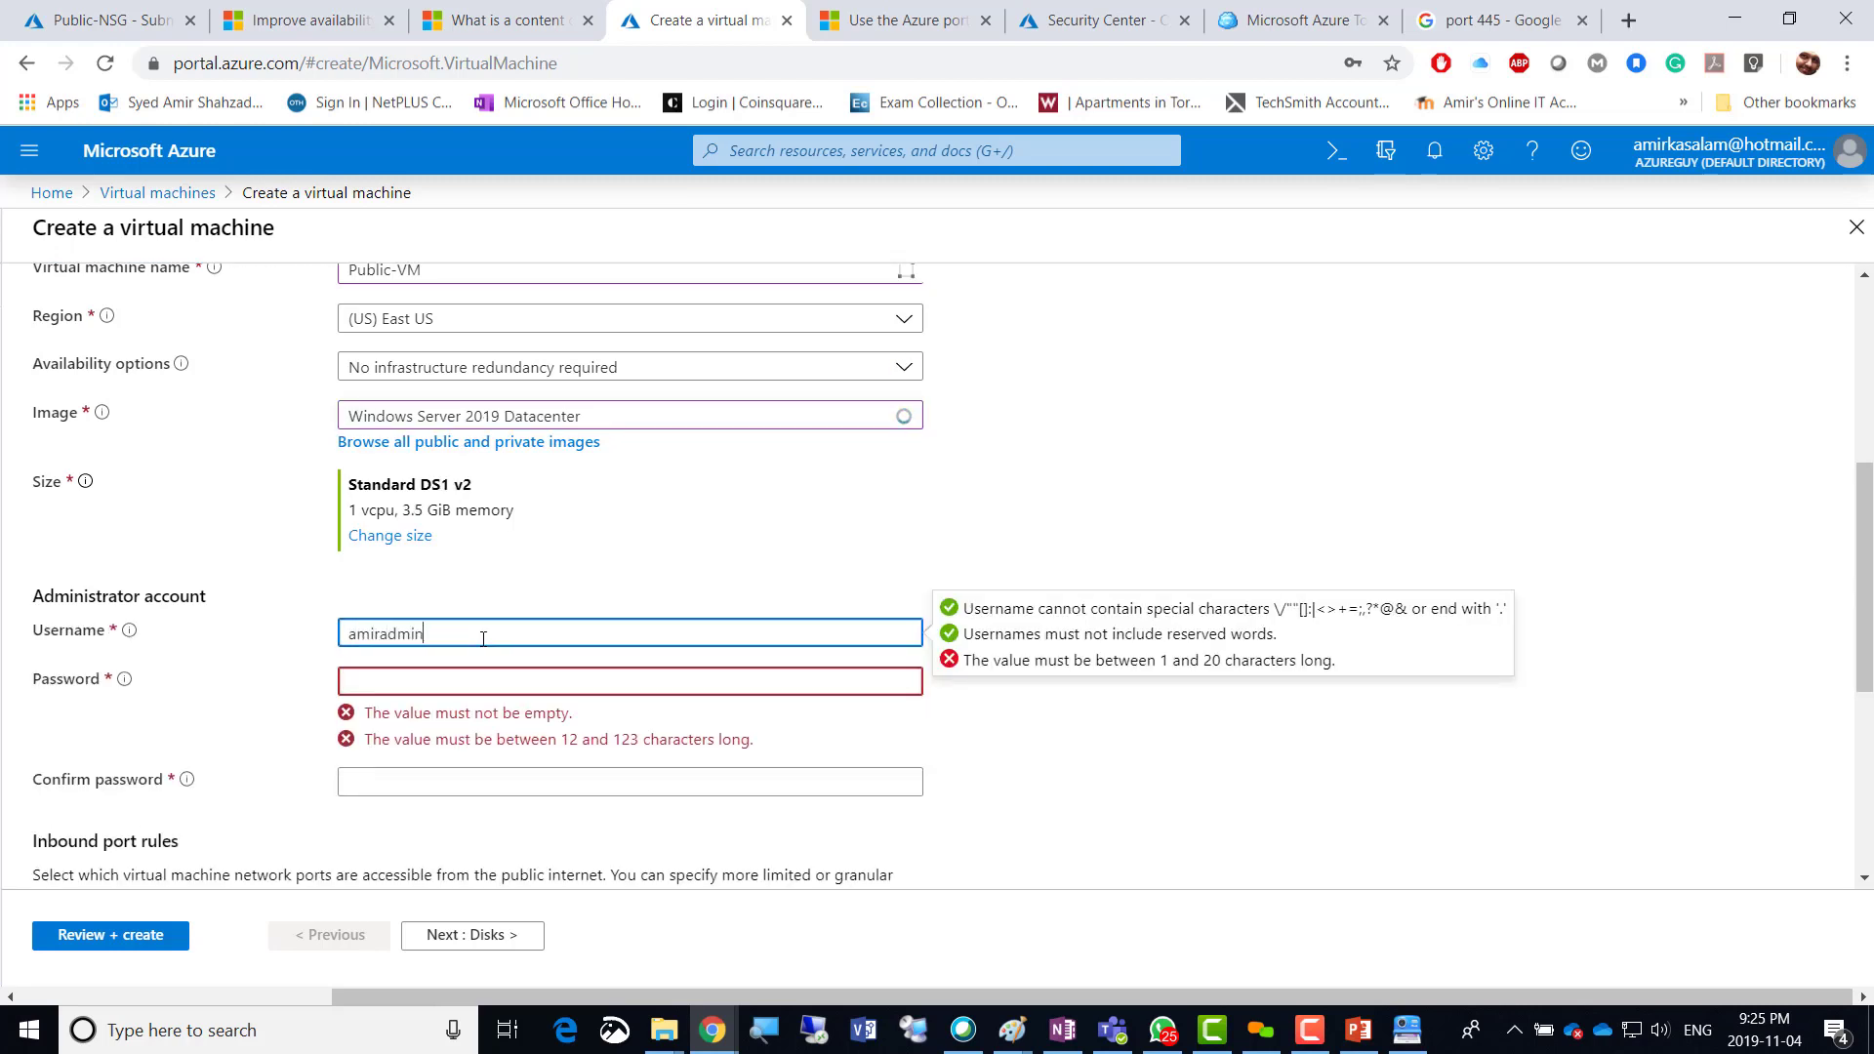
key(Tab)
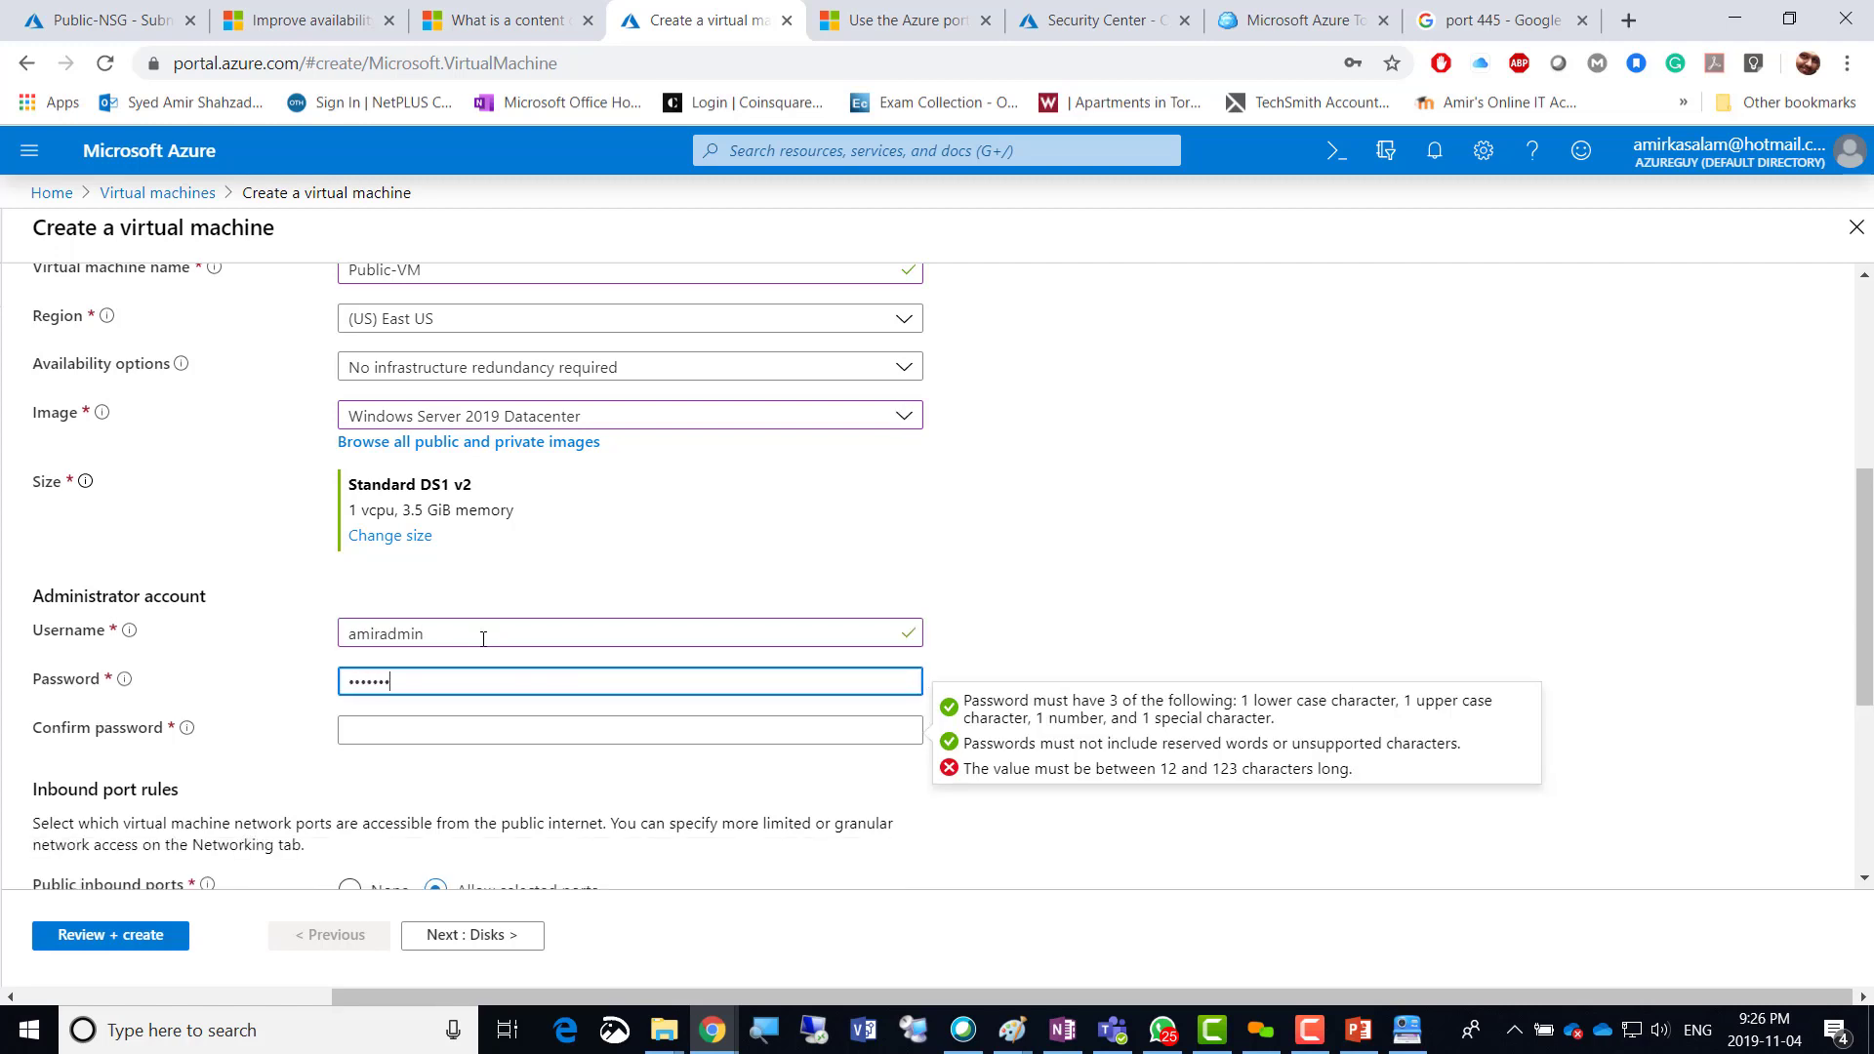
text(4)
key(Tab)
text(P)
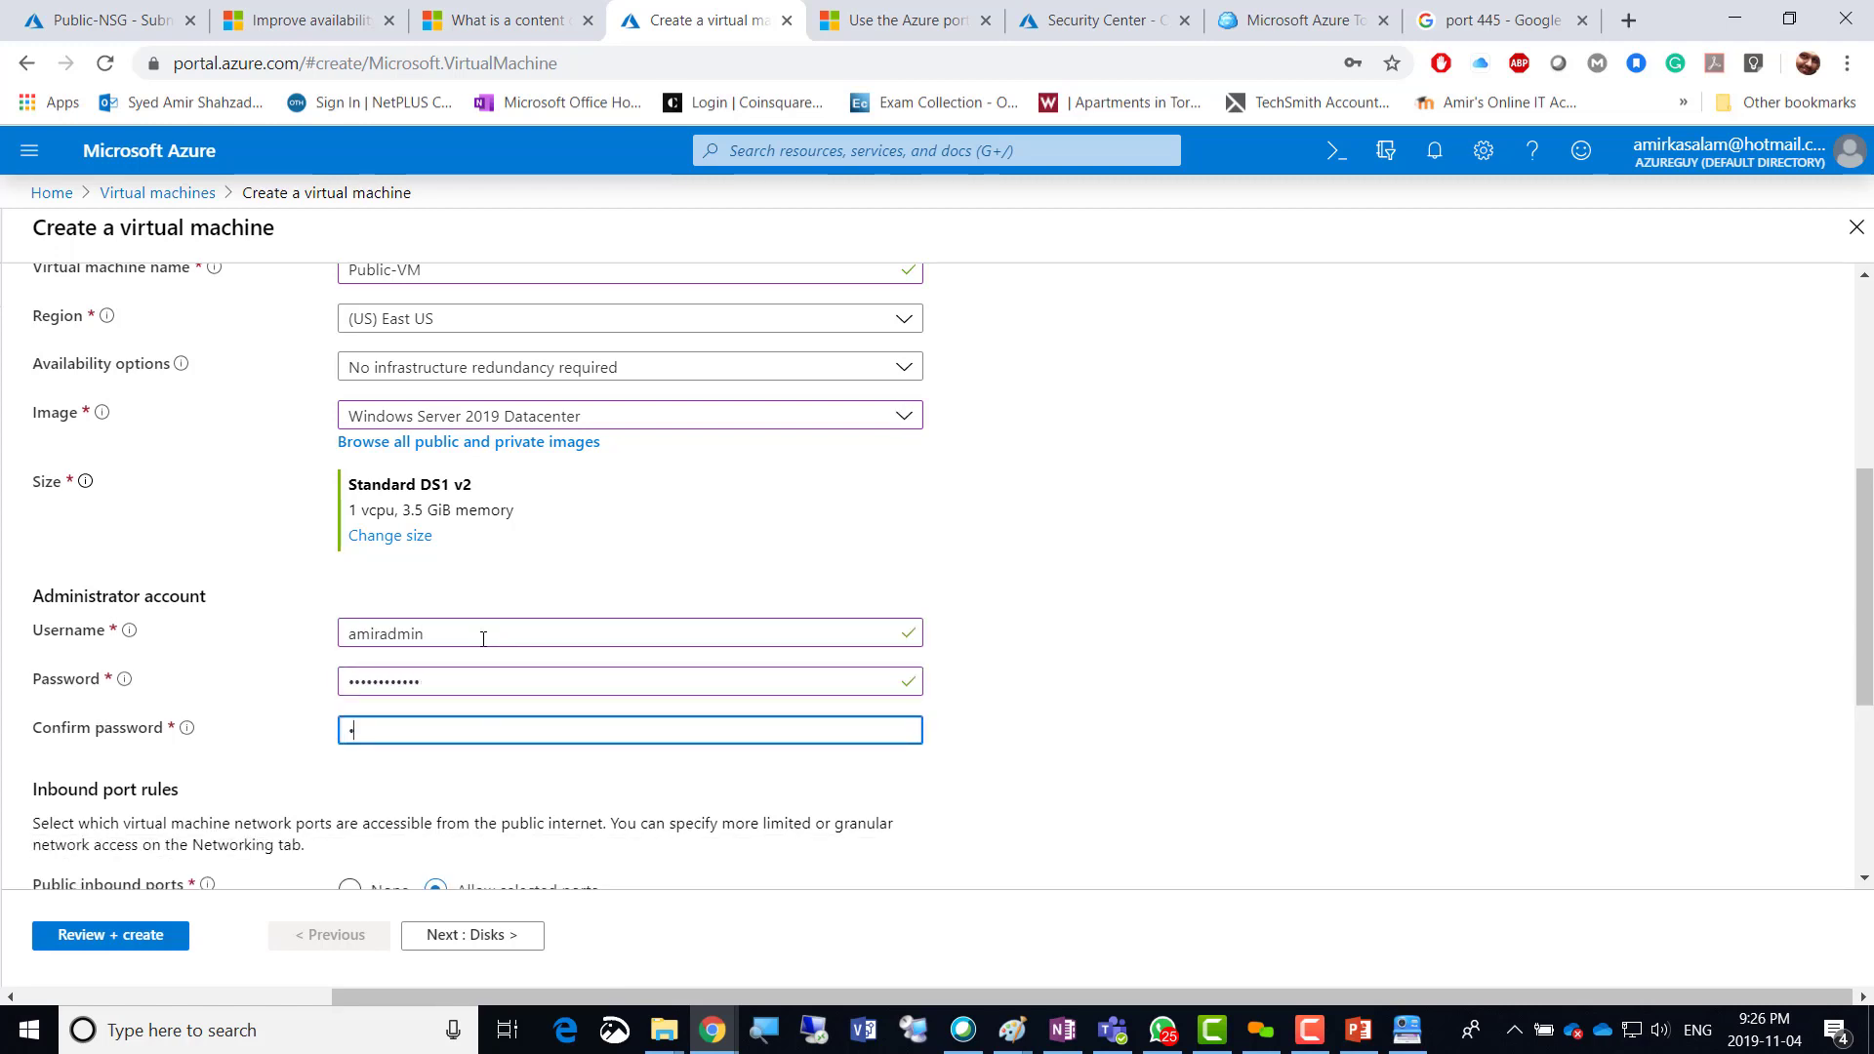
text(••)
click(1029, 628)
scroll(1006, 660, down, 4)
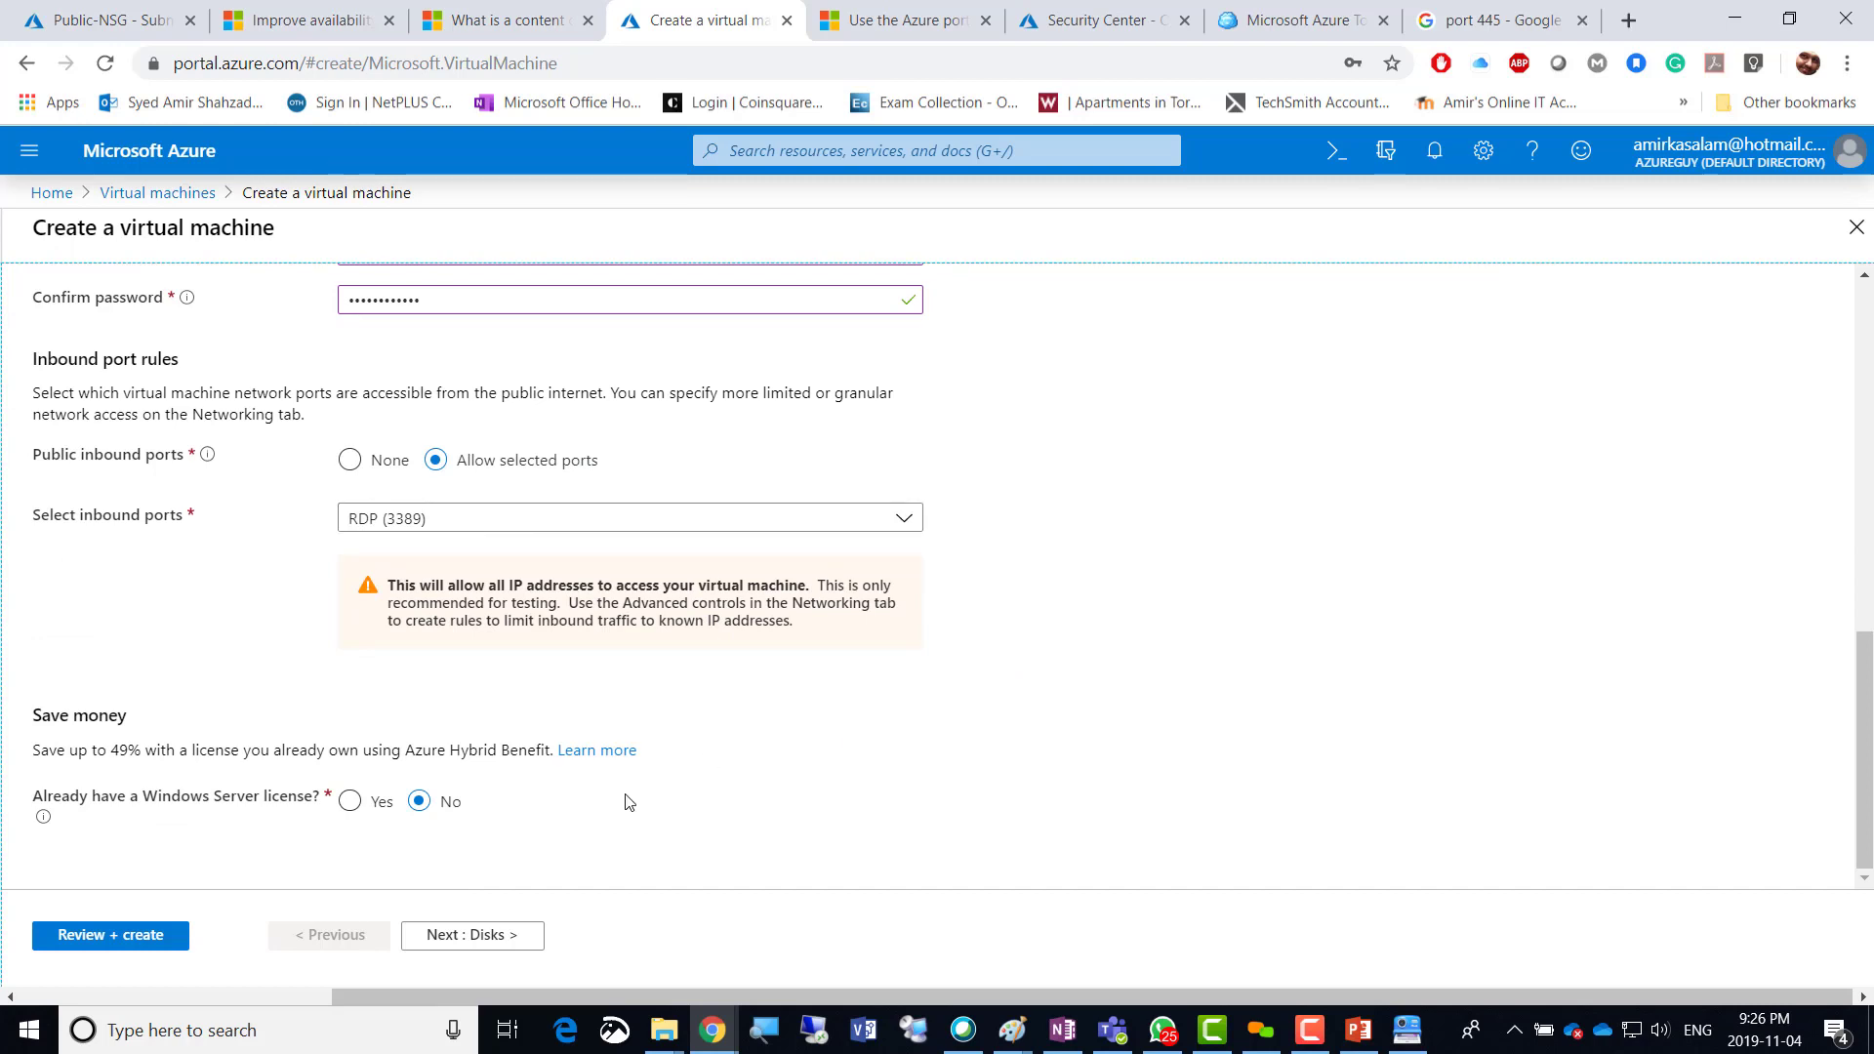
On the Networking step, keep test-vNet and place the VM in Public-Subnet.
click(480, 936)
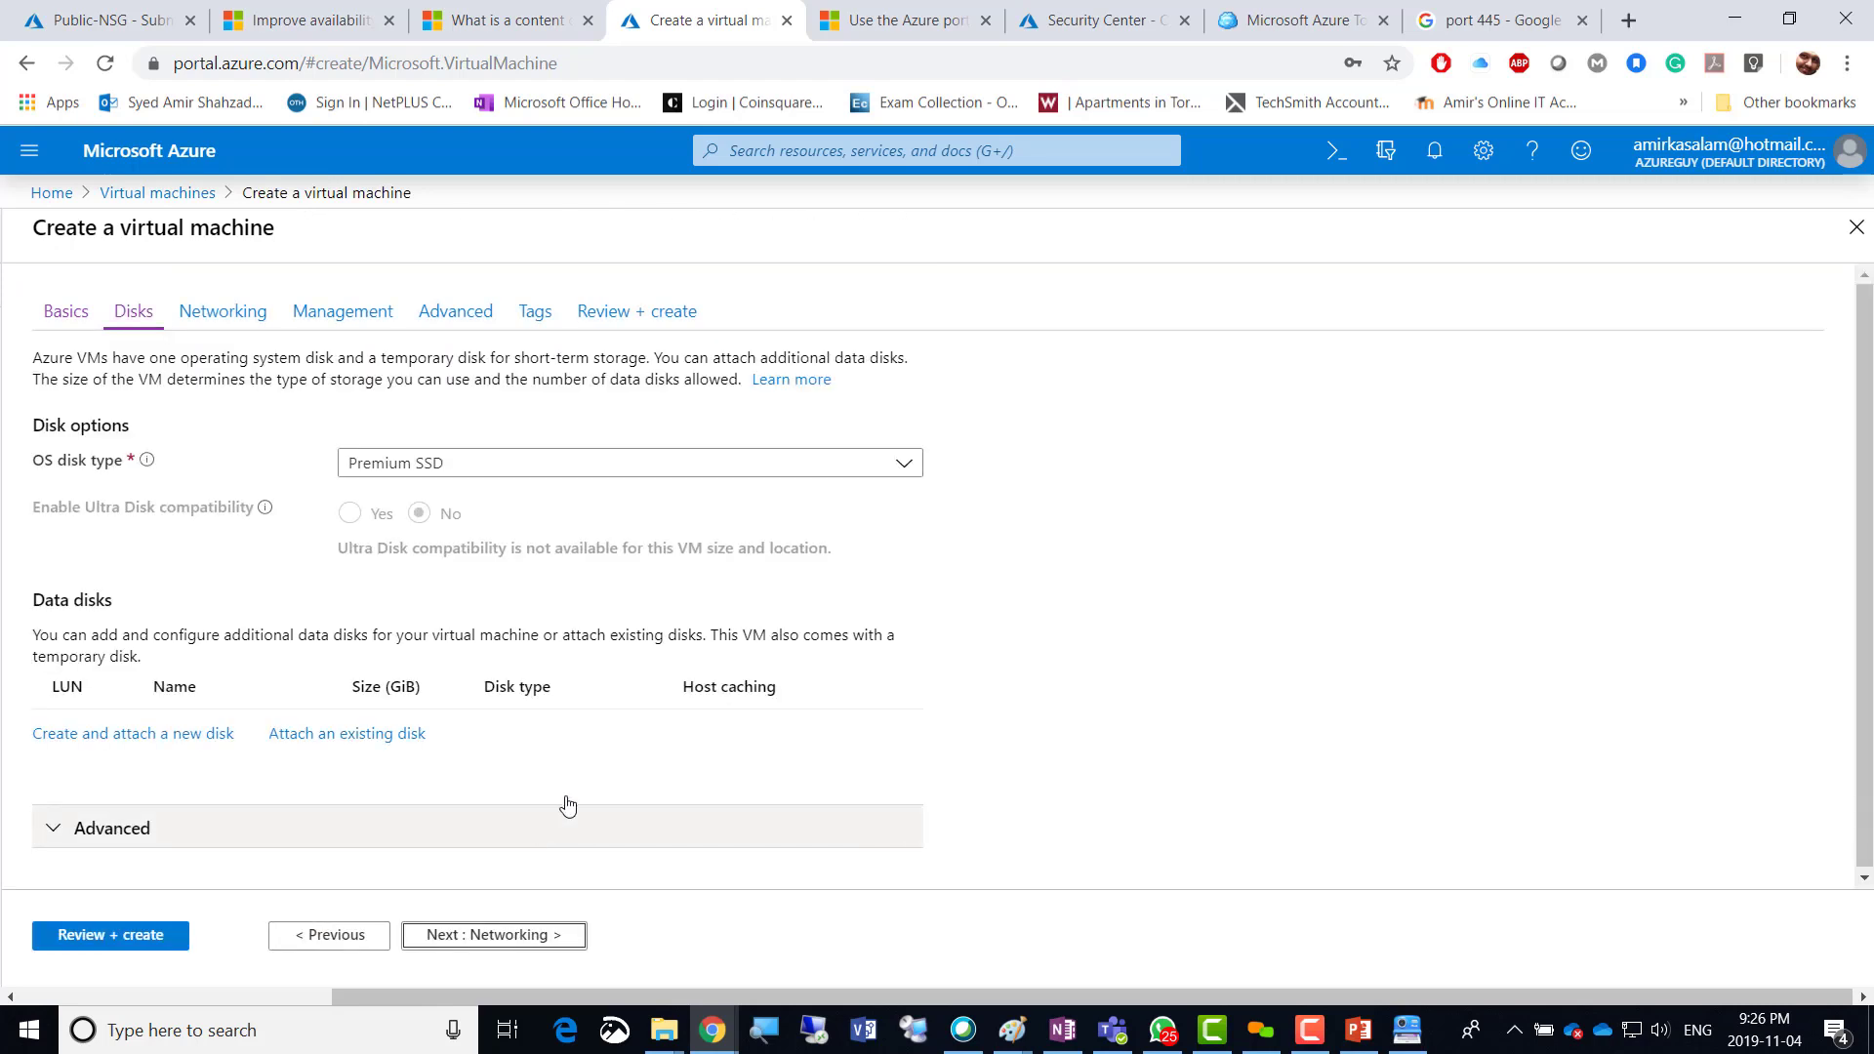
click(534, 938)
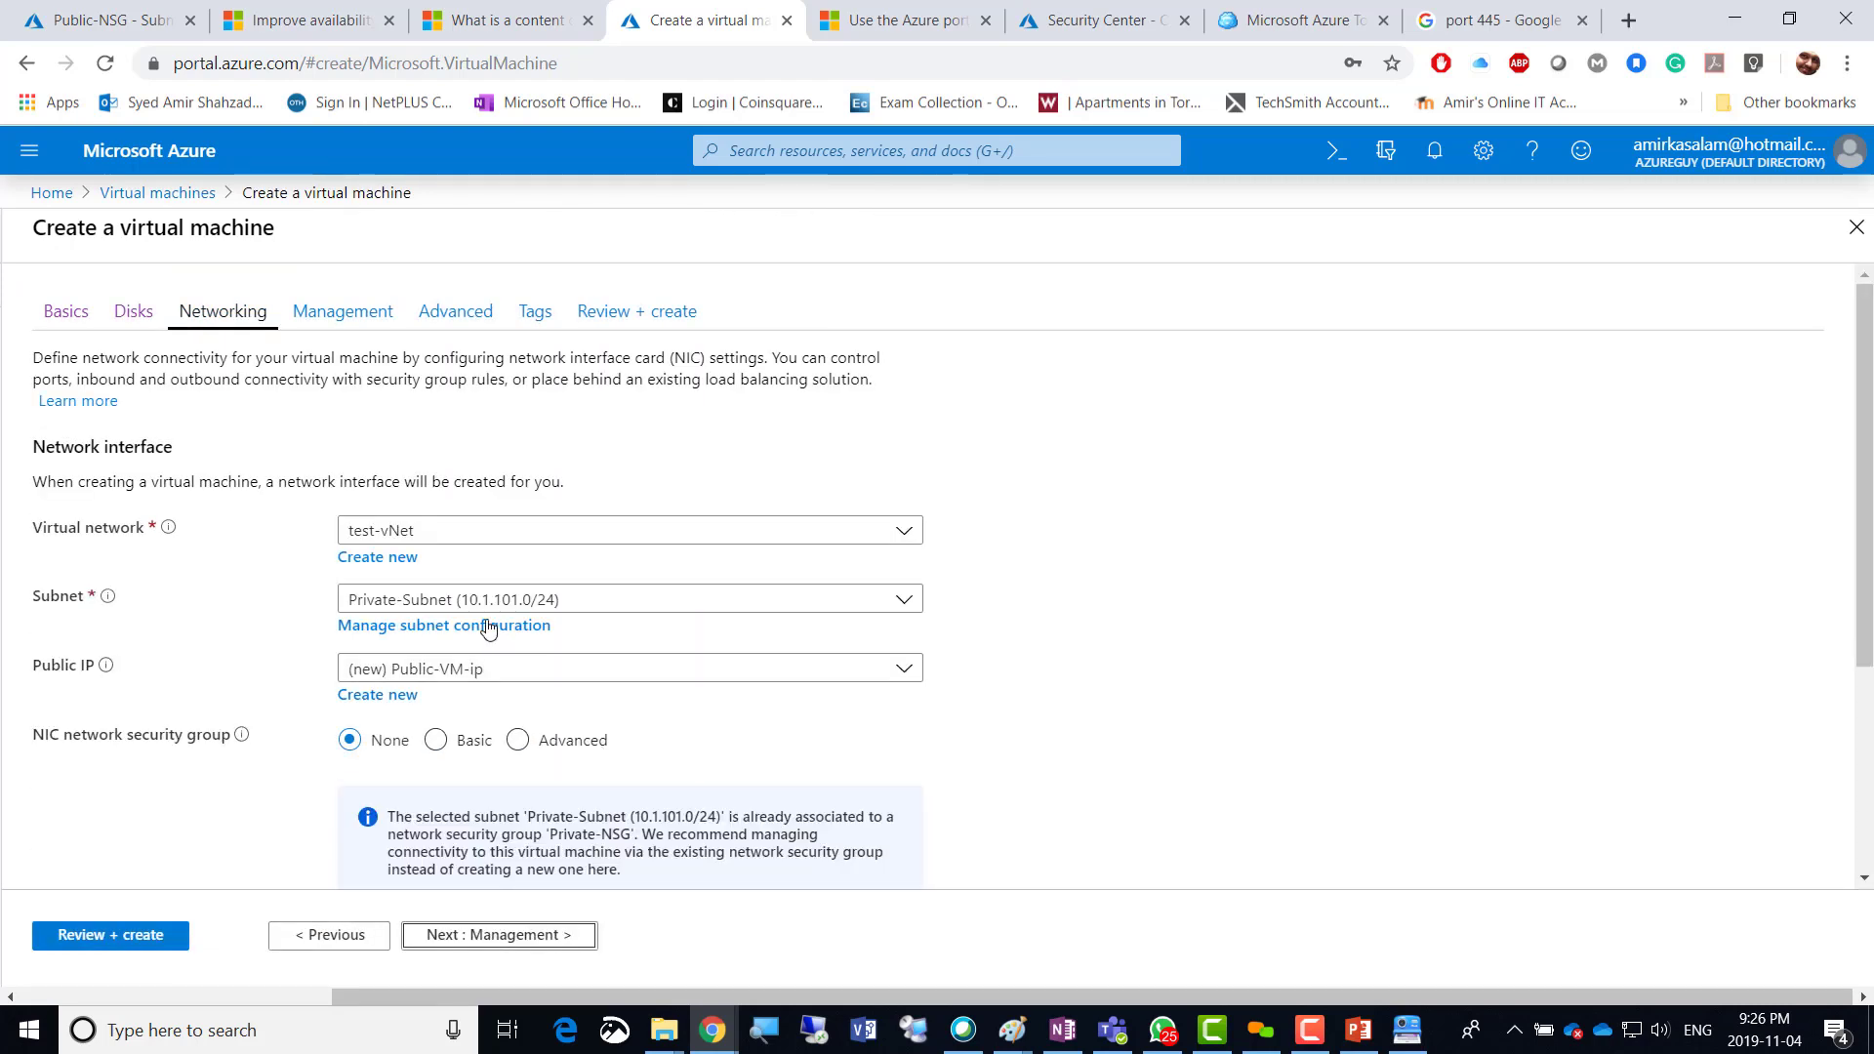
click(441, 531)
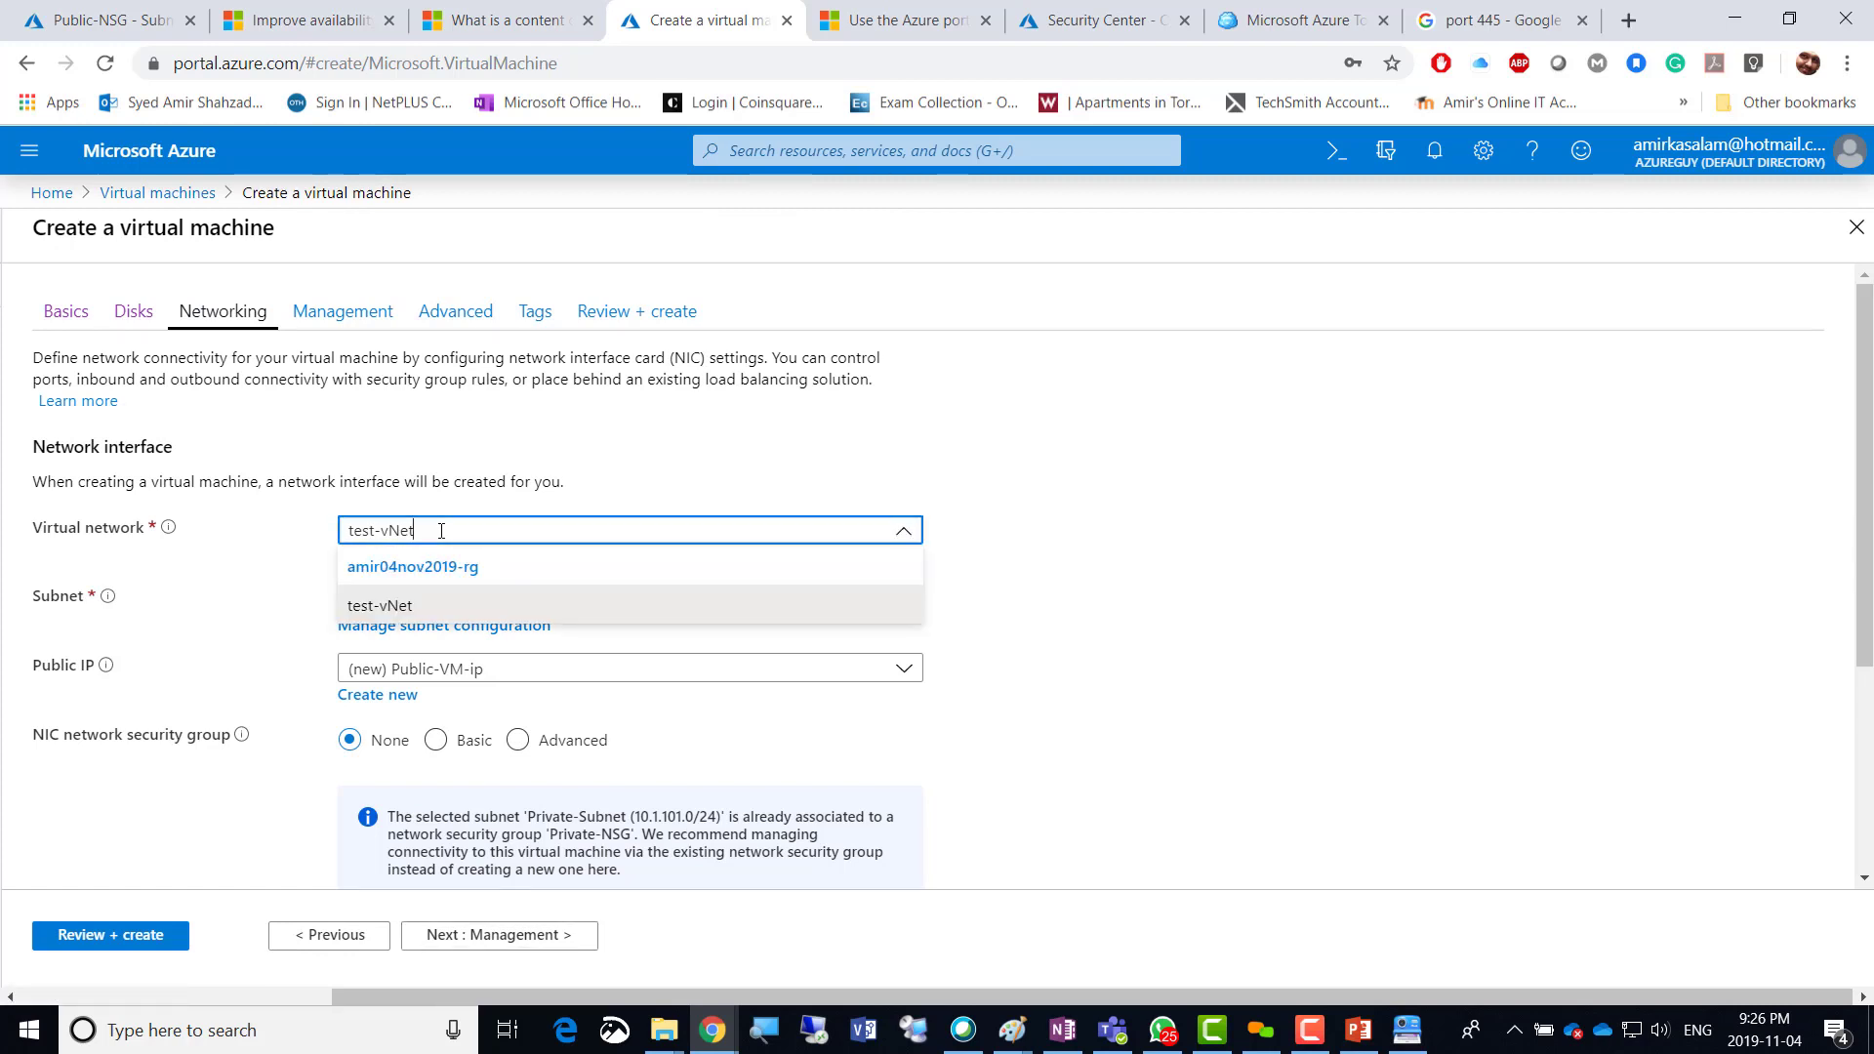
click(1183, 551)
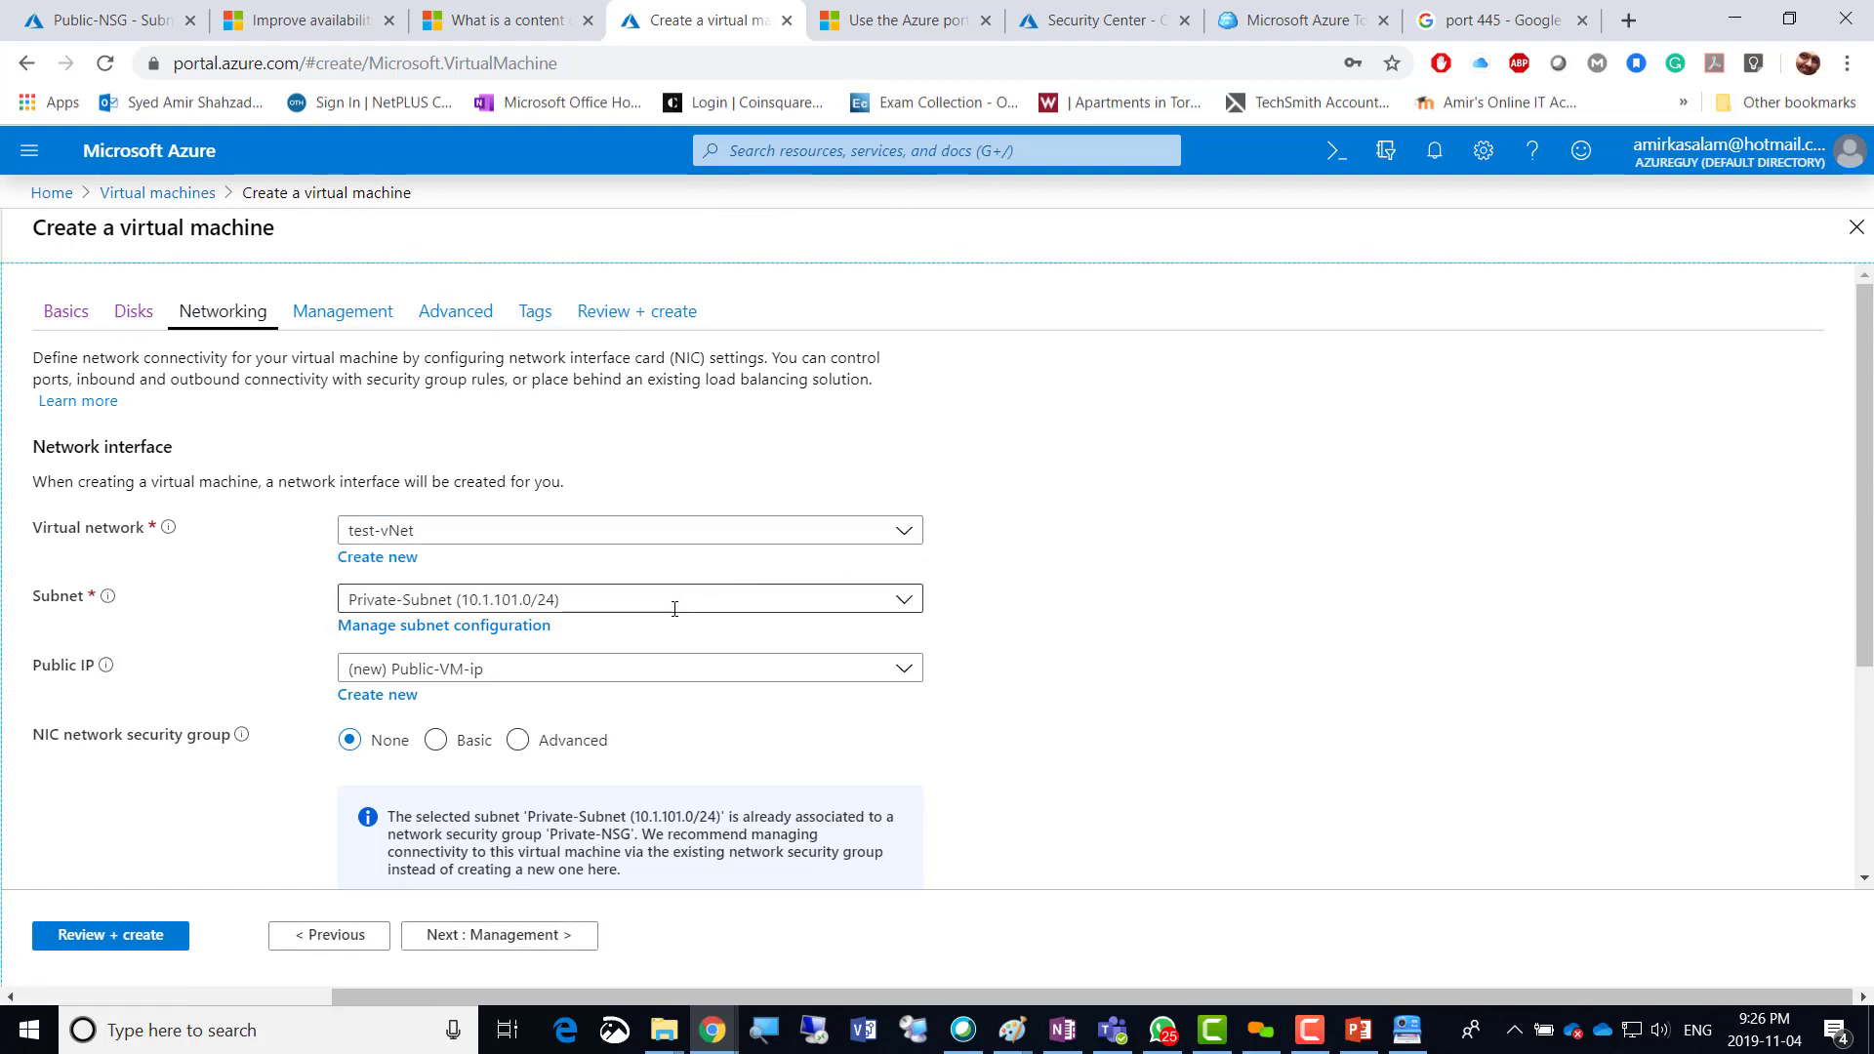
click(902, 601)
click(465, 678)
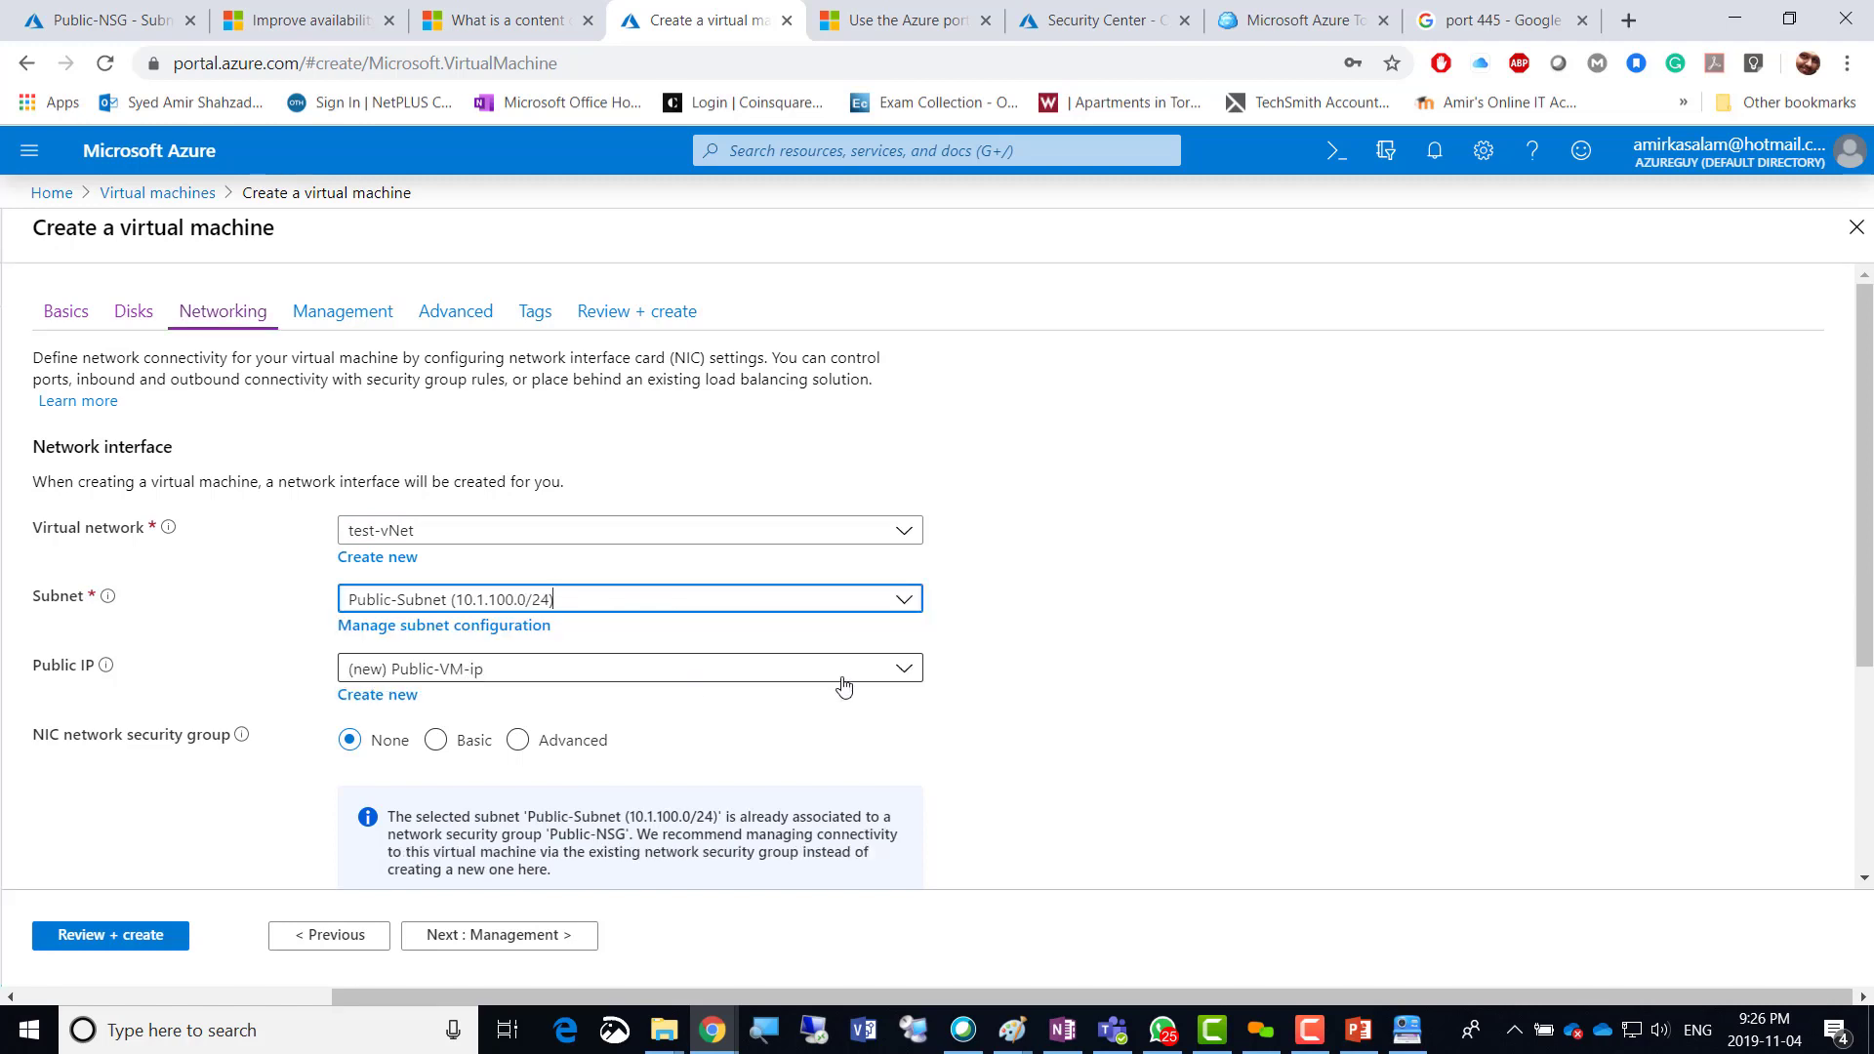
Set the NIC security group to Advanced and attach the existing Public-NSG.
click(1059, 730)
scroll(1059, 732, down, 1)
scroll(1059, 730, down, 2)
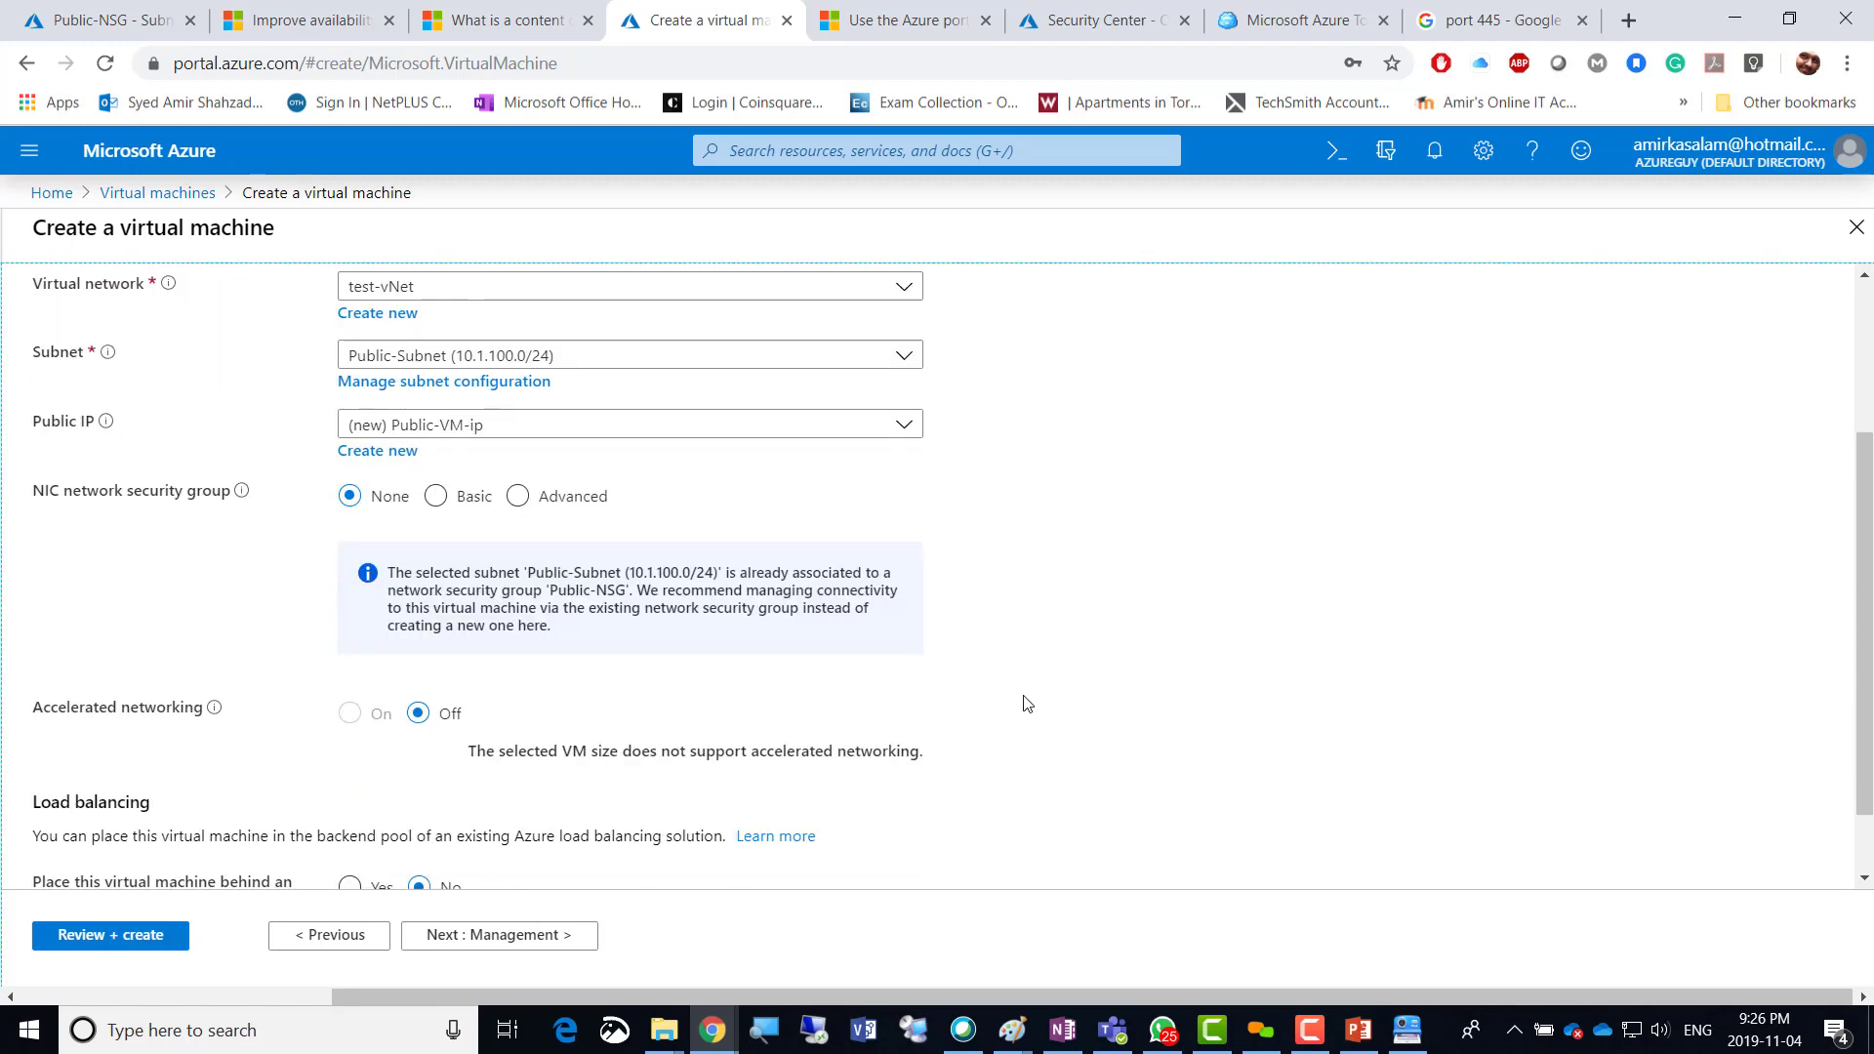
click(520, 496)
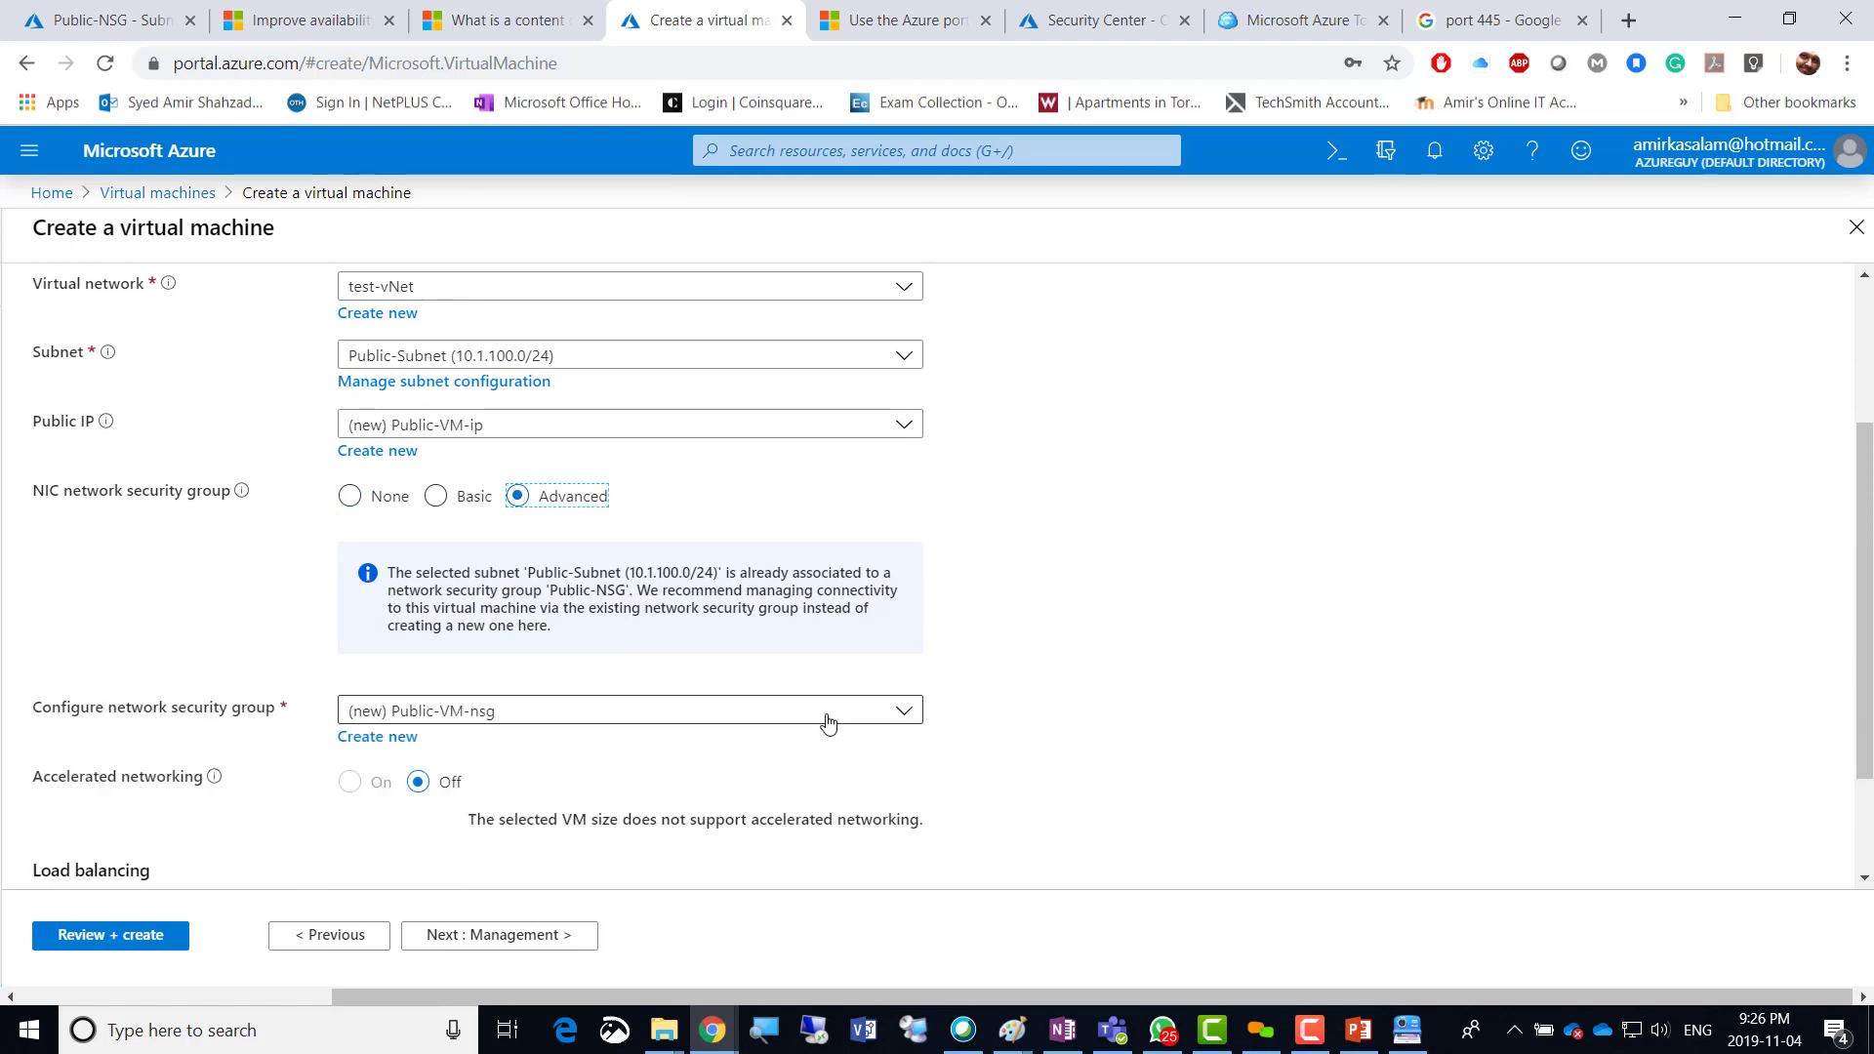
click(898, 712)
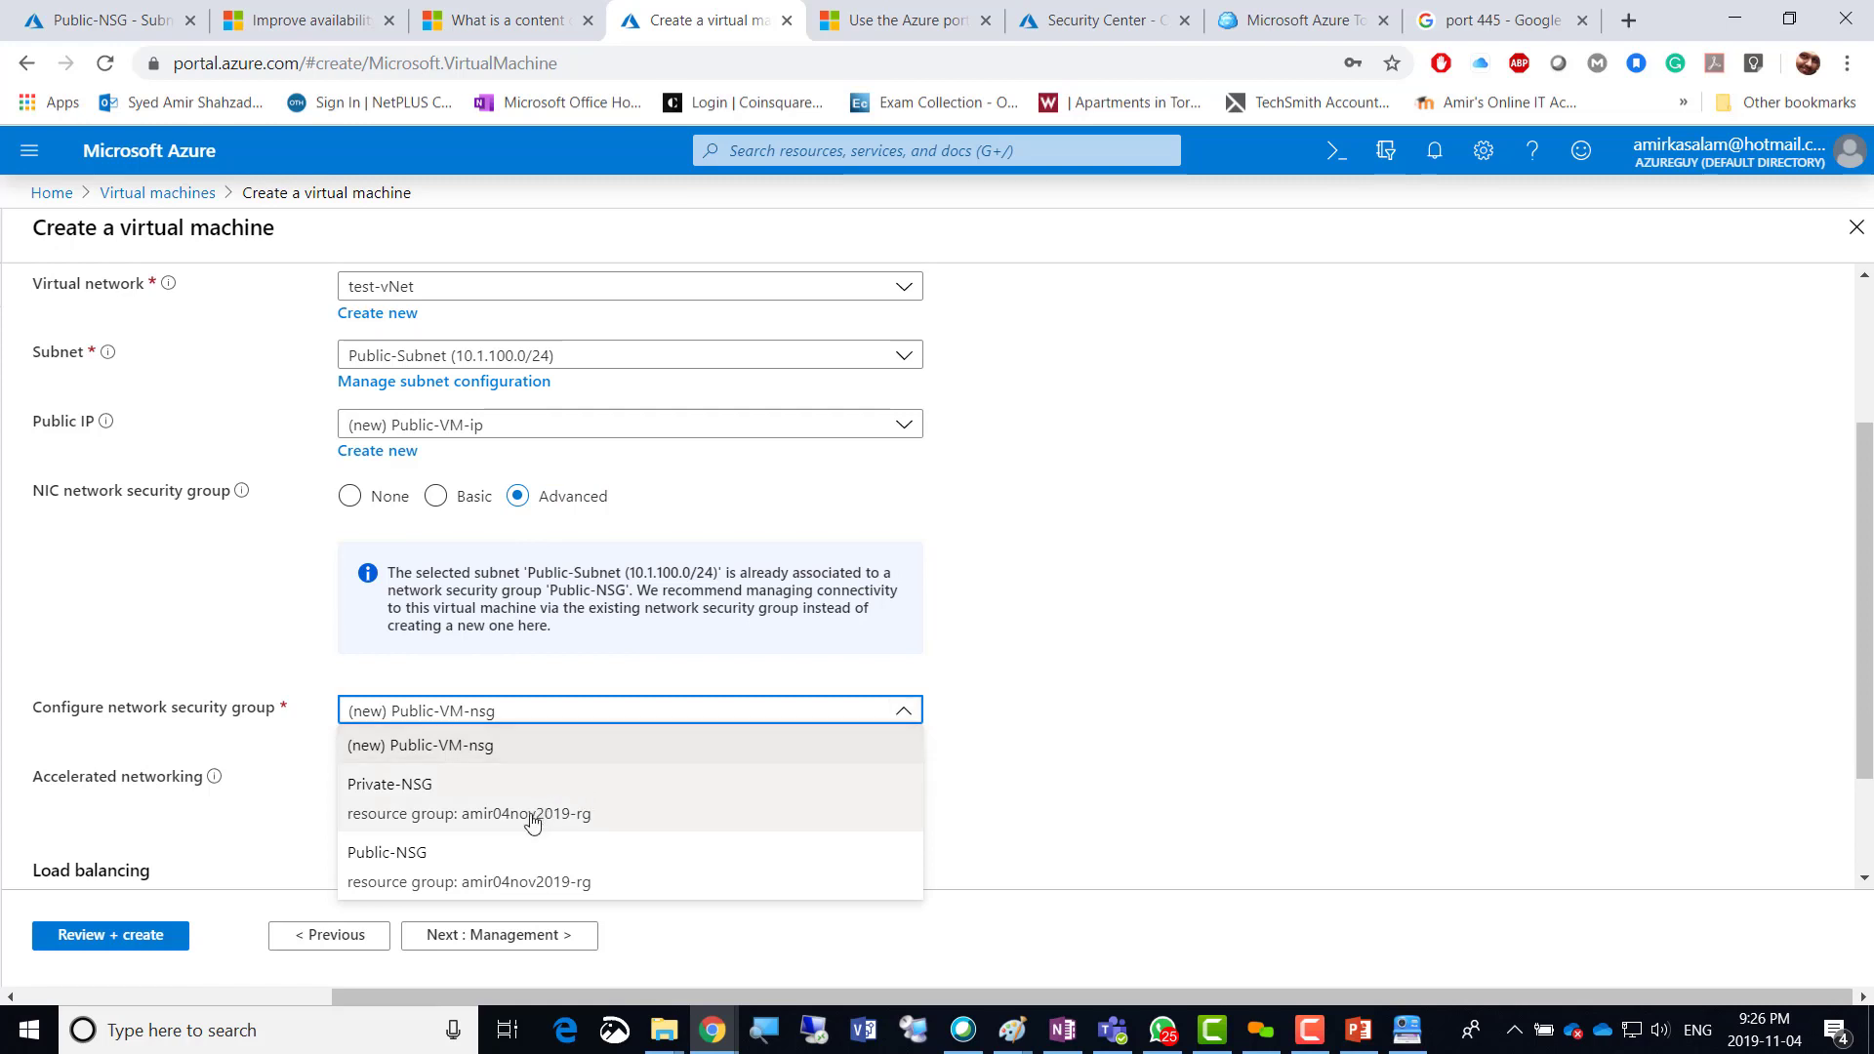
click(475, 868)
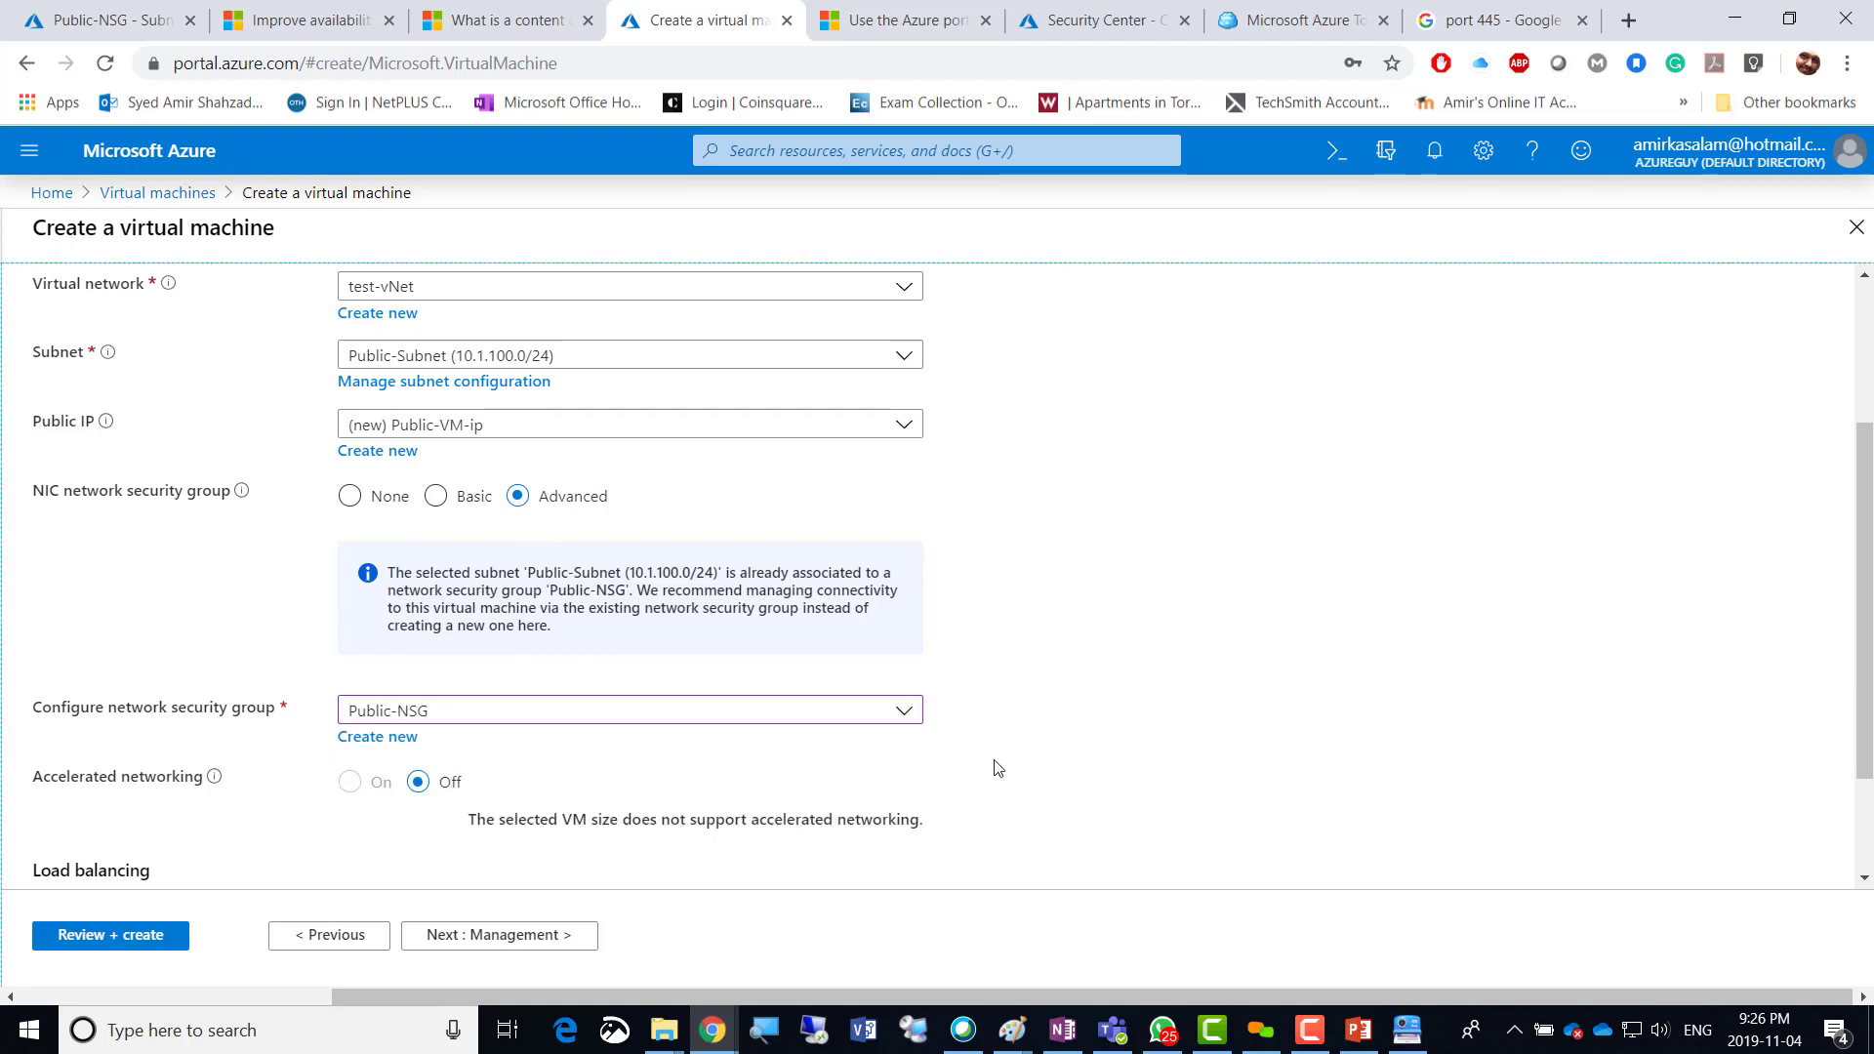
scroll(993, 768, down, 2)
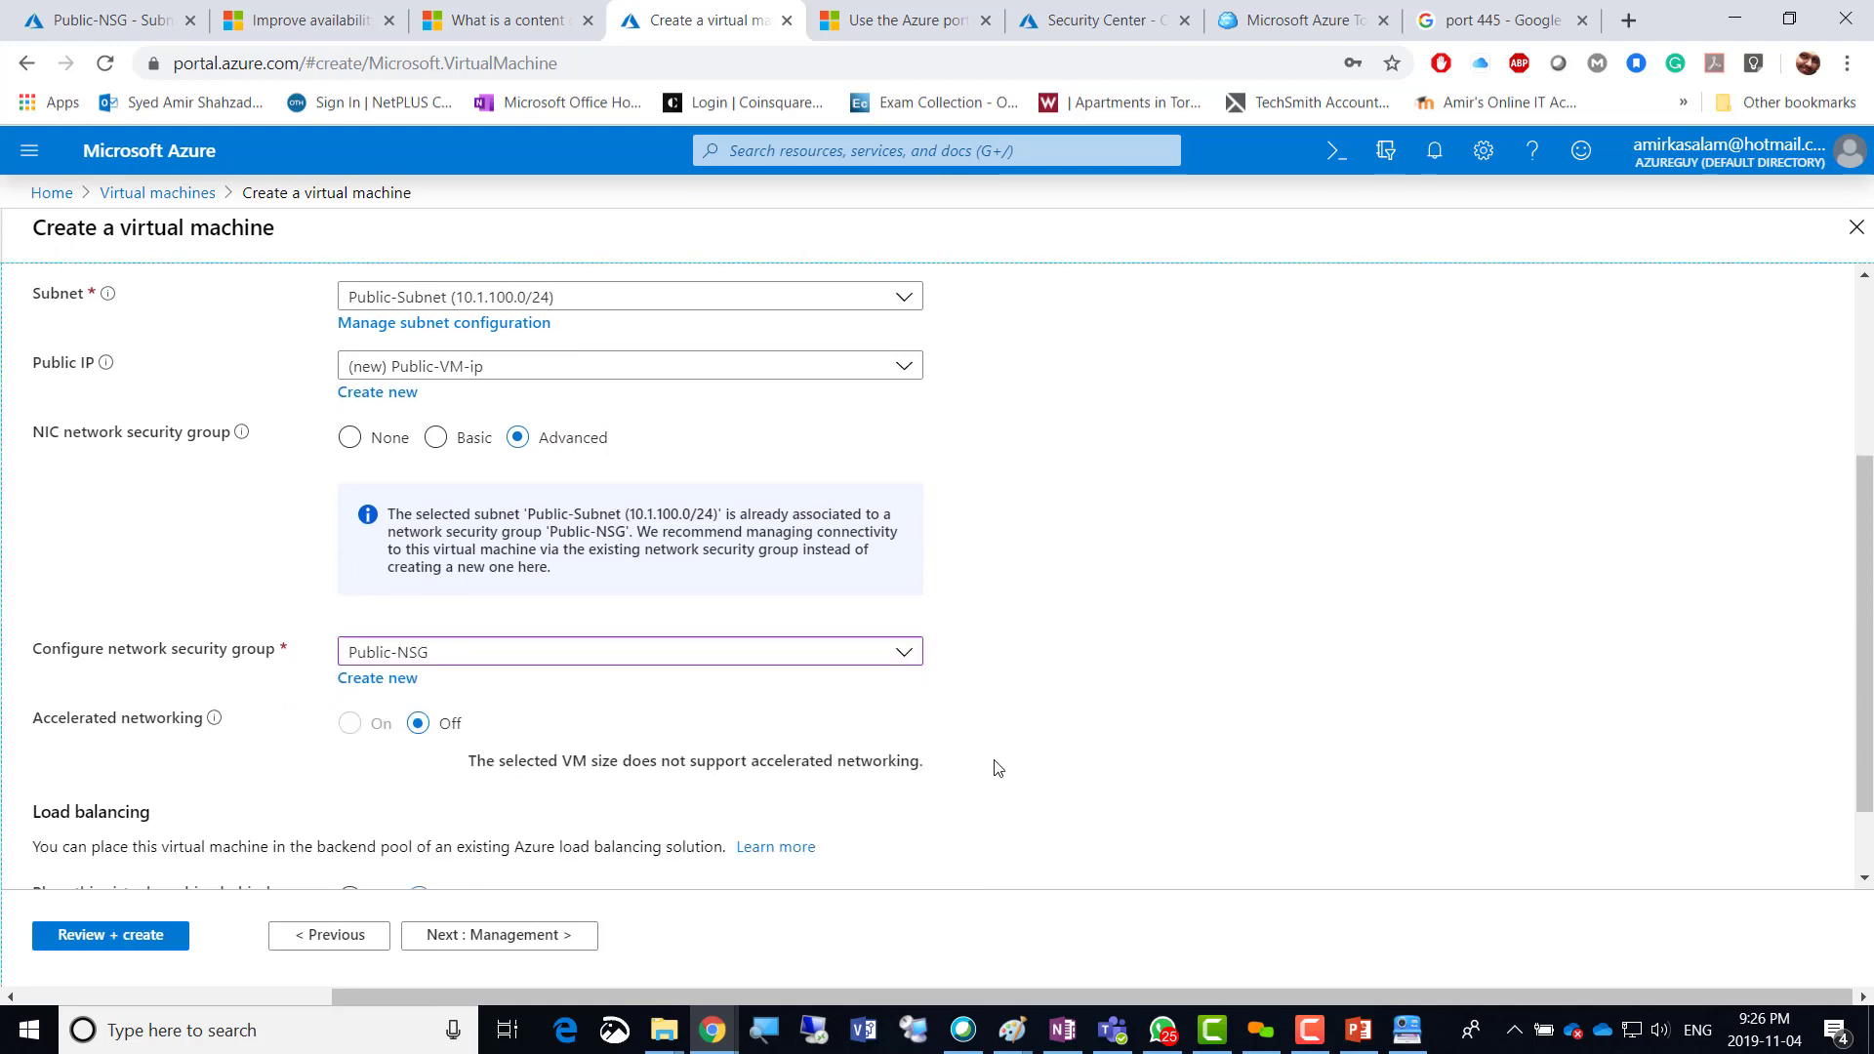
Turn off boot diagnostics, review the settings, and create Public-VM.
click(491, 940)
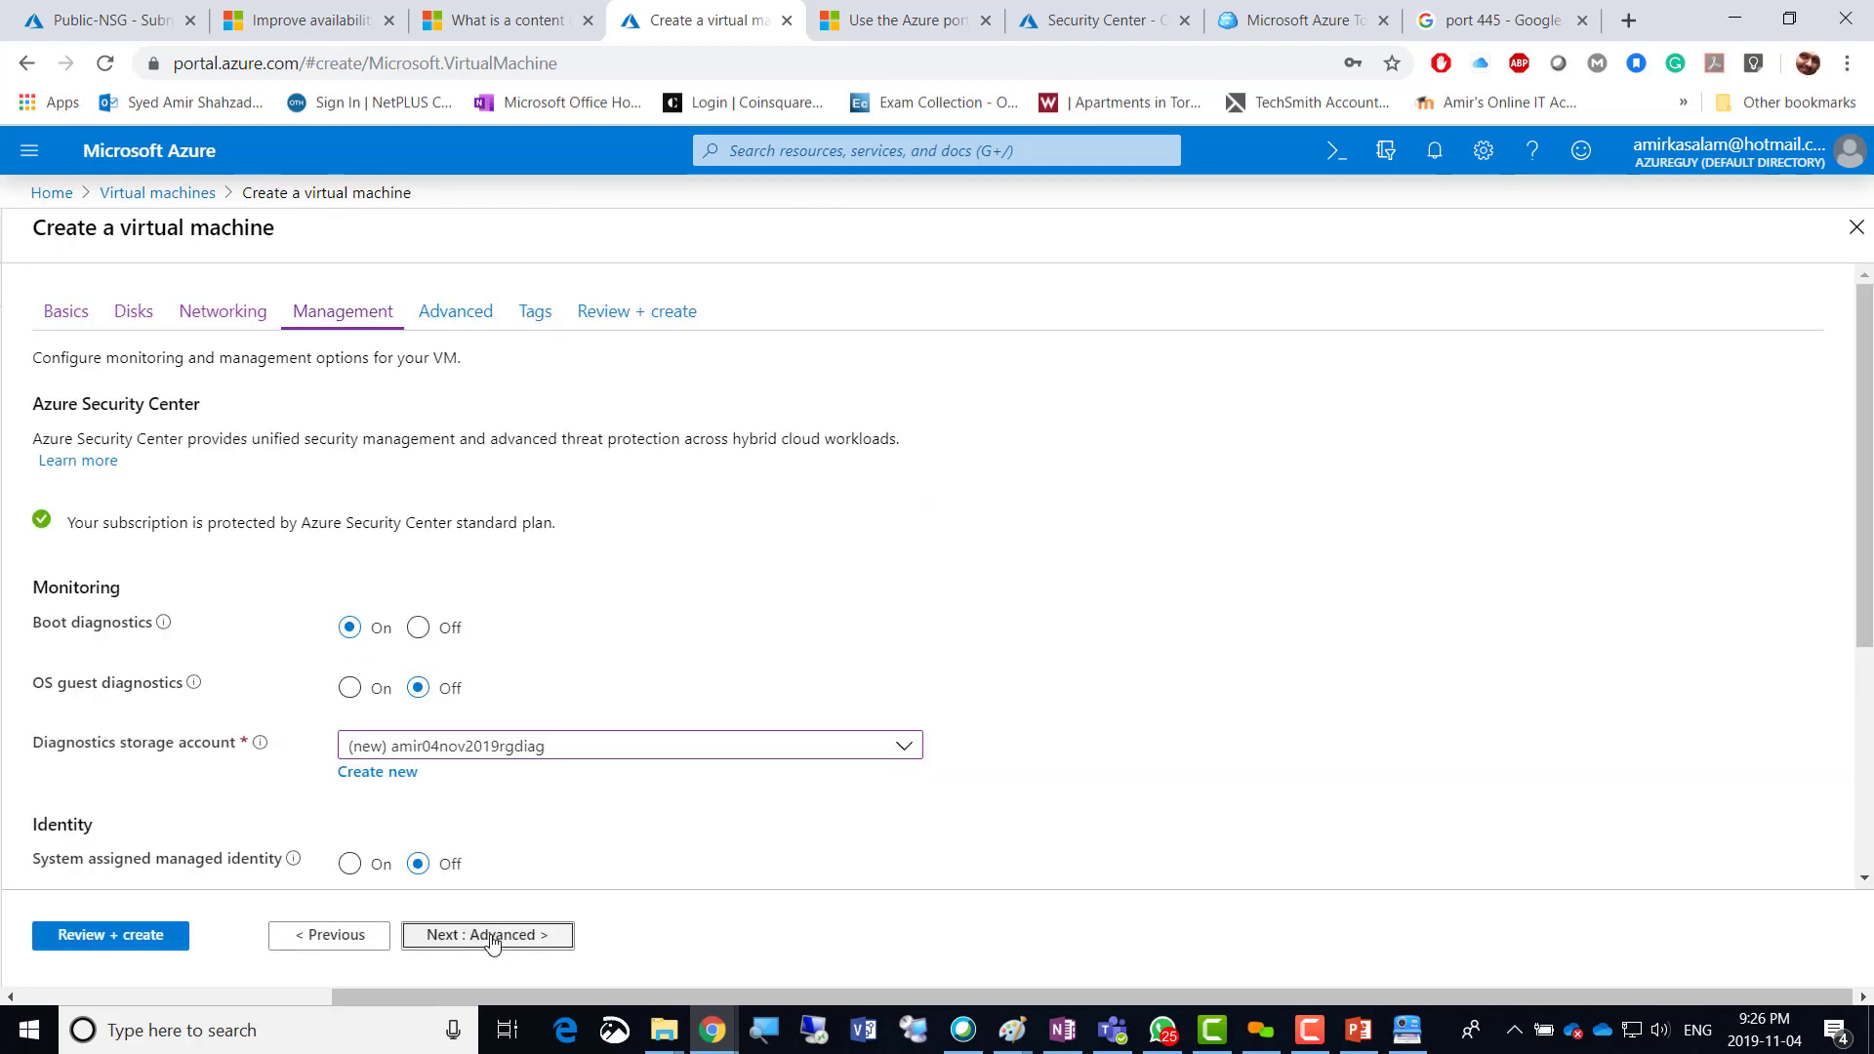
click(418, 627)
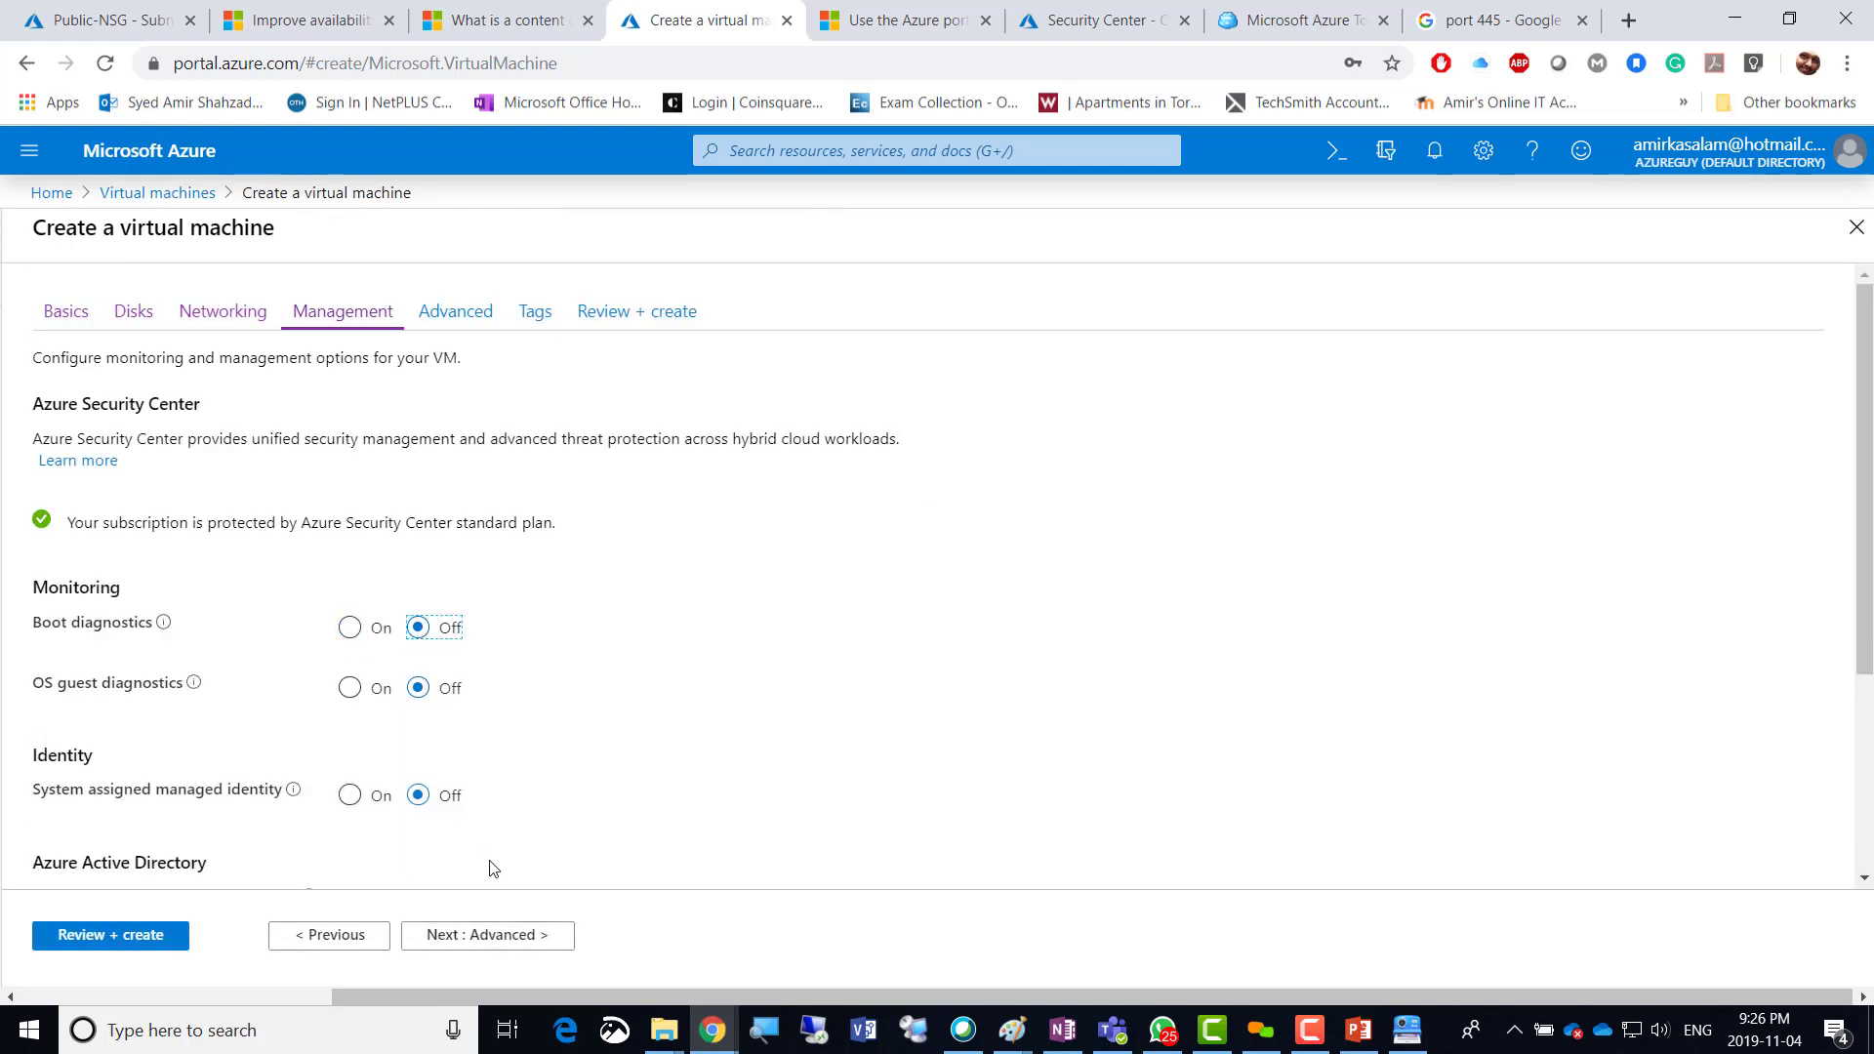
click(495, 943)
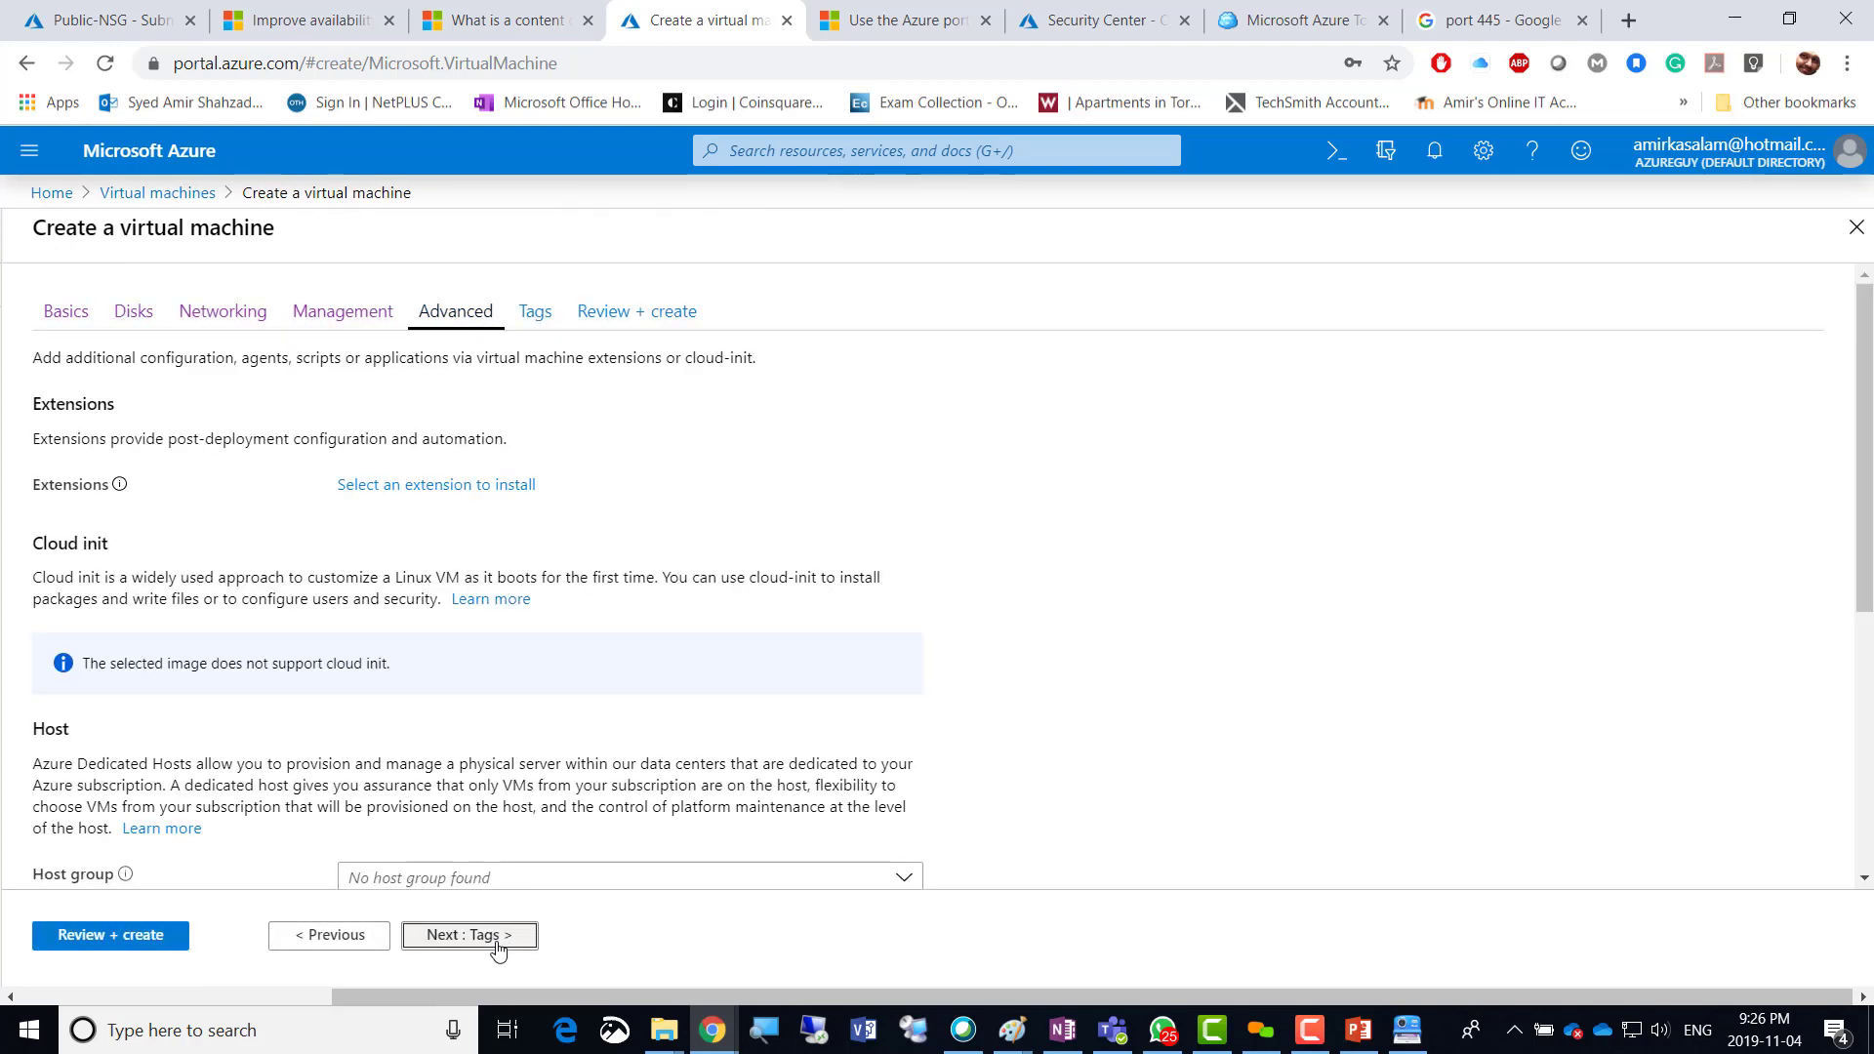
click(497, 939)
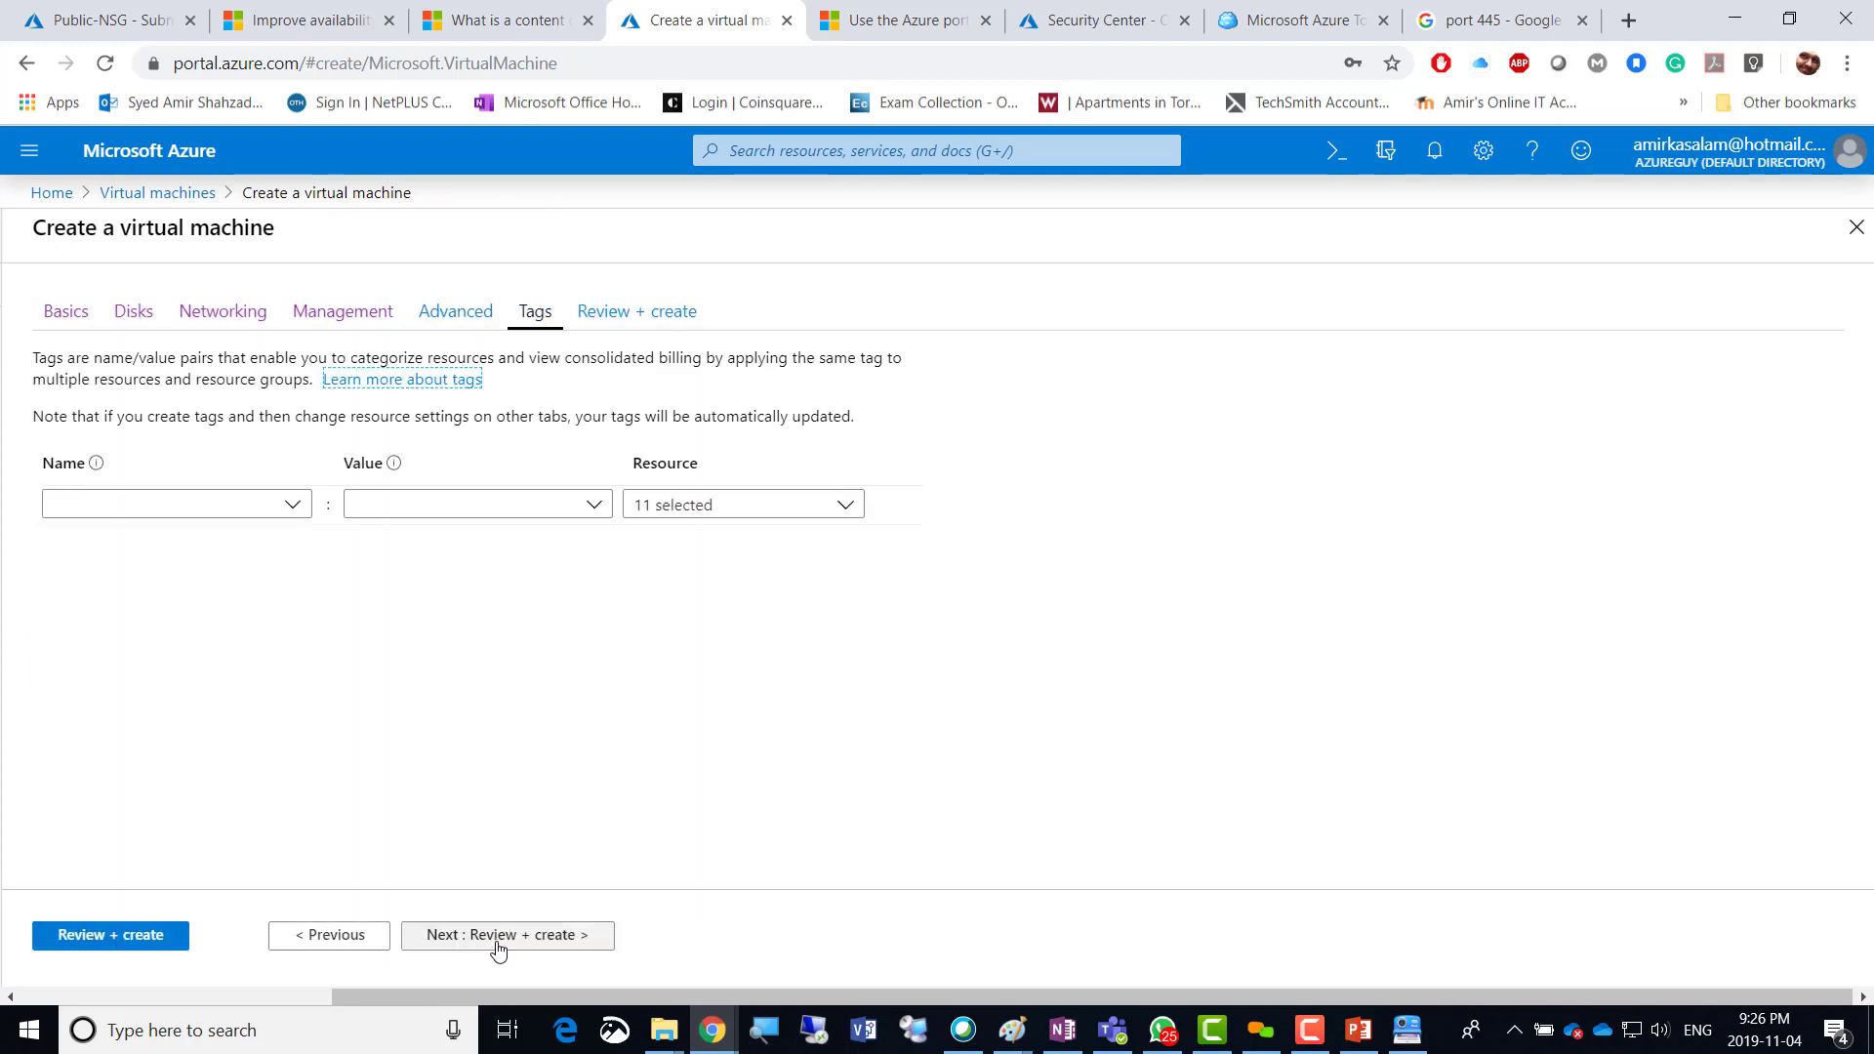
click(498, 938)
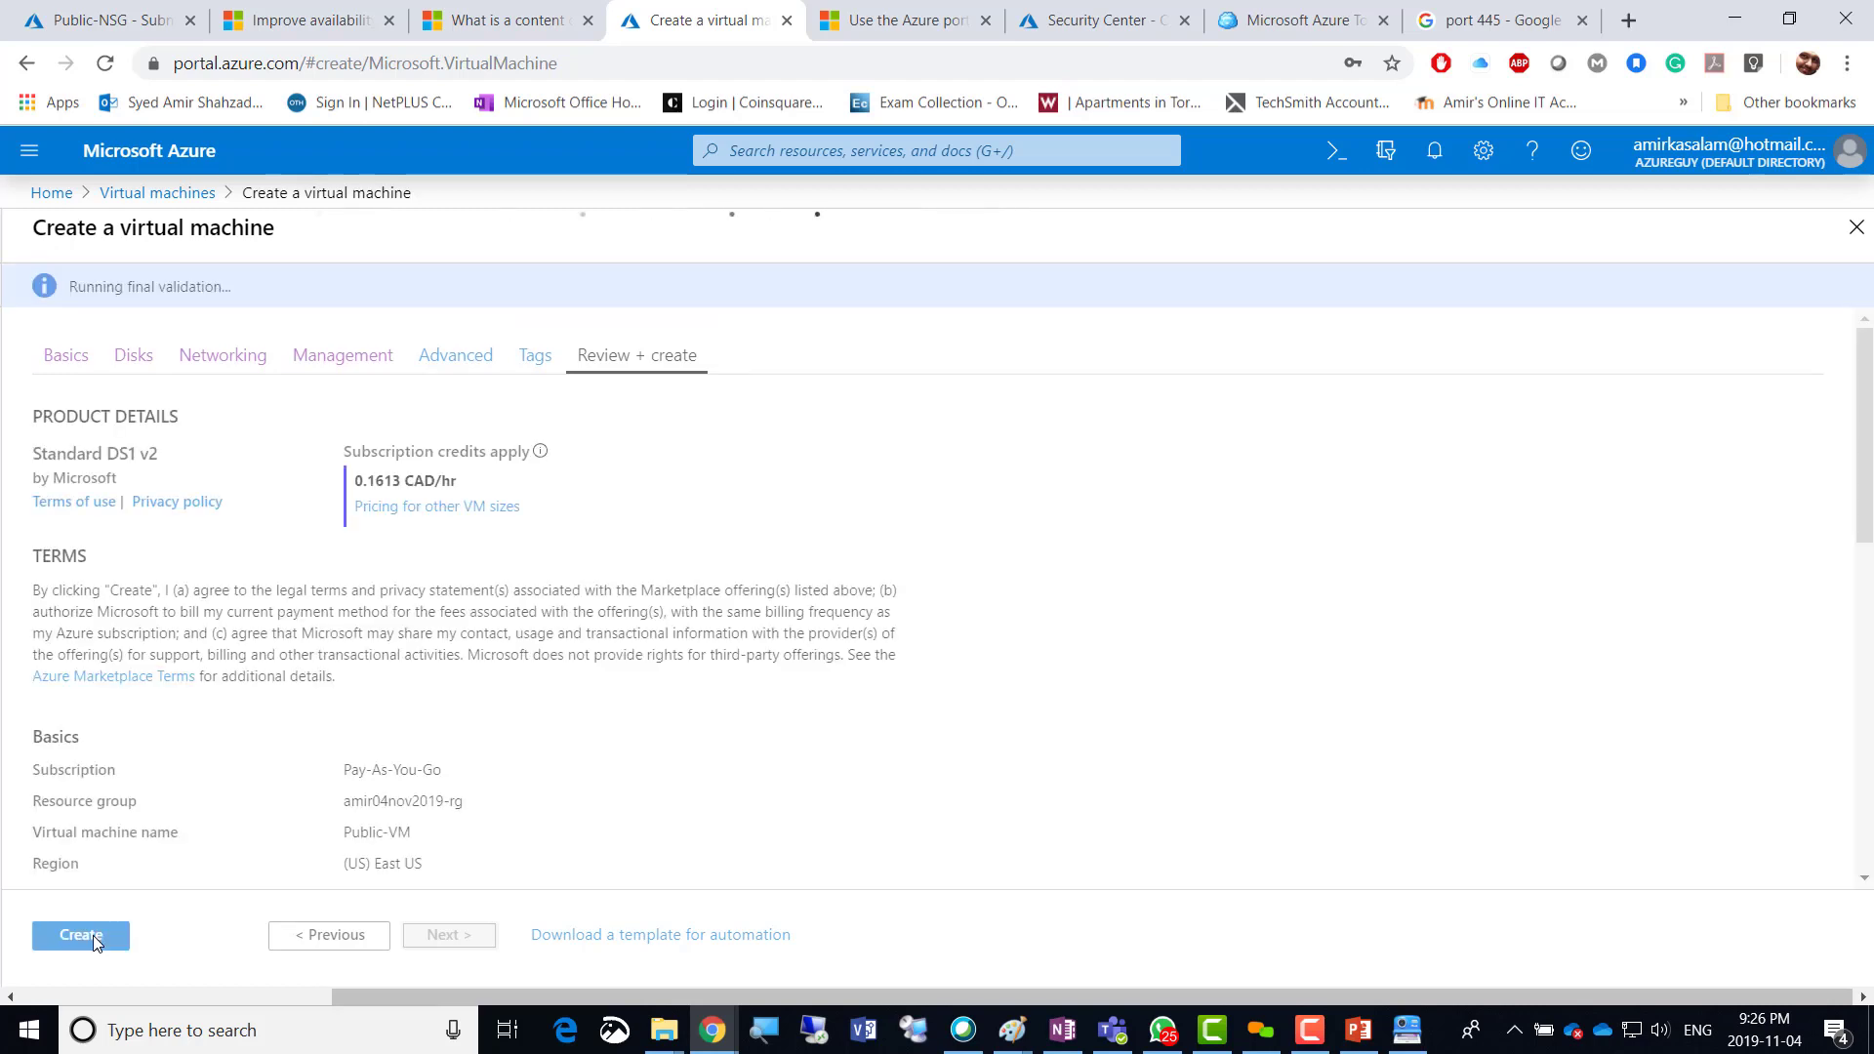
click(81, 935)
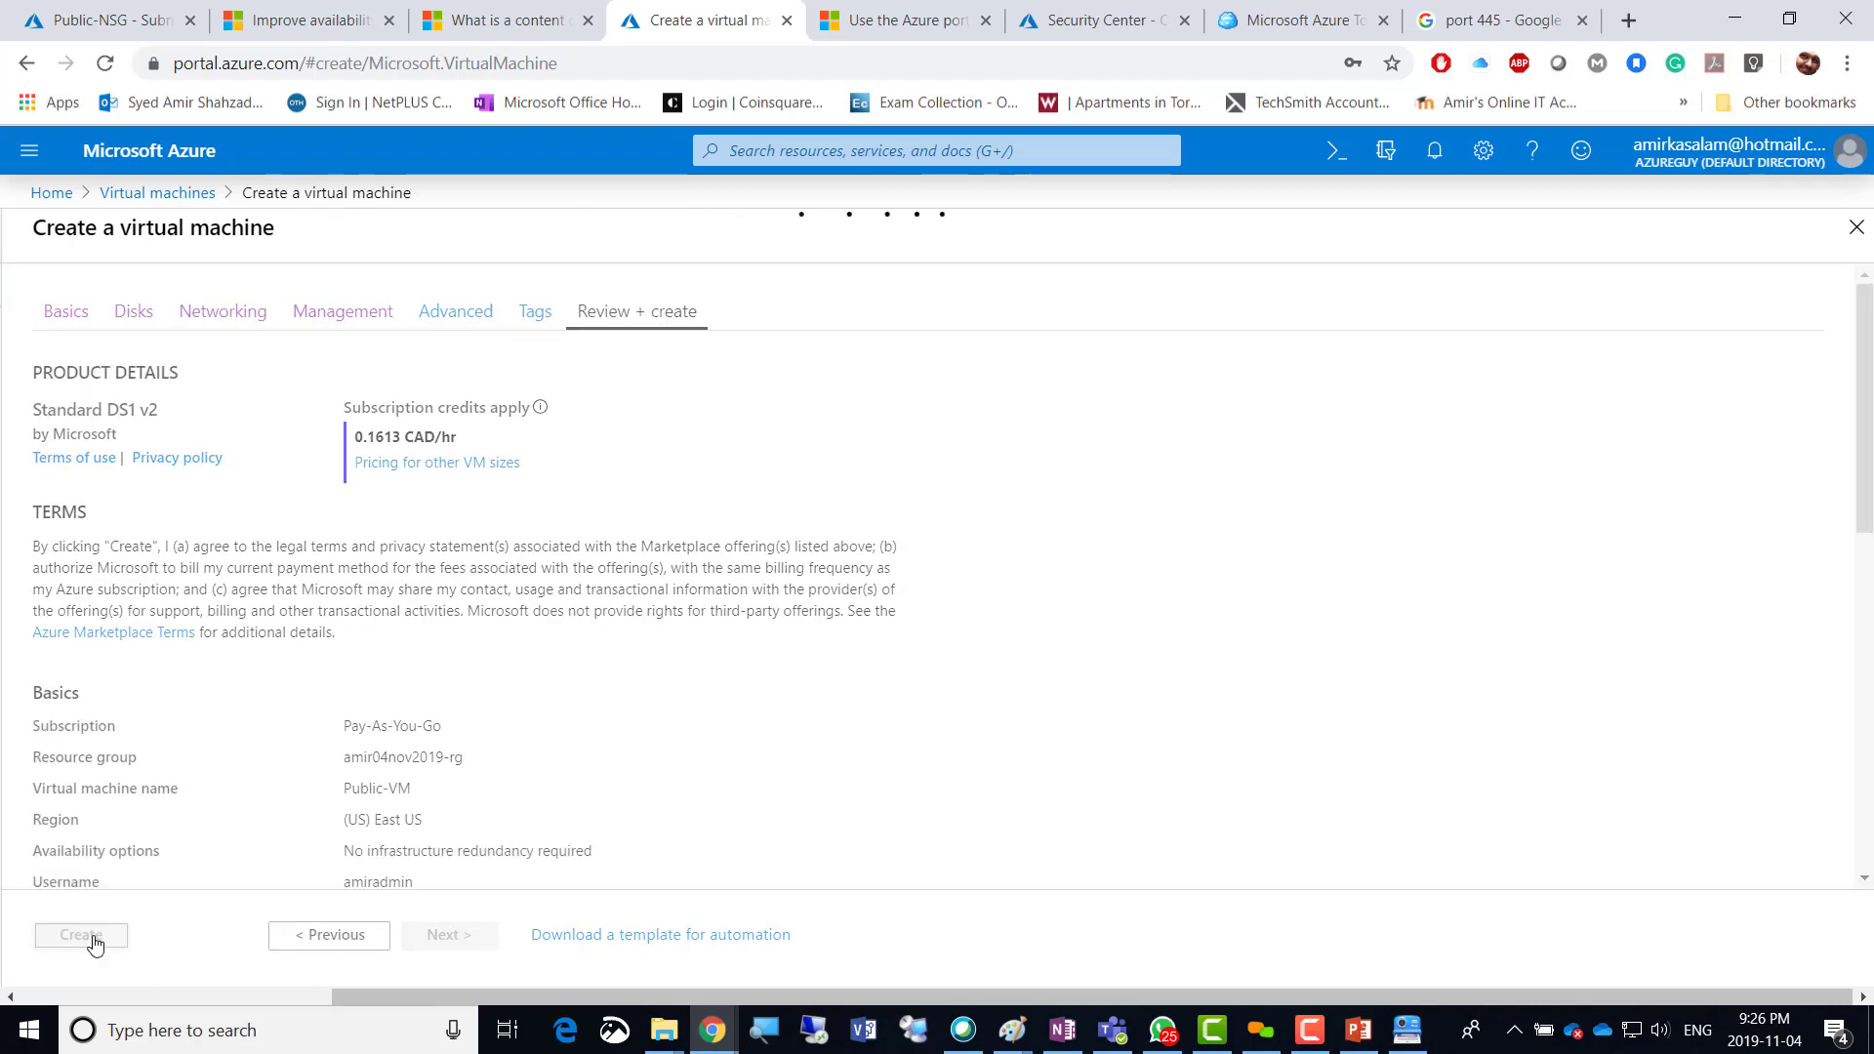
Return to Virtual machines from Home and start another new VM.
click(135, 194)
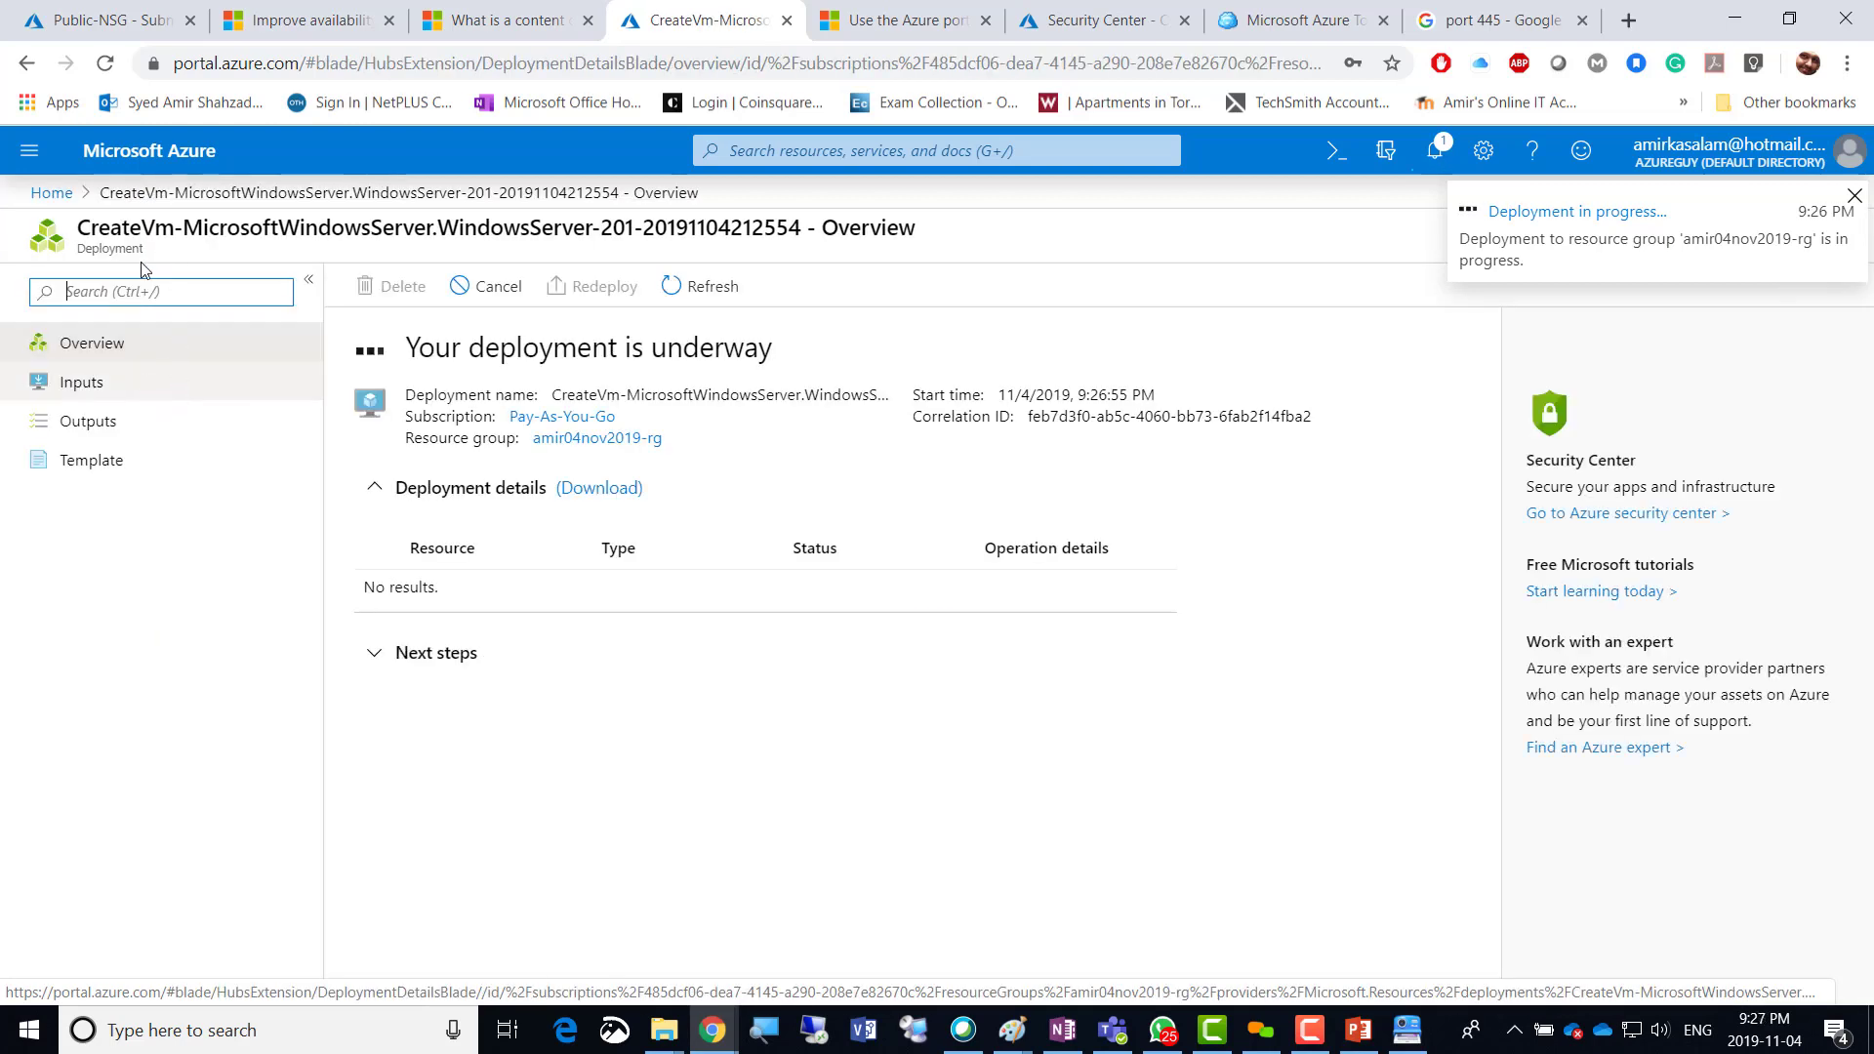
click(50, 192)
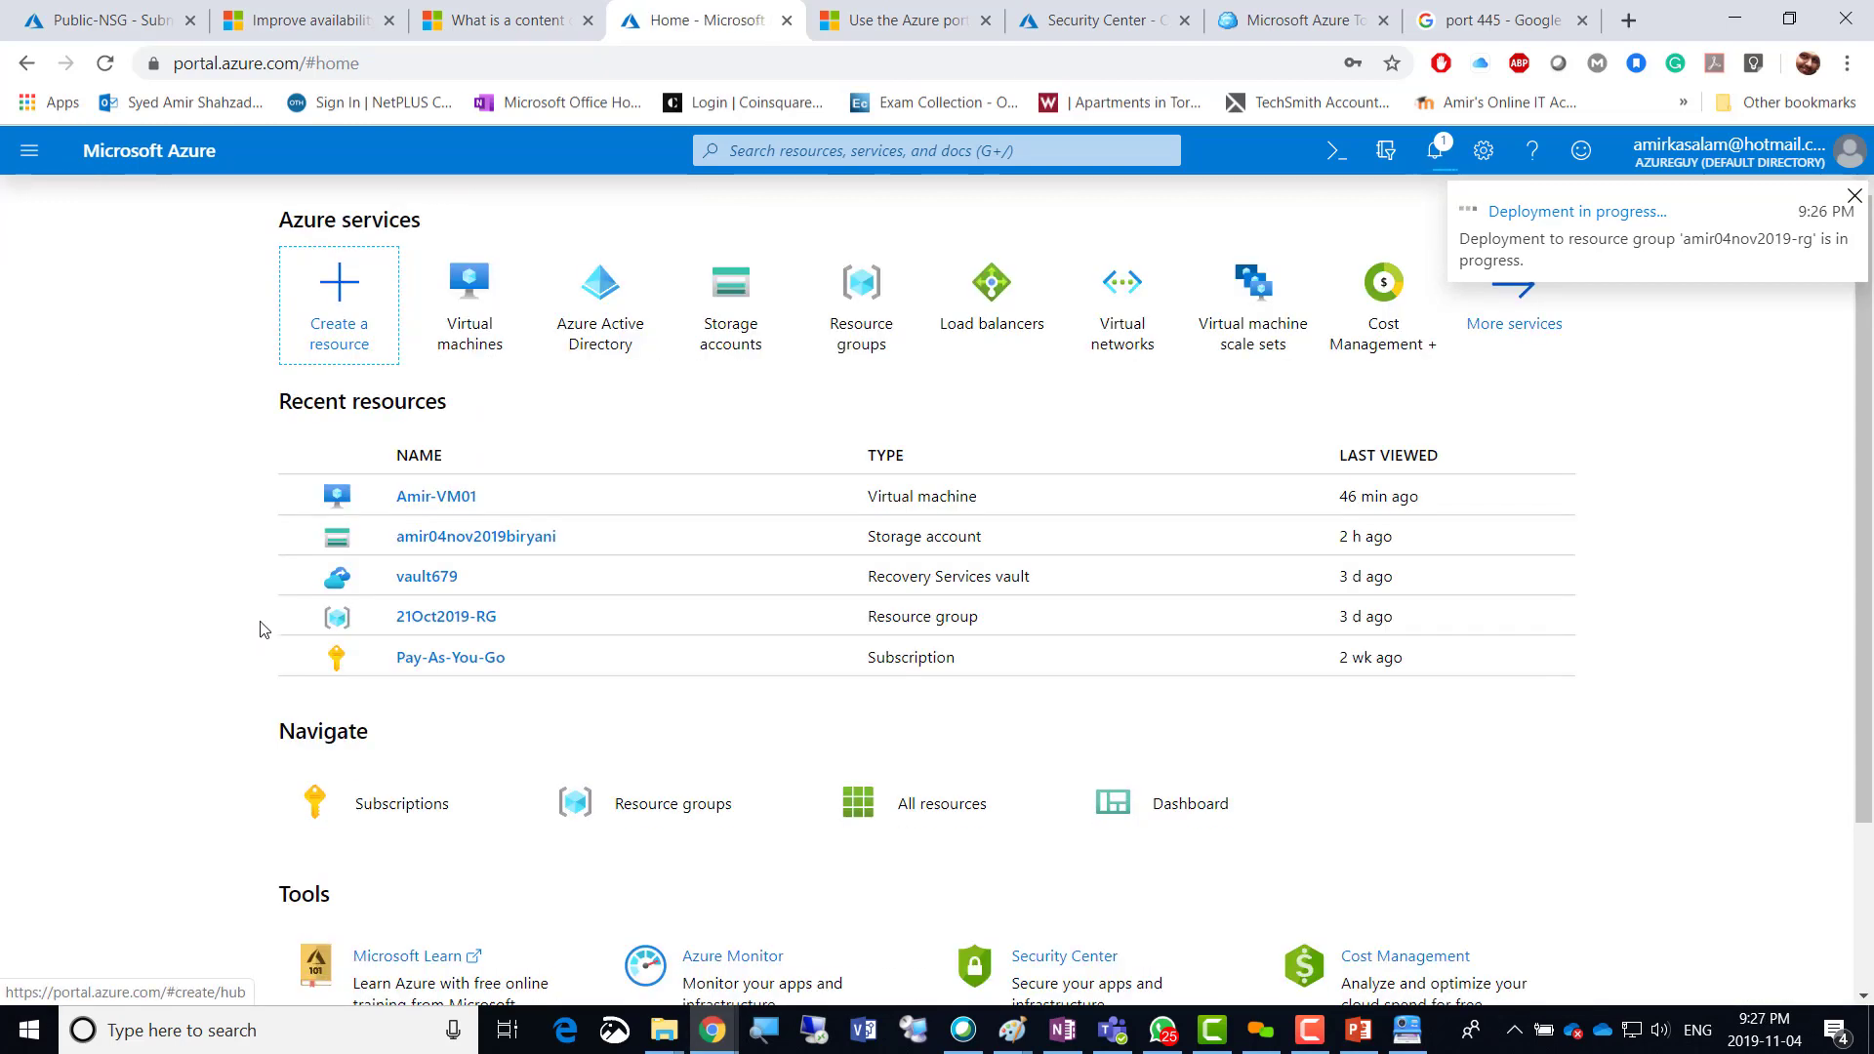
click(464, 343)
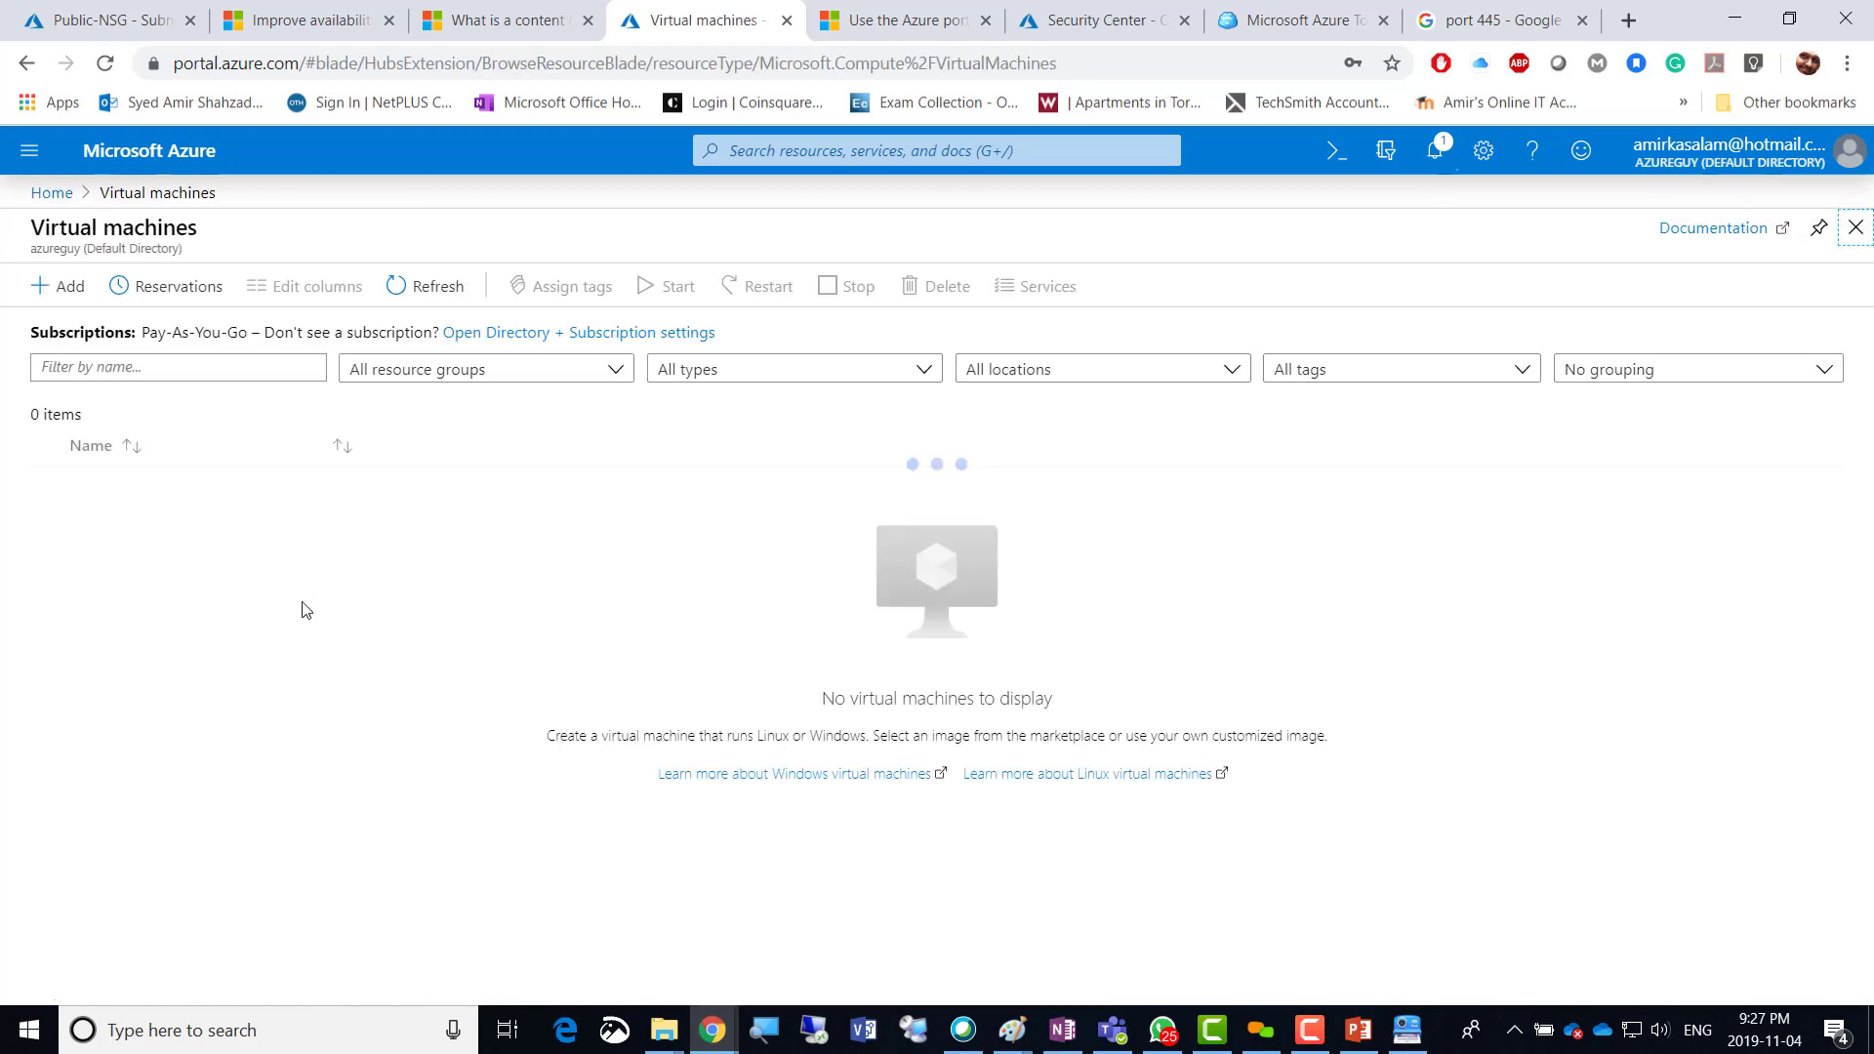
click(63, 286)
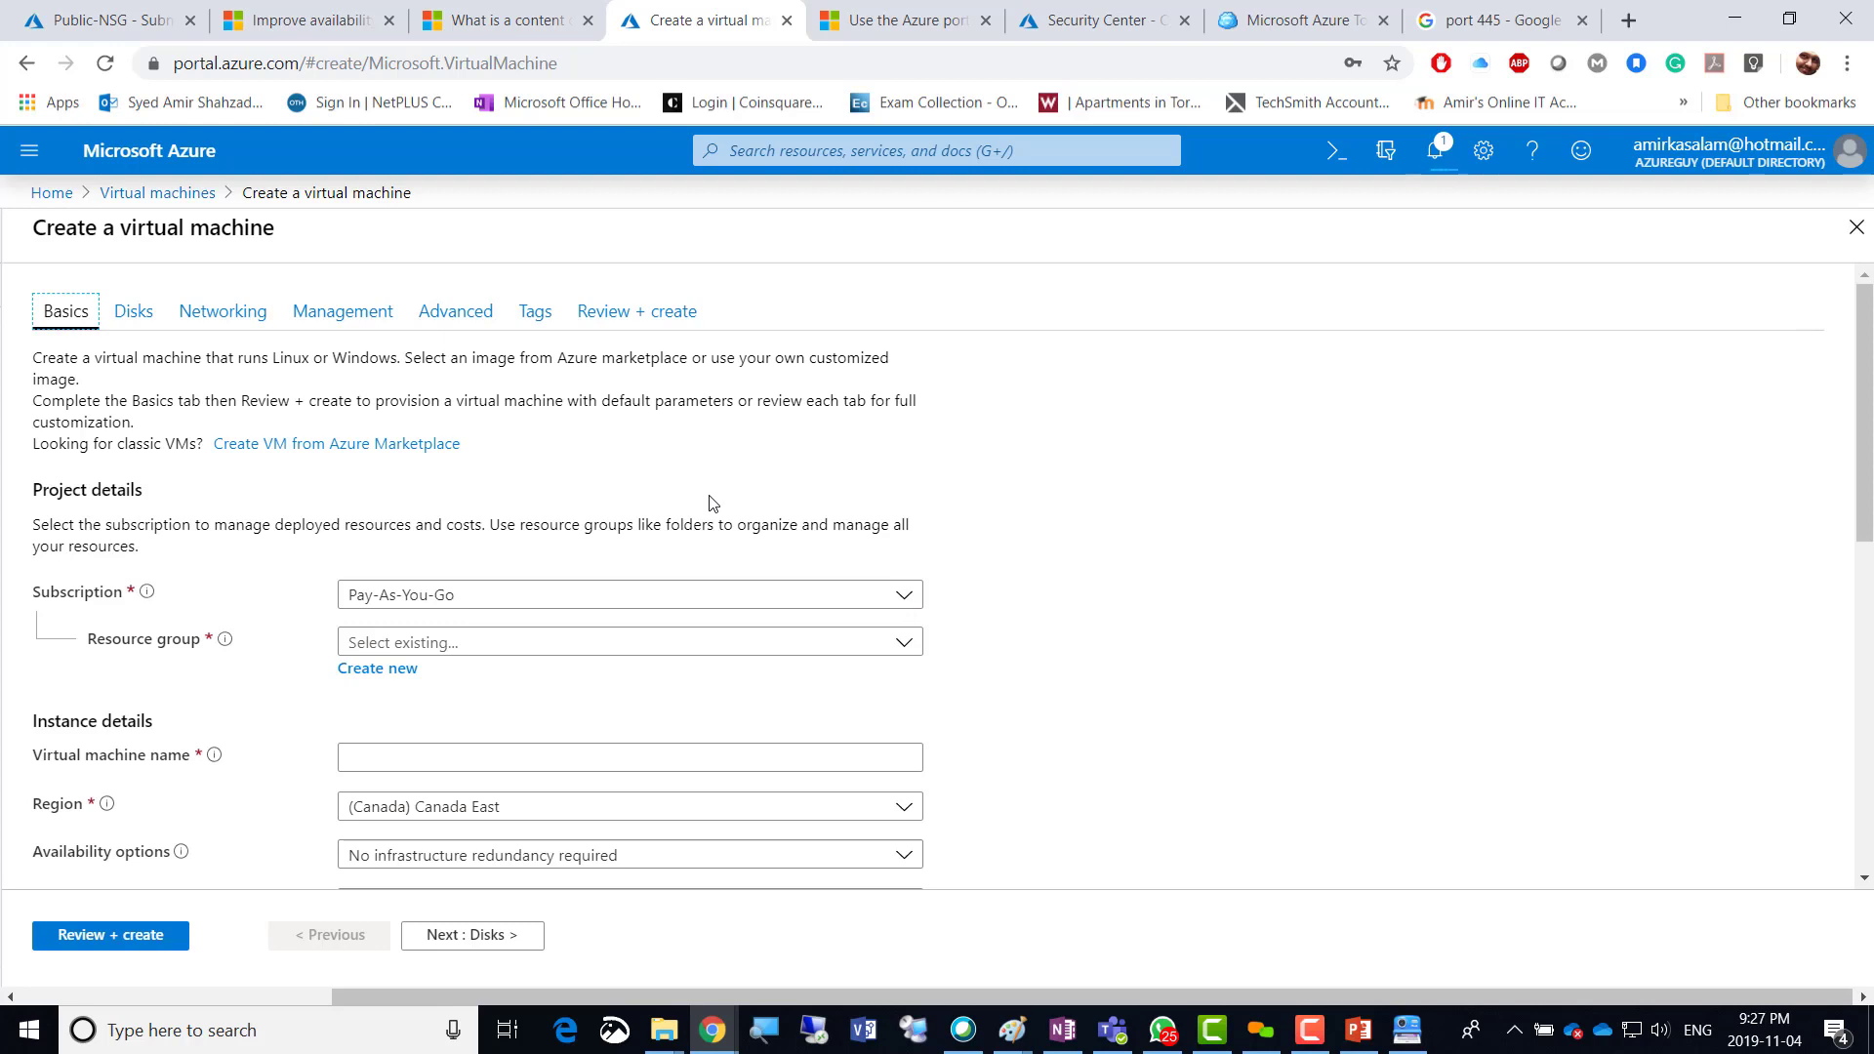
Choose resource group amir04nov2019-rg, name the VM Private-VM, and set region (US) East US.
click(469, 641)
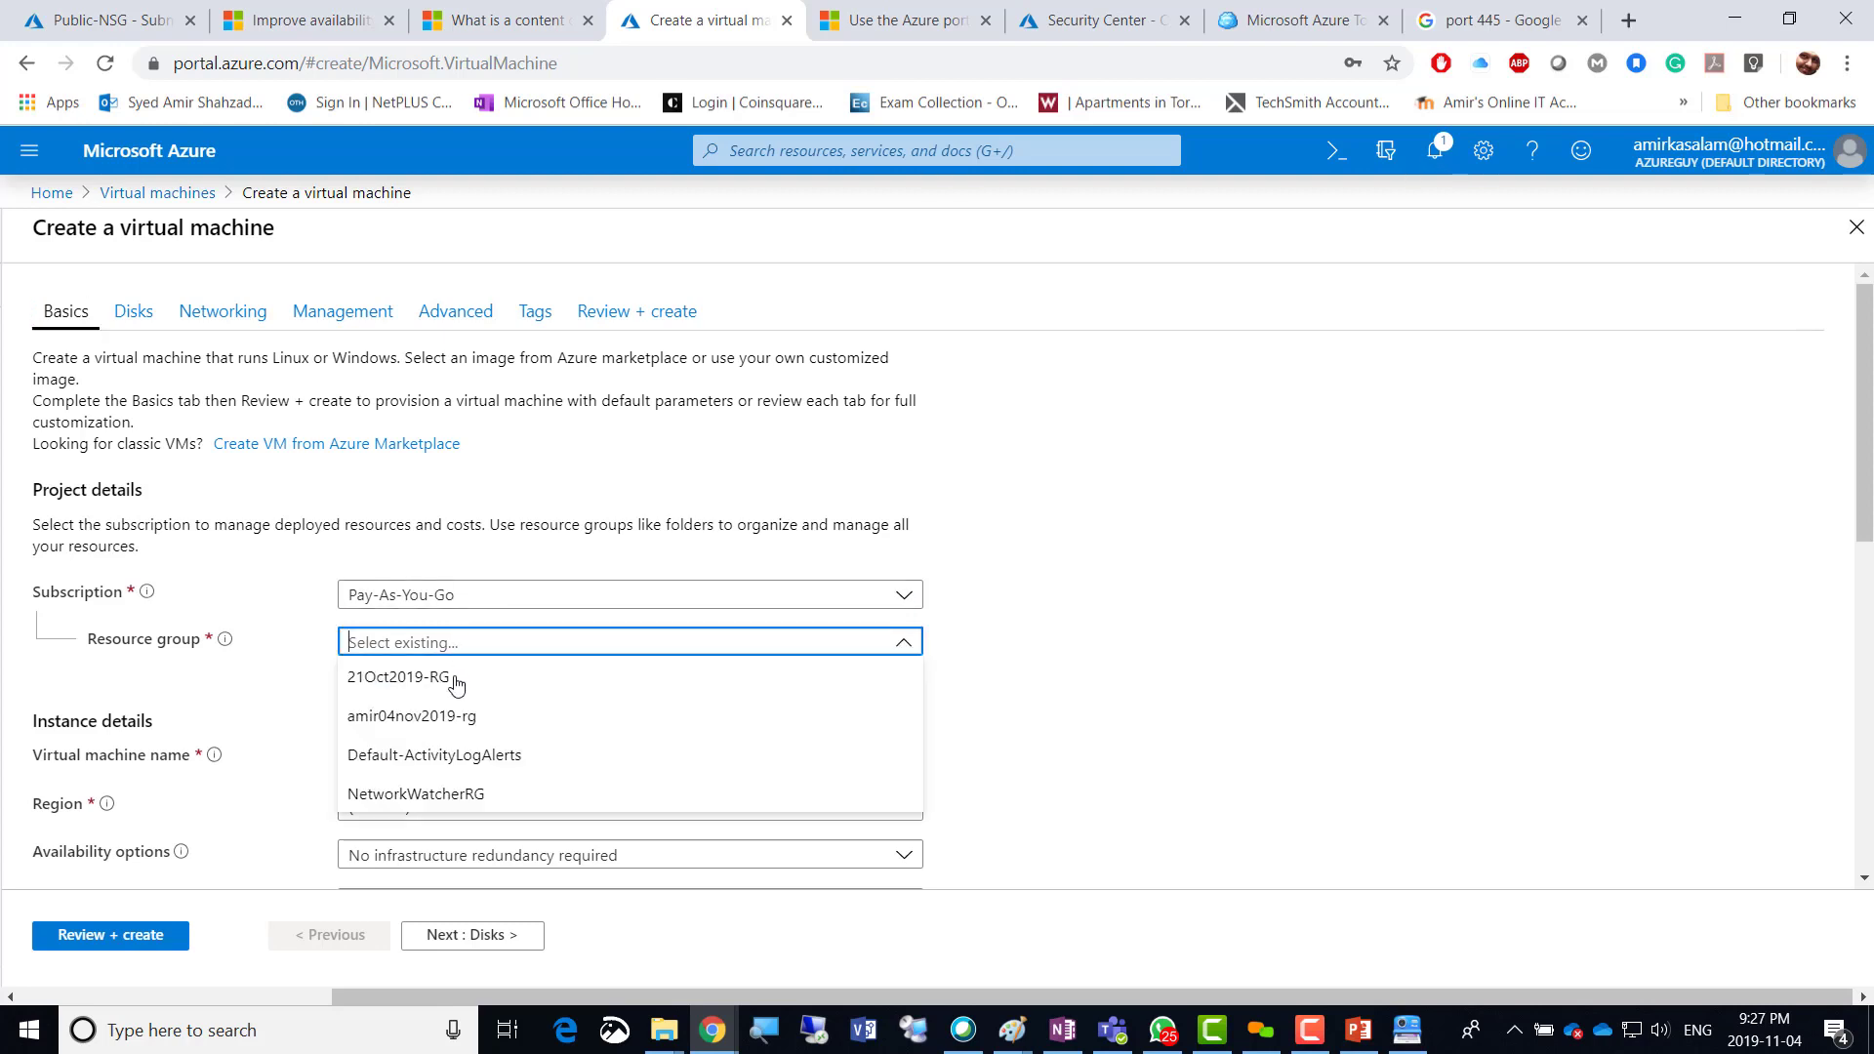
click(461, 722)
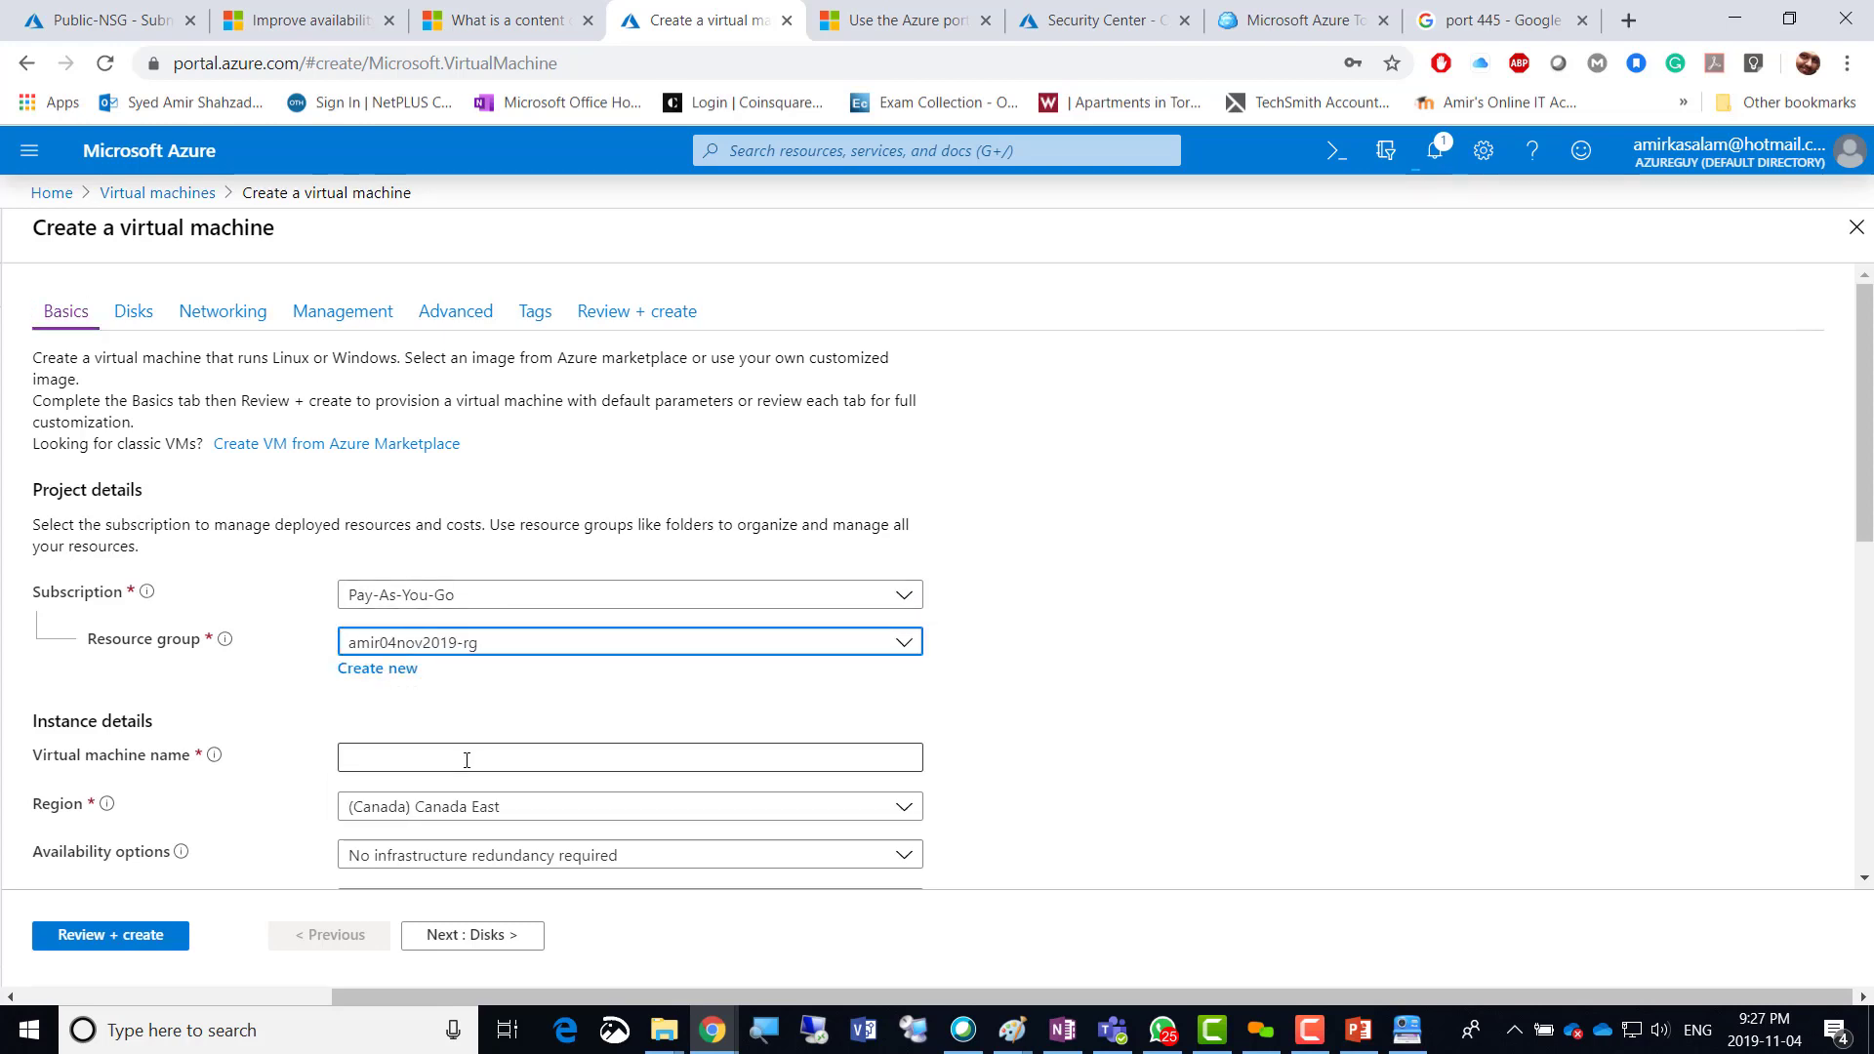
click(458, 758)
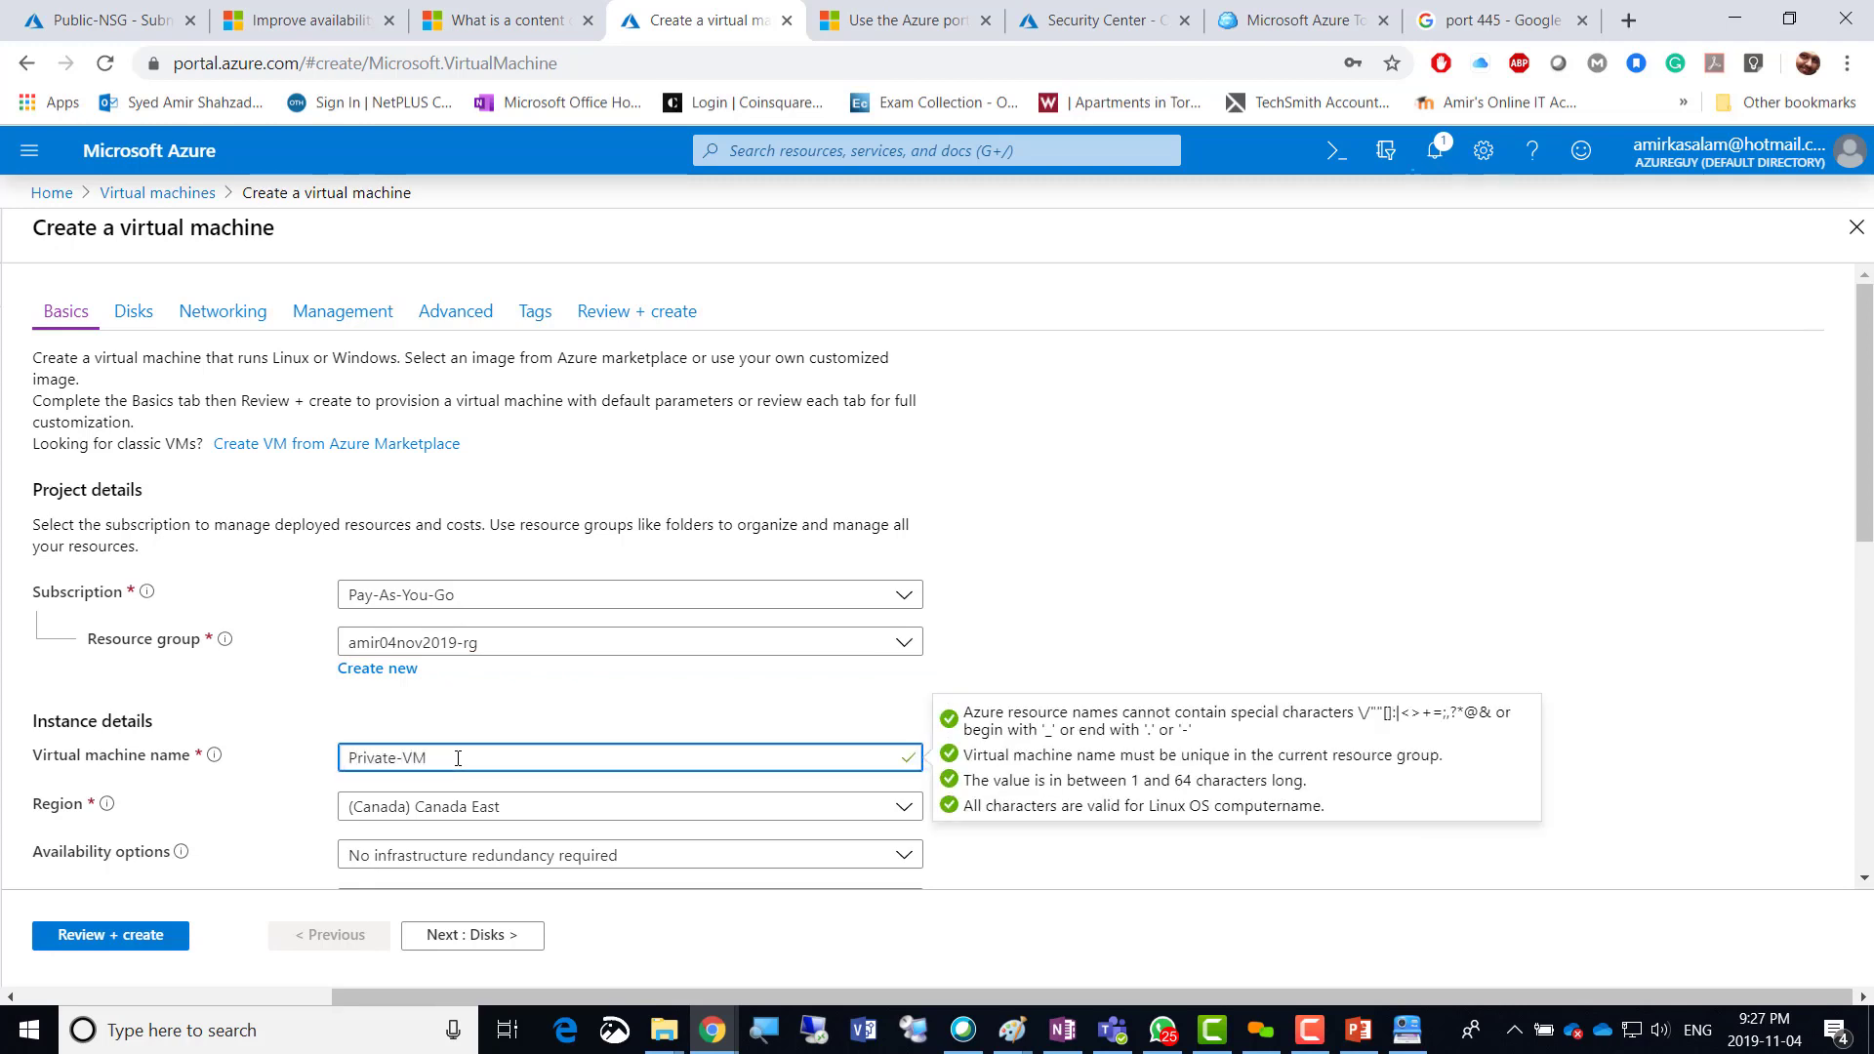
click(632, 809)
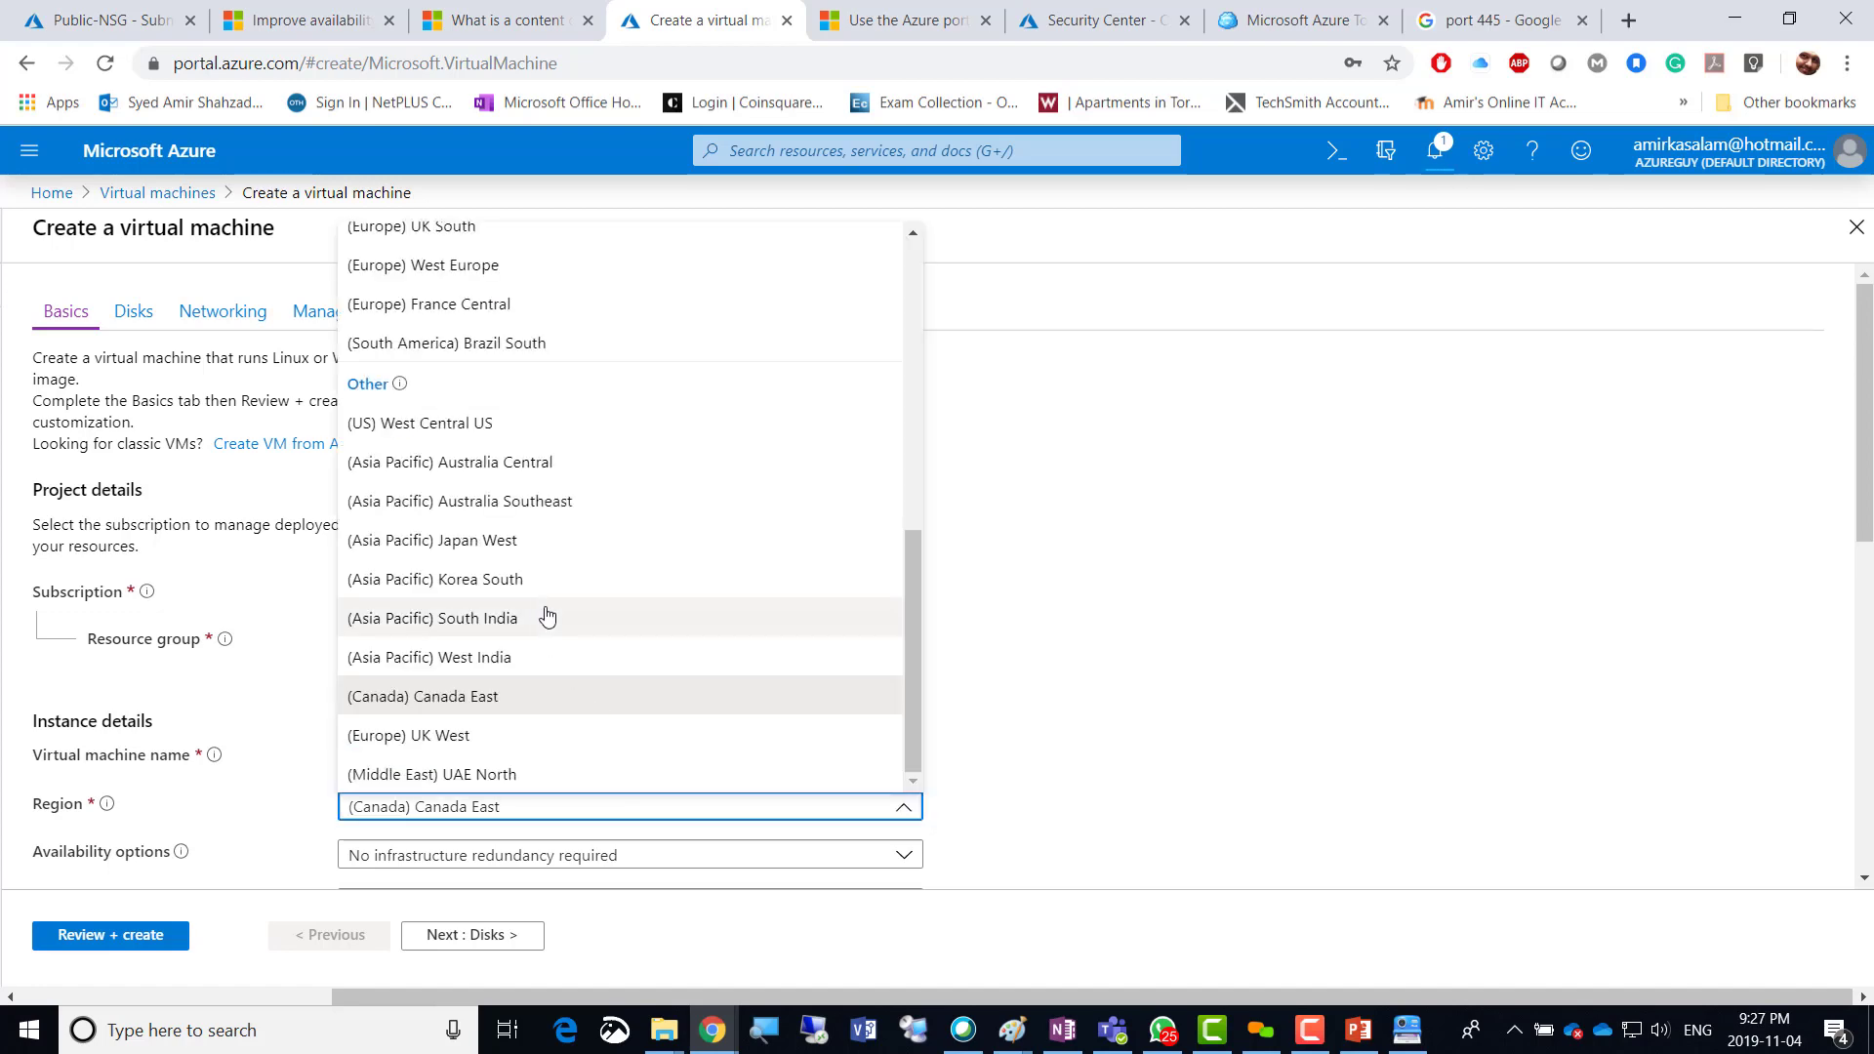
scroll(543, 615, up, 10)
click(464, 292)
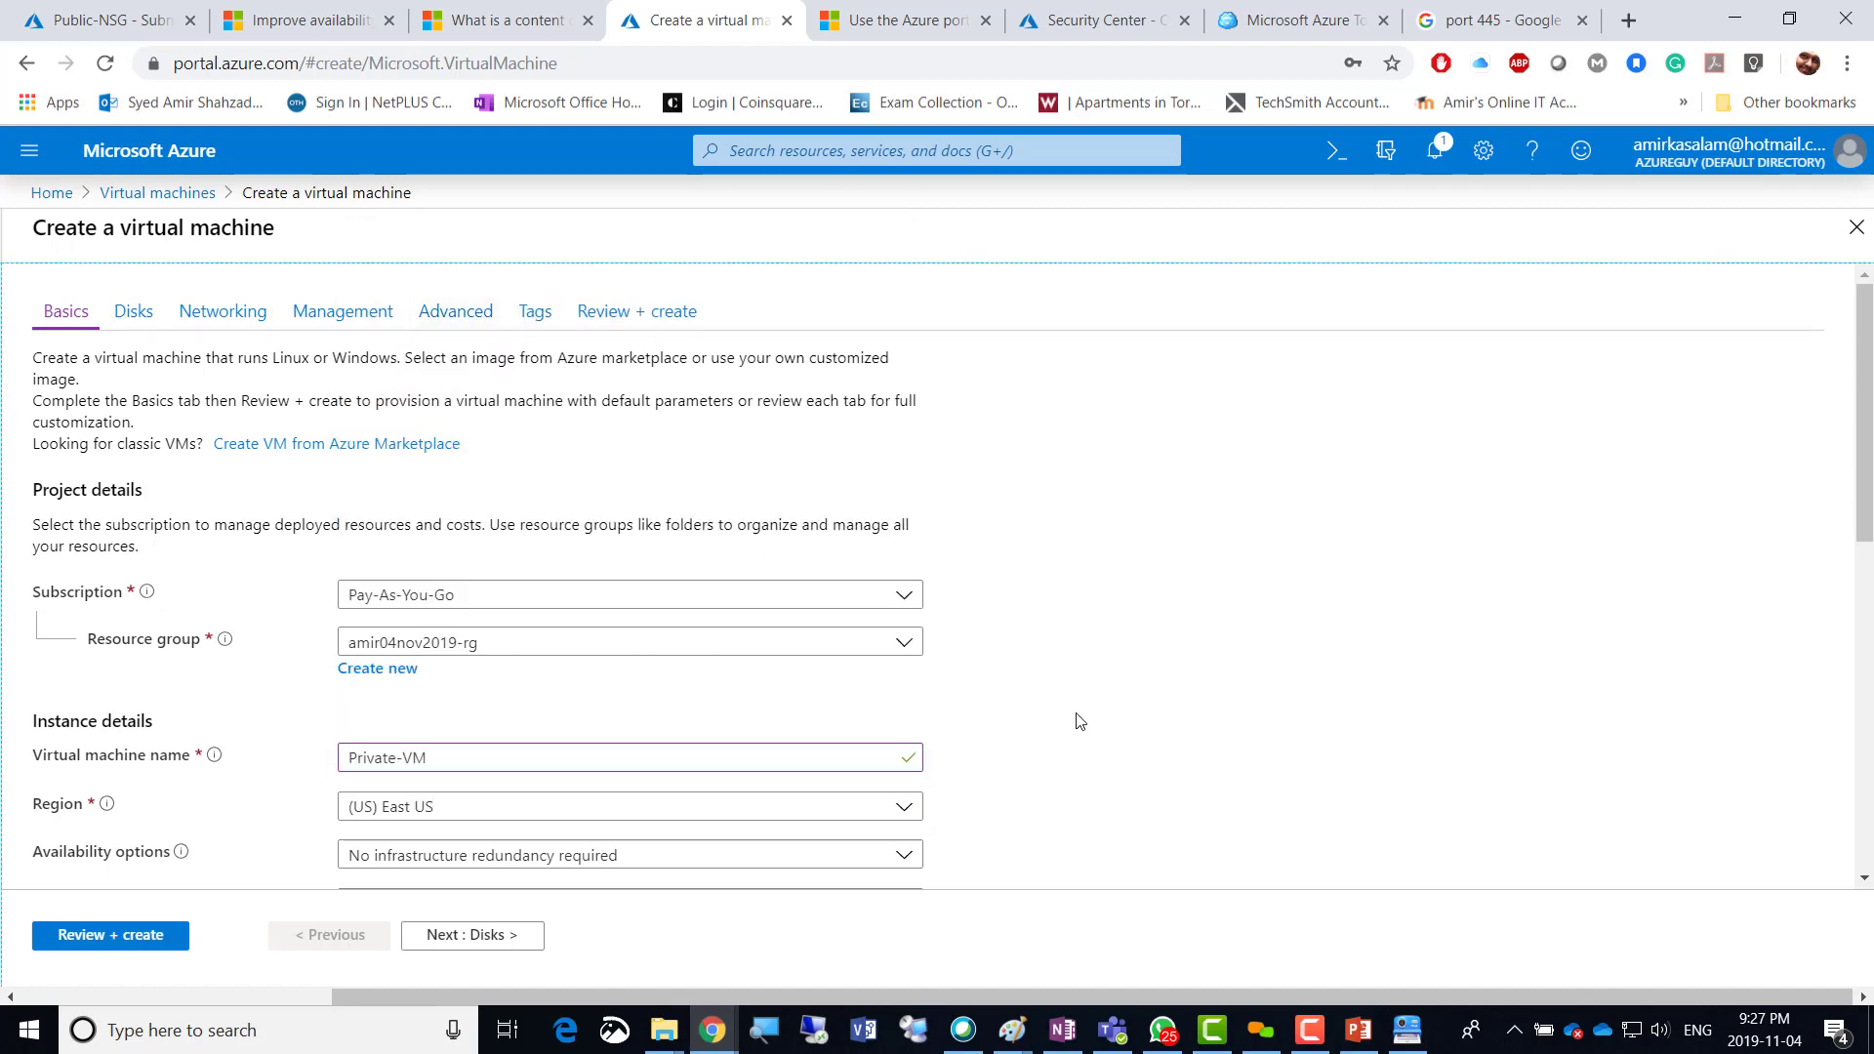
scroll(1054, 673, down, 6)
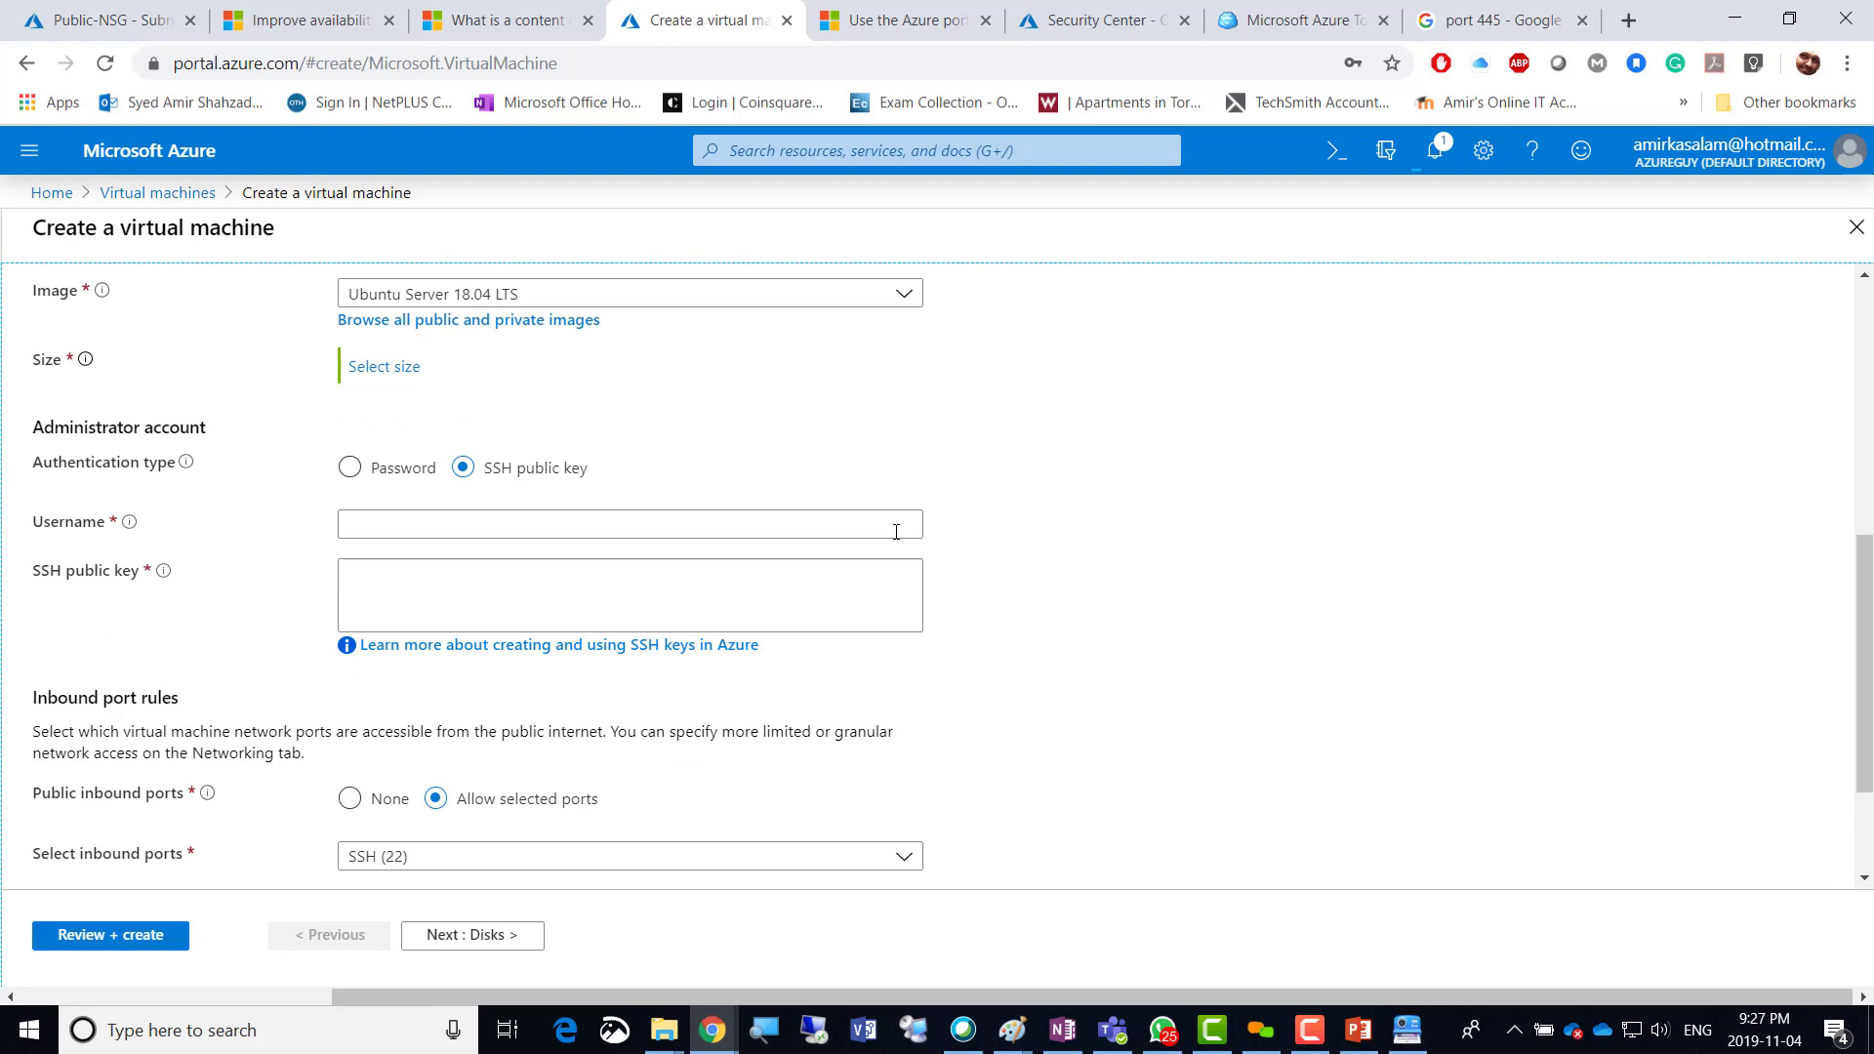
scroll(1005, 523, up, 1)
click(667, 426)
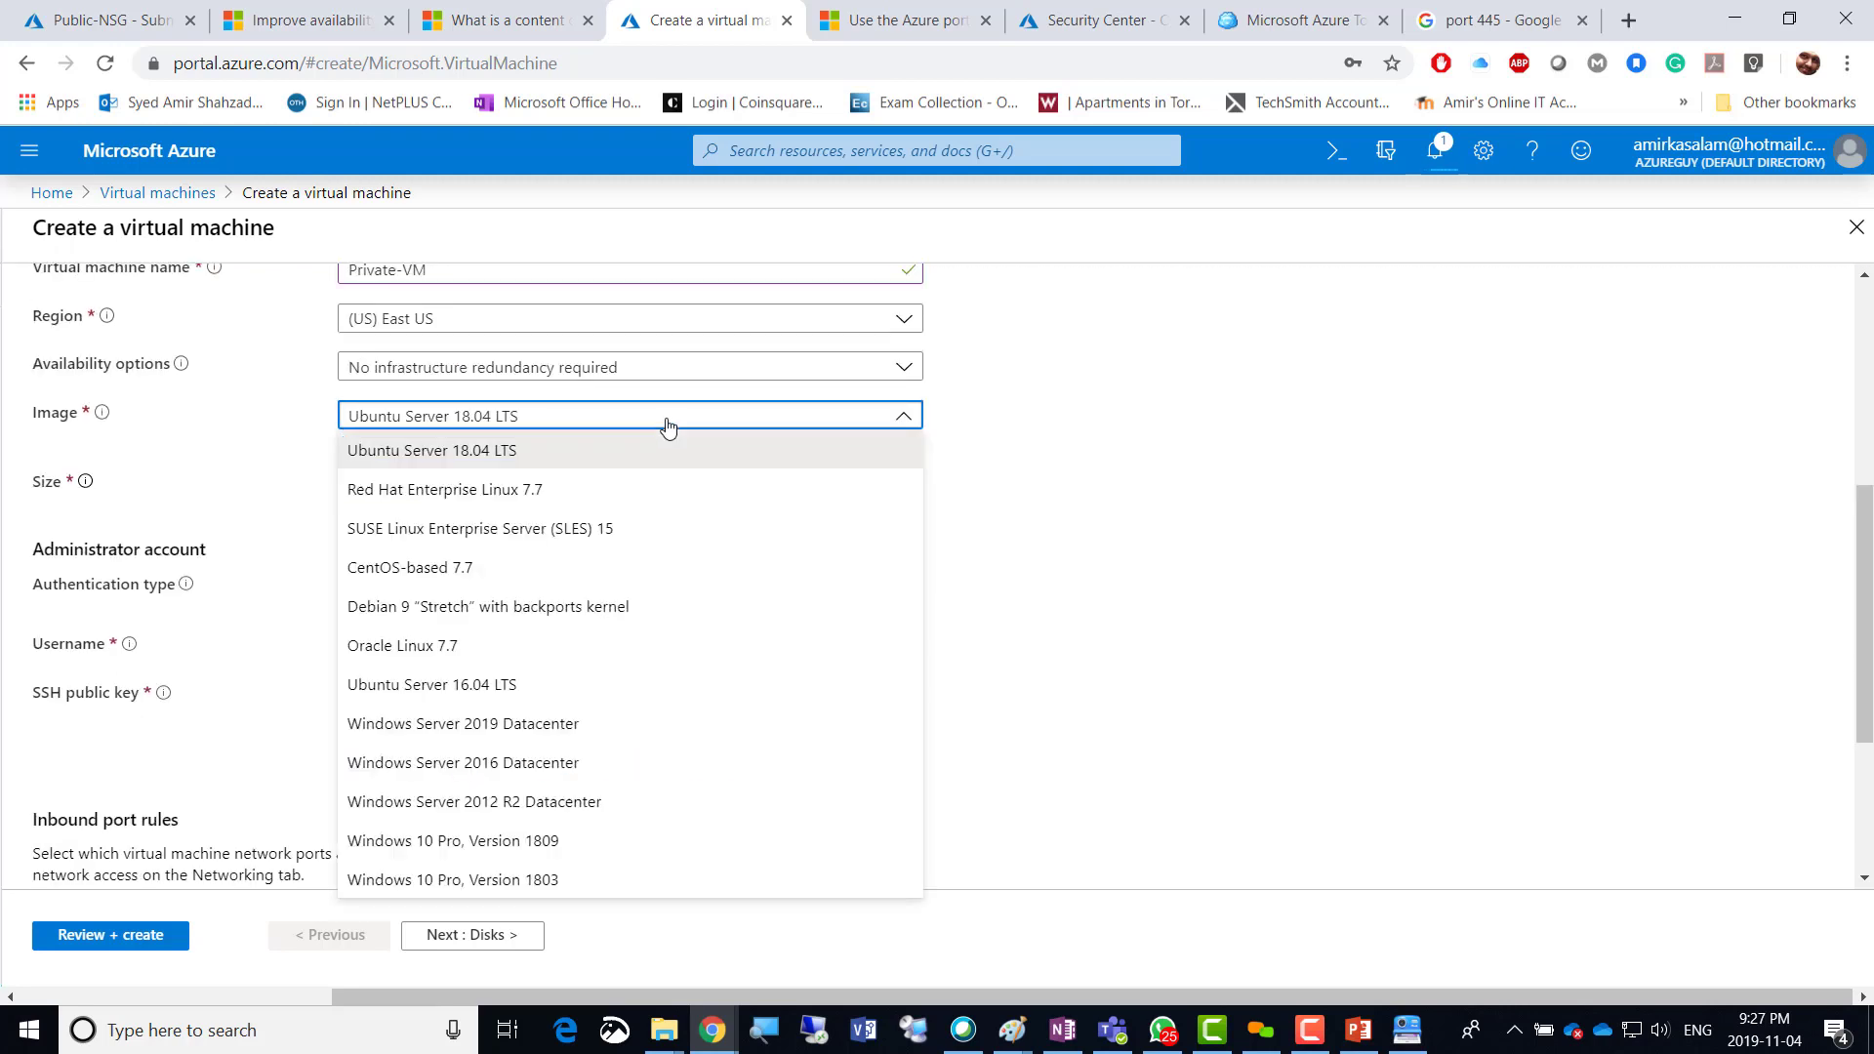
click(1013, 667)
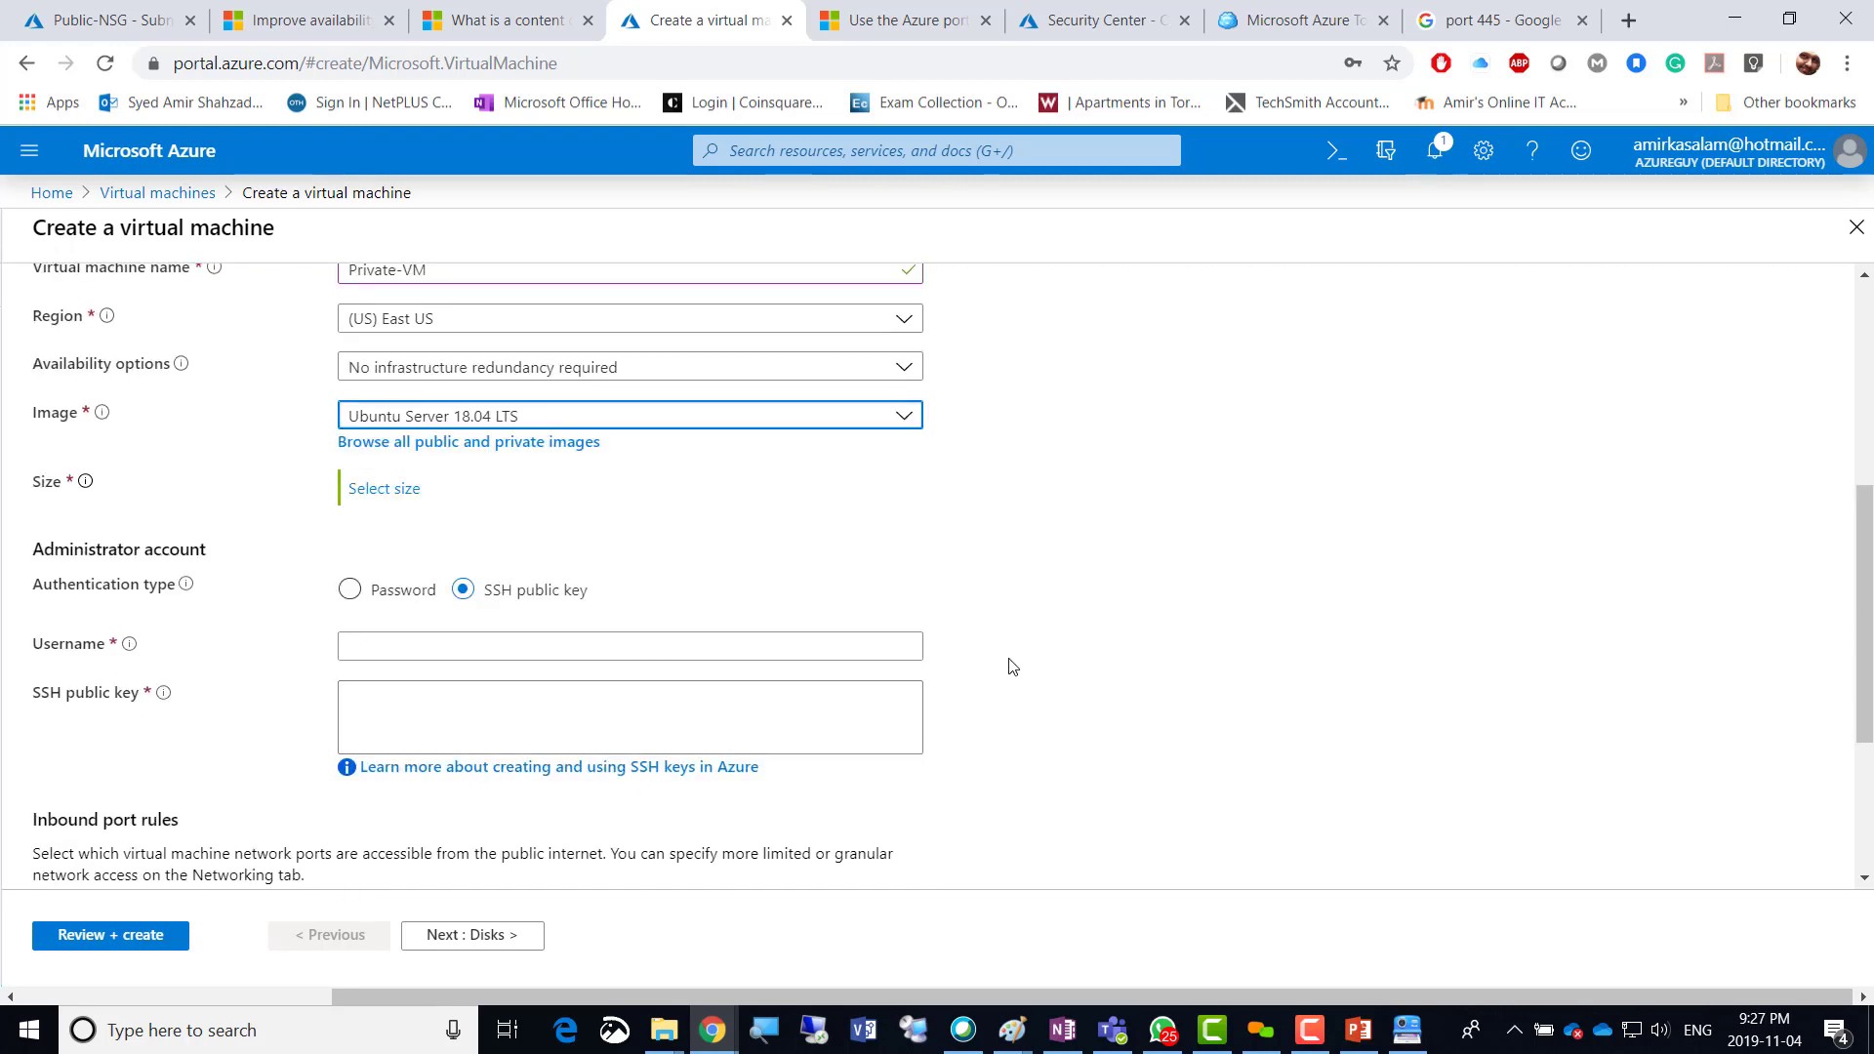
Enter the administrator username and the password with its confirmation.
click(583, 628)
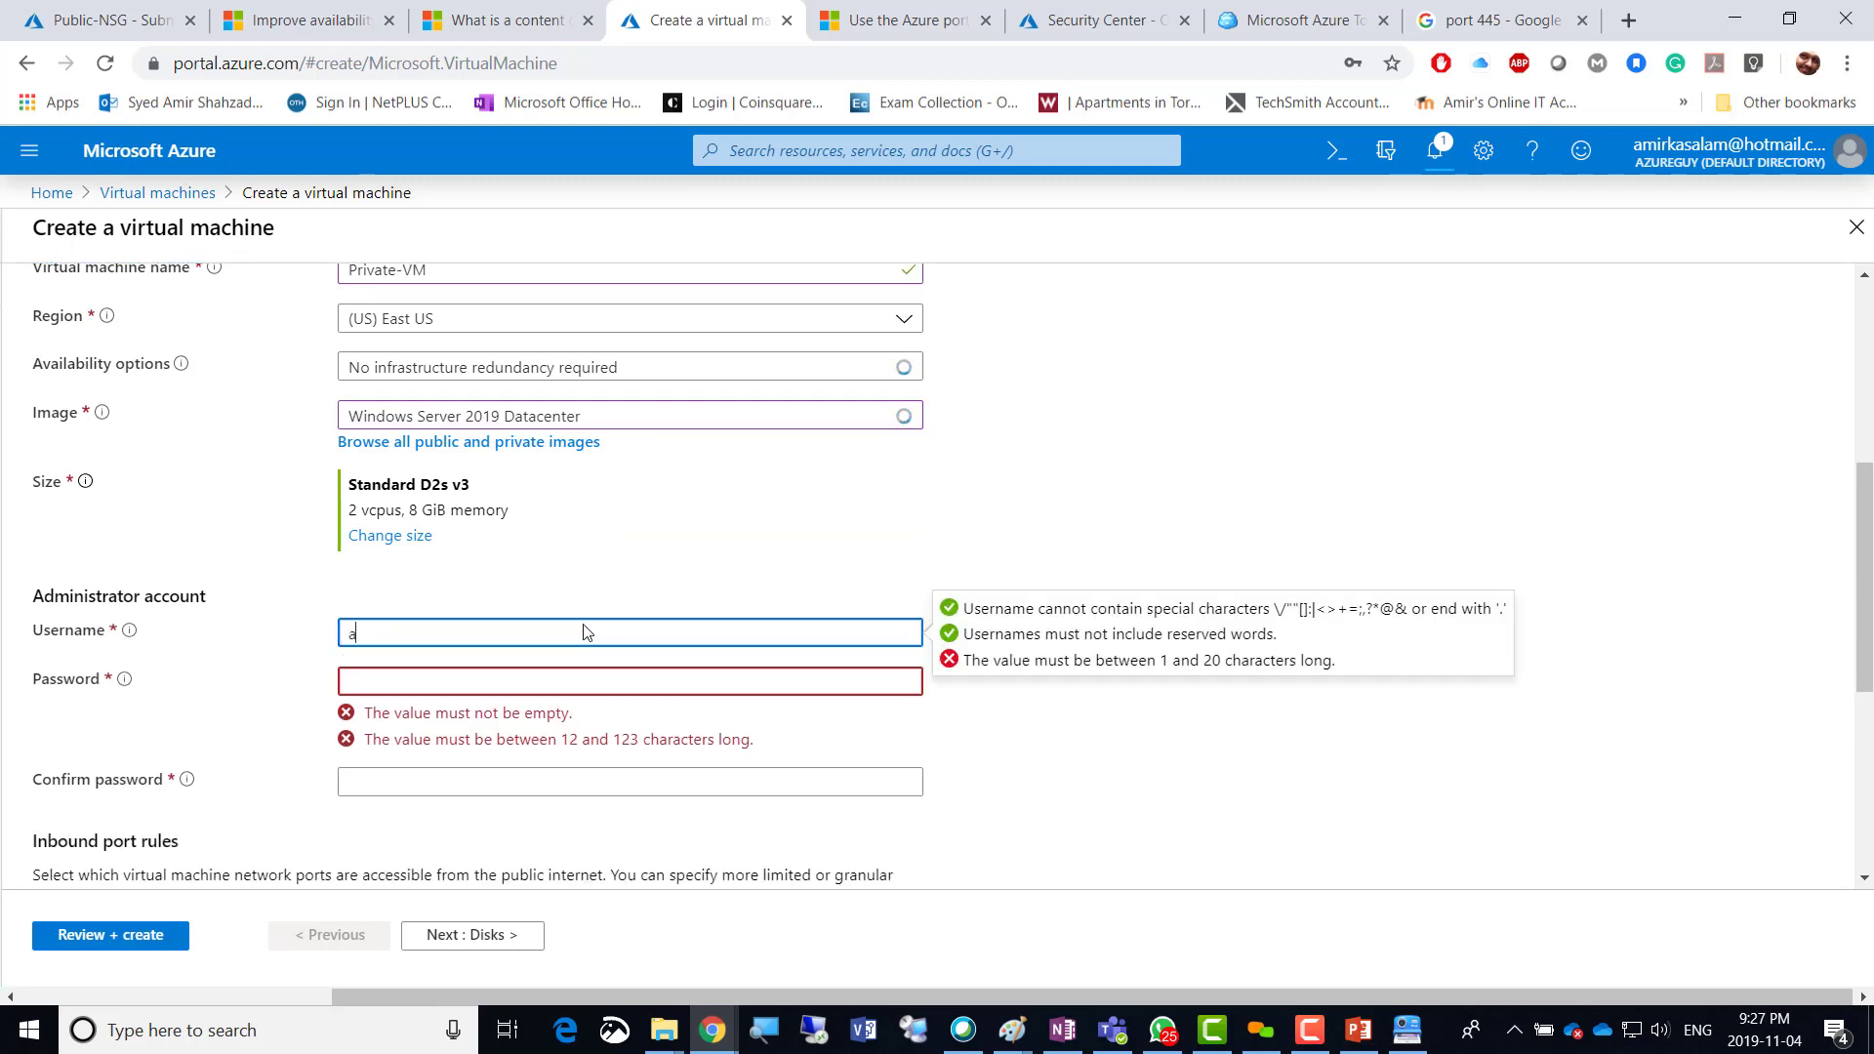
text(amiradmin)
key(Tab)
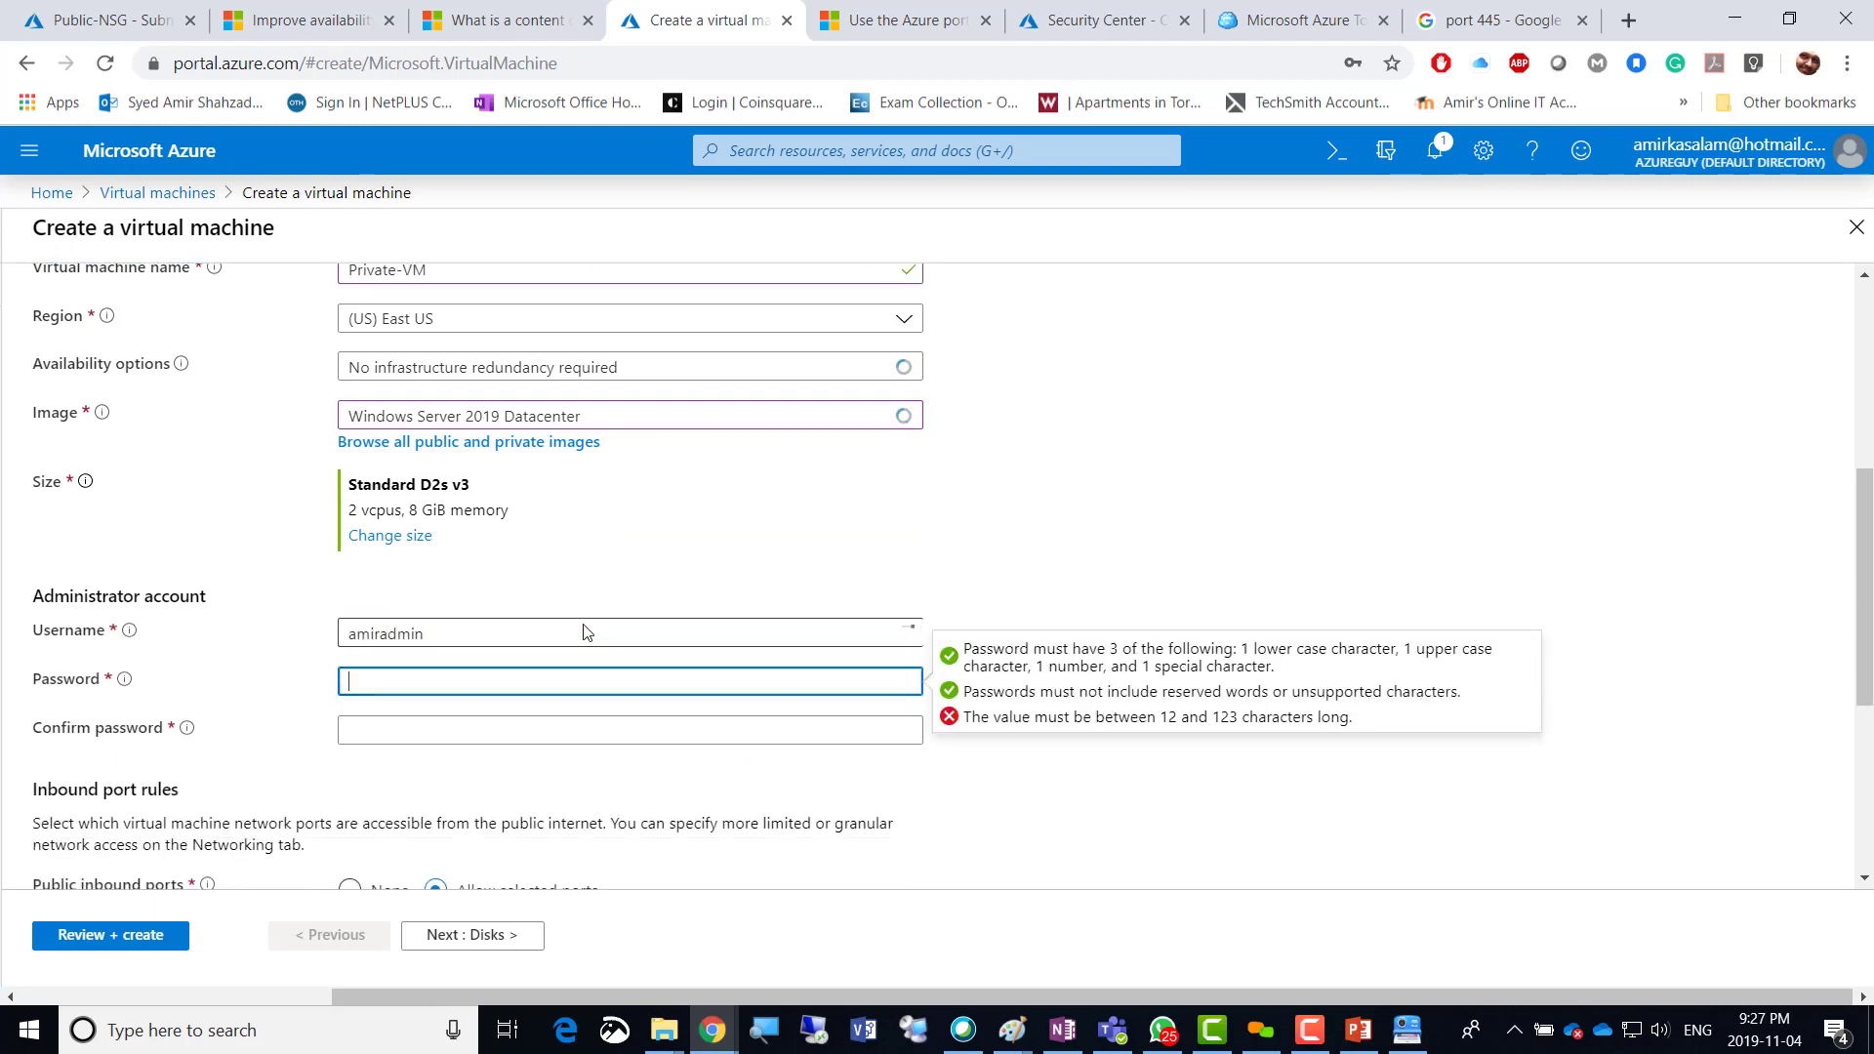
text(••••••••)
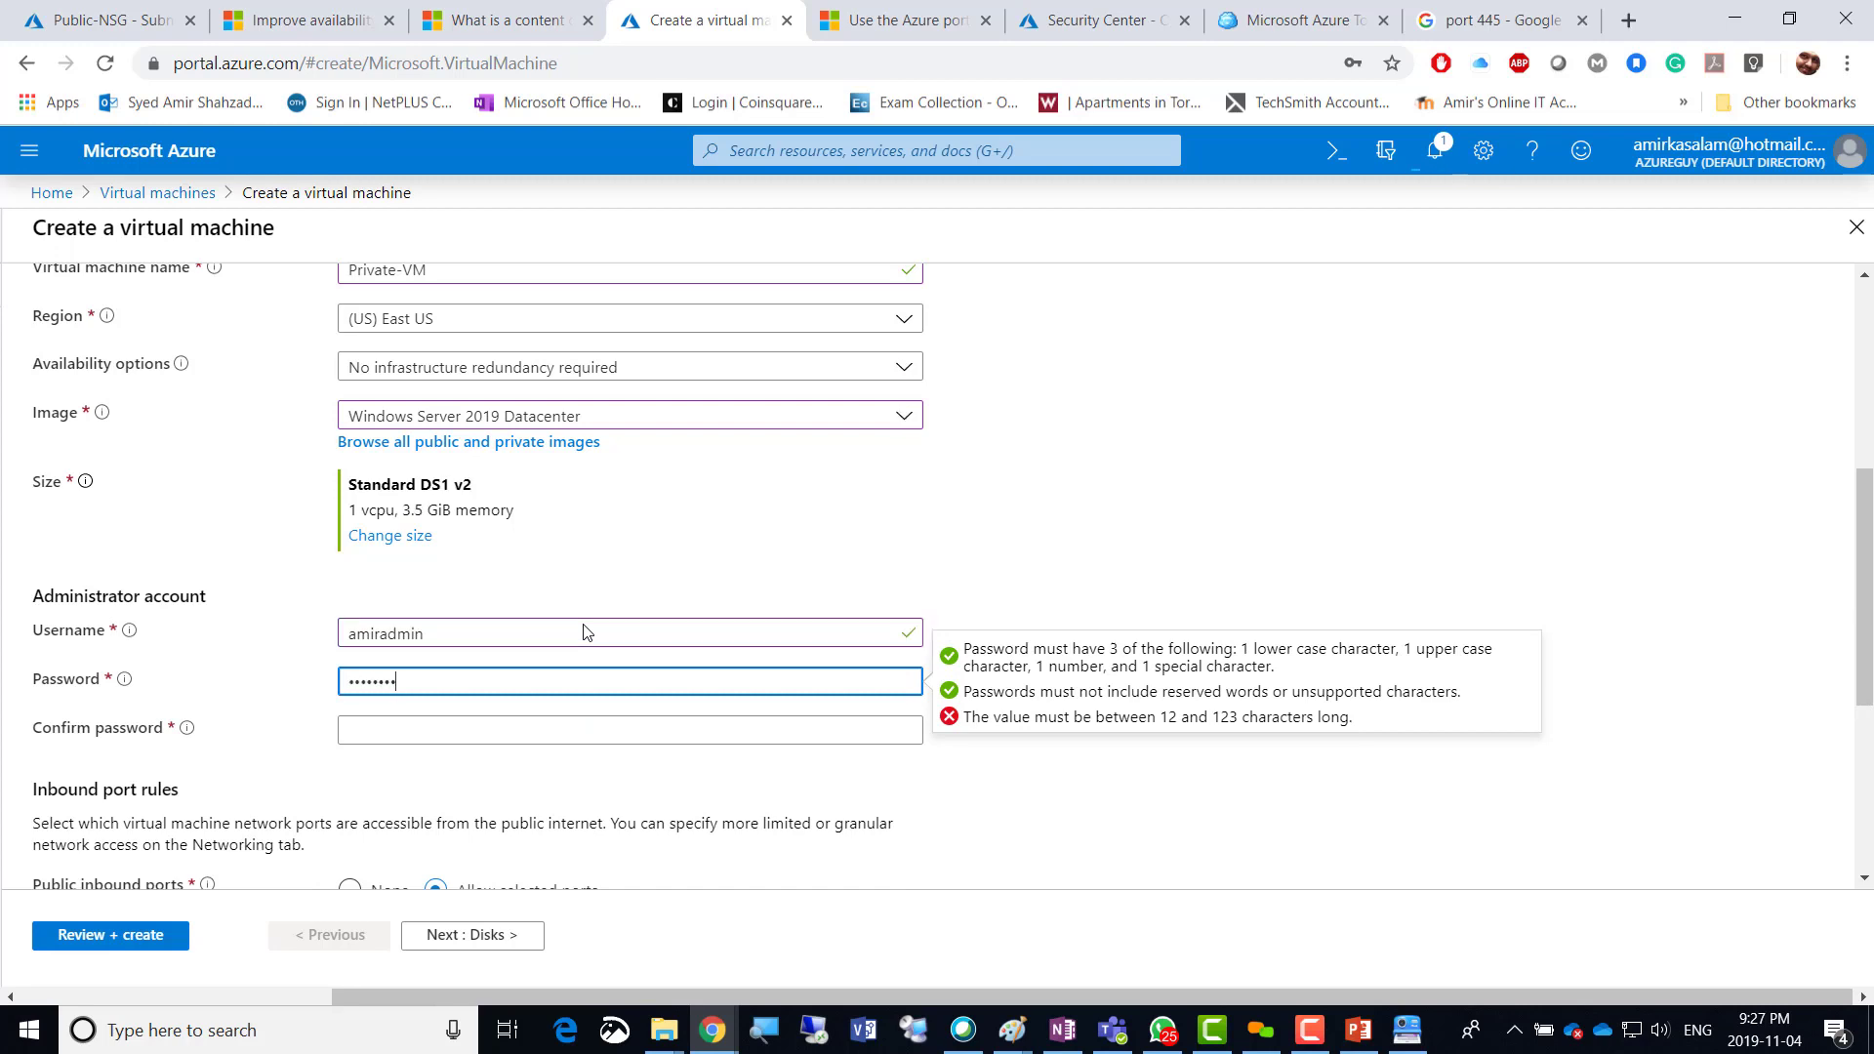
text(••)
key(Tab)
text(•)
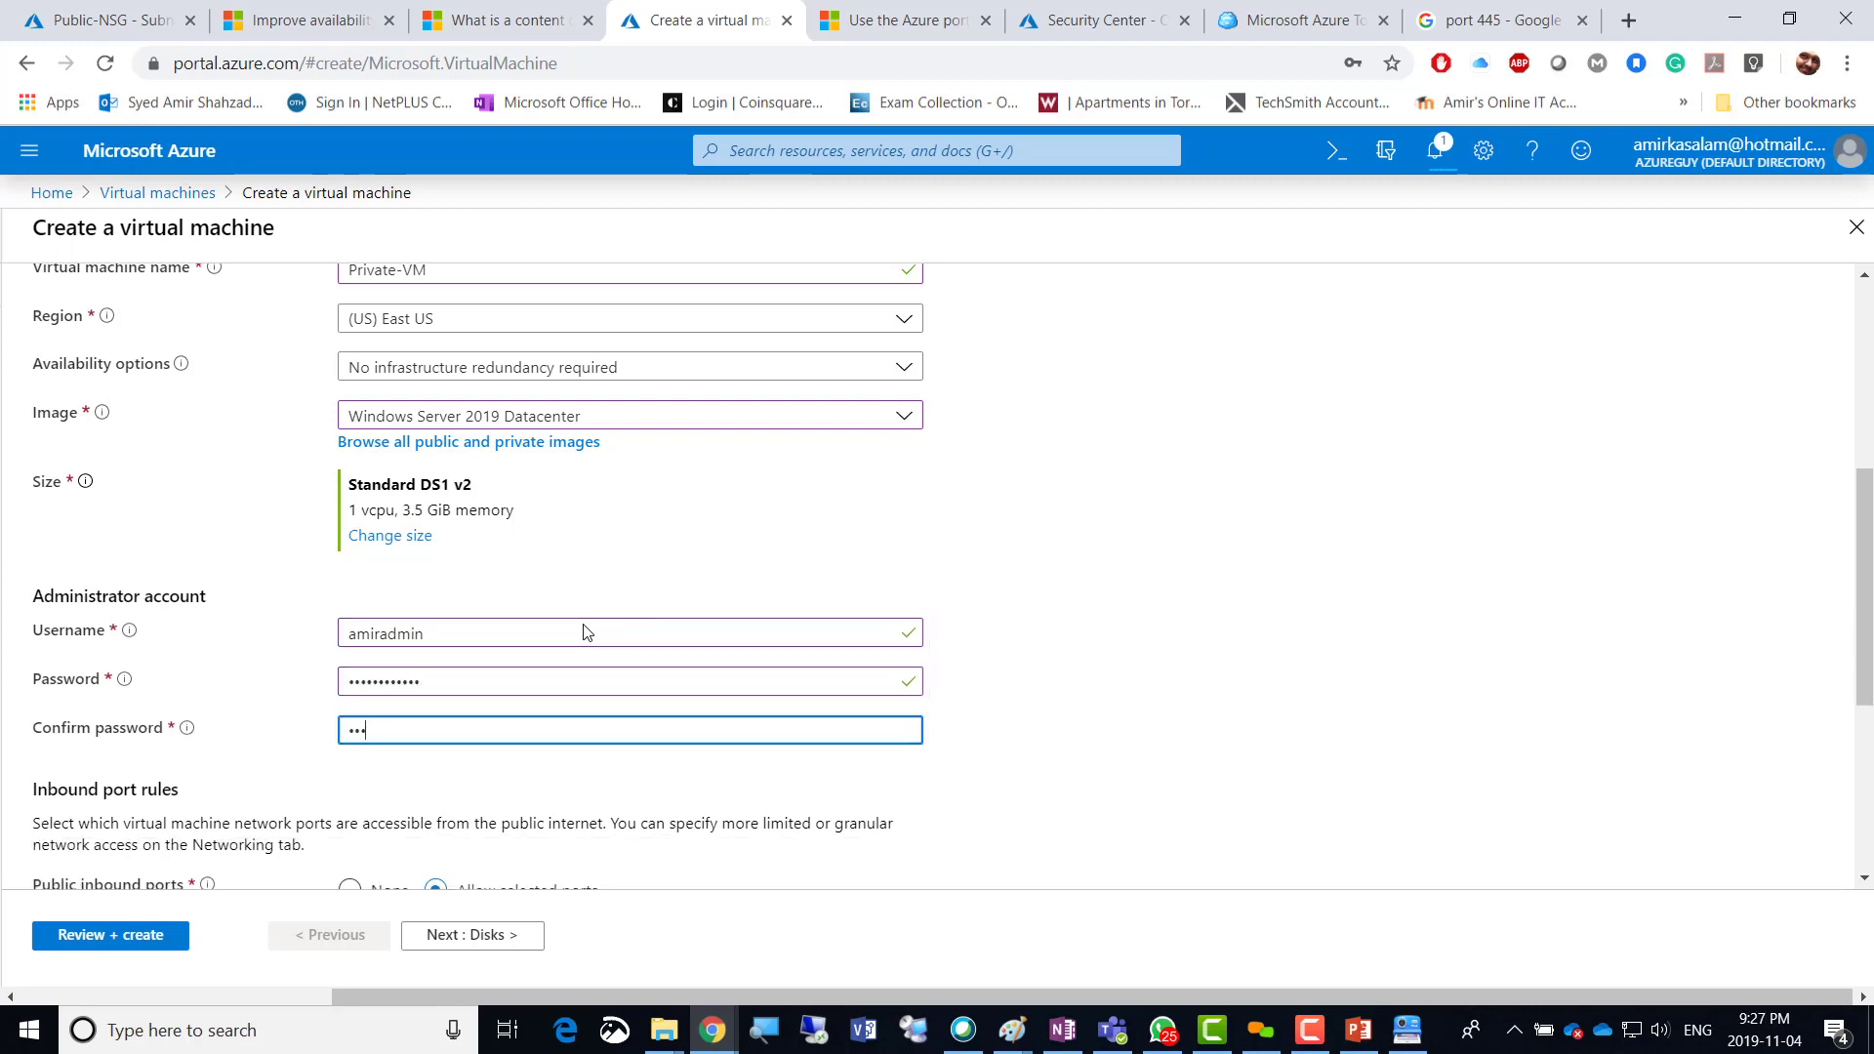
text(•••••••••)
click(1074, 625)
scroll(1073, 626, down, 4)
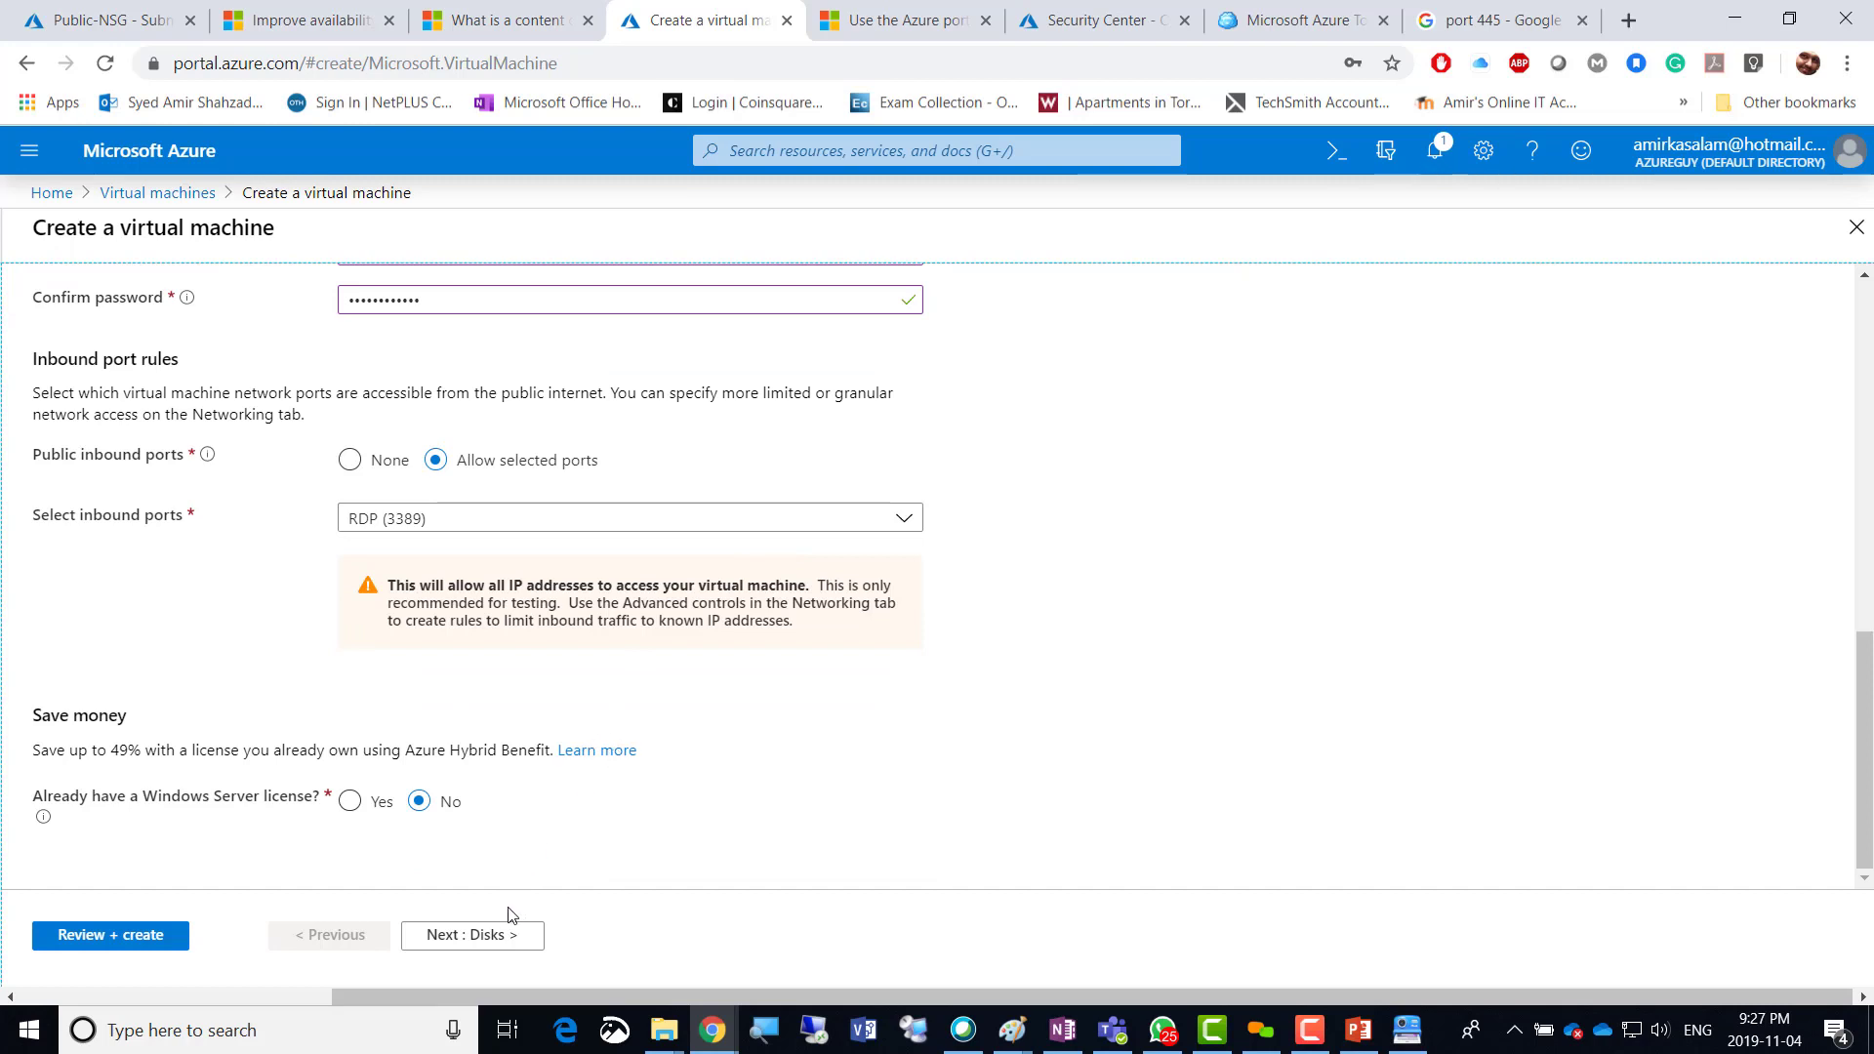
On the Networking step, set the VM's public IP to None.
click(485, 937)
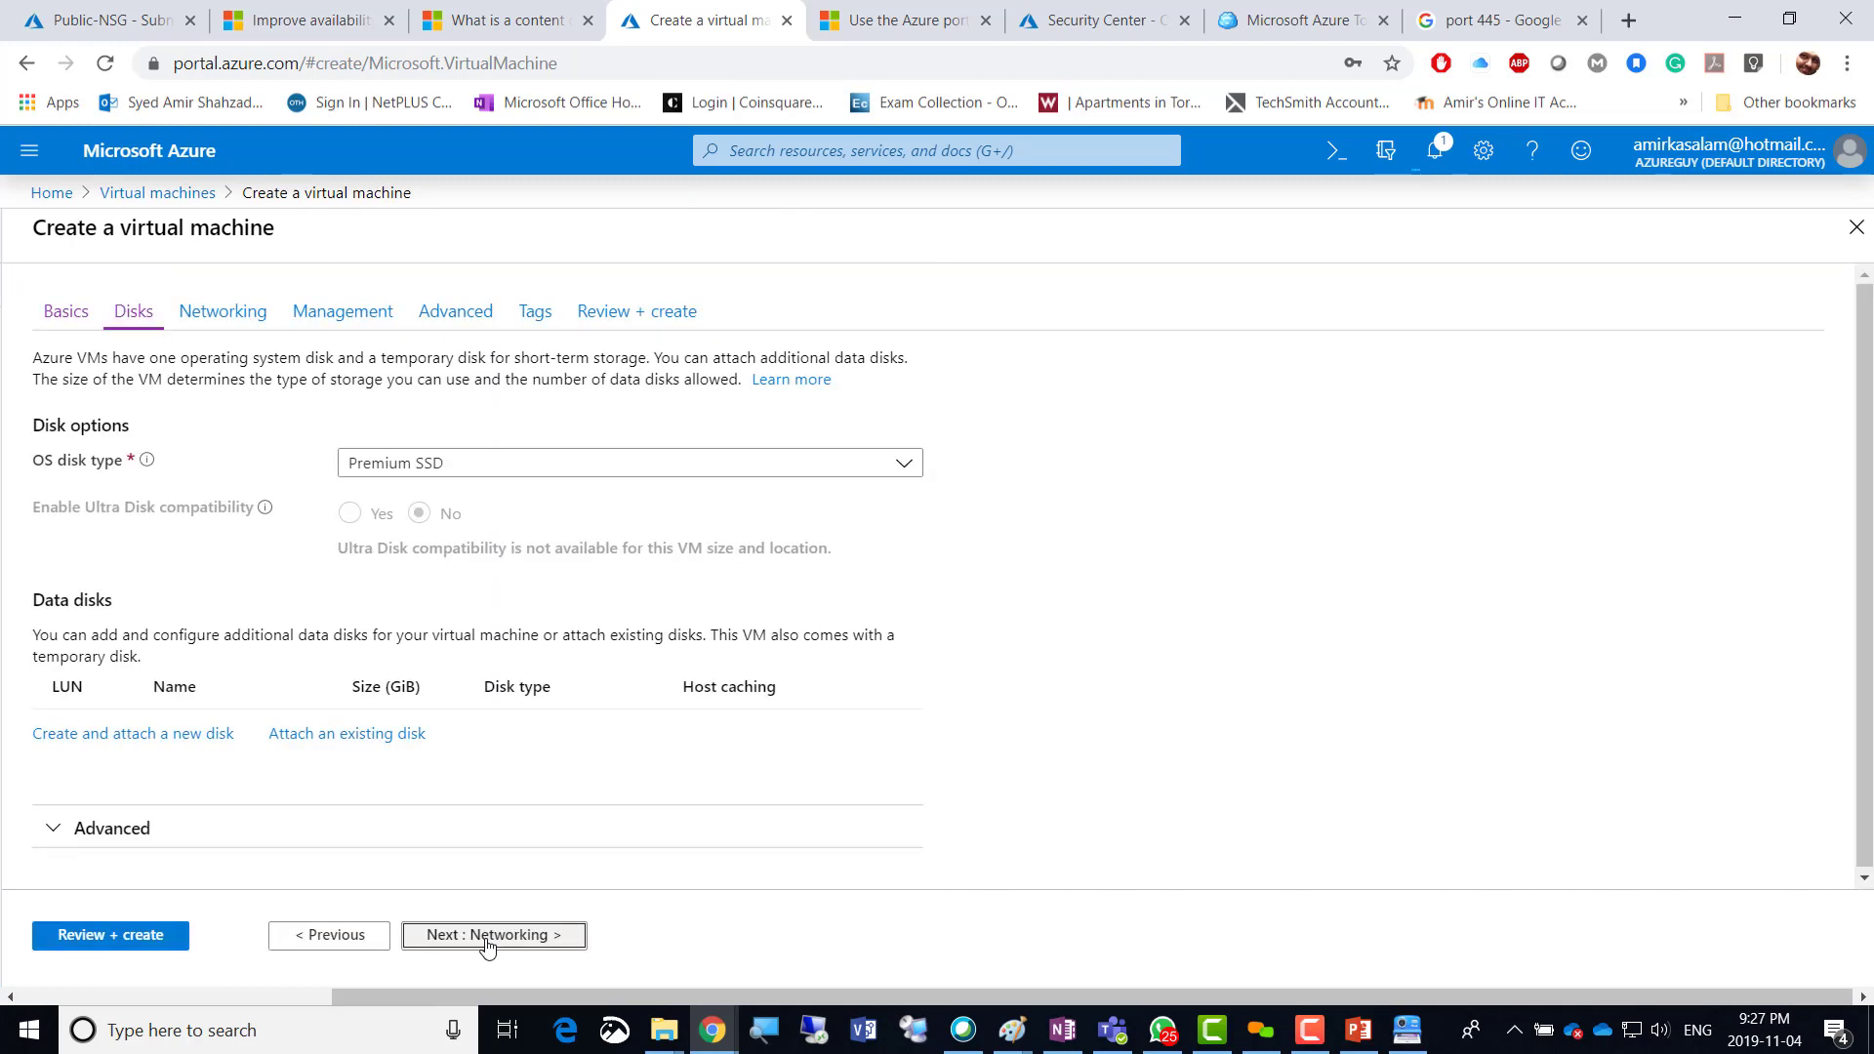
click(487, 937)
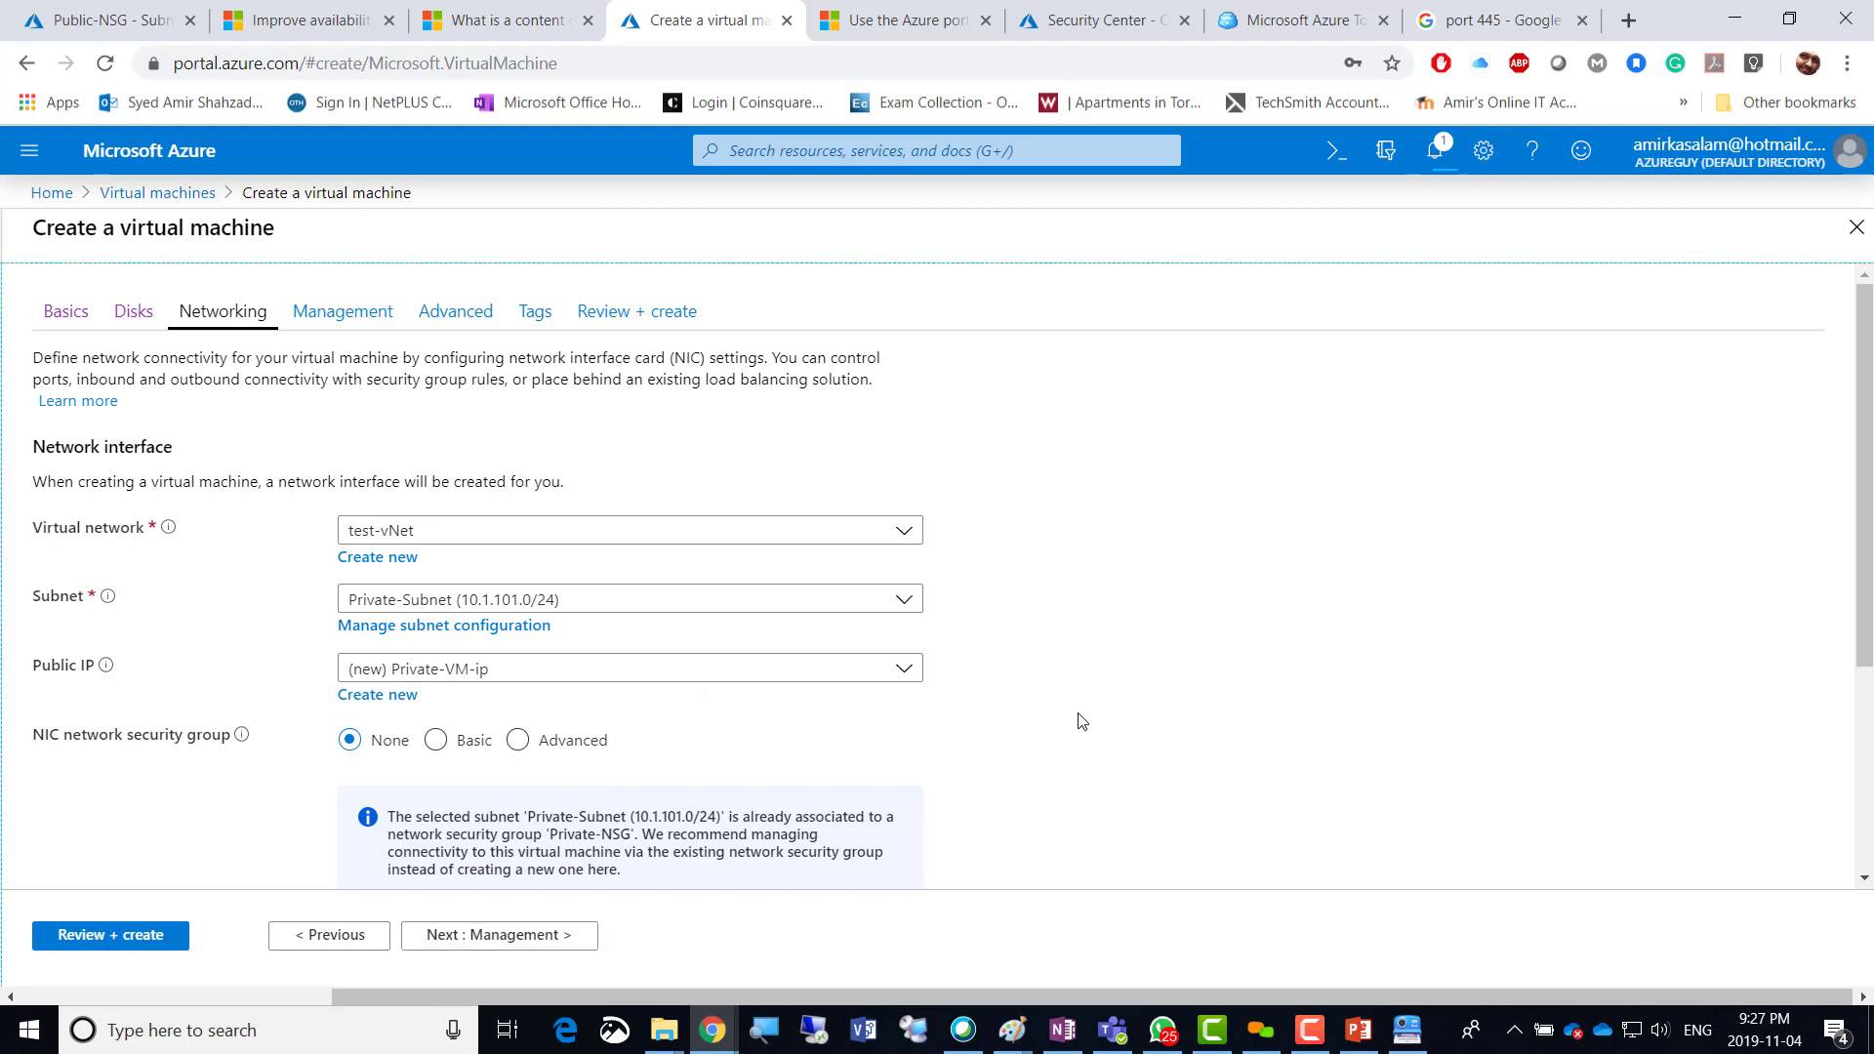
scroll(1074, 713, down, 1)
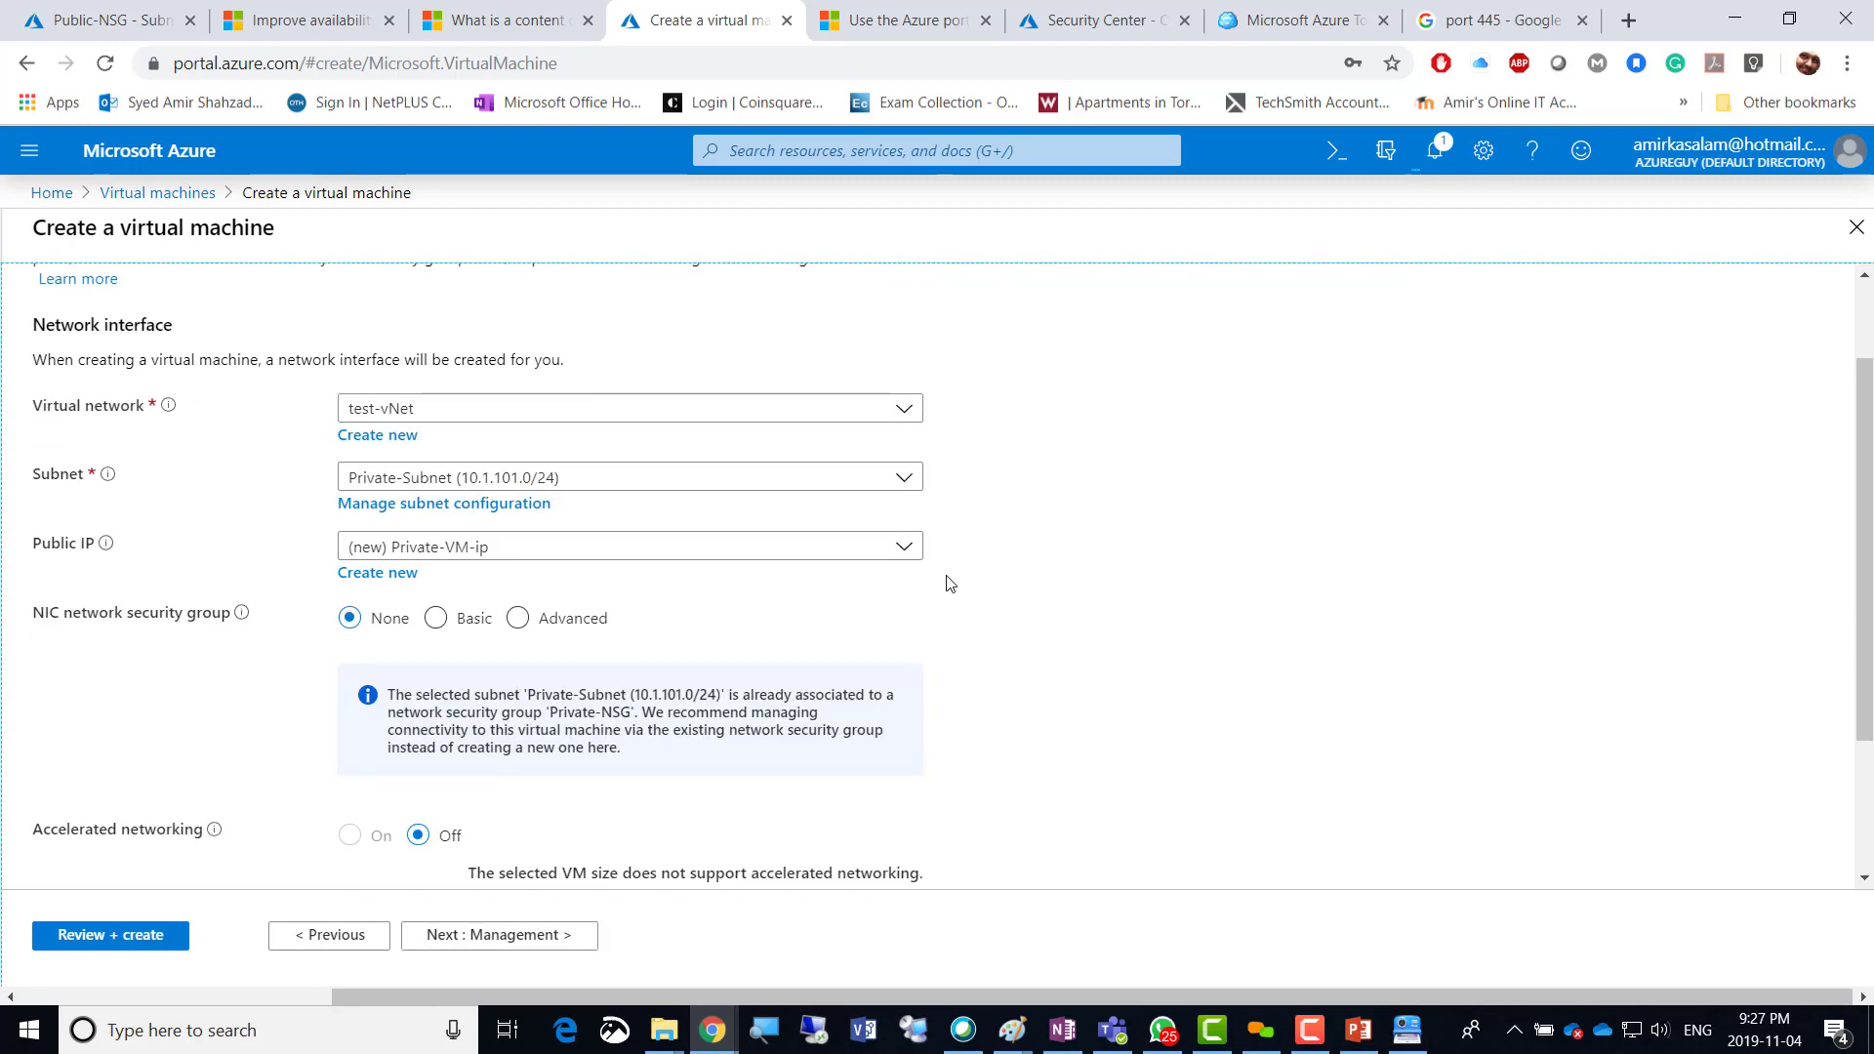
click(903, 548)
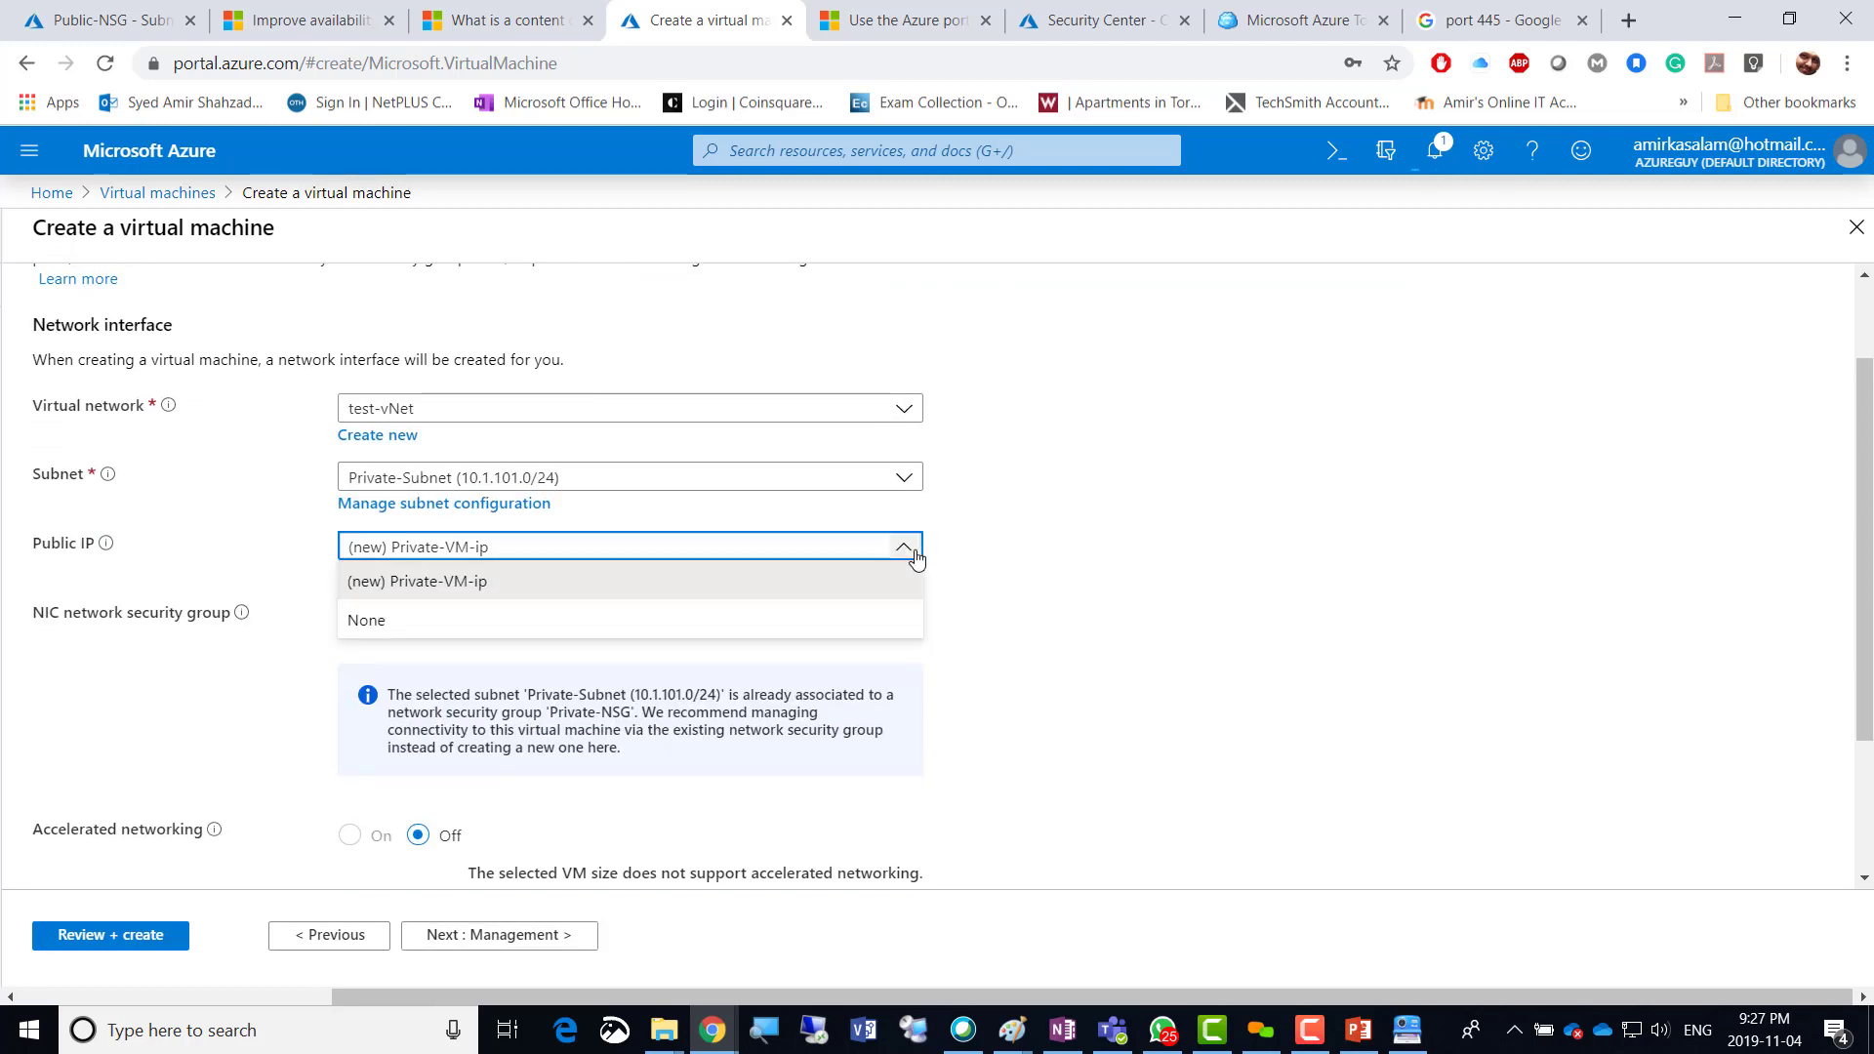
click(410, 633)
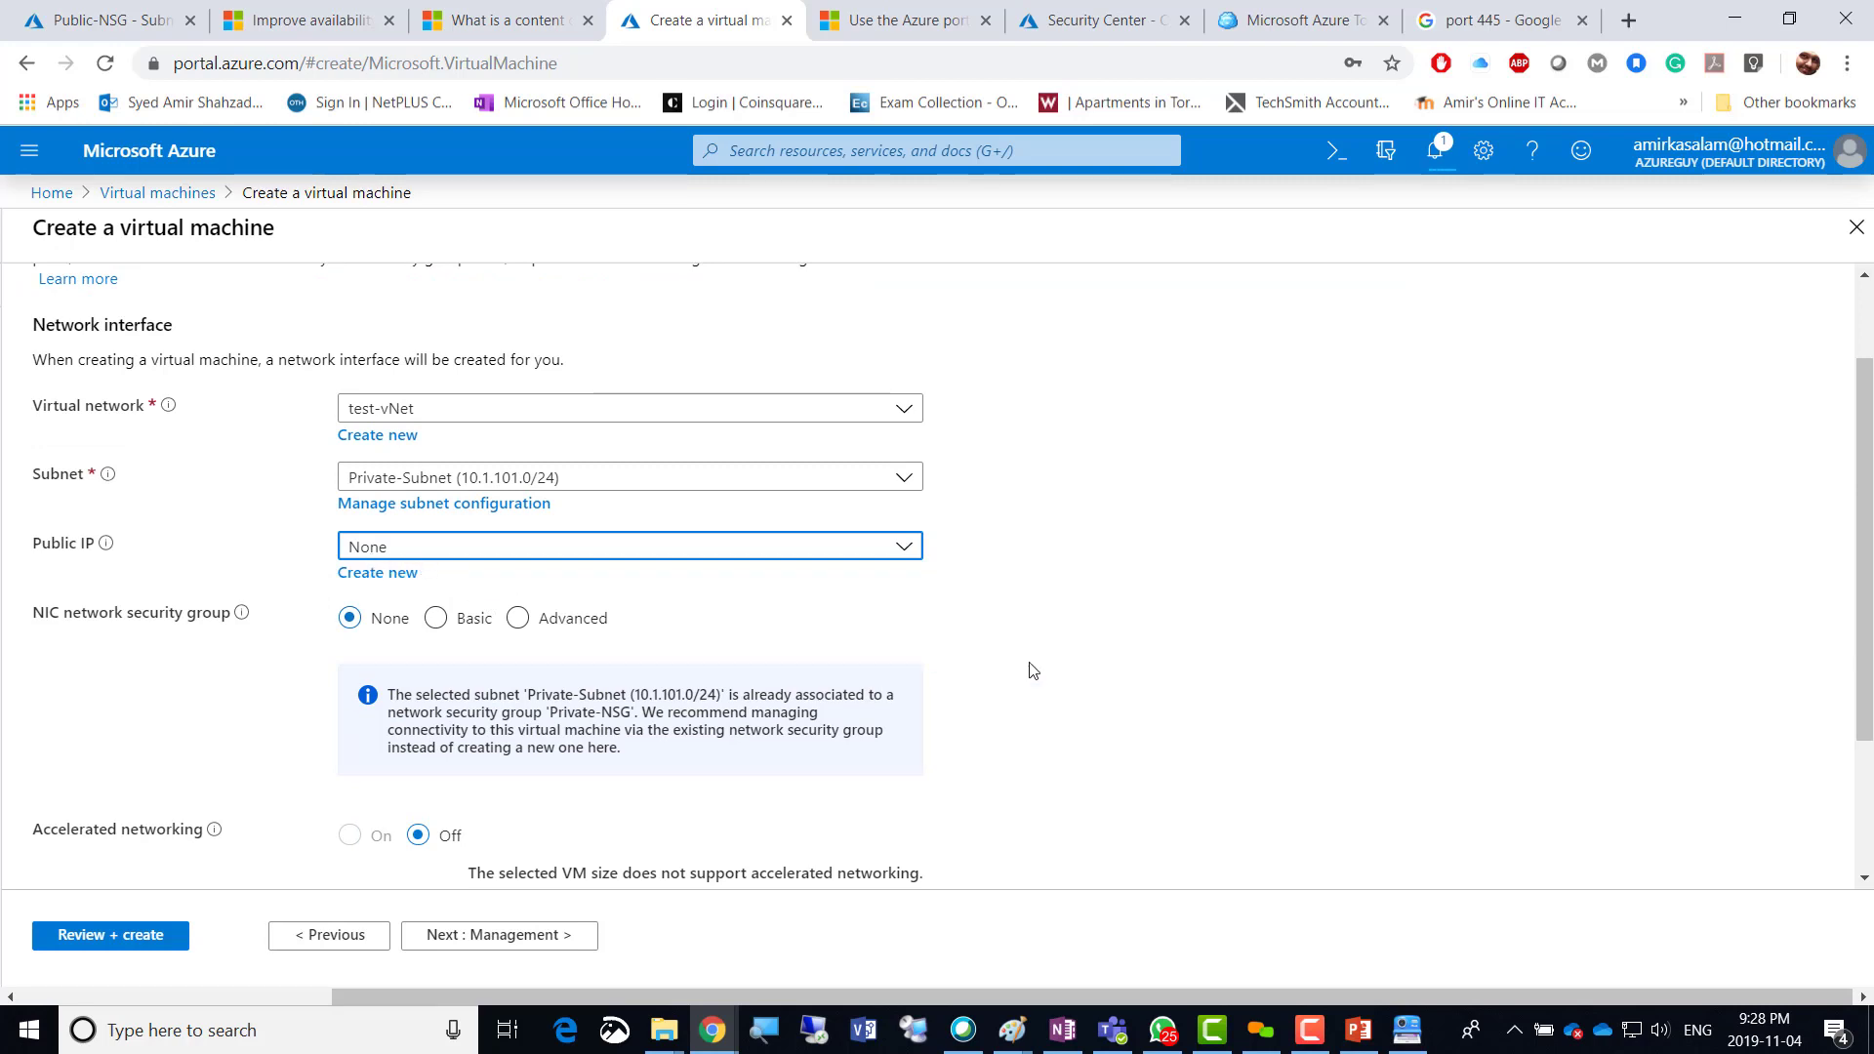
Set the NIC security group to Advanced with the existing Private-NSG.
click(514, 621)
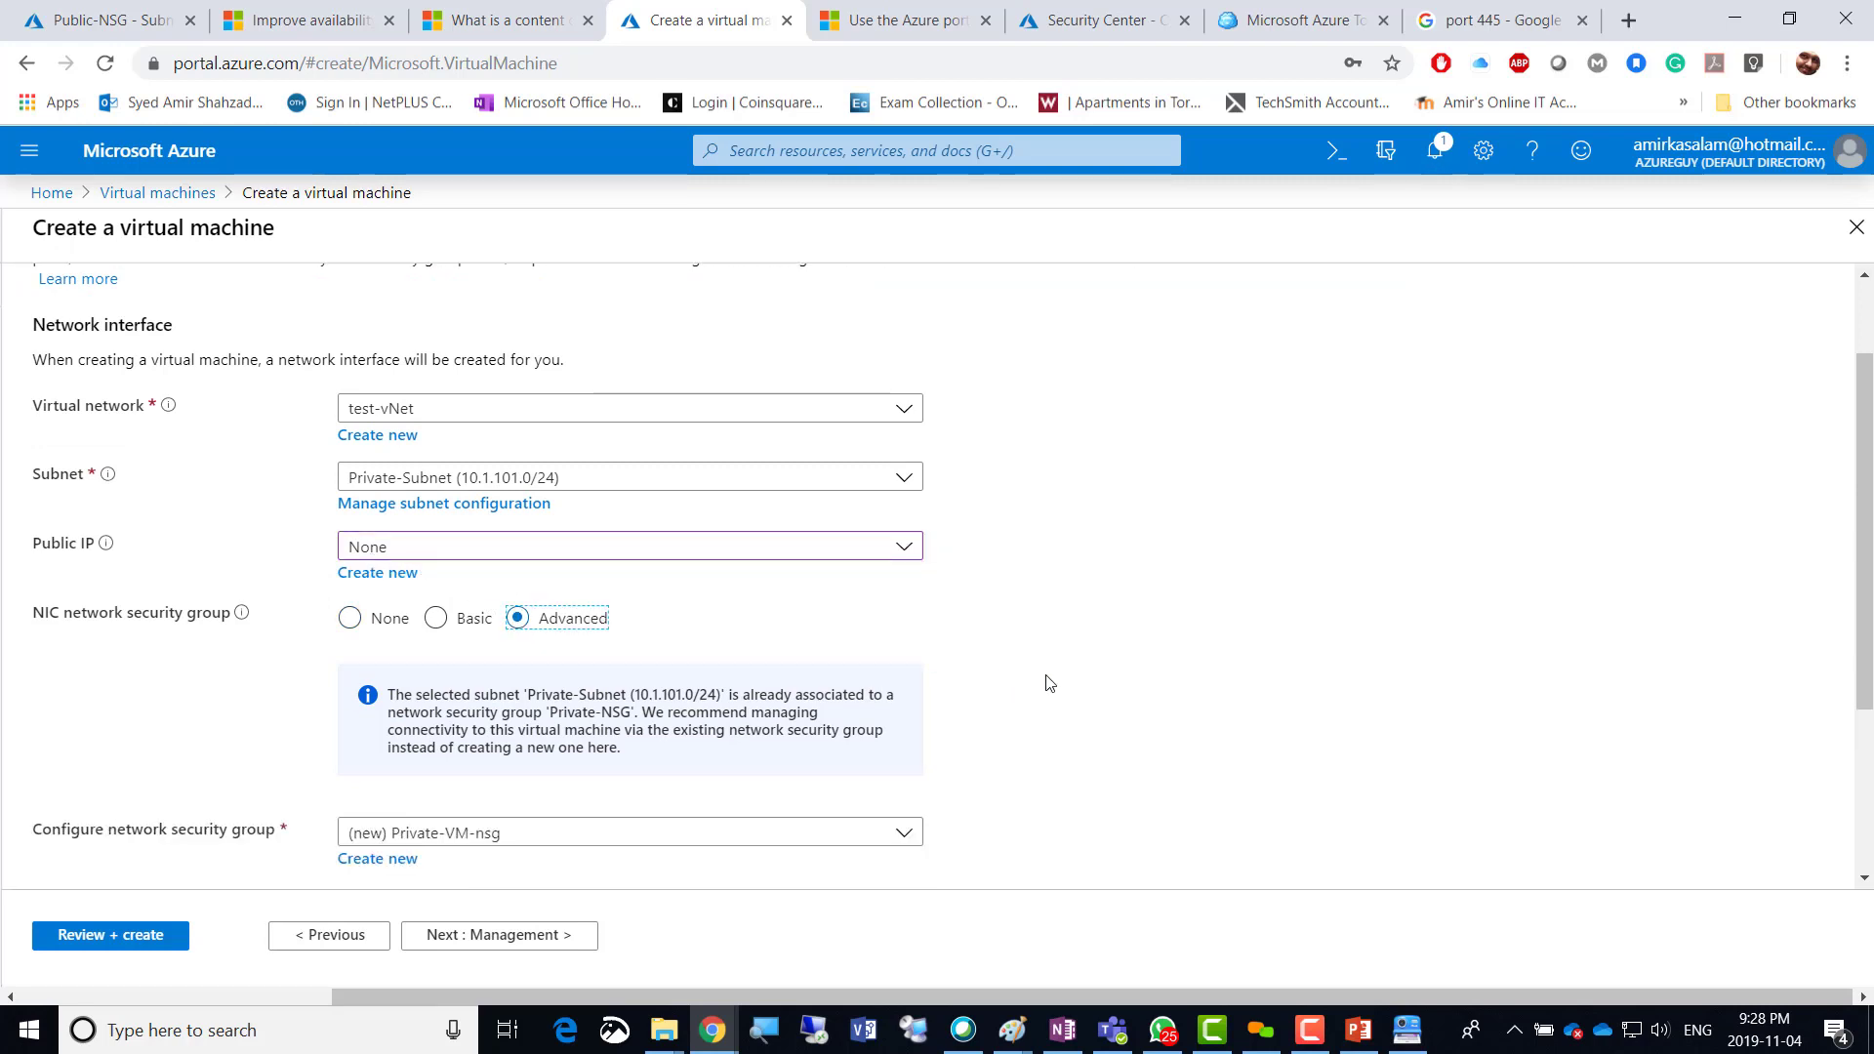
scroll(1049, 683, down, 3)
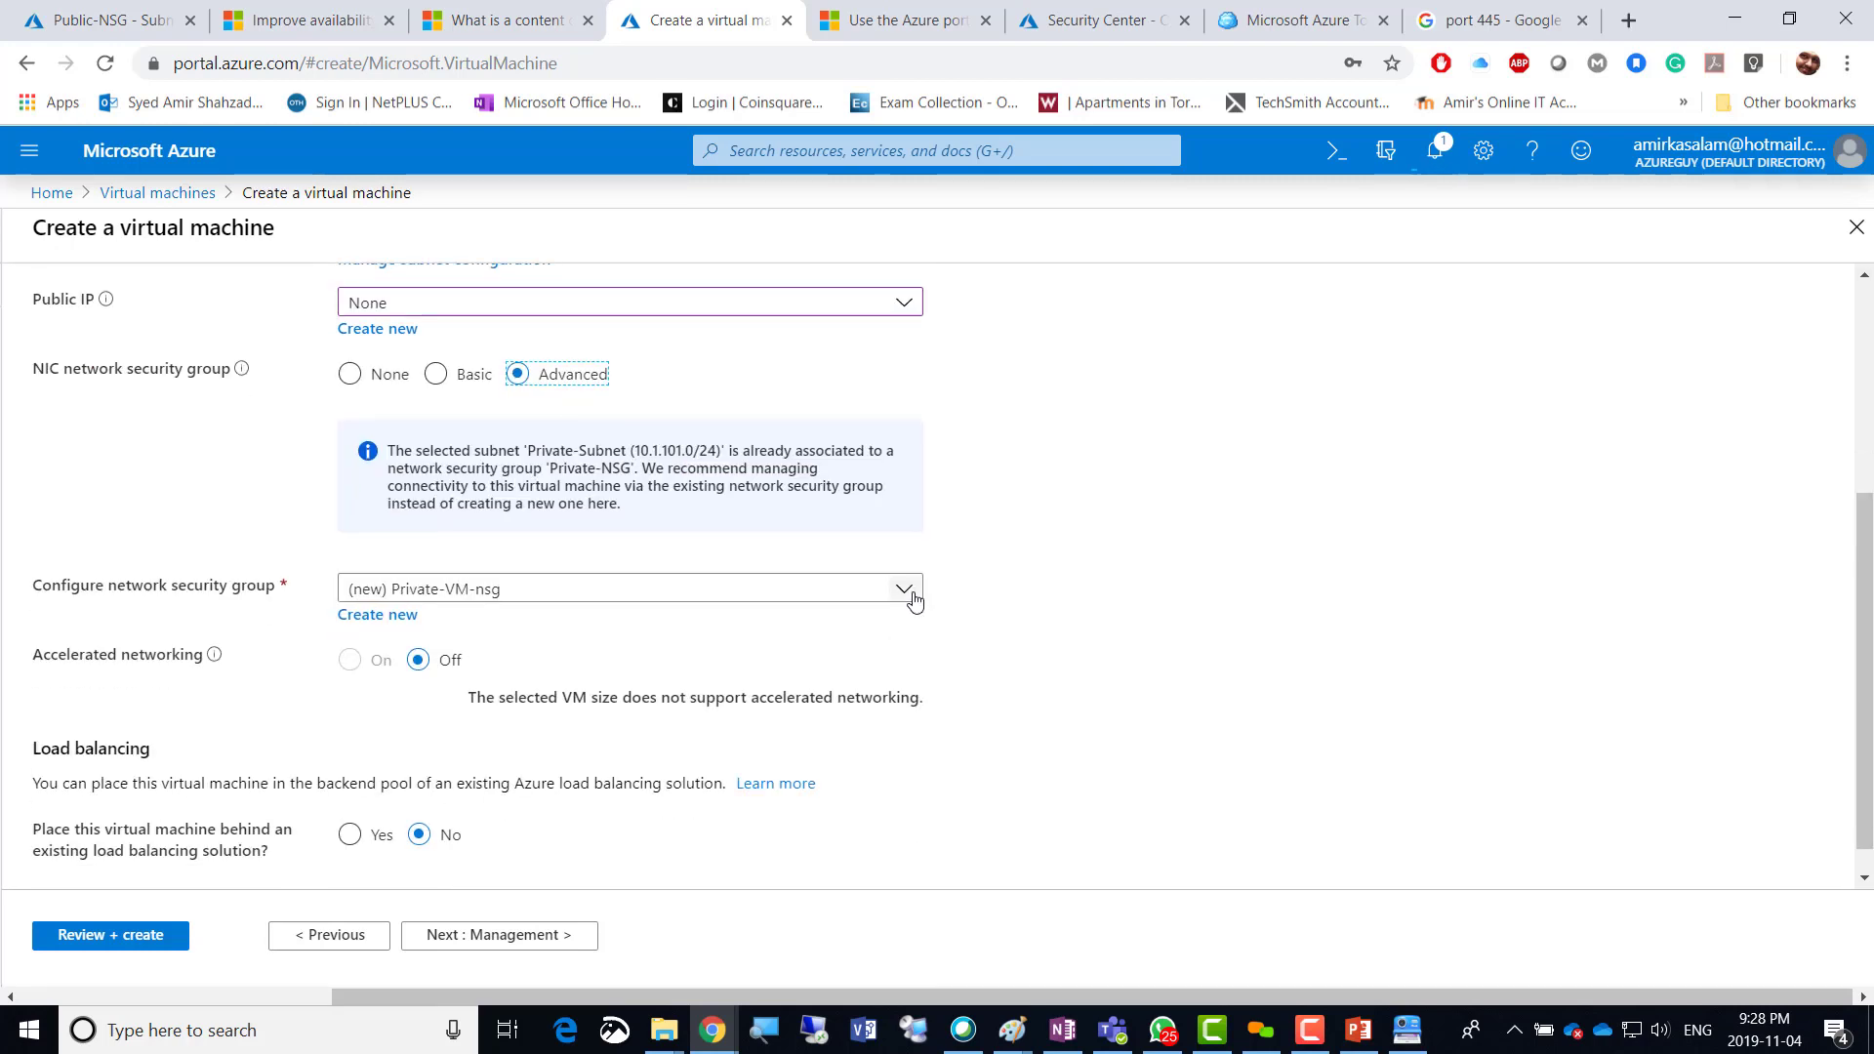
click(912, 599)
click(419, 668)
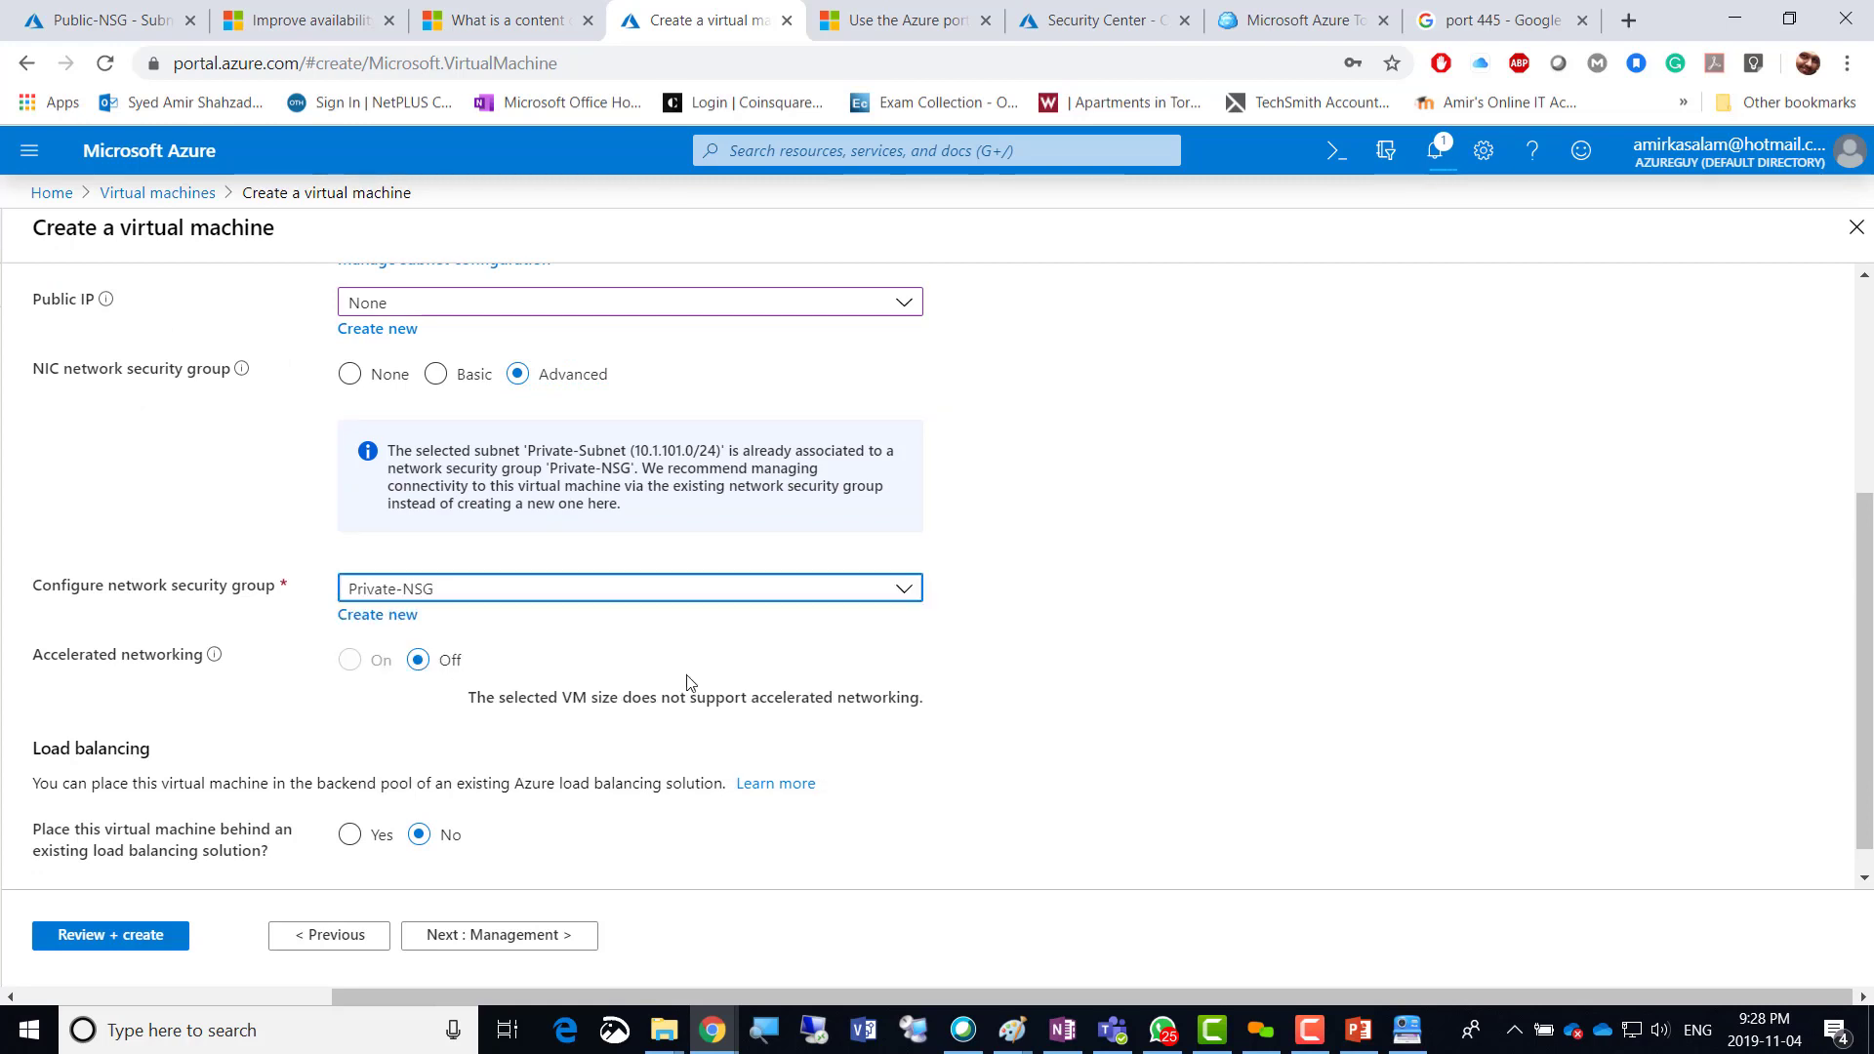
click(1045, 677)
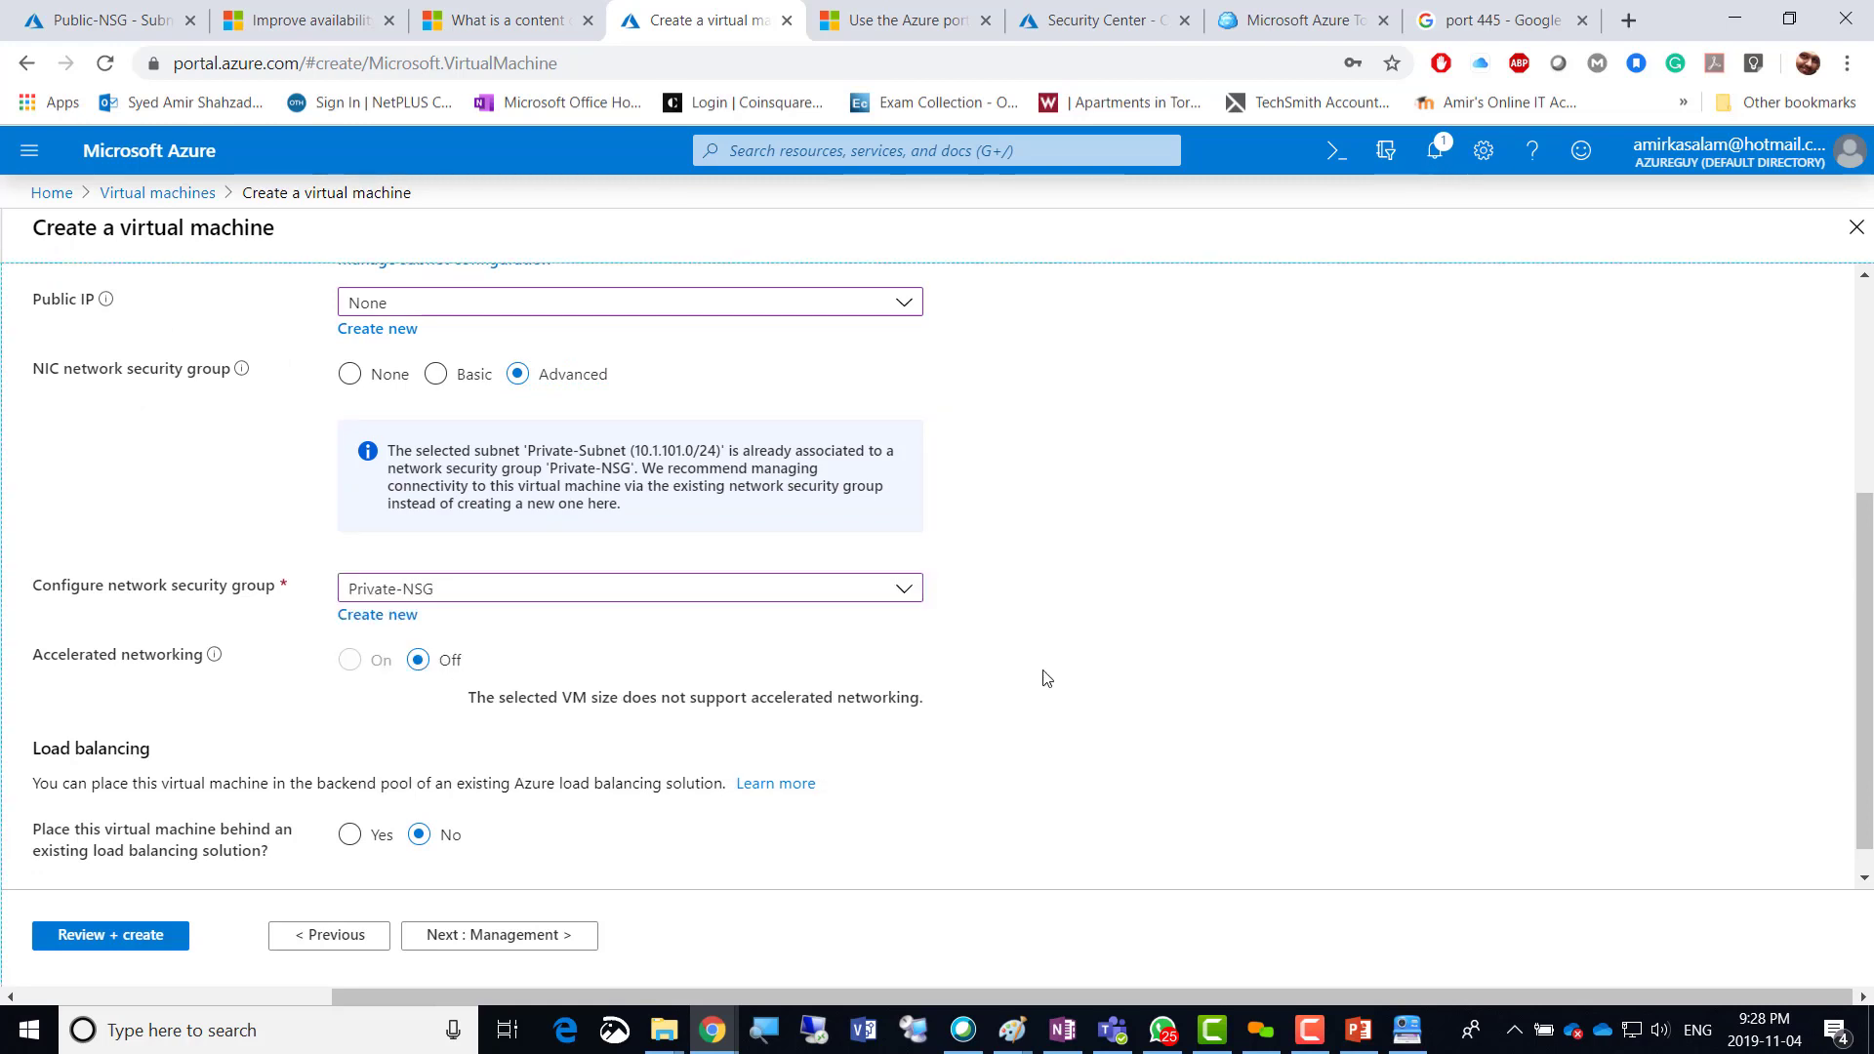
scroll(1046, 678, down, 1)
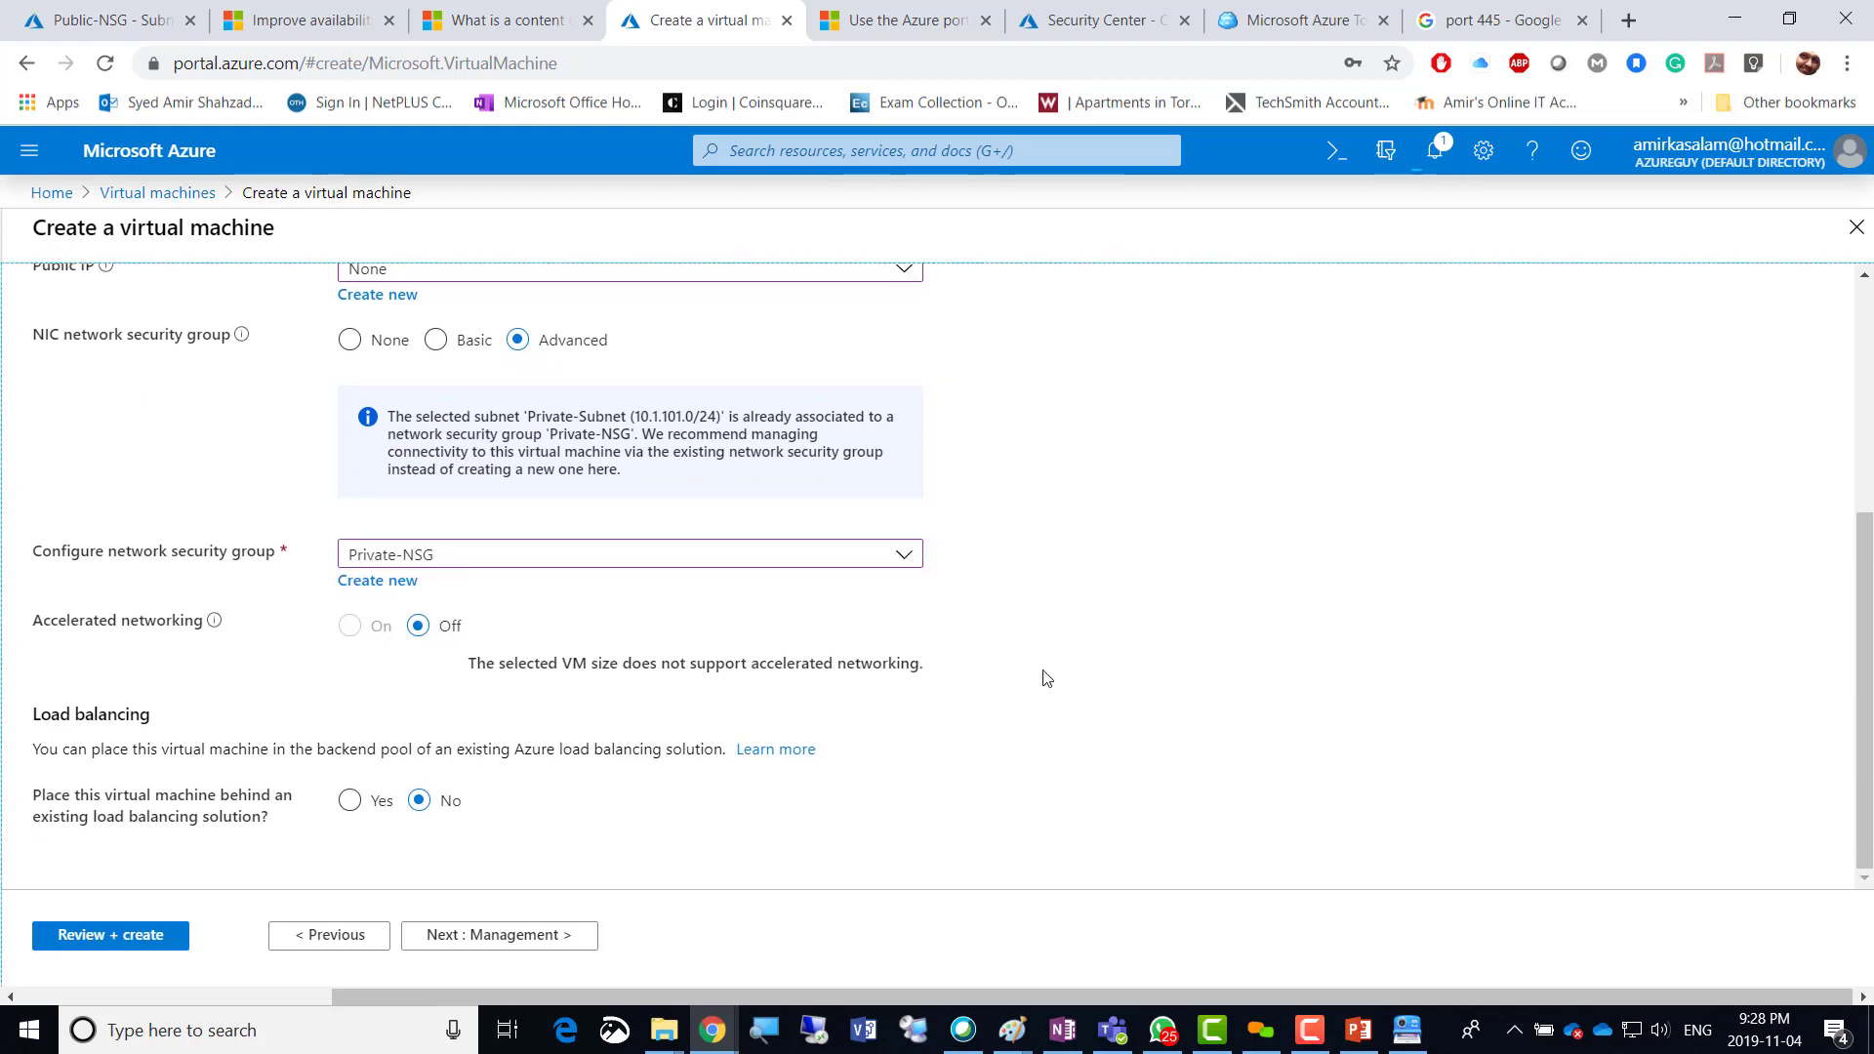
click(525, 937)
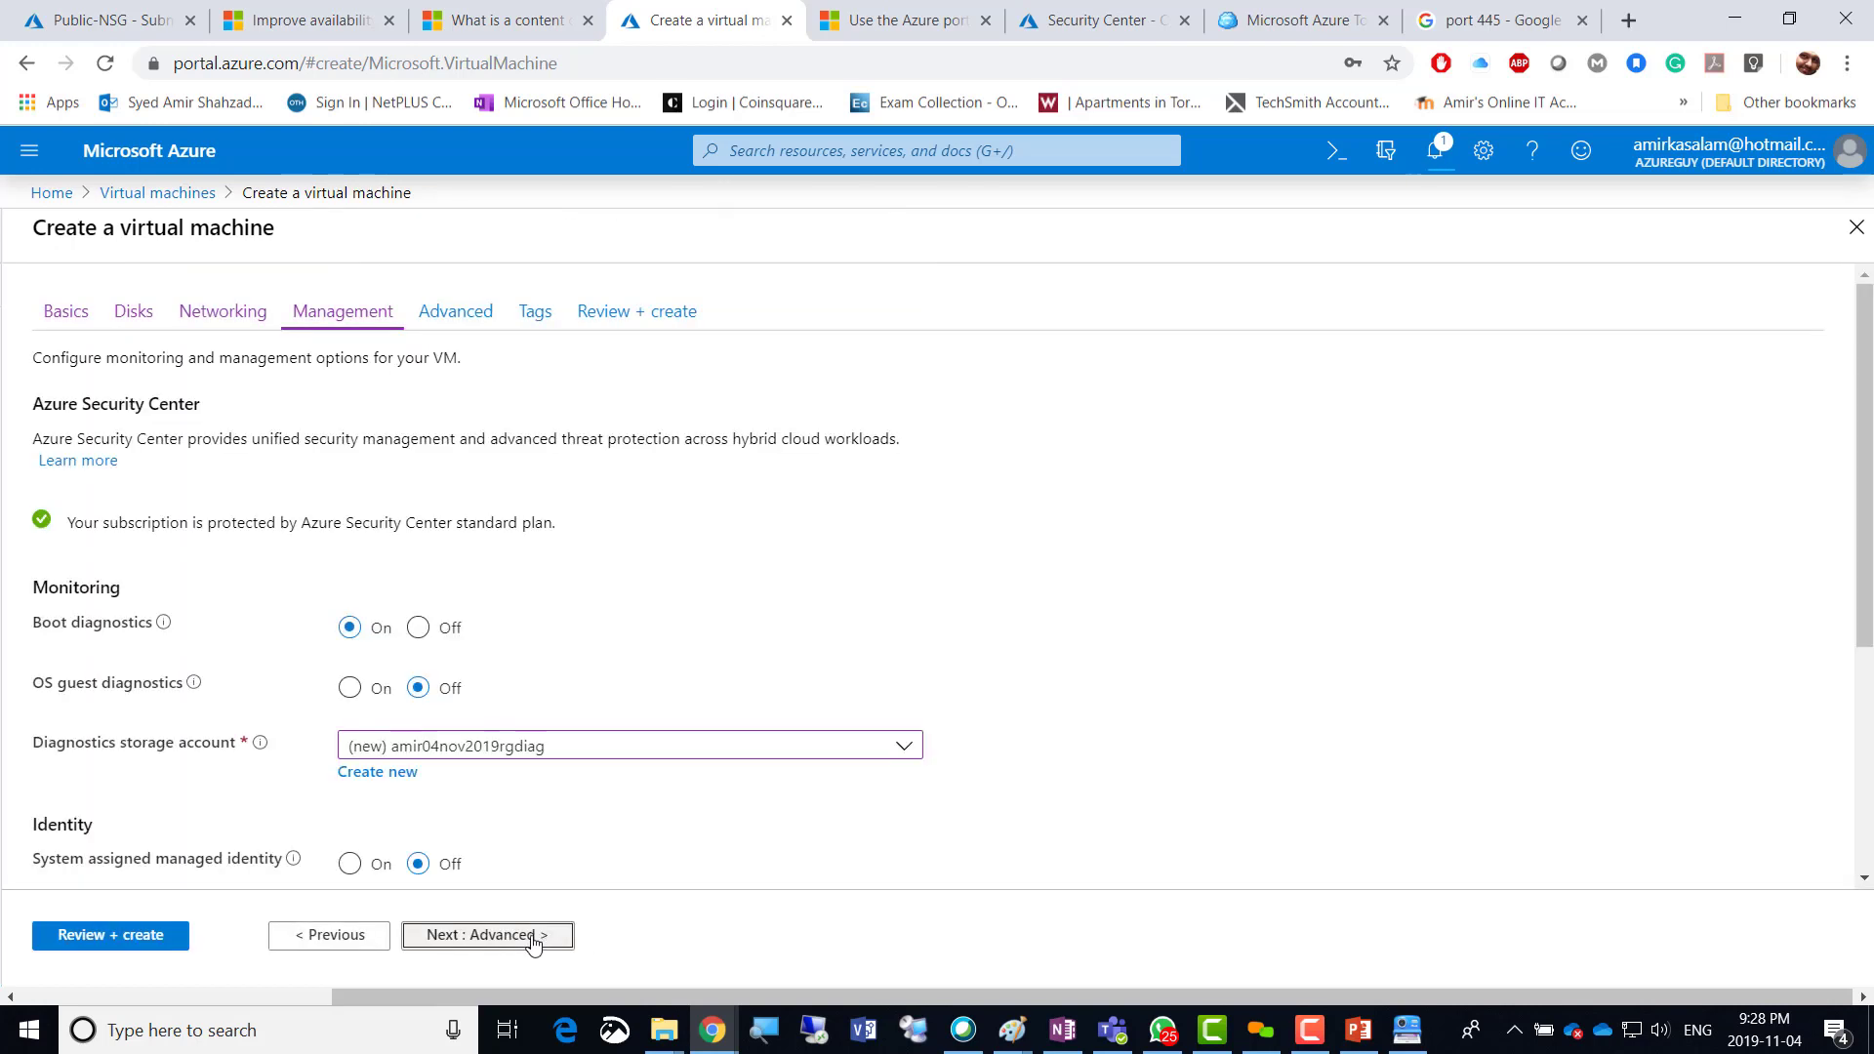
Turn boot diagnostics off, pass validation on Review + create, and submit Private-VM for creation.
click(418, 627)
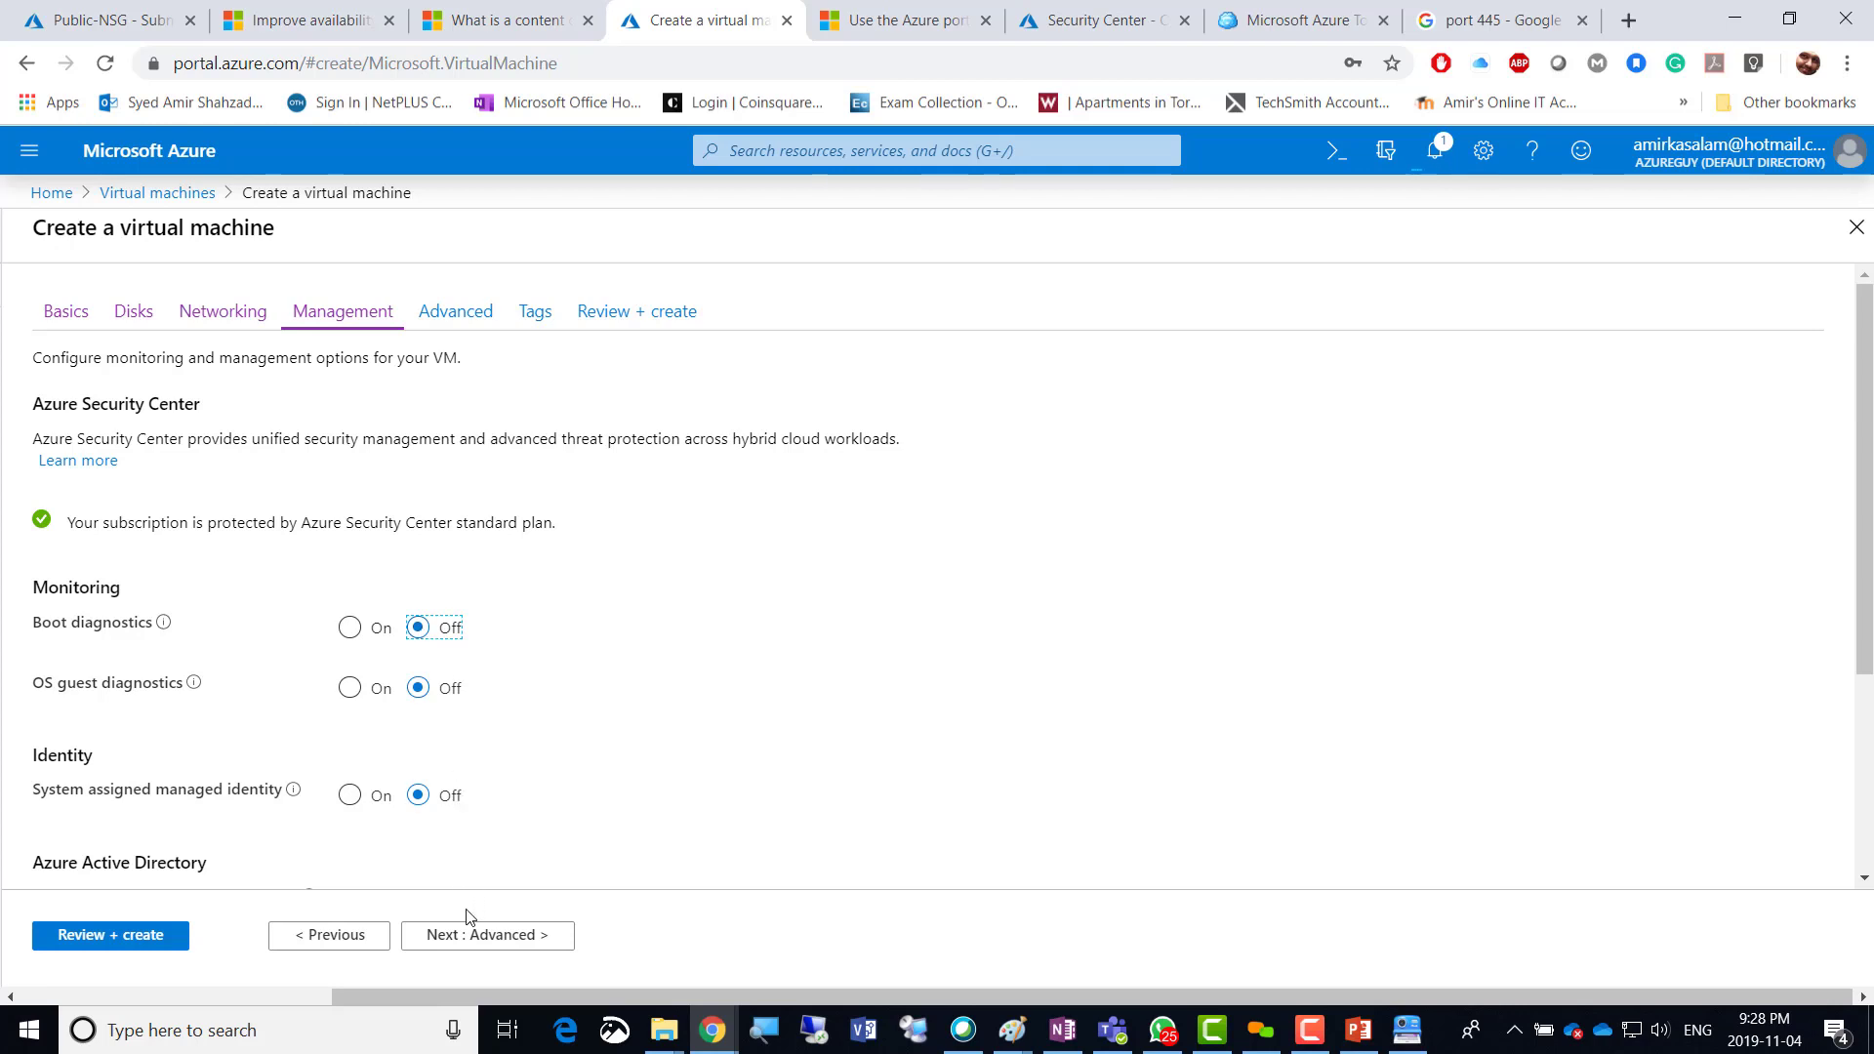
click(485, 945)
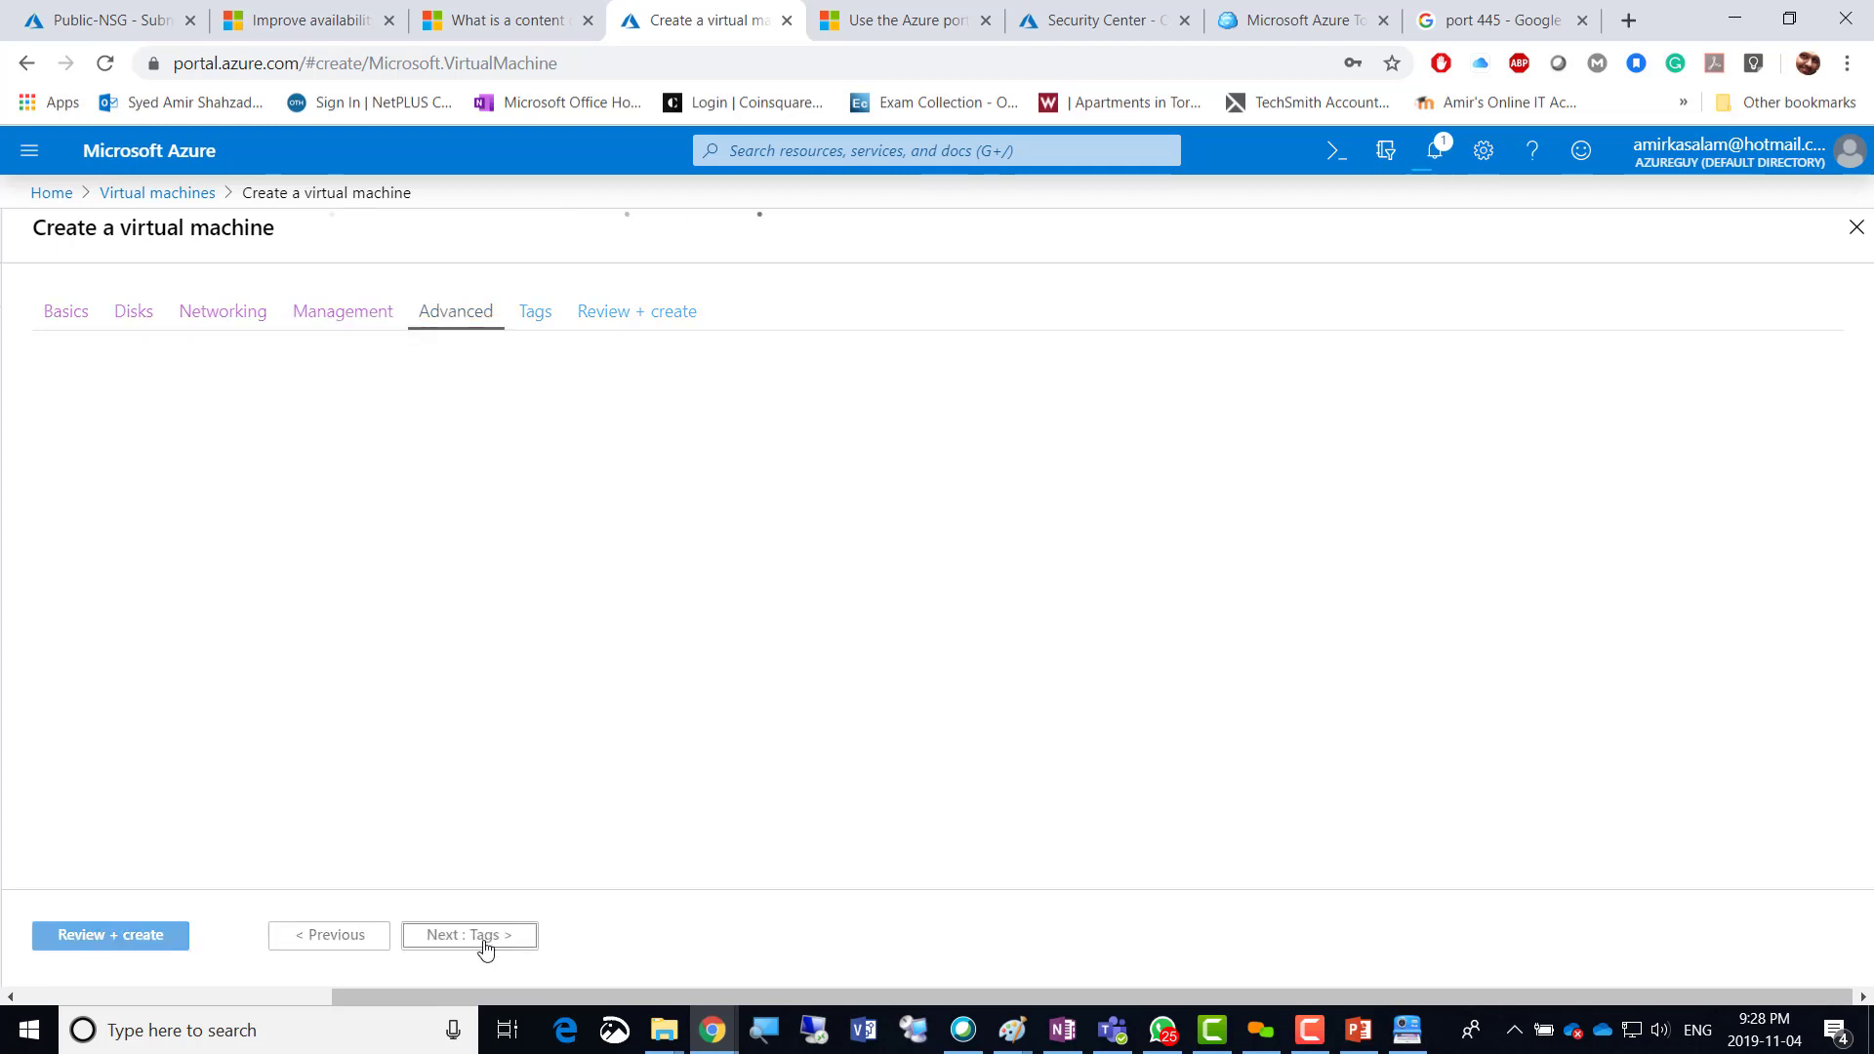
click(485, 945)
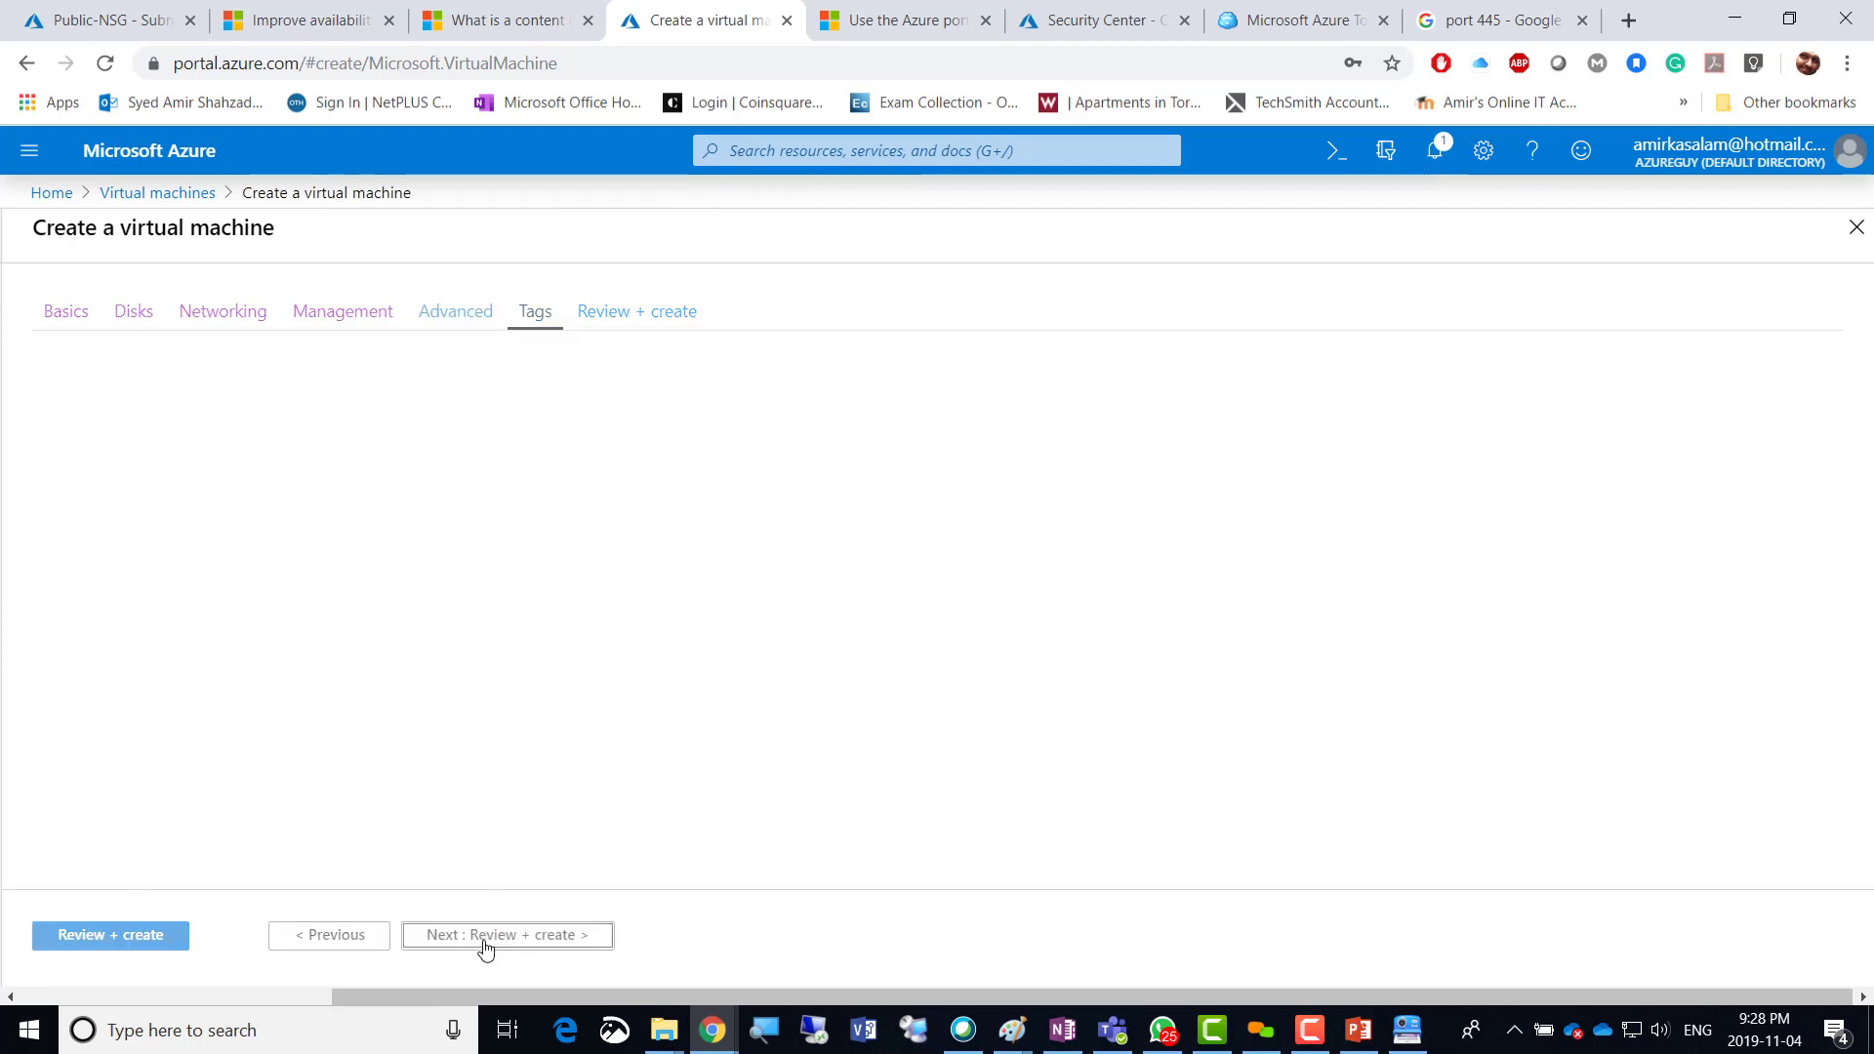
click(485, 939)
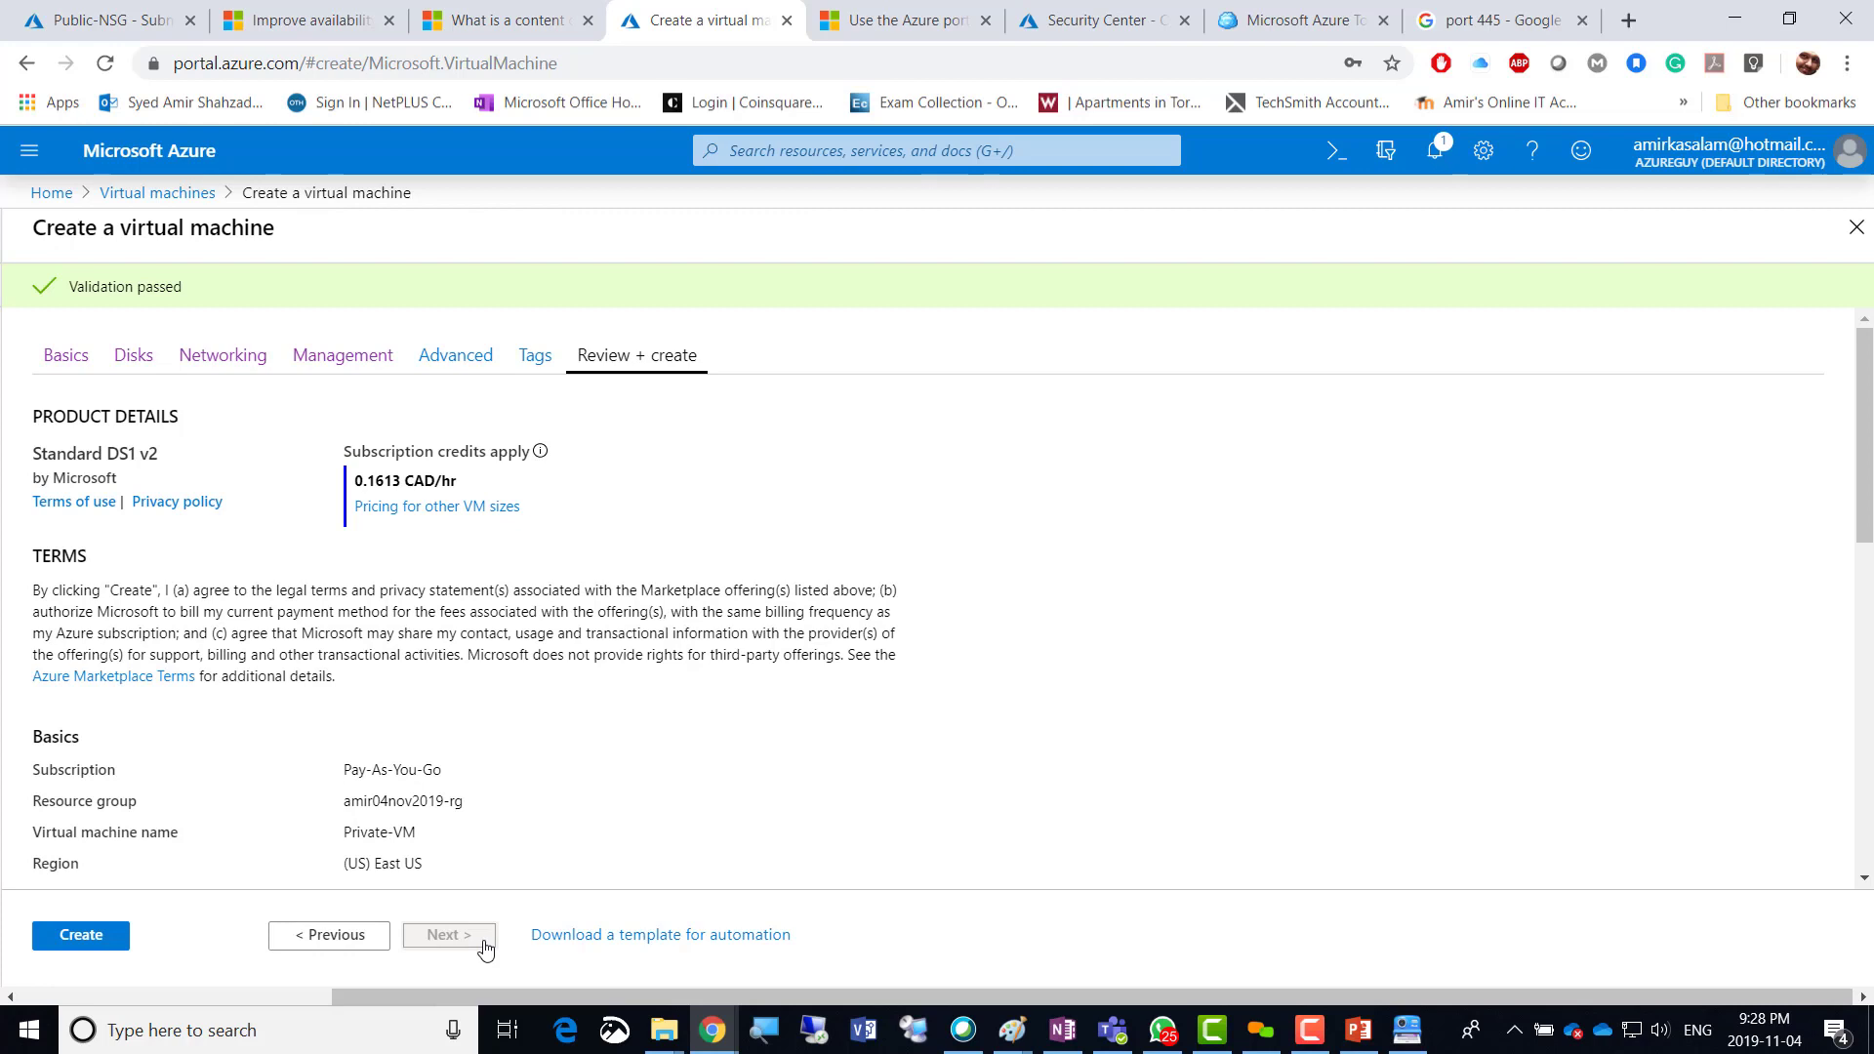
click(85, 940)
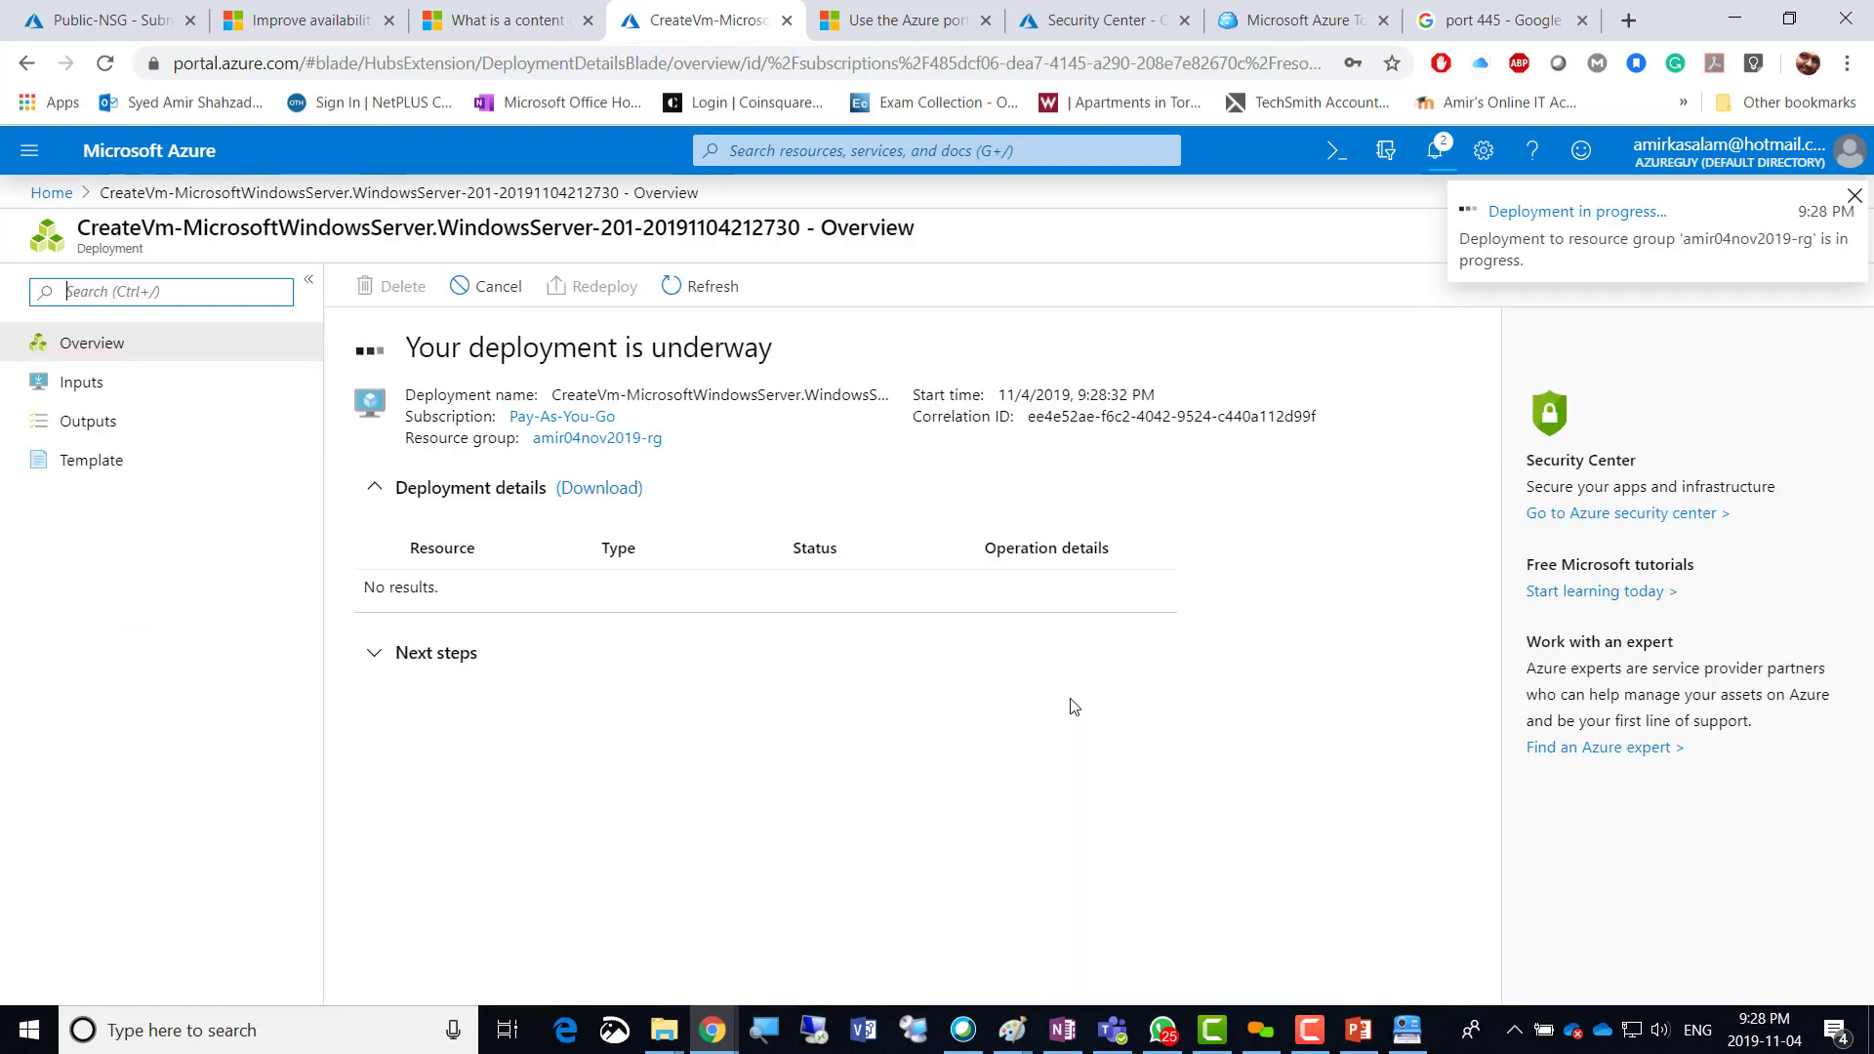
Check the notifications panel for the status of the Private-VM deployment.
click(1430, 161)
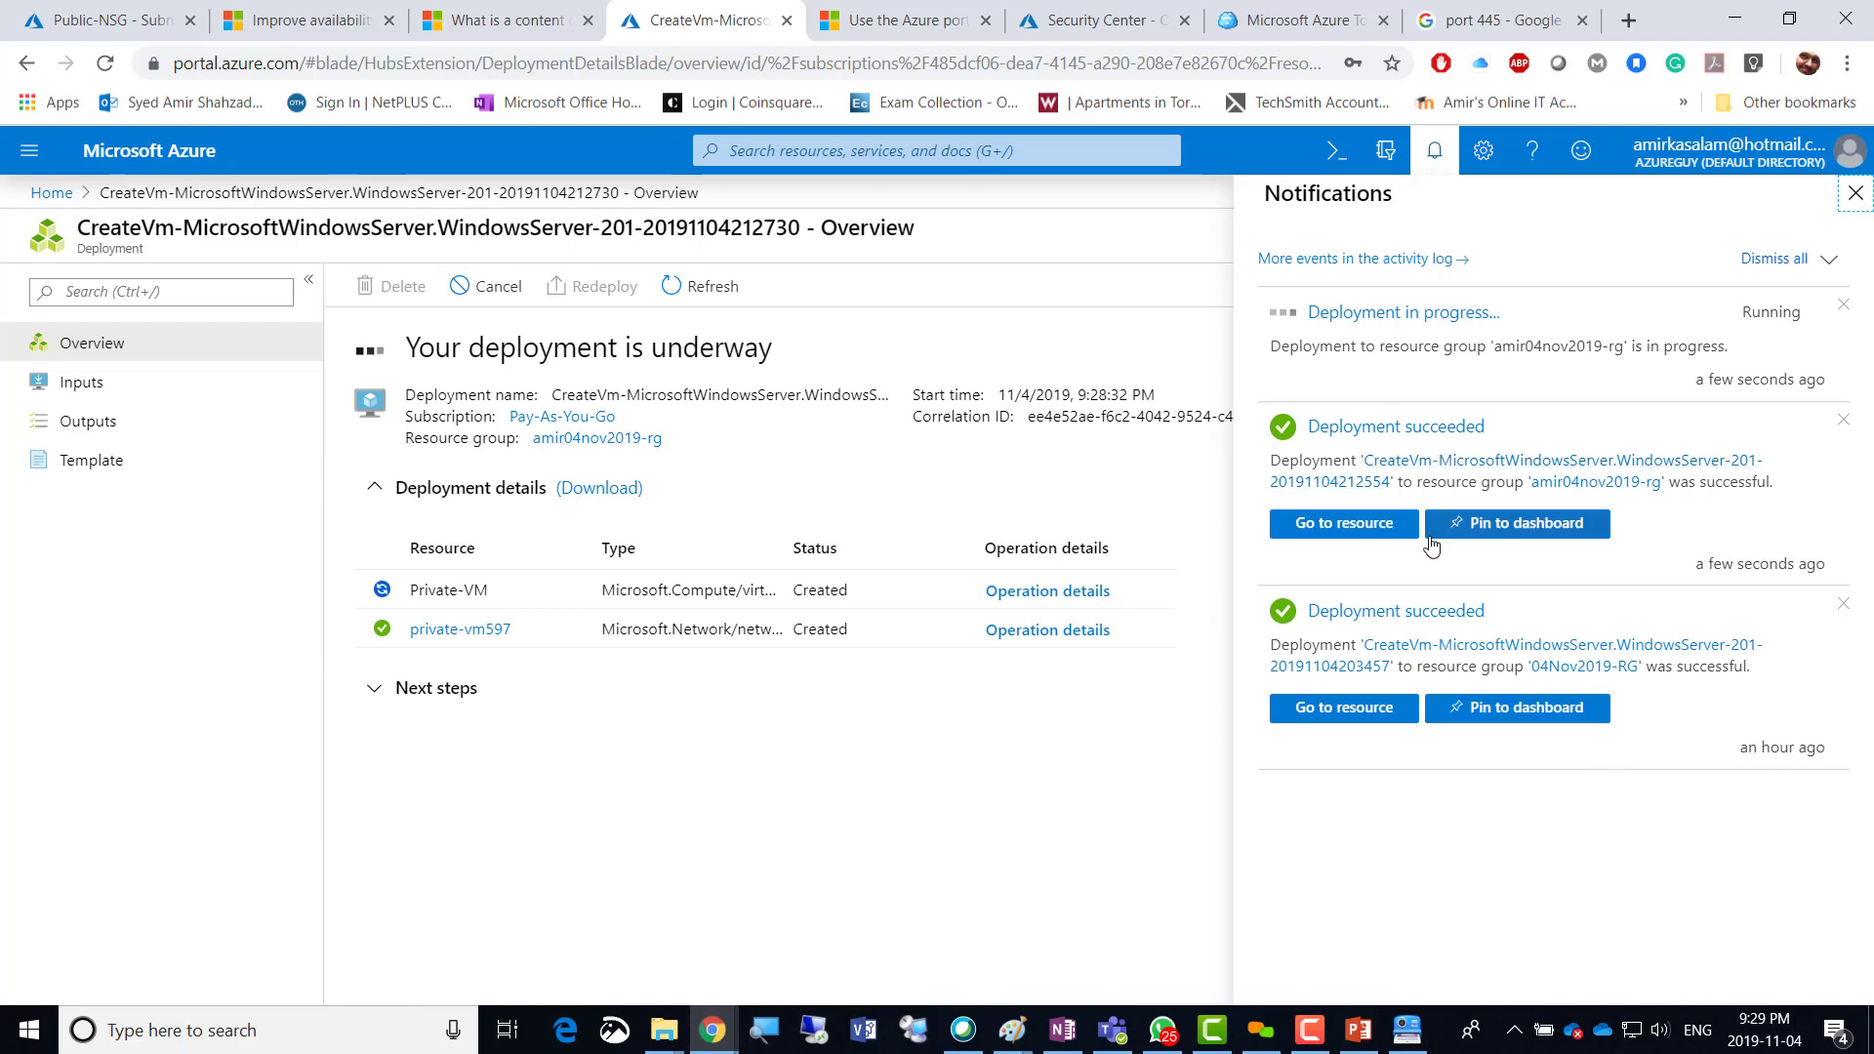
Download Public-VM.rdp and open it to connect to 40.117.210.209.
click(1325, 529)
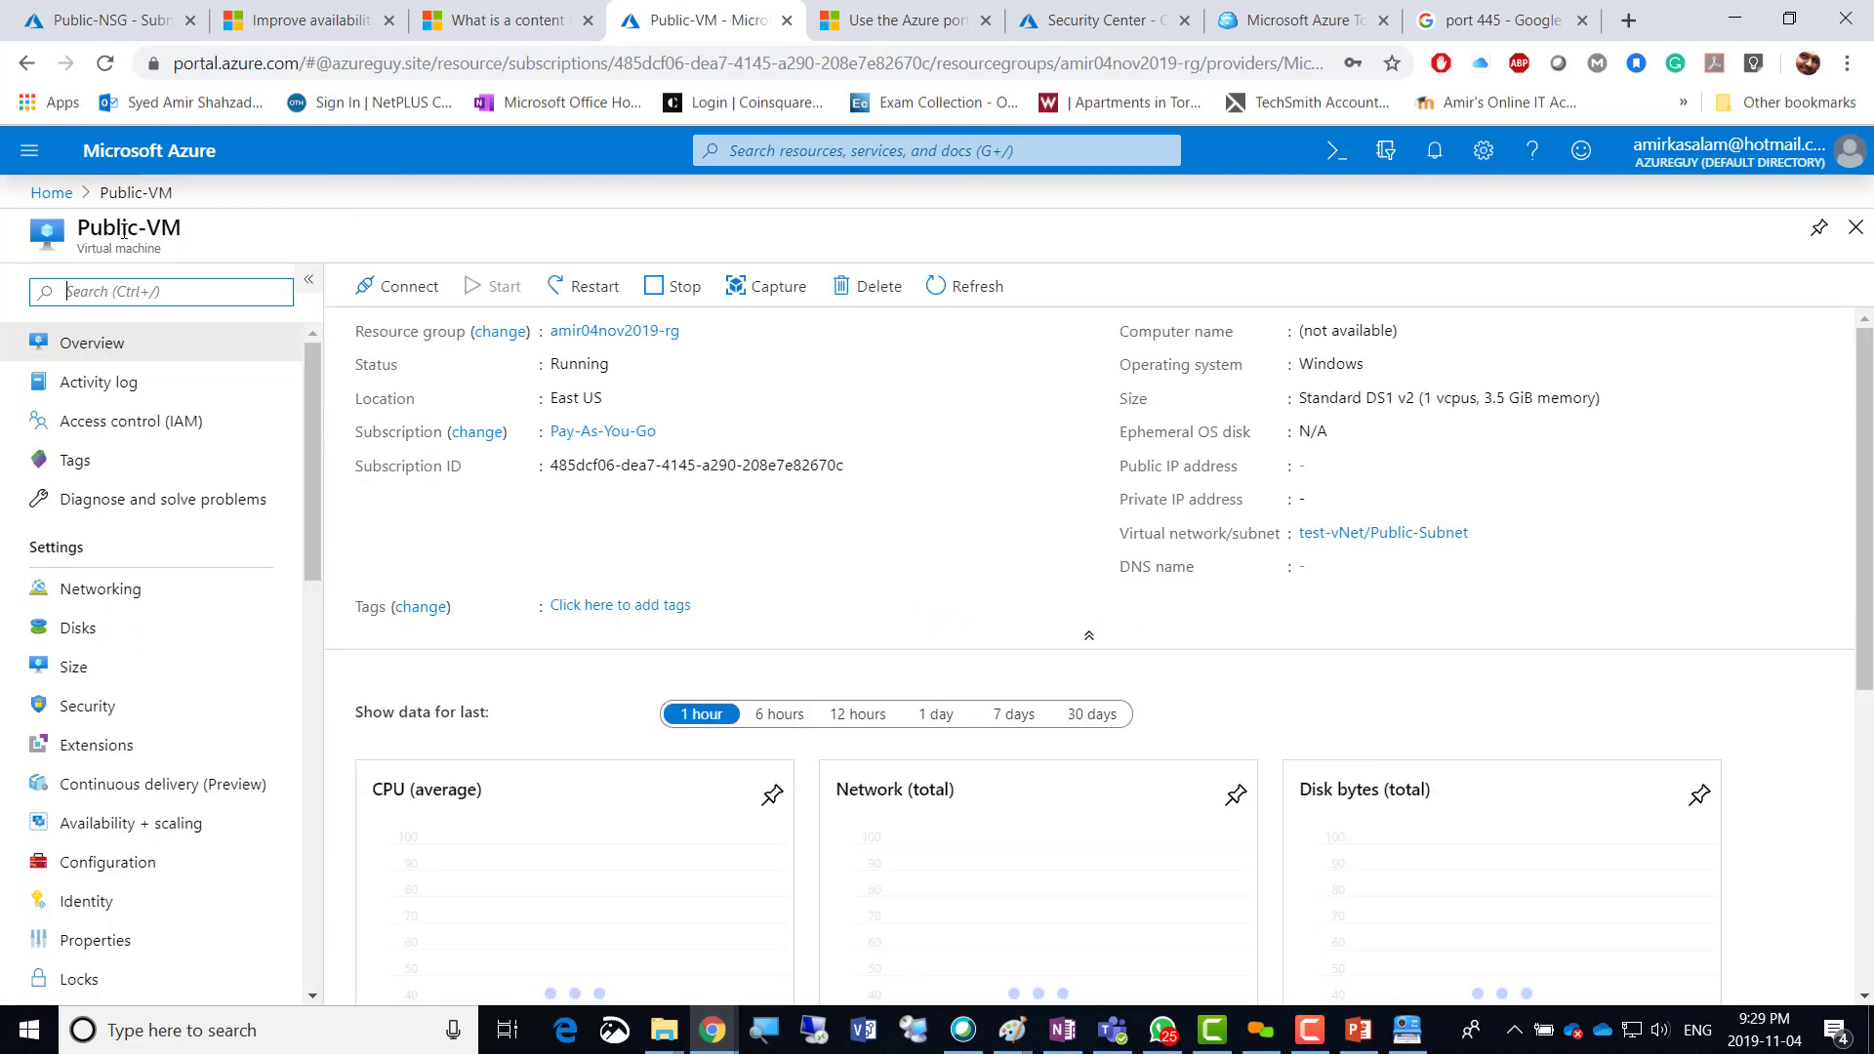
click(405, 287)
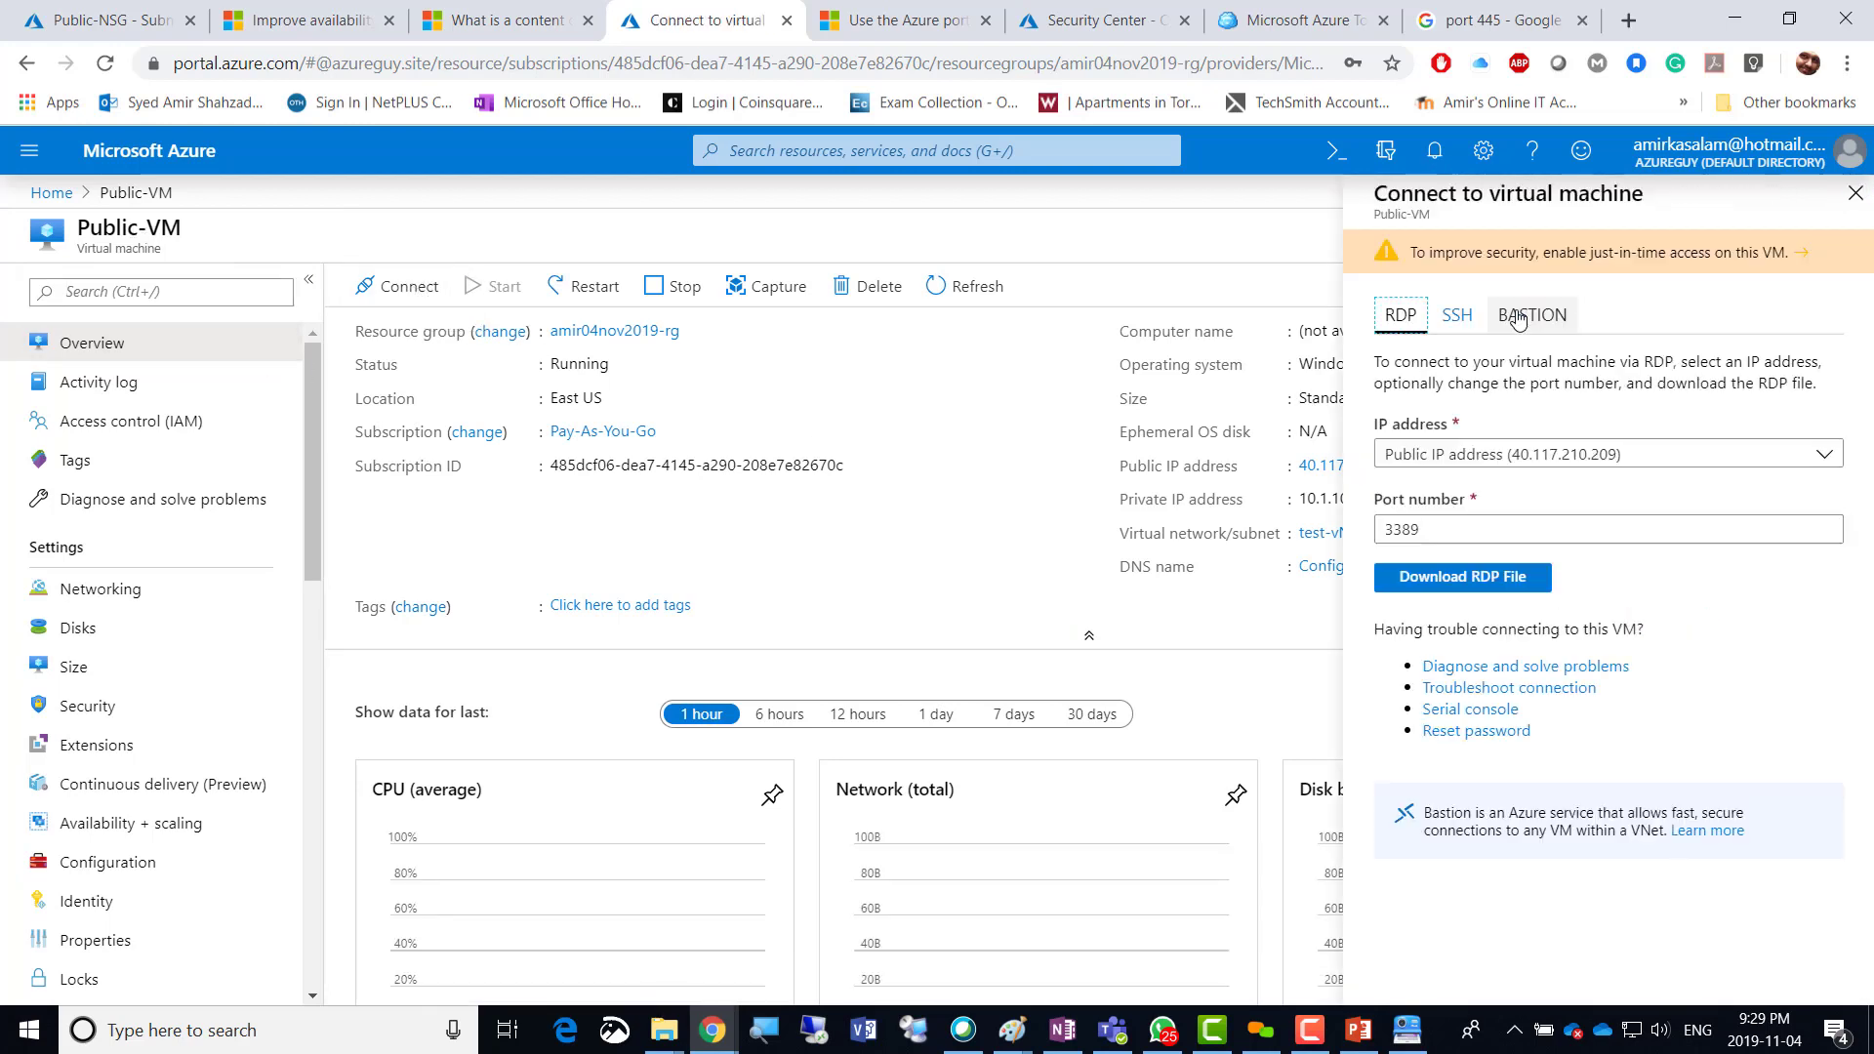
click(1465, 577)
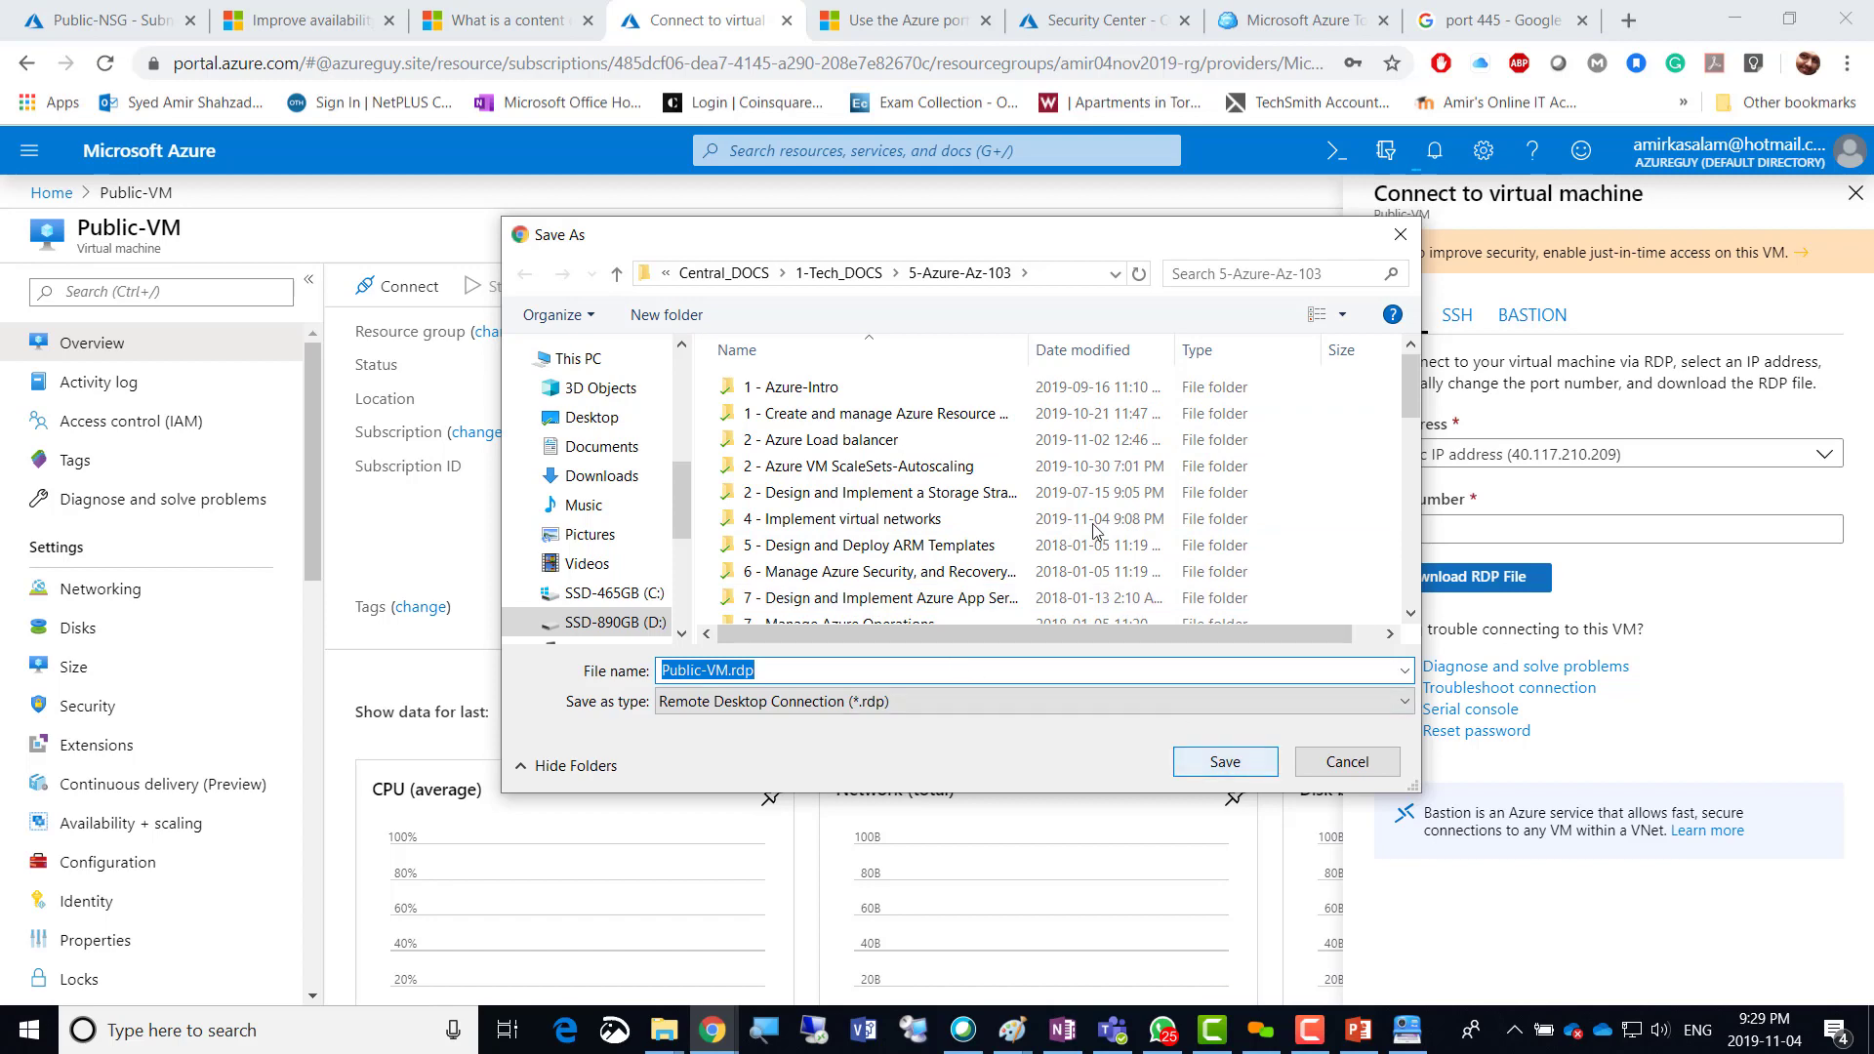
click(1198, 756)
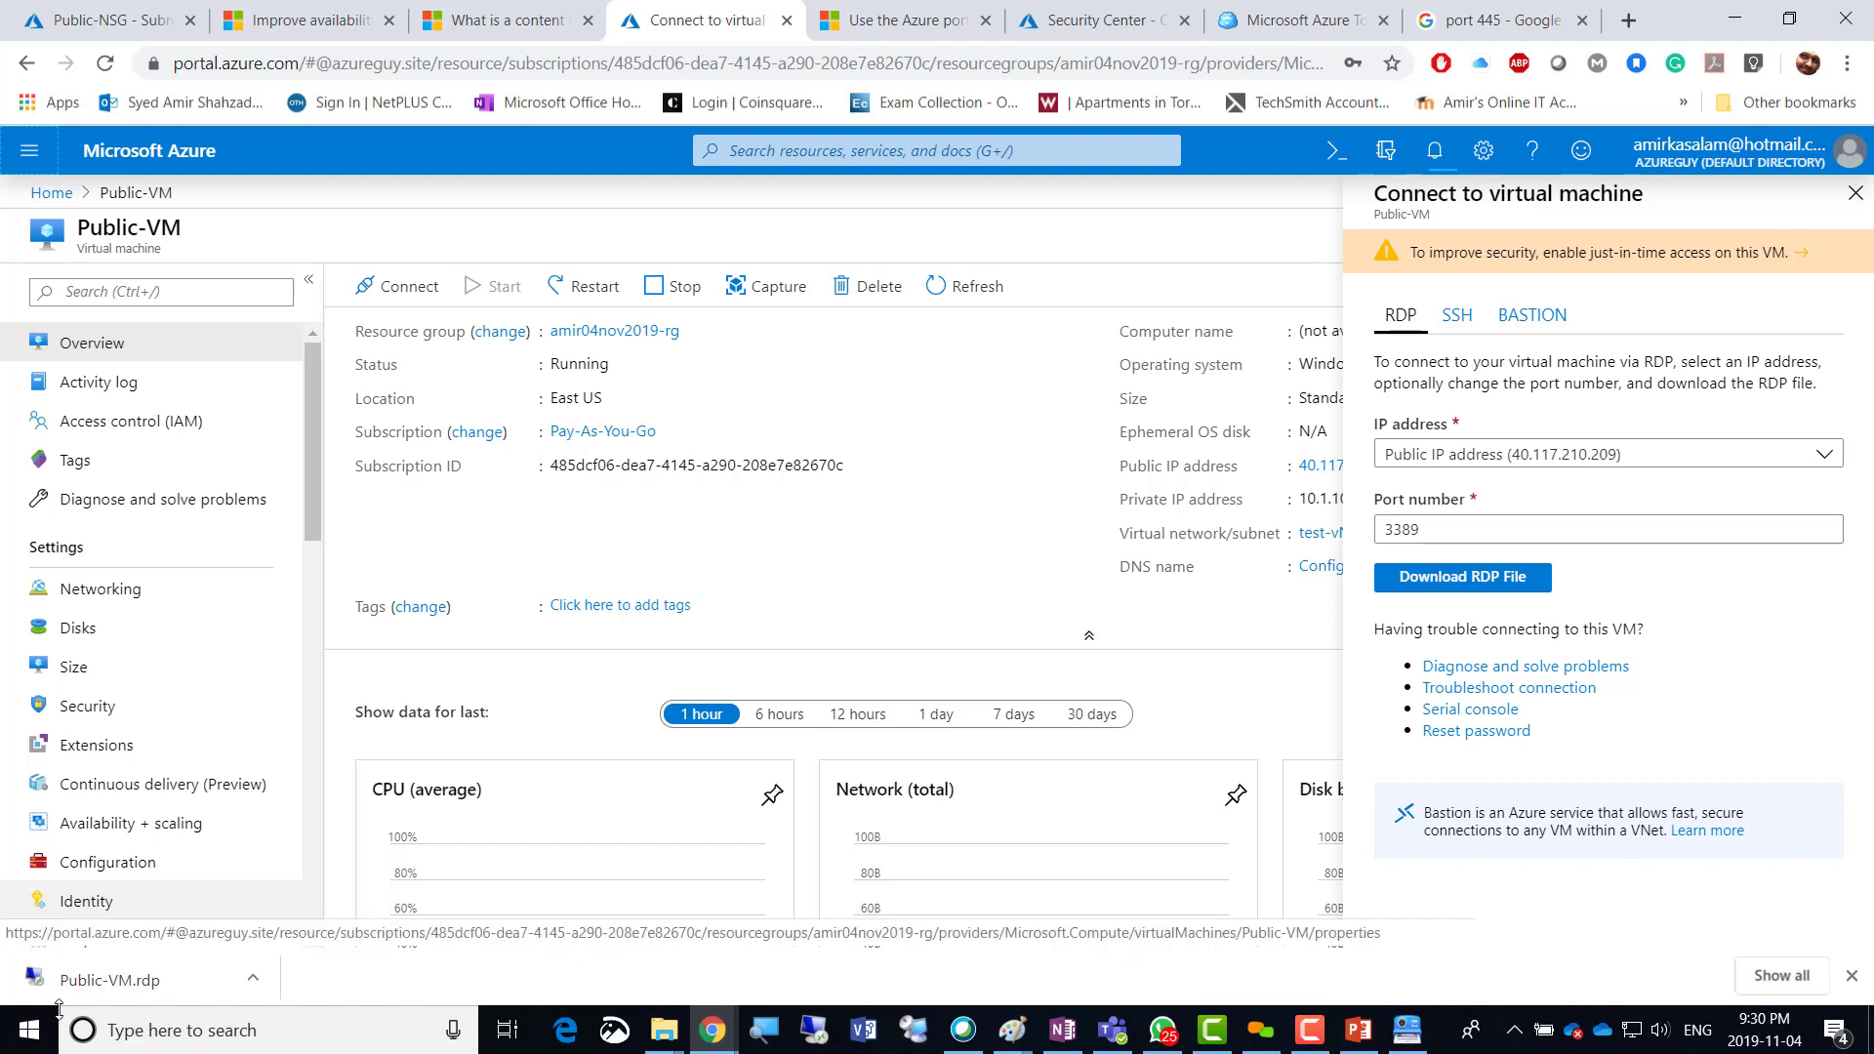
click(98, 981)
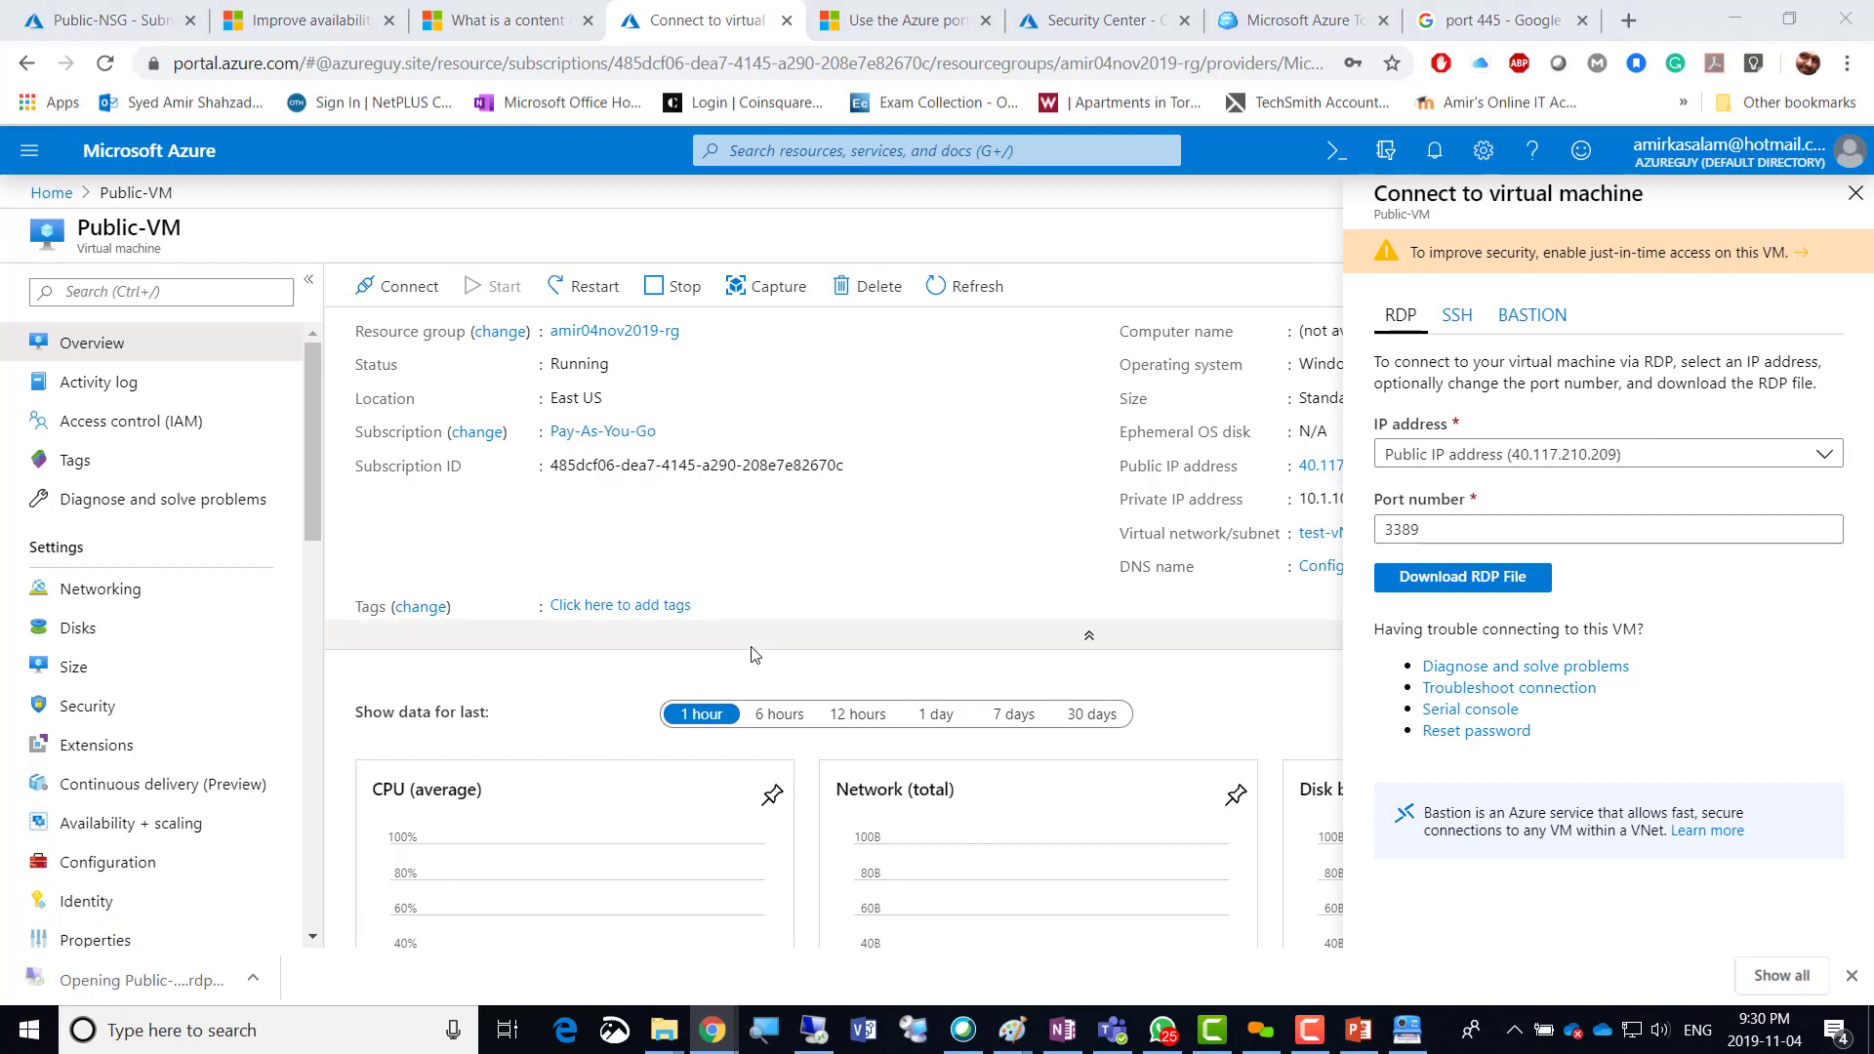
click(1117, 644)
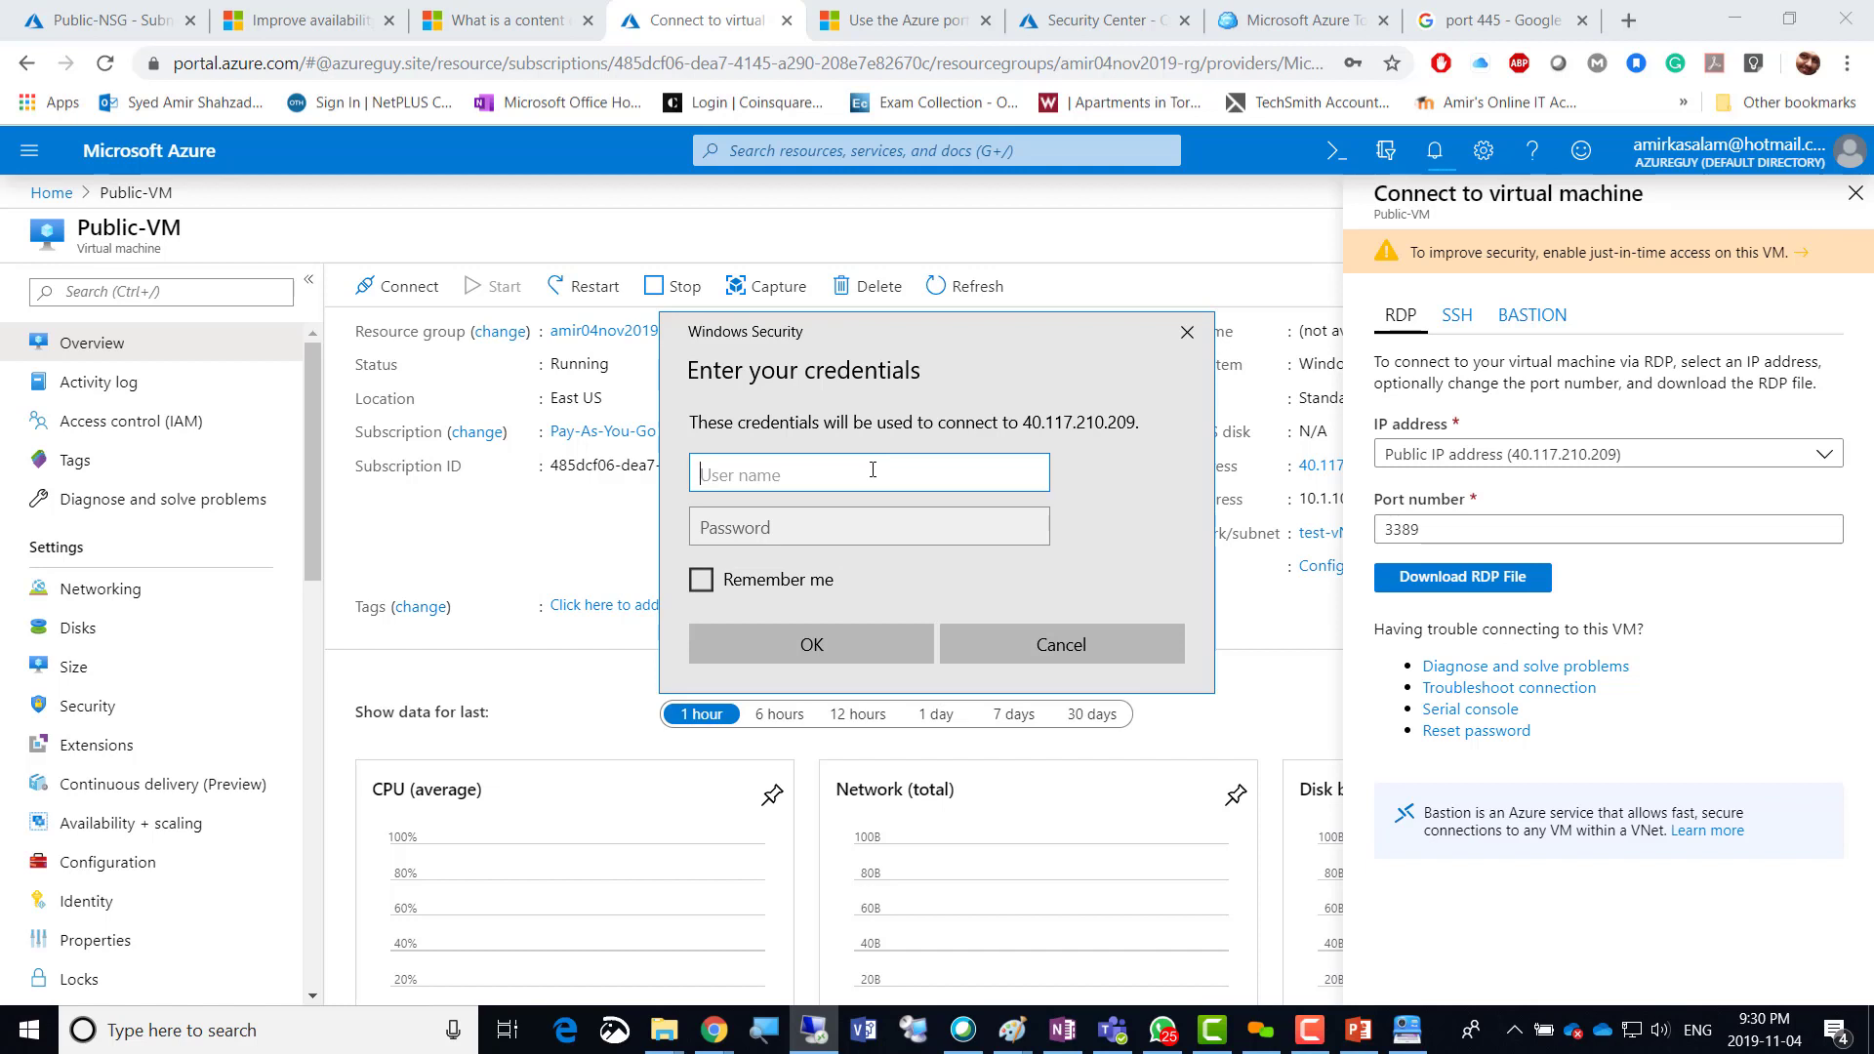
Sign in to Public-VM with the admin username and password, accepting the unverified certificate.
text(amiradmin)
key(Tab)
text(••)
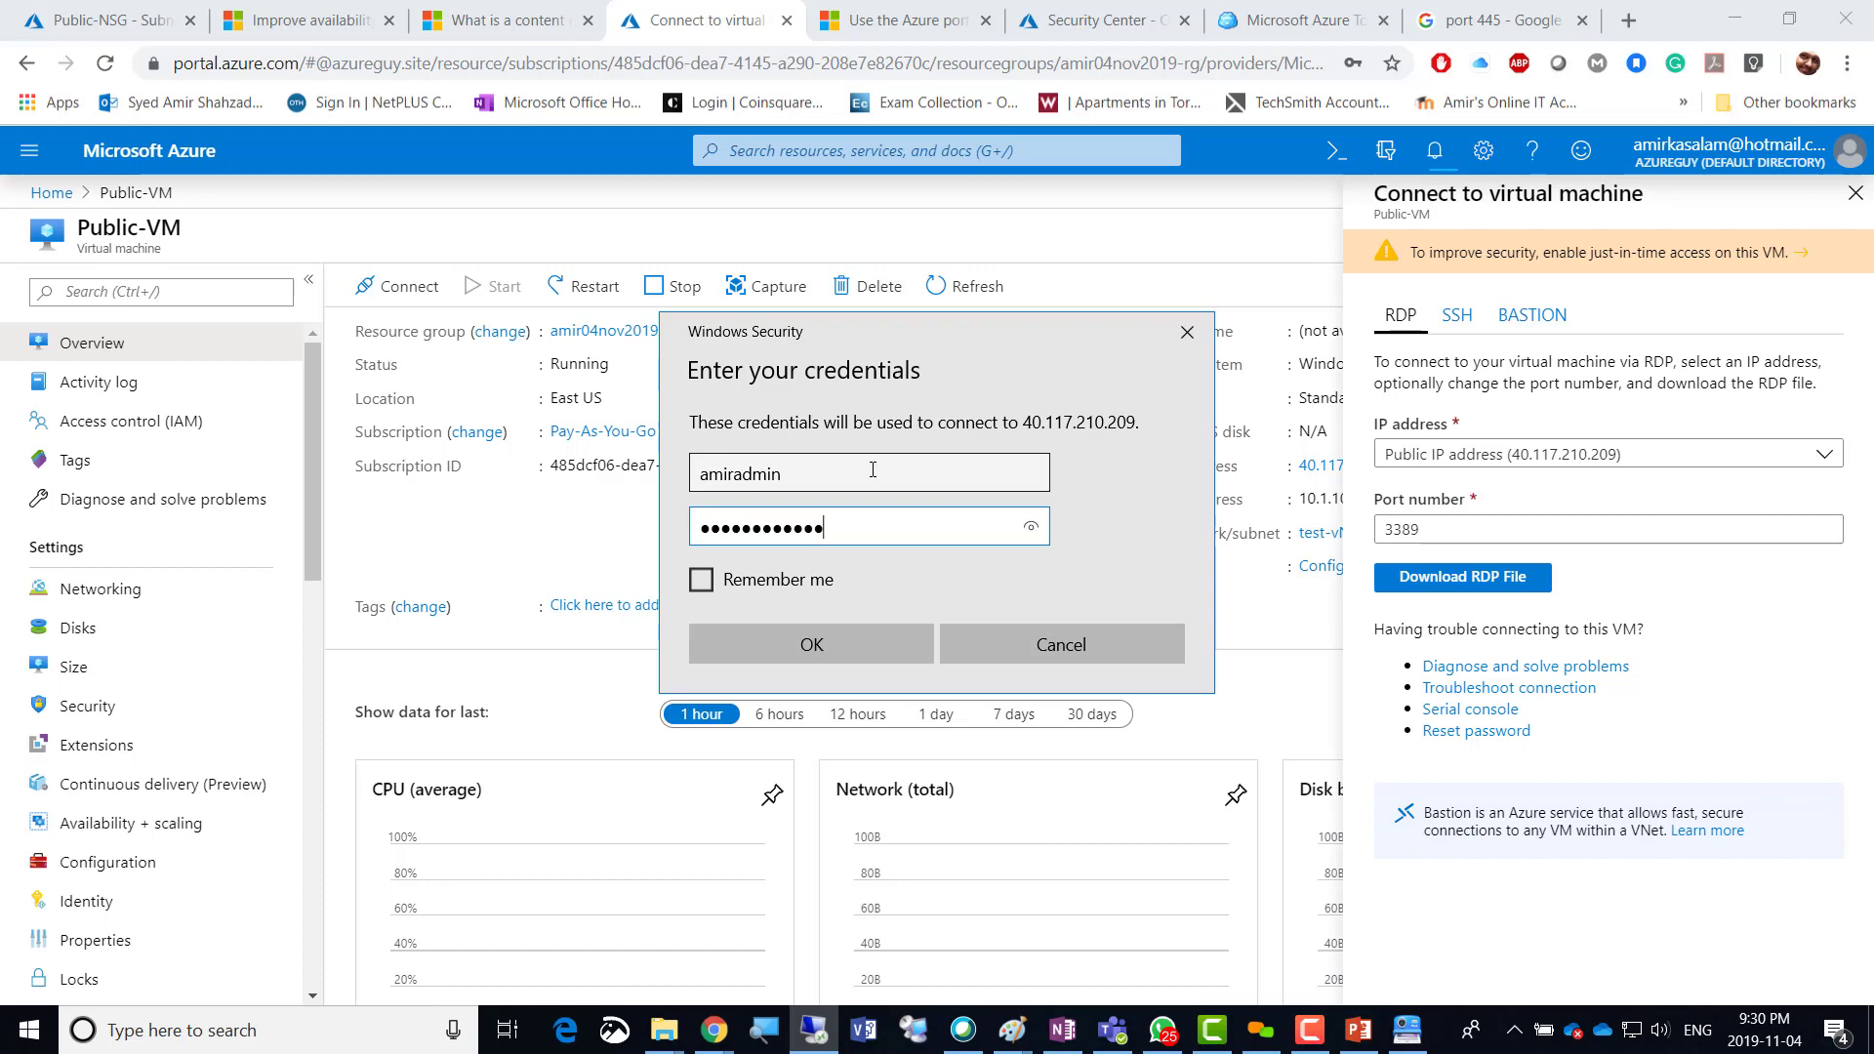
click(818, 650)
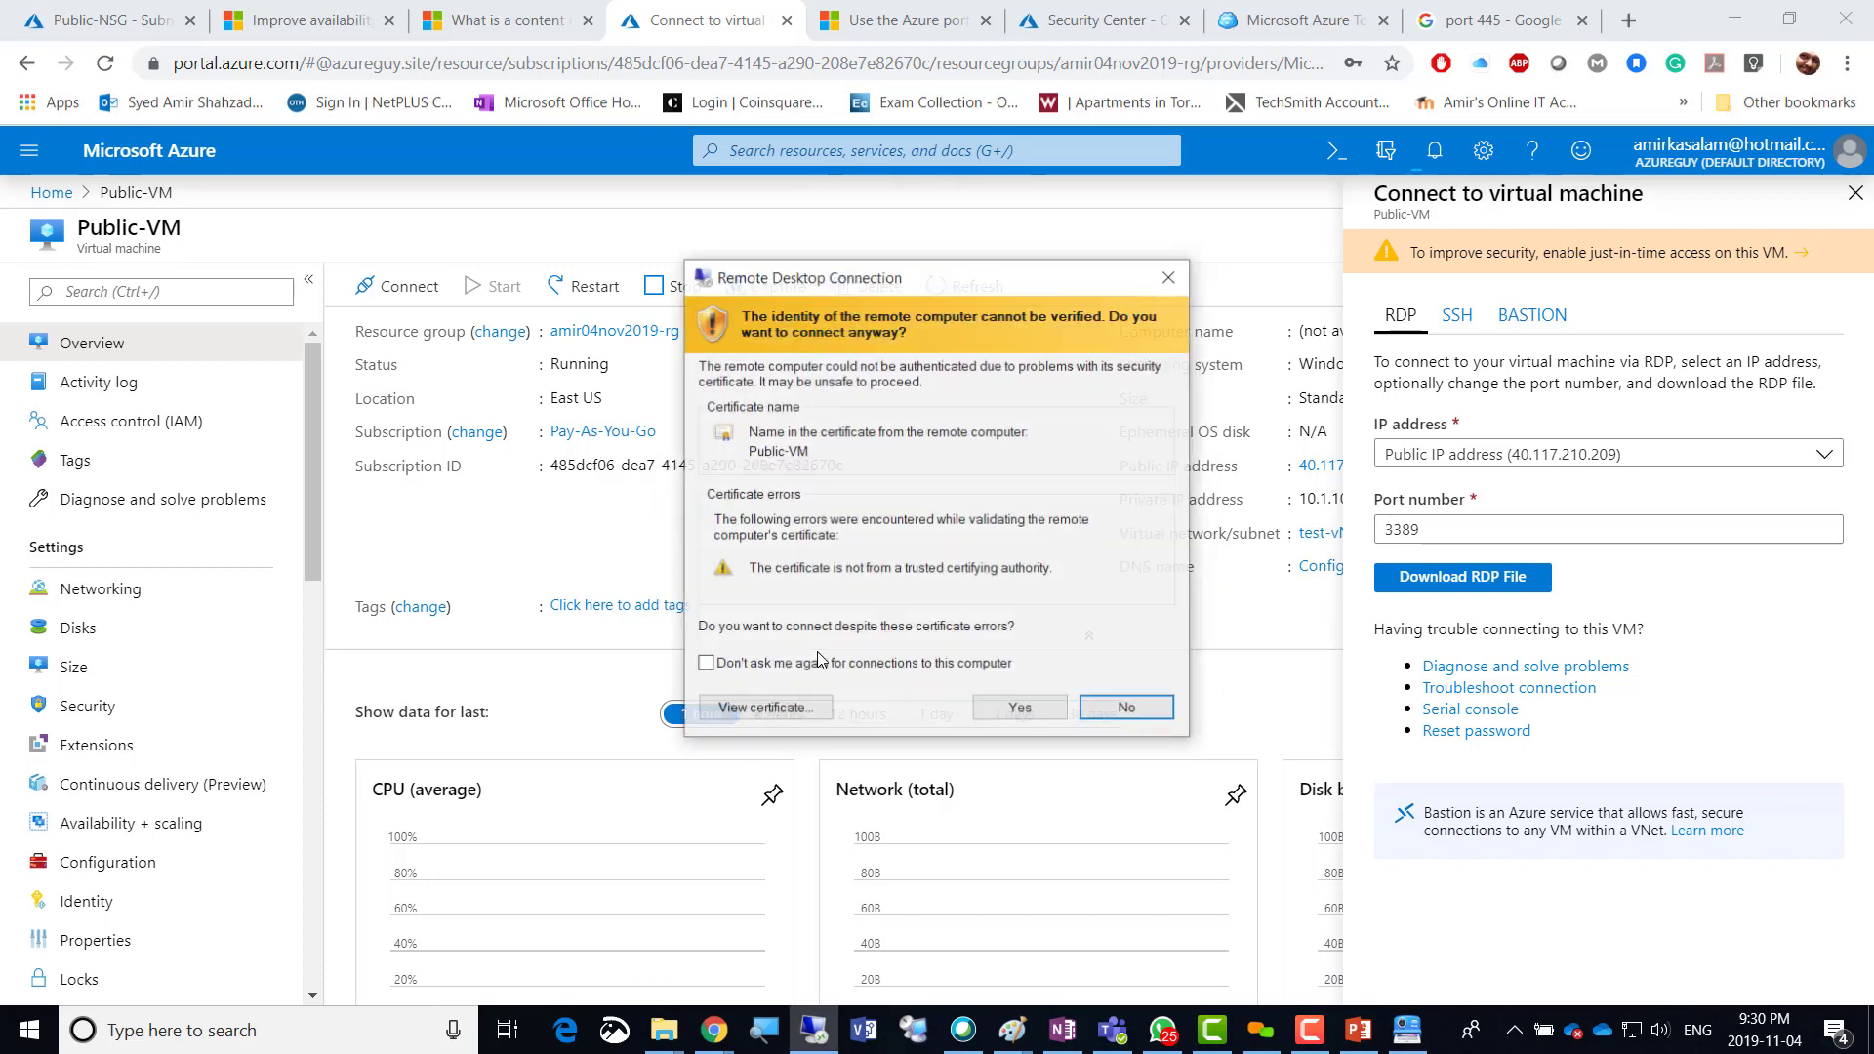
click(1011, 708)
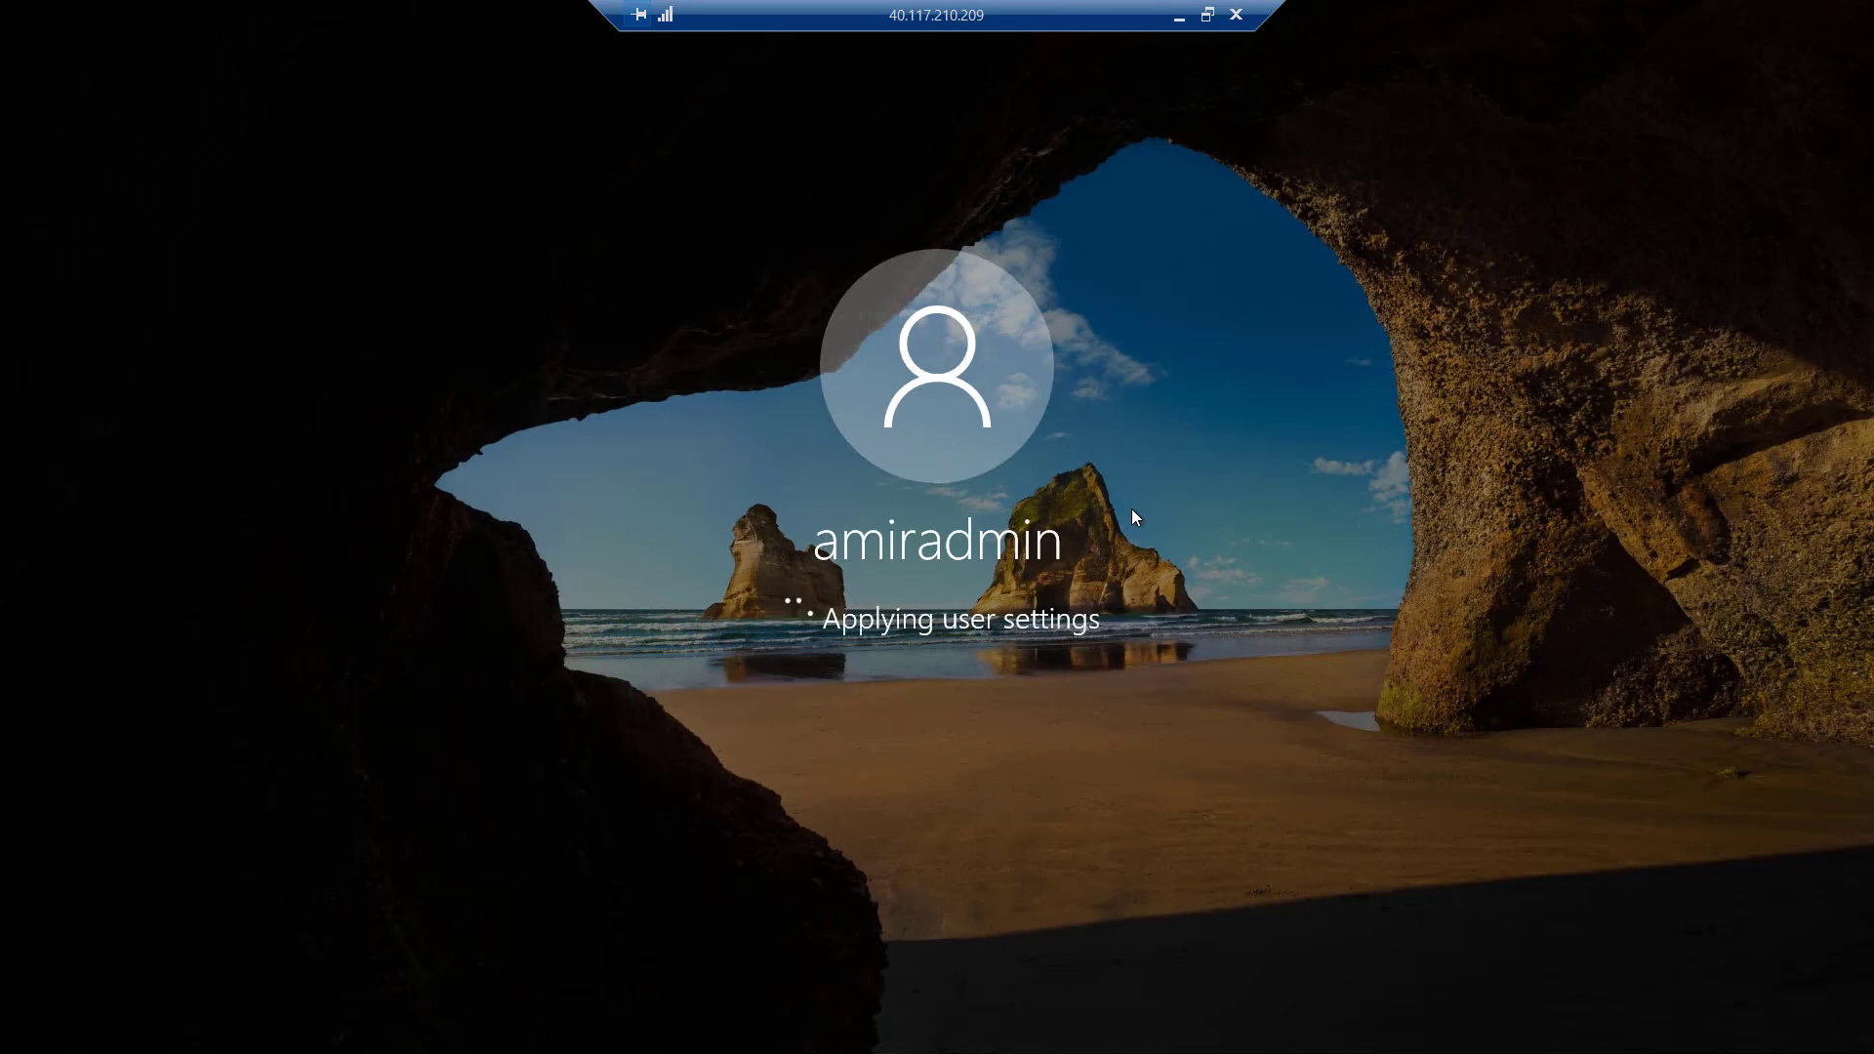
With the remote session windowed, open the Private-VM resource overview from notifications.
click(1207, 14)
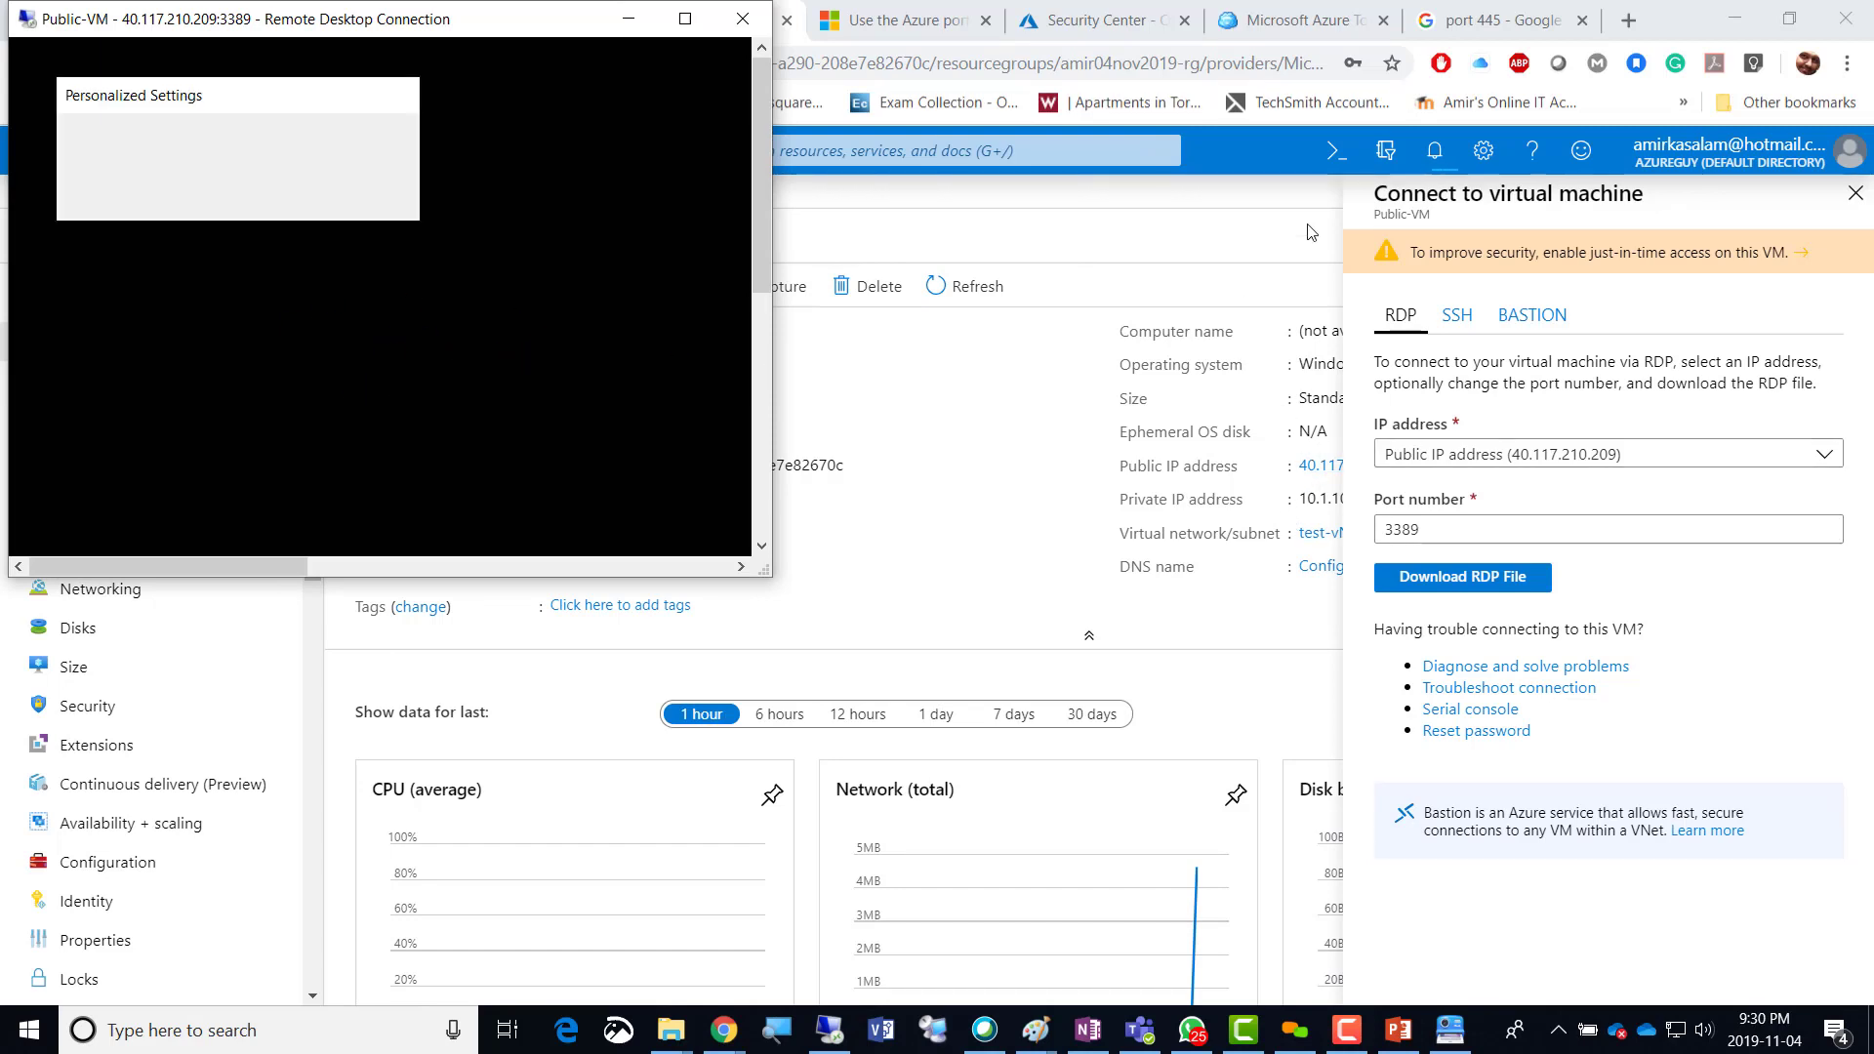
click(1435, 151)
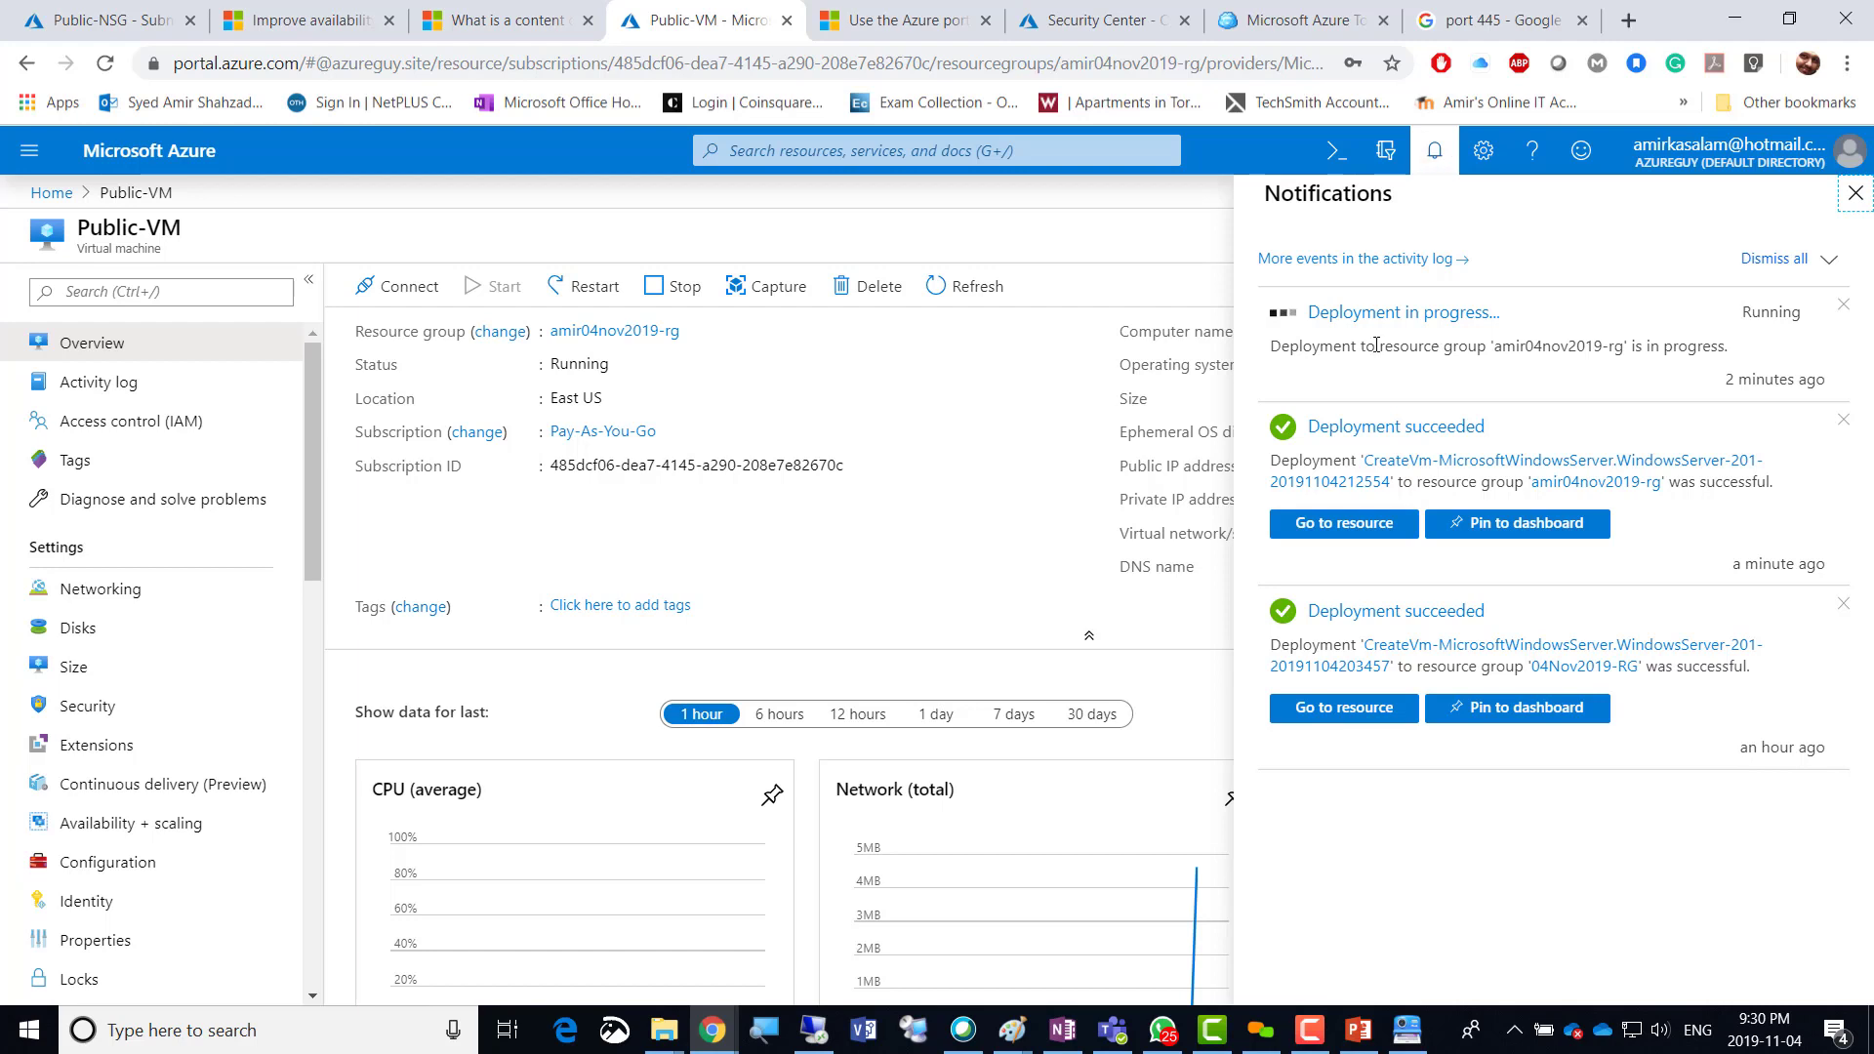
click(815, 1027)
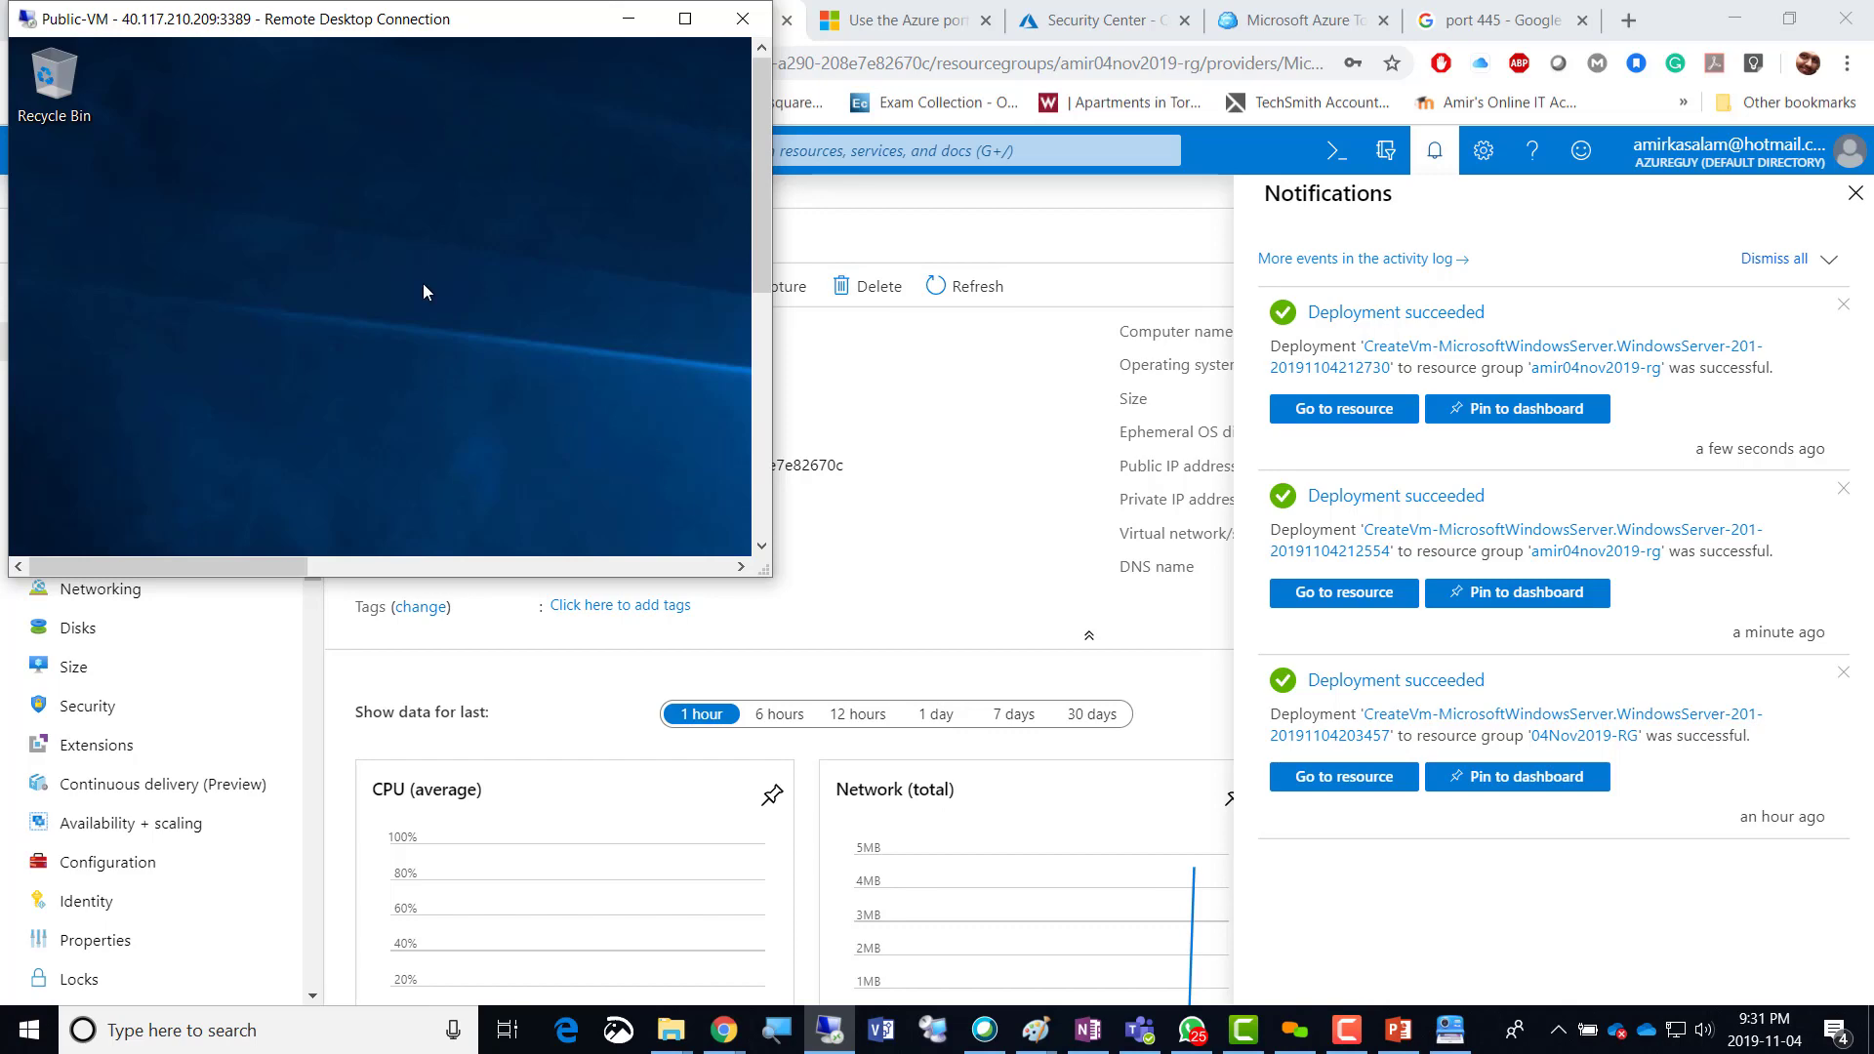
click(1345, 411)
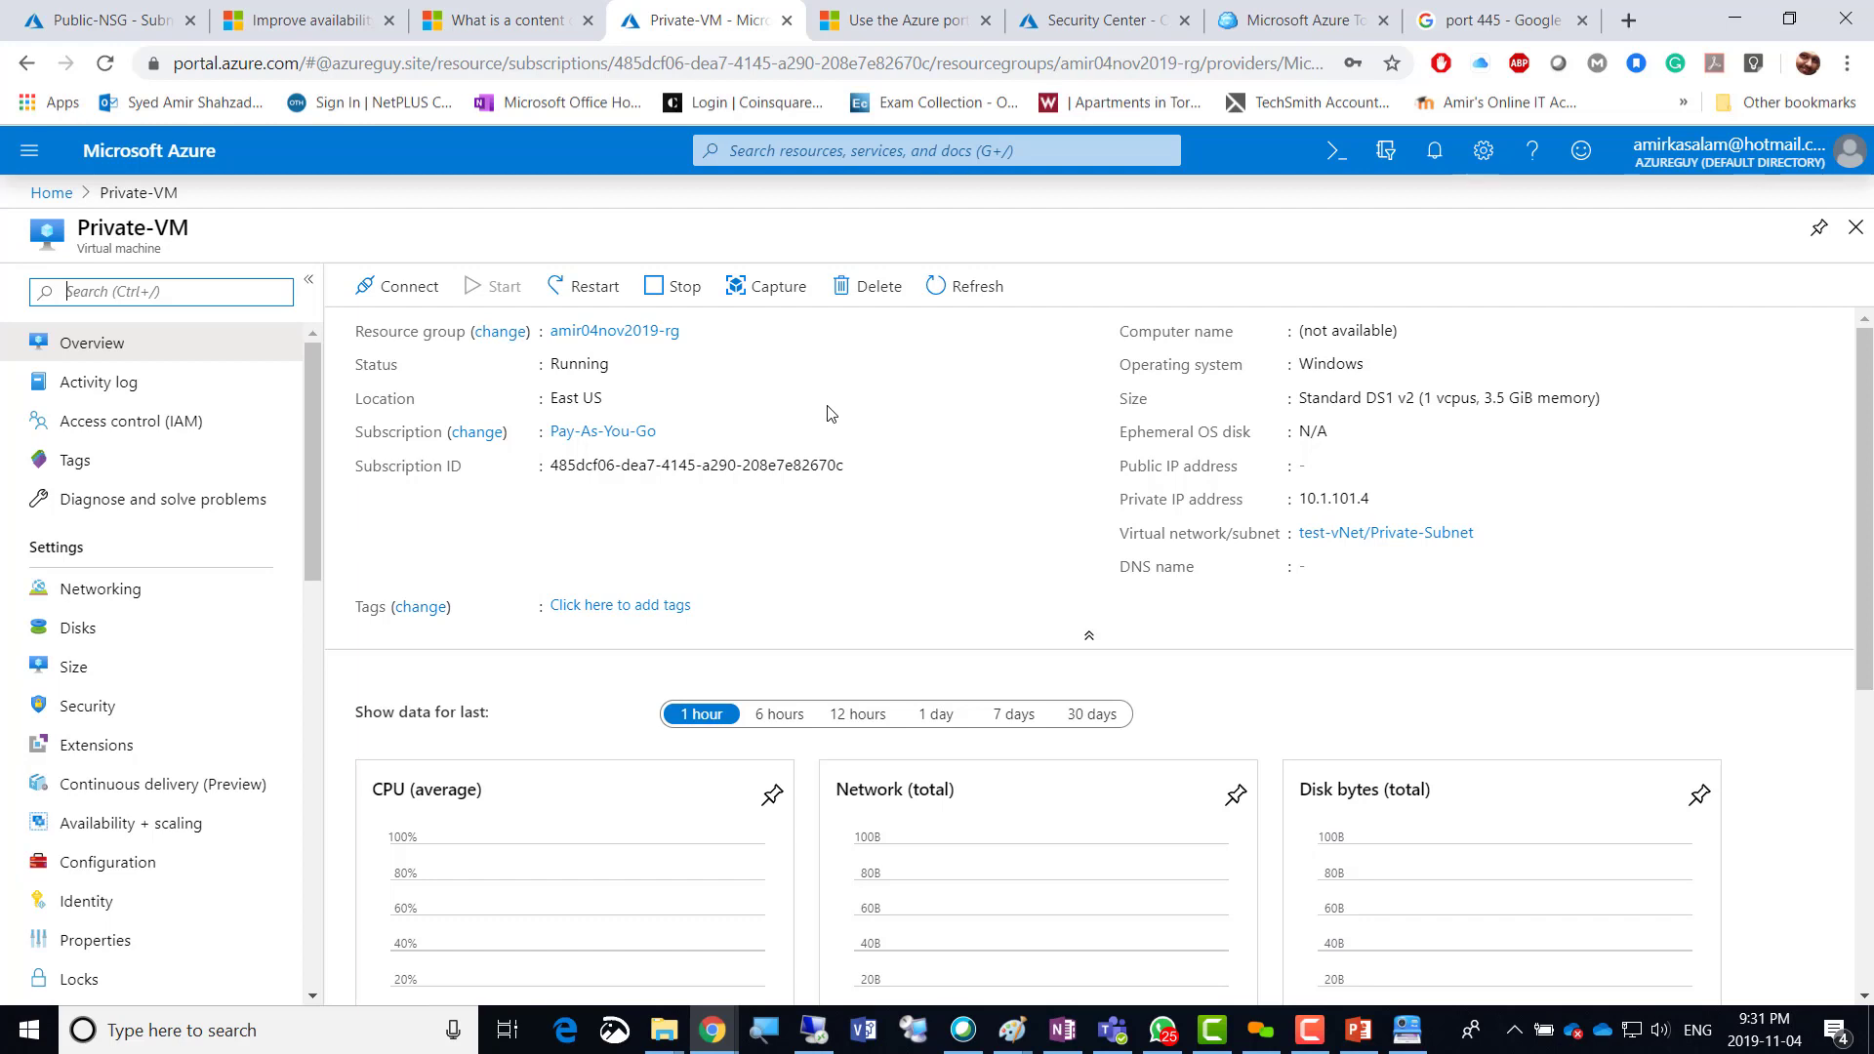
Copy Private-VM's private IP 10.1.101.4 from its overview page.
mouse_move(1383, 502)
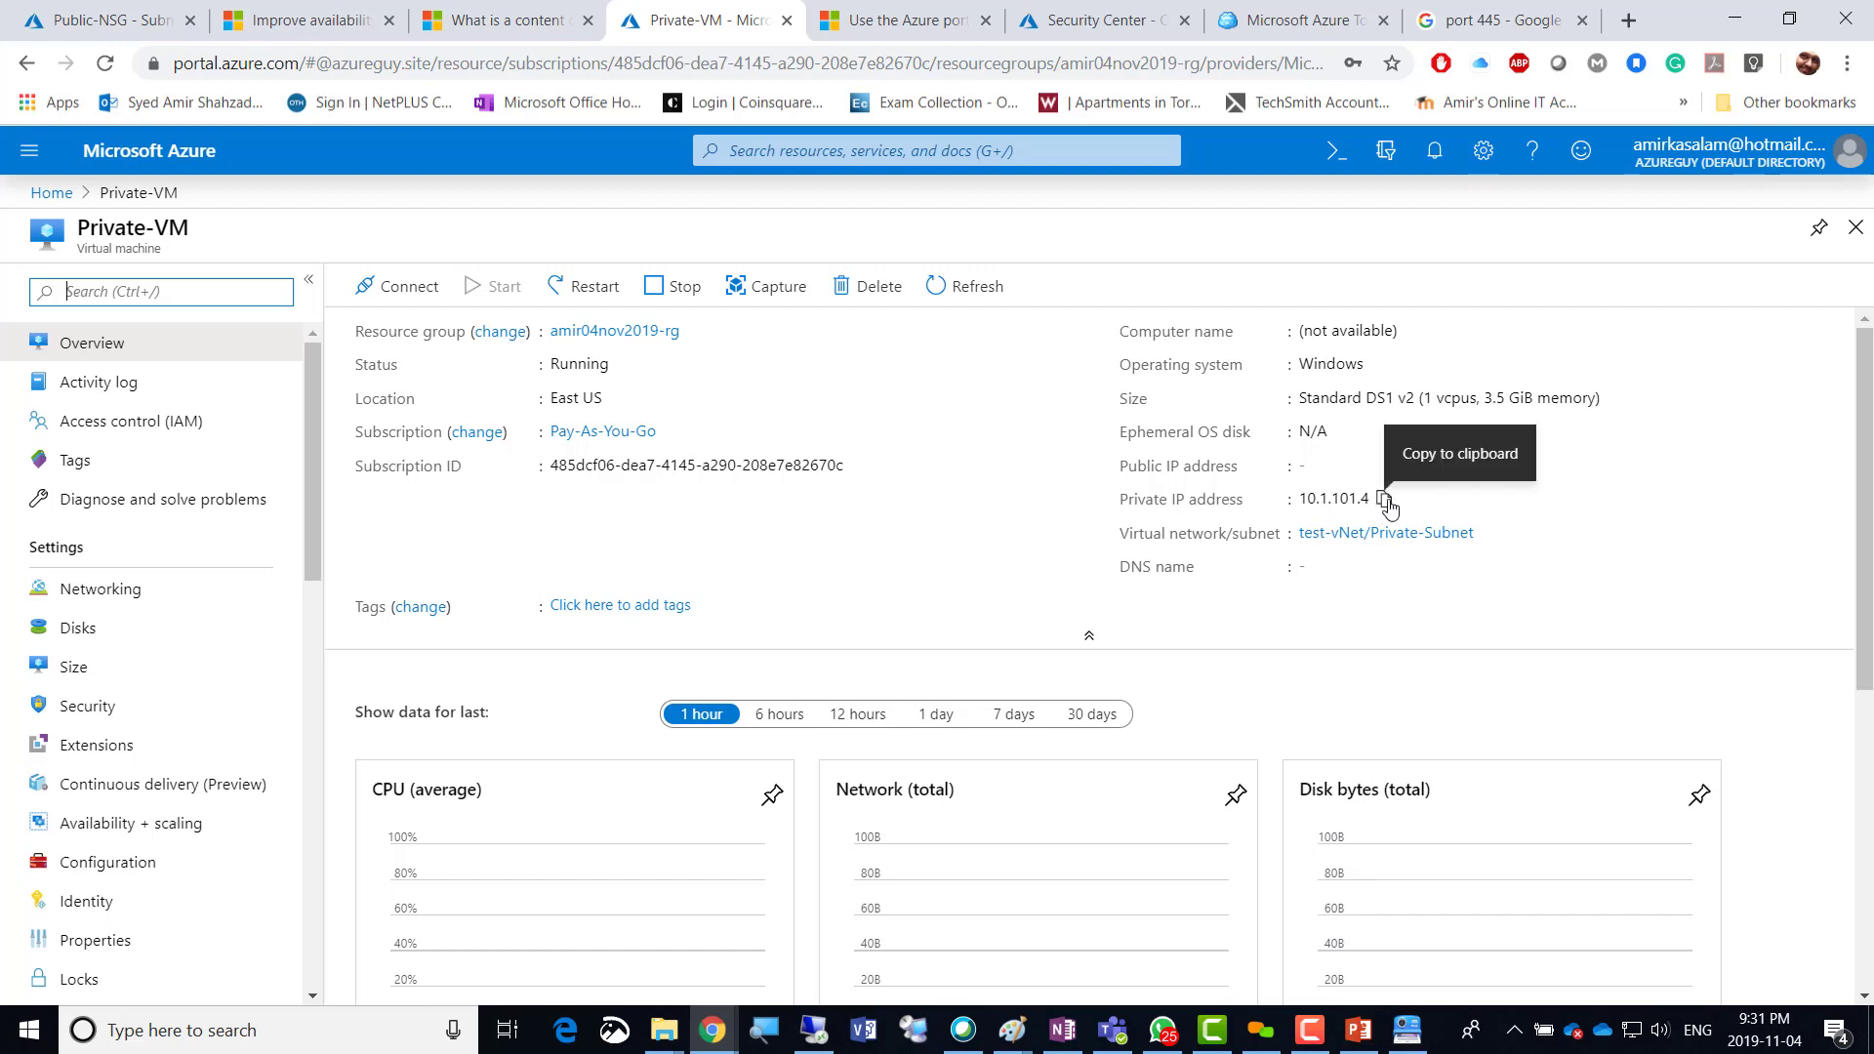
click(1384, 500)
mouse_move(1304, 475)
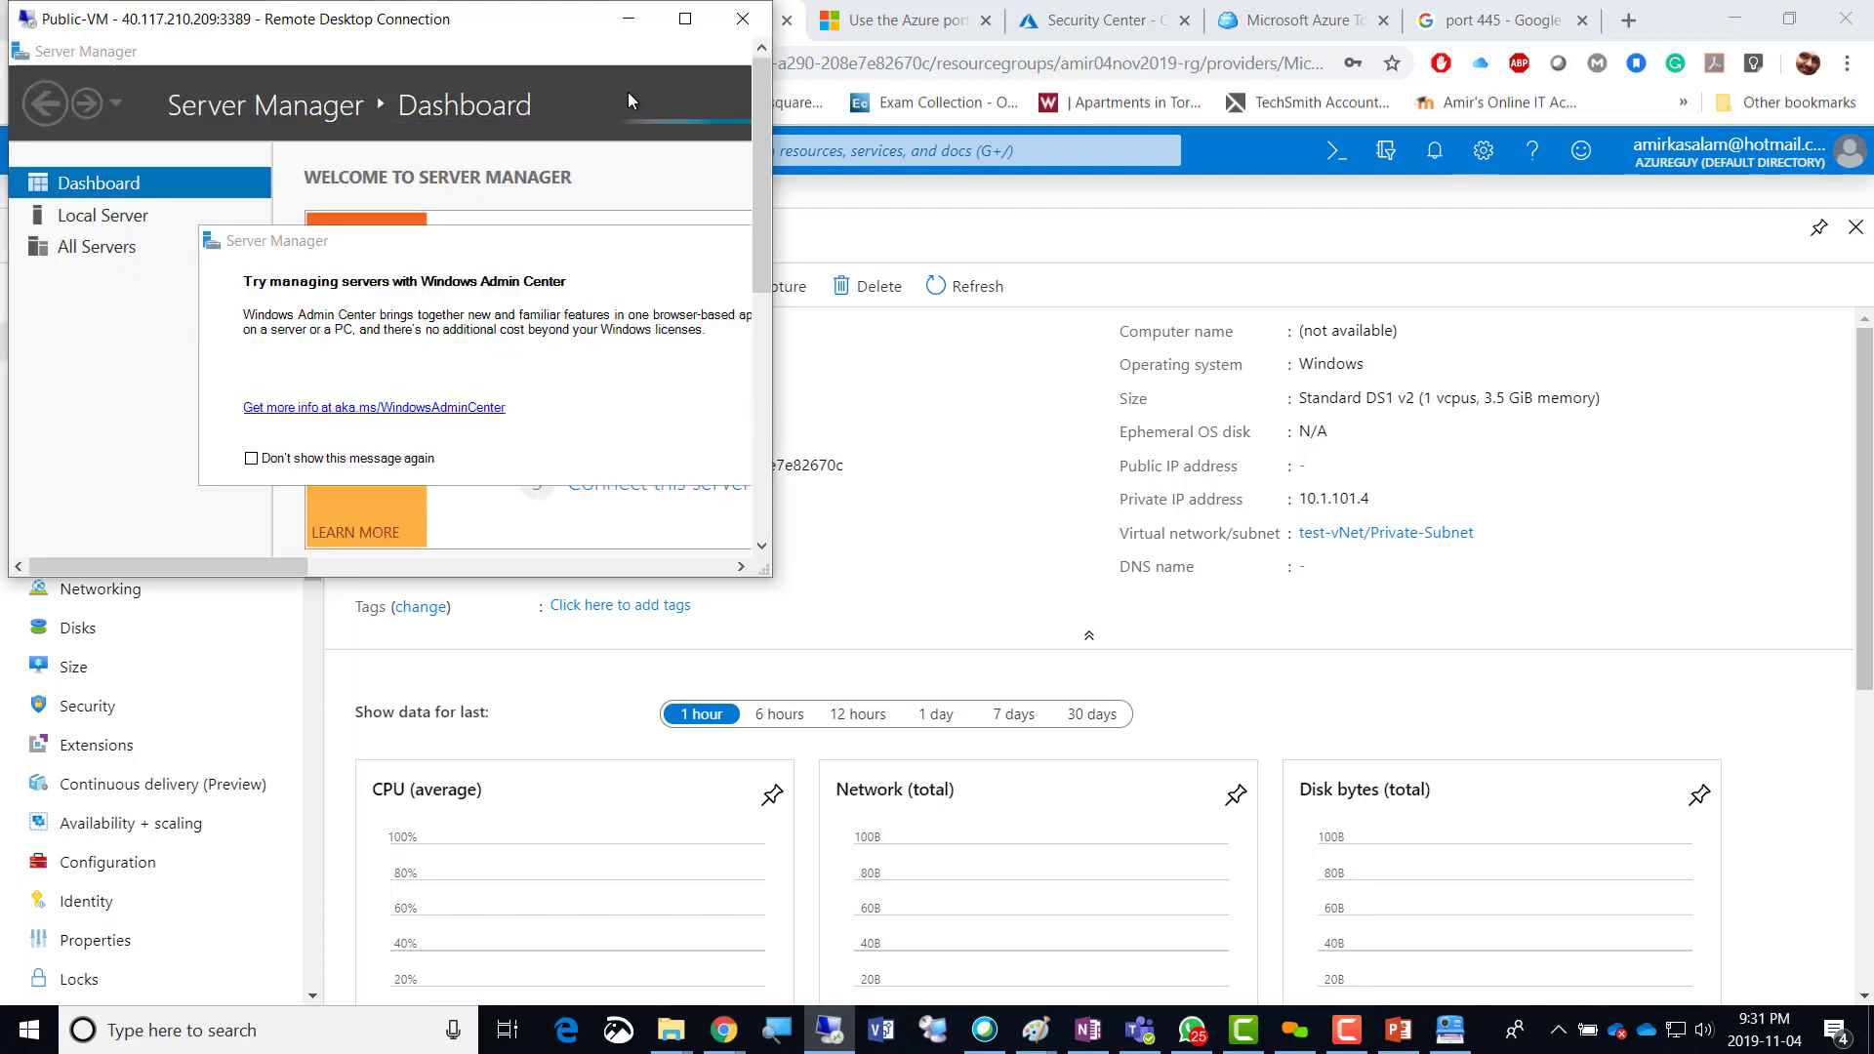
In the maximized Public-VM session, dismiss the prompts and run mstsc to connect to 10.1.101.4.
click(685, 18)
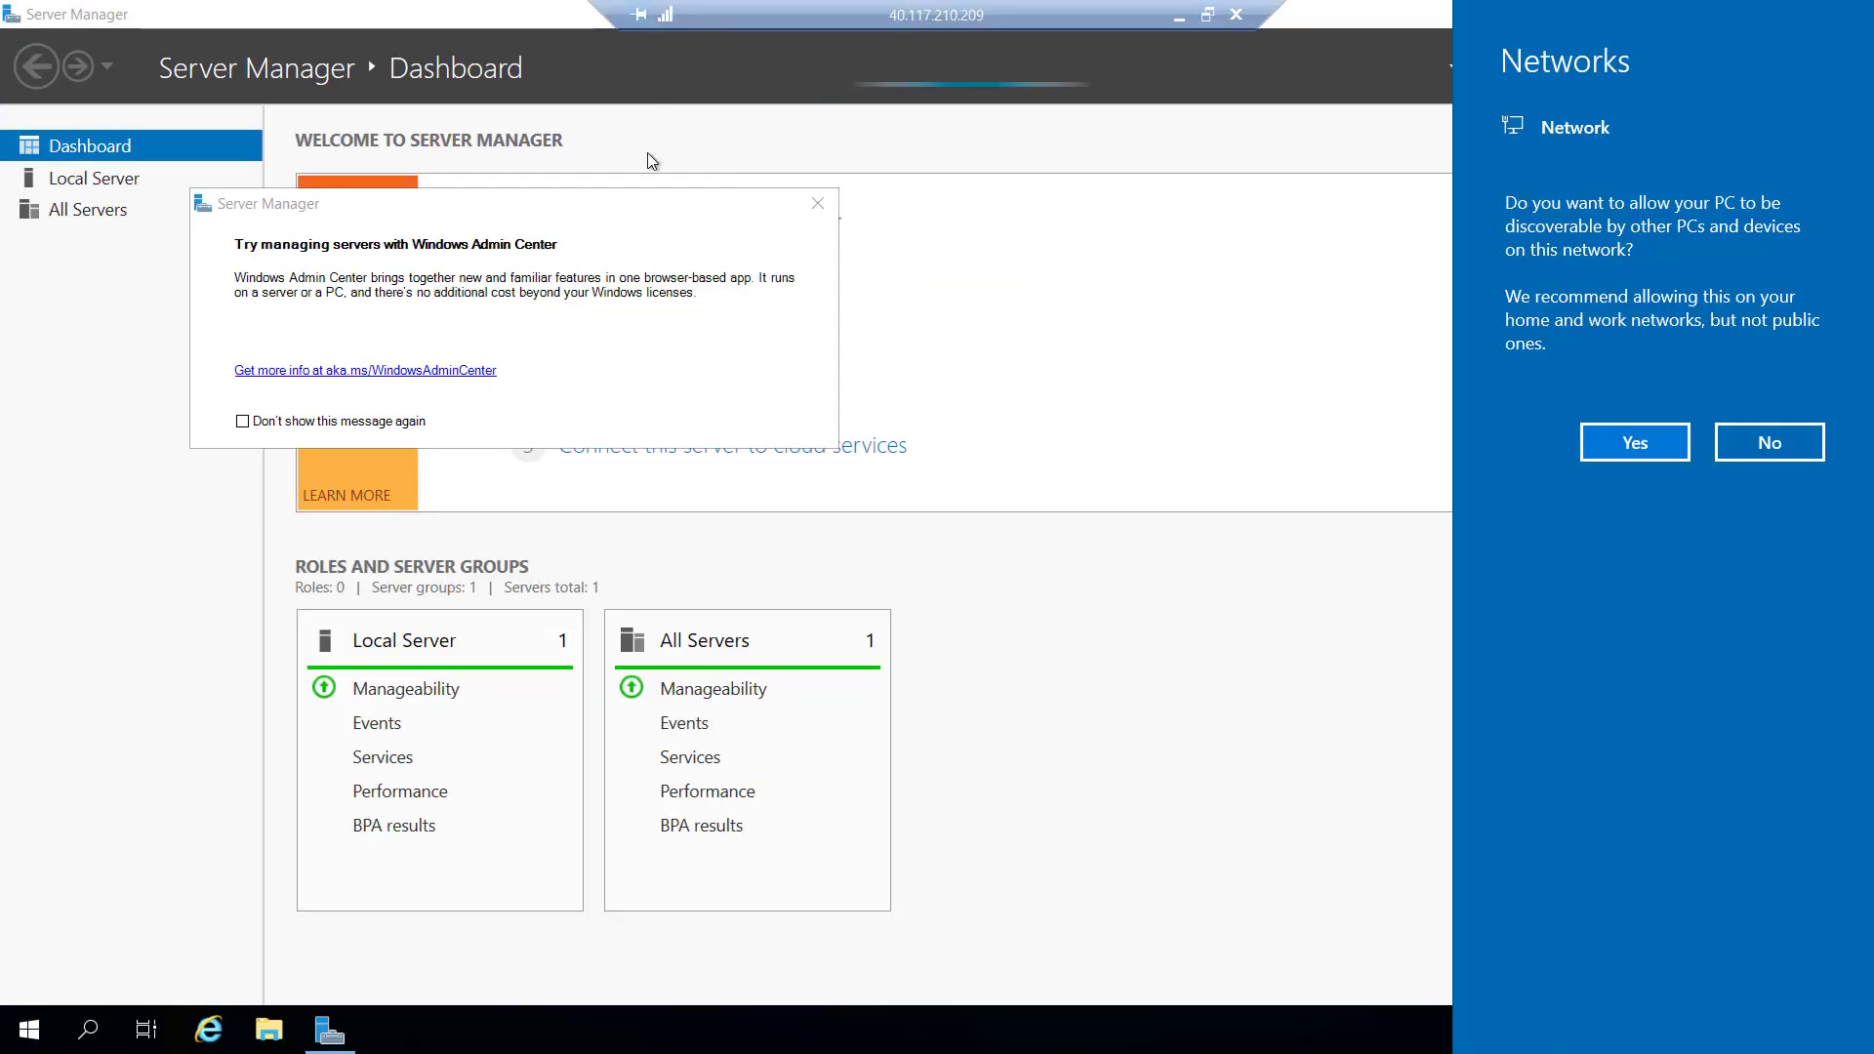
click(1610, 453)
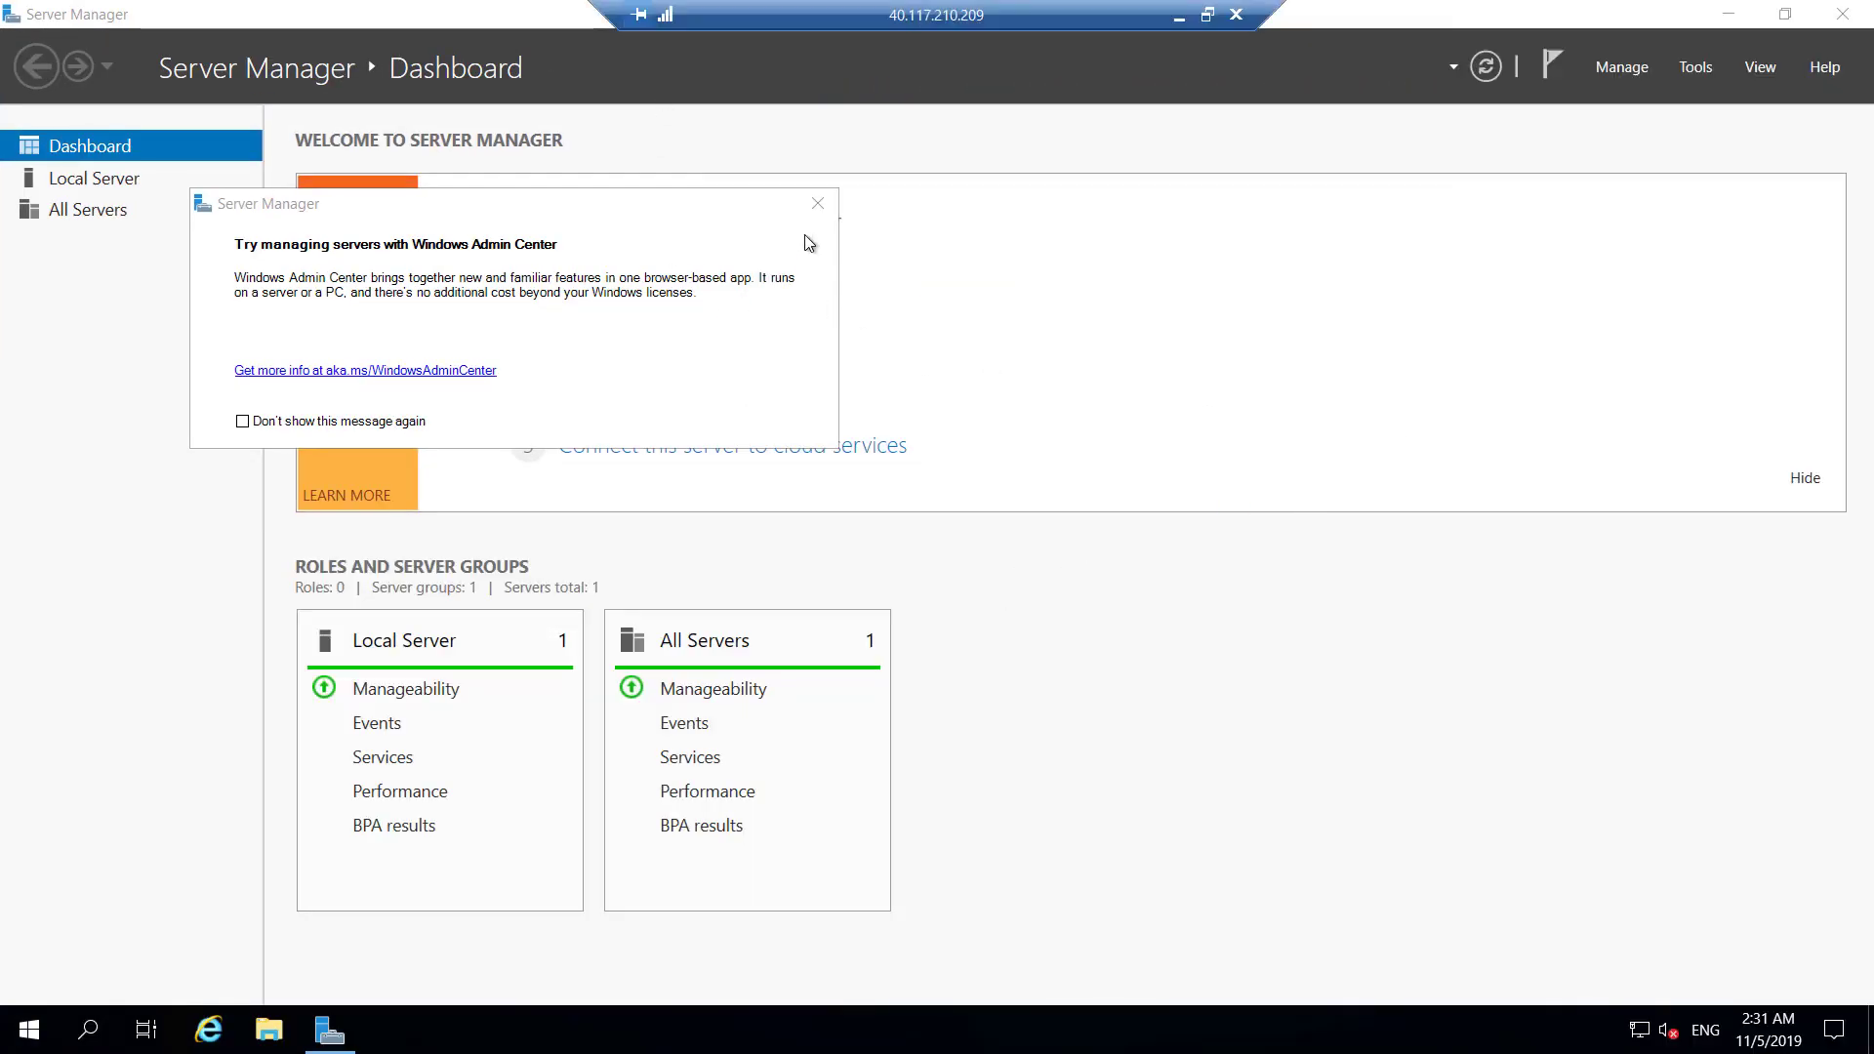
click(817, 202)
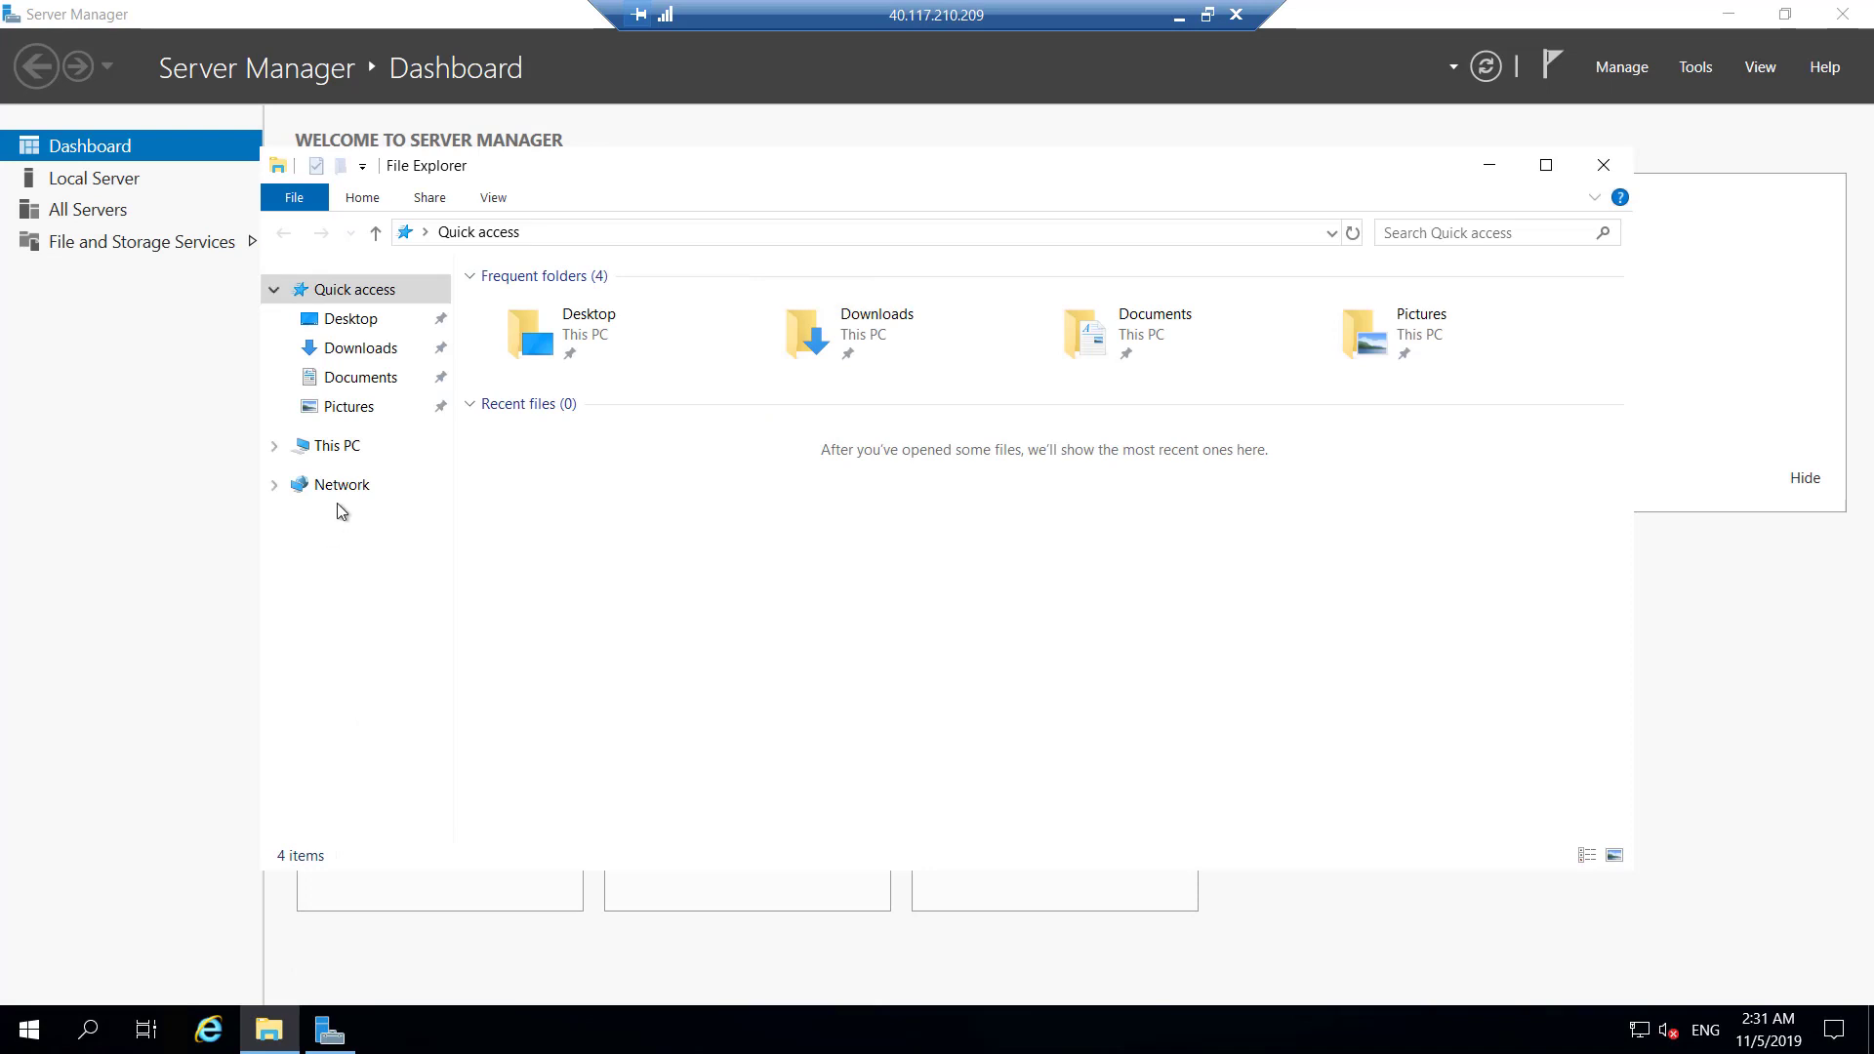
right_click(18, 1043)
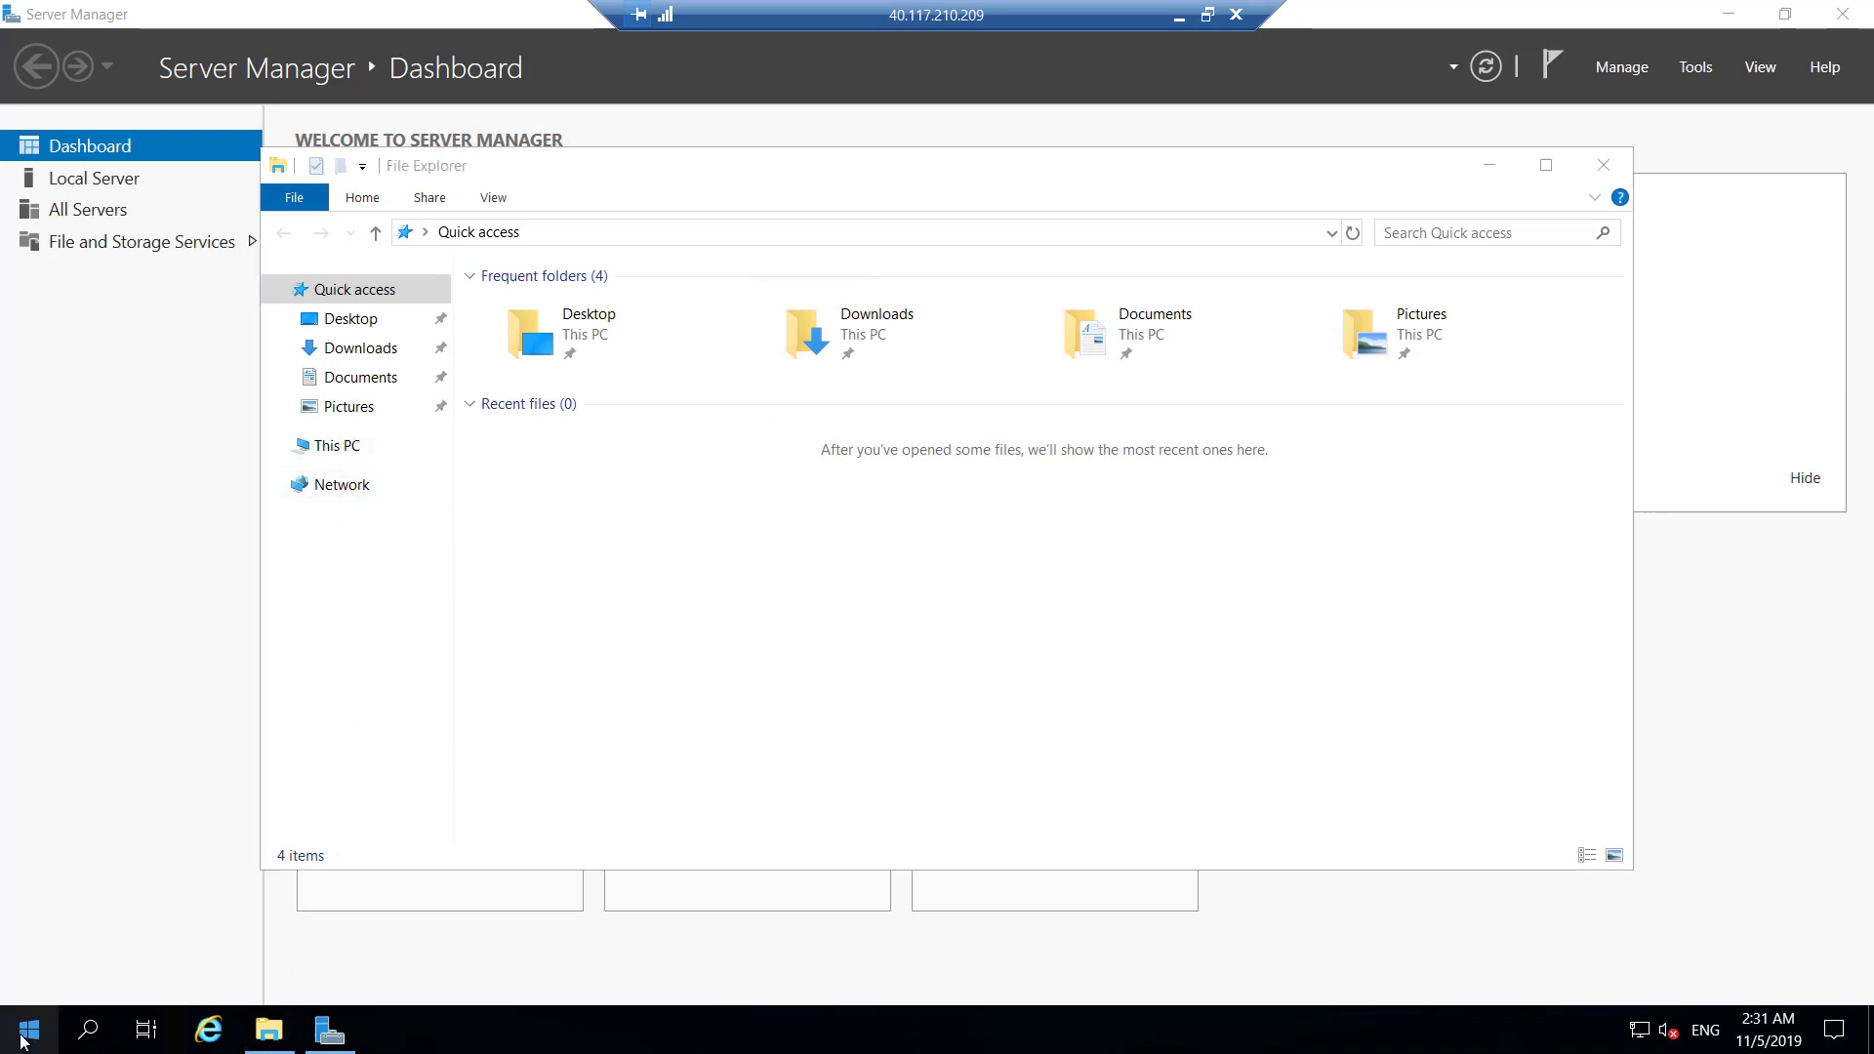
click(209, 923)
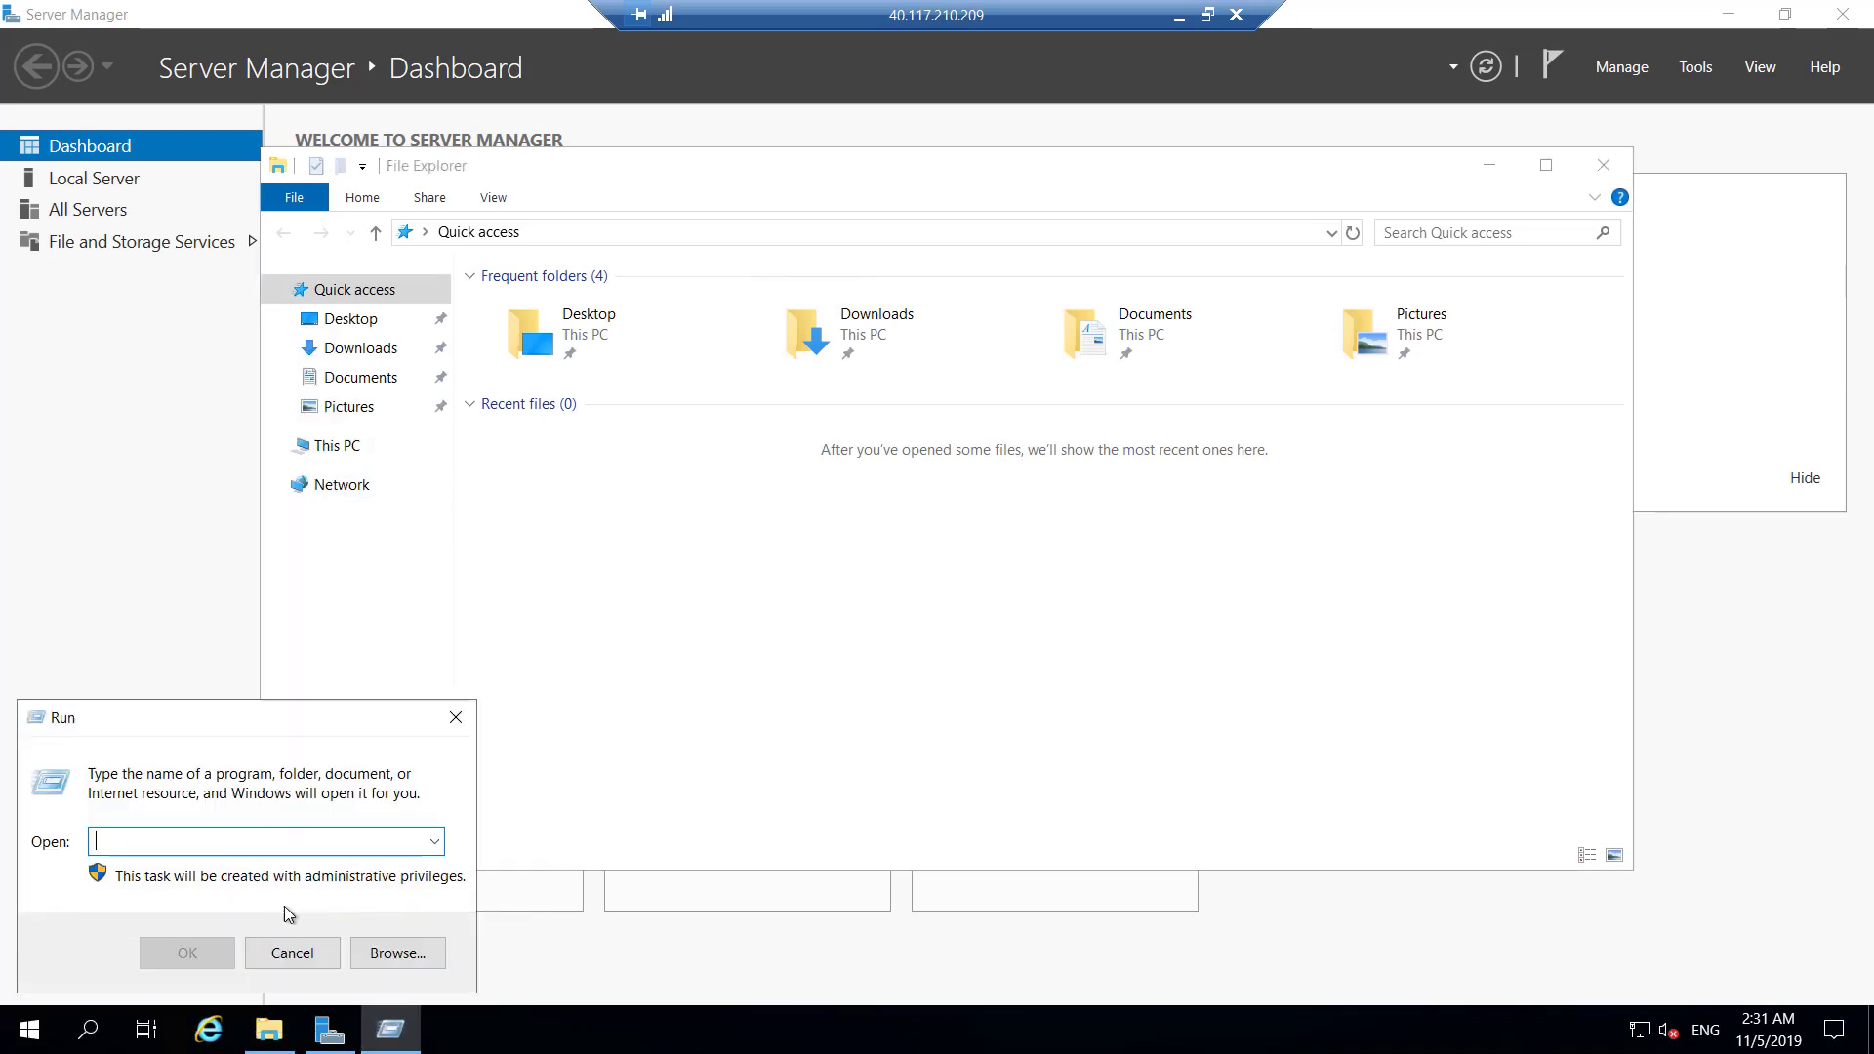
text(mstsc)
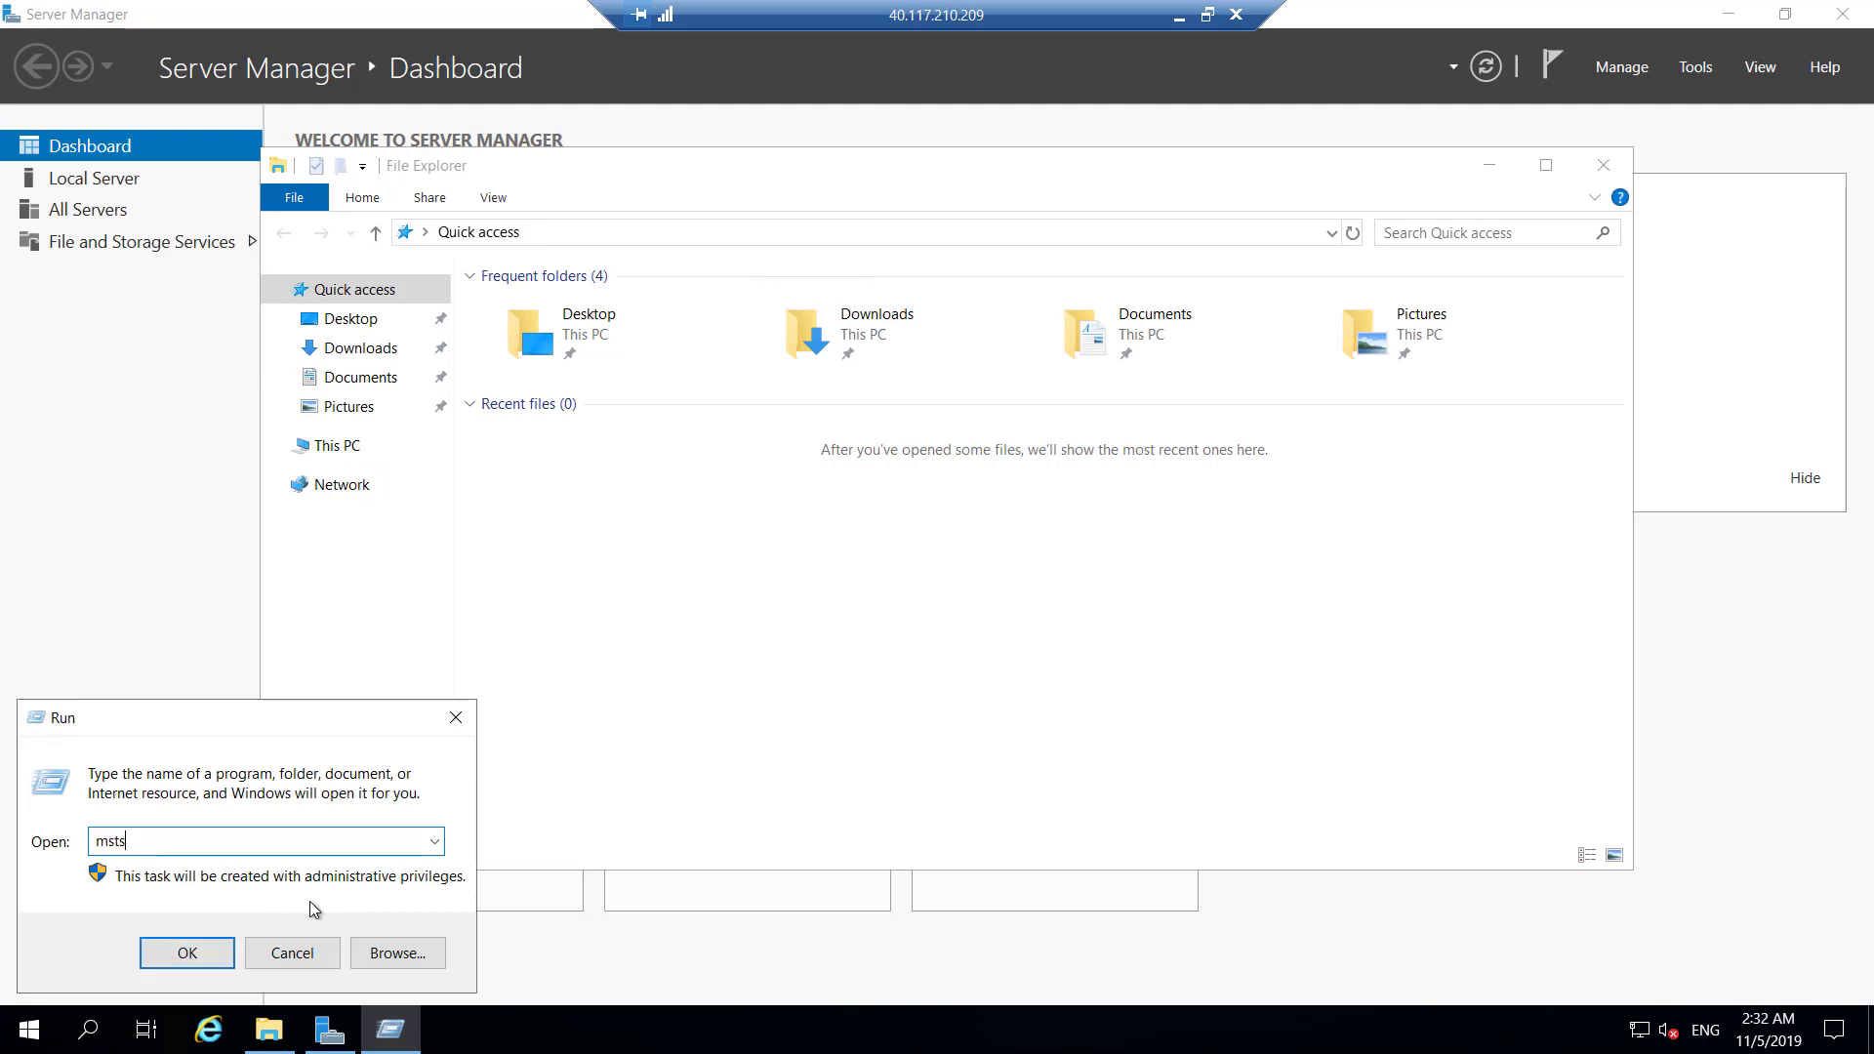
key(Return)
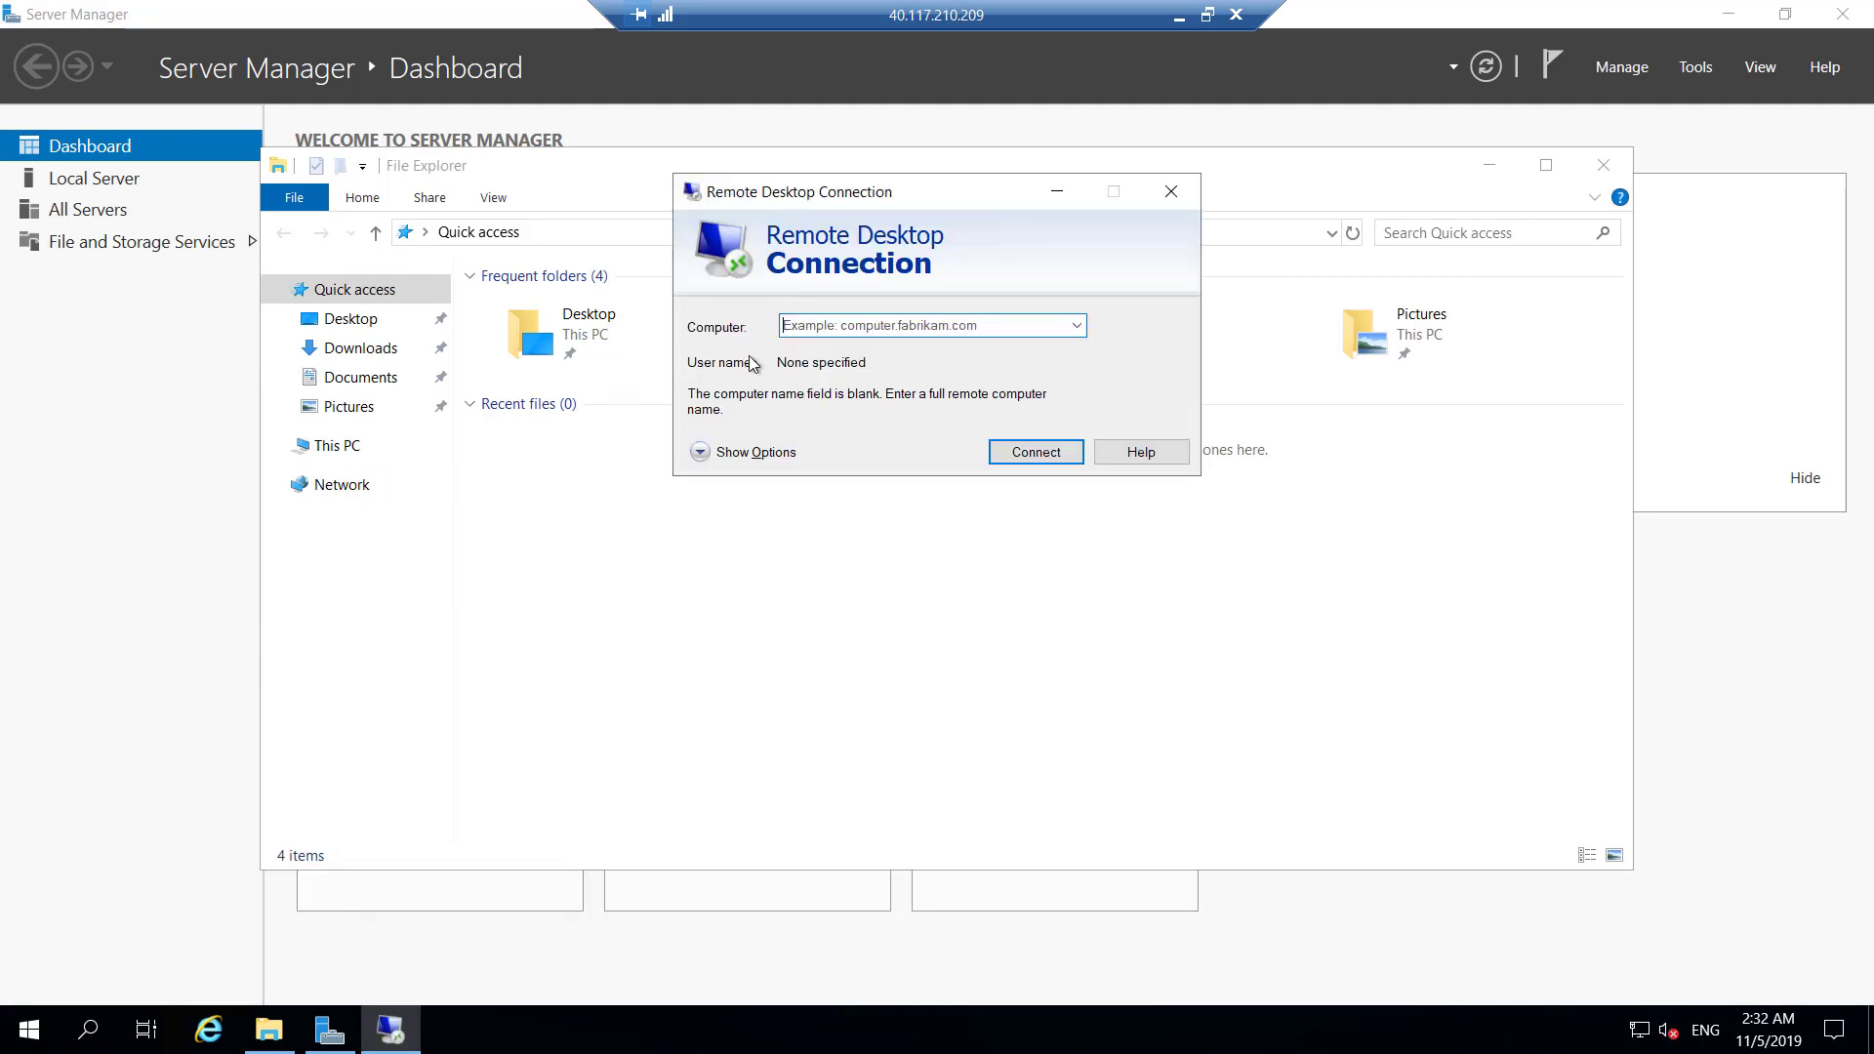
text(10.1.101.4)
click(1033, 461)
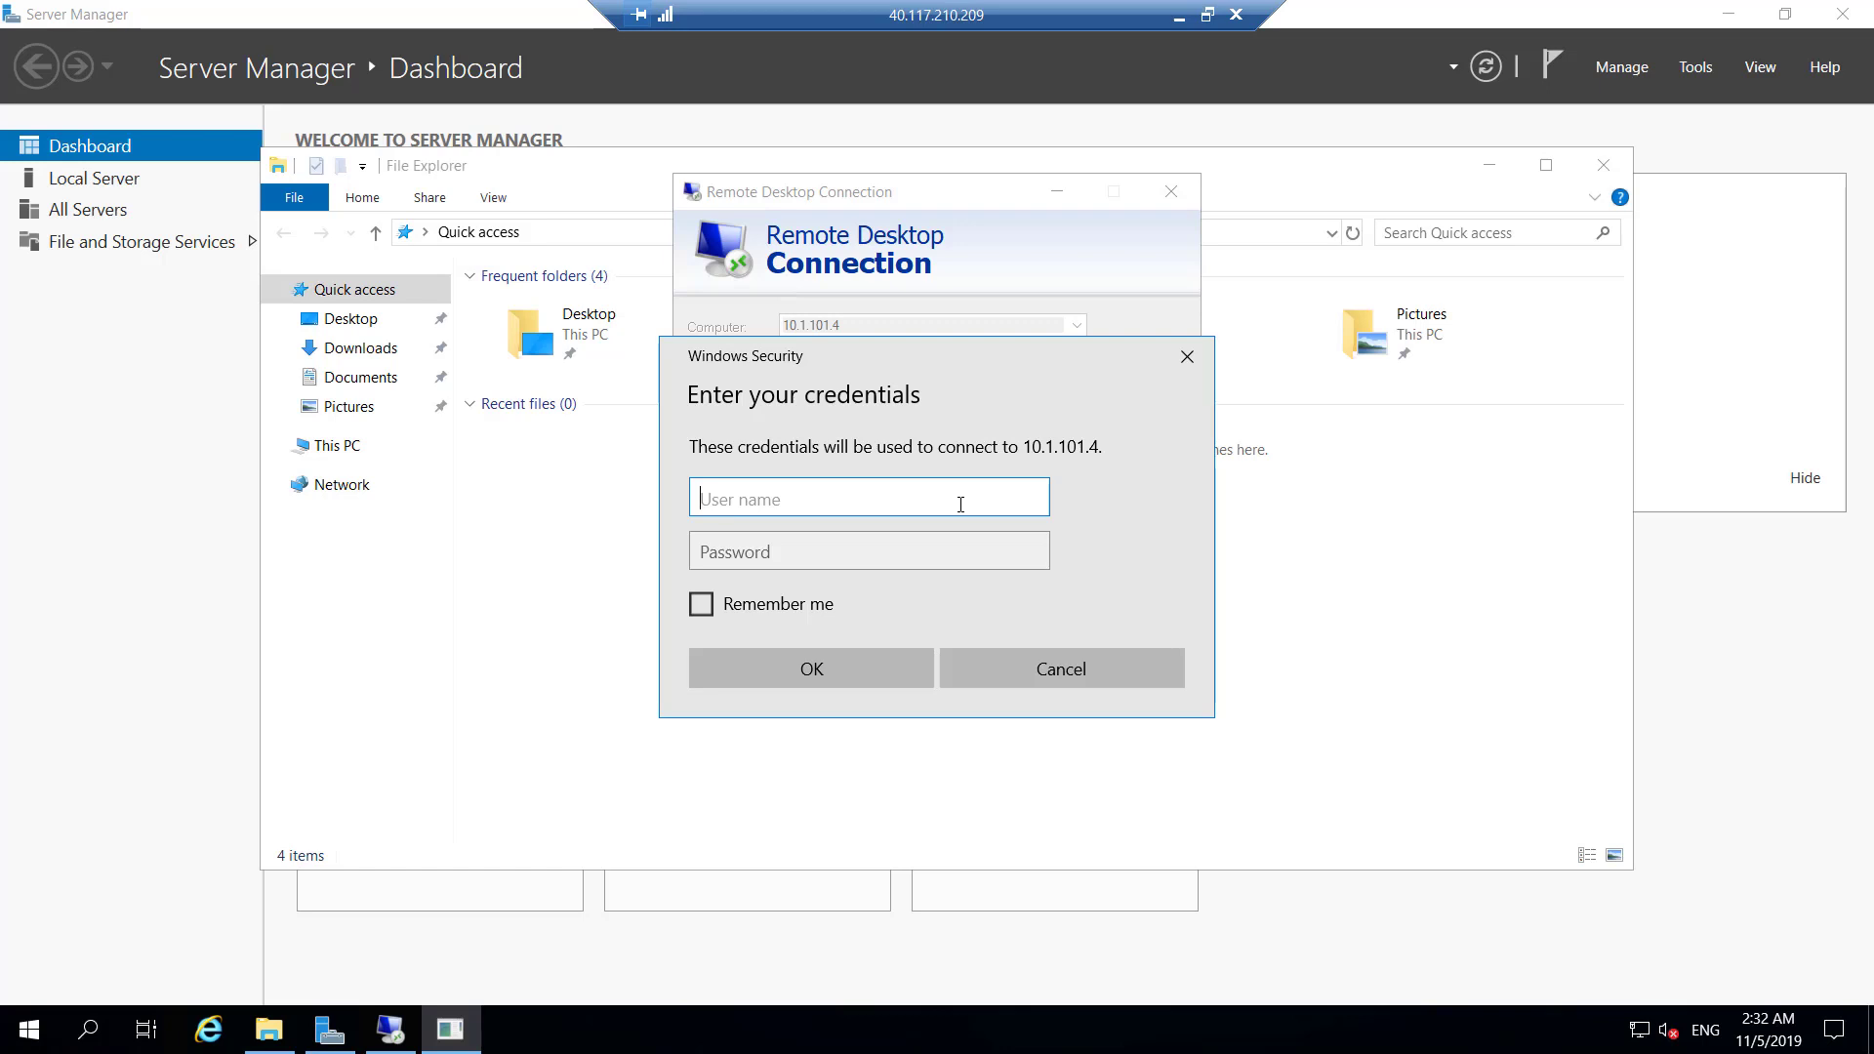
Sign in to Private-VM with its account credentials, accept the certificate, and window the session.
text(amiradmin)
key(Tab)
text(••••)
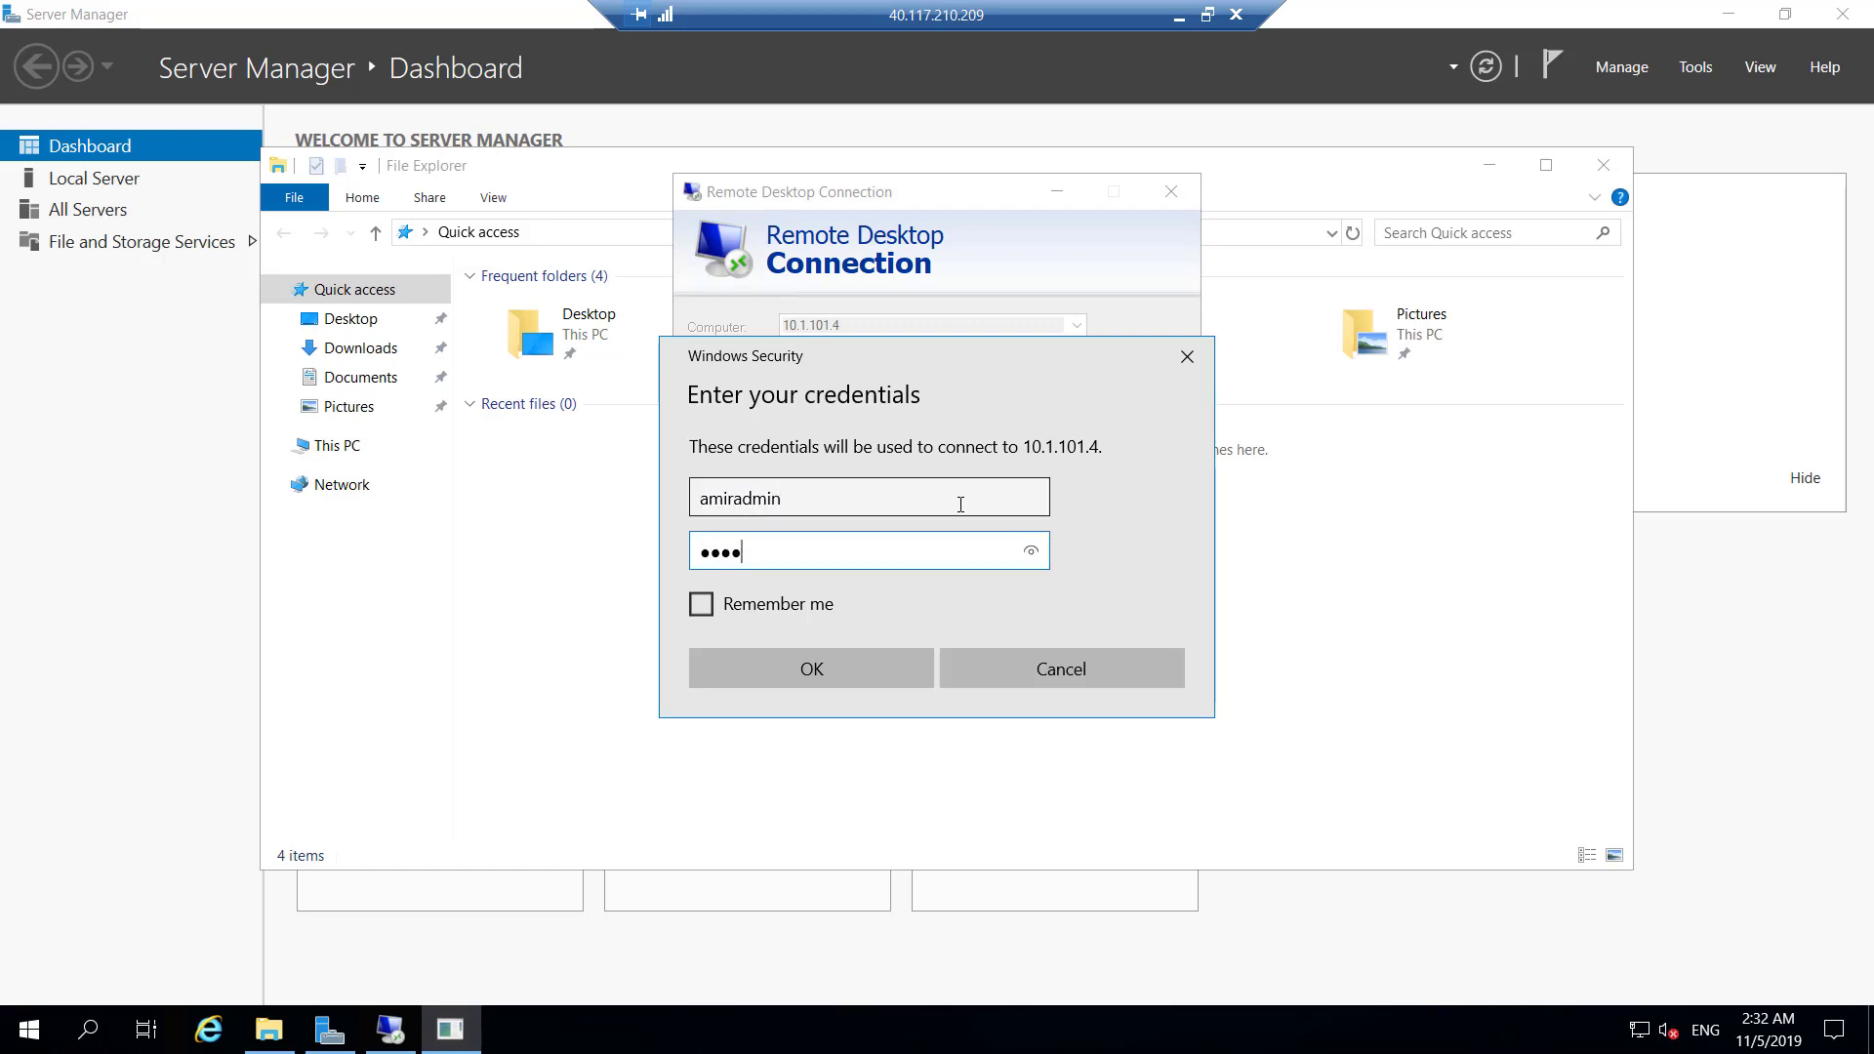
text(••••••••)
key(Return)
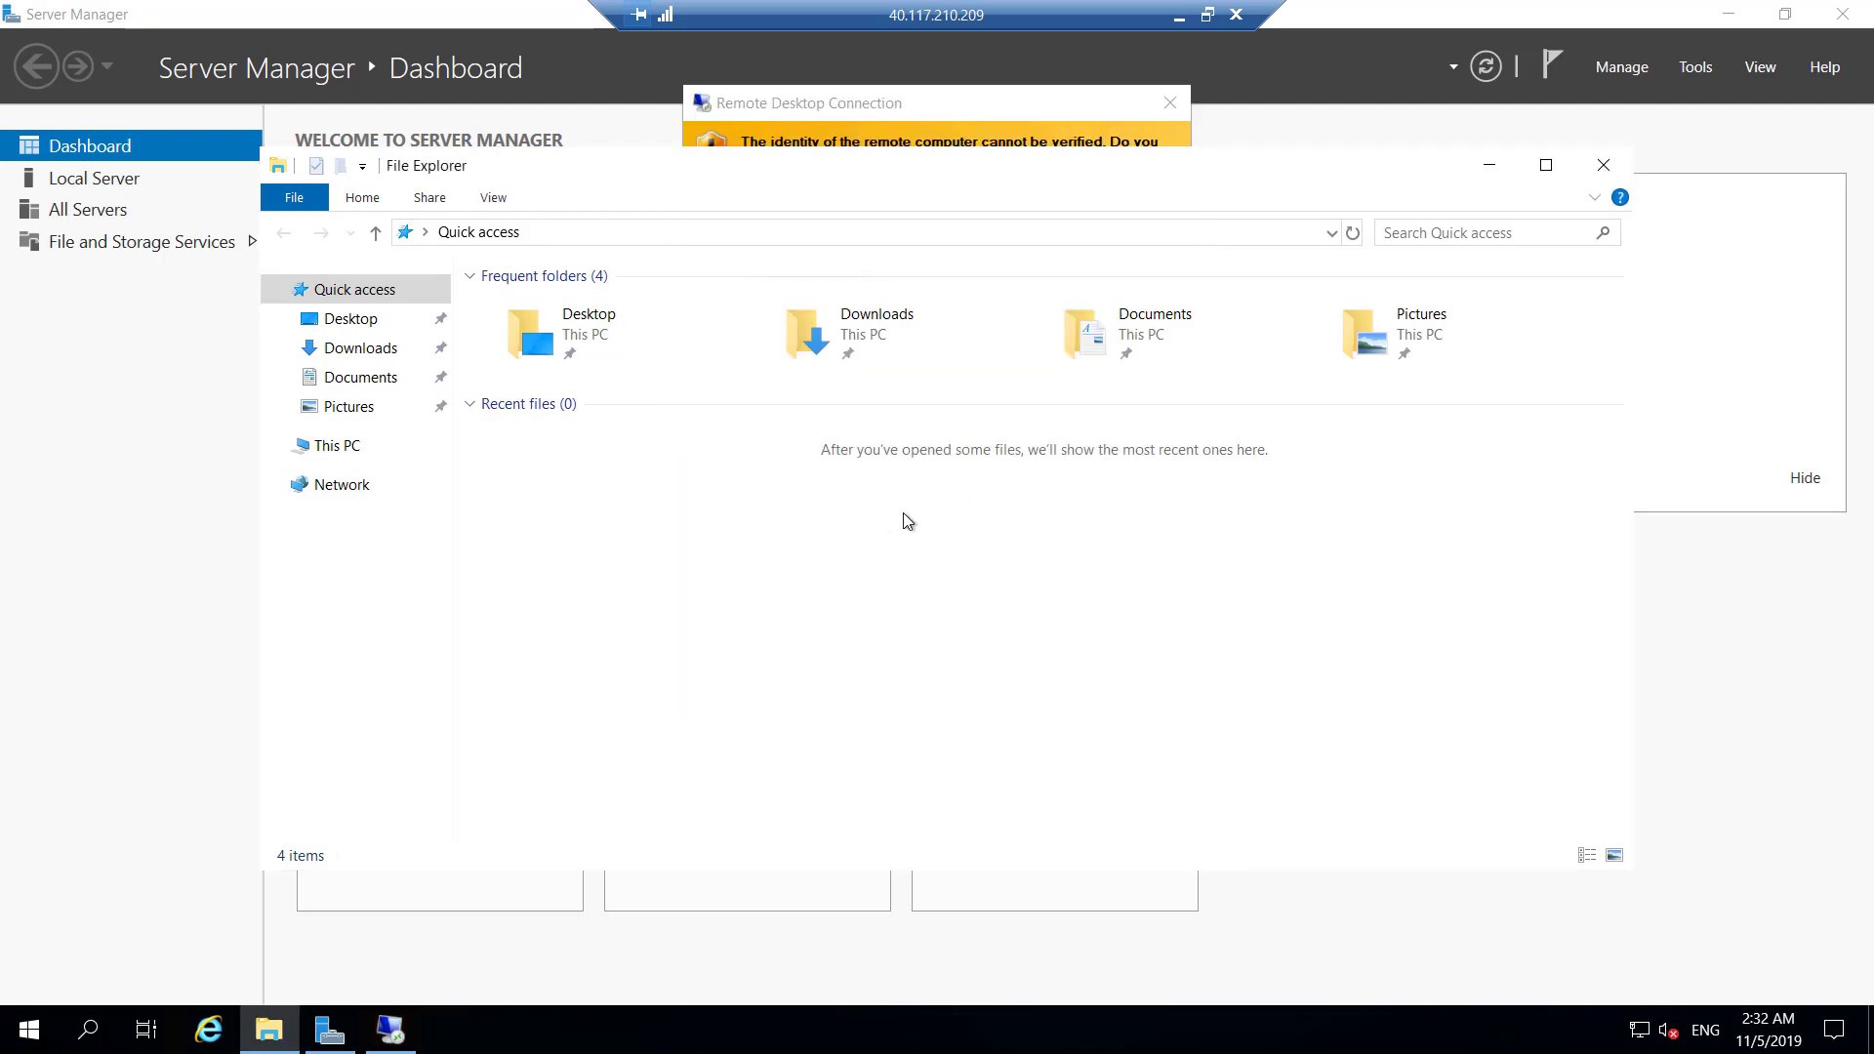
click(1490, 177)
click(1059, 532)
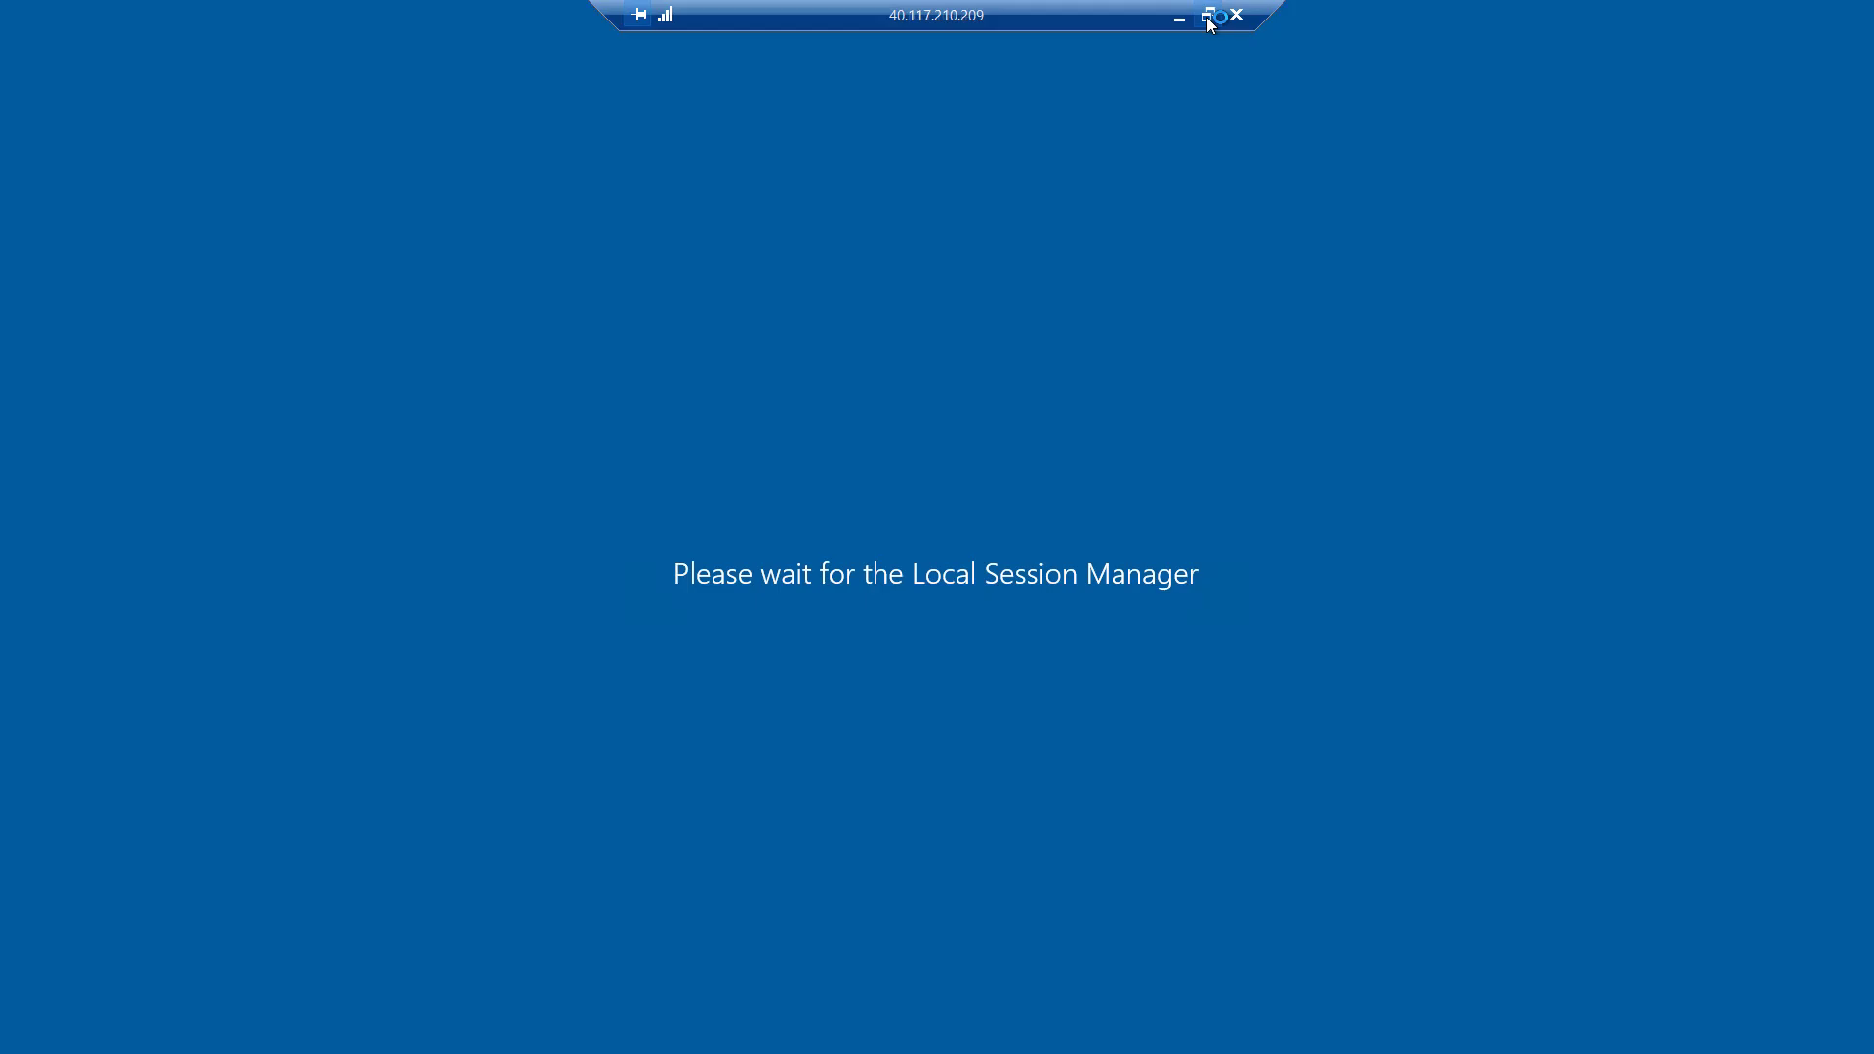
click(1207, 15)
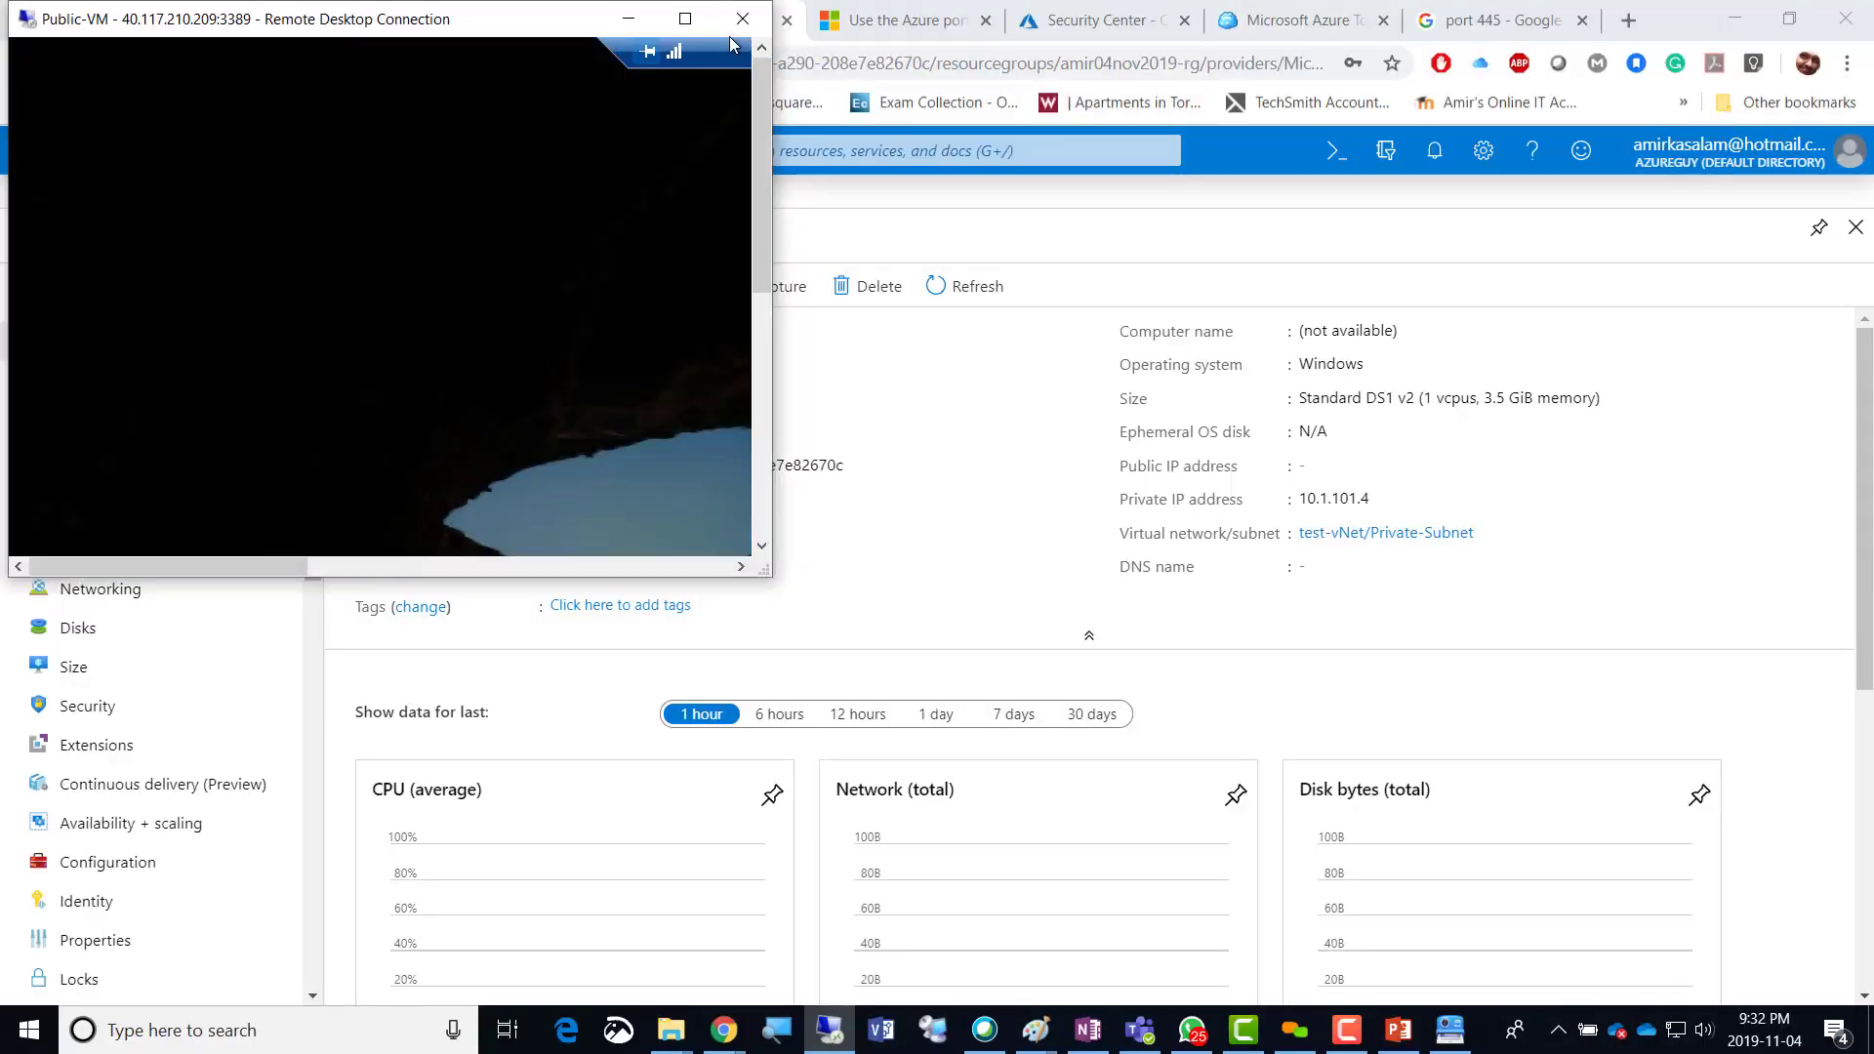